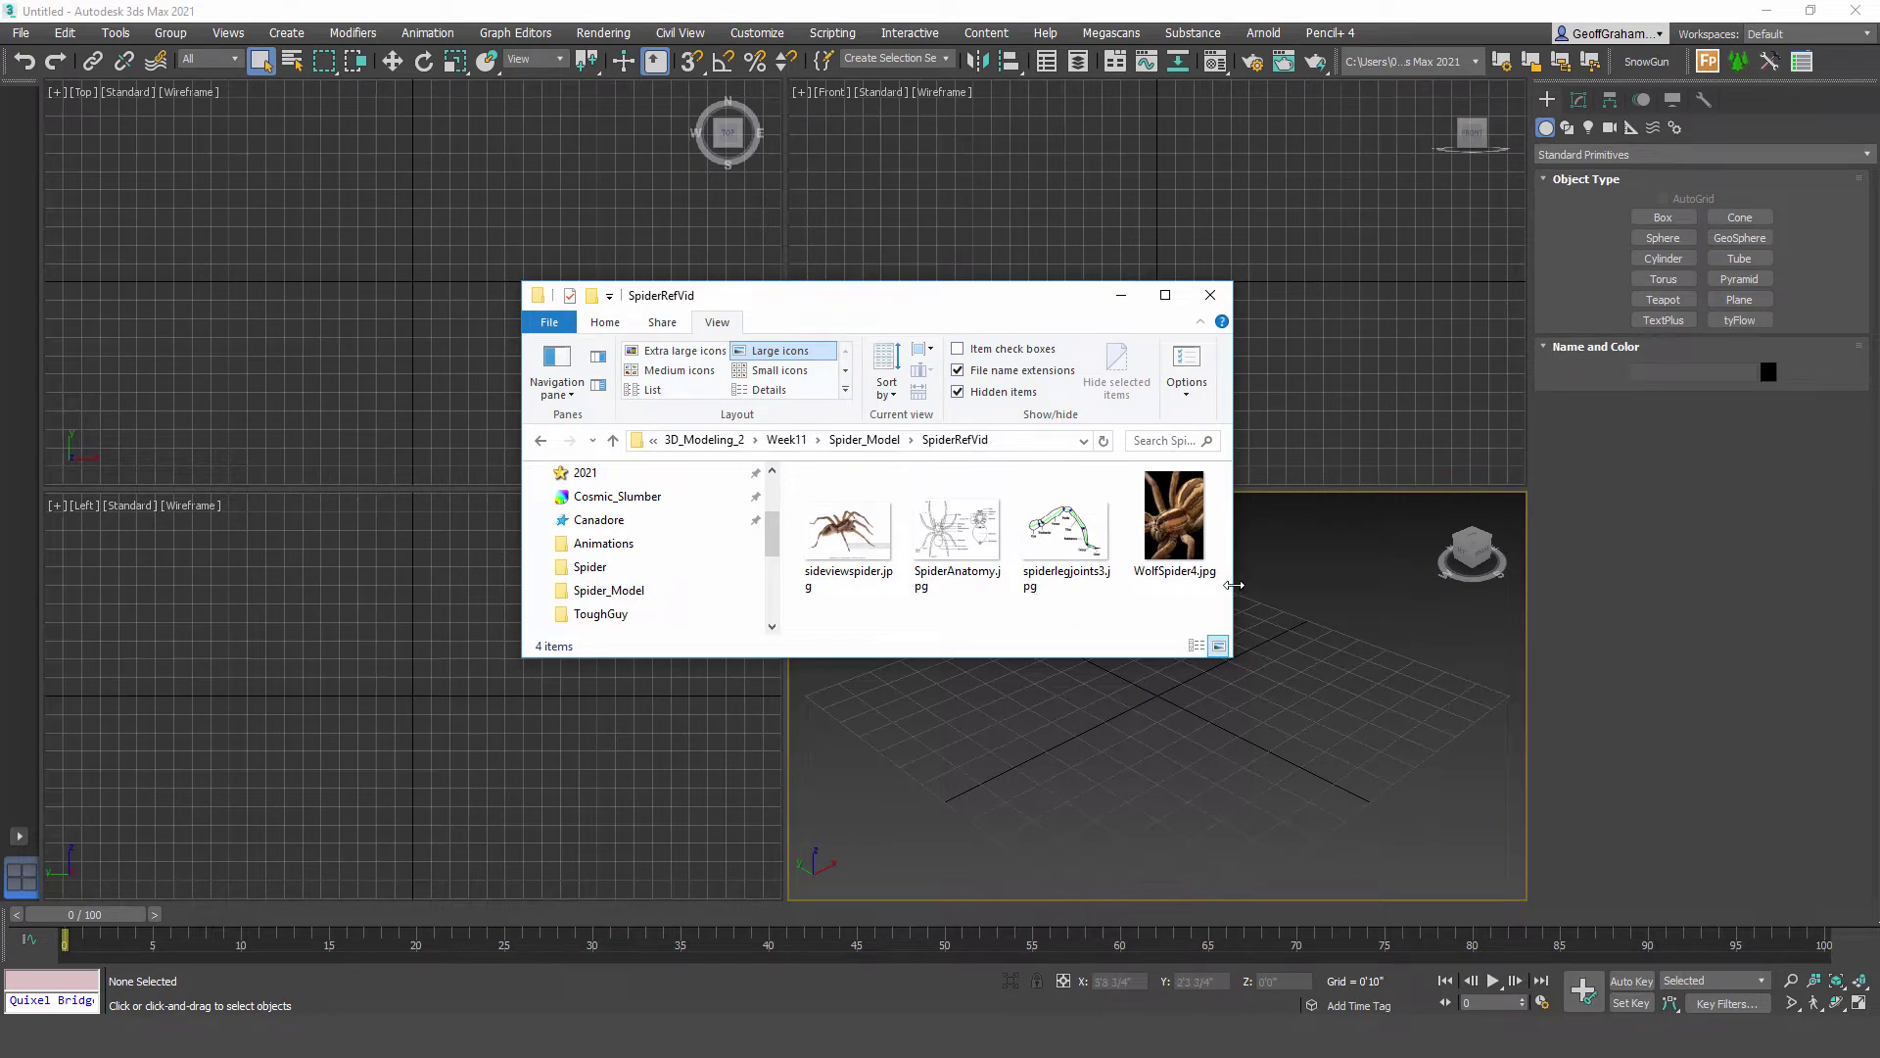
Step: Look through the spider reference images in the SpiderRefVid folder, from the side view and wolf spider photos to the anatomy and leg joint diagrams
left_click_drag(1232, 587, 1385, 588)
left_click(833, 525)
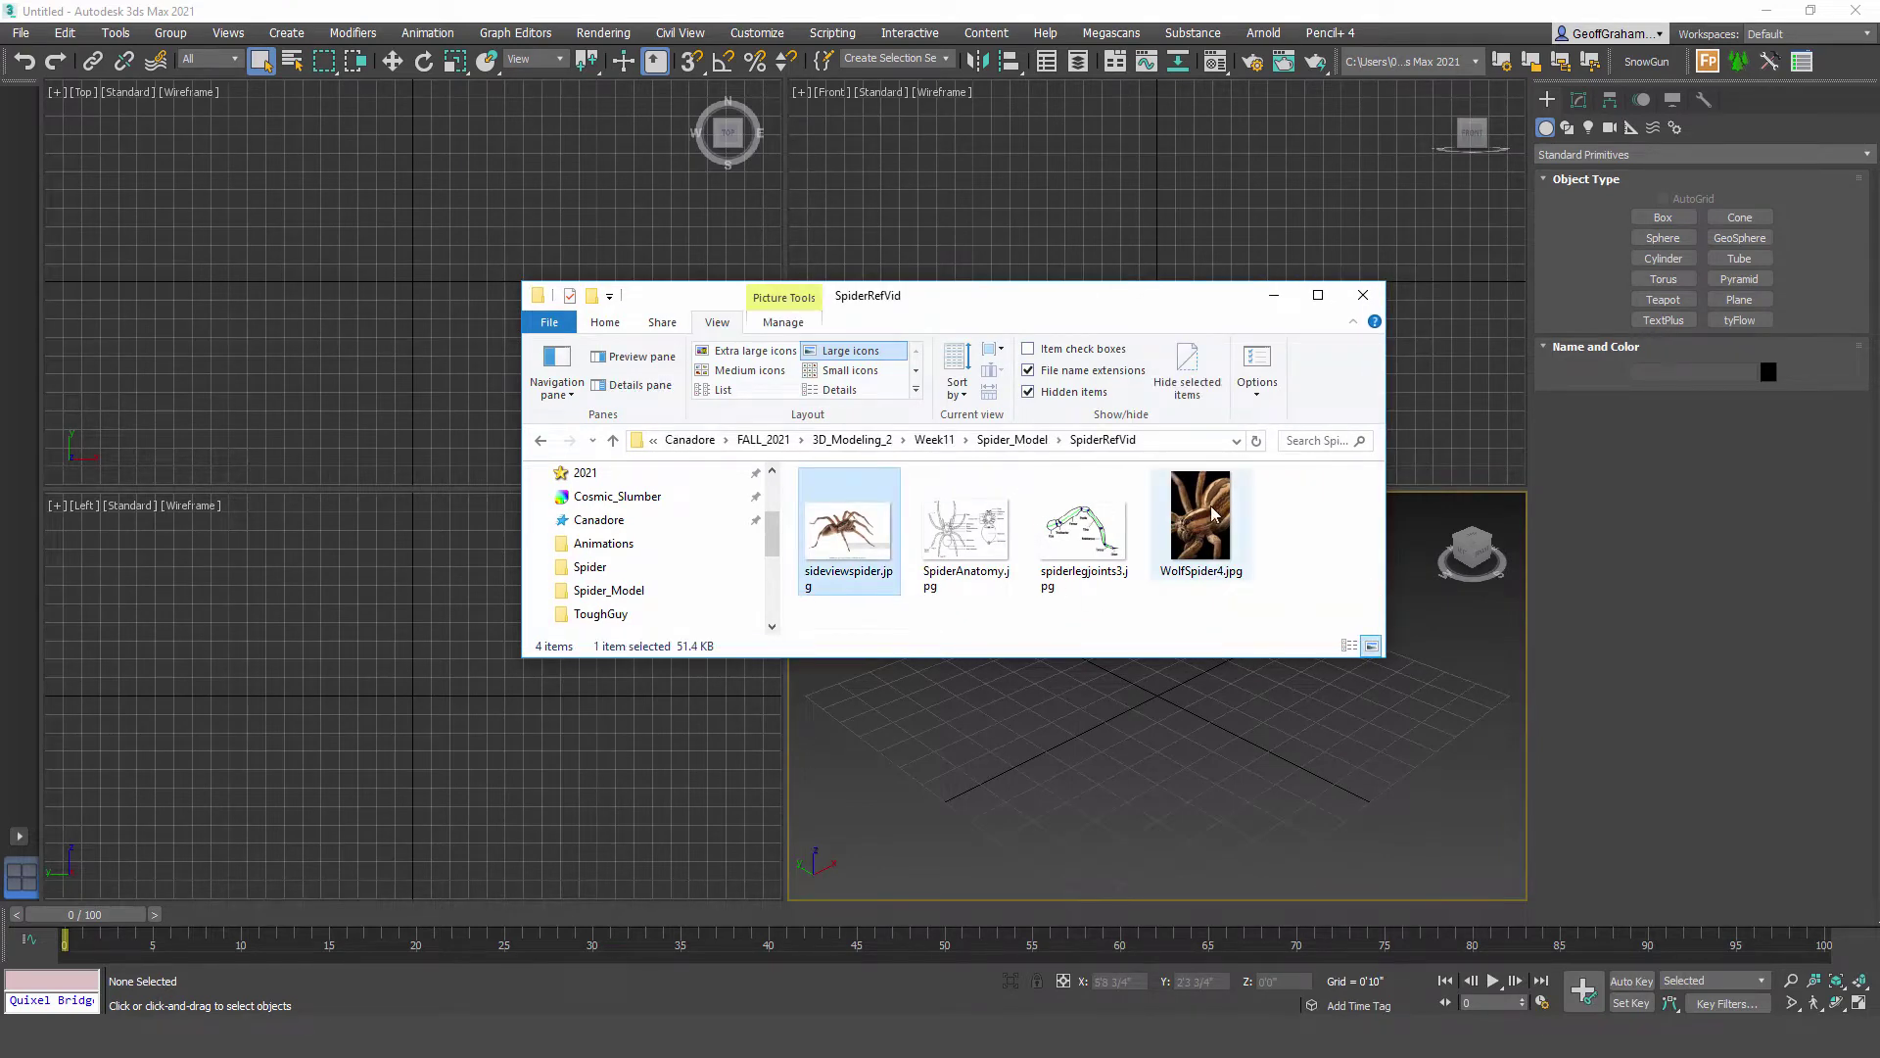
left_click(1195, 542)
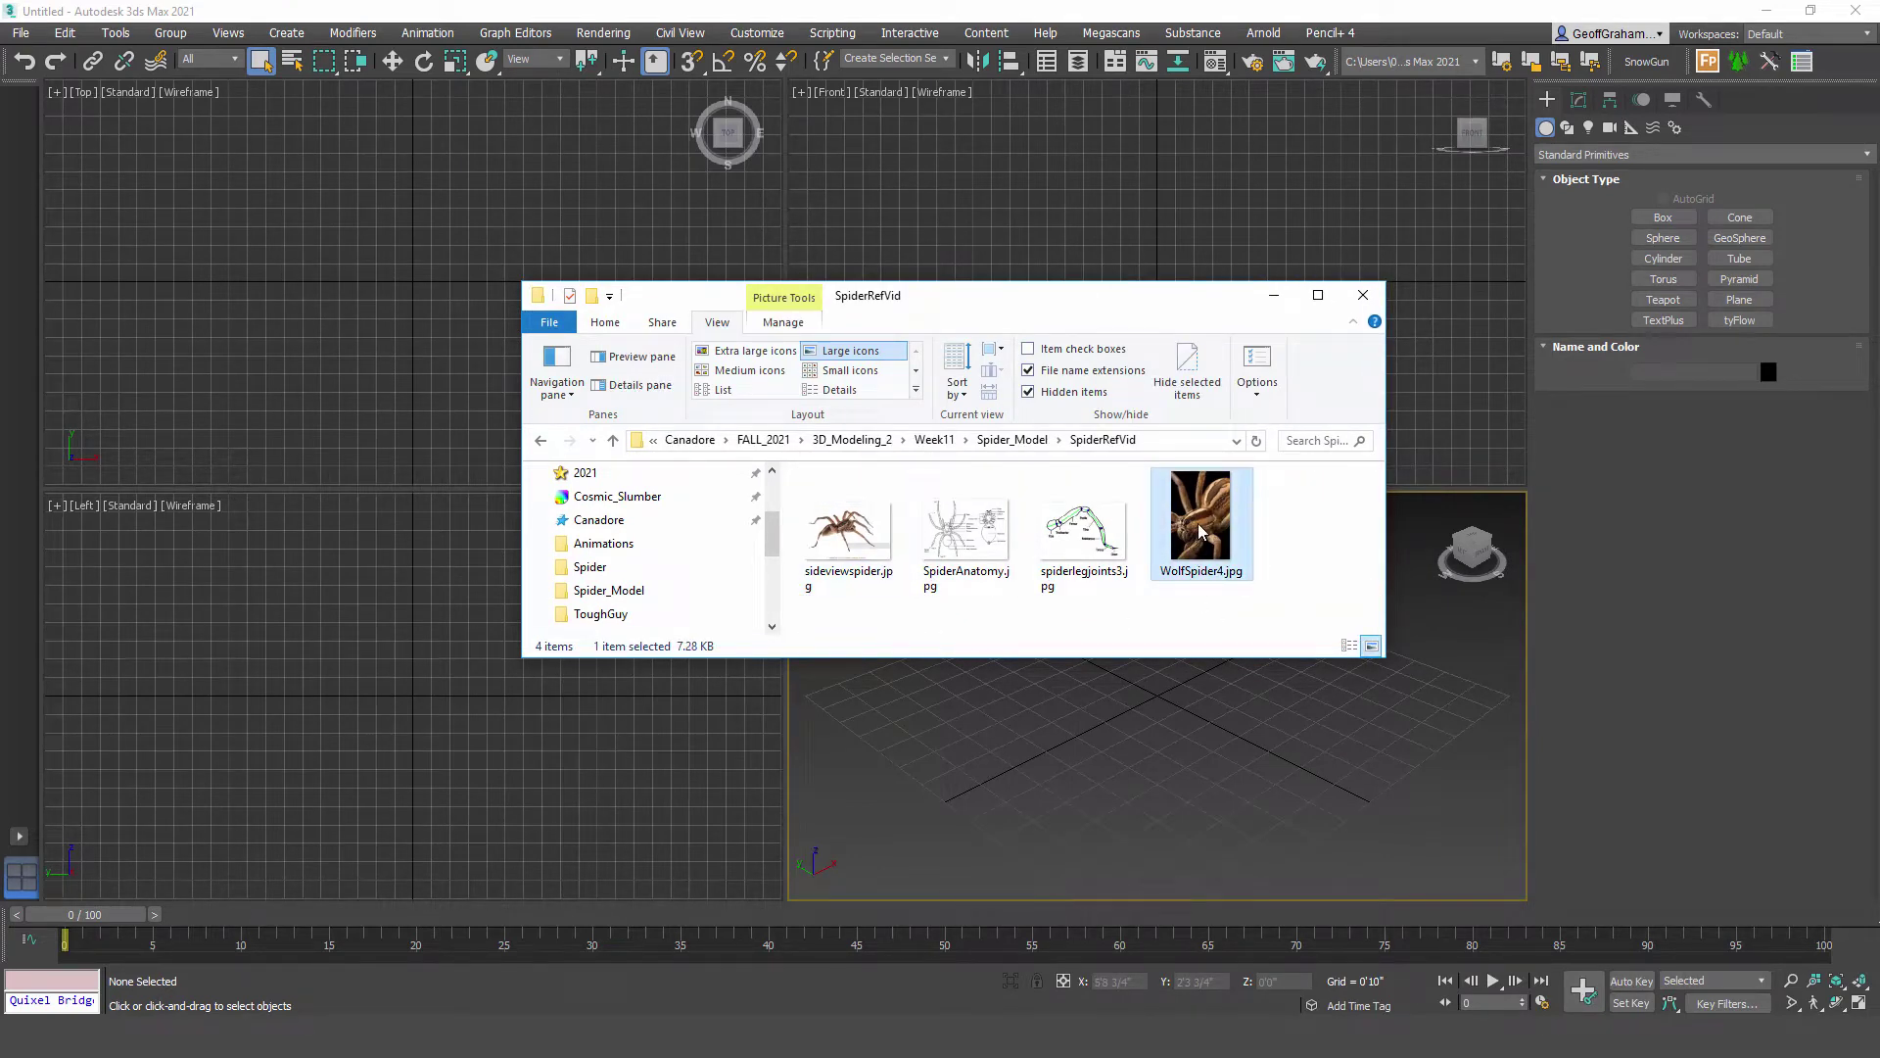
left_click(967, 525)
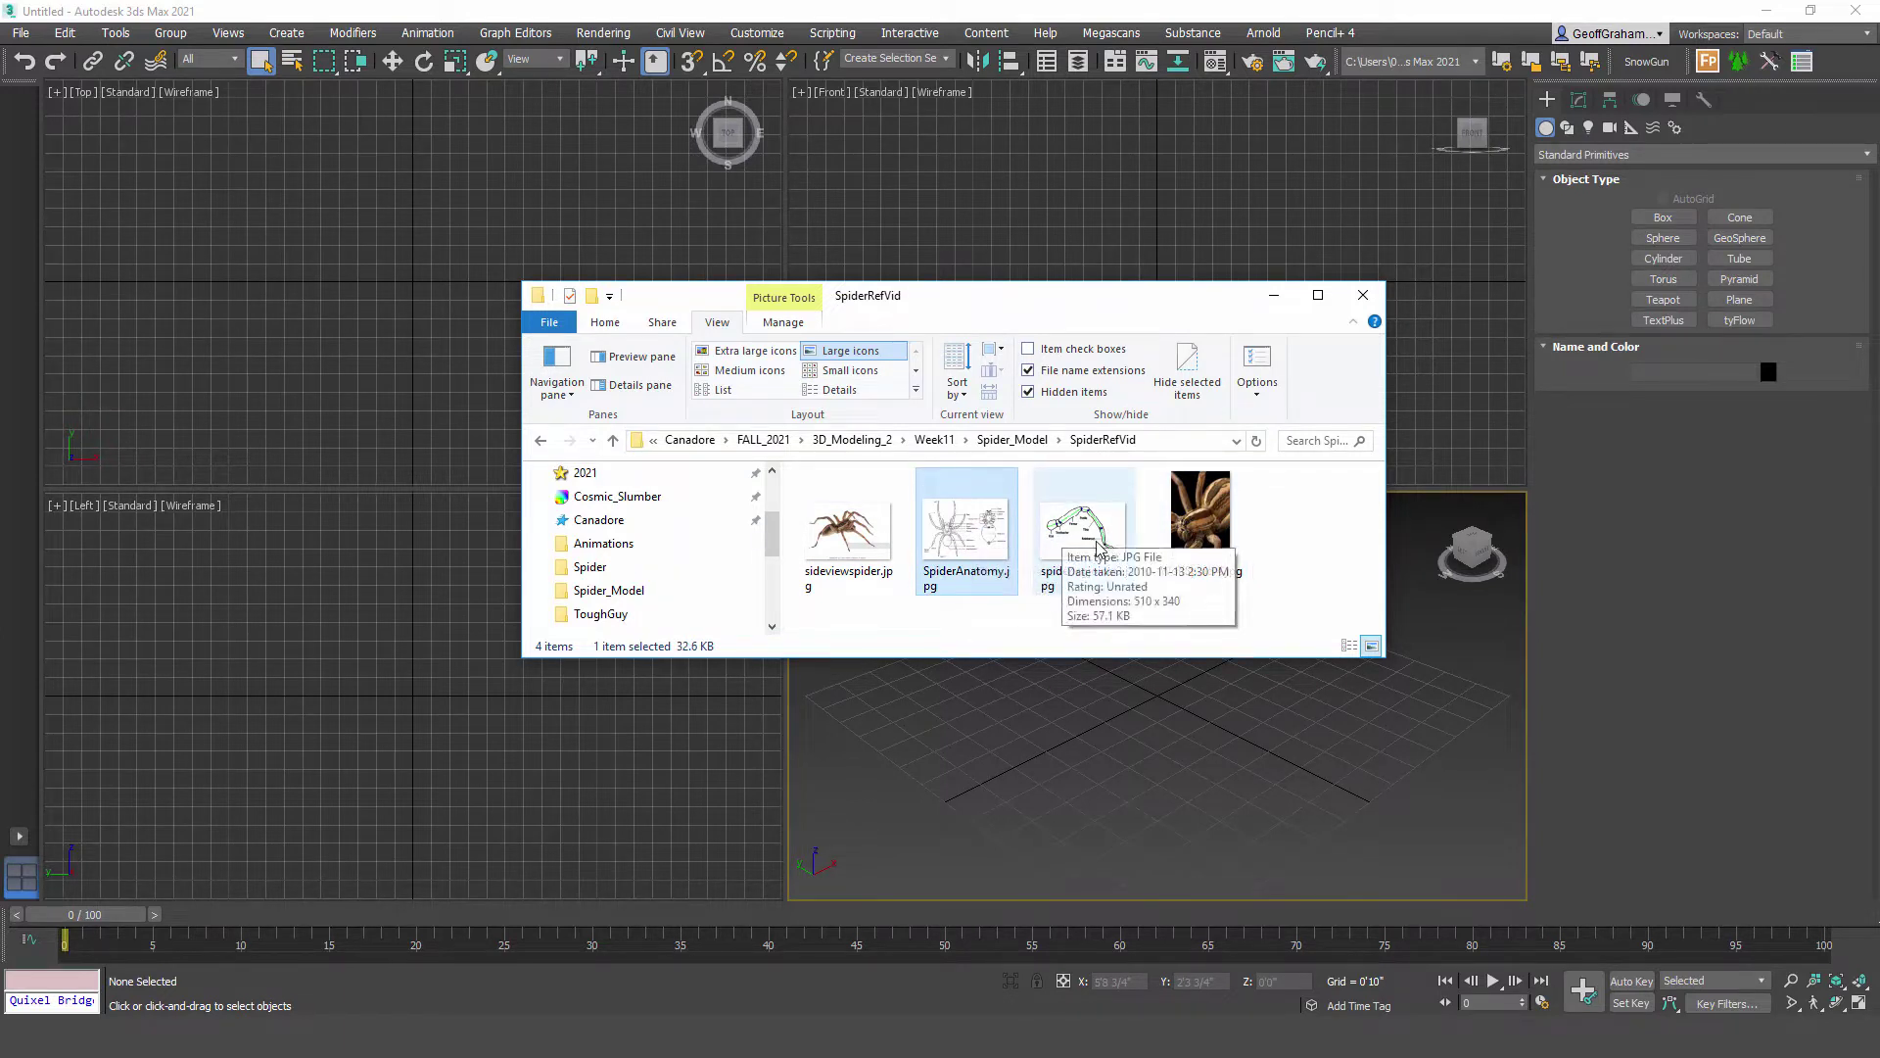
left_click(1058, 552)
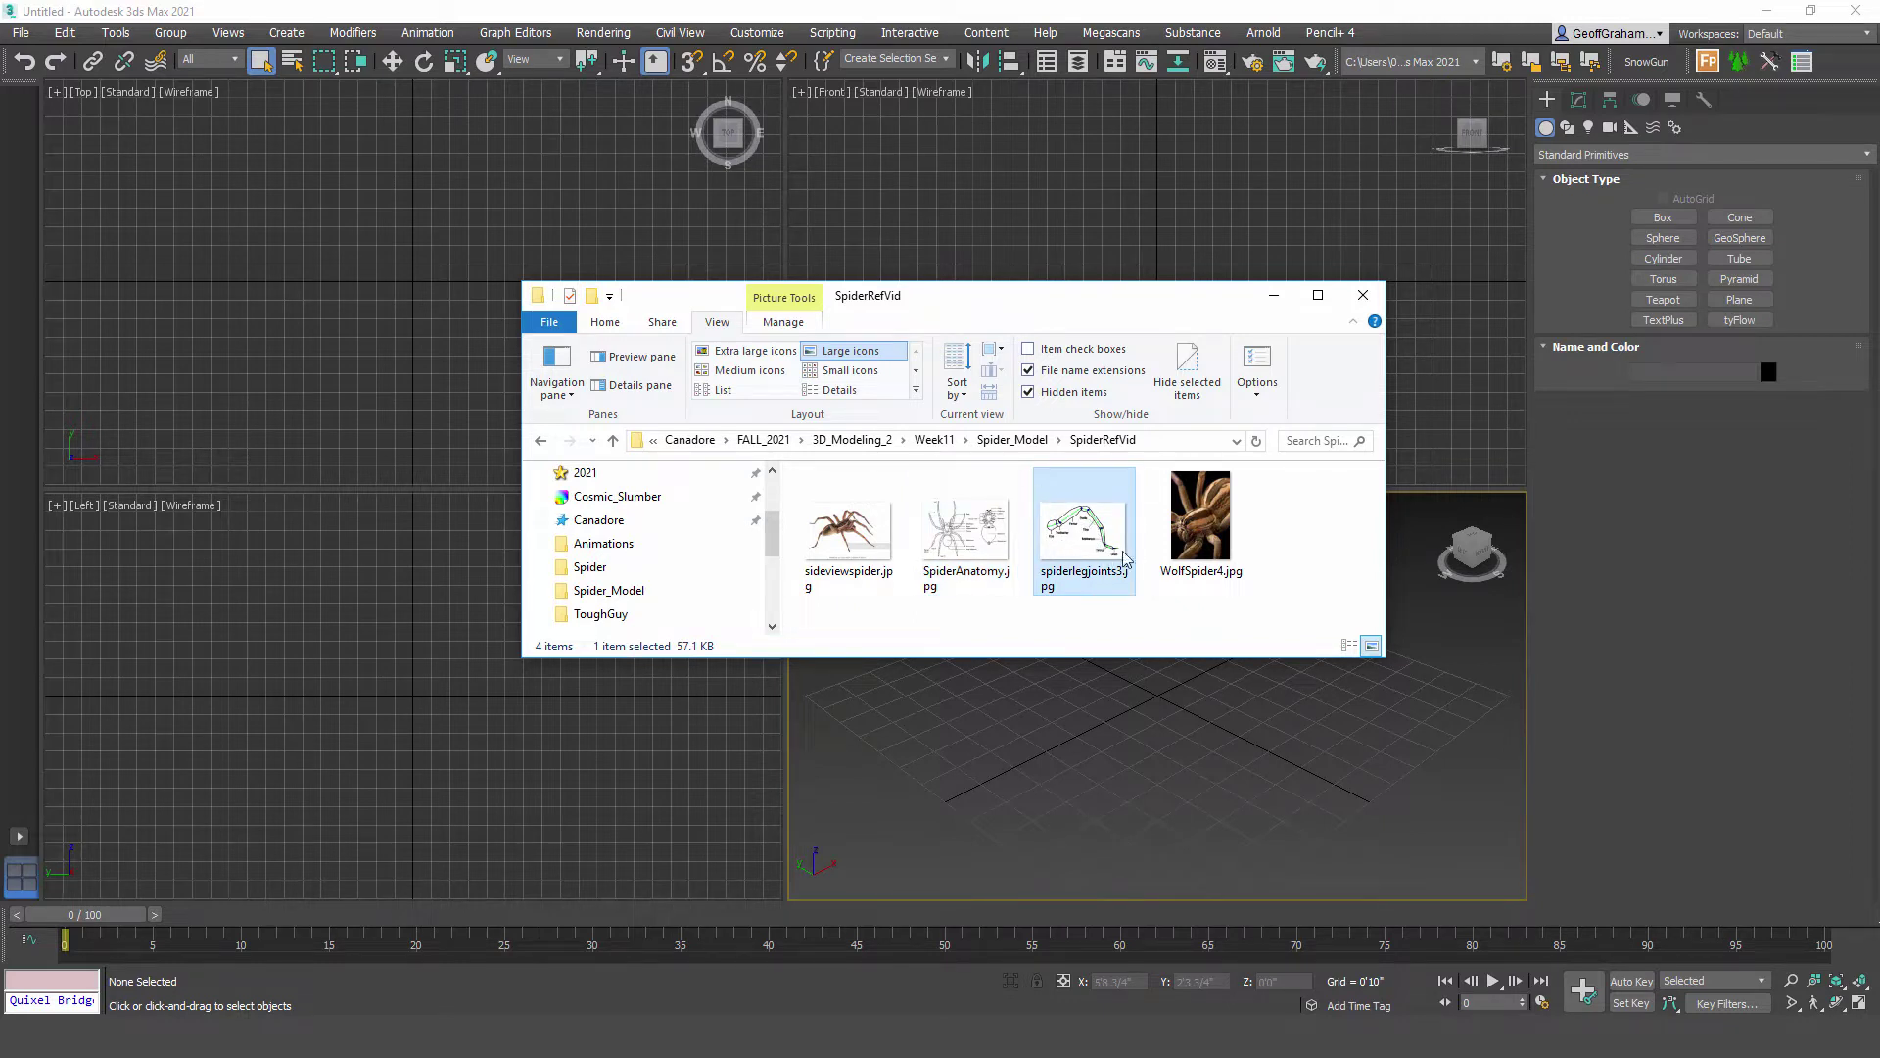
left_click_drag(1100, 310, 691, 135)
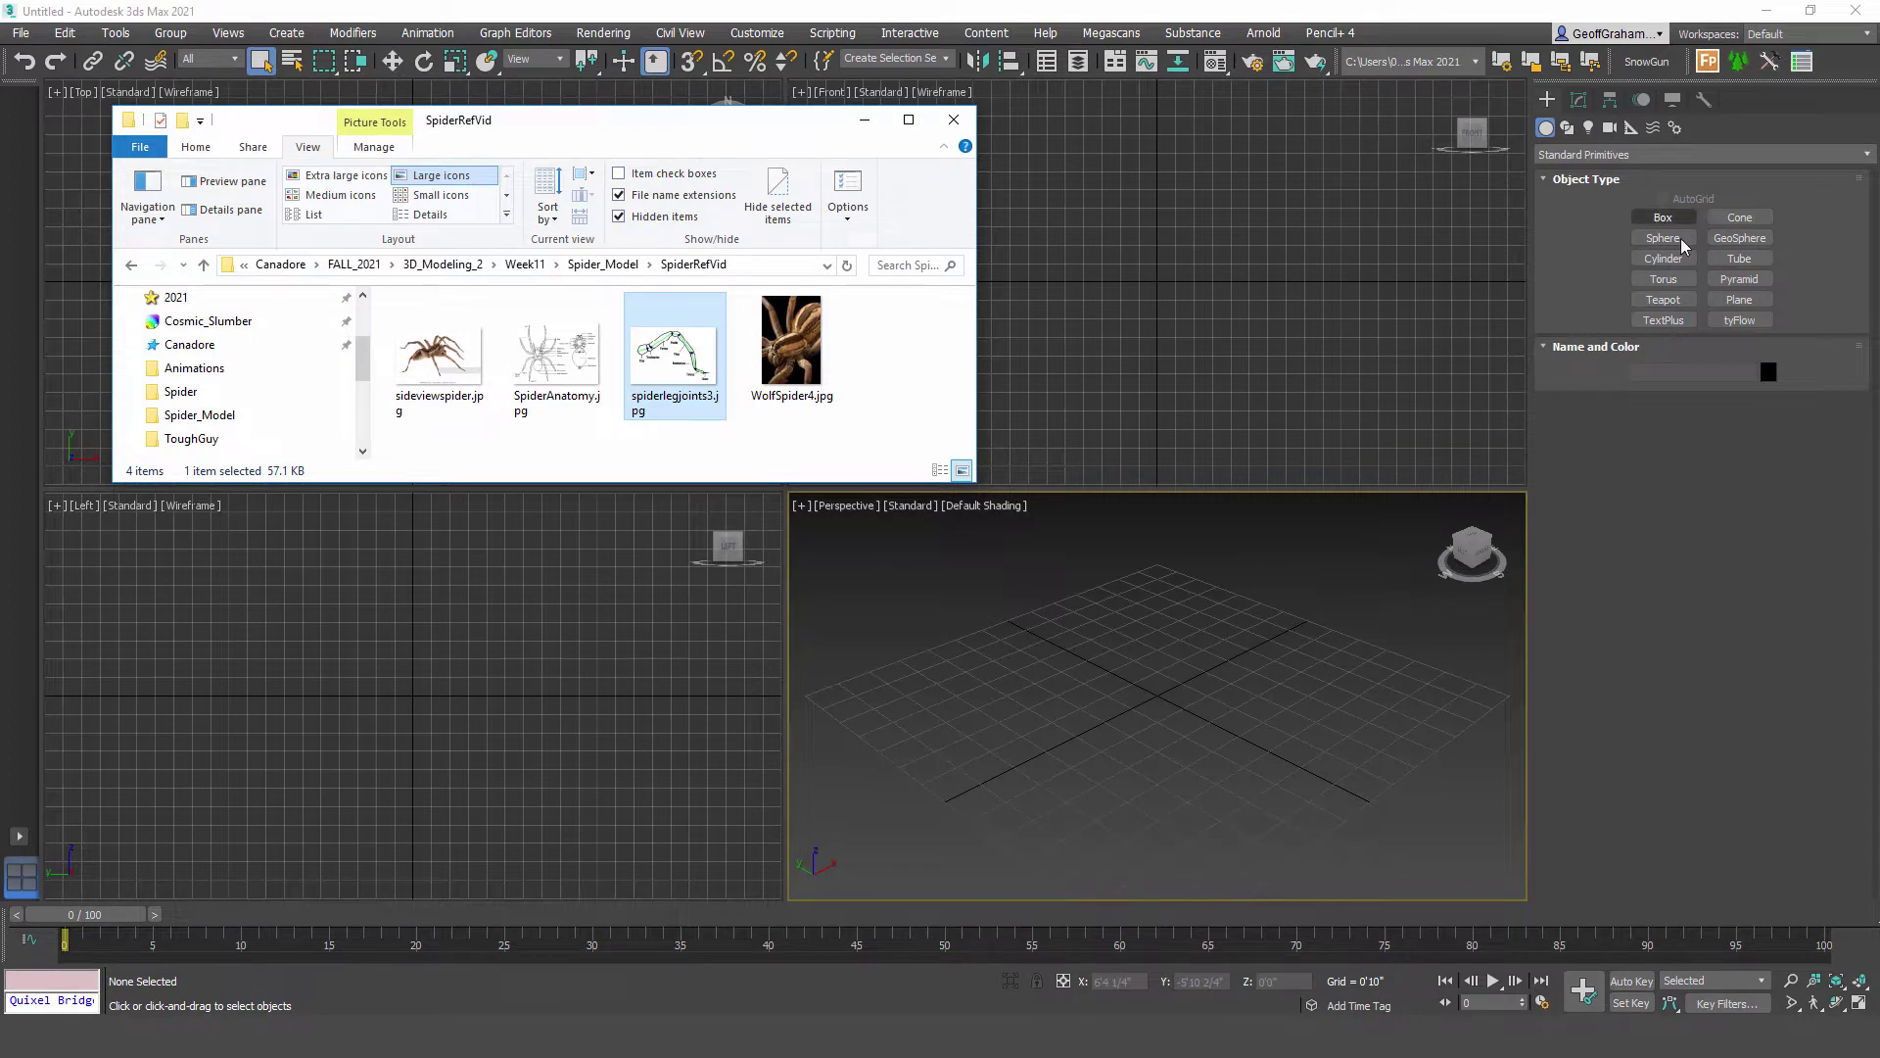
left_click(1208, 654)
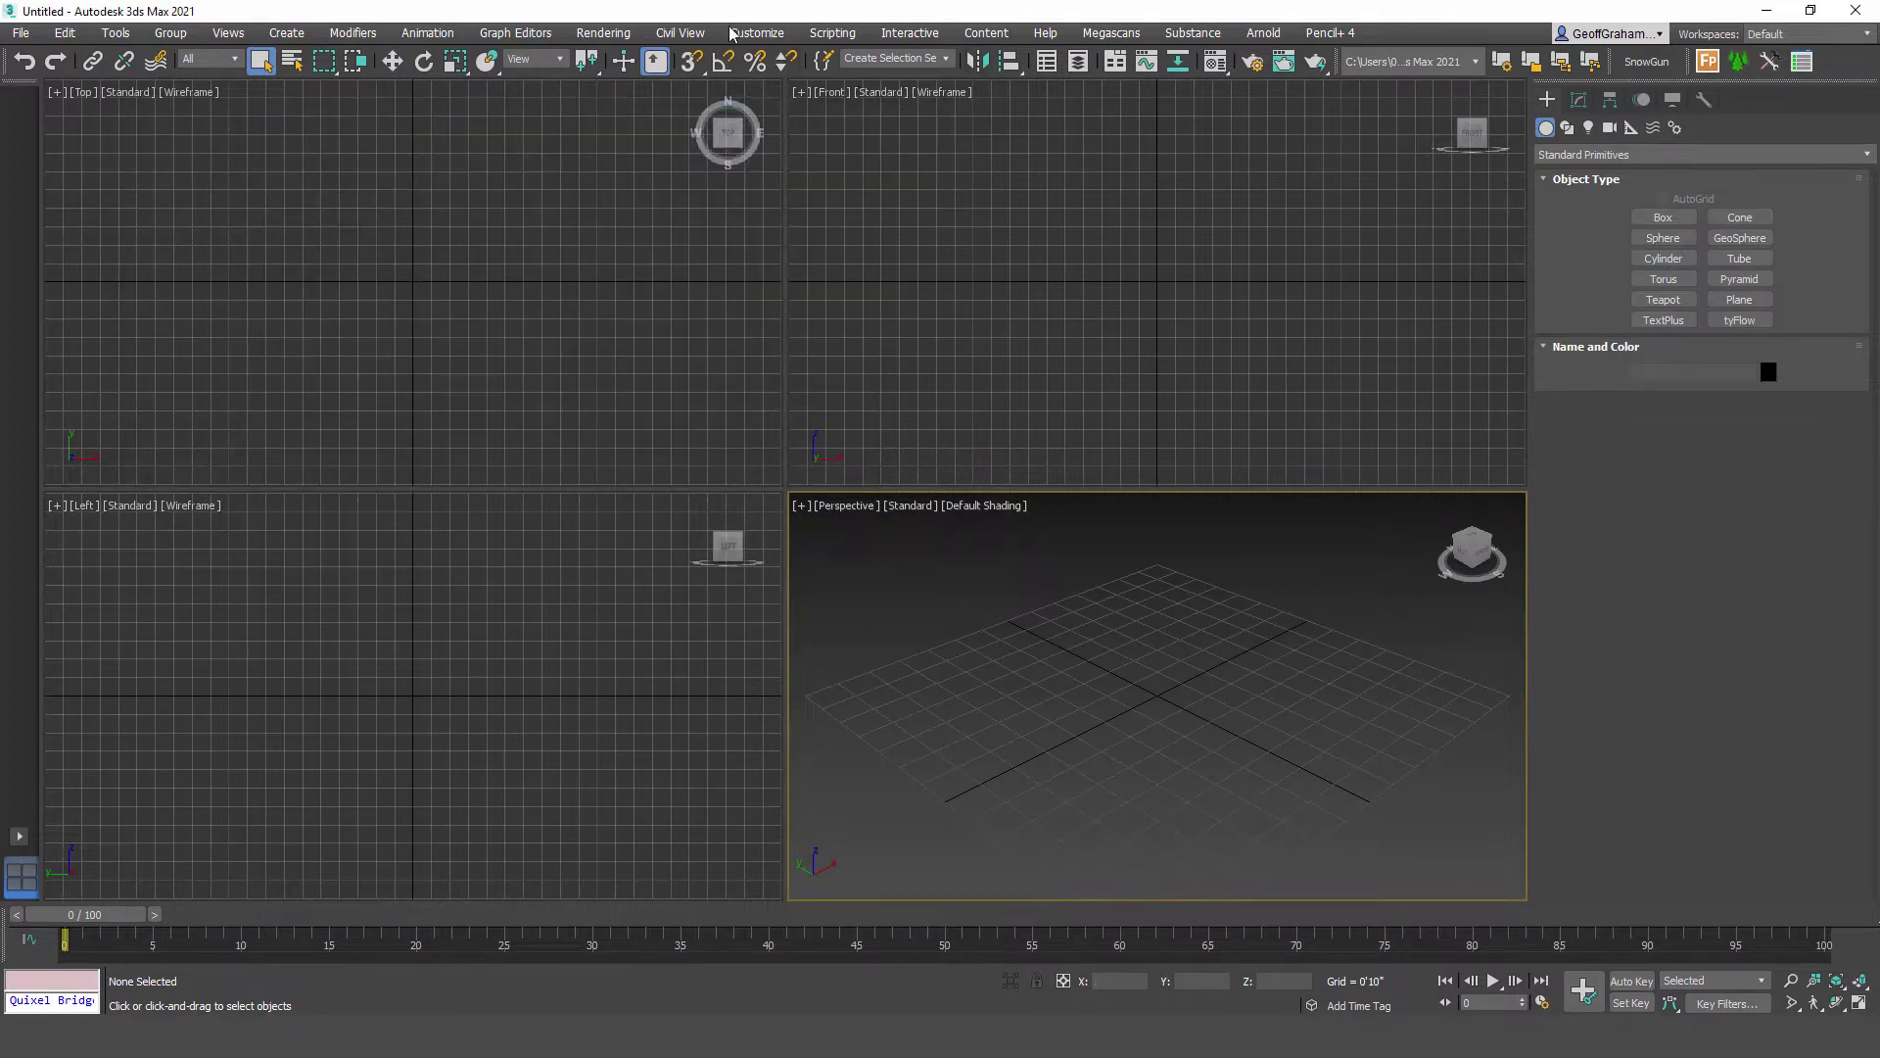
Step: Check the display unit scale in Units Setup and accept US Standard, Feet w/Fractional Inches
left_click(757, 33)
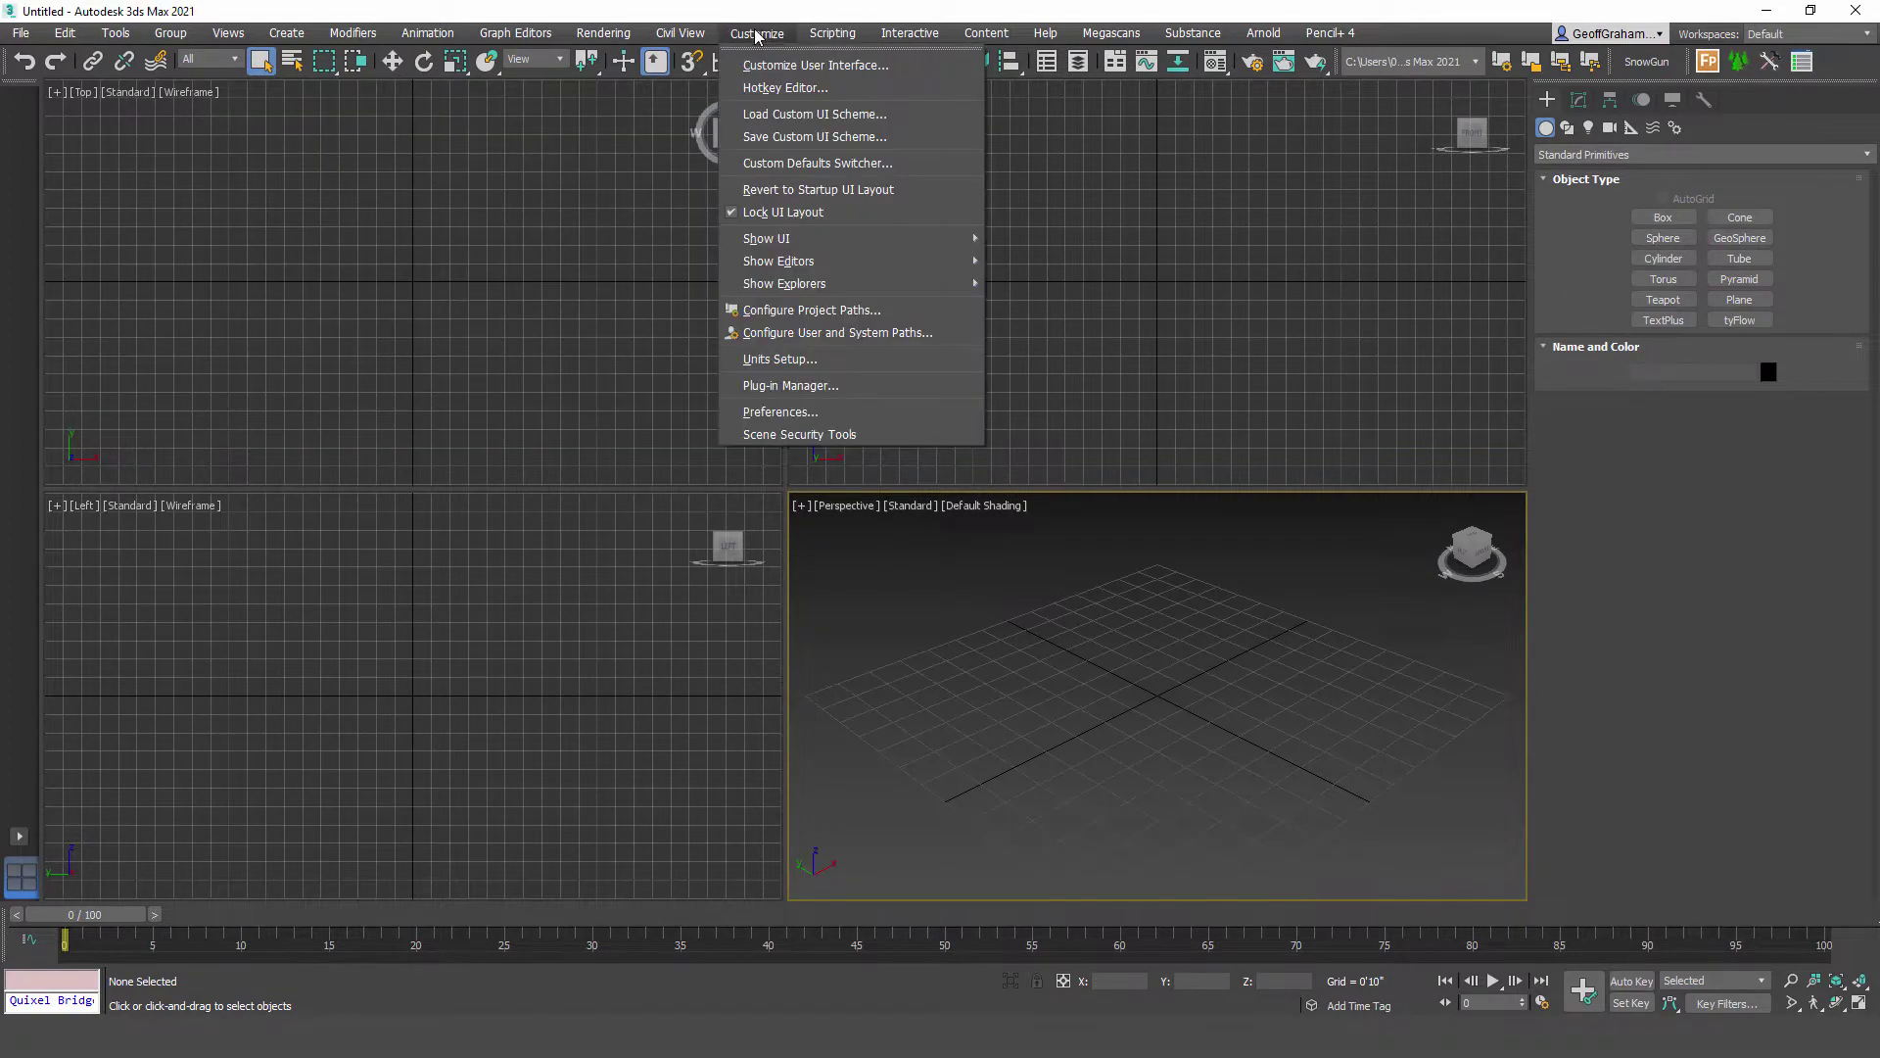
left_click(832, 360)
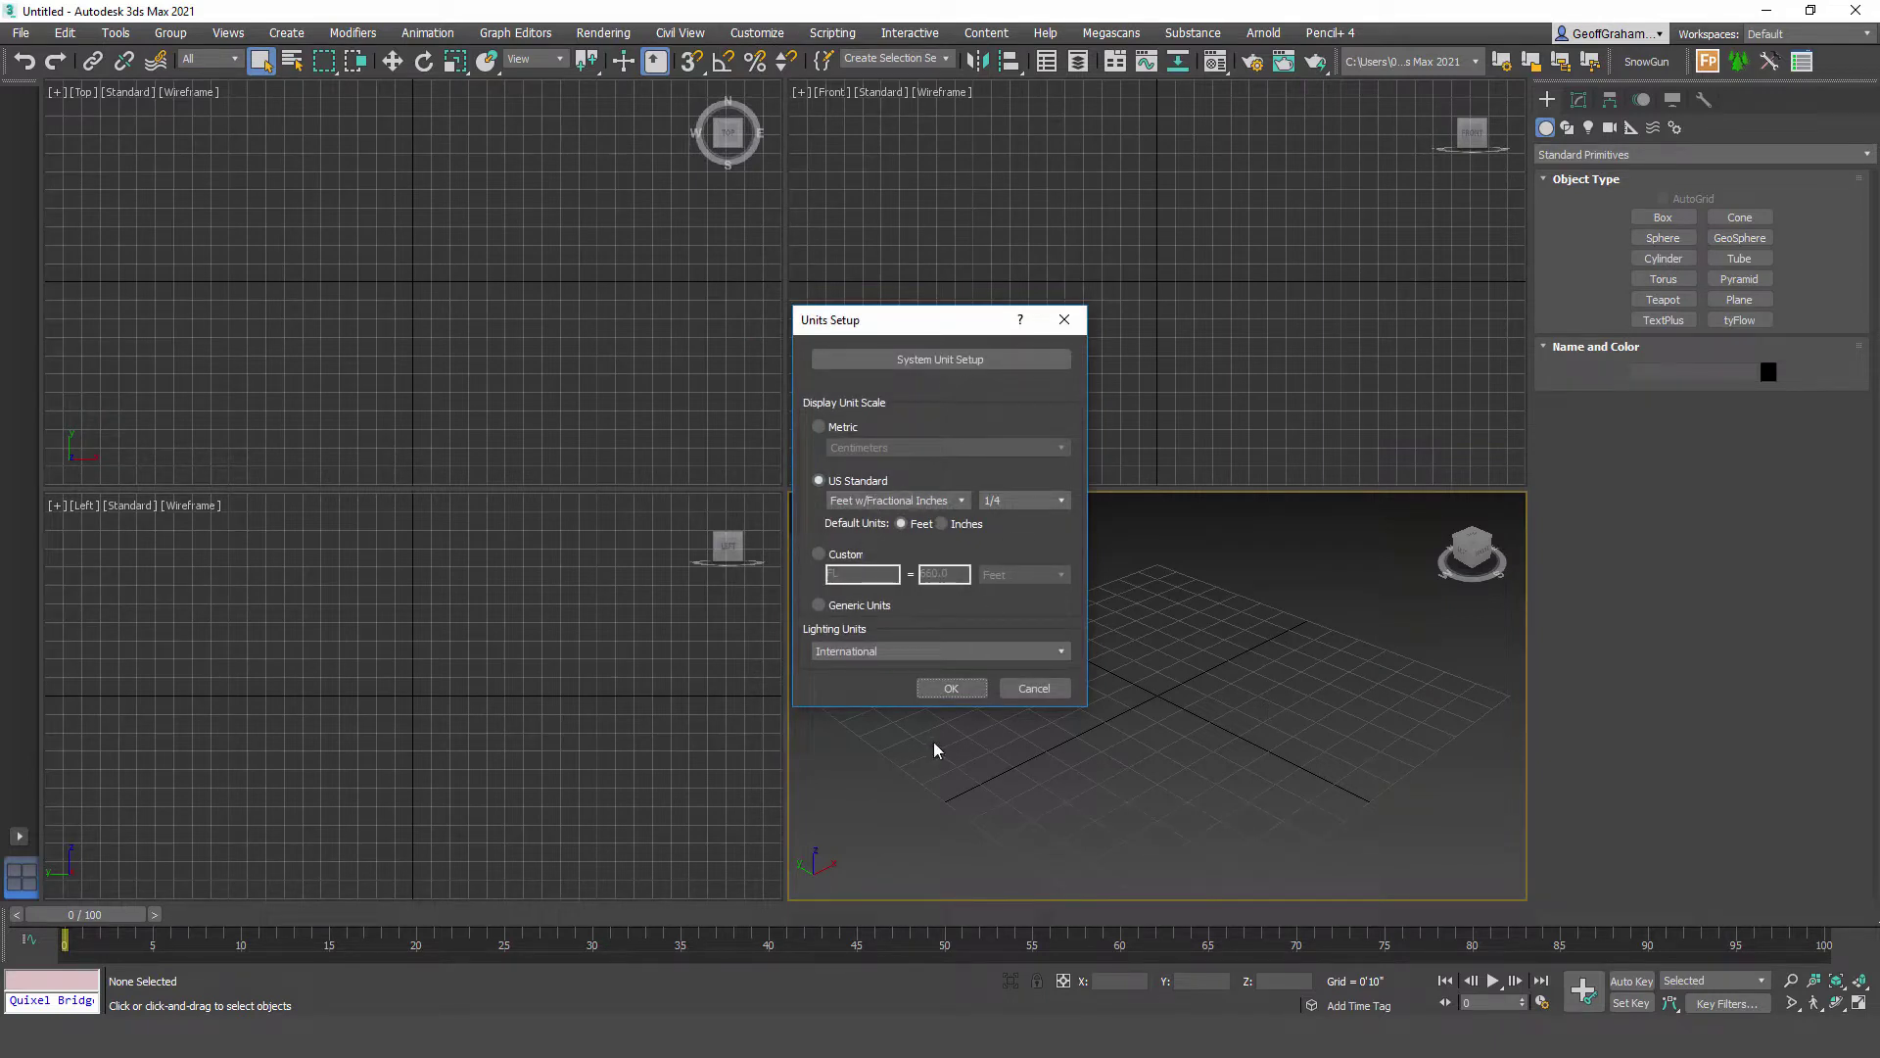
left_click(950, 693)
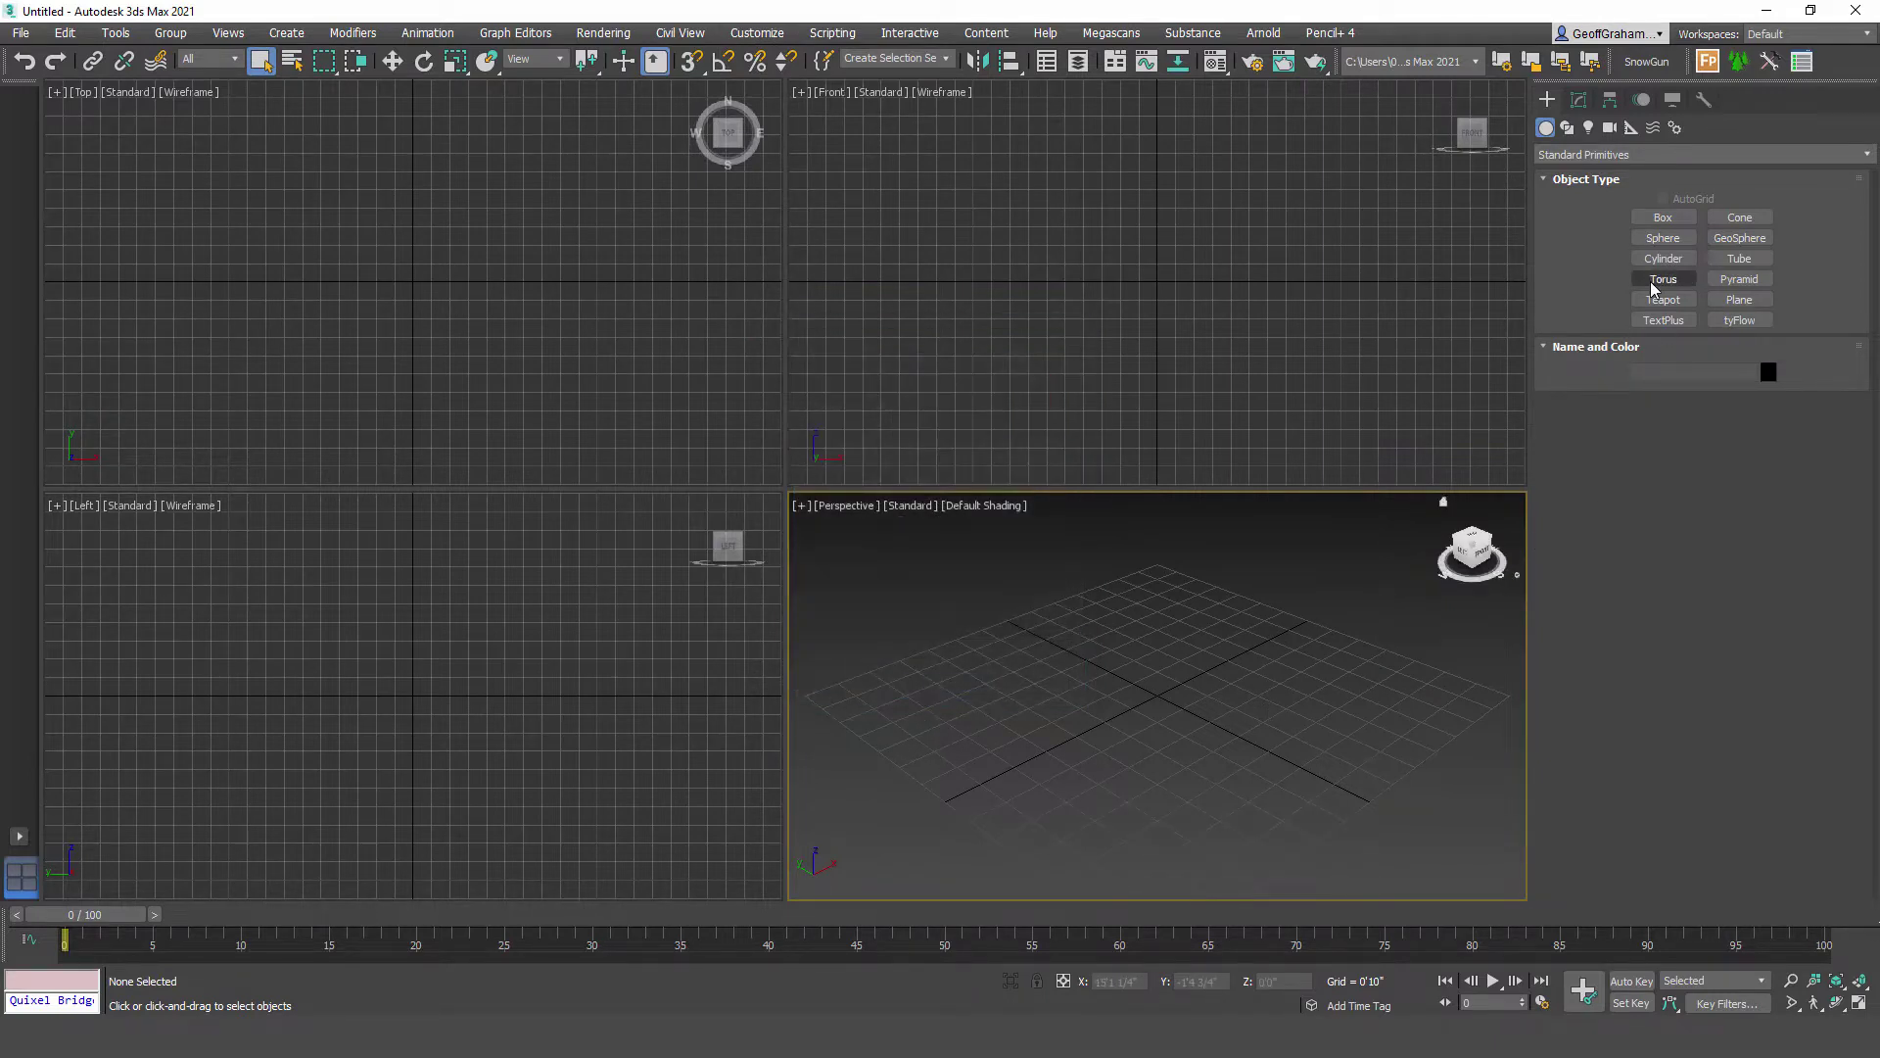
Step: Create a box near the centre of the perspective grid, about 2' long, 3'5" wide and 3'11" high
left_click(1663, 217)
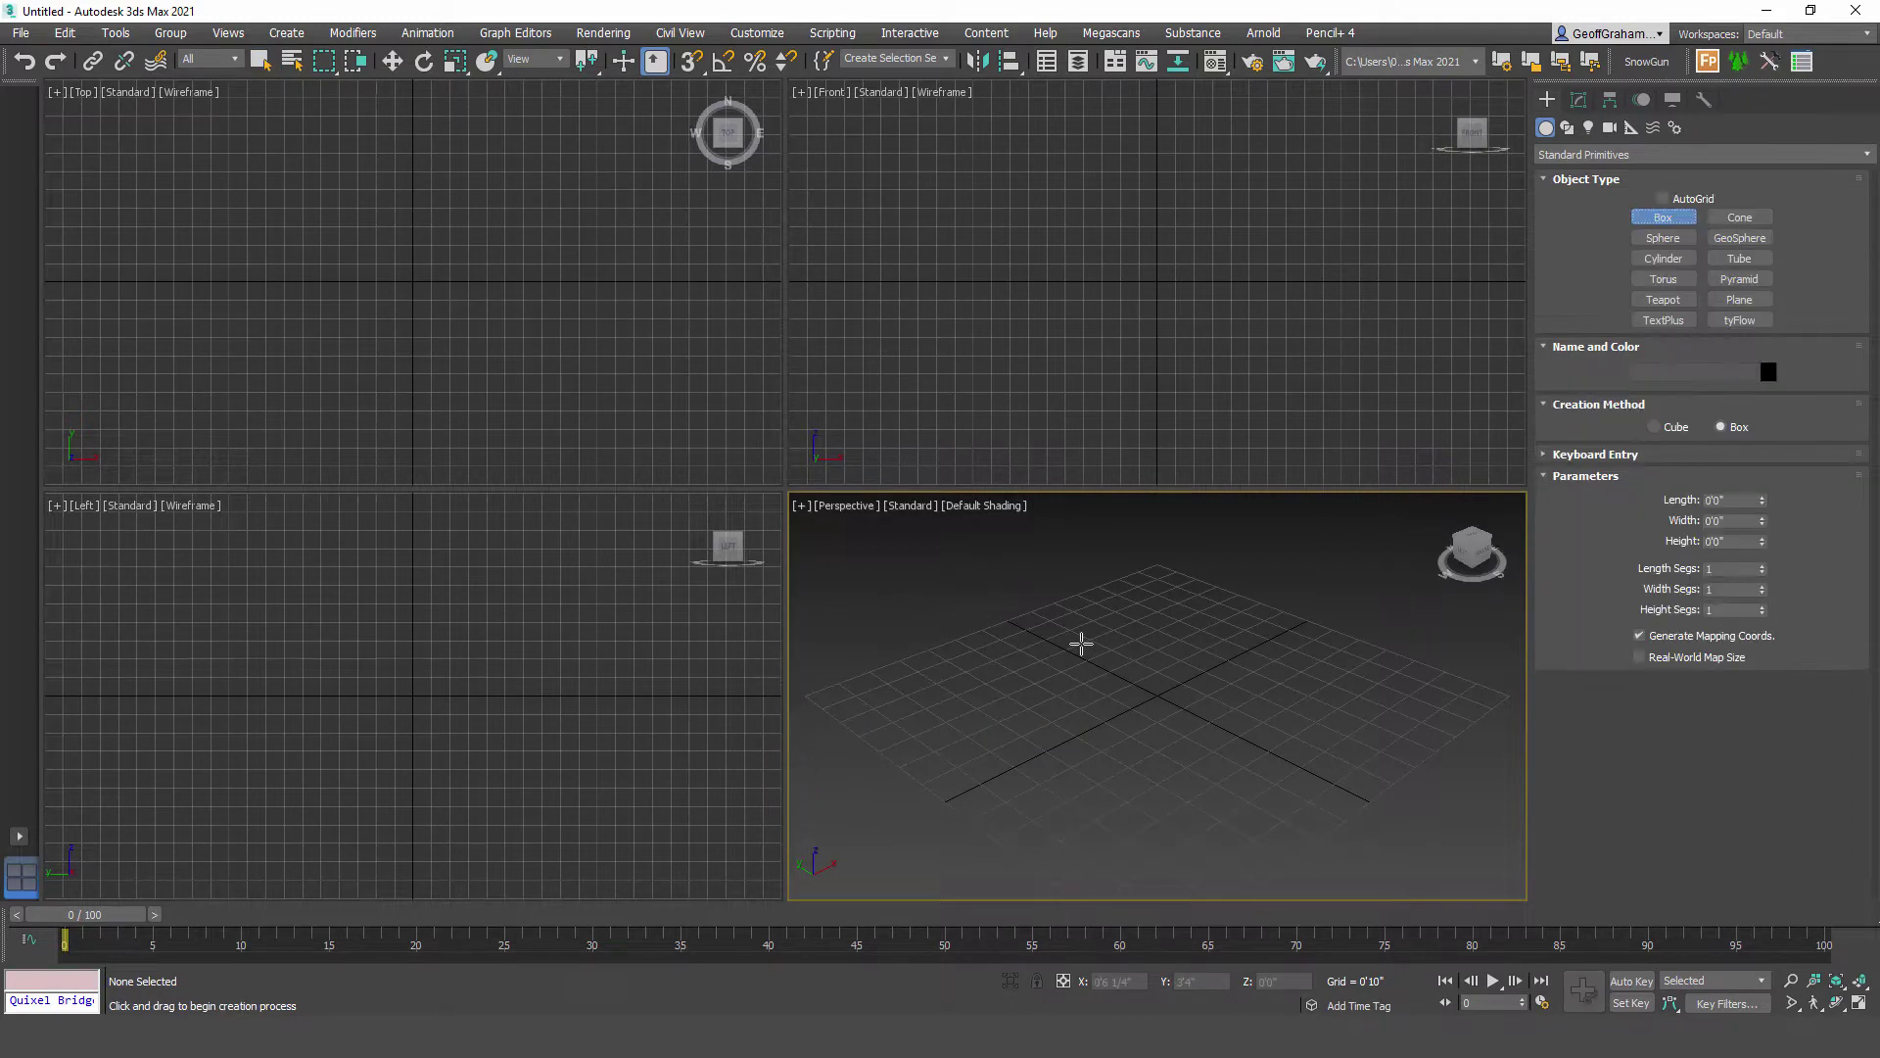
left_click_drag(1166, 674, 1122, 762)
left_click(1132, 600)
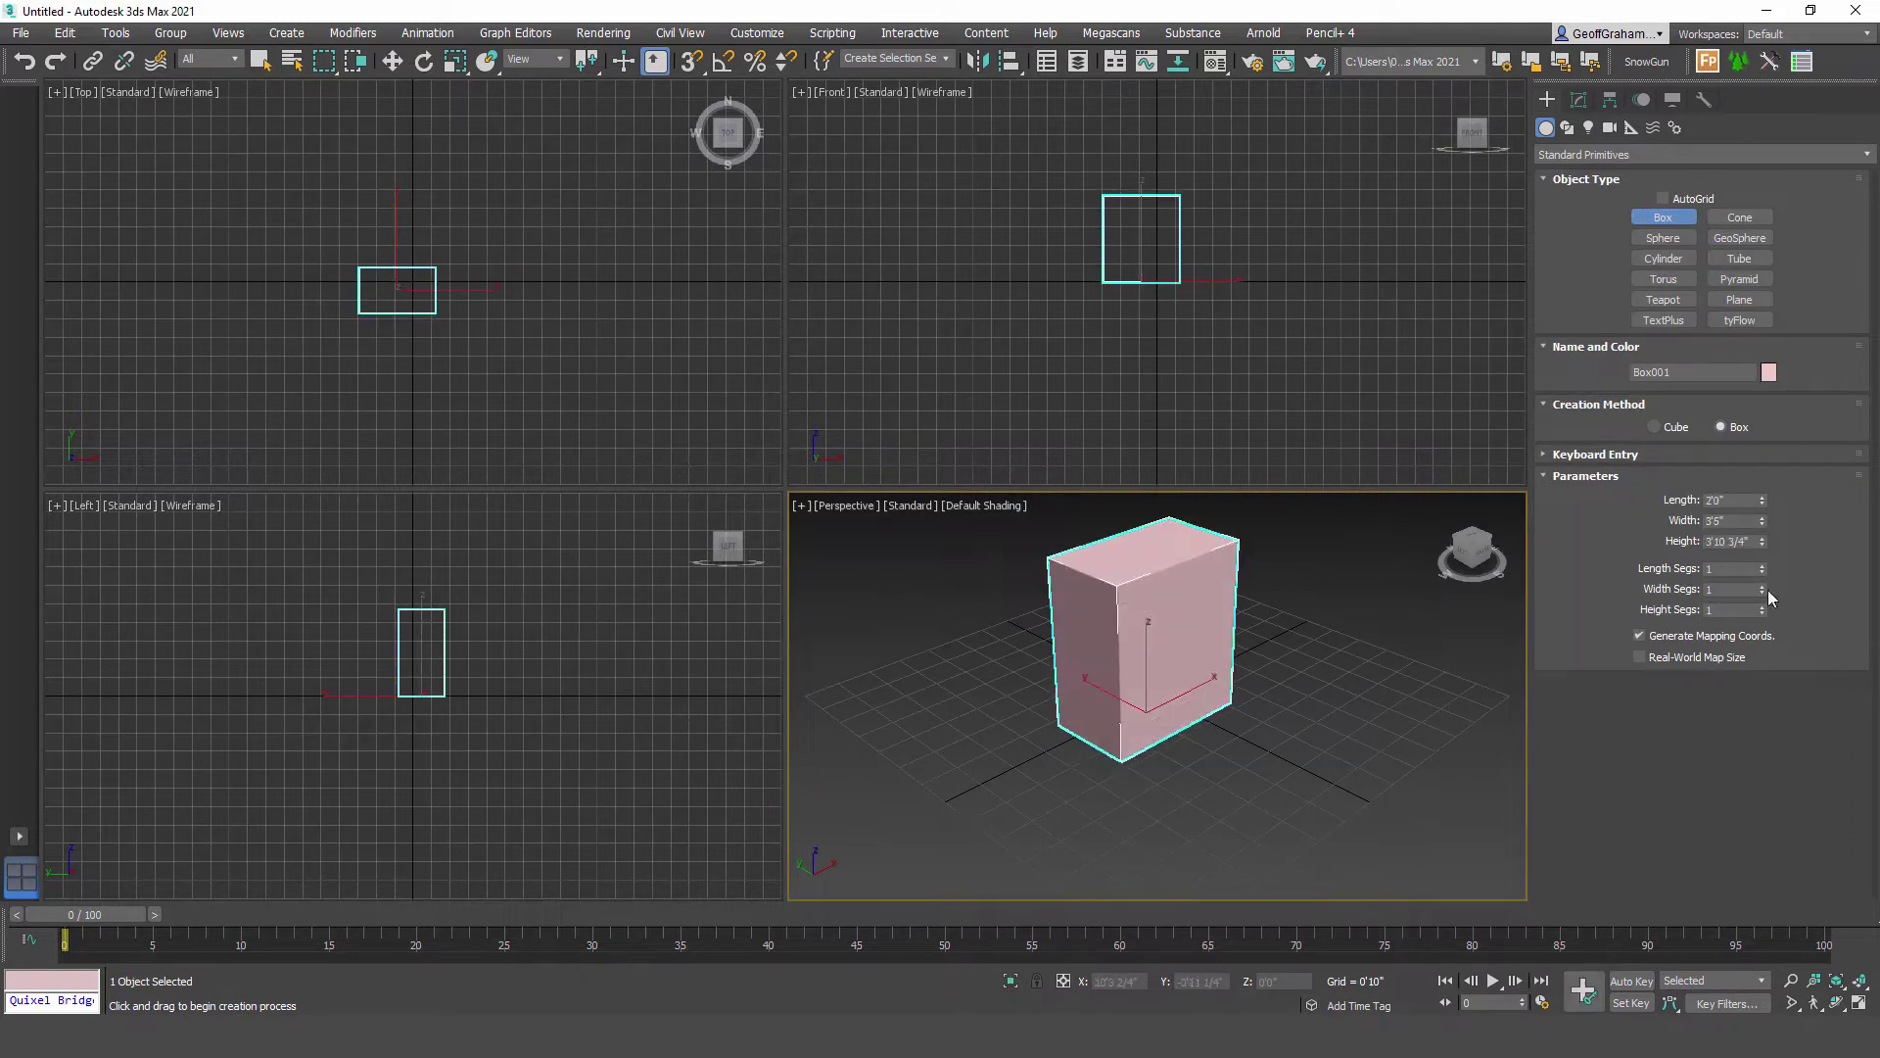
Step: Set the box's length, width and height to 2'0" each
left_click(1733, 500)
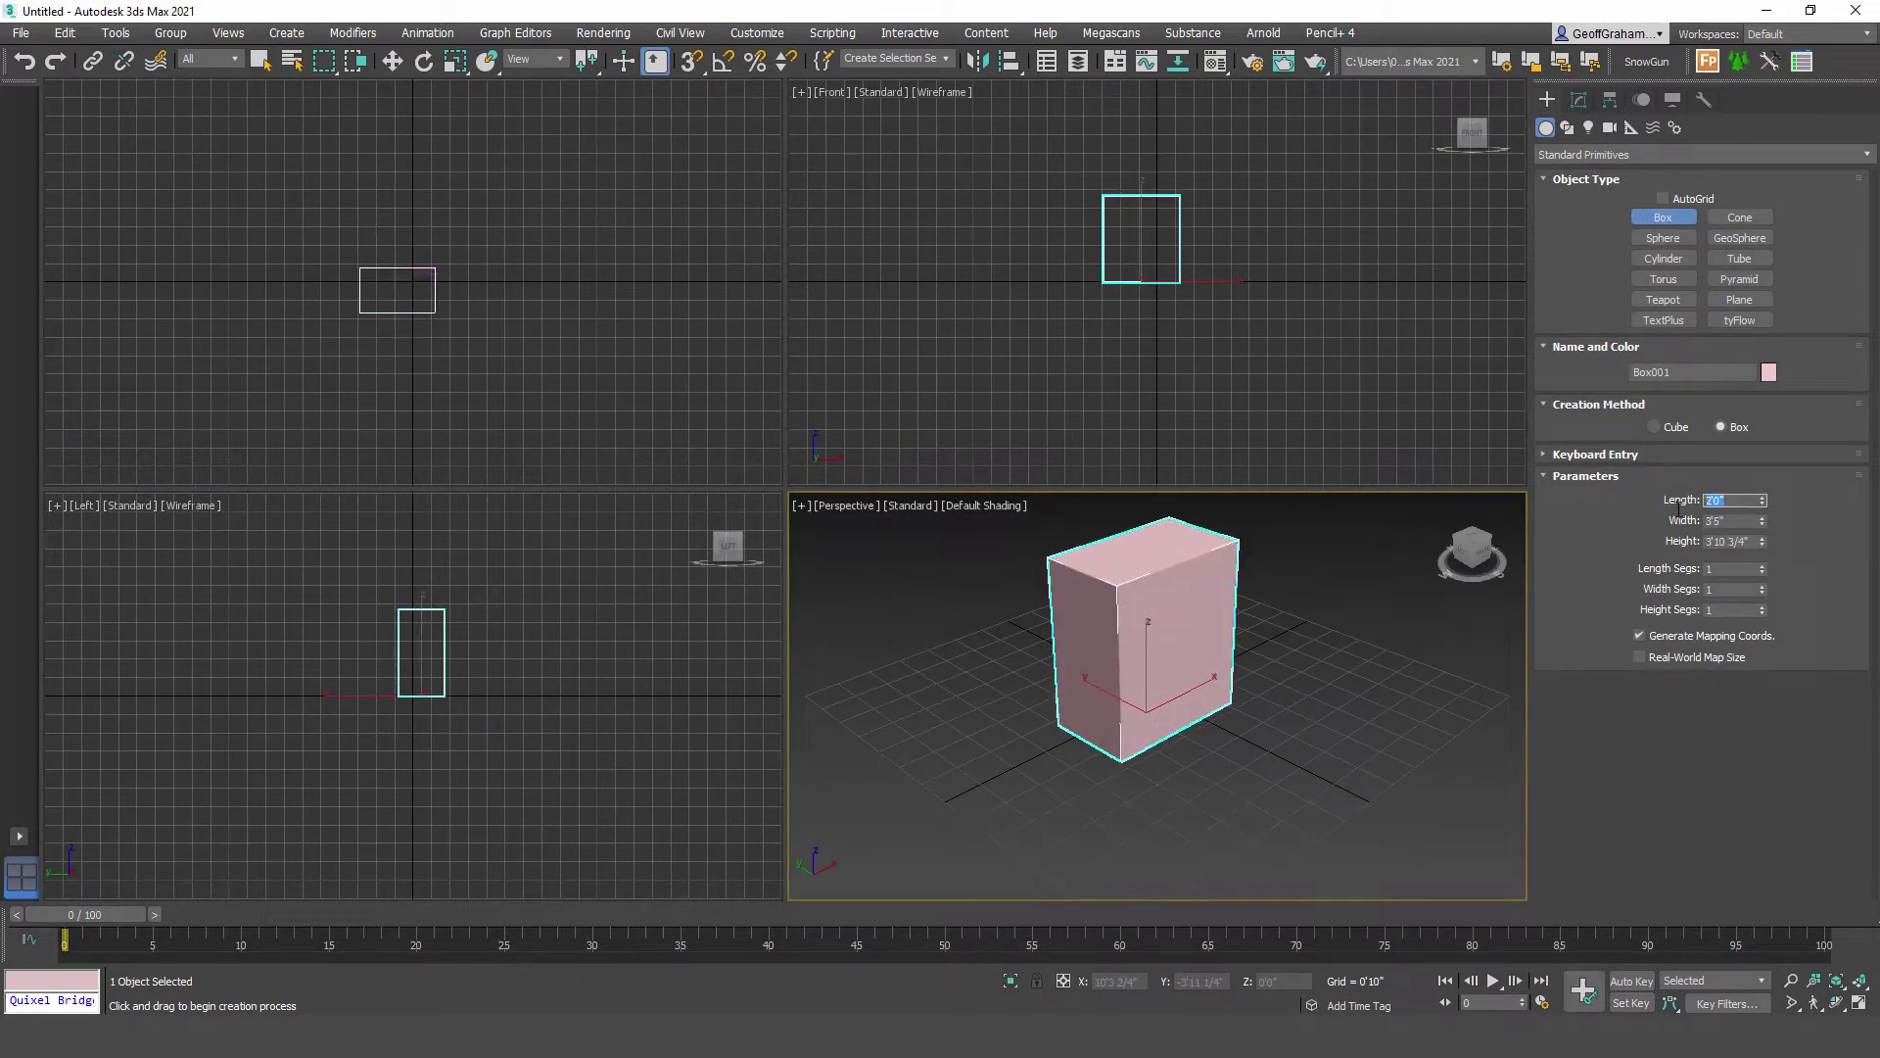
left_click(1732, 521)
type("2")
left_click(1754, 543)
type("2")
key("Return")
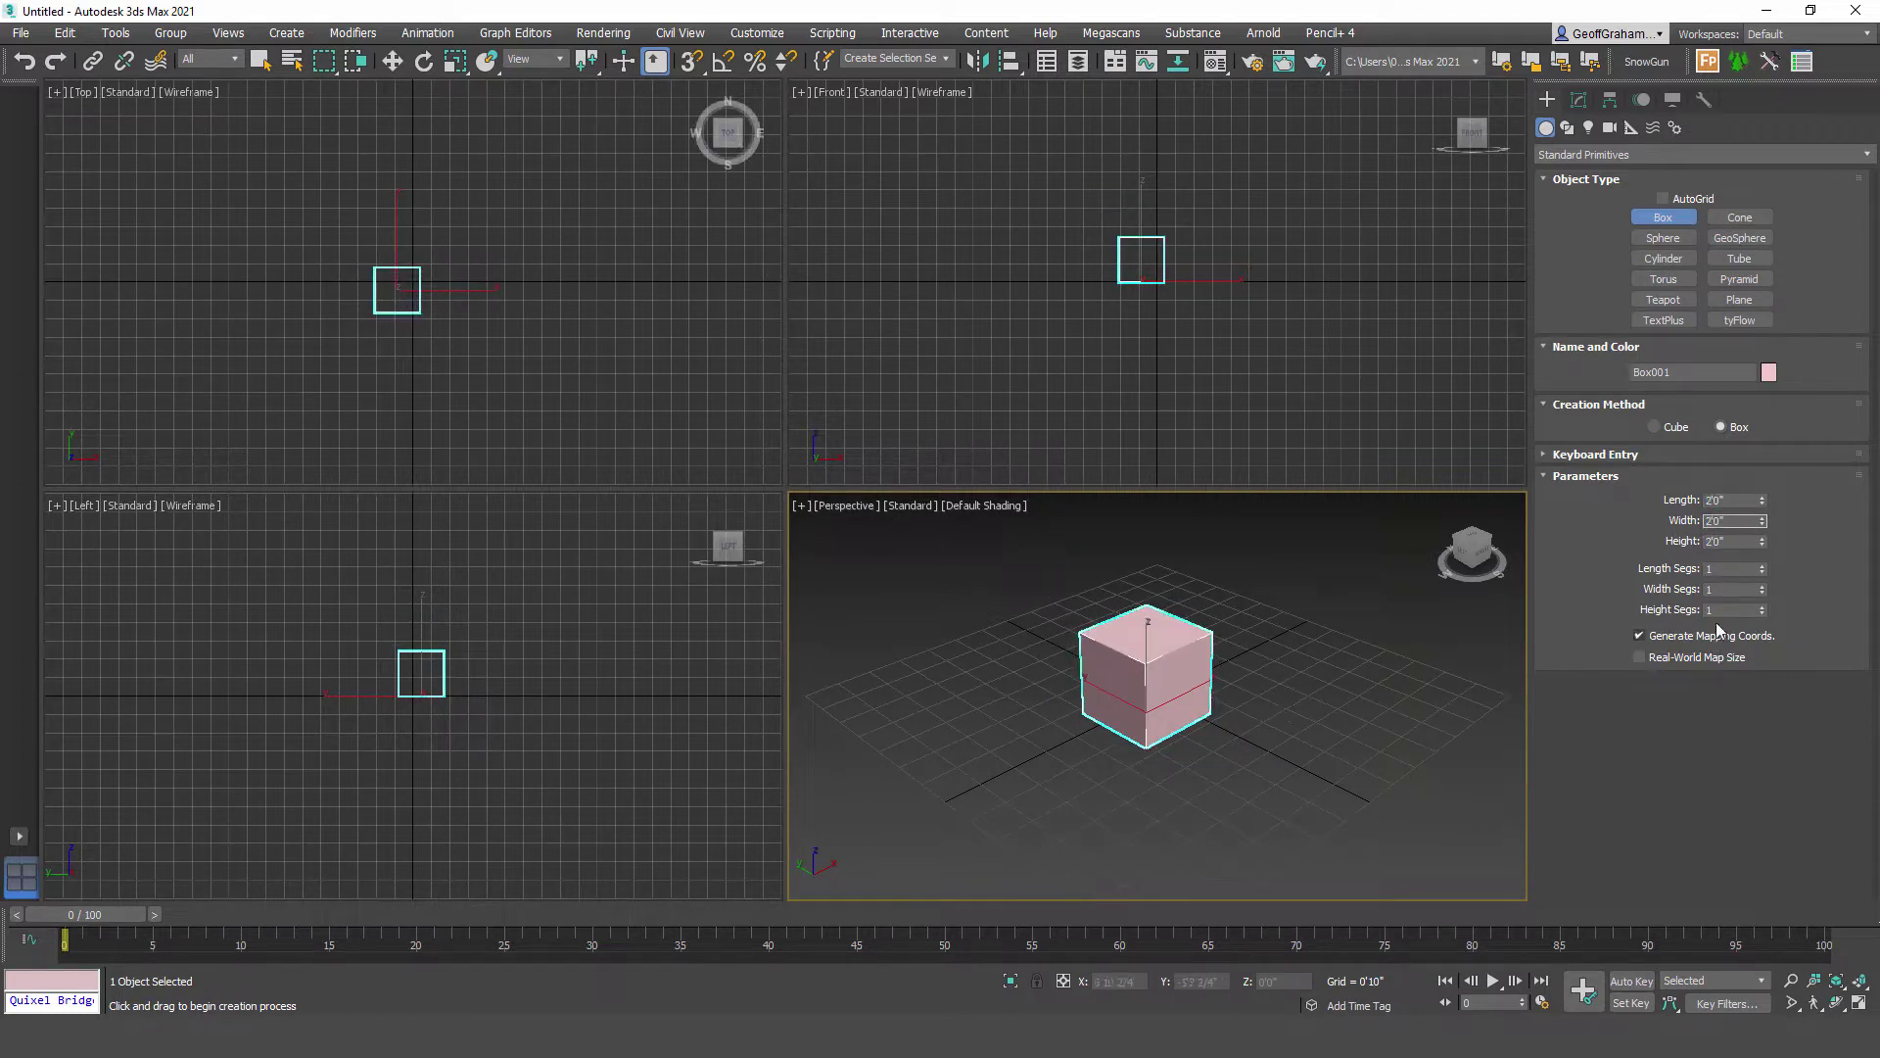
Step: Set the box's length, width and height segments to 6 each and show edged faces in the perspective view
left_click(1733, 569)
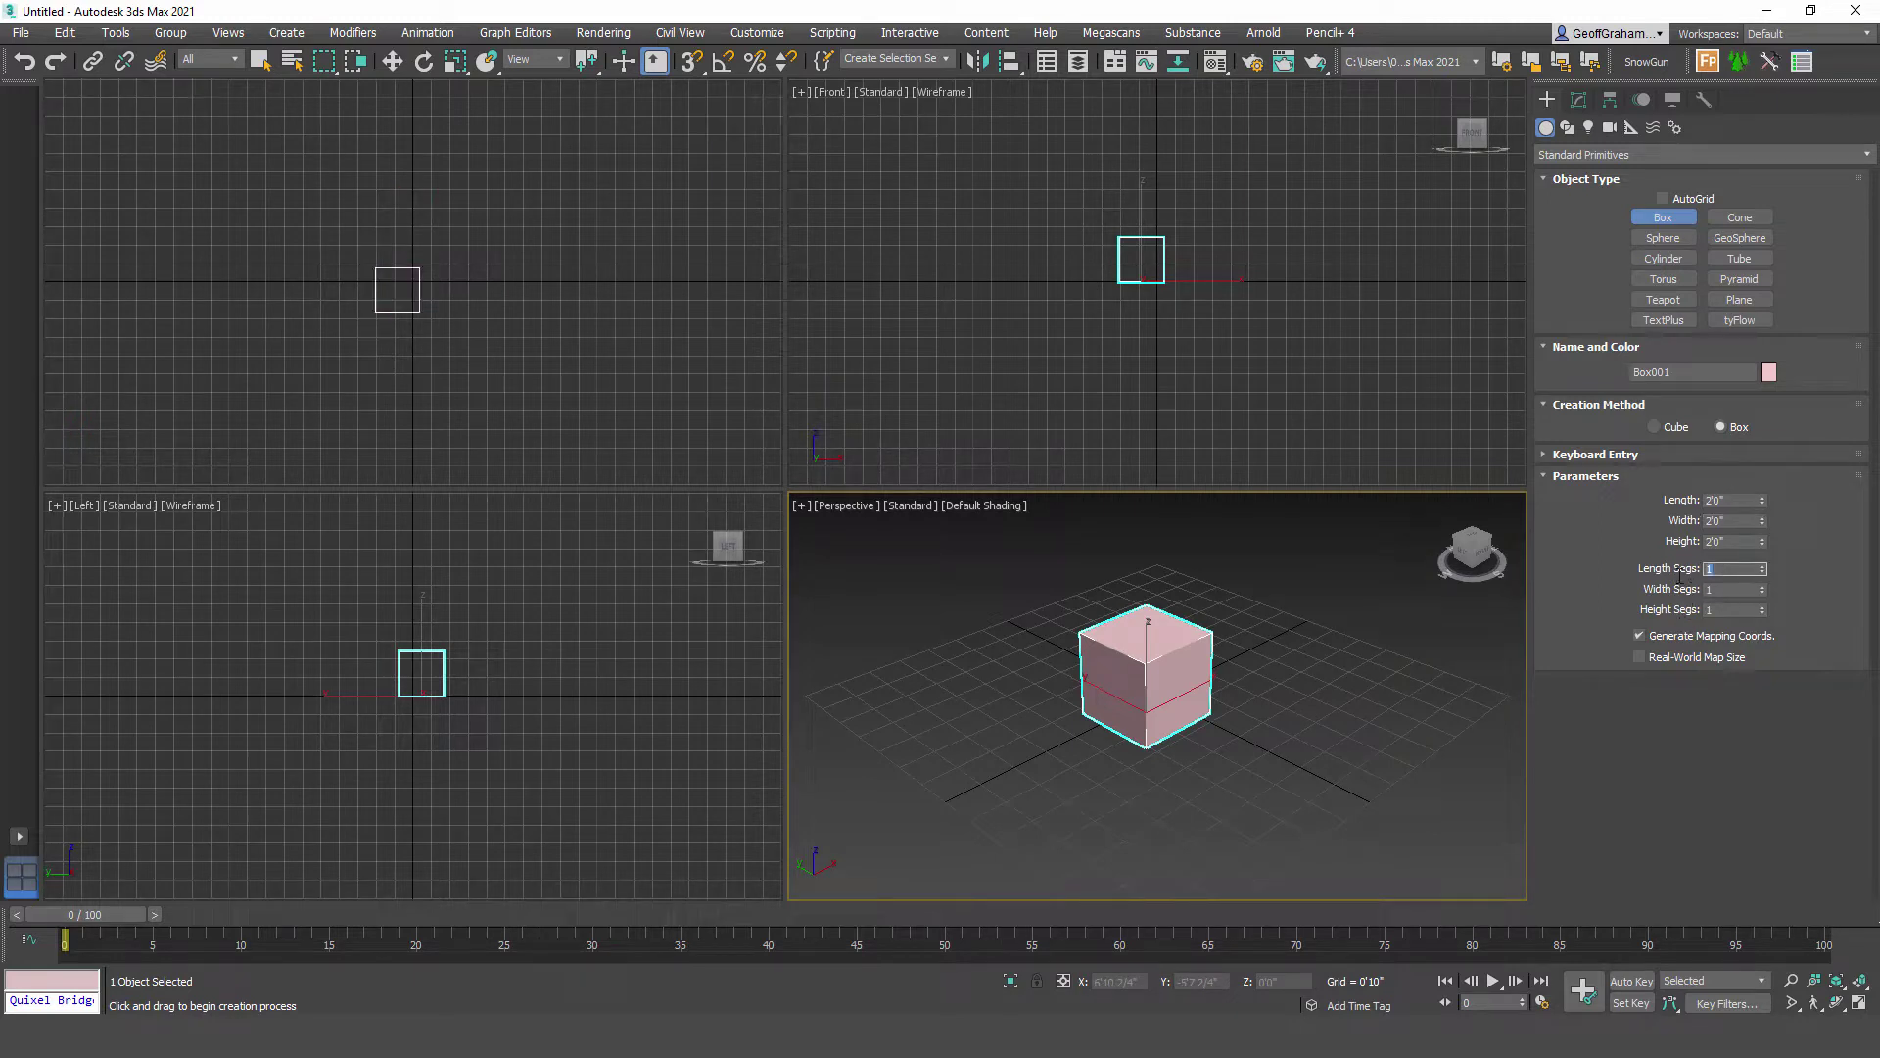
type("6")
mouse_move(1734, 592)
left_mouse_down()
mouse_move(1697, 594)
mouse_move(1706, 609)
left_mouse_up()
type("6")
left_click(1724, 591)
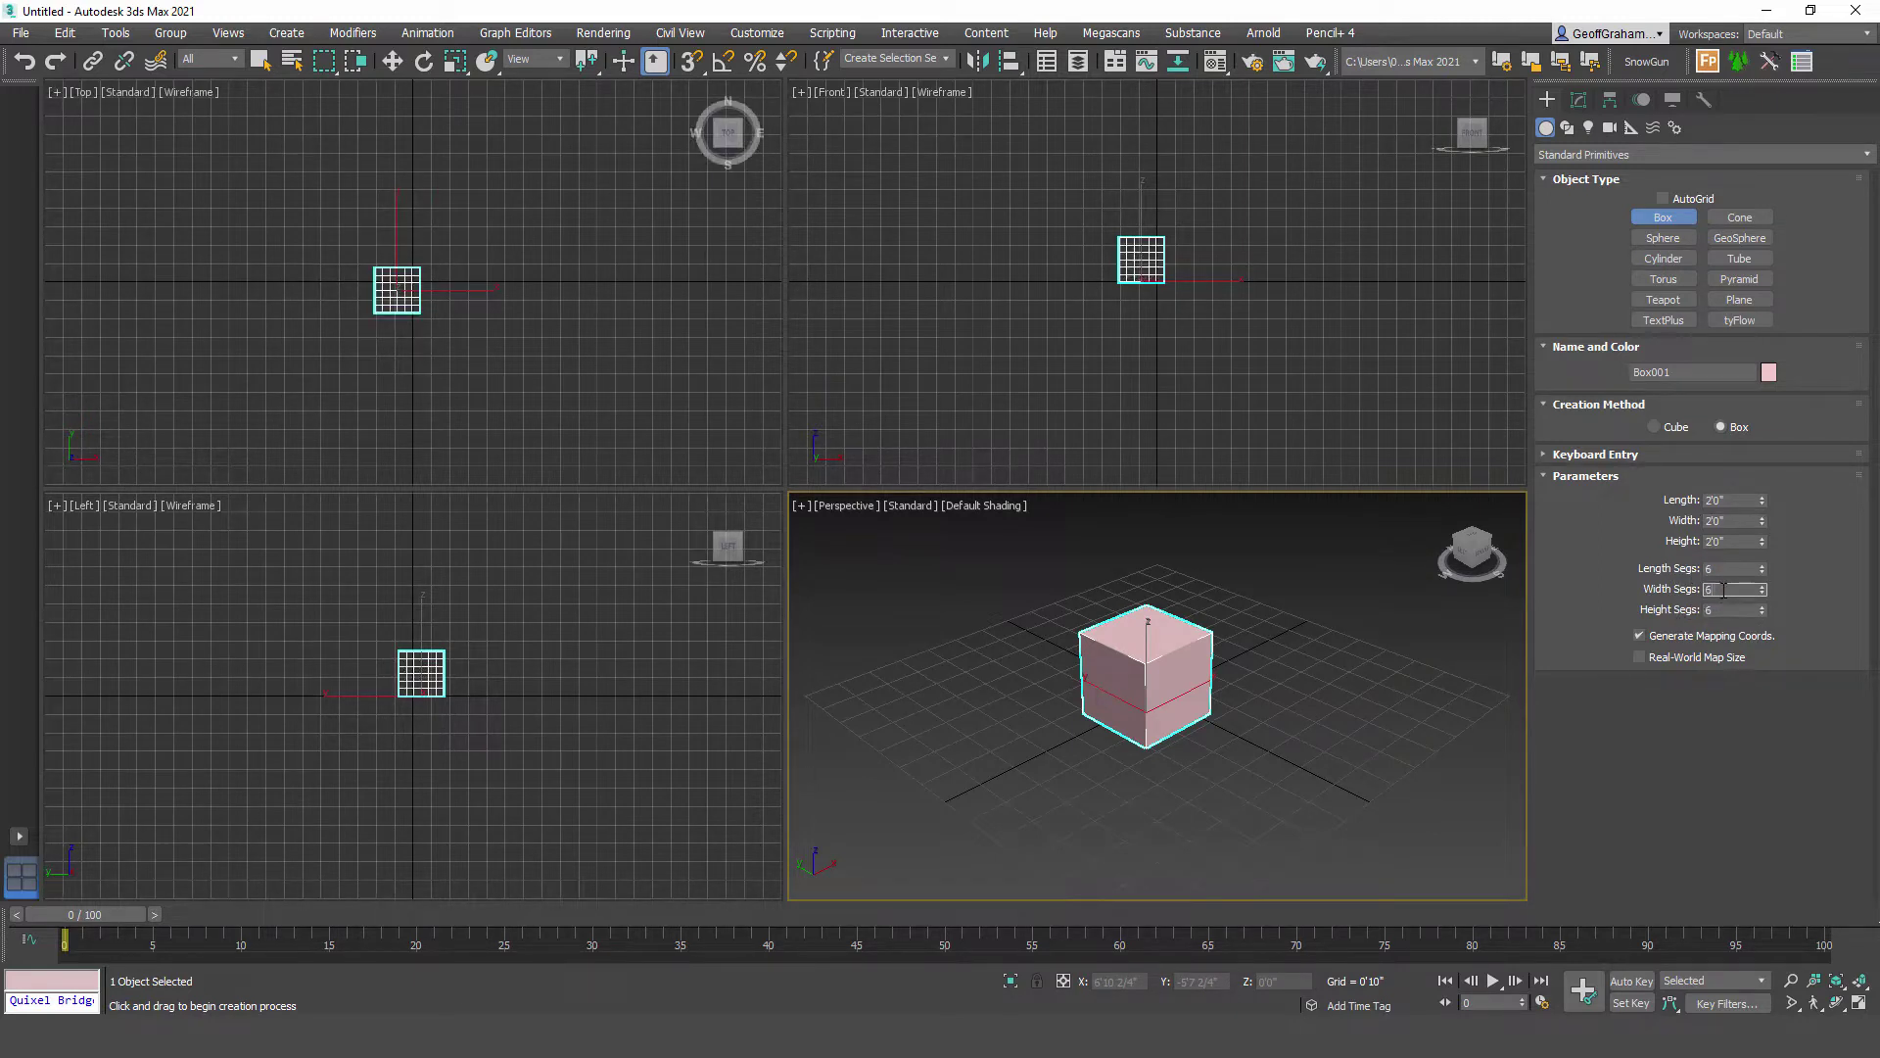
middle_click_drag(1212, 707, 1244, 694)
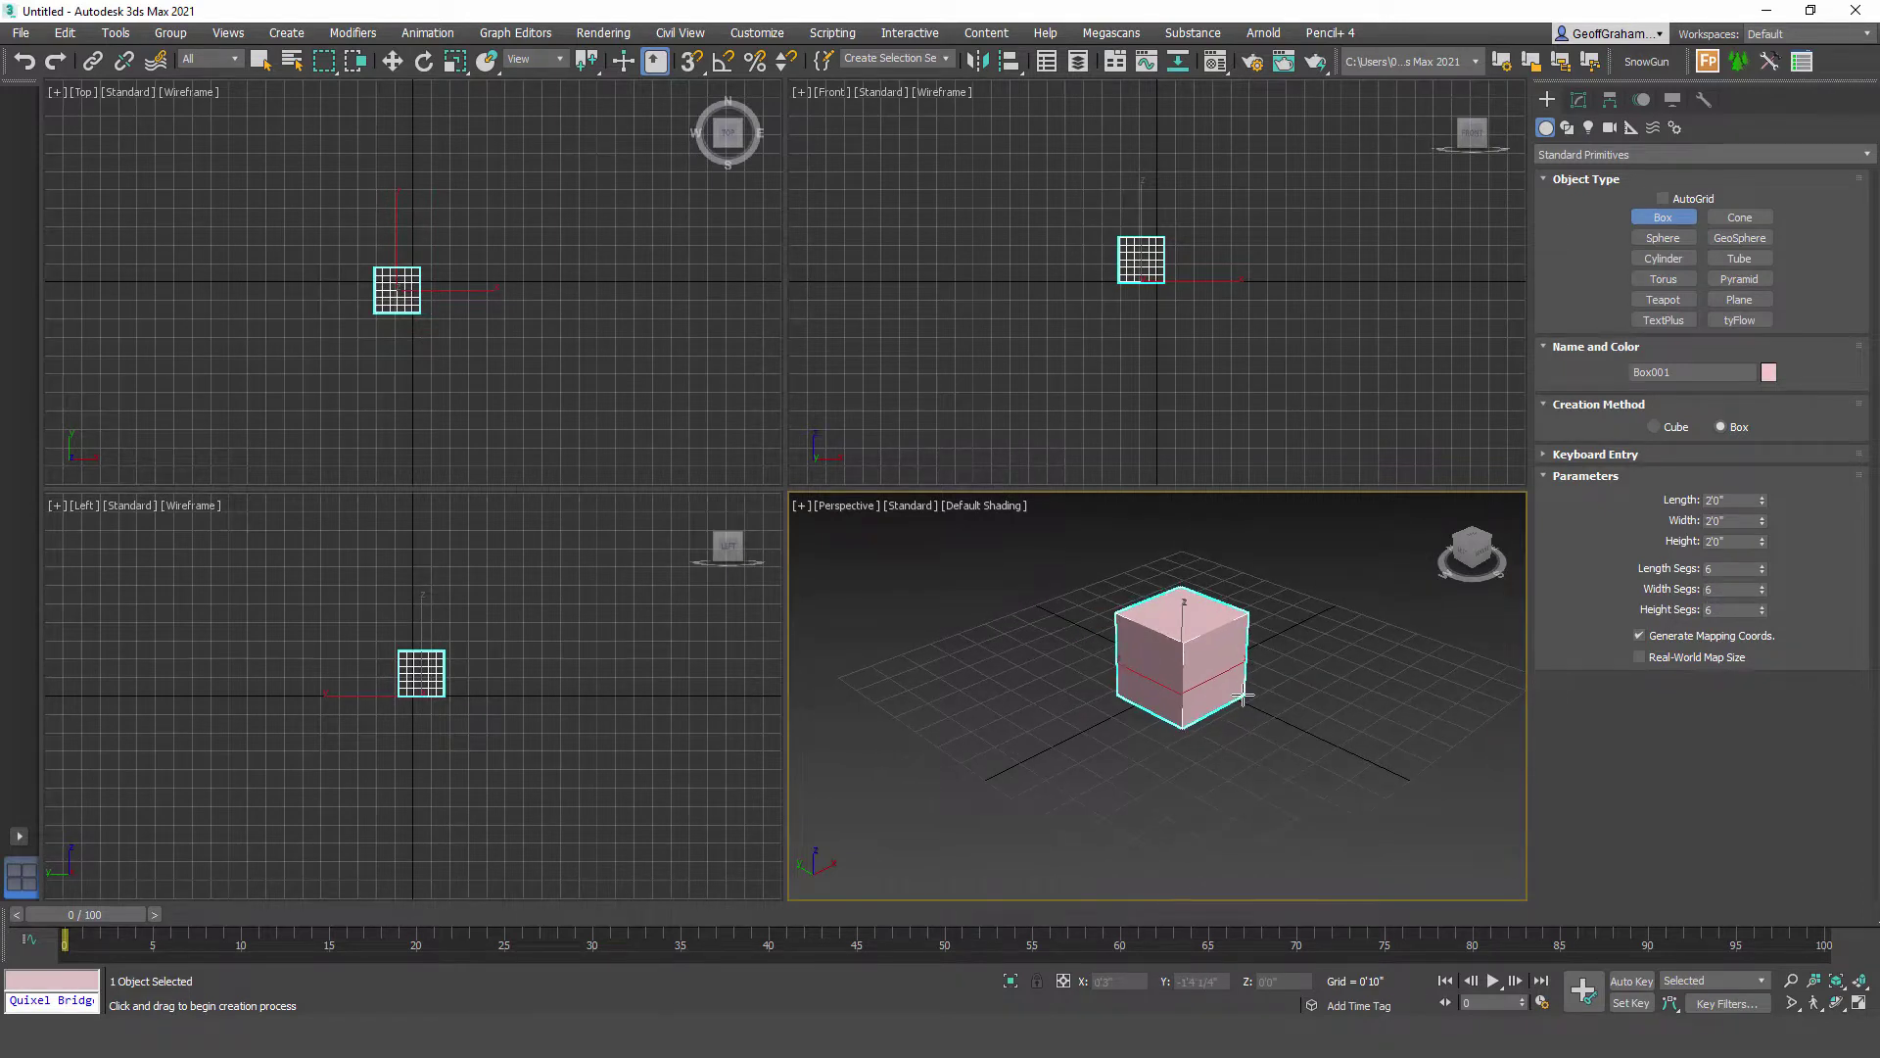
key("F4")
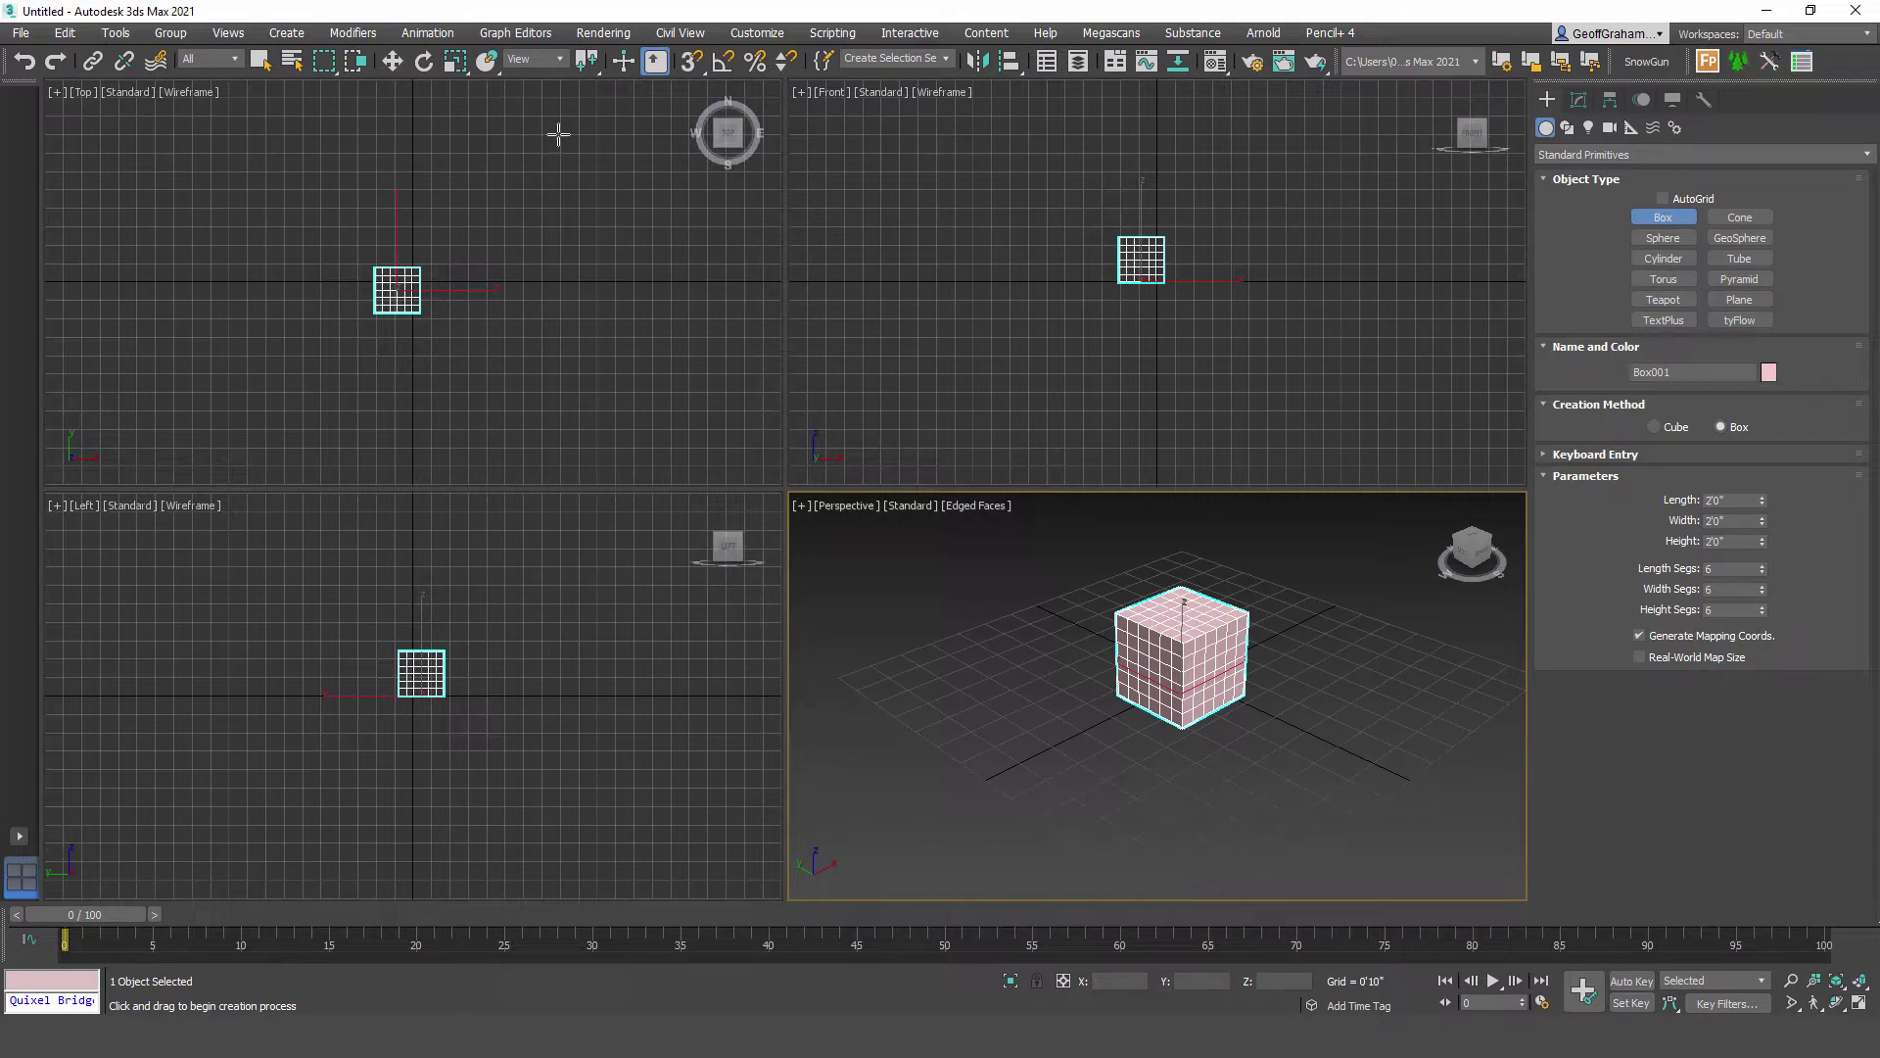
Step: Move the box to the world origin by zeroing its absolute X and Y positions
right_click(392, 61)
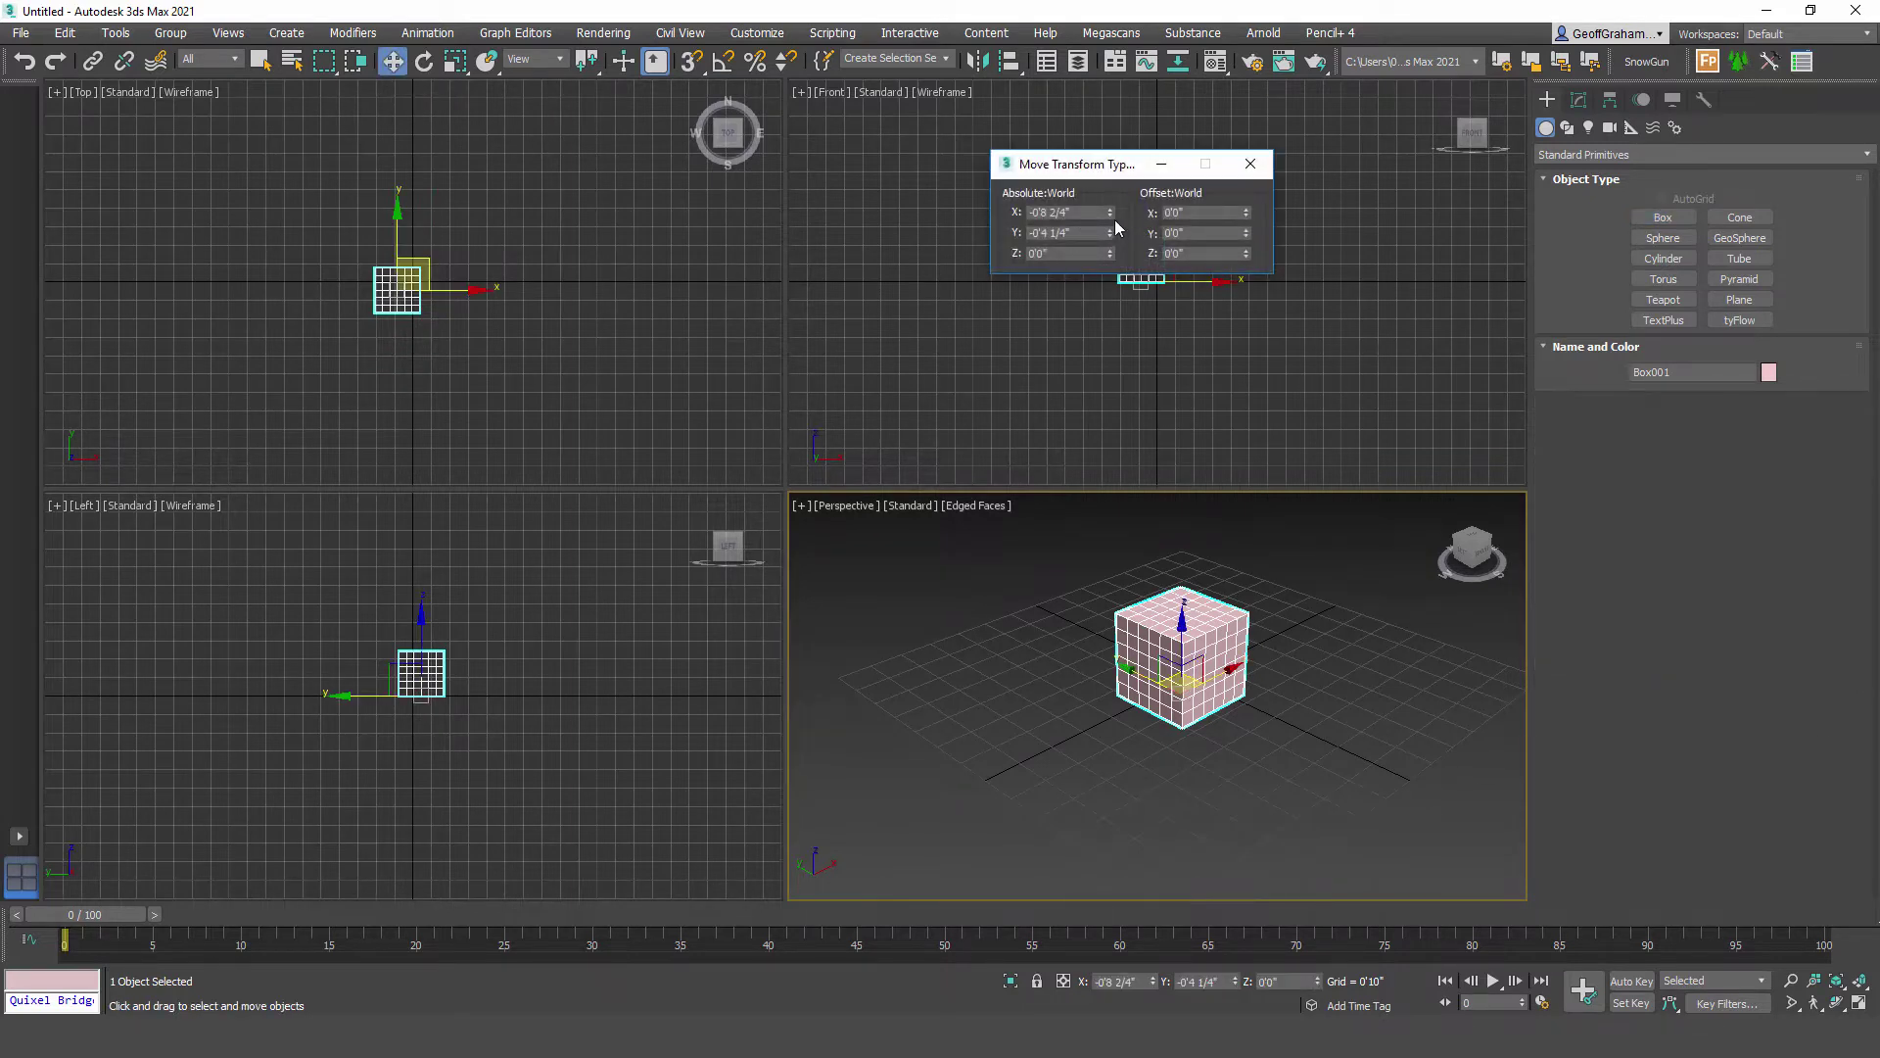
right_click(1111, 214)
right_click(1111, 234)
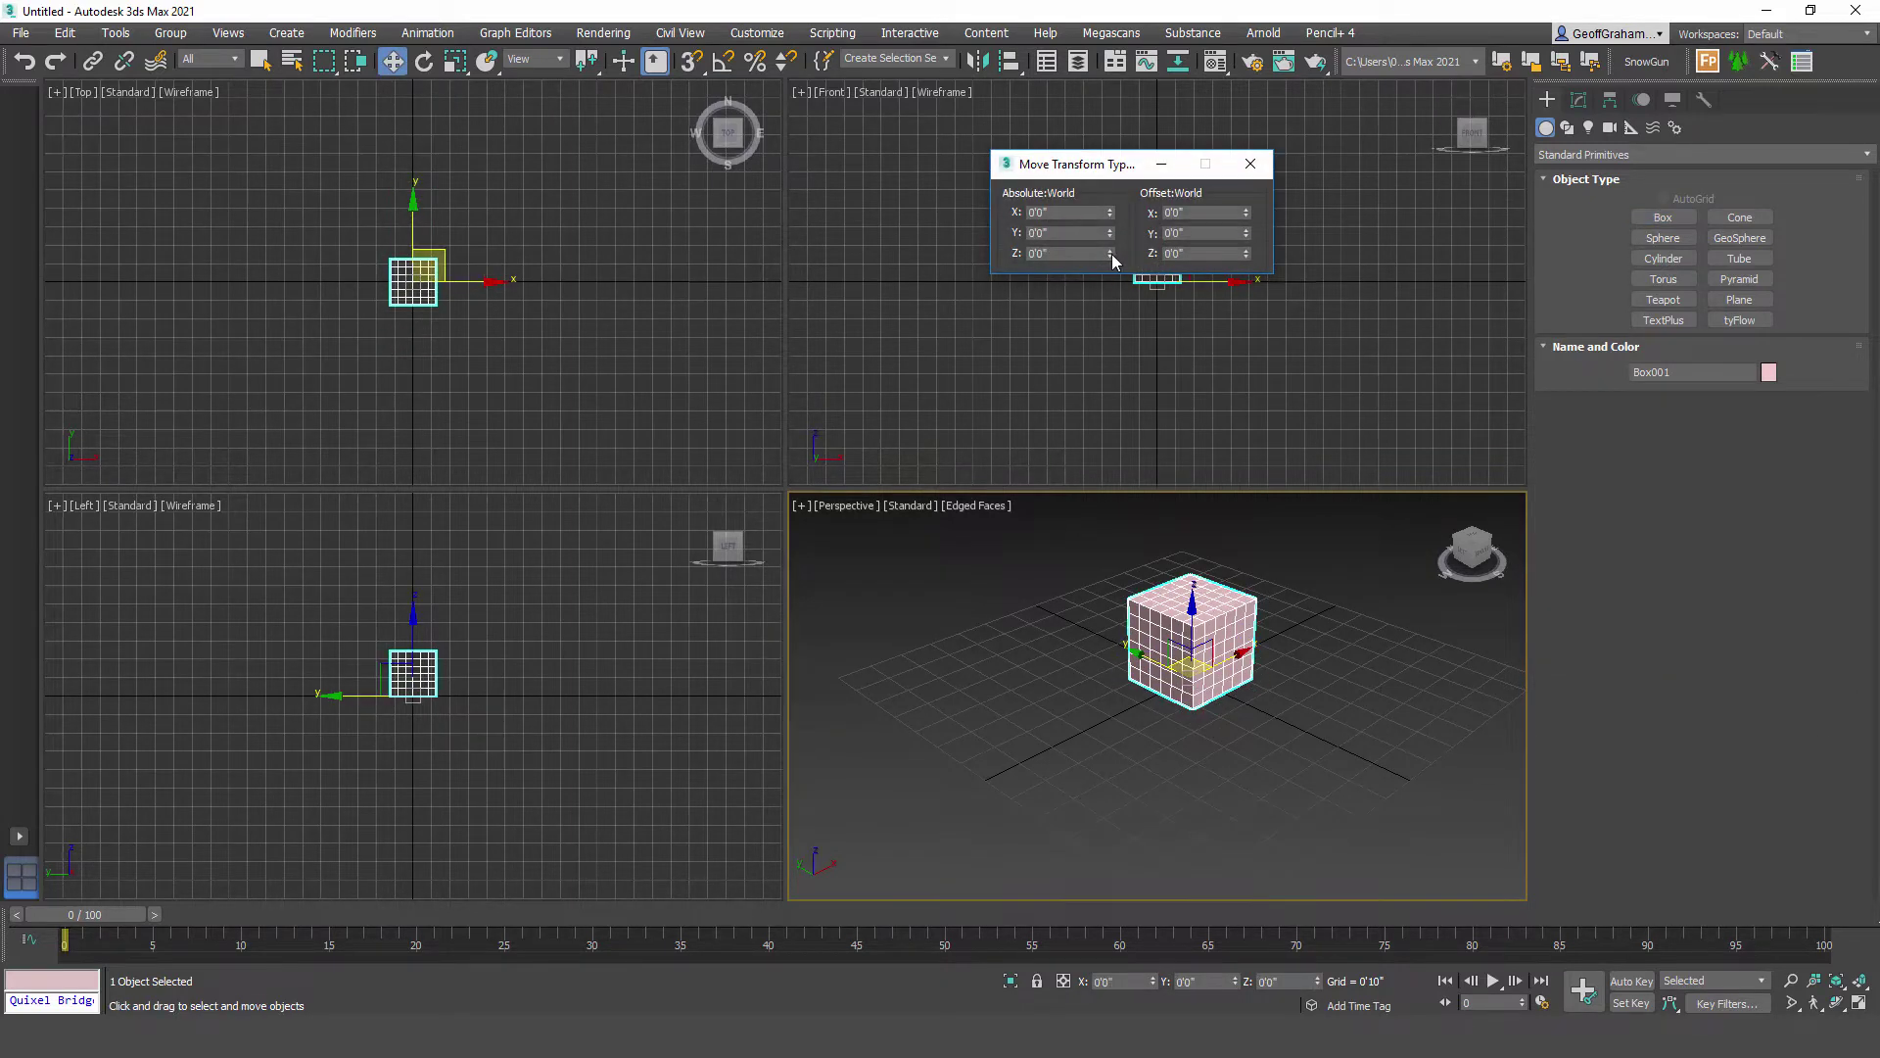
left_click(1251, 164)
Step: Apply a Spherify modifier to the box
left_click(1579, 101)
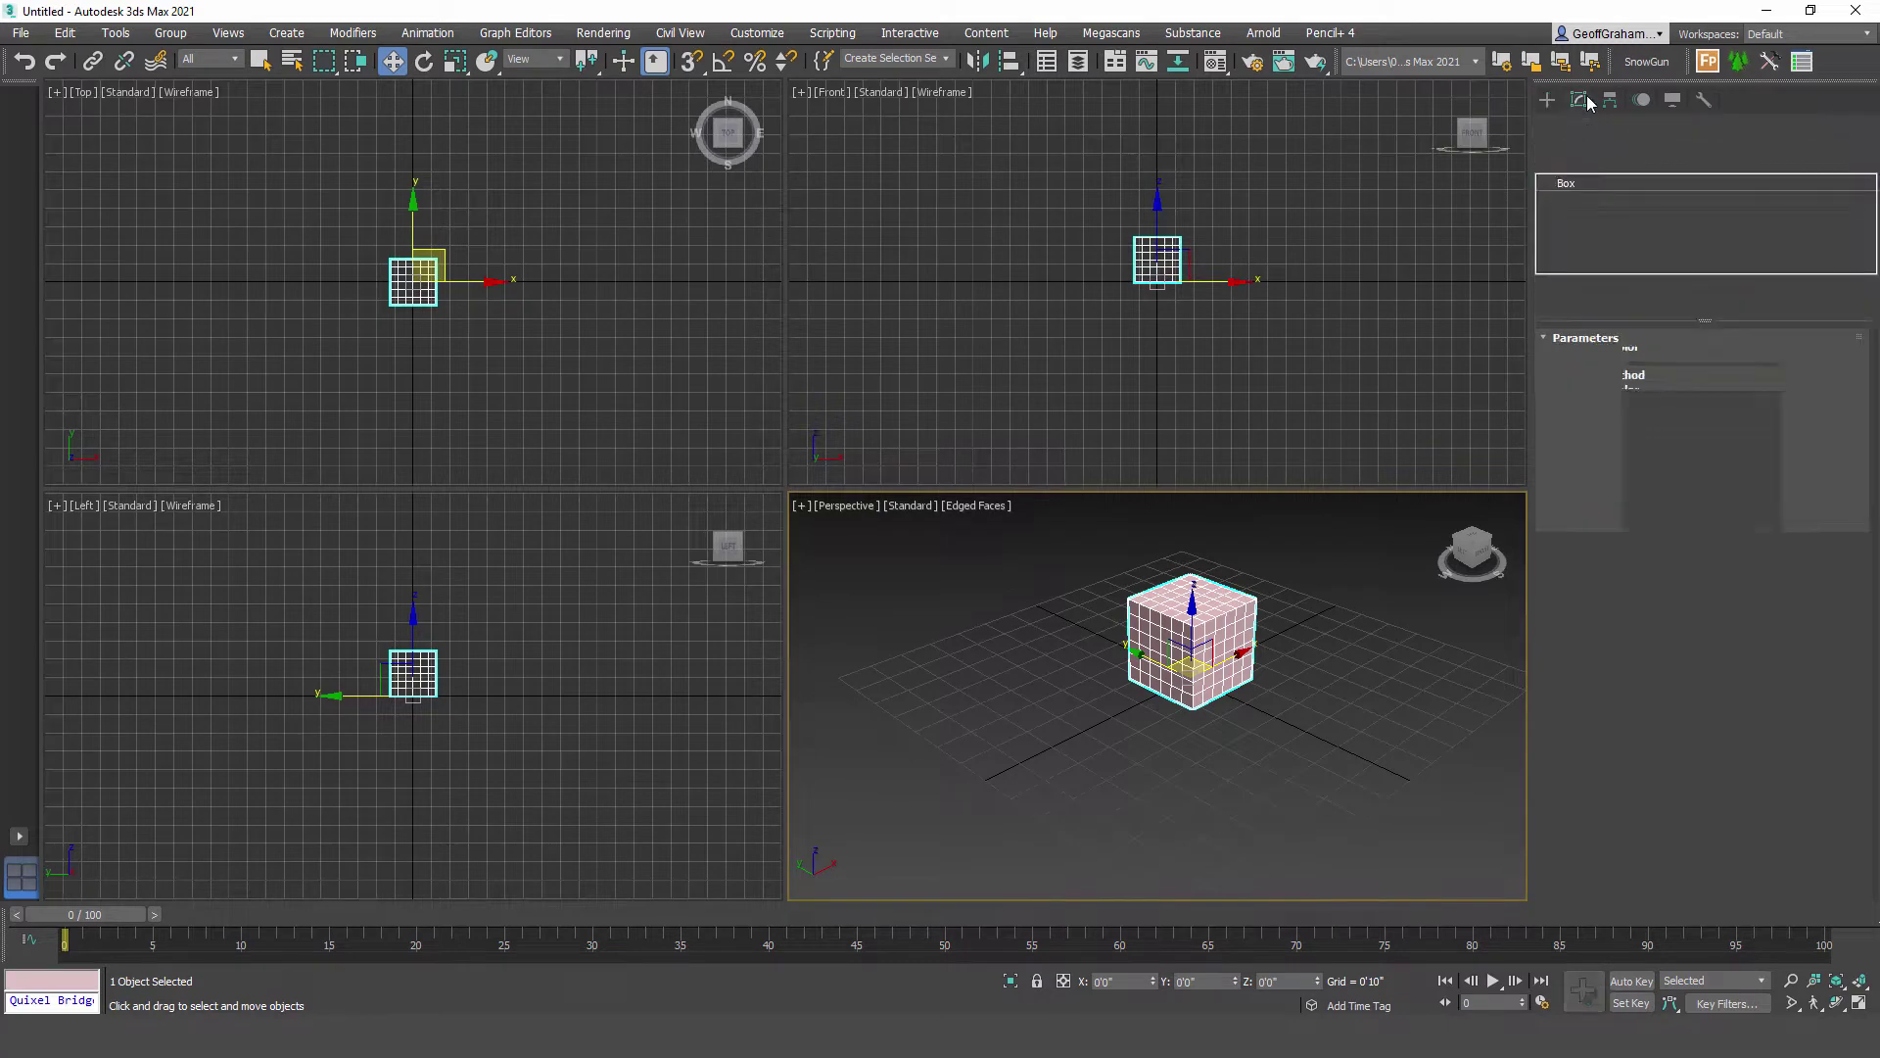
left_click(1869, 160)
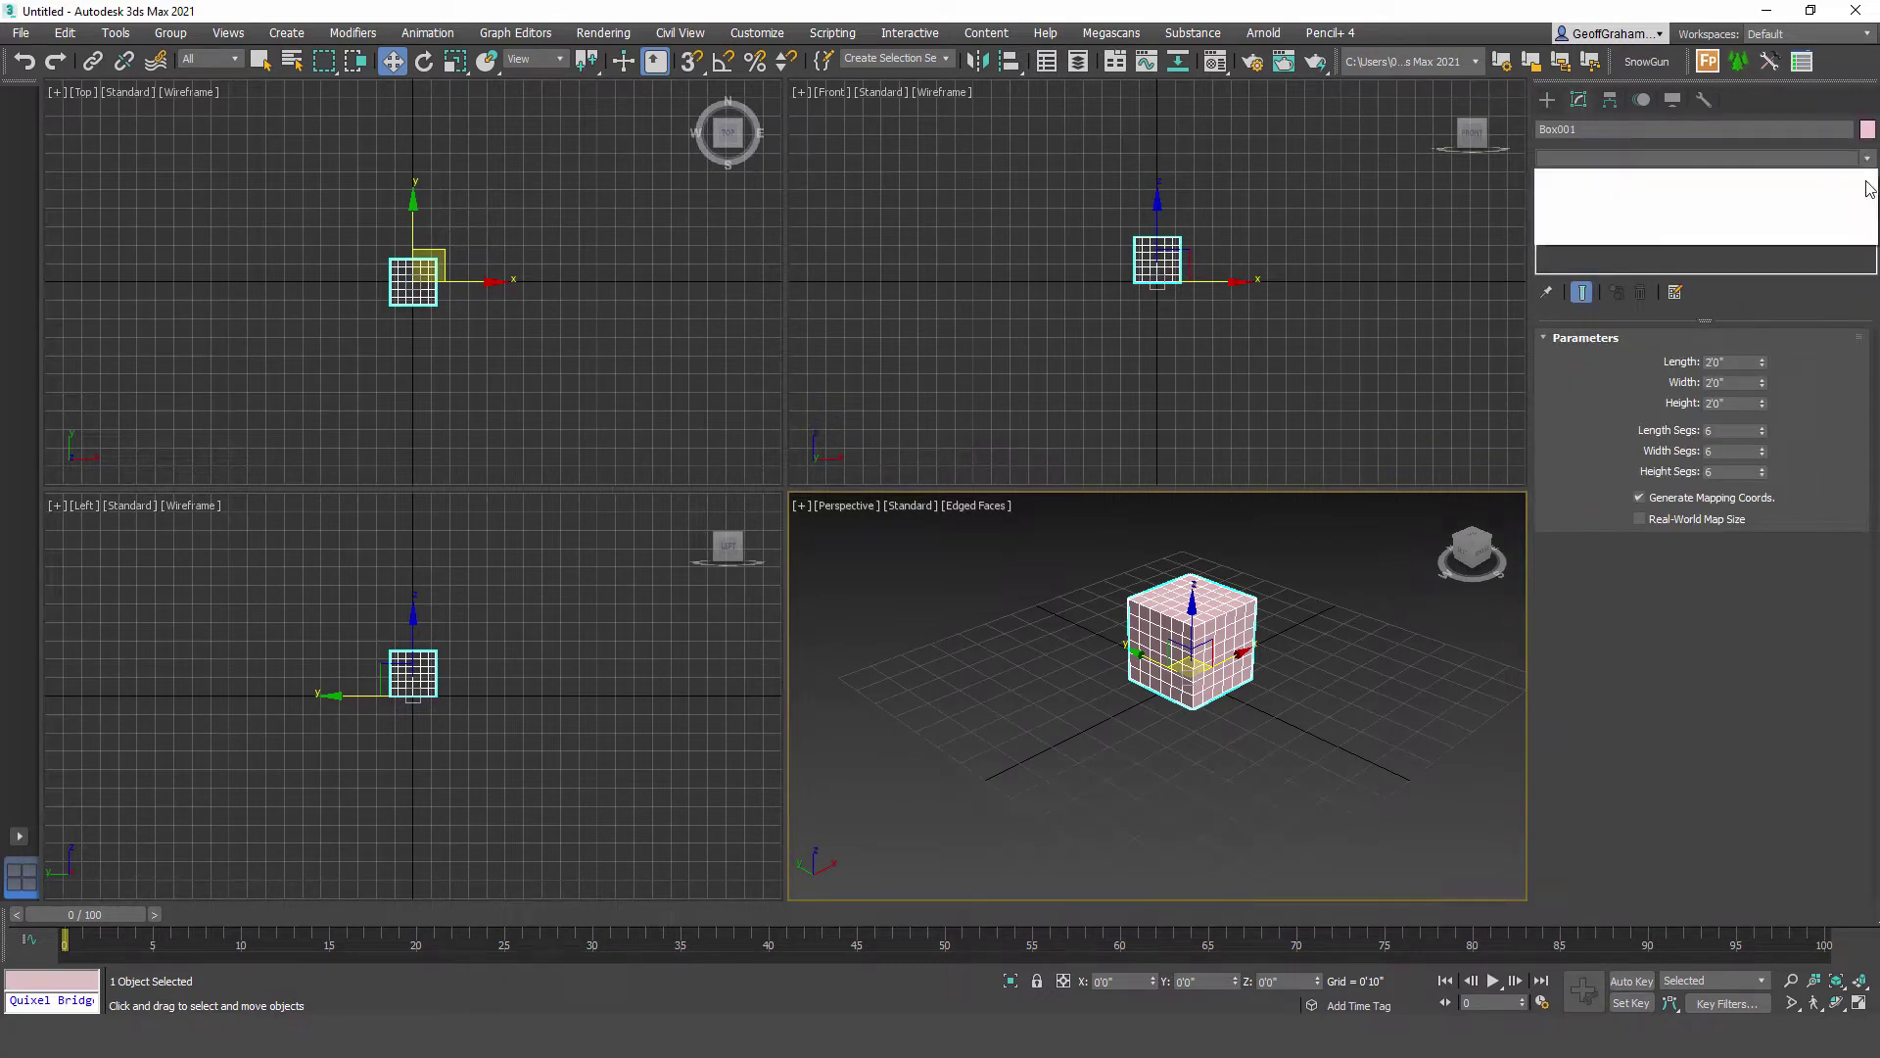
key("s")
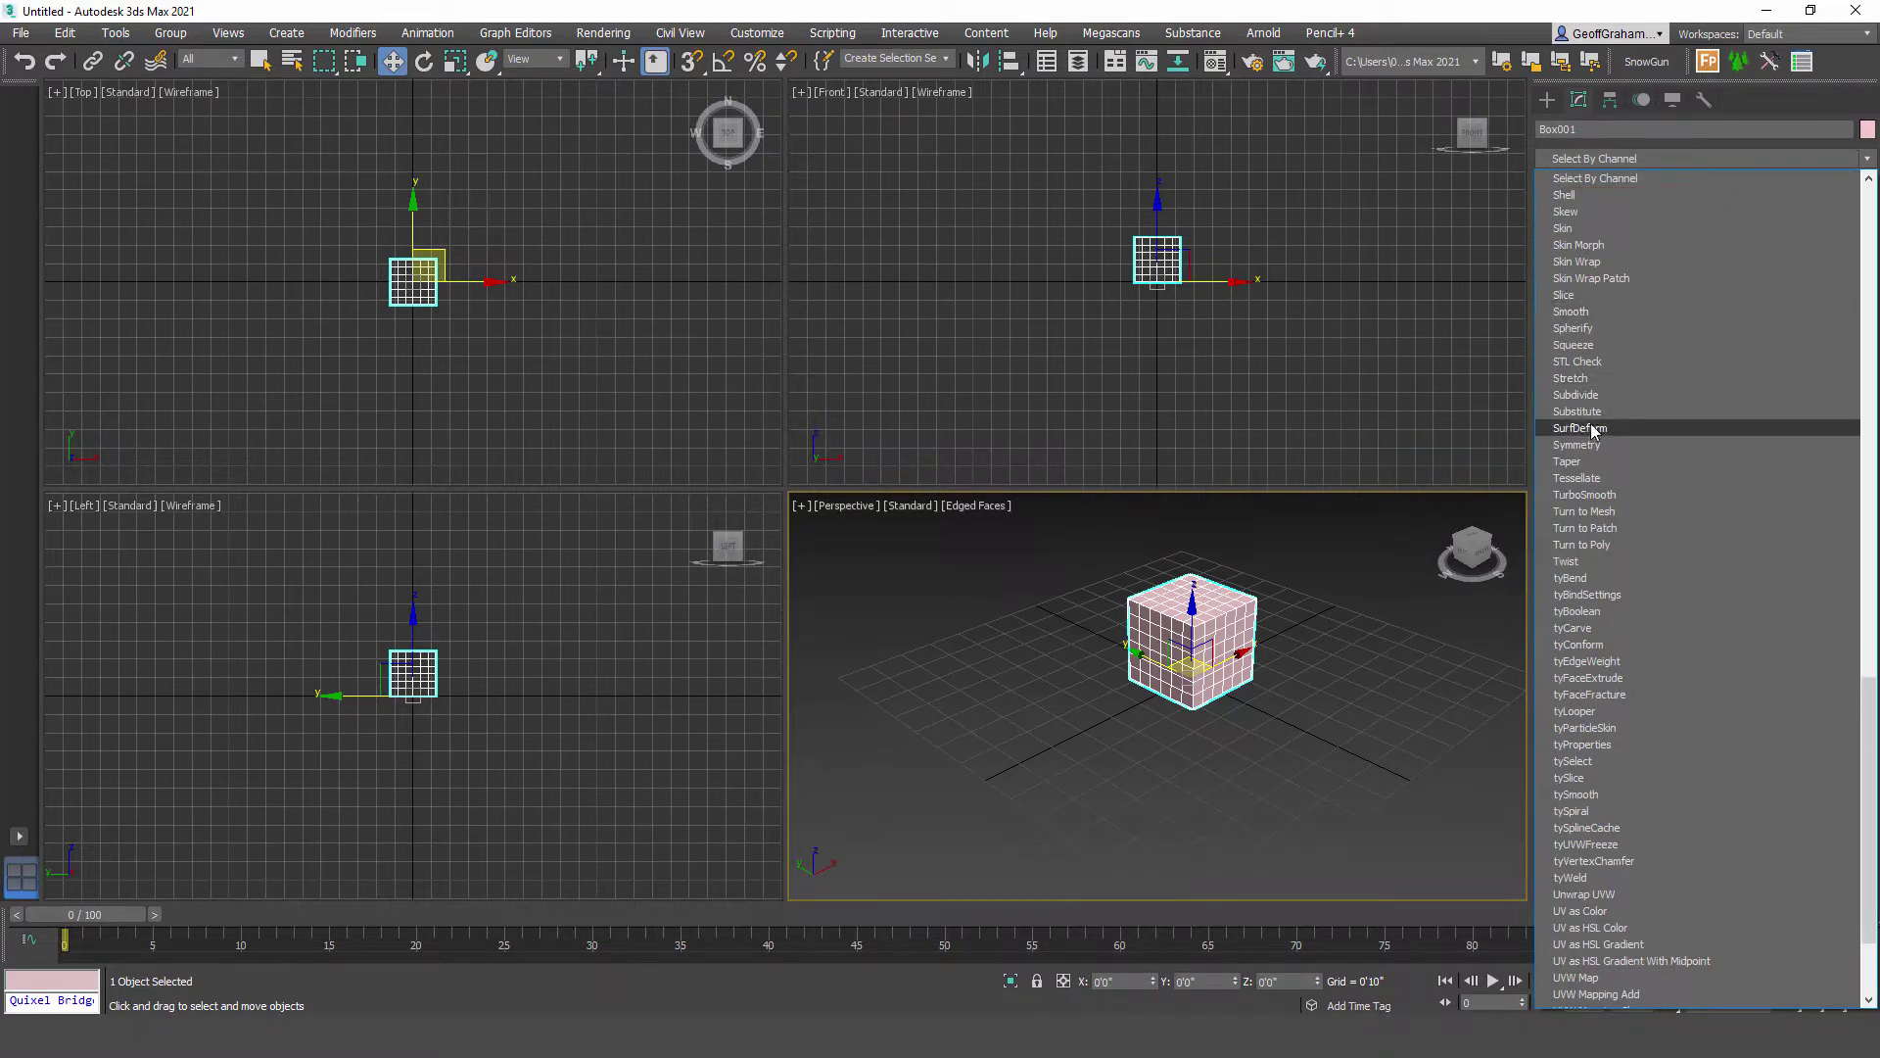
left_click(1574, 328)
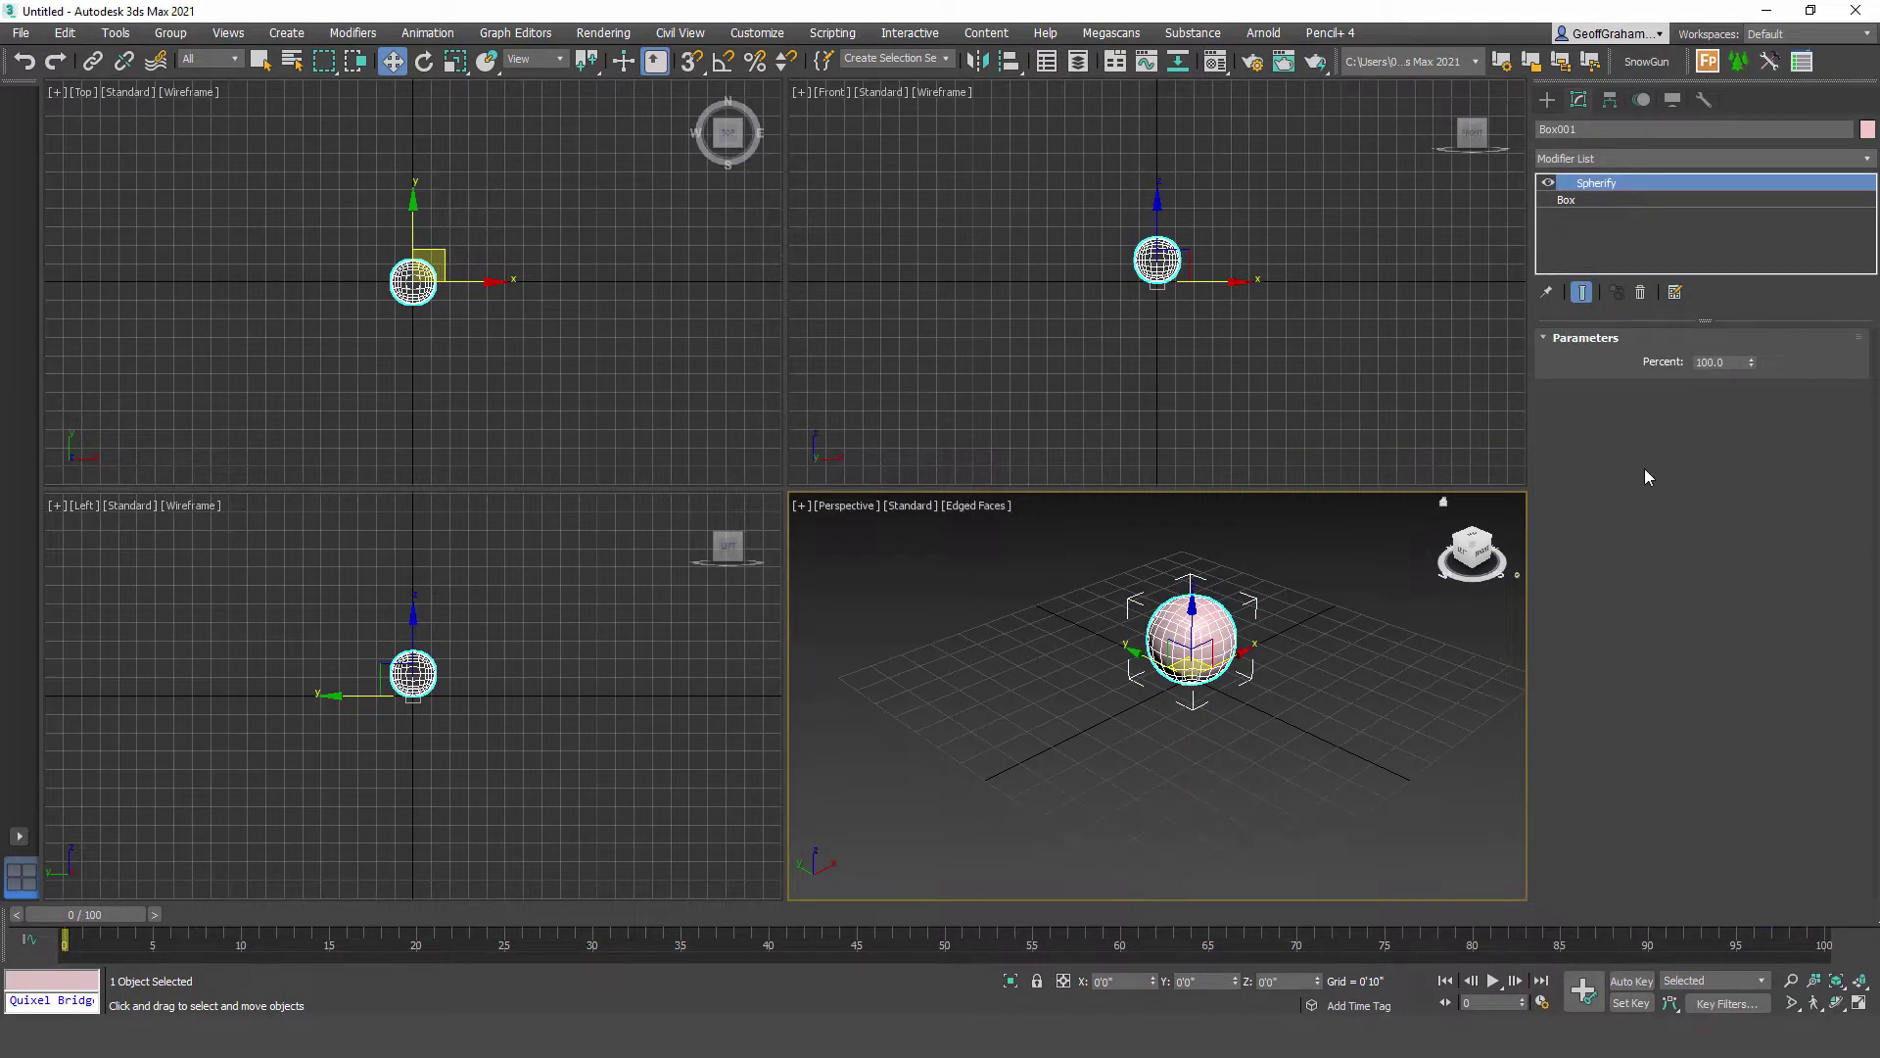
Step: Convert the spherified box to an Editable Poly
right_click(1175, 632)
mouse_move(1269, 840)
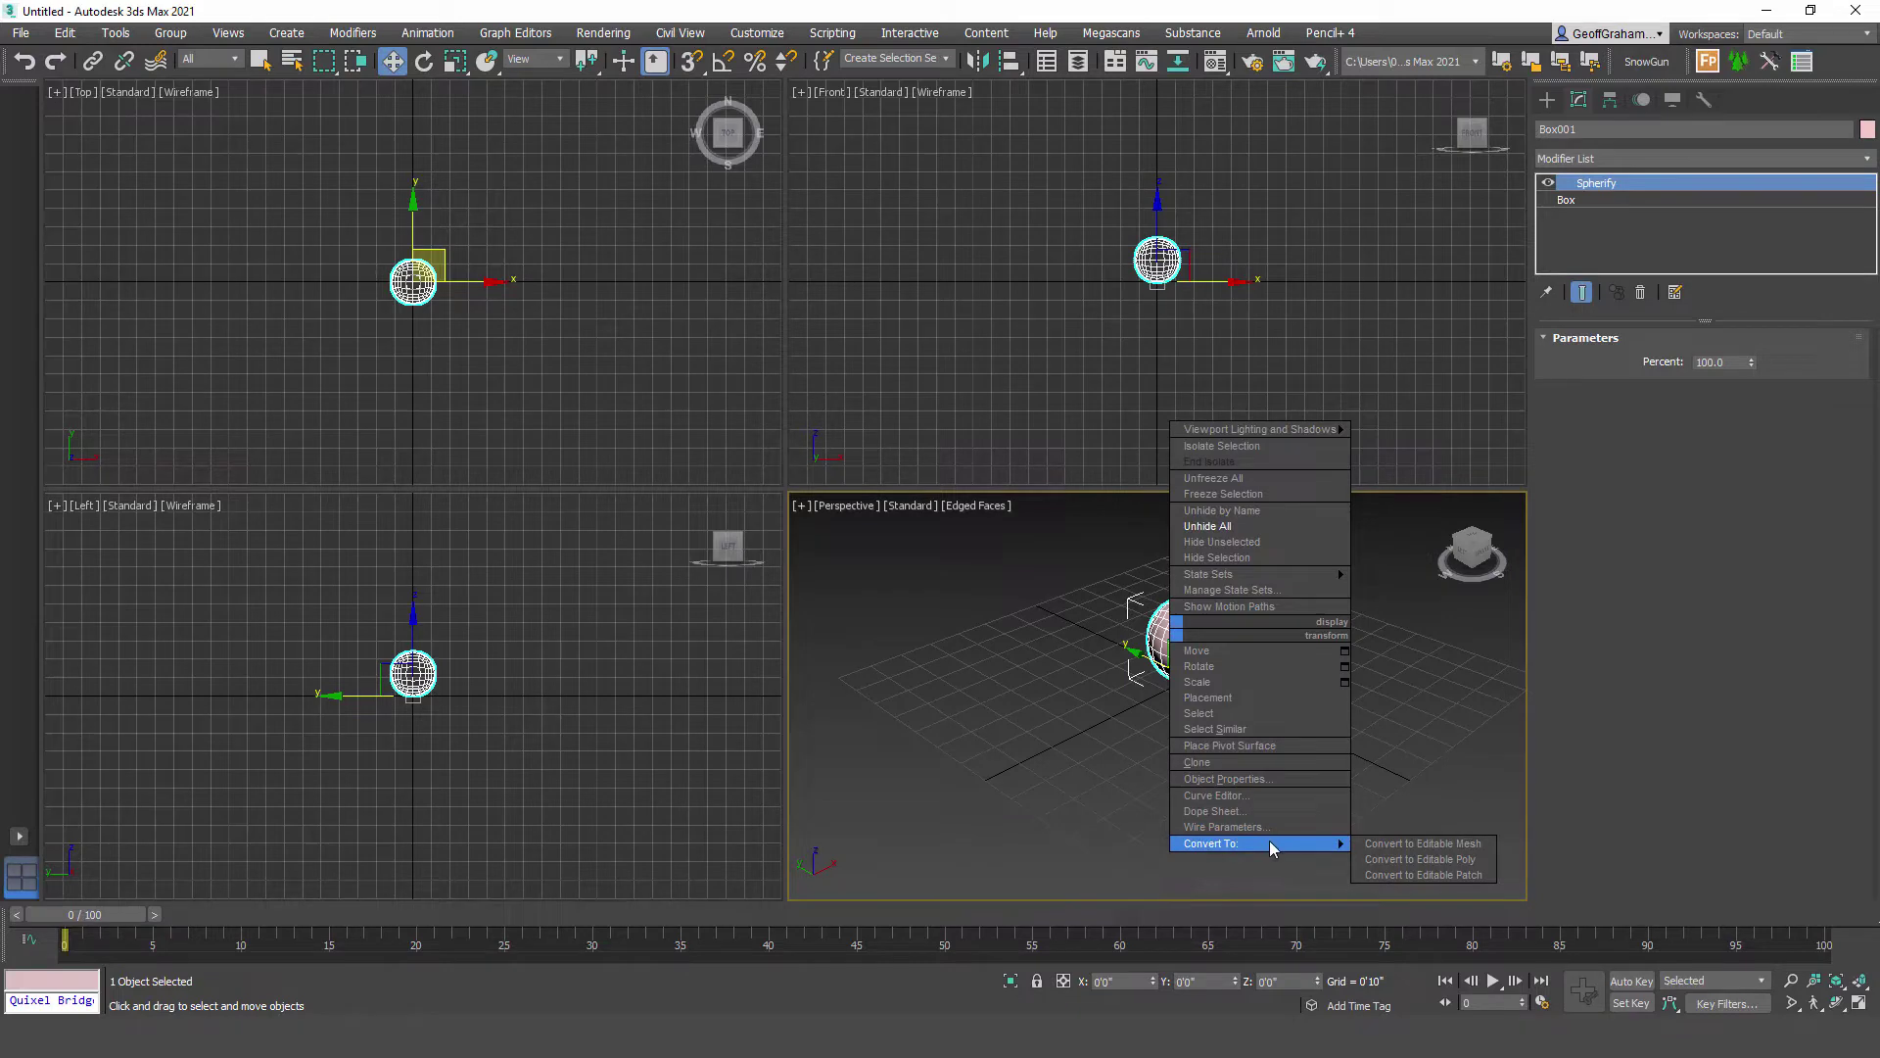
left_click(1423, 859)
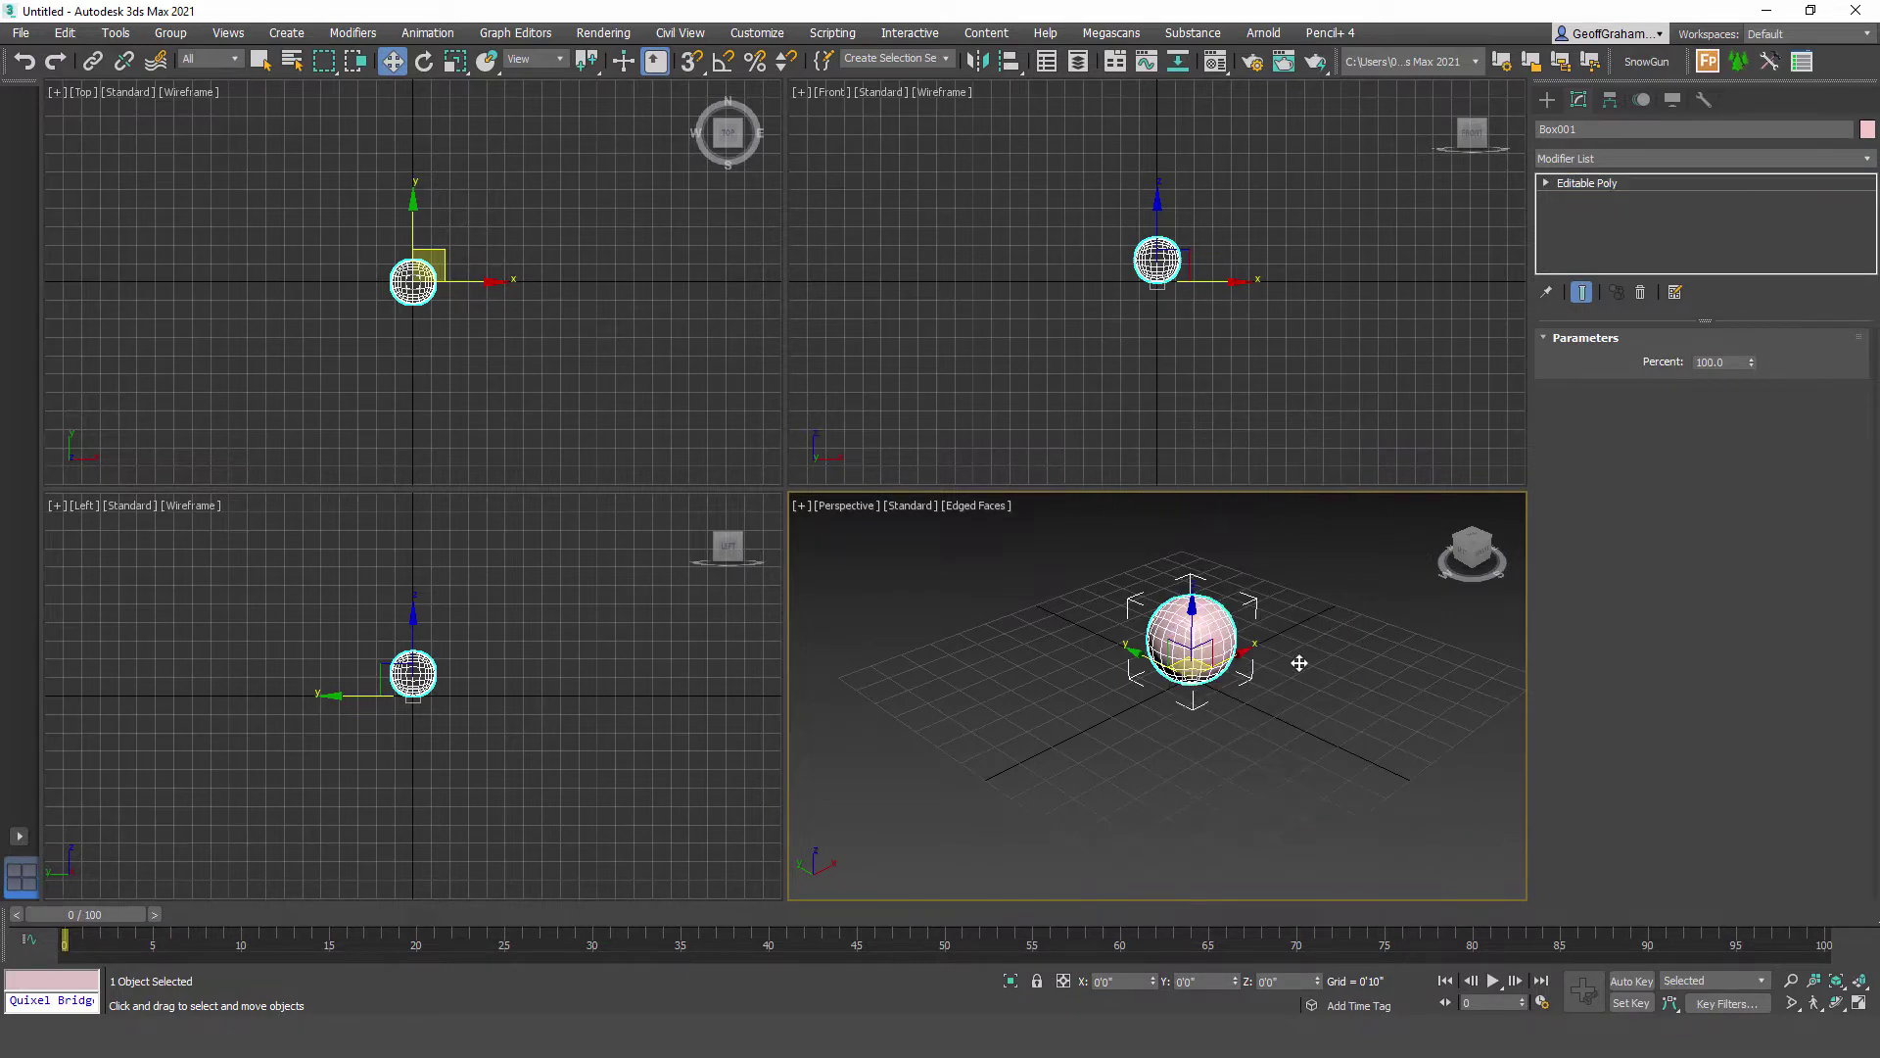
Step: Maximize the perspective view, deselect the sphere and turn off edged faces to inspect its shading seams up close
left_click(1864, 1003)
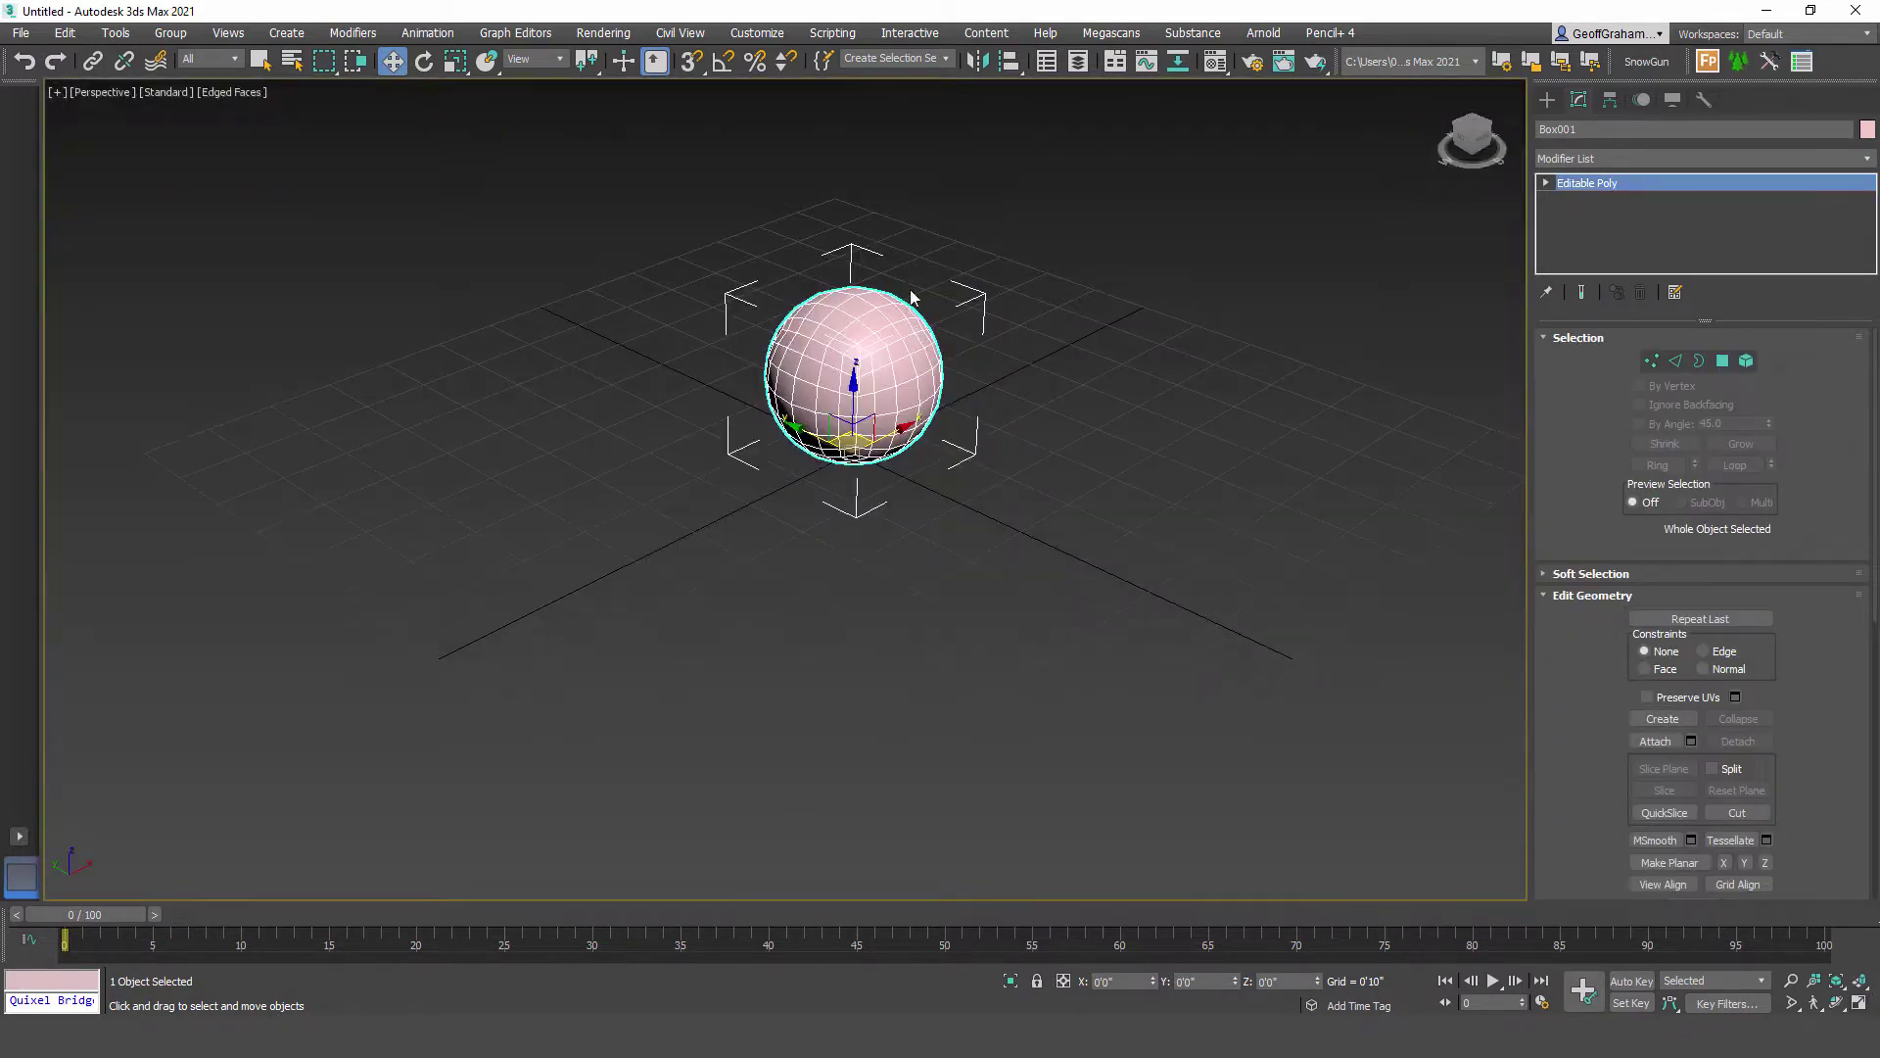
left_click(1013, 627)
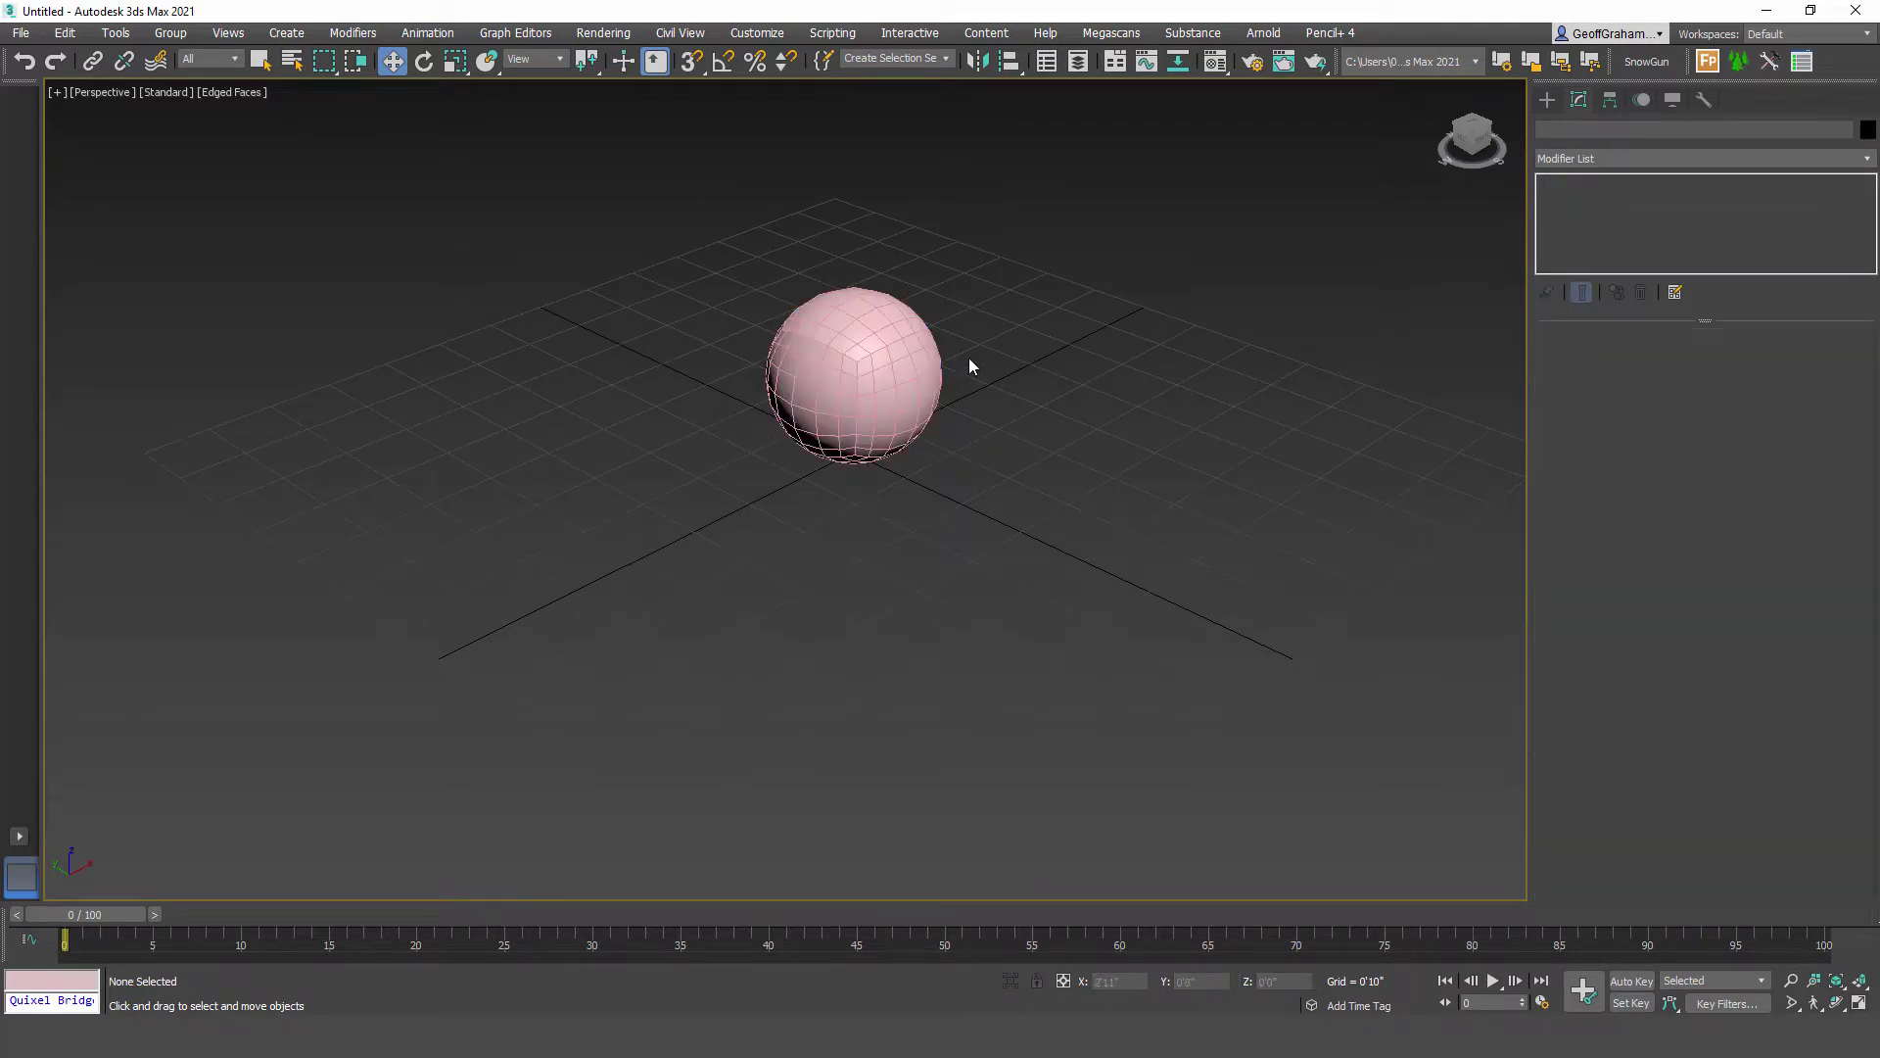
key("F4")
scroll(997, 392, "up", 3)
mouse_move(905, 438)
middle_mouse_down("alt")
mouse_move(819, 386)
mouse_move(914, 382)
mouse_move(894, 391)
mouse_move(938, 415)
mouse_move(849, 437)
mouse_move(883, 433)
middle_mouse_up("alt")
Step: Select all of the sphere's polygons, clear their smoothing groups and assign smoothing group 1, finishing with the sphere deselected
left_click(831, 391)
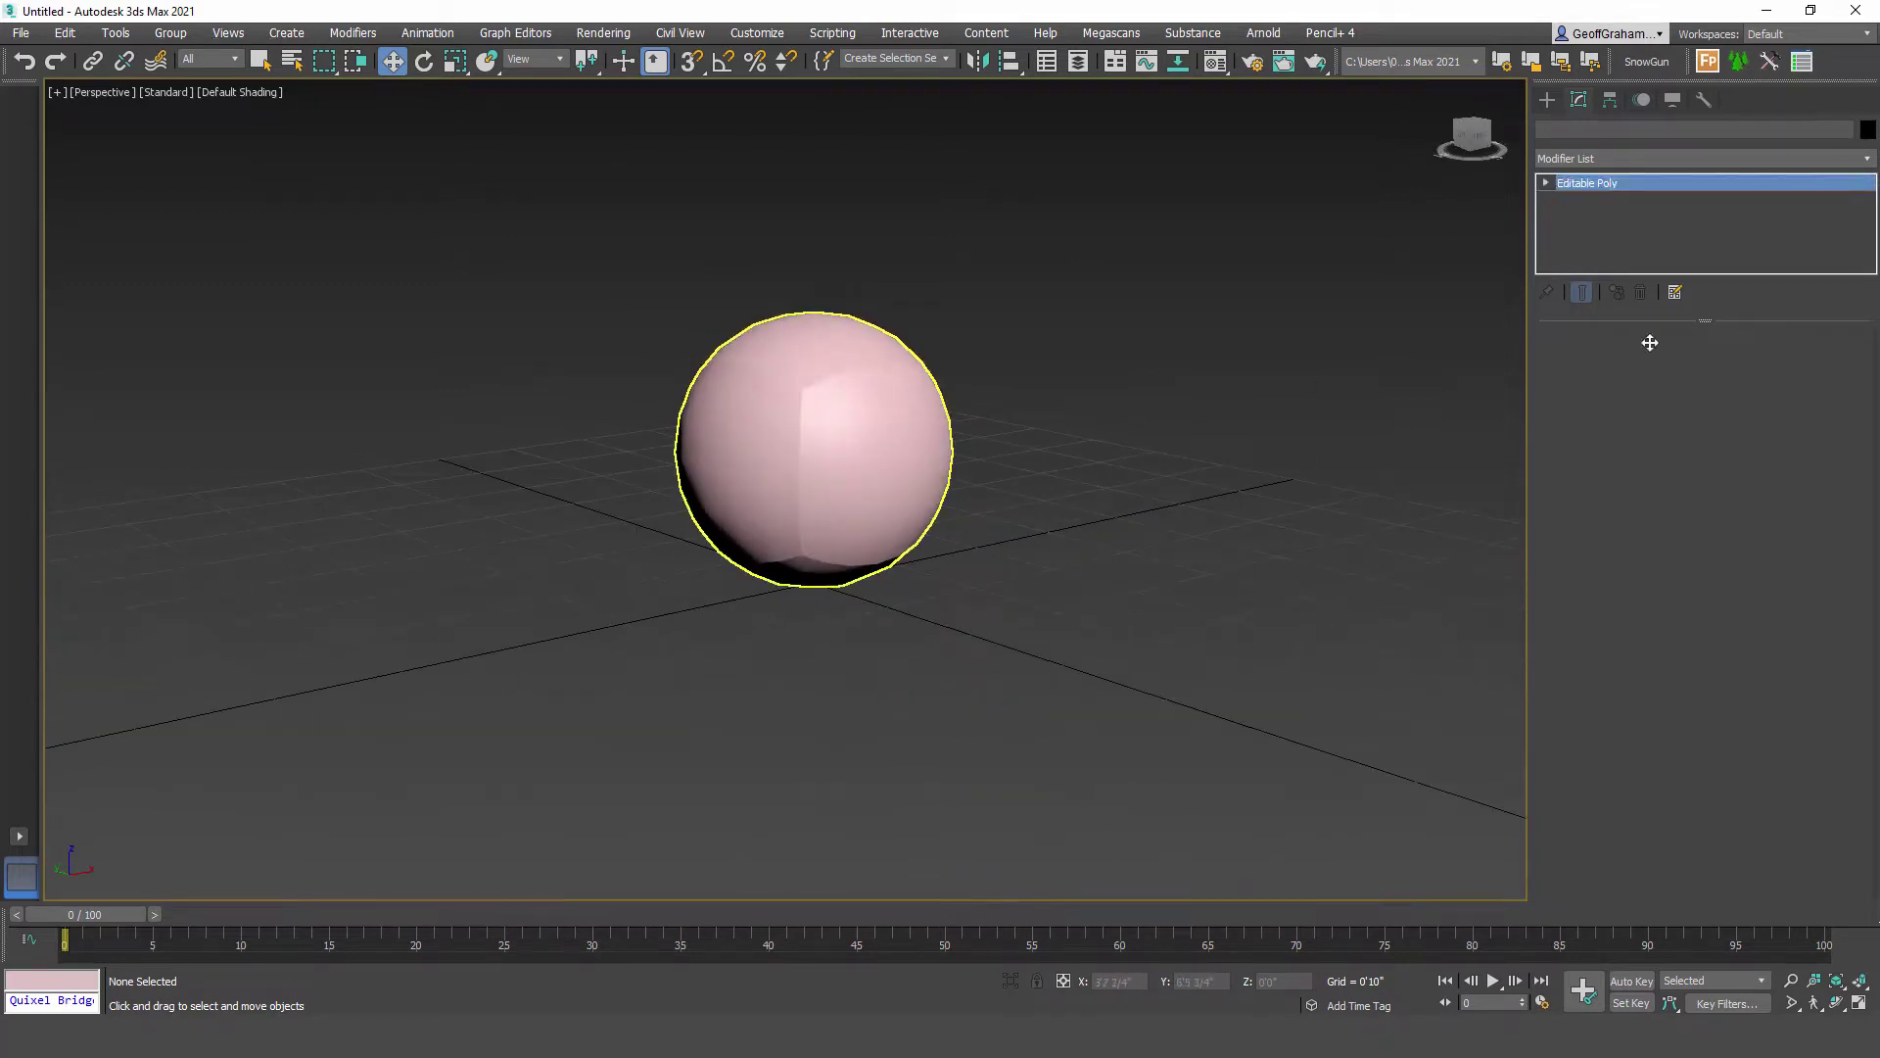
left_click(1723, 361)
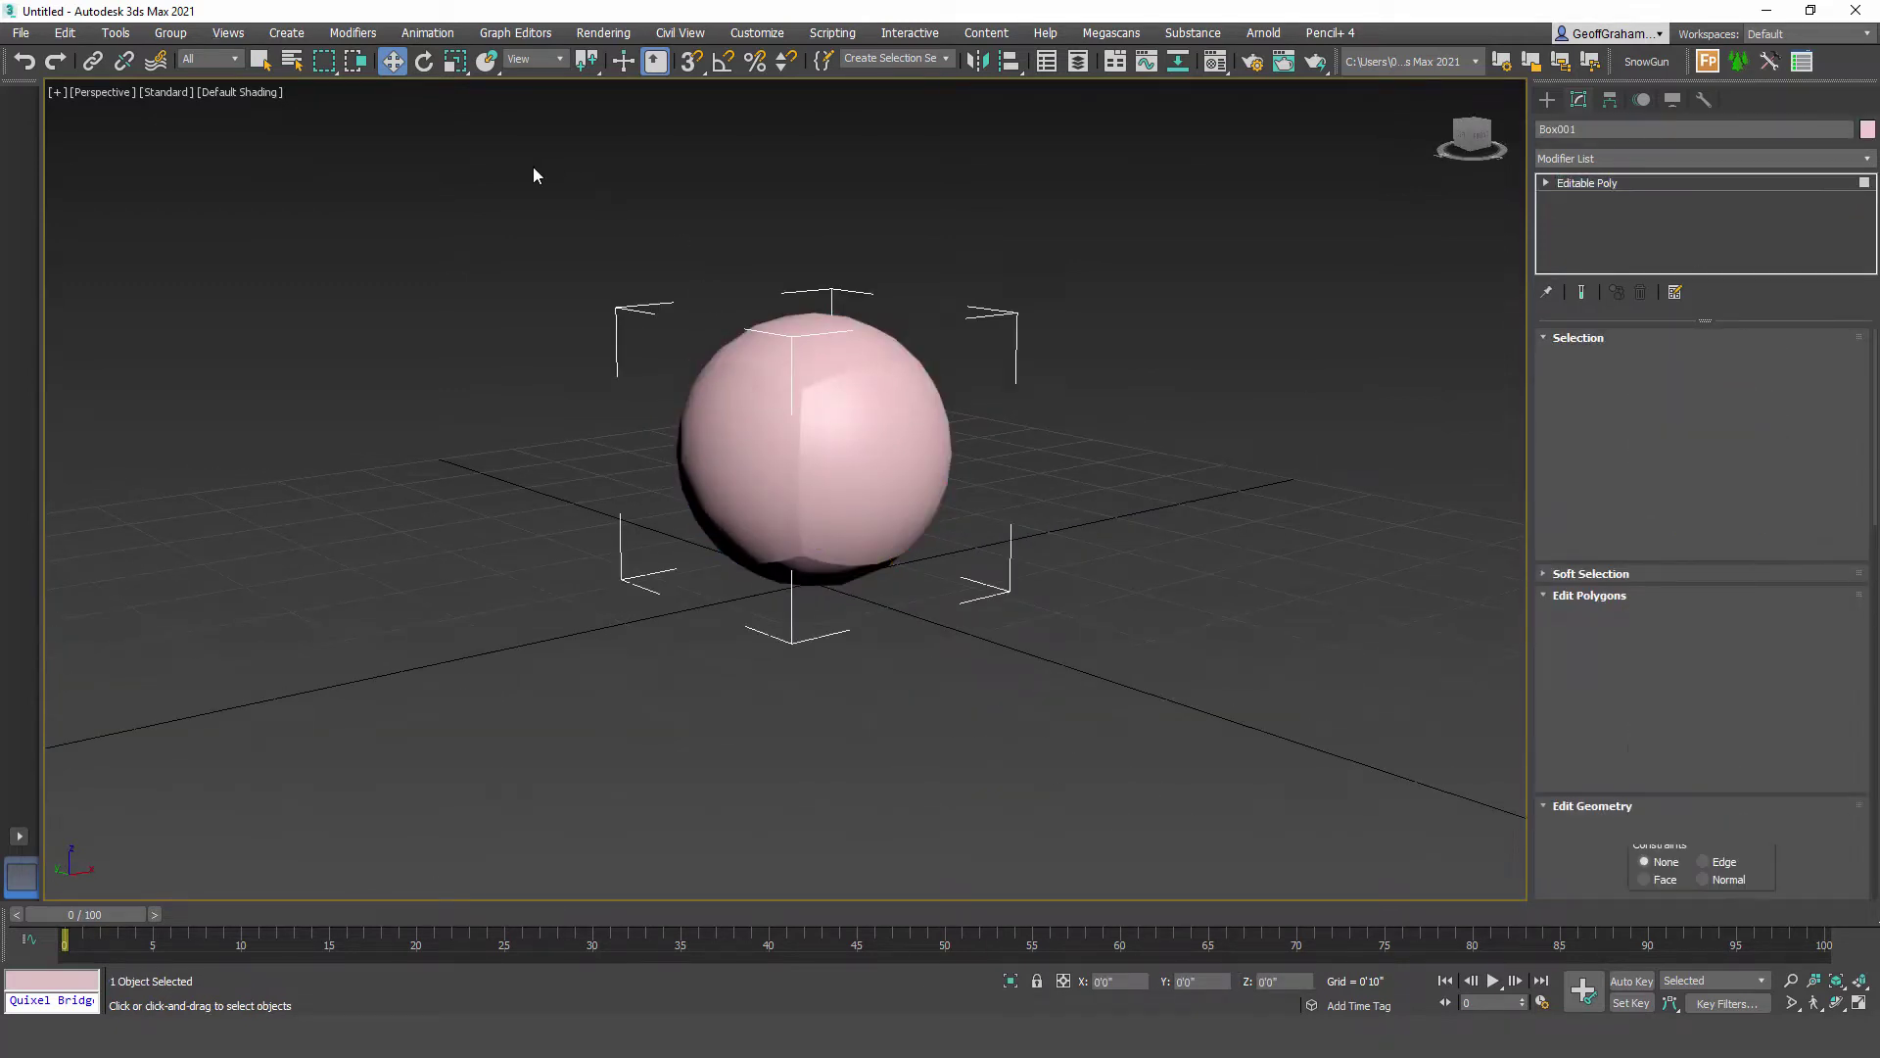
key("ctrl+a")
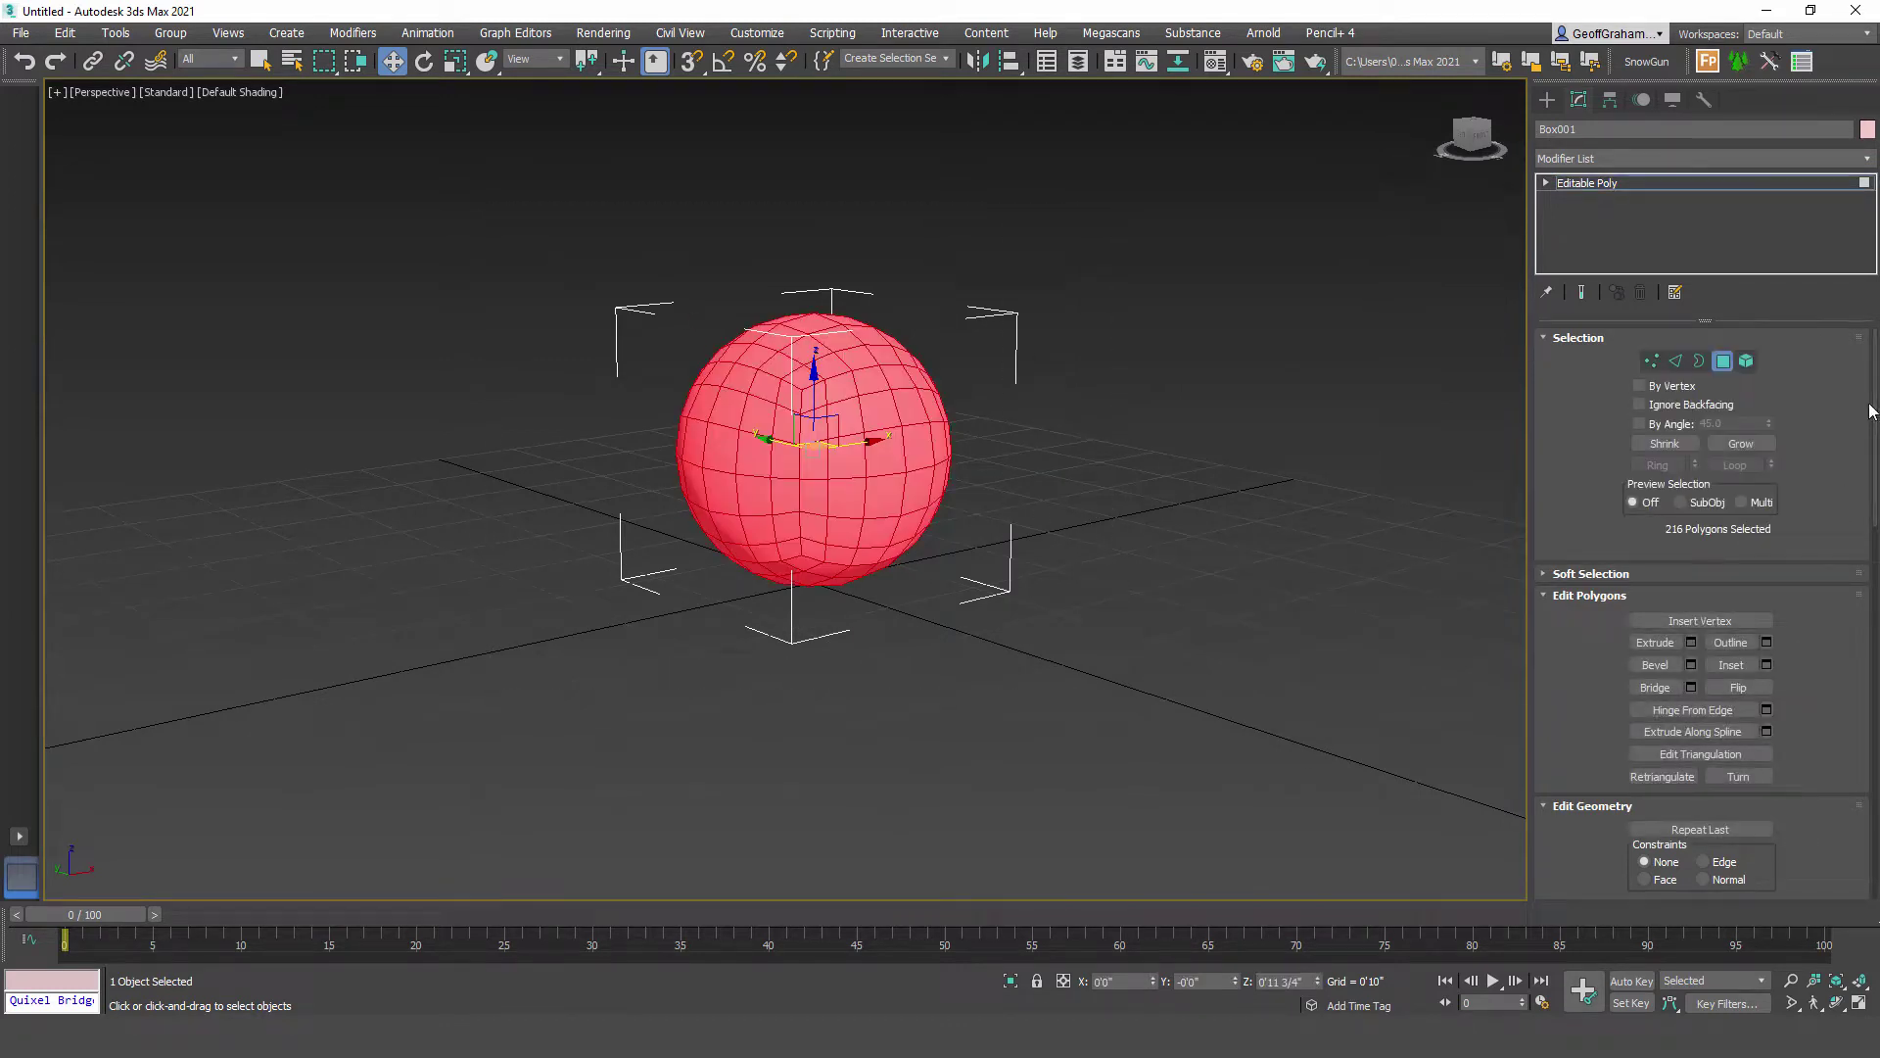
left_click_drag(1878, 446, 1877, 874)
scroll(1764, 642, "up", 6)
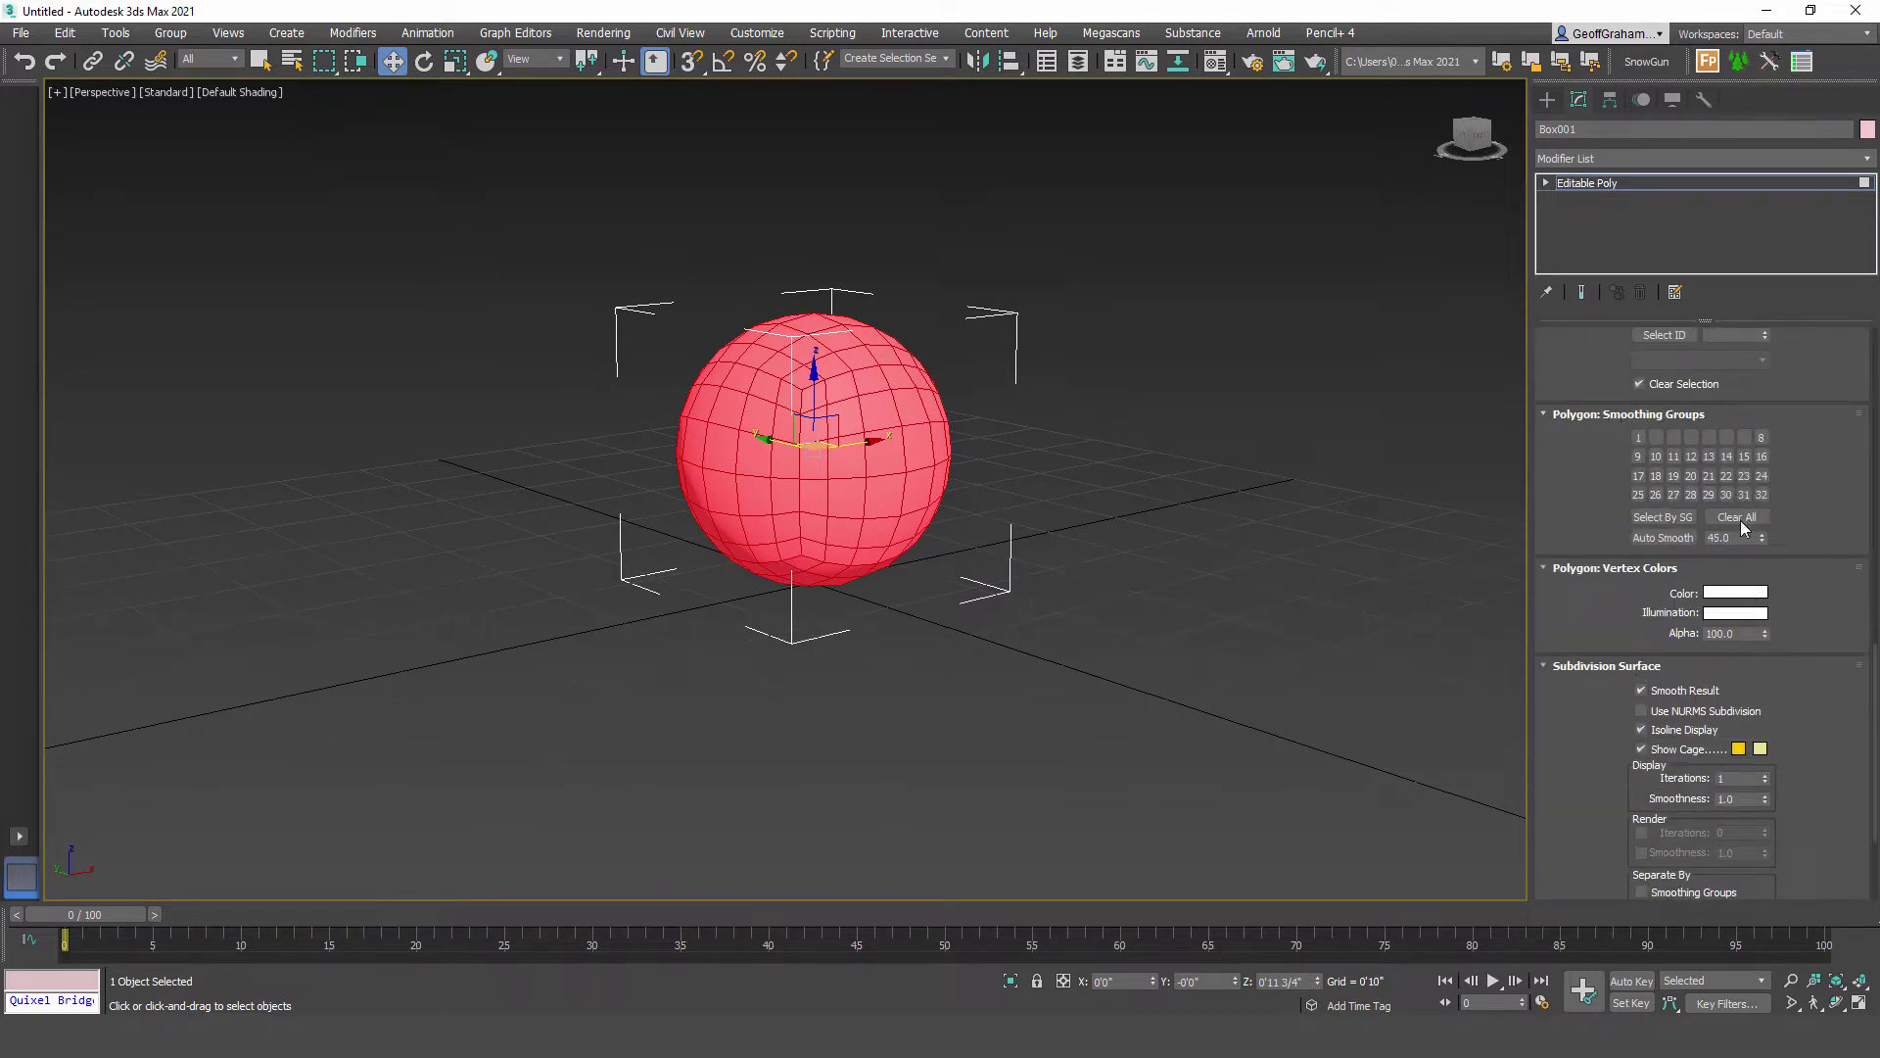
left_click(1637, 438)
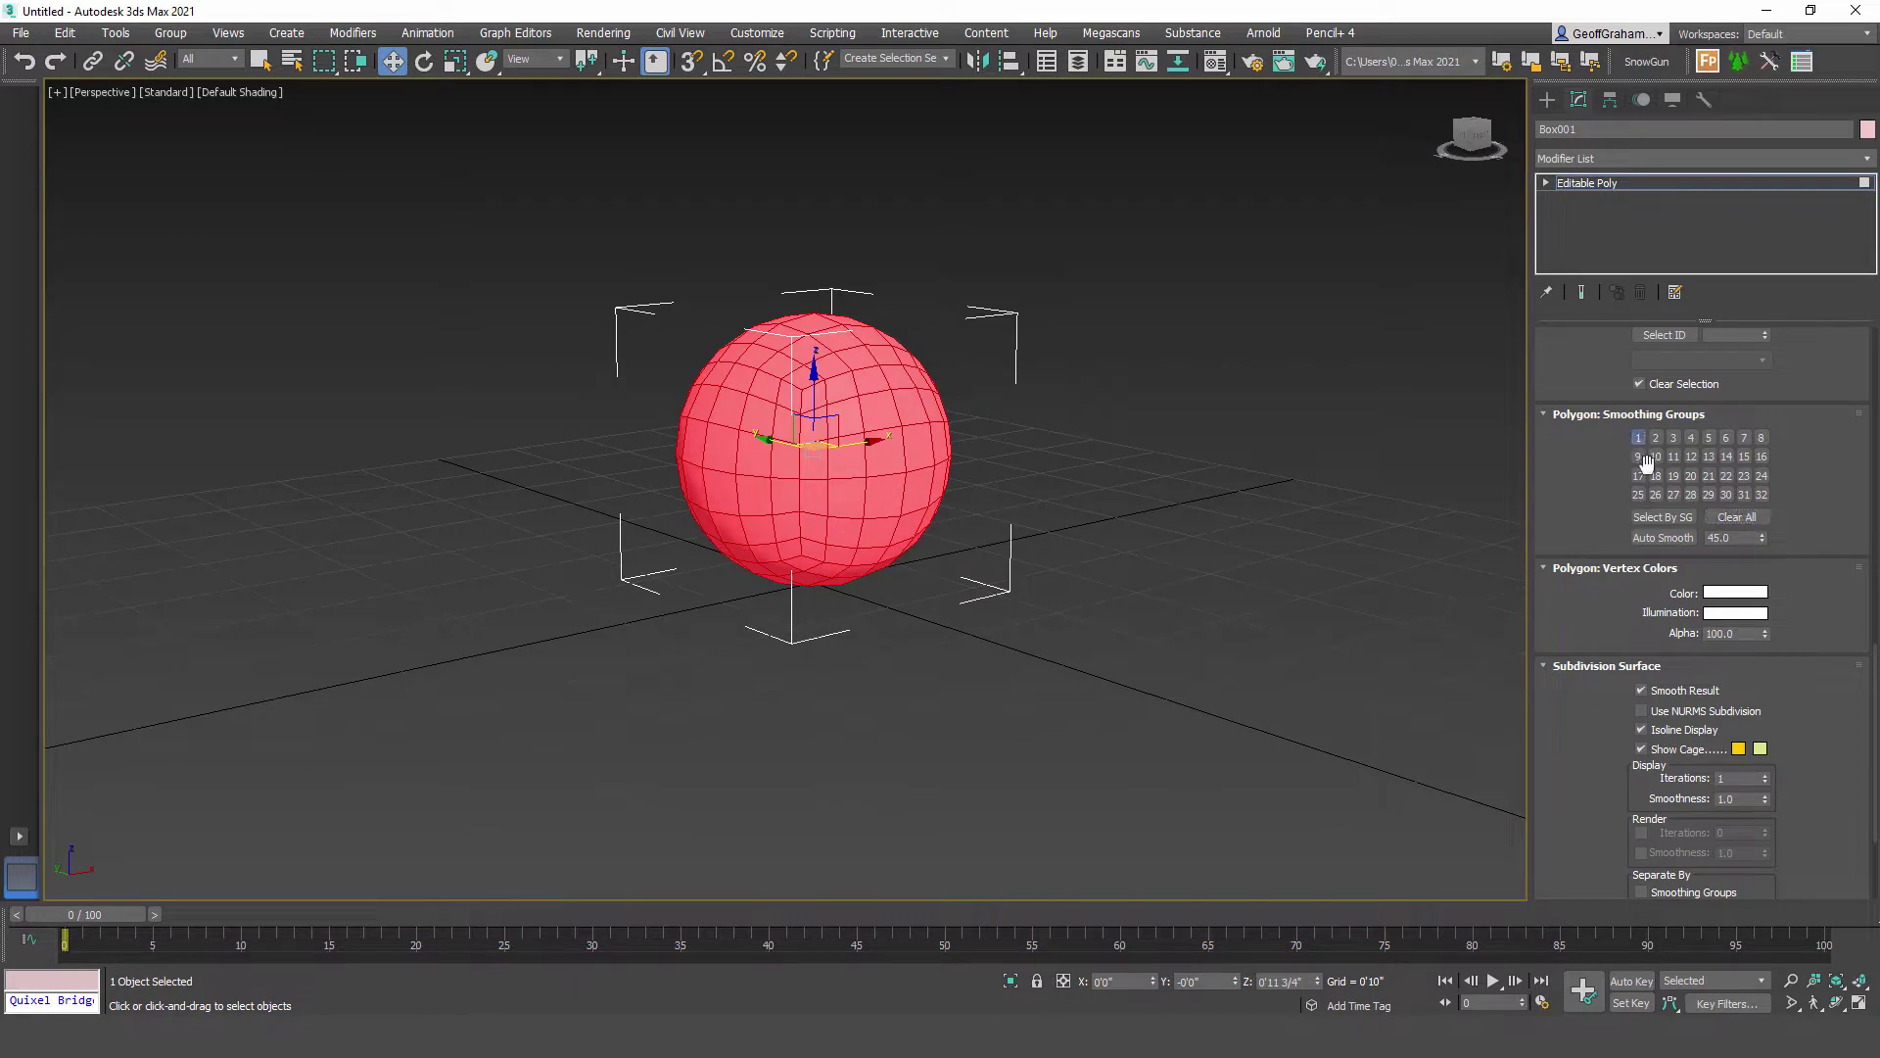
left_click(1548, 99)
left_click(1108, 582)
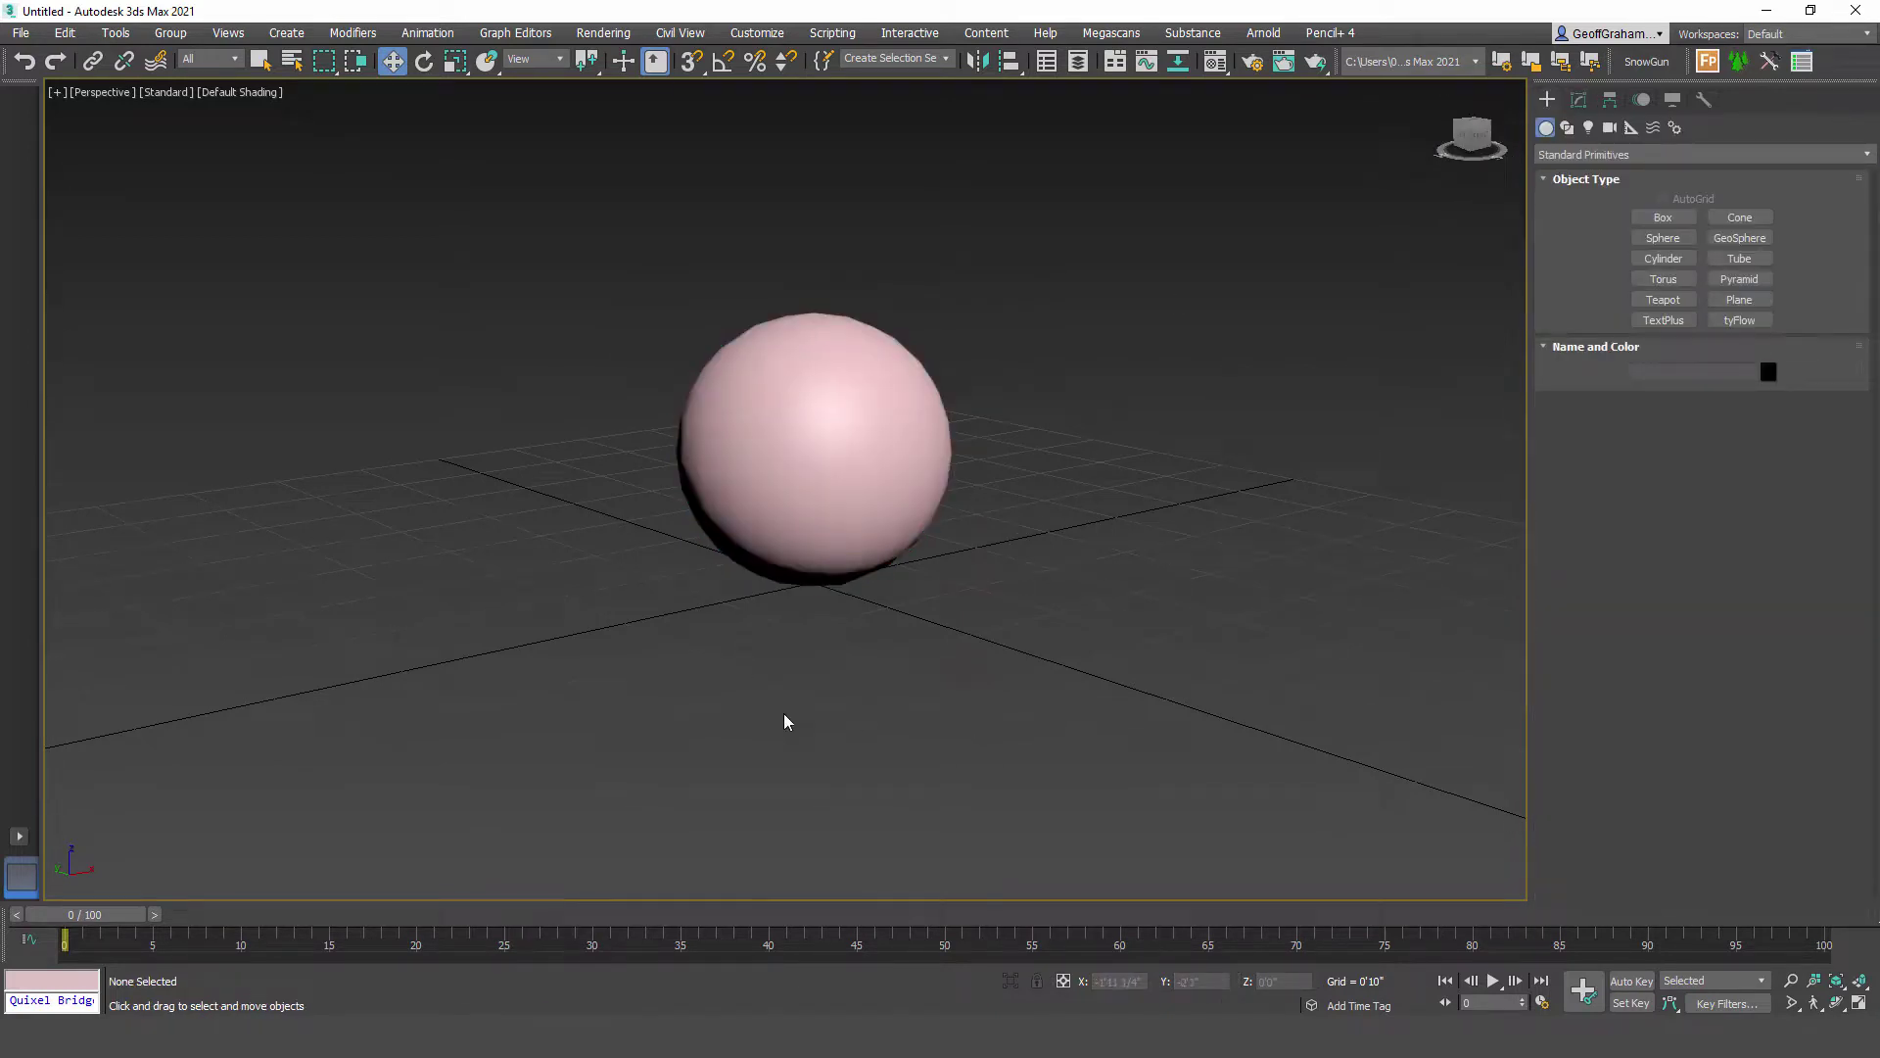
Step: Turn edged faces back on and clone the sphere as a Copy beside the original, about 1'11" away along the negative Y axis
left_click(800, 333)
middle_click_drag(899, 701, 902, 623, "alt")
key("F4")
left_click_drag(750, 583, 1015, 612, "shift")
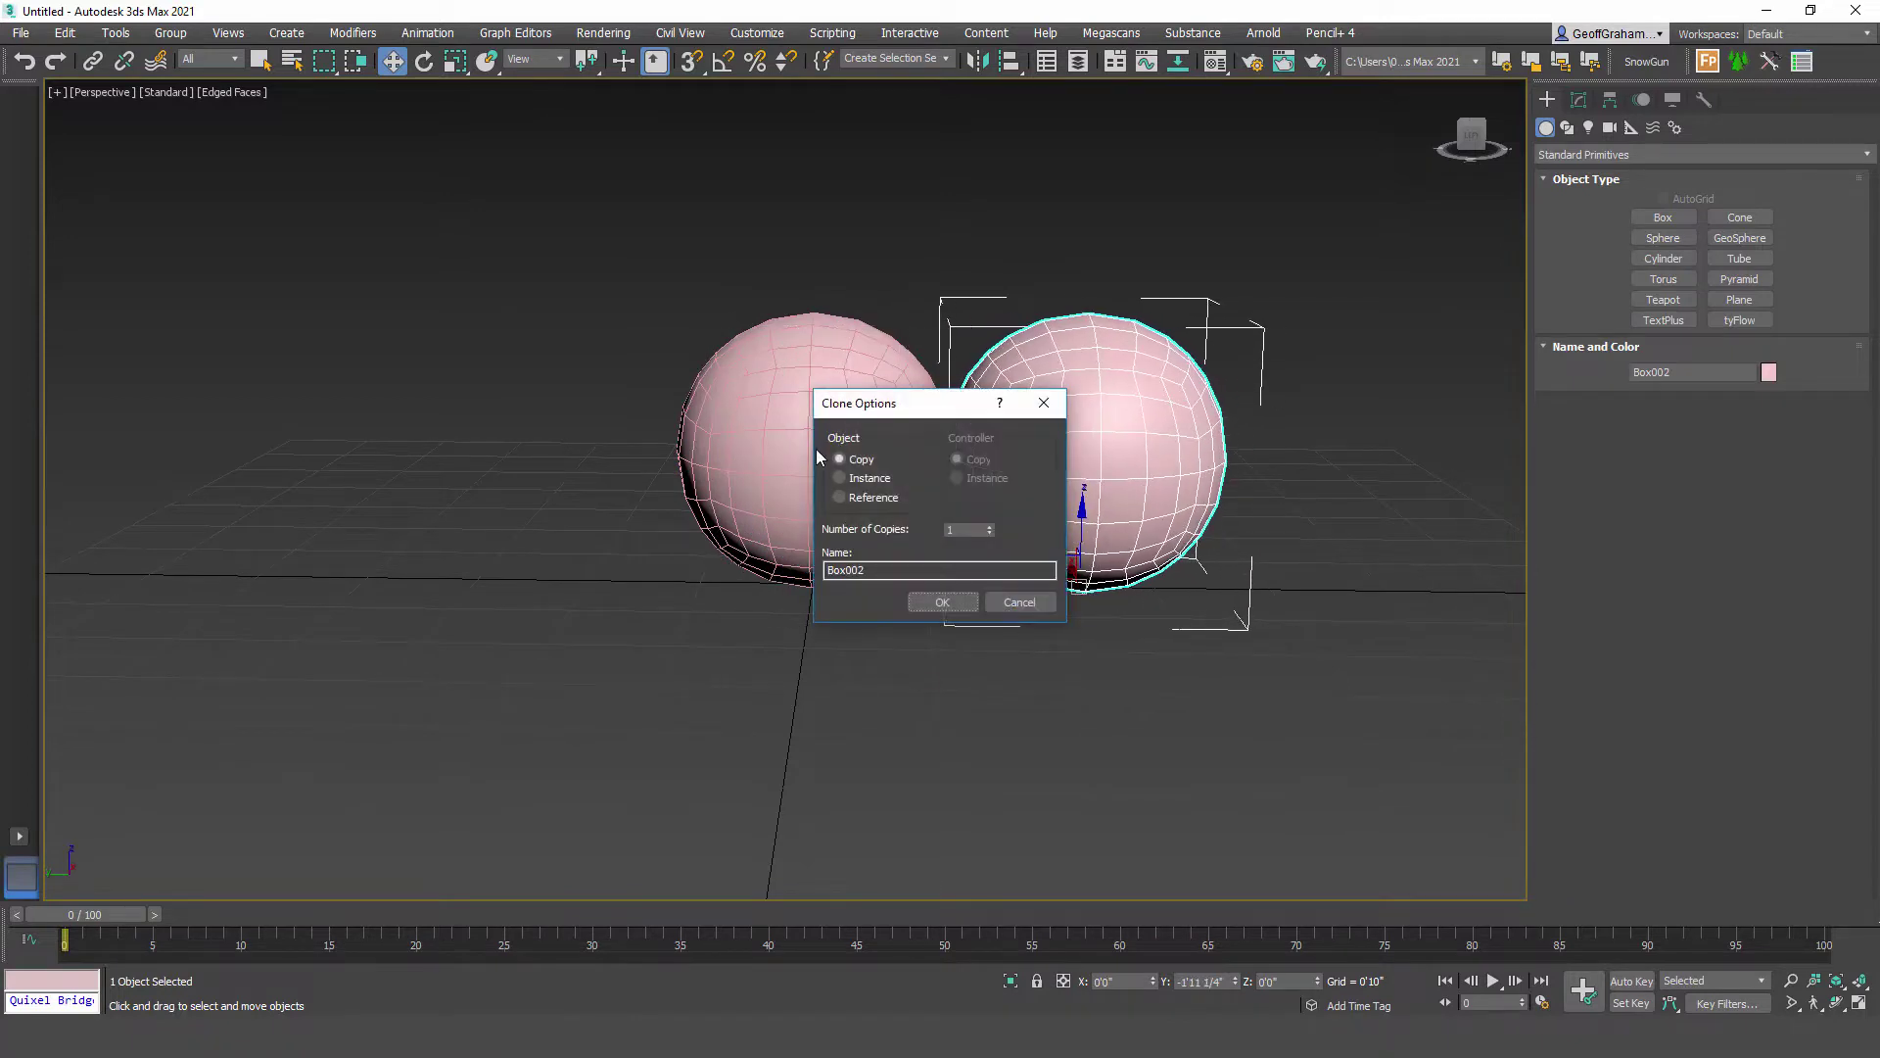
left_click(942, 602)
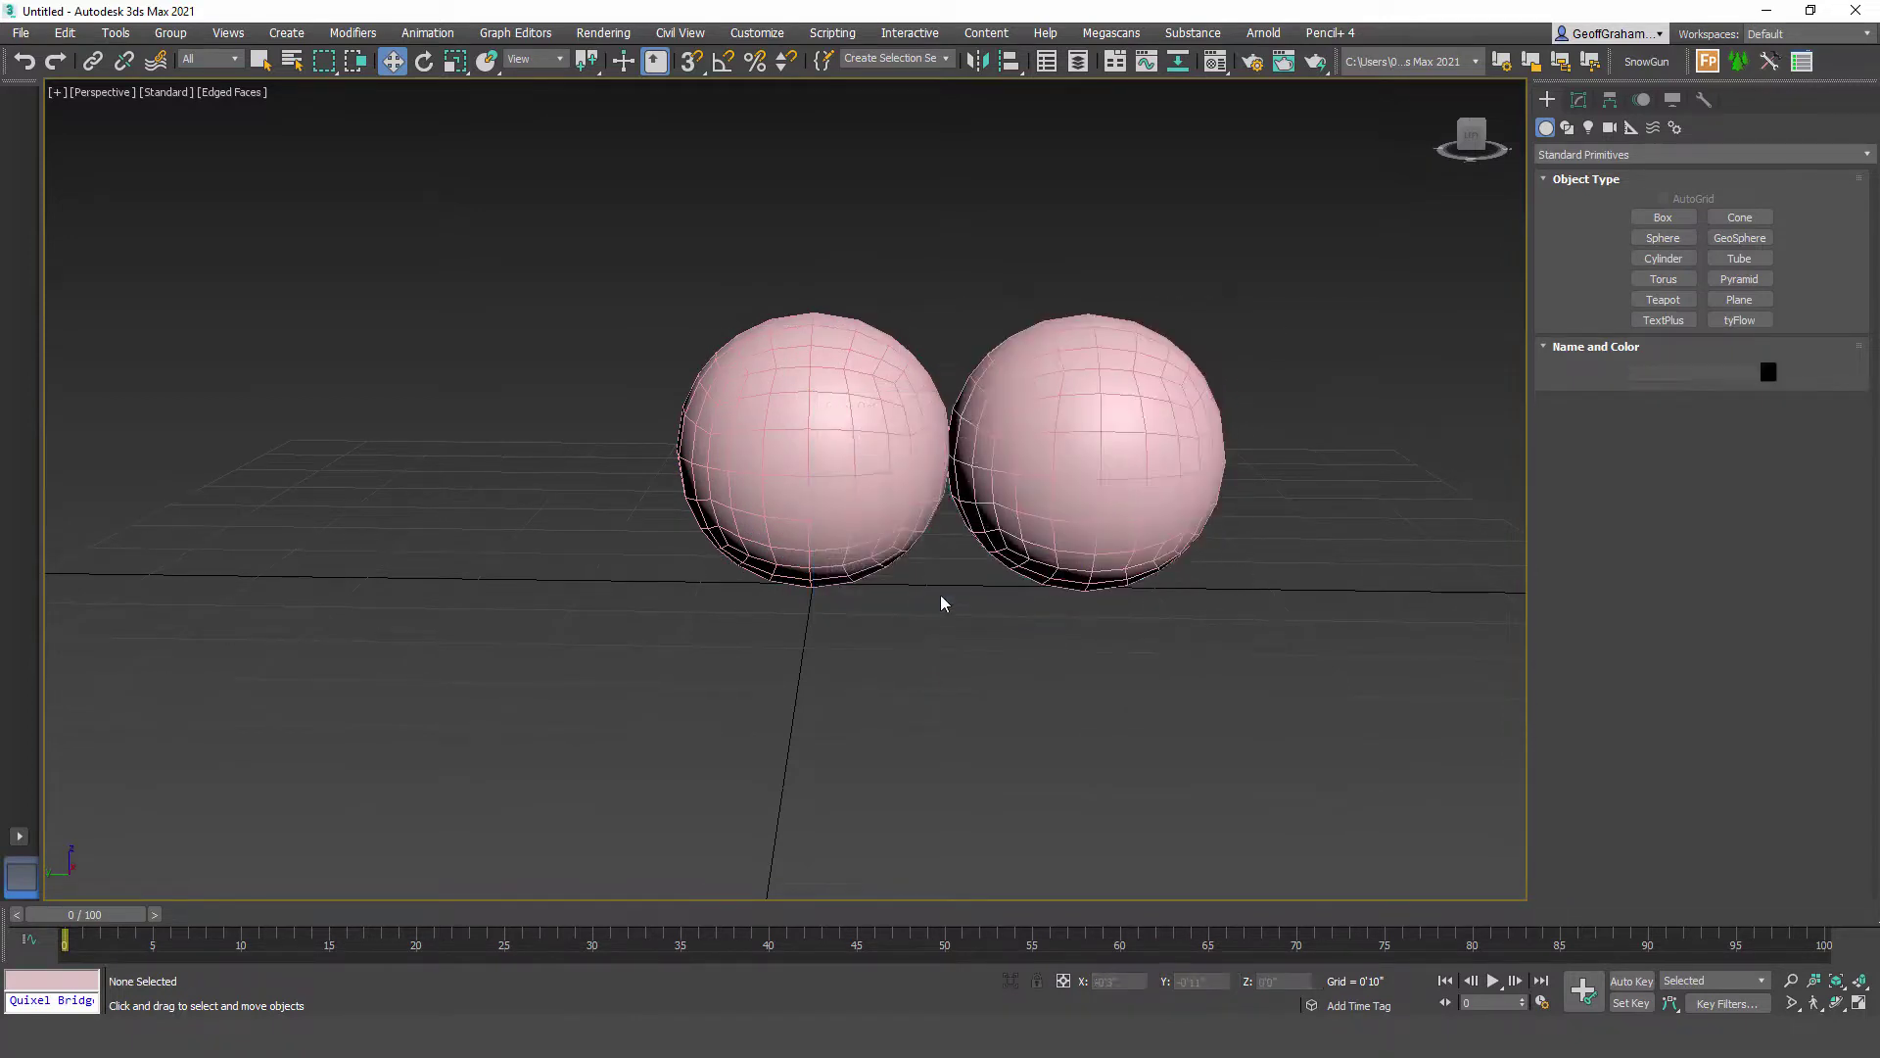
Step: Select the whole element of the copied sphere and scale it uniformly to roughly three quarters of its size, then leave element editing
left_click(1576, 101)
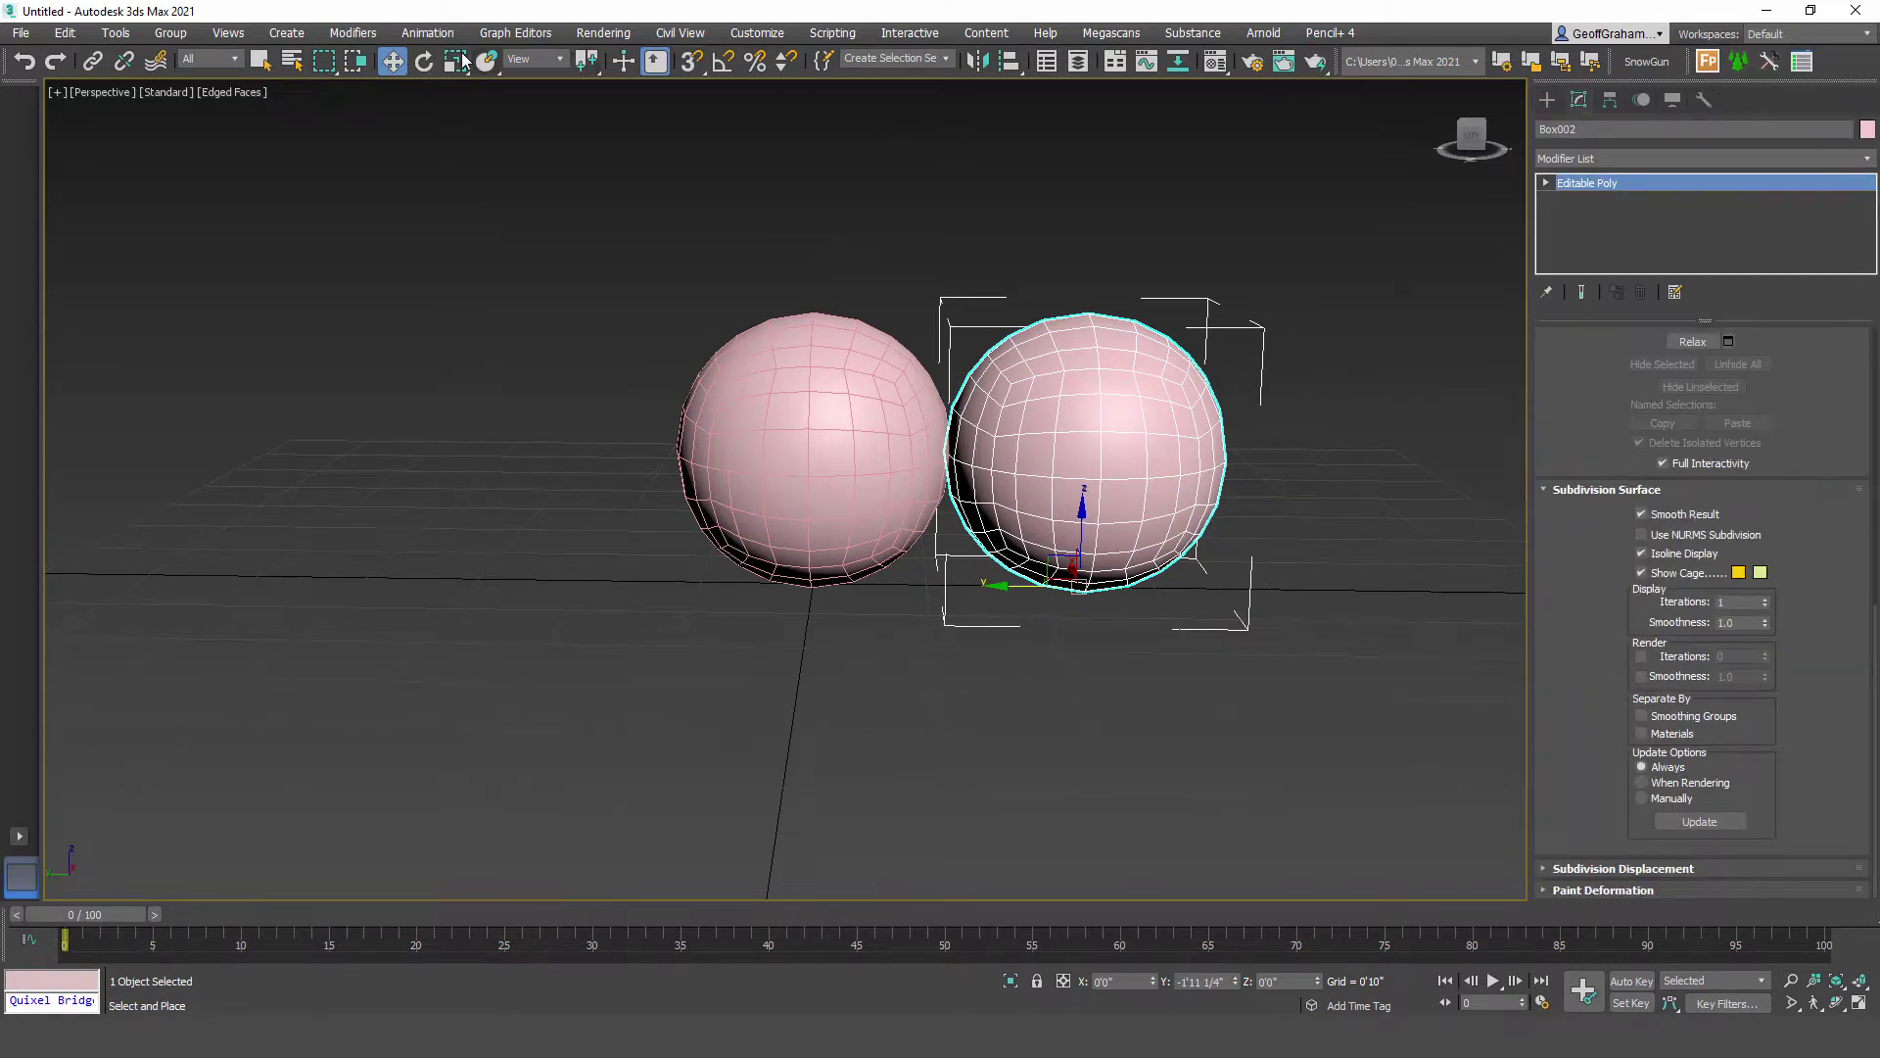
left_click_drag(1876, 635, 1866, 296)
left_click(1749, 363)
left_click(1747, 362)
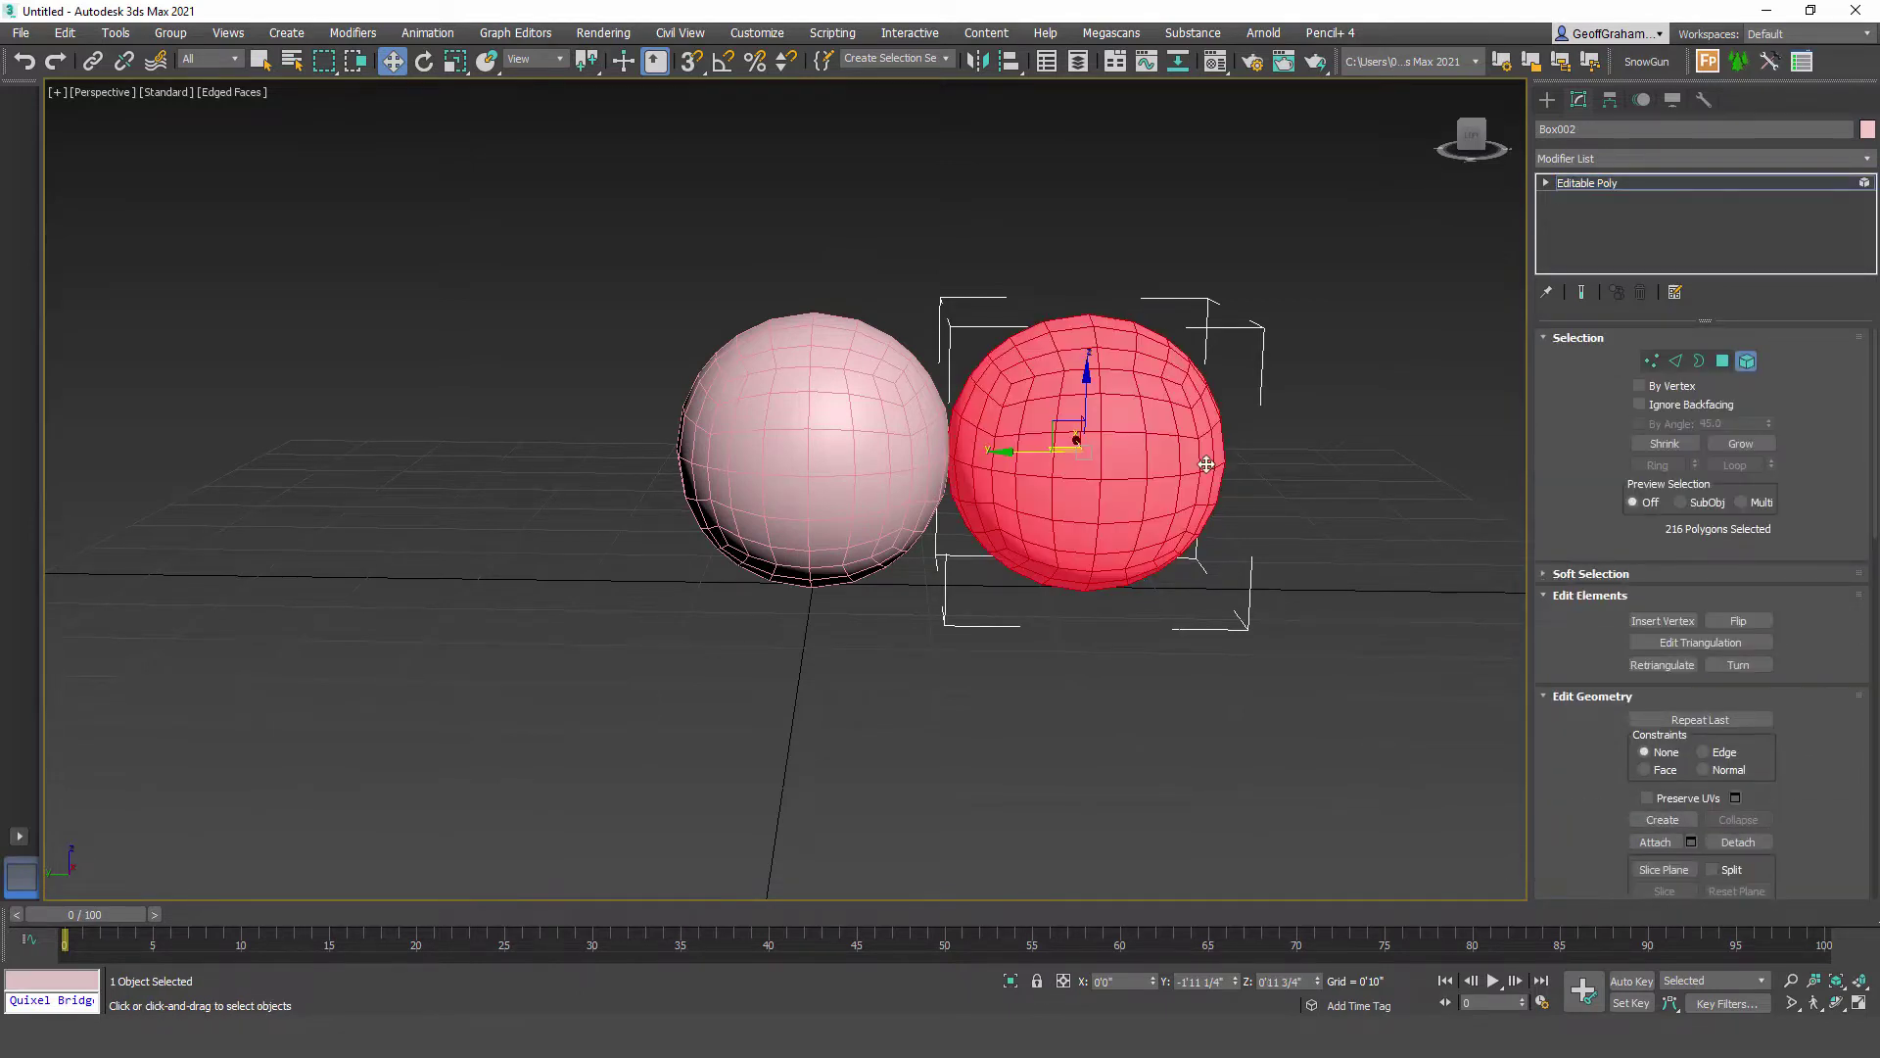
left_click(1259, 443)
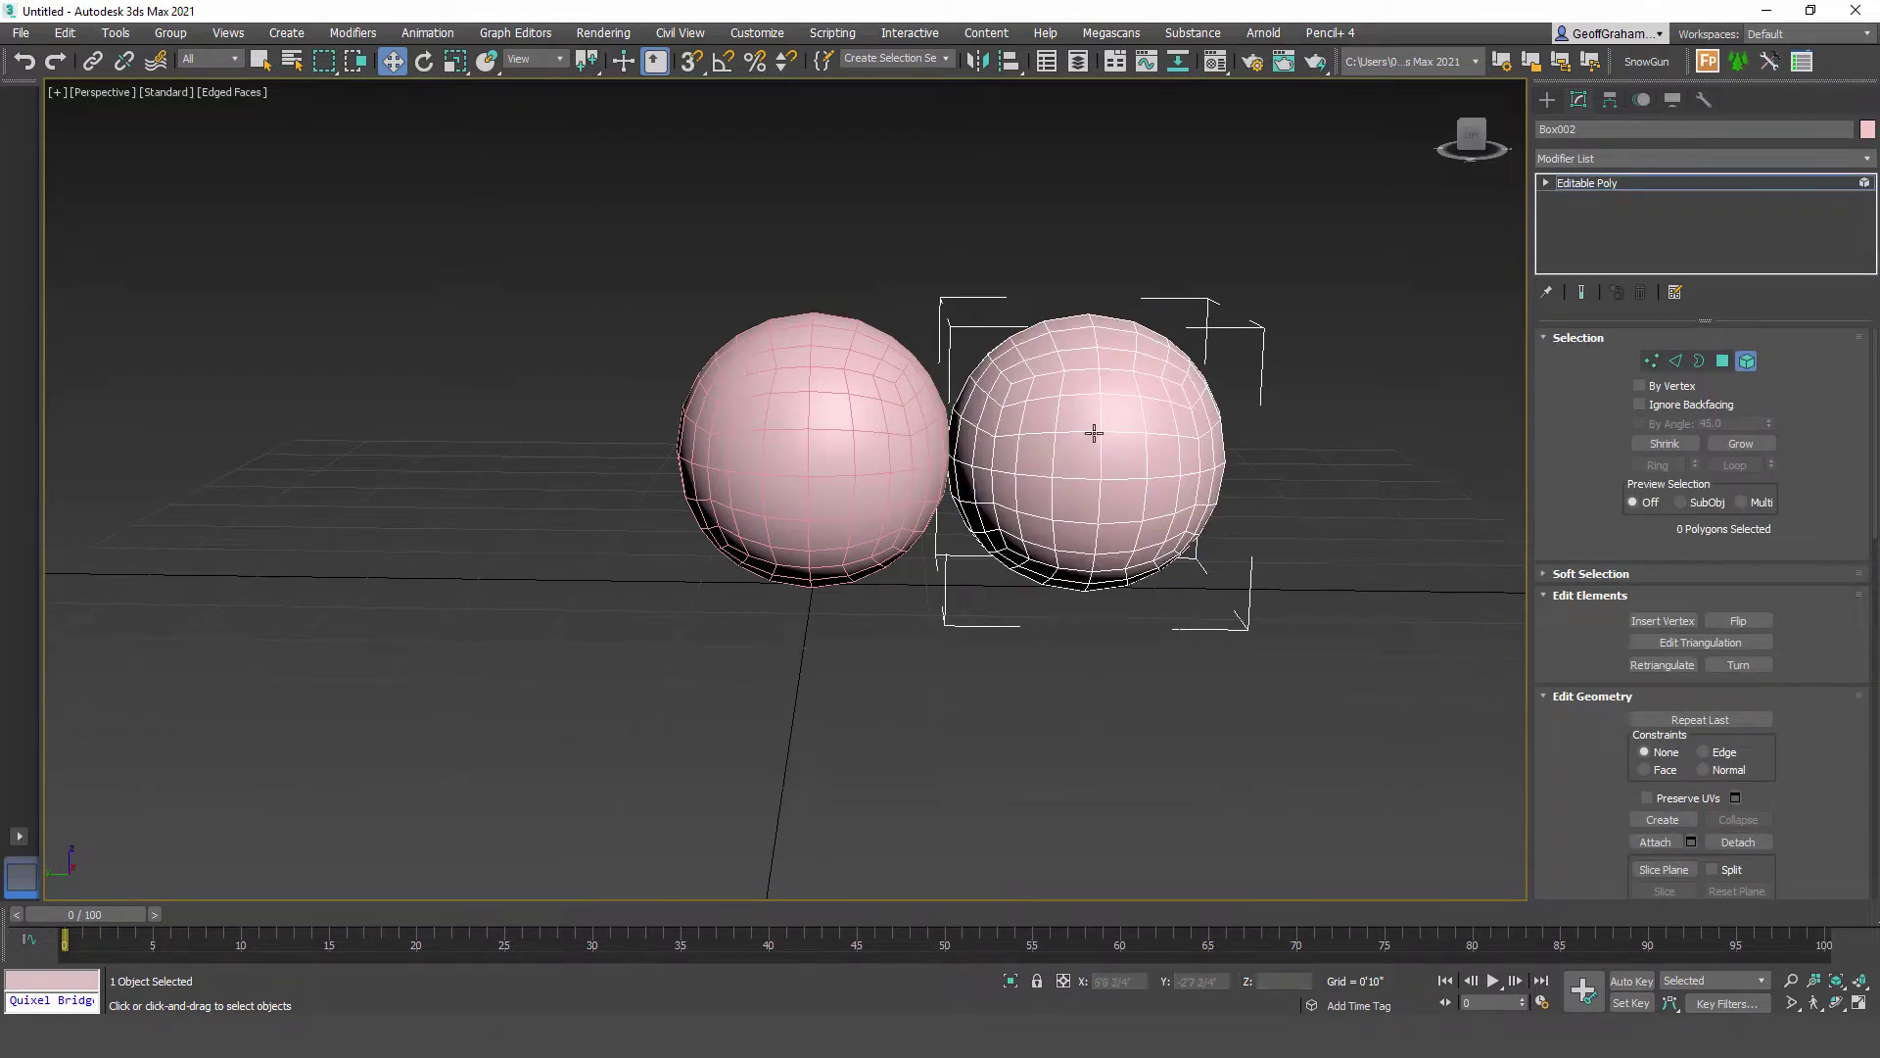
left_click(1092, 432)
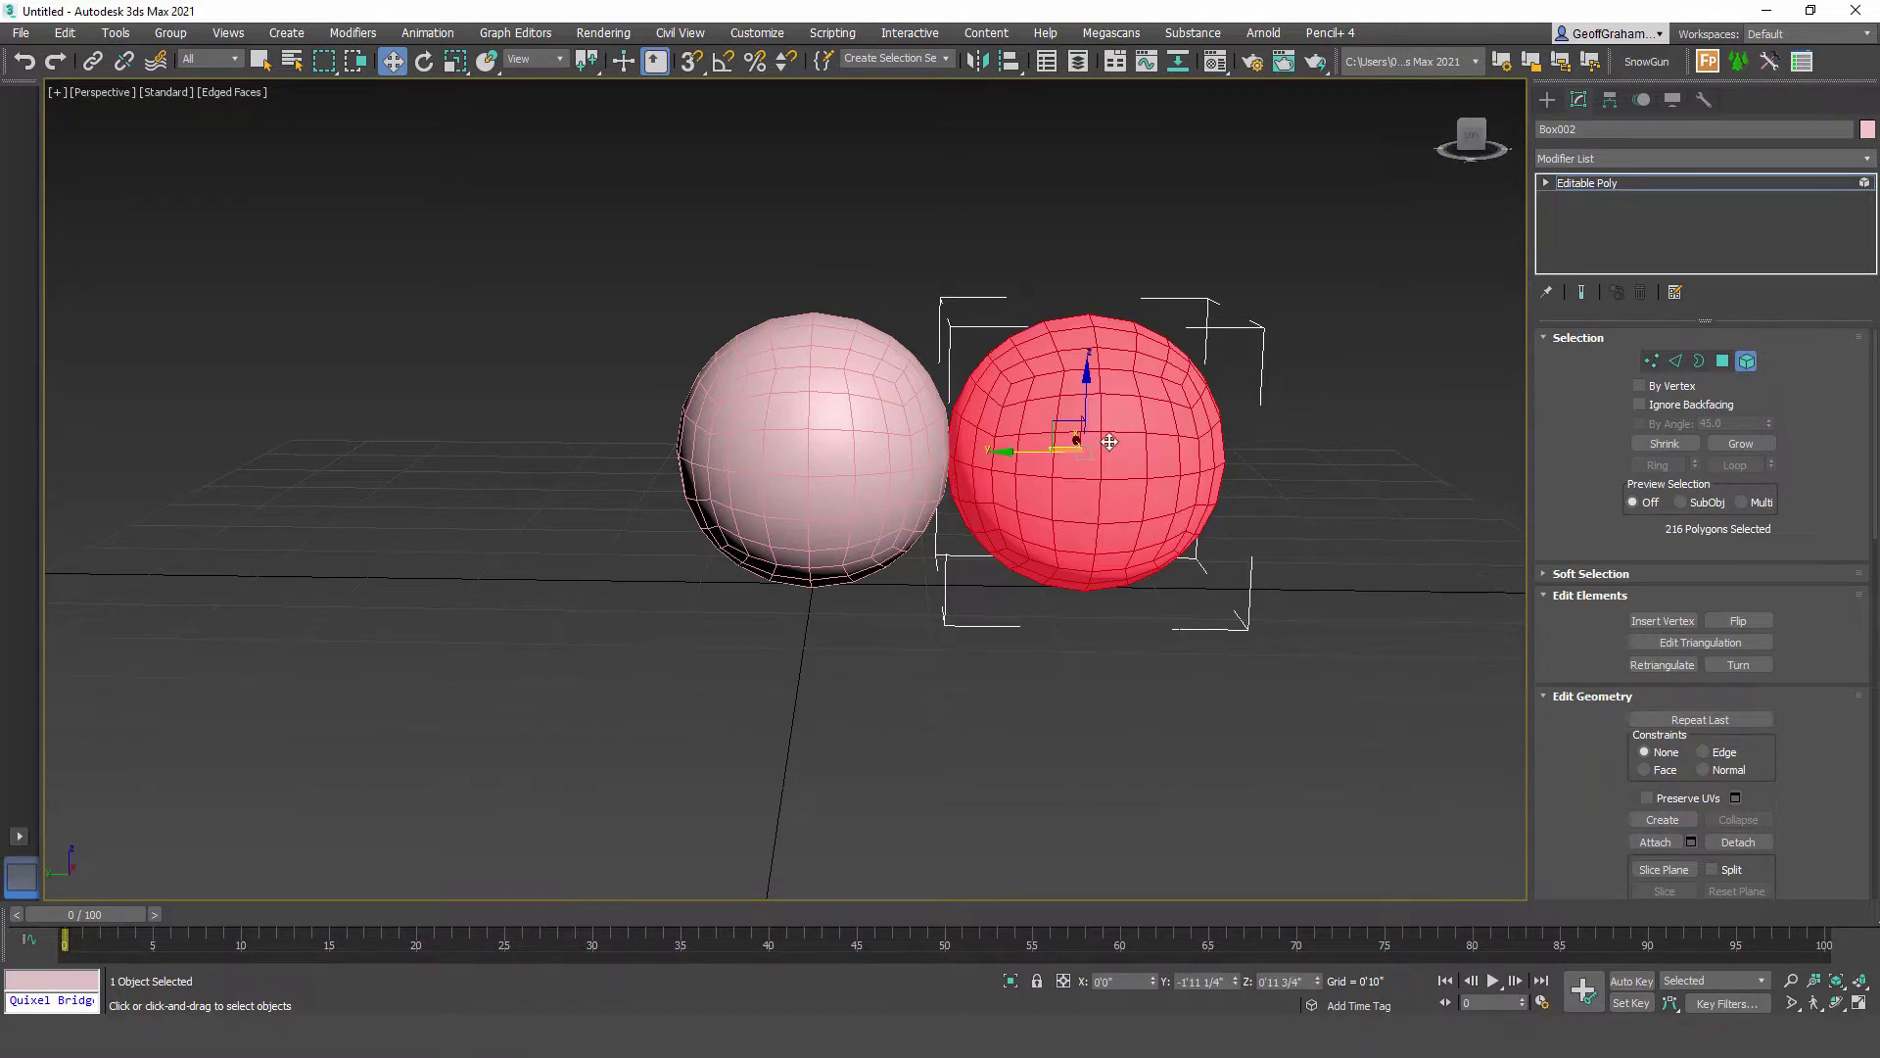
left_click(455, 61)
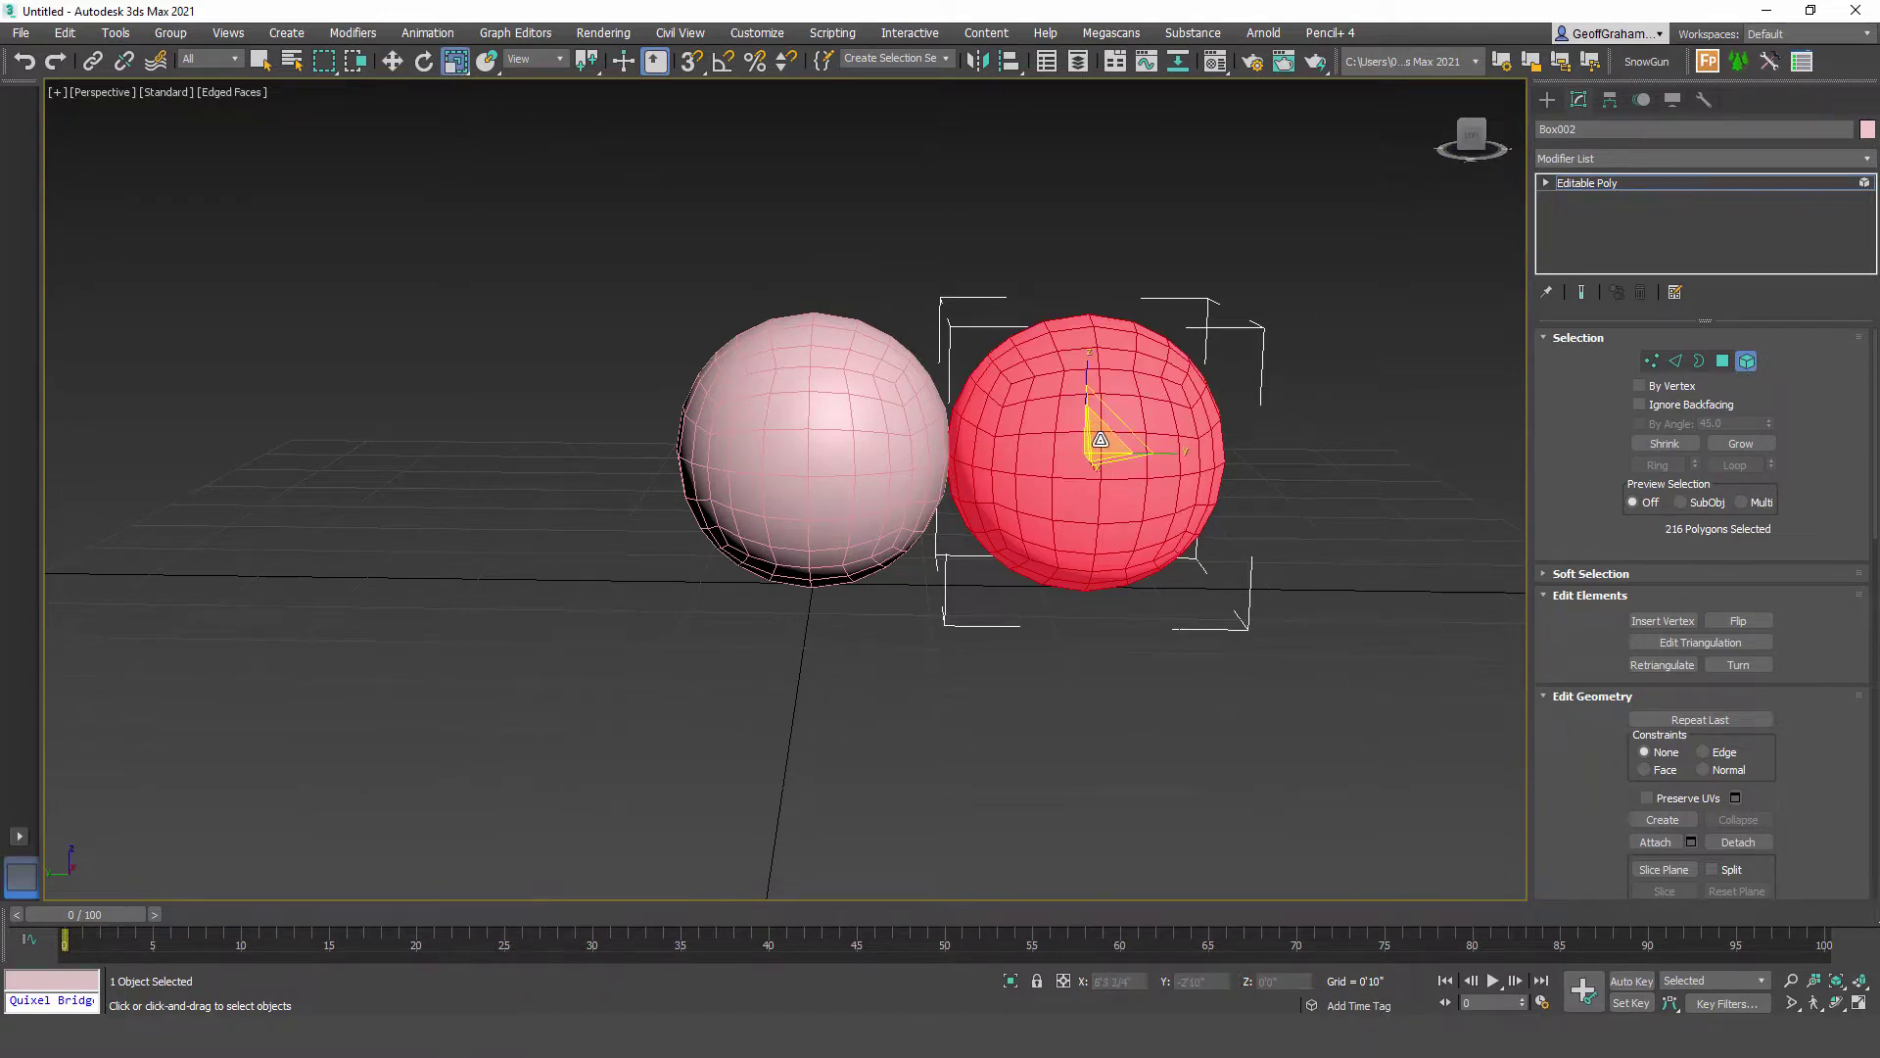
left_click_drag(1100, 440, 1107, 474)
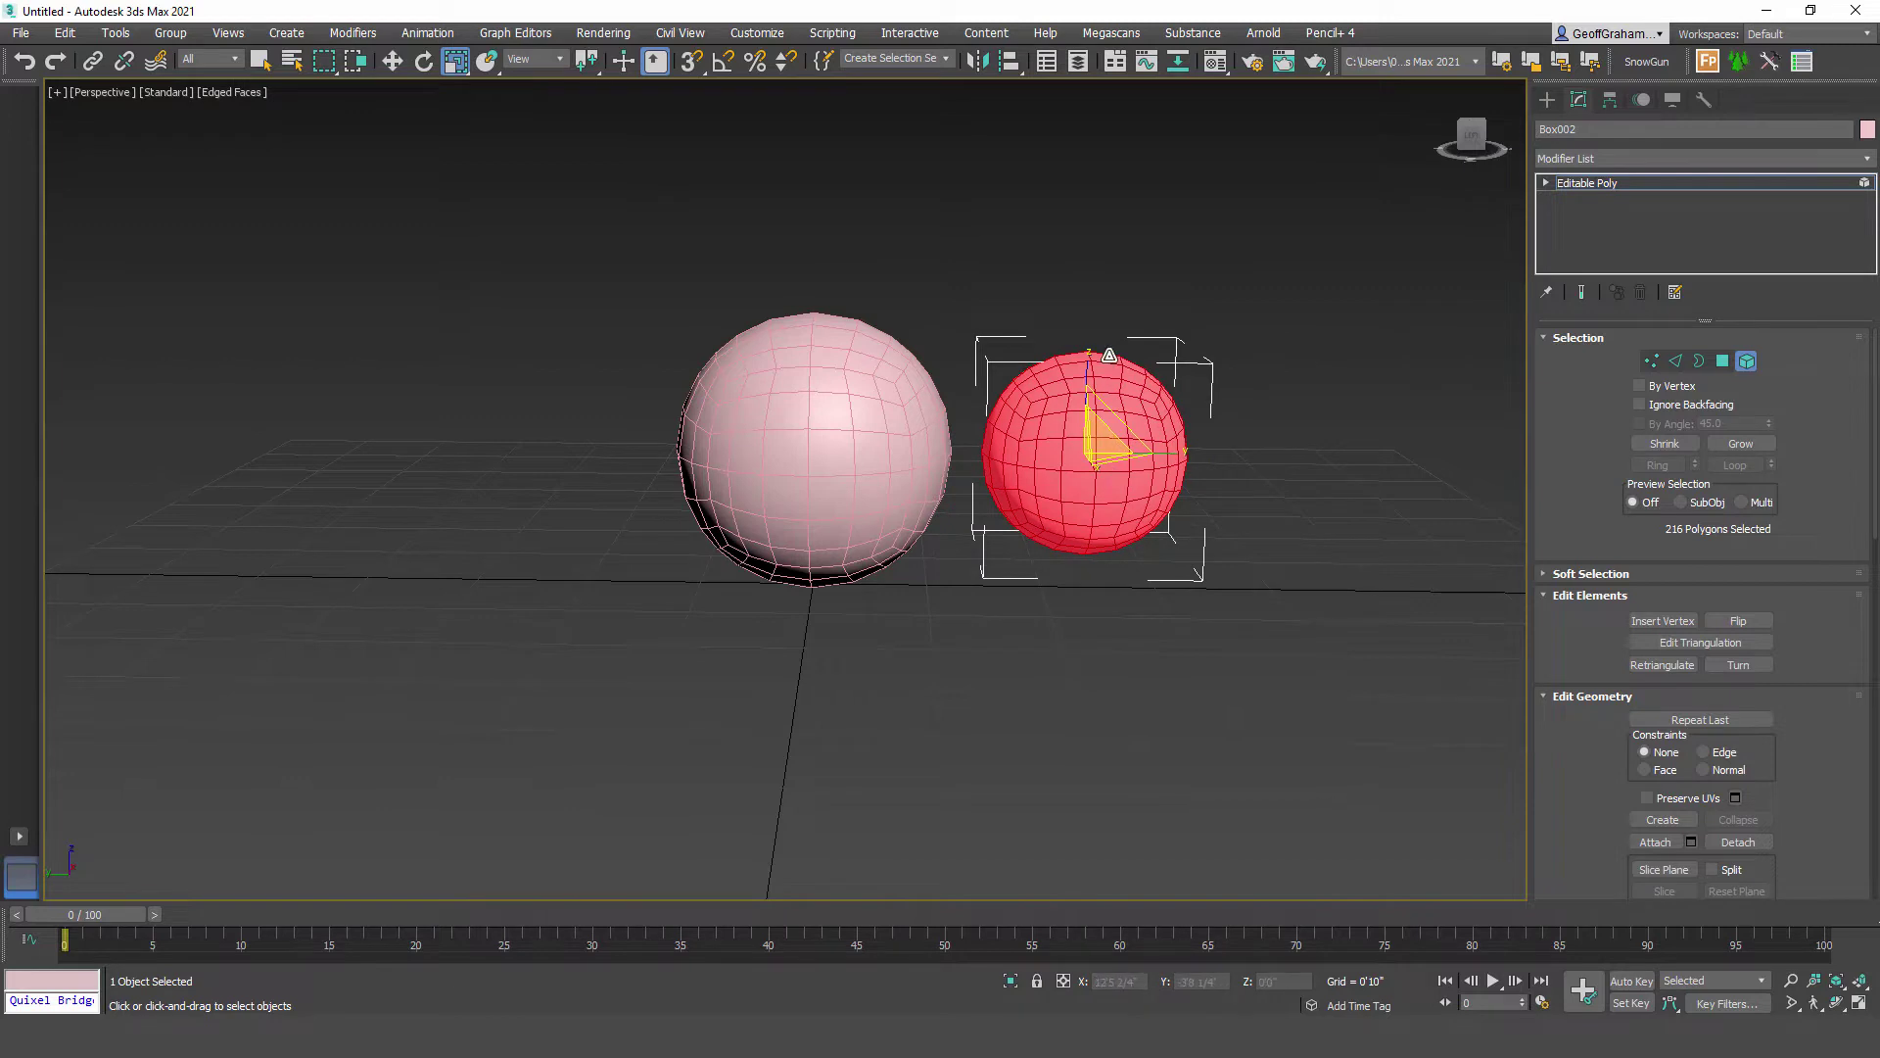
left_click(1747, 361)
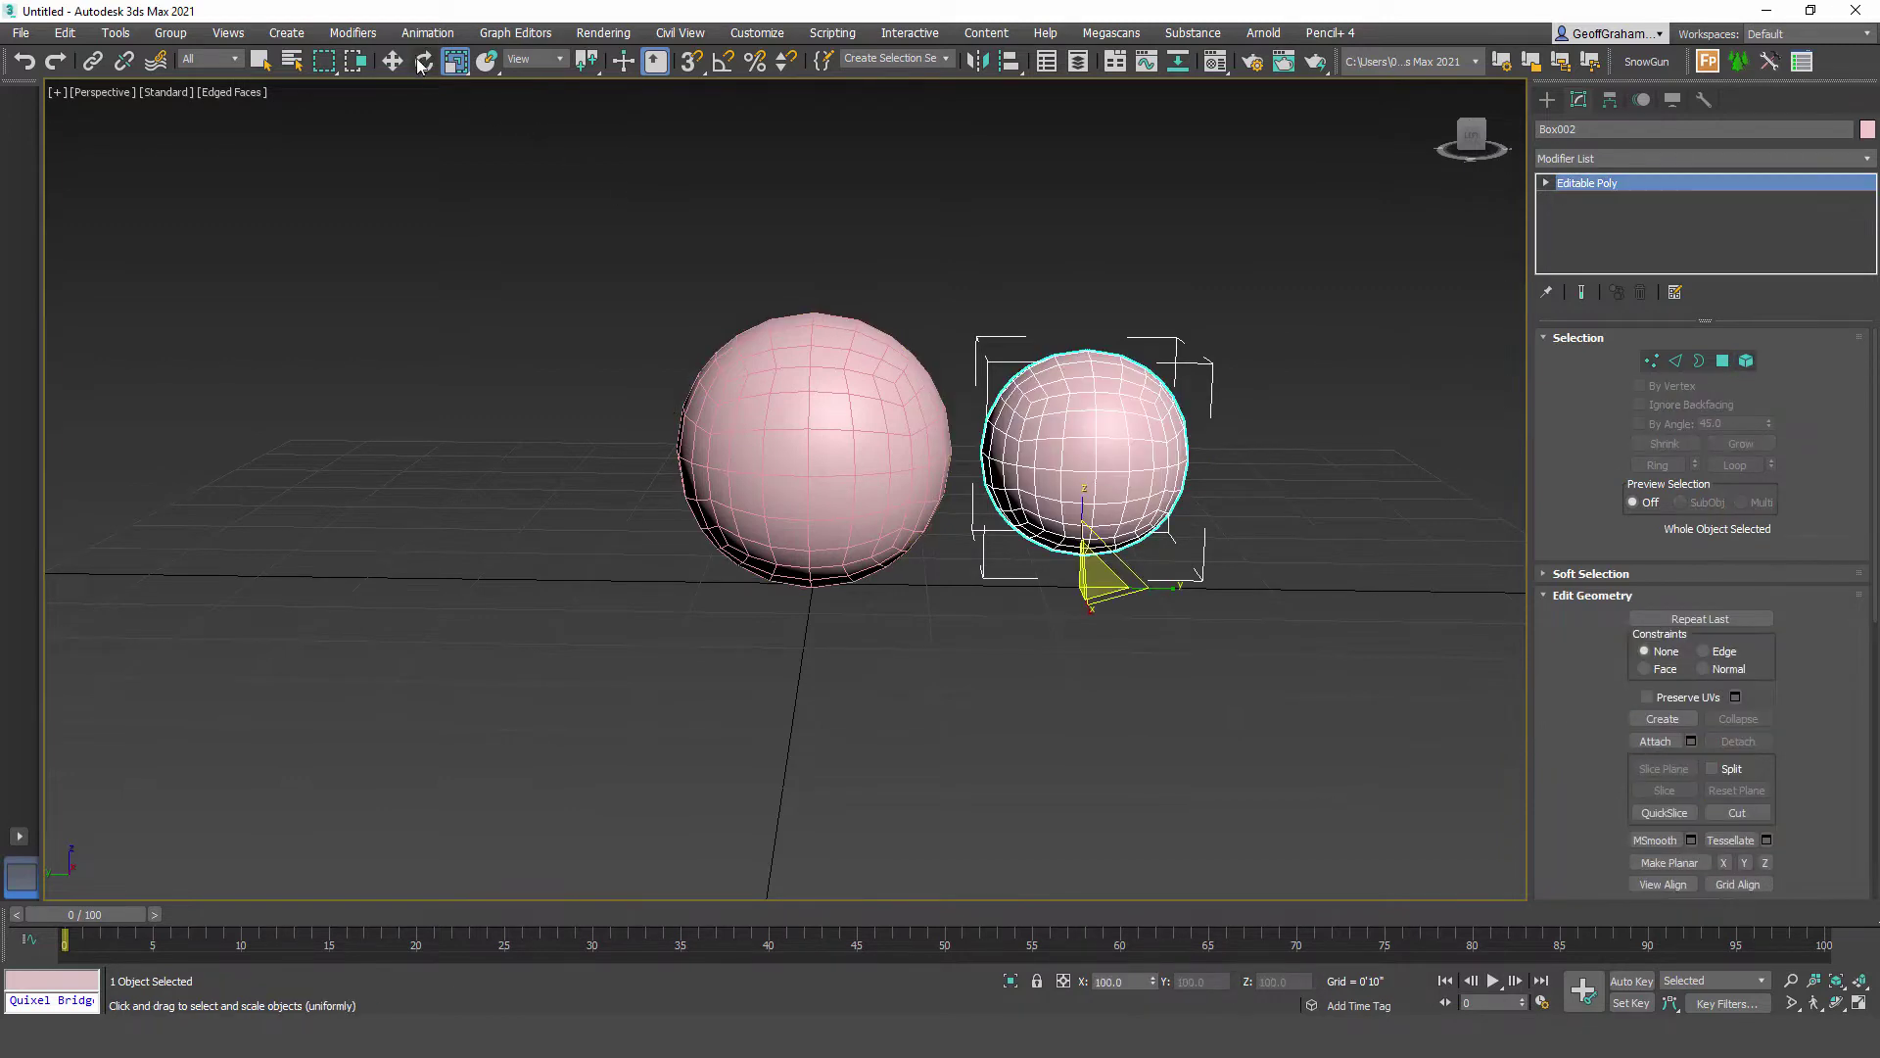
Step: Move the smaller sphere along Y to about -1'9" so it sits against the larger sphere, leaving both deselected
key("w")
left_click_drag(1014, 587, 989, 586)
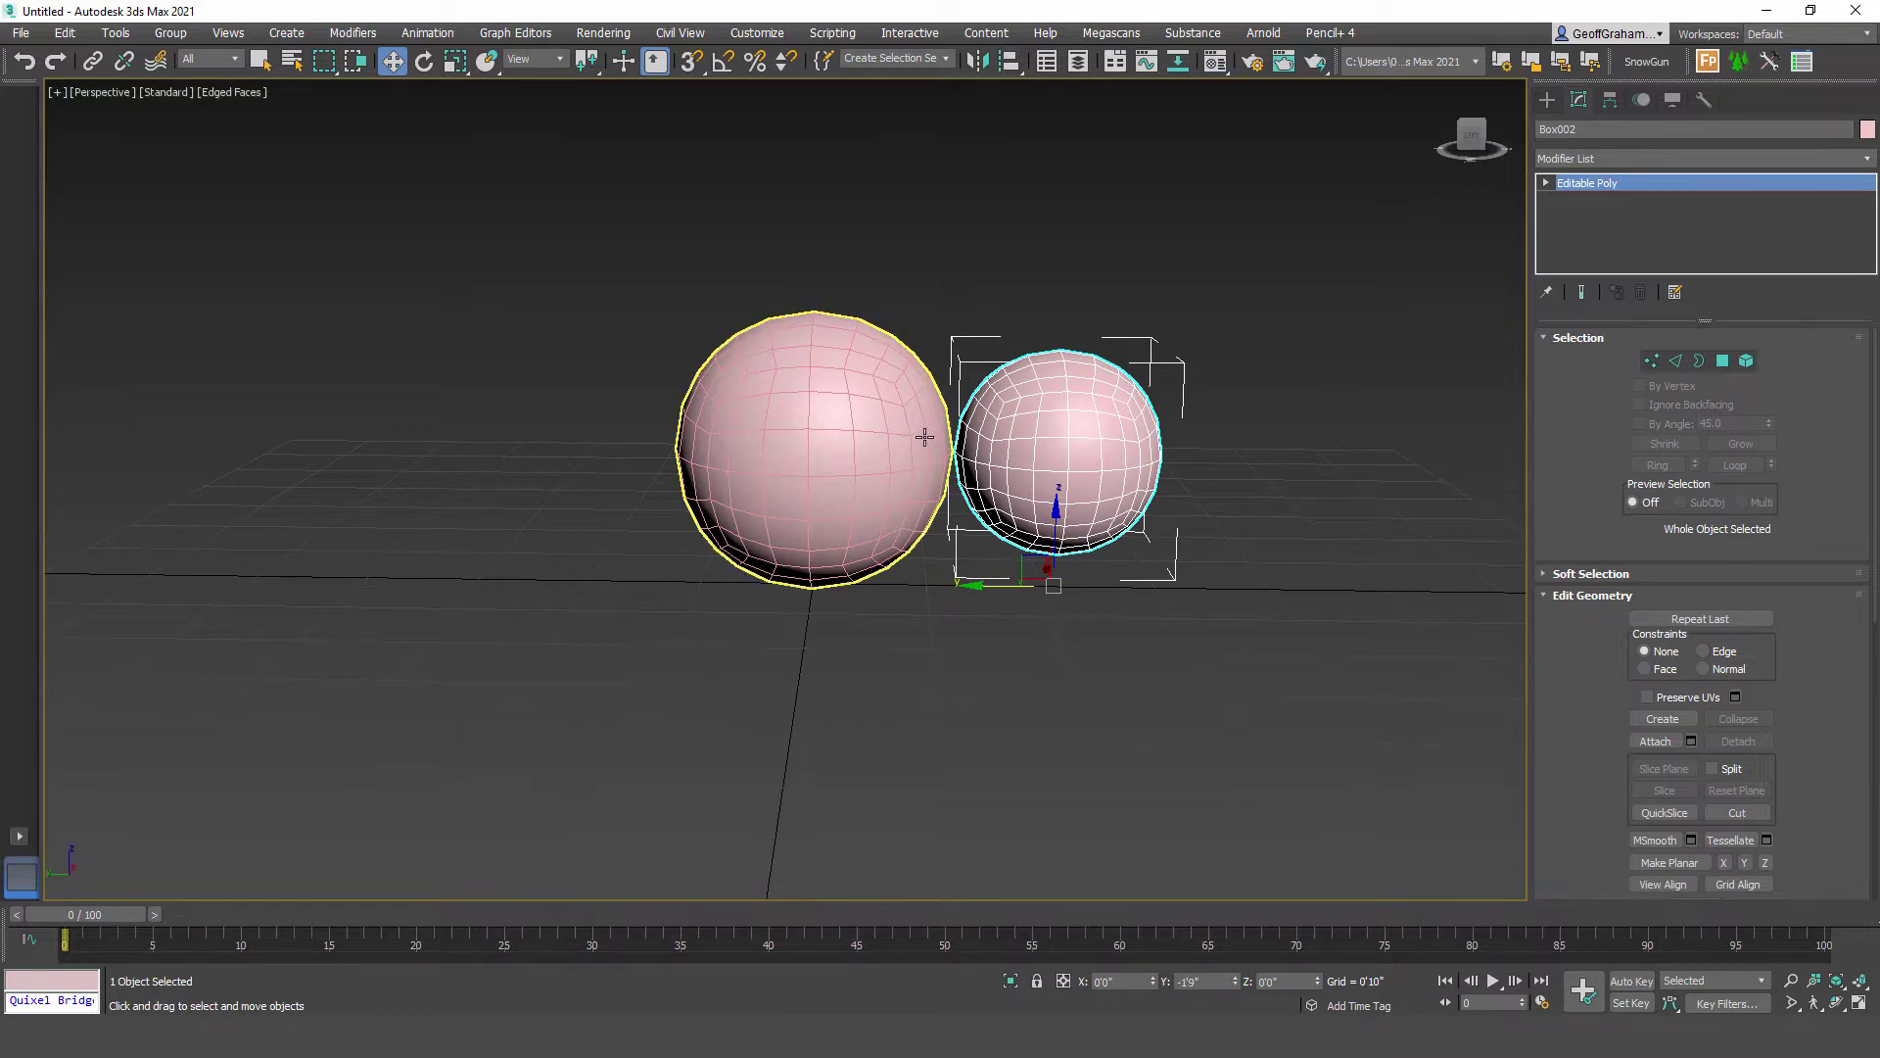
left_click(913, 409)
left_click(1180, 274)
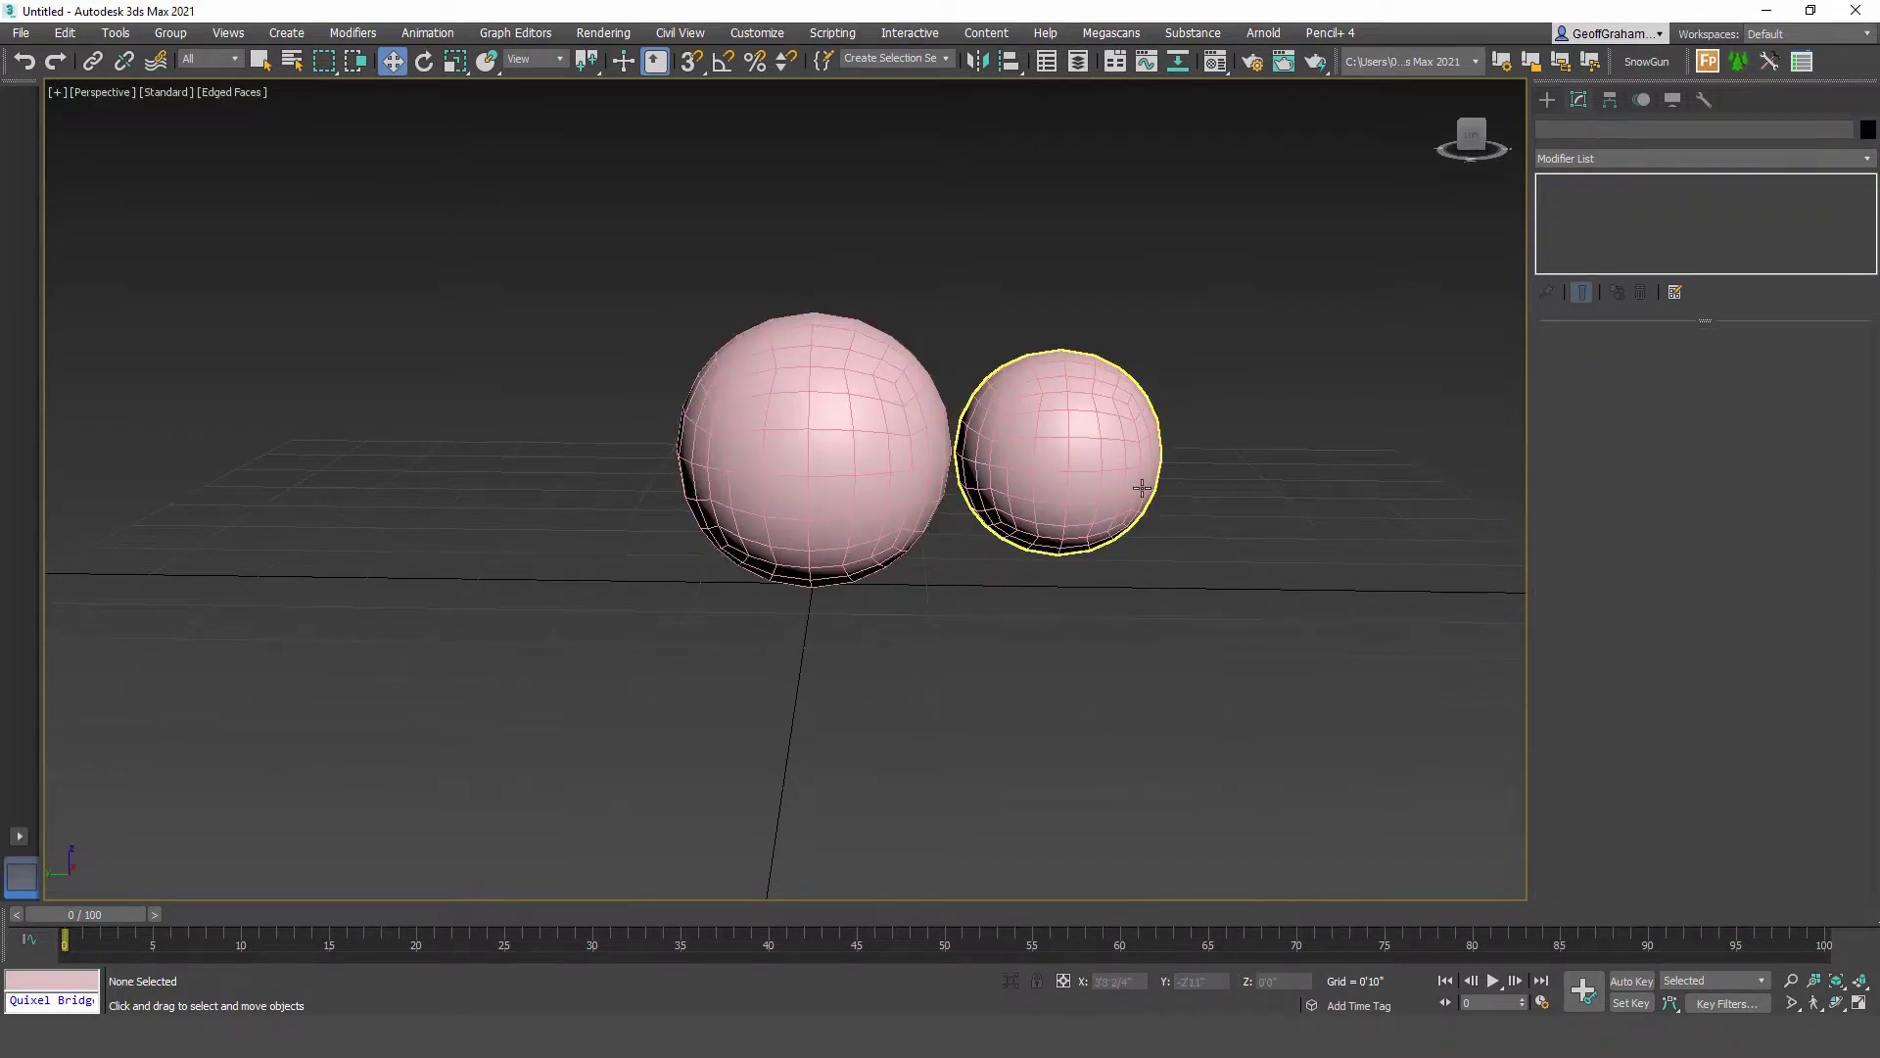
middle_click_drag(1111, 534, 880, 638, "alt")
left_click(880, 639)
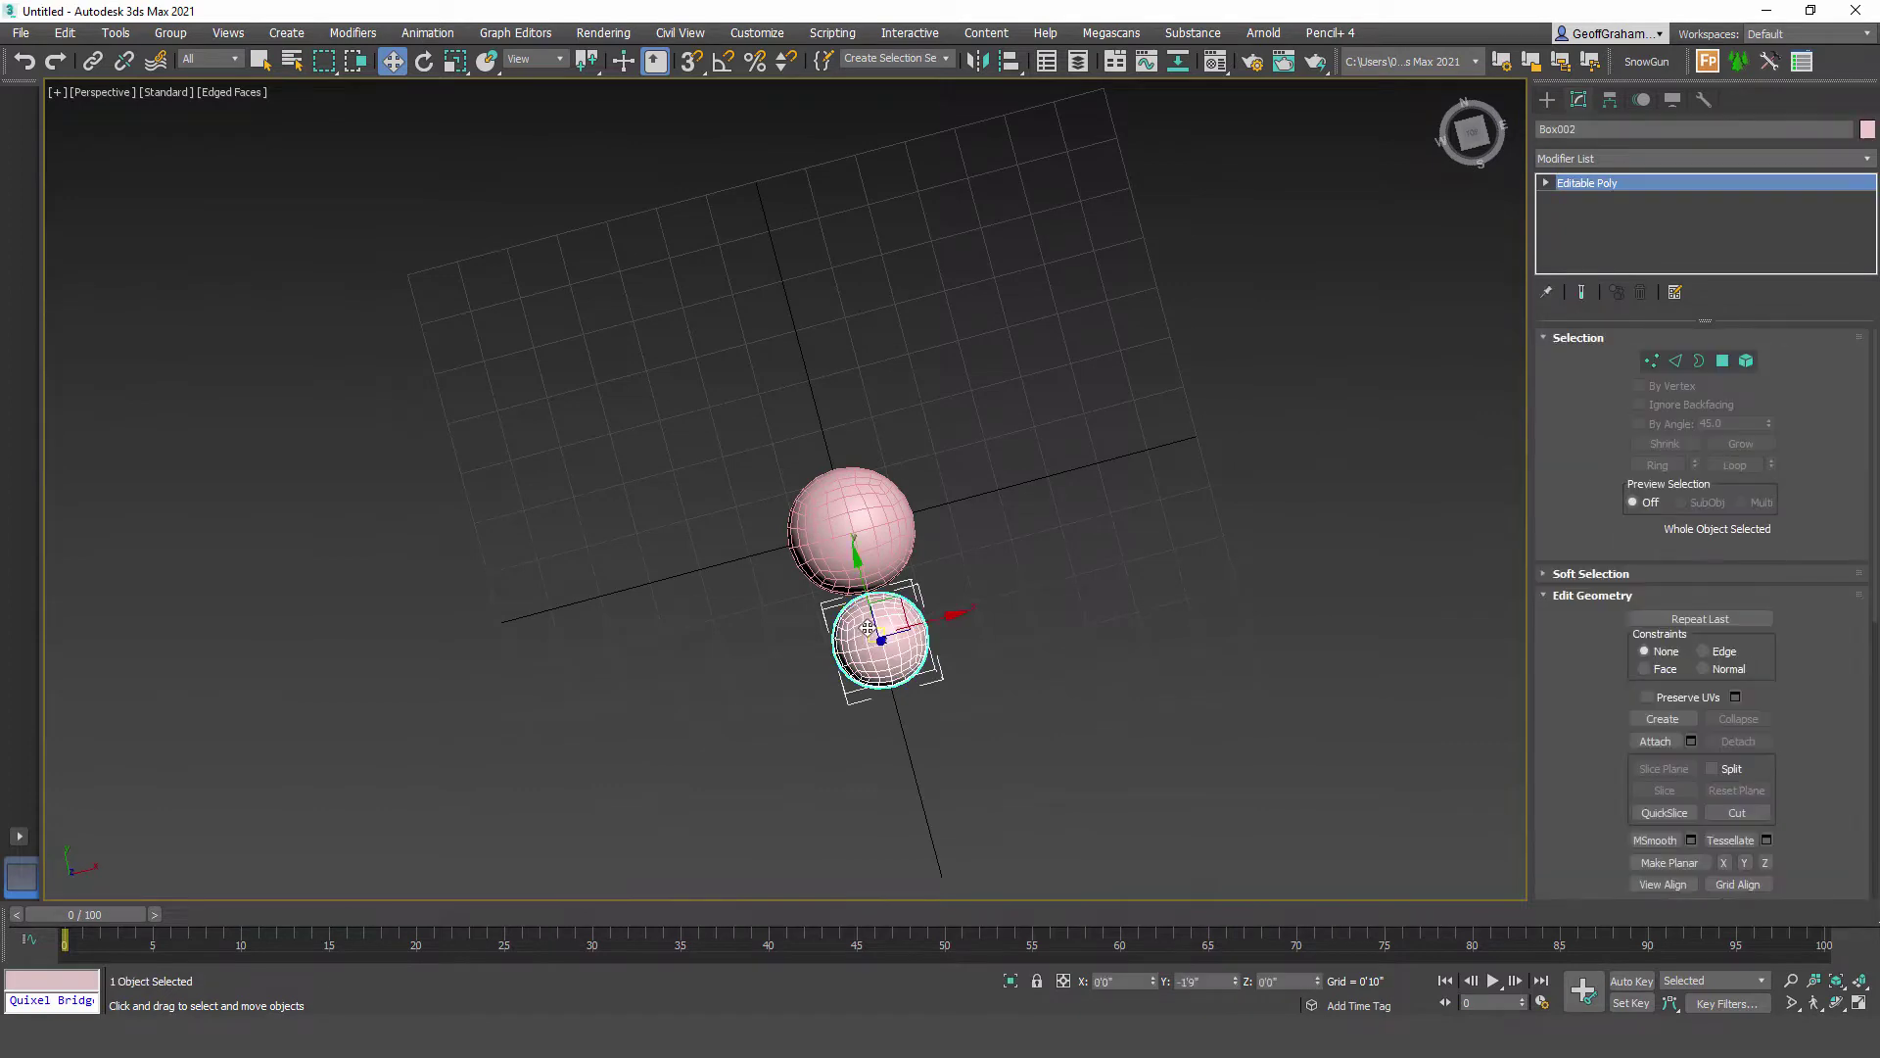
left_click(966, 597)
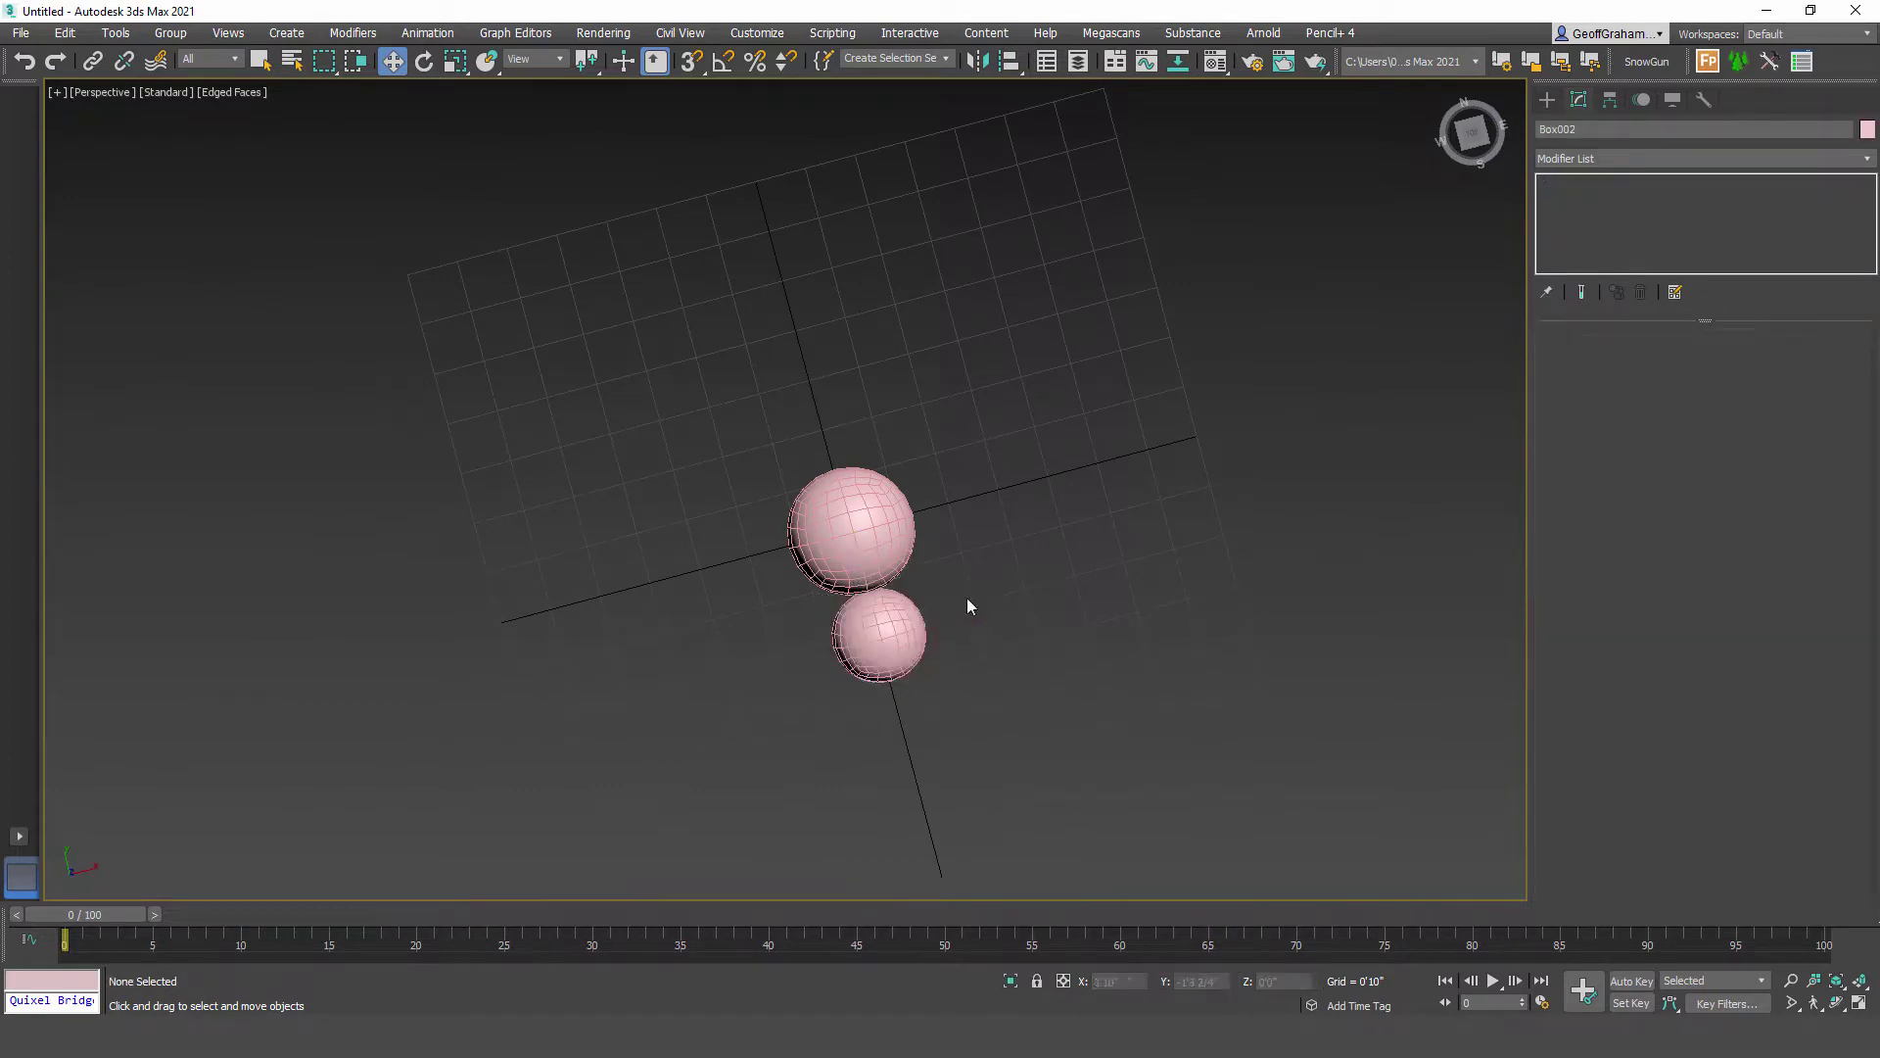
middle_click_drag(925, 637, 883, 597, "alt")
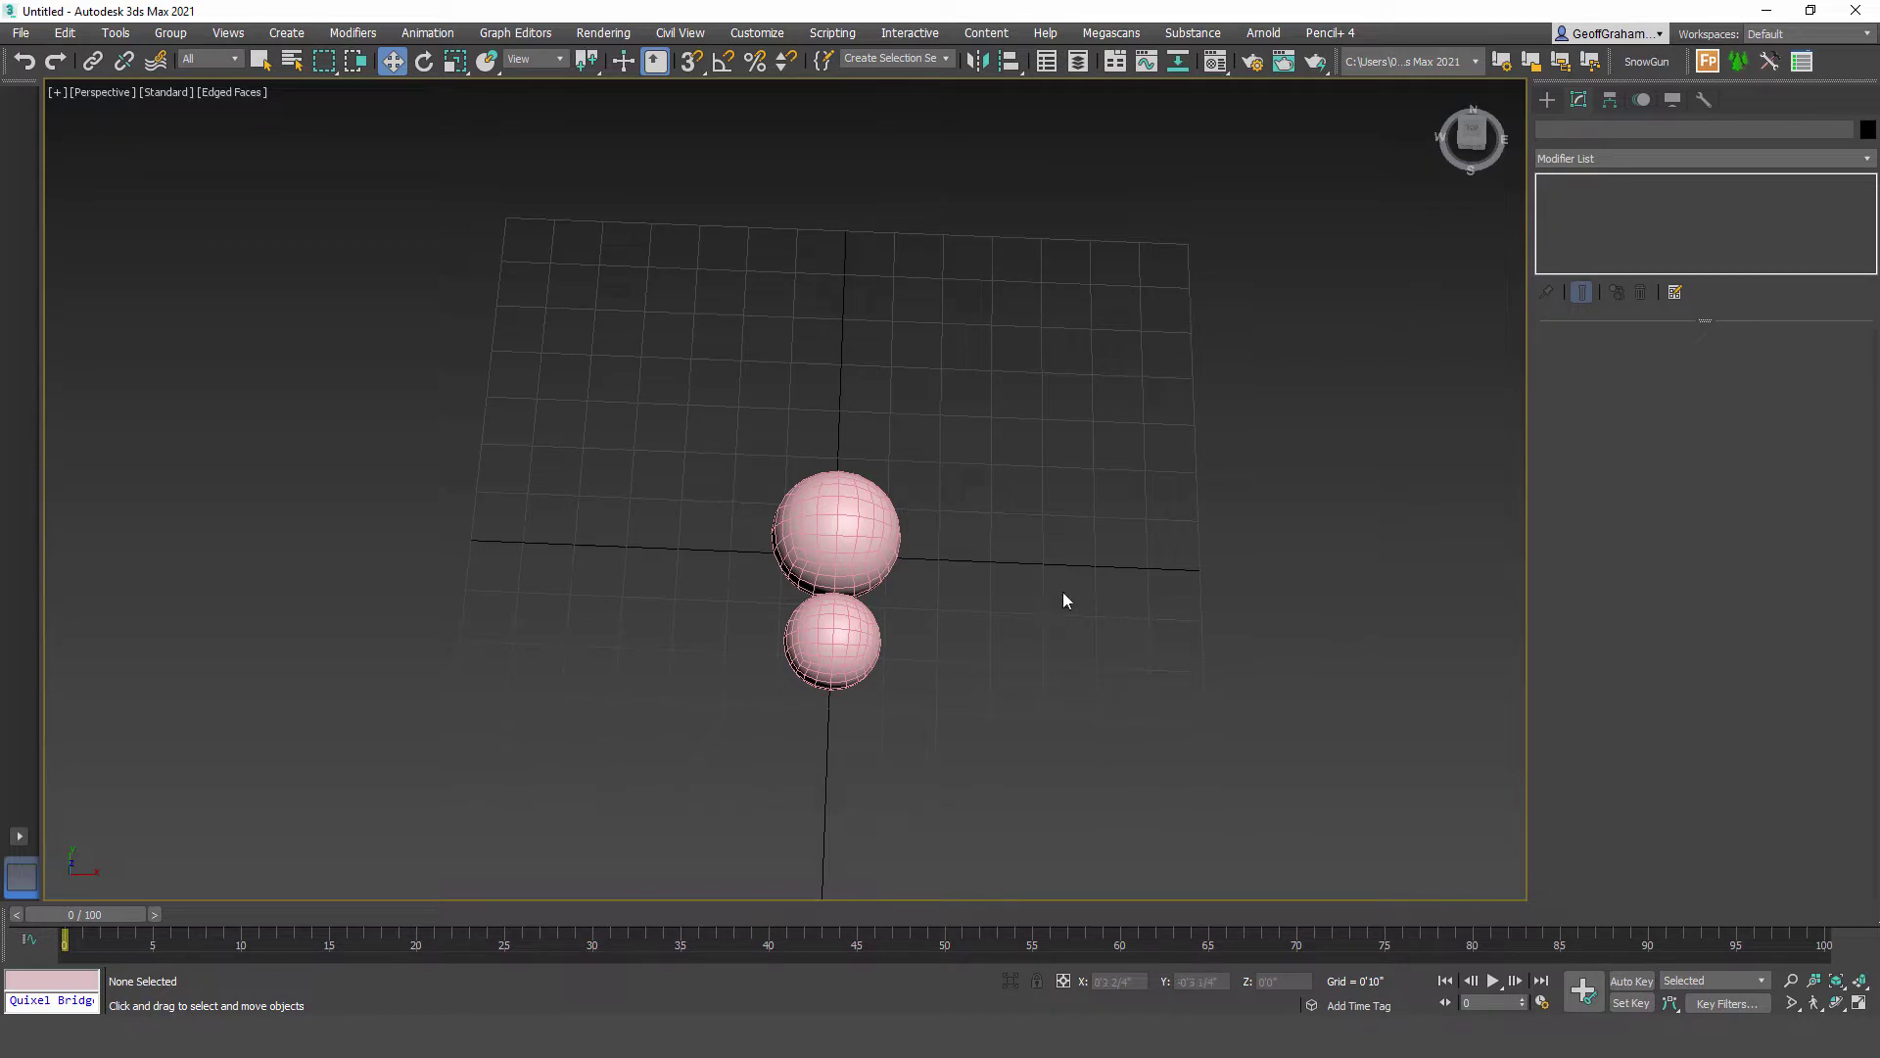
Step: Open the Material Editor and arrange the SpiderRefVid folder window beside it so both the material slots and image files are accessible
key("m")
key("m")
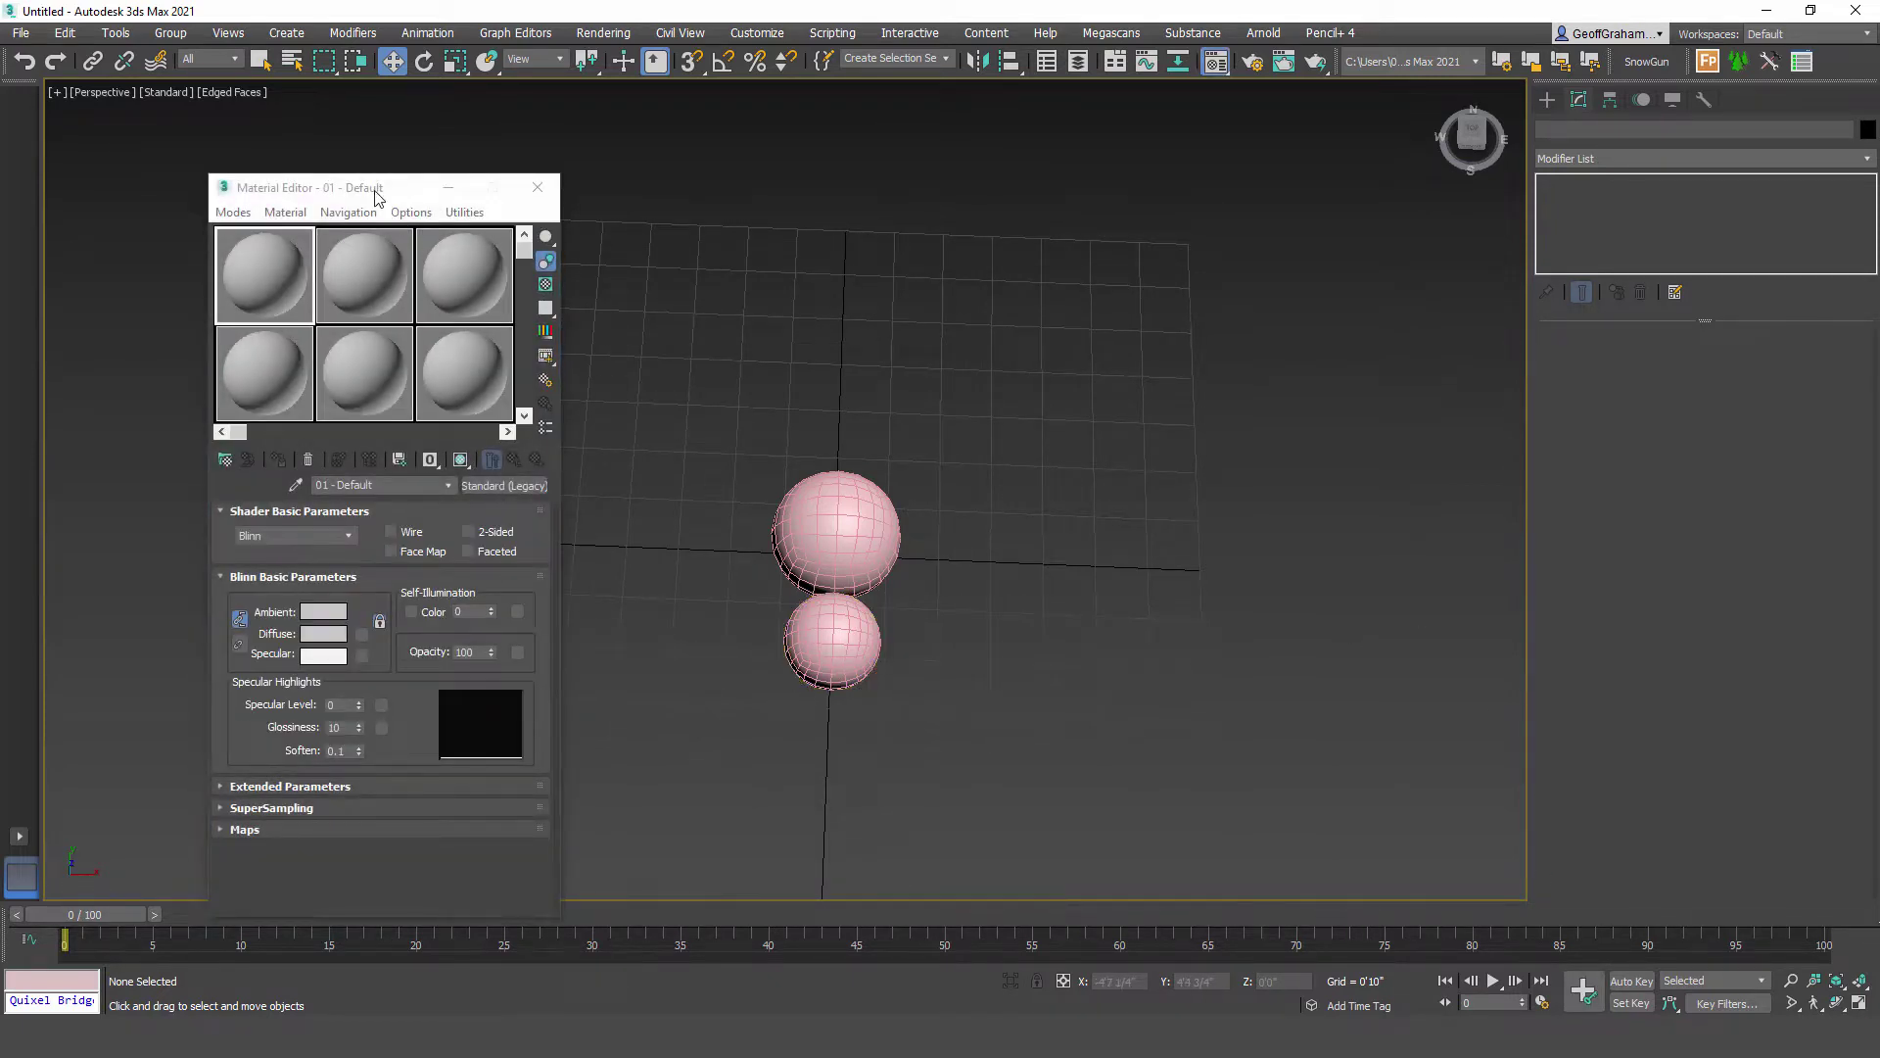
left_click_drag(375, 196, 427, 153)
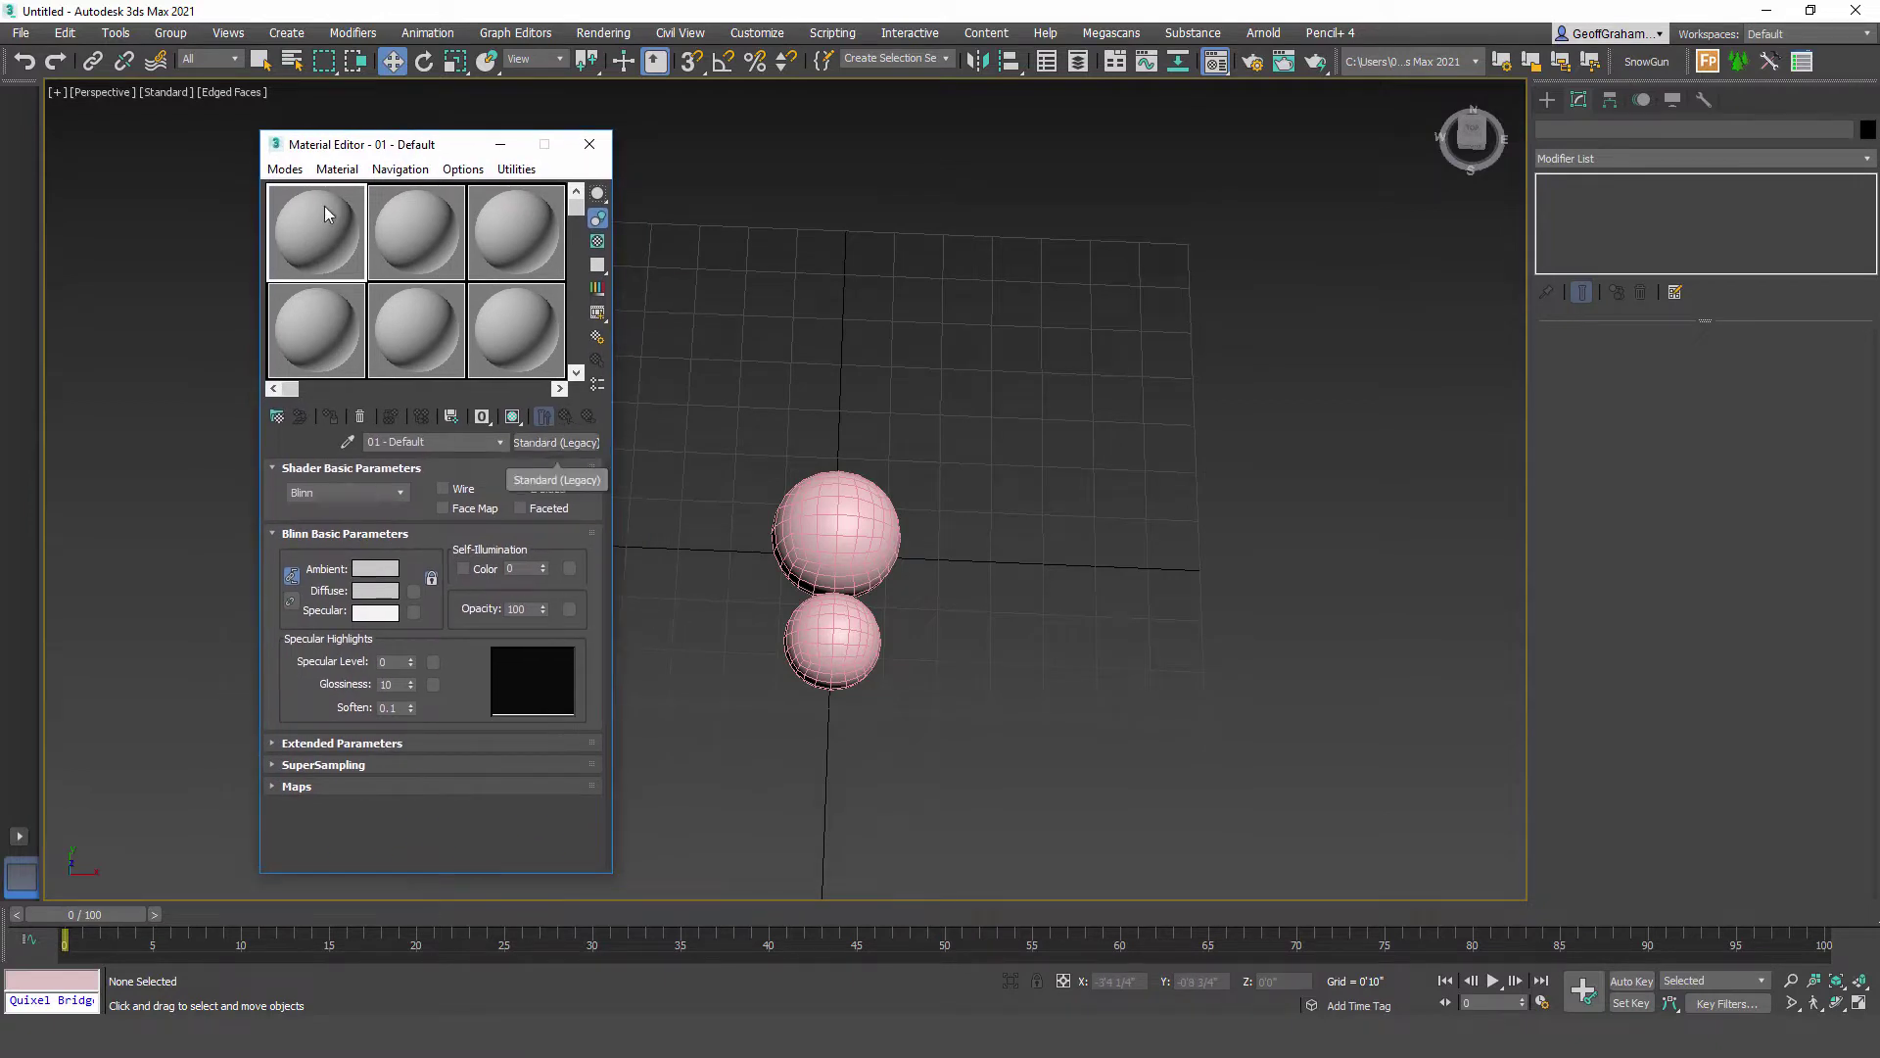
mouse_move(460, 147)
left_mouse_down()
mouse_move(563, 131)
mouse_move(483, 129)
left_mouse_up()
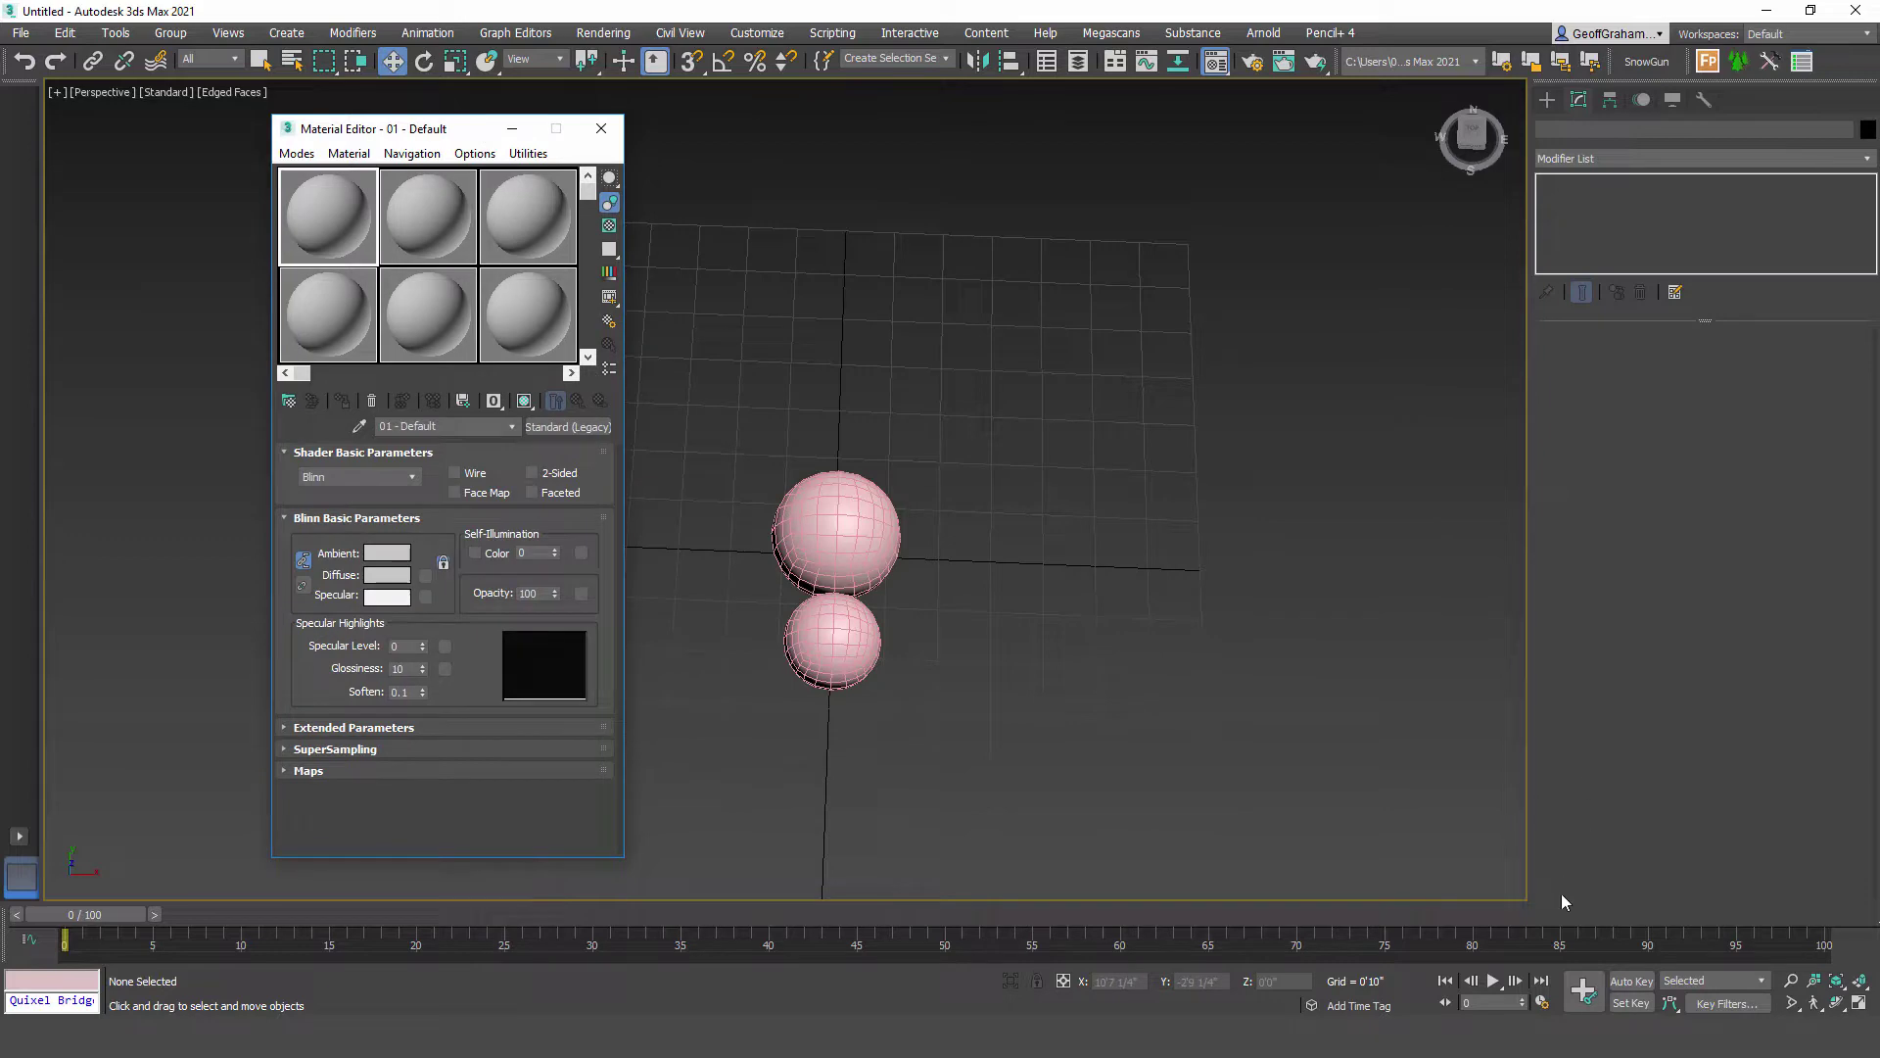
left_click(1469, 950)
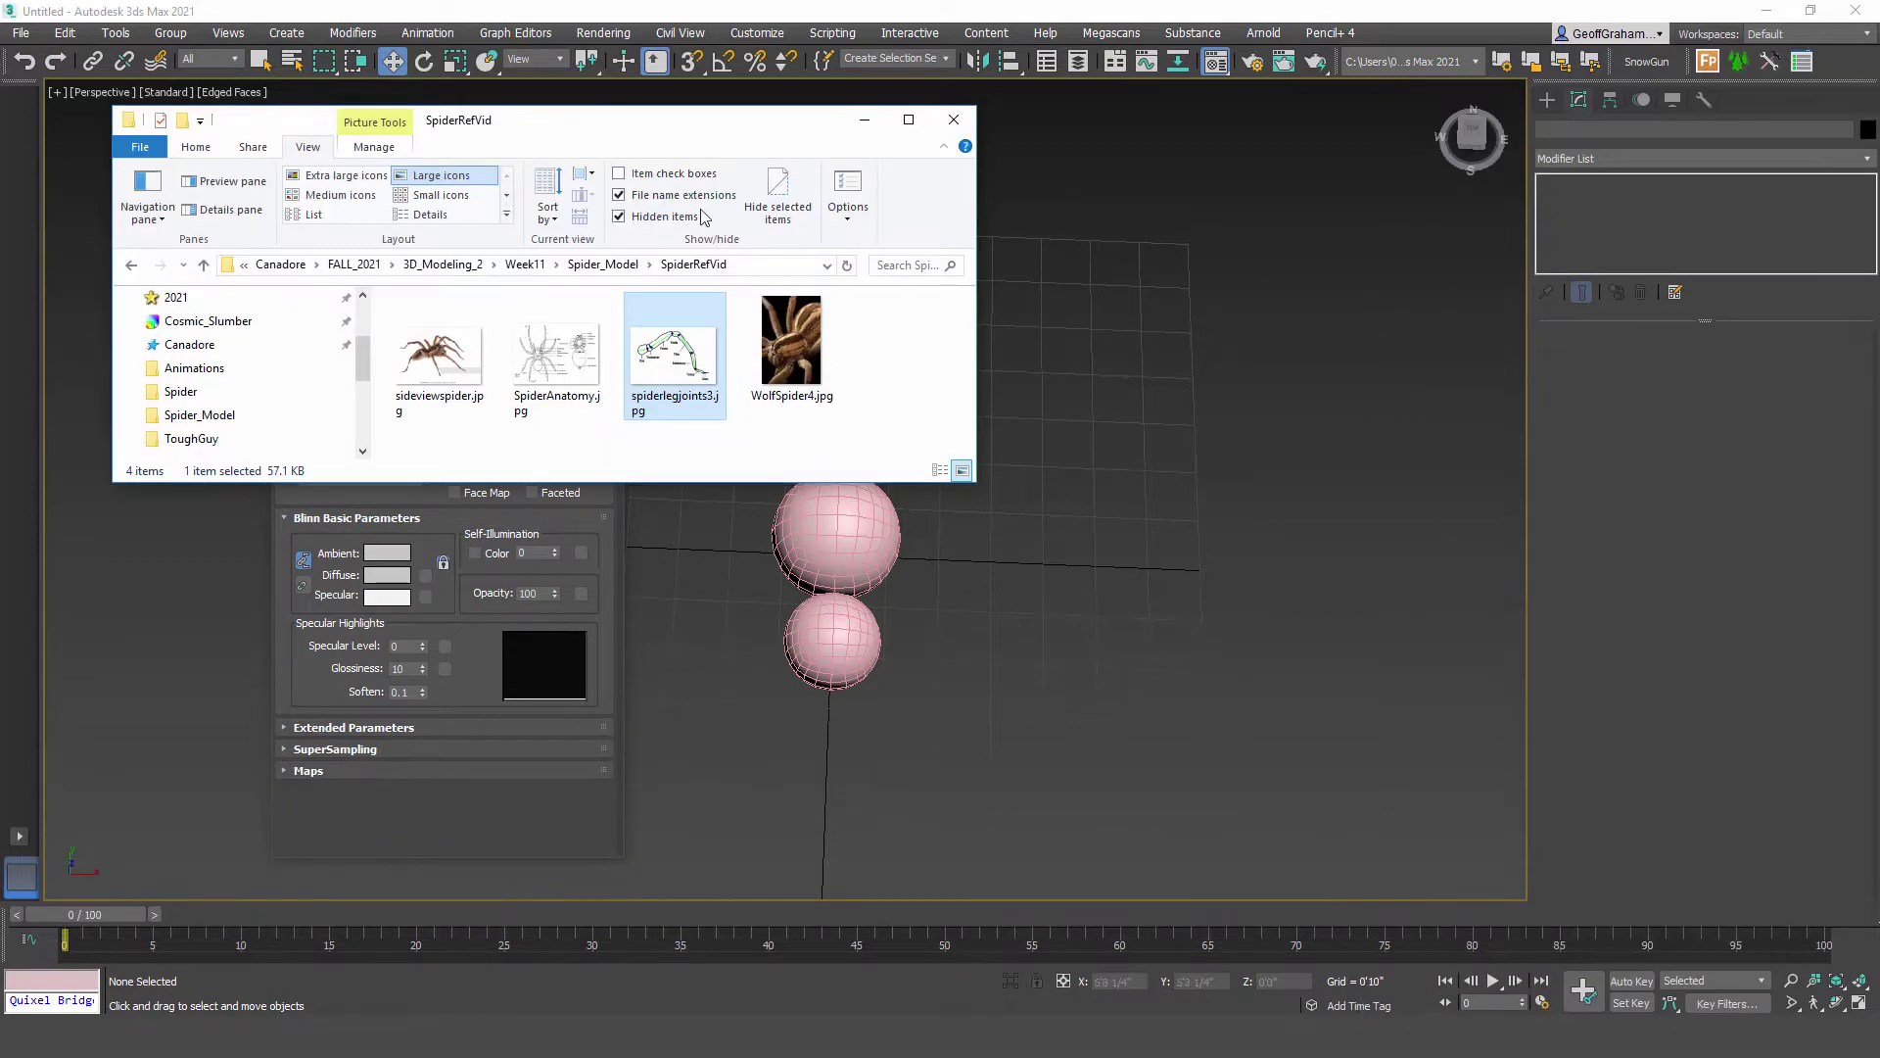
left_click_drag(550, 130, 1351, 137)
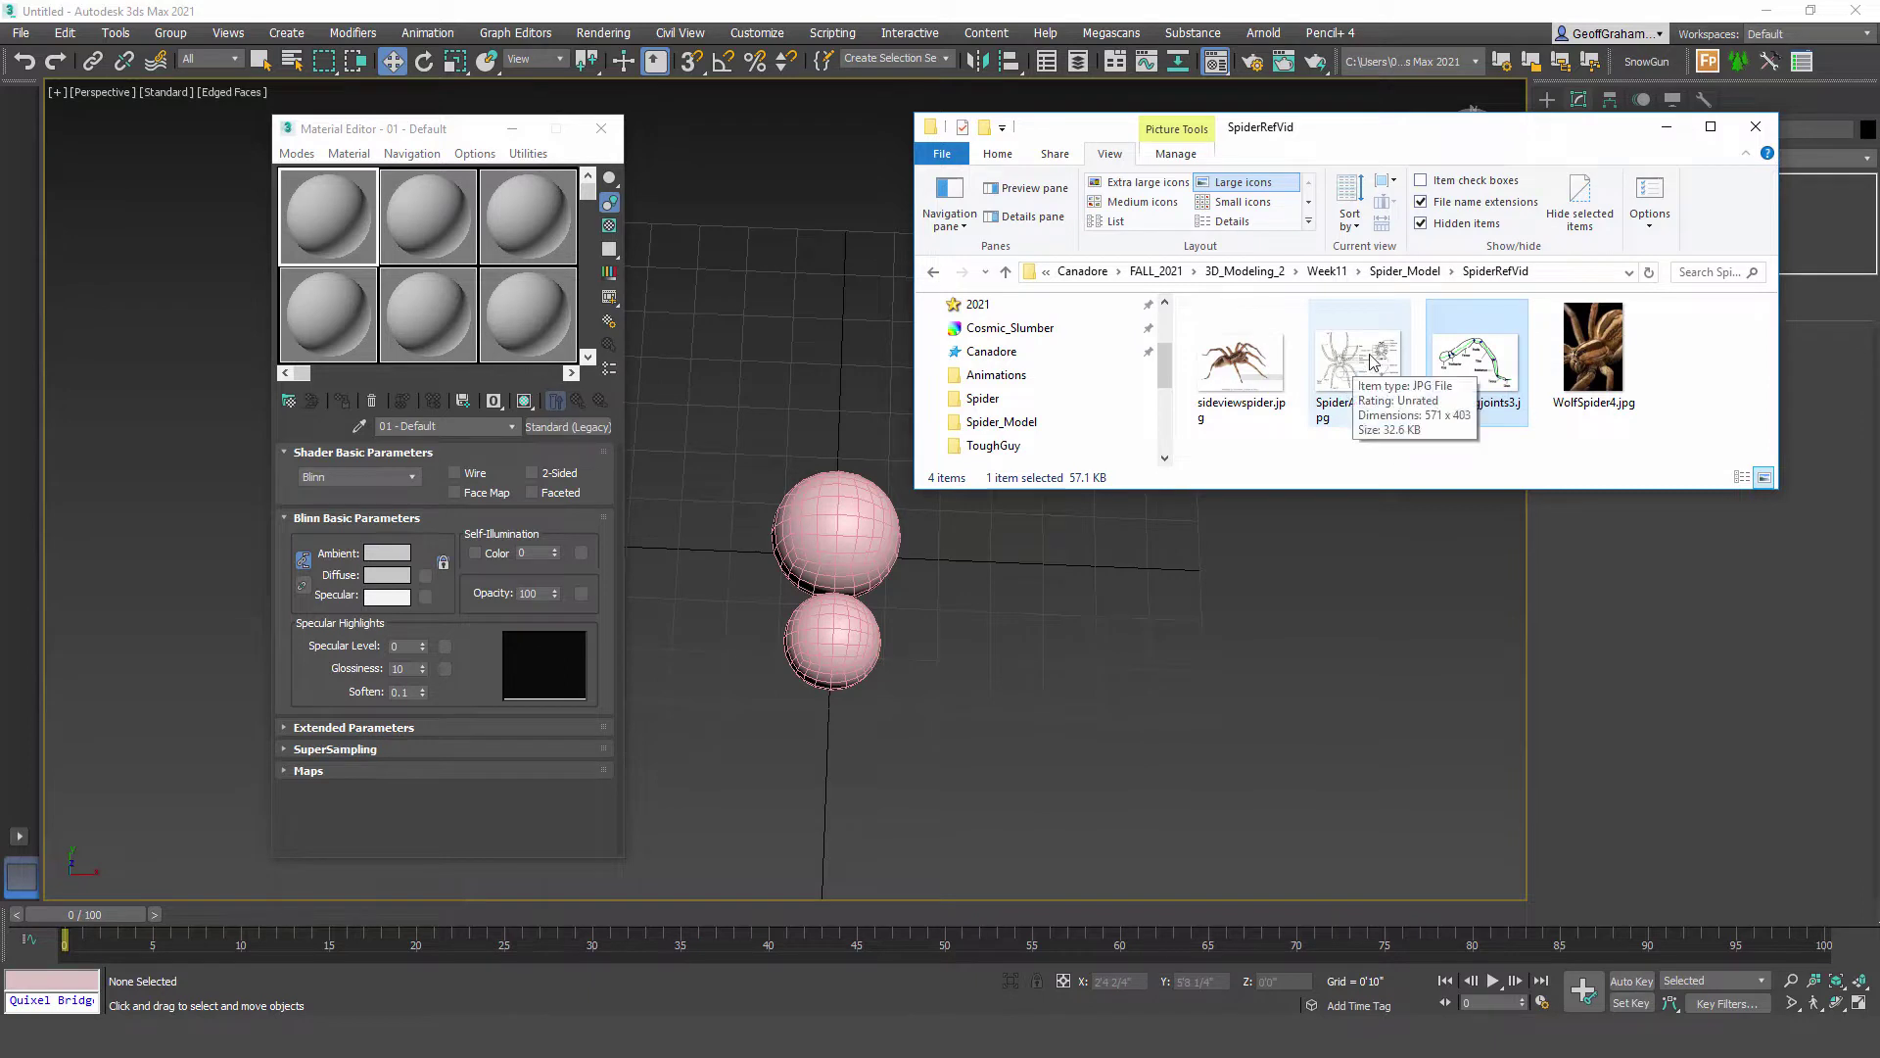
Step: Load SpiderAnatomy.jpg, spiderlegjoints3.jpg, sideviewspider.jpg and WolfSpider4.jpg from the folder into the first four material slots
left_click_drag(1350, 403, 328, 231)
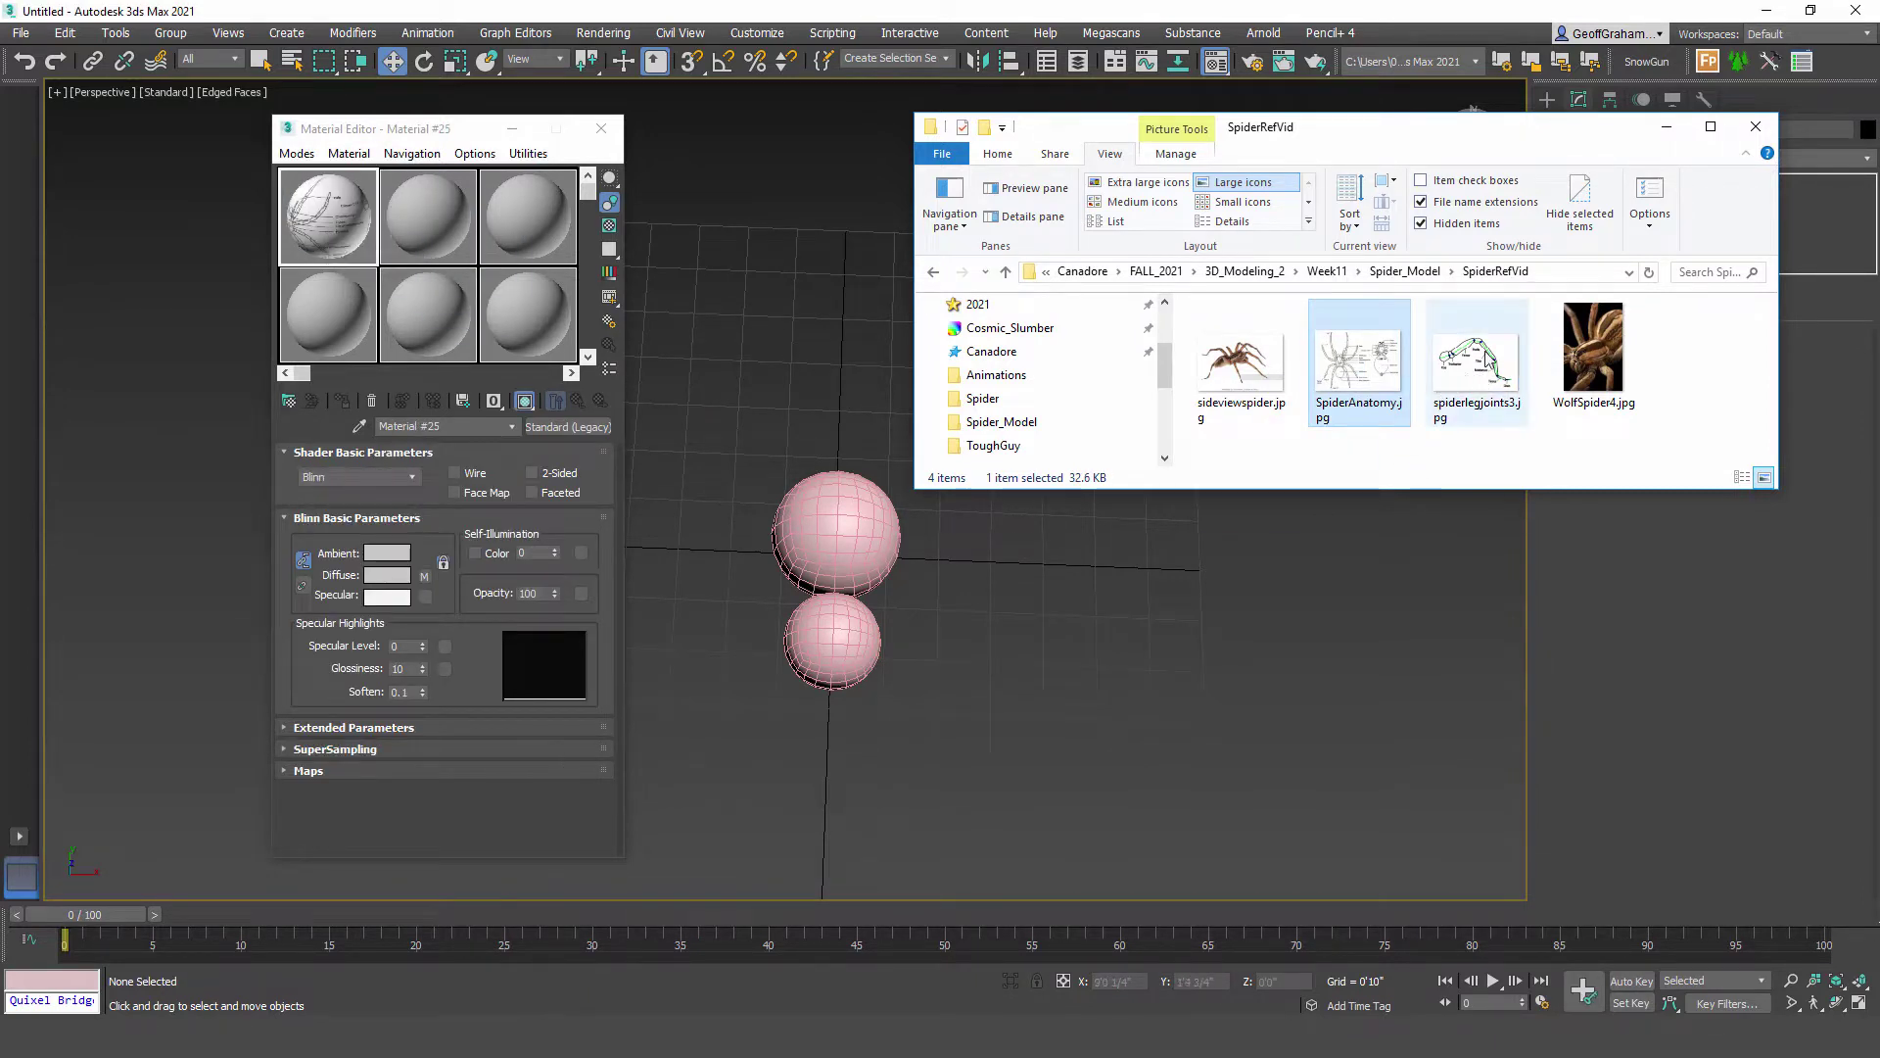
left_click_drag(1499, 364, 431, 217)
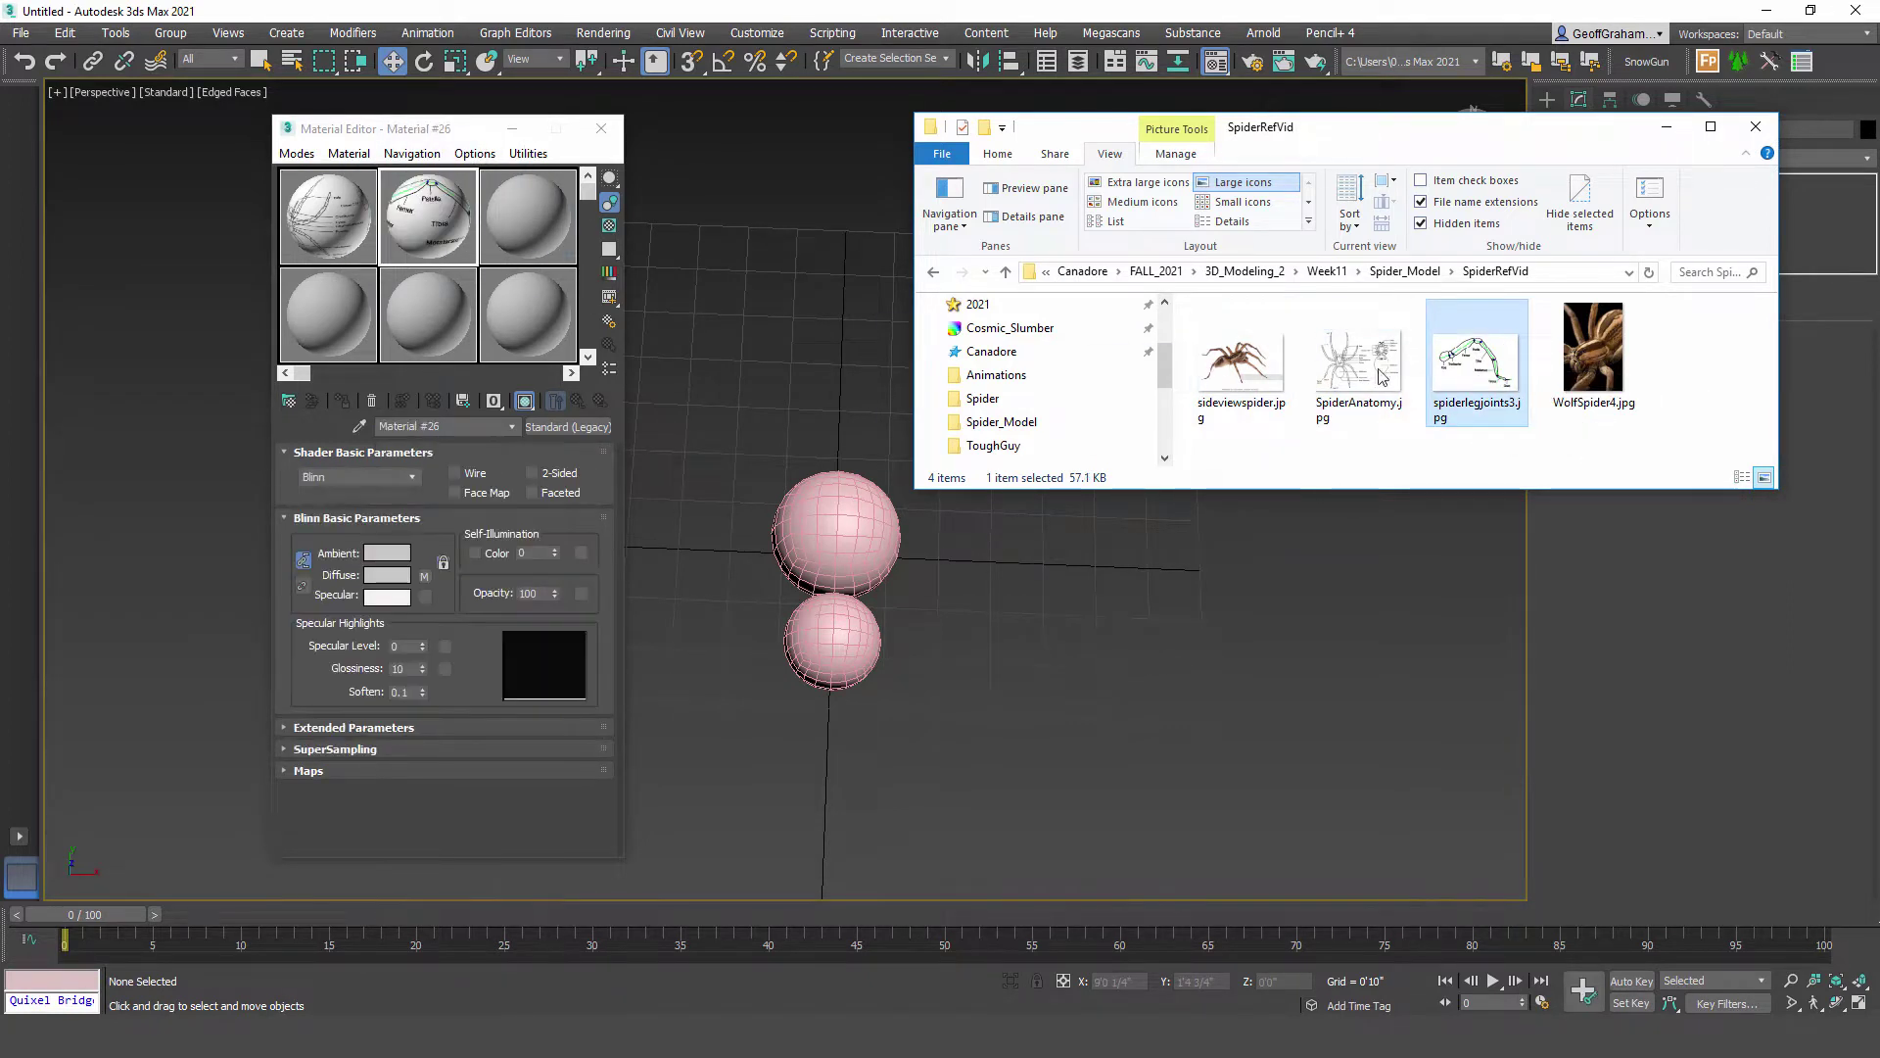
left_click_drag(1197, 384, 521, 232)
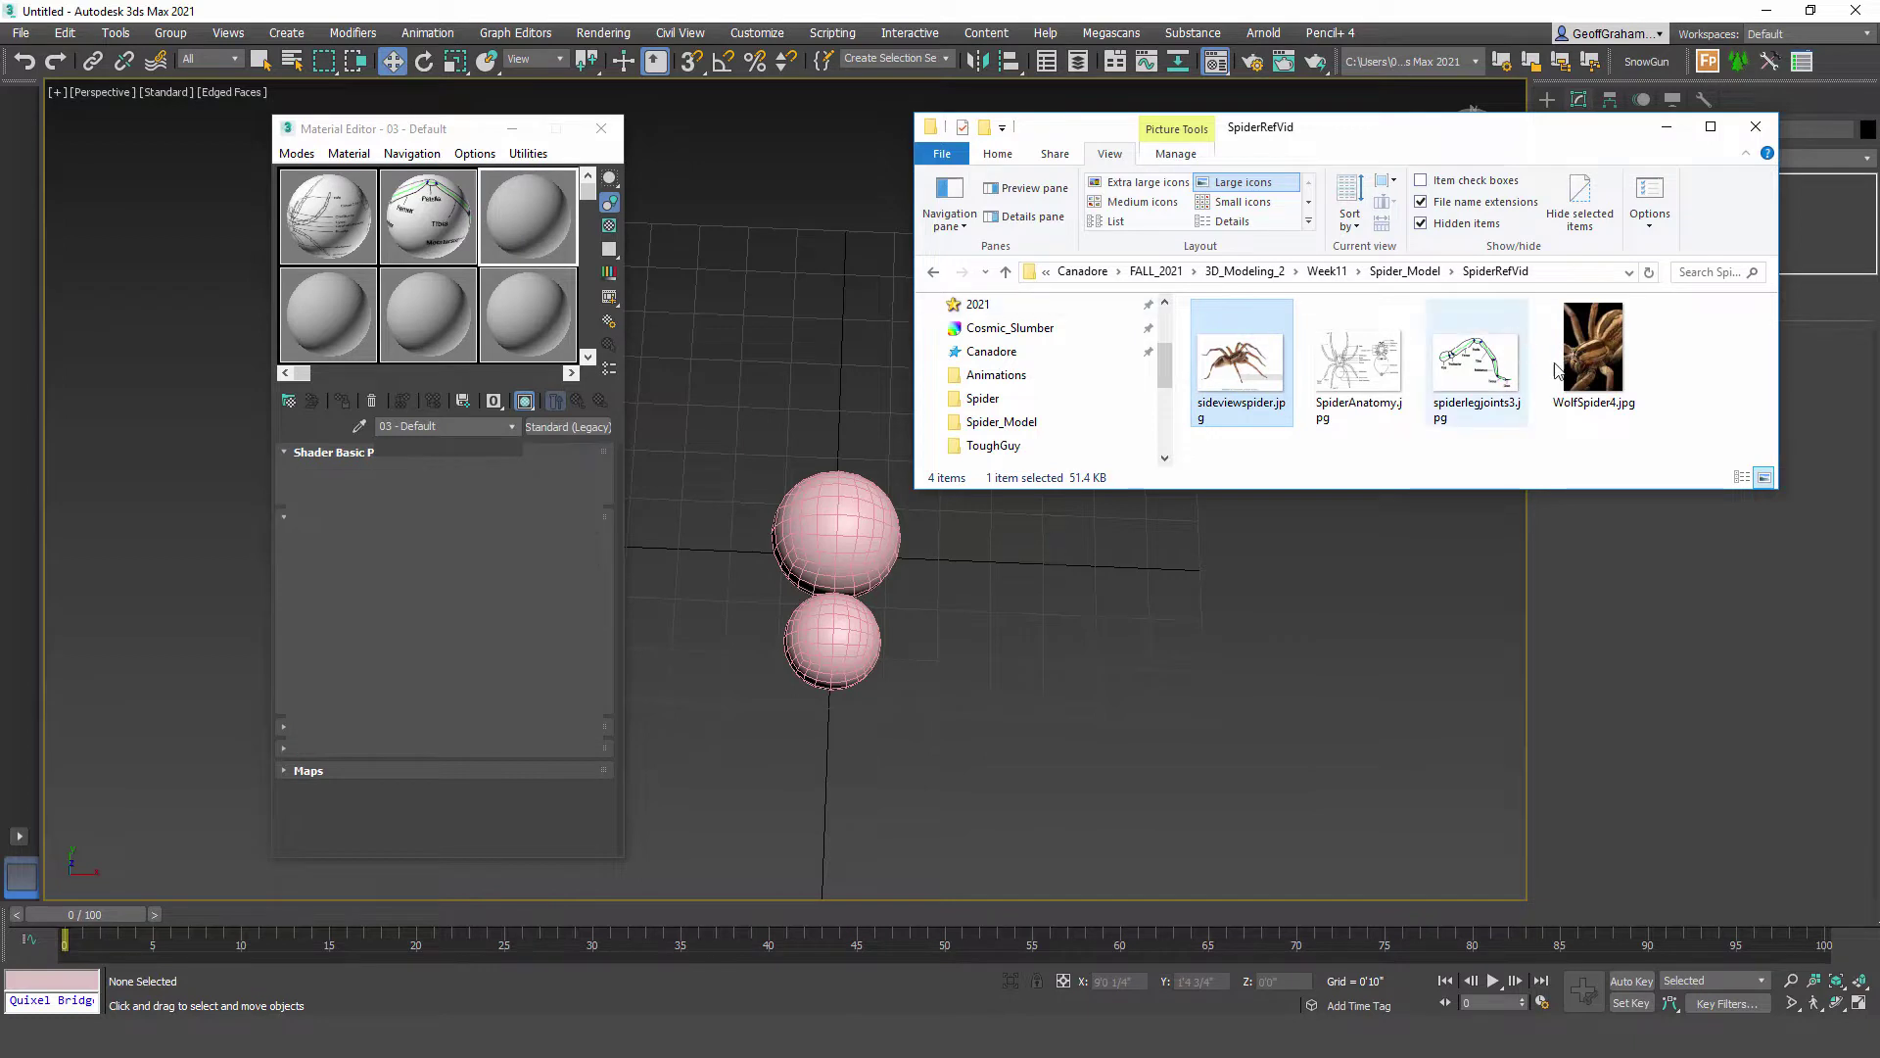
left_click_drag(1594, 352, 337, 323)
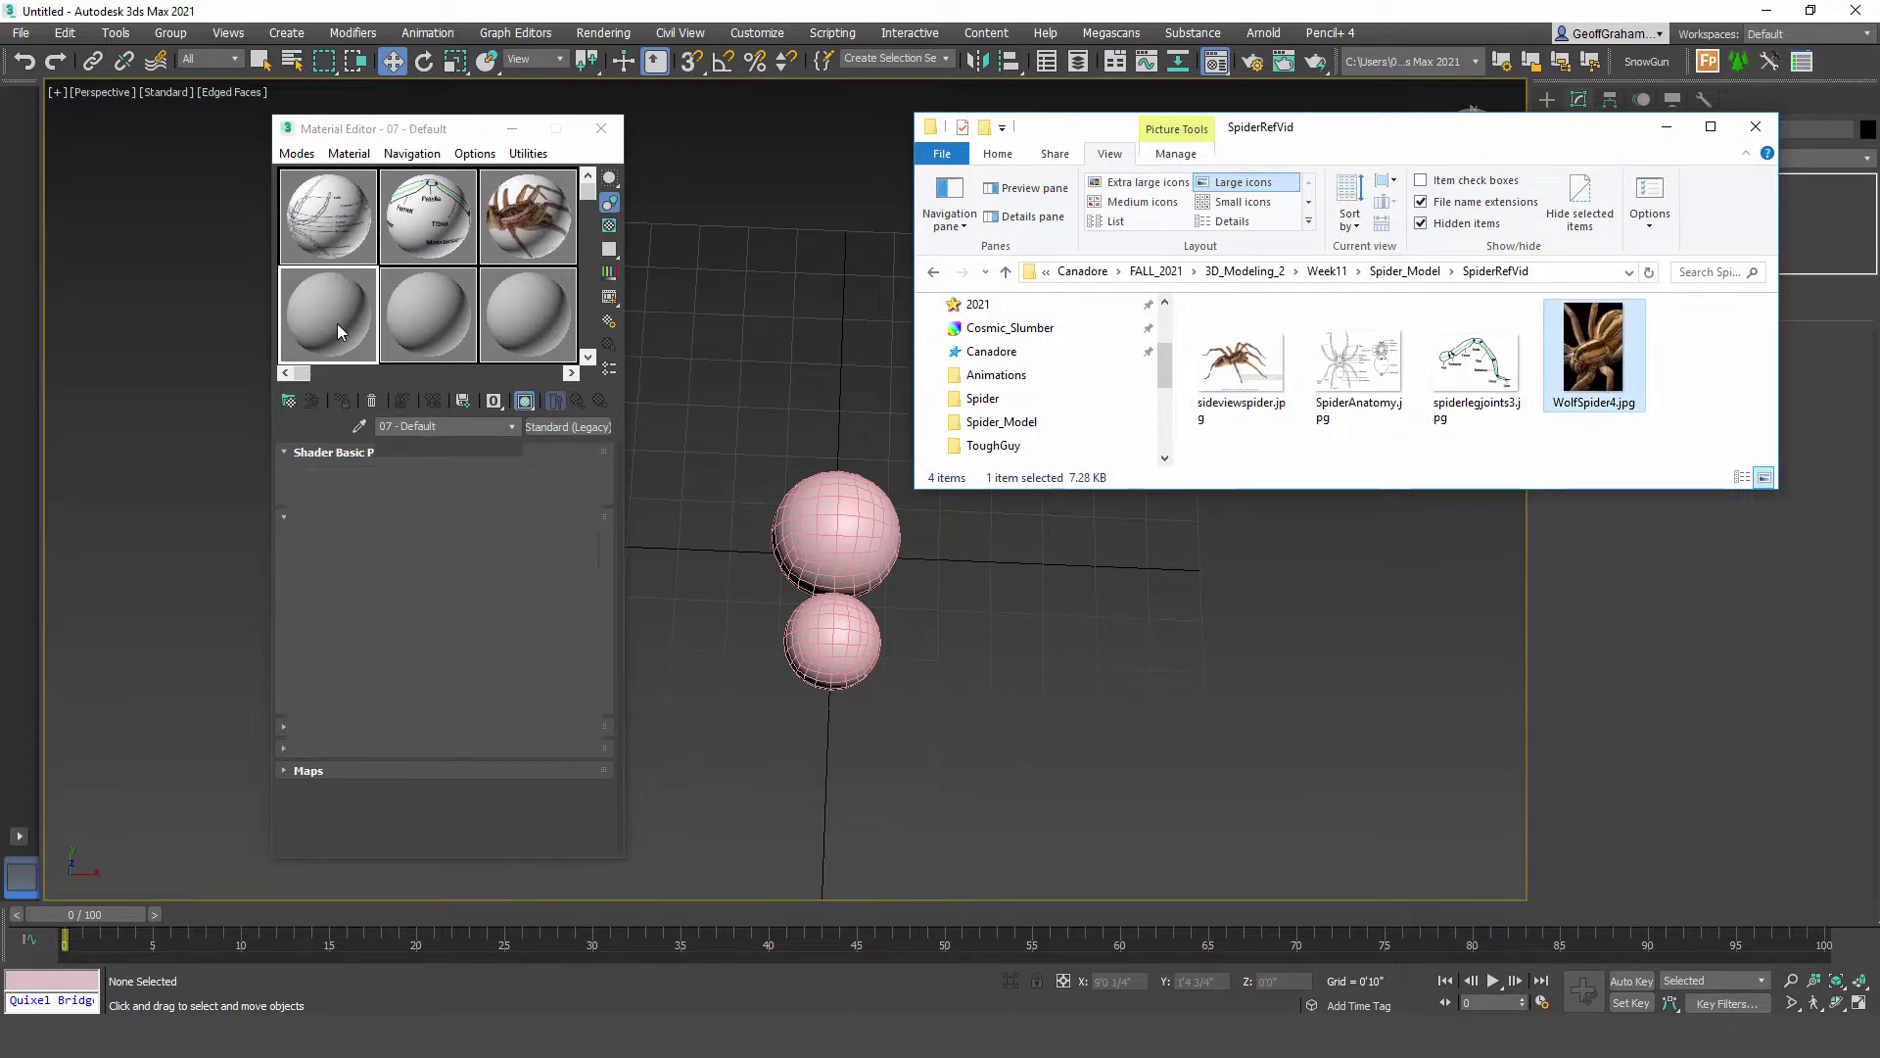
left_click(349, 333)
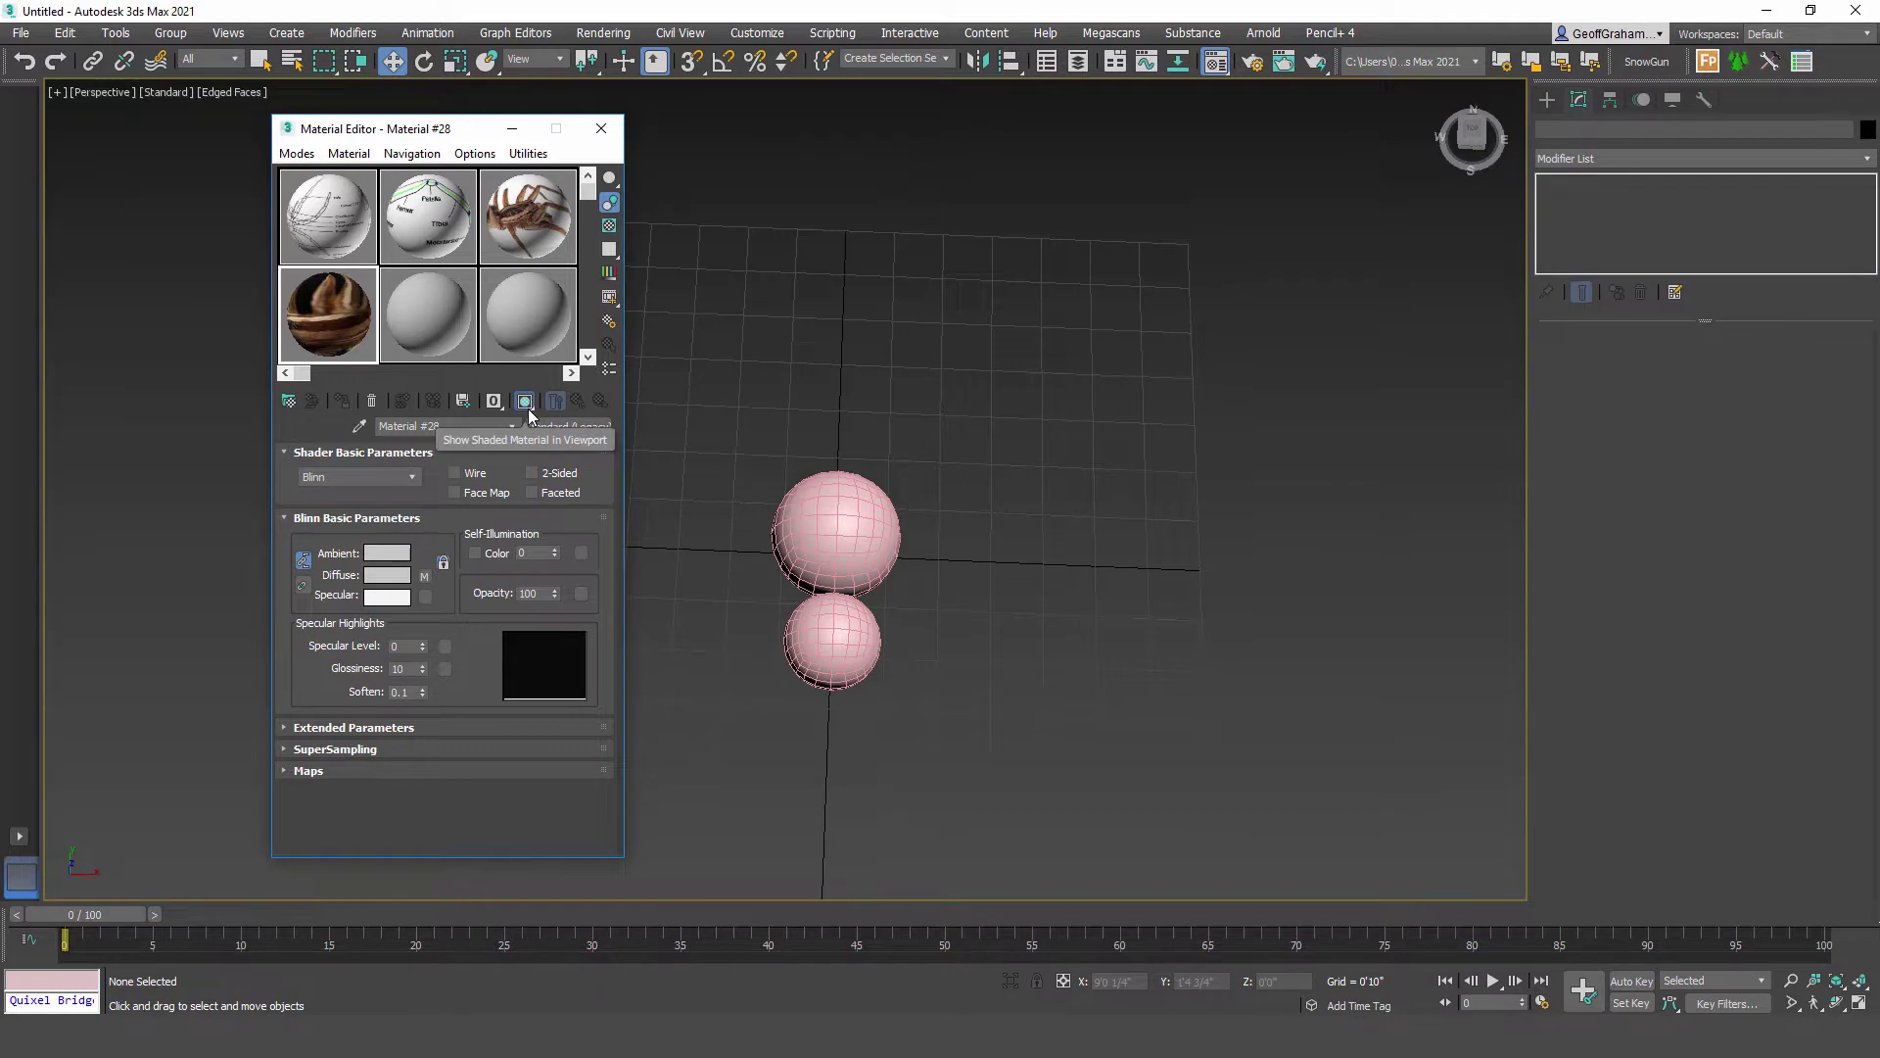
Step: Check the Show Shaded Material in Viewport option on the side-view spider material and make the SpiderAnatomy material active
left_click(532, 221)
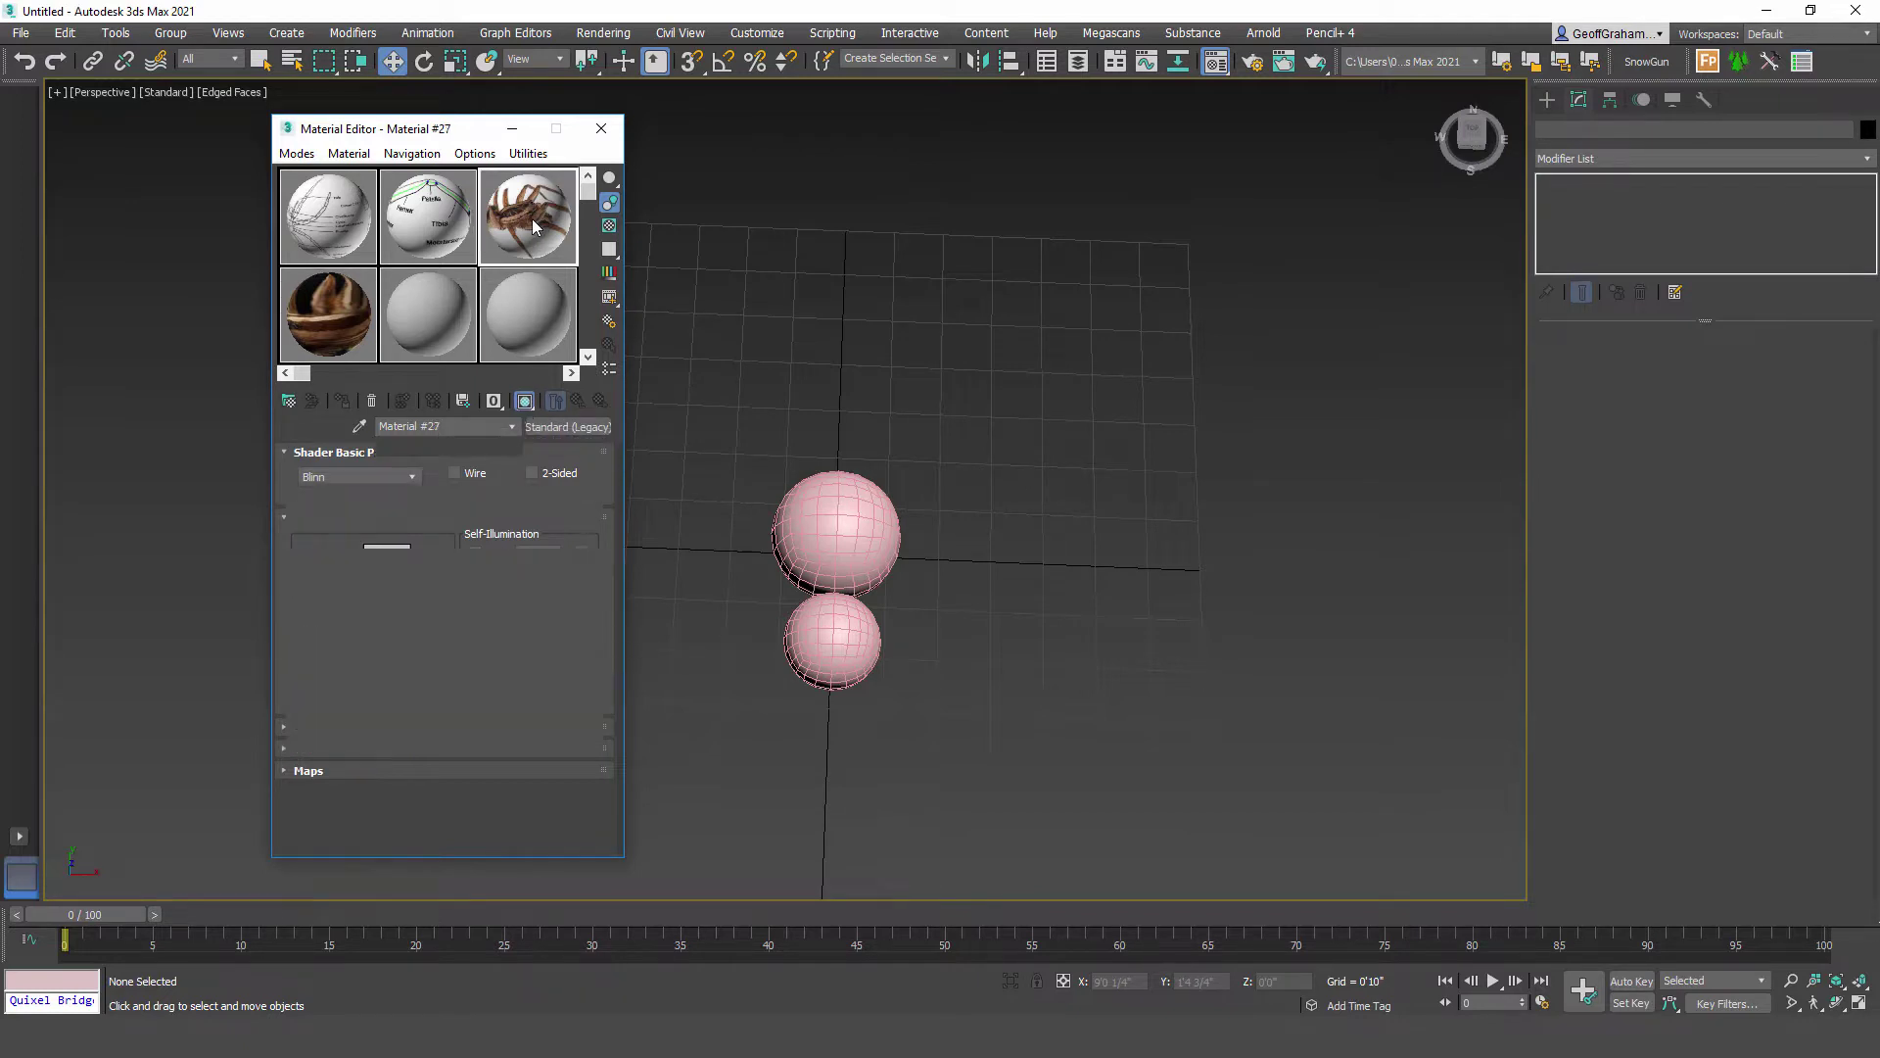
left_click(525, 401)
left_click(328, 216)
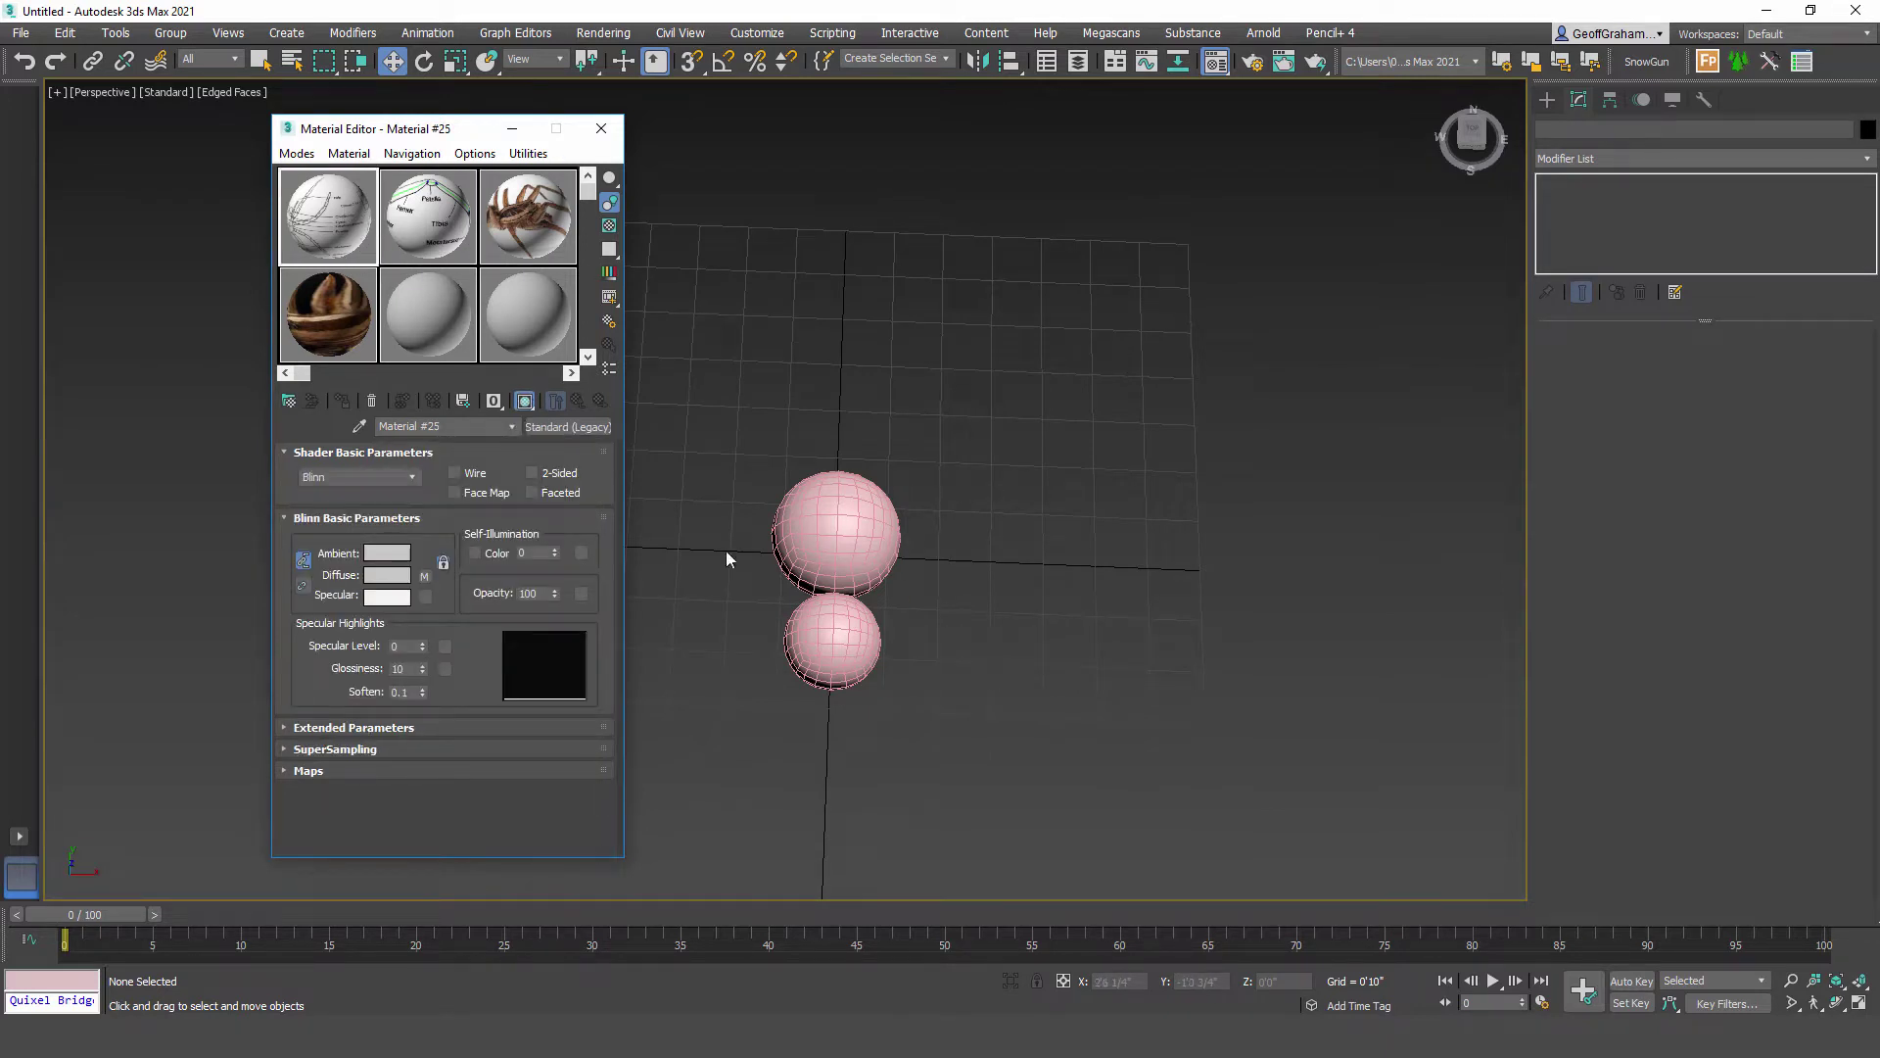
Step: Draw a plane about 6'7" long and 6'7" wide beneath the spheres, with one length segment and one width segment
middle_click_drag(919, 463, 948, 470)
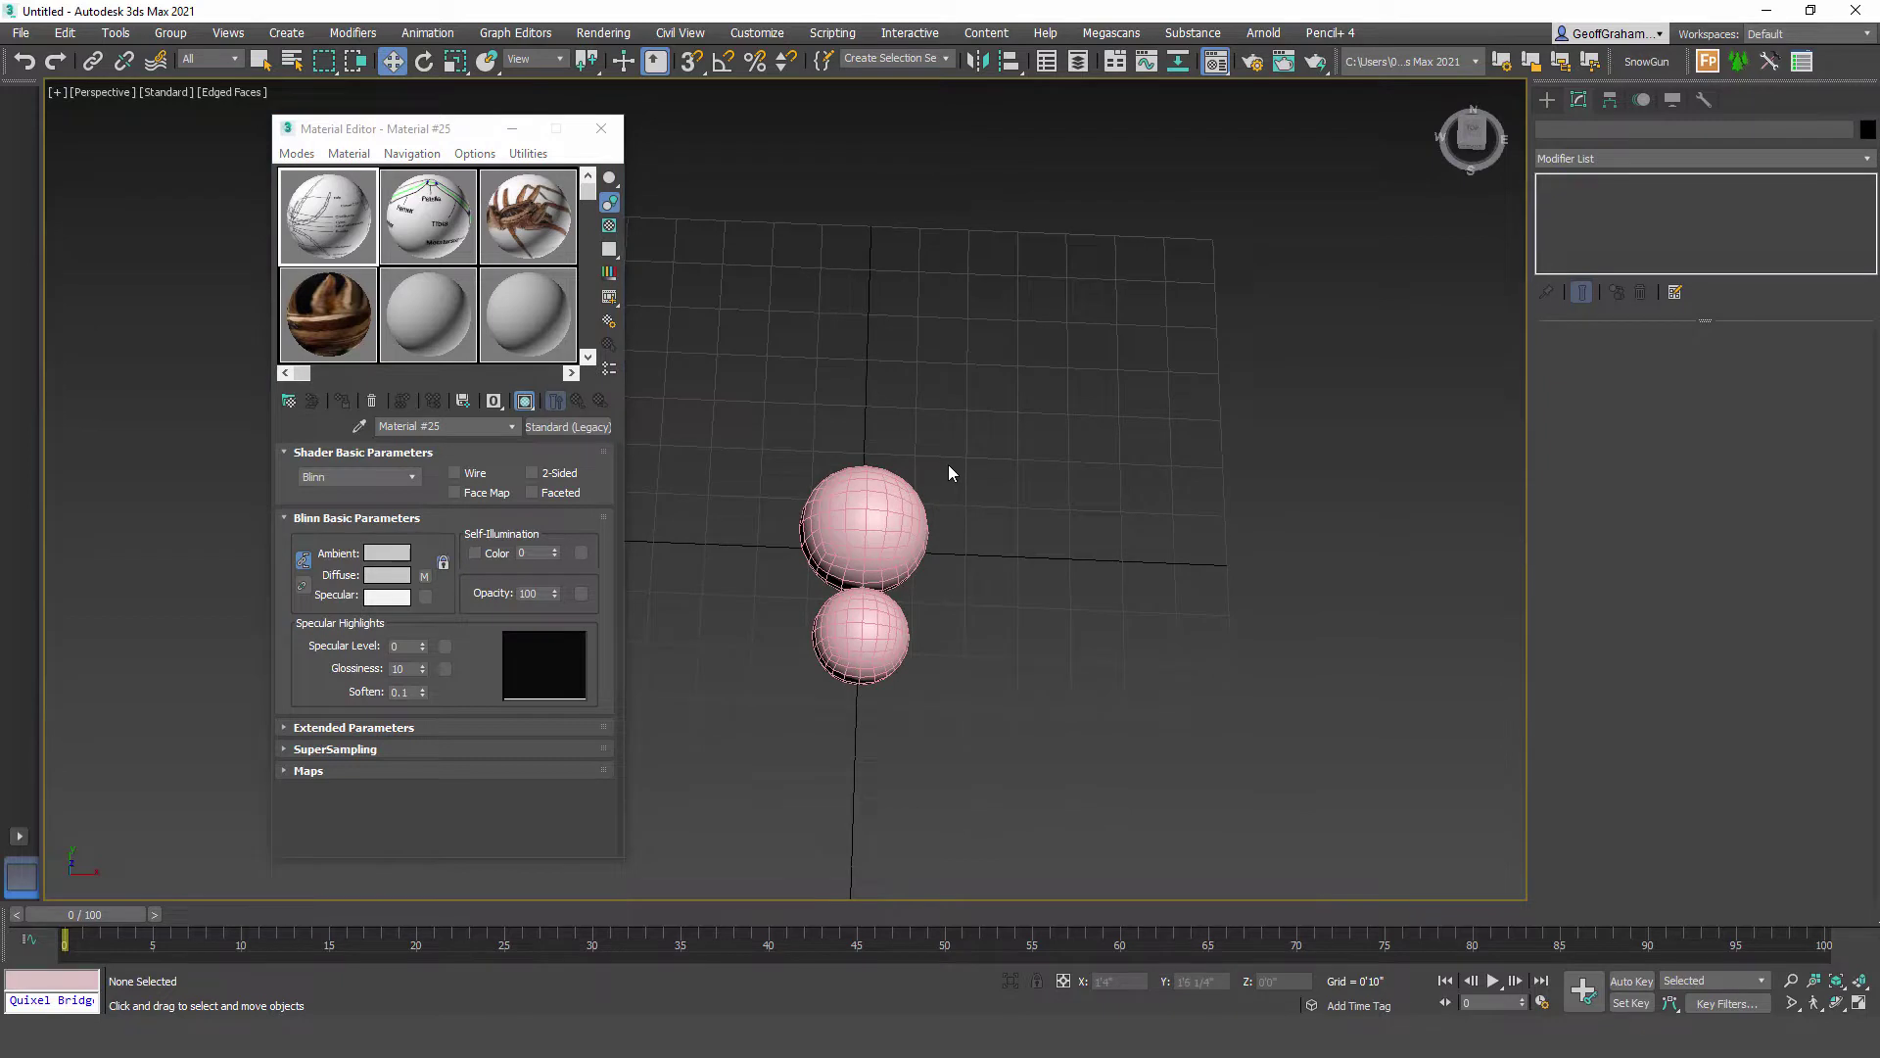
left_click(1549, 101)
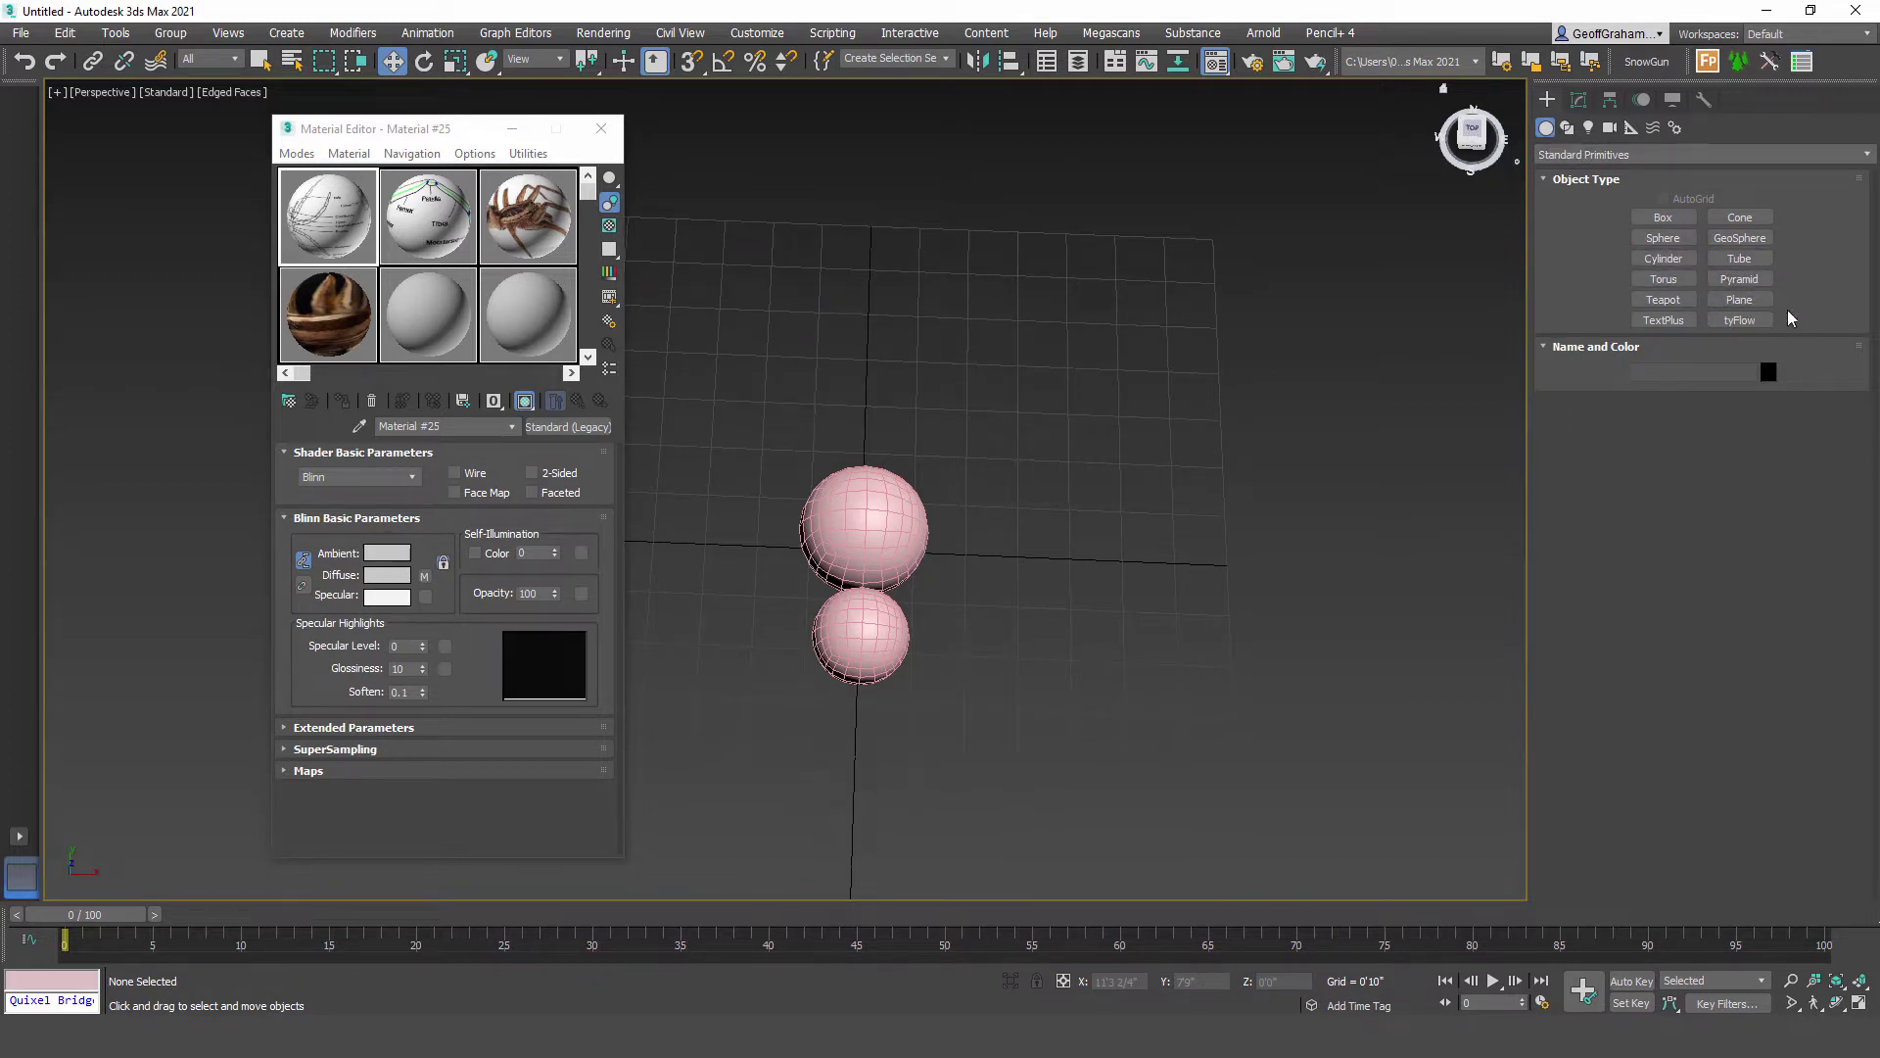
left_click(1739, 298)
middle_click_drag(694, 406, 767, 403)
left_click_drag(754, 372, 921, 641)
left_click_drag(1011, 753, 1168, 788)
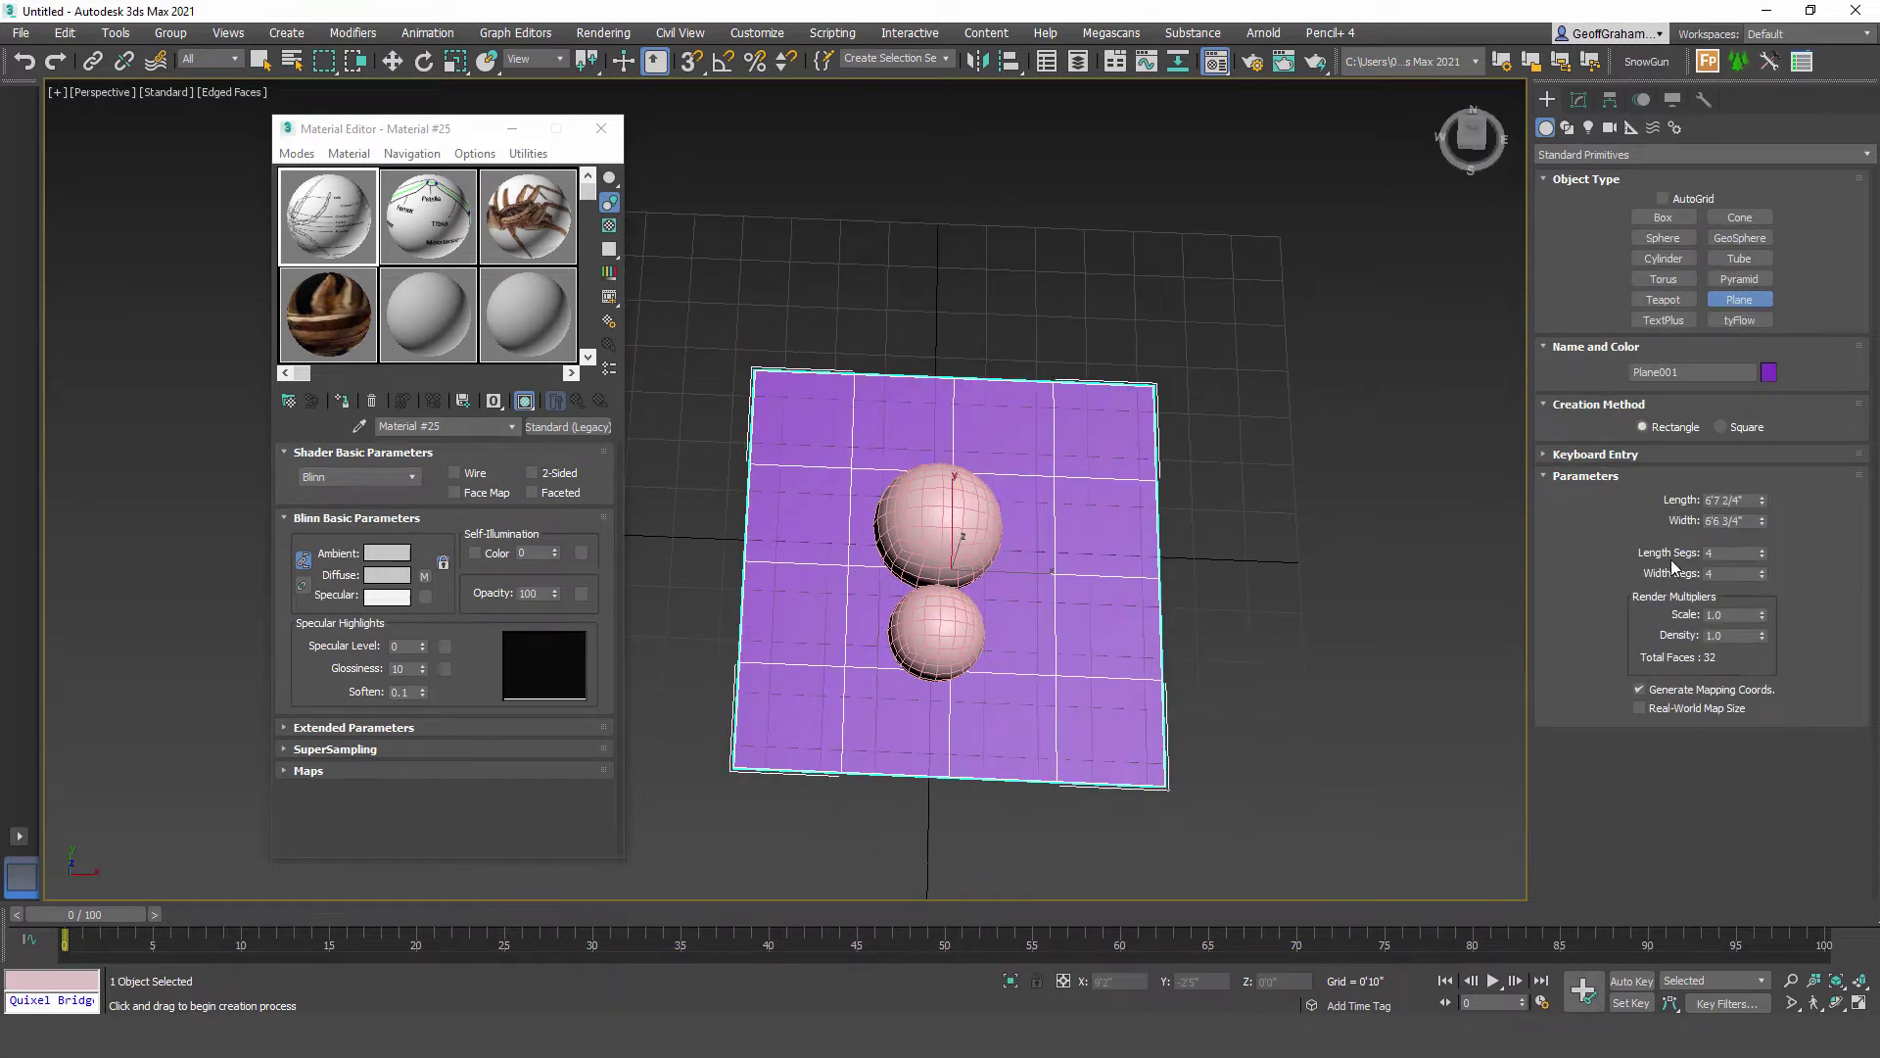
right_click(1763, 556)
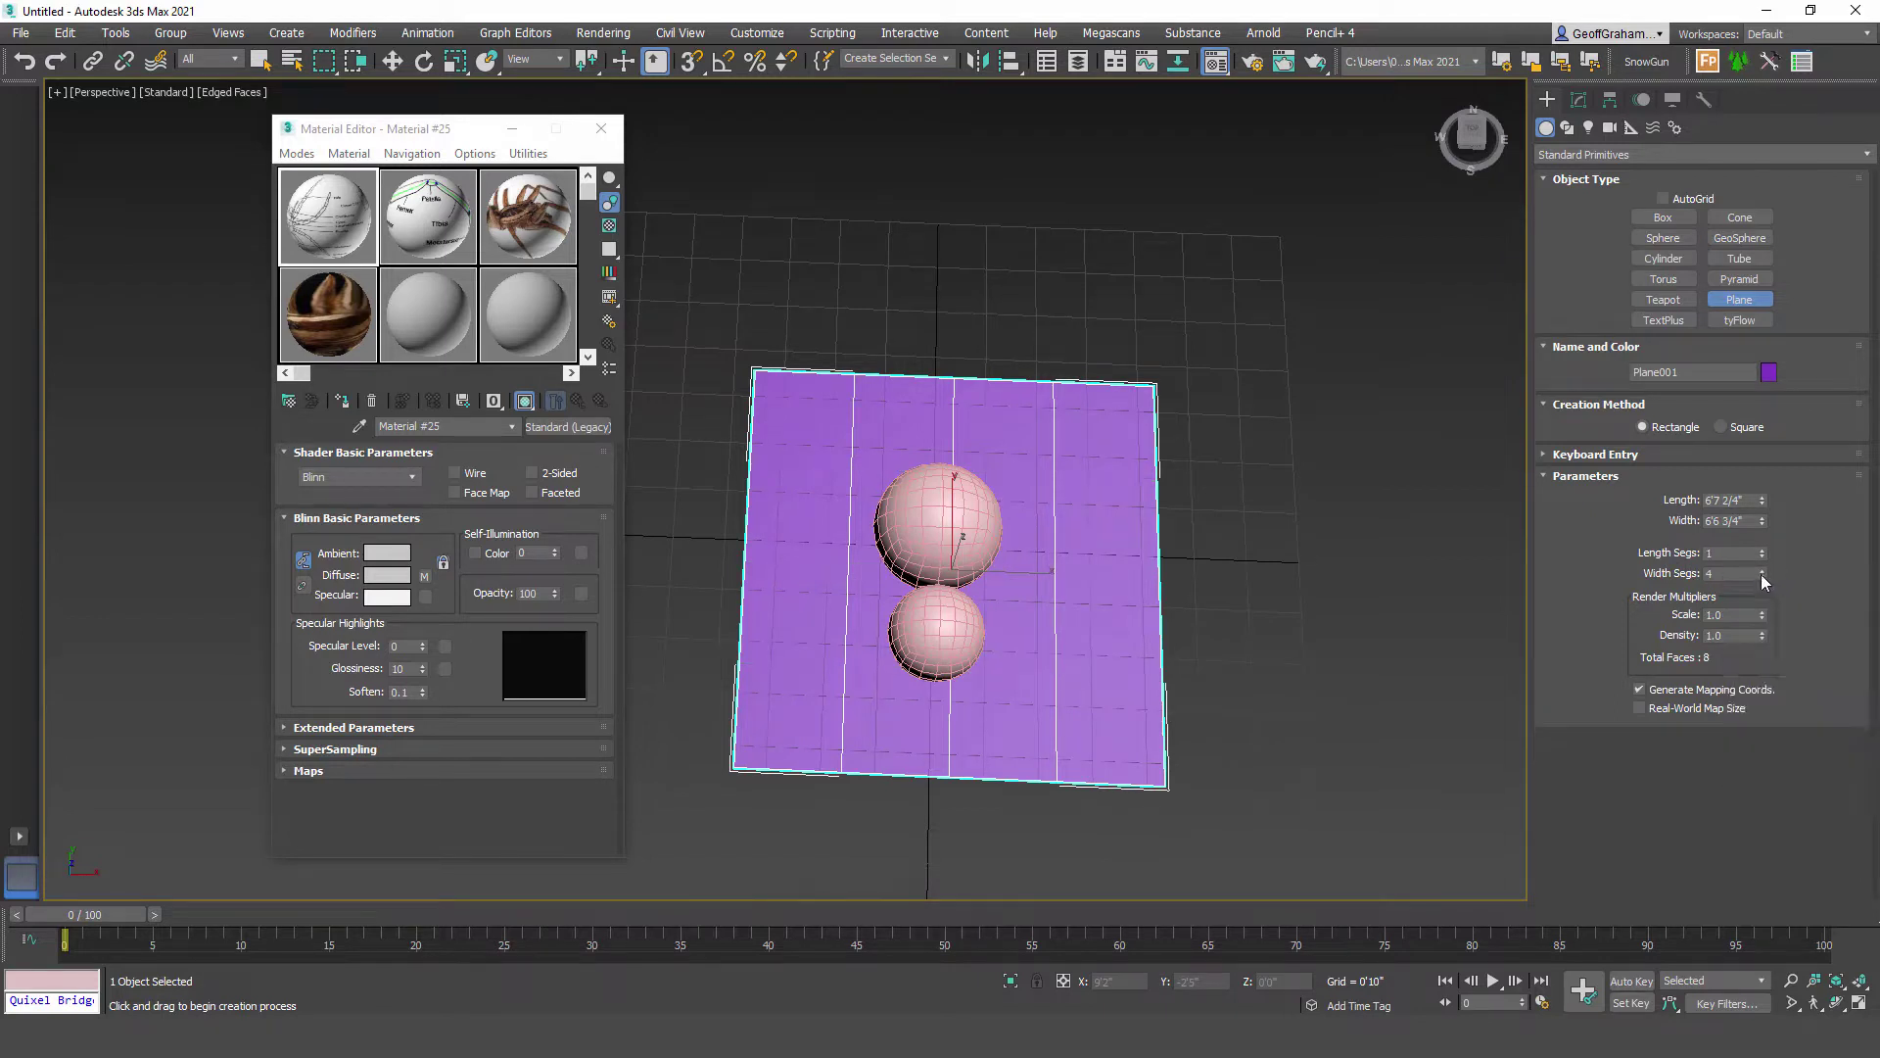
right_click(1762, 574)
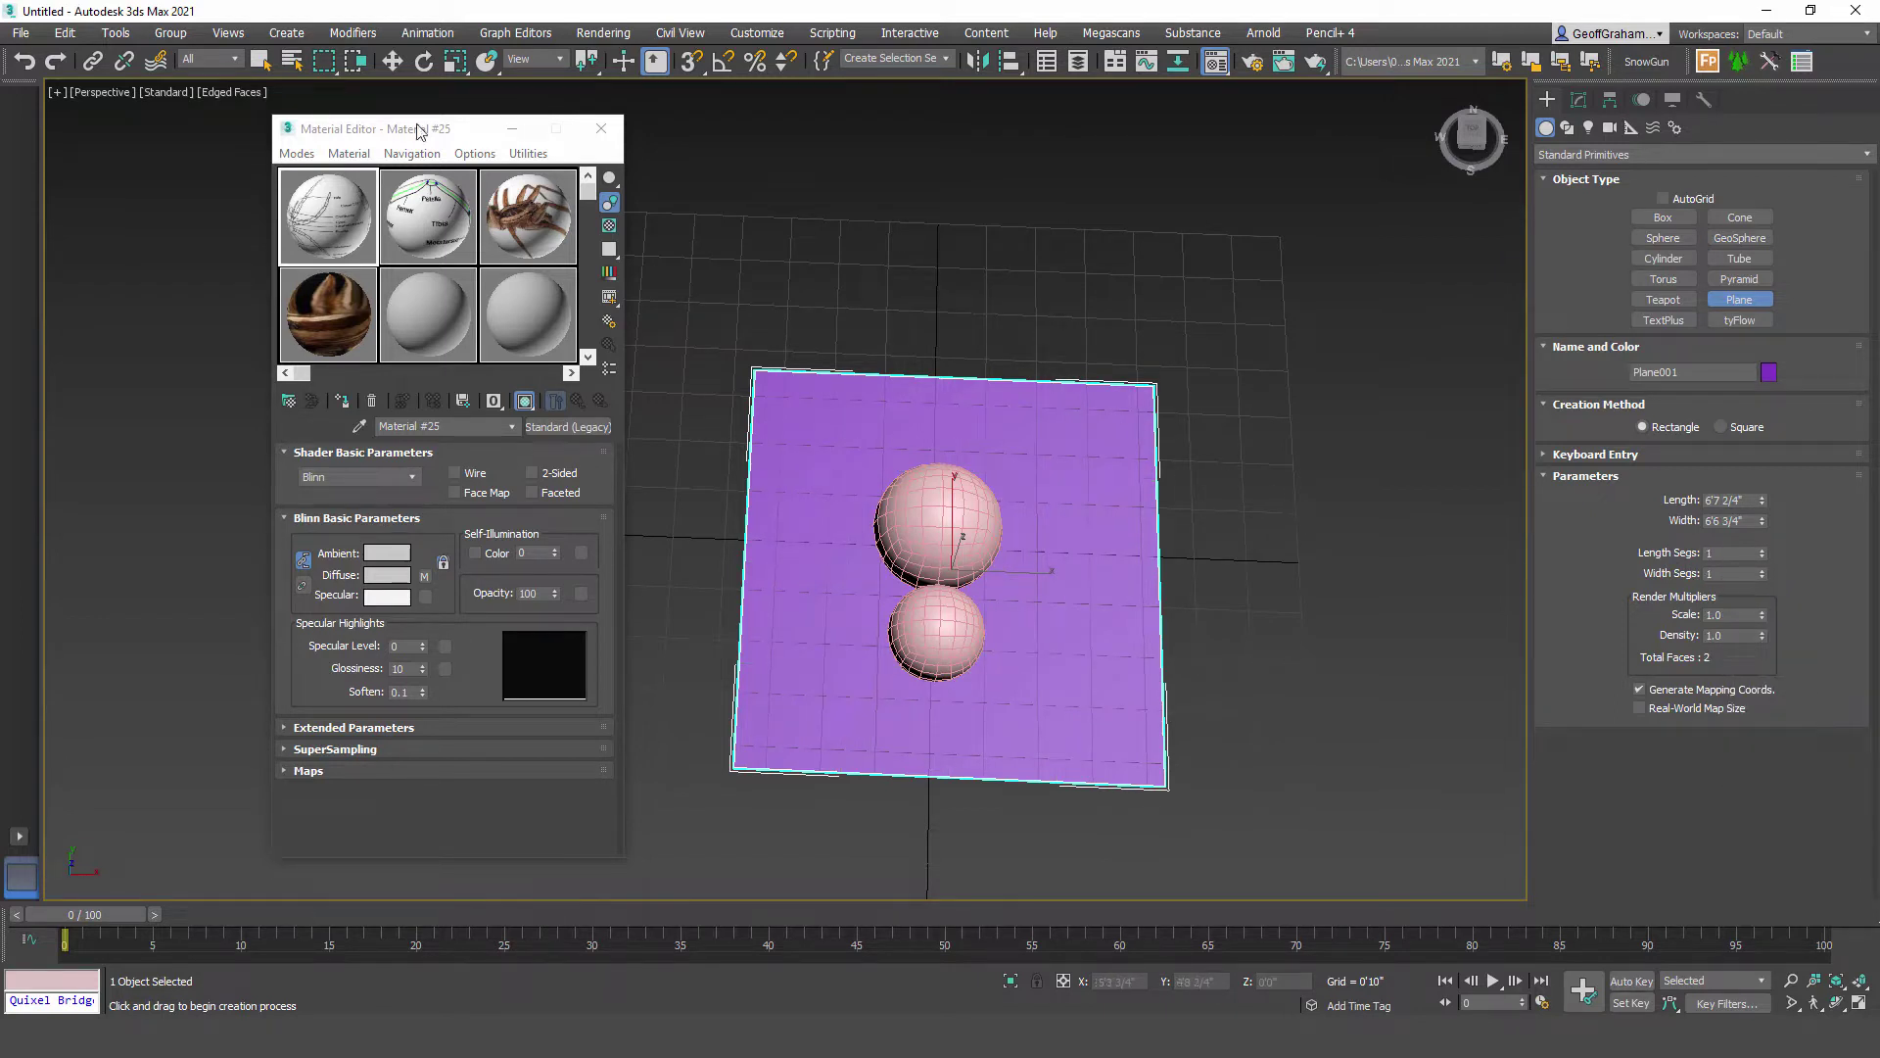
Step: Move the plane to the world origin by setting its absolute X and Y positions to 0
right_click(392, 62)
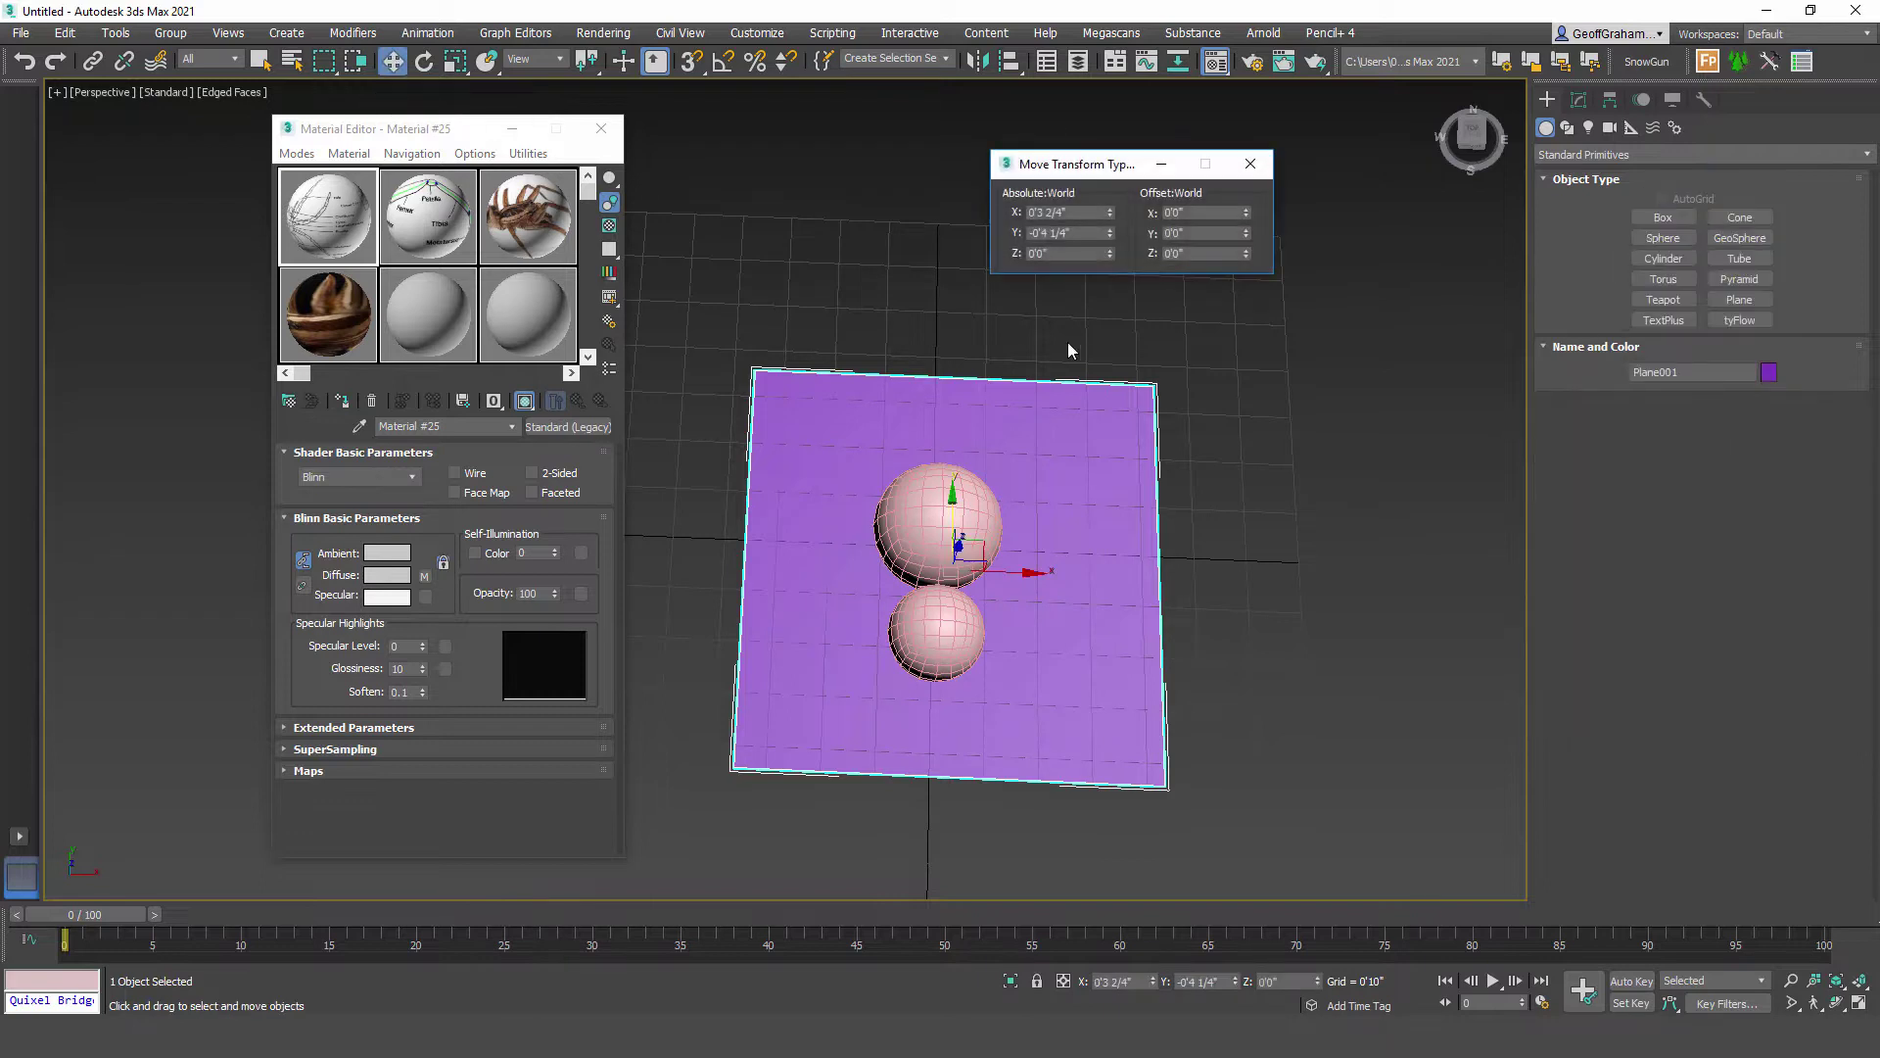
right_click(1110, 213)
right_click(1110, 233)
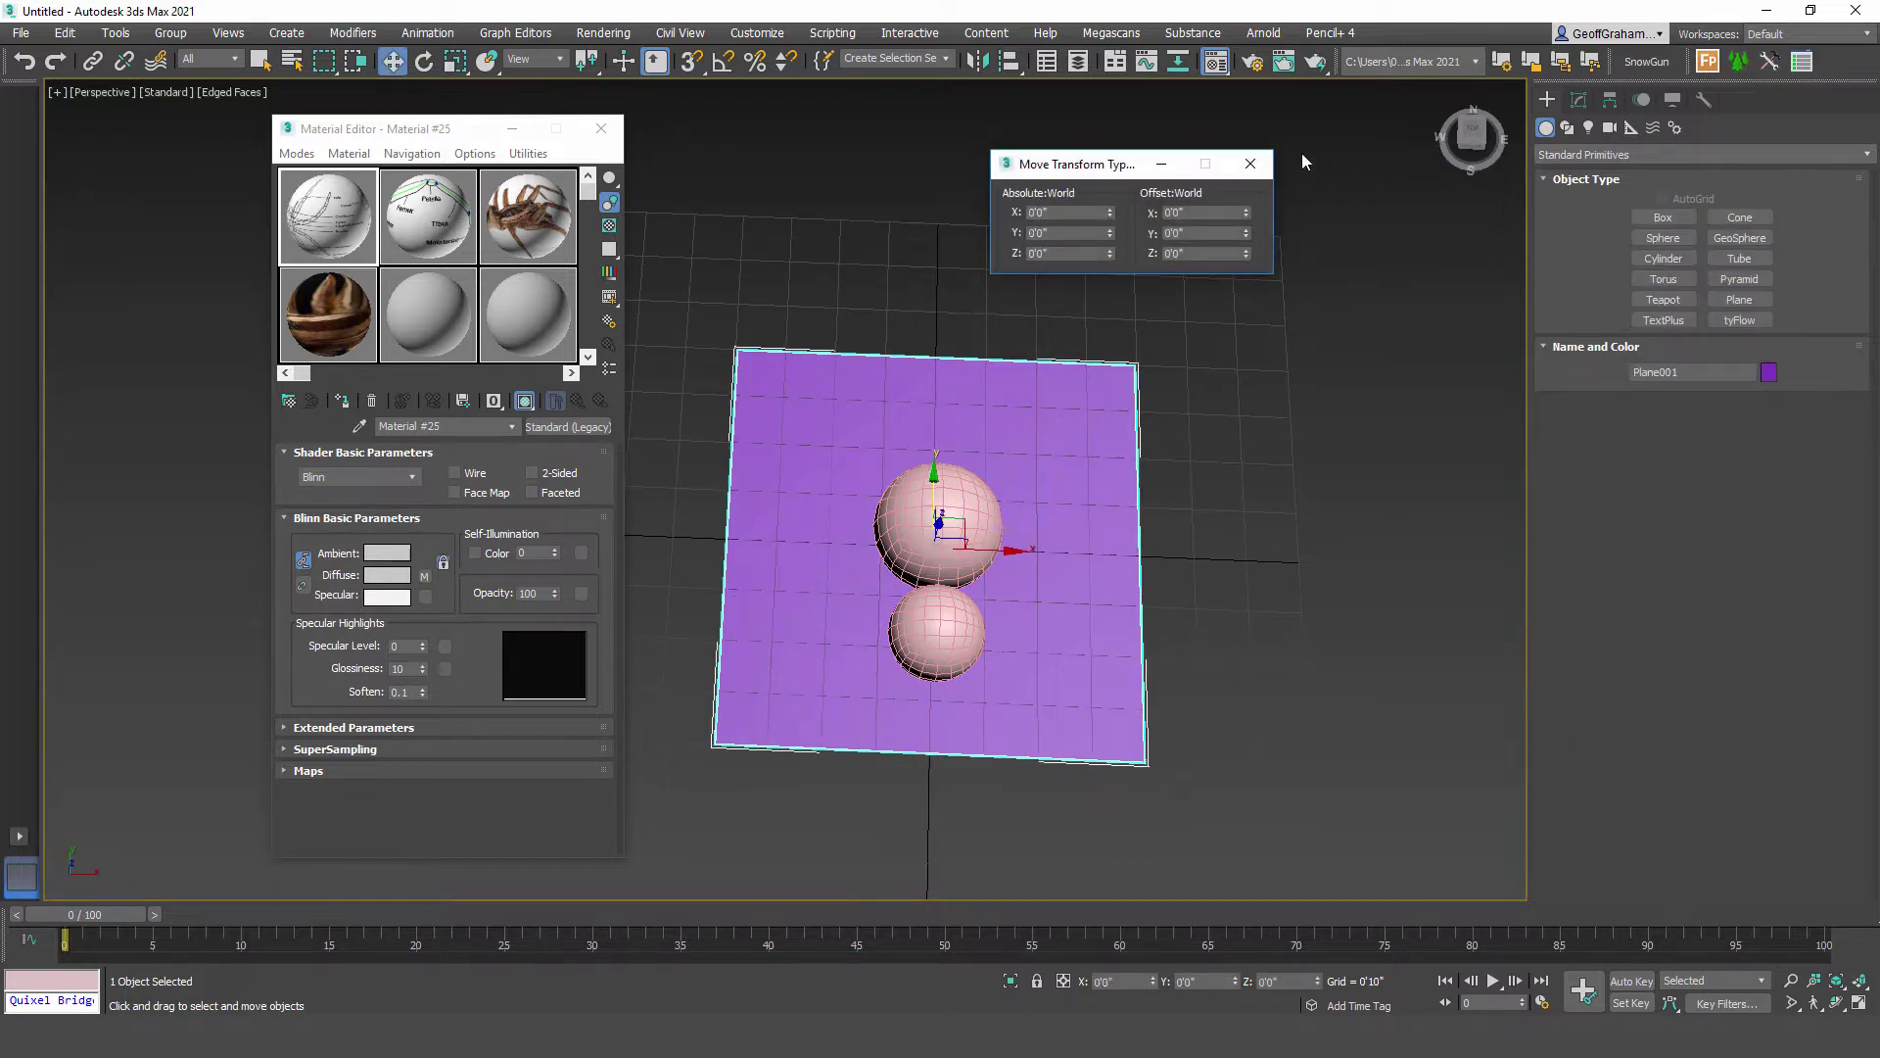
left_click(1251, 164)
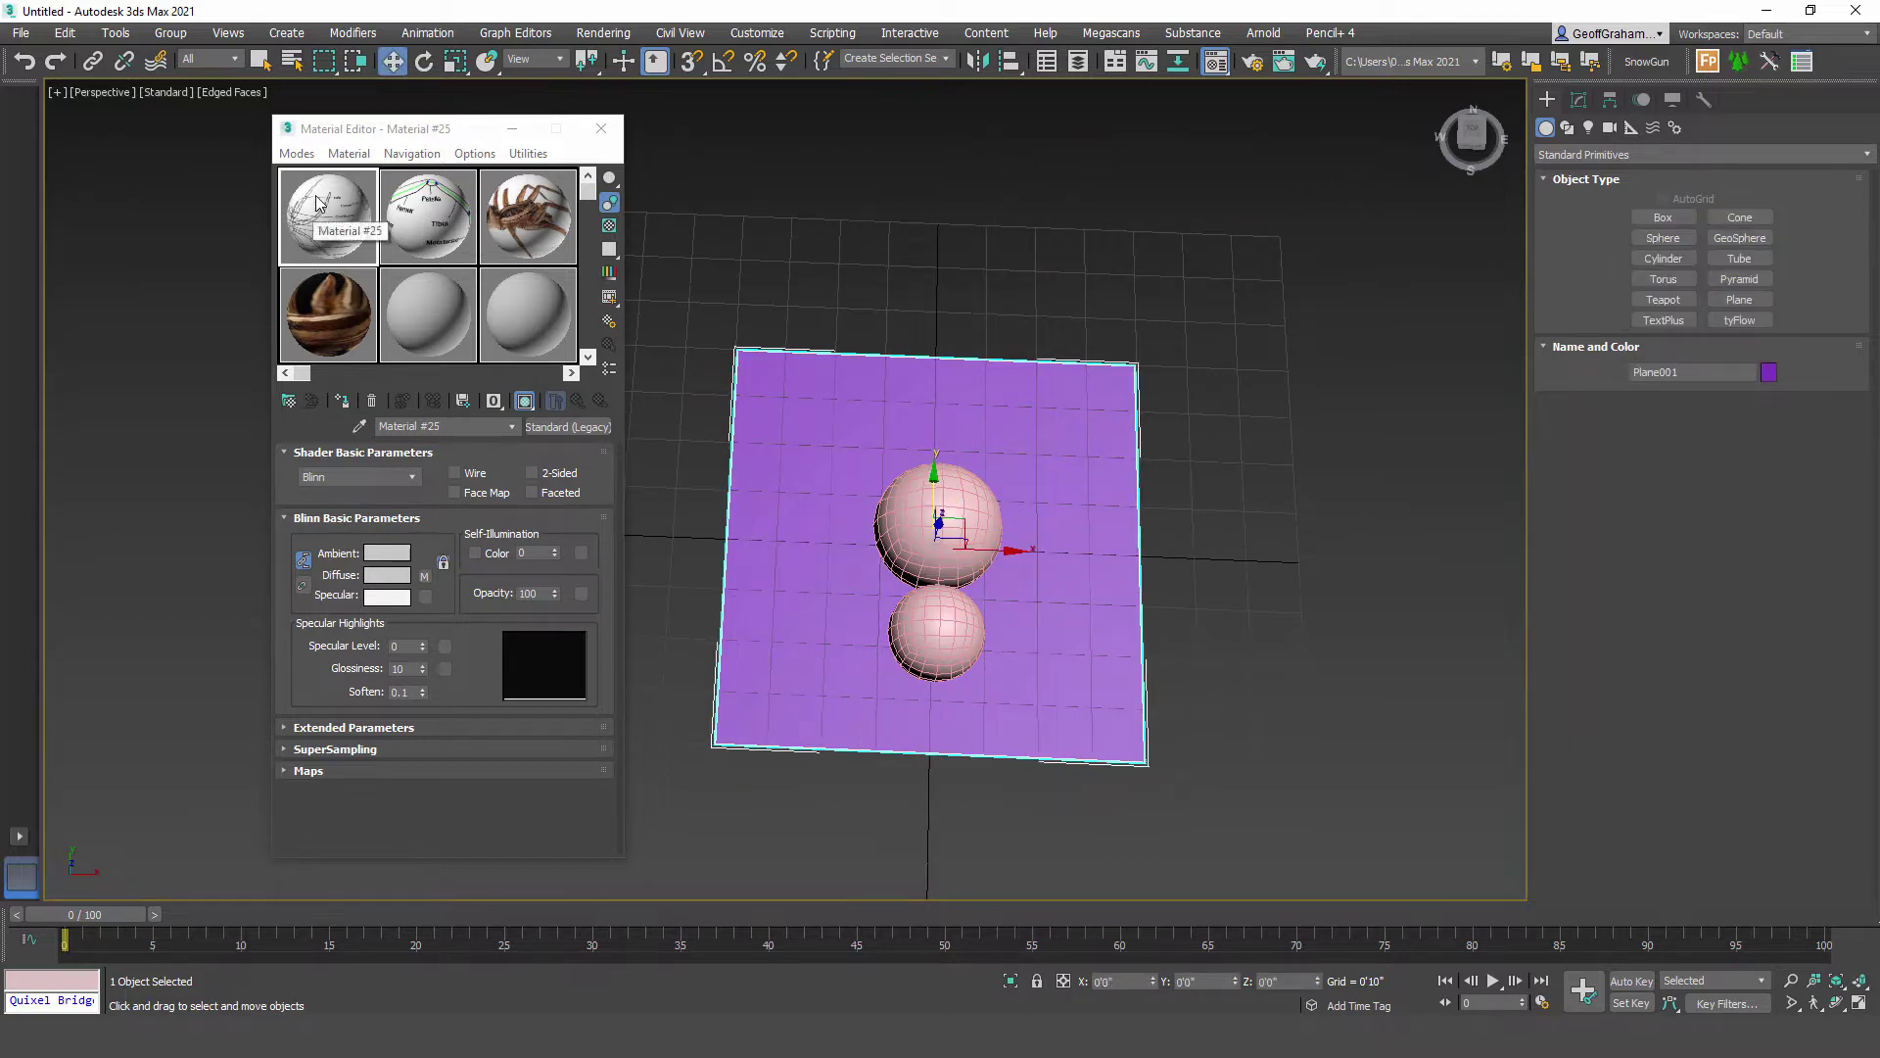
Step: Apply the SpiderAnatomy material to the plane and stretch the plane along X to about 190%
left_click_drag(316, 209, 802, 469)
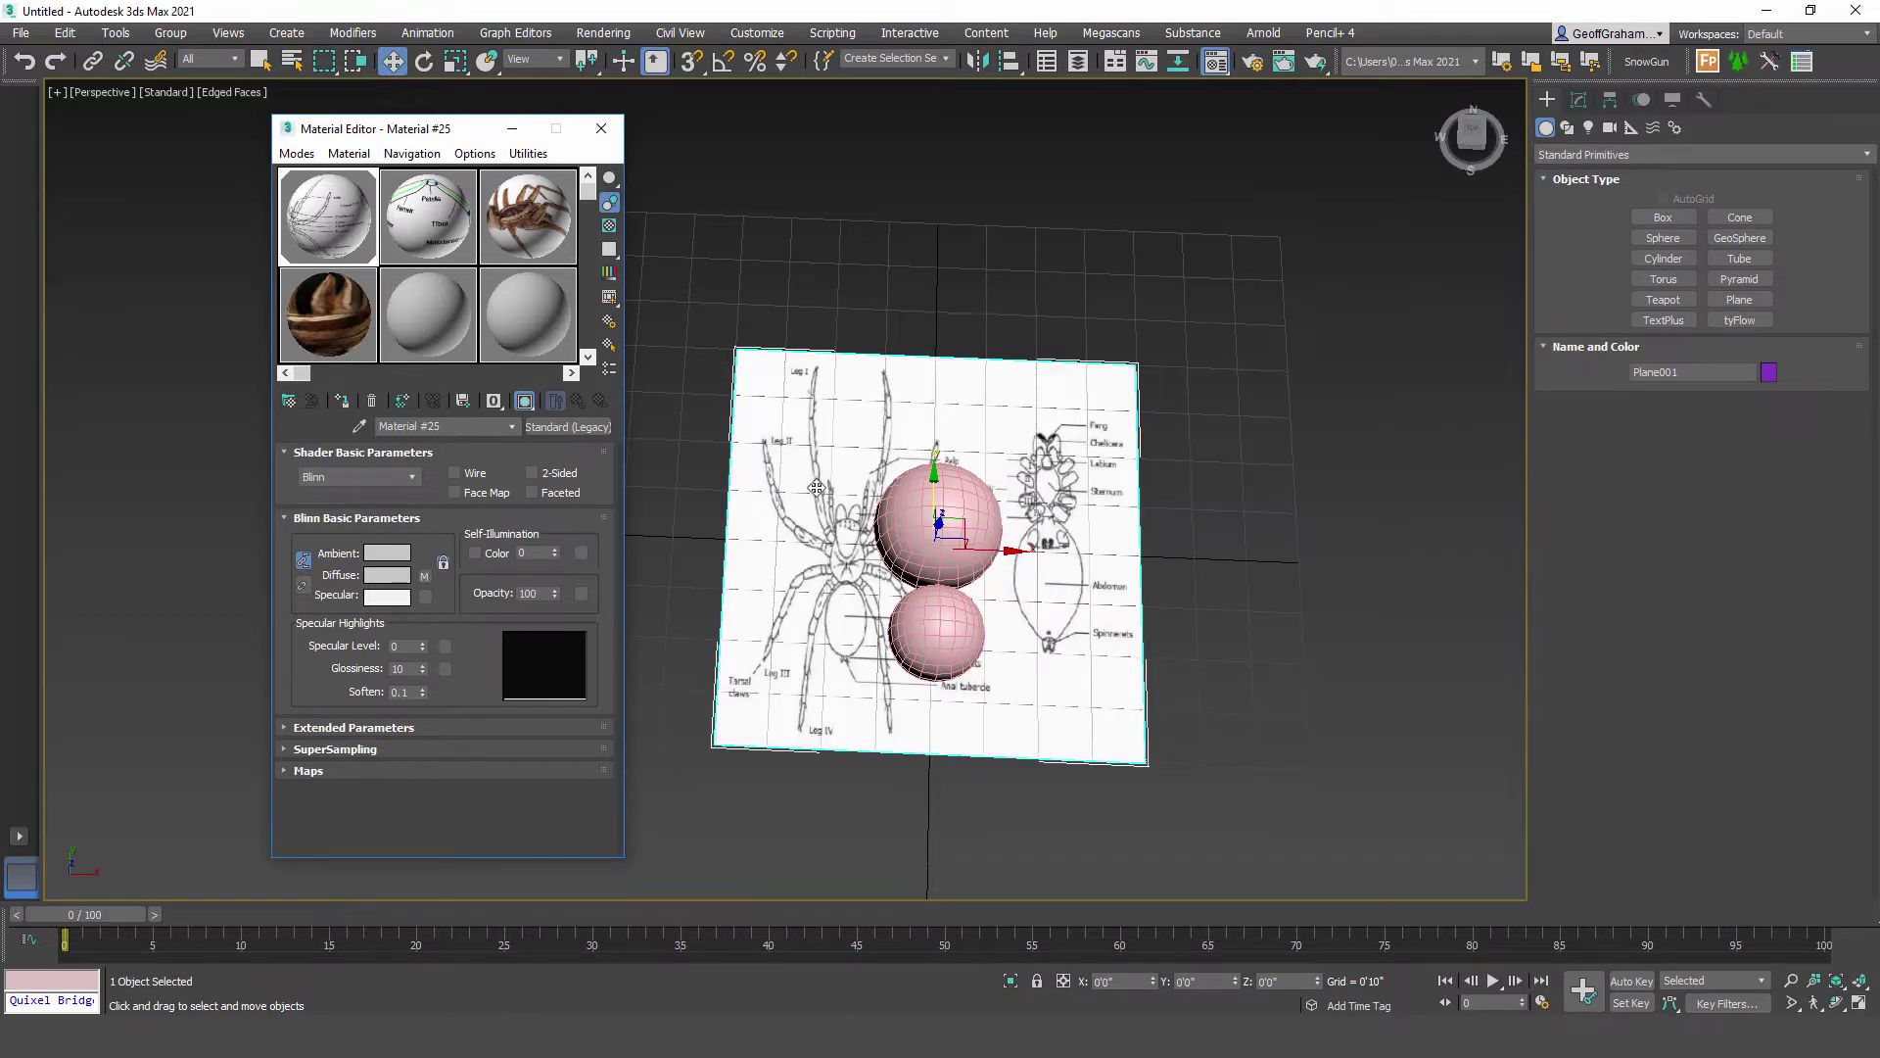
mouse_move(1116, 662)
middle_mouse_down("alt")
mouse_move(1117, 694)
mouse_move(1125, 677)
middle_mouse_up("alt")
middle_click_drag(814, 418, 913, 405)
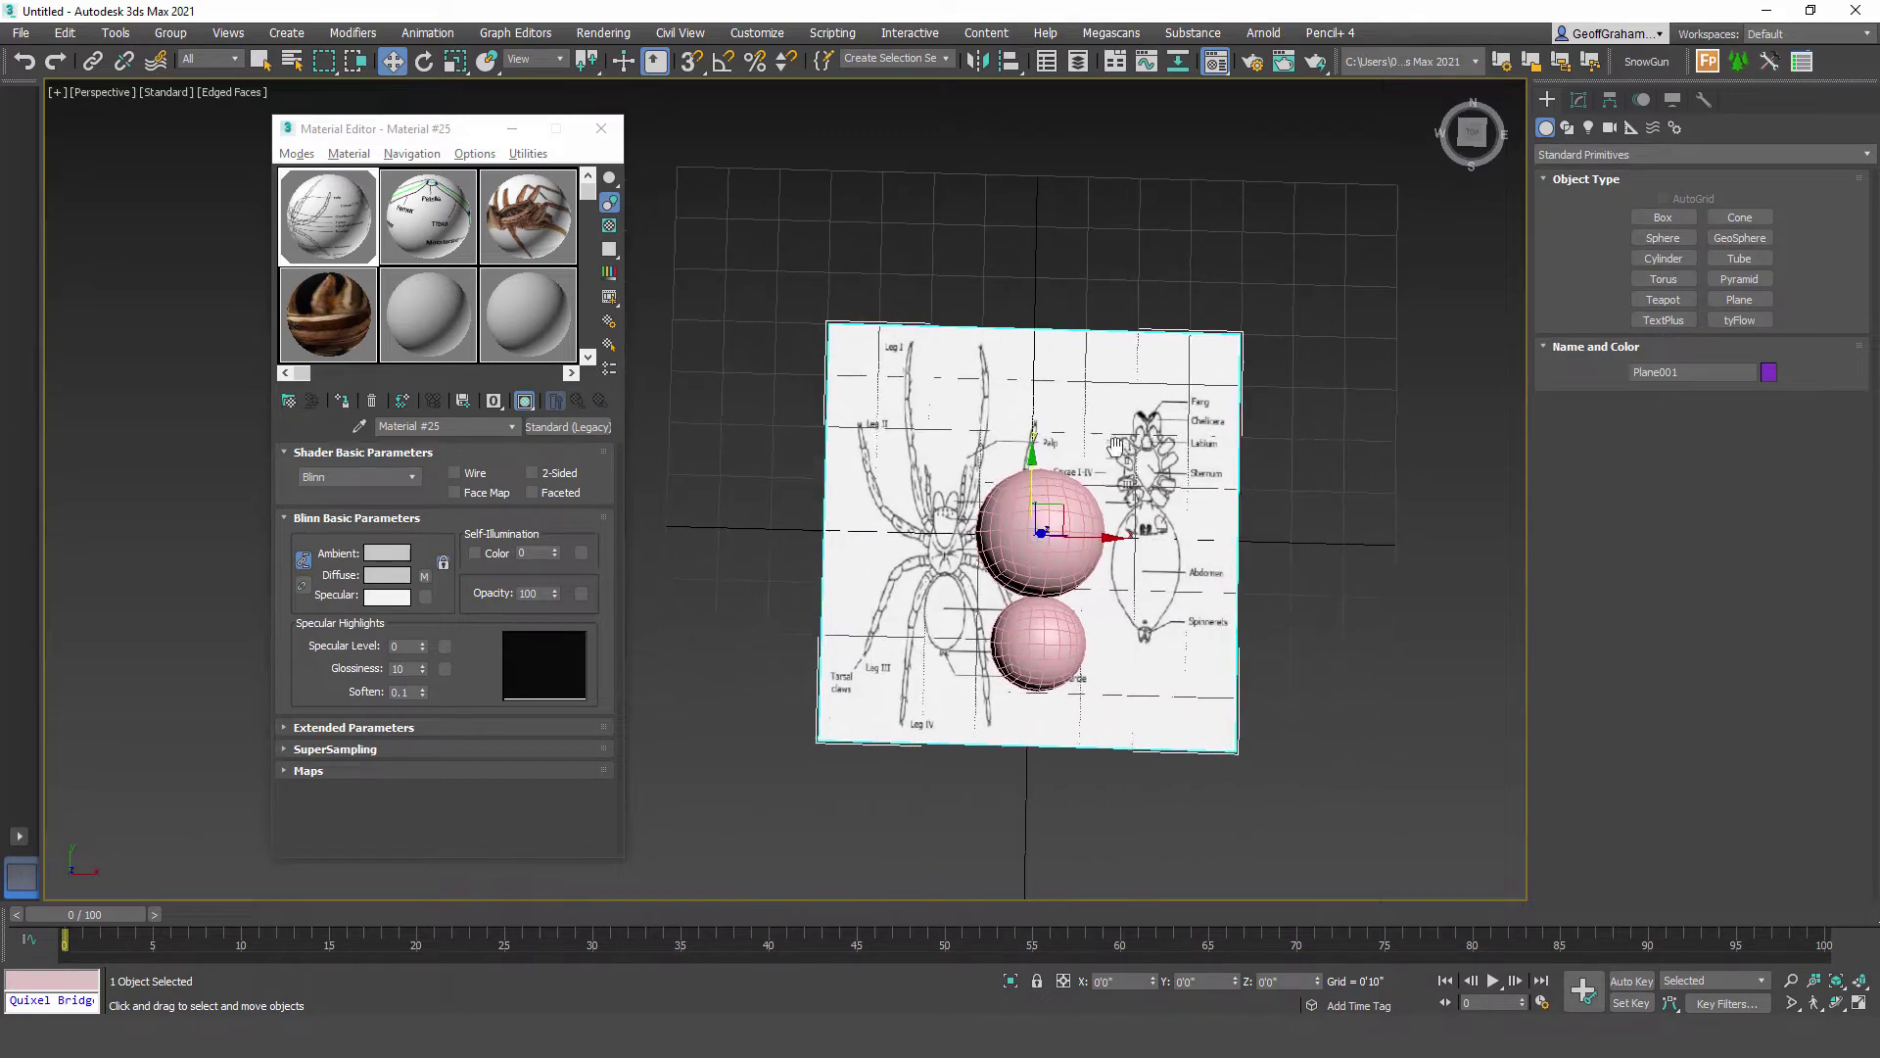
key("r")
mouse_move(1150, 553)
left_mouse_down()
mouse_move(1179, 553)
mouse_move(1124, 544)
left_mouse_up()
left_click(311, 249)
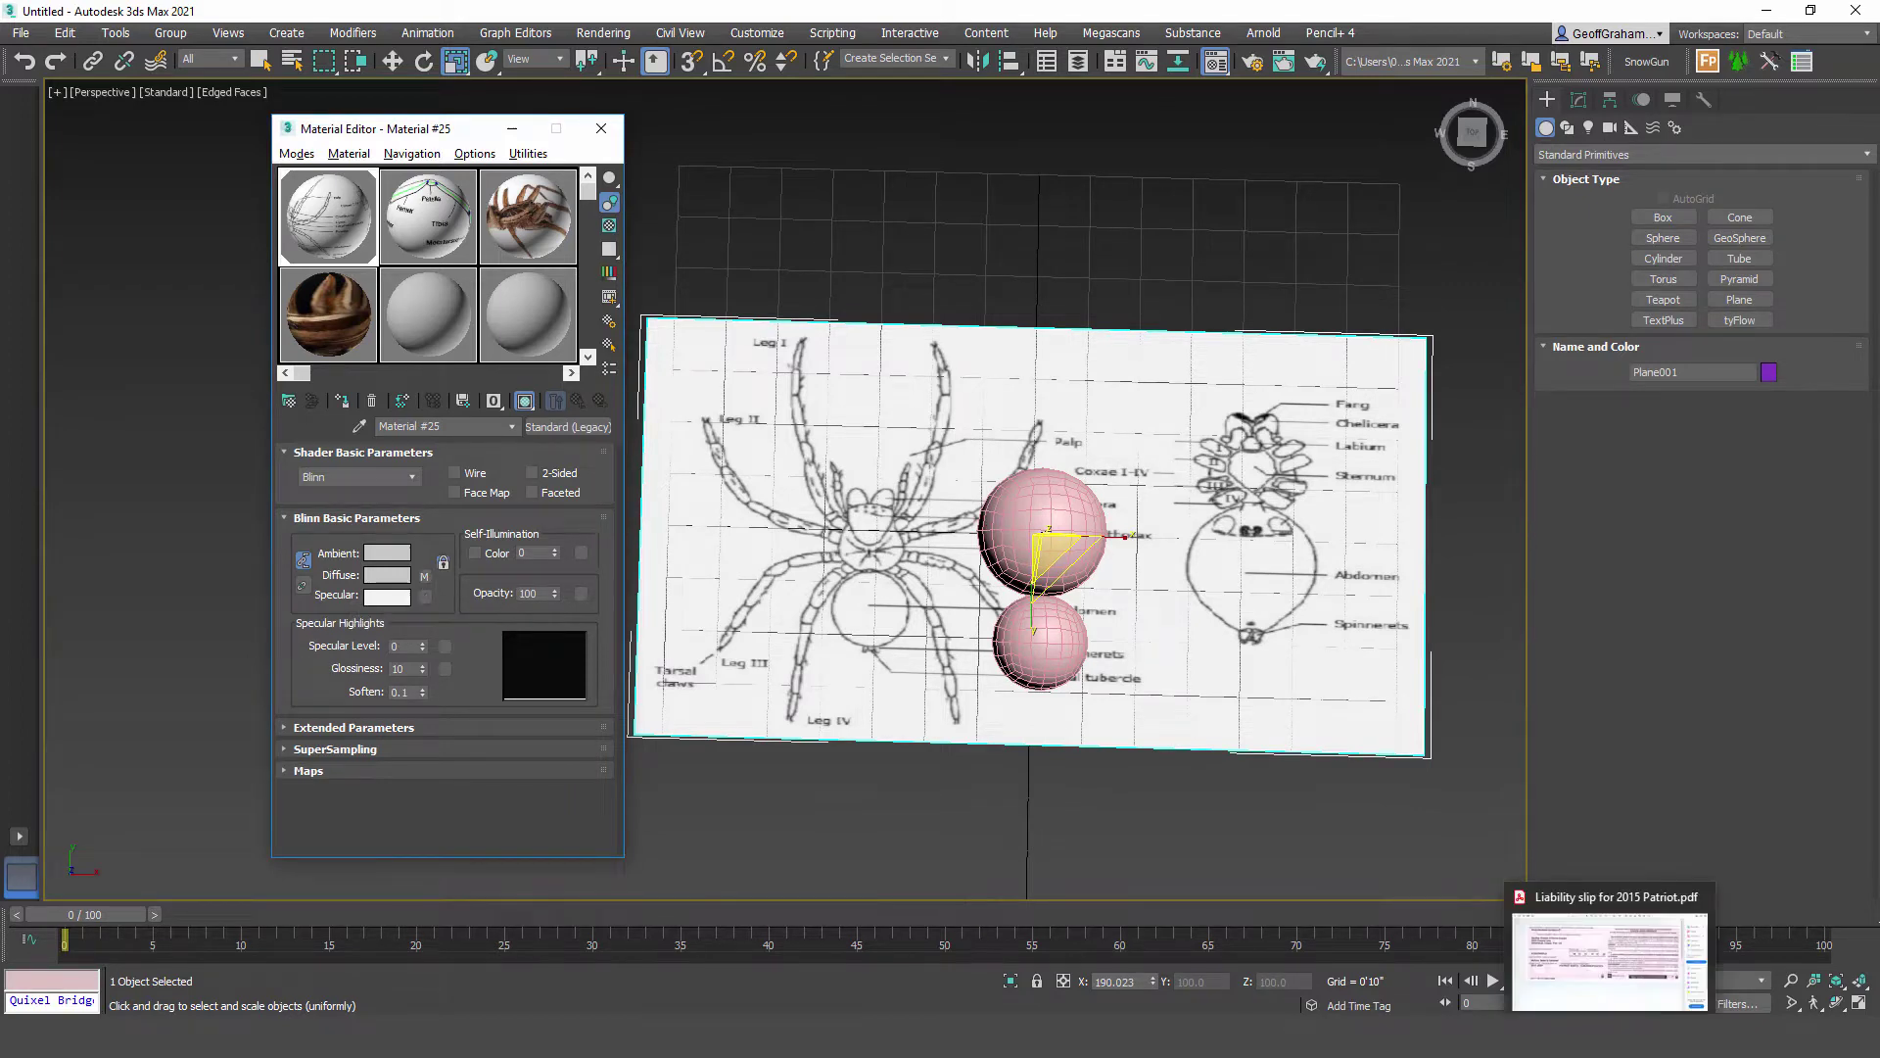
Step: Switch to File Explorer and check the pixel dimensions of SpiderAnatomy.jpg in its file properties
left_click(1466, 955)
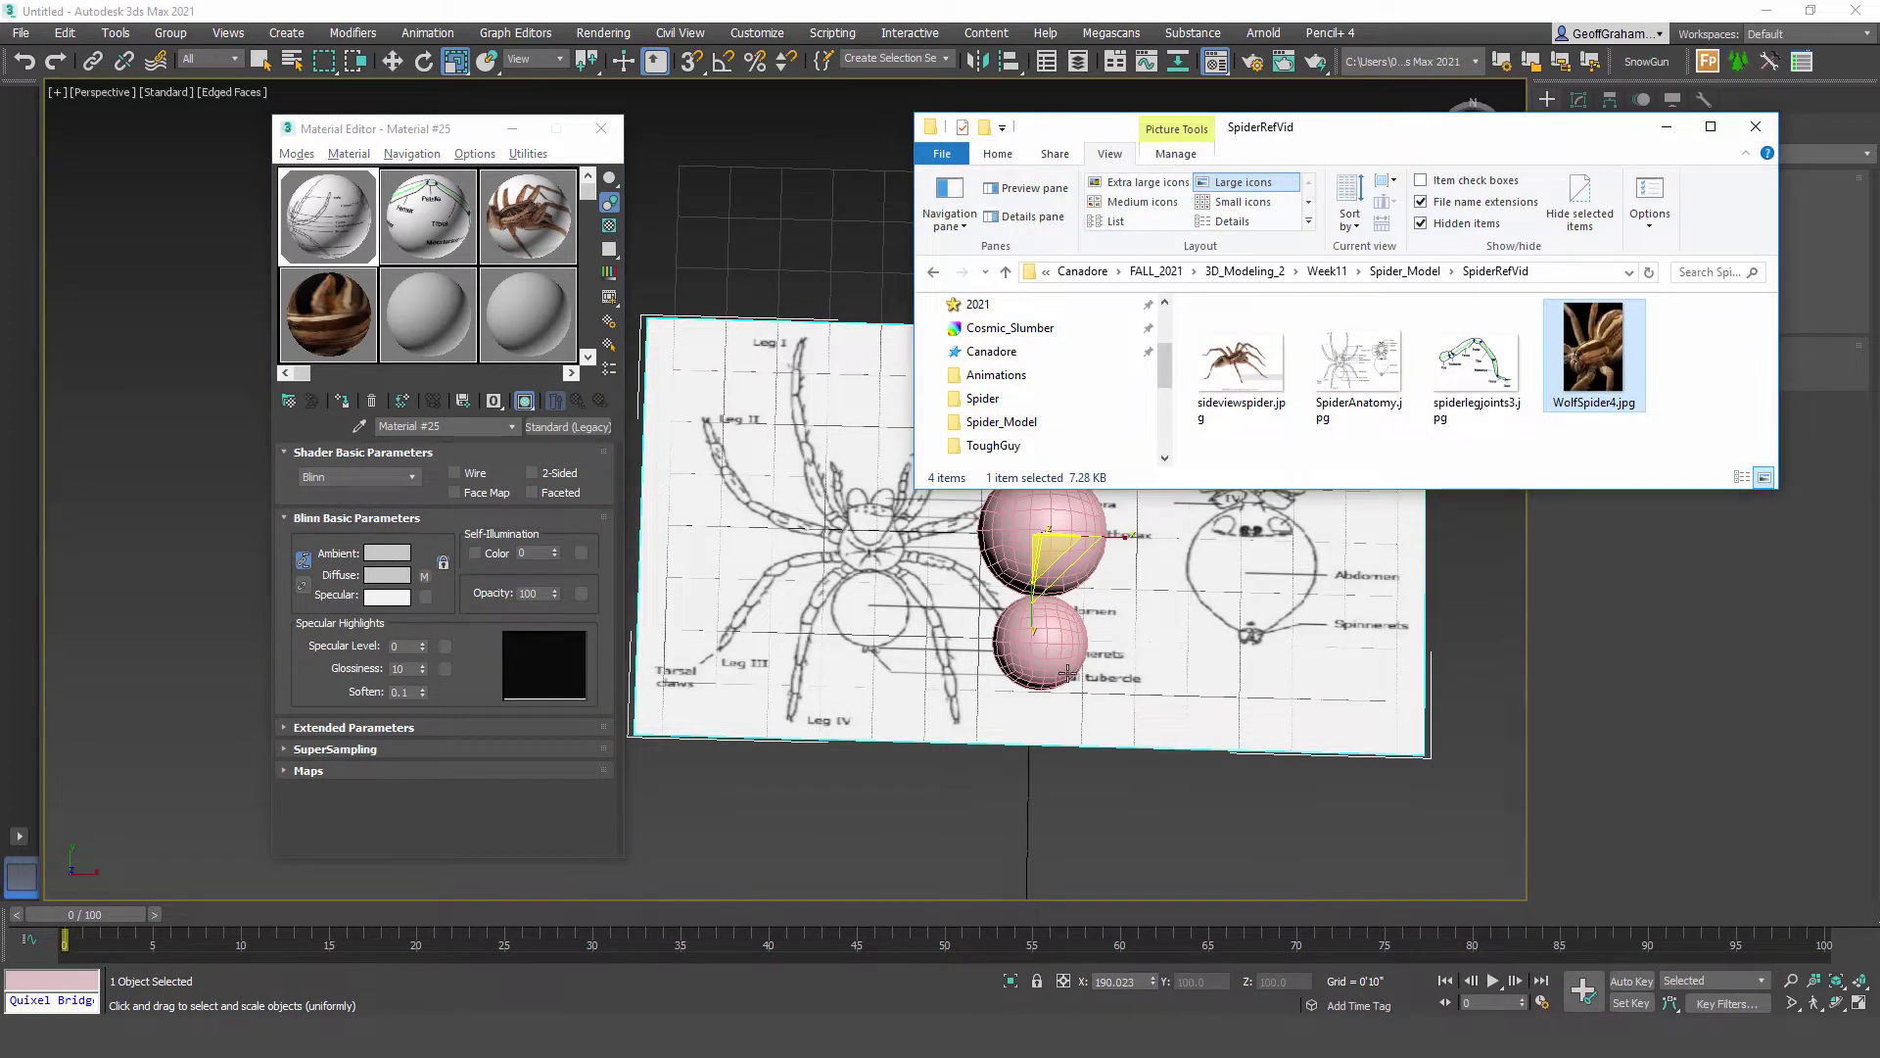
right_click(1376, 367)
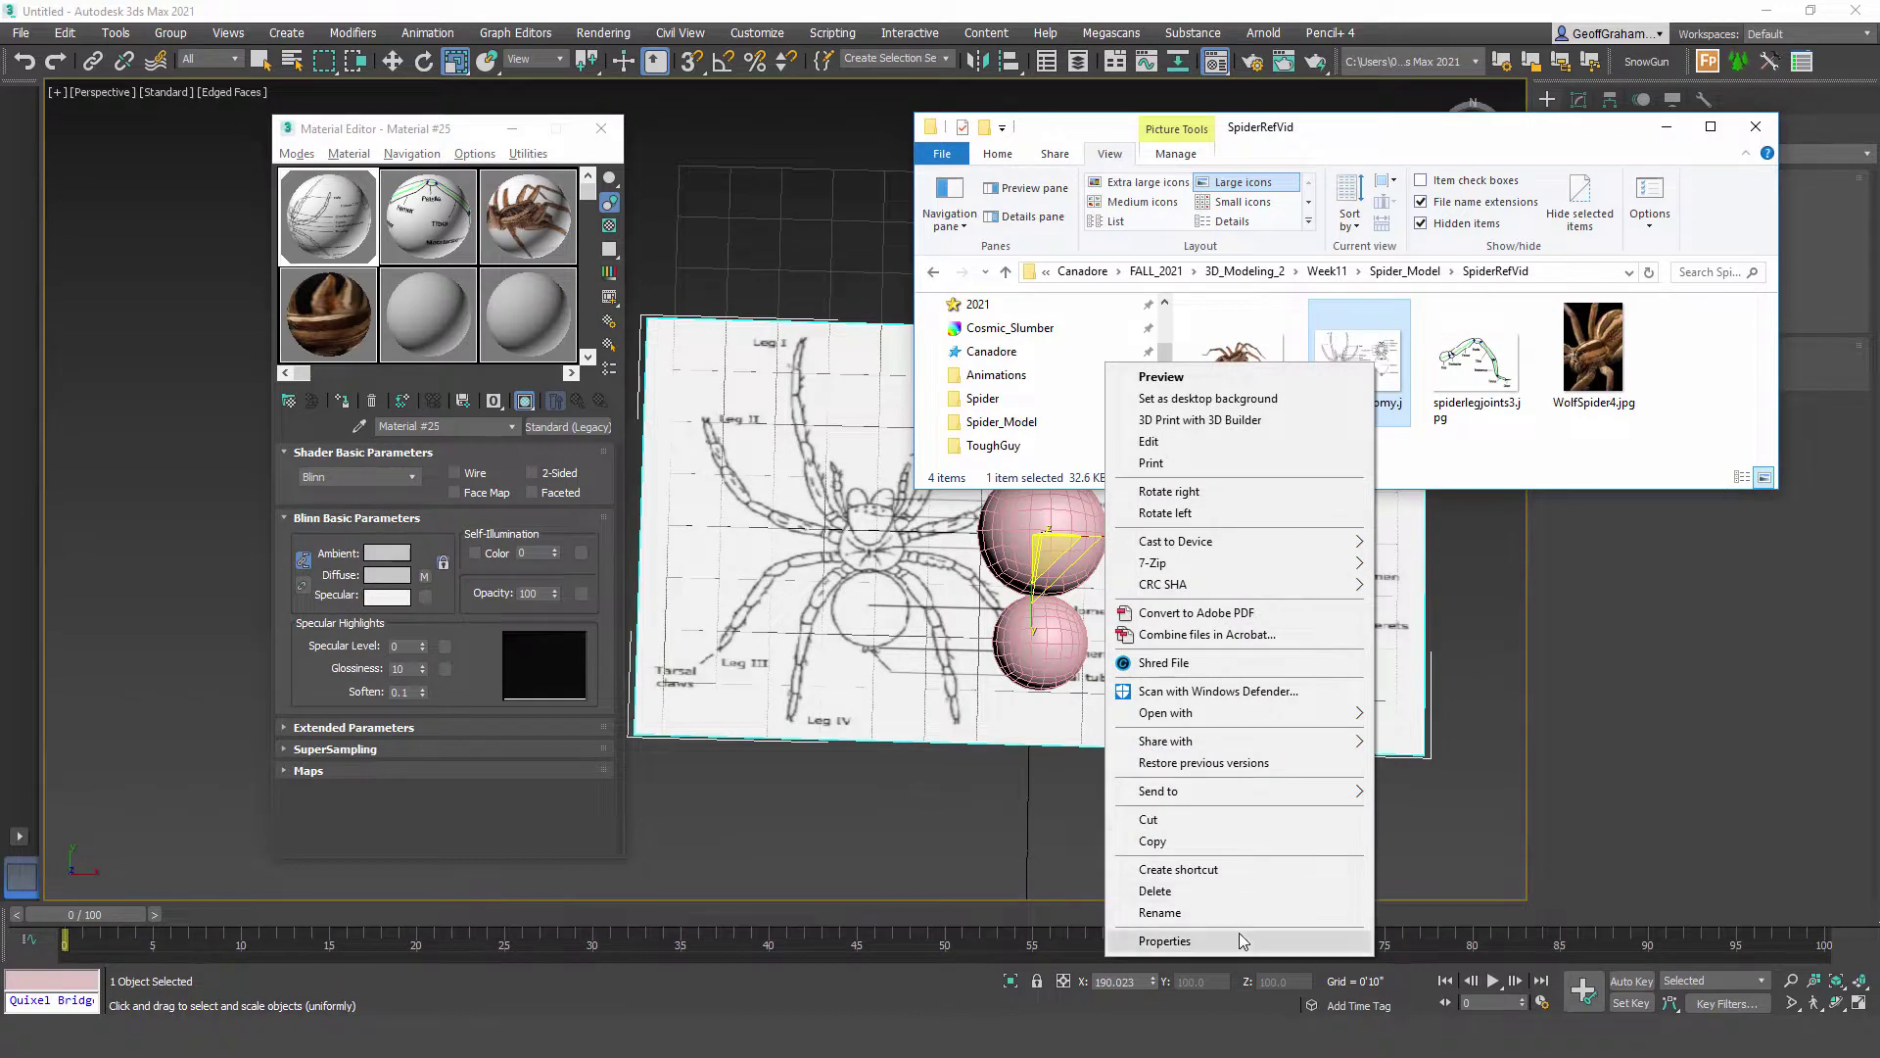
left_click(1165, 941)
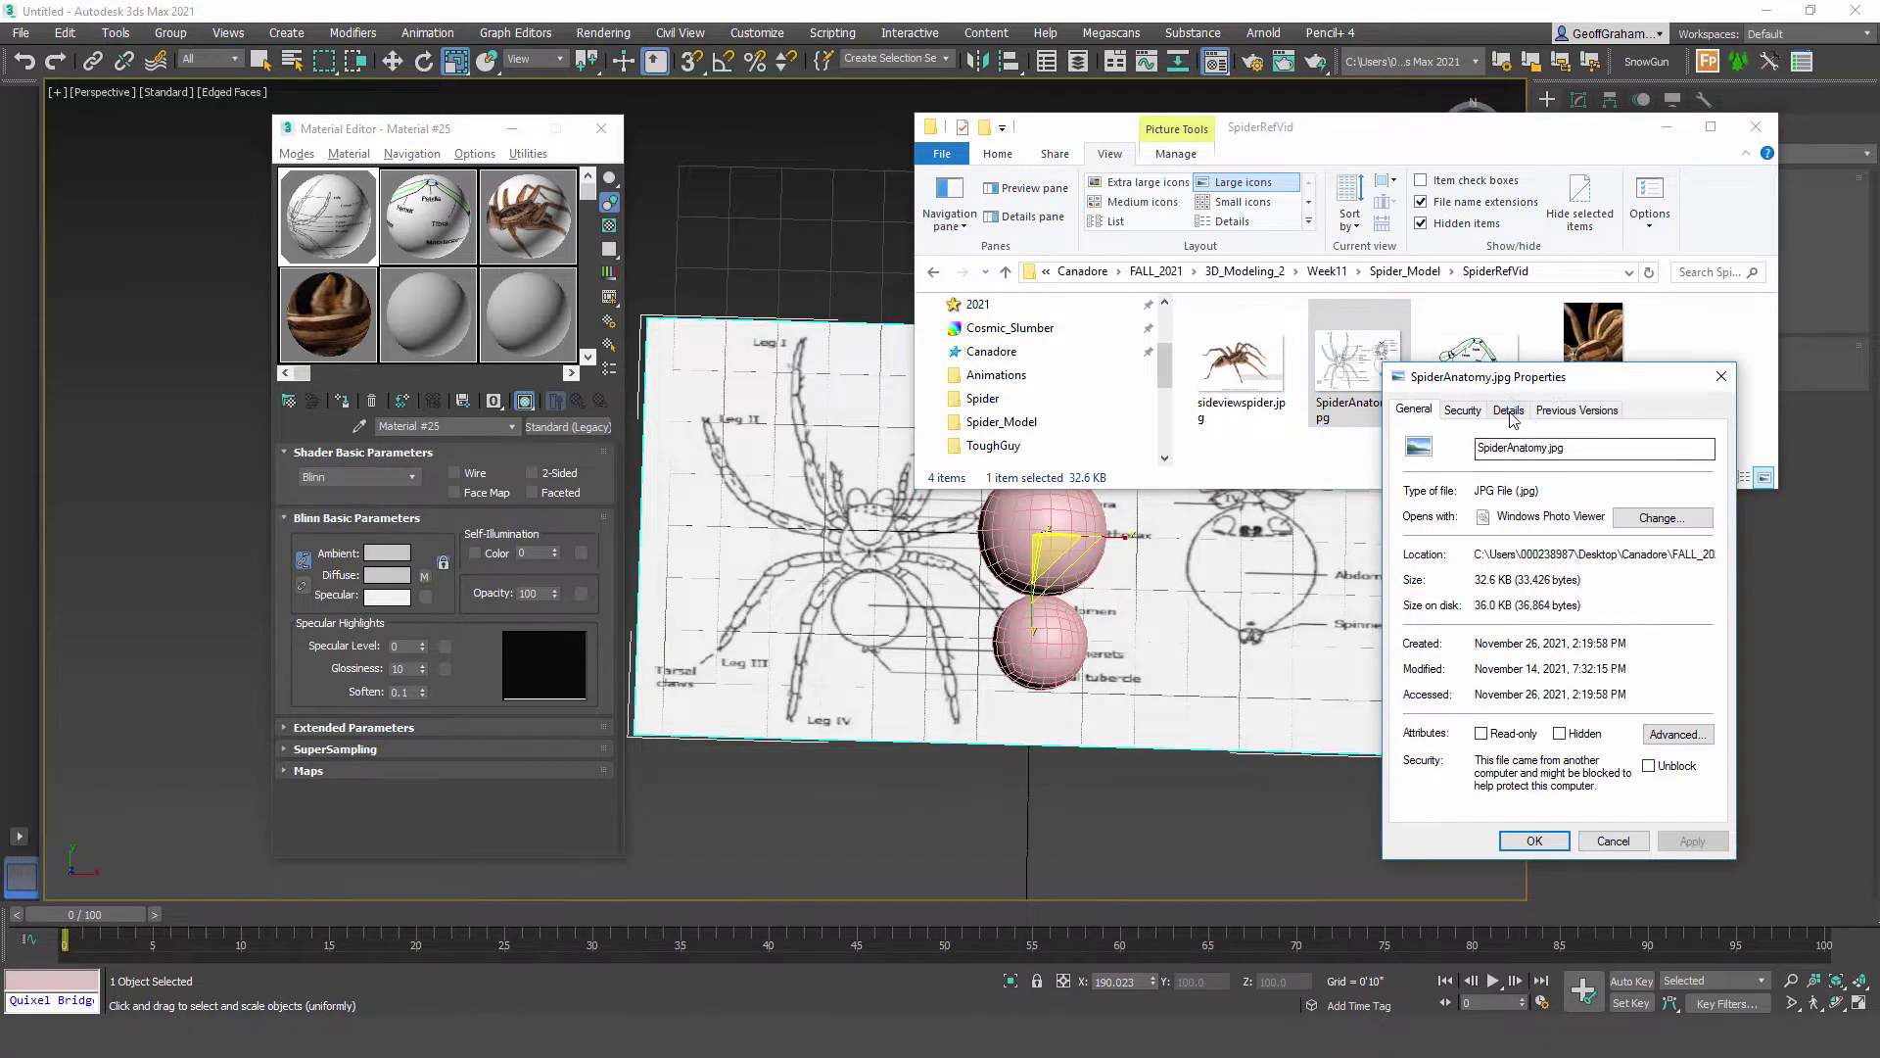
left_click(1508, 409)
left_click_drag(1615, 380, 951, 189)
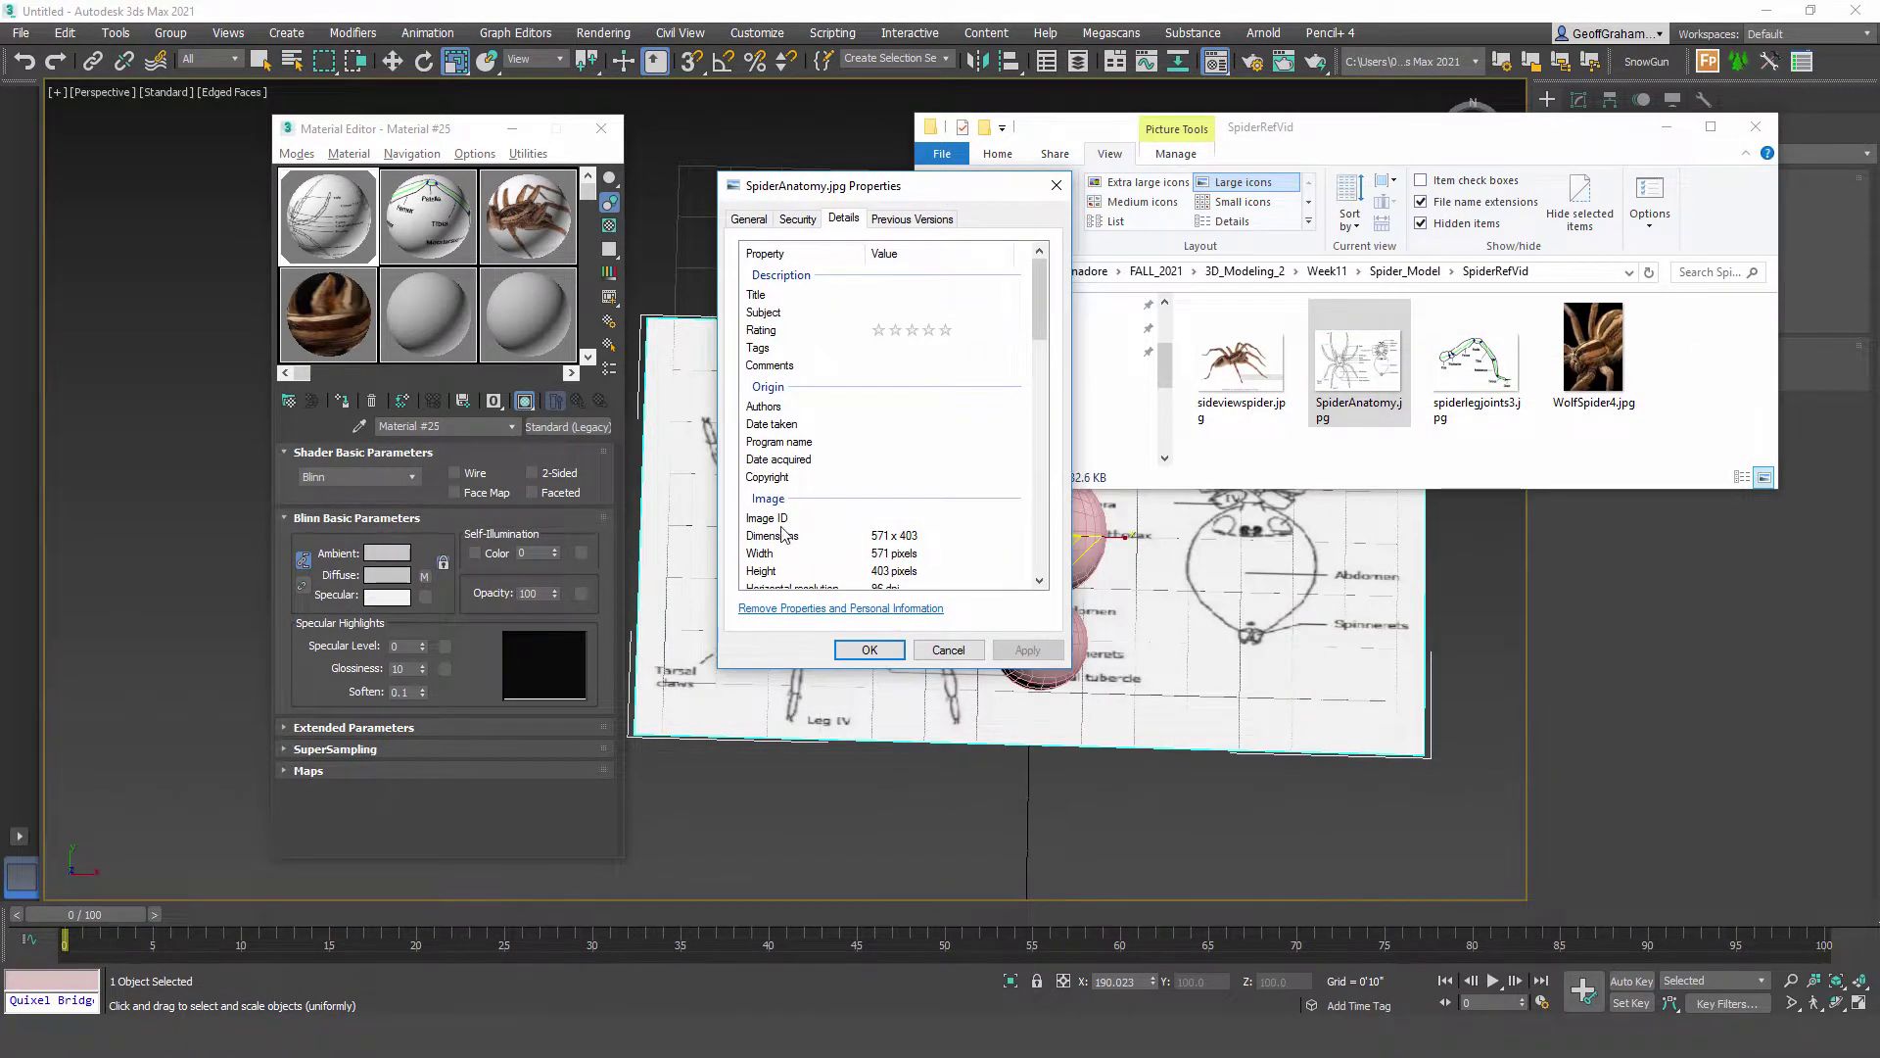
left_click(1057, 185)
left_click(1670, 128)
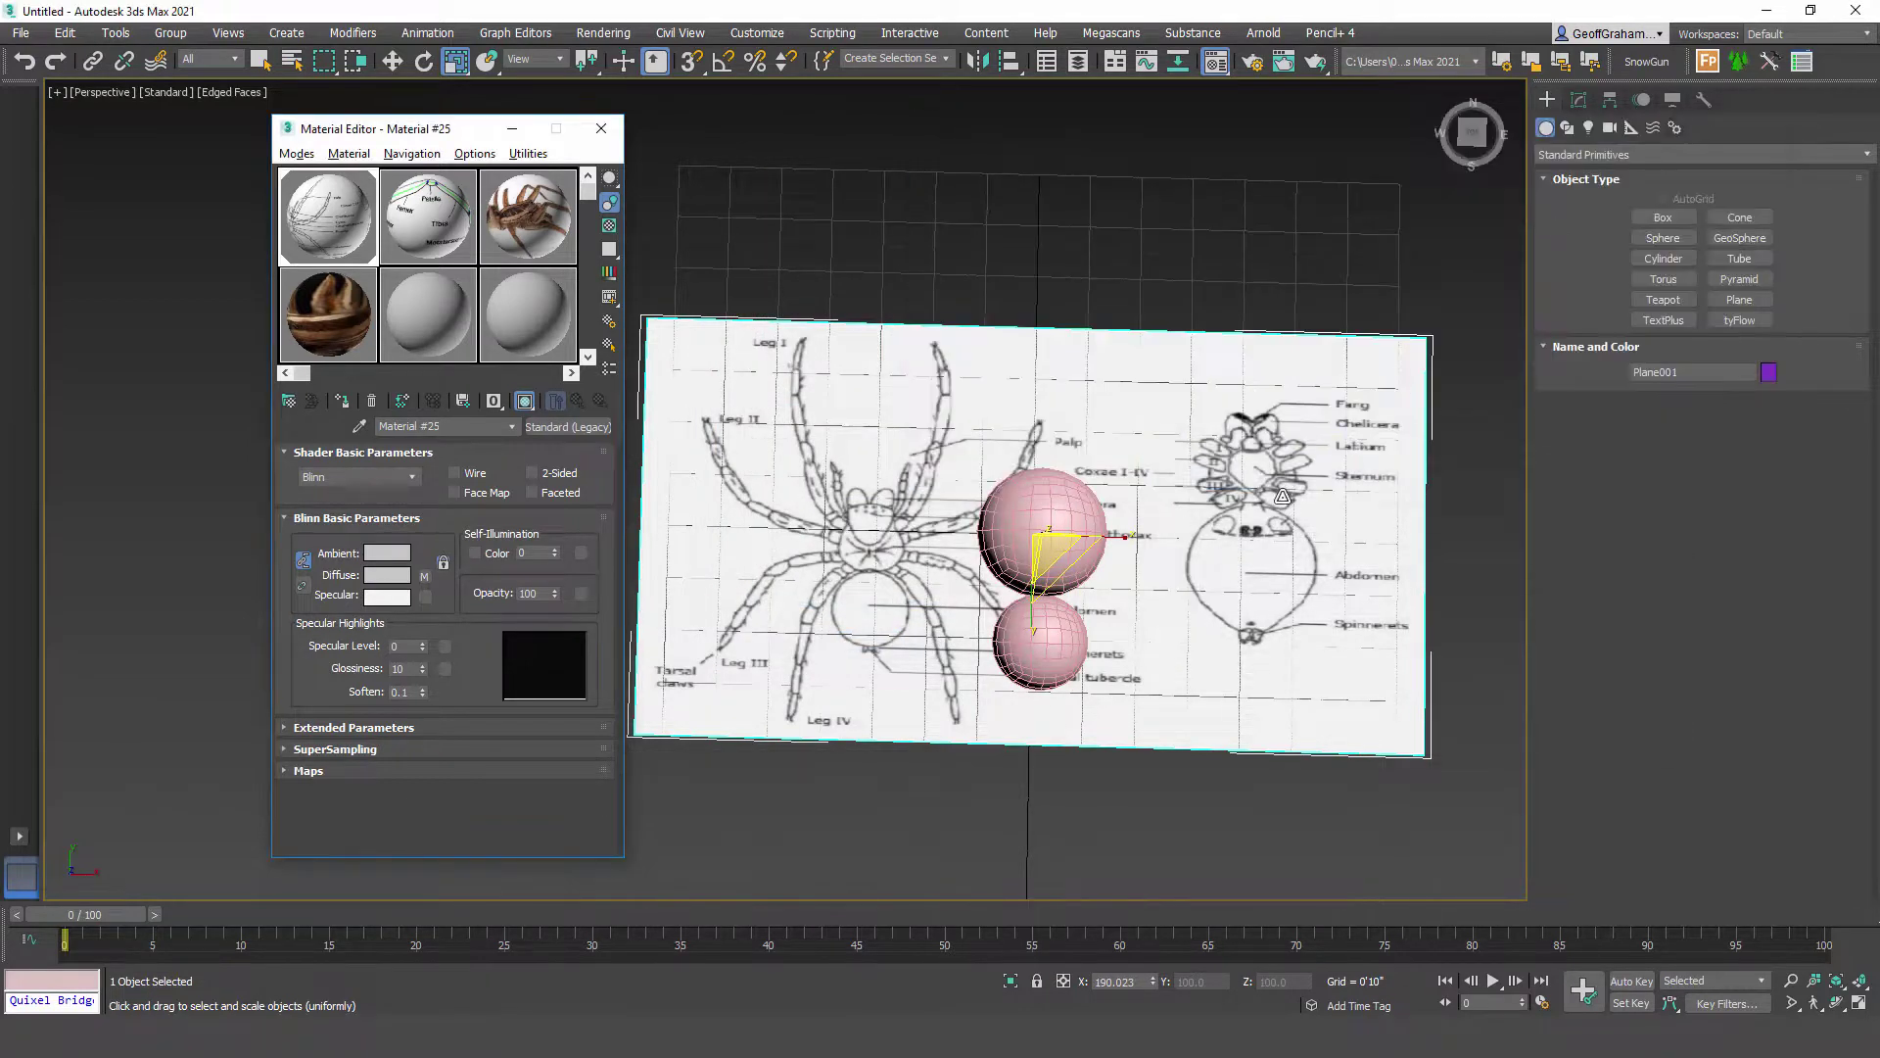
Step: Set the reference plane's width to 5.7 and its length to 4
left_click(1579, 99)
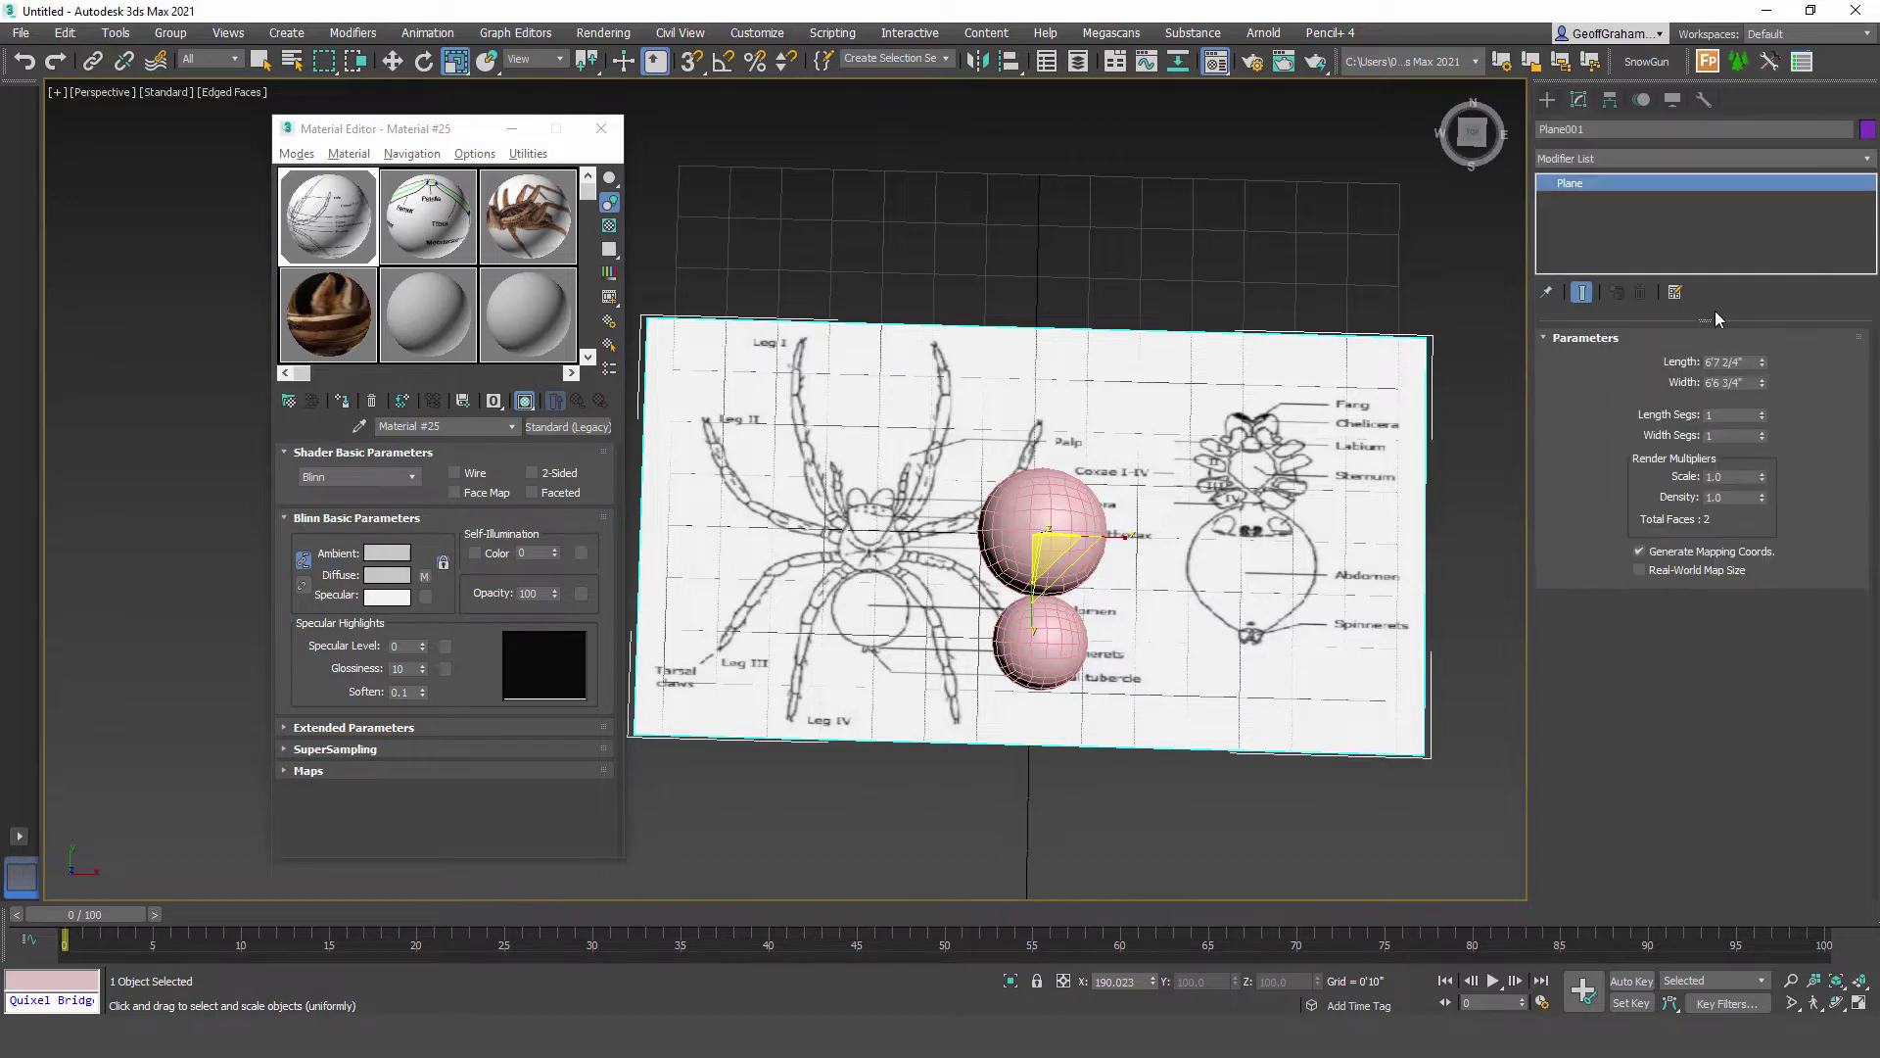
mouse_move(1760, 382)
left_mouse_down()
mouse_move(1762, 361)
mouse_move(1759, 379)
left_mouse_up()
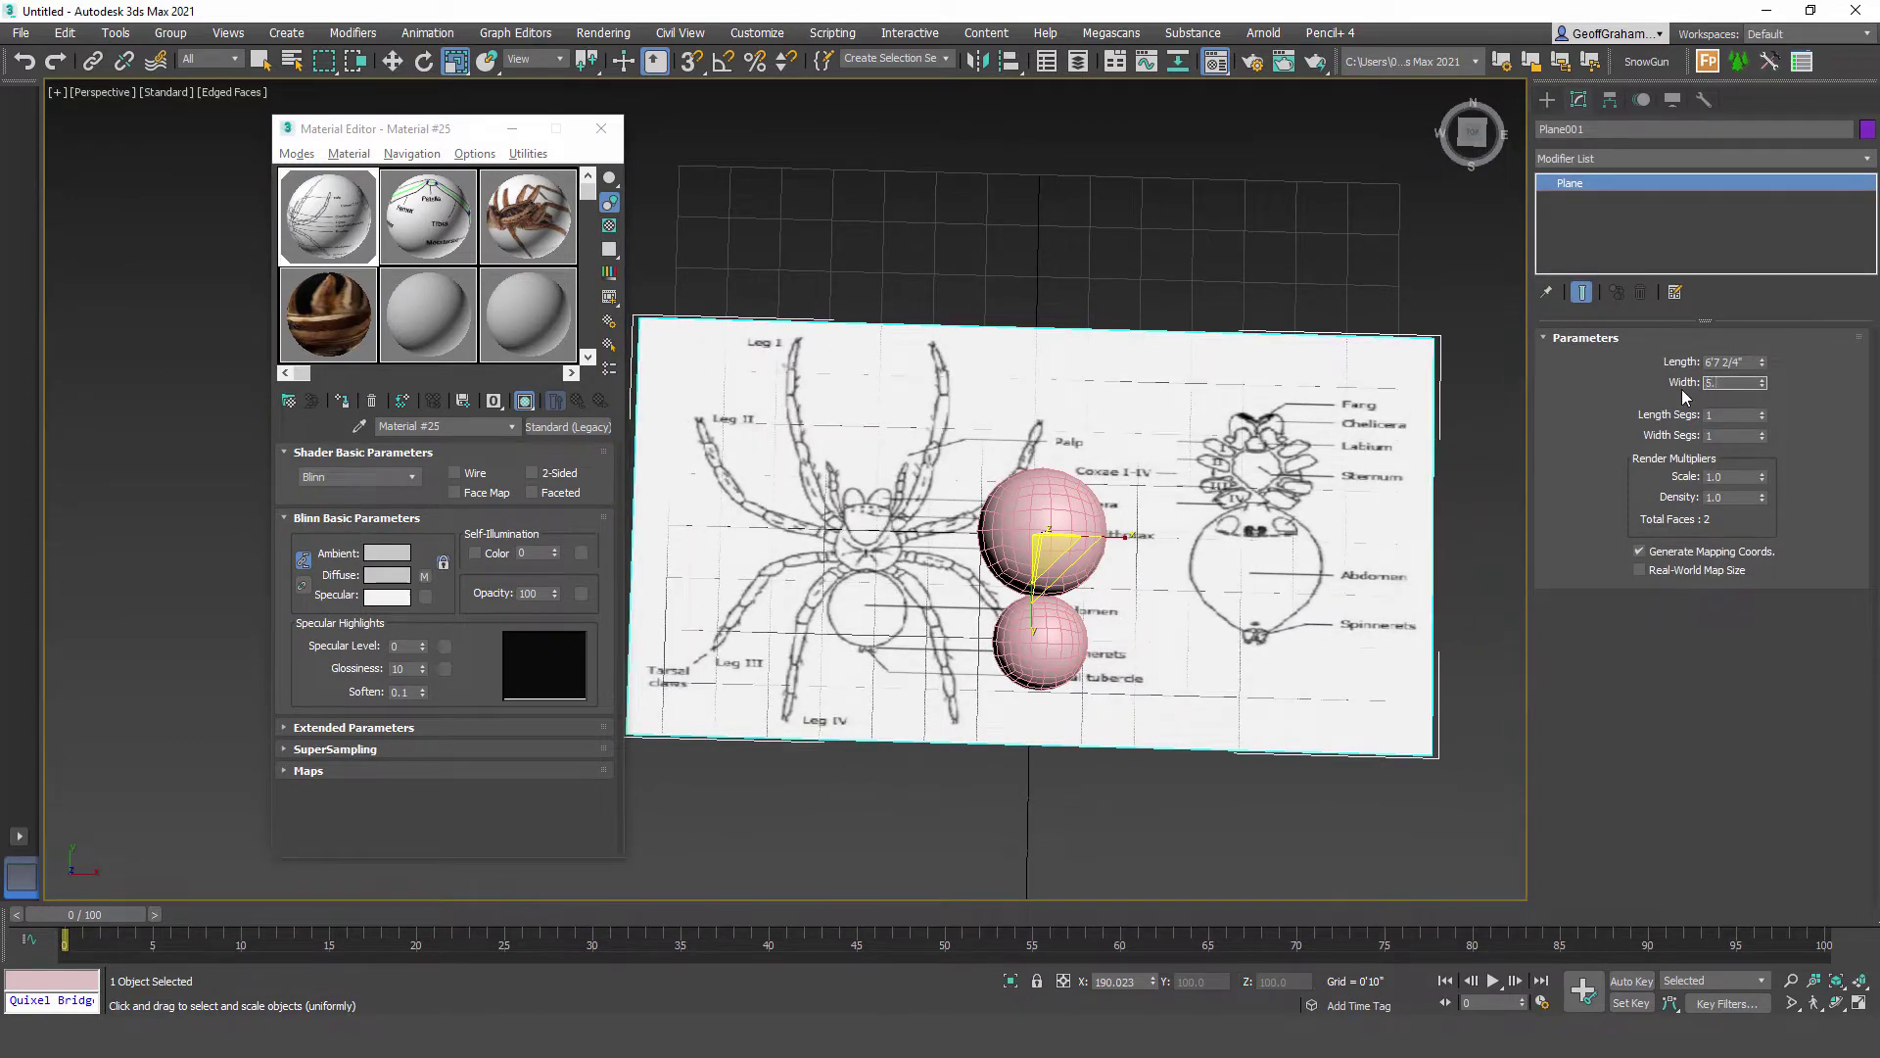
type("5.7")
left_click(1747, 361)
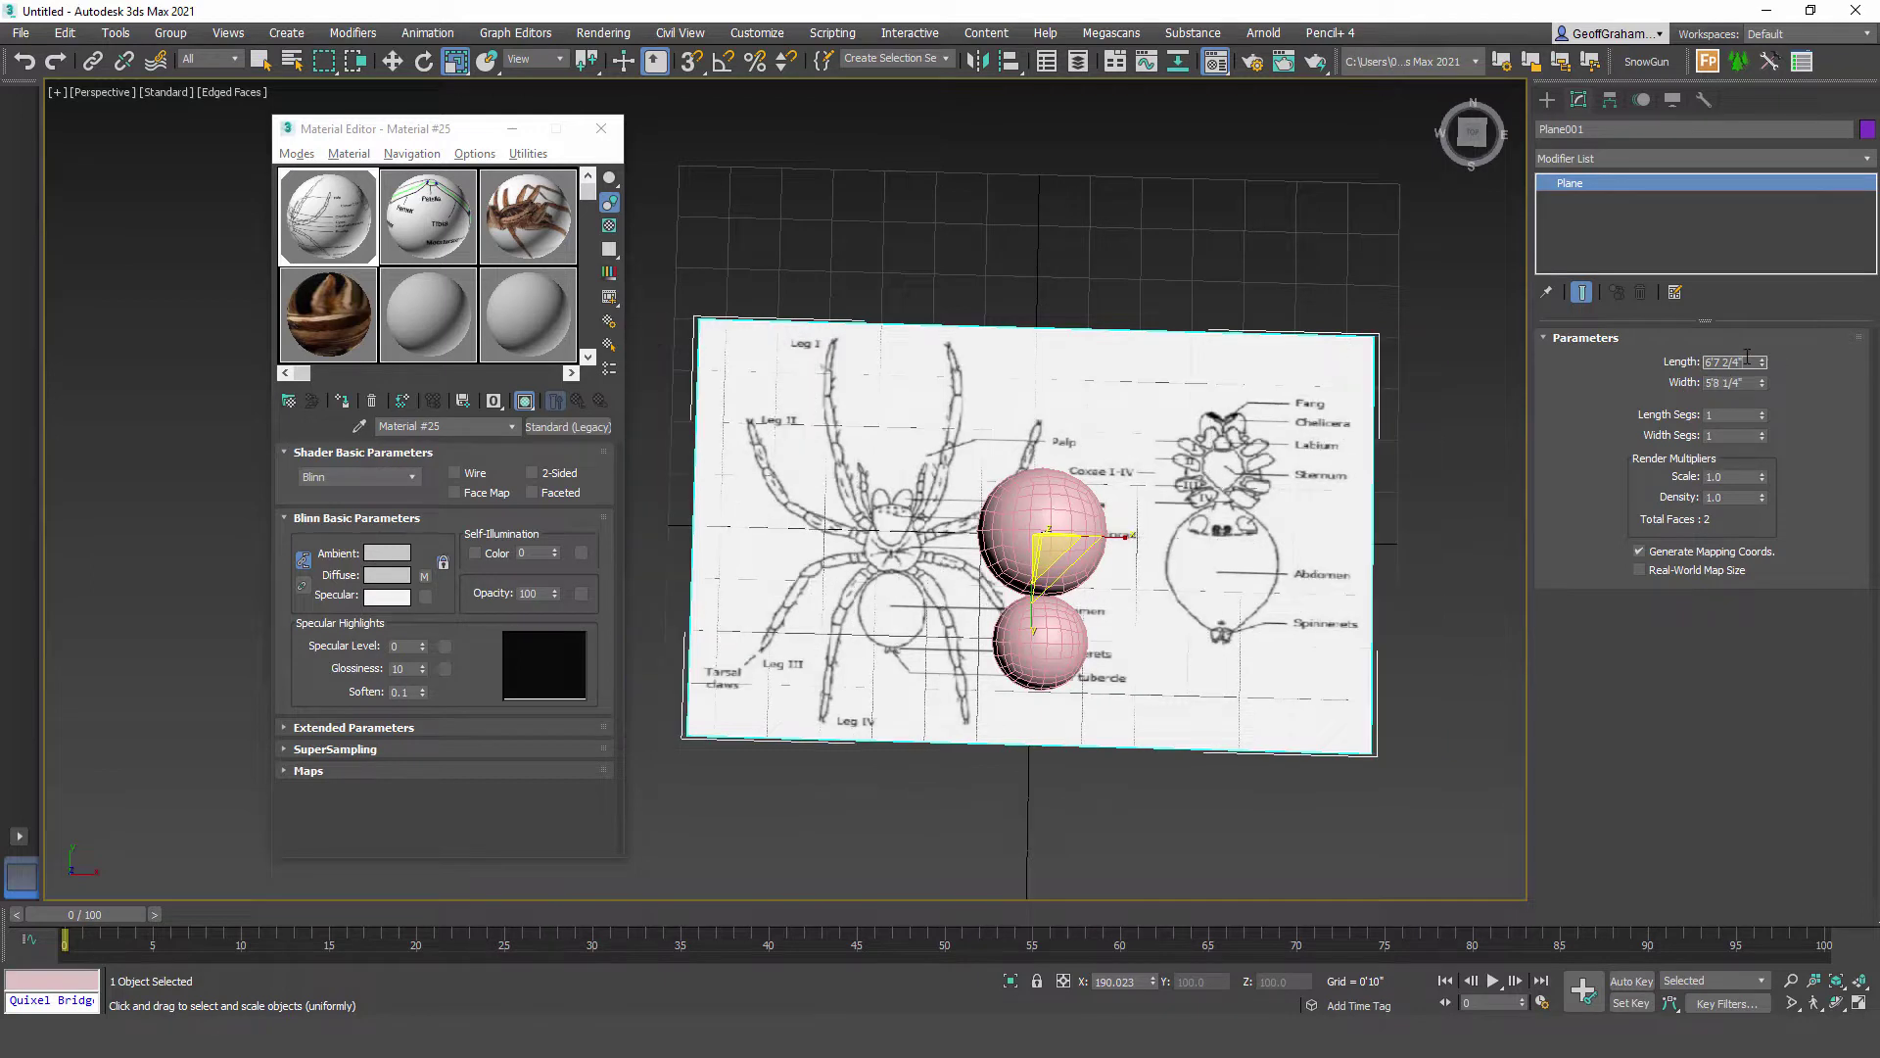
left_click_drag(1753, 361, 1674, 356)
type("4")
key("Return")
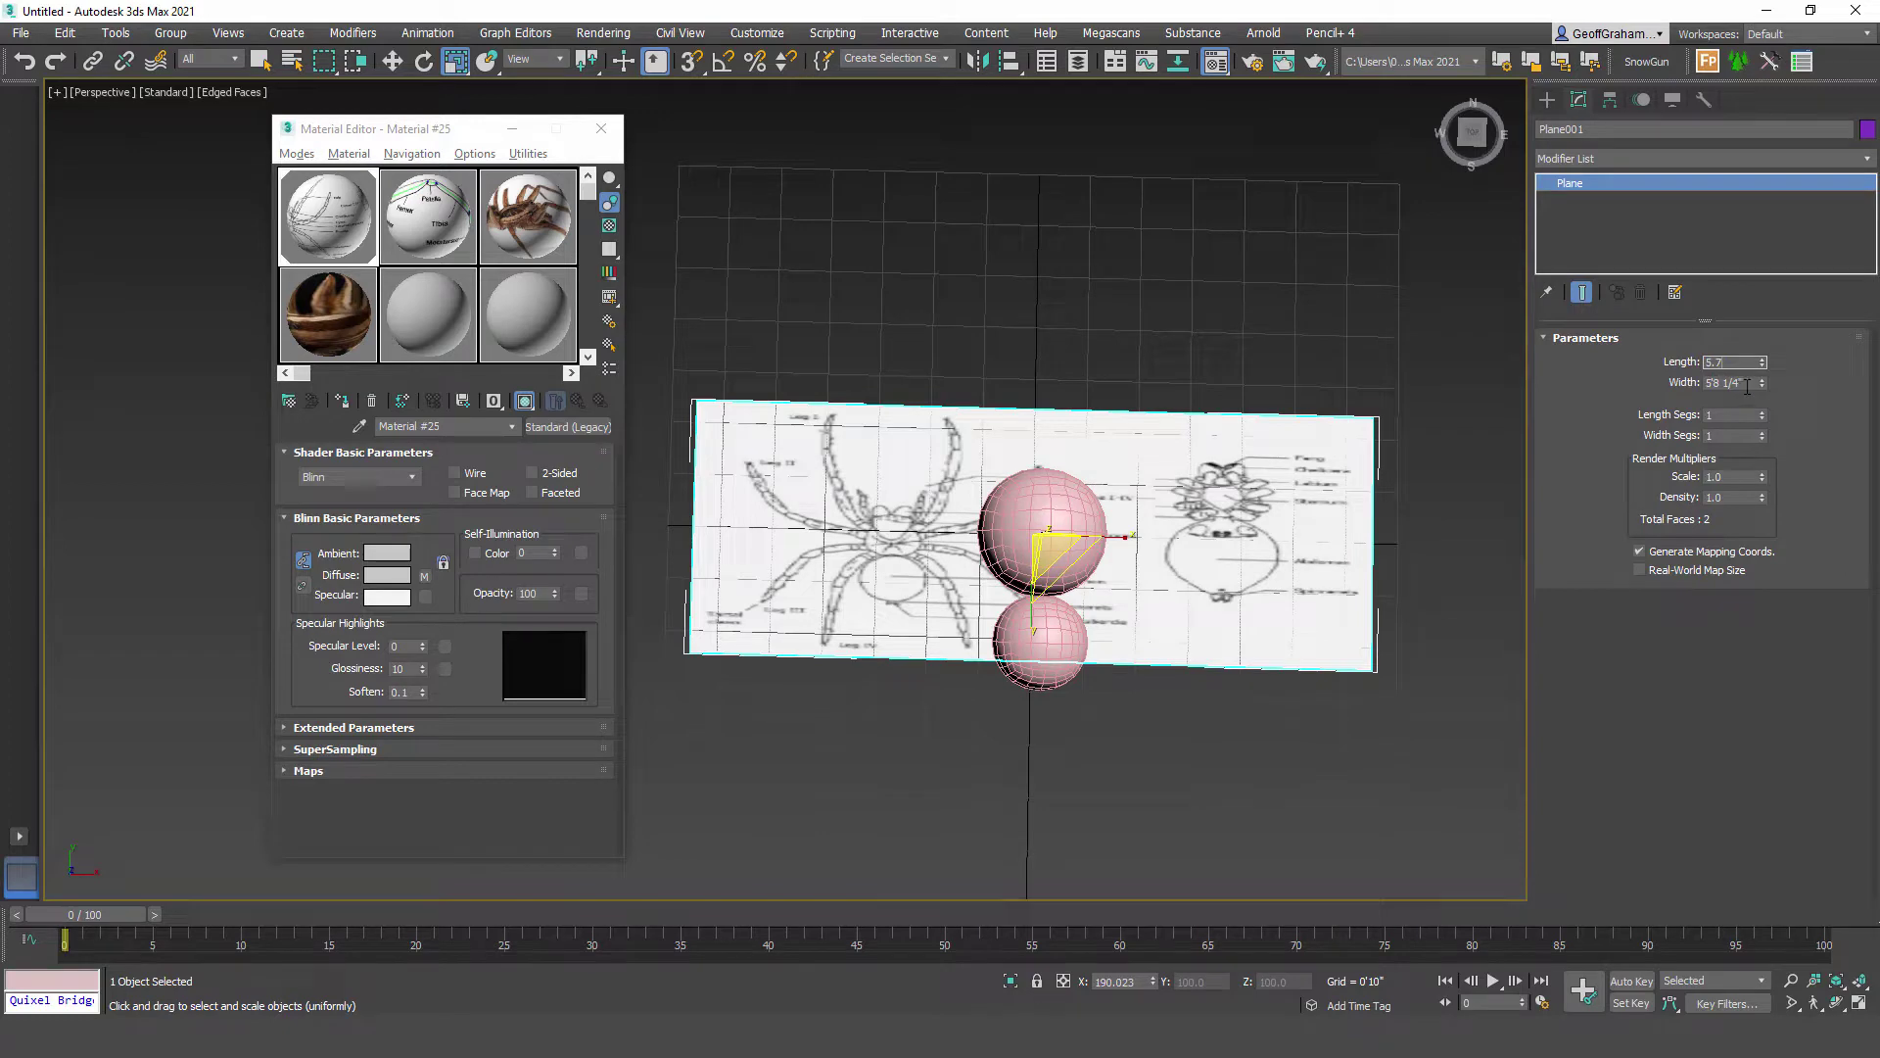
Step: Set the plane's length to 5.7 and its width to 4, and fine-tune the length down to 5'7"
type("5.7")
key("Tab")
type("4")
key("Return")
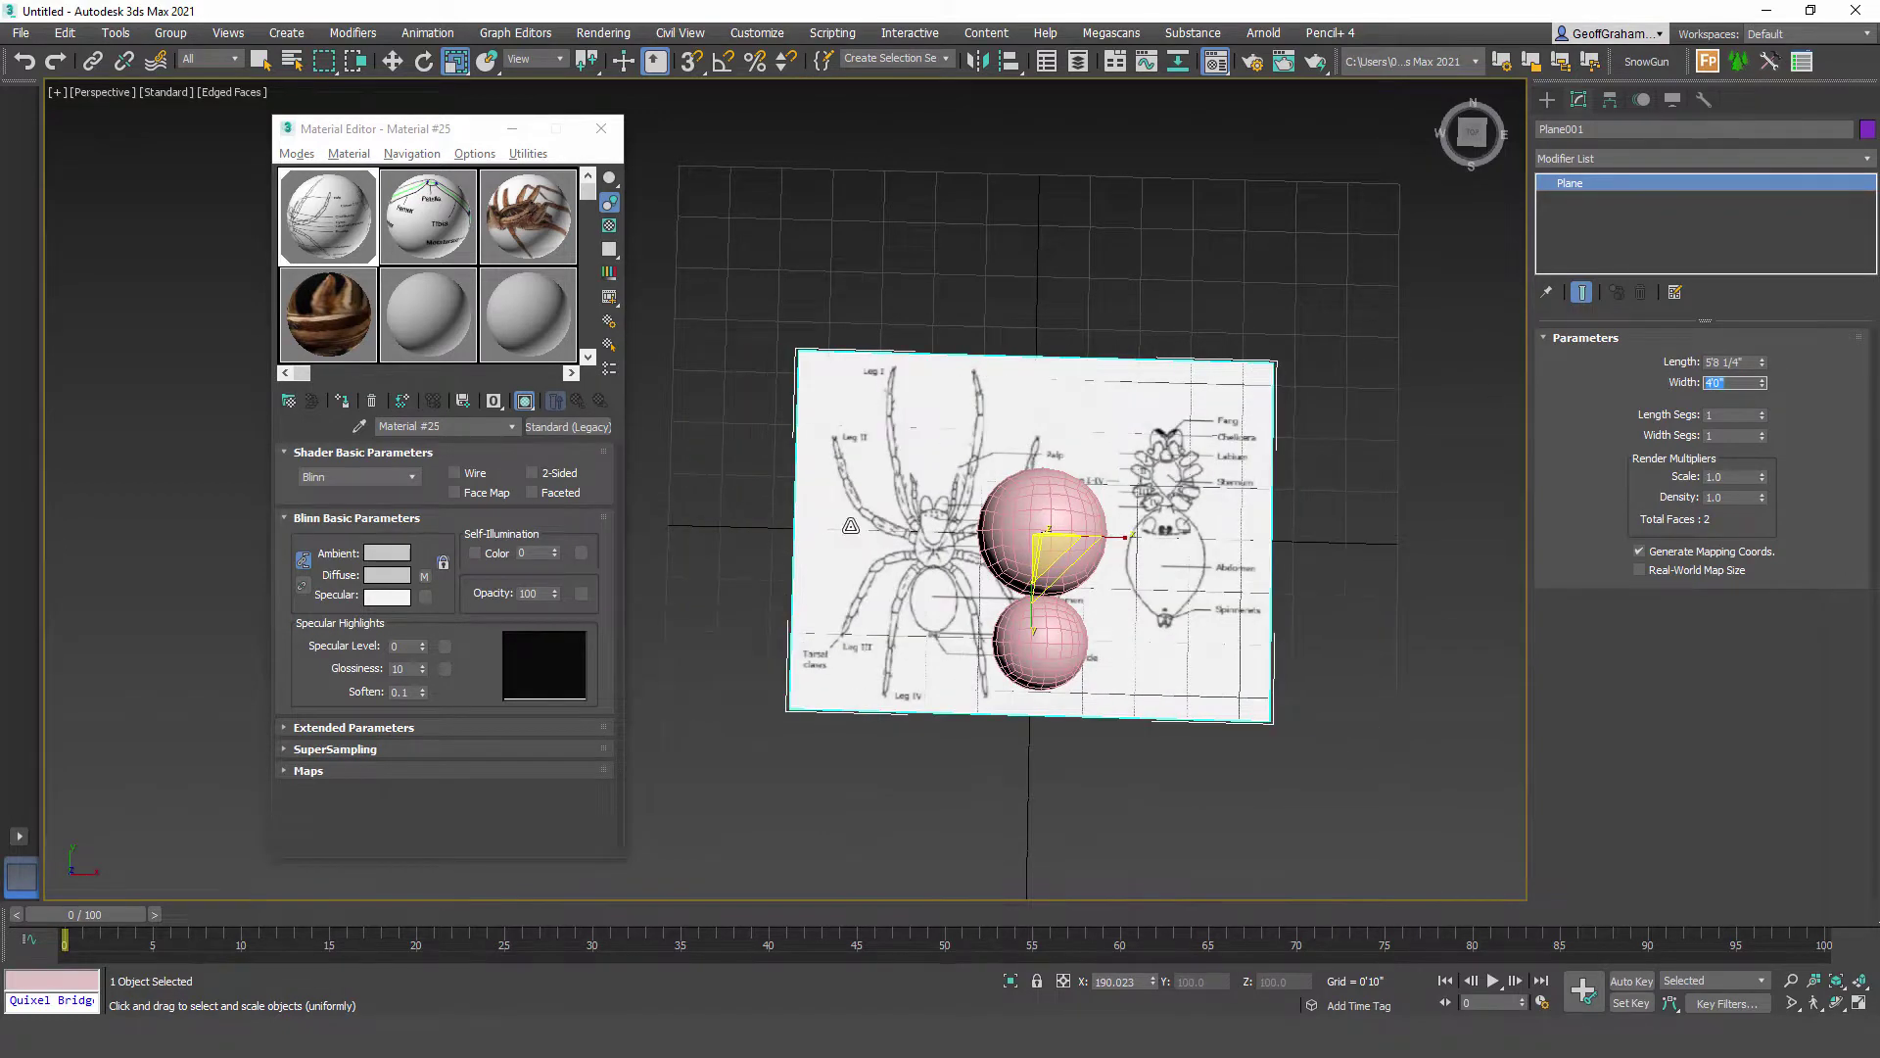
scroll(920, 512, "up", 5)
middle_click_drag(1266, 470, 1200, 453)
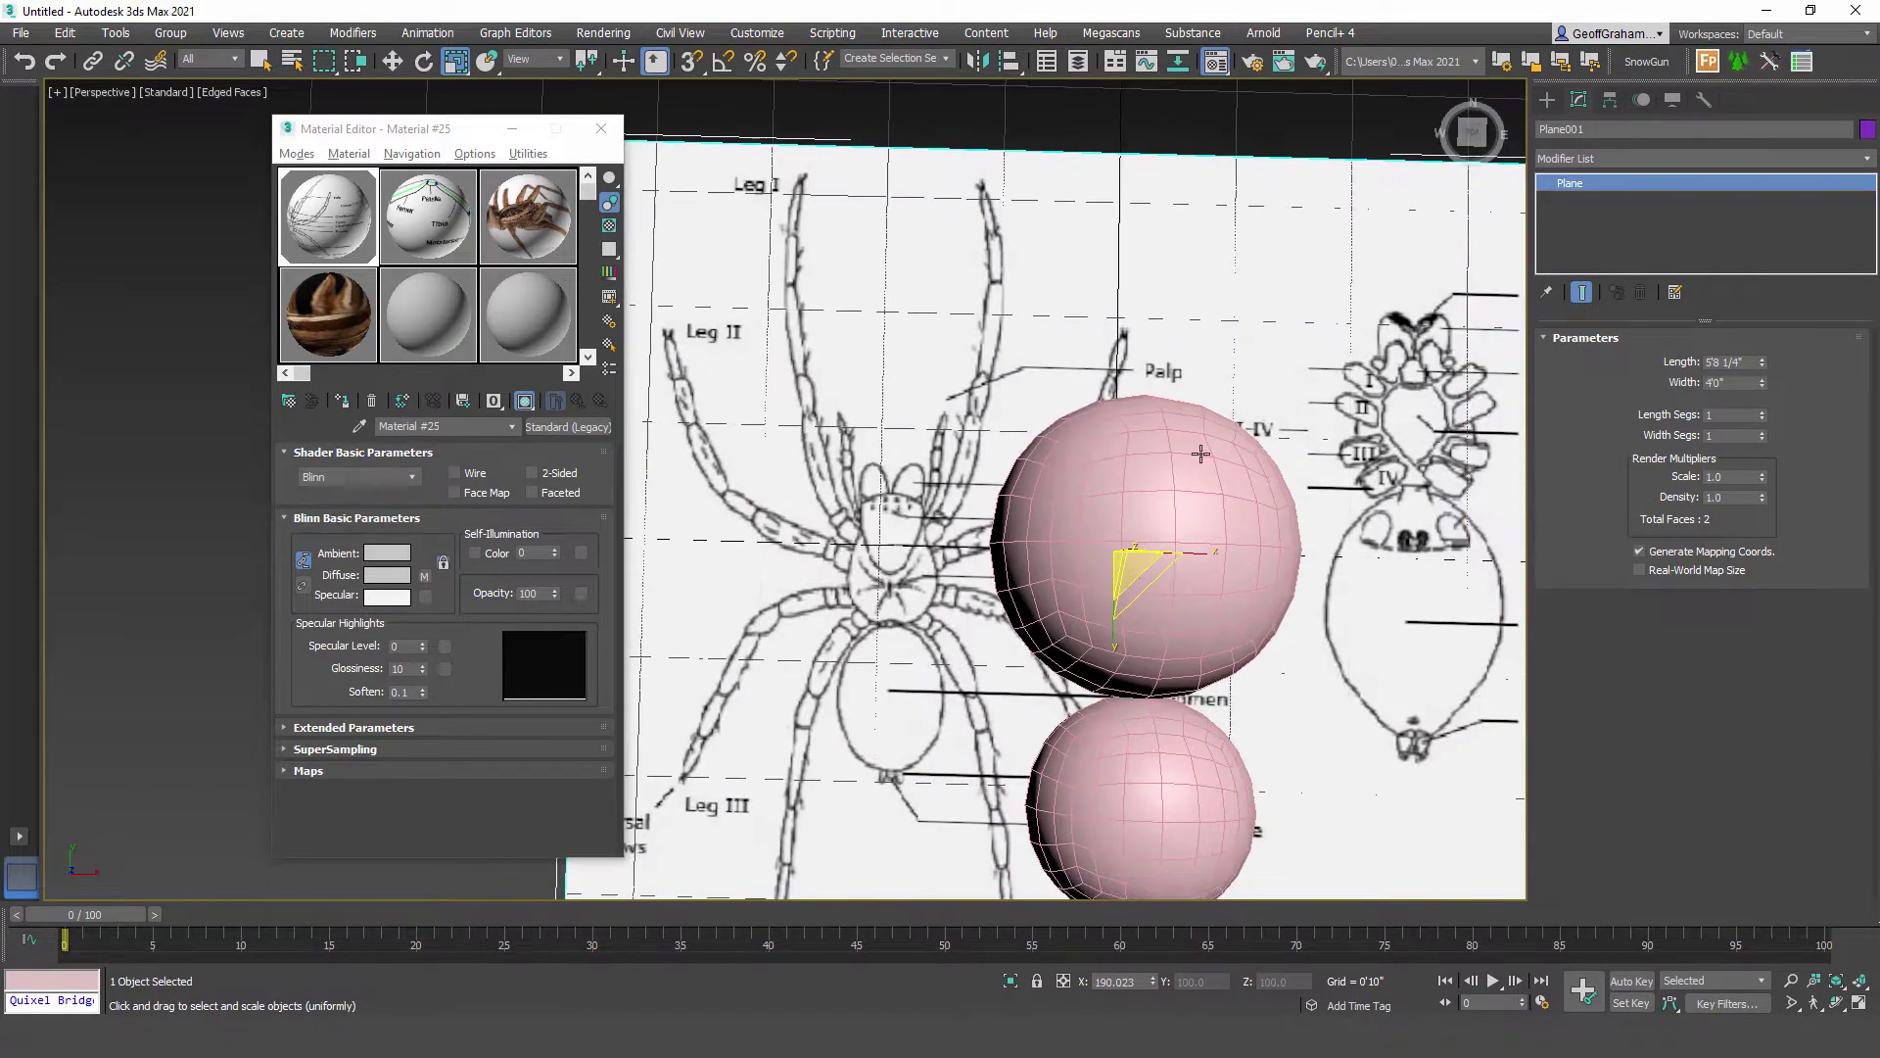
left_click(1765, 364)
left_click(1765, 364)
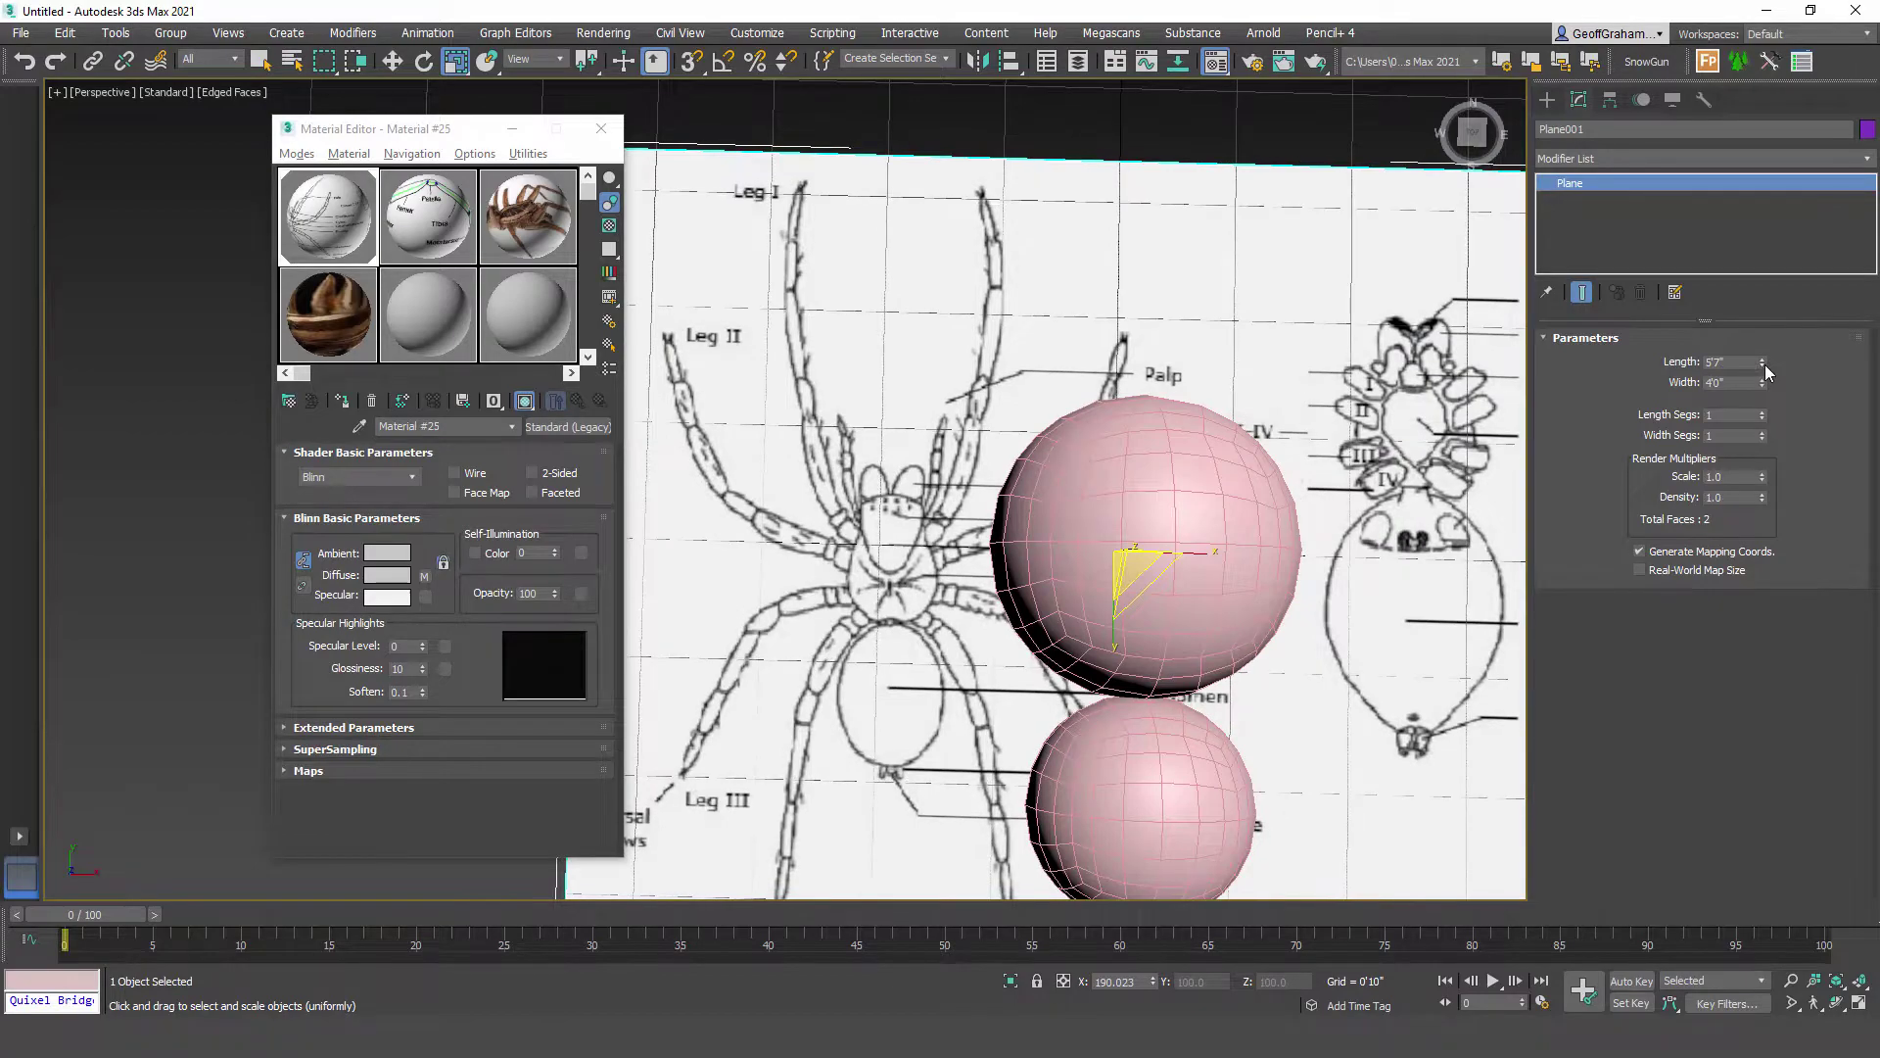
middle_click_drag(1053, 350, 1043, 331)
scroll(1044, 330, "down", 3)
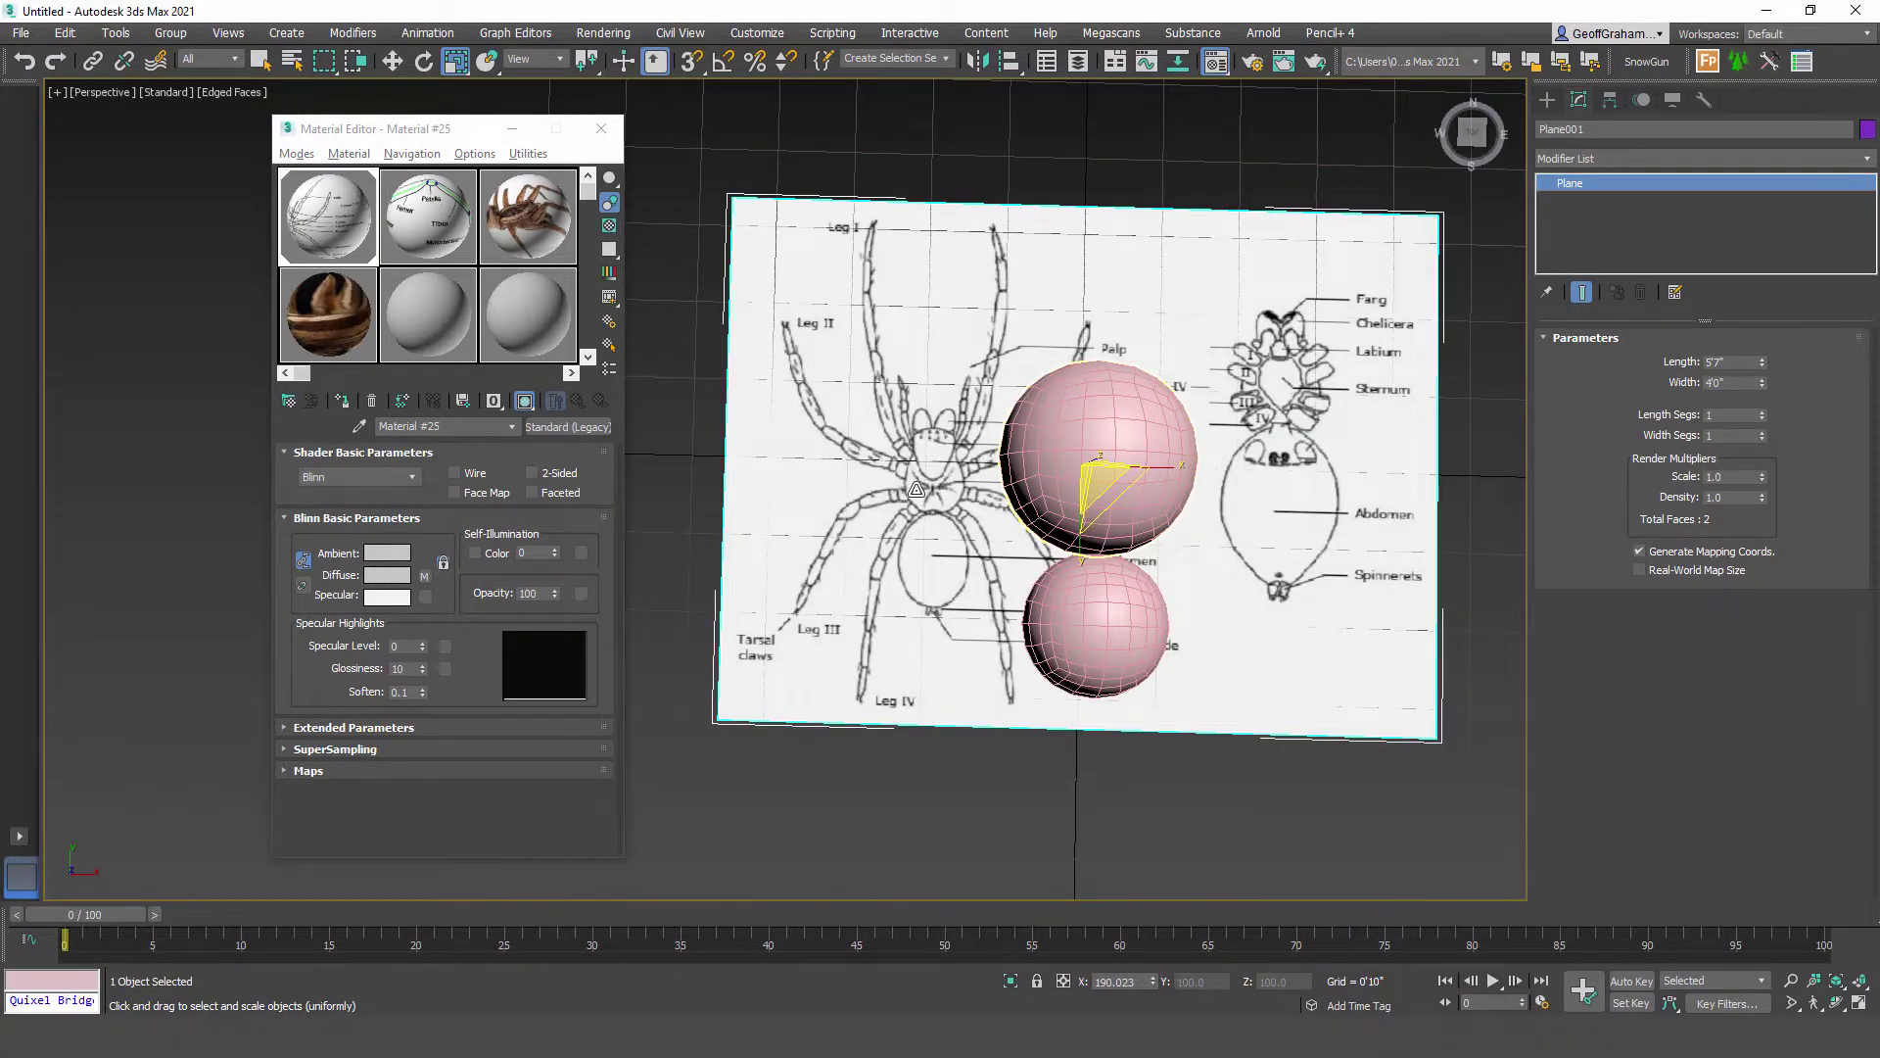
middle_click_drag(915, 490, 930, 687, "alt")
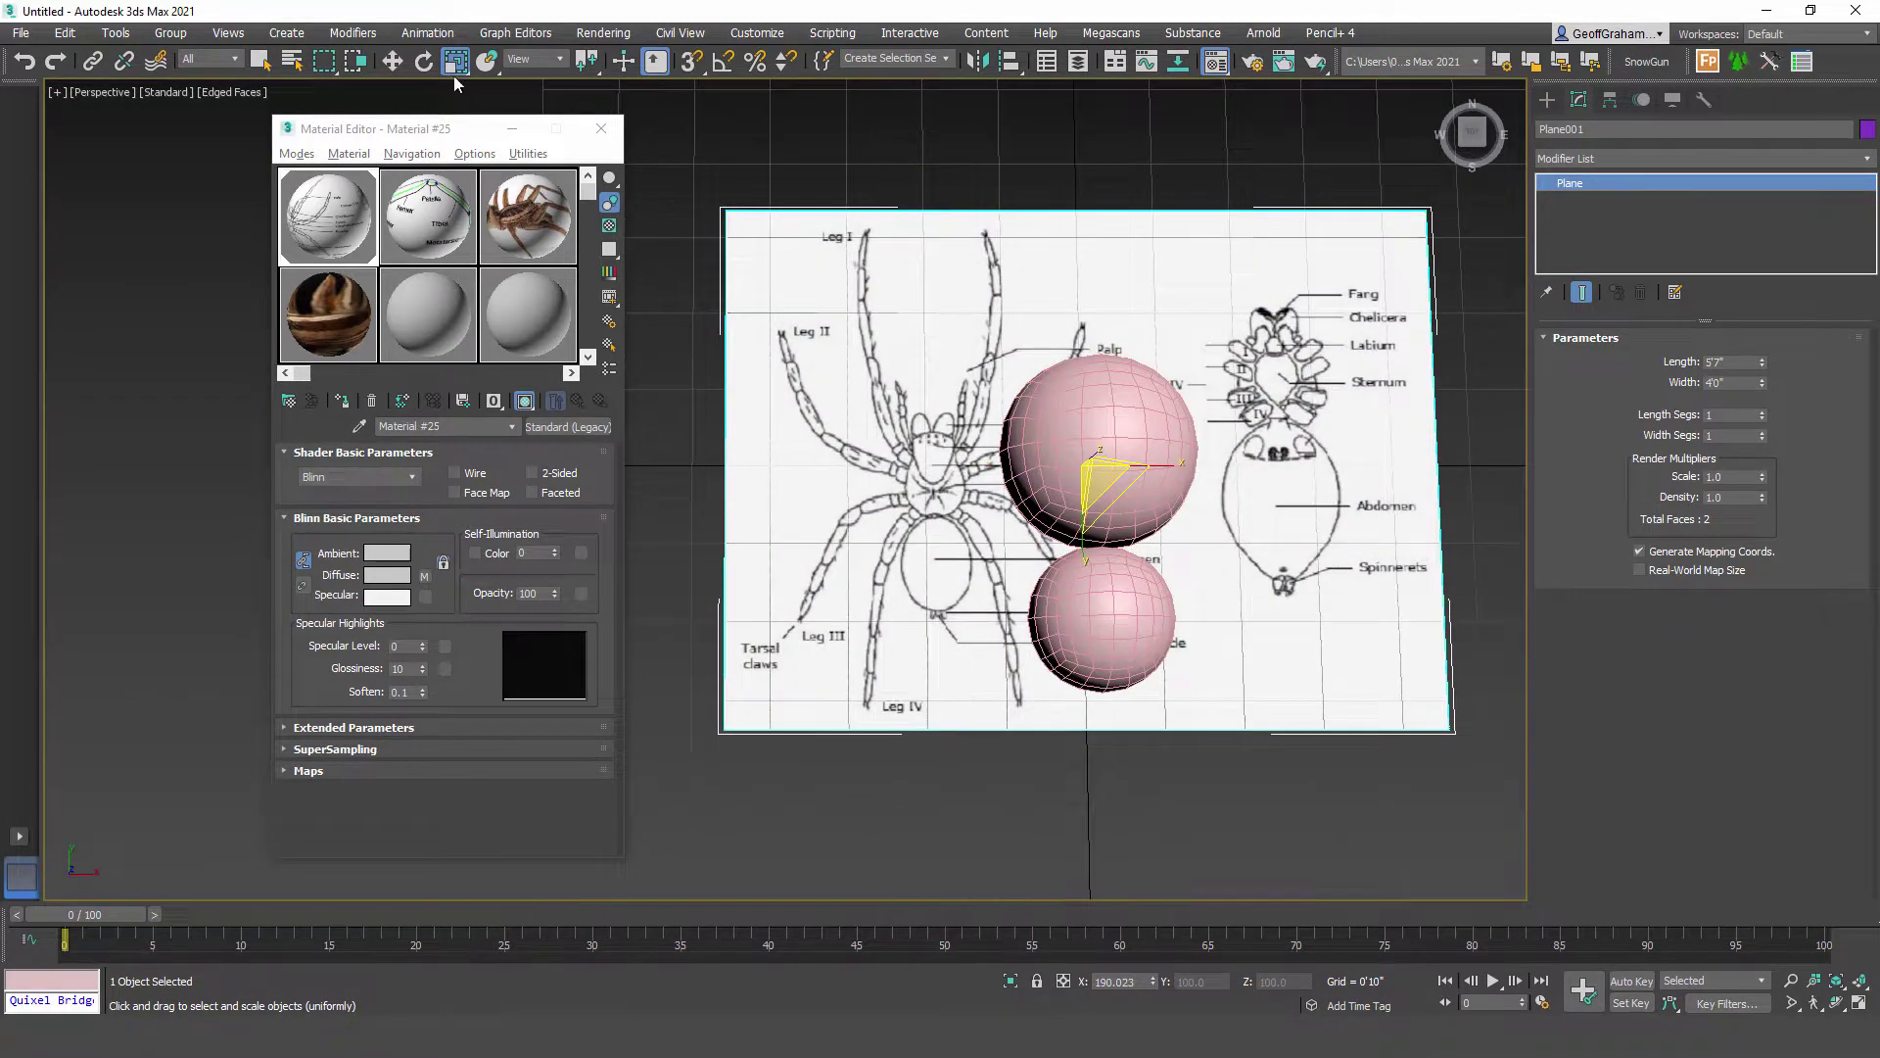
Step: Stretch the reference plane along X to about 253% to correct the proportions of the spider drawing
left_click(392, 61)
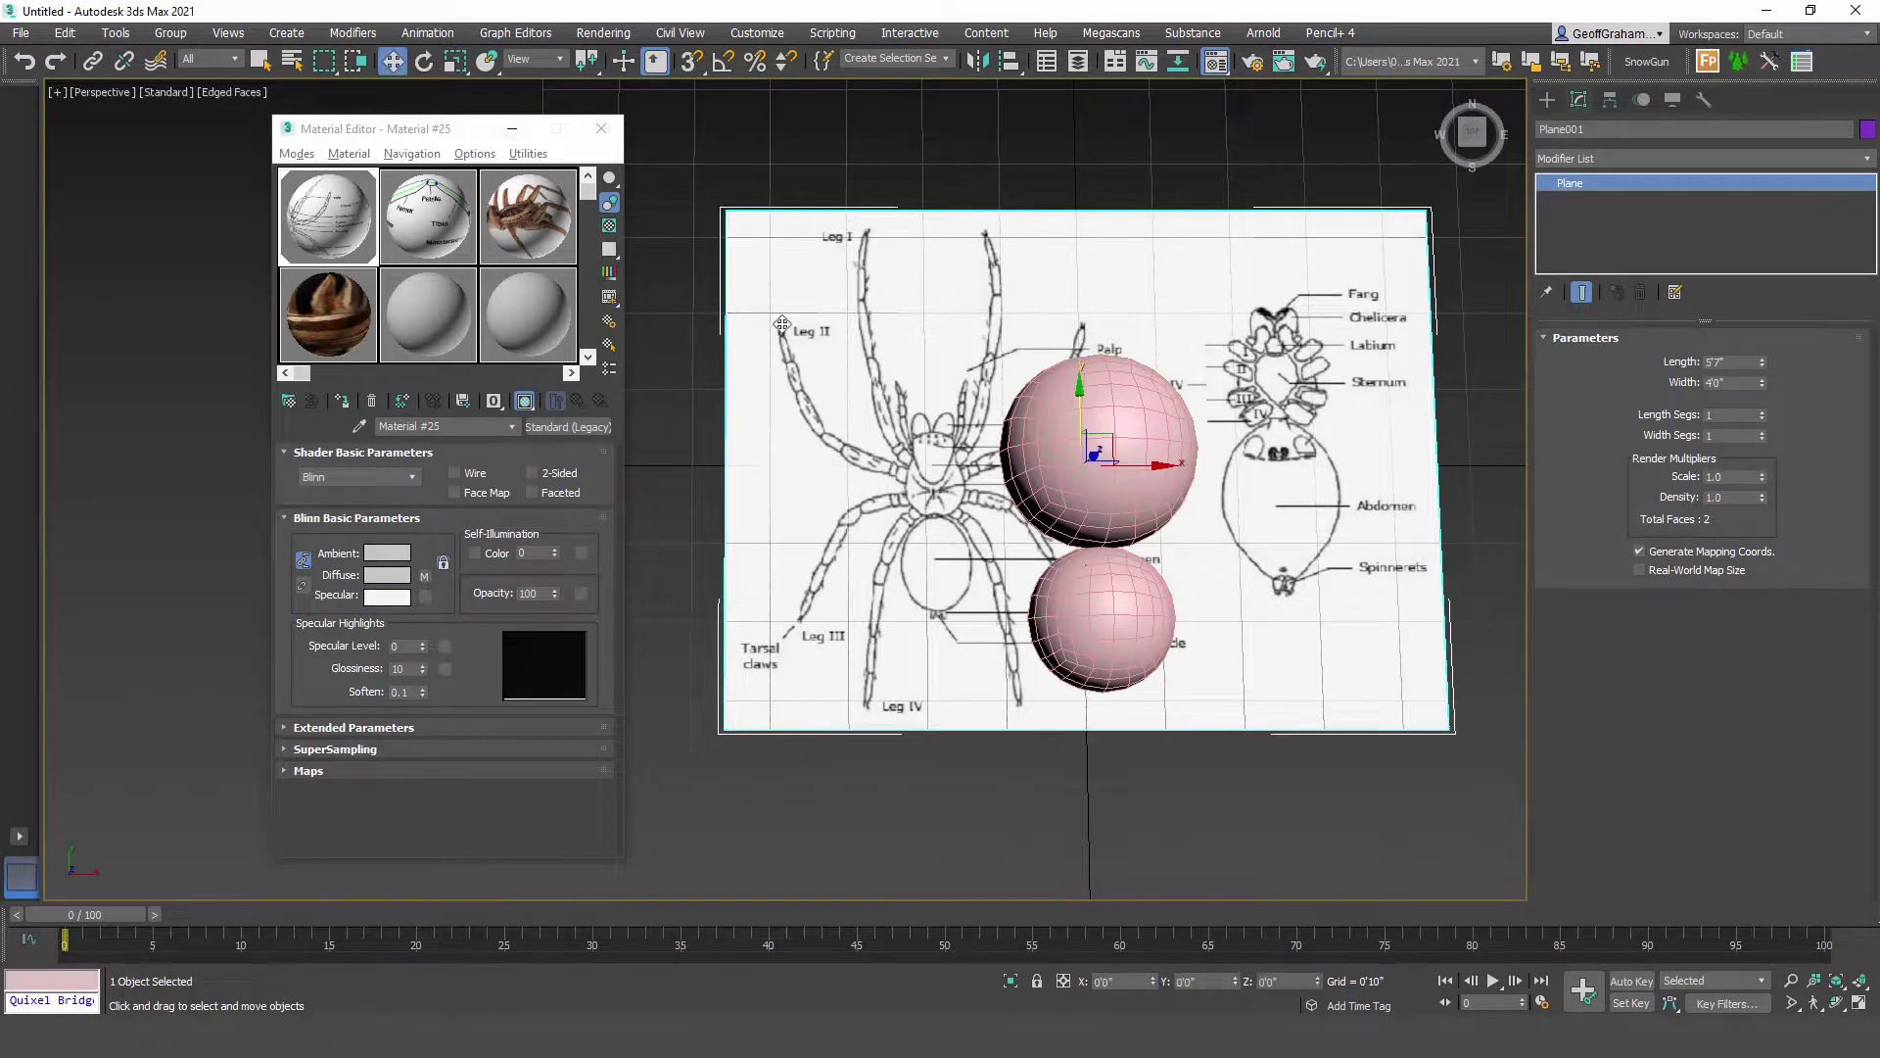
scroll(1019, 398, "down", 4)
scroll(1020, 397, "up", 2)
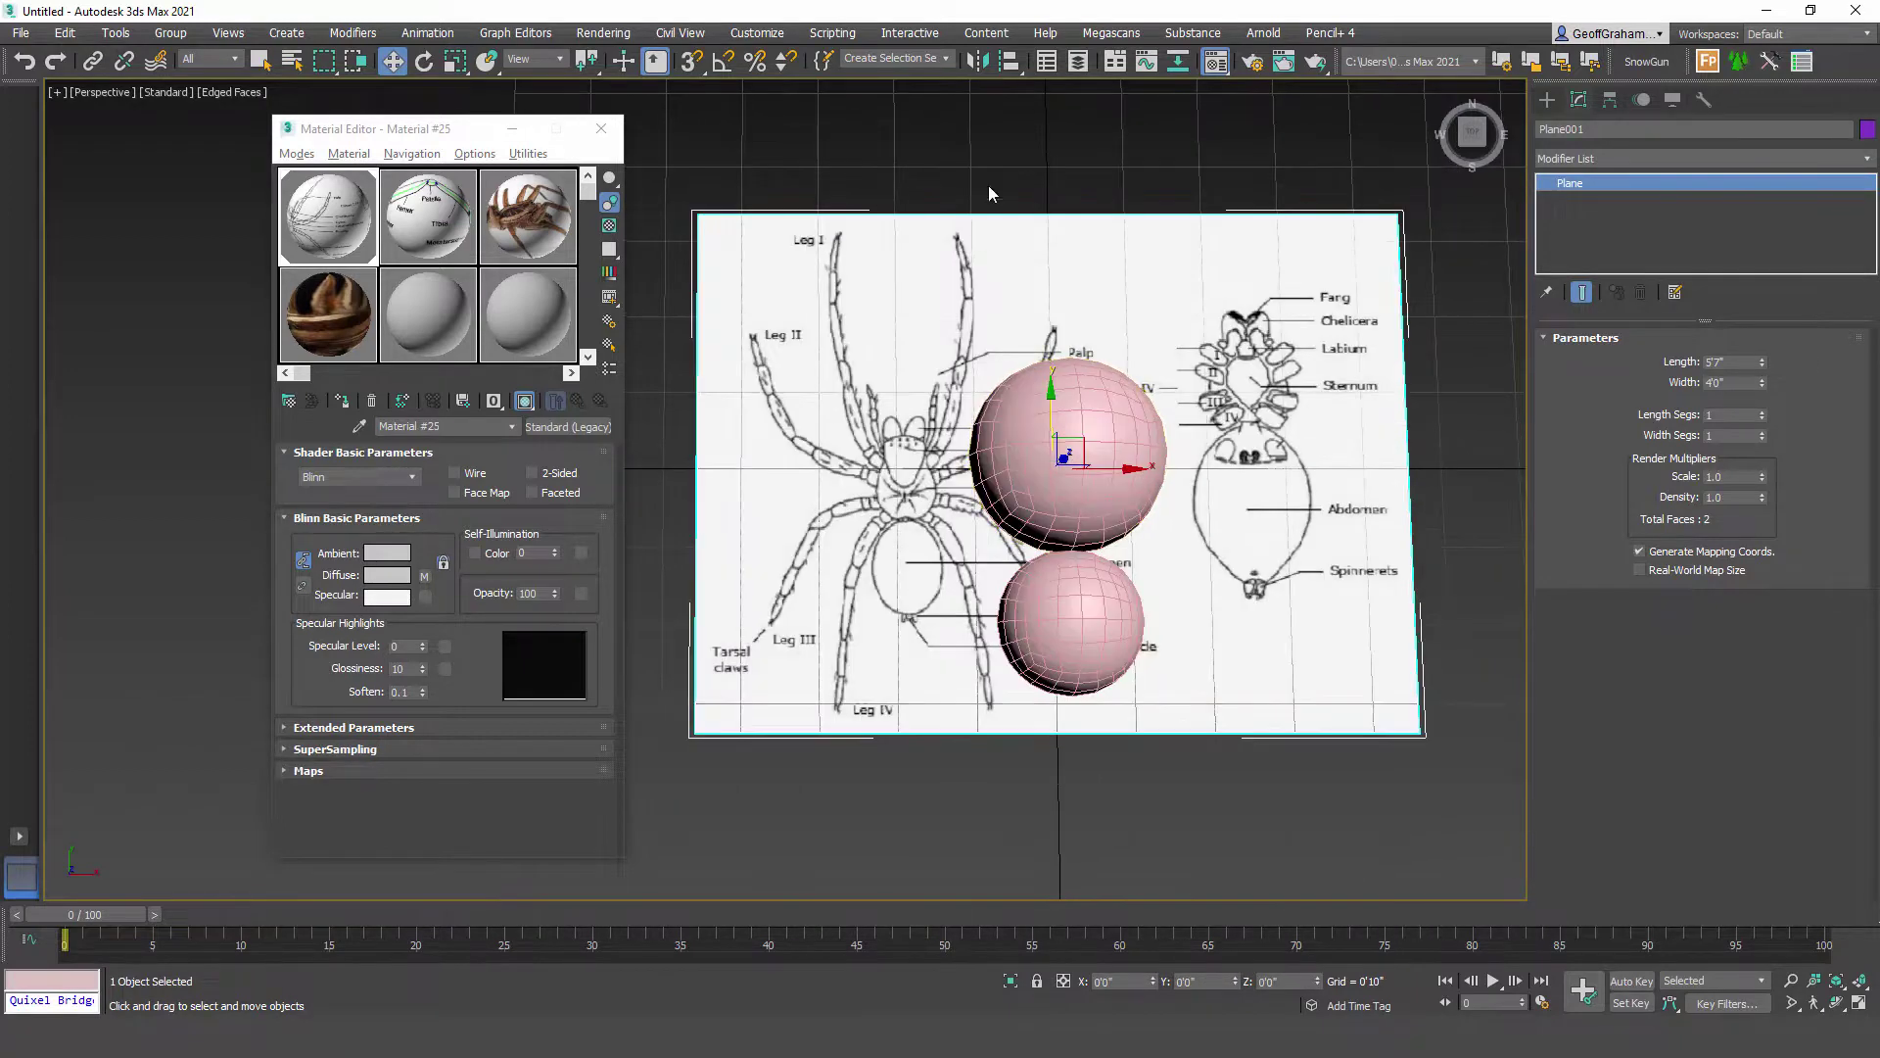
left_click(989, 162)
scroll(937, 447, "up", 3)
left_click(936, 446)
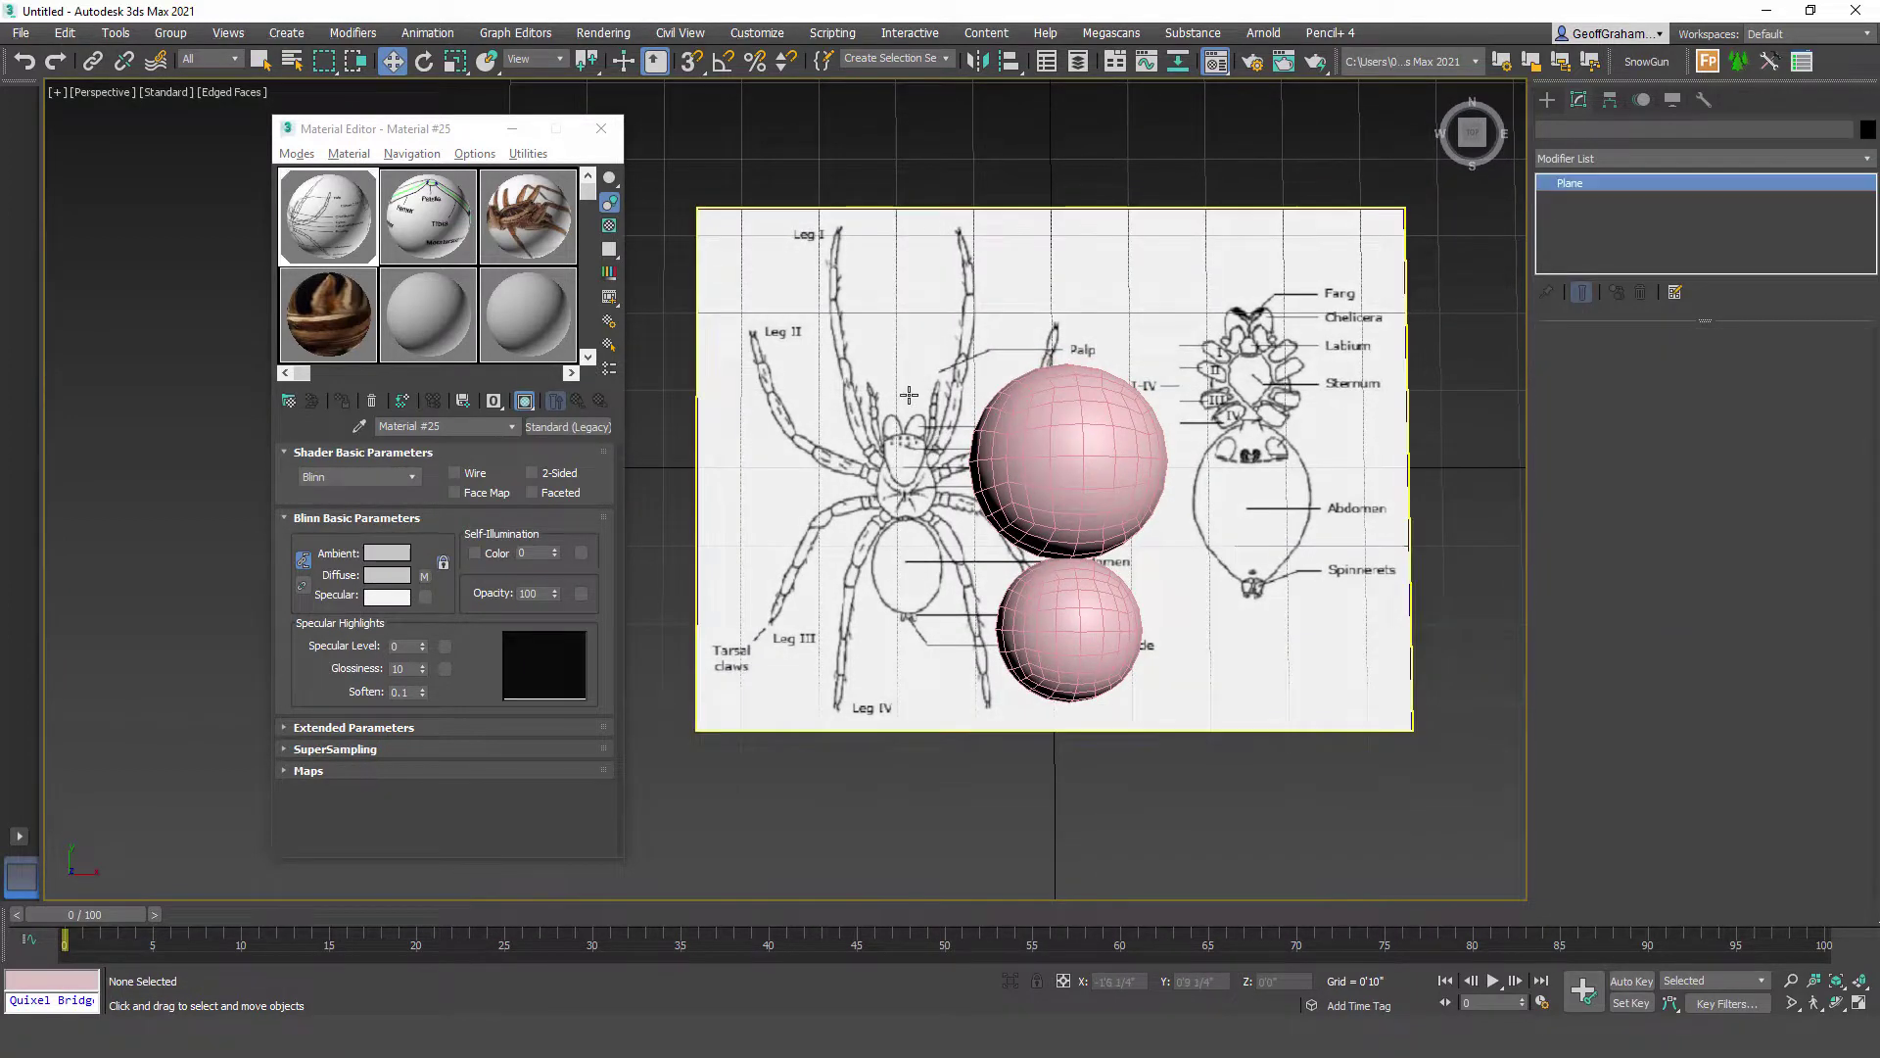
key("r")
left_click_drag(1126, 468, 1166, 469)
scroll(853, 553, "up", 5)
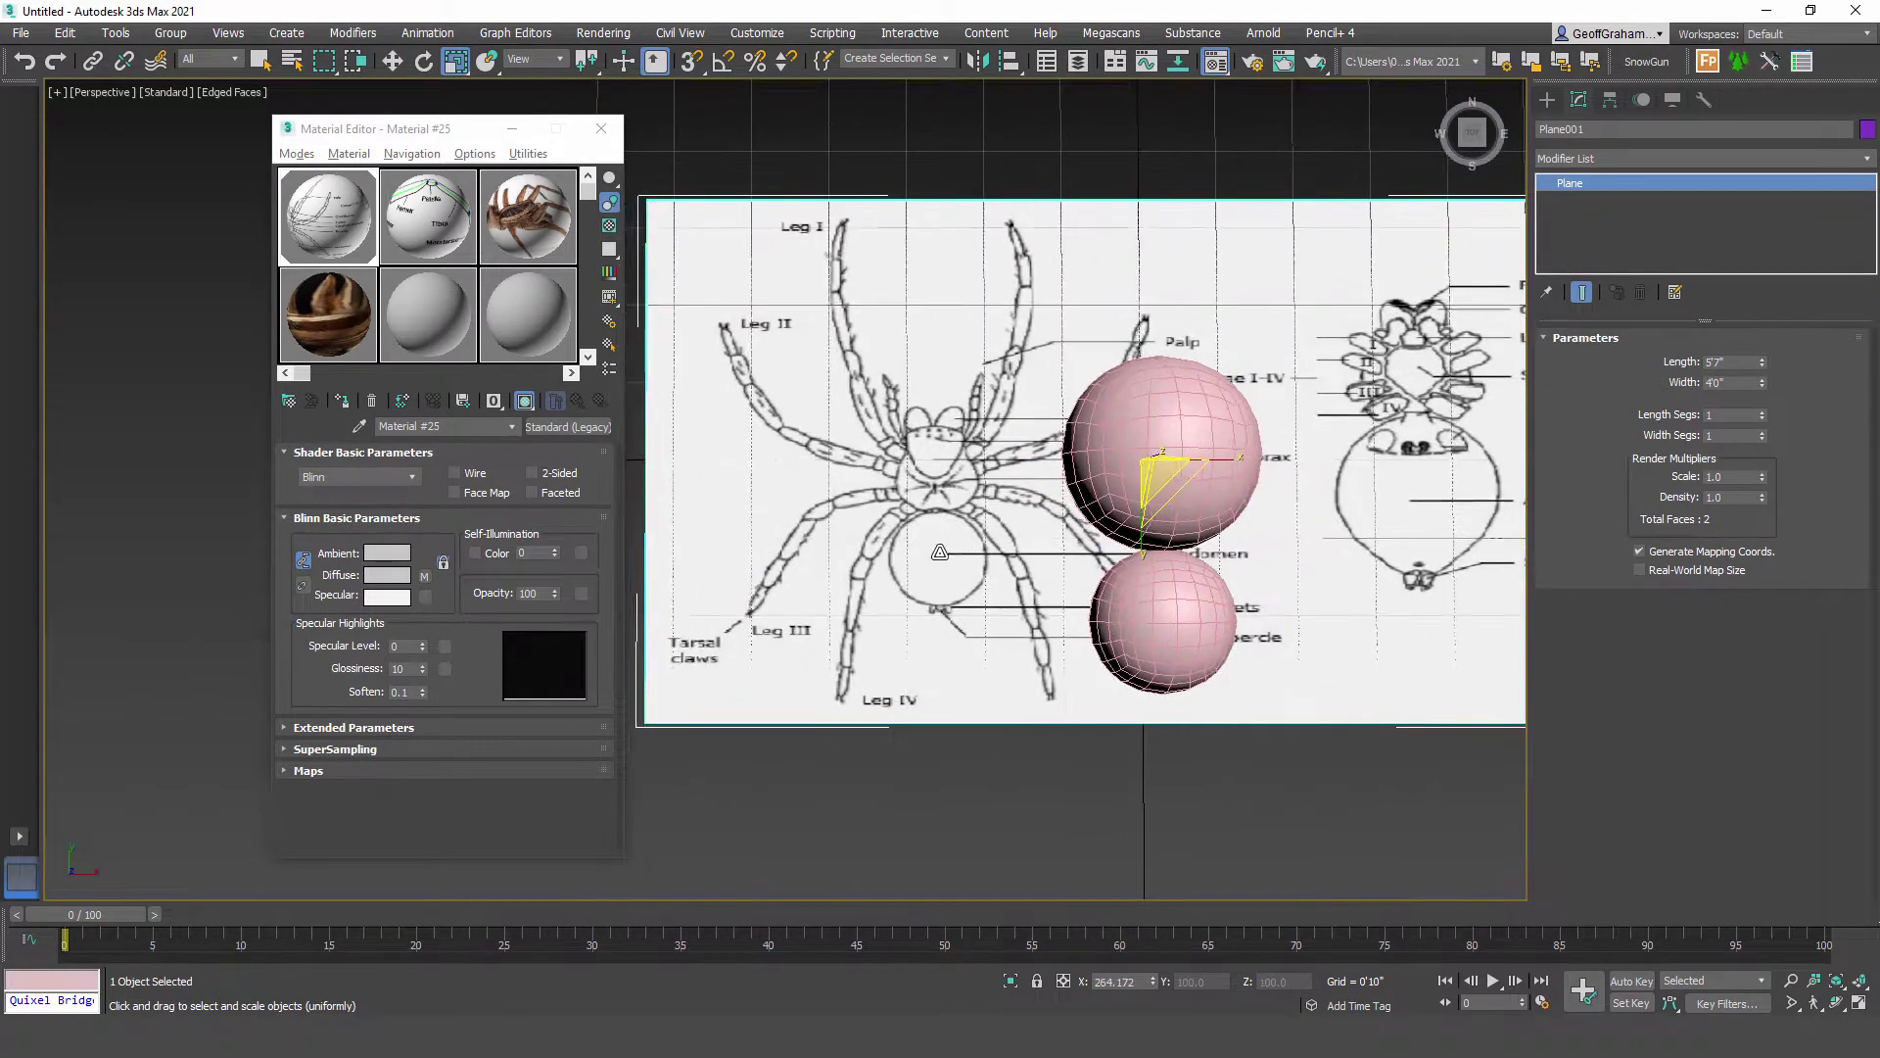
scroll(946, 549, "down", 5)
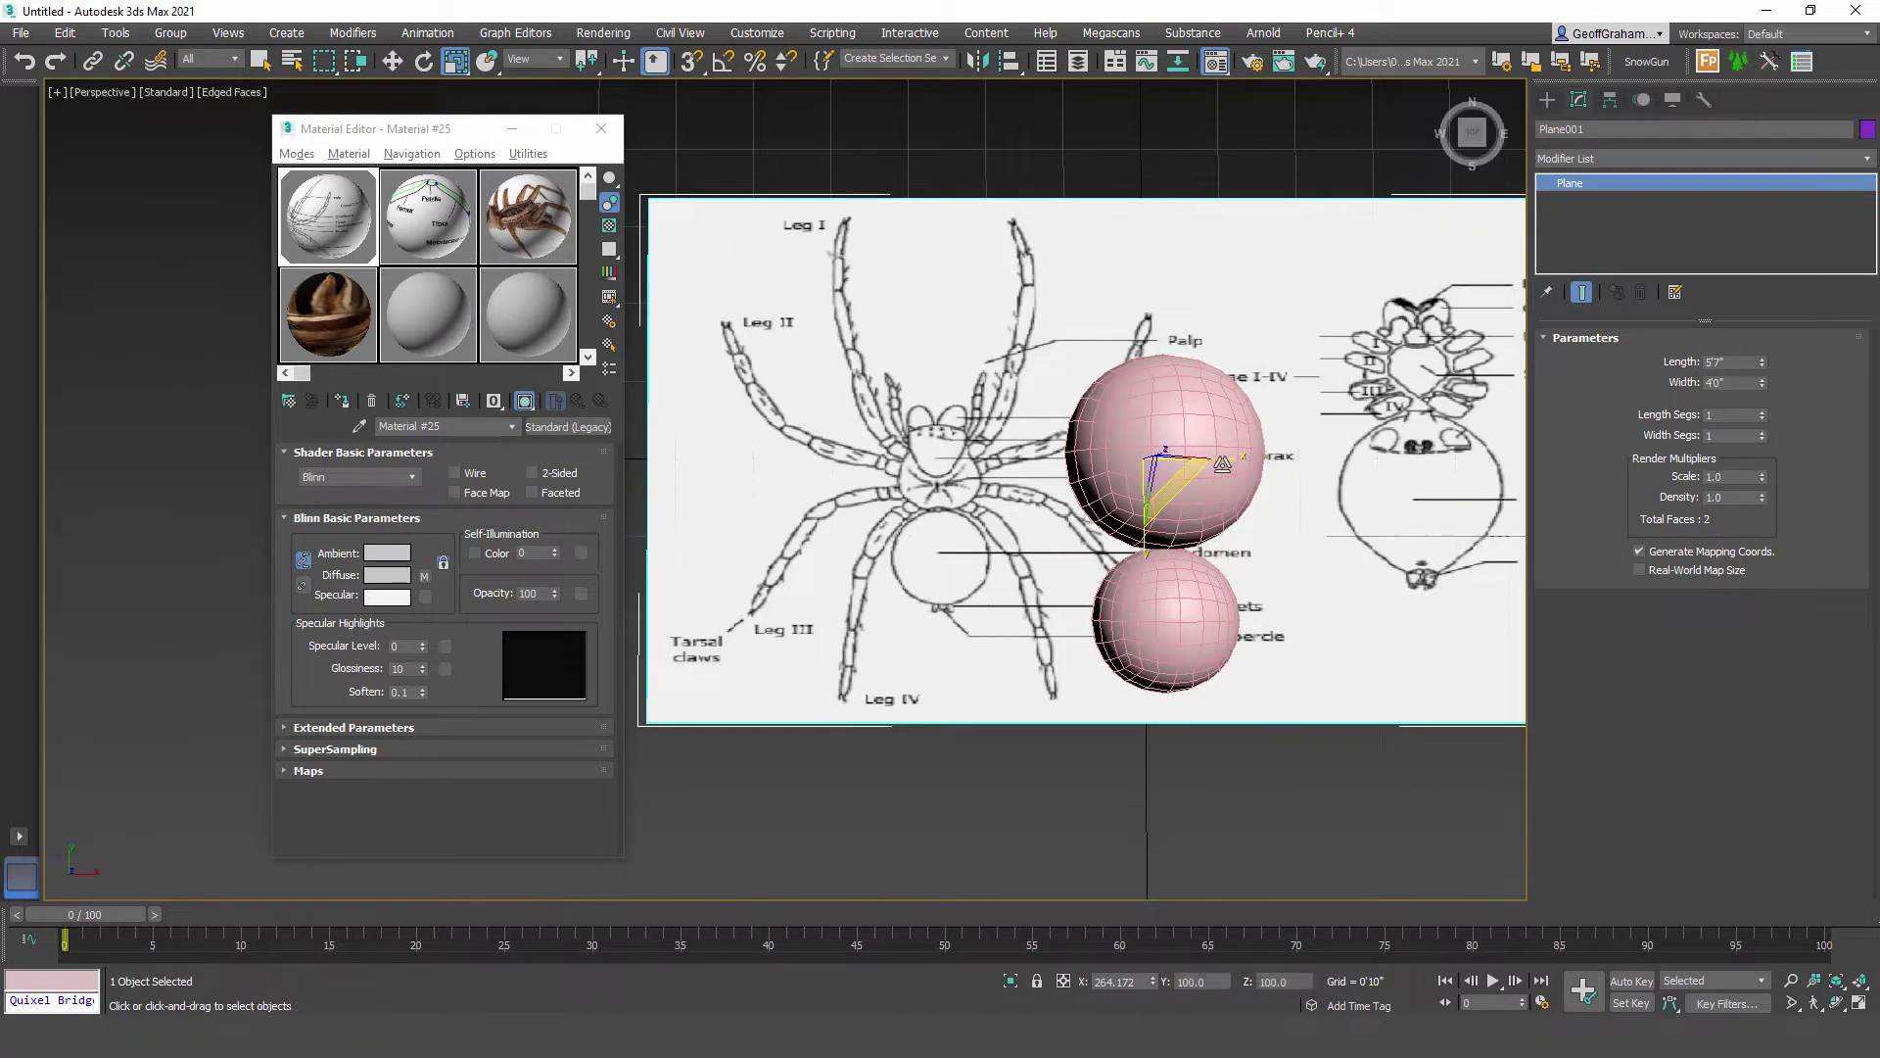
left_click_drag(1227, 459, 1223, 458)
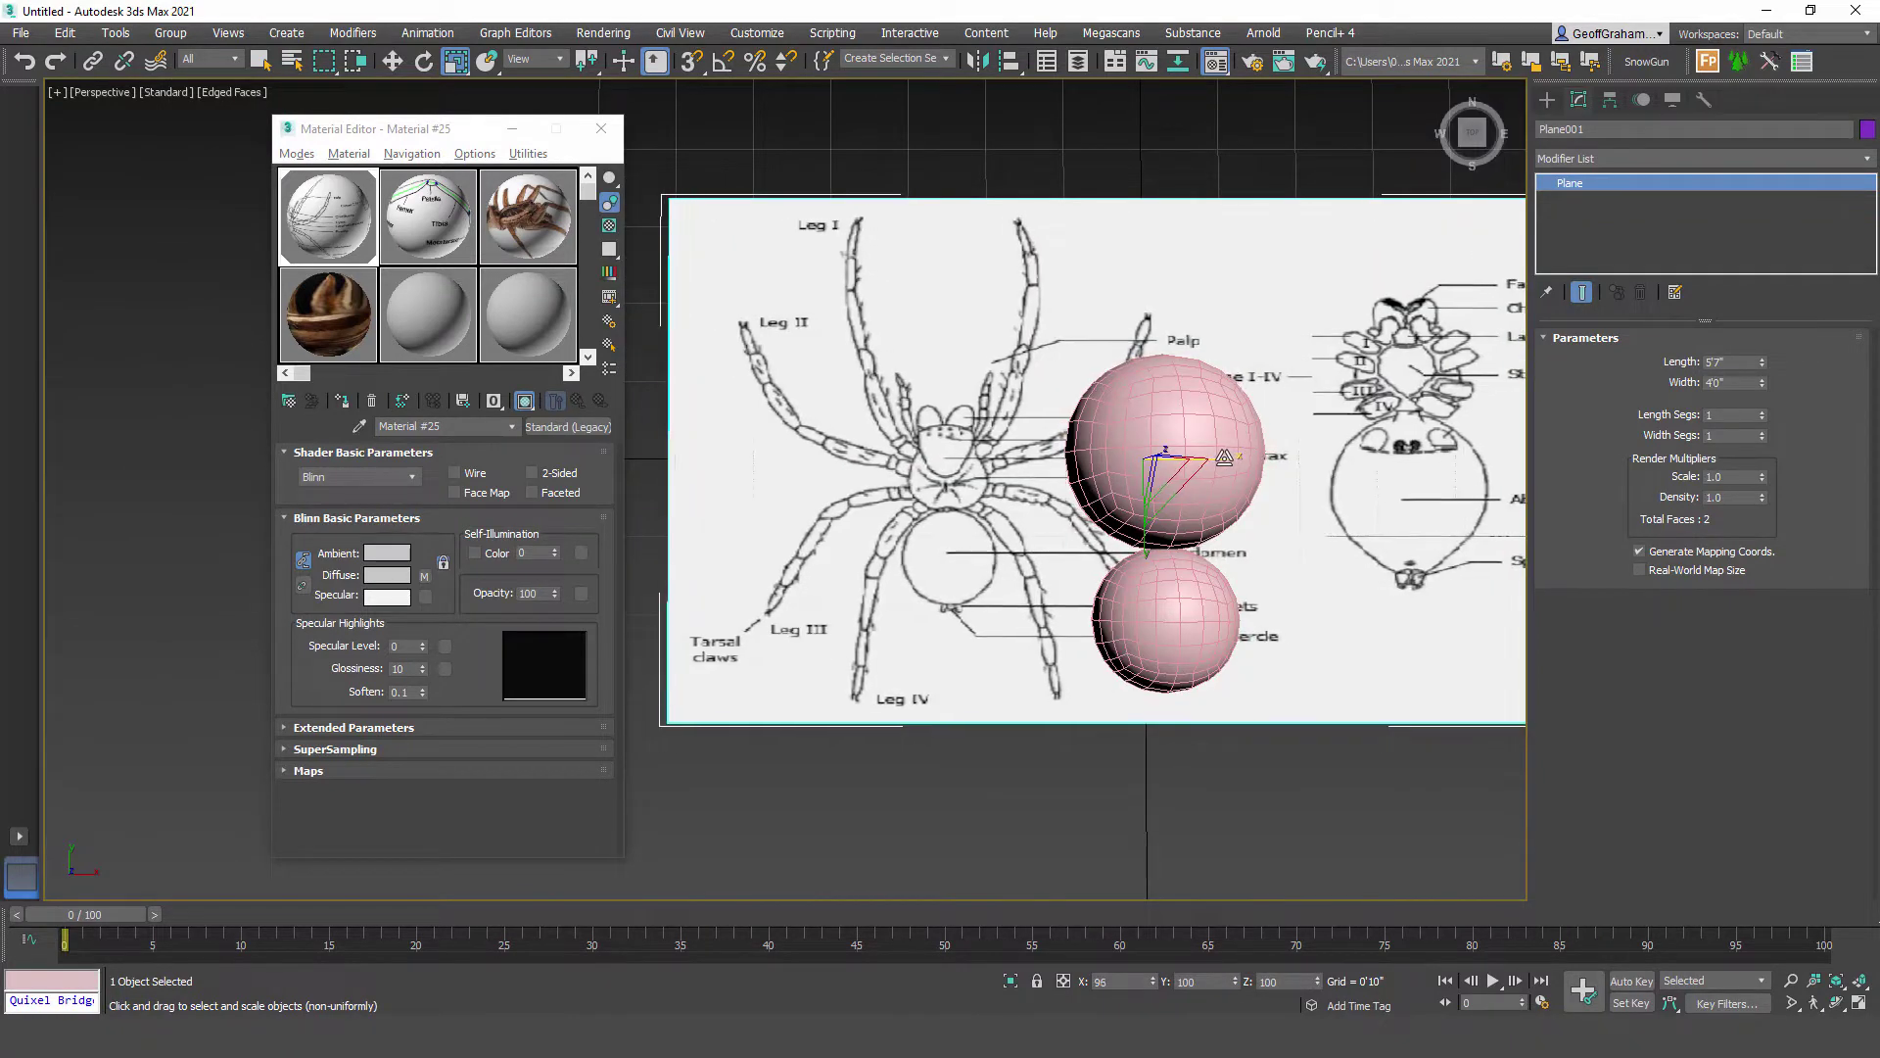
Step: Rotate the reference plane about Z to an absolute angle of -180 degrees
middle_click_drag(1078, 470, 967, 462)
scroll(966, 463, "down", 3)
left_click(424, 62)
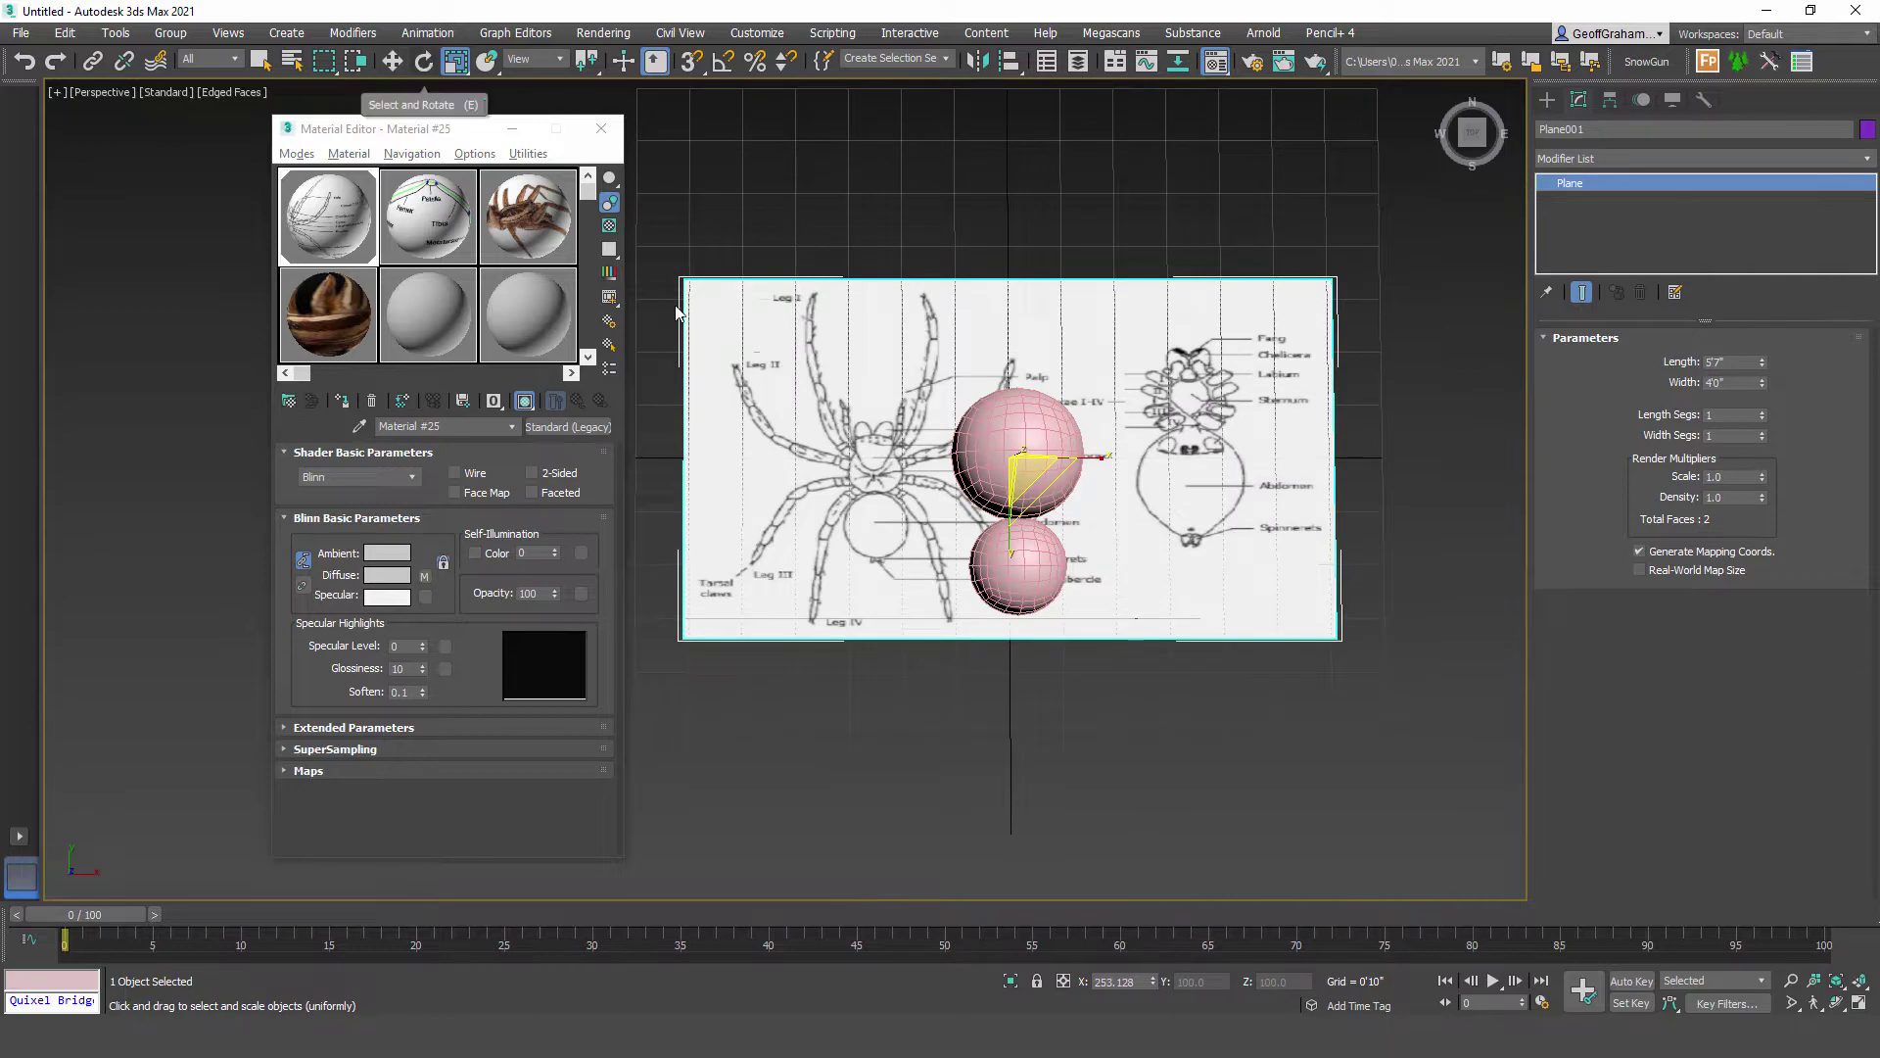
left_click_drag(1049, 395, 1271, 744)
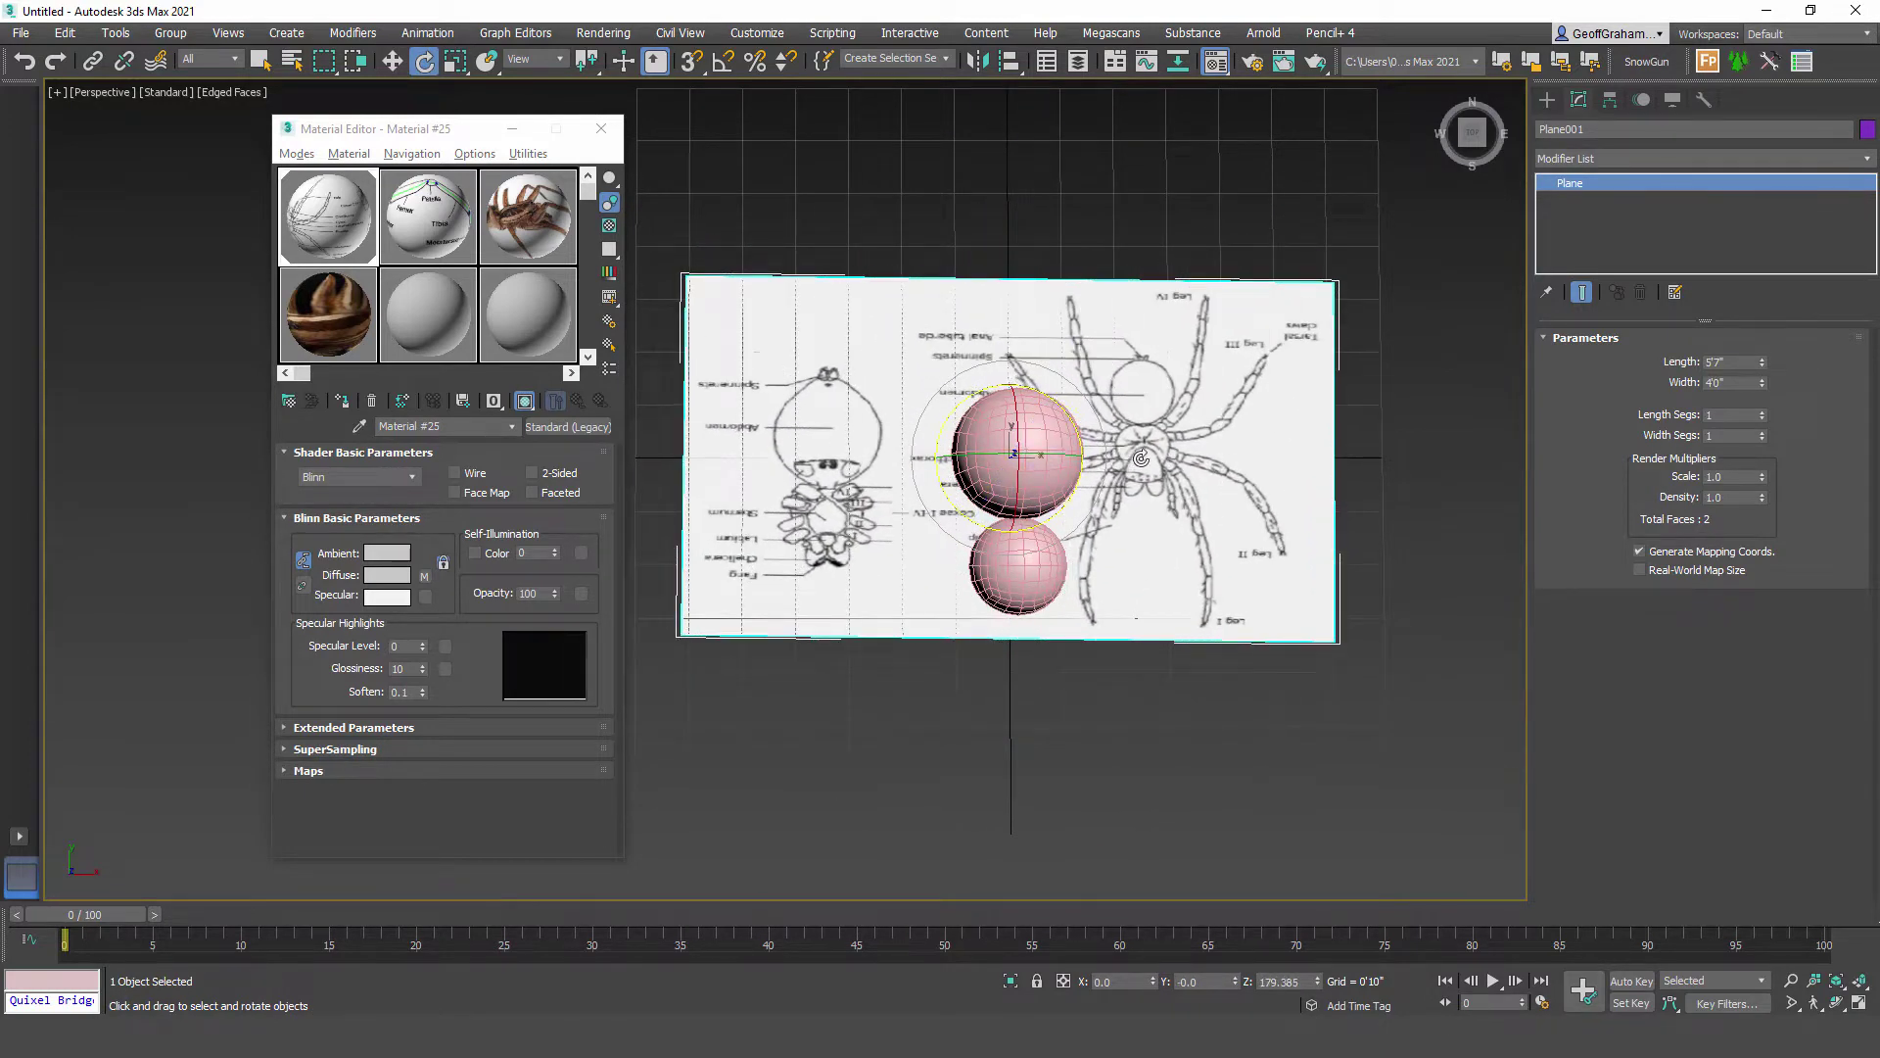
right_click(424, 62)
double_click(1072, 254)
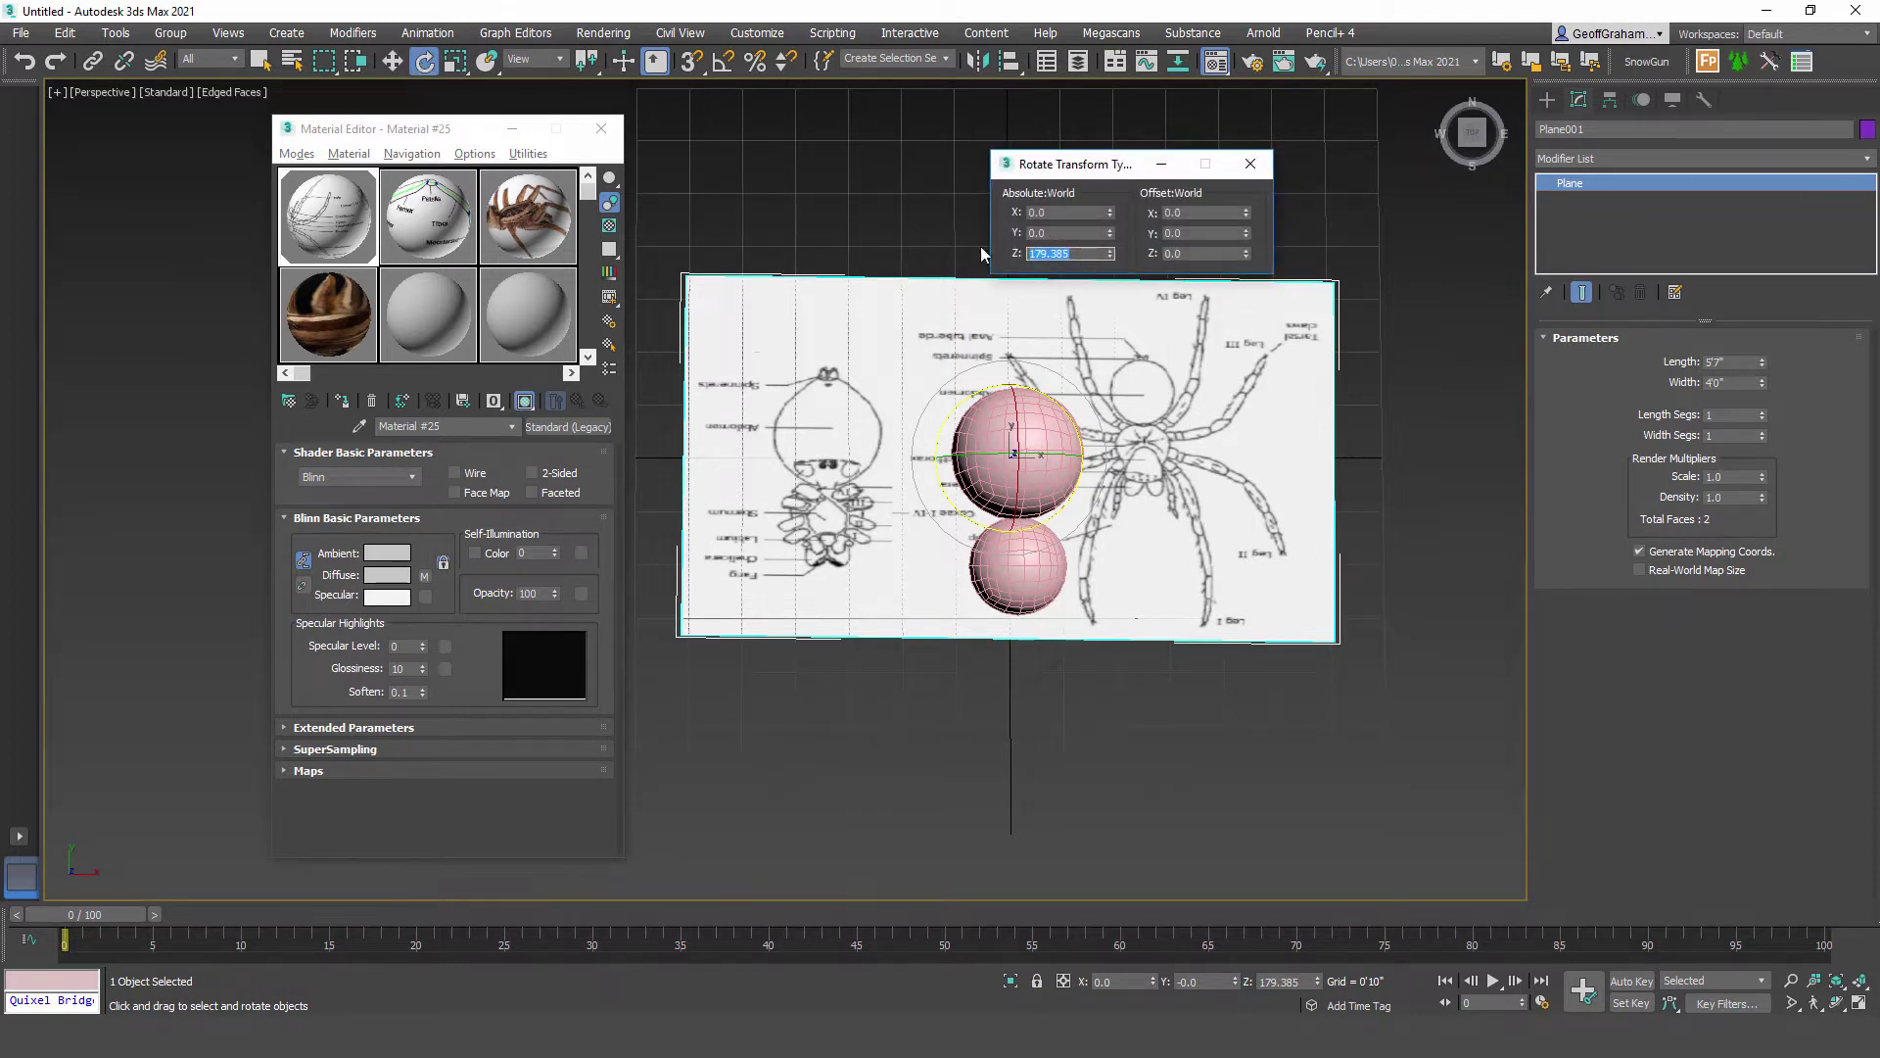
type("-180")
key("Return")
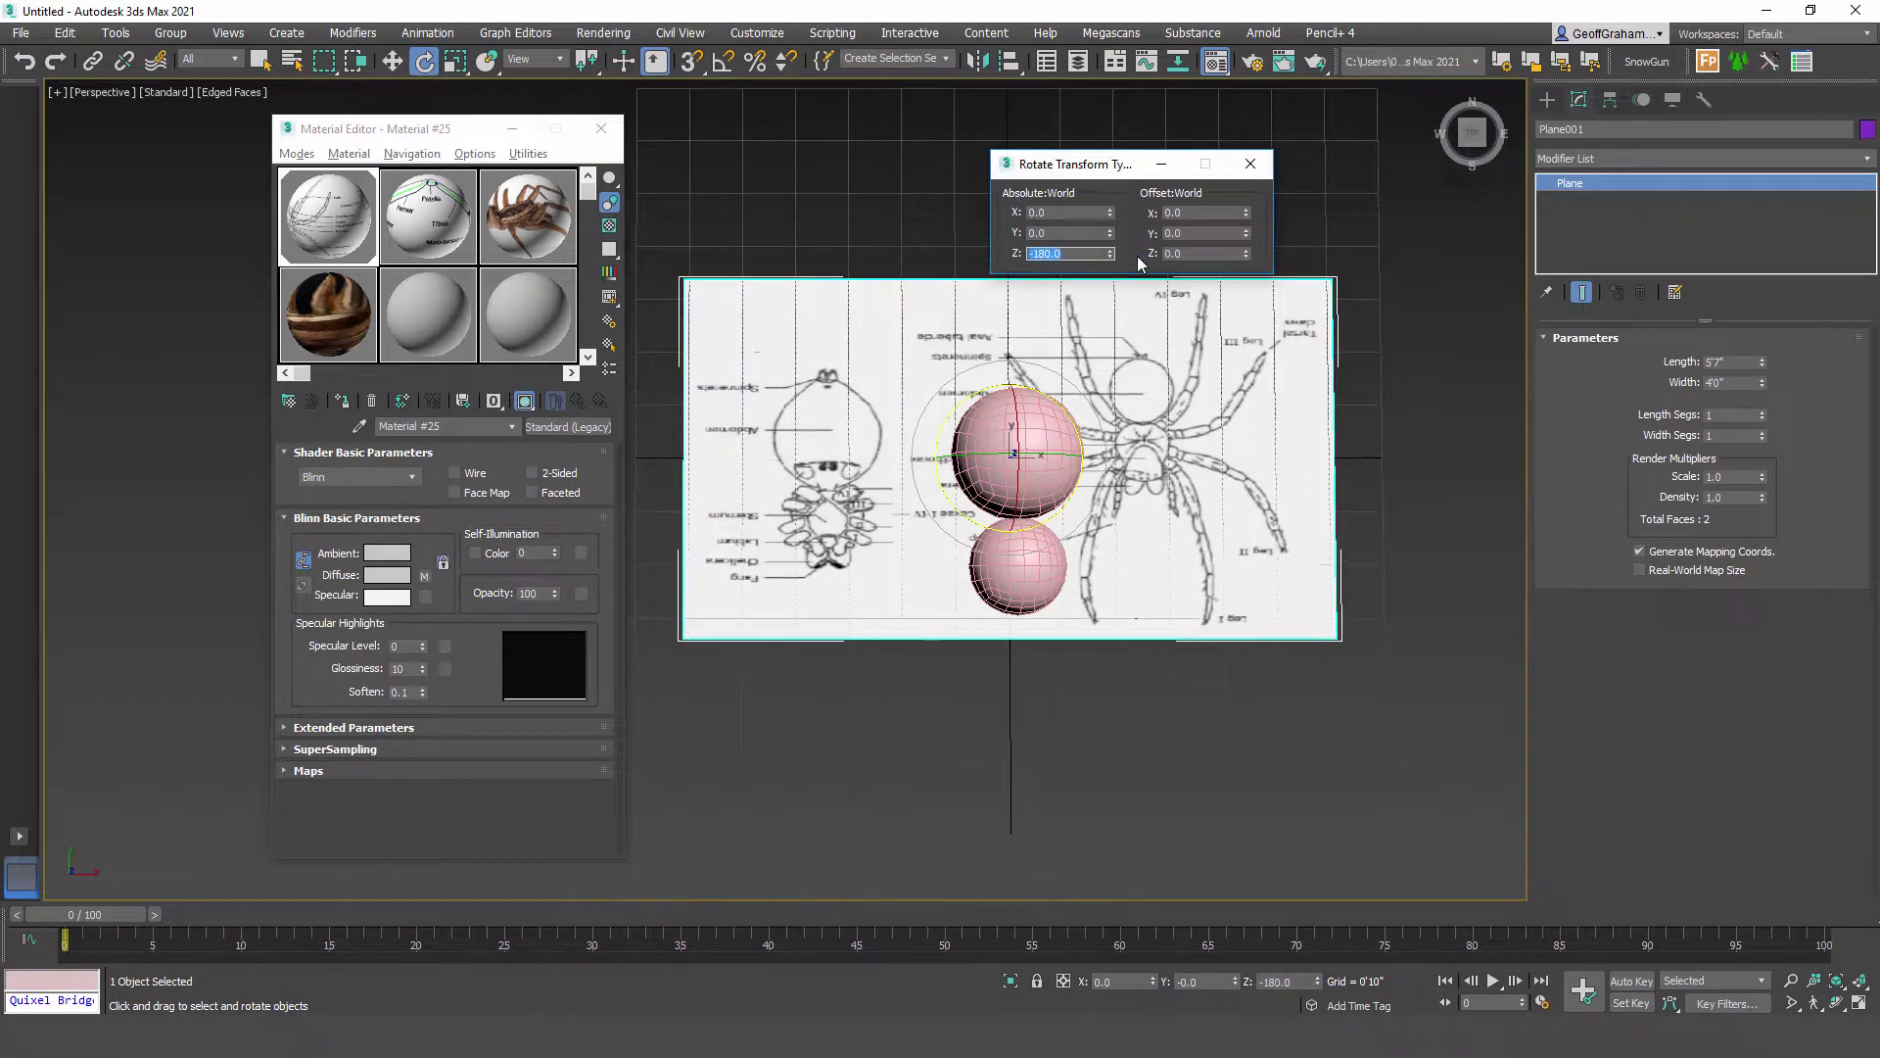
left_click(1251, 163)
Step: In a shaded Top view, move the plane to about X -2'1 1/4", Y 0'4" so the full spider drawing lies beneath the spheres
left_click(396, 63)
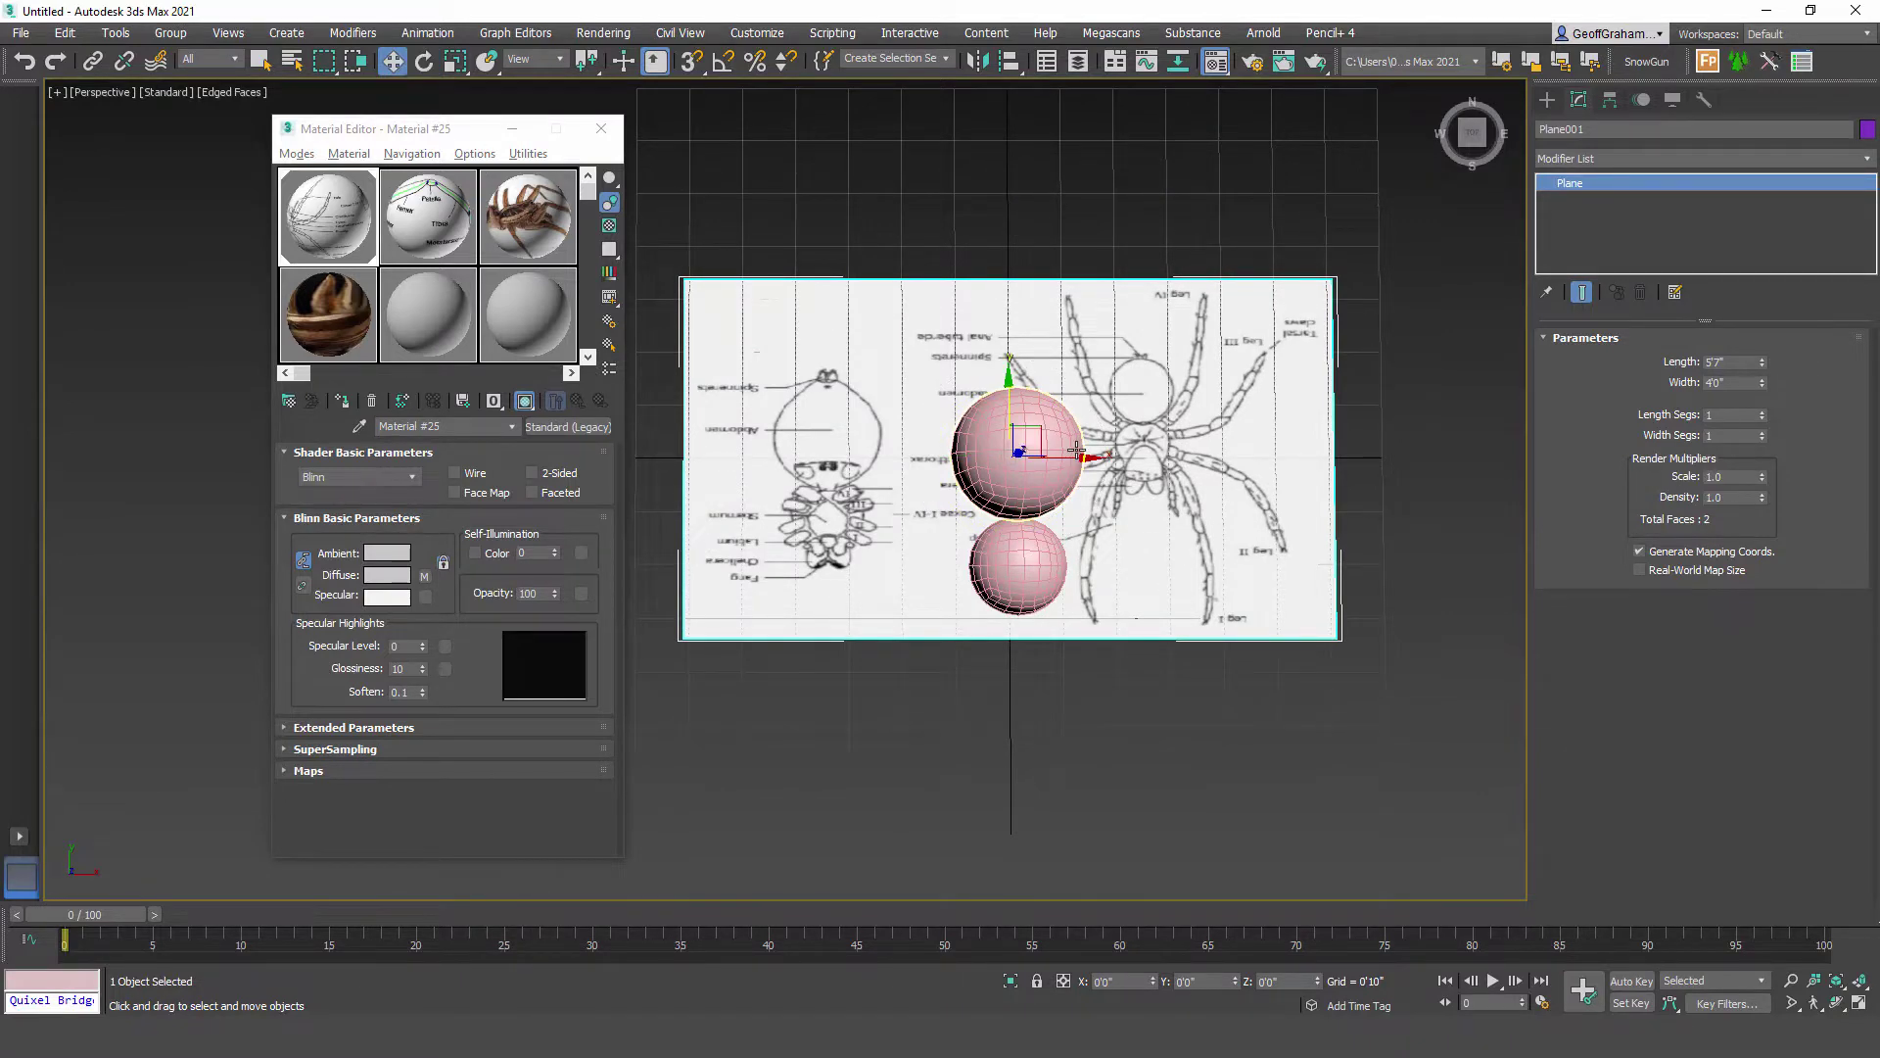
left_click_drag(1084, 457, 1063, 458)
key("t")
middle_click_drag(872, 535, 1167, 556)
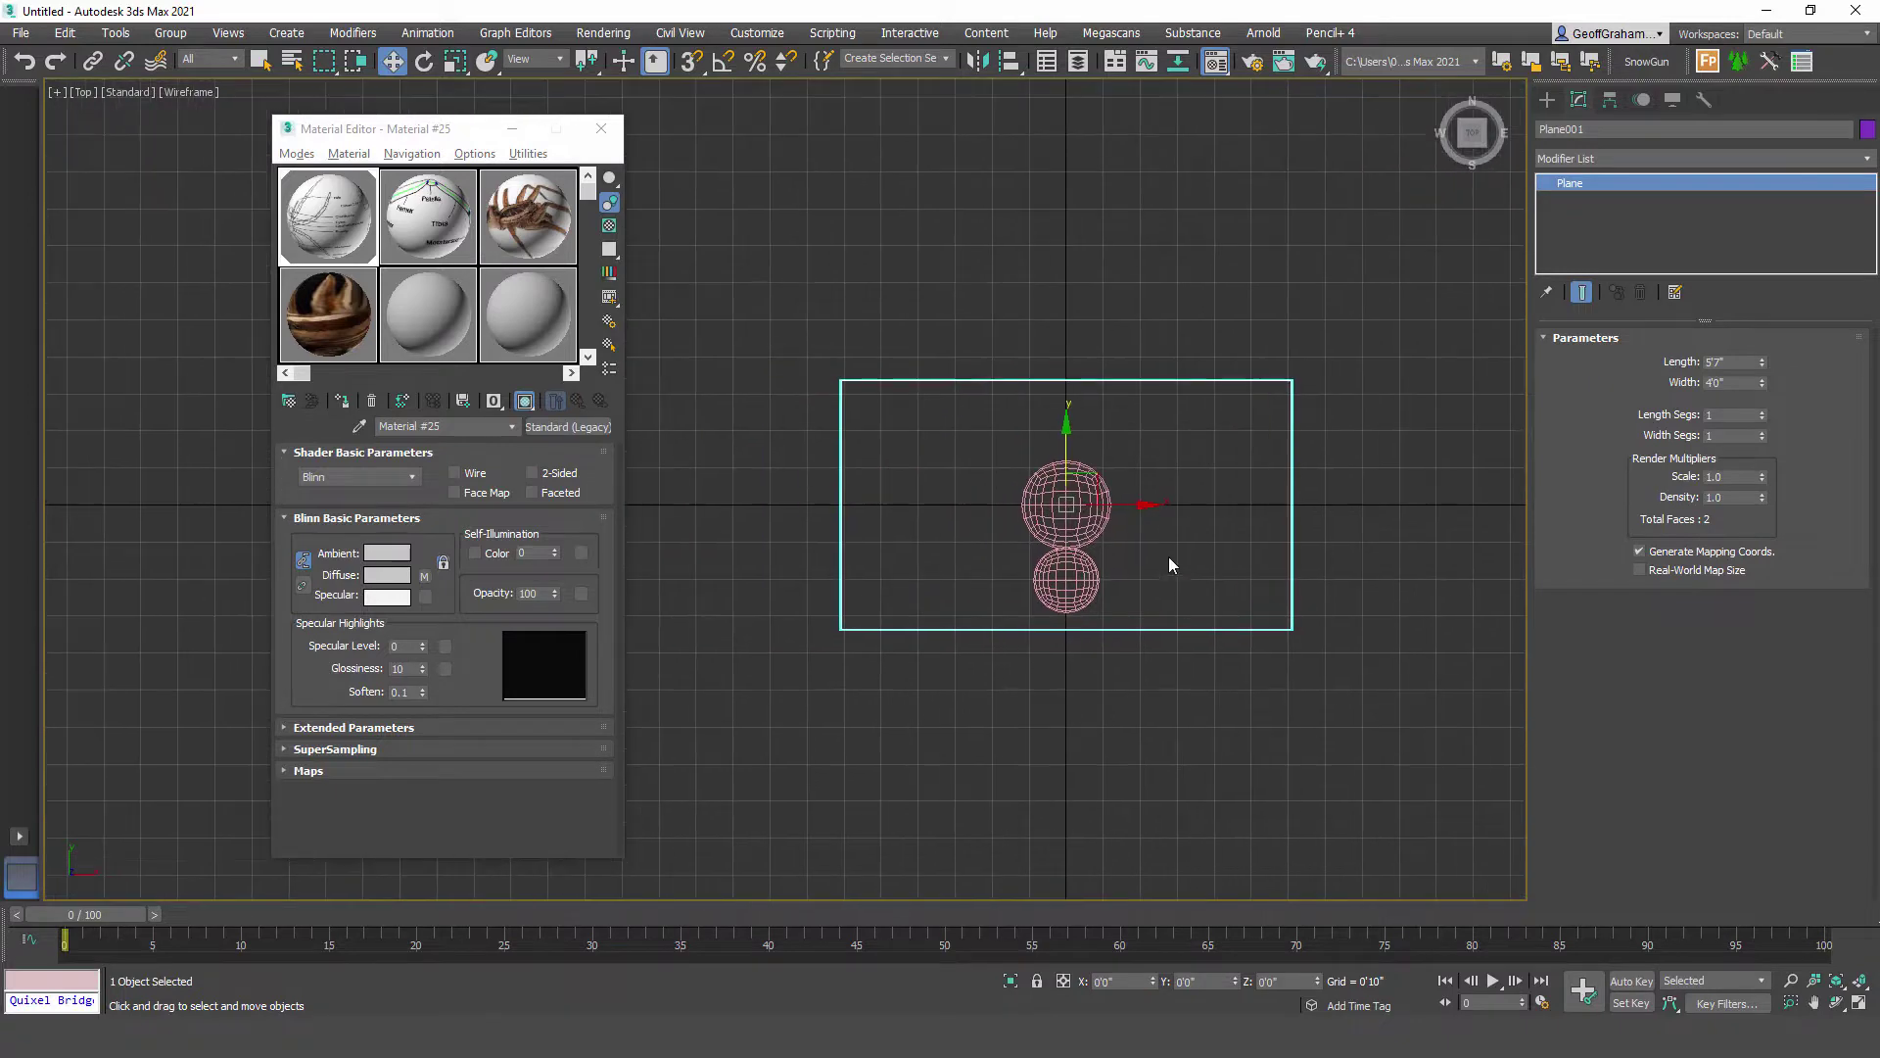
left_click(1067, 580)
scroll(1080, 585, "up", 4)
key("F3")
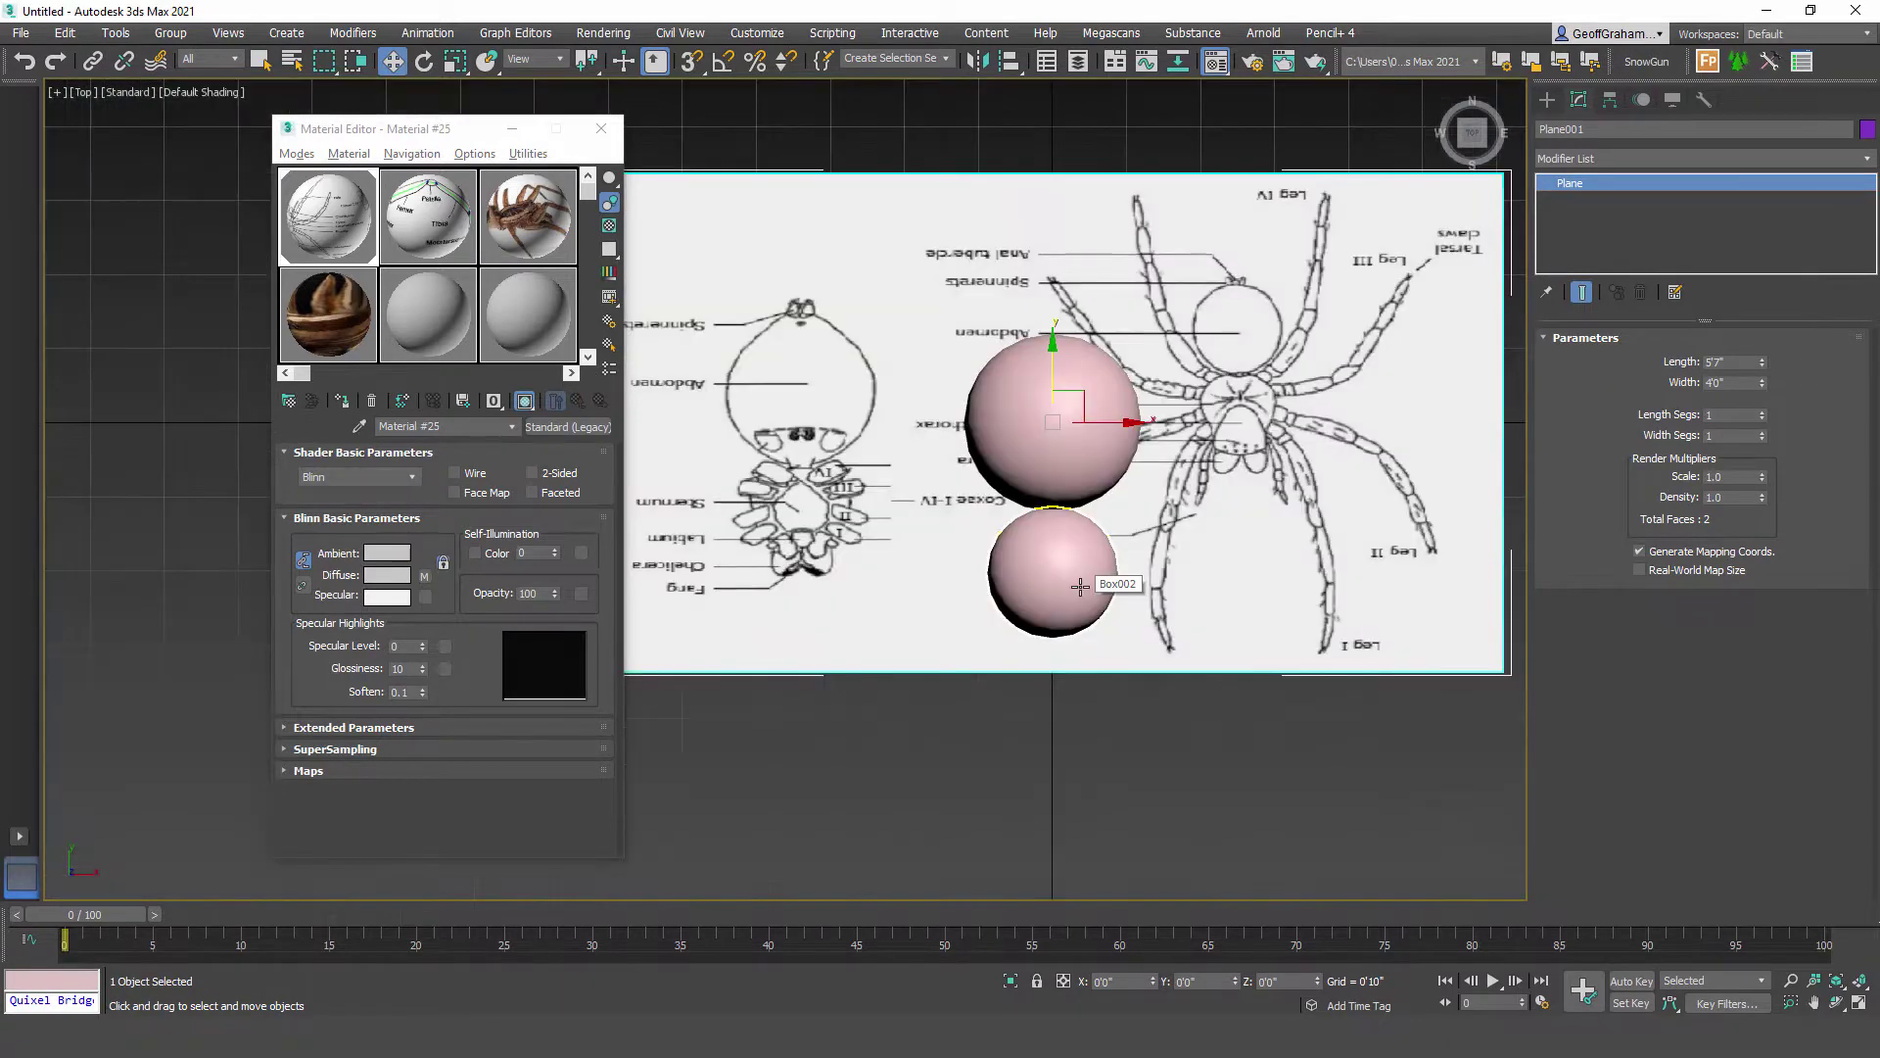
middle_click_drag(1075, 391, 1099, 469)
left_click_drag(1099, 470, 921, 439)
Step: Move only the plane's pivot to the centre of the abdomen in the full spider drawing
left_click(1609, 99)
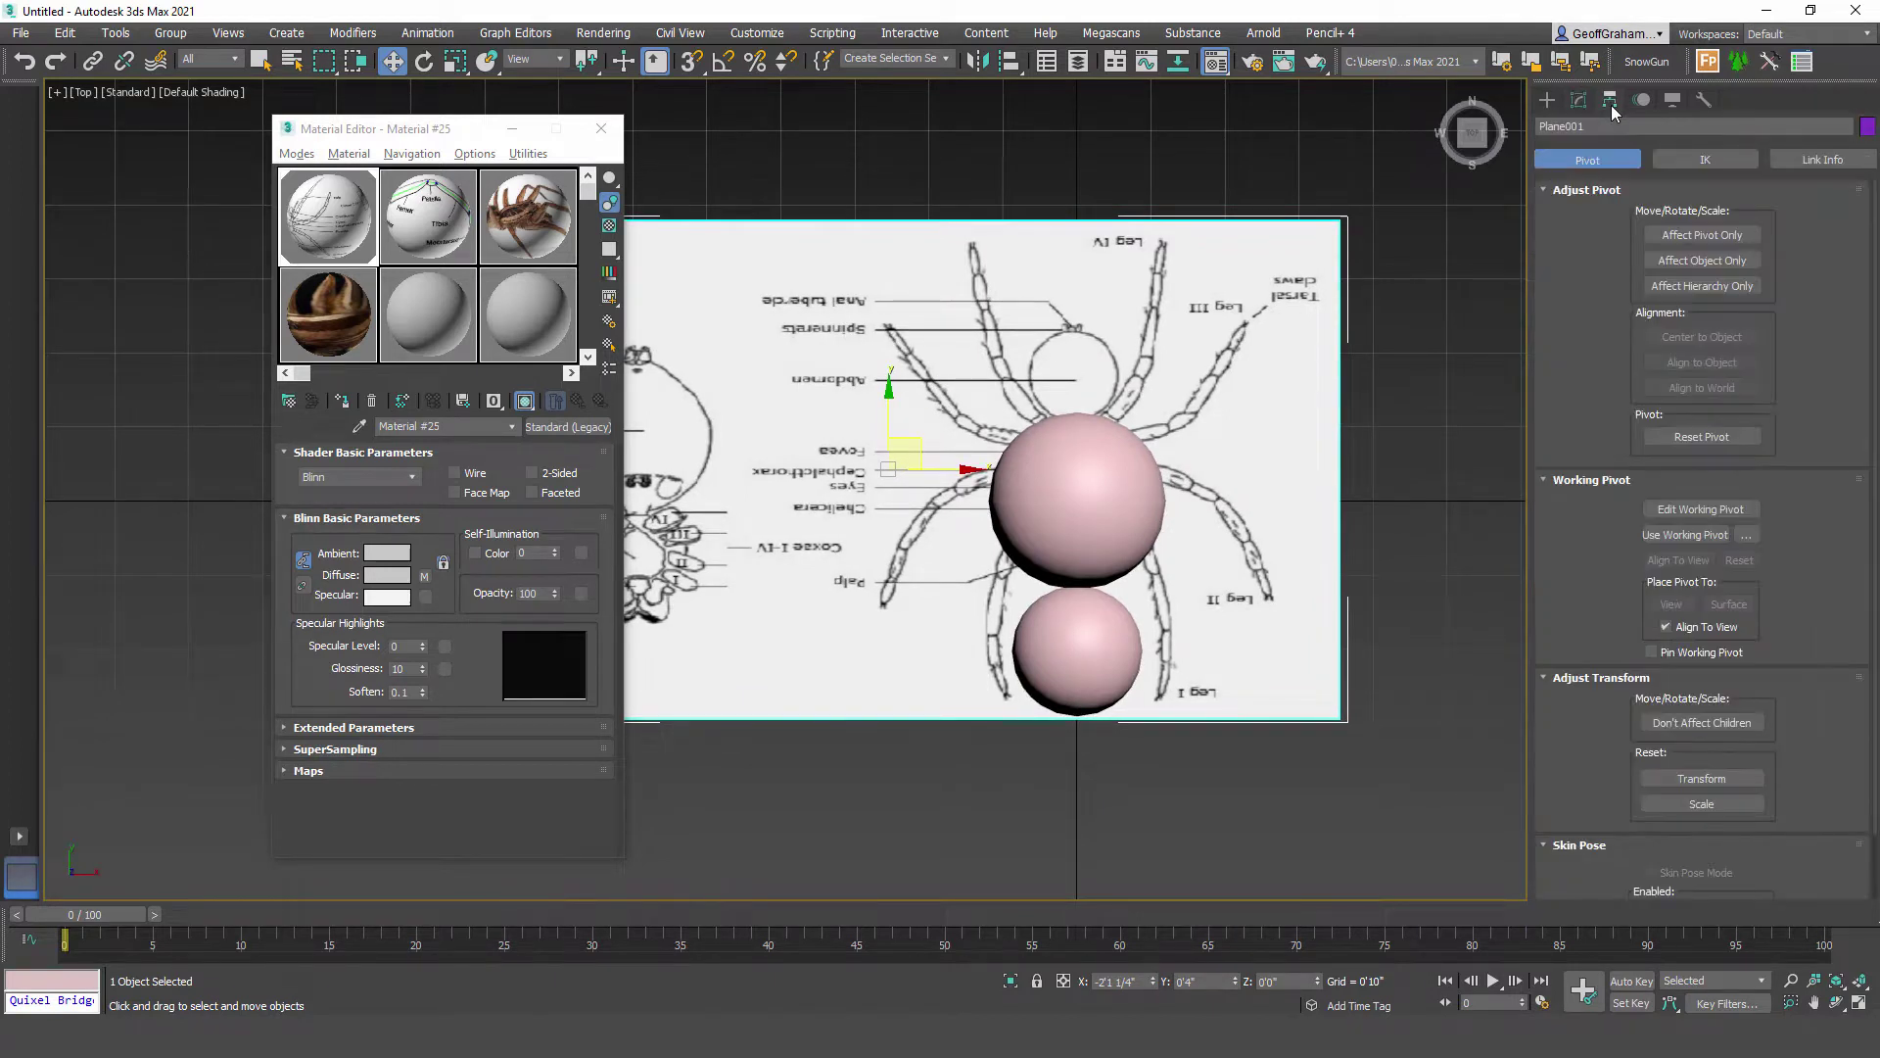
left_click(1701, 235)
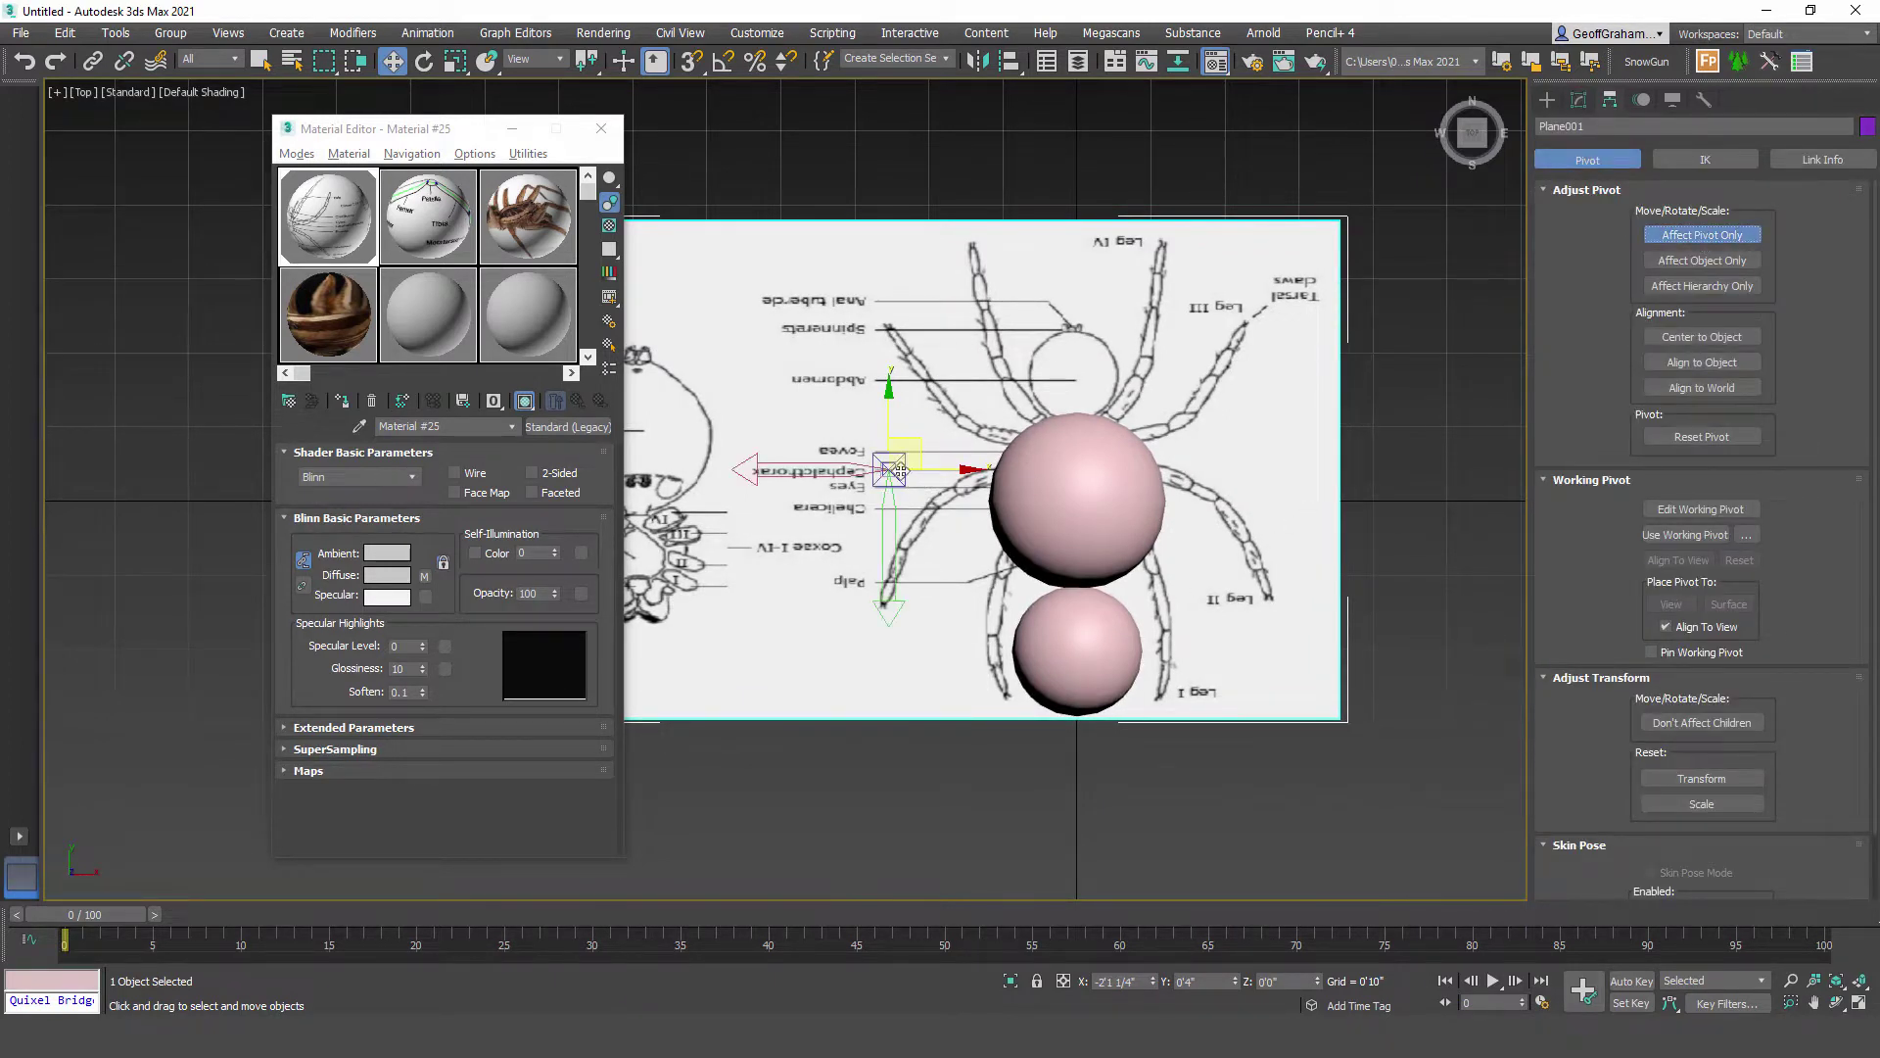
left_click_drag(918, 447, 1101, 356)
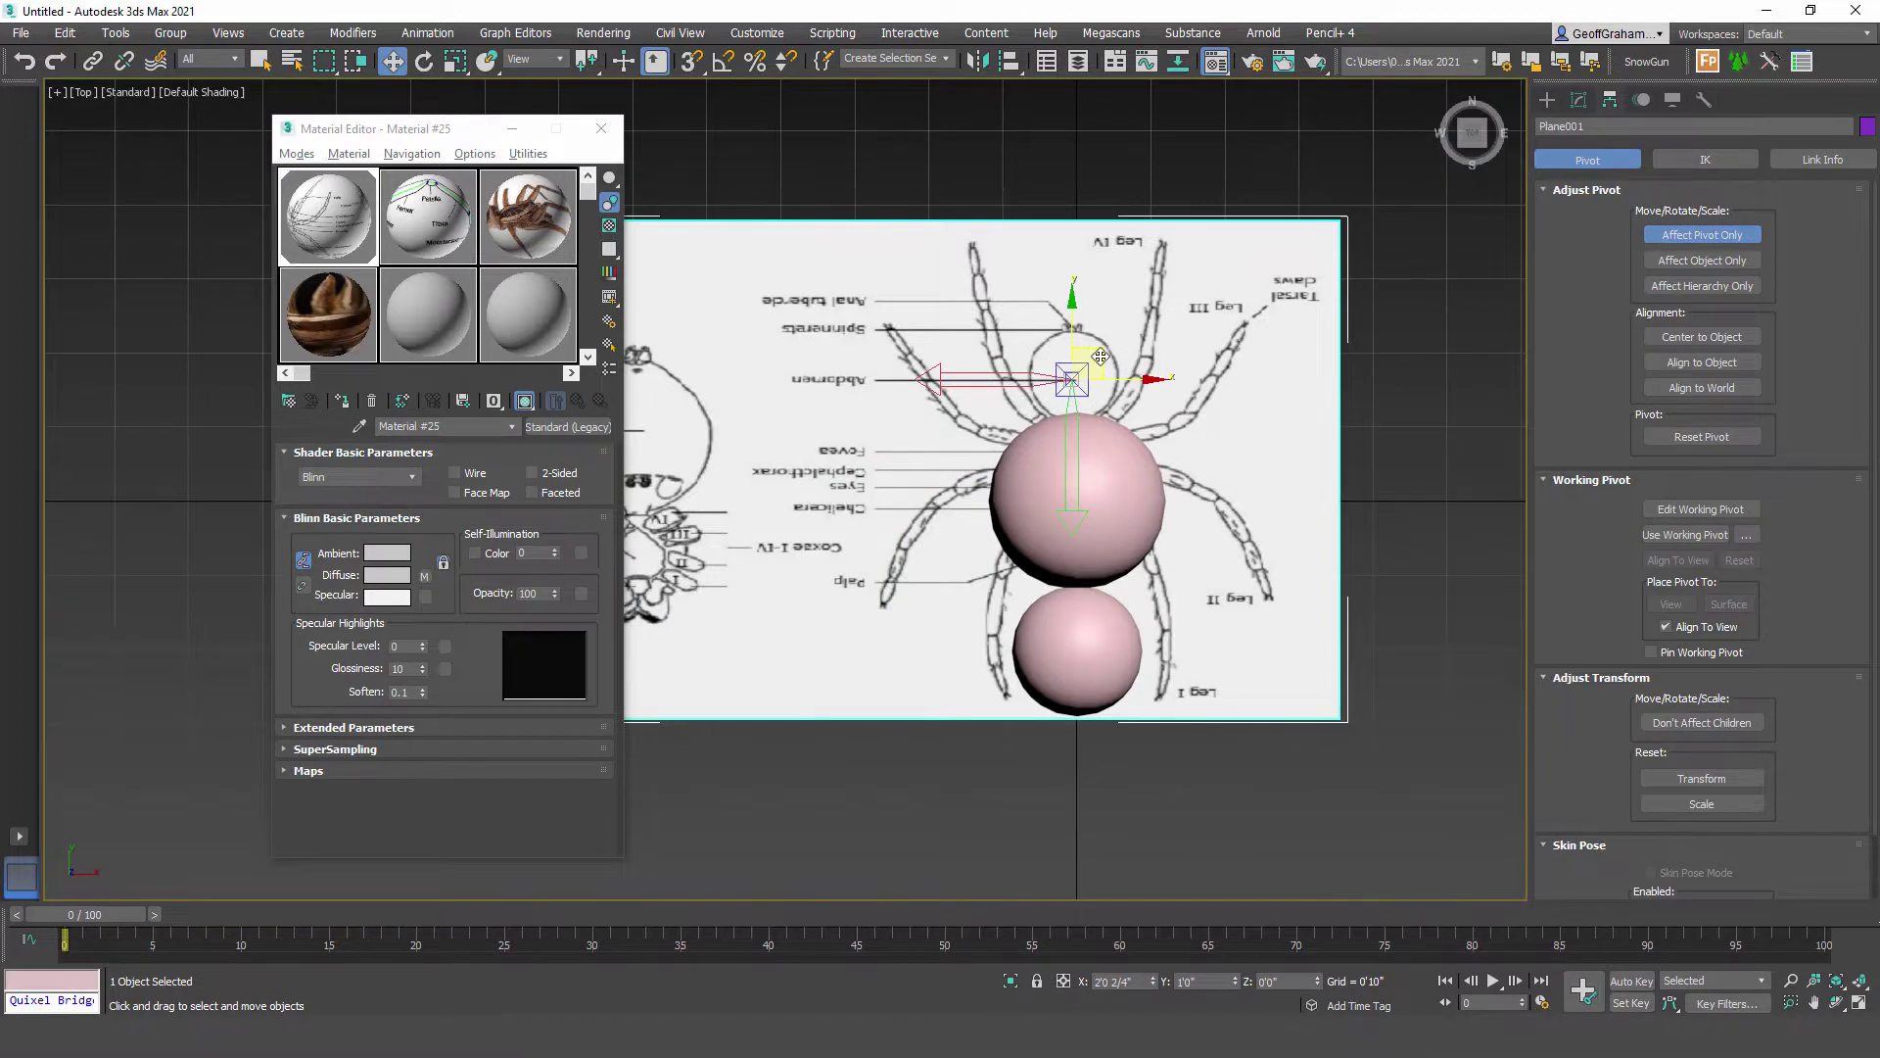
left_click(1701, 235)
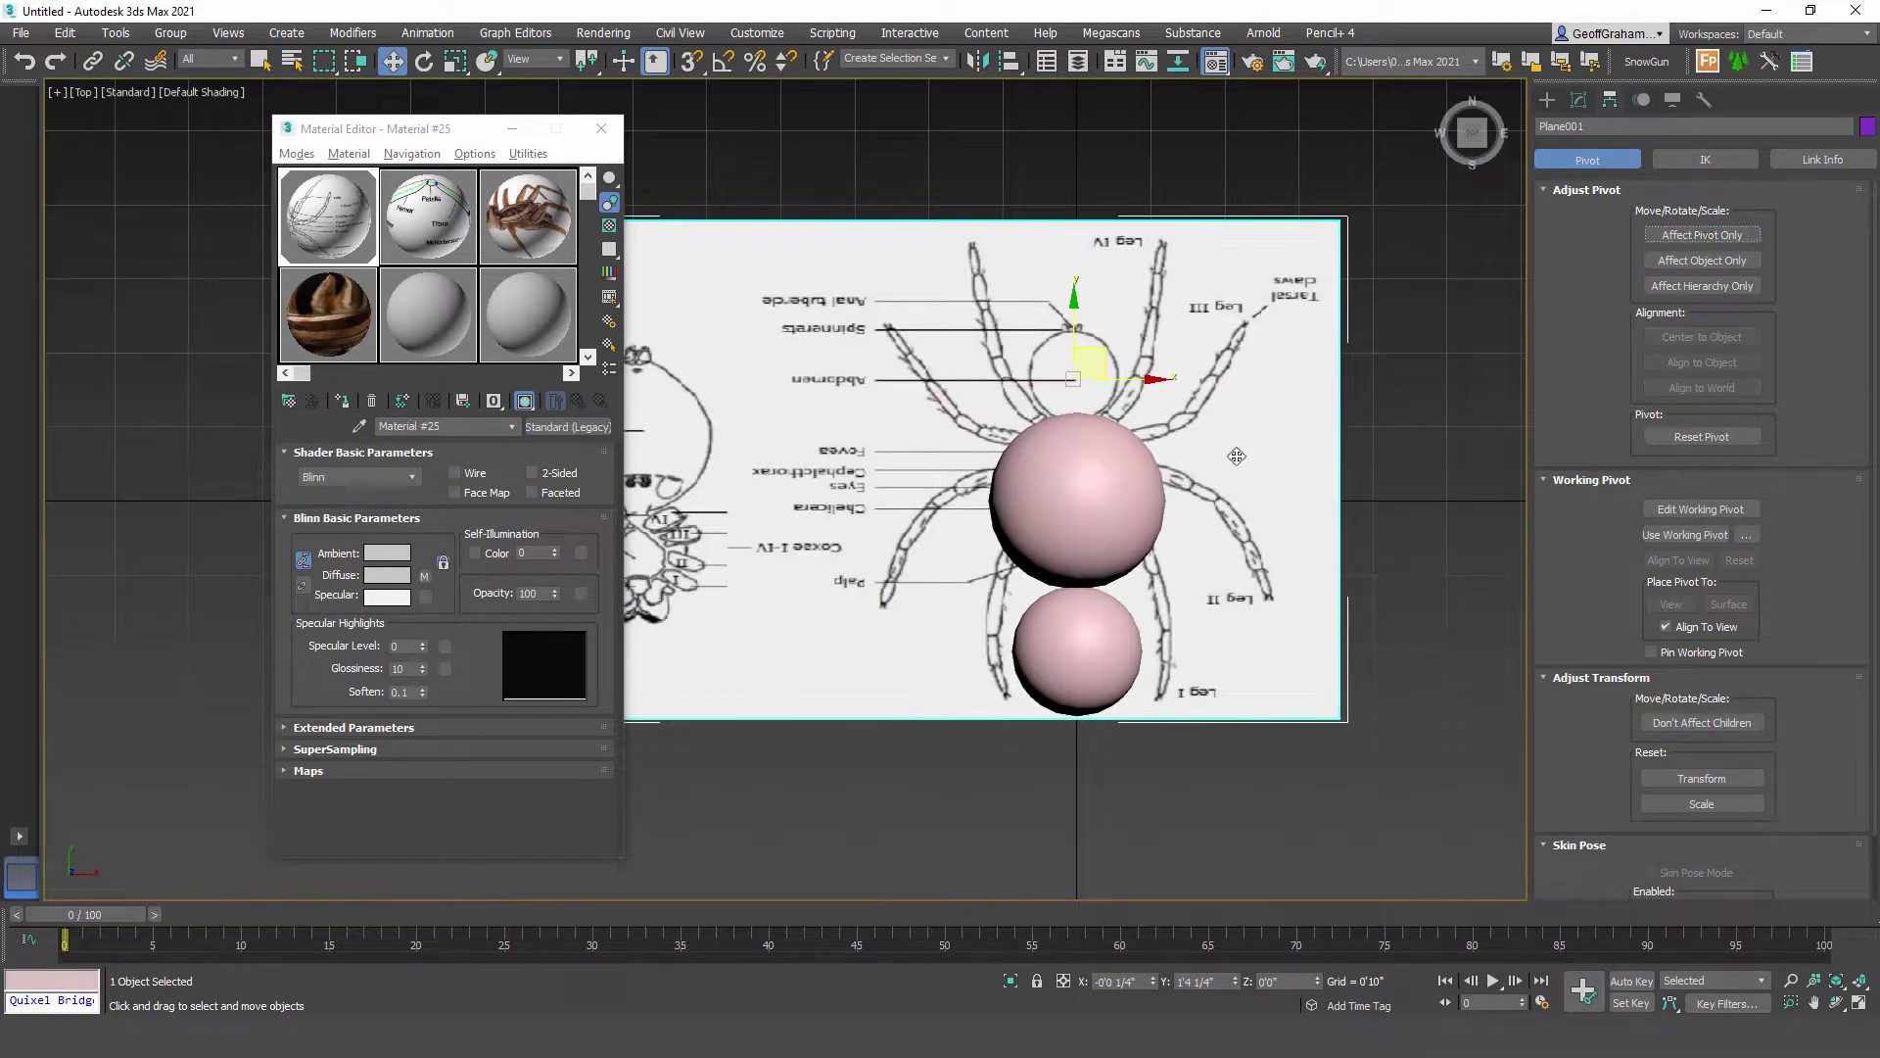
Step: Scale the plane up in X and Y to about 534% by 211%, and move it so the drawn abdomen sits under the large sphere
left_click(455, 61)
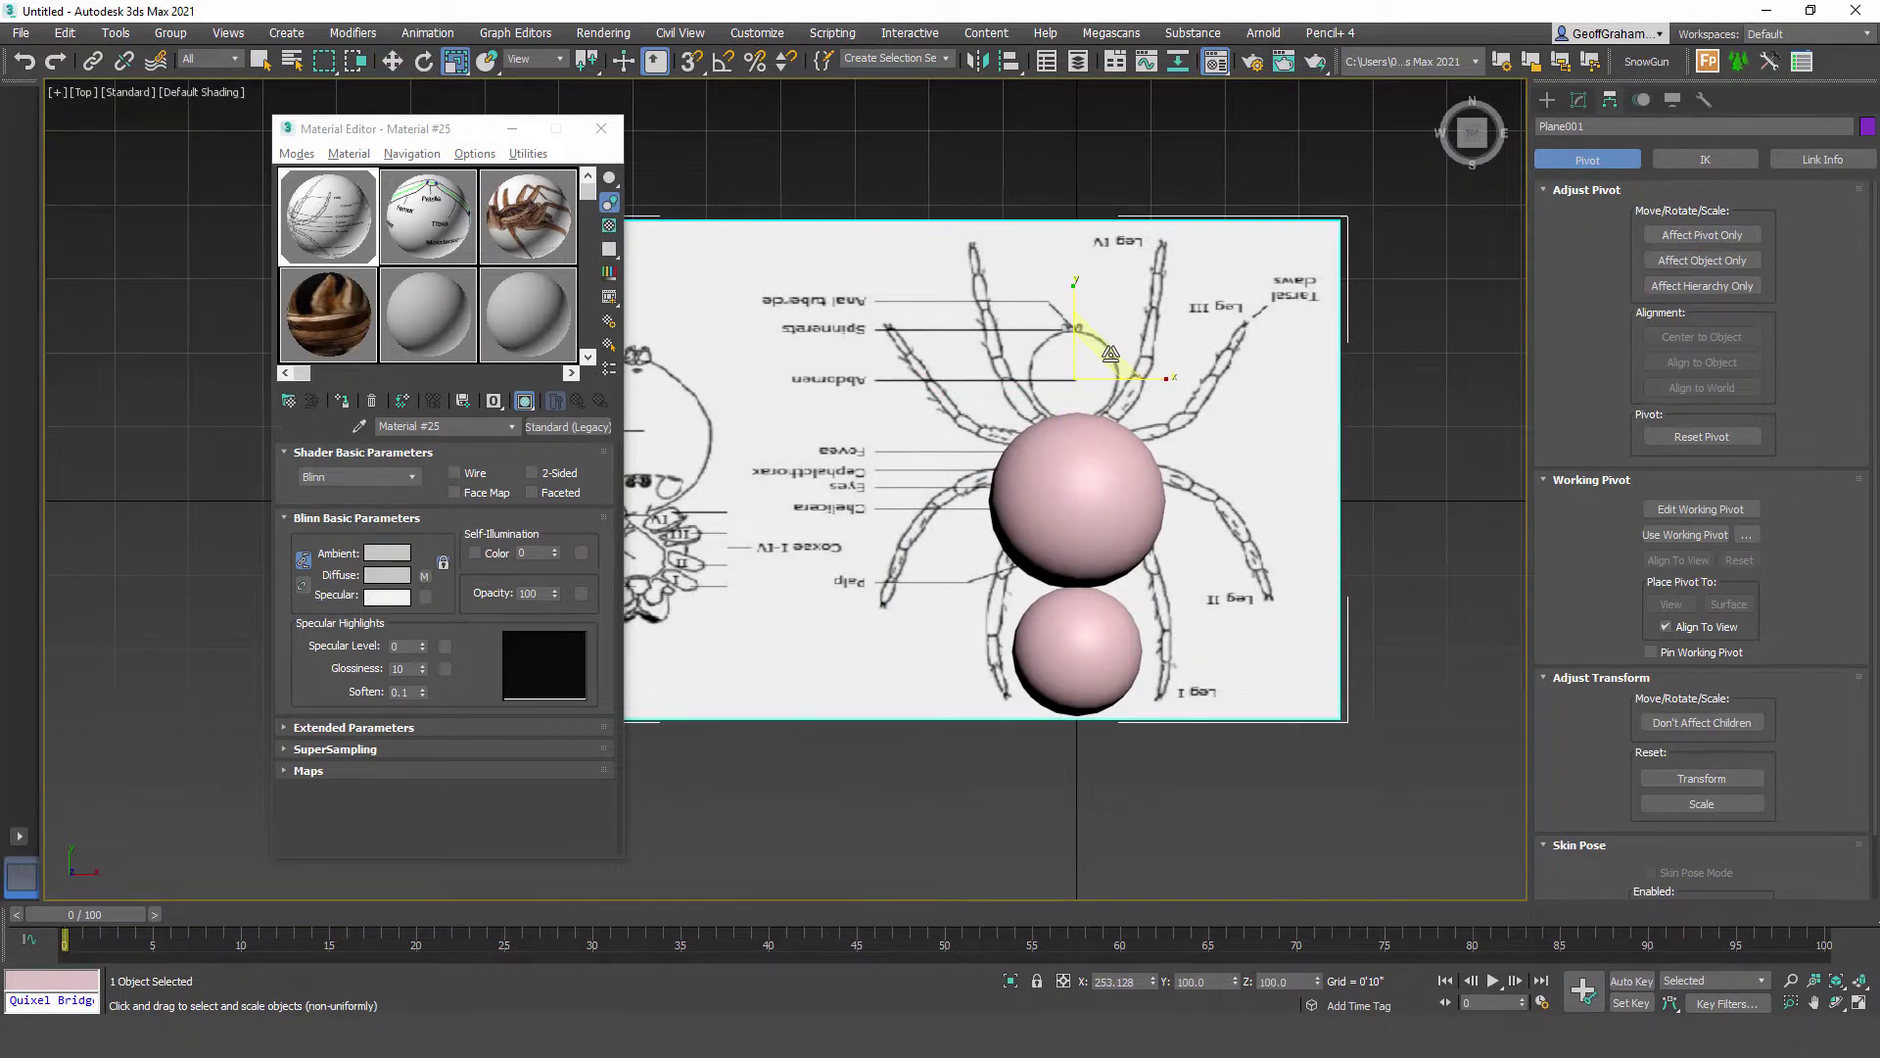
left_click_drag(1110, 353, 1226, 318)
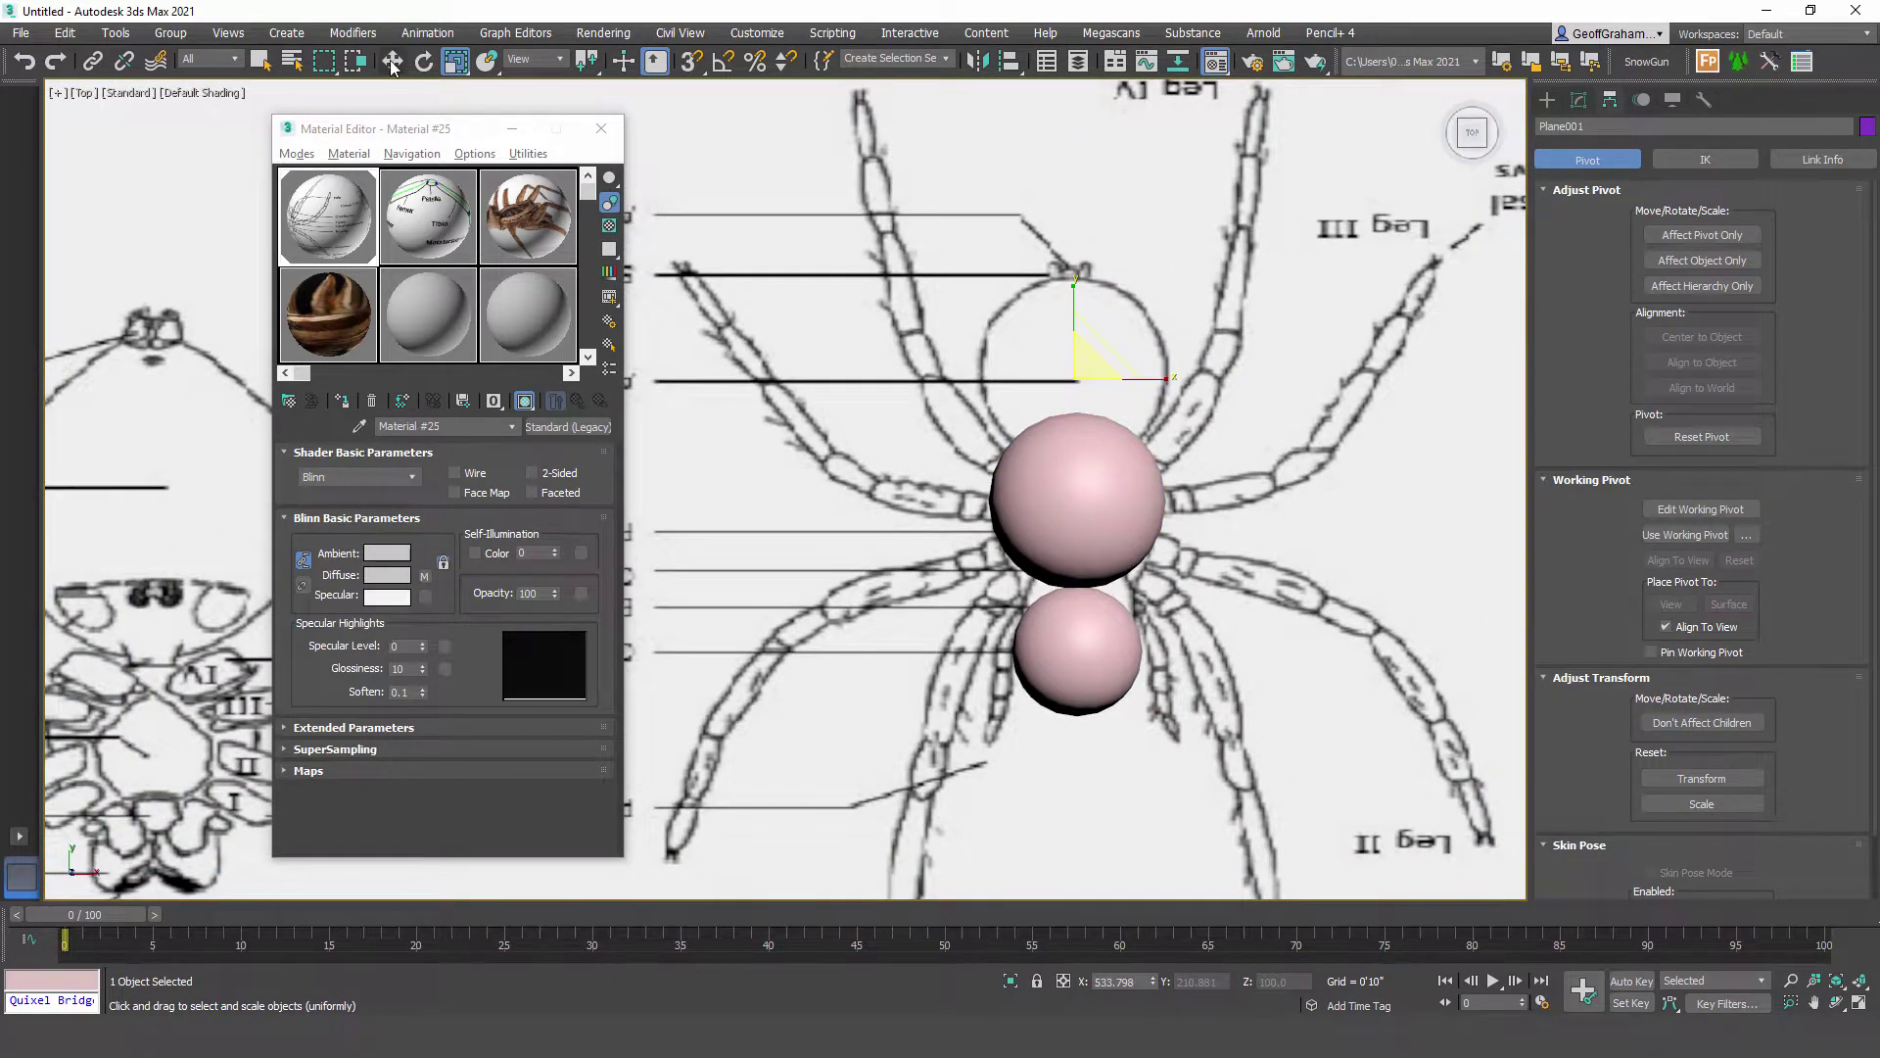
left_click(392, 61)
key("z")
left_click_drag(1148, 365, 1161, 430)
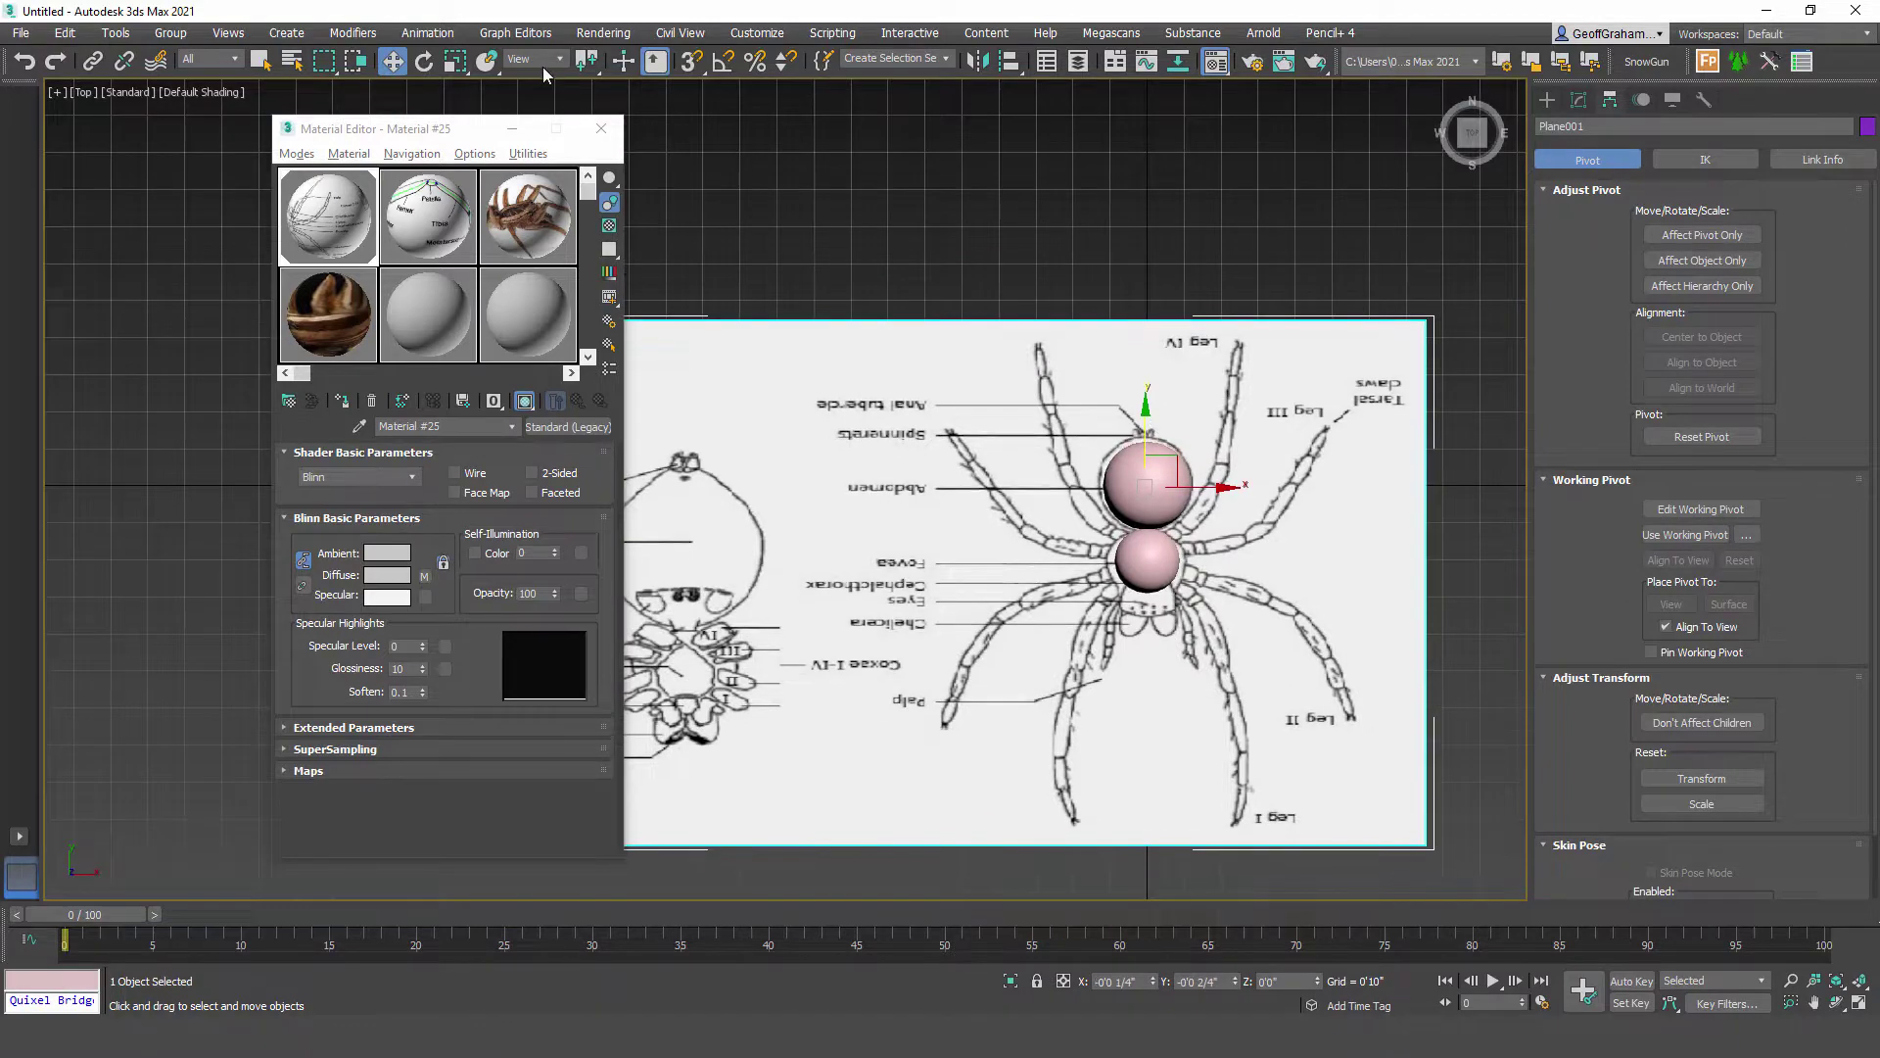
Step: Scale the reference plane uniformly to about 492% by 194% and nudge it to X 0'0", Y about -0'0 3/4" under the spheres
left_click(456, 62)
scroll(1175, 490, "up", 2)
scroll(1185, 498, "up", 2)
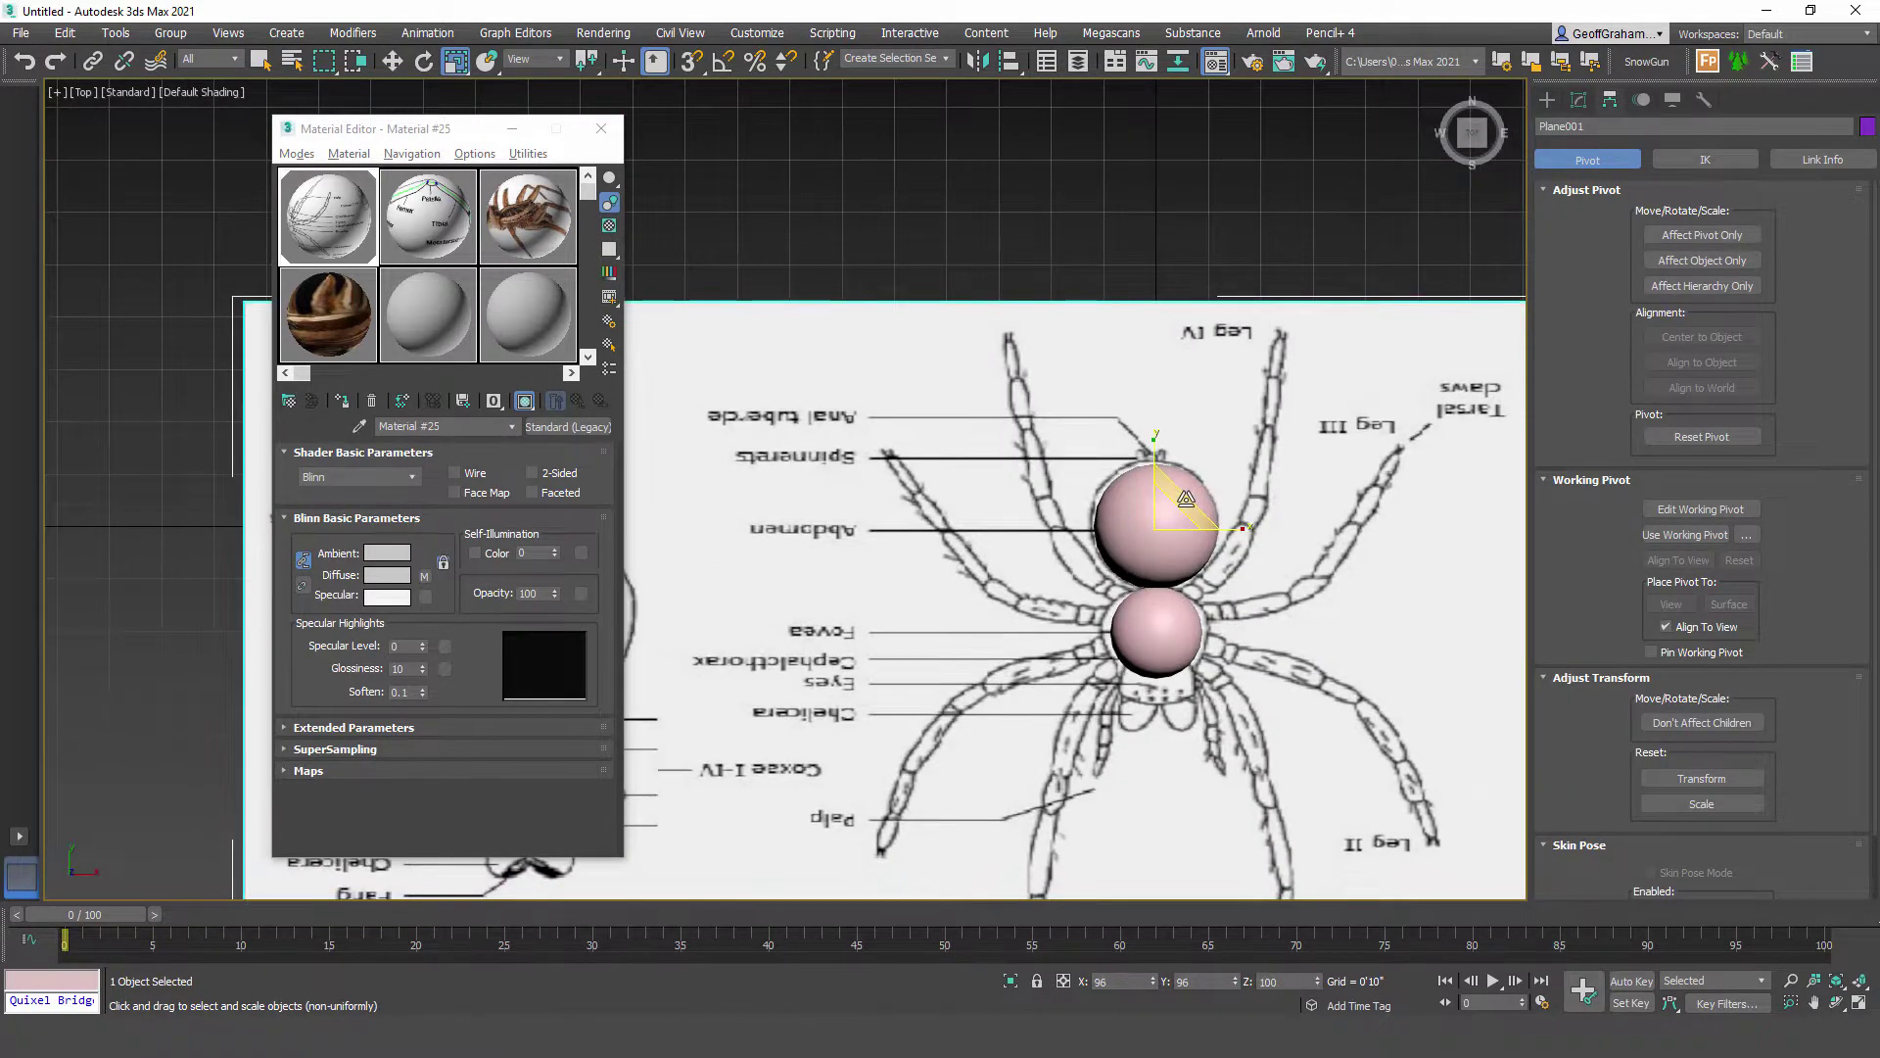
key("w")
left_click_drag(1190, 508, 1193, 511)
key("r")
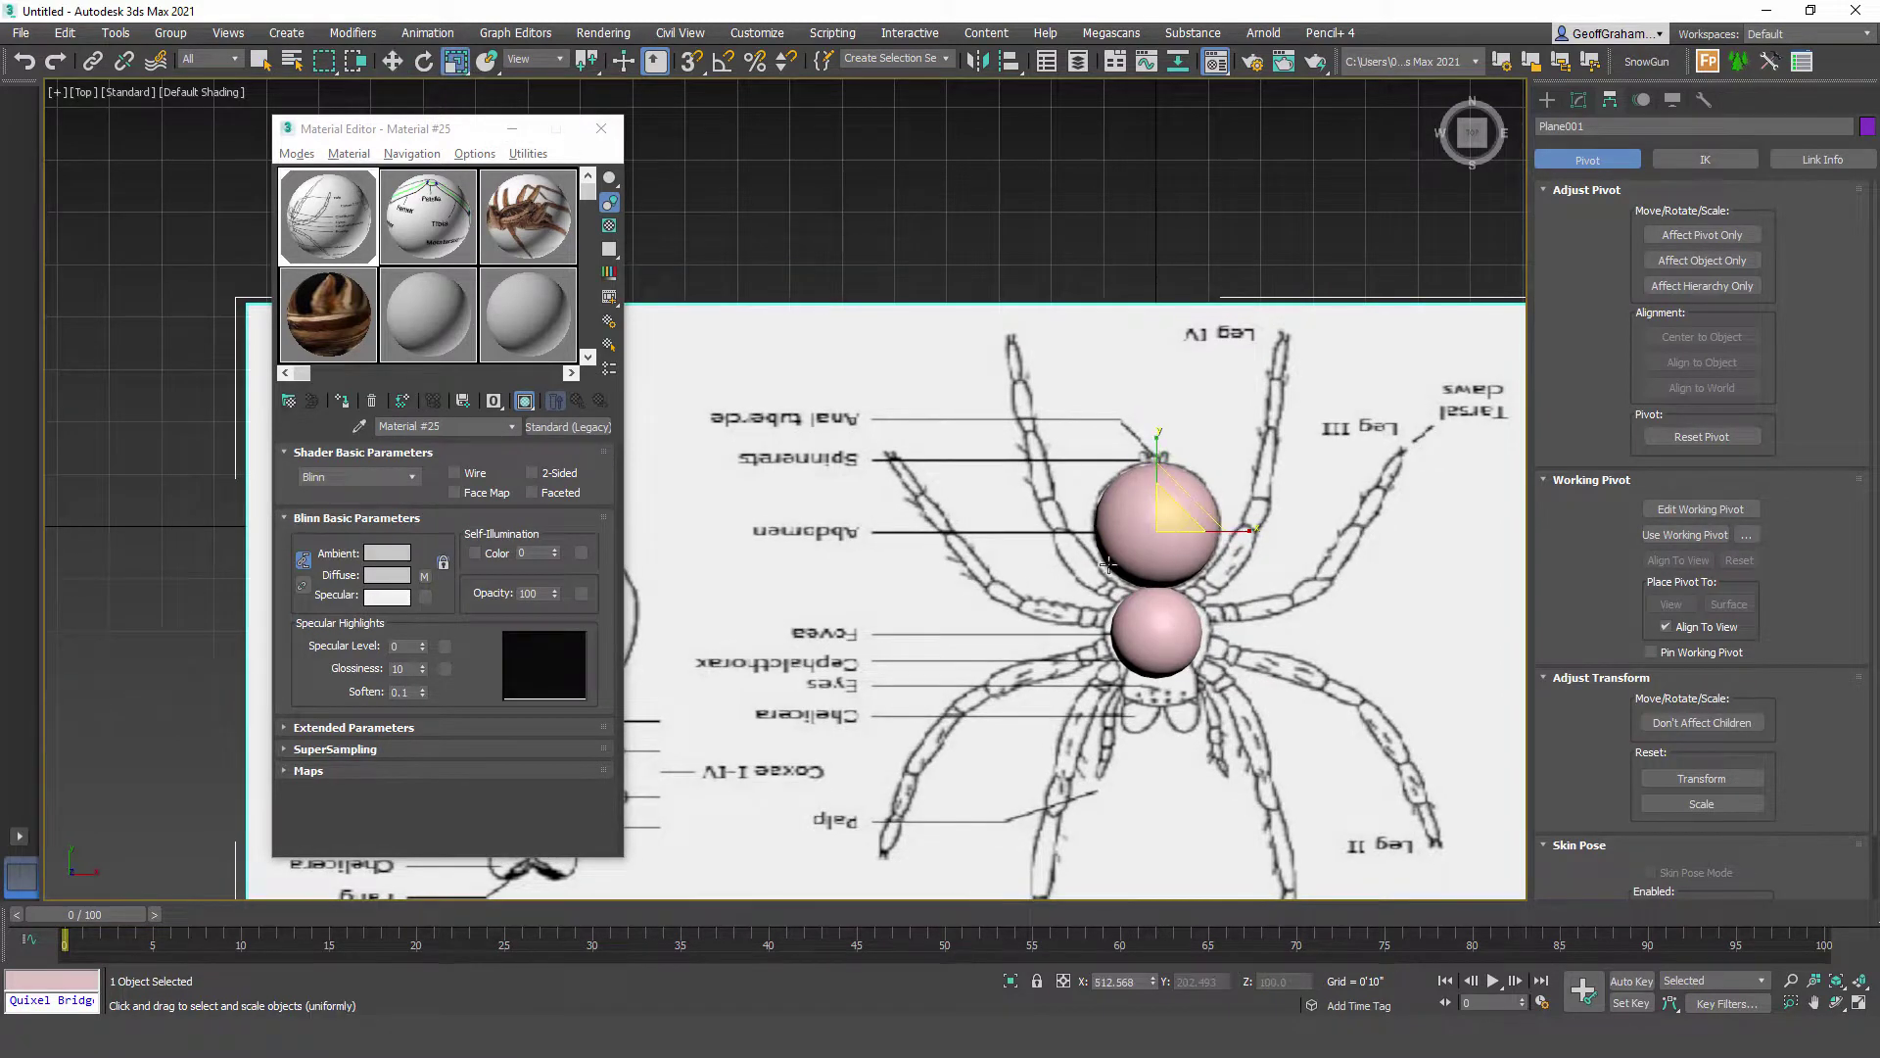
left_click_drag(1188, 505, 1186, 510)
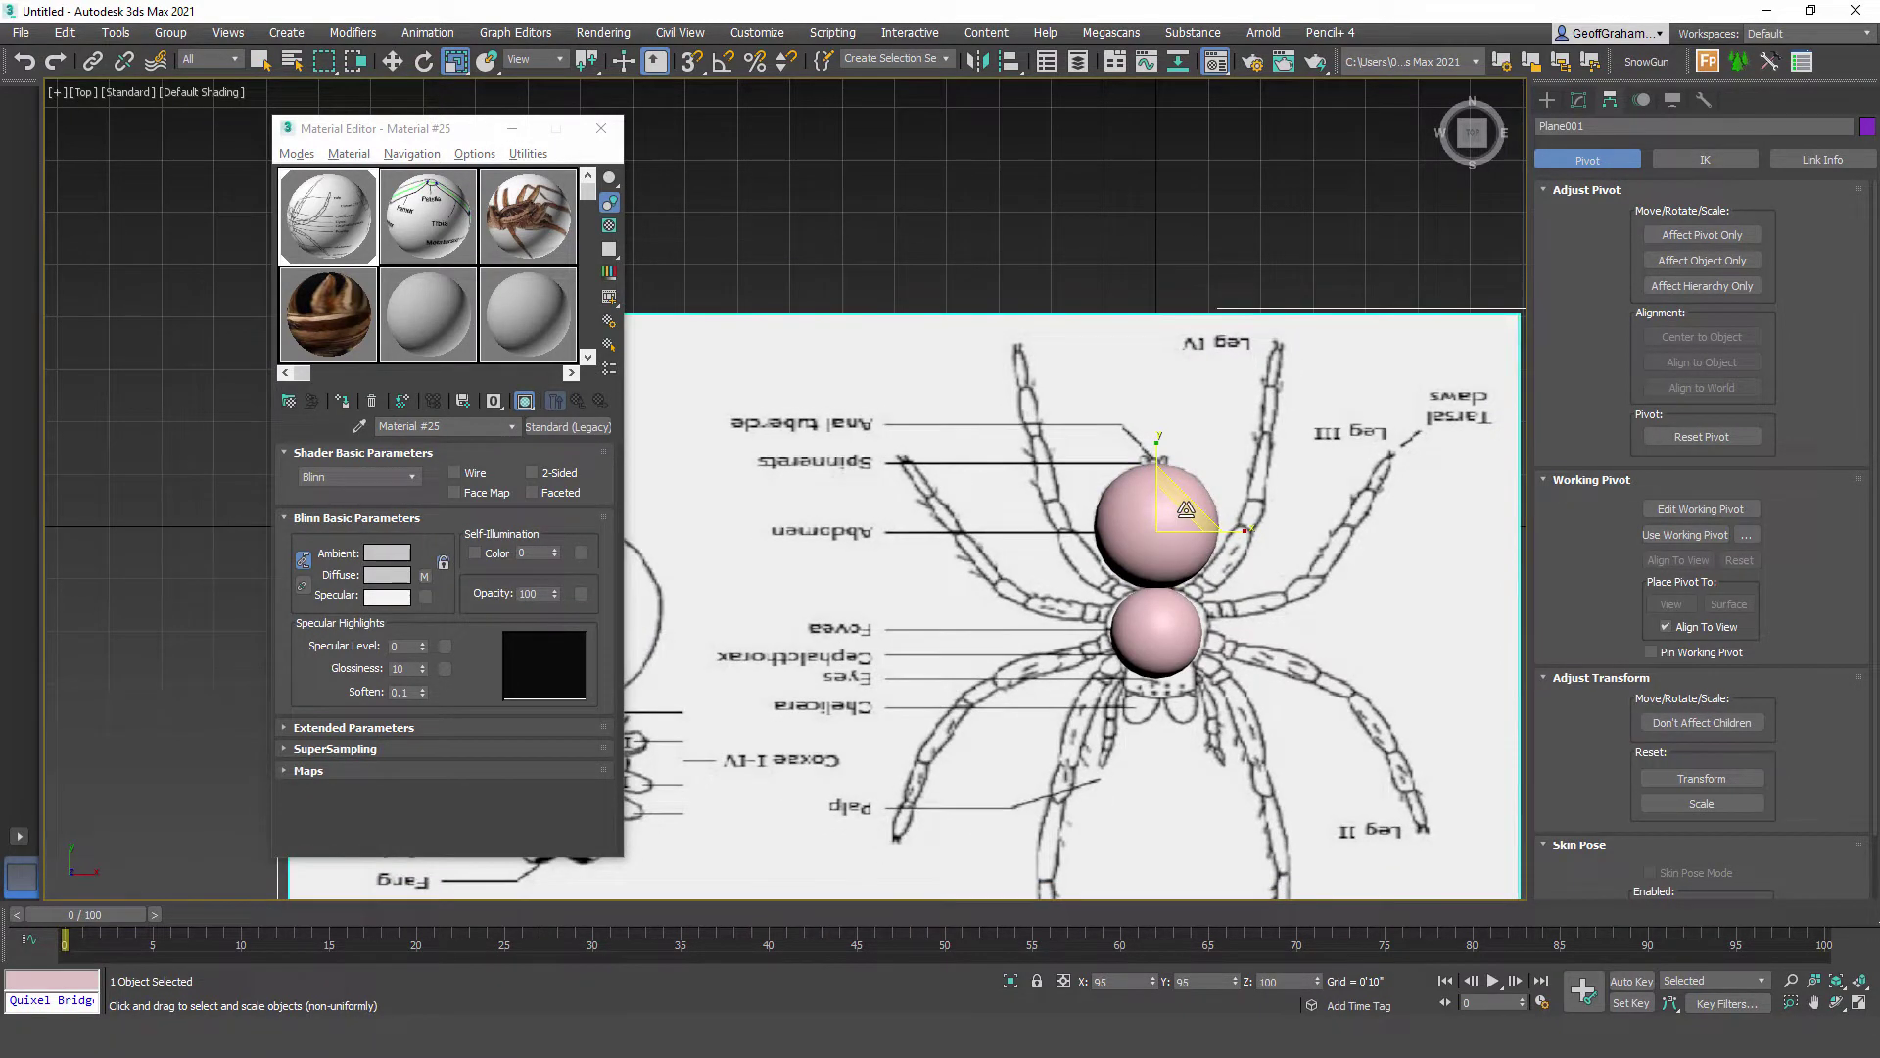
Step: Compare both spheres with the drawn abdomen and cephalothorax in Top view, and inspect the plane and spheres in Perspective
scroll(826, 449, "down", 4)
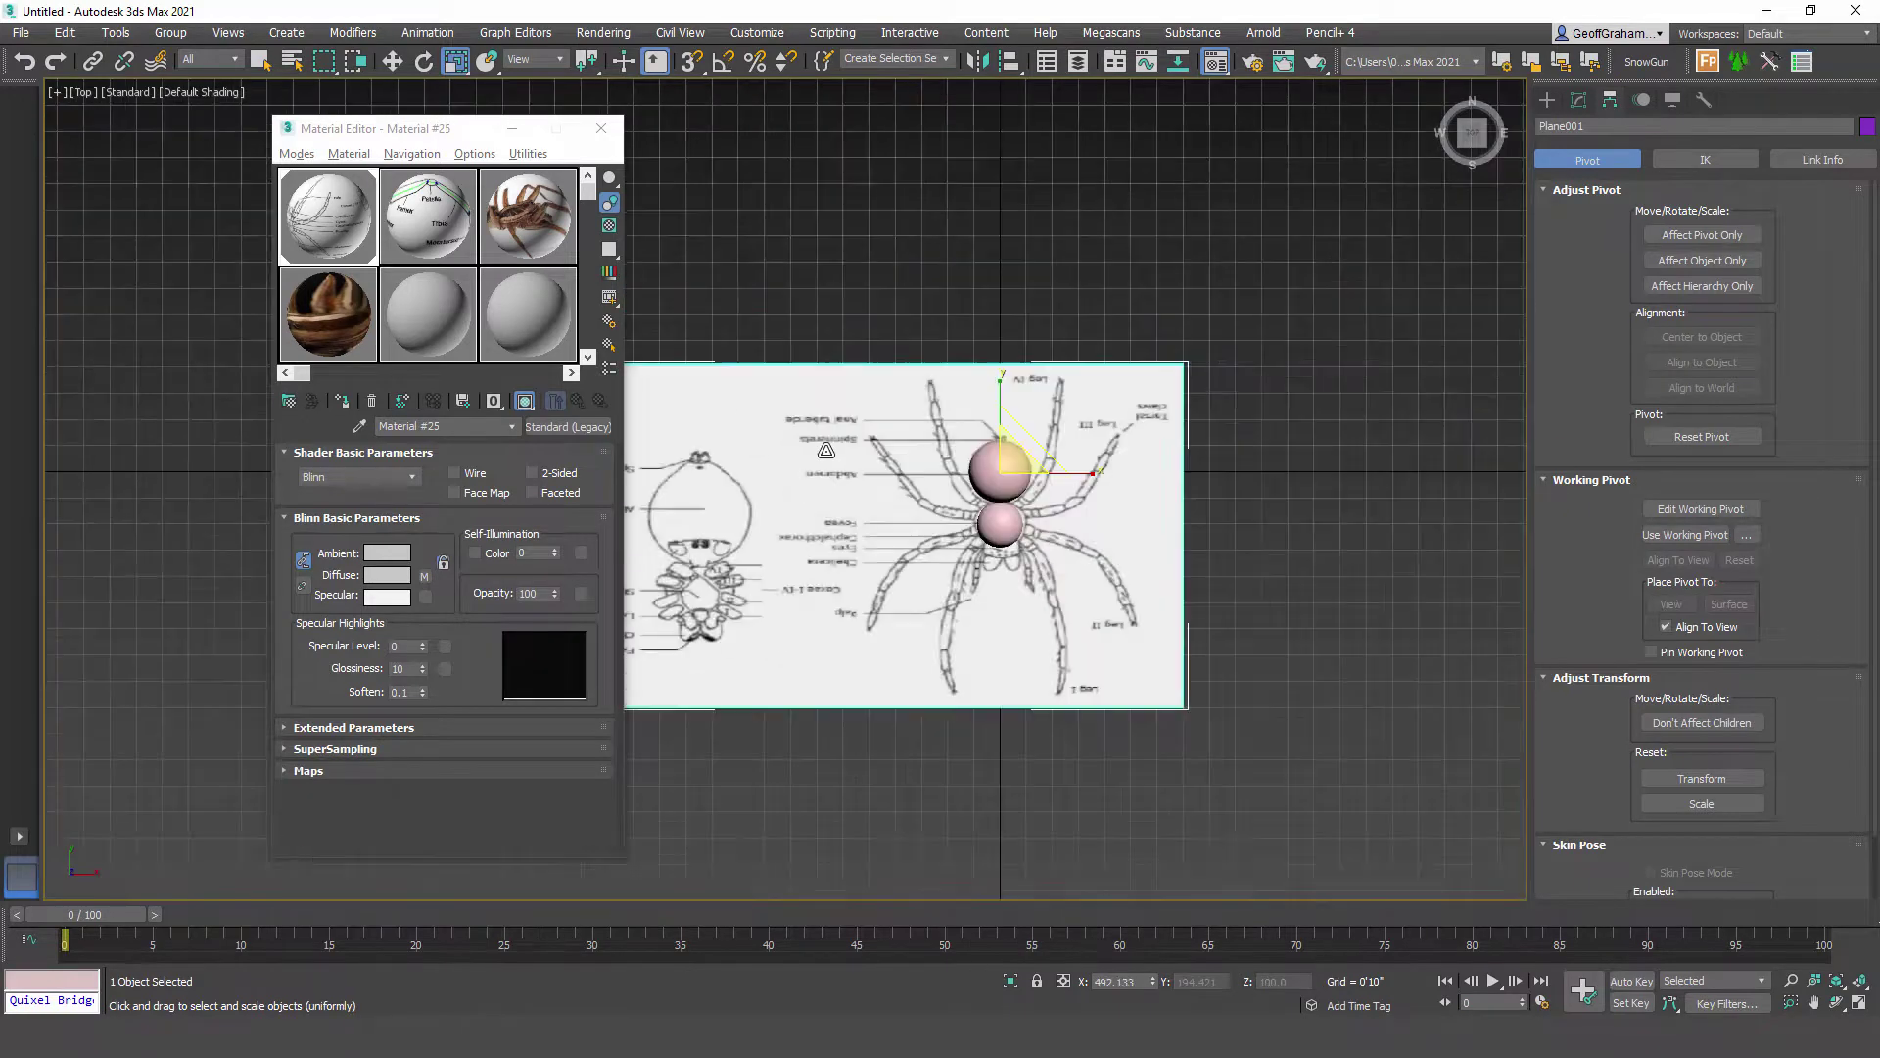
middle_click_drag(921, 598, 1018, 586)
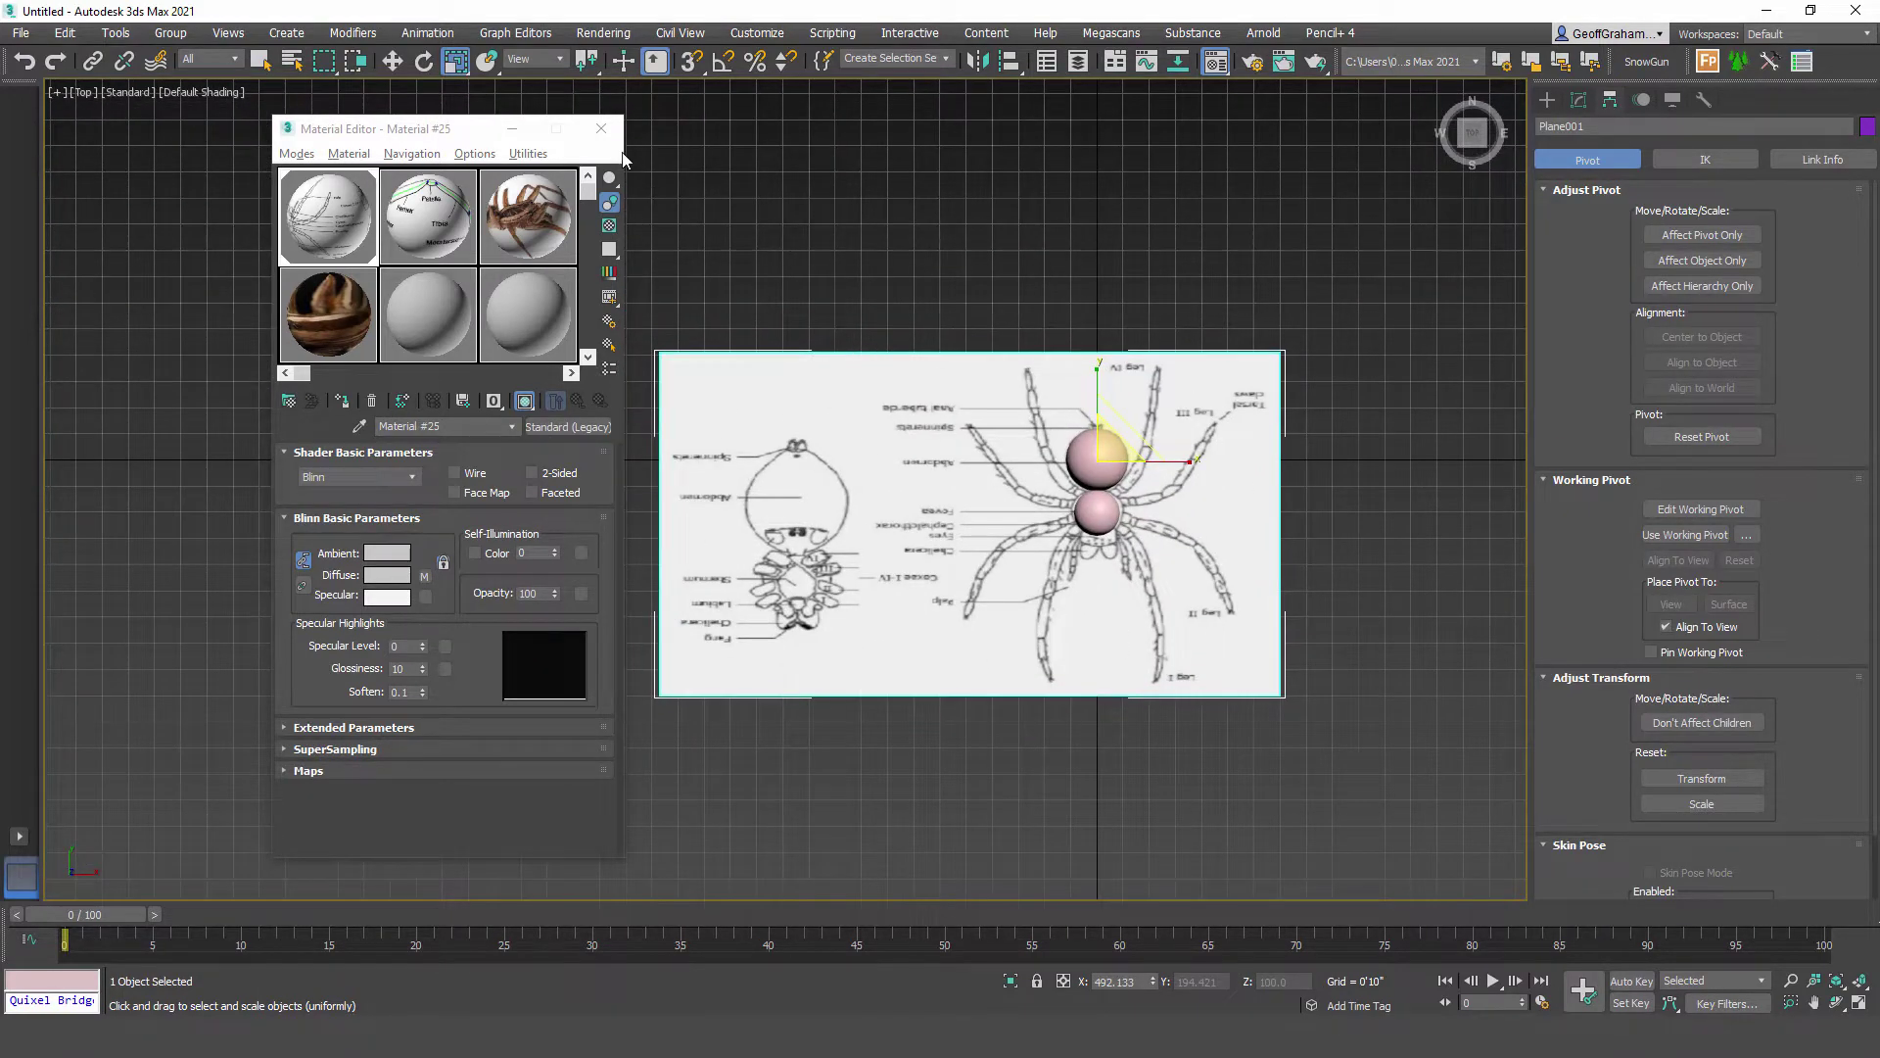
middle_click_drag(1256, 336, 1231, 351)
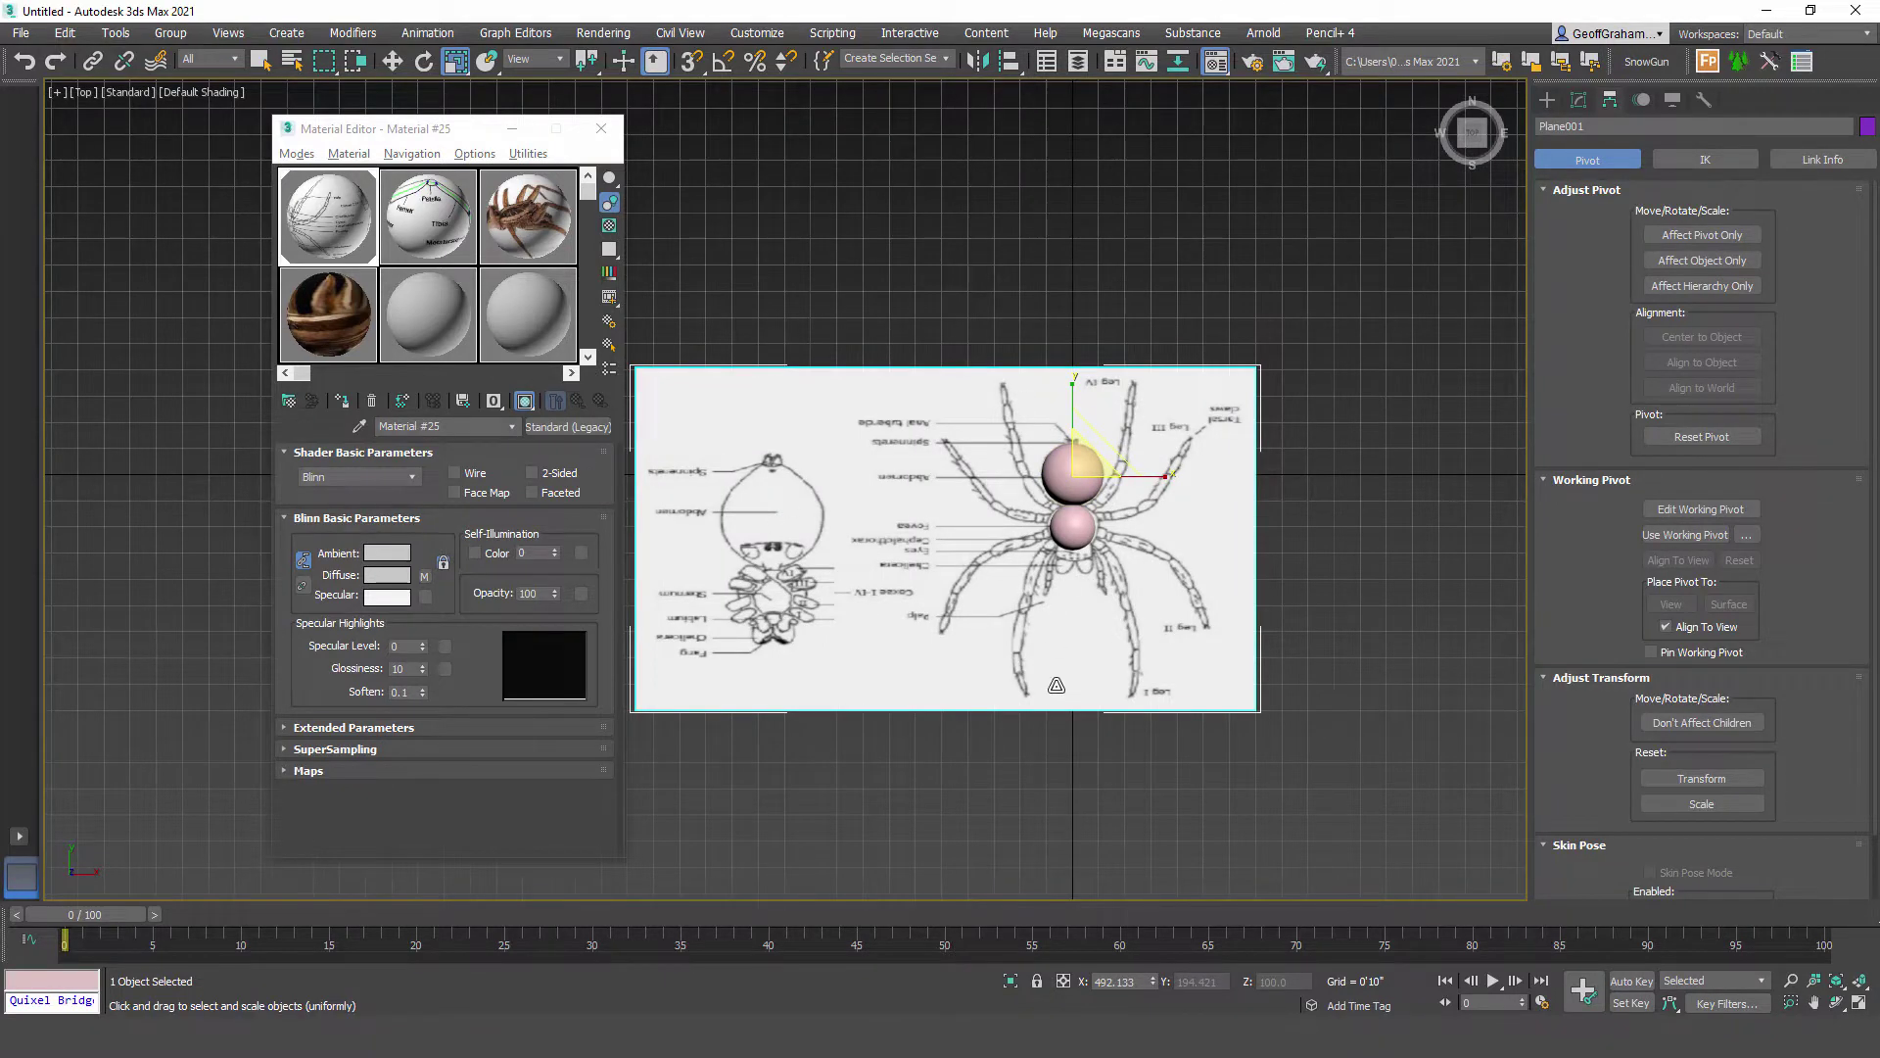
left_click(390, 62)
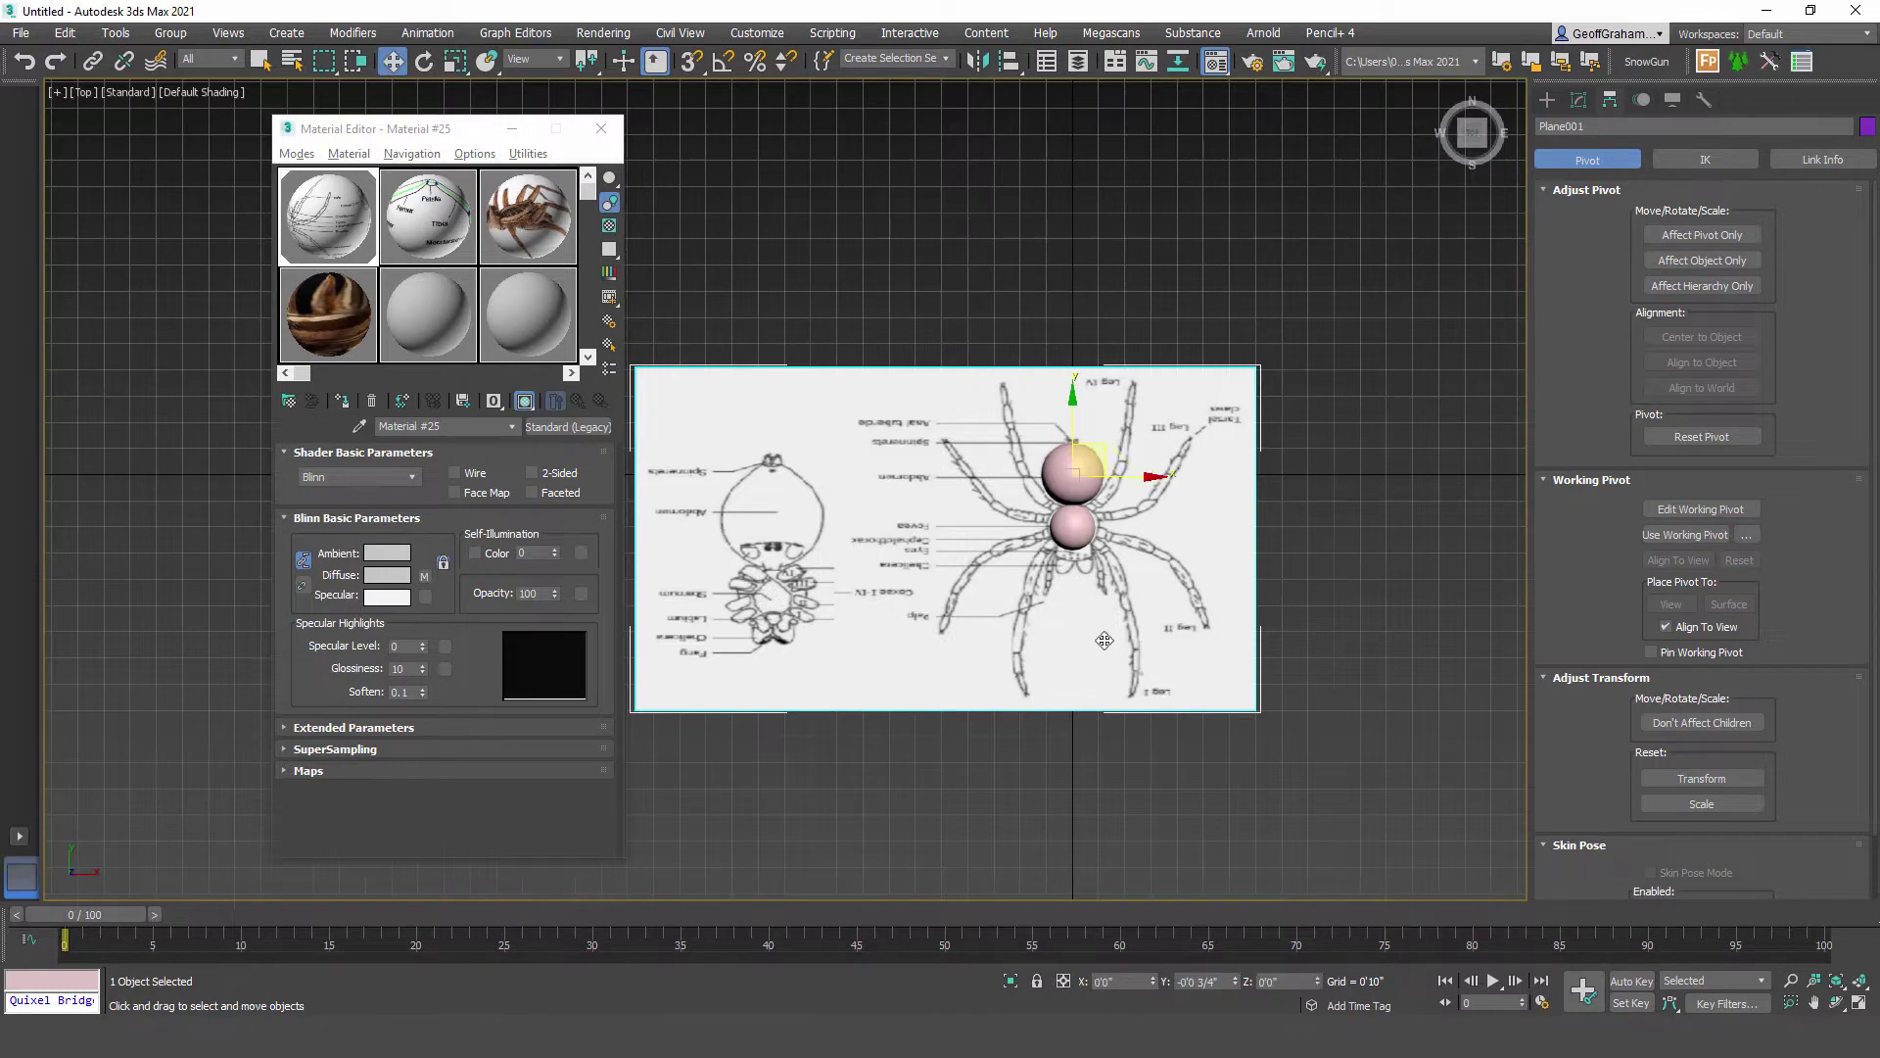
scroll(1067, 529, "up", 5)
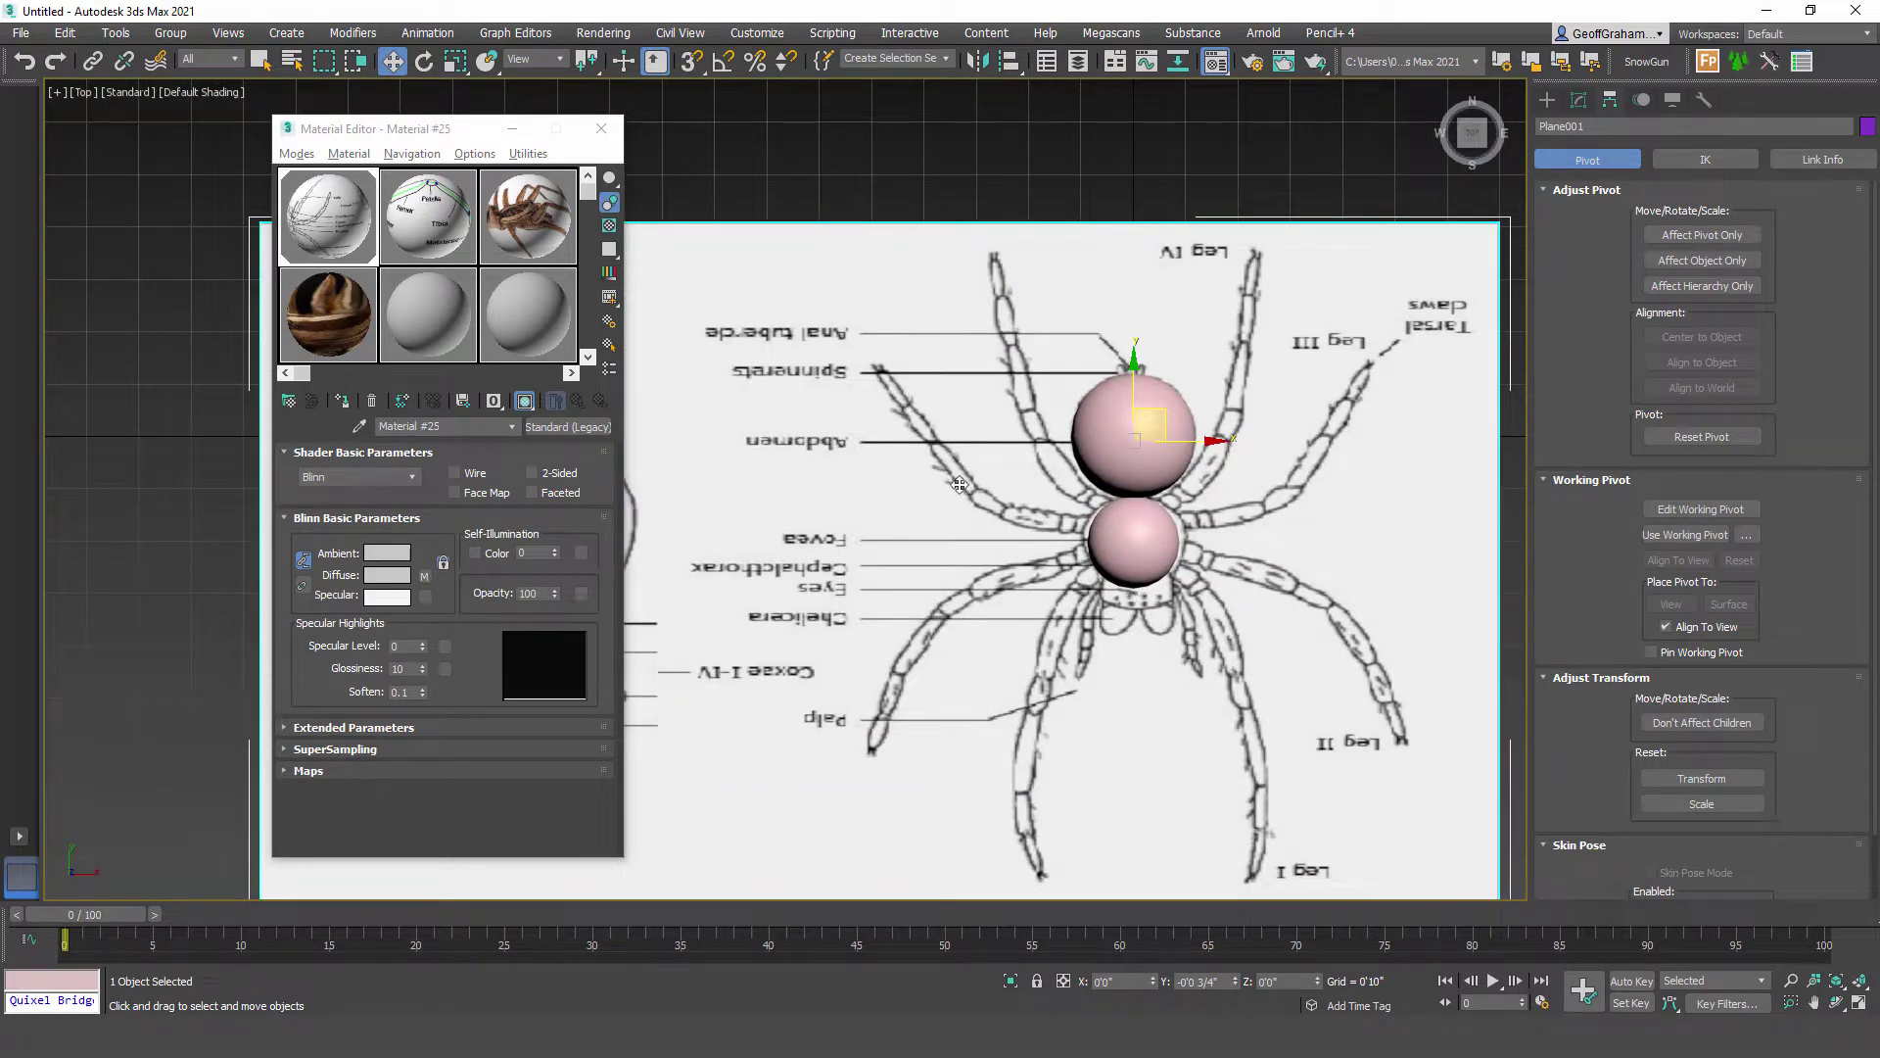
scroll(1188, 640, "up", 4)
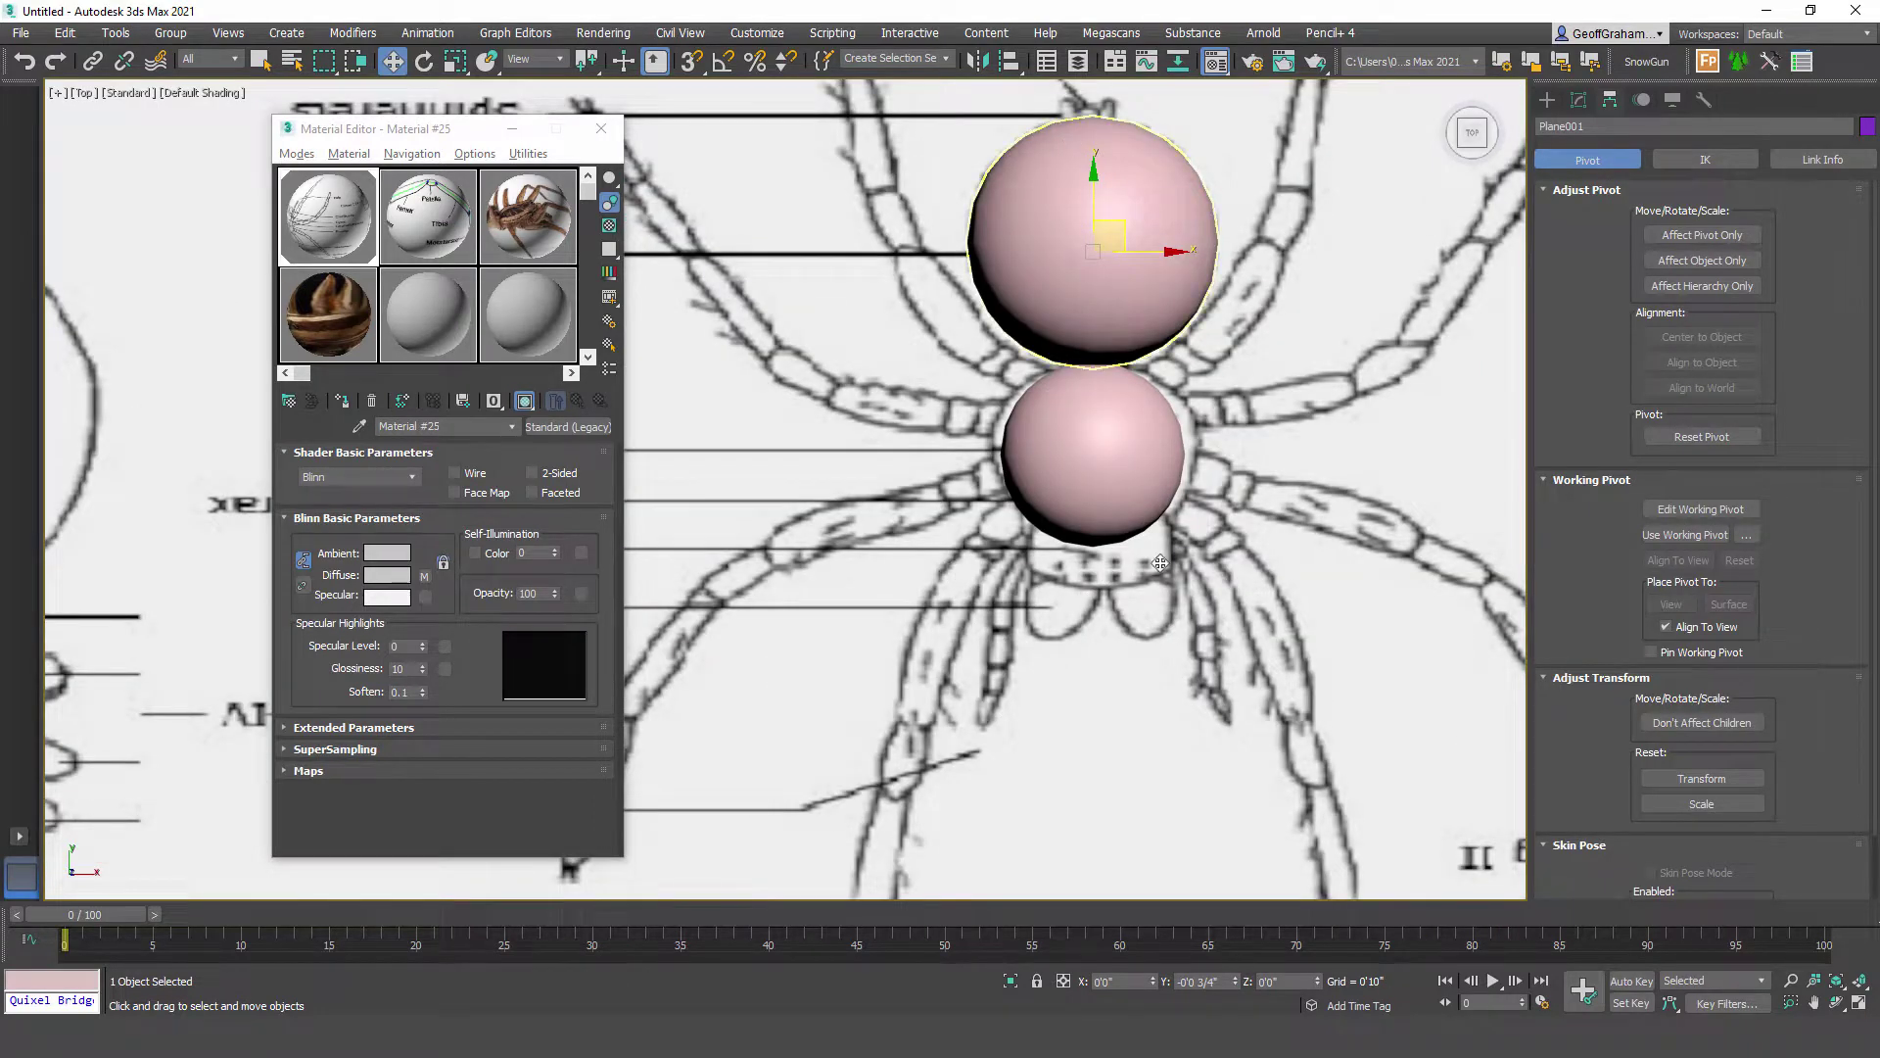
scroll(955, 585, "down", 2)
scroll(1130, 684, "down", 2)
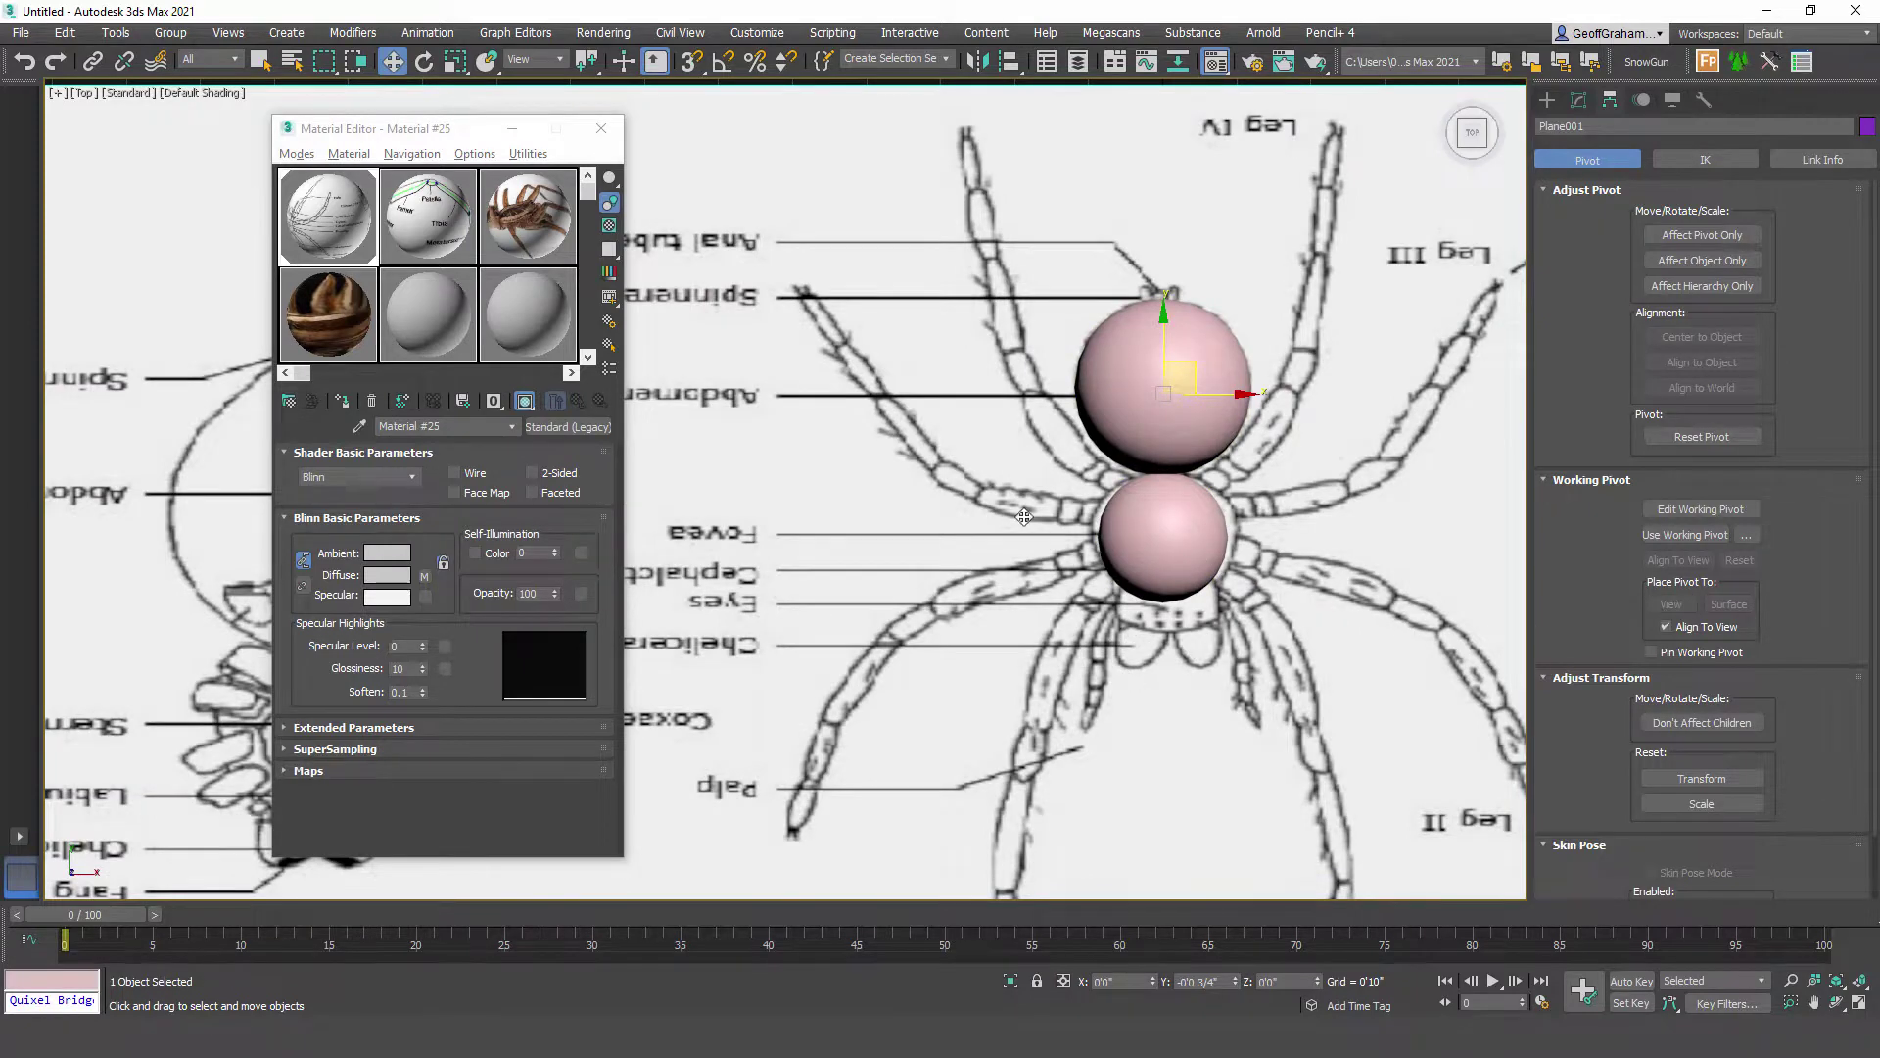
scroll(953, 501, "down", 2)
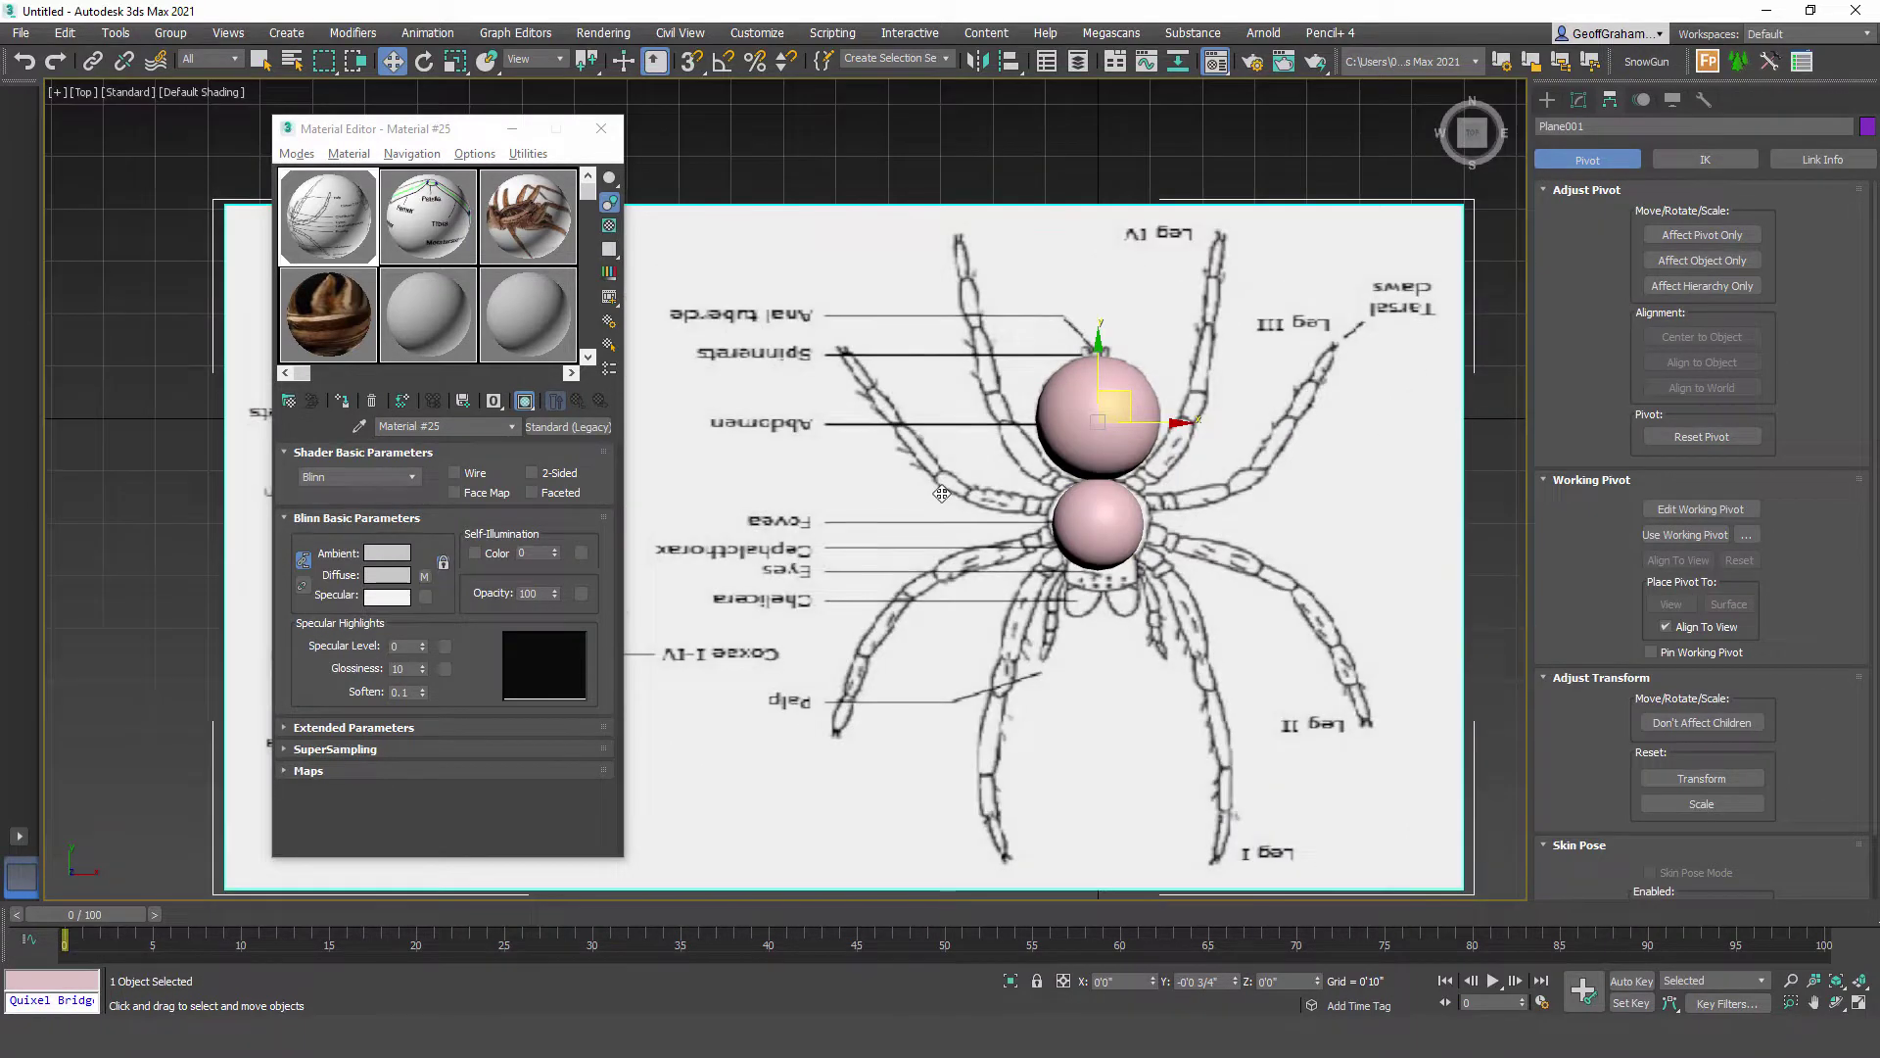
key("p")
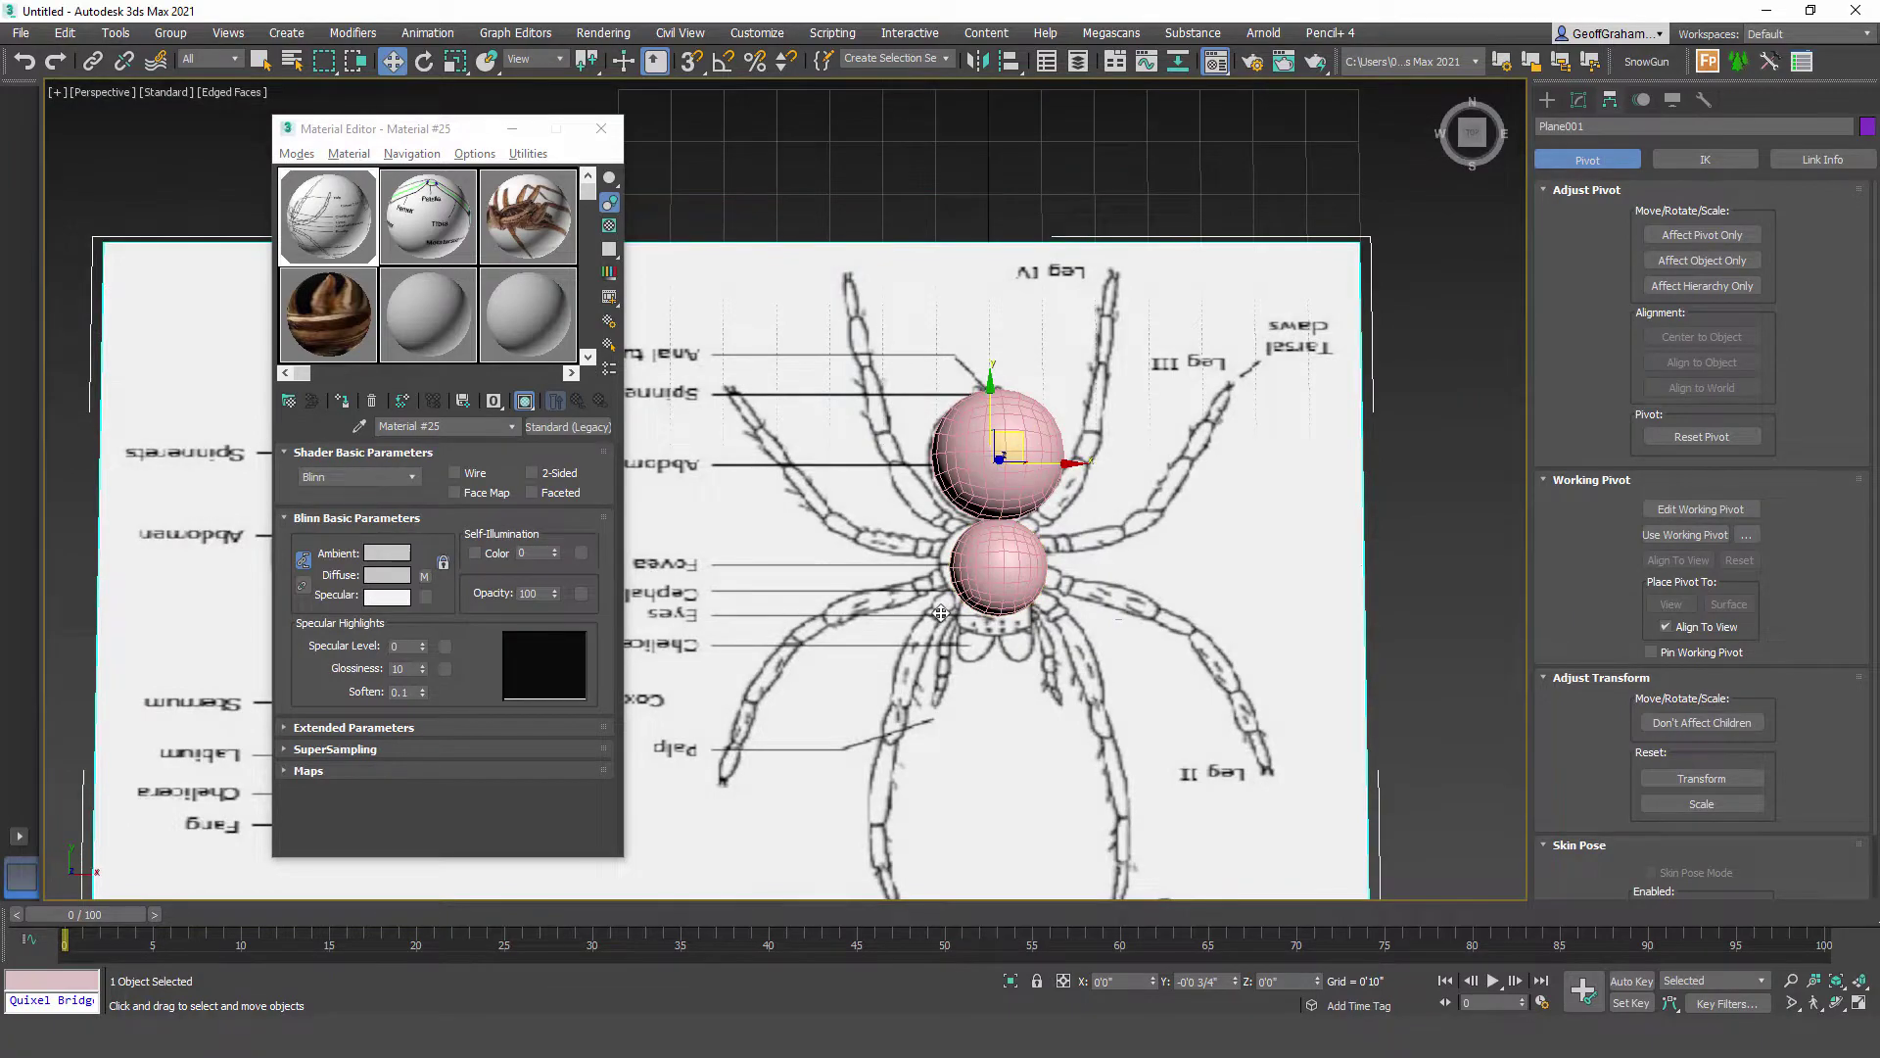
middle_click_drag(920, 646, 1065, 378, "alt")
scroll(1154, 450, "down", 3)
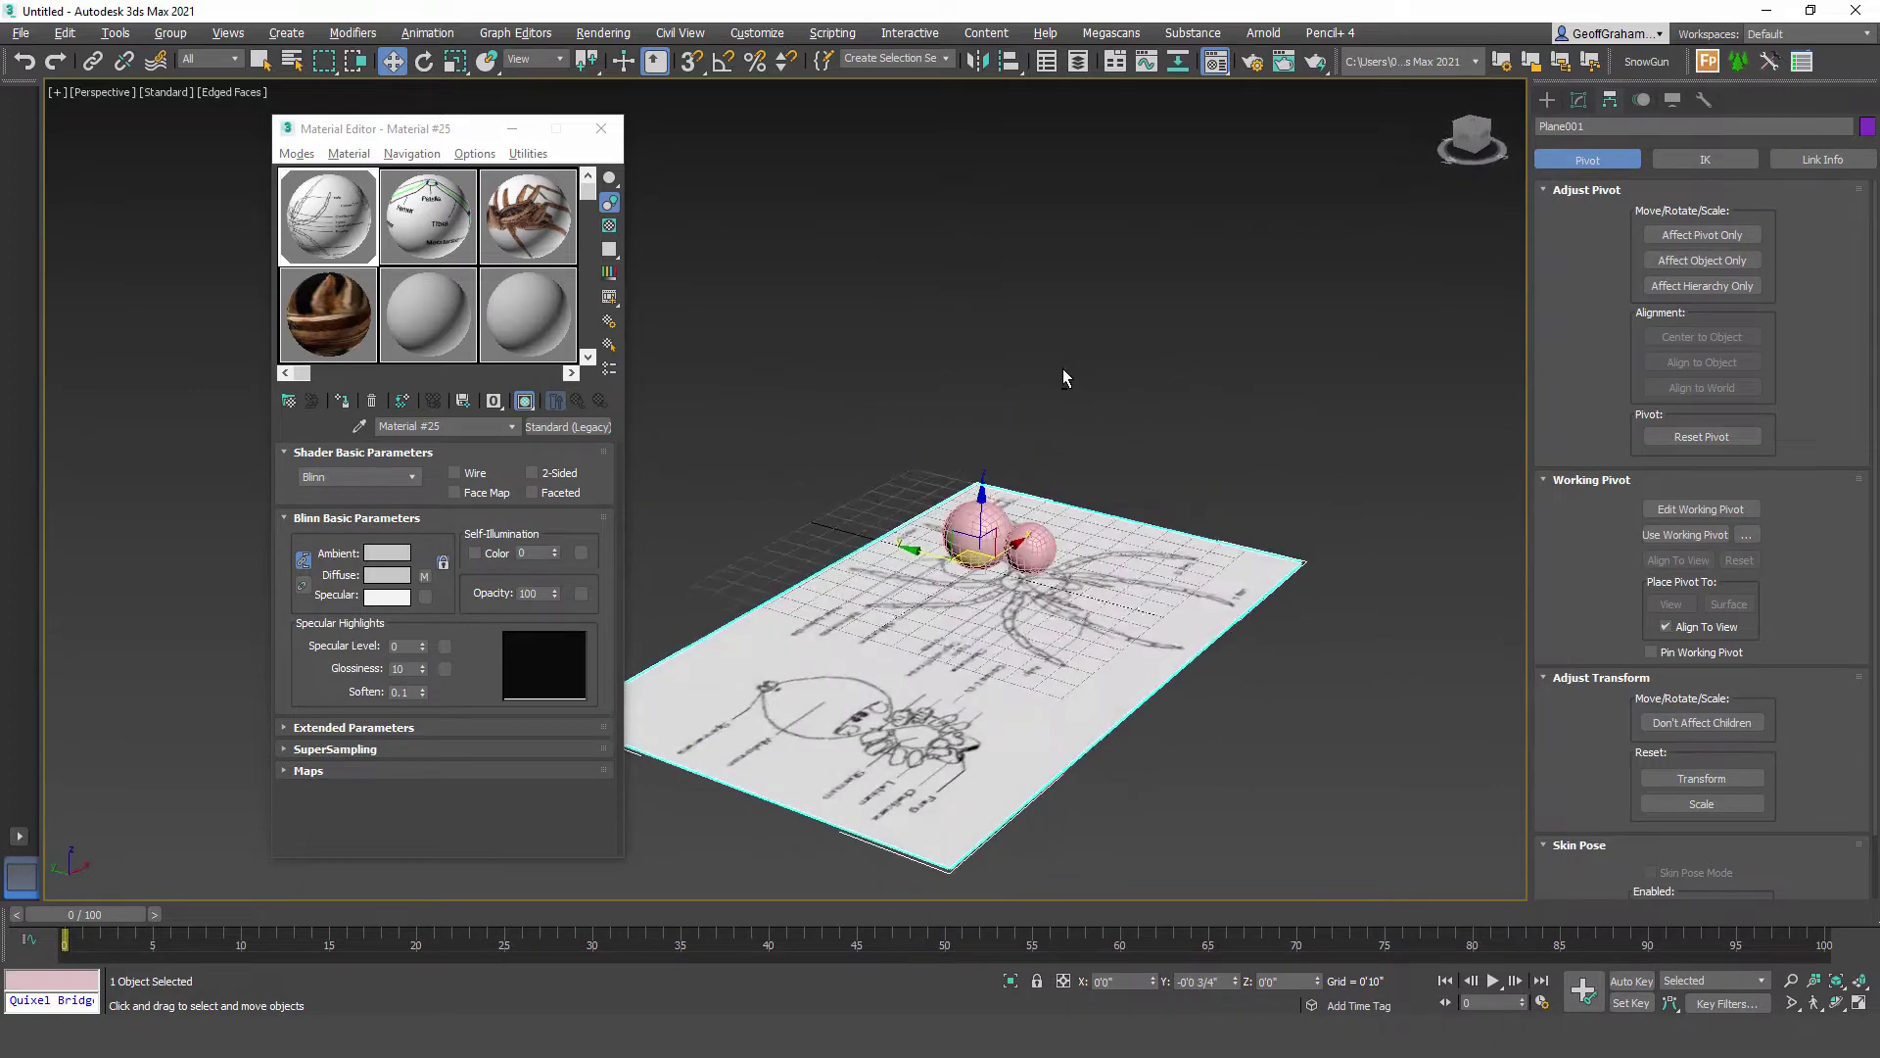
Step: In the Left view, draw a plane about 3'10" by 5'8 3/4" above the spheres and apply the leg-segment diagram material to it
left_click(1548, 99)
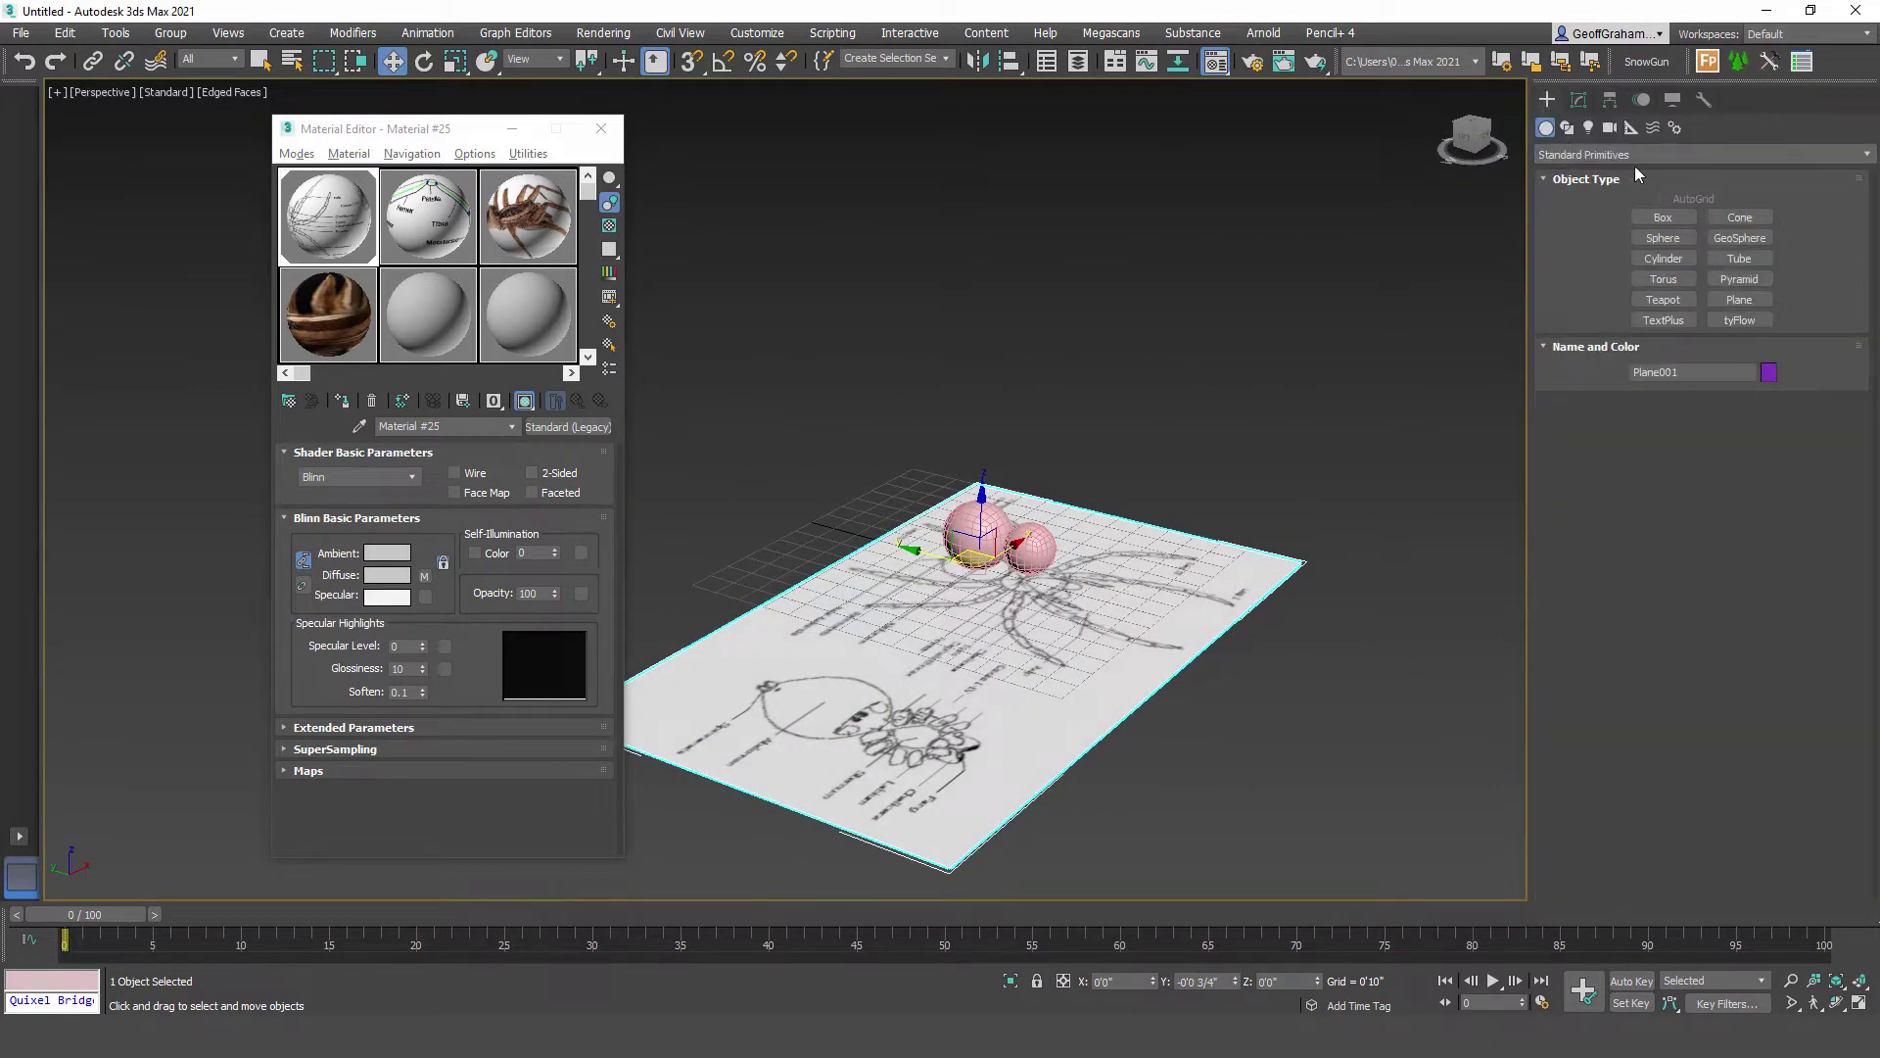
middle_click_drag(1066, 474, 1179, 293, "alt")
scroll(1179, 294, "down", 3)
scroll(1179, 294, "up", 3)
middle_click_drag(1122, 529, 1176, 511)
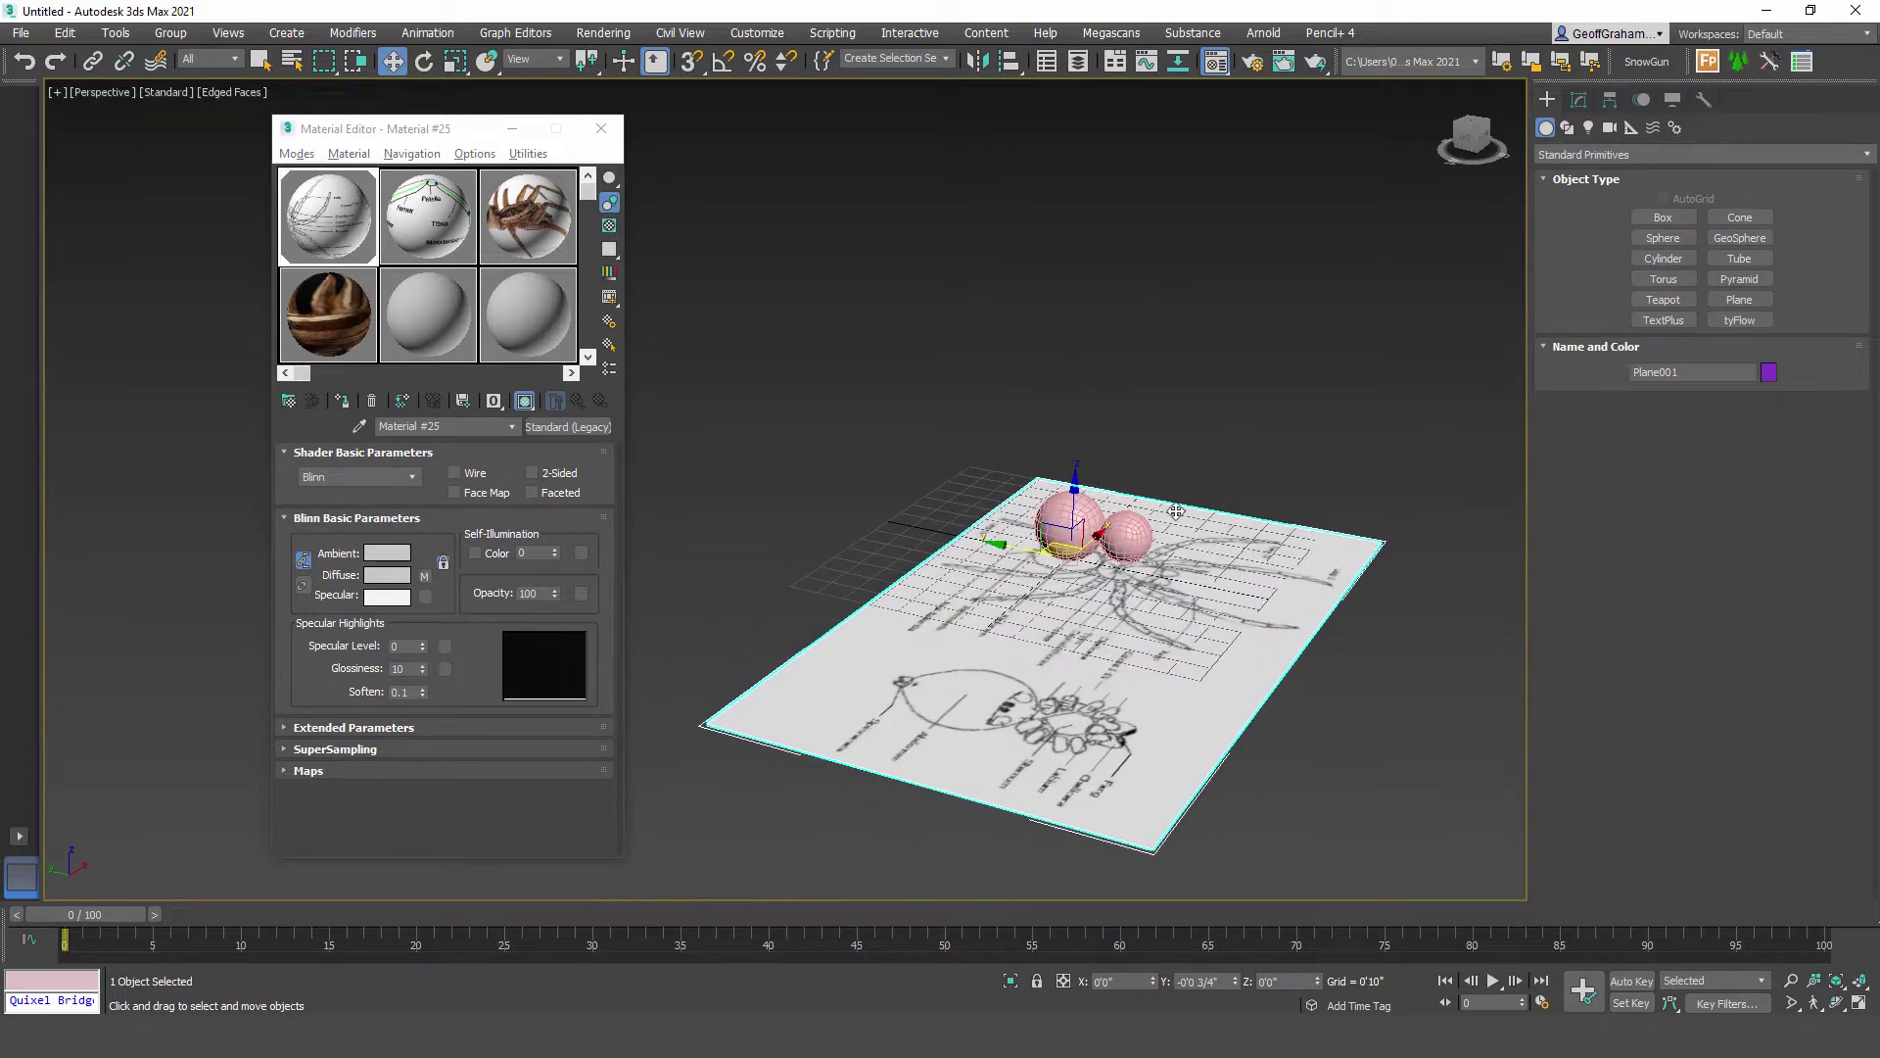
key("l")
middle_click_drag(1049, 415, 1057, 416)
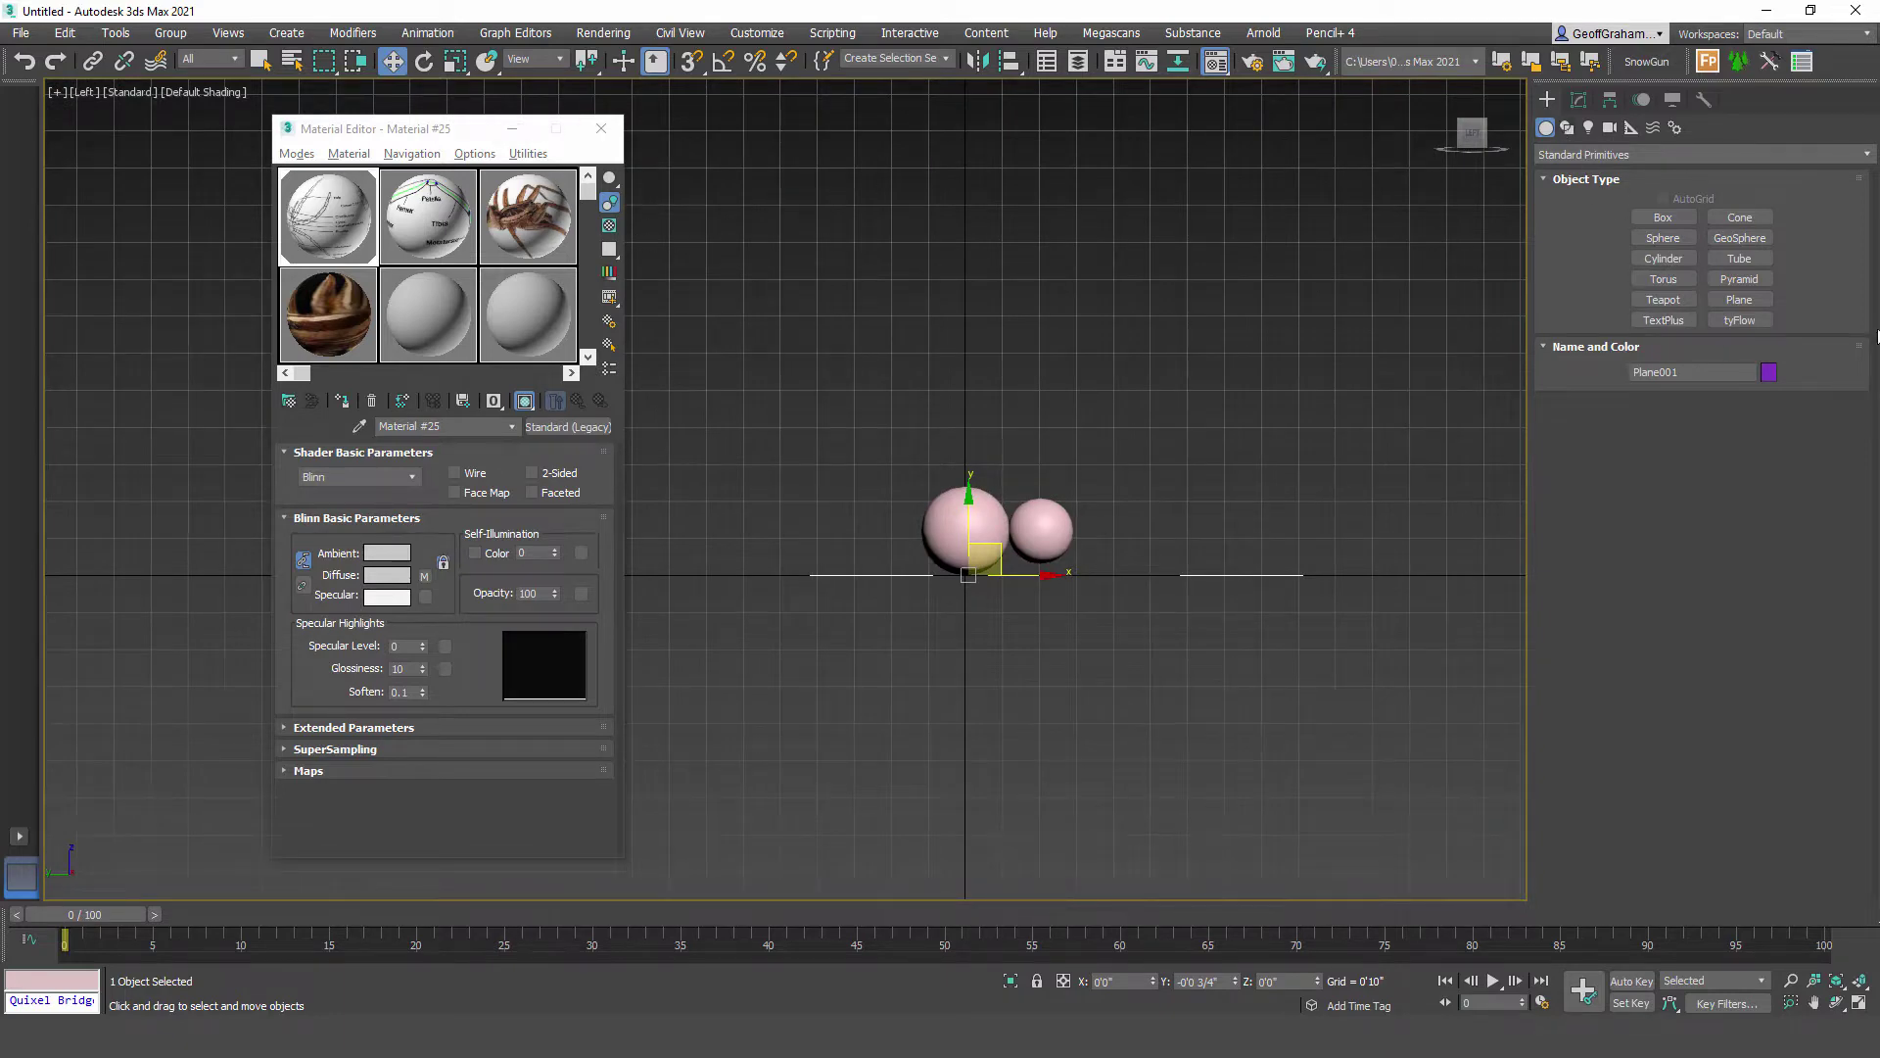
left_click(1740, 300)
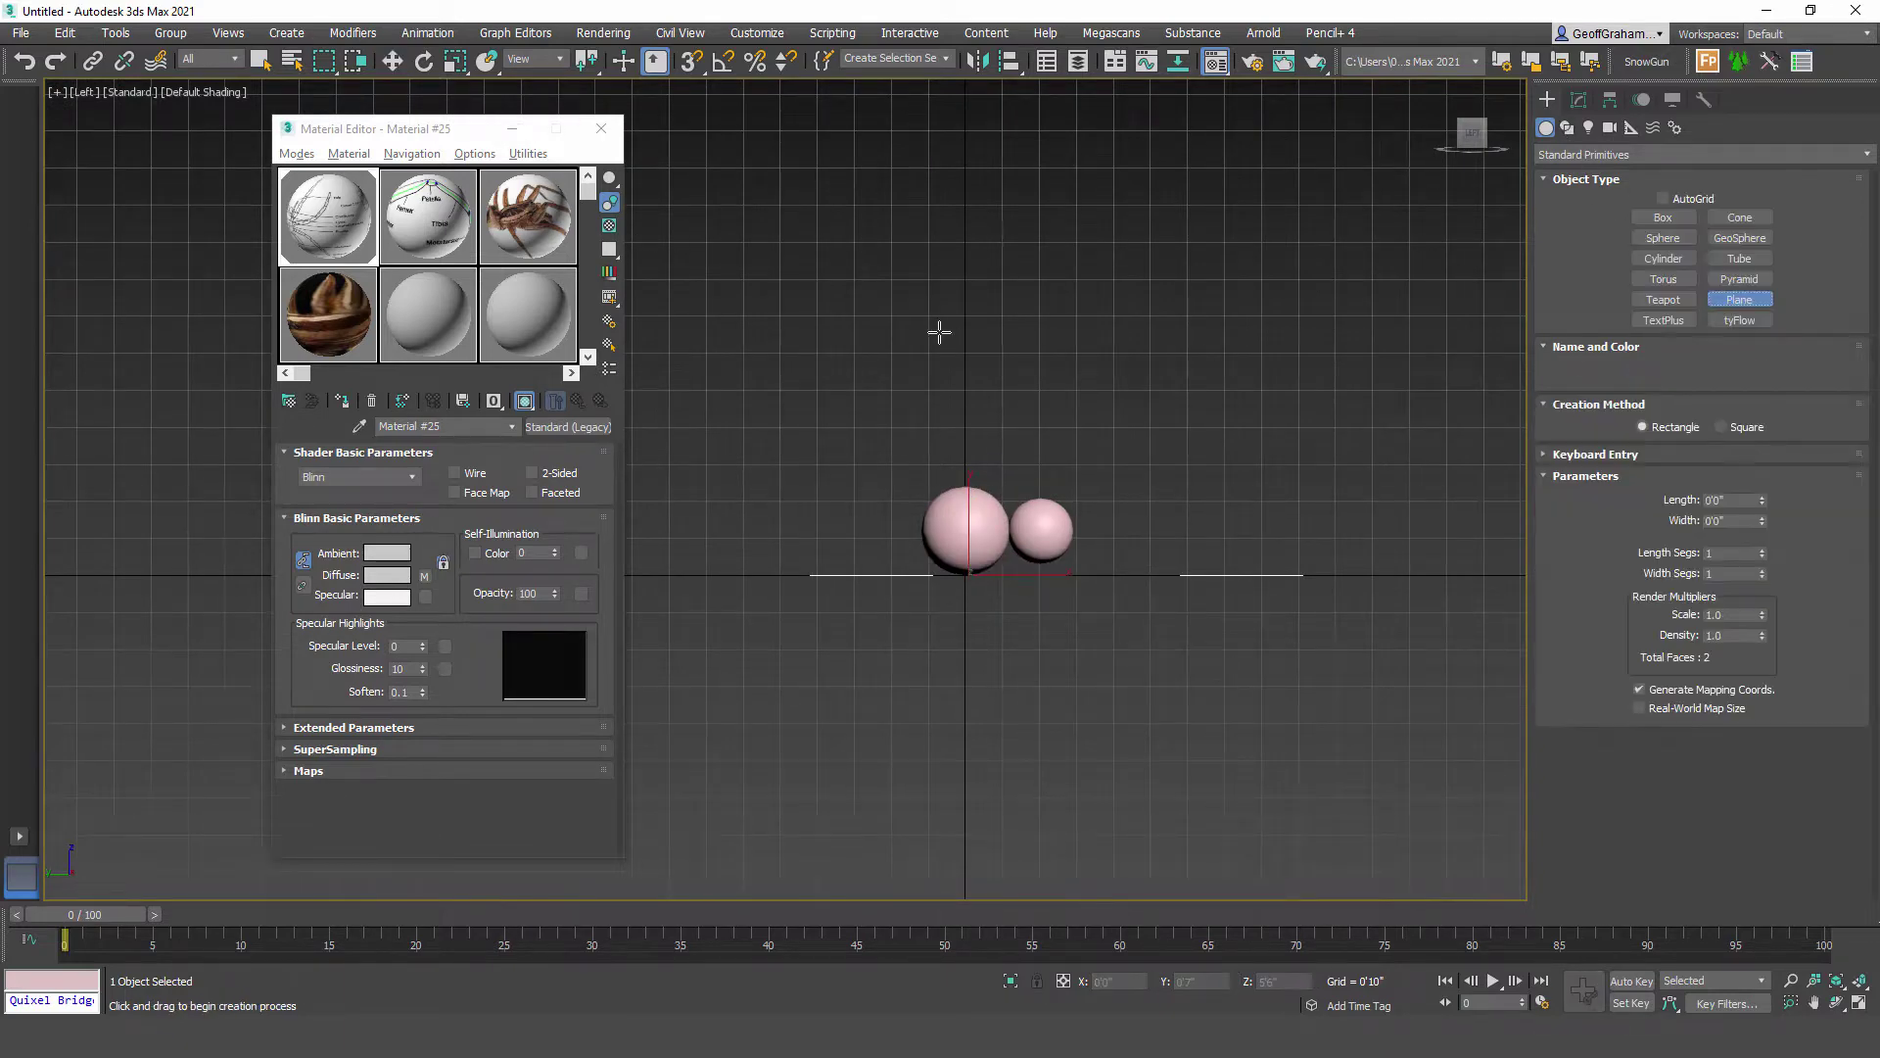
middle_click_drag(939, 332, 1065, 354)
left_click_drag(940, 235, 1195, 406)
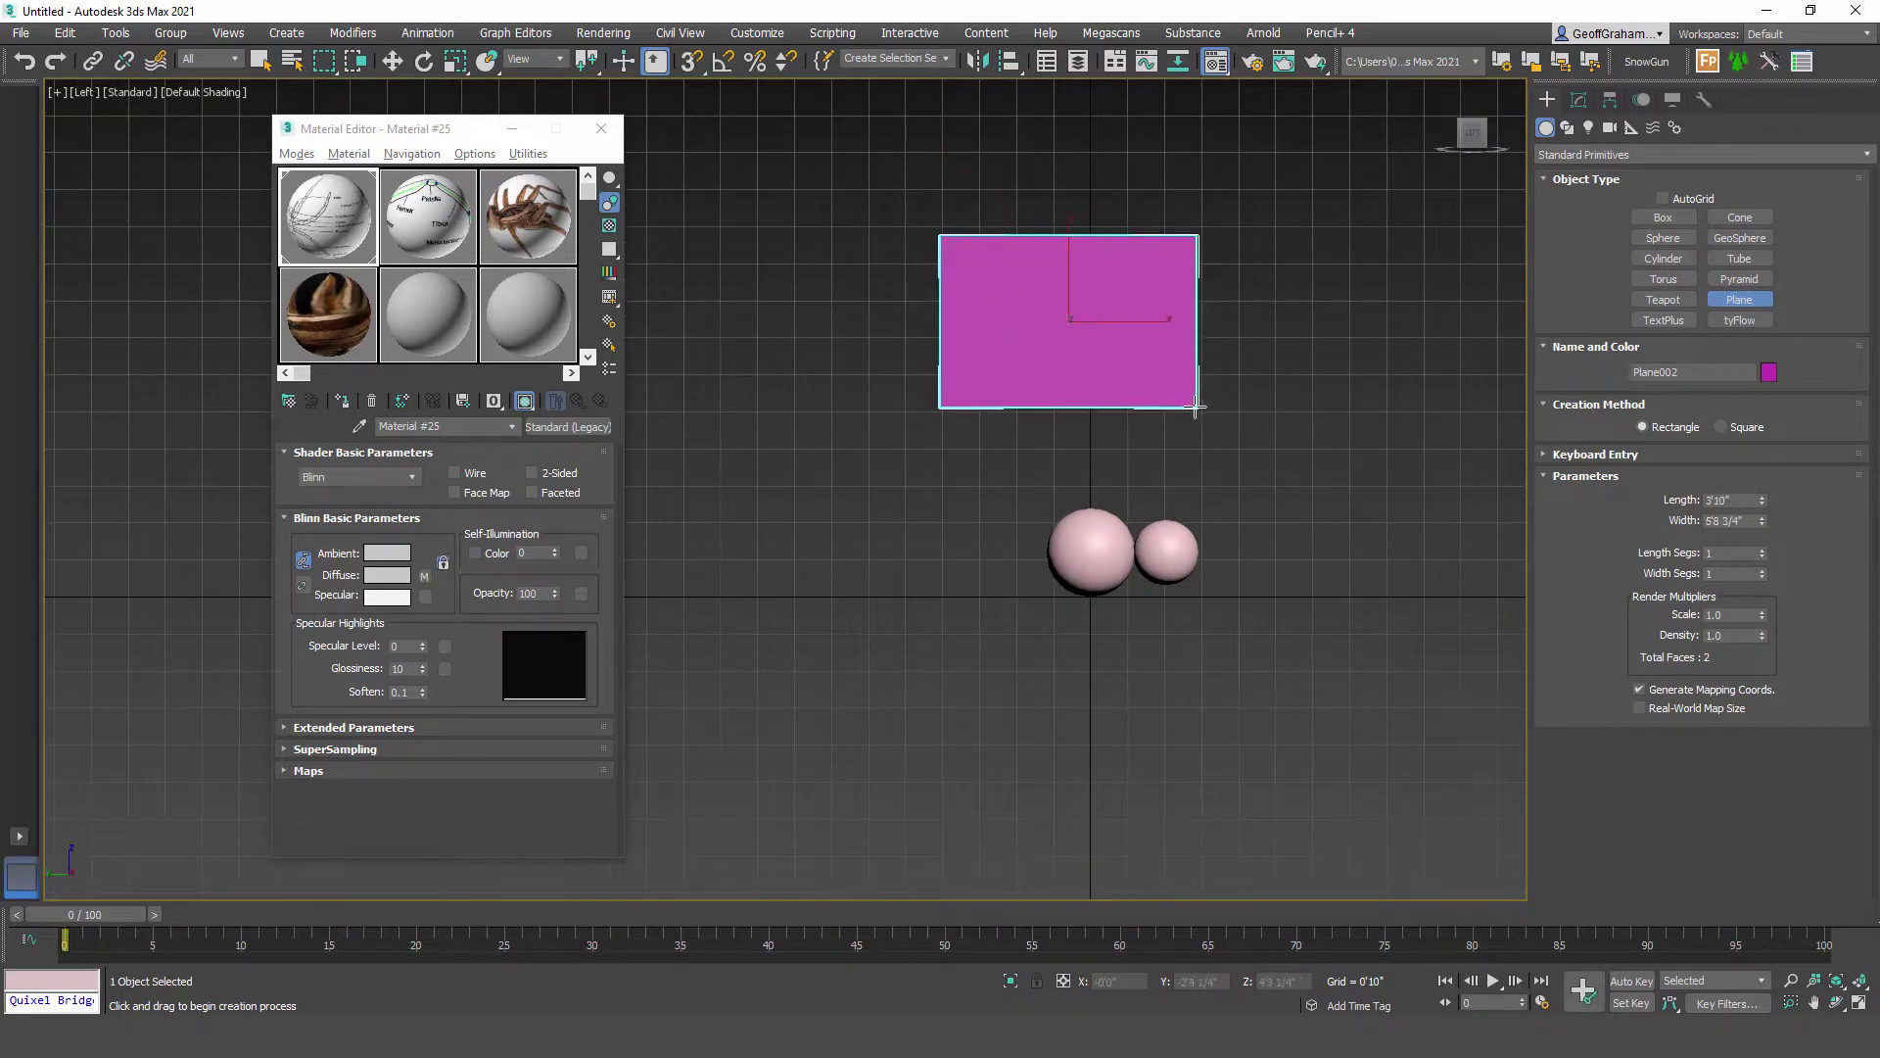
left_click_drag(421, 207, 1046, 313)
scroll(1007, 440, "up", 3)
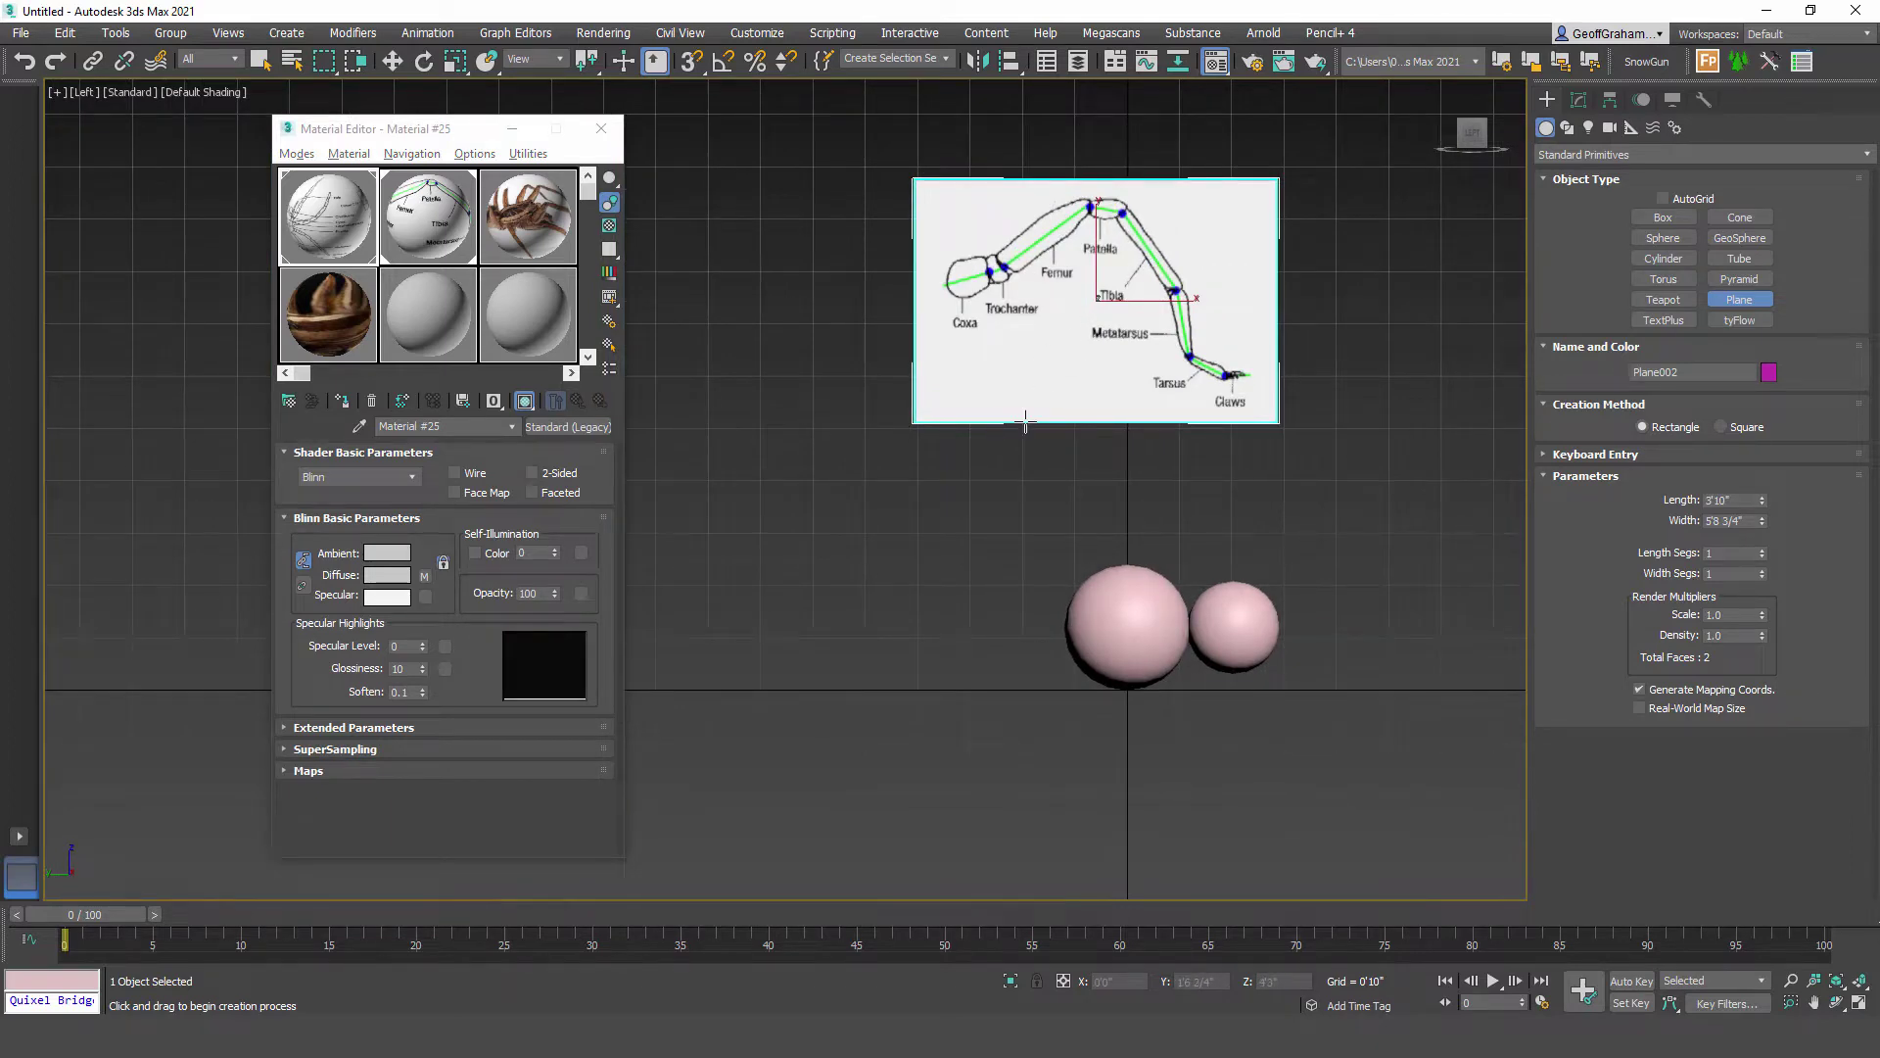
middle_click_drag(1042, 421, 1047, 421)
Step: Move the leg diagram plane beside the small sphere, to about Y -5'0", Z 1'3"
left_click(392, 61)
middle_click_drag(1146, 512, 1058, 462)
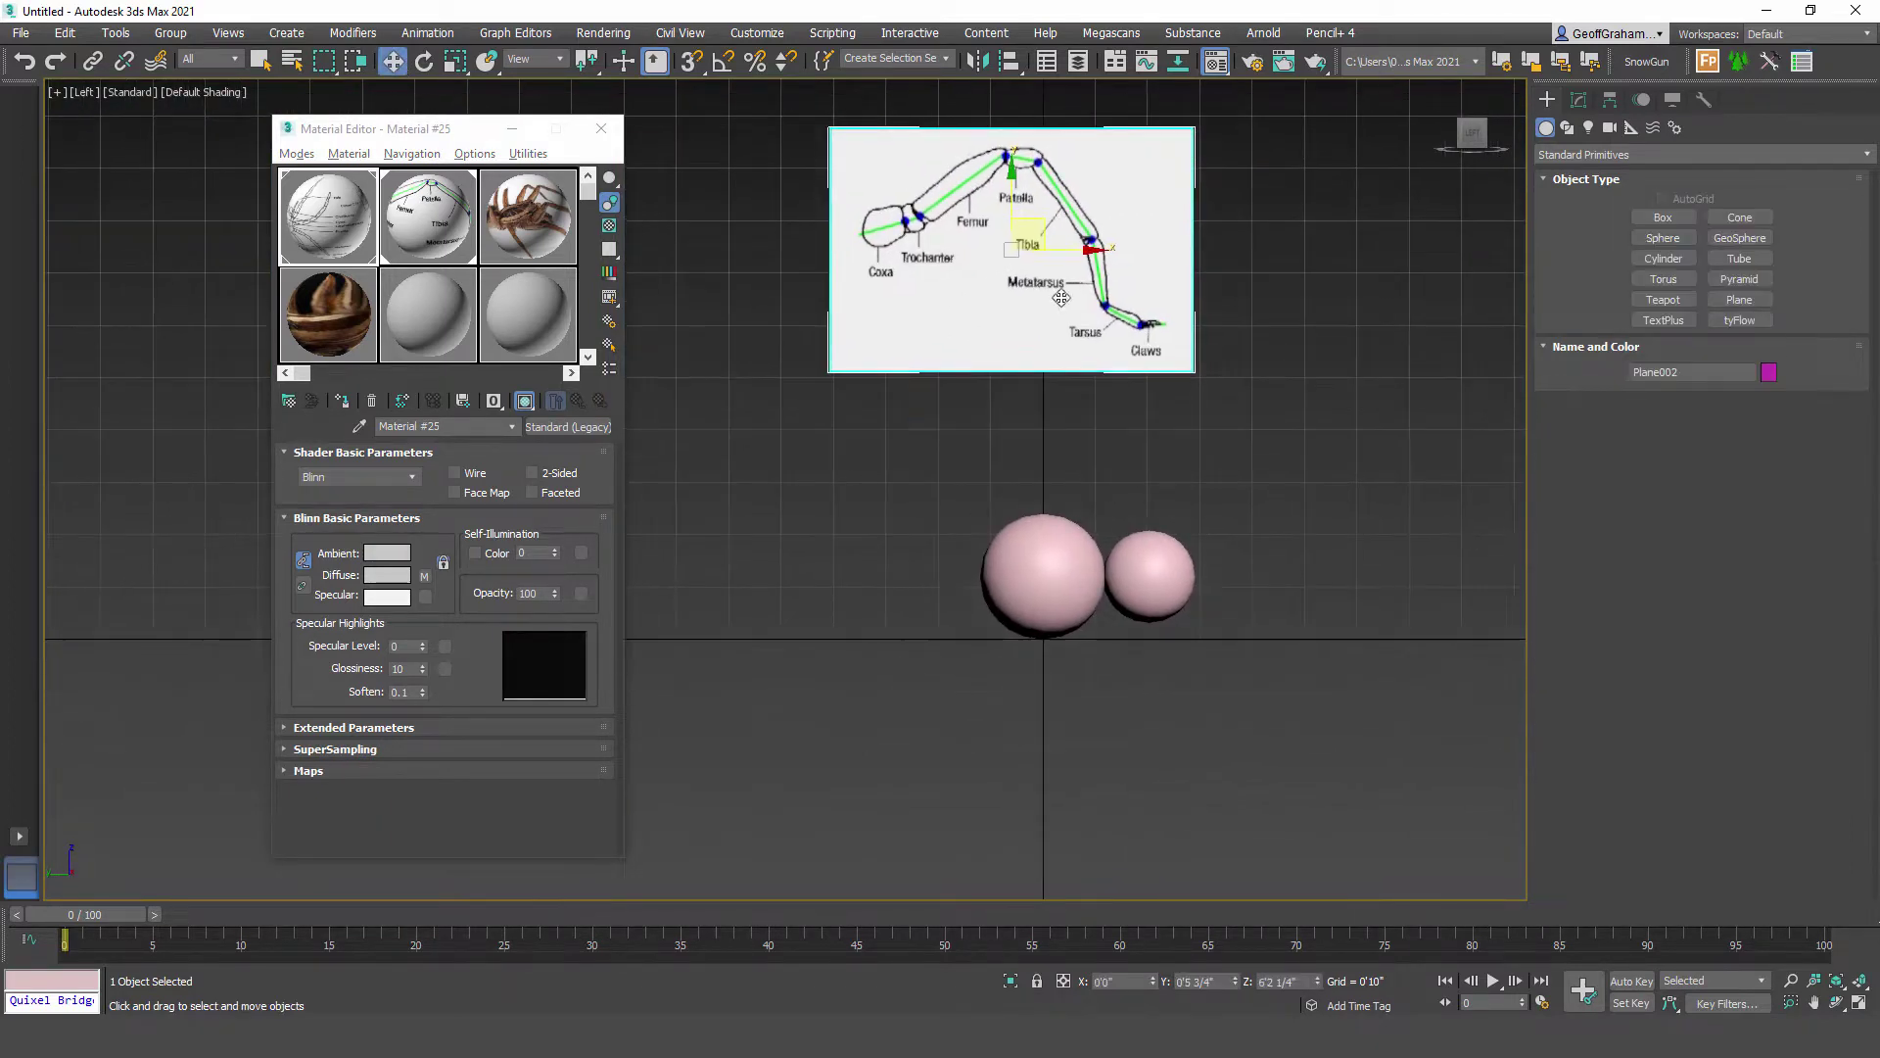
left_click_drag(1038, 234, 1247, 545)
middle_click_drag(1279, 579, 1198, 536)
scroll(1198, 536, "up", 2)
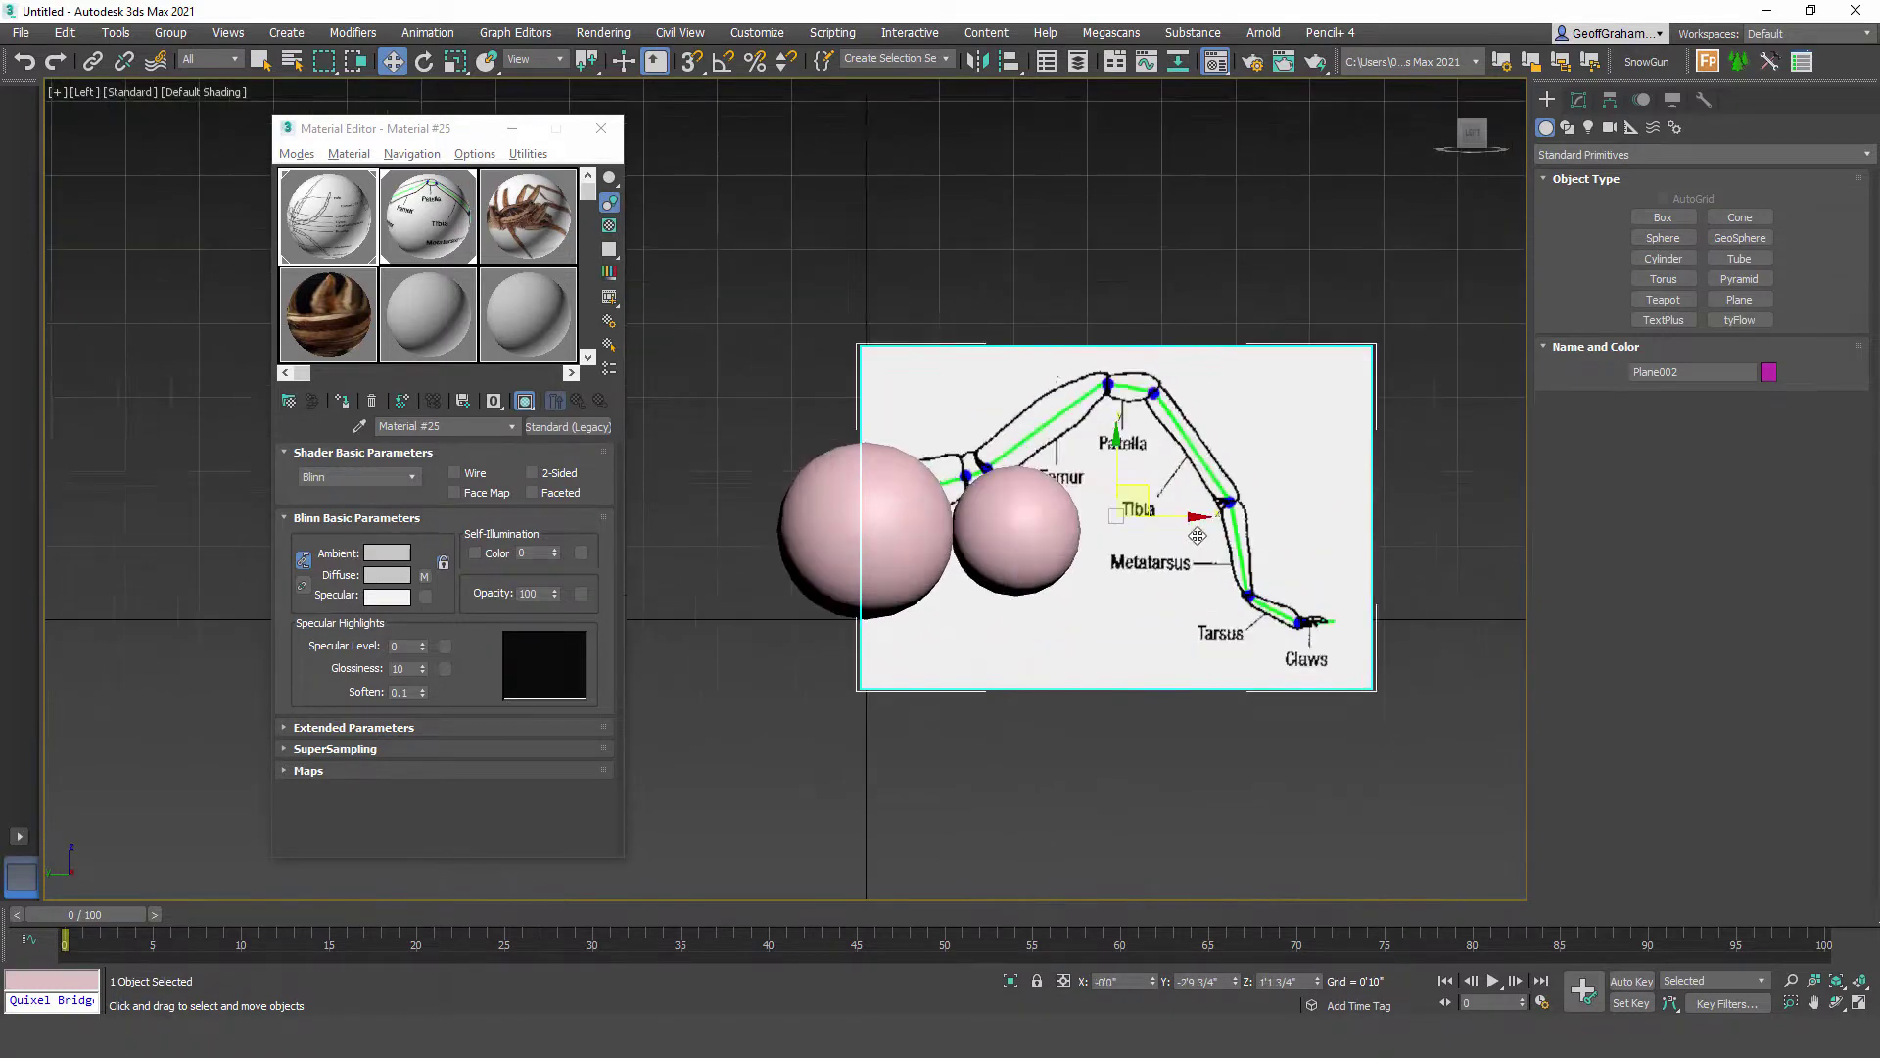
scroll(1198, 536, "up", 2)
left_click_drag(1162, 511, 1347, 540)
middle_click_drag(1296, 590, 1260, 579)
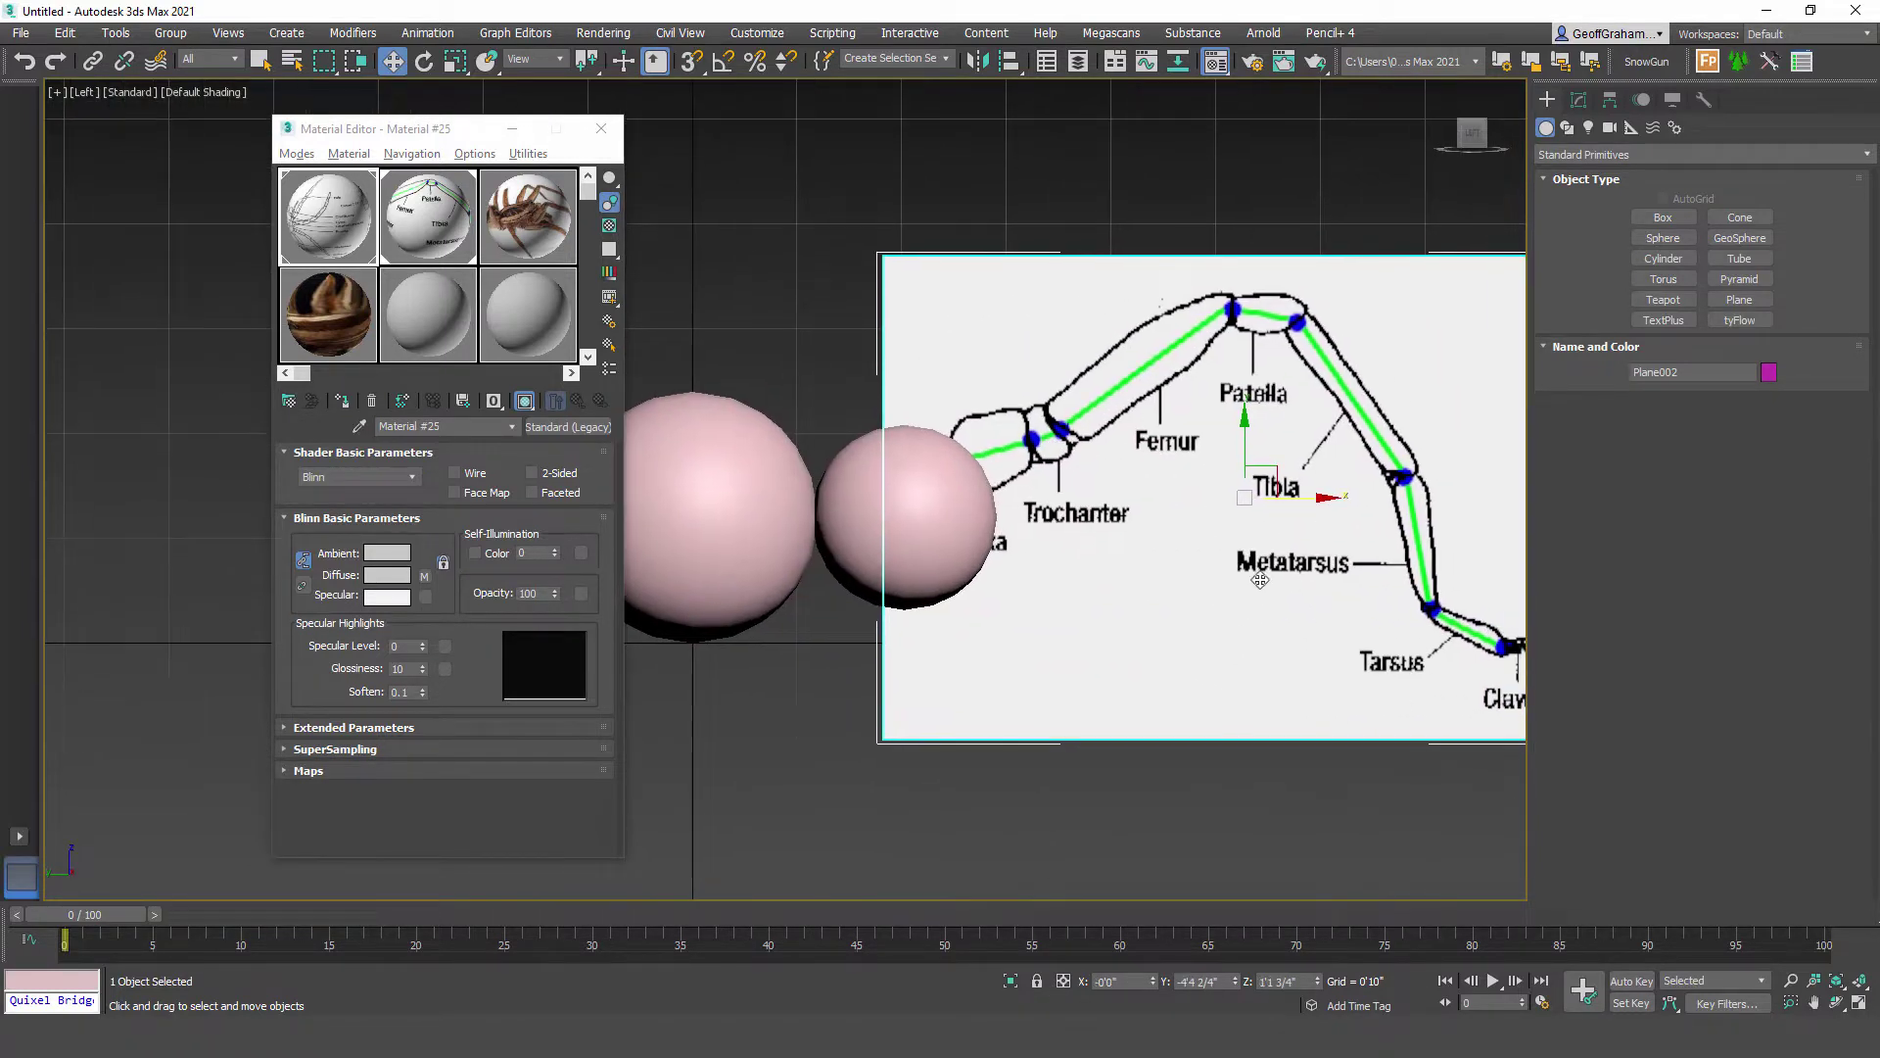
left_click_drag(1299, 500, 1377, 501)
middle_click_drag(1126, 500, 1171, 493)
scroll(932, 557, "up", 2)
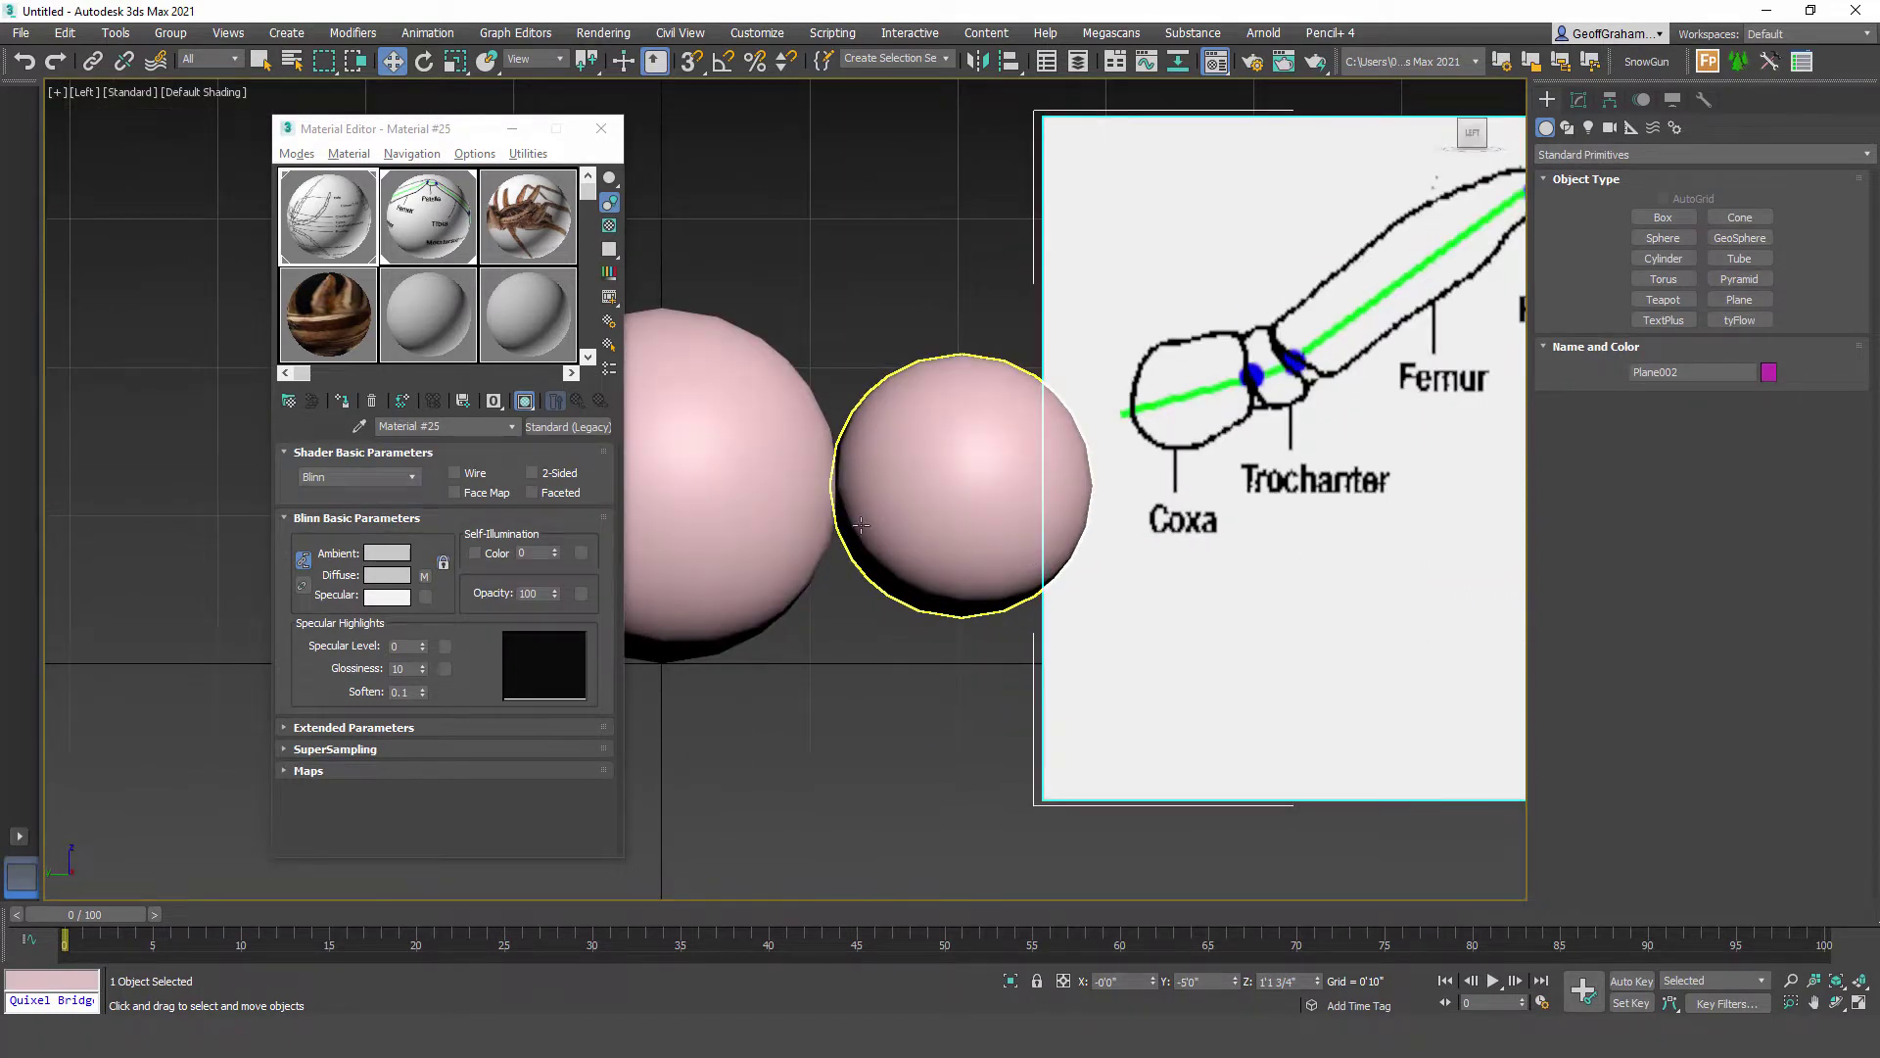
scroll(1184, 630, "down", 2)
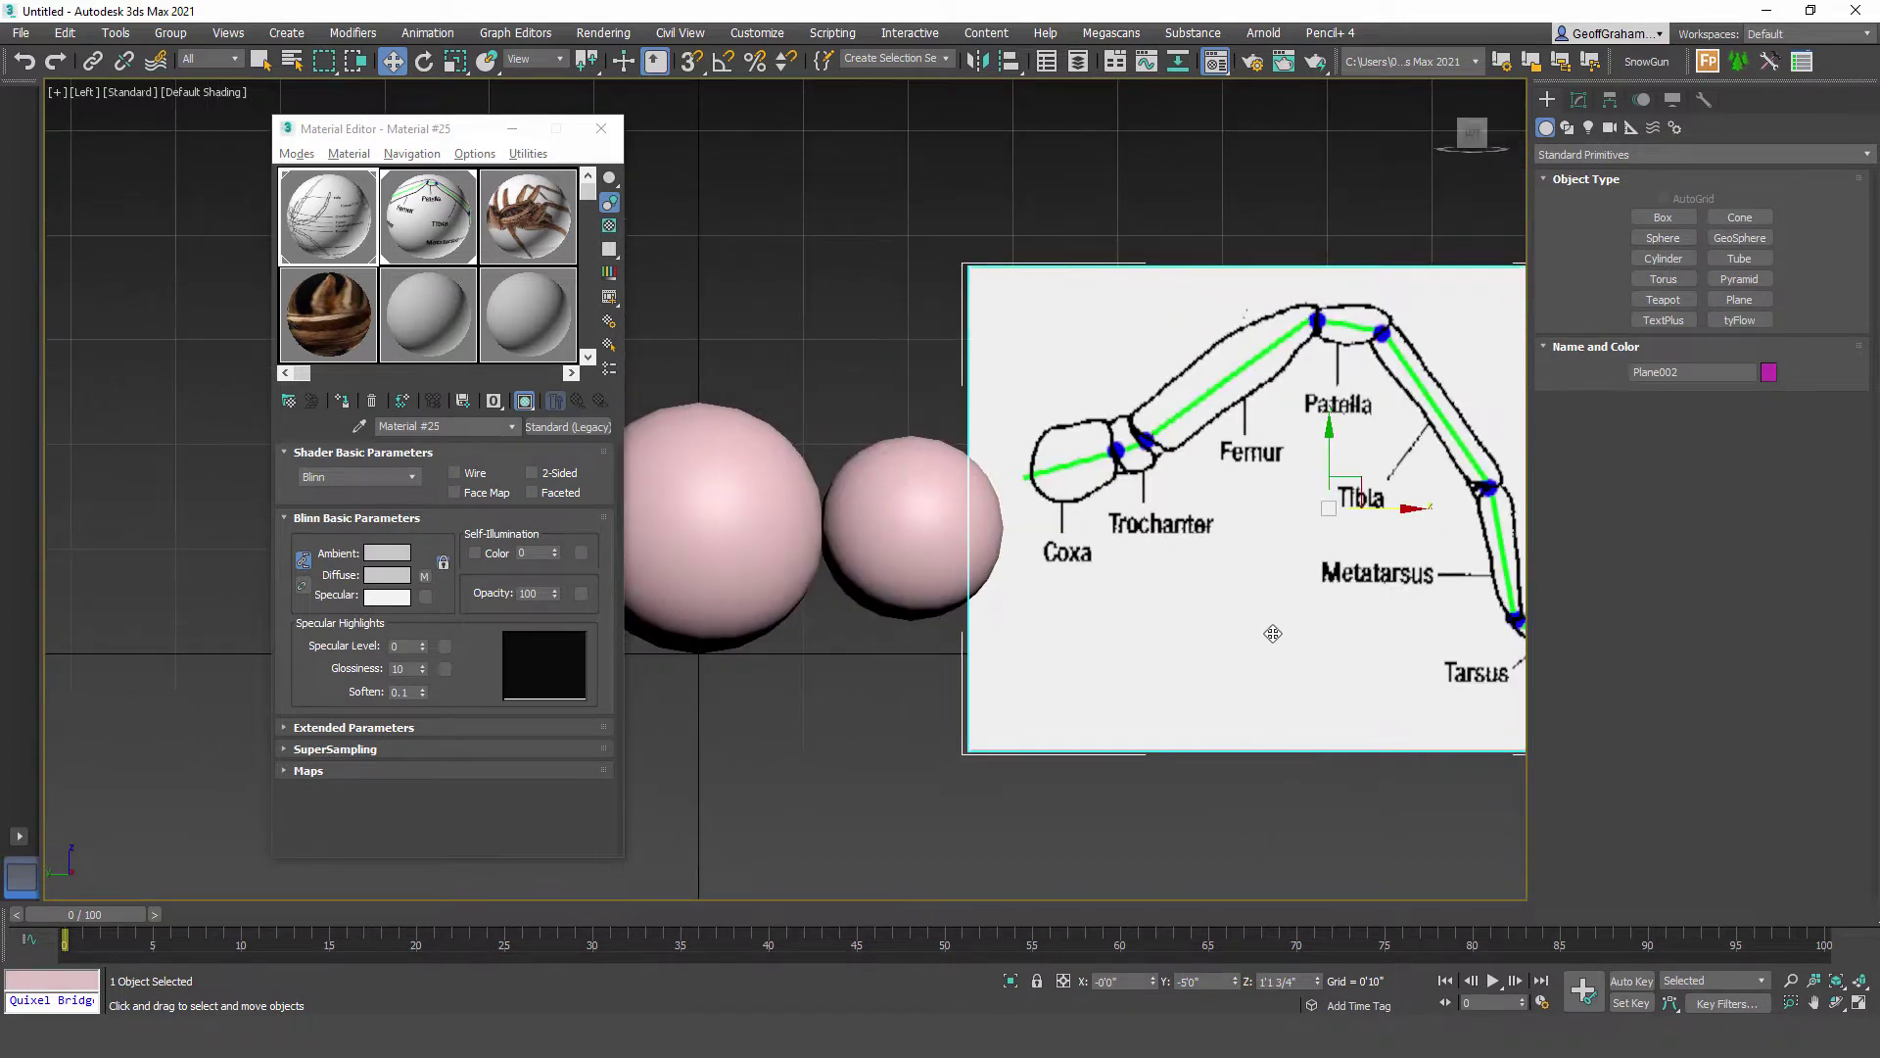
scroll(1272, 634, "down", 2)
mouse_move(1180, 463)
left_mouse_down()
mouse_move(1180, 437)
mouse_move(1180, 454)
left_mouse_up()
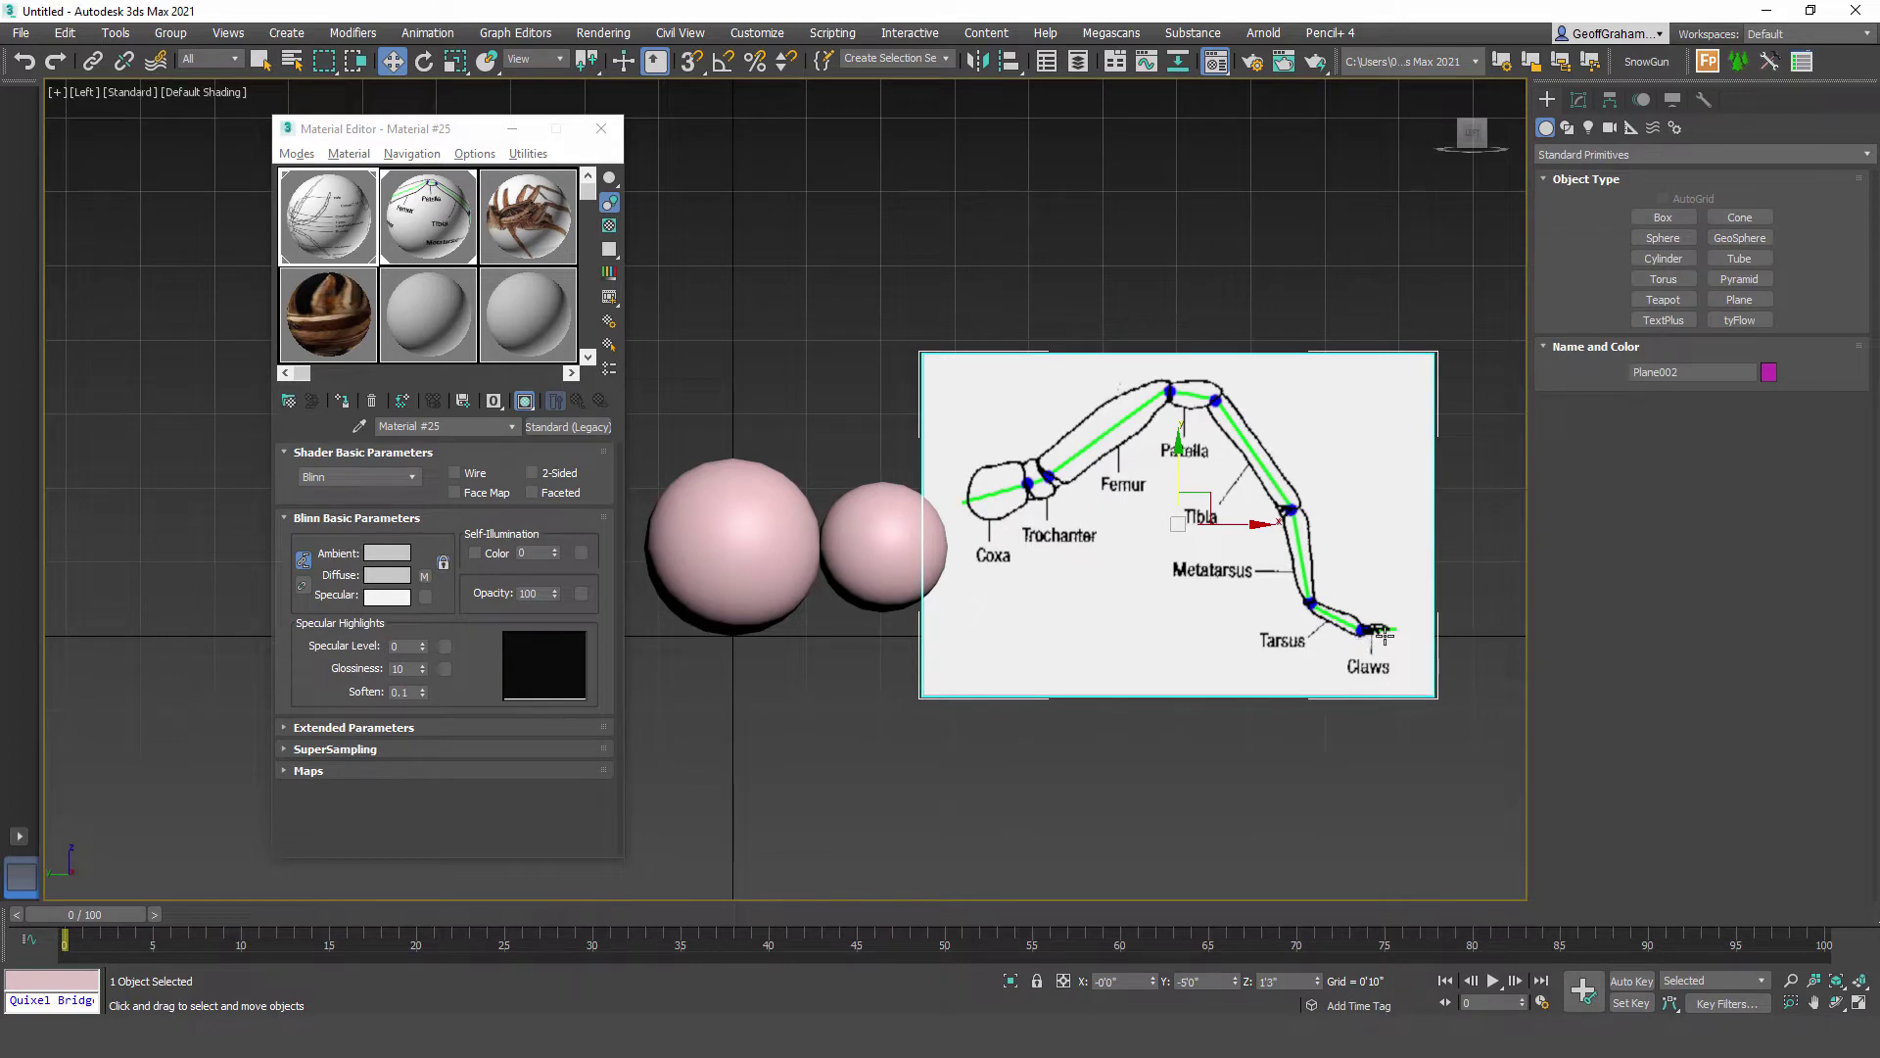
Step: Scale the leg diagram plane down uniformly to about 66% and move it to about Y -4'5 3/4", Z 0'9 3/4"
left_click(453, 61)
left_click_drag(1209, 495, 1211, 578)
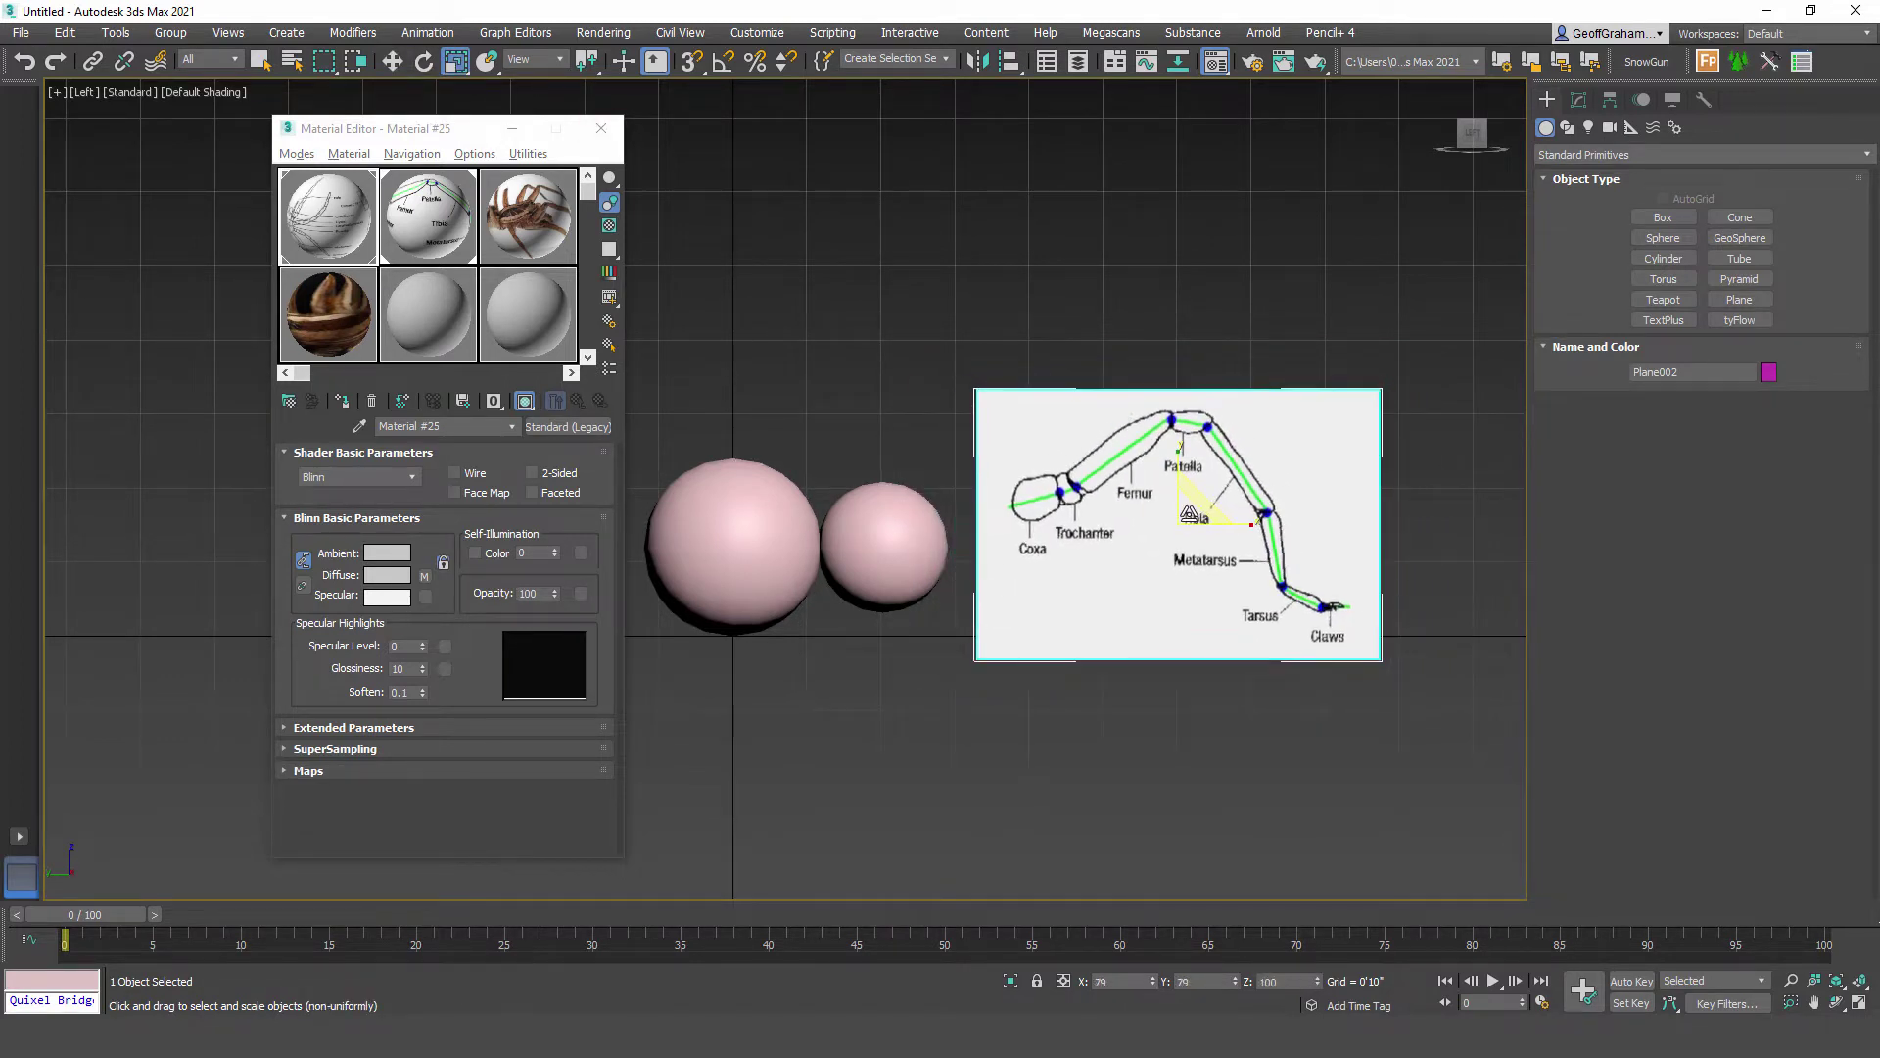
left_click(395, 61)
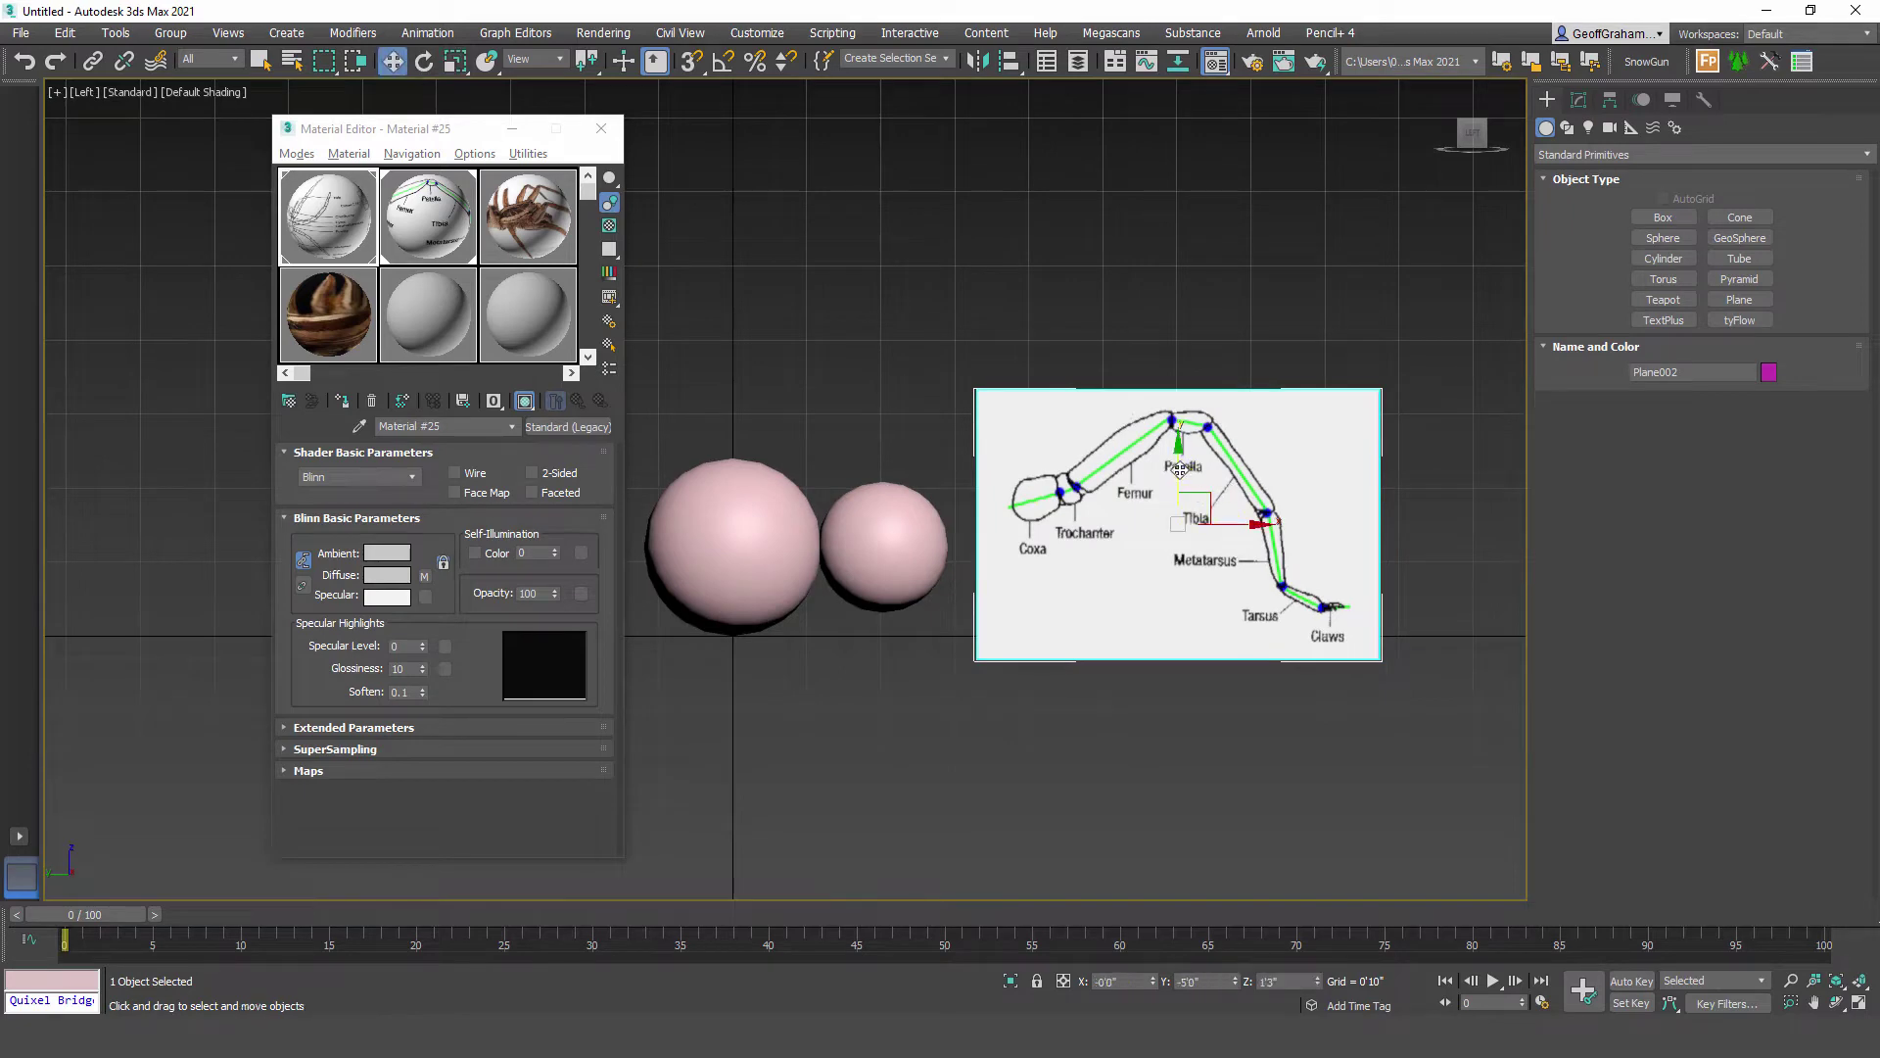
left_click_drag(1180, 465, 1198, 540)
left_click(454, 62)
left_click(395, 61)
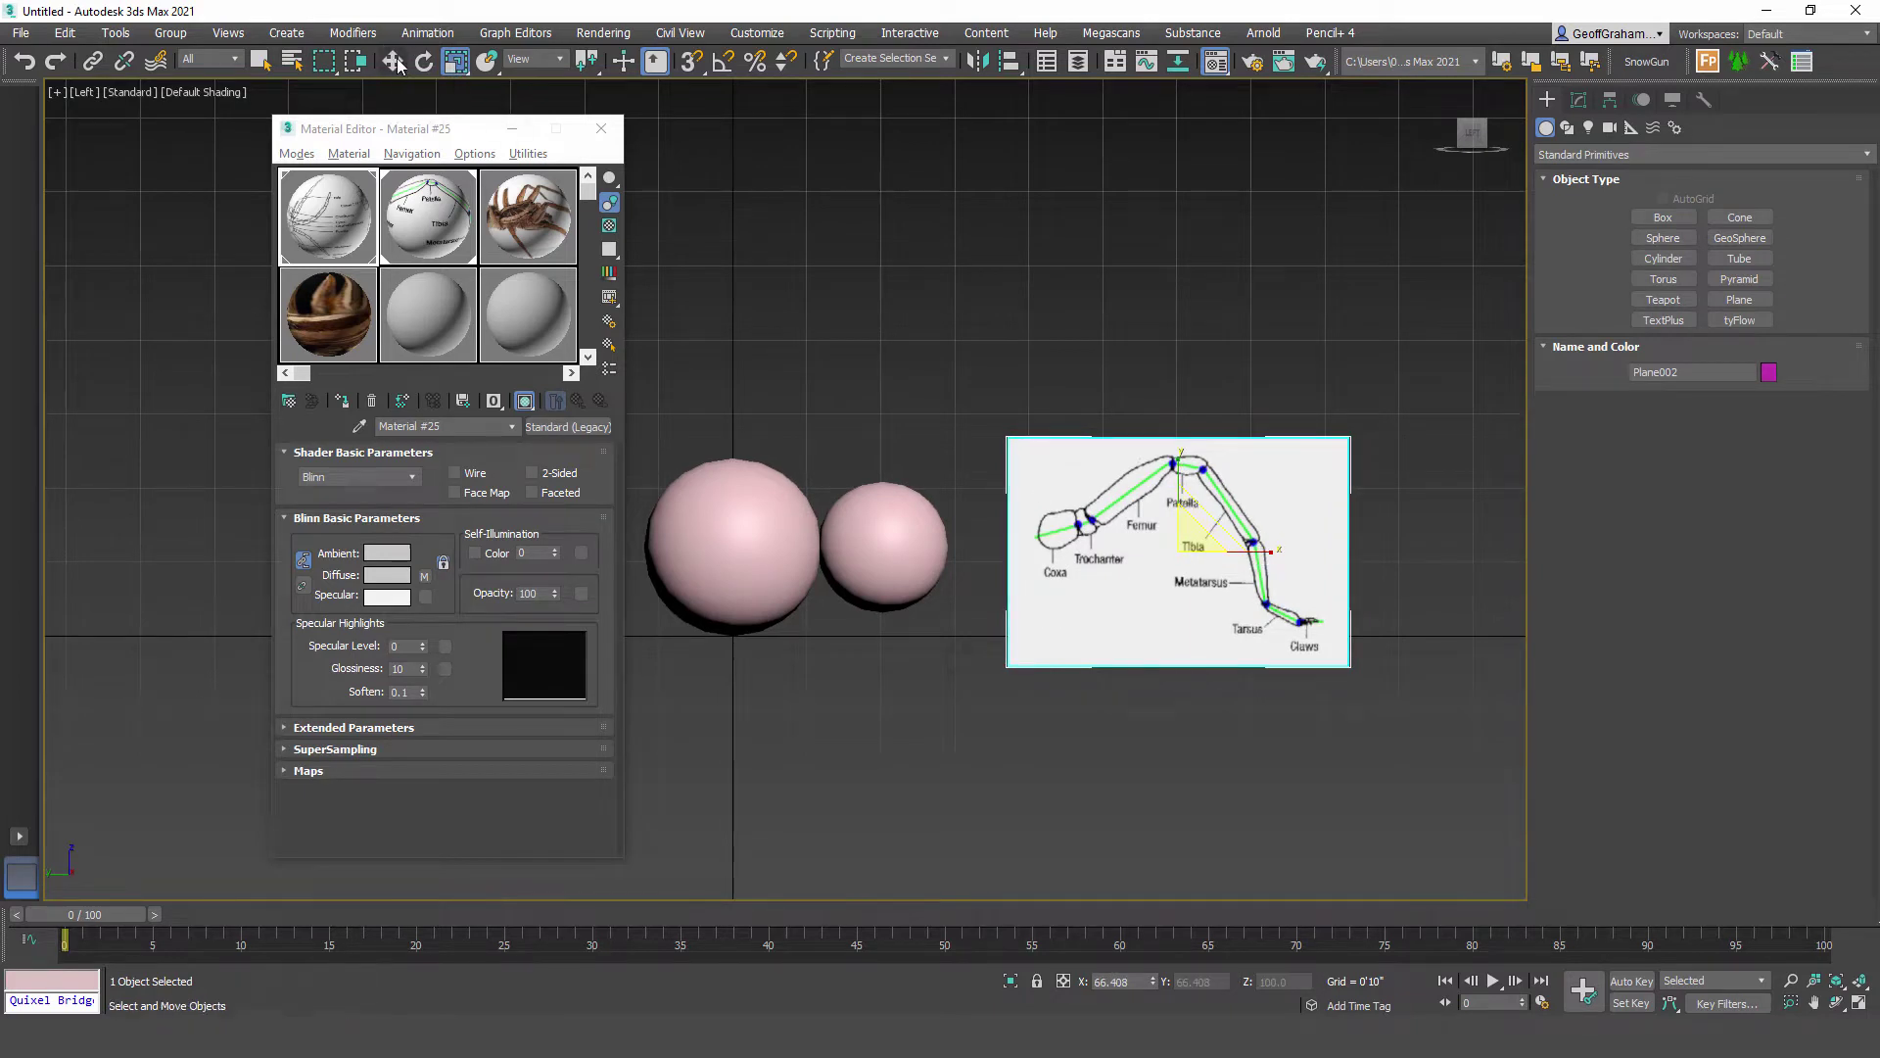
left_click_drag(1213, 524, 1122, 555)
Step: Examine the leg diagram's segments from coxa to claws and their size relative to the small sphere
scroll(1016, 552, "up", 3)
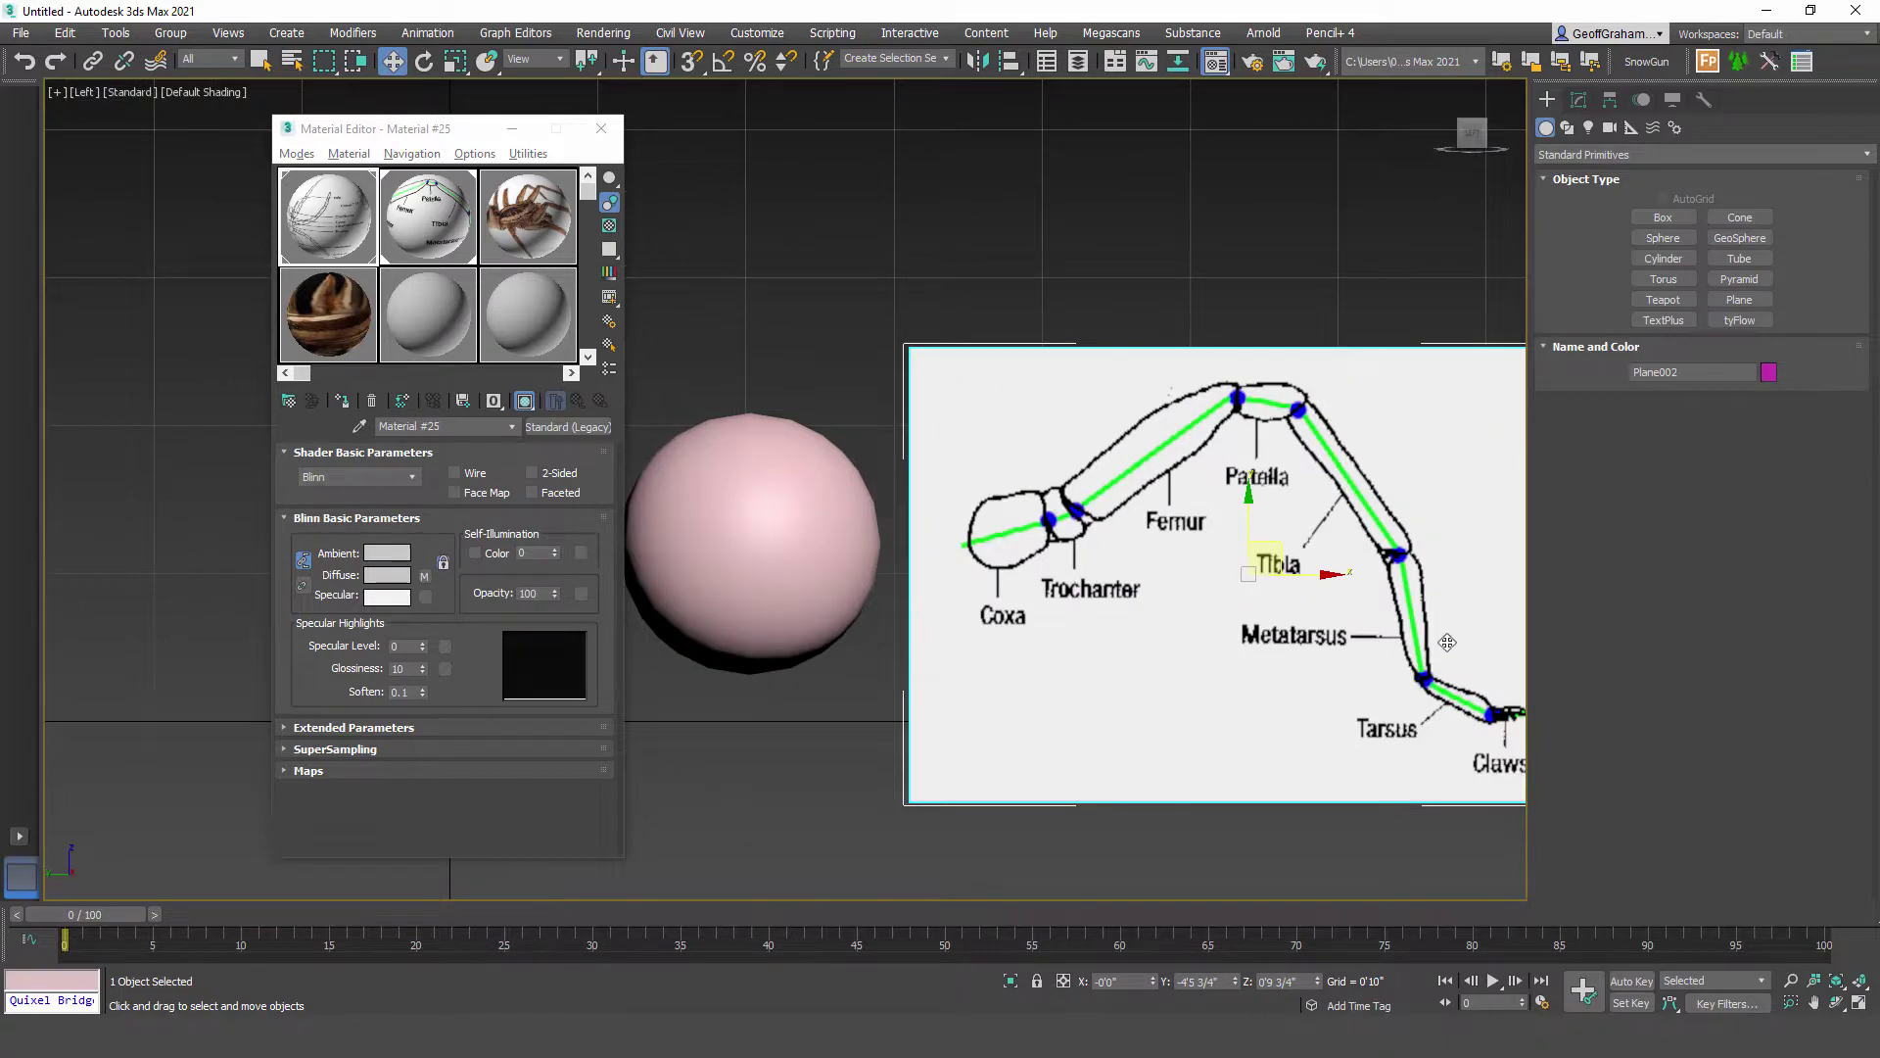
middle_click_drag(1356, 610, 1248, 610)
scroll(883, 478, "up", 3)
middle_click_drag(862, 550, 679, 484)
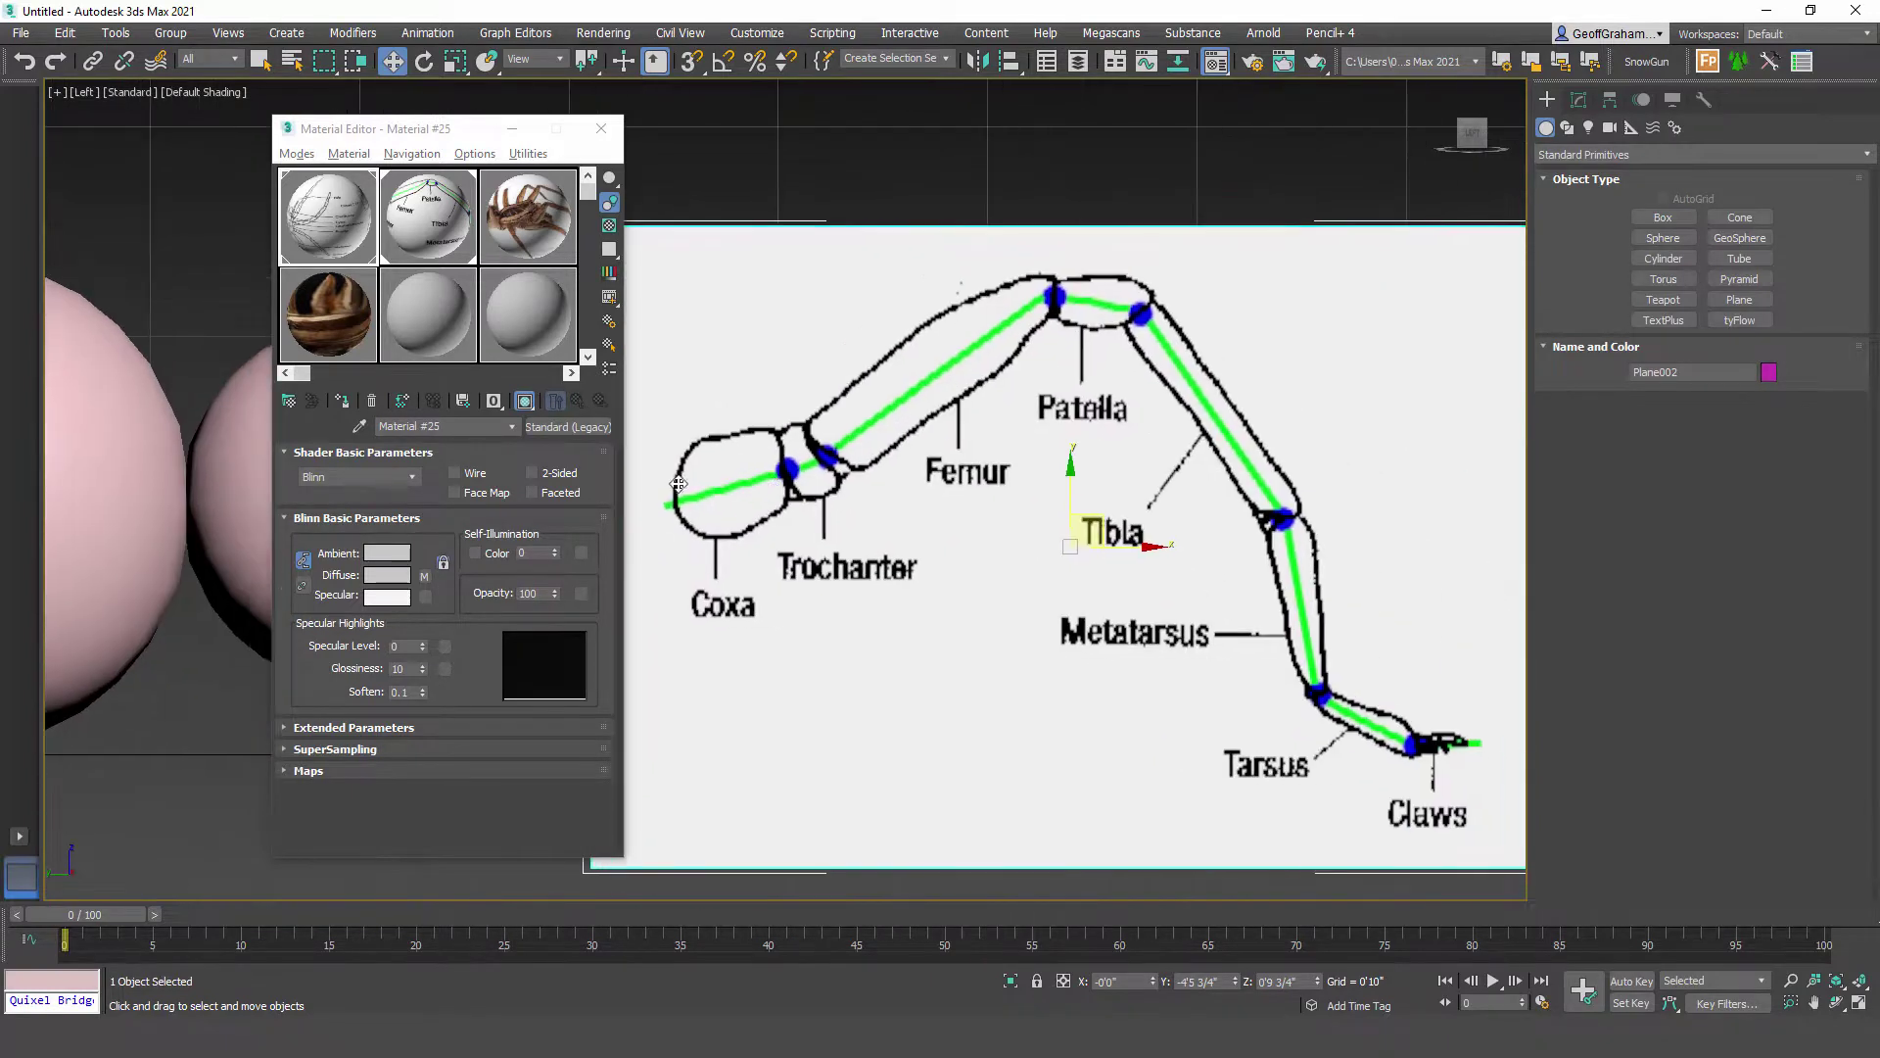
scroll(1149, 473, "down", 5)
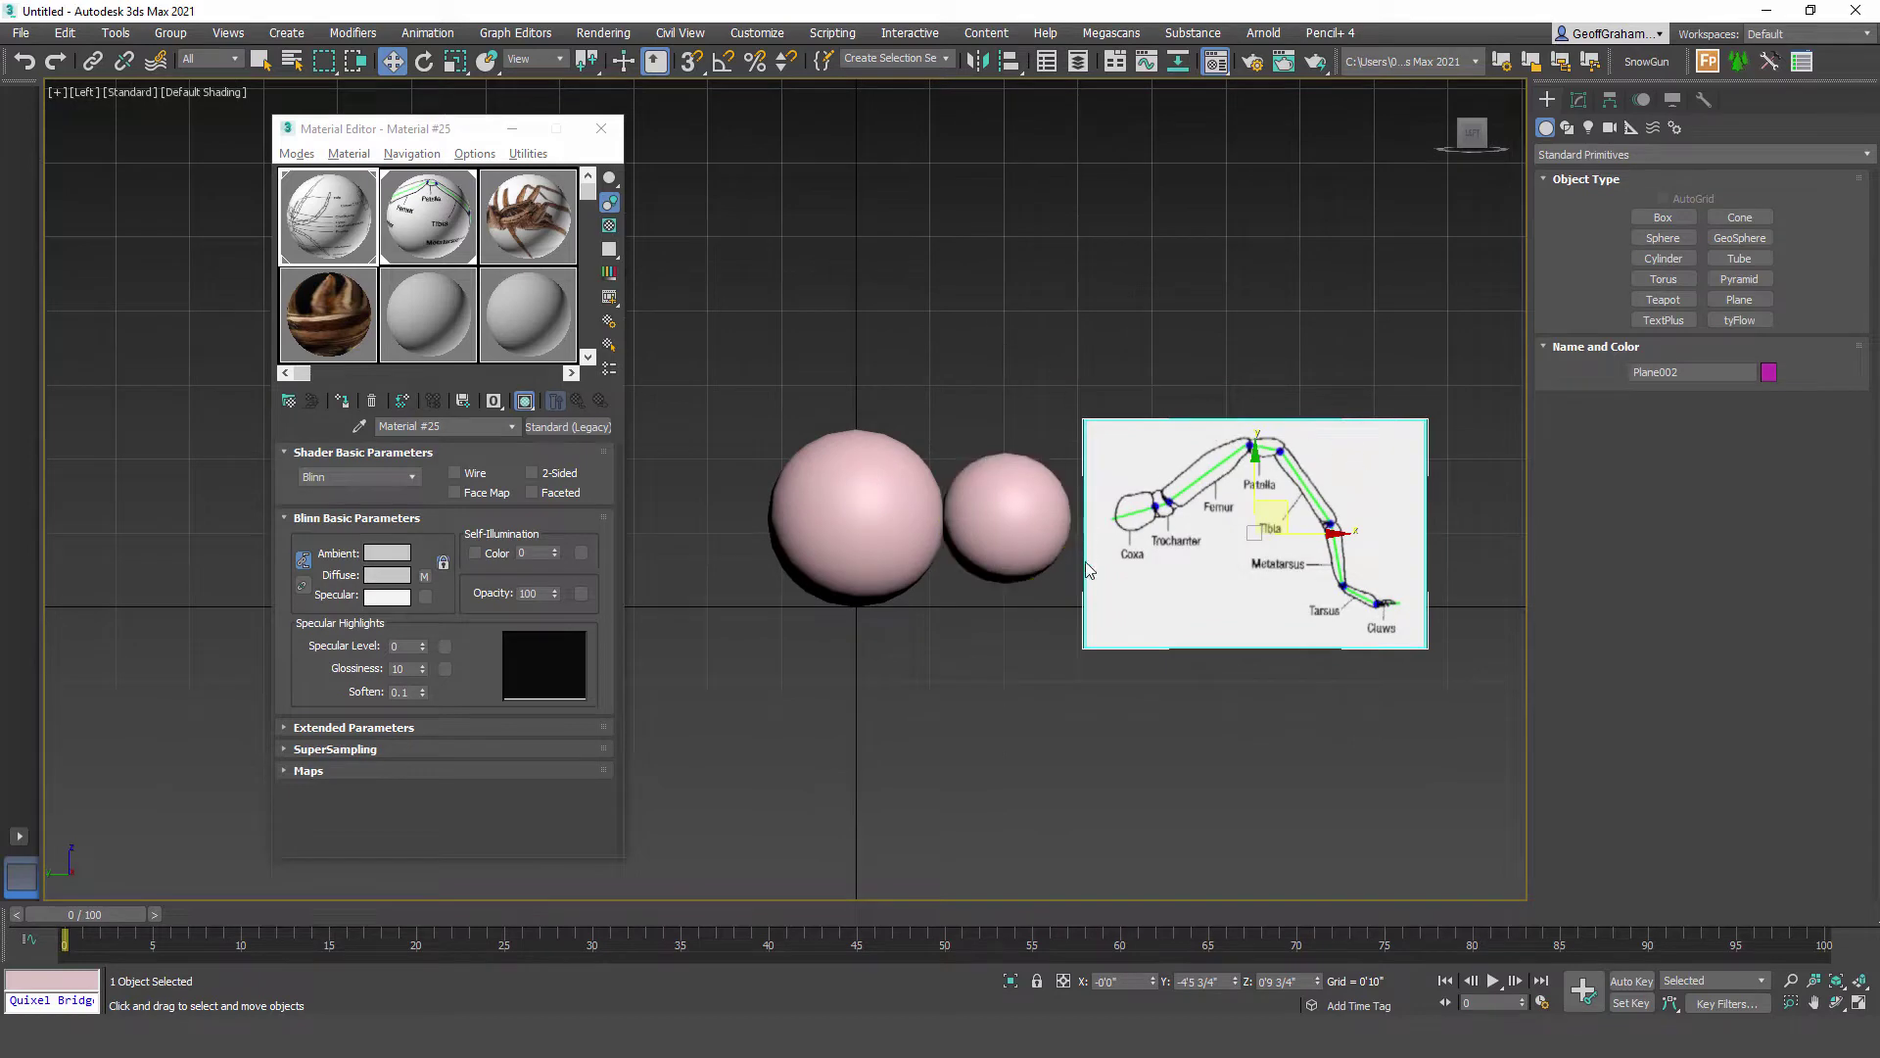
scroll(1081, 556, "up", 5)
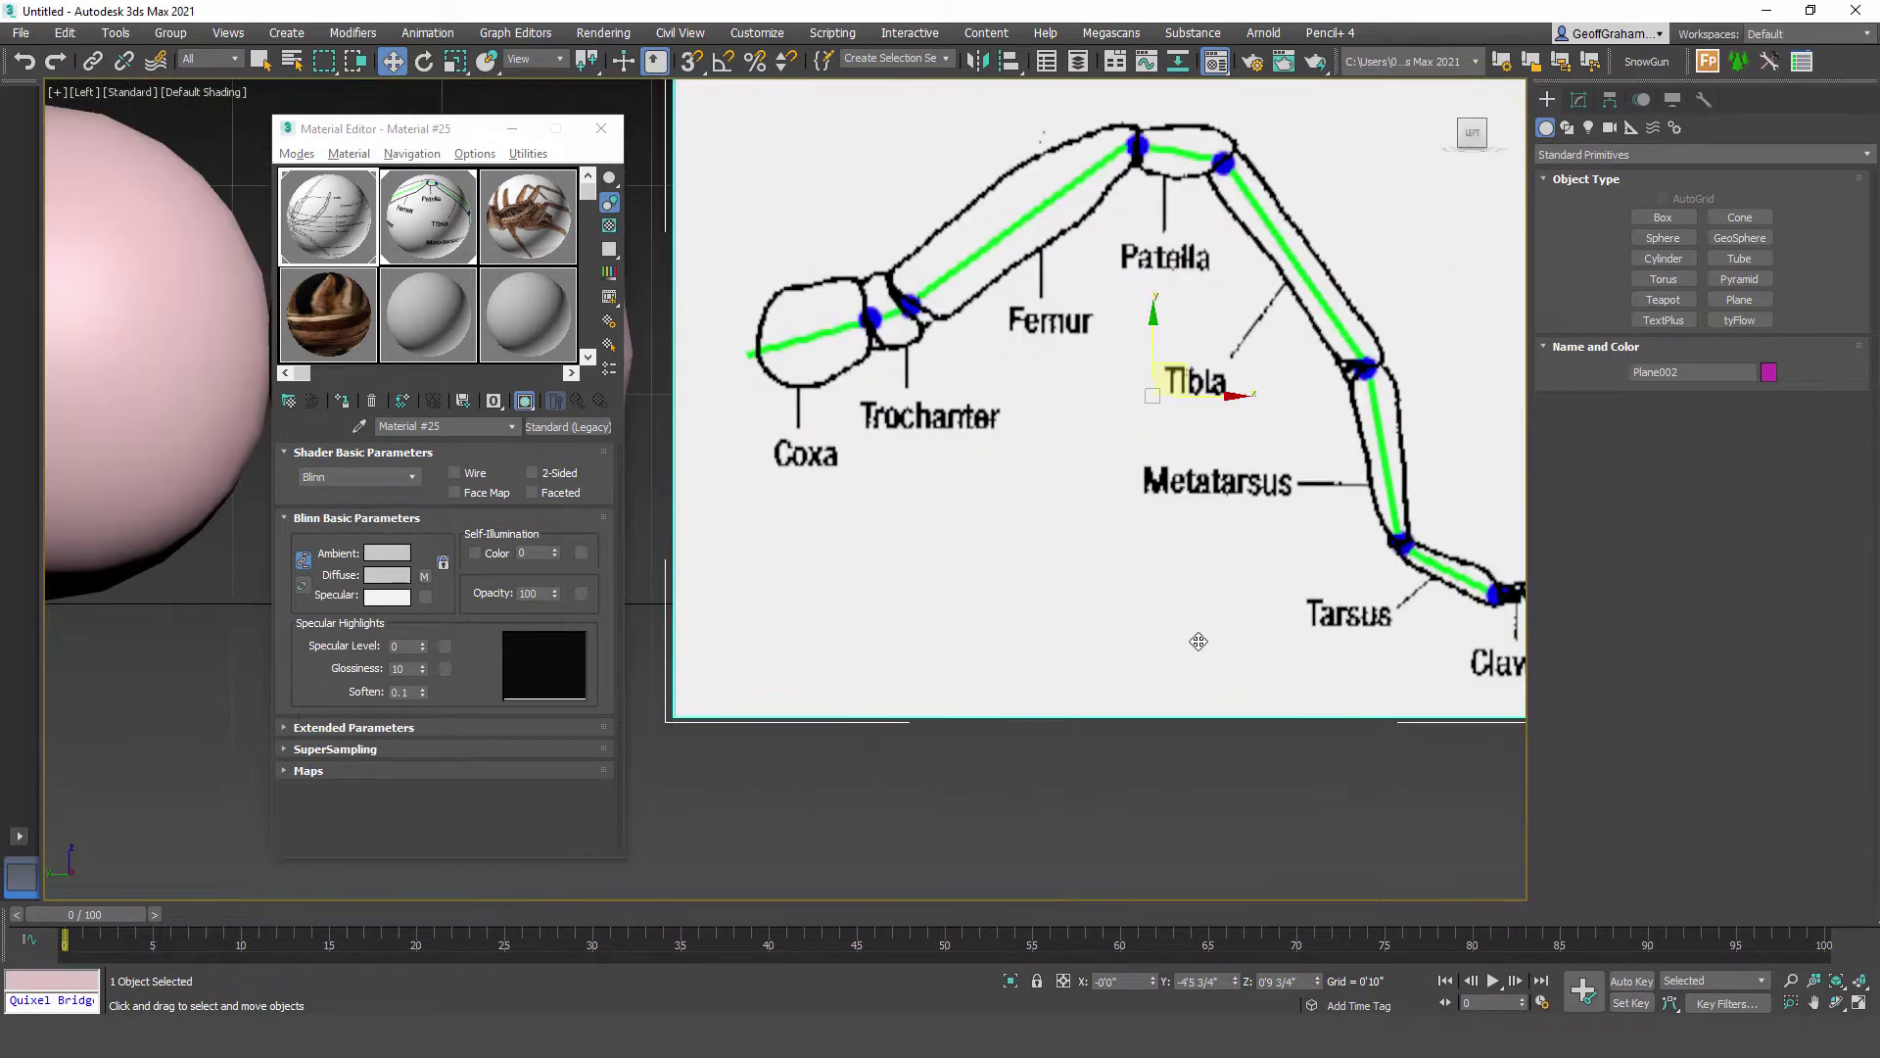
scroll(1252, 597, "down", 5)
scroll(1156, 574, "up", 4)
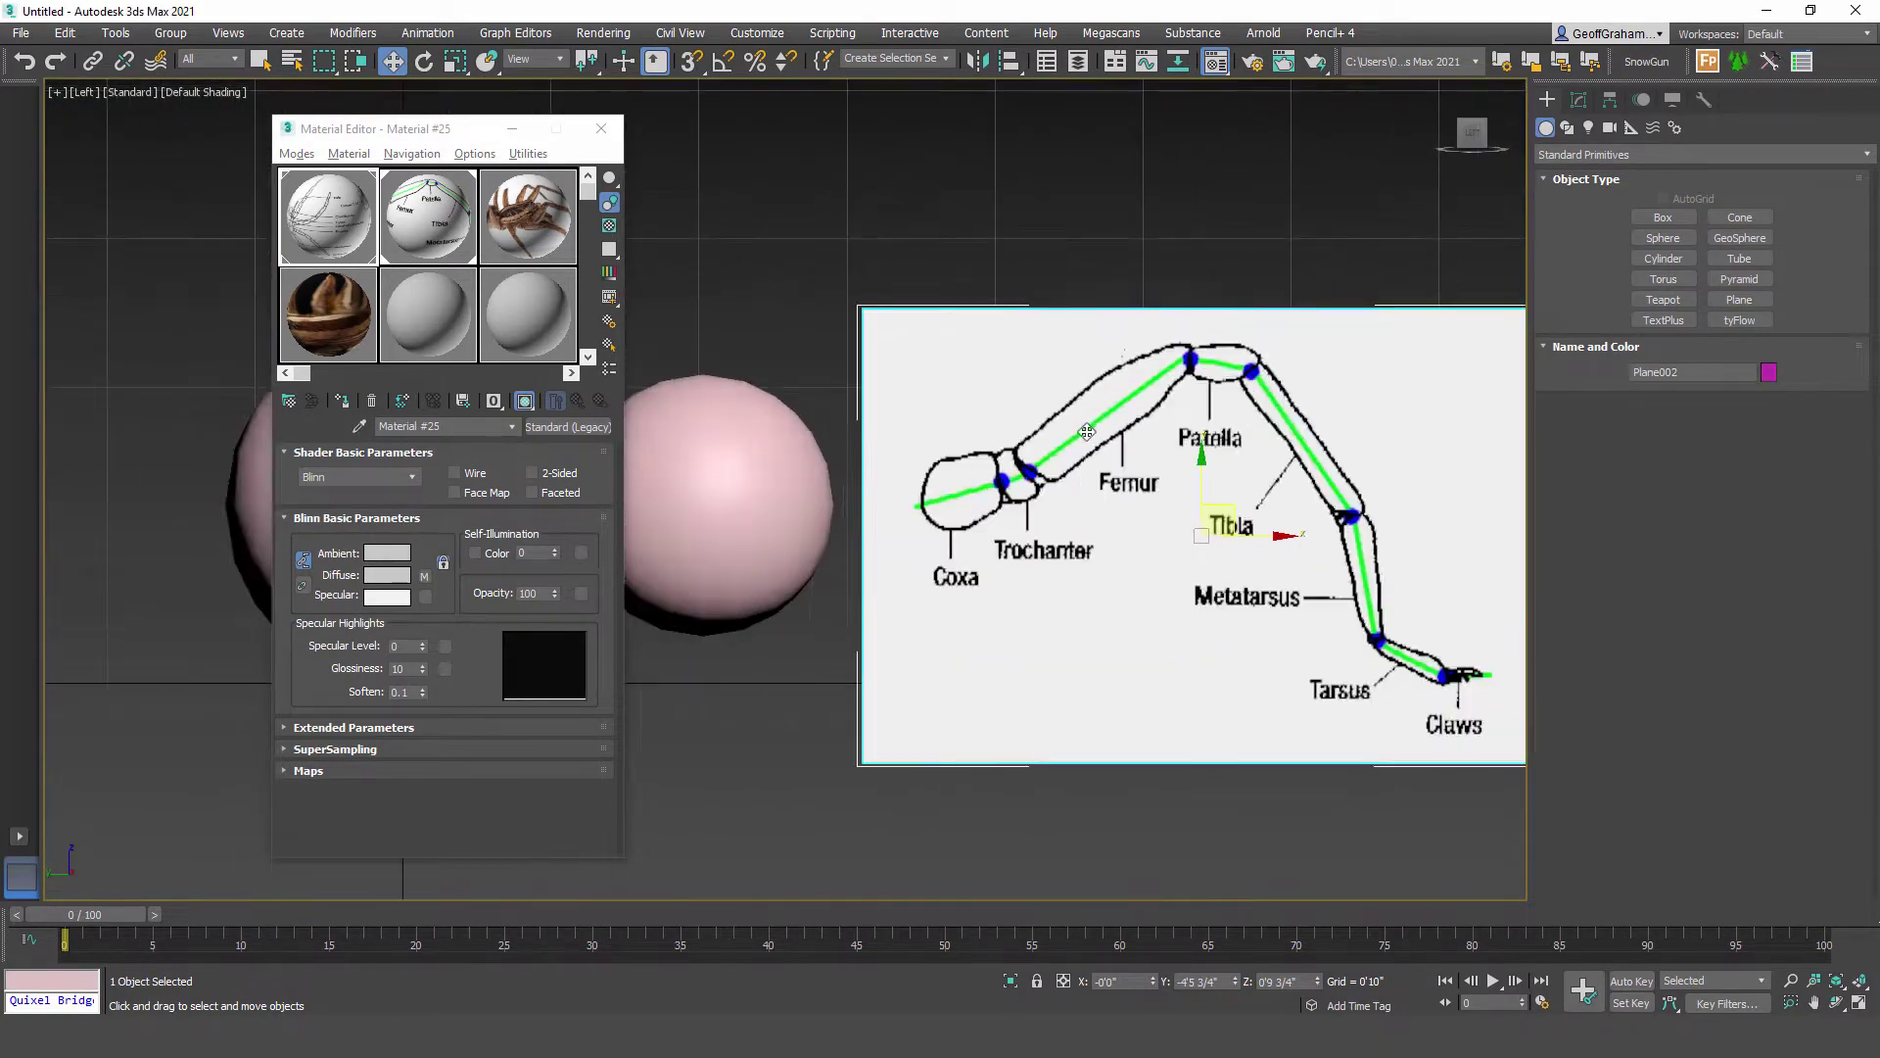
scroll(1023, 417, "up", 3)
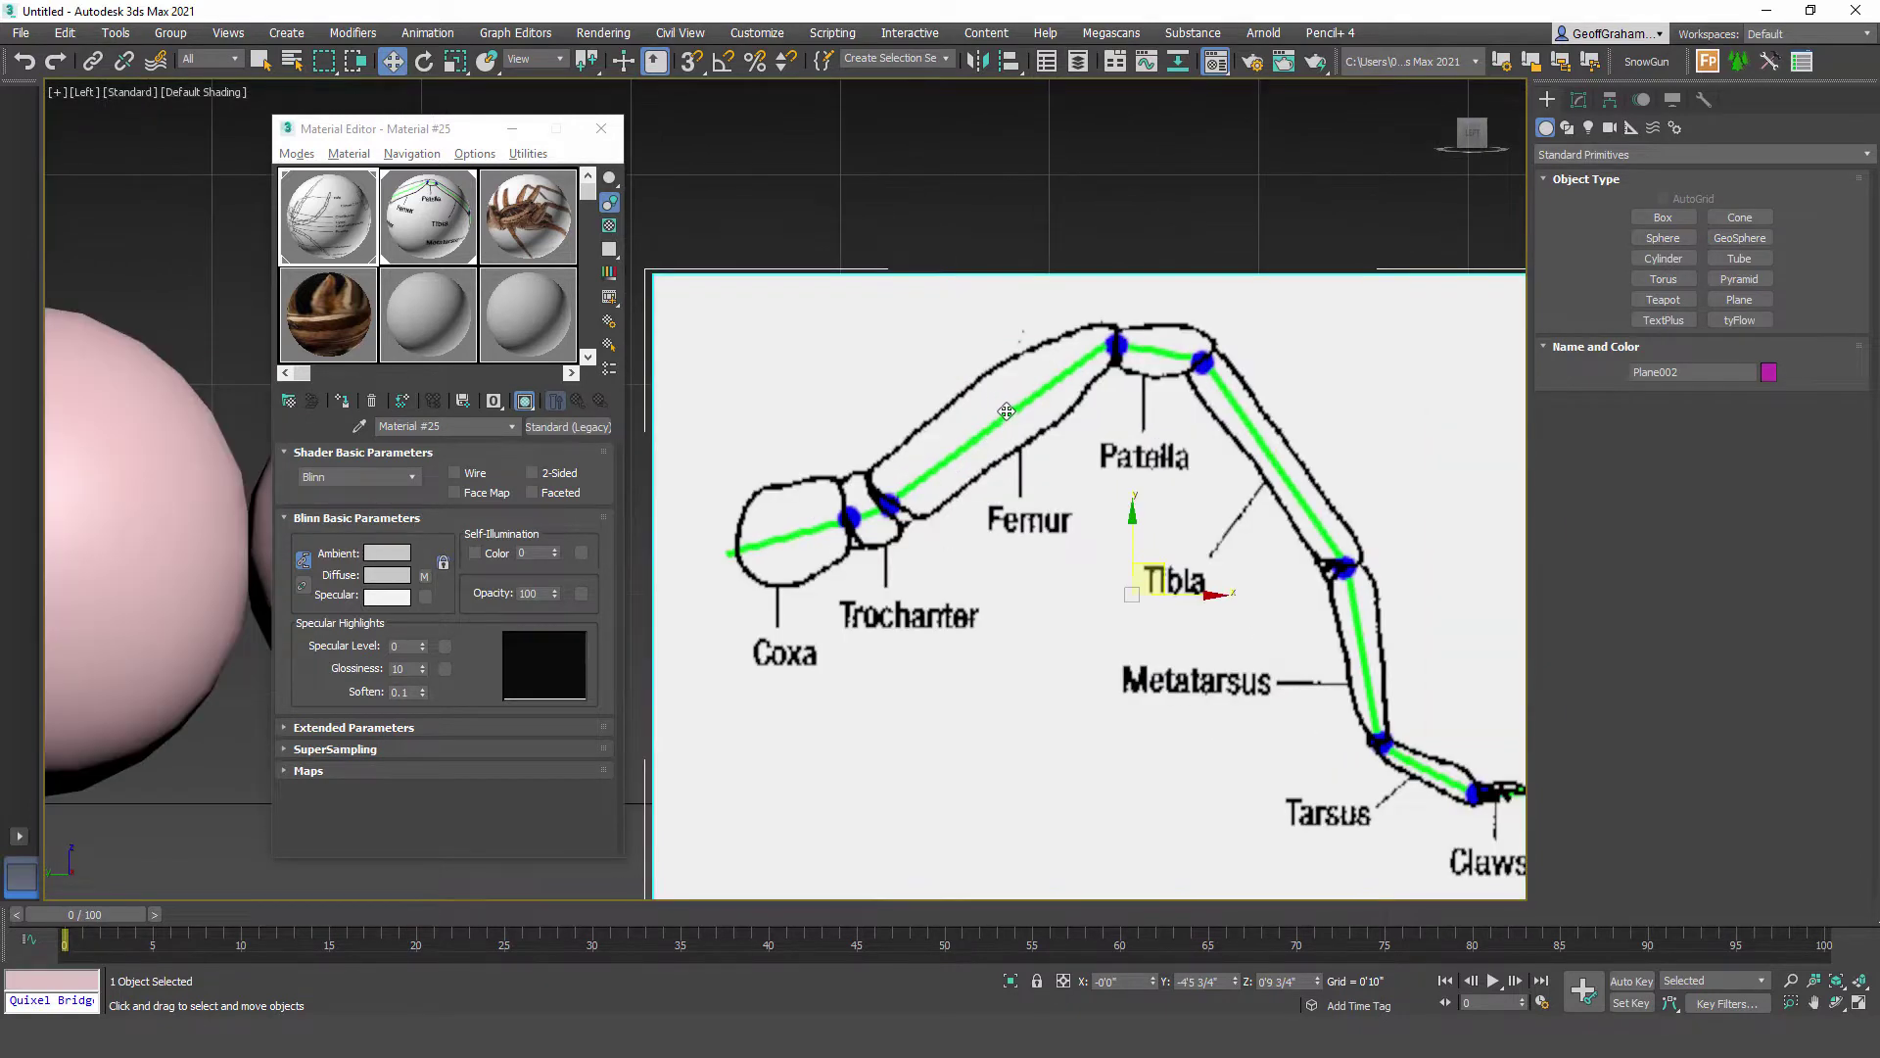
scroll(881, 495, "up", 2)
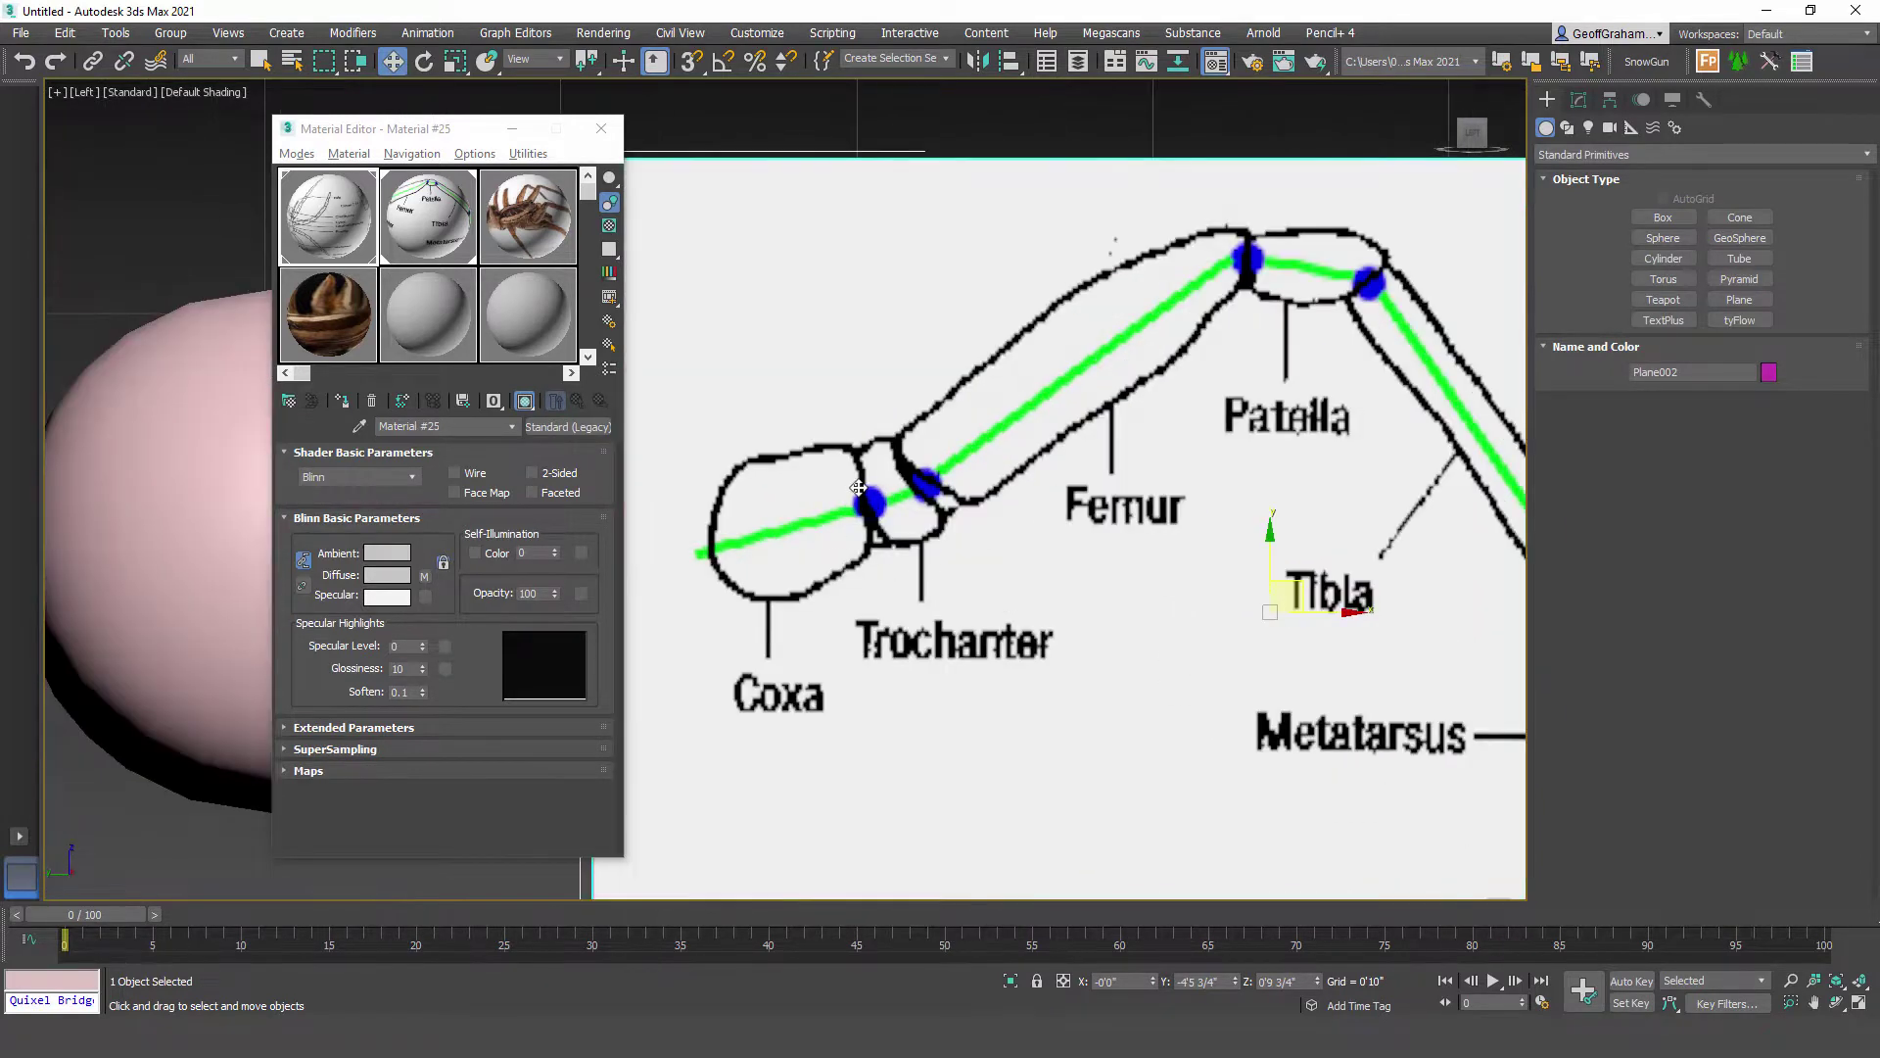
Step: Inspect the leg diagram's joints and segment shapes closely, from the coxa and trochanter to the tarsus and claws, and against the spheres
scroll(989, 519, "down", 2)
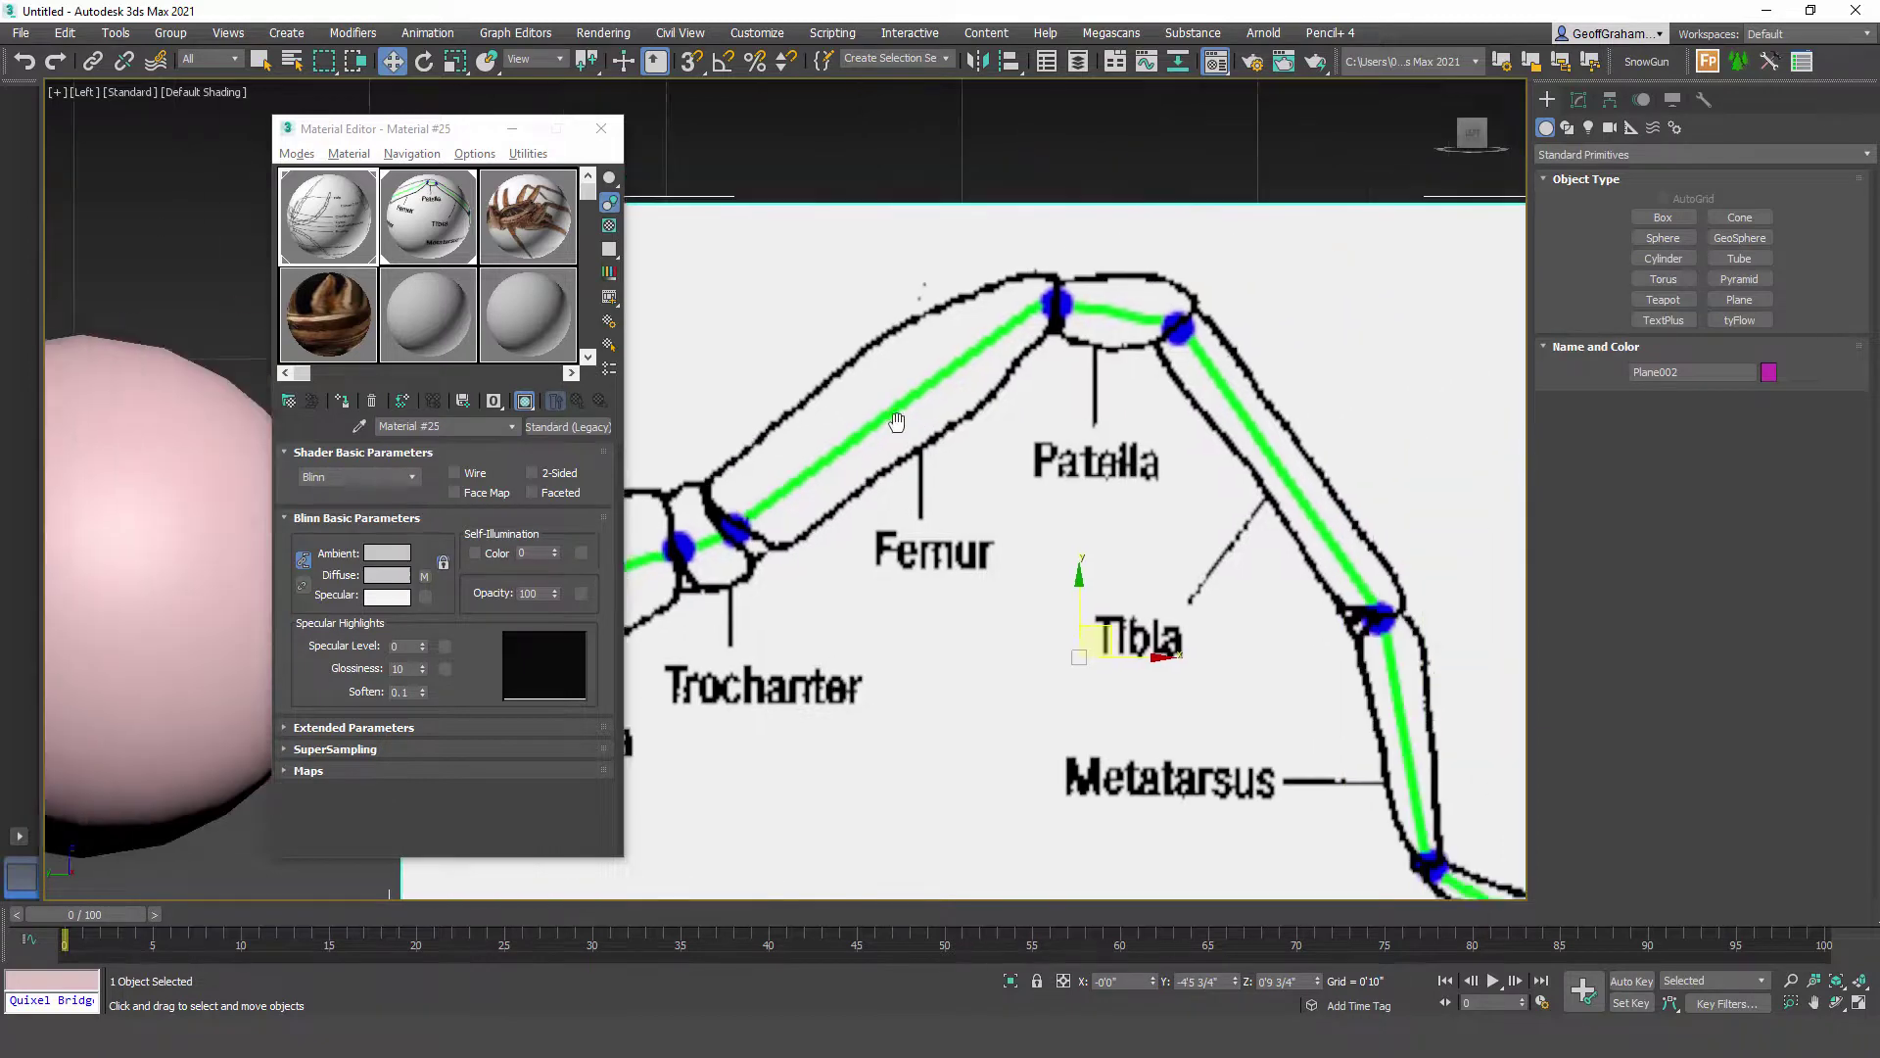
scroll(1165, 480, "down", 2)
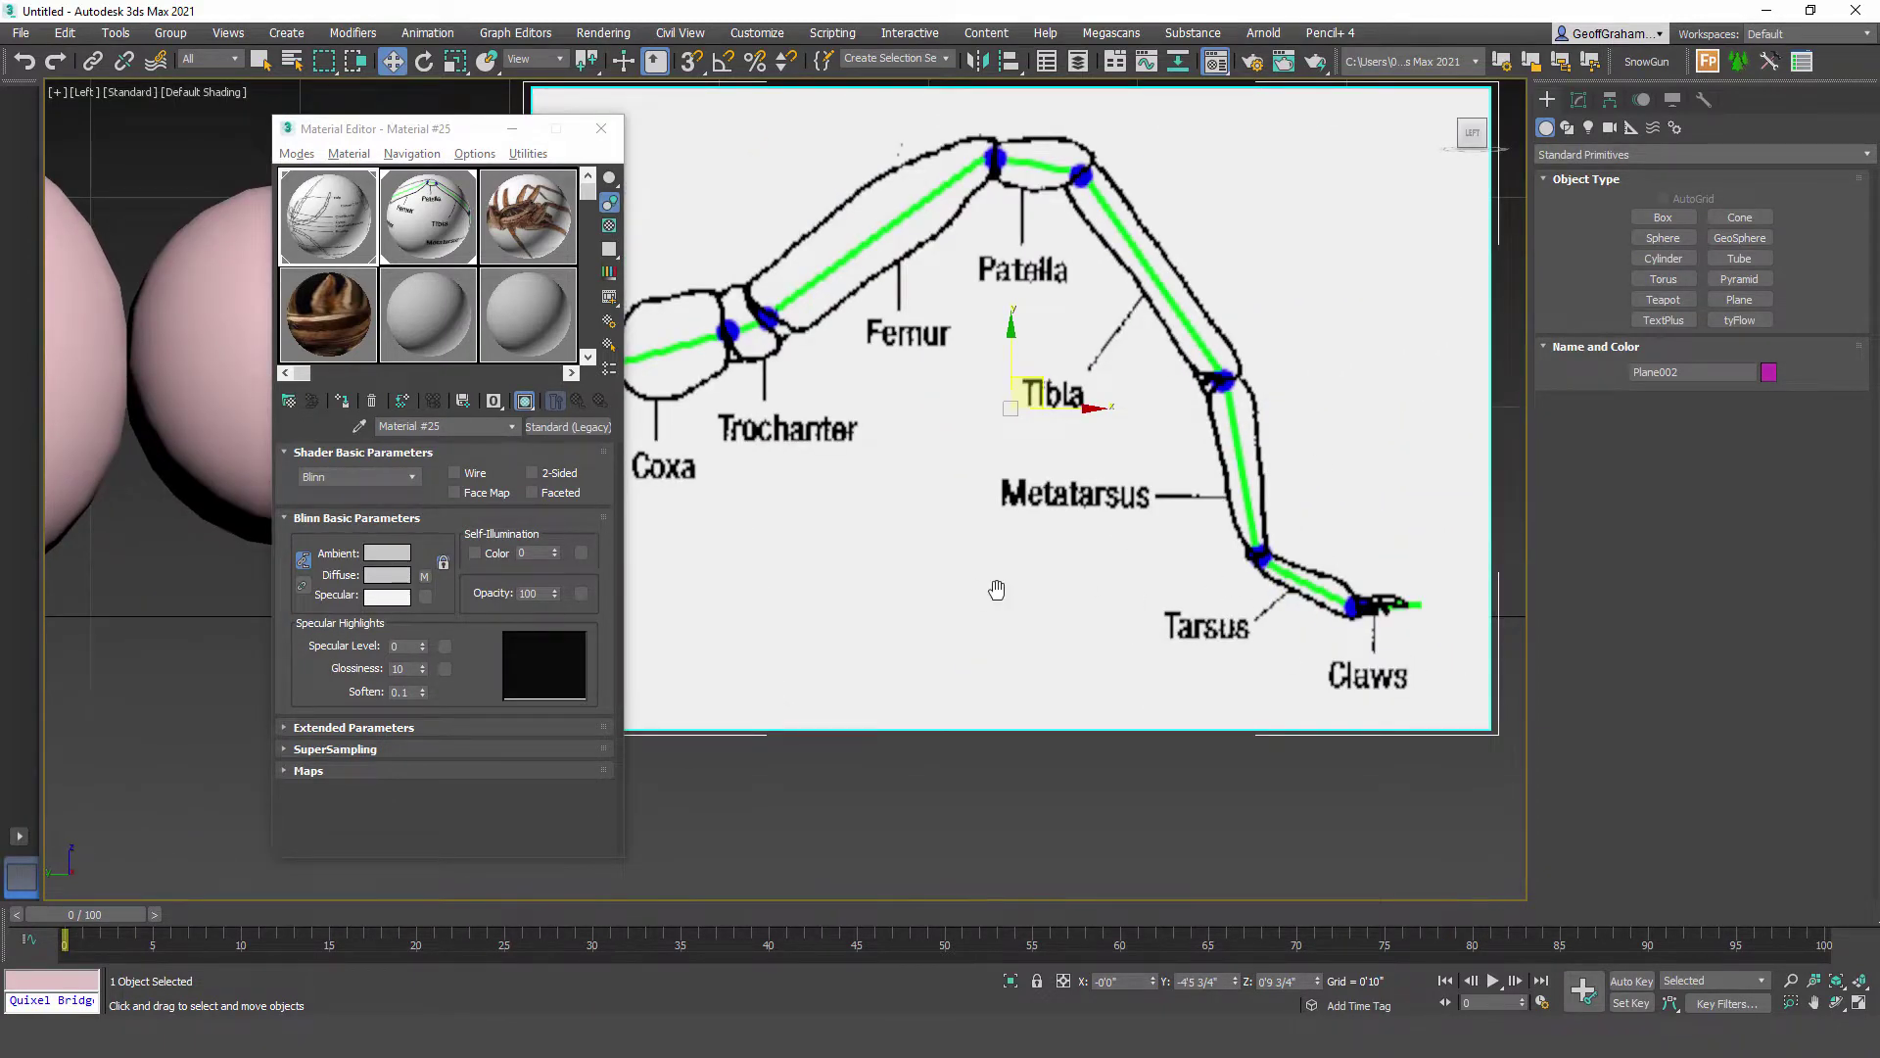
scroll(1019, 588, "down", 4)
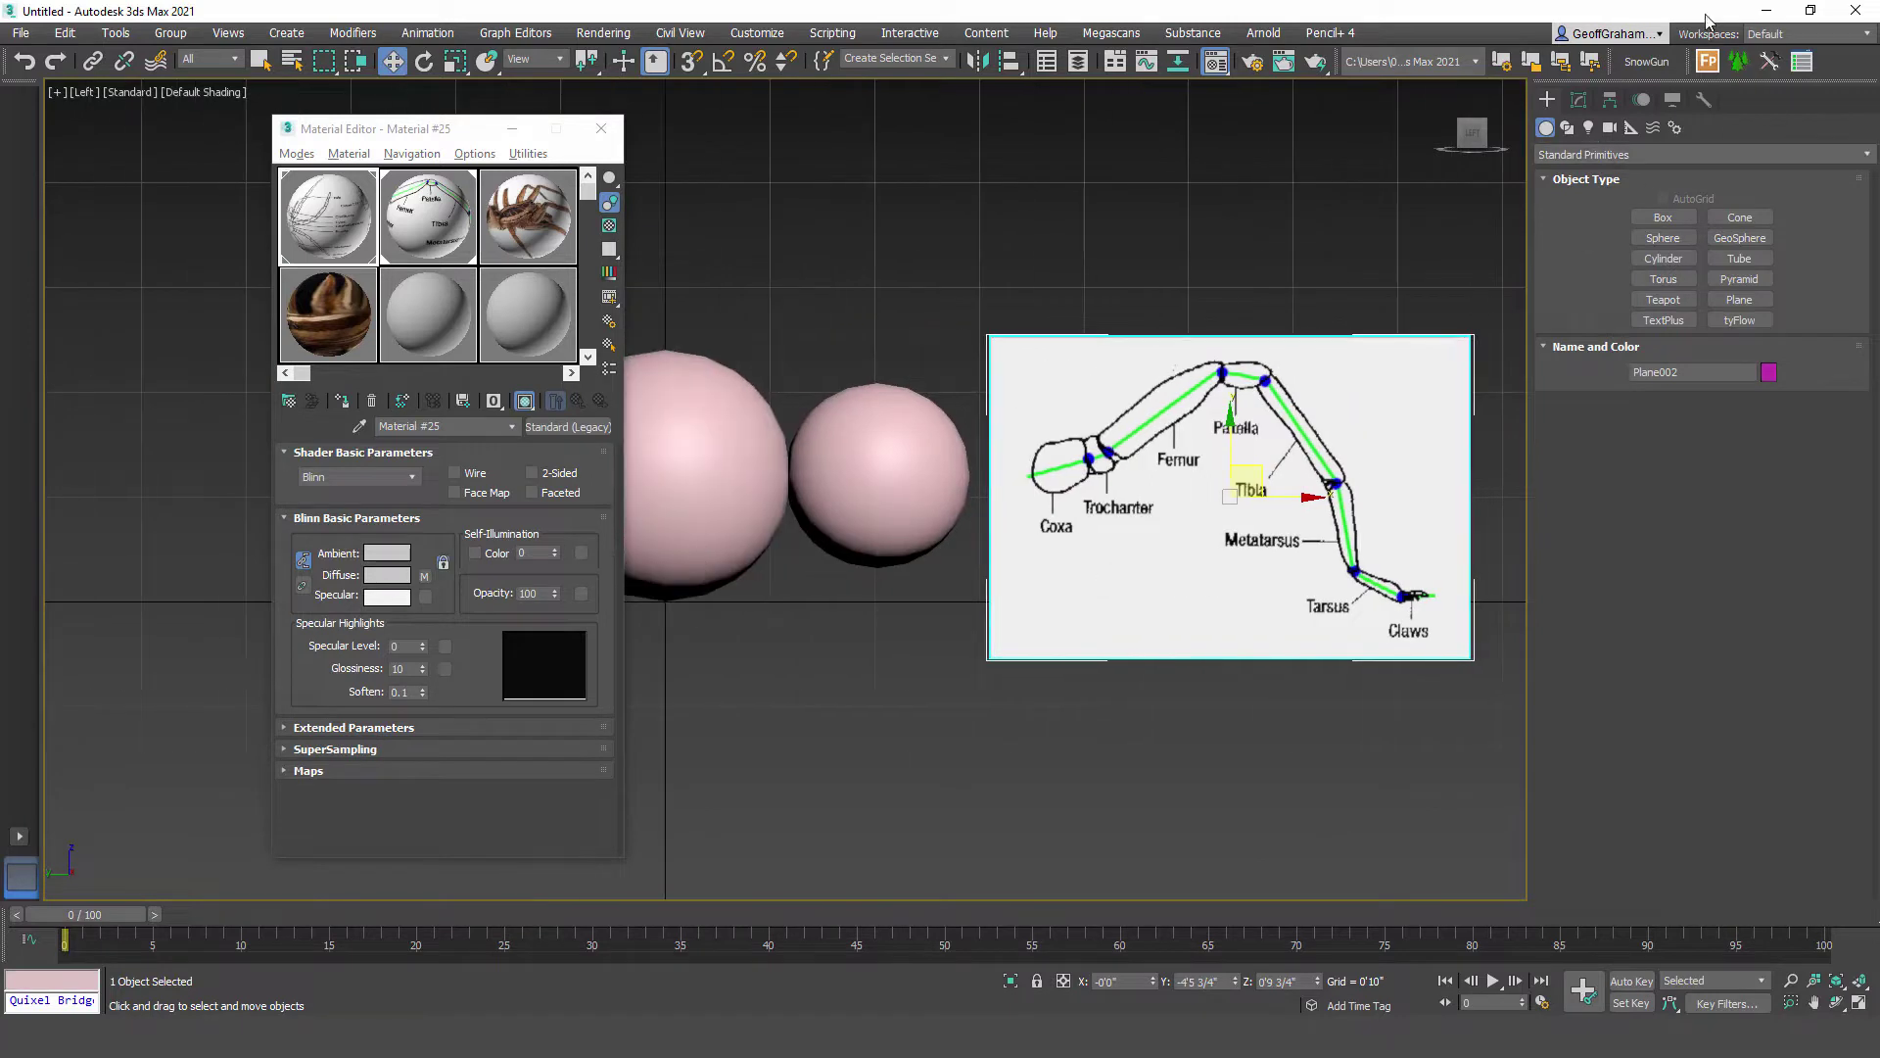
scroll(1264, 569, "down", 3)
middle_click_drag(1265, 569, 1195, 581)
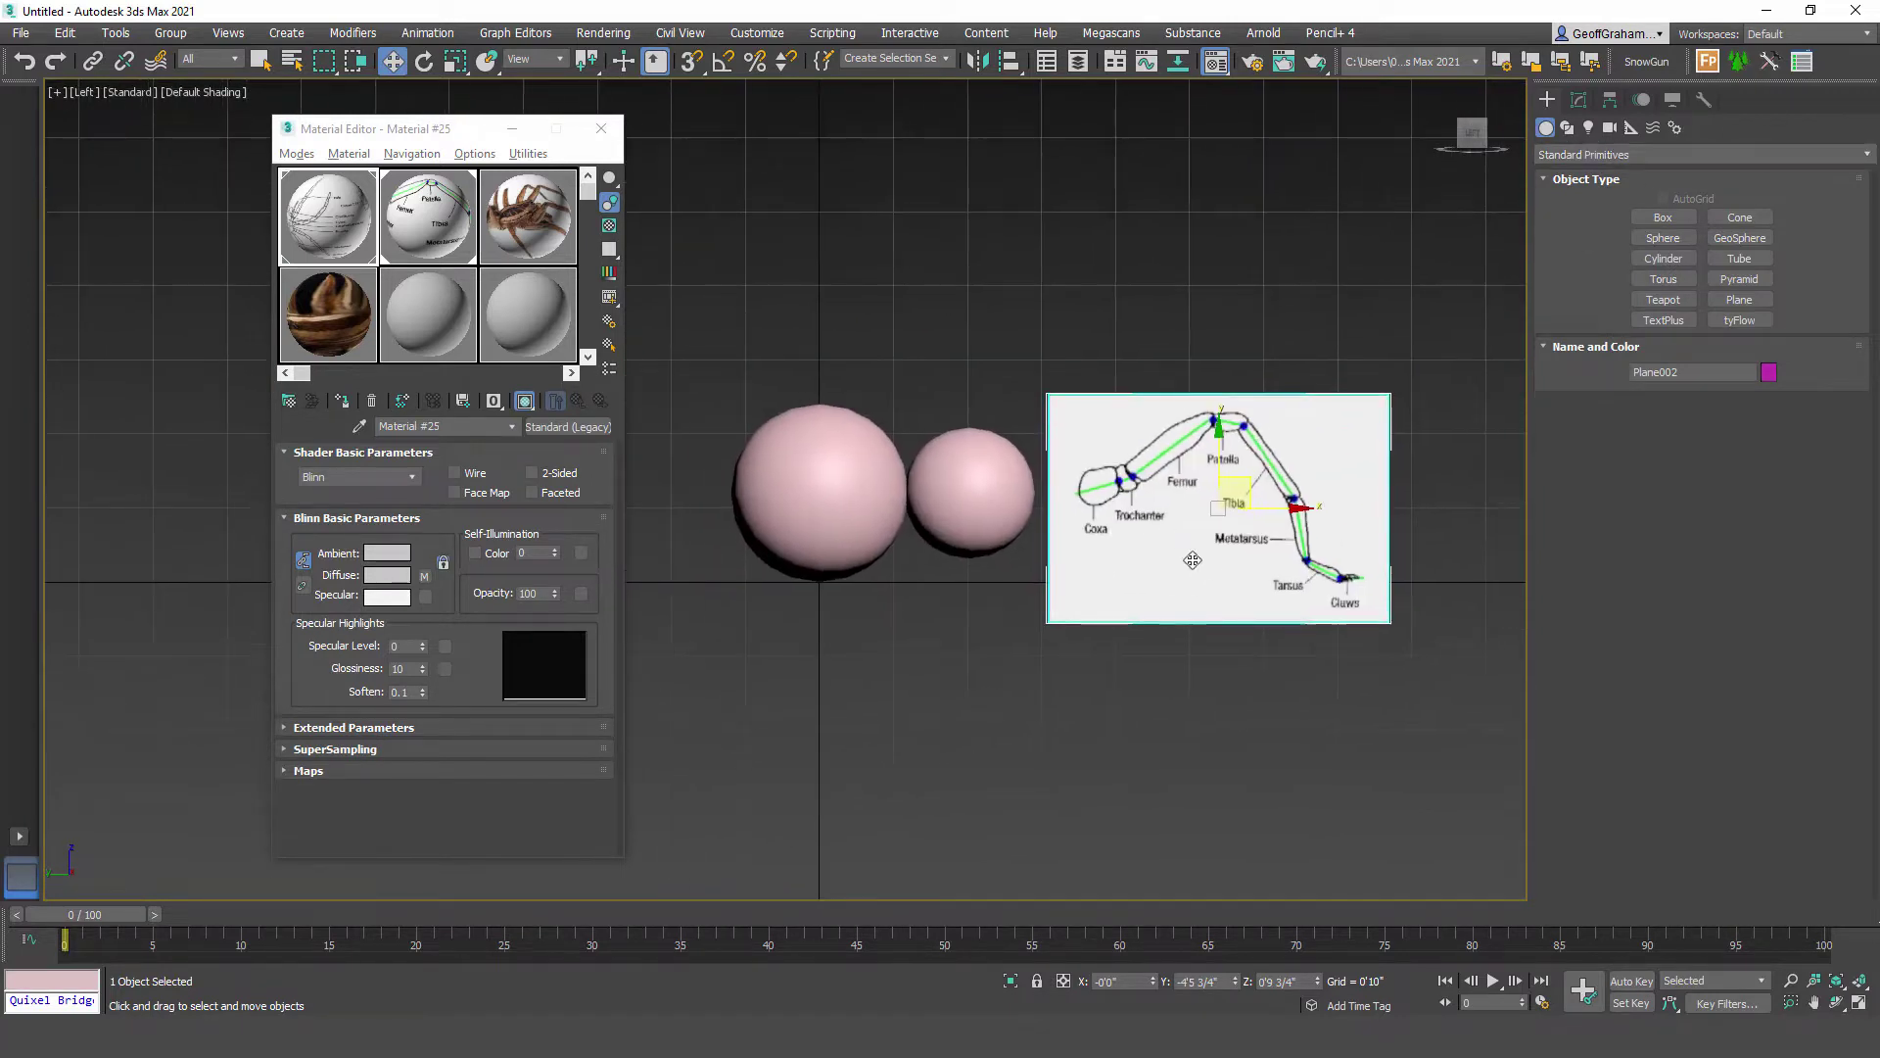
scroll(1128, 491, "up", 8)
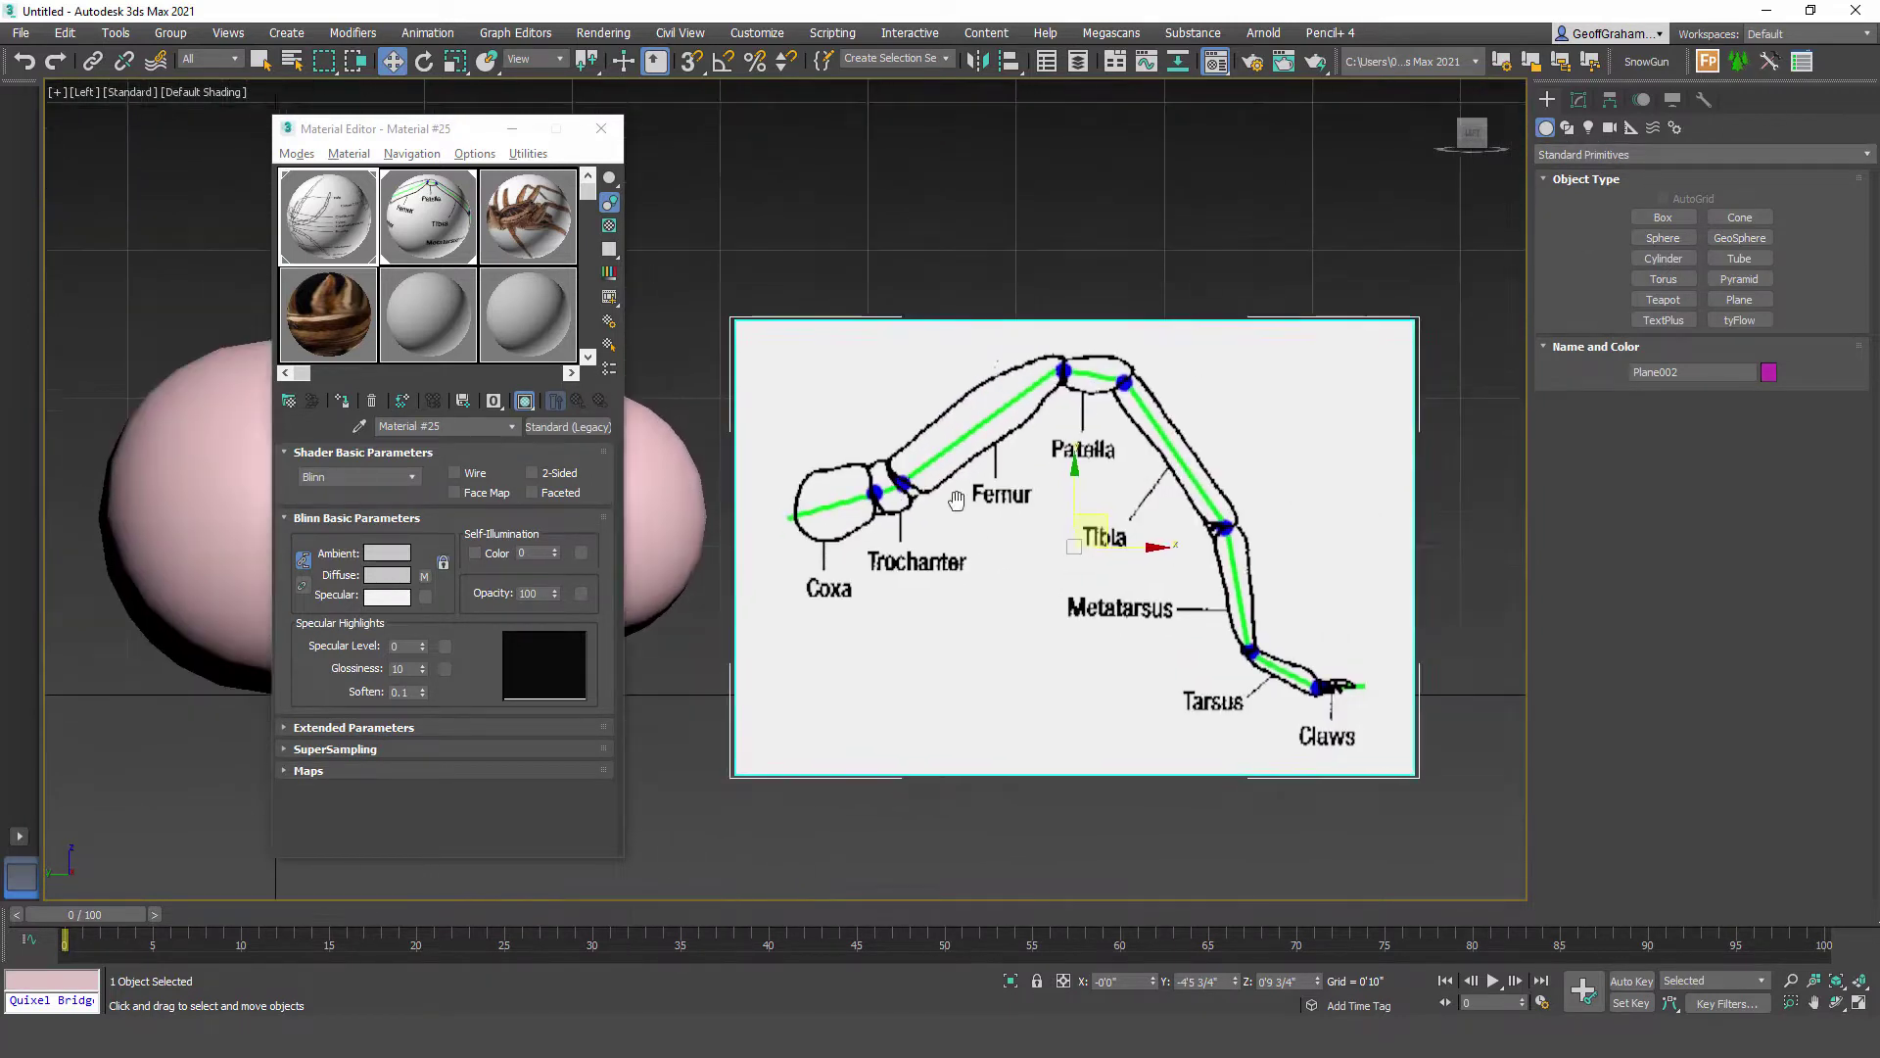
middle_click_drag(1041, 466, 1058, 427)
middle_click_drag(939, 529, 1007, 542)
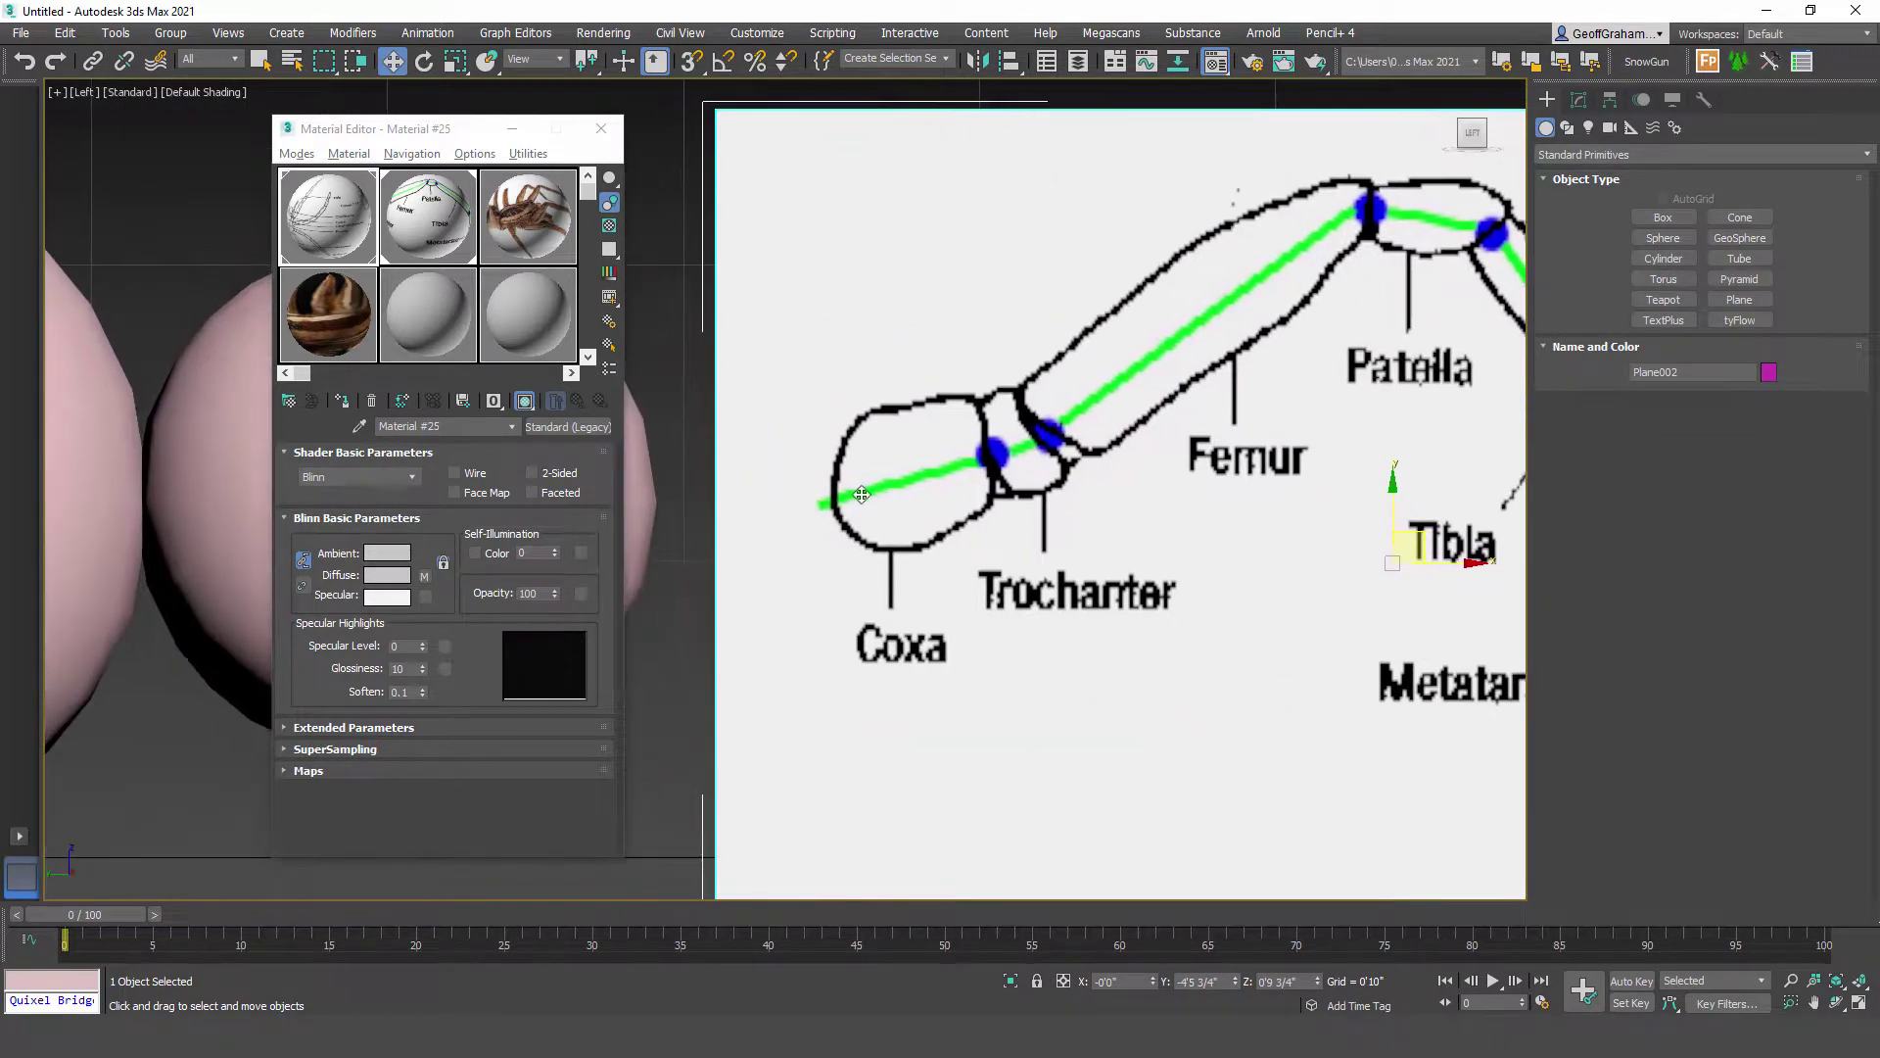
middle_click_drag(1161, 554, 1028, 579)
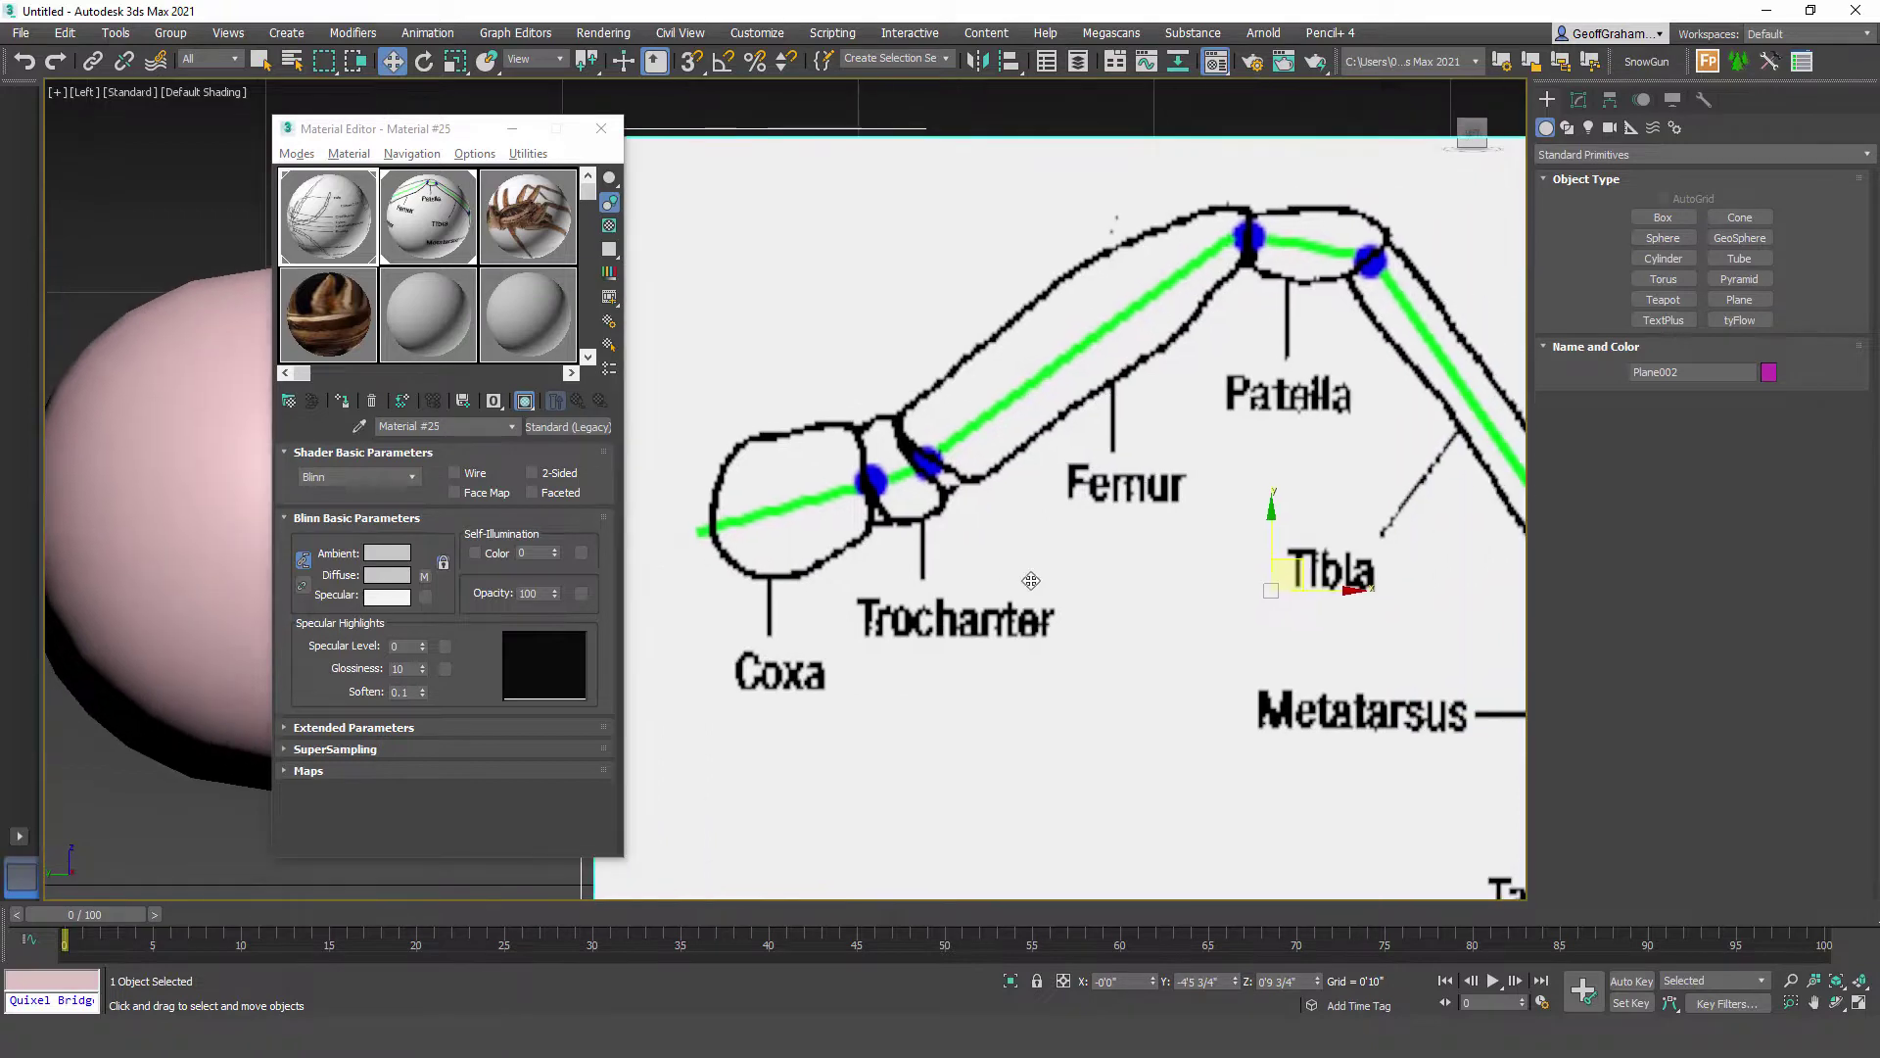
scroll(847, 527, "down", 2)
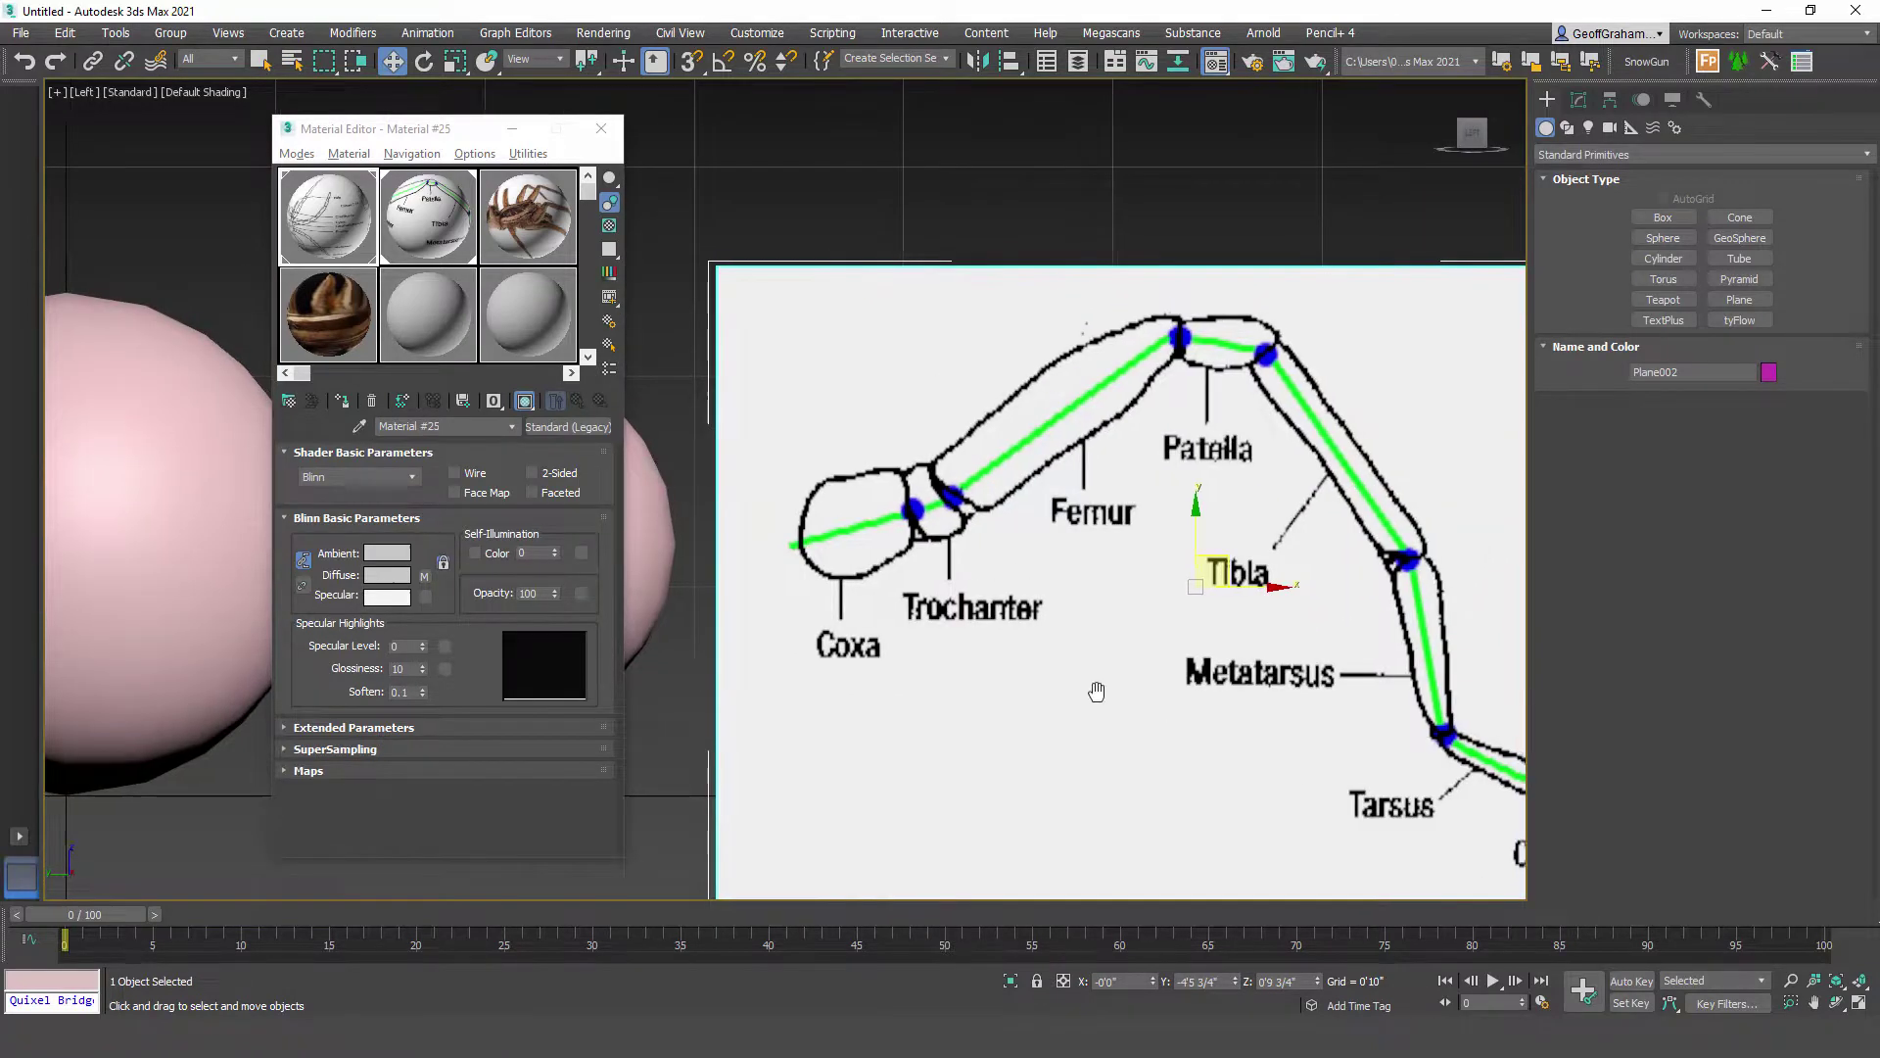
middle_click_drag(1095, 684, 1071, 676)
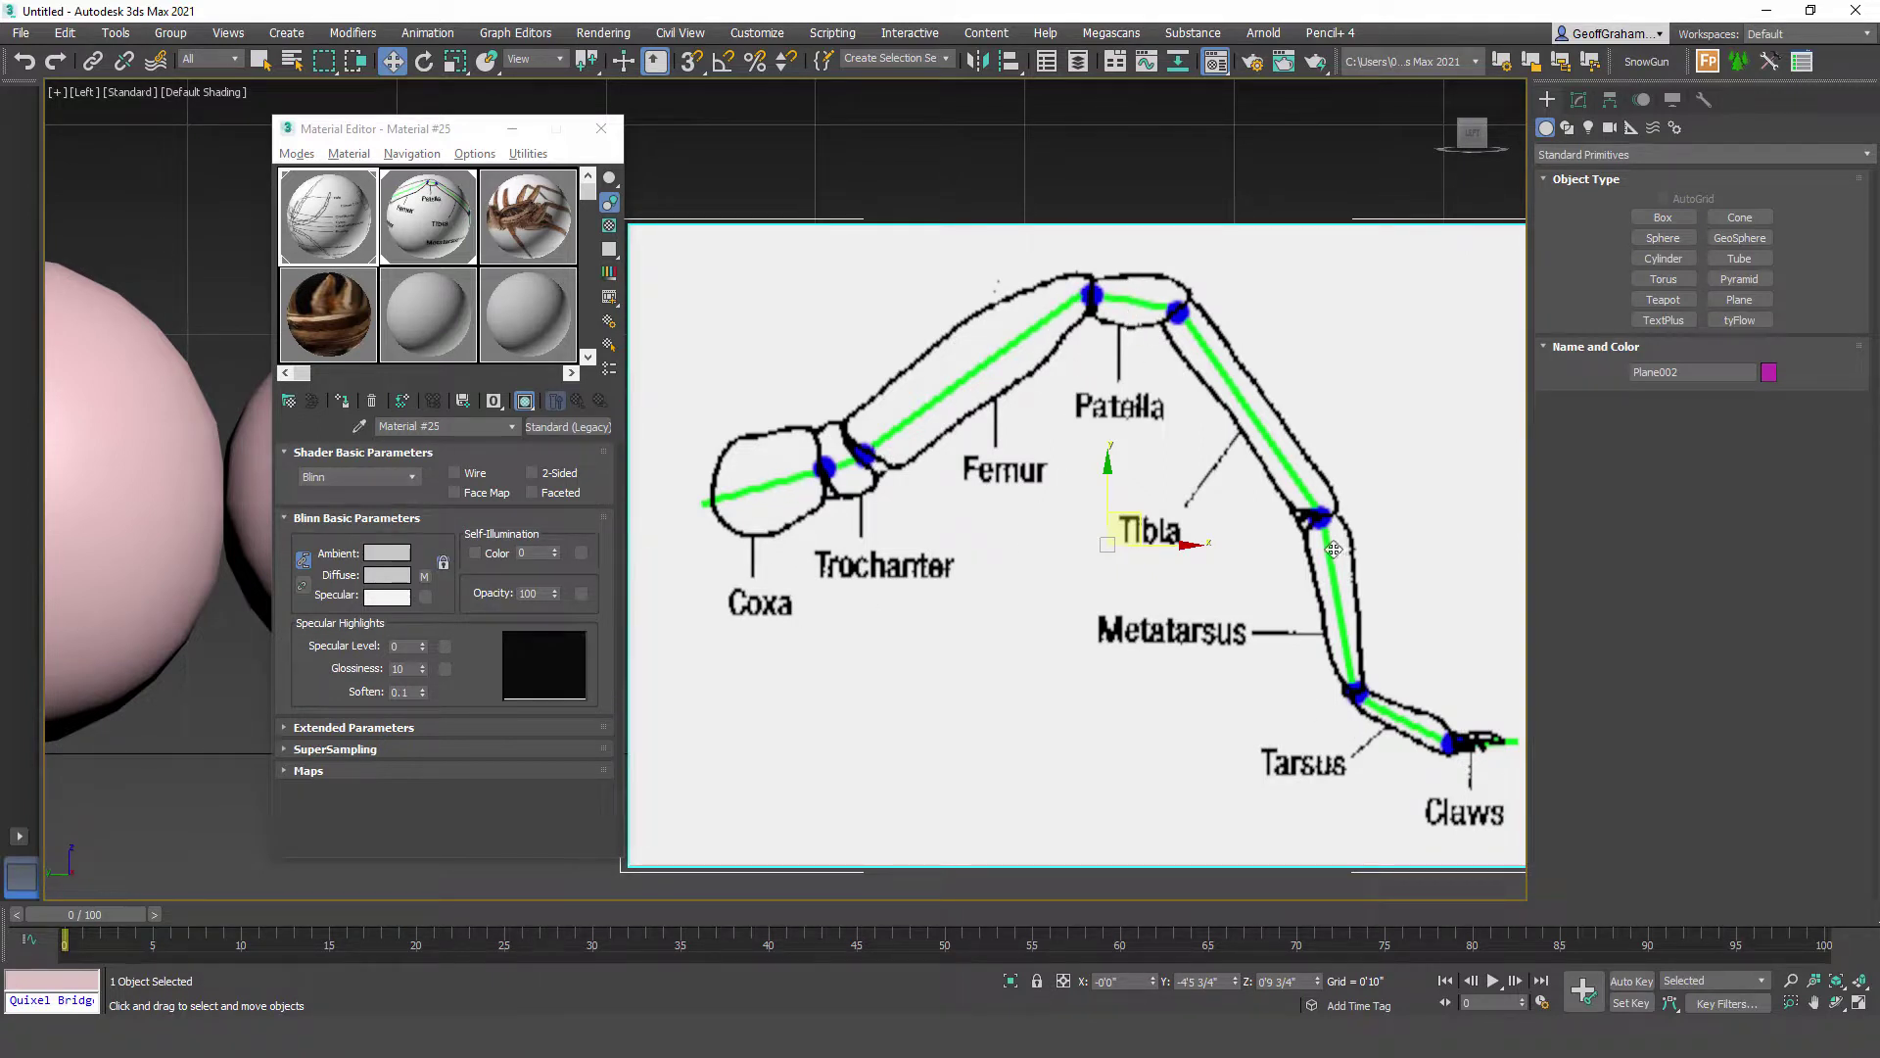
middle_click_drag(1247, 661, 901, 574)
scroll(1125, 666, "up", 3)
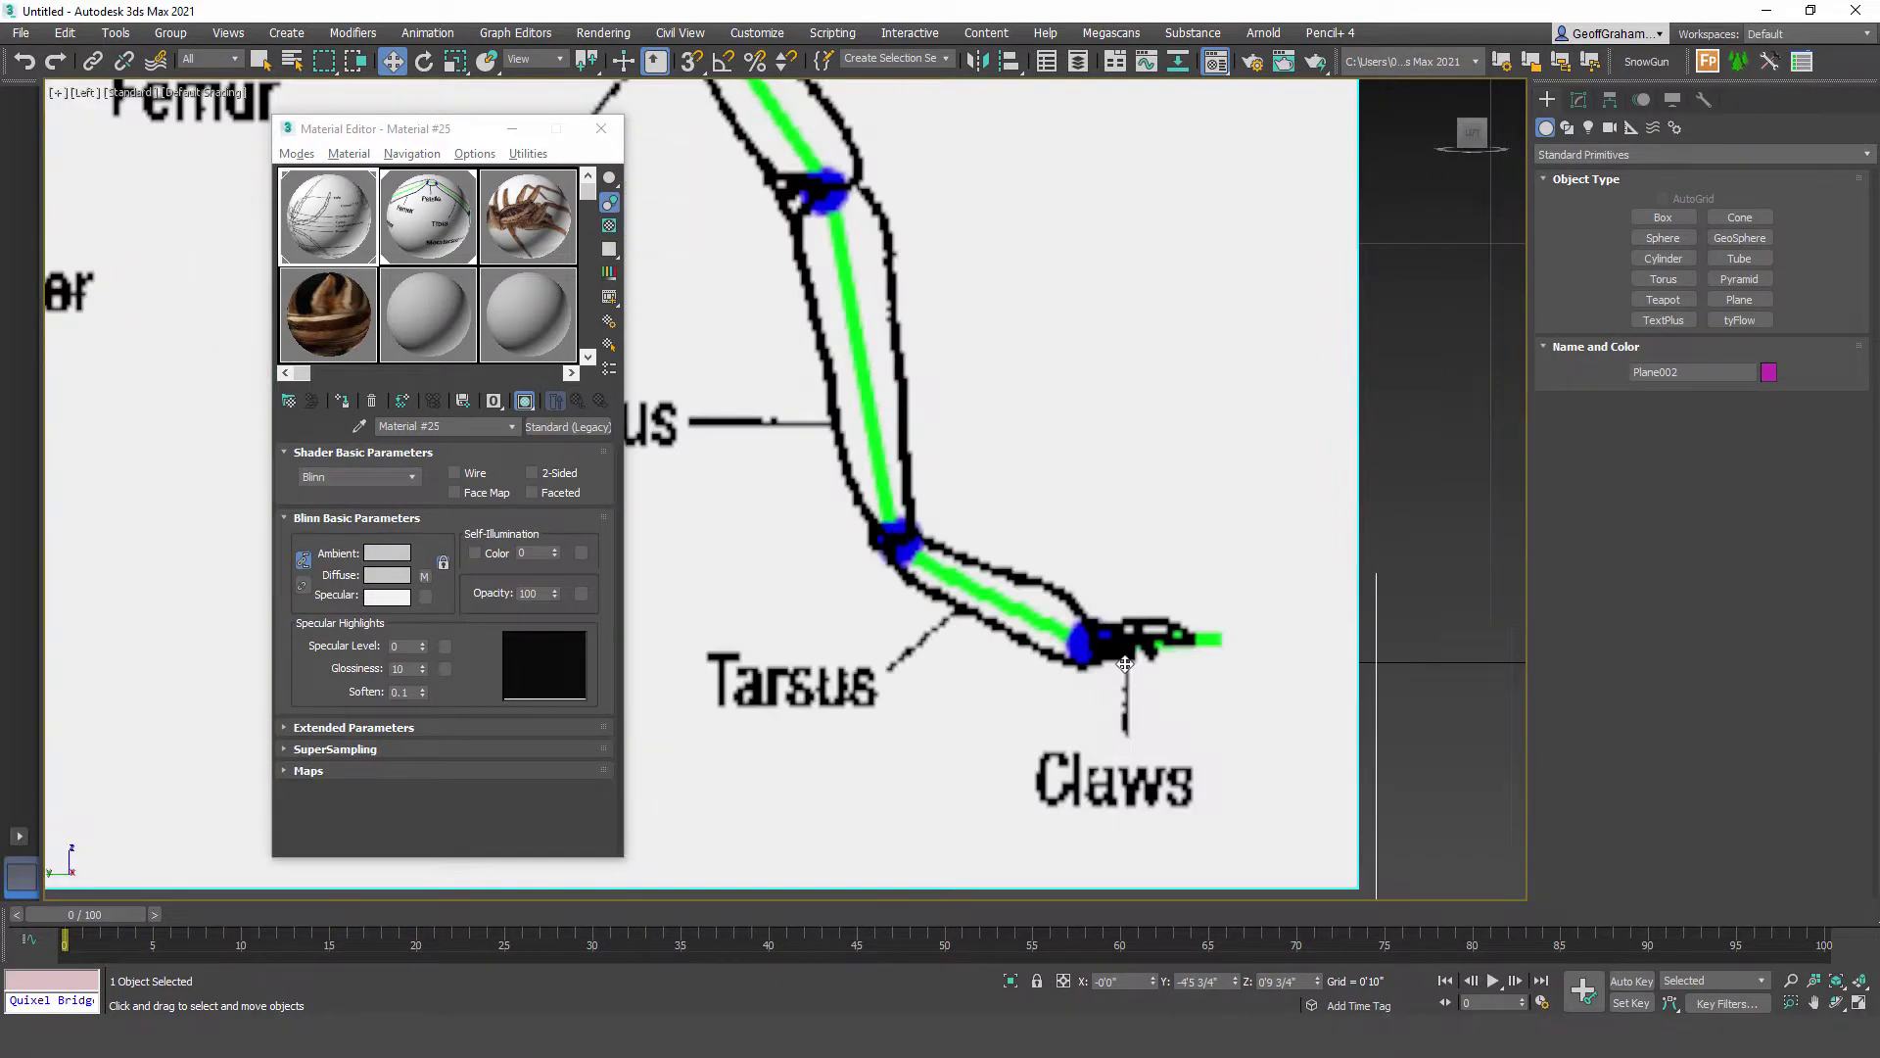
scroll(1012, 530, "down", 3)
middle_click_drag(852, 443, 1142, 471)
scroll(1142, 470, "down", 3)
middle_click_drag(867, 557, 1062, 581)
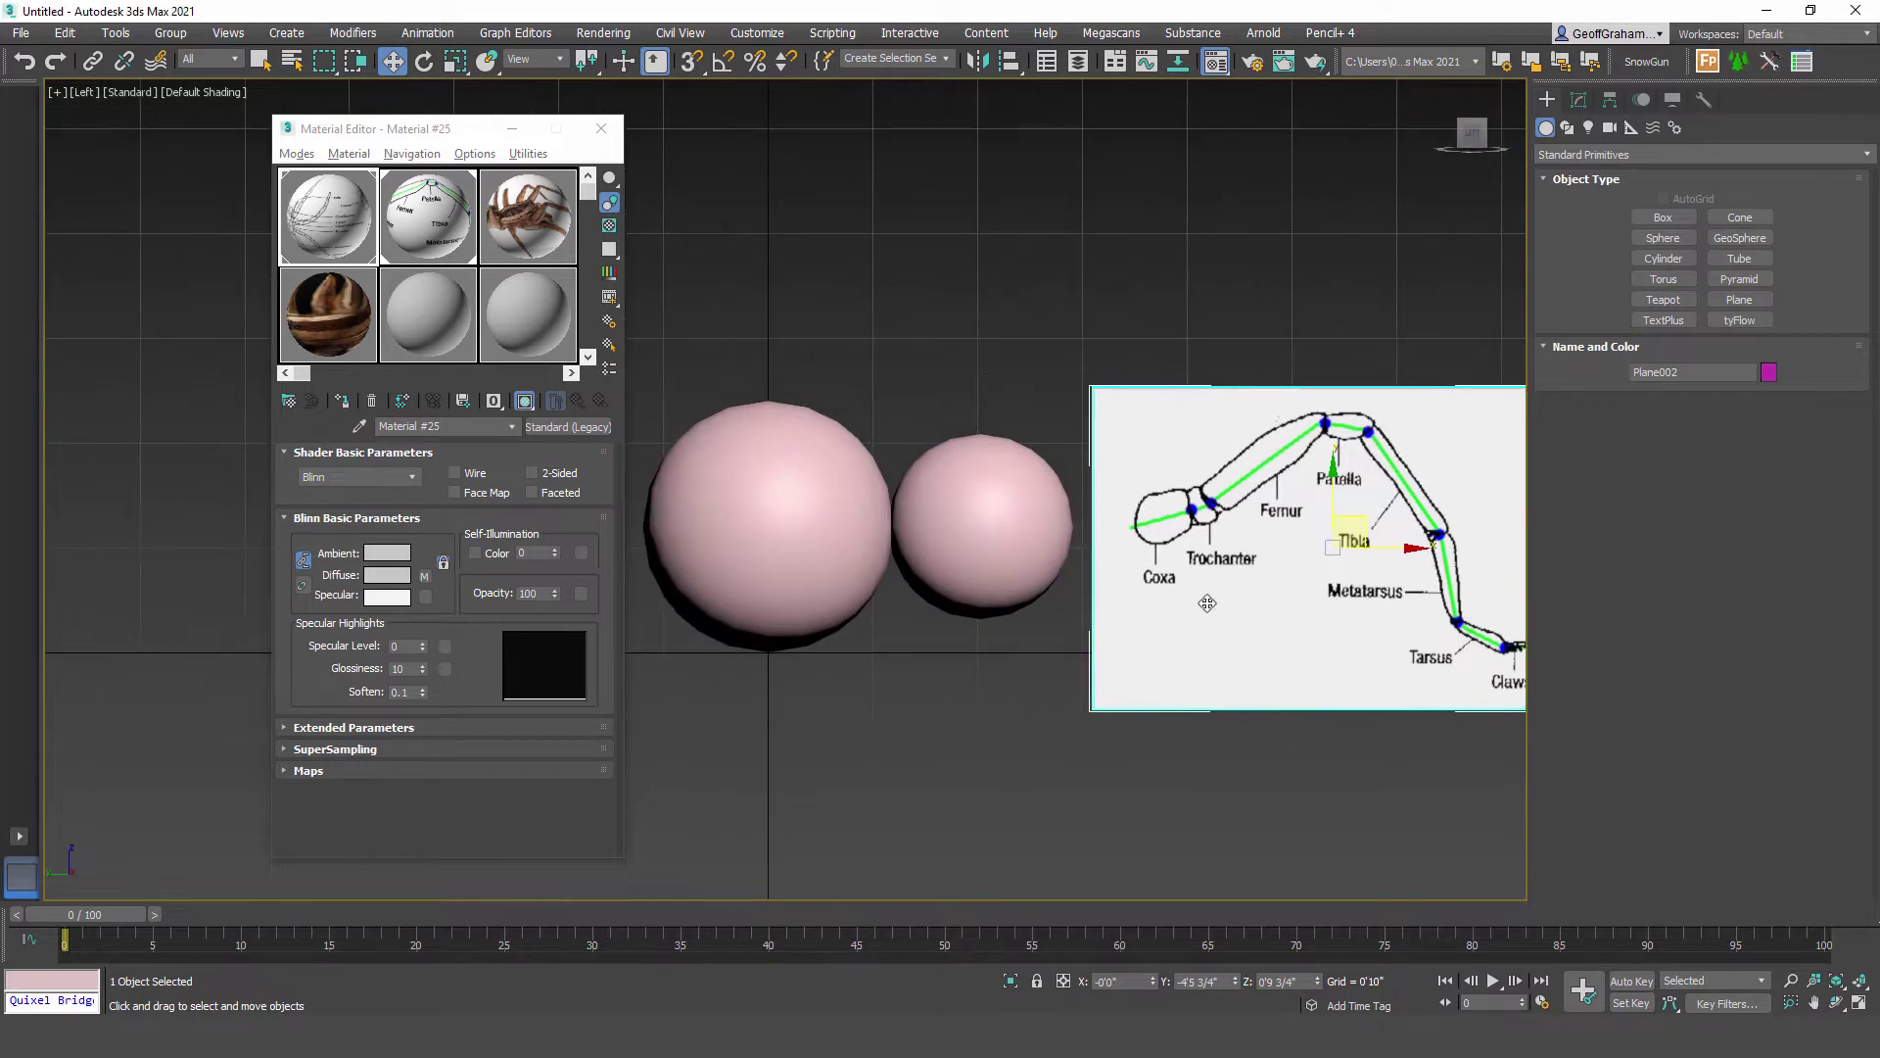
Step: Move the leg diagram plane up above the spheres, then back in the Perspective view to about X 6'6 1/4"
scroll(1209, 604, "down", 2)
middle_click_drag(1209, 603, 1209, 648)
left_click_drag(1326, 585, 936, 249)
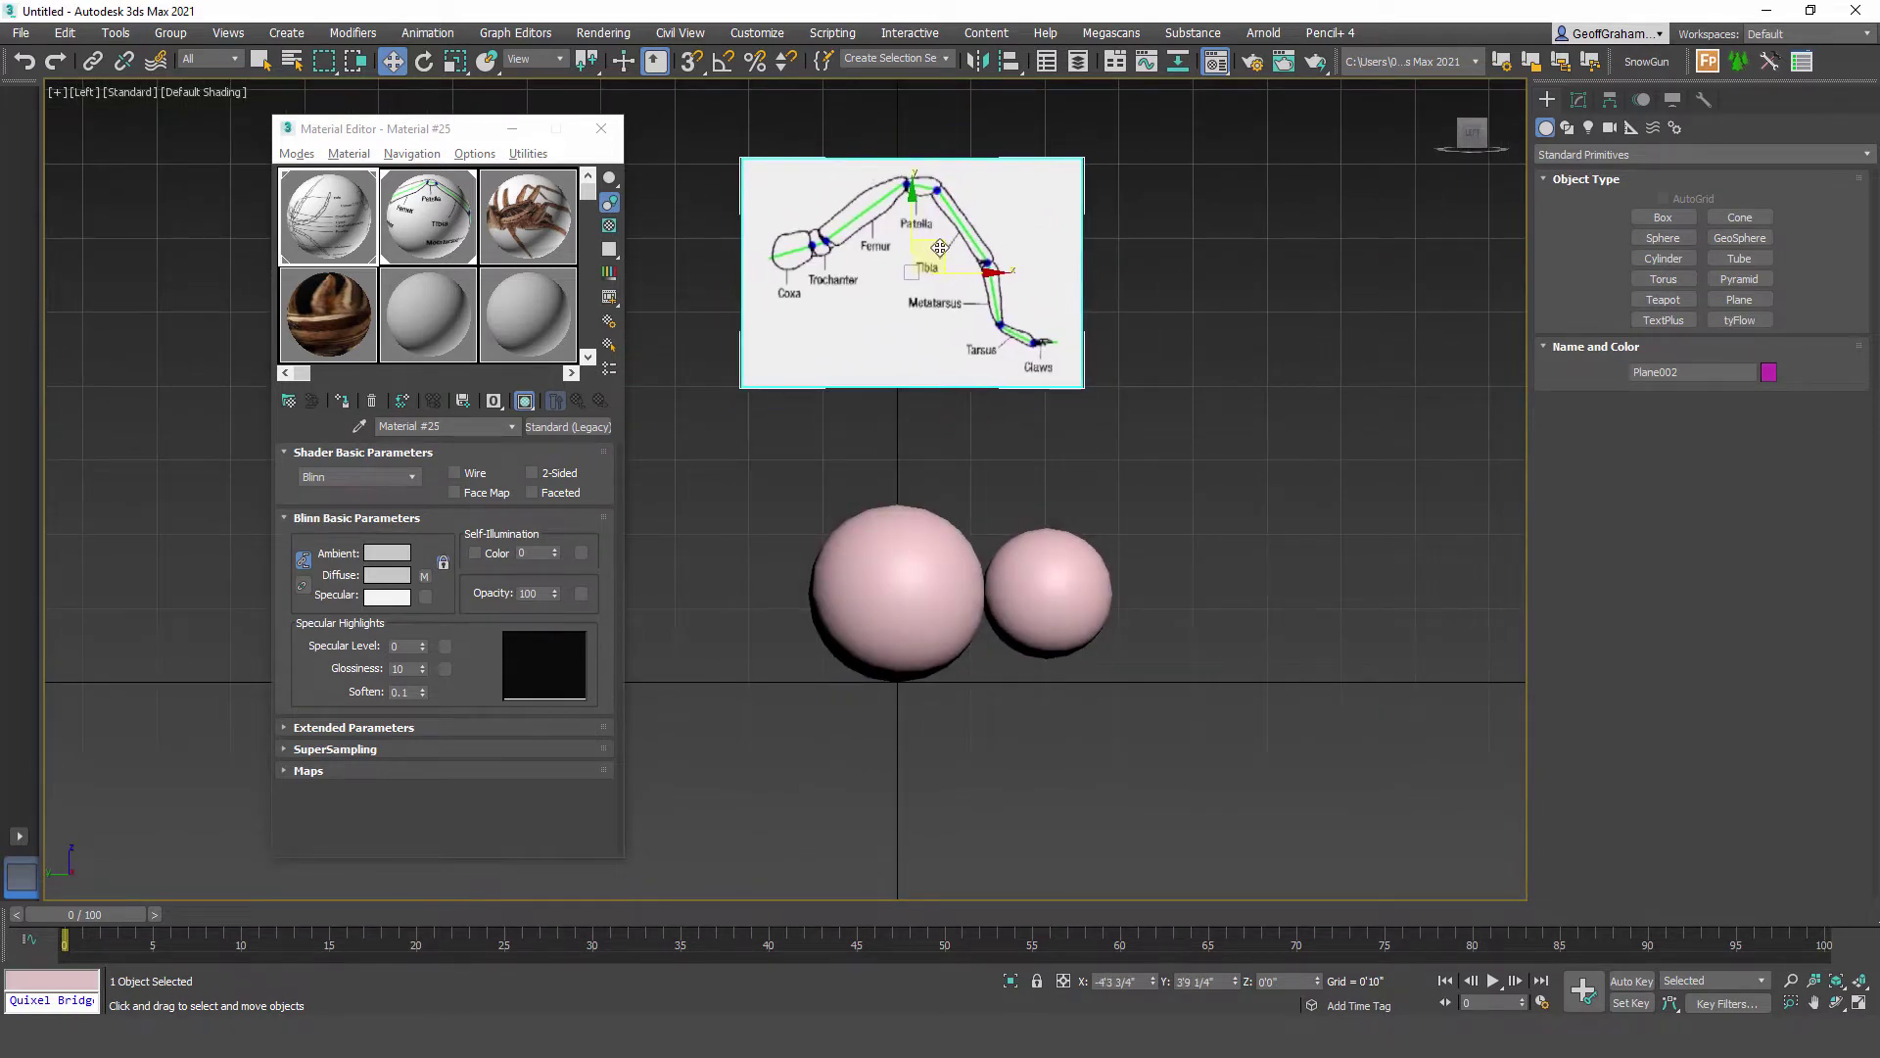
key("p")
middle_click_drag(920, 400, 924, 499, "alt")
left_click_drag(949, 388, 1181, 408)
middle_click_drag(856, 621, 999, 593, "alt")
Step: Clone the leg diagram plane twice as copies, placing one on each side at about Y 6'9" and Y -7'1"
left_click_drag(1106, 350, 865, 350, "shift")
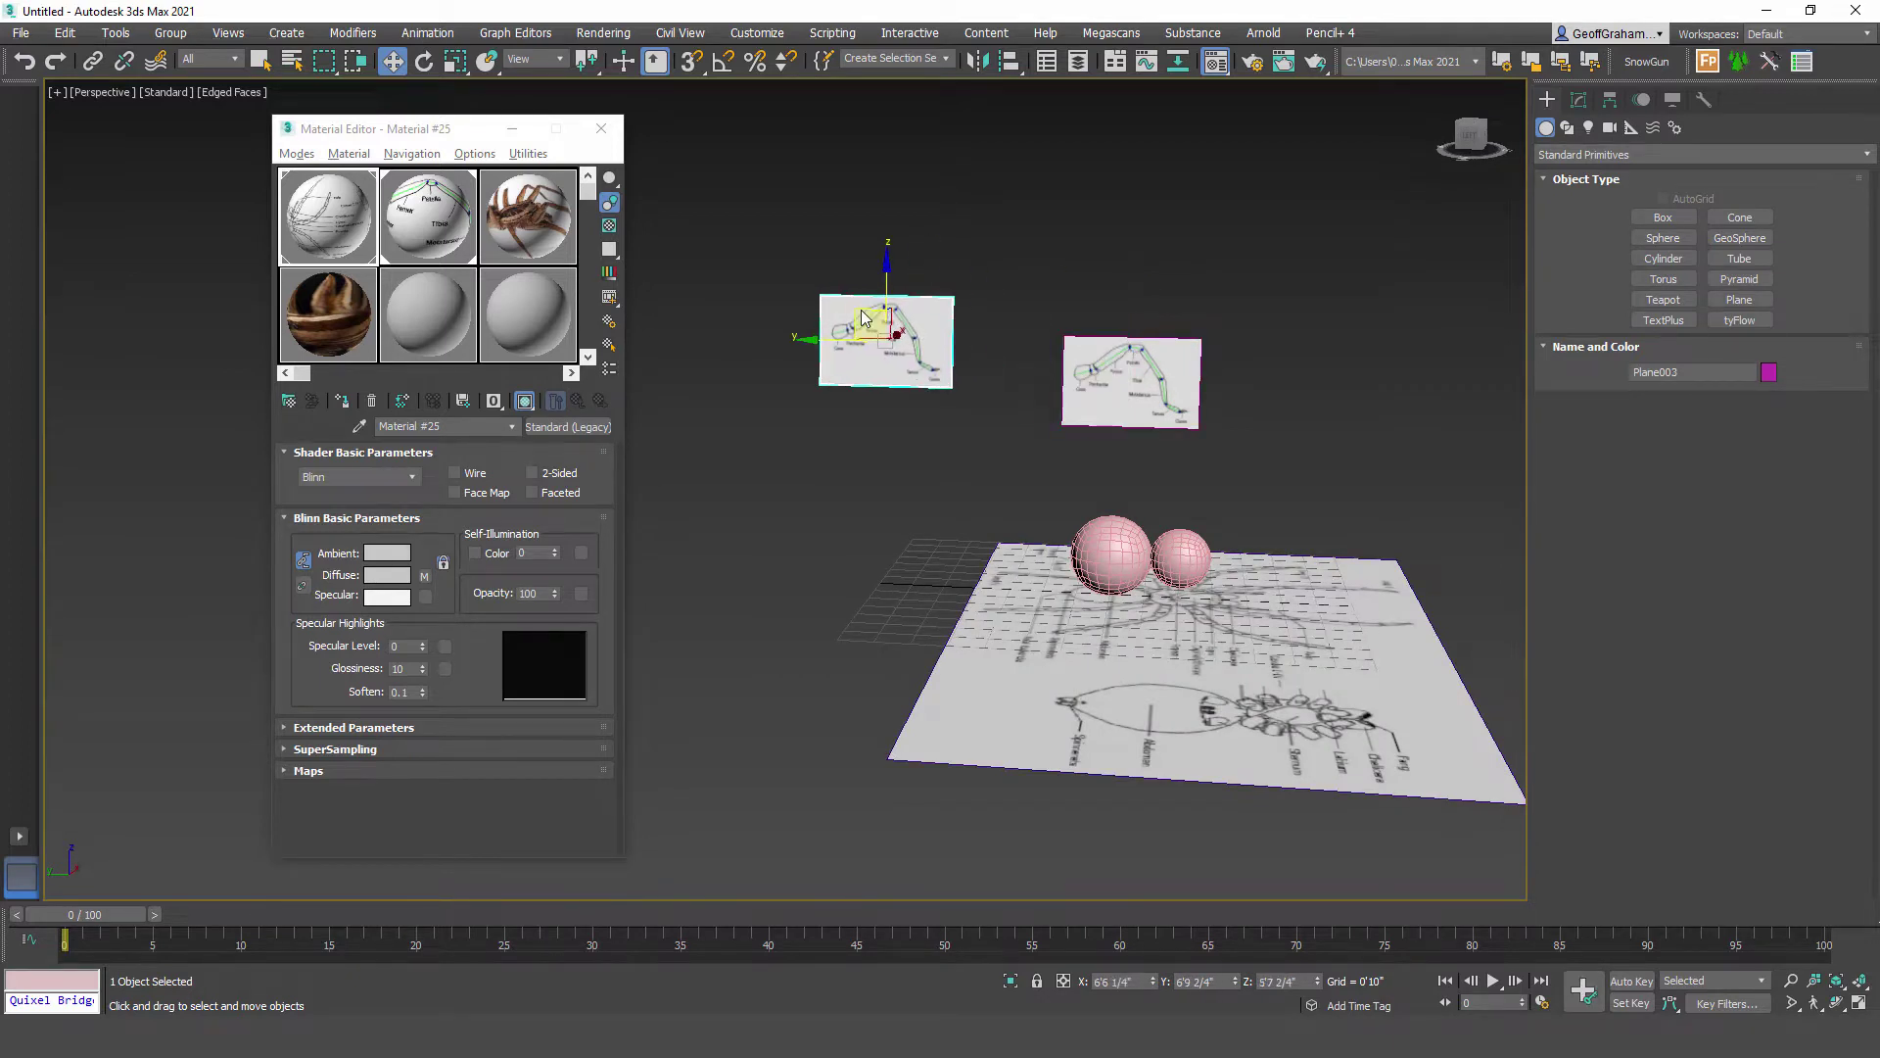
key("Return")
mouse_move(855, 311)
left_mouse_down("shift")
mouse_move(1252, 364)
mouse_move(1361, 313)
left_mouse_up("shift")
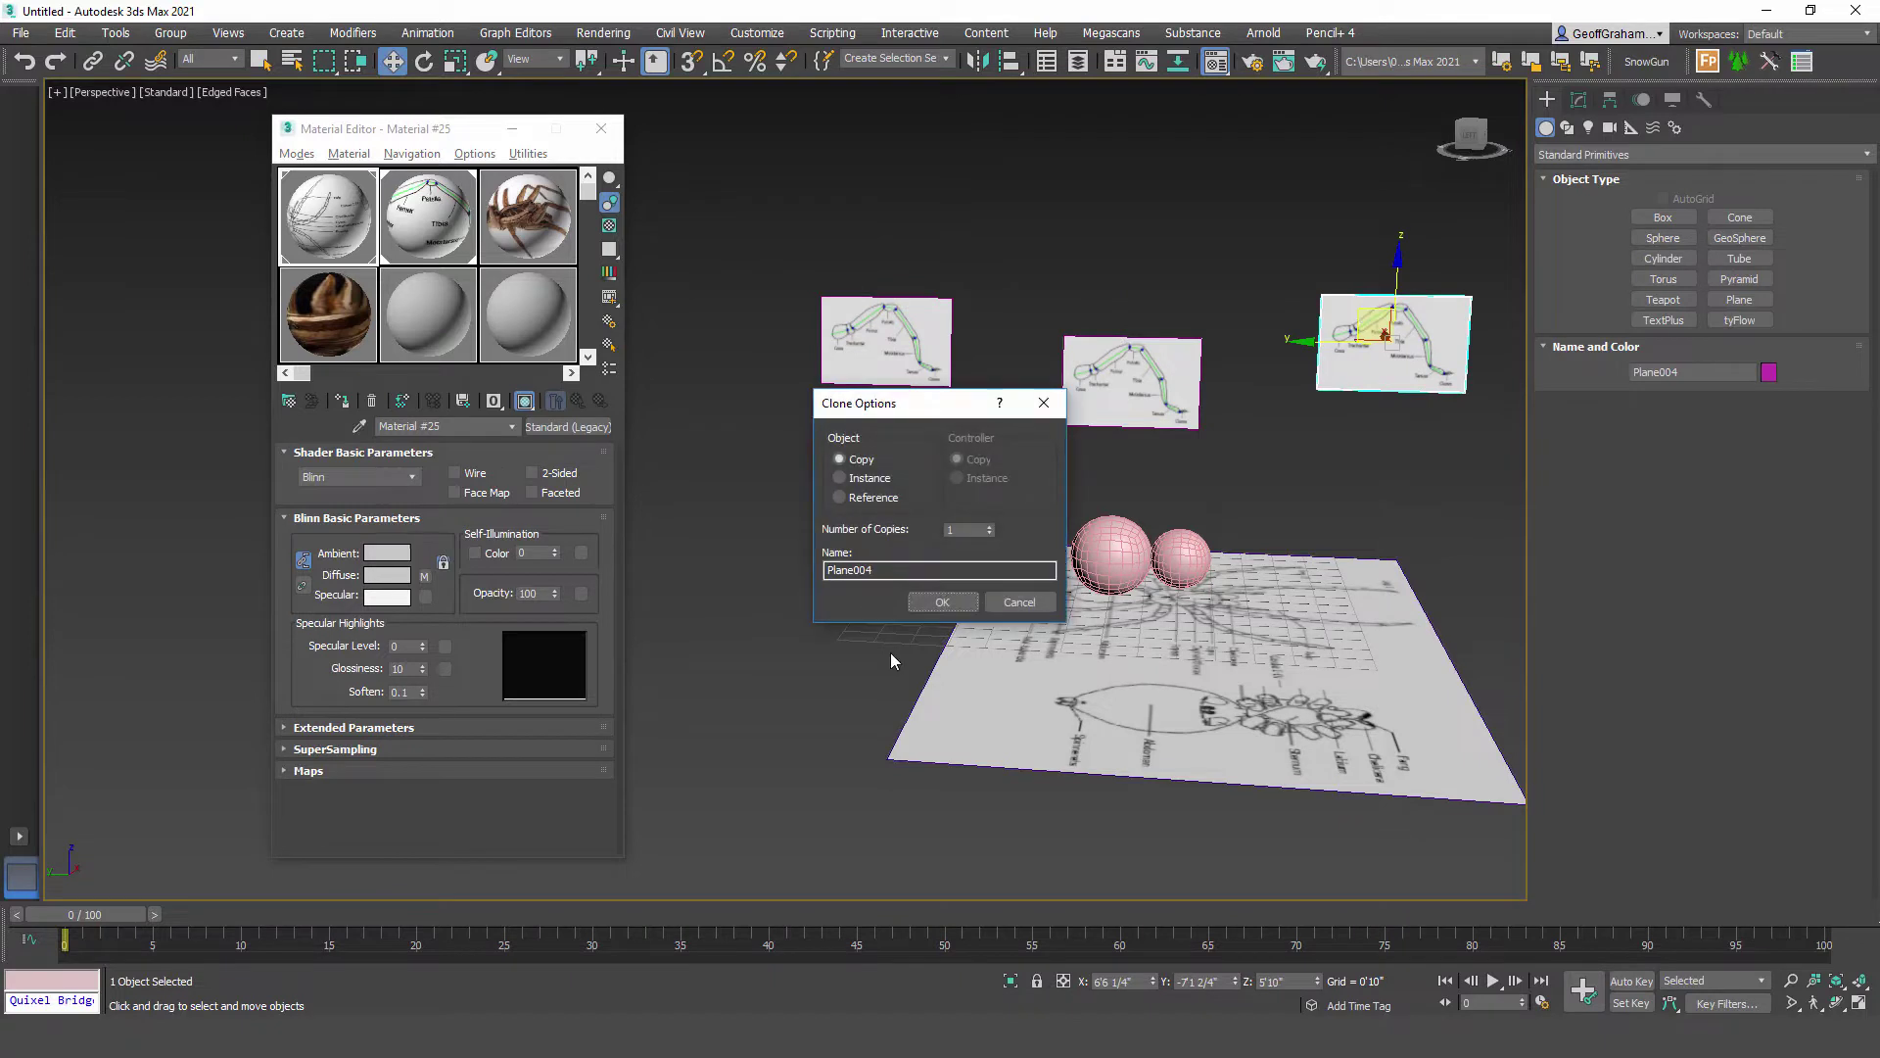
left_click(941, 602)
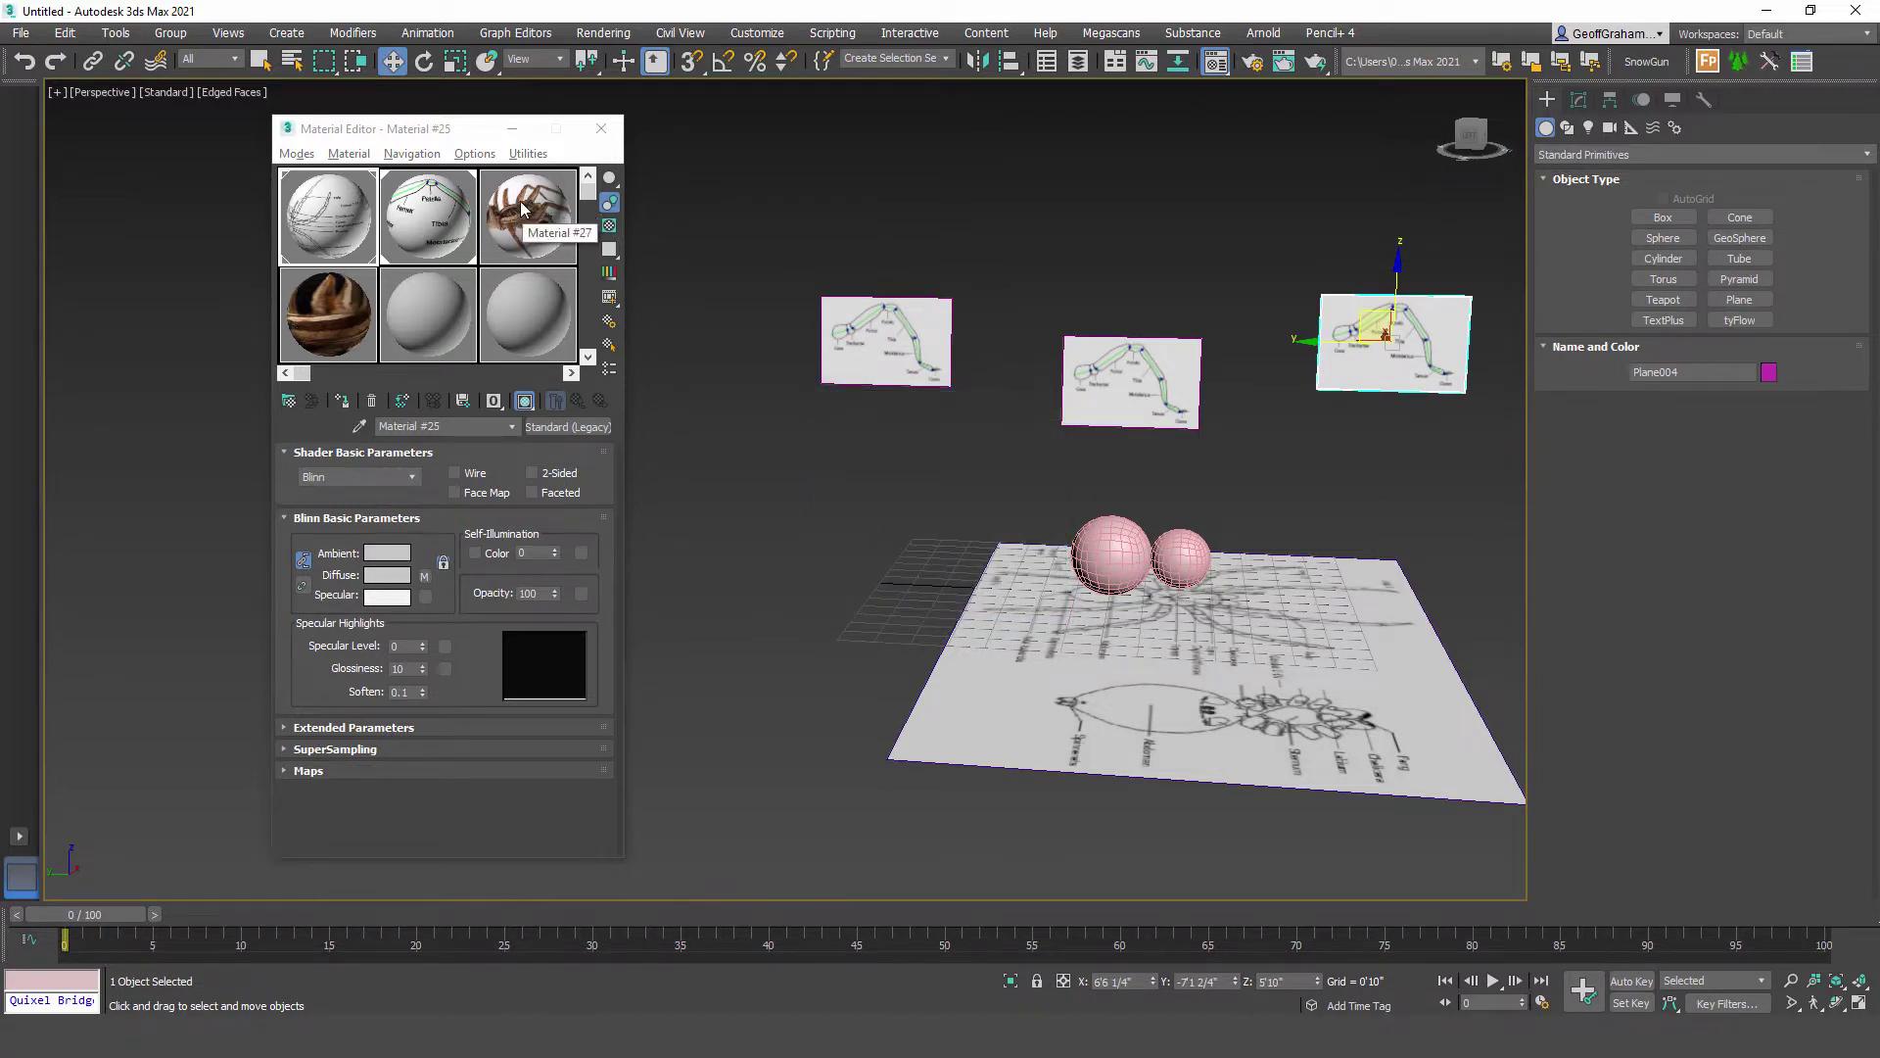
Step: Apply the full-body spider photo material to the copy behind the abdomen sphere and the close-up spider material to the other copy
left_click_drag(878, 347, 878, 348)
left_click_drag(325, 297, 1413, 363)
scroll(1096, 545, "up", 8)
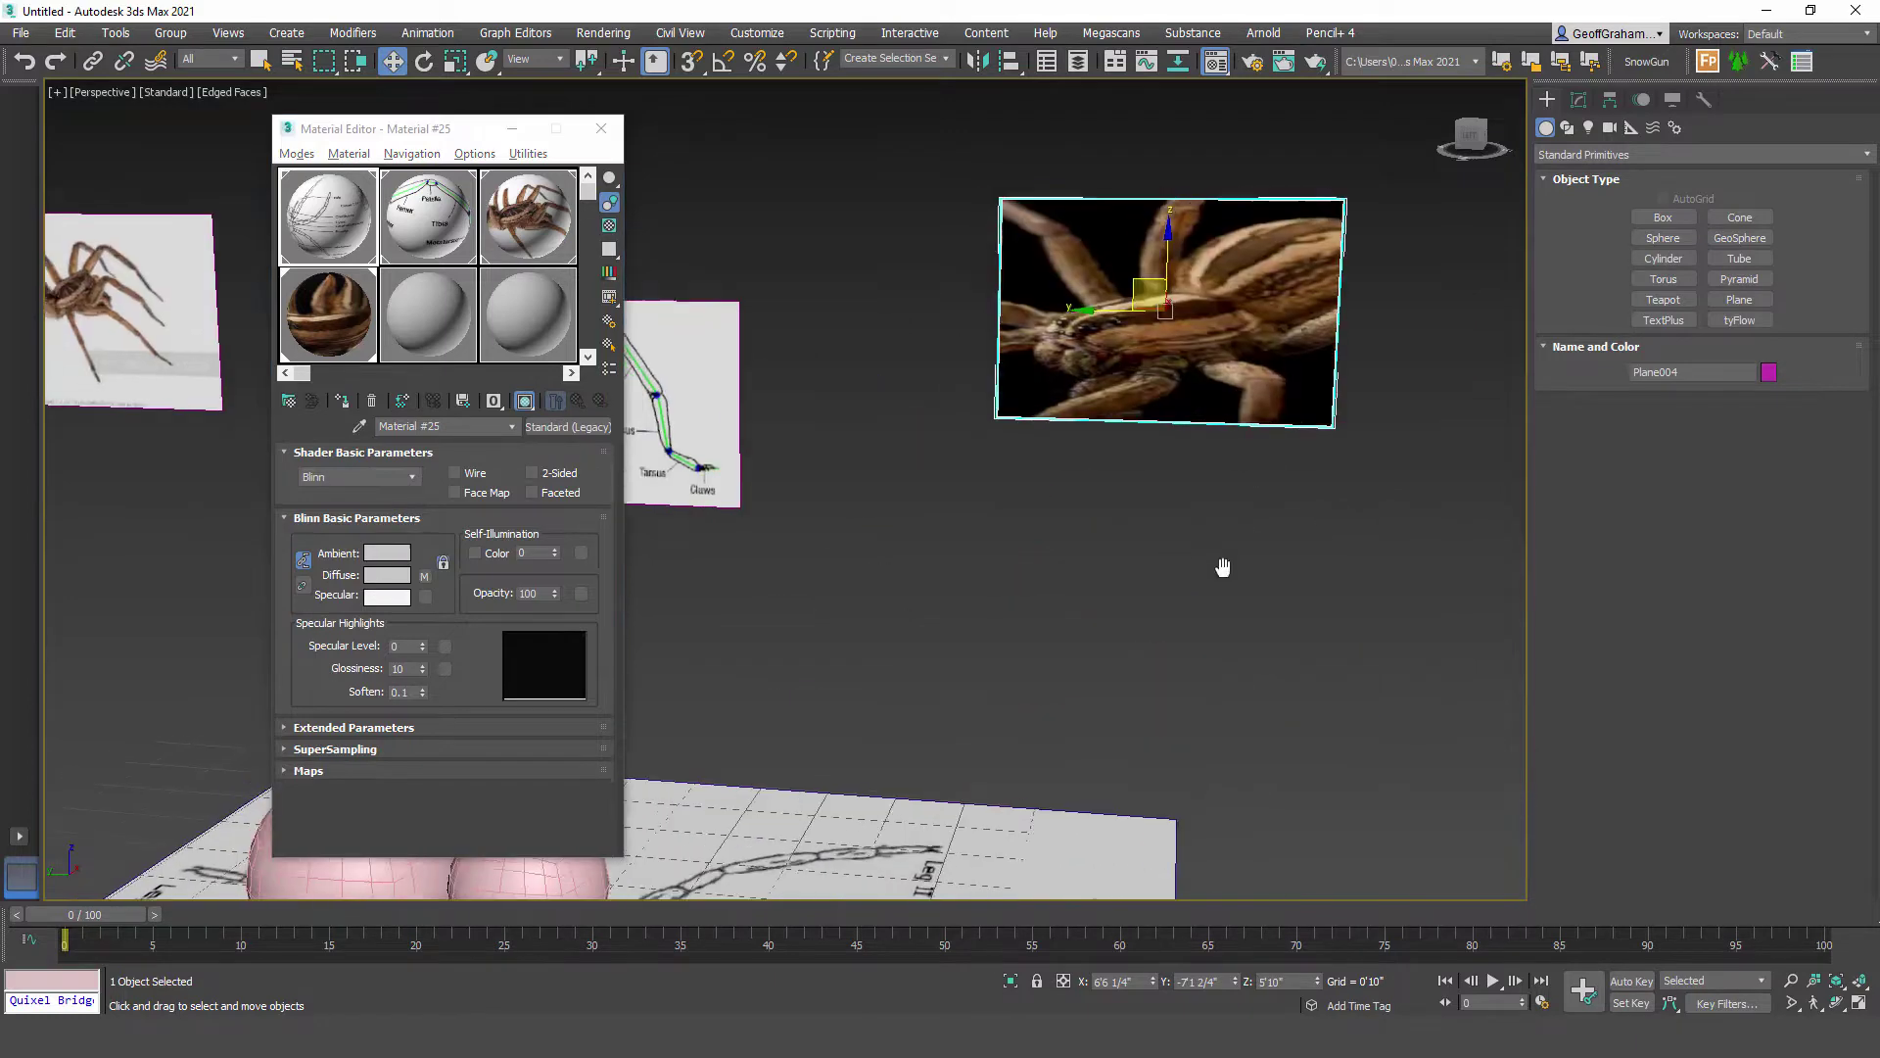
Step: Stretch the close-up spider plane vertically to correct its proportions and enlarge it to about X 108.6%, Y 136.4%
left_click(454, 60)
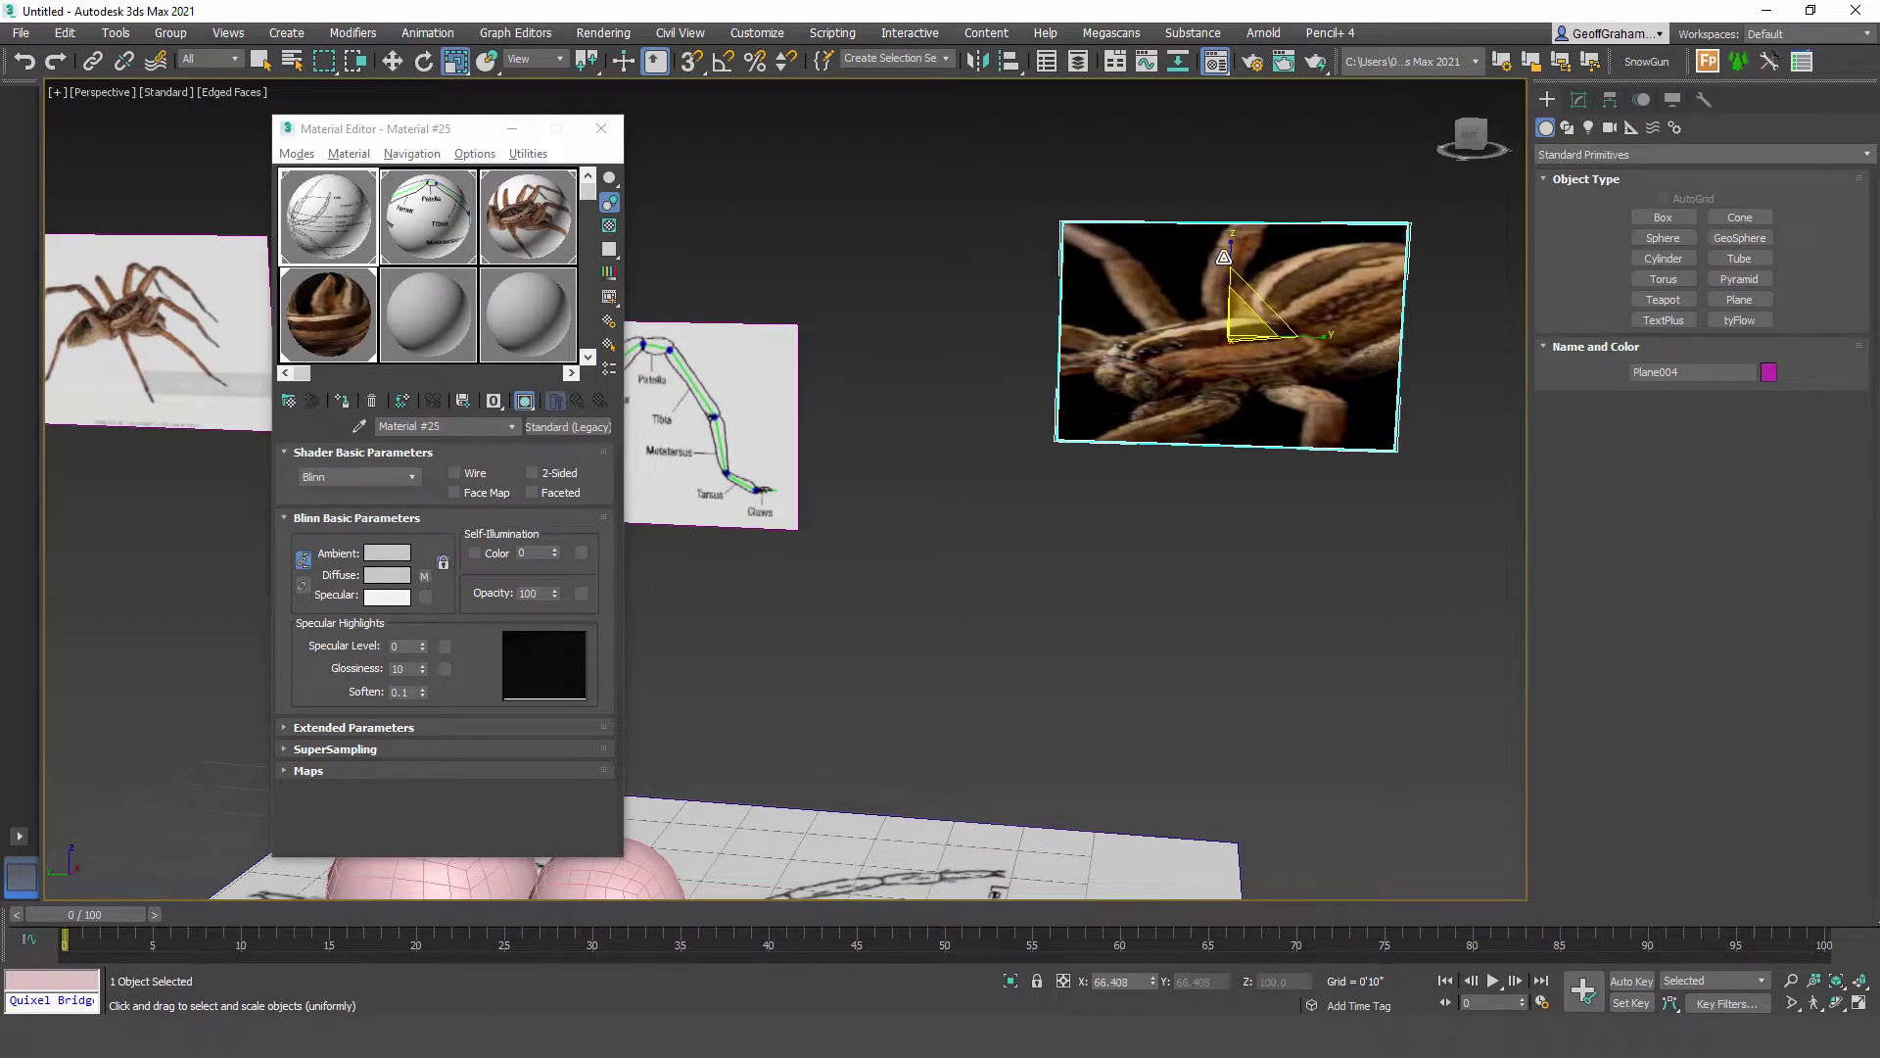
left_click_drag(1231, 249, 1230, 216)
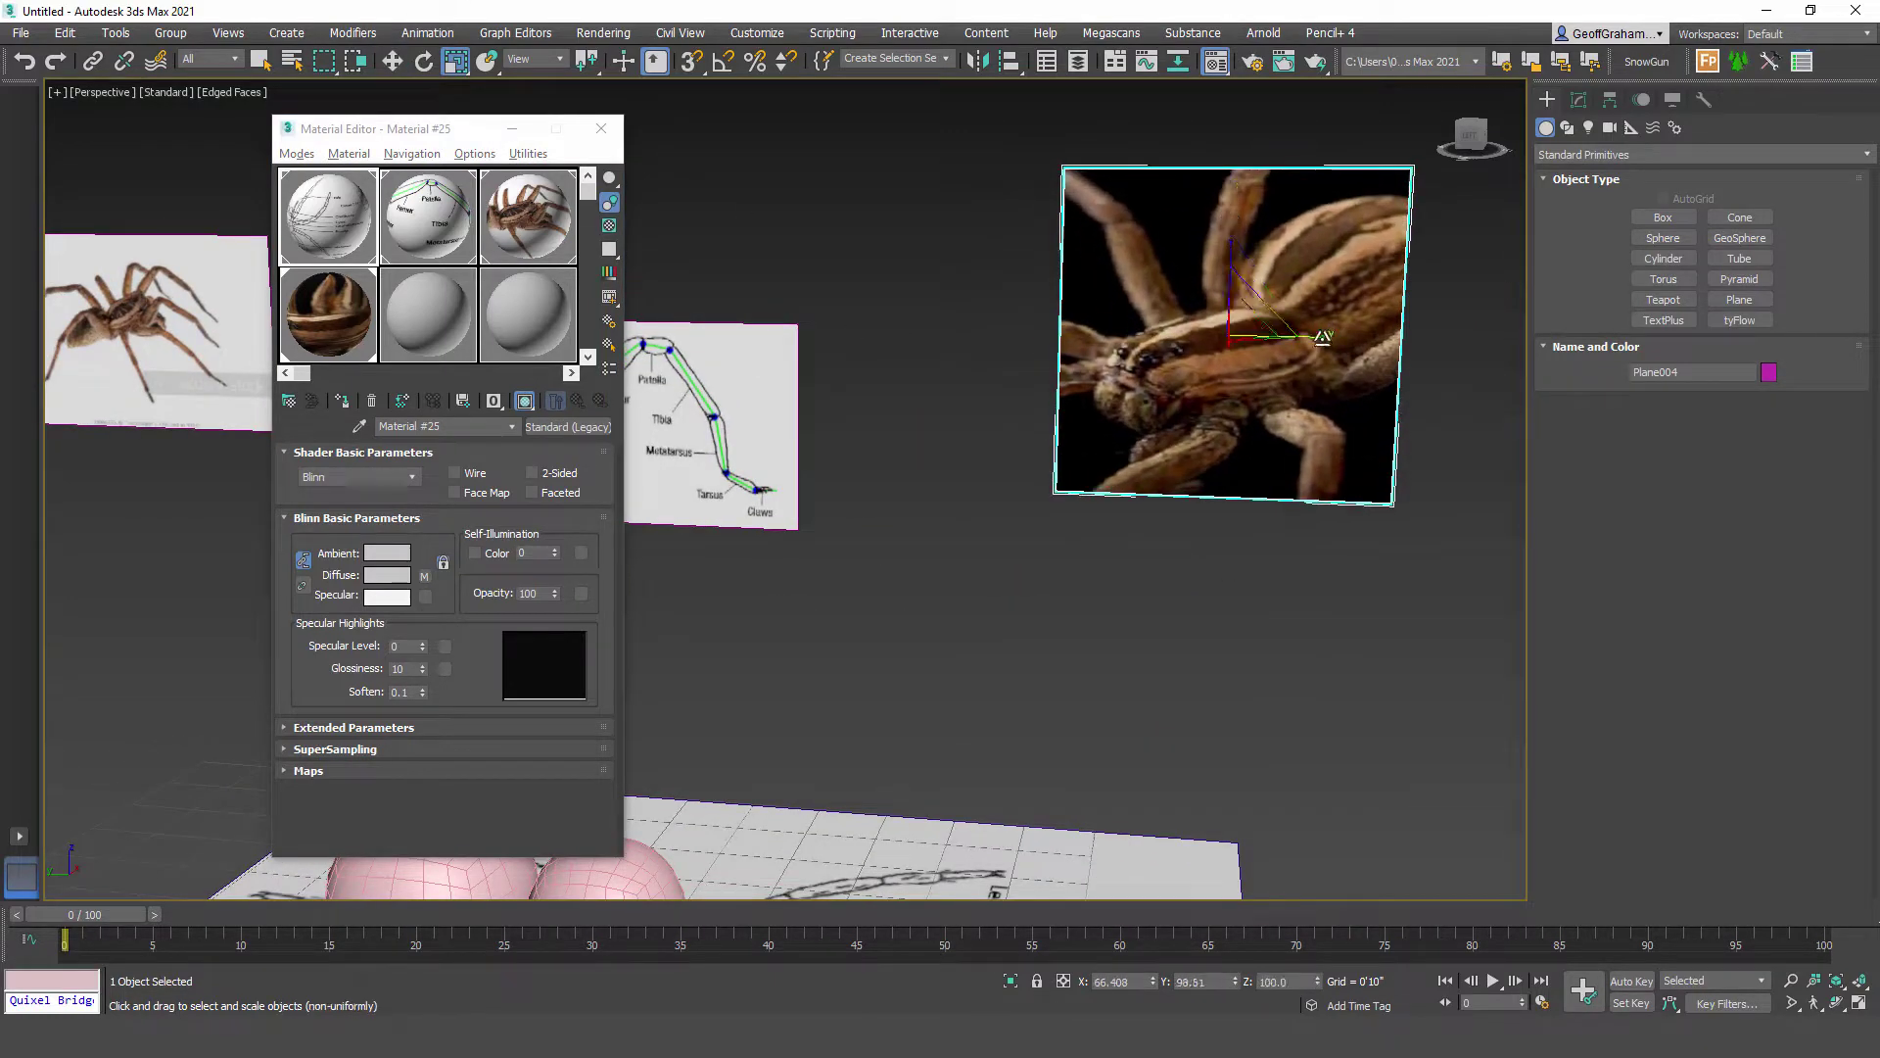
left_click_drag(1322, 337, 1098, 457)
scroll(1097, 457, "up", 3)
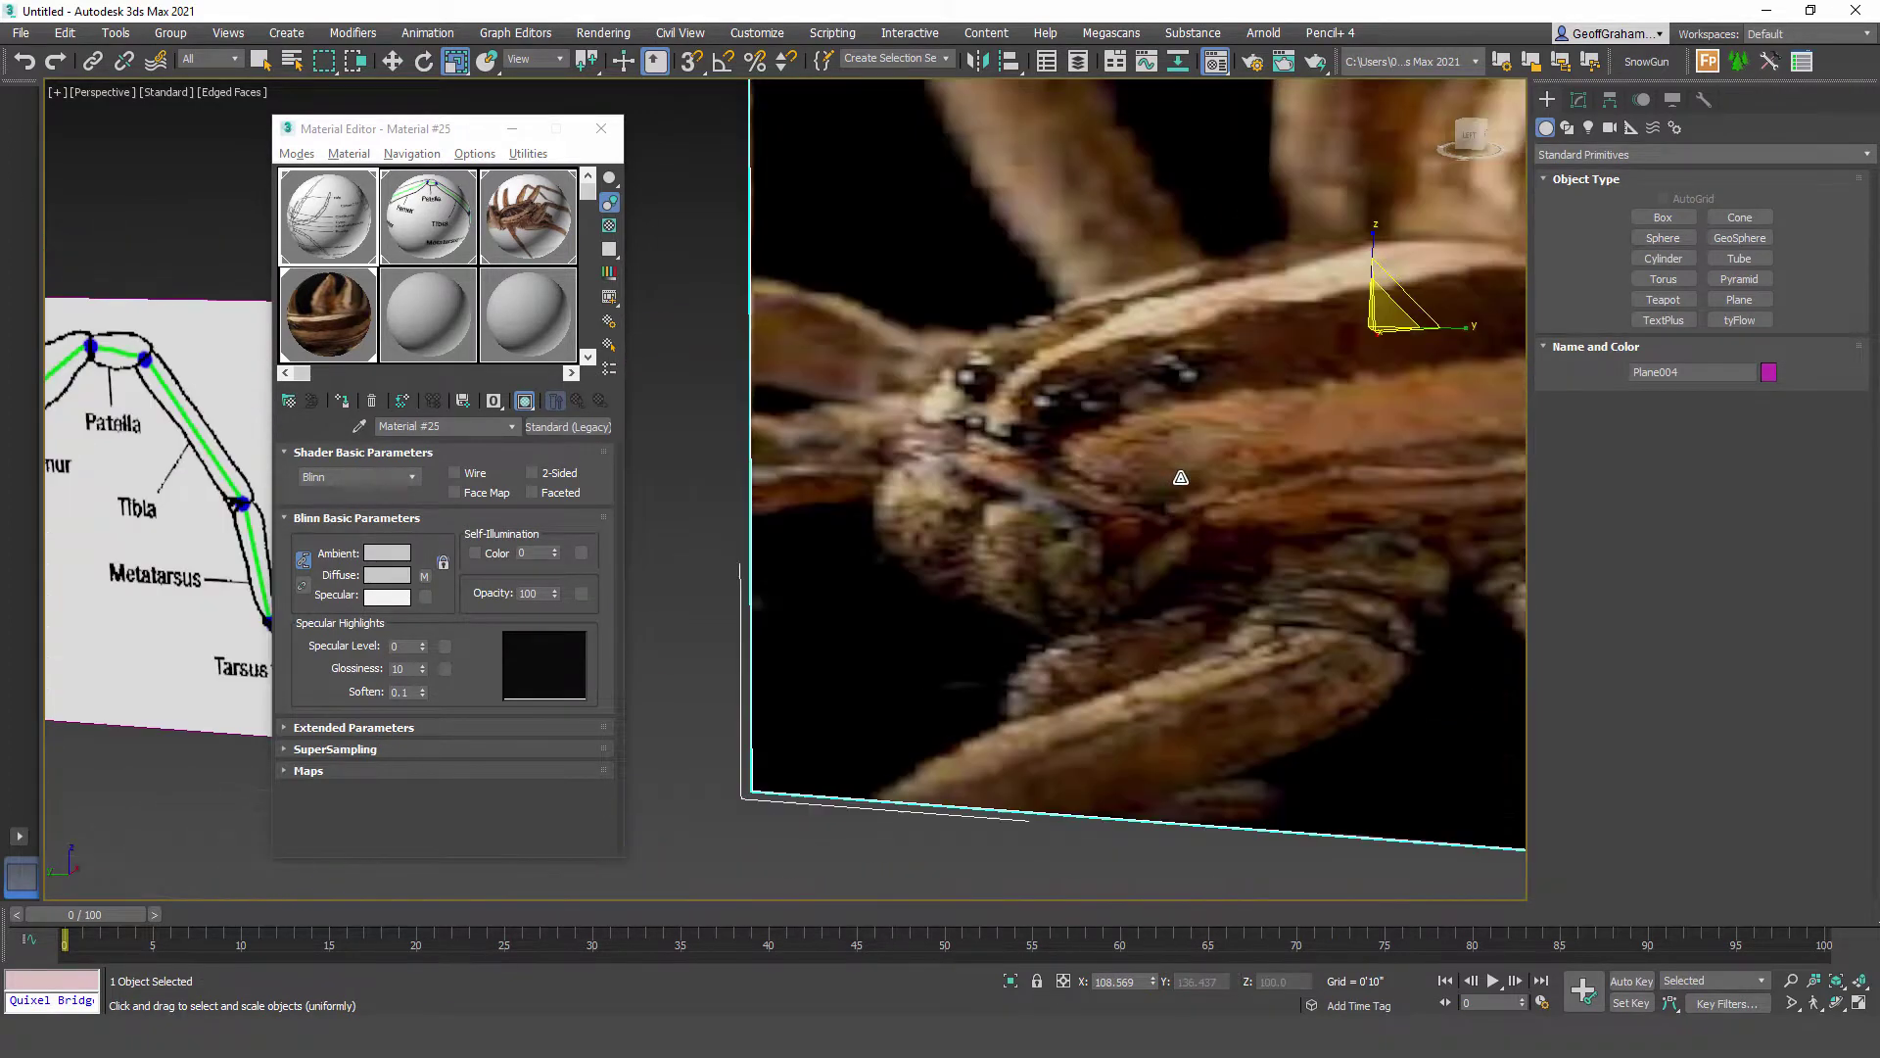
Step: Scale the full-body spider photo plane up uniformly to about 147%
scroll(1128, 551, "down", 5)
scroll(1128, 552, "down", 4)
middle_click_drag(1033, 586, 1314, 575)
scroll(1087, 509, "up", 6)
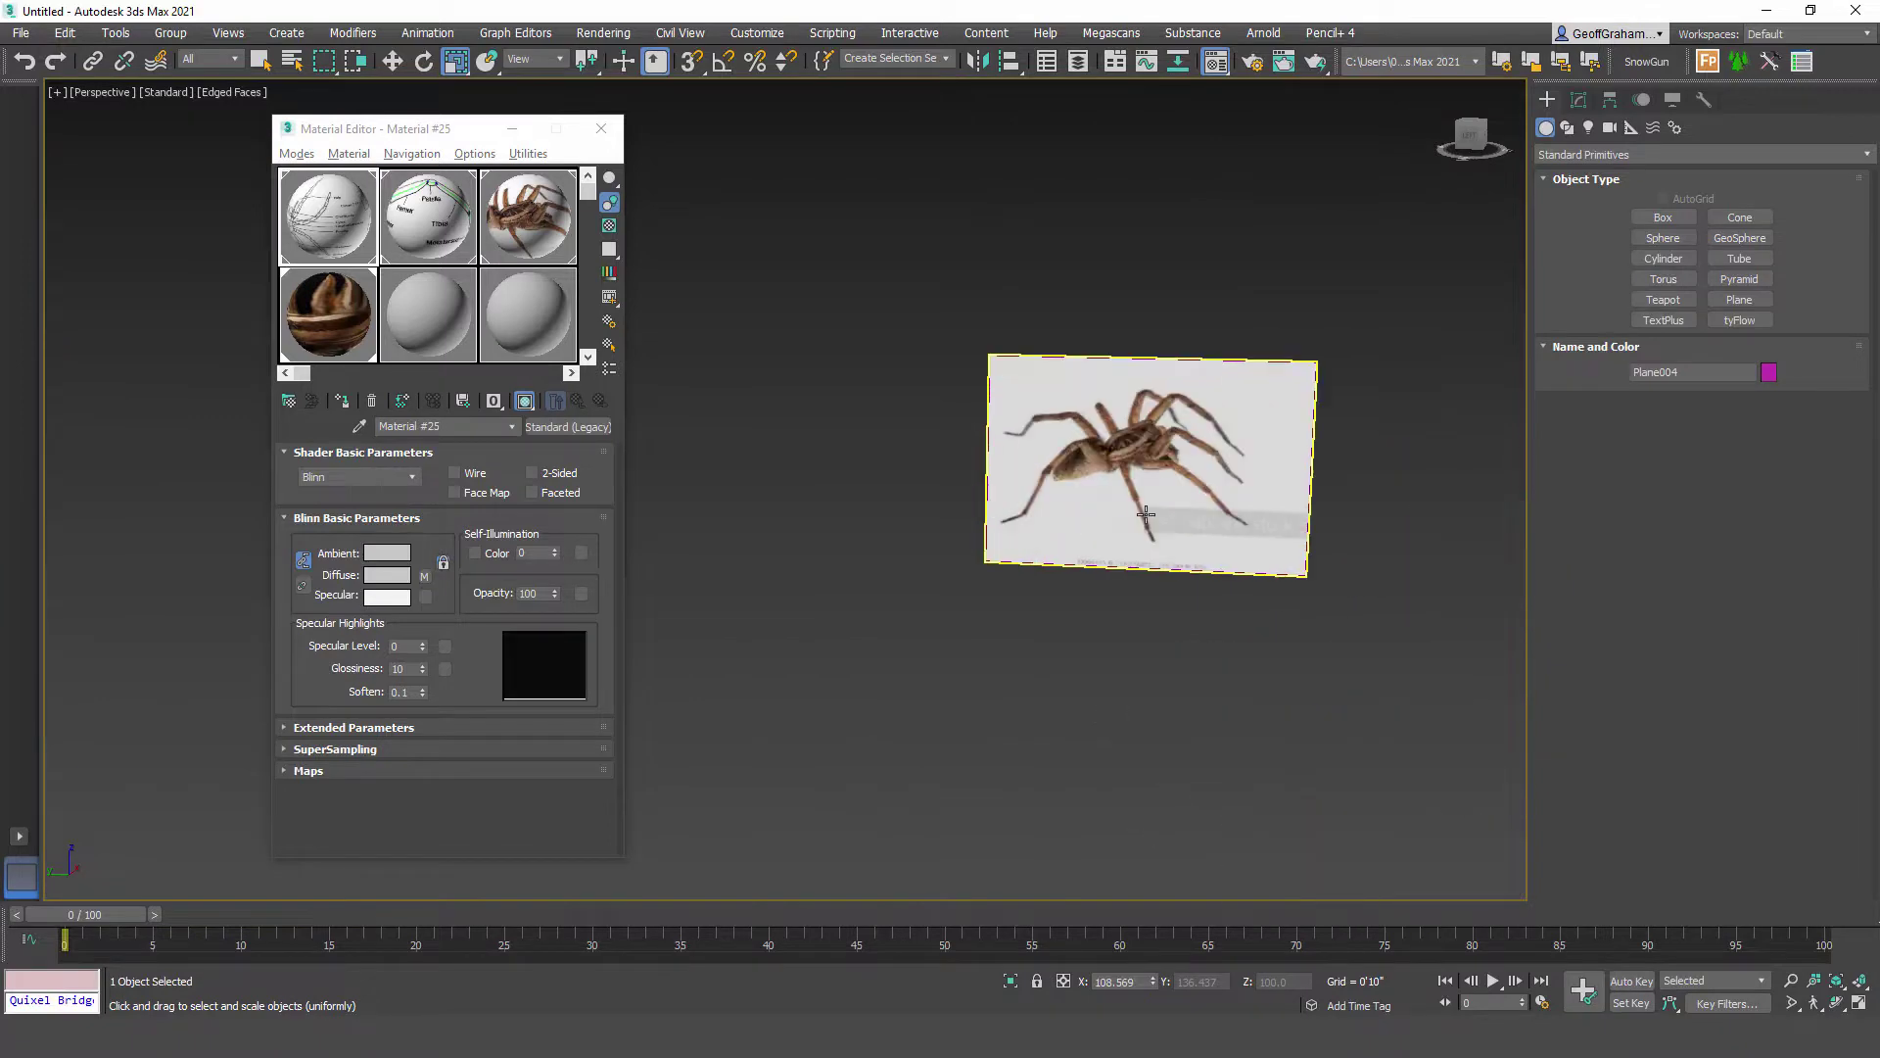
left_click(1138, 419)
left_click_drag(1191, 440, 1220, 360)
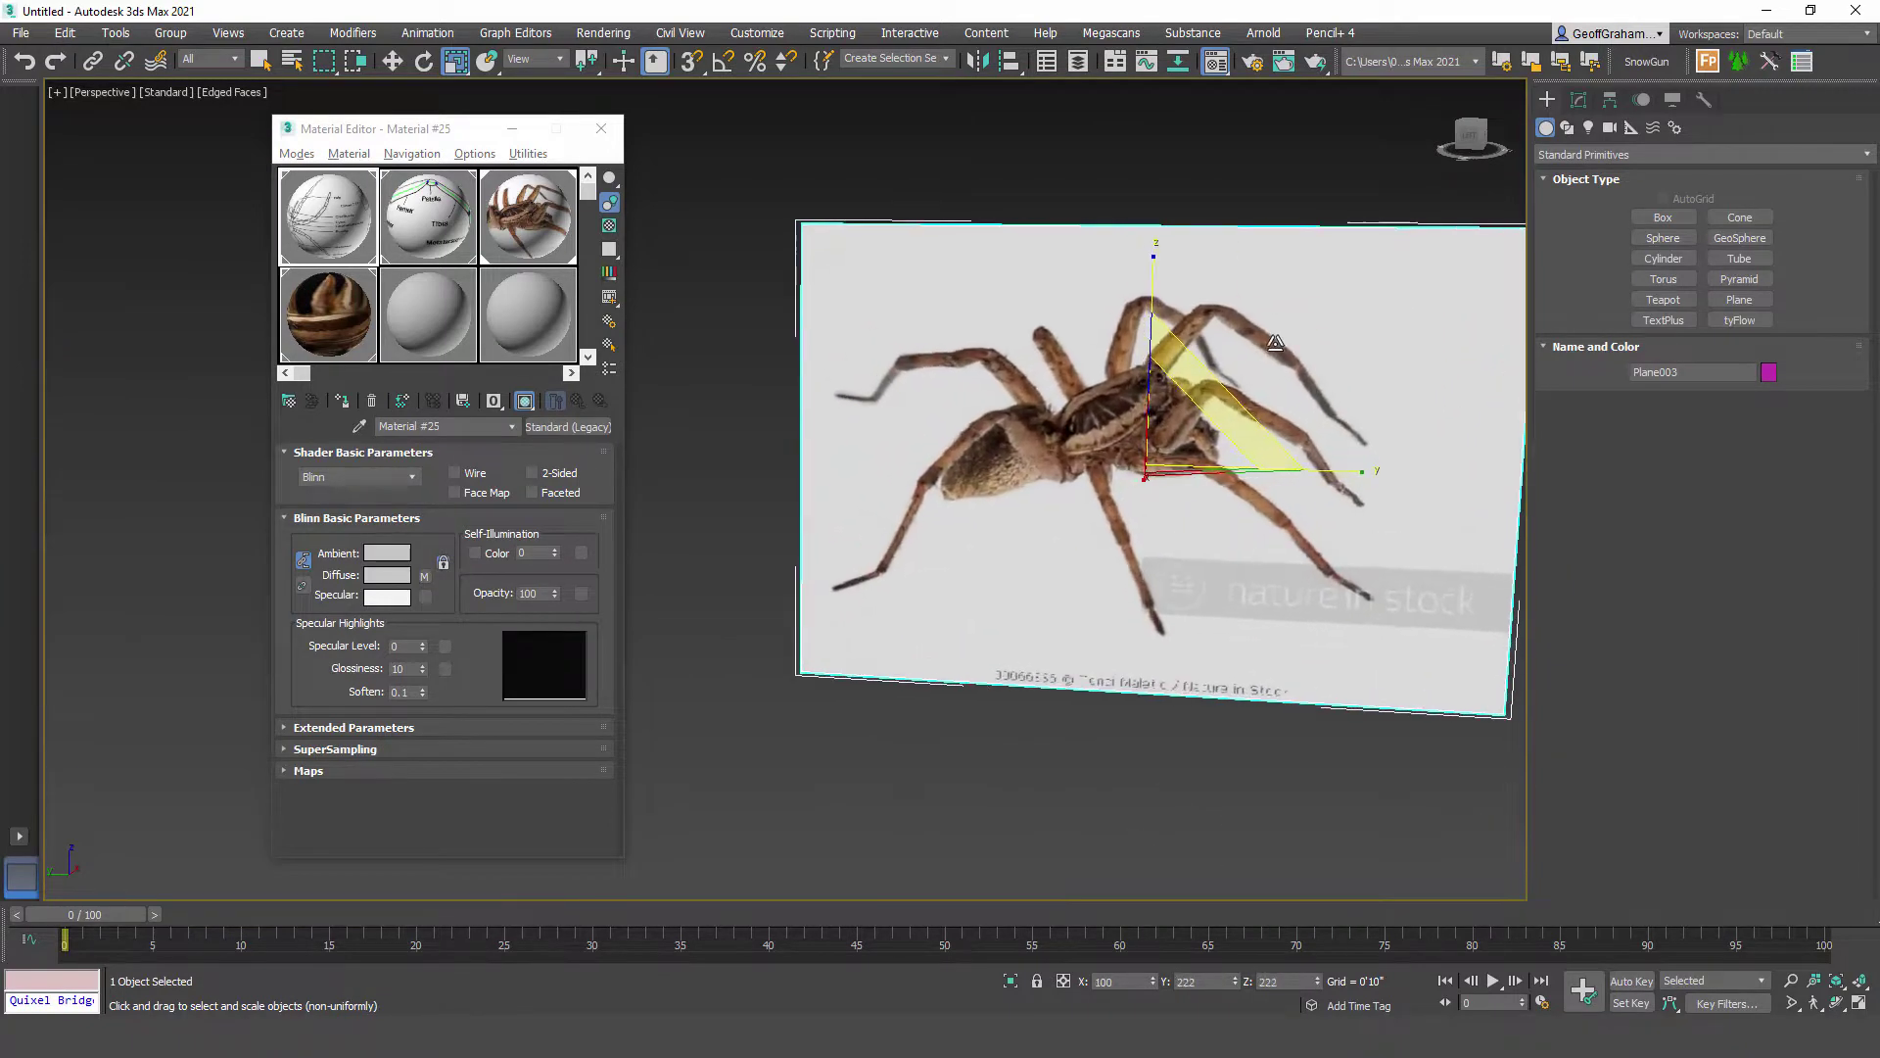
Step: Stretch the close-up spider plane slightly taller, to about 147% in Y
scroll(1201, 558, "down", 5)
middle_click_drag(1201, 558, 1024, 567)
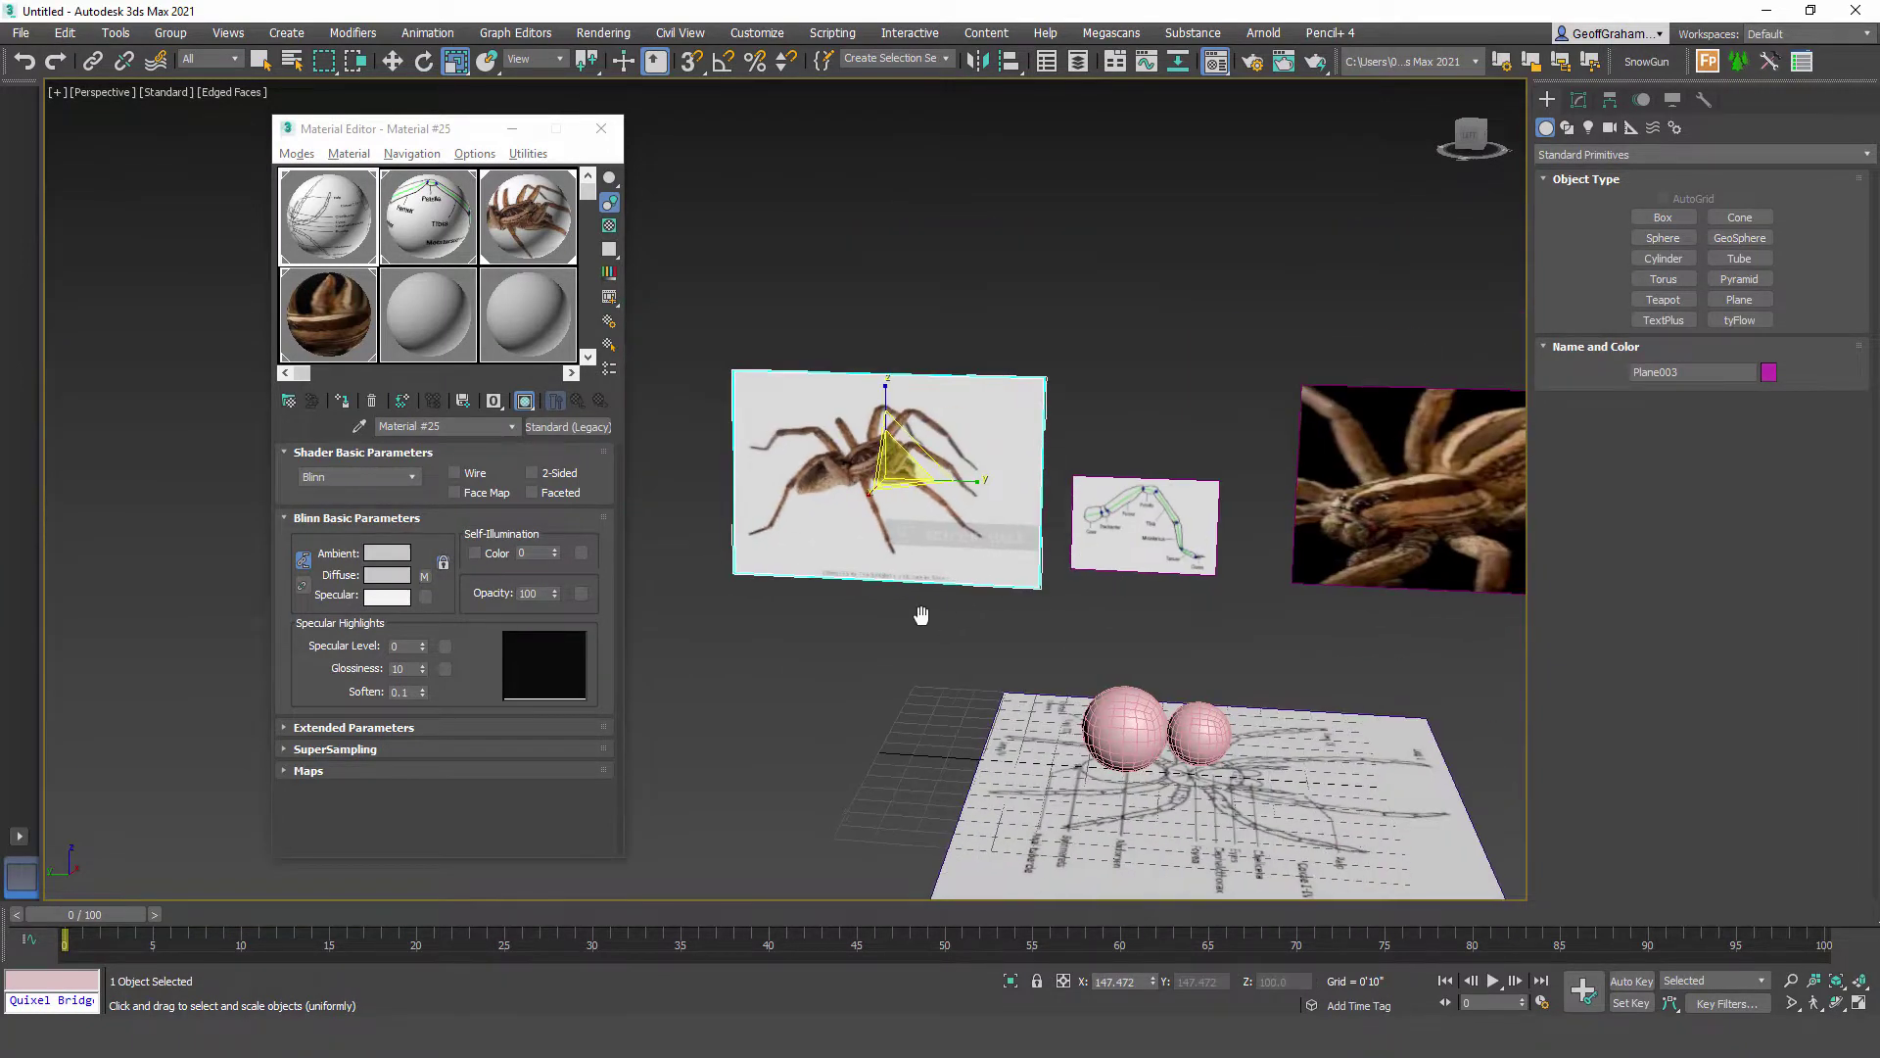
middle_click_drag(924, 617, 849, 614)
left_click(1320, 486)
scroll(1396, 617, "up", 5)
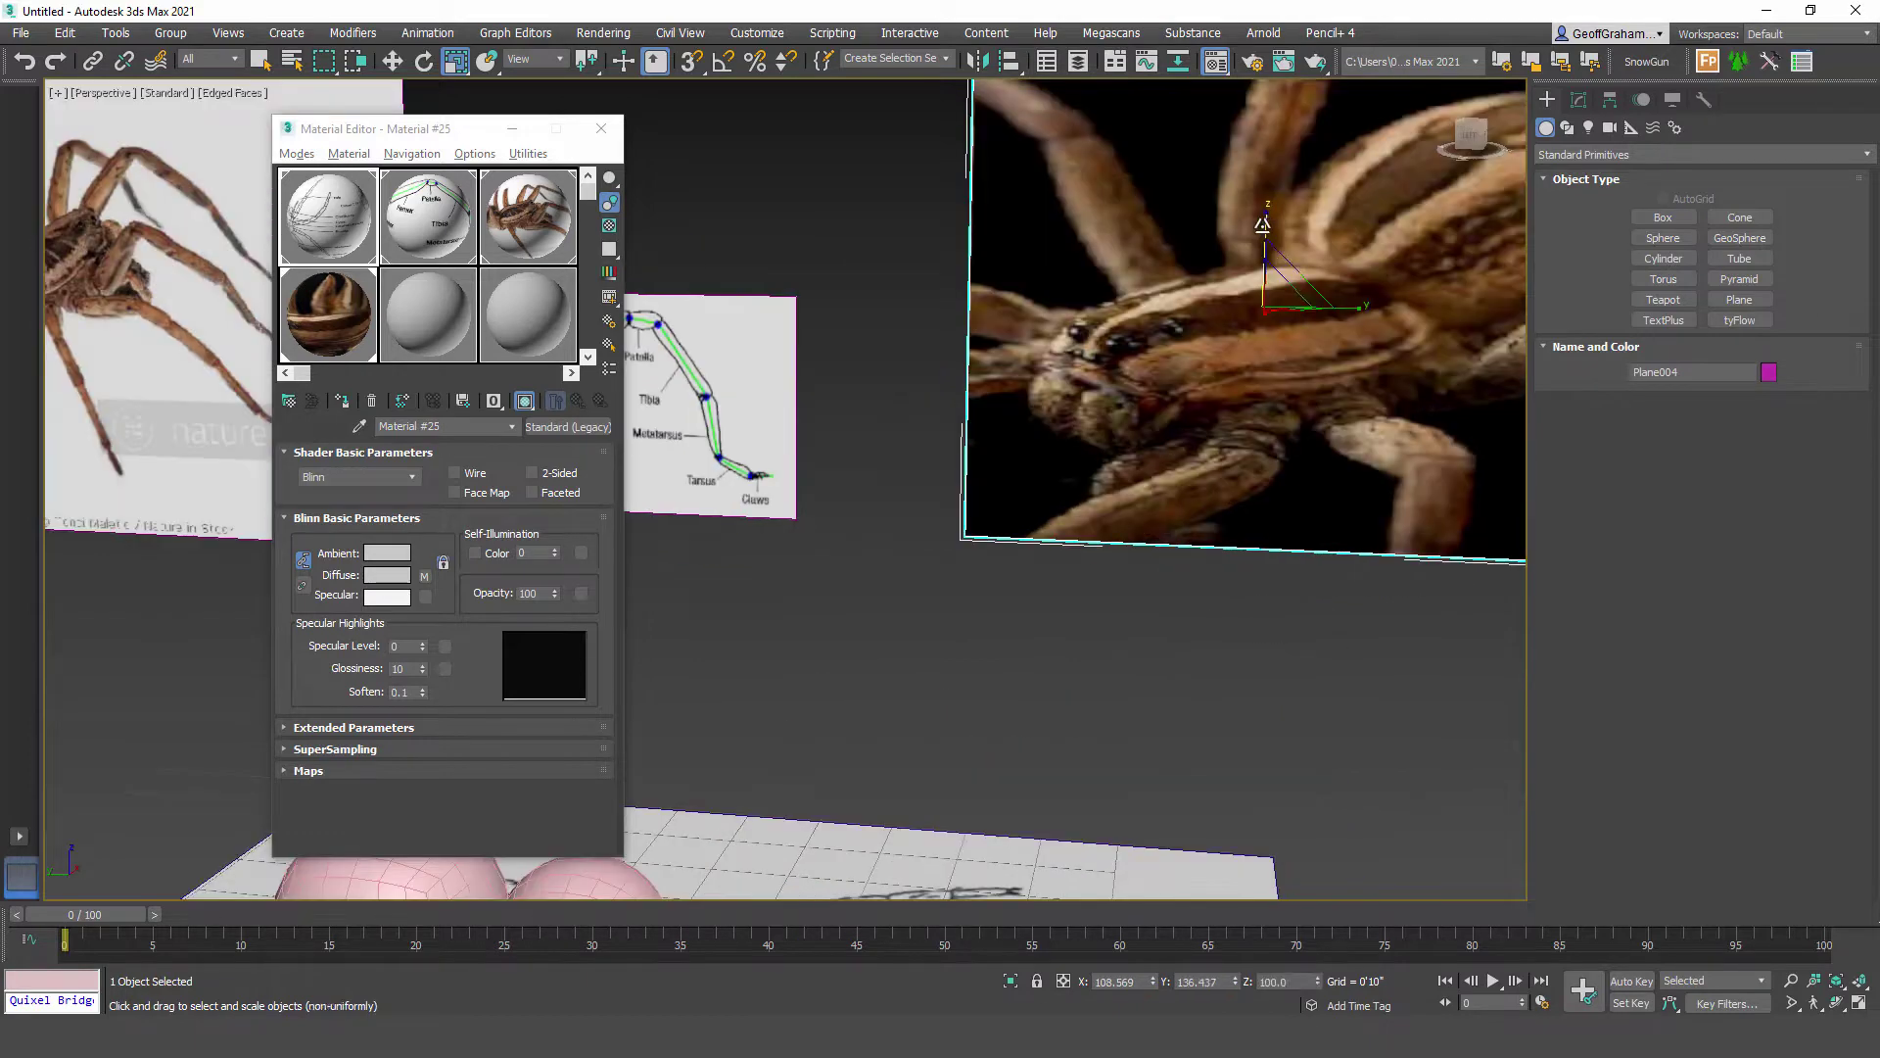
left_click_drag(1263, 227, 1269, 218)
scroll(1206, 496, "down", 3)
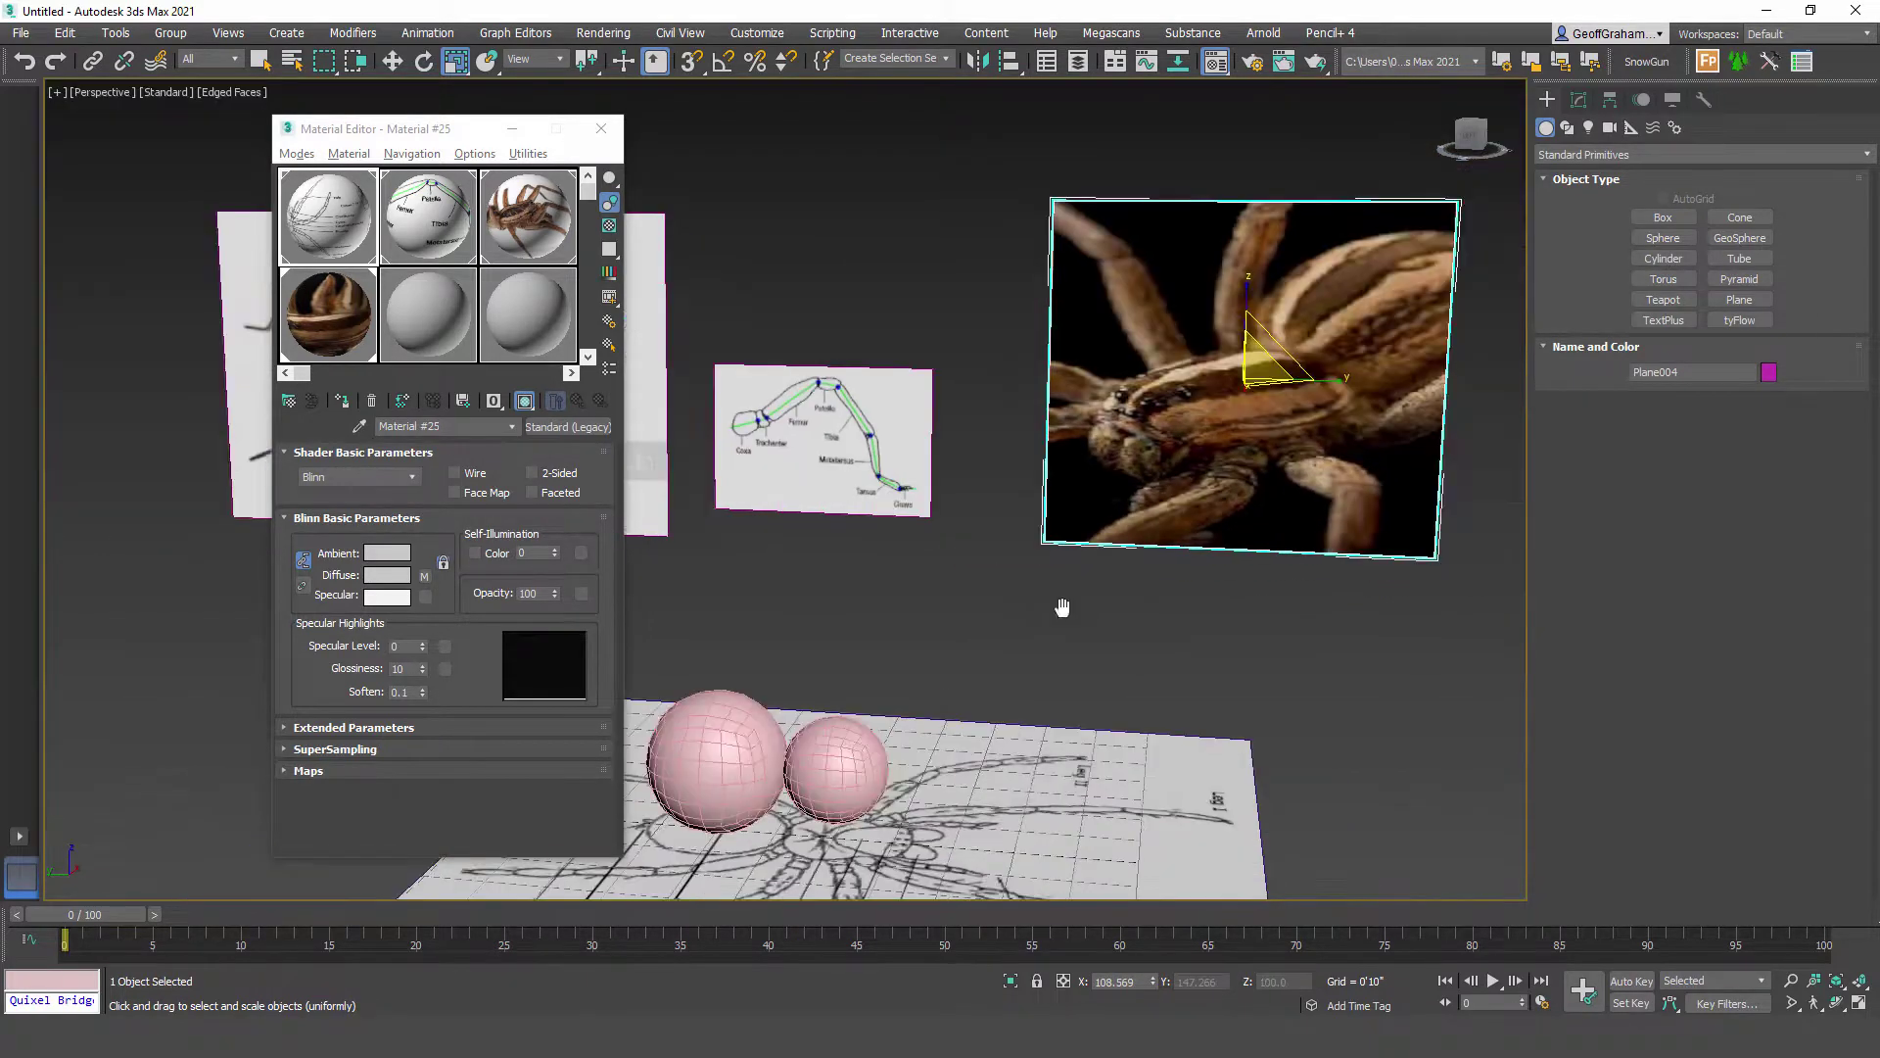
scroll(1205, 615, "down", 3)
middle_click_drag(1062, 609, 1227, 536)
Step: Check the placement of the upright reference planes and the floor anatomy plane around the spheres
left_click(1077, 431)
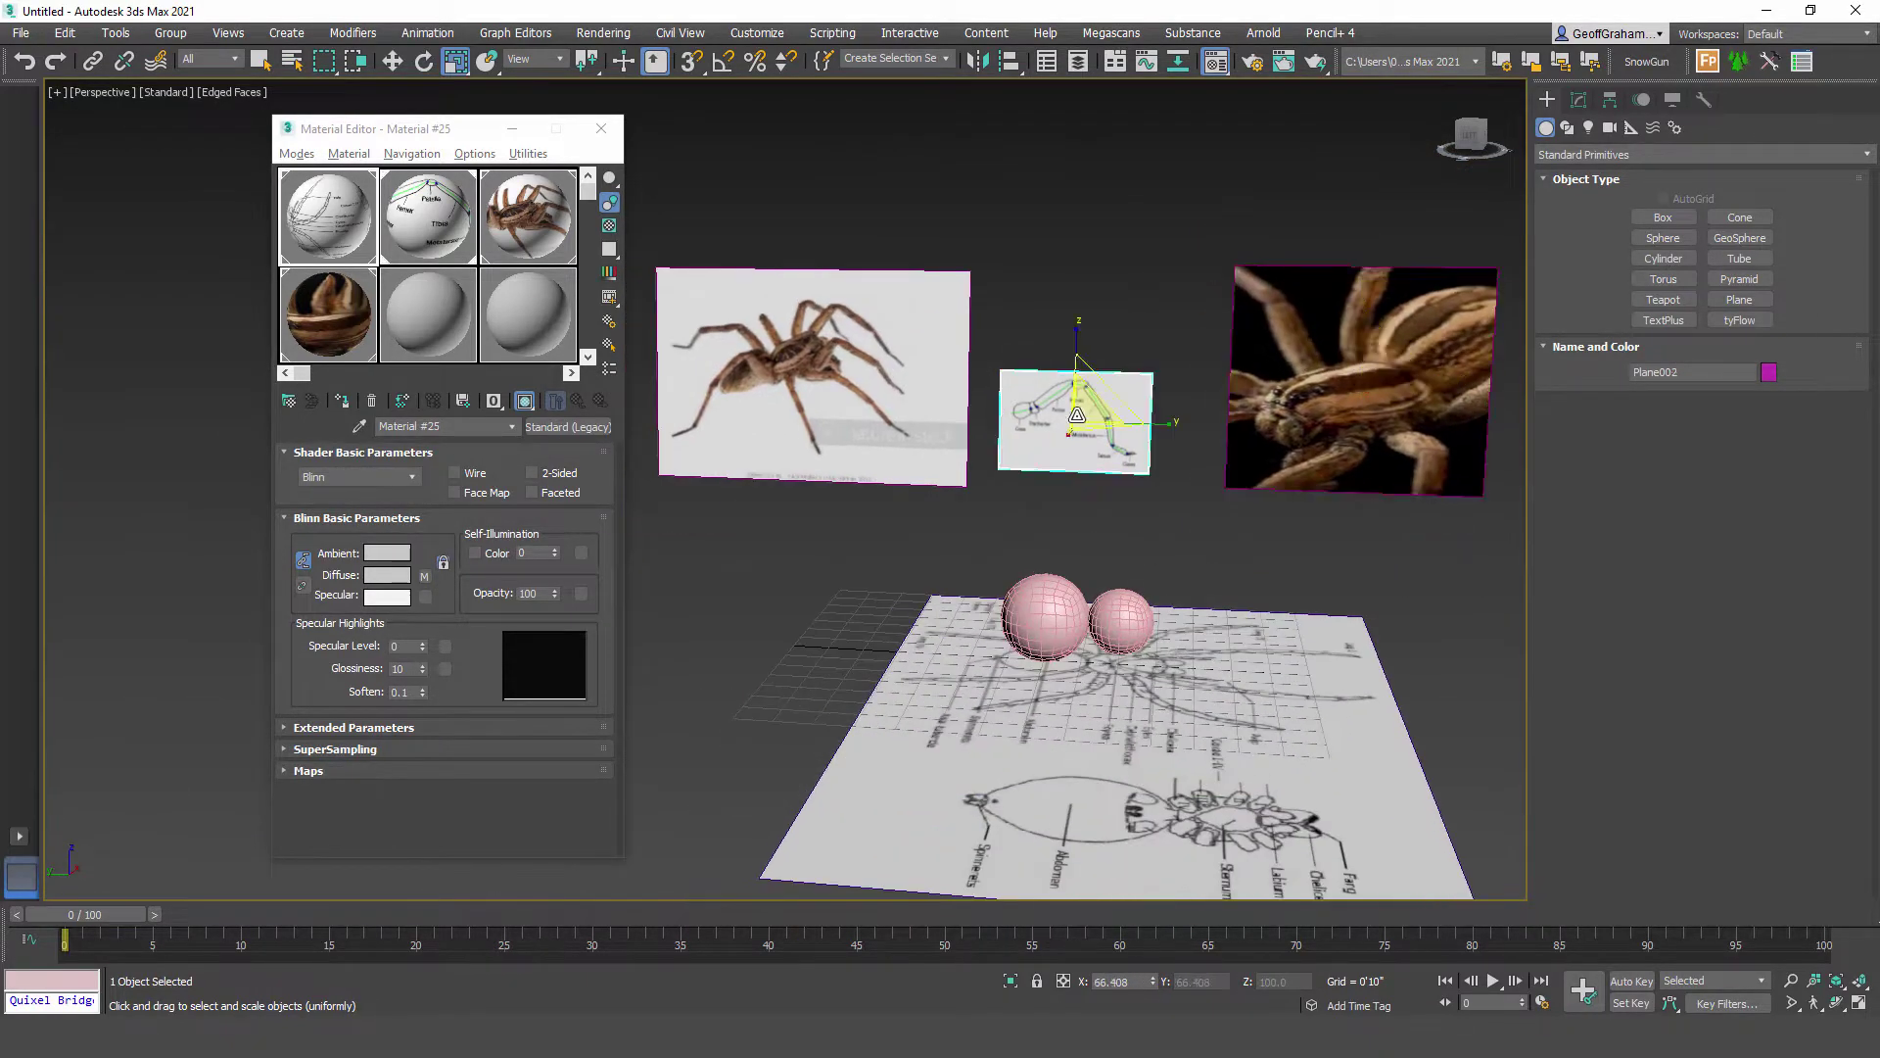
left_click(1164, 701)
middle_click_drag(1164, 701, 1137, 601, "alt")
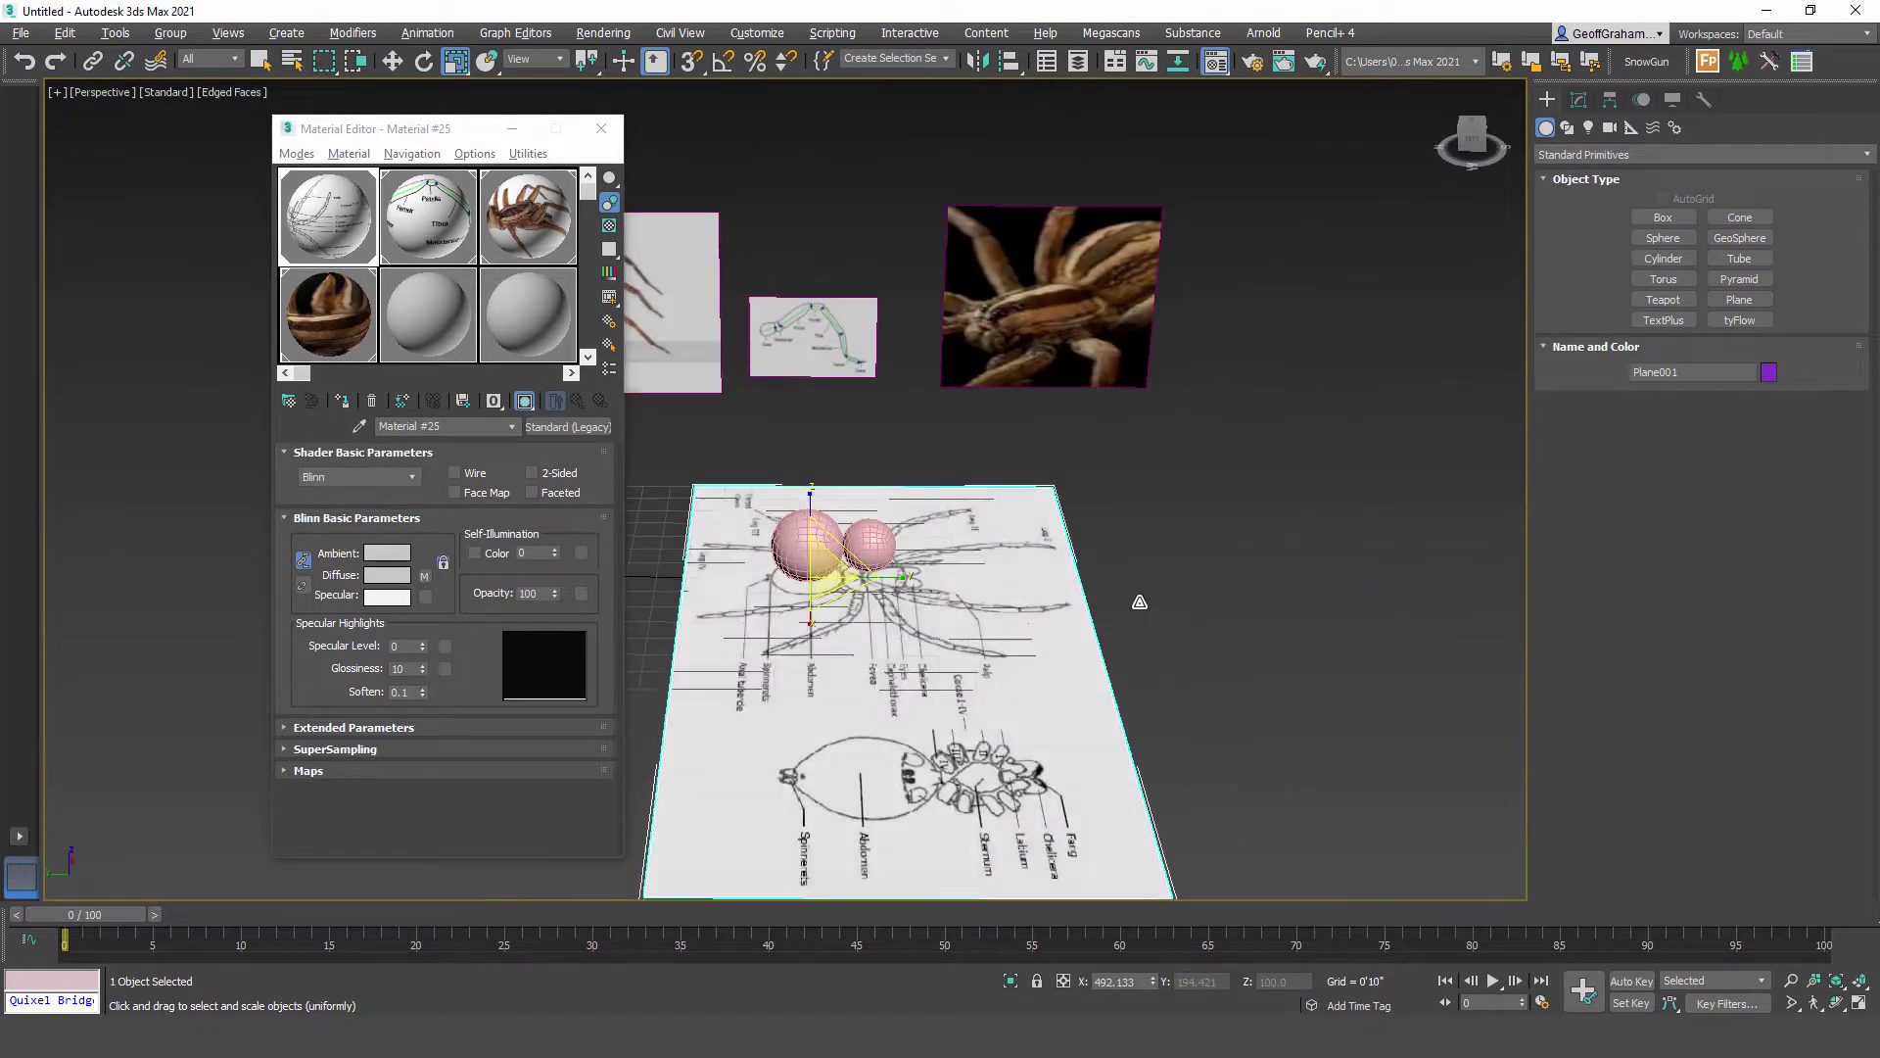
left_click(862, 355)
mouse_move(1028, 634)
middle_mouse_down()
mouse_move(1215, 649)
mouse_move(984, 641)
mouse_move(1020, 635)
middle_mouse_up()
middle_click_drag(1020, 635, 1197, 617)
Step: Select all four reference planes and turn off Show Frozen in Gray in their object properties
left_click(948, 256)
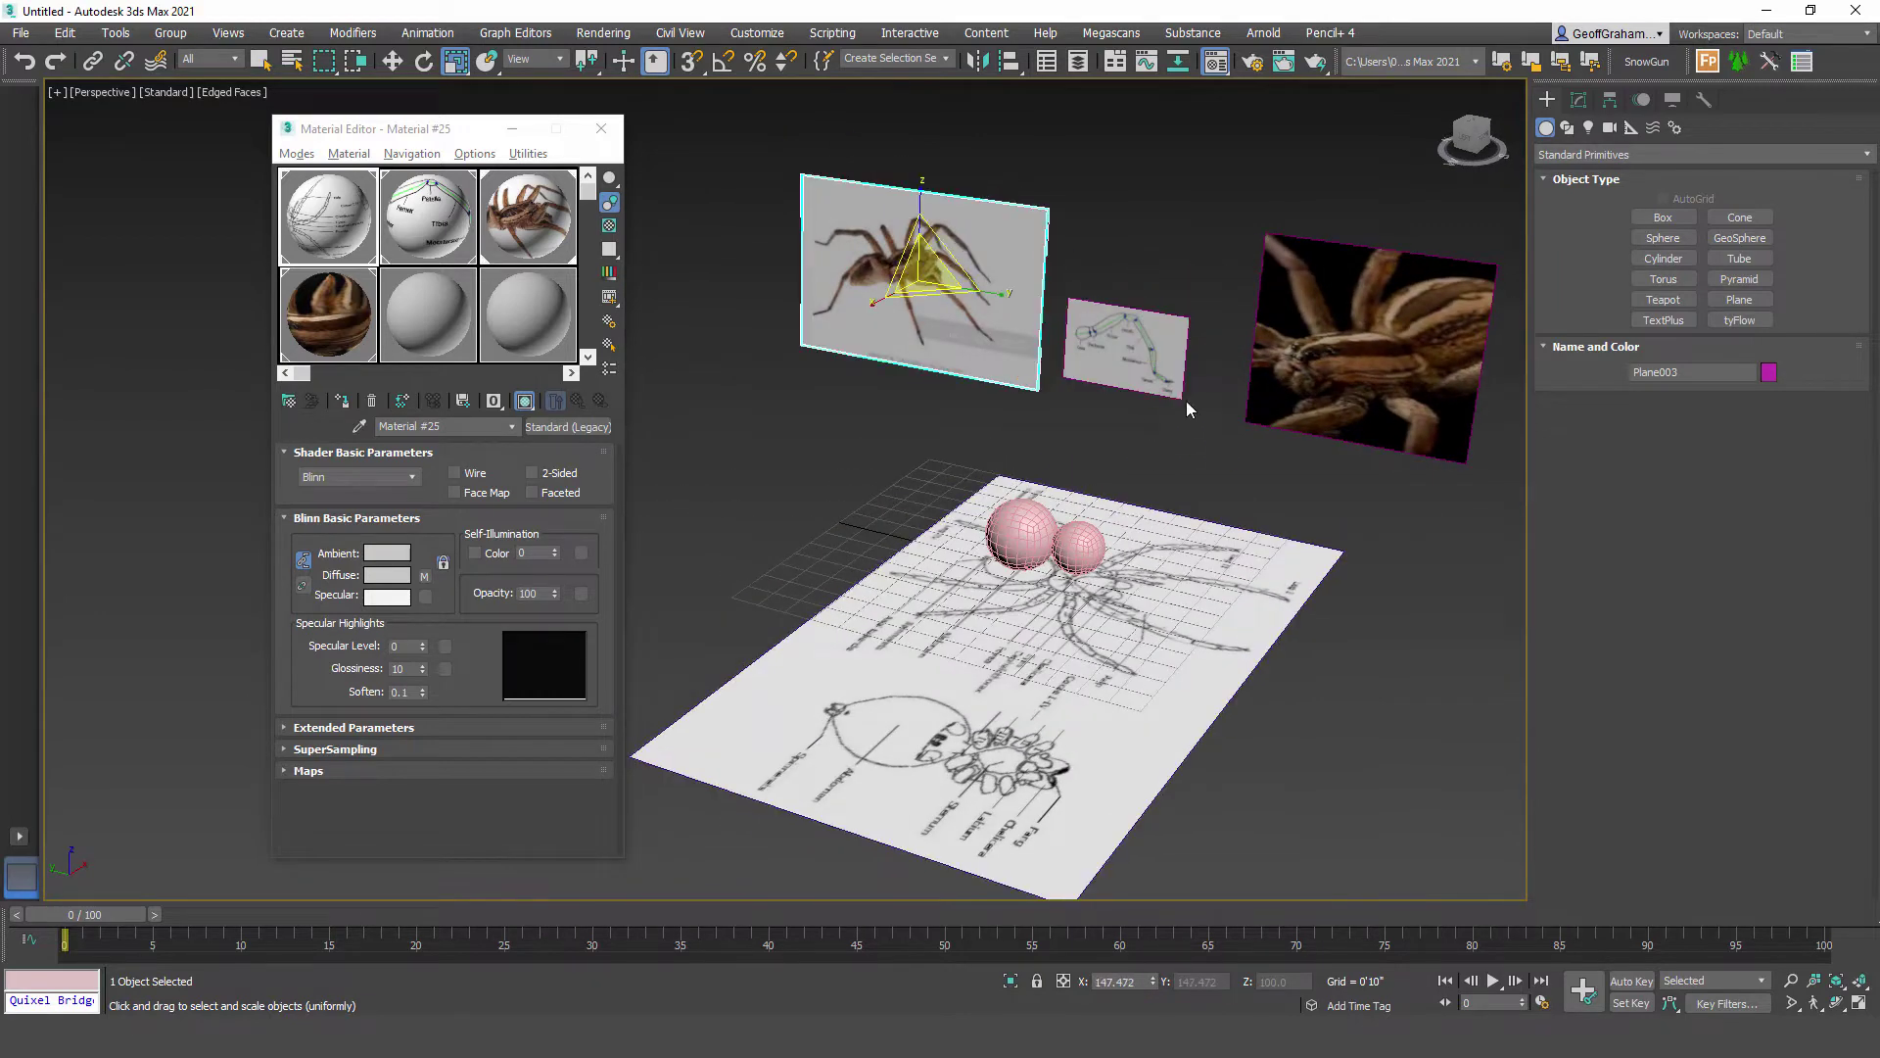
left_click(1141, 350, "ctrl")
left_click(1325, 324, "ctrl")
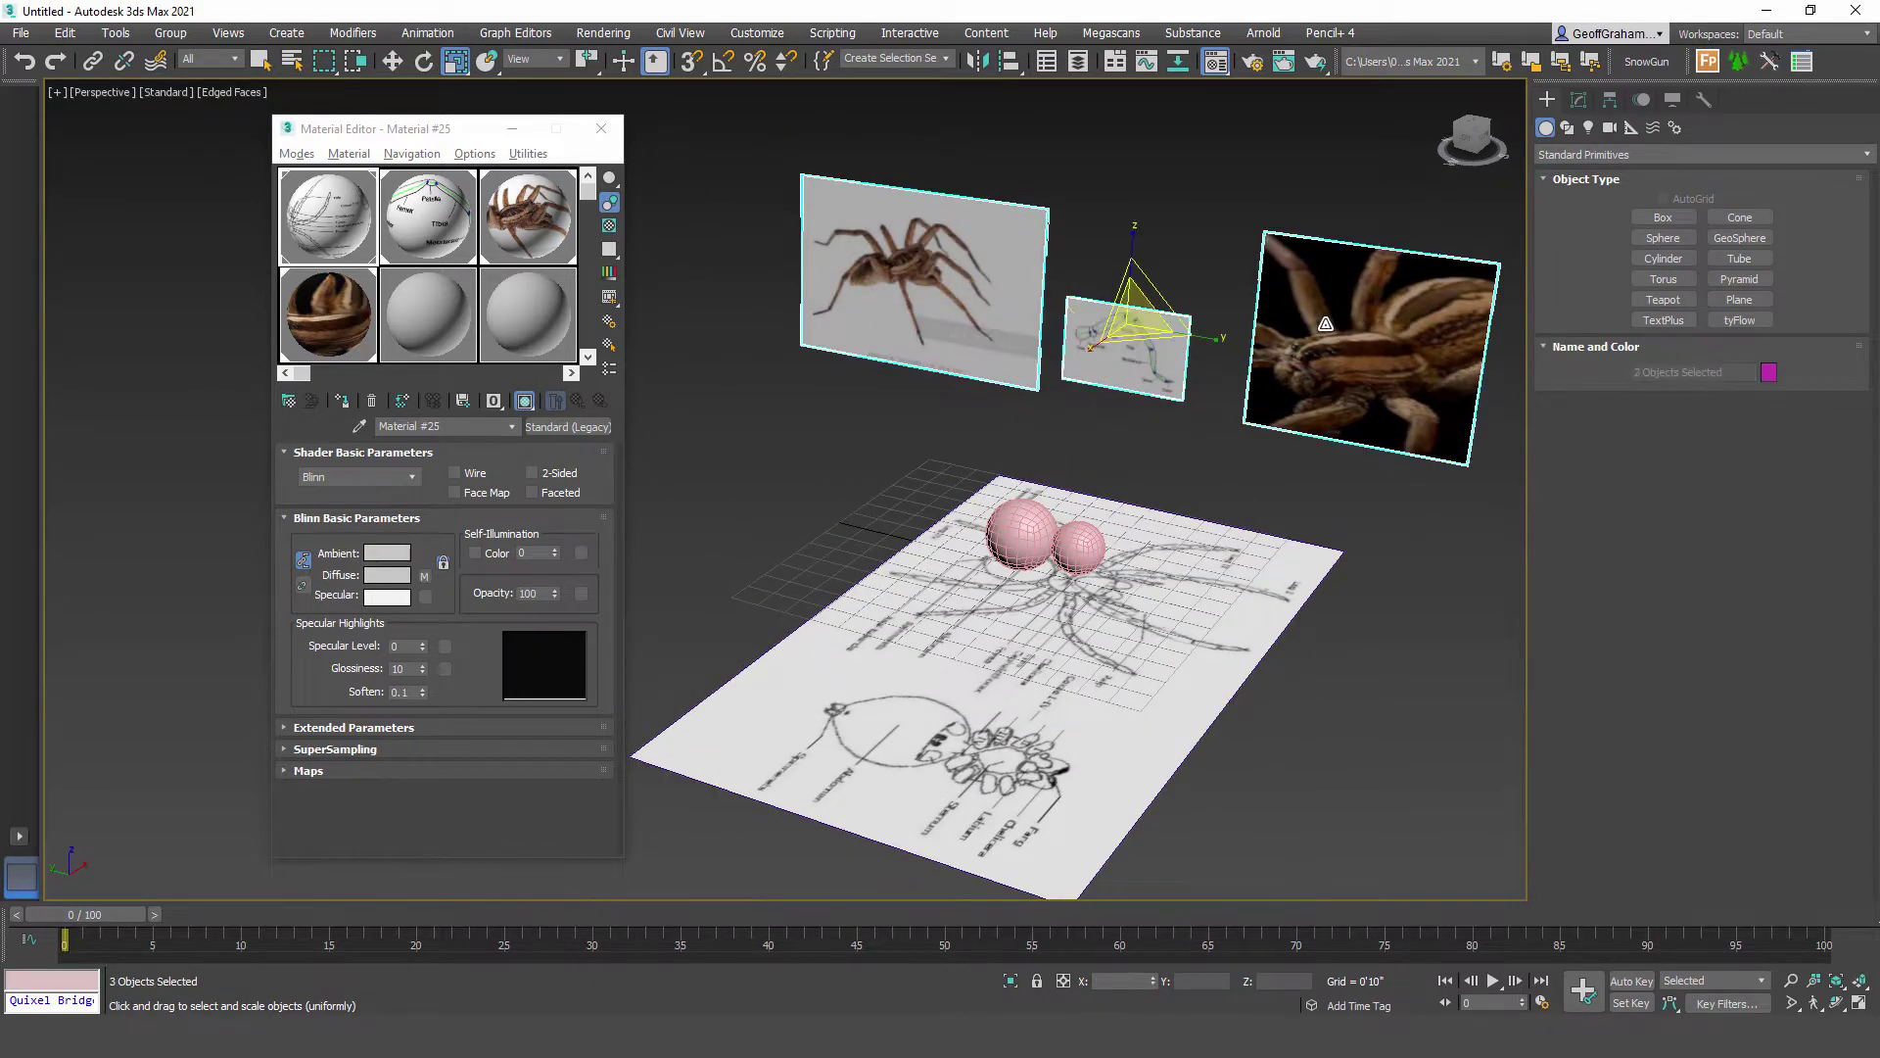
left_click(1227, 593, "ctrl")
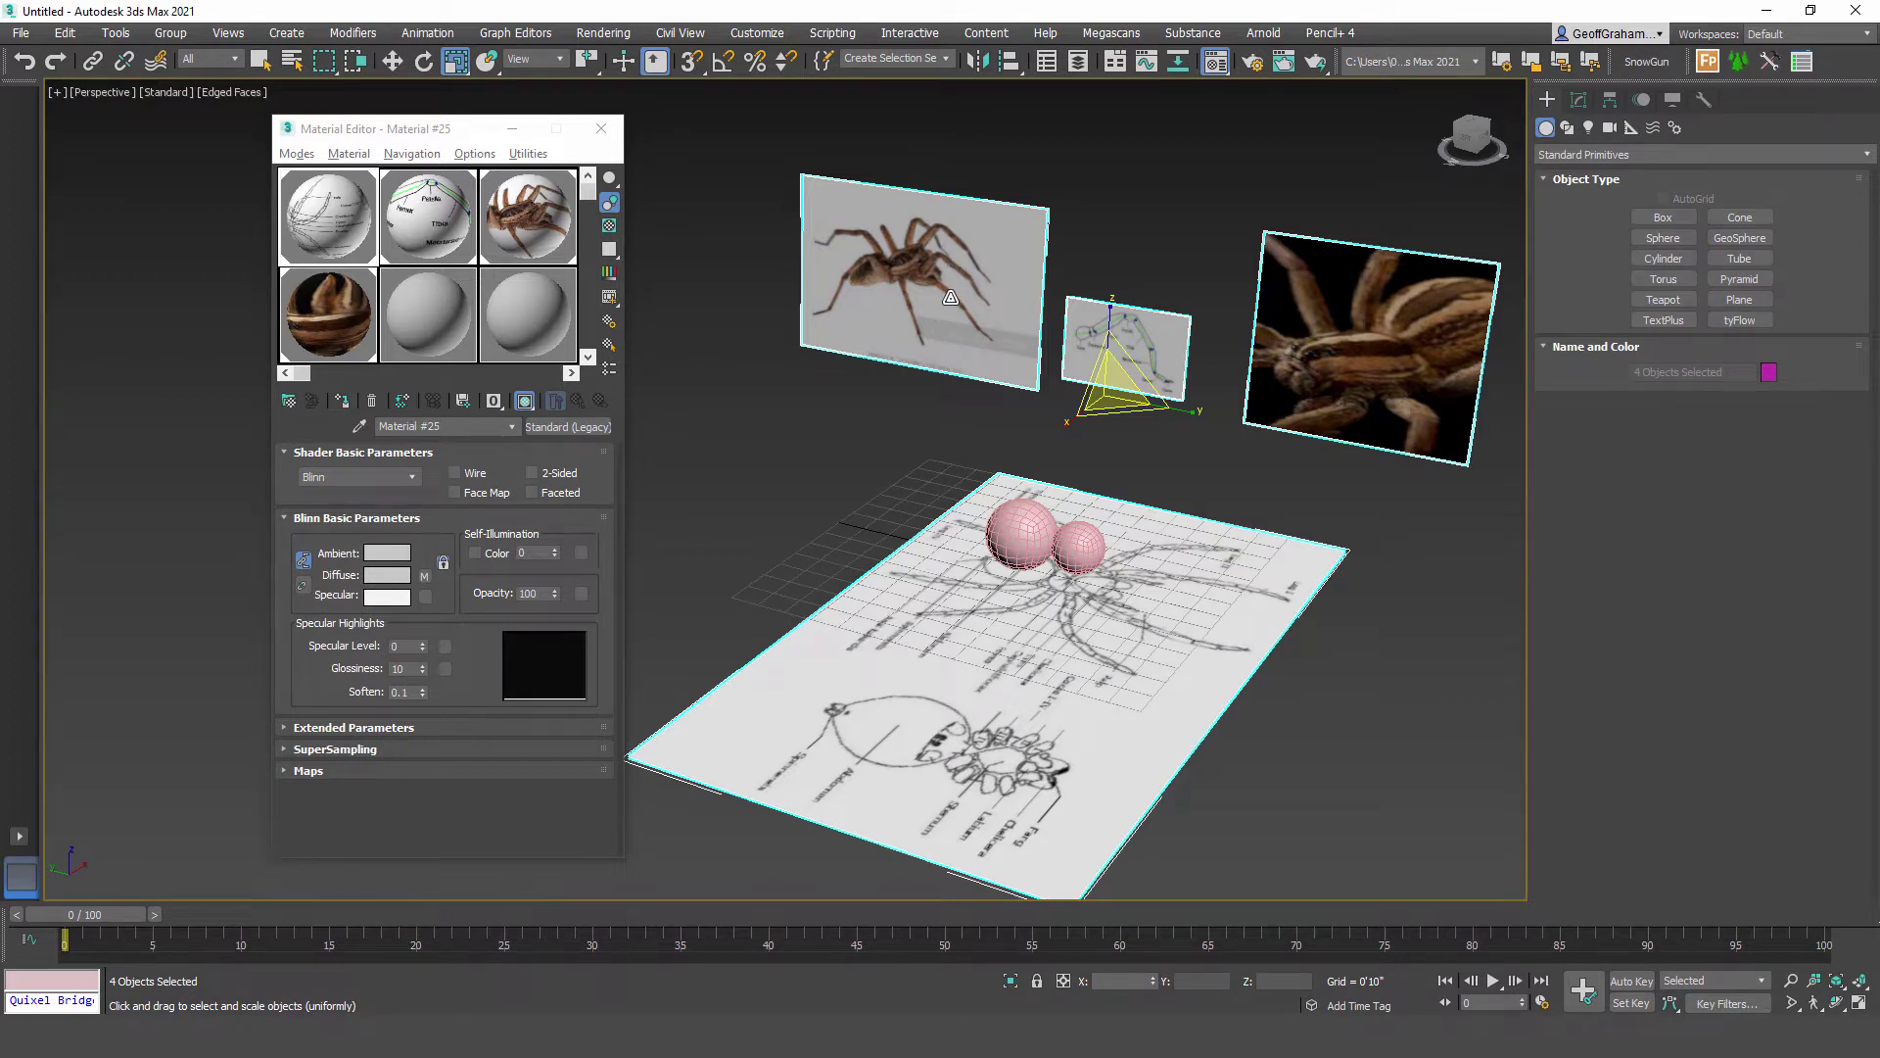
right_click(1226, 584)
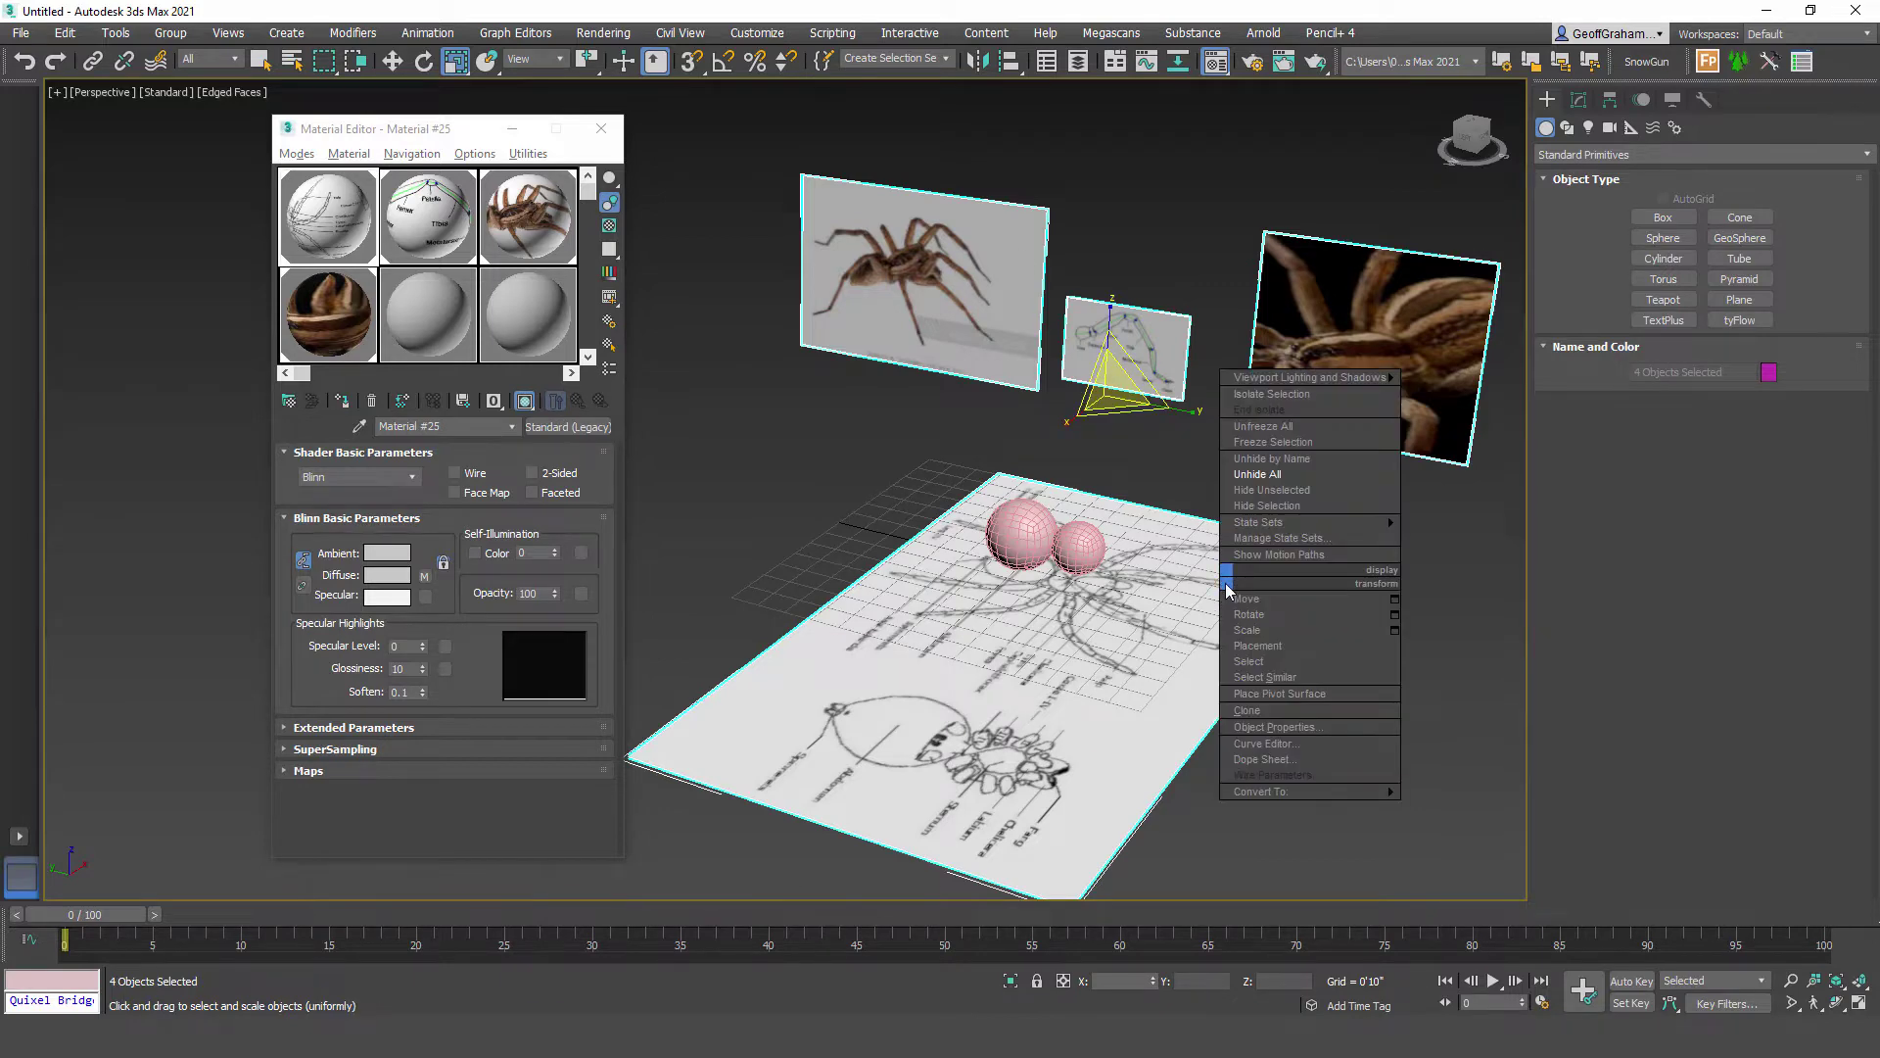
left_click(1293, 727)
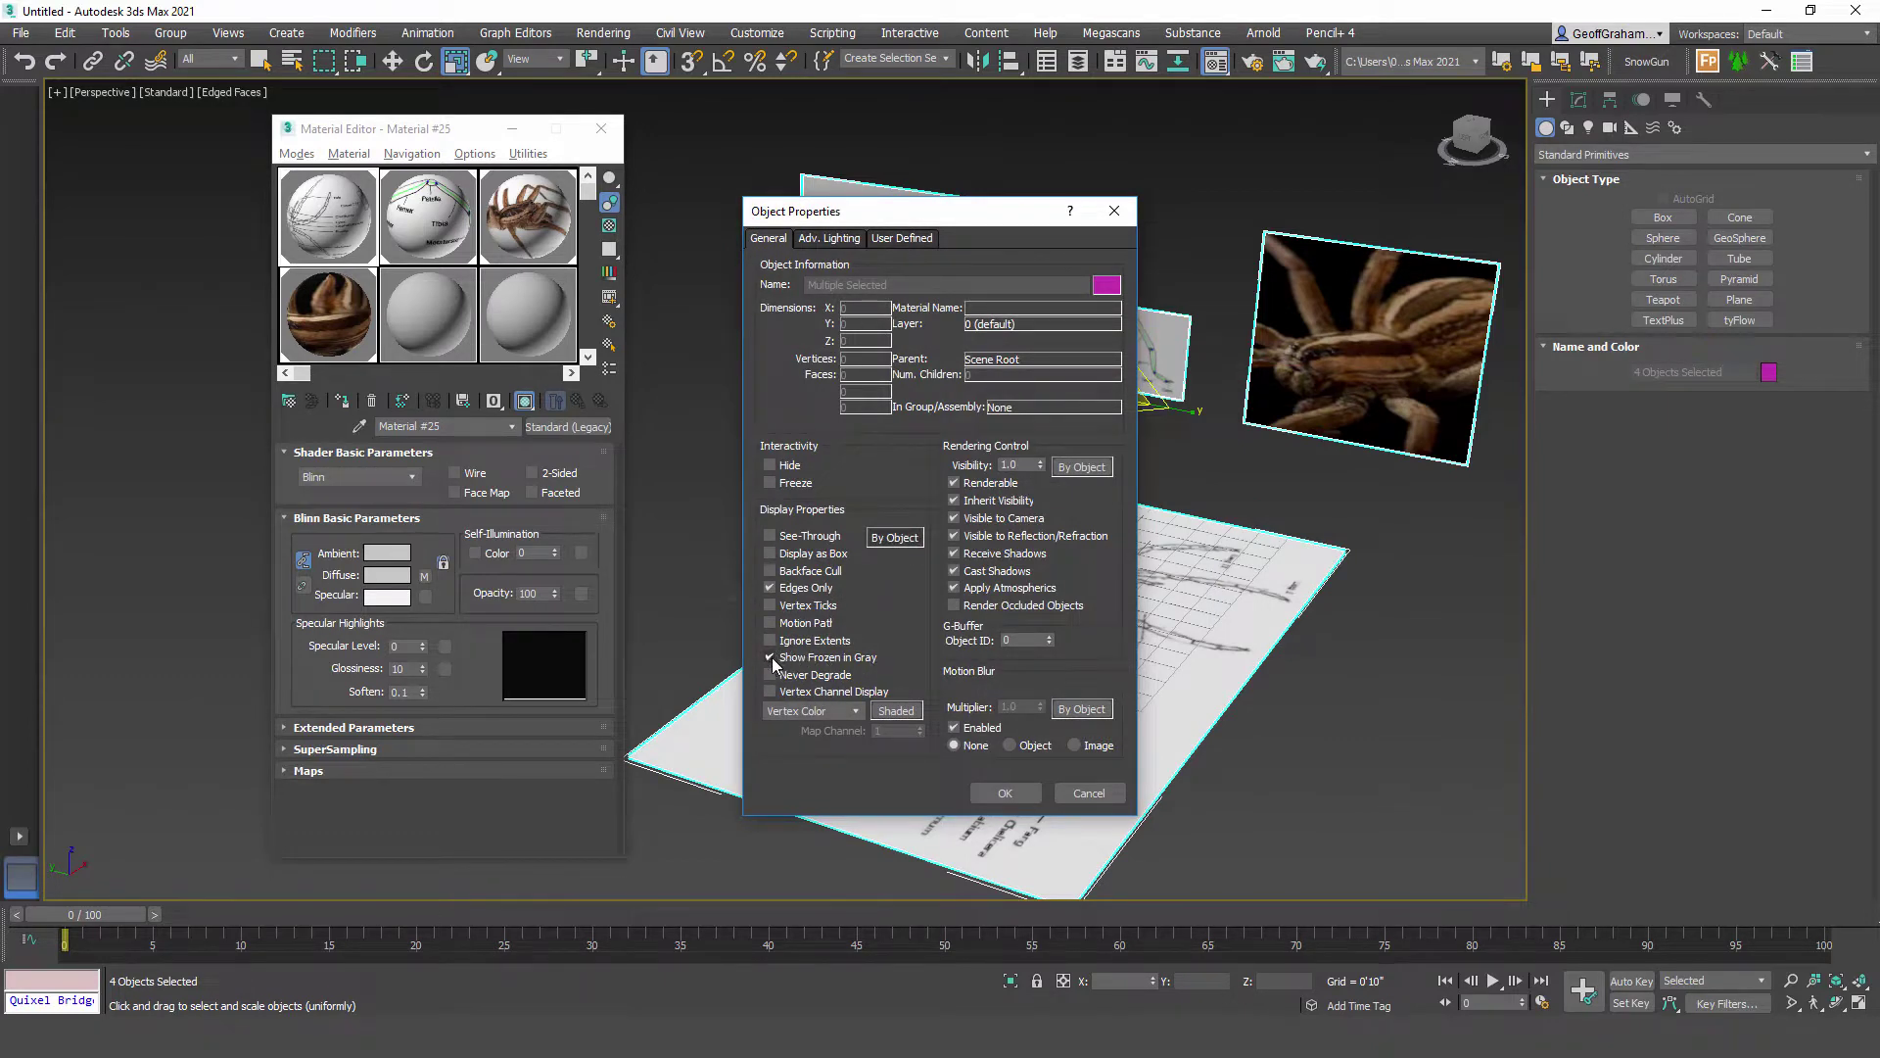
left_click(1024, 796)
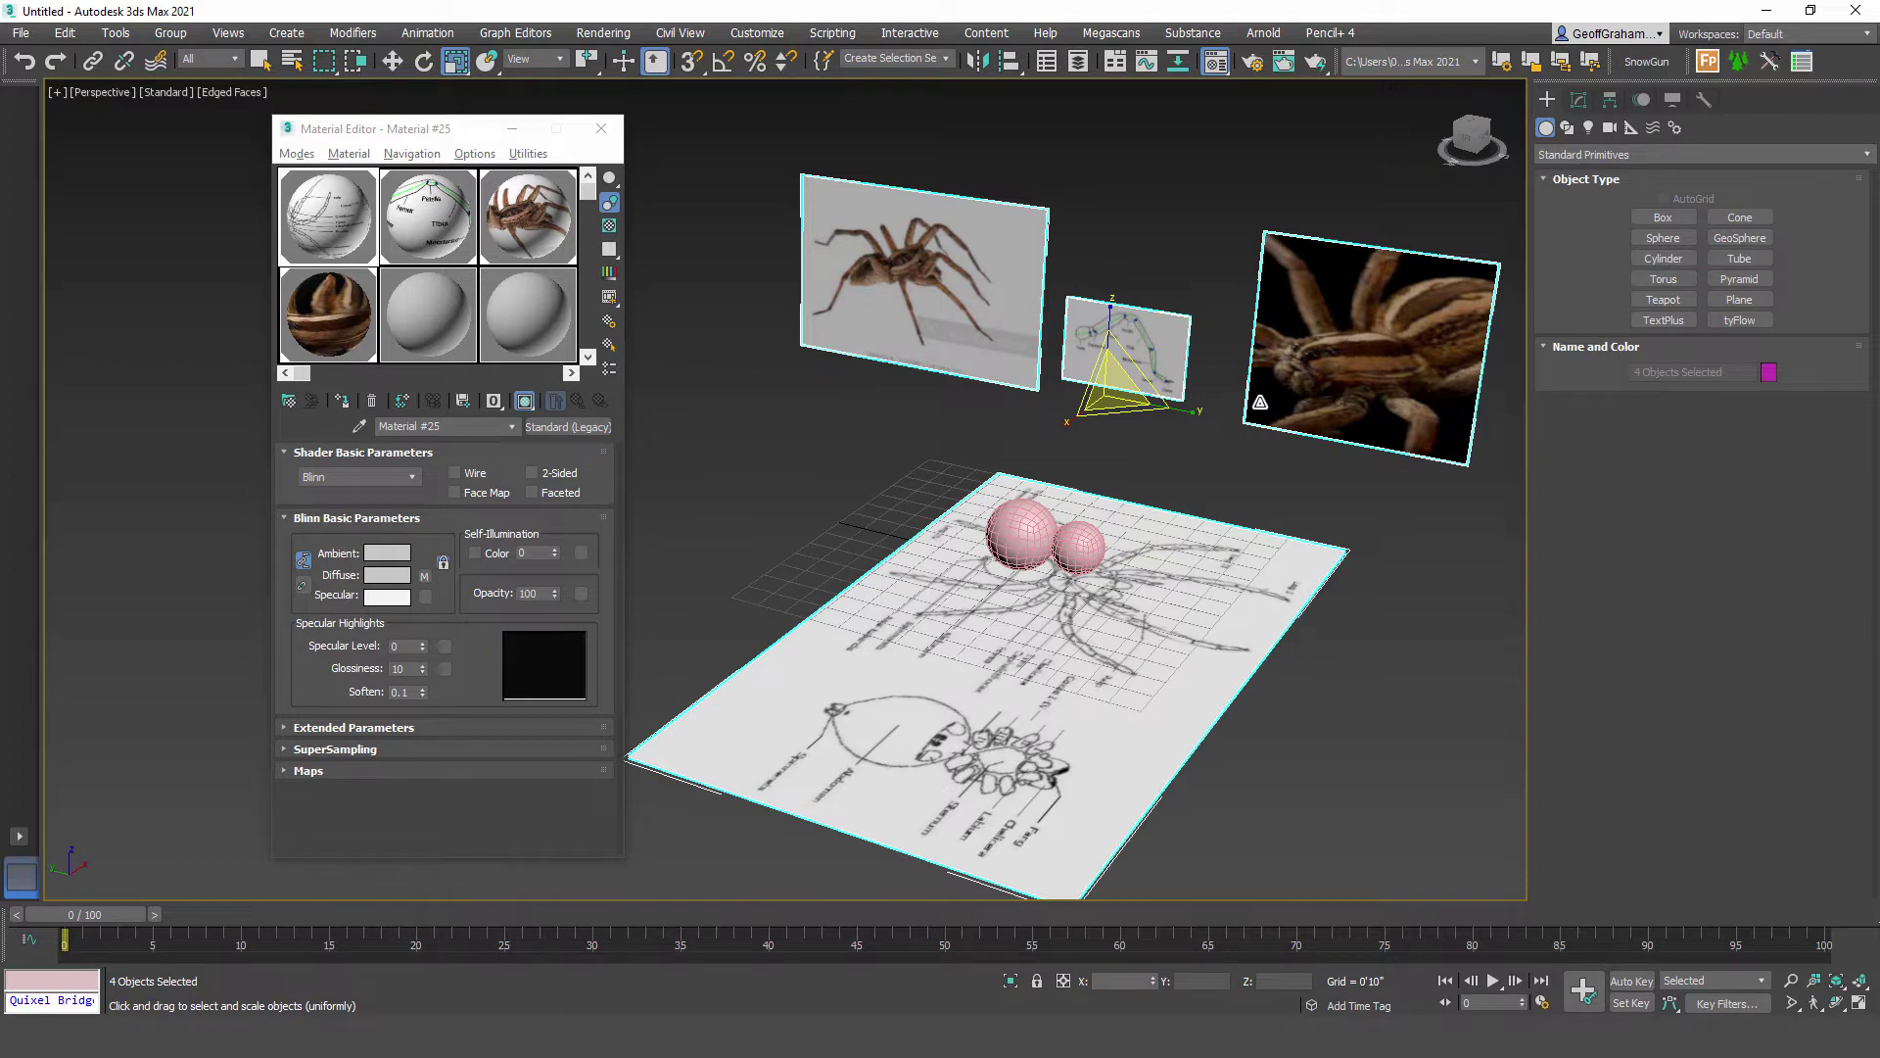
Step: Create a new layer named REF containing the four selected reference planes and freeze it
left_click(1077, 65)
left_click_drag(1280, 193, 1158, 203)
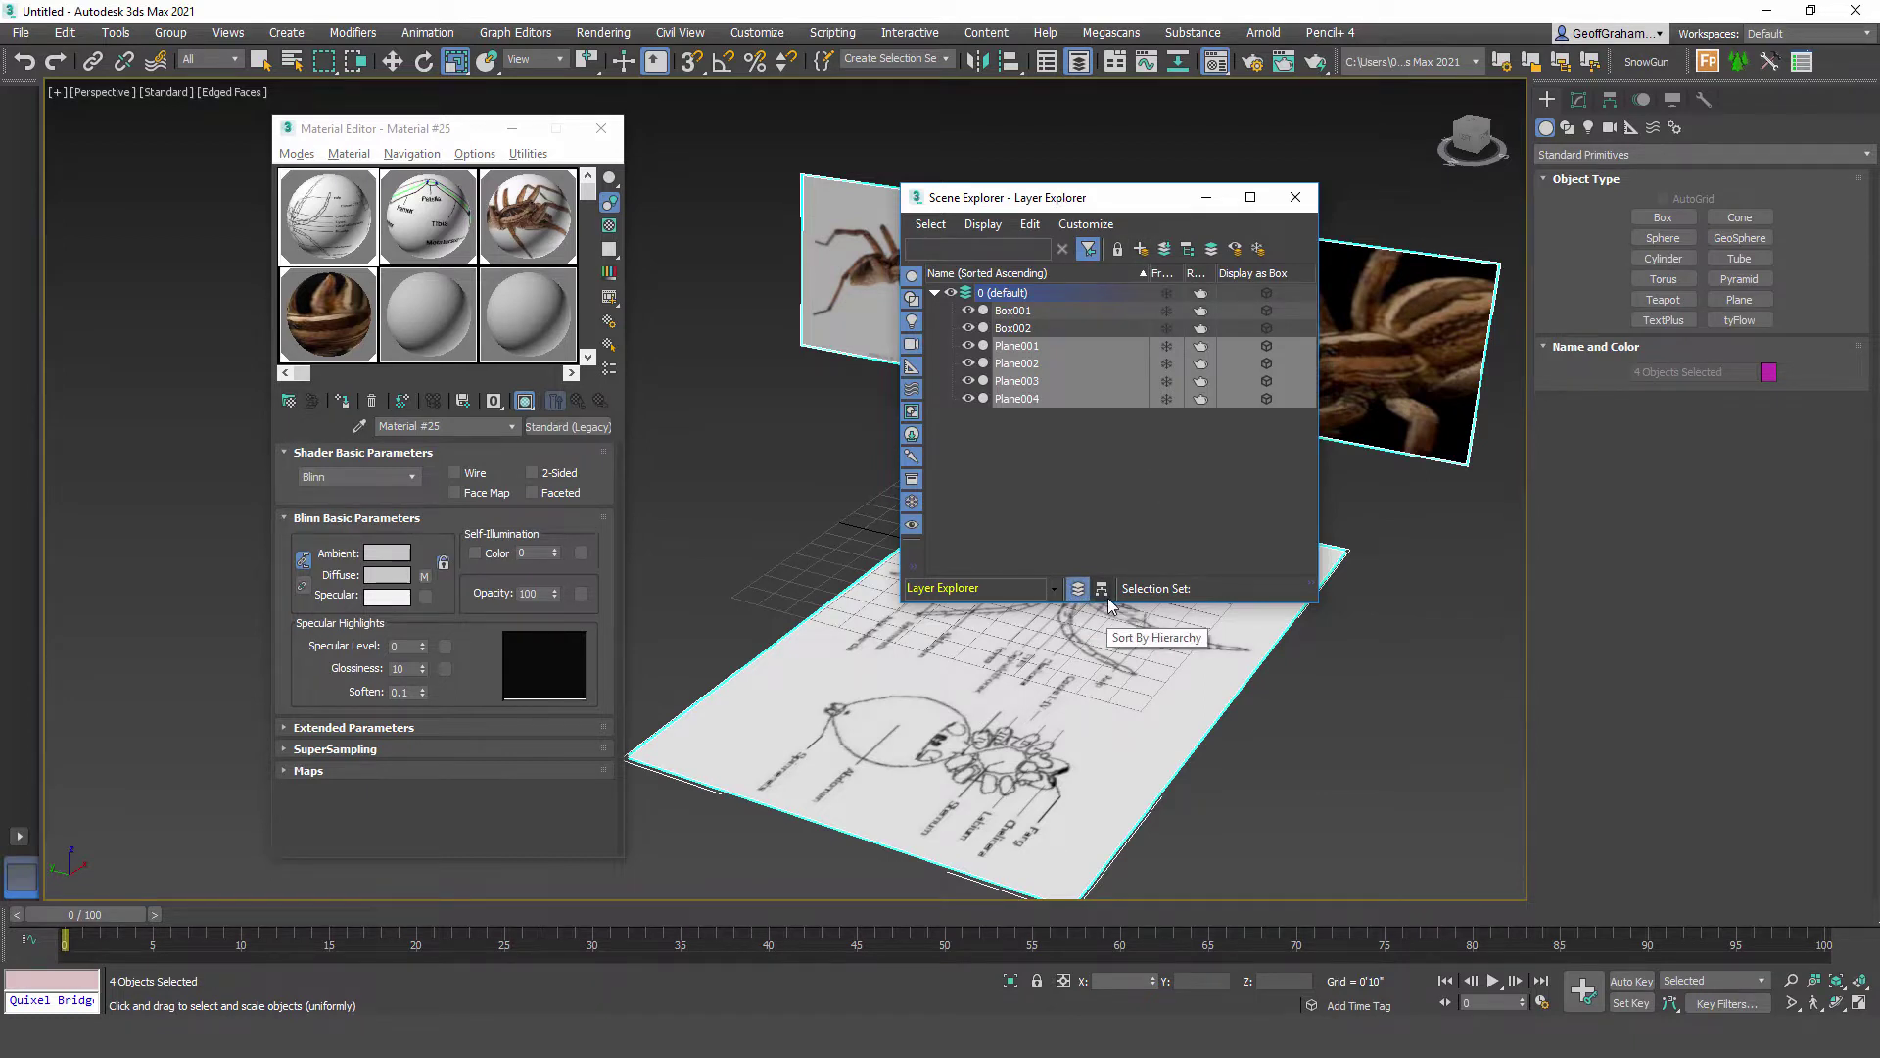
left_click(1141, 251)
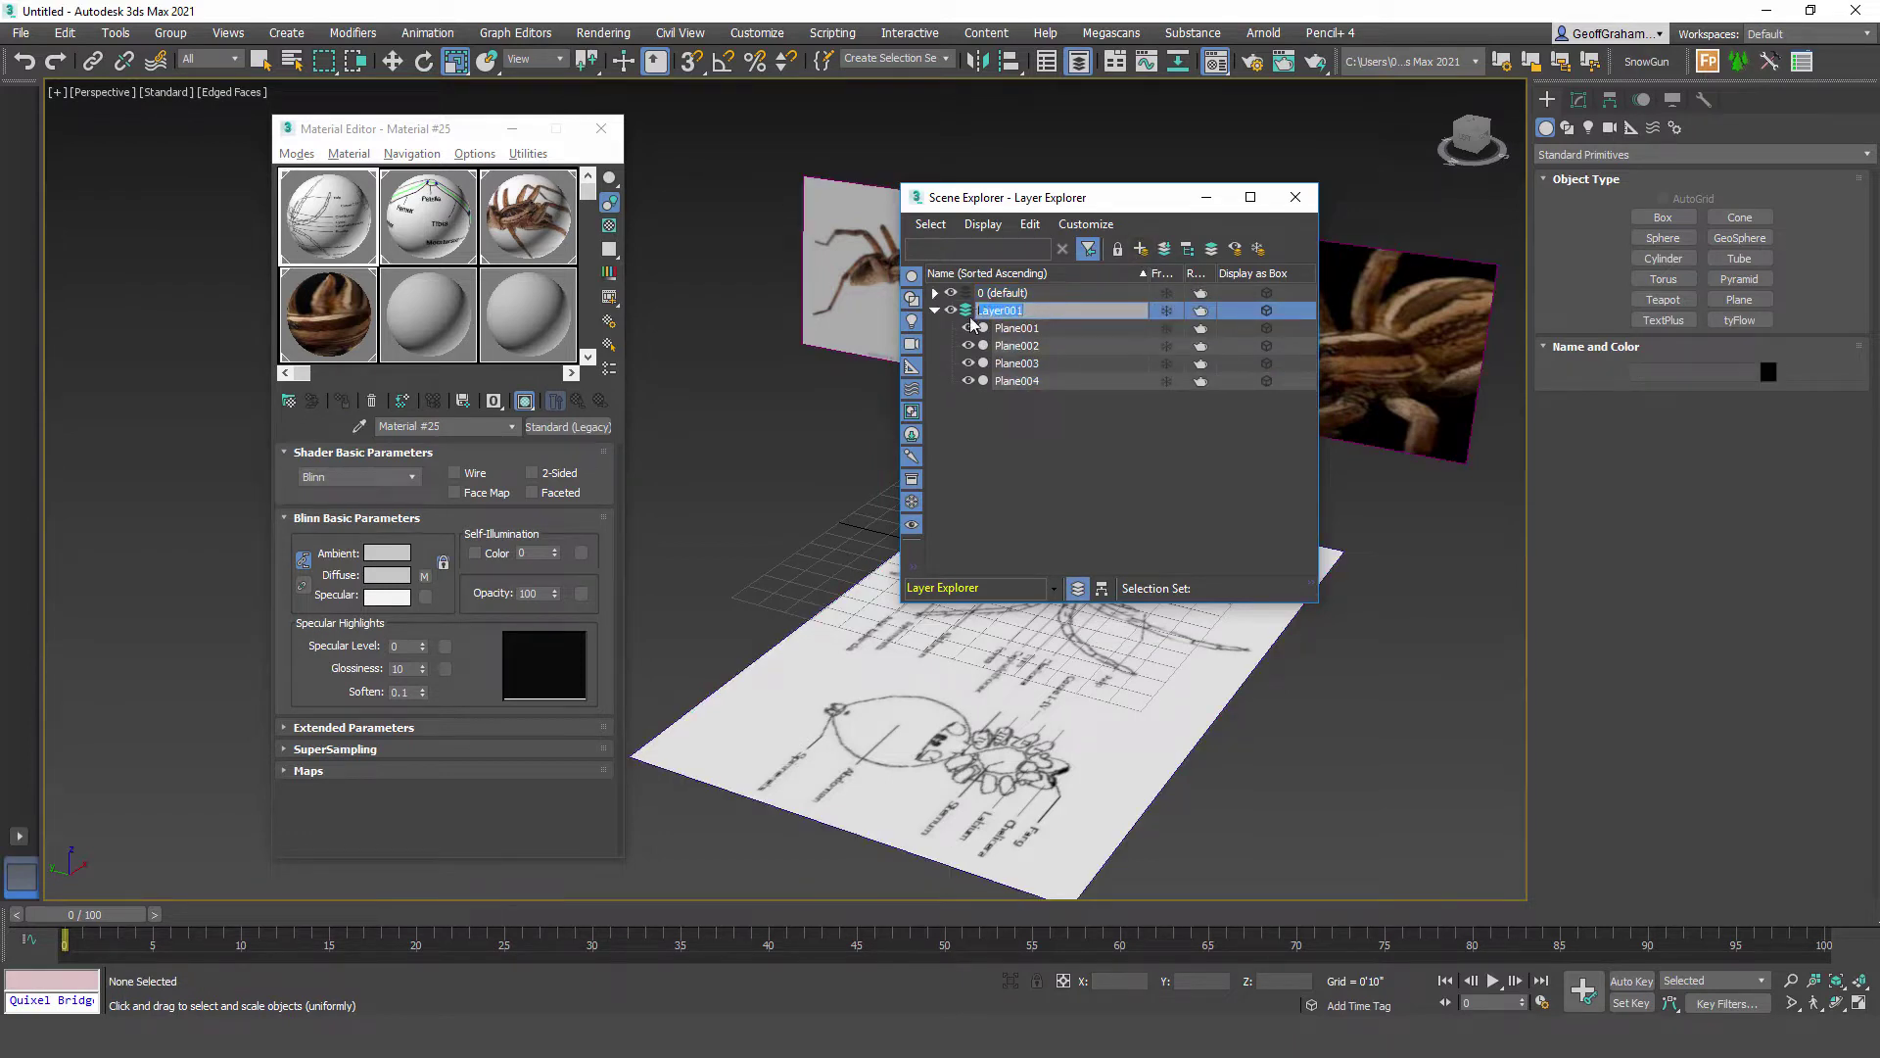
type("REF")
left_click(1192, 501)
left_click(1167, 311)
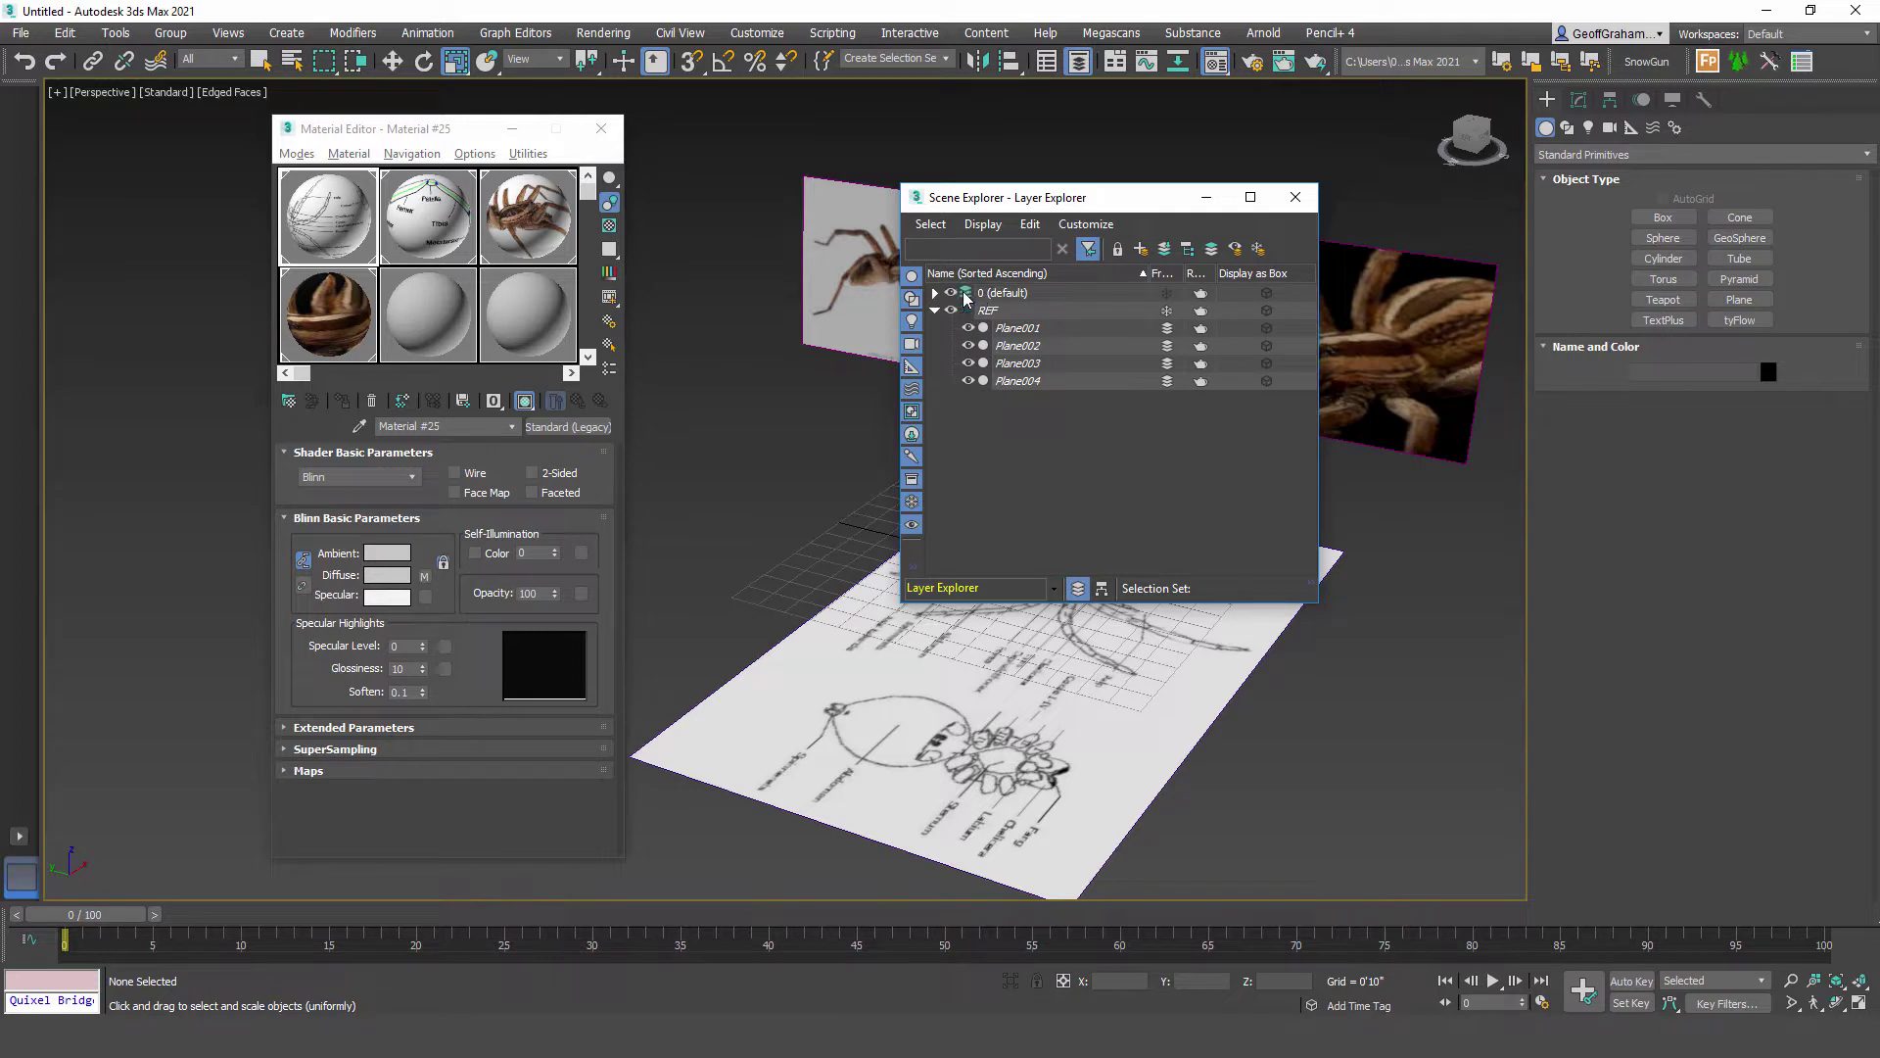
Step: Select the 0 (default) layer, and close the Layer Explorer and the Material Editor
left_click(1014, 295)
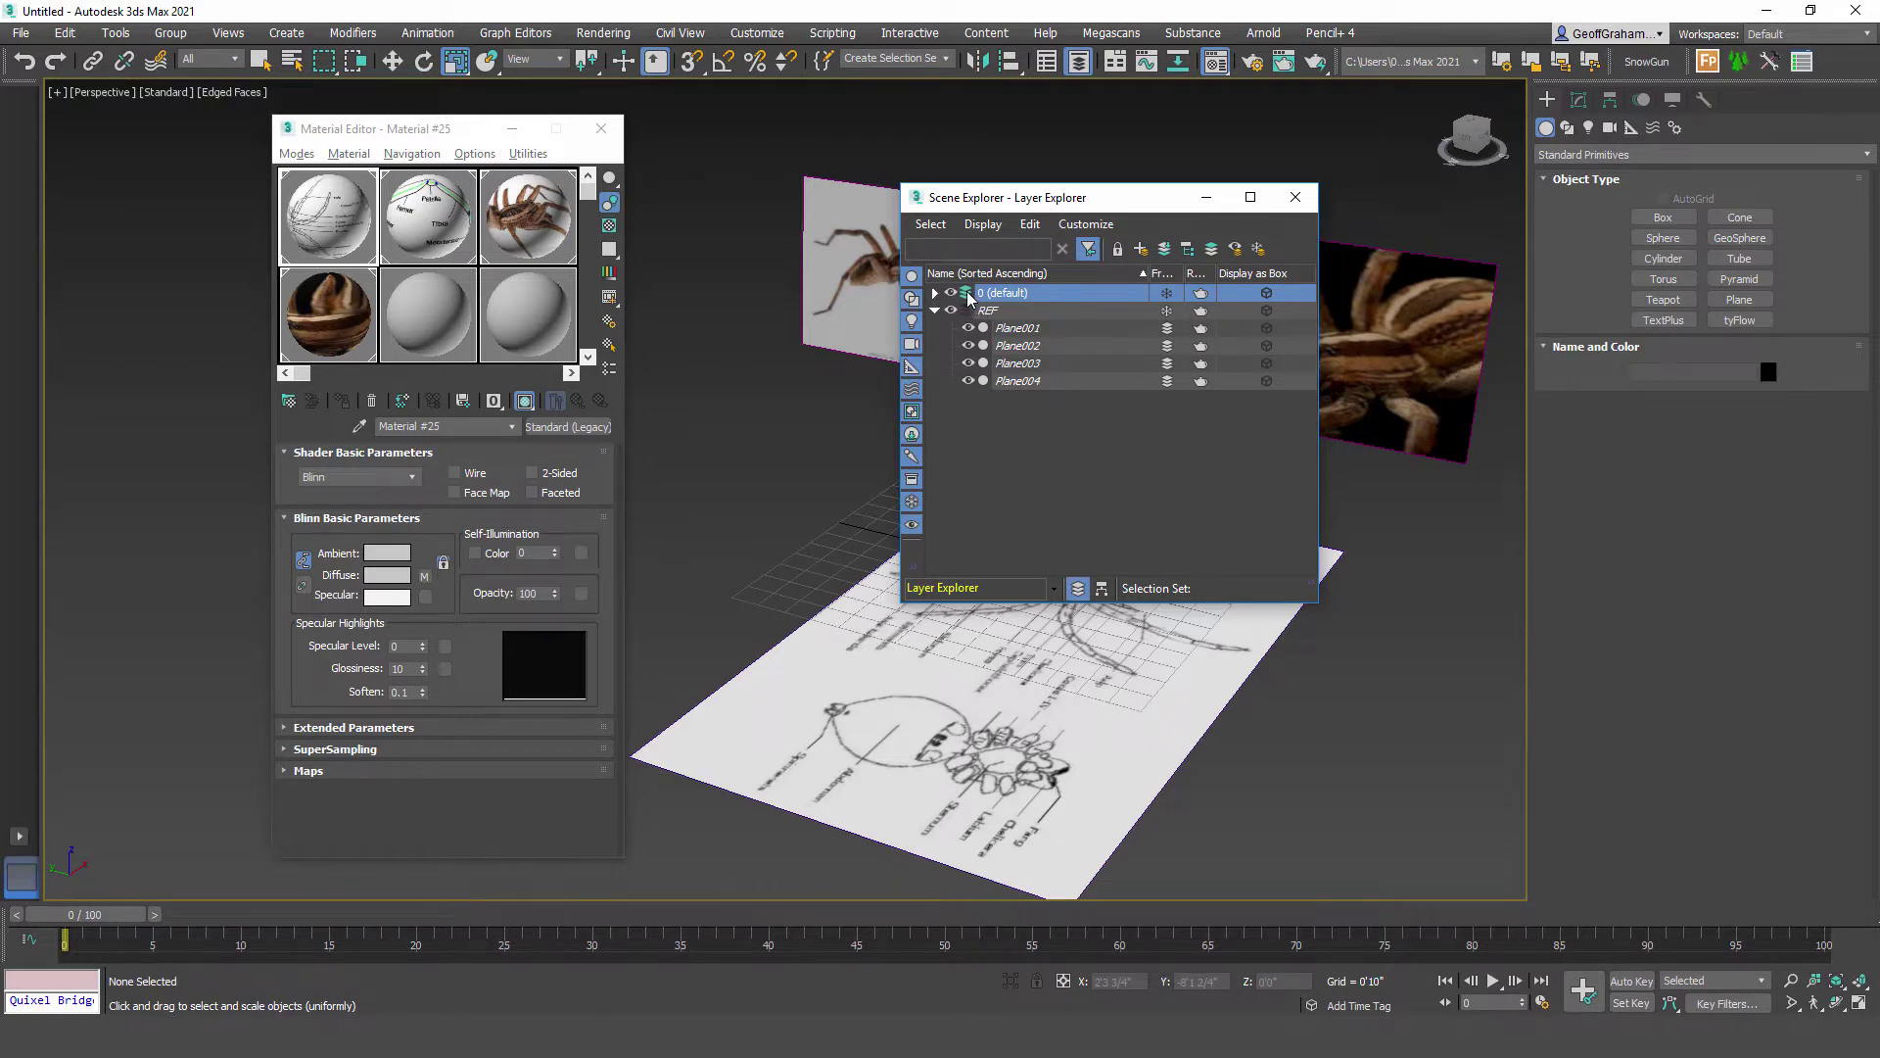
left_click(1294, 197)
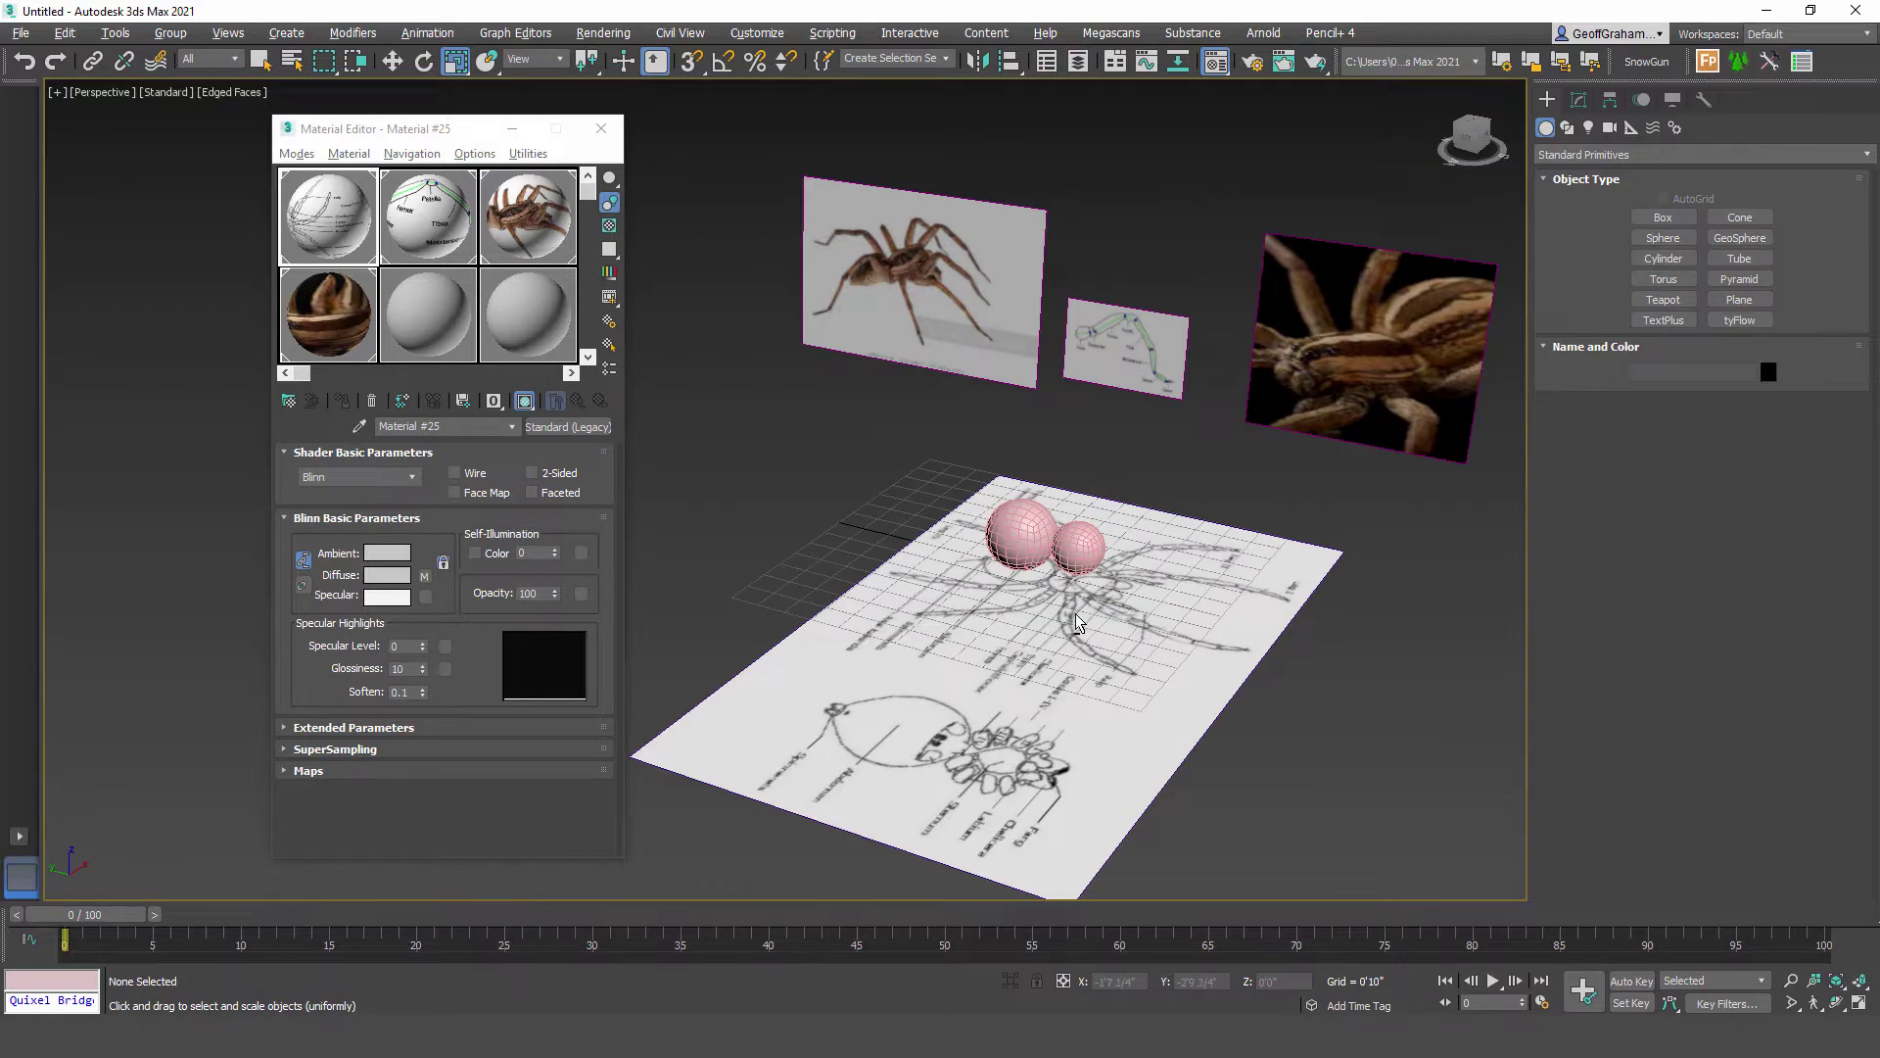
middle_click_drag(1074, 615, 984, 593, "alt")
middle_click_drag(1119, 656, 982, 623)
scroll(987, 599, "up", 5)
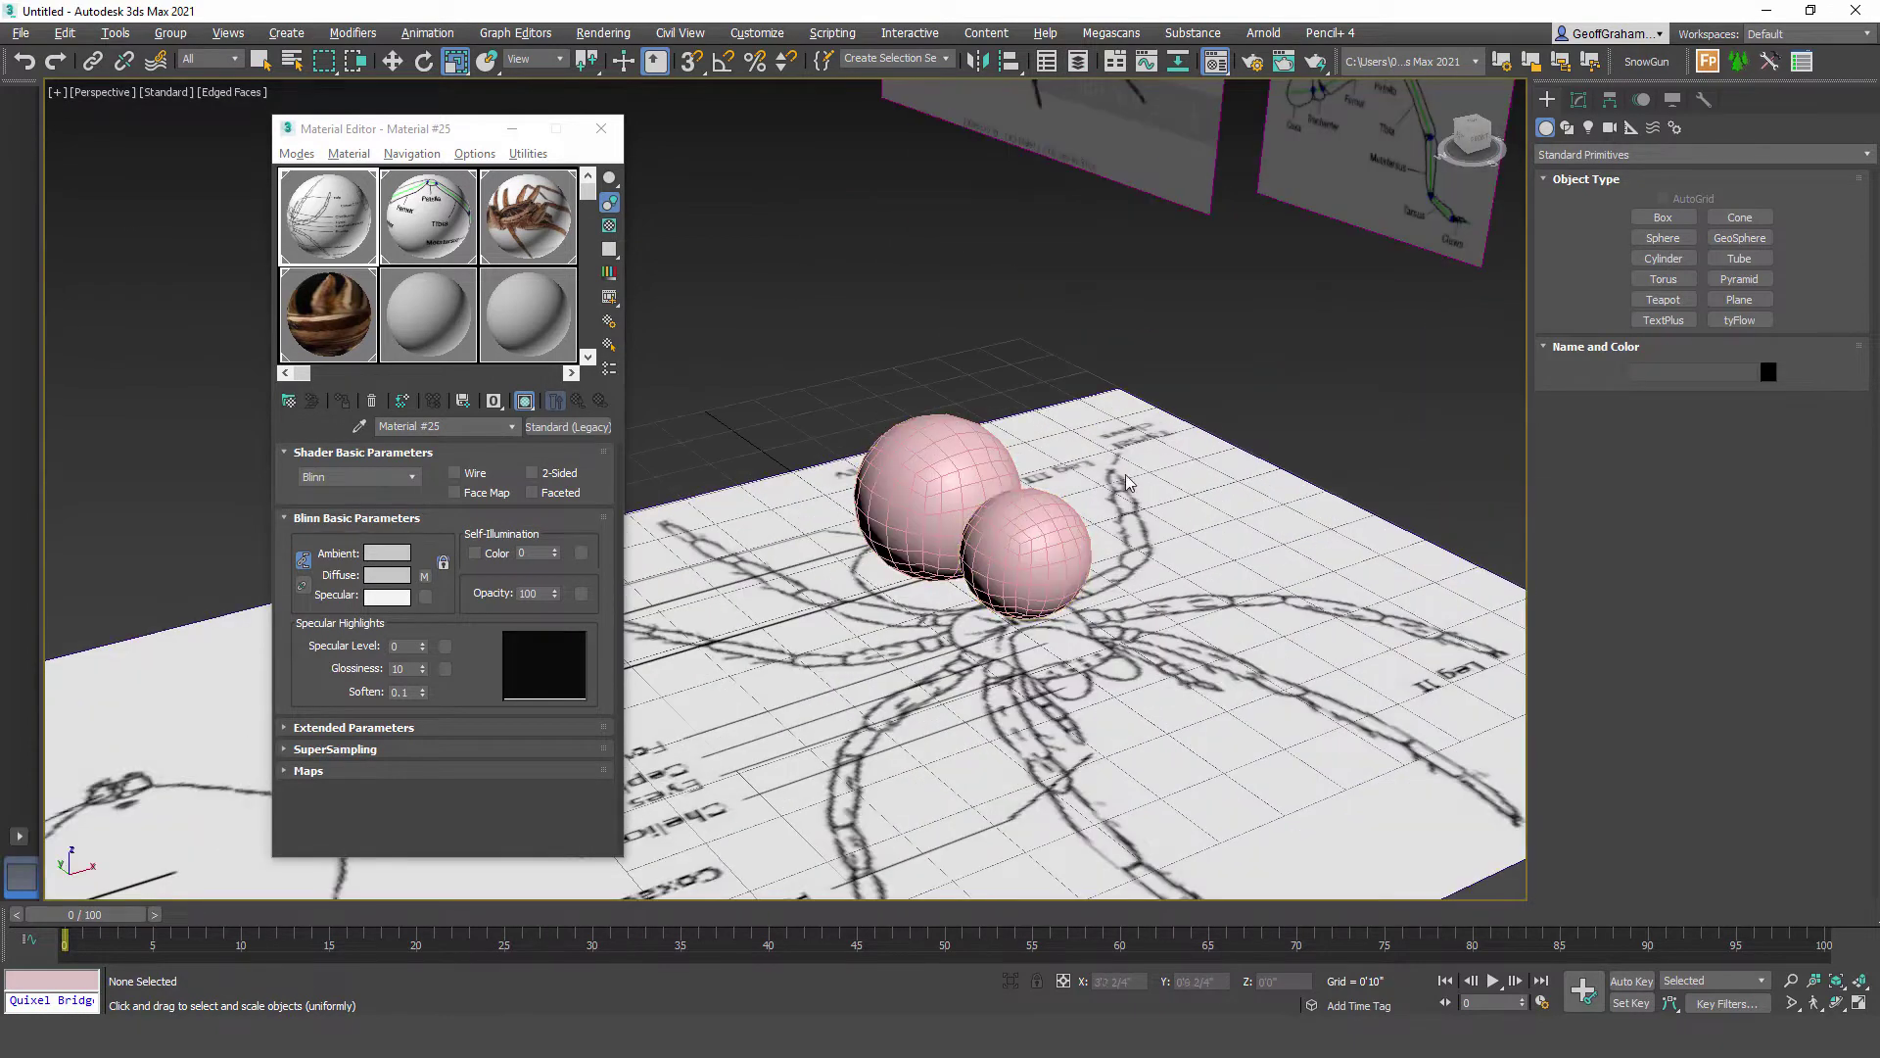
key("z")
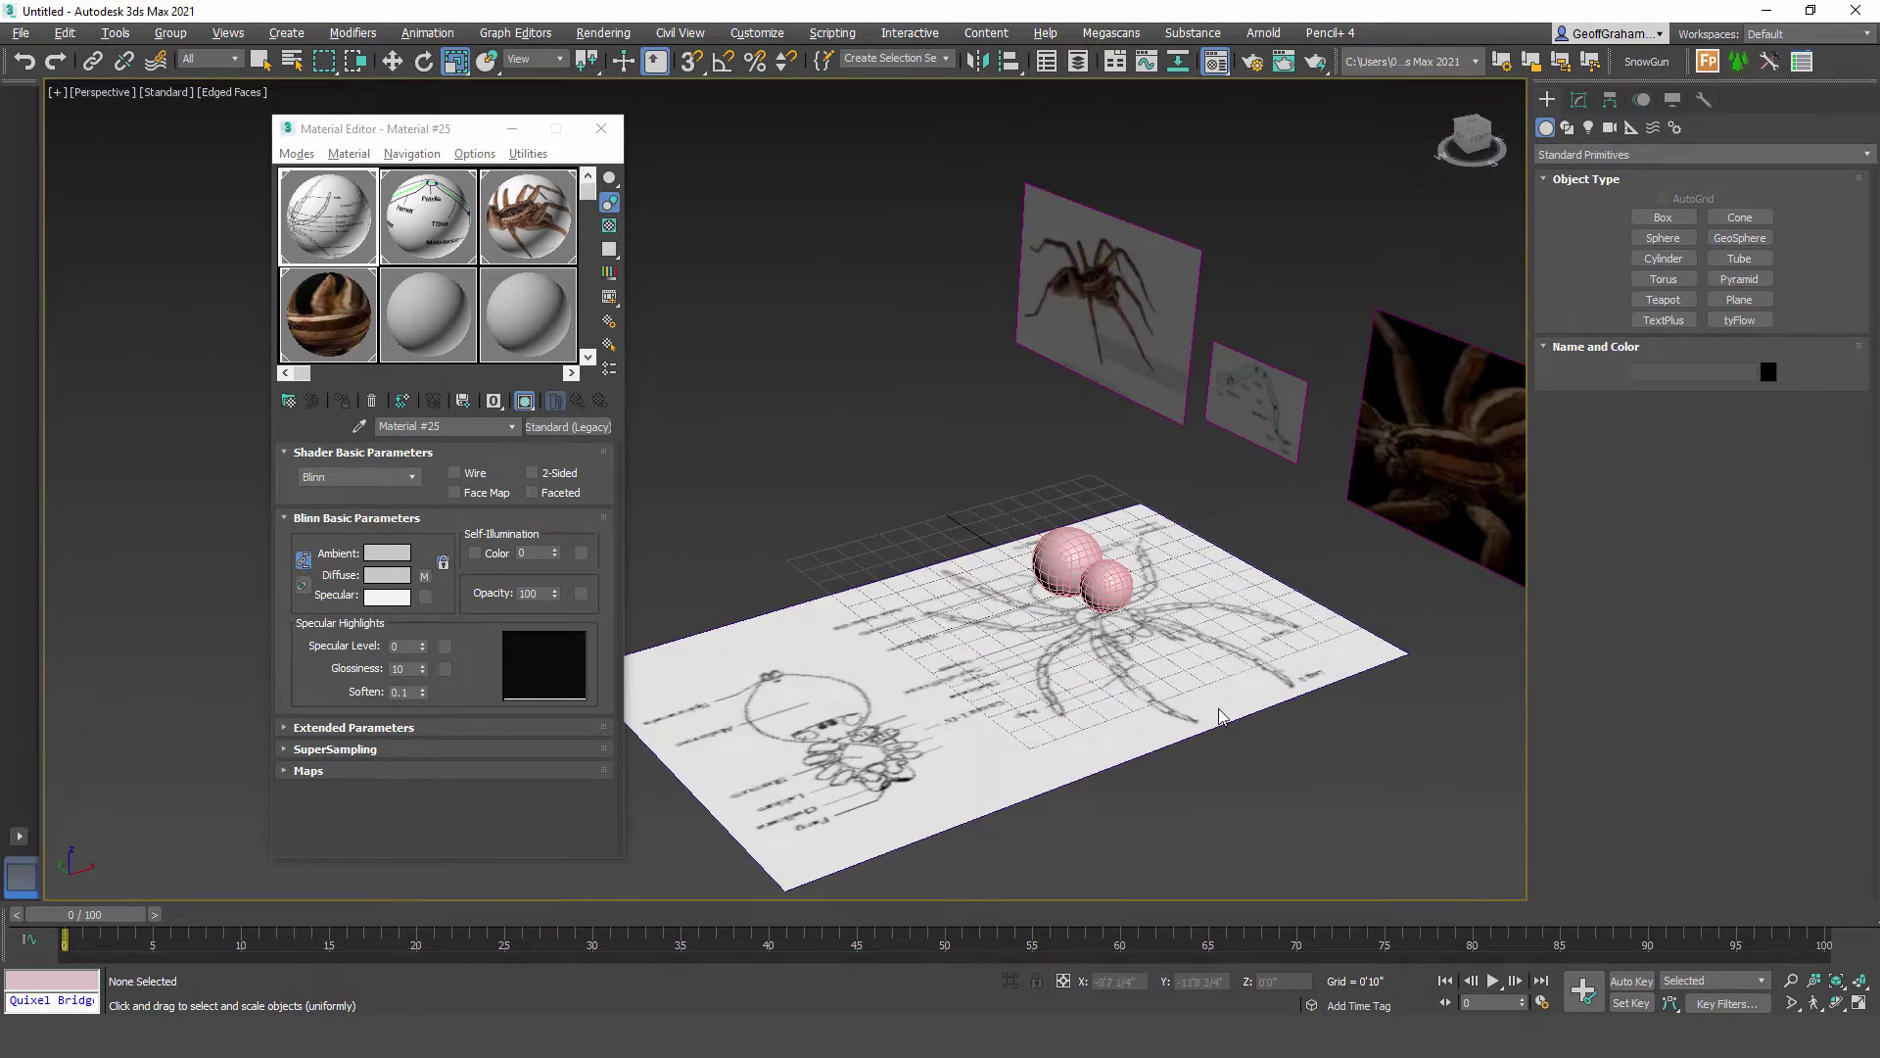
middle_click_drag(1218, 617, 1062, 631, "alt")
left_click(602, 129)
Step: Select the larger sphere and inspect up close where it meets the smaller sphere
scroll(1100, 671, "up", 10)
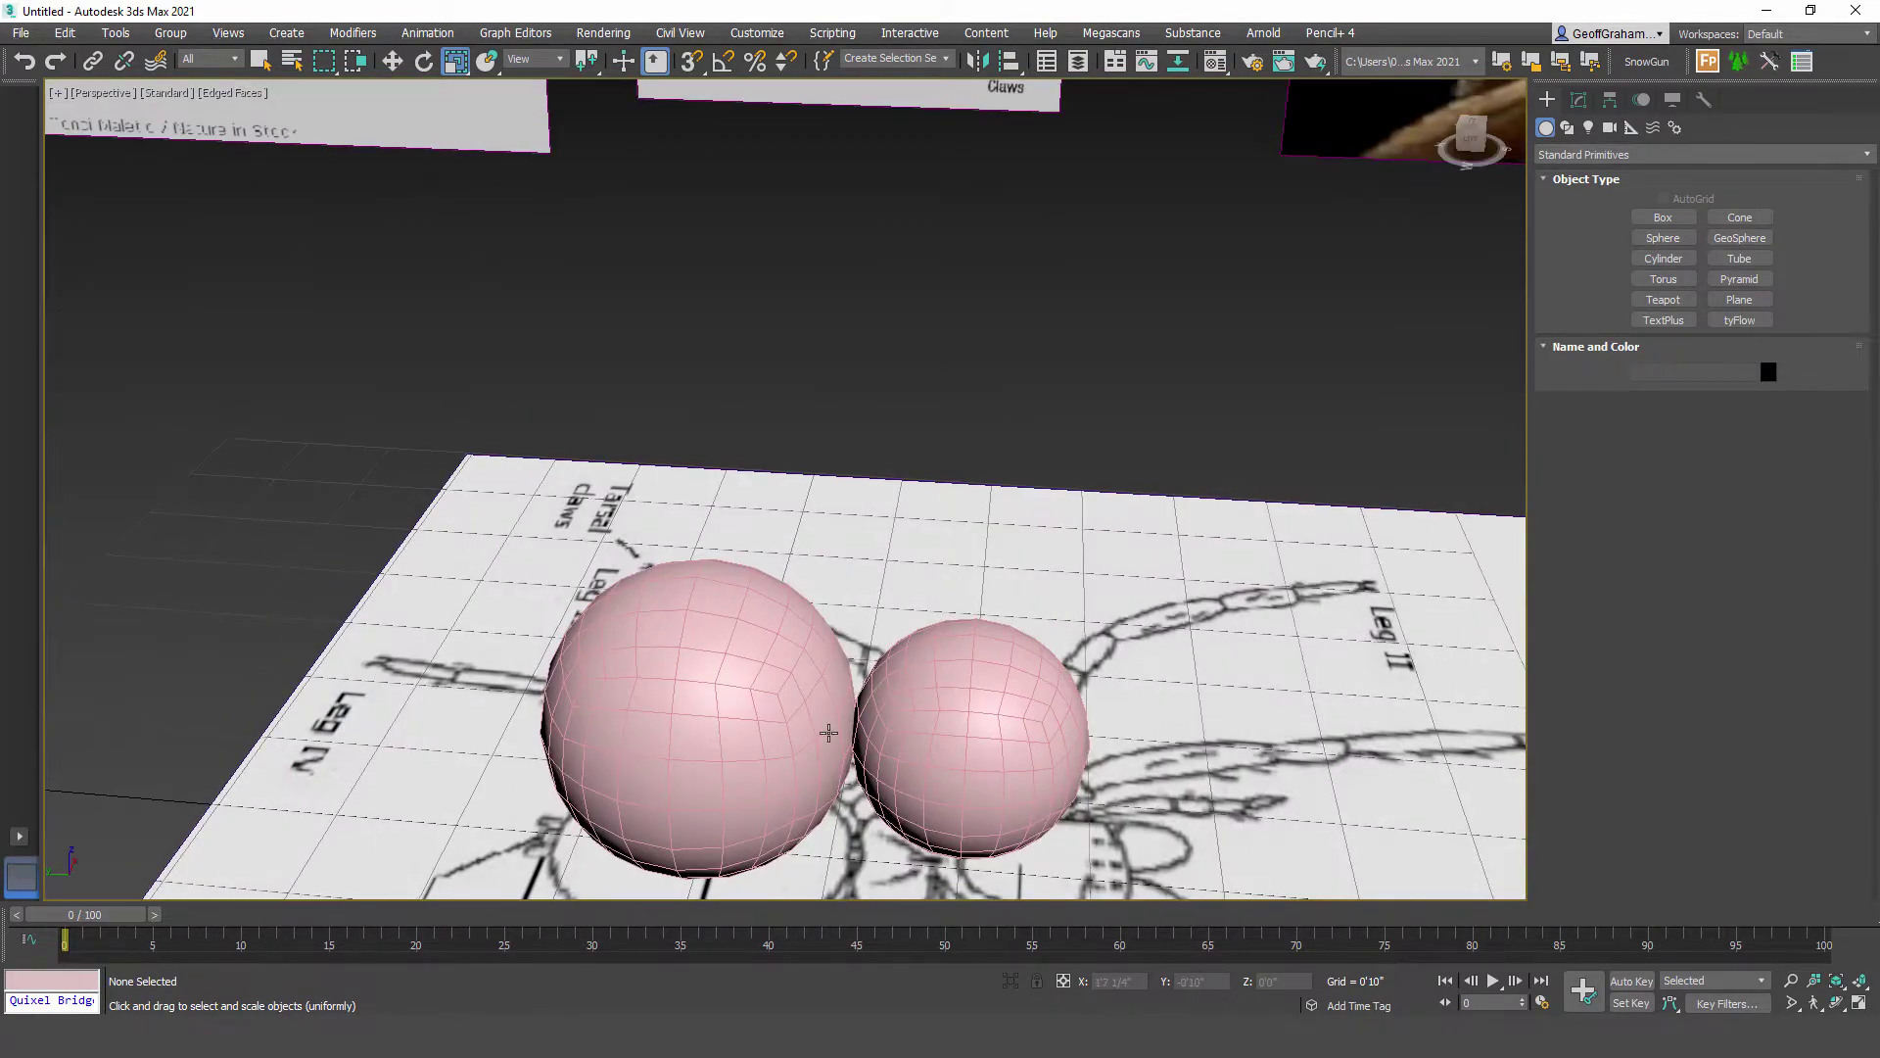
left_click(703, 673)
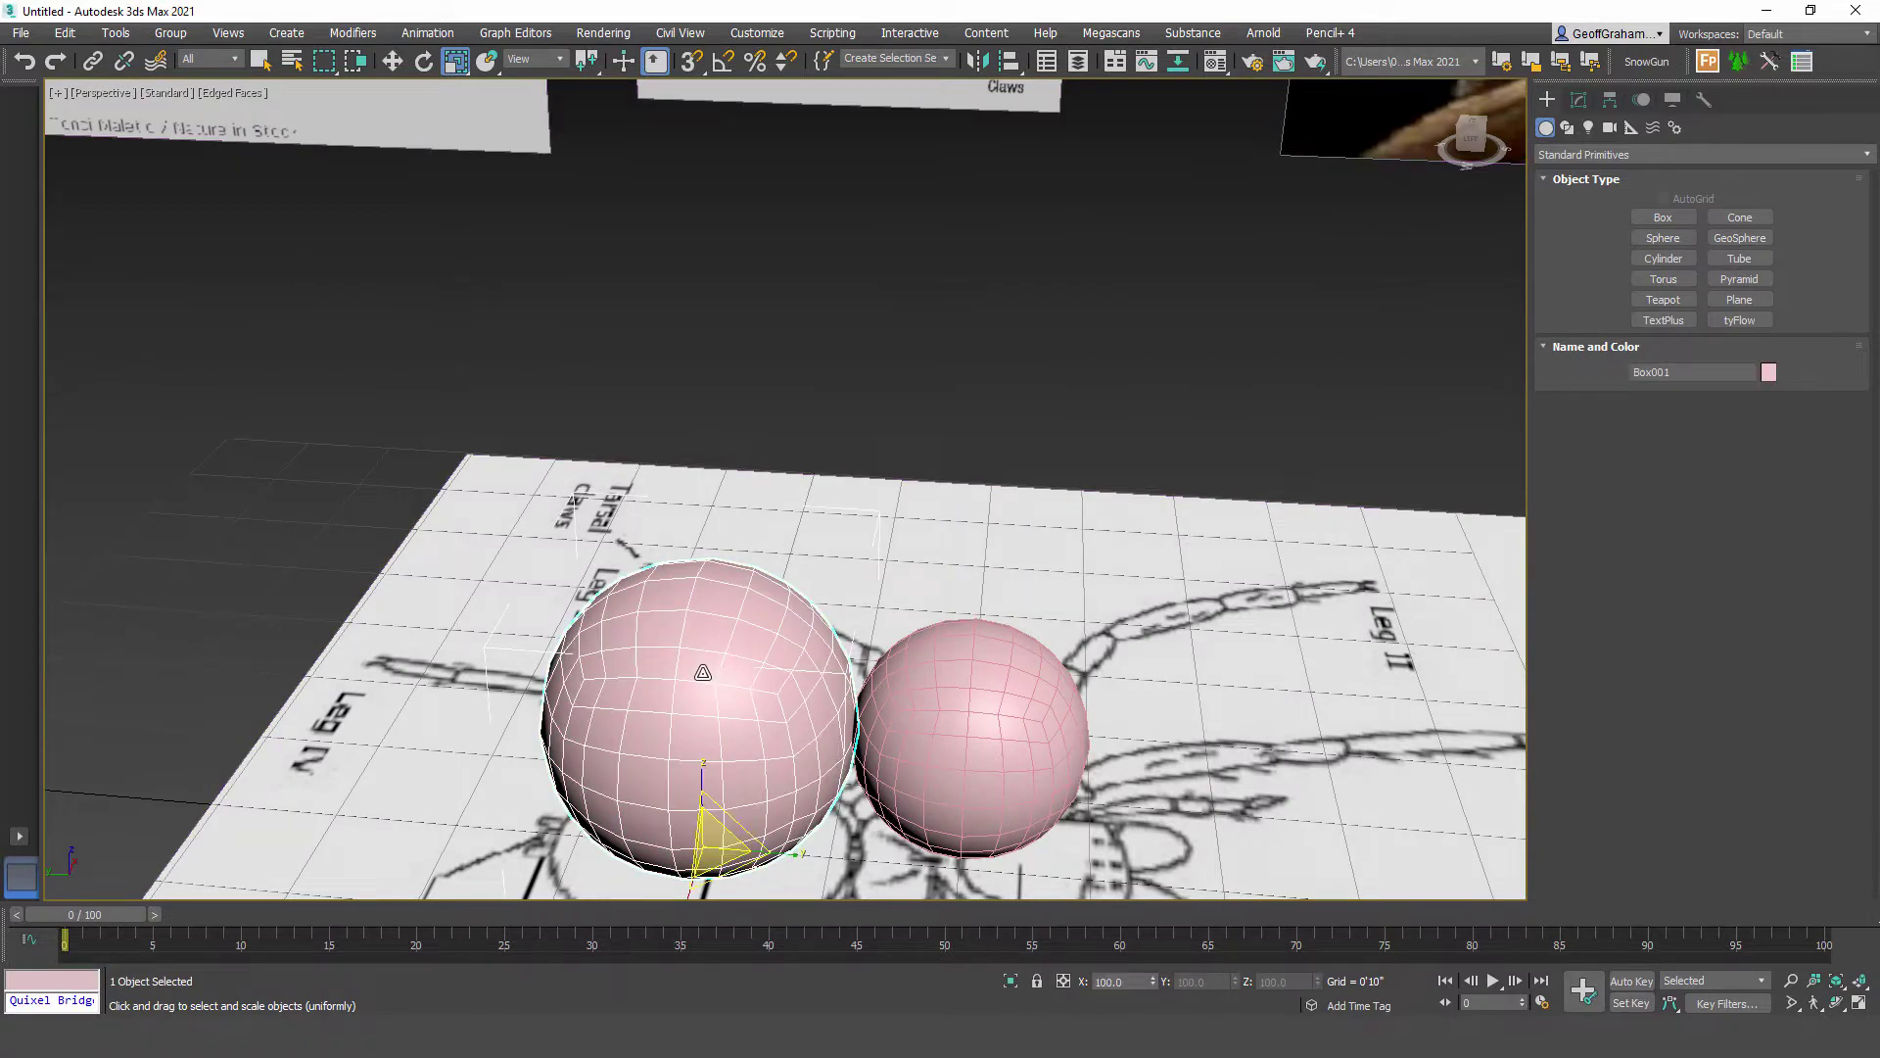
key("z")
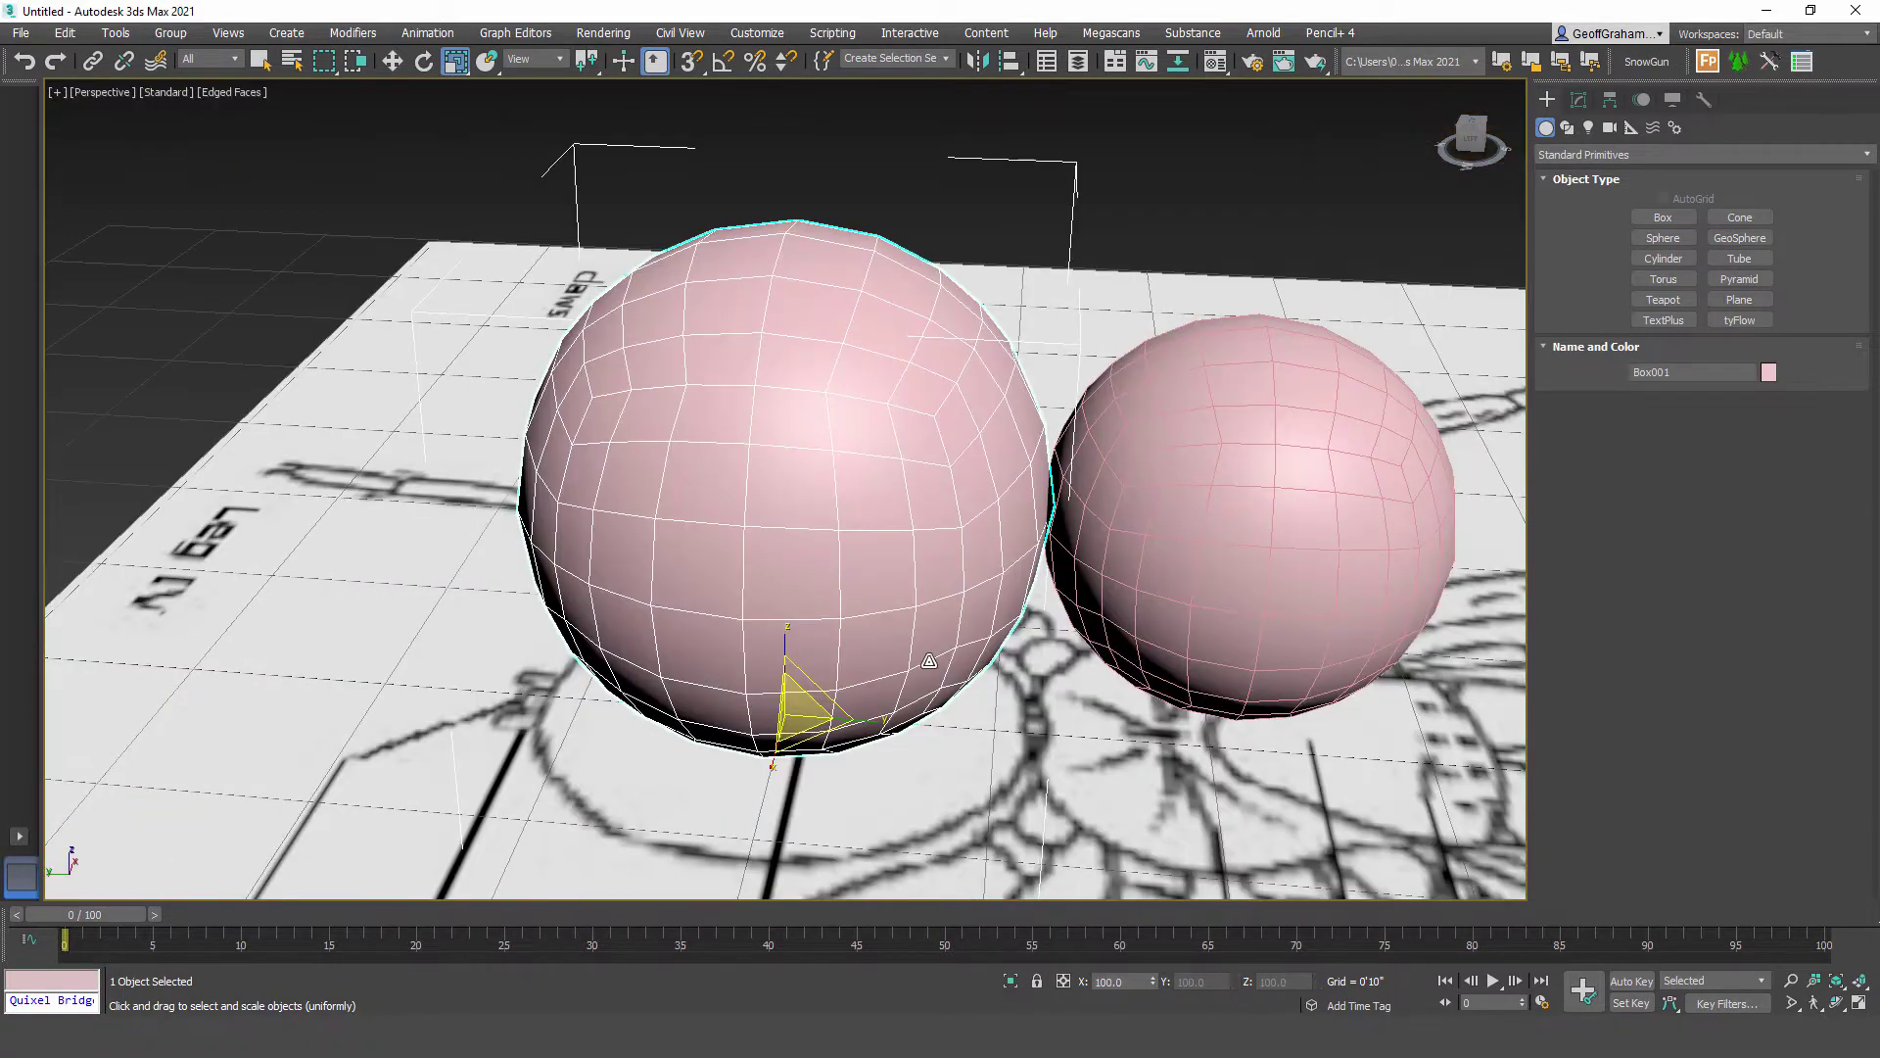
middle_click_drag(1124, 588, 894, 643, "alt")
scroll(1144, 609, "up", 3)
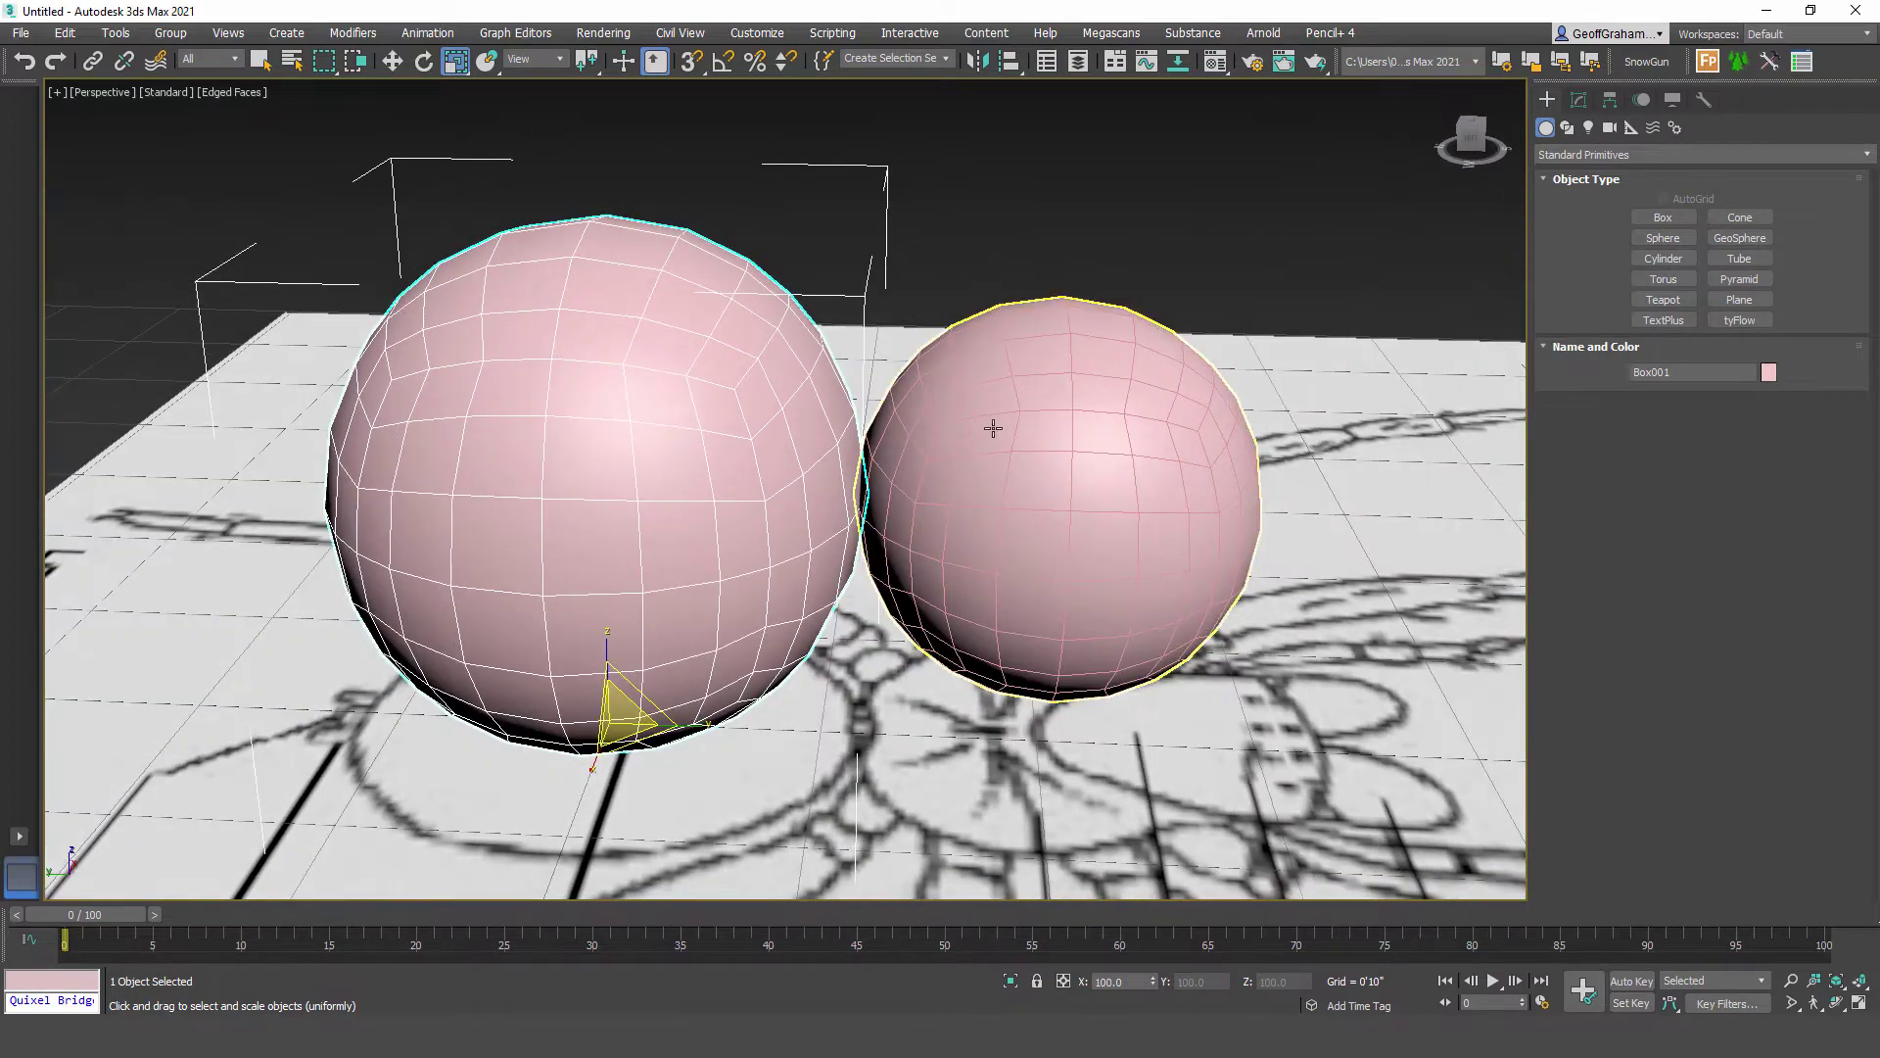
Step: In the top view, scale the smaller sphere up slightly at element level to match the width of the cephalothorax drawing
left_click(994, 493)
key("t")
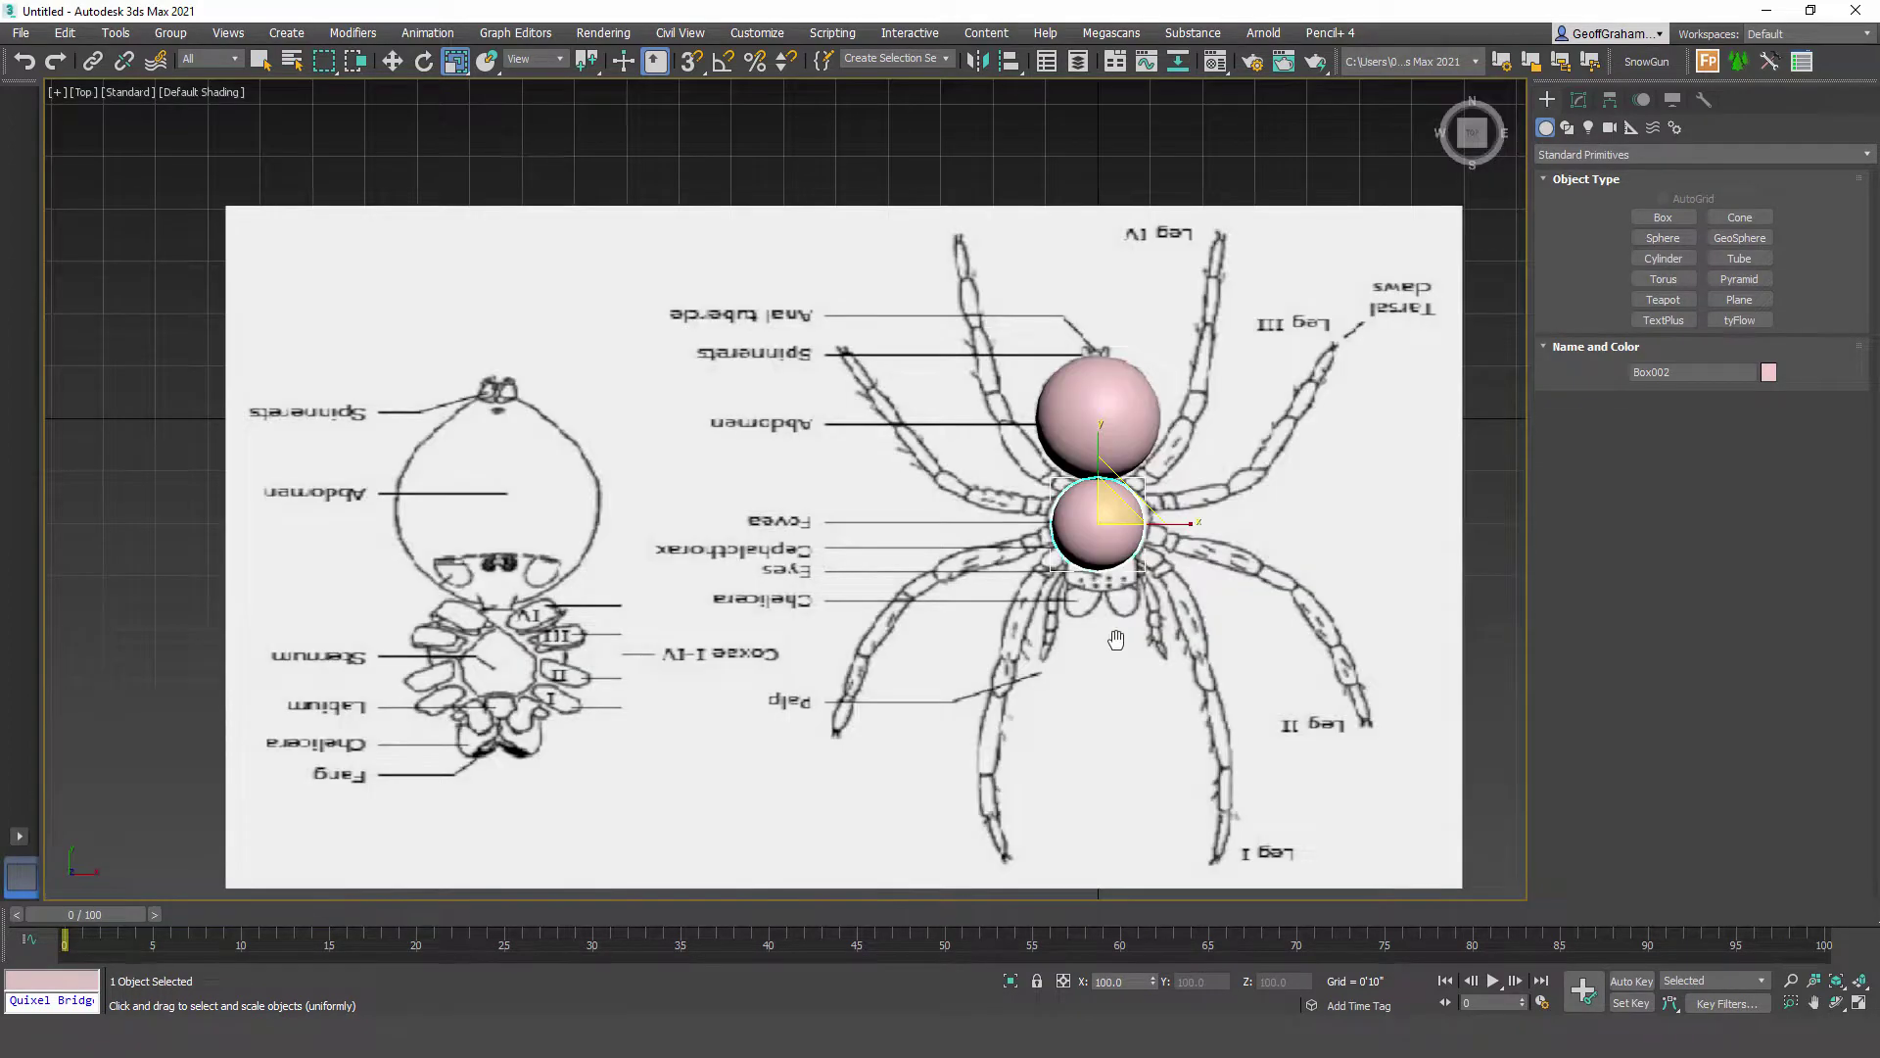
scroll(1091, 588, "up", 5)
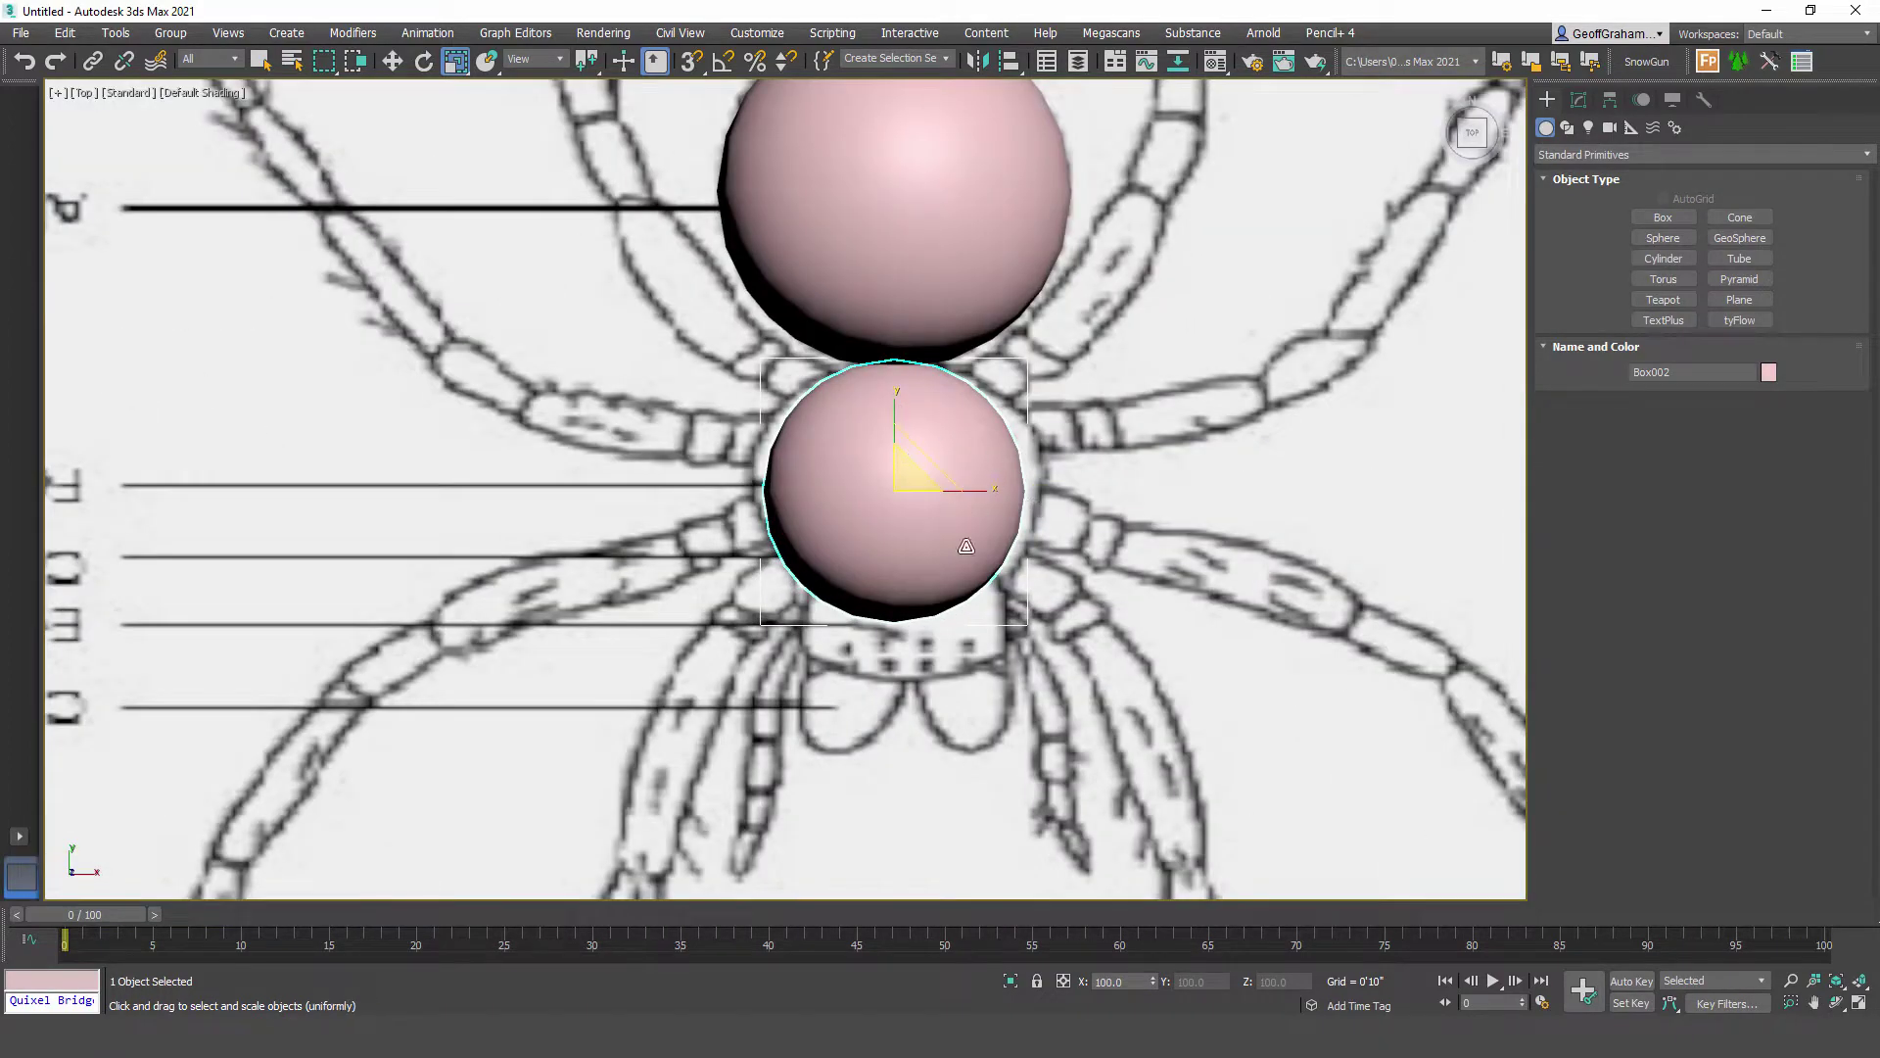
middle_click_drag(877, 351, 1022, 477)
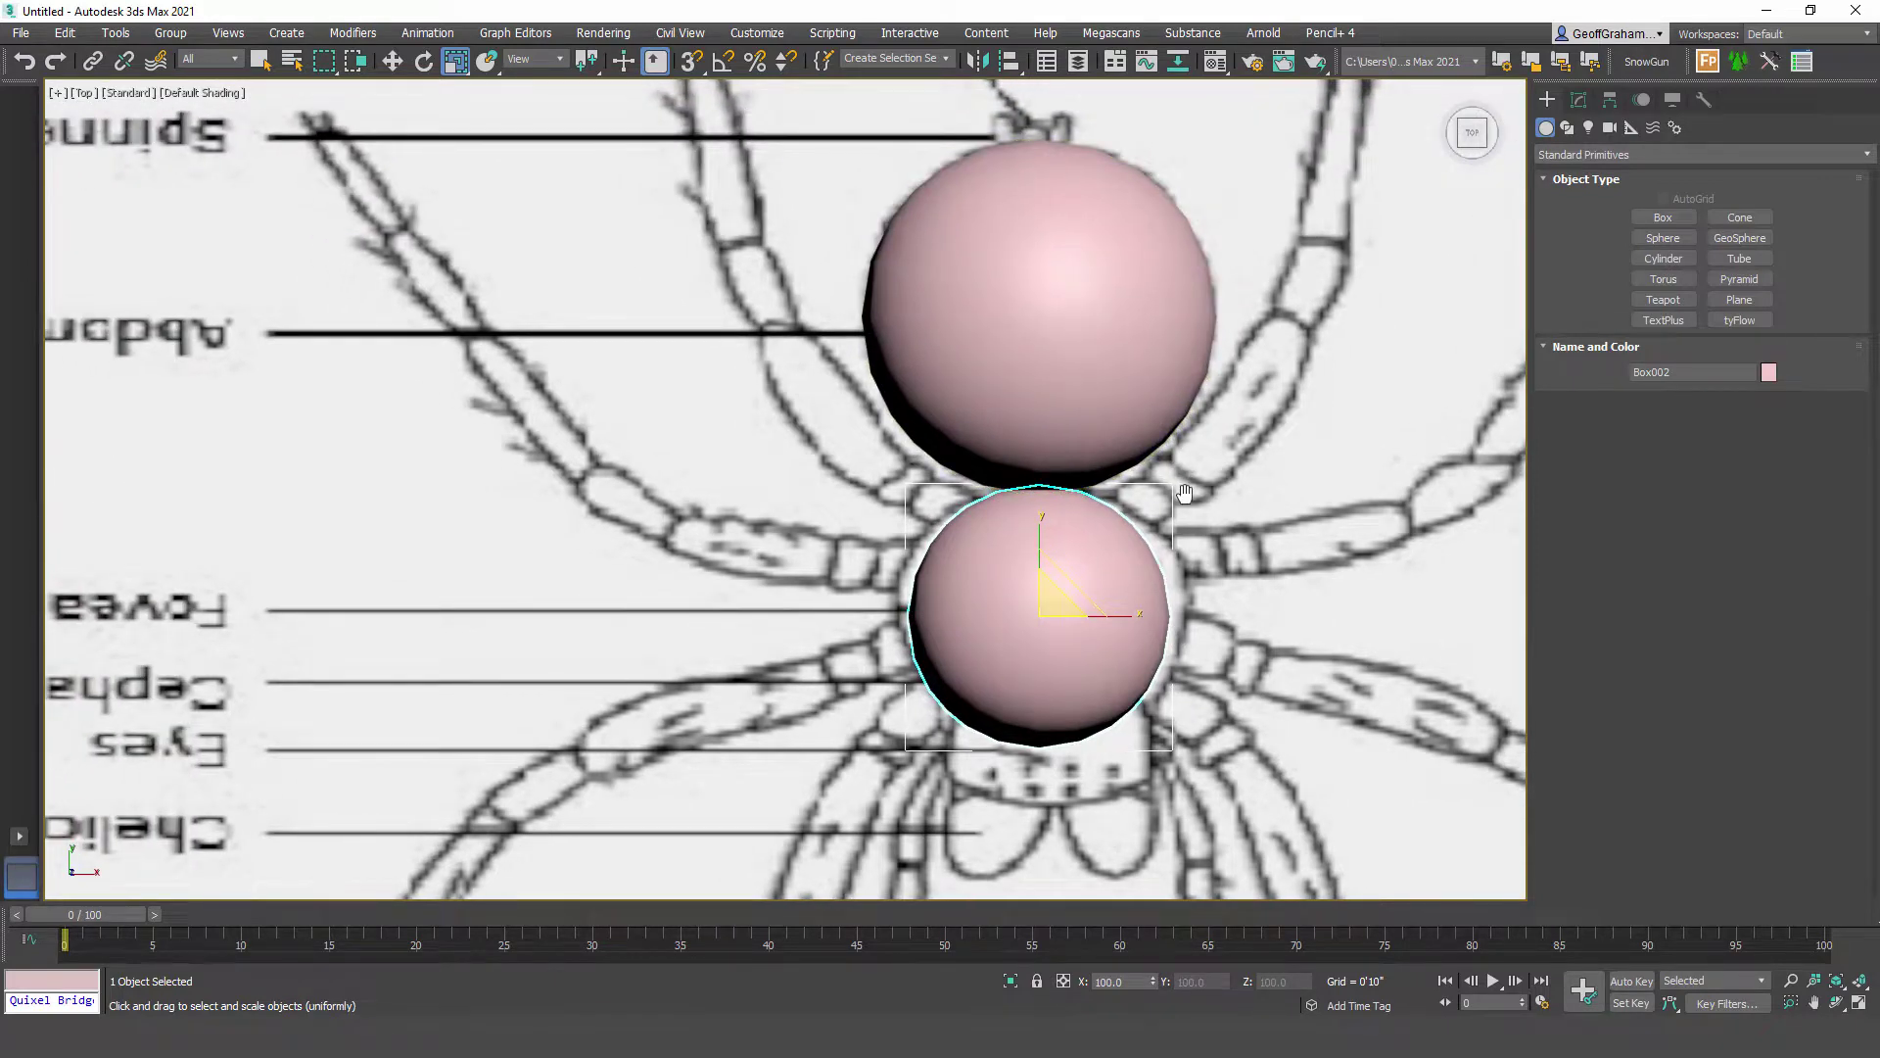
middle_click_drag(1185, 414, 1105, 347)
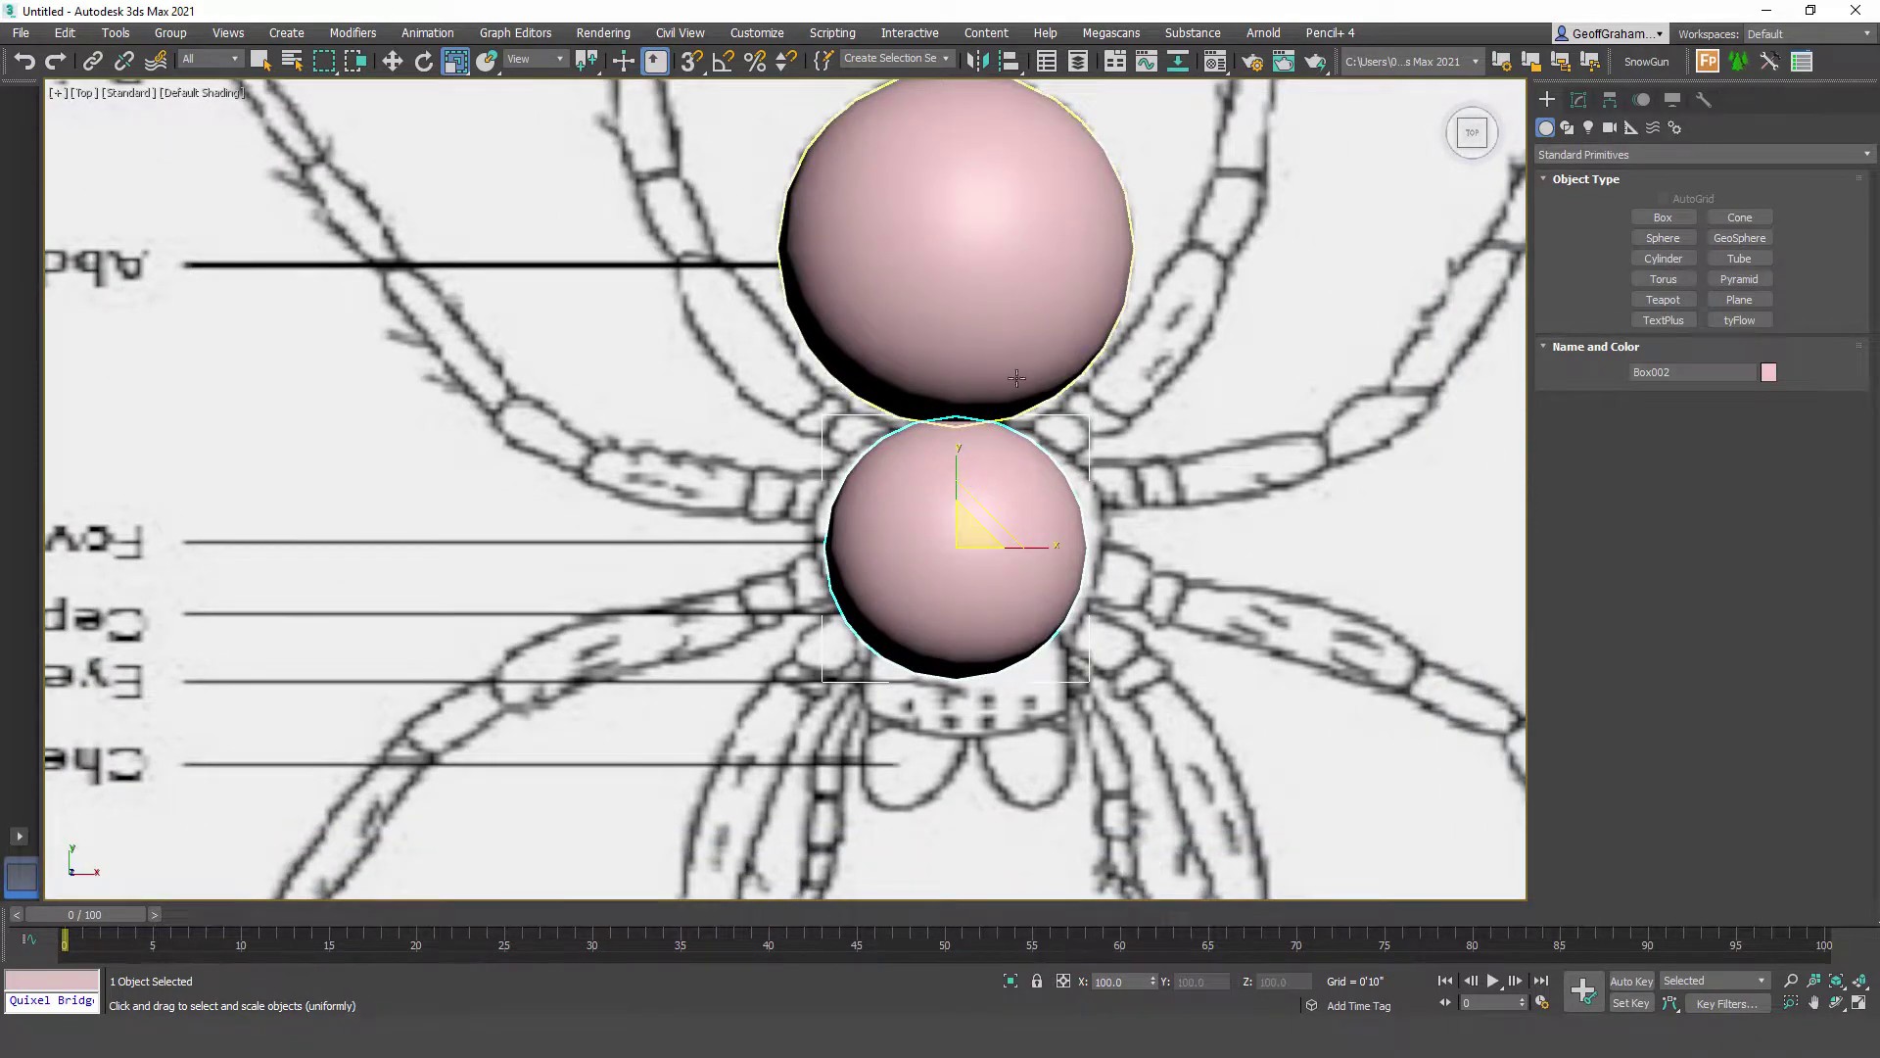
middle_click_drag(998, 376, 1028, 437)
key("r")
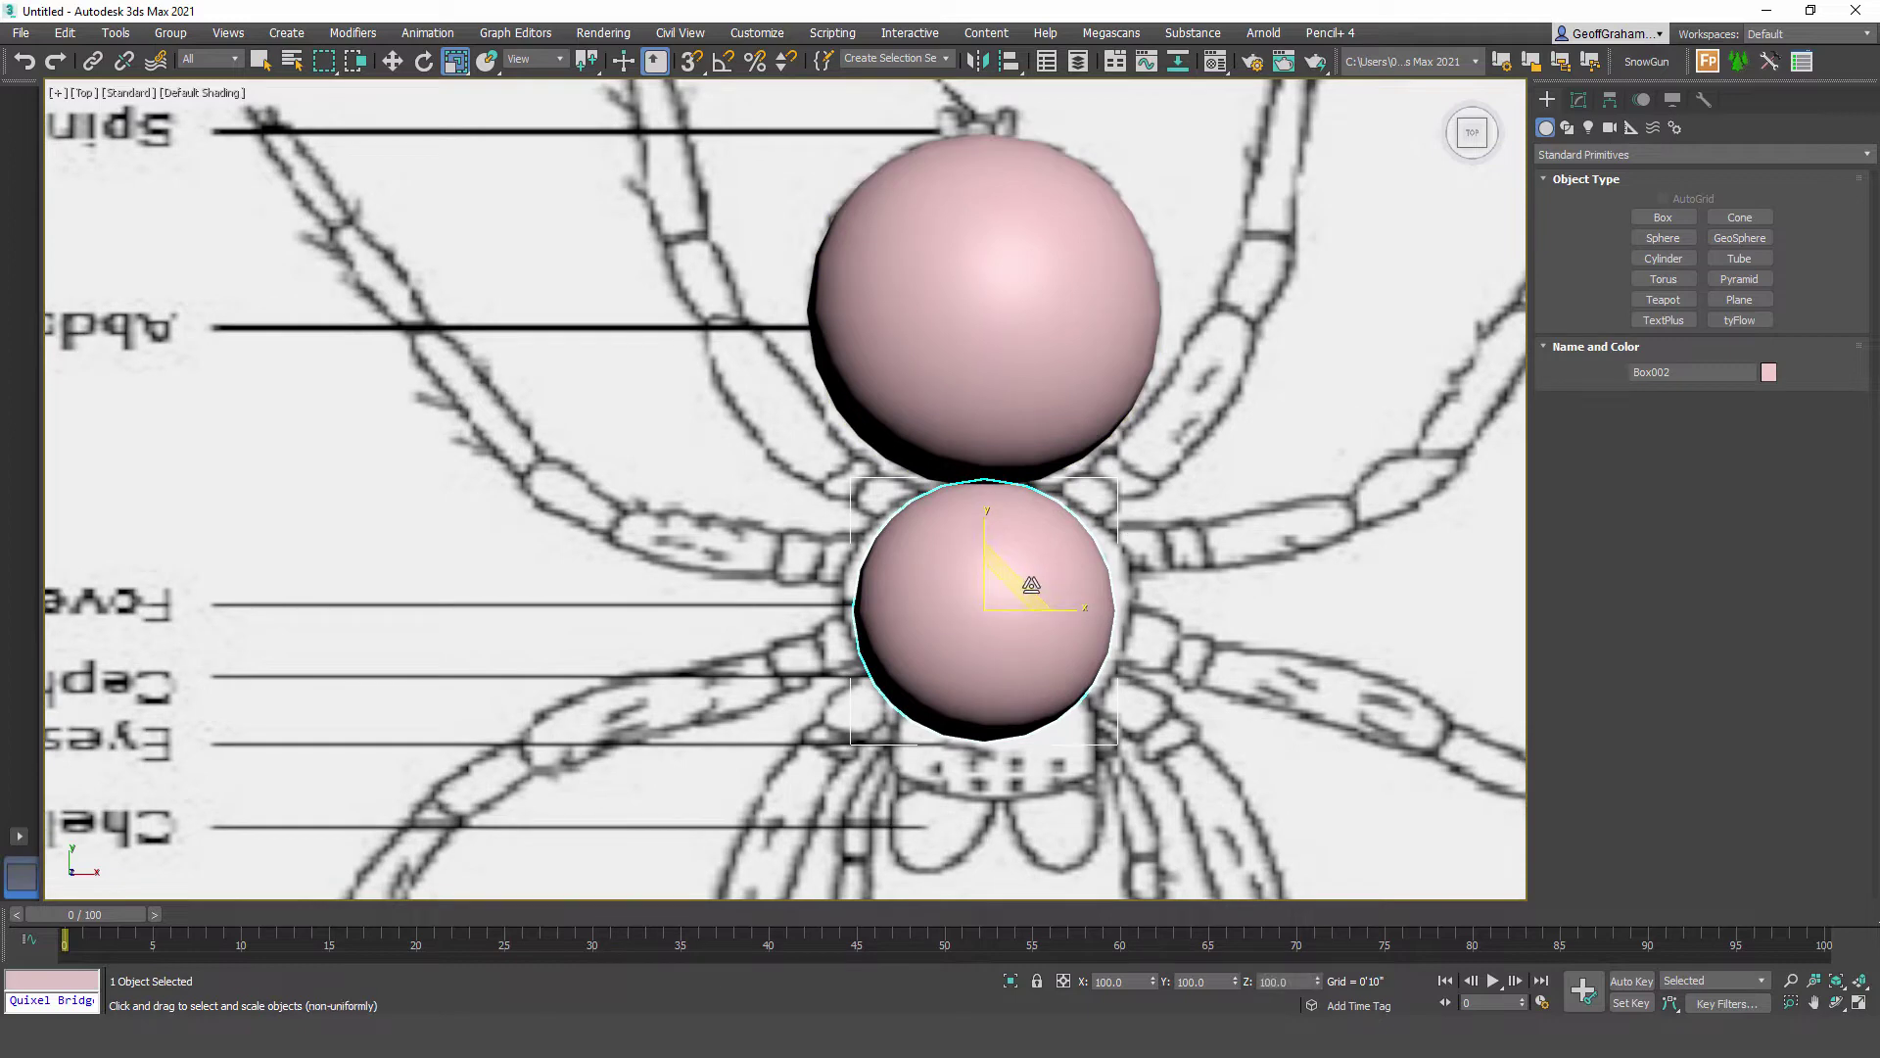
key("r")
left_click(1577, 99)
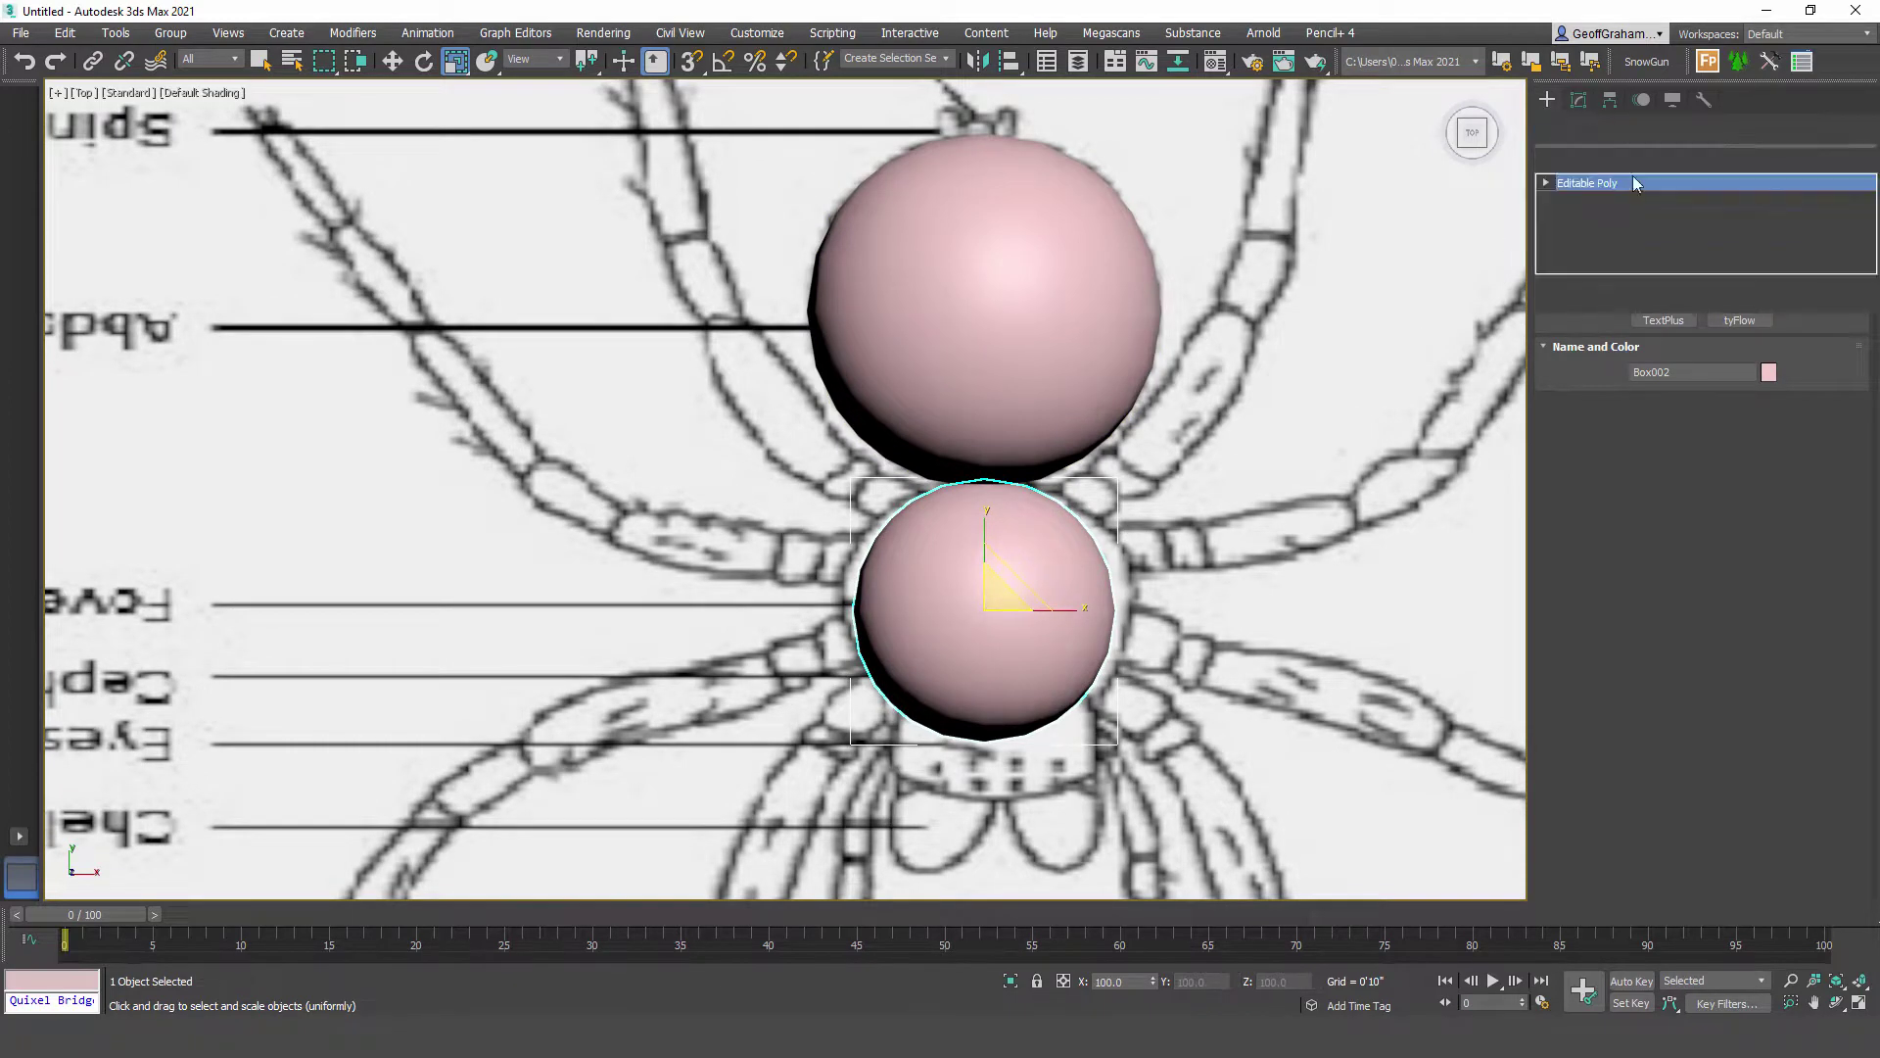
left_click(1748, 362)
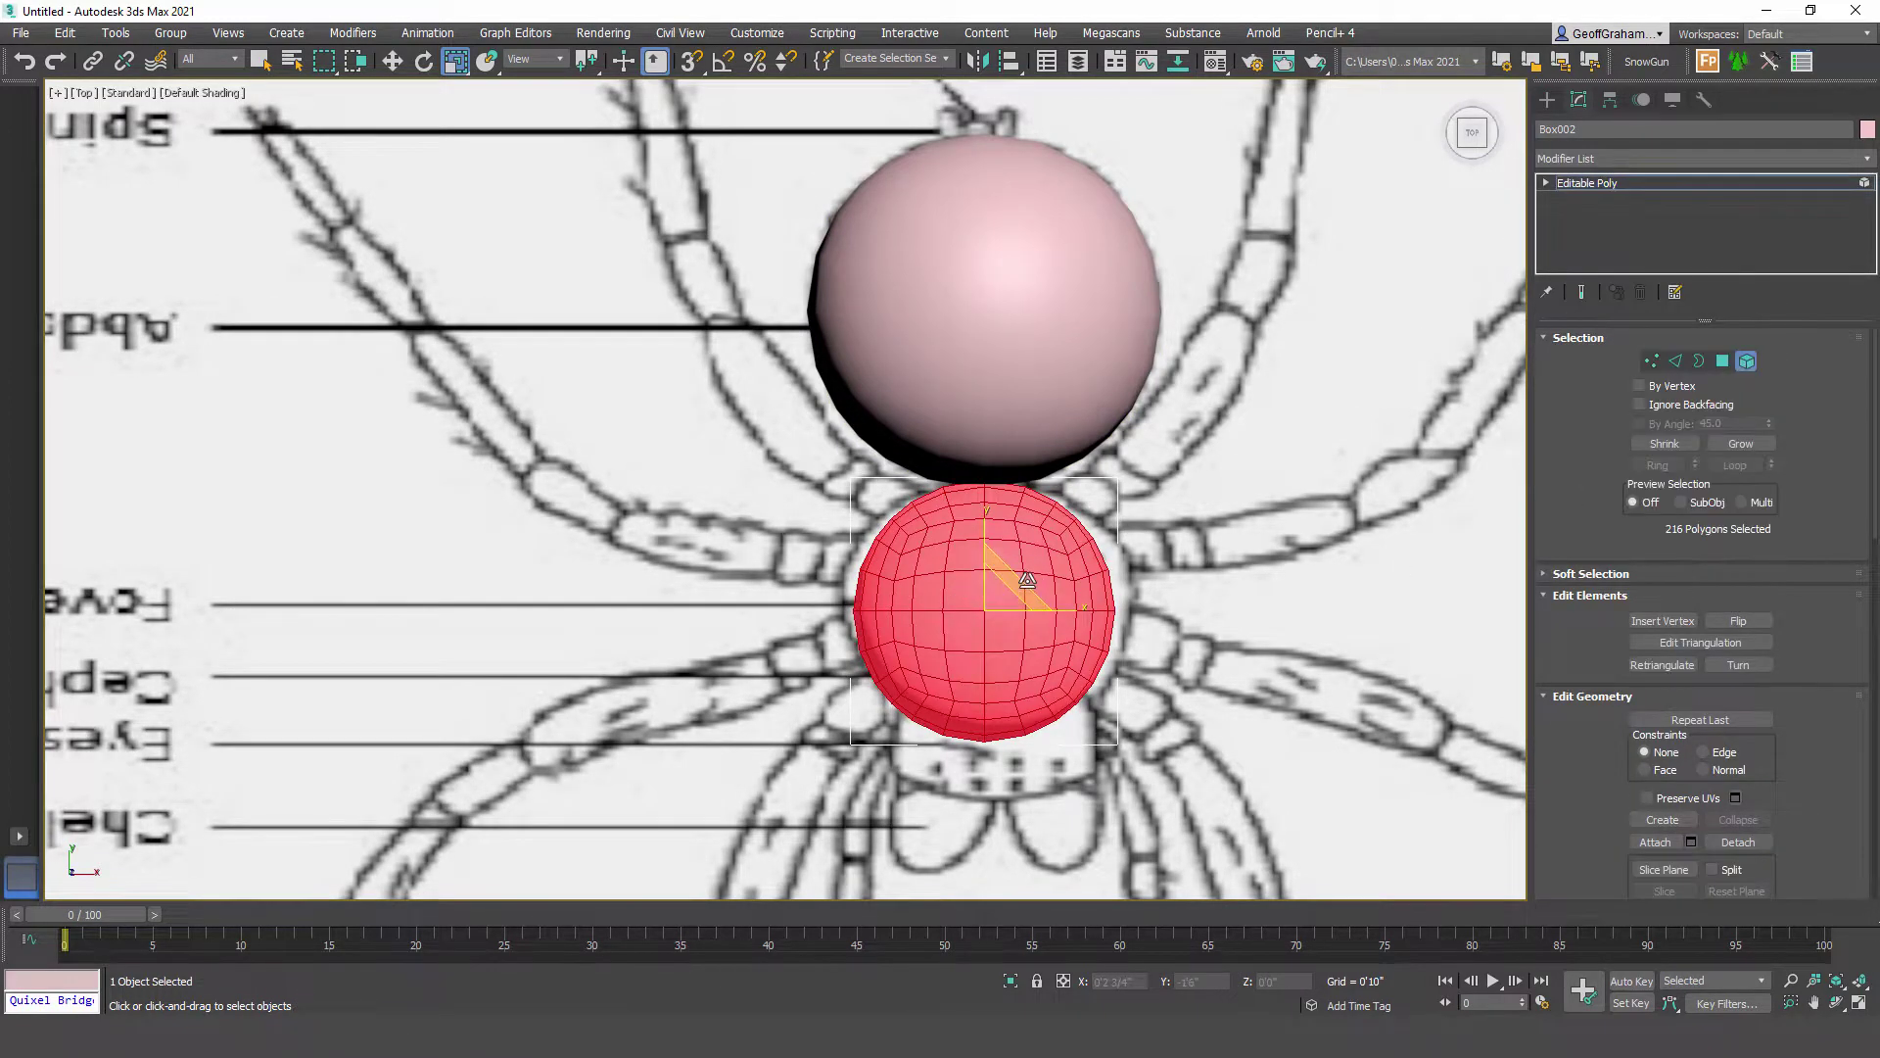
left_click_drag(1021, 580, 1018, 560)
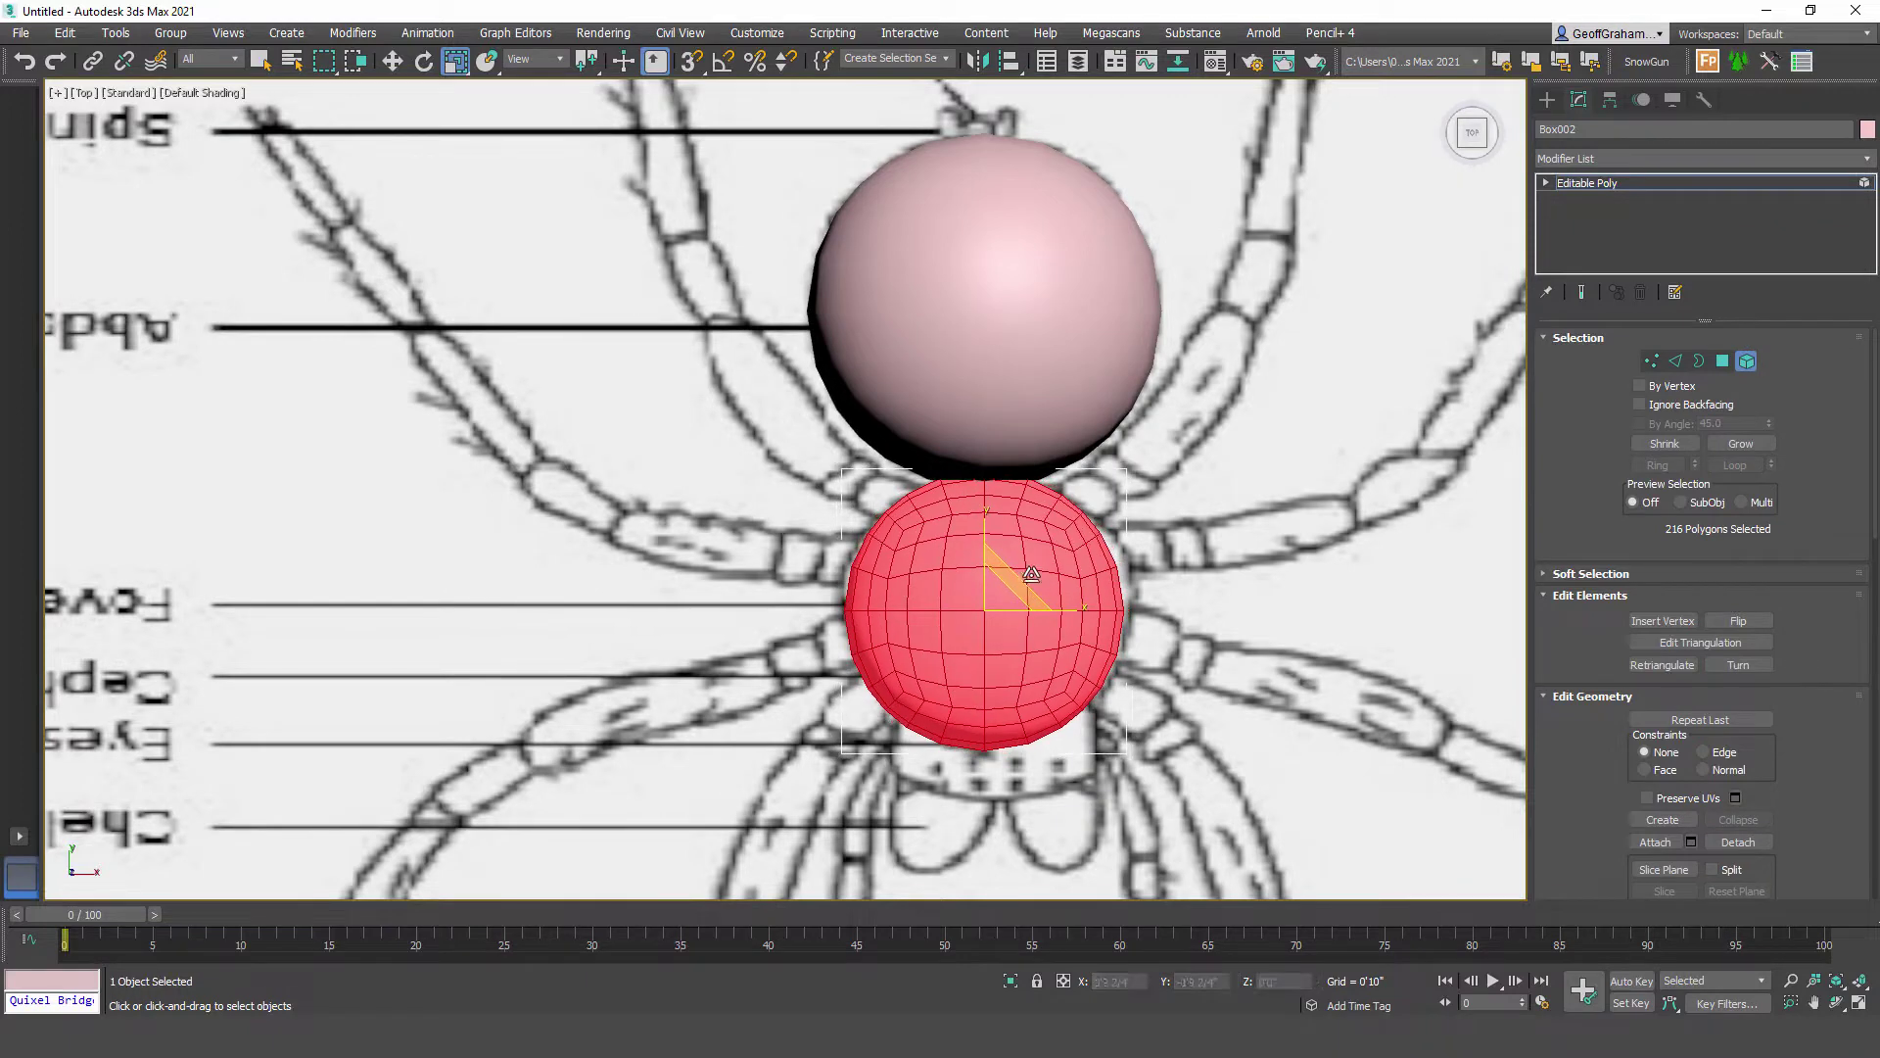
left_click(1747, 361)
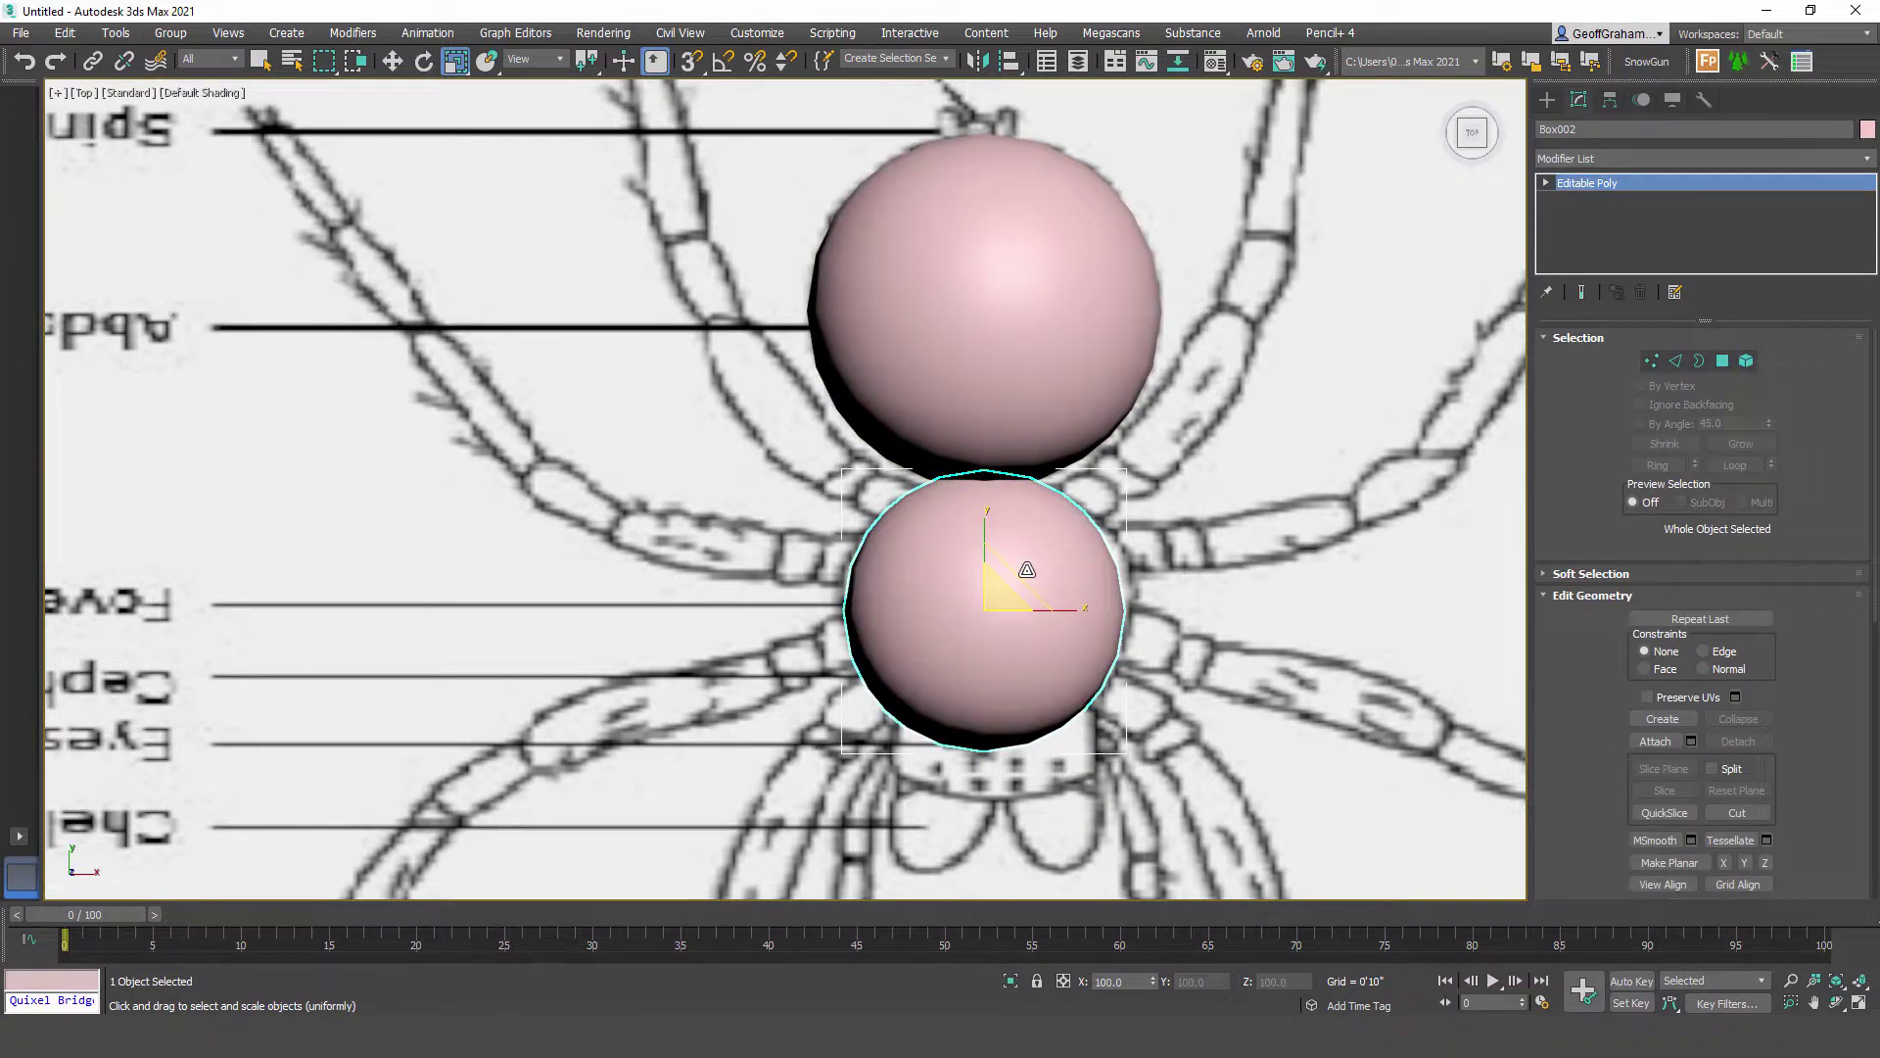
Step: Move the smaller sphere along Y to about -1'9 2/4" so it just touches the larger sphere, and return to the perspective view
left_click(392, 60)
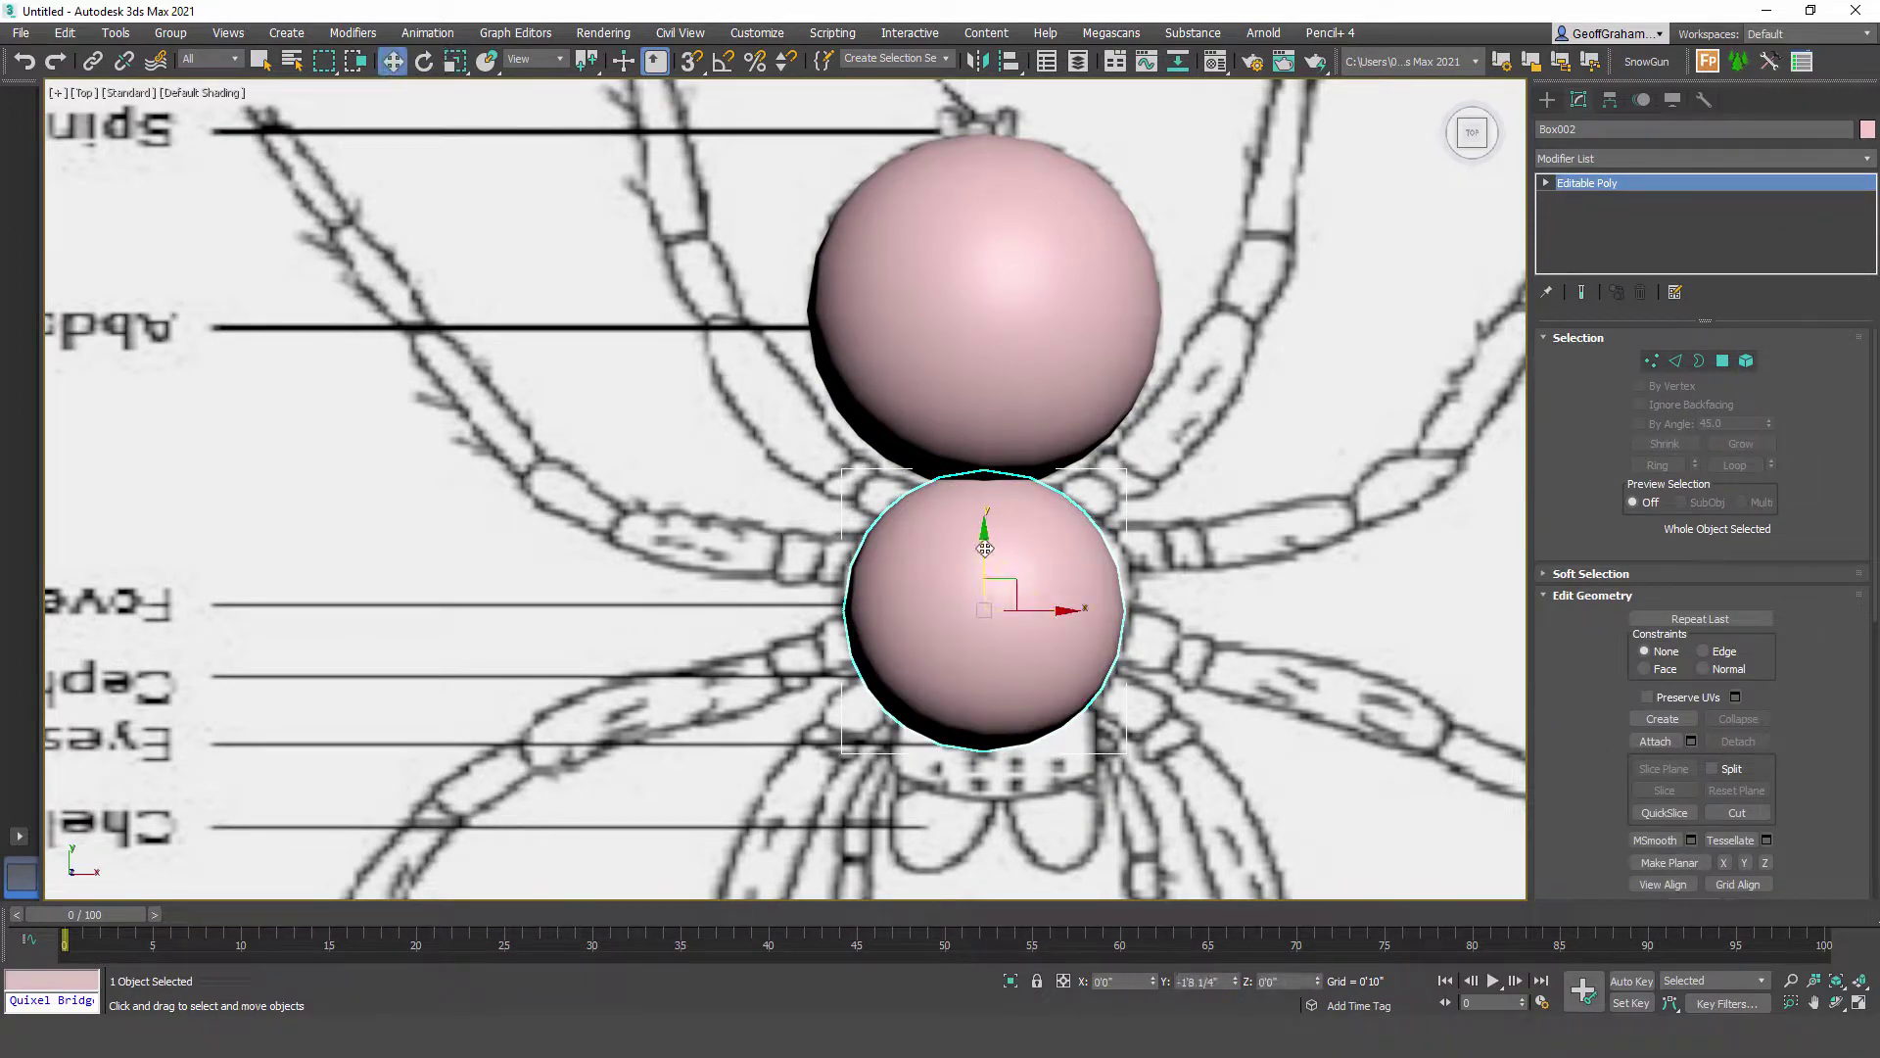
left_click_drag(989, 553, 992, 570)
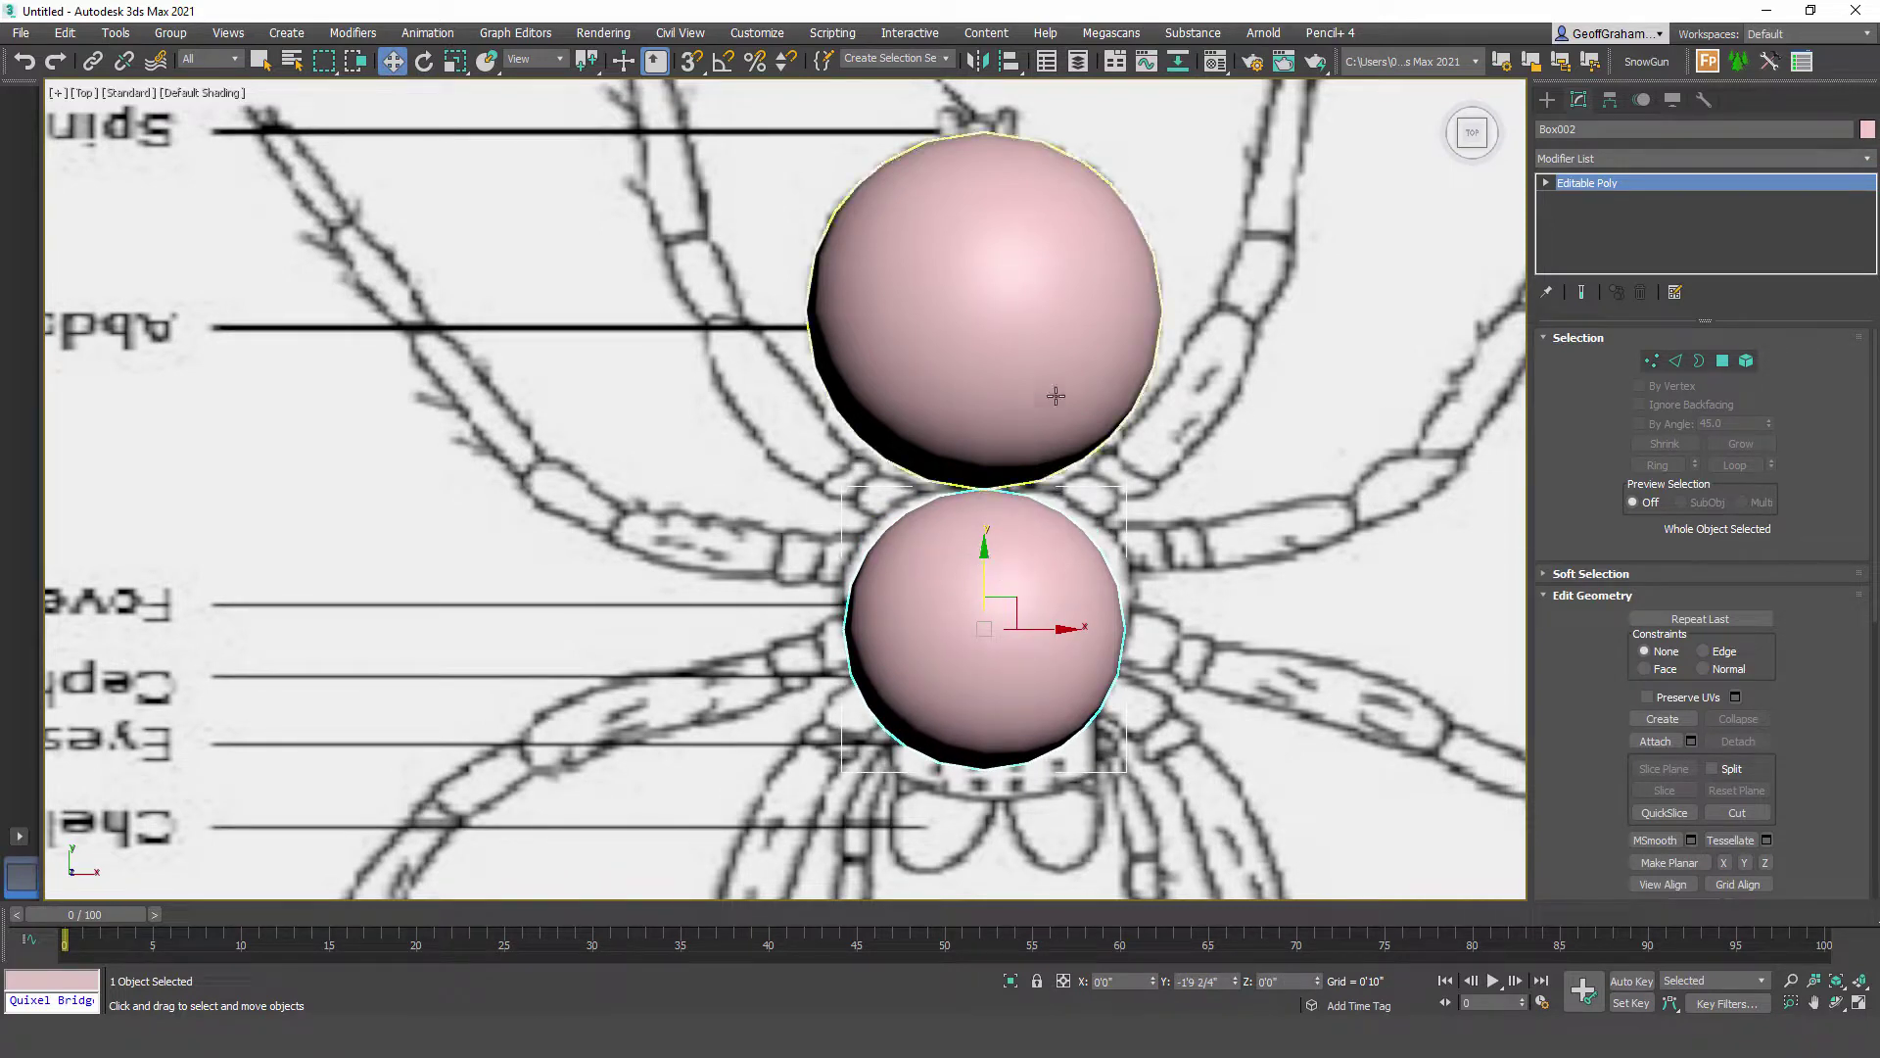
key("p")
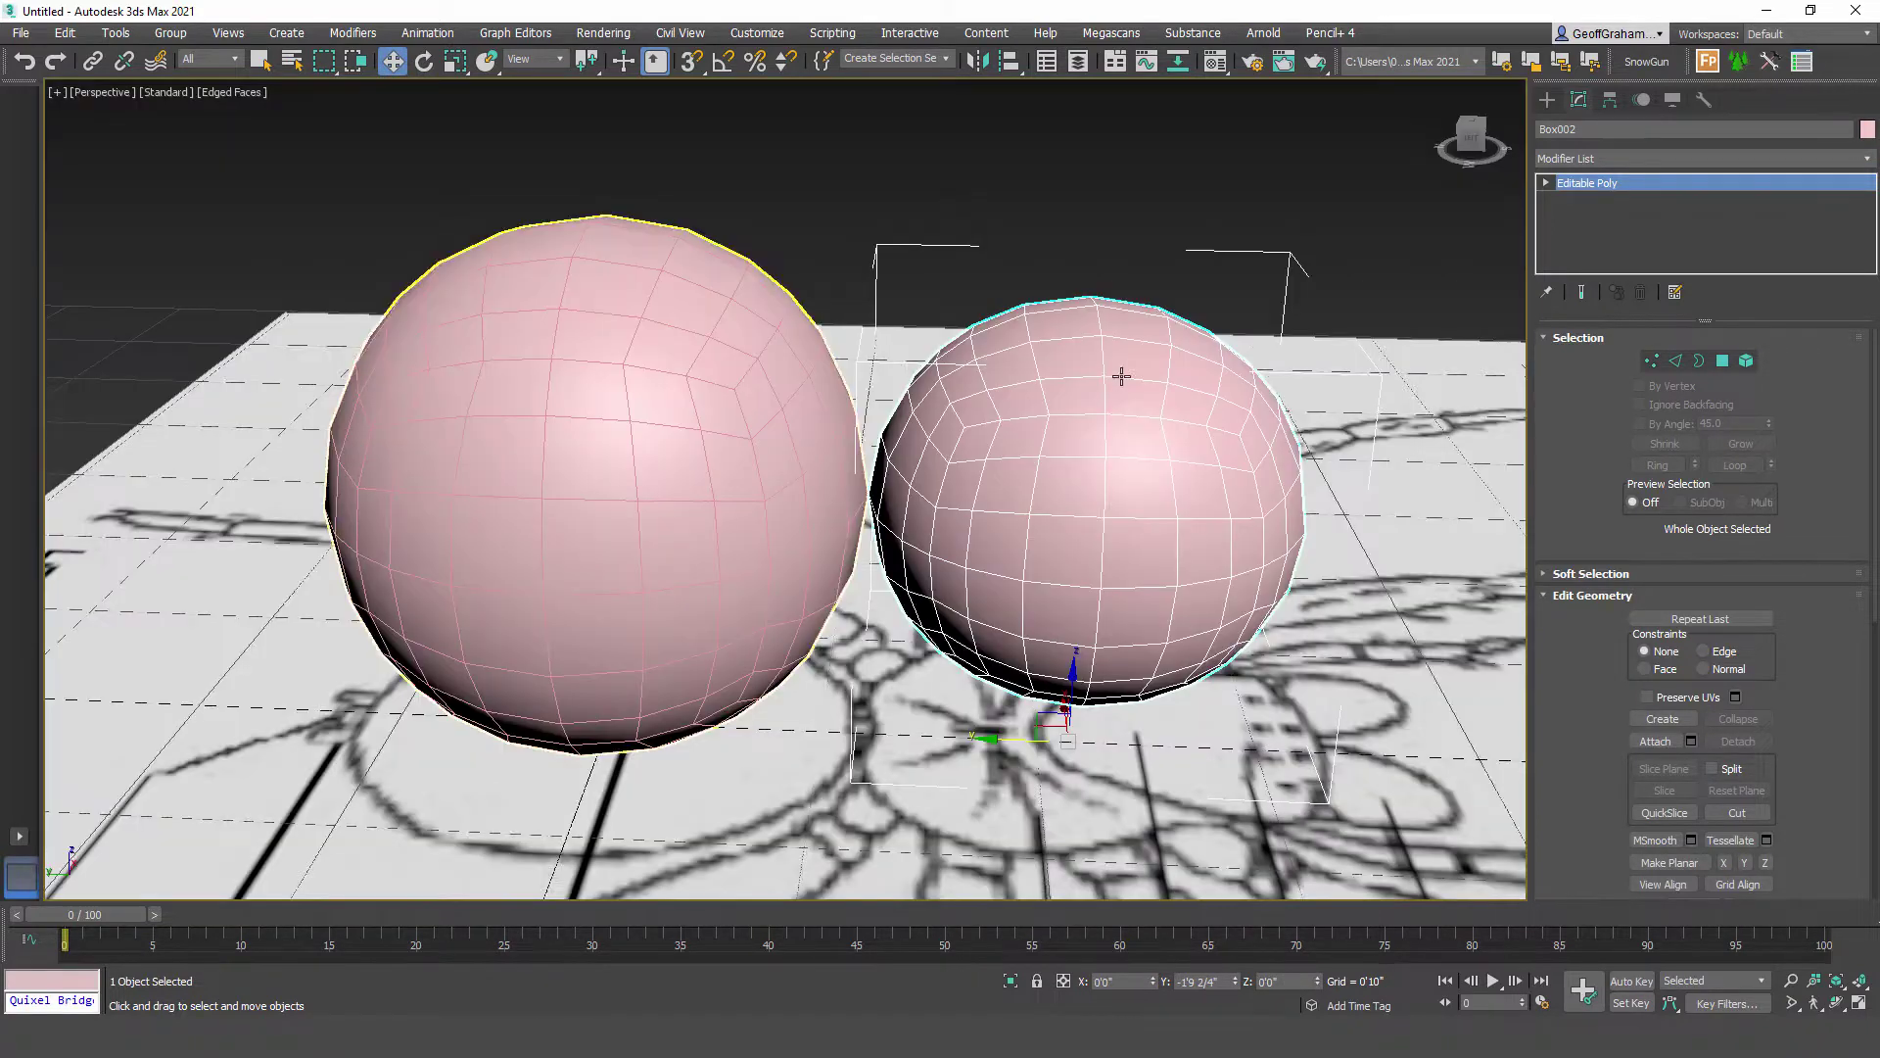
Step: Attach the smaller sphere to the larger sphere as one editable poly object
left_click(626, 354)
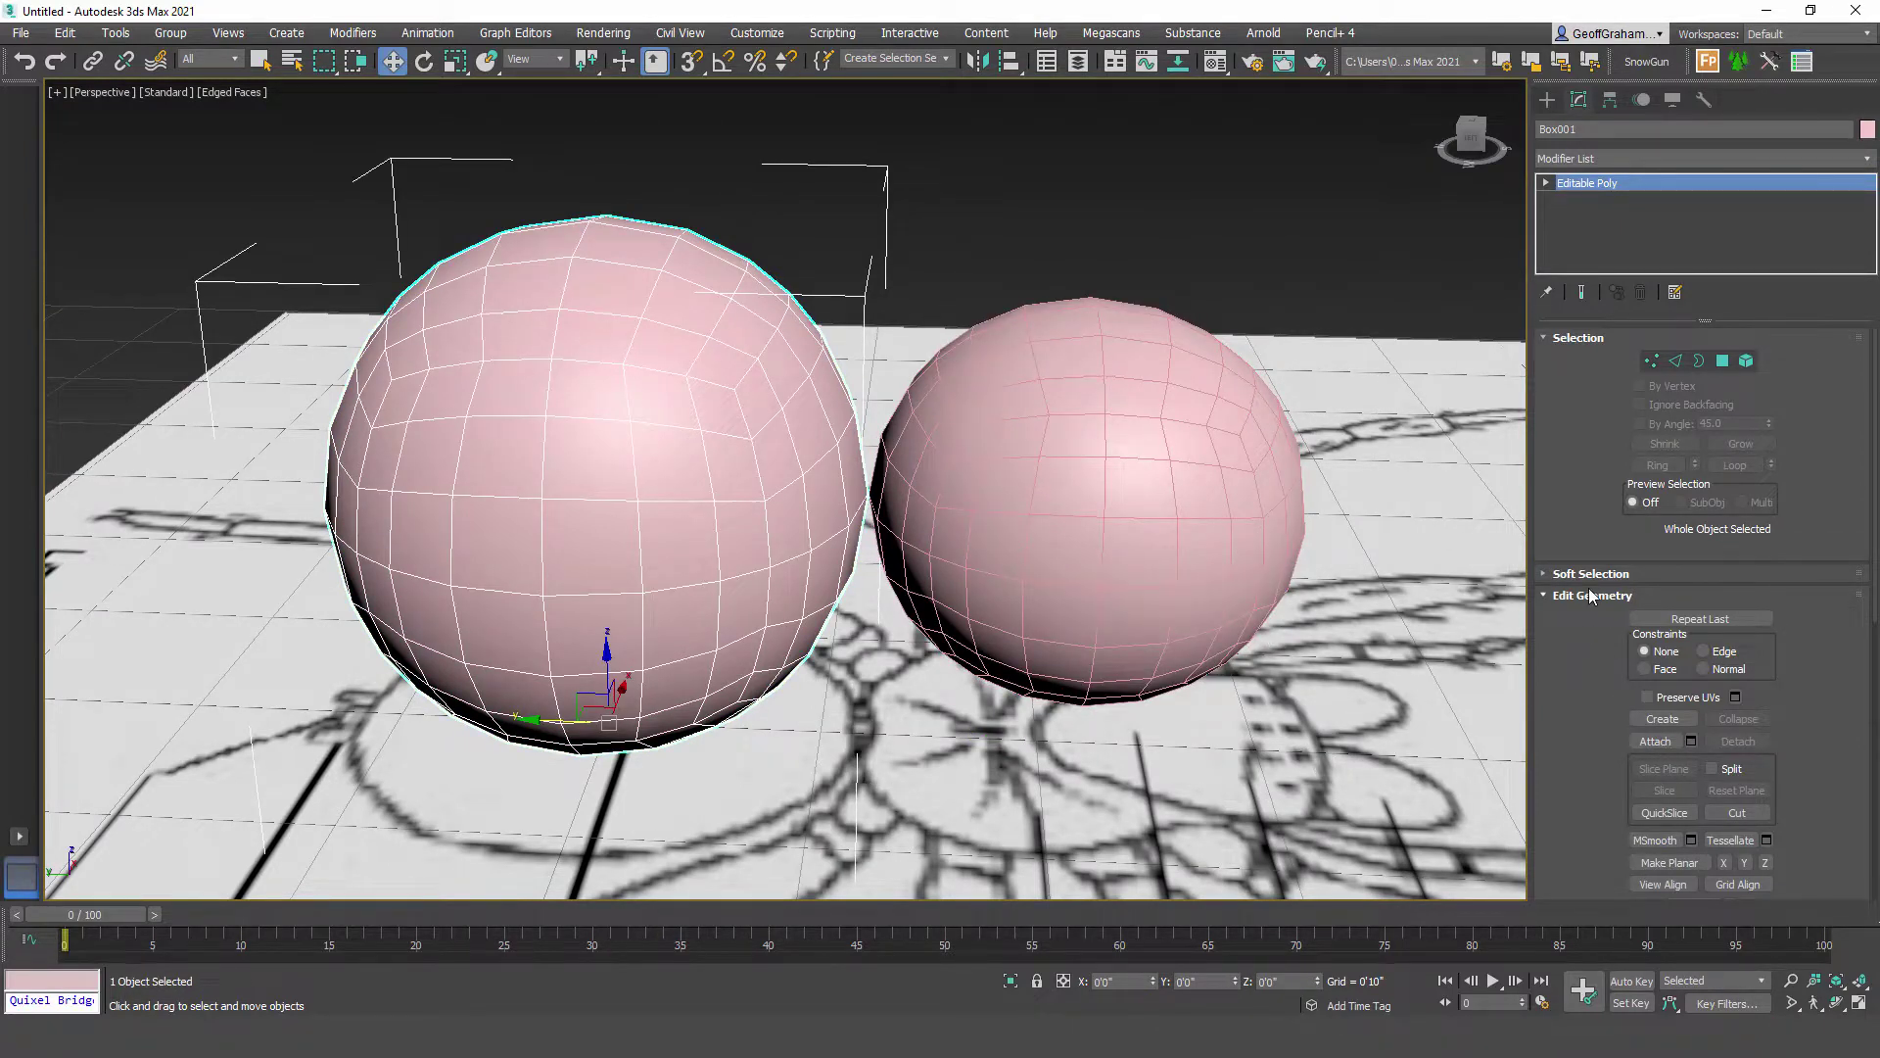
left_click(1654, 743)
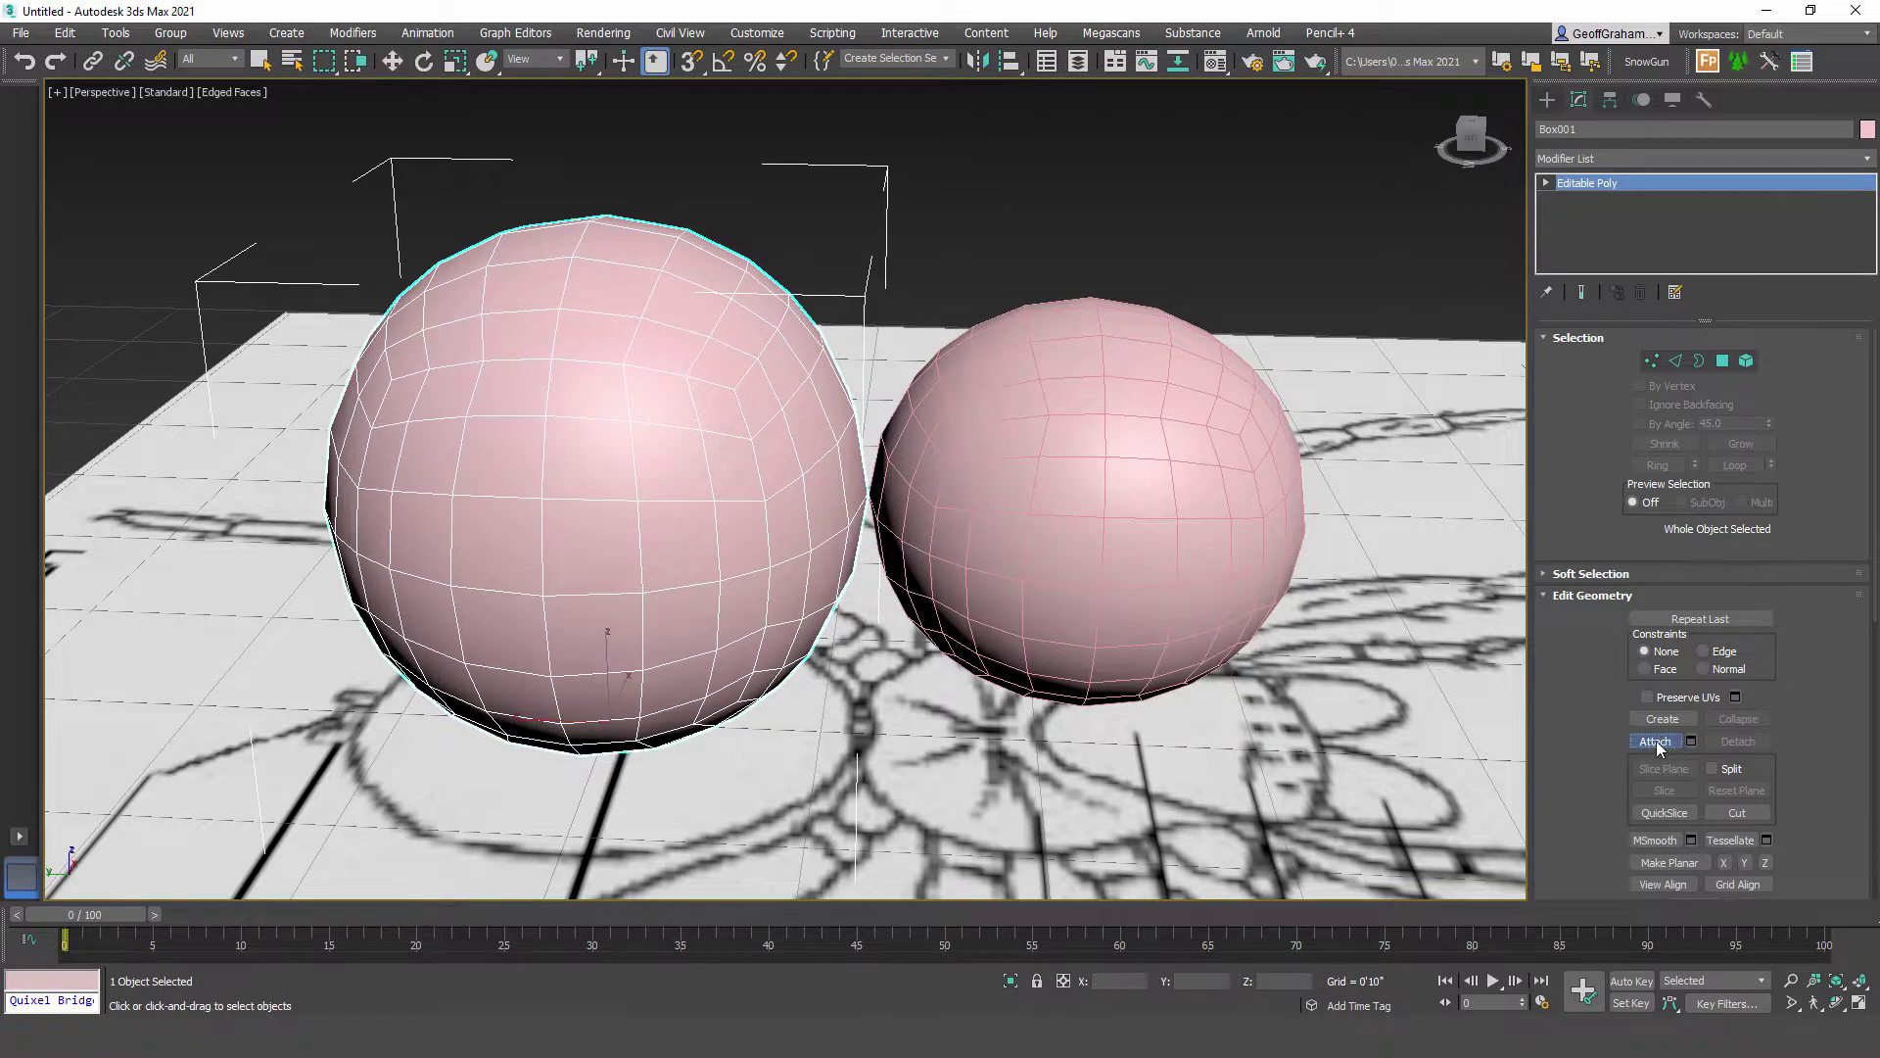
left_click(1086, 422)
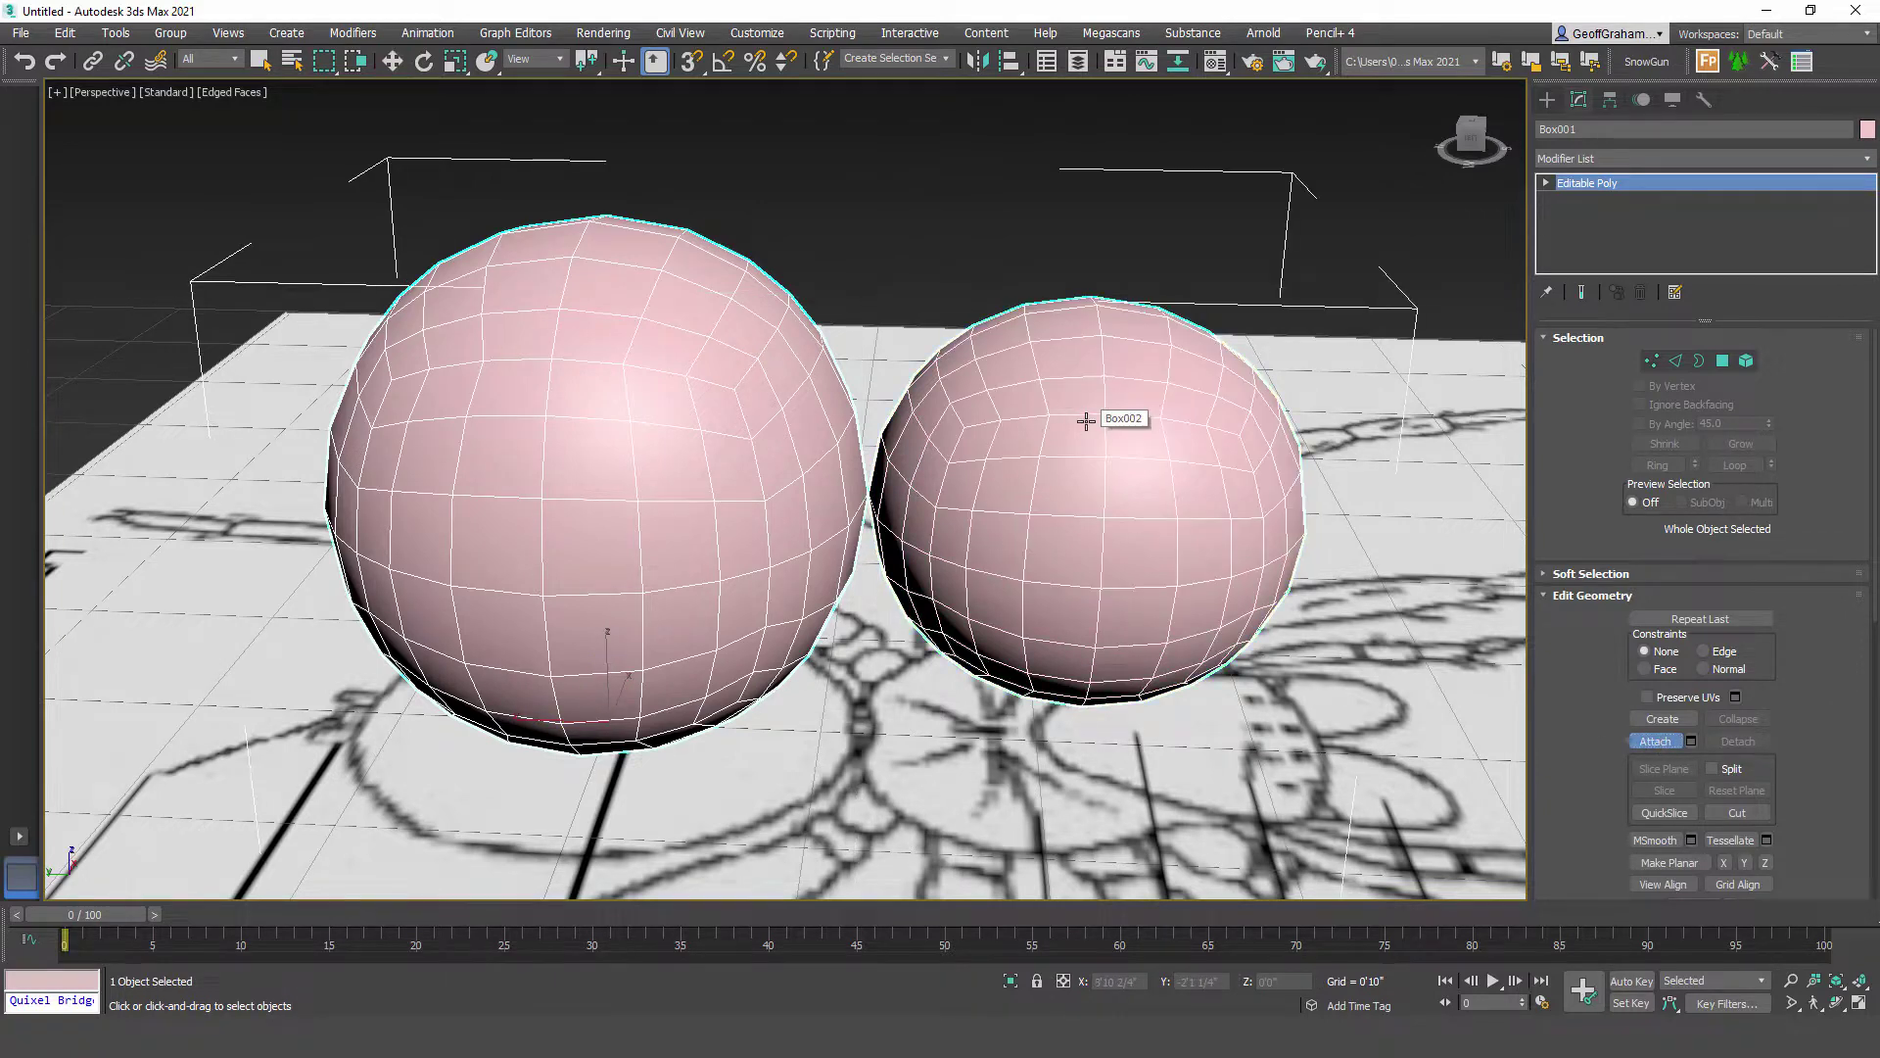
left_click(1661, 741)
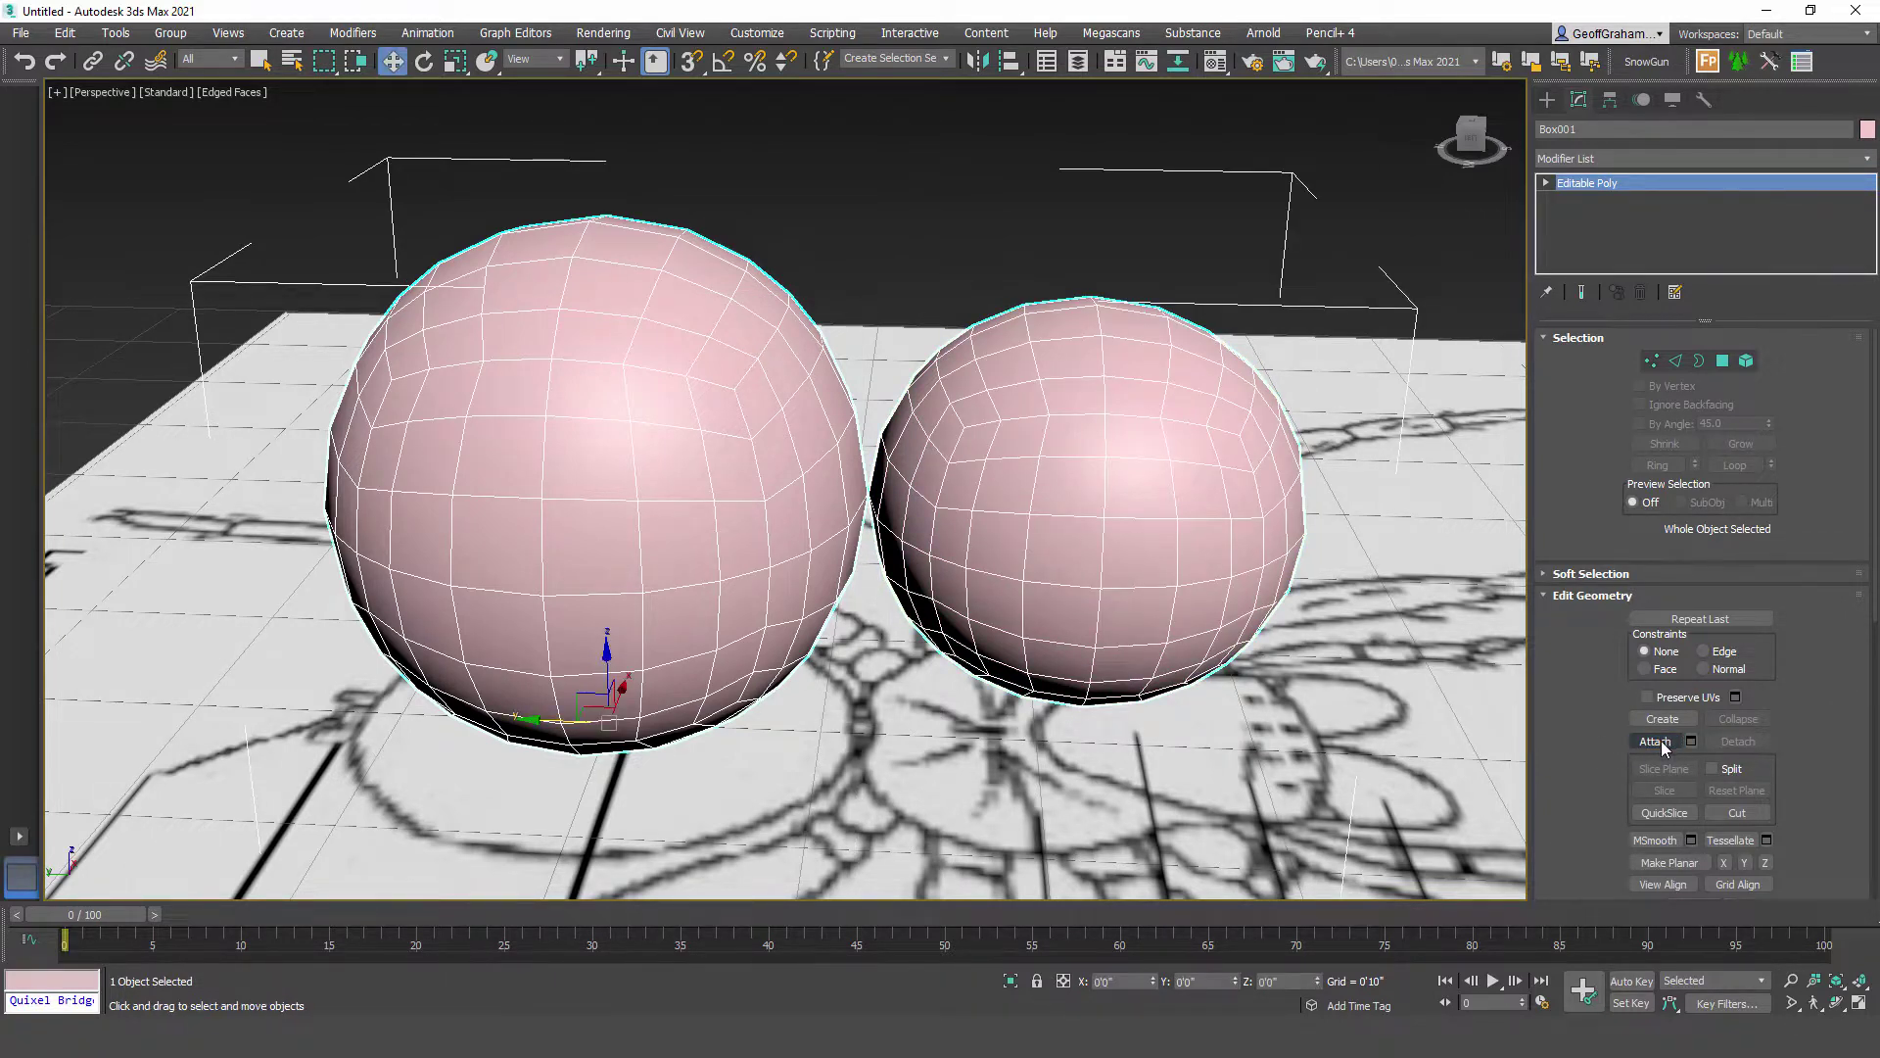
Step: In the left view with edged faces shown, delete the eight polygons where the two spheres face each other
middle_click_drag(895, 495, 911, 490)
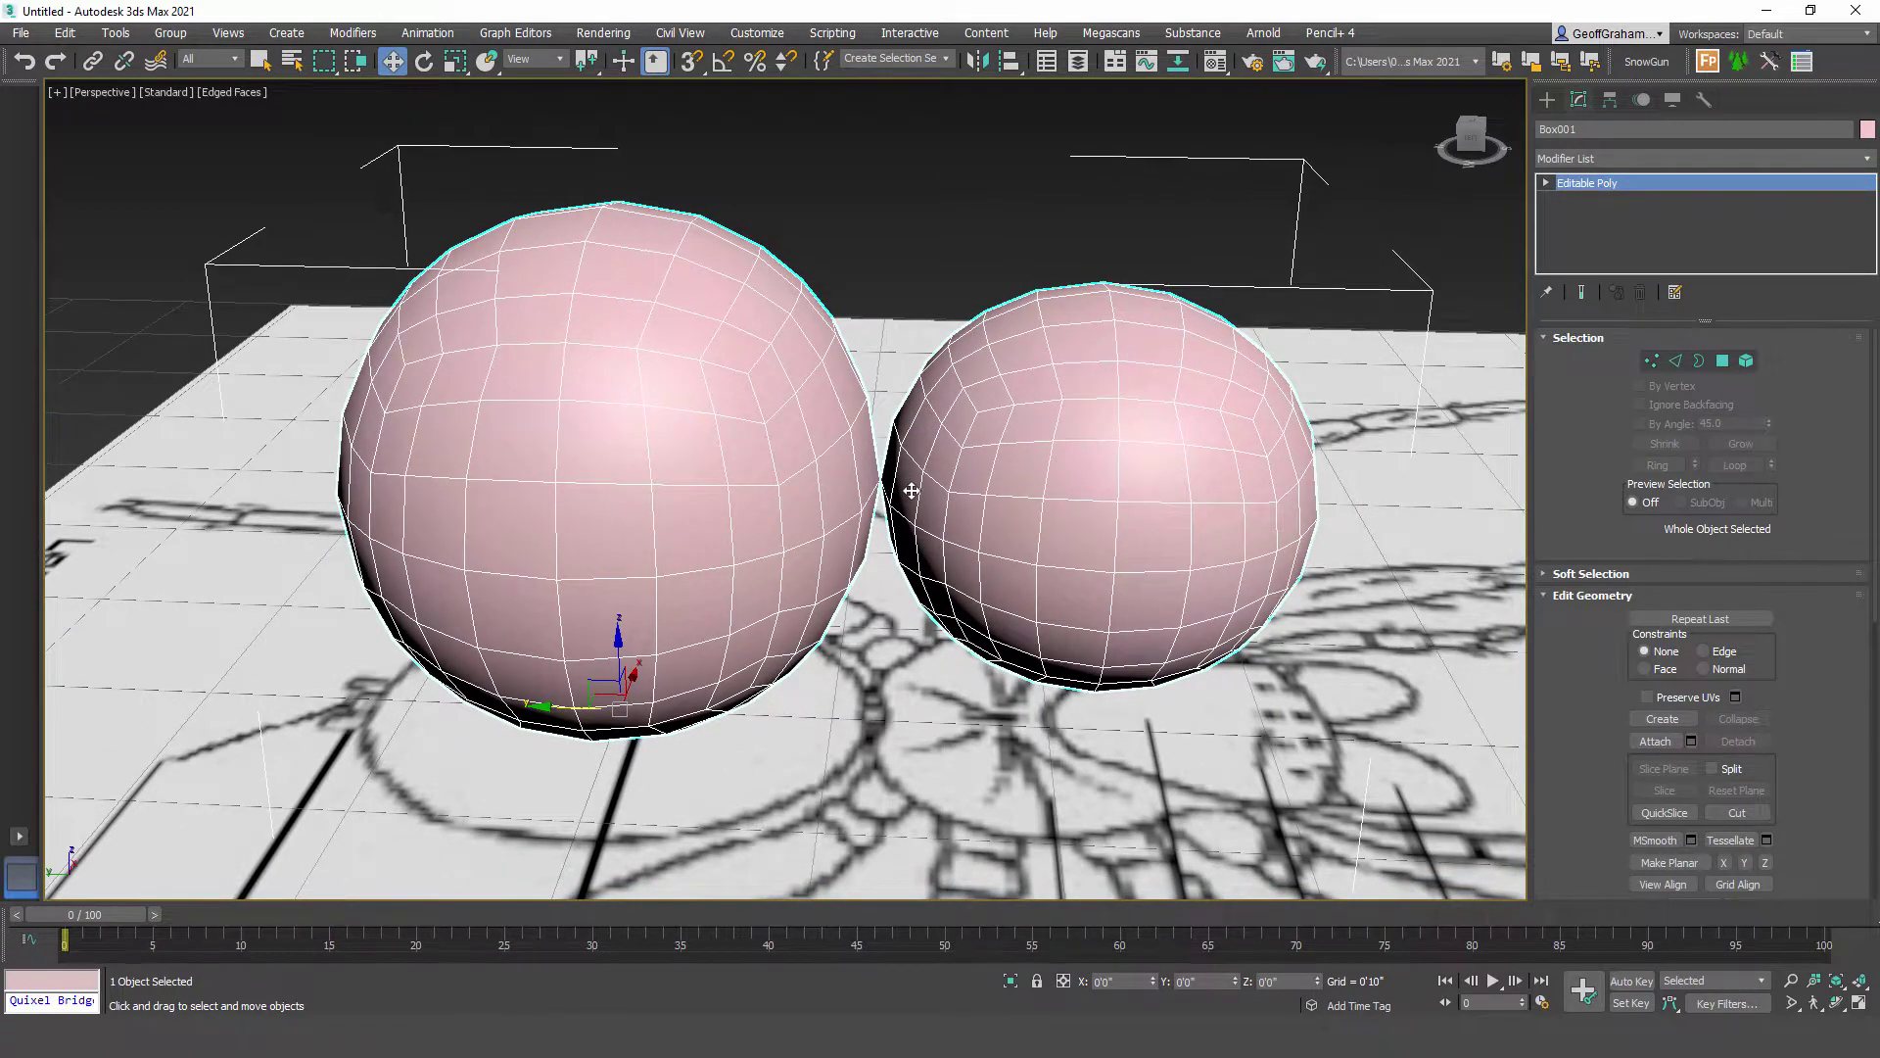
key("l")
scroll(858, 585, "up", 5)
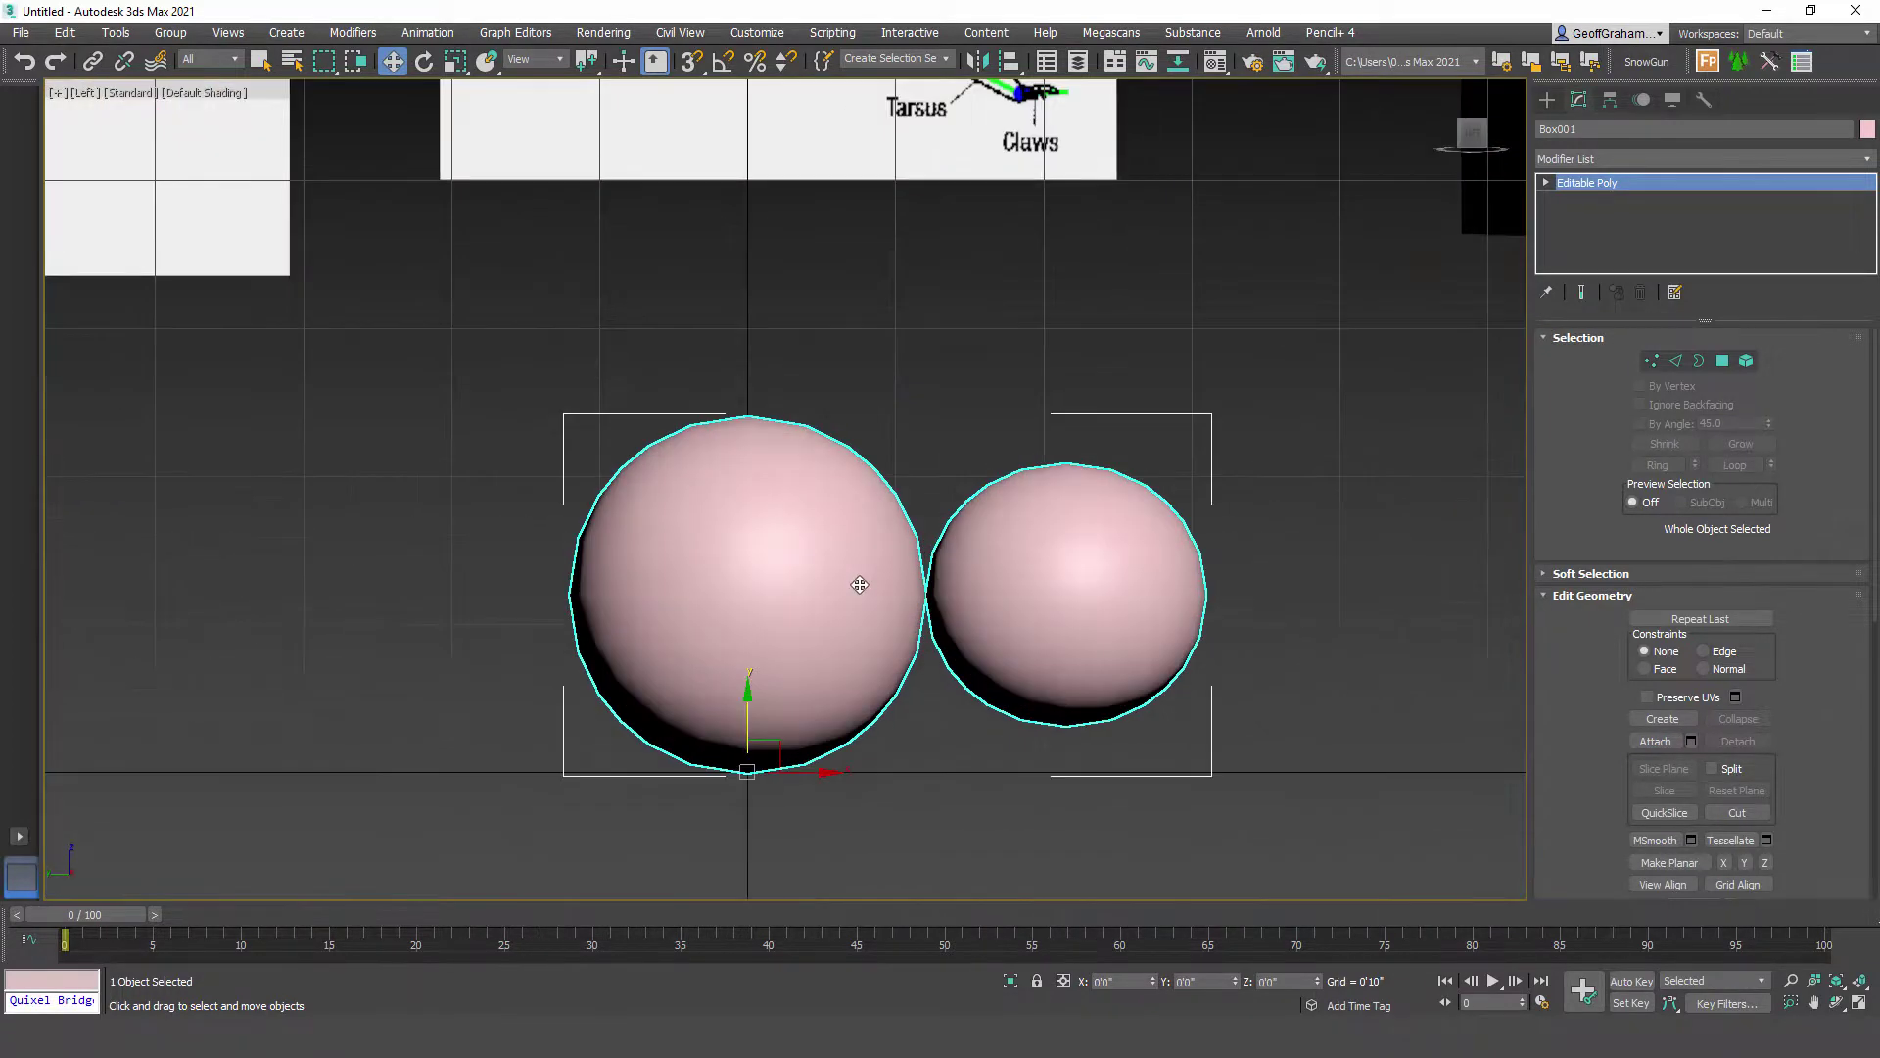
scroll(859, 585, "up", 2)
key("F4")
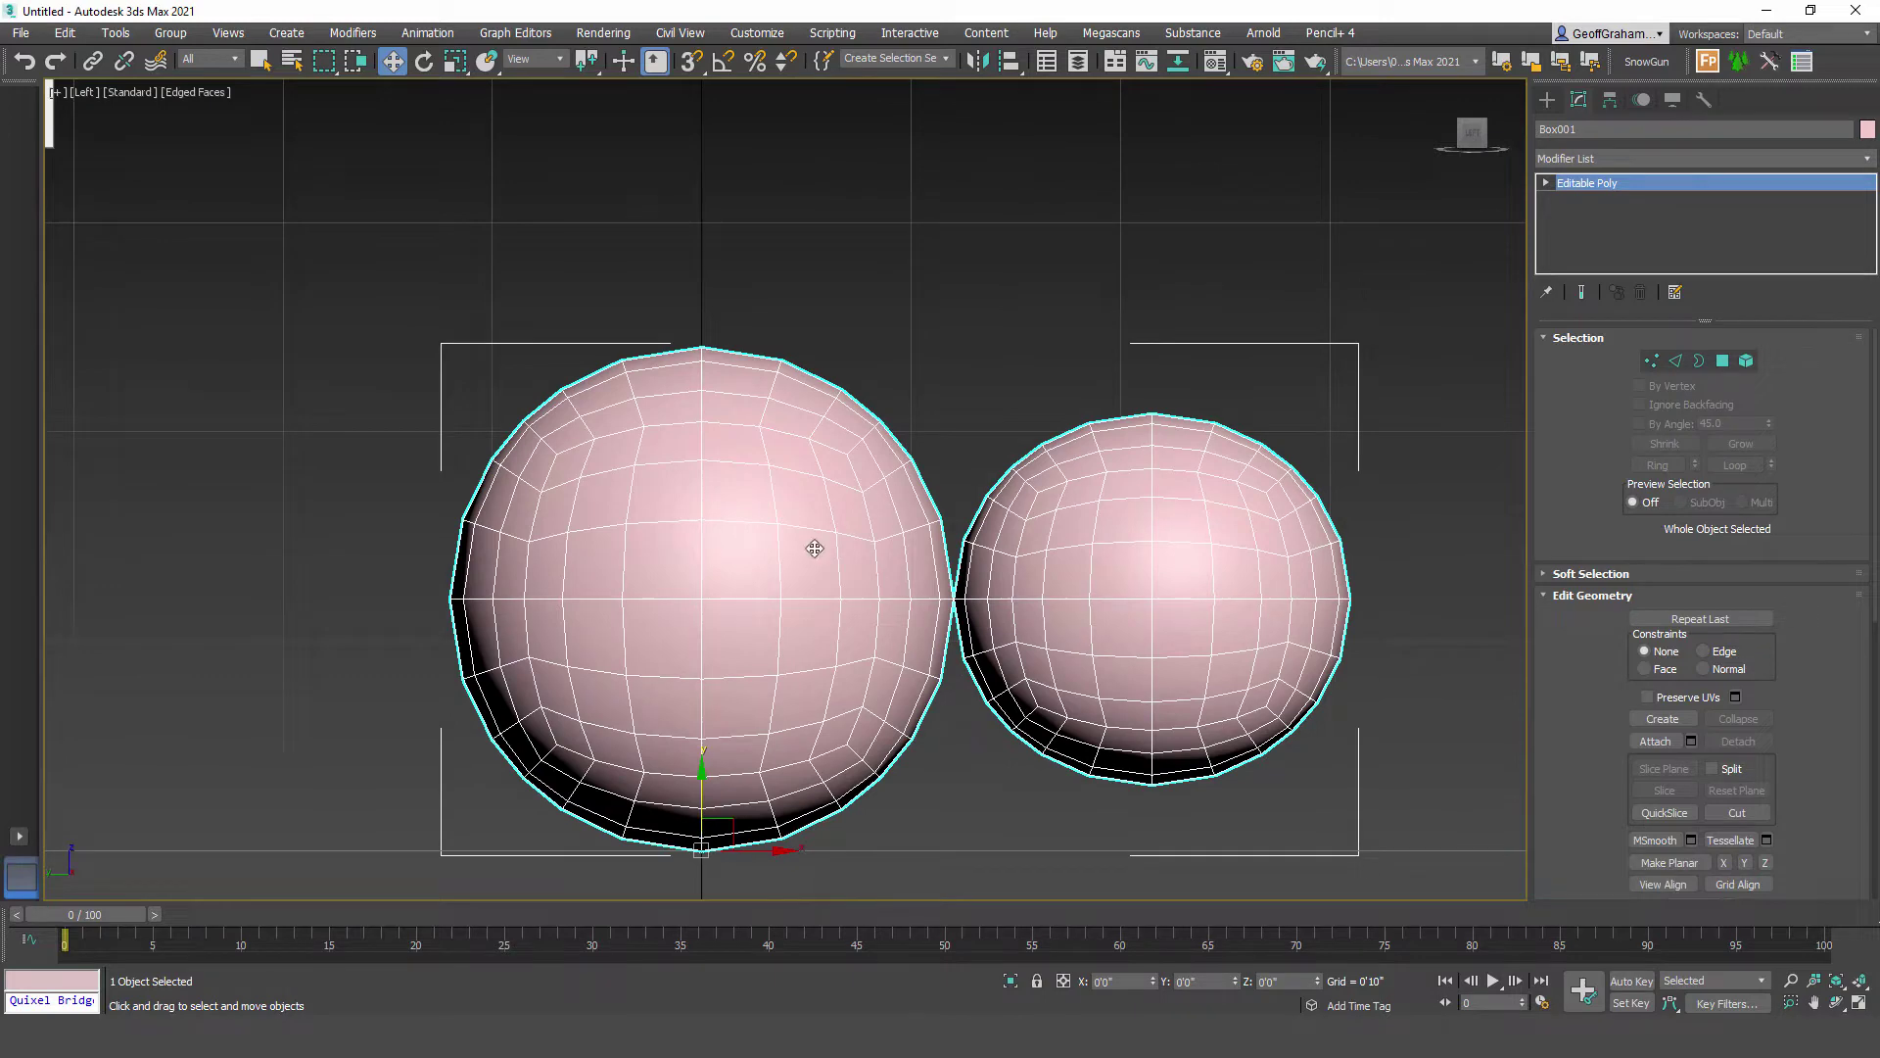
scroll(964, 645, "up", 4)
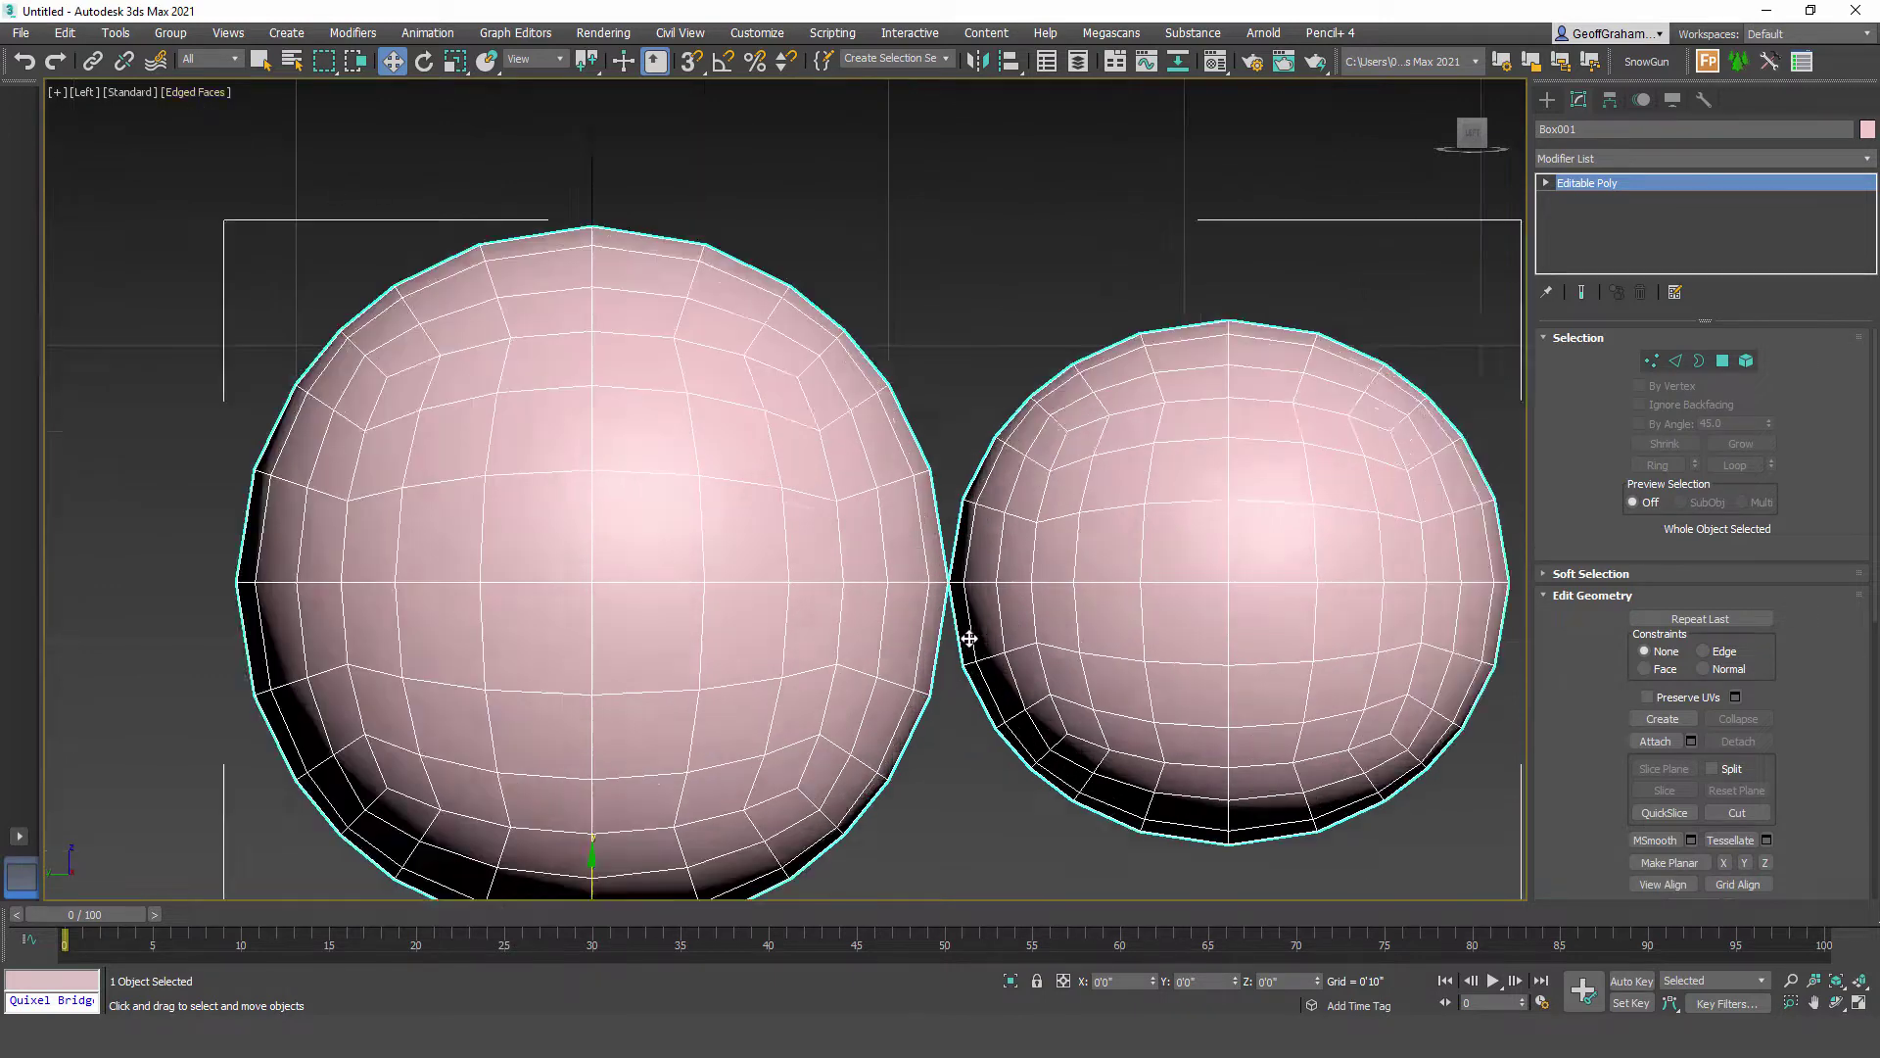
left_click(1721, 361)
key("ctrl+a")
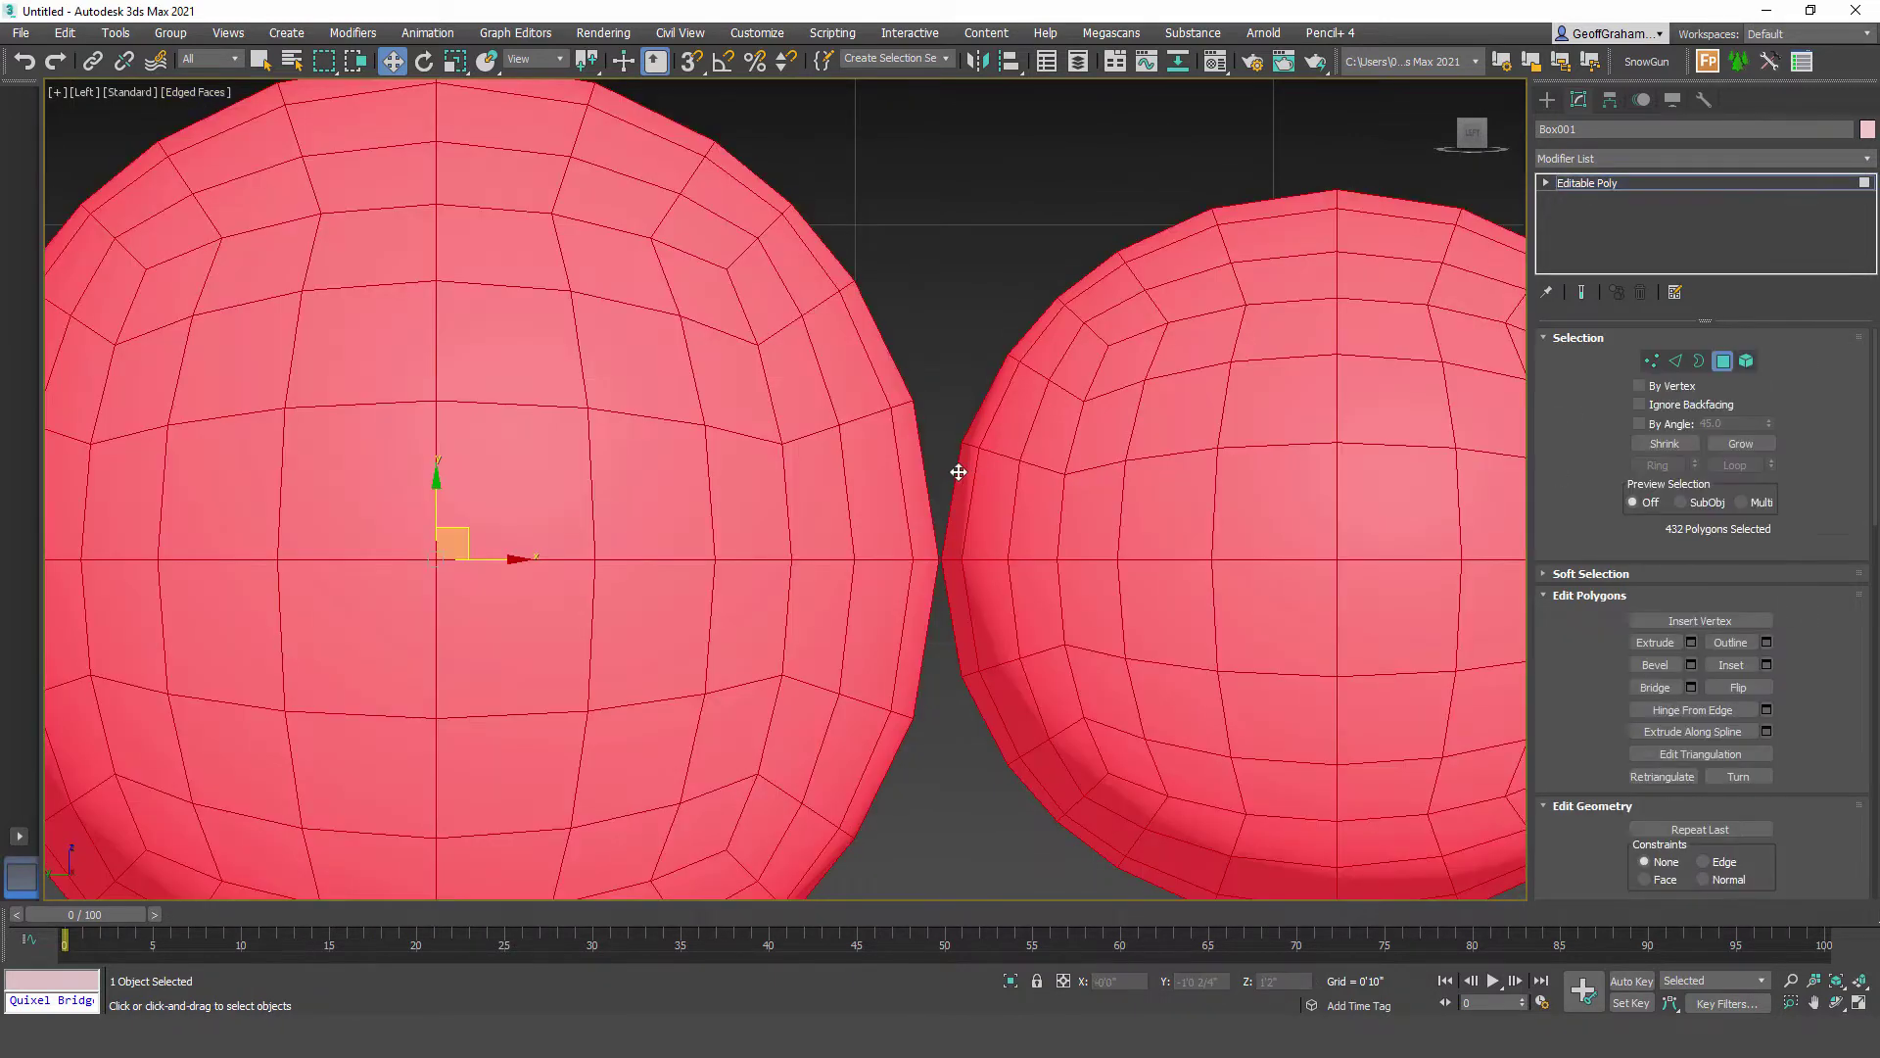
left_click_drag(955, 613, 955, 613)
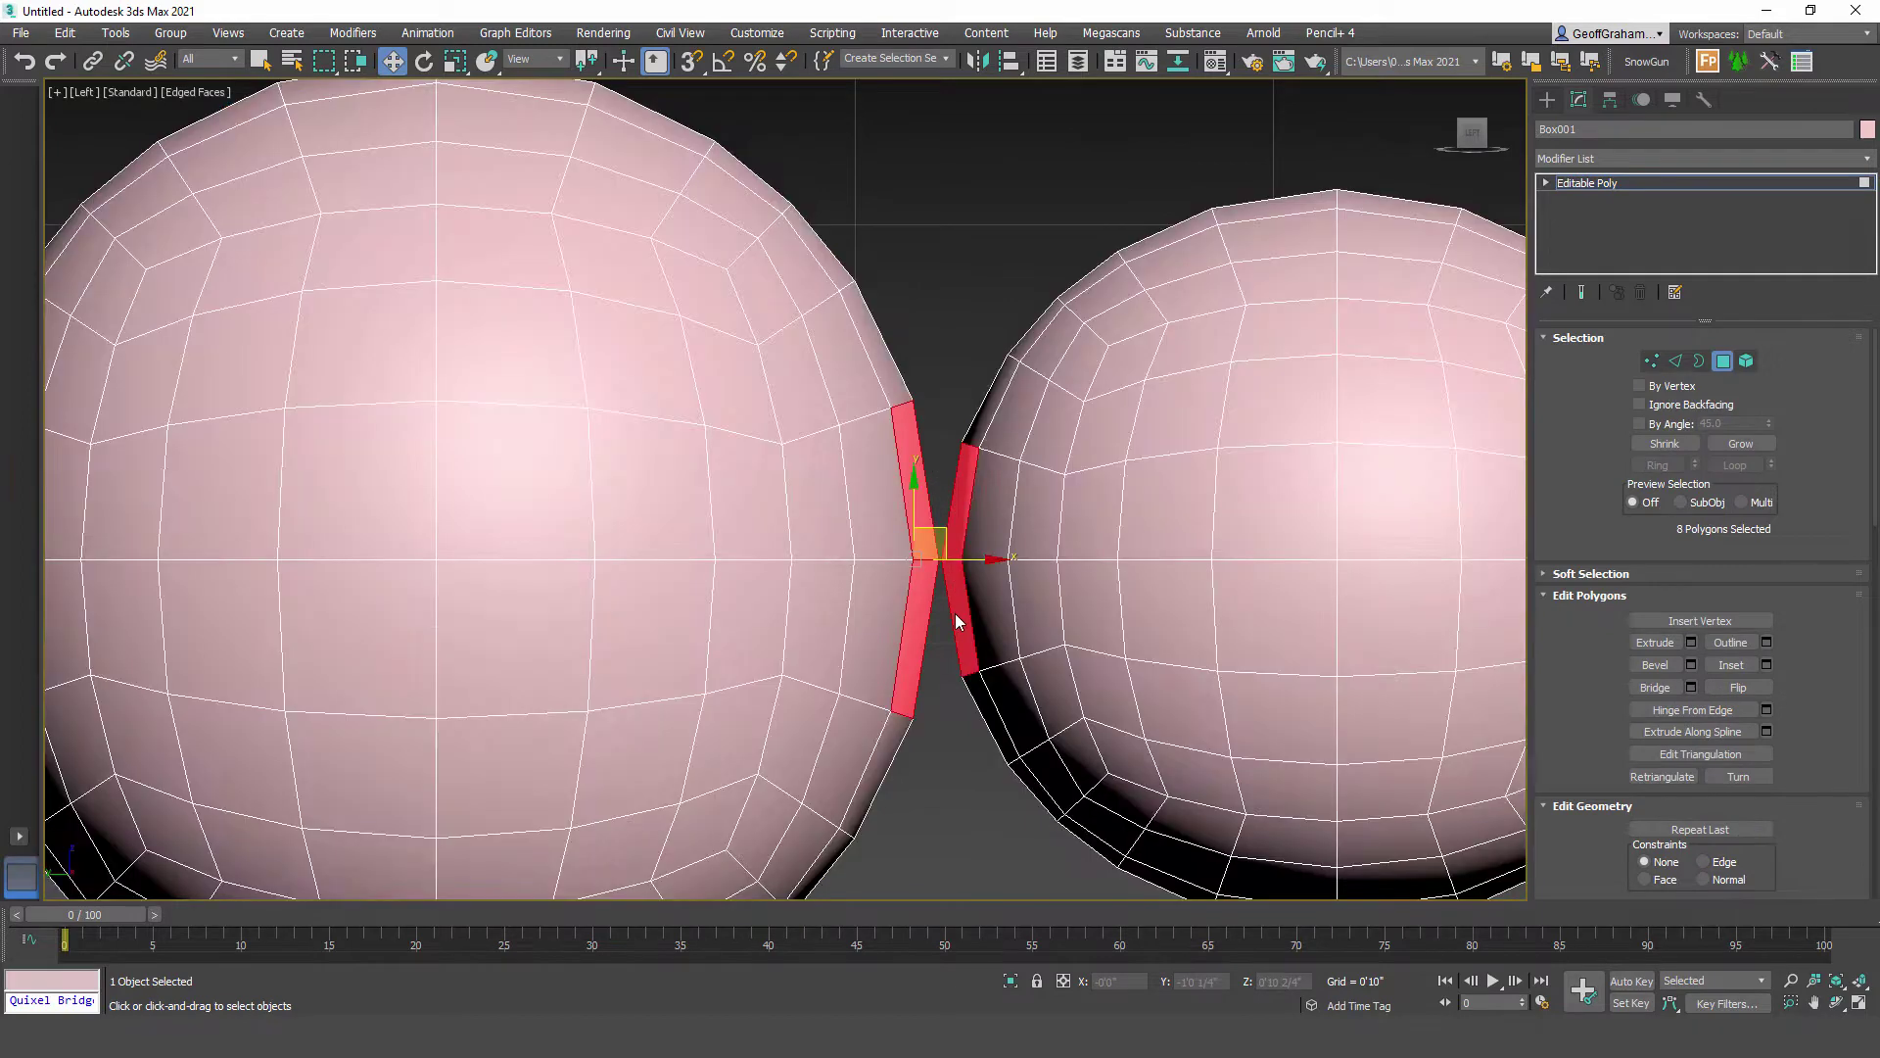
key("Delete")
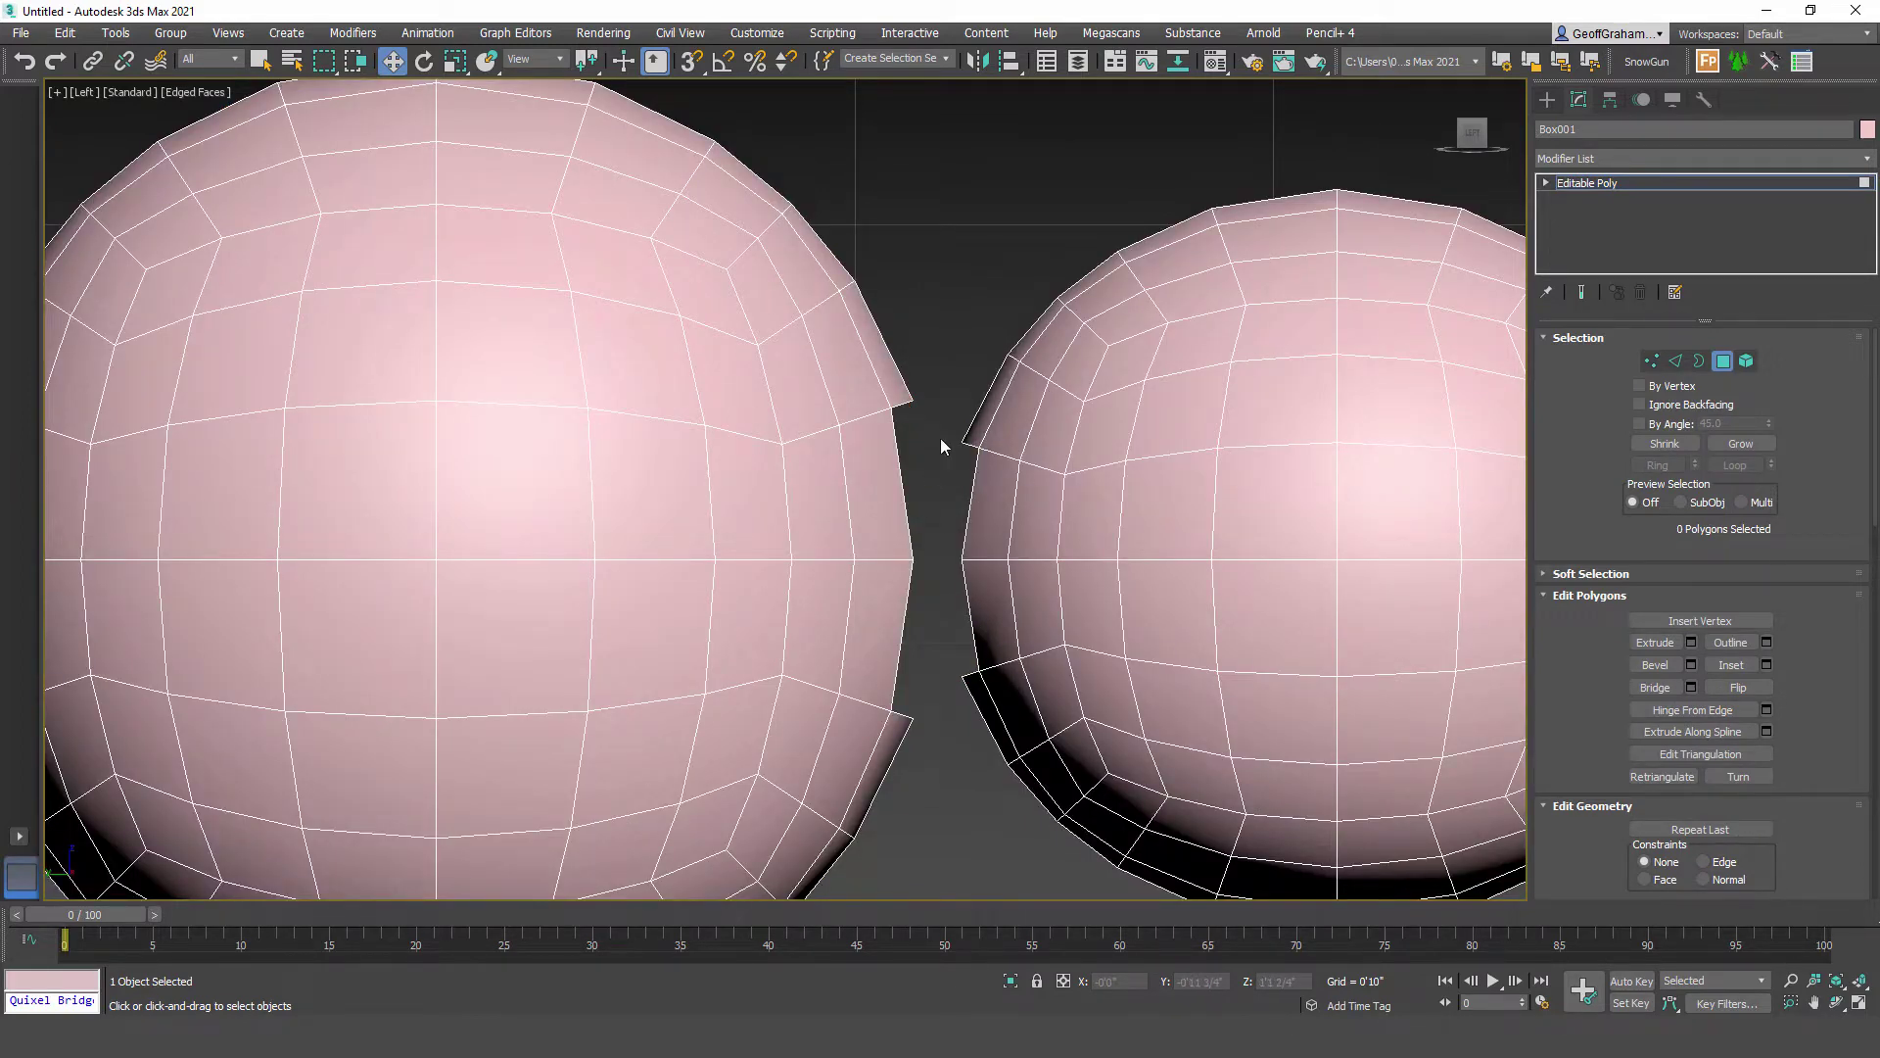
Step: In the perspective view, move the smaller sphere element along Y to about -1'8 2/4", closer to the larger sphere
key("p")
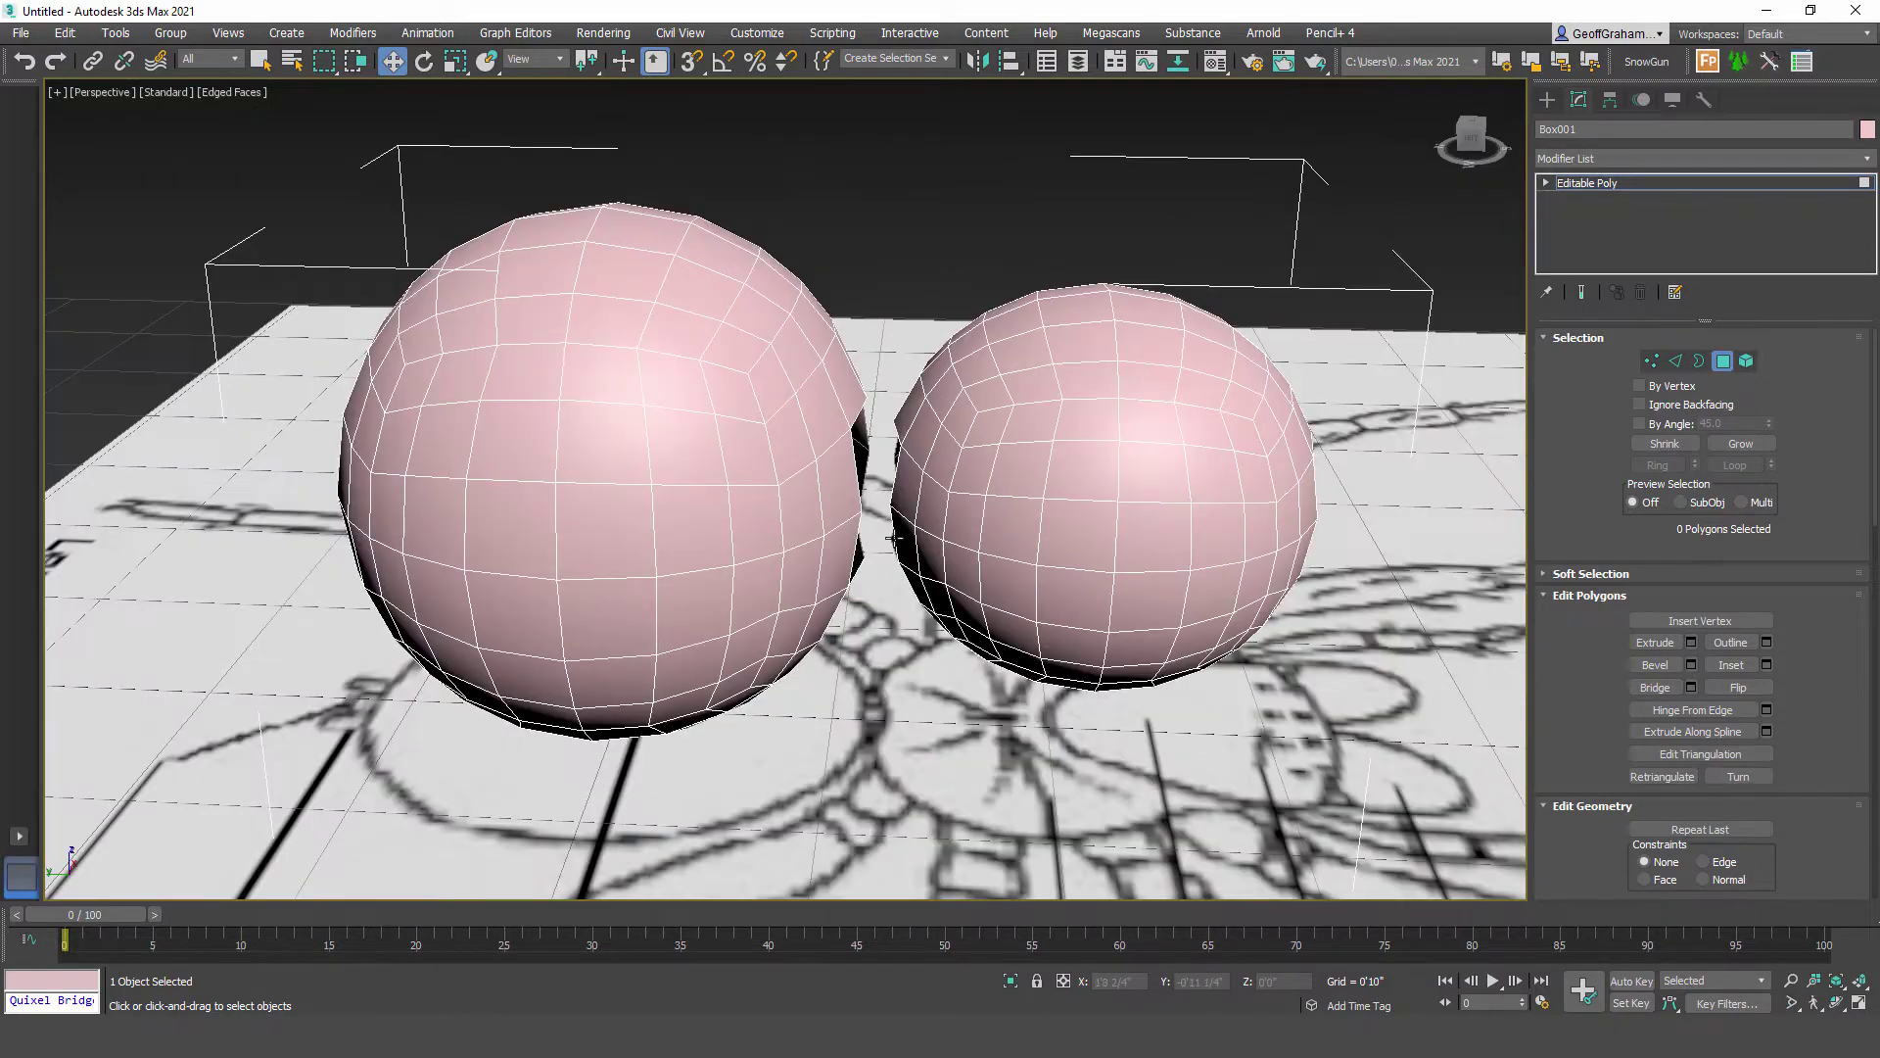
middle_click_drag(852, 556, 848, 466, "alt")
scroll(801, 467, "up", 3)
scroll(801, 467, "up", 3)
middle_click_drag(896, 363, 927, 442, "alt")
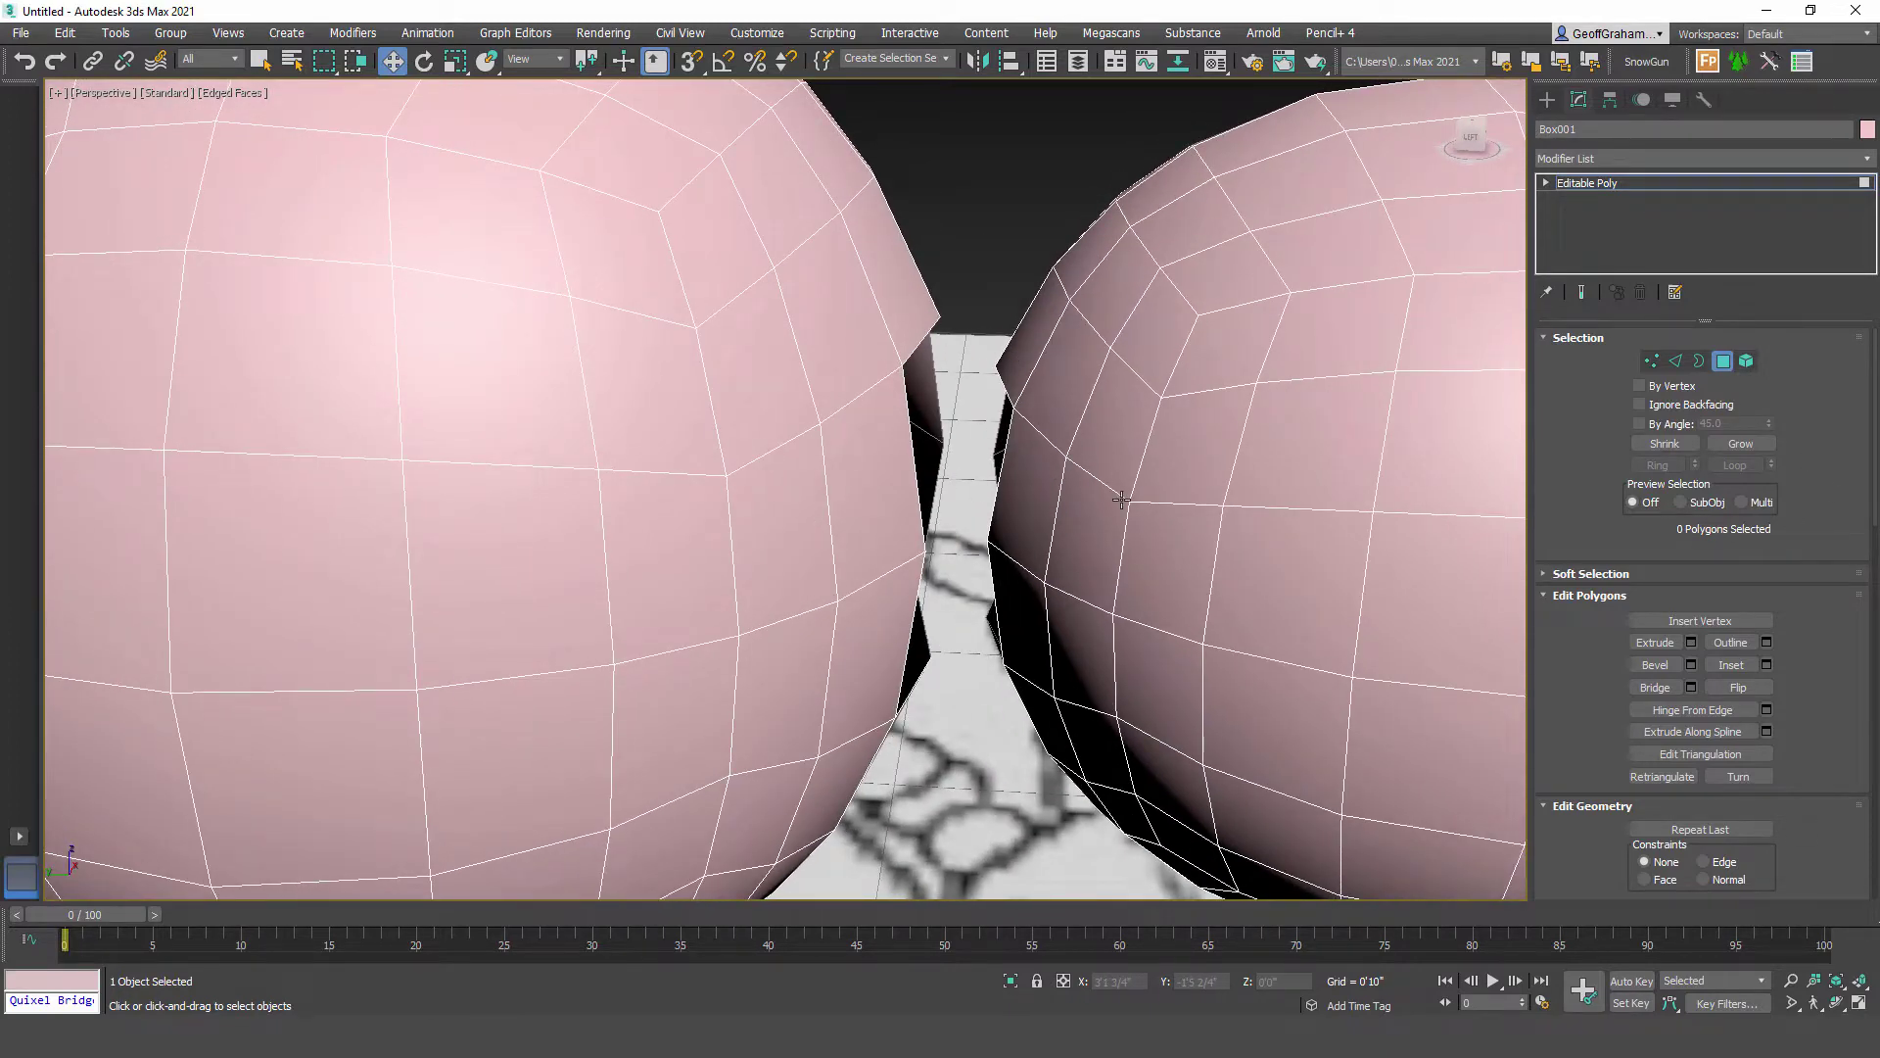
left_click(1747, 360)
left_click(1281, 350)
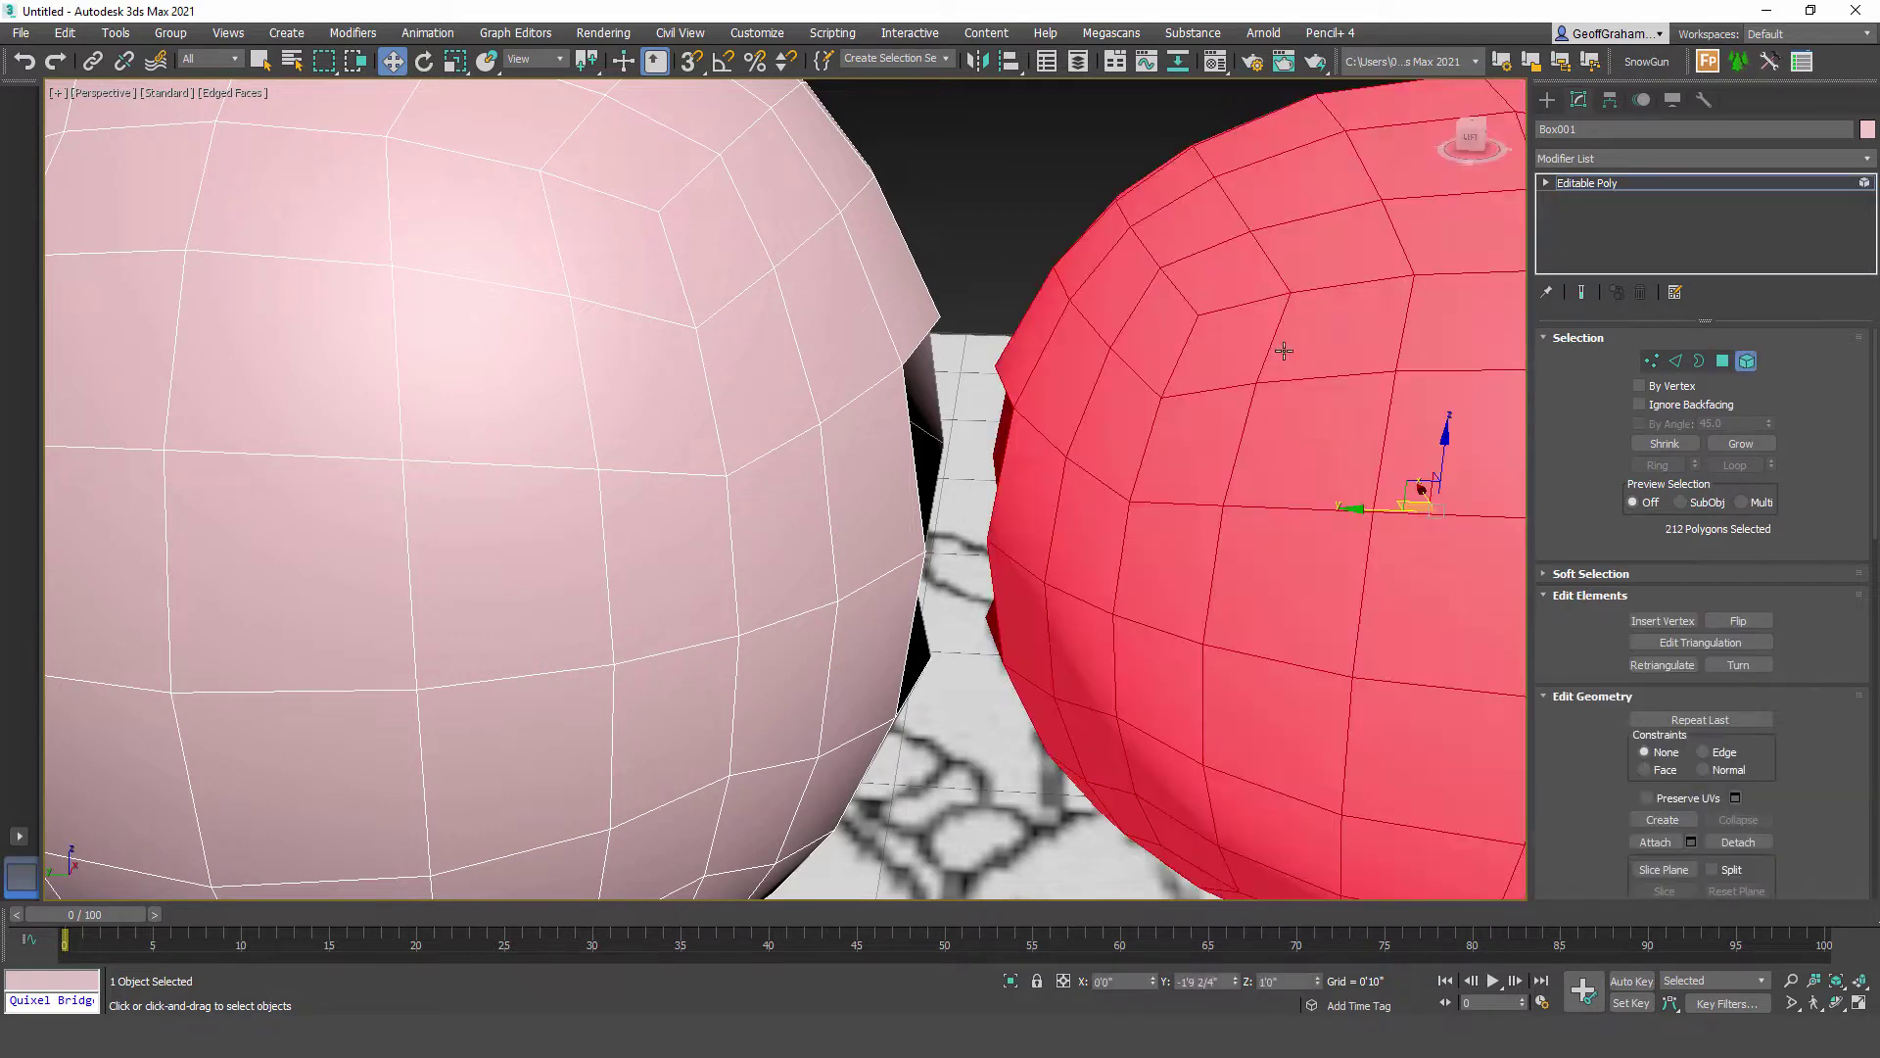
middle_click_drag(1269, 465, 1133, 526)
scroll(1224, 450, "down", 3)
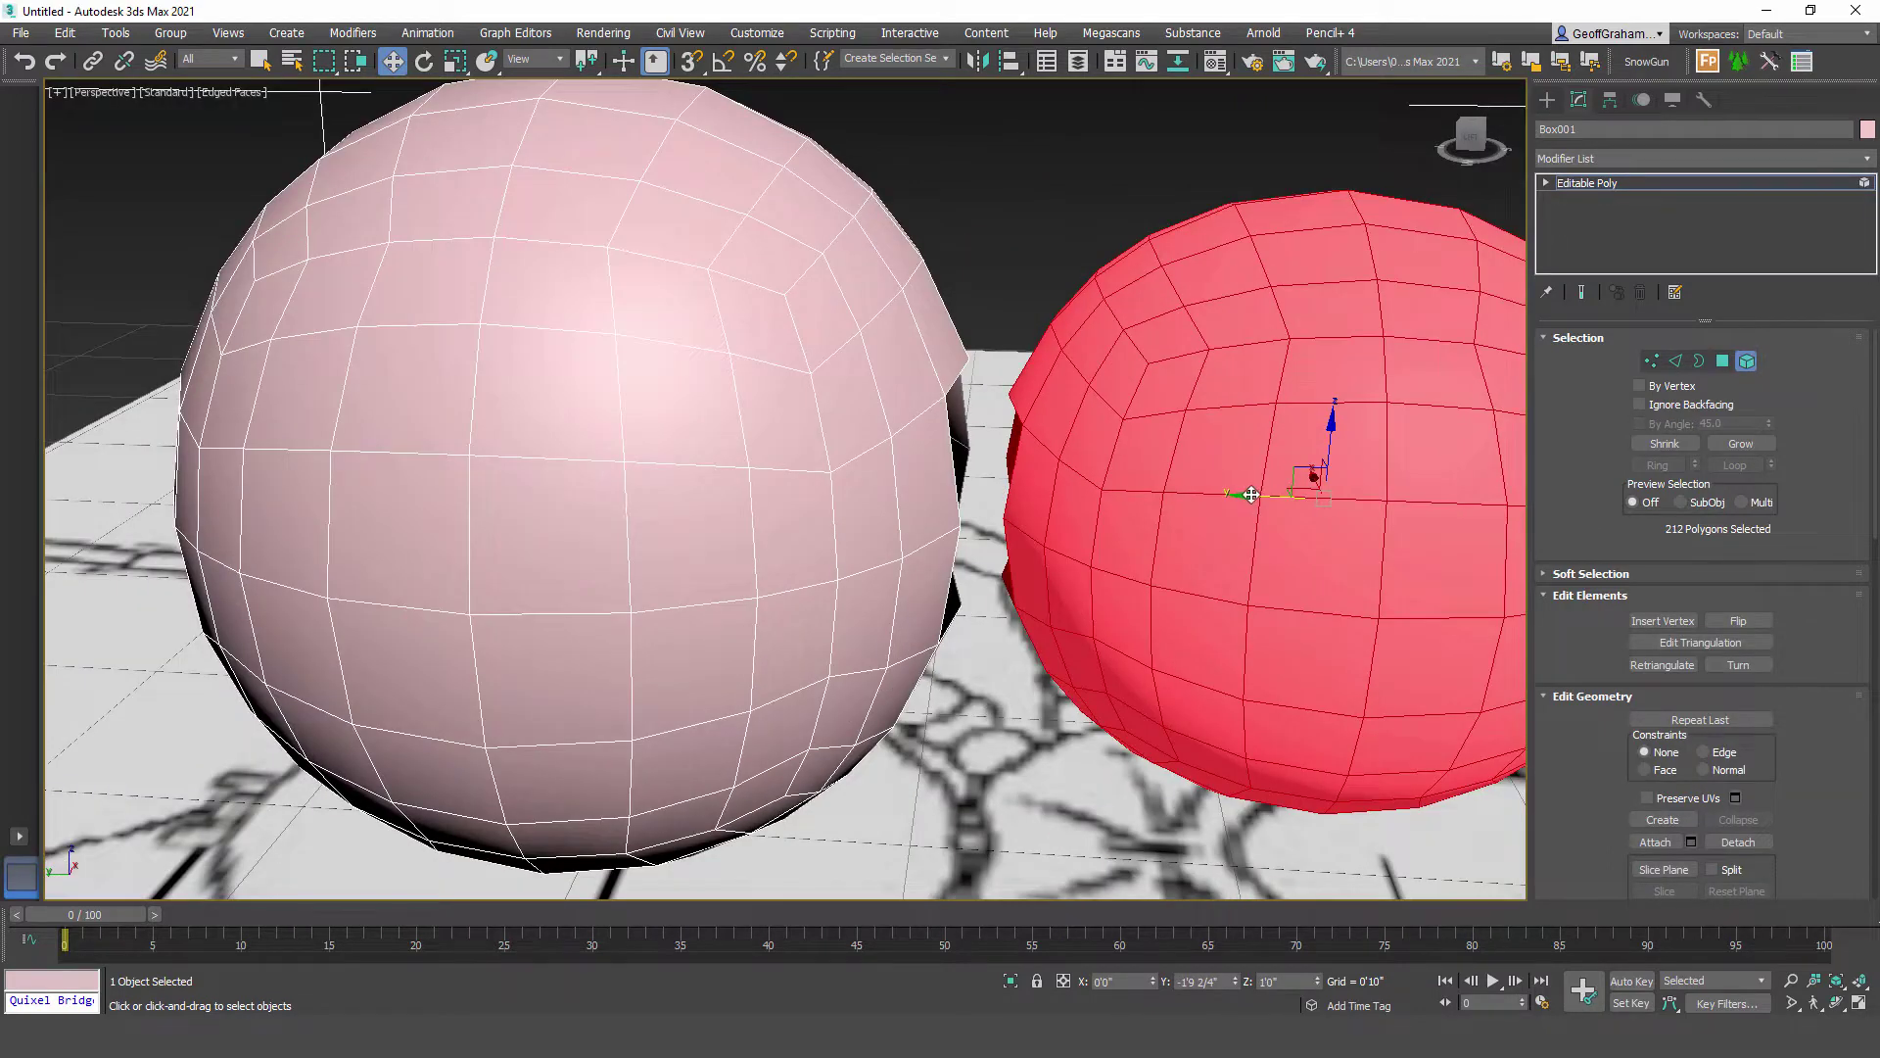
left_click_drag(1251, 494, 1221, 491)
Step: Select the border around the opening in the larger sphere
scroll(1082, 457, "up", 3)
left_click(1699, 360)
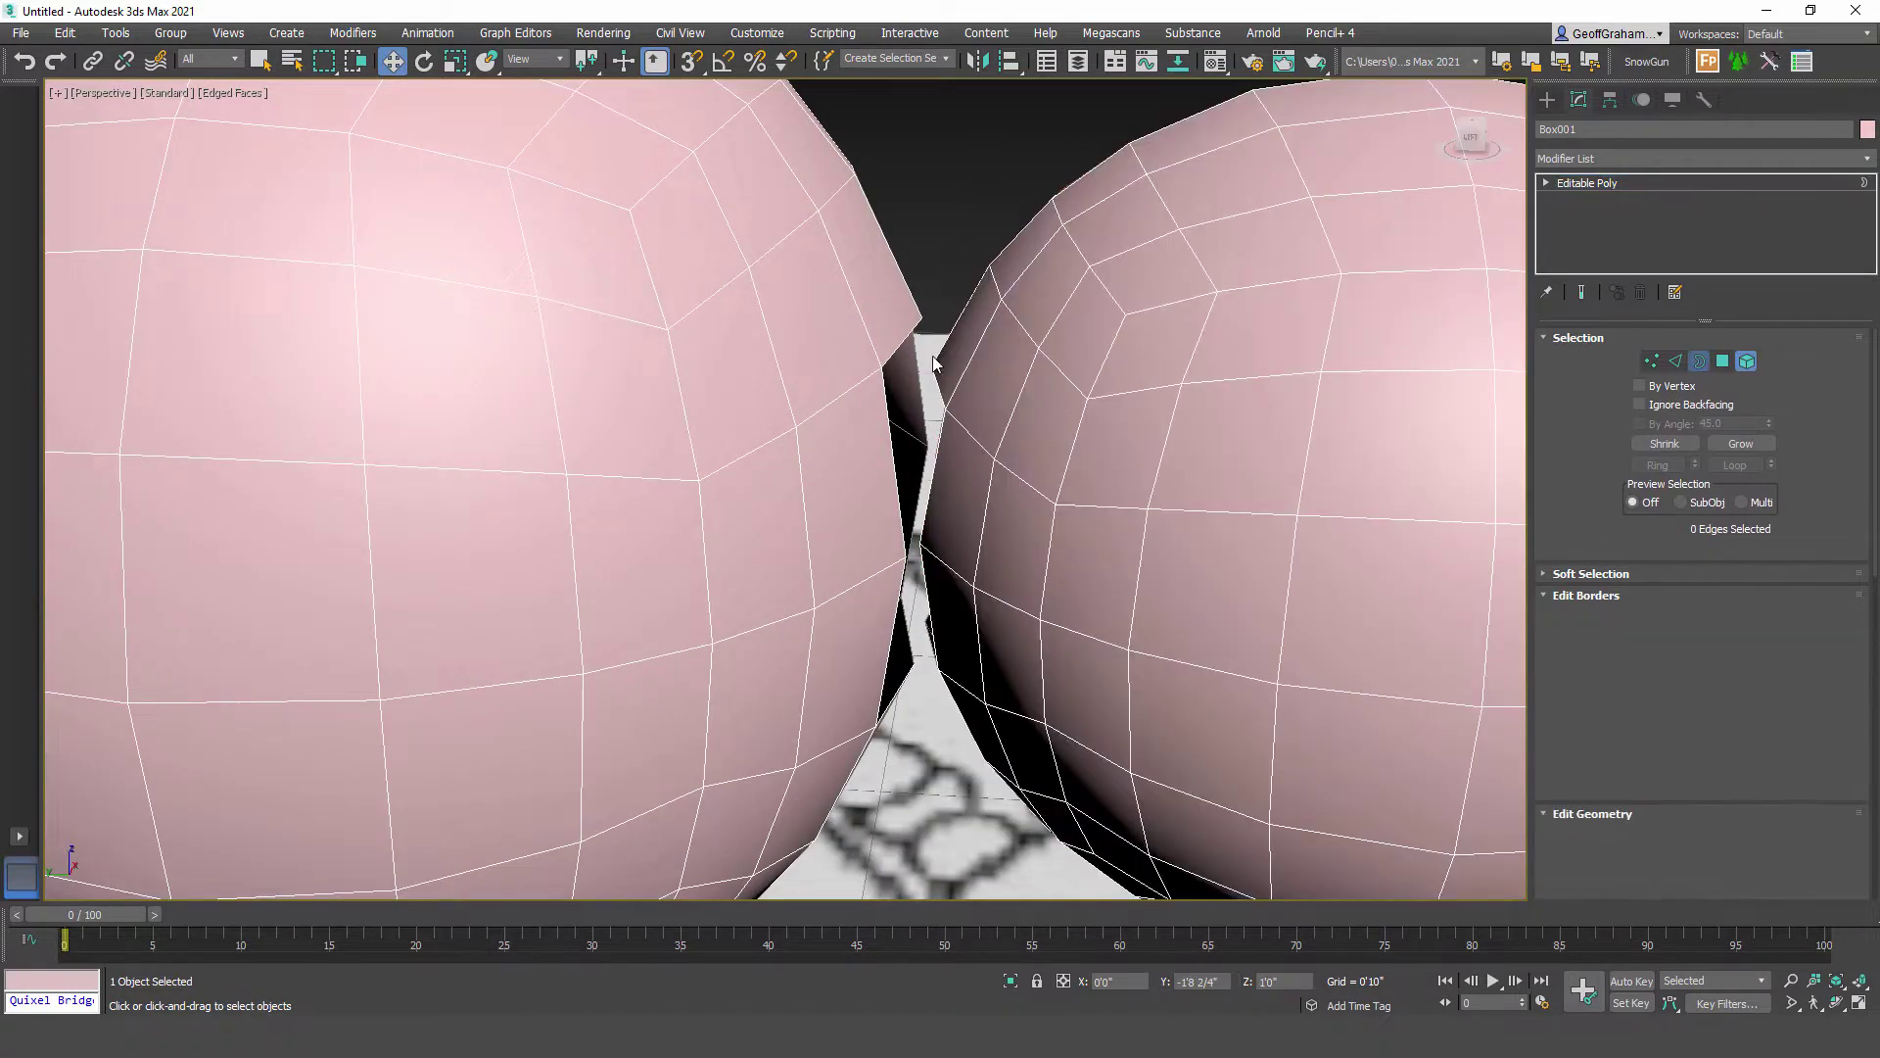
left_click(902, 340)
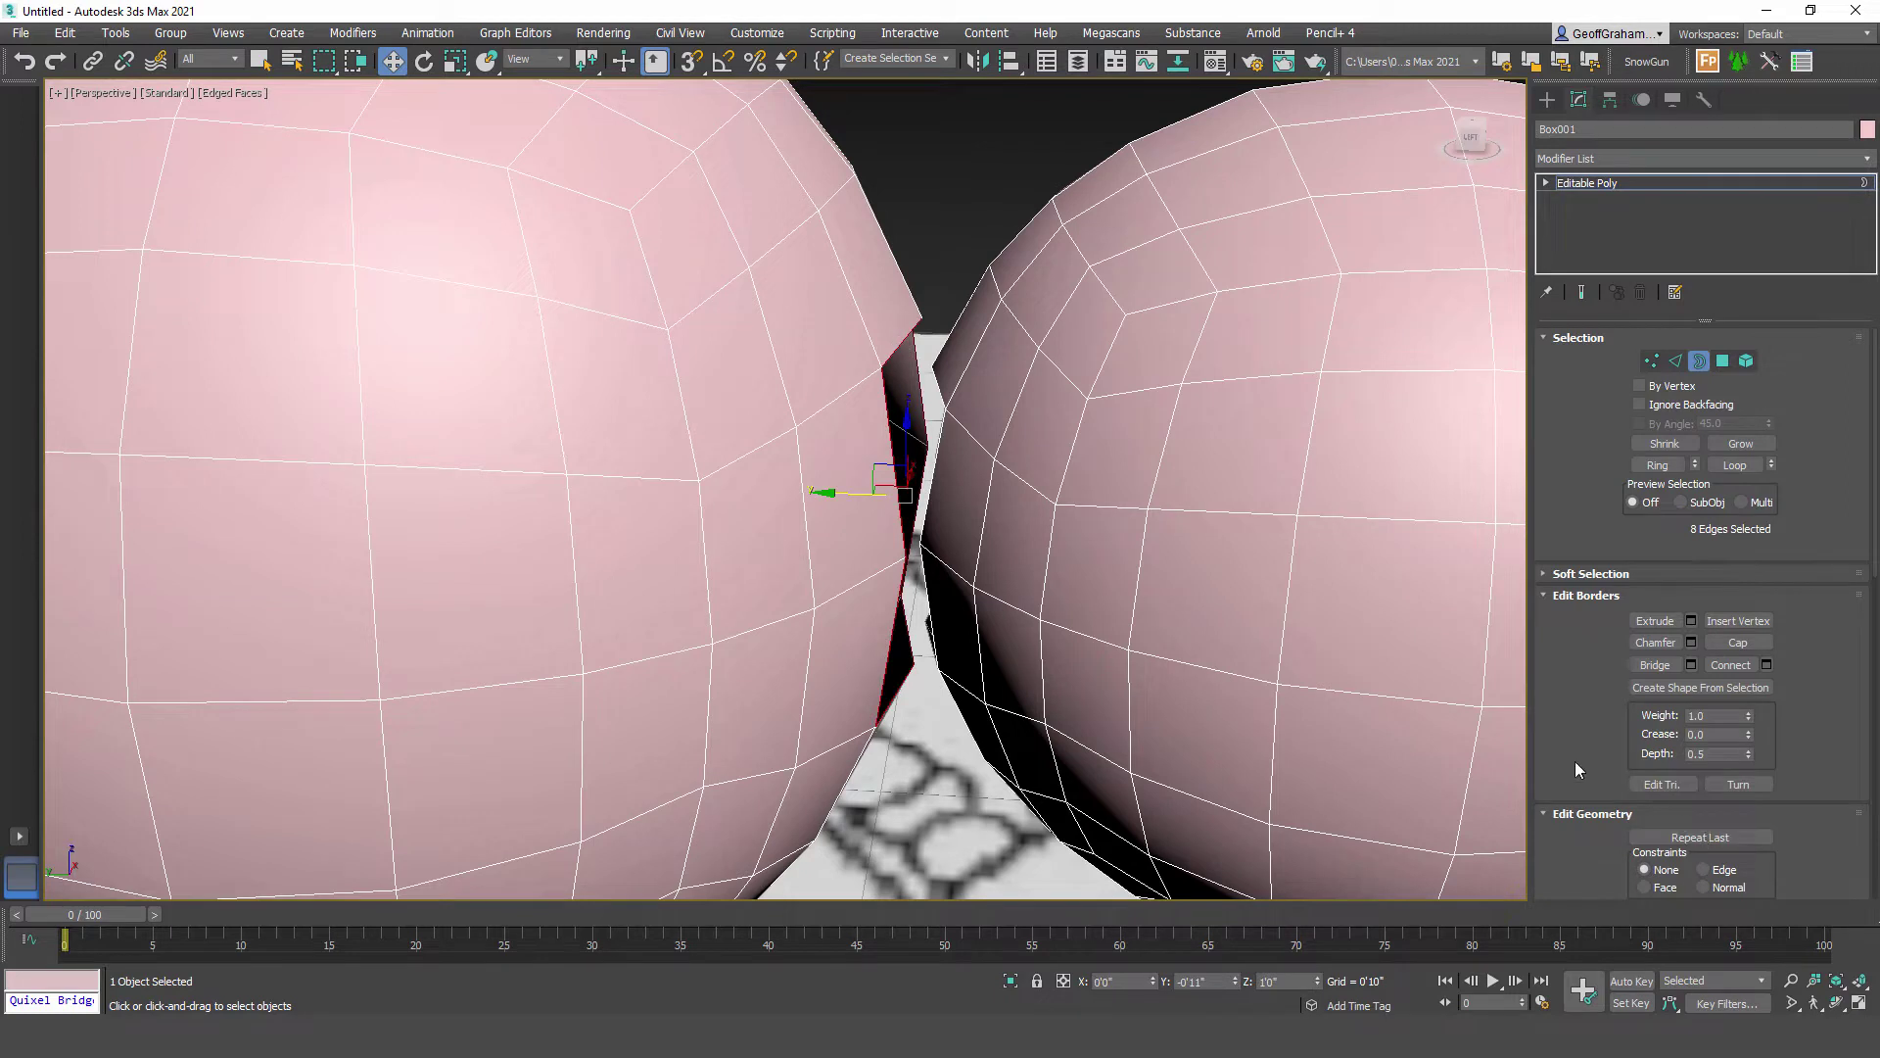
Step: Try bridging the larger sphere's open border directly to the smaller sphere's border, undo it and leave the Bridge tool
left_click(1654, 665)
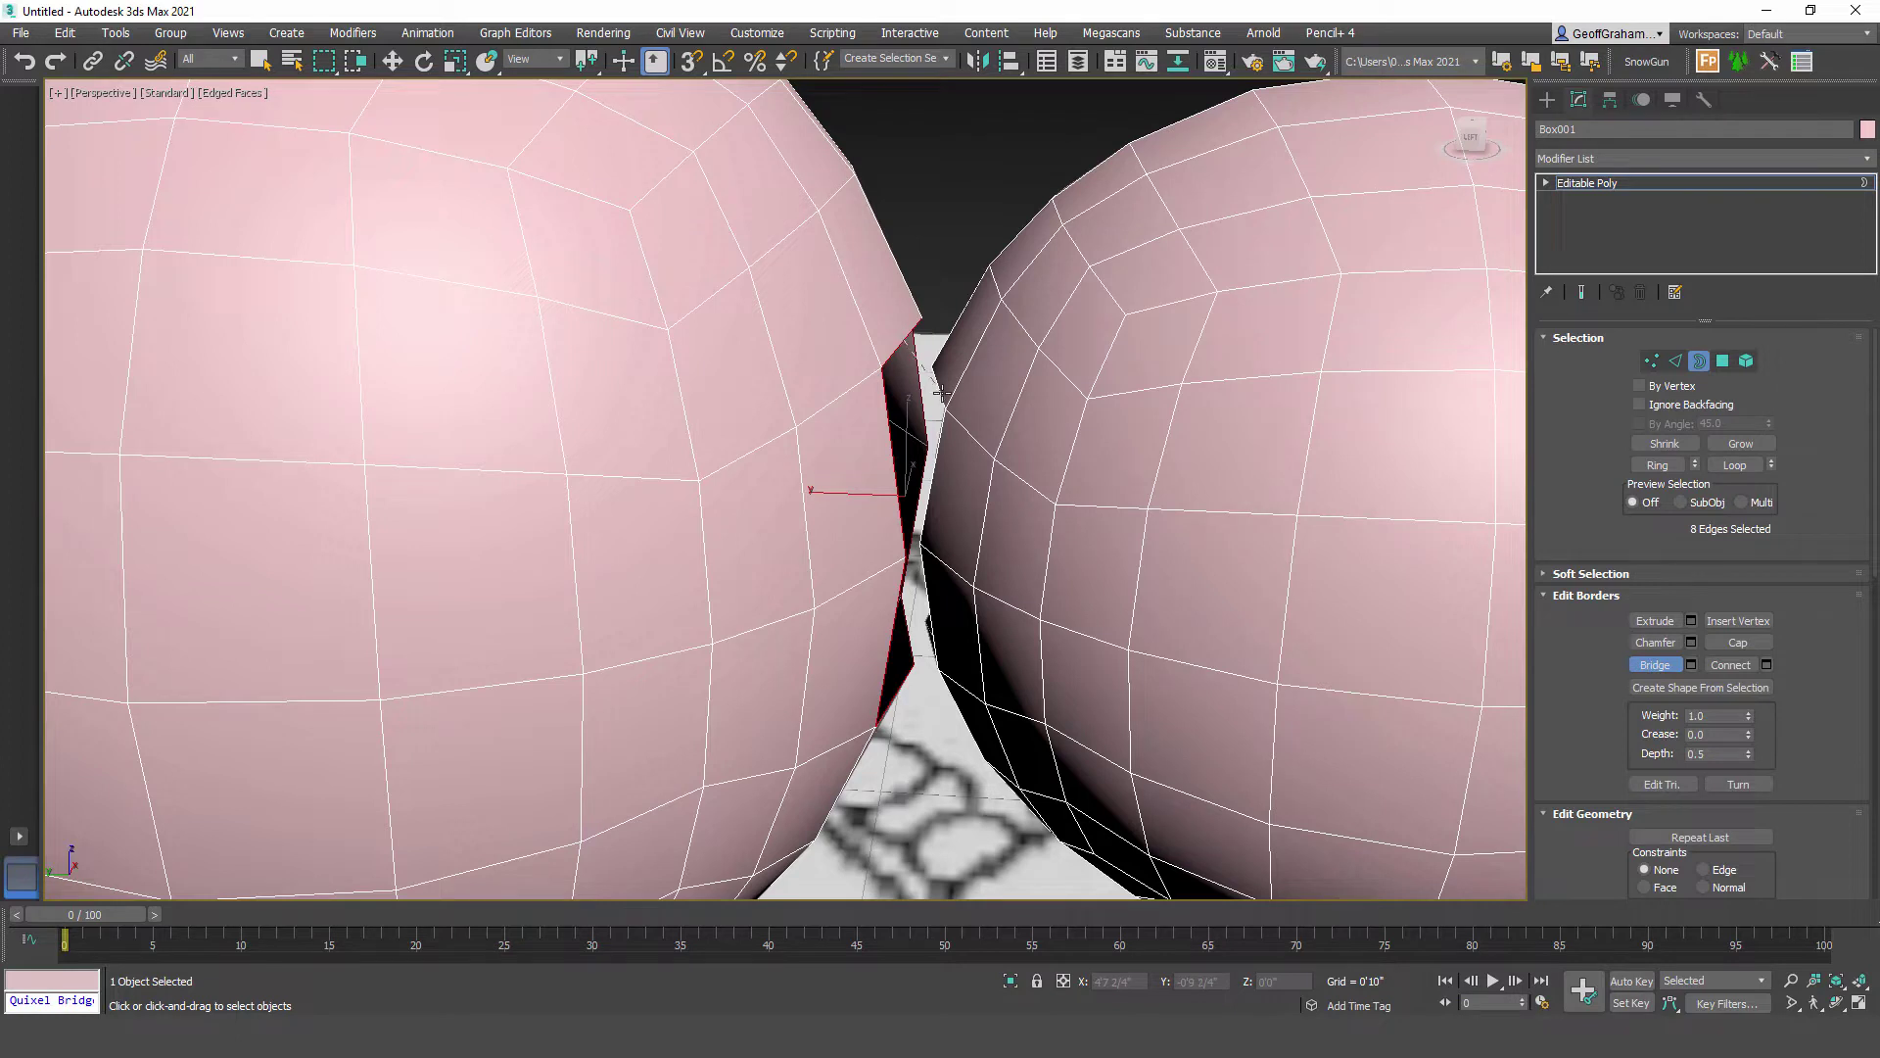
left_click(941, 394)
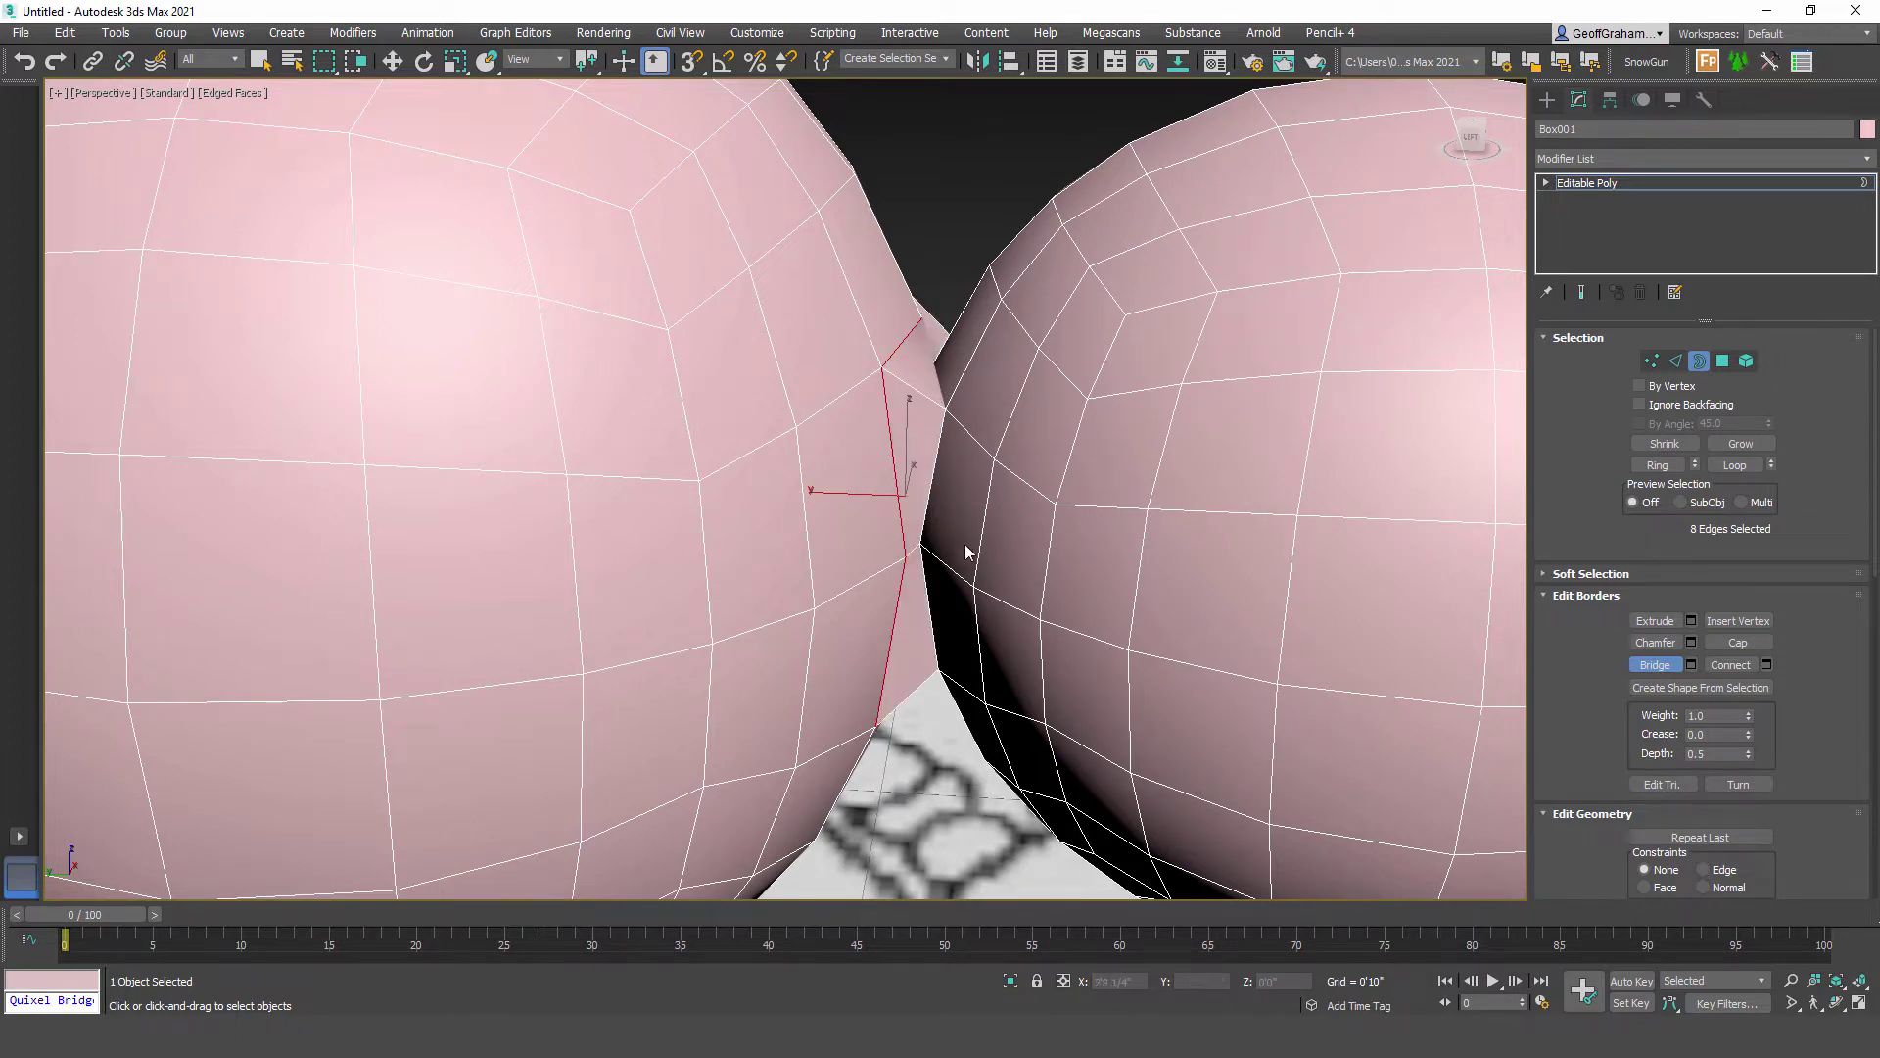
middle_click_drag(966, 551, 954, 509, "alt")
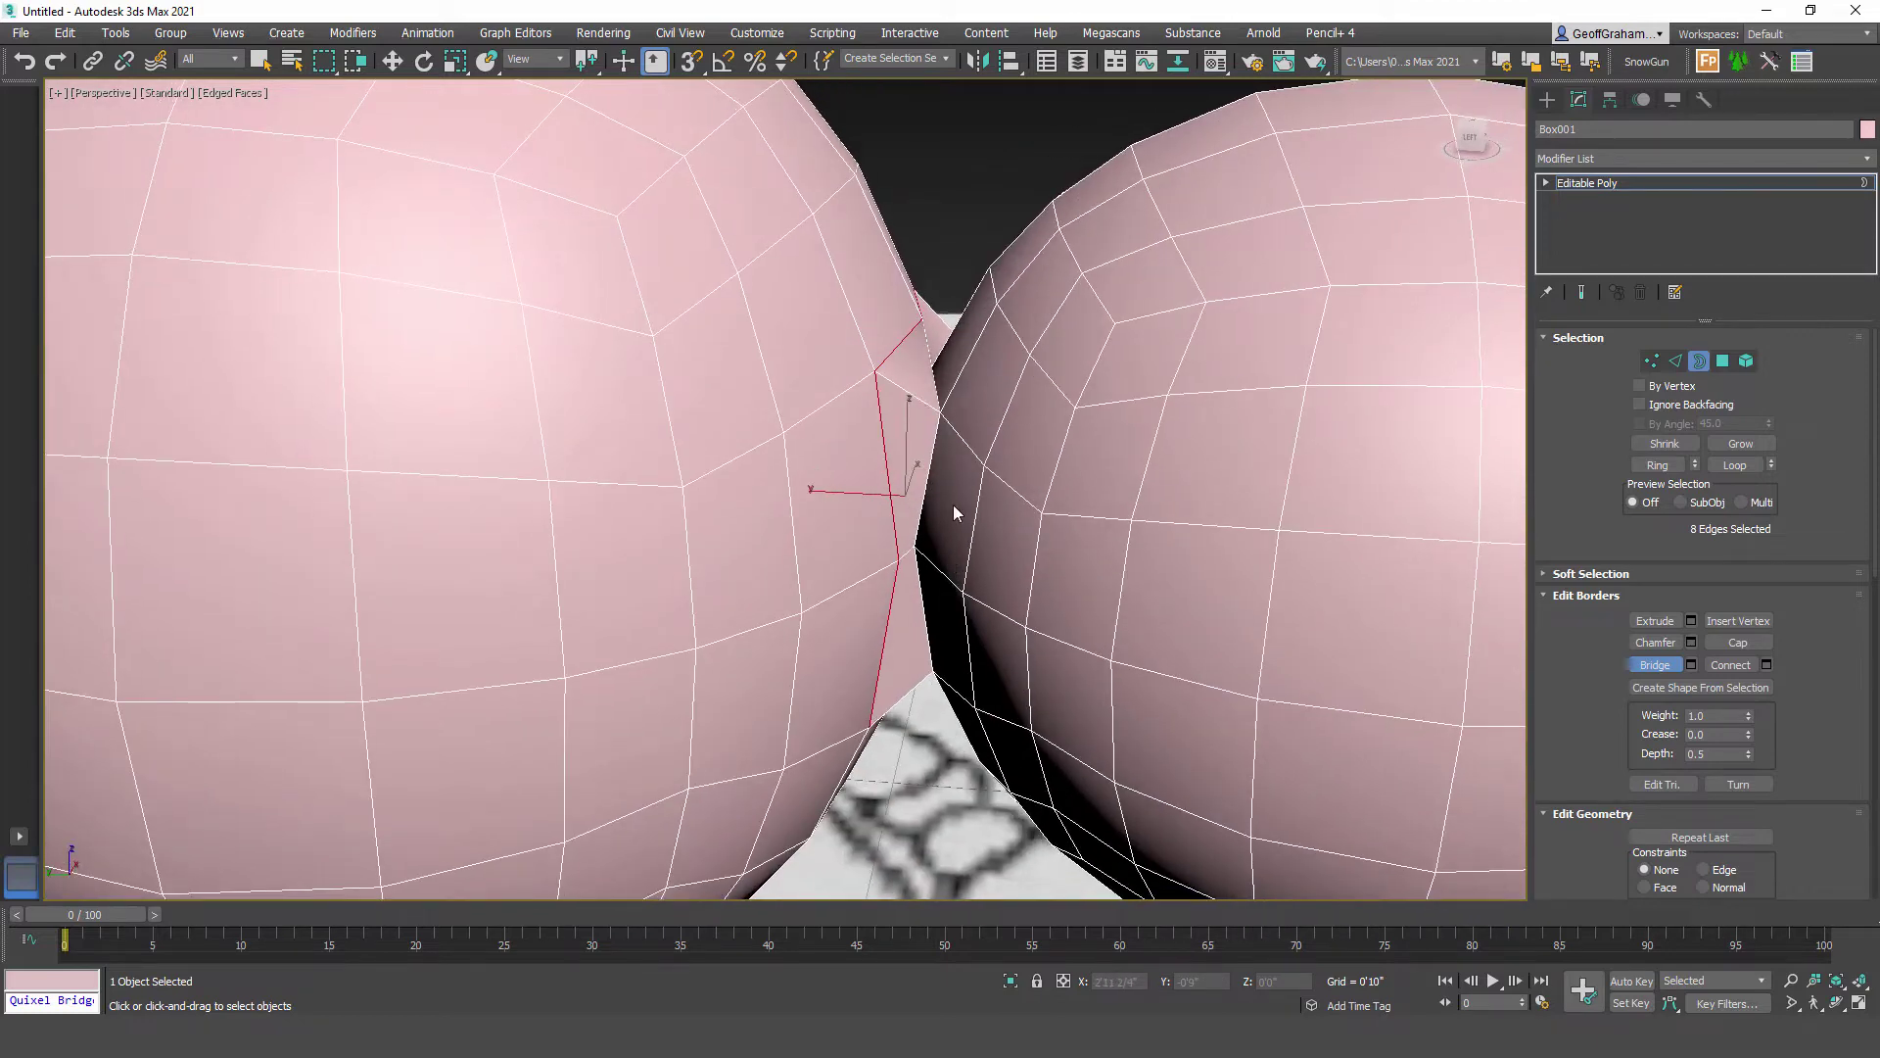
key("ctrl+z")
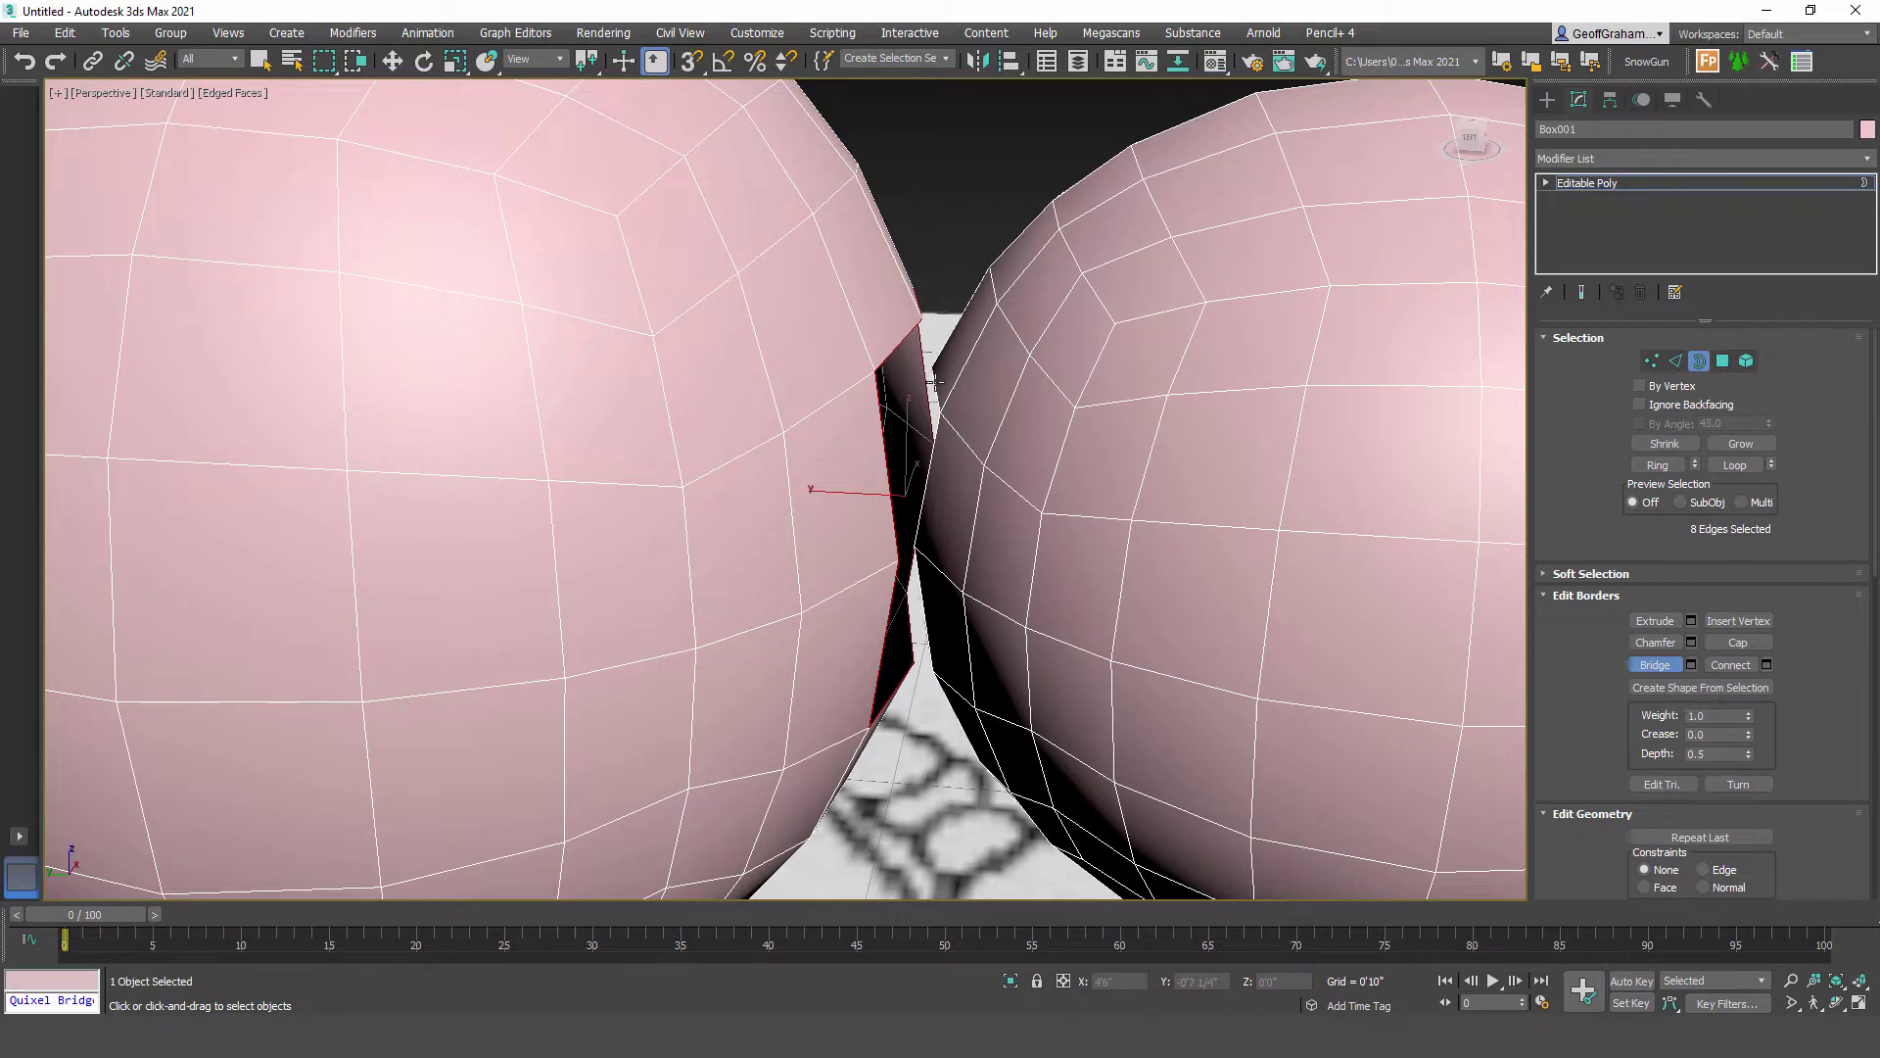
left_click(1655, 665)
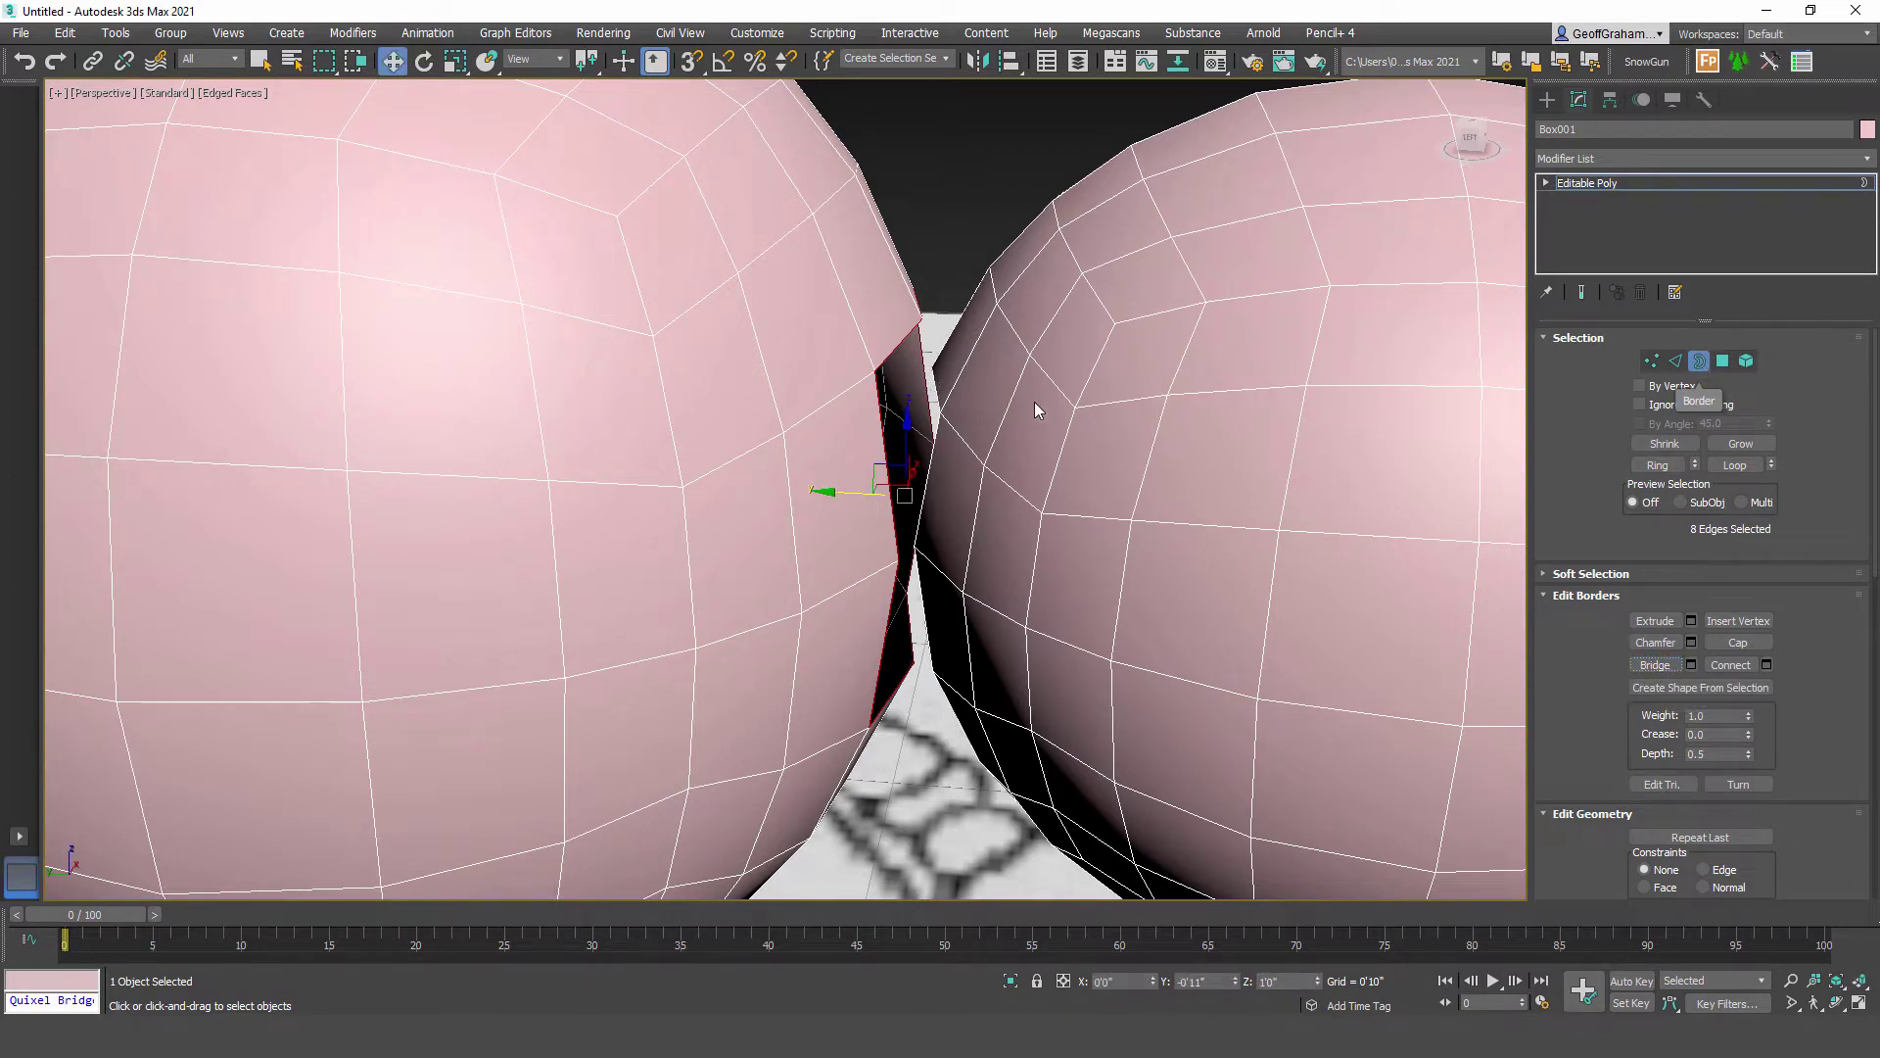
Step: Add the smaller sphere's open border to the selection and bridge both borders with 2 segments and 0 twist
left_click(938, 395, "ctrl")
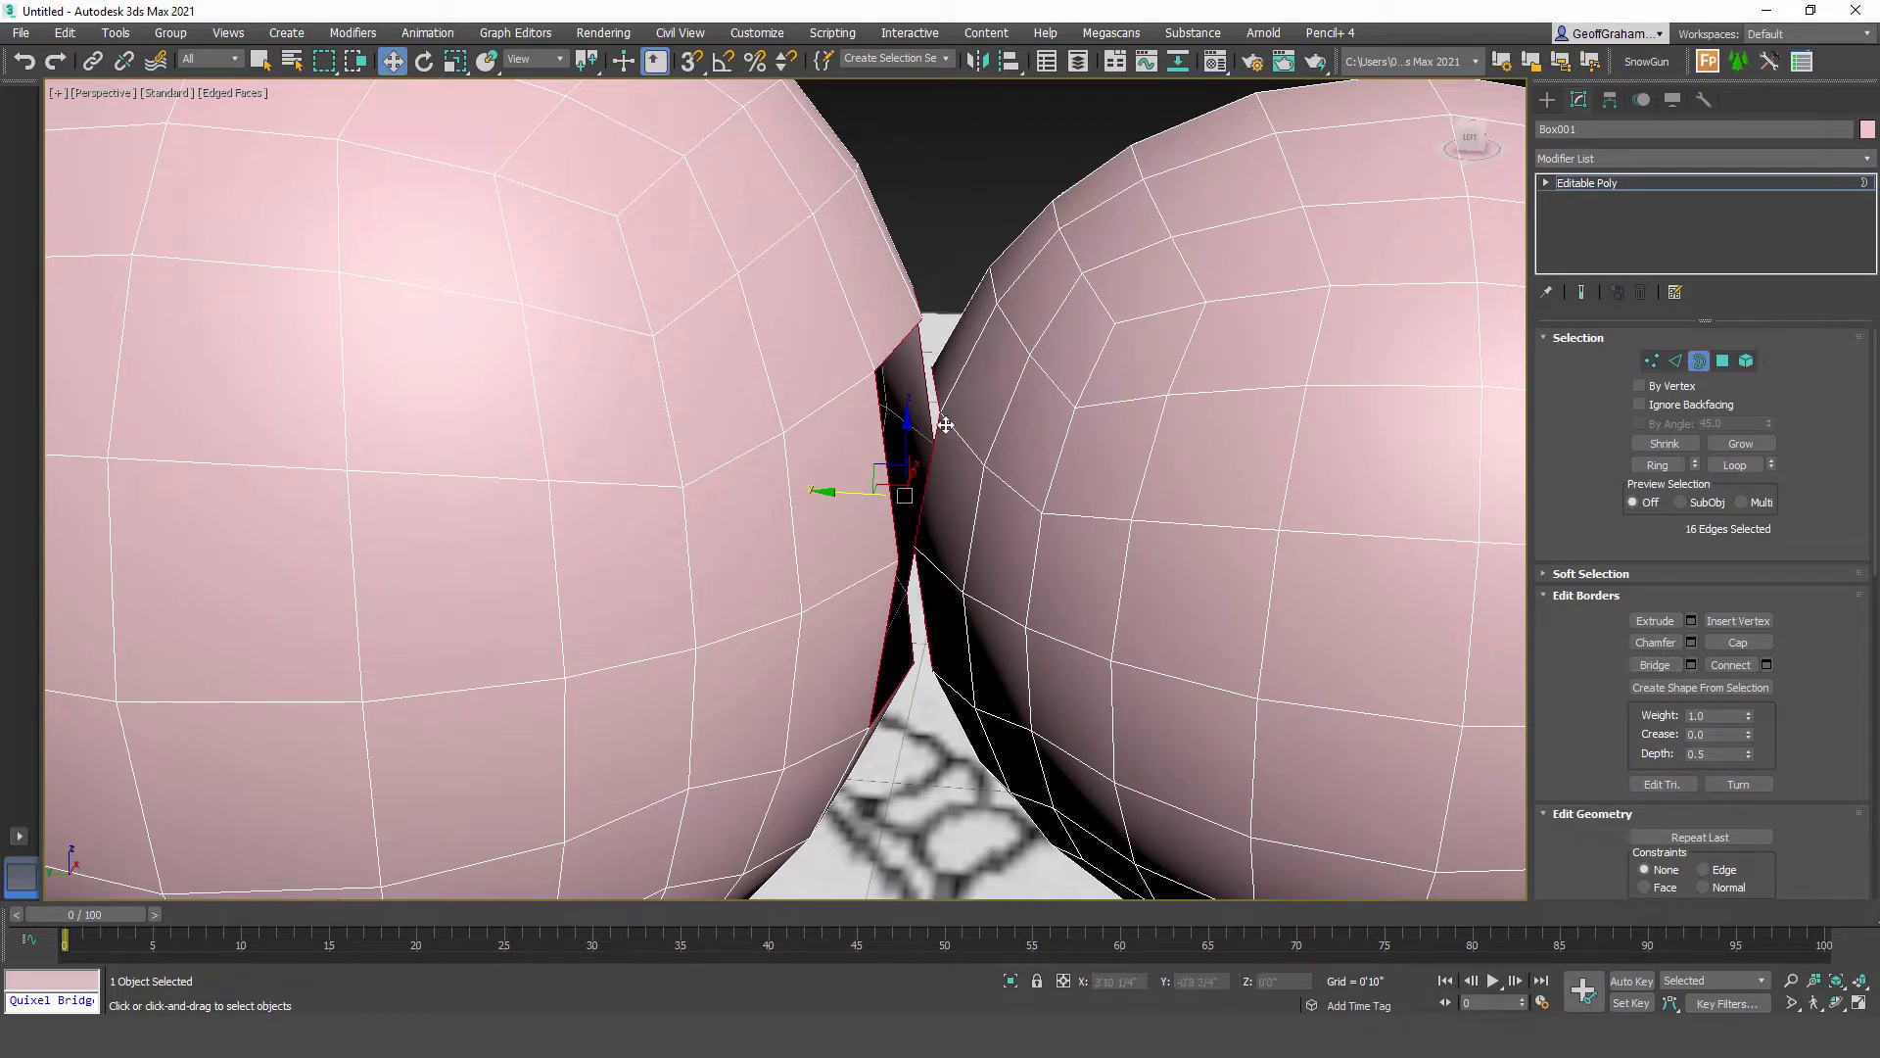
left_click(1692, 665)
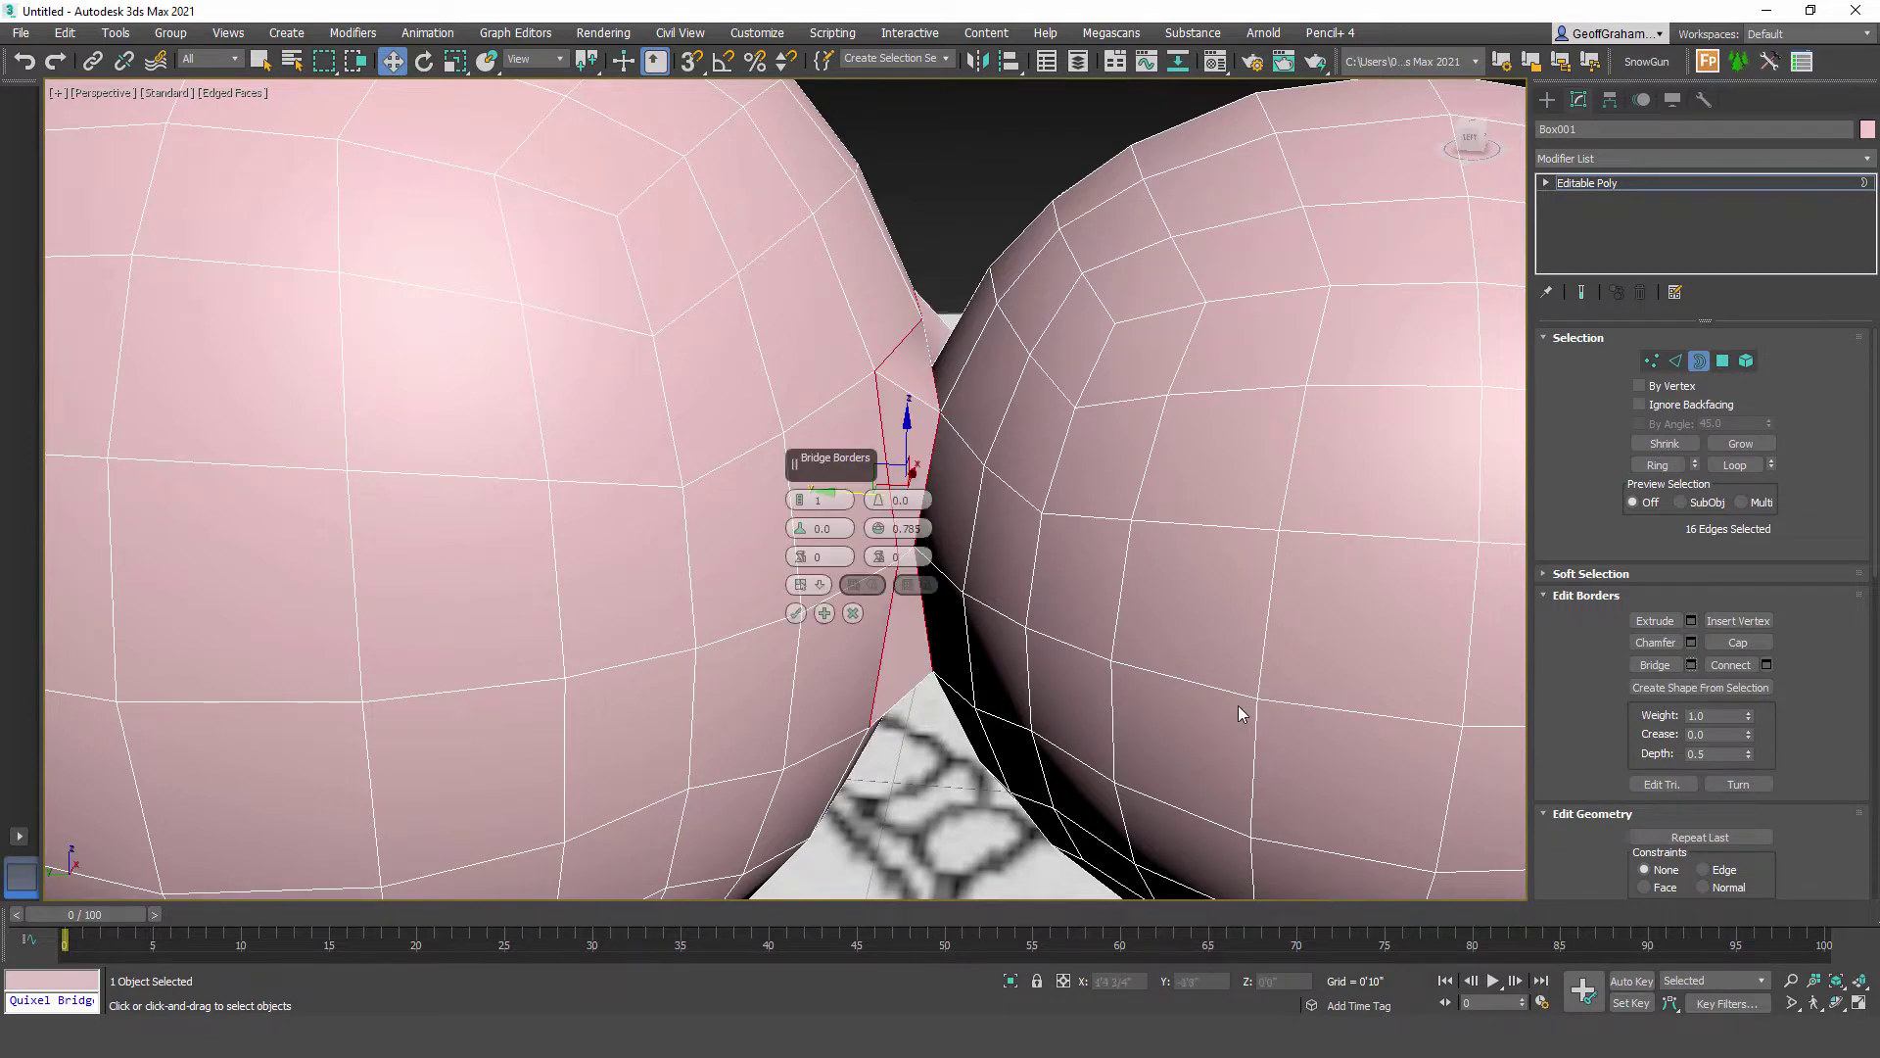
left_click(799, 500)
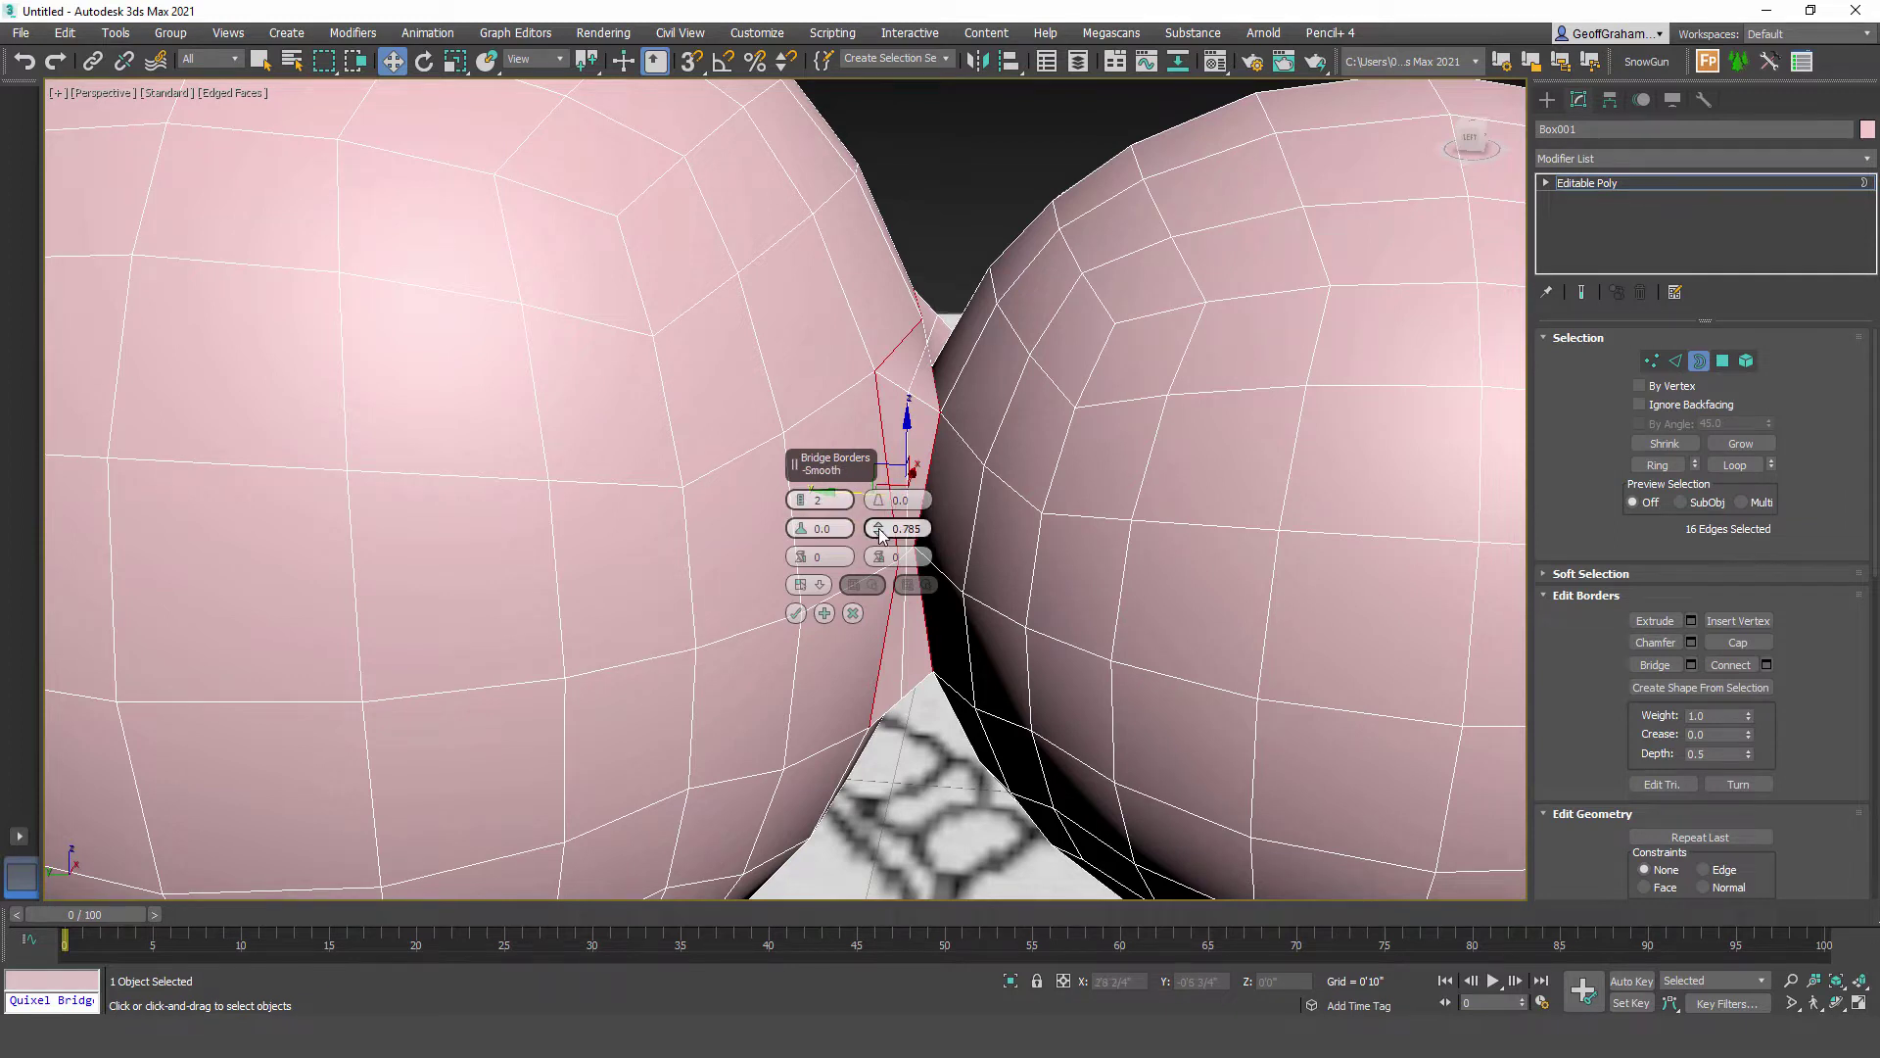
left_click(803, 554)
left_click(803, 555)
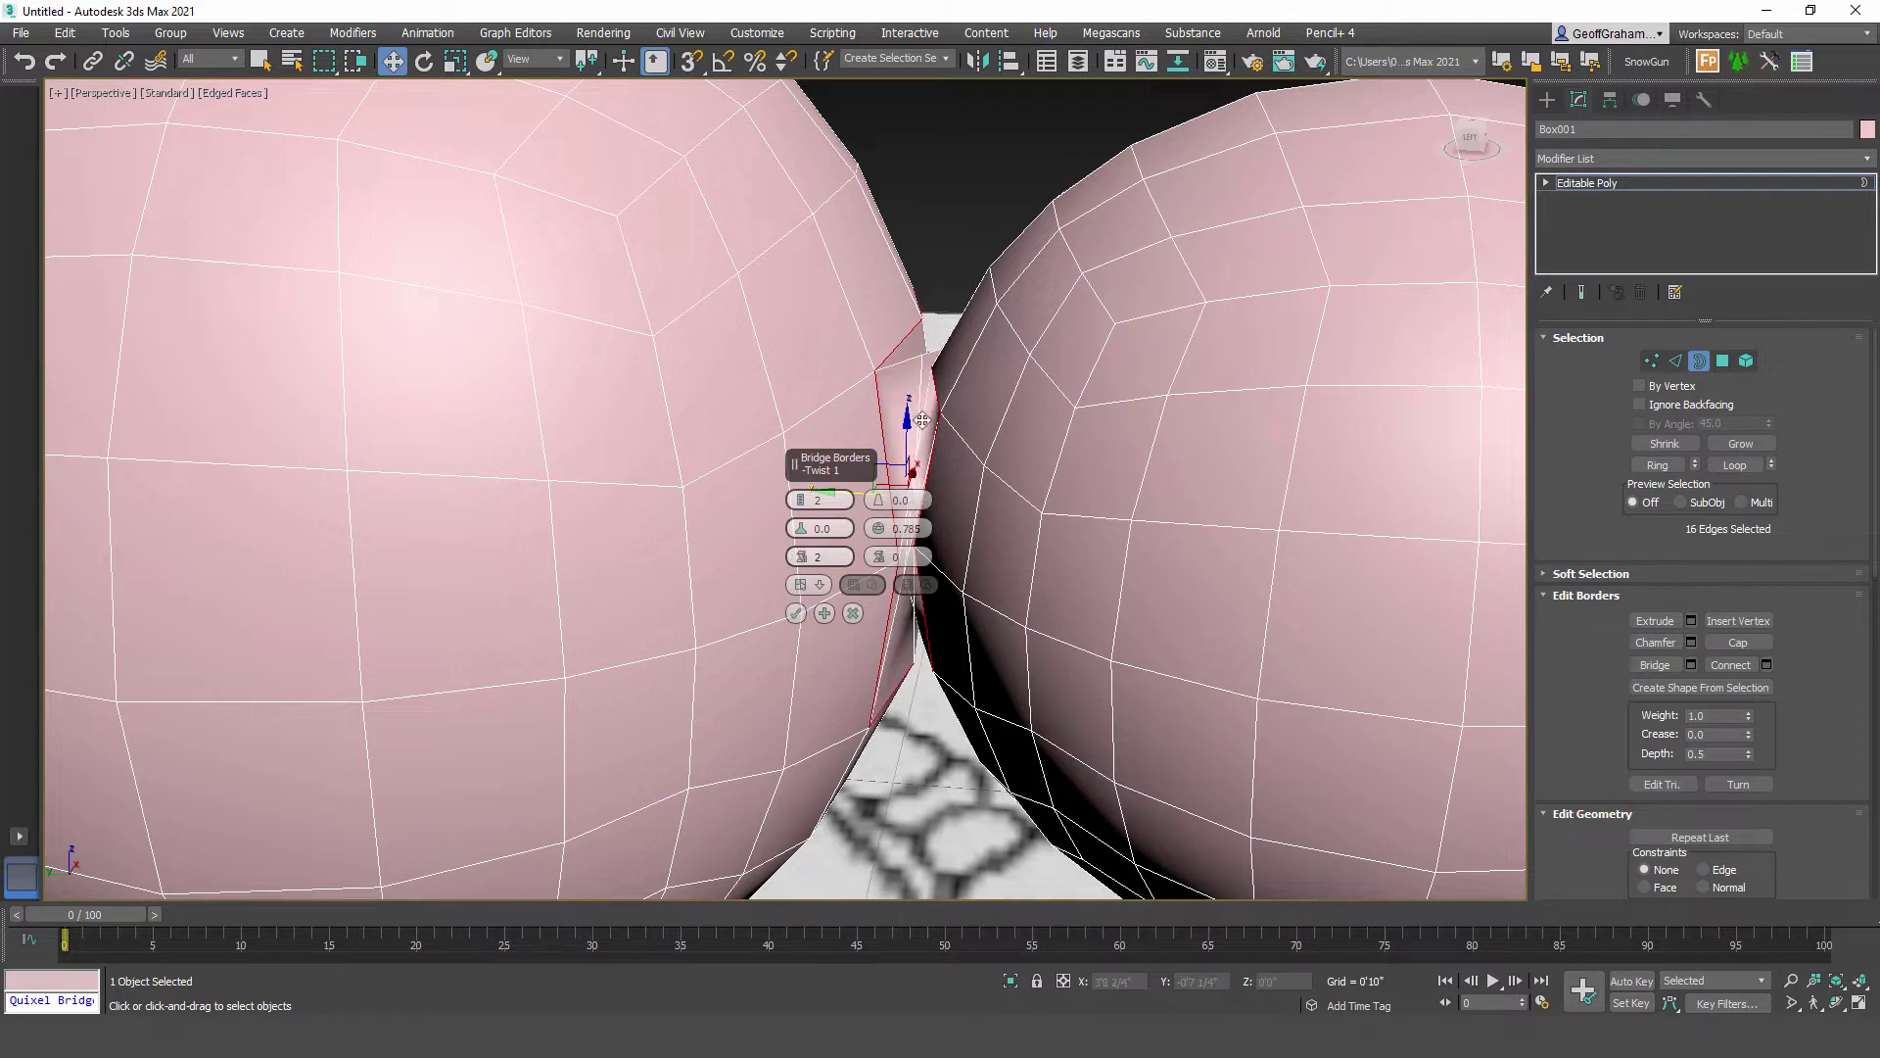
left_click(799, 561)
left_click(800, 561)
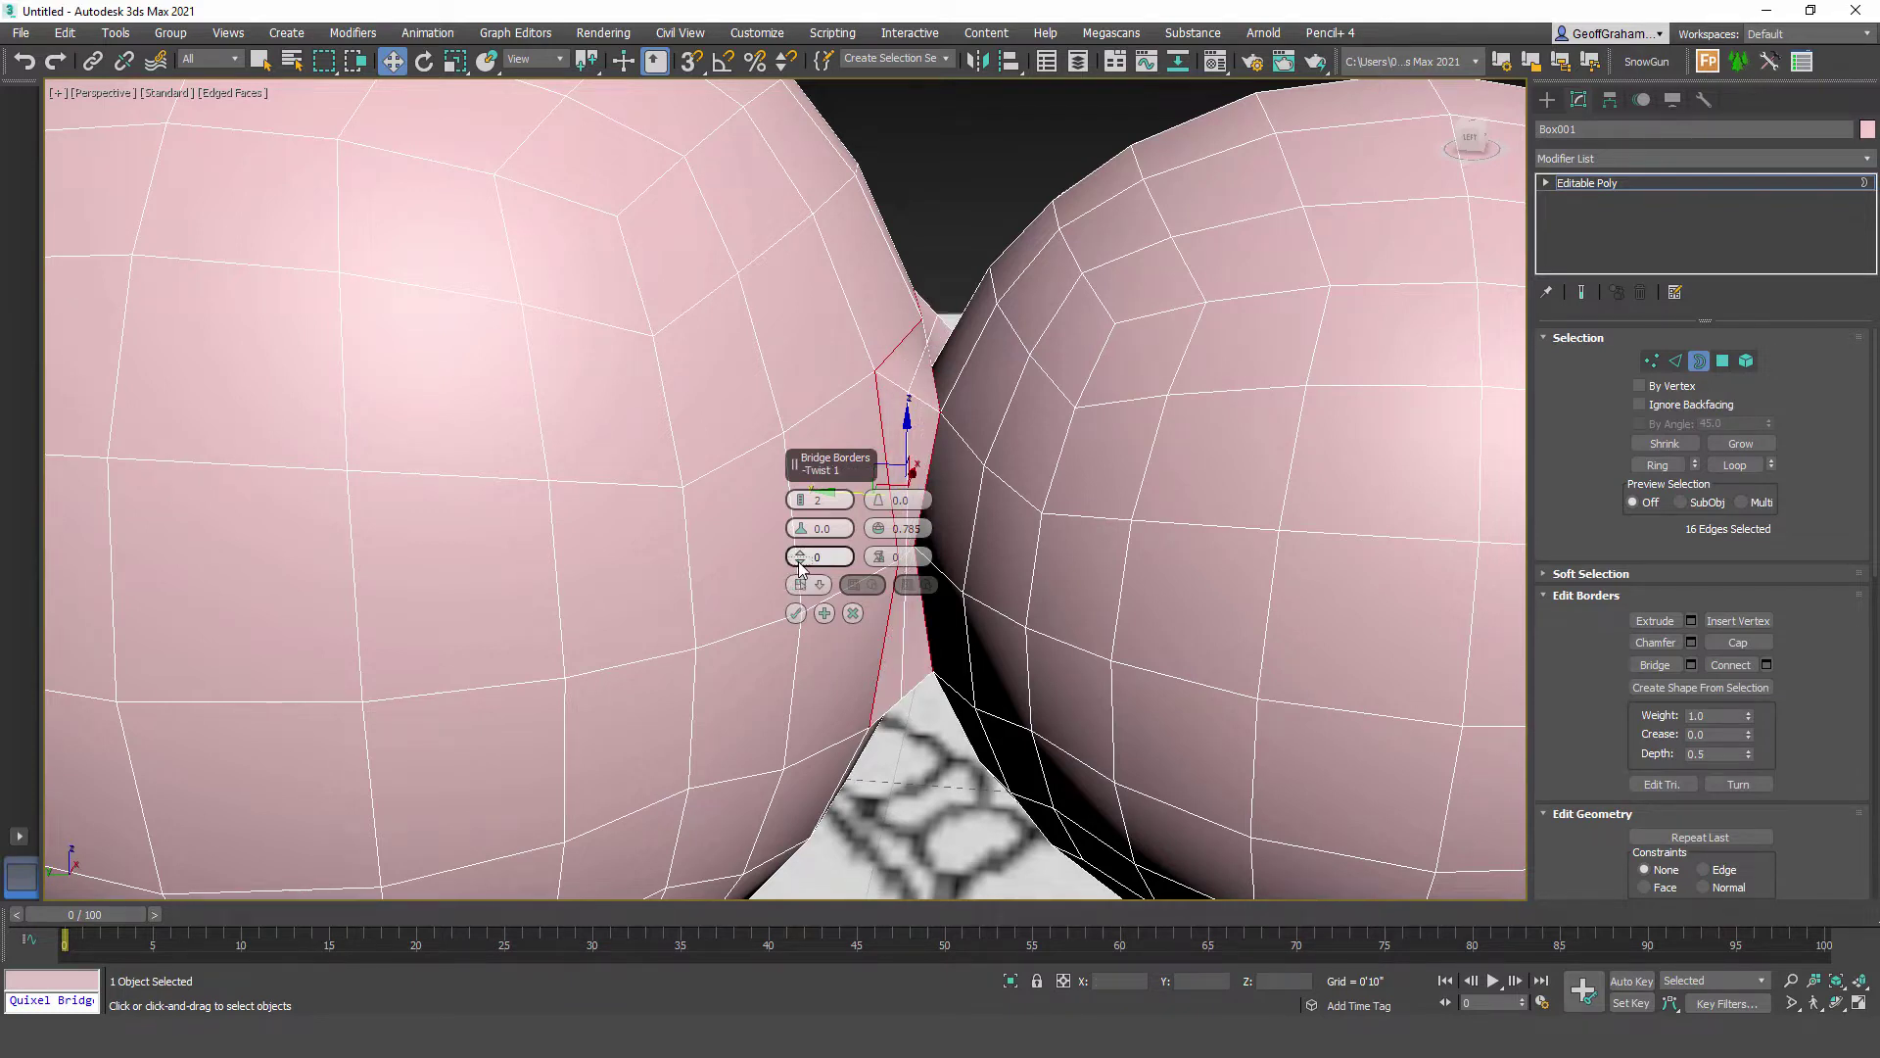
left_click(795, 613)
Step: Leave border level and examine the bridge between the two spheres from several angles
middle_click_drag(991, 650, 917, 741, "alt")
middle_click_drag(833, 646, 860, 600, "alt")
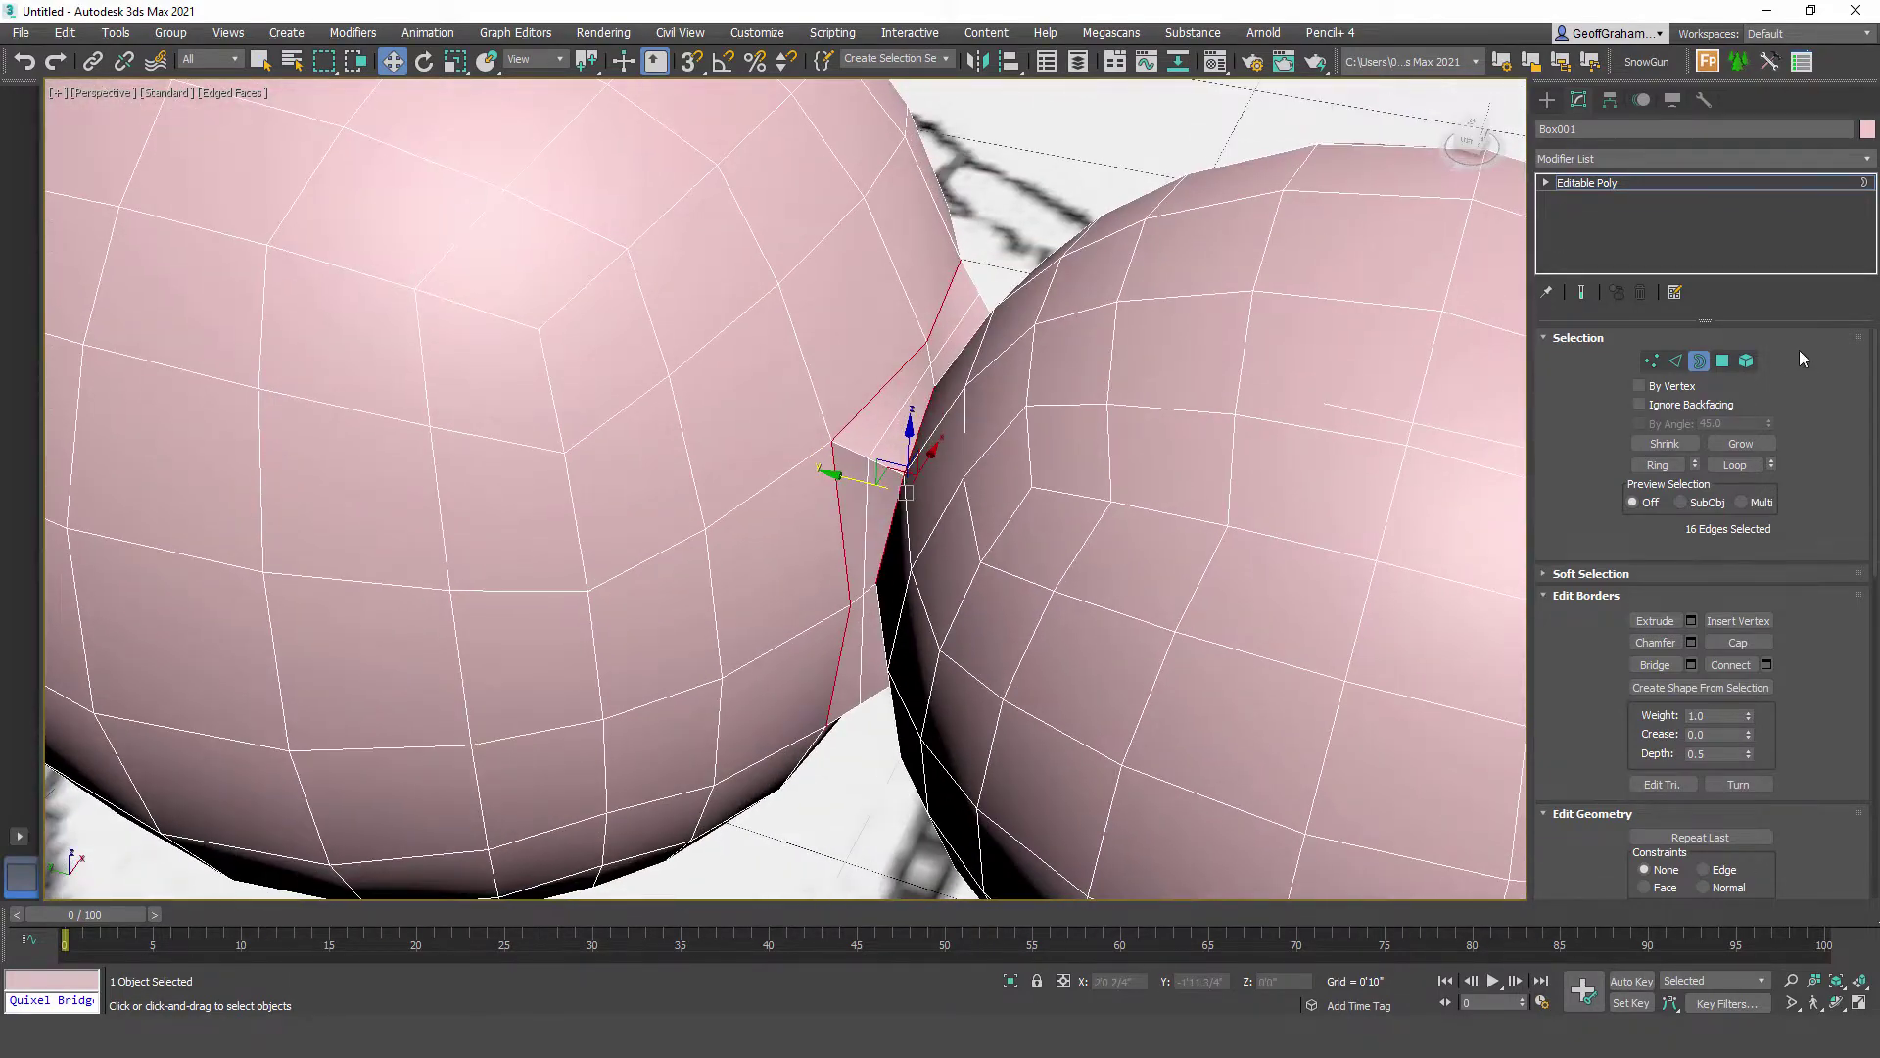
left_click(1698, 370)
scroll(1204, 413, "down", 4)
mouse_move(1058, 467)
middle_mouse_down("alt")
mouse_move(1061, 414)
mouse_move(1024, 477)
middle_mouse_up("alt")
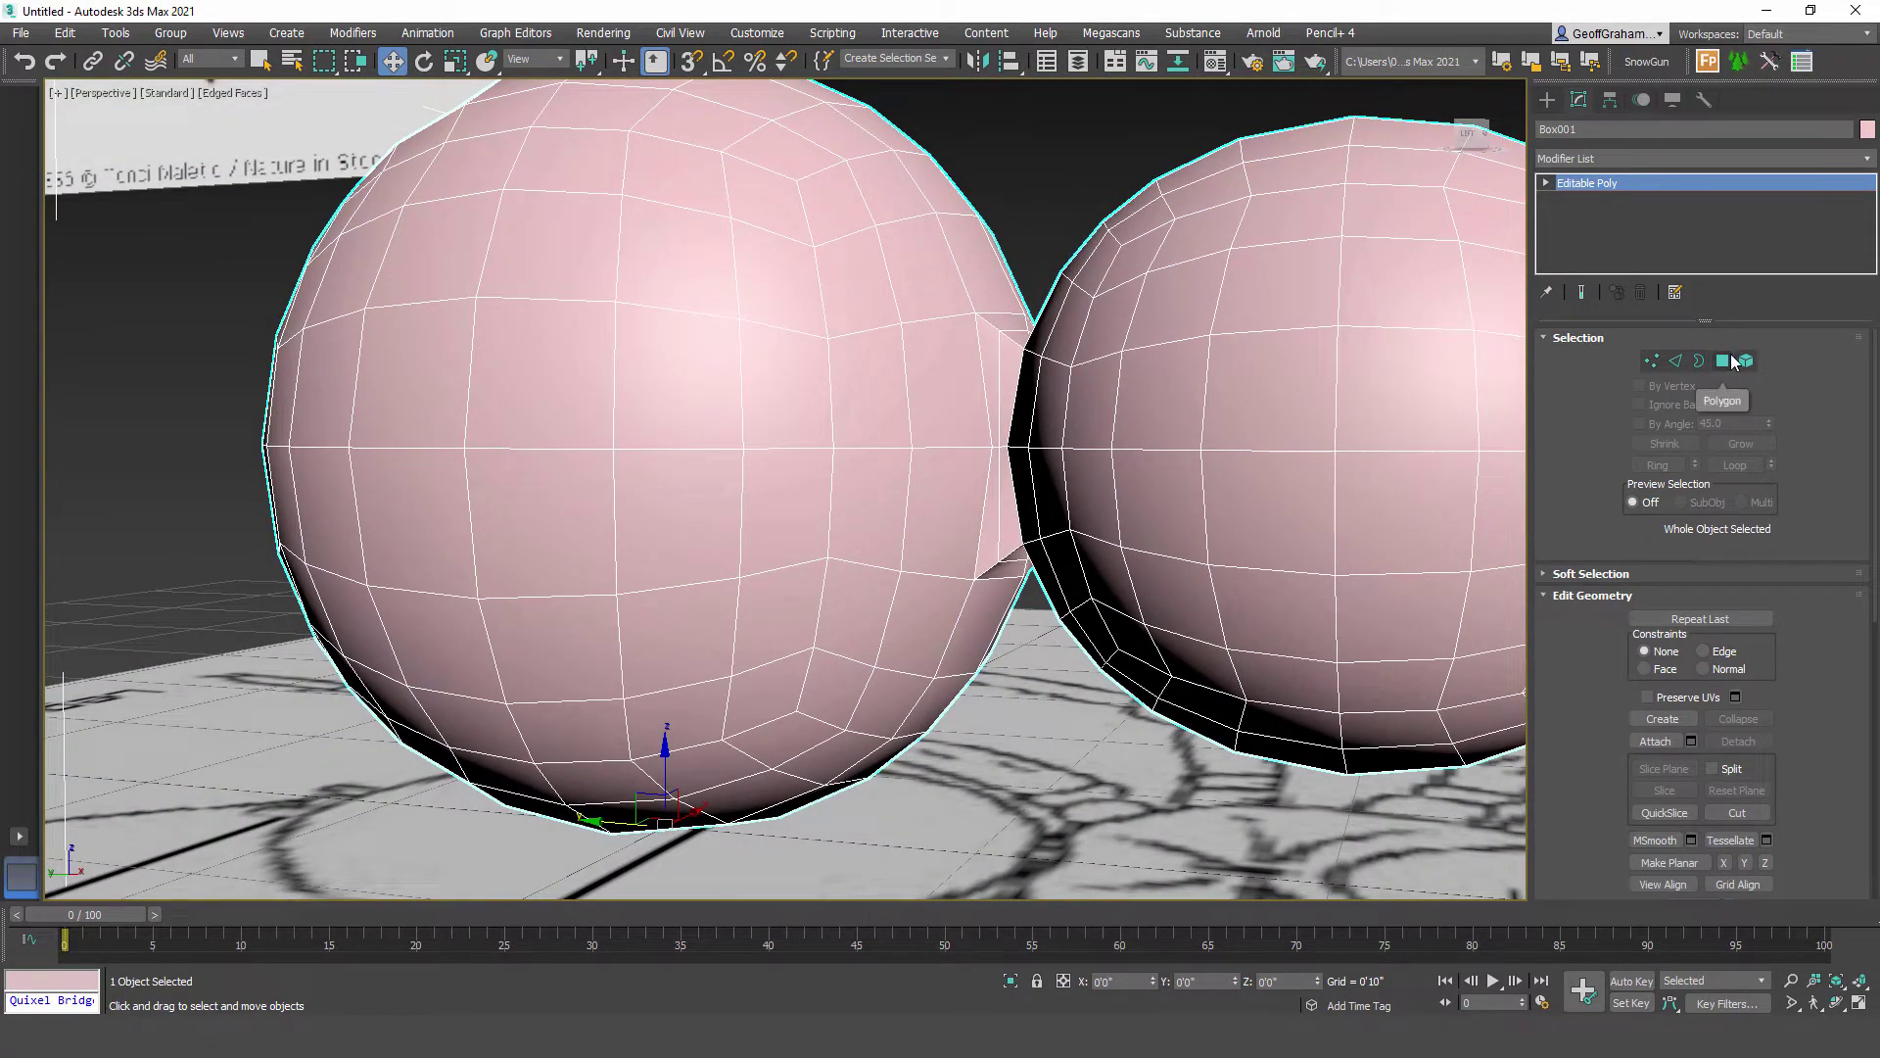
middle_click_drag(1053, 527, 1082, 495, "alt")
middle_click_drag(1044, 429, 1058, 338, "alt")
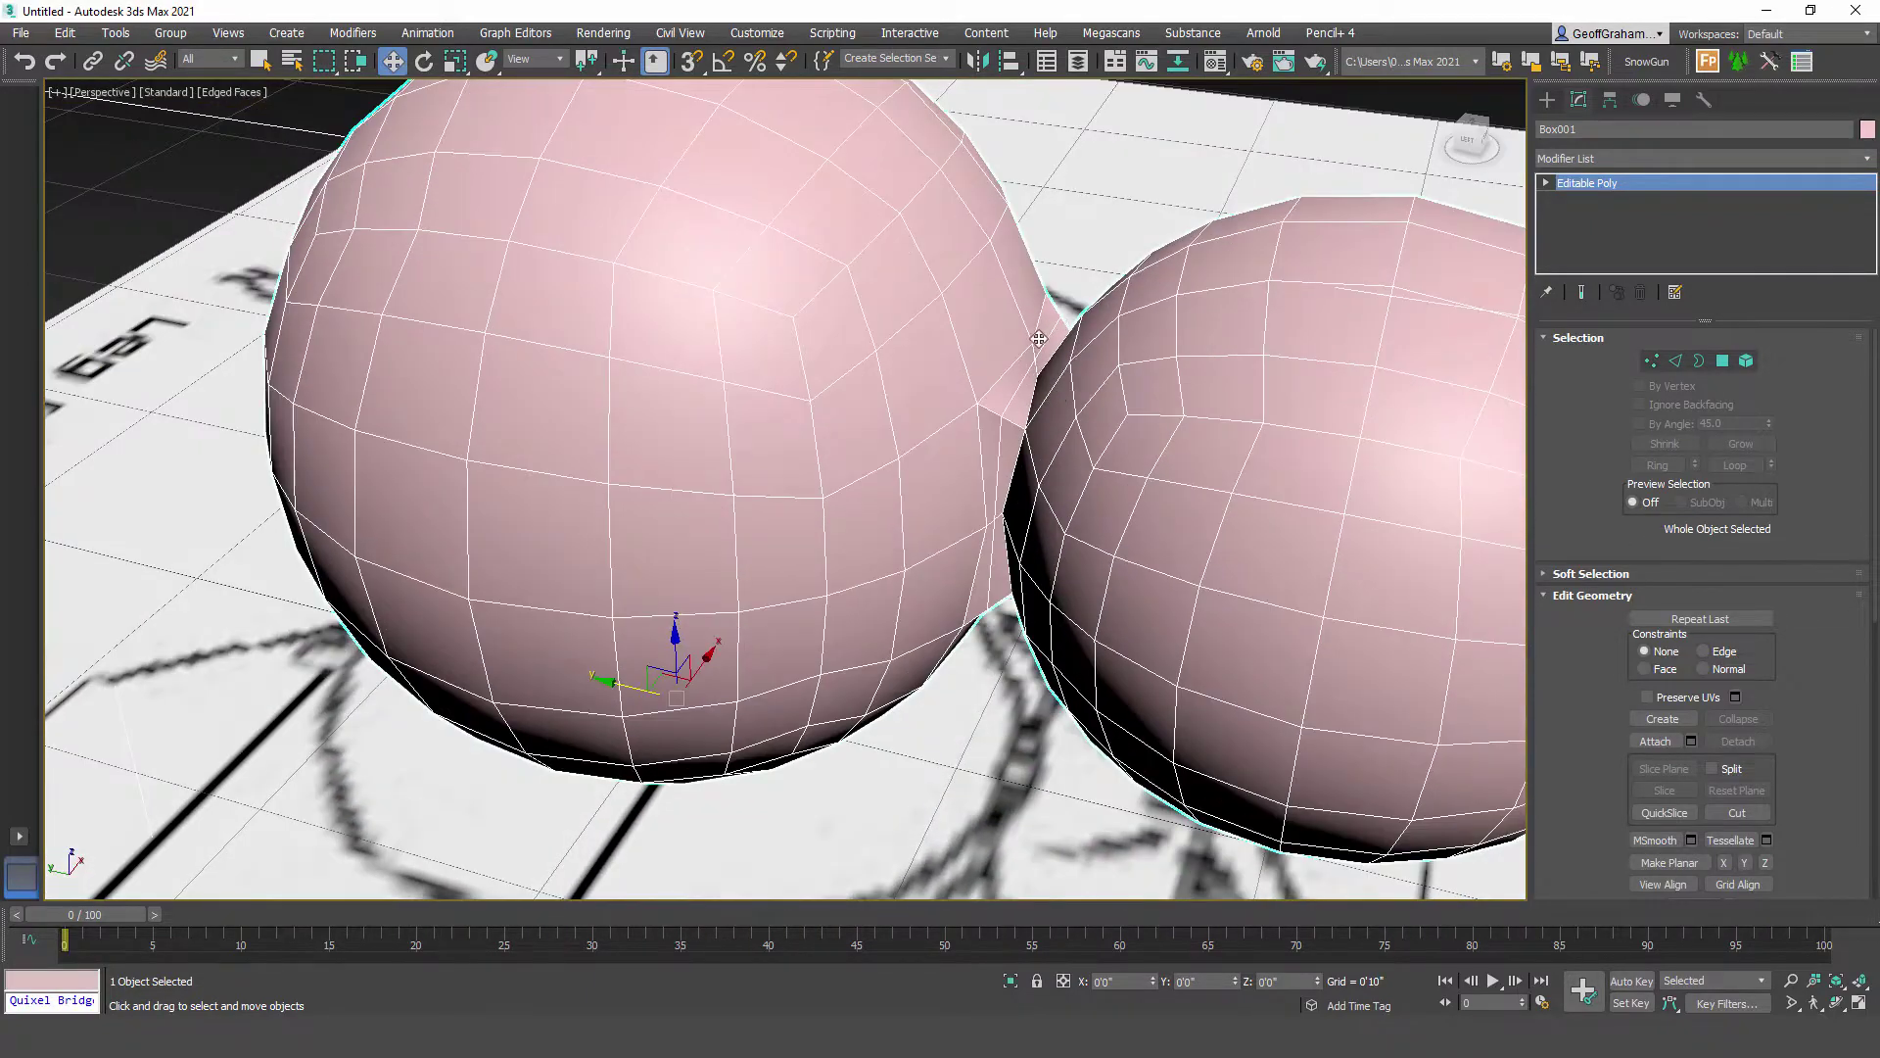
middle_click_drag(976, 496, 1033, 470, "alt")
Step: At vertex level, activate the Relax brush of Paint Deformation
left_click(1653, 361)
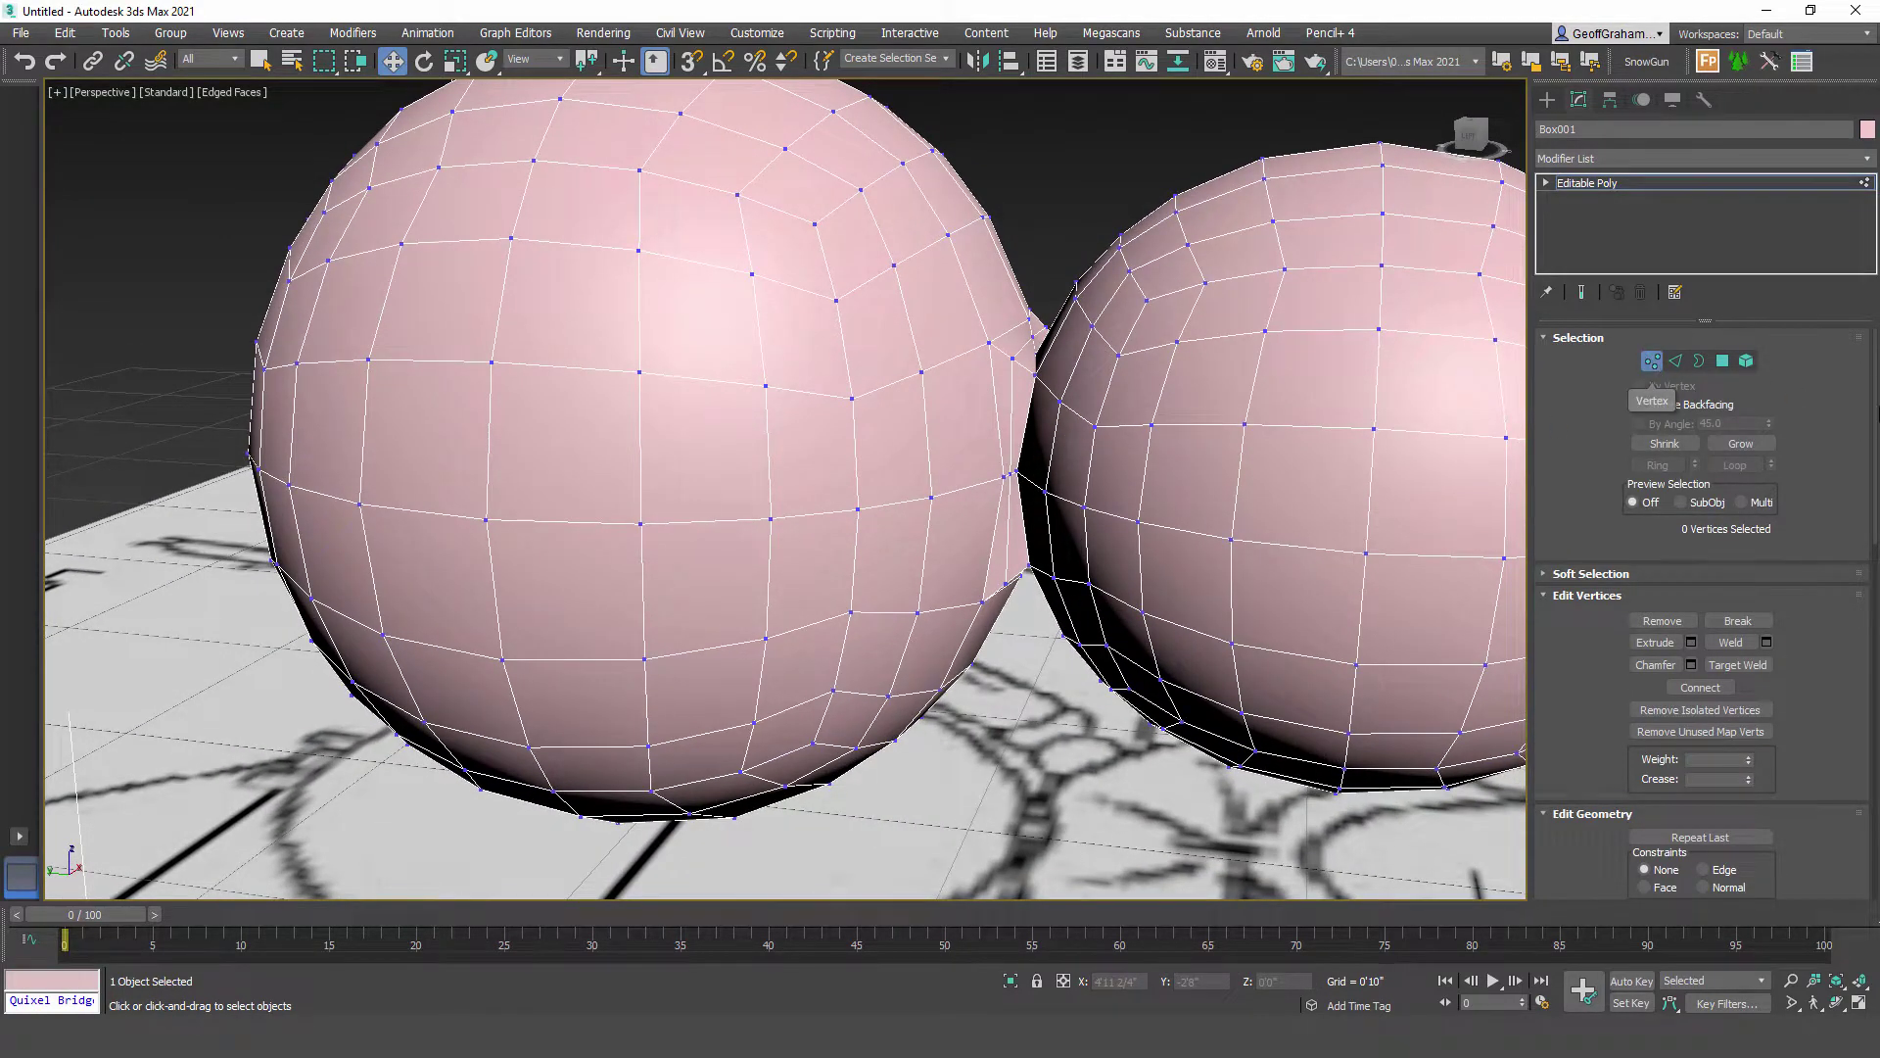
left_click_drag(1874, 400, 1854, 849)
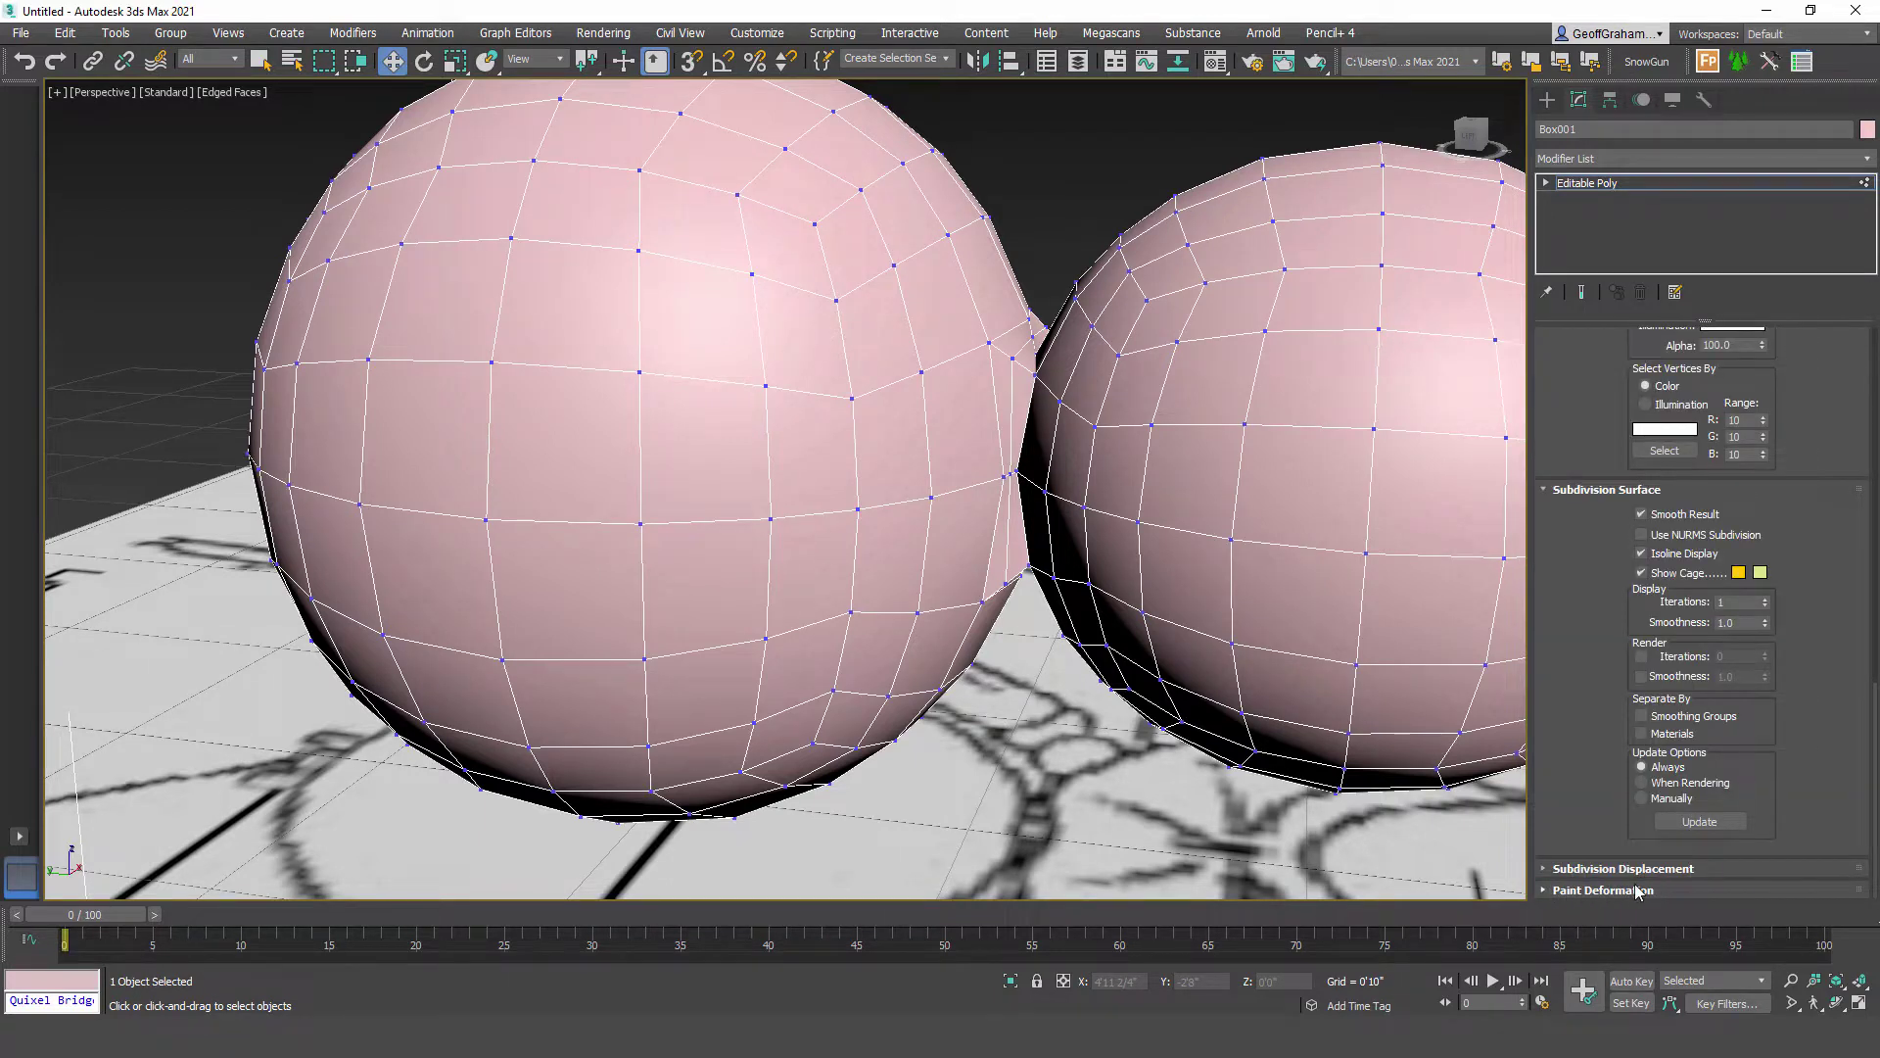
left_click(1550, 892)
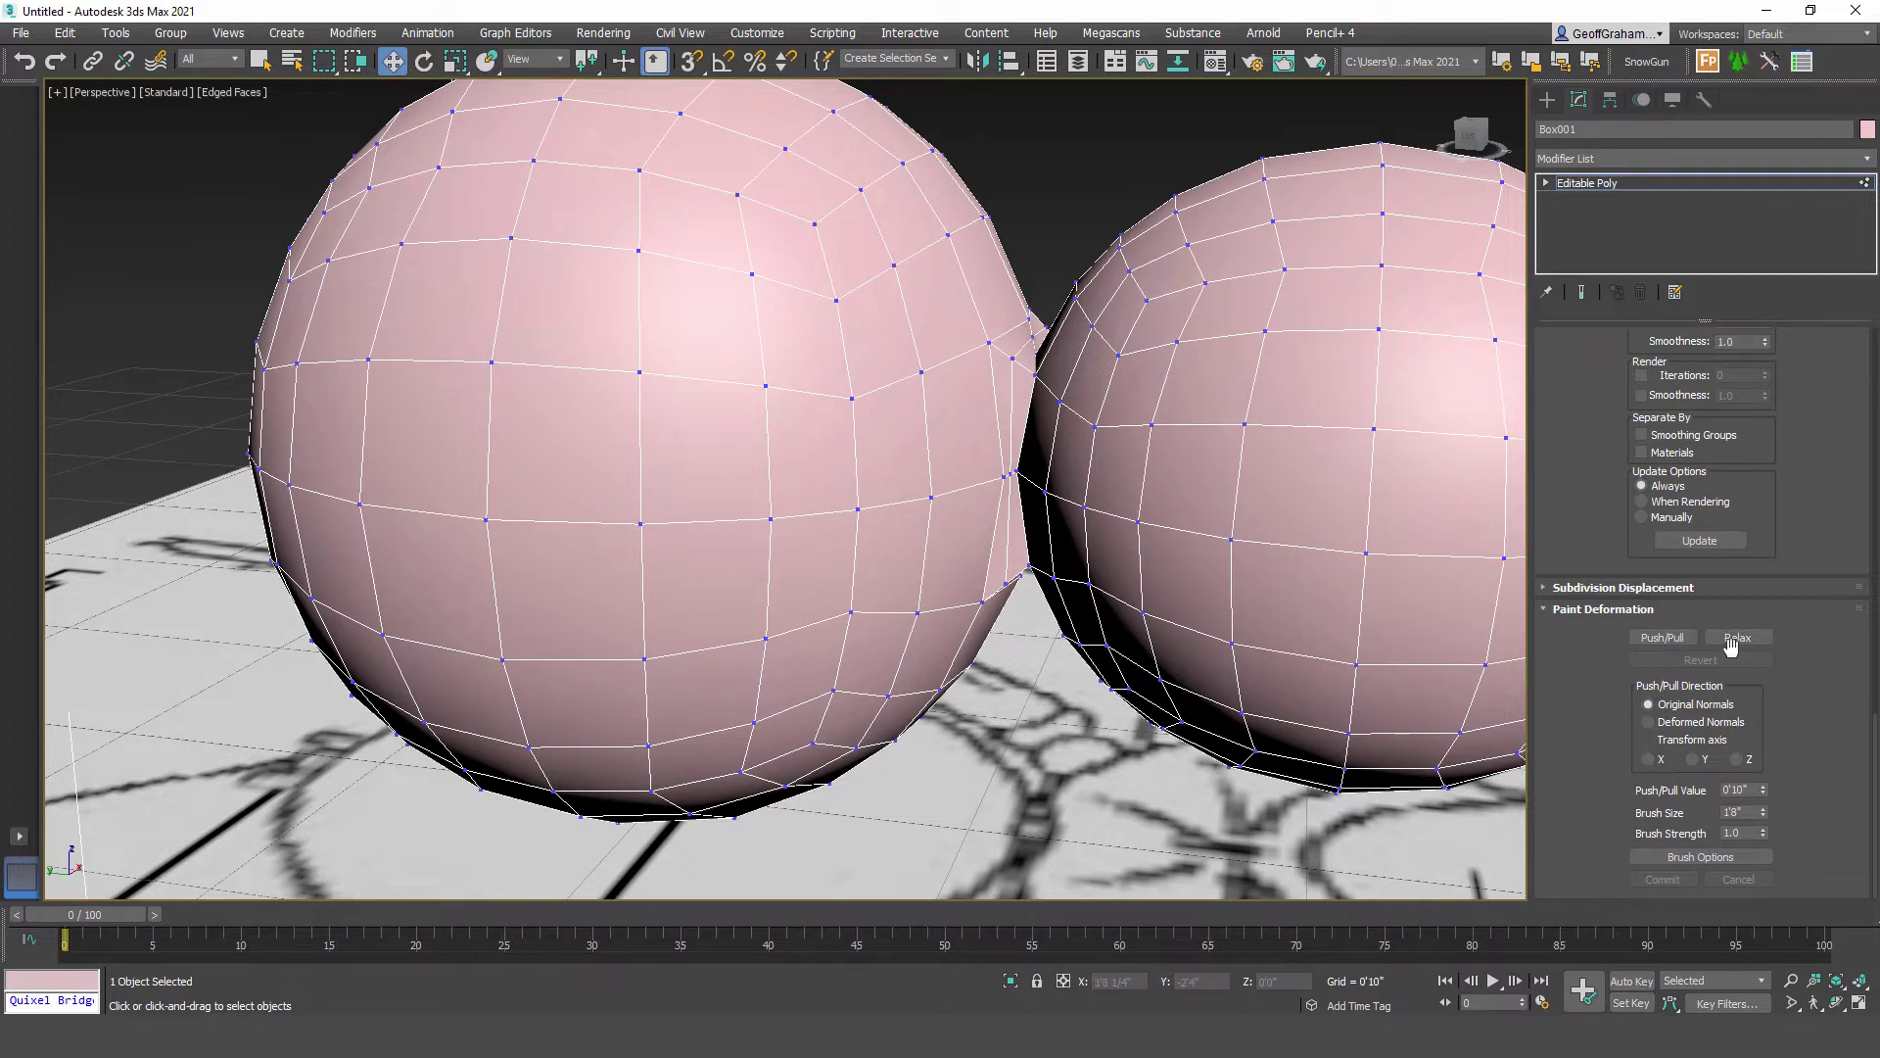
left_click(1733, 639)
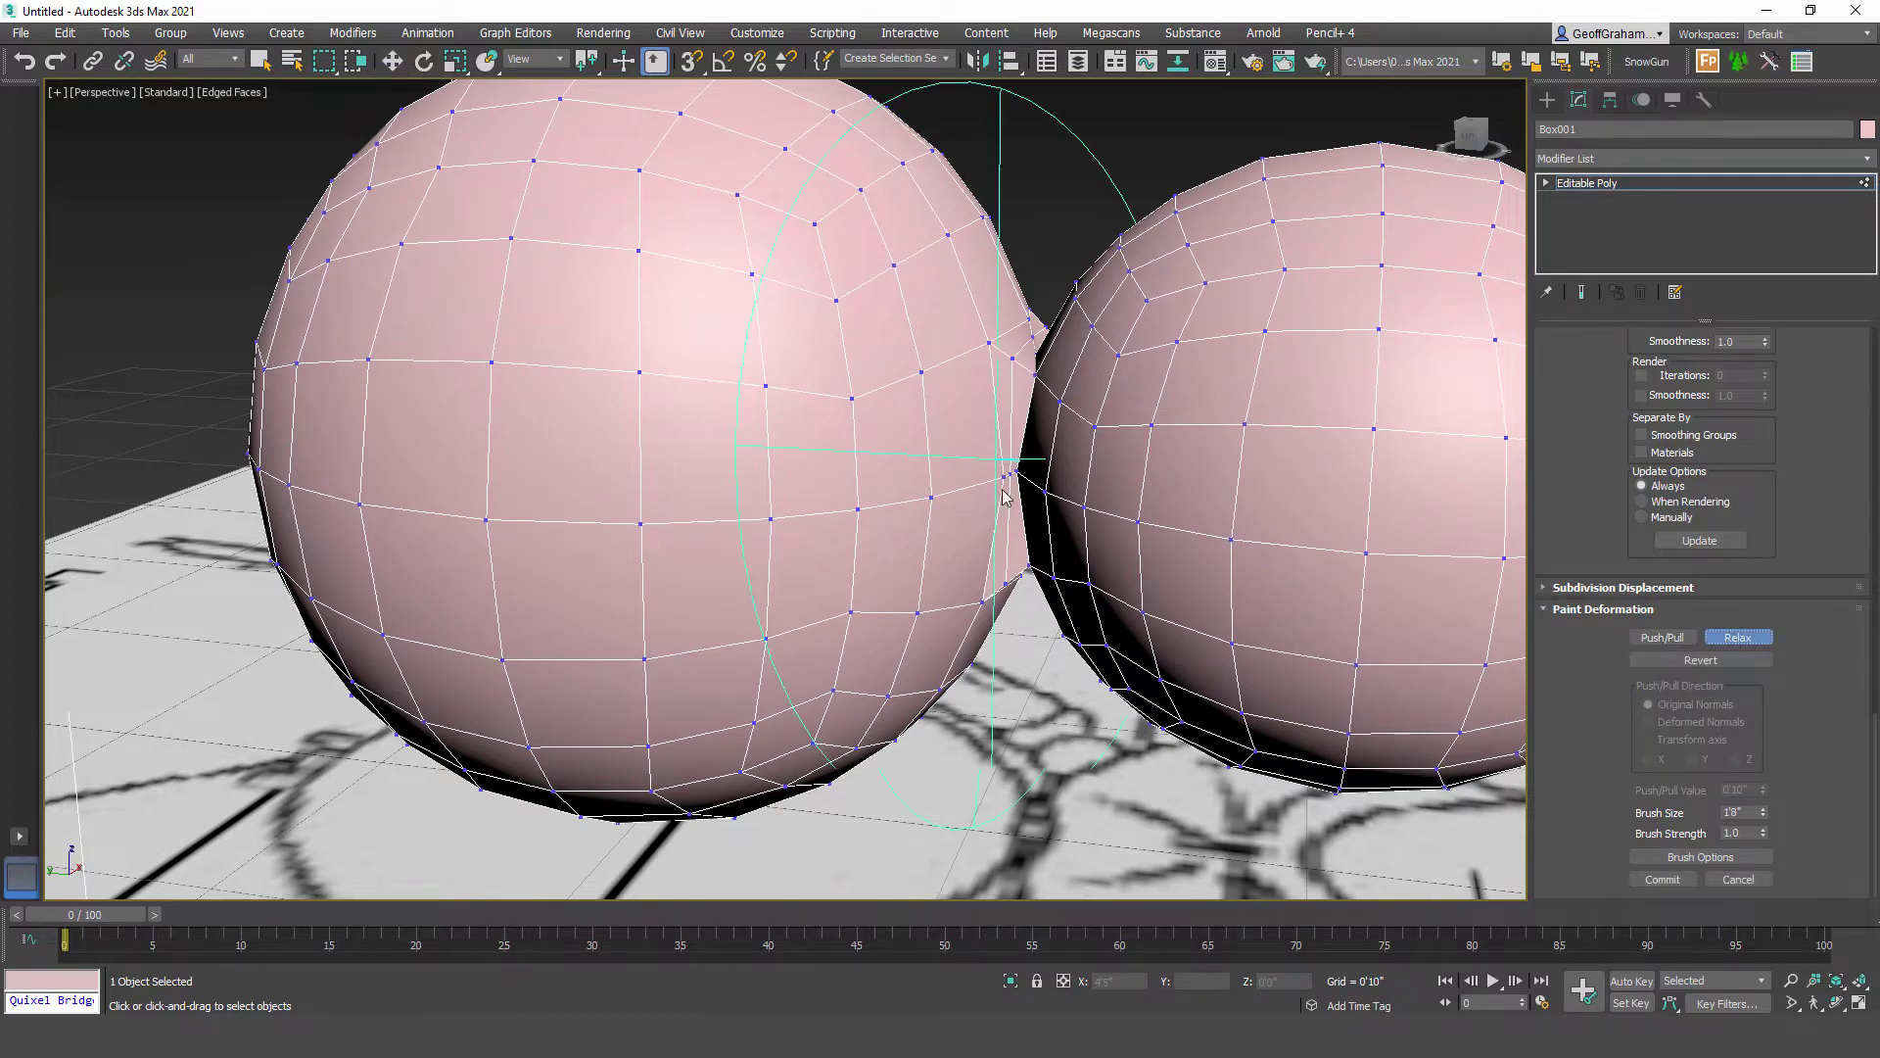
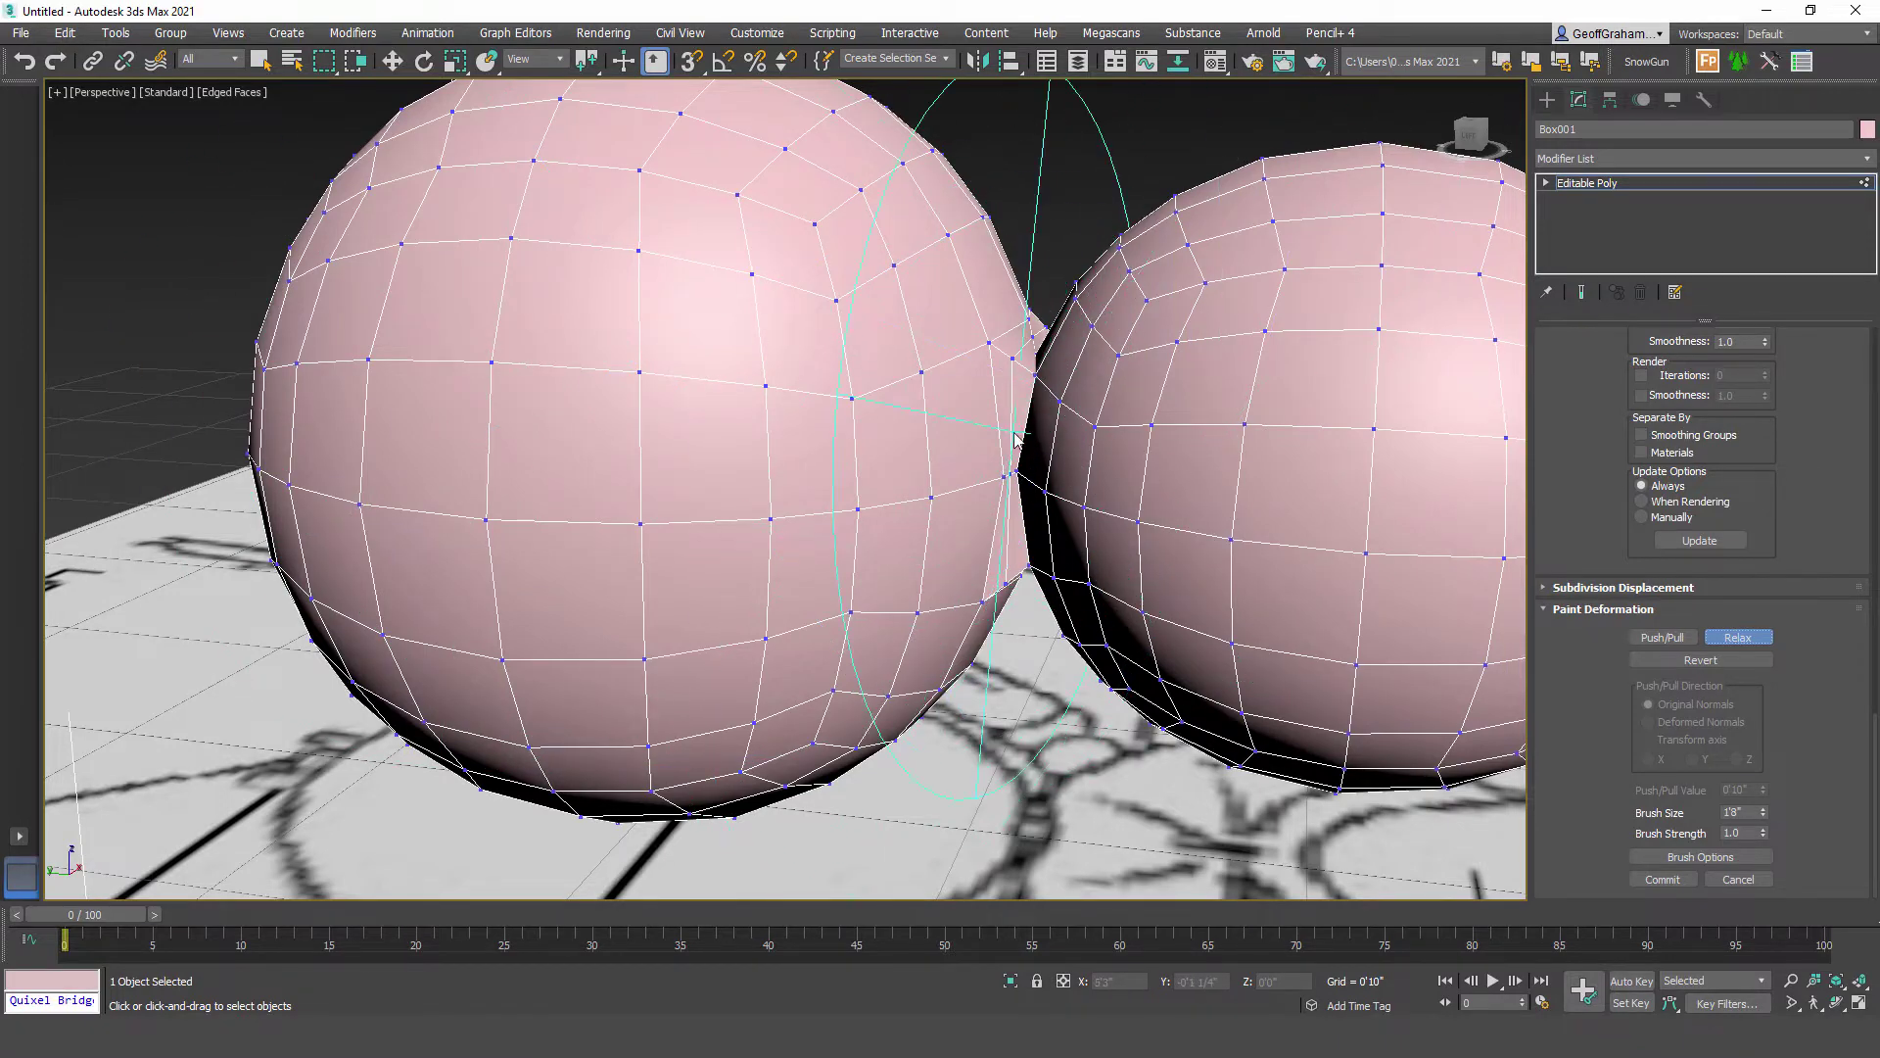
Step: Open the brush options and enable mirrored painting across the X axis, checking the mirror plane around the spheres
left_click(1710, 859)
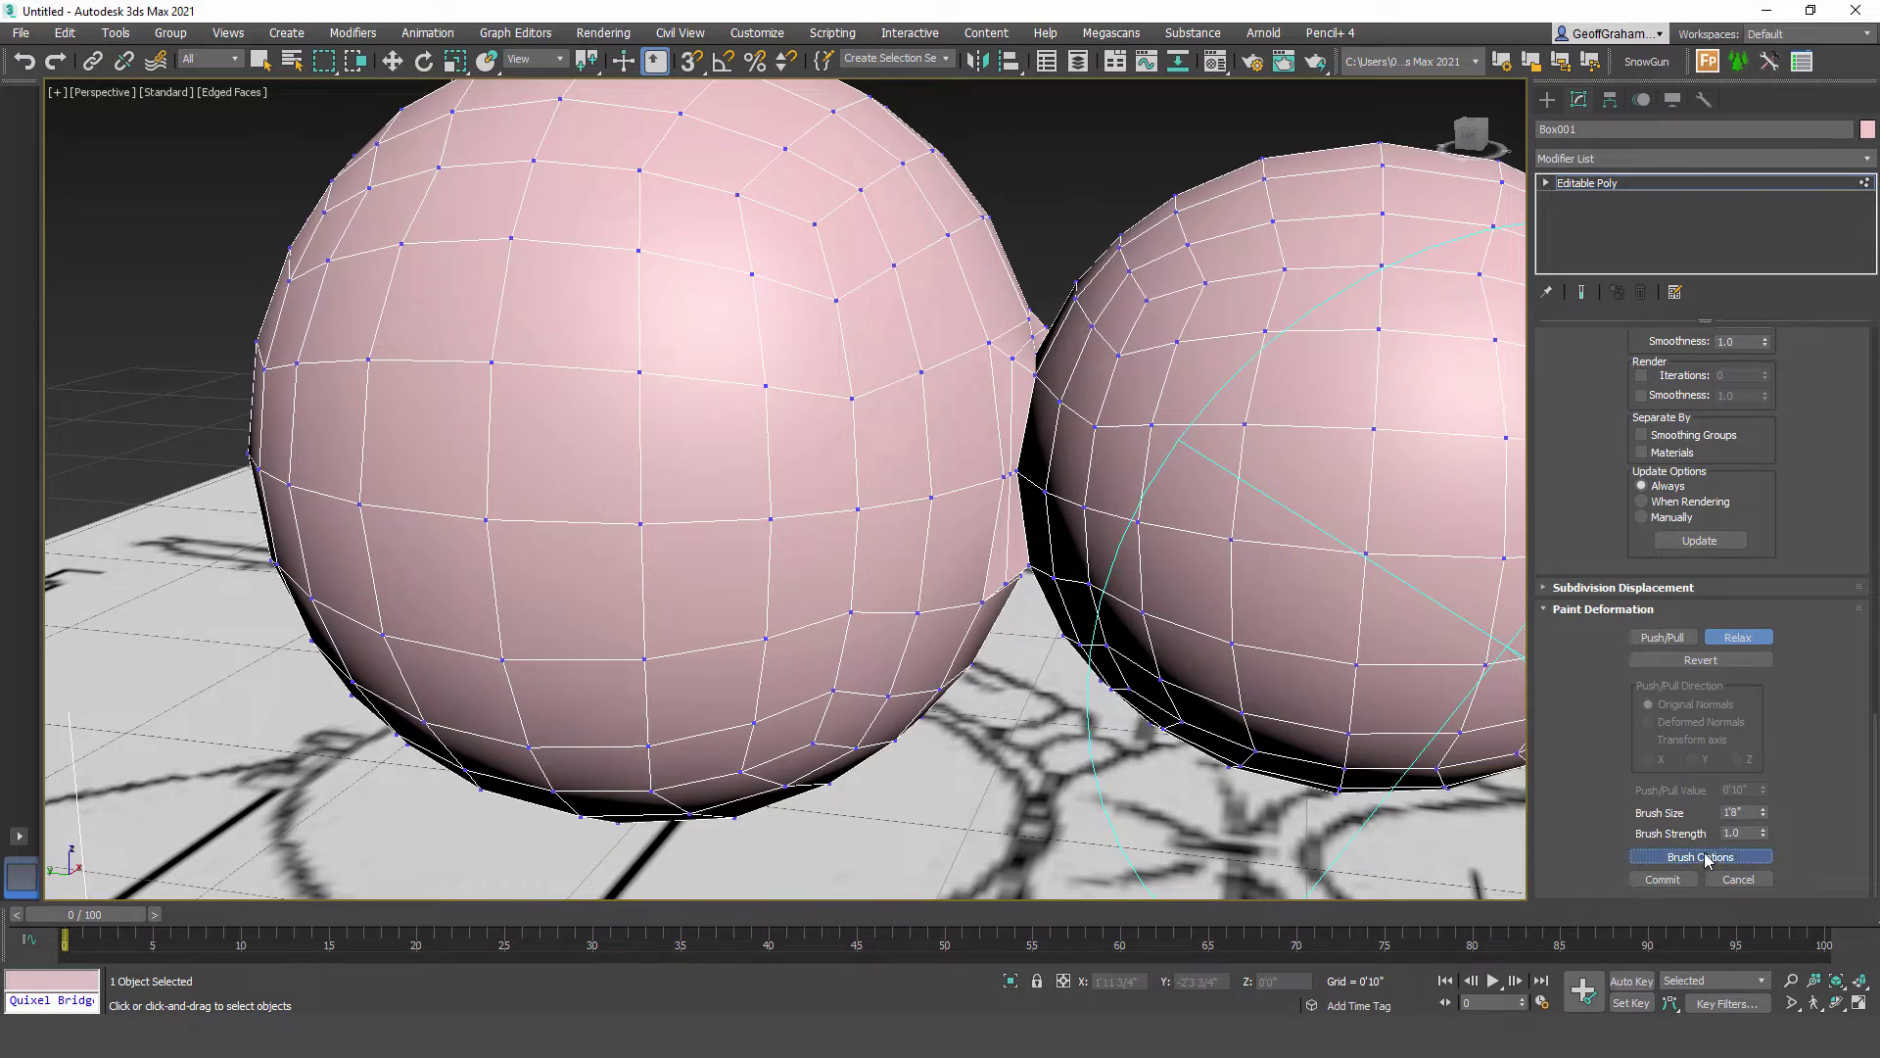
left_click_drag(1330, 80, 565, 158)
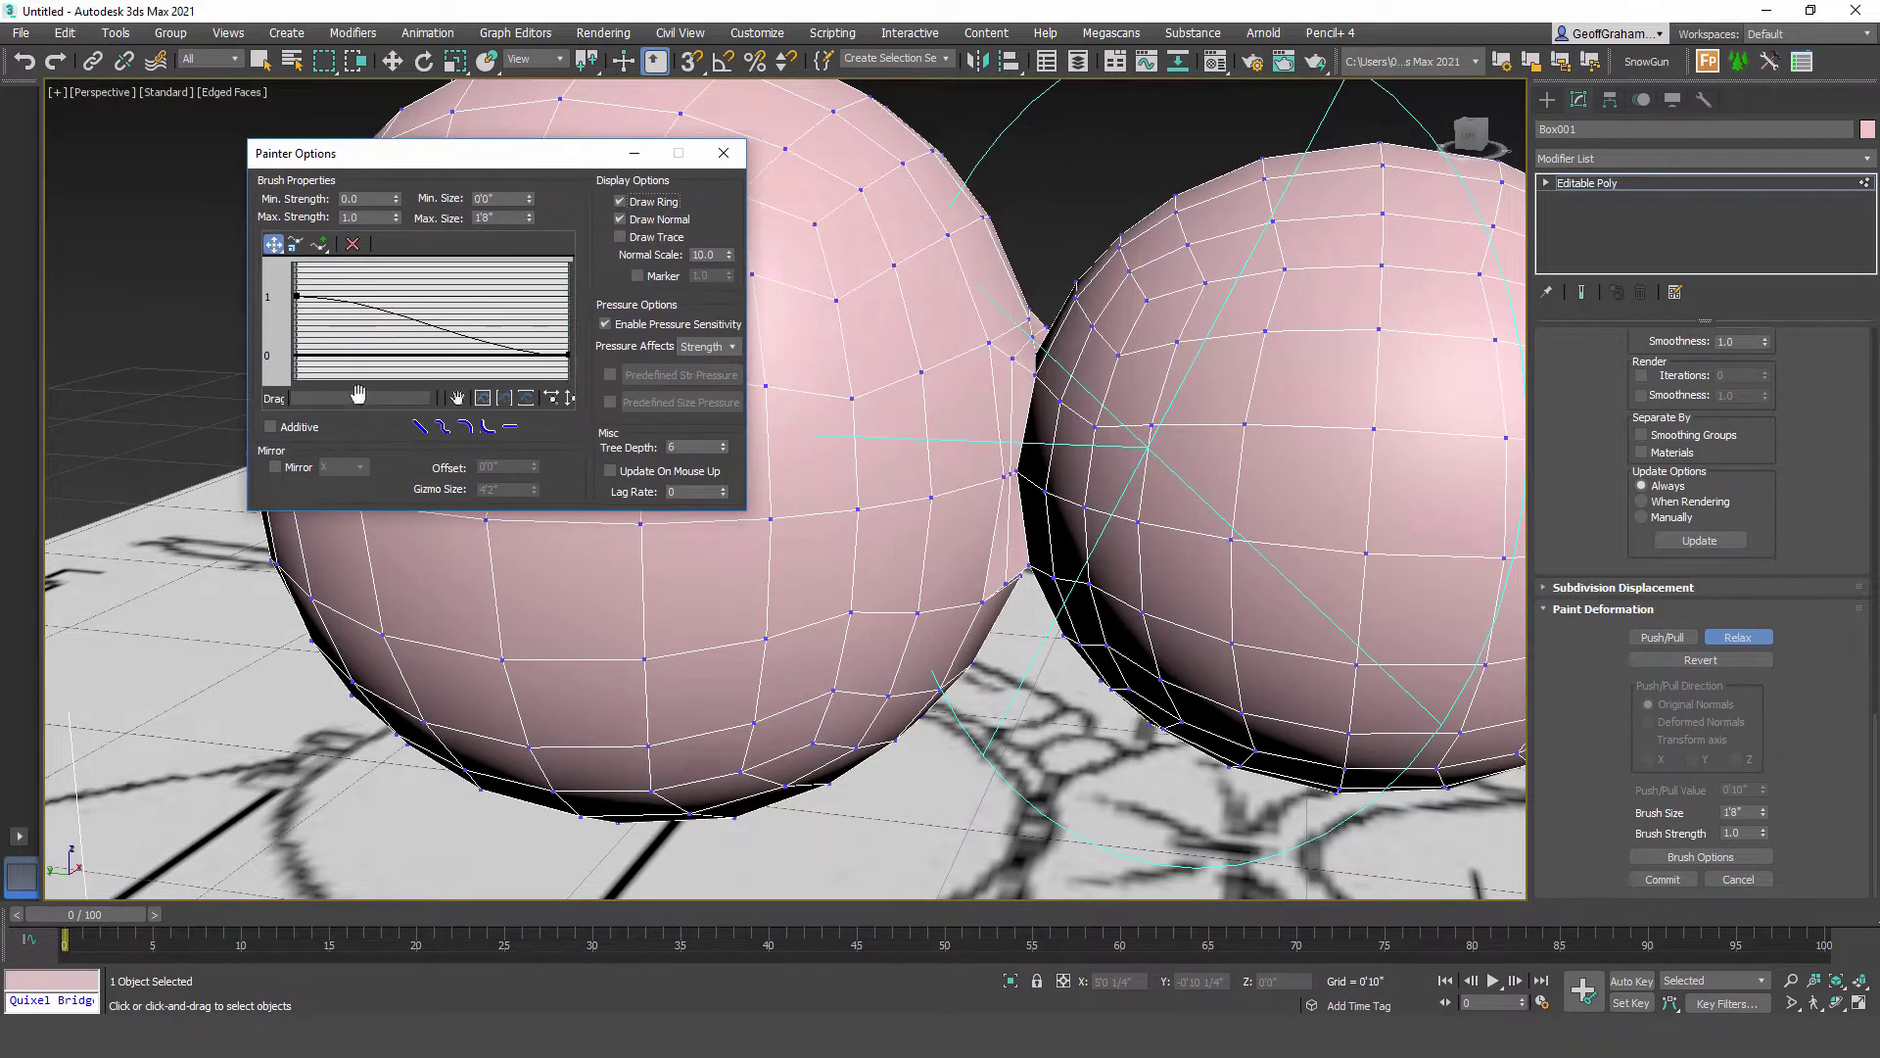
left_click(279, 470)
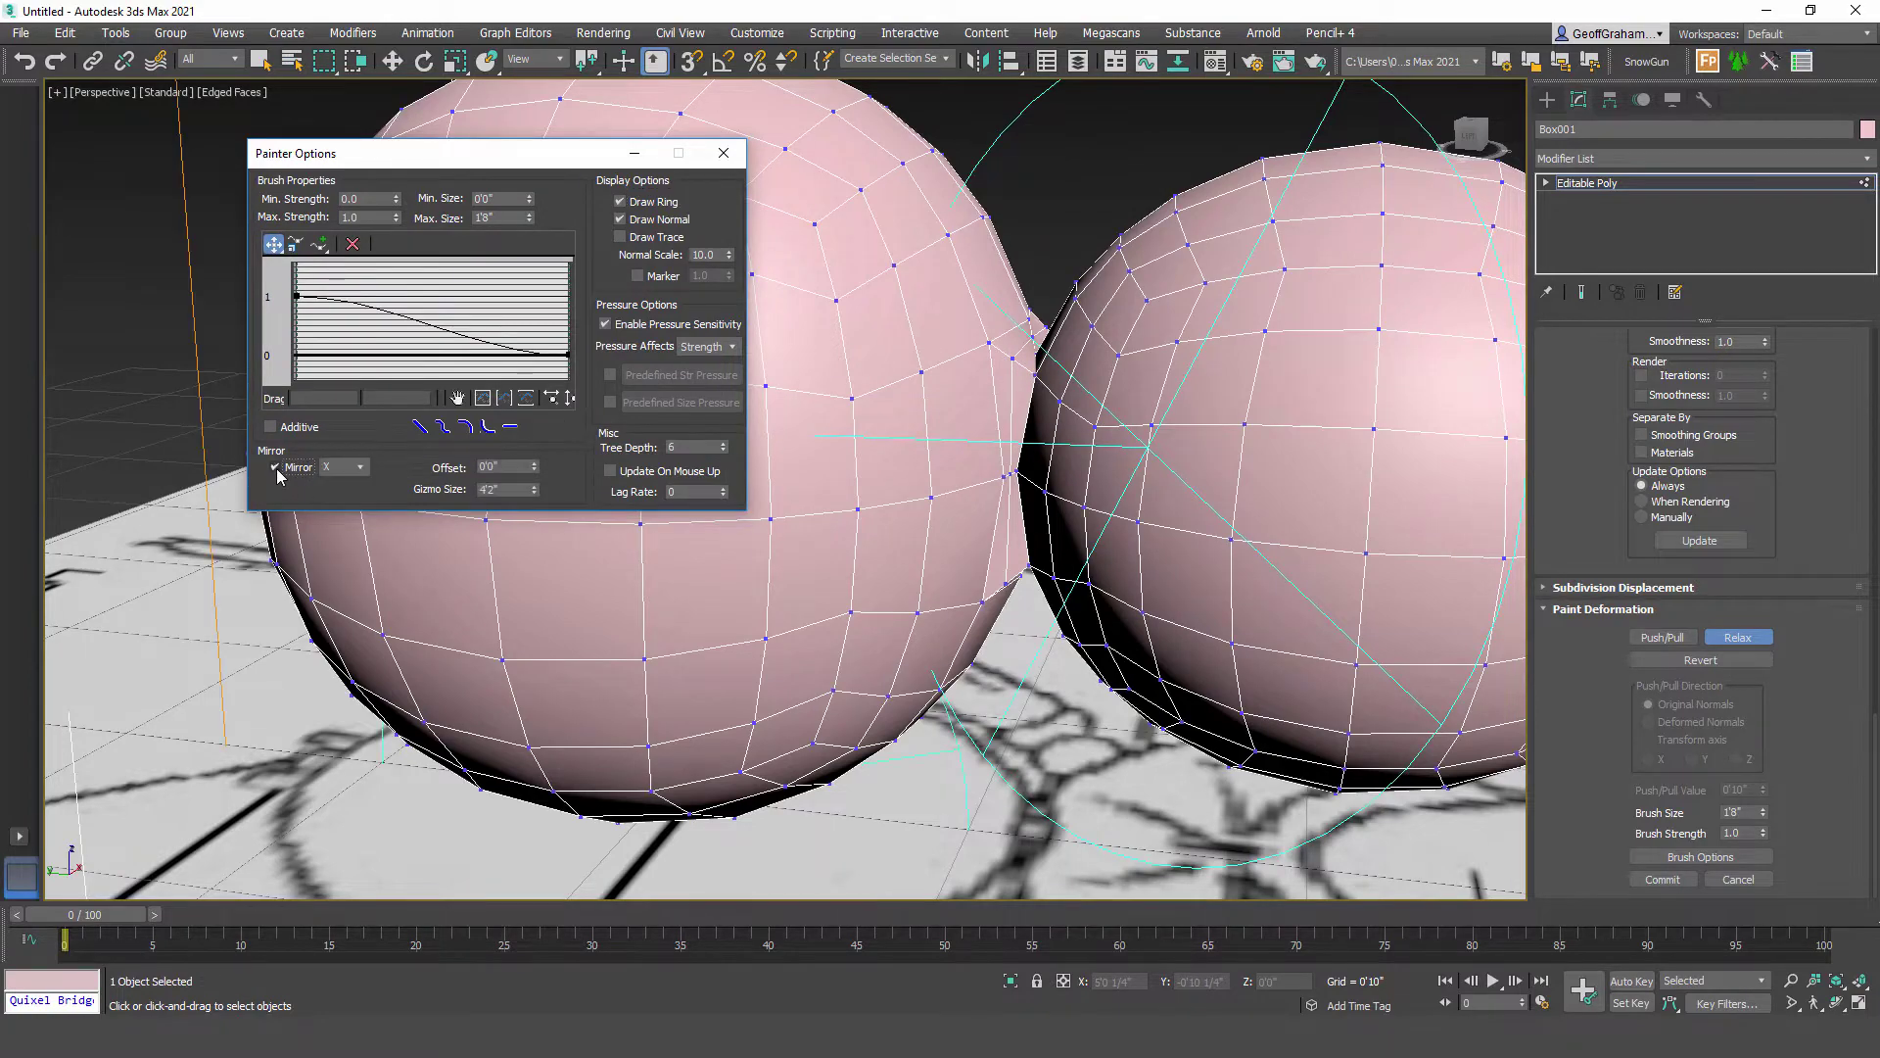
middle_click_drag(1084, 579, 957, 648, "alt")
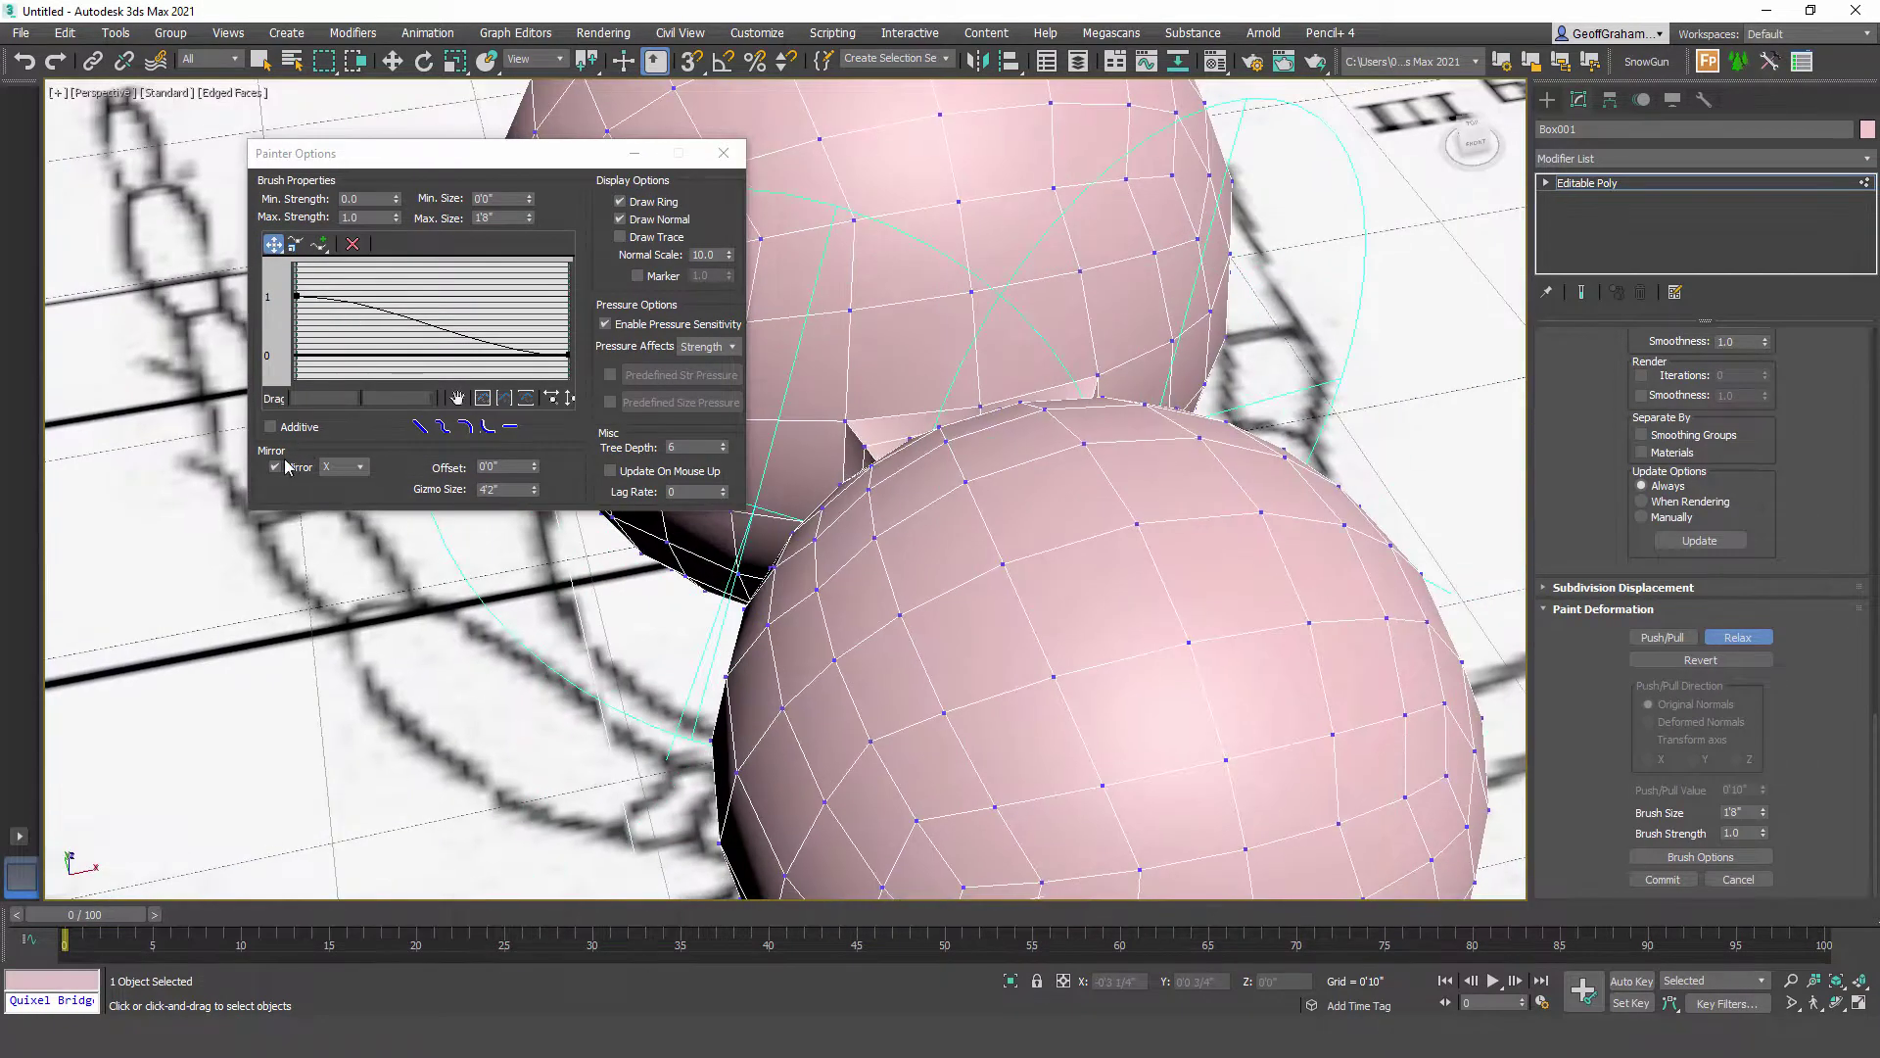
scroll(872, 480, "down", 6)
middle_click_drag(897, 568, 985, 507, "alt")
scroll(985, 506, "up", 6)
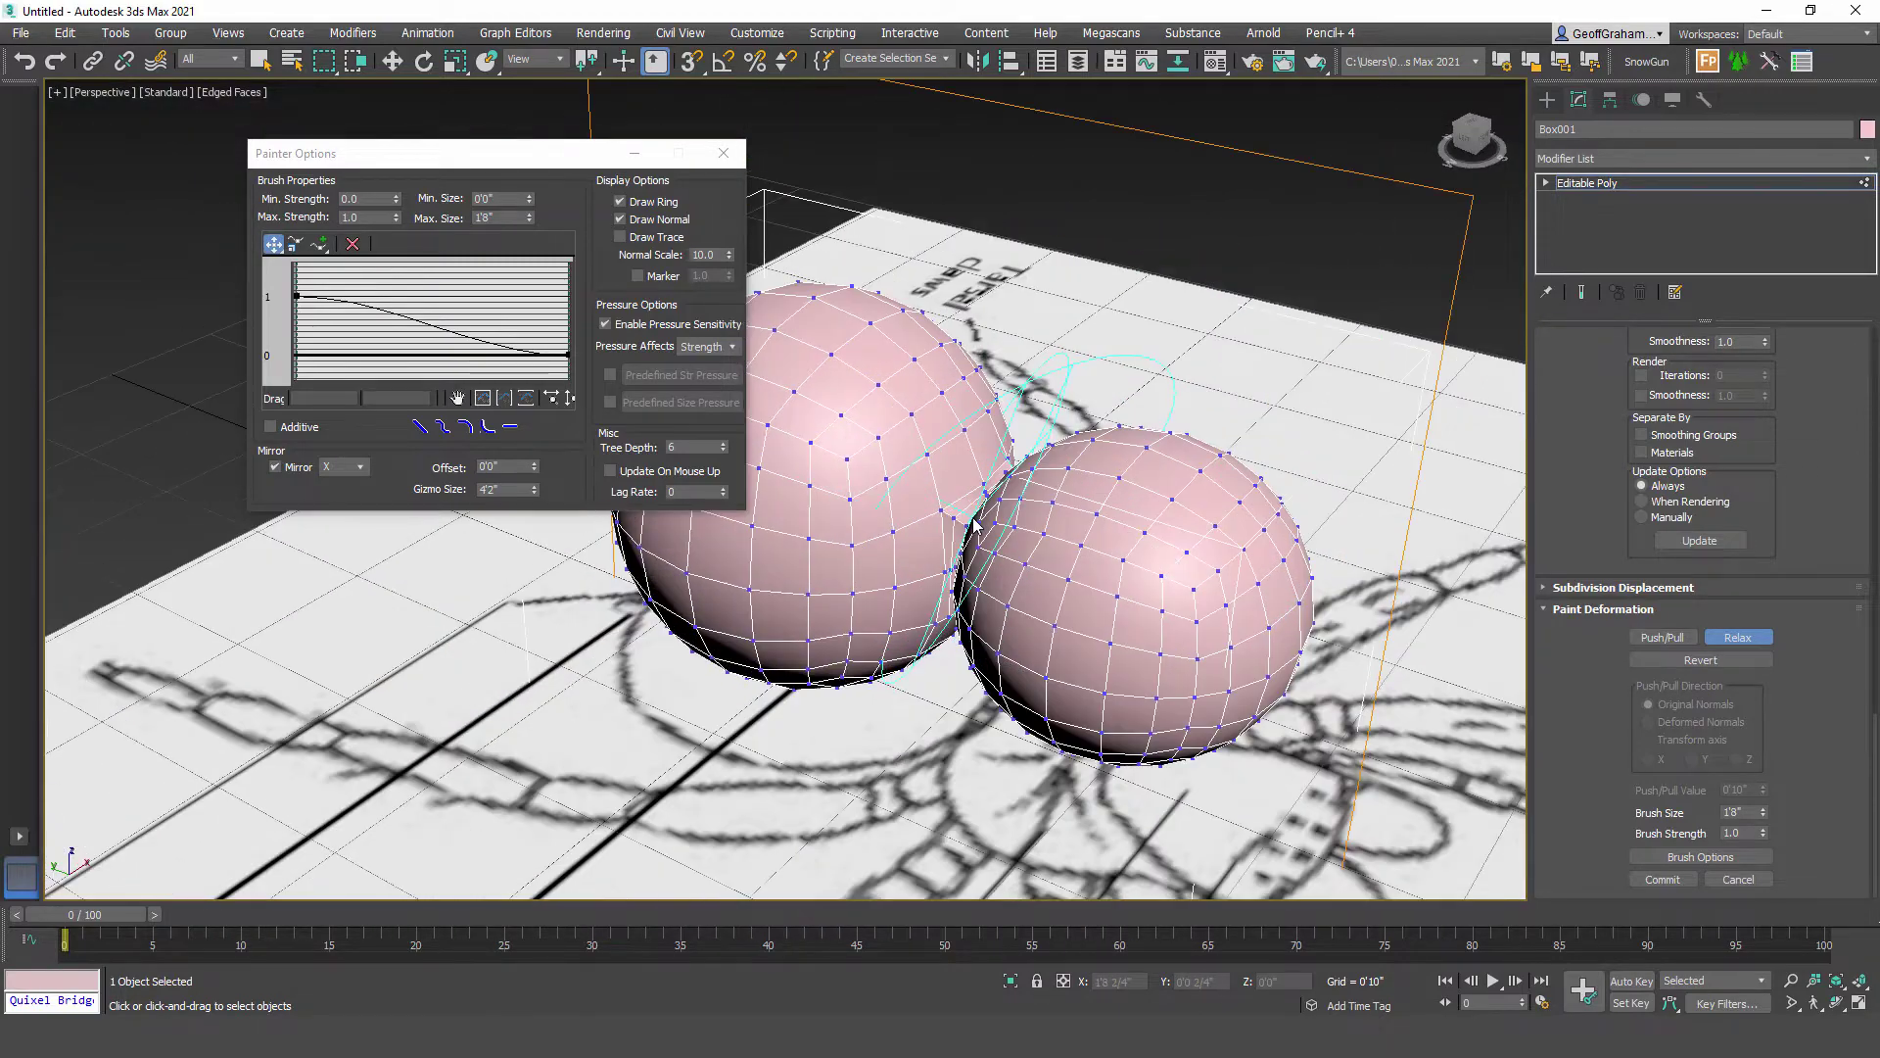
Step: Set the brush's maximum size to about 0'9 2/4" and its maximum strength to 0.5
left_click(528, 221)
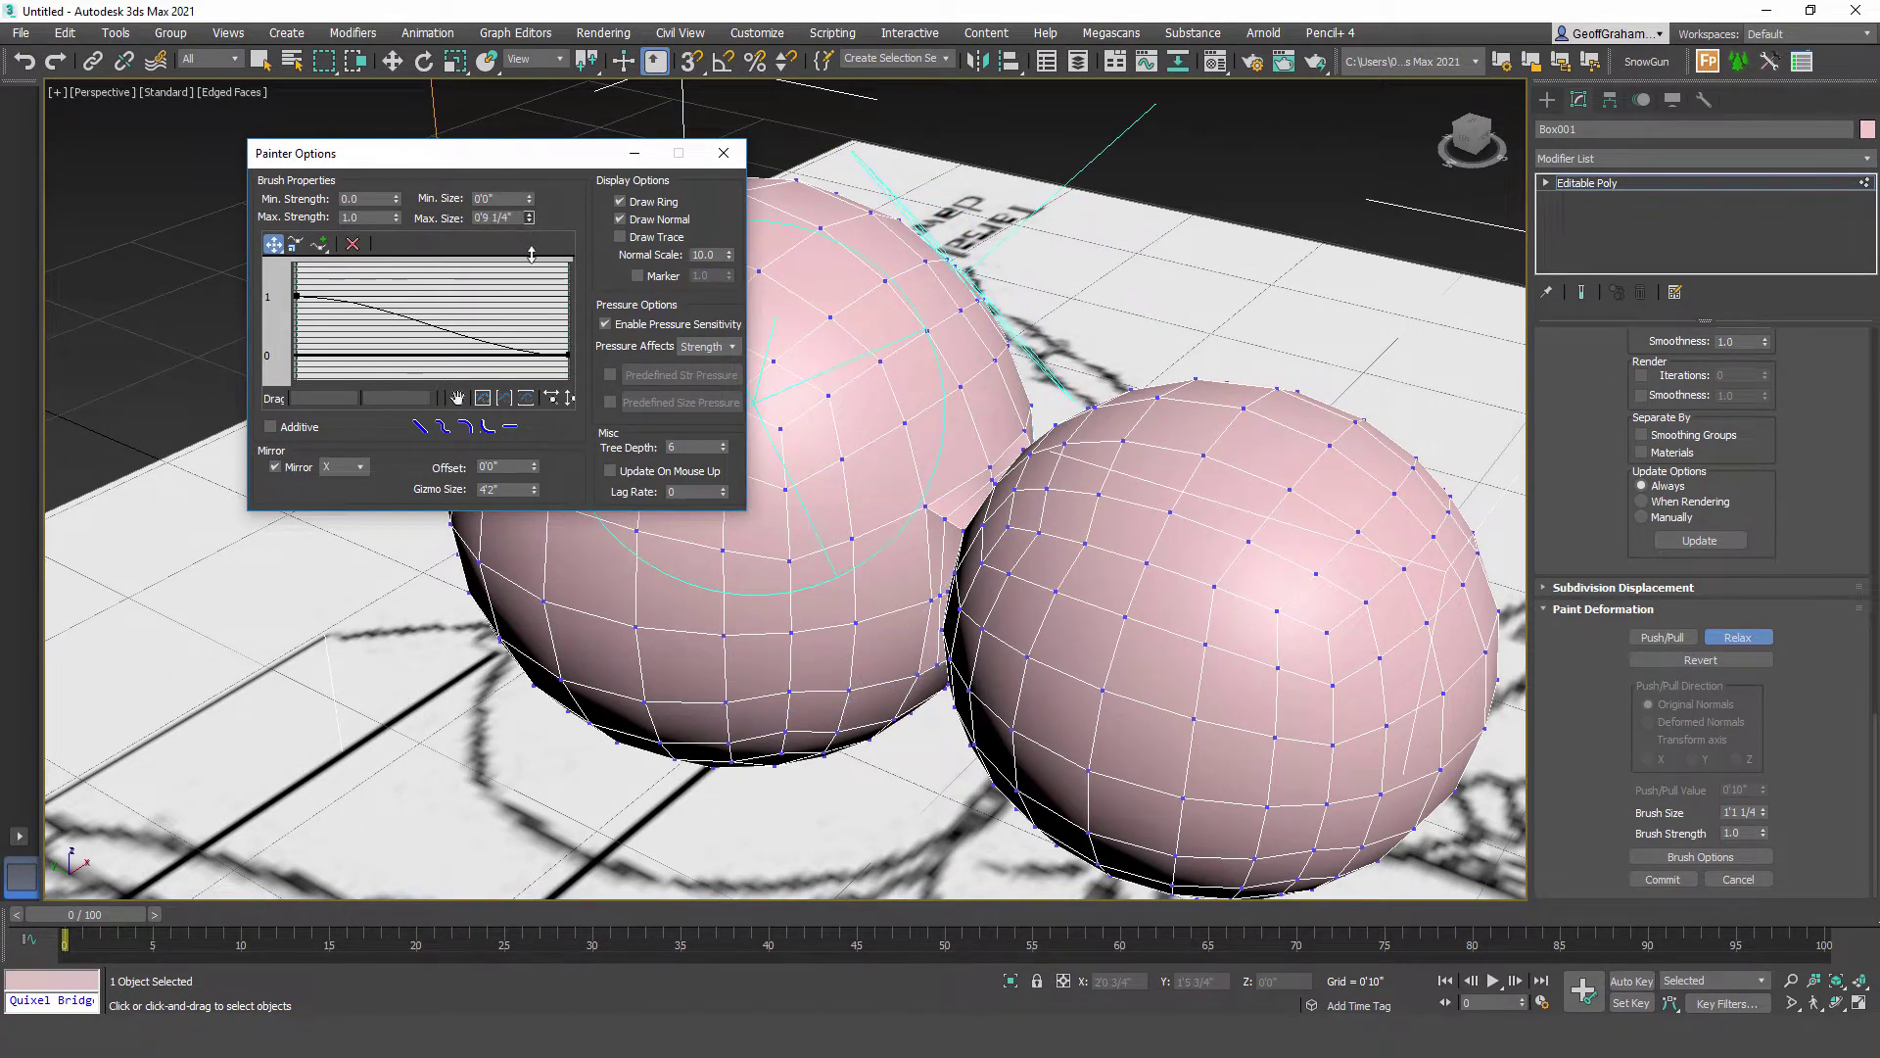
left_click_drag(536, 253, 537, 248)
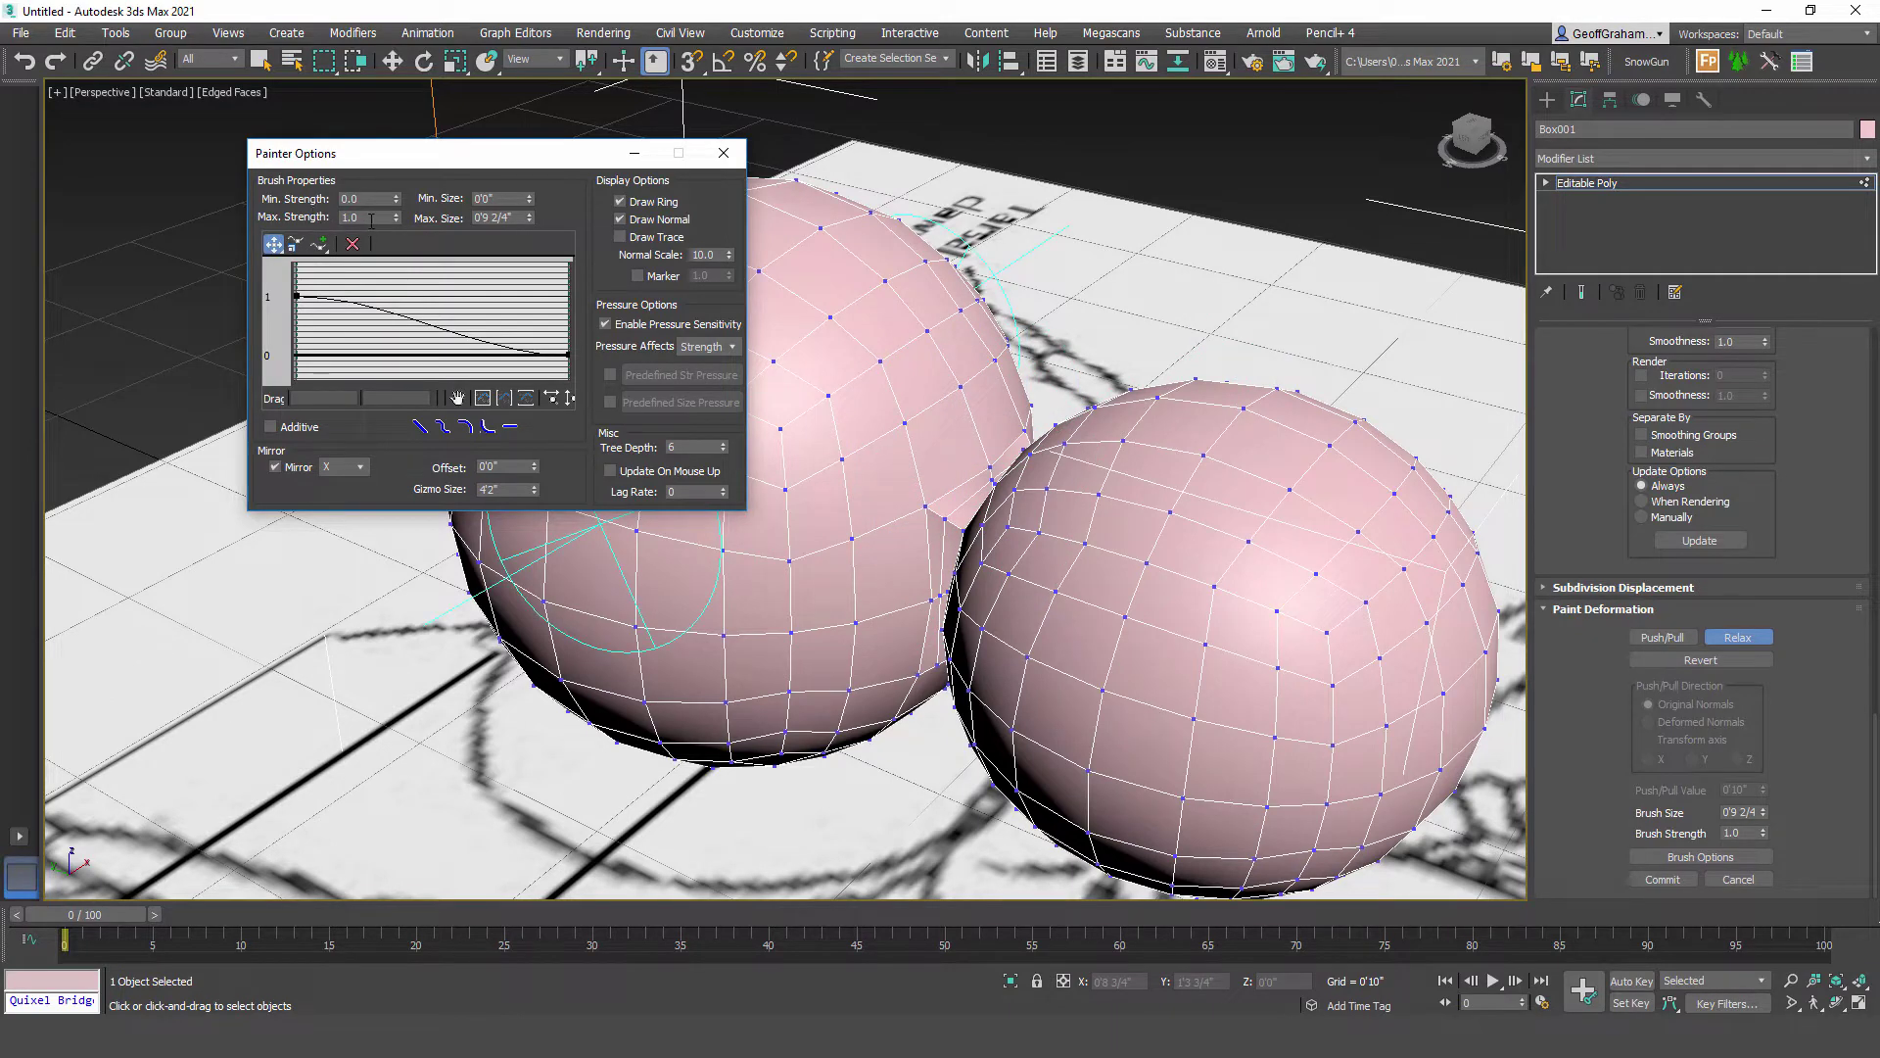
key("Return")
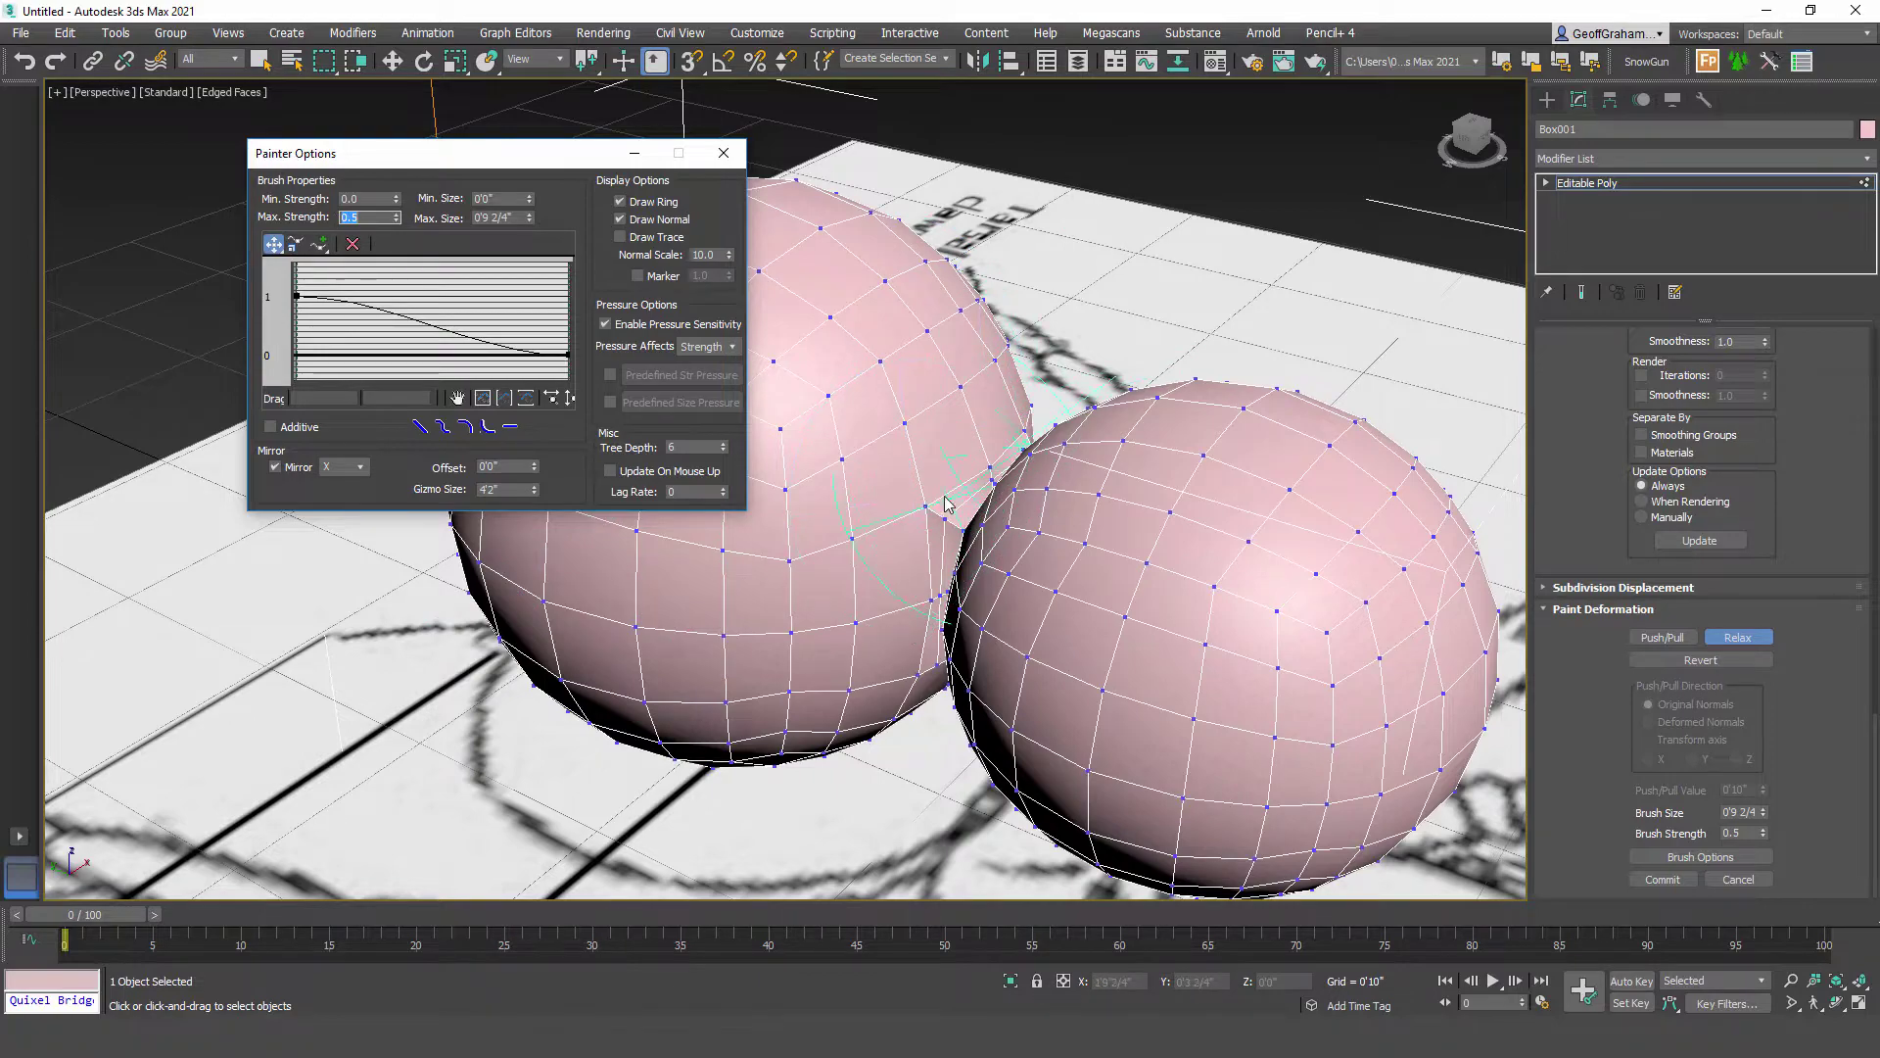
Step: Relax the bridged neck between the two spheres with several brush strokes, and exit the Relax brush
left_click_drag(948, 503, 977, 513)
middle_click_drag(977, 516, 999, 502, "alt")
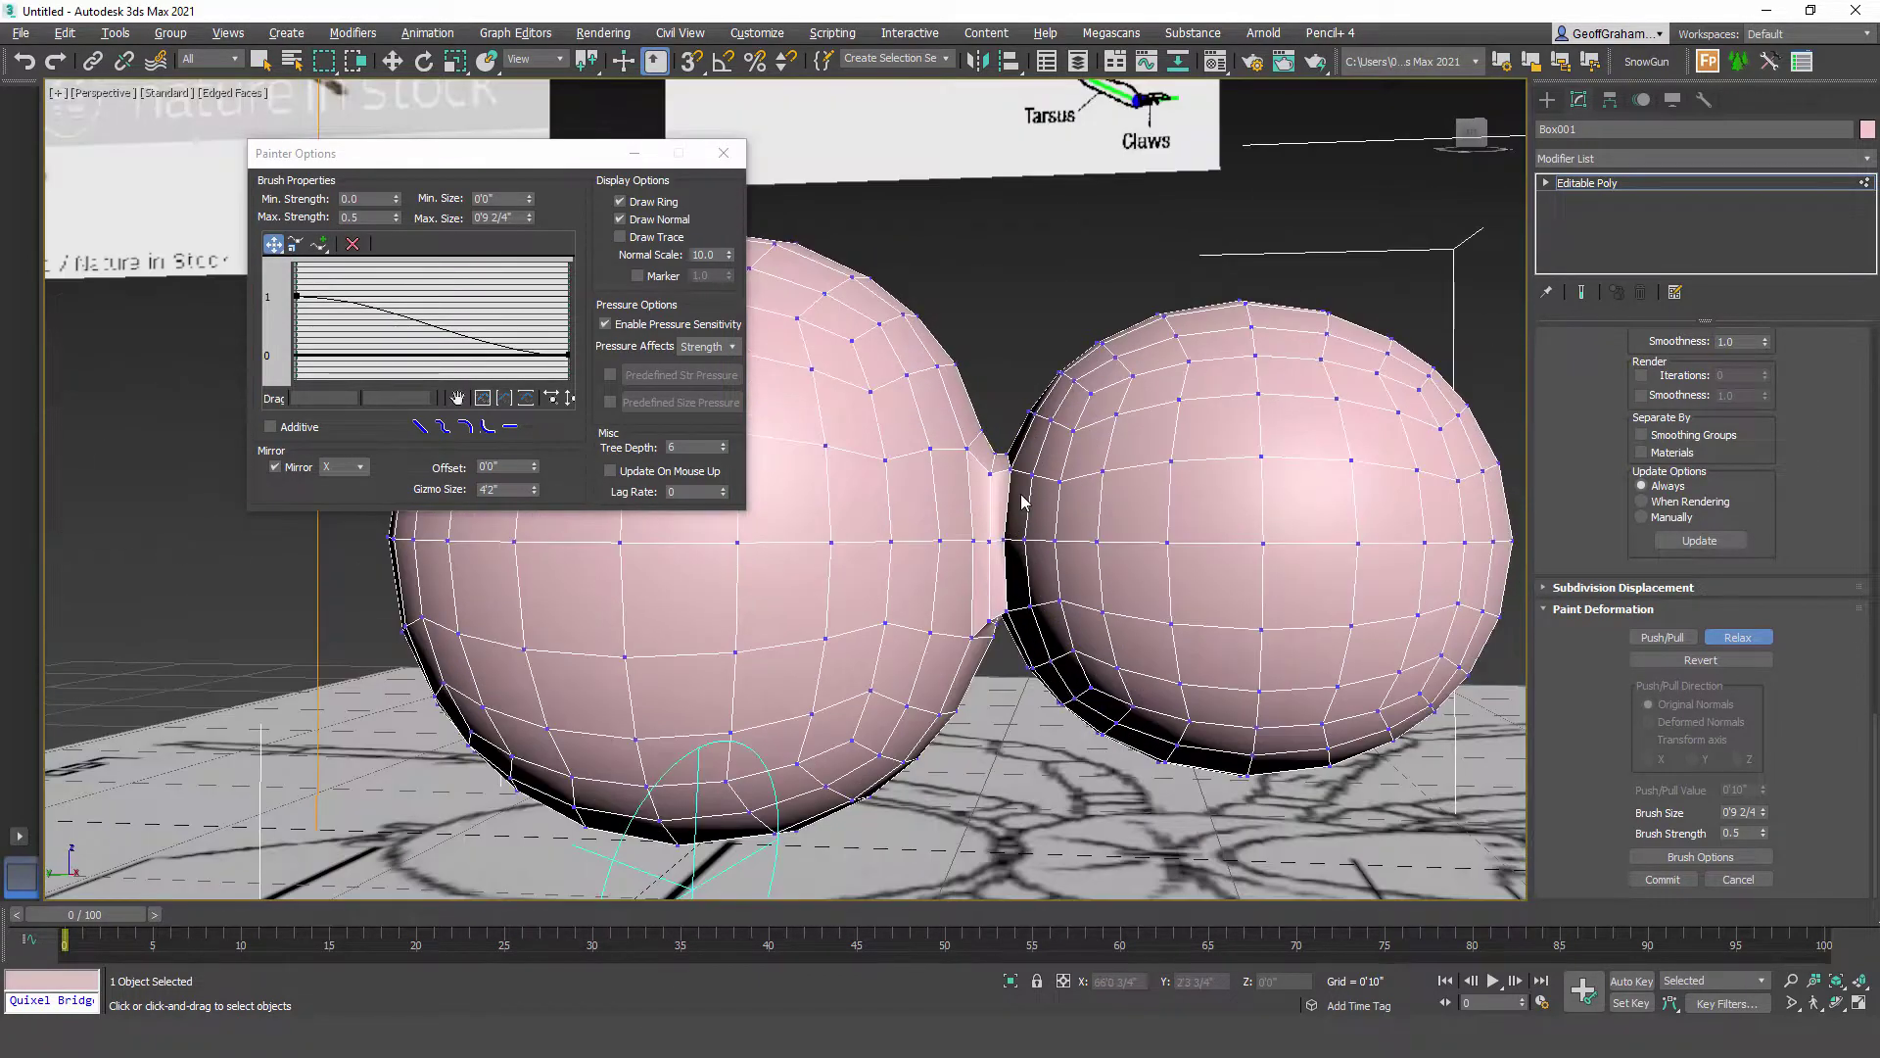
left_click_drag(999, 502, 992, 545)
scroll(991, 484, "up", 3)
middle_click_drag(991, 484, 989, 513, "alt")
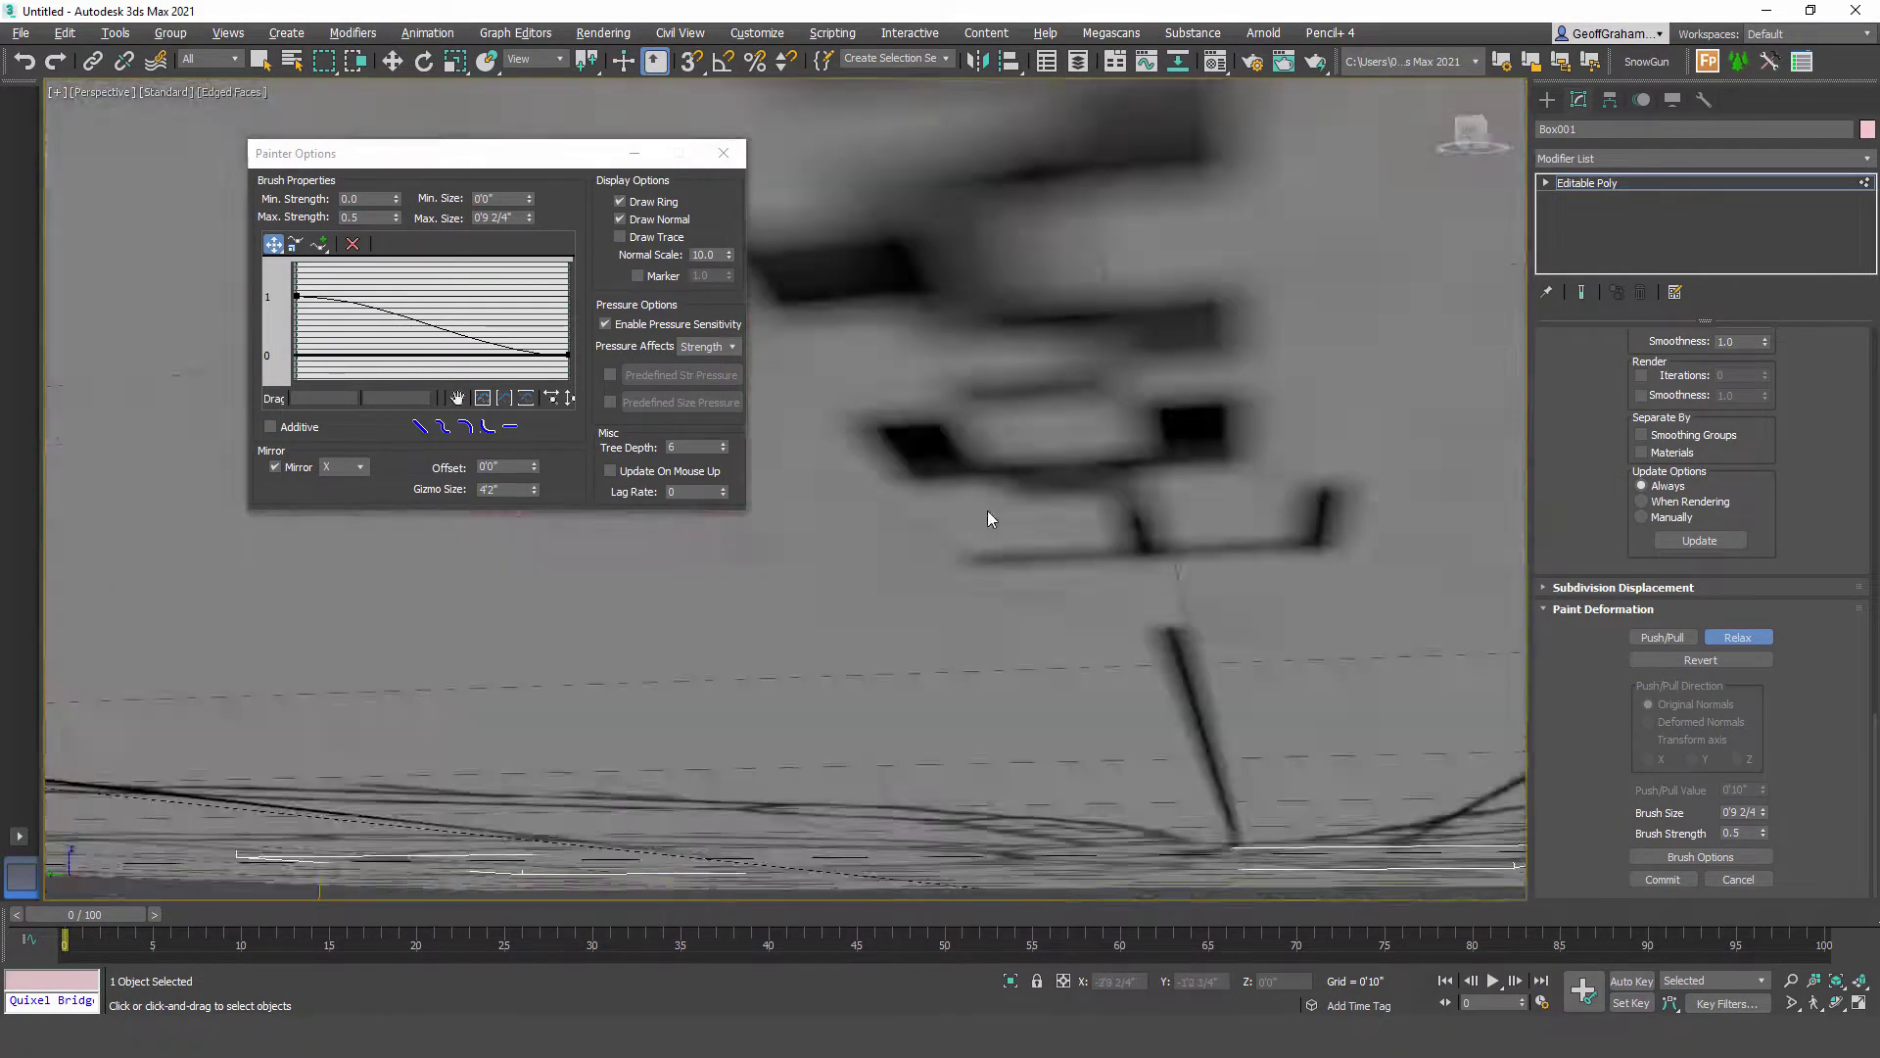
scroll(990, 519, "down", 3)
right_click(860, 495)
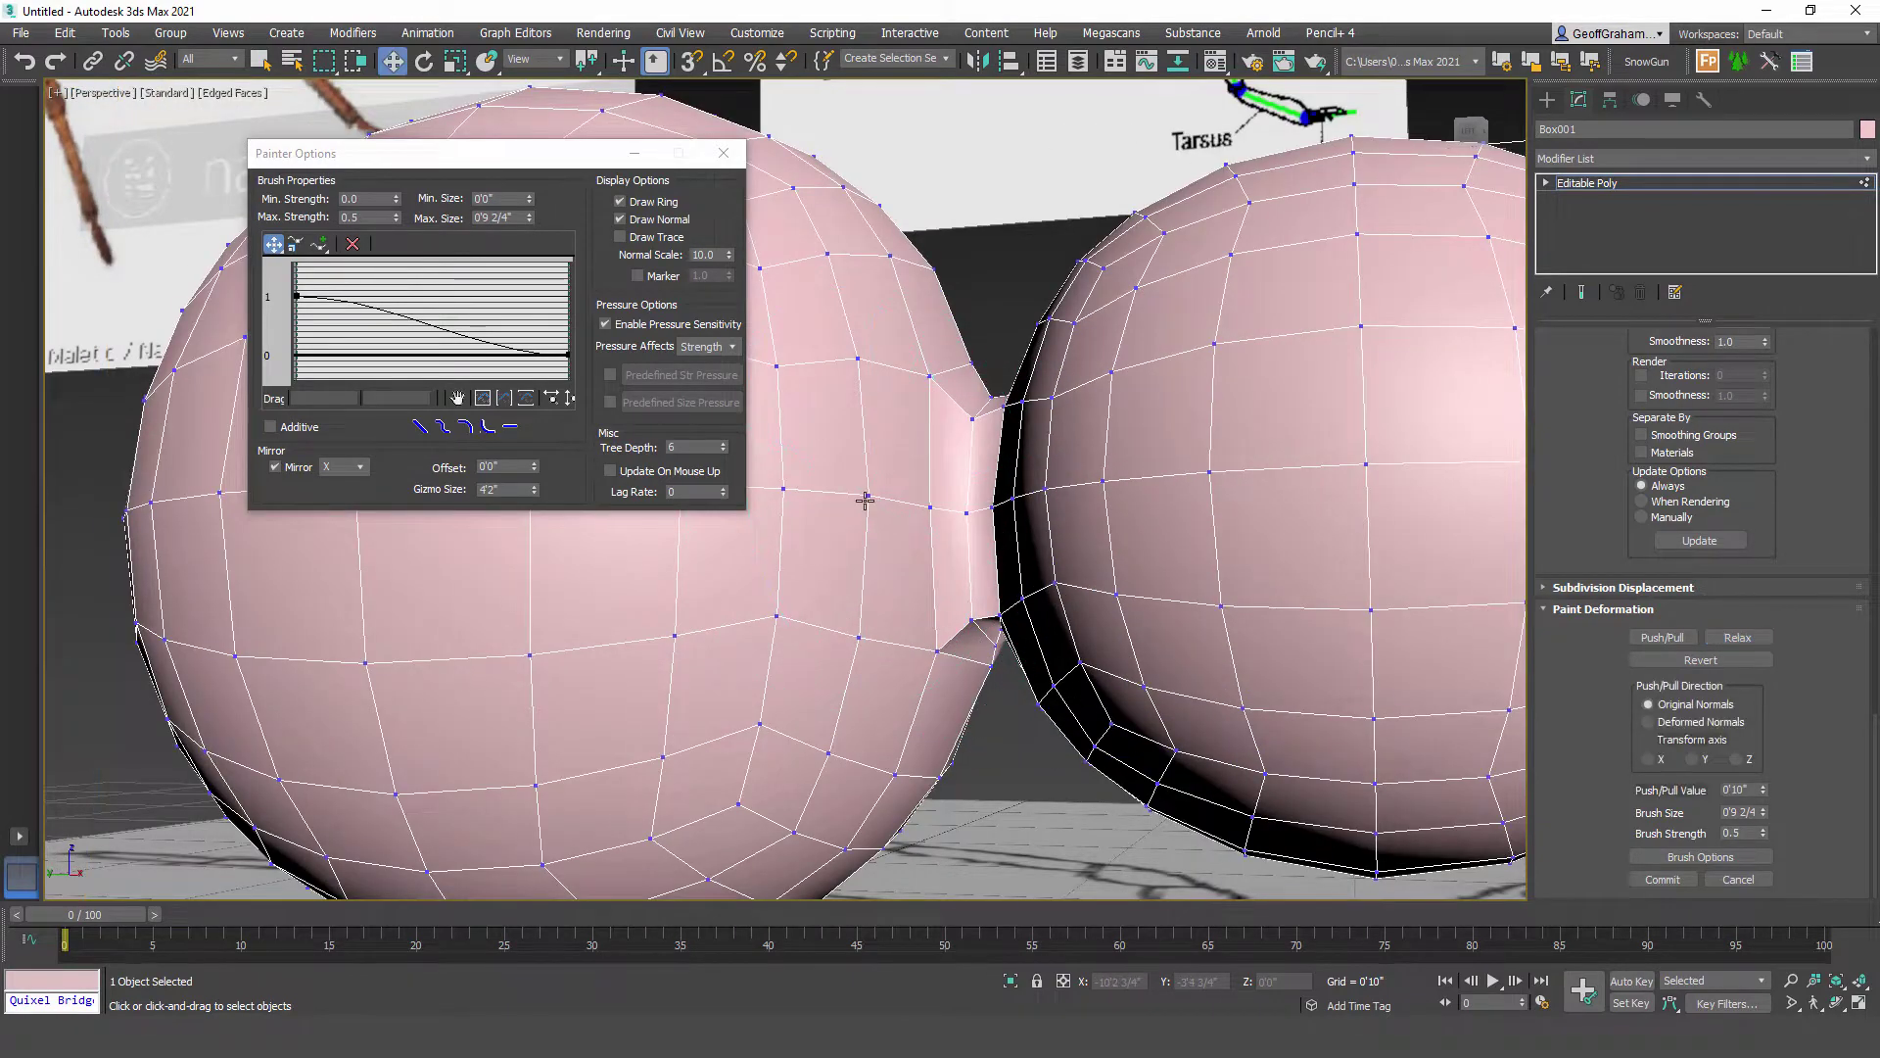
Step: Isolate the bridged body mesh so the reference planes are hidden
right_click(860, 494)
left_click(911, 310)
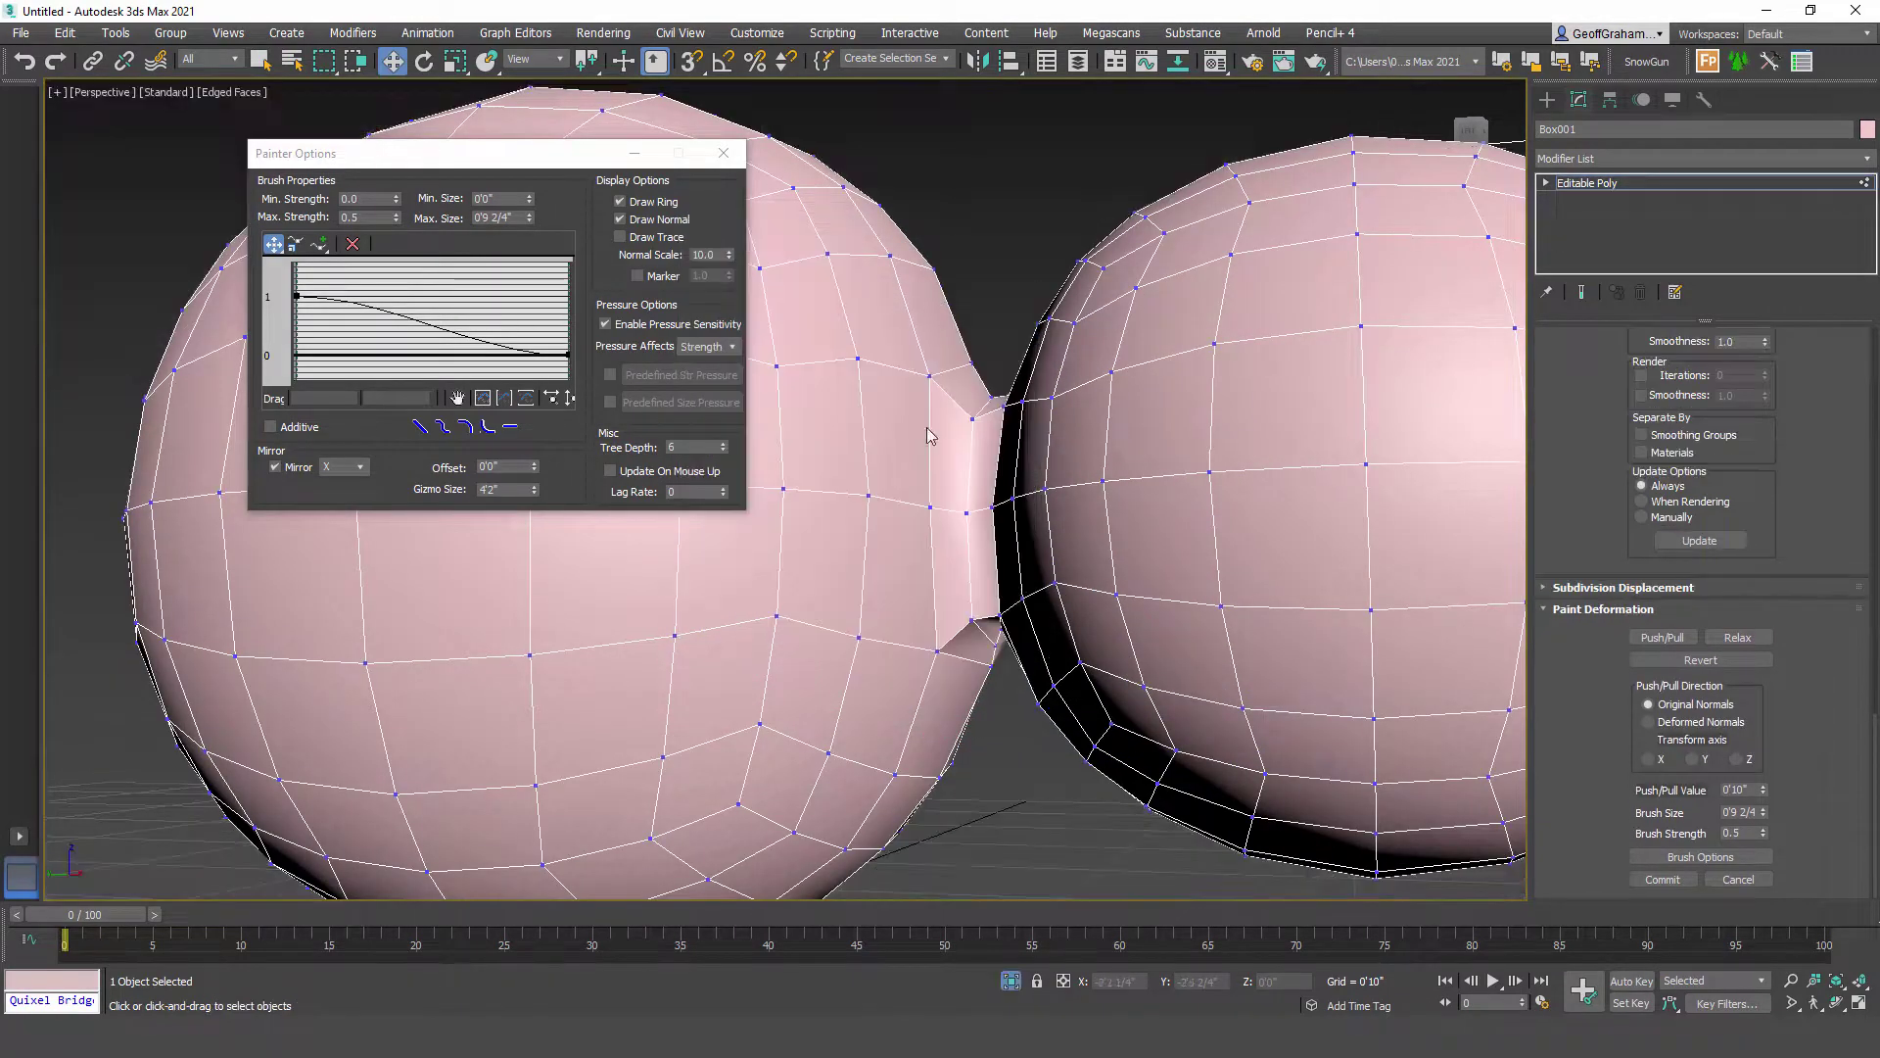
middle_click_drag(1064, 483, 992, 414, "alt")
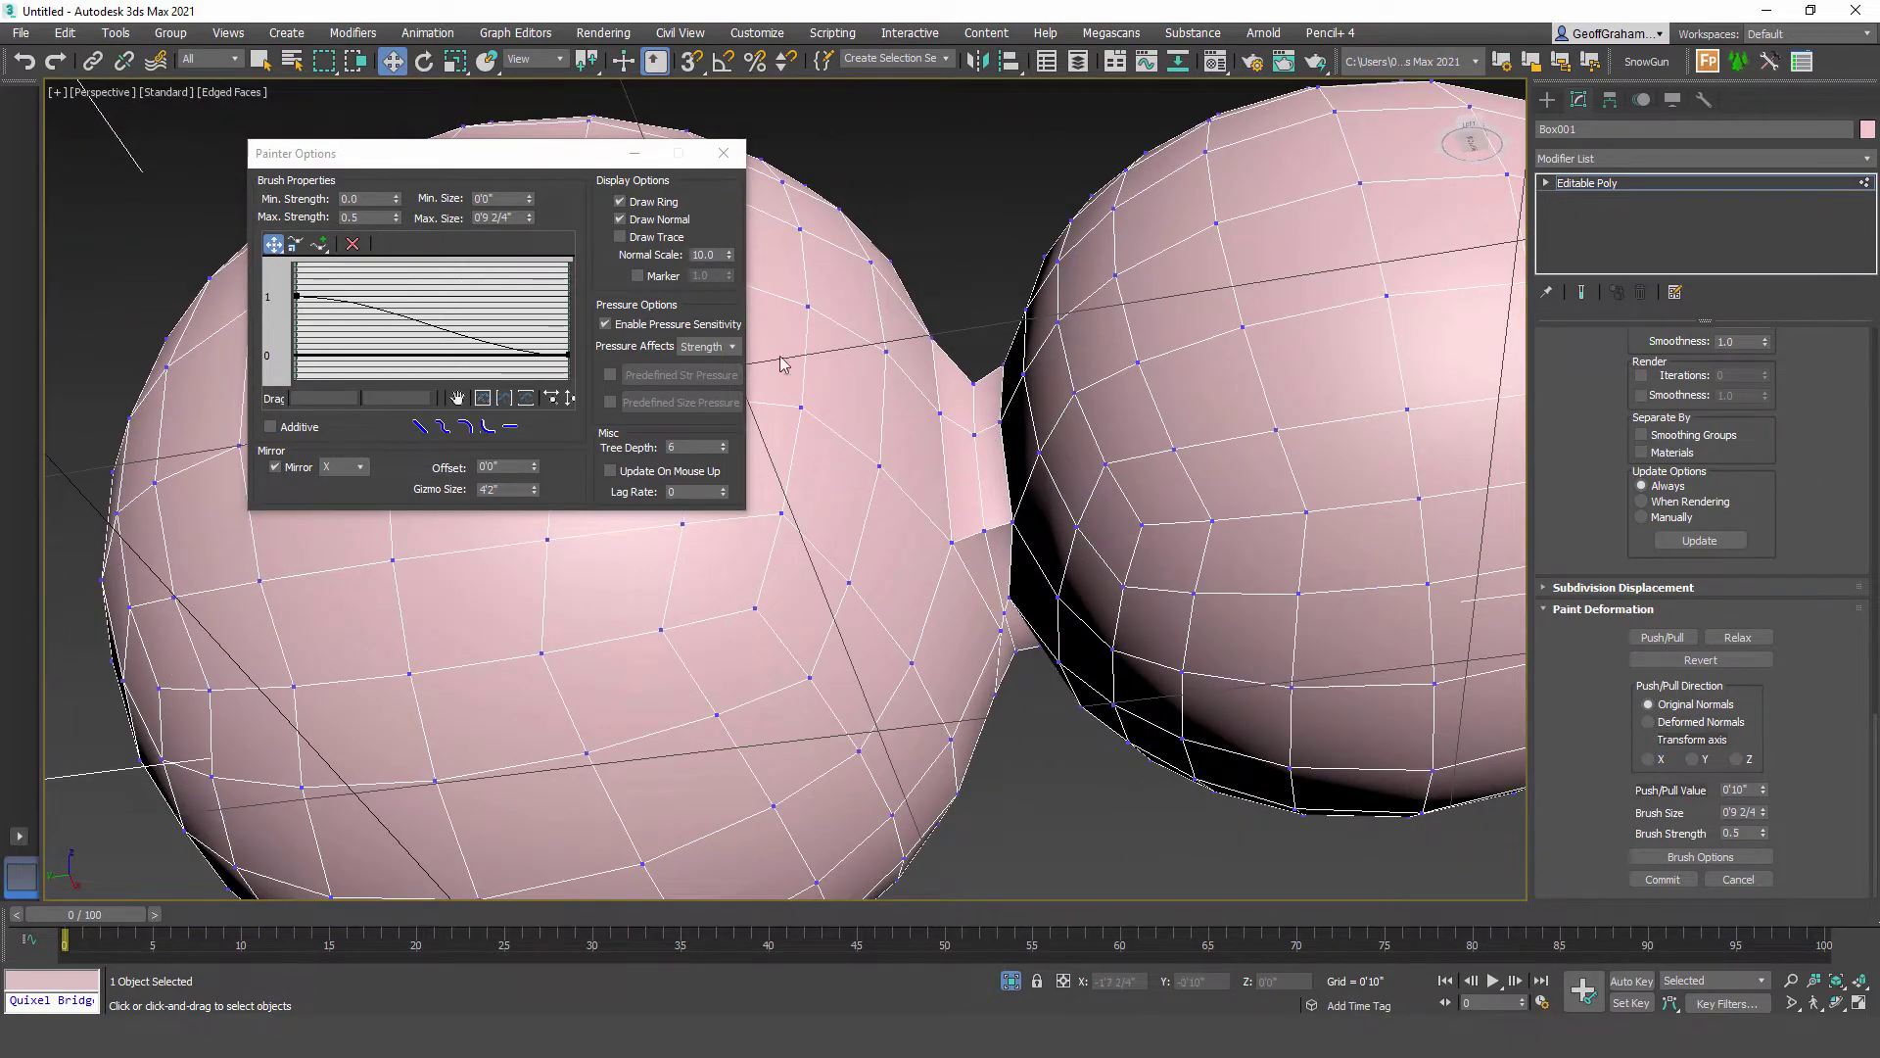
Step: Relax the neck between the two spheres with more brush strokes, close the brush options, and exit the Relax brush
left_click(1738, 637)
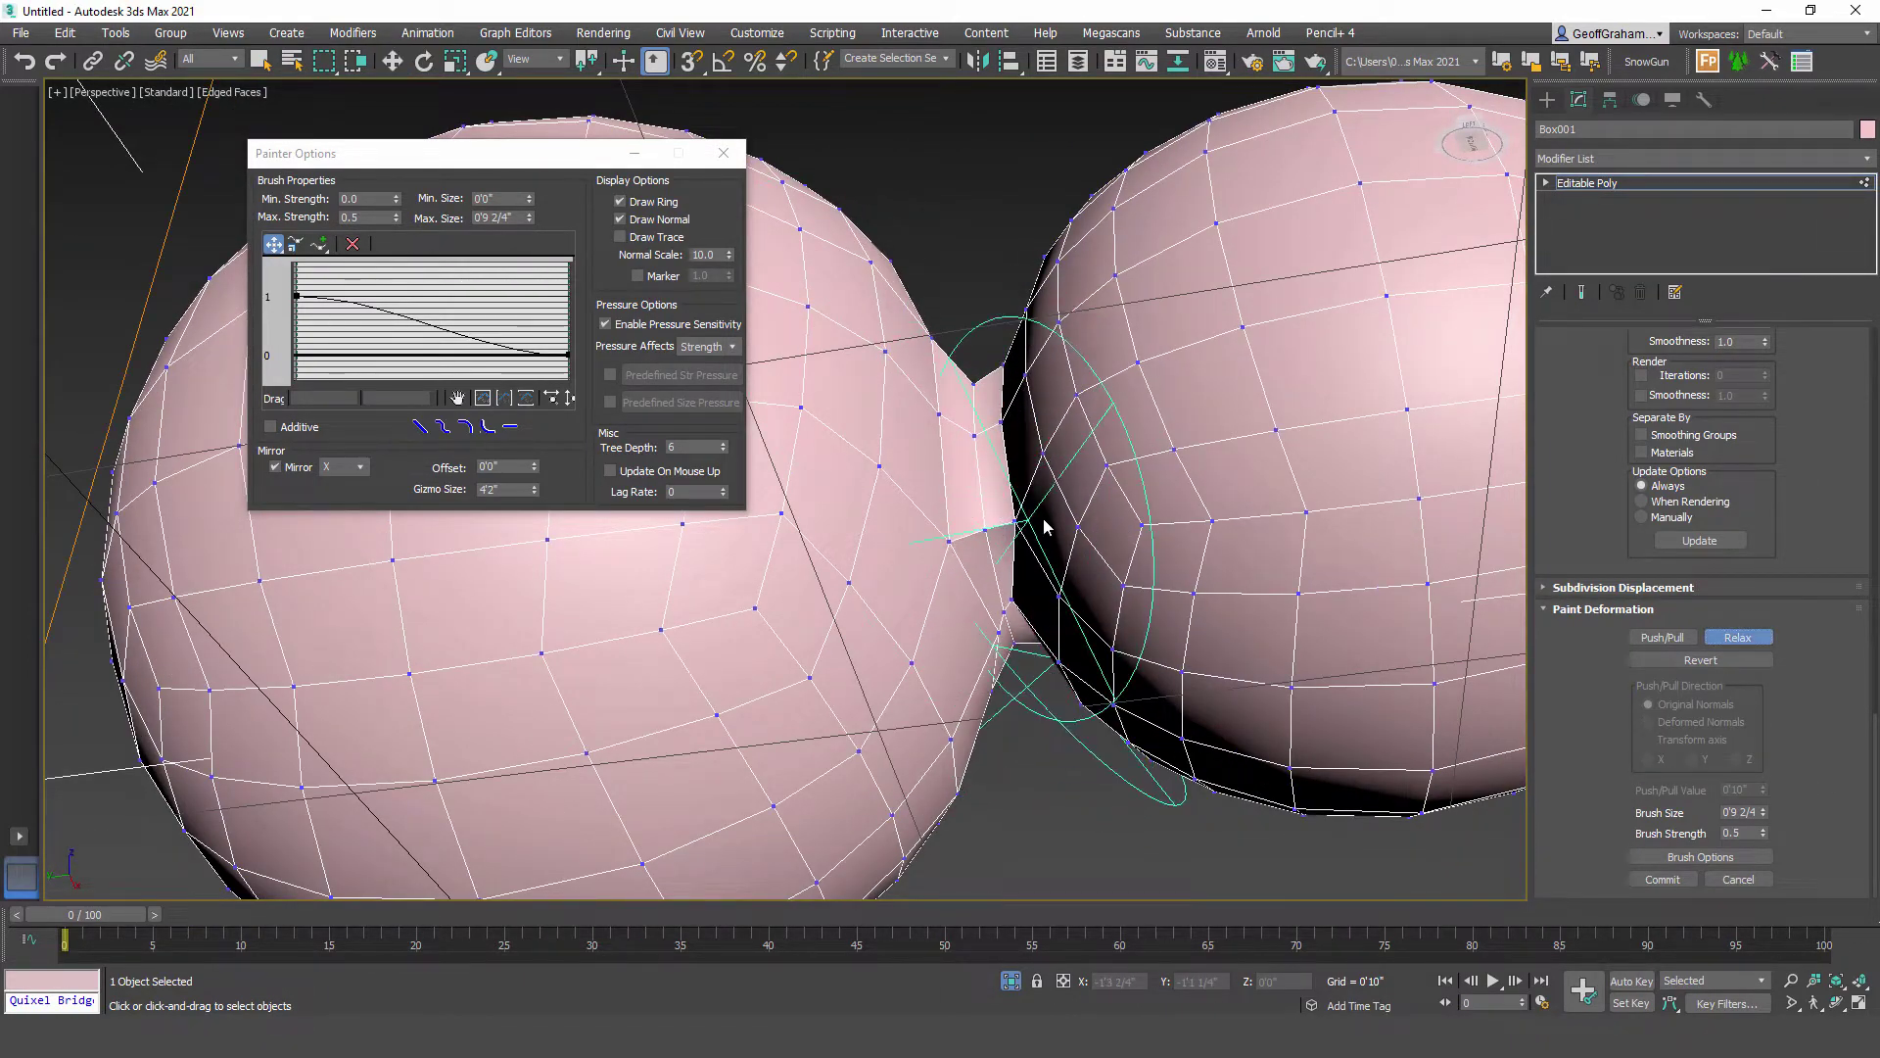
mouse_move(1011, 570)
left_mouse_down()
mouse_move(1007, 505)
mouse_move(1001, 587)
left_mouse_up()
middle_click_drag(1001, 615, 981, 541, "alt")
mouse_move(982, 443)
middle_mouse_down("alt")
mouse_move(957, 538)
mouse_move(980, 548)
middle_mouse_up("alt")
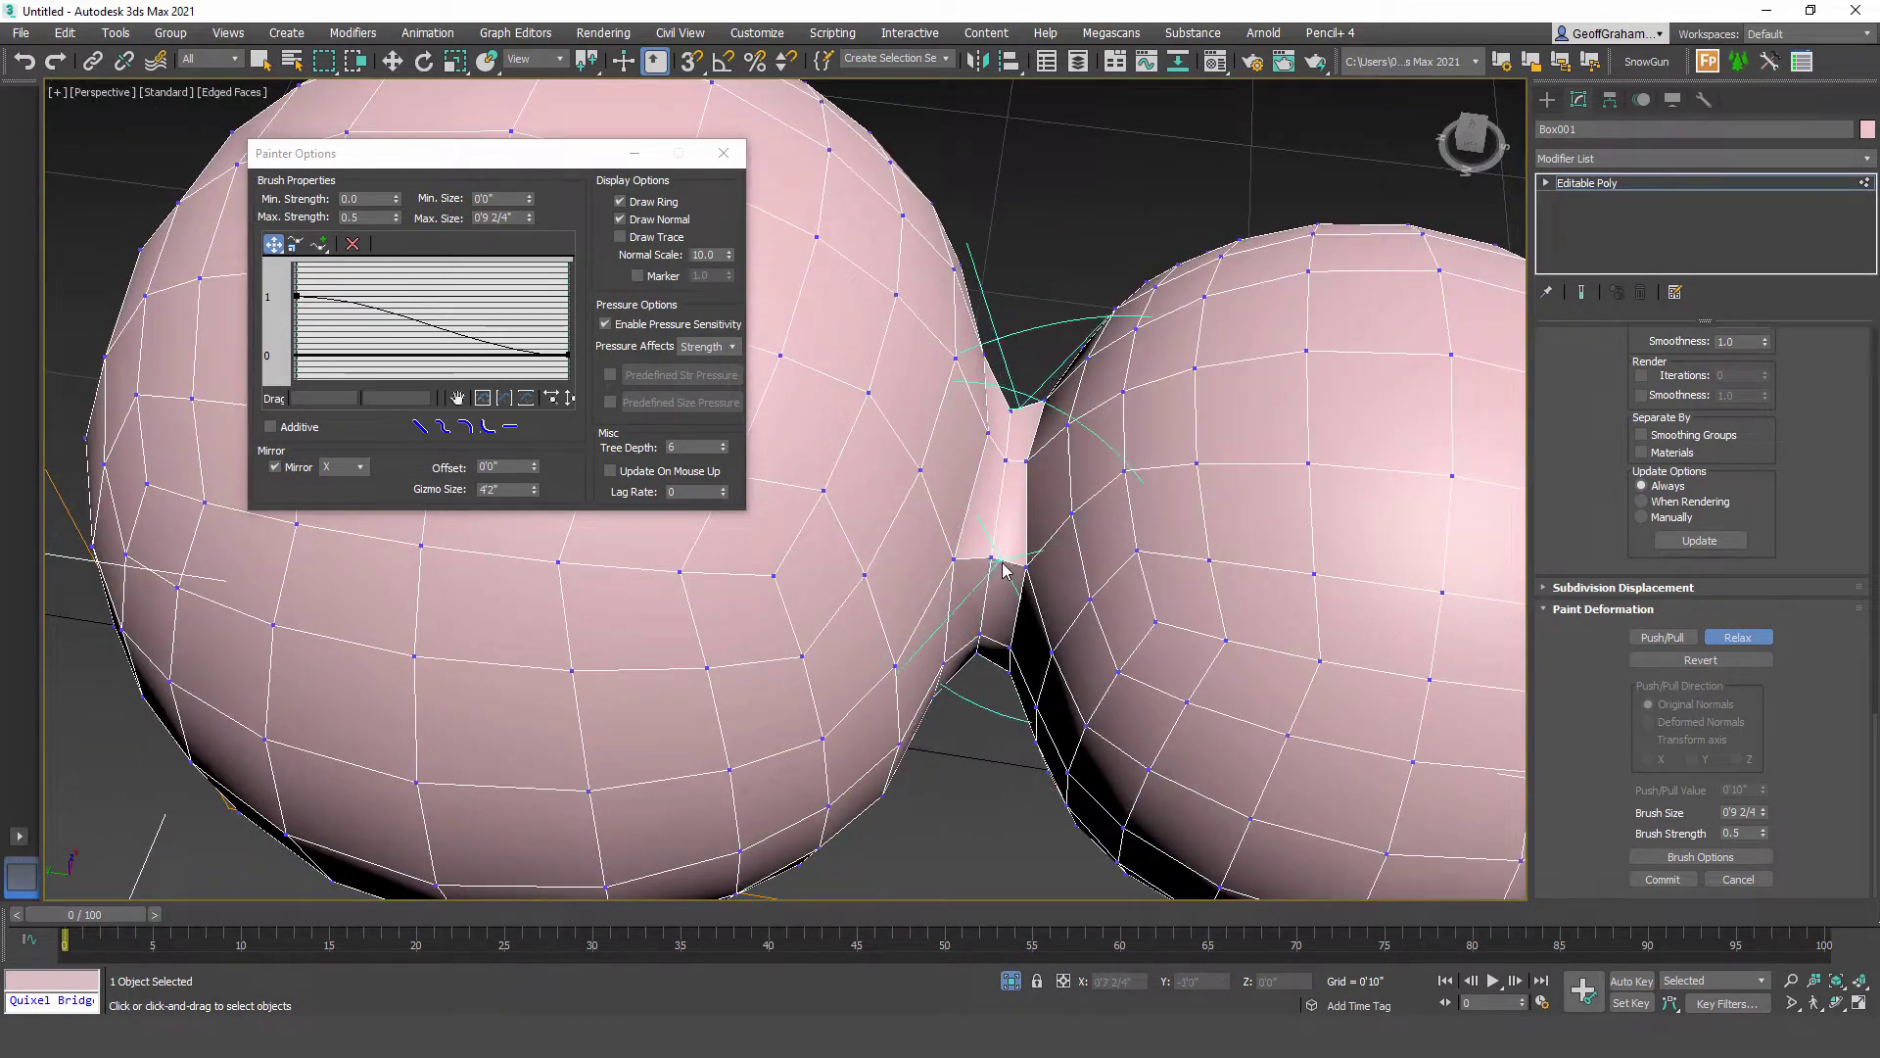
mouse_move(1009, 617)
middle_mouse_down("alt")
mouse_move(986, 642)
mouse_move(994, 573)
middle_mouse_up("alt")
mouse_move(1008, 538)
left_mouse_down()
mouse_move(894, 537)
mouse_move(965, 534)
left_mouse_up()
mouse_move(979, 543)
middle_mouse_down("alt")
mouse_move(1038, 607)
mouse_move(1071, 714)
middle_mouse_up("alt")
middle_click_drag(1087, 627, 1008, 460, "alt")
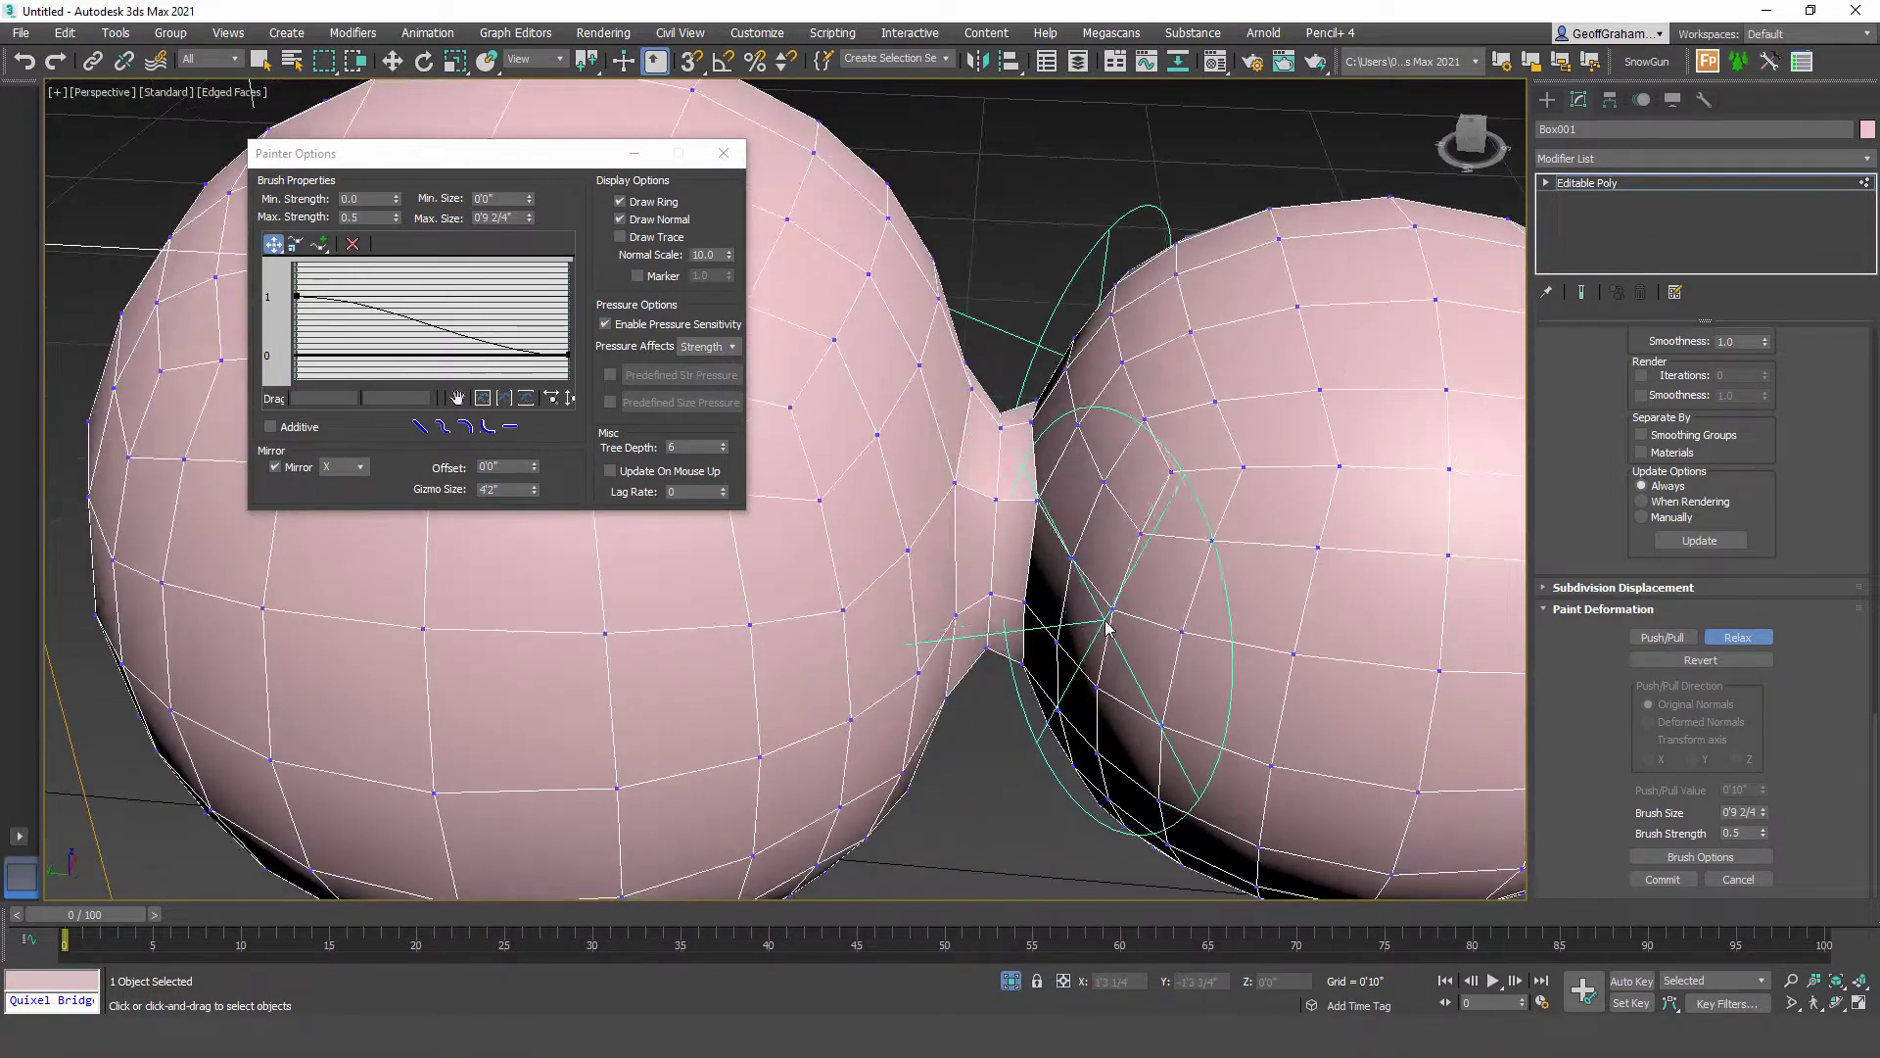
mouse_move(1023, 622)
middle_mouse_down("alt")
mouse_move(994, 485)
mouse_move(1050, 489)
mouse_move(980, 541)
mouse_move(906, 642)
mouse_move(957, 550)
middle_mouse_up("alt")
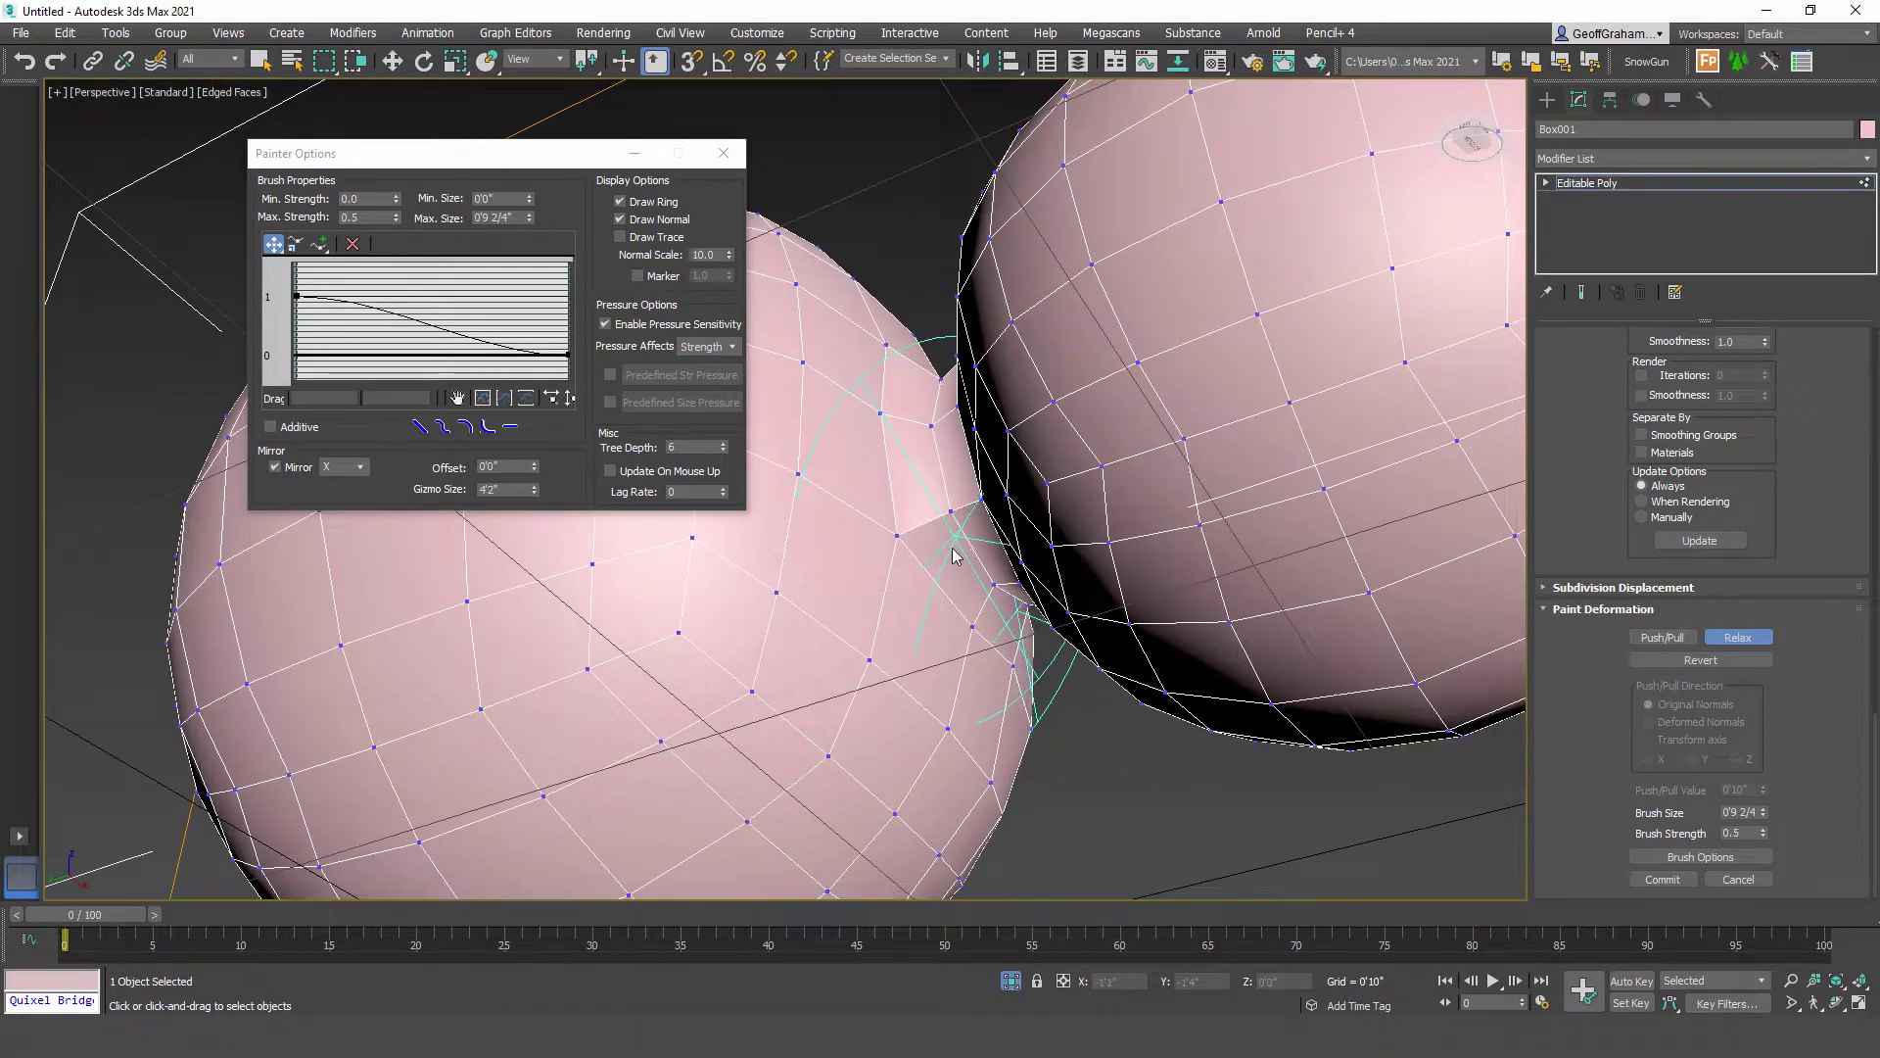
mouse_move(886, 601)
middle_mouse_down("alt")
mouse_move(970, 563)
mouse_move(990, 504)
mouse_move(978, 548)
middle_mouse_up("alt")
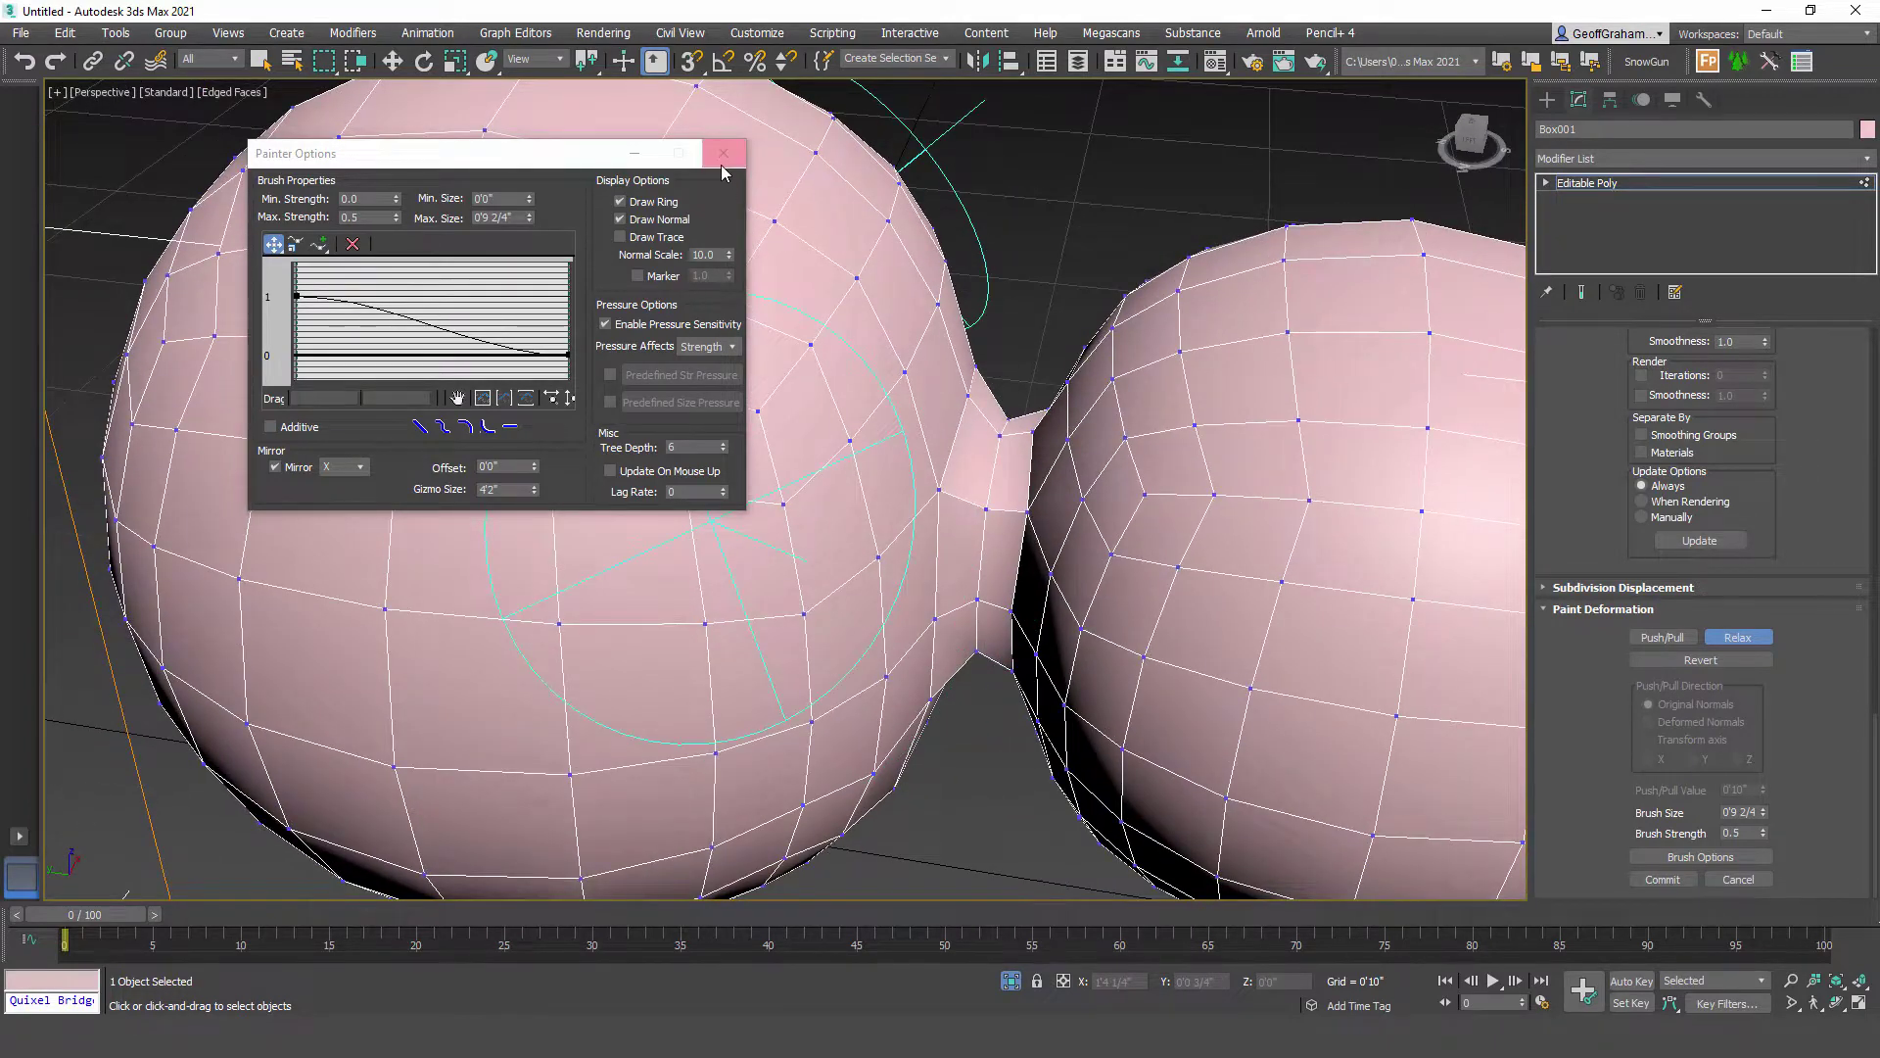
left_click(724, 153)
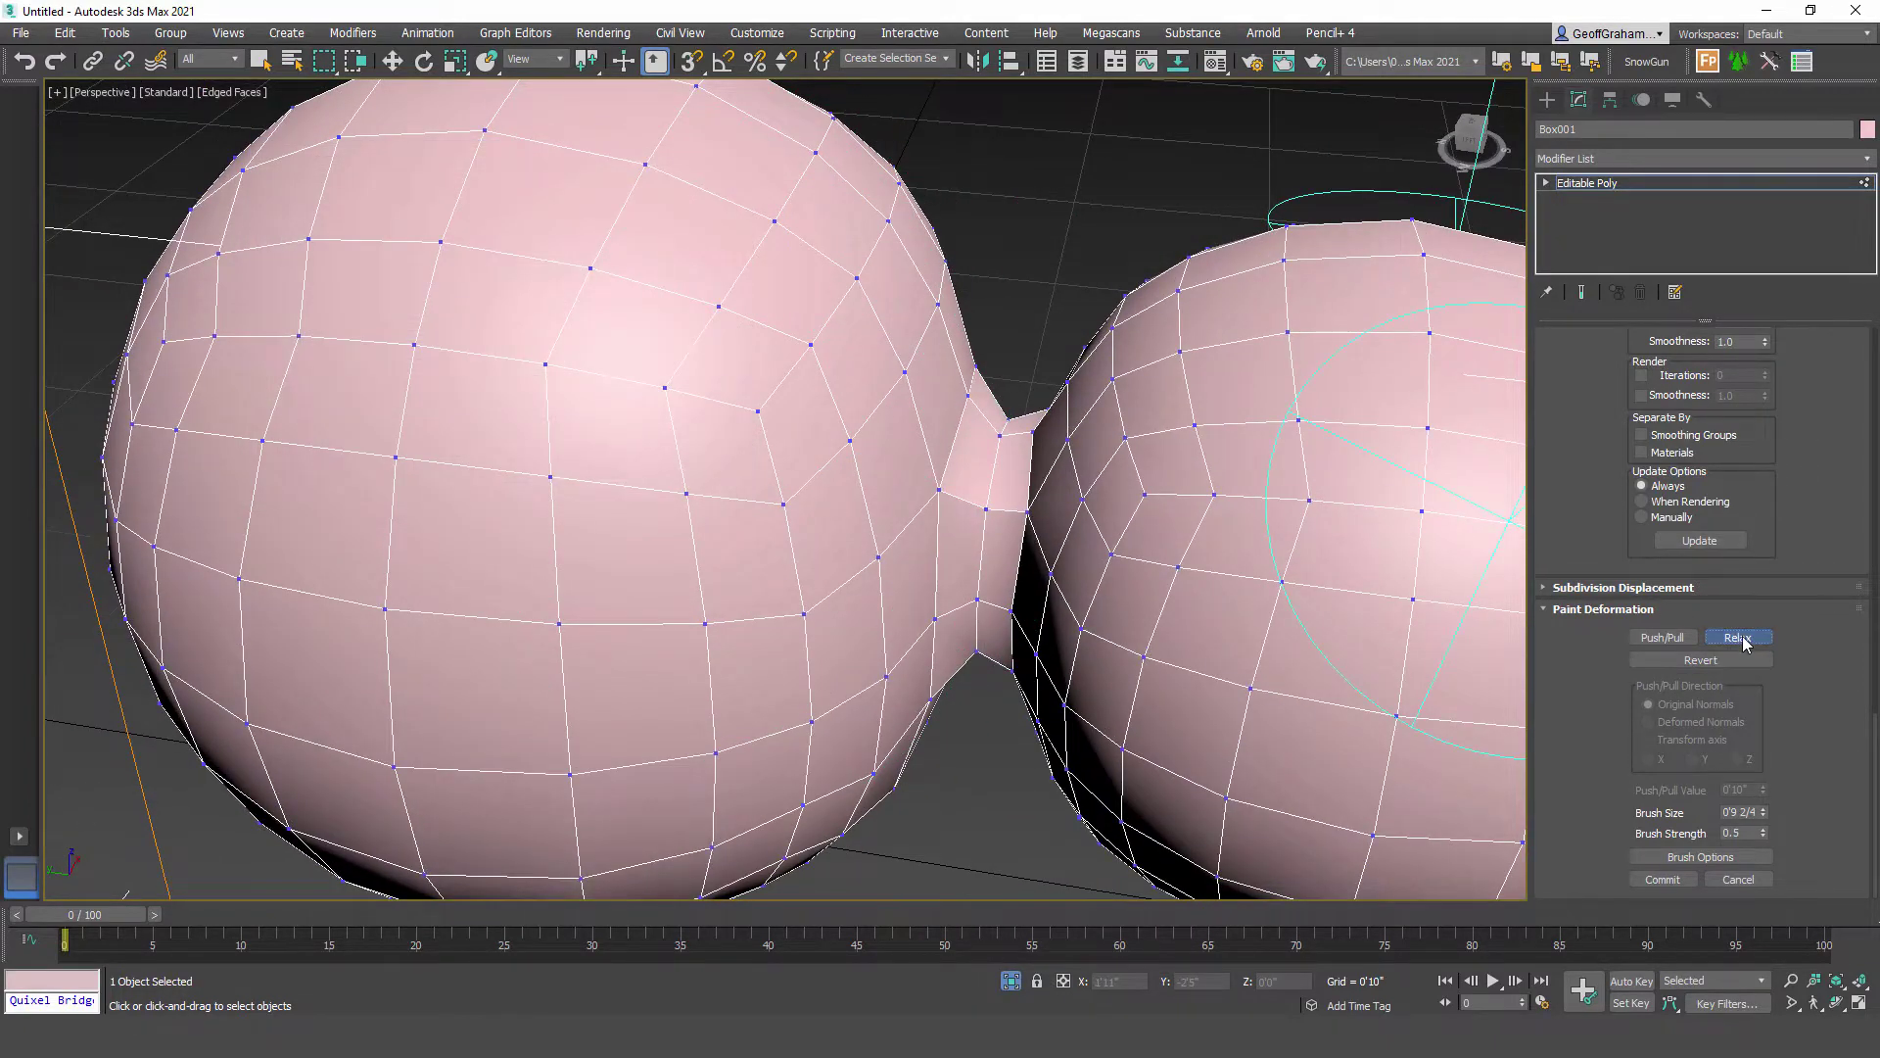
left_click(1740, 639)
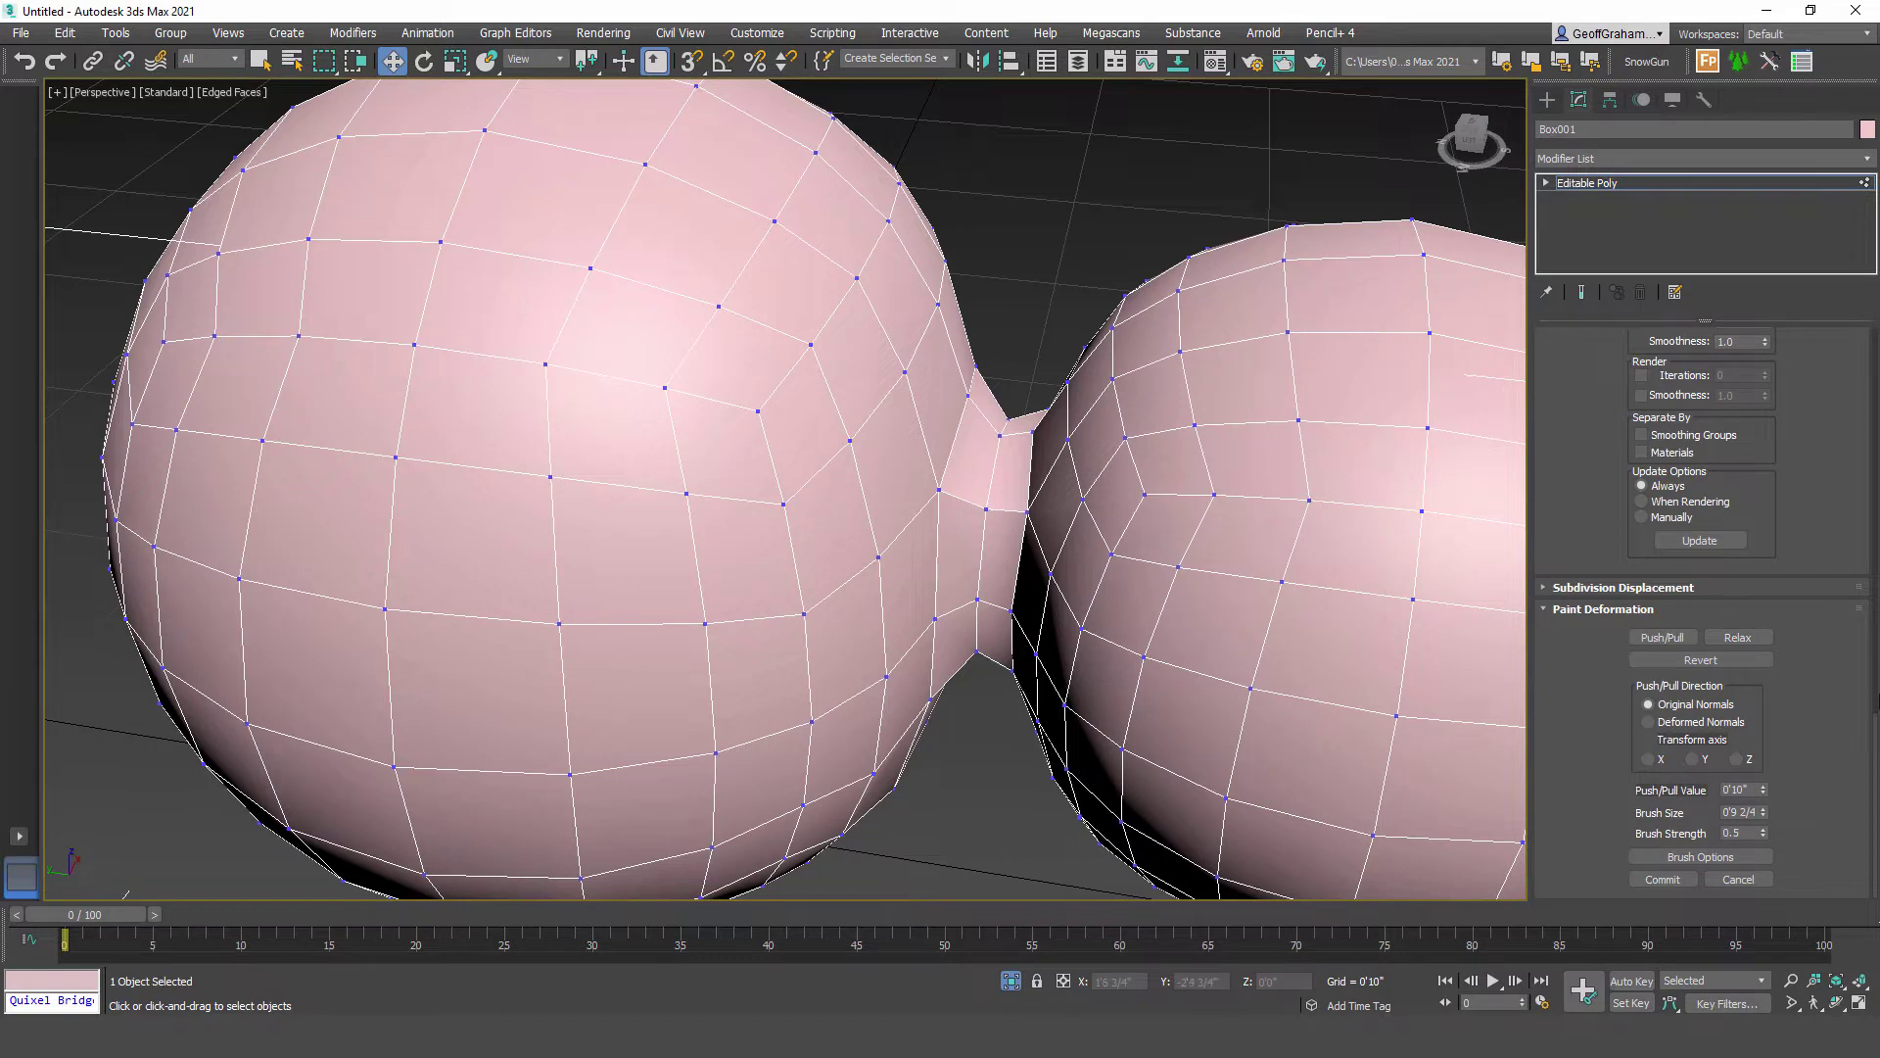
Step: At polygon level in the Left view, select the smaller sphere together with its half of the neck
left_click_drag(1874, 742, 1730, 353)
scroll(1878, 602, "up", 5)
left_click_drag(1878, 643, 1875, 314)
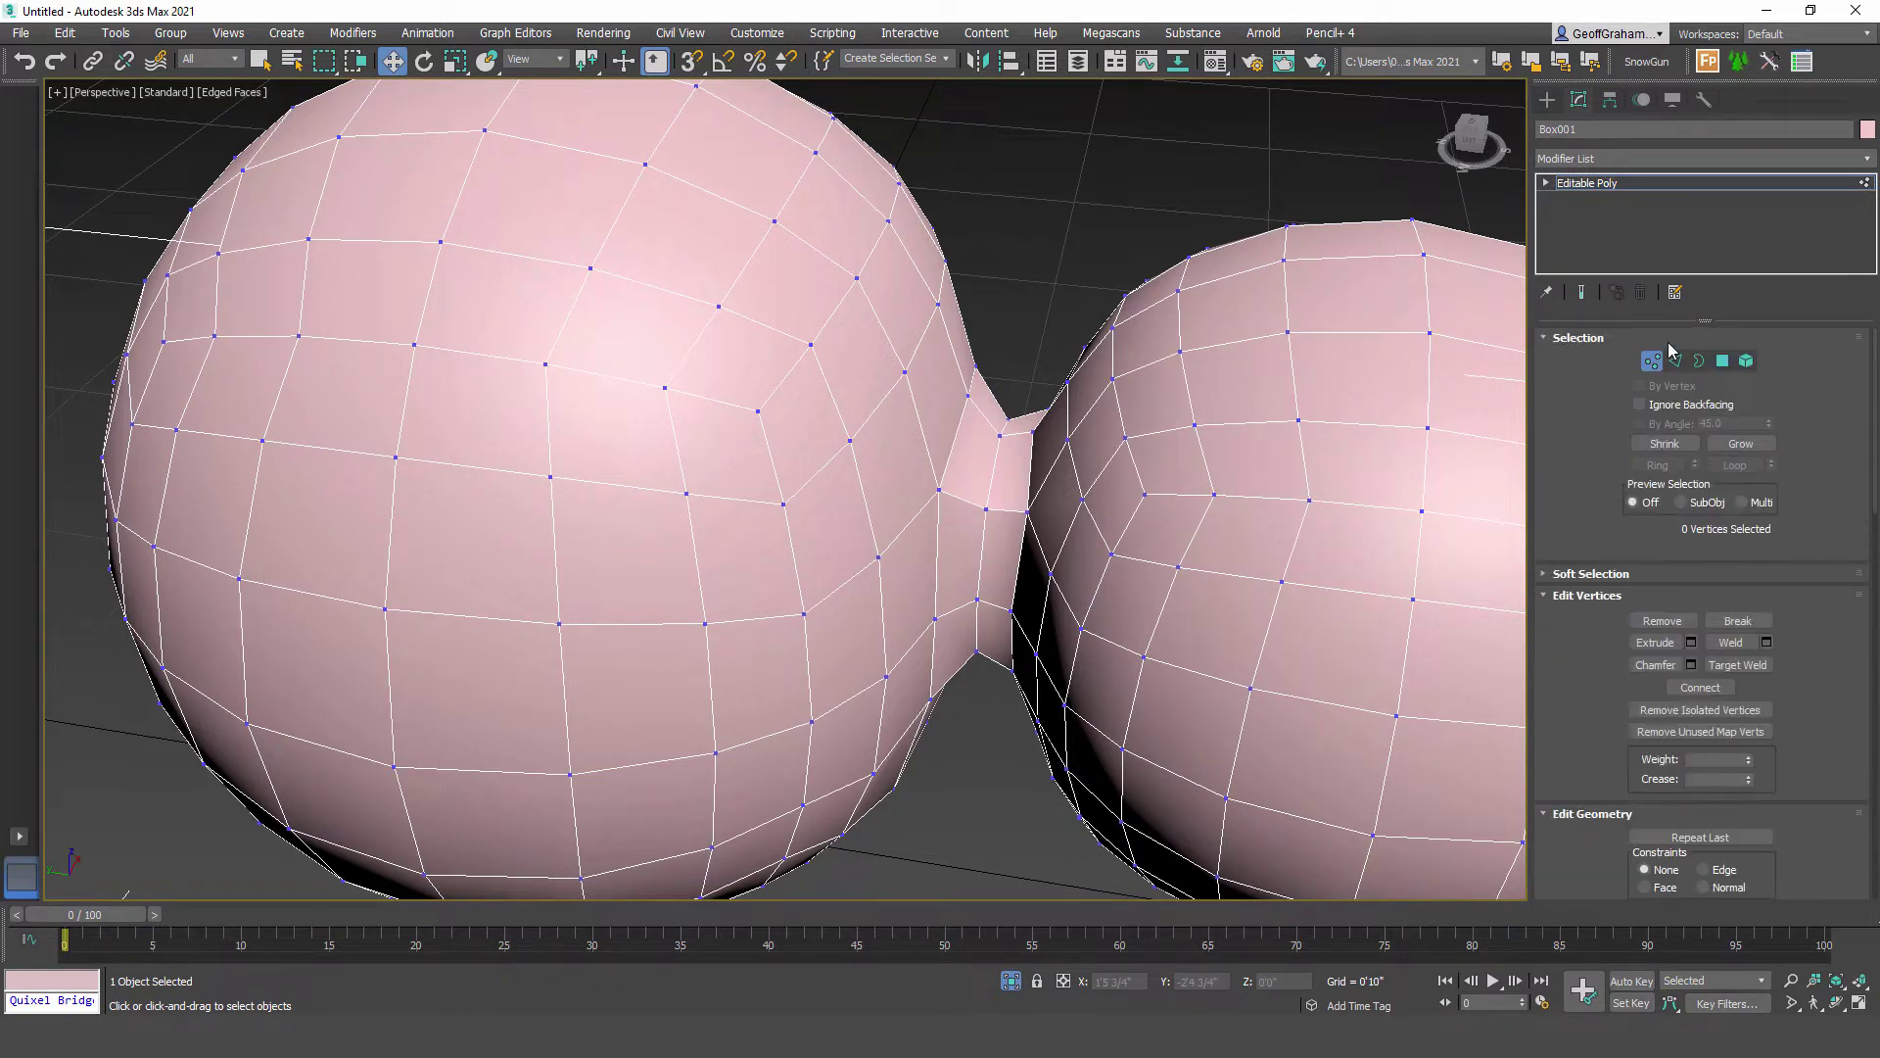
left_click(1723, 362)
scroll(940, 529, "up", 3)
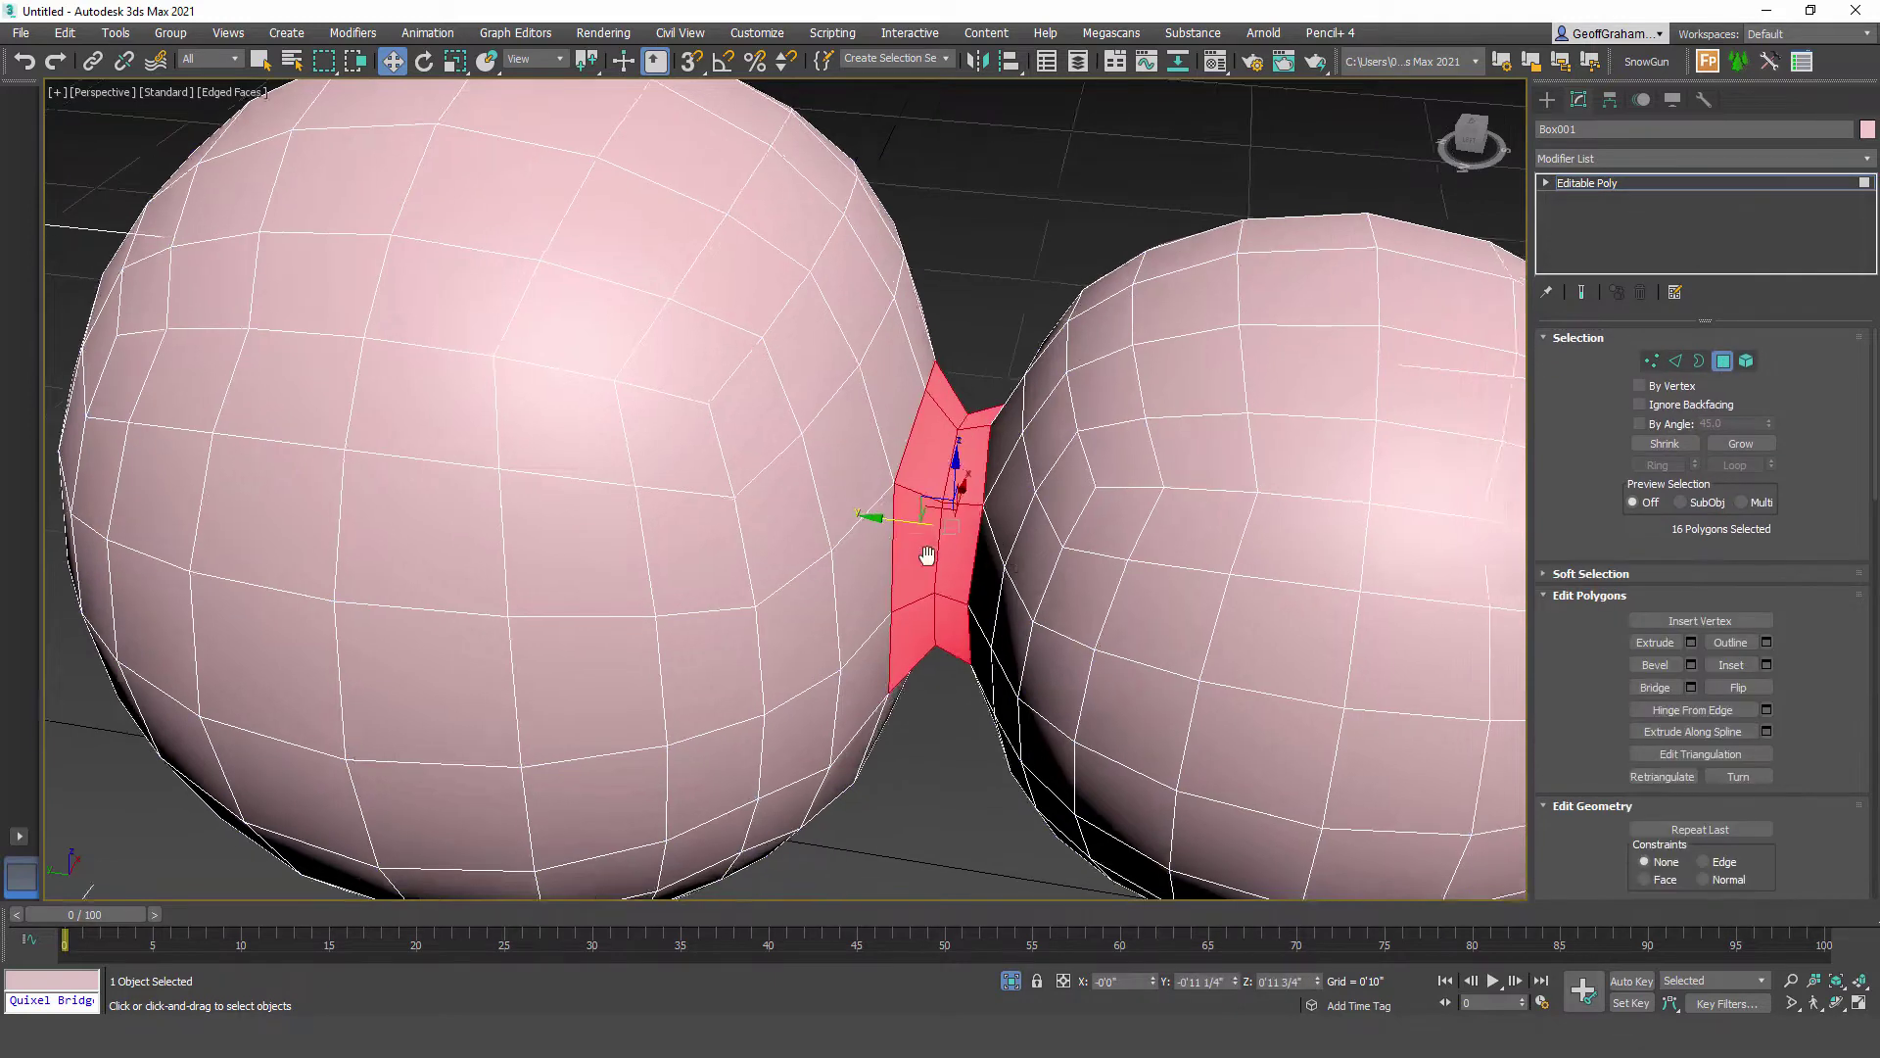
middle_click_drag(953, 586, 968, 555, "alt")
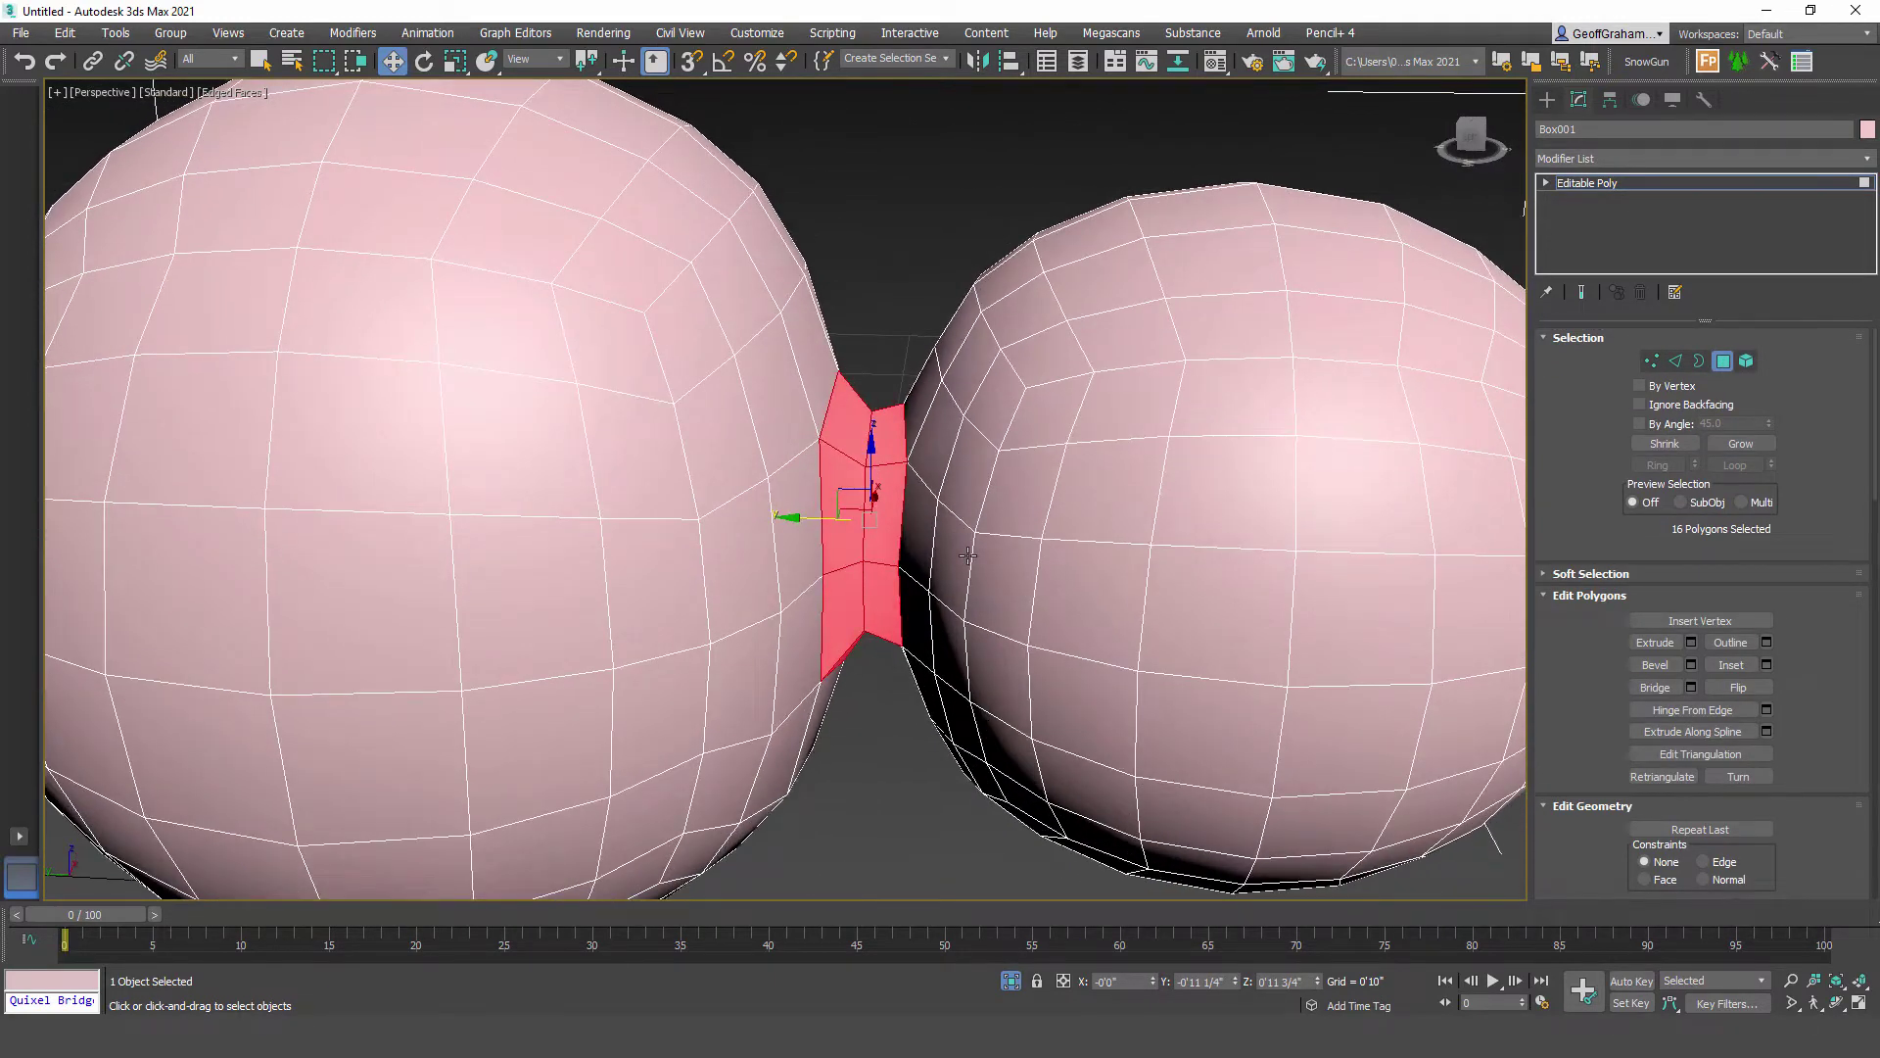
scroll(1007, 558, "down", 3)
key("l")
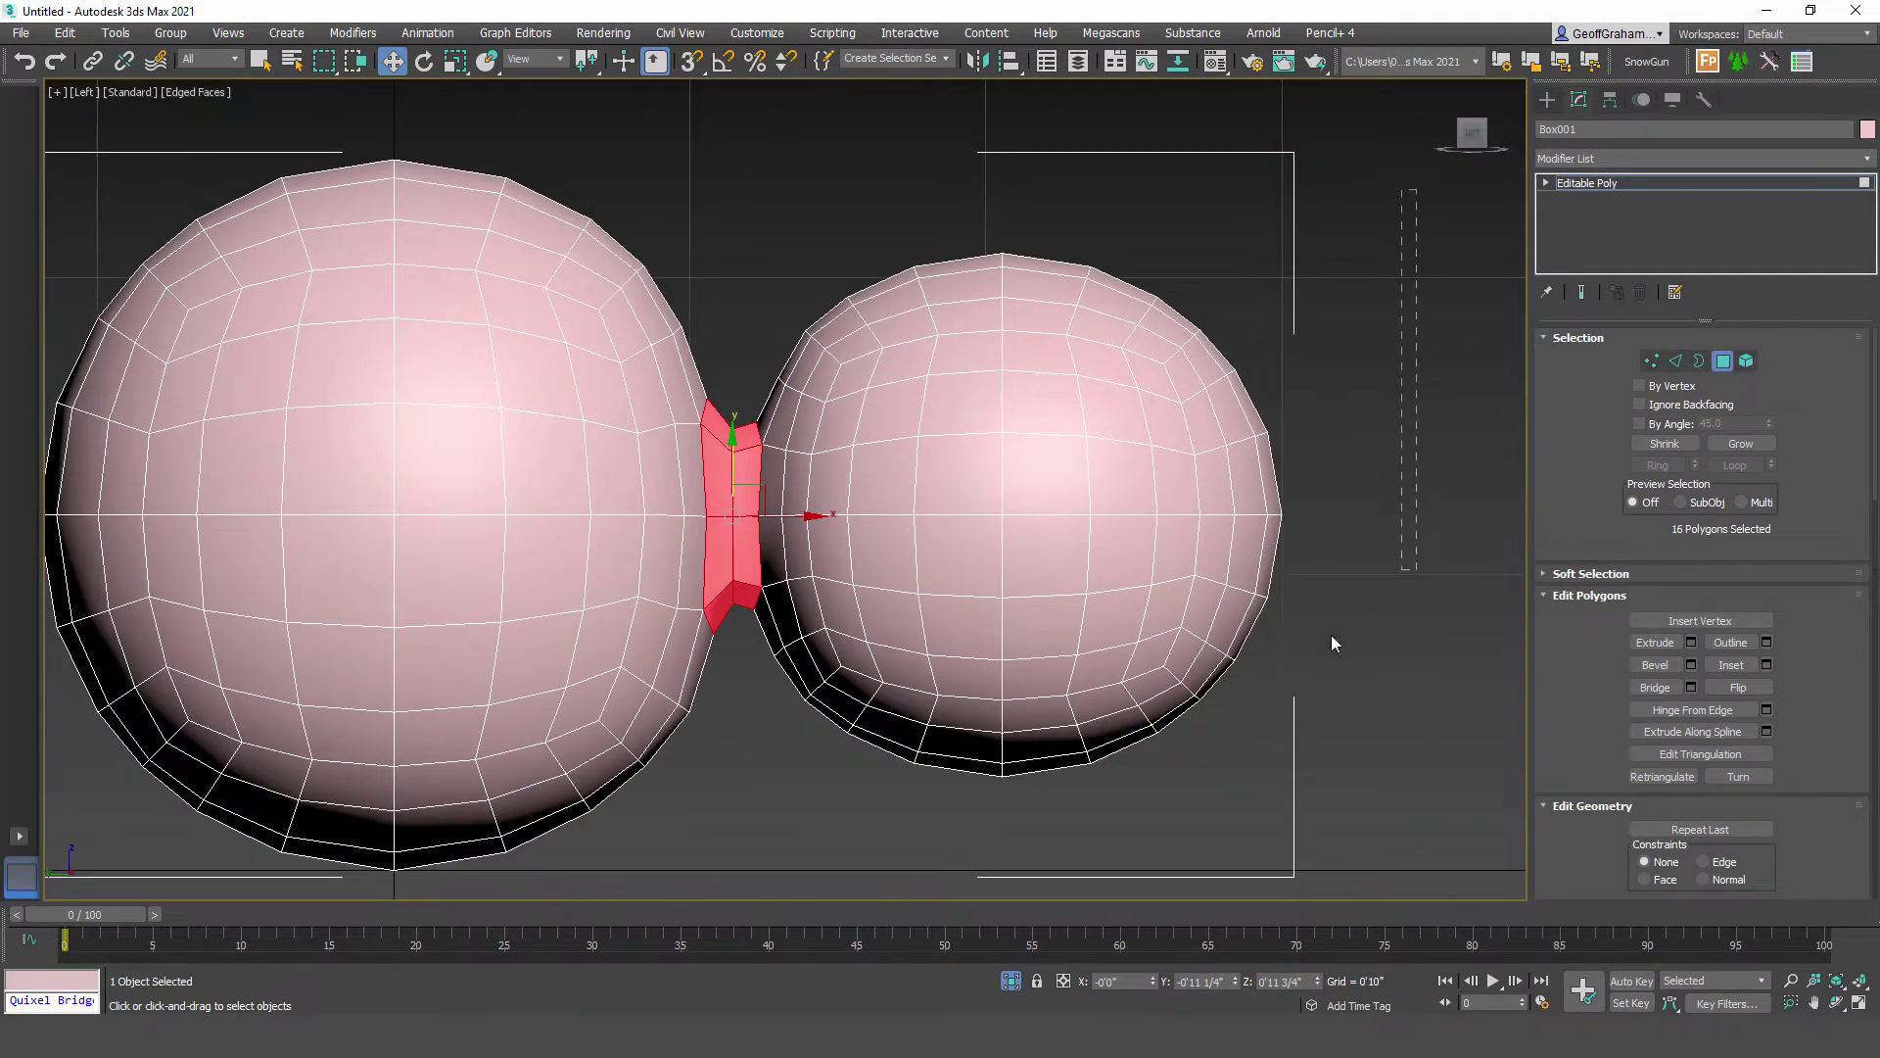
mouse_move(774, 825)
left_mouse_down()
mouse_move(750, 831)
mouse_move(801, 829)
mouse_move(746, 827)
left_mouse_up()
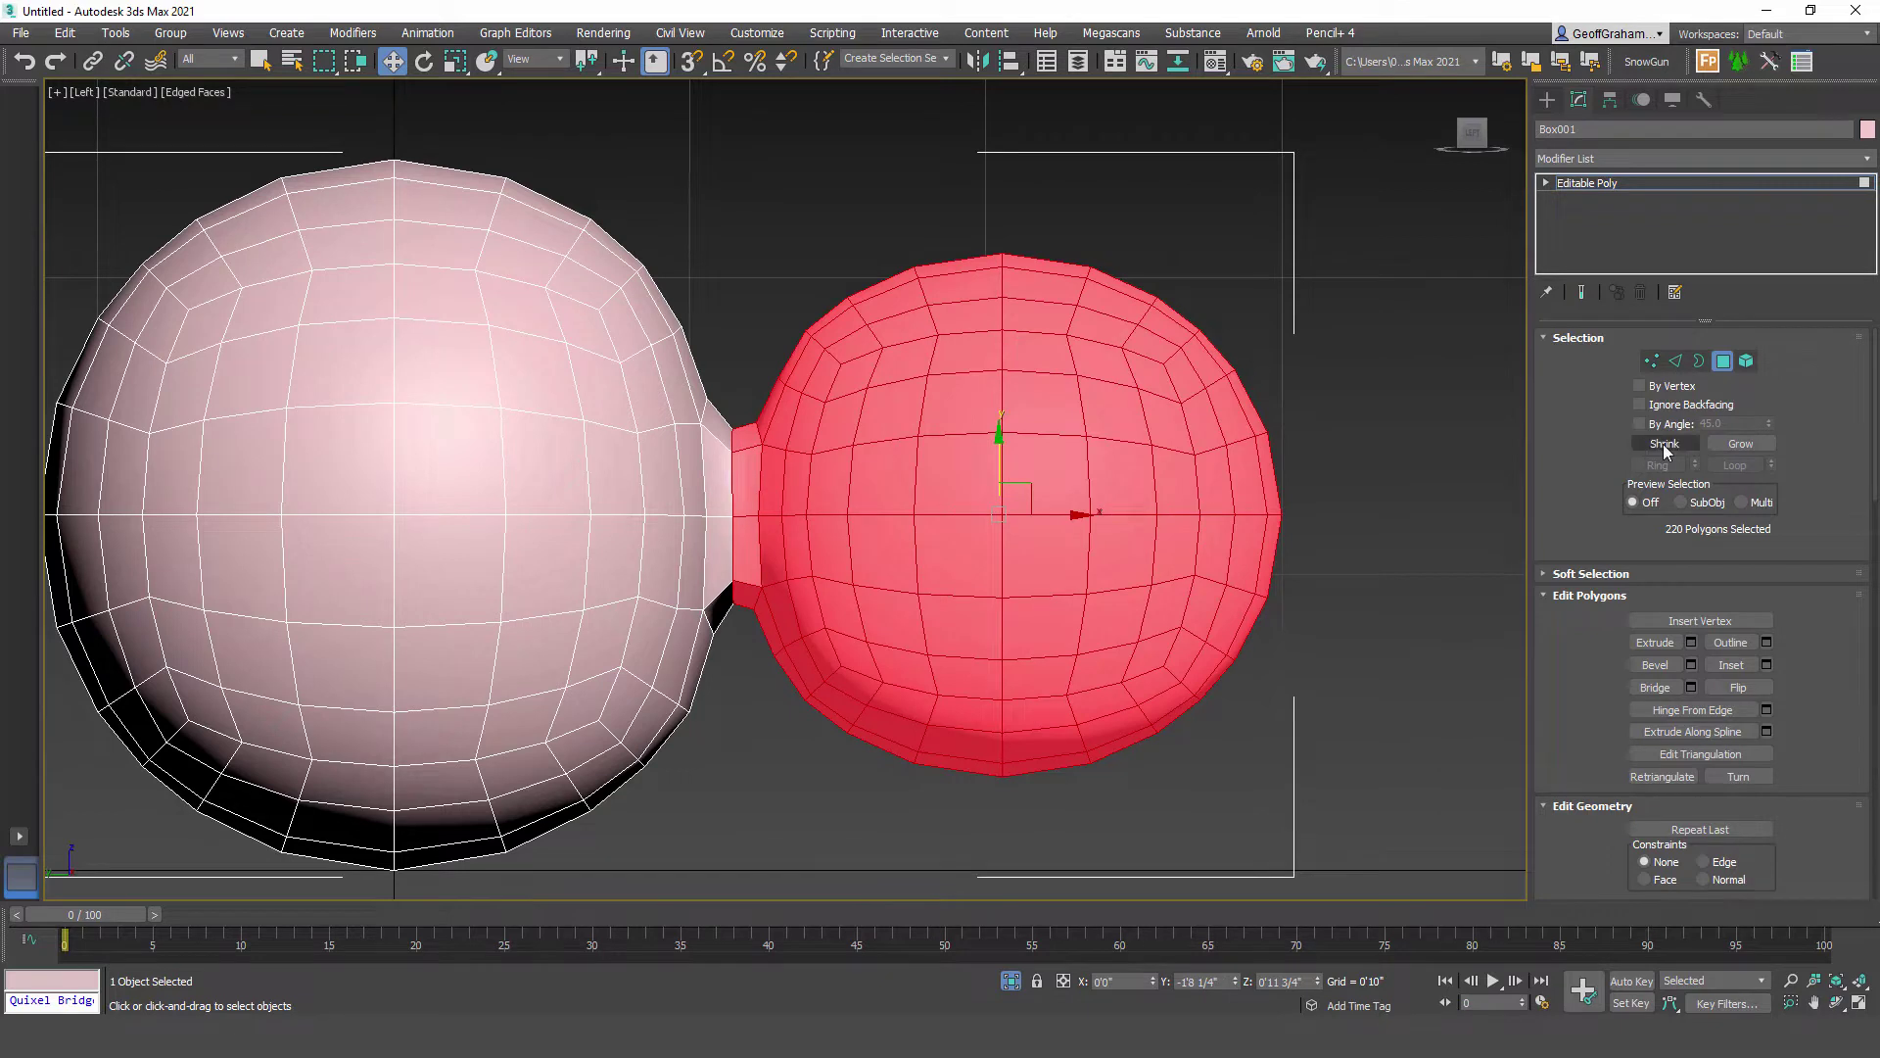
Step: Shrink the selection to the smaller sphere without the neck, move it horizontally closer to the larger sphere, and grow the selection once
left_click(1737, 446)
left_click(1681, 446)
left_click(1681, 445)
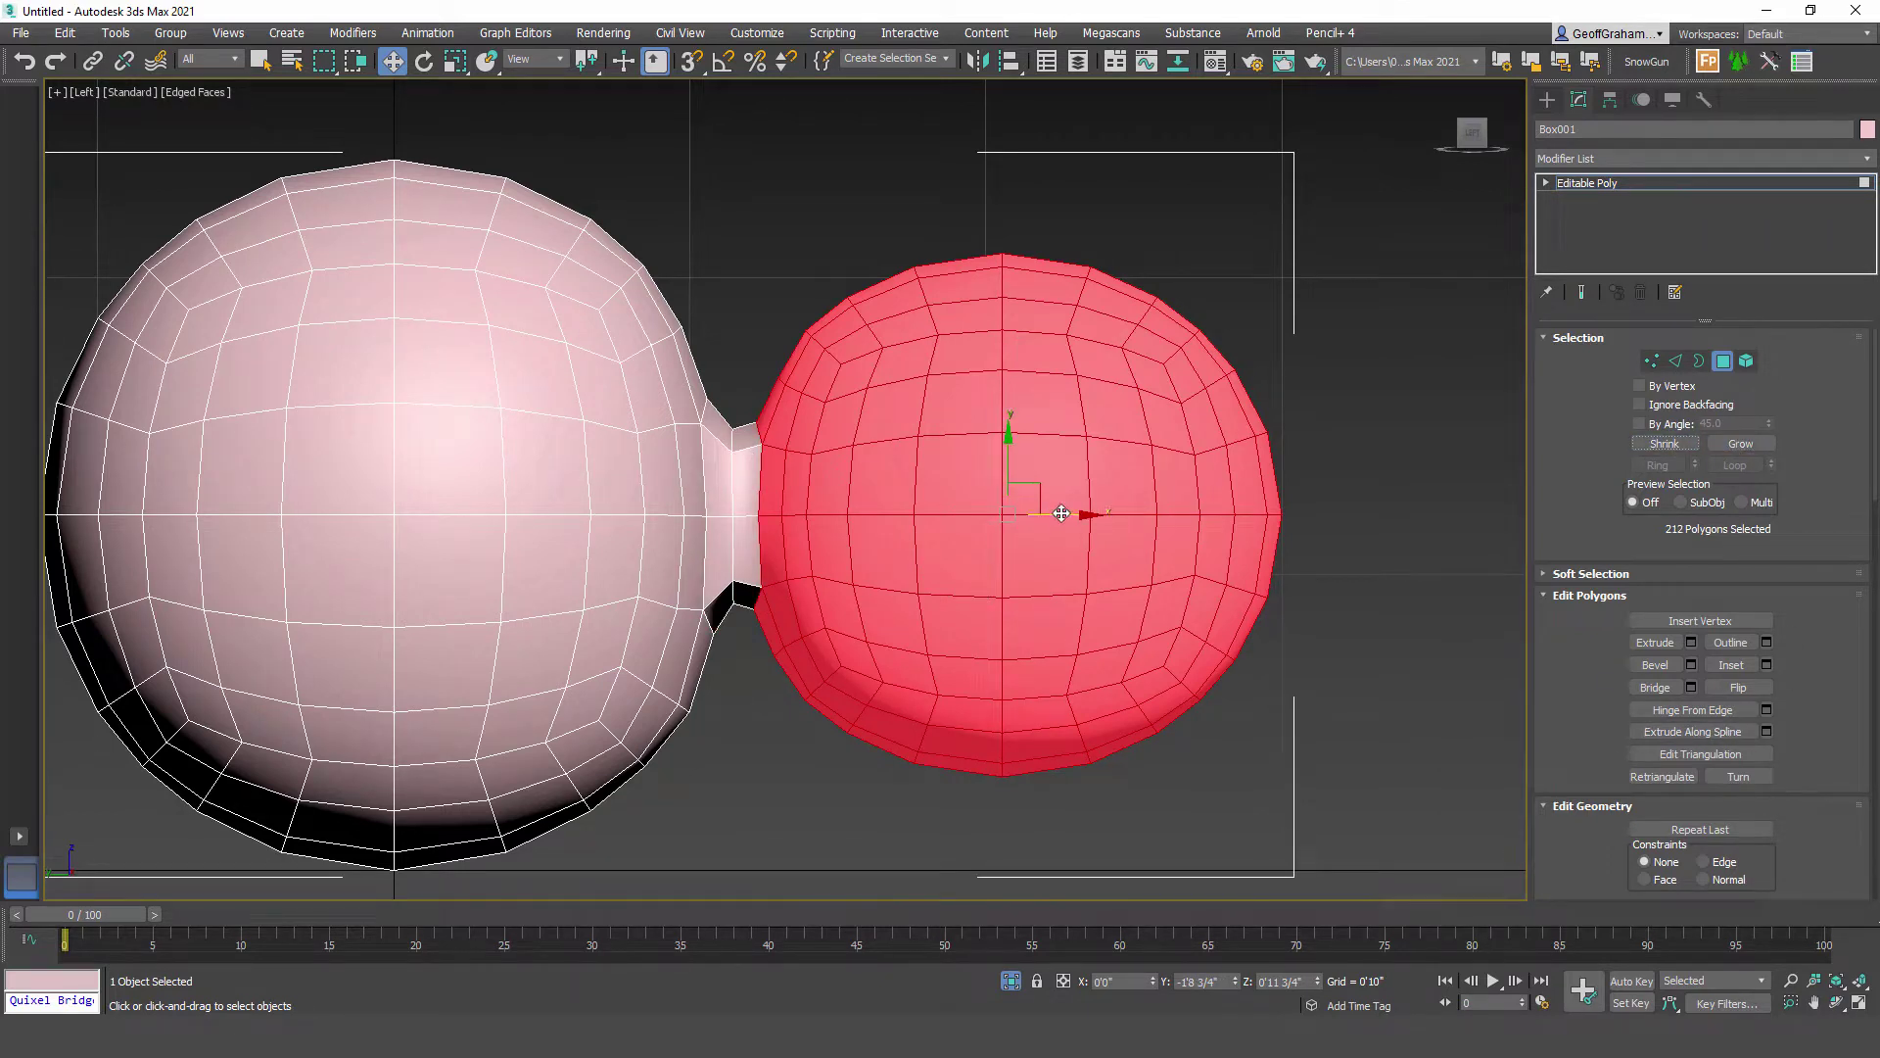
left_click_drag(1062, 513, 1024, 517)
left_click(1713, 446)
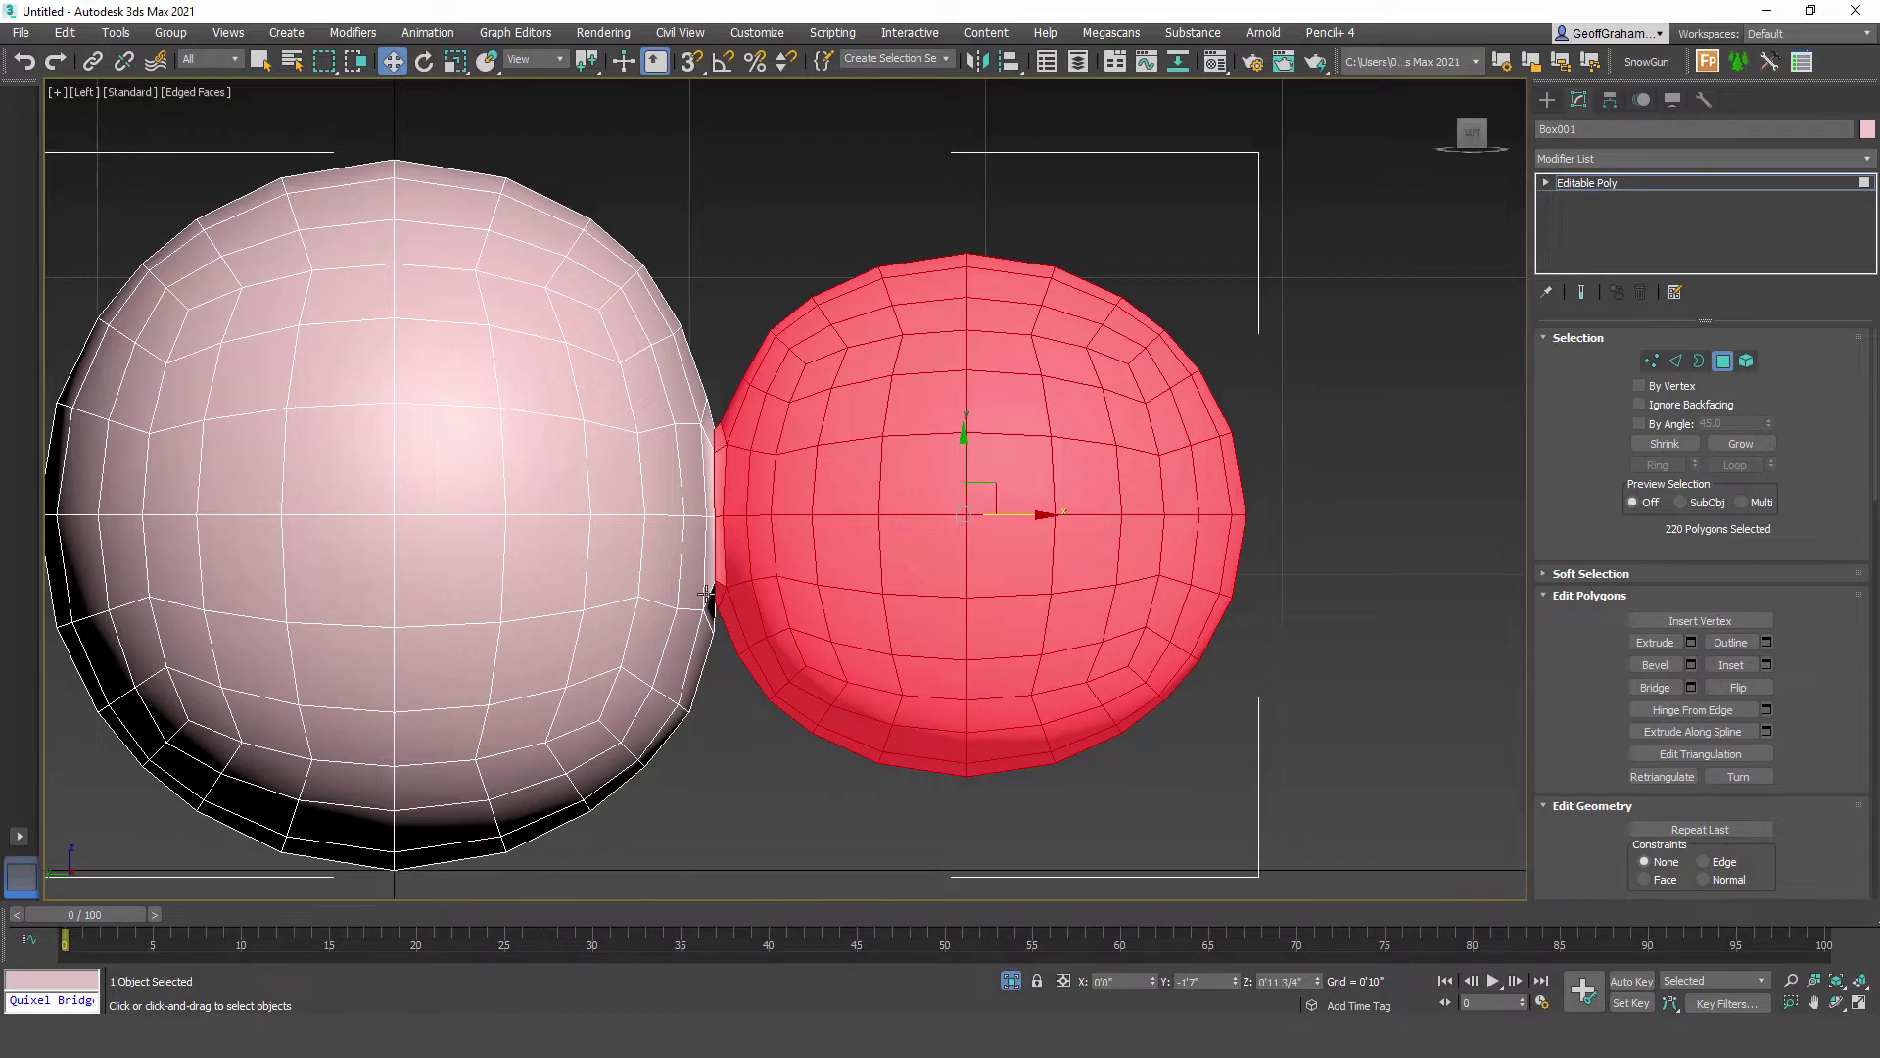
Step: Select all polygons of the body, clear their smoothing groups, assign smoothing group 1, and deselect them
scroll(744, 552, "down", 3)
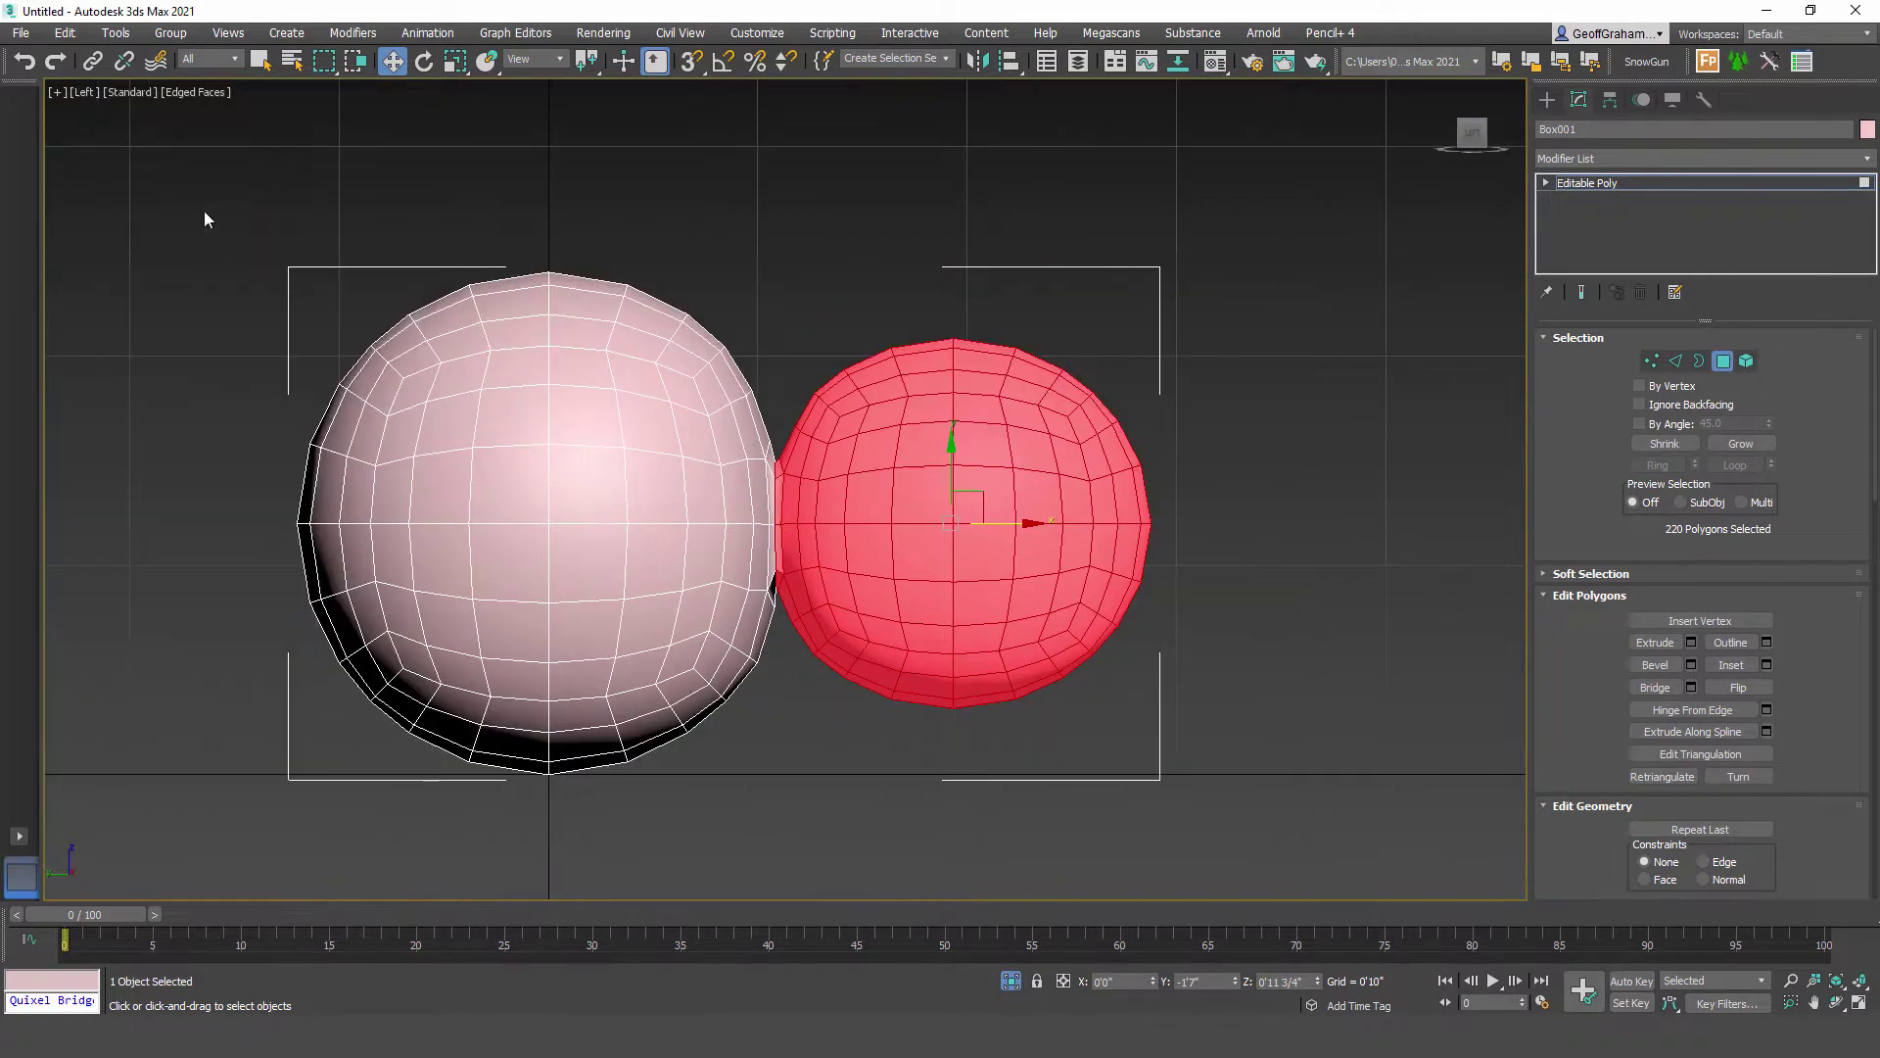
left_click_drag(1369, 856, 1371, 852)
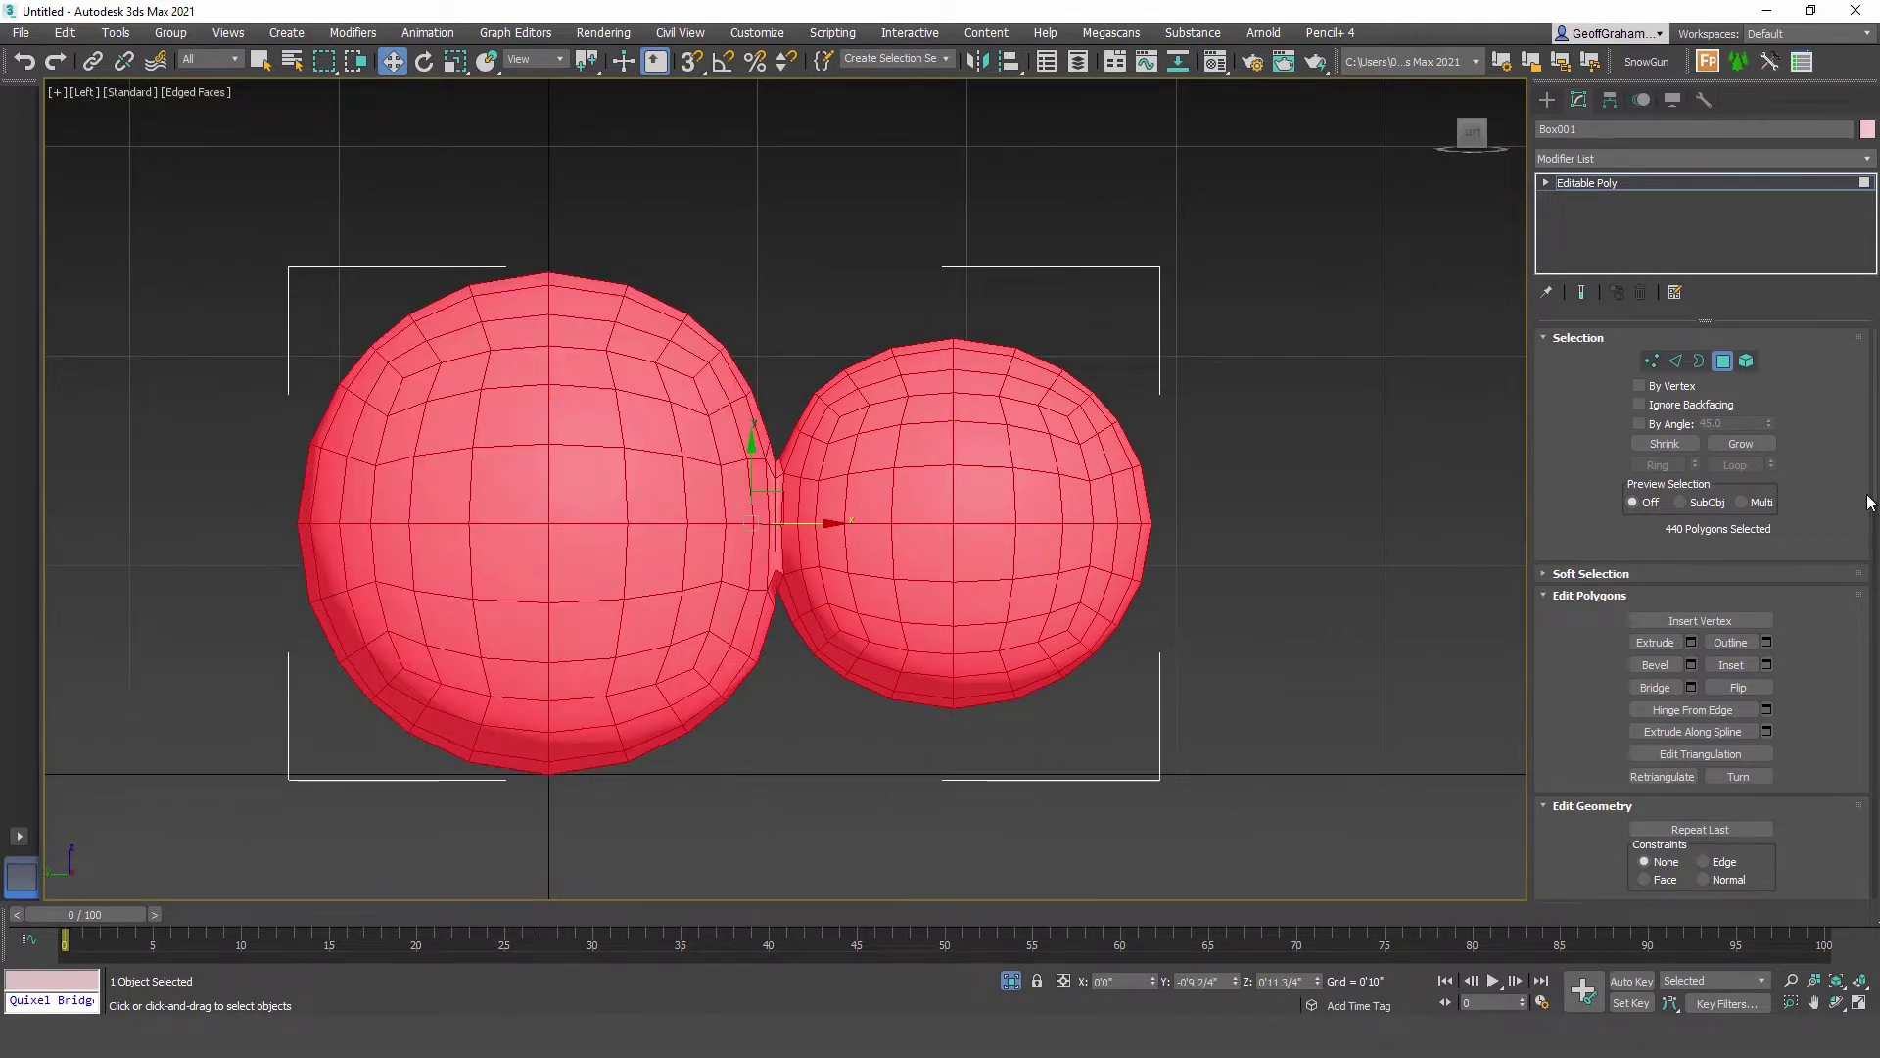
left_click_drag(1877, 439, 1877, 647)
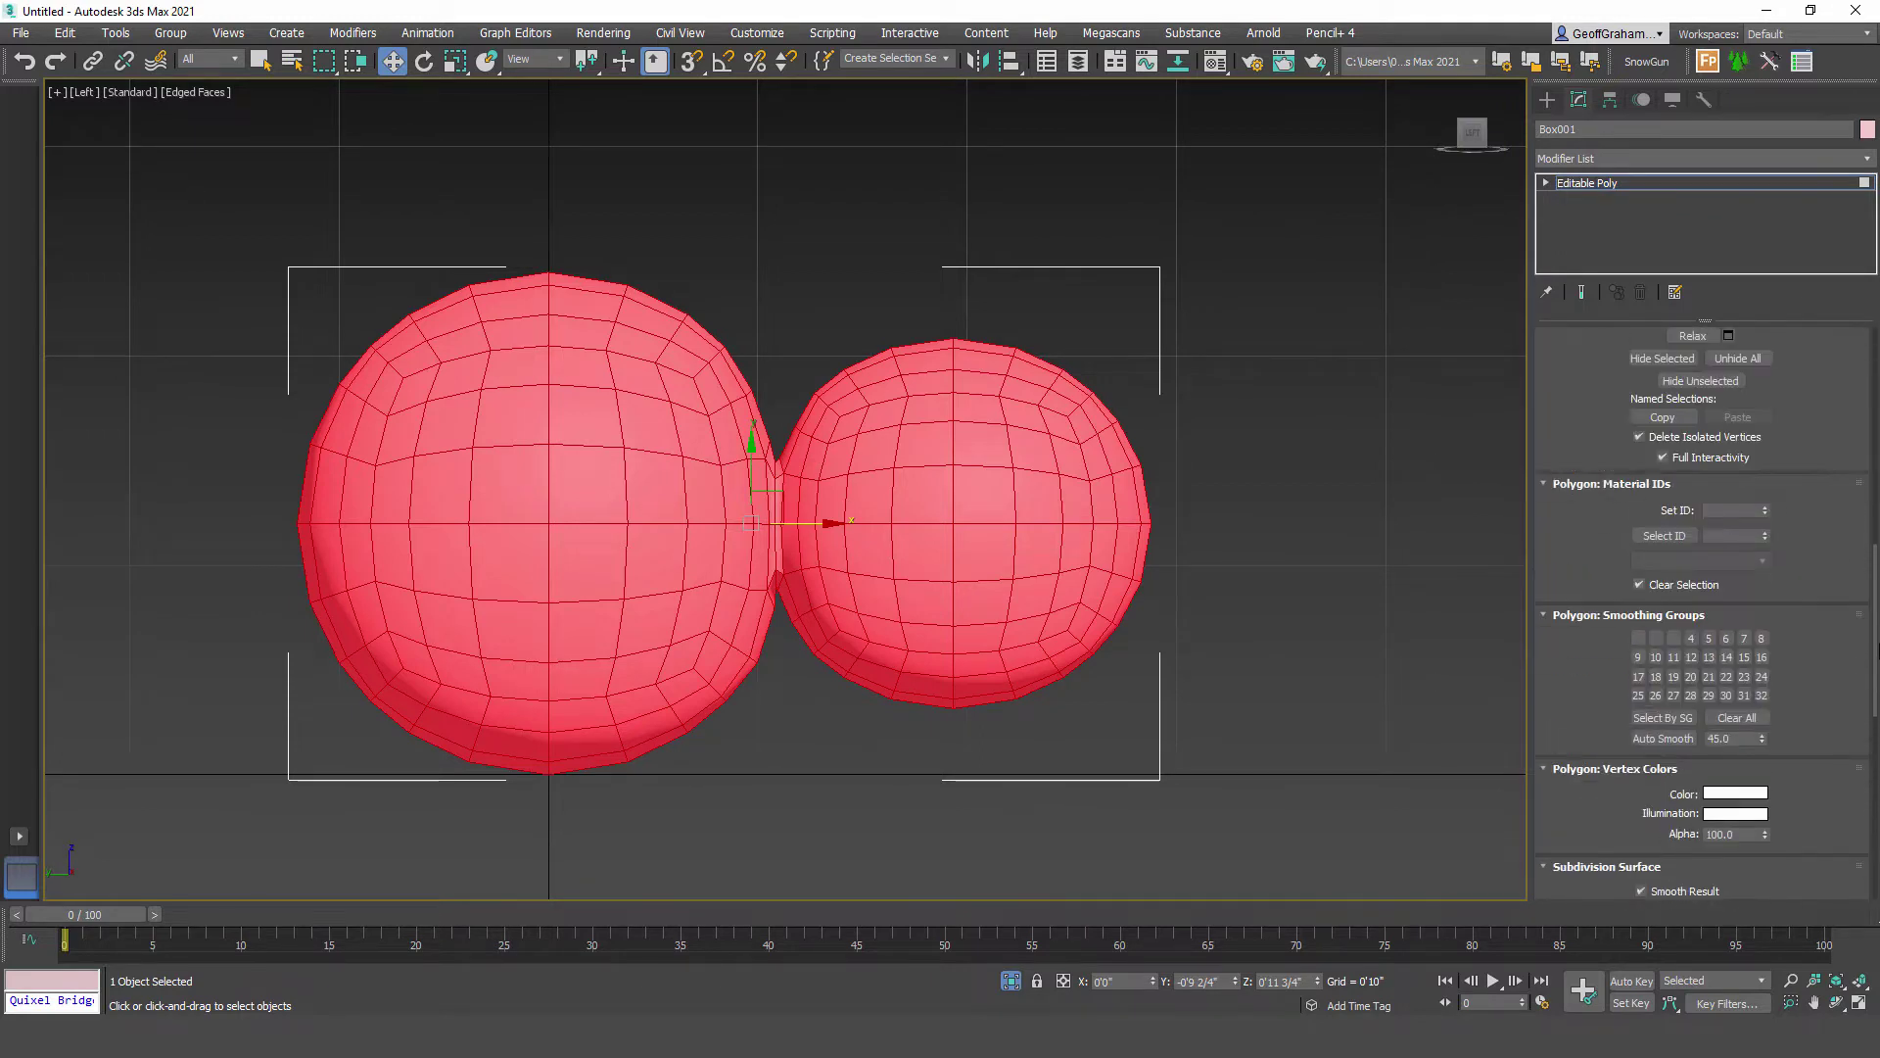
left_click(1735, 718)
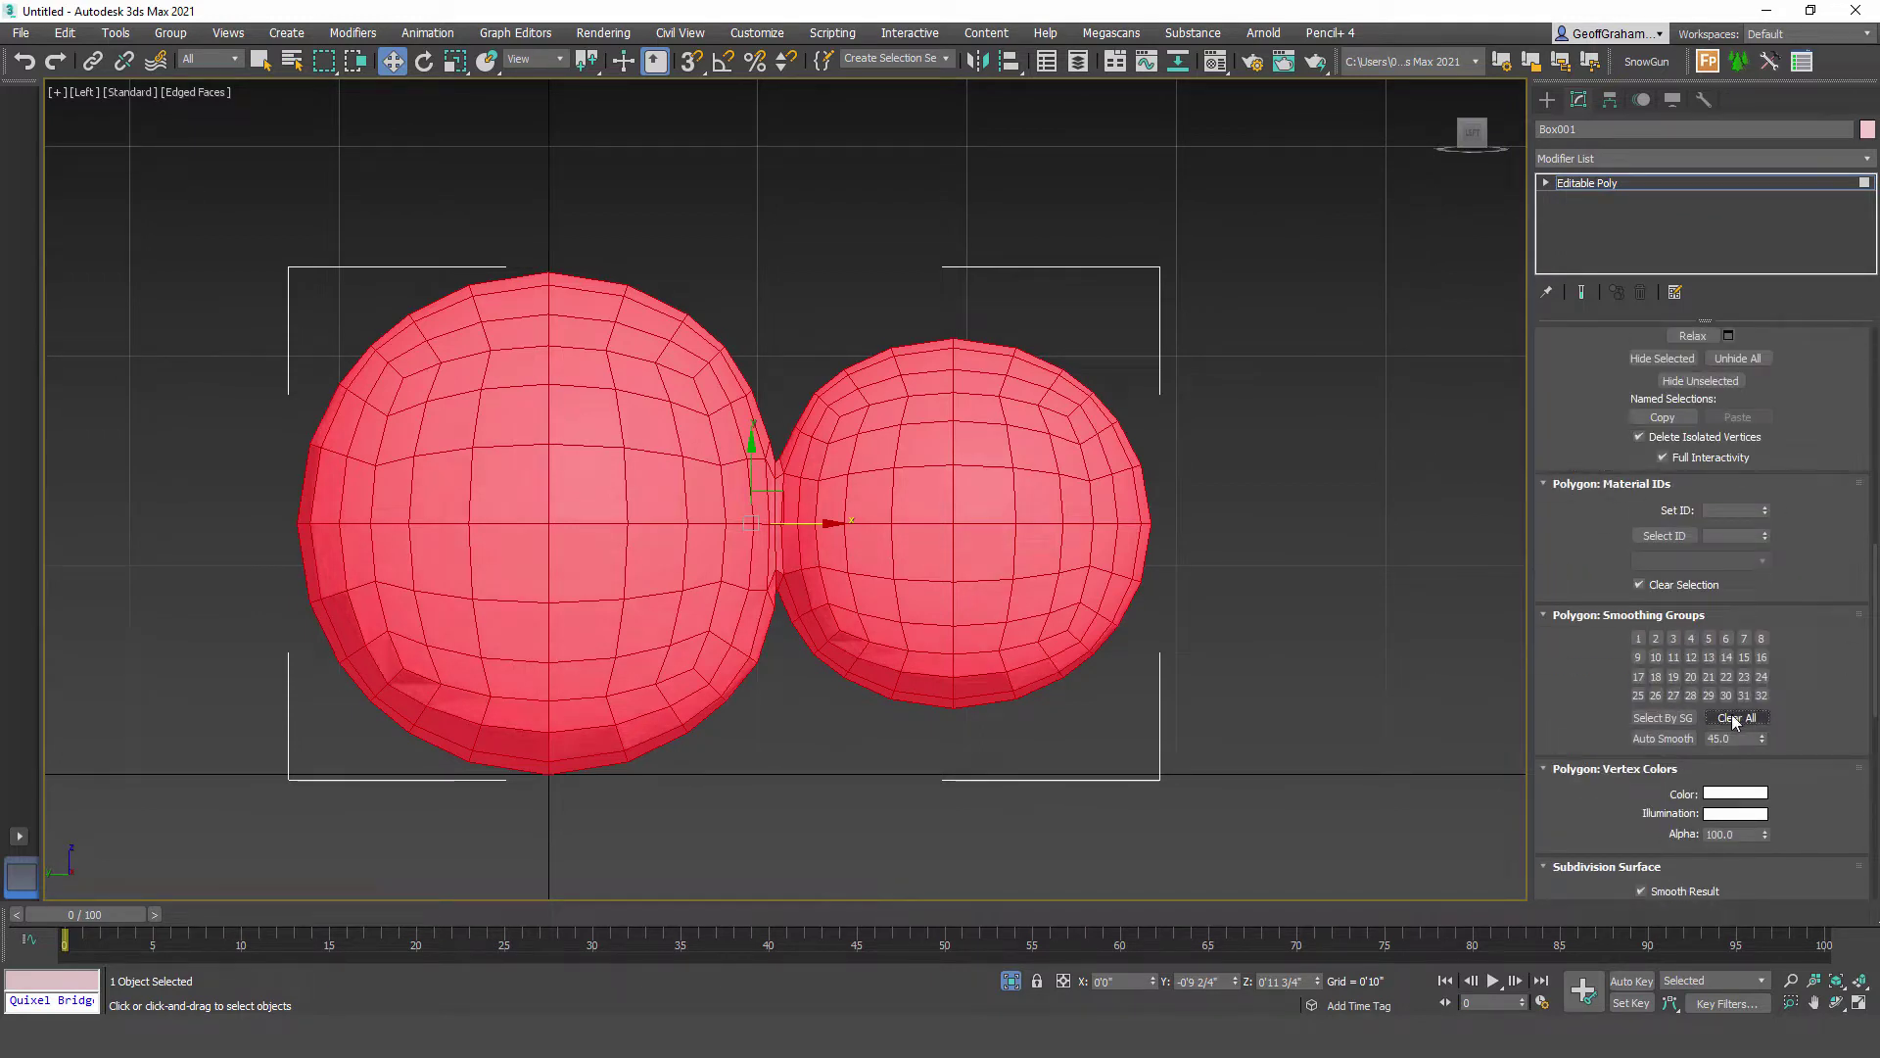
left_click(1632, 637)
left_click(1313, 592)
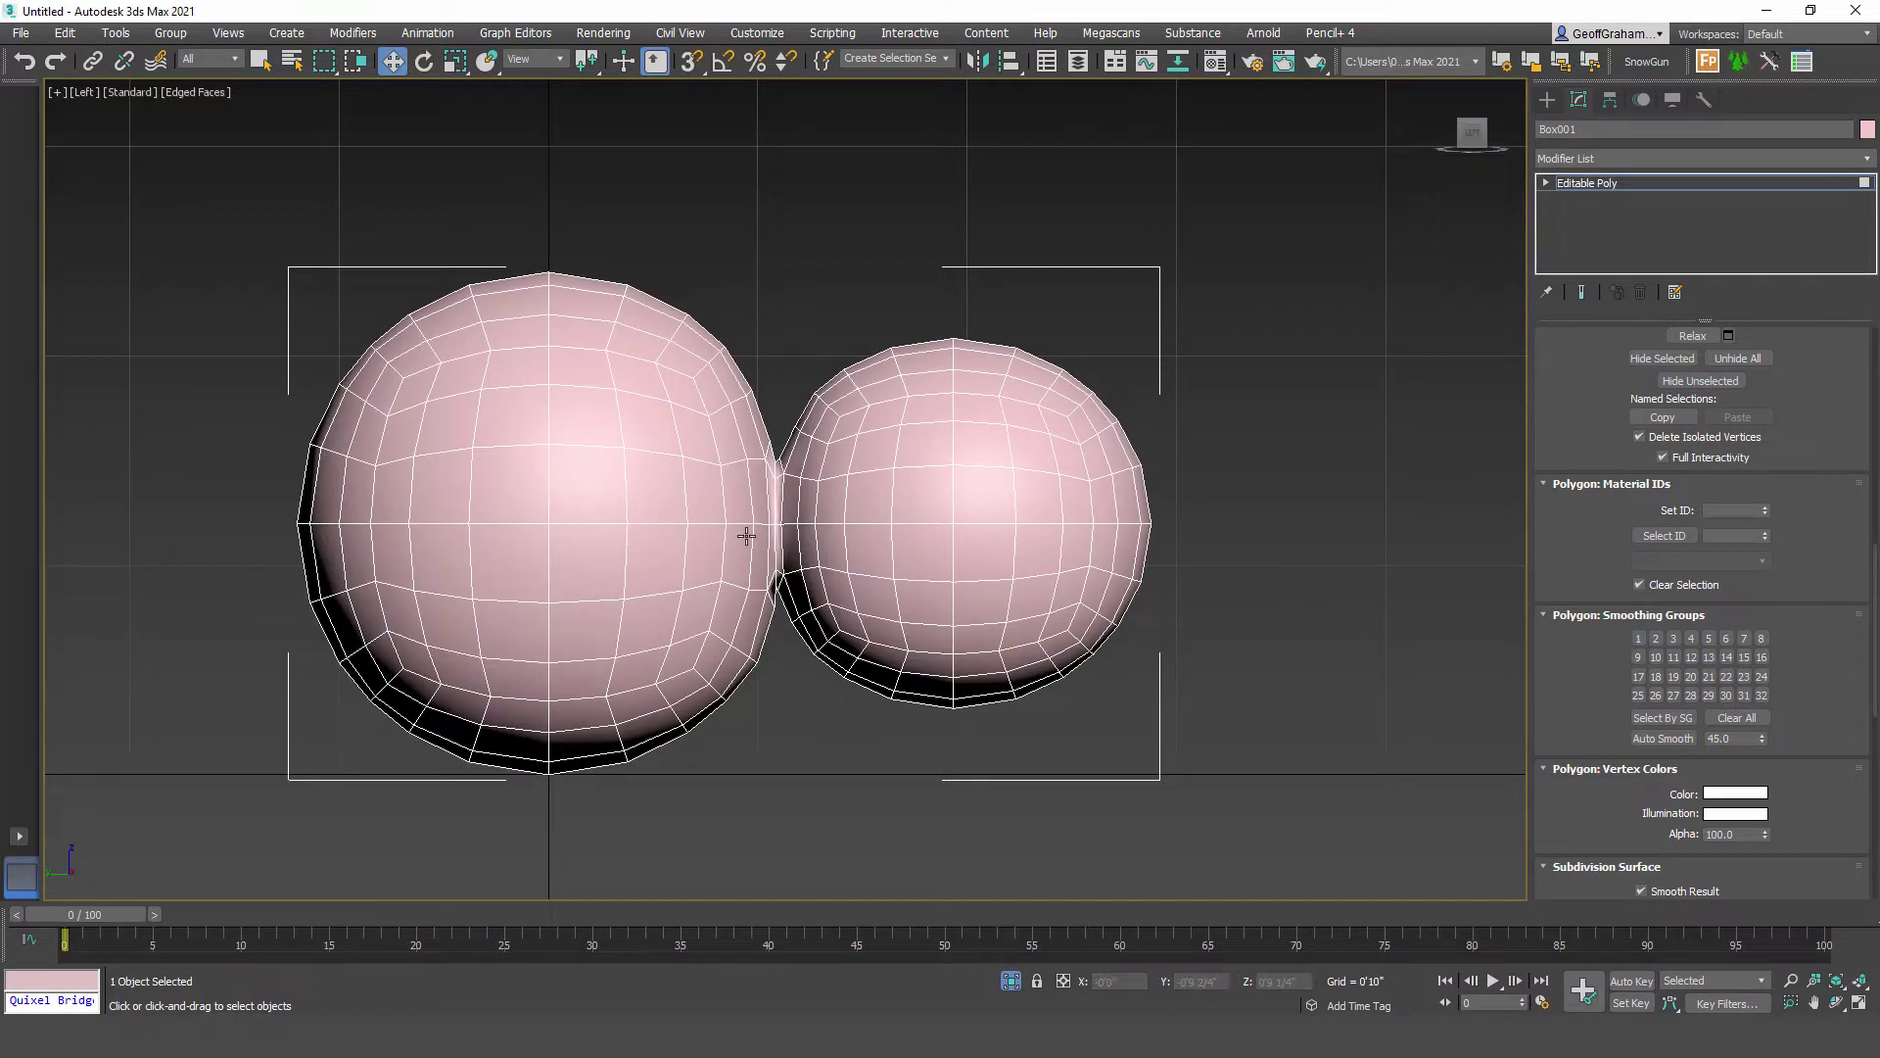
Step: Examine the shading of the joint between the spheres in the Perspective view, with and without edged faces
scroll(797, 548, "up", 3)
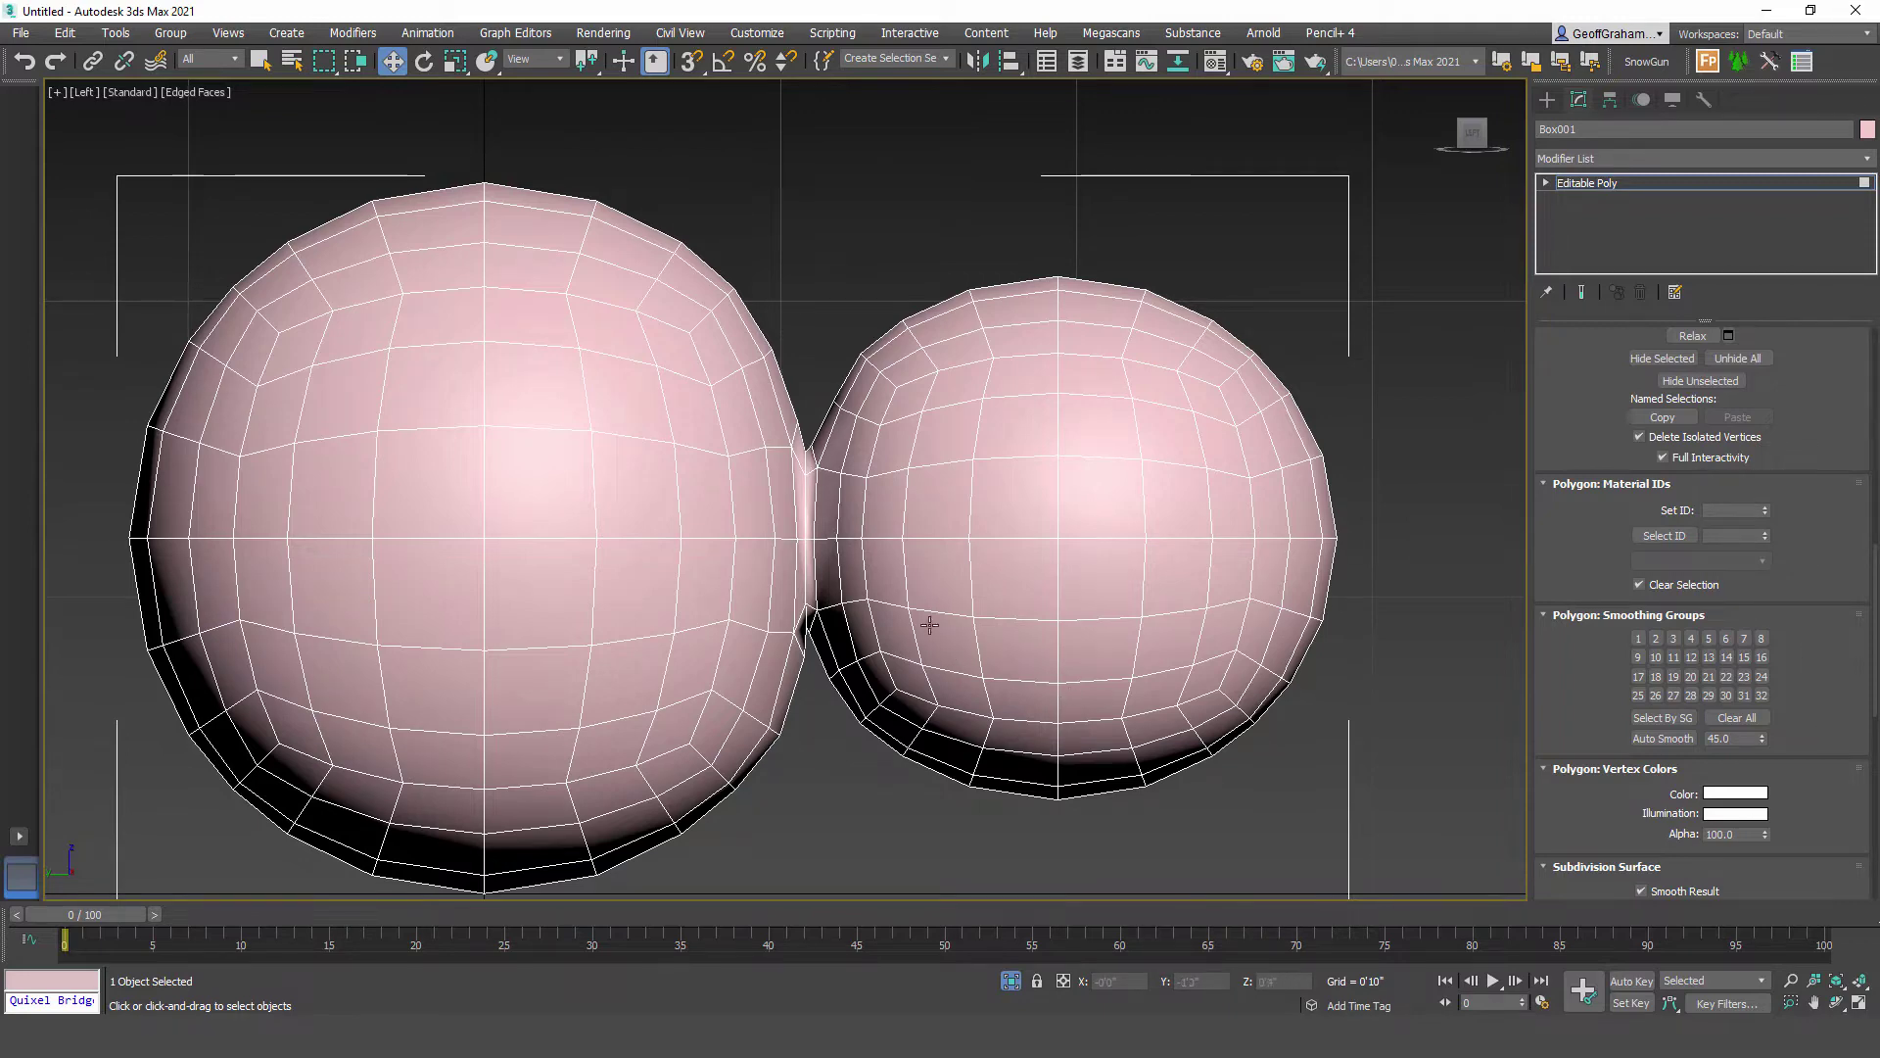
key("p")
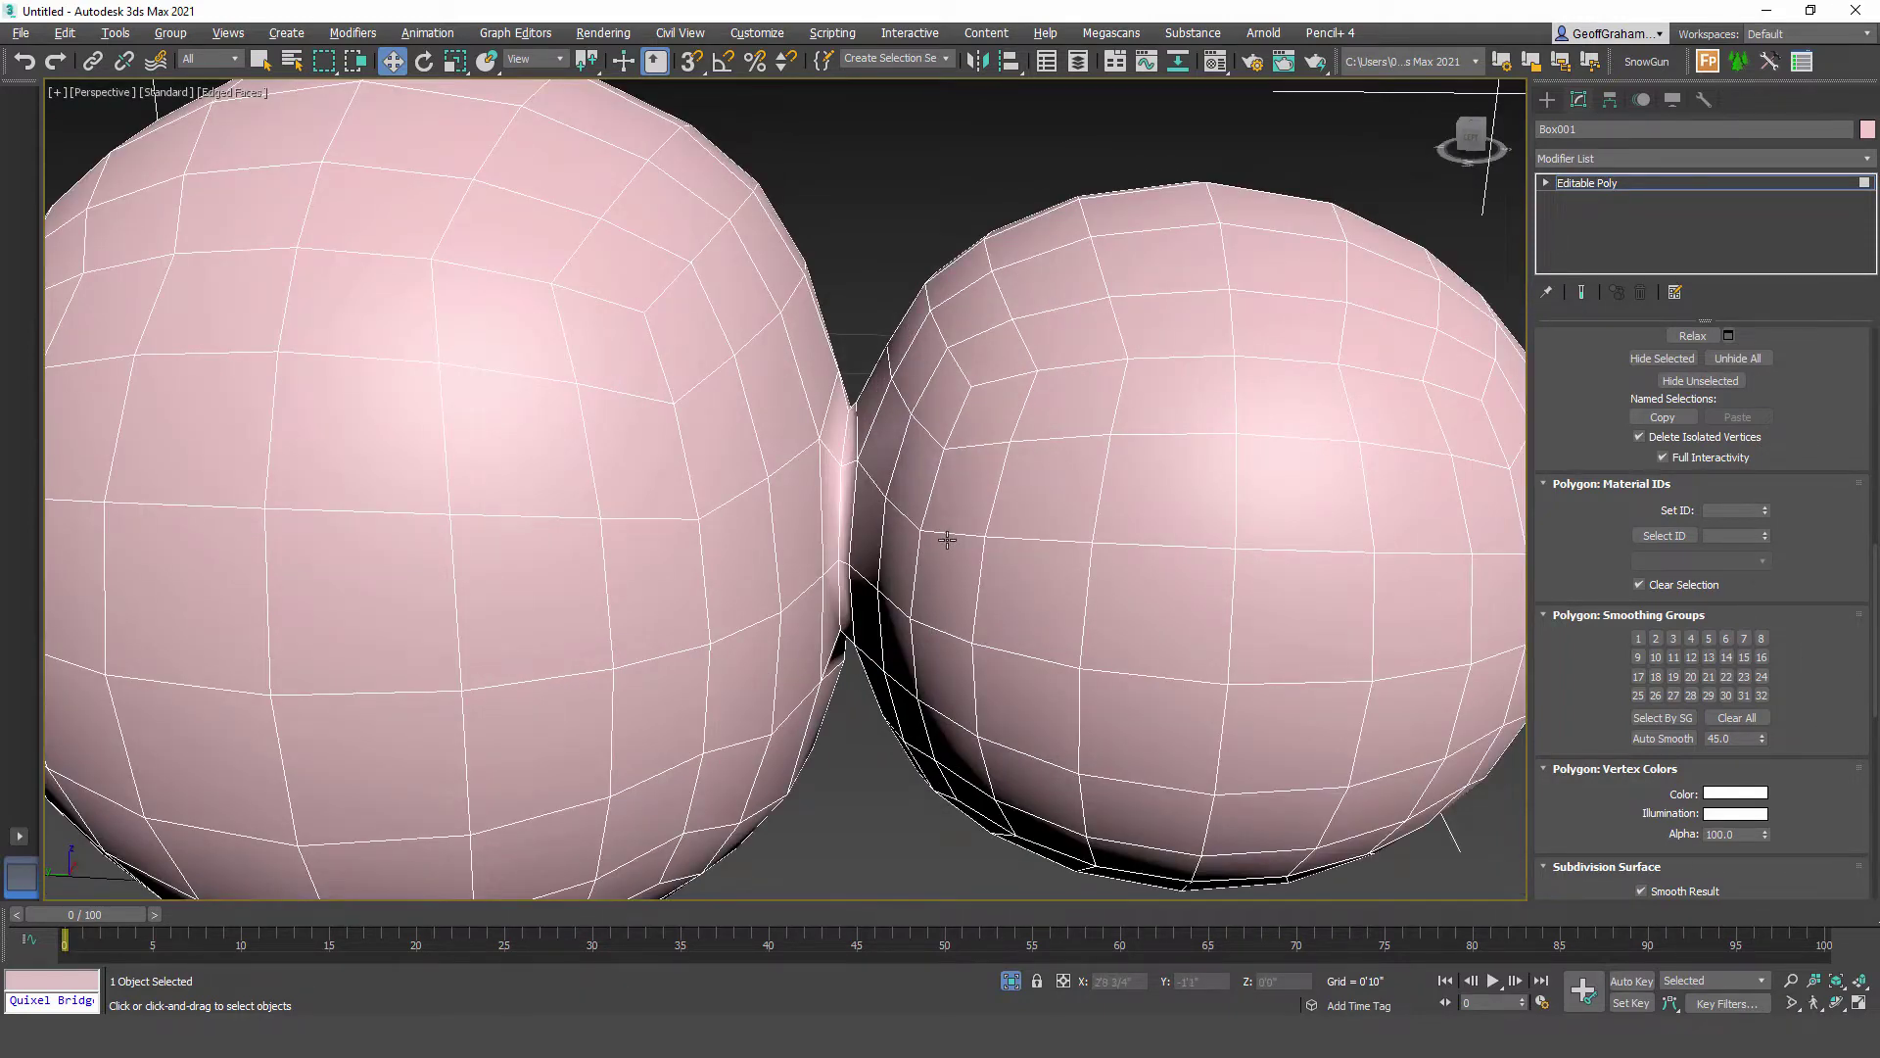
scroll(946, 539, "down", 5)
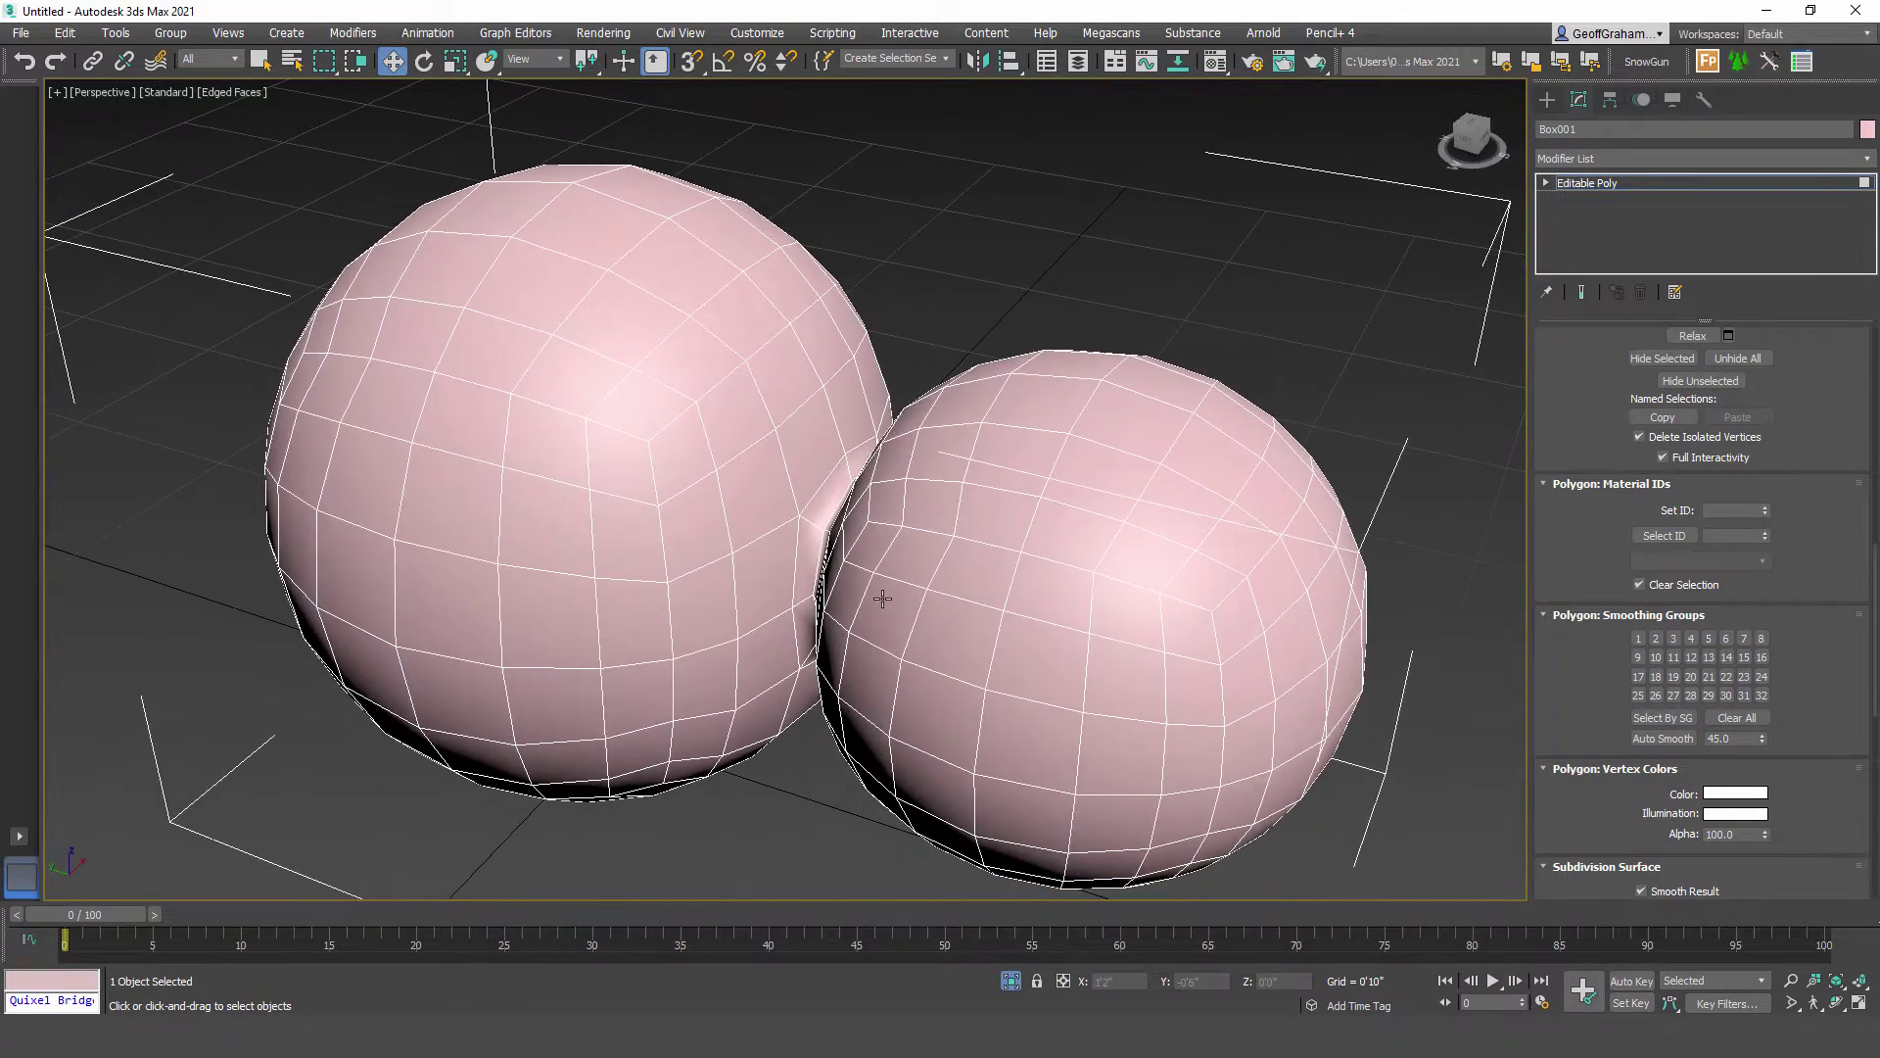
key("F3")
key("F3")
key("F4")
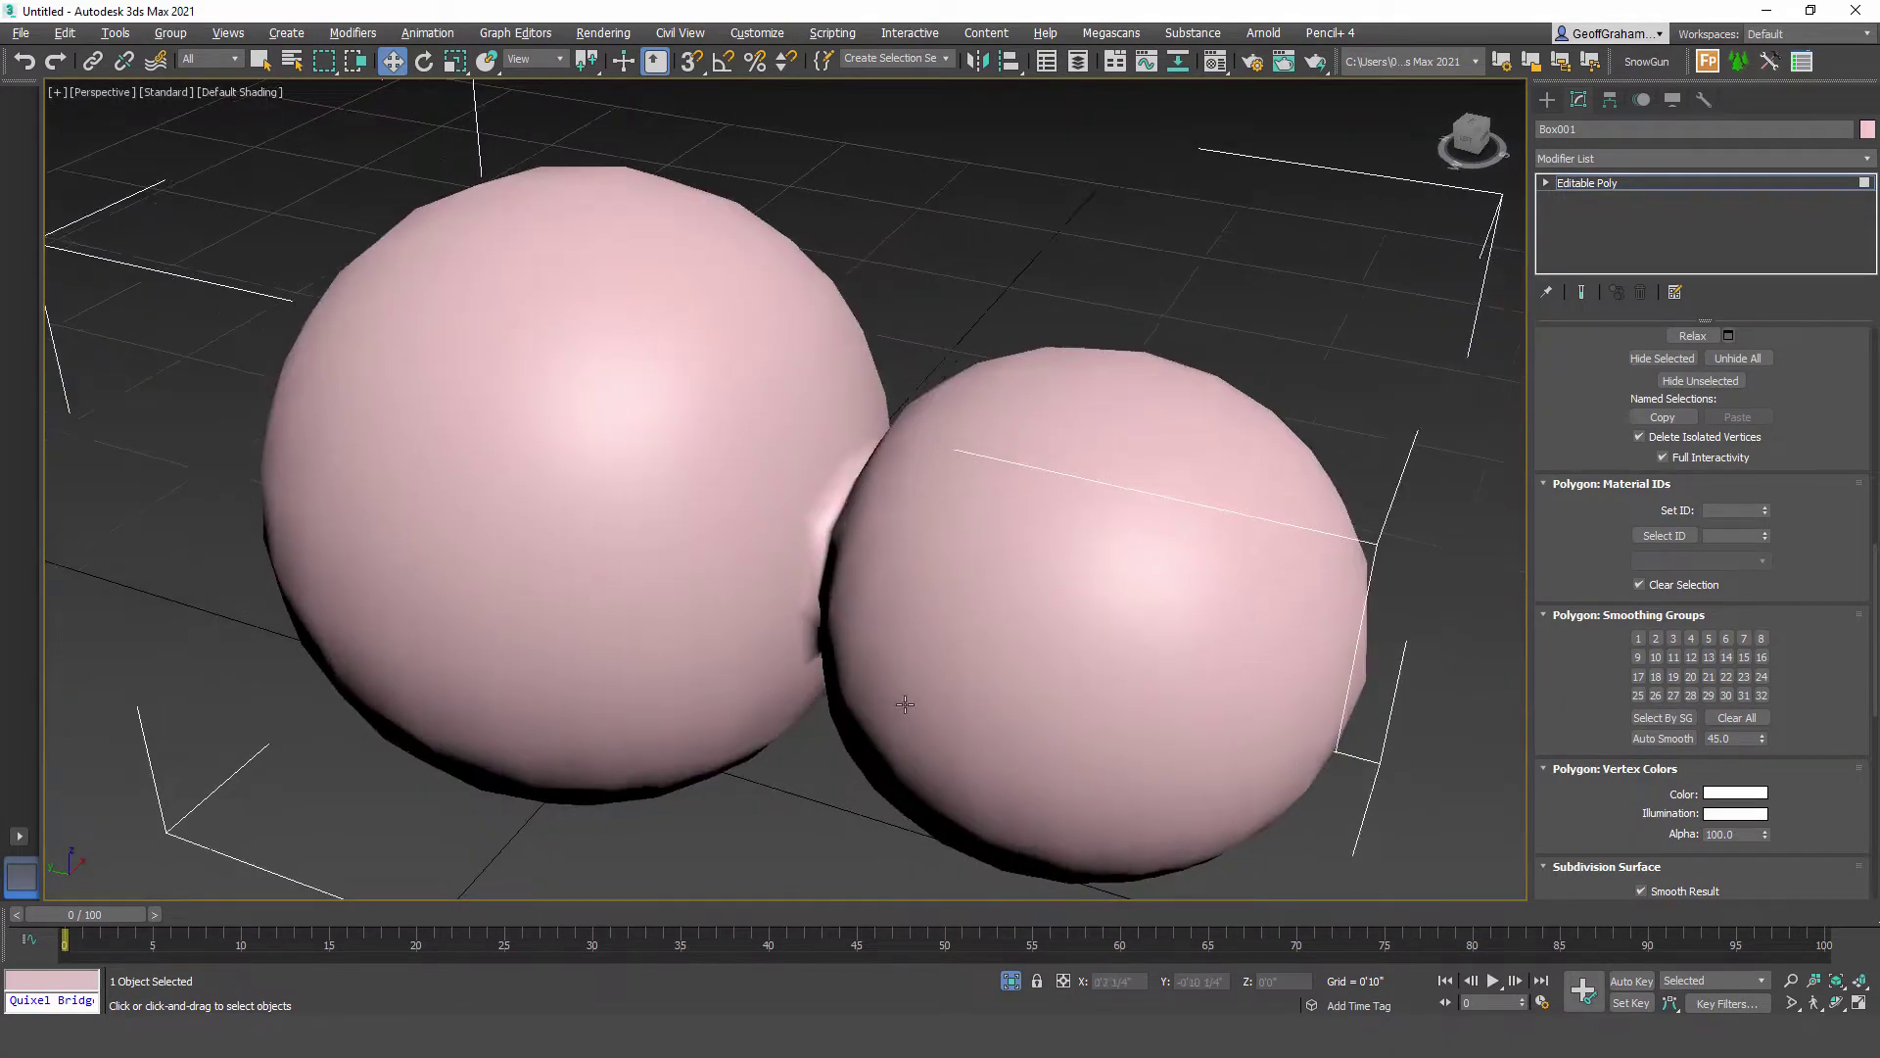
middle_click_drag(905, 704, 682, 277, "alt")
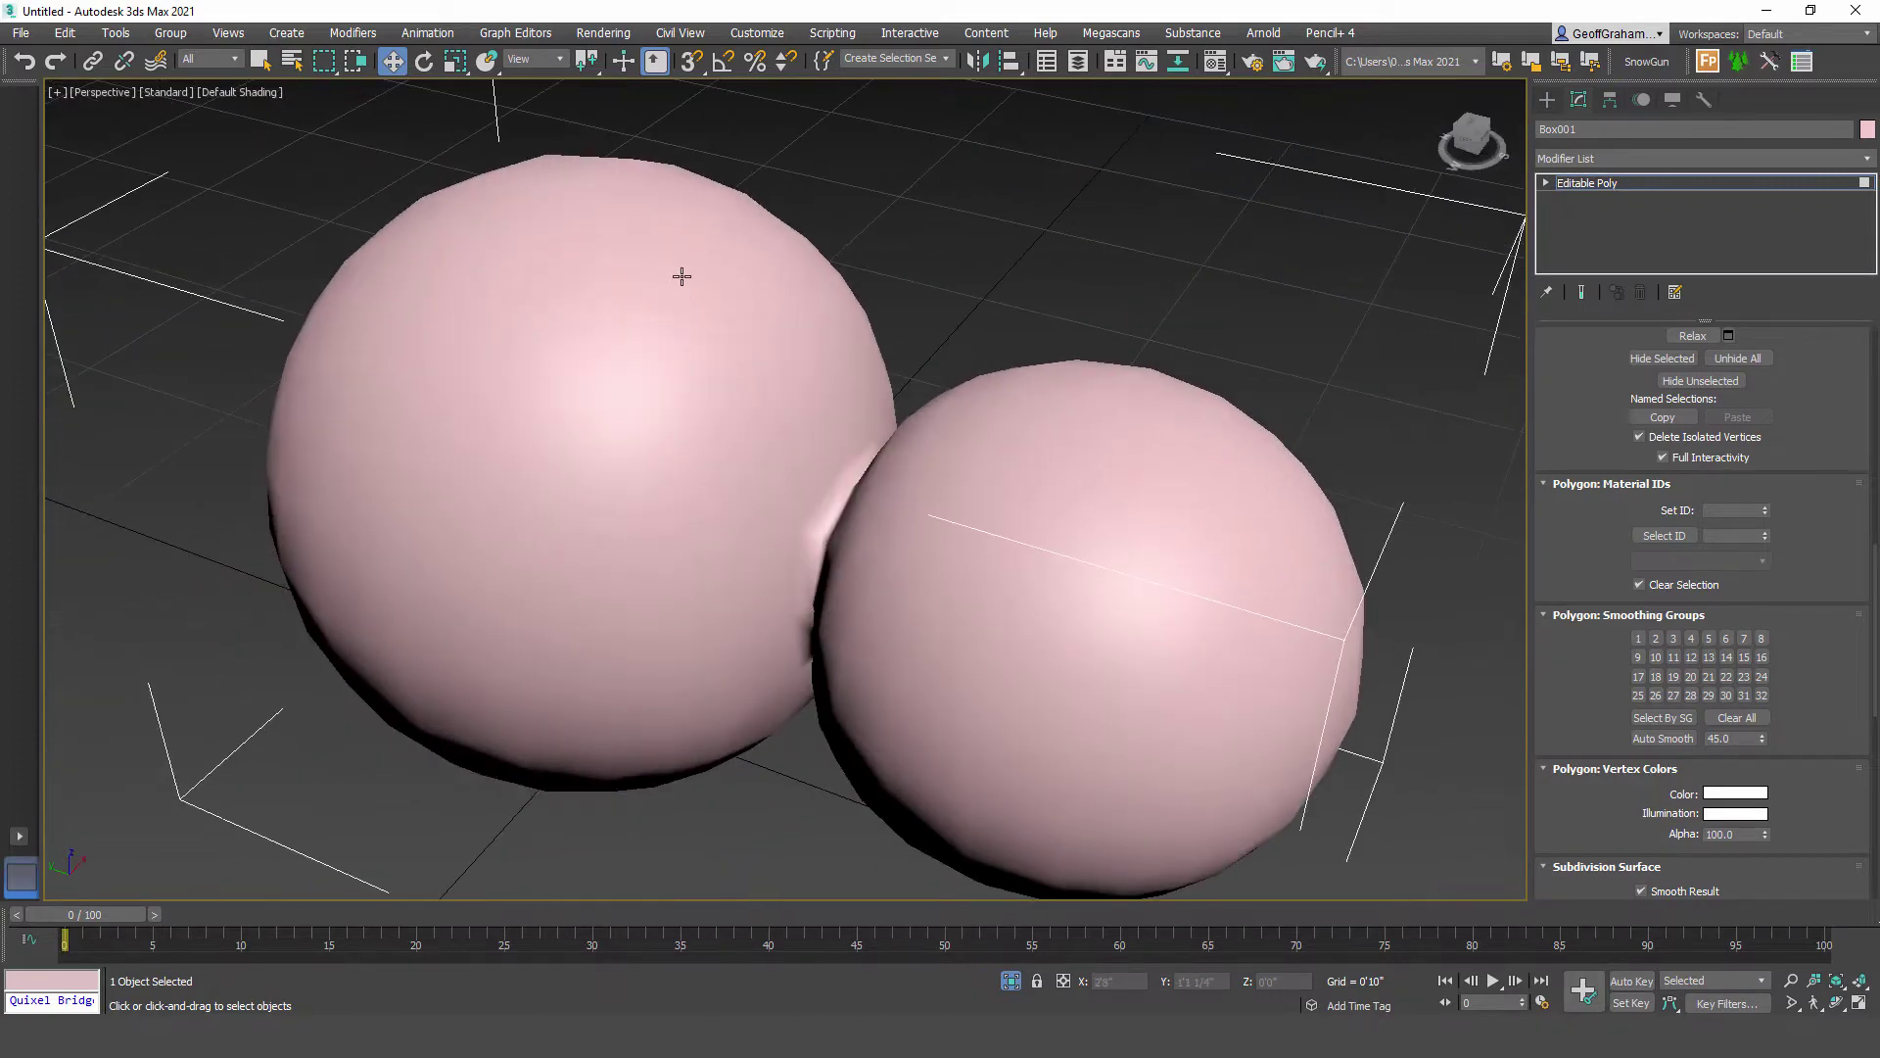
middle_click_drag(859, 591, 860, 539, "alt")
key("F3")
key("F4")
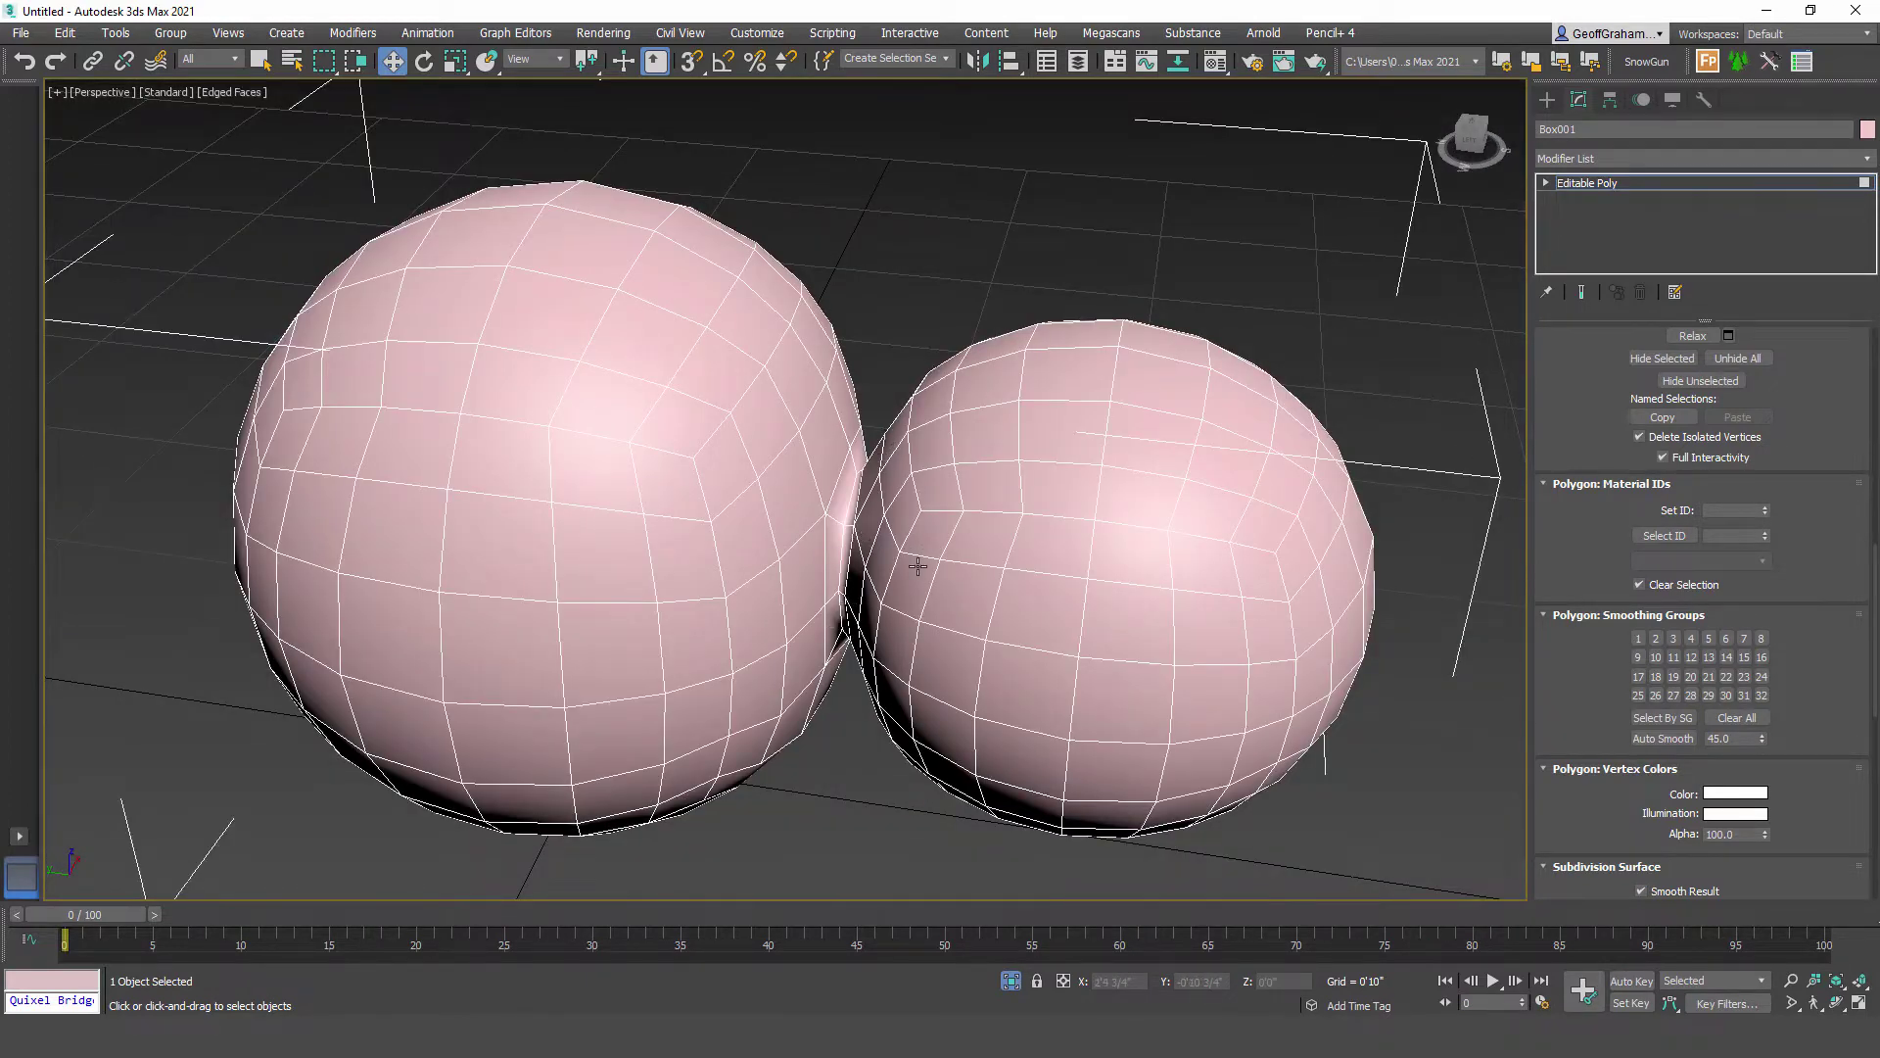
scroll(892, 560, "down", 5)
middle_click_drag(891, 561, 890, 609, "alt")
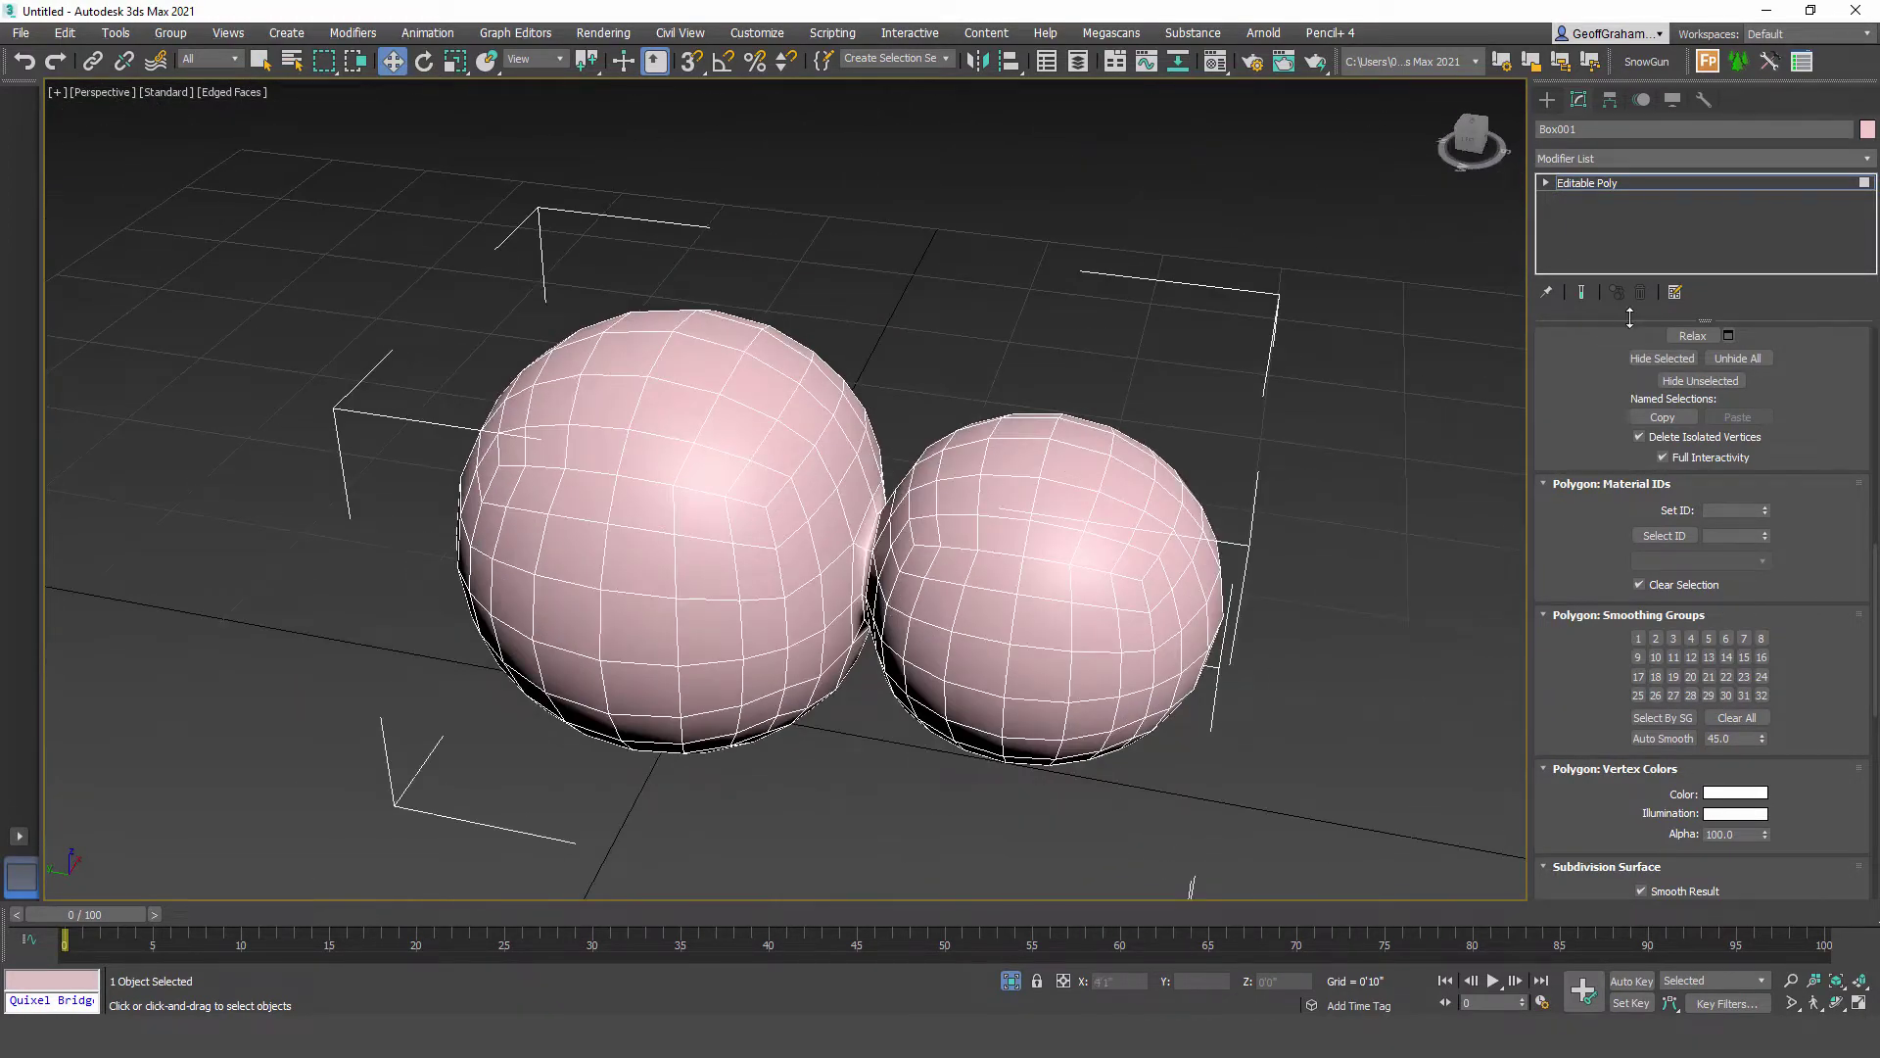
middle_click_drag(938, 542, 825, 550, "alt")
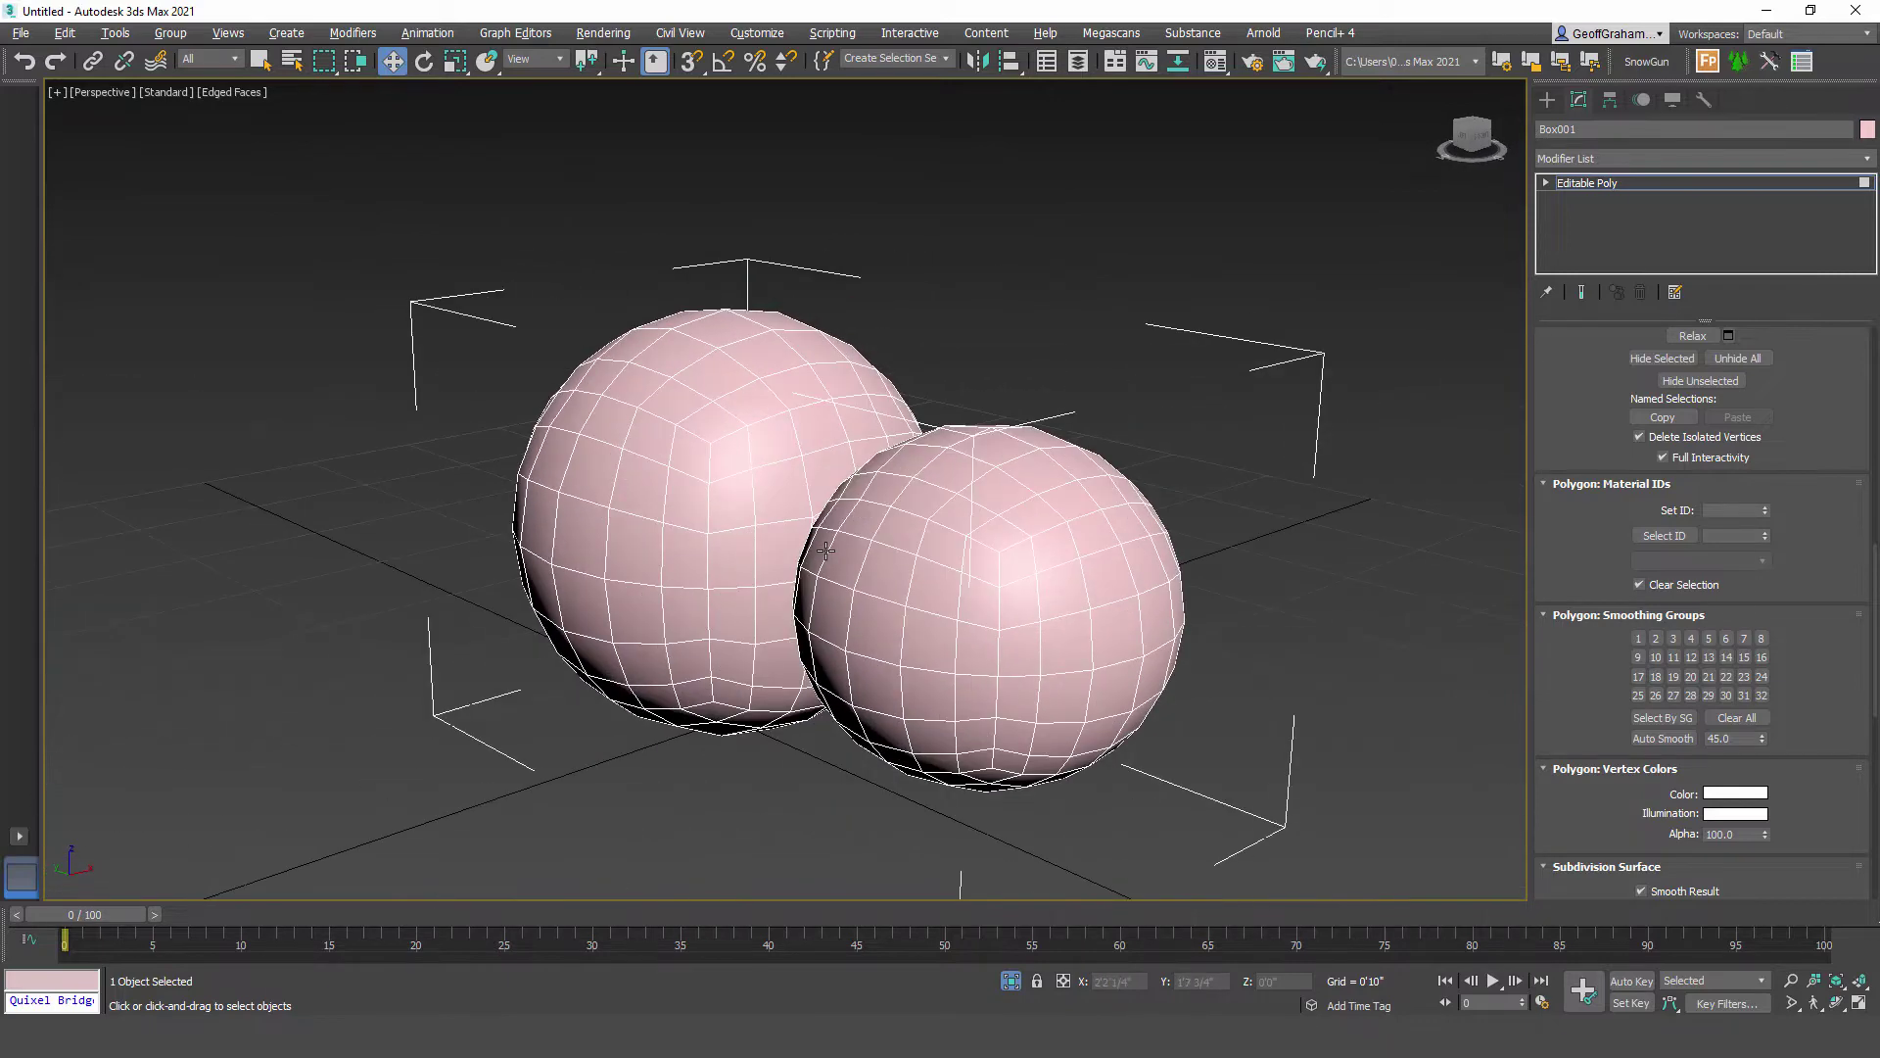
Step: End the isolation so the body is shown together with its reference planes
right_click(771, 459)
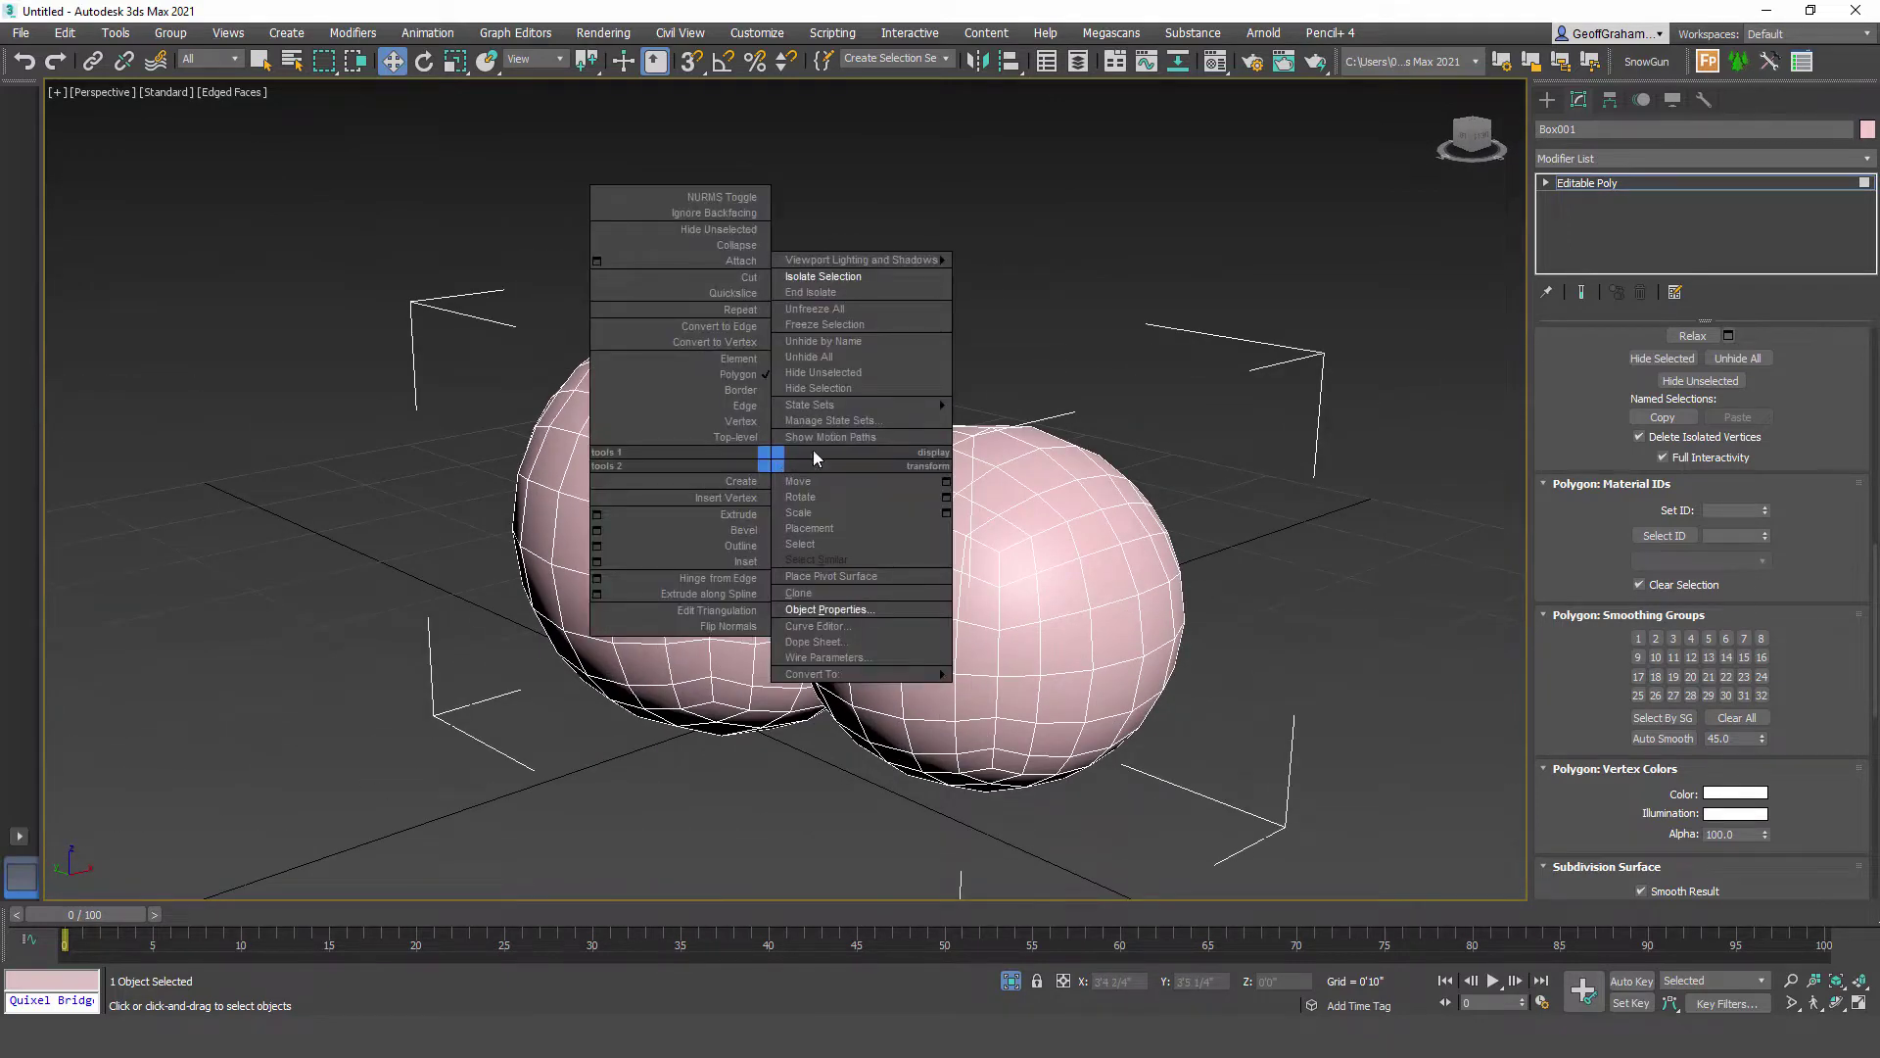
left_click(837, 292)
scroll(906, 556, "down", 8)
middle_click_drag(905, 557, 874, 628, "alt")
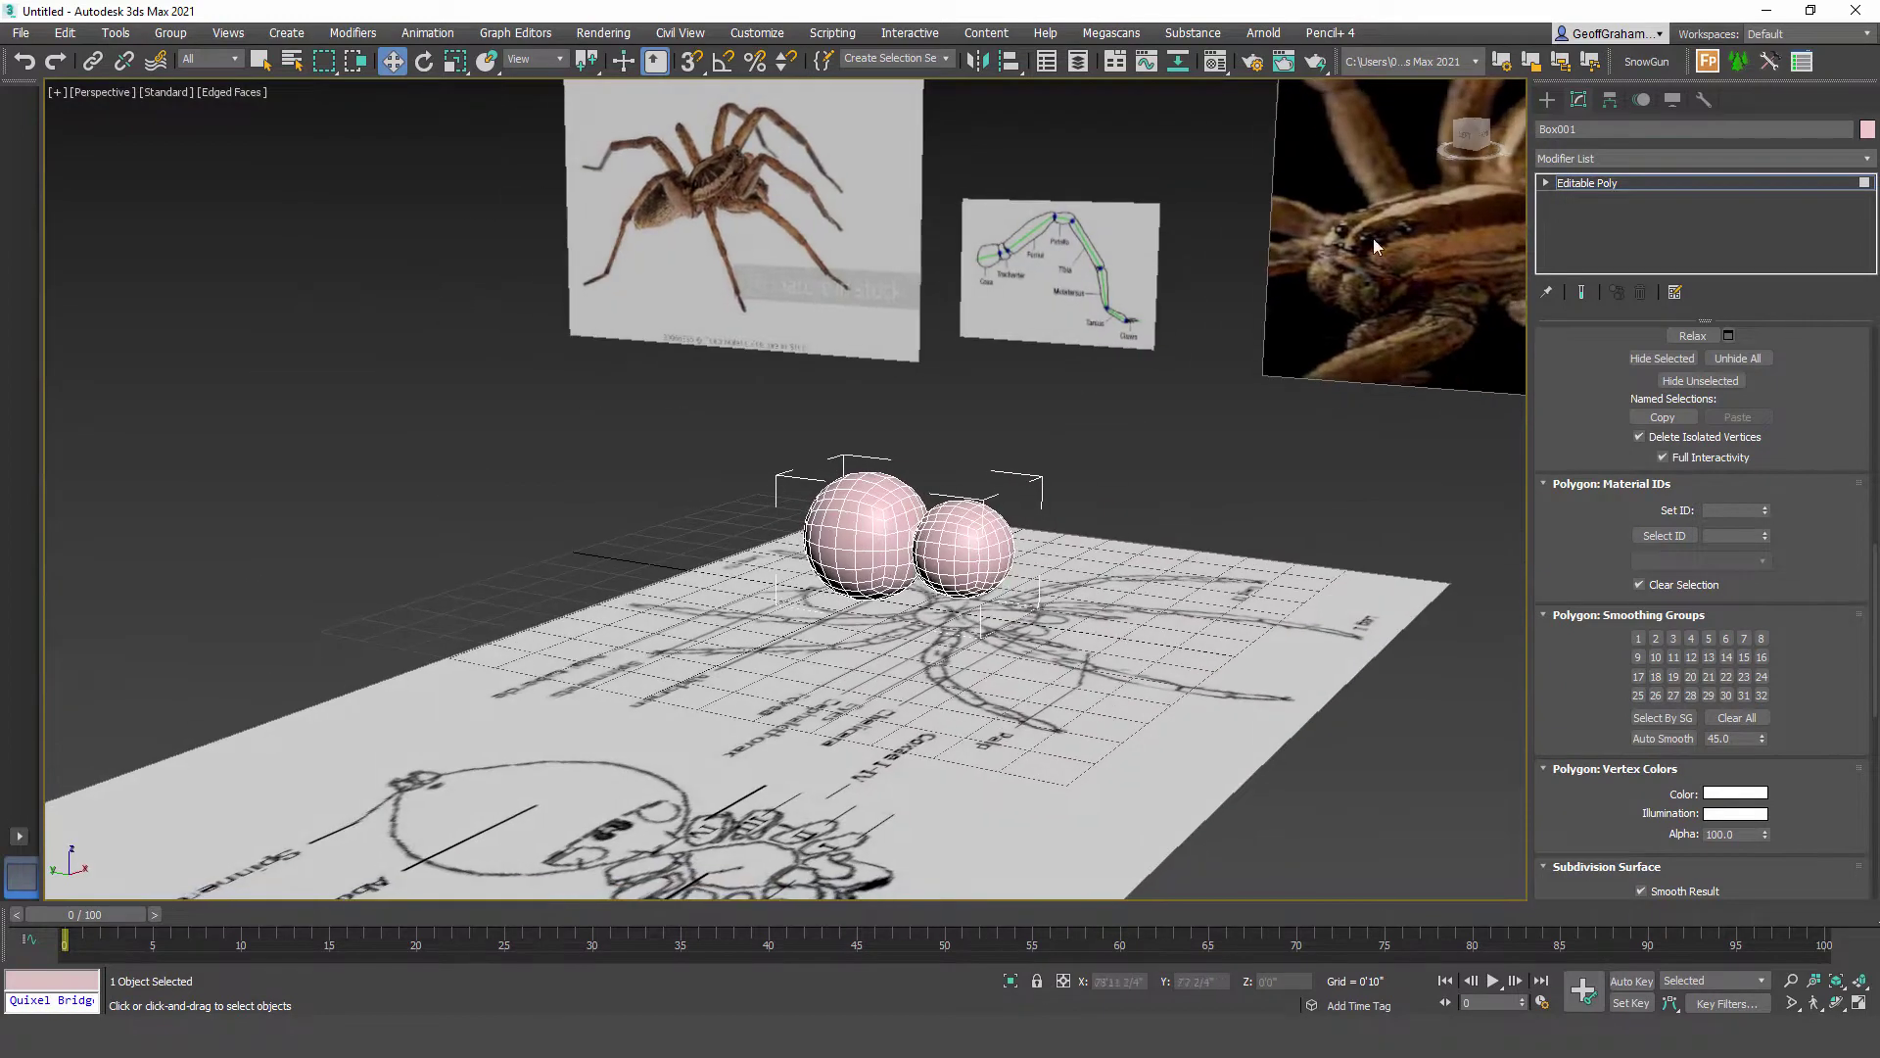
Step: Start saving the scene under a new name and create a Spider_Tutorial folder inside the side-scroller assignment's Models folder
left_click(22, 35)
left_click(50, 198)
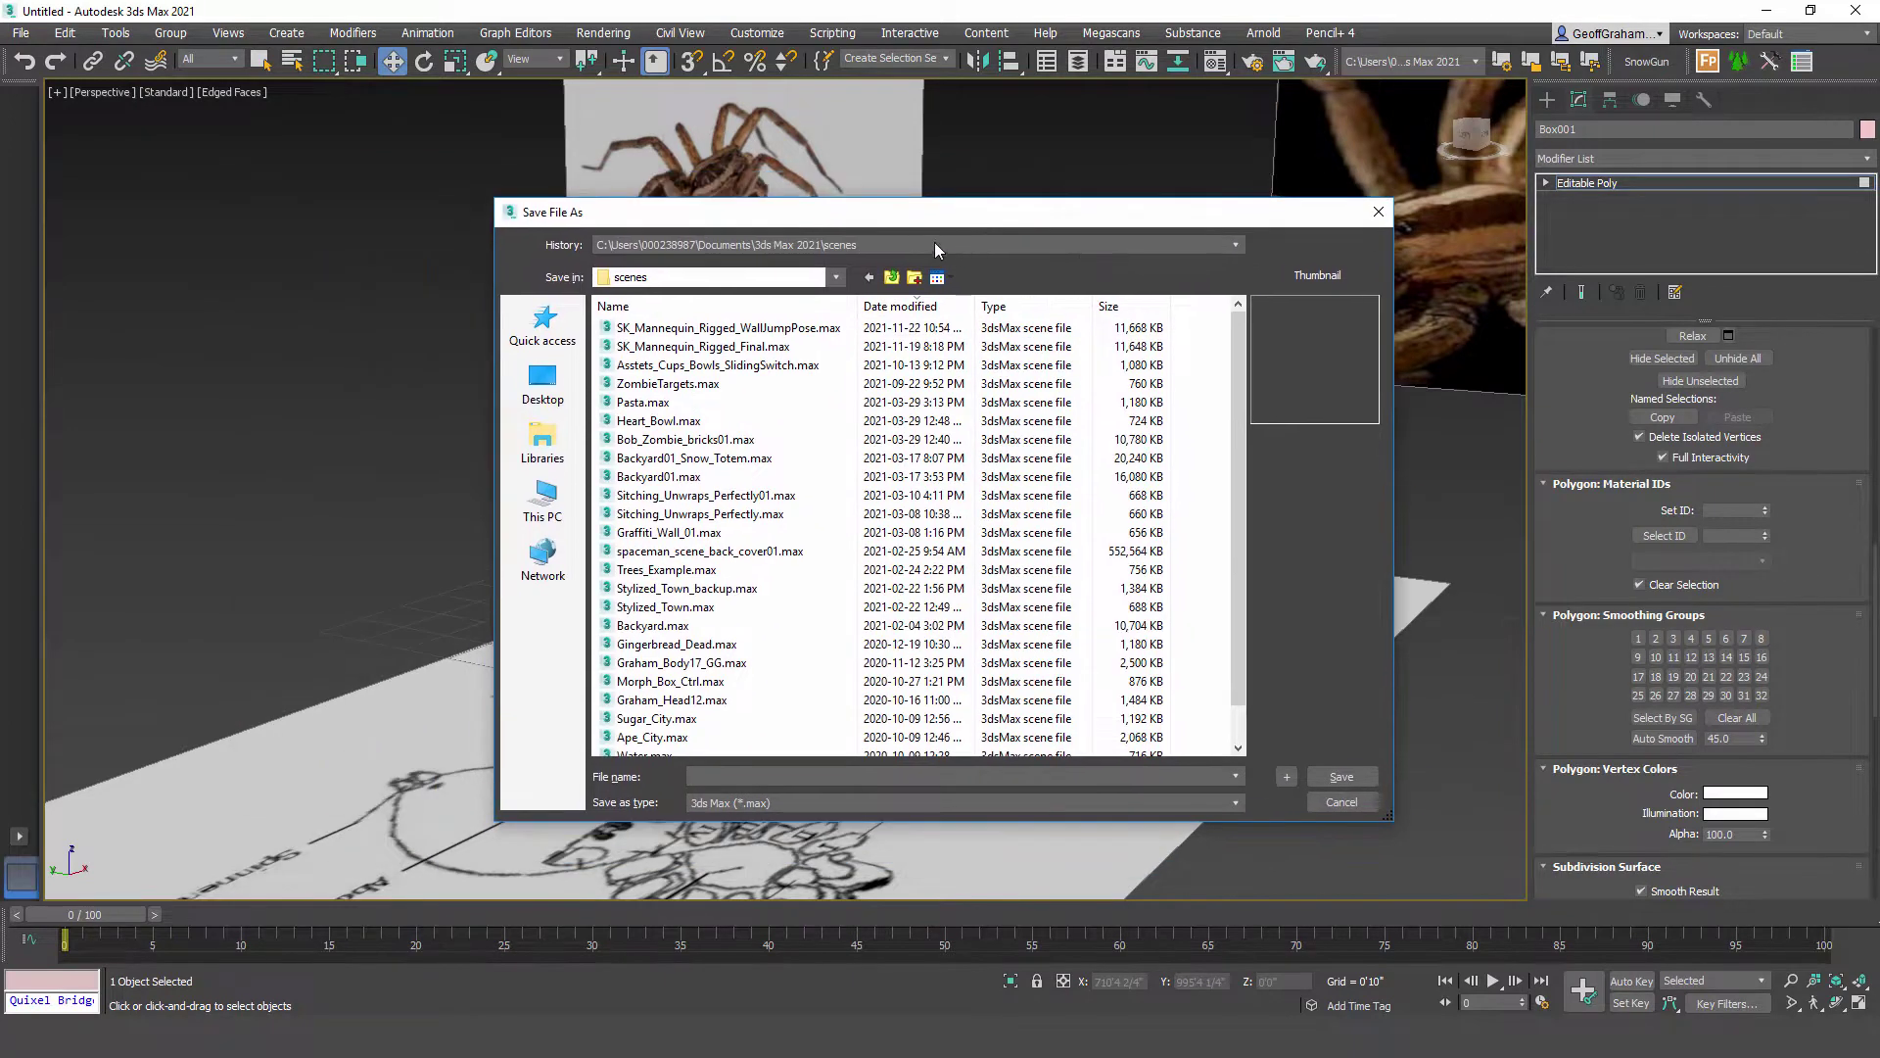
left_click(934, 245)
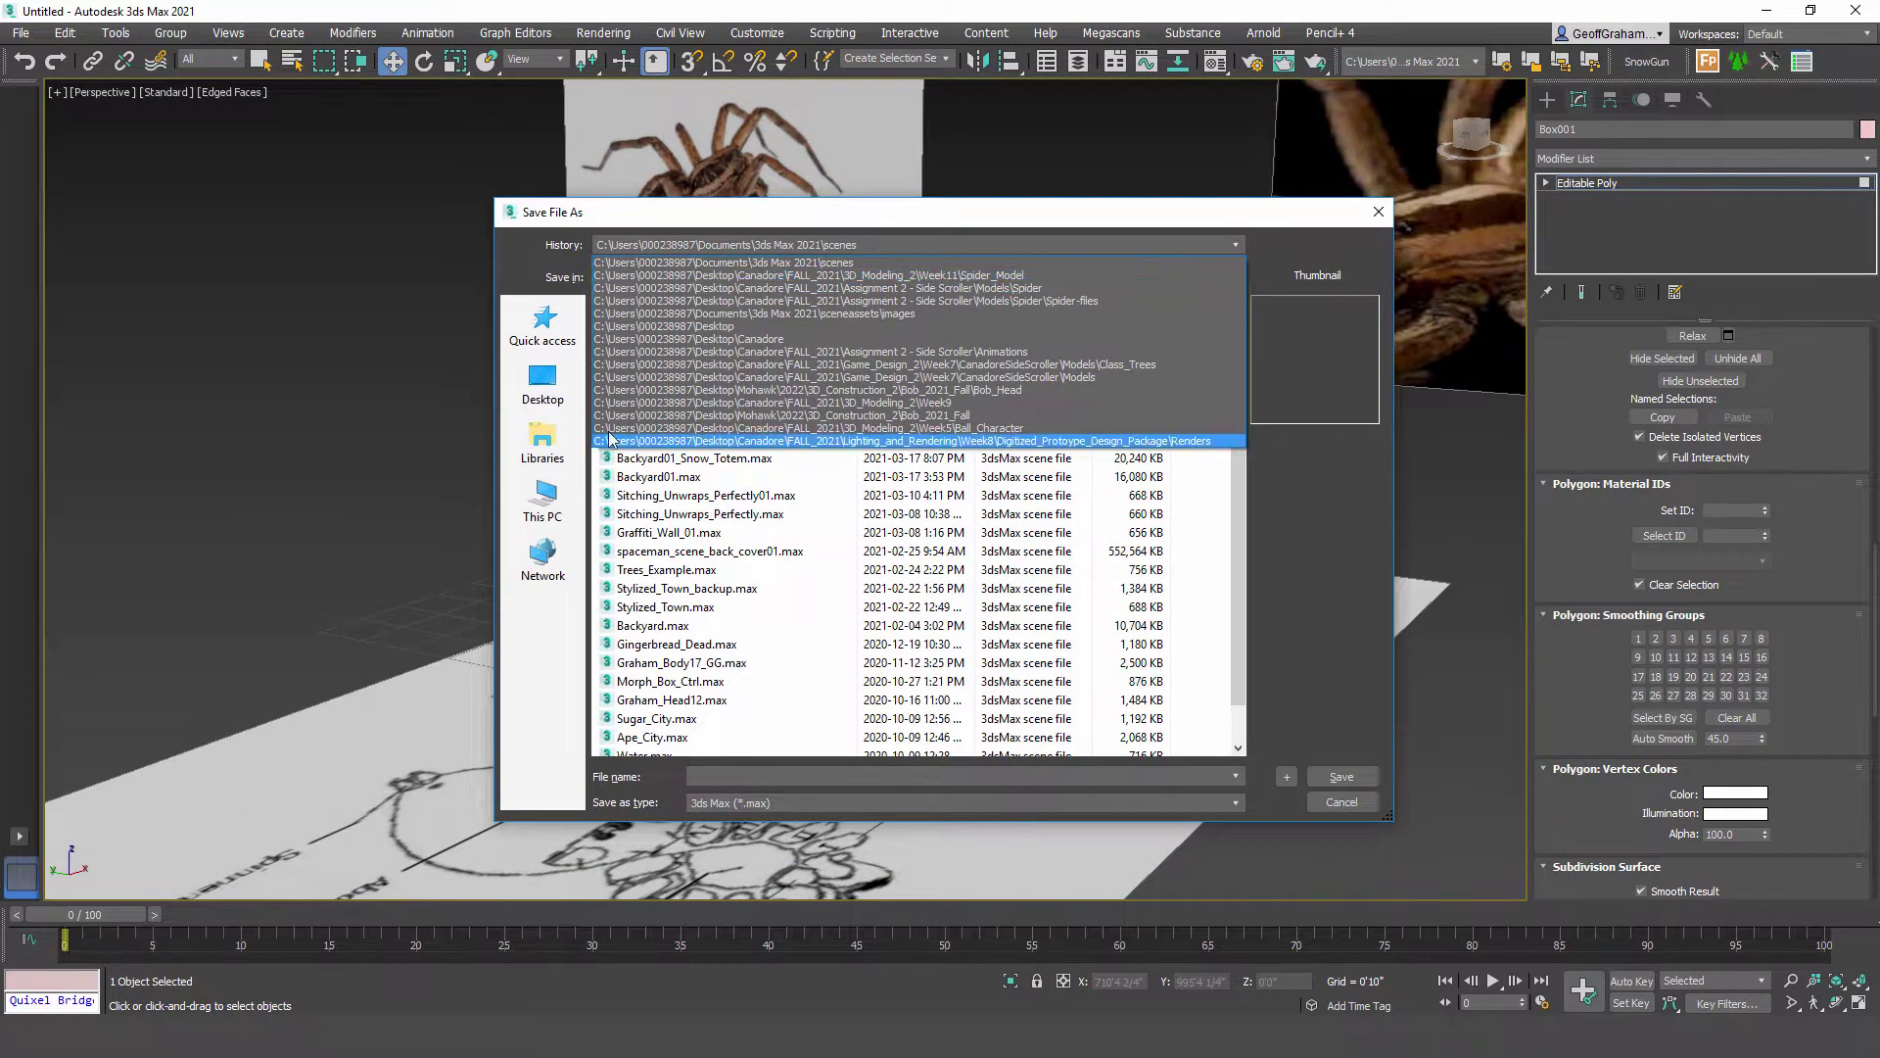
left_click(999, 289)
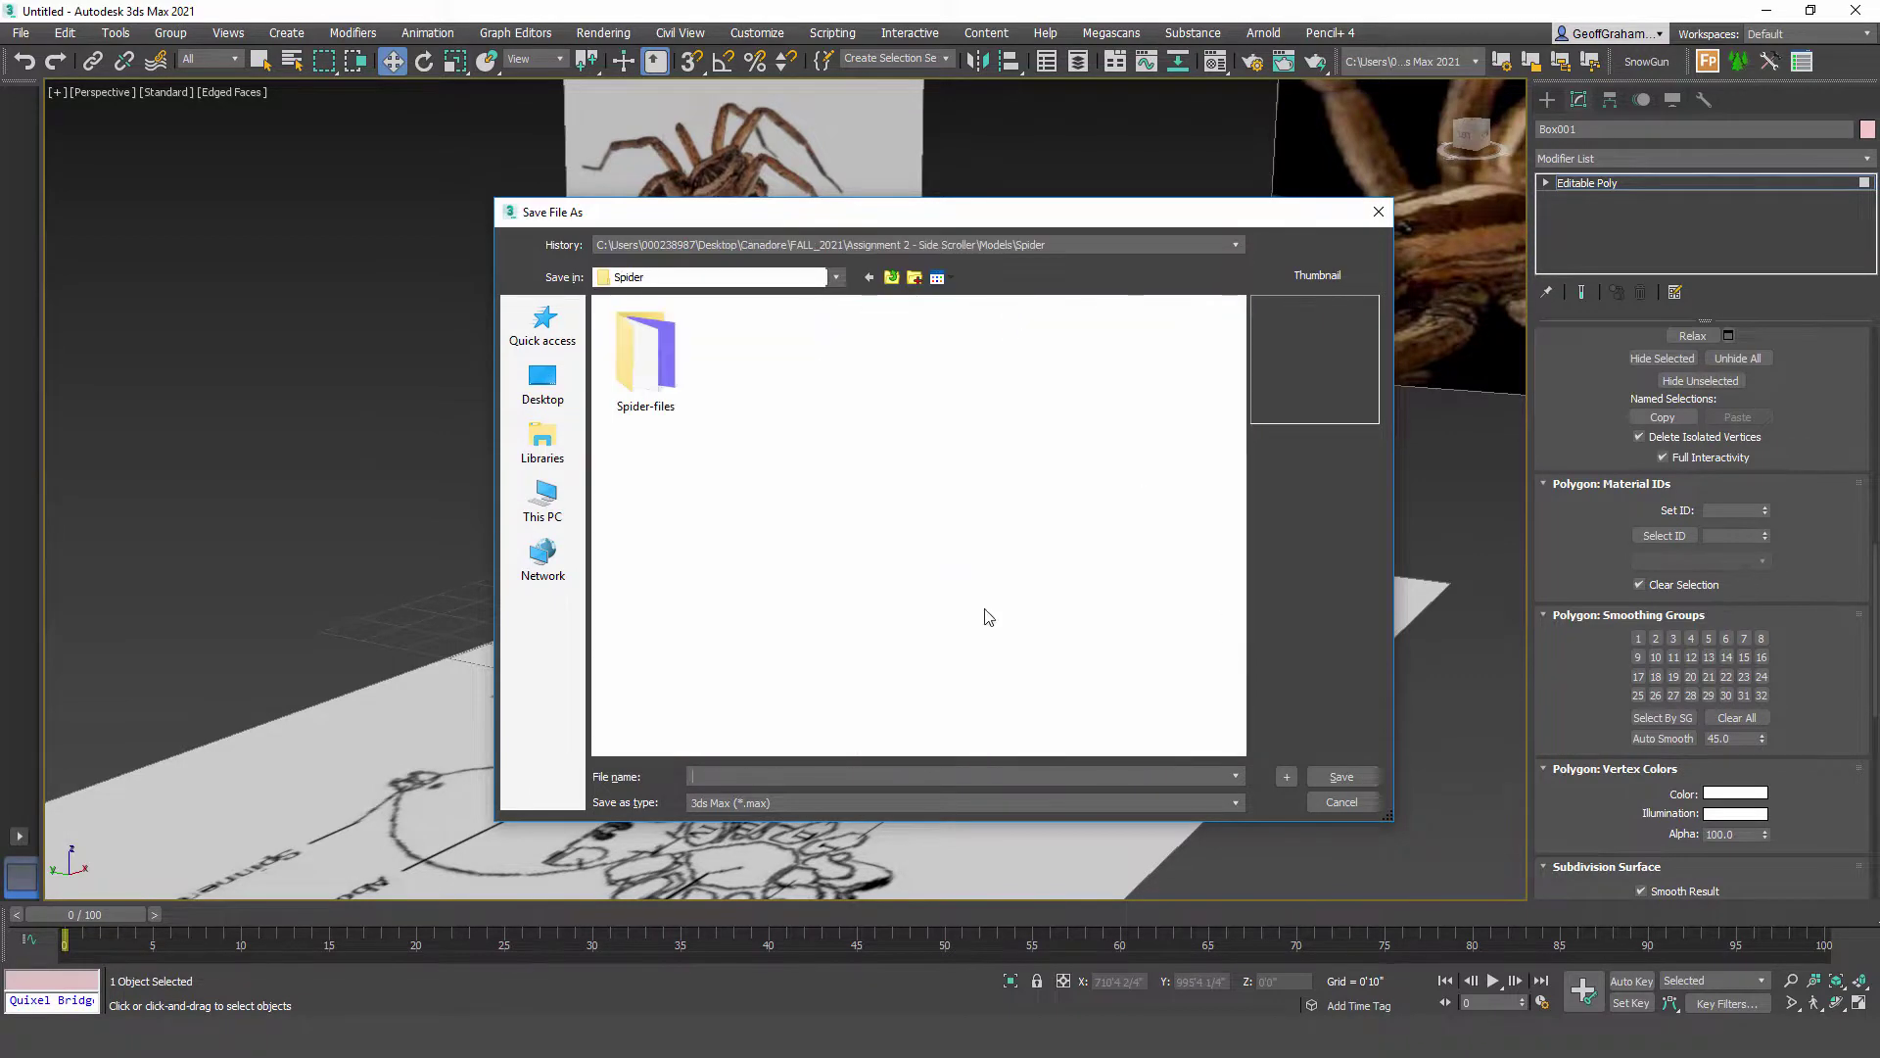
left_click(891, 281)
right_click(691, 445)
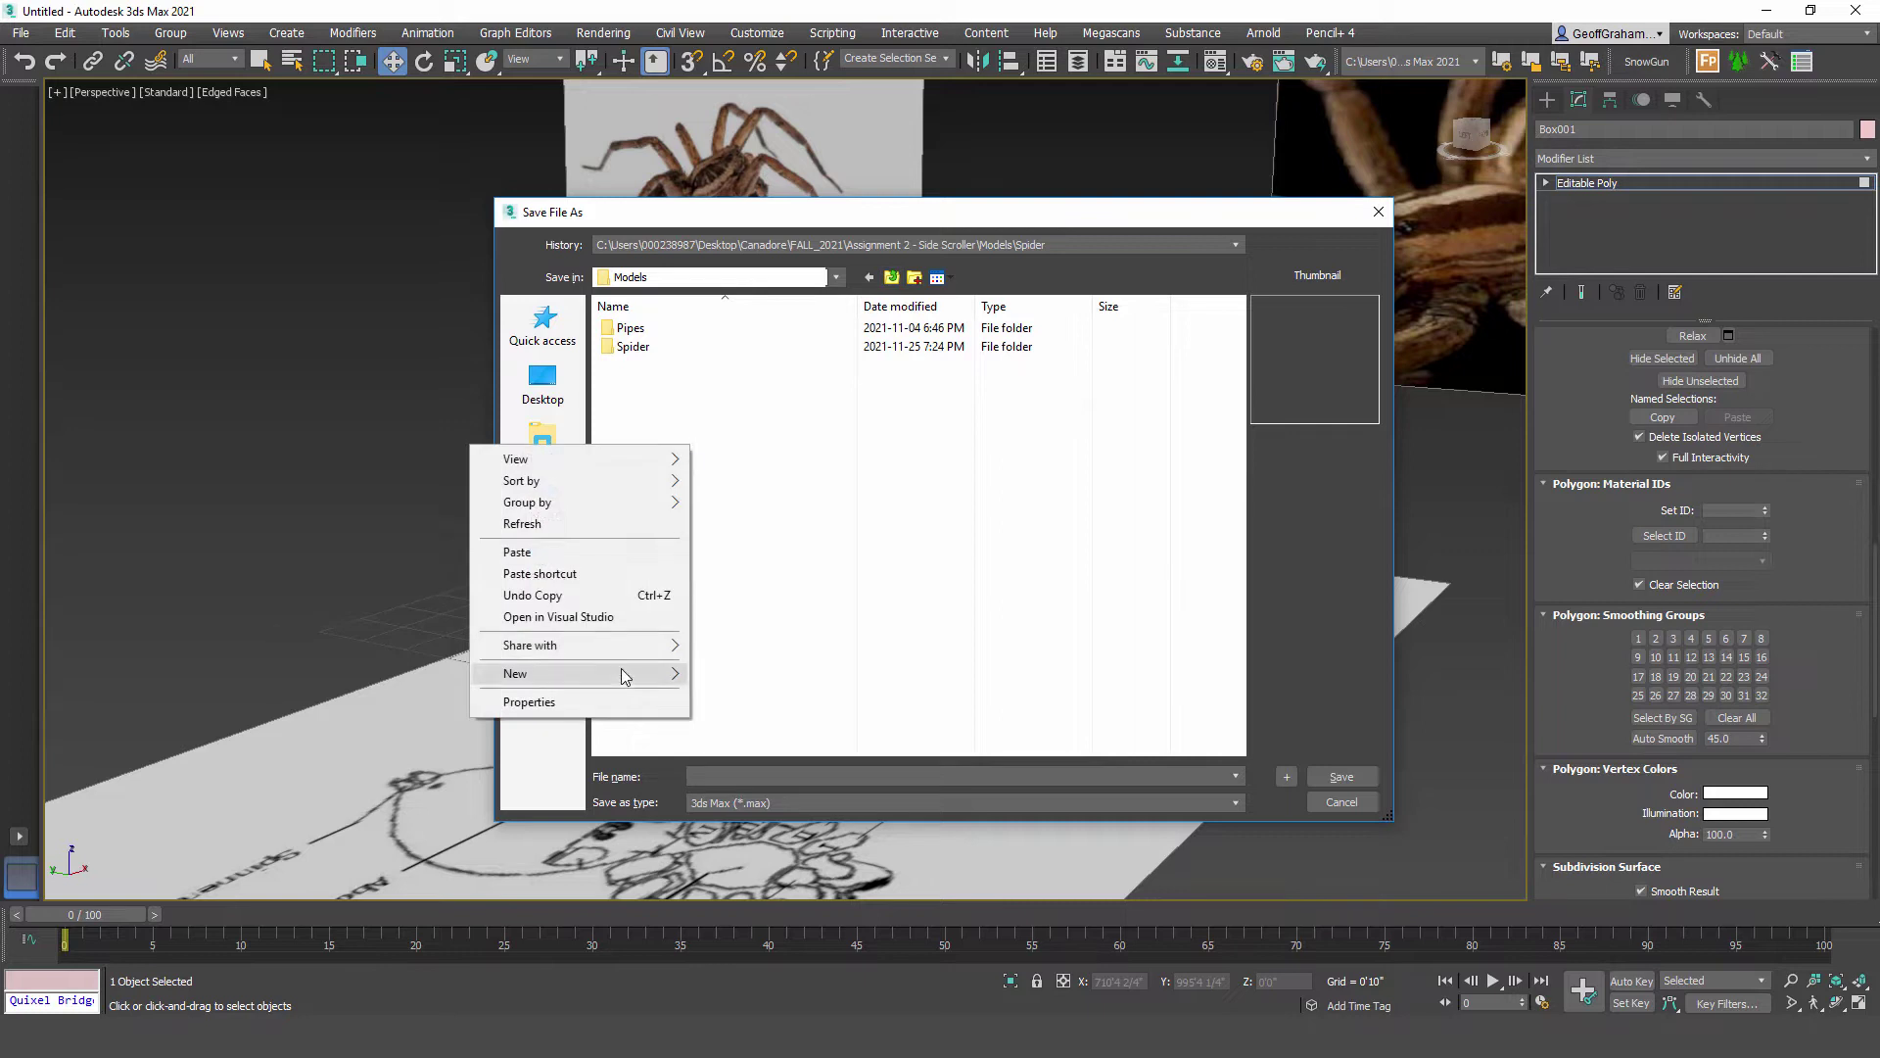
mouse_move(625, 676)
left_click(460, 675)
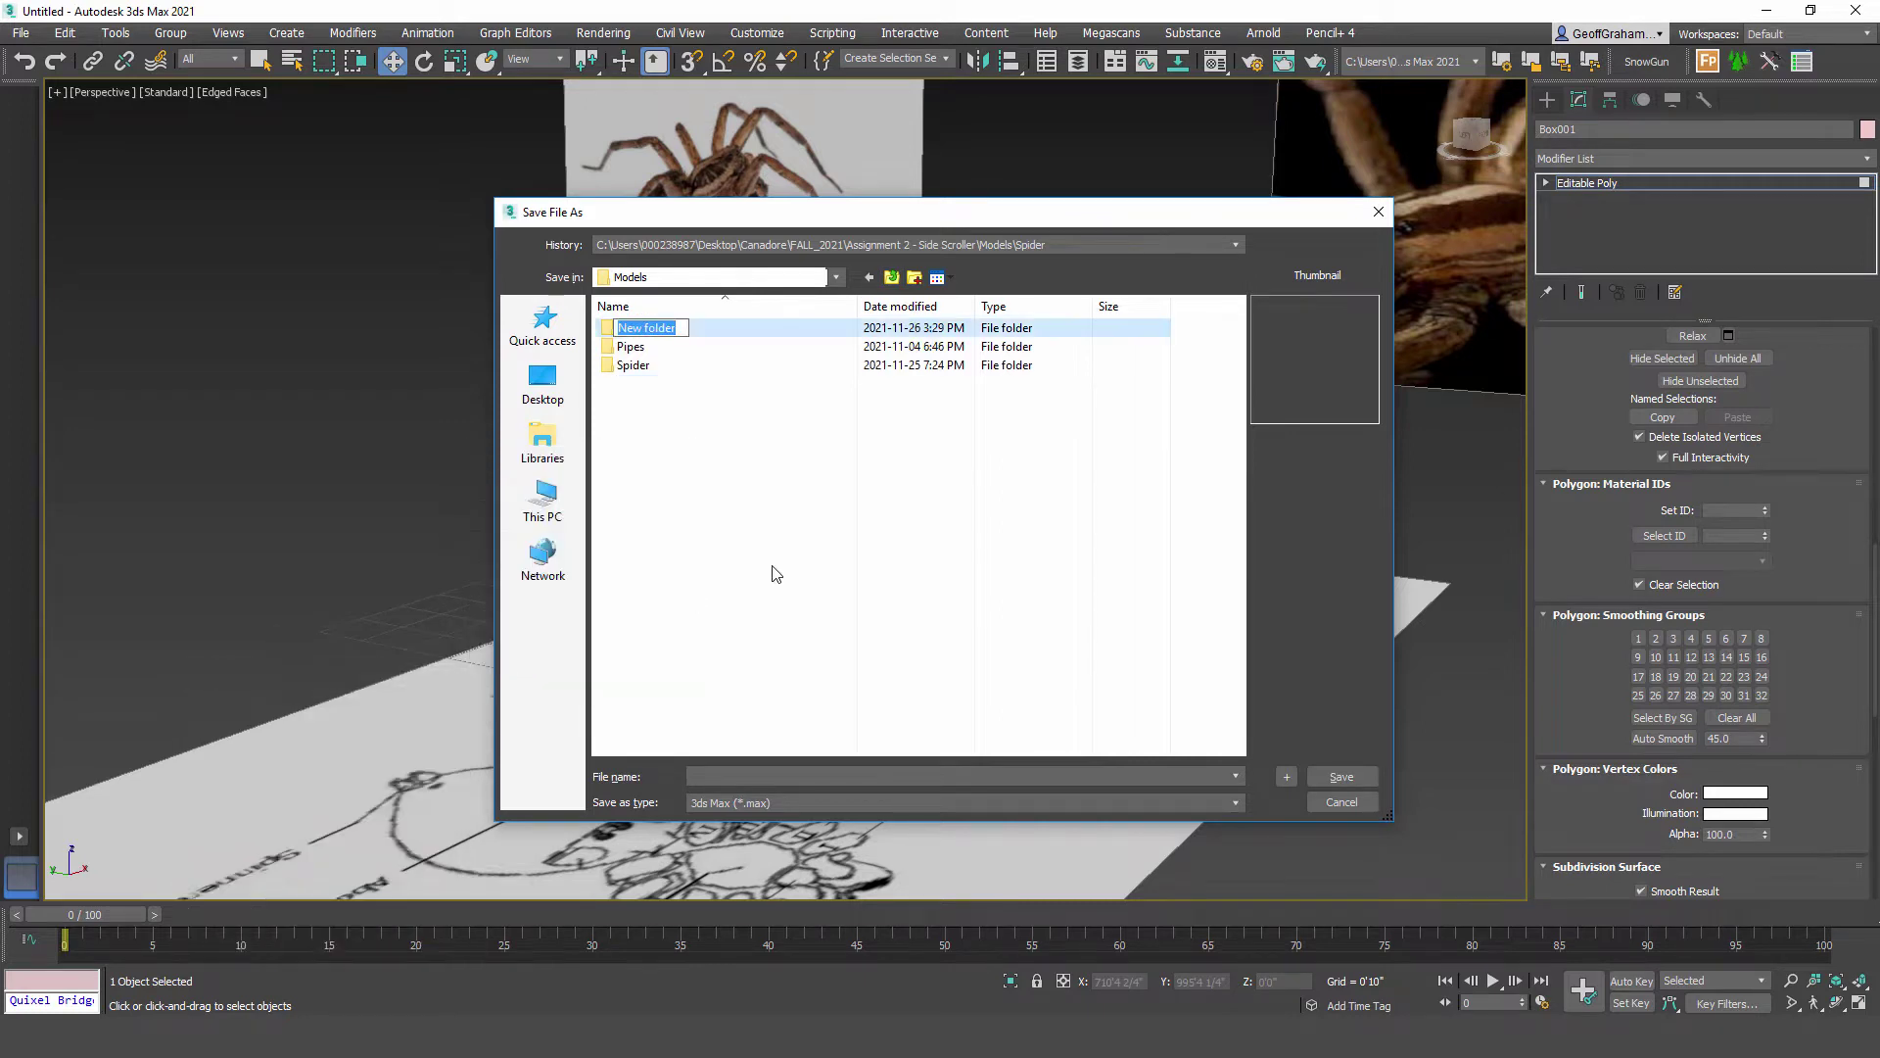
type("Spider_Tutorial")
key("Return")
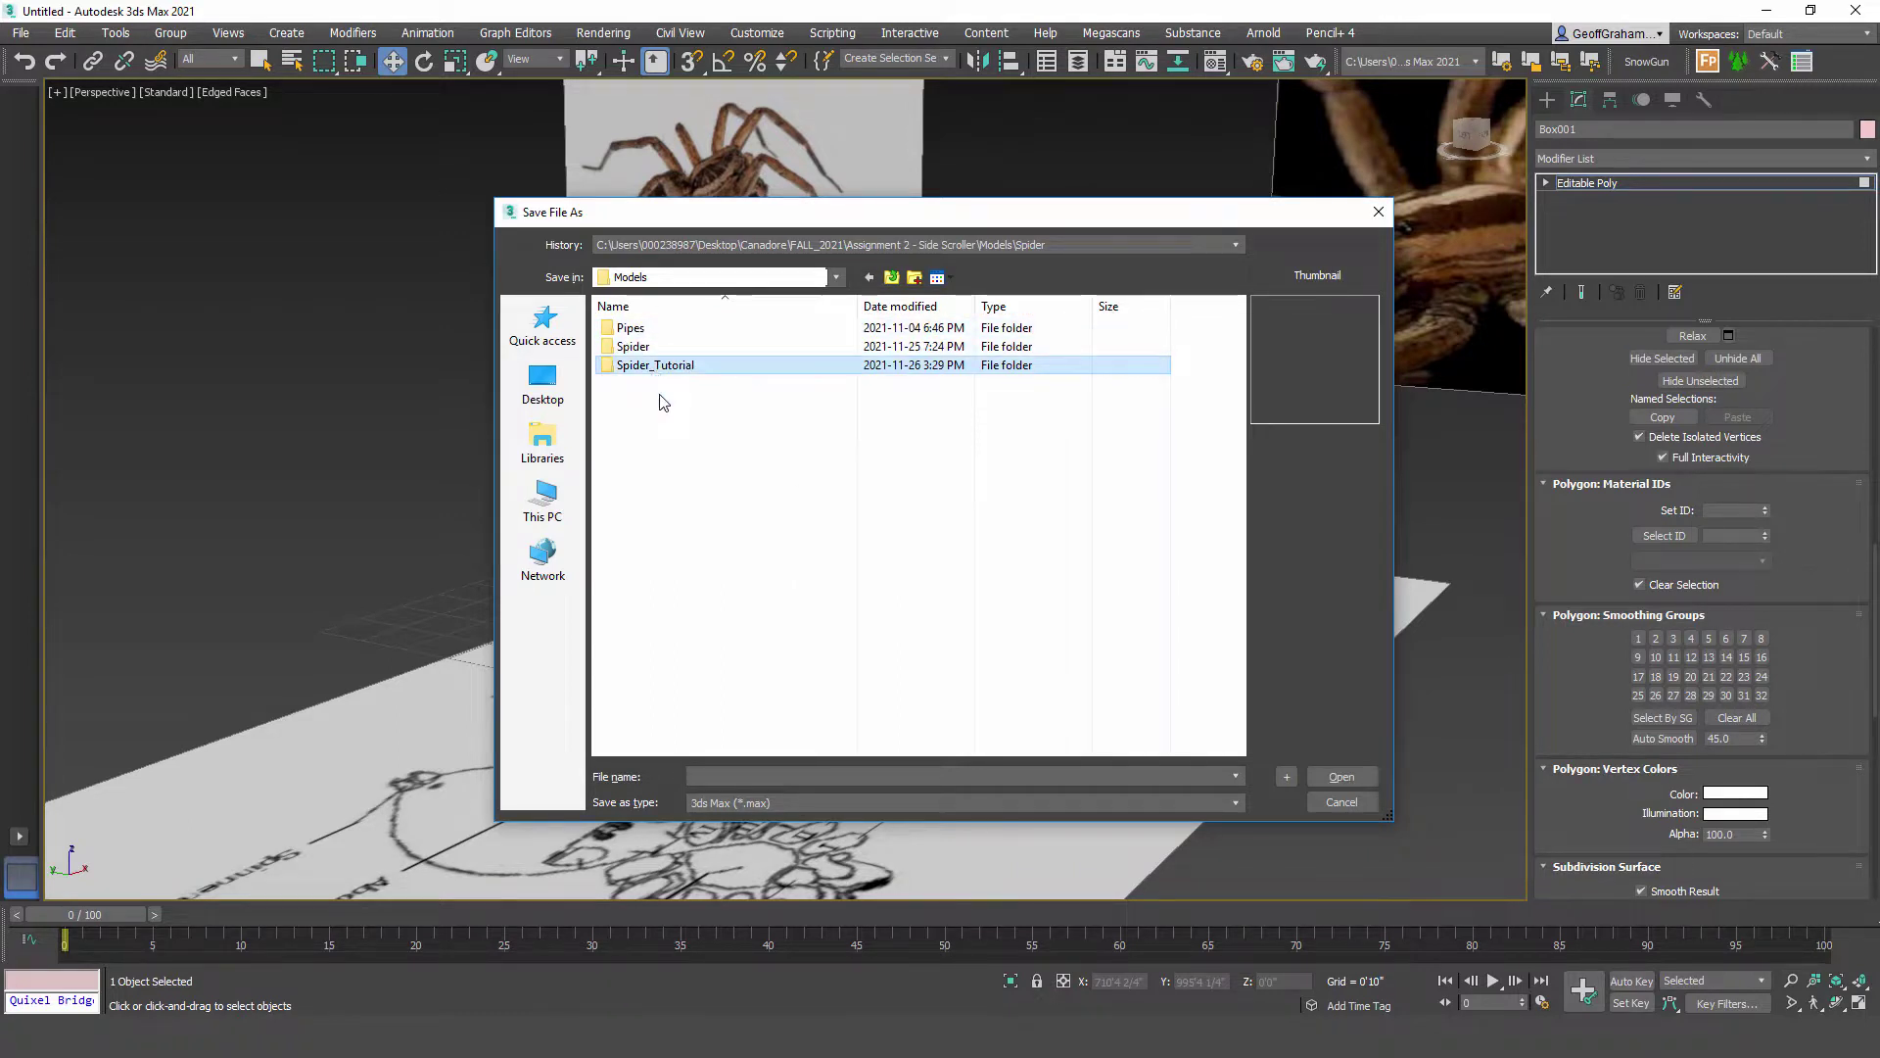
Step: Save the scene as Spider_Tutorial_01 in the Spider_Tutorial folder
key("Return")
type("Spi")
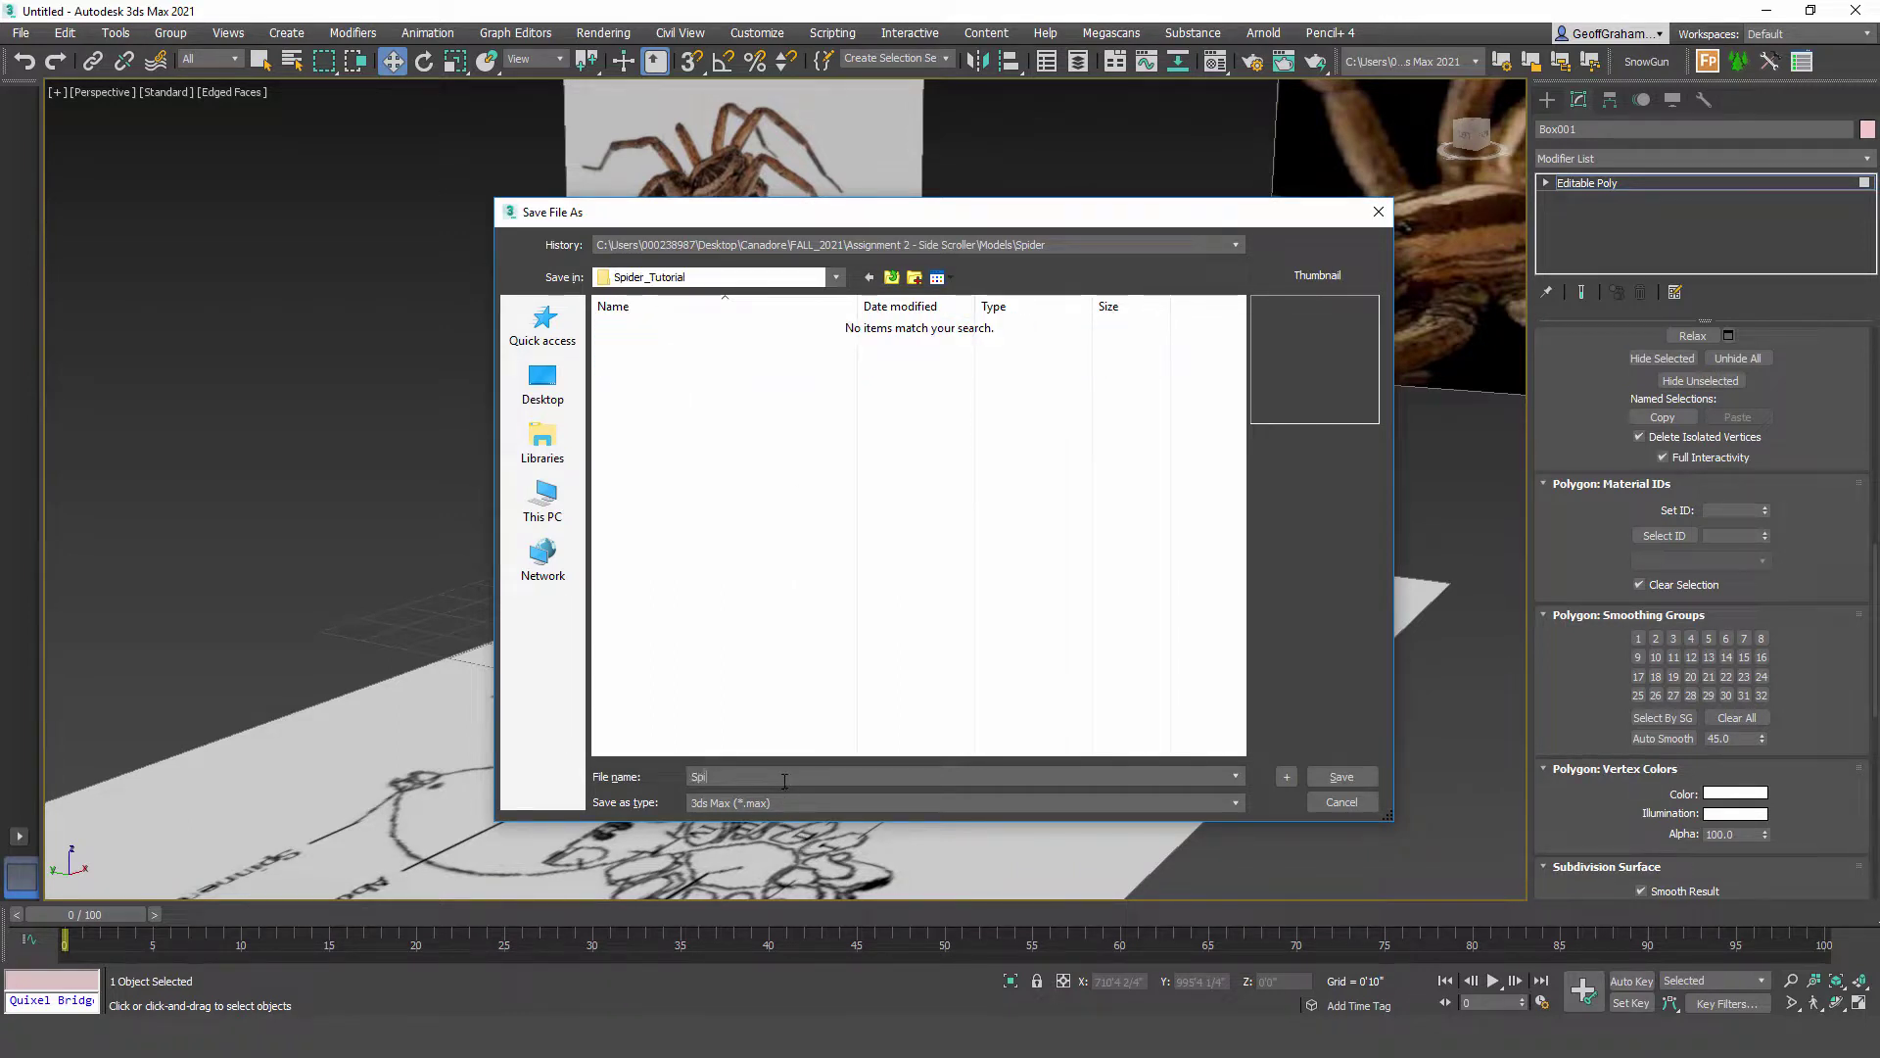
type("der_Tutorial_01")
left_click(1366, 774)
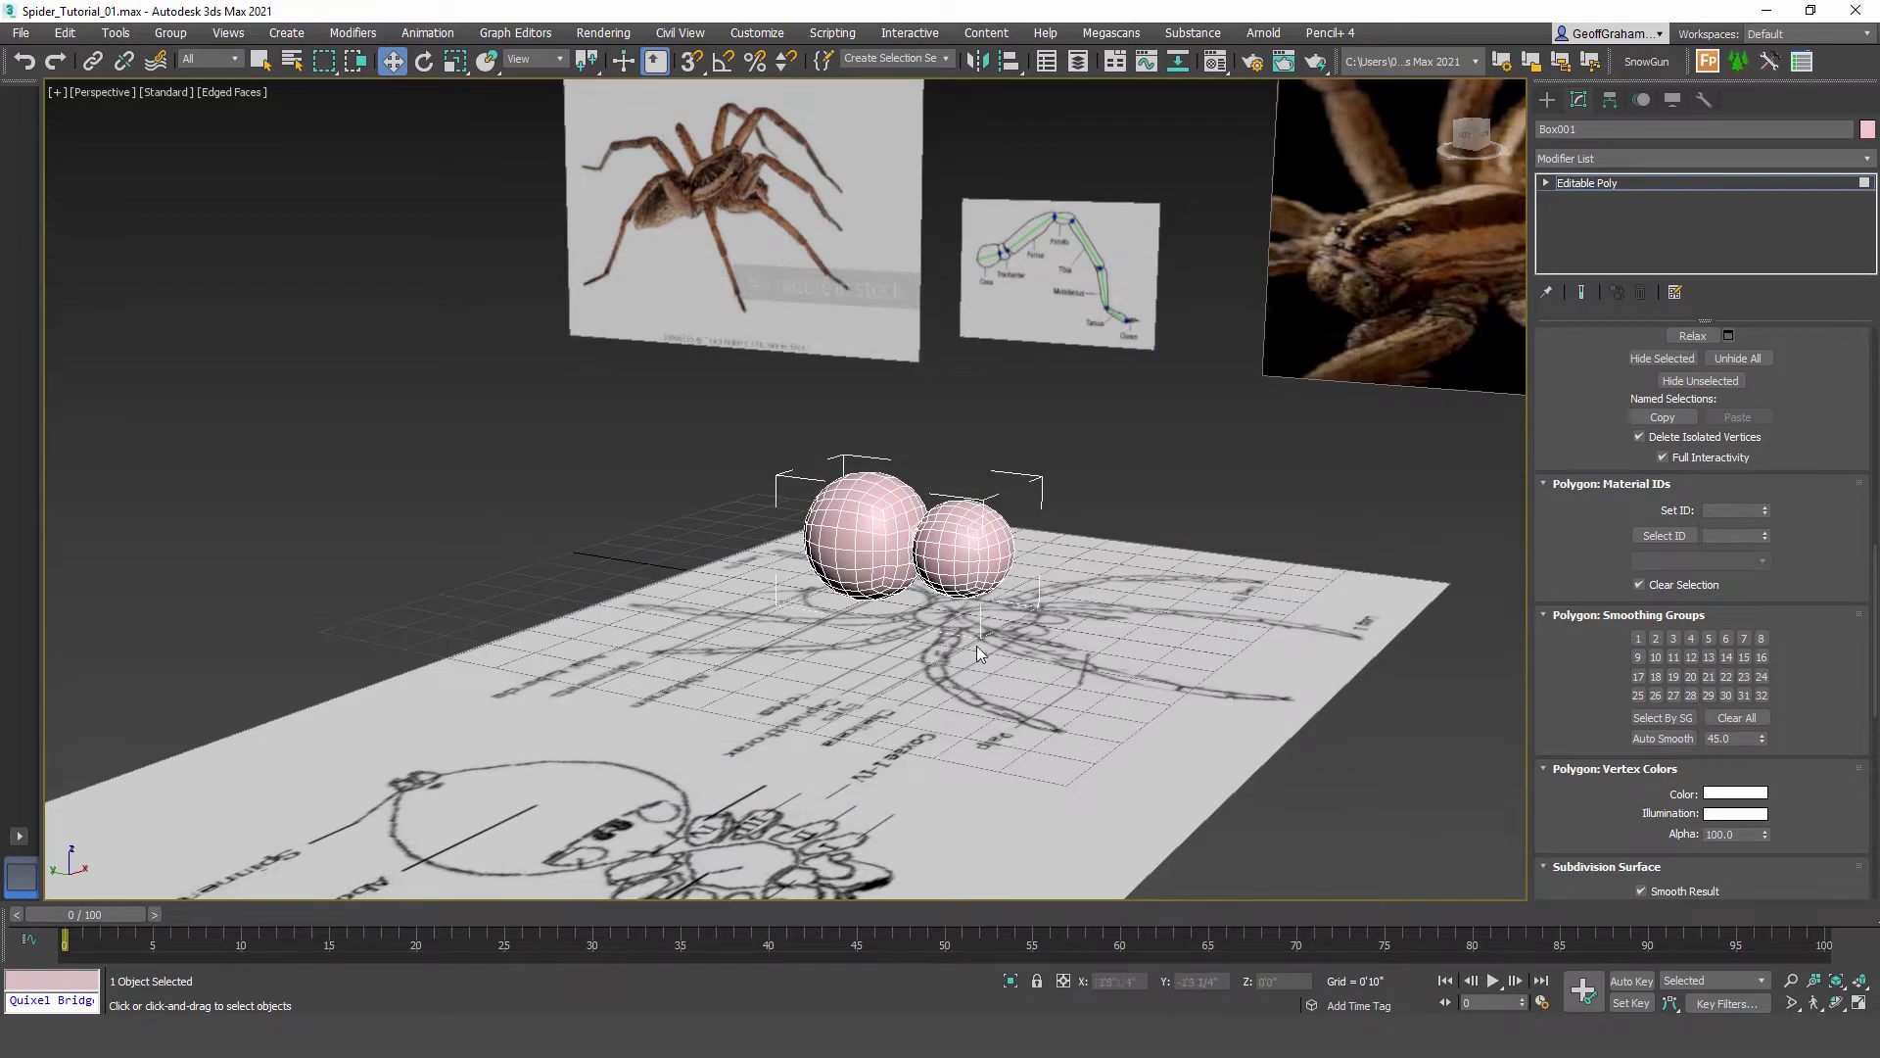
Step: Rename the body object as Spider
scroll(941, 597, "up", 3)
scroll(919, 566, "up", 3)
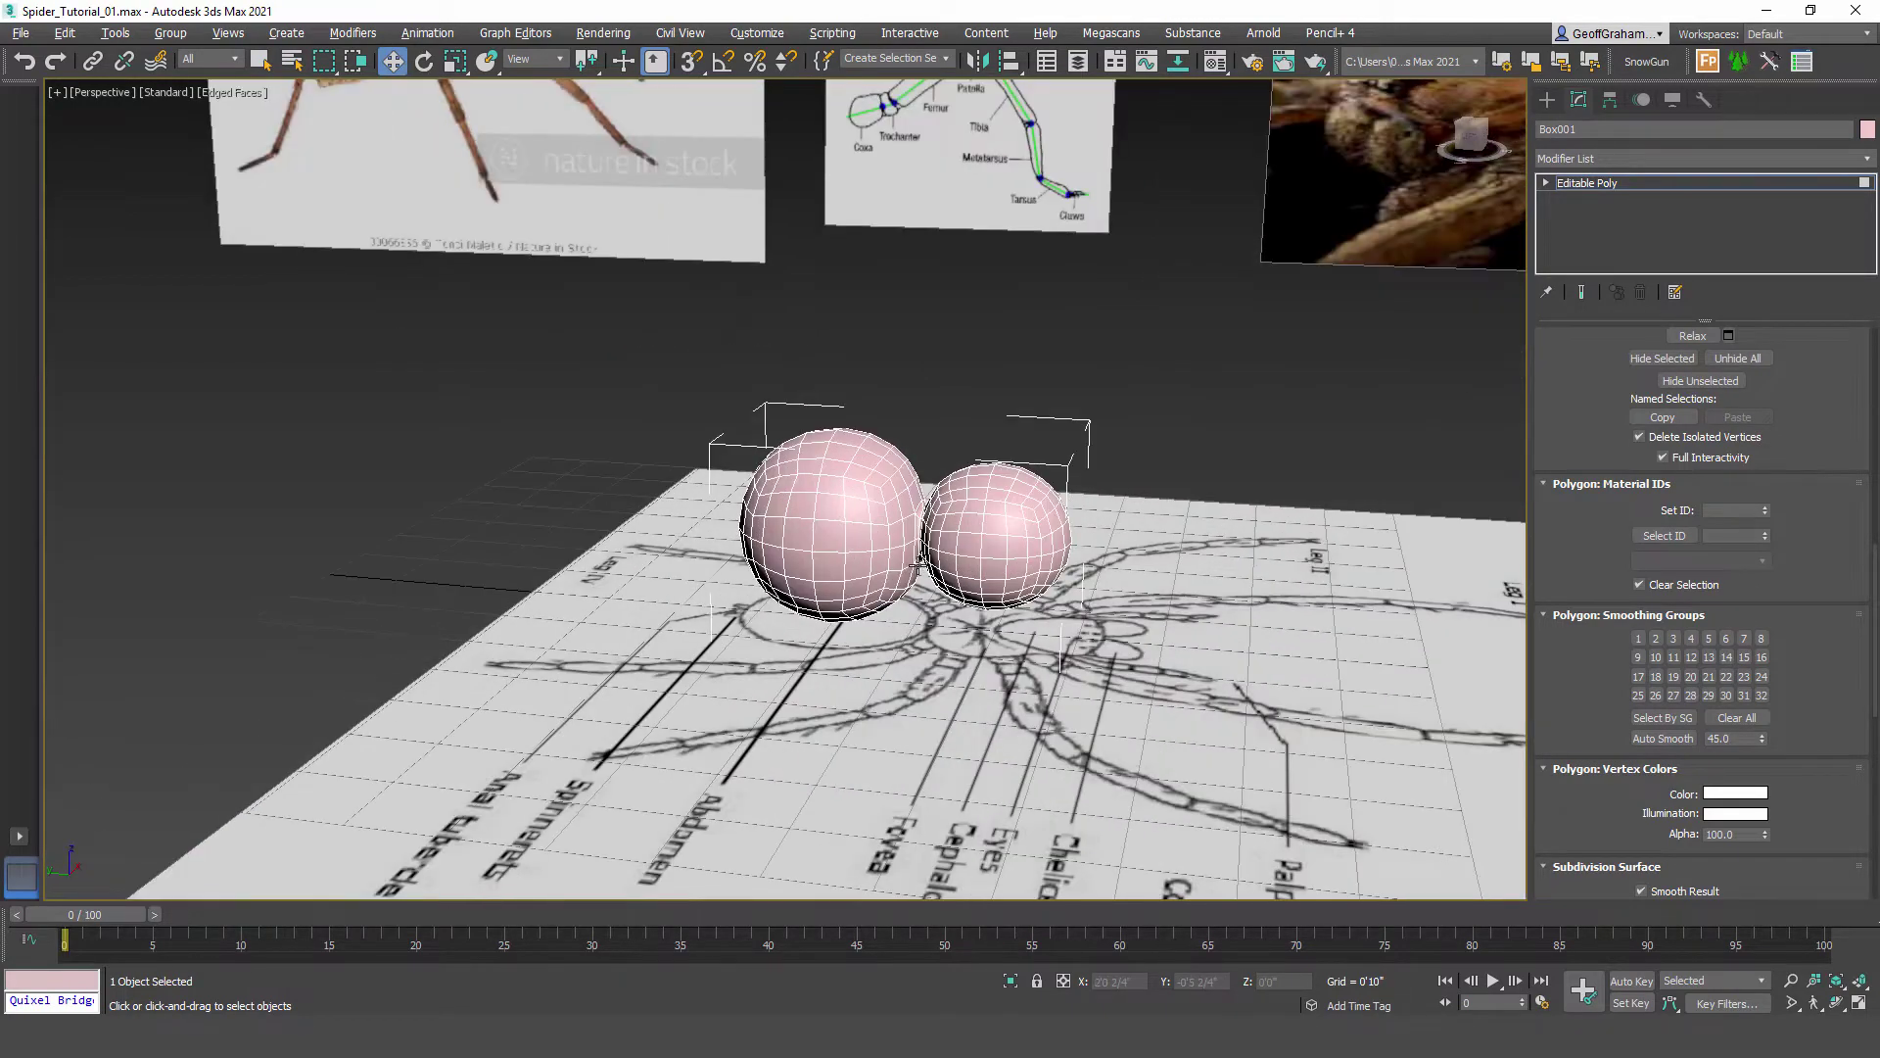
mouse_move(964, 583)
middle_mouse_down("alt")
mouse_move(986, 565)
mouse_move(1036, 578)
mouse_move(990, 576)
mouse_move(862, 662)
mouse_move(994, 645)
middle_mouse_up("alt")
middle_click_drag(1014, 519, 968, 576, "alt")
left_click_drag(1623, 129, 1468, 129)
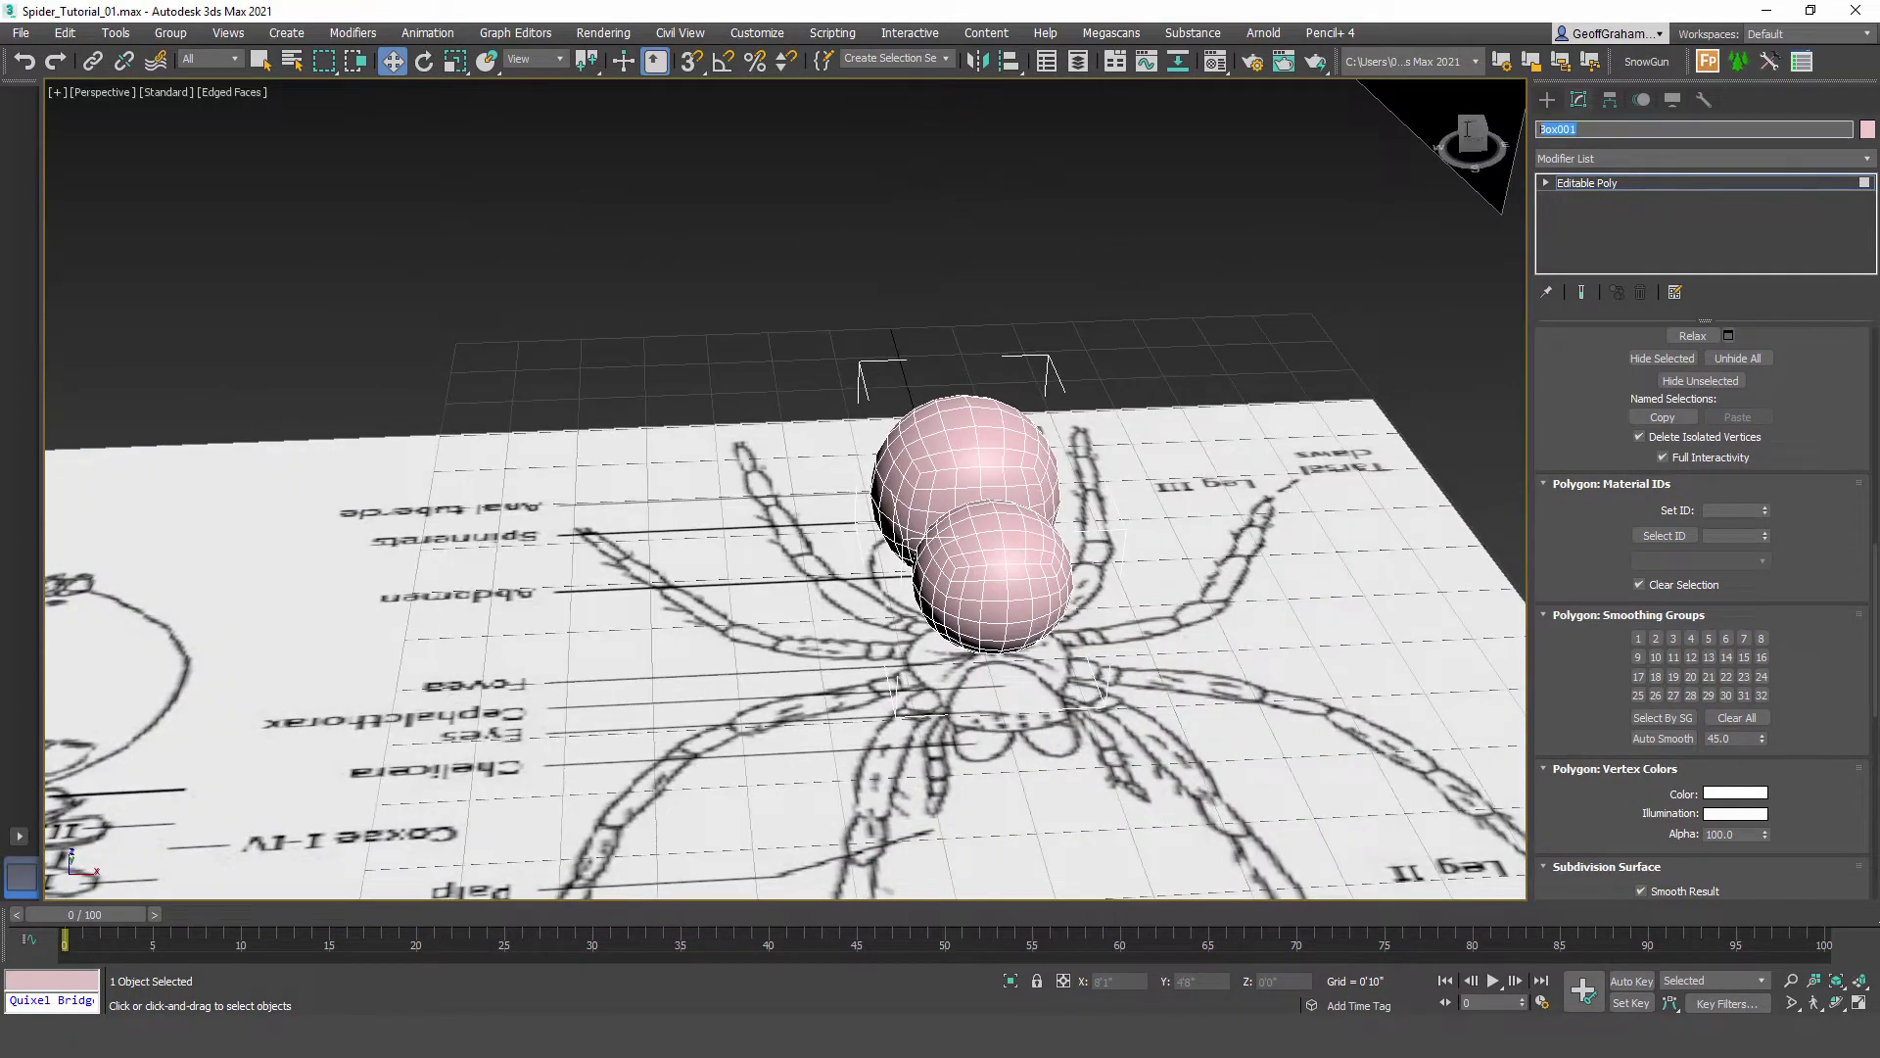
type("Spider")
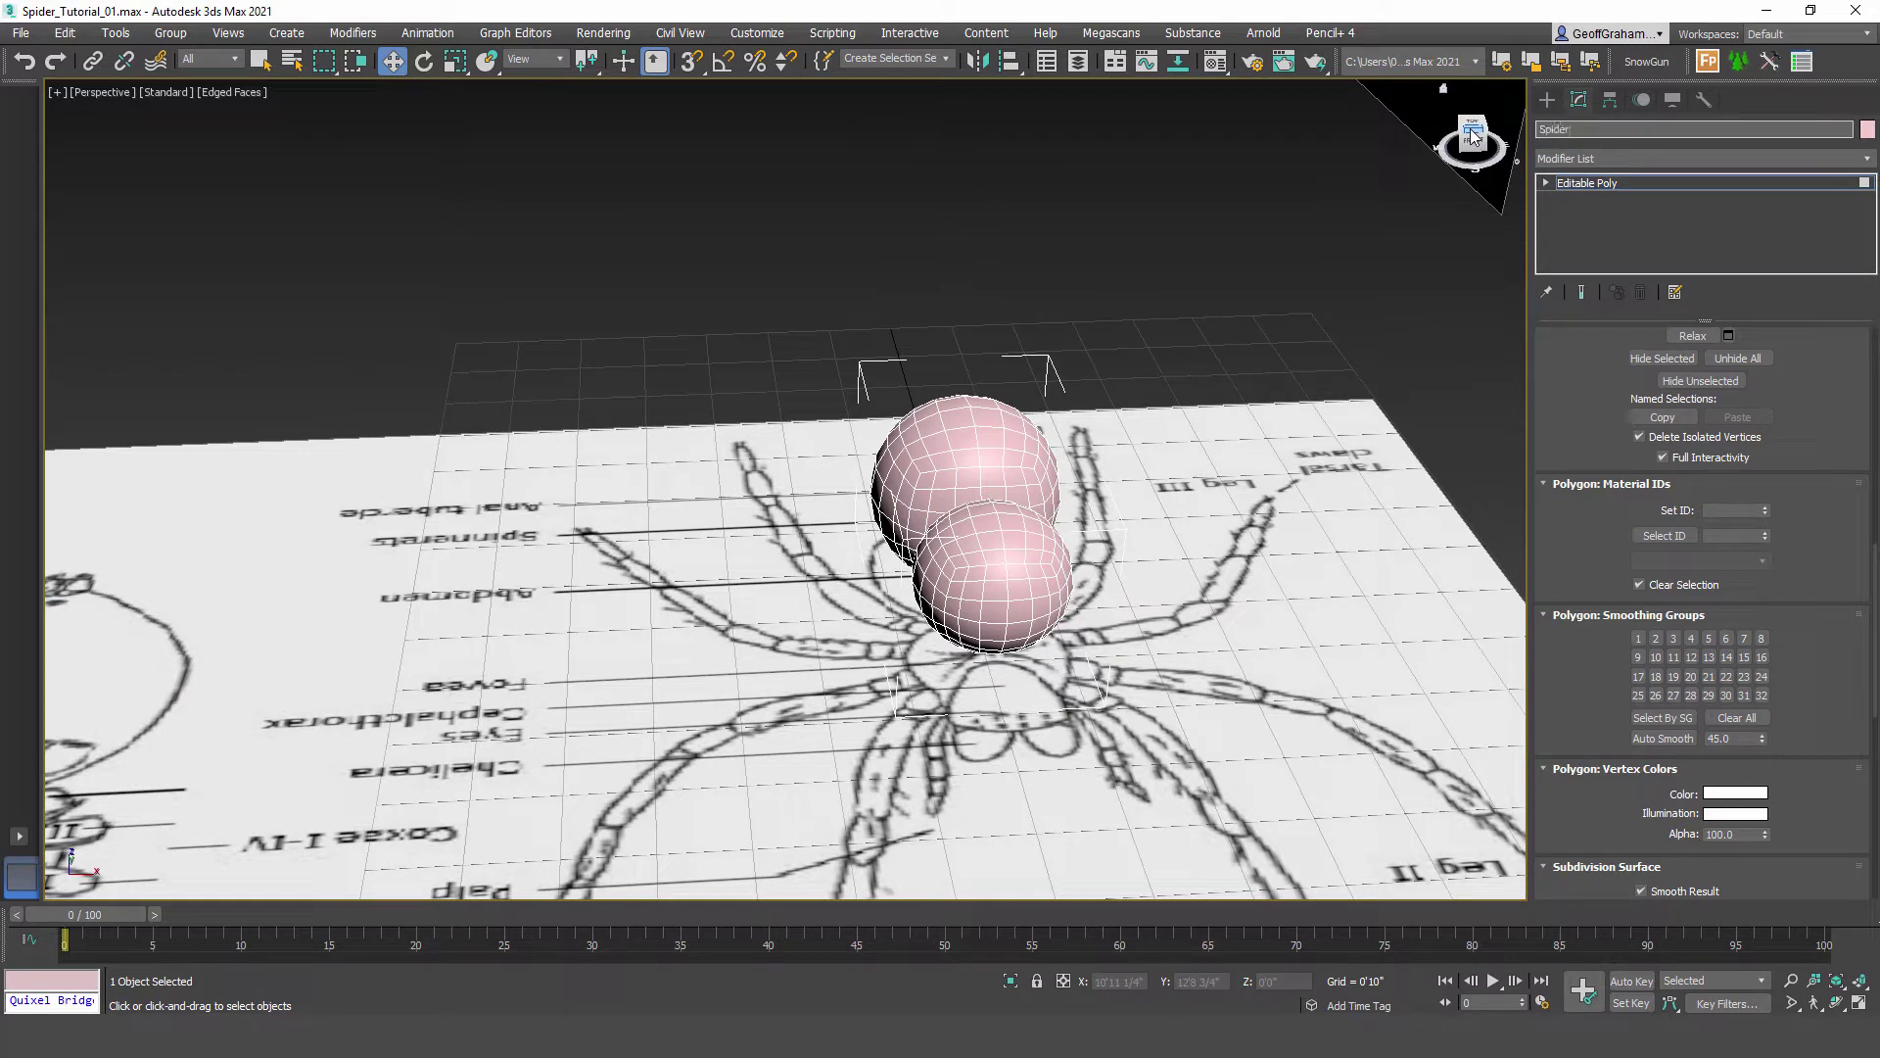
key("Return")
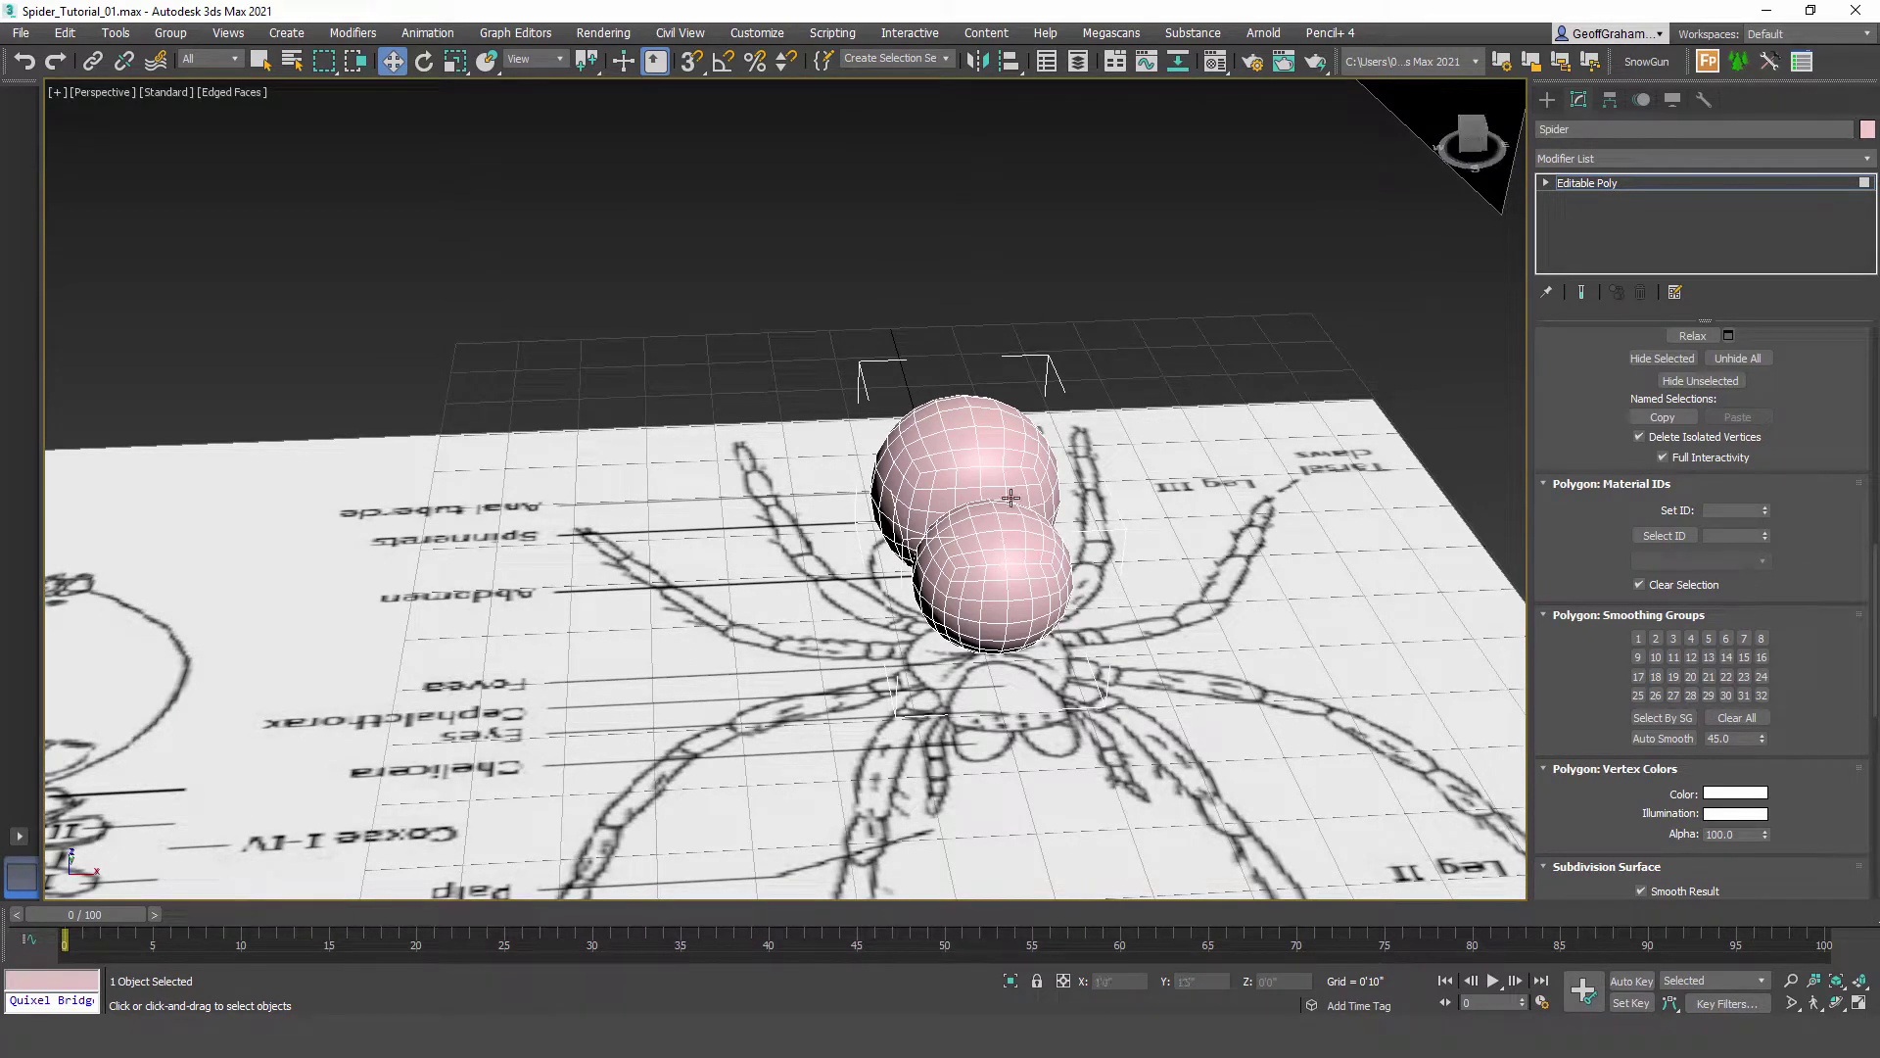
Step: In a shaded Front view, delete all body polygons on the right side of the vertical centre line
key("f")
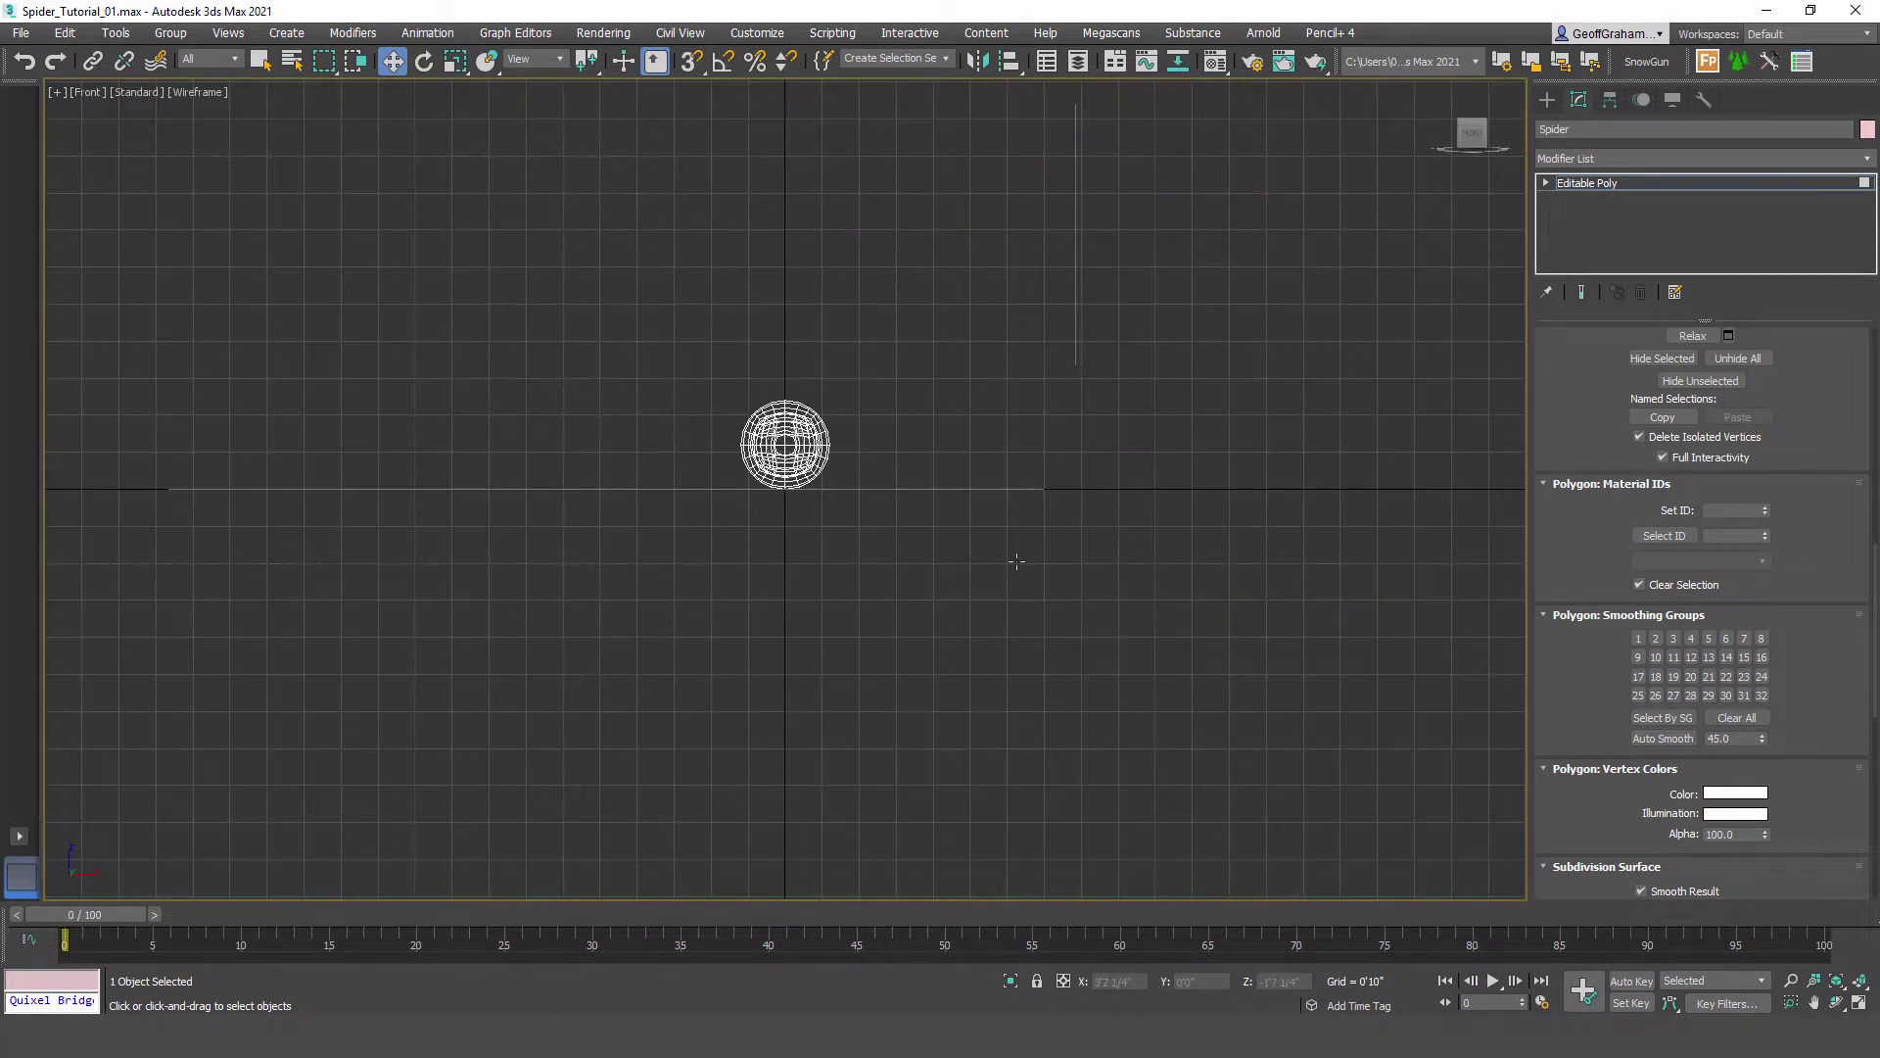
scroll(882, 524, "up", 8)
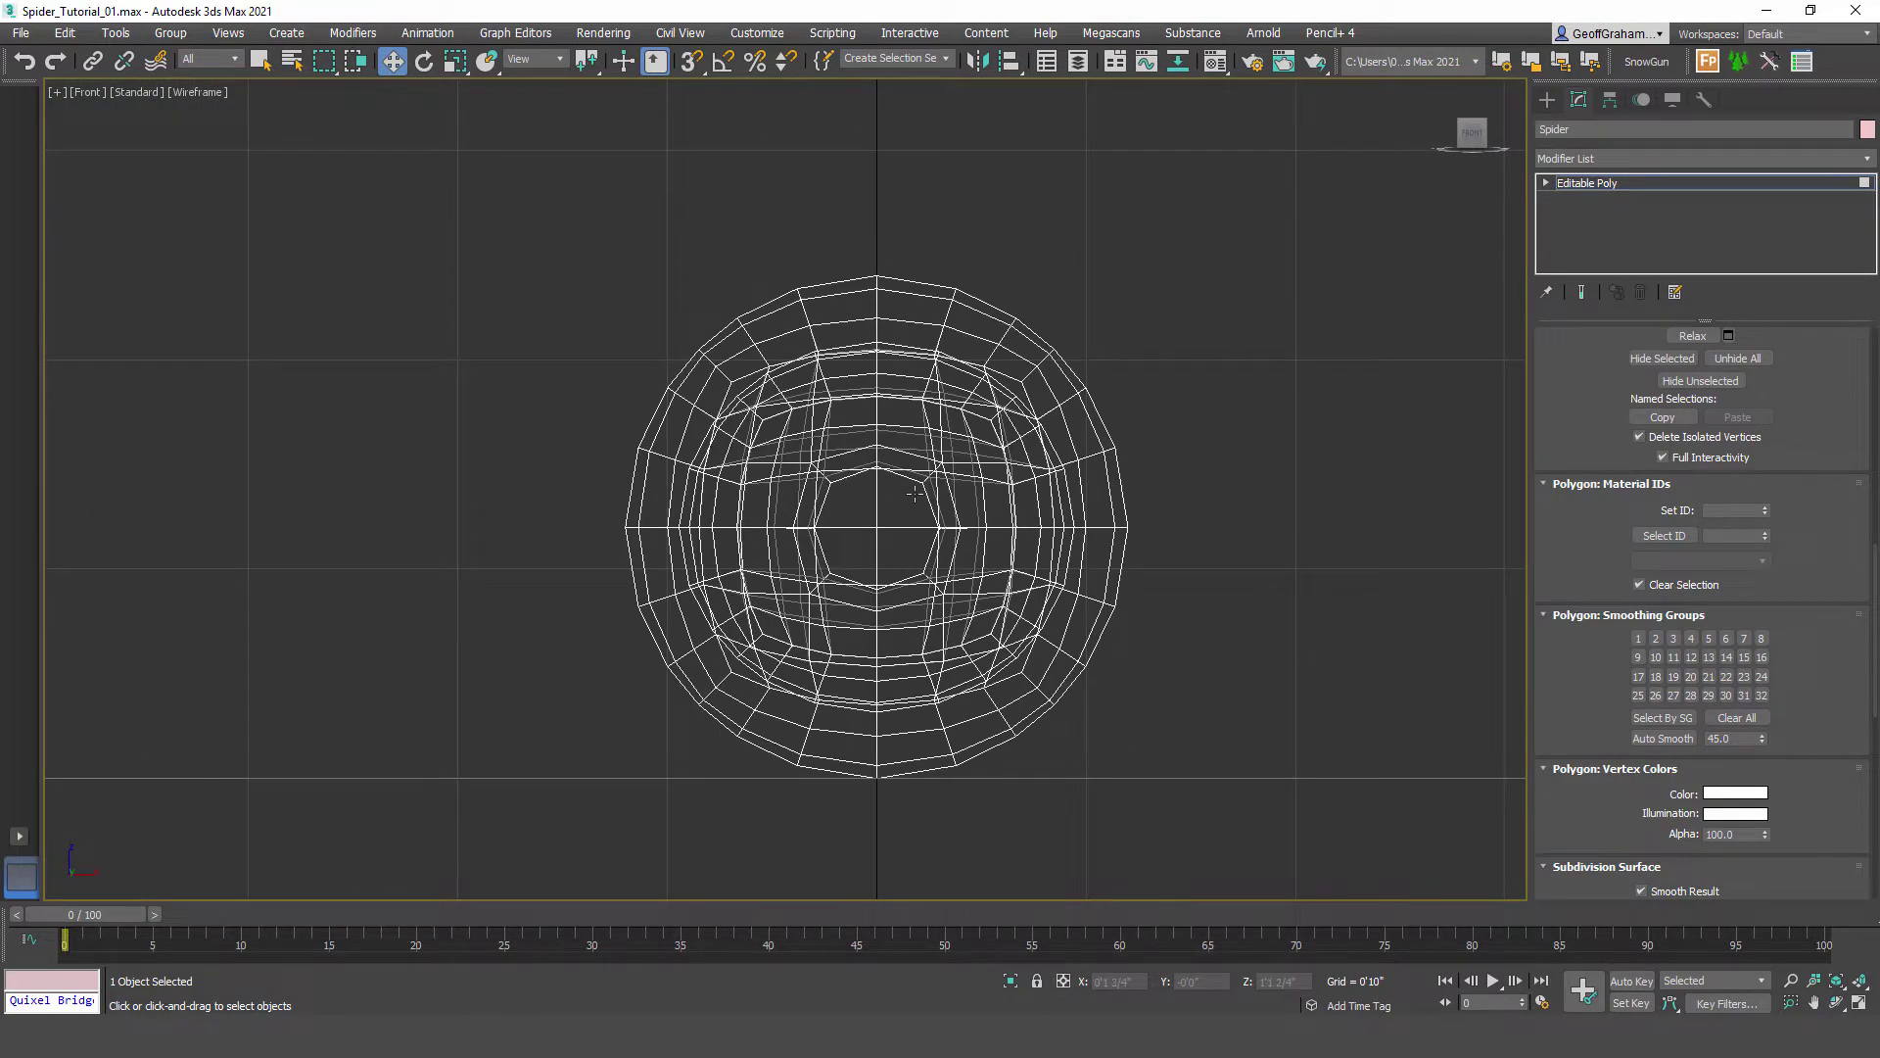
key("F3")
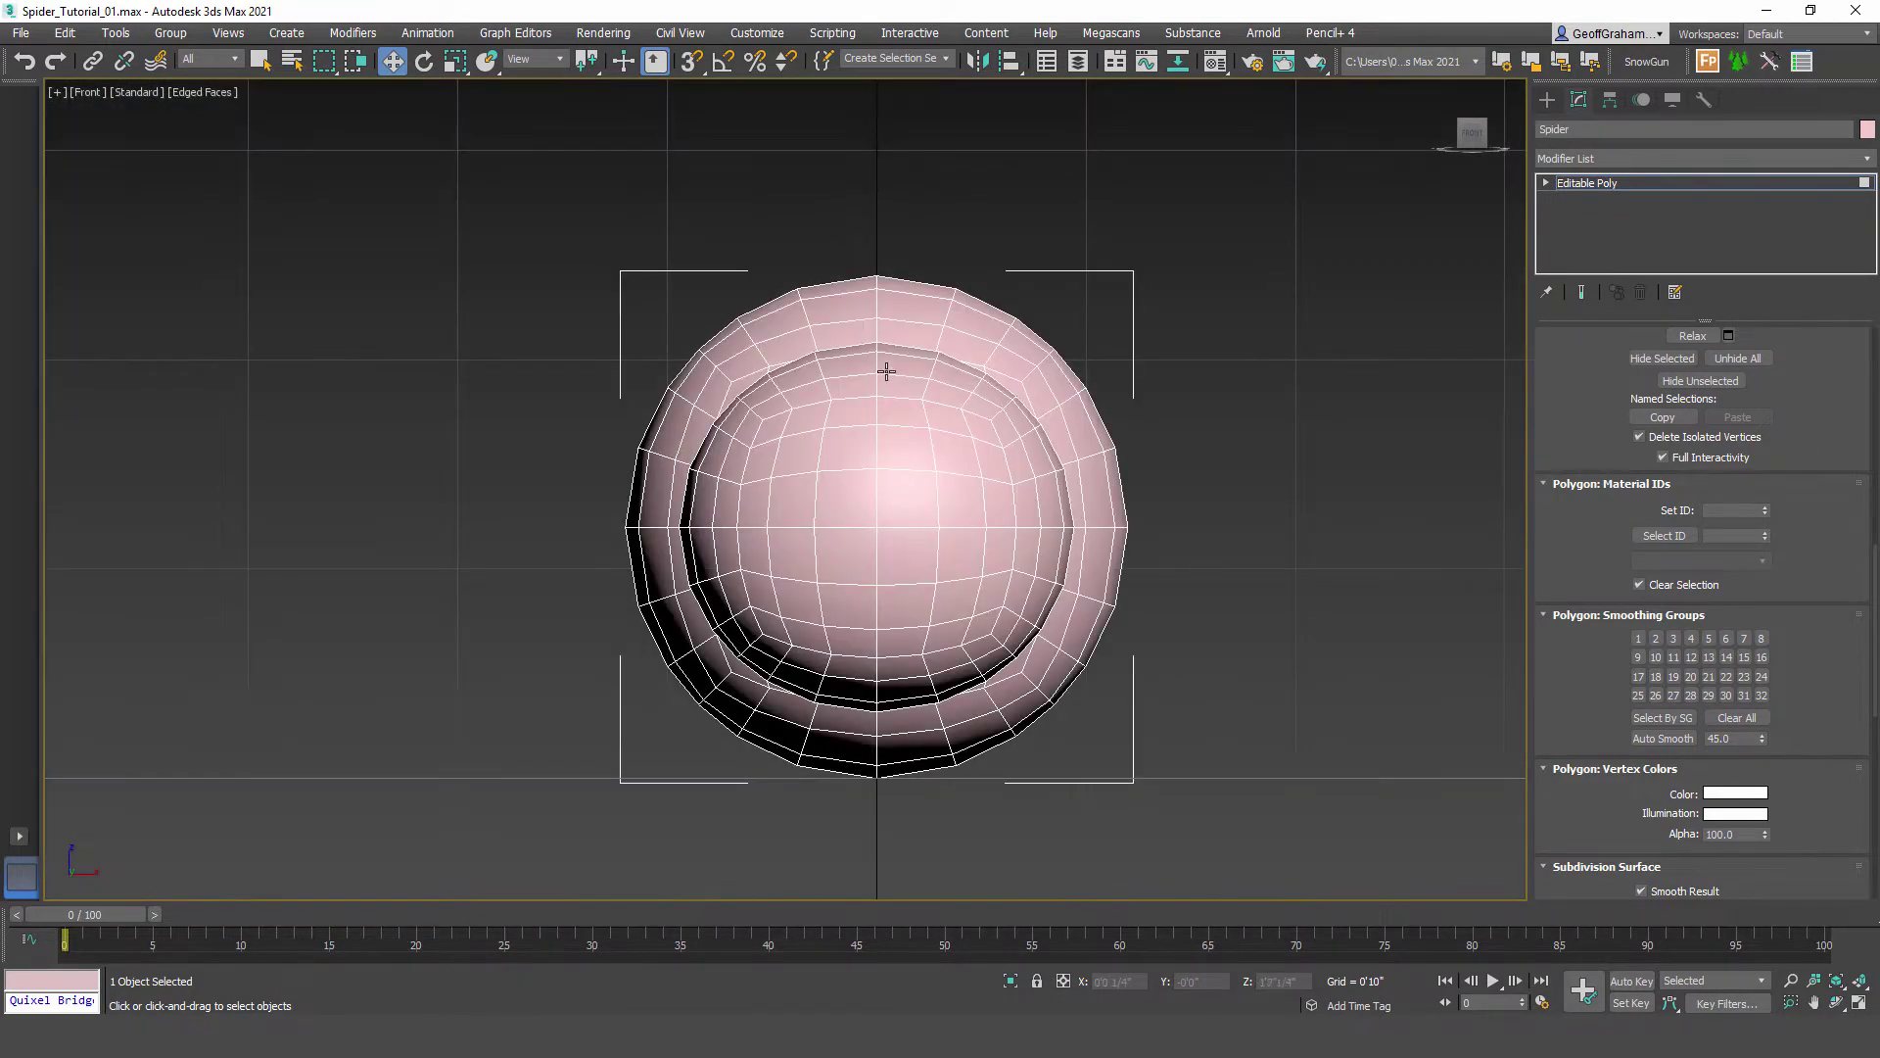
middle_click_drag(930, 602, 940, 589)
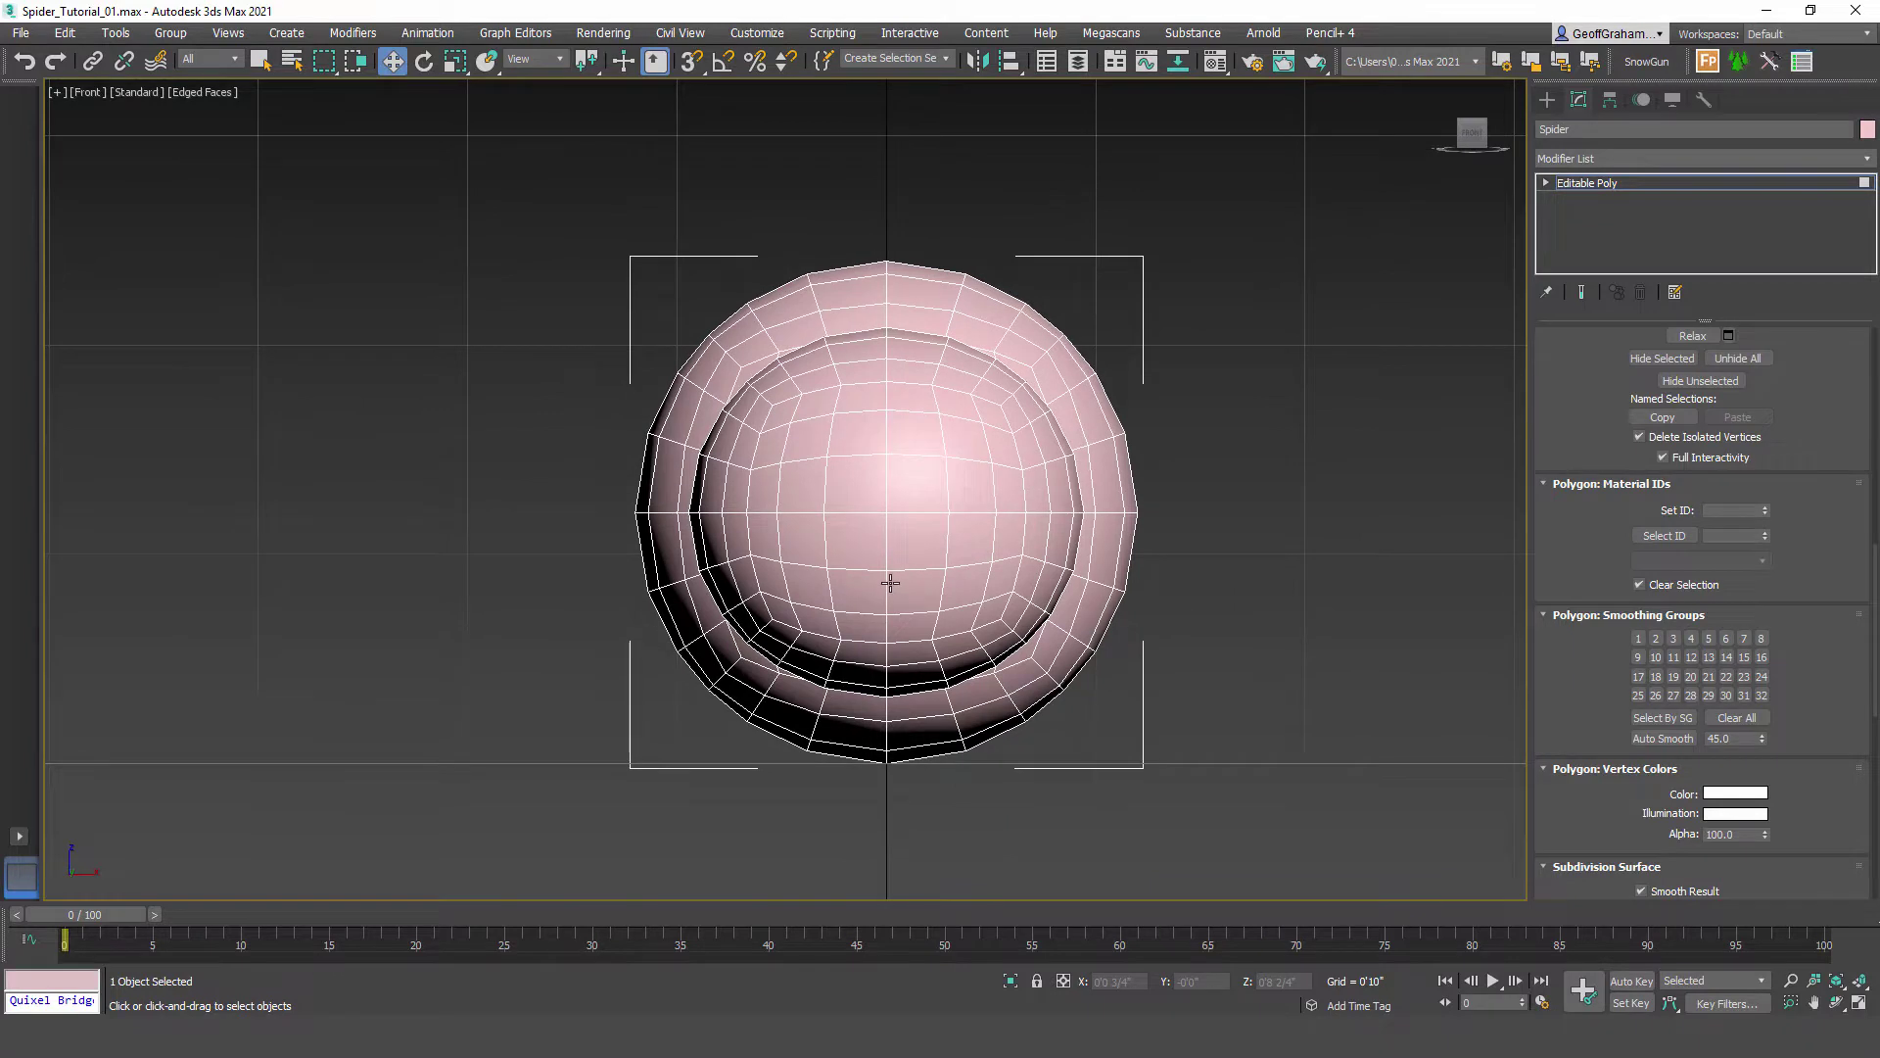
key("F4")
key("F4")
scroll(1769, 366, "up", 10)
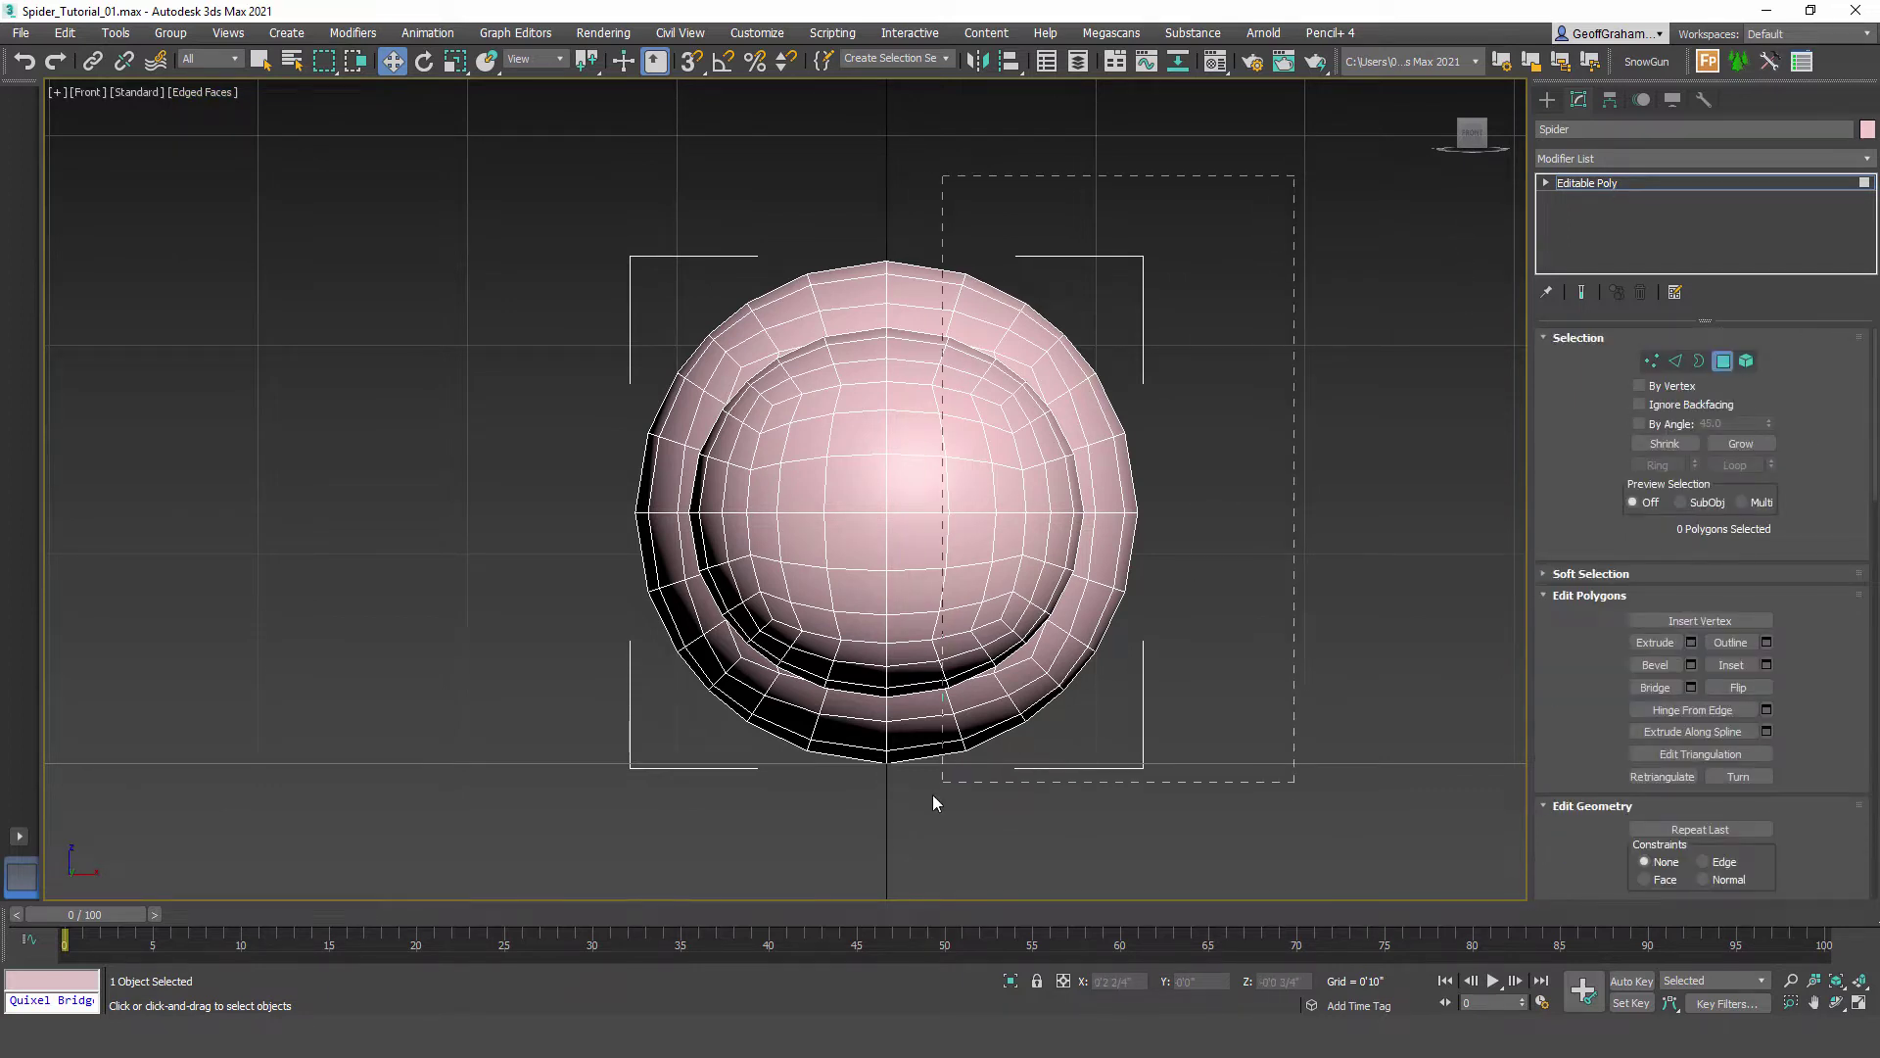
left_click_drag(933, 797, 905, 809)
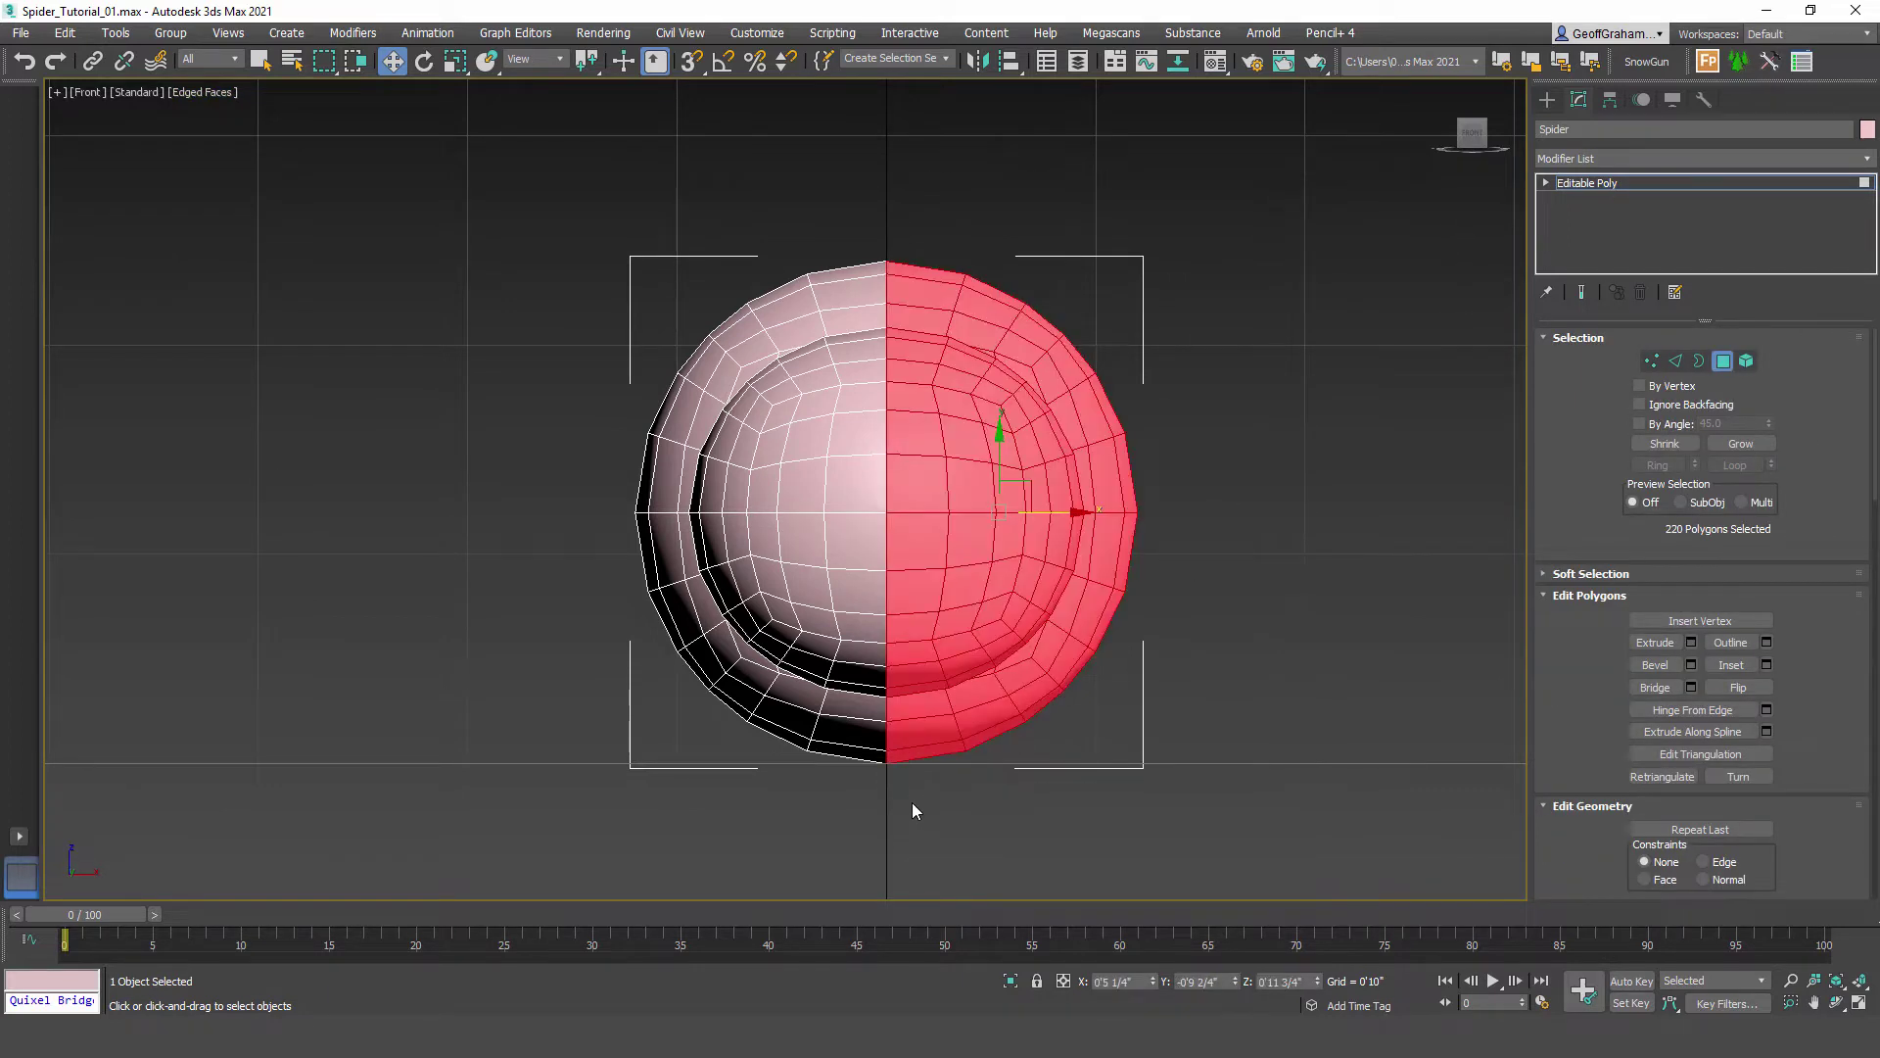
key("Delete")
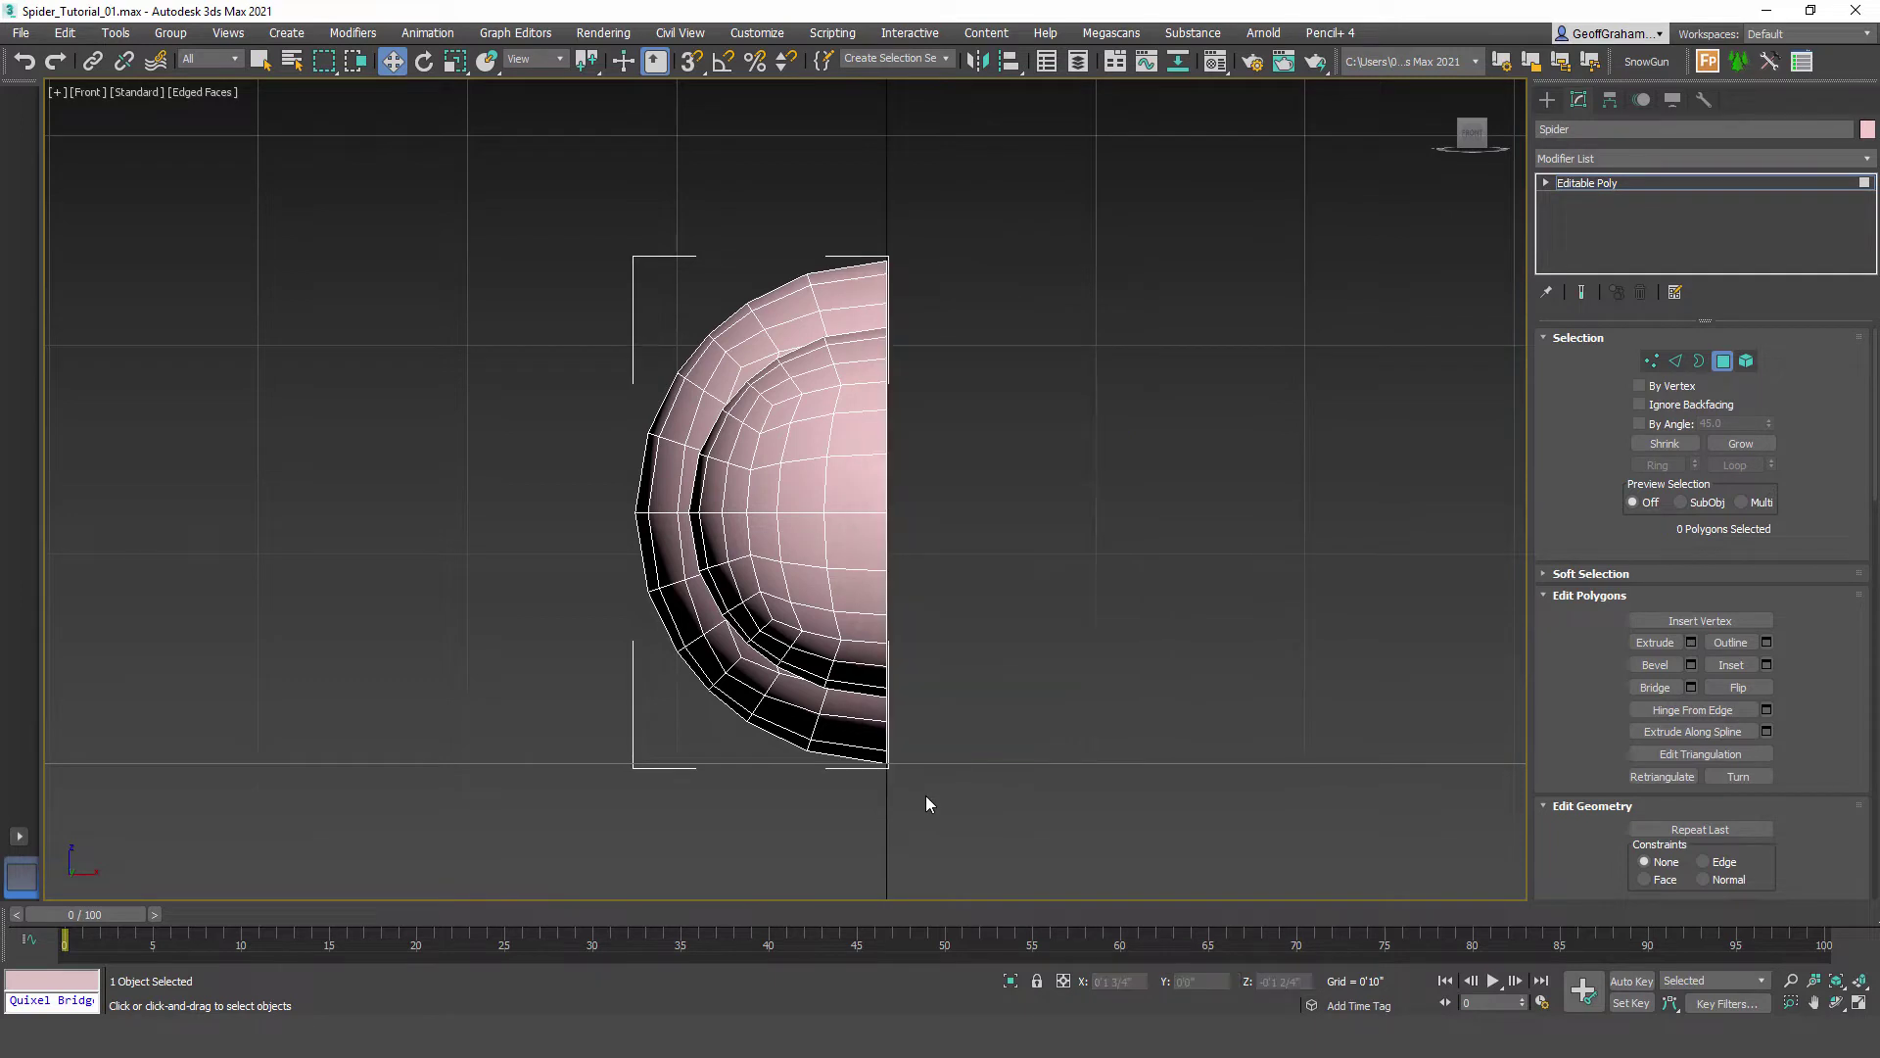
left_click(1723, 361)
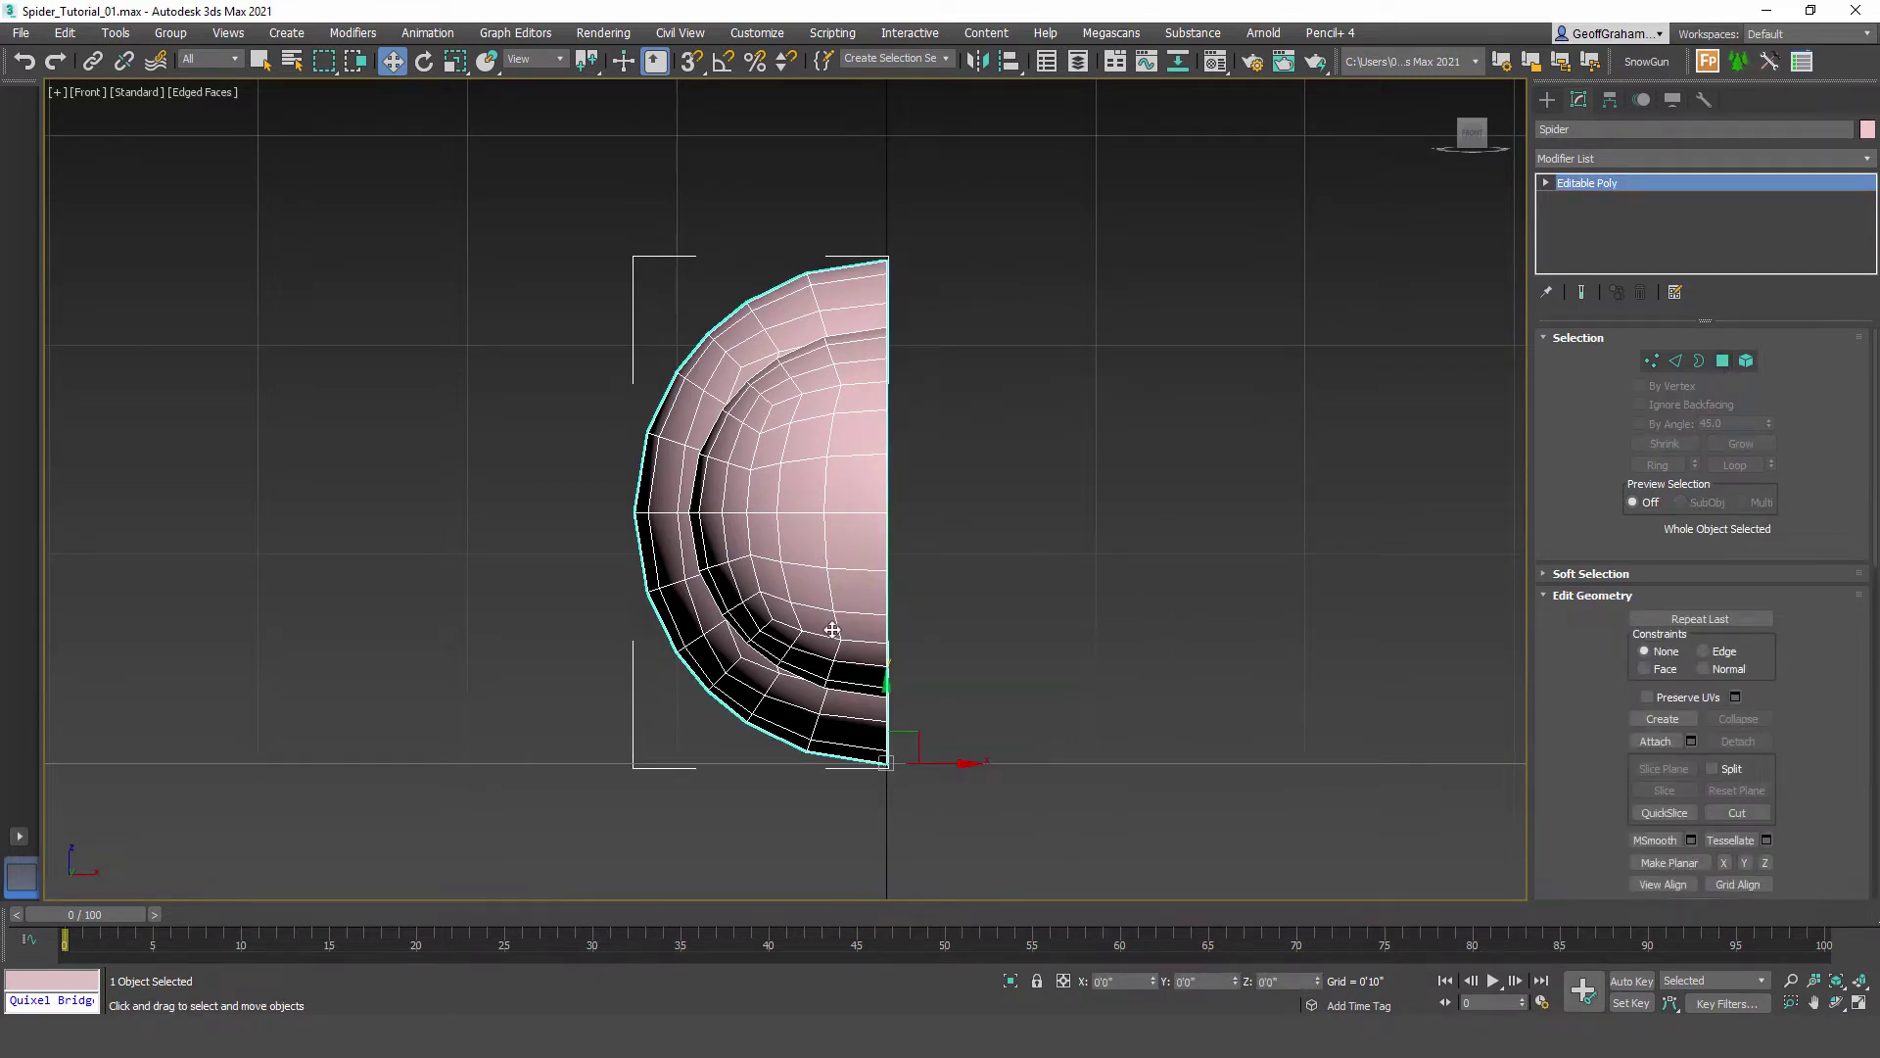
Step: Mirror the remaining half body across the X axis as an instance with zero offset
left_click(980, 61)
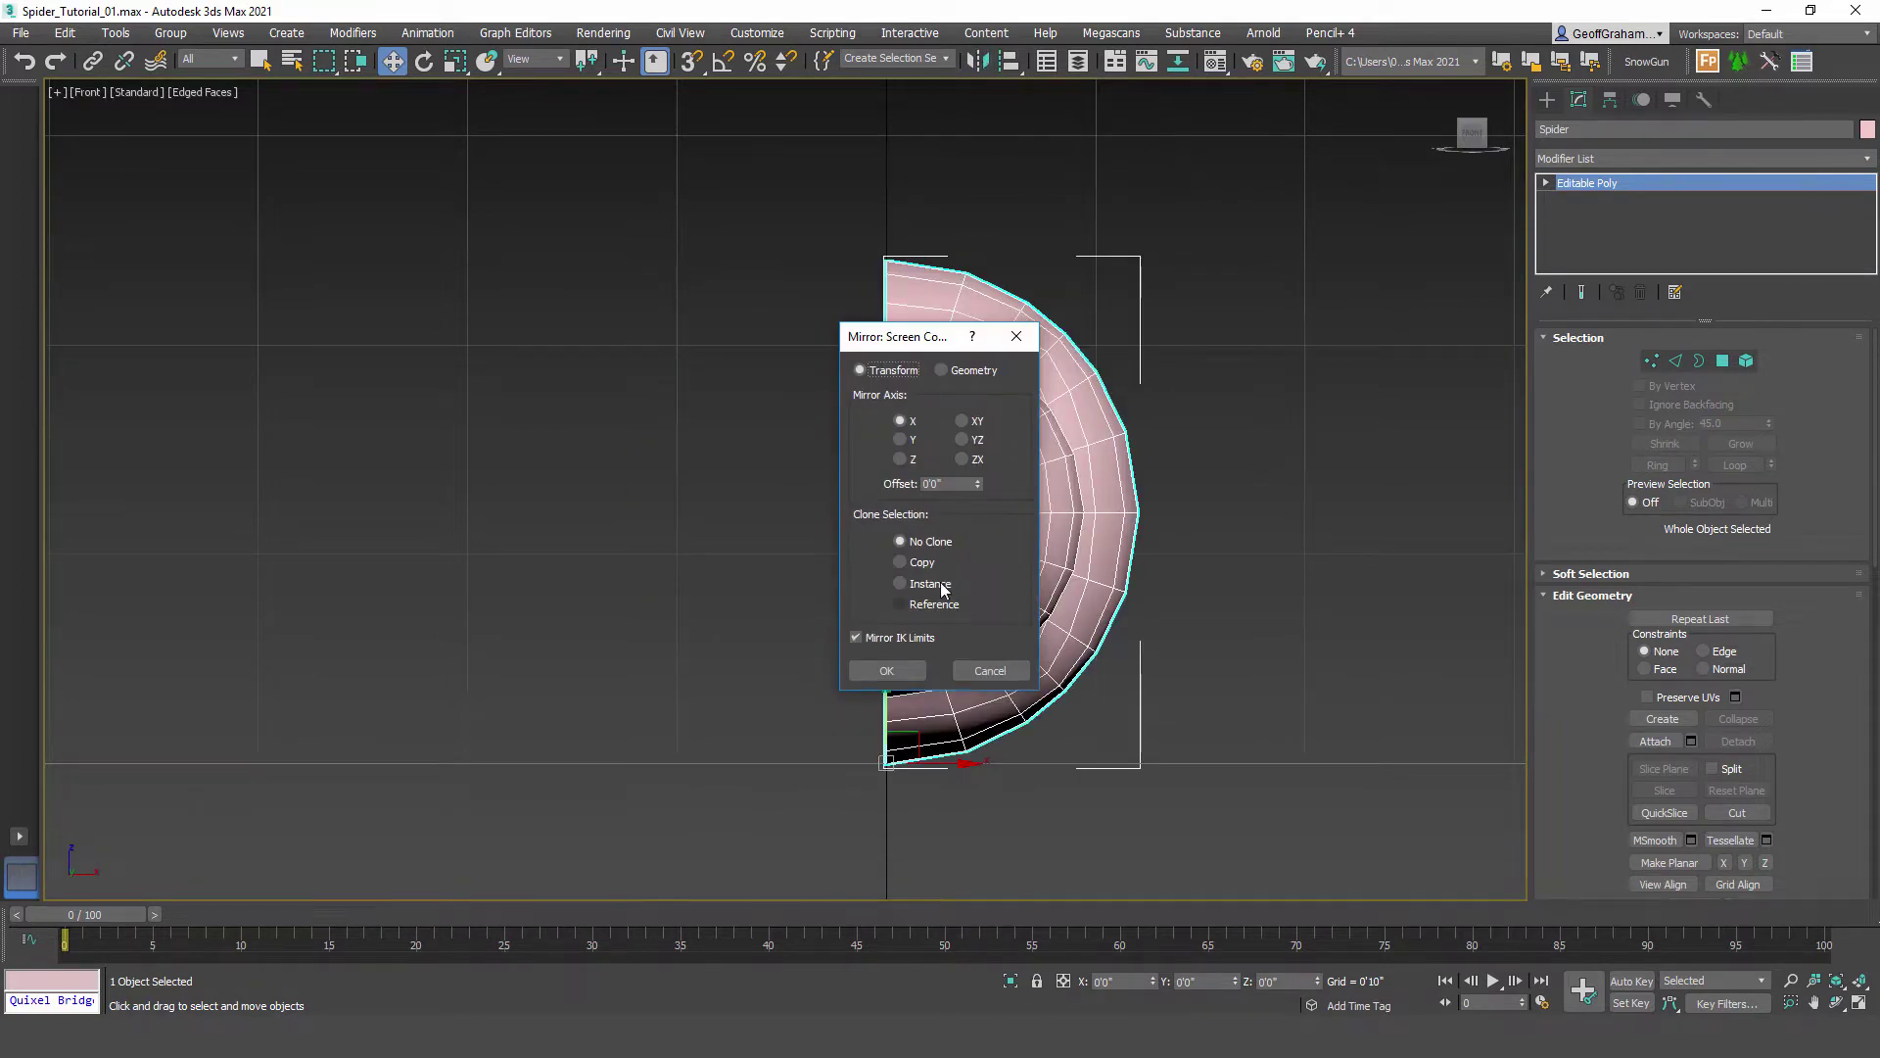
left_click(900, 583)
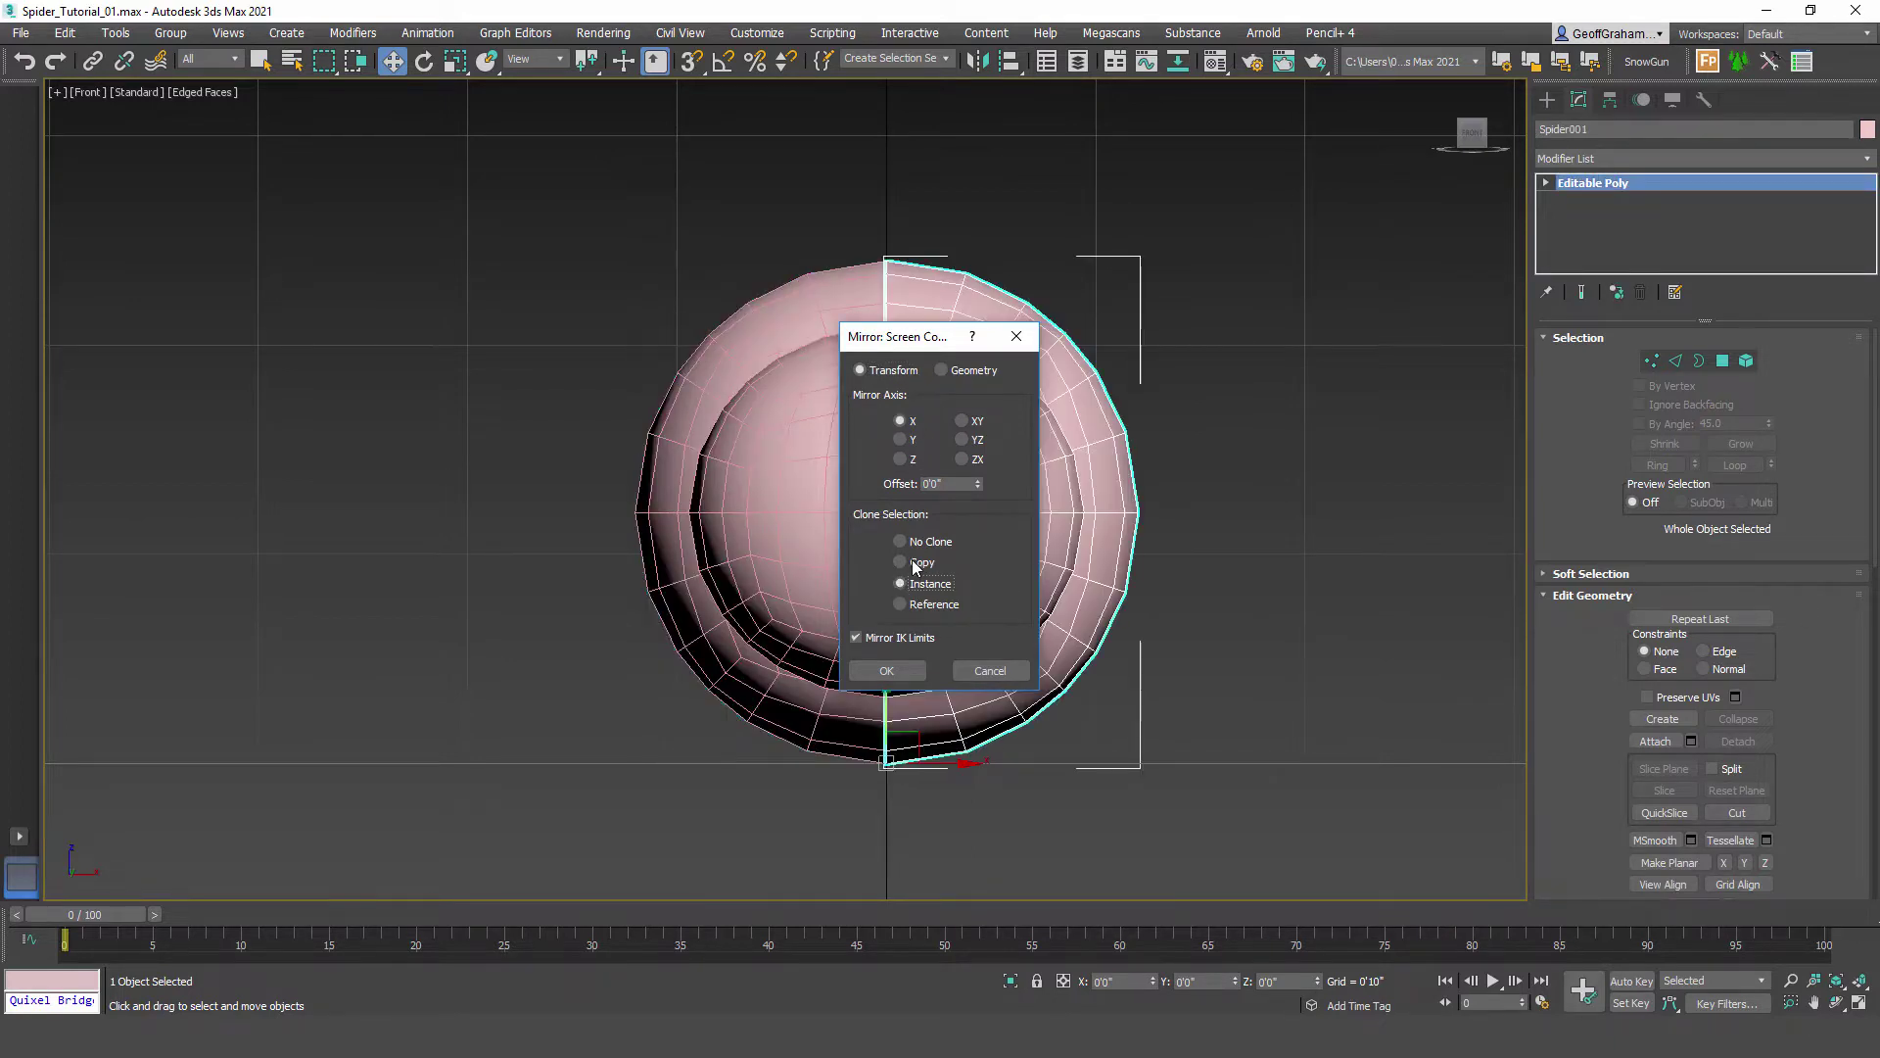
left_click(894, 669)
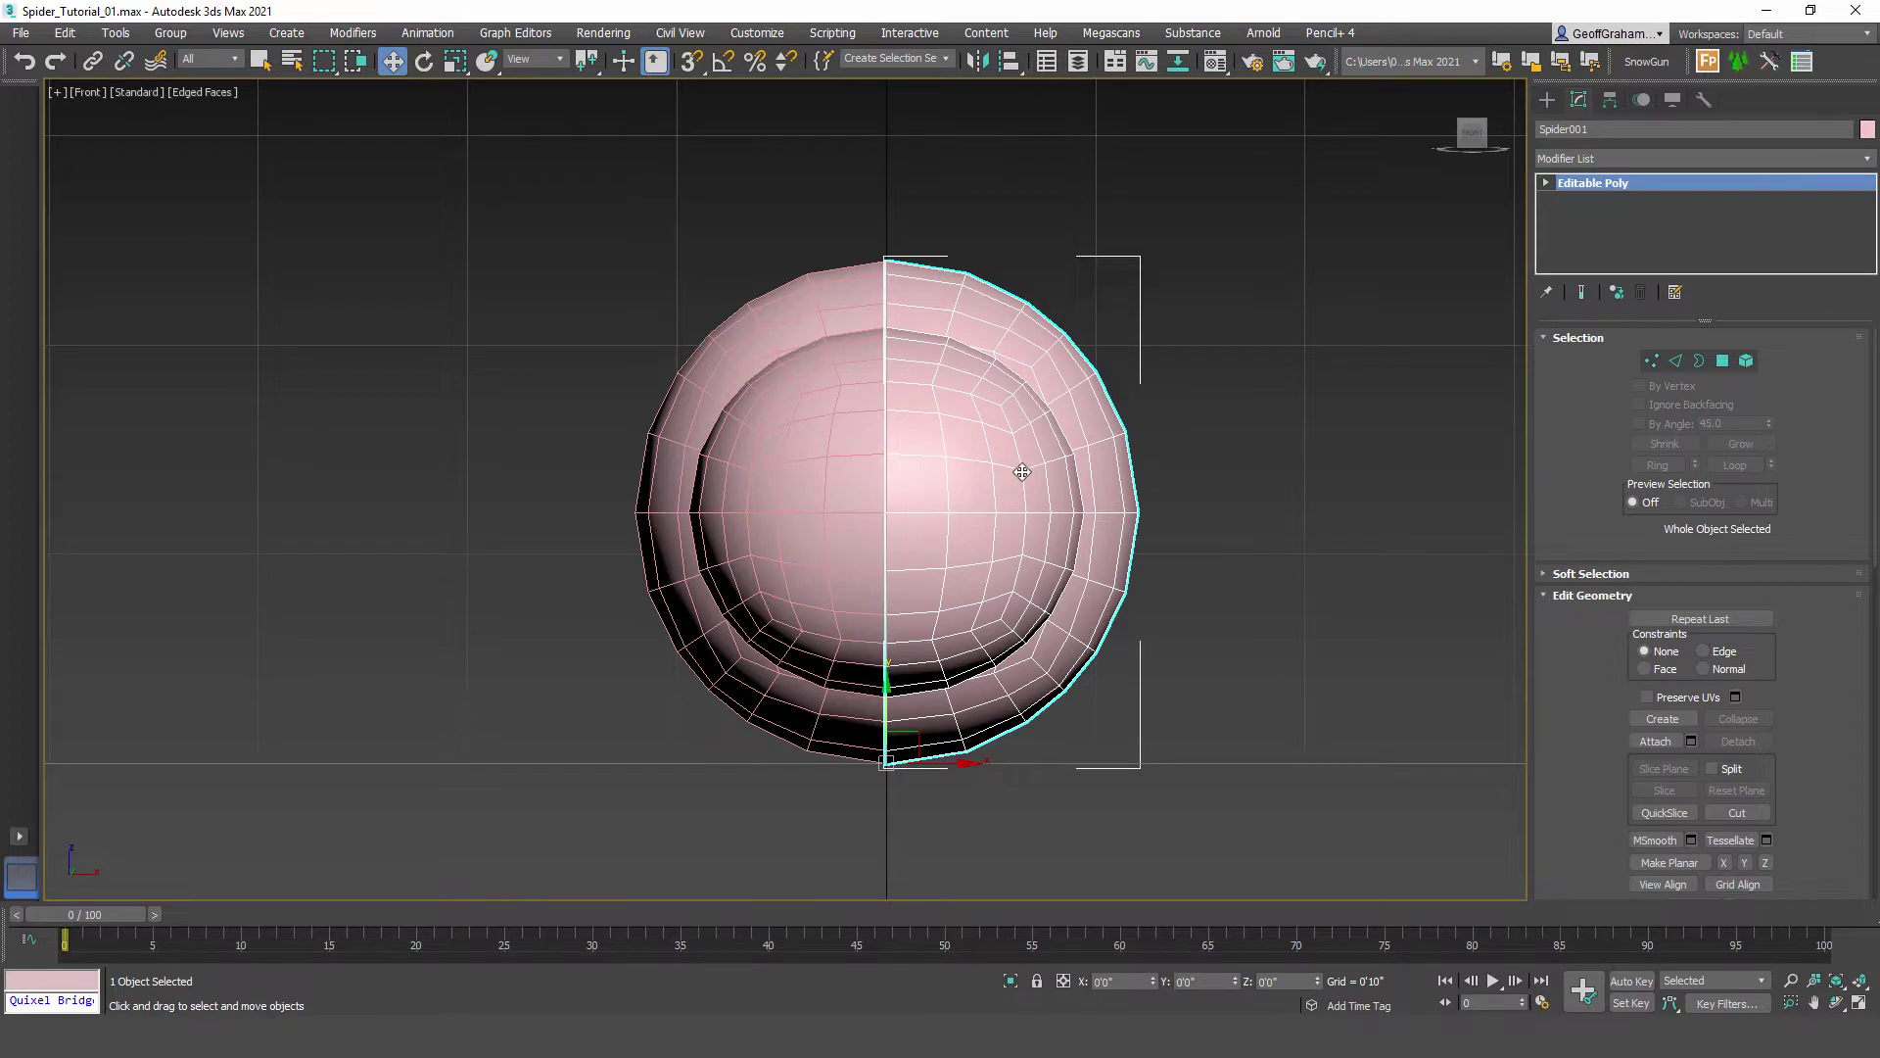
Step: Make the mirrored half see-through and freeze it
key("alt+x")
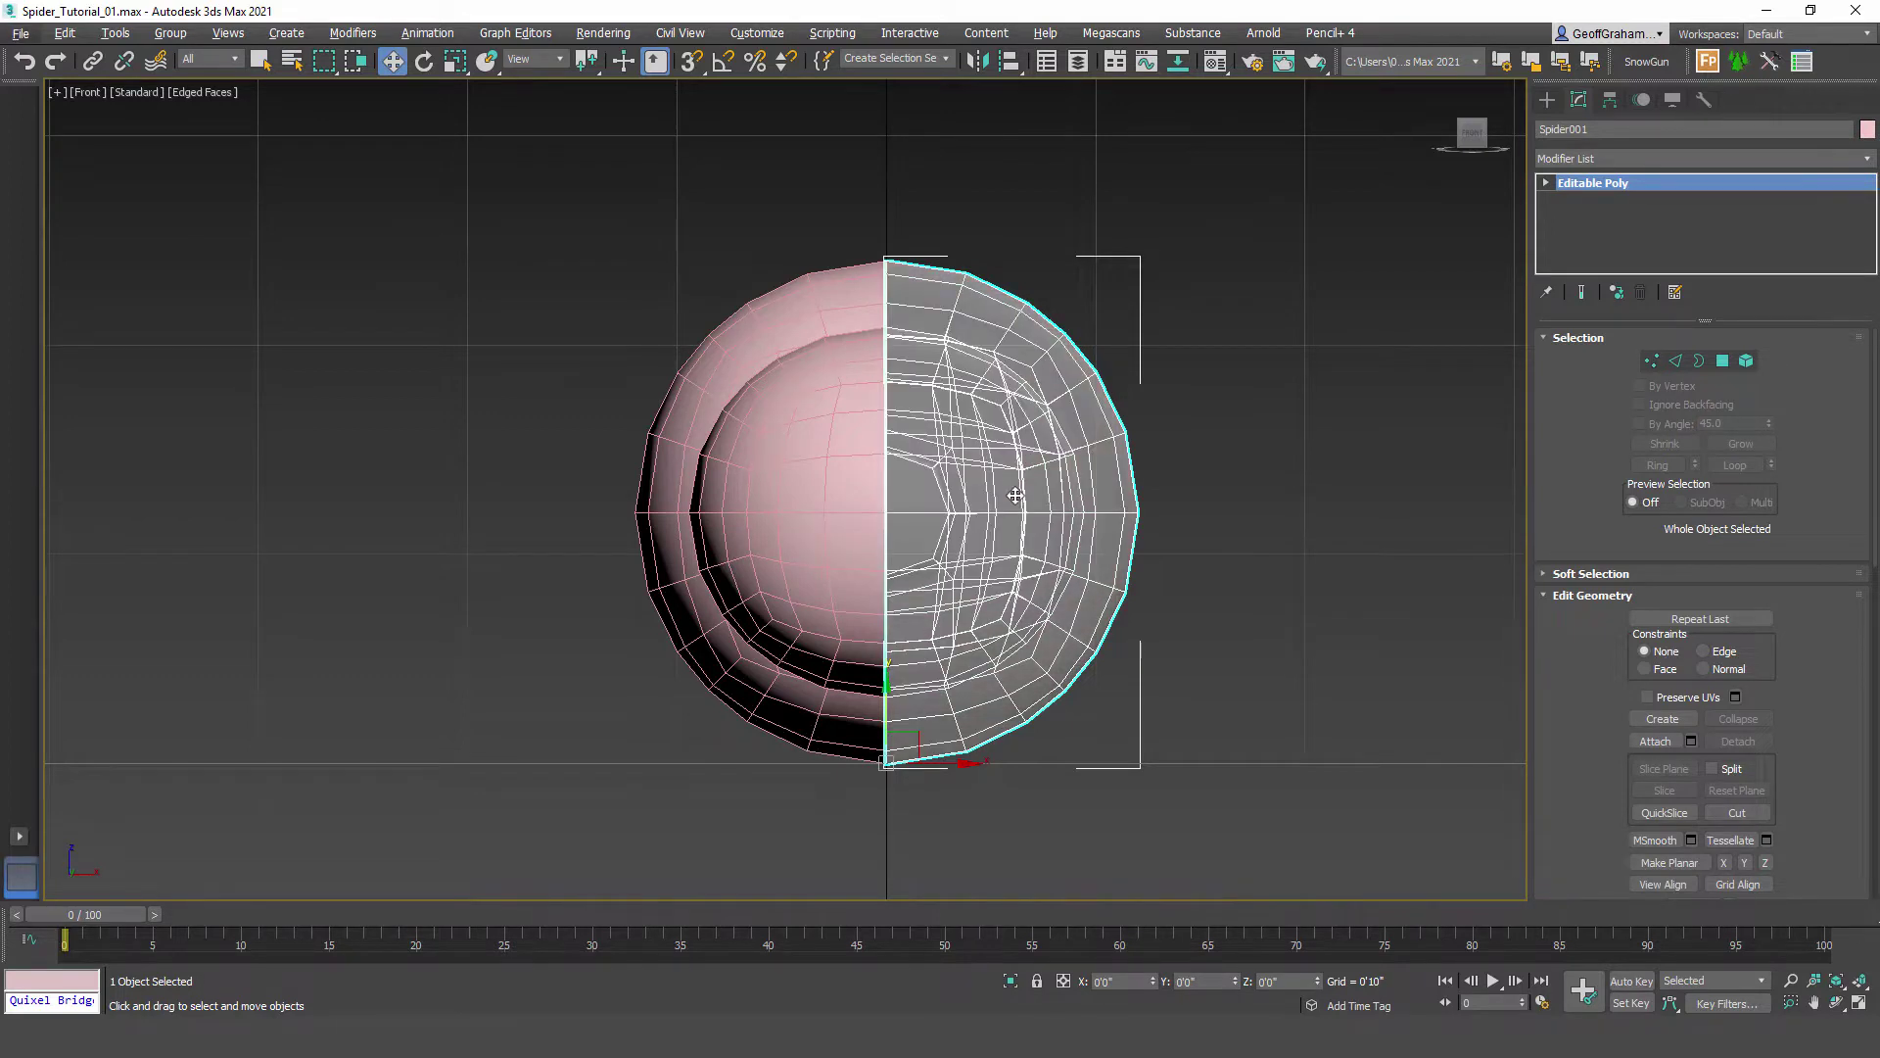
right_click(1002, 442)
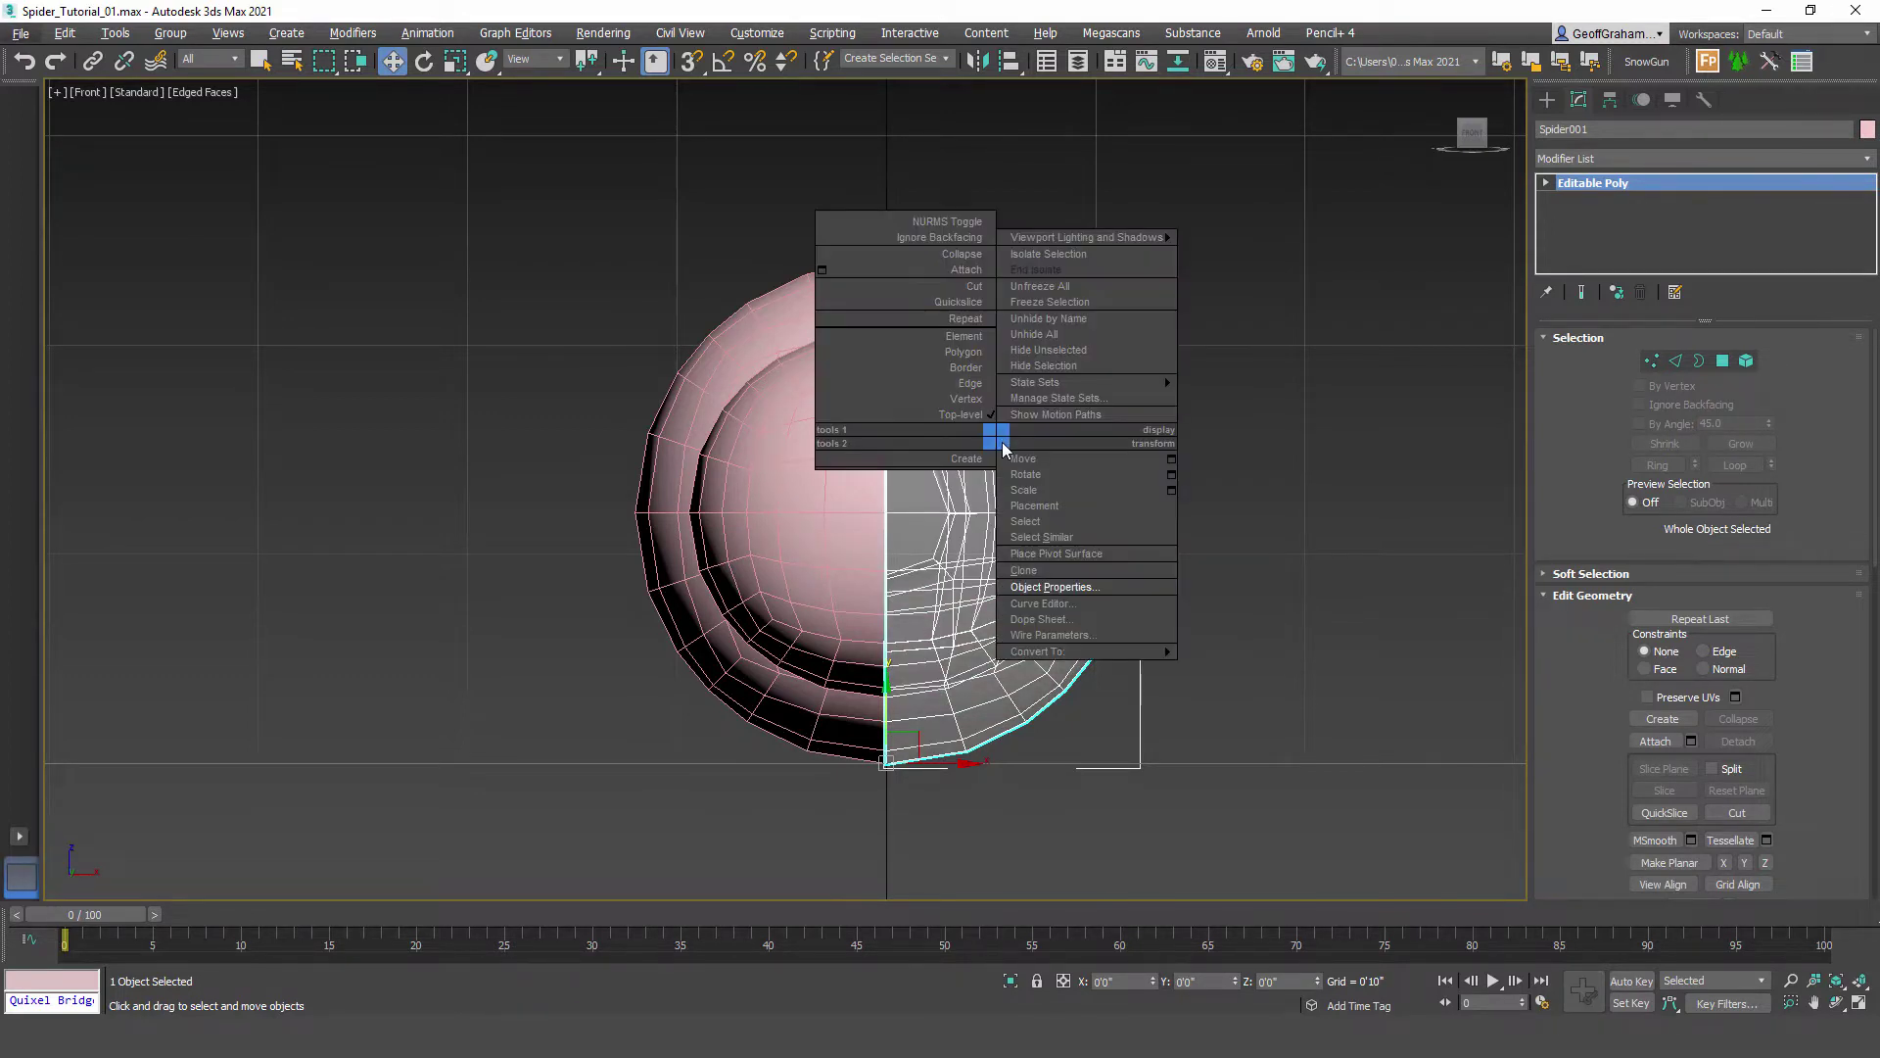
left_click(1077, 310)
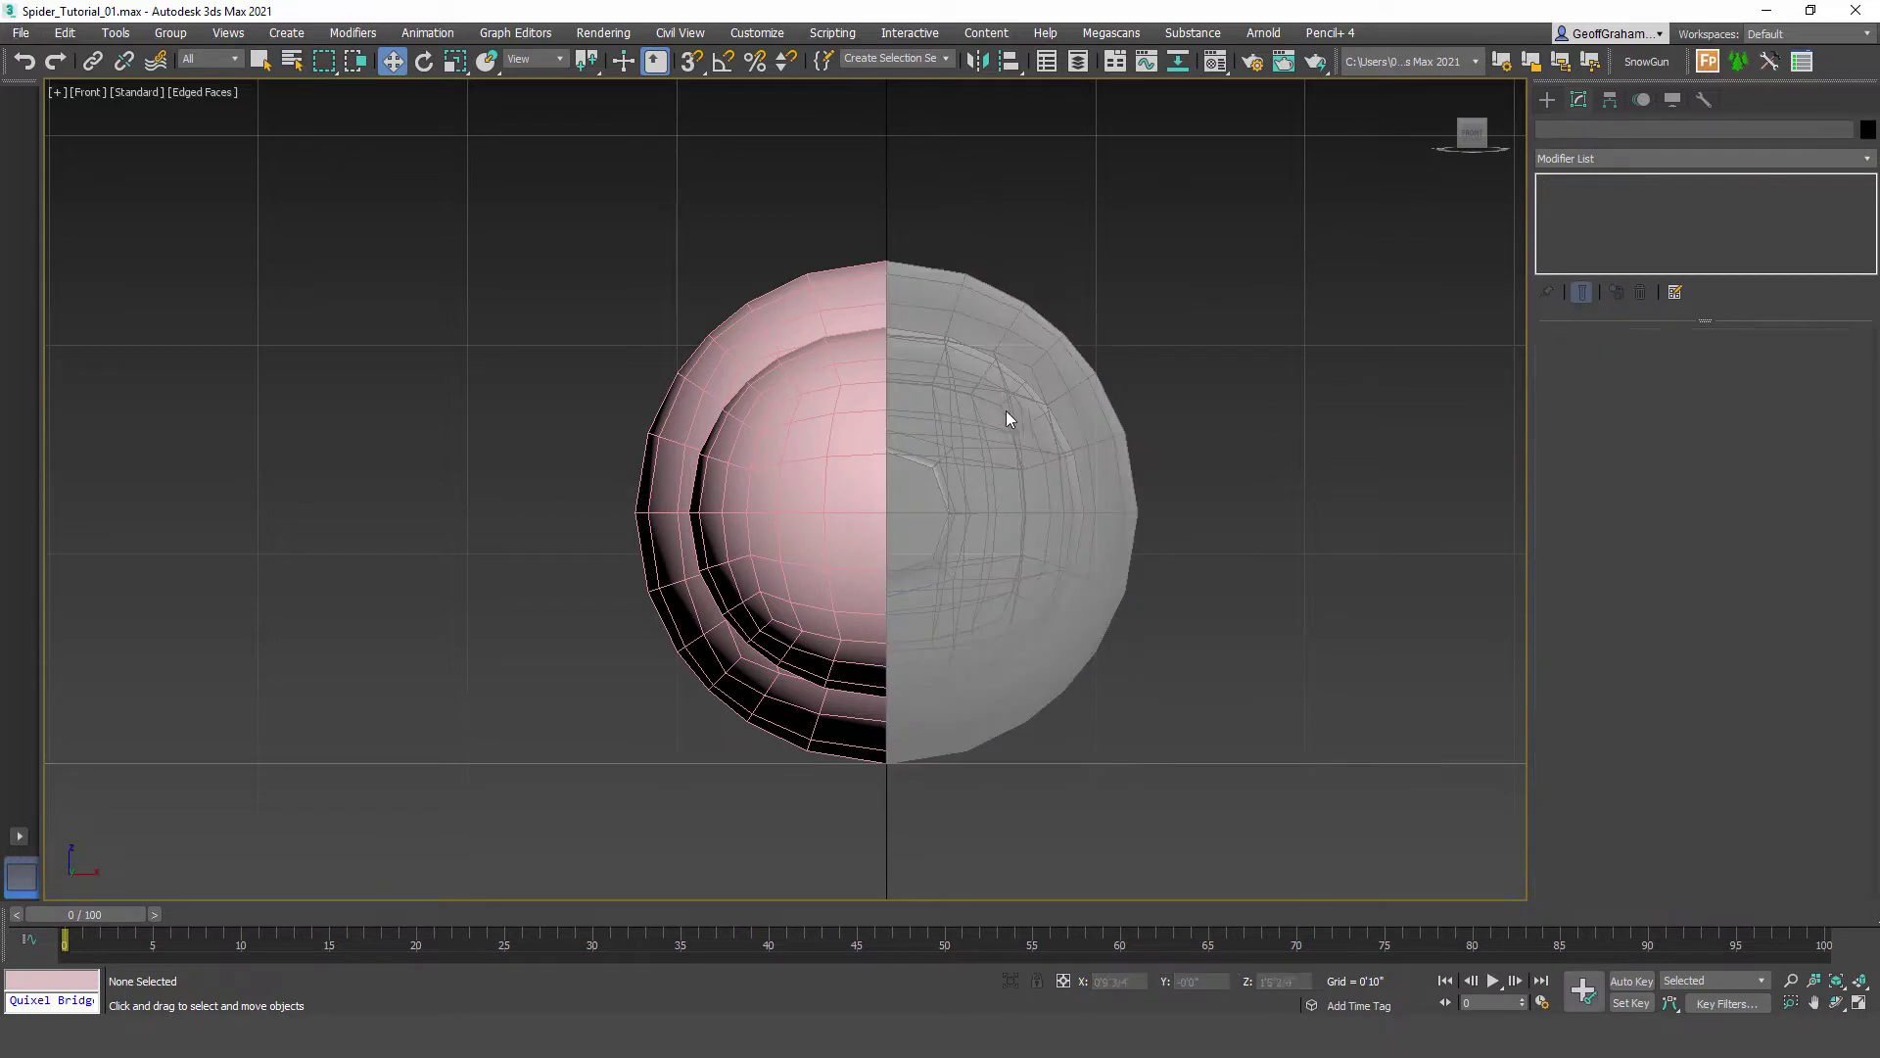
Step: Test the mirroring by moving outer vertices of the unfrozen half up and outward, and undo the move
left_click(790, 500)
left_click(1652, 361)
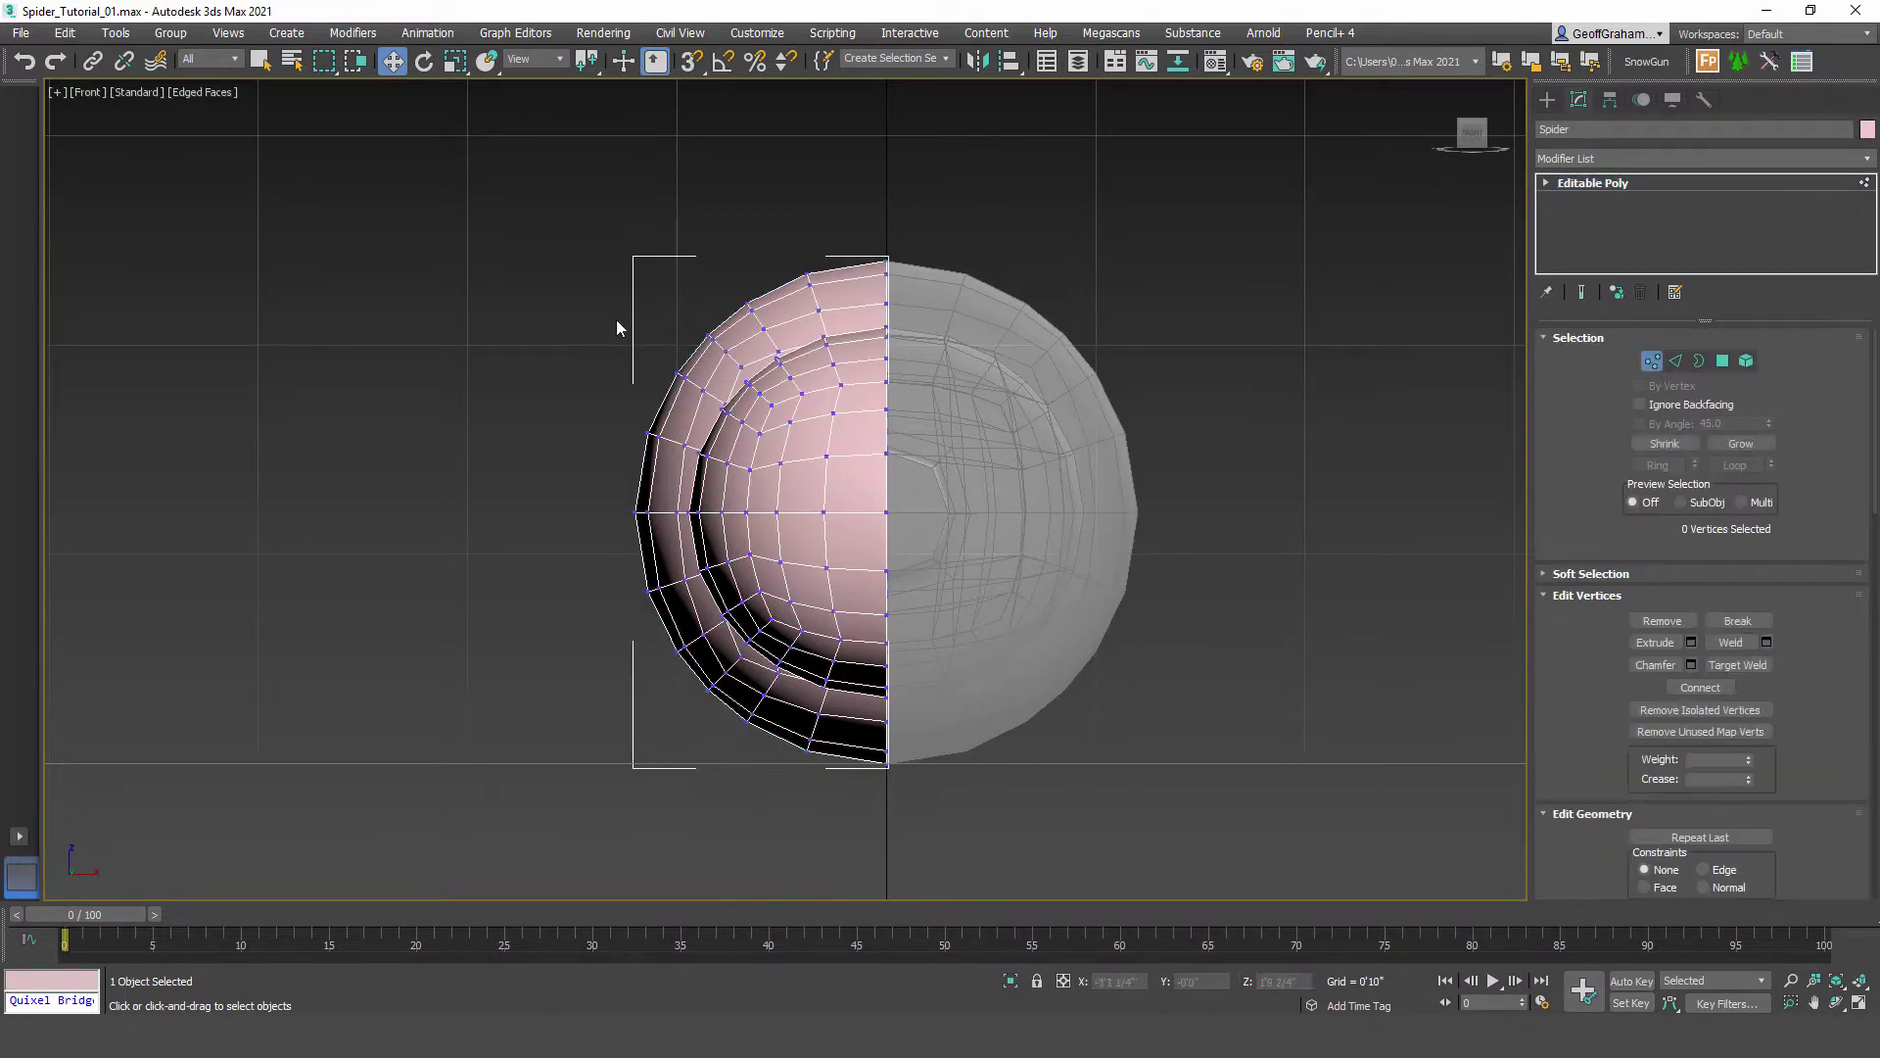
left_click_drag(615, 320, 628, 220)
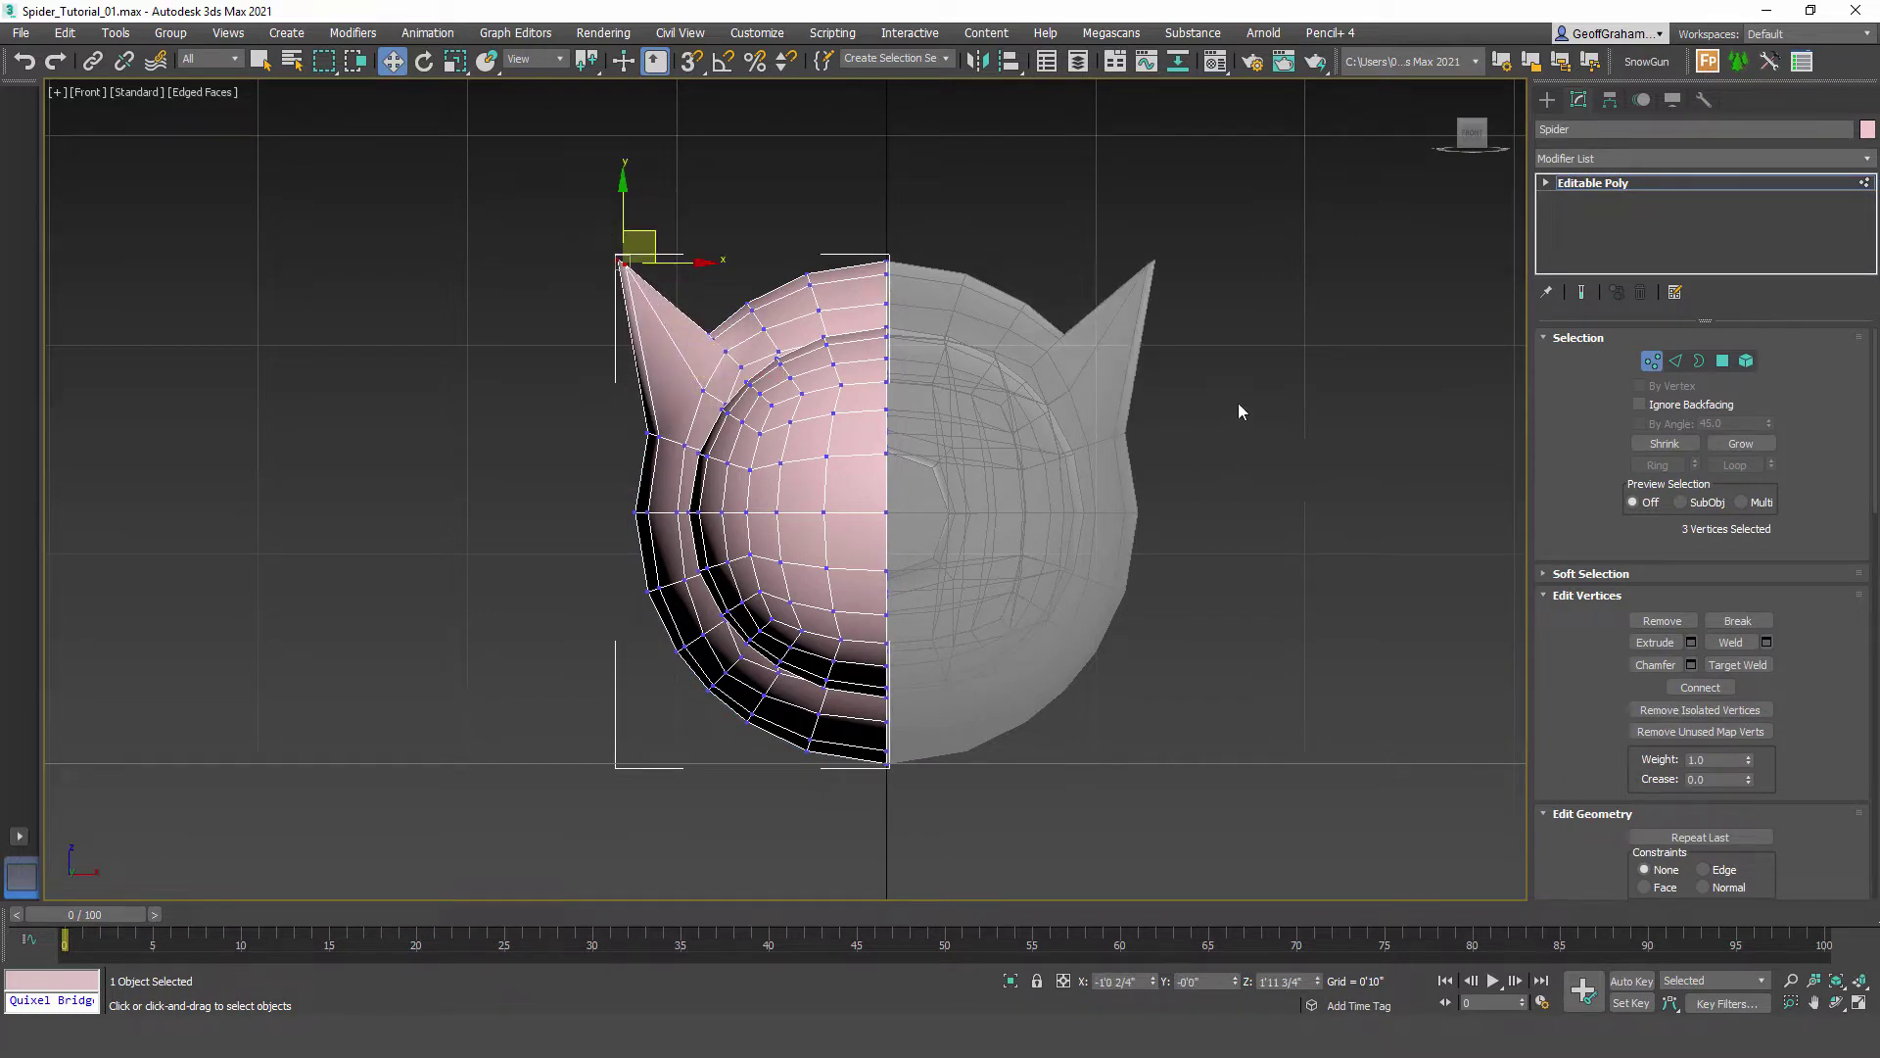
key("ctrl+z")
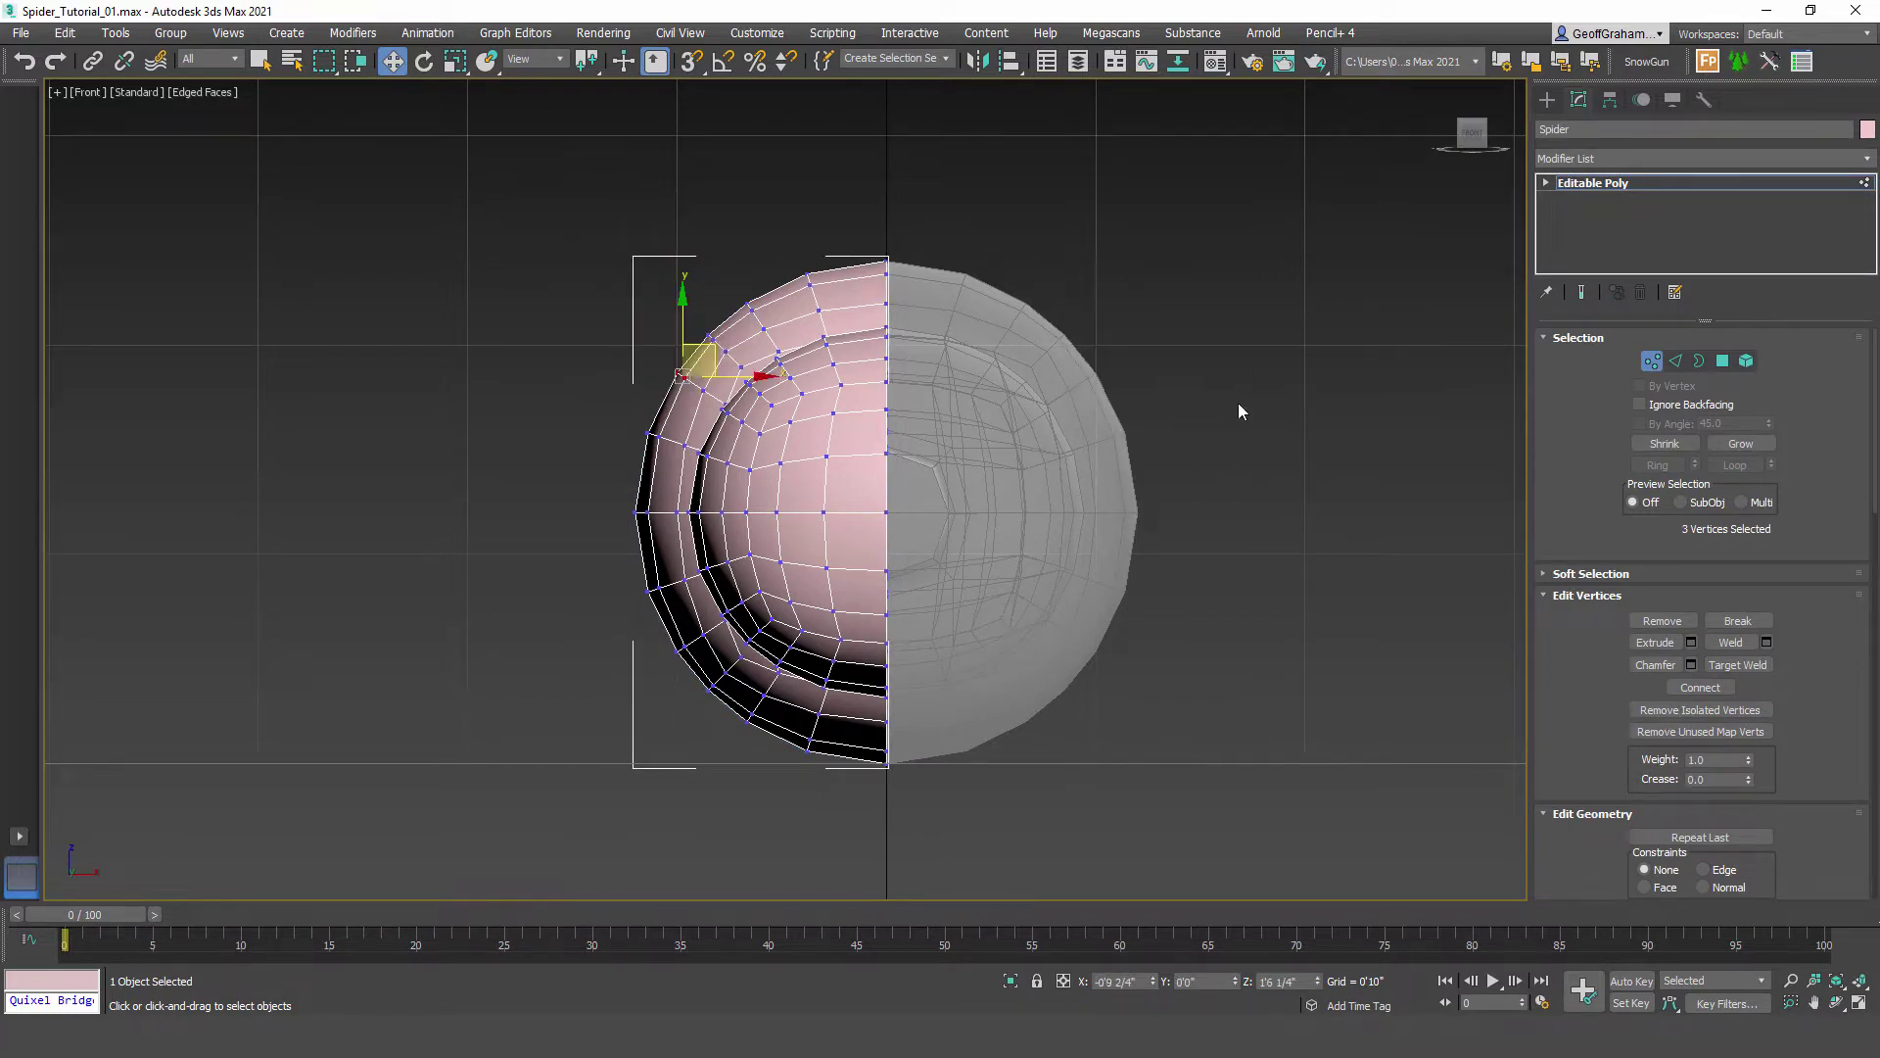
left_click(1651, 370)
Step: Examine the body in the Perspective view and compare its side profile with the spider photo and leg diagram in the Left view
key("p")
scroll(1013, 457, "down", 2)
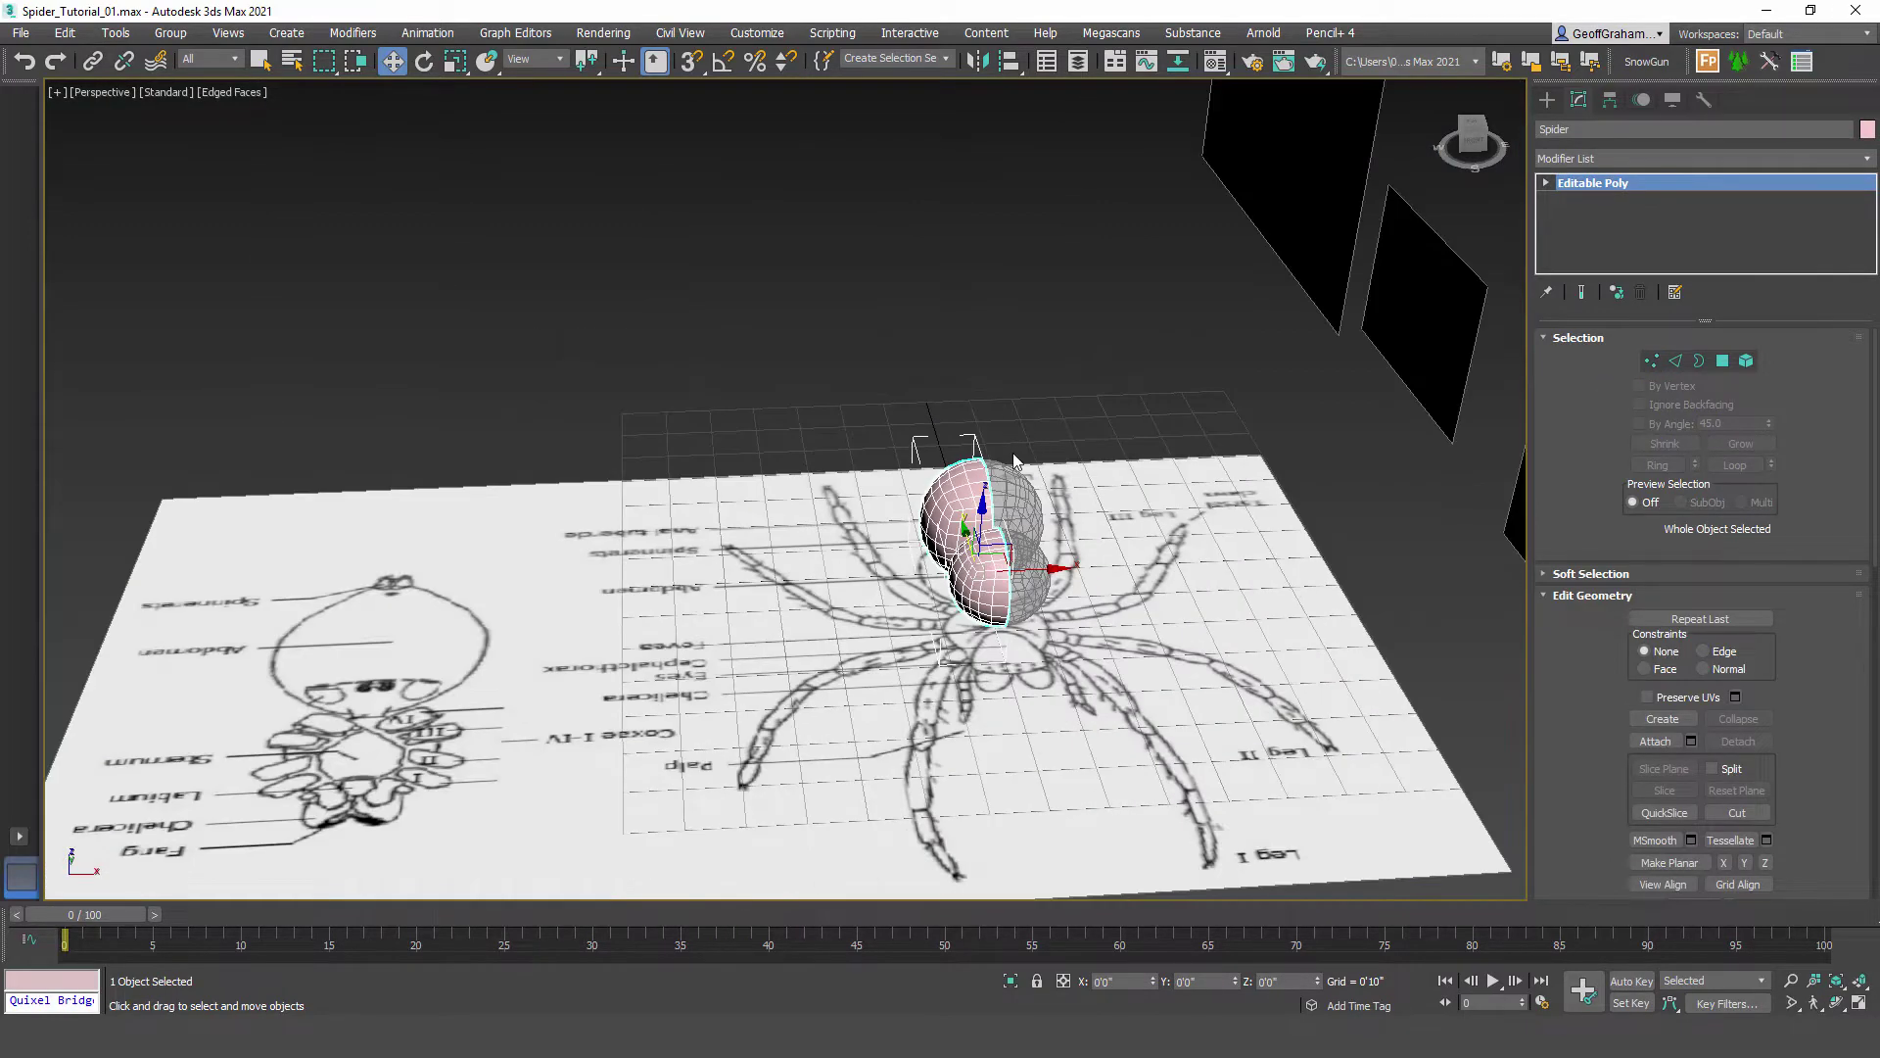
scroll(866, 635, "up", 3)
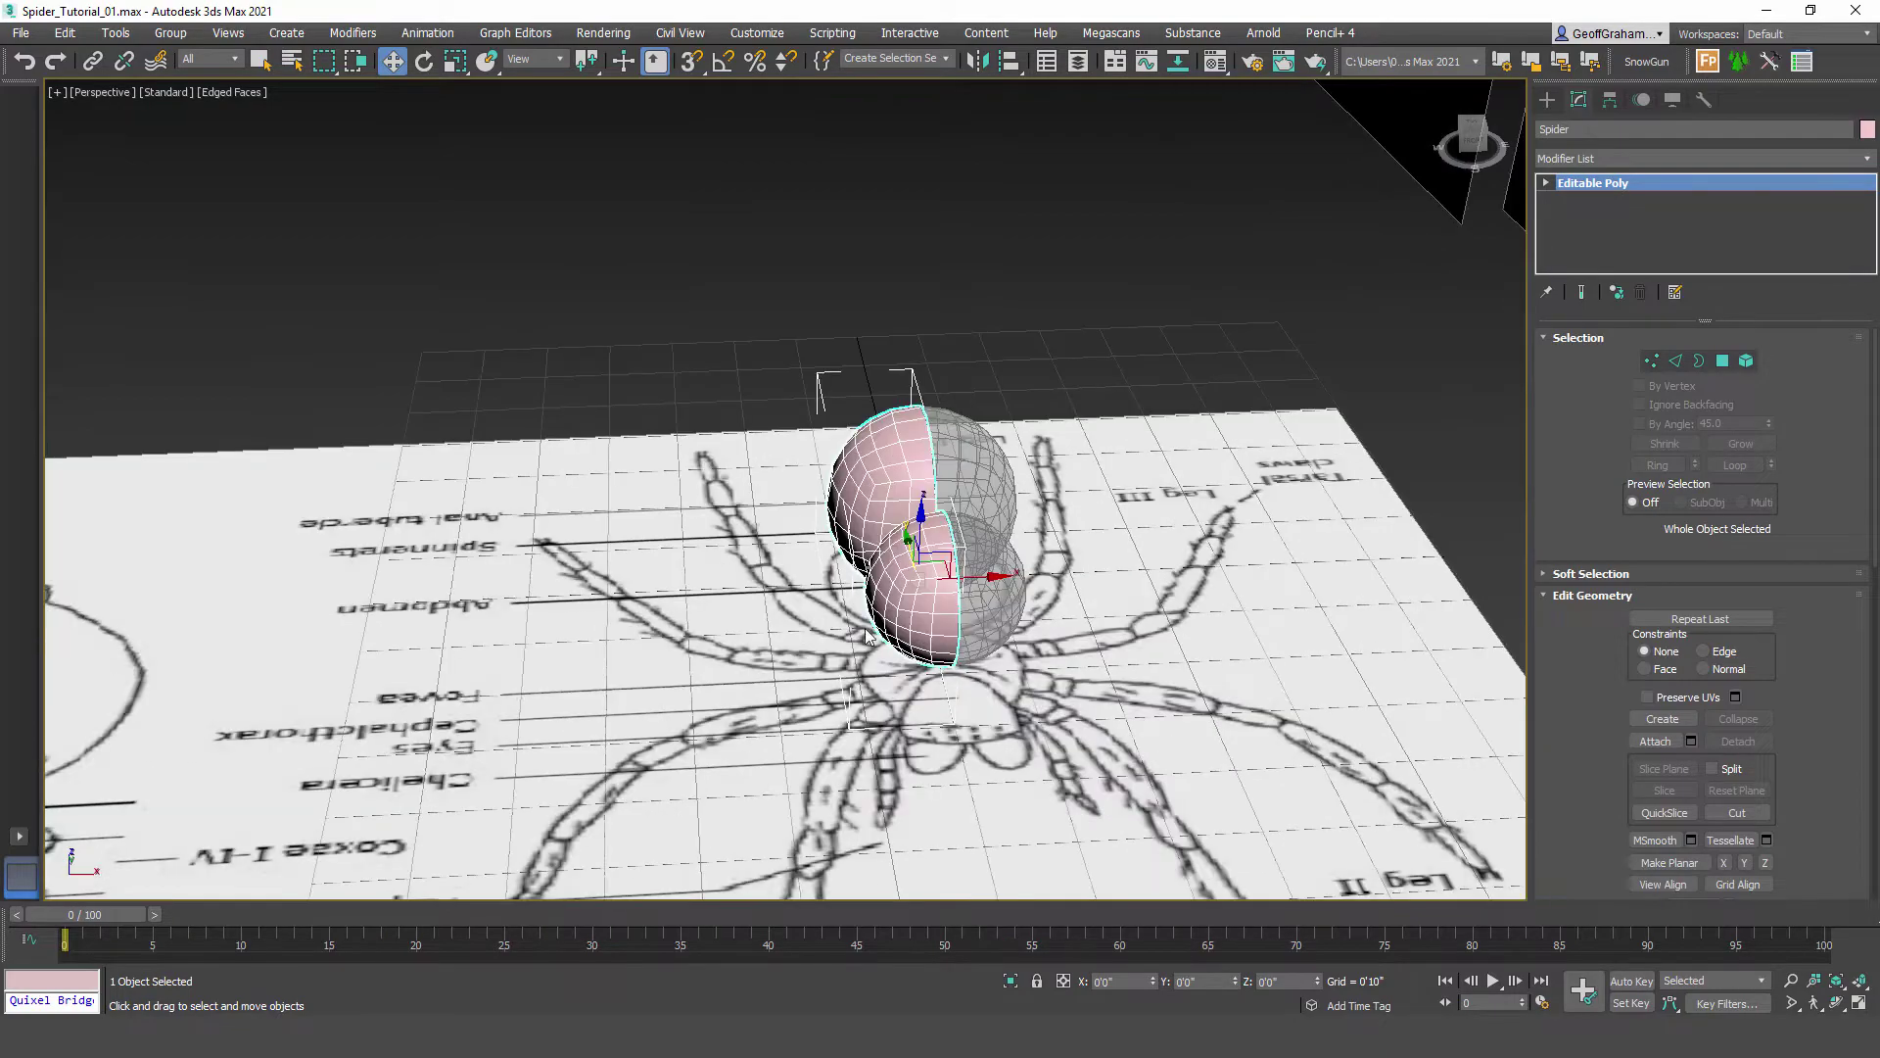
middle_click_drag(664, 637, 728, 591, "alt")
middle_click_drag(856, 601, 898, 622, "alt")
scroll(839, 647, "up", 4)
key("l")
middle_click_drag(701, 492, 973, 579)
scroll(875, 453, "down", 5)
scroll(936, 426, "down", 3)
middle_click_drag(1144, 571, 919, 695)
middle_click_drag(936, 323, 970, 585)
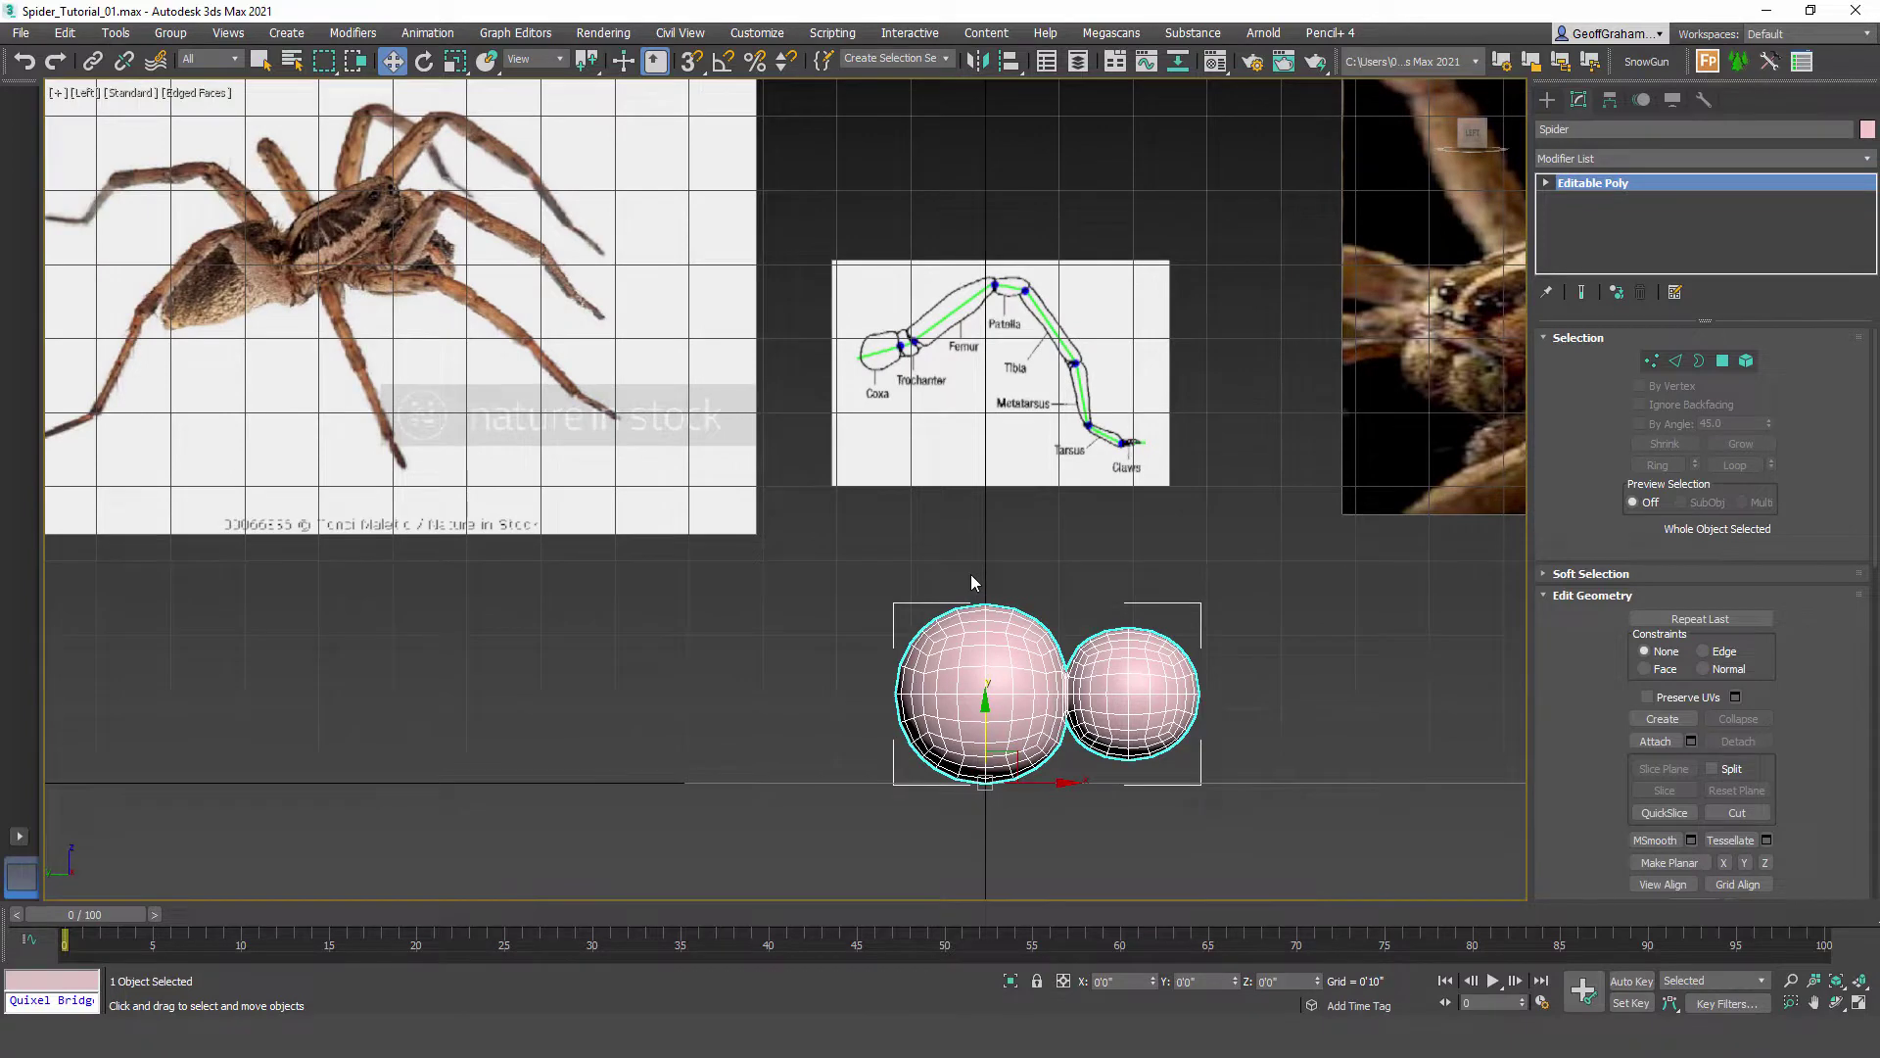
middle_click_drag(715, 549, 928, 551)
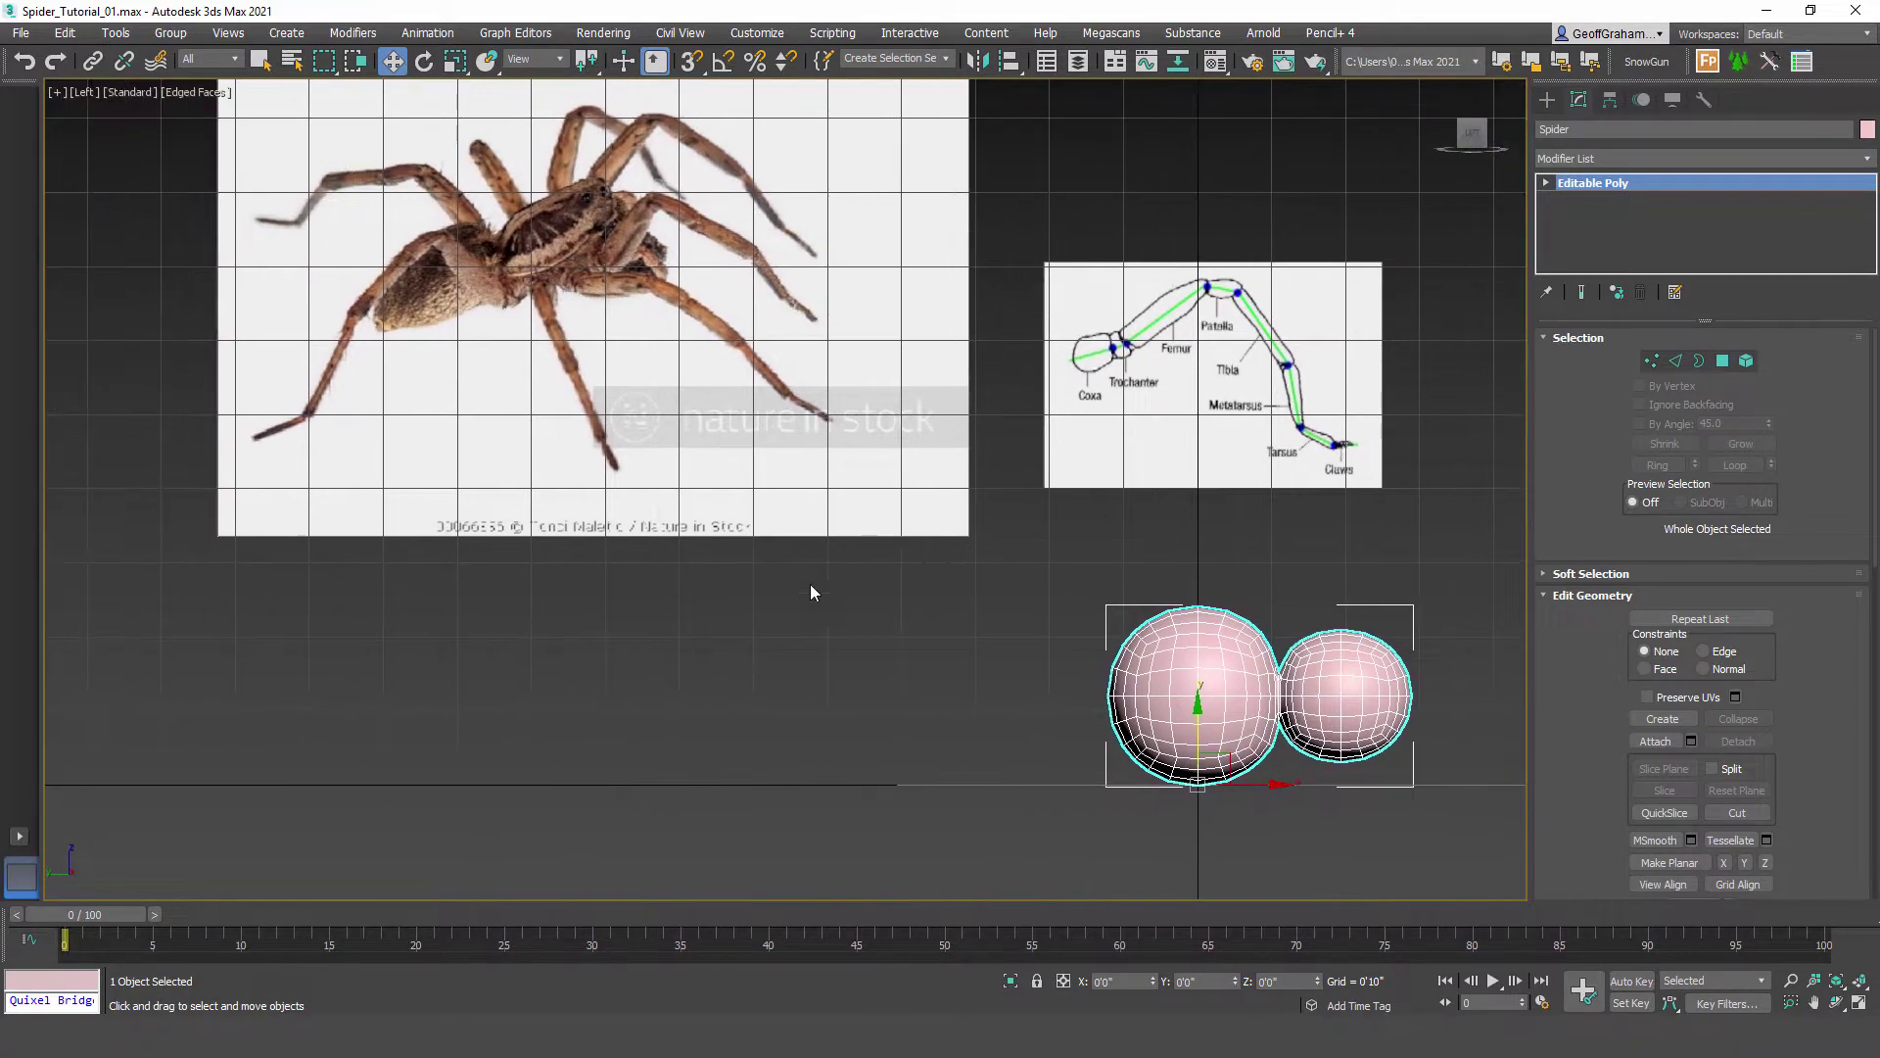
middle_click_drag(812, 601, 874, 672)
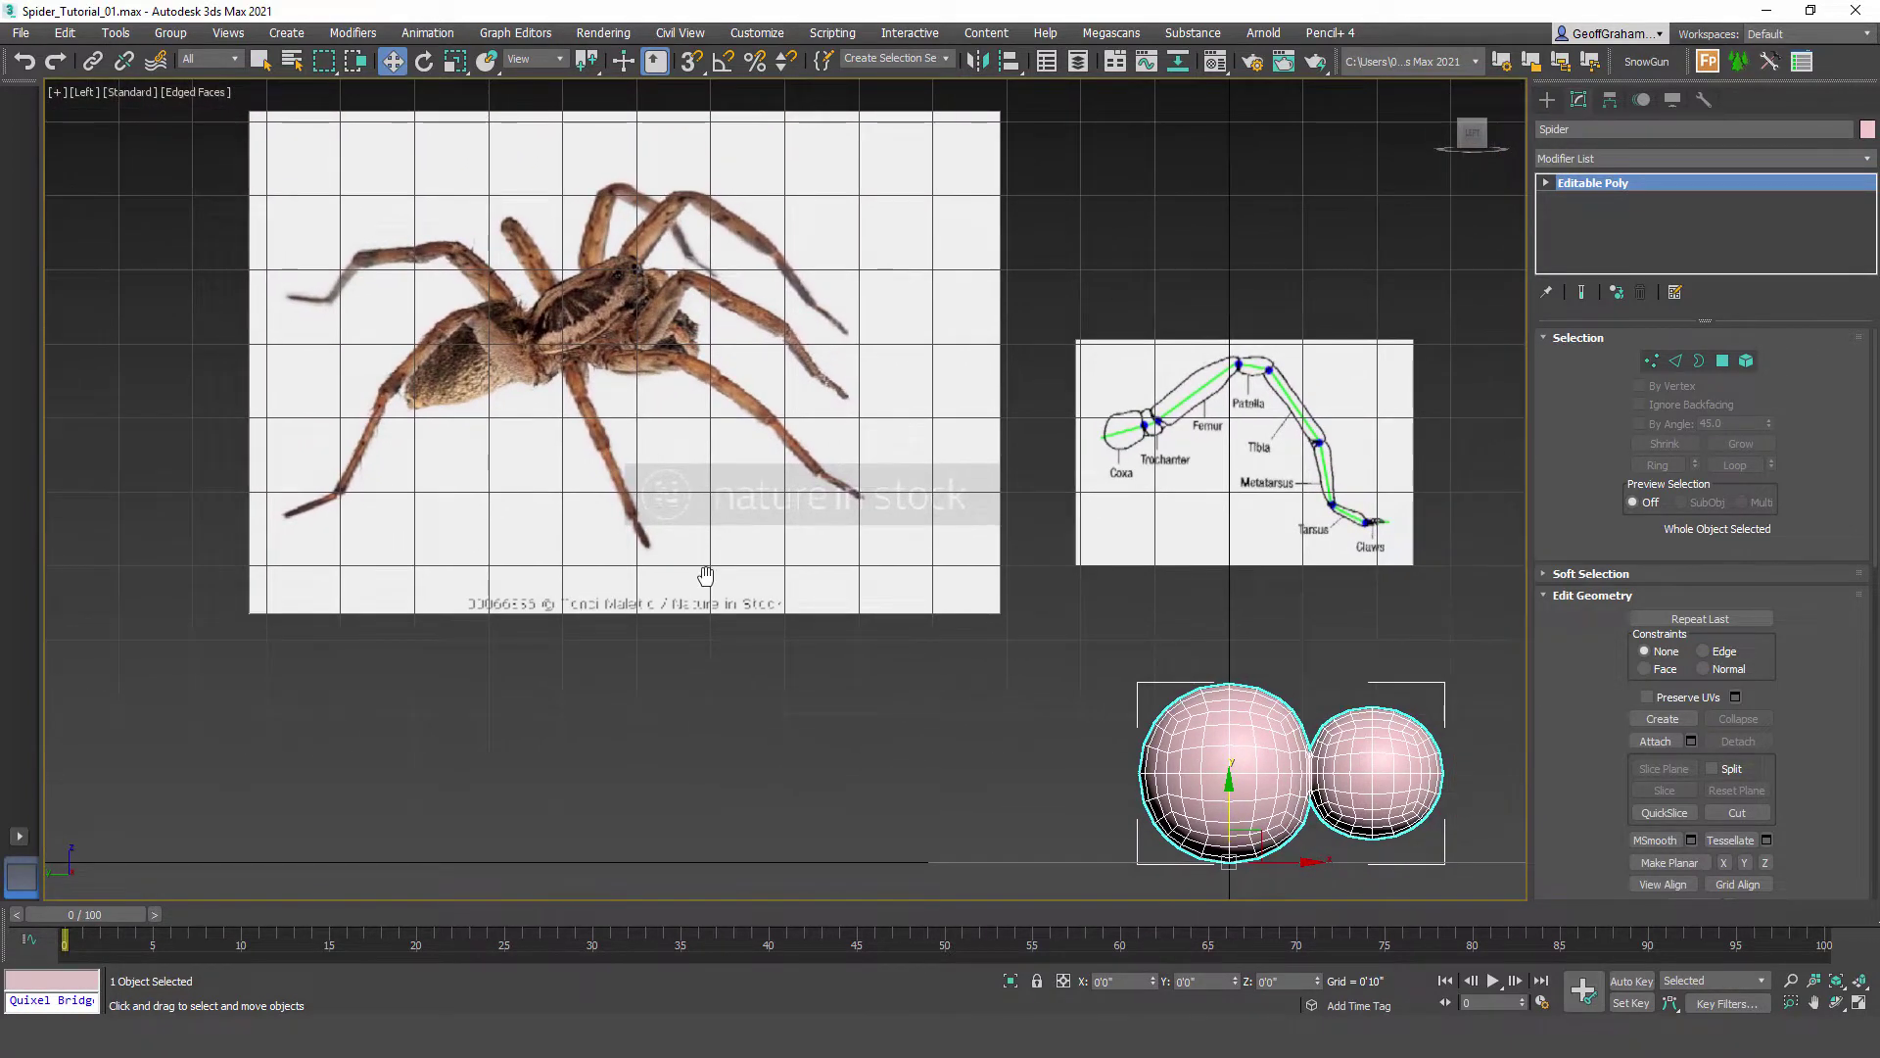
middle_click_drag(706, 575, 683, 530)
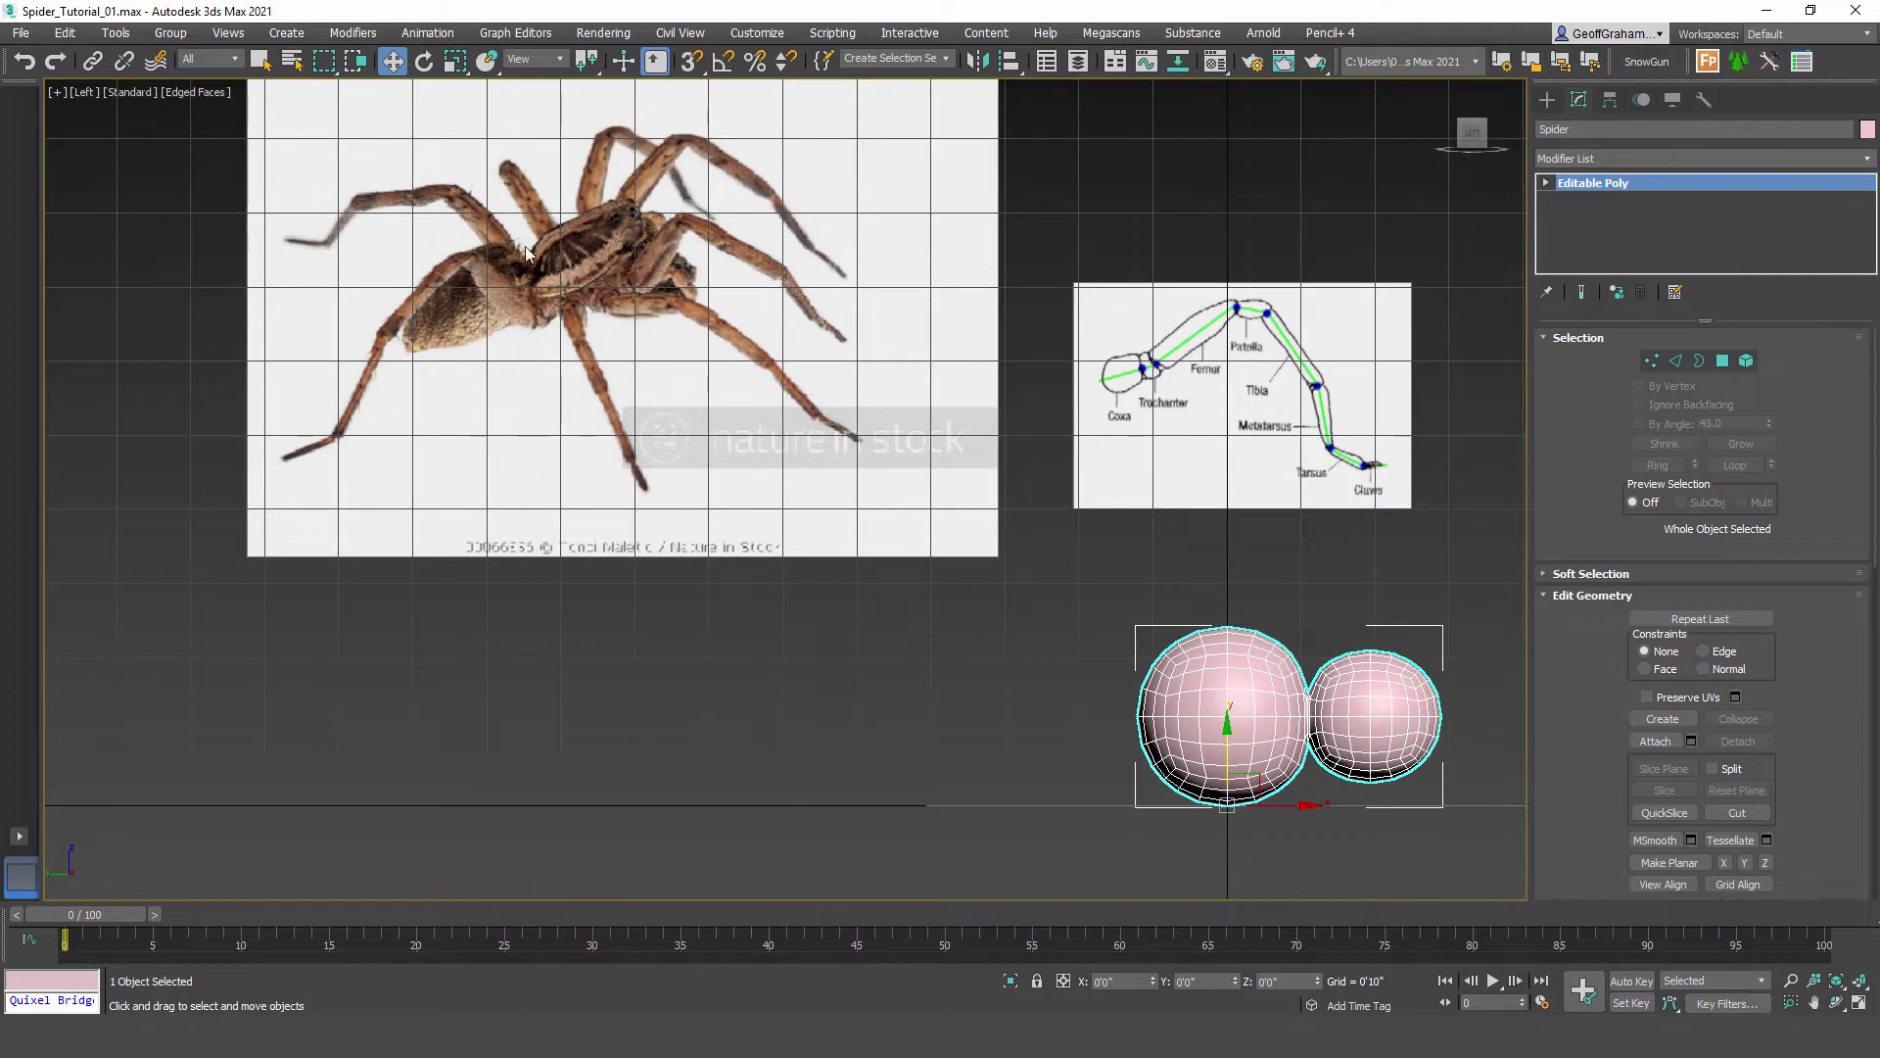
Step: Enter vertex editing for the unfrozen spider body half in the Left view
scroll(1285, 448, "down", 5)
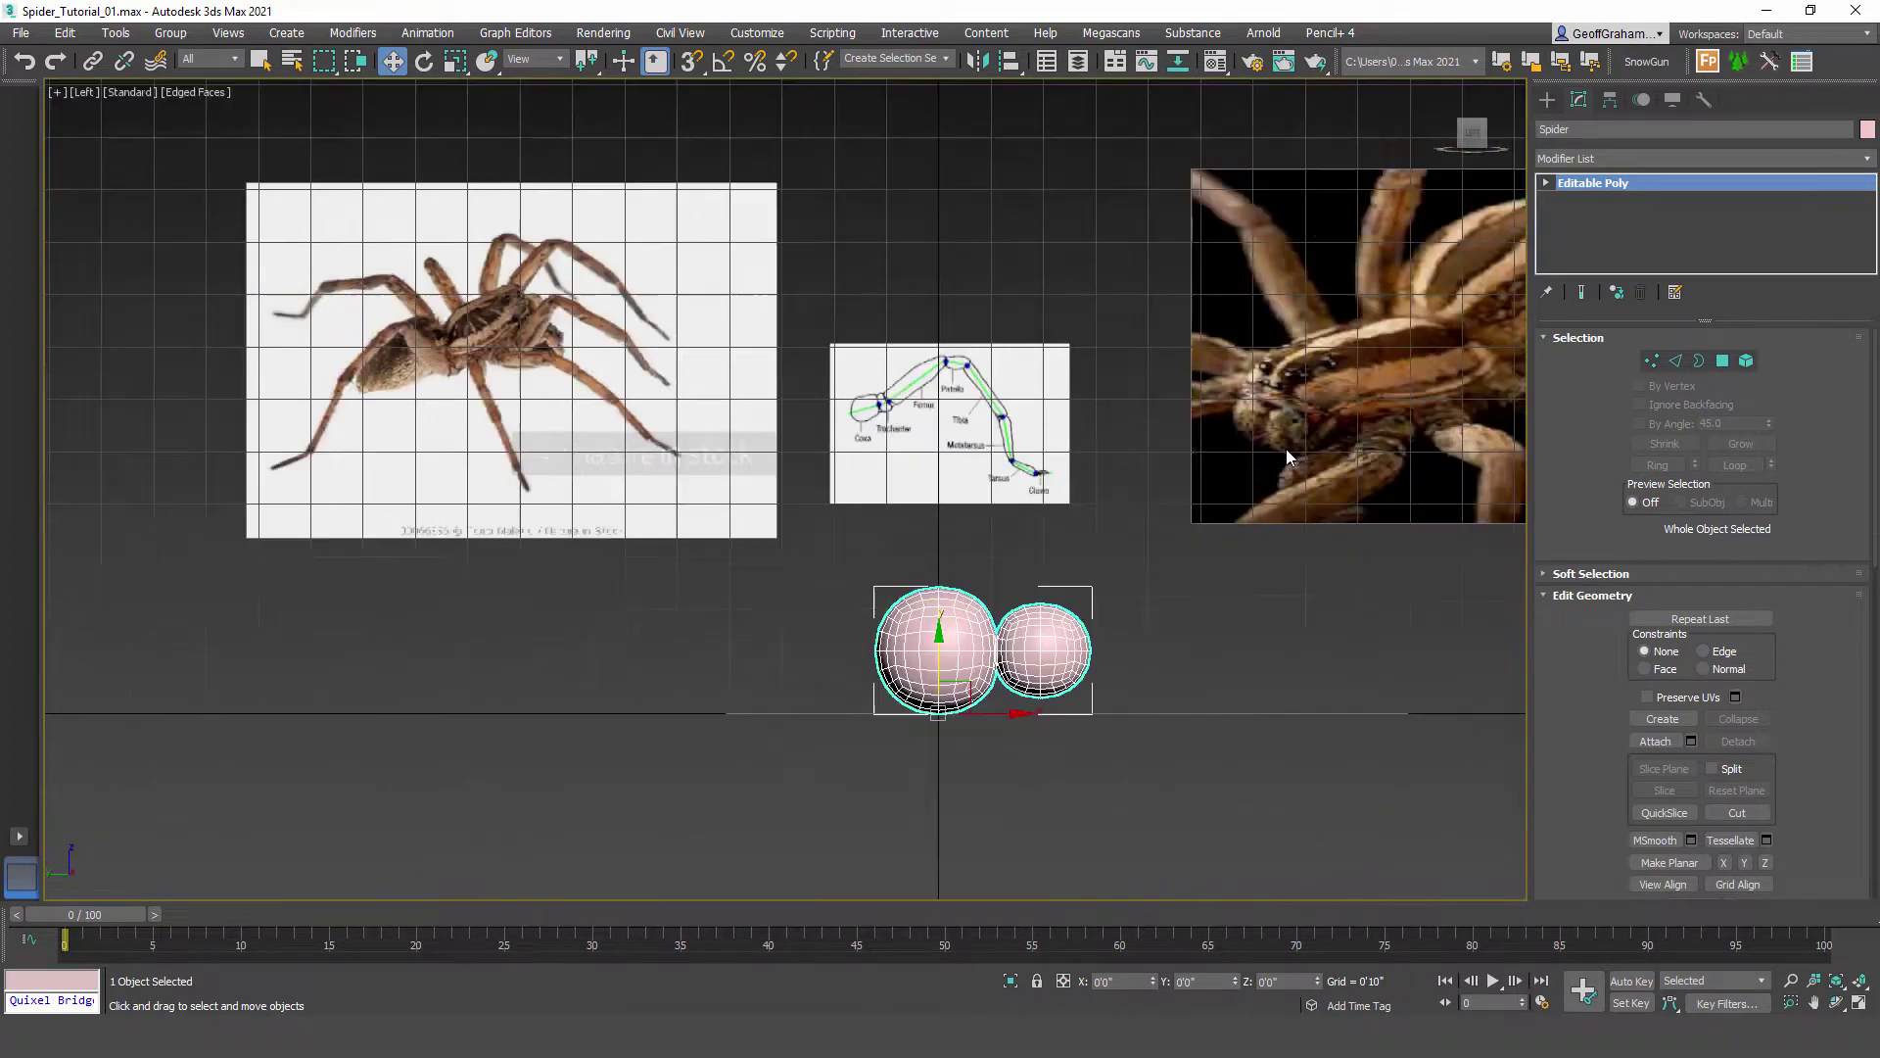
middle_click_drag(503, 611, 698, 525)
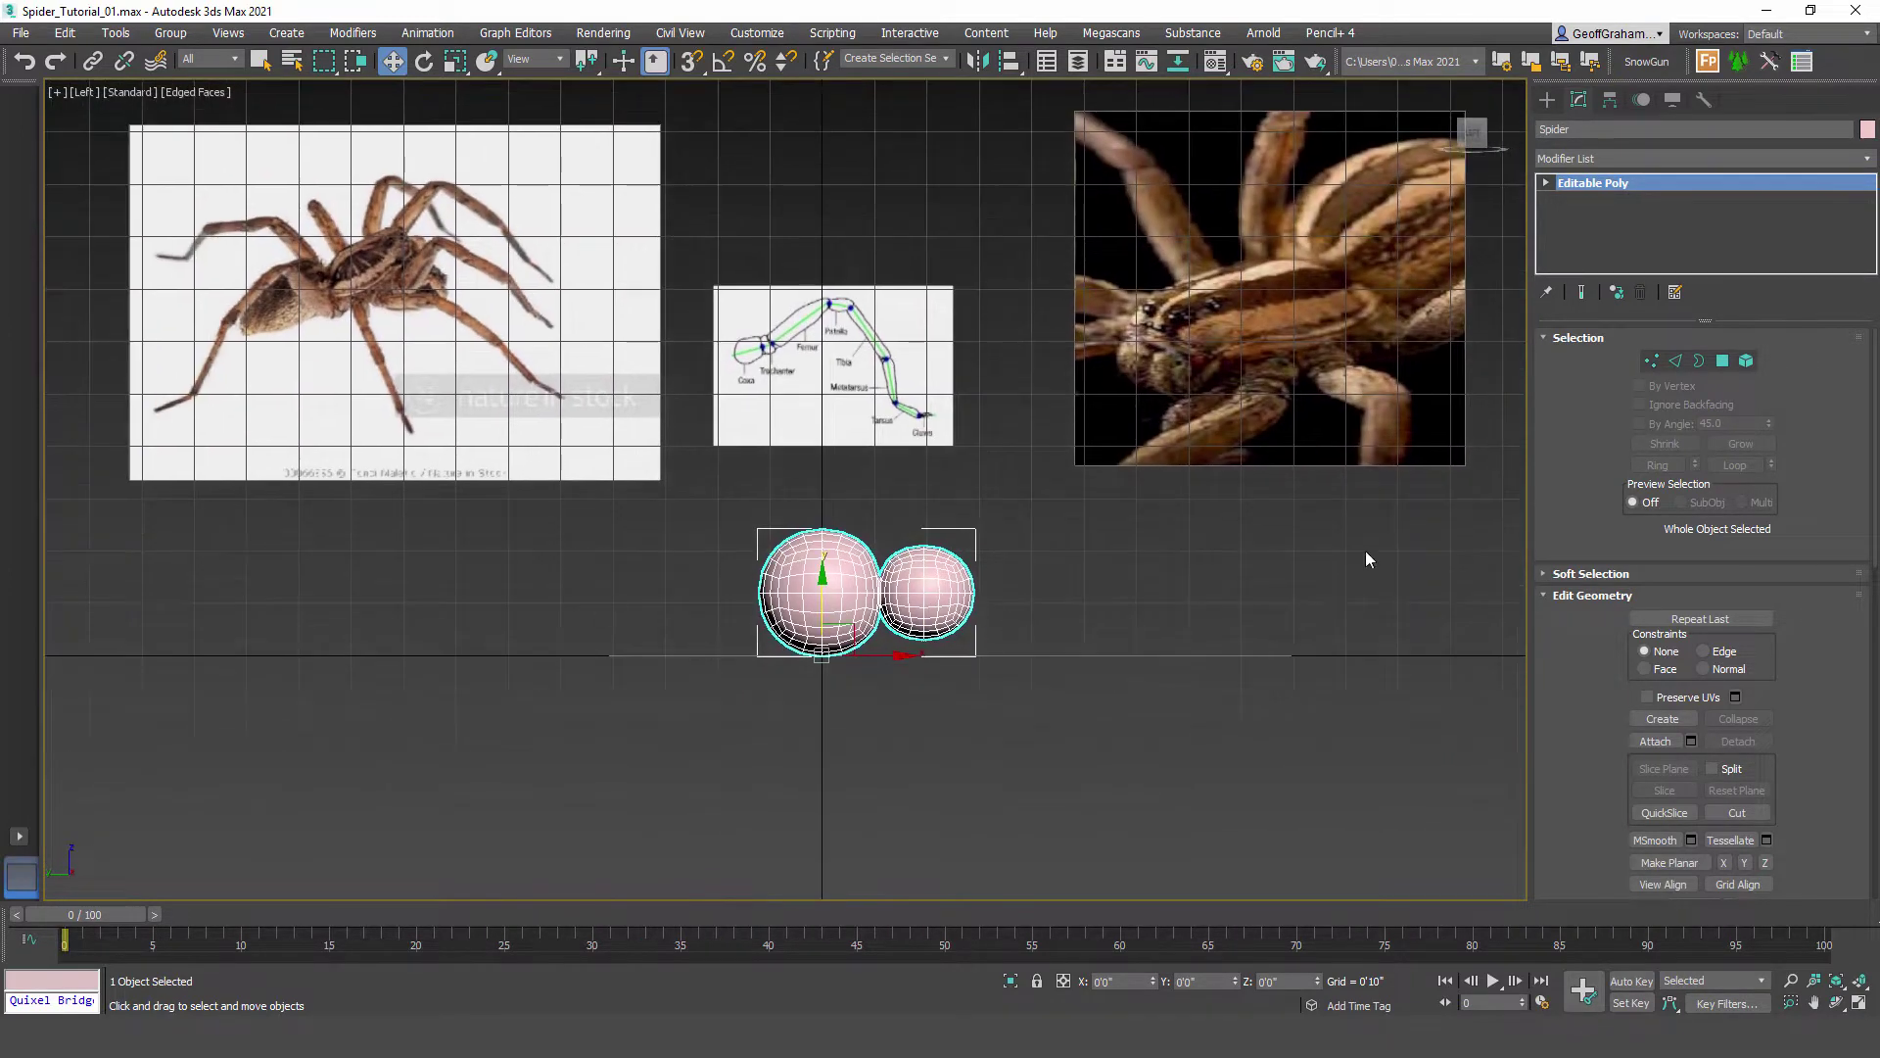
middle_click_drag(672, 615, 772, 609)
scroll(772, 609, "up", 3)
left_click(1651, 361)
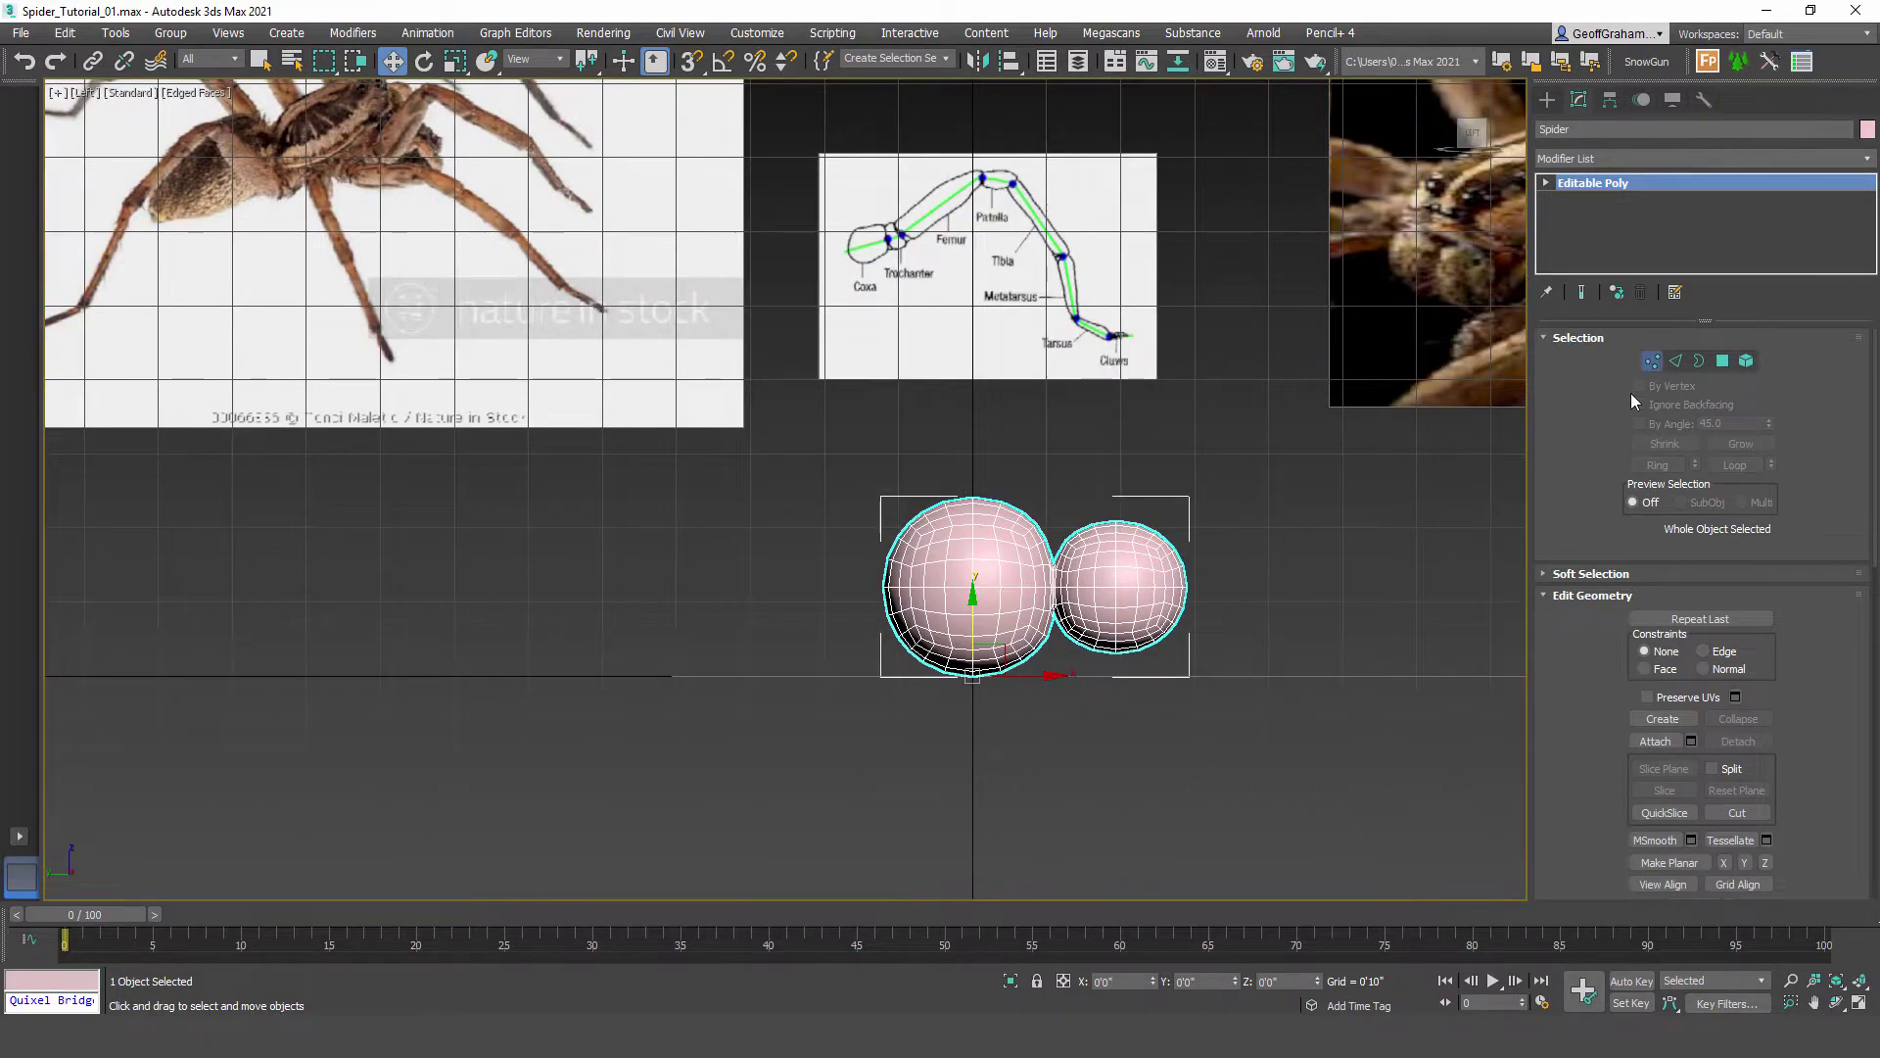
Step: Compare the side profile of the two body spheres with the side-view spider photo and the close-up head photo
middle_click_drag(916, 618, 920, 657)
scroll(909, 644, "up", 3)
scroll(1009, 645, "down", 3)
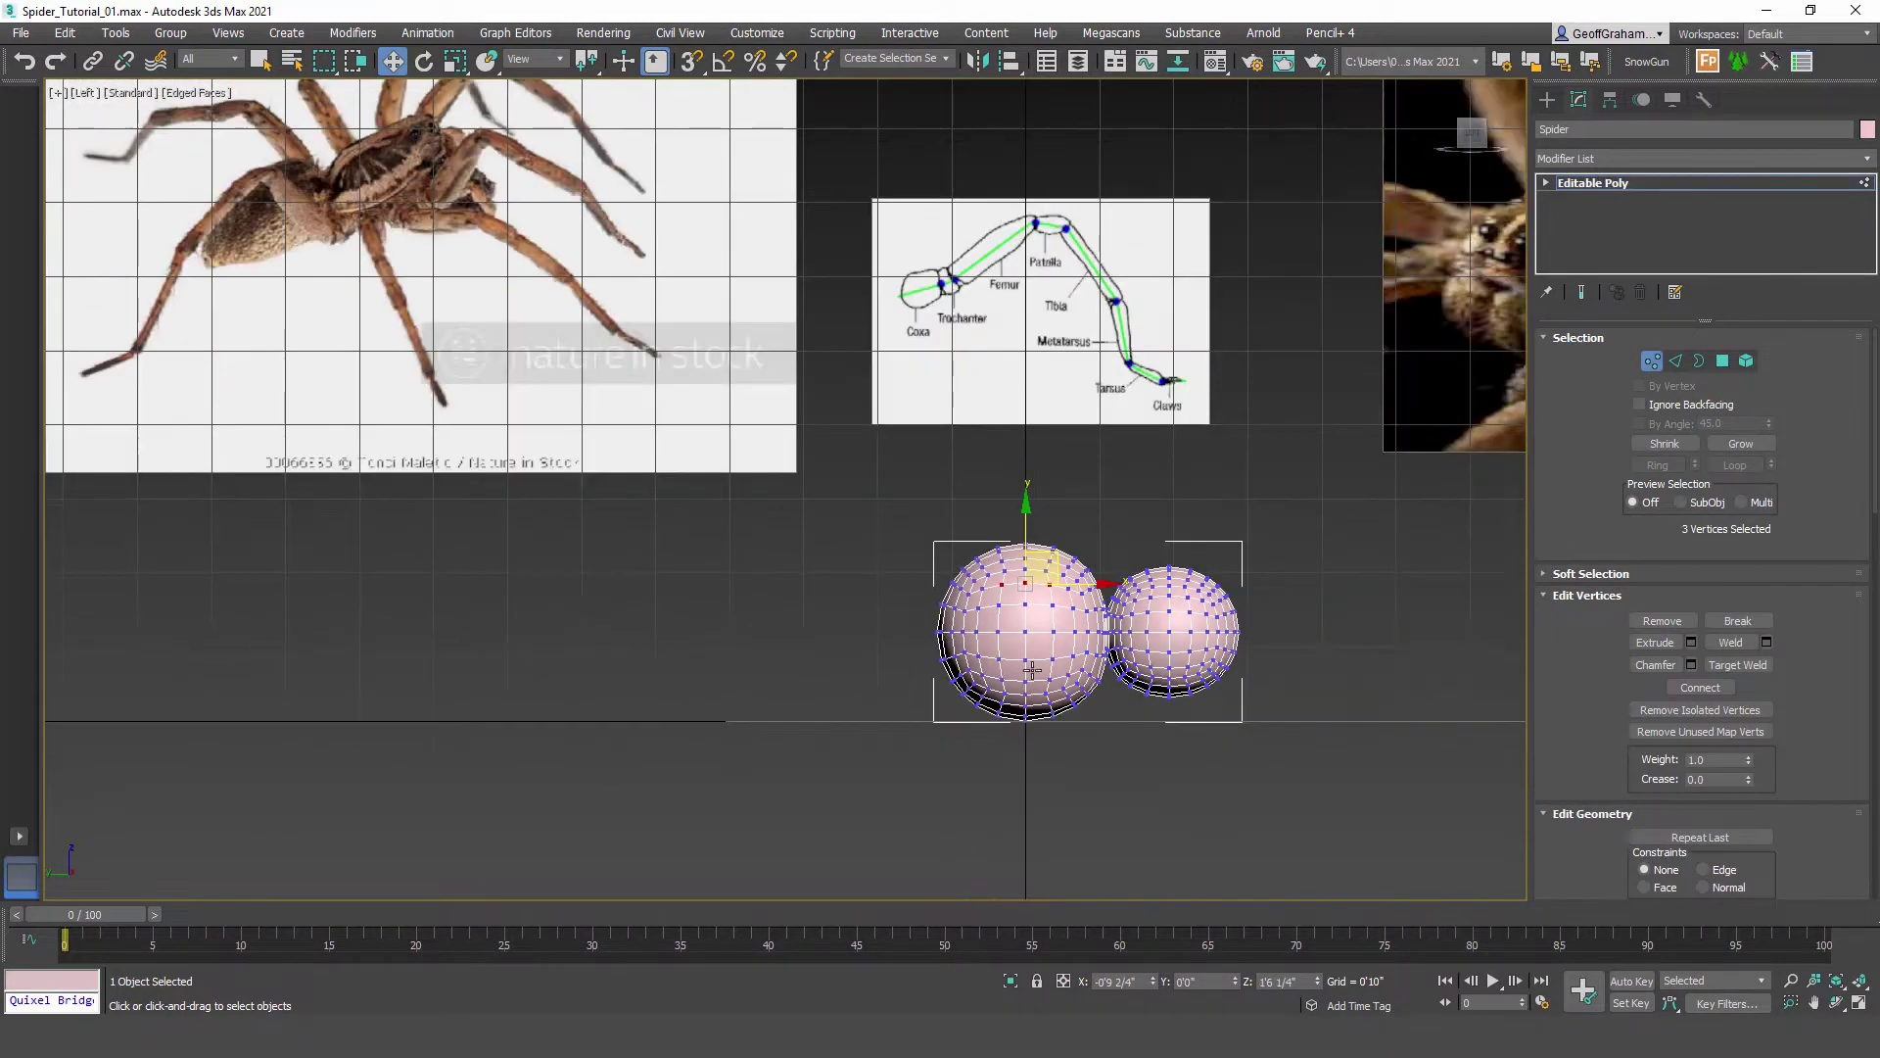
middle_click_drag(1293, 500, 880, 540)
middle_click_drag(557, 703, 803, 691)
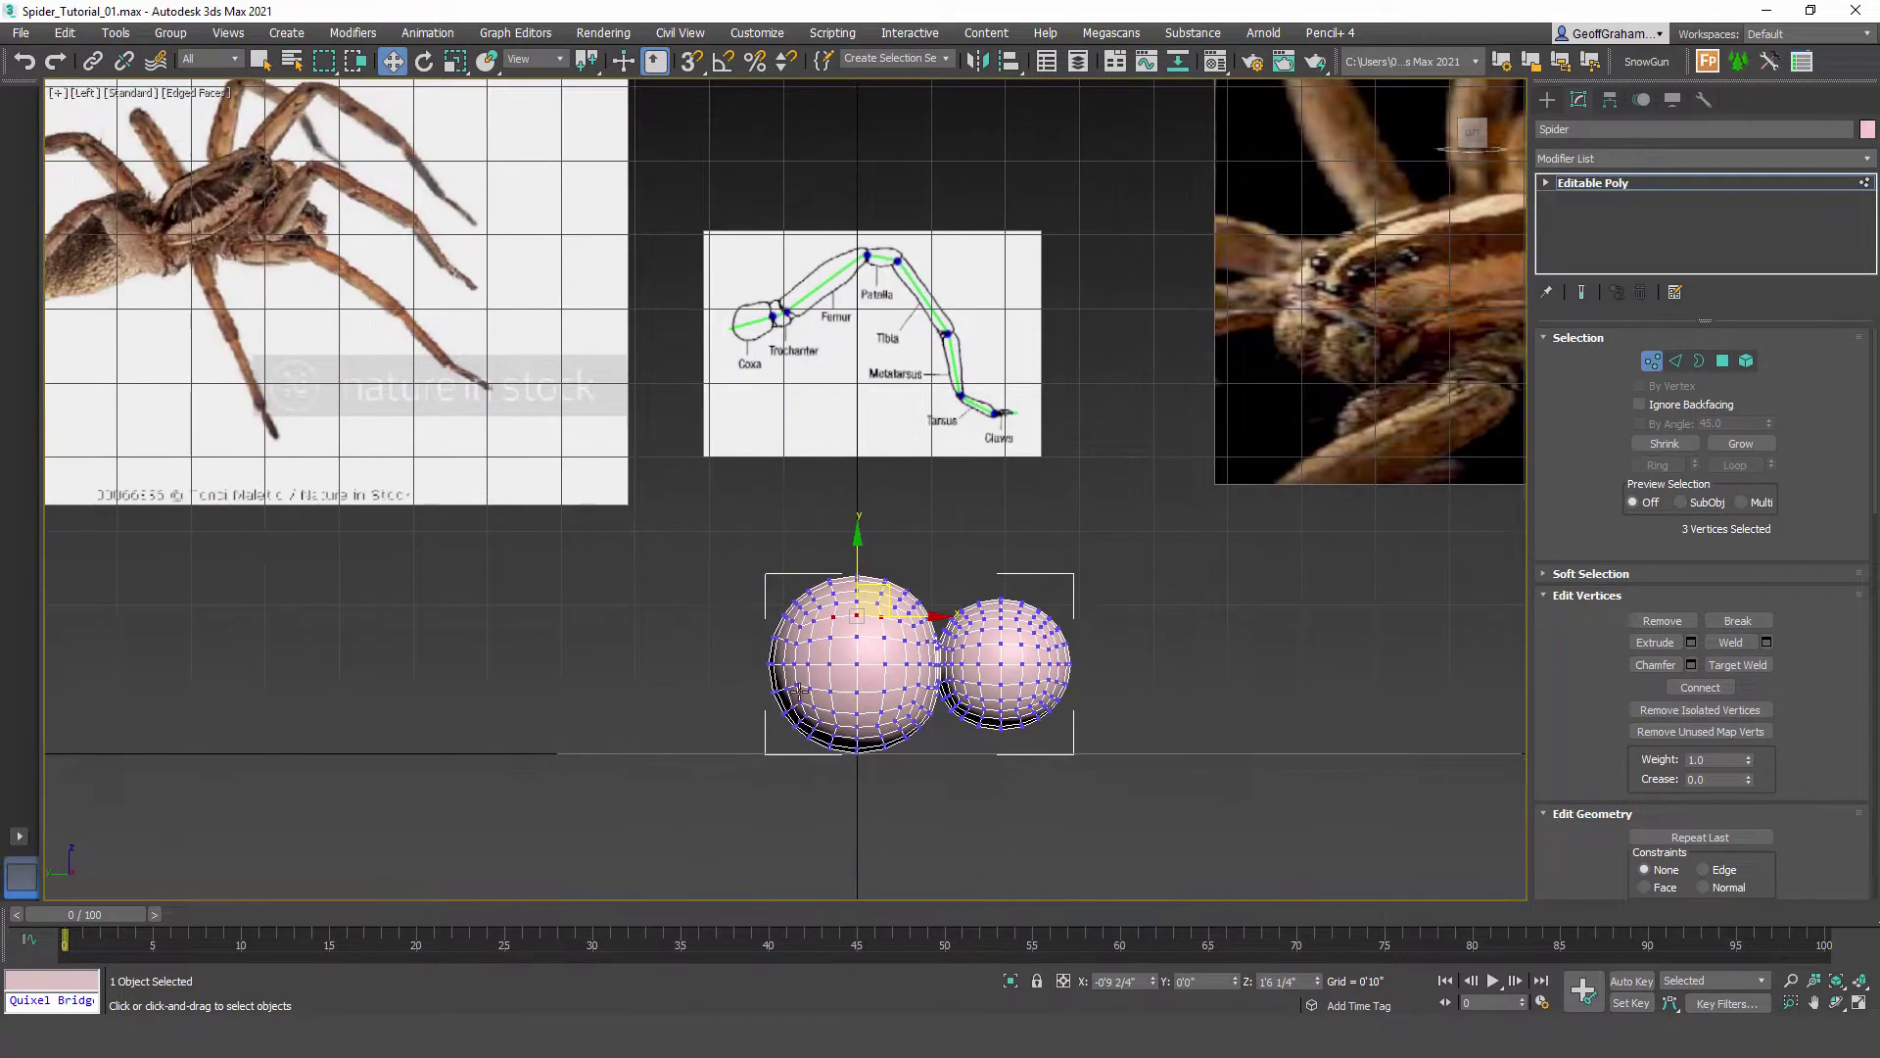
middle_click_drag(673, 709, 876, 694)
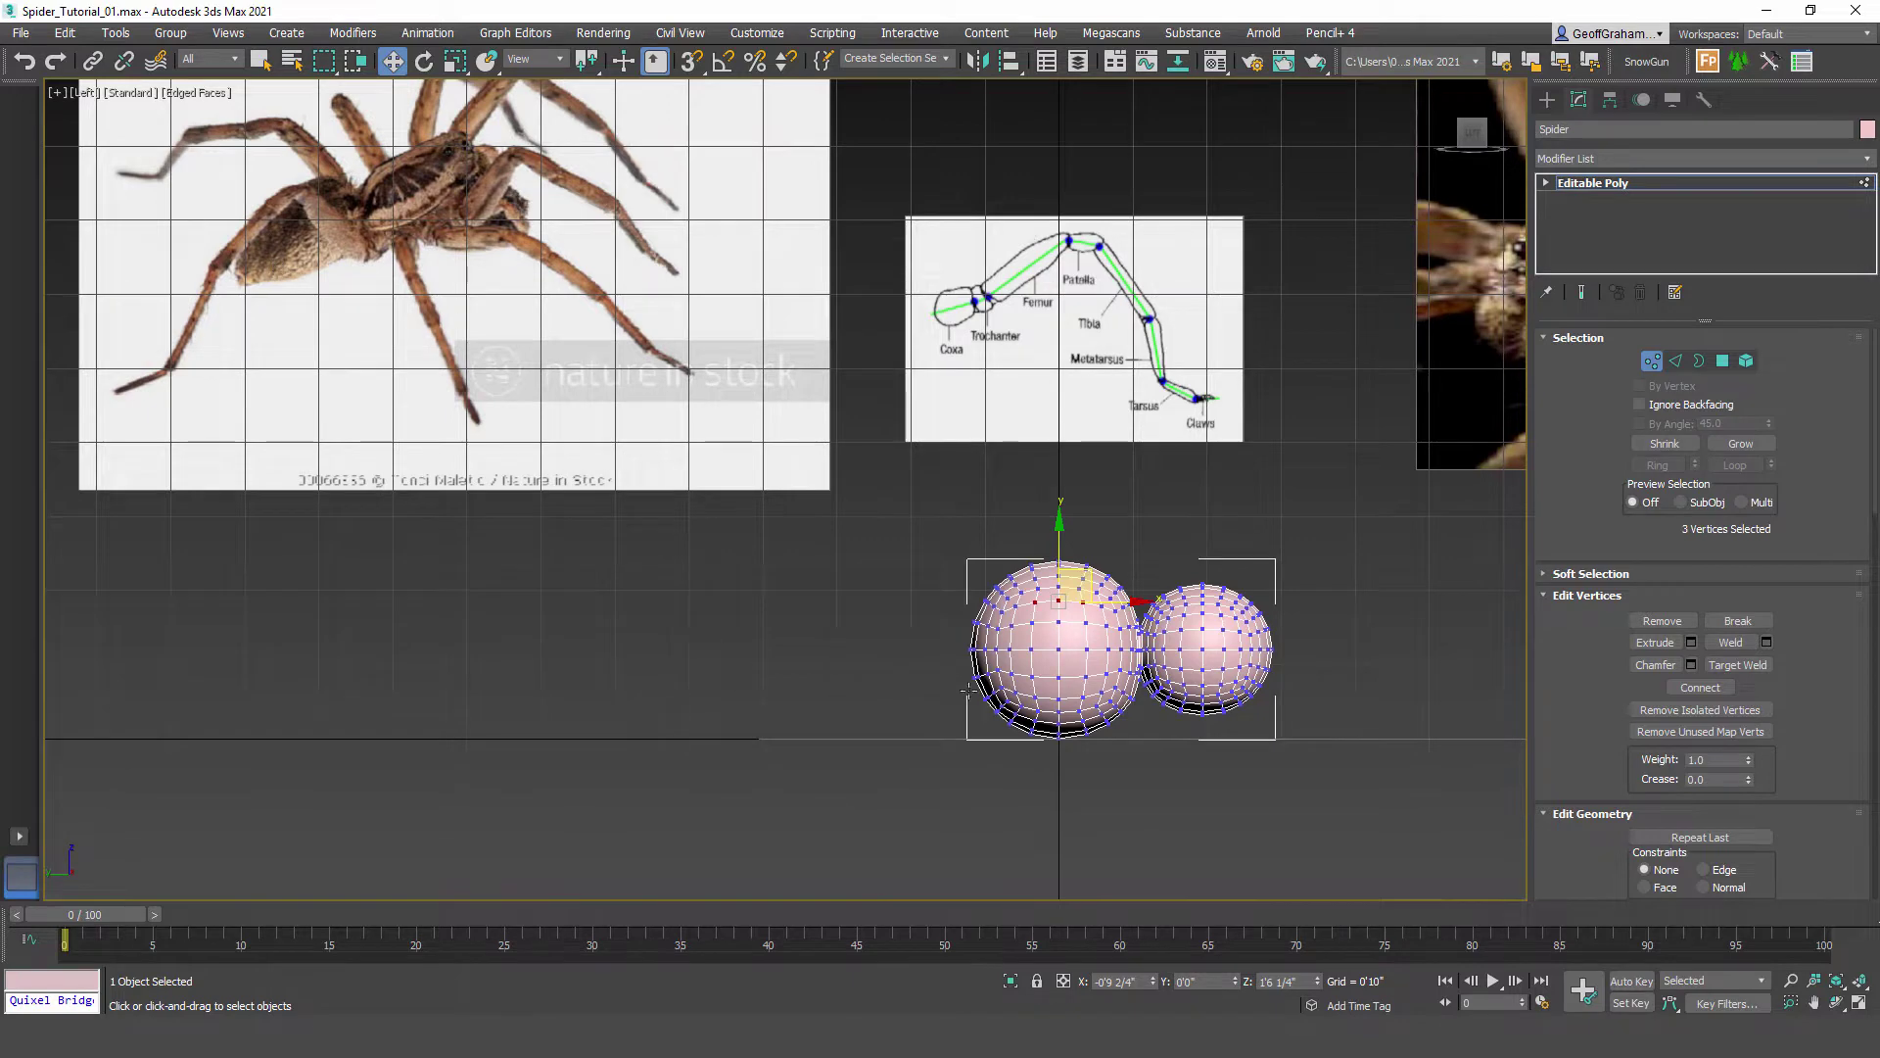
middle_click_drag(966, 690, 576, 664)
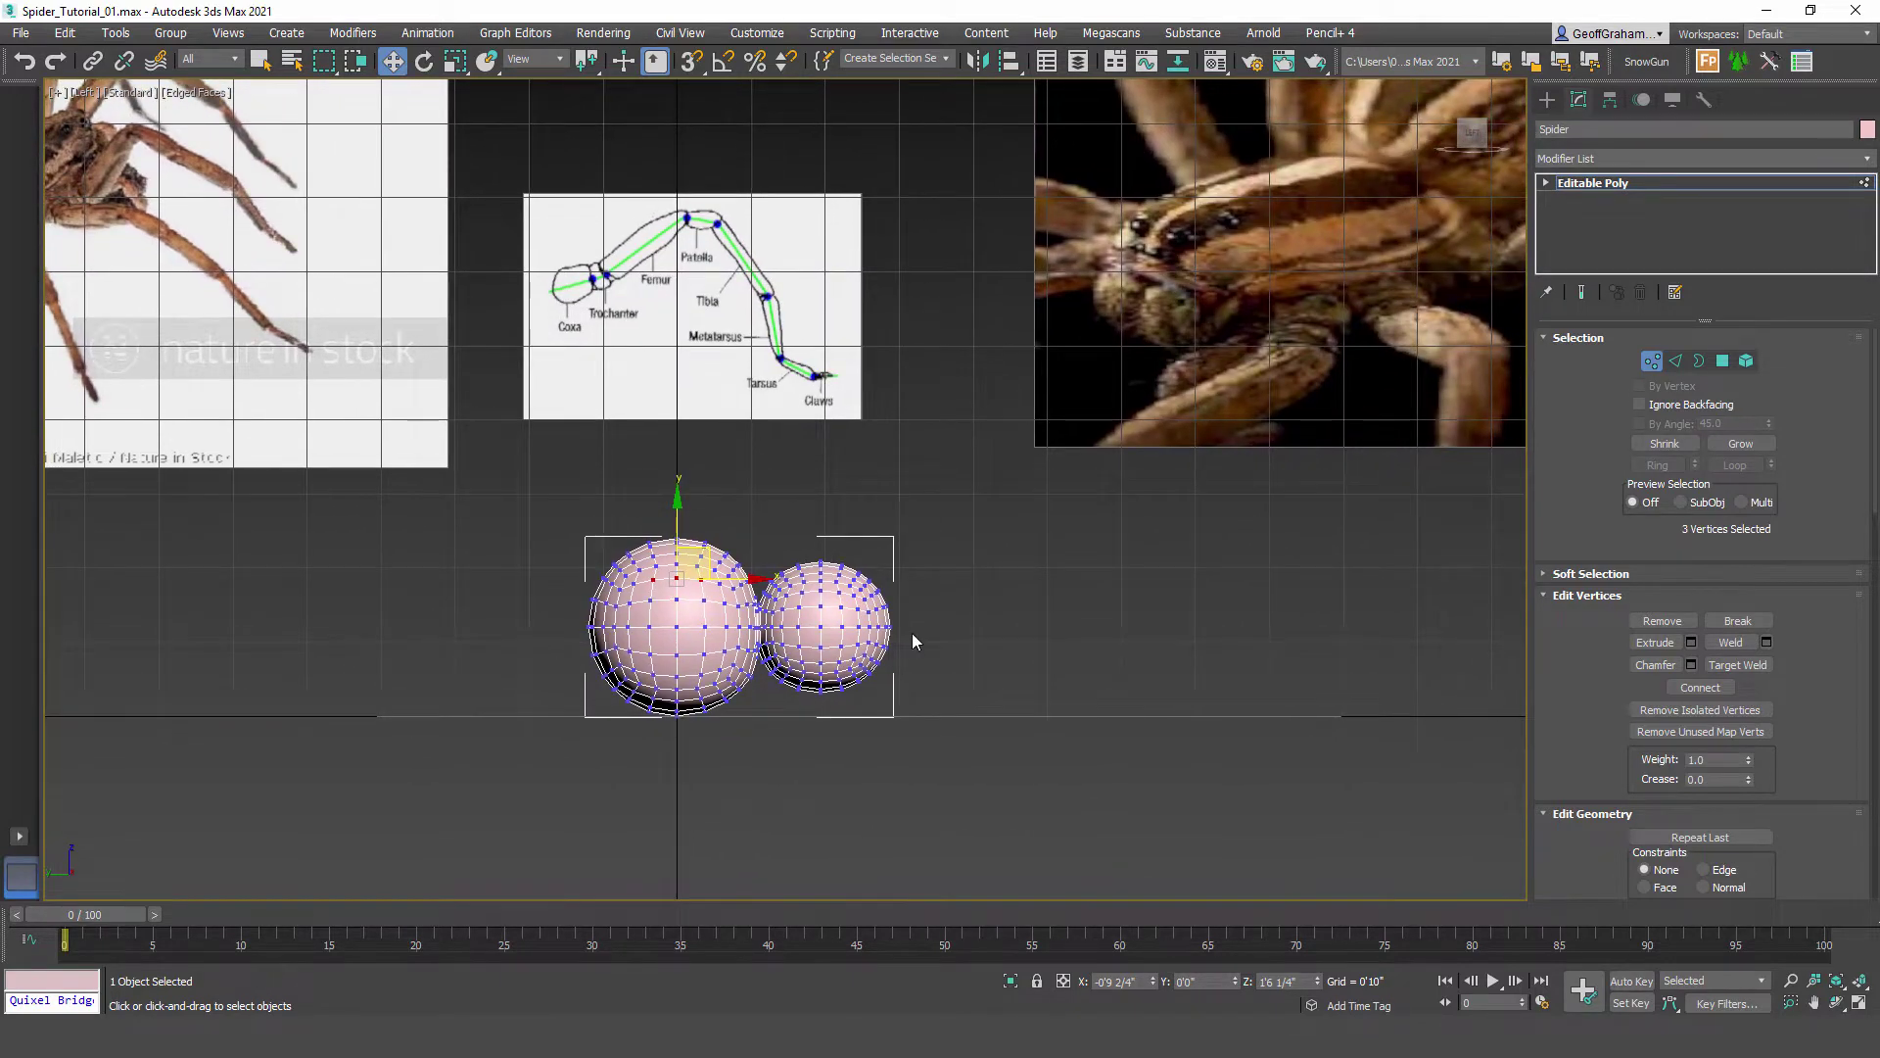
middle_click_drag(705, 703, 833, 706)
middle_click_drag(724, 701, 935, 692)
Step: Select the four vertices at the abdomen's rear tip and enable soft selection with a falloff of 0'11"
scroll(960, 662, "up", 4)
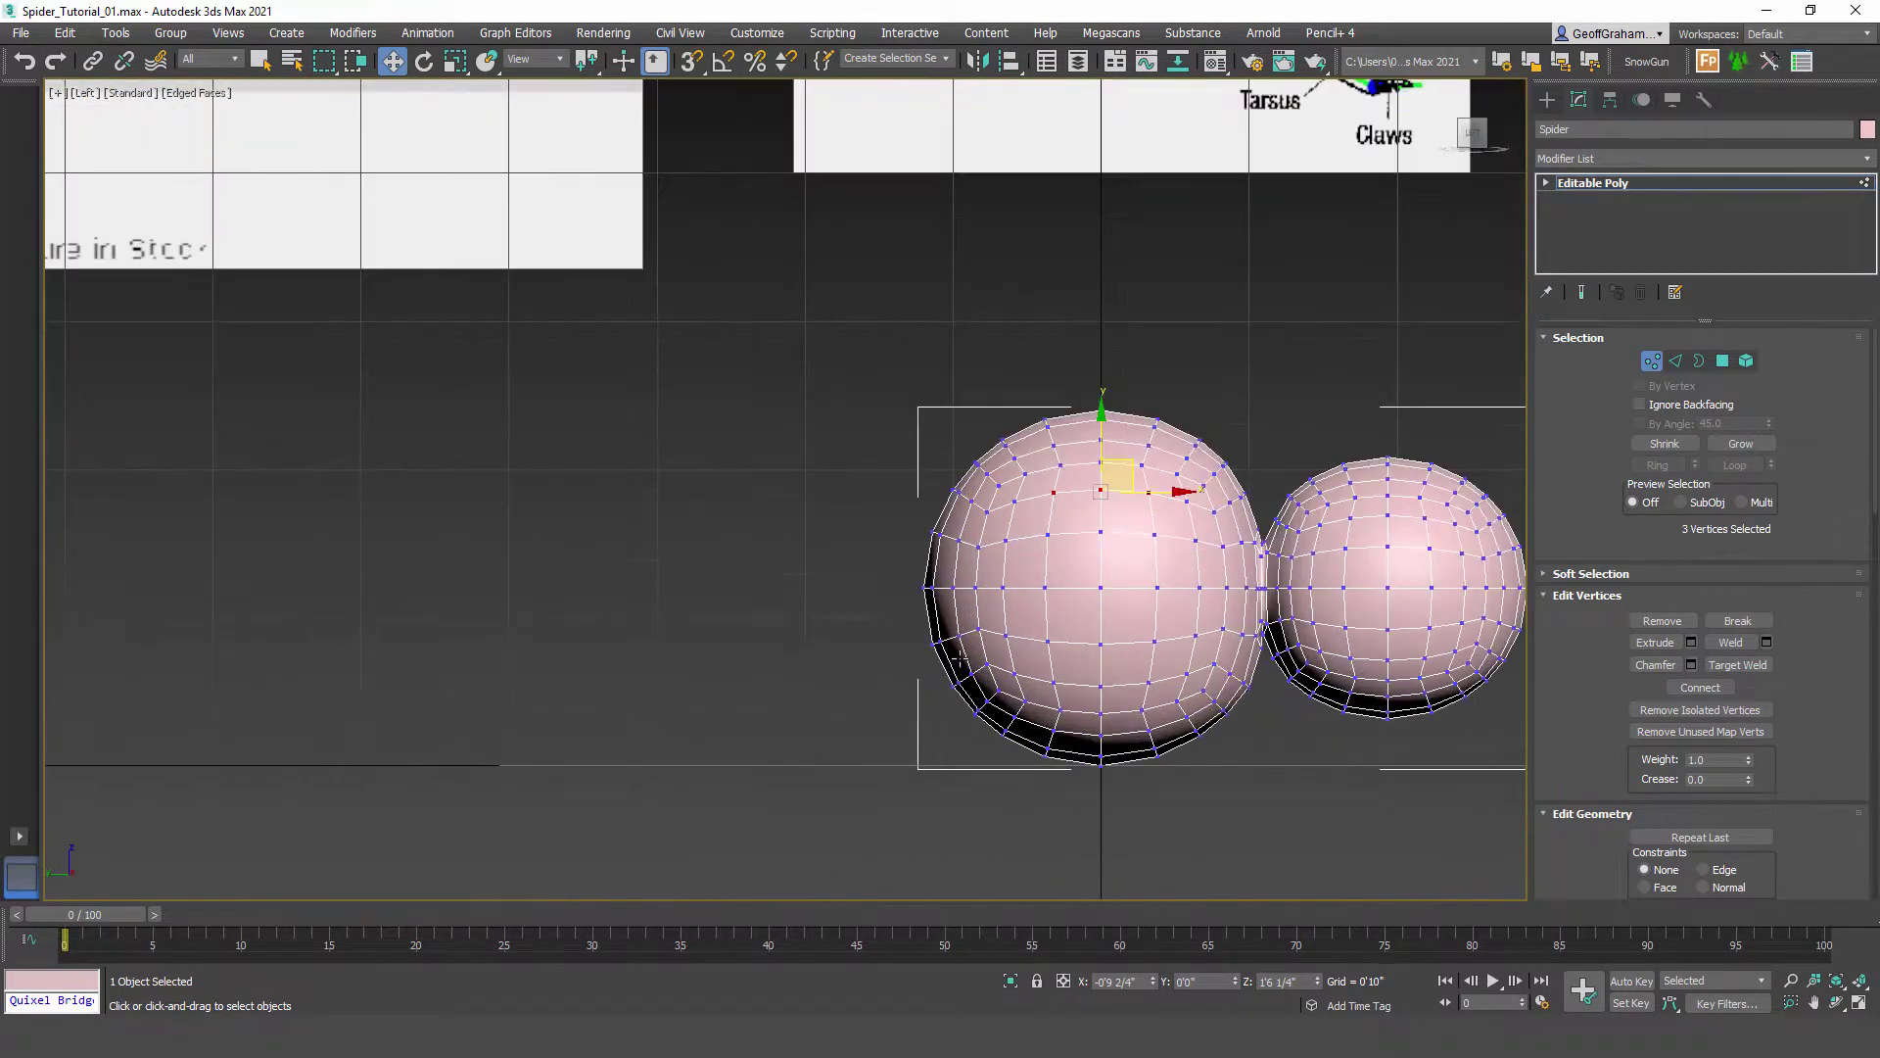
scroll(915, 679, "up", 5)
left_click_drag(874, 531, 1045, 610)
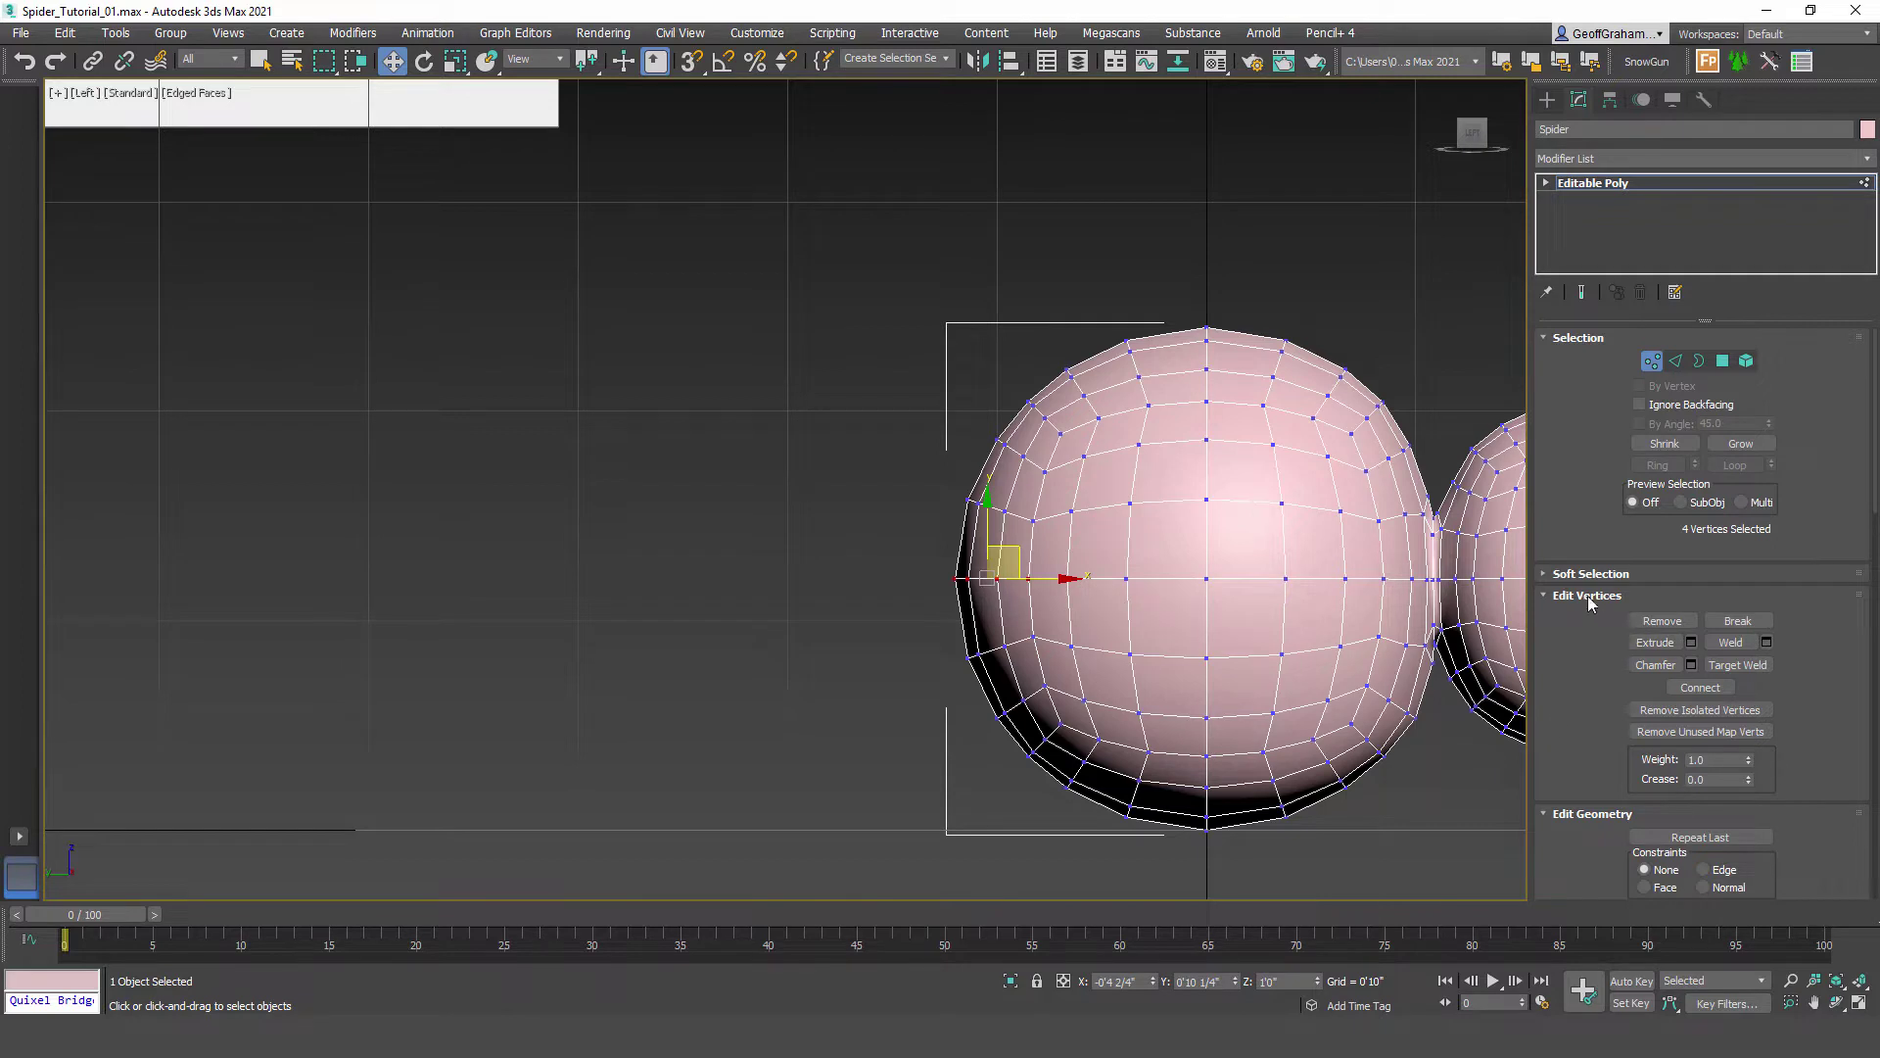
left_click(1547, 575)
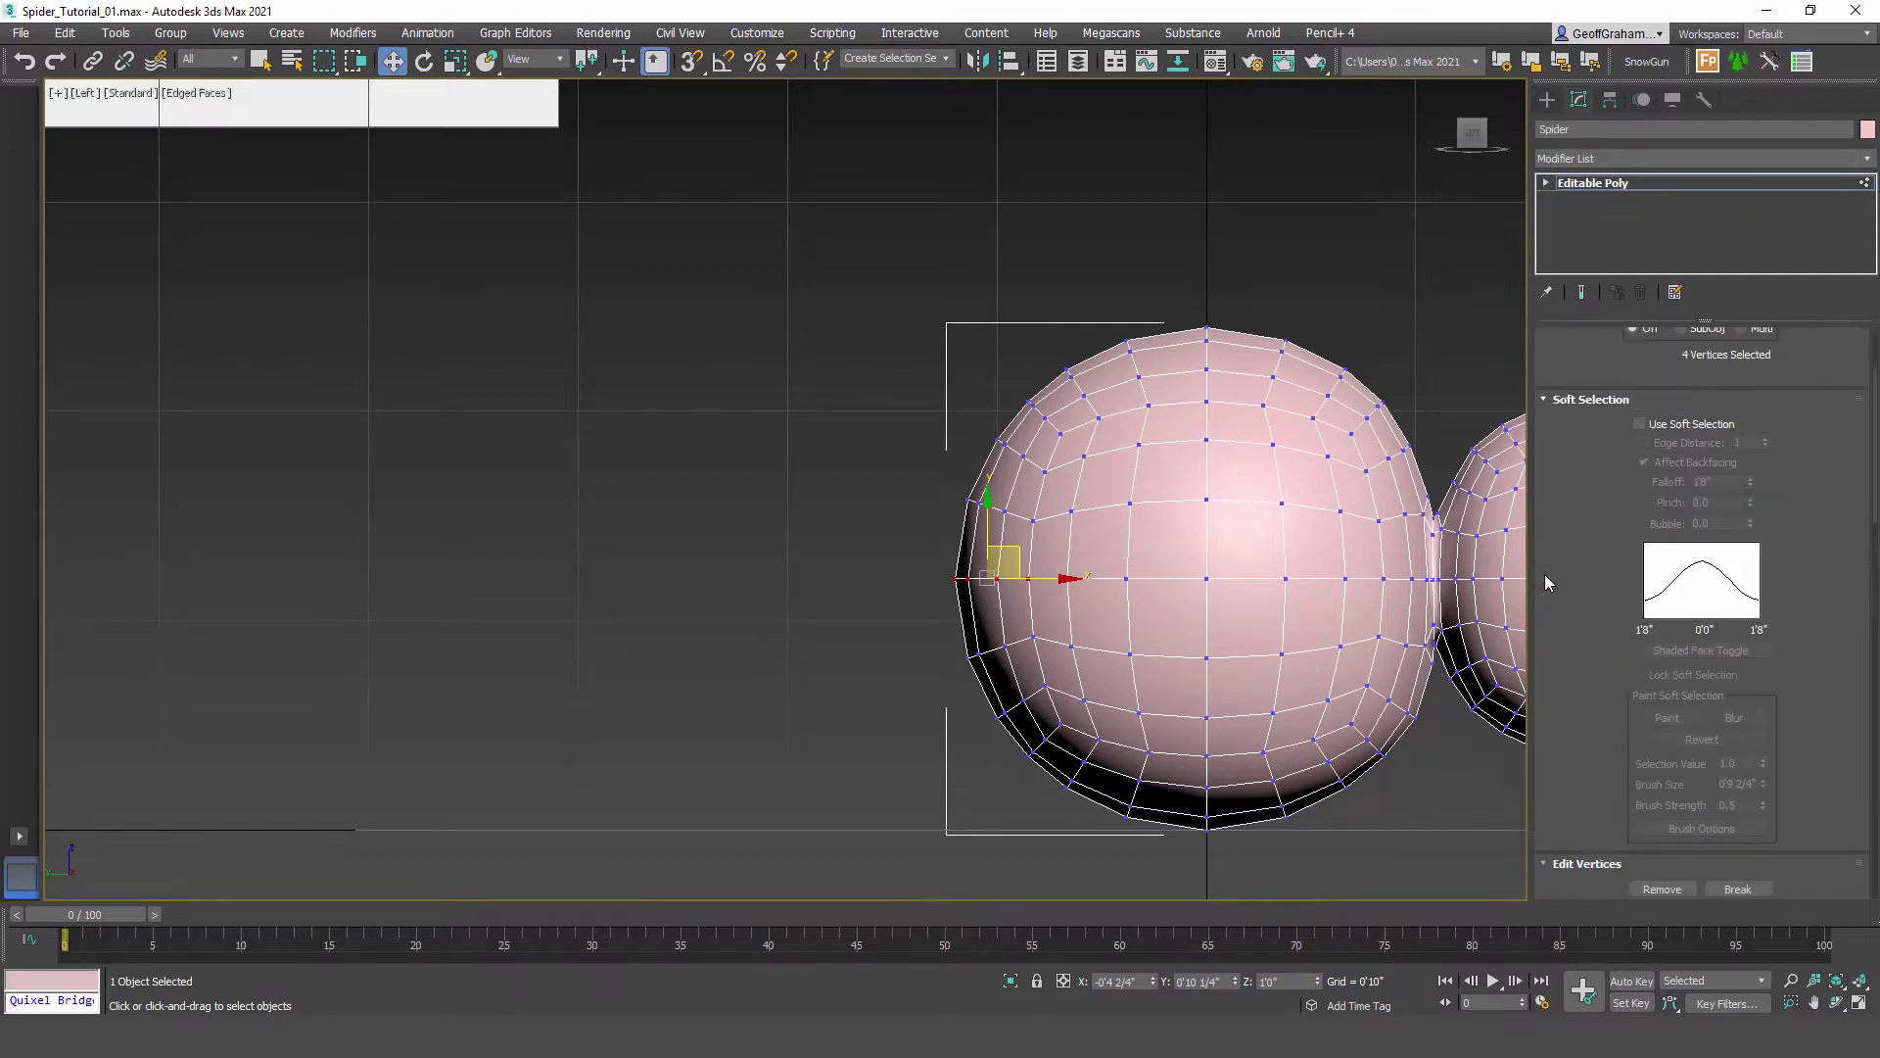
left_click(1640, 425)
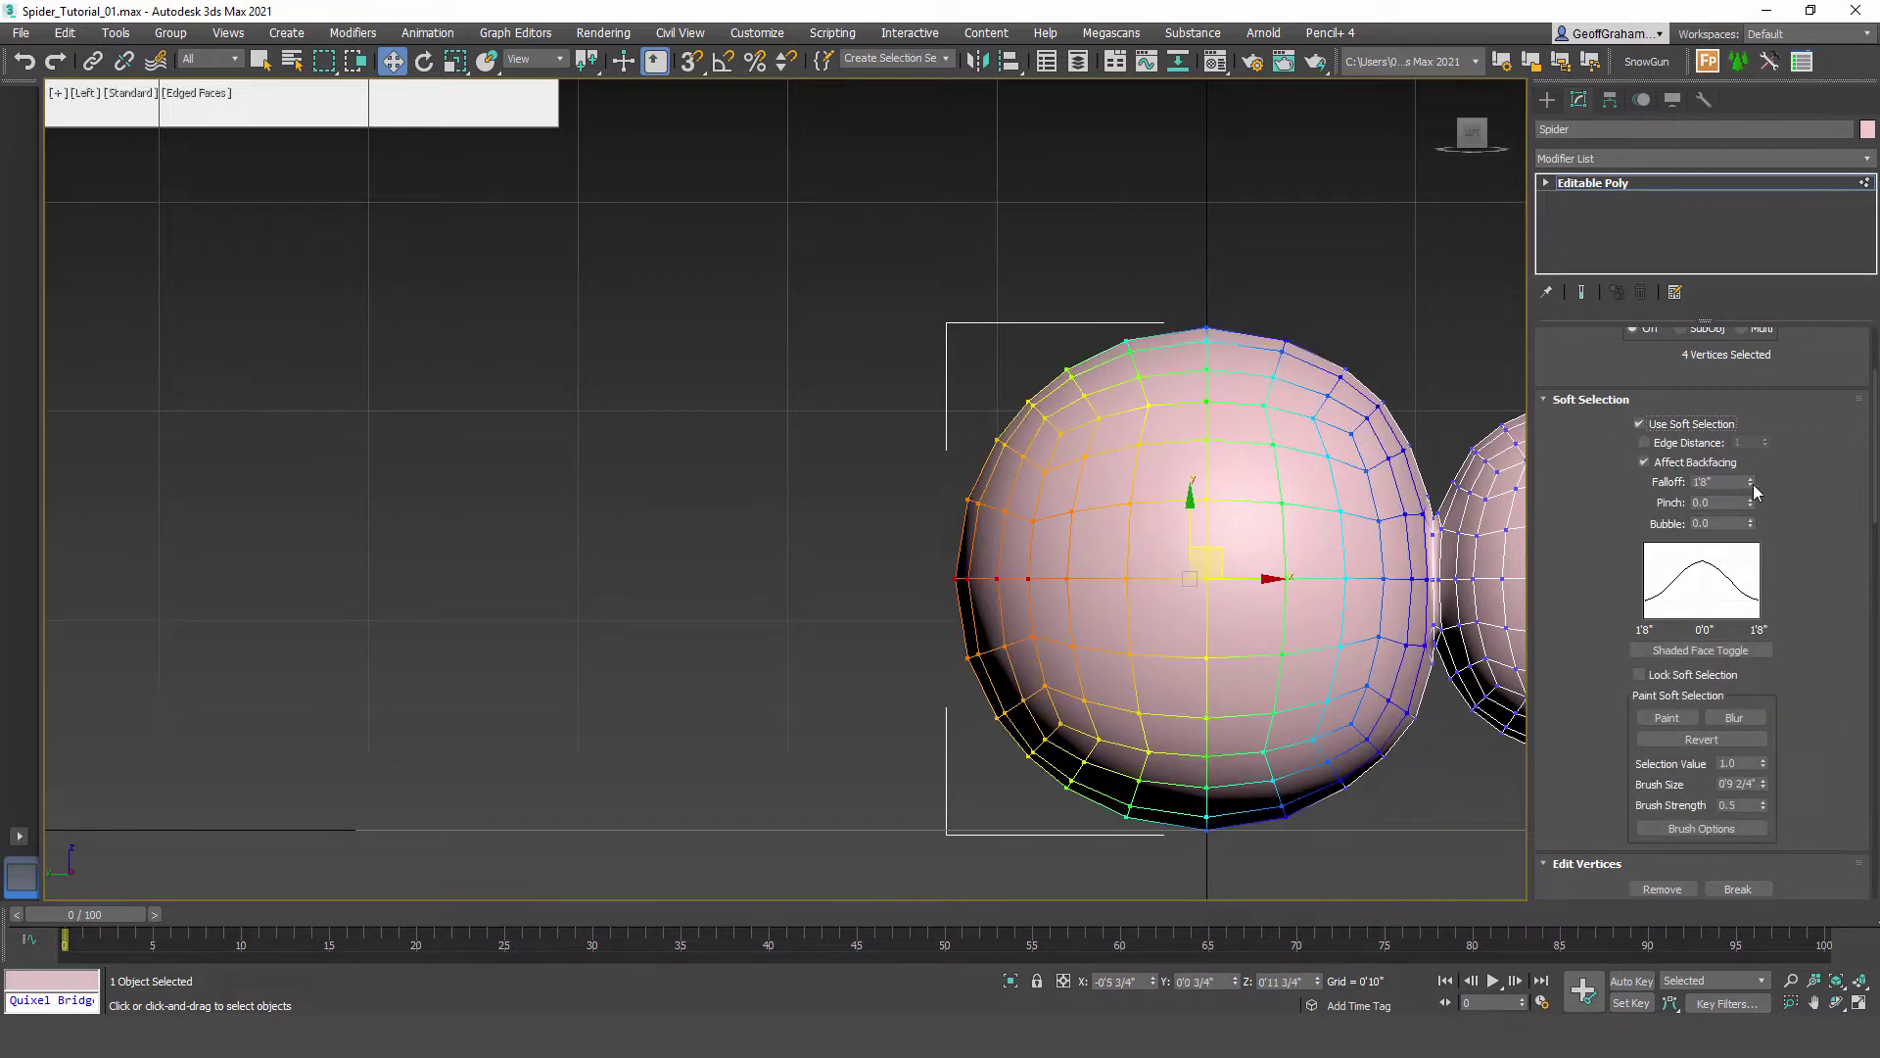
left_click_drag(1752, 480, 1772, 527)
Step: Try pulling the abdomen's rear tip outward and slightly down with the soft selection, and undo the move
scroll(1316, 394, "down", 8)
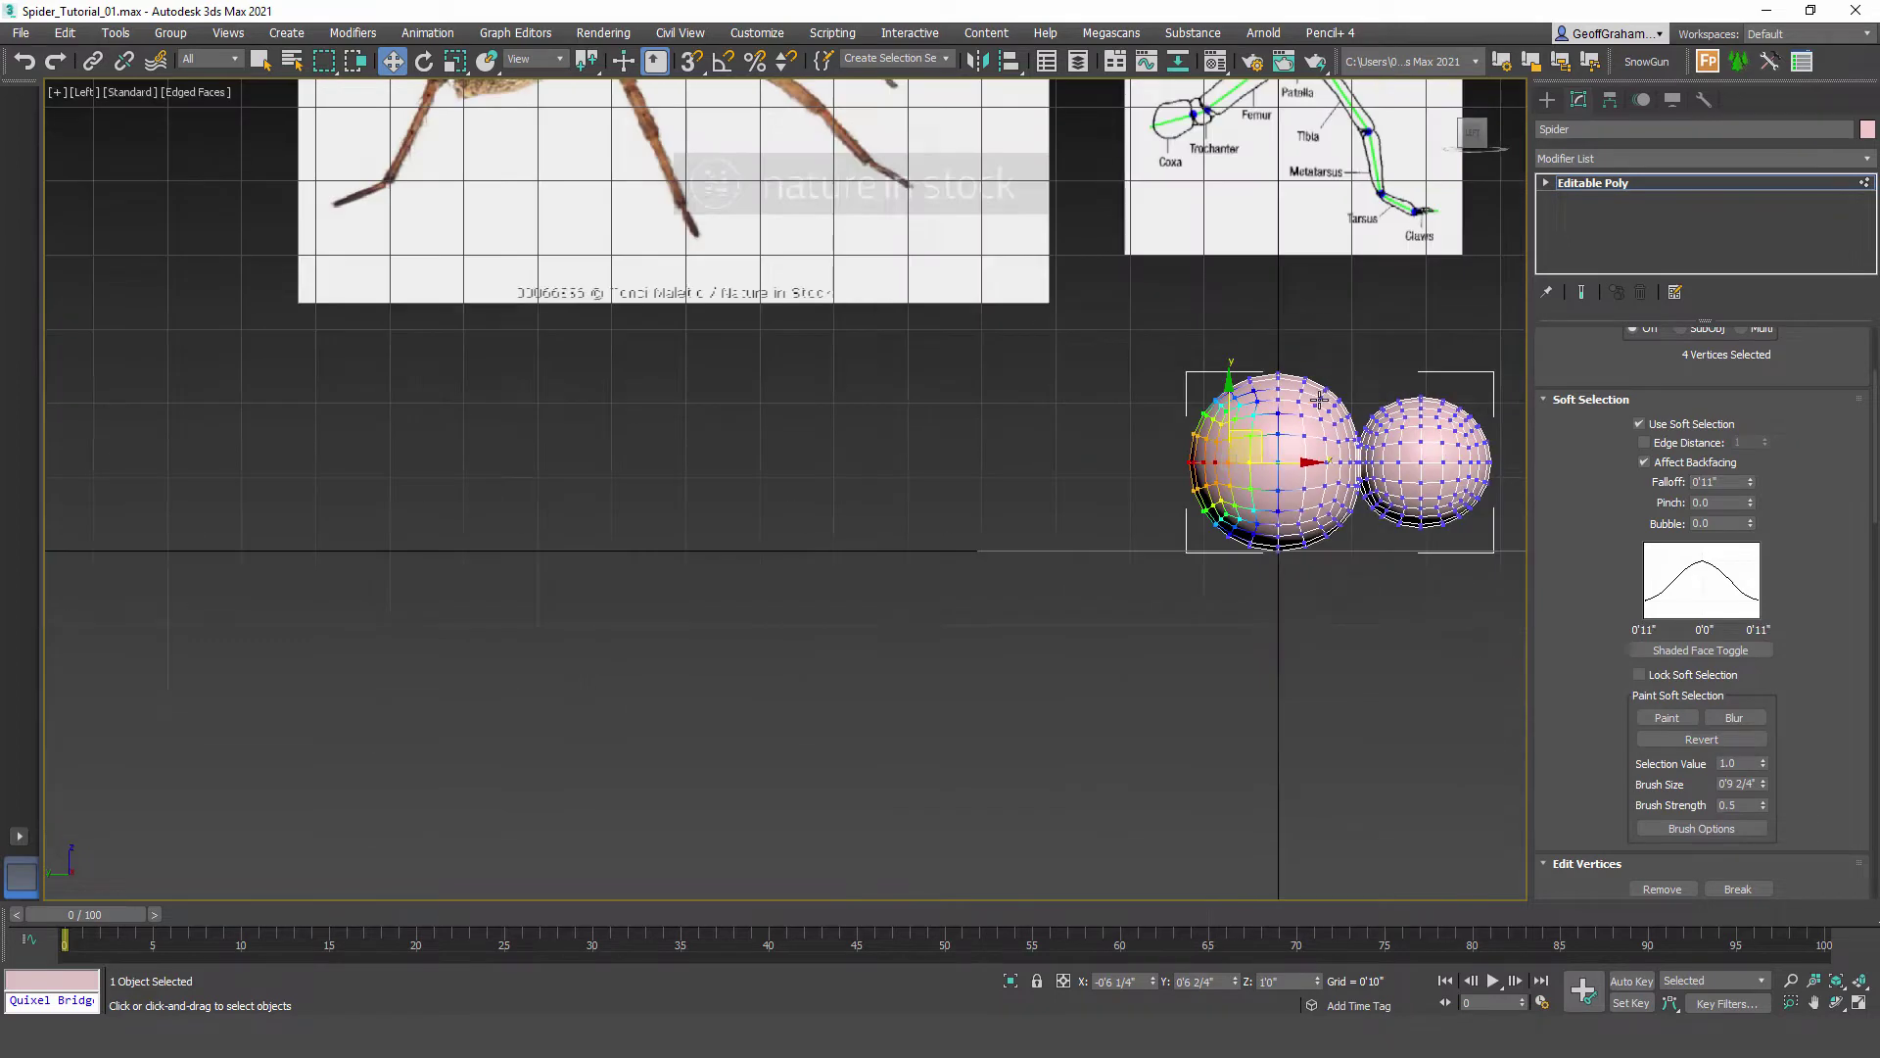
scroll(1315, 394, "up", 3)
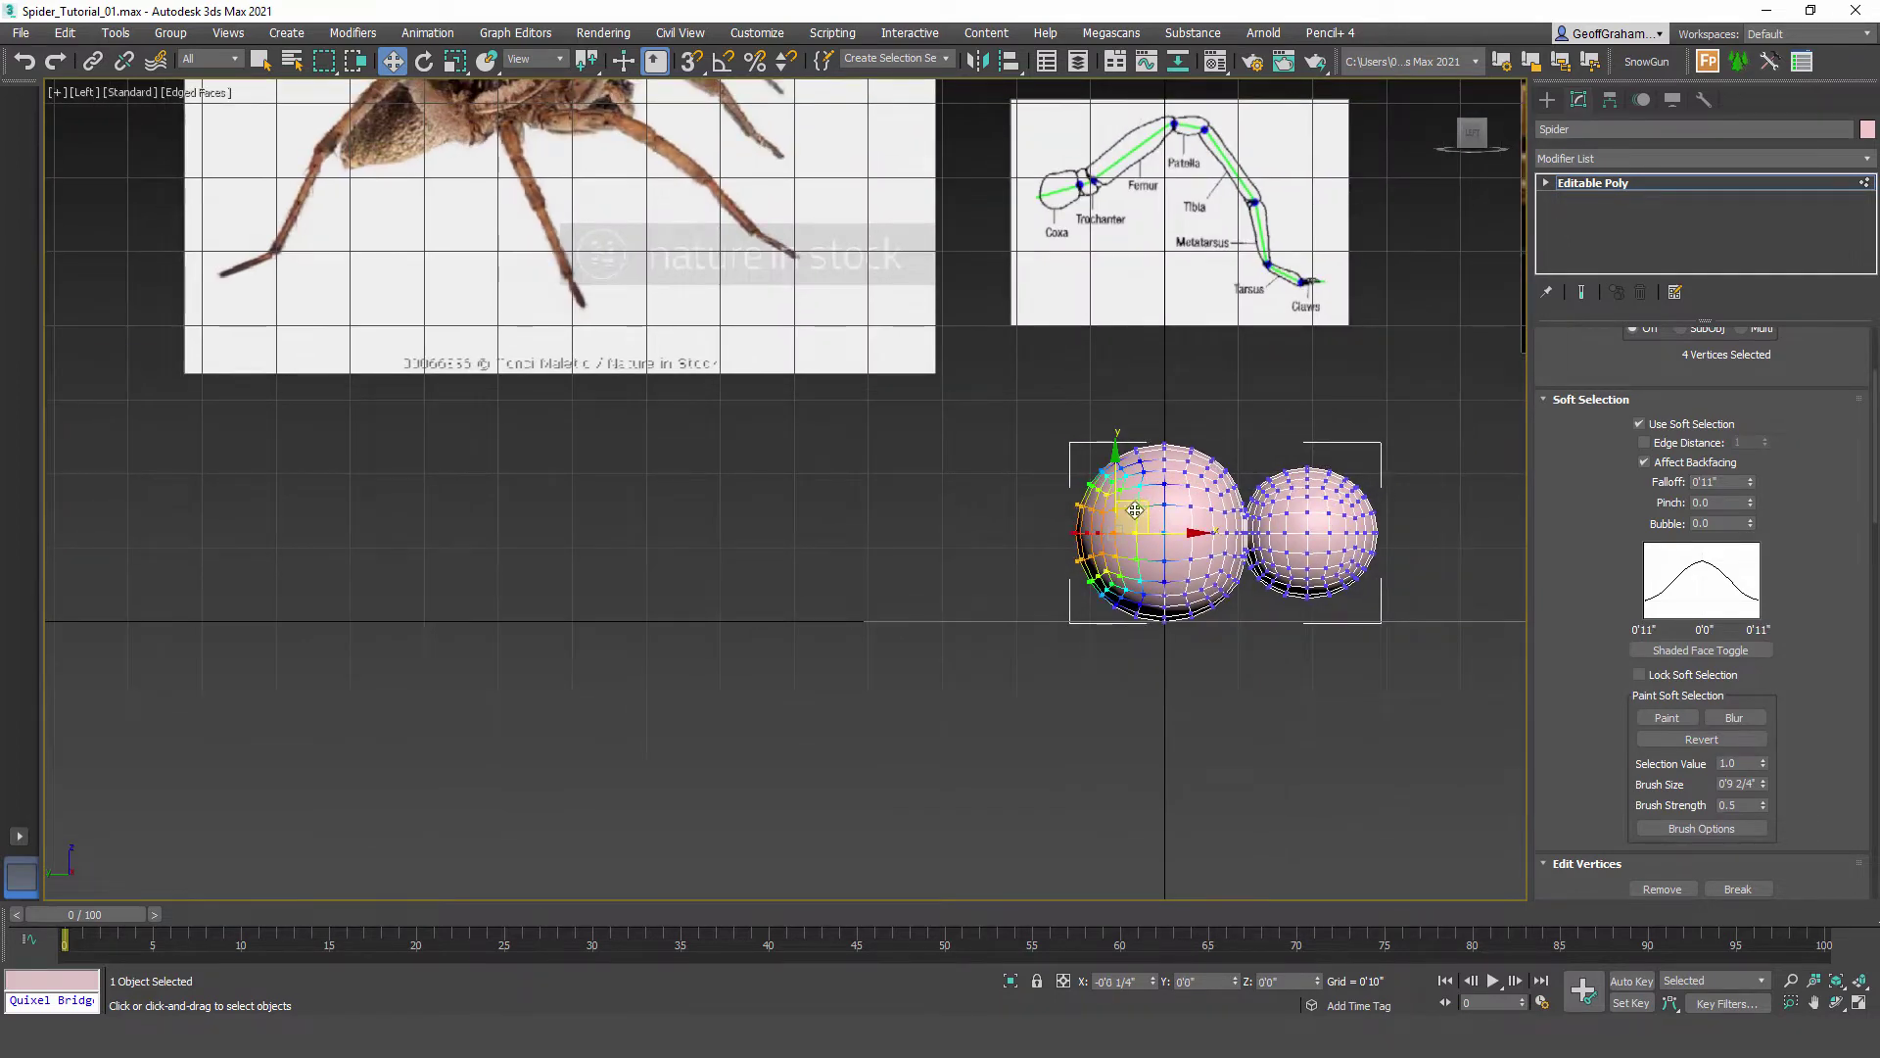
left_click_drag(1144, 507, 1118, 515)
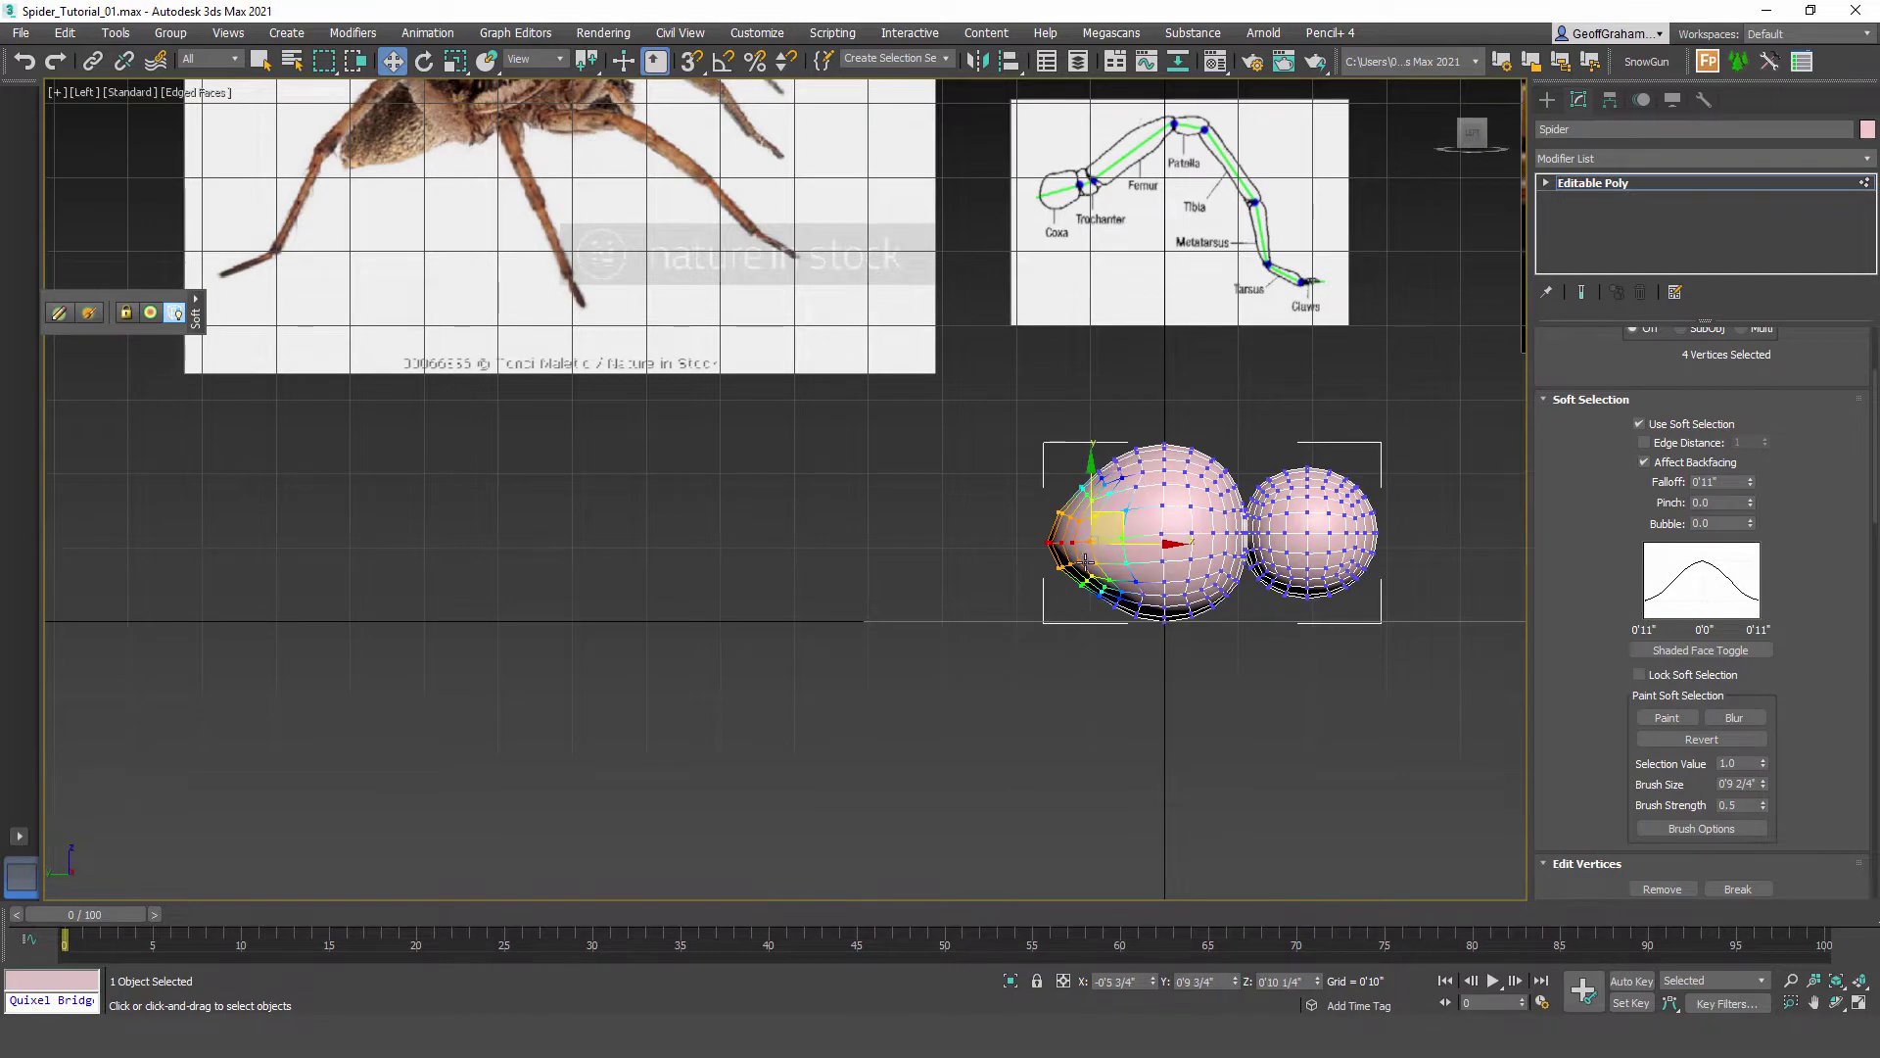
key("ctrl+z")
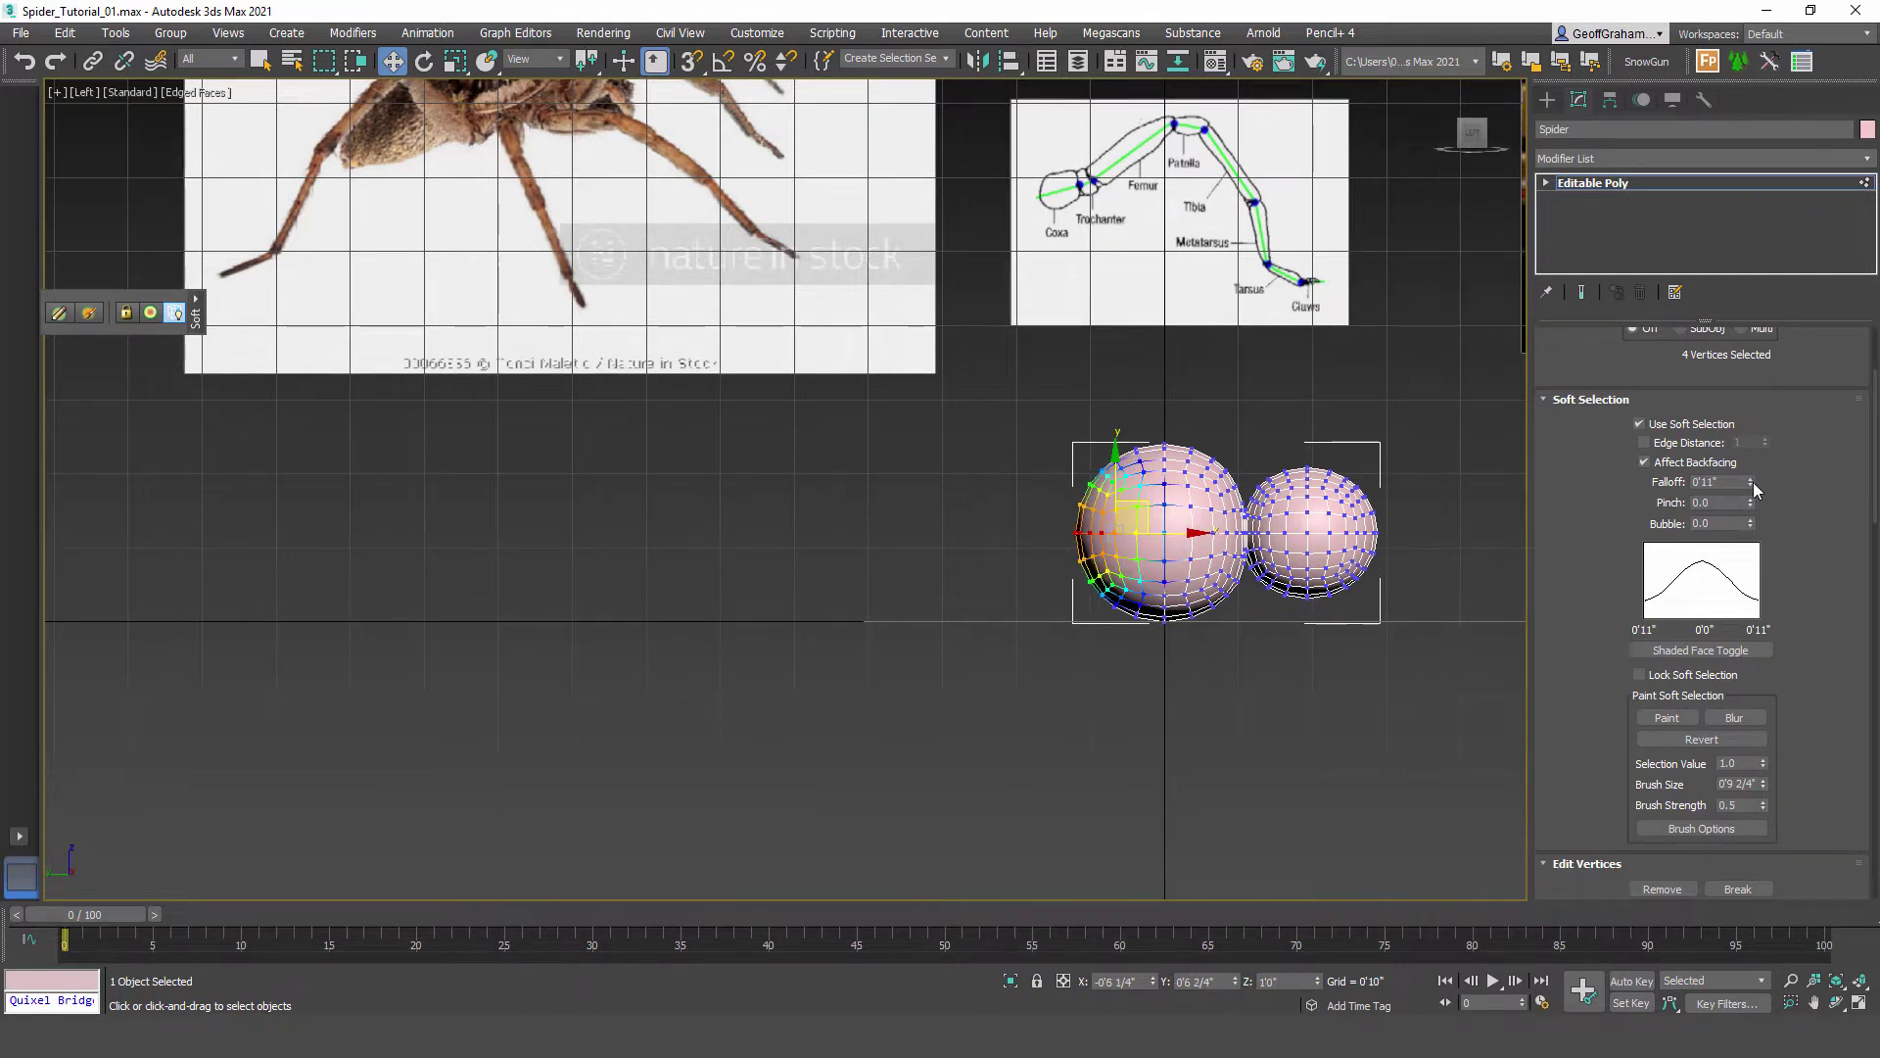
Step: Set the soft selection falloff to 1'3 2/4" and stretch the abdomen's rear tip and surrounding vertices backward and slightly down
left_click_drag(1752, 479, 1752, 446)
left_click_drag(1178, 508, 1136, 525)
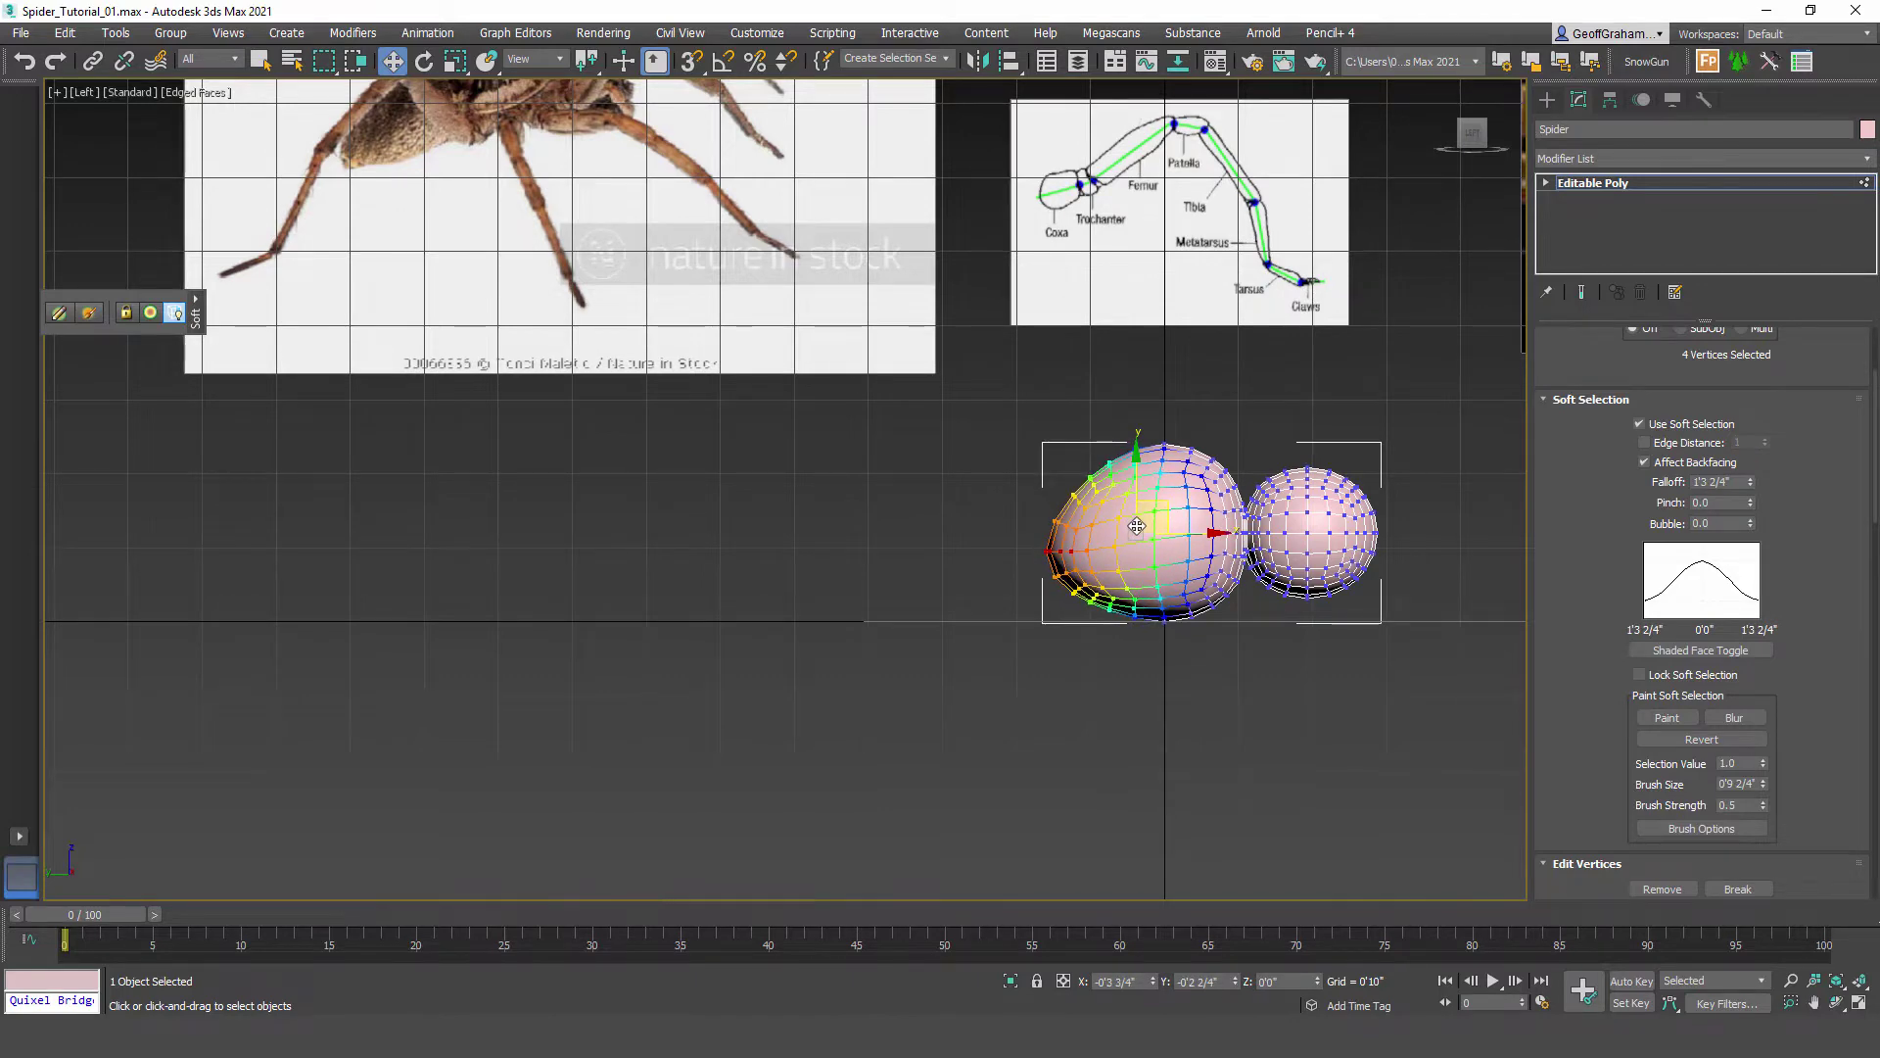
scroll(1025, 588, "up", 4)
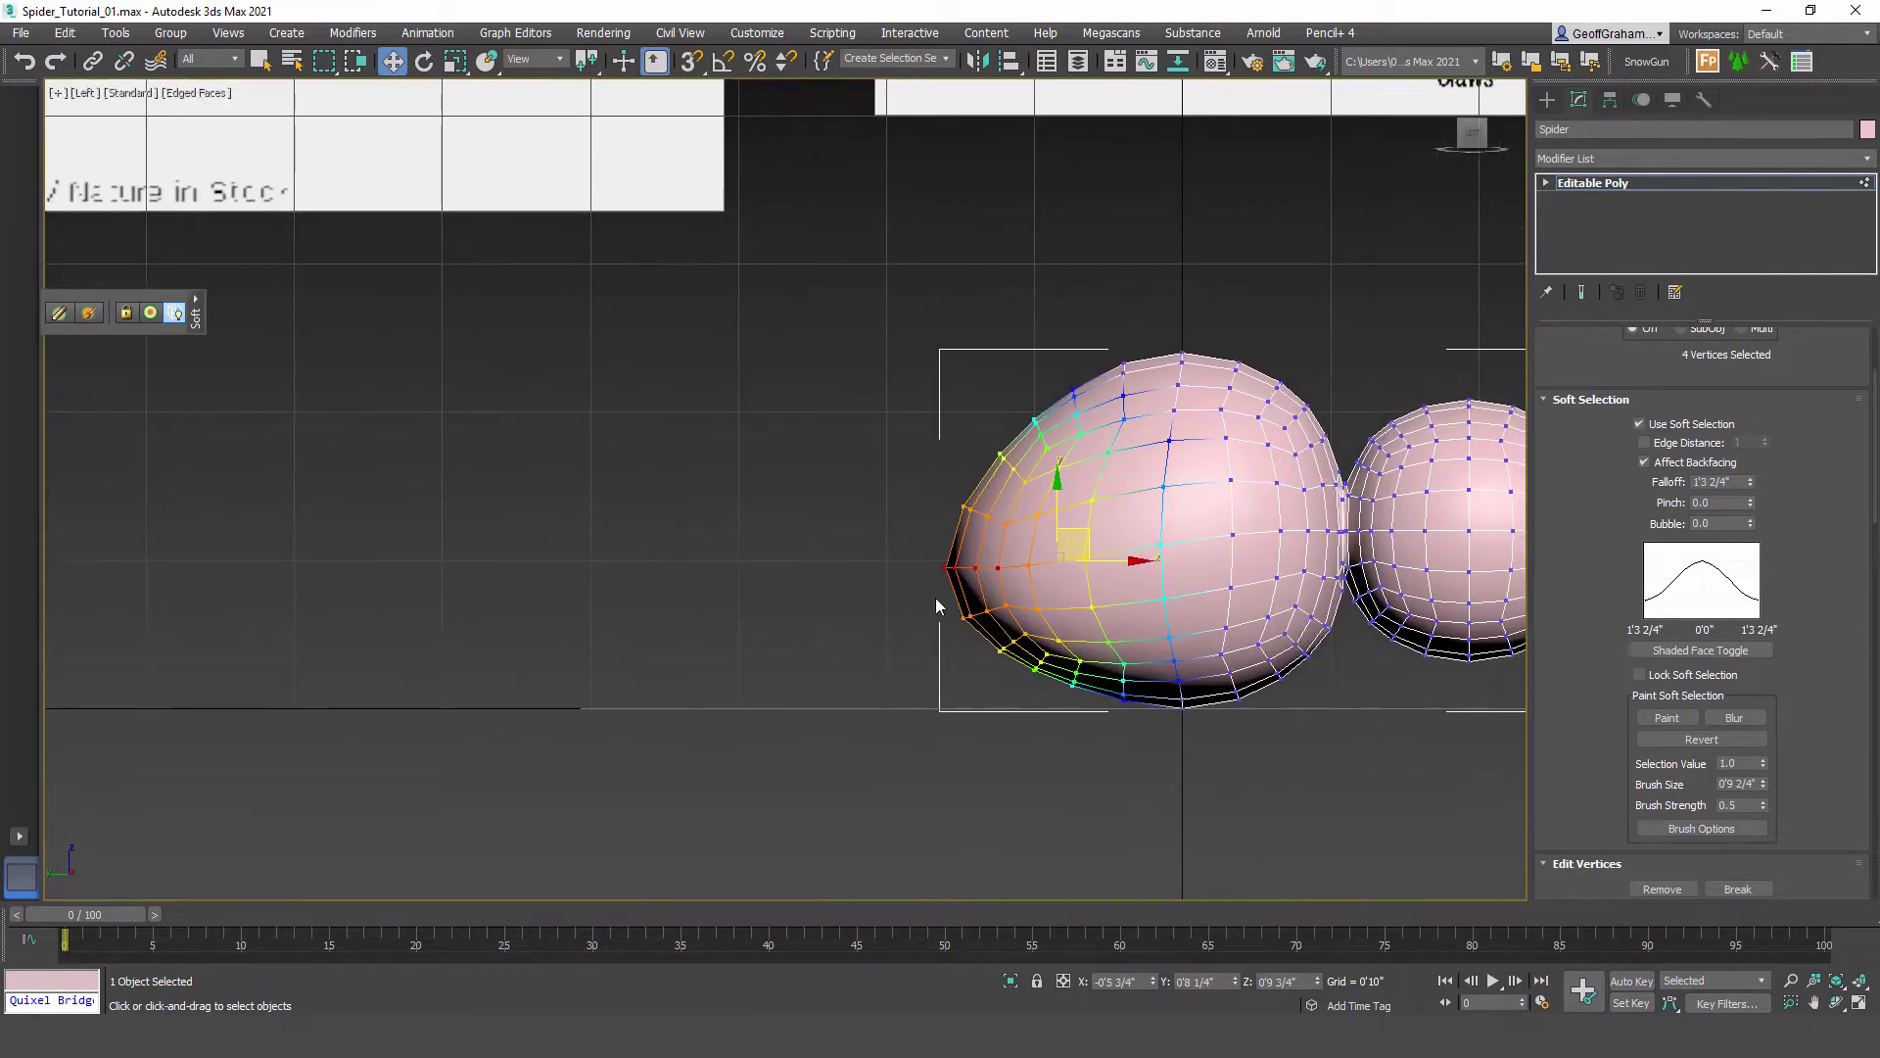
left_click_drag(944, 501, 1006, 638)
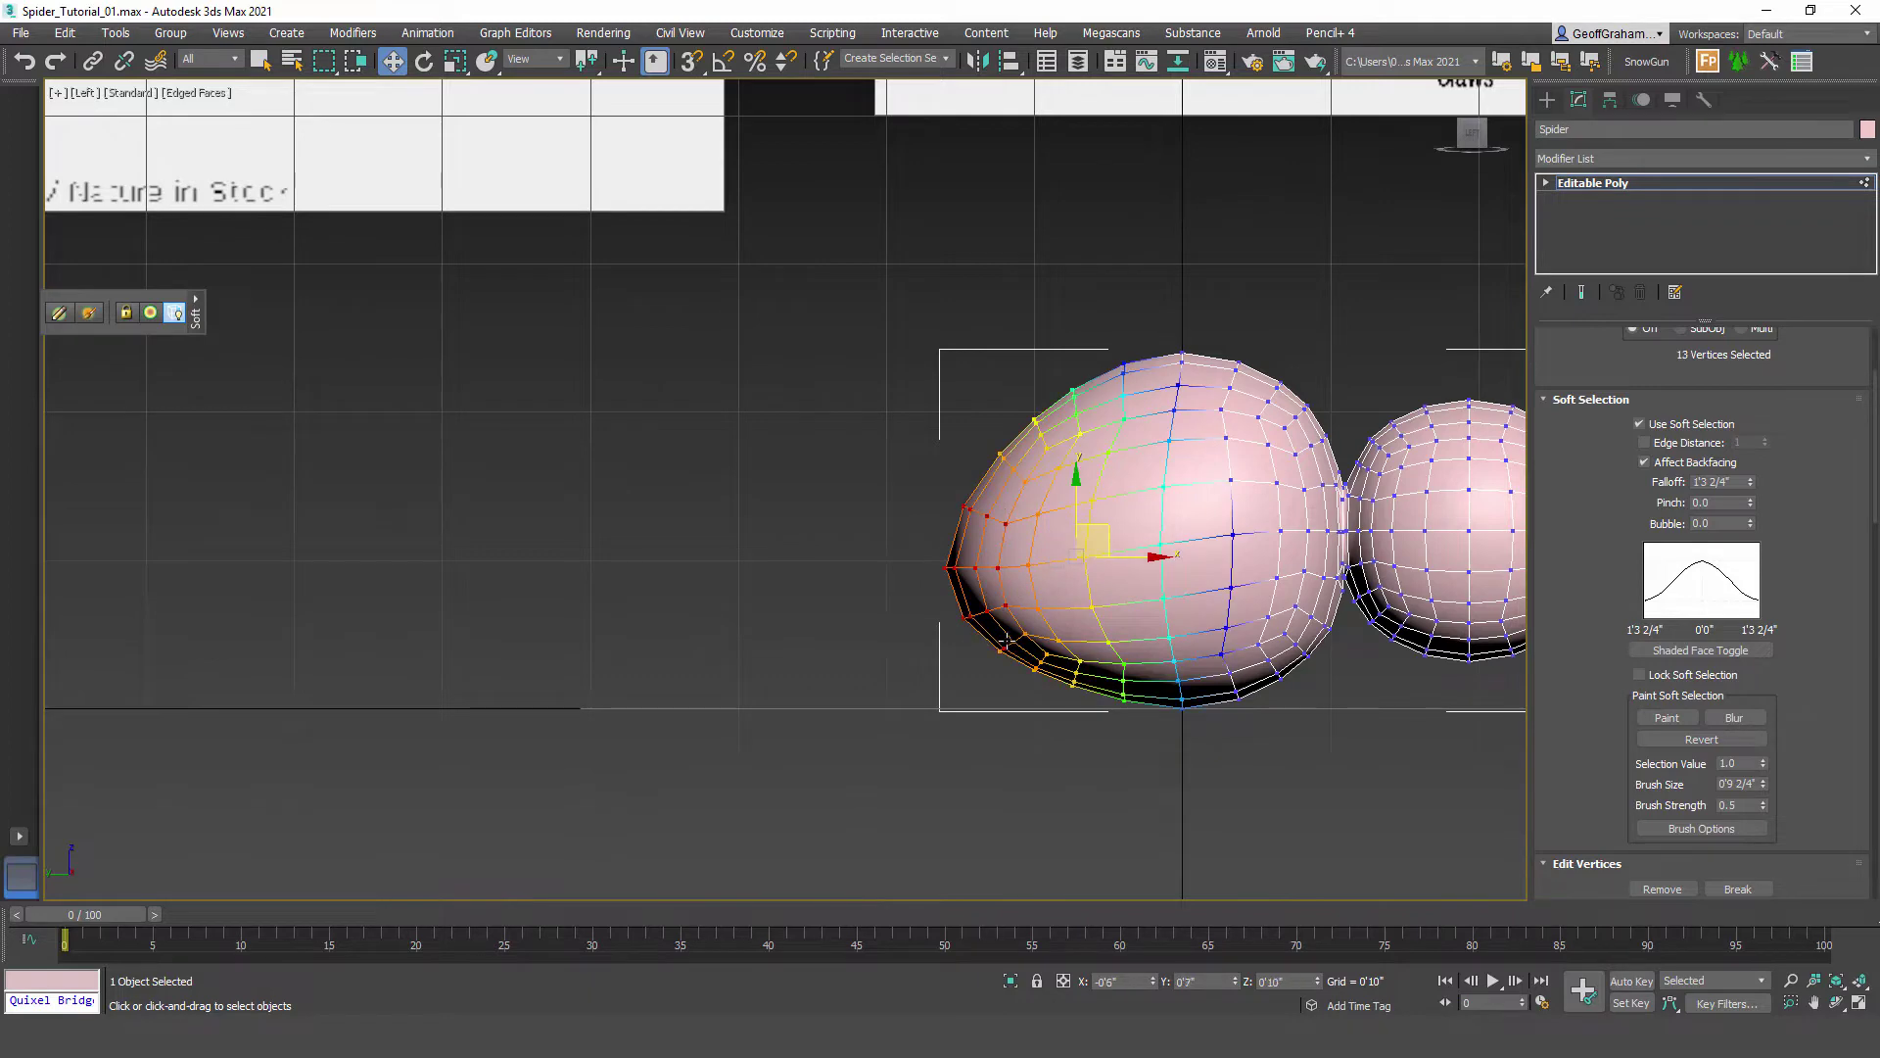
scroll(966, 570, "down", 3)
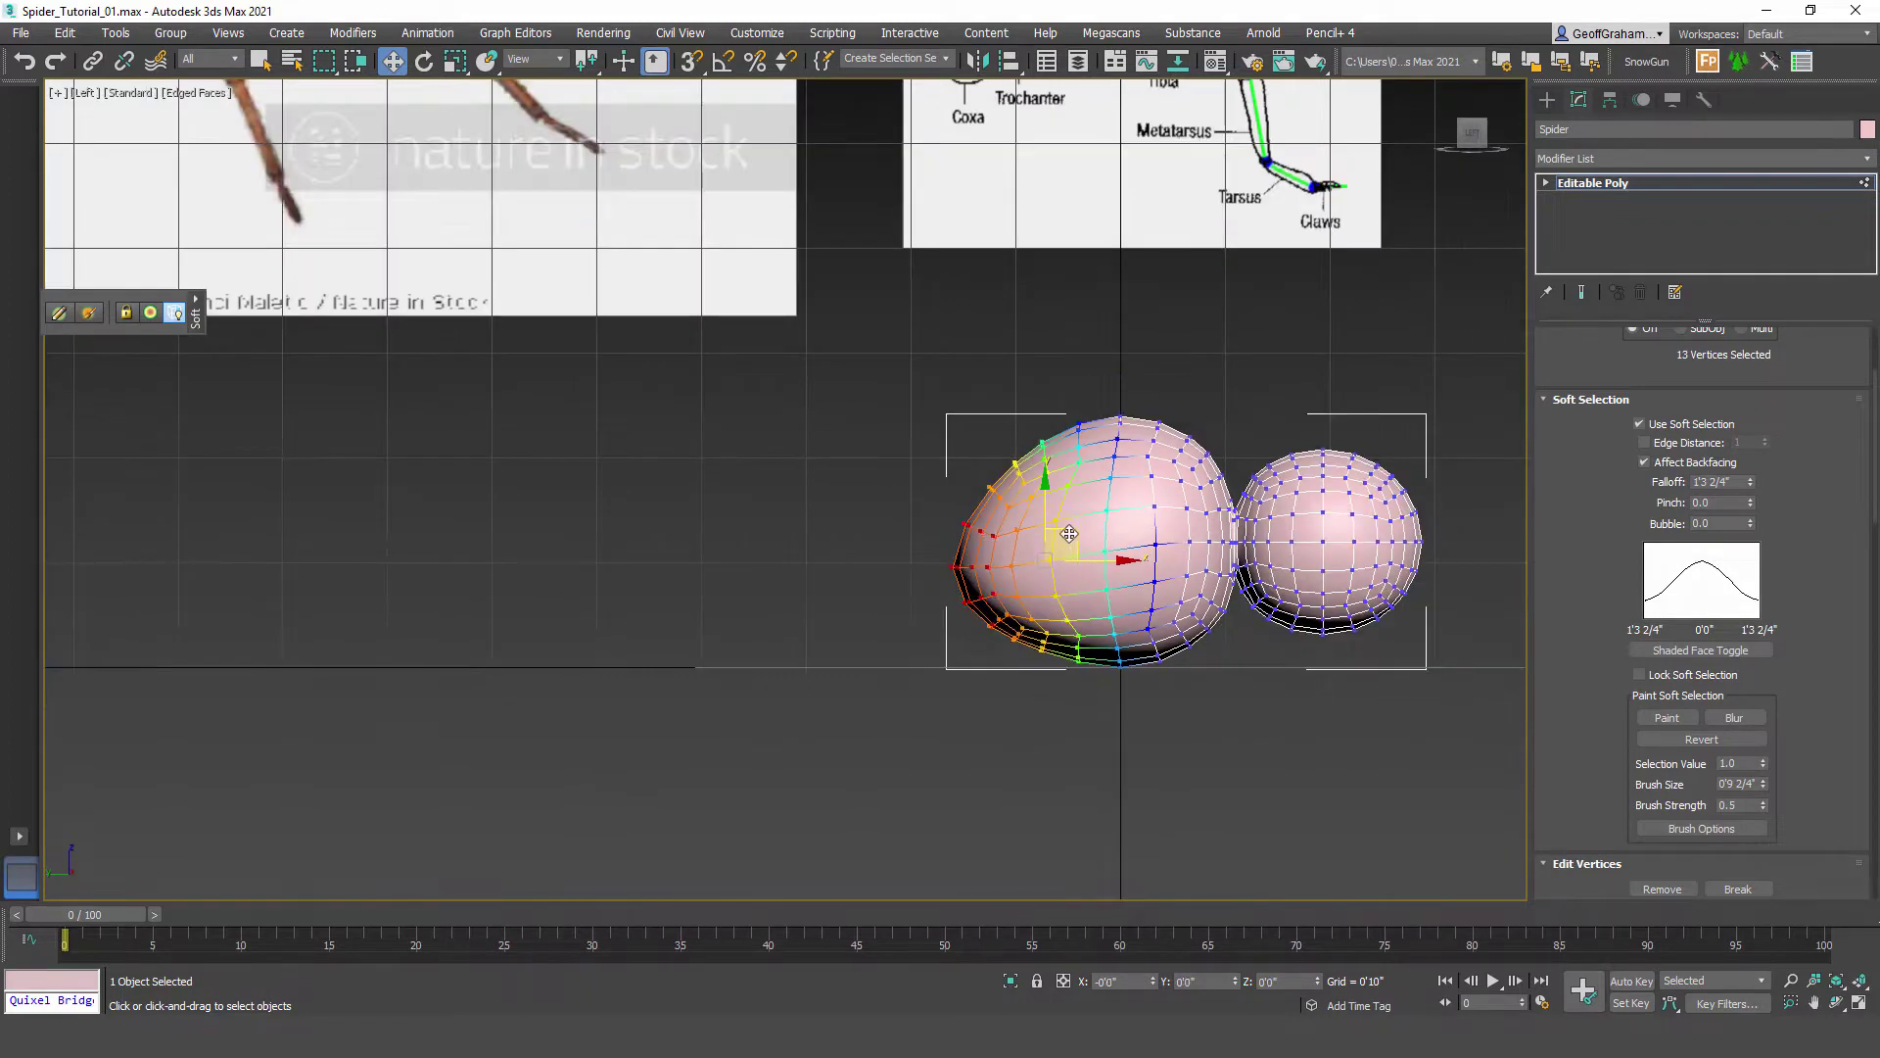
left_click_drag(1071, 547, 1038, 551)
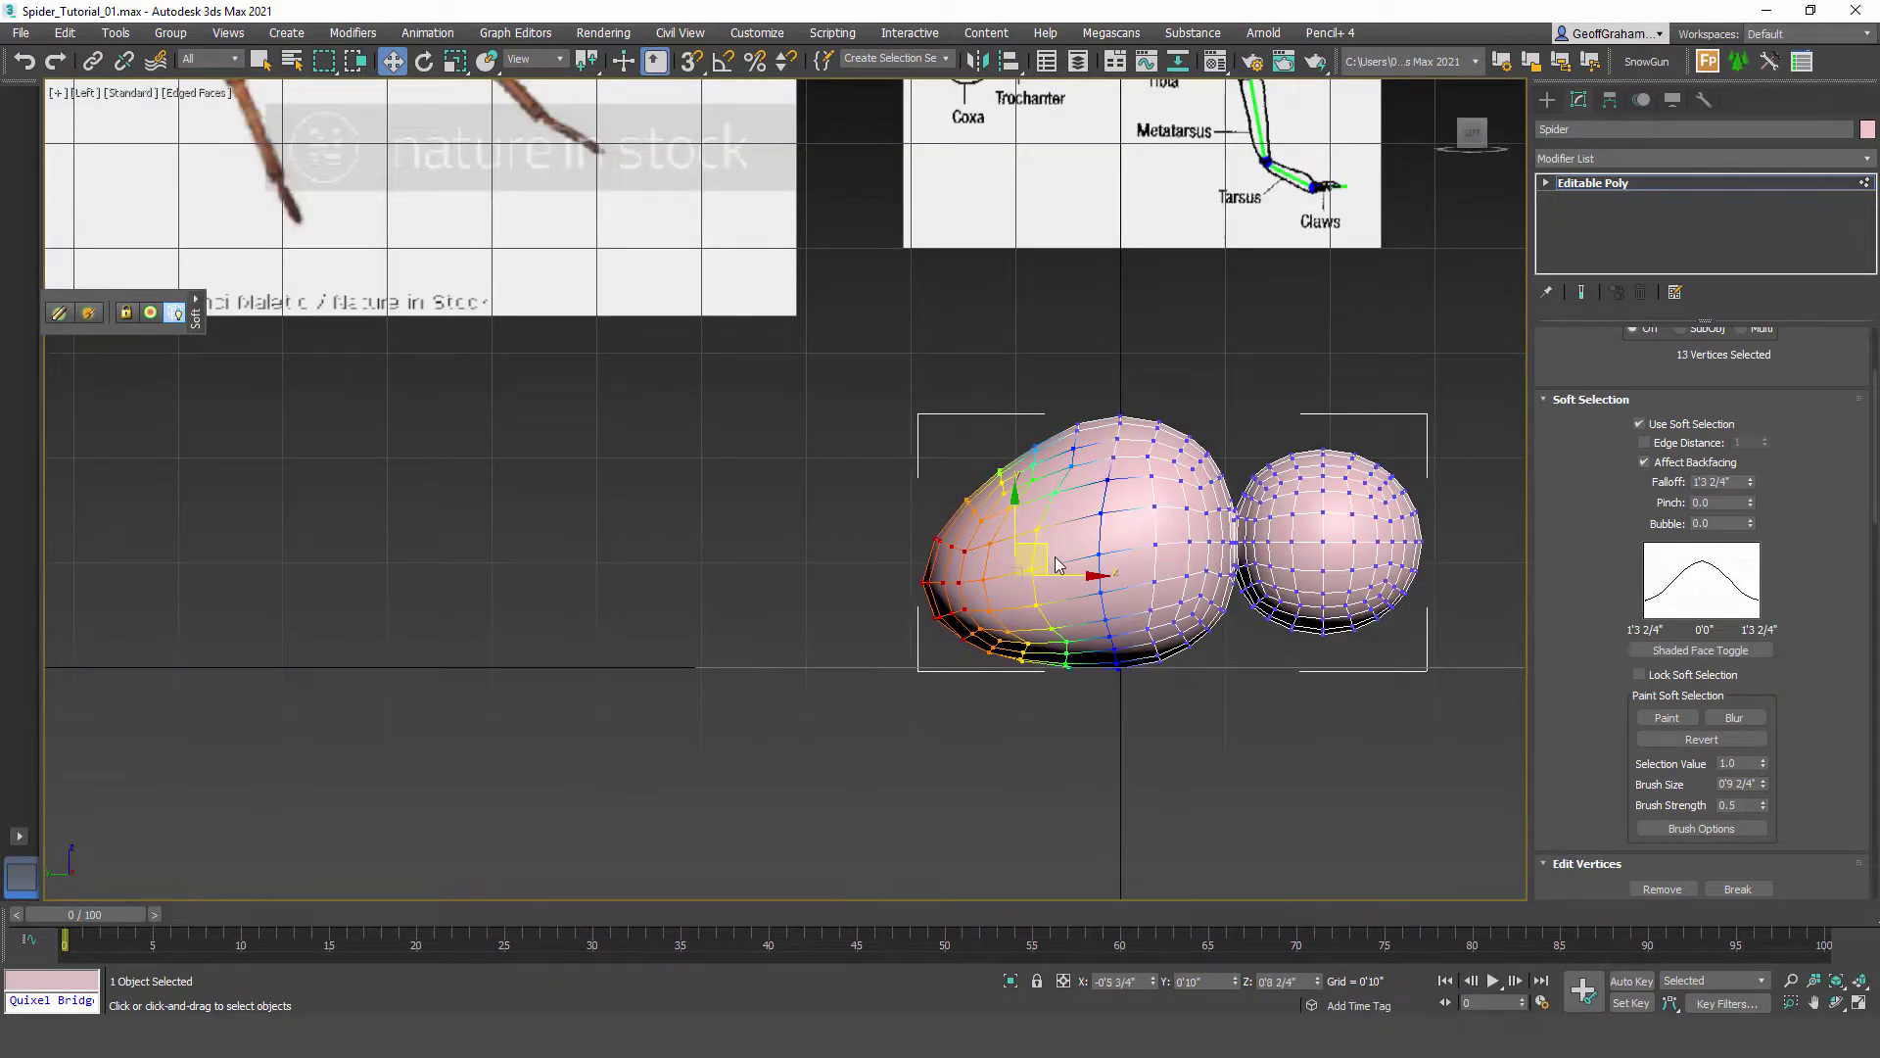
Step: Lower the abdomen's top vertices slightly toward the rear and push its underside vertices up and backward
scroll(1077, 637, "down", 2)
scroll(1118, 474, "up", 2)
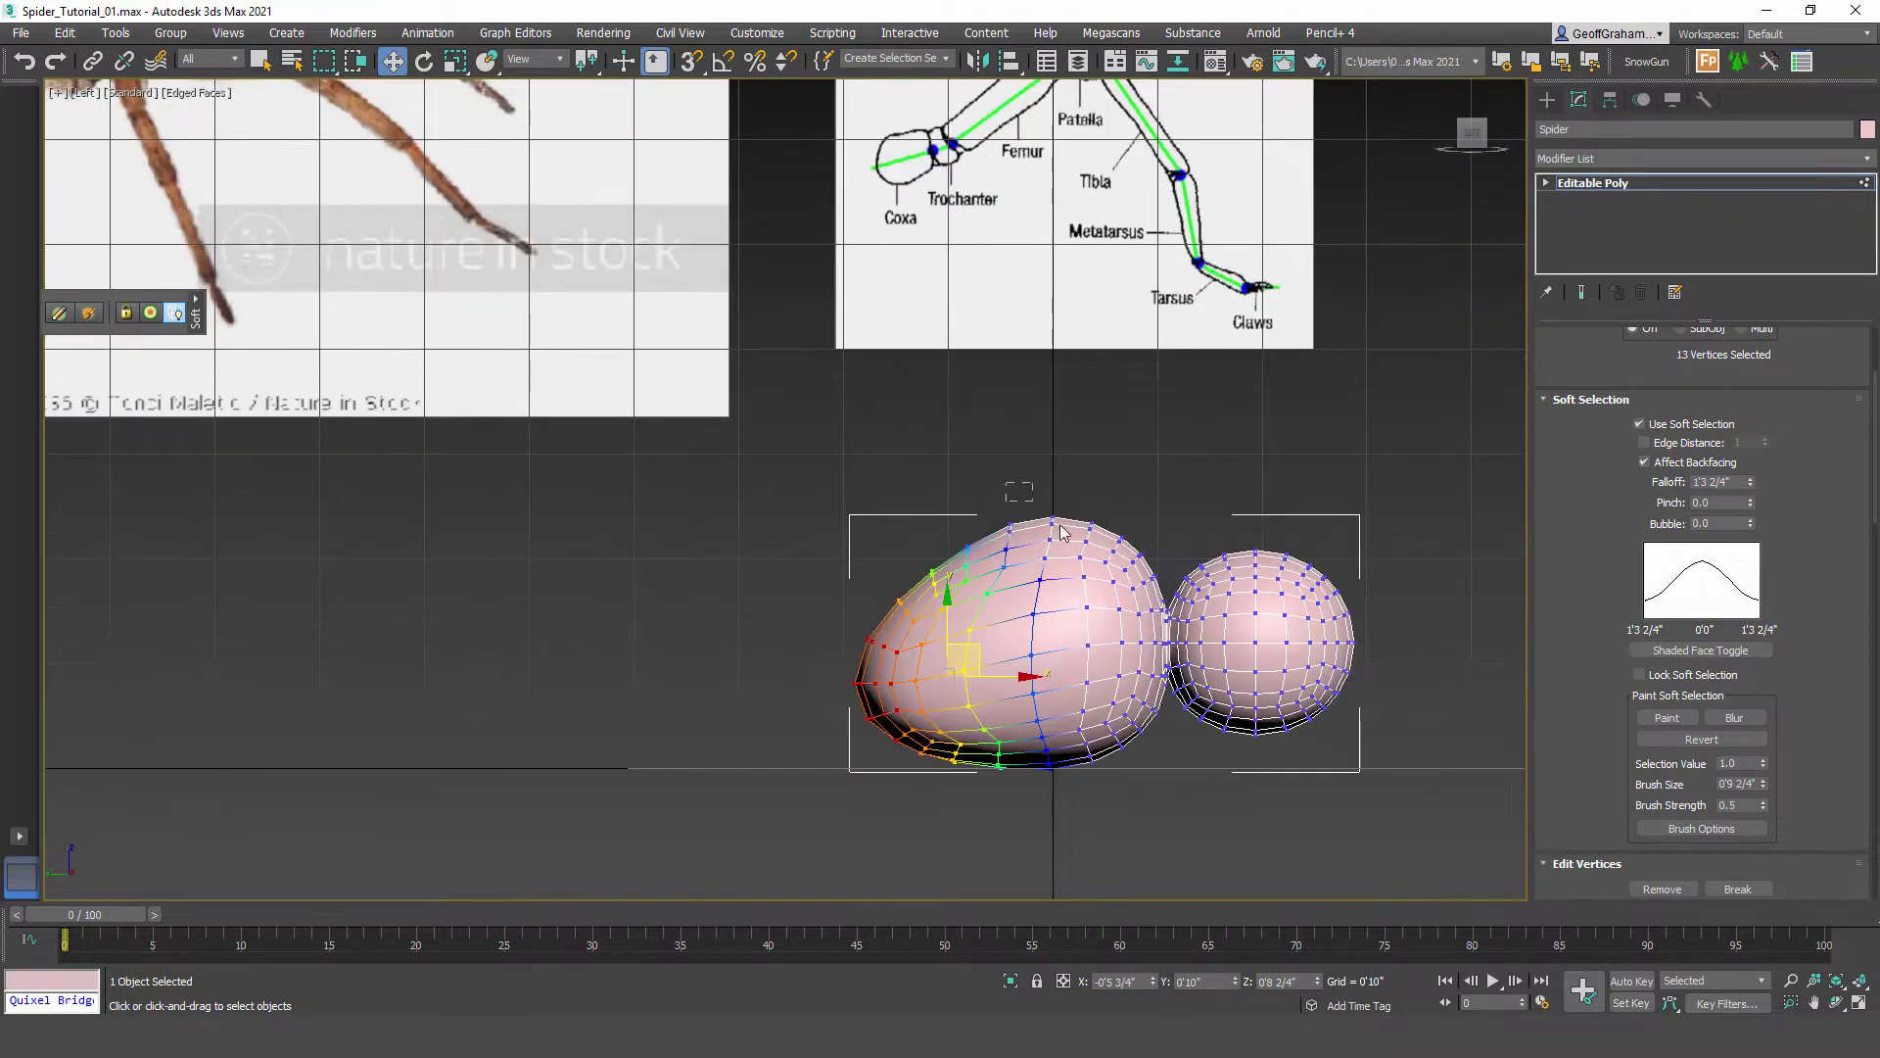
left_click_drag(1082, 555, 1104, 573)
left_click_drag(1065, 832, 1075, 761)
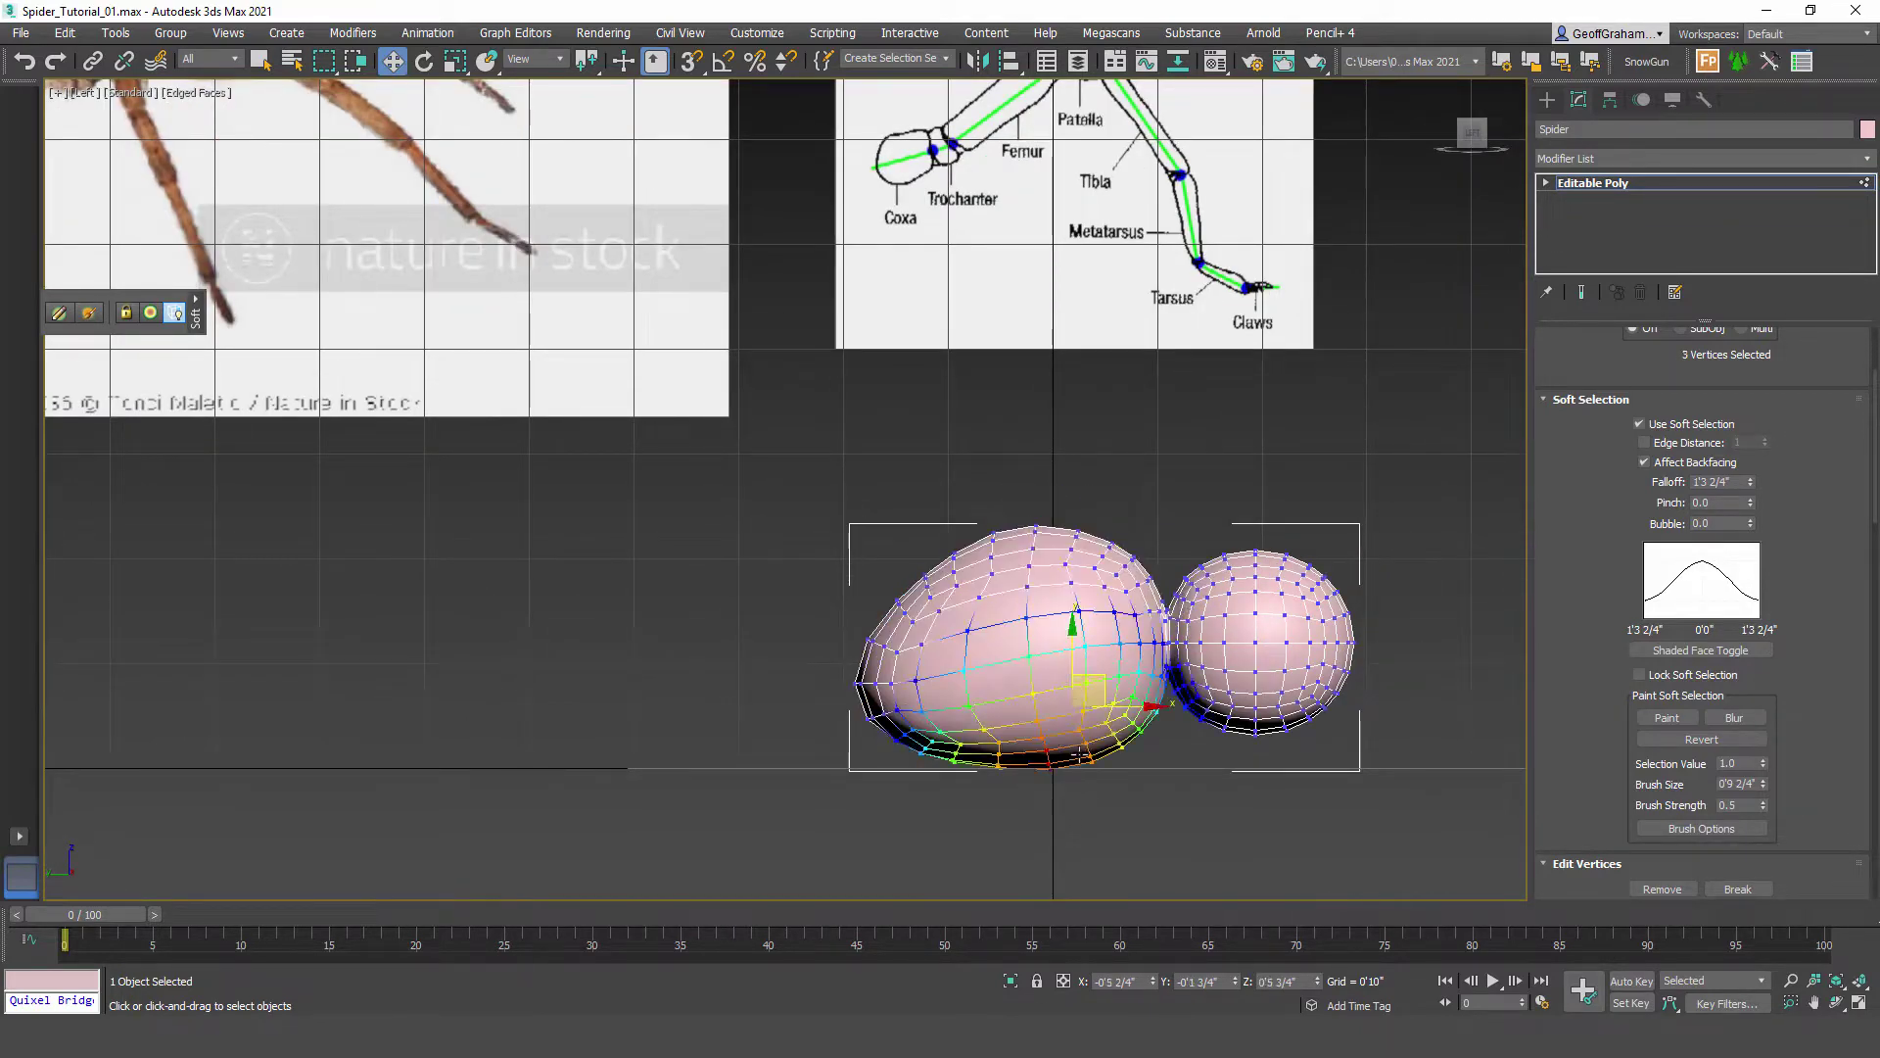
left_click_drag(1112, 679, 1092, 662)
scroll(1098, 752, "down", 5)
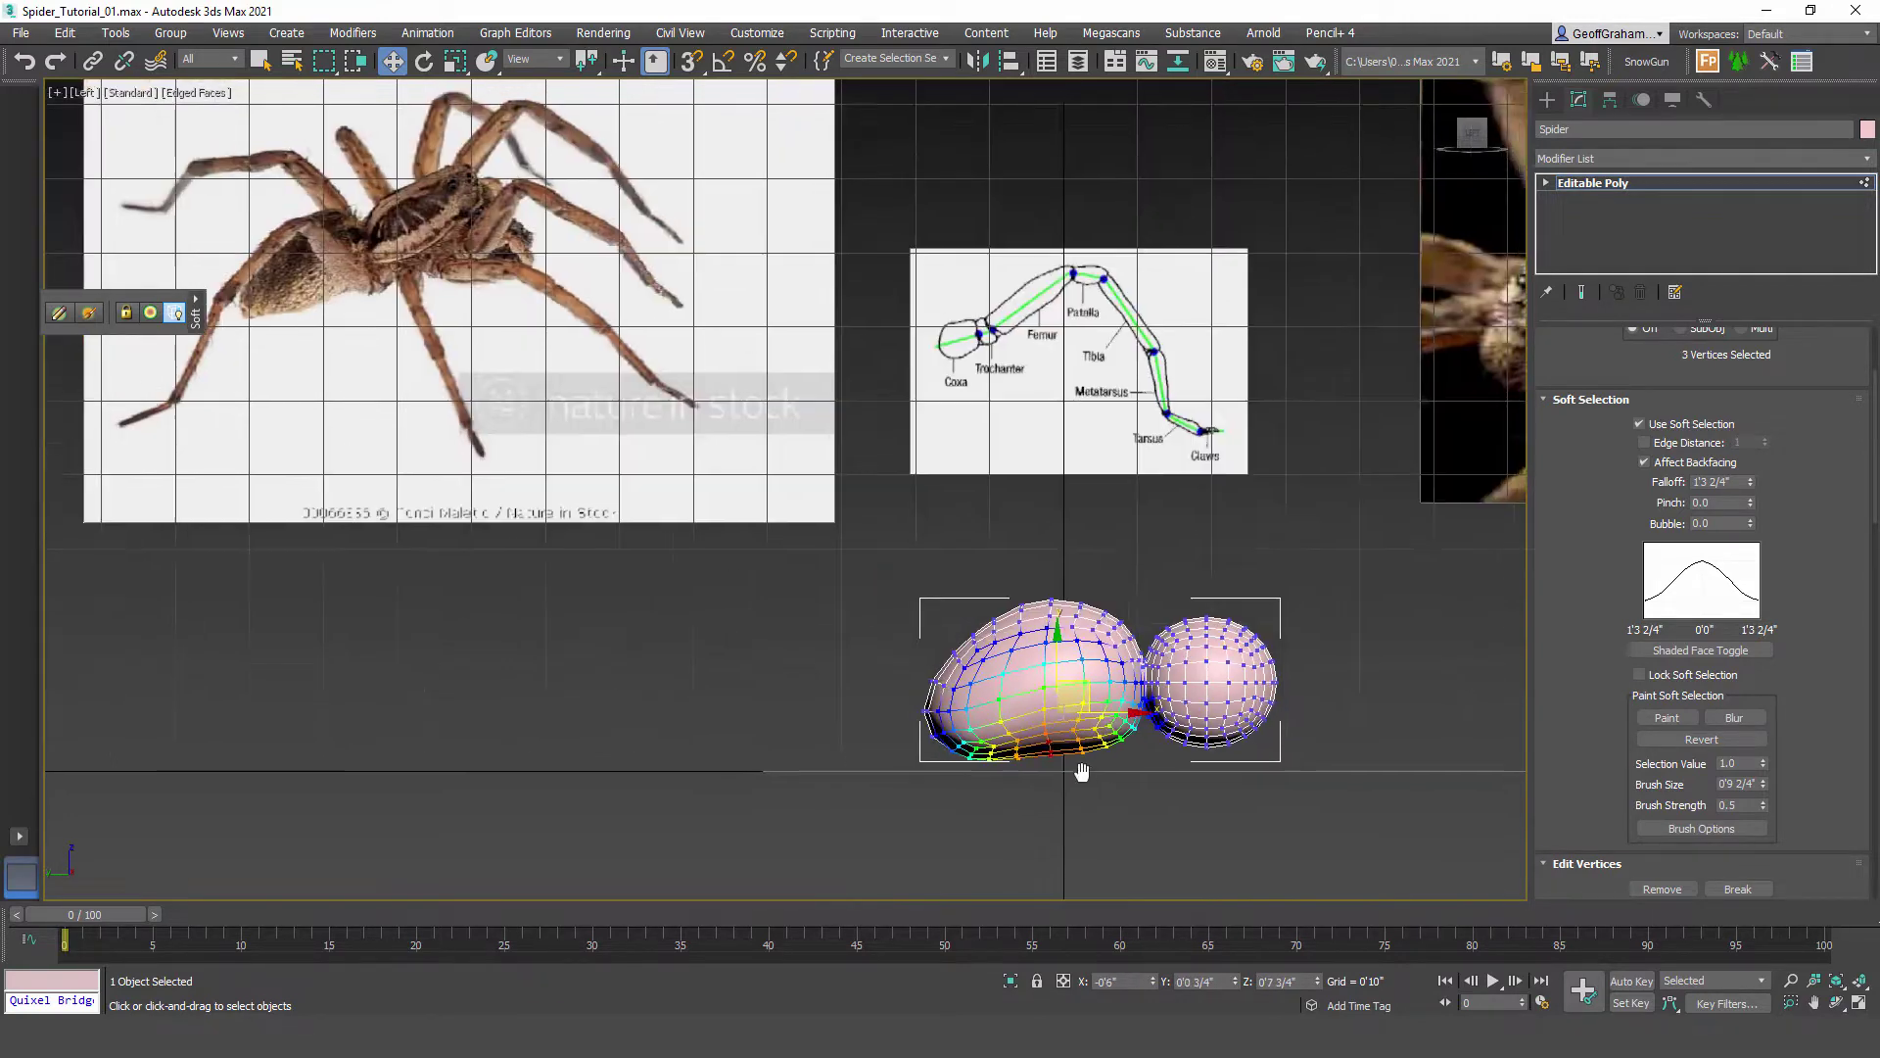
Step: Refine the abdomen's back contour by shifting its top vertices slightly with soft selection
scroll(1098, 752, "up", 3)
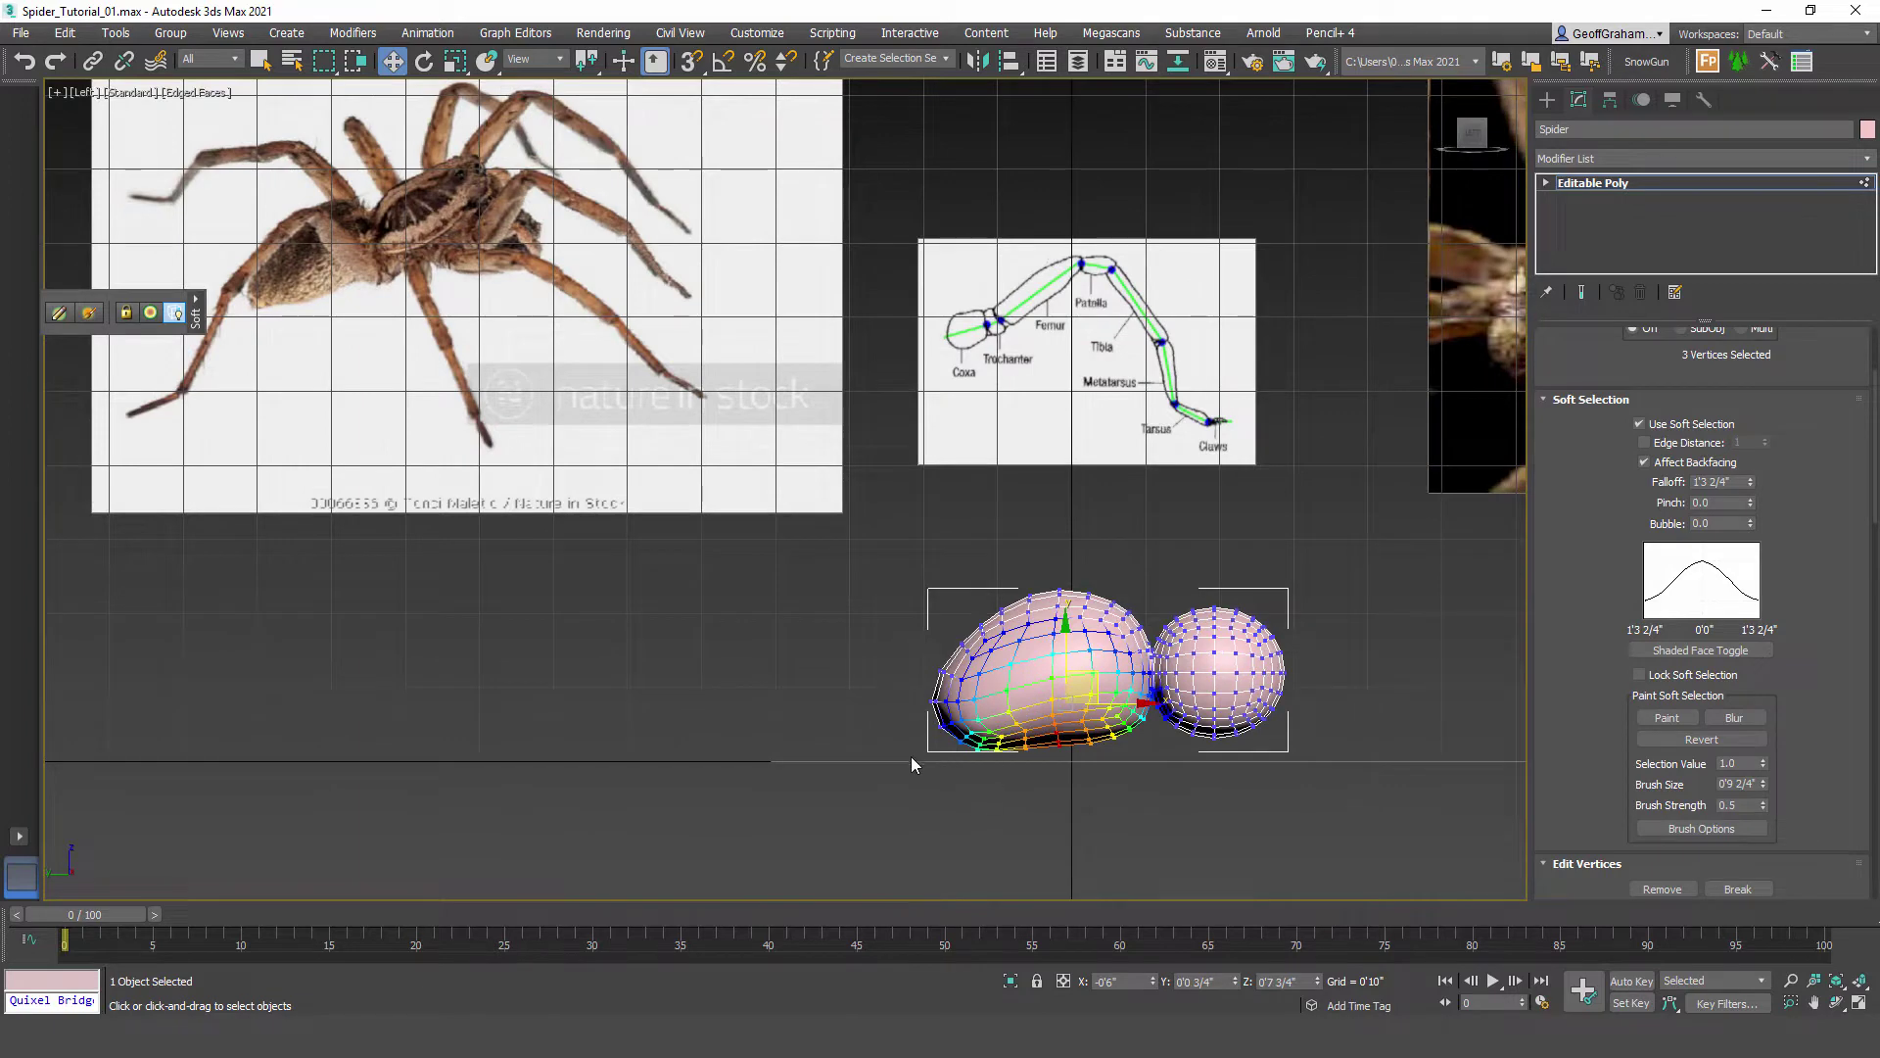
left_click_drag(918, 747, 1018, 670)
left_click_drag(1090, 620, 1123, 628)
Step: Flatten the front sphere's top with a 0'7 2/4" soft selection falloff and nudge its upper rear vertices beside the joint
scroll(1273, 774, "up", 10)
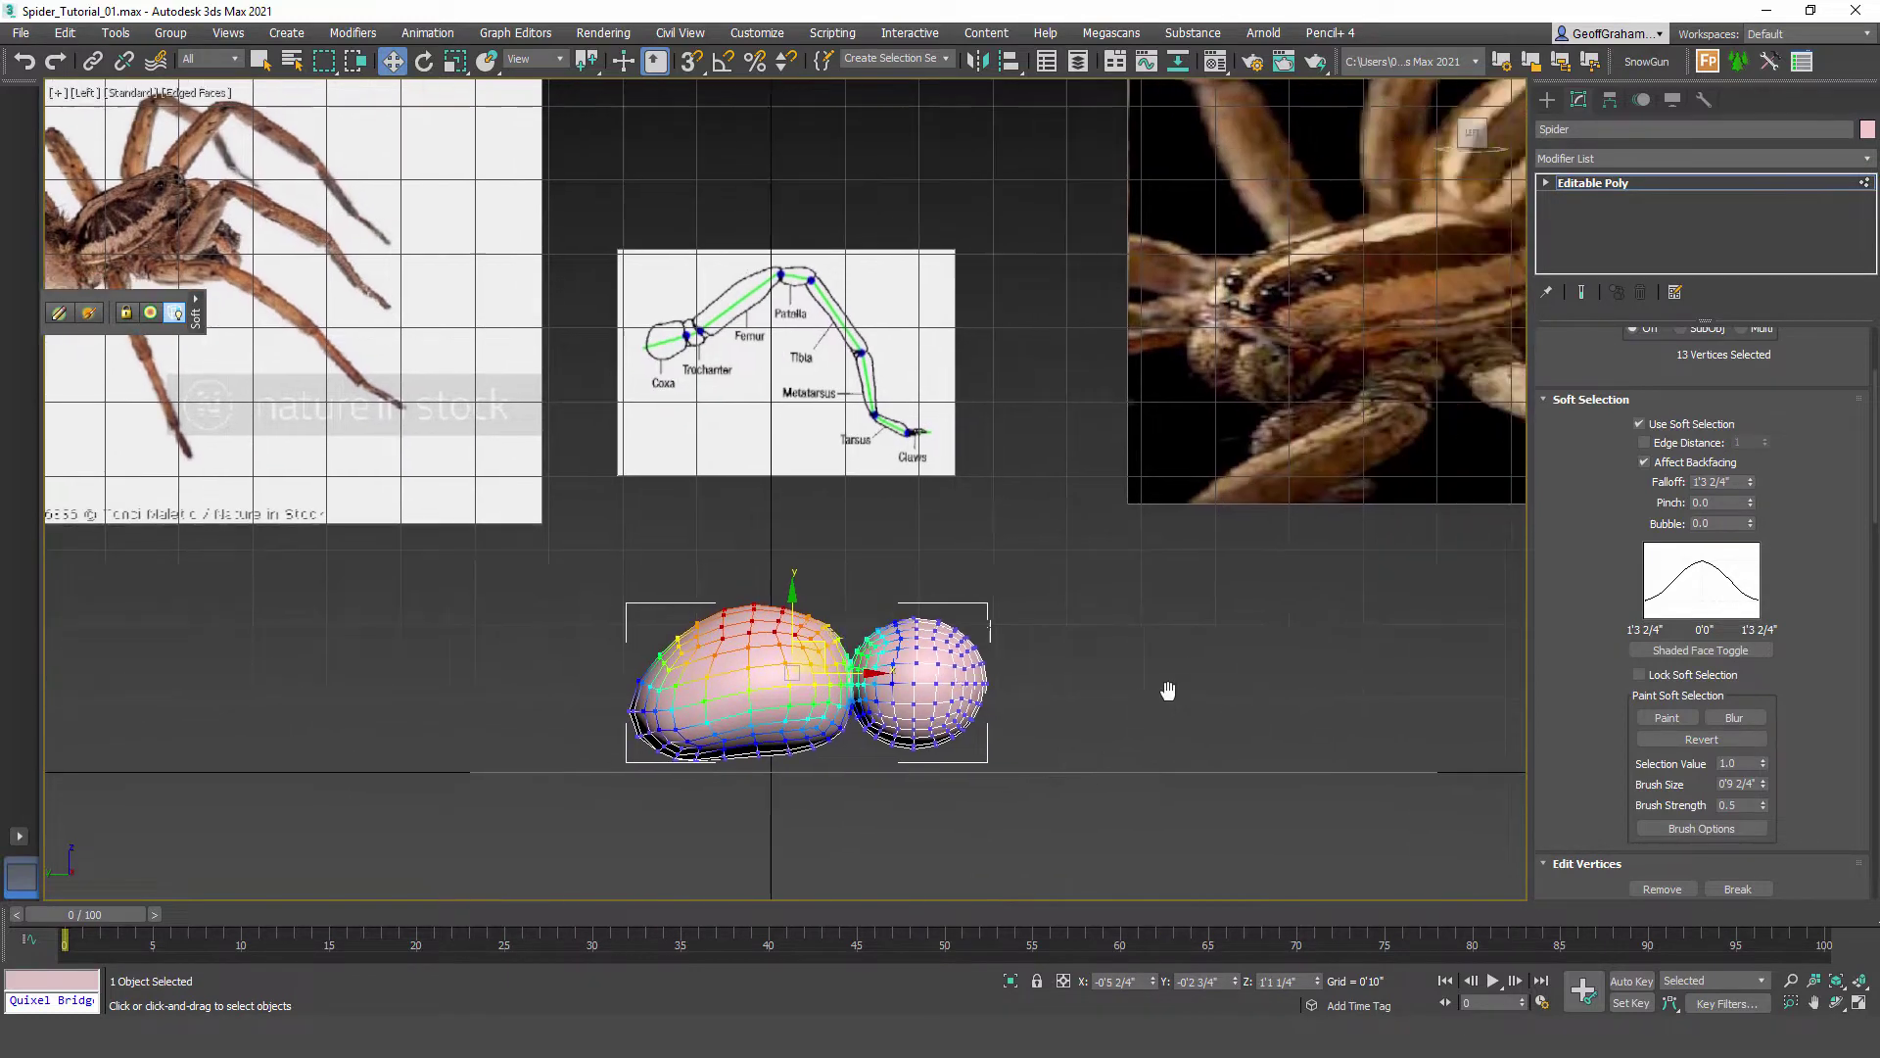
left_click_drag(784, 505, 916, 592)
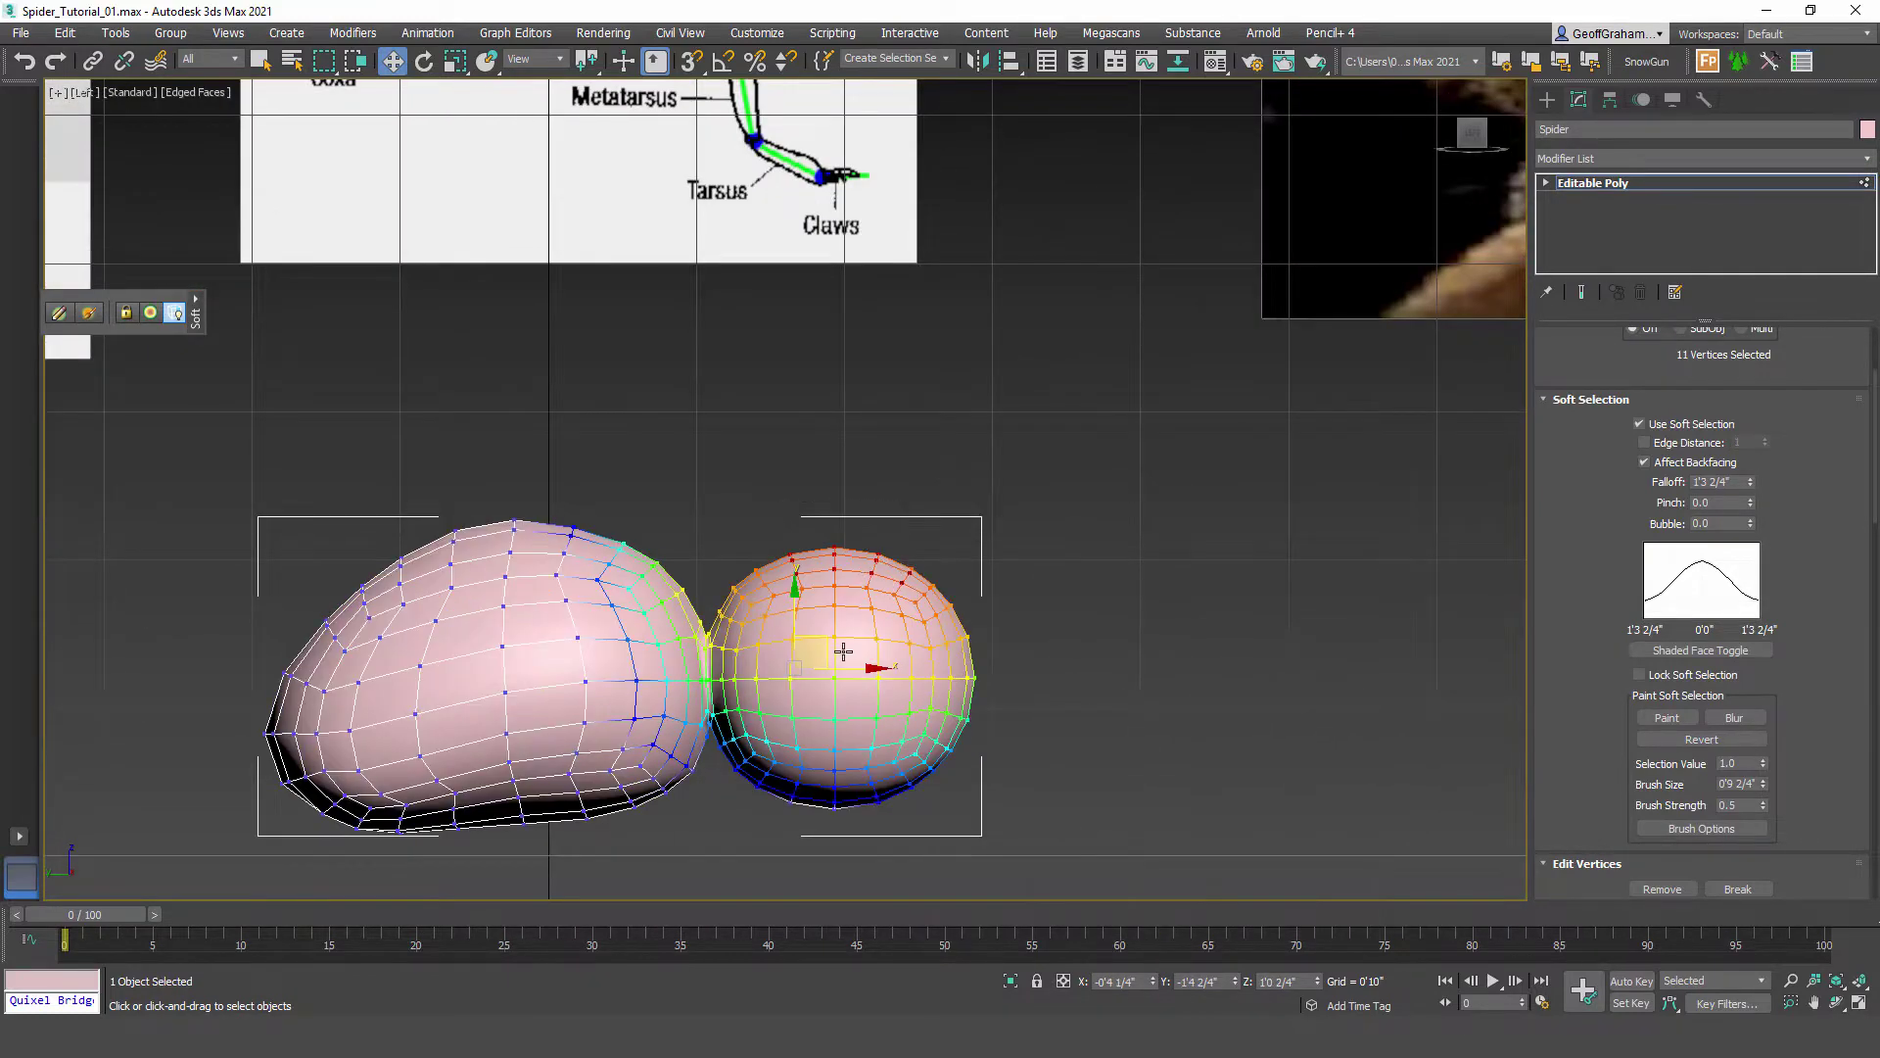
left_click_drag(1751, 489, 1760, 537)
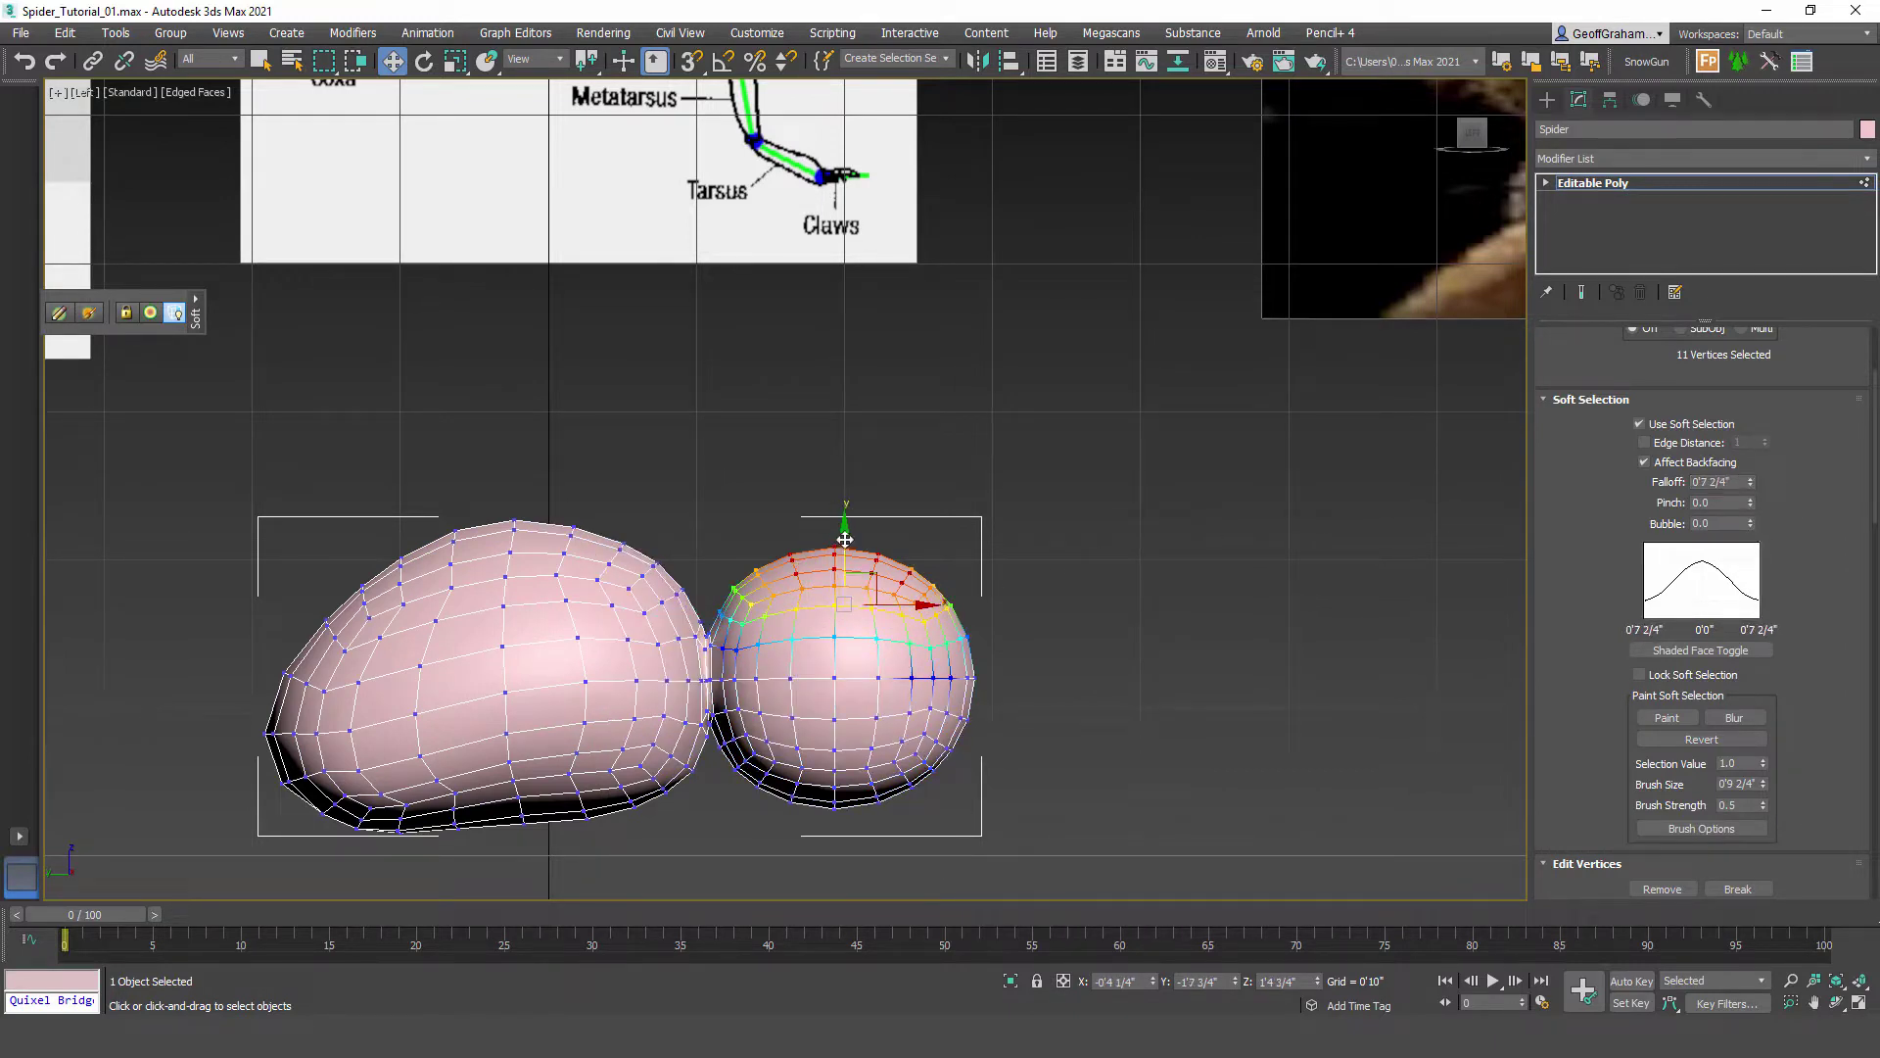
left_click_drag(842, 537, 850, 553)
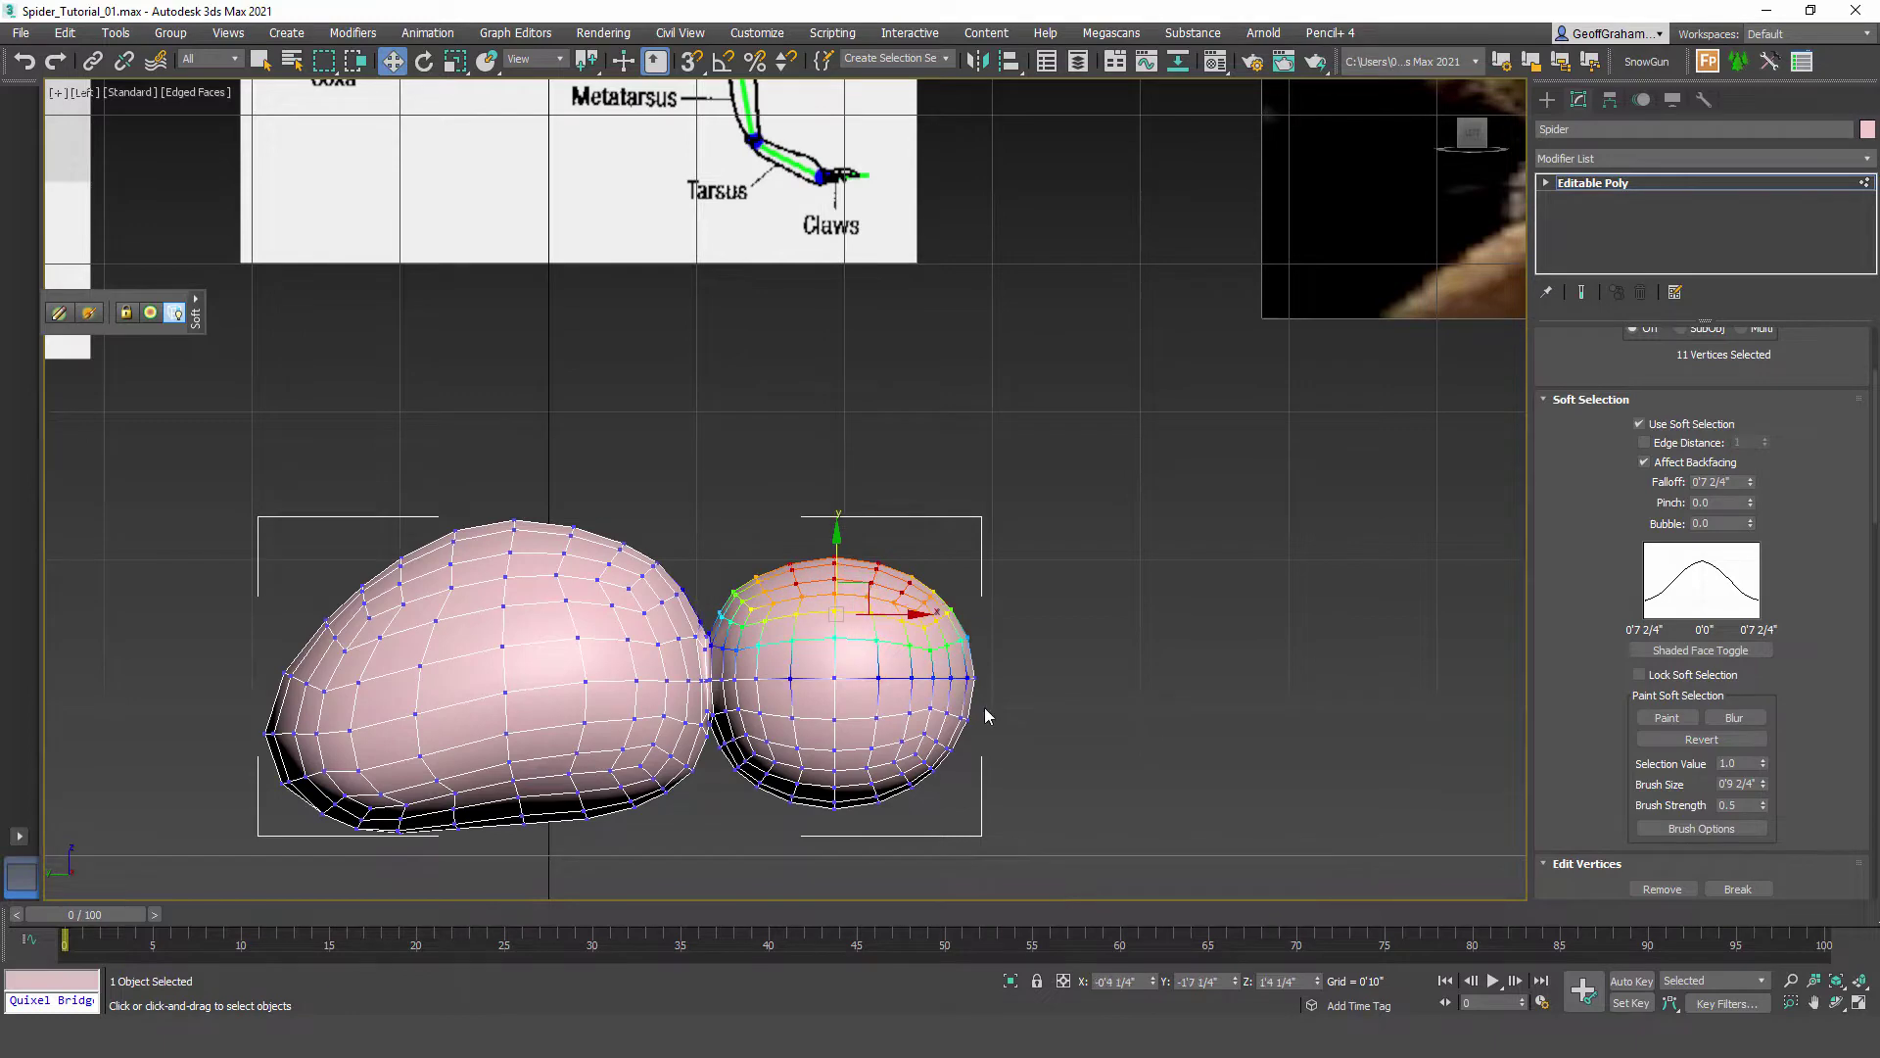
scroll(990, 714, "up", 5)
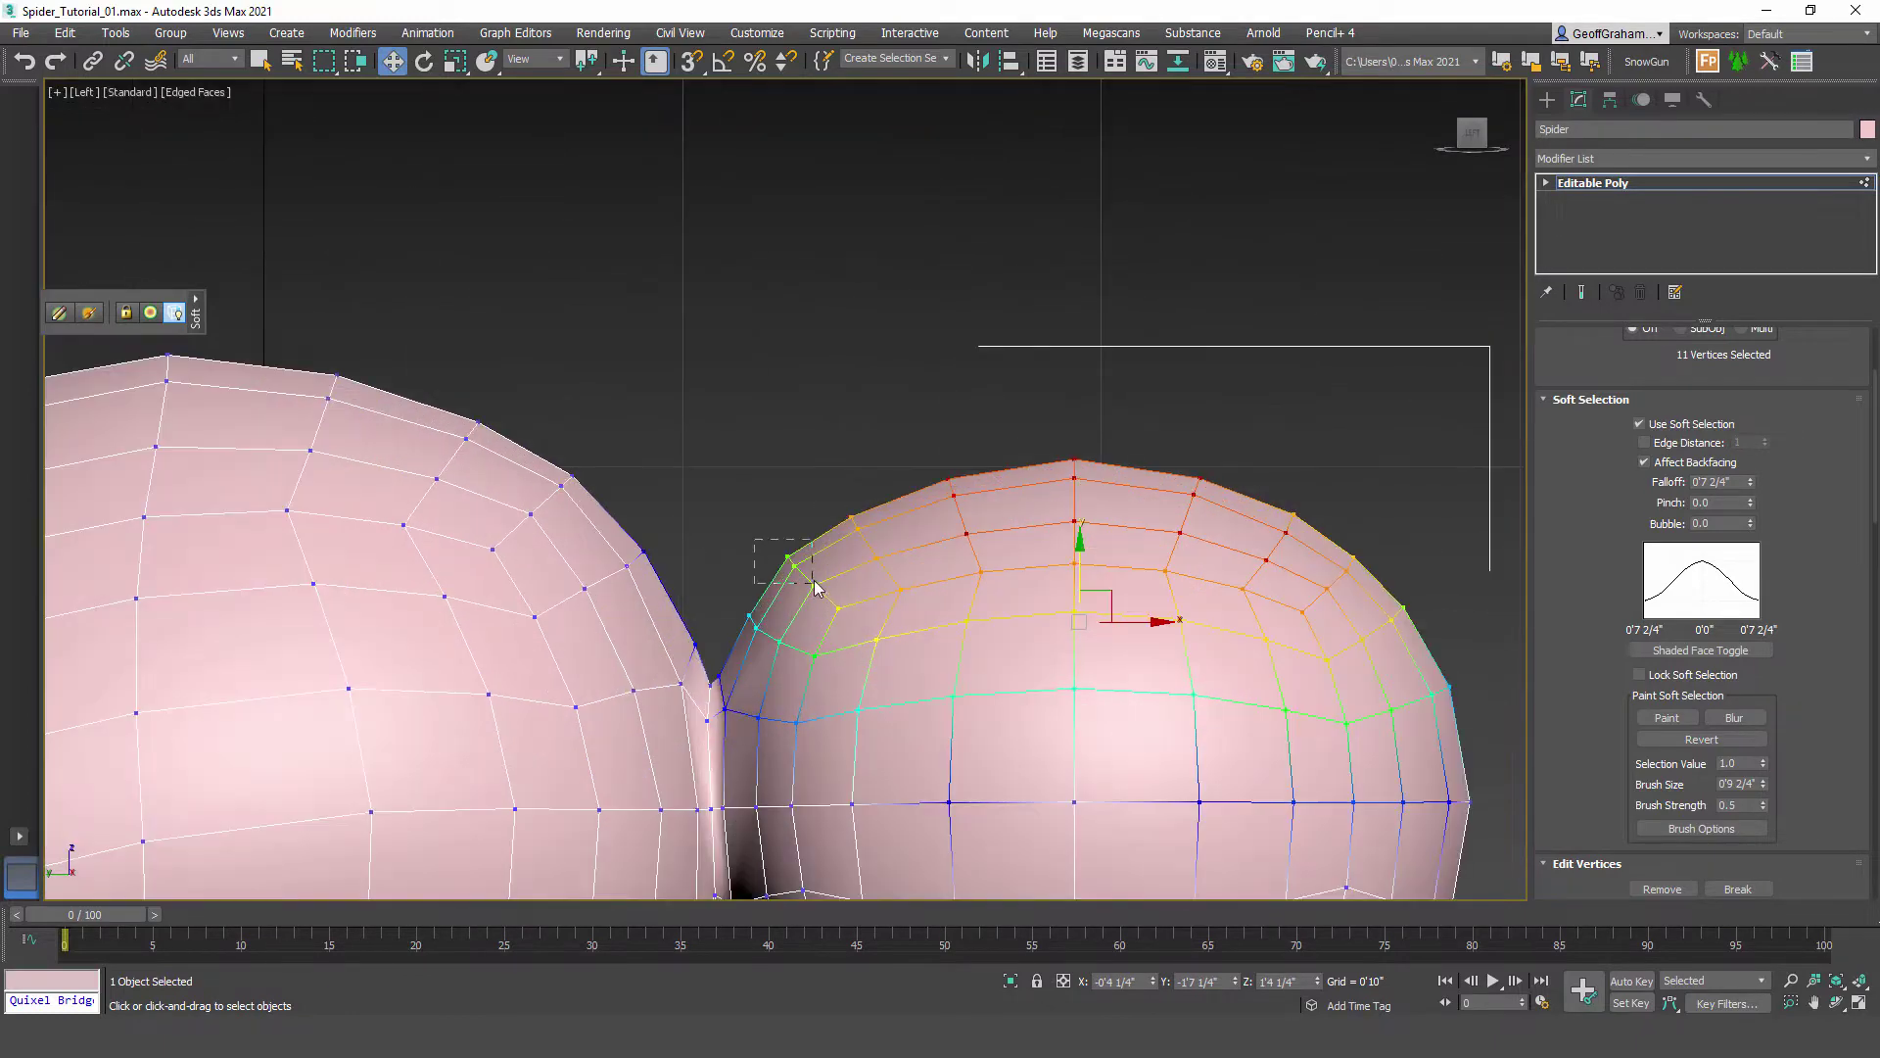
left_click_drag(815, 585, 816, 588)
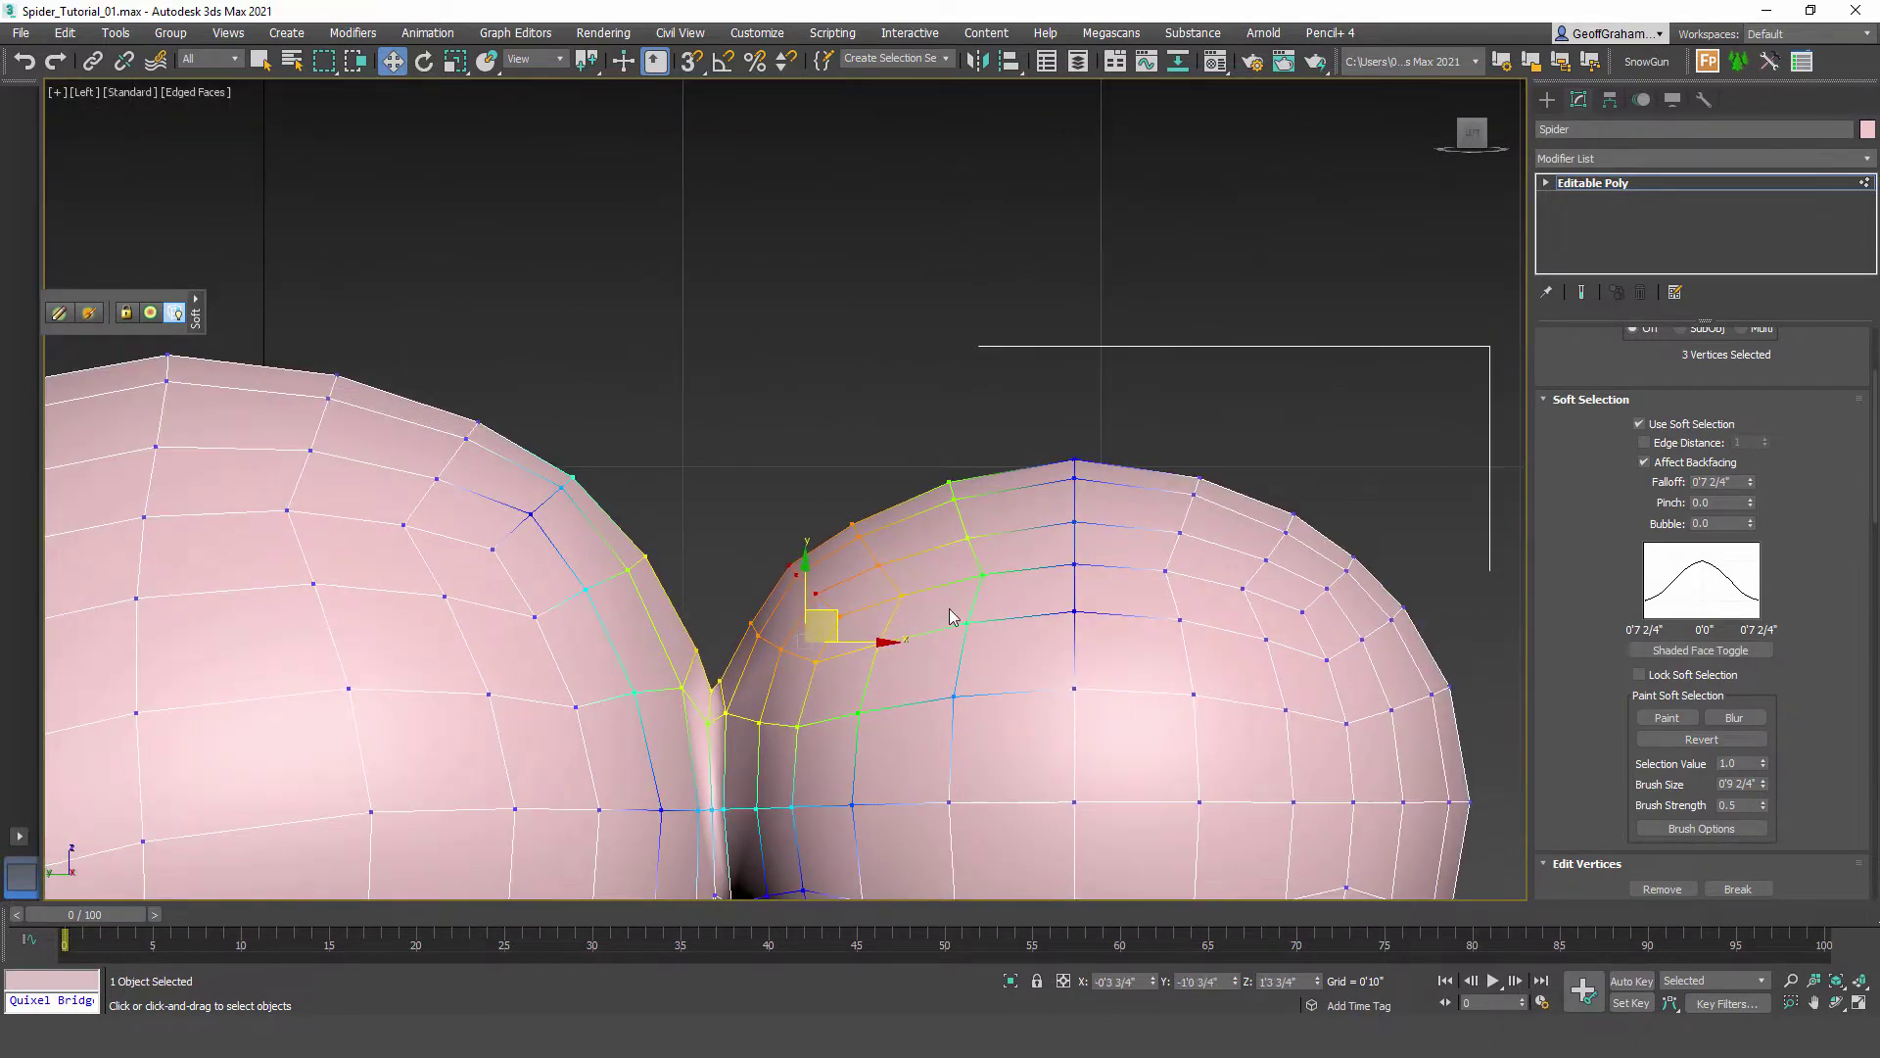
Step: Select the front sphere's bottom vertices, set the soft selection falloff to 0'10", and raise them slightly
scroll(950, 617, "down", 8)
middle_click_drag(942, 698, 962, 735)
scroll(875, 760, "up", 3)
left_click_drag(808, 769, 836, 740)
scroll(788, 736, "up", 4)
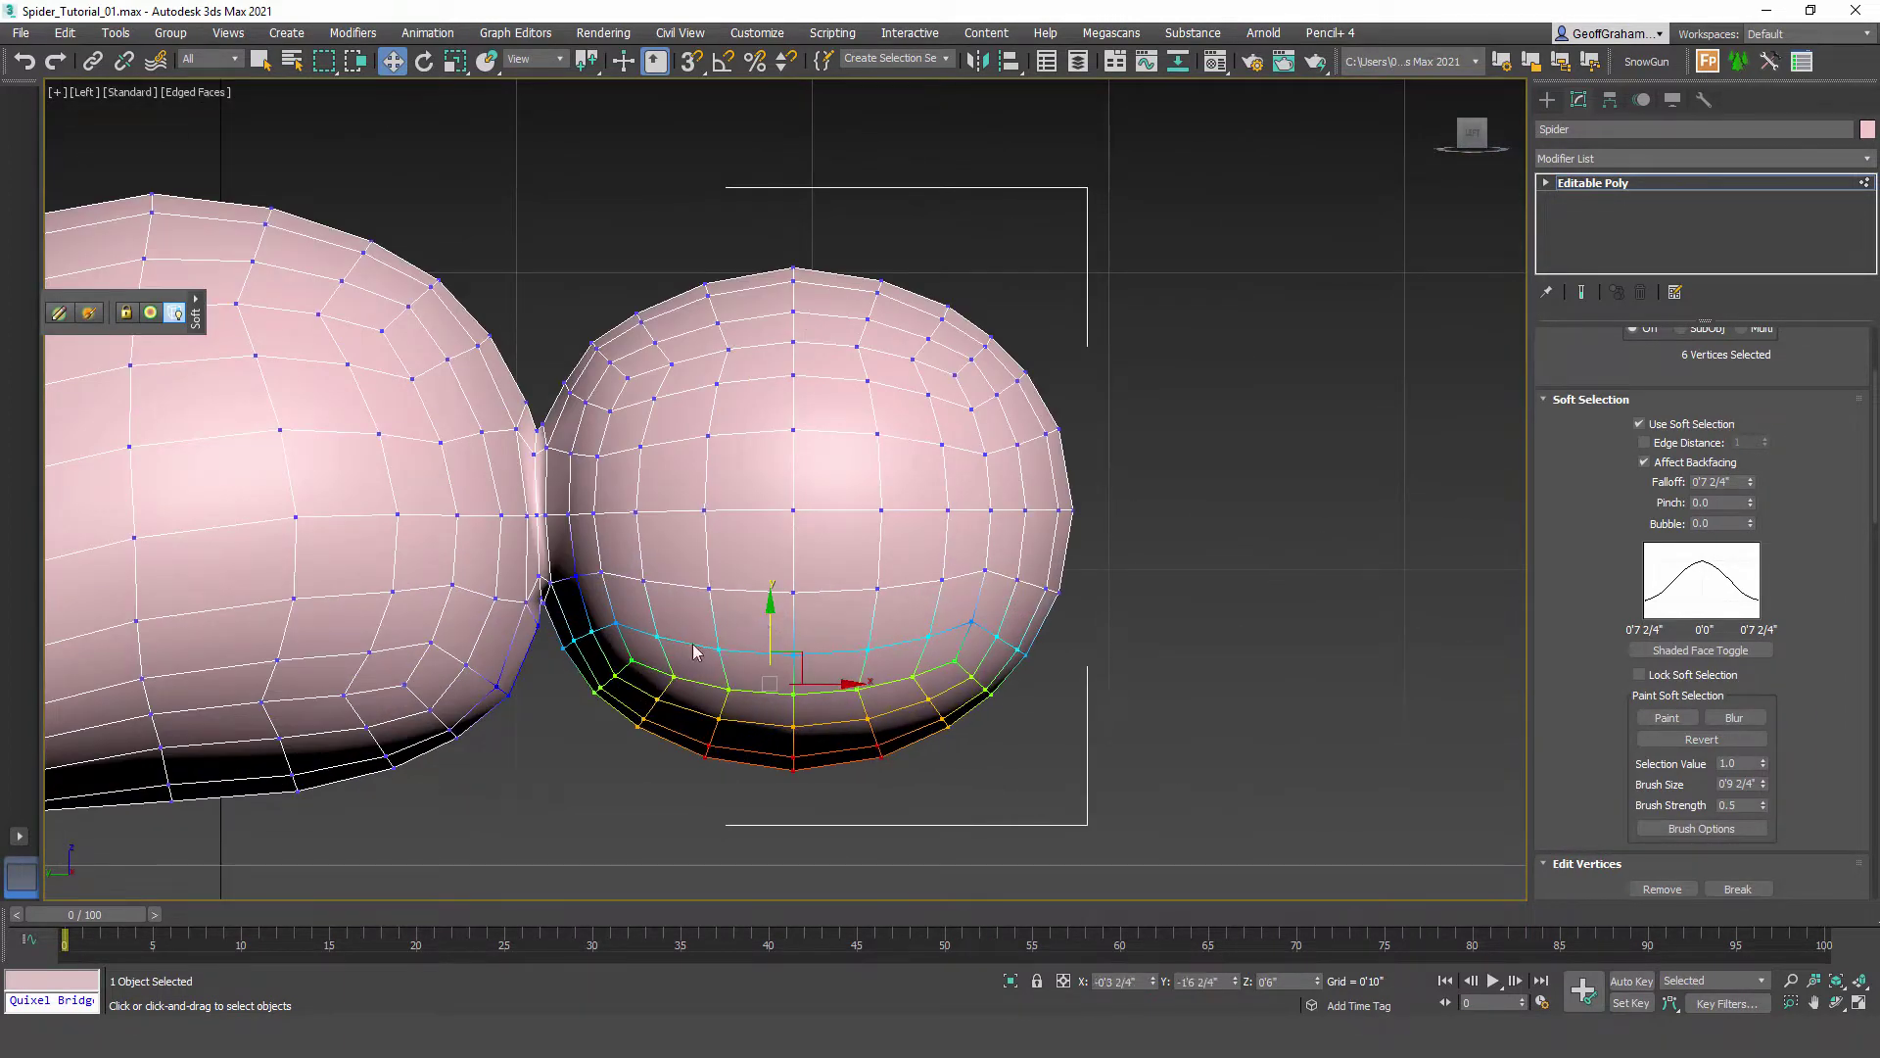
left_click_drag(1753, 486, 1750, 439)
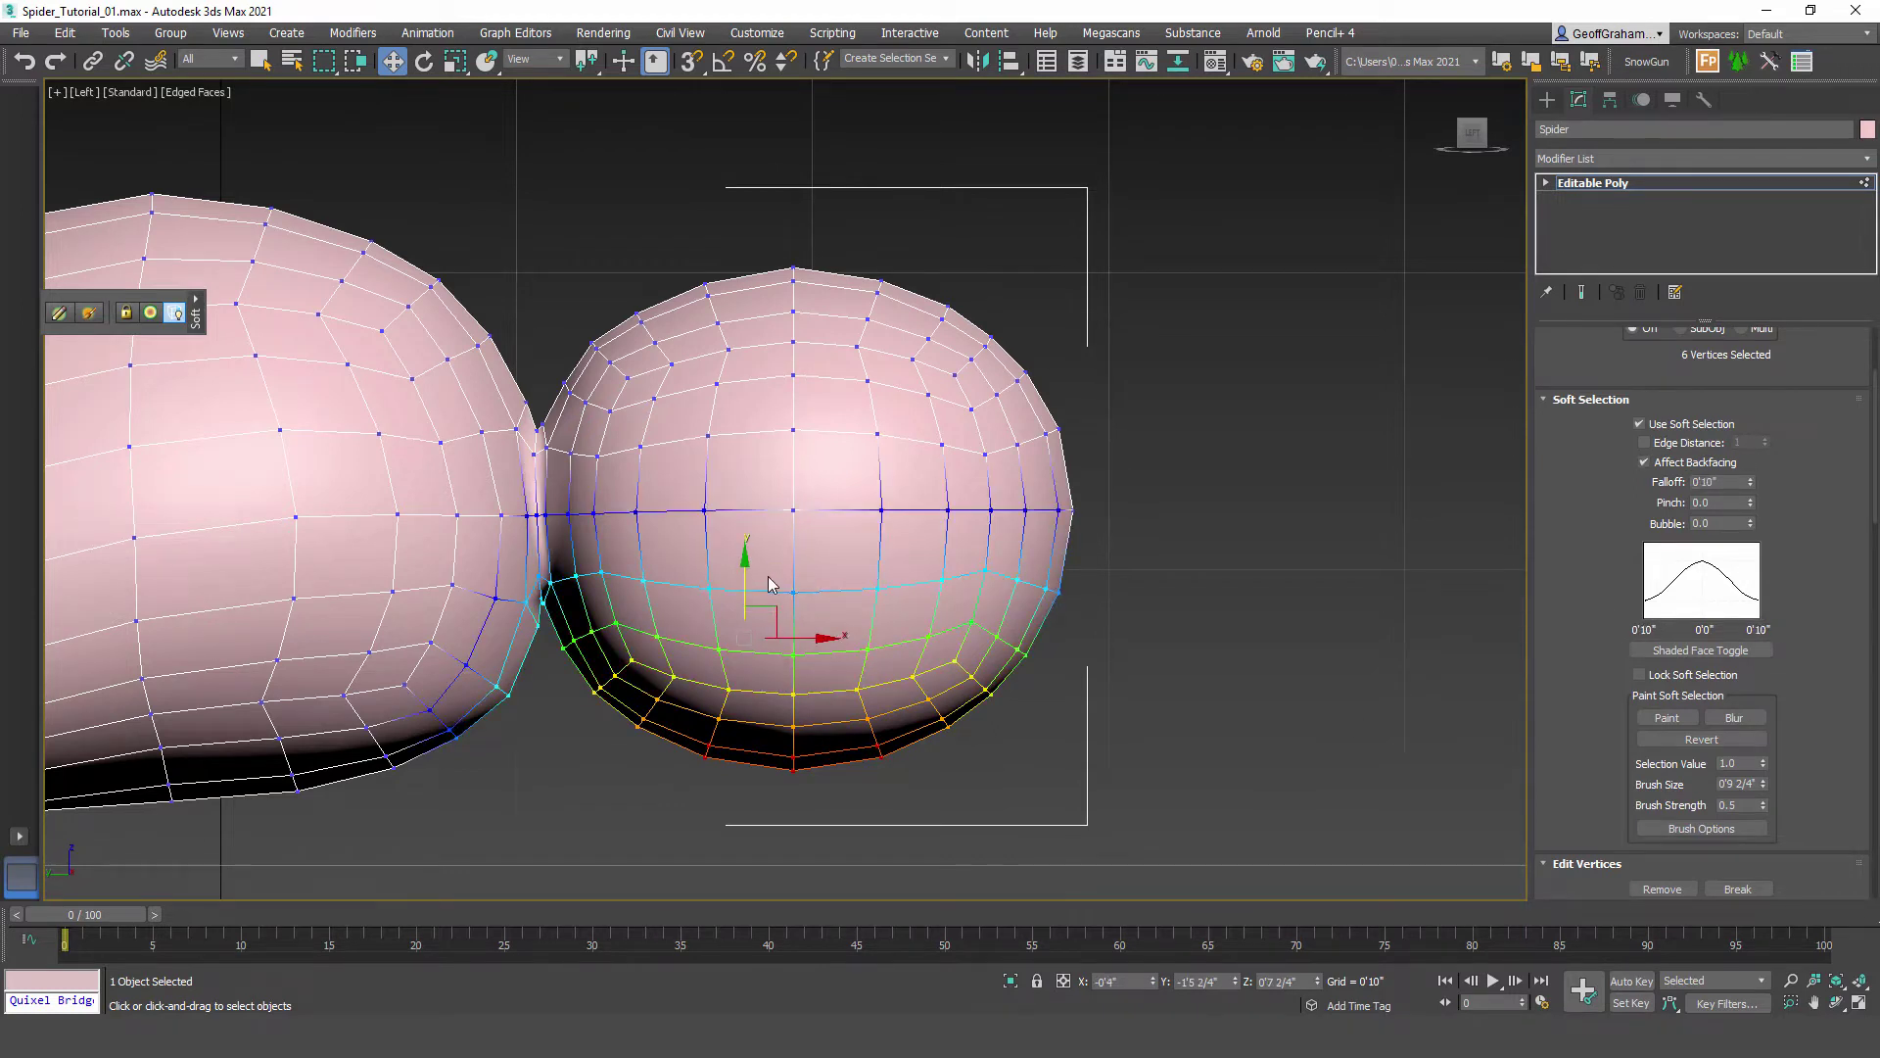
left_click_drag(746, 579, 746, 572)
Step: Select the front sphere's upper front vertices, set the soft selection falloff to 0'11 2/4", and lower them into a forward slope
middle_click_drag(889, 705, 1047, 693)
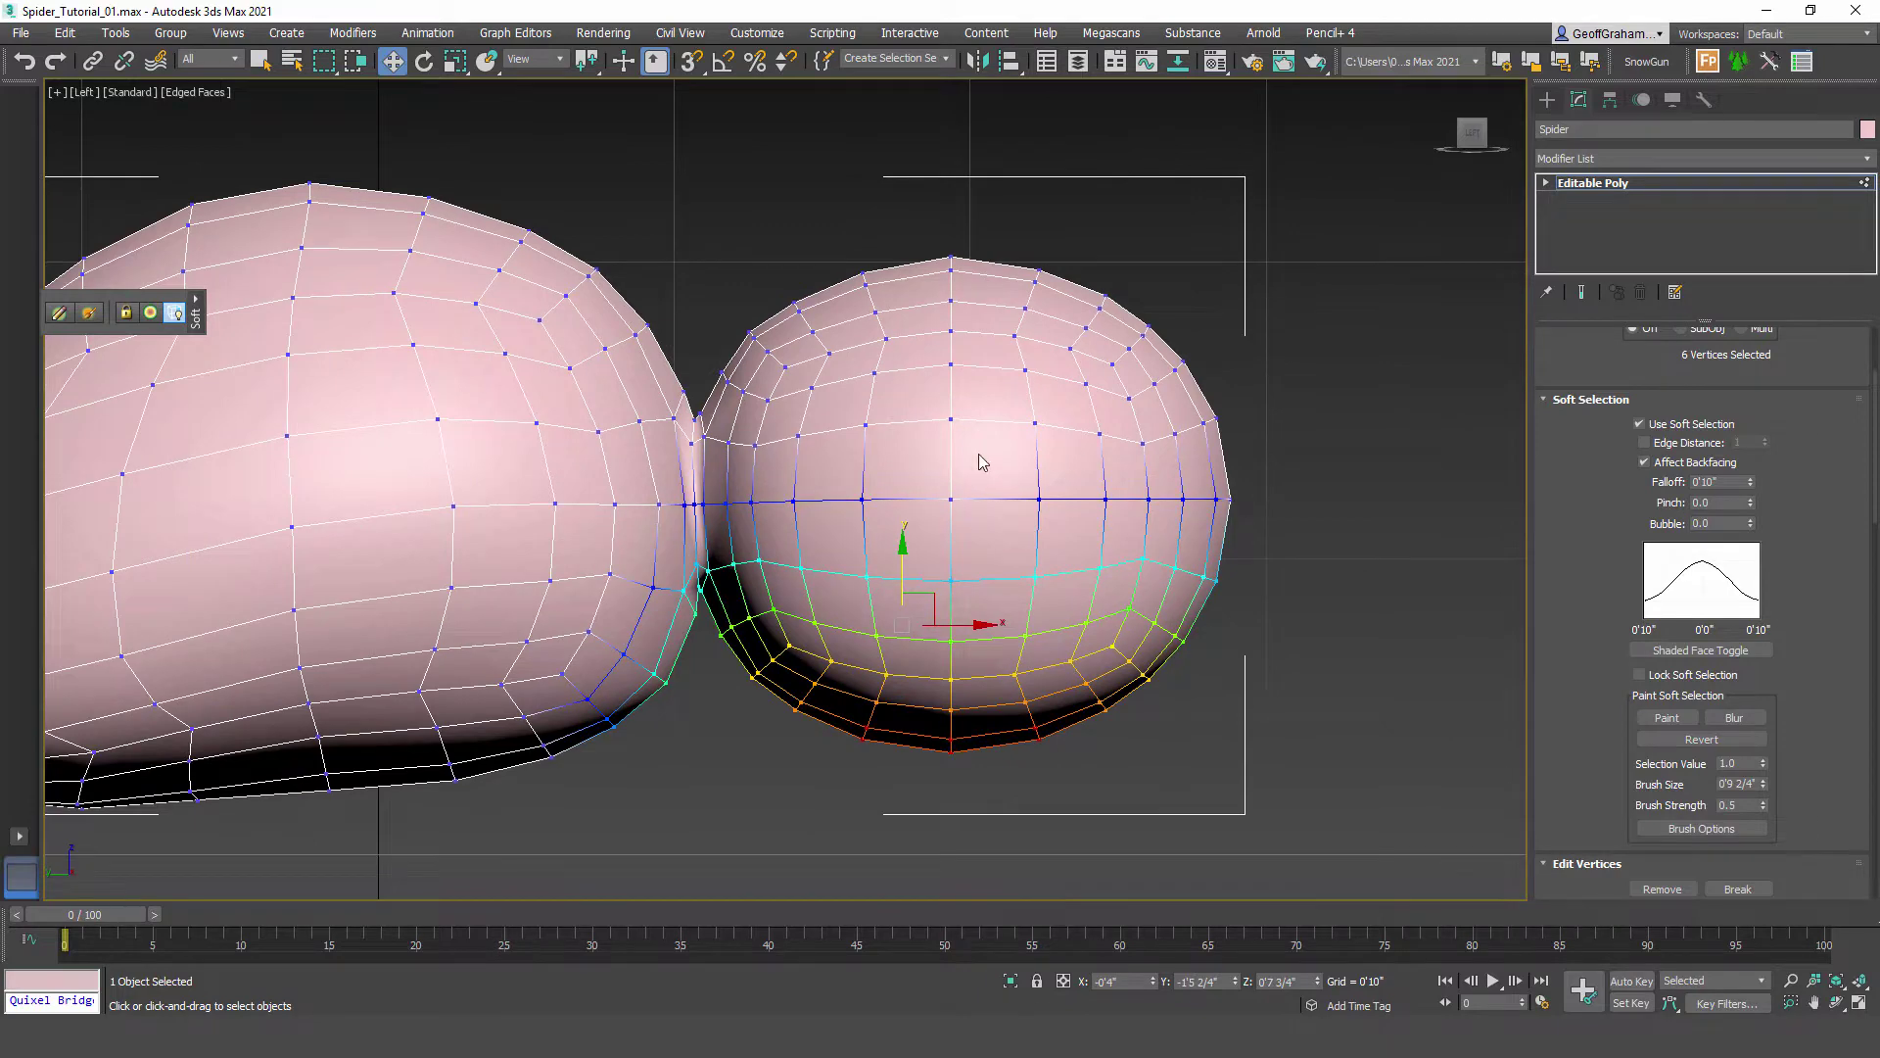
scroll(1140, 592, "down", 4)
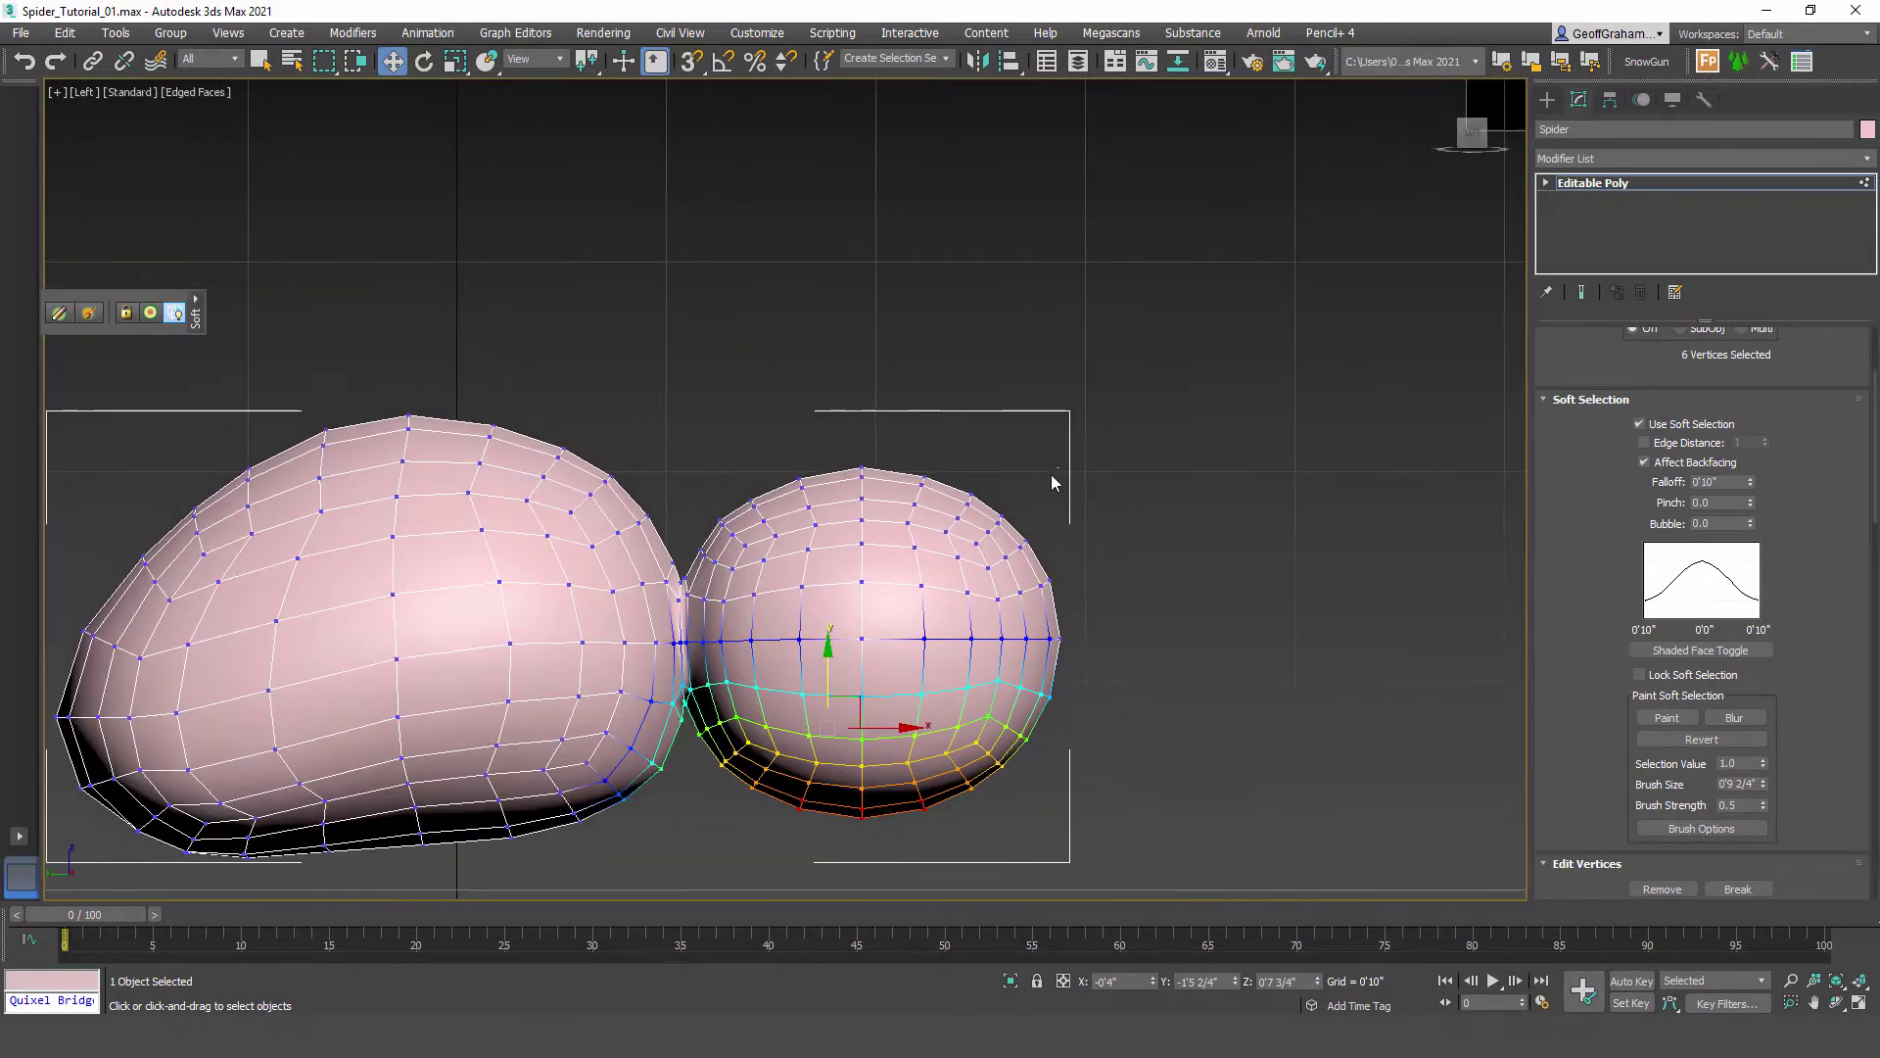
left_click(1050, 478)
left_click_drag(935, 485, 1043, 590)
left_click_drag(1751, 480, 1753, 482)
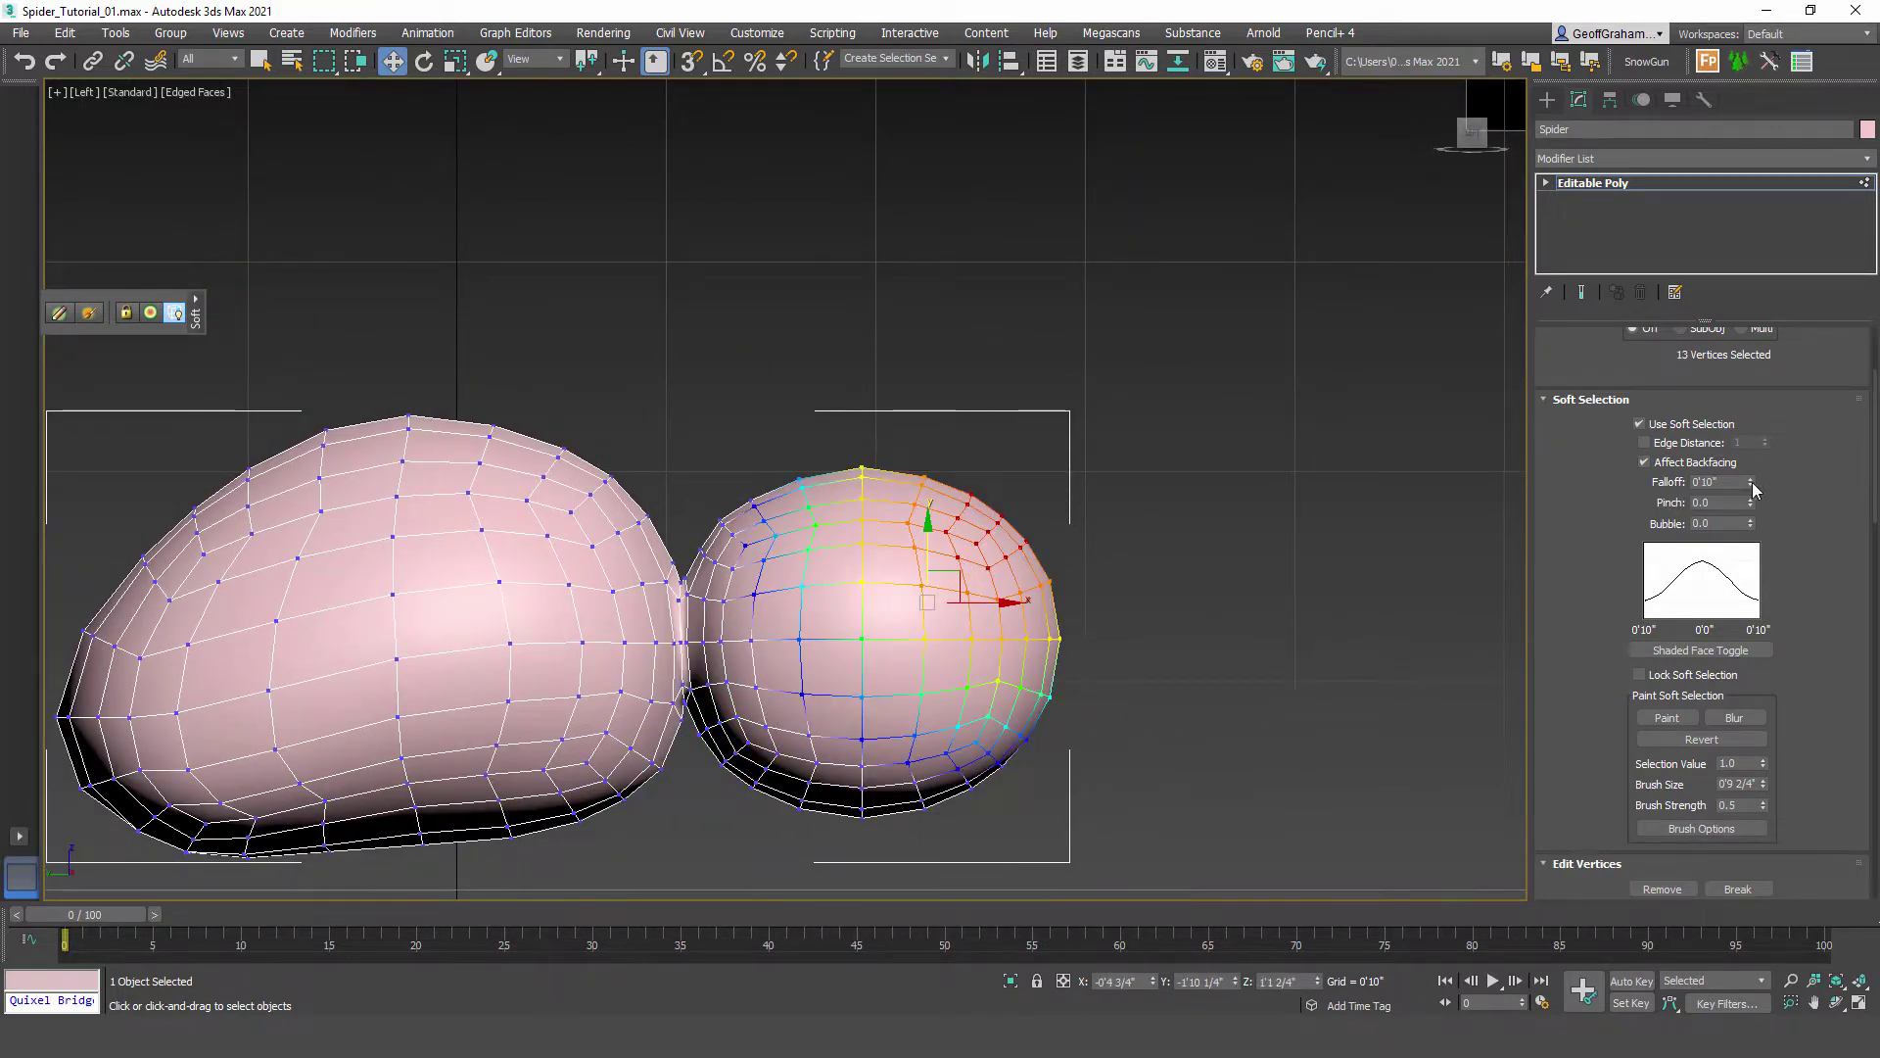
left_click_drag(962, 573, 948, 639)
Step: Nudge three vertices on the front sphere's top toward the joint side with the soft selection
middle_click_drag(1050, 712, 1116, 712)
left_click_drag(885, 520, 885, 521)
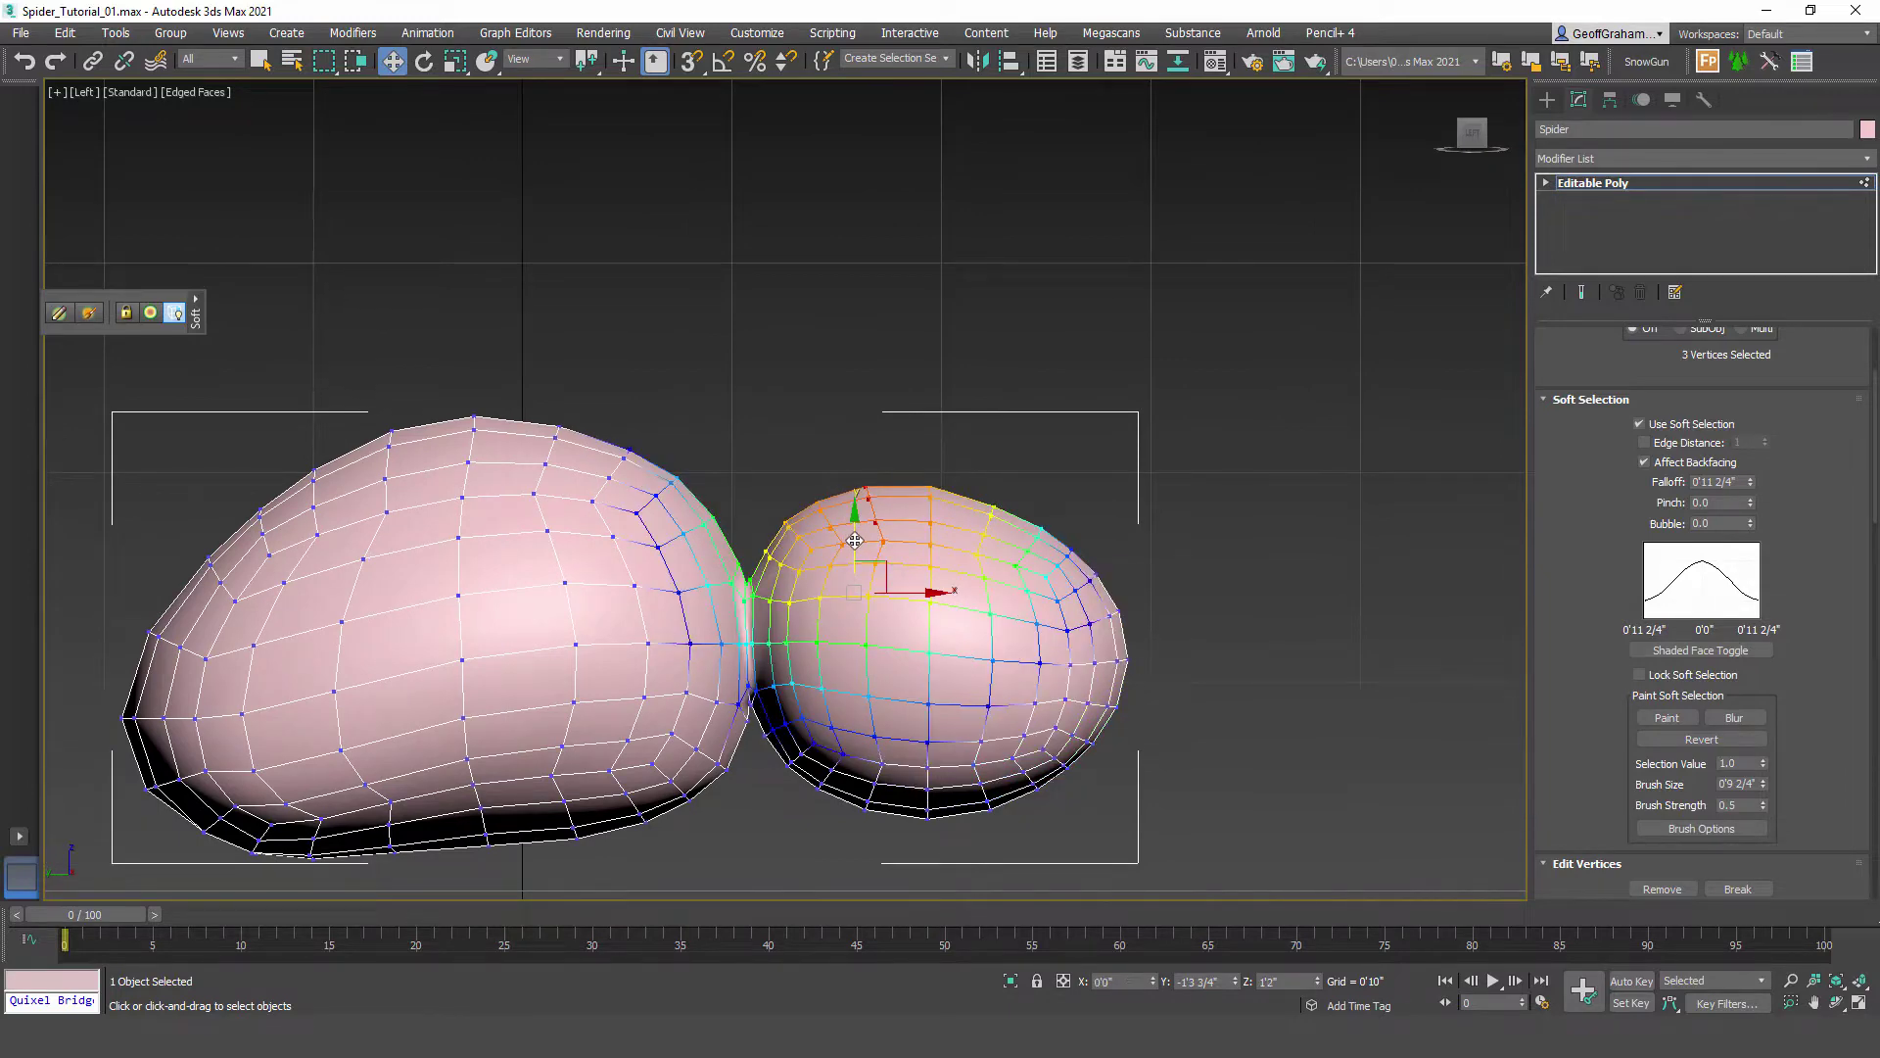
scroll(930, 621, "down", 3)
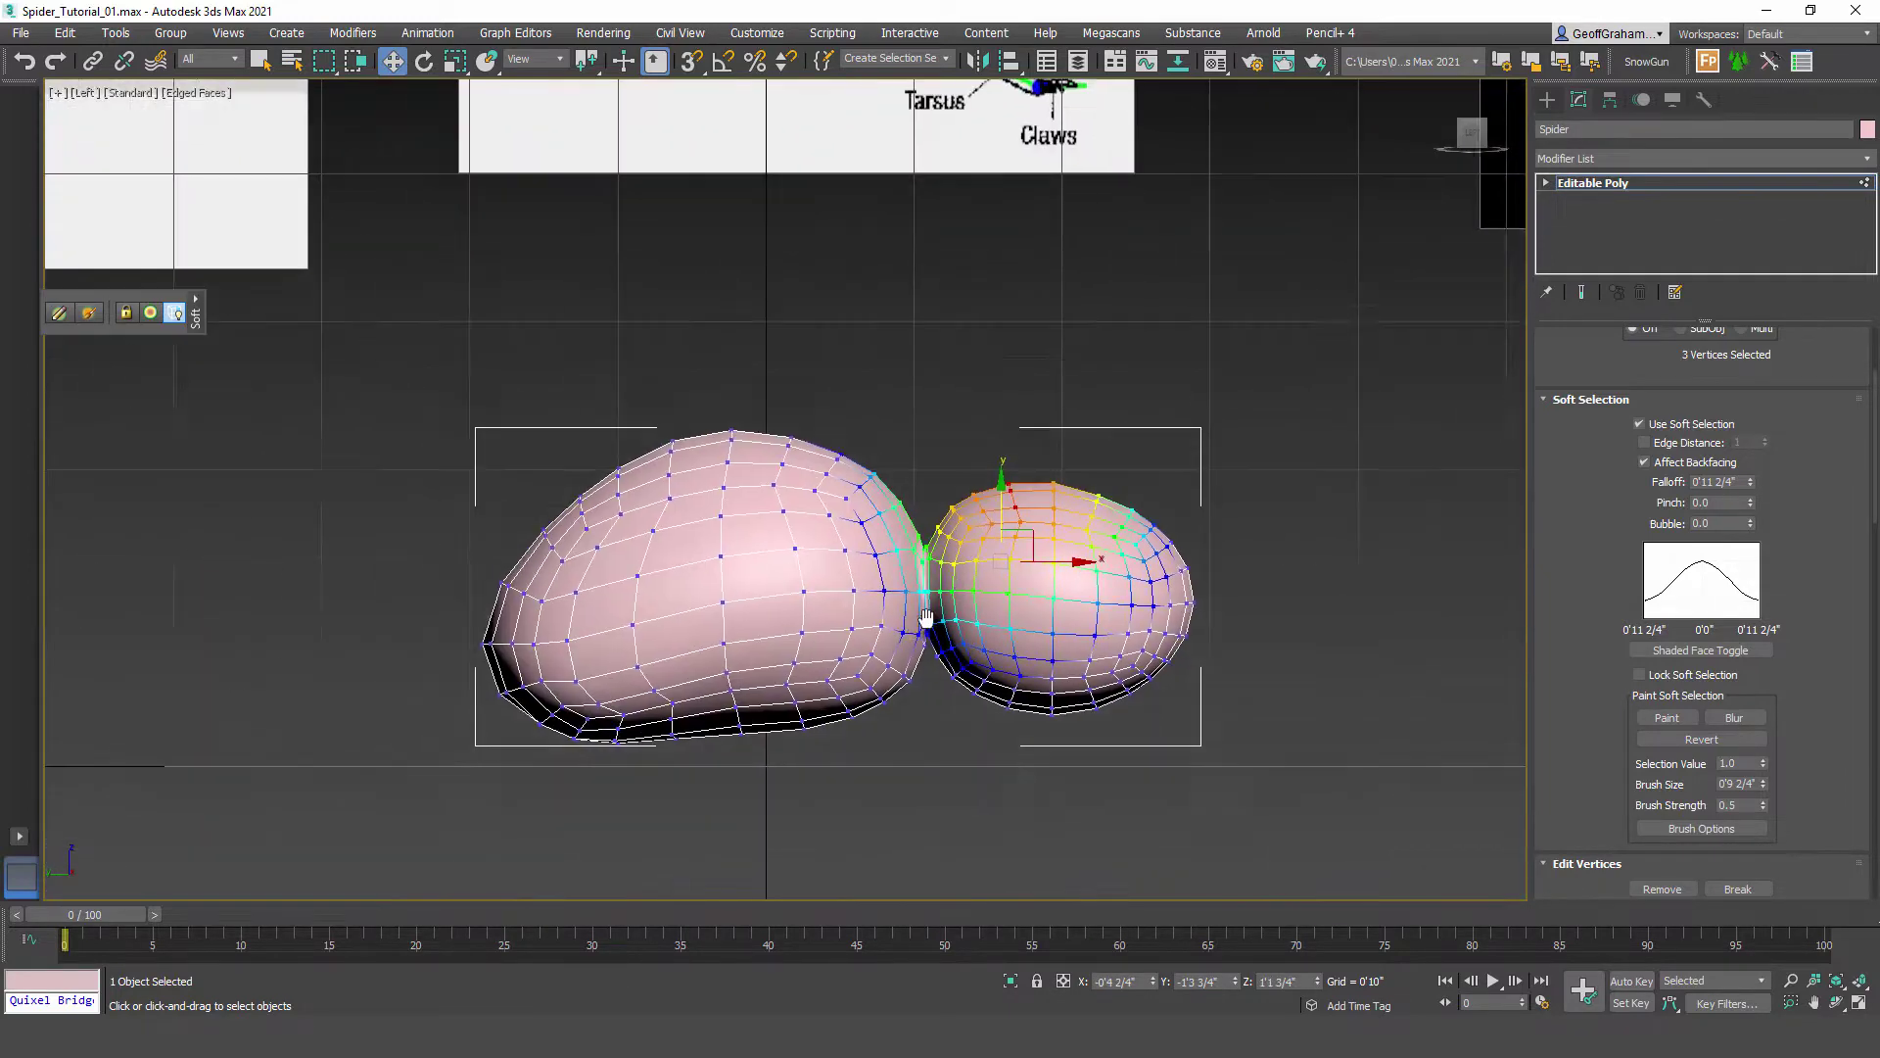
scroll(1012, 752, "up", 5)
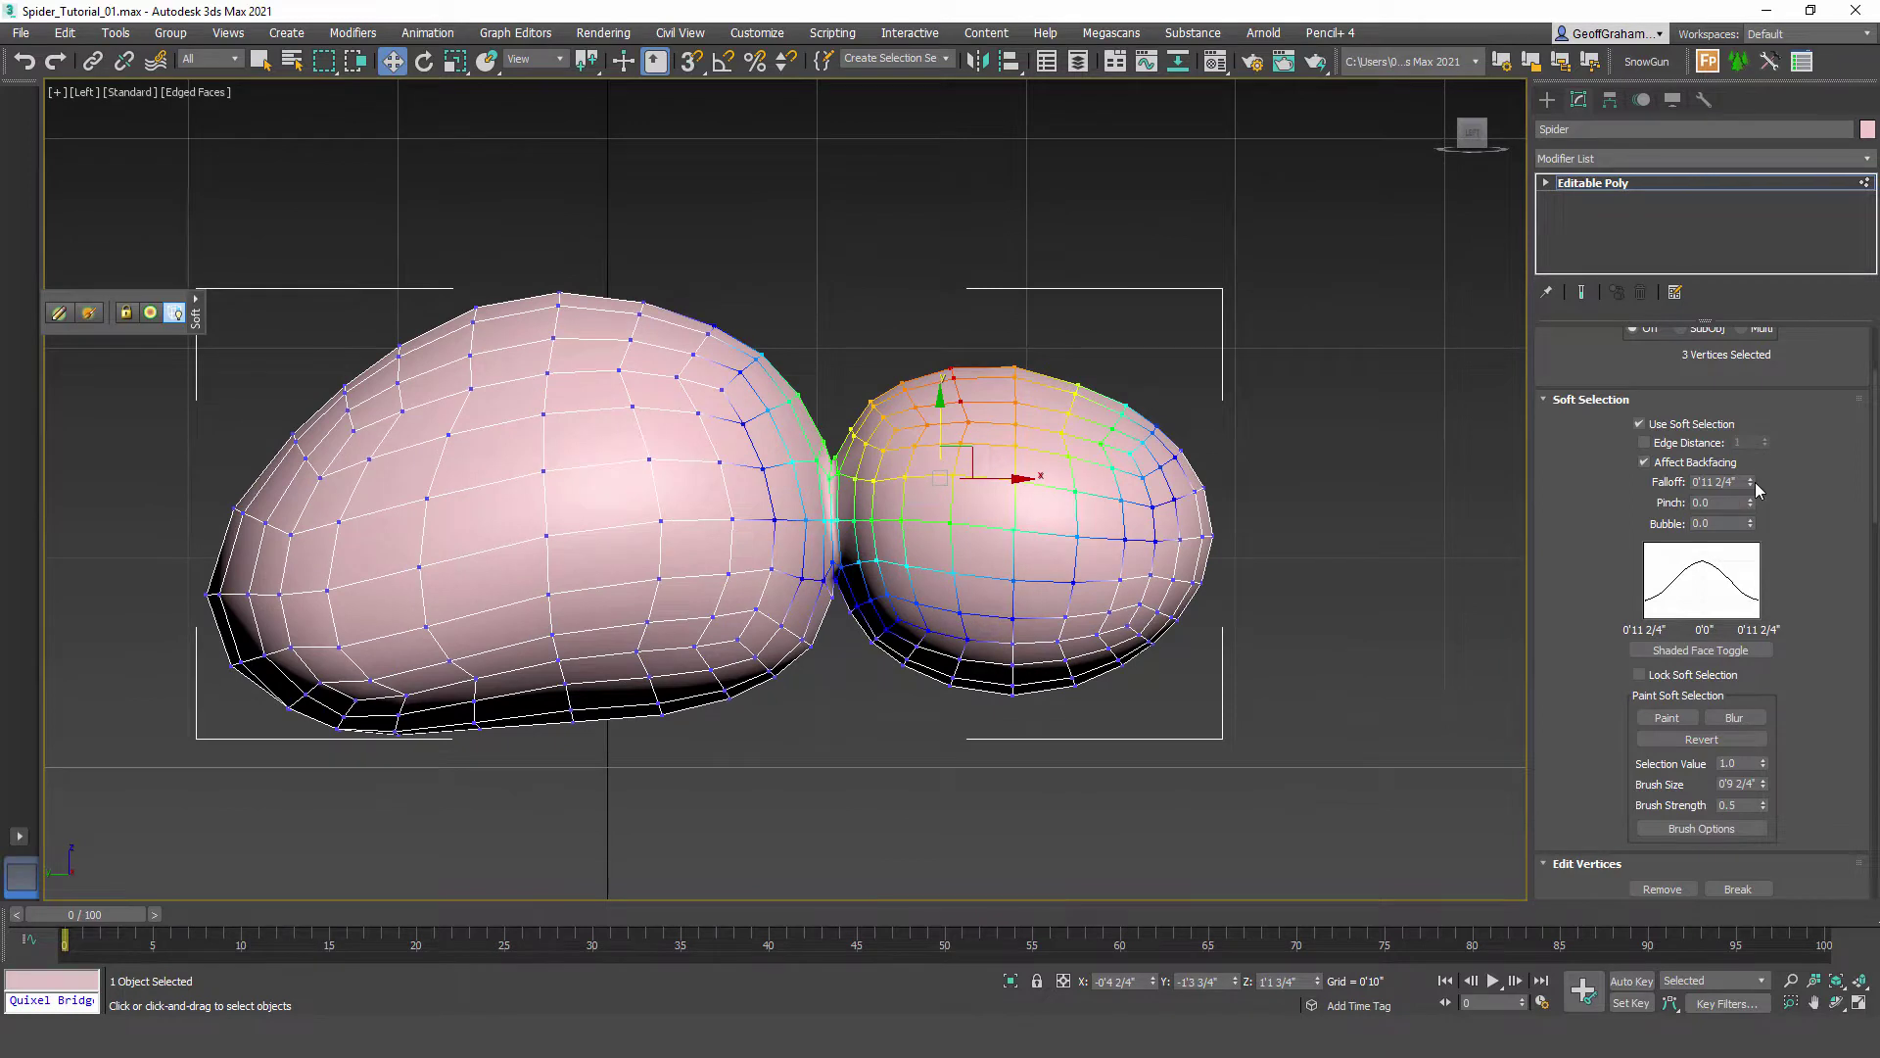
Step: Set the soft selection falloff to 1'1" and try raising the front sphere's bottom vertices
left_click_drag(1751, 483, 1752, 466)
left_click_drag(982, 700, 1070, 630)
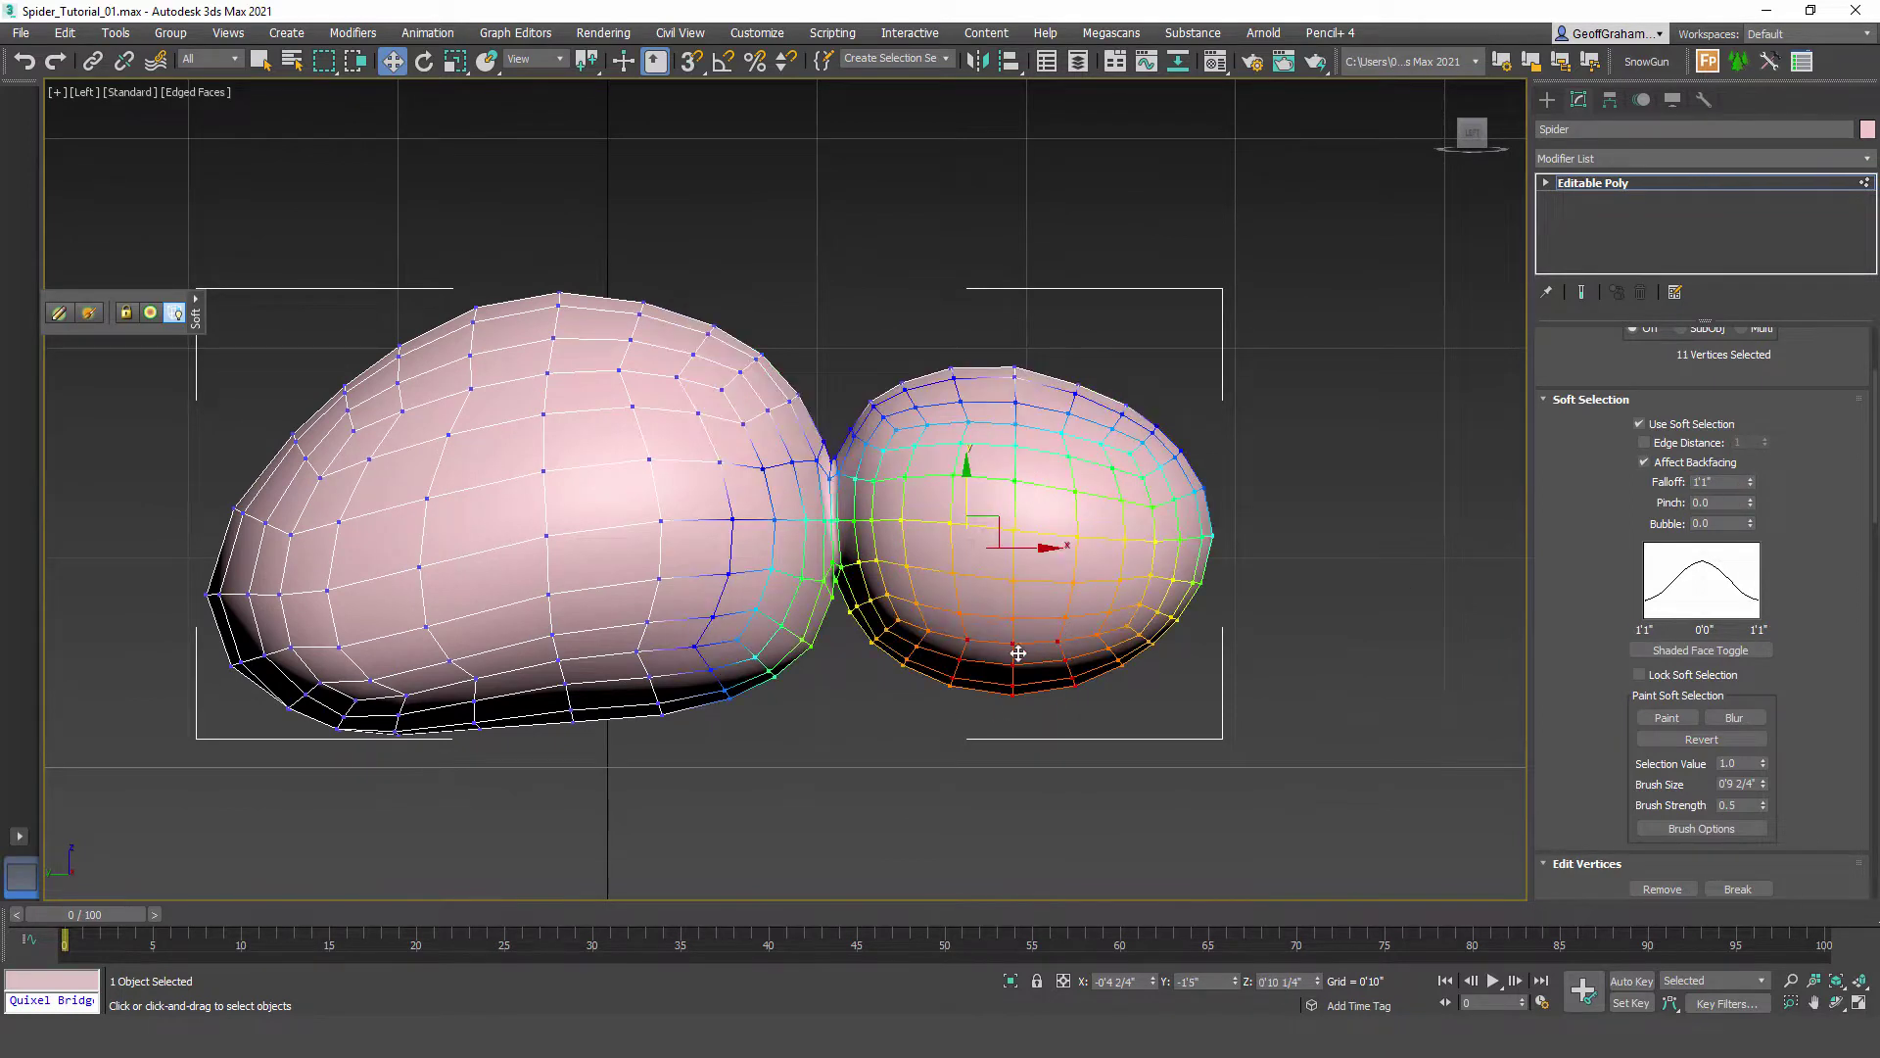
left_click_drag(965, 458, 969, 471)
scroll(1195, 666, "down", 2)
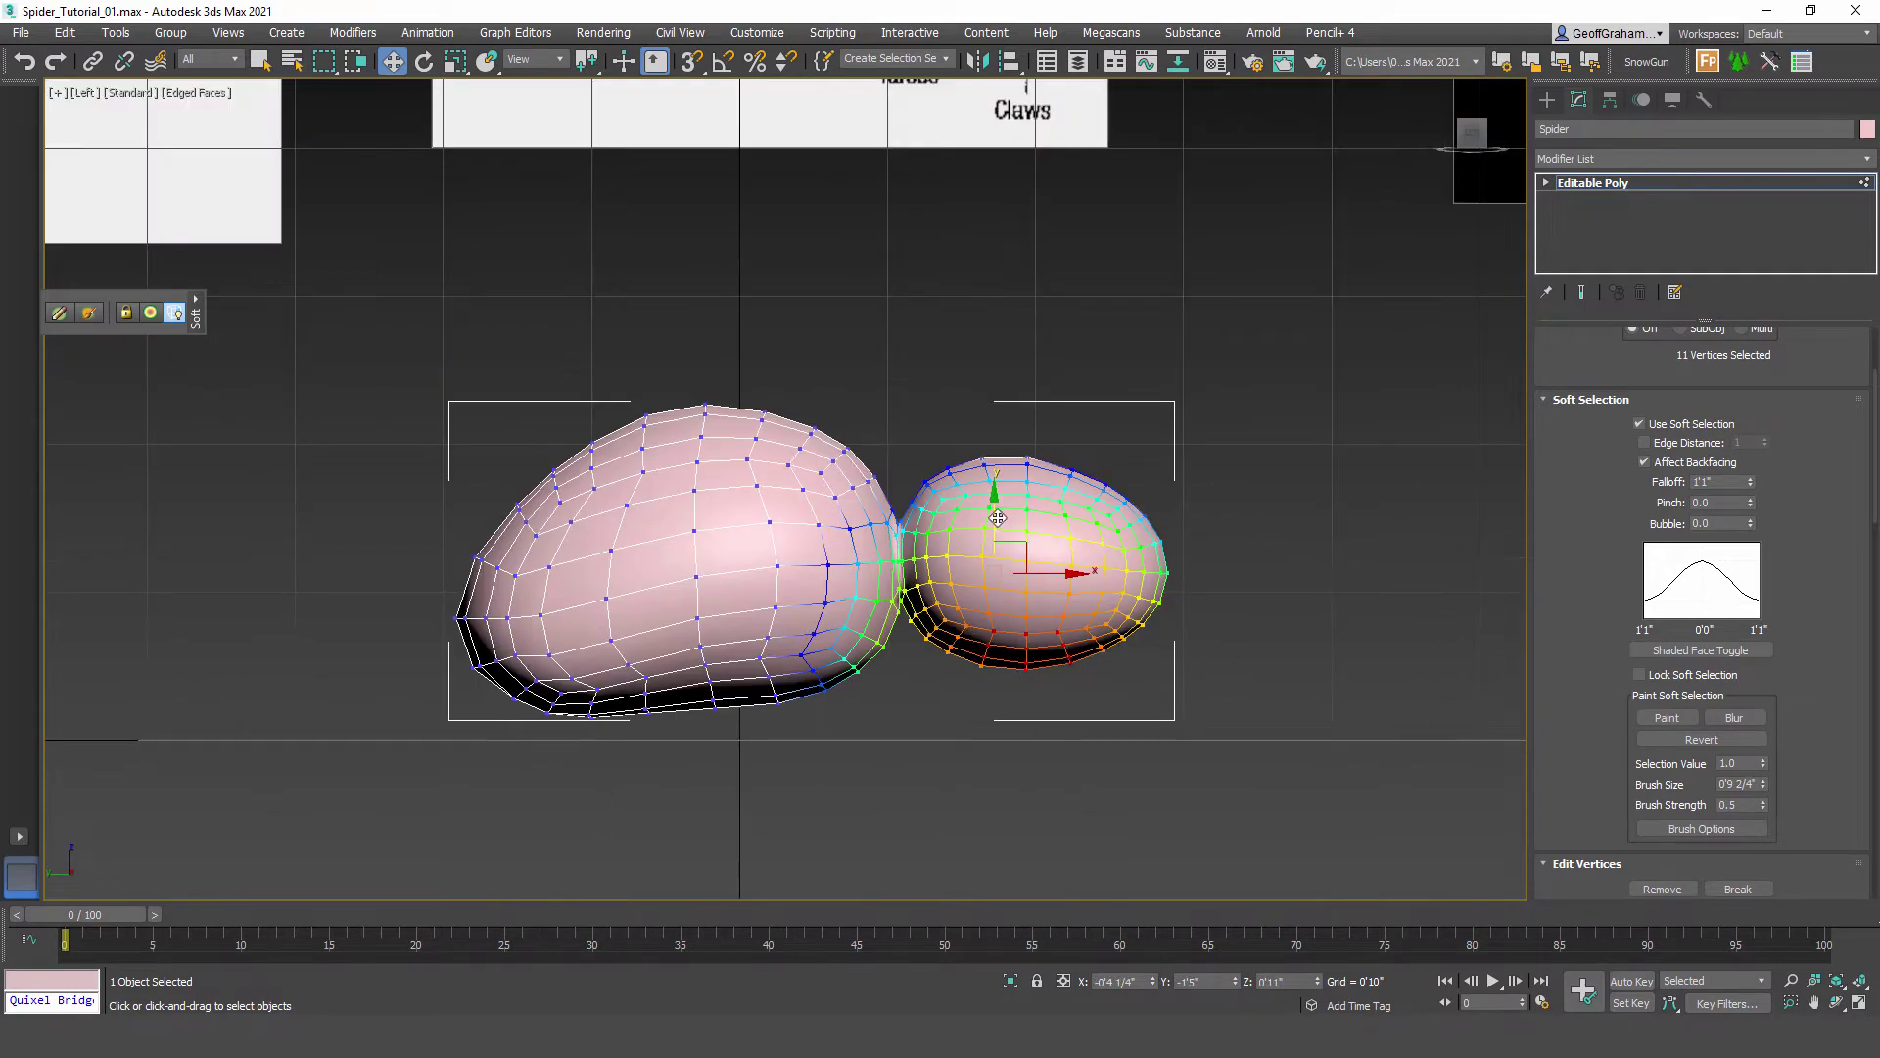
key("ctrl+z")
Step: Push the front sphere's foremost vertices slightly back toward the abdomen
left_click_drag(1216, 564, 1161, 574)
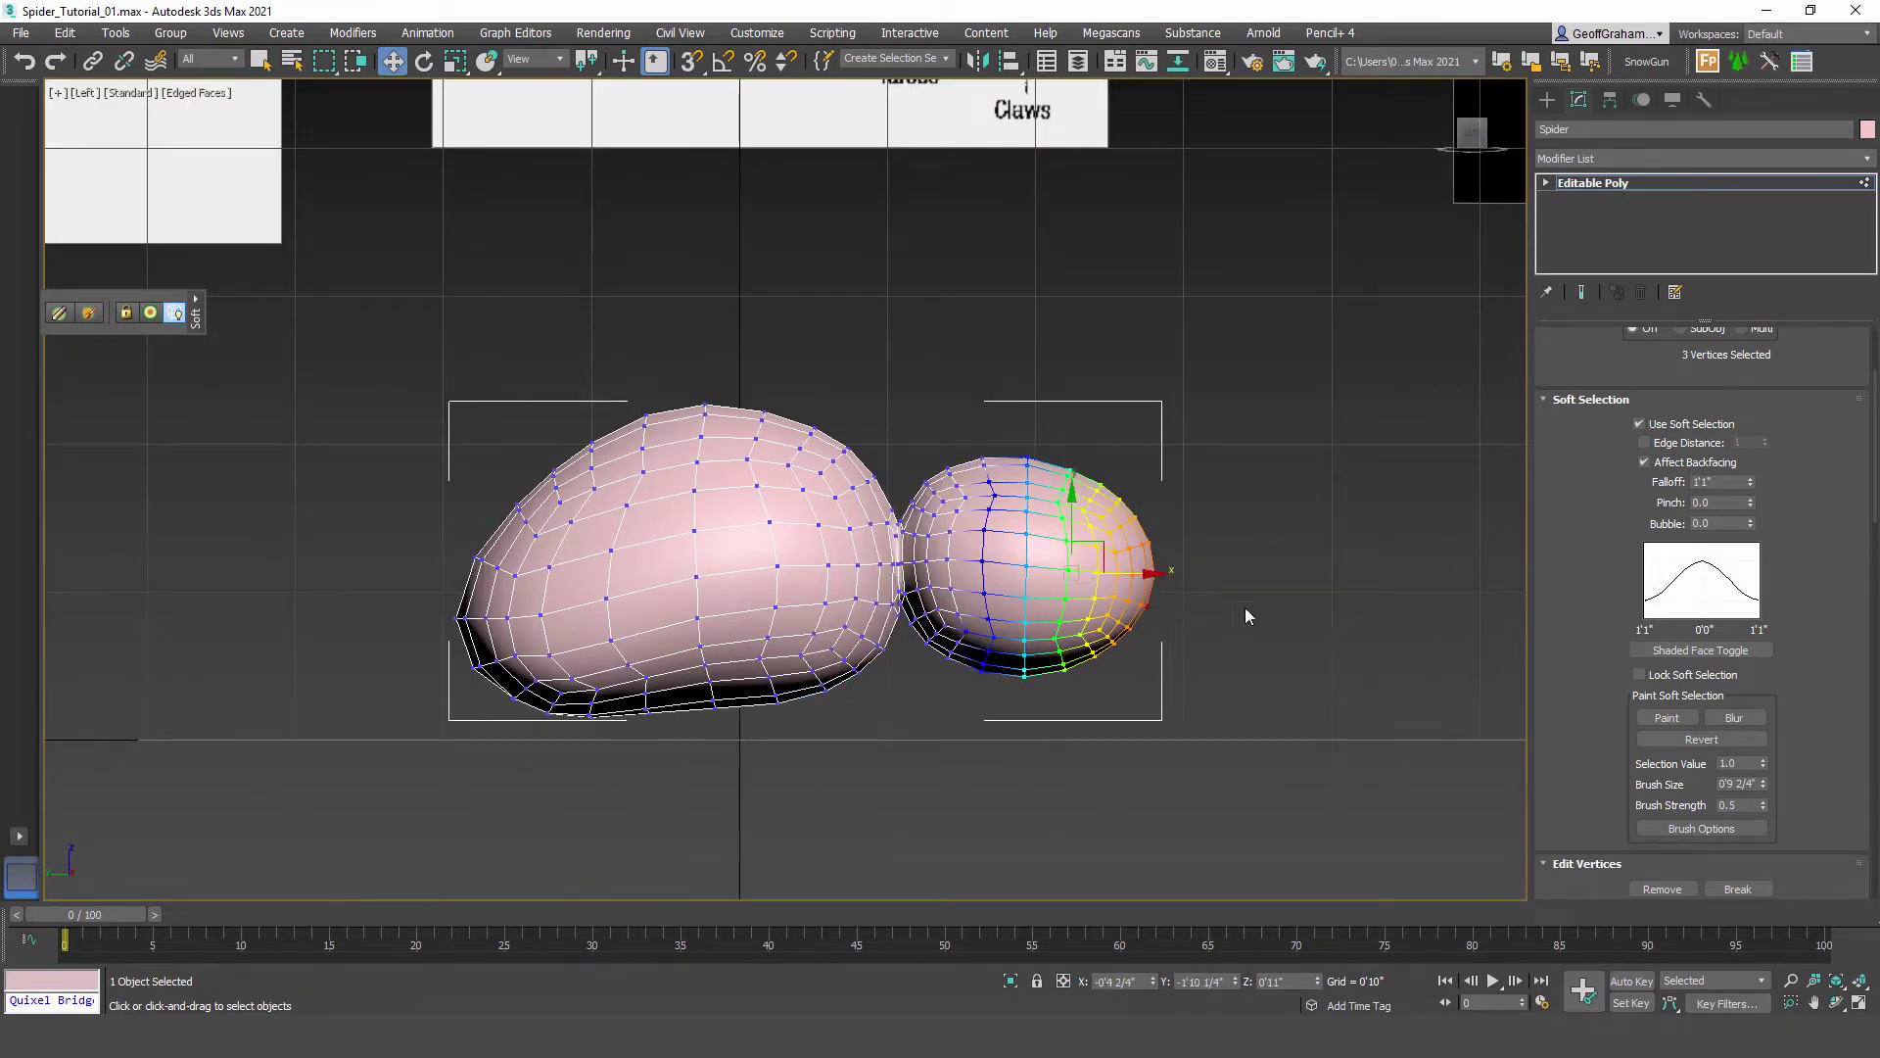
scroll(1244, 607, "down", 4)
middle_click_drag(1068, 650, 934, 700)
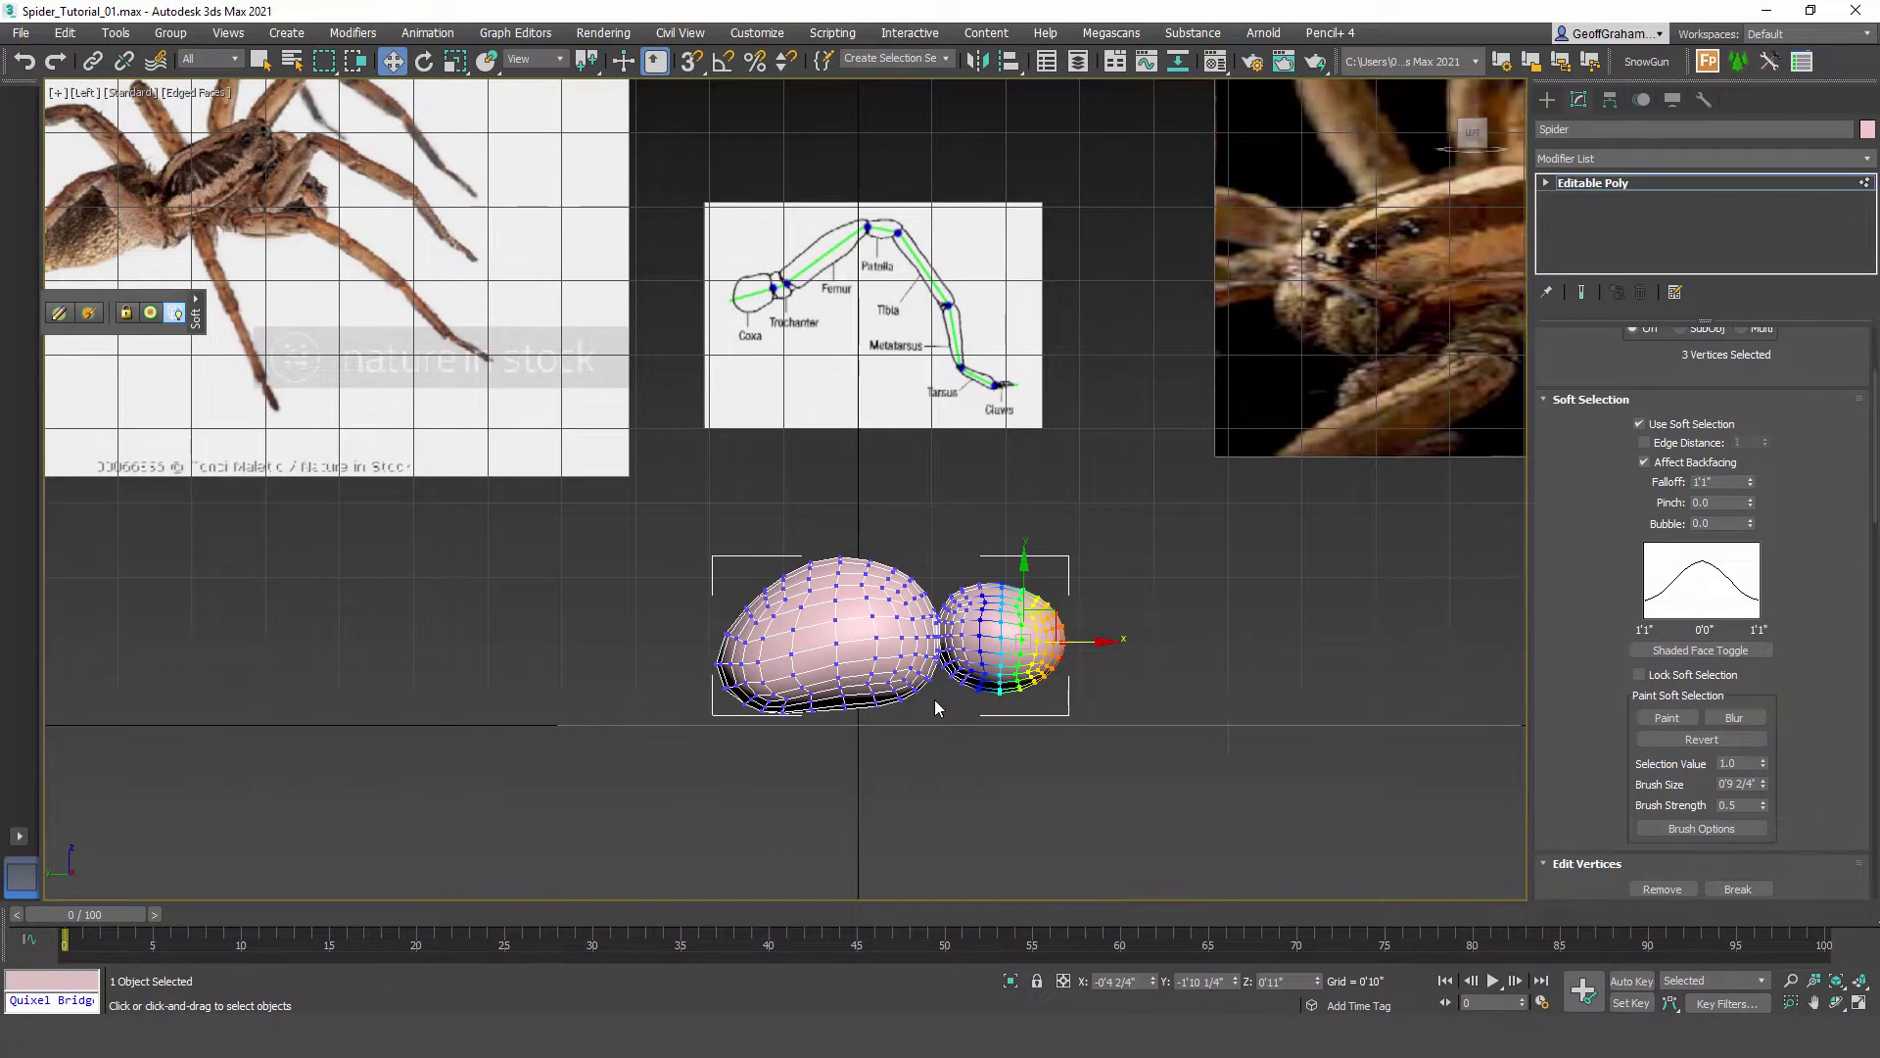
Step: In the Perspective view, select and nudge vertices on the front sphere's underside, and leave vertex editing
key("p")
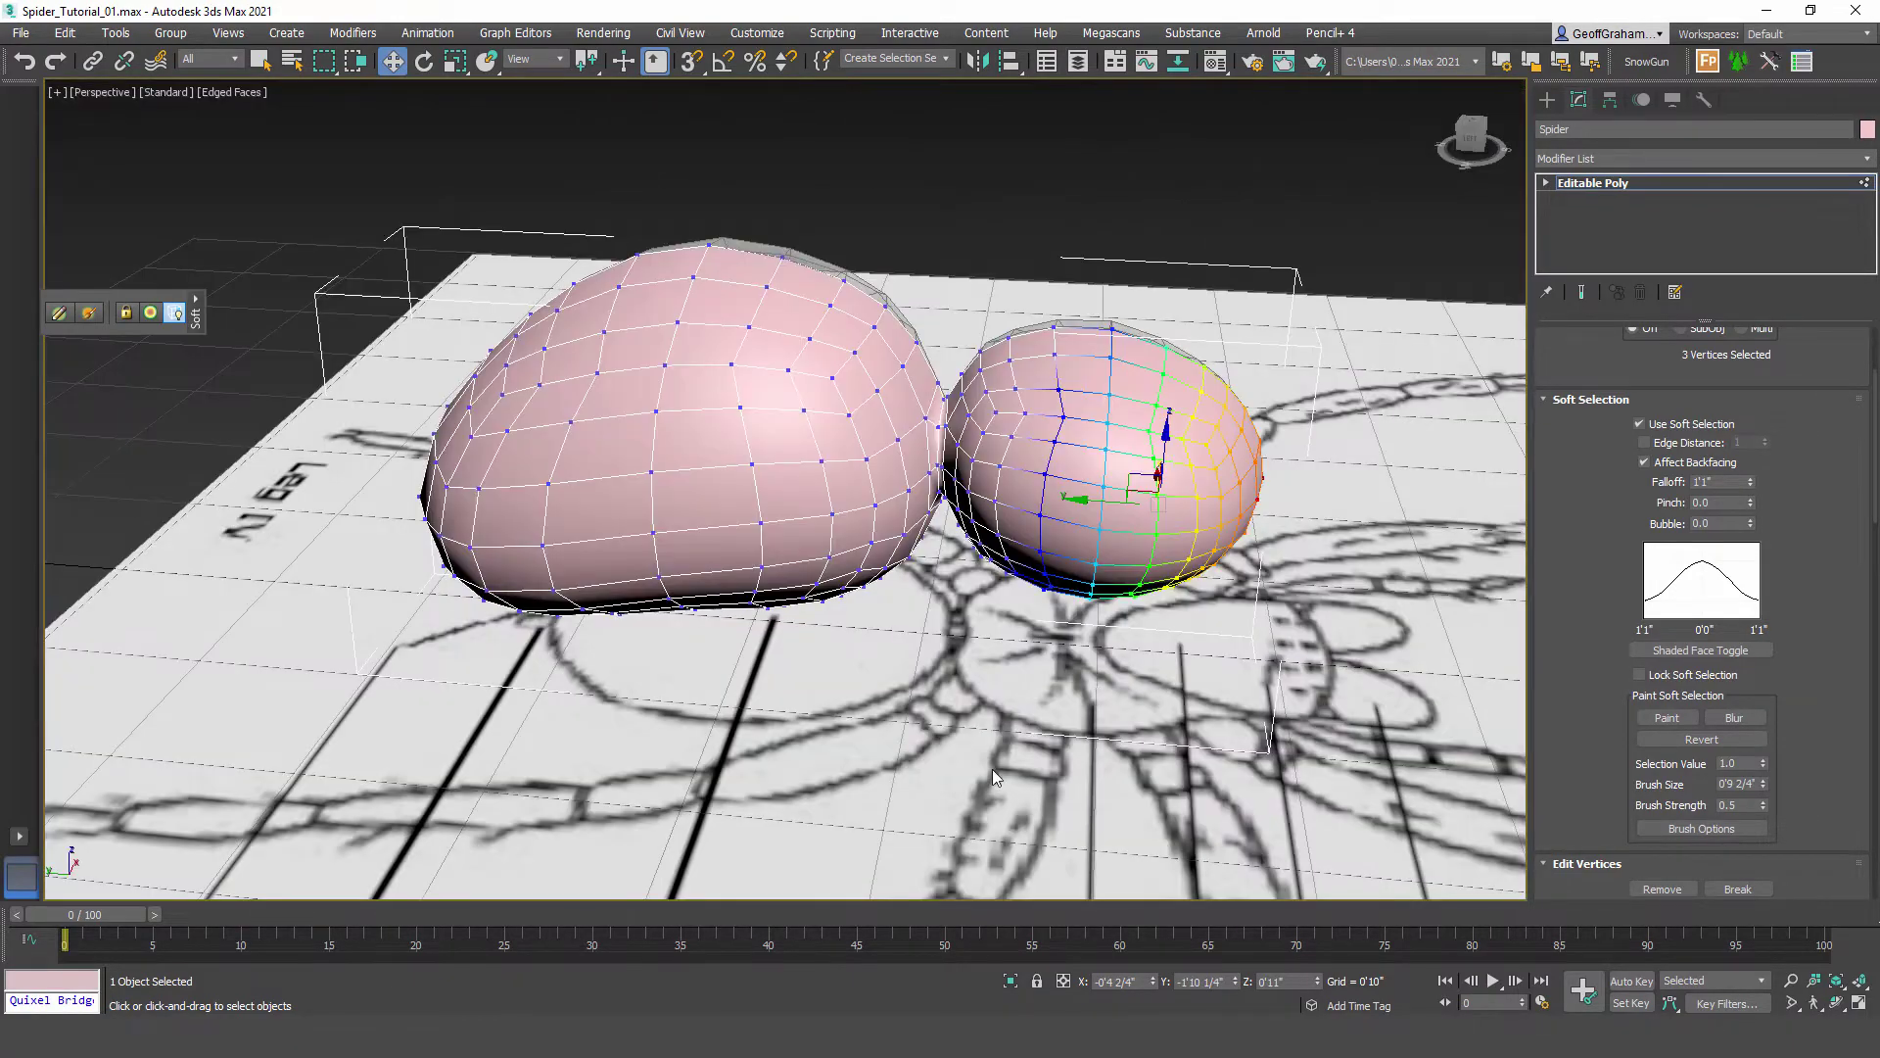
middle_click_drag(991, 768, 745, 652, "alt")
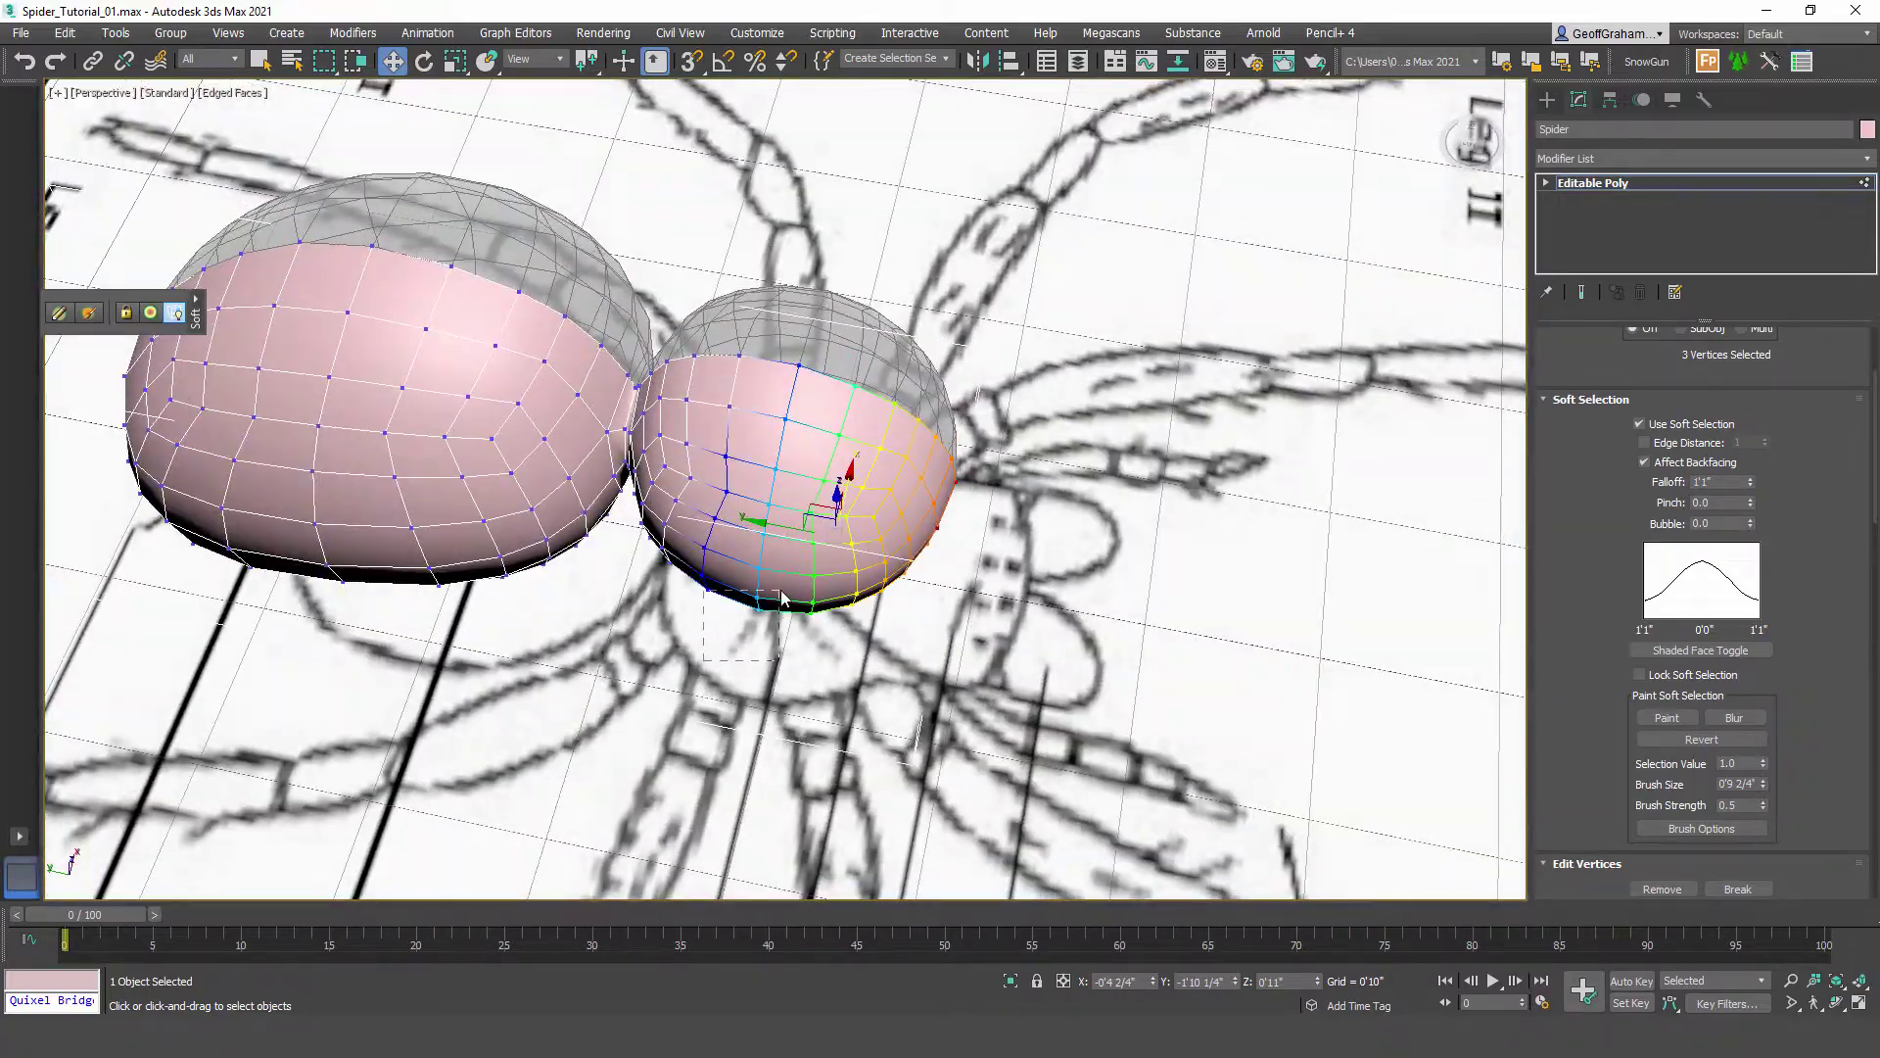
left_click_drag(780, 595, 780, 598)
middle_click_drag(781, 597, 777, 458, "alt")
left_click_drag(783, 476, 790, 470)
middle_click_drag(787, 493, 700, 594, "alt")
middle_click_drag(701, 594, 818, 591)
left_click(1545, 100)
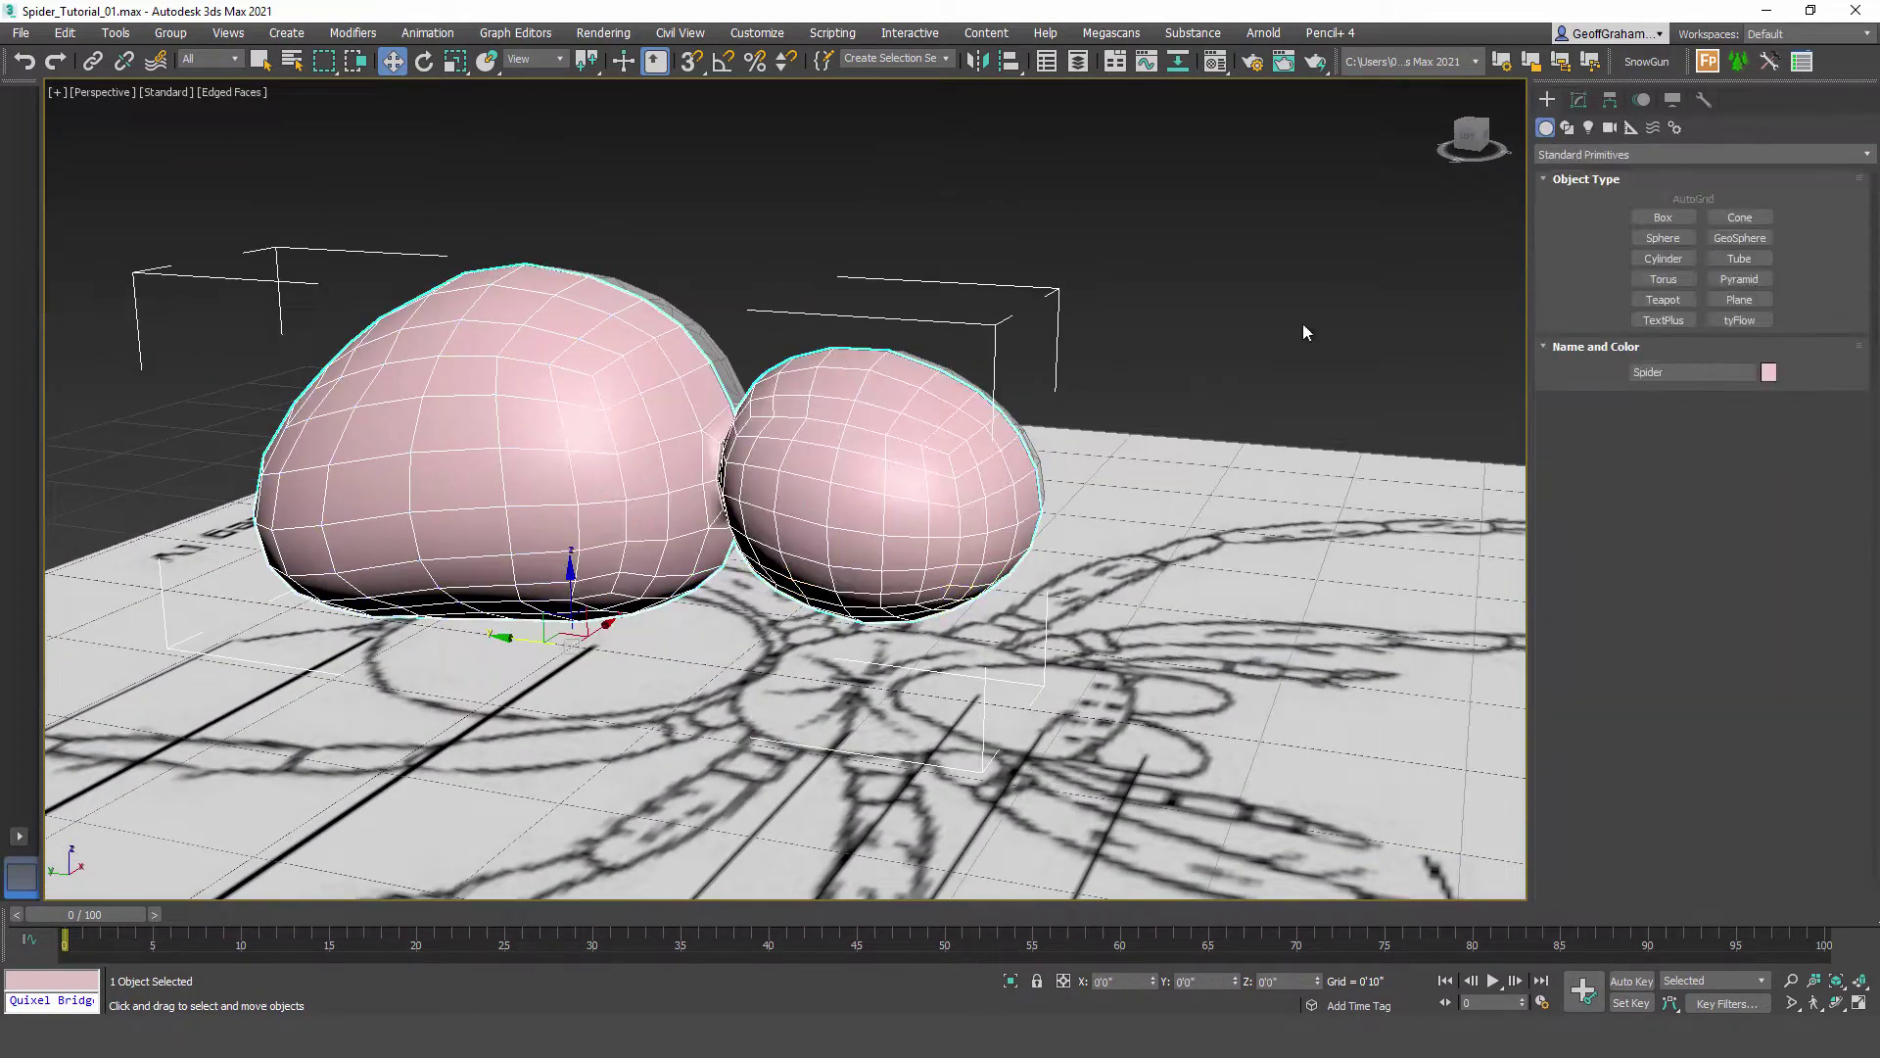
middle_click_drag(1303, 327, 970, 541, "alt")
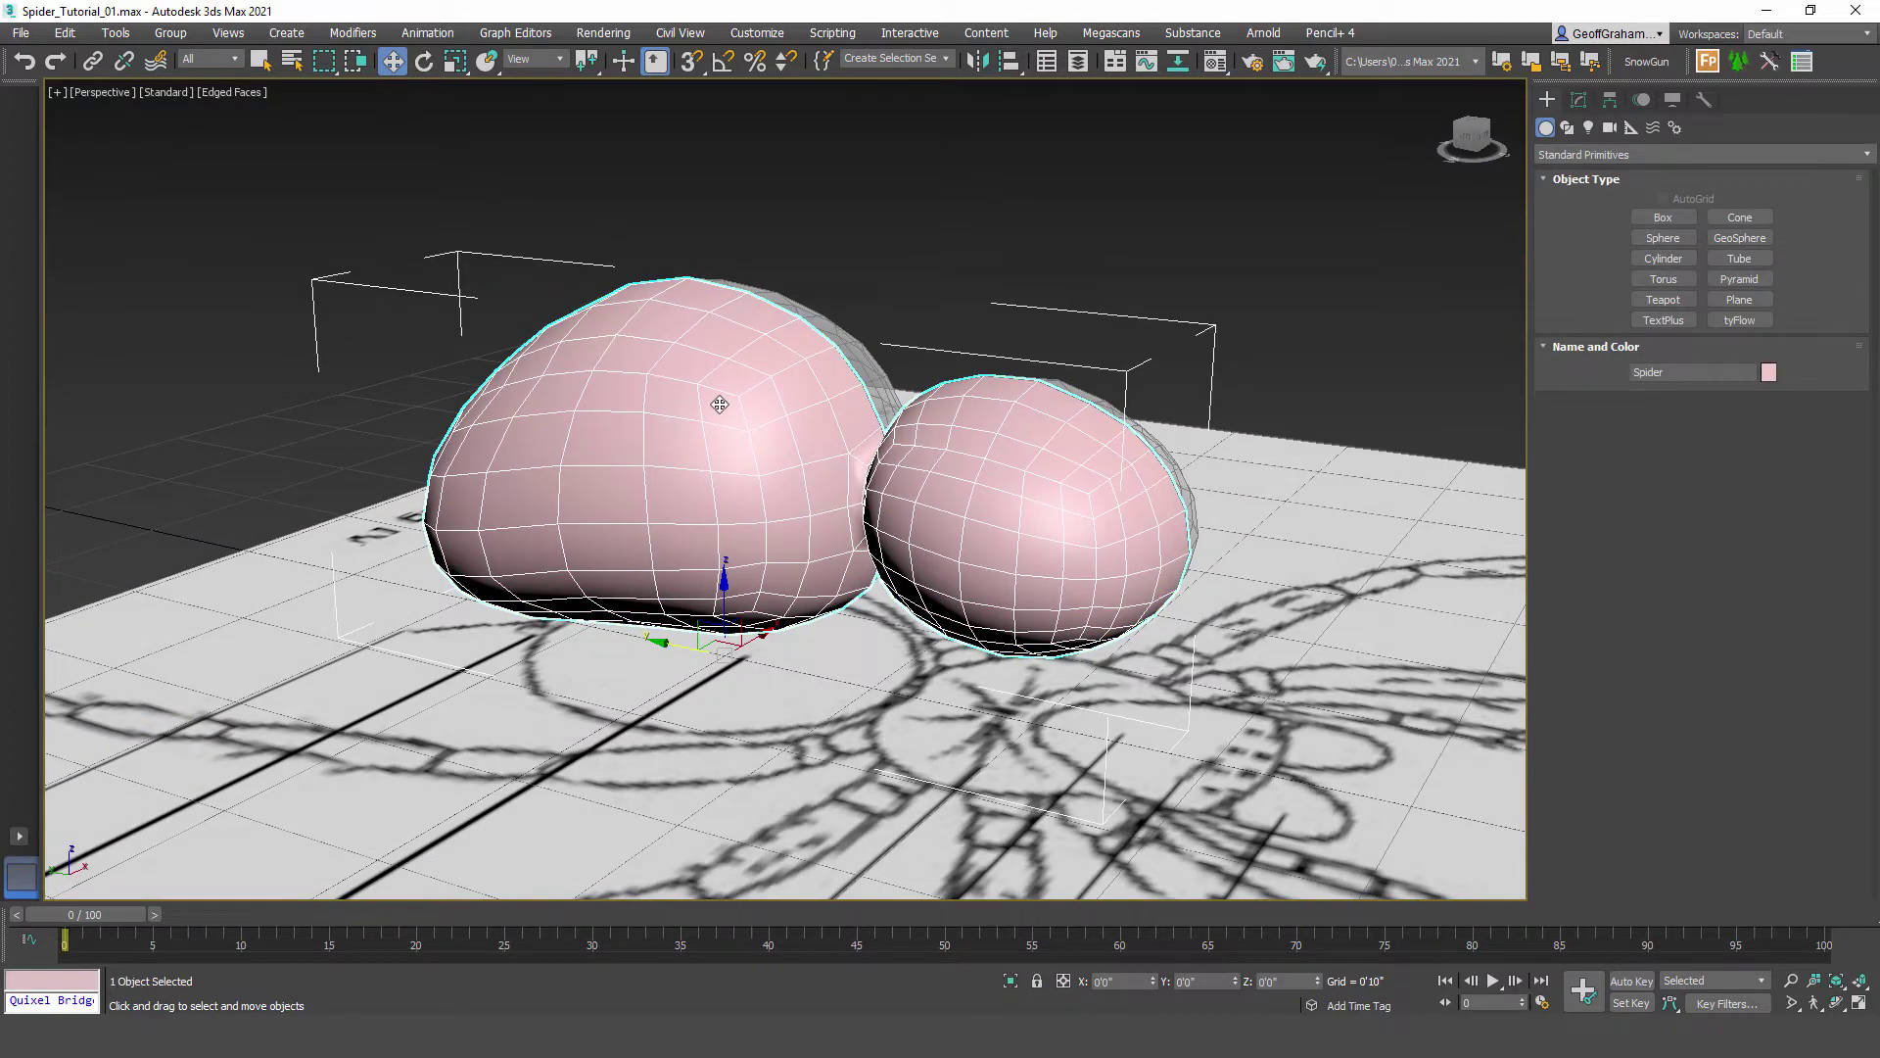
Step: Set the diffuse color of the 08 - Default material to grey with value 75 and assign it to the spider body
key("m")
key("m")
left_click(448, 344)
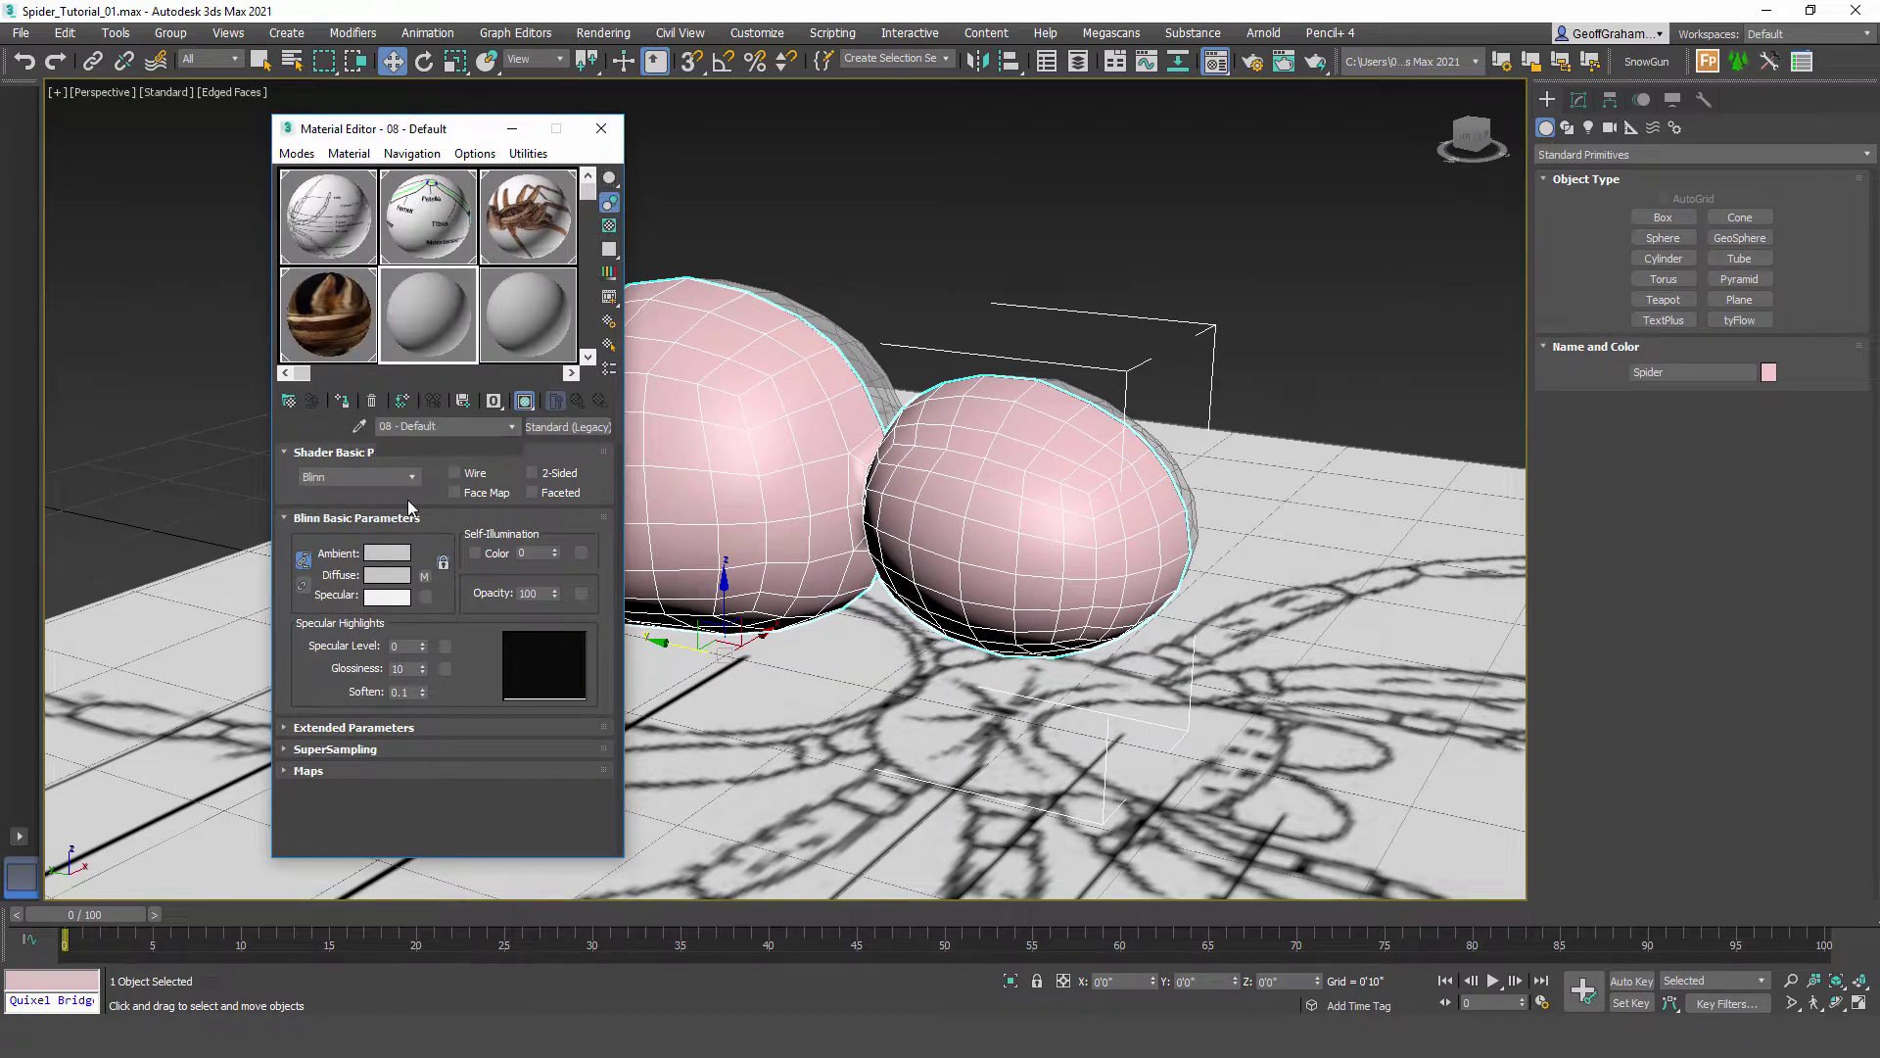
left_click(386, 575)
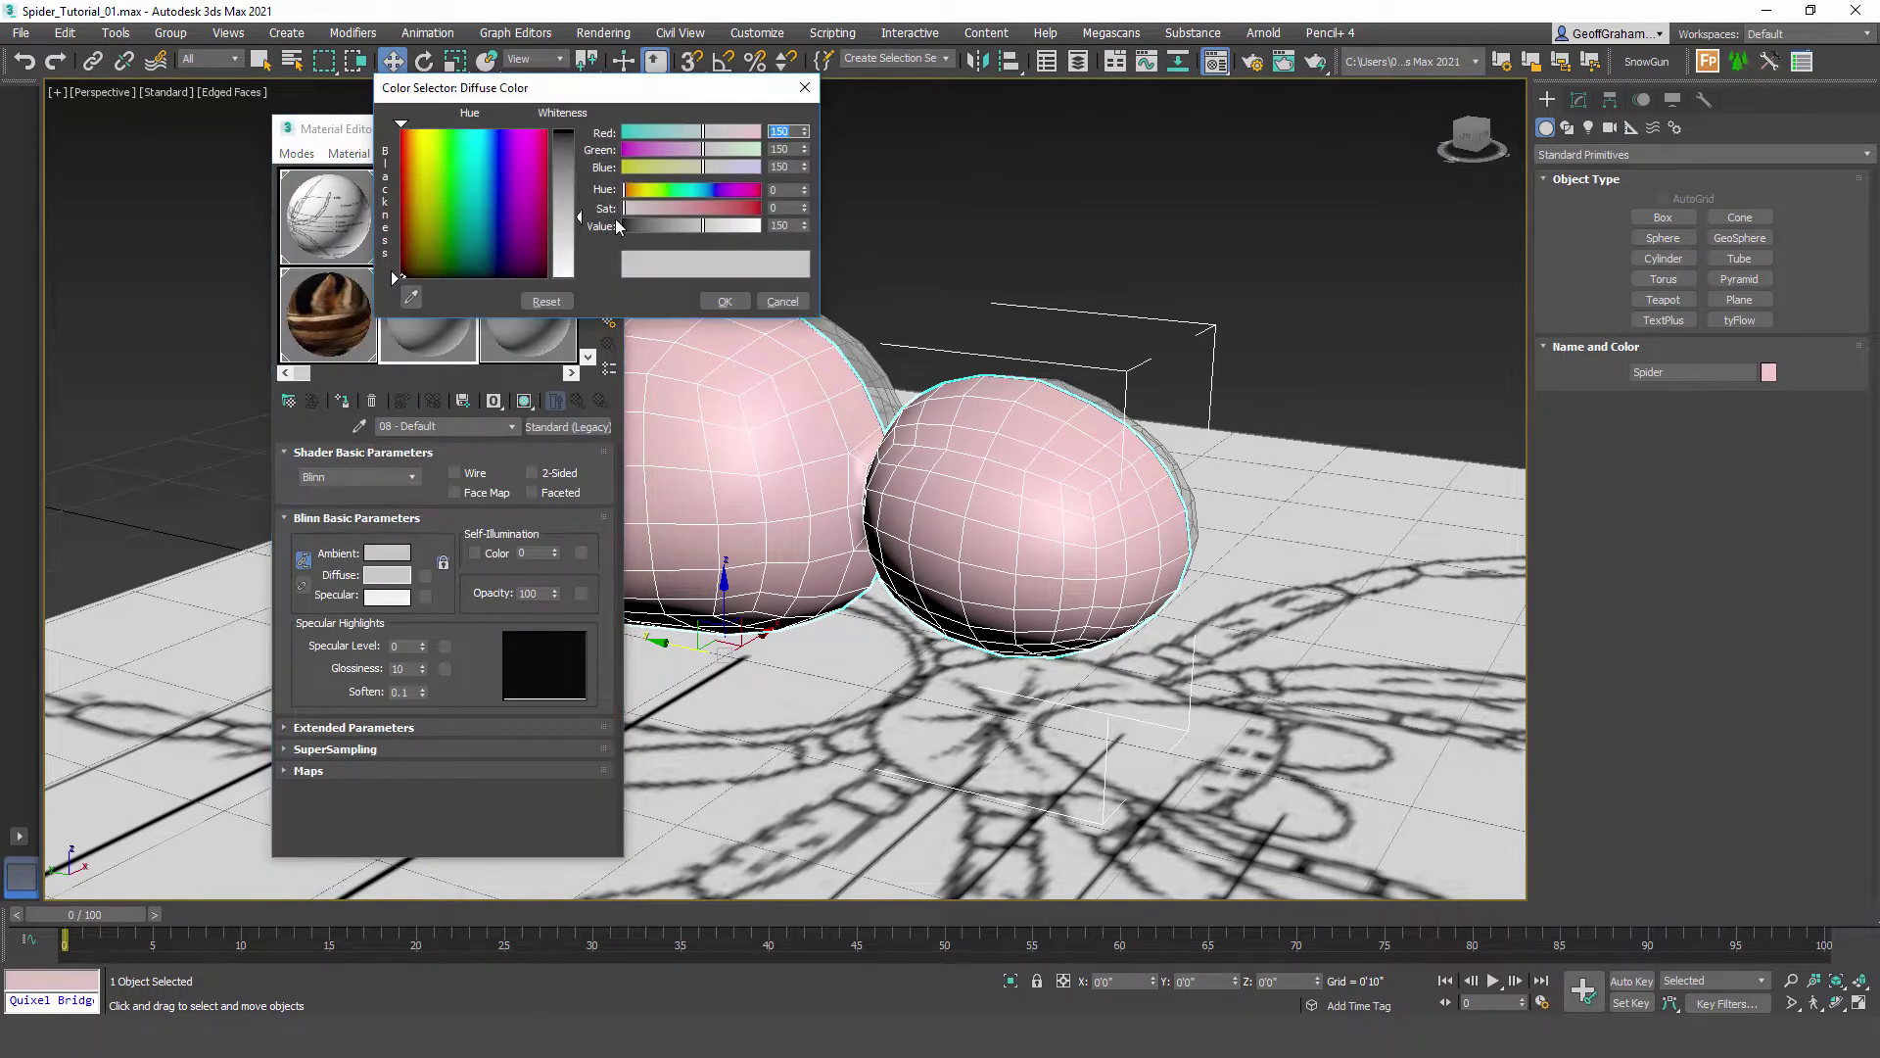
left_click_drag(575, 214, 579, 174)
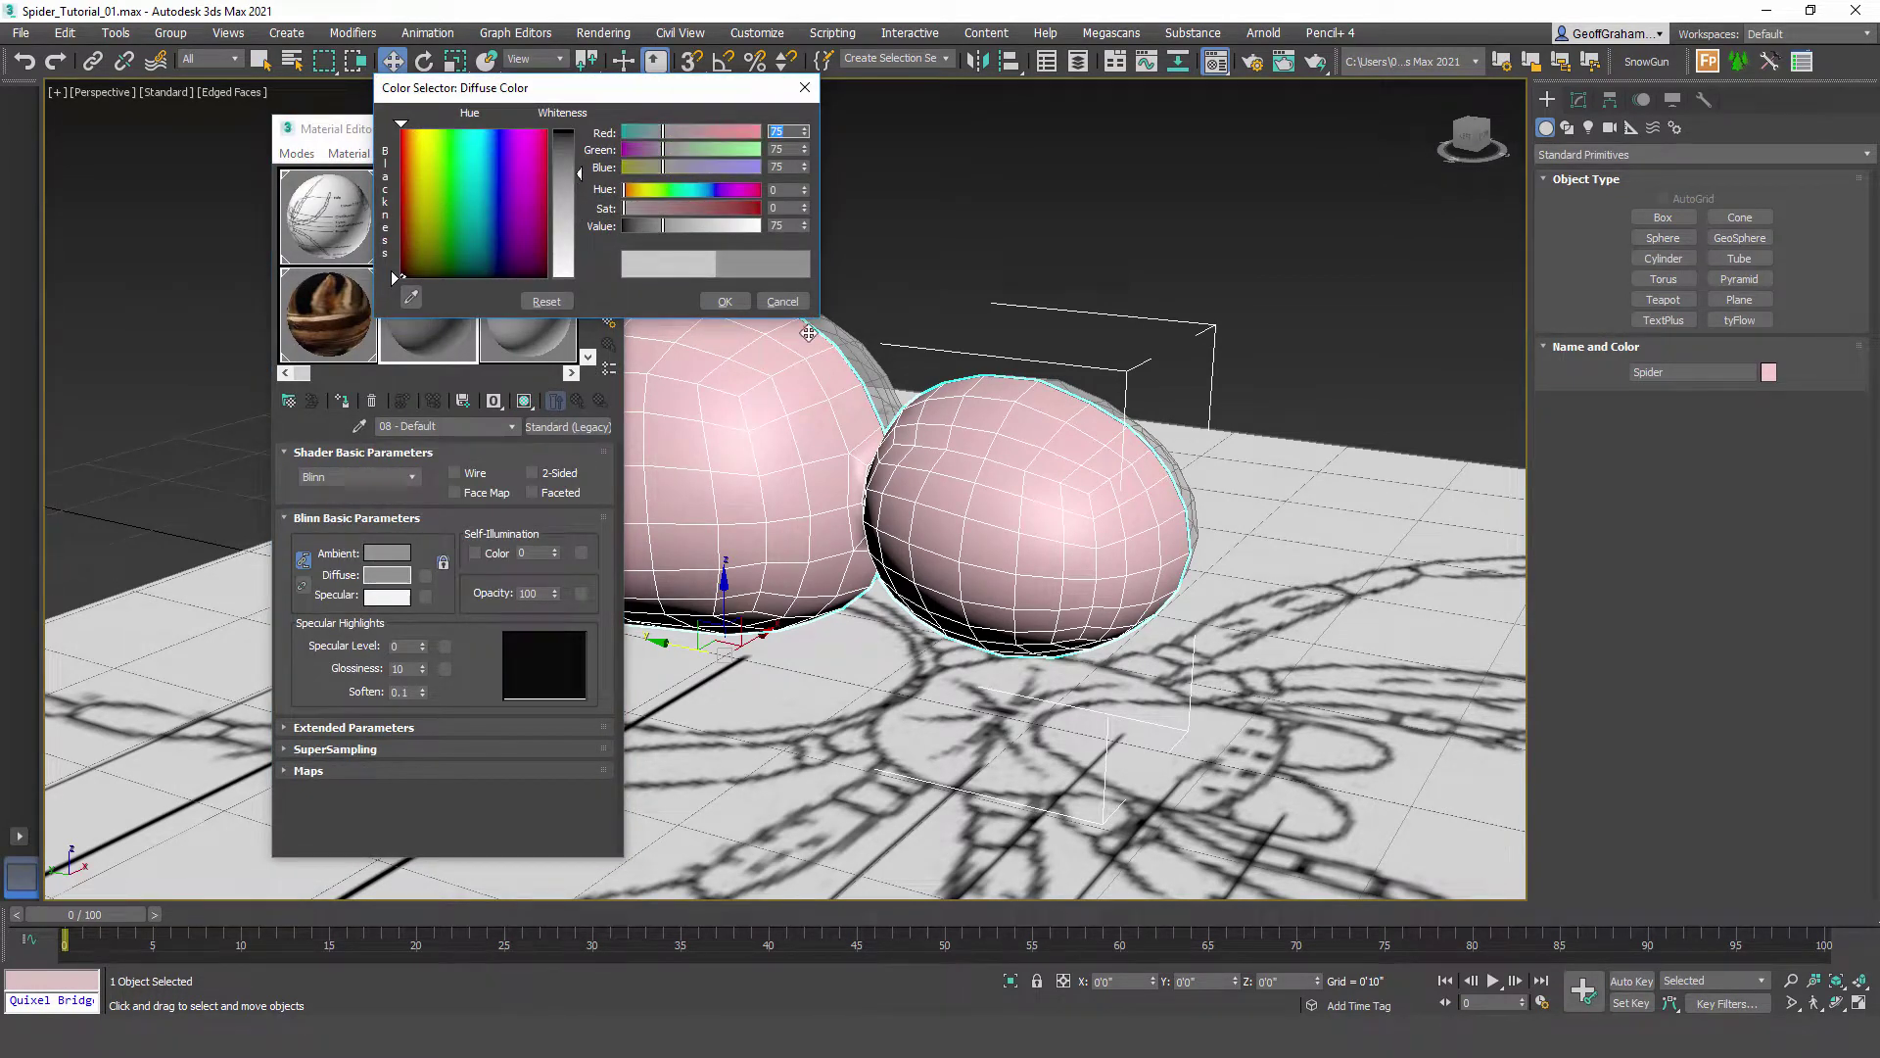
left_click(725, 302)
left_click_drag(414, 300, 747, 431)
left_click(608, 140)
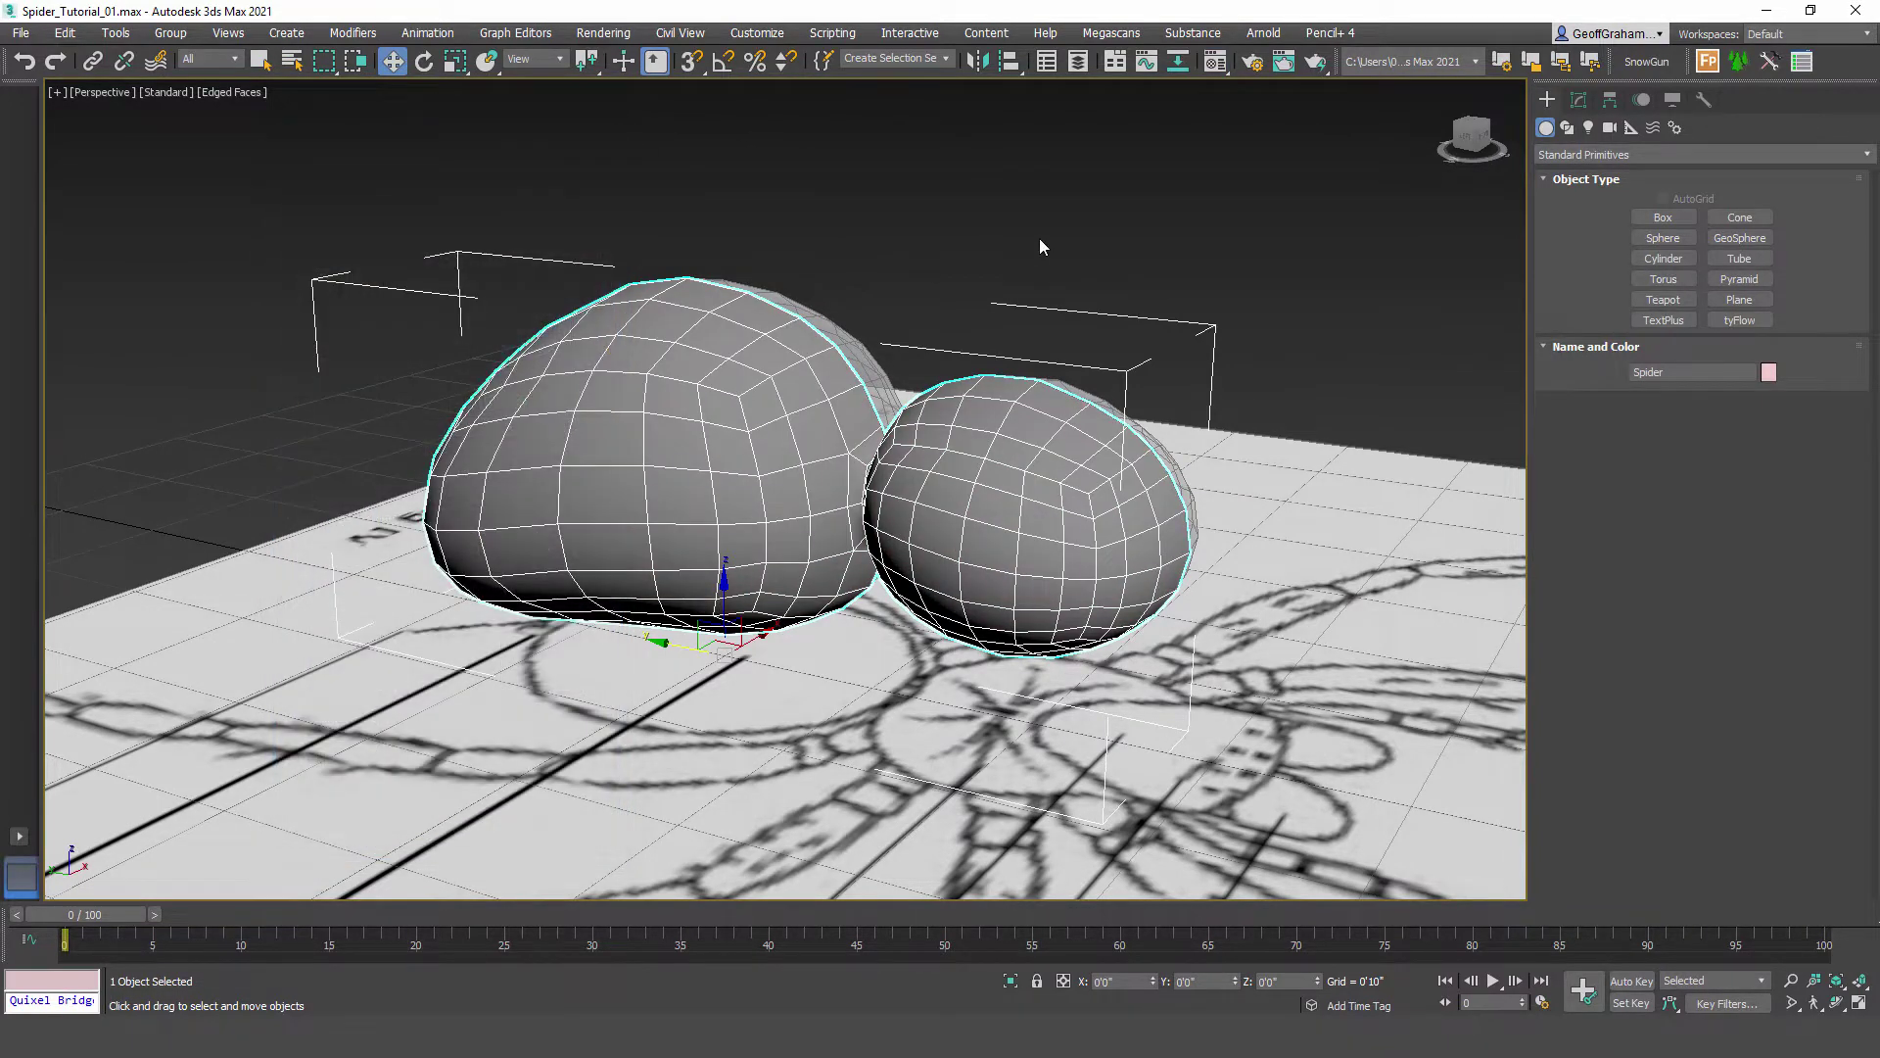
Step: Change the spider's object color to black and deselect it
left_click(1041, 239)
left_click(768, 539)
left_click(1769, 374)
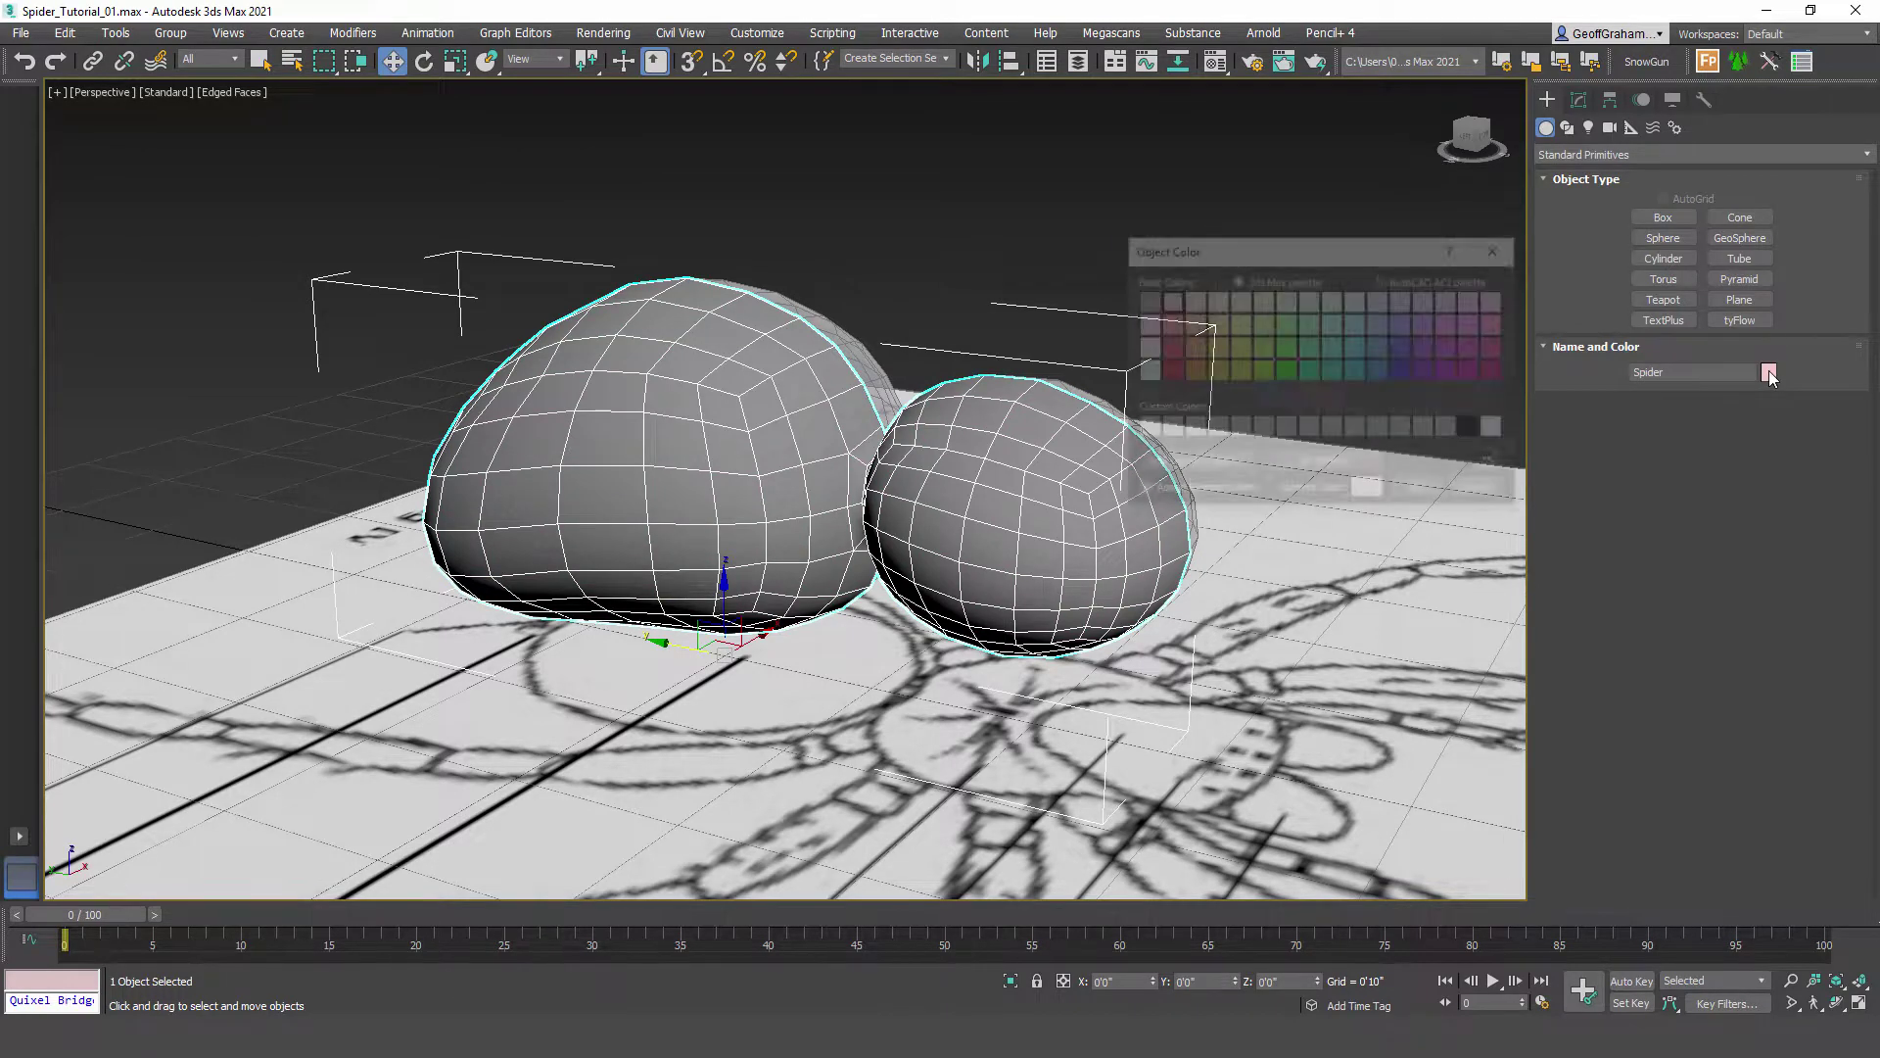
left_click(1477, 432)
left_click(1418, 496)
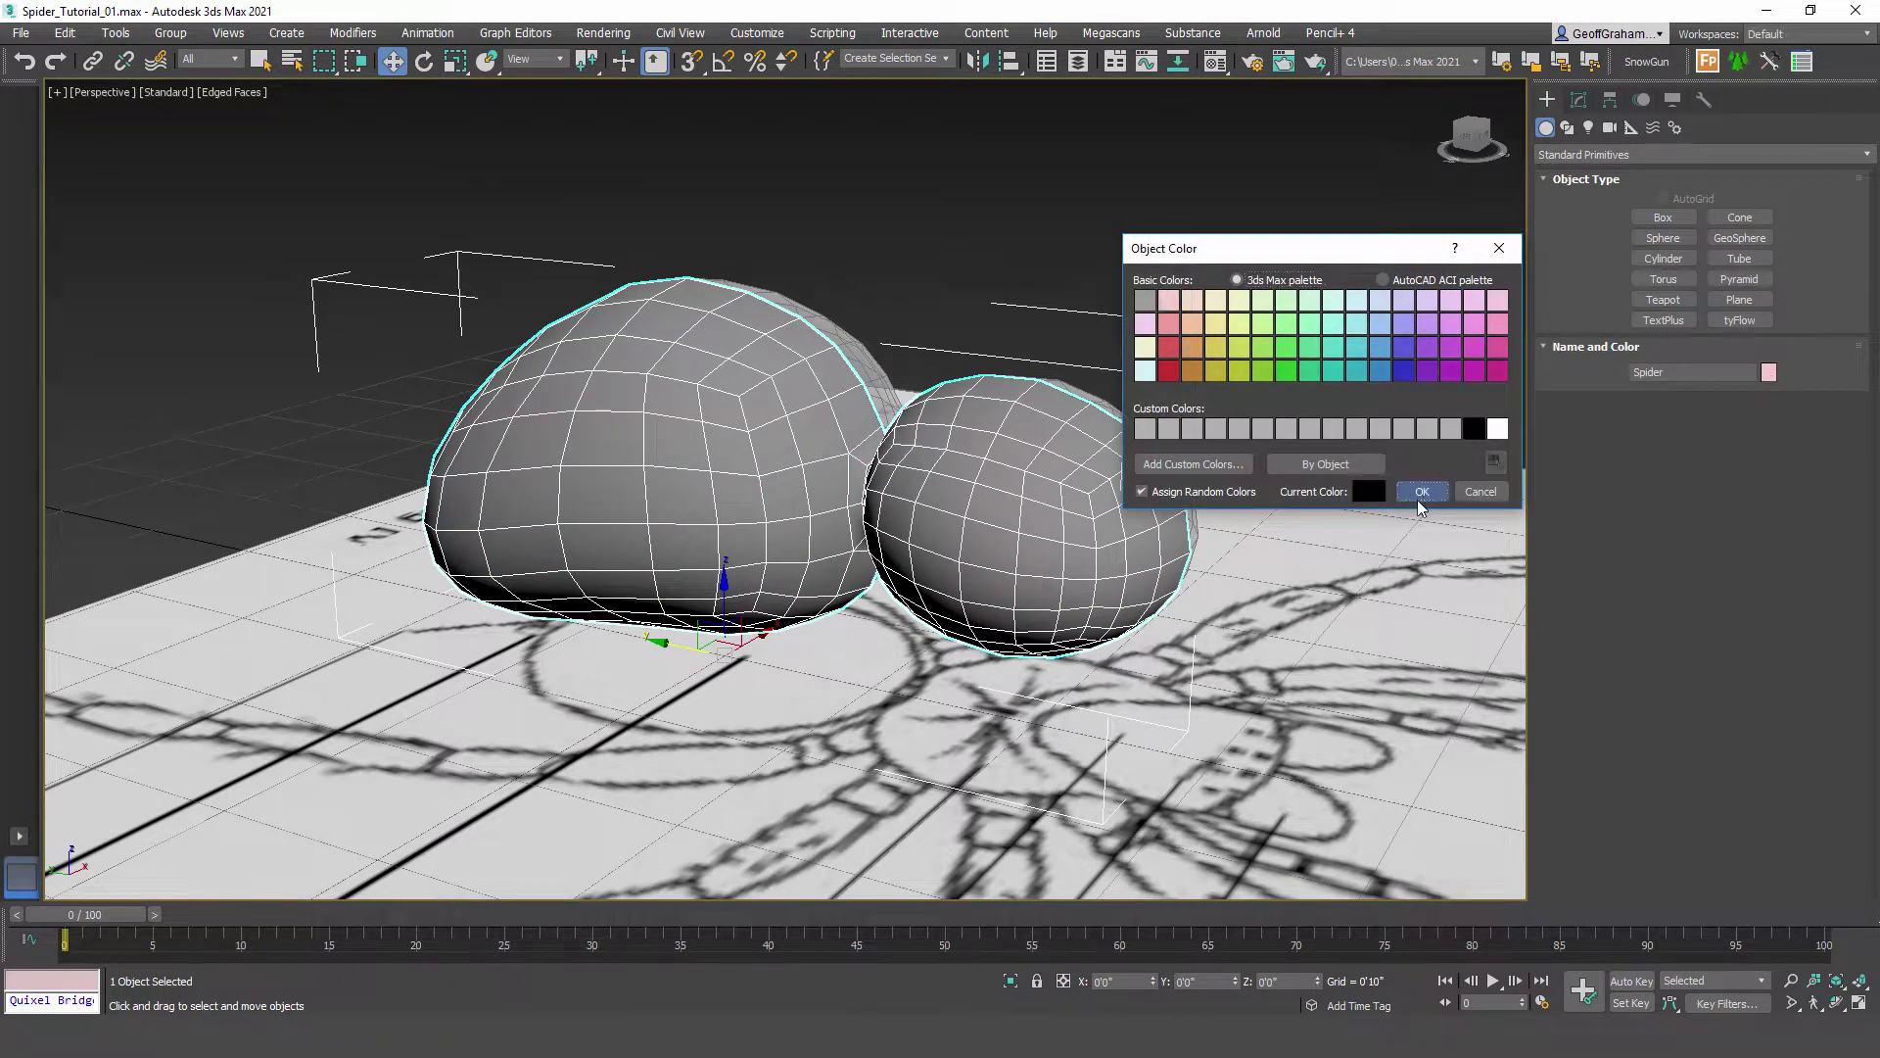
left_click(1220, 390)
Step: Save the scene as the next incremental version, Spider_Tutorial_02.max
middle_click_drag(931, 613, 1249, 637)
middle_click_drag(1108, 595, 997, 637, "alt")
scroll(997, 637, "down", 5)
left_click(20, 34)
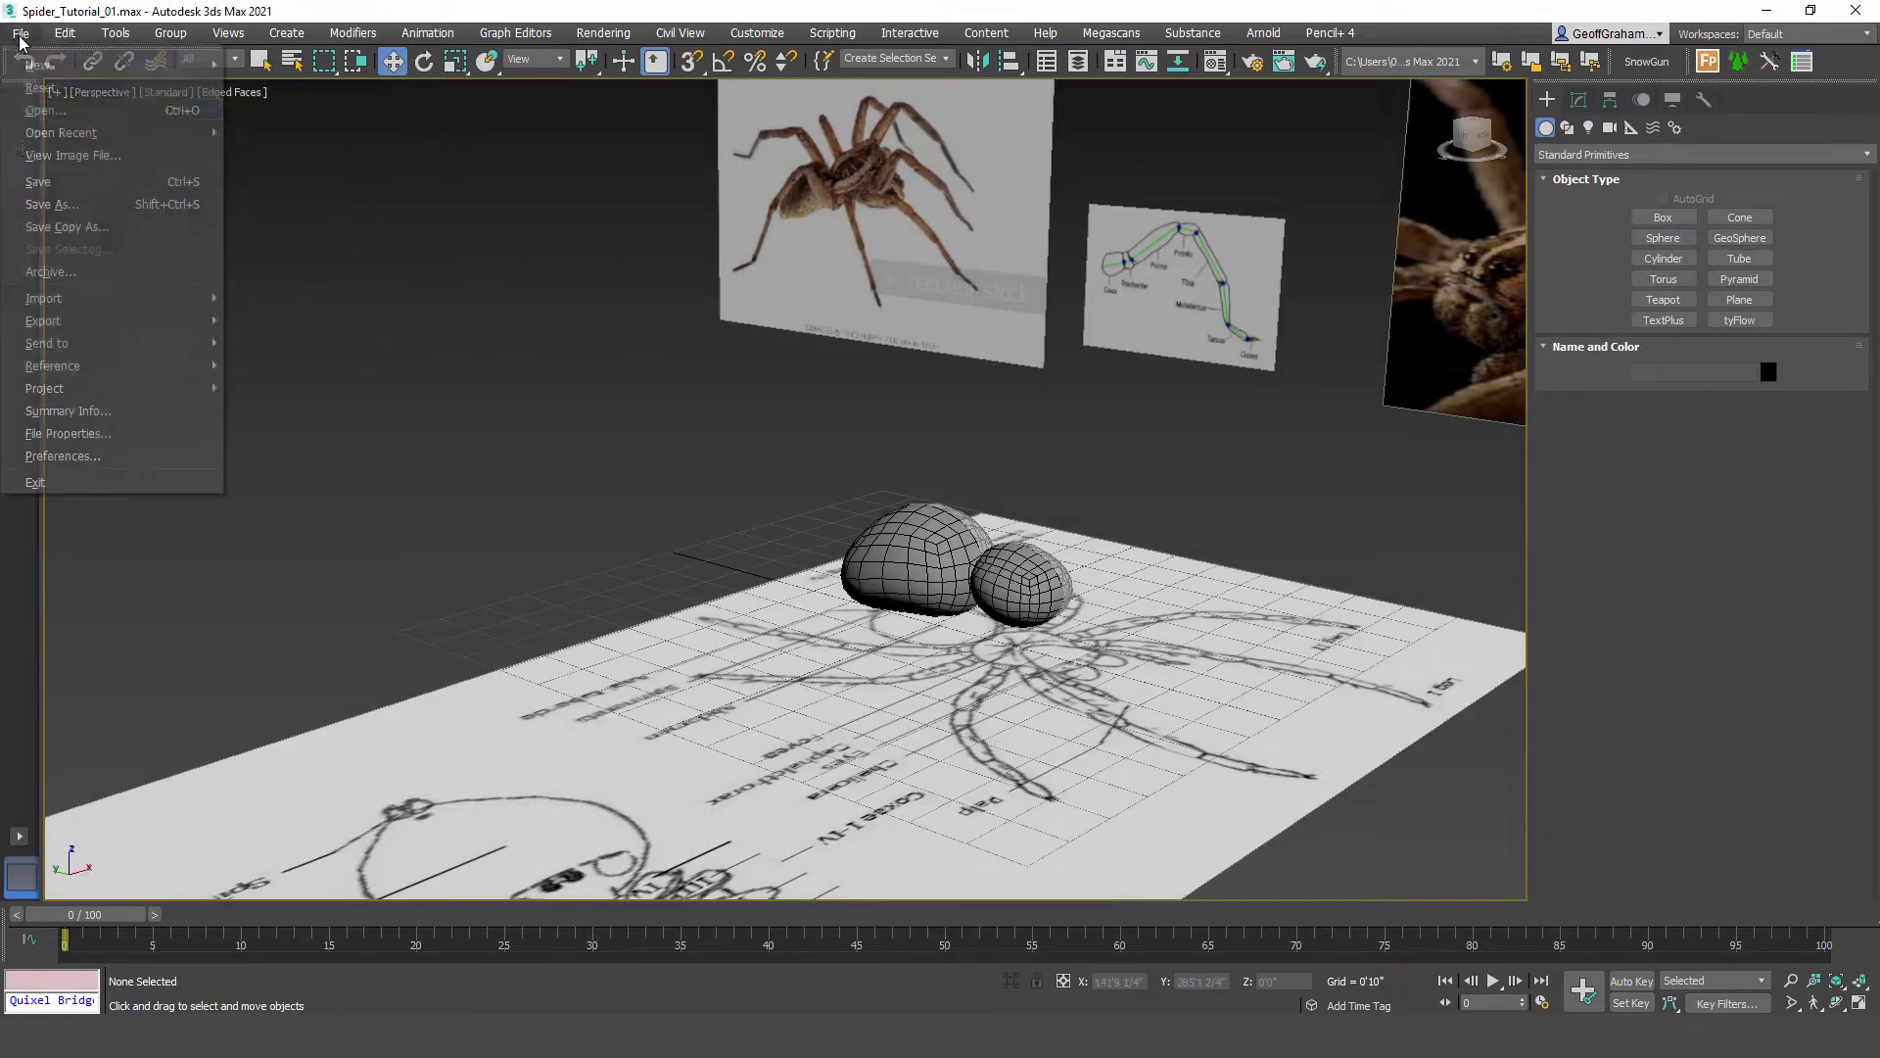
left_click(33, 204)
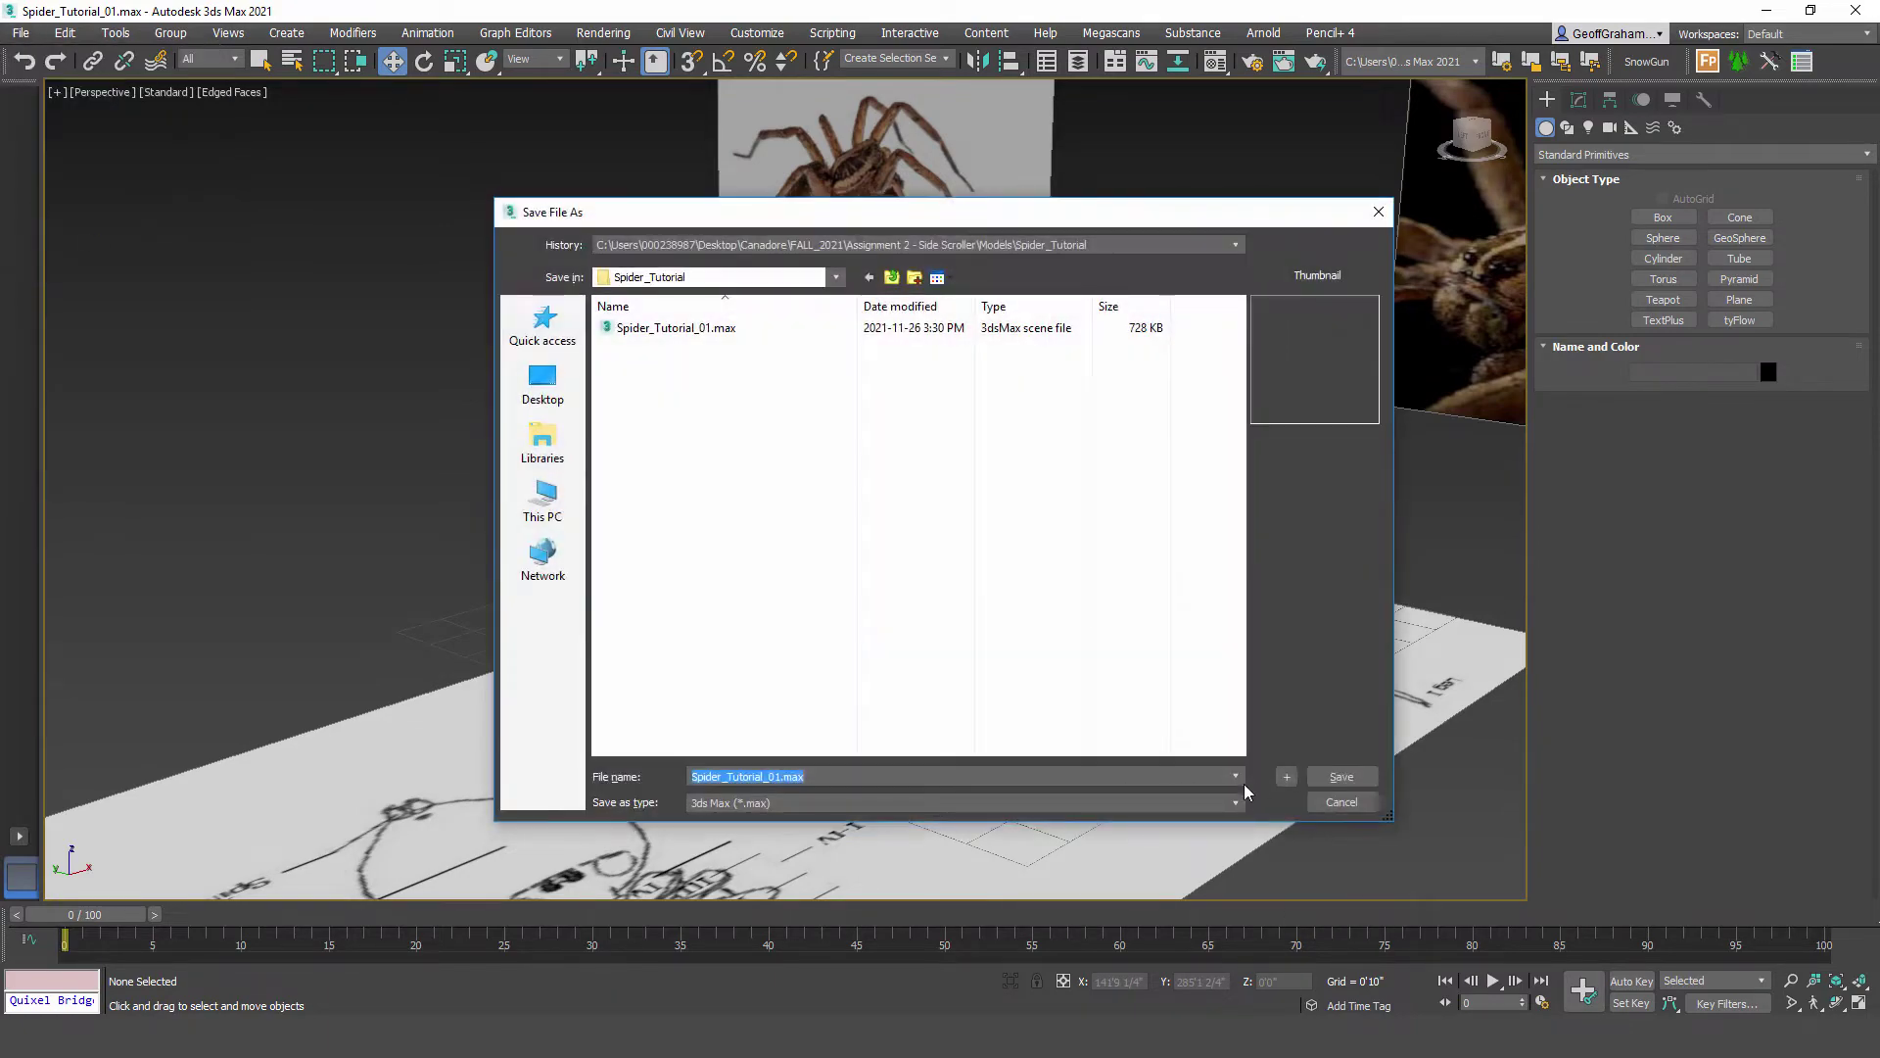
left_click(1289, 787)
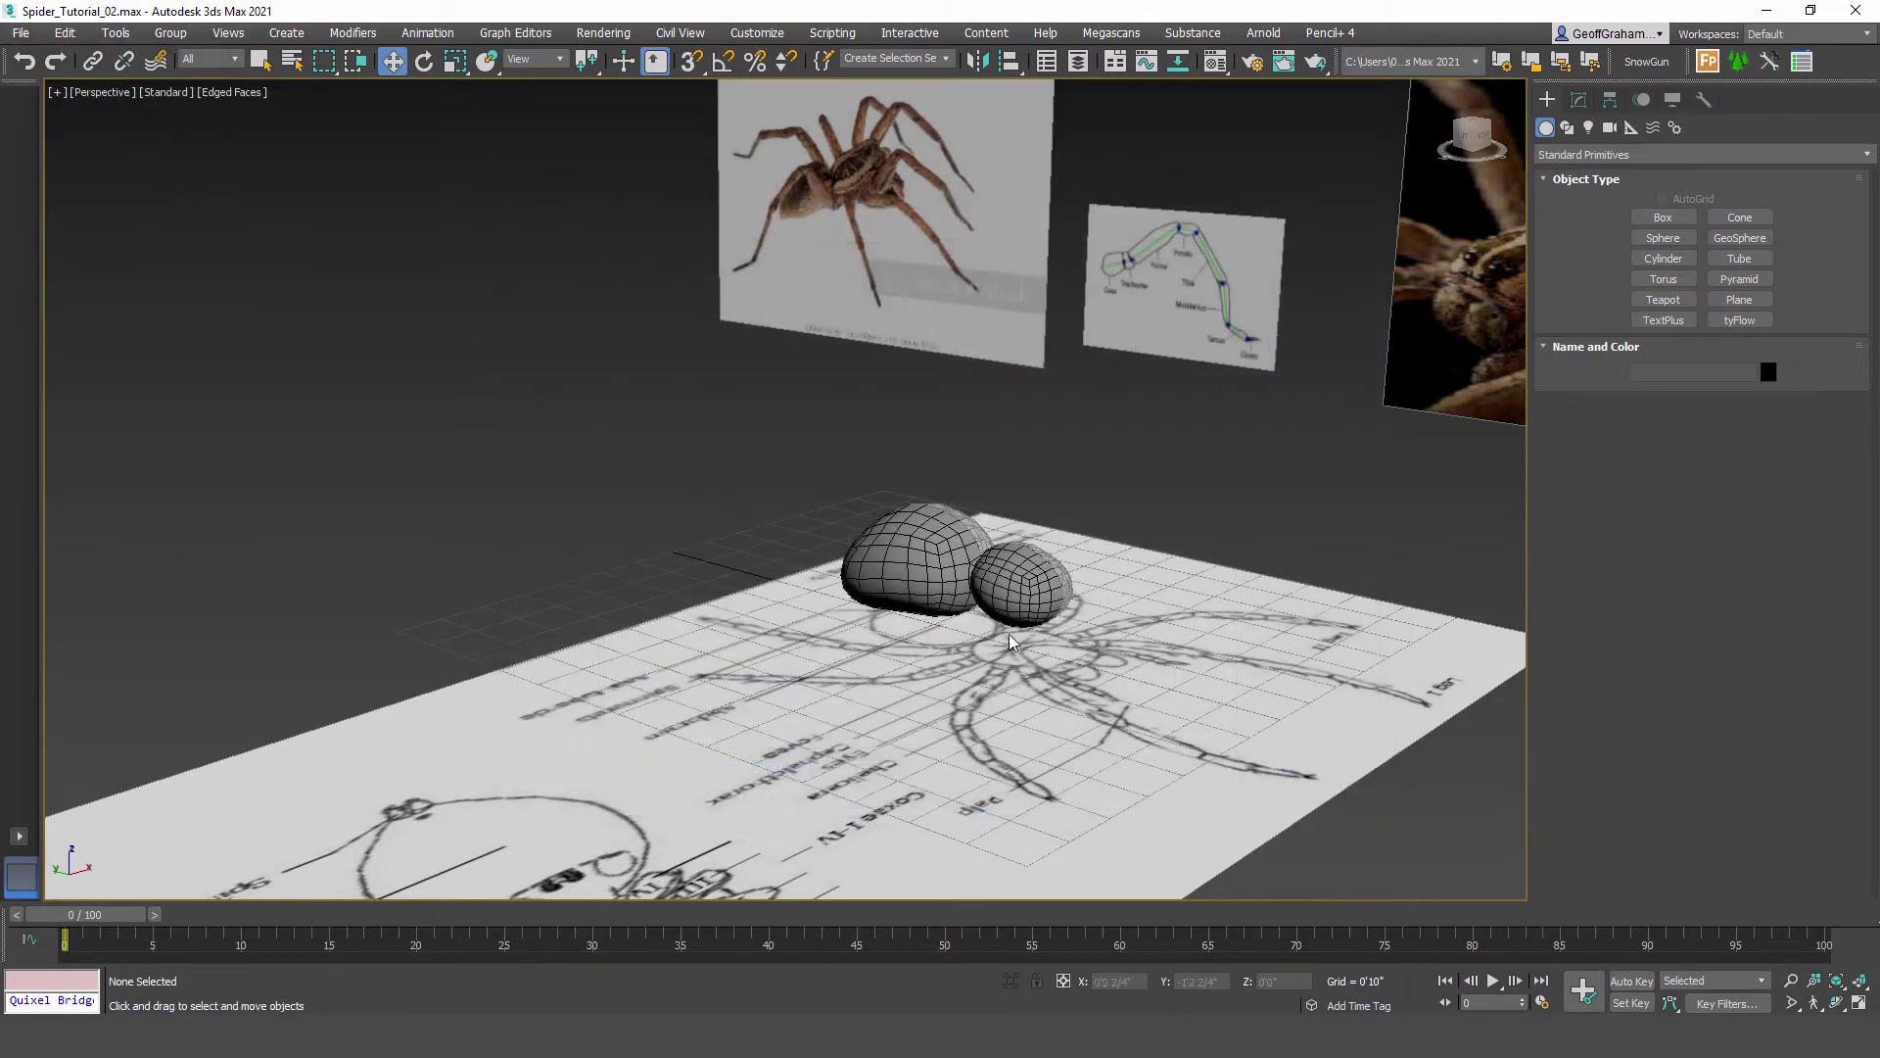
Step: Reopen the spider mesh for vertex editing and select 15 vertices on the abdomen's outer rear side, seen from above
middle_click_drag(814, 593, 1095, 707, "alt")
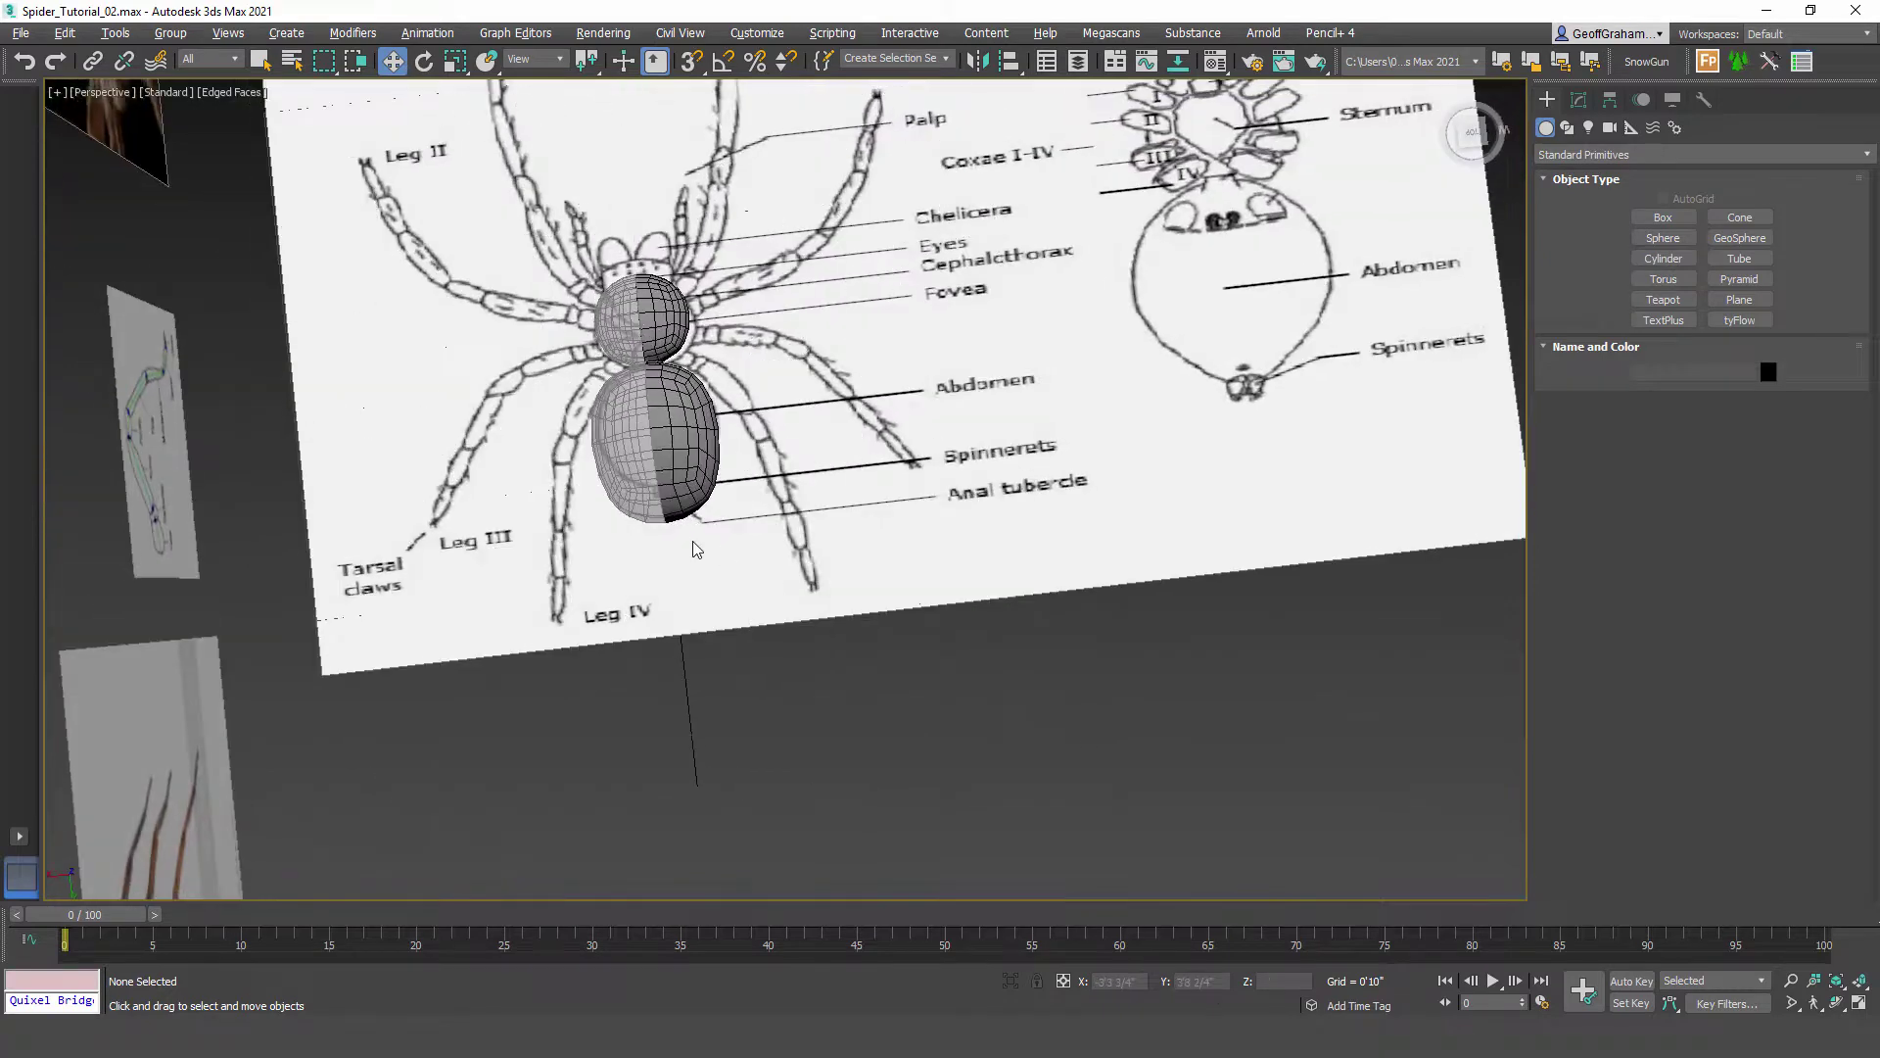
middle_click_drag(696, 550, 818, 632)
scroll(813, 578, "up", 5)
left_click(809, 554)
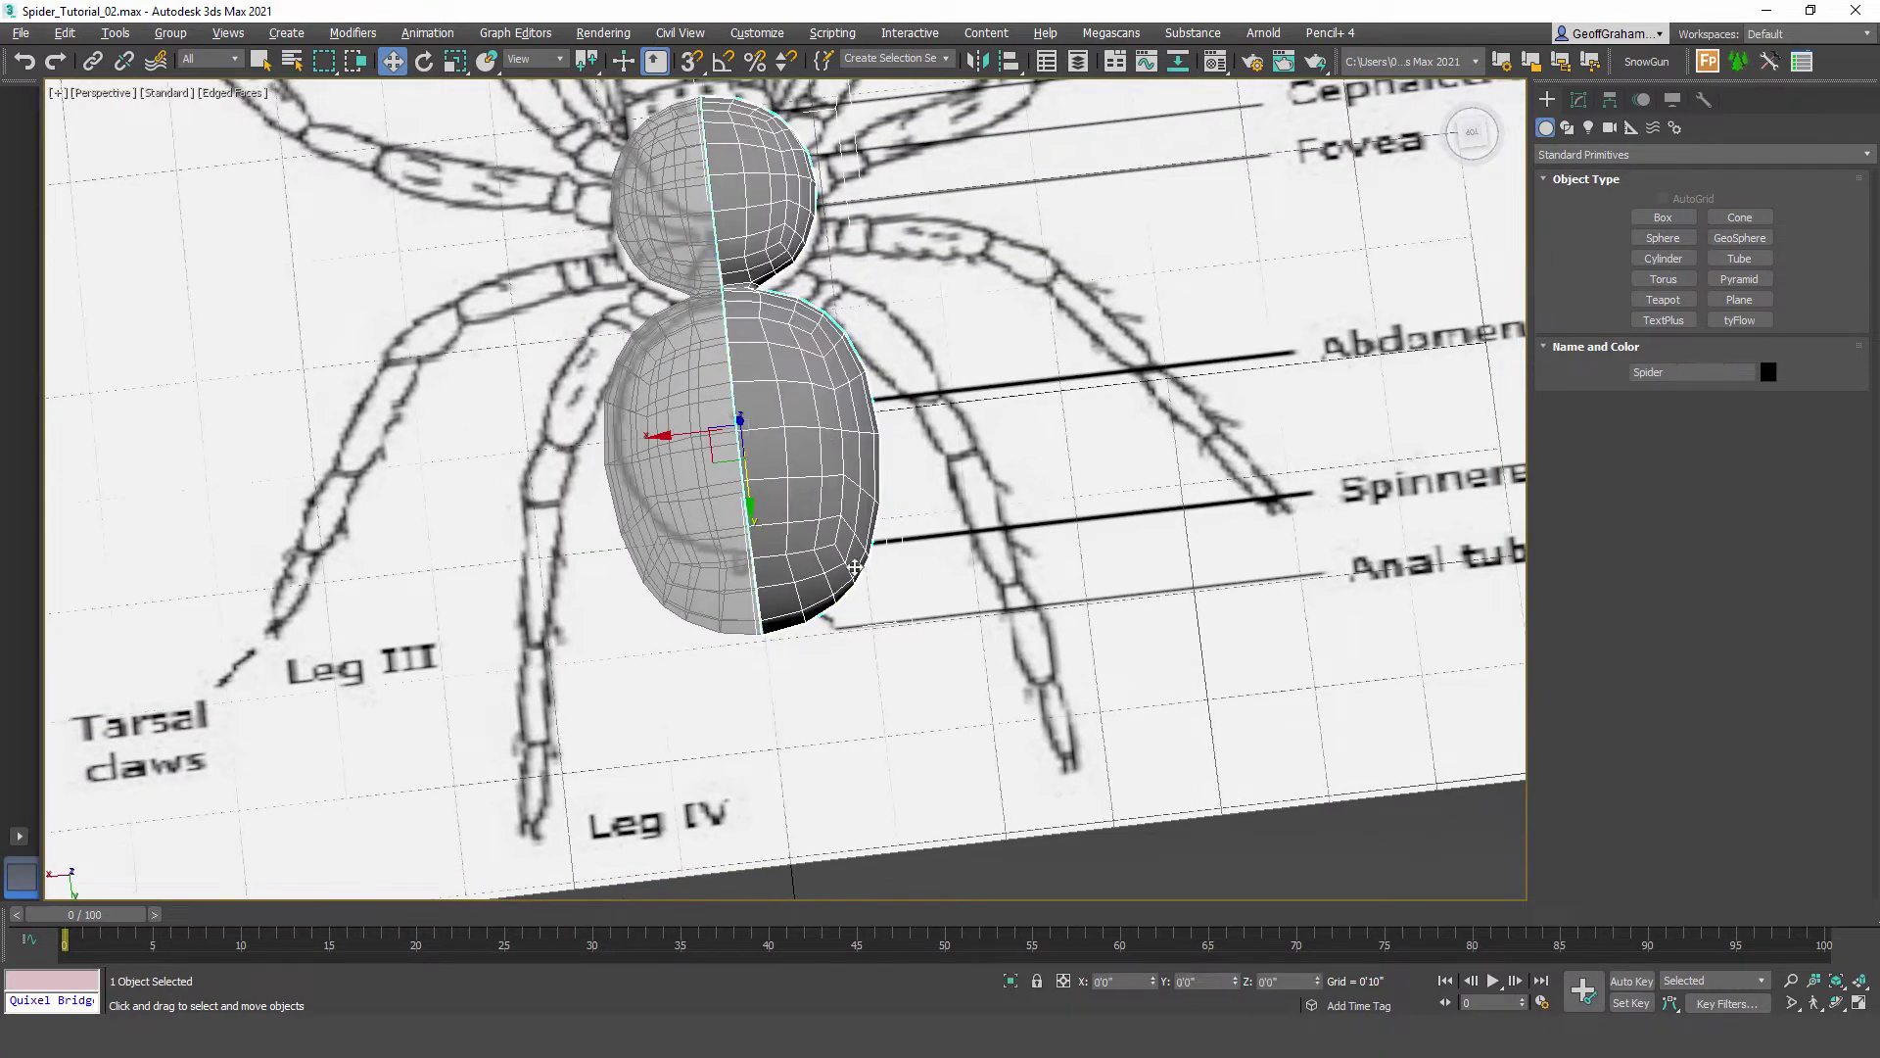
left_click(1579, 100)
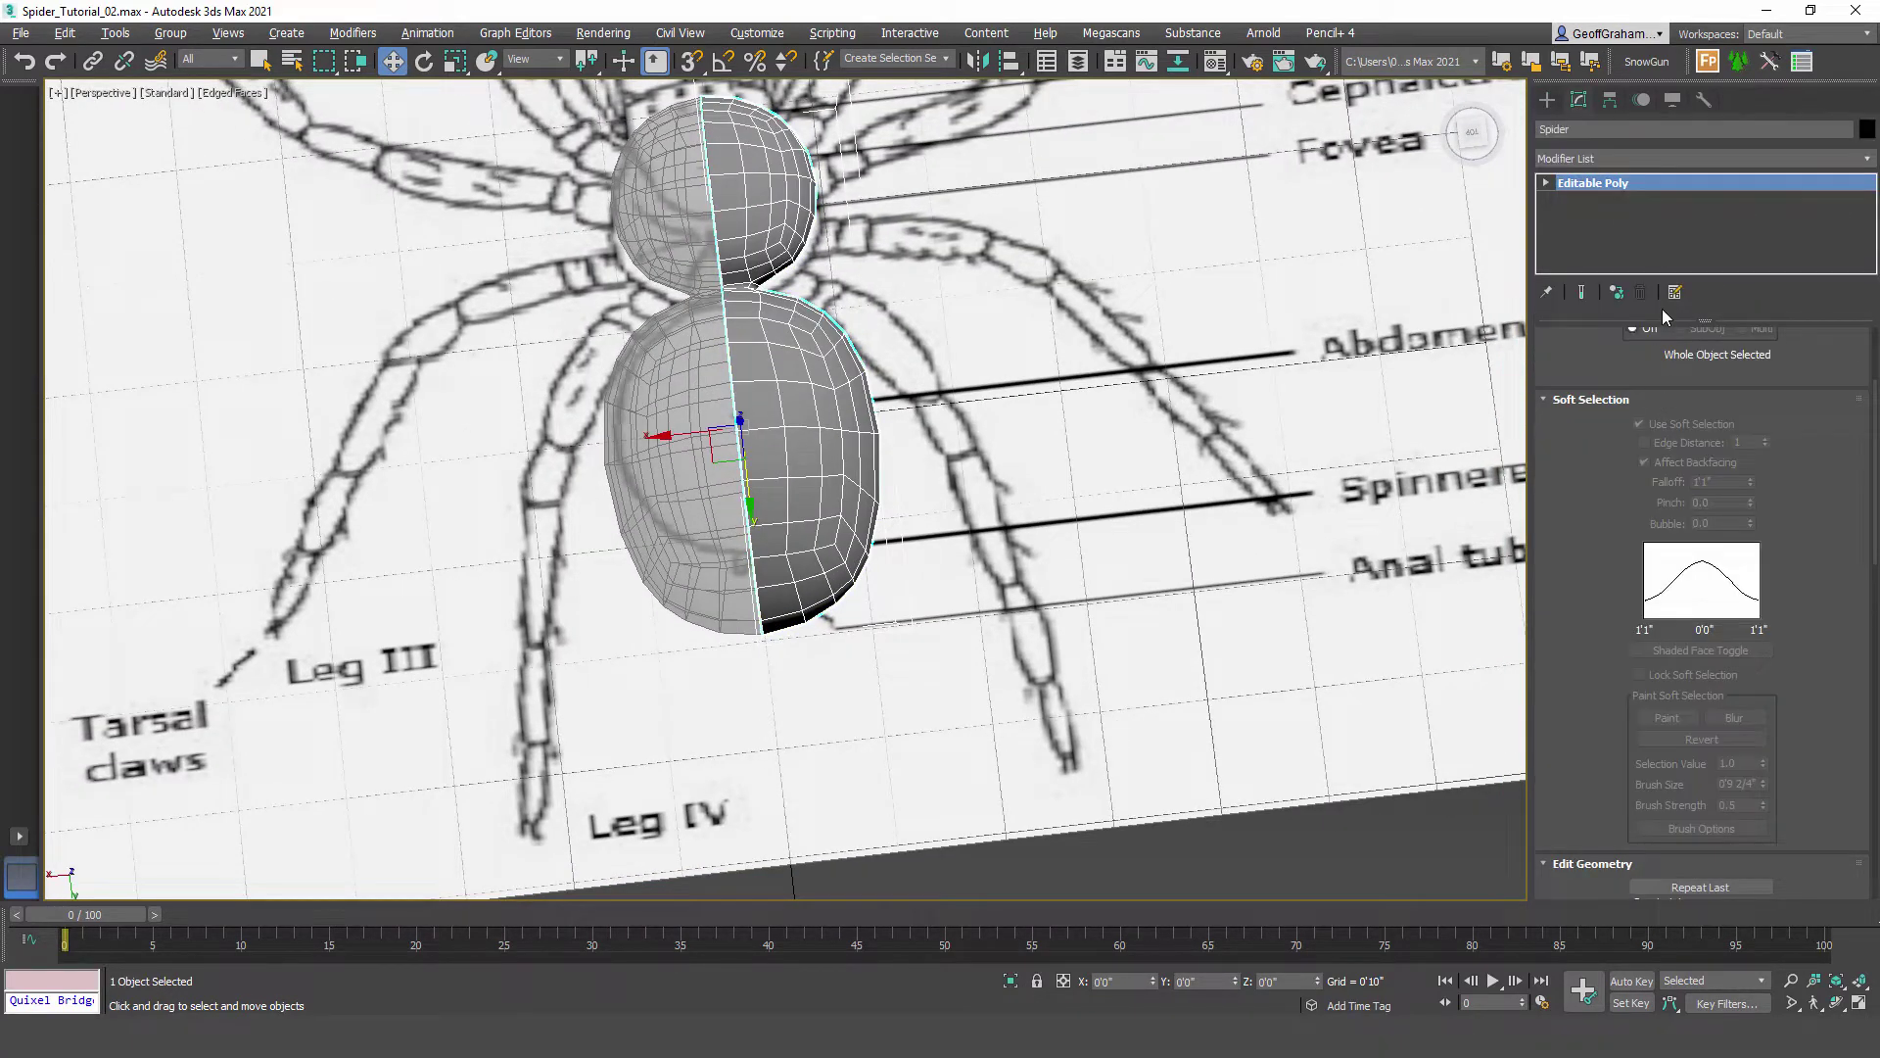
scroll(1878, 525, "up", 3)
left_click(1652, 363)
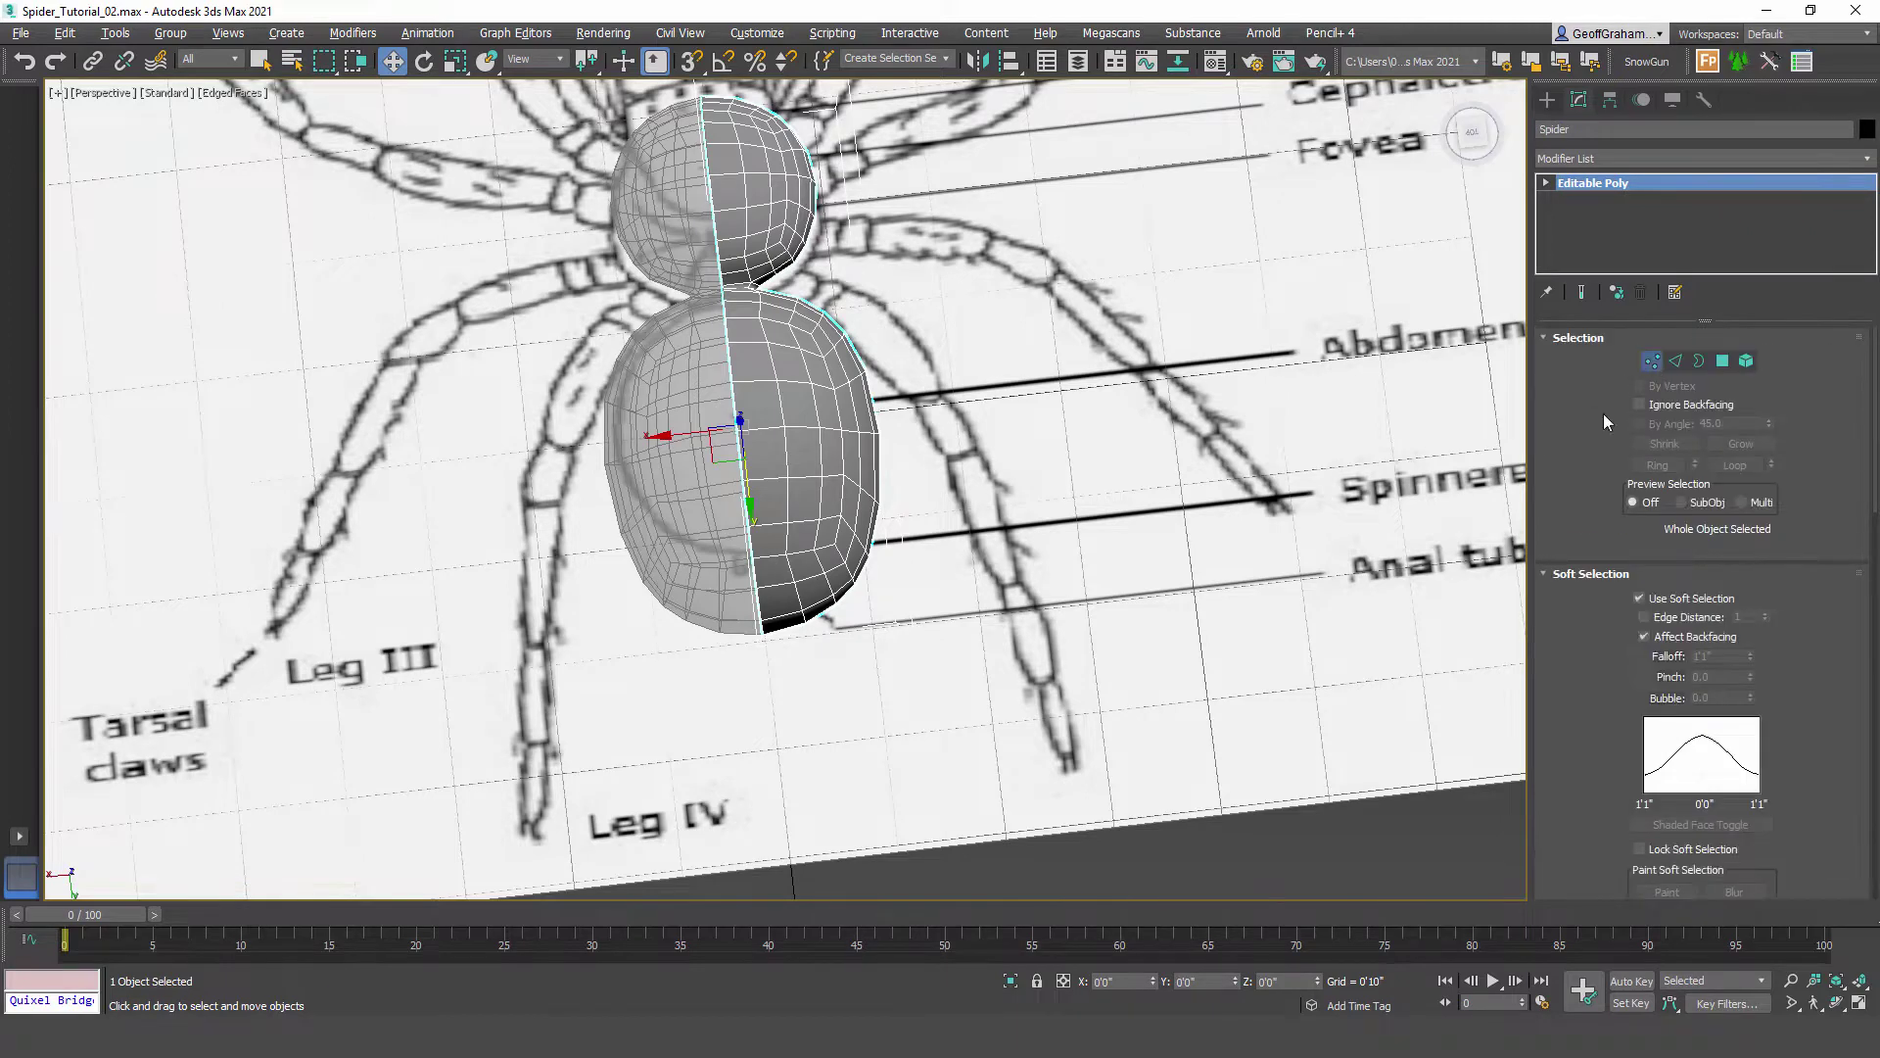
scroll(984, 617, "up", 3)
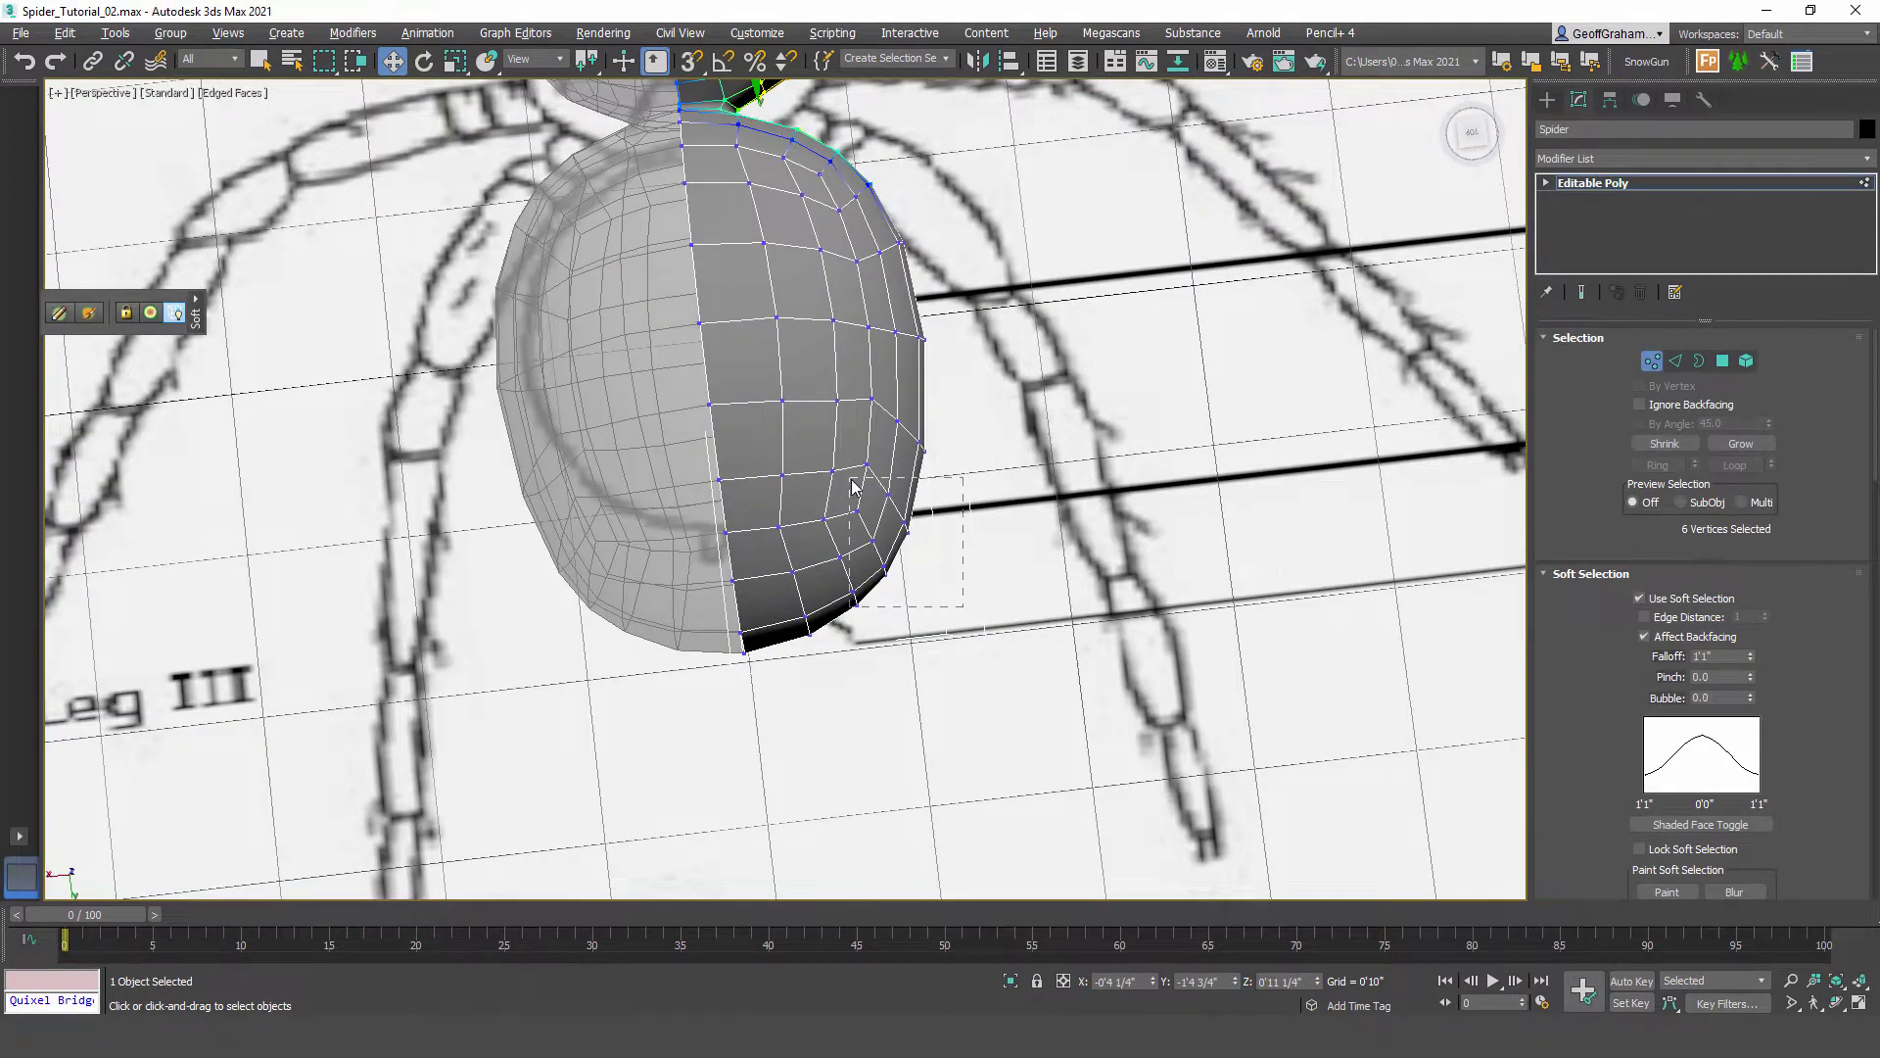
left_click_drag(852, 486, 798, 472)
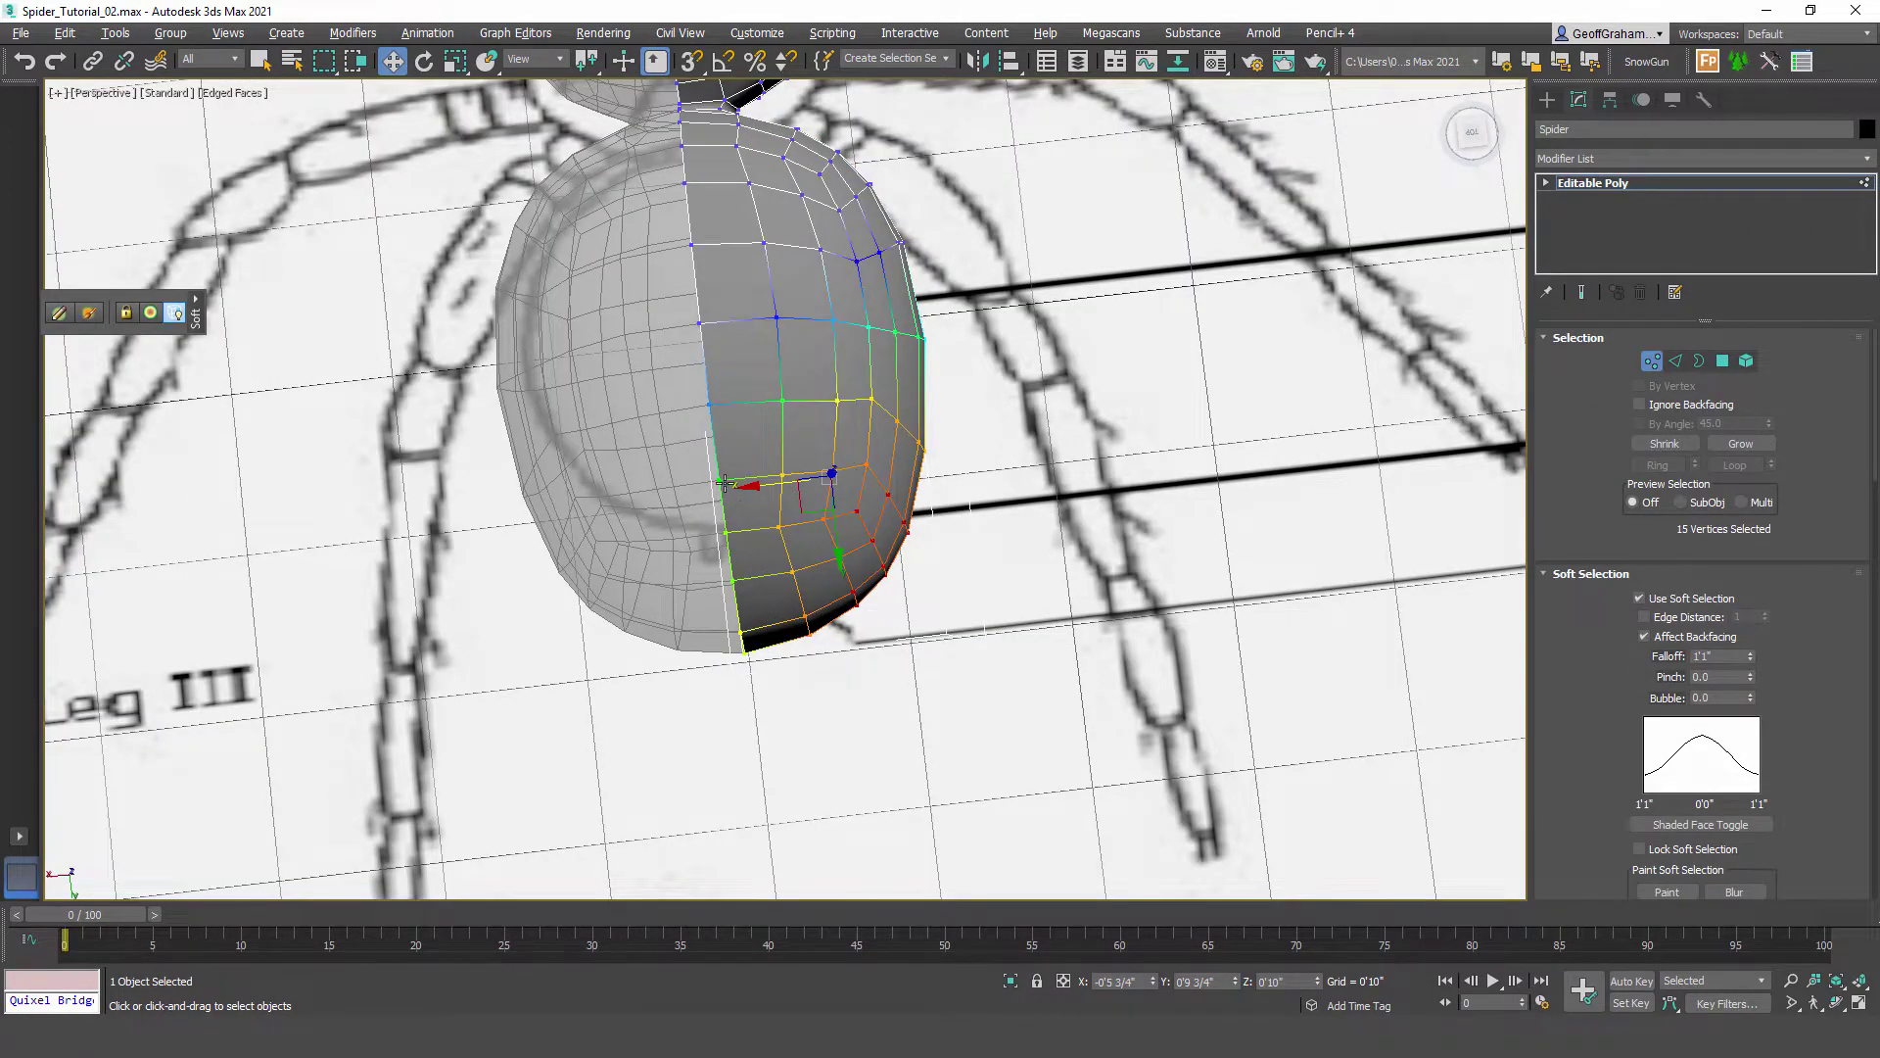
Step: Try to narrow the abdomen's rear by moving the selected vertices toward the centerline
middle_click_drag(883, 674, 869, 673, "alt")
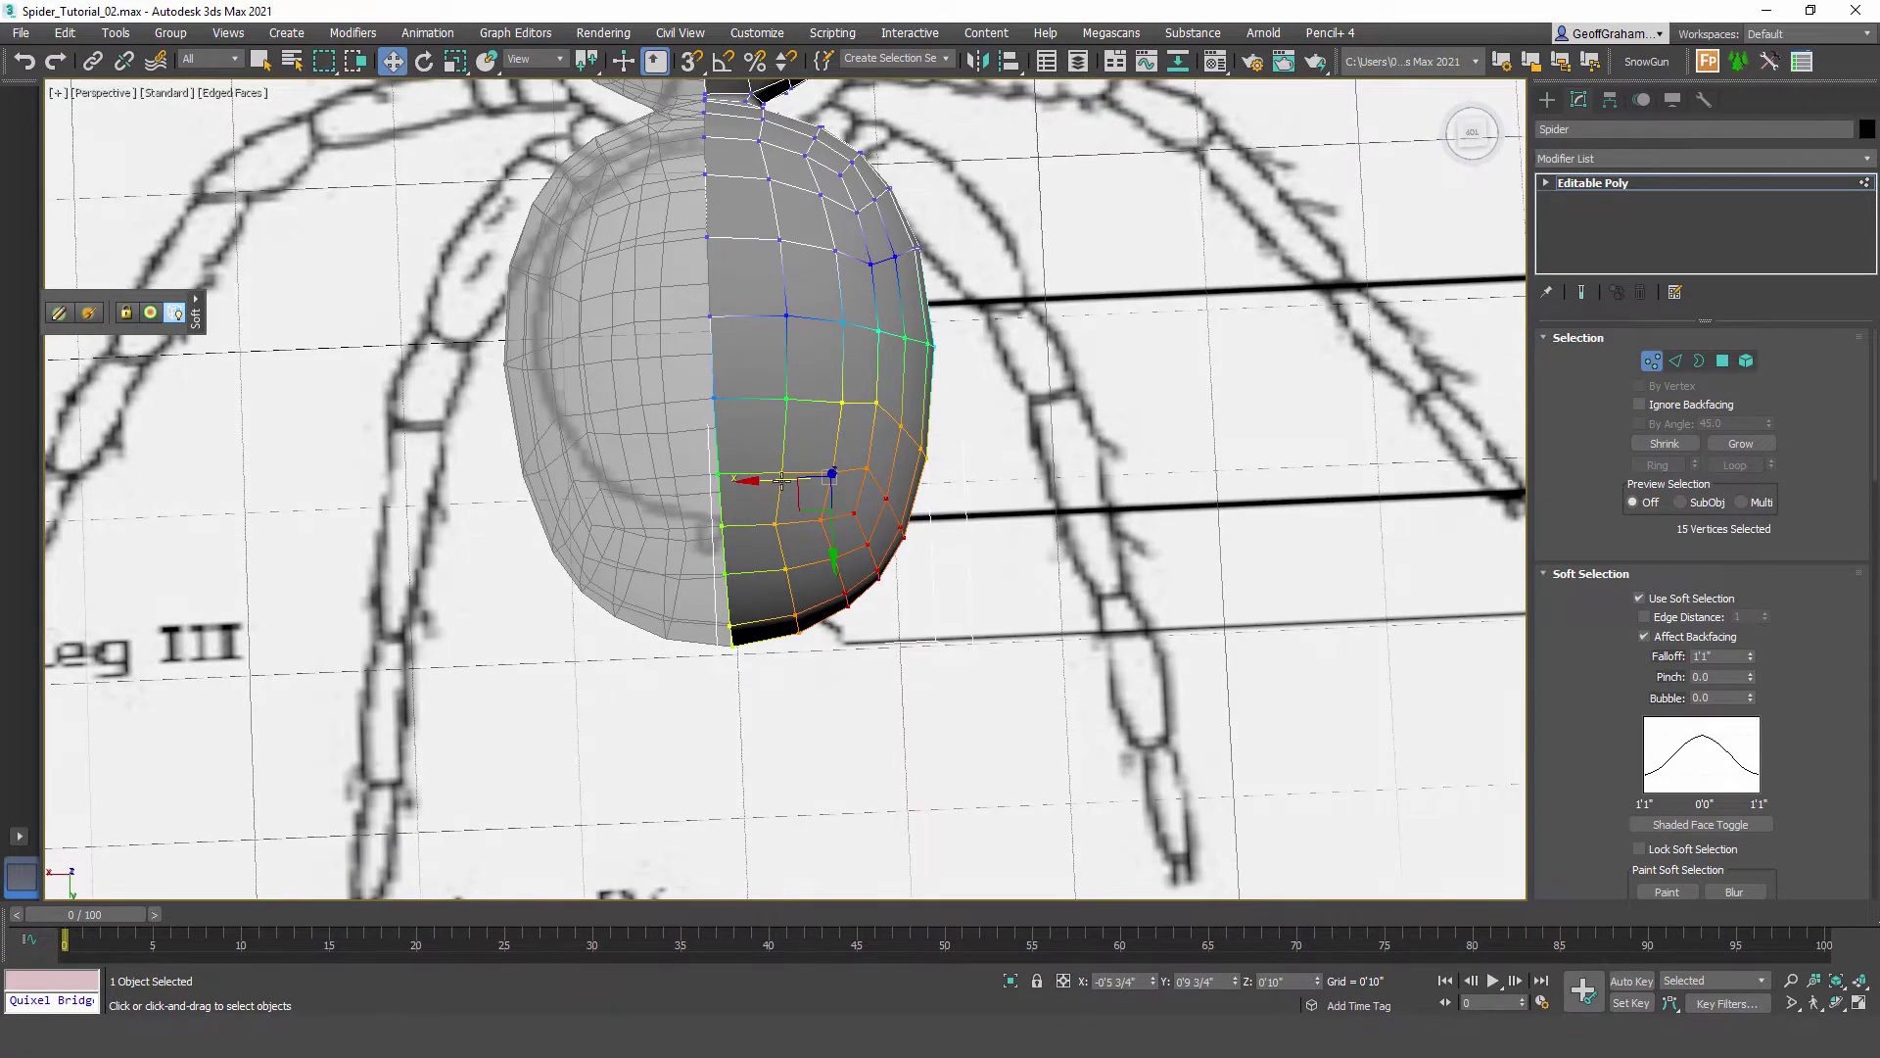
left_click_drag(770, 485, 741, 492)
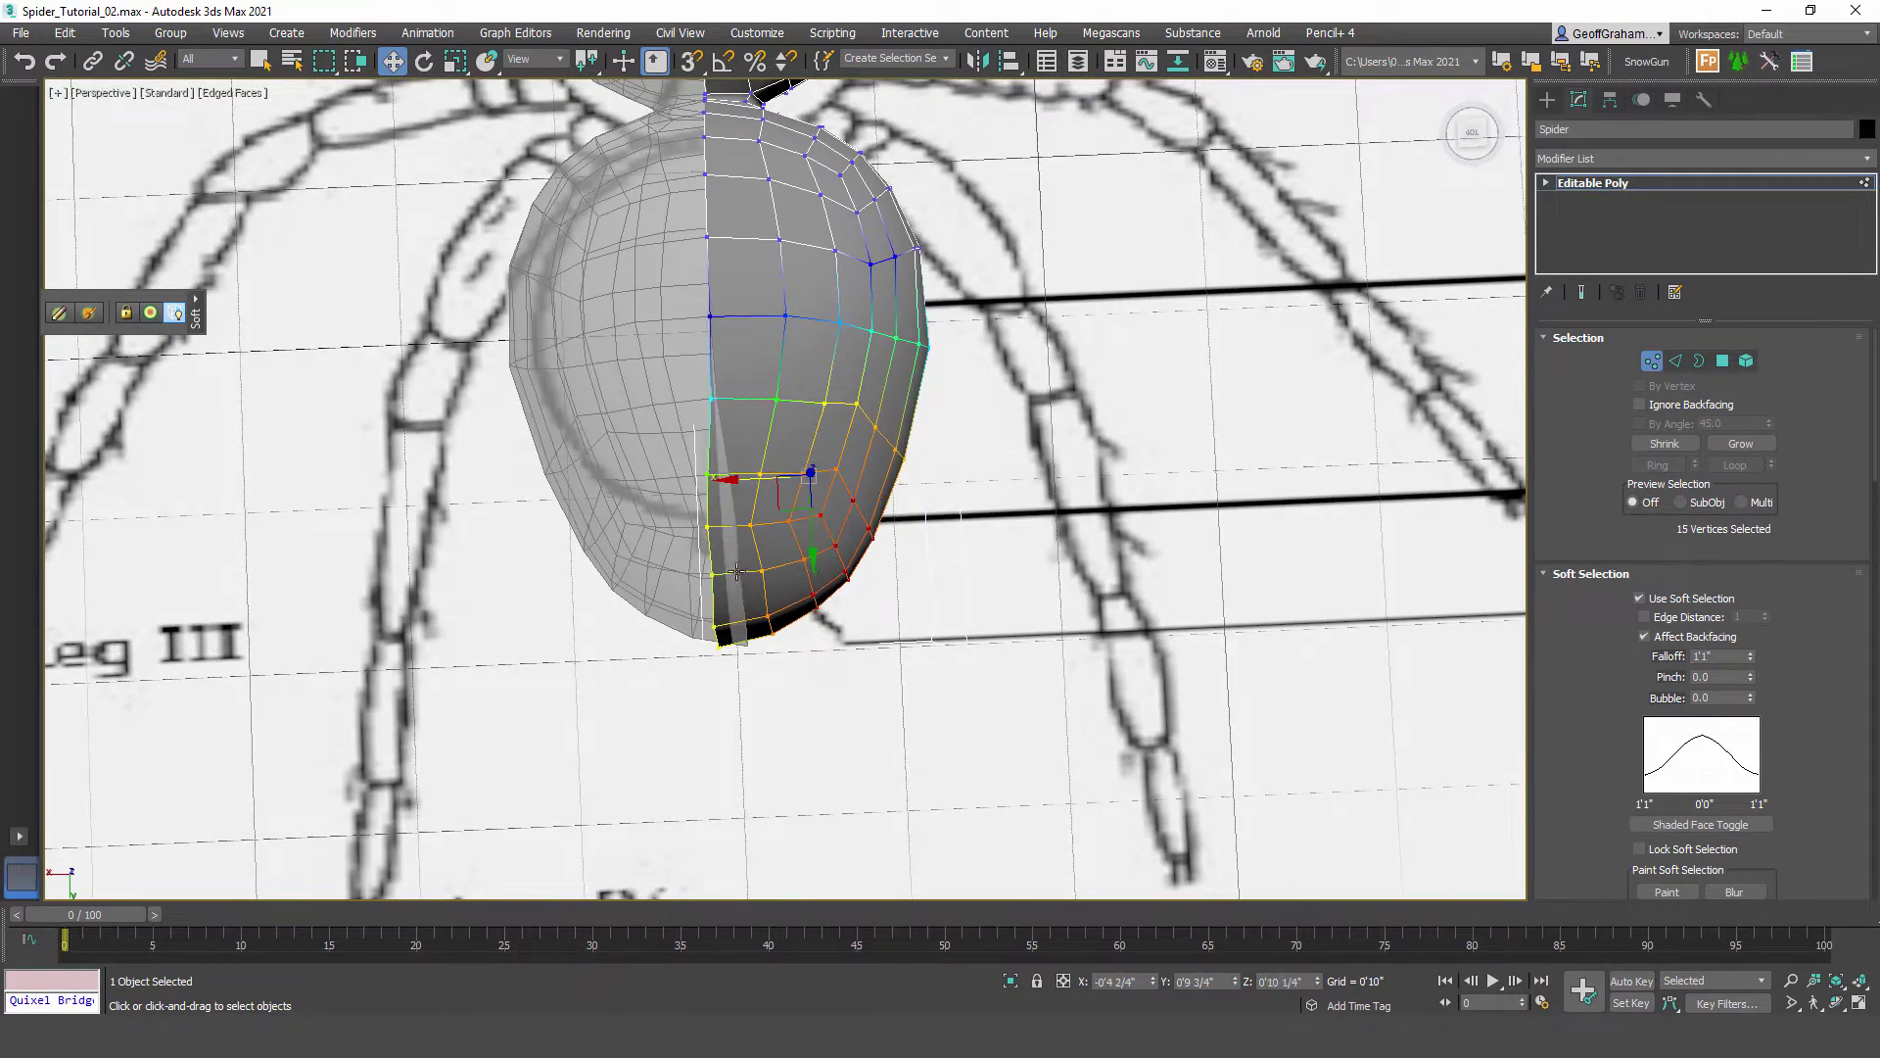
key("ctrl+z")
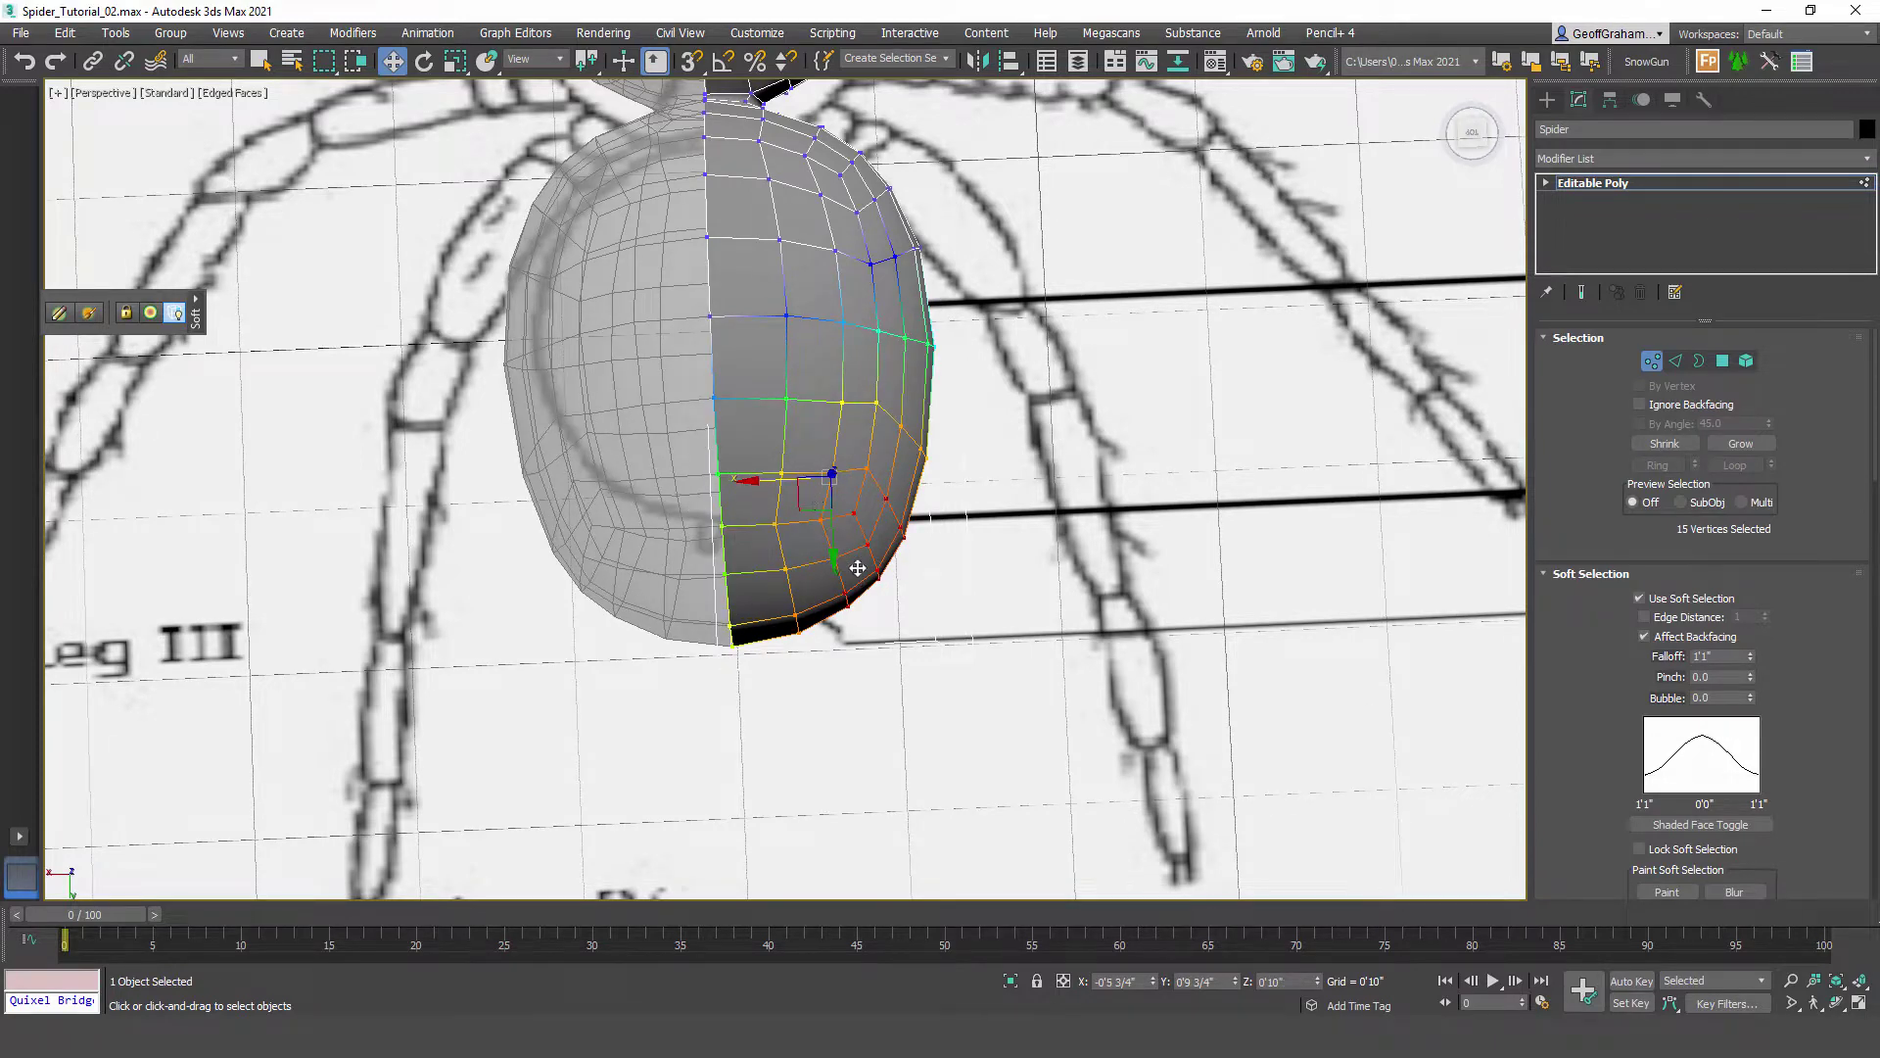
Step: Switch to the Top view and frame the abdomen's rear end against the reference drawing
key("t")
scroll(862, 436, "up", 8)
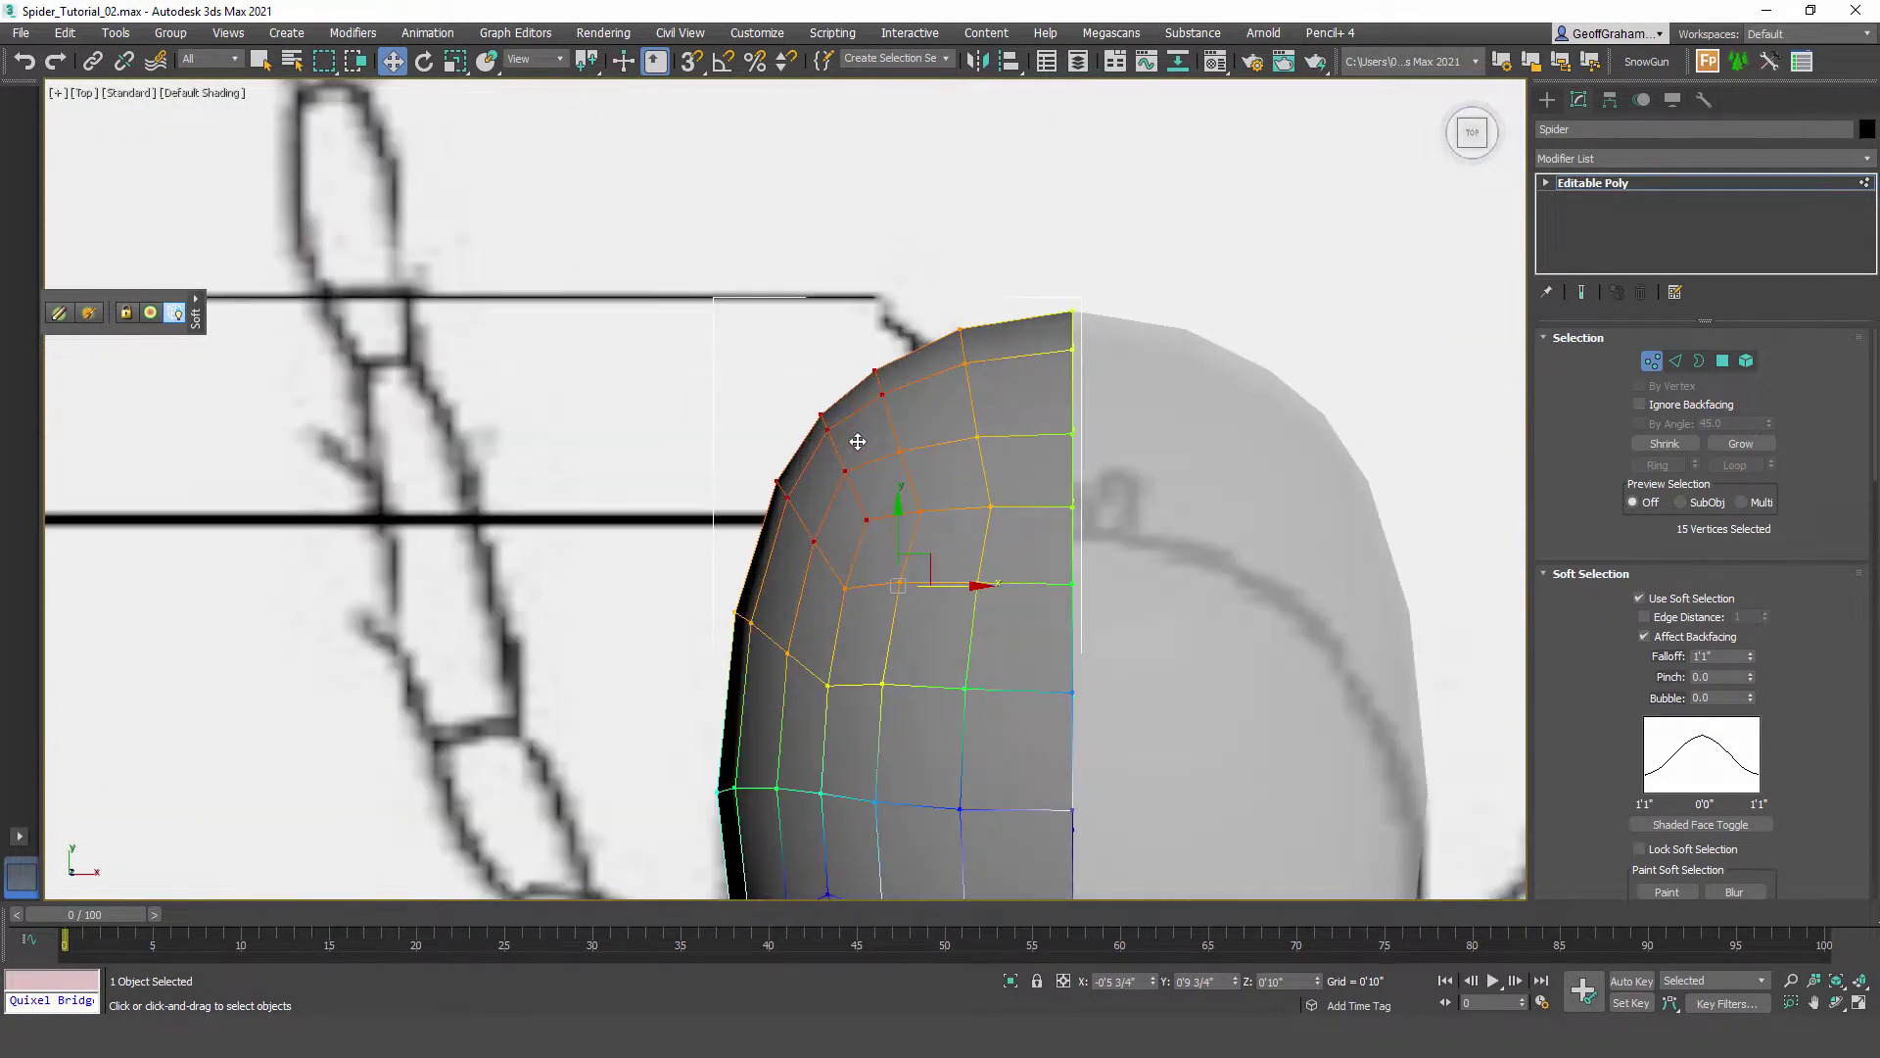
Step: Limit the soft selection by Edge Distance, show edged faces, and try a distance of 2 before returning it to 1
middle_click_drag(918, 433, 858, 413)
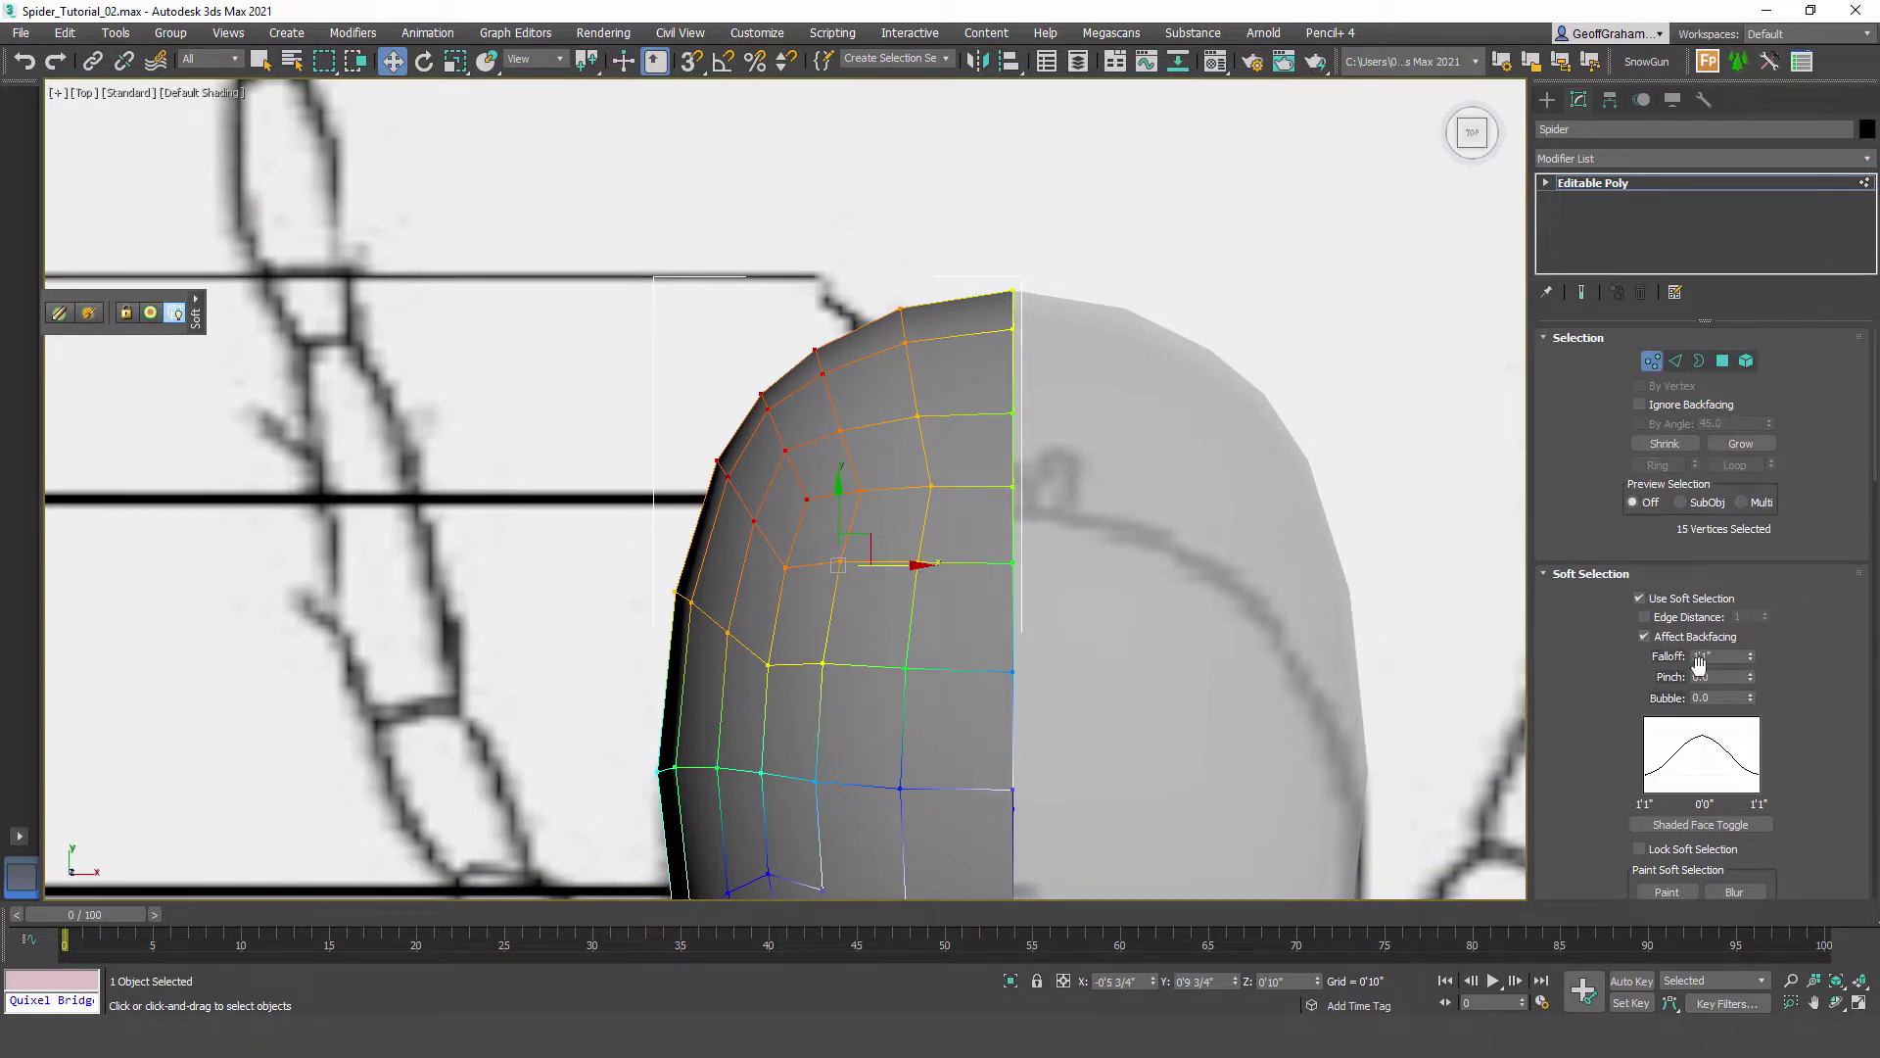
left_click(1646, 618)
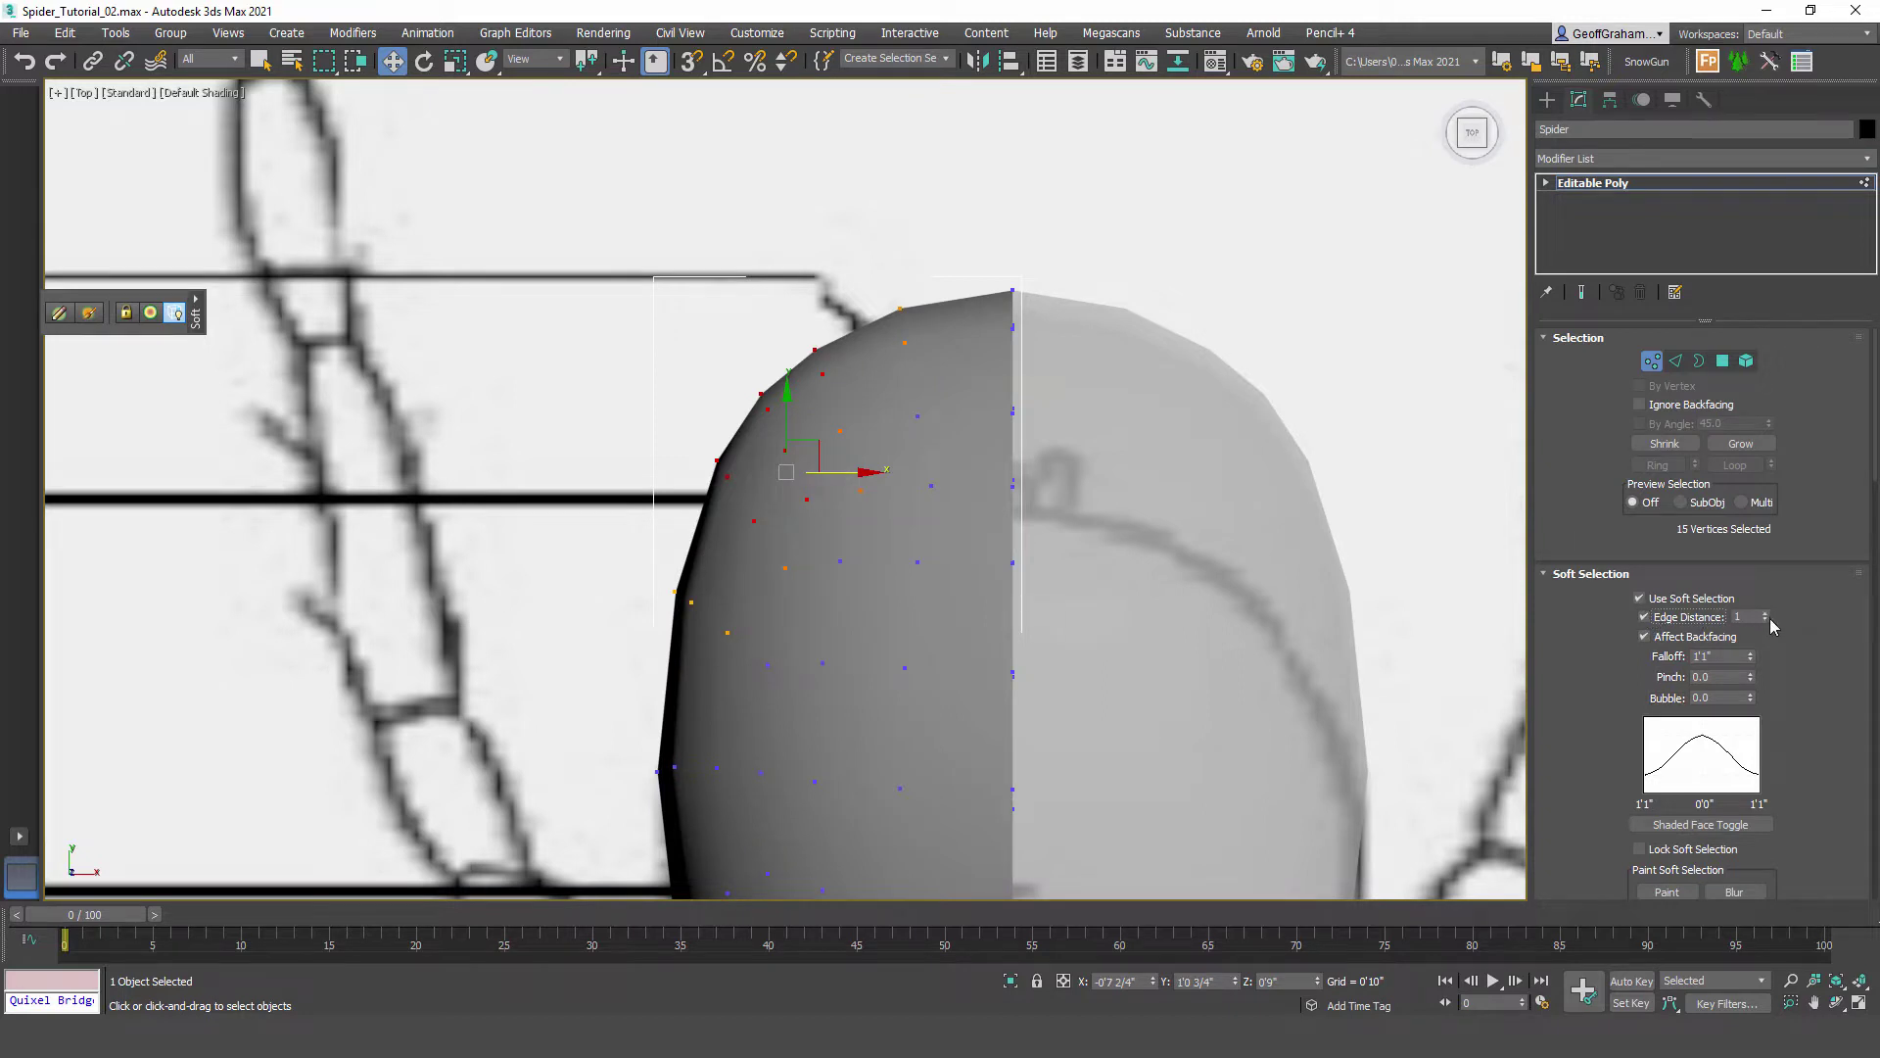
middle_click_drag(965, 507, 953, 486)
key("F4")
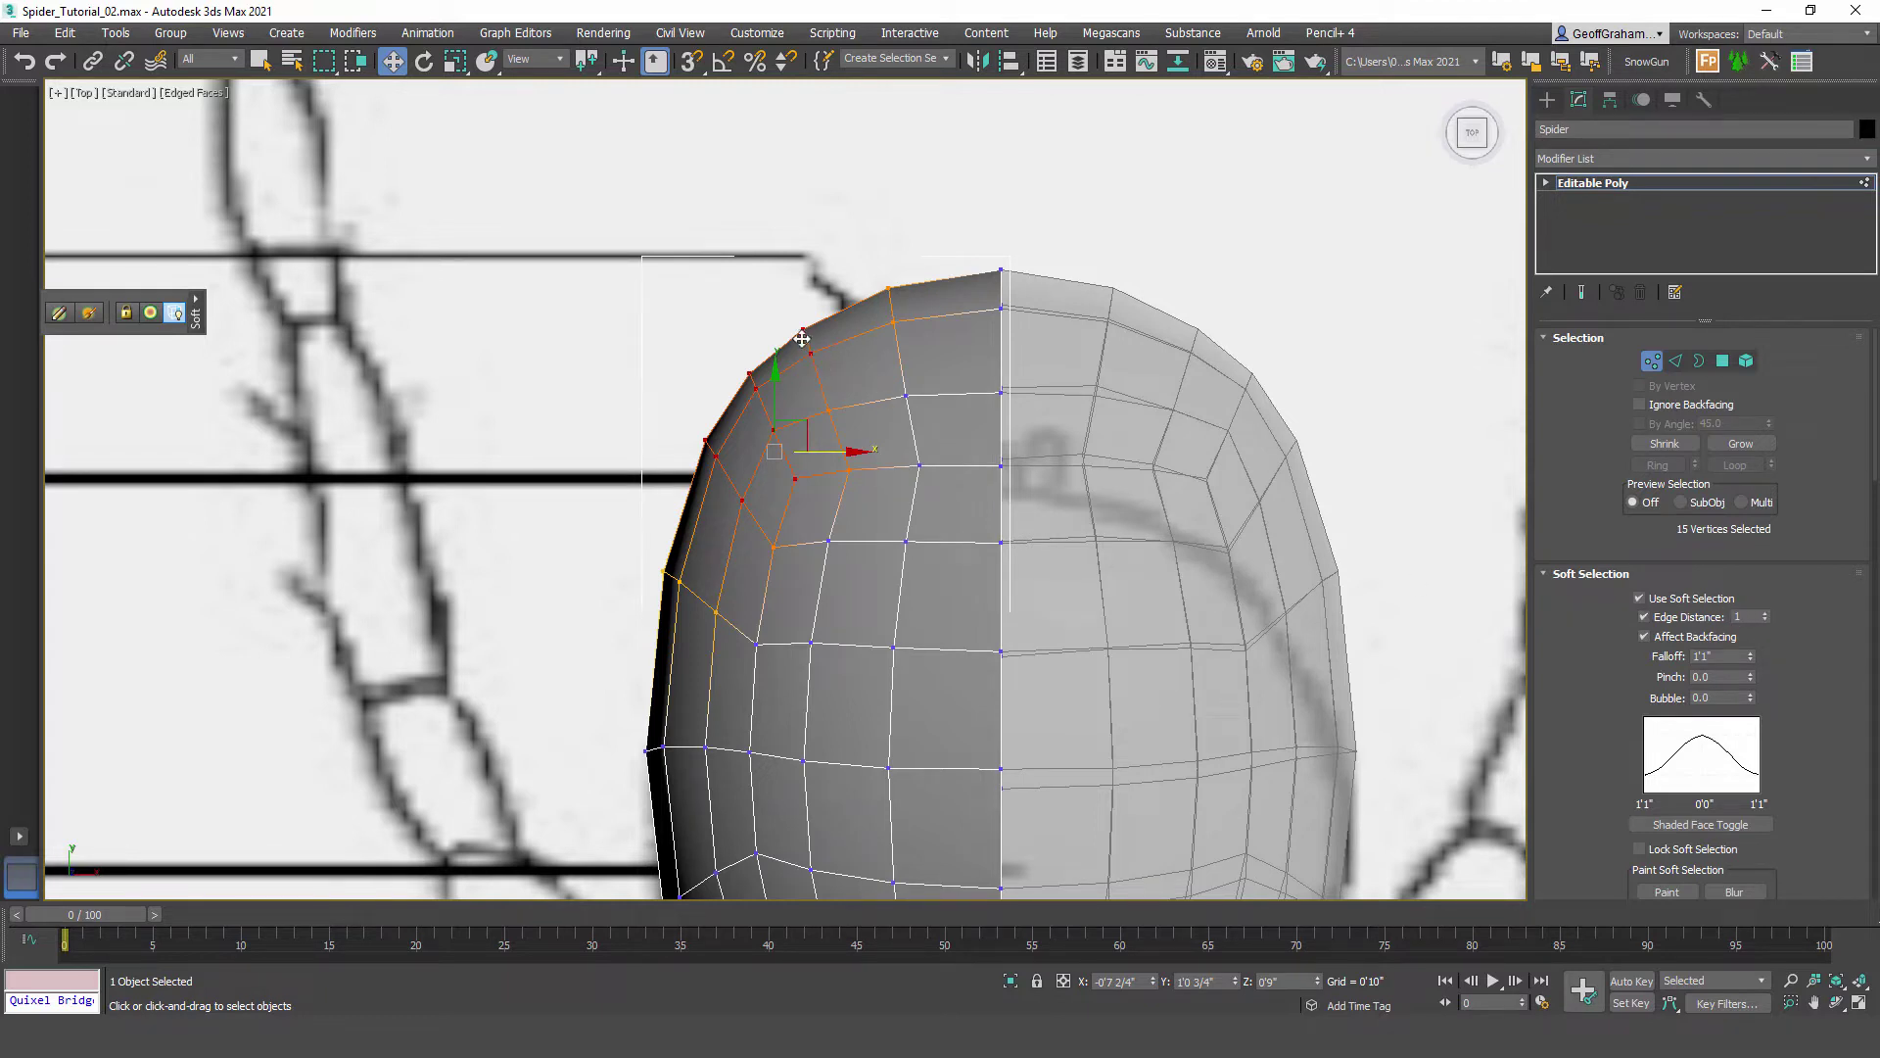
left_click(1766, 613)
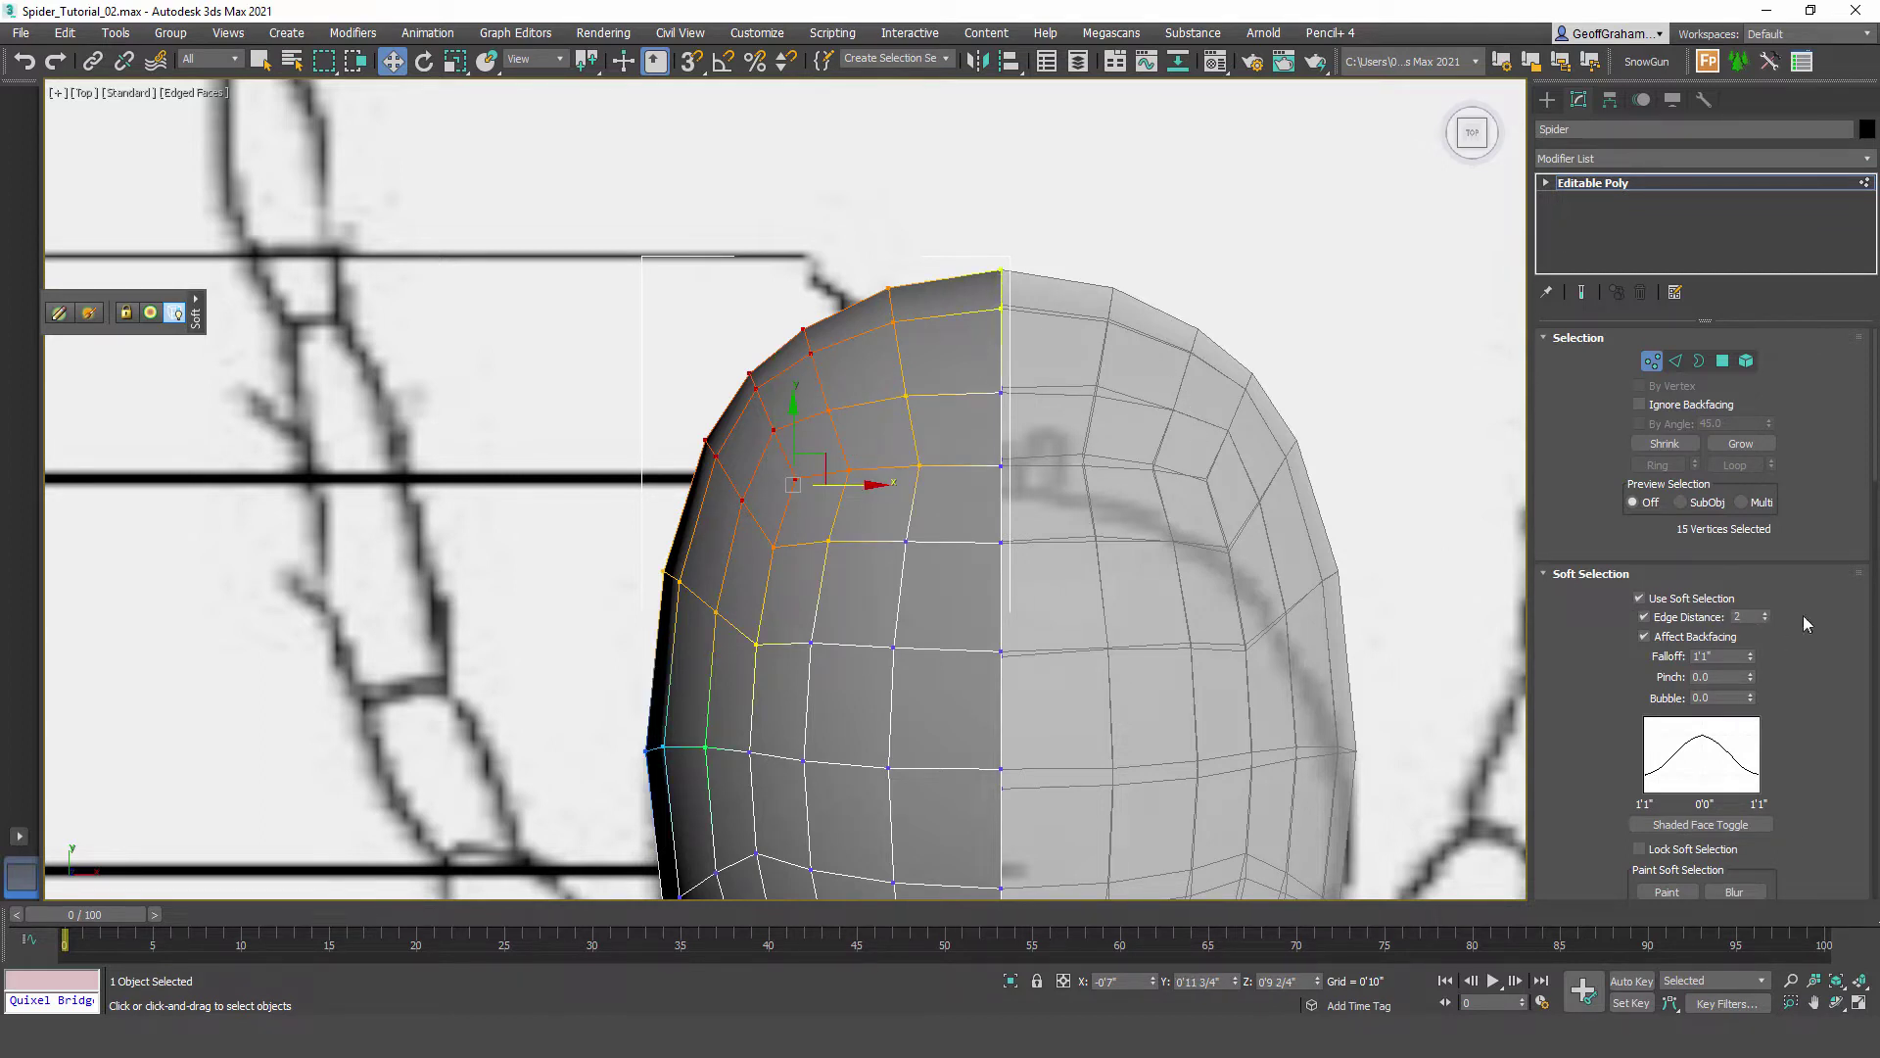
left_click(1765, 619)
Step: Select a single vertex near the abdomen's rear curve, try an Edge Distance of 2, and return it to 1
left_click(840, 348)
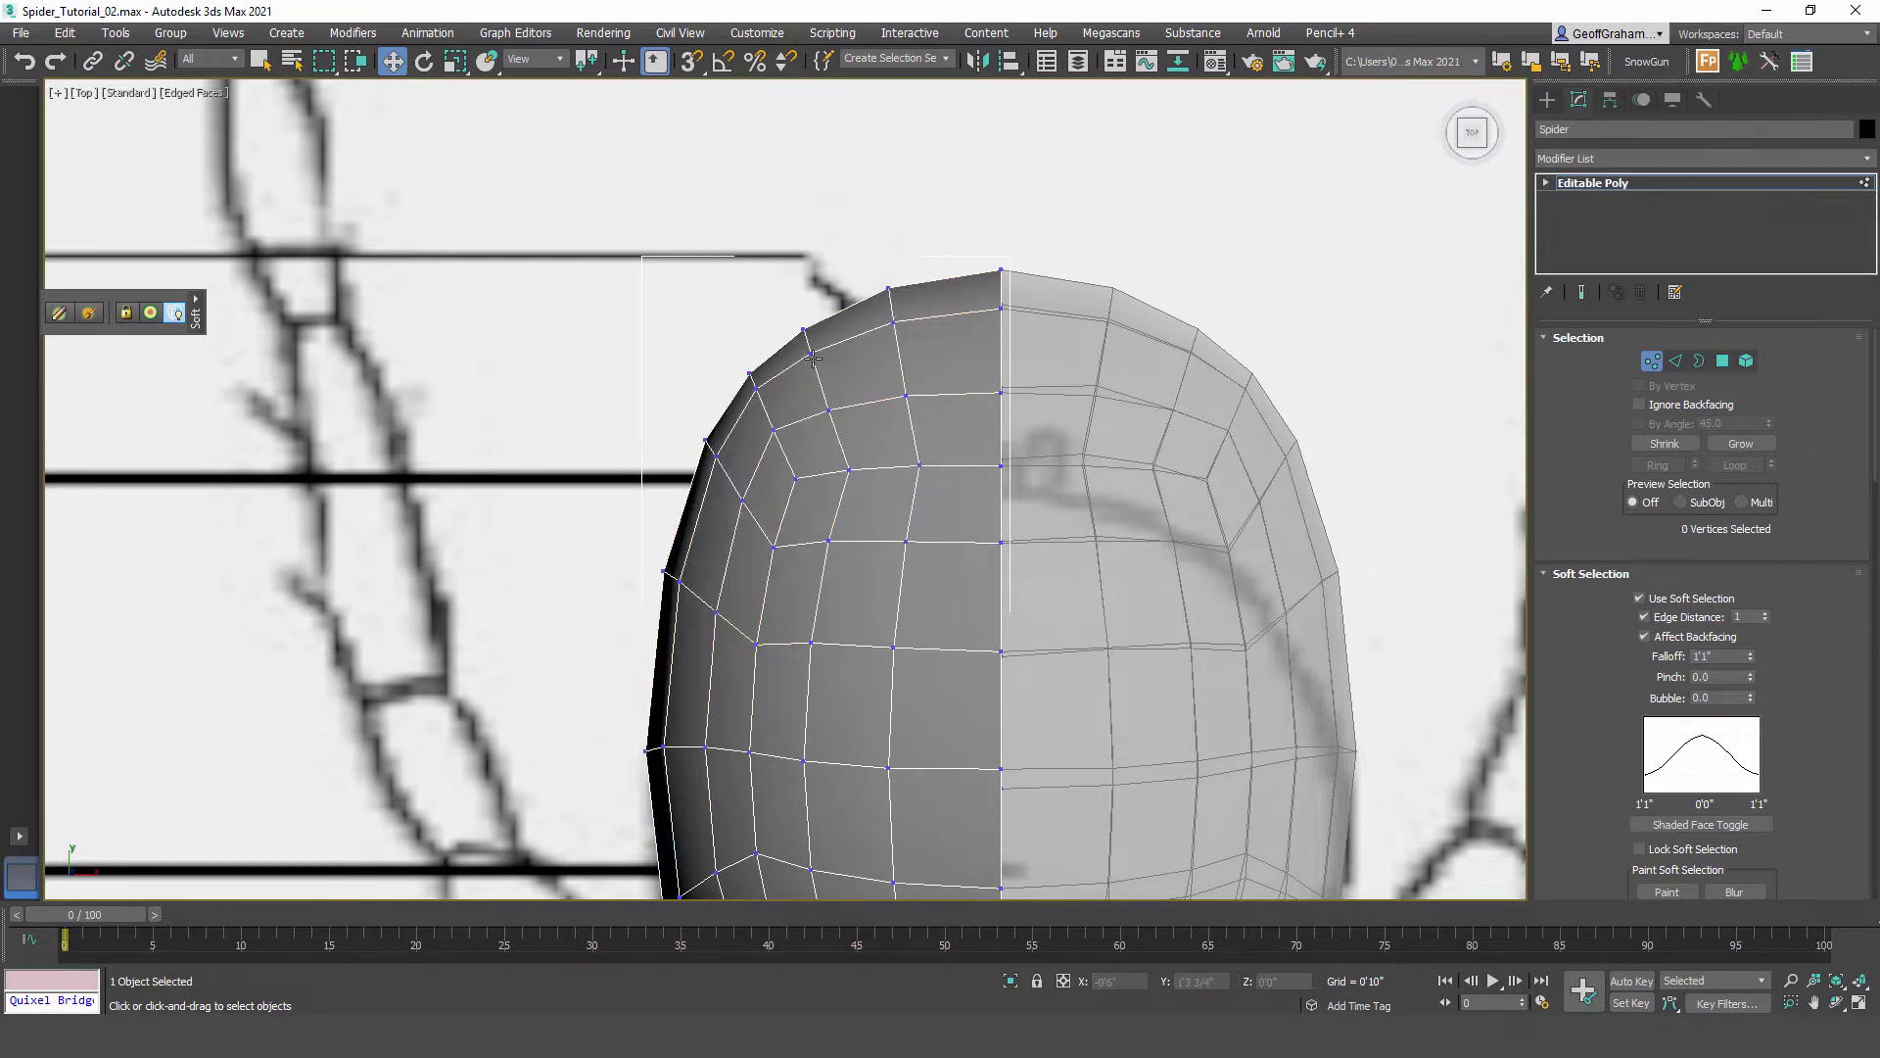
left_click(826, 410)
scroll(828, 411, "up", 5)
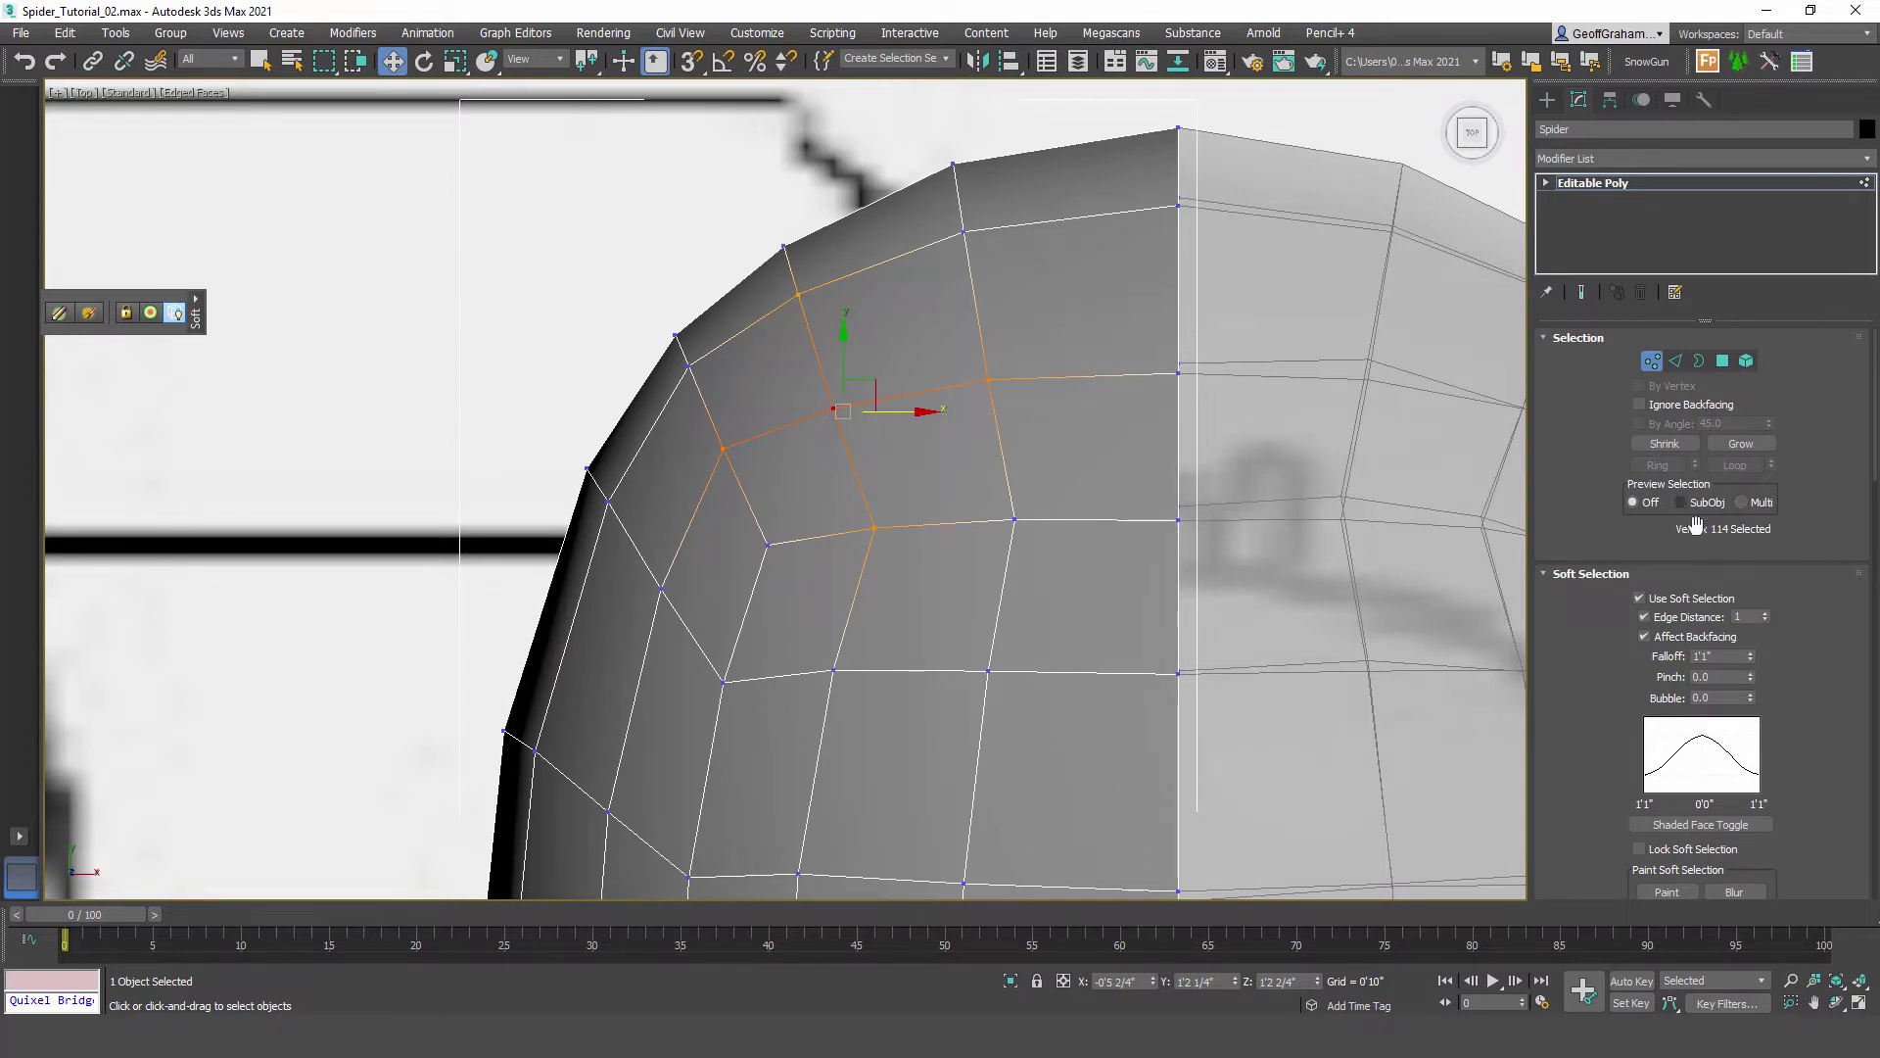
left_click(1766, 613)
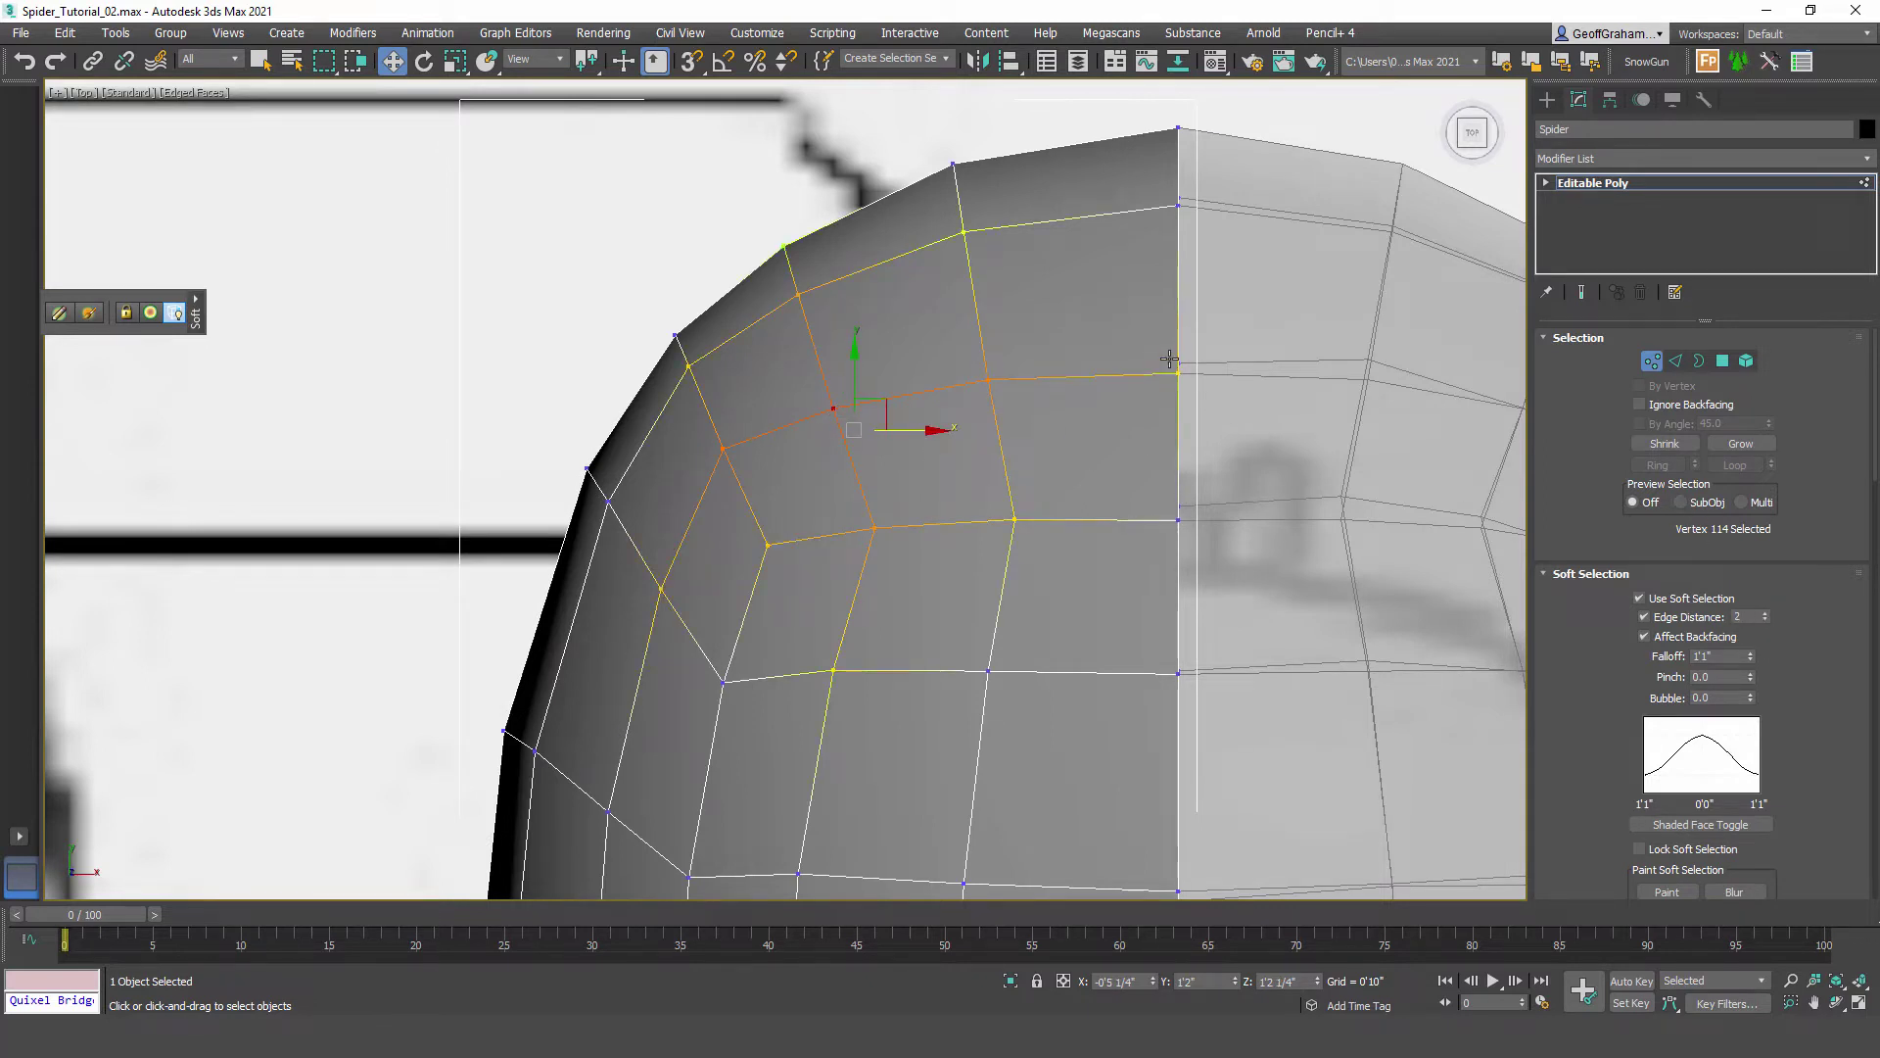
left_click(1765, 620)
scroll(771, 421, "down", 4)
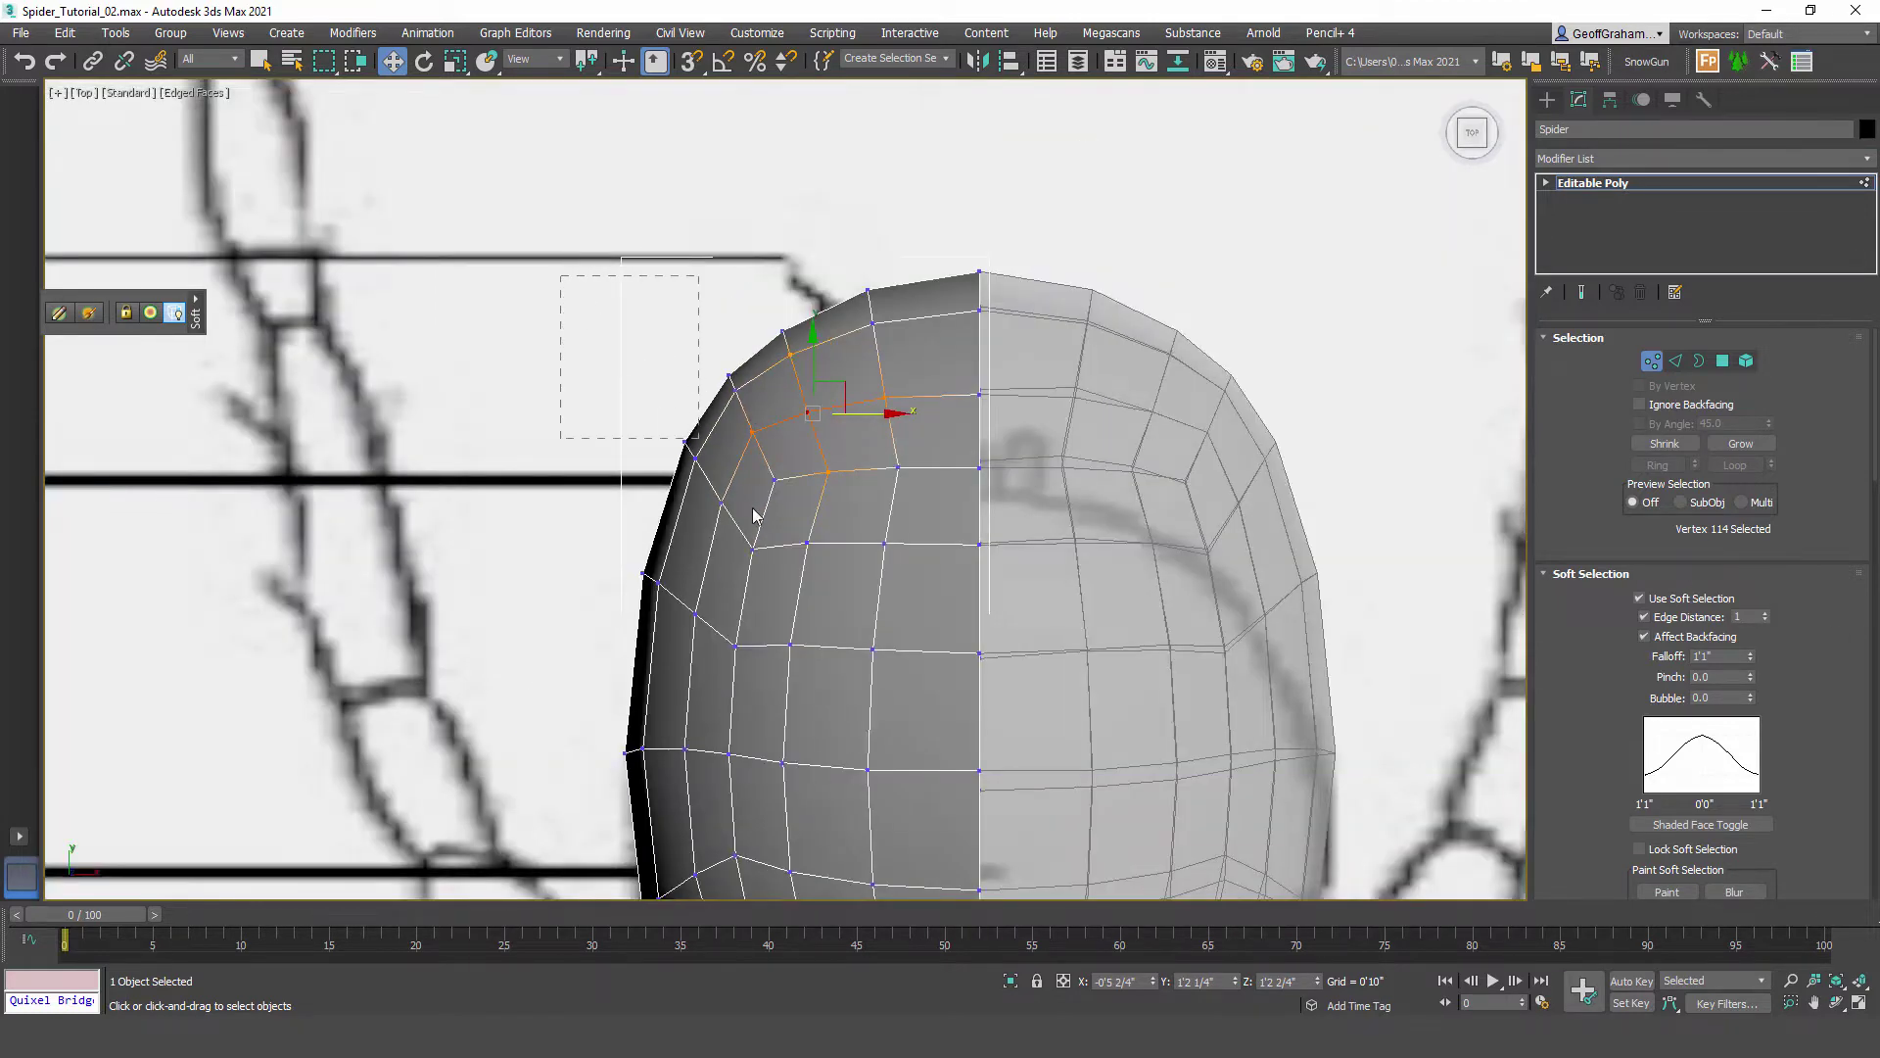
Step: Pull the 12 vertices on the abdomen's outer rear curve toward the centerline using Edge Distance 2 and falloff 0'9 2/4"
left_click_drag(753, 508, 776, 521)
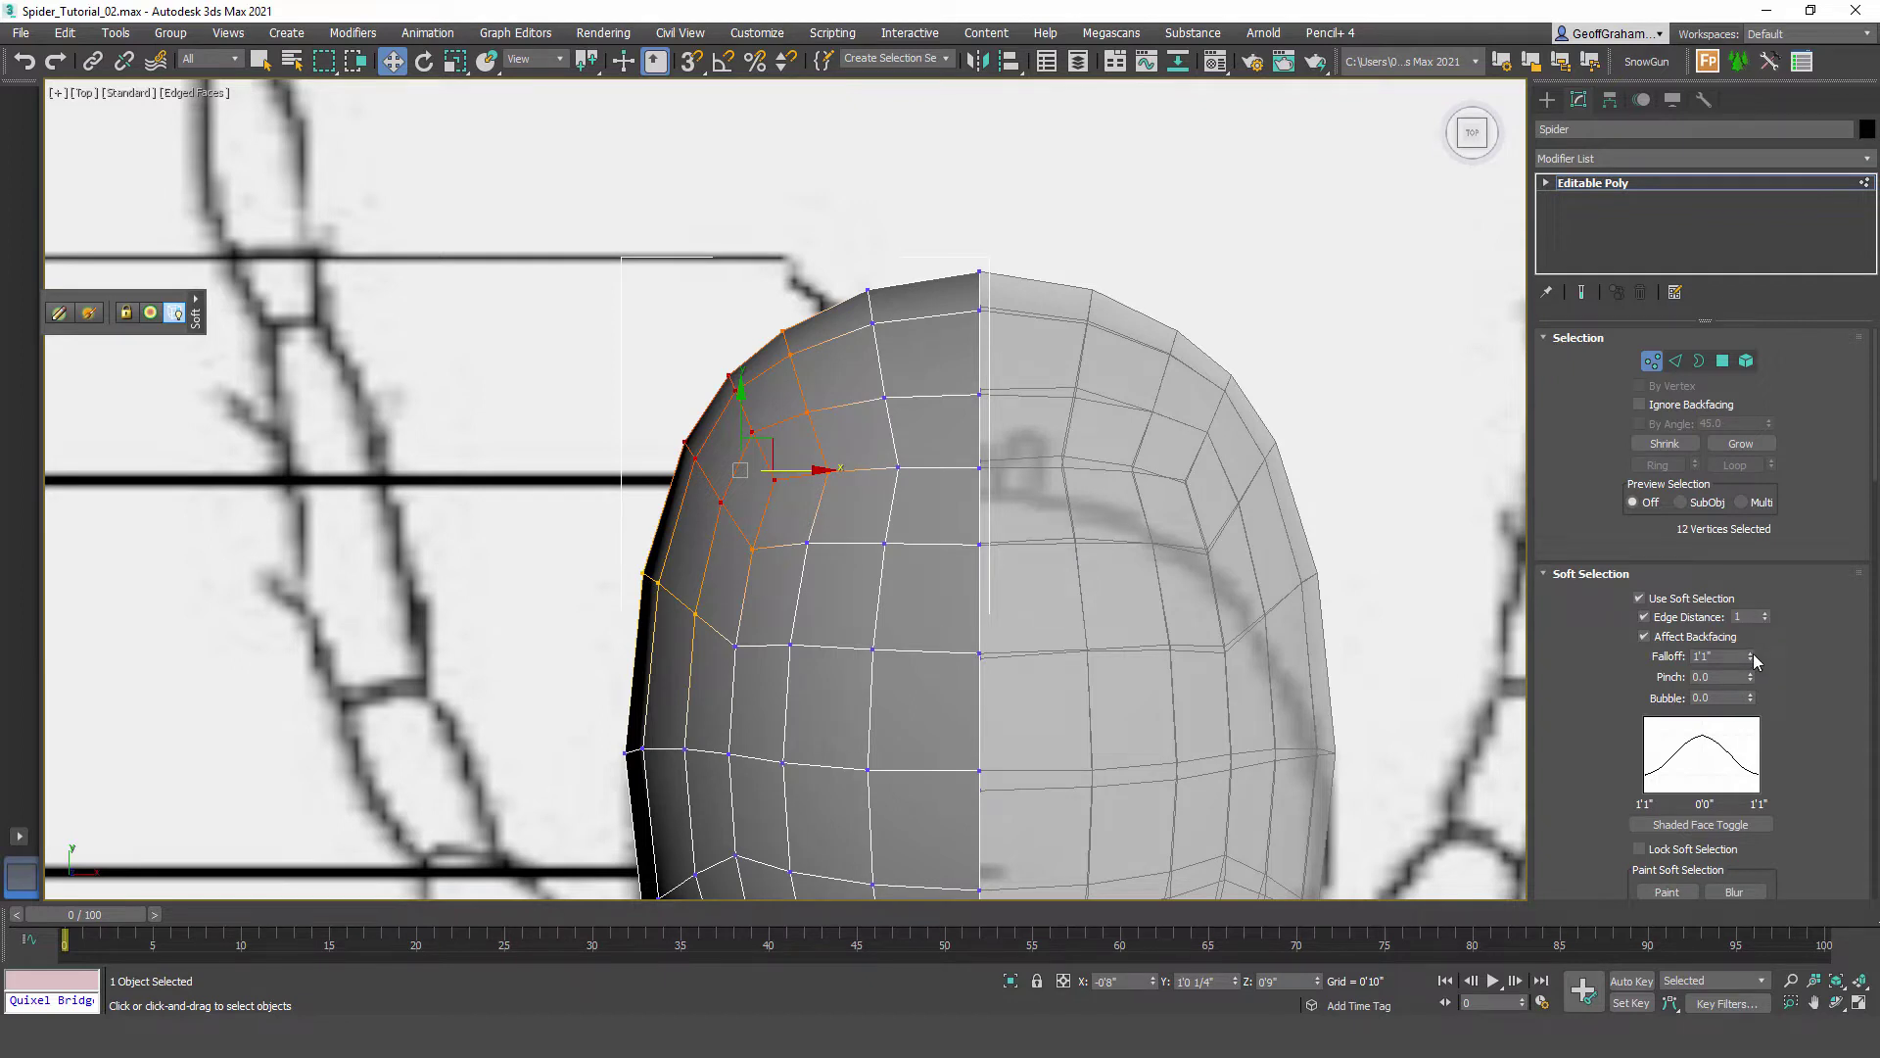
left_click_drag(1751, 656, 1753, 646)
left_click(1767, 614)
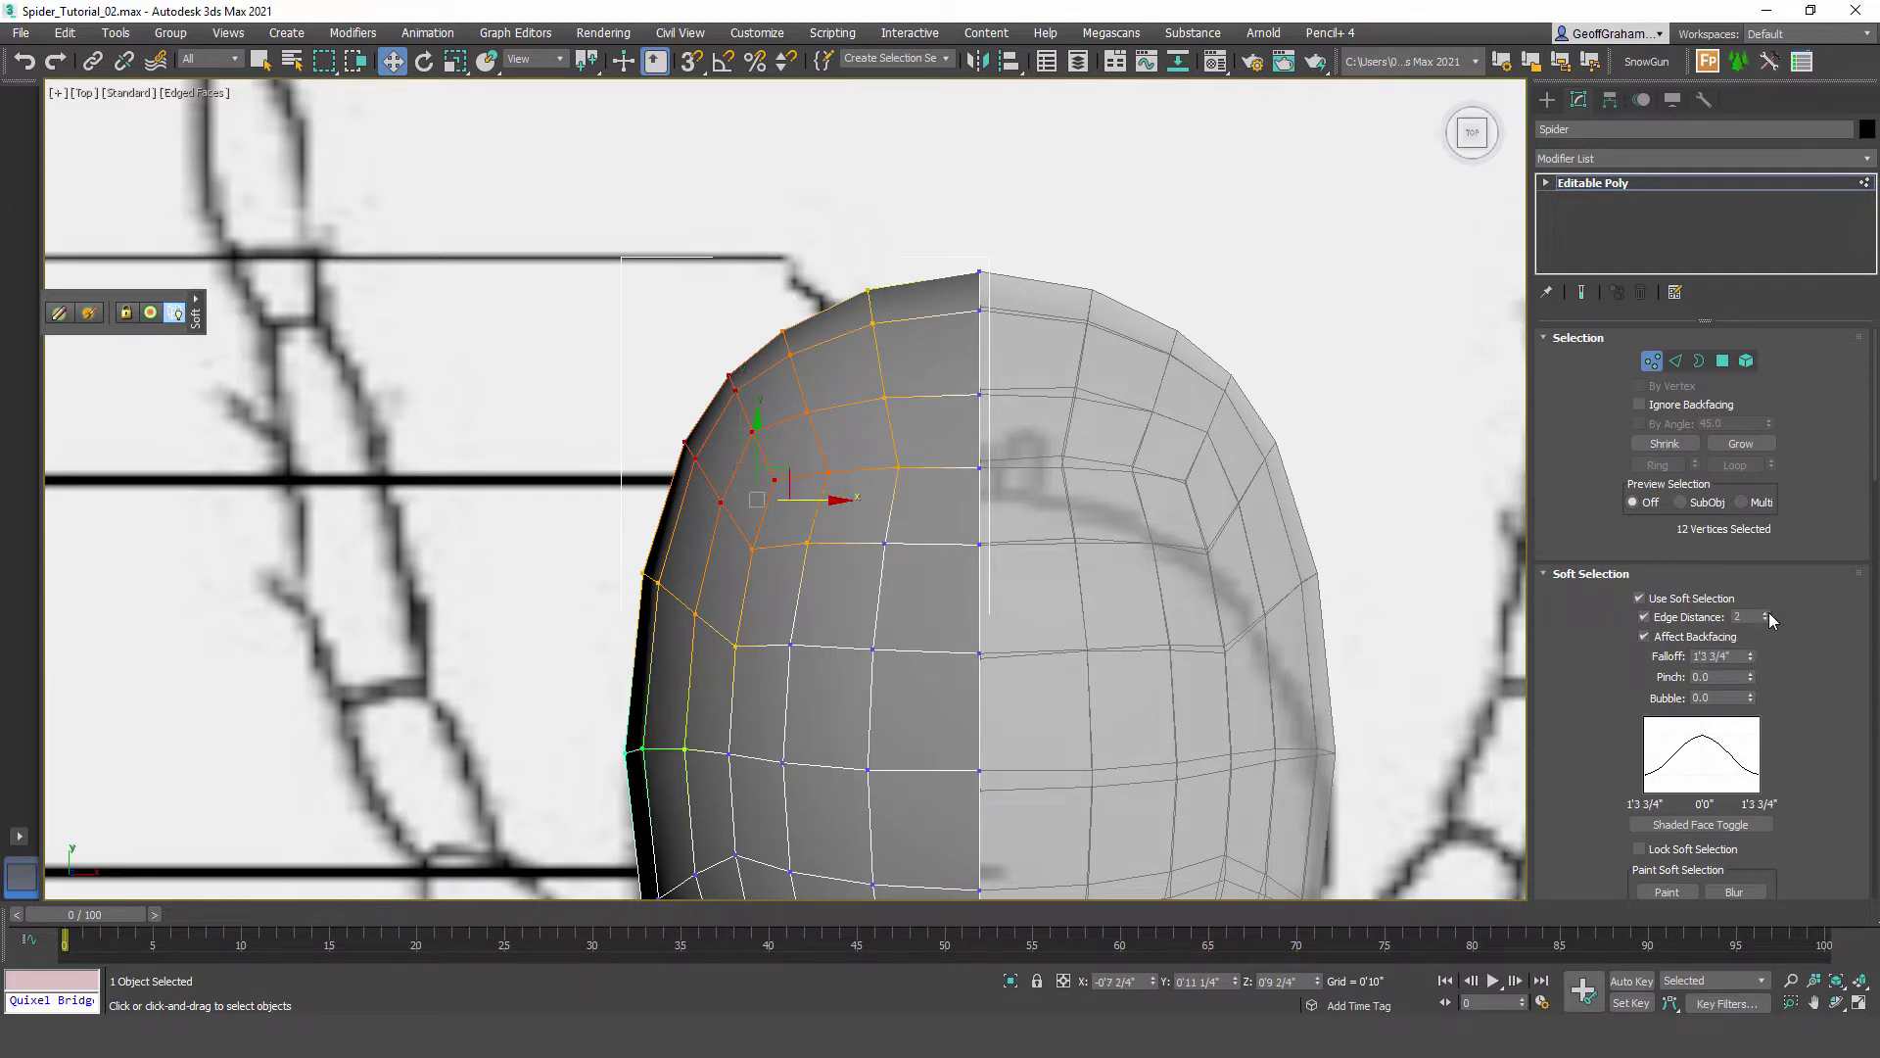
left_click_drag(1753, 664, 1753, 698)
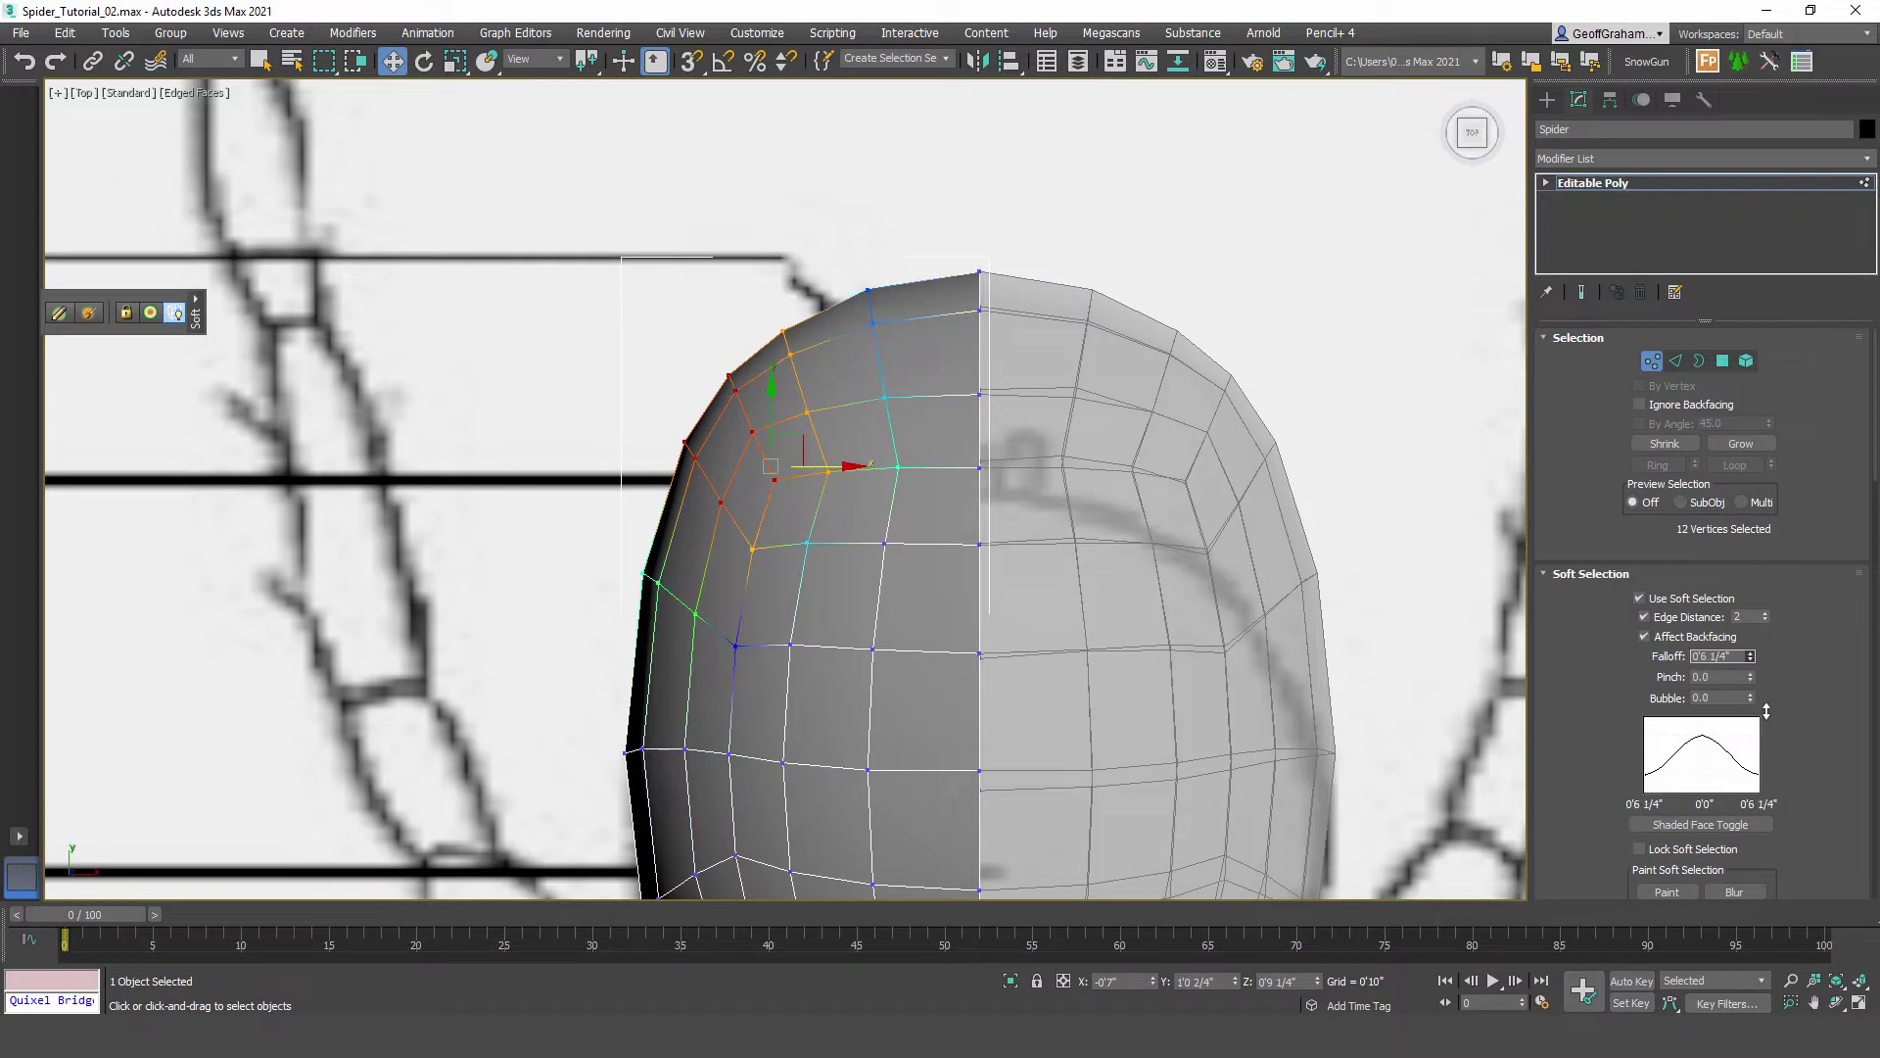
left_click_drag(828, 484, 892, 490)
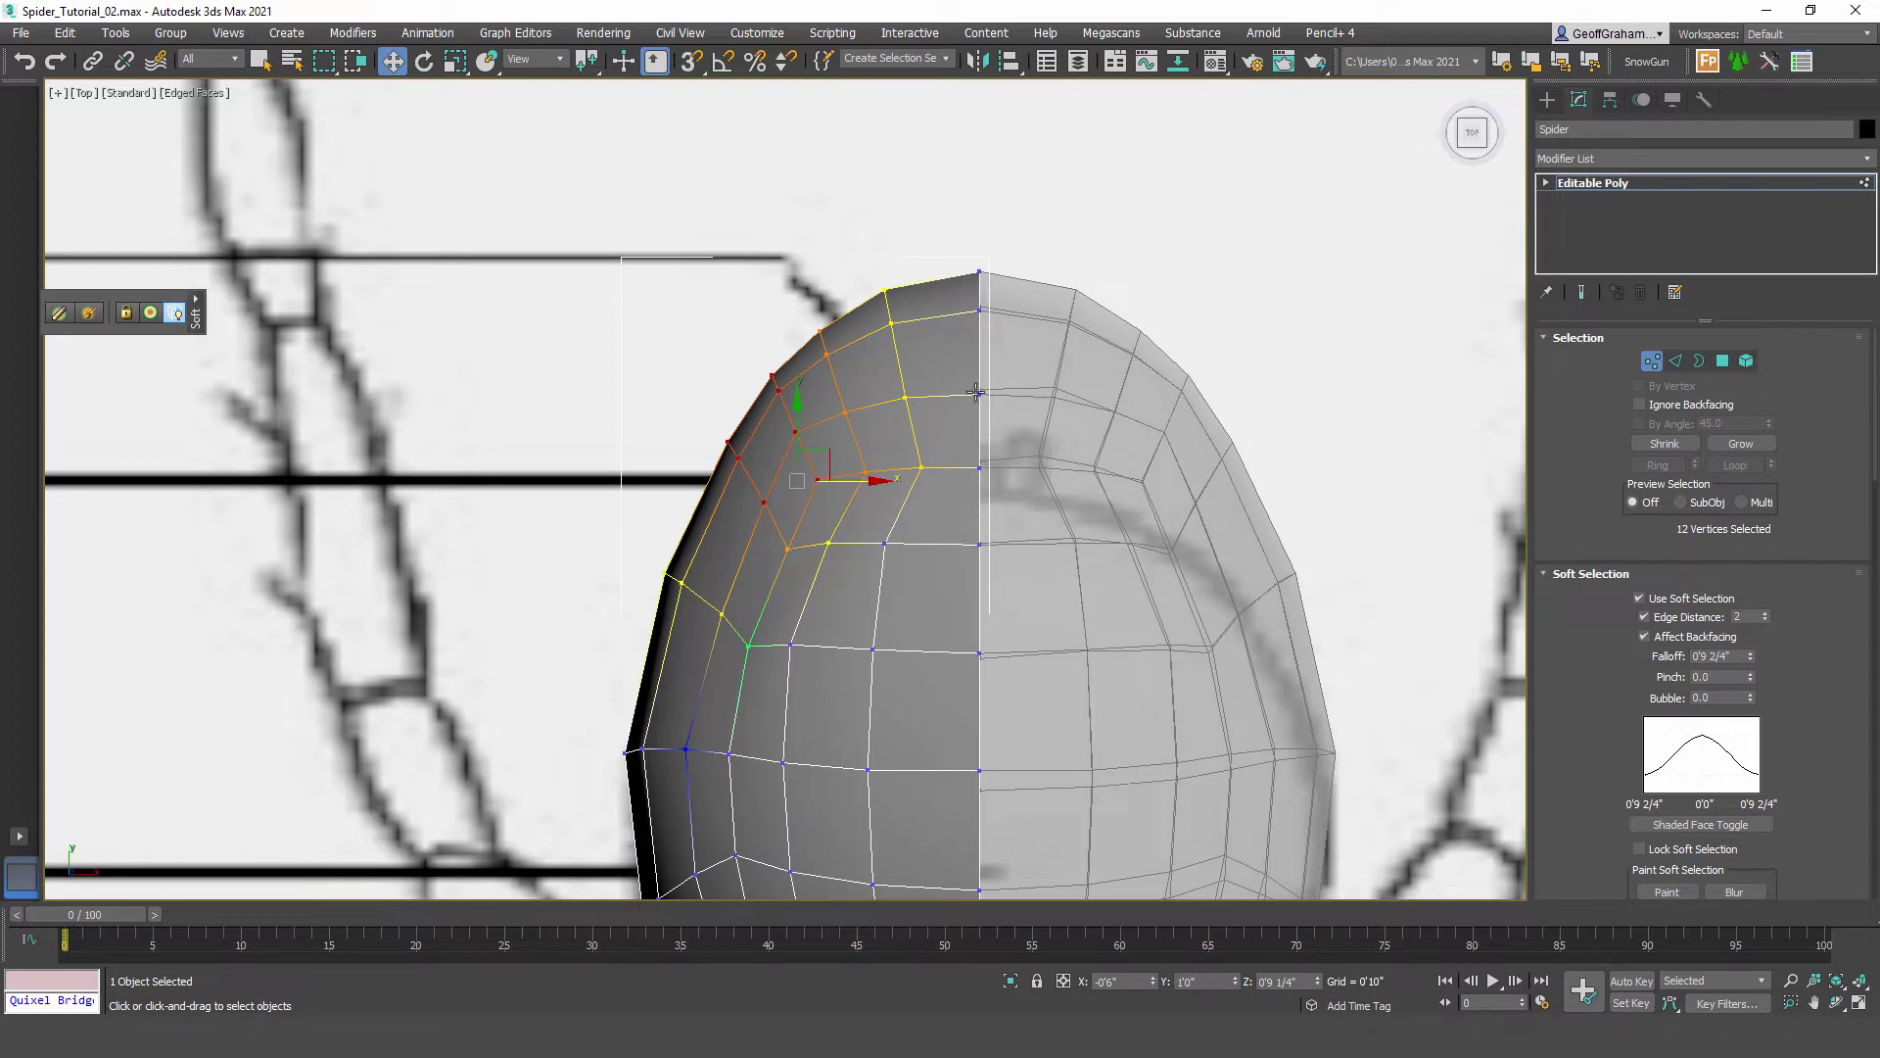
left_click_drag(853, 486, 847, 485)
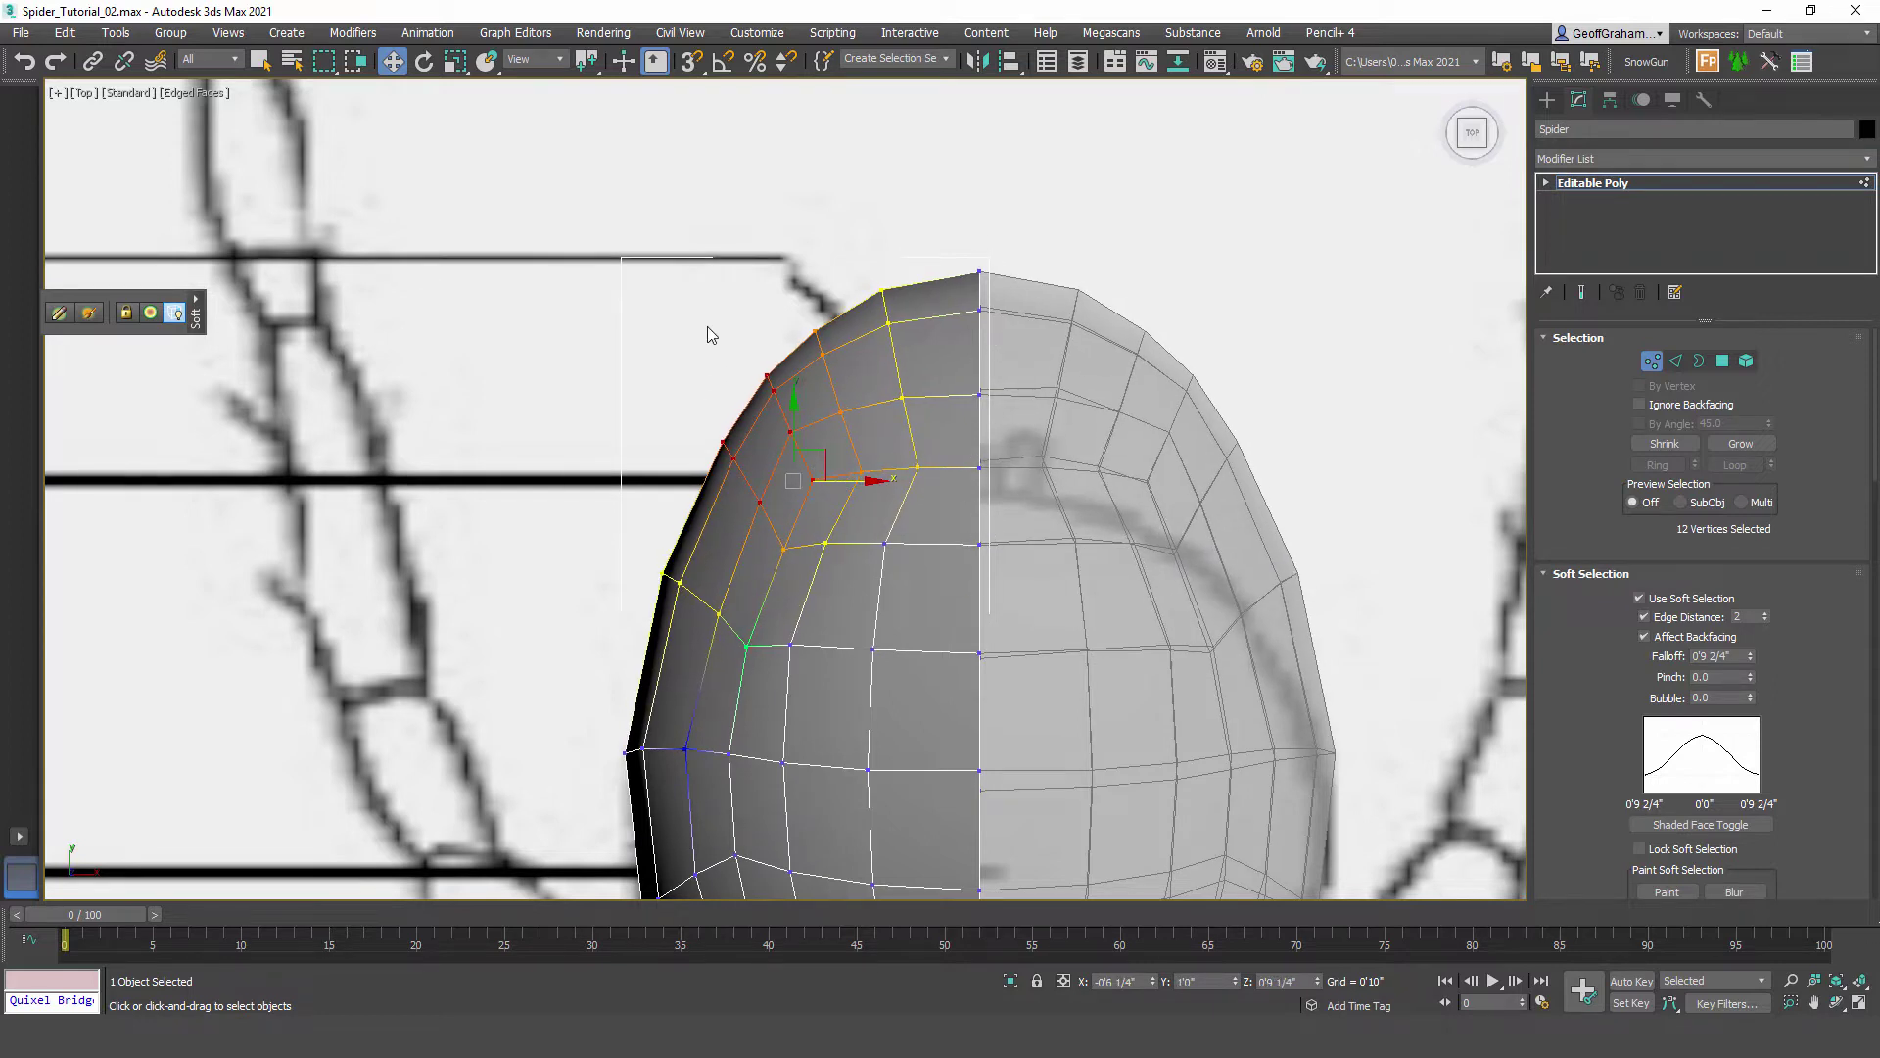
left_click_drag(707, 325, 836, 402)
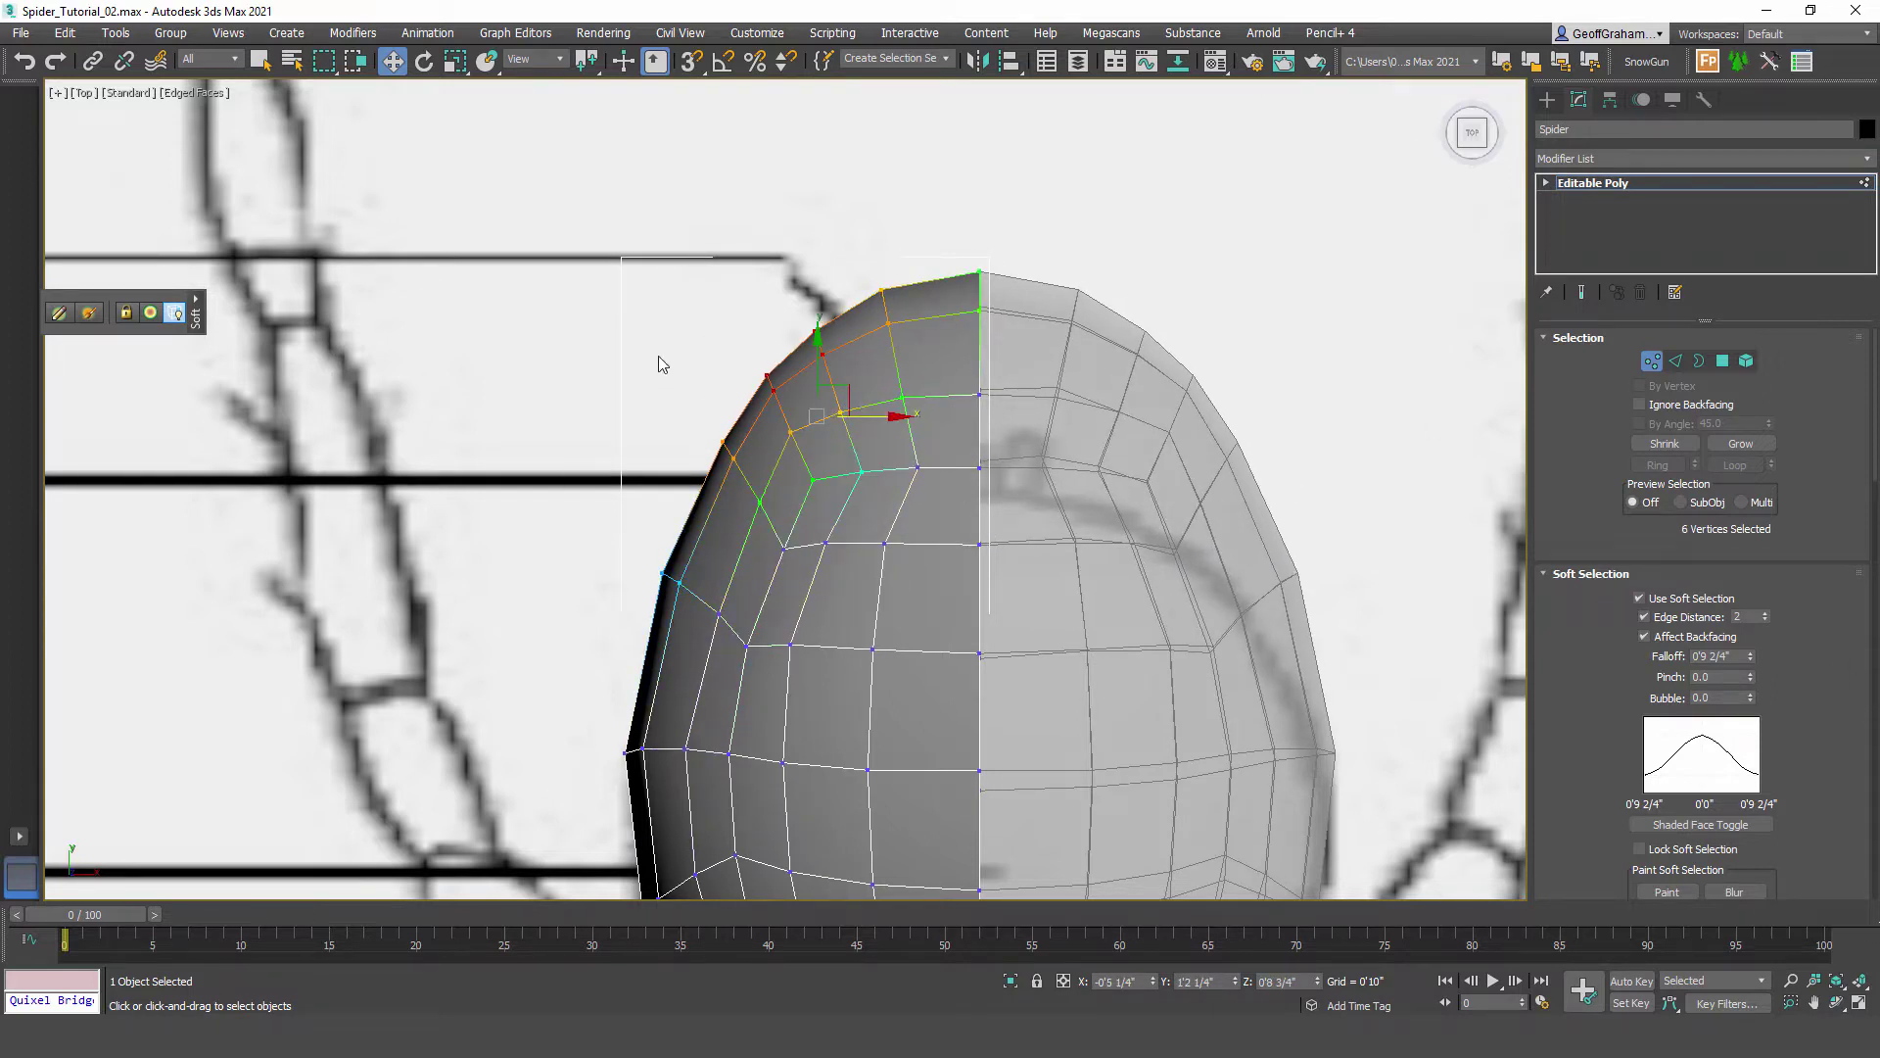
left_click_drag(790, 479, 874, 452, "ctrl")
scroll(878, 636, "down", 4)
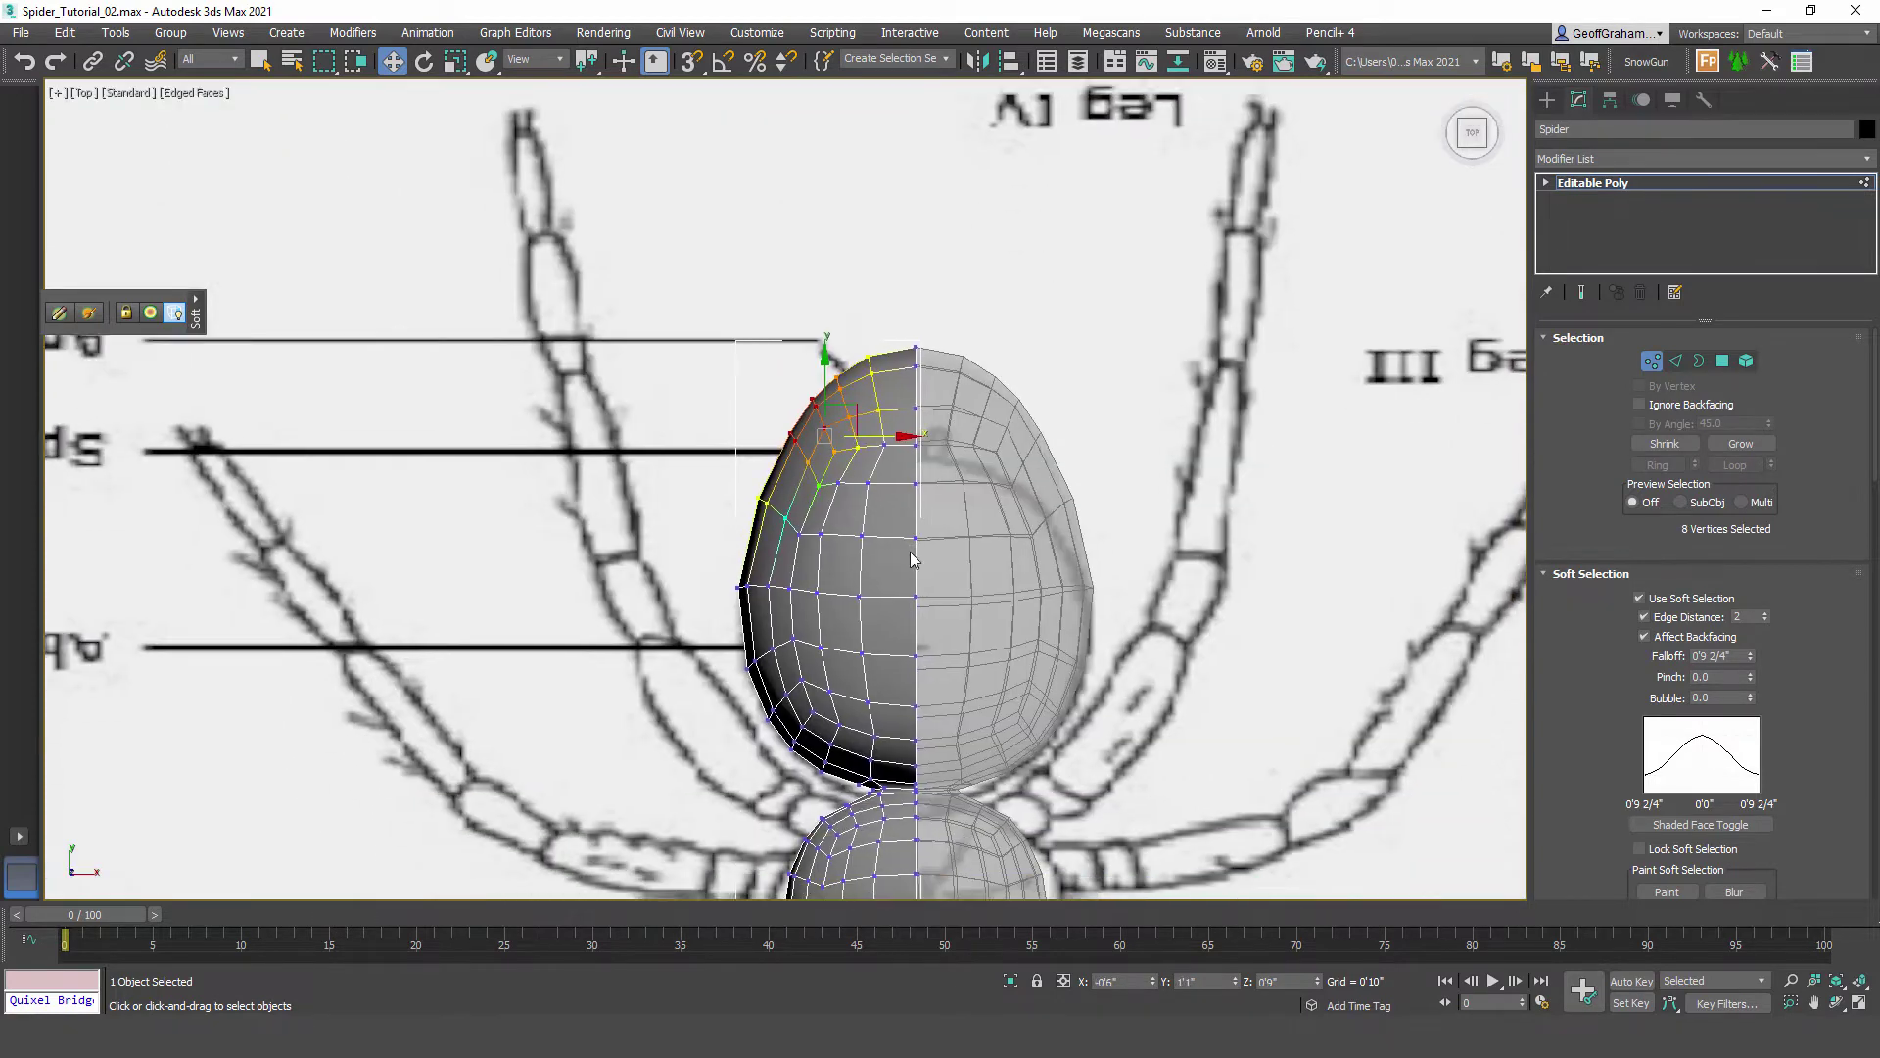
Step: In perspective, raise eight vertices under the abdomen's rear with Edge Distance turned off, and leave vertex editing
key("p")
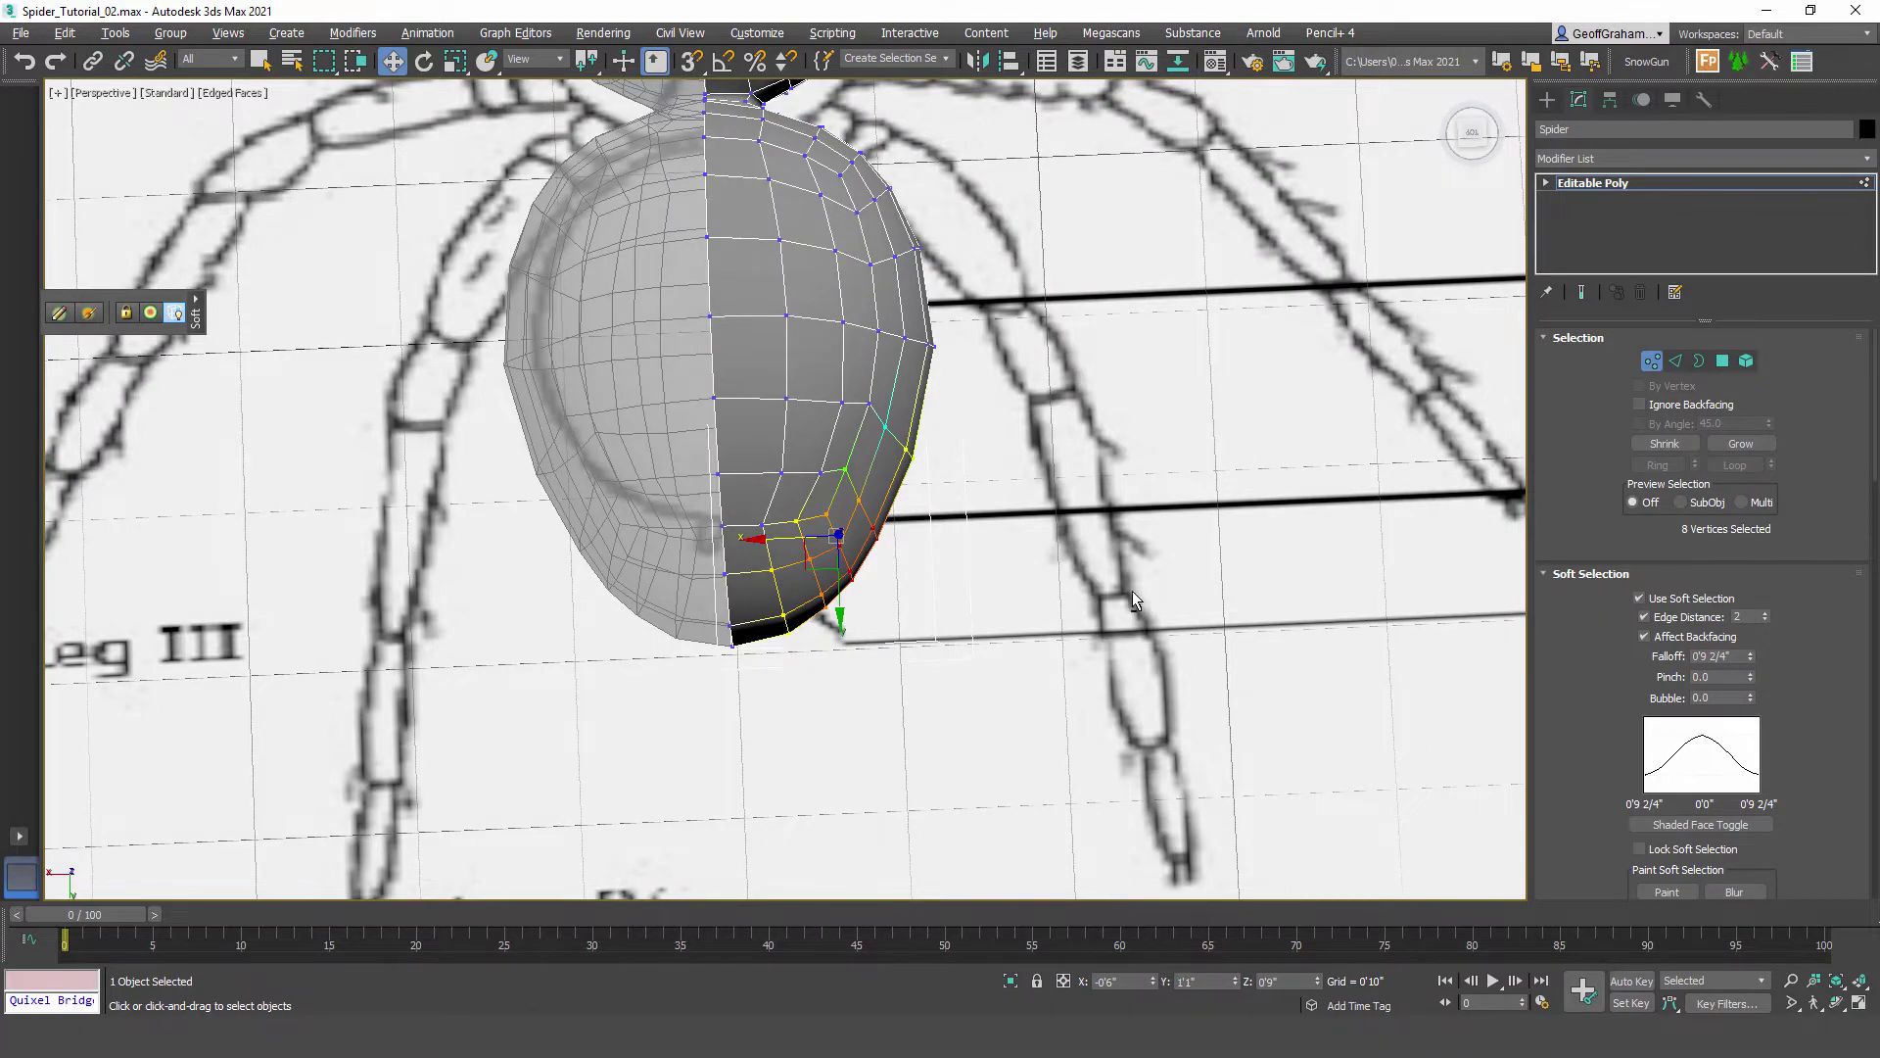
middle_click_drag(1132, 590, 925, 397, "alt")
scroll(805, 666, "up", 4)
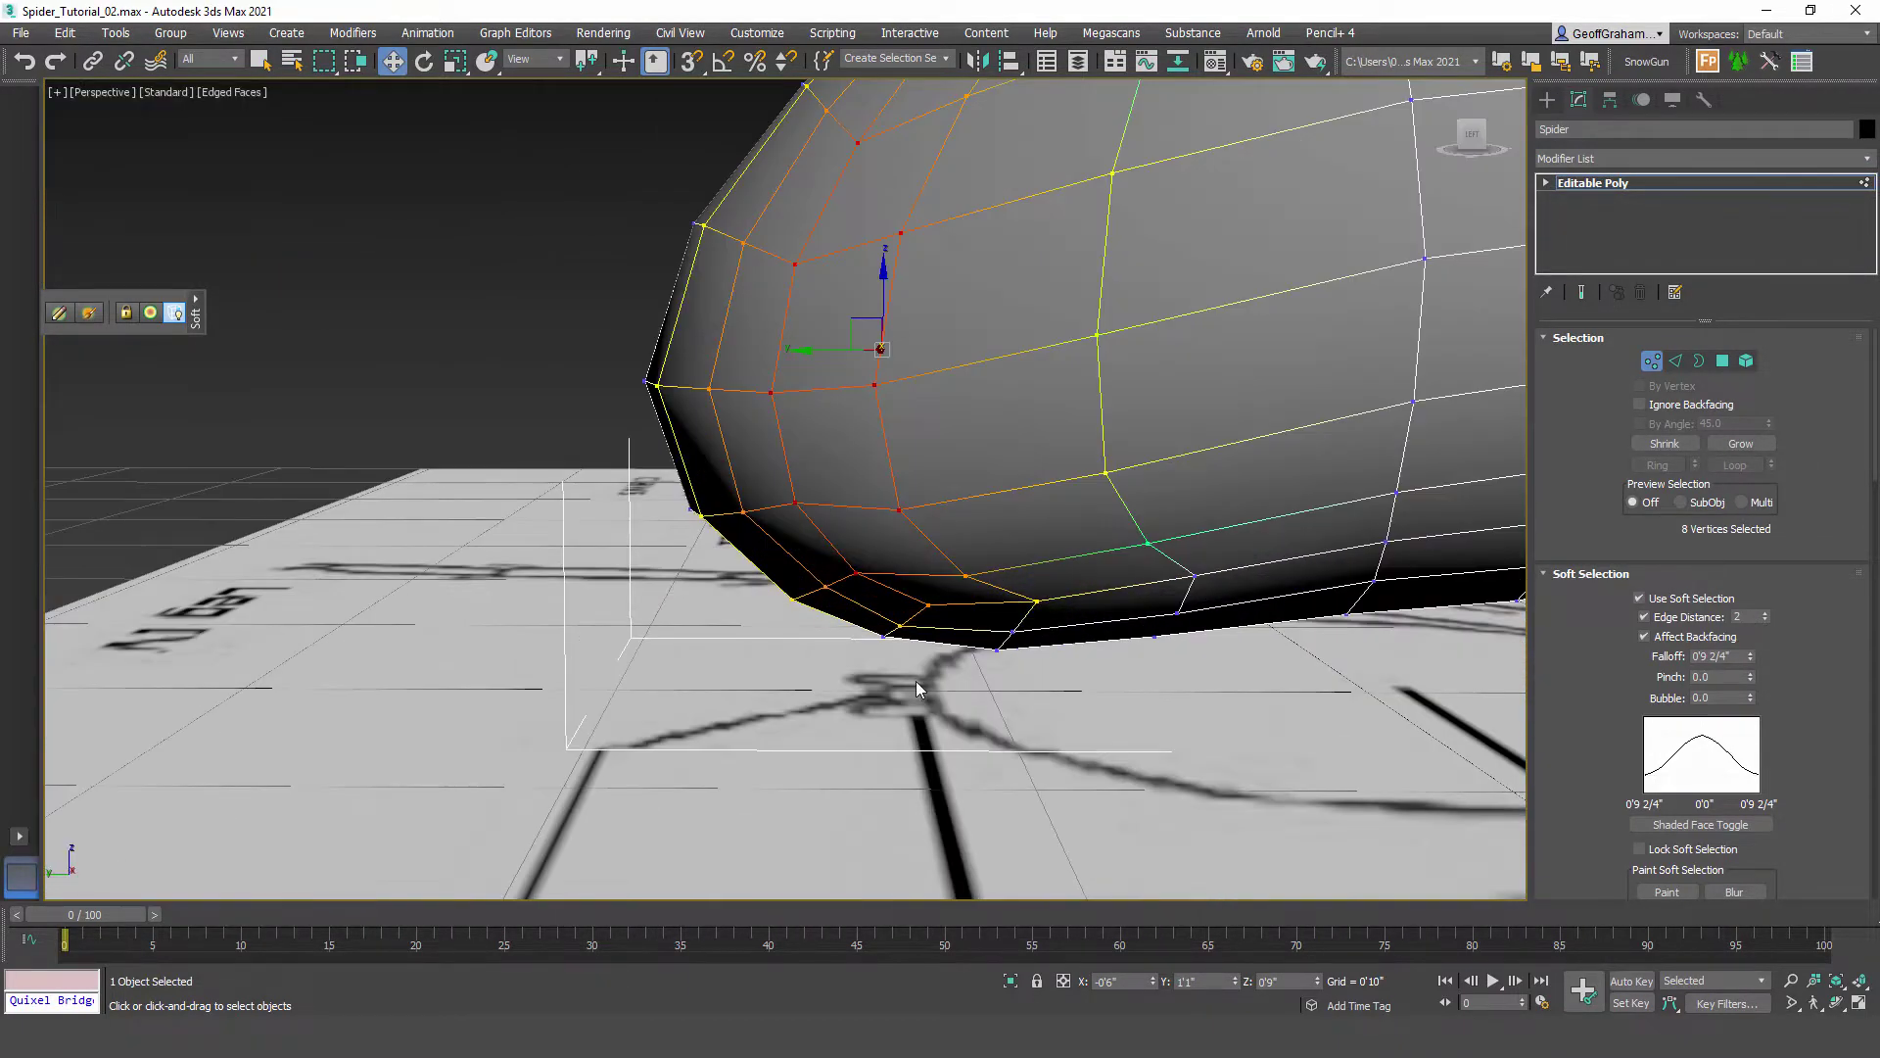
middle_click_drag(917, 682, 808, 609)
left_click_drag(960, 511, 954, 511)
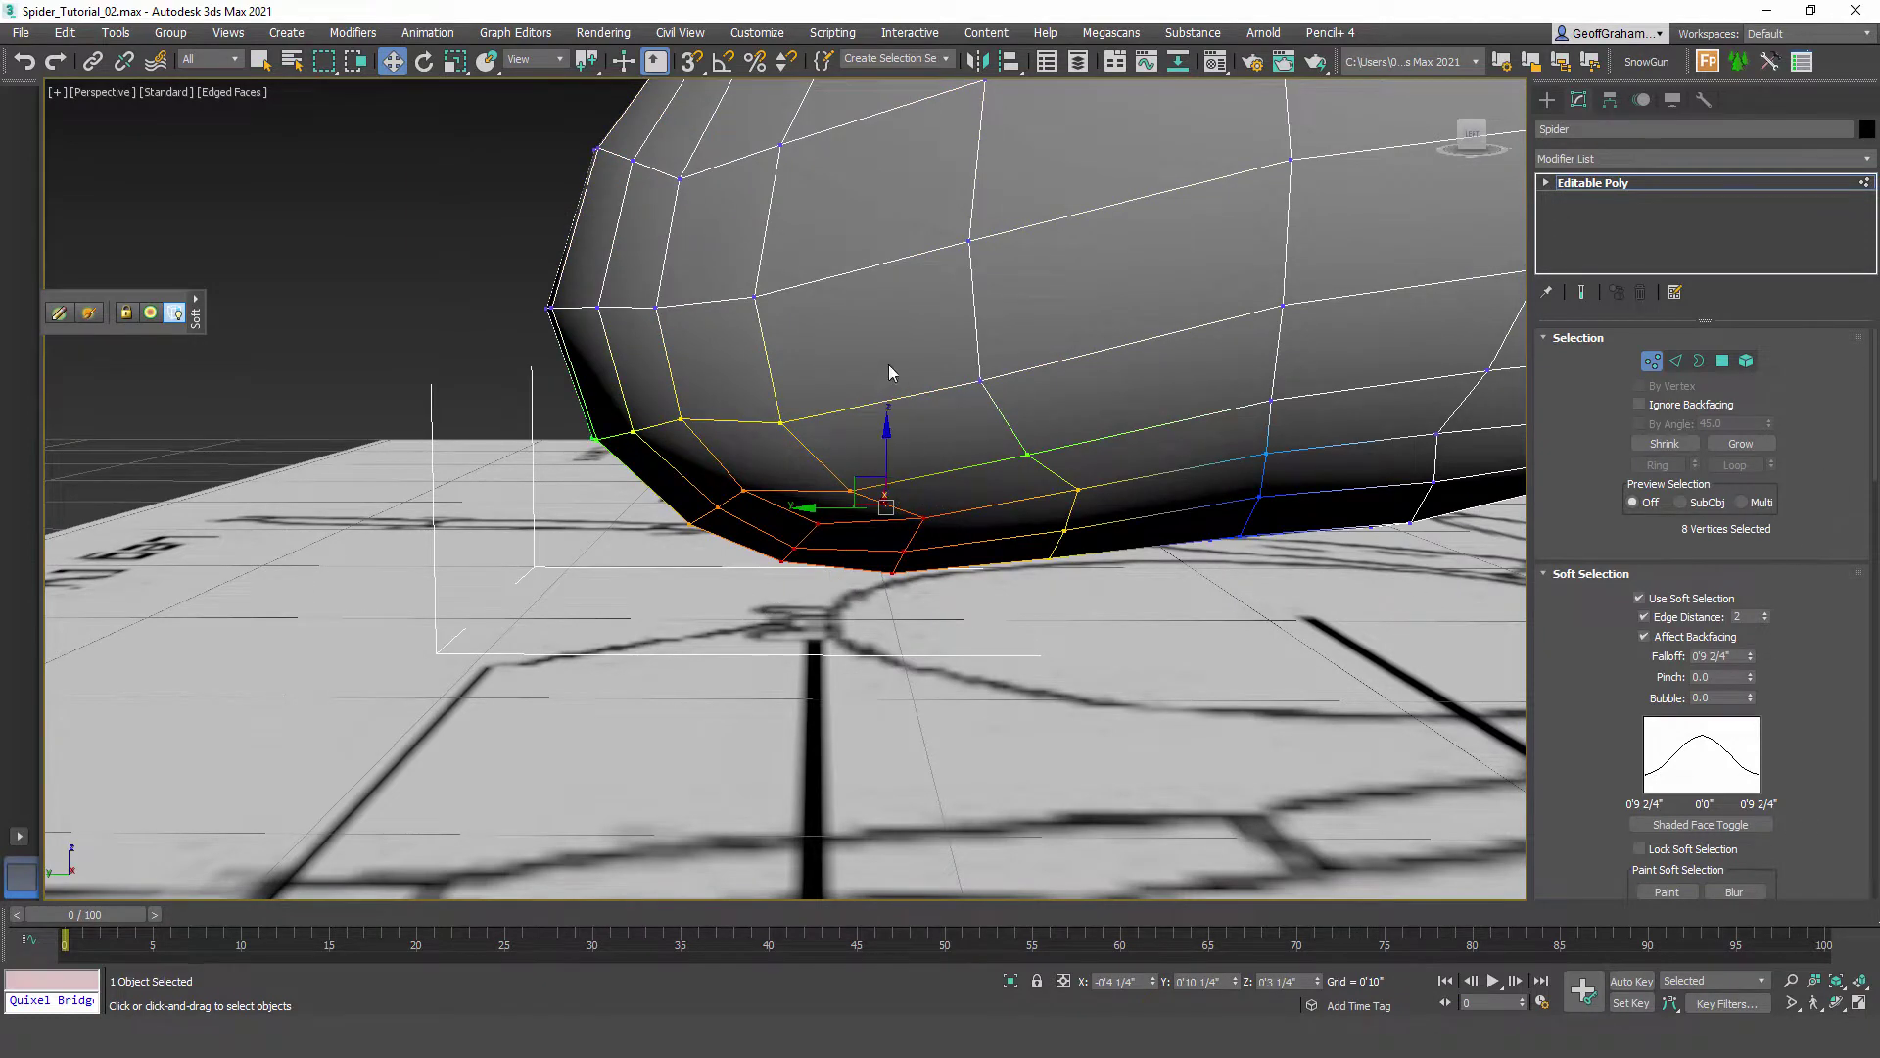
left_click(1645, 617)
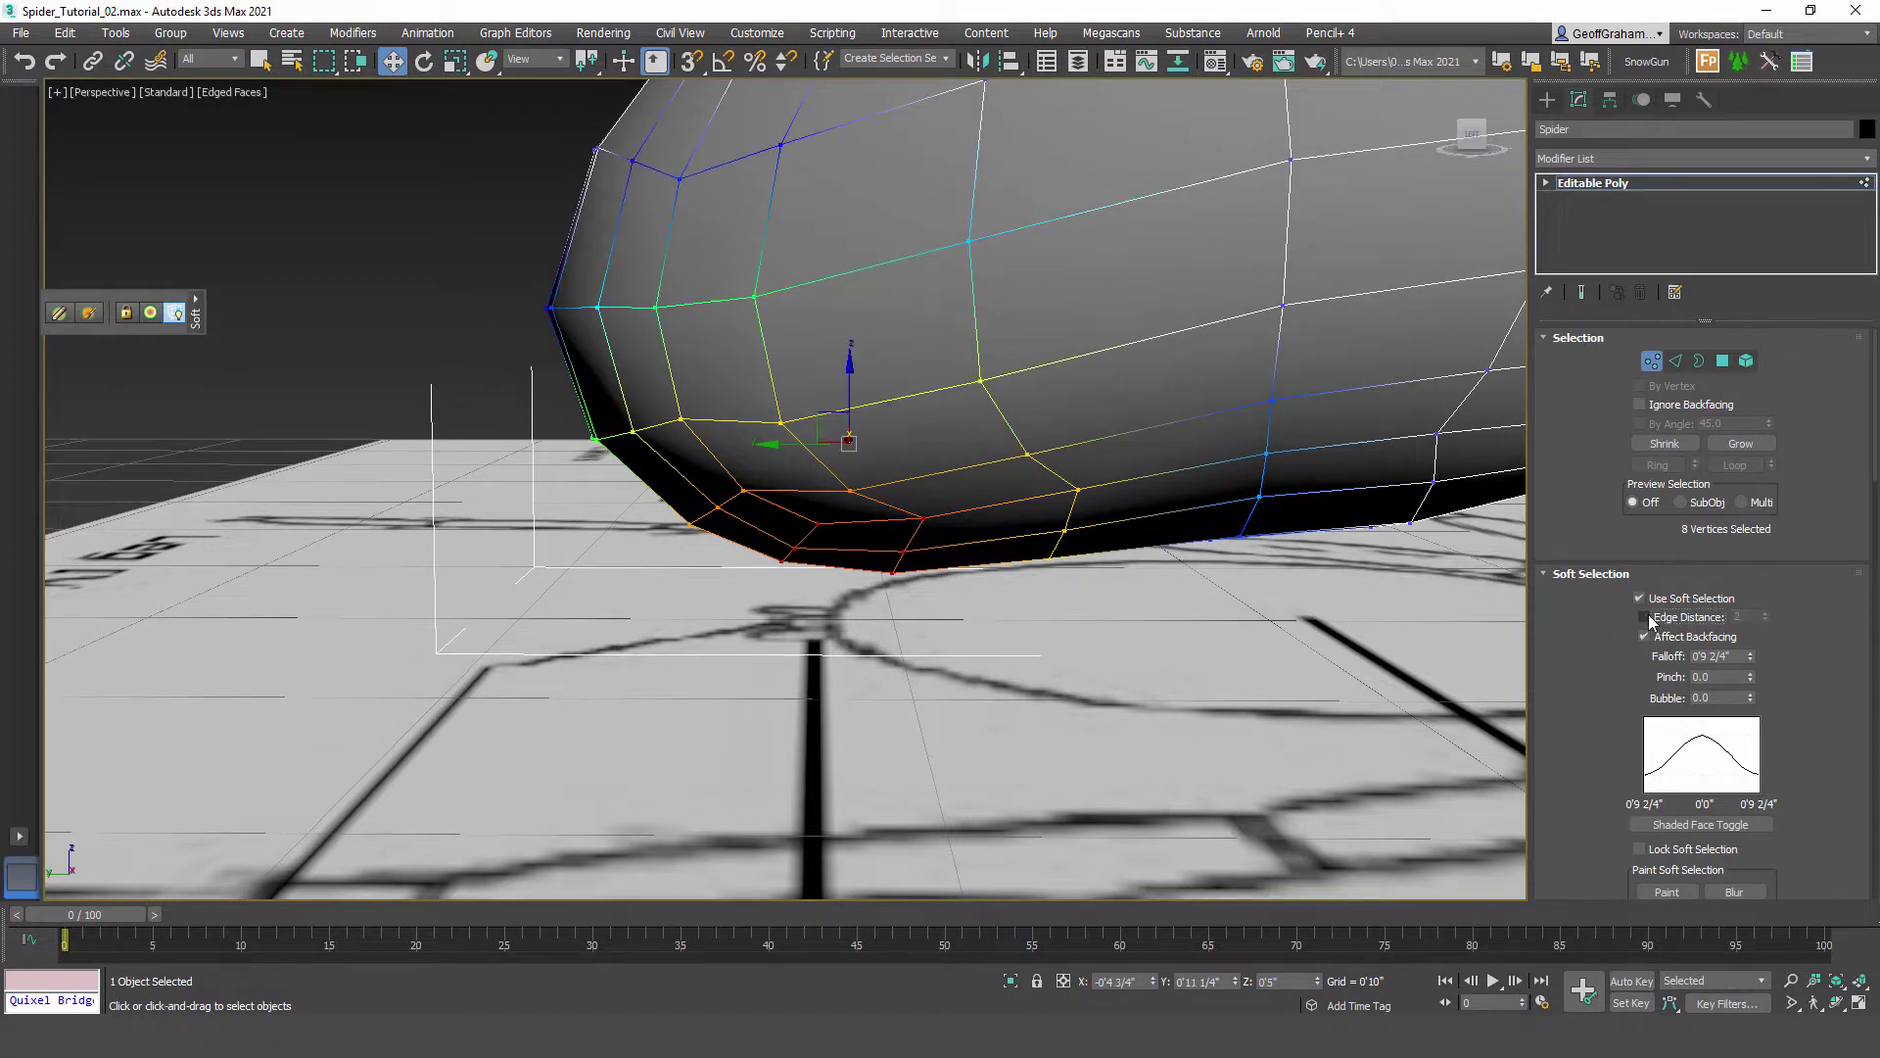
left_click_drag(851, 385, 849, 350)
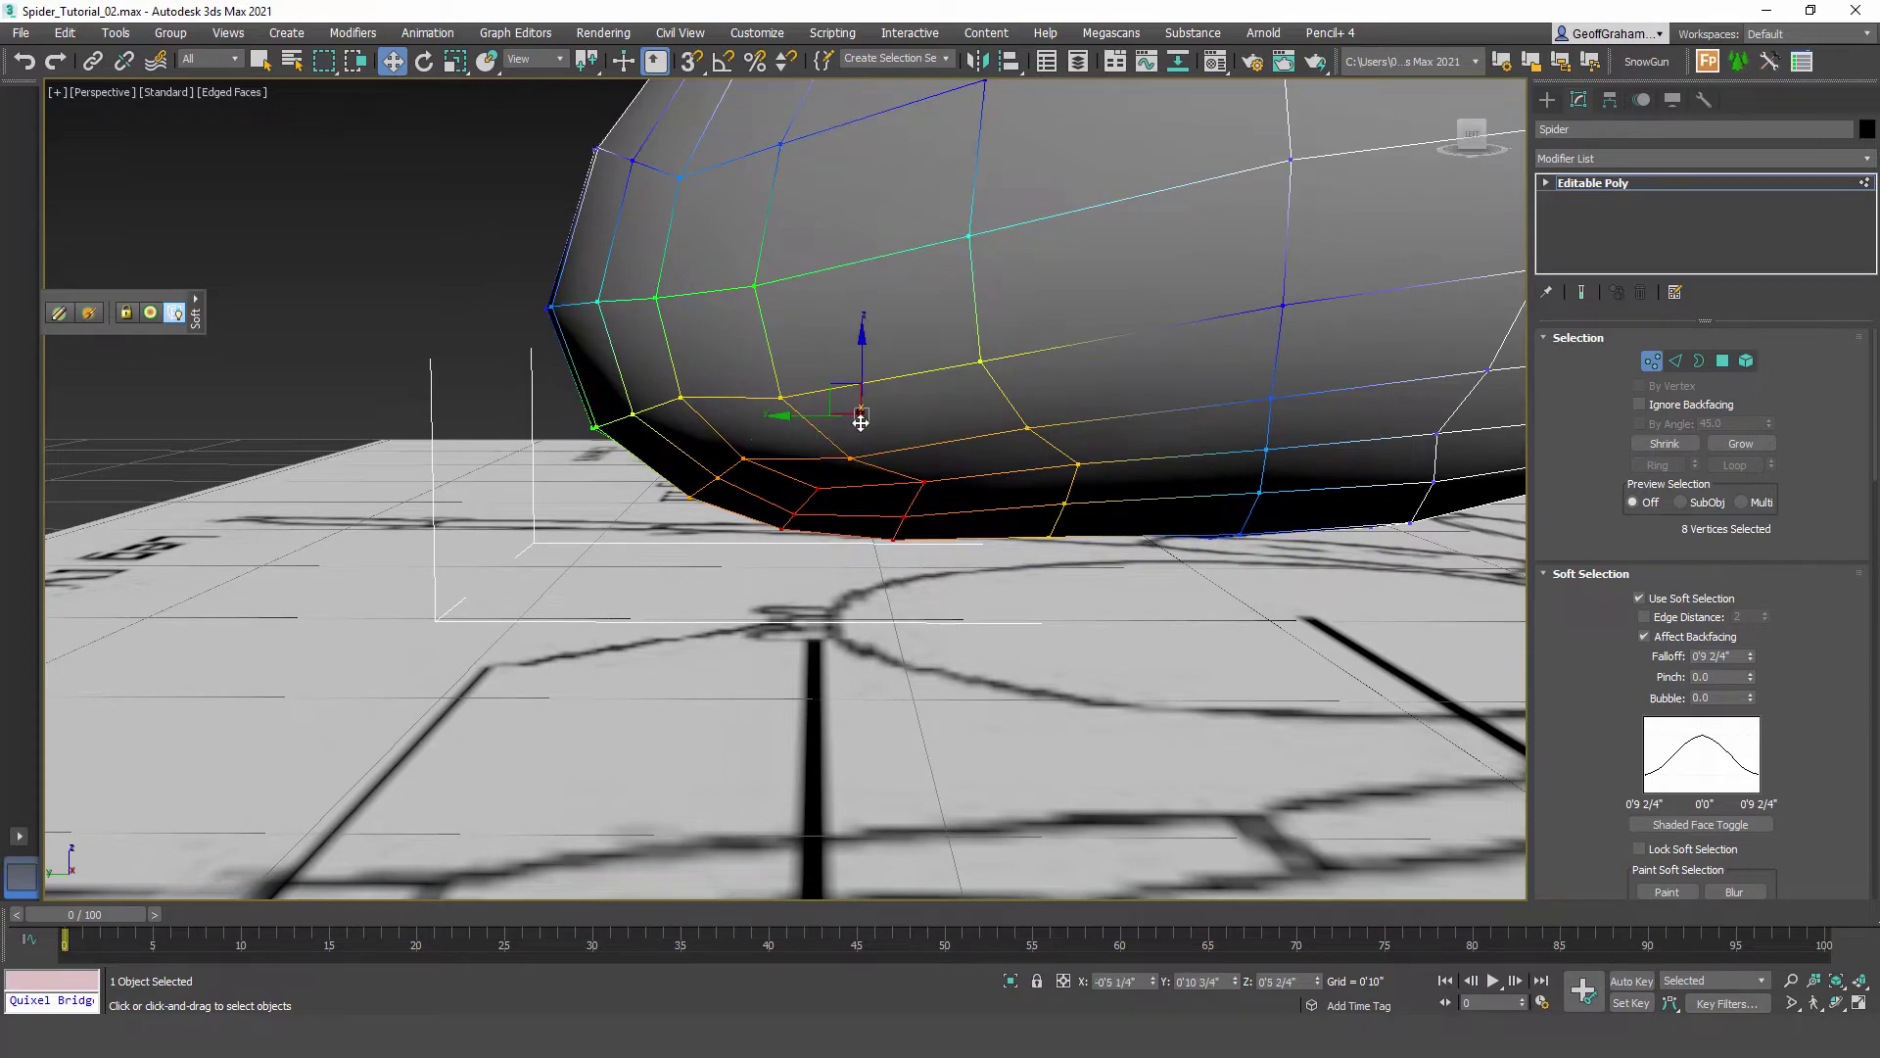
scroll(735, 497, "down", 5)
middle_click_drag(735, 497, 779, 525, "alt")
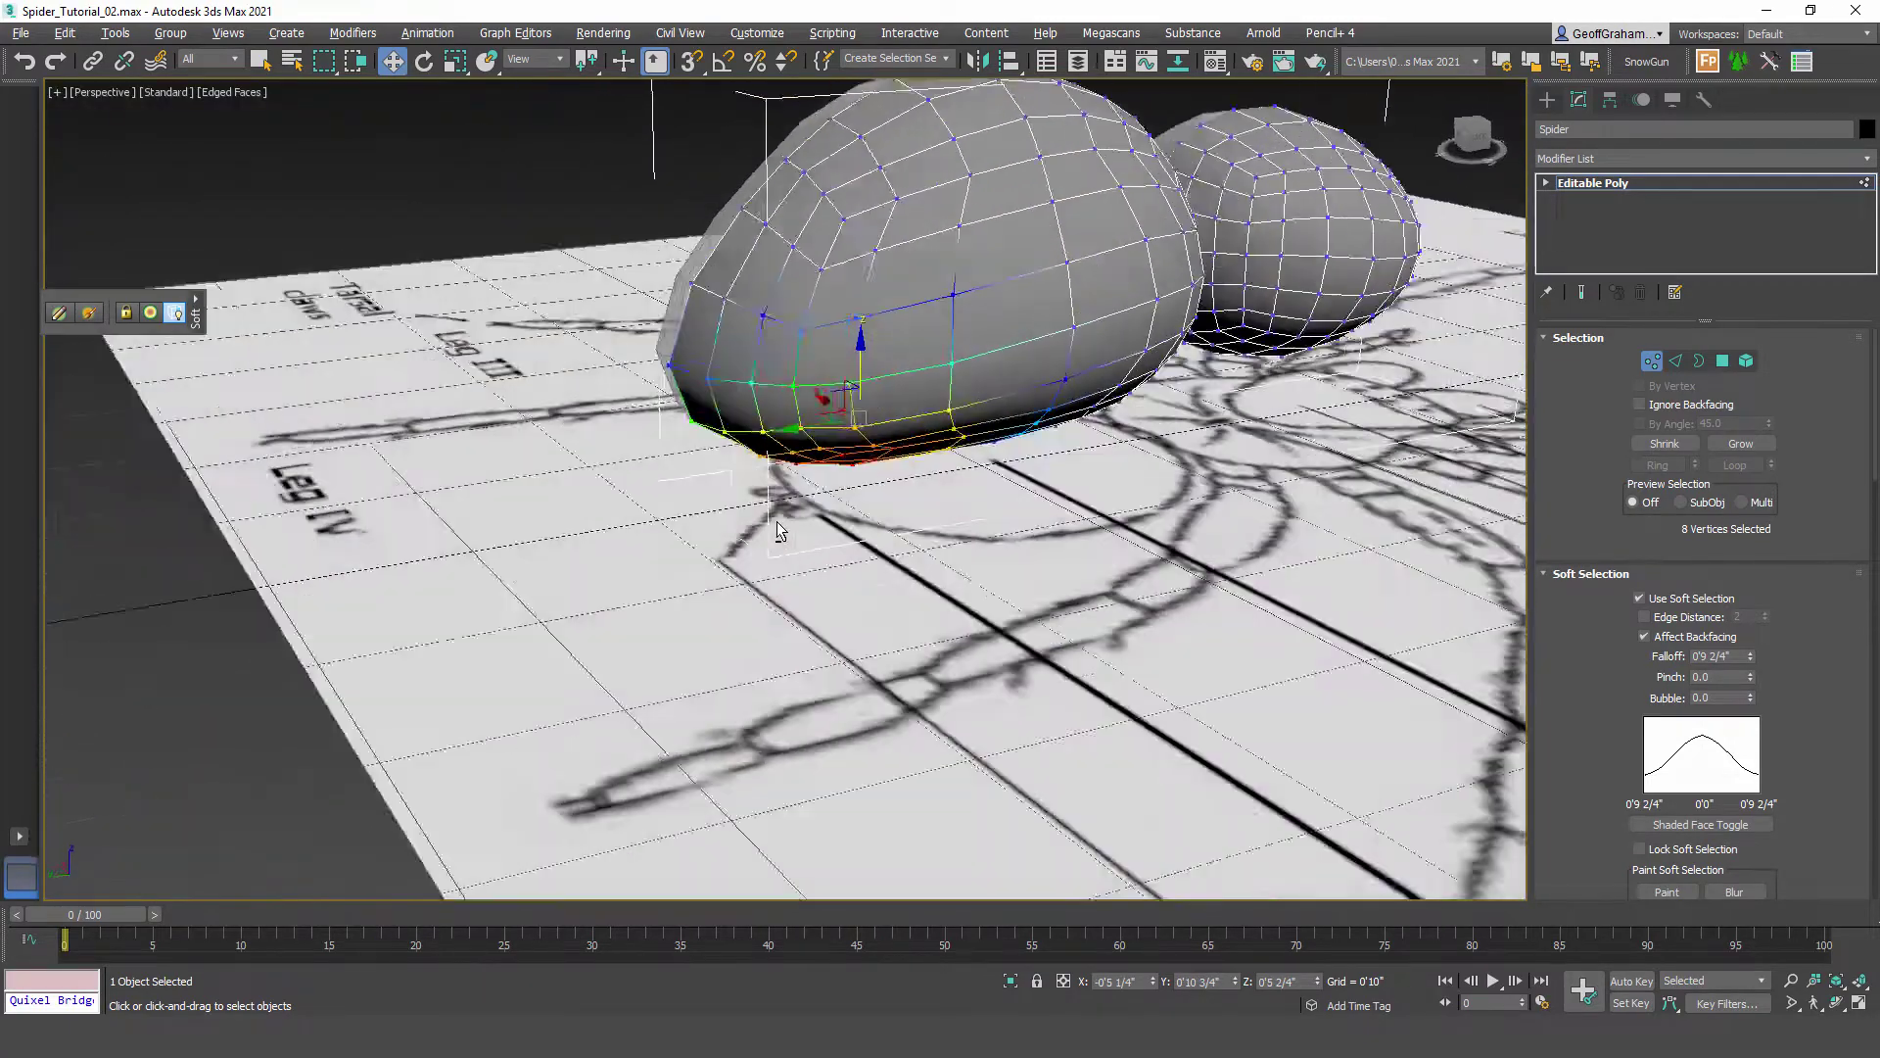
middle_click_drag(930, 529, 764, 583)
scroll(852, 575, "down", 3)
left_click(1651, 363)
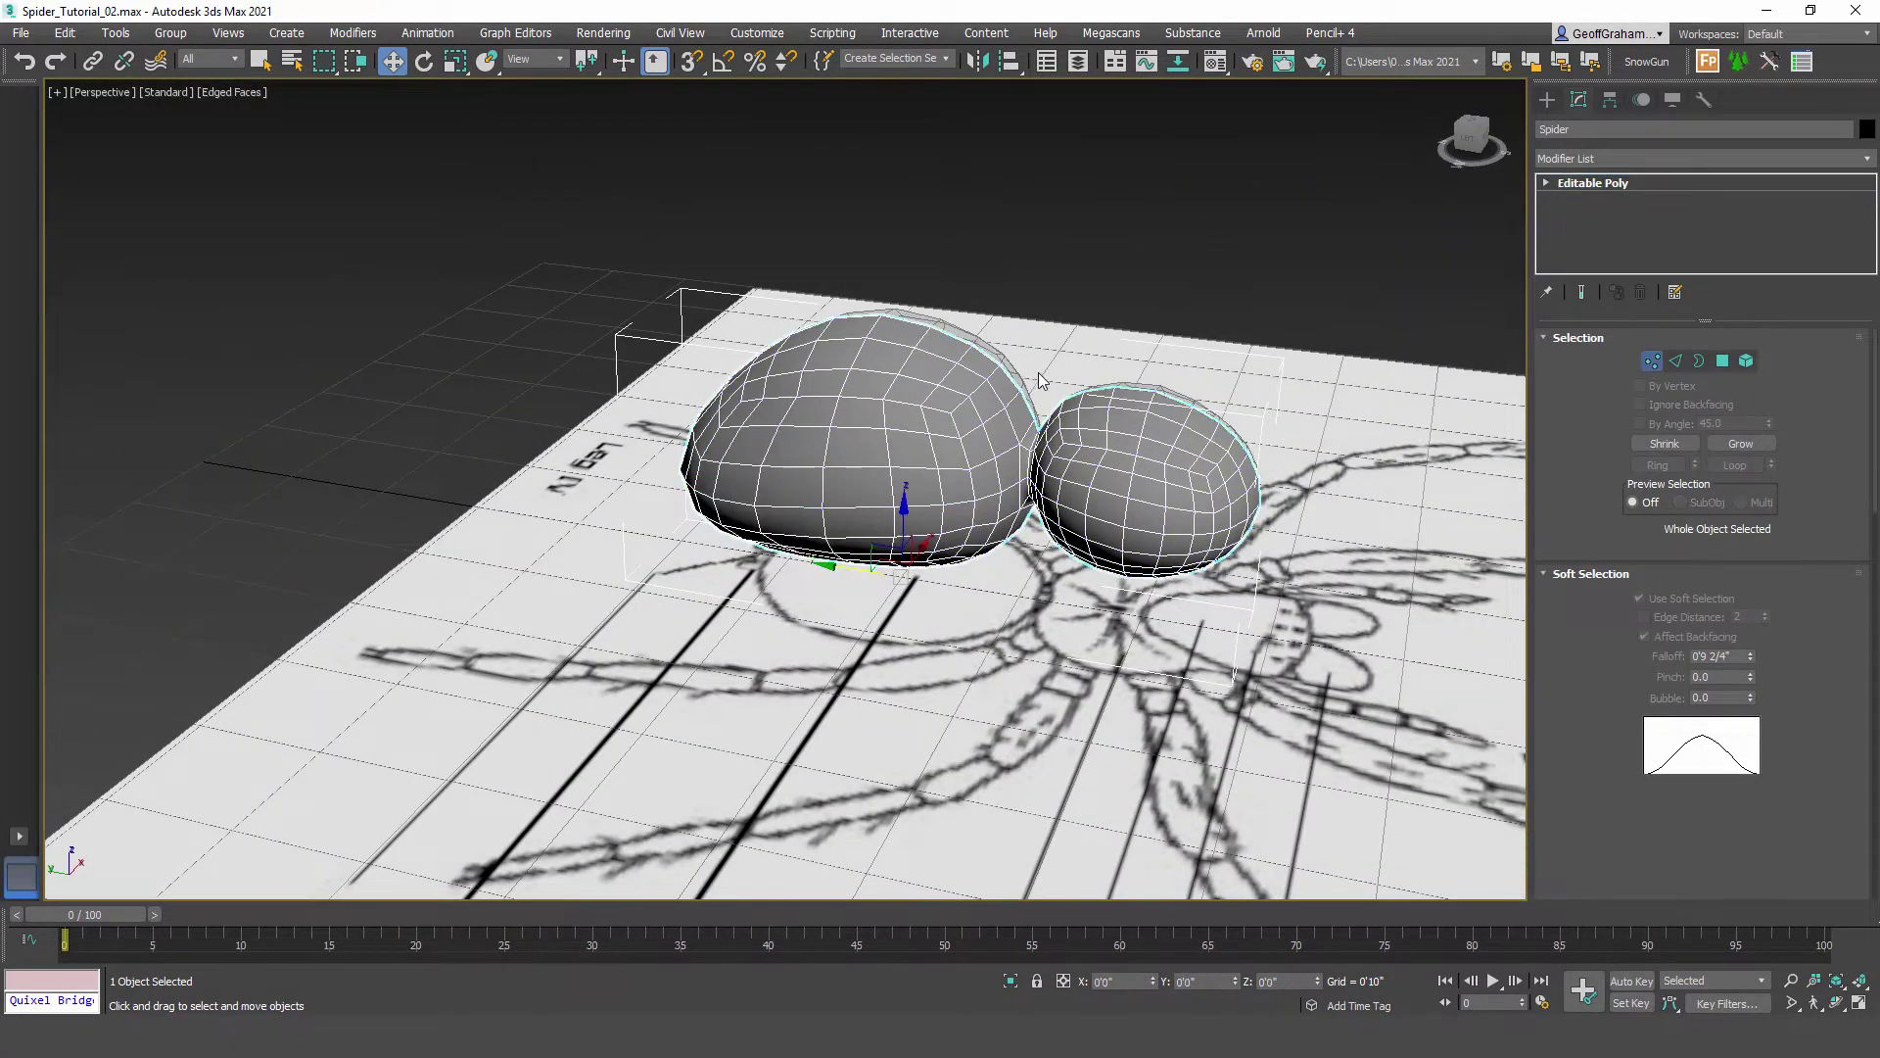
Step: Examine the leg and head outlines on the reference drawing beneath the two body segments
middle_click_drag(1028, 427, 849, 418)
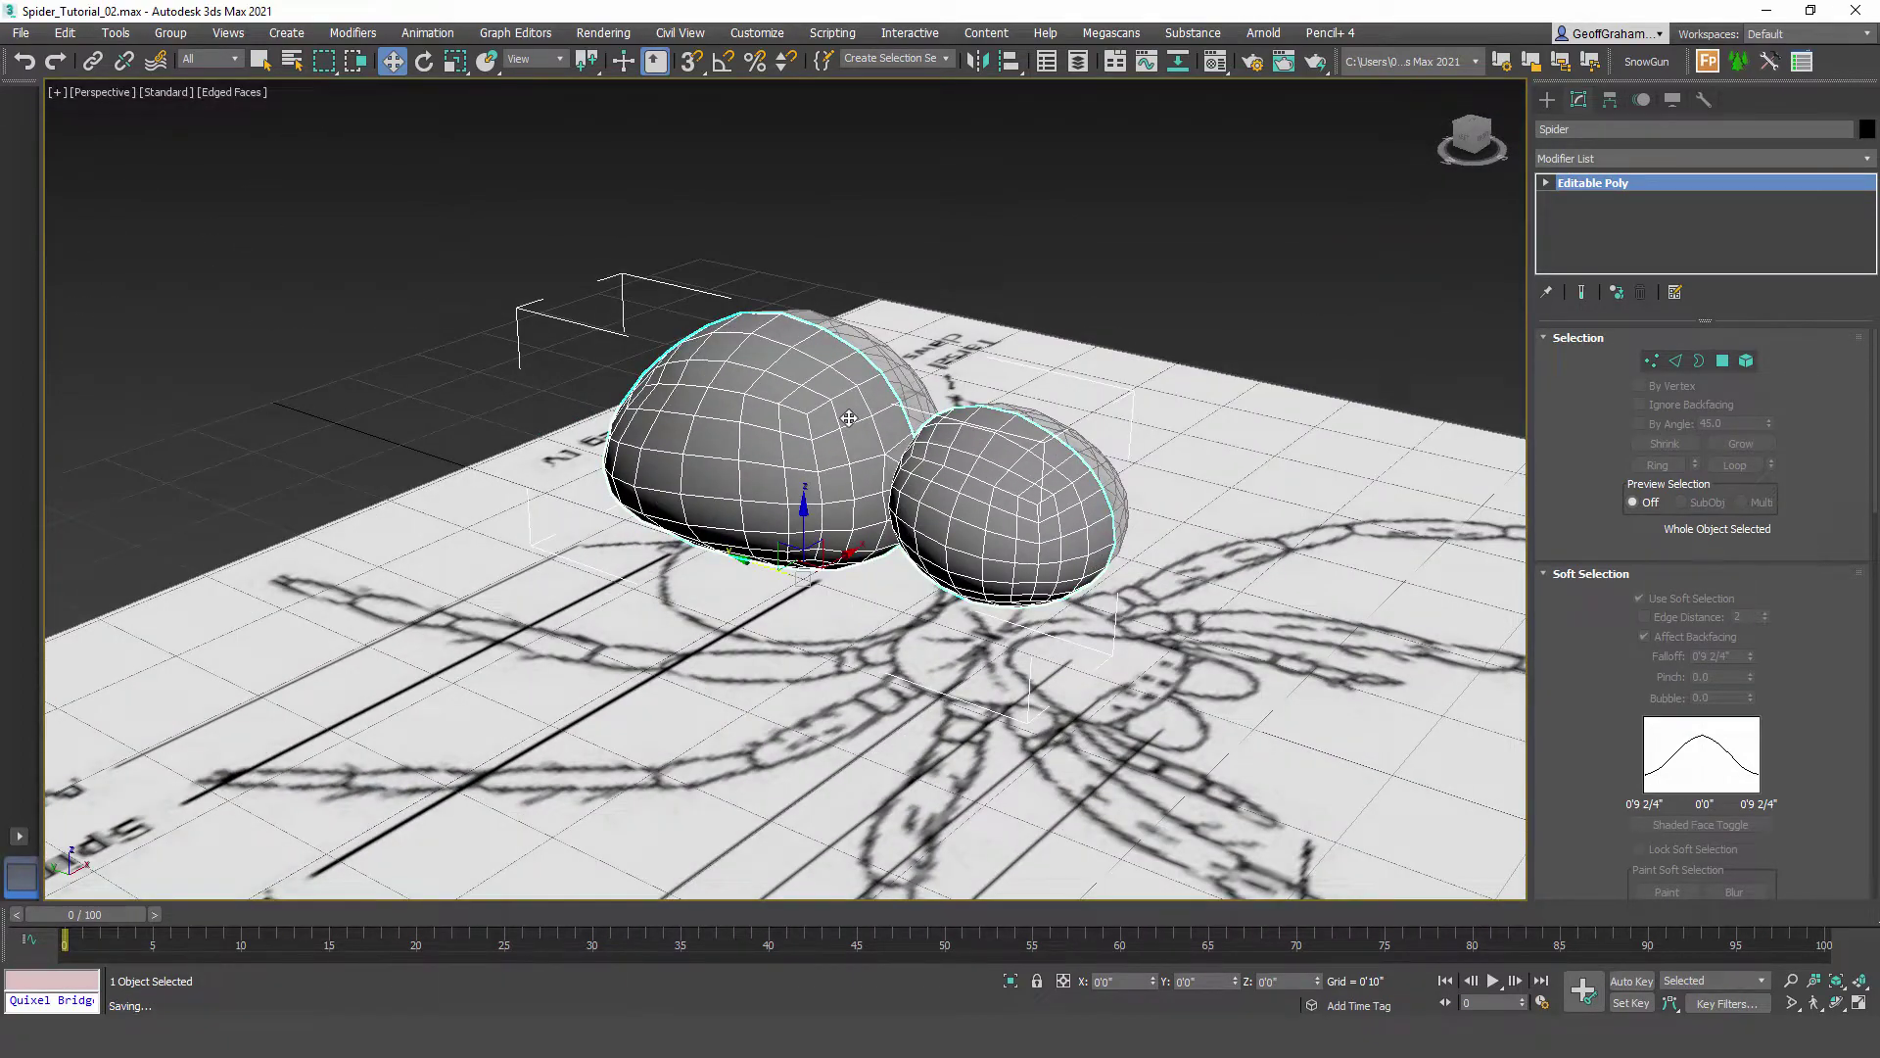
middle_click_drag(1093, 619, 844, 598)
middle_click_drag(1059, 564, 896, 574, "alt")
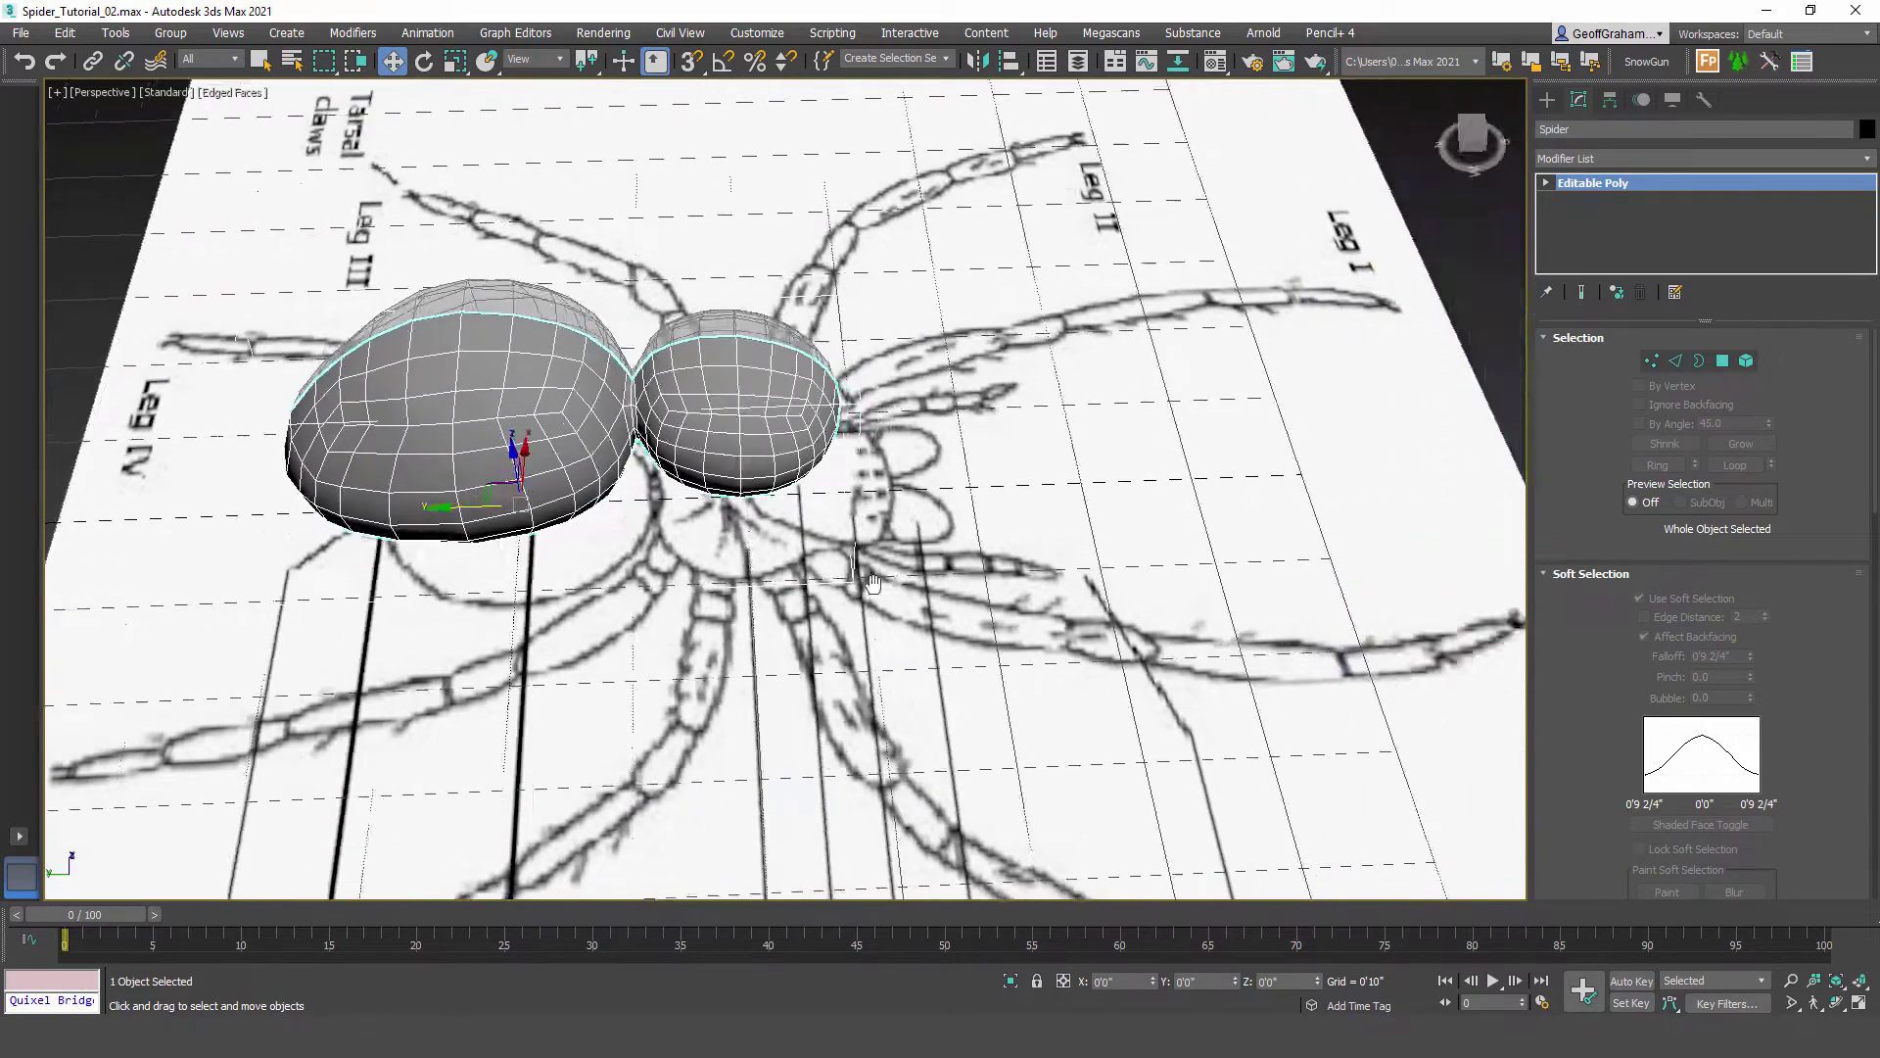
scroll(896, 573, "up", 8)
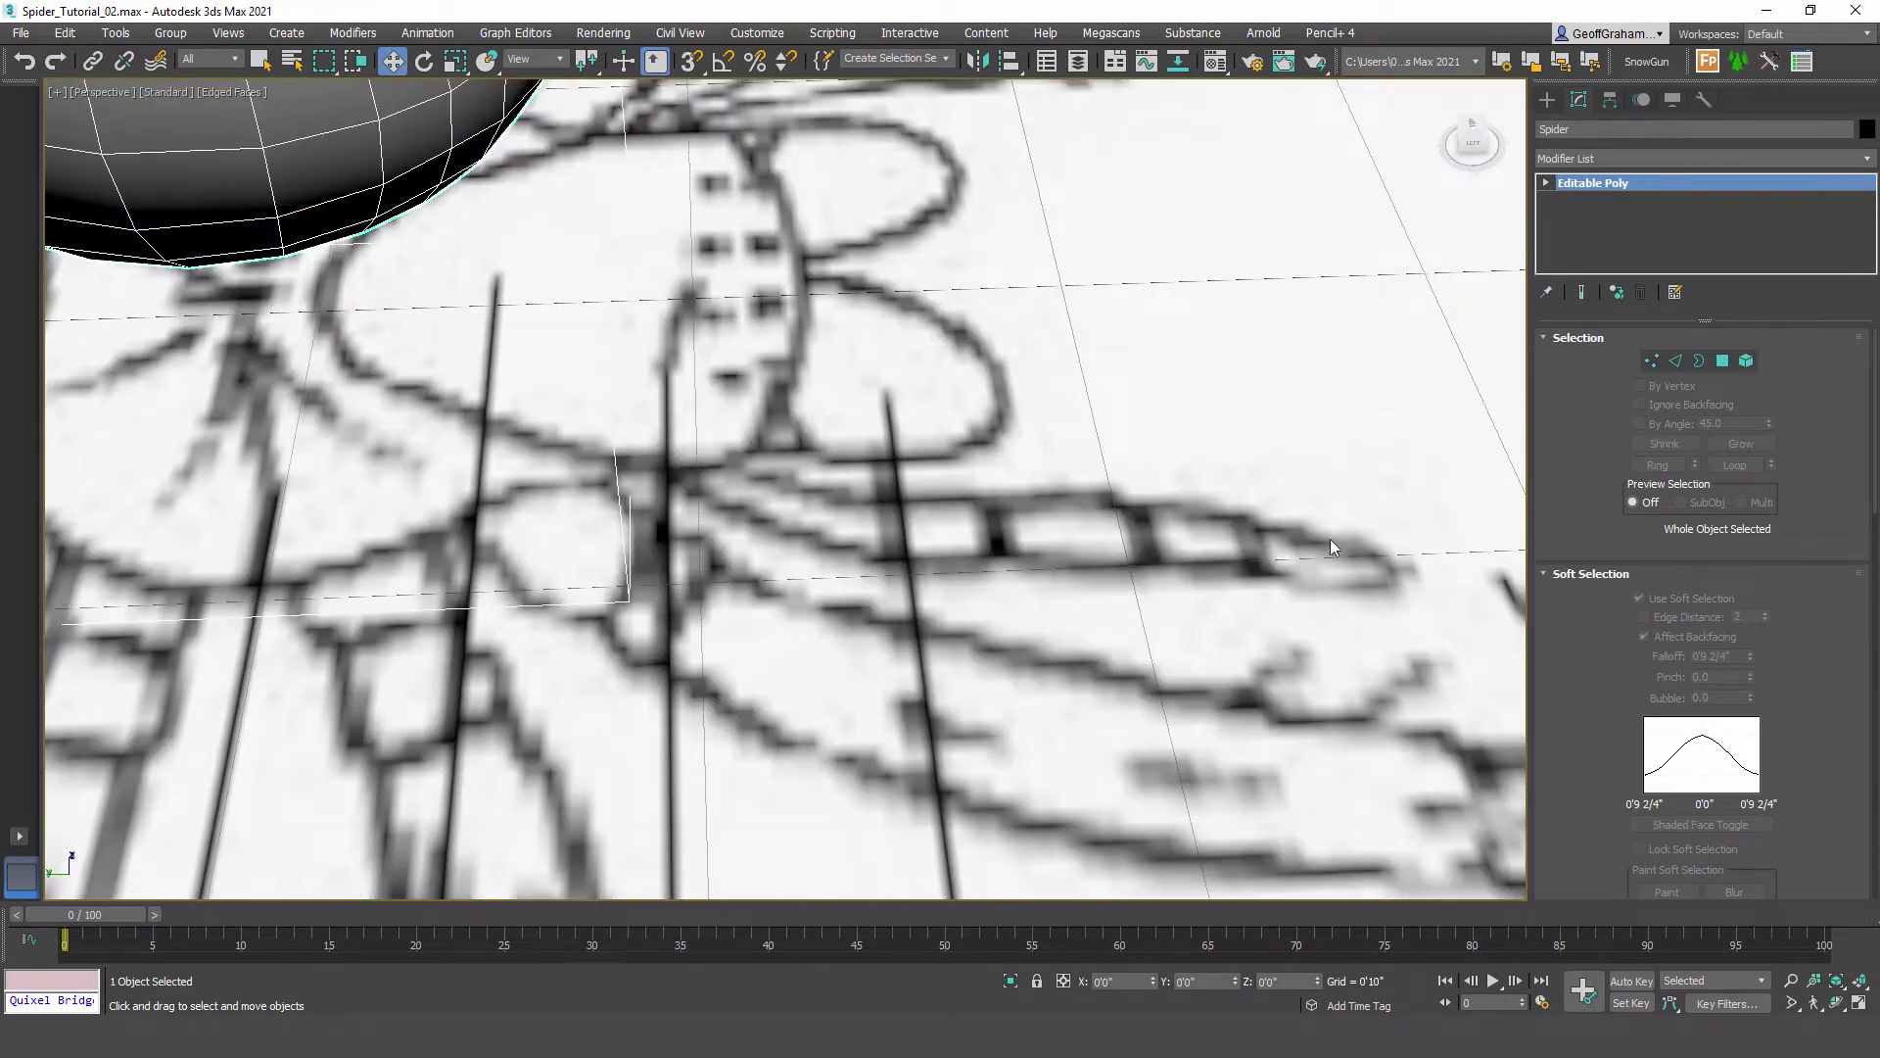
scroll(727, 452, "down", 8)
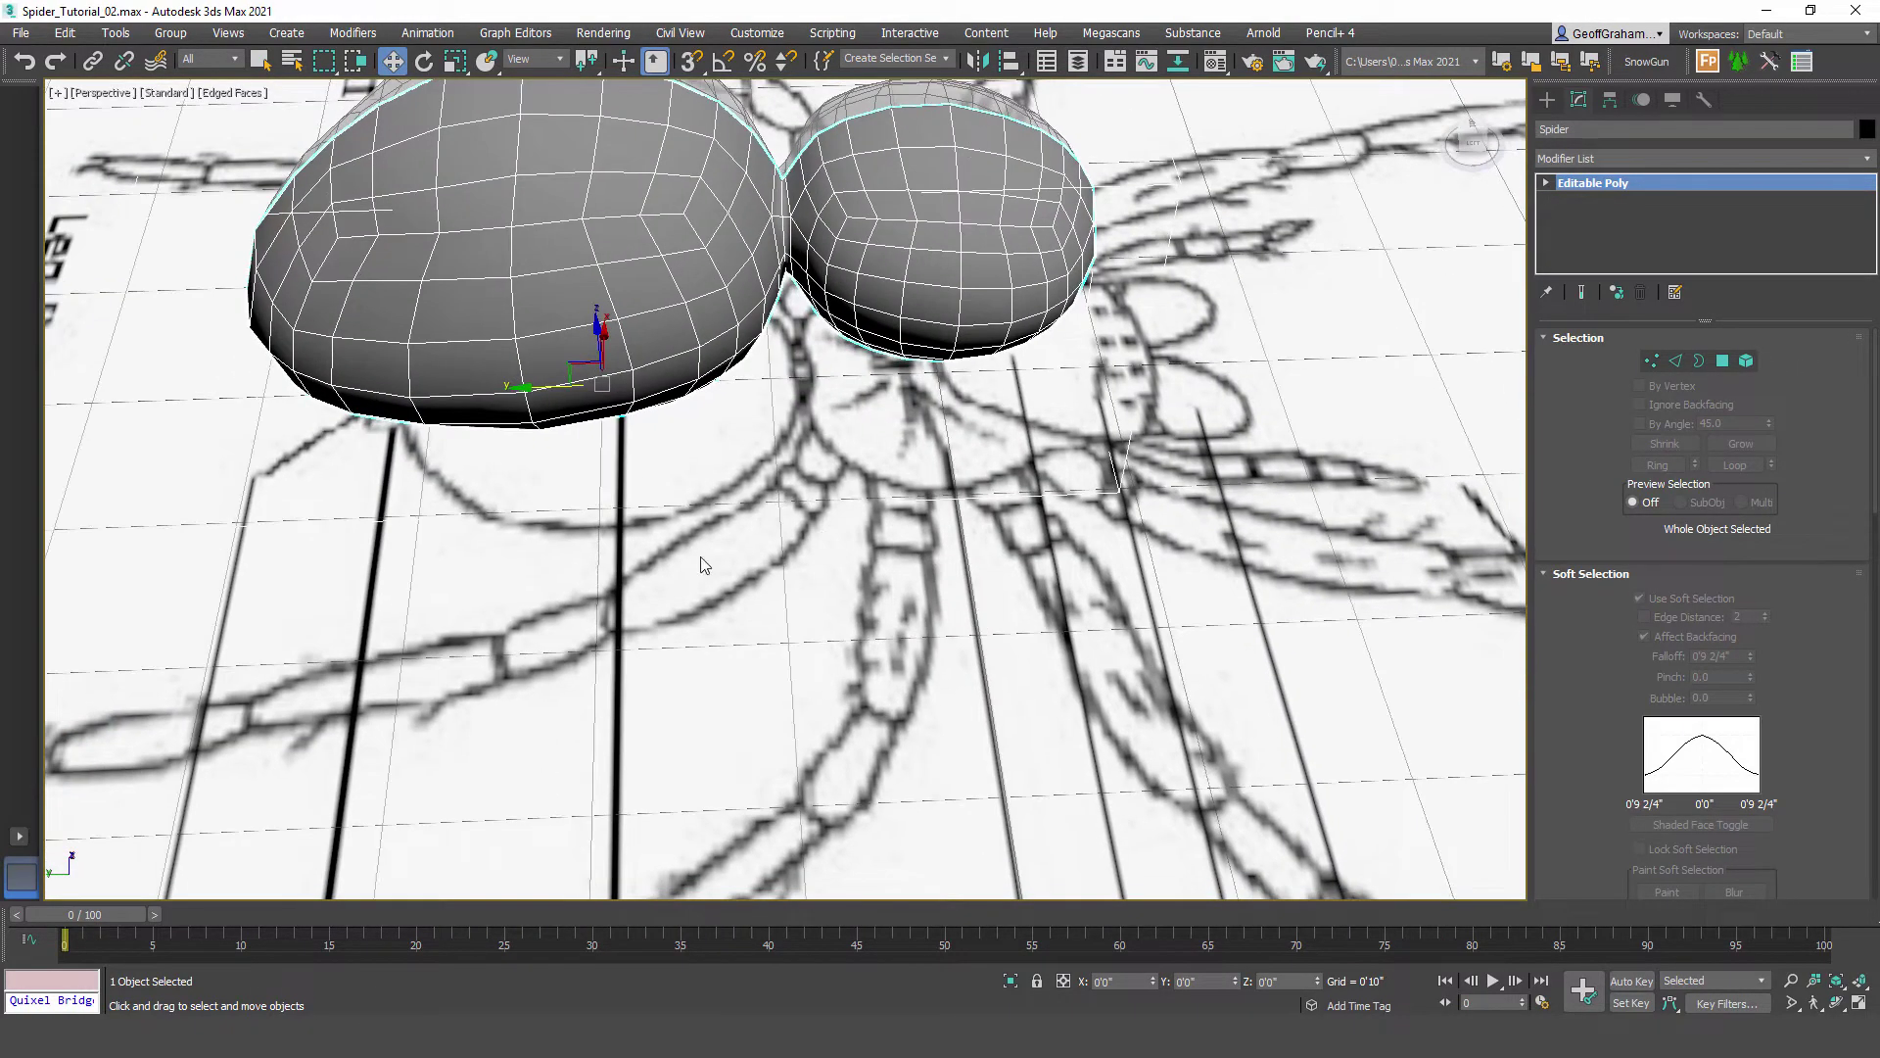
middle_click_drag(1208, 443, 1195, 587, "alt")
Step: Select a two-by-two patch of polygons on the front body segment's lower side near the abdomen, and turn off soft selection
left_click(1724, 361)
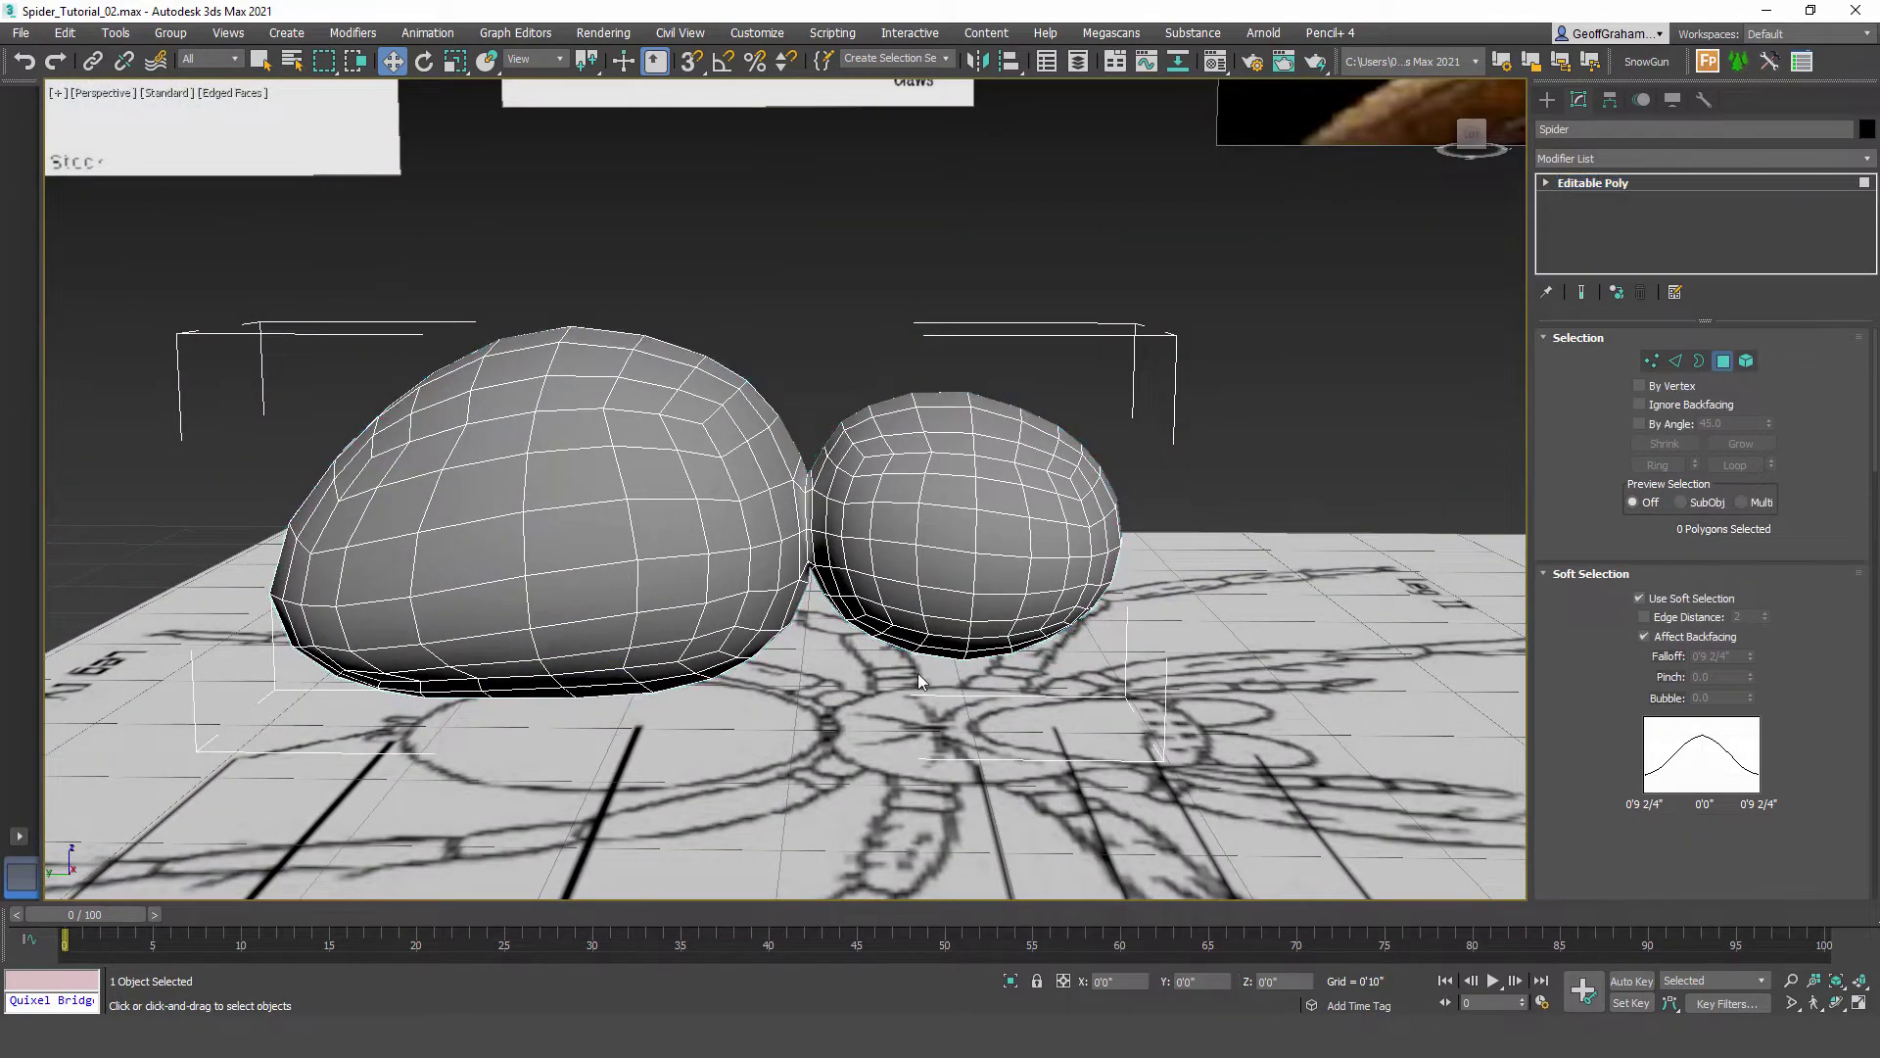
scroll(919, 627, "up", 6)
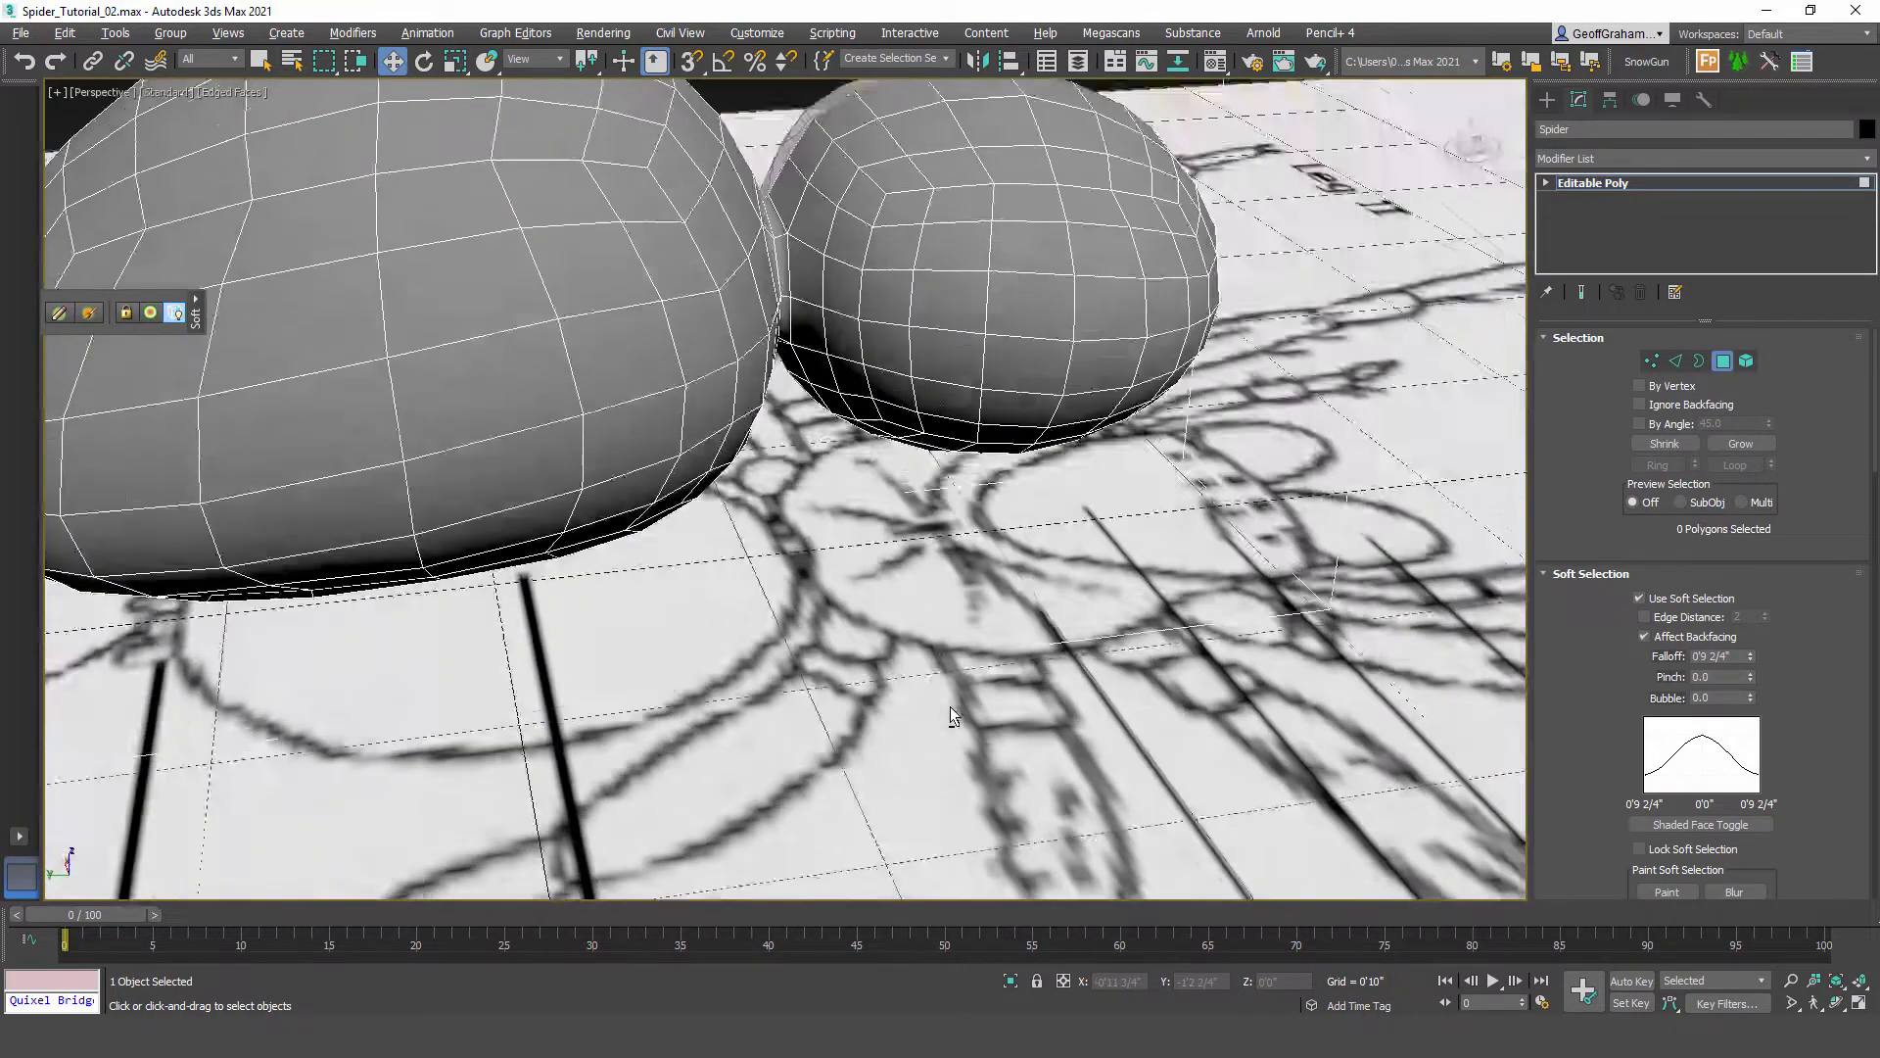
middle_click_drag(950, 707, 903, 670, "alt")
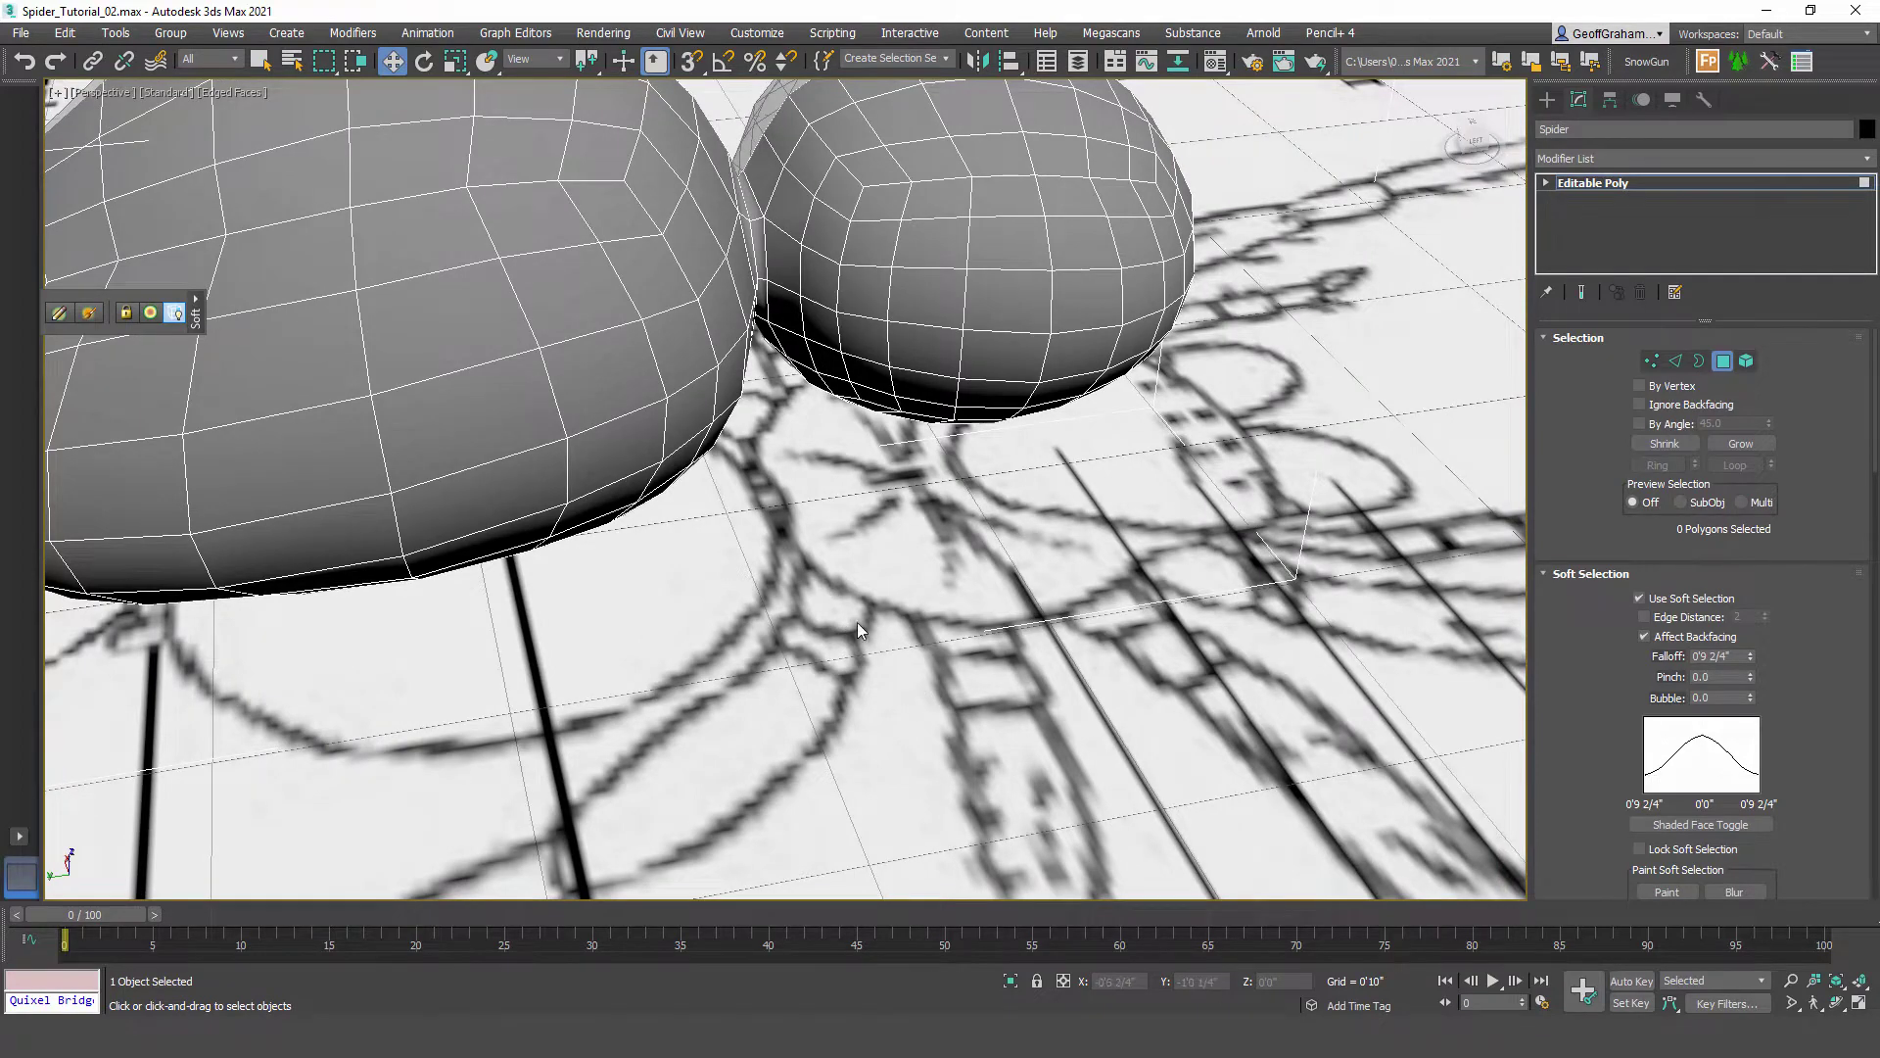
middle_click_drag(848, 562, 886, 550, "alt")
scroll(895, 429, "up", 4)
scroll(885, 549, "up", 3)
scroll(886, 549, "down", 3)
left_click(779, 324)
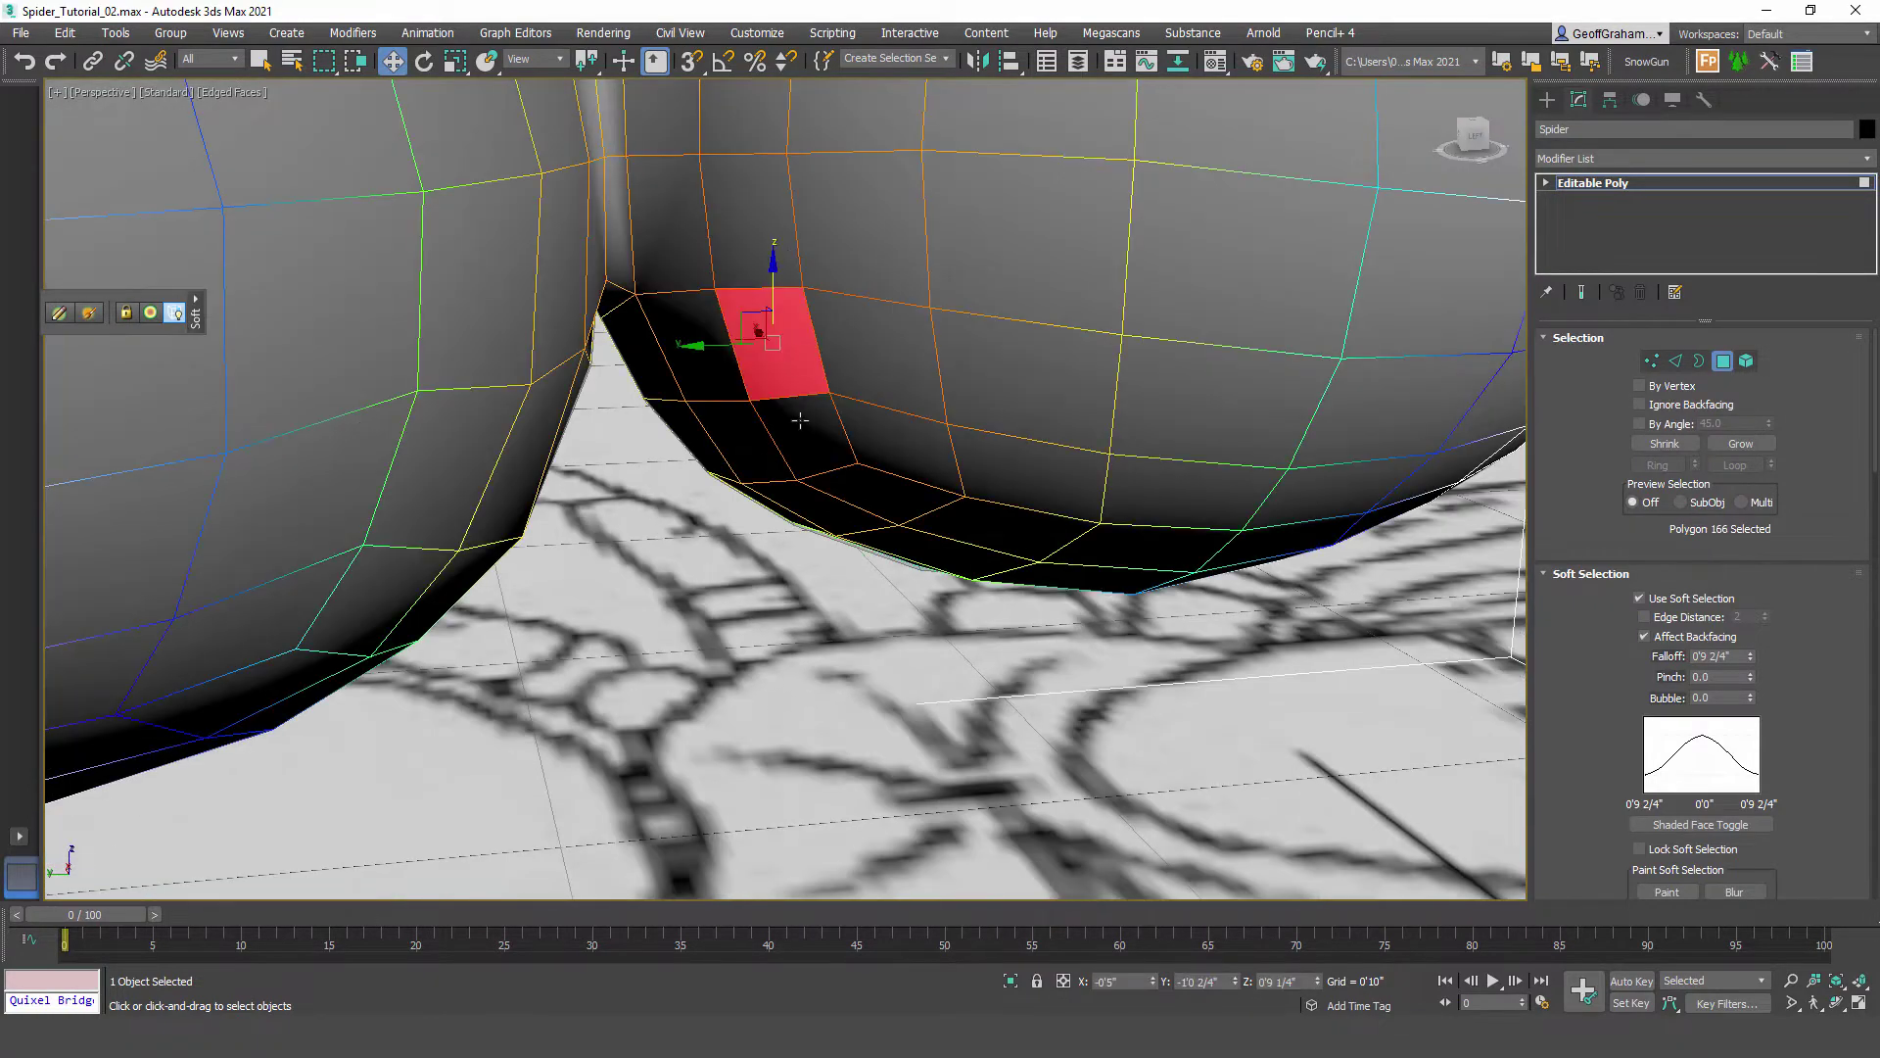
left_click(813, 411, "ctrl")
left_click(867, 421, "ctrl")
left_click(887, 461, "ctrl")
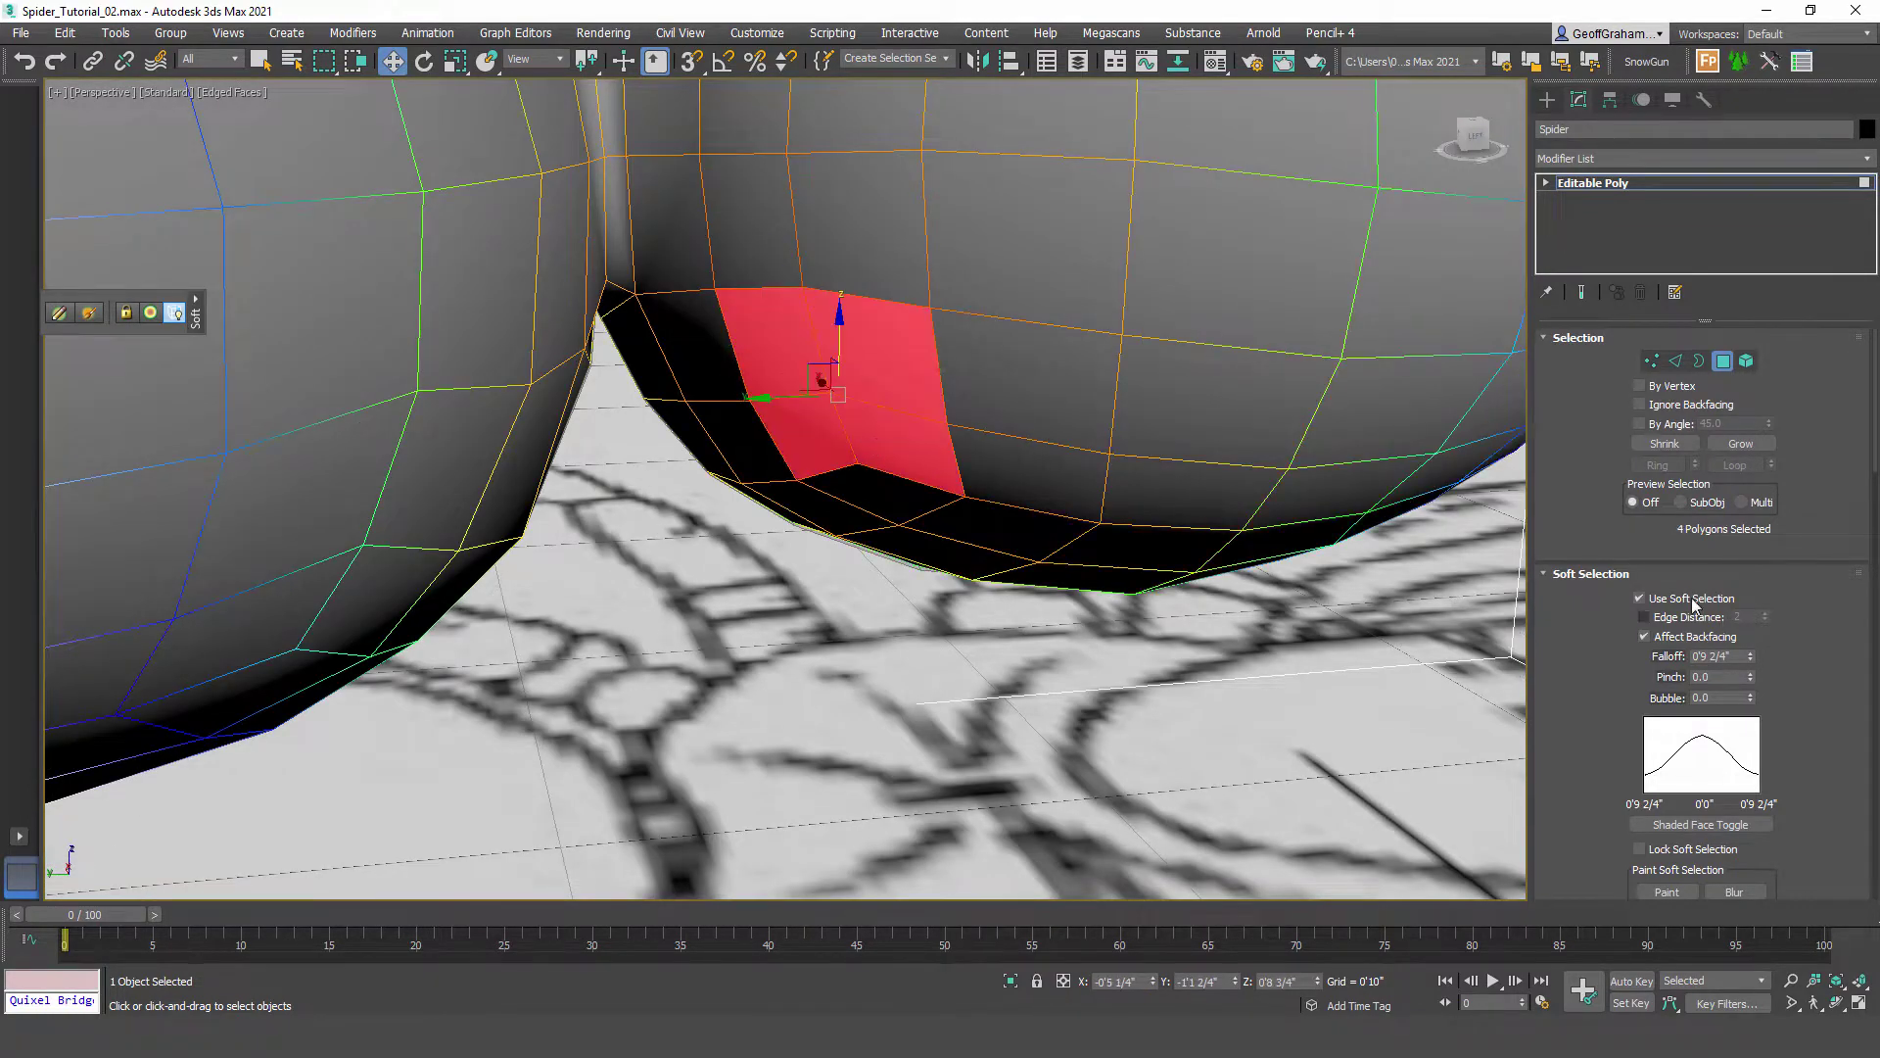
left_click(1640, 598)
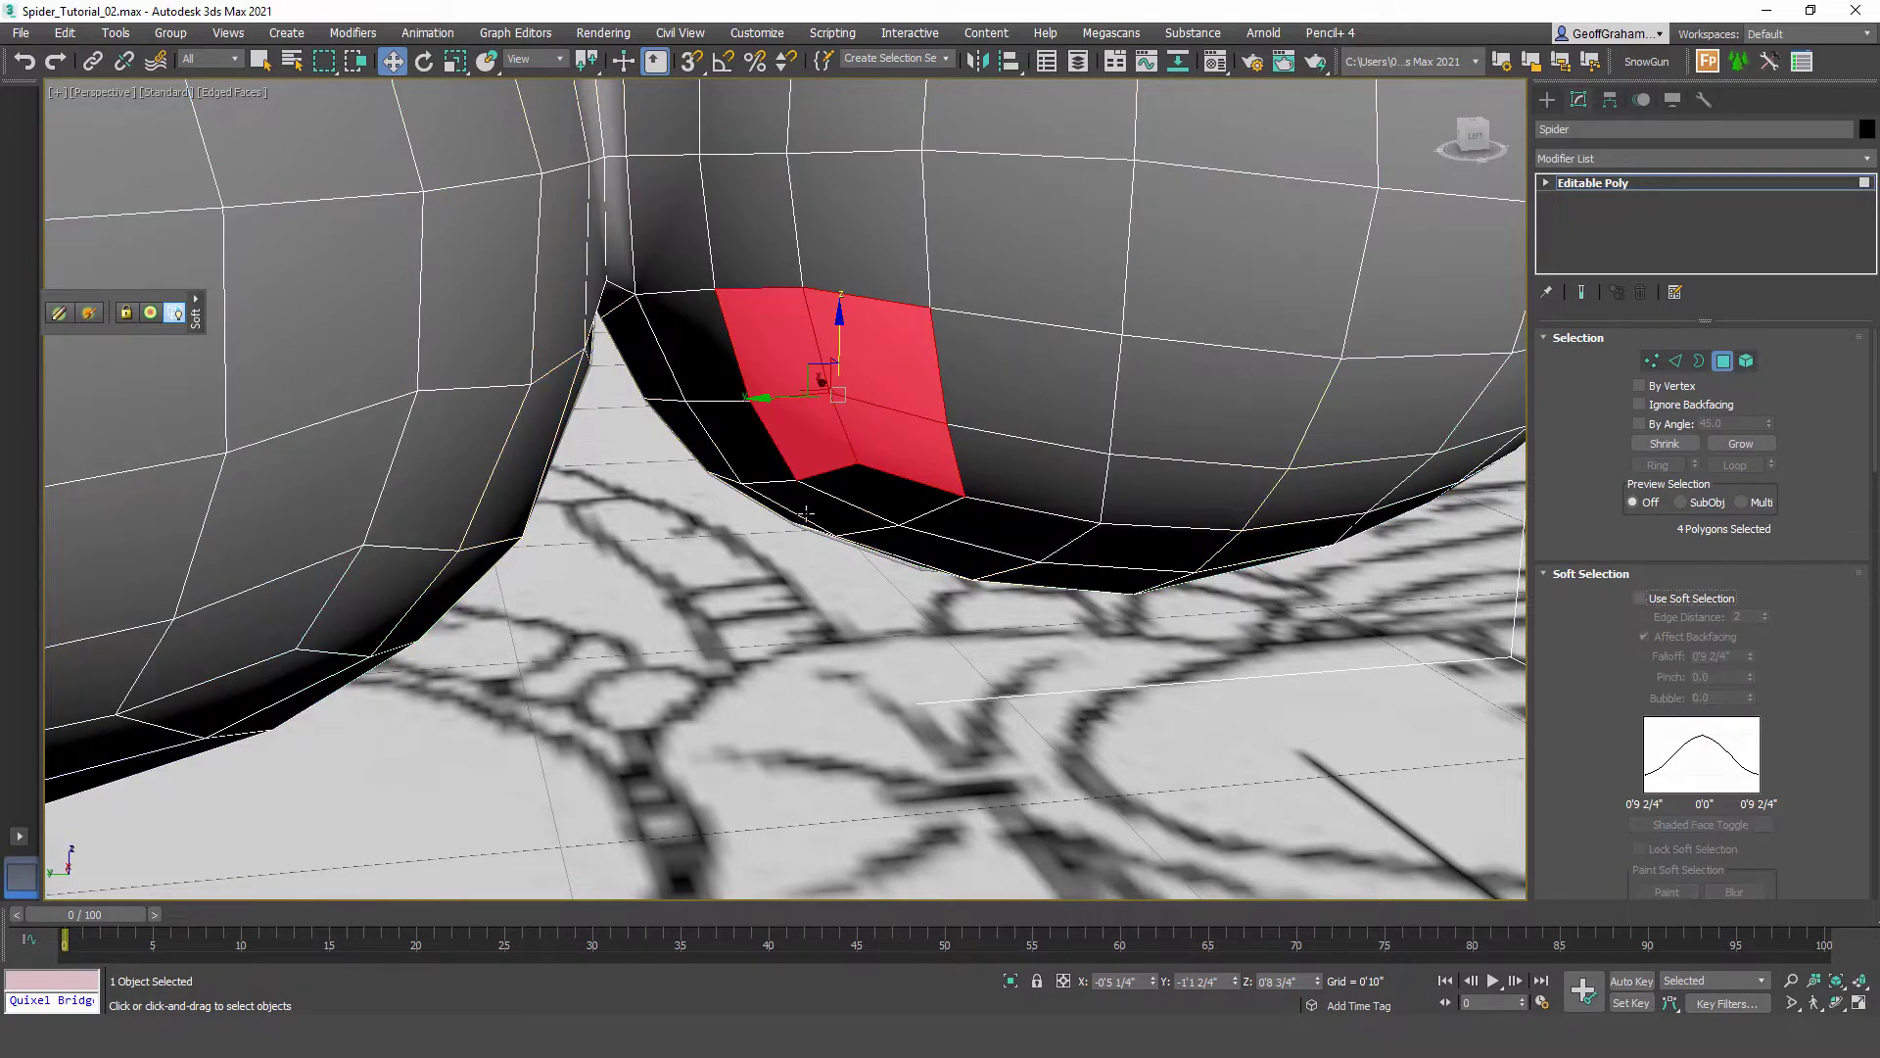
Step: Clear the selection and reselect the same four polygons low on the front segment, checking their position over the drawn leg base
middle_click_drag(805, 513, 823, 504, "alt")
left_click(769, 768)
left_click(785, 376)
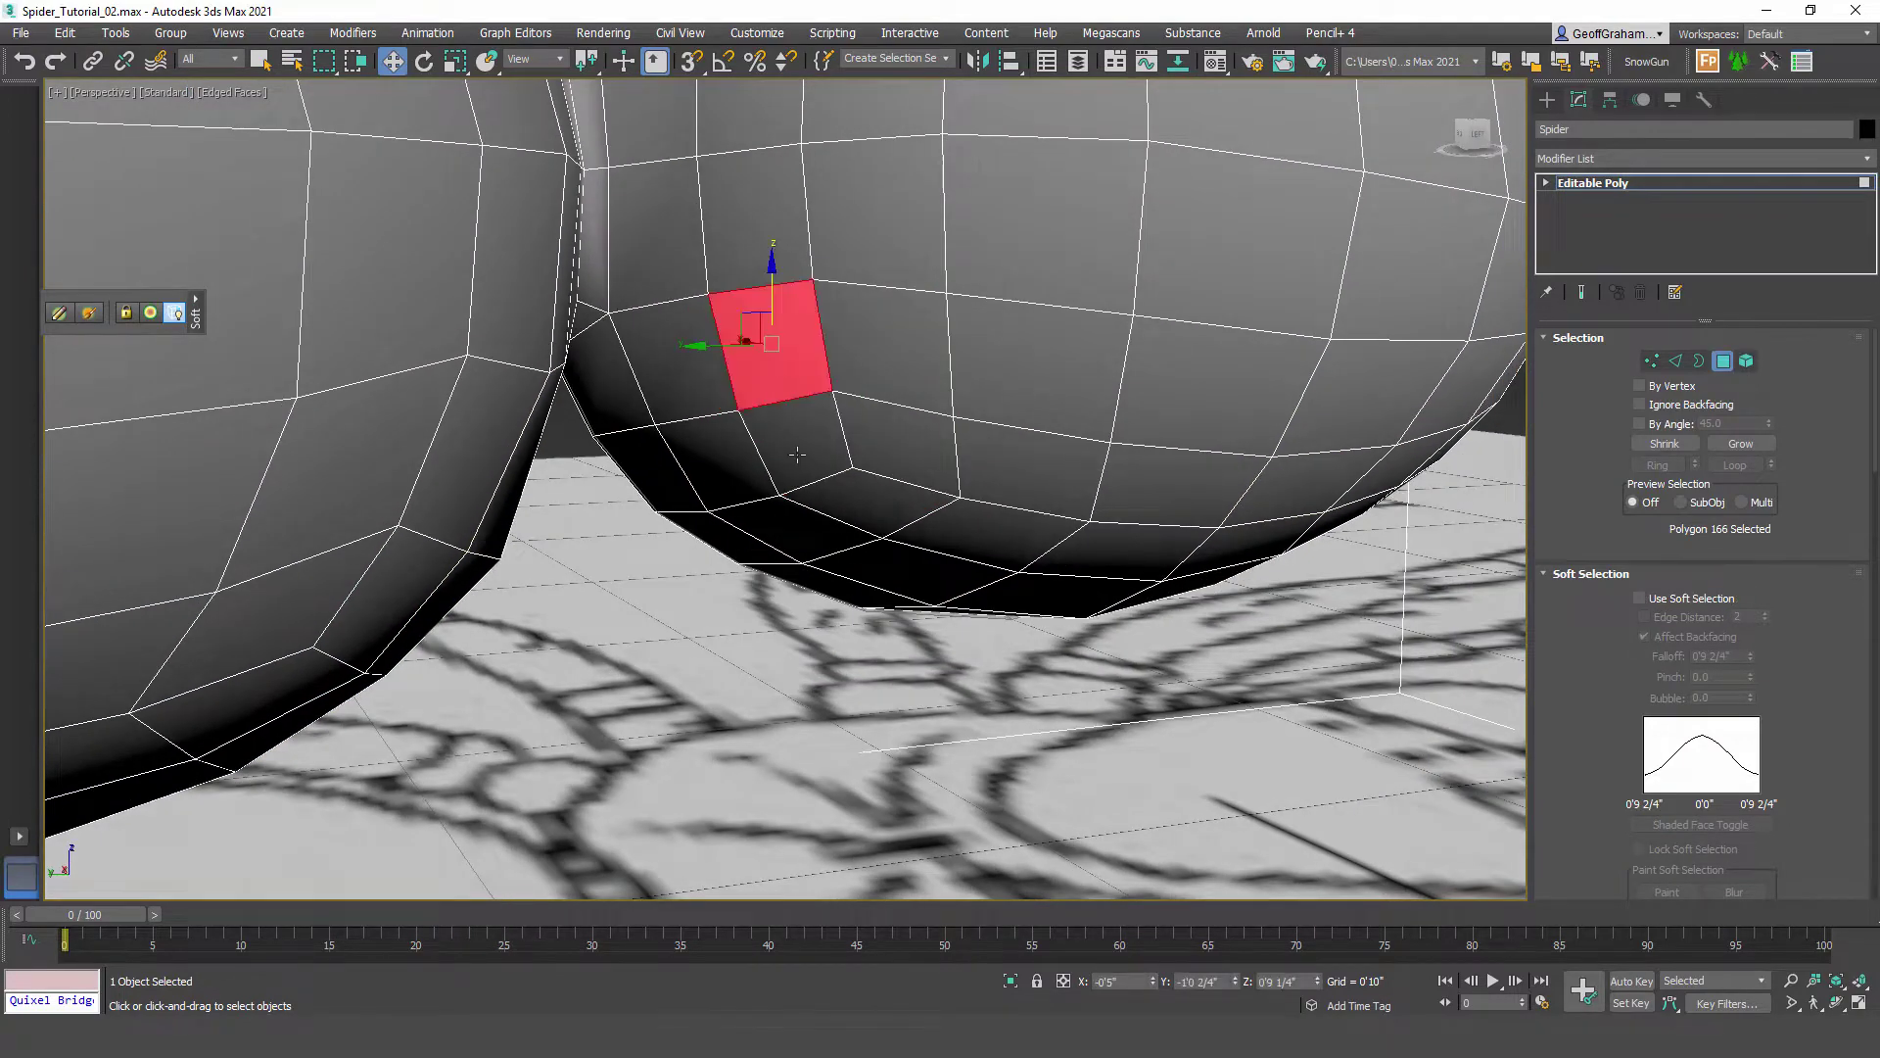
left_click(795, 443, "ctrl")
left_click(846, 345, "ctrl")
left_click(896, 446, "ctrl")
middle_click_drag(973, 547, 998, 538, "alt")
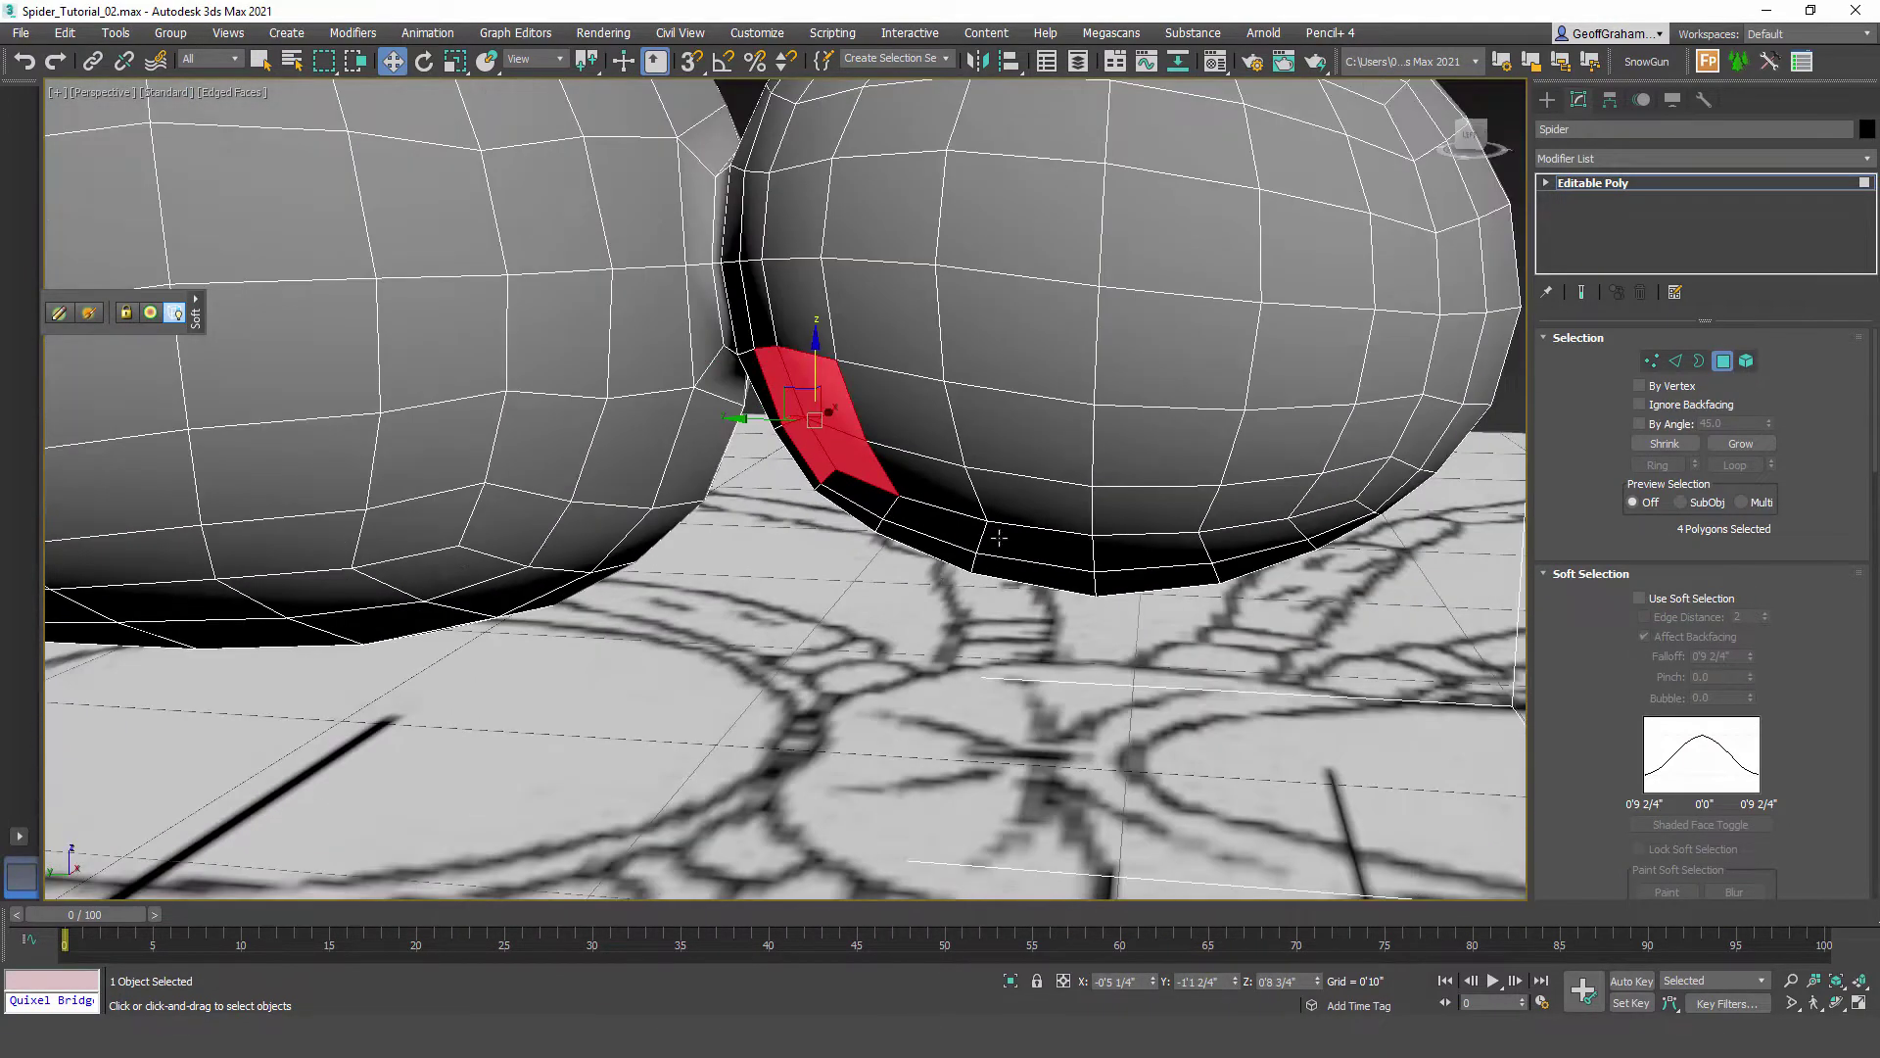
middle_click_drag(991, 603, 784, 451, "alt")
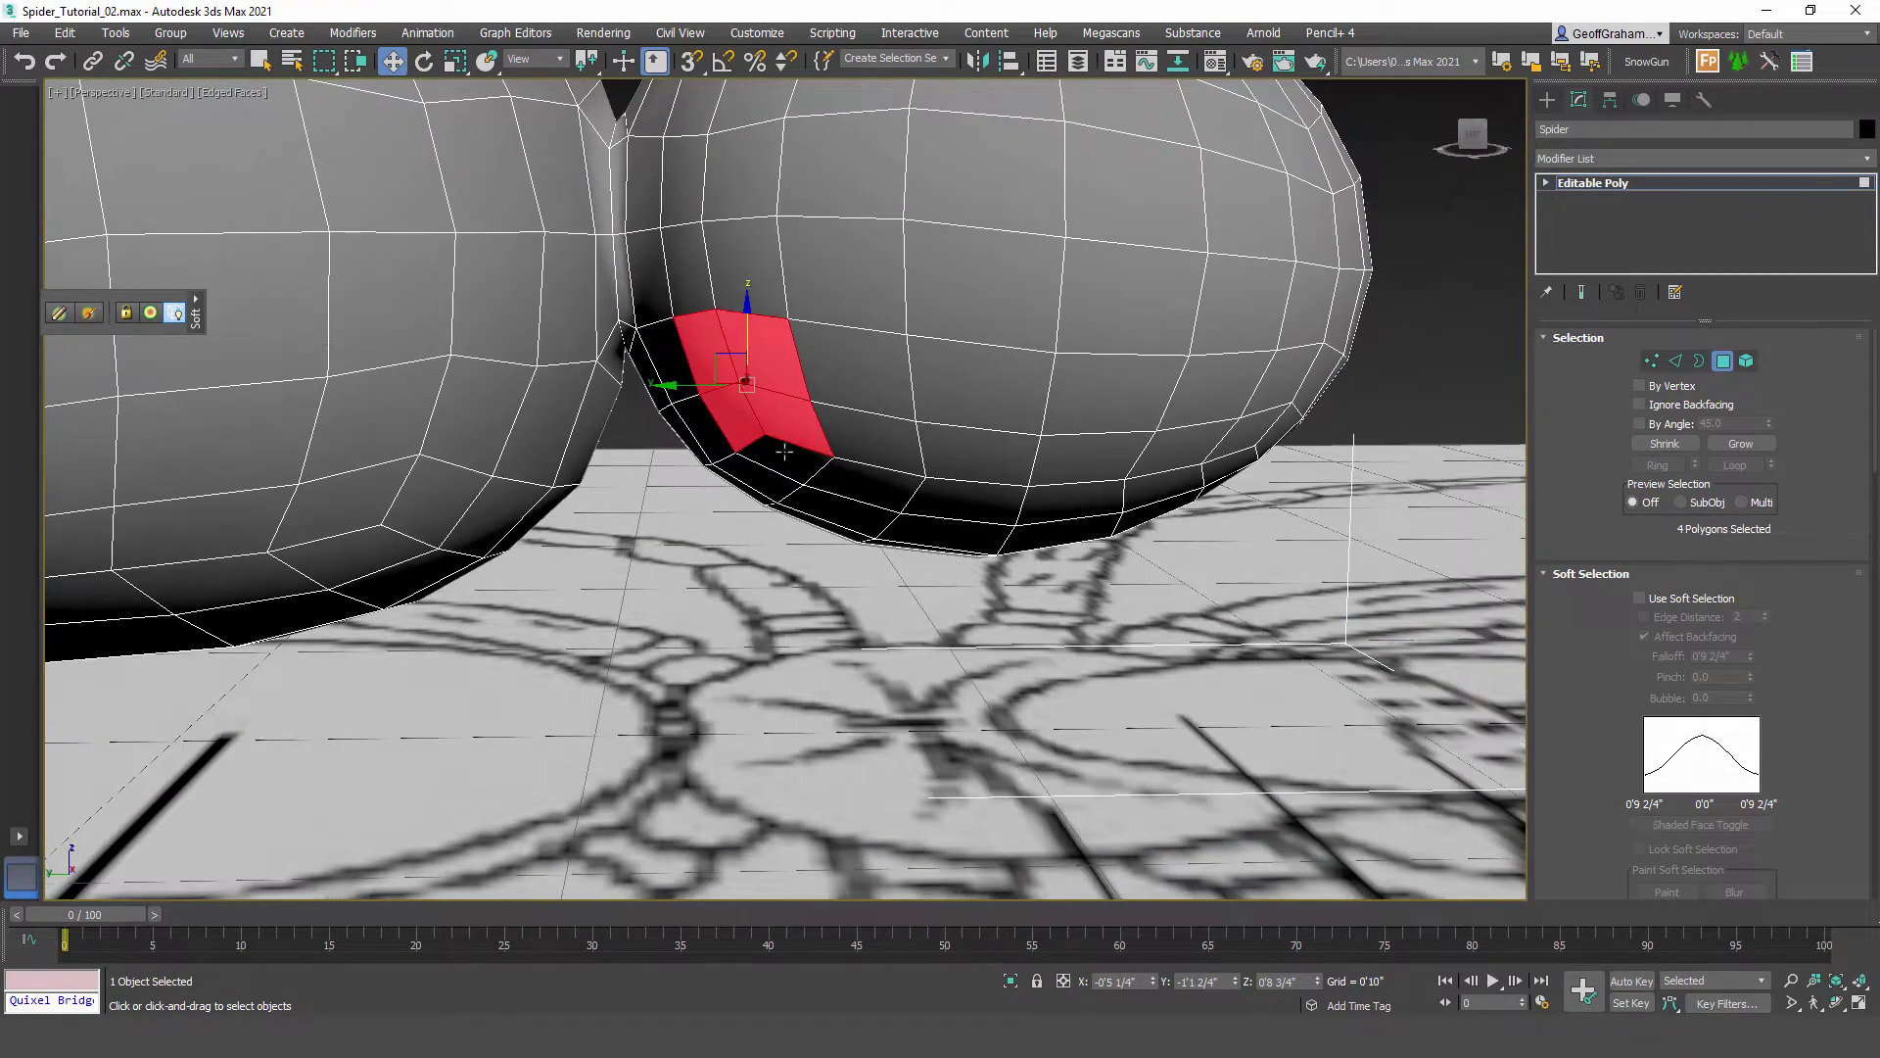
Step: Try the next two-by-two polygon patch forward along the front segment's lower side as the second leg location
left_click(863, 386)
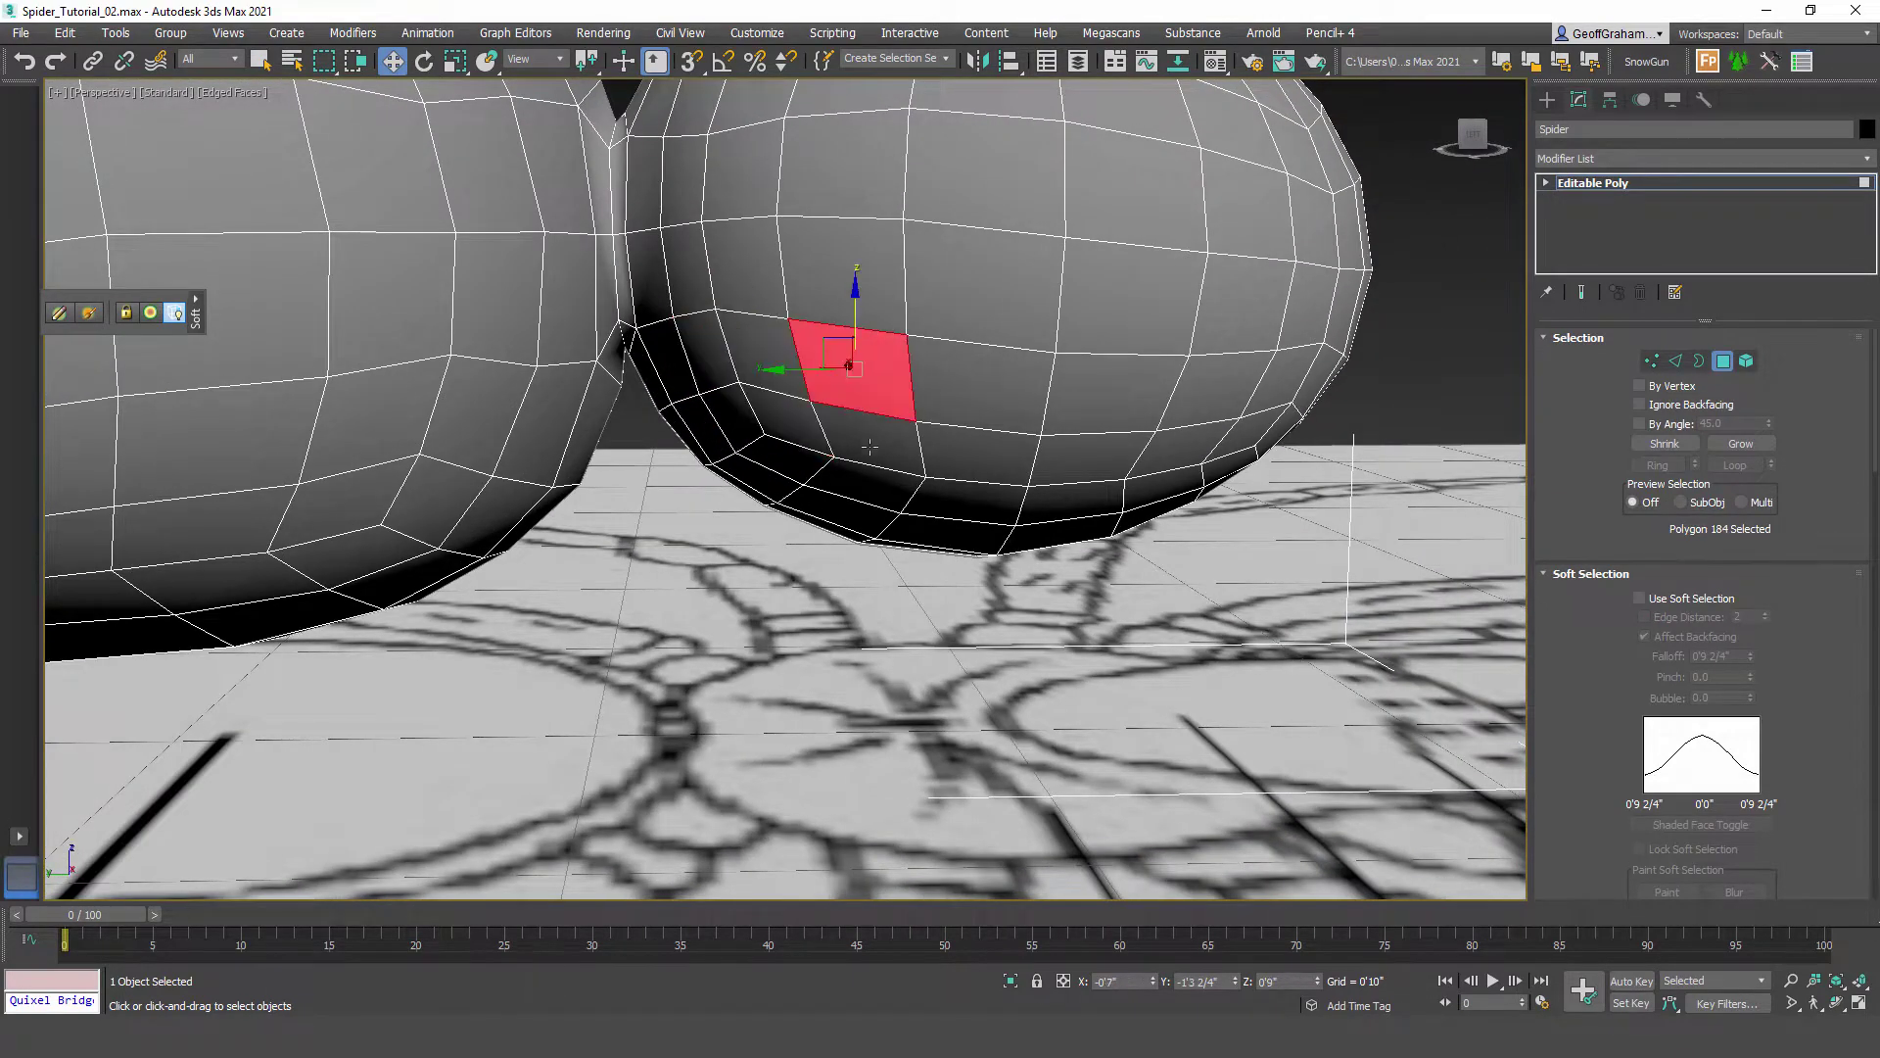
left_click(875, 437)
left_click(962, 393, "ctrl")
left_click(965, 451, "ctrl")
left_click(859, 376, "ctrl")
Step: Try the third two-by-two polygon patch along the front segment's lower side as another leg location
middle_click_drag(1159, 498, 1123, 399, "alt")
left_click(1123, 399)
left_click(1109, 461, "ctrl")
left_click(1190, 414, "ctrl")
left_click(1203, 461, "ctrl")
Step: Select the foremost two-by-two polygon patch on the front segment's lower side for the front leg
middle_click_drag(1332, 470, 1319, 399, "alt")
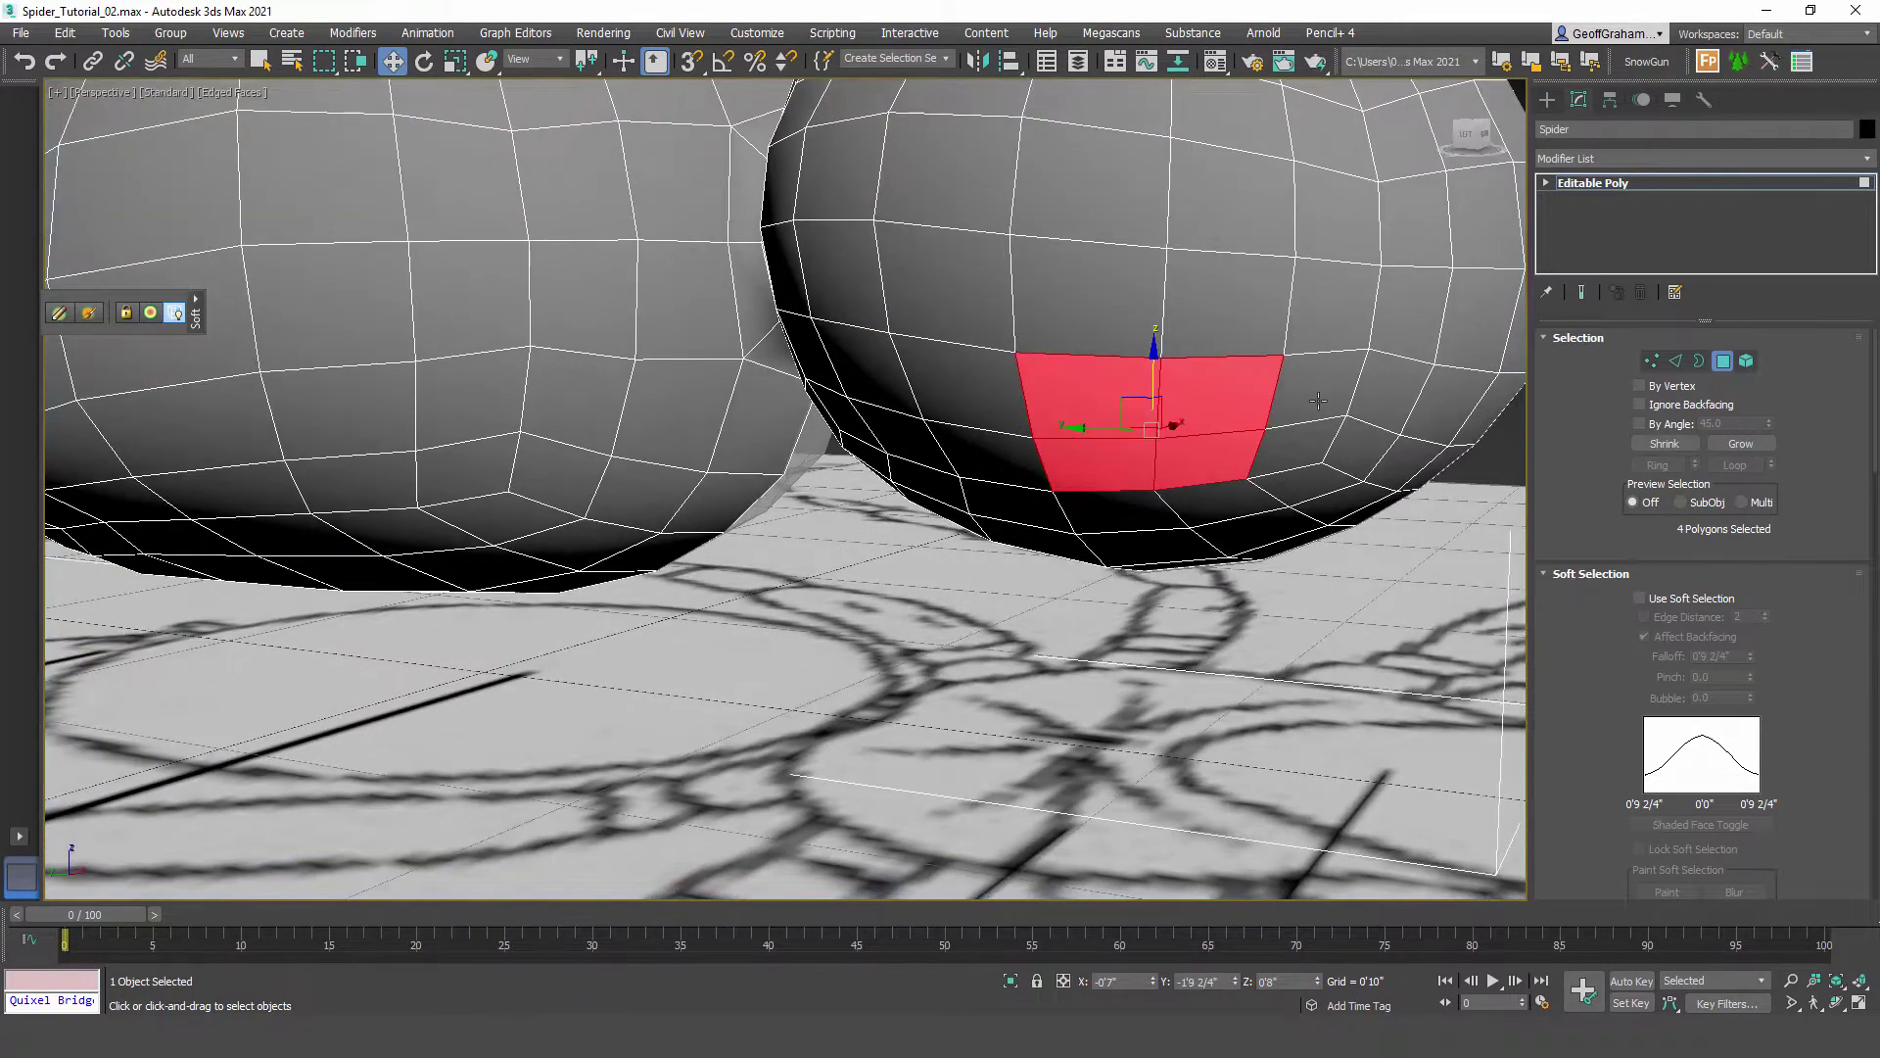
left_click(1320, 393)
left_click(1298, 444, "ctrl")
left_click(1386, 388, "ctrl")
left_click(1360, 439, "ctrl")
middle_click_drag(1256, 495, 1075, 521)
middle_click_drag(1076, 521, 1150, 546, "alt")
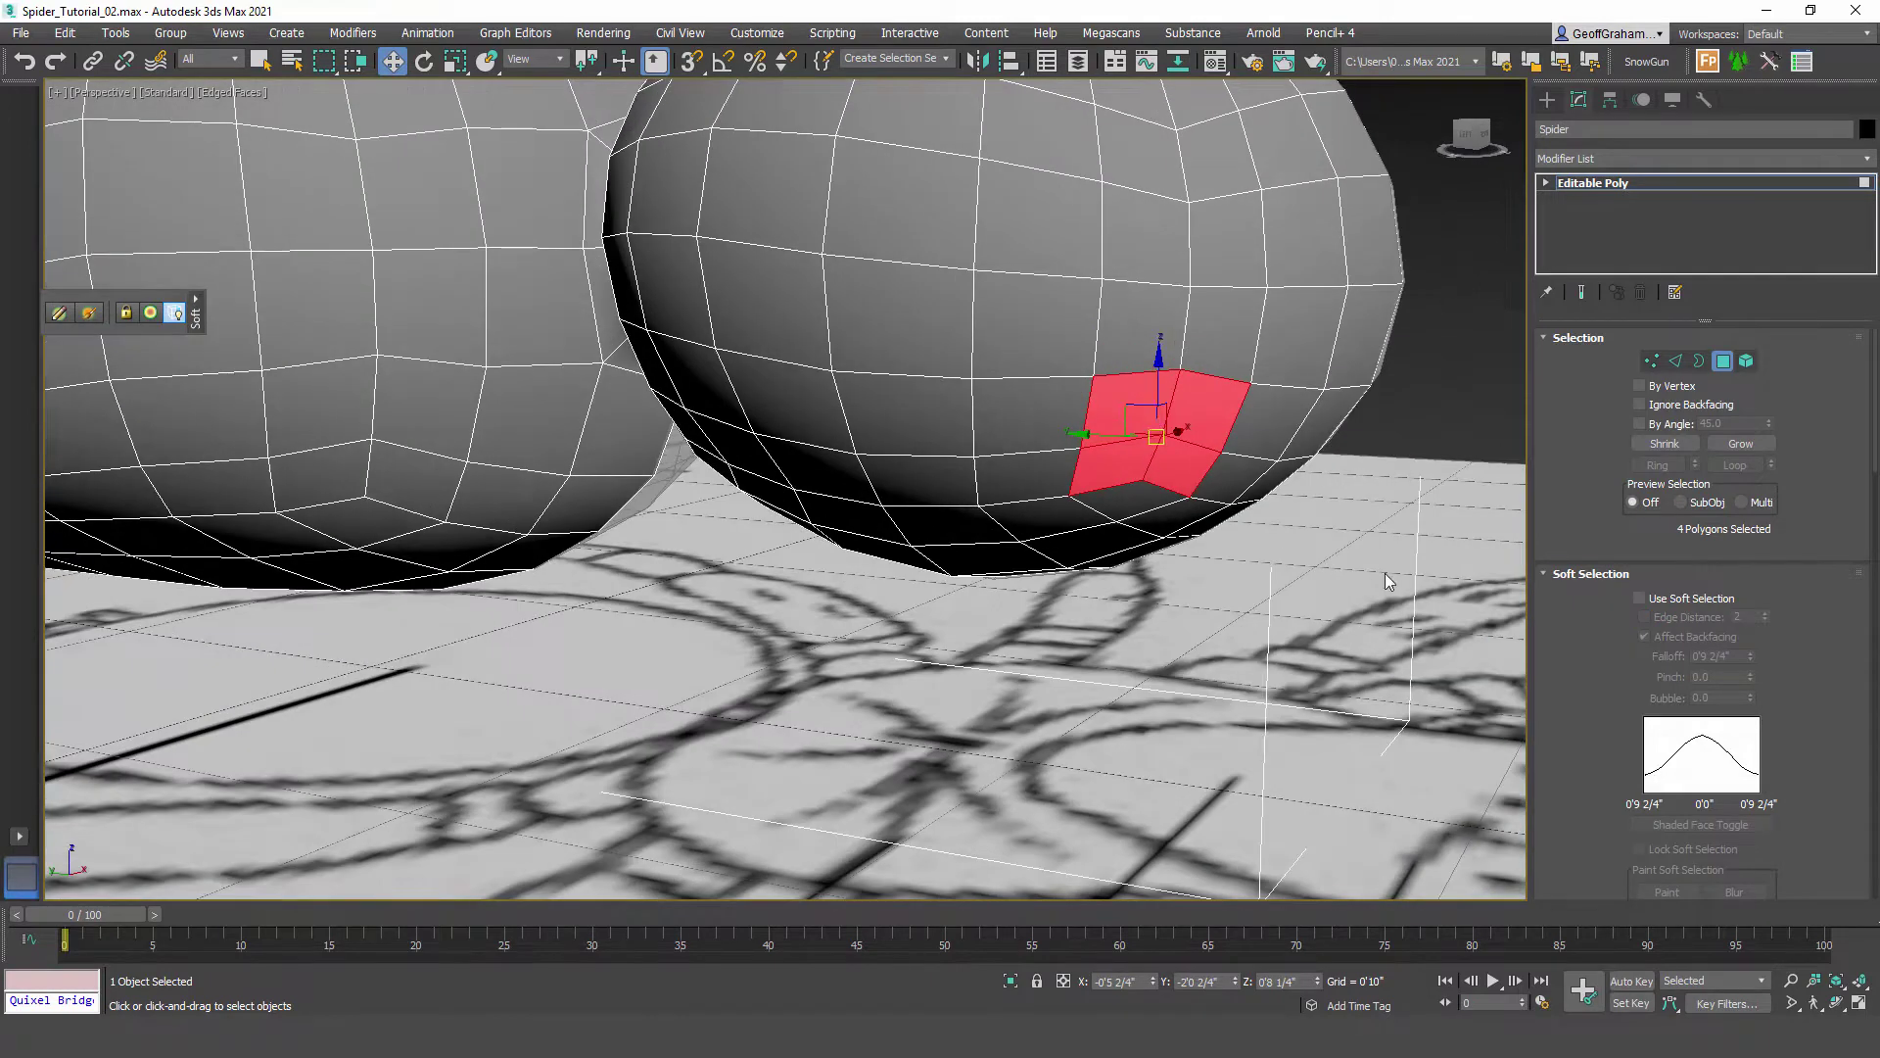
Step: Inset the four selected front-leg polygons slightly so a narrow border surrounds them
left_click(1545, 576)
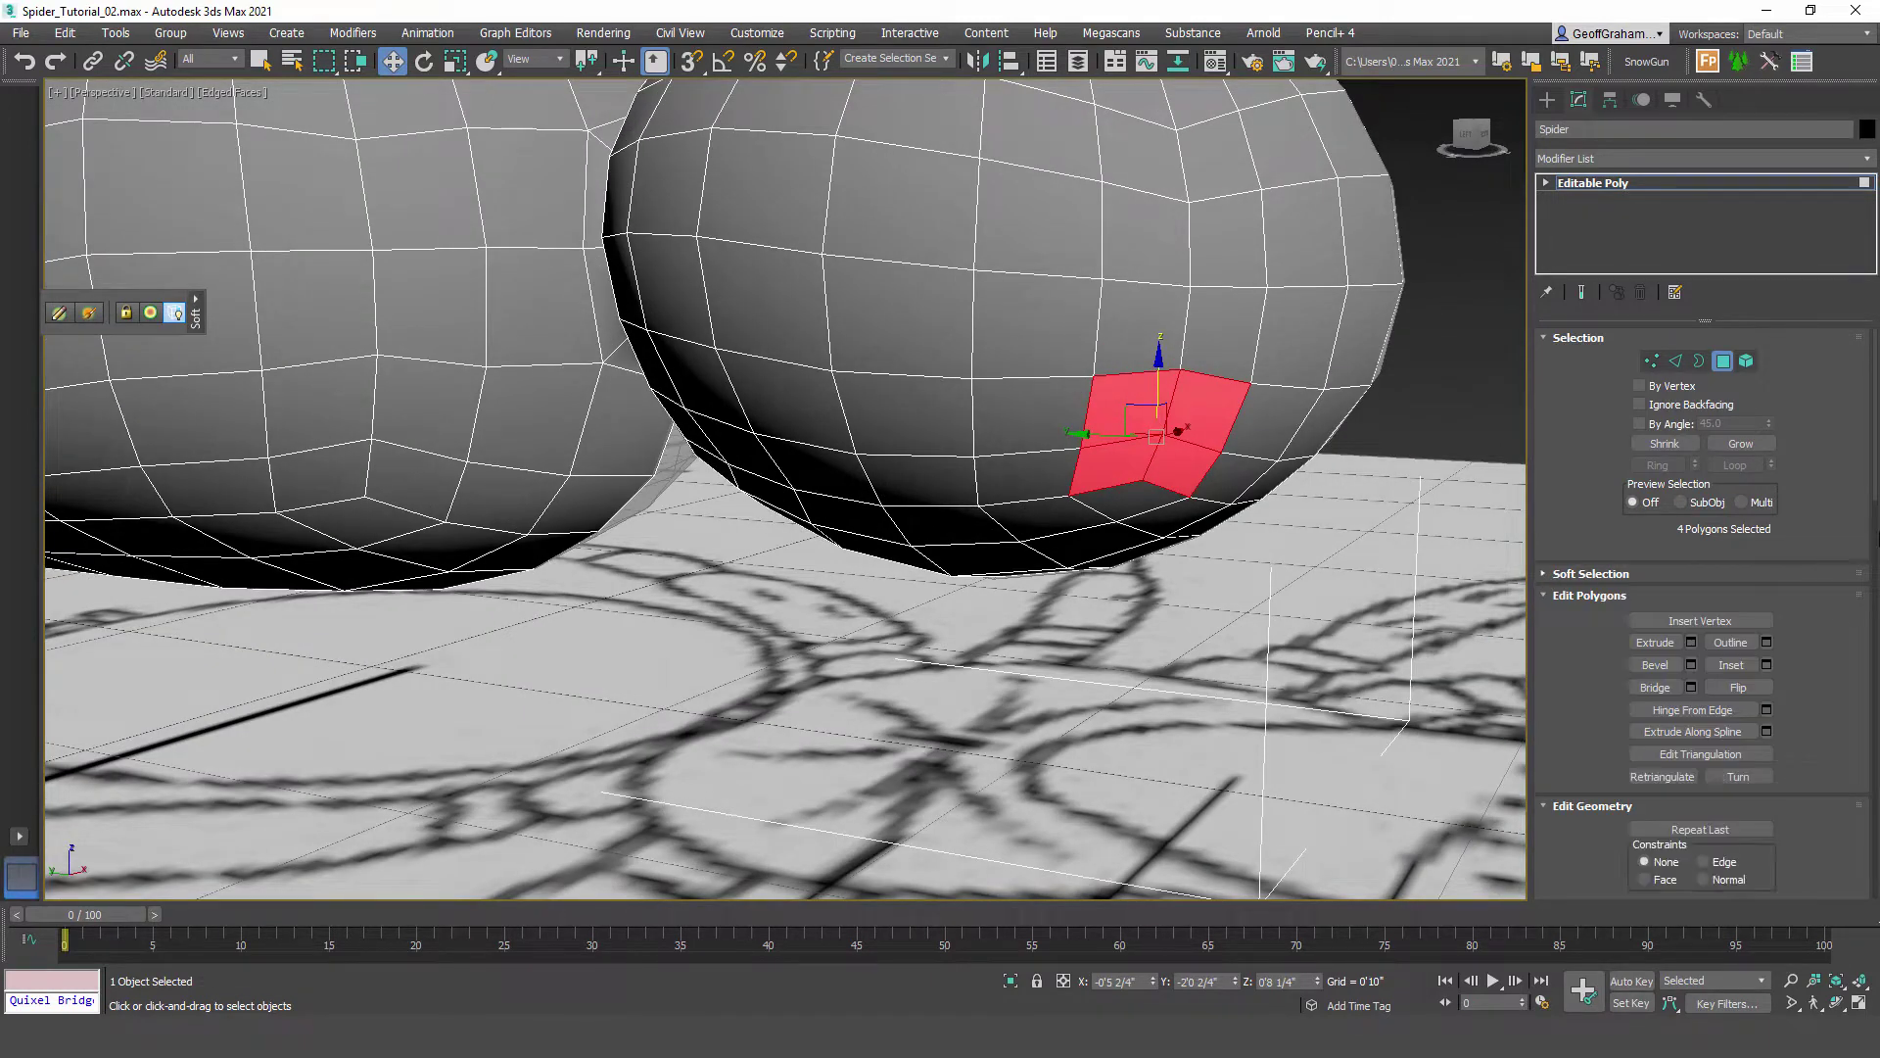
left_click_drag(1875, 431, 1866, 470)
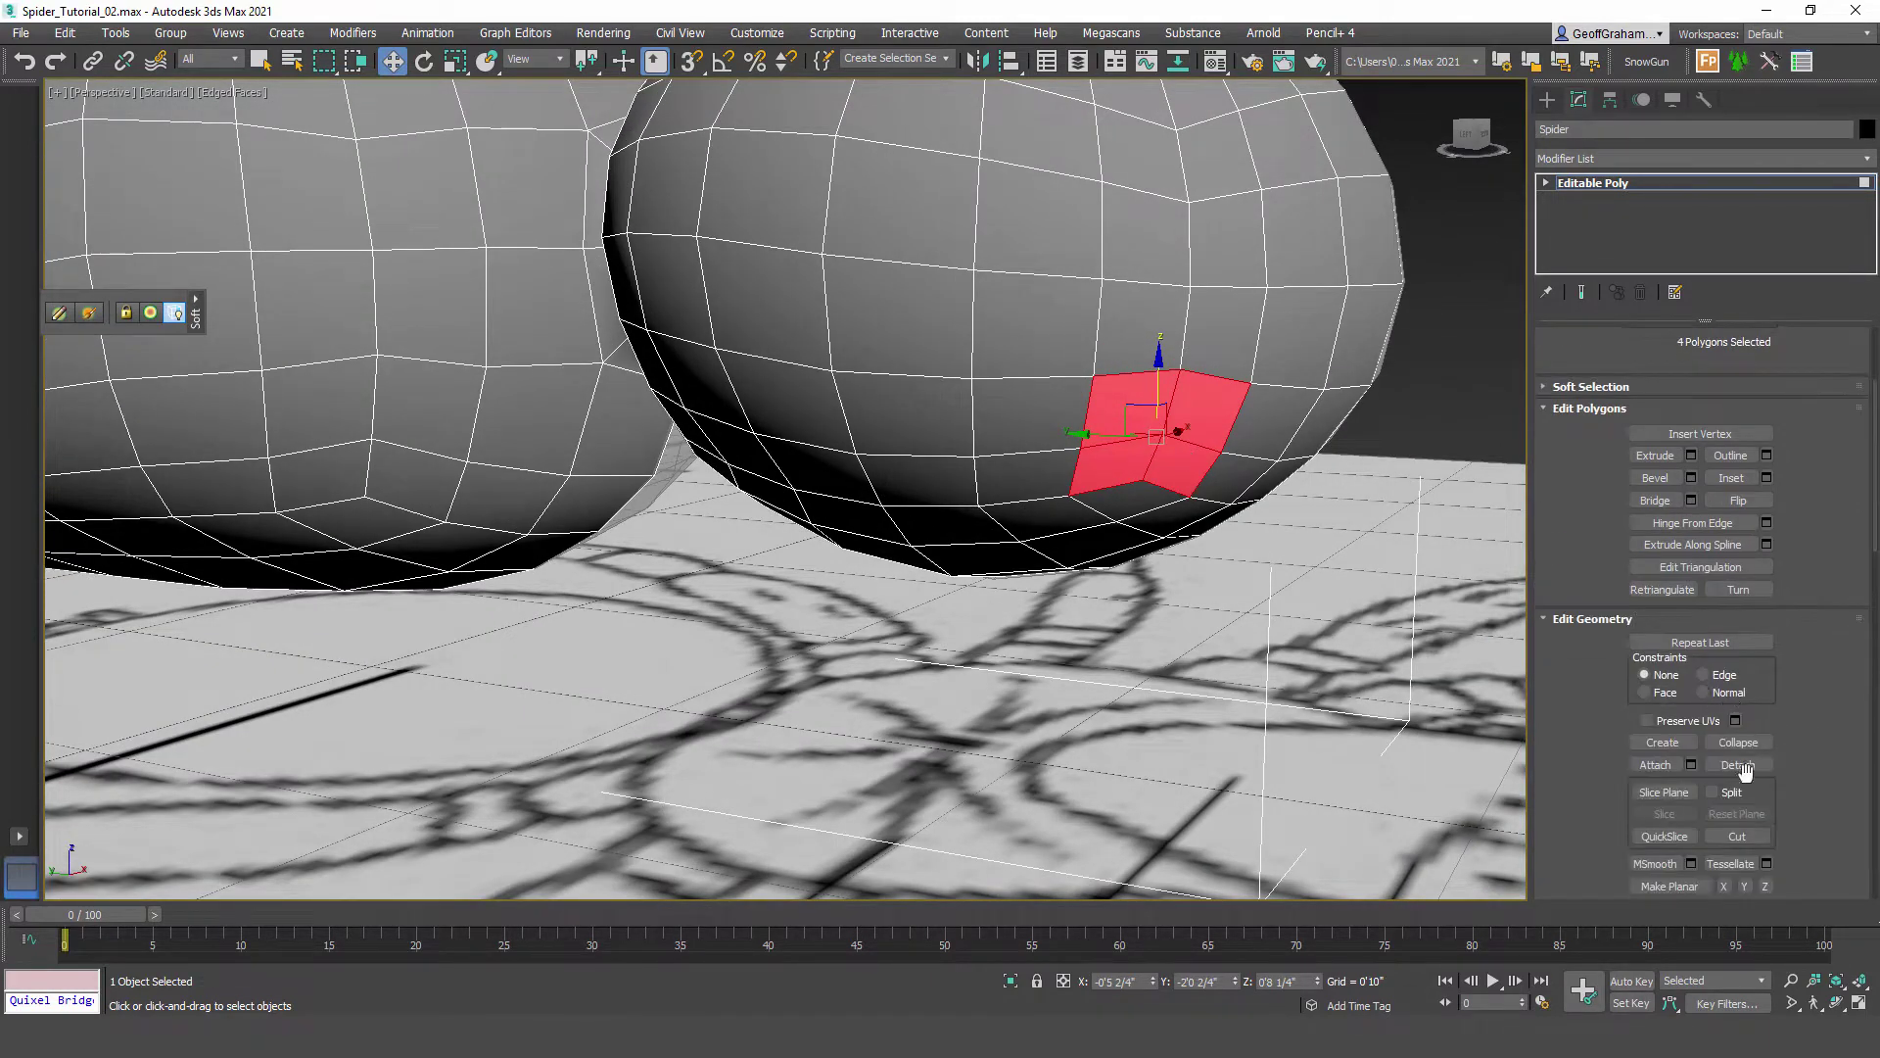
left_click(1766, 477)
left_click_drag(802, 527, 807, 533)
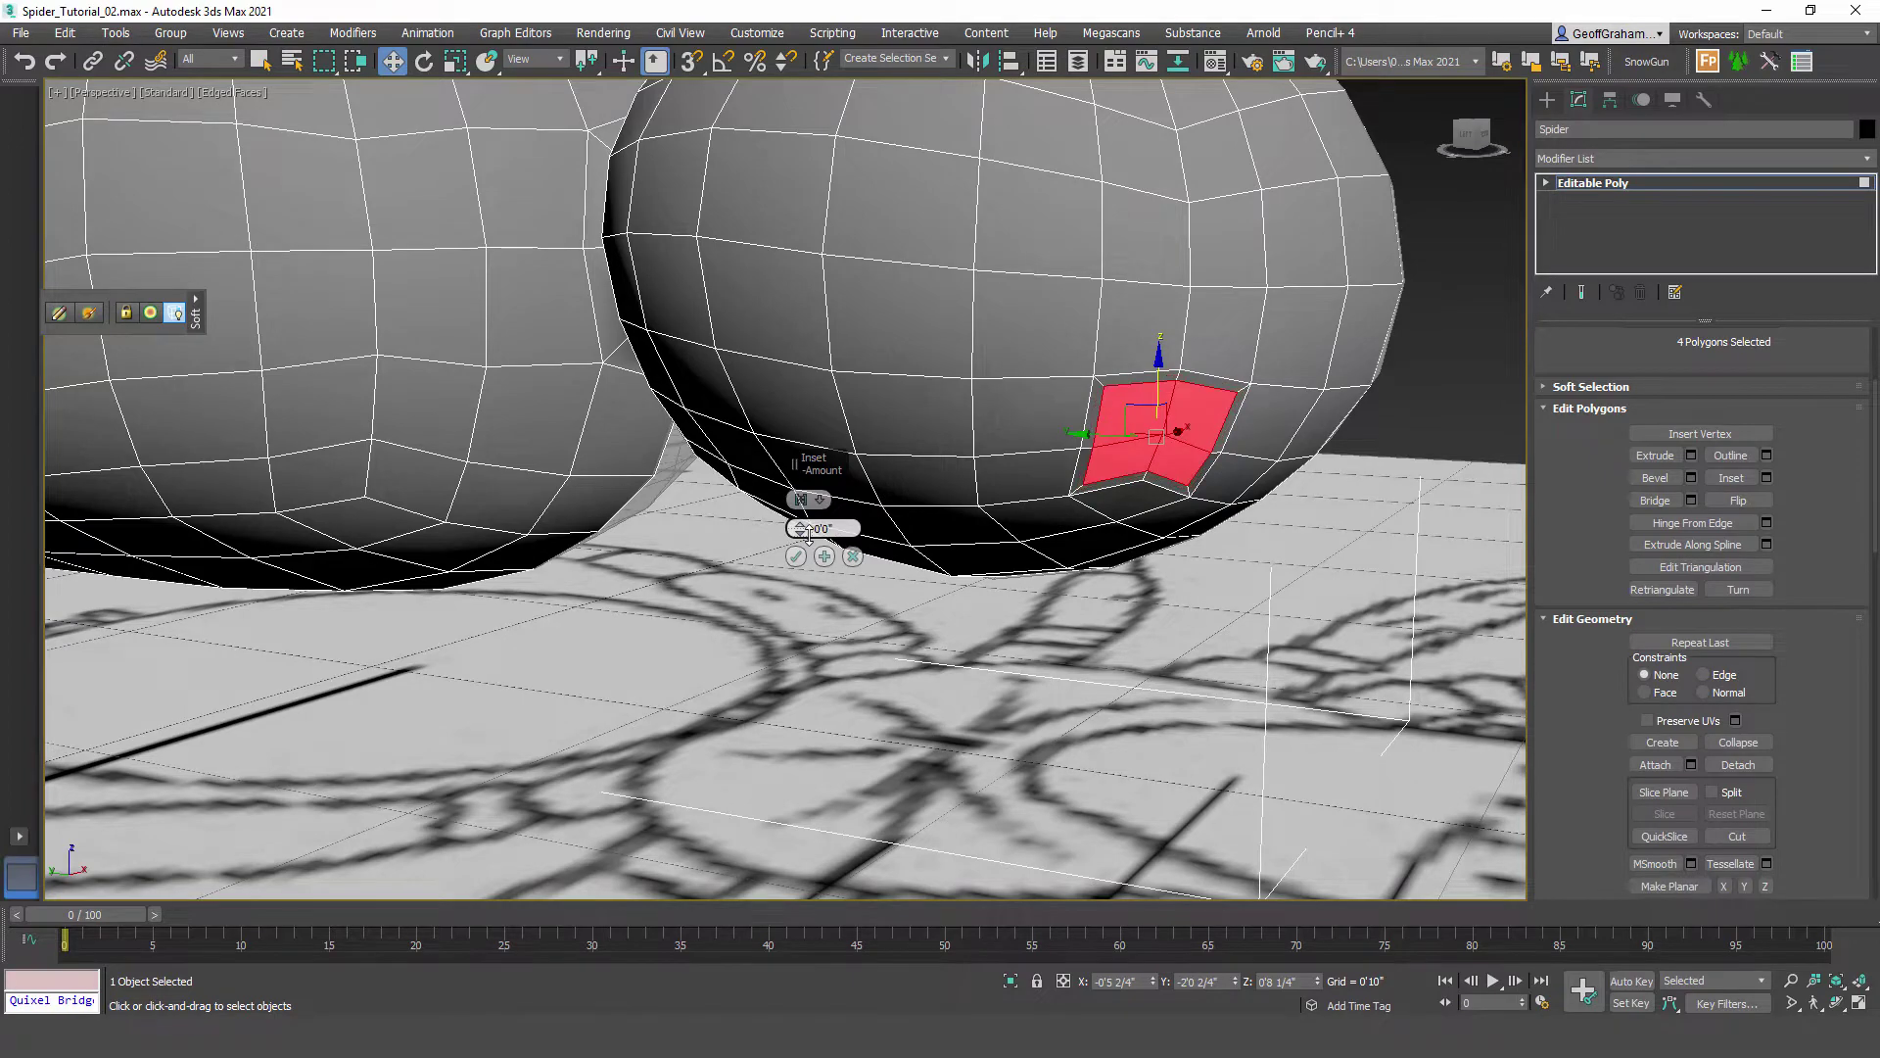
left_click(795, 556)
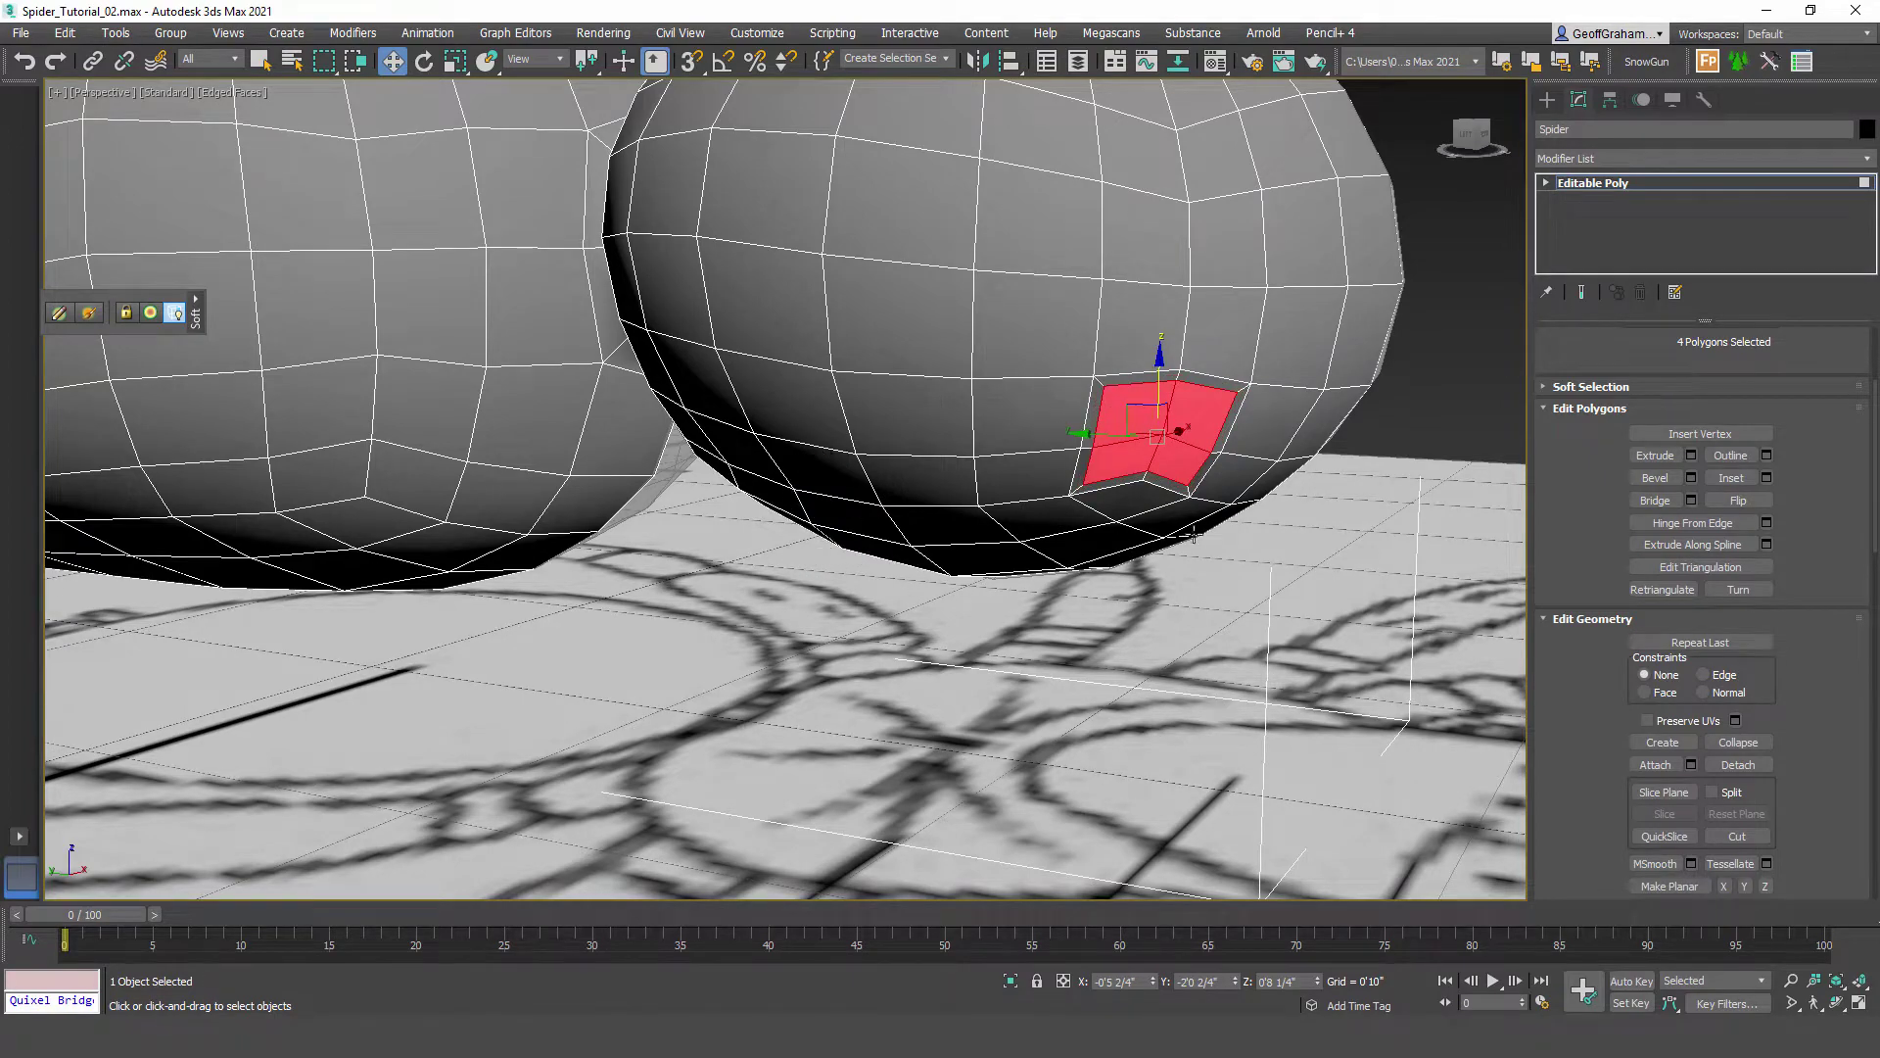
Step: Delete the four inset polygons to open the hole for the front leg
middle_click_drag(1068, 548, 1071, 606, "alt")
scroll(1099, 531, "up", 2)
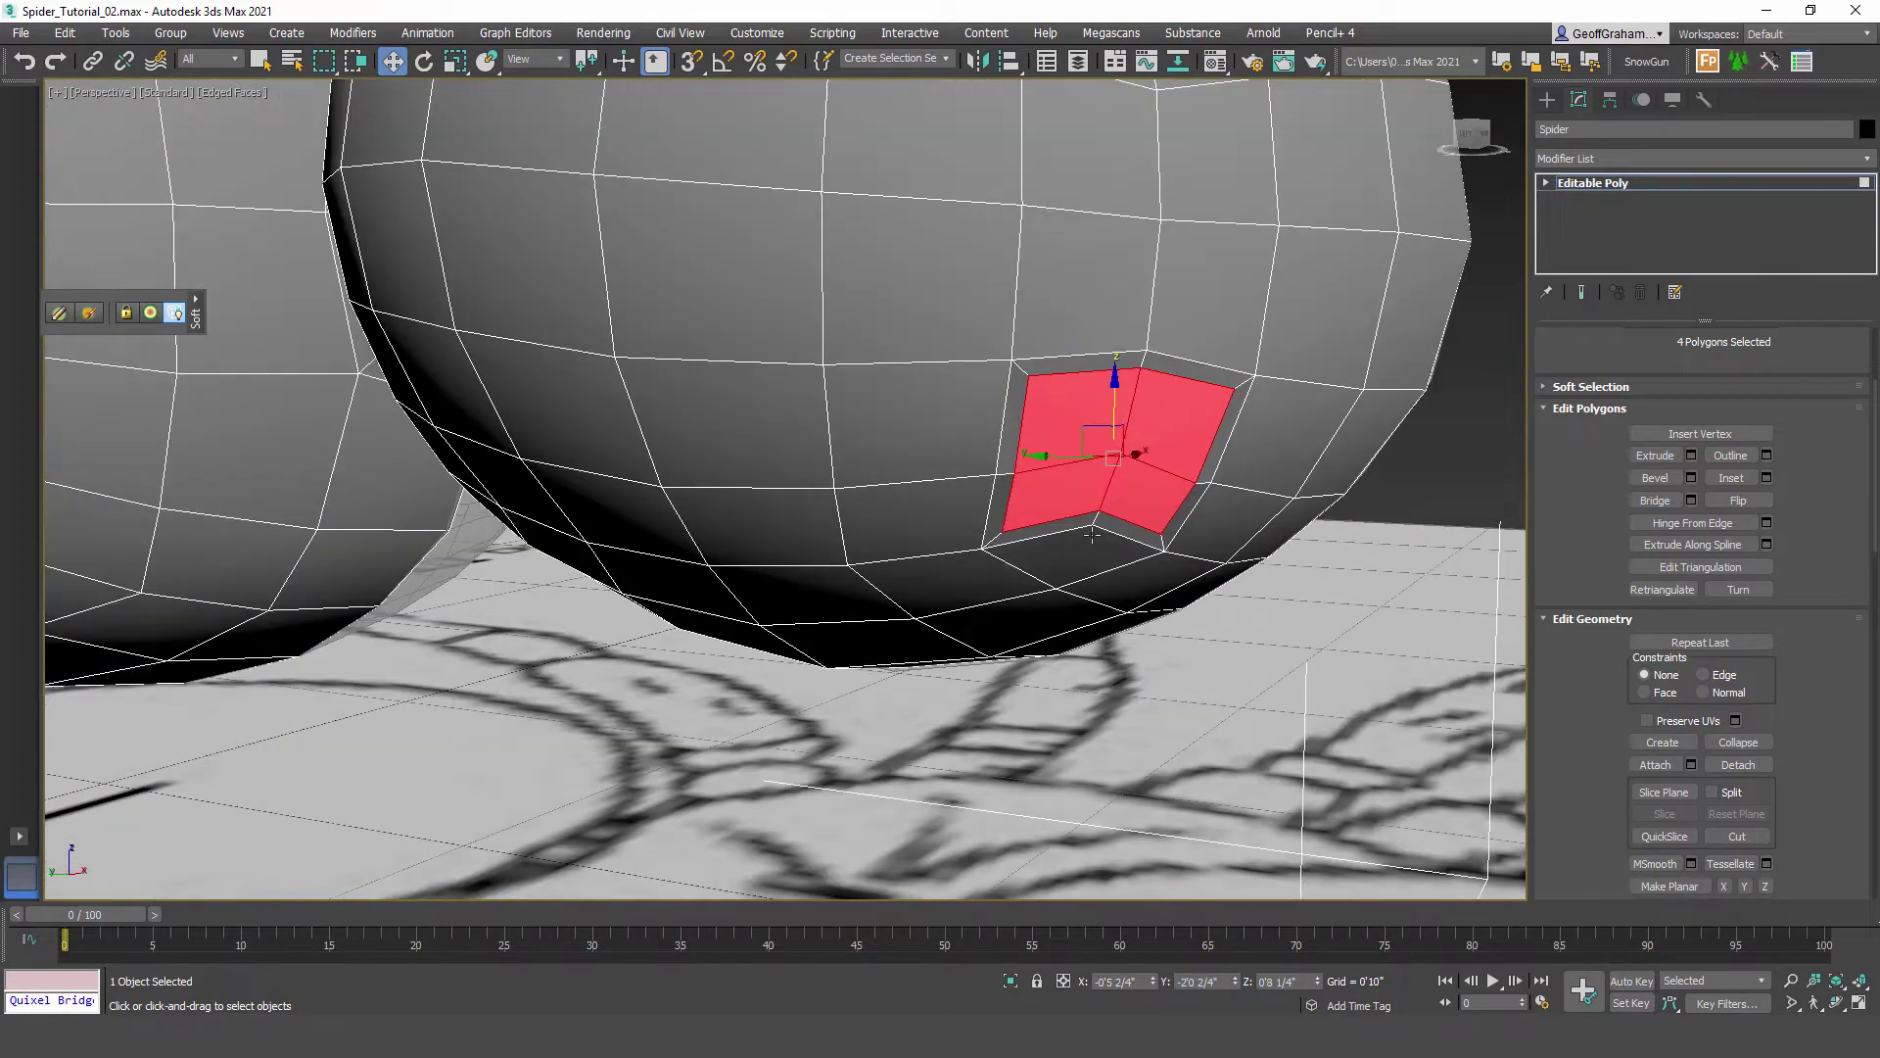
mouse_move(1099, 531)
middle_mouse_down("alt")
mouse_move(1058, 527)
mouse_move(1107, 544)
mouse_move(1077, 555)
mouse_move(1102, 563)
middle_mouse_up("alt")
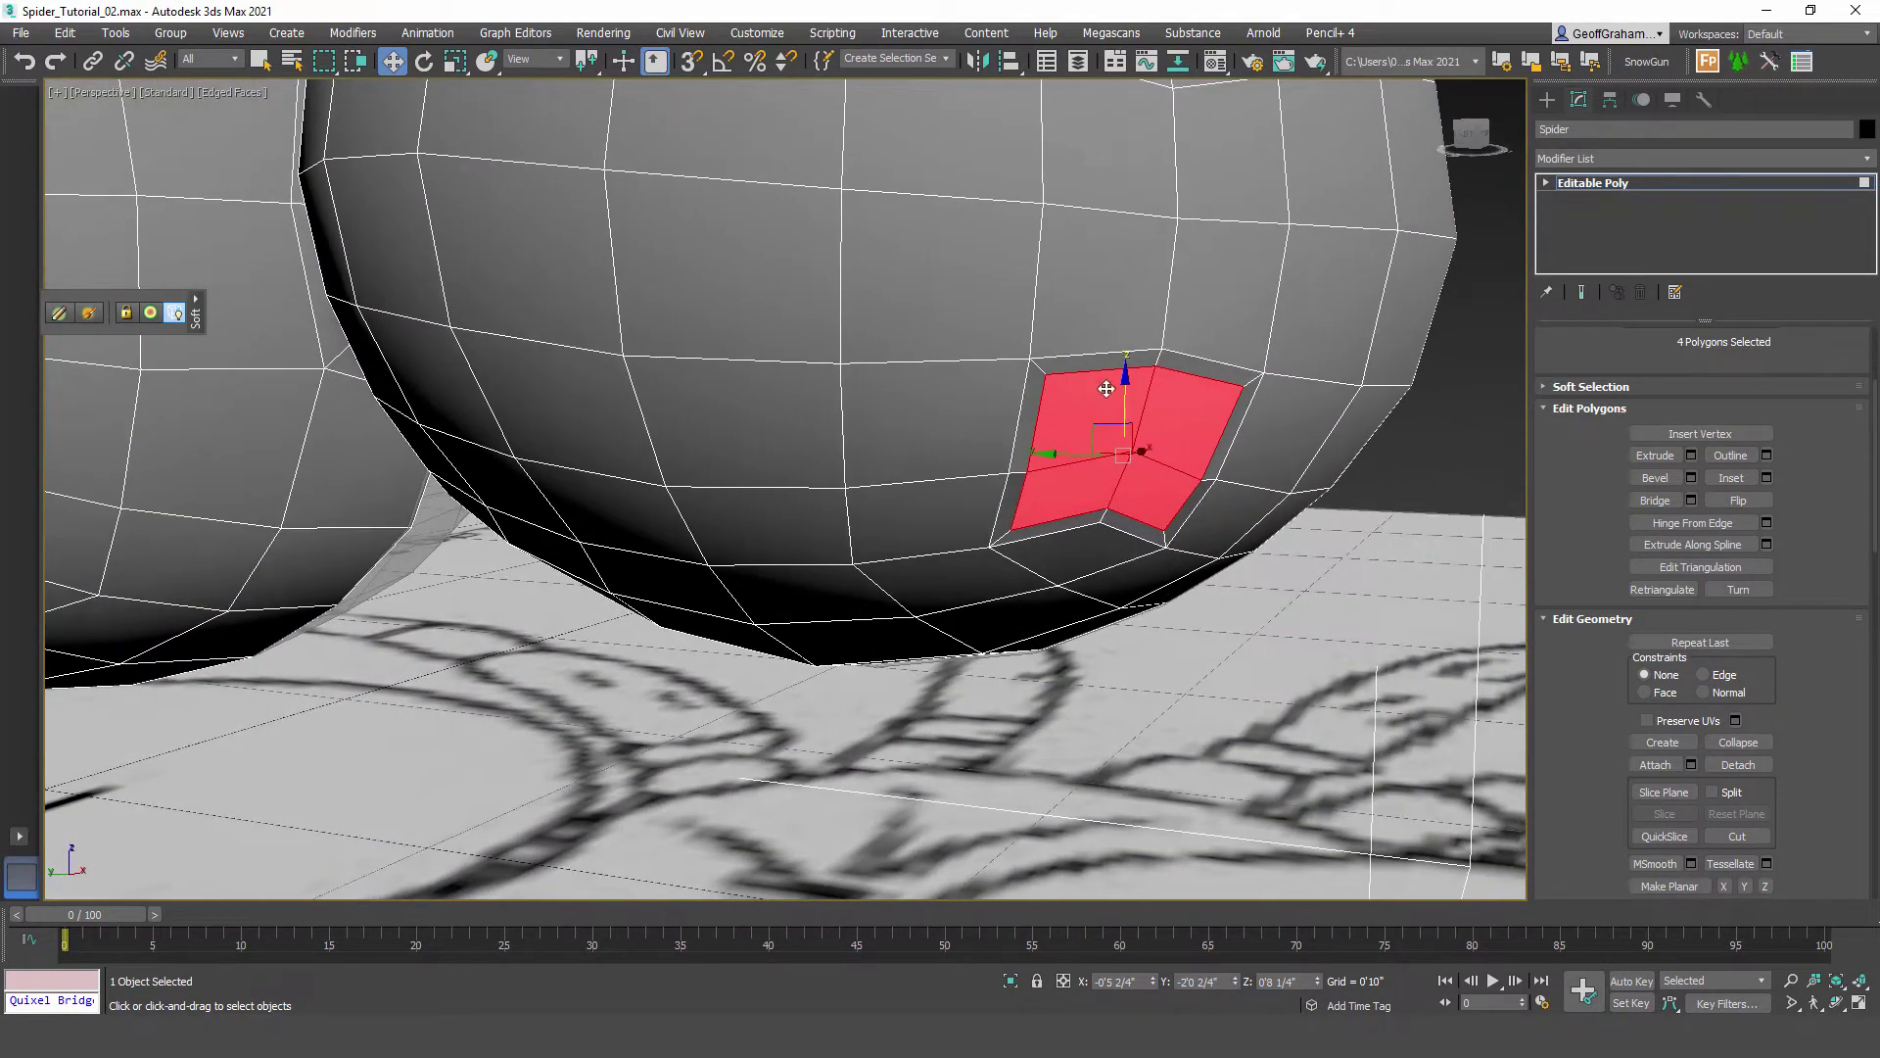
middle_click_drag(1152, 402, 1021, 473, "alt")
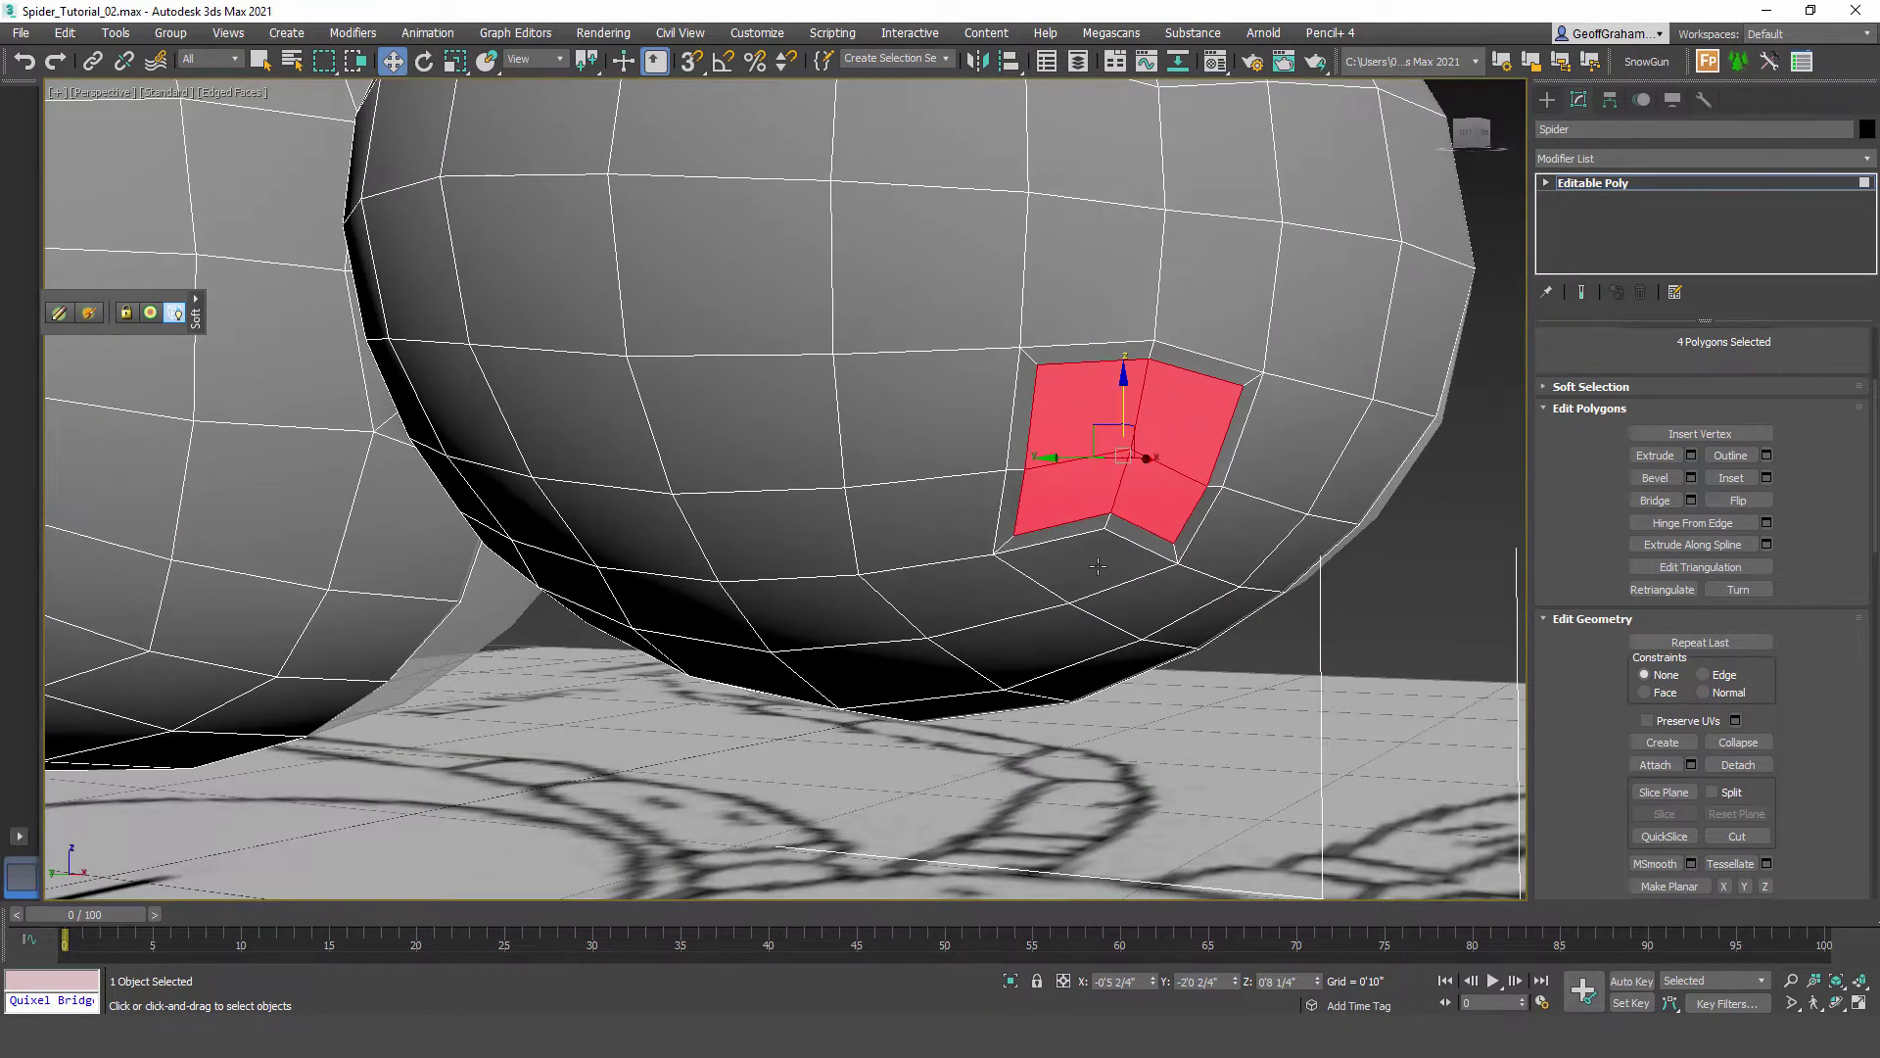
middle_click_drag(1098, 566, 1067, 576, "alt")
key("Delete")
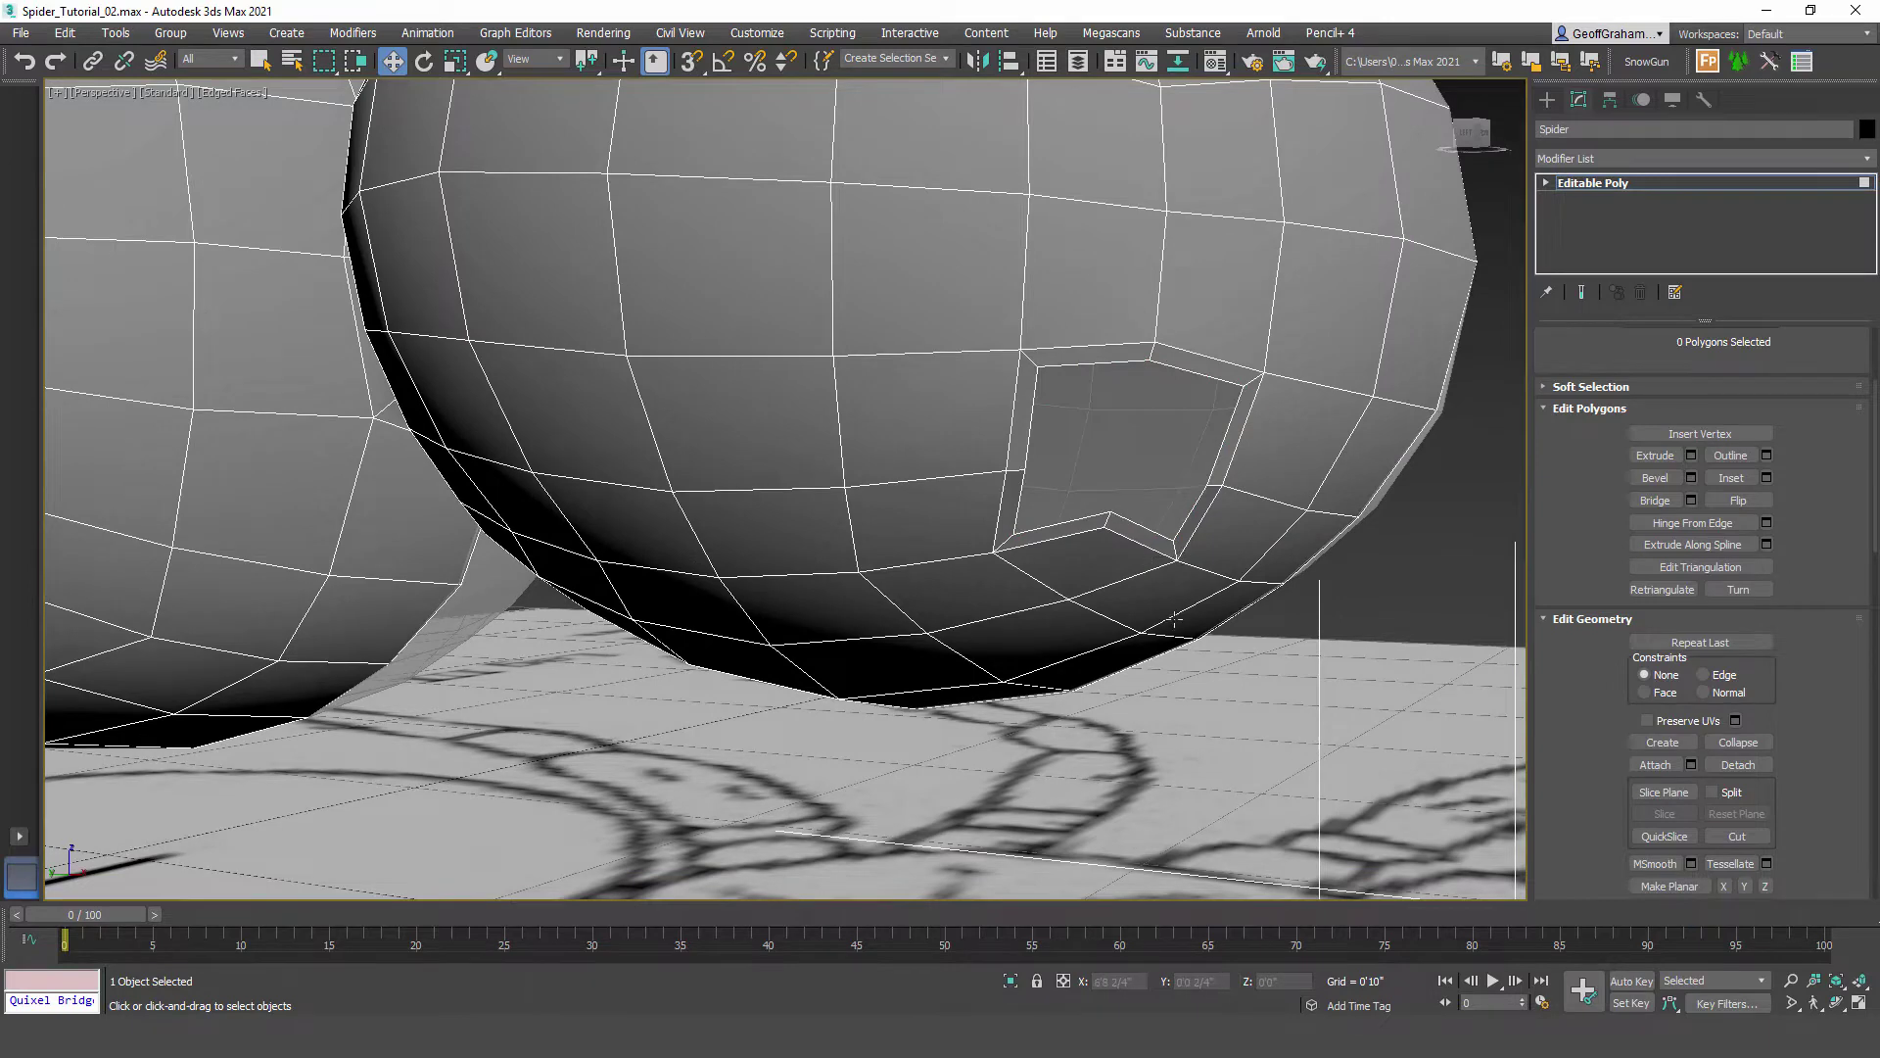
Step: Select the two-by-two polygon patch directly behind the front leg opening, inset it by the same amount, and delete the inset polygons
middle_click_drag(1174, 619, 1220, 636, "alt")
left_click(932, 452)
left_click(938, 527, "ctrl")
left_click(1035, 476, "ctrl")
left_click(1024, 530, "ctrl")
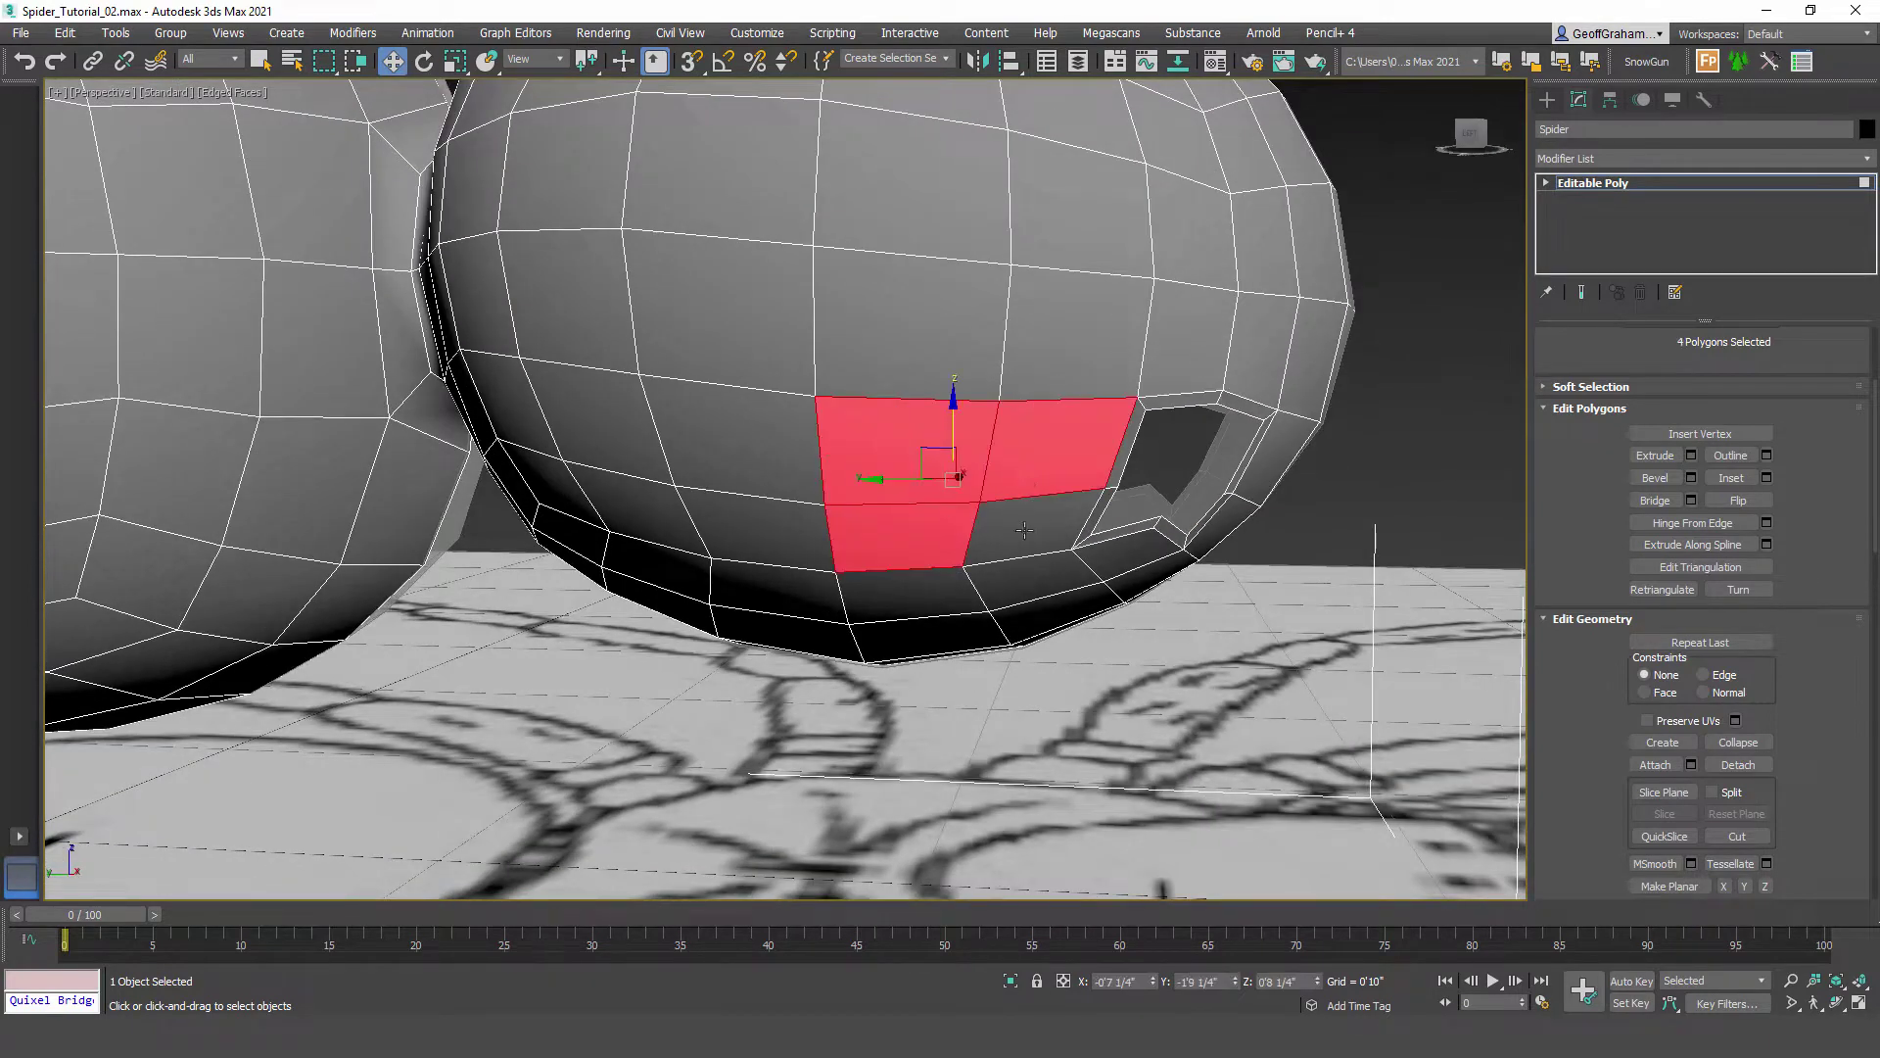
left_click(1023, 529, "ctrl")
left_click(1767, 478)
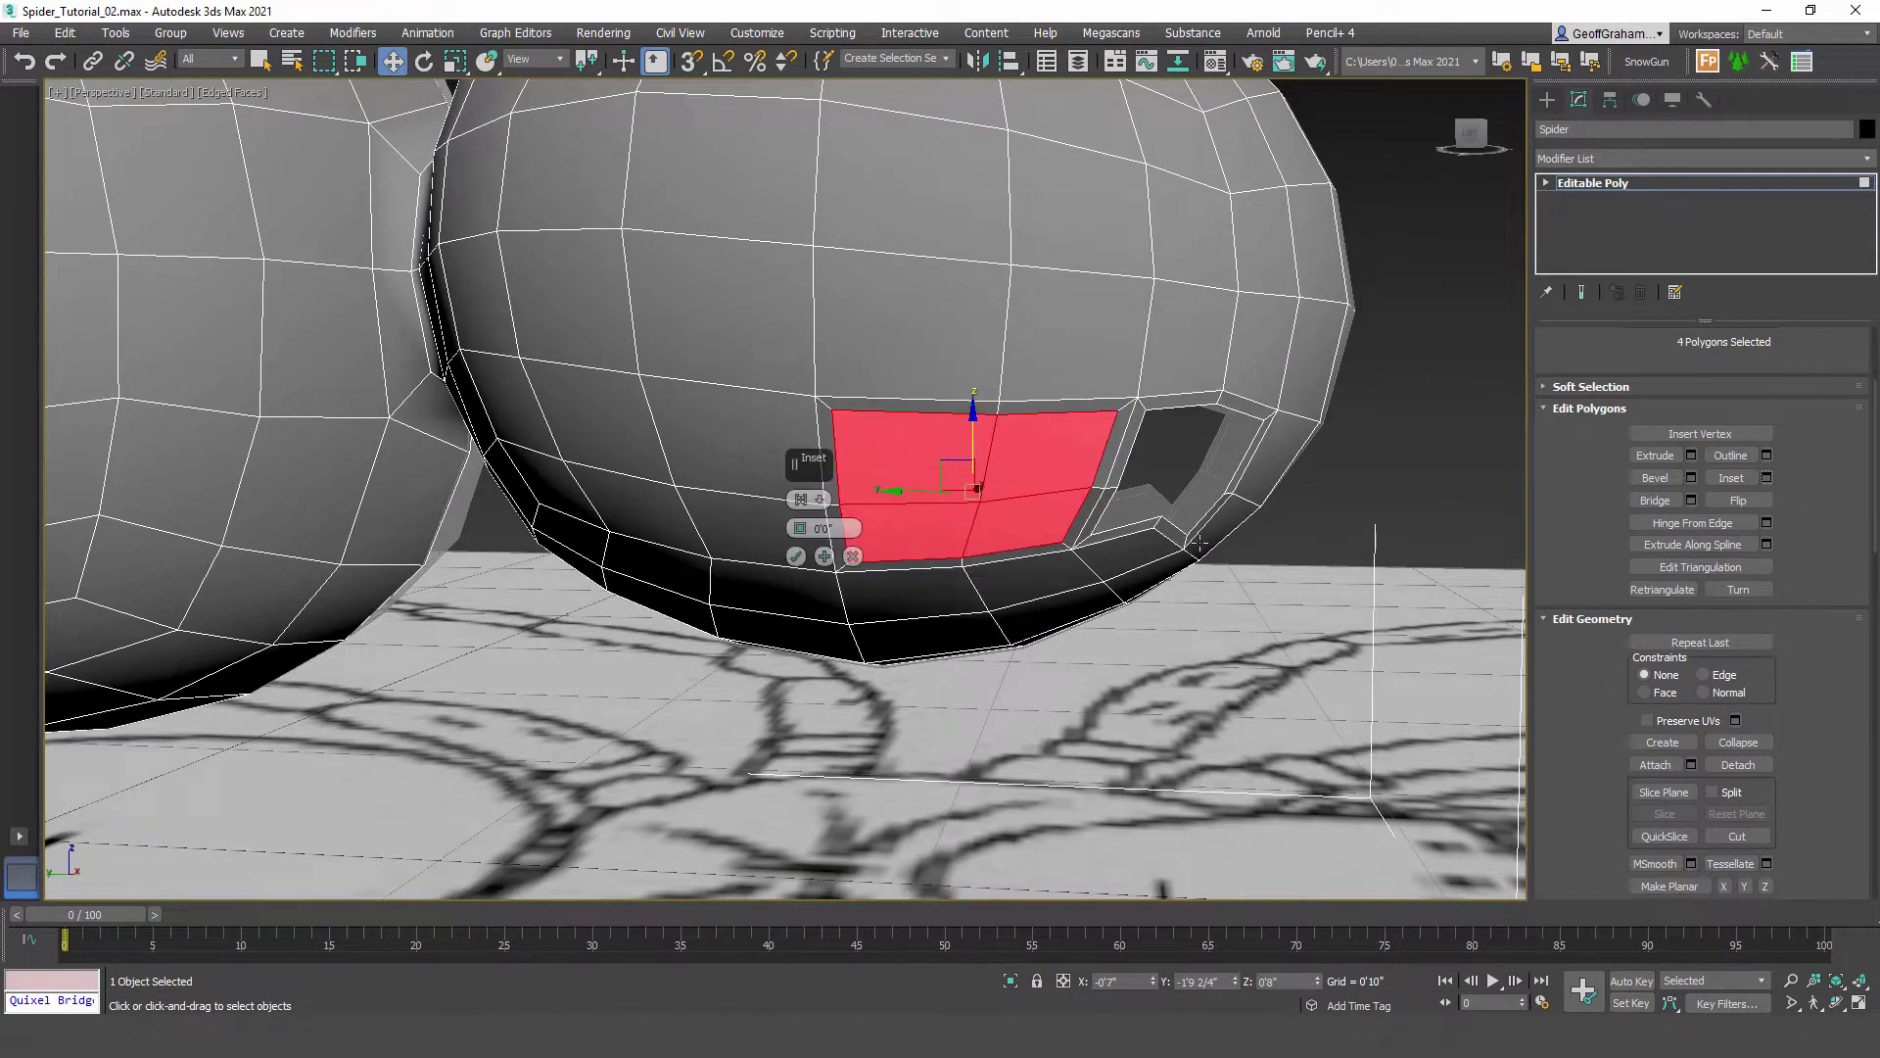
left_click(797, 556)
key("Delete")
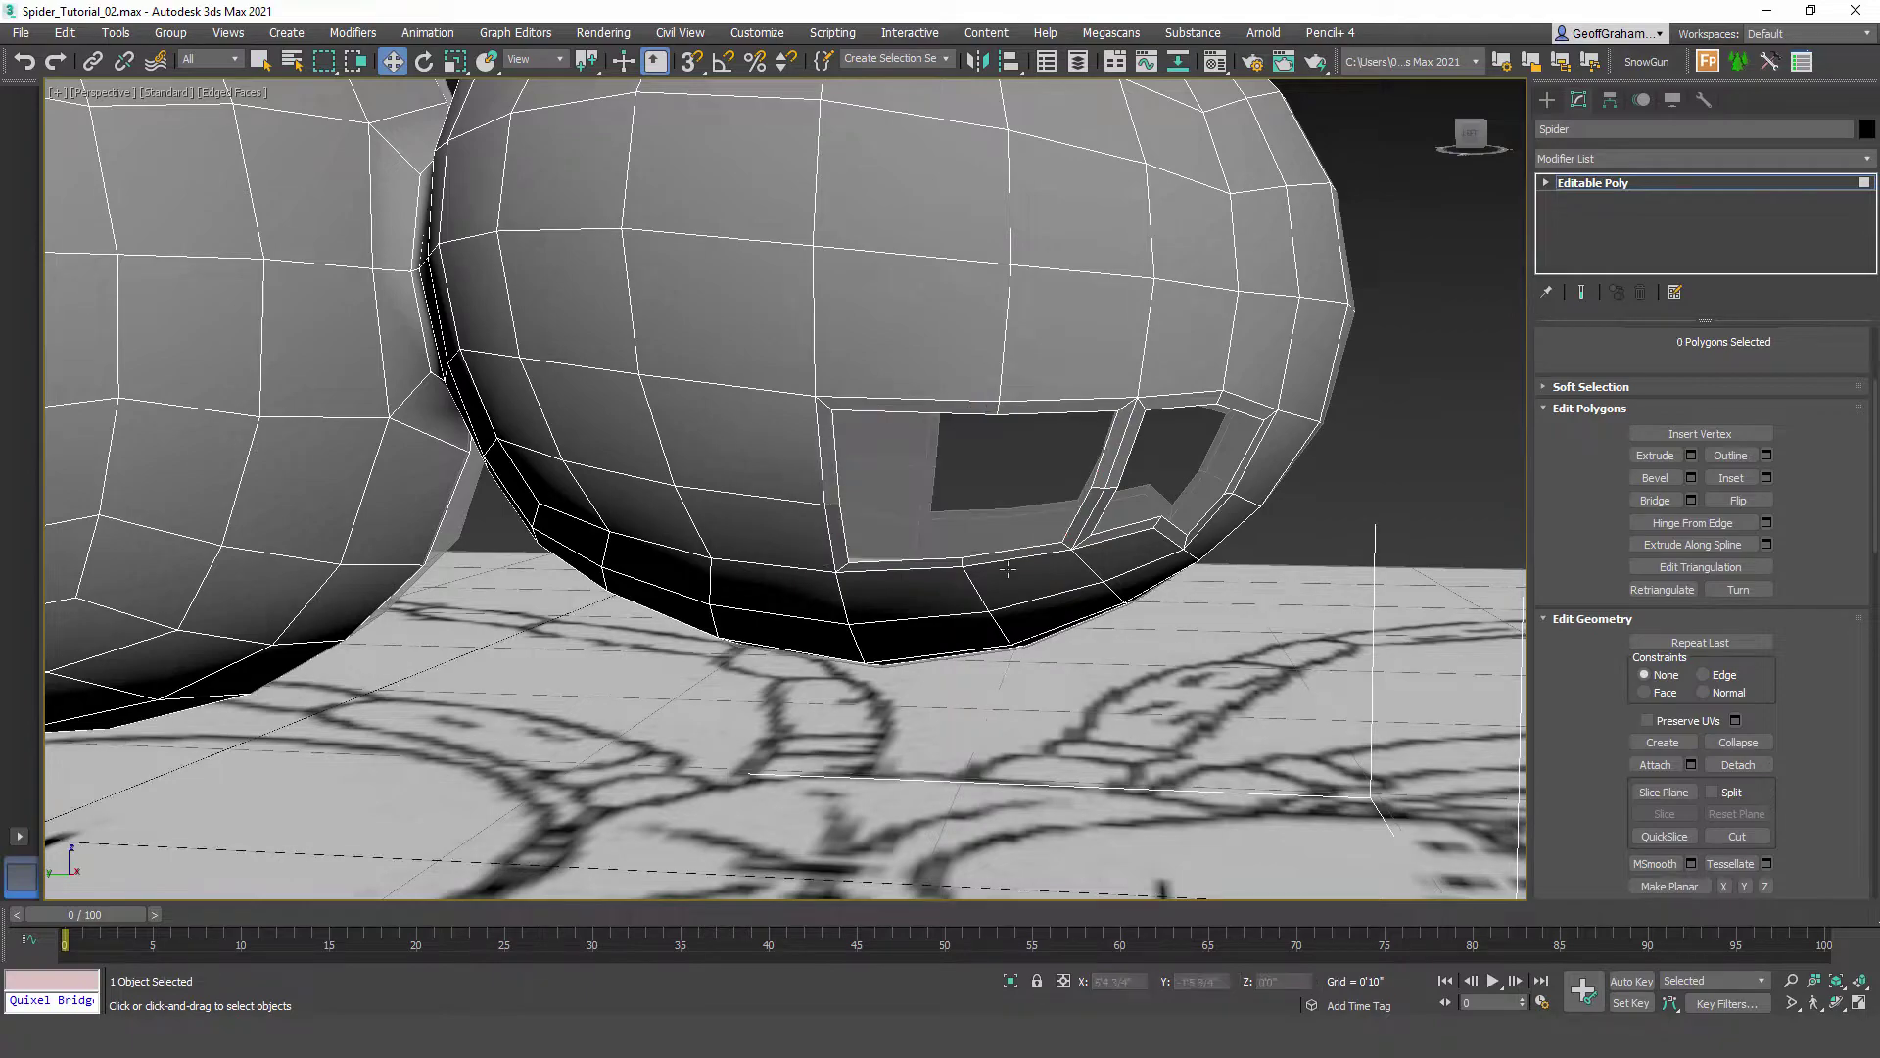
Step: Cut the third leg opening by insetting the next two-by-two polygon patch toward the abdomen and deleting its inner polygons
middle_click_drag(1033, 389, 1003, 588, "alt")
scroll(911, 424, "up", 5)
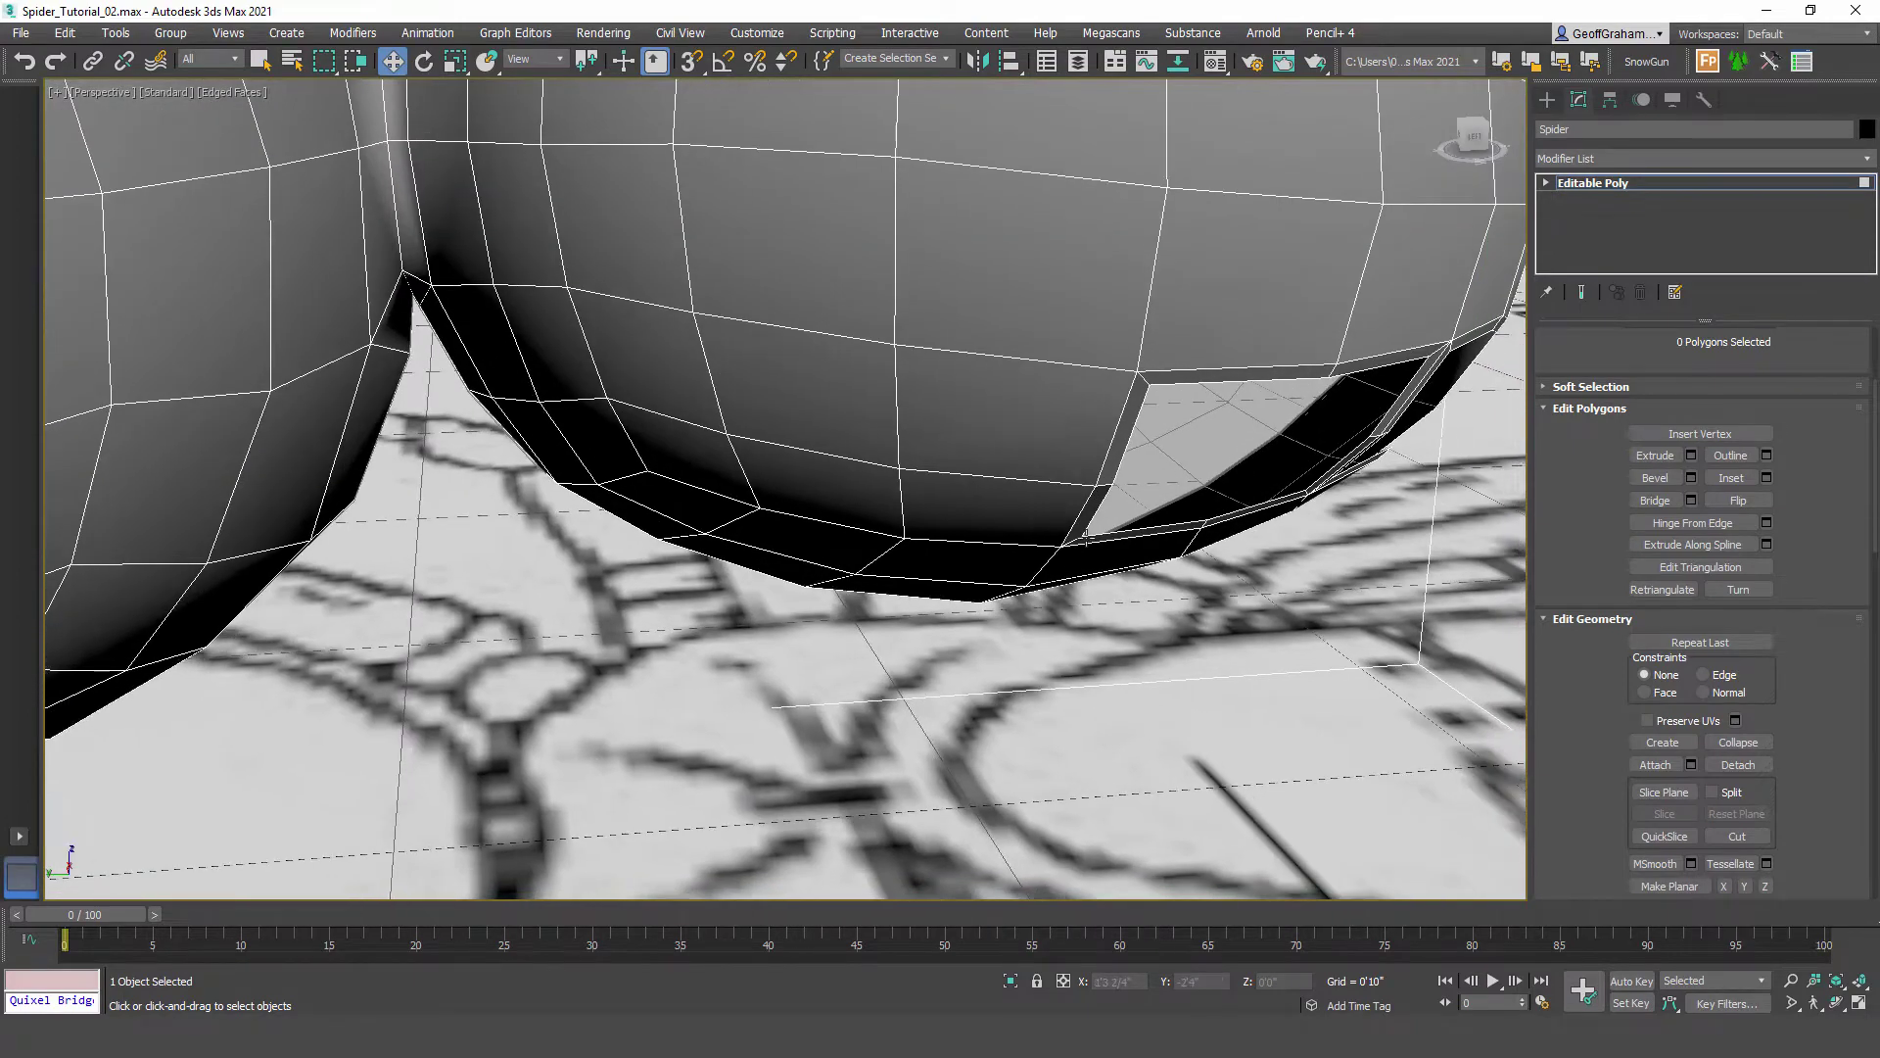
middle_click_drag(1086, 537, 1114, 545, "alt")
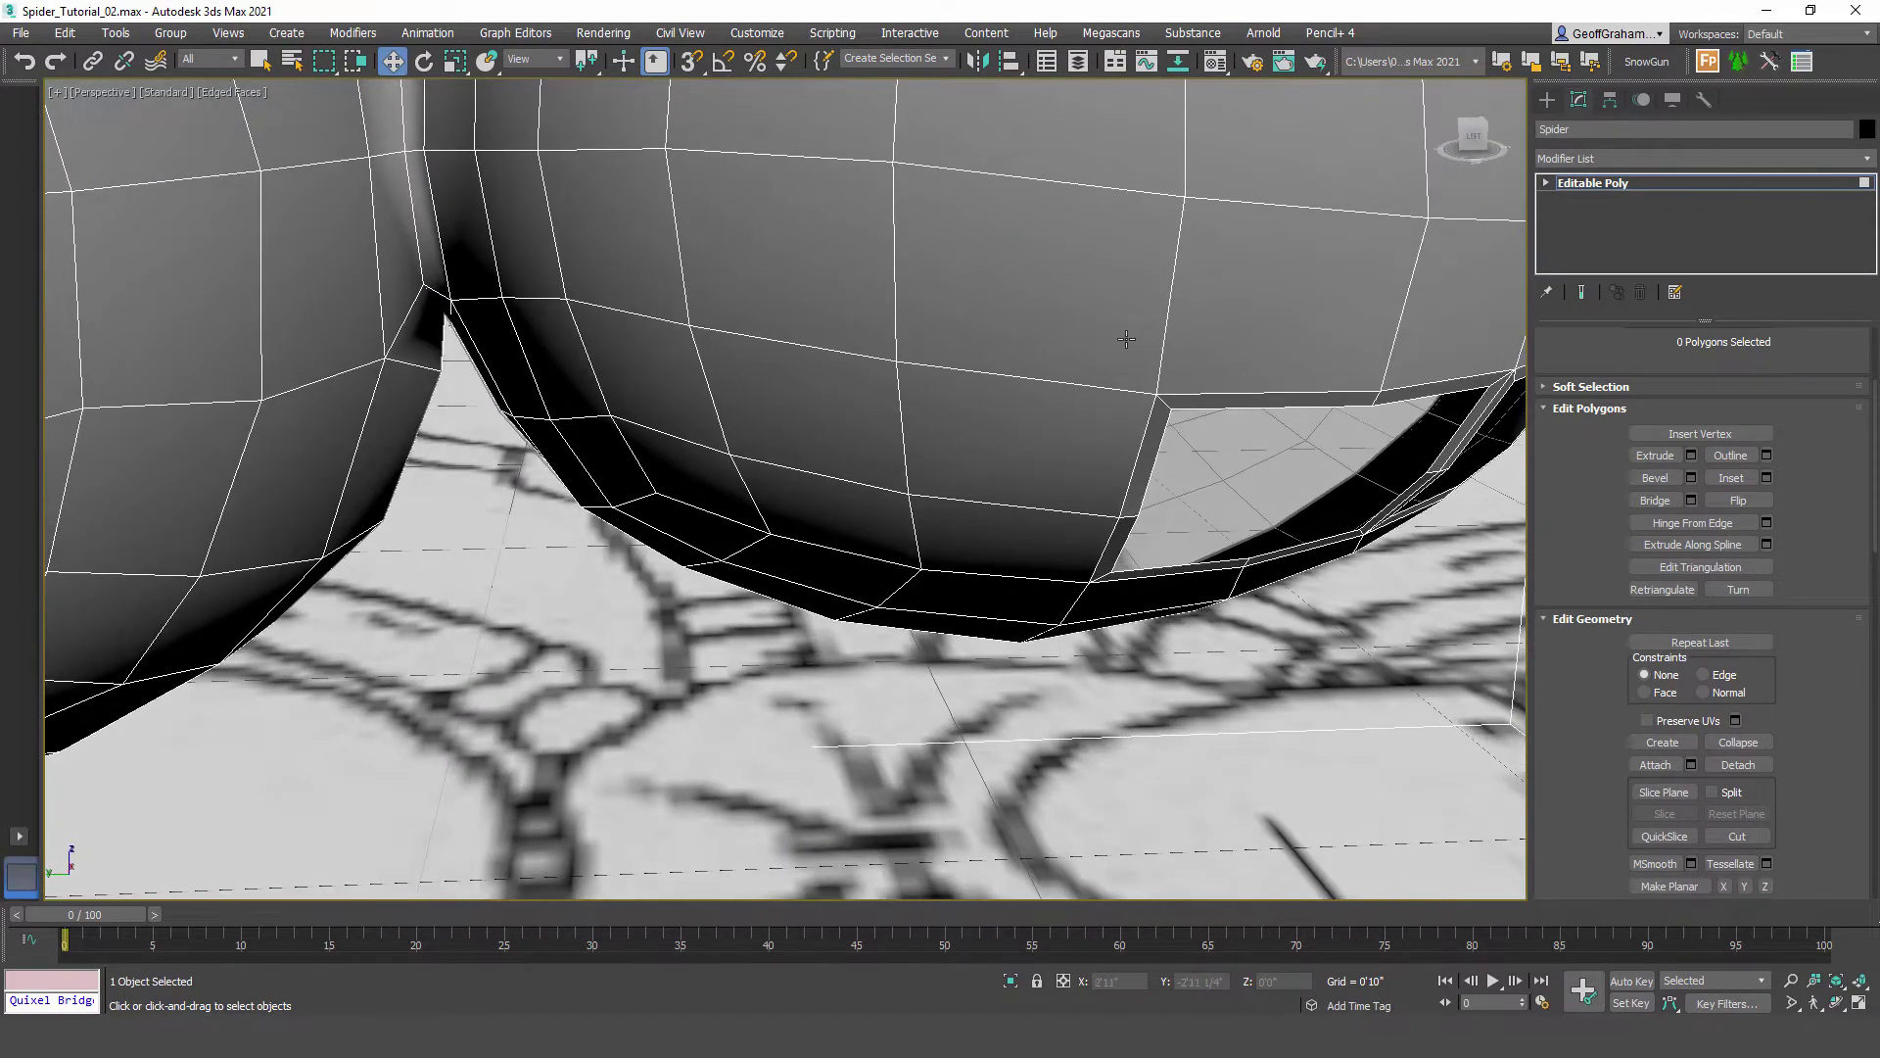
scroll(1223, 573, "down", 3)
middle_click_drag(1006, 635, 1012, 648, "alt")
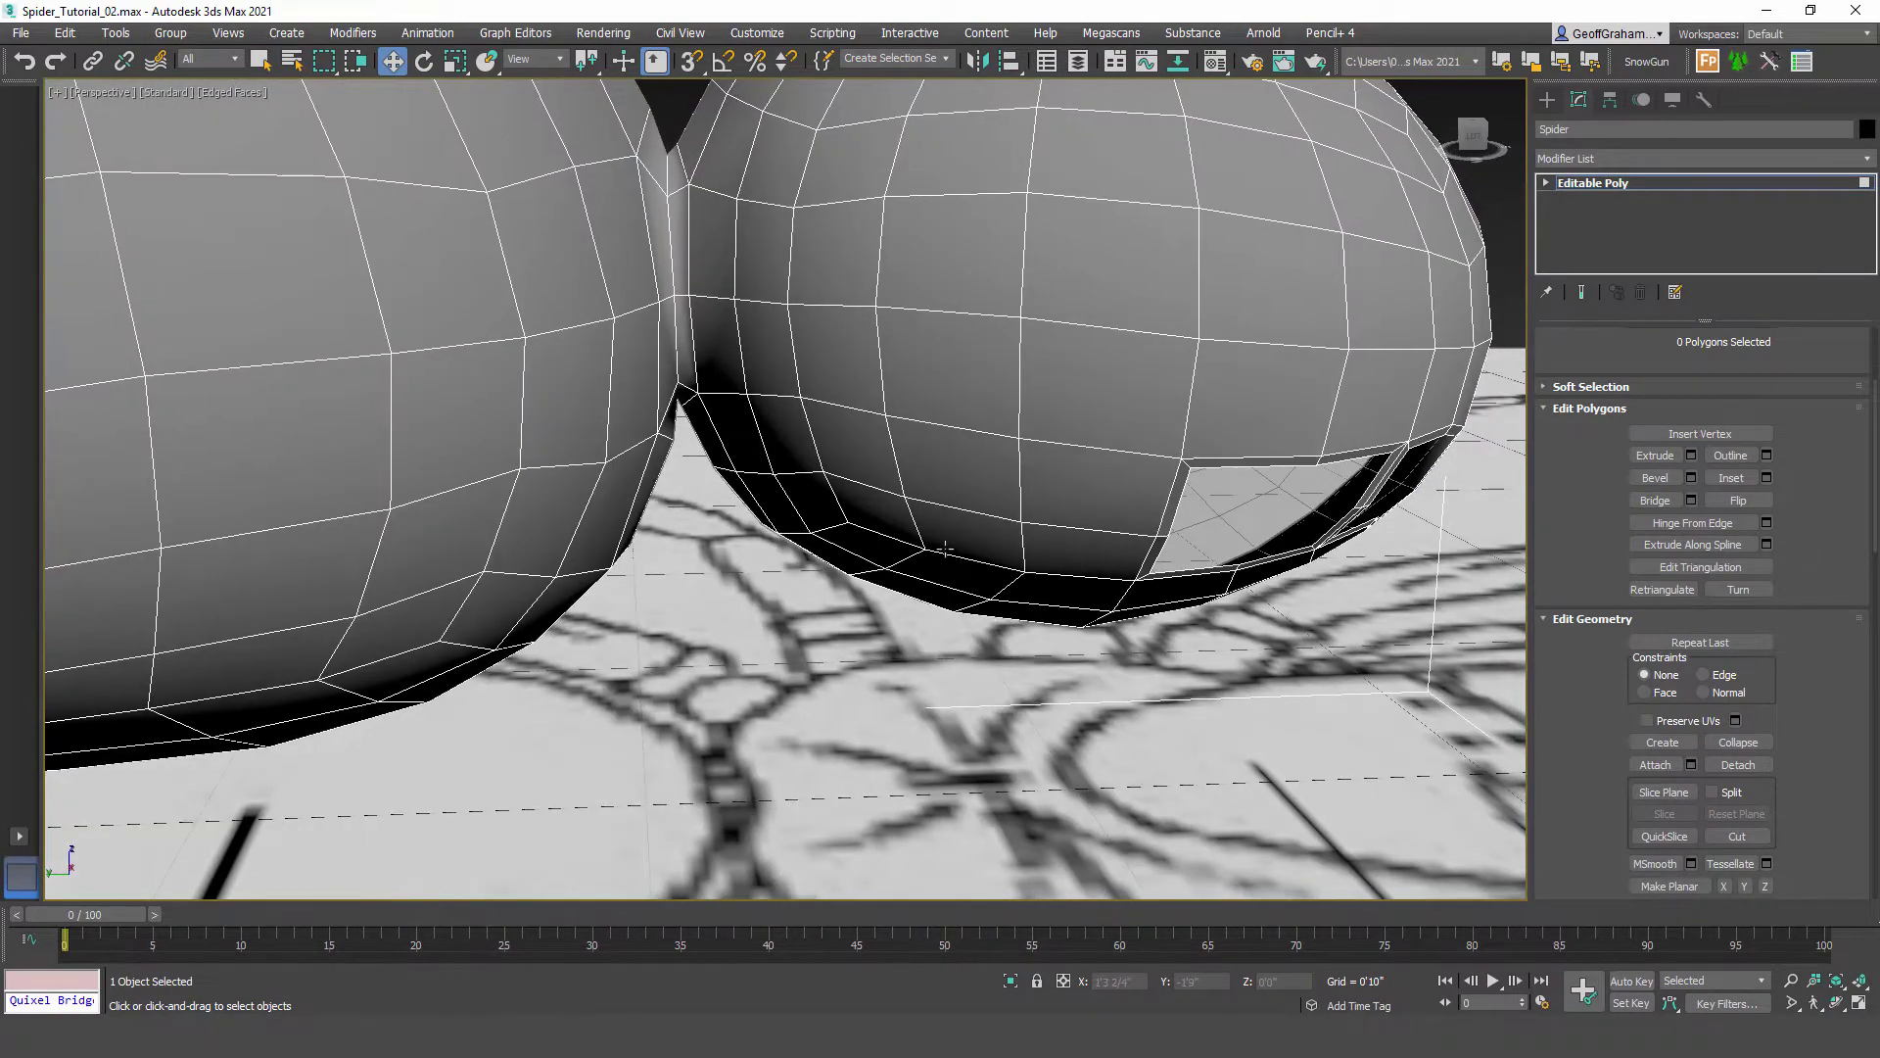
left_click(960, 470)
left_click(1064, 490, "ctrl")
left_click(1013, 535, "ctrl")
left_click(1083, 536, "ctrl")
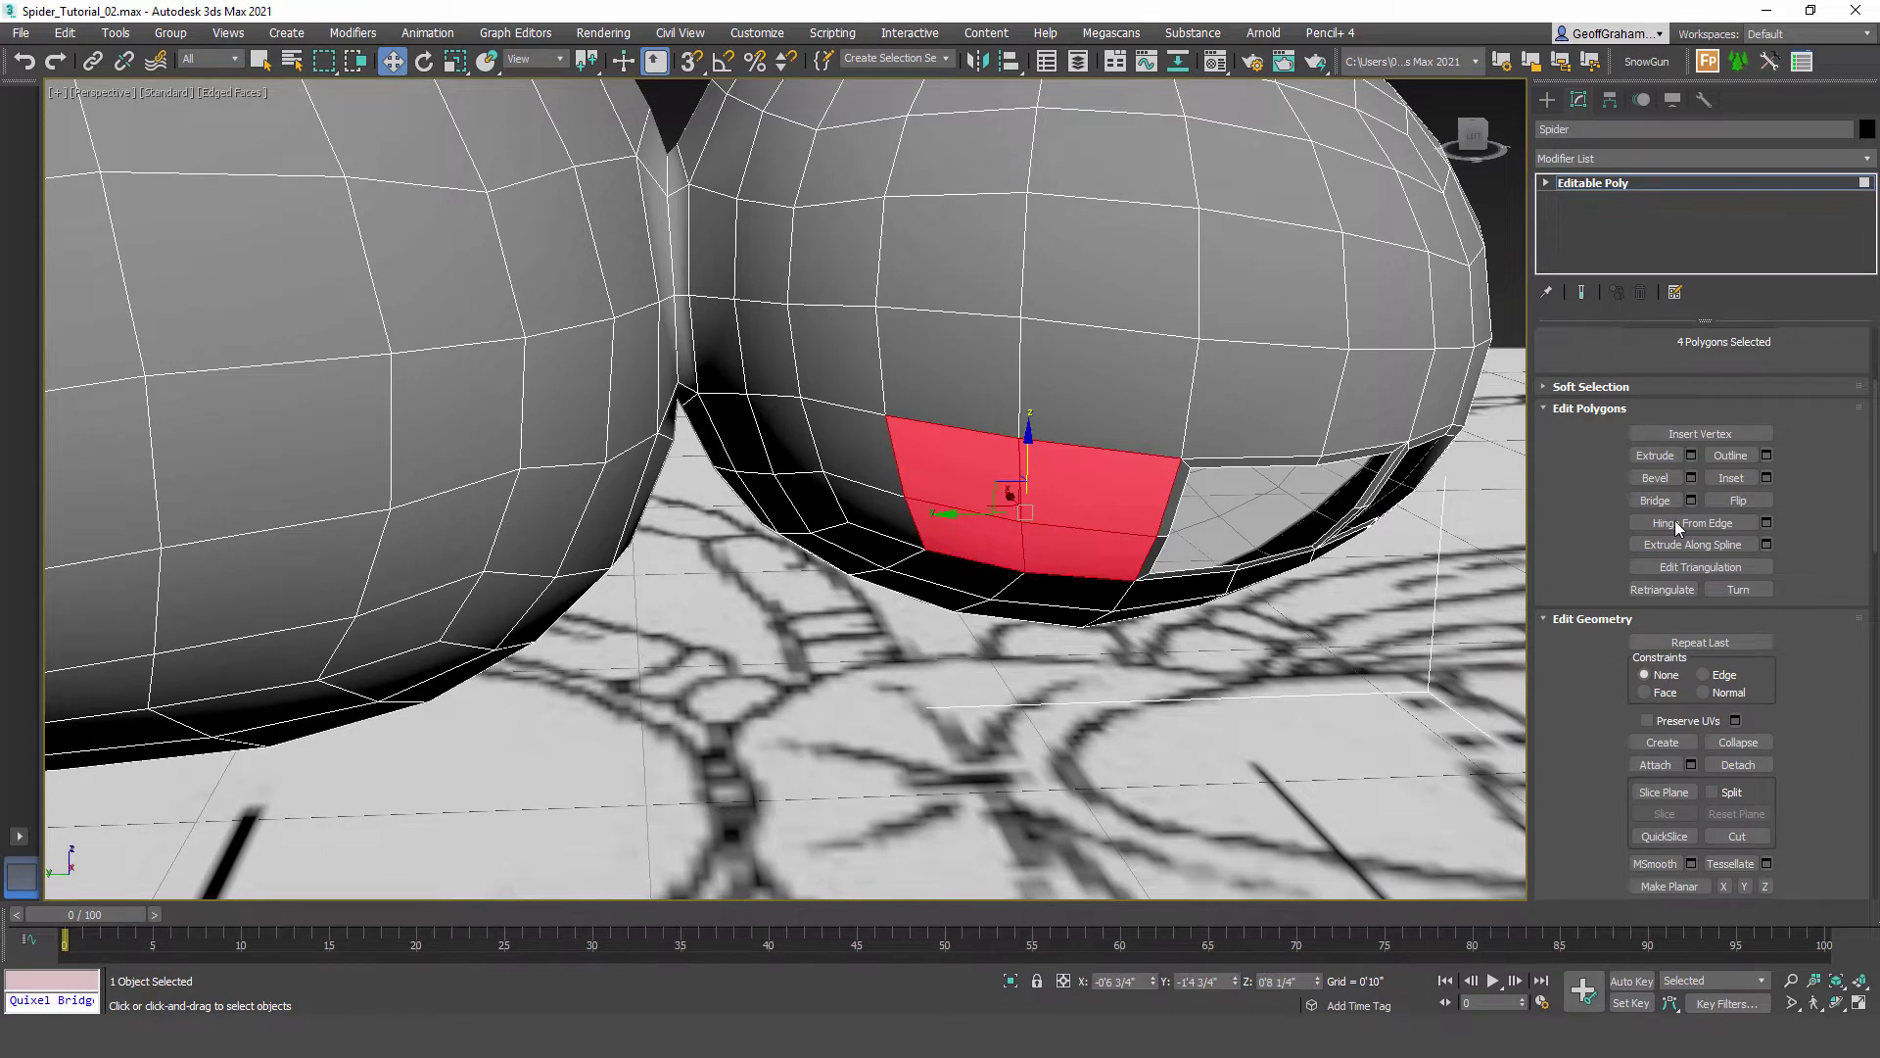
left_click(1767, 477)
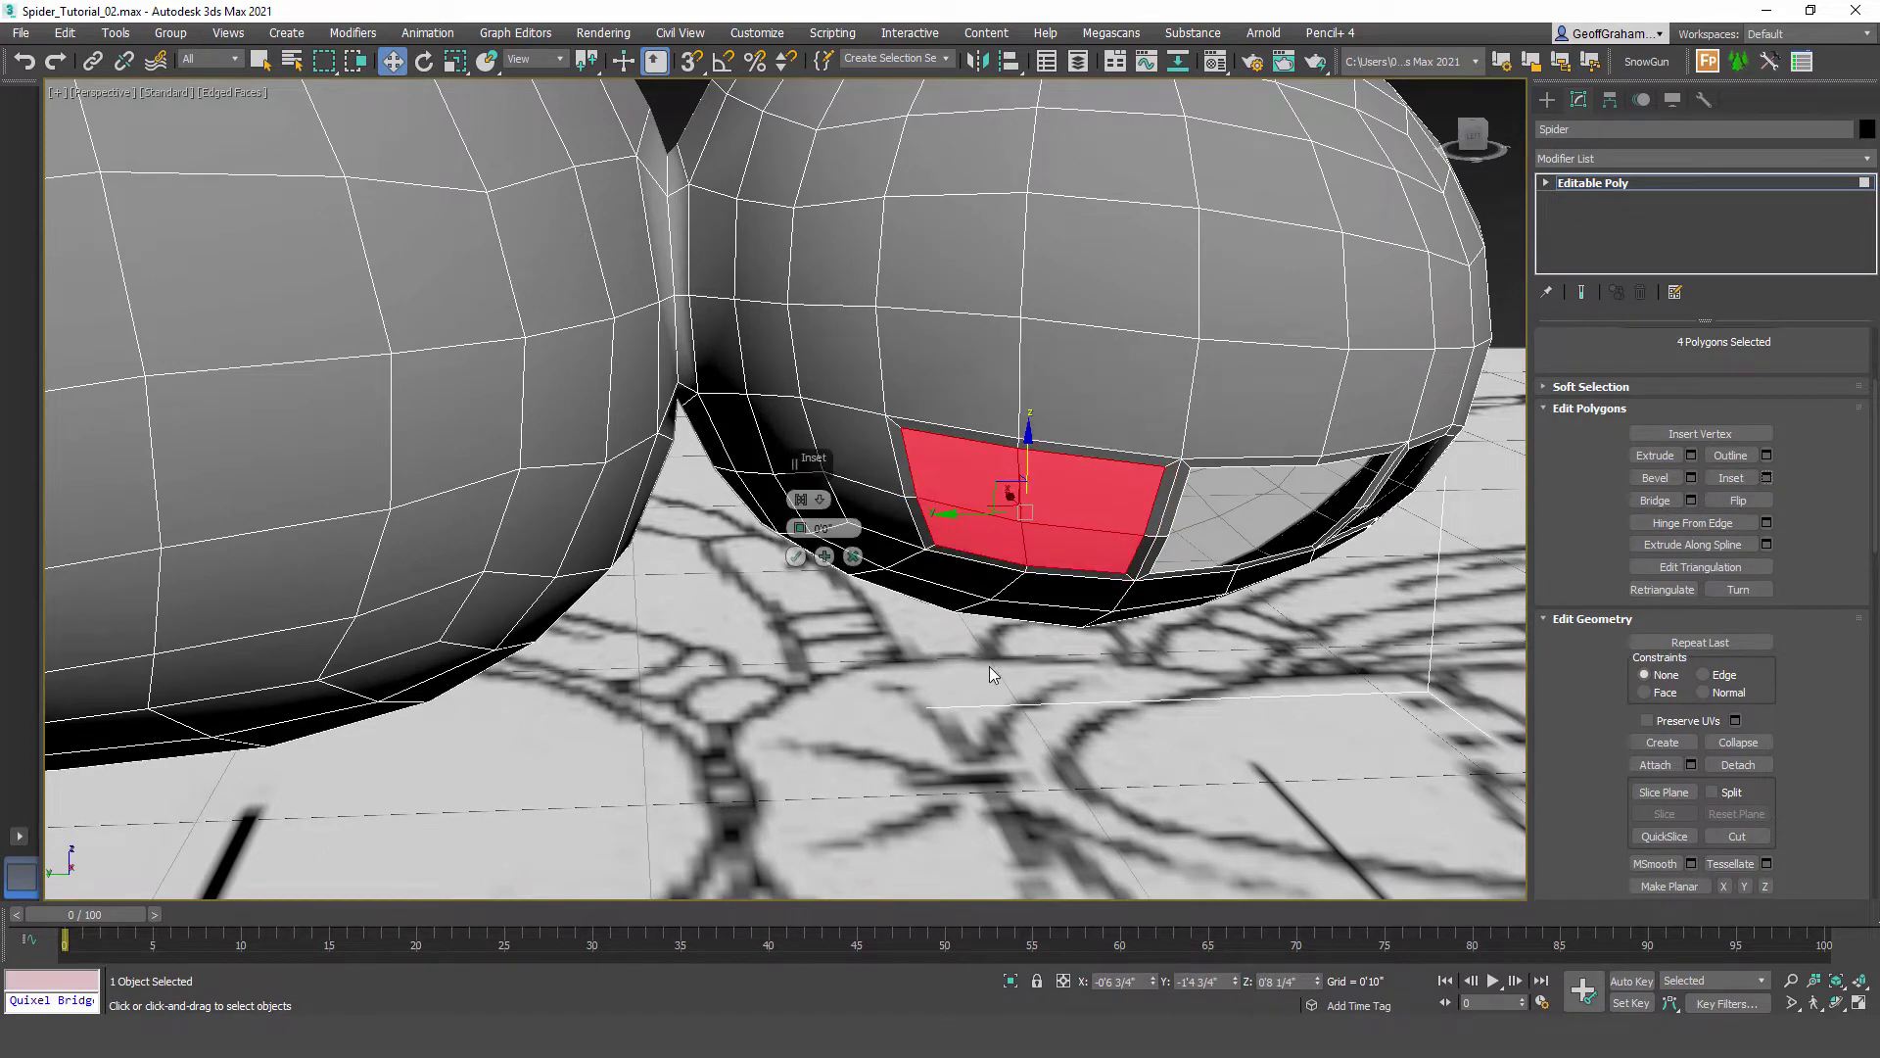
left_click(796, 556)
key("Delete")
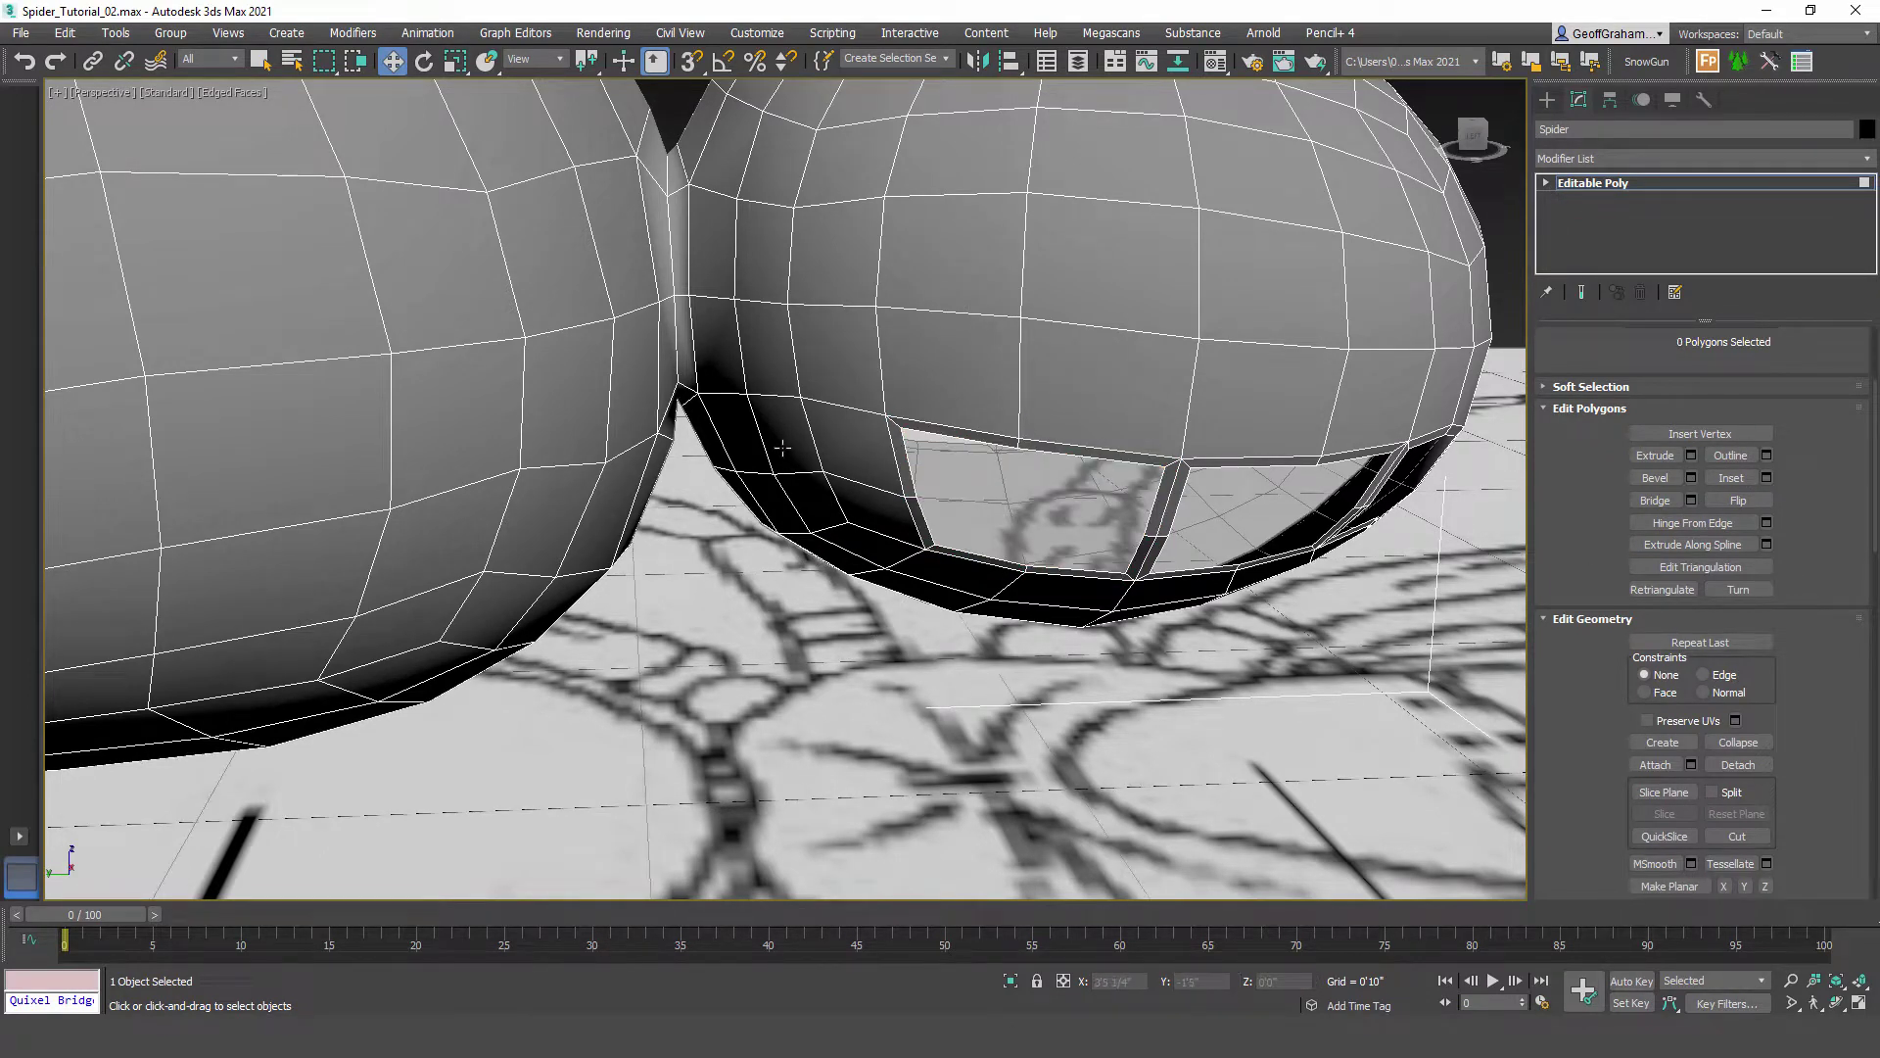
Step: Cut the rearmost leg opening by insetting the two-by-two polygon patch nearest the abdomen and deleting its inner polygons
left_click_drag(782, 447, 940, 517)
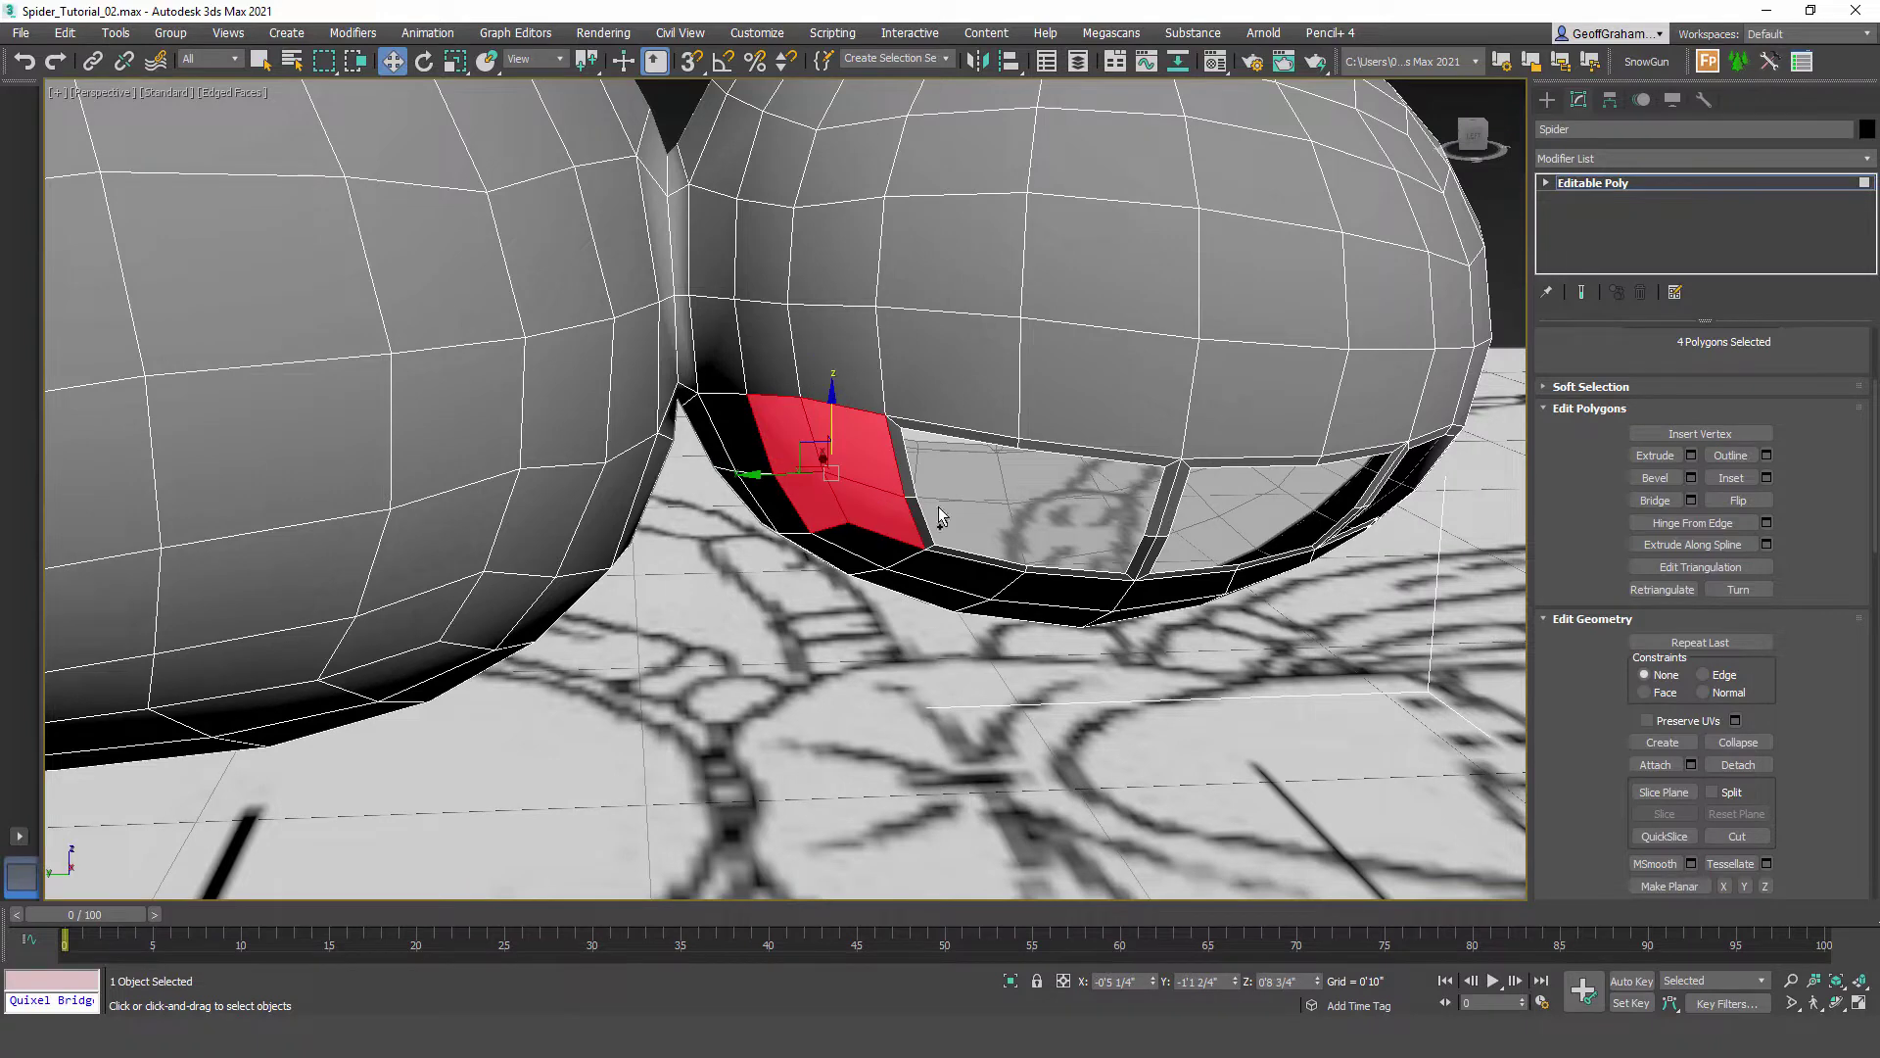
left_click(1767, 478)
left_click(806, 560)
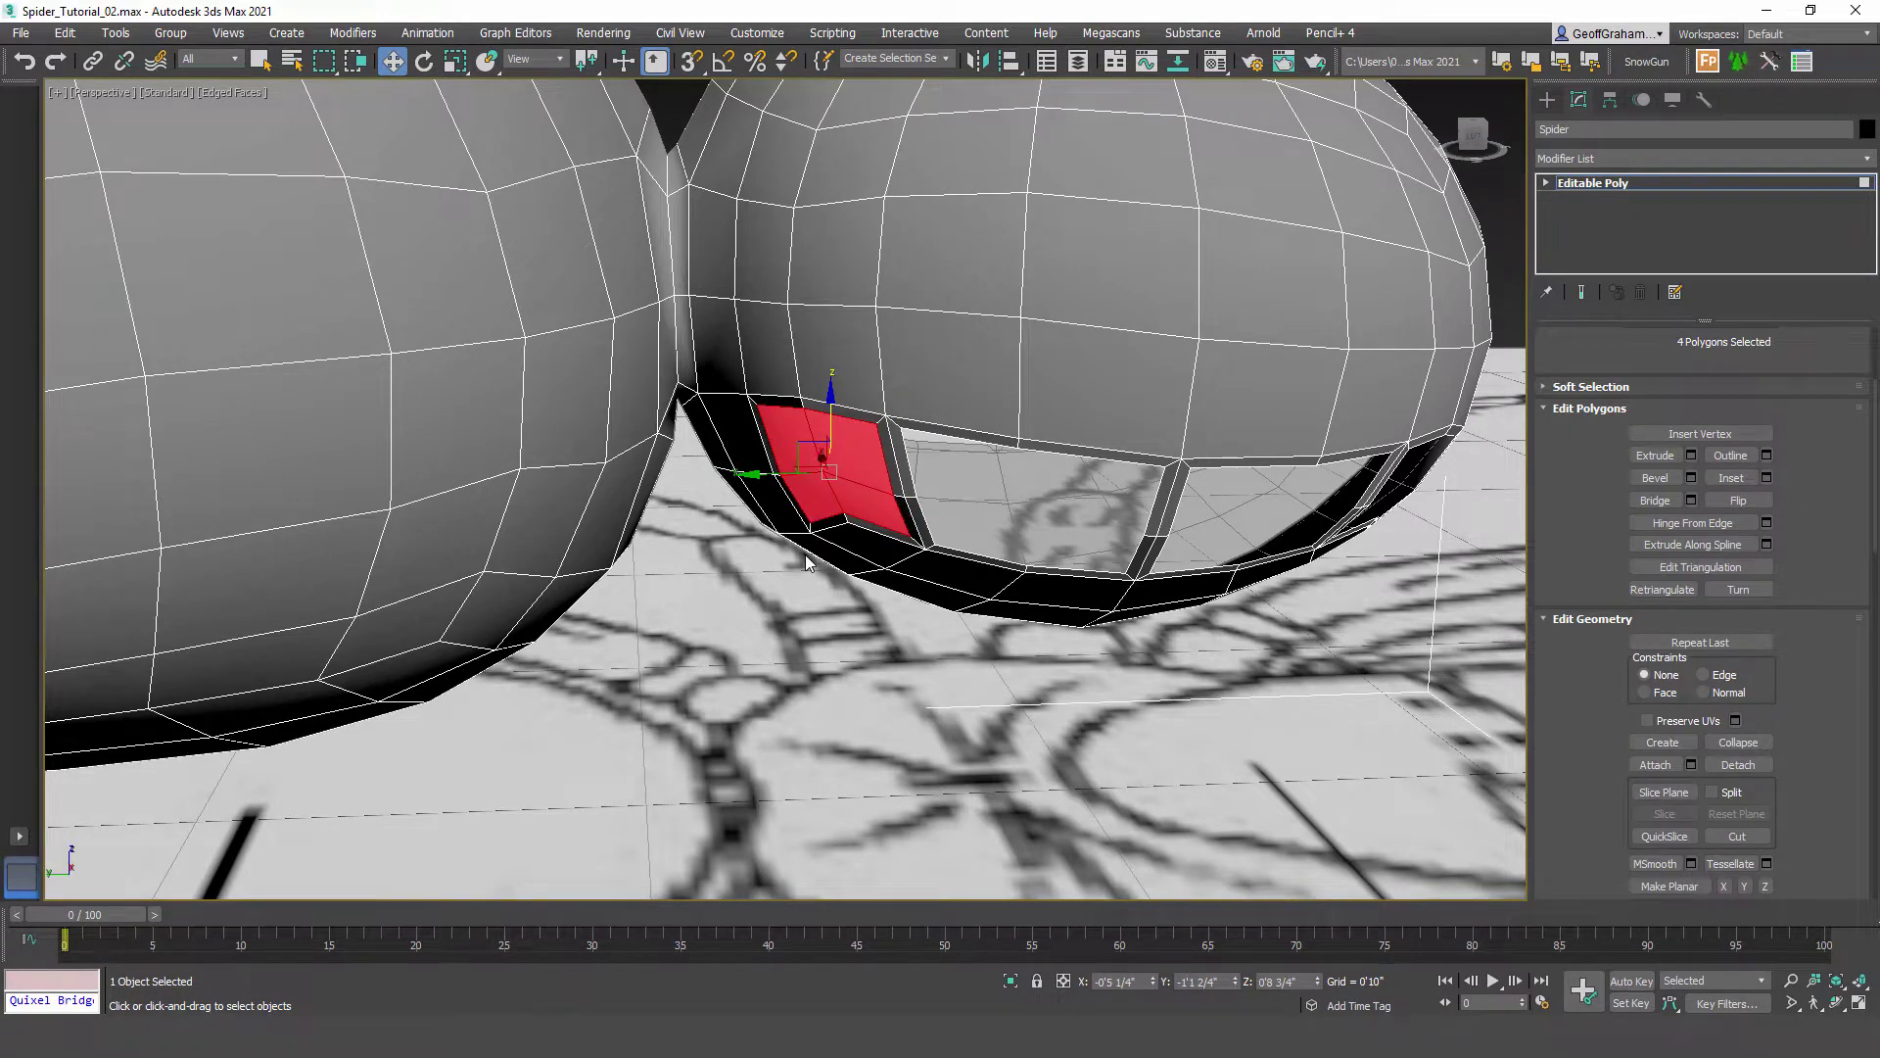
key("Delete")
Step: In edge editing, move the short middle edge on the rearmost leg opening's lower rim slightly inward toward the body
middle_click_drag(806, 560, 893, 609, "alt")
scroll(938, 625, "down", 5)
scroll(893, 609, "up", 5)
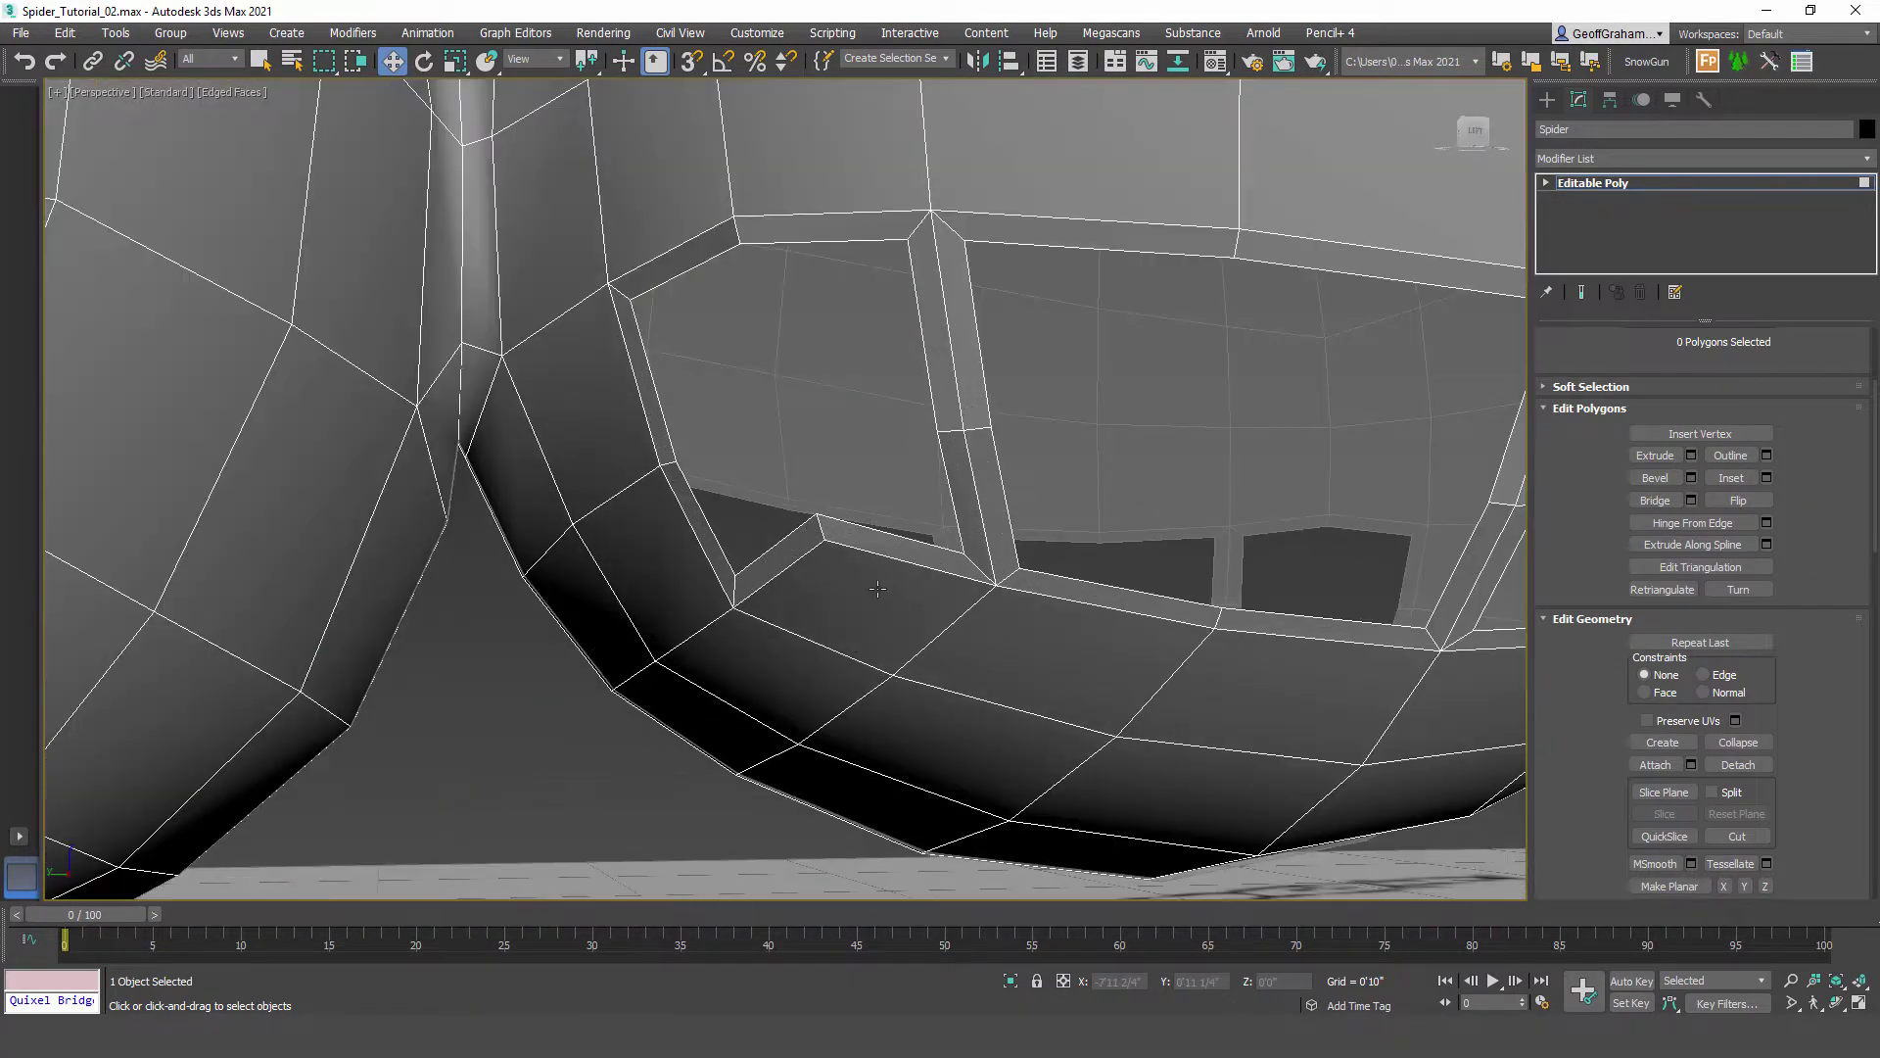
scroll(1878, 522, "up", 3)
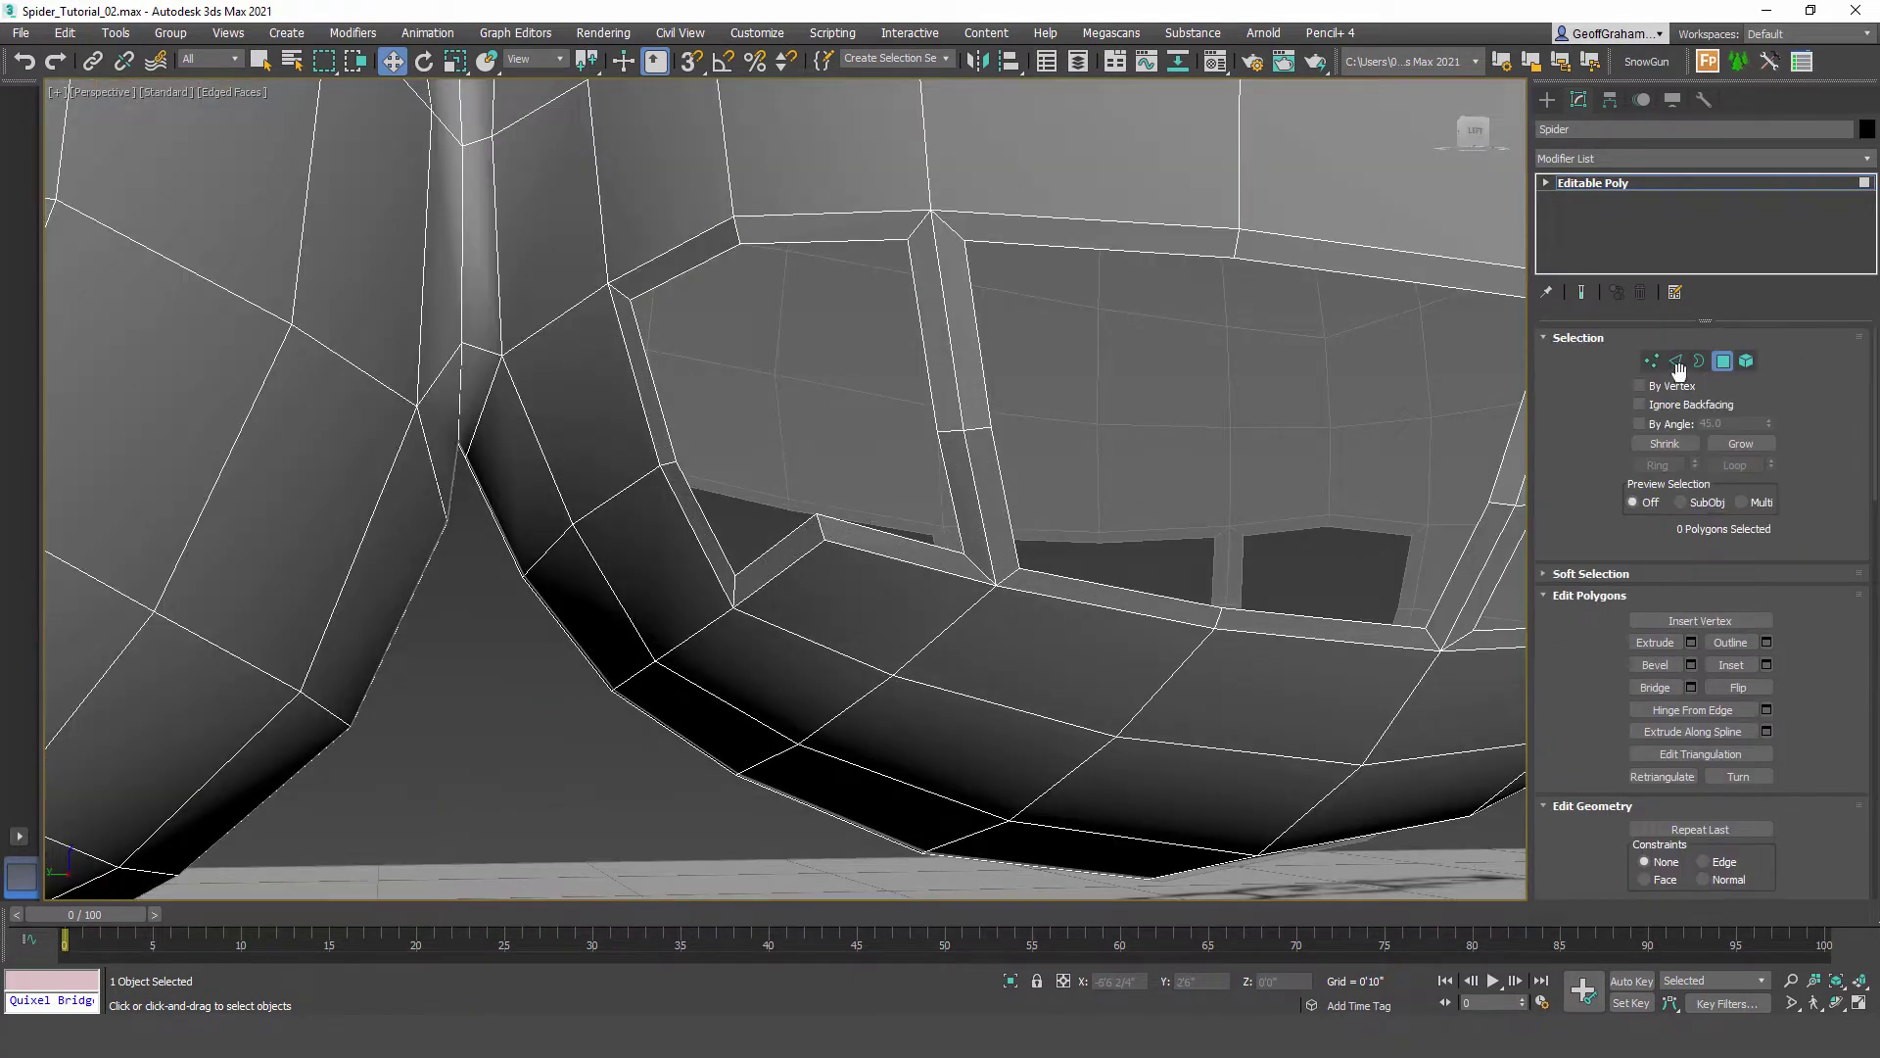
key("2")
left_click(821, 528)
middle_click_drag(833, 646, 825, 755, "alt")
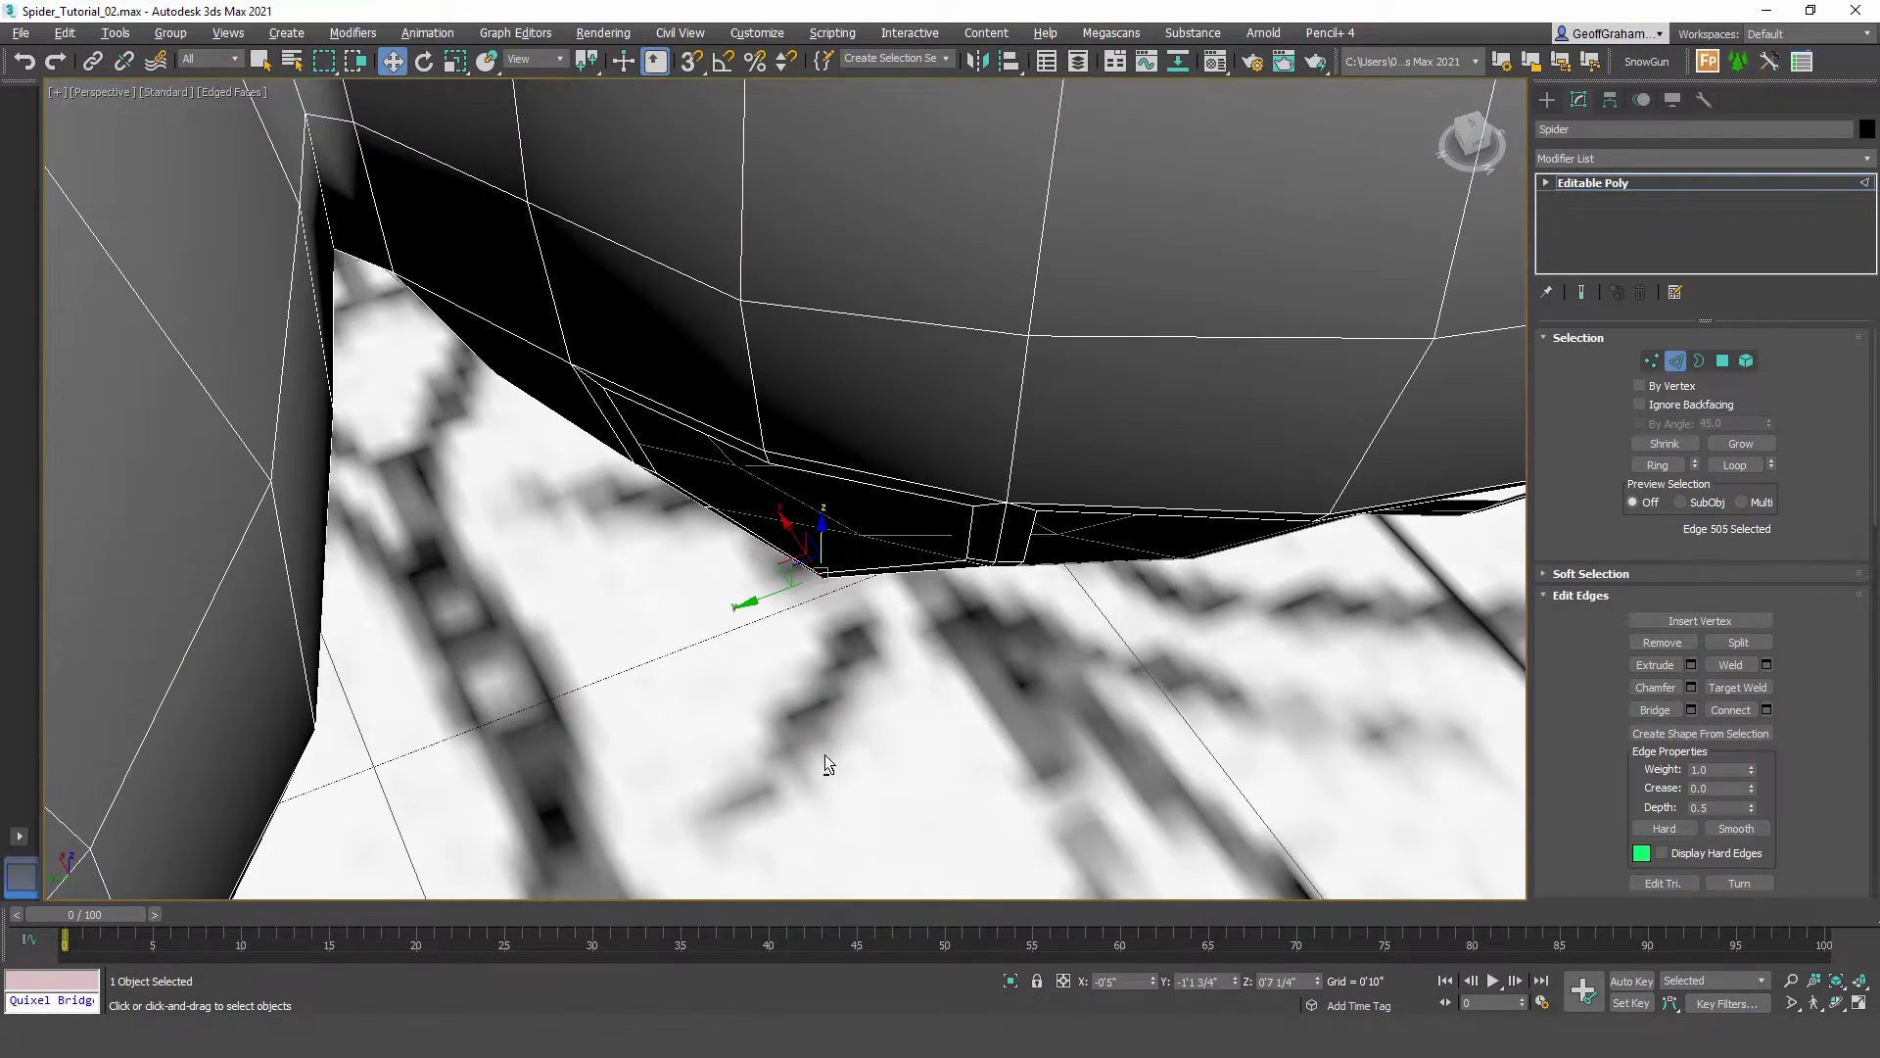
left_click_drag(791, 566, 786, 565)
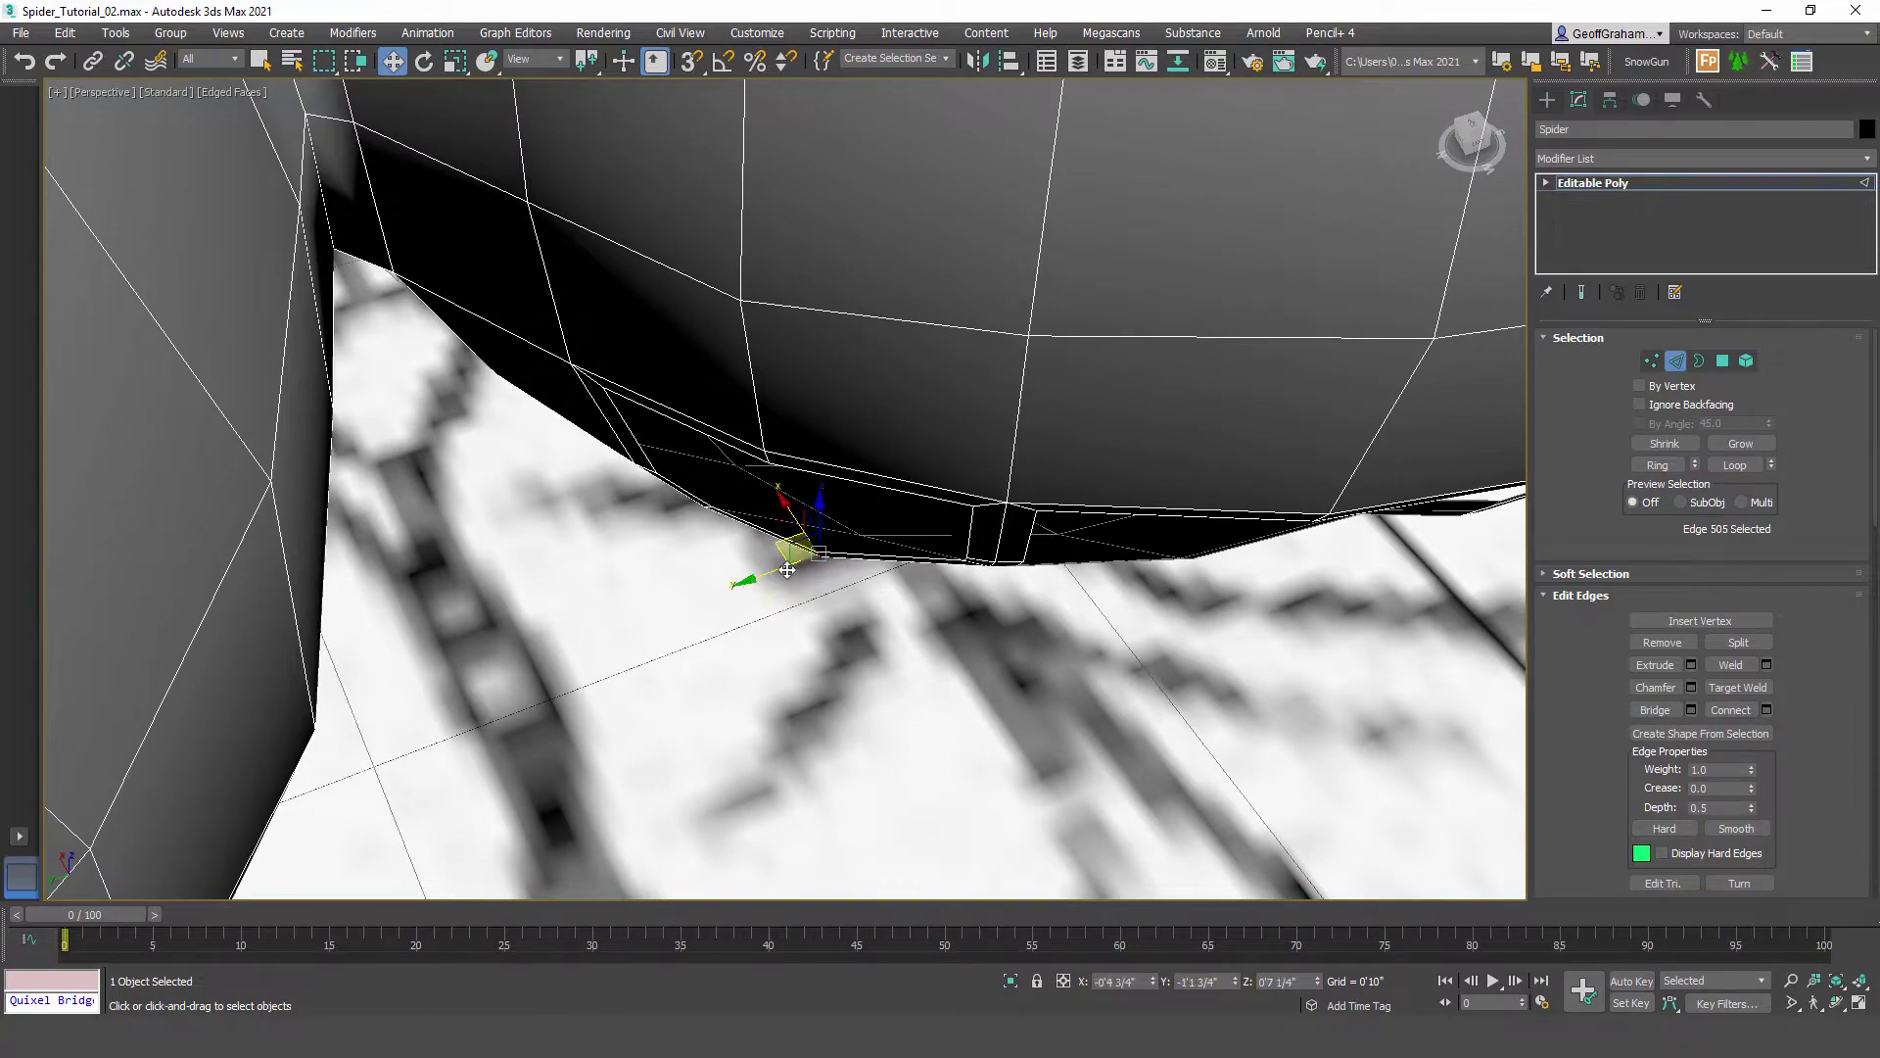
Step: Lower the short middle edge on the front leg opening's lower rim slightly and move it inward toward the body
middle_click_drag(1002, 659, 828, 536, "alt")
scroll(1141, 595, "down", 3)
middle_click_drag(1142, 596, 1052, 647, "alt")
scroll(1052, 647, "down", 2)
scroll(1065, 618, "up", 2)
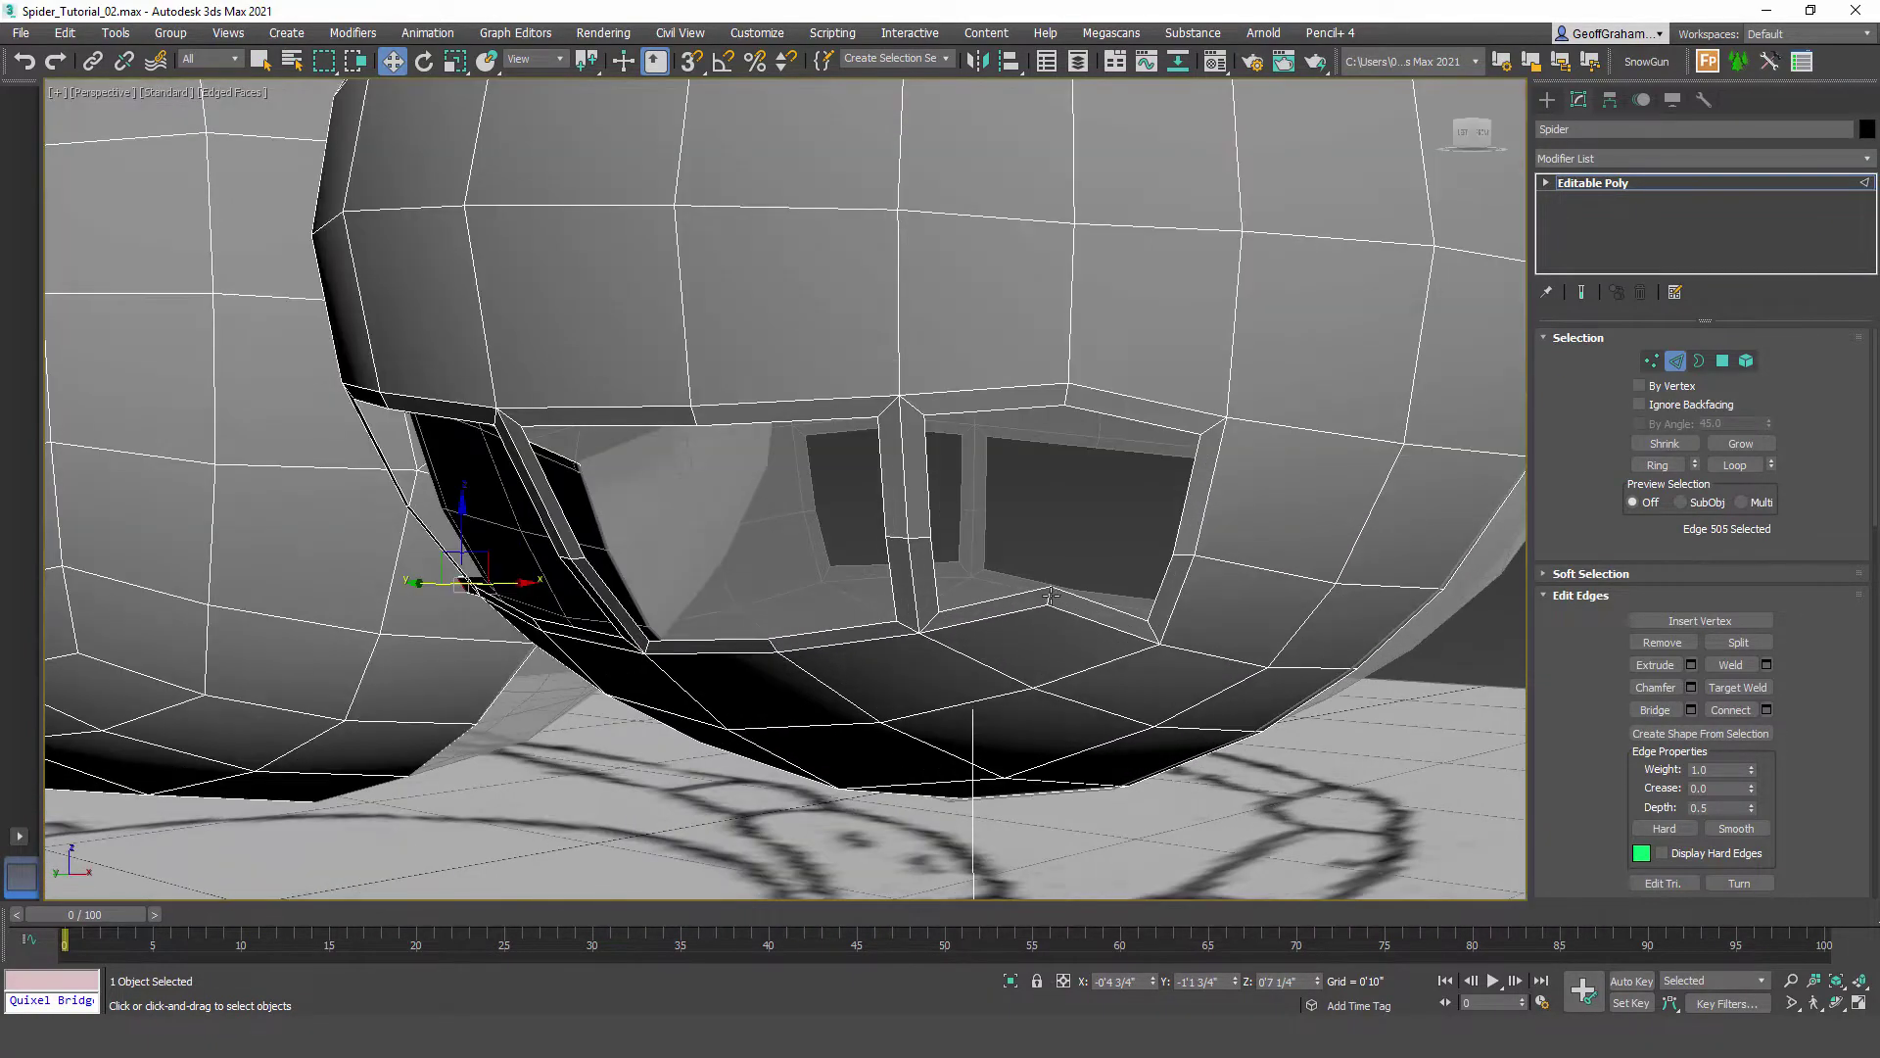
left_click(1050, 594)
scroll(1050, 594, "up", 3)
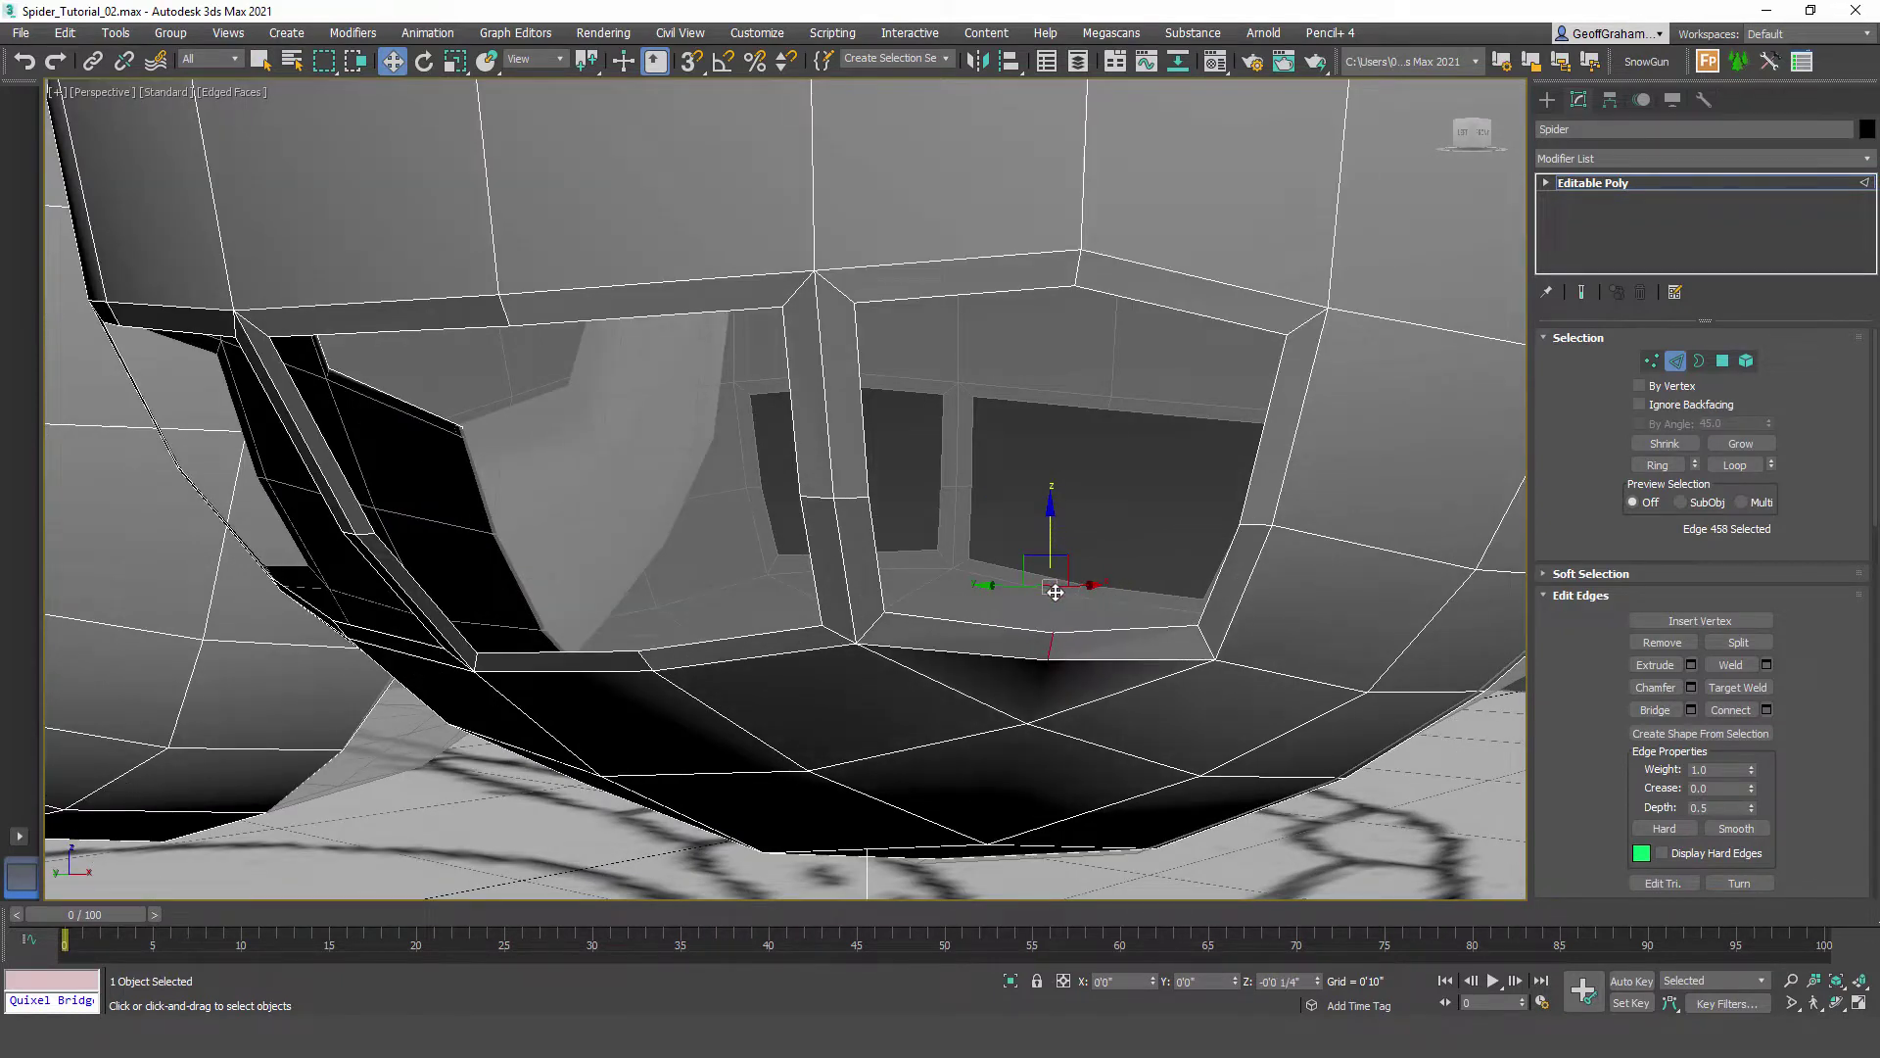
left_click_drag(1054, 593, 1055, 599)
middle_click_drag(1055, 599, 1035, 613, "alt")
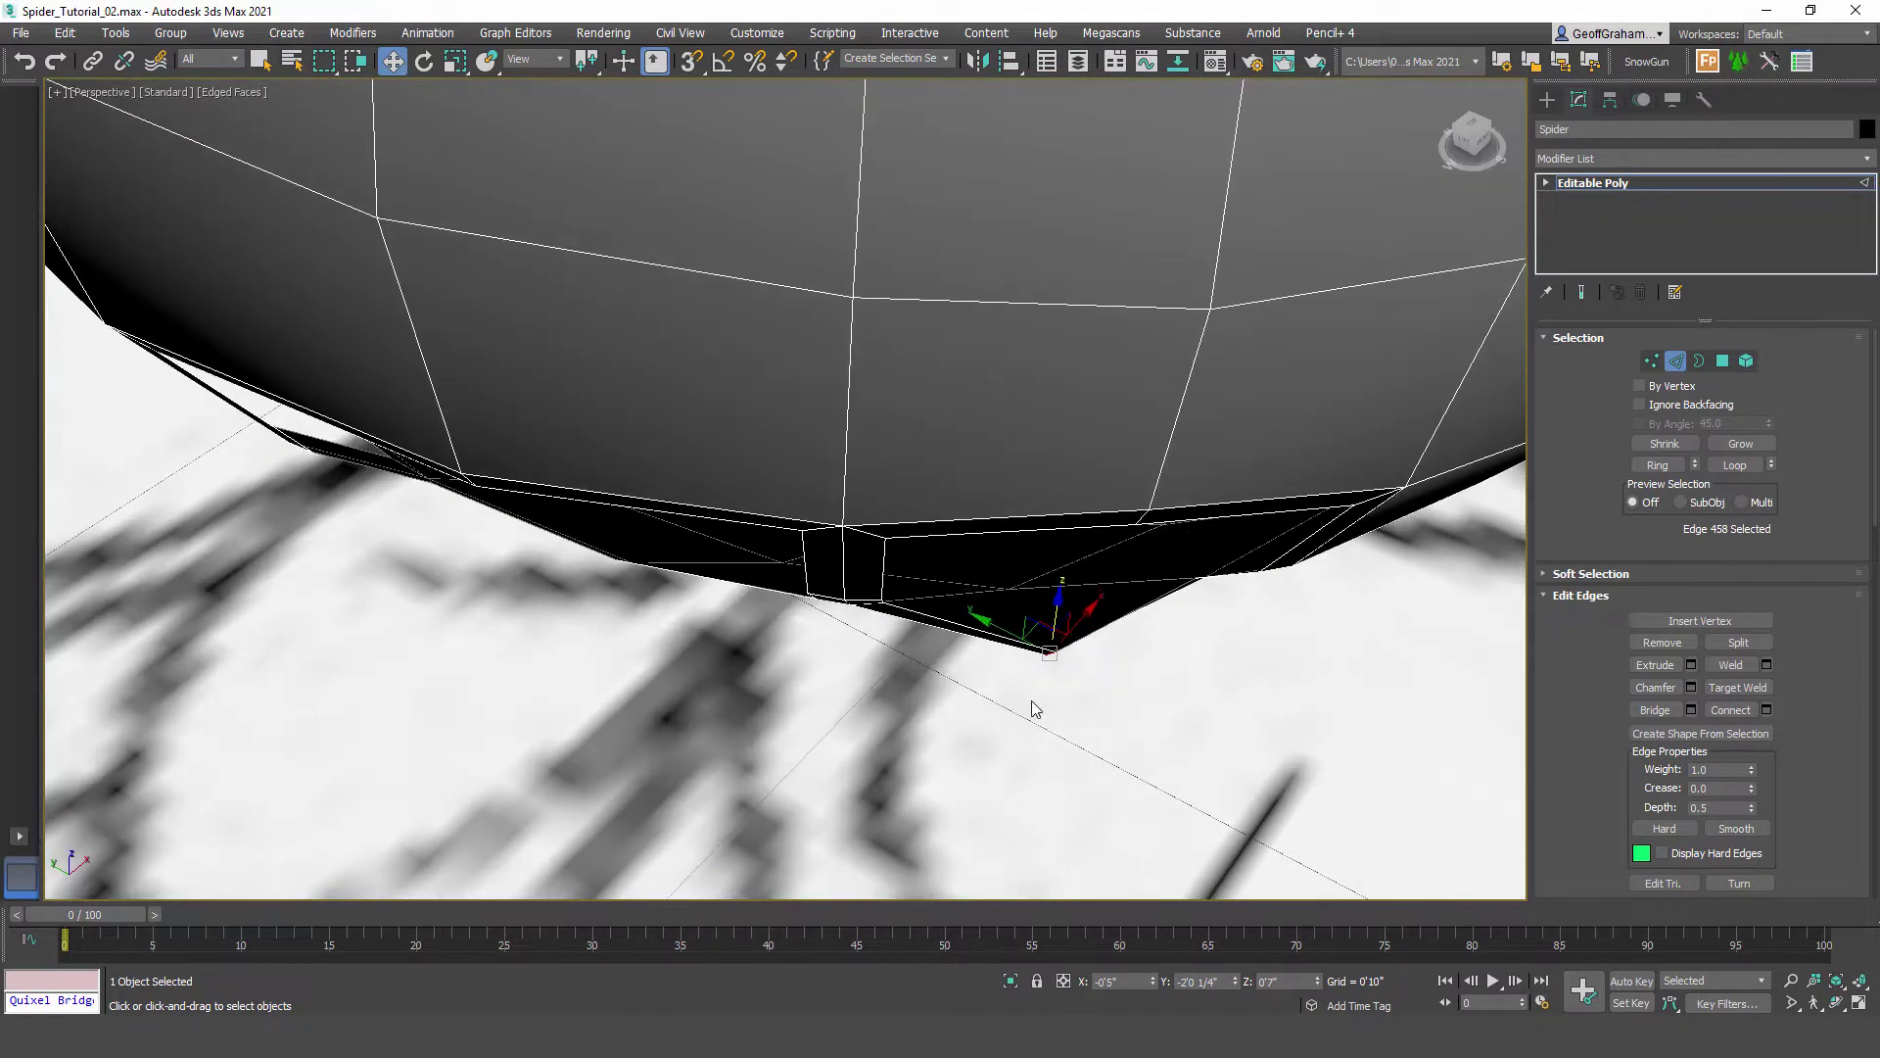
left_click_drag(1036, 613, 1024, 568)
Step: Leave edge editing and bring up the spline shape creation tools
middle_click_drag(1109, 614, 877, 658, "alt")
scroll(884, 672, "down", 4)
scroll(926, 685, "down", 4)
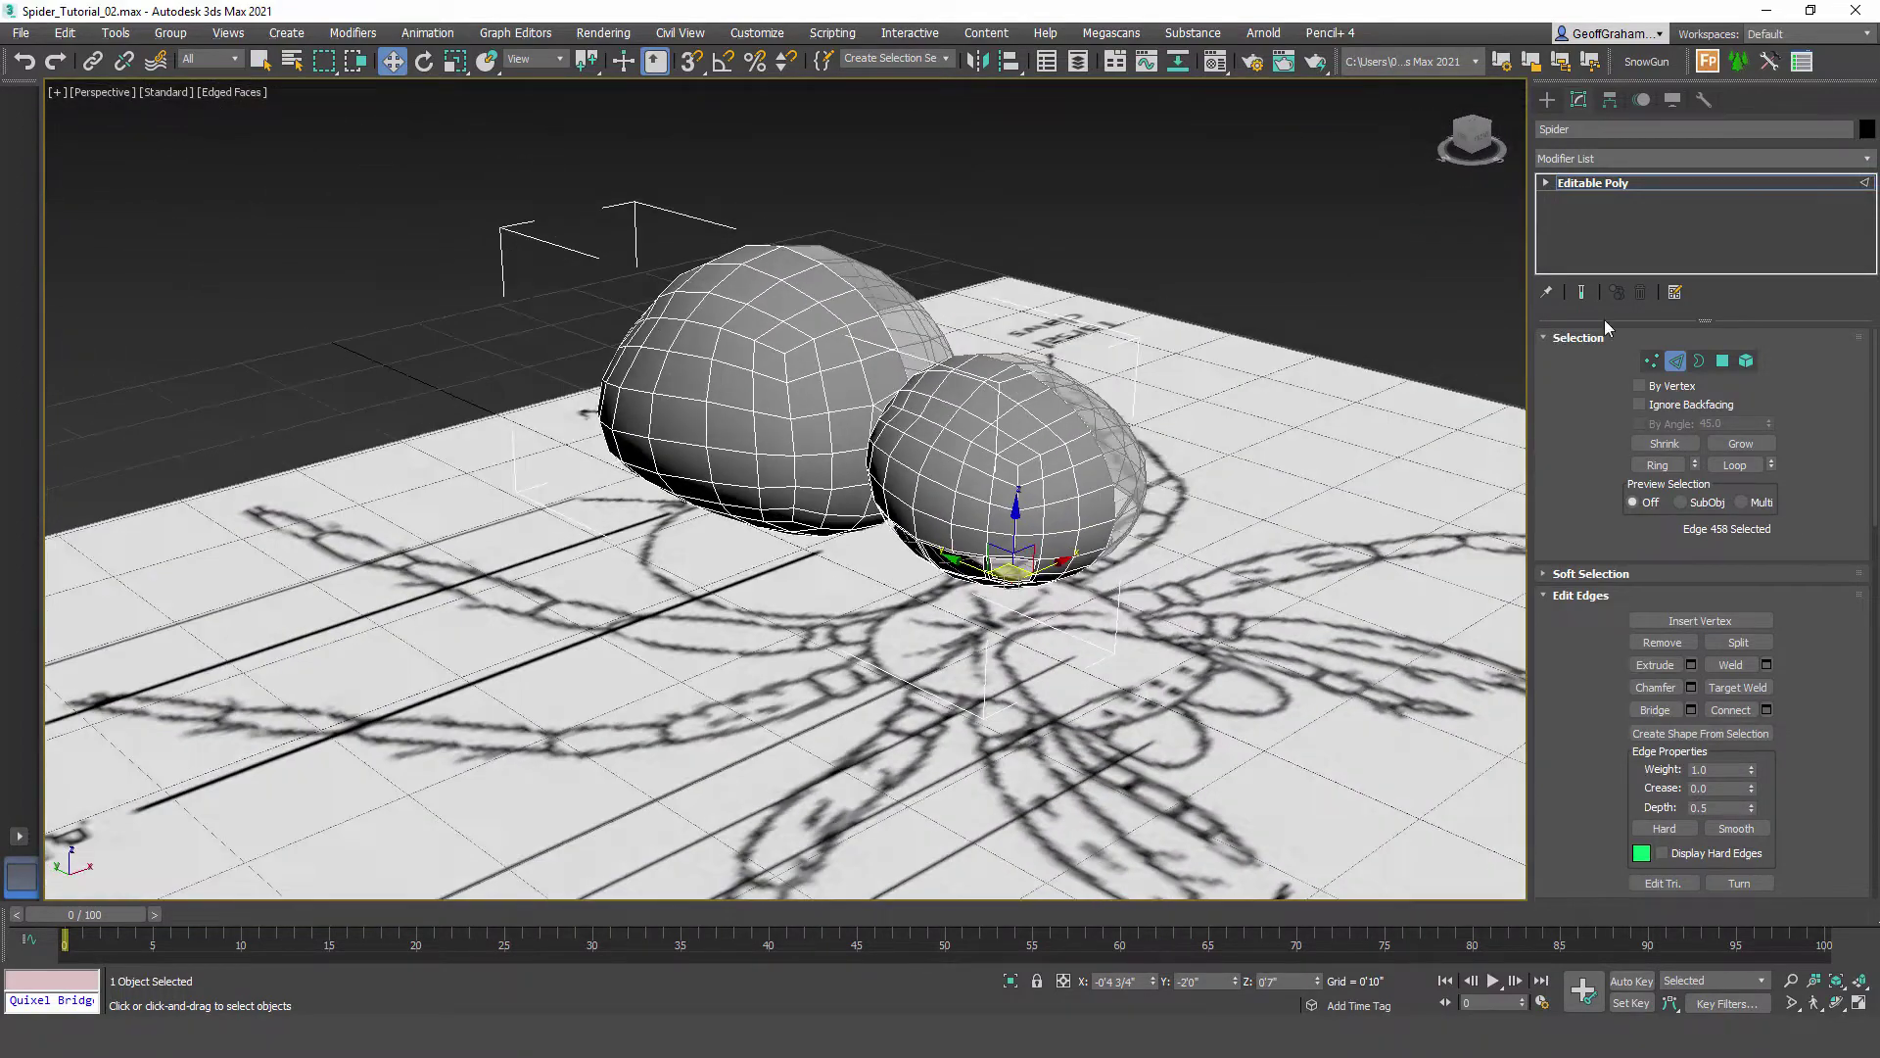
left_click(1677, 360)
left_click(1547, 99)
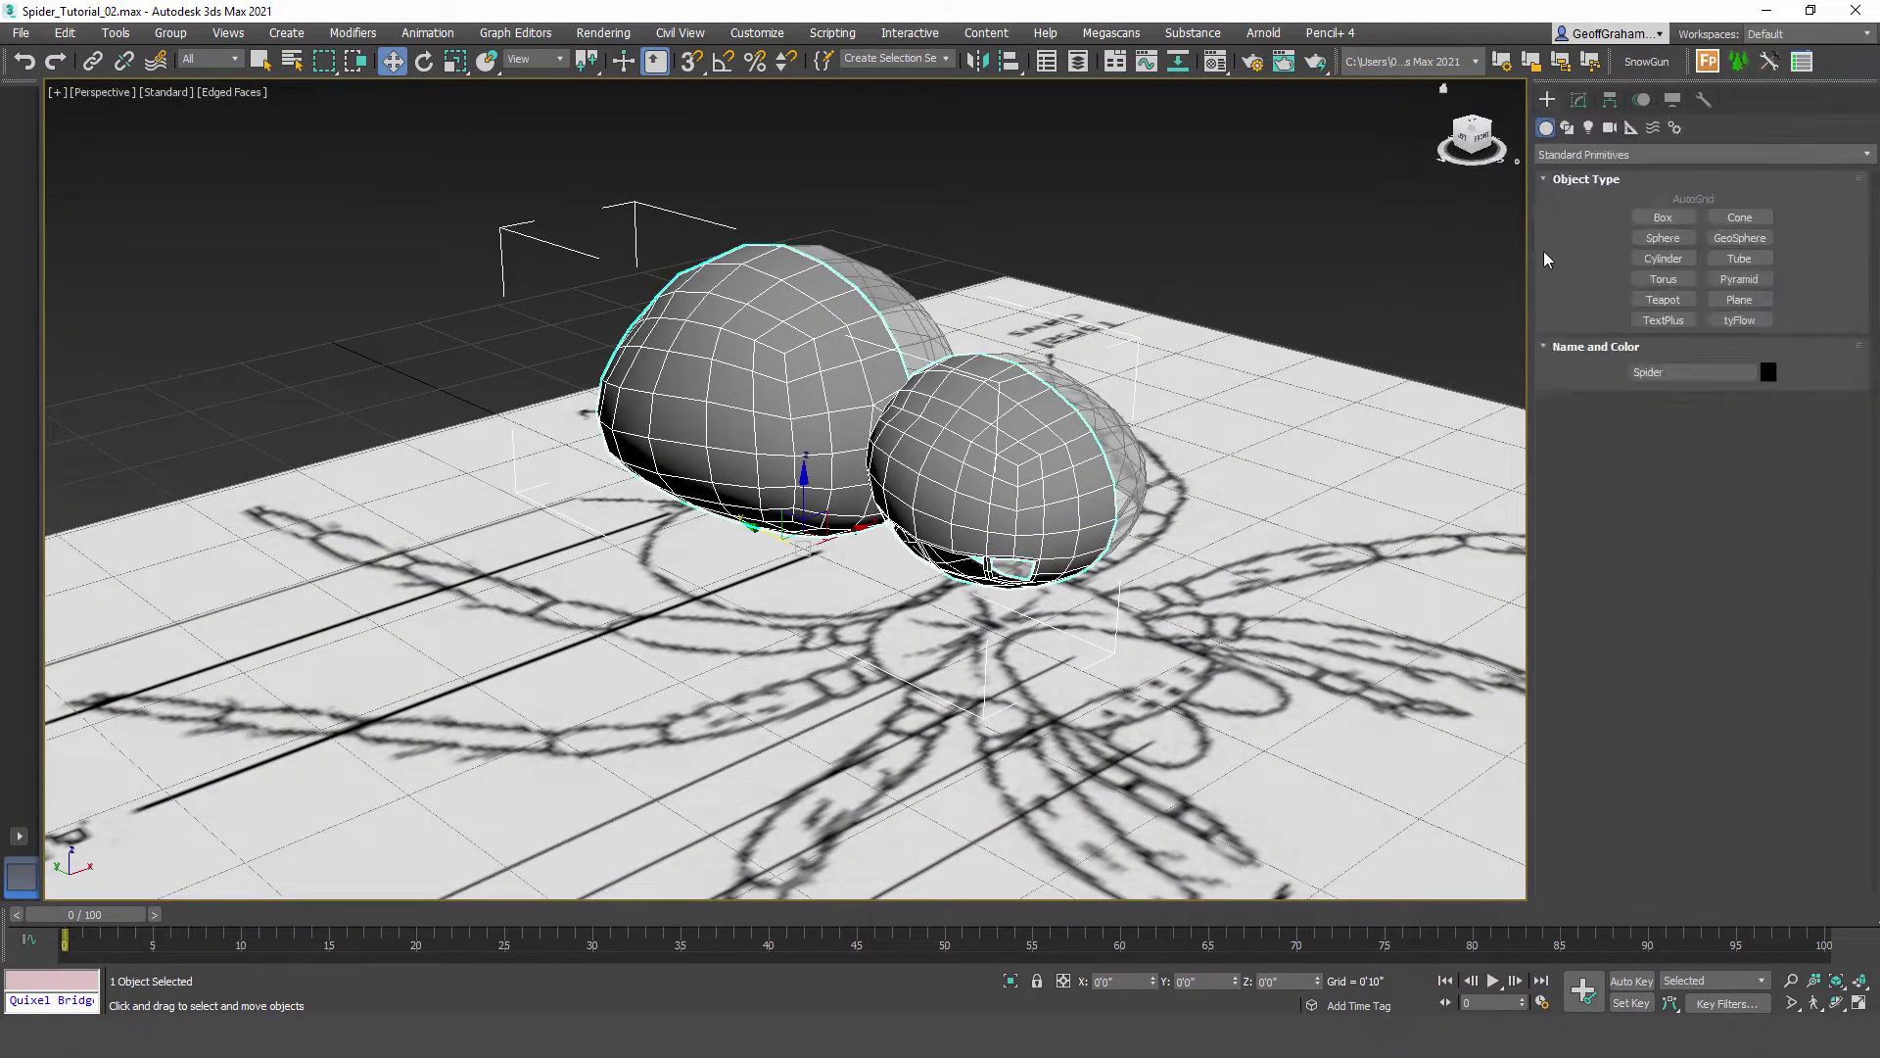
left_click(1567, 128)
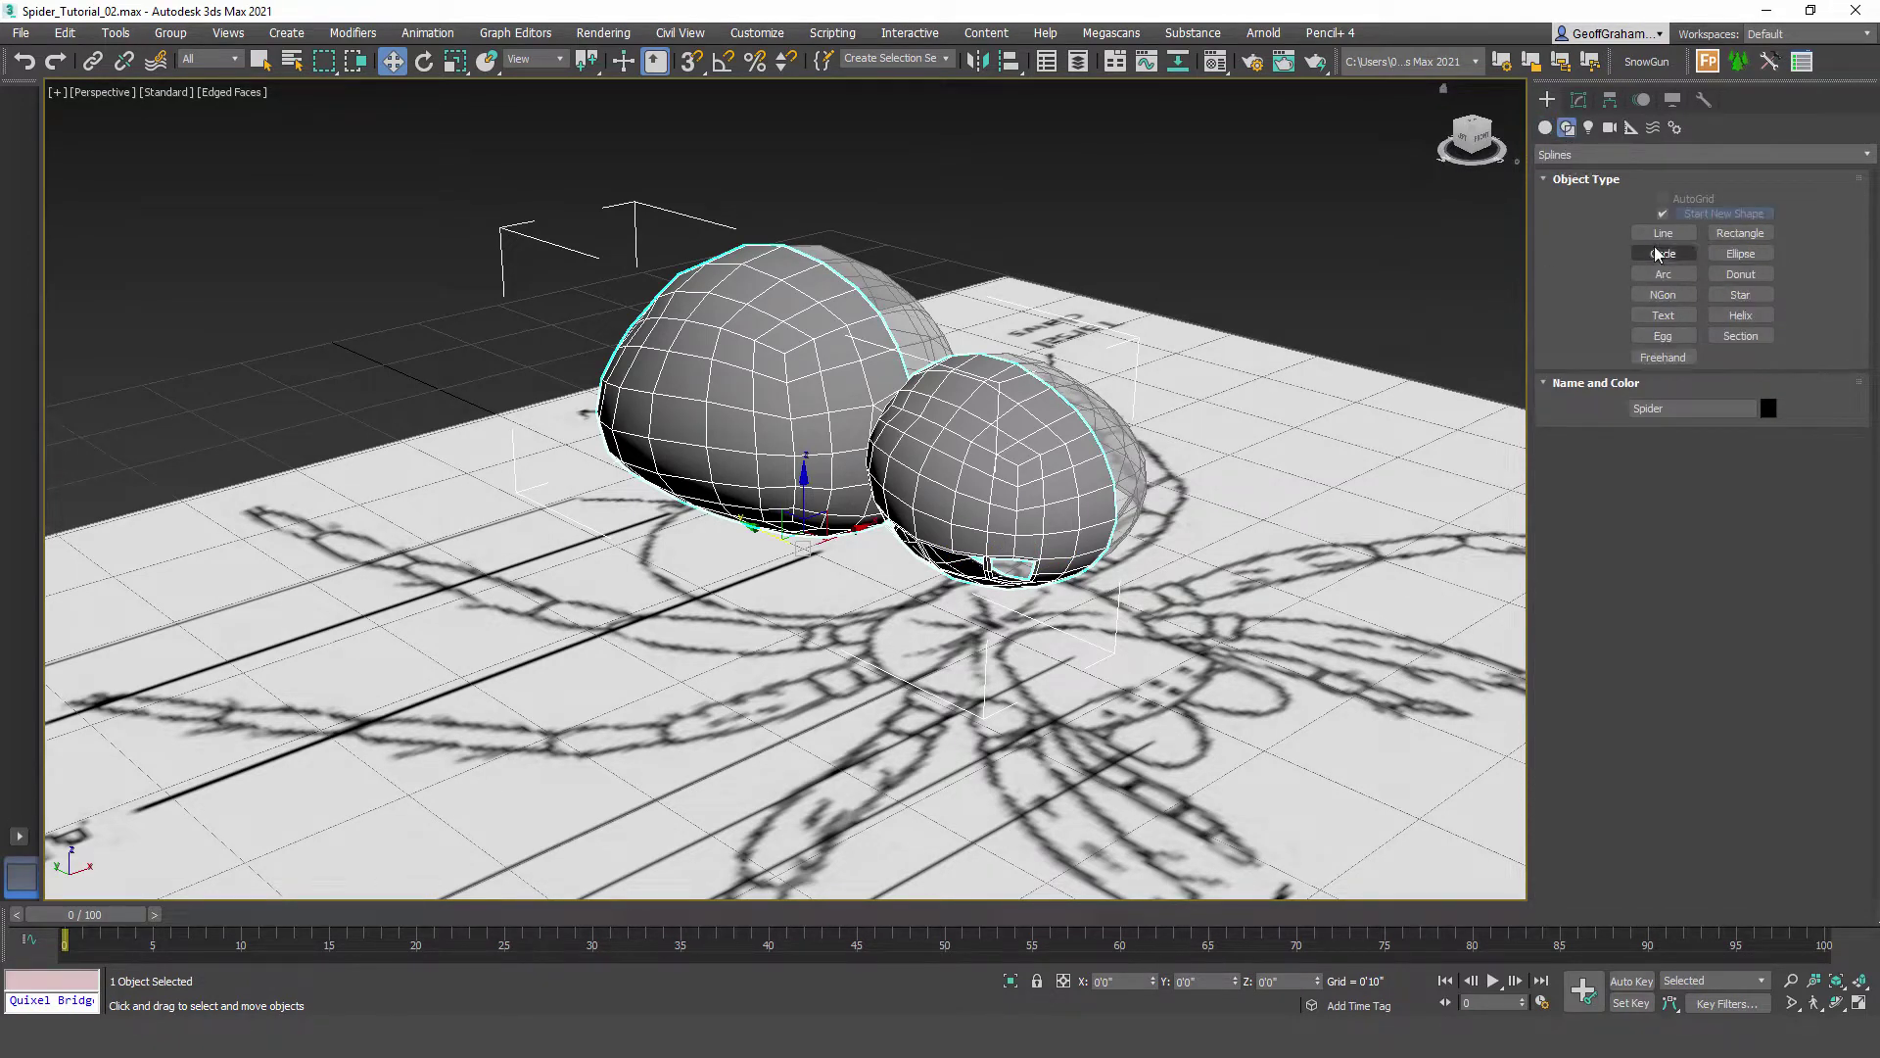
Step: Examine the four leg openings on the front segment against the leg bases drawn on the reference beneath
middle_click_drag(929, 556, 1027, 506, "alt")
scroll(1018, 500, "up", 8)
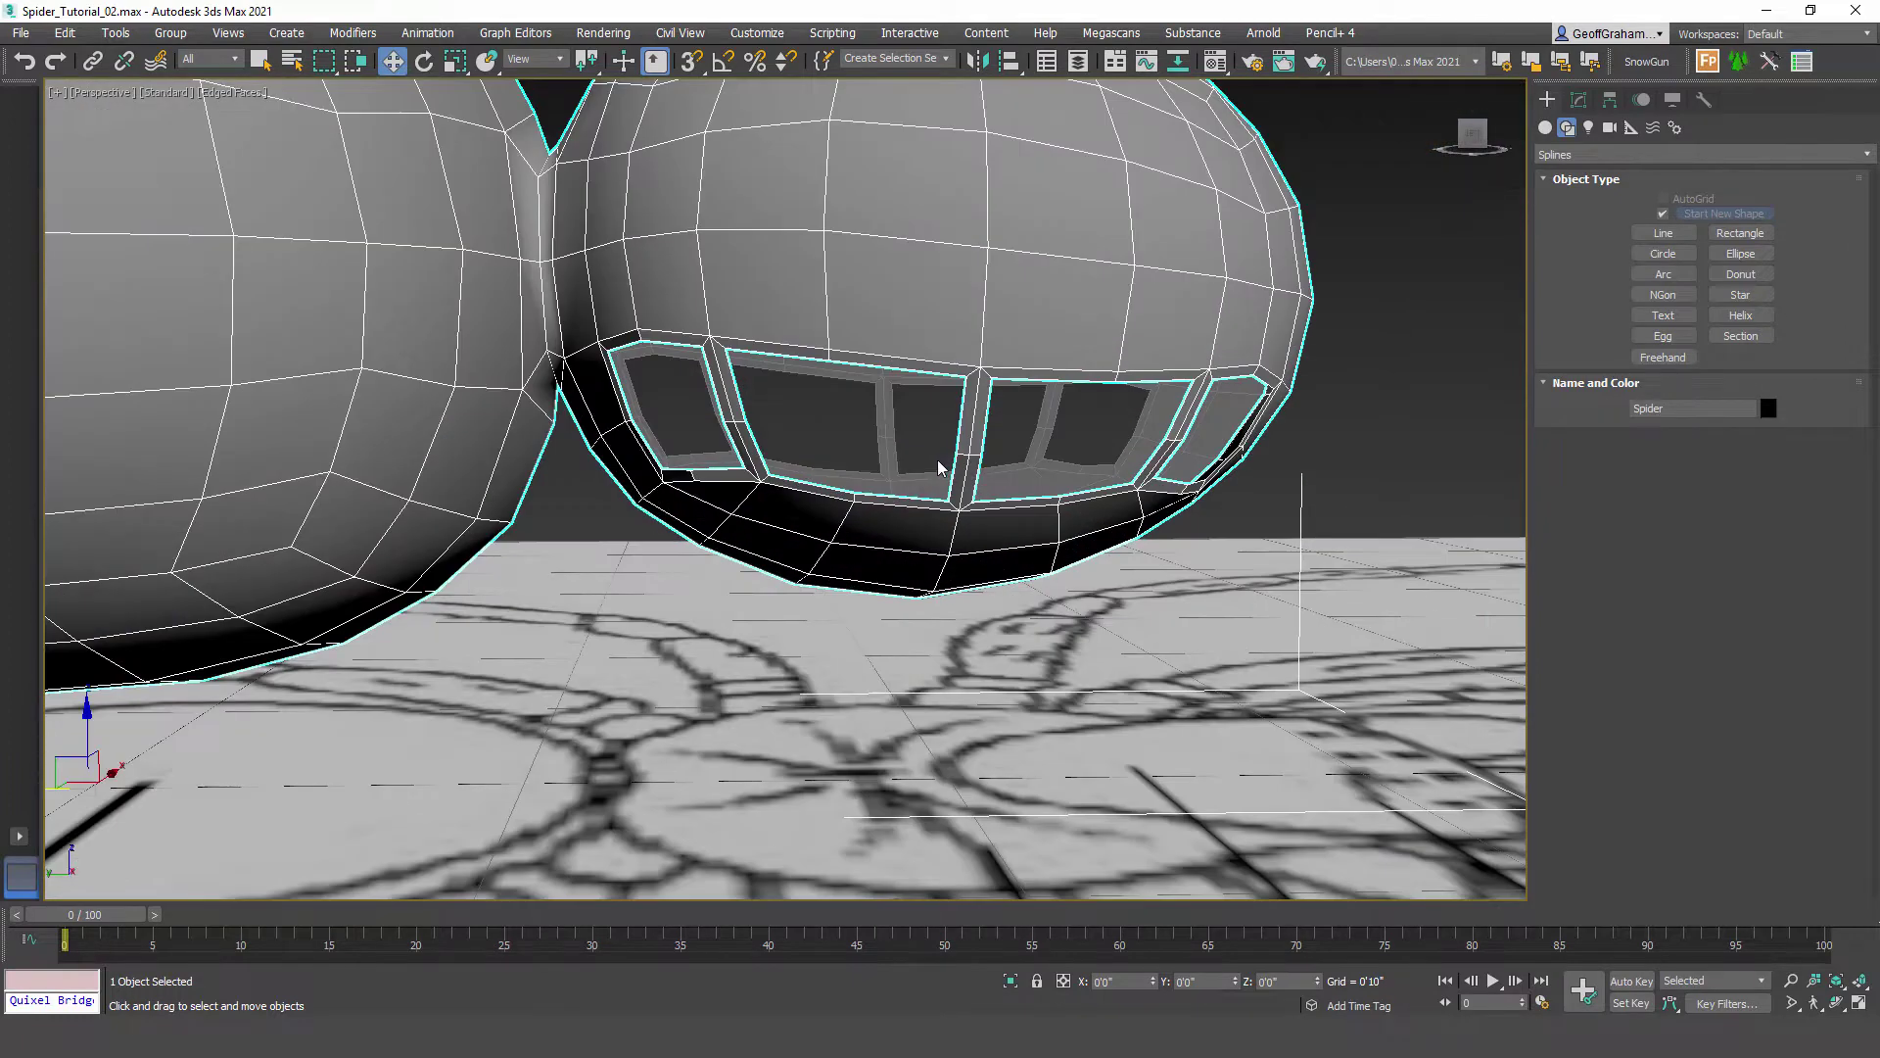
middle_click_drag(944, 462, 1053, 409)
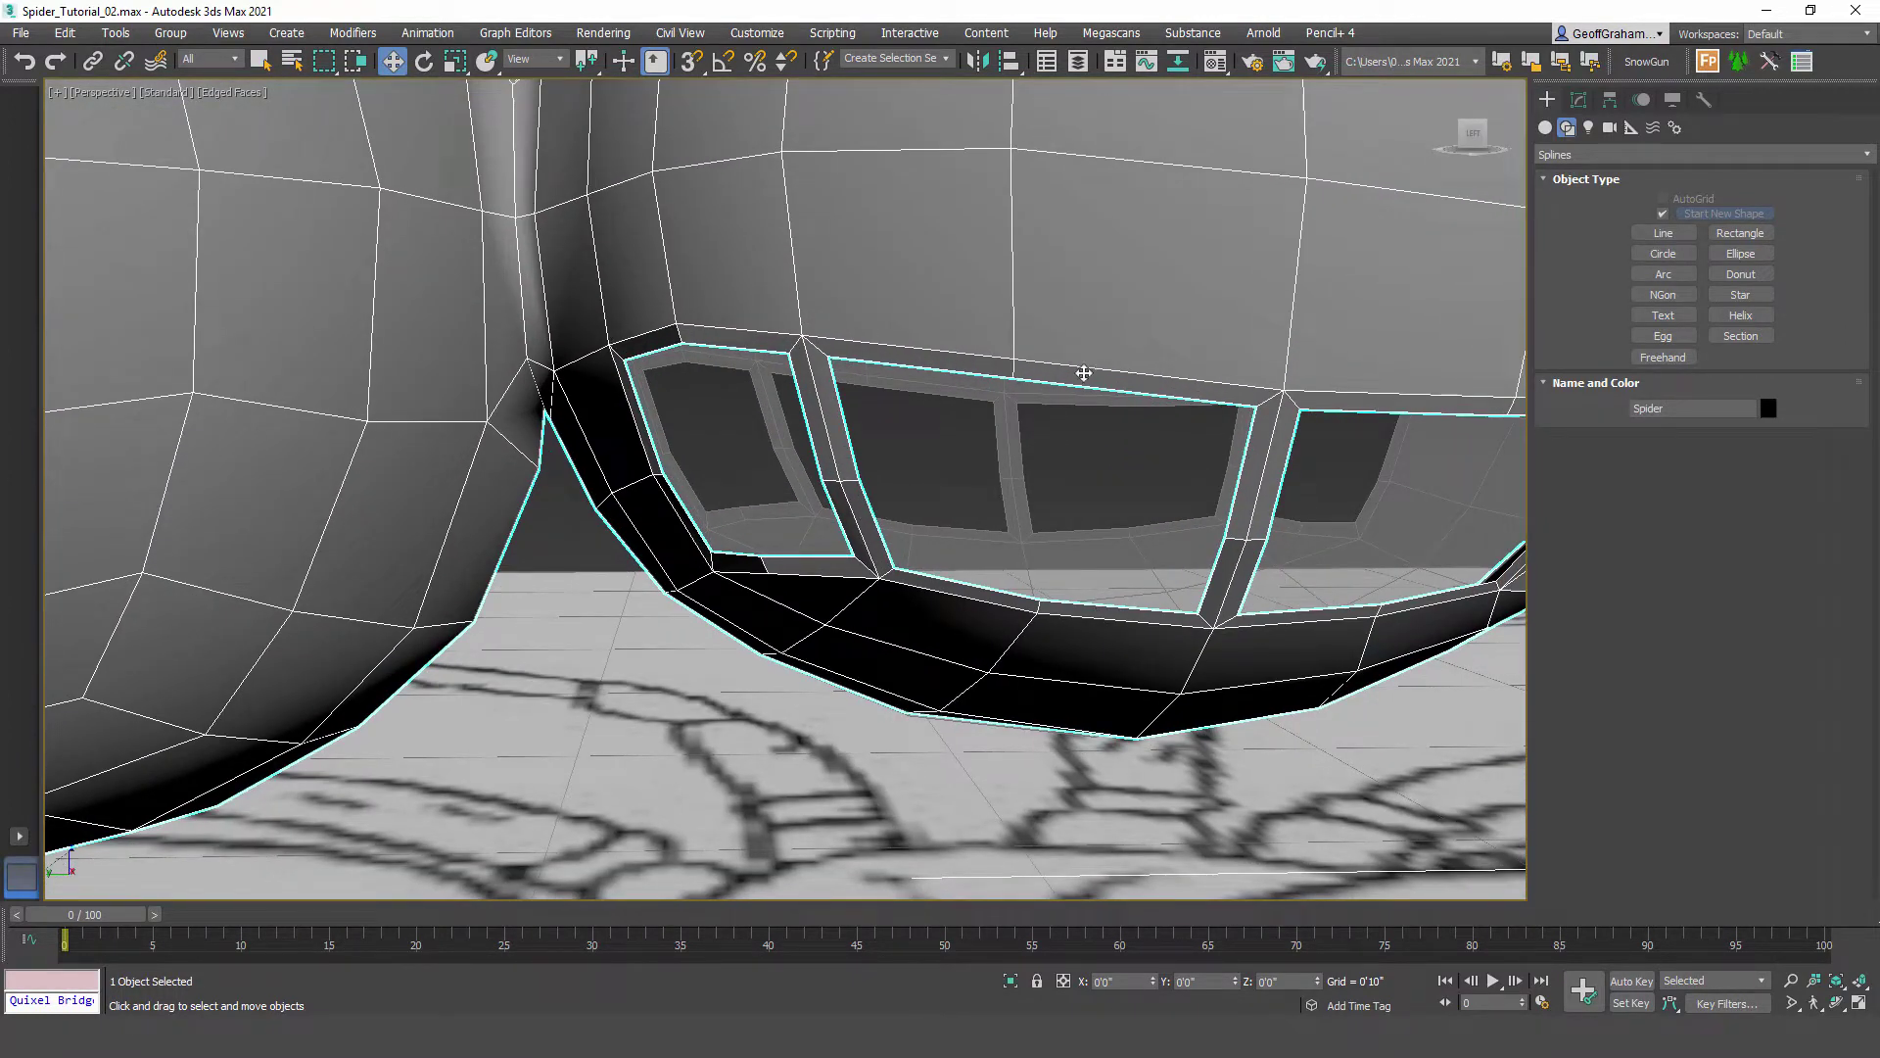
scroll(1083, 490, "down", 4)
middle_click_drag(1083, 489, 1030, 470, "alt")
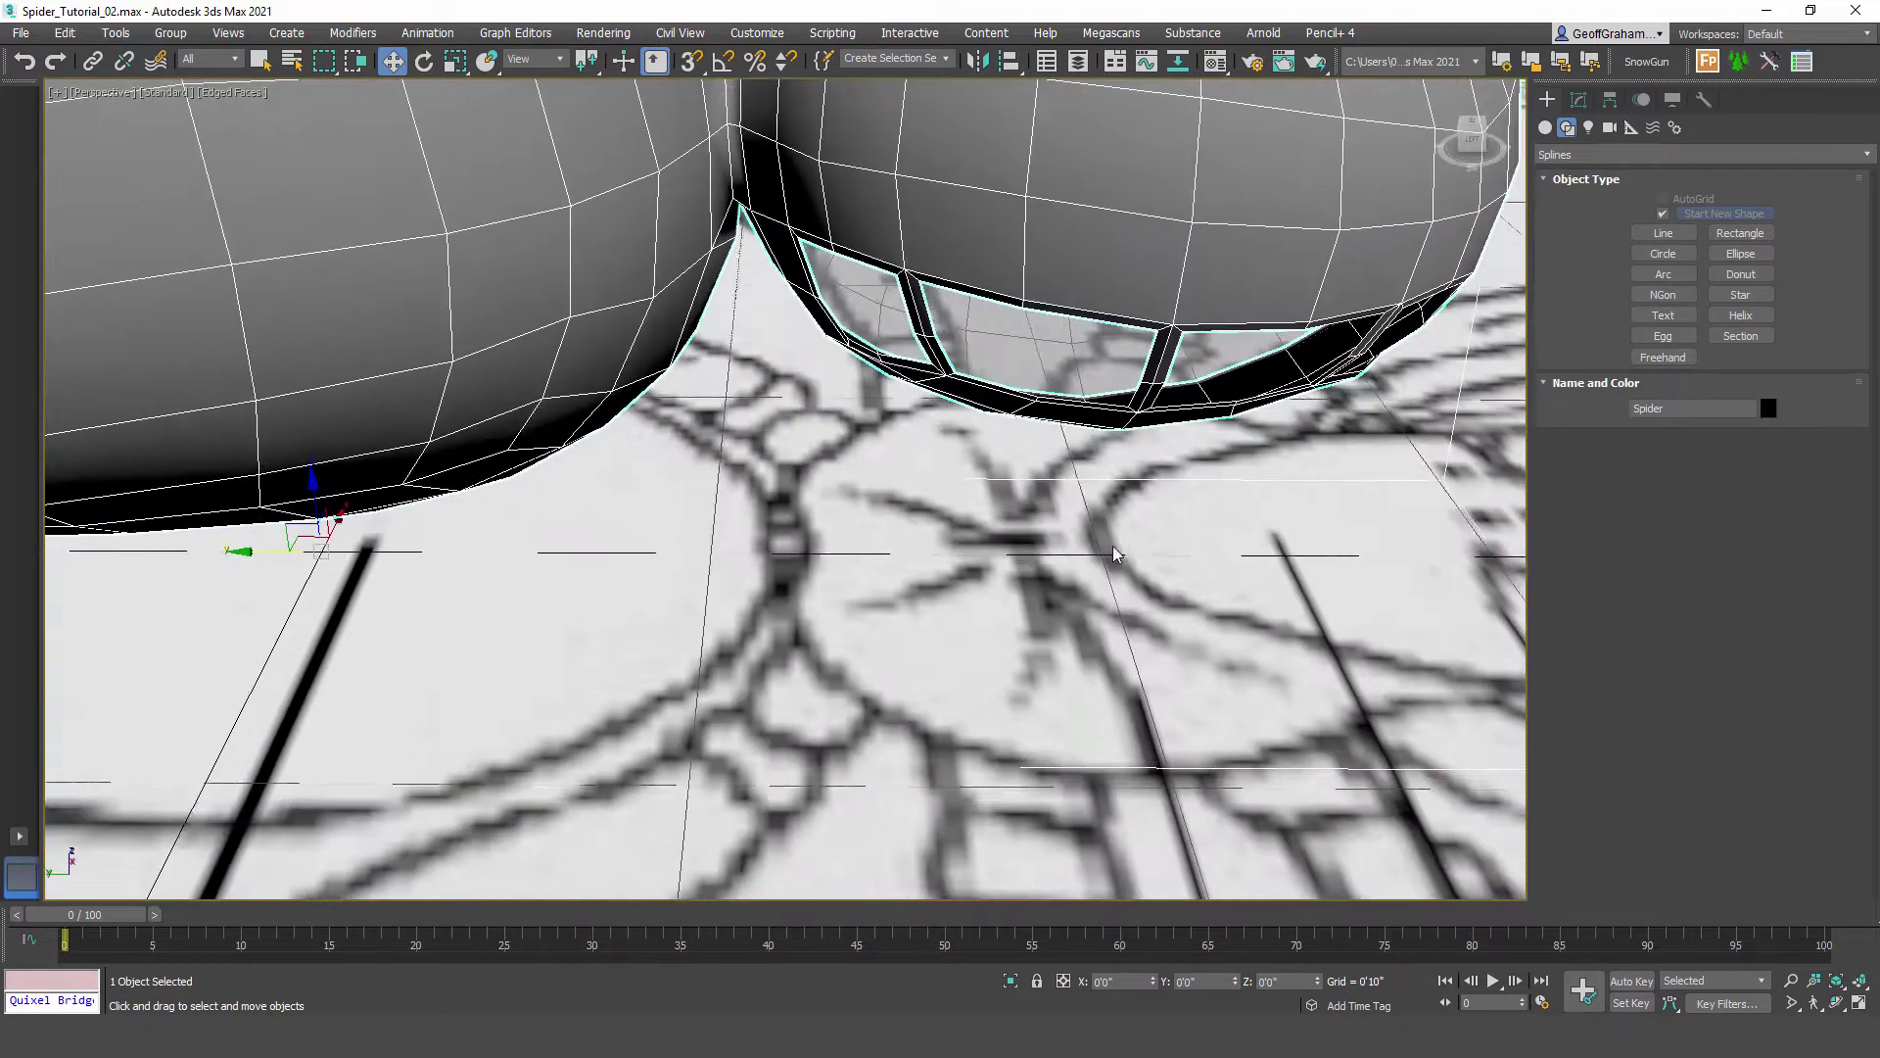
Step: Draw a circle of about 2 3/4 inch radius beside the front segment and move it over the second-rearmost leg's base on the reference
left_click(1663, 253)
left_click_drag(1056, 662, 1078, 604)
middle_click_drag(1046, 660, 1009, 534, "alt")
left_click(393, 63)
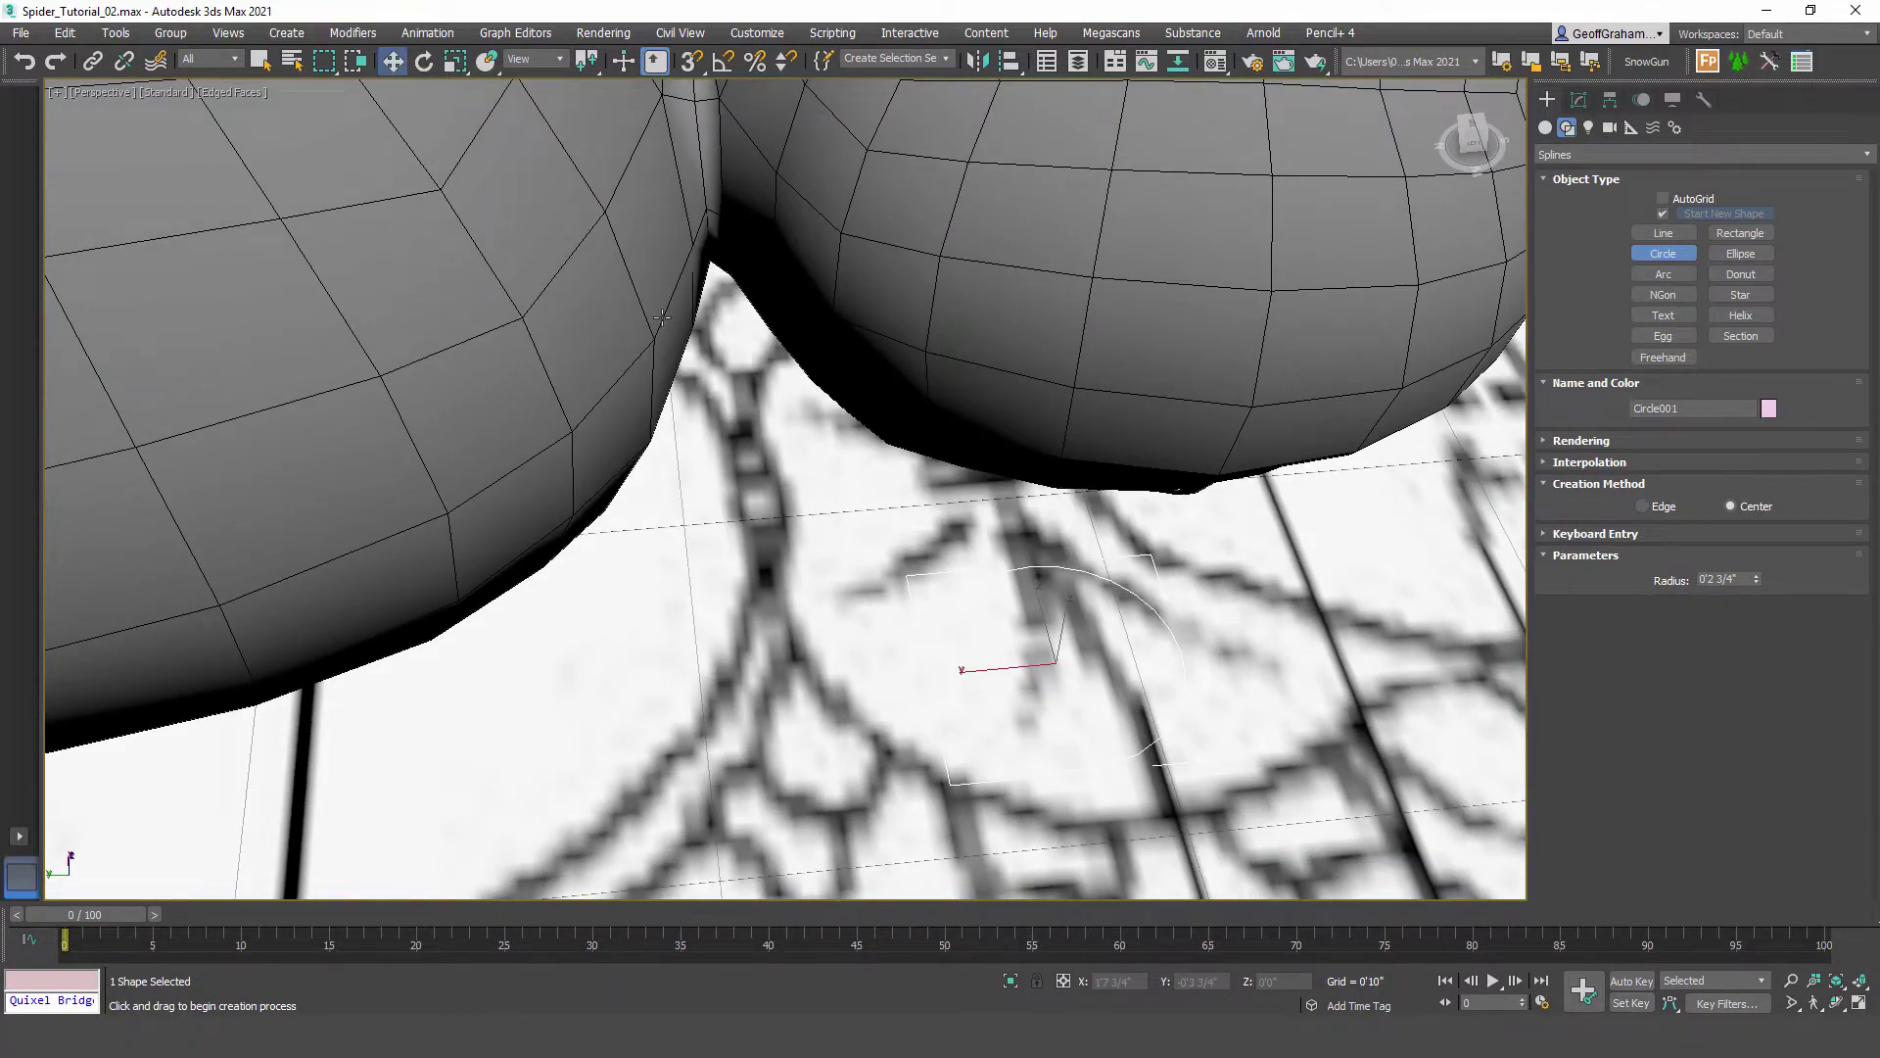
scroll(1040, 627, "down", 3)
left_click_drag(1064, 655, 1109, 810)
middle_click_drag(1109, 811, 1054, 615)
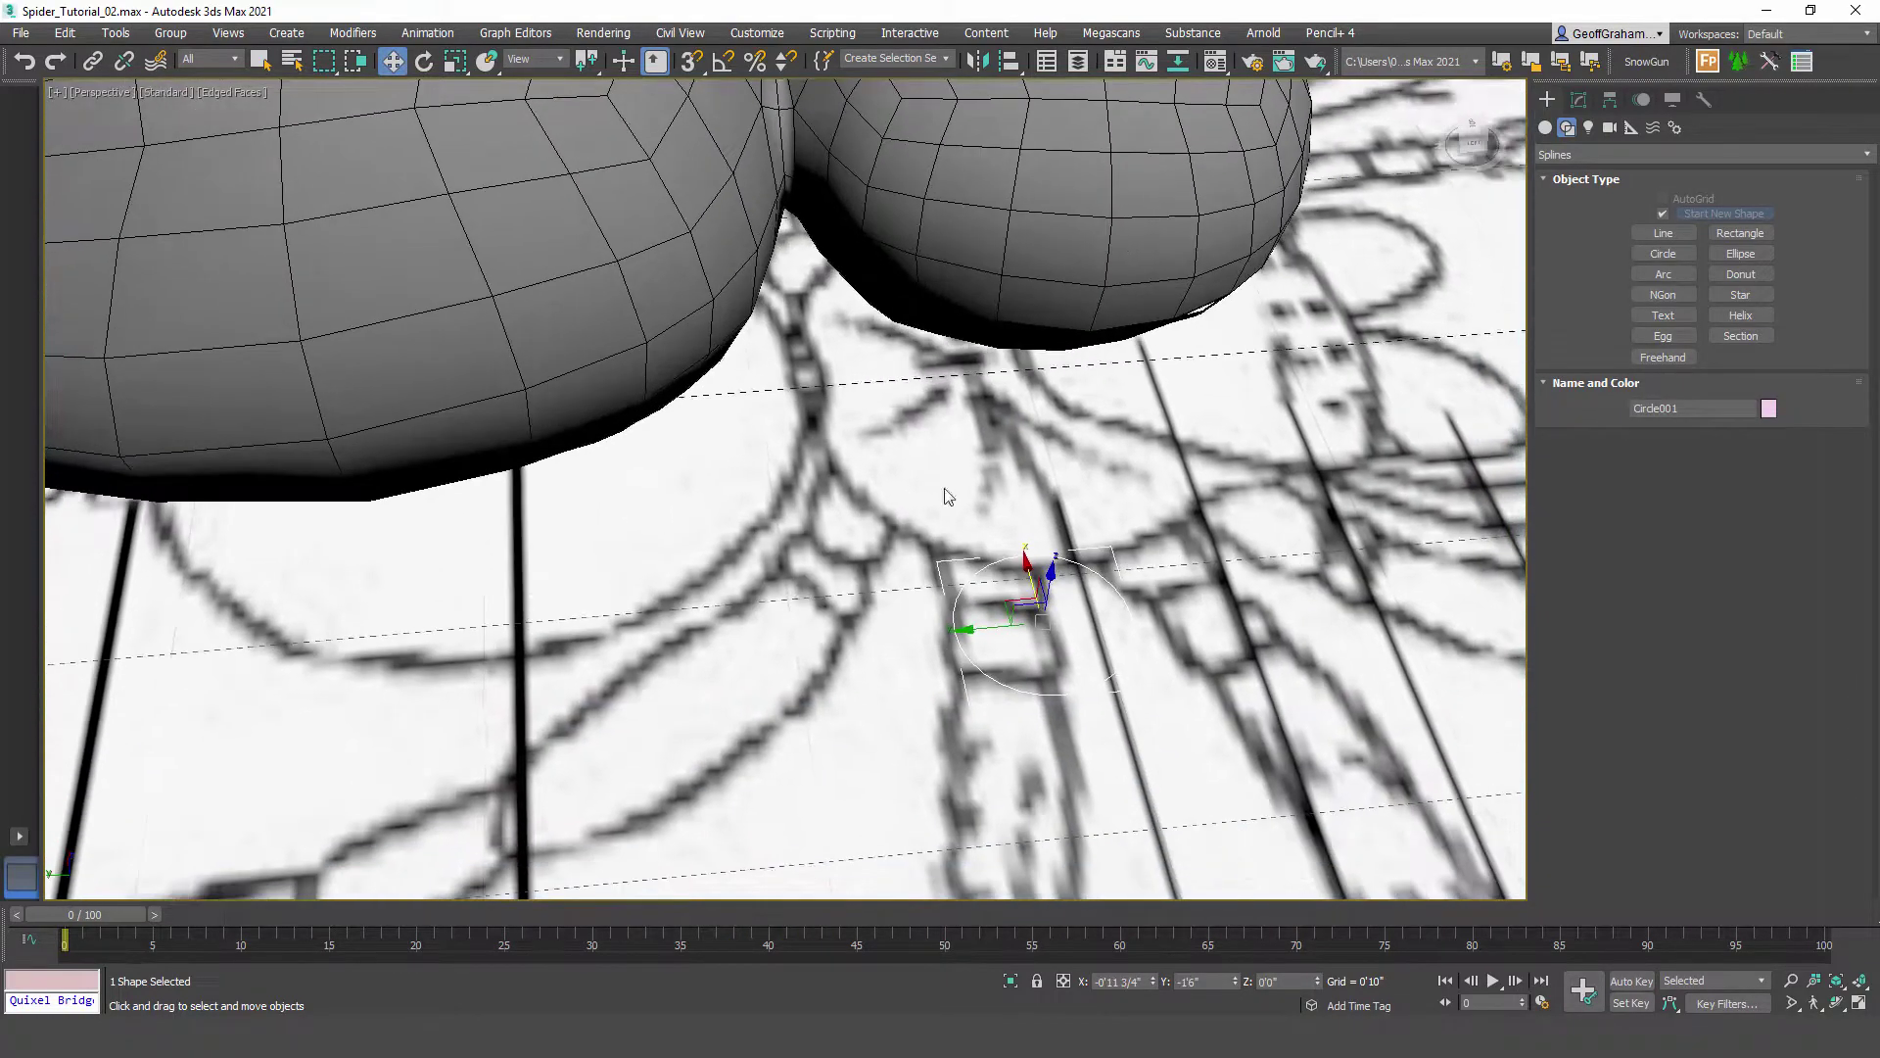
middle_click_drag(940, 637, 989, 598, "alt")
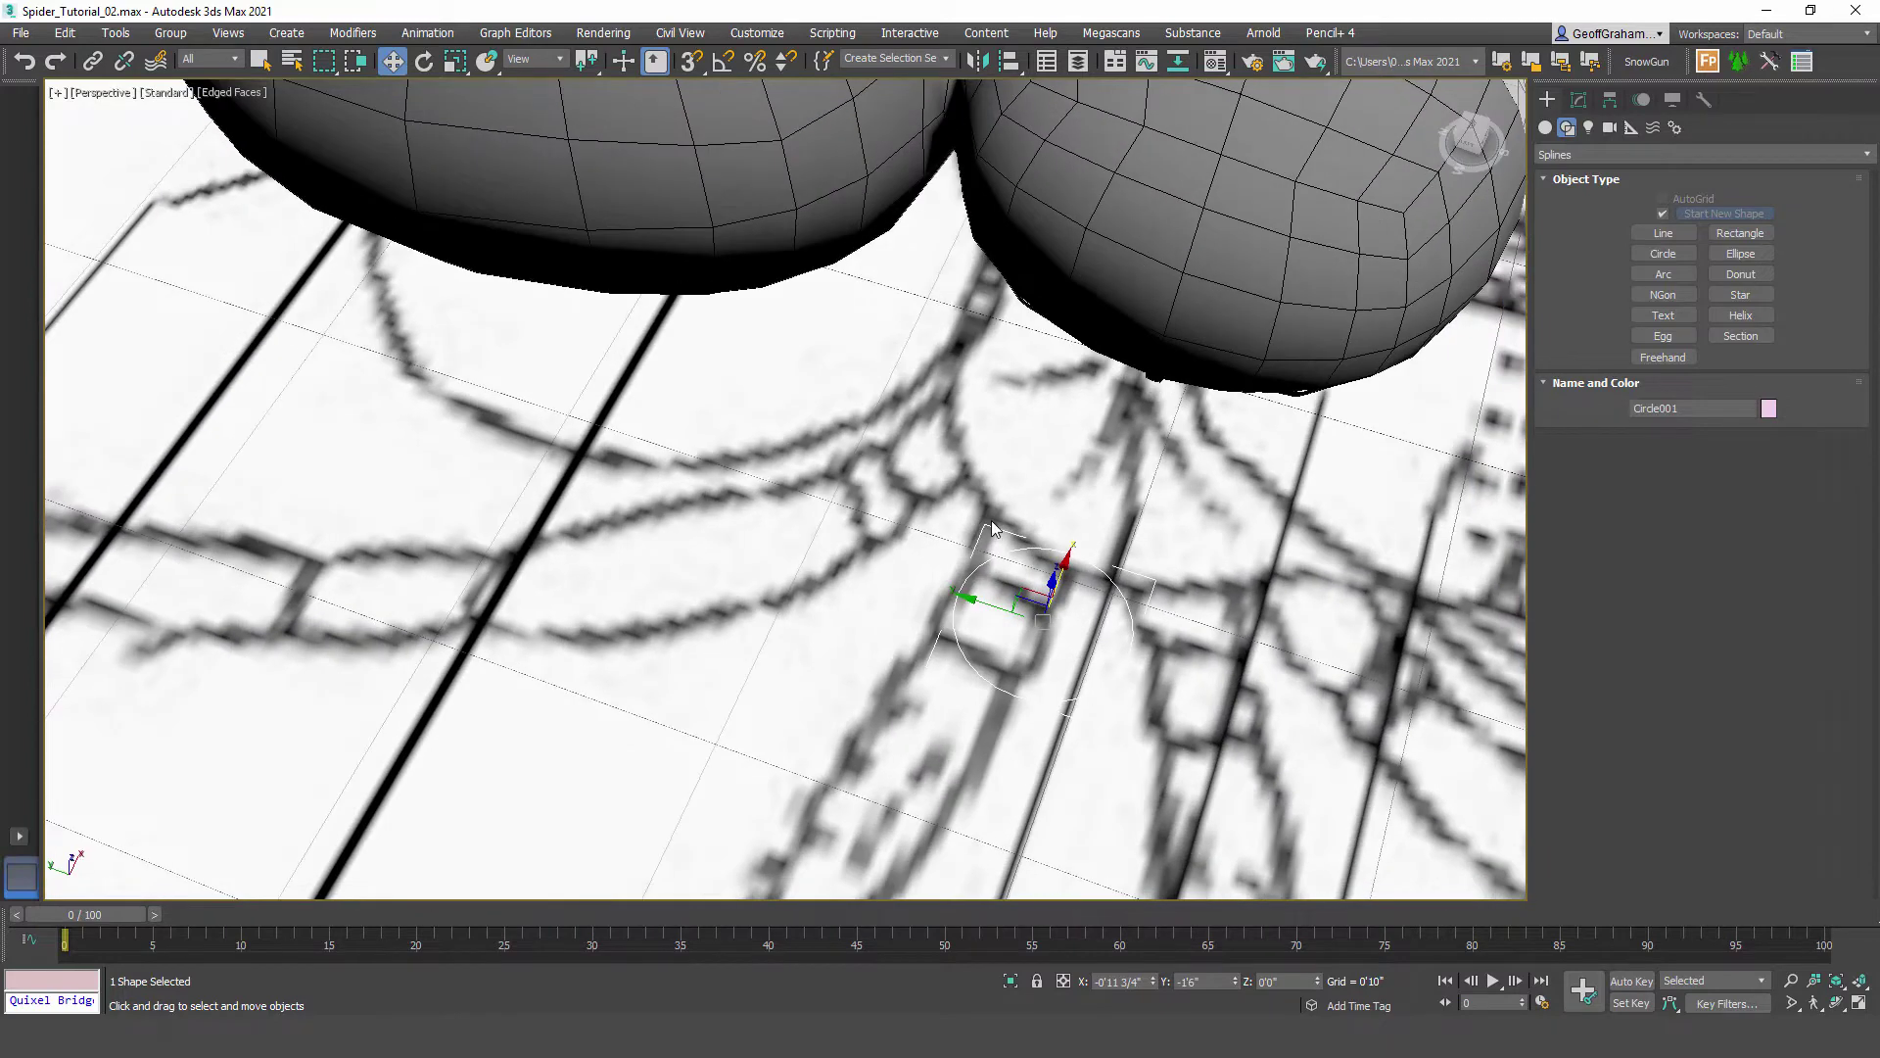
Step: Isolate the spider body together with the circle so the reference drawing is hidden, and clear the selection
scroll(989, 549, "down", 3)
left_click(1141, 277, "ctrl")
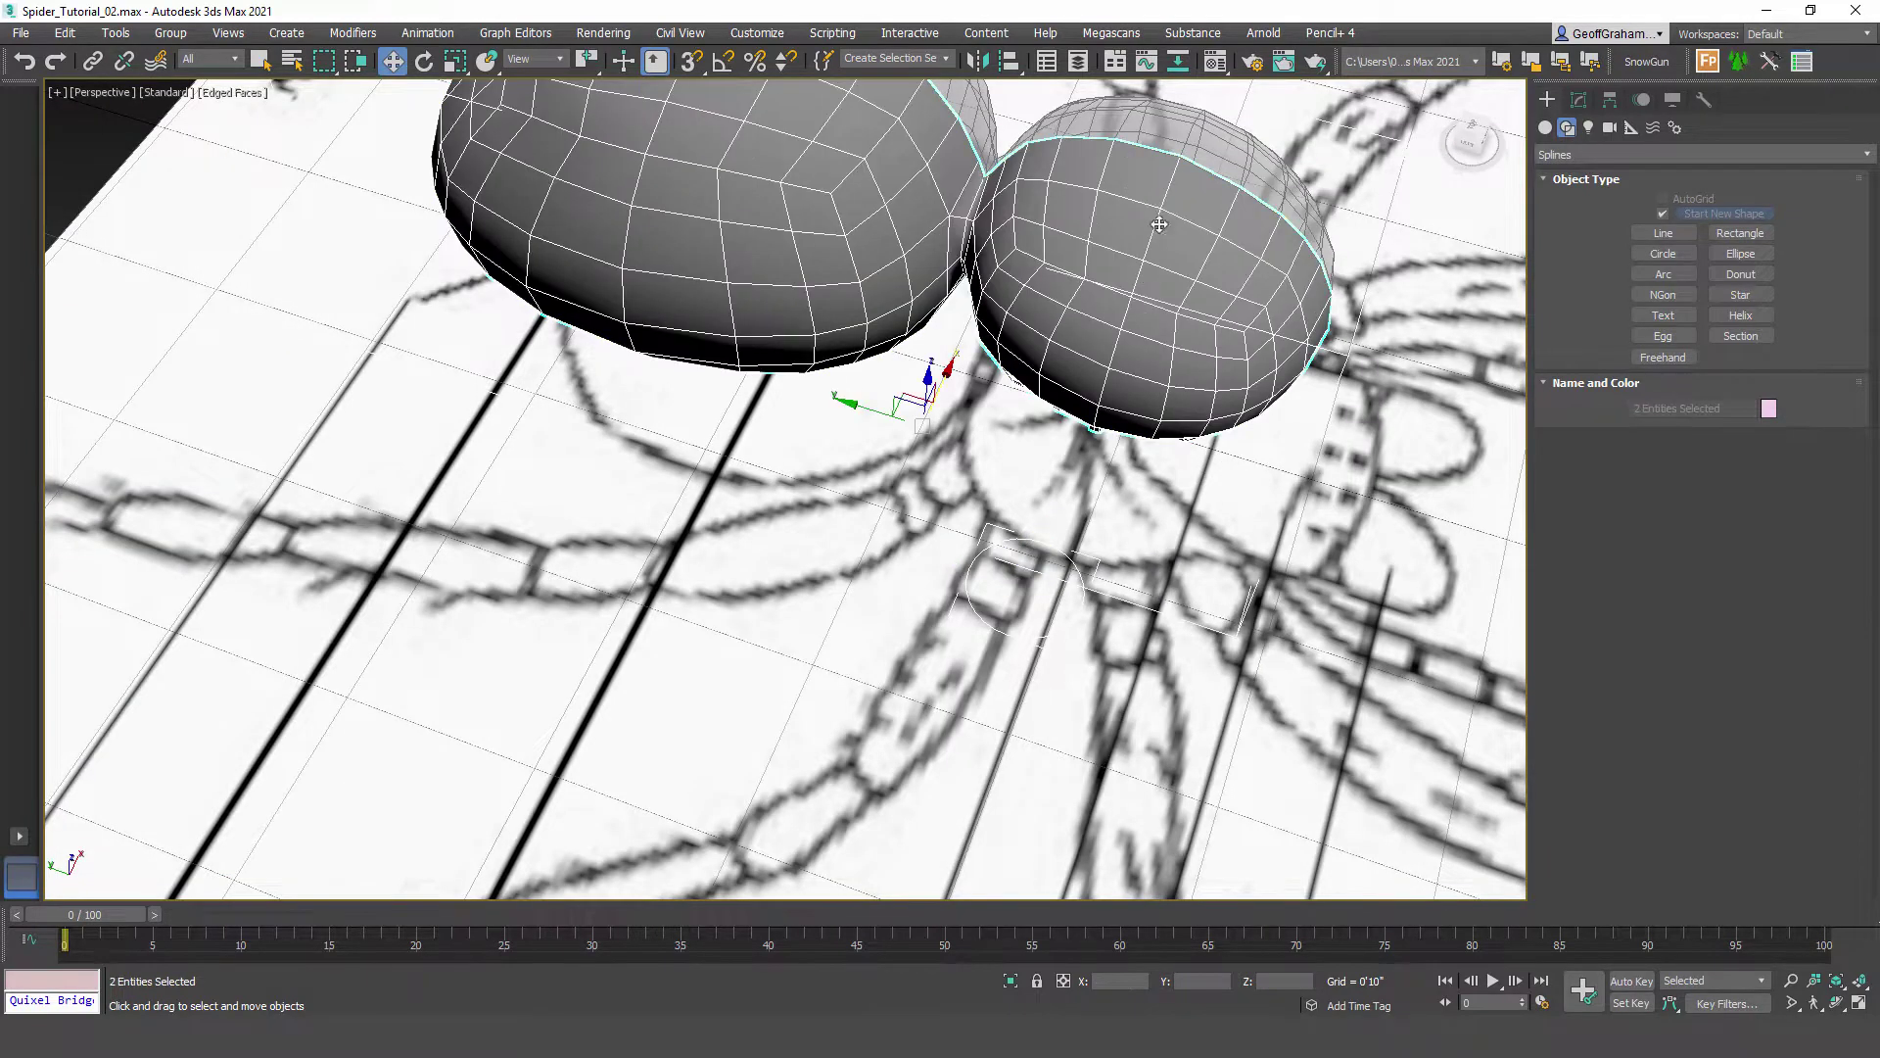
right_click(1113, 345)
left_click(1175, 138)
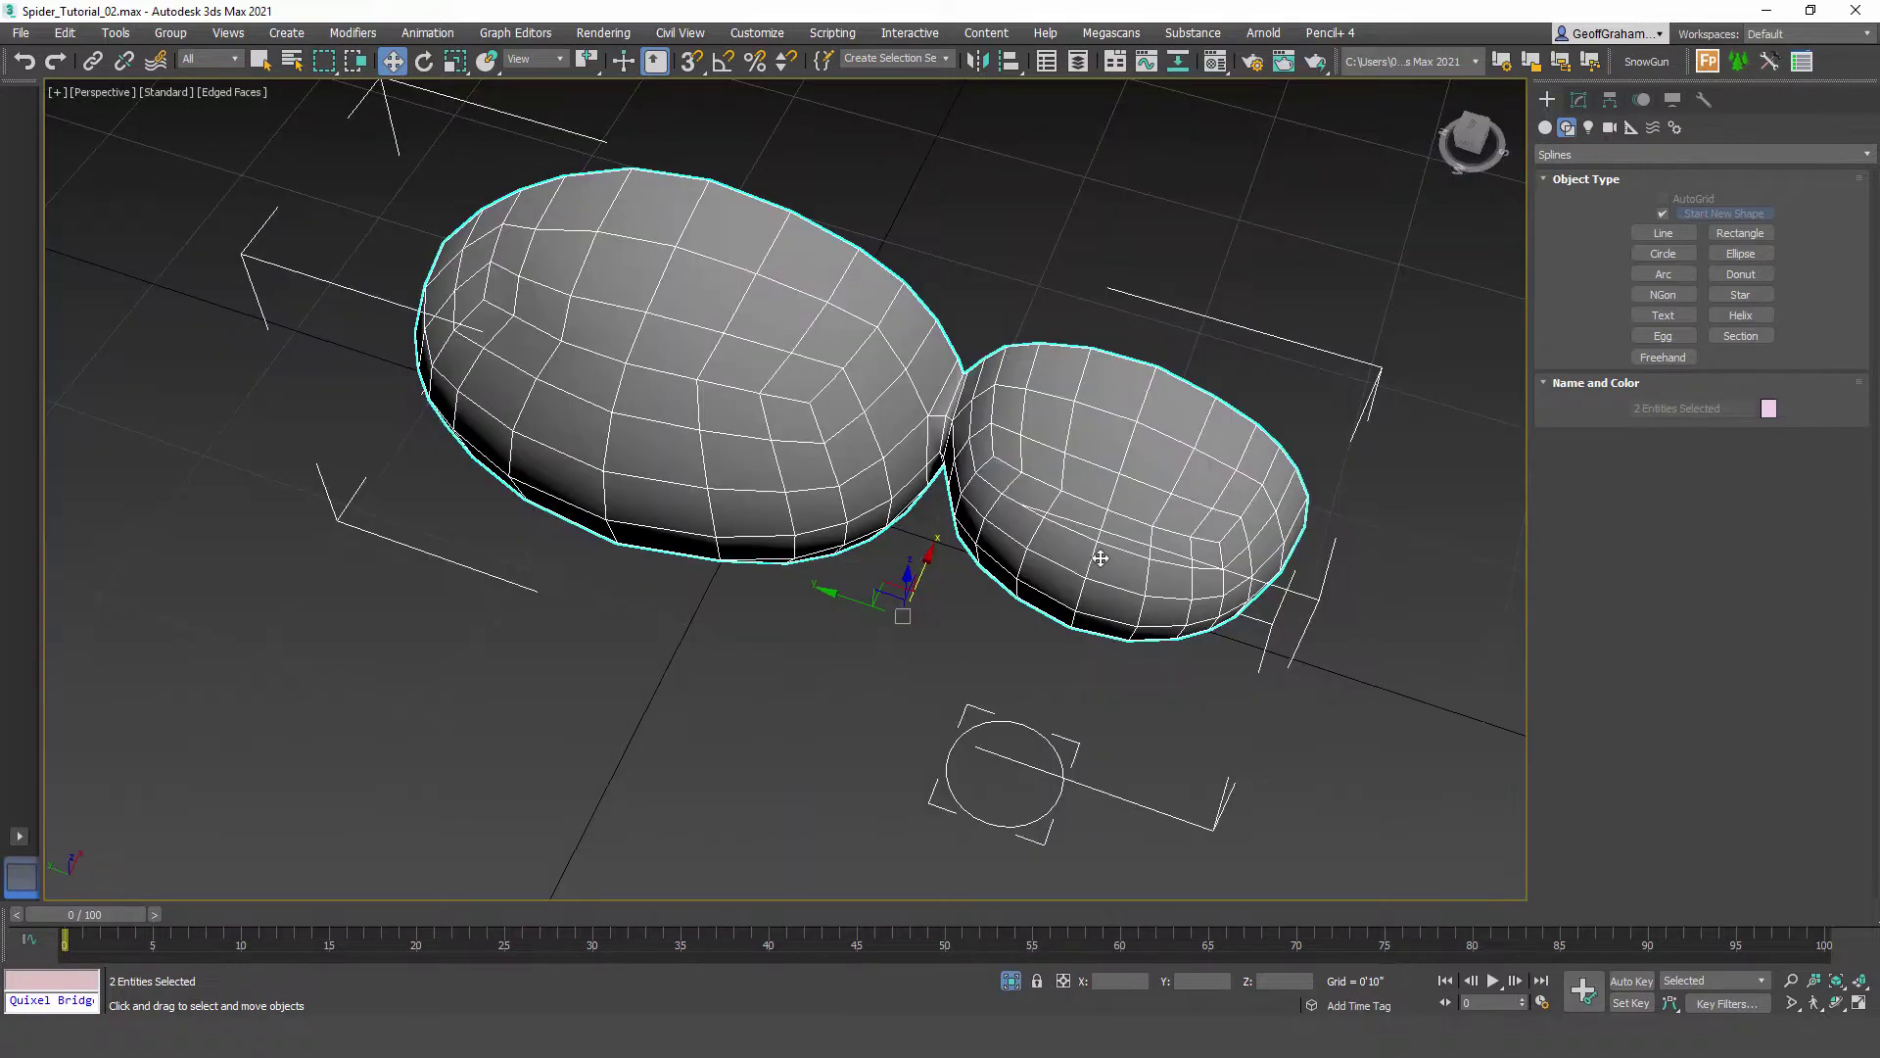
middle_click_drag(961, 639, 903, 515)
left_click(1055, 750)
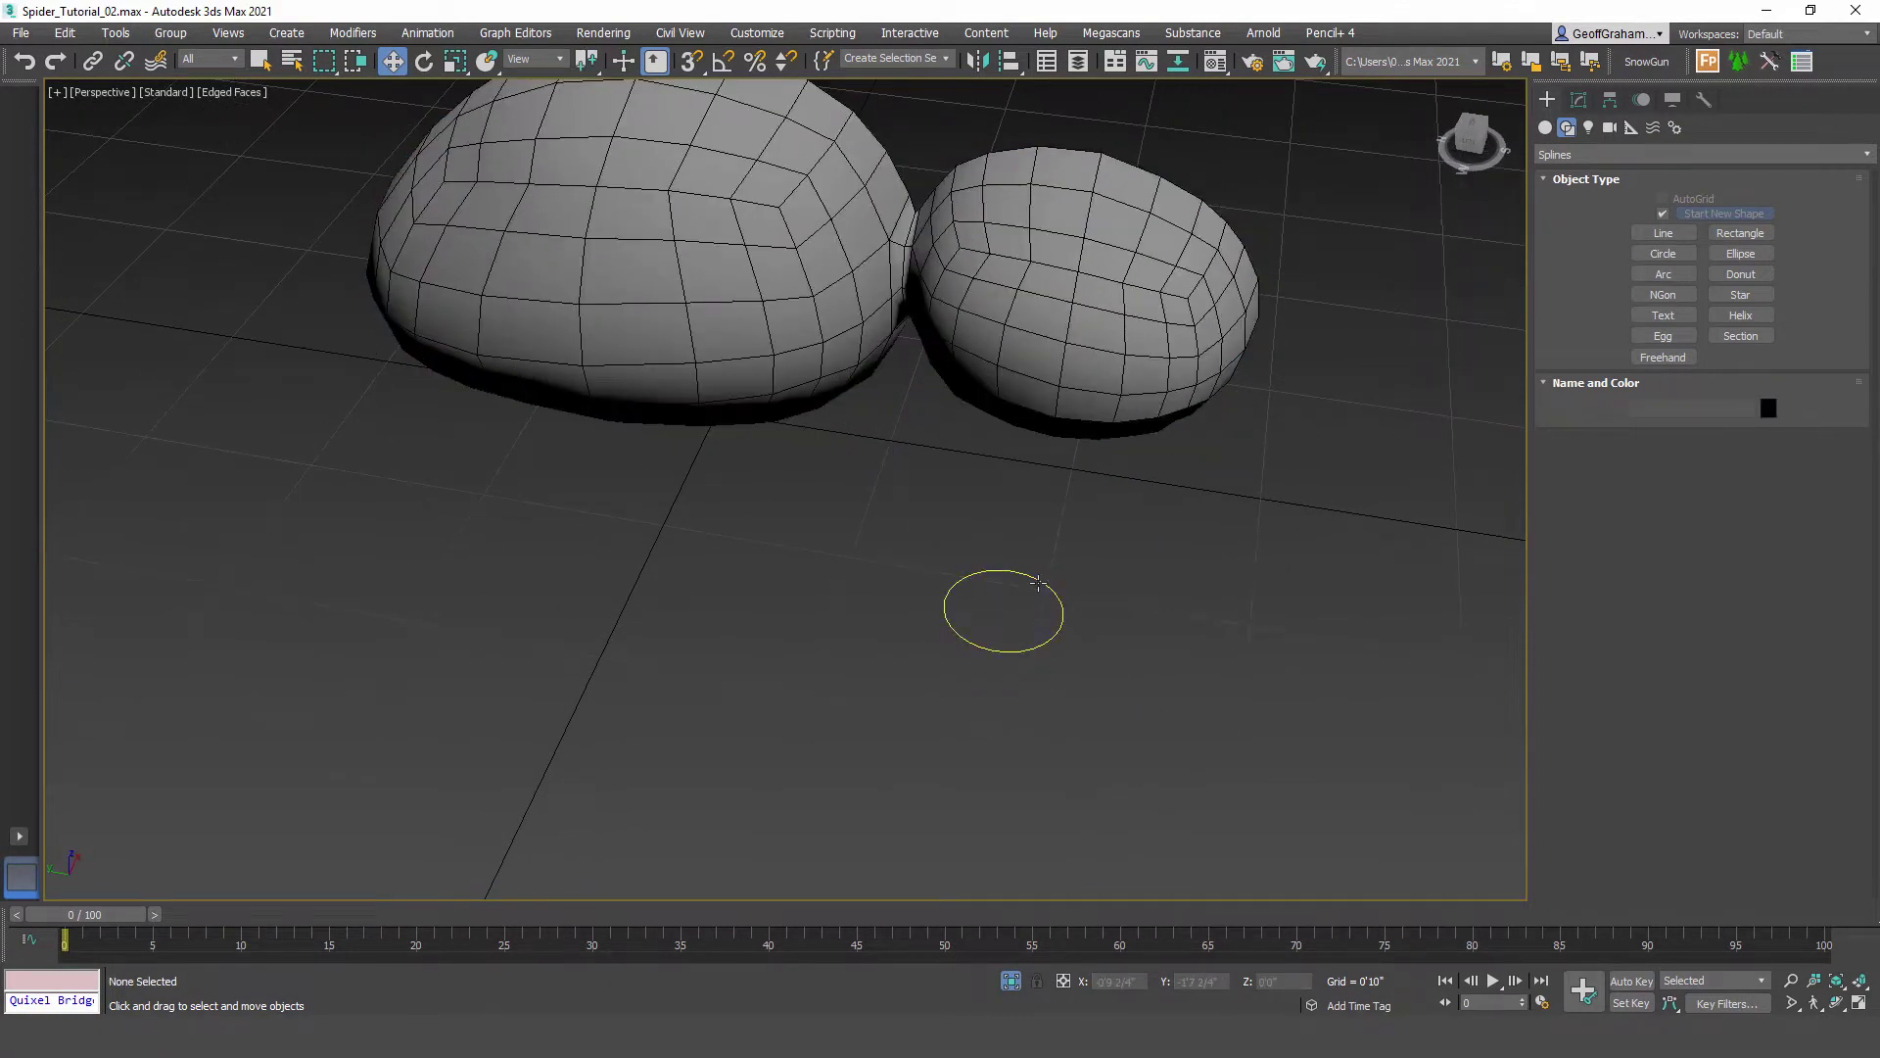
Step: Set the circle's interpolation steps to 1
scroll(1092, 628, "up", 4)
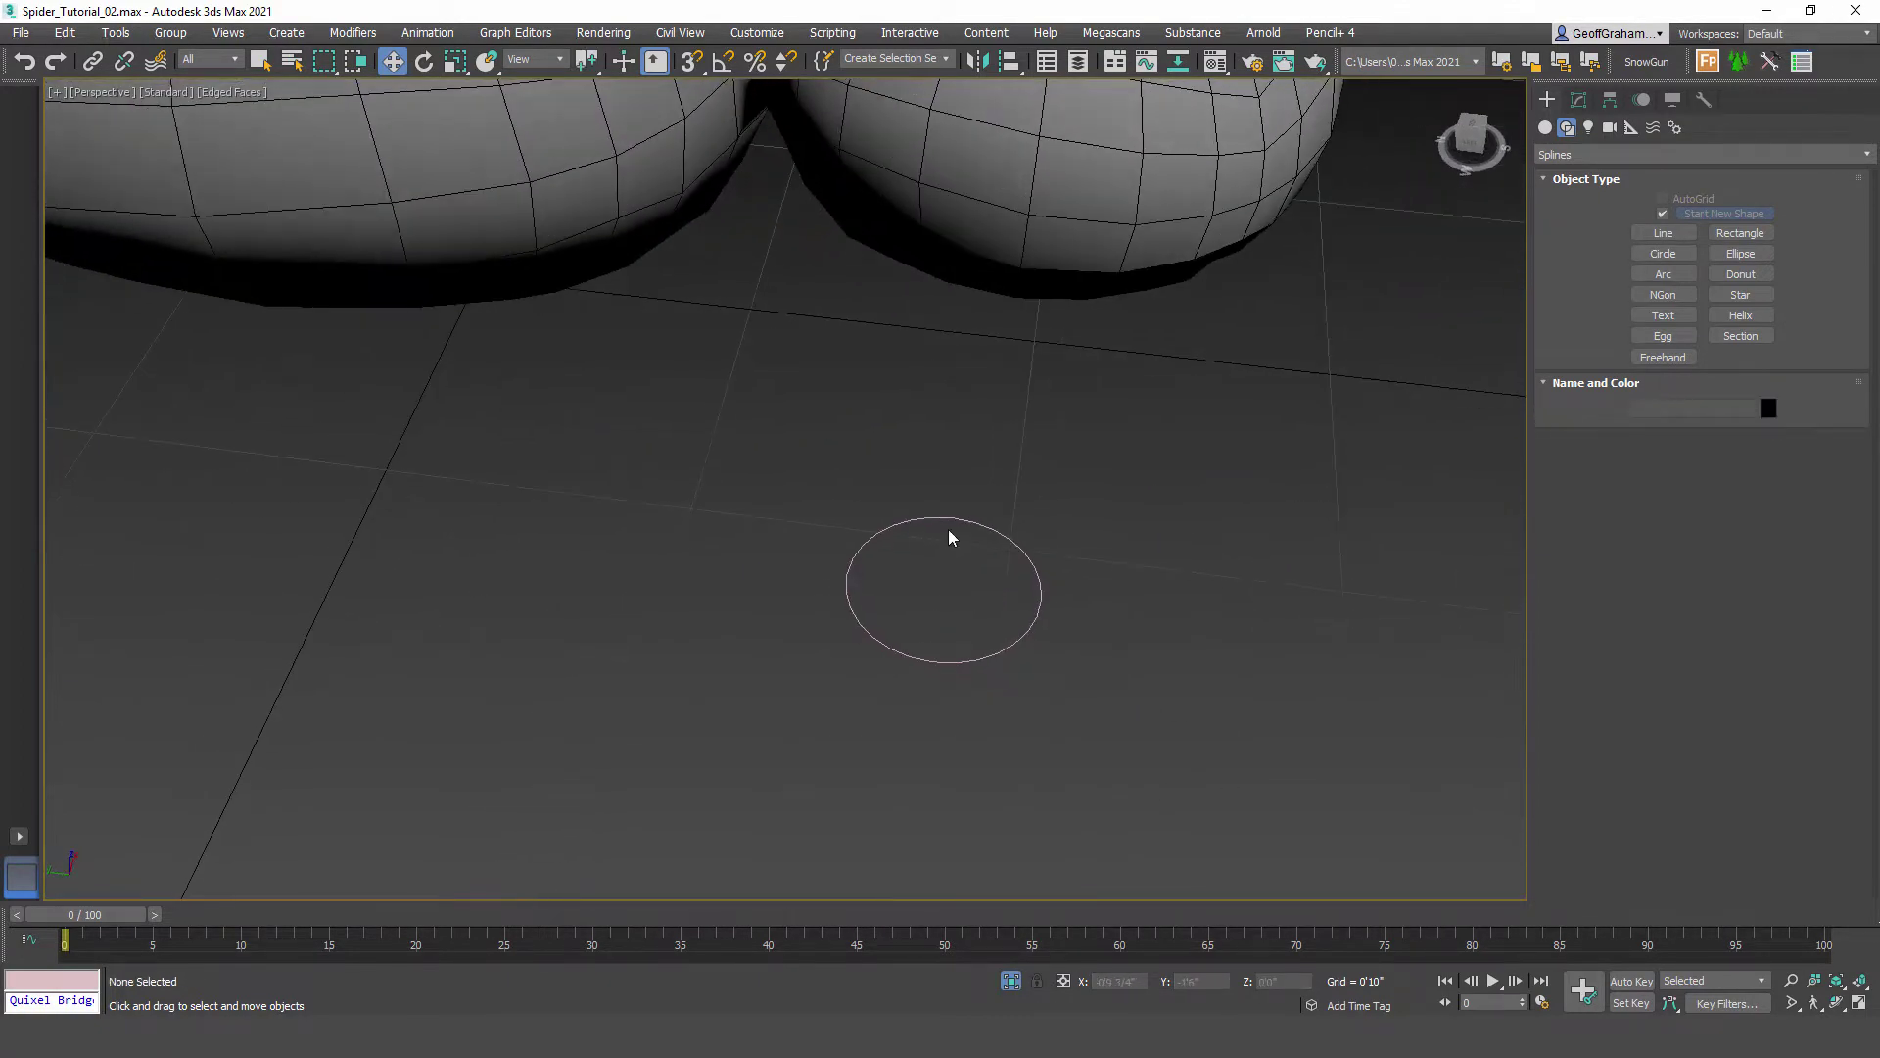
left_click(950, 518)
left_click(1579, 100)
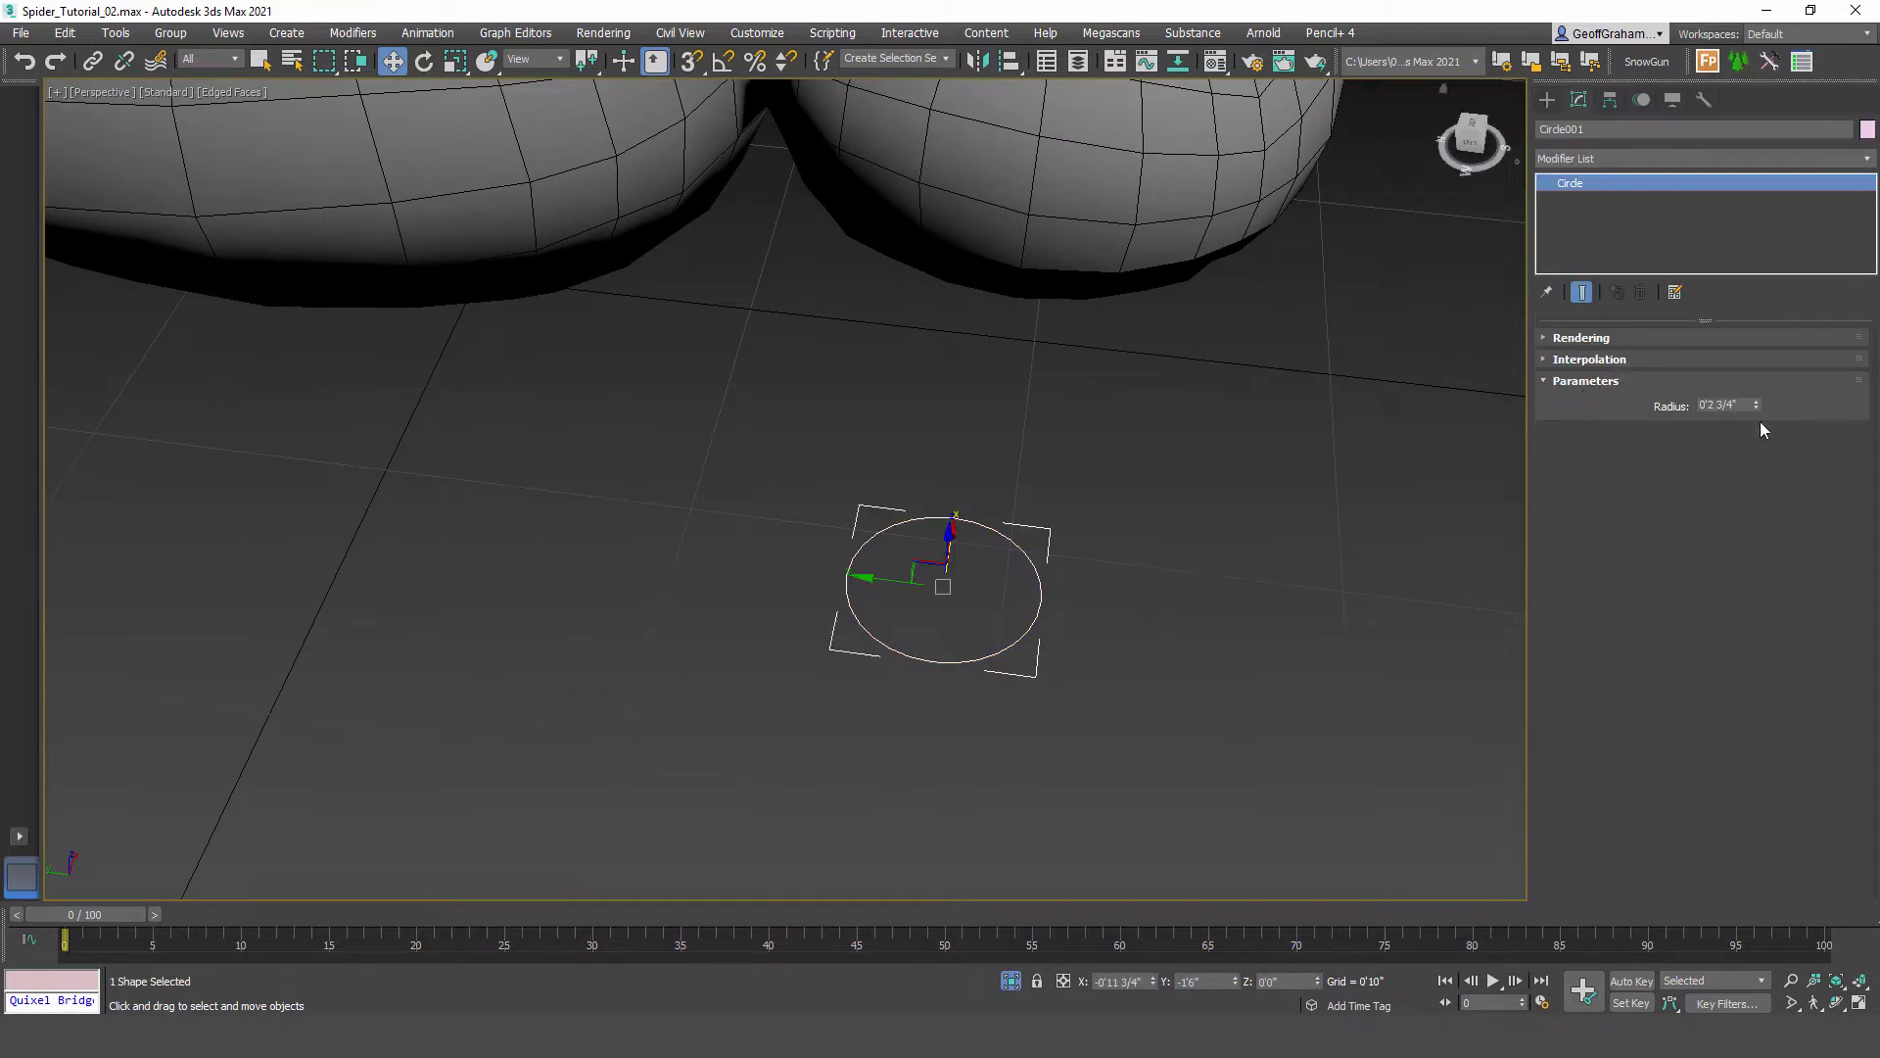
left_click(1546, 359)
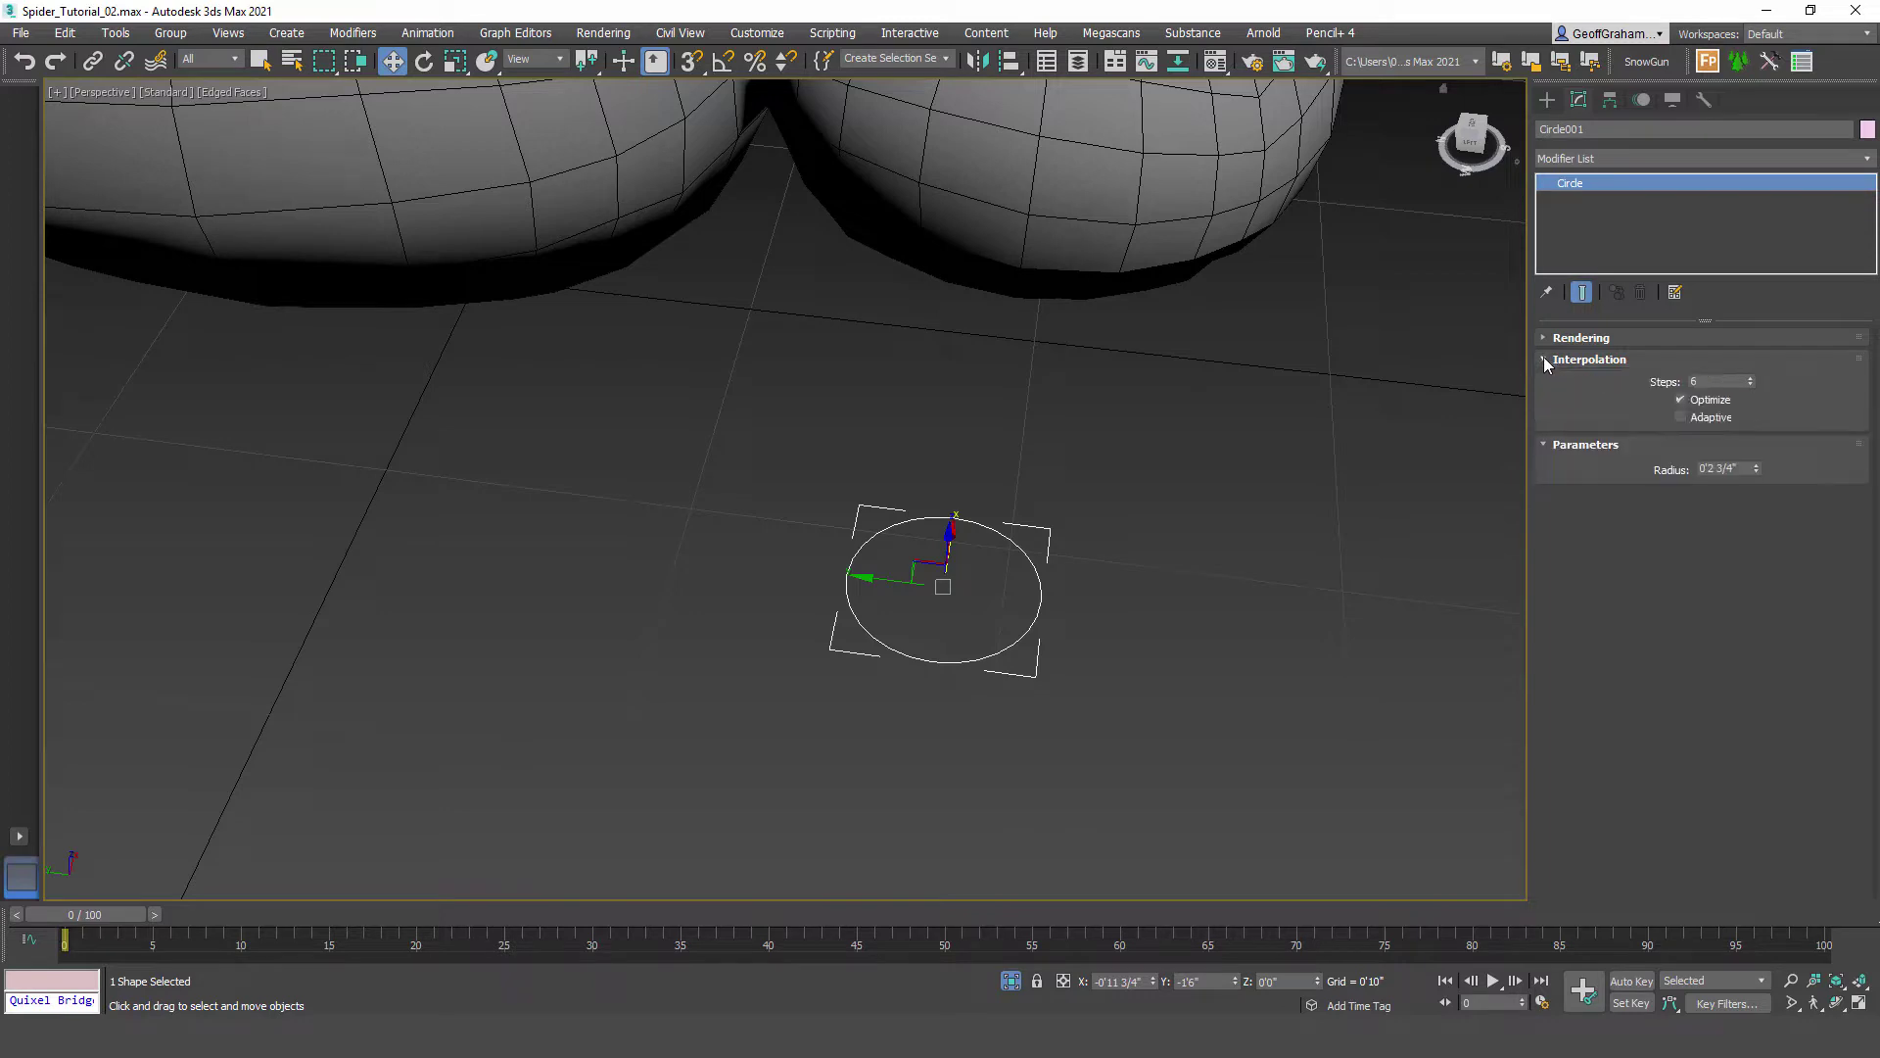
left_click(1749, 384)
left_click(1749, 384)
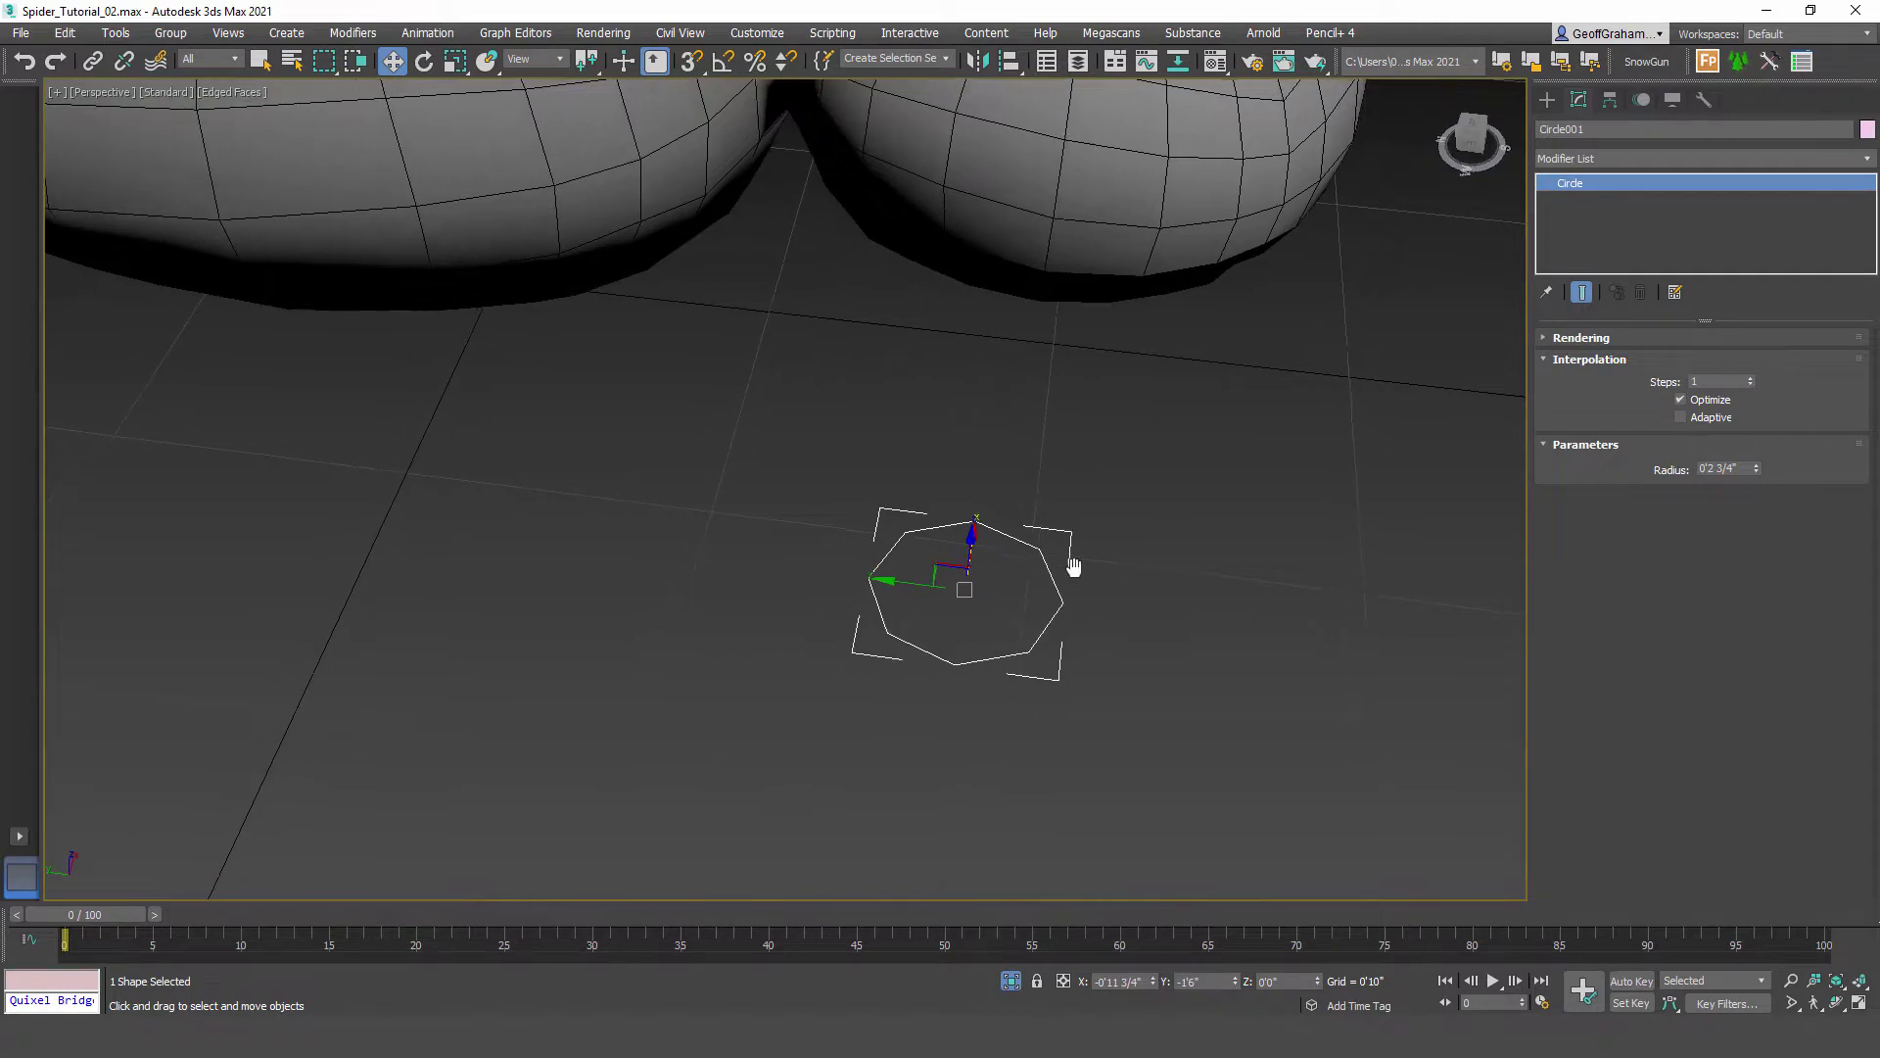
scroll(1008, 560, "up", 2)
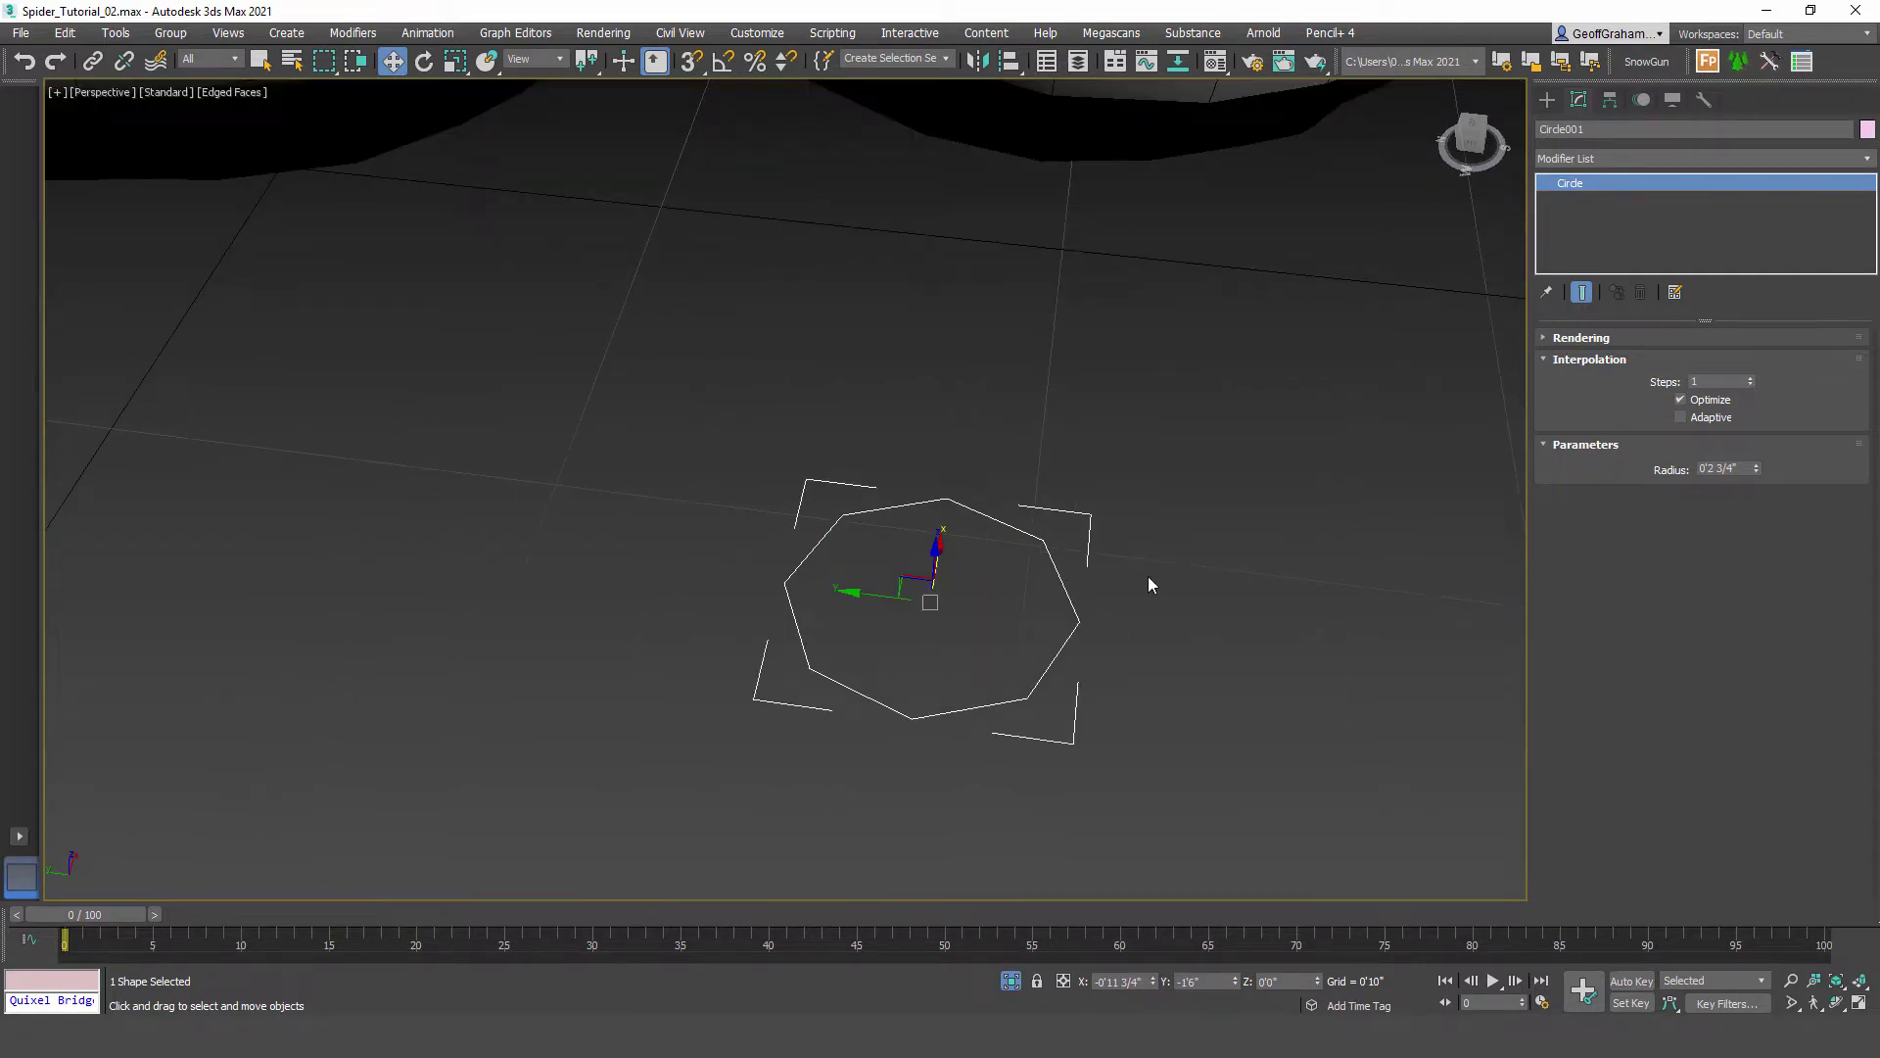
scroll(1108, 611, "down", 3)
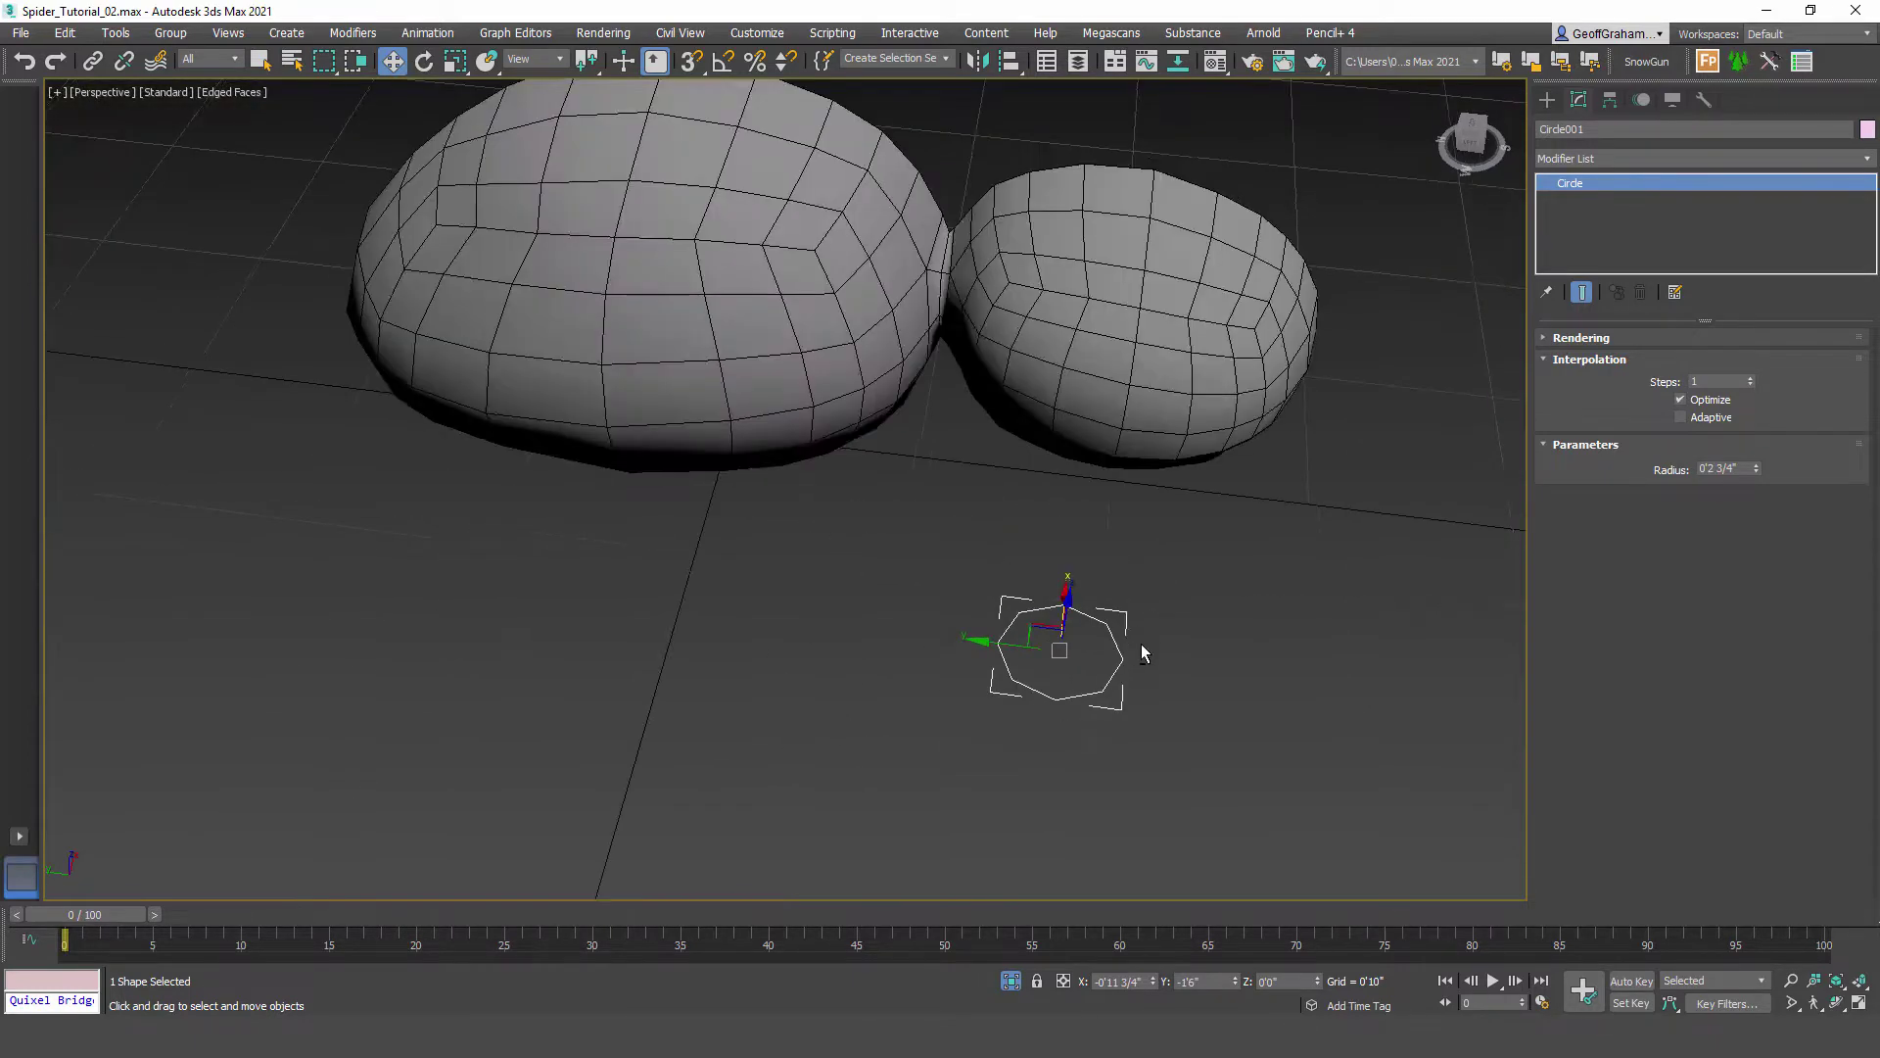
Step: Rotate the circle upright by setting its absolute world Y rotation to -90 degrees
middle_click_drag(1142, 643, 1200, 548, "alt")
scroll(1108, 568, "up", 2)
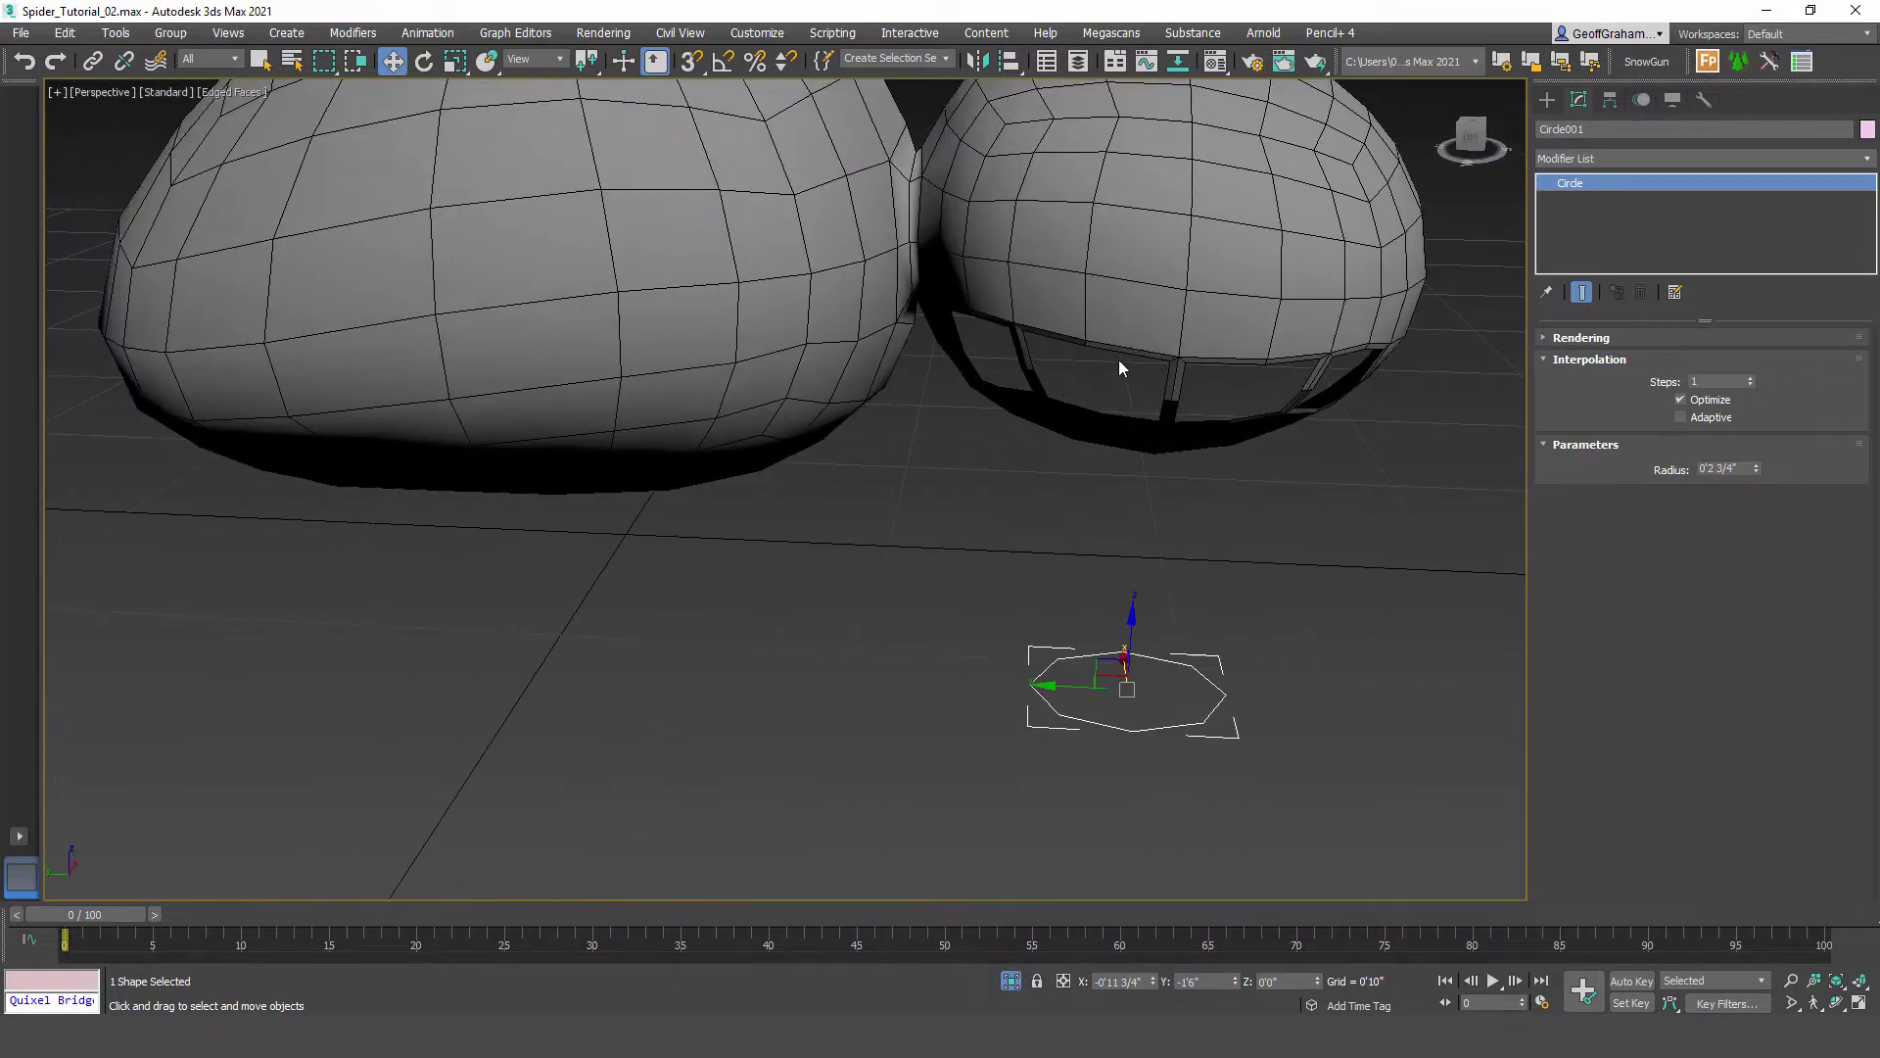
middle_click_drag(1190, 673, 1012, 610, "alt")
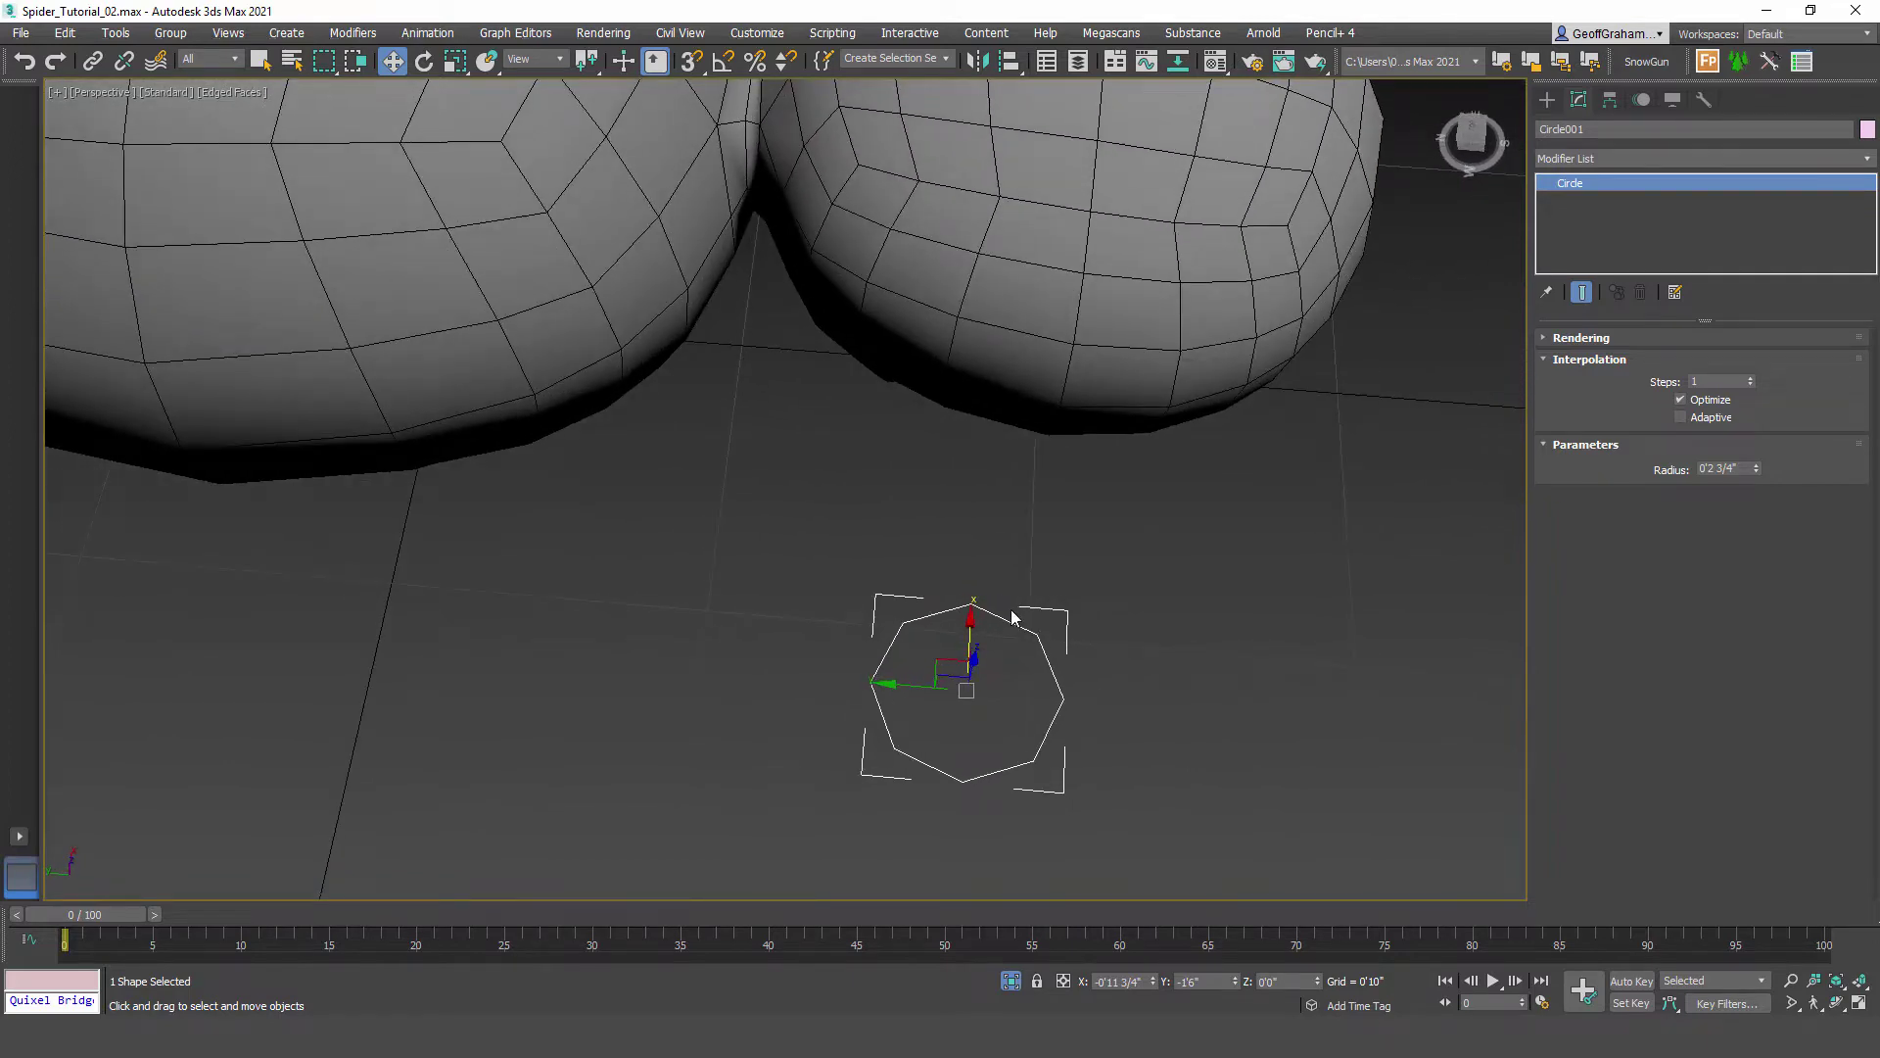
left_click(424, 61)
right_click(424, 61)
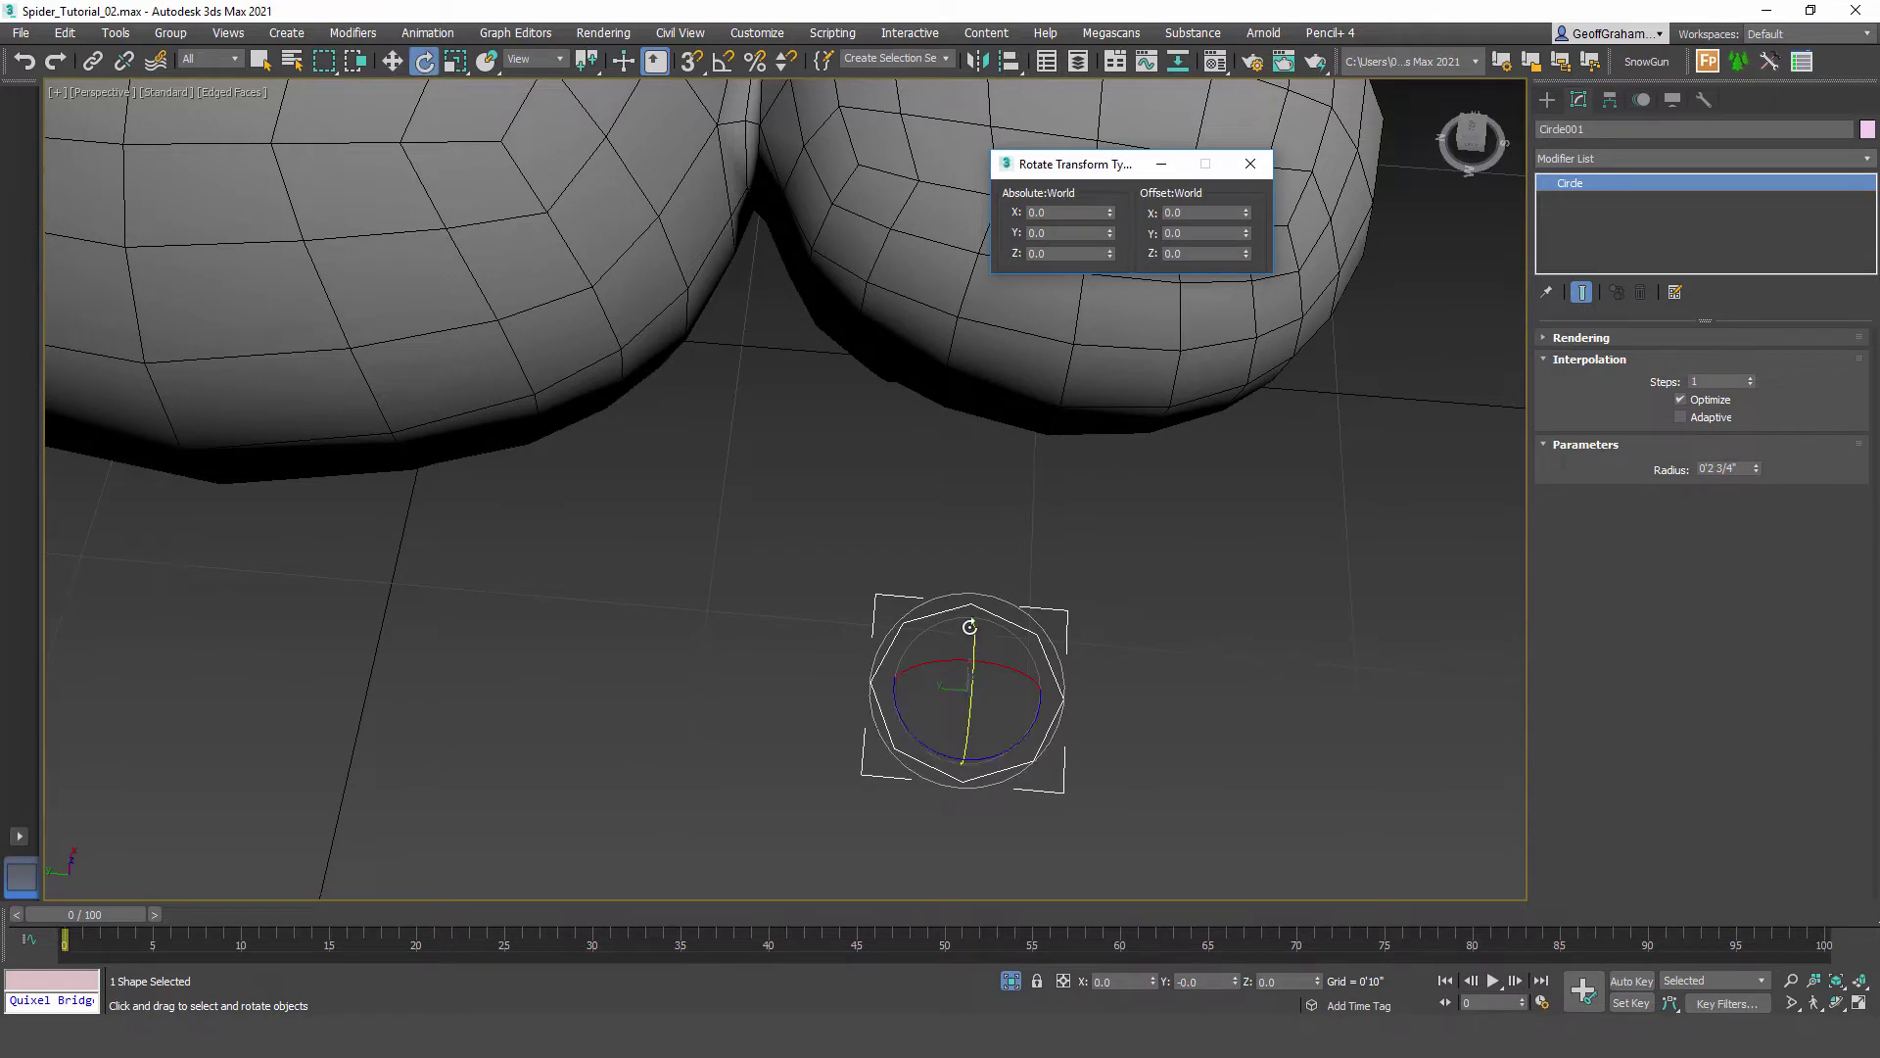
left_click_drag(970, 622, 997, 847)
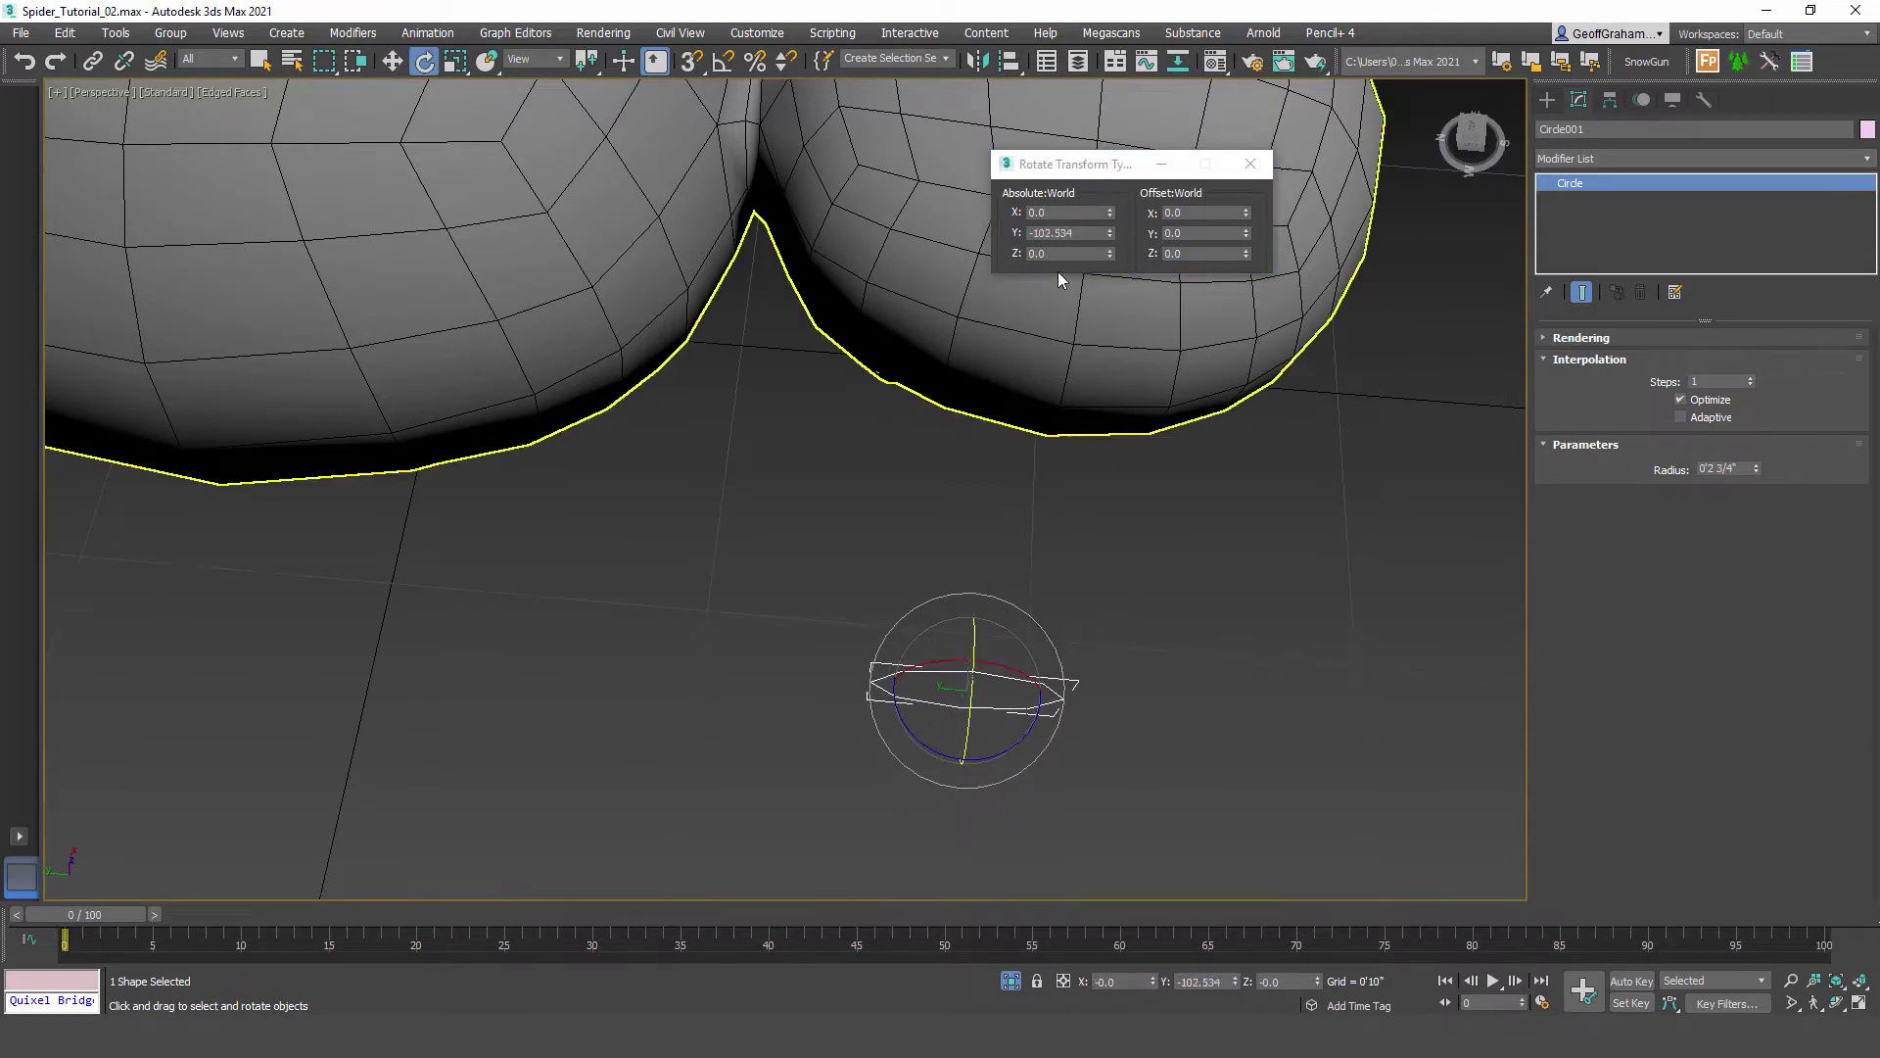
left_click_drag(1096, 233, 1033, 253)
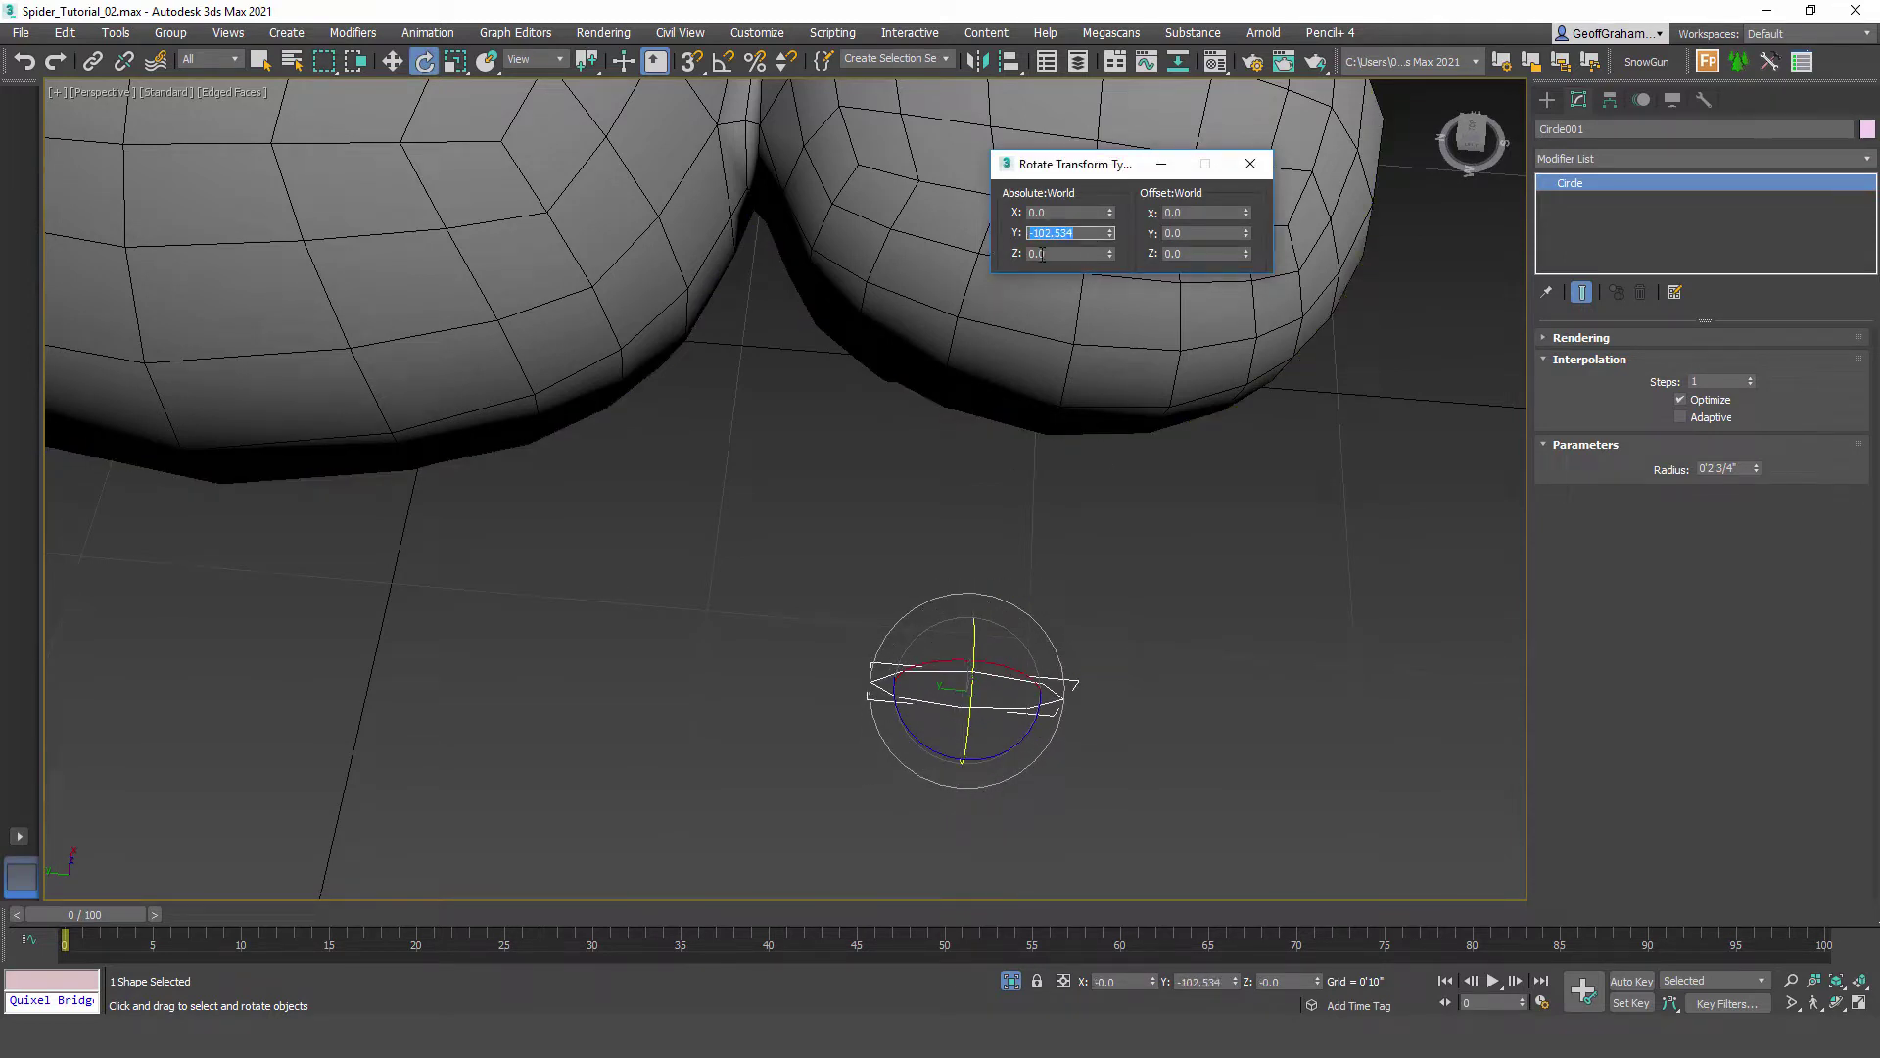
key("Return")
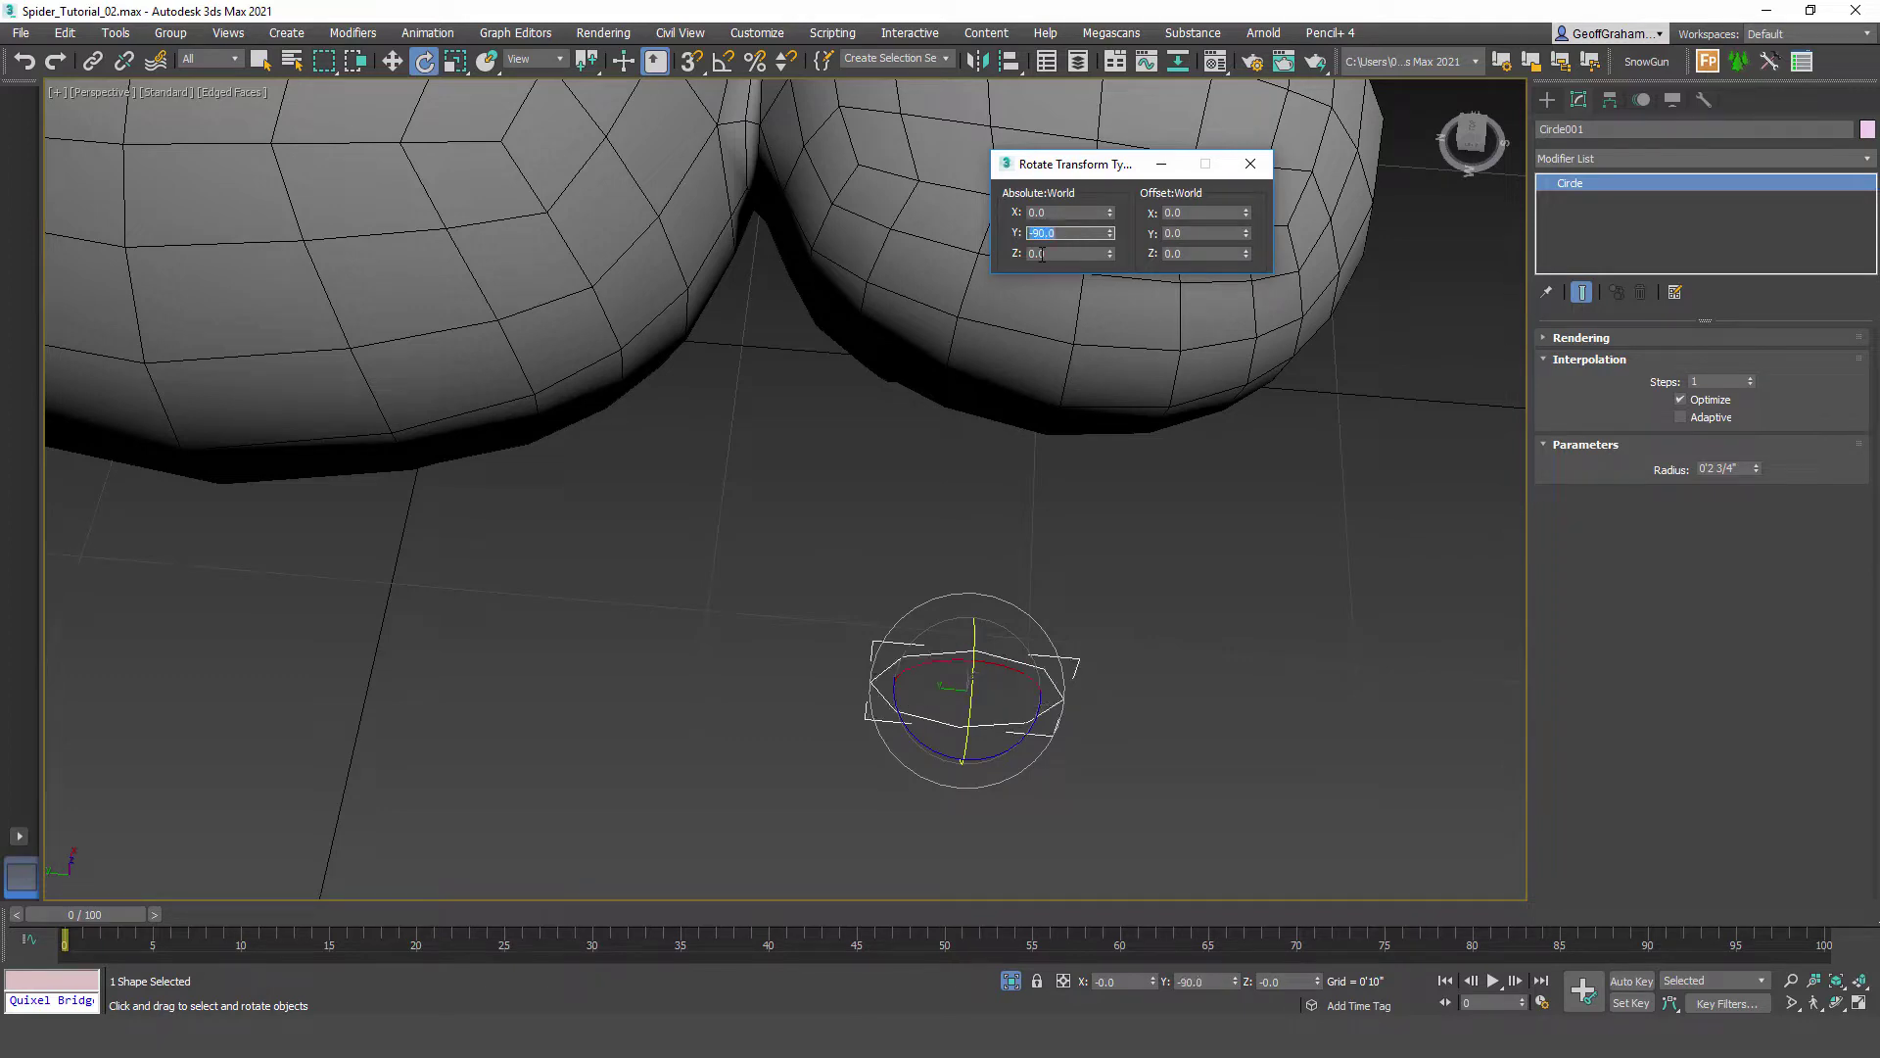
left_click(1250, 164)
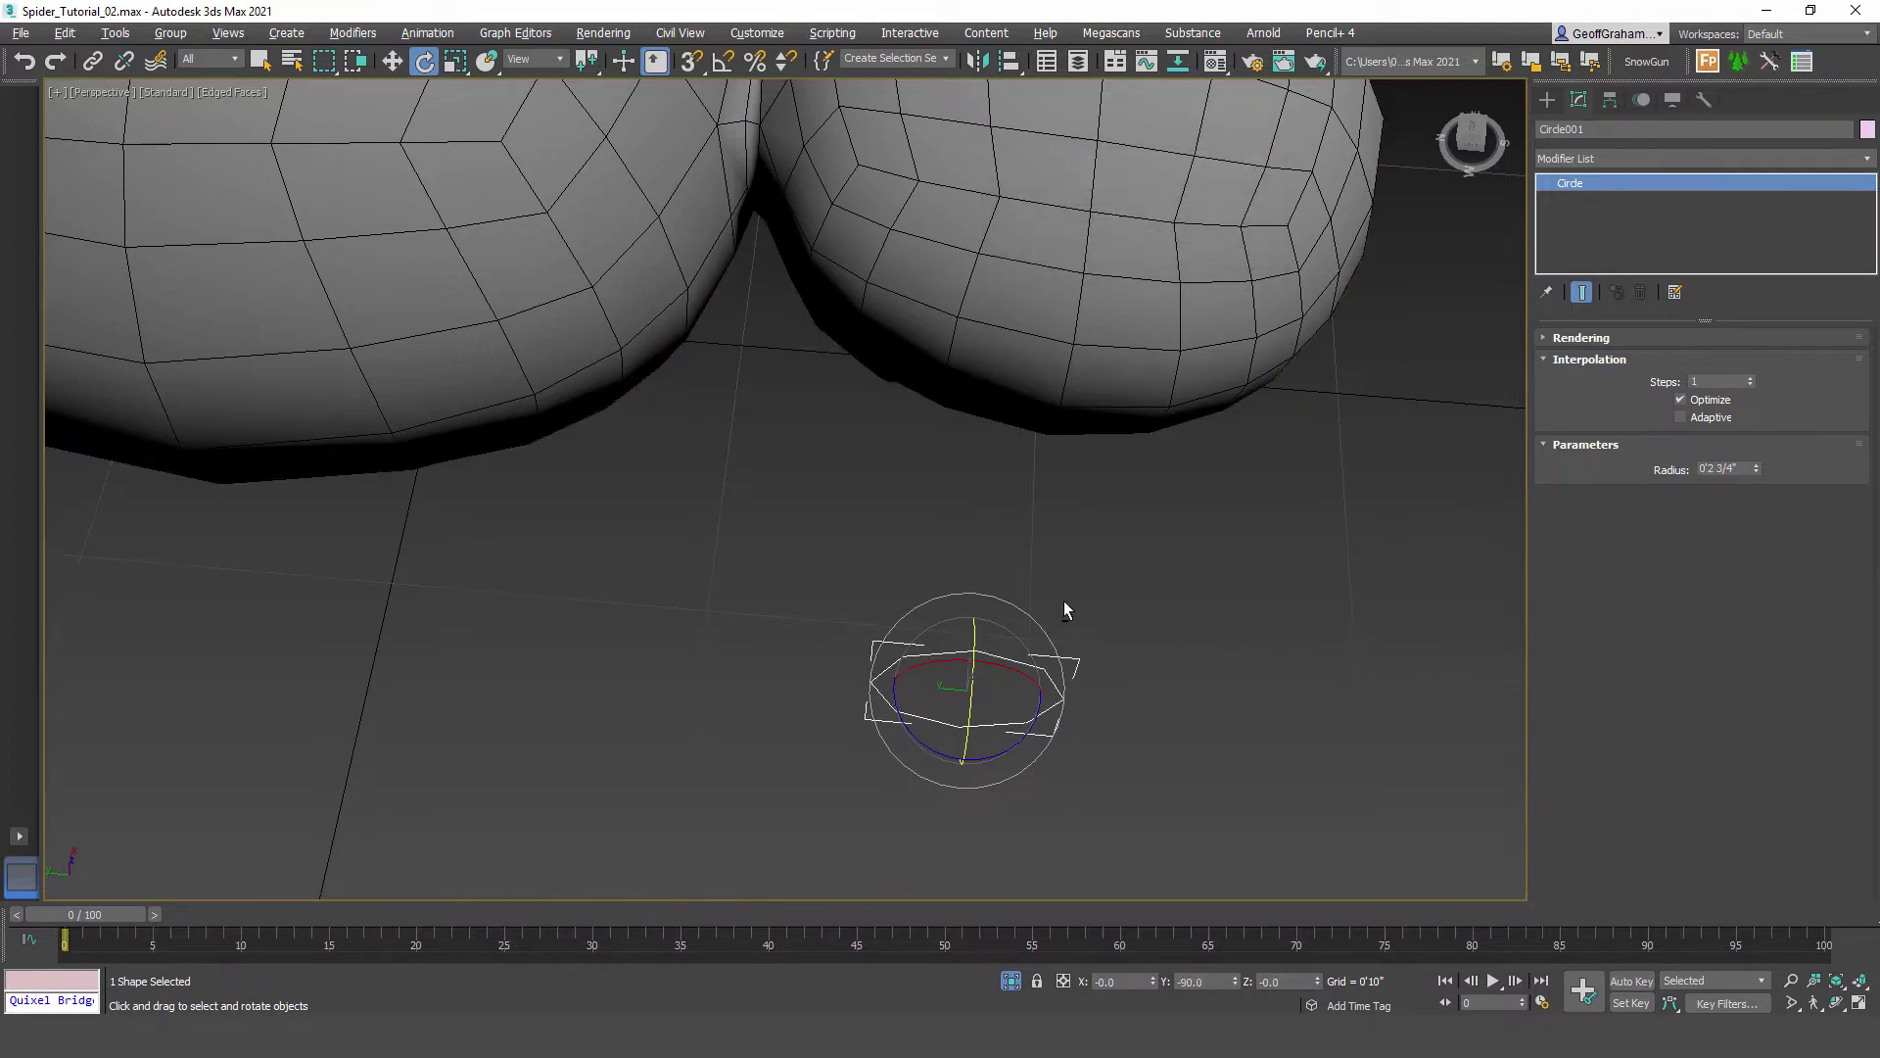
Step: Move the upright circle up and inward to the second leg opening from the rear of the front segment
middle_click_drag(1064, 601, 1072, 464, "alt")
middle_click_drag(1191, 520, 1210, 519, "alt")
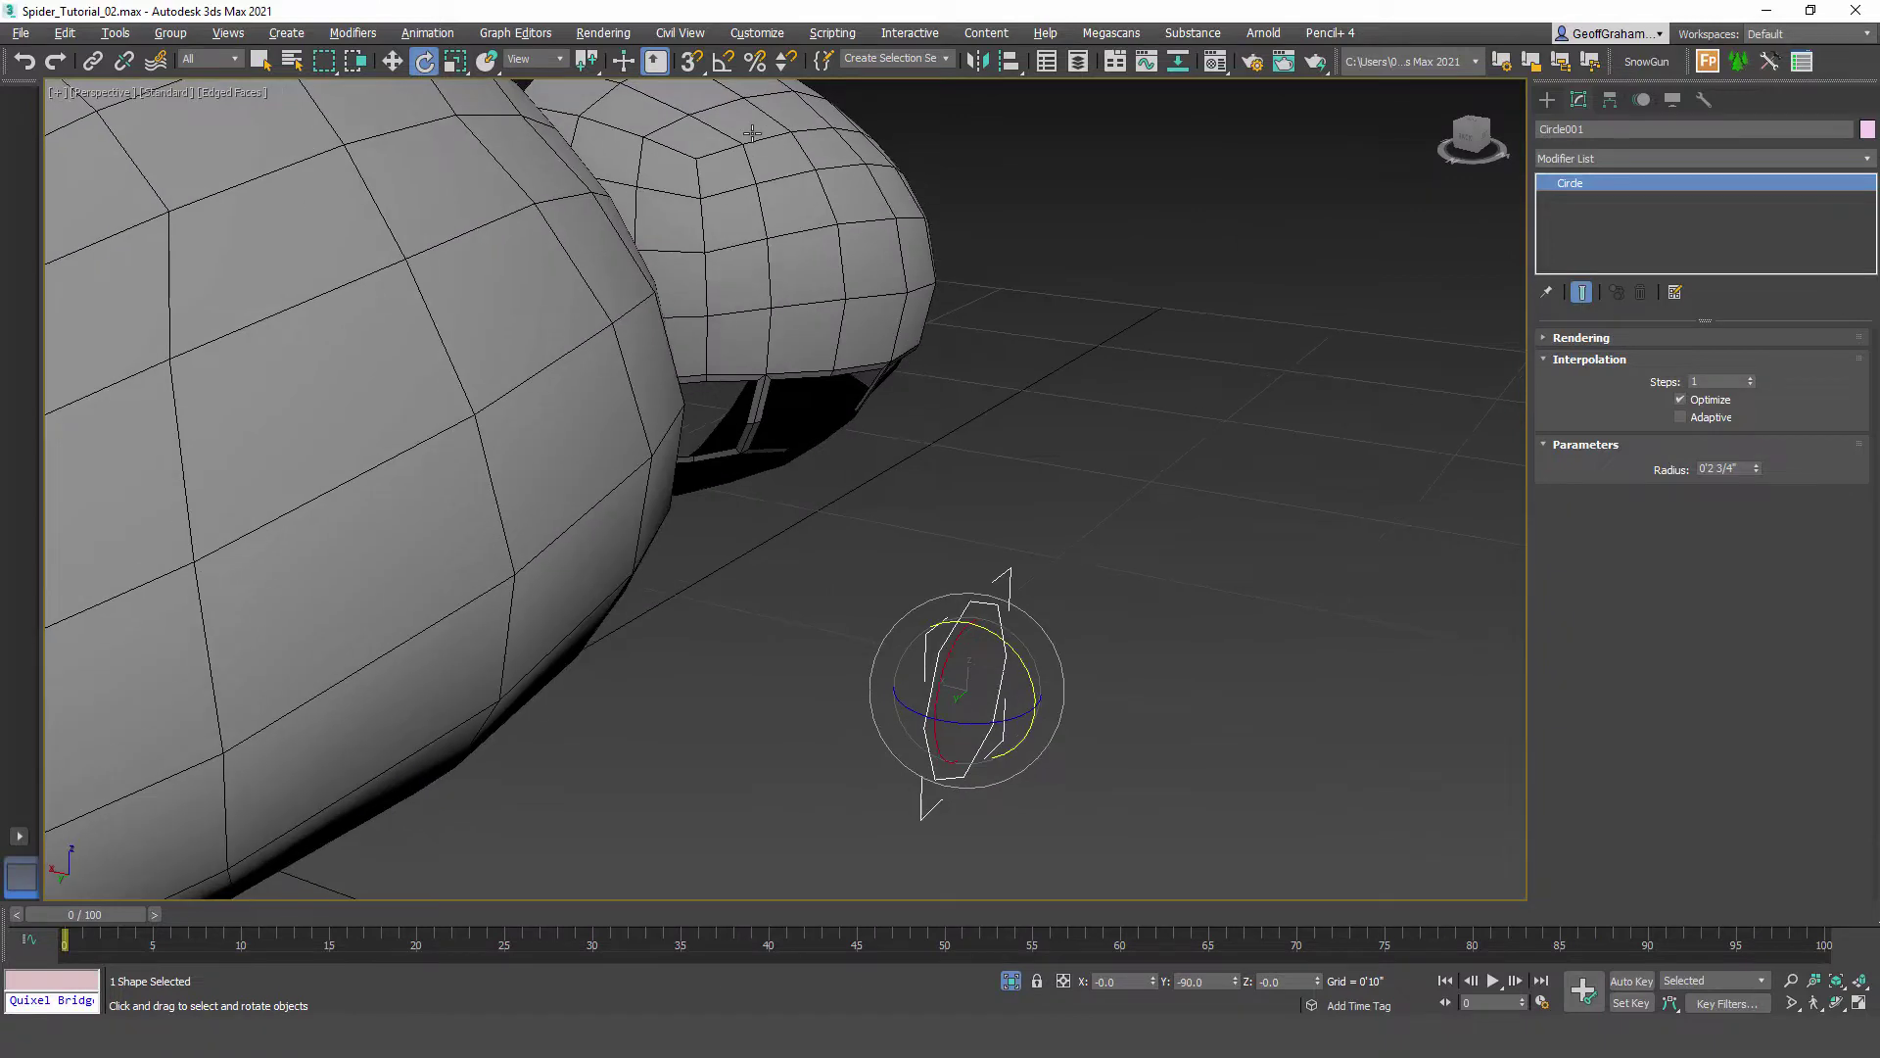
left_click(393, 61)
left_click_drag(964, 635, 775, 397)
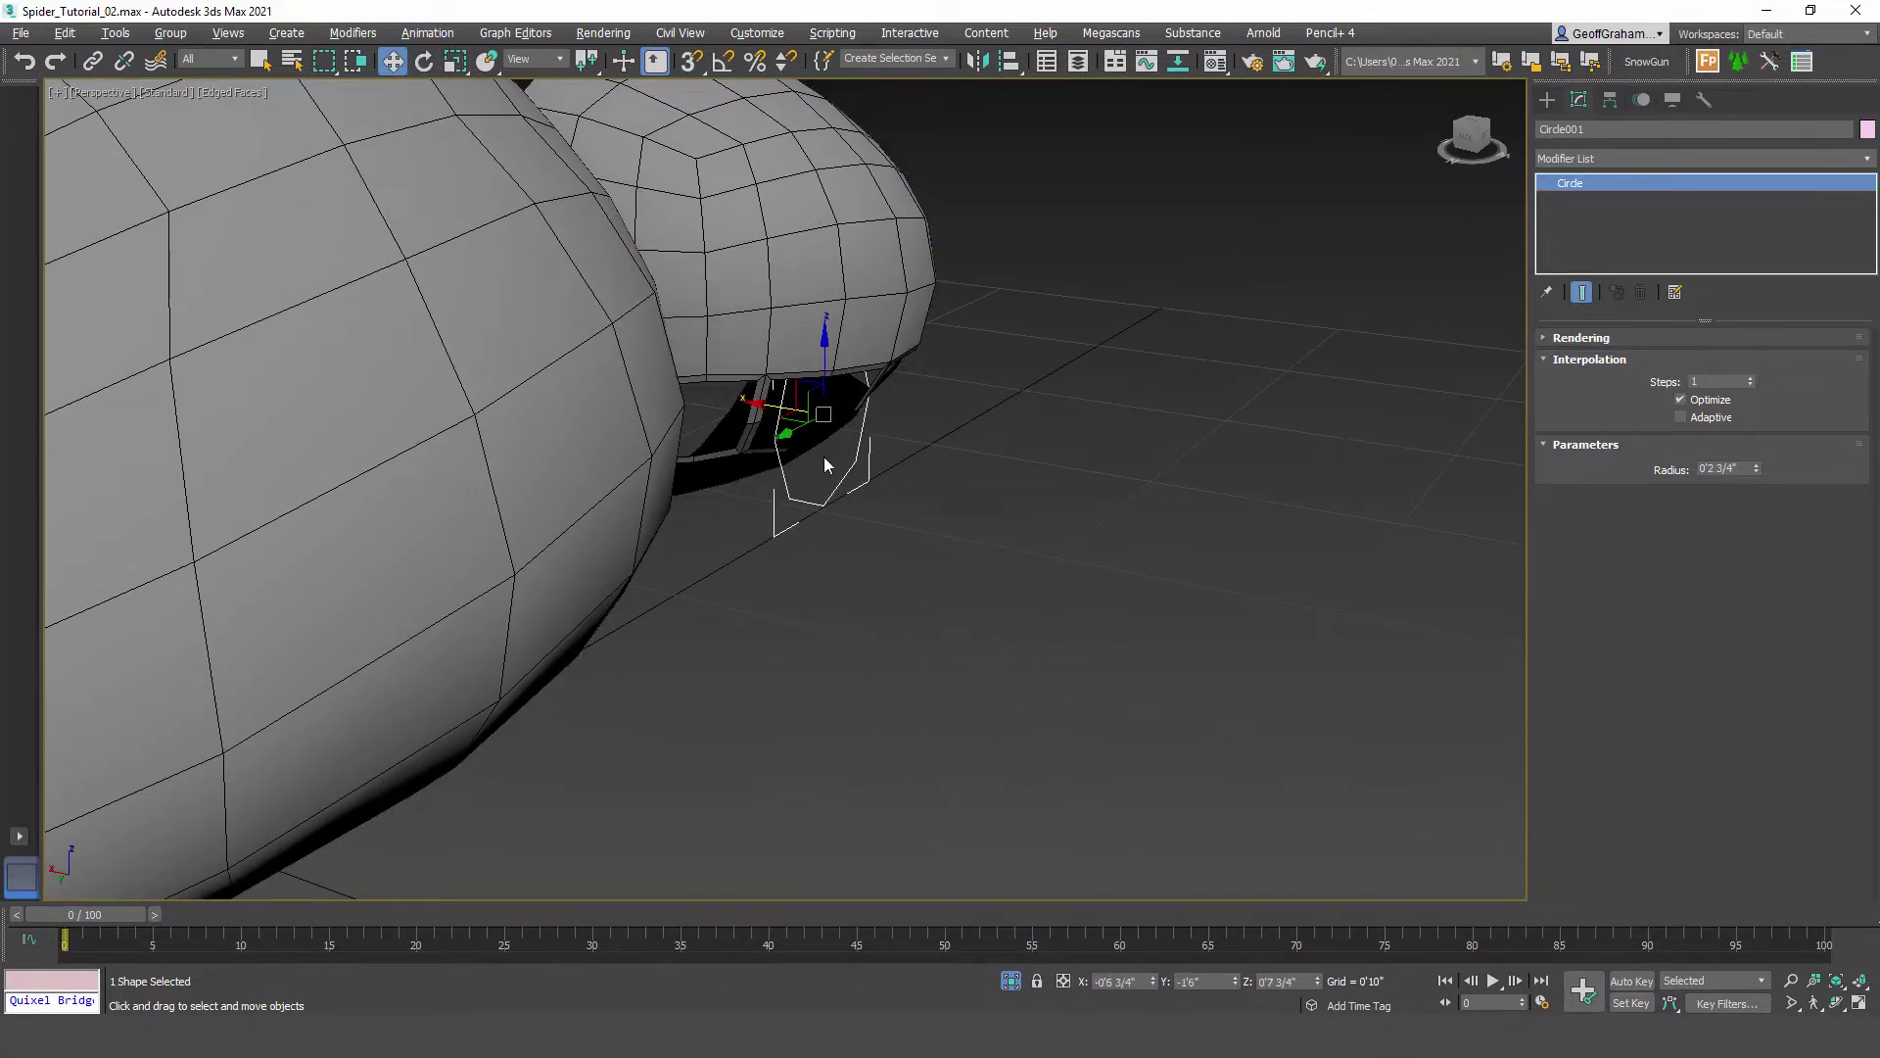
mouse_move(906, 598)
middle_mouse_down("alt")
mouse_move(869, 588)
mouse_move(913, 604)
middle_mouse_up("alt")
scroll(912, 603, "up", 4)
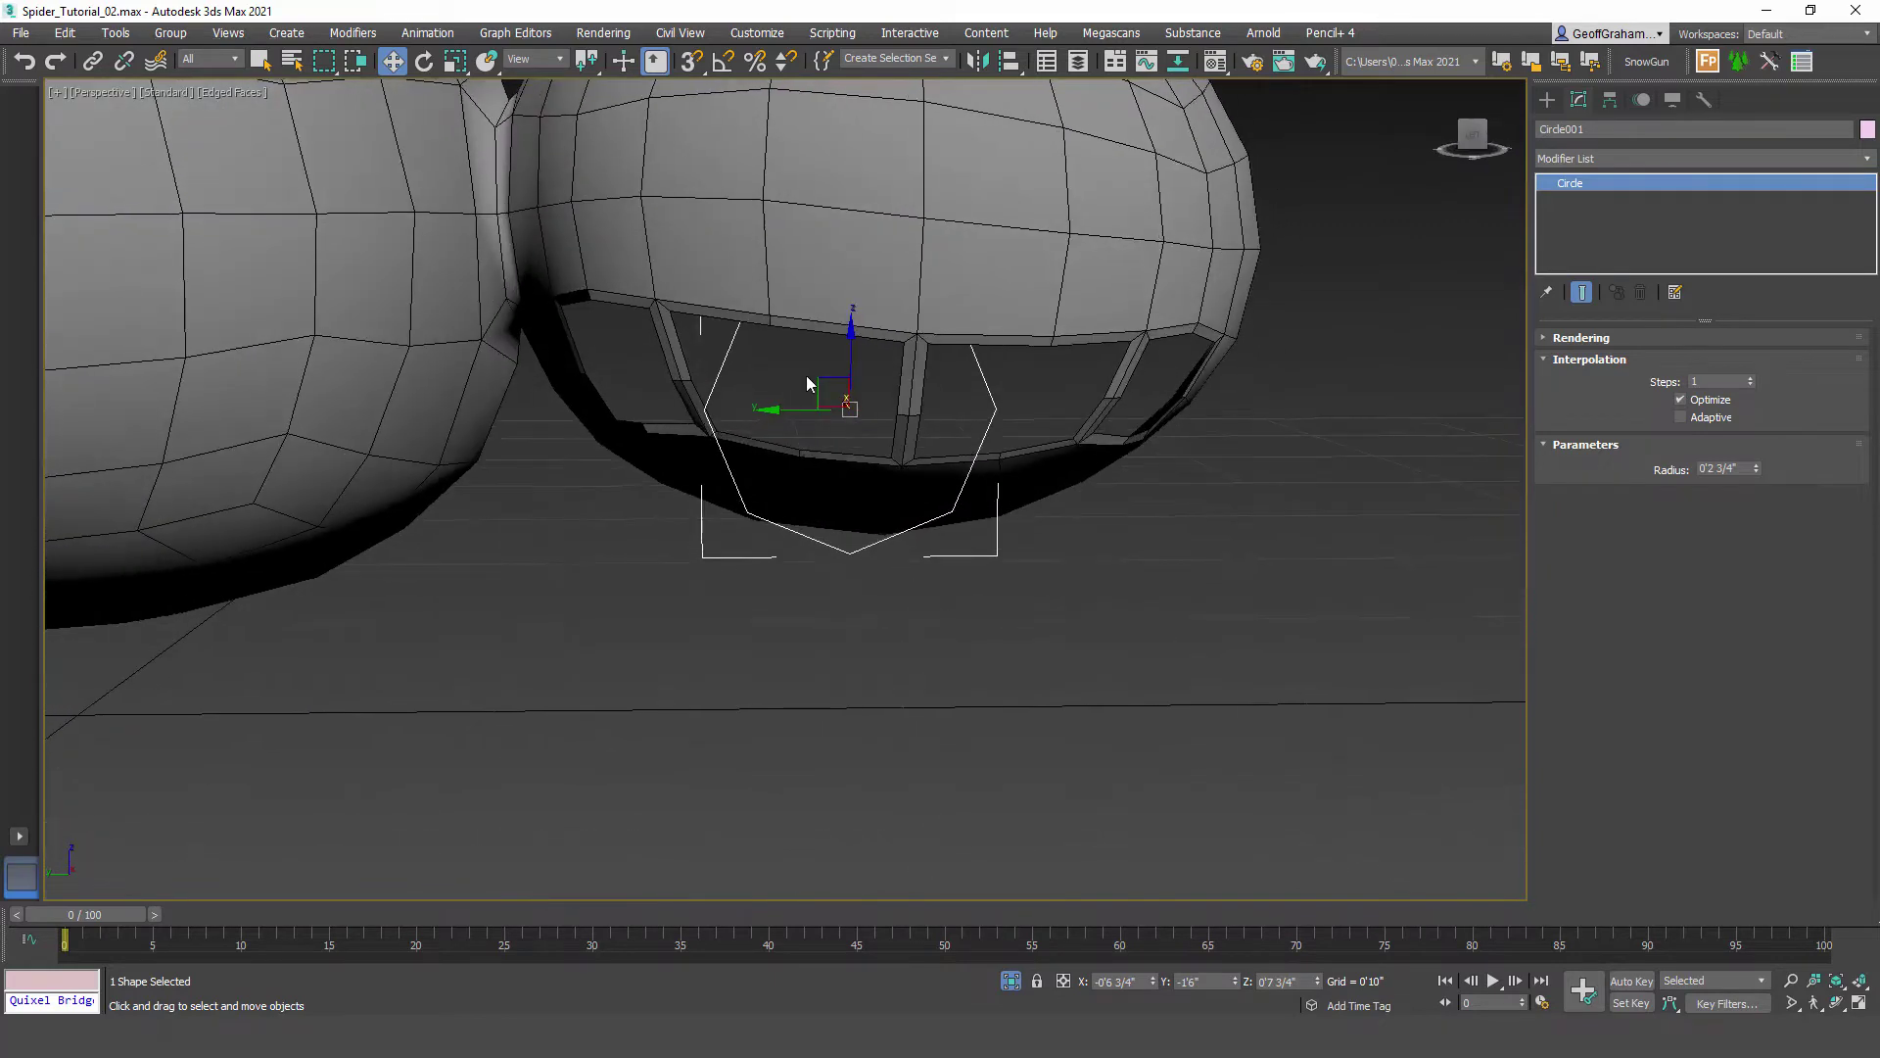
left_click_drag(799, 373, 726, 356)
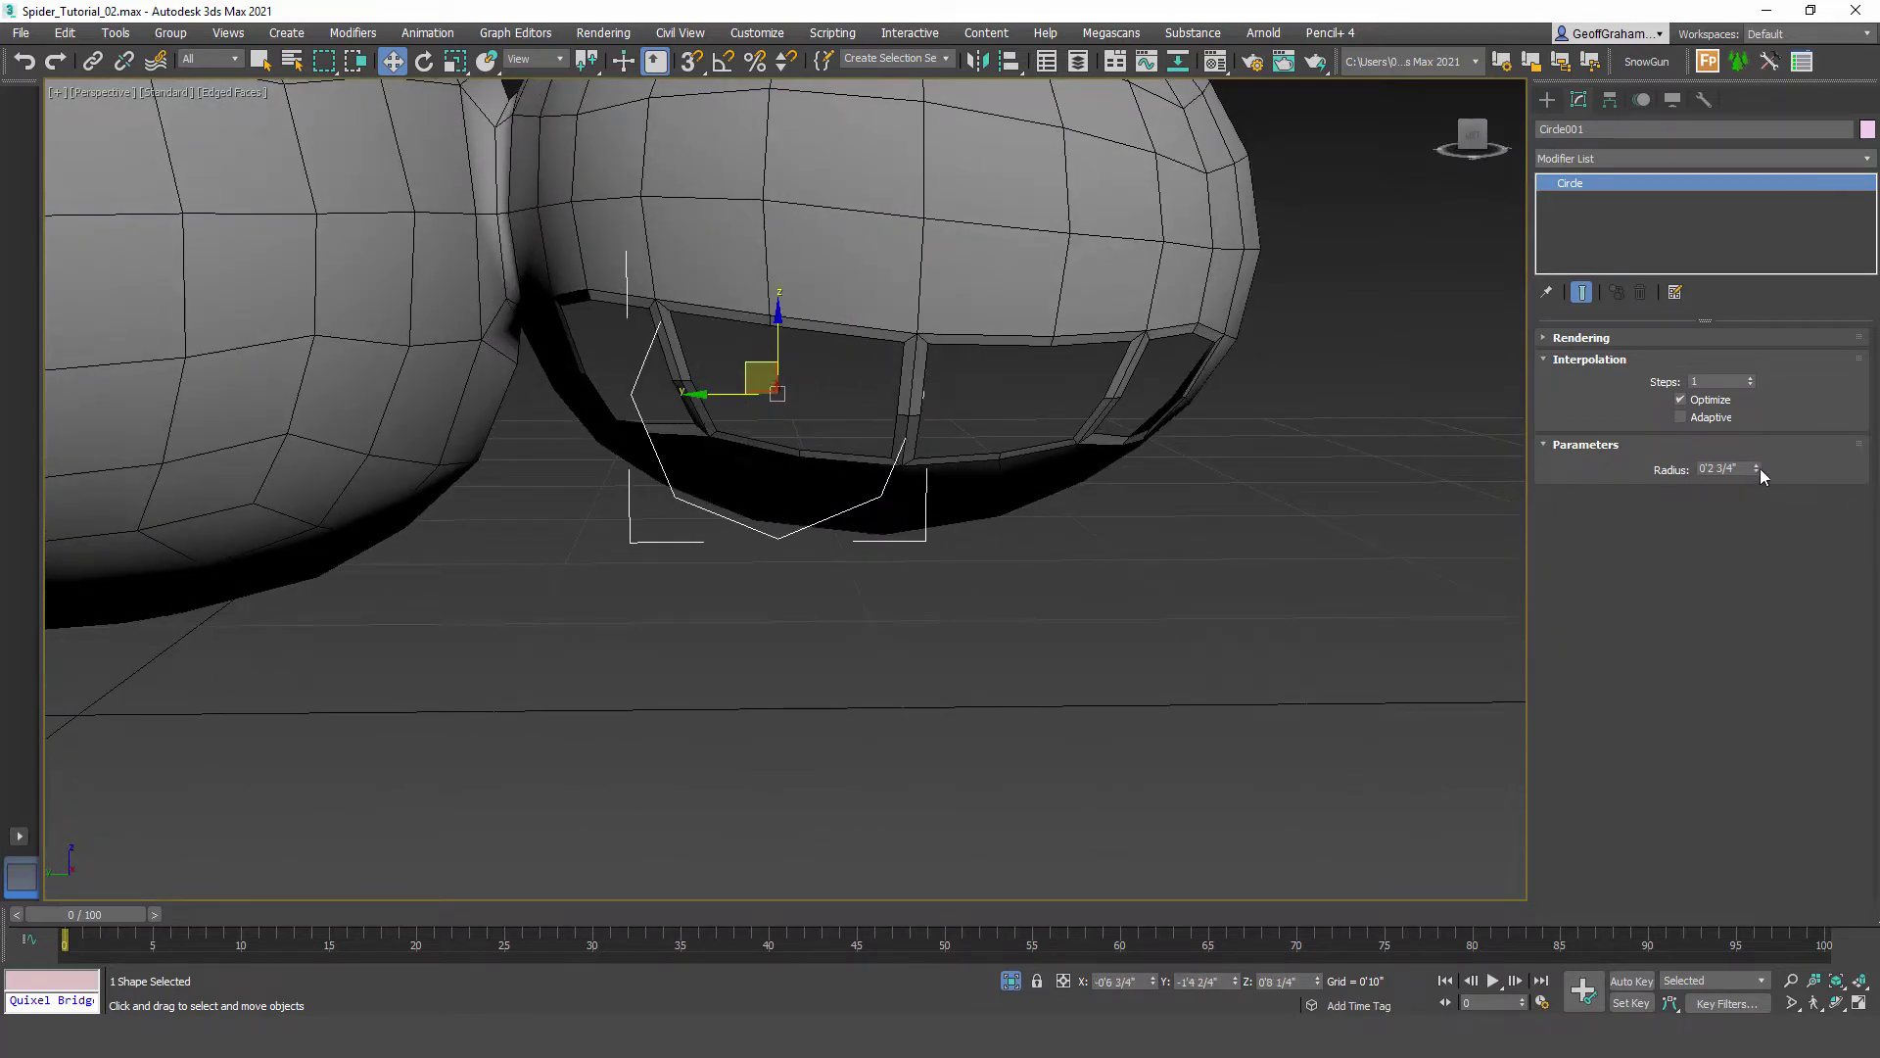
Step: Reduce the circle's radius to 1 1/4 inches to fit the leg opening
left_click_drag(1758, 469, 1773, 525)
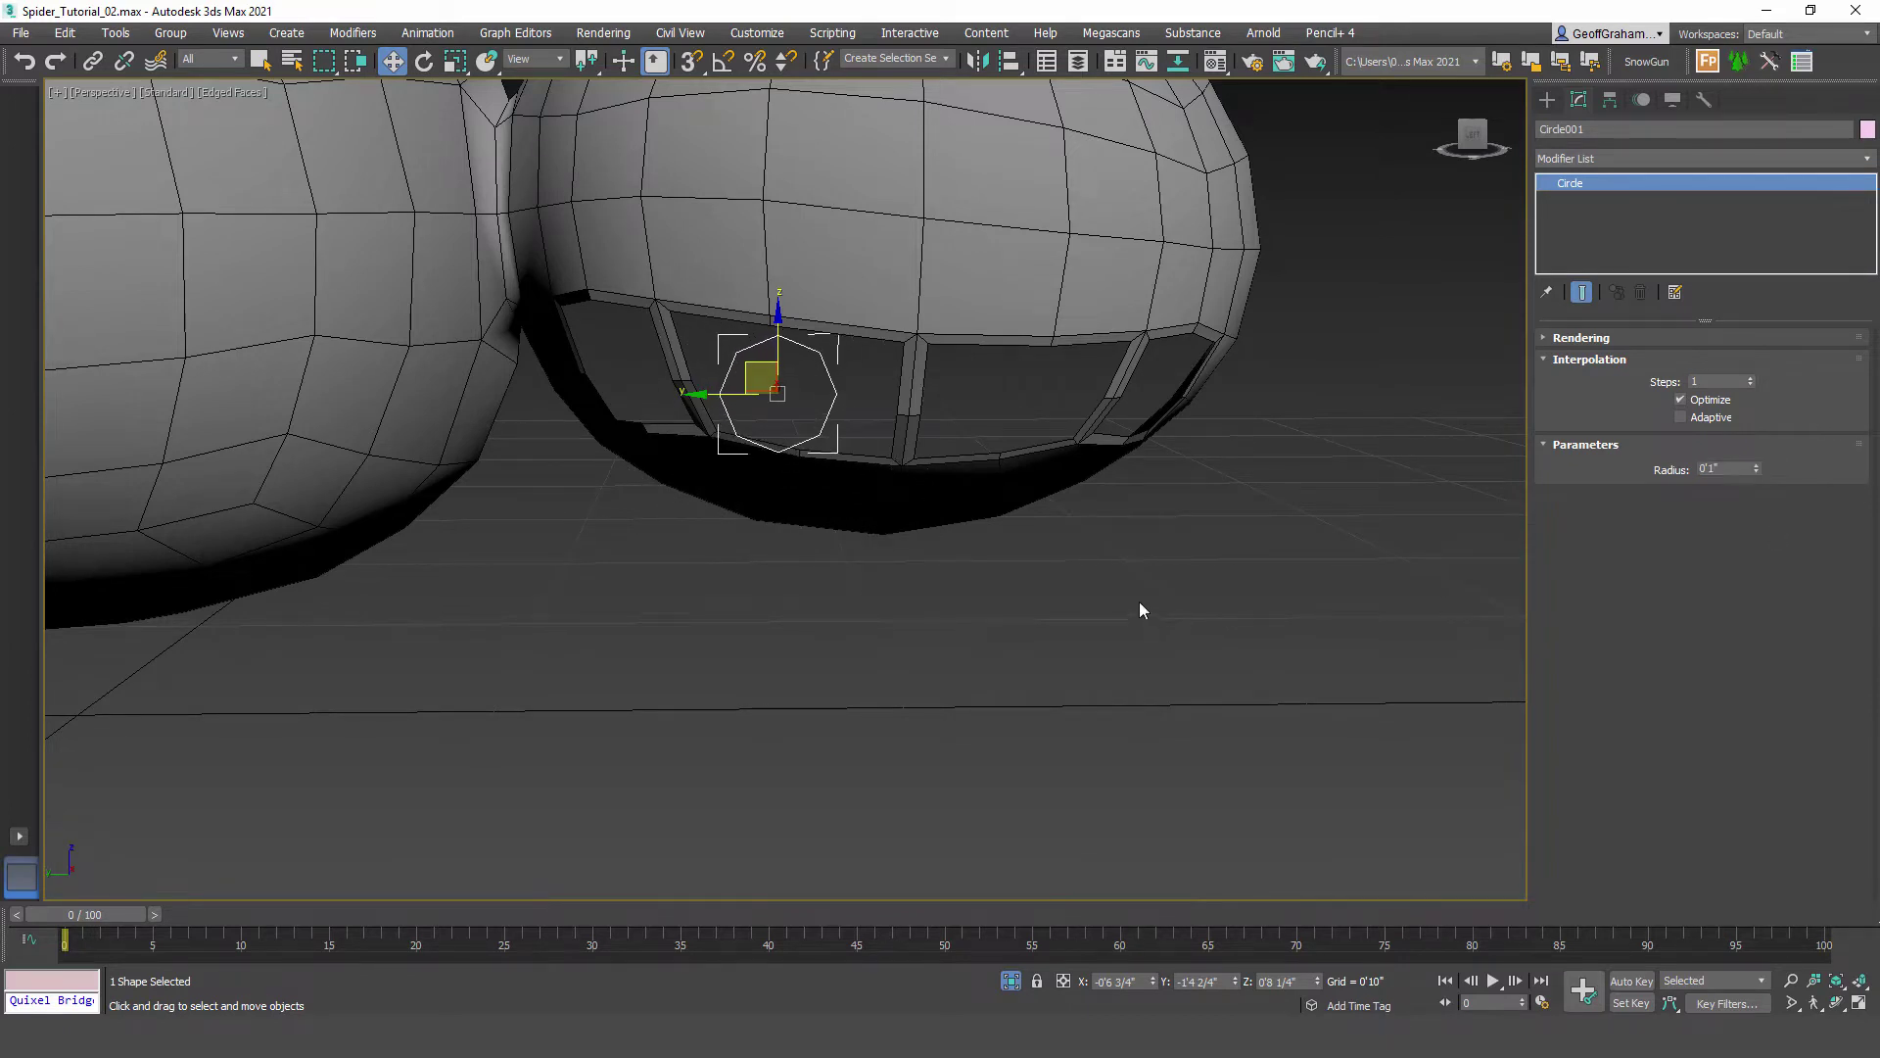
middle_click_drag(1139, 602, 1154, 649)
left_click_drag(1754, 467, 1743, 446)
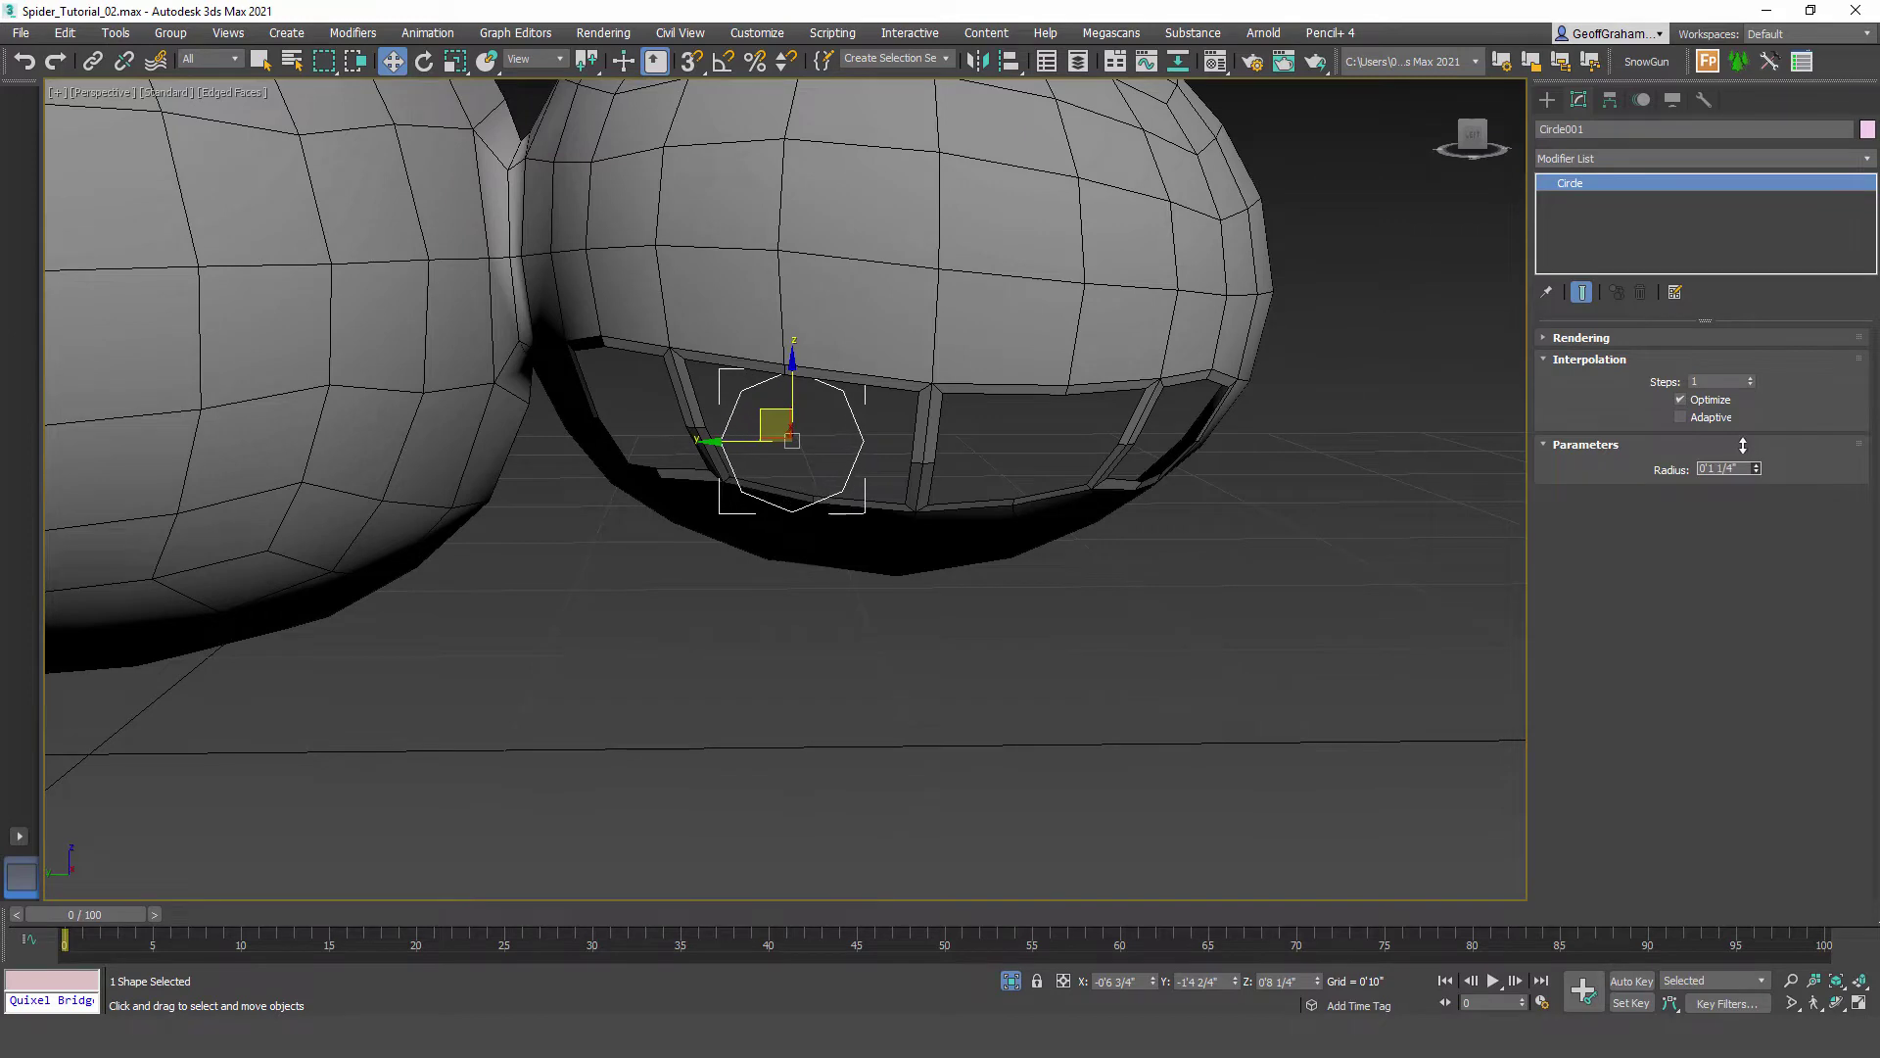
scroll(946, 604, "up", 5)
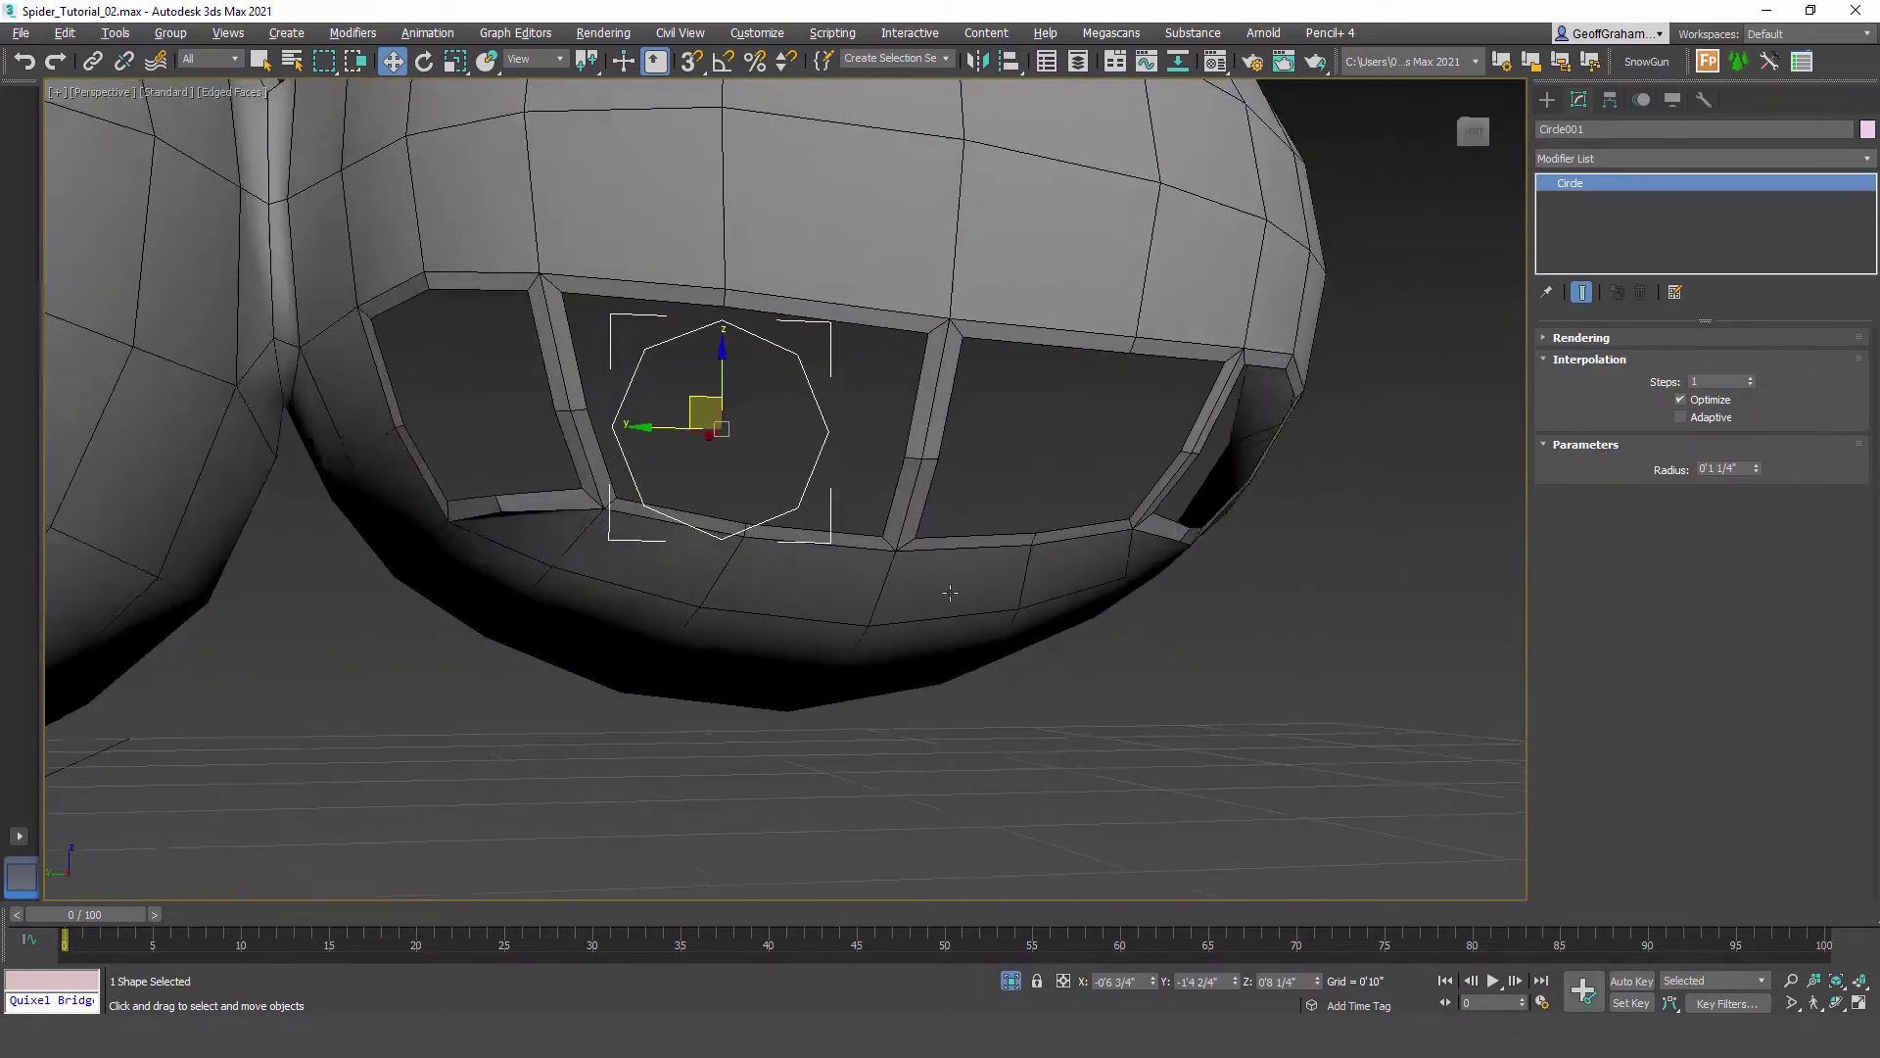
Step: Examine from several angles how the circle sits in the second leg opening and how its segments relate to the opening's rim
middle_click_drag(734, 563, 768, 582, "alt")
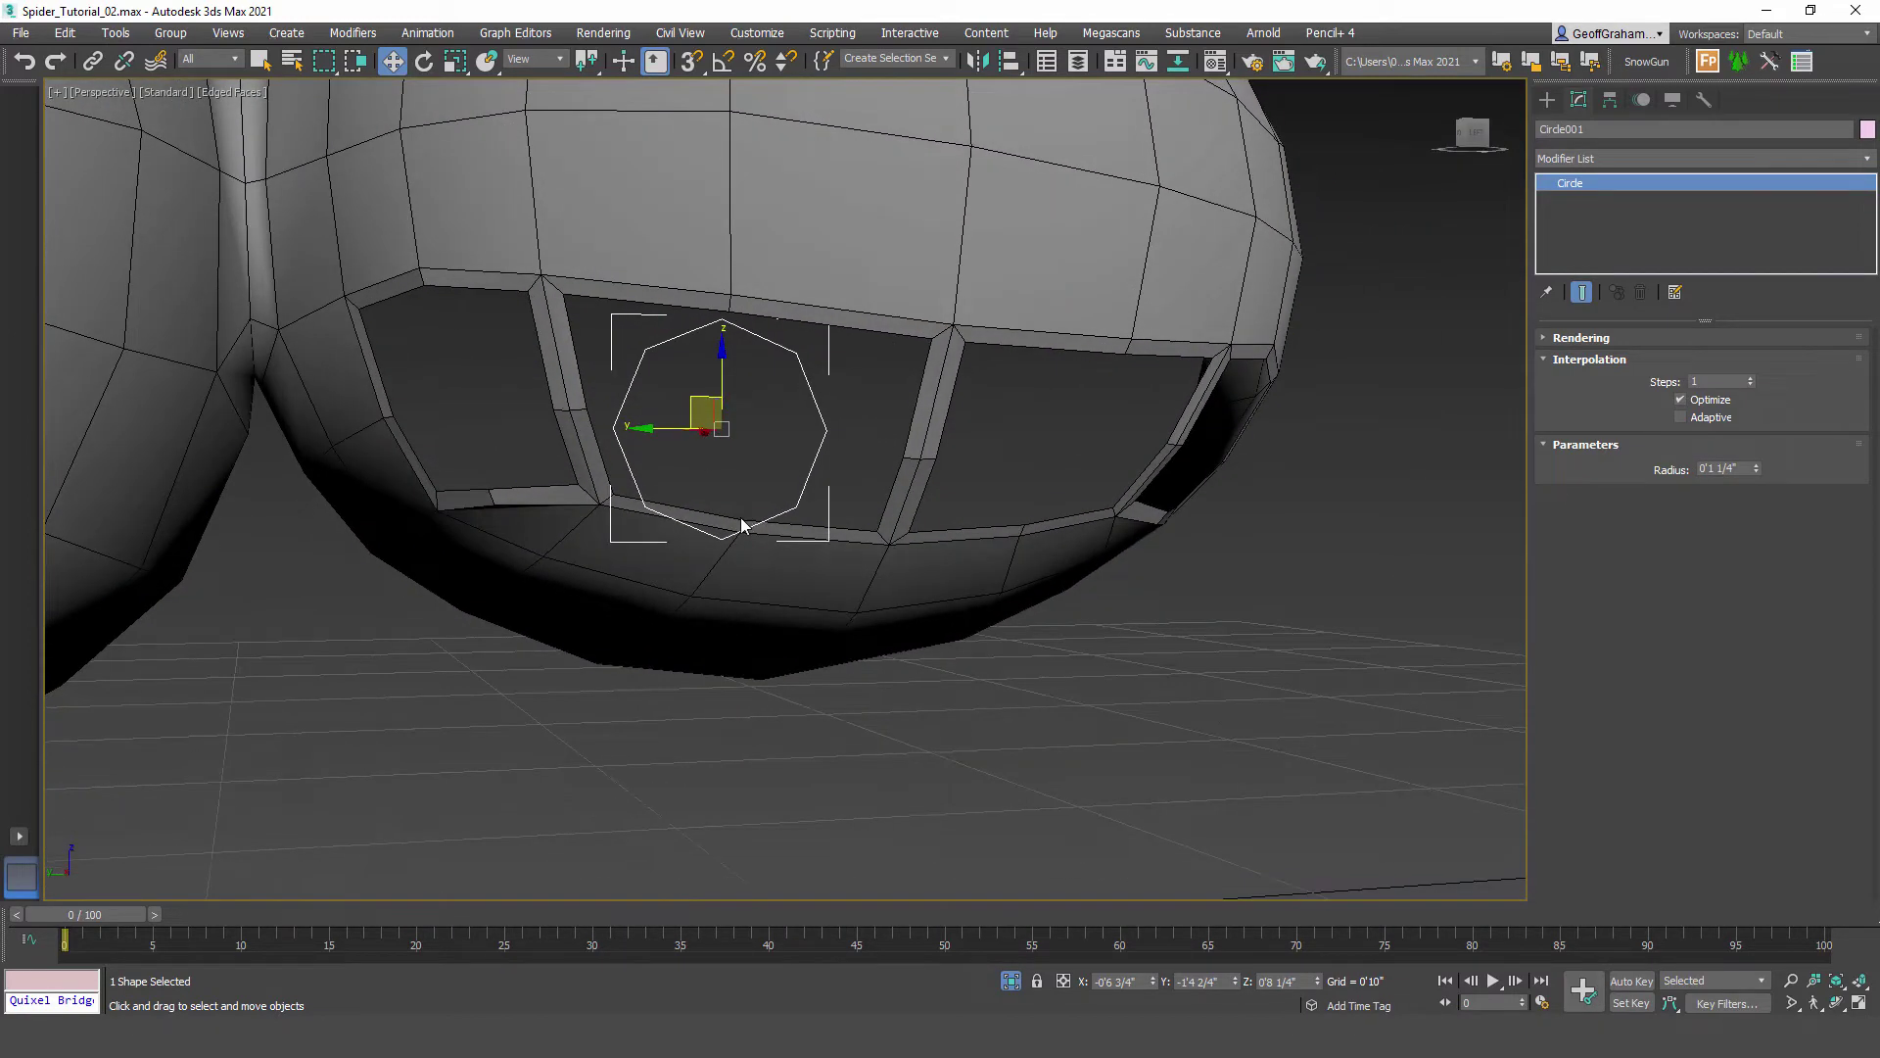
middle_click_drag(838, 529, 759, 423, "alt")
scroll(782, 535, "down", 3)
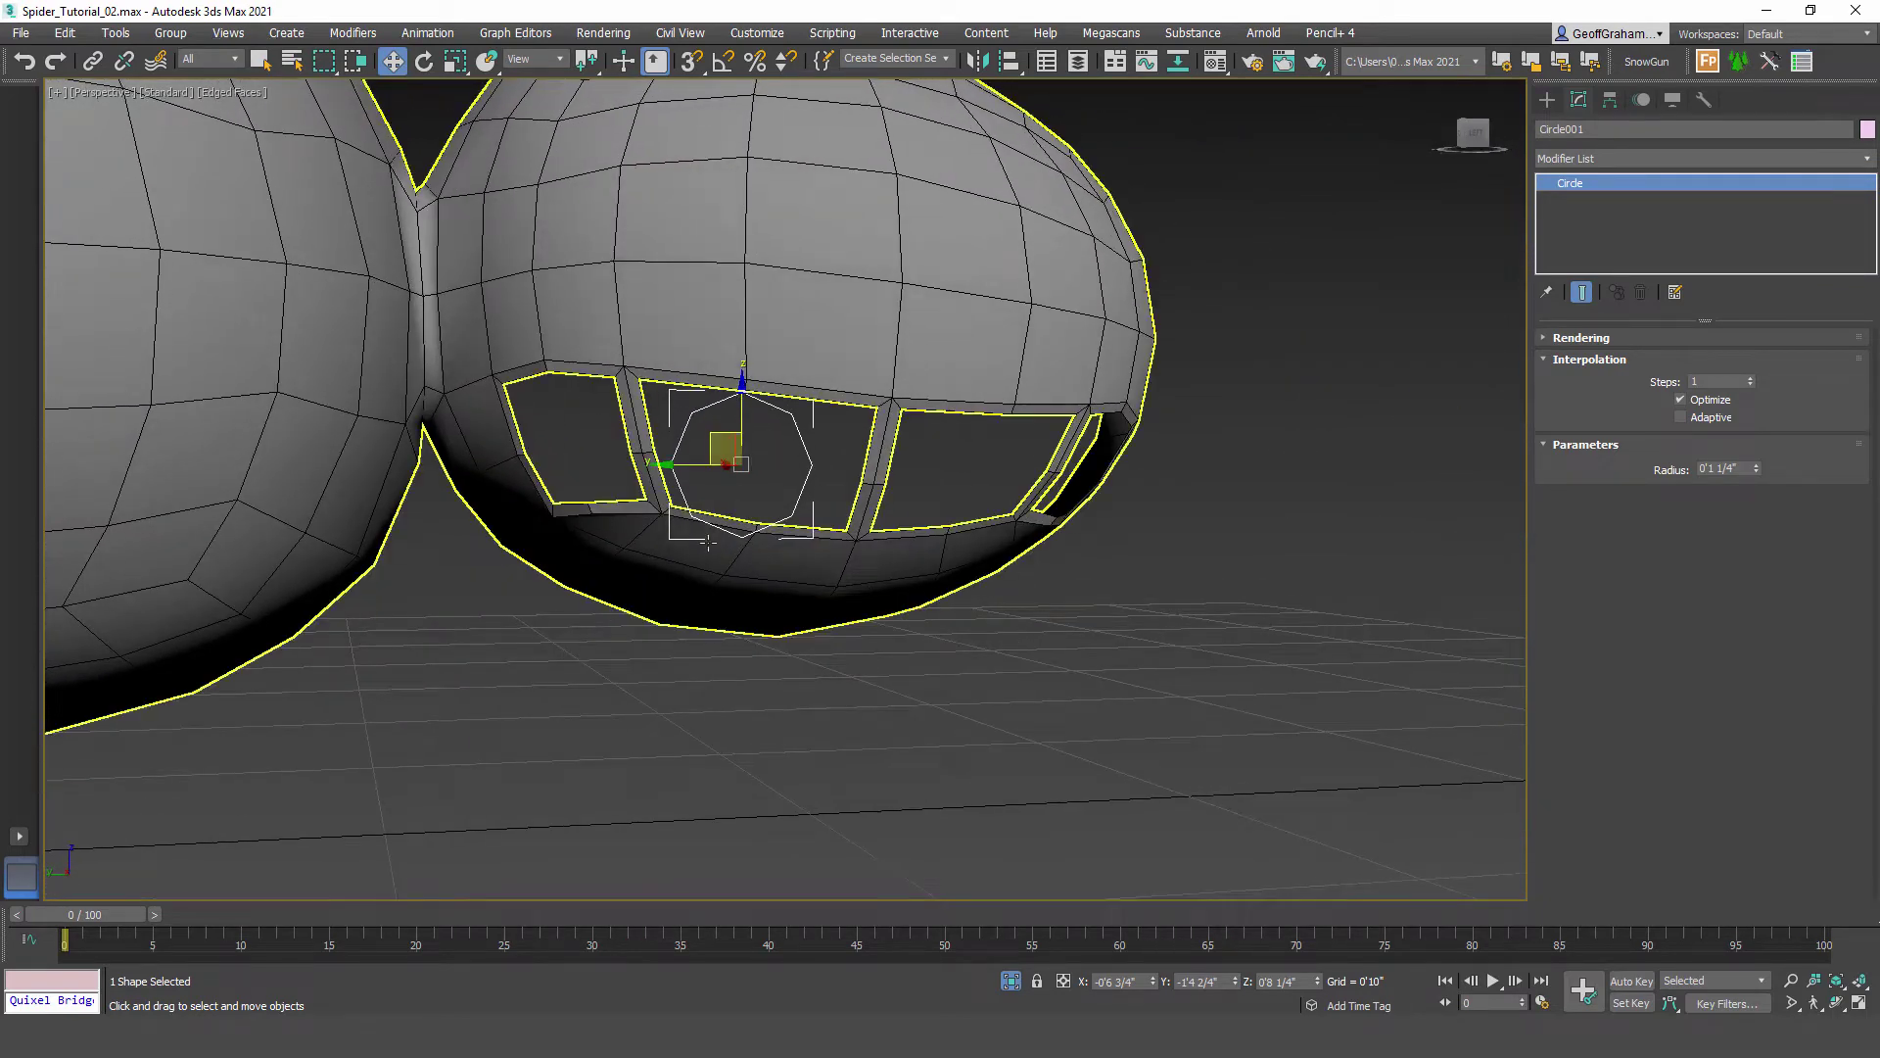
middle_click_drag(785, 532, 724, 486, "alt")
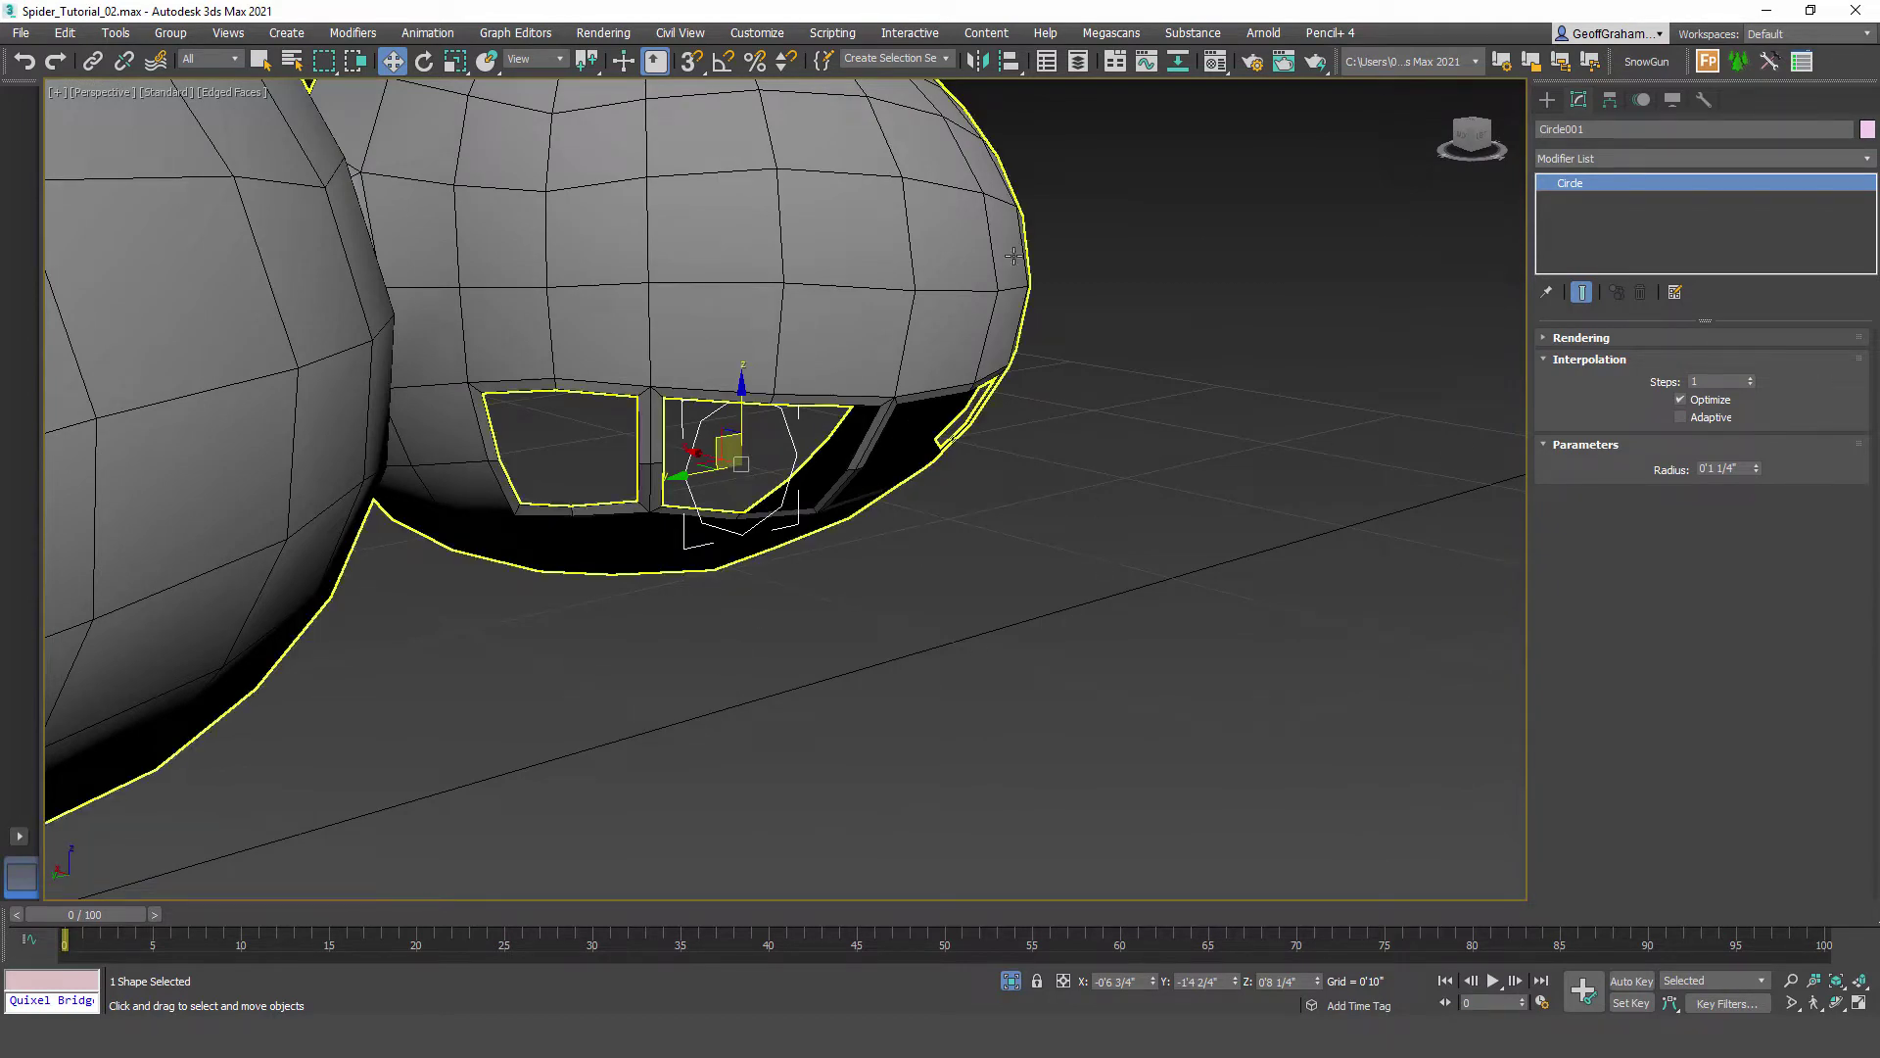
scroll(942, 602, "down", 10)
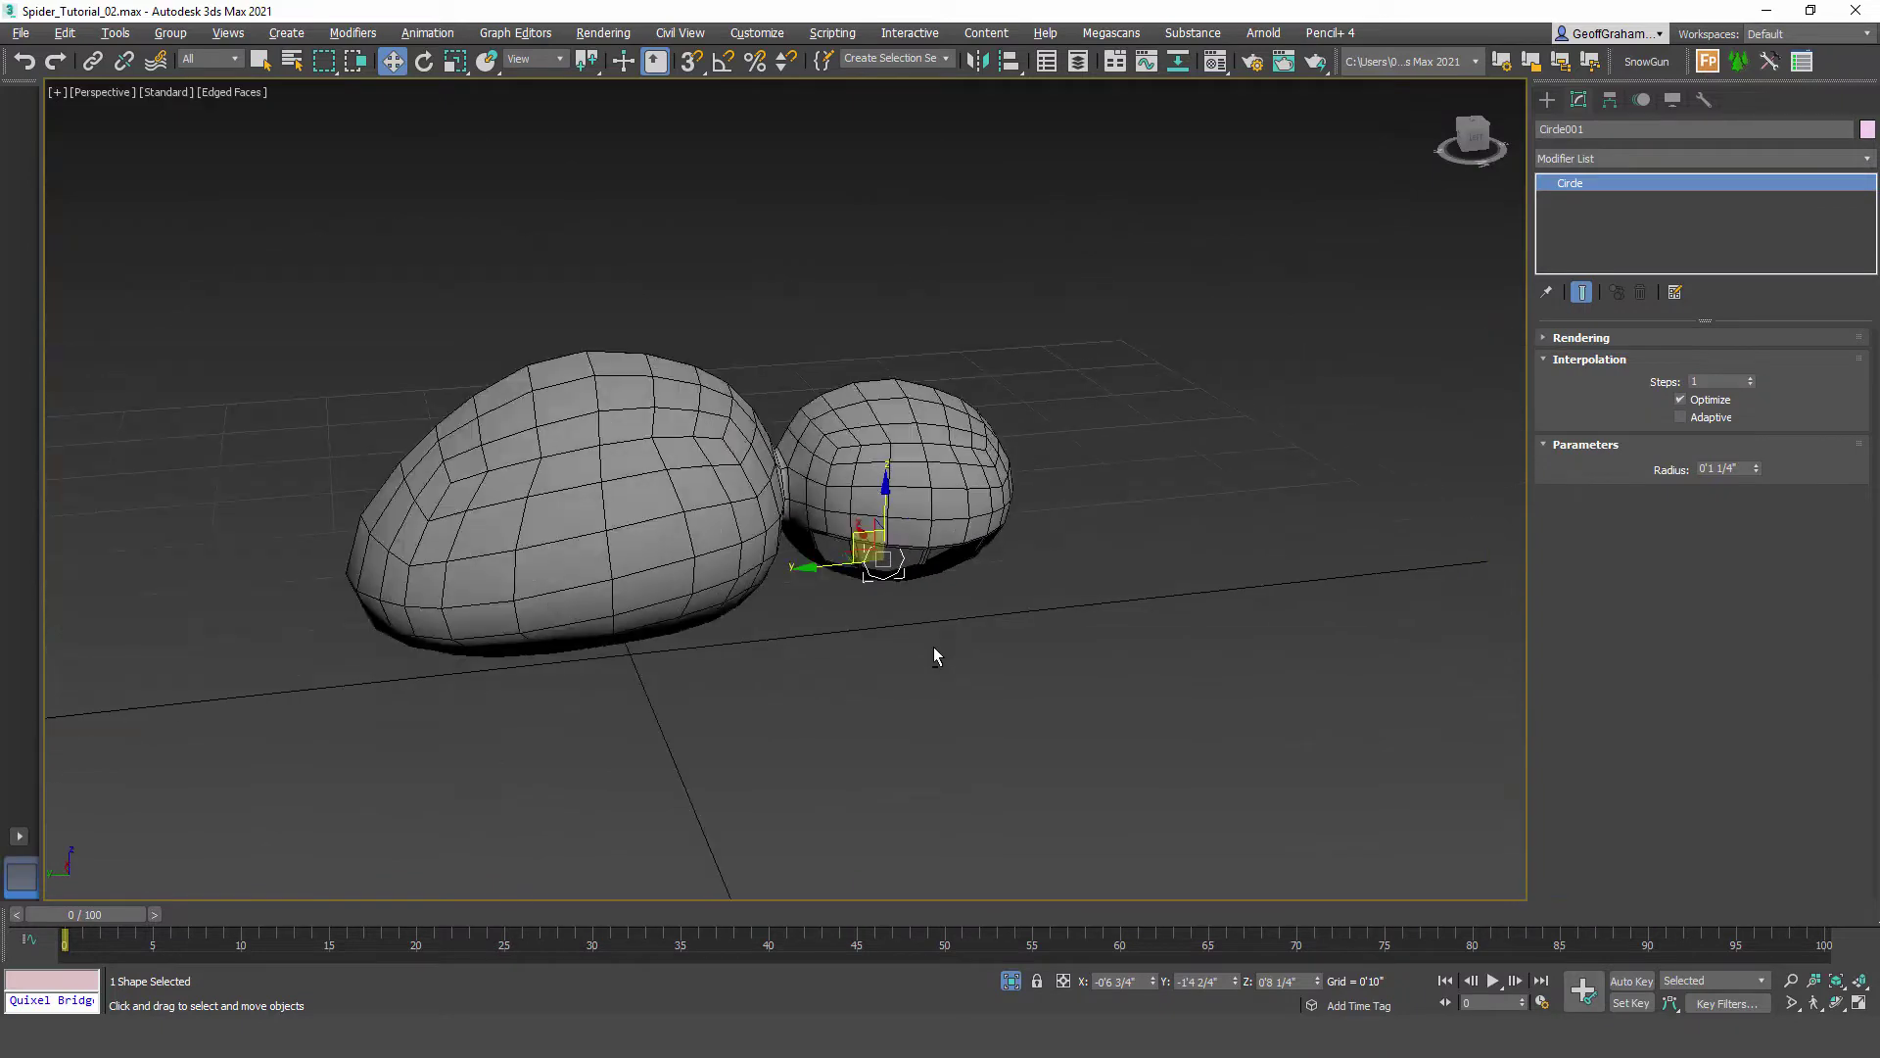
middle_click_drag(932, 659, 862, 623)
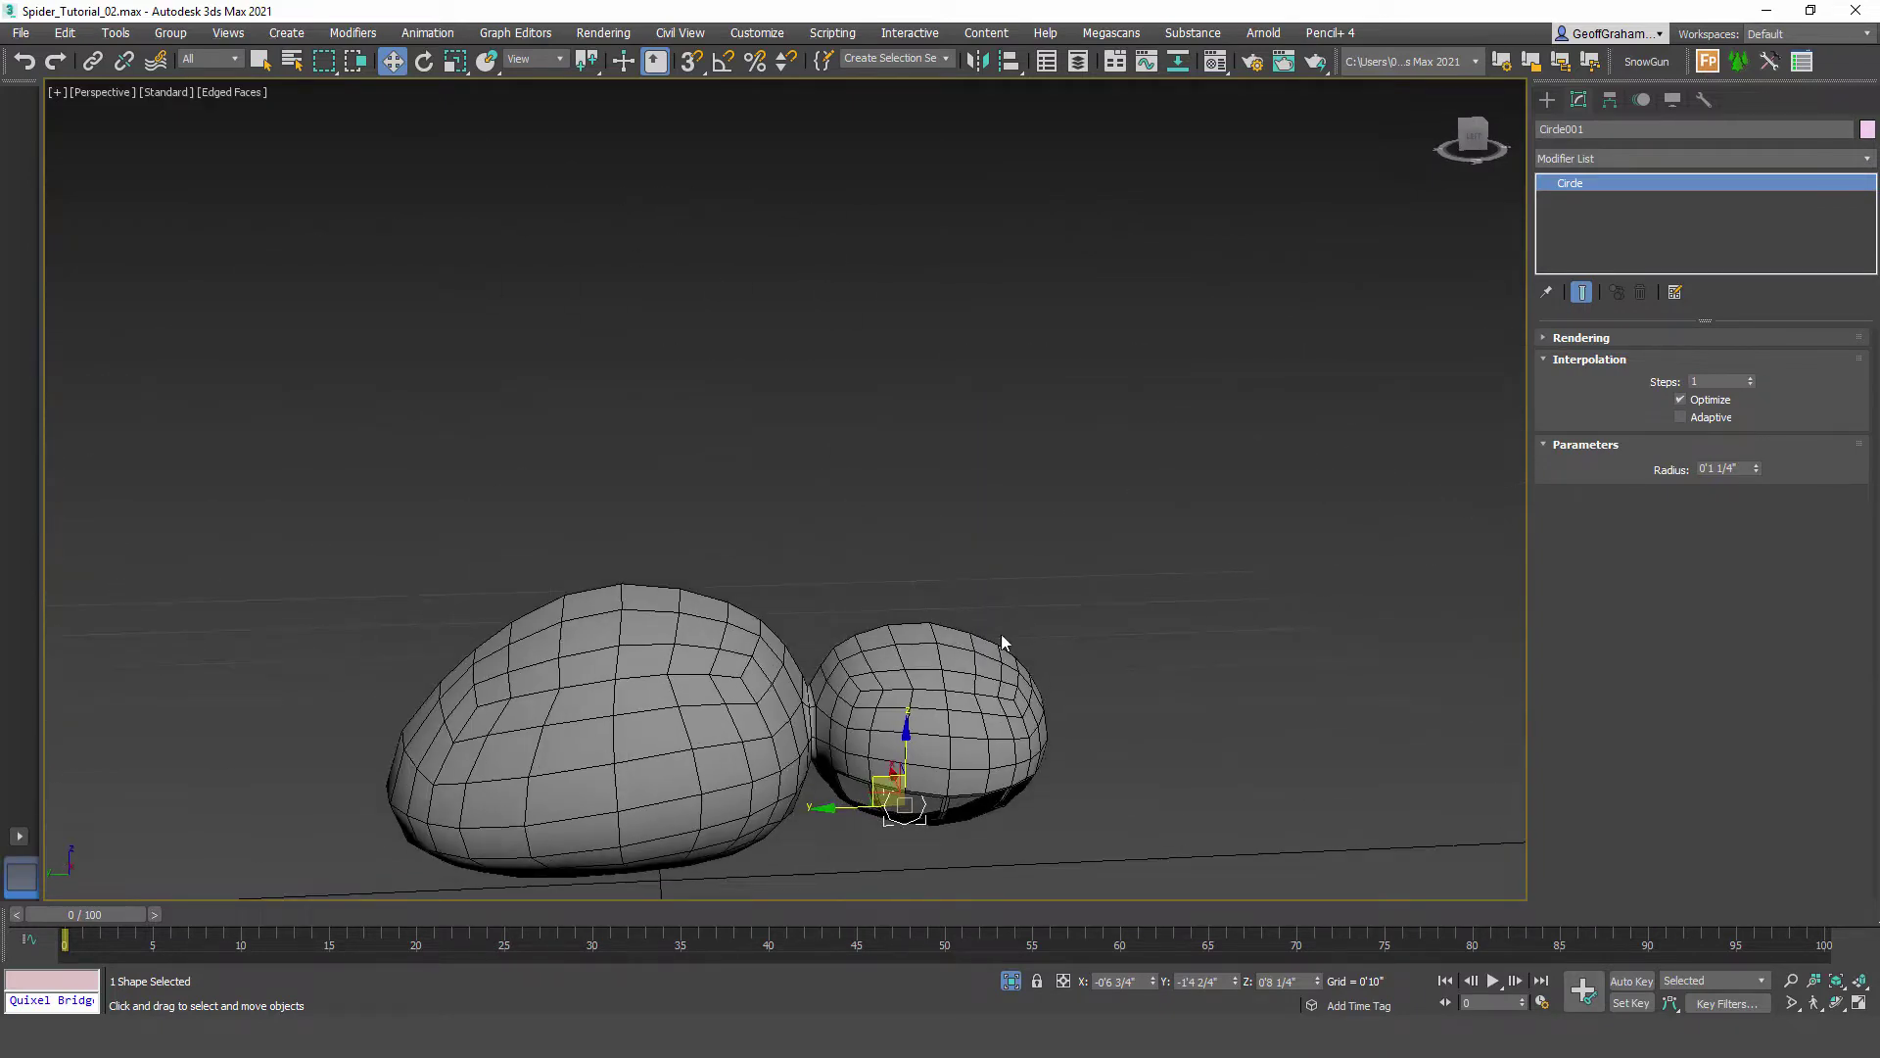
middle_click_drag(1001, 642, 987, 367)
scroll(986, 366, "down", 3)
scroll(944, 525, "up", 8)
mouse_move(1124, 396)
middle_mouse_down()
mouse_move(1043, 509)
mouse_move(1099, 384)
middle_mouse_up()
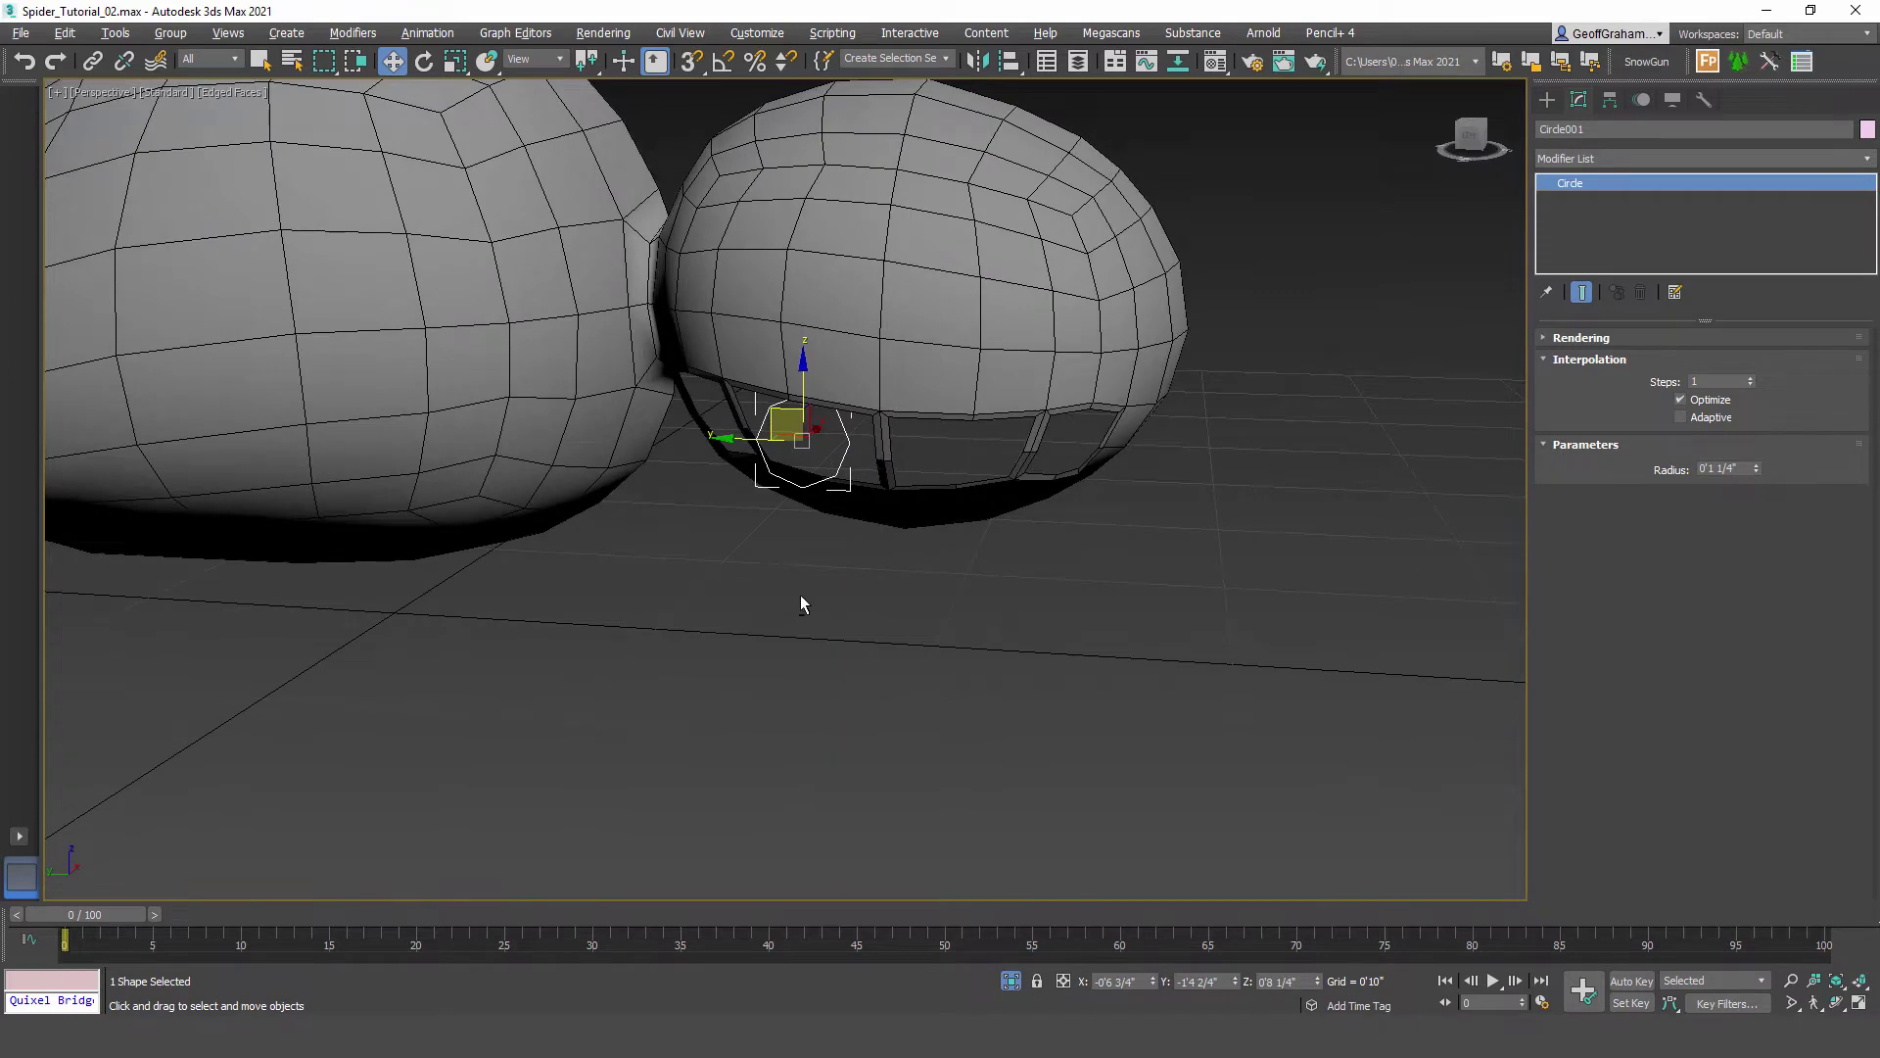
scroll(977, 573, "up", 3)
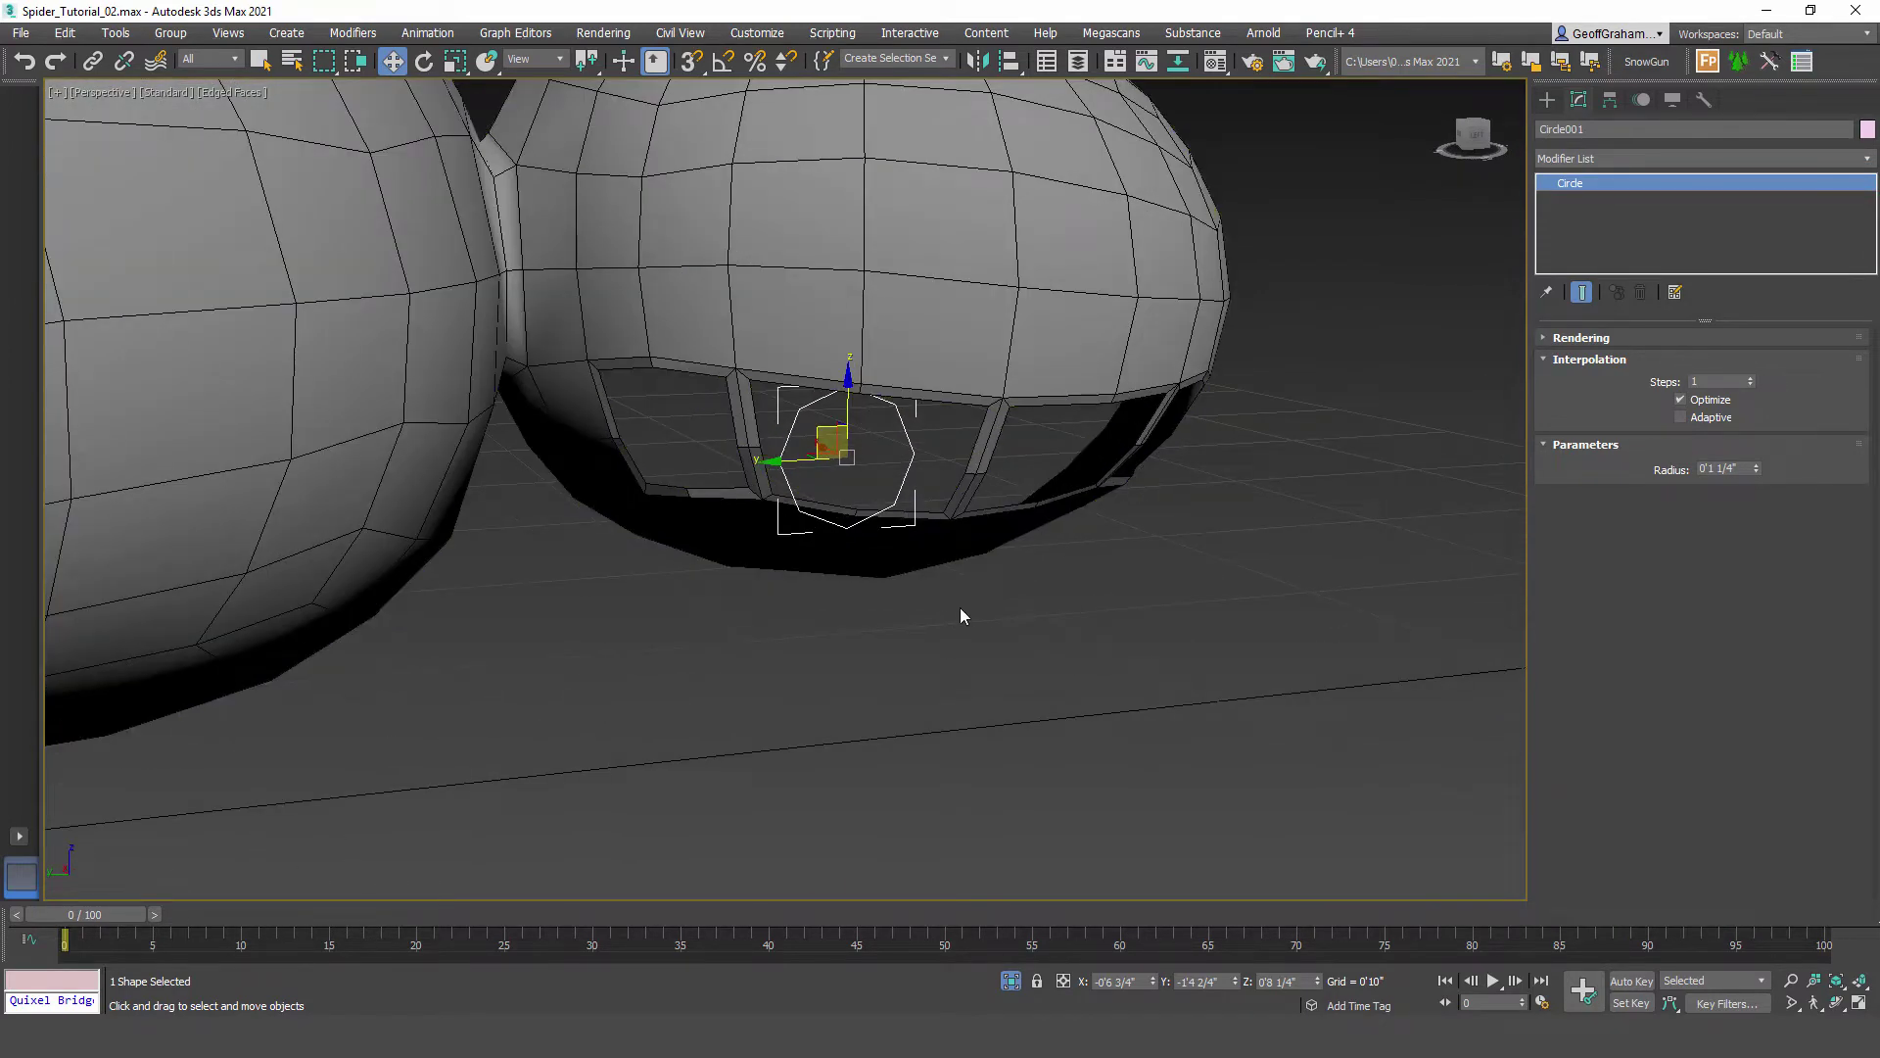
scroll(989, 631, "up", 5)
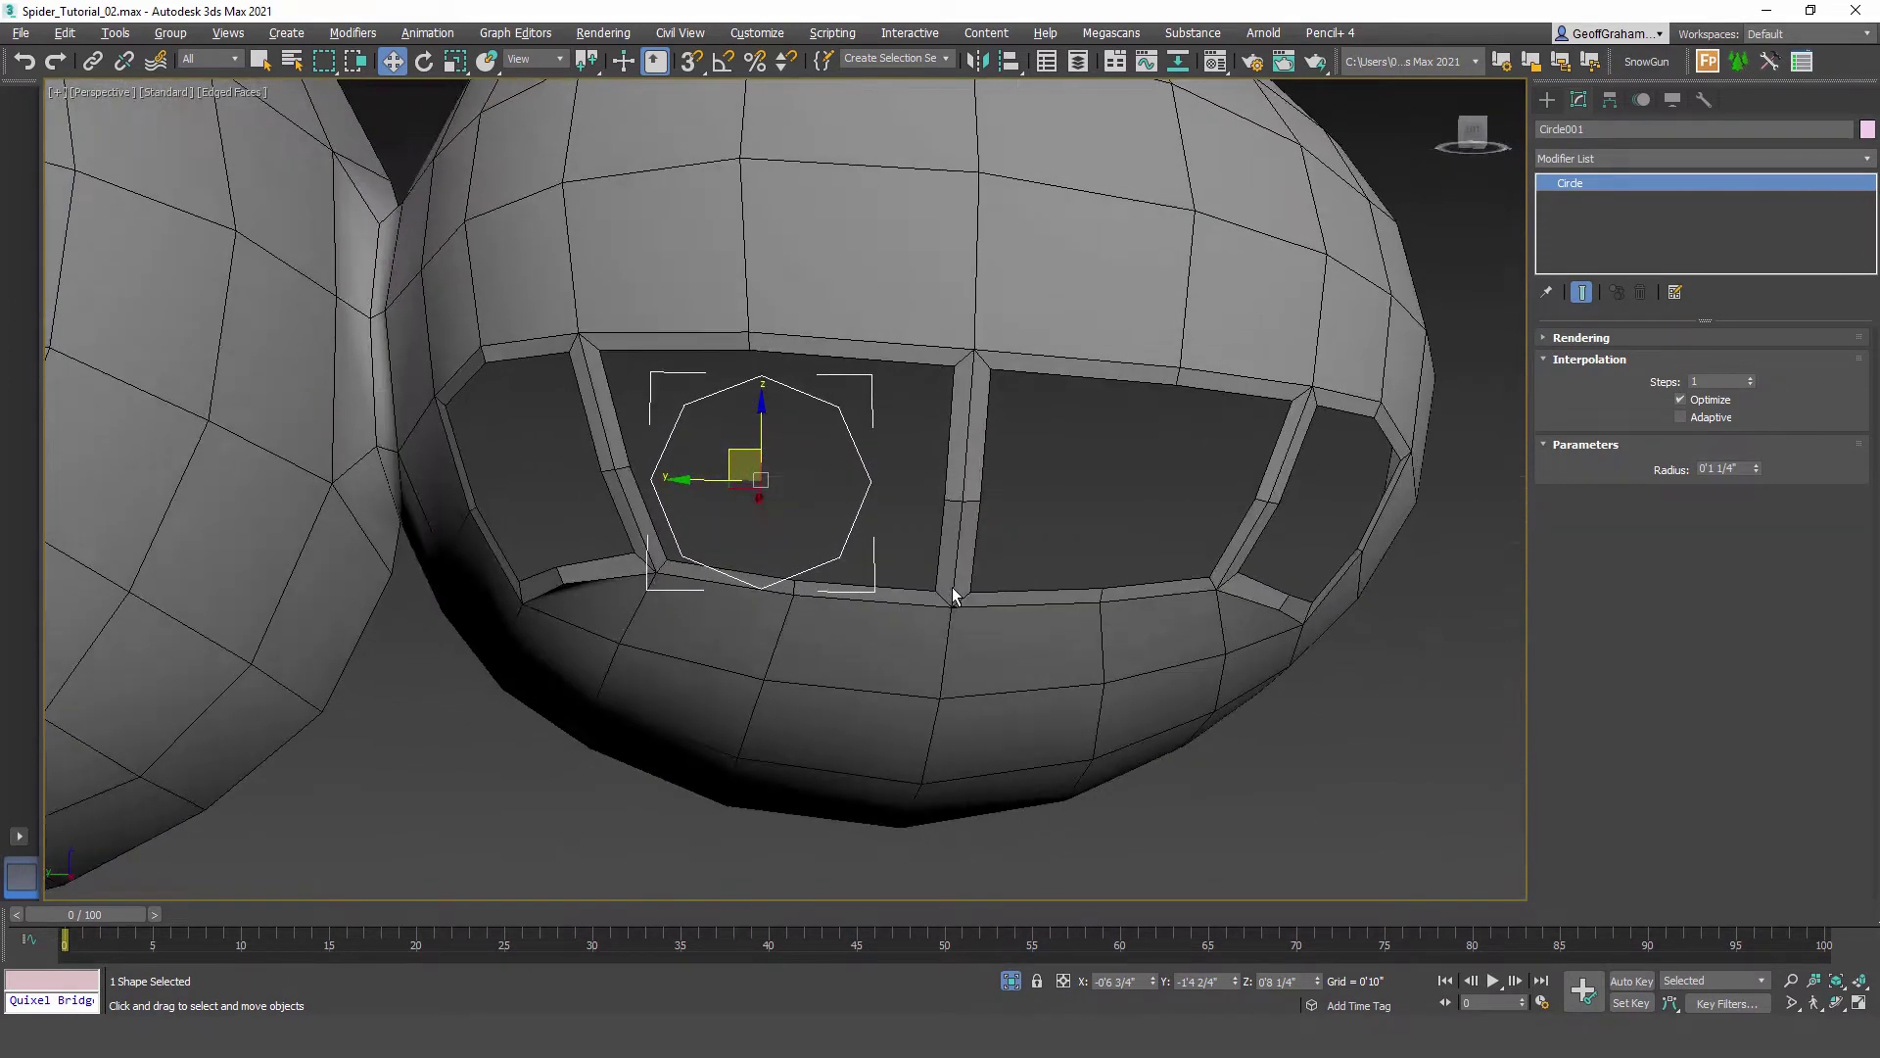
scroll(881, 546, "down", 2)
middle_click_drag(881, 546, 774, 532, "alt")
scroll(865, 573, "down", 3)
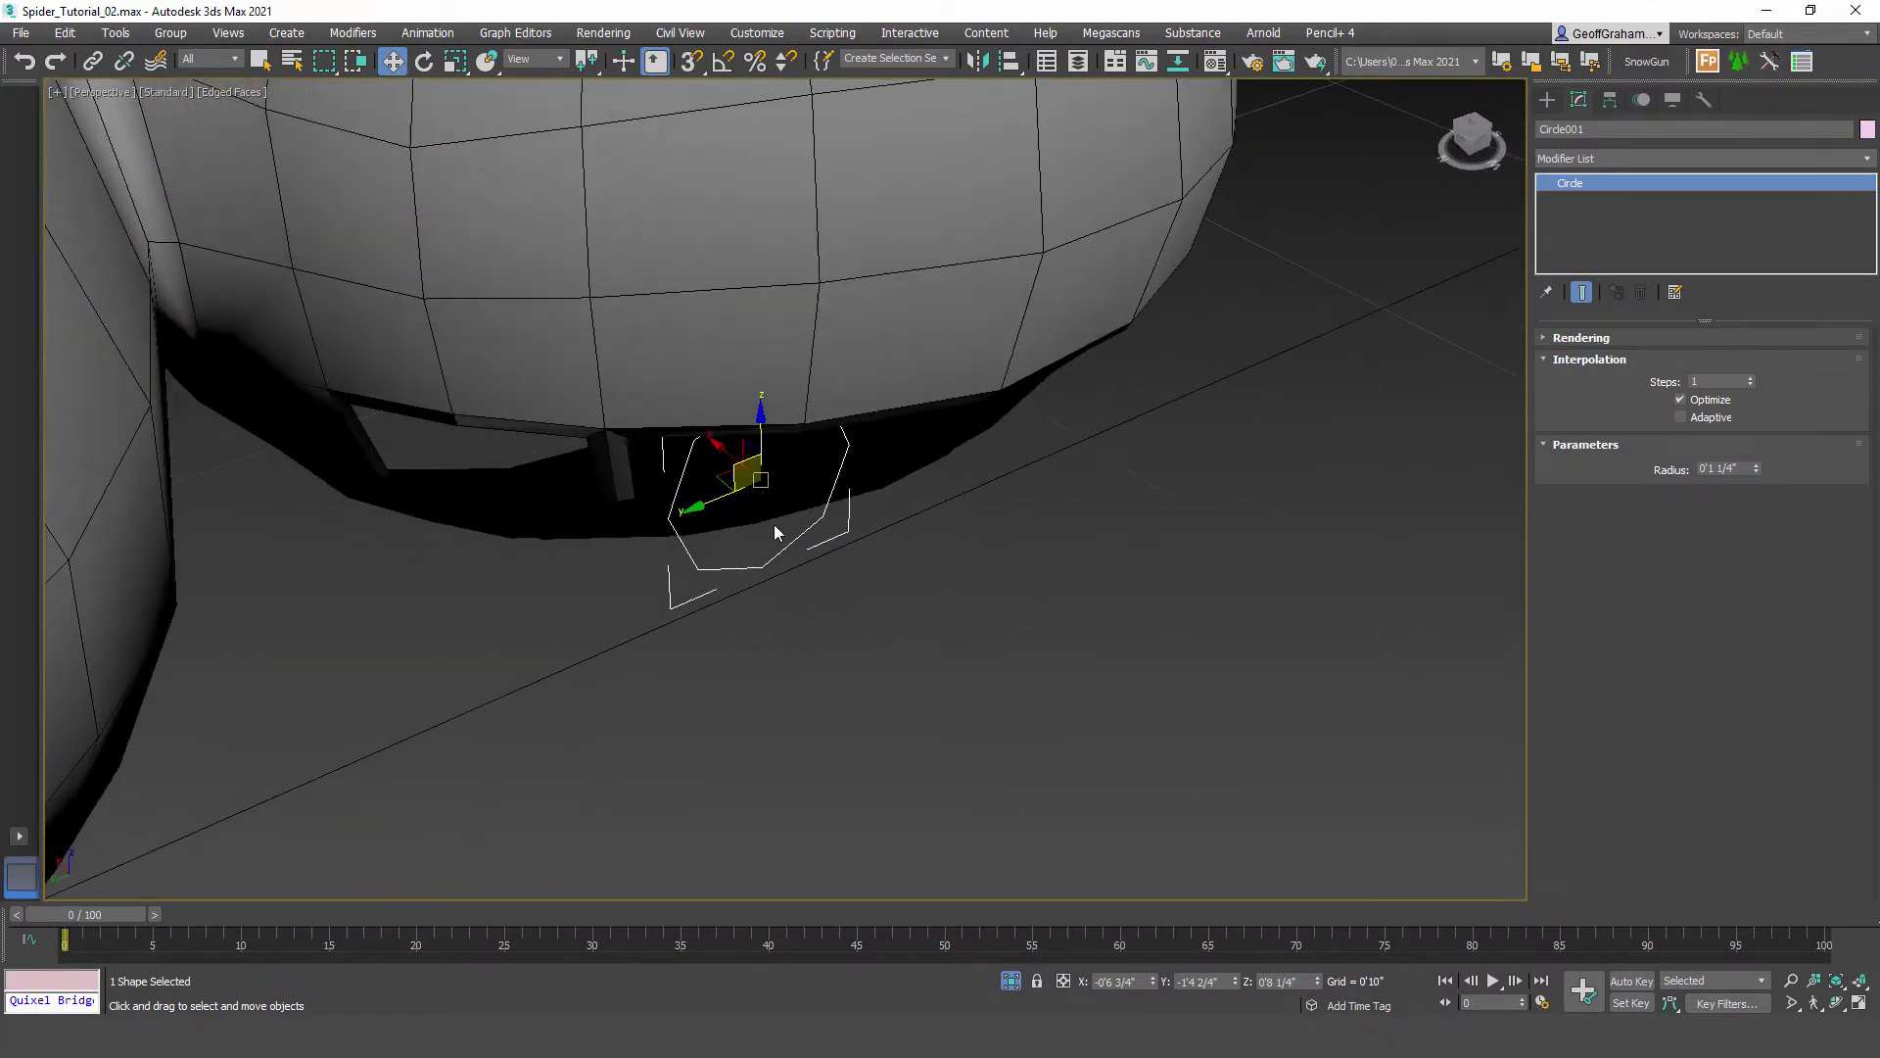
Step: Rotate the circle to about X -7.7, Y -124.4 and Z -15.5 degrees to match the slant of the second leg opening
key("r")
key("e")
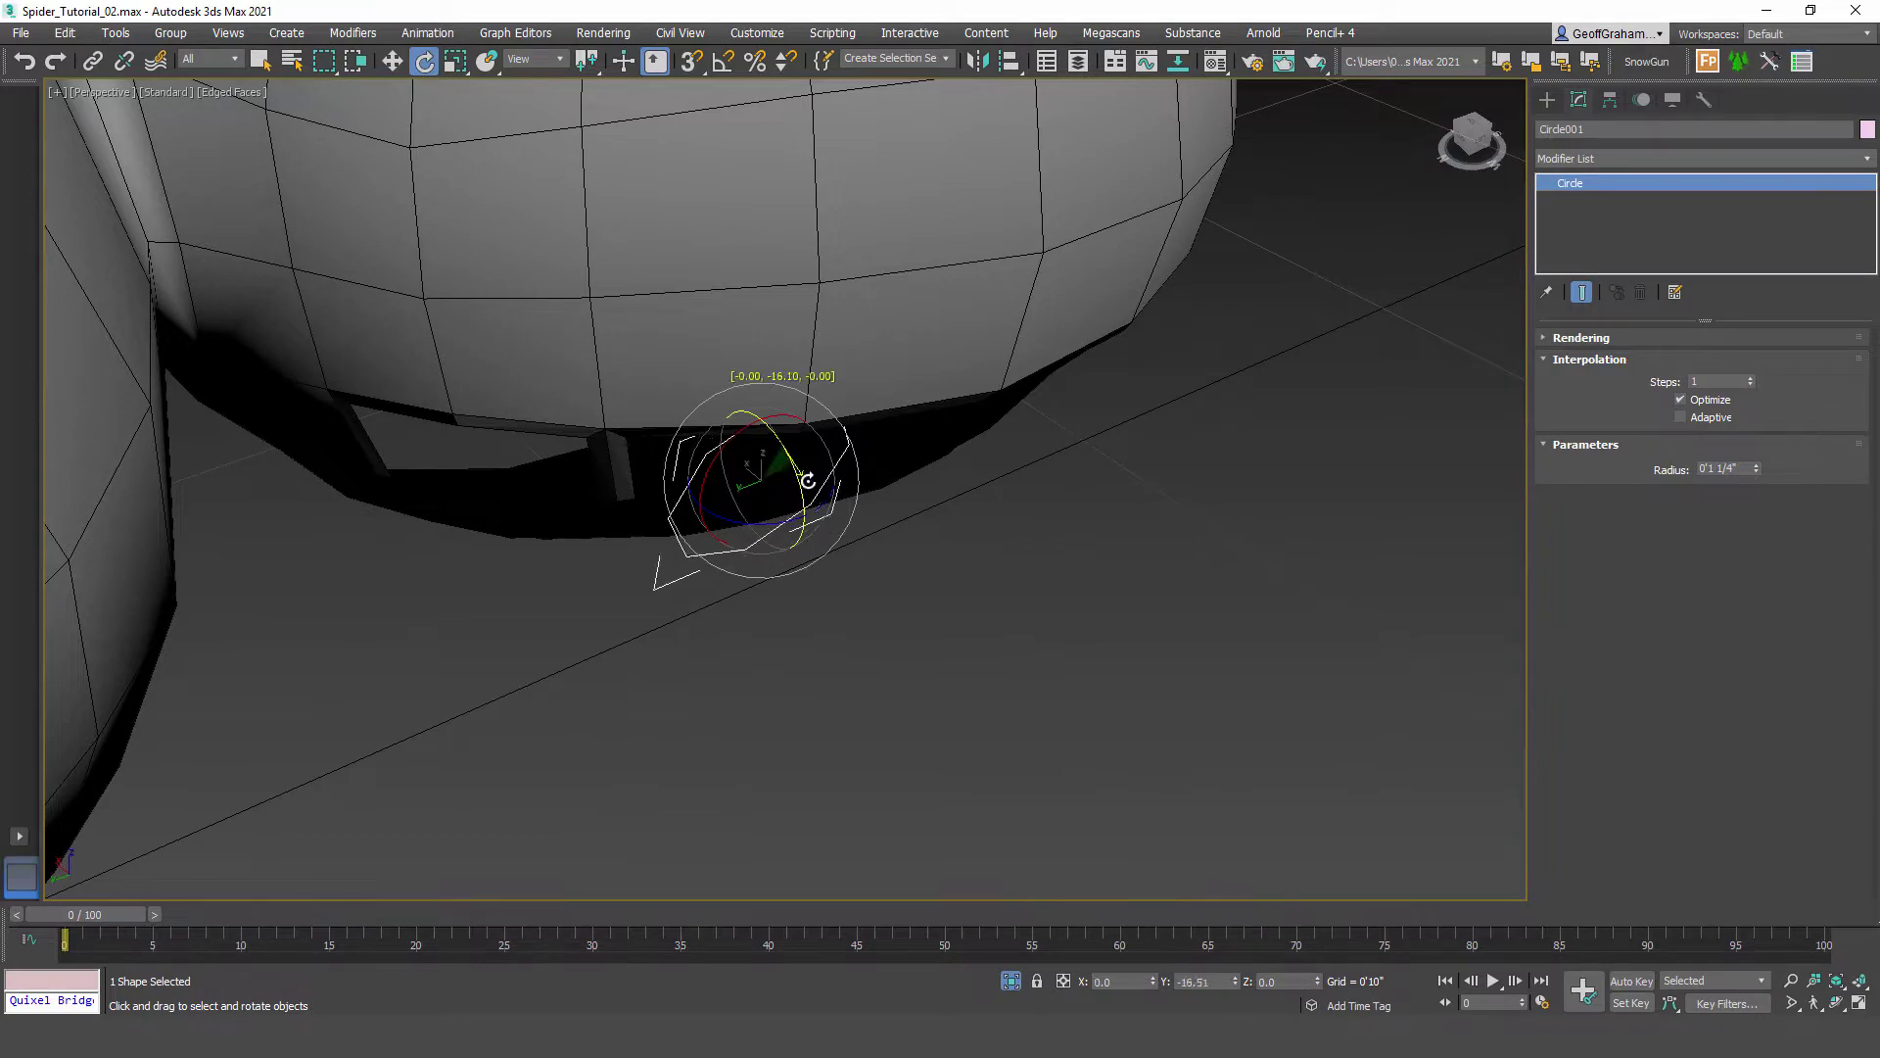
left_click_drag(796, 448, 709, 542)
middle_click_drag(894, 617, 848, 383, "alt")
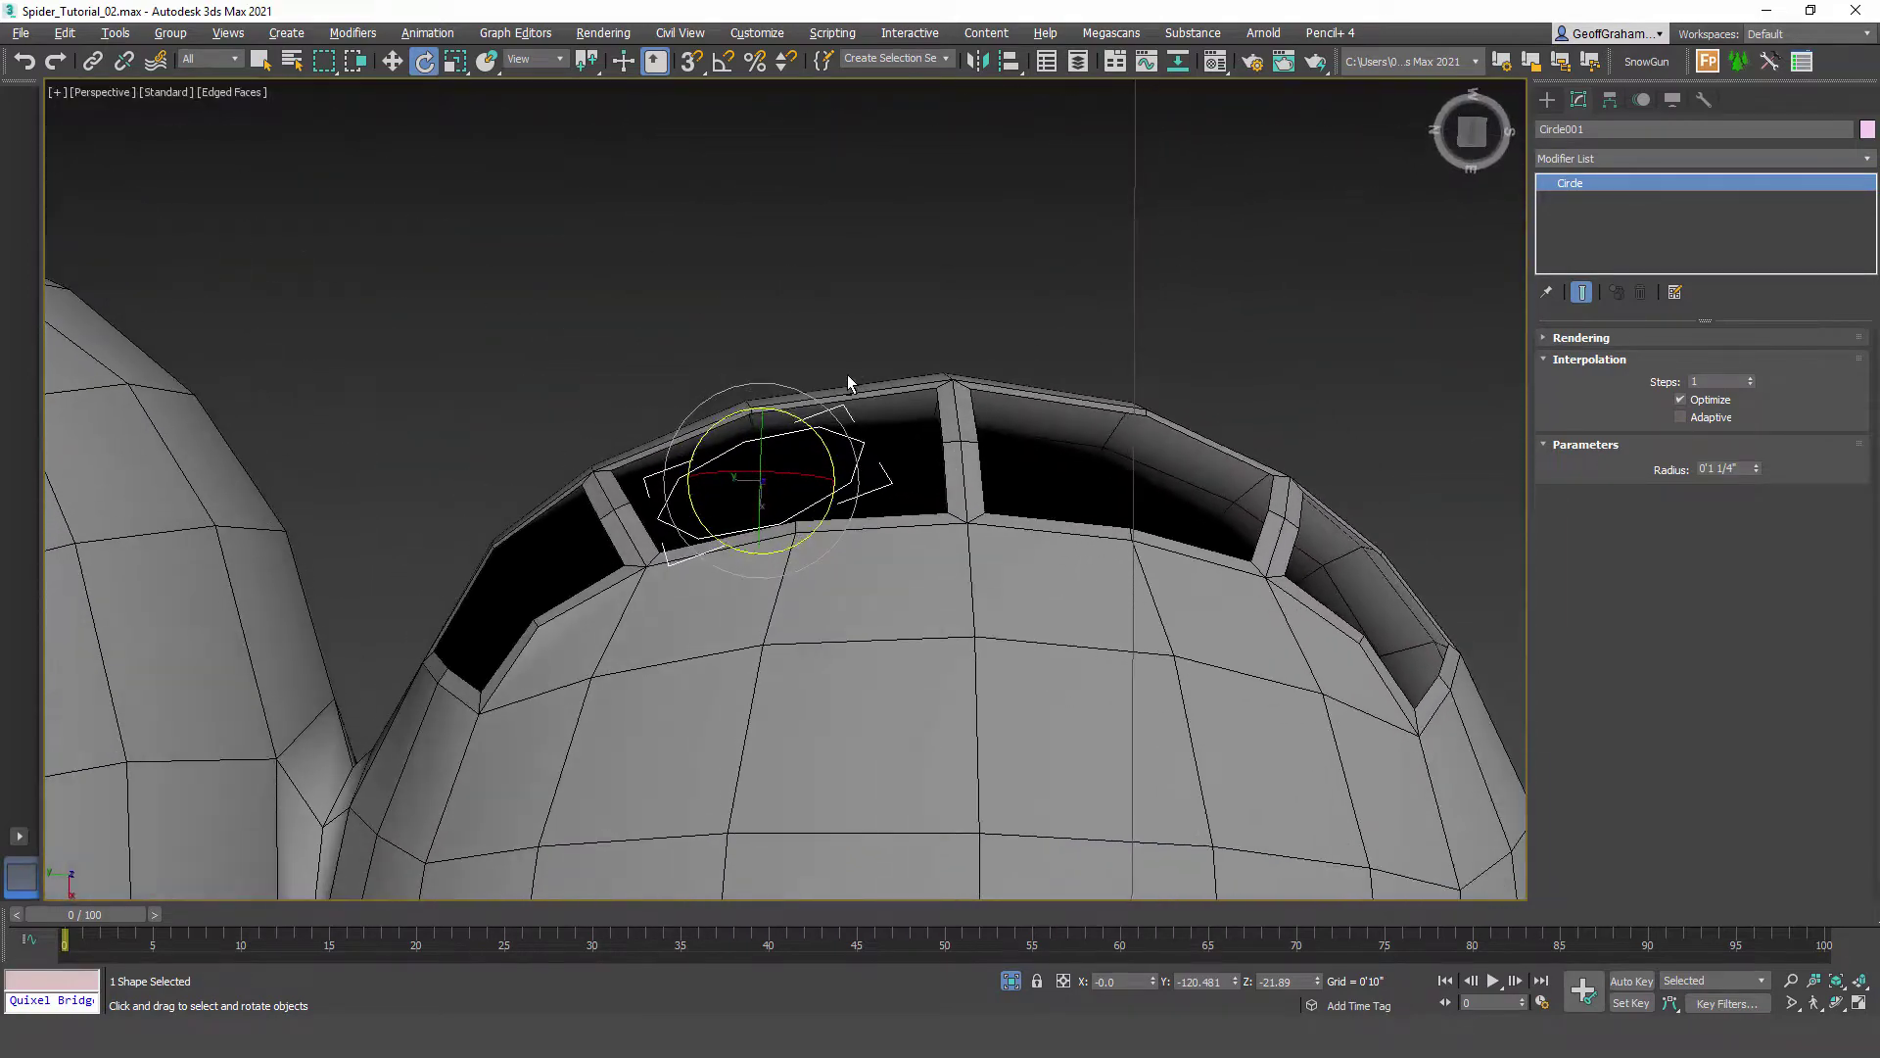
left_click_drag(758, 431, 760, 438)
middle_click_drag(845, 423, 725, 541, "alt")
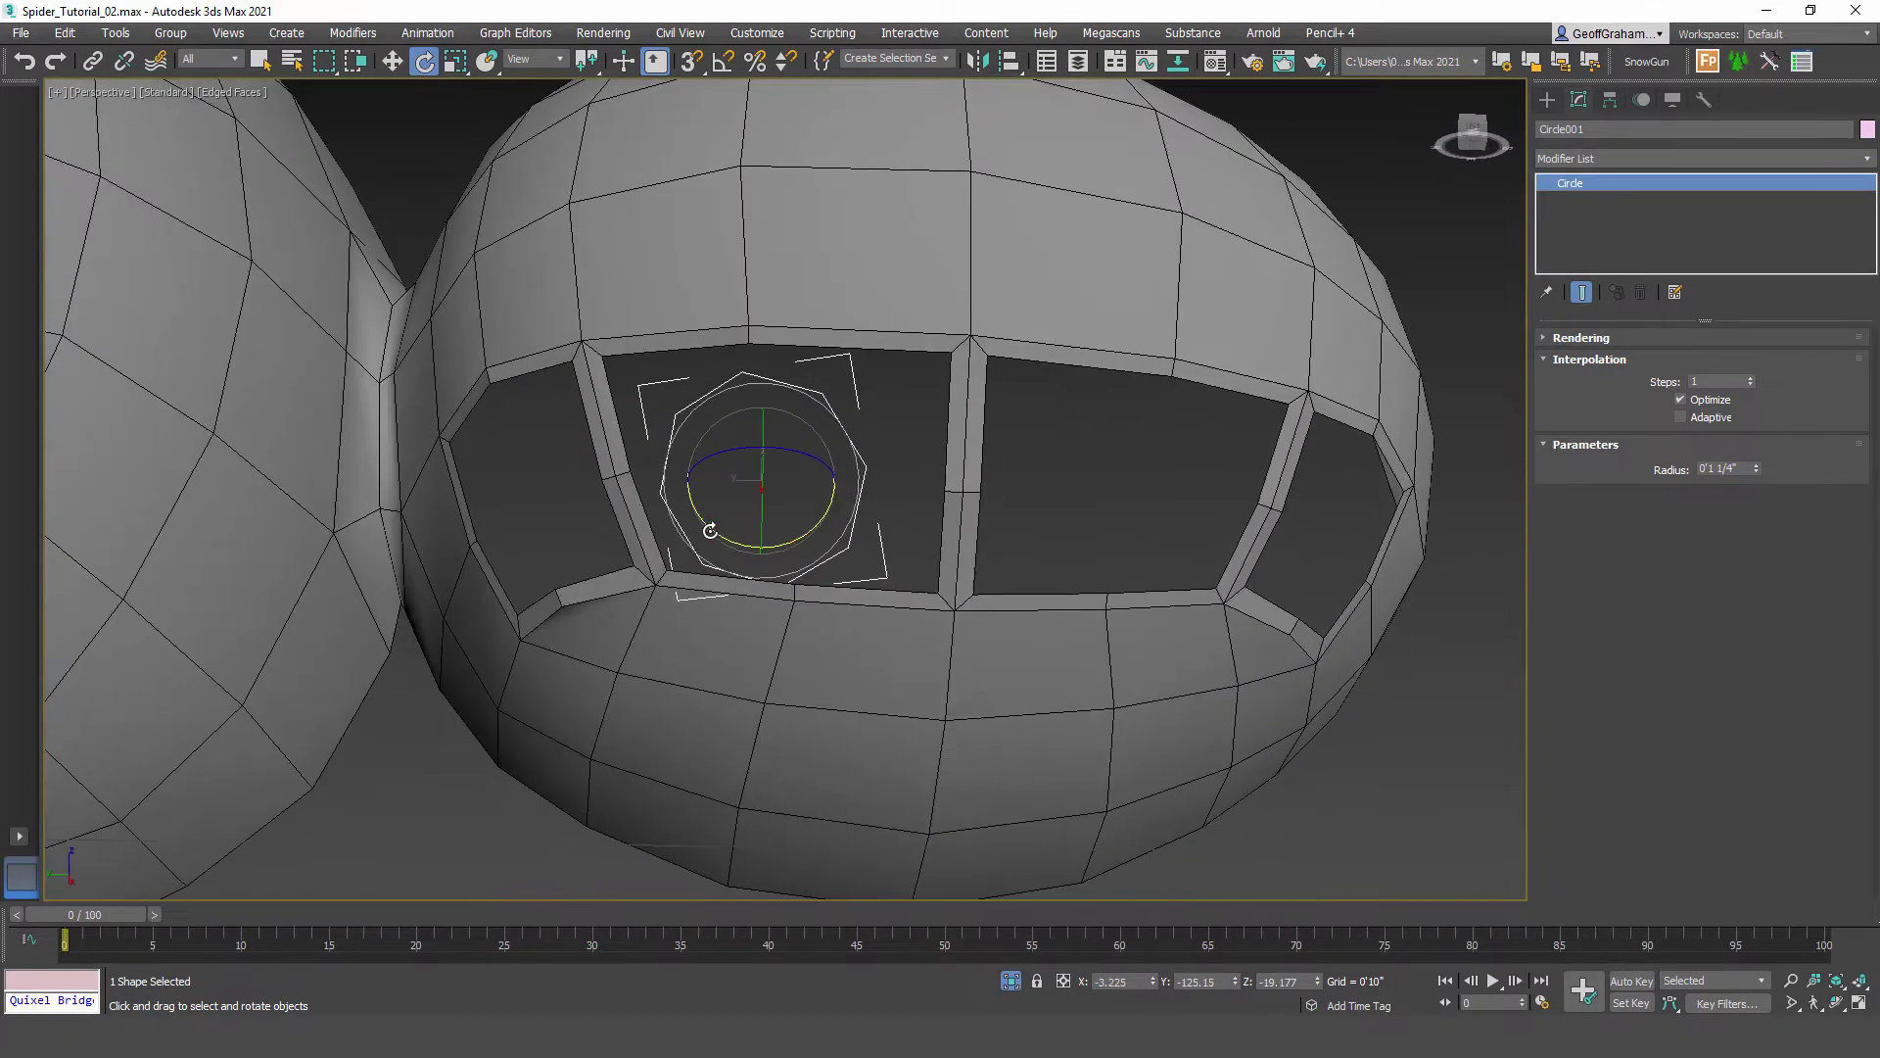
left_click_drag(710, 529, 697, 531)
mouse_move(872, 460)
middle_mouse_down("alt")
mouse_move(937, 554)
mouse_move(890, 508)
mouse_move(883, 468)
middle_mouse_up("alt")
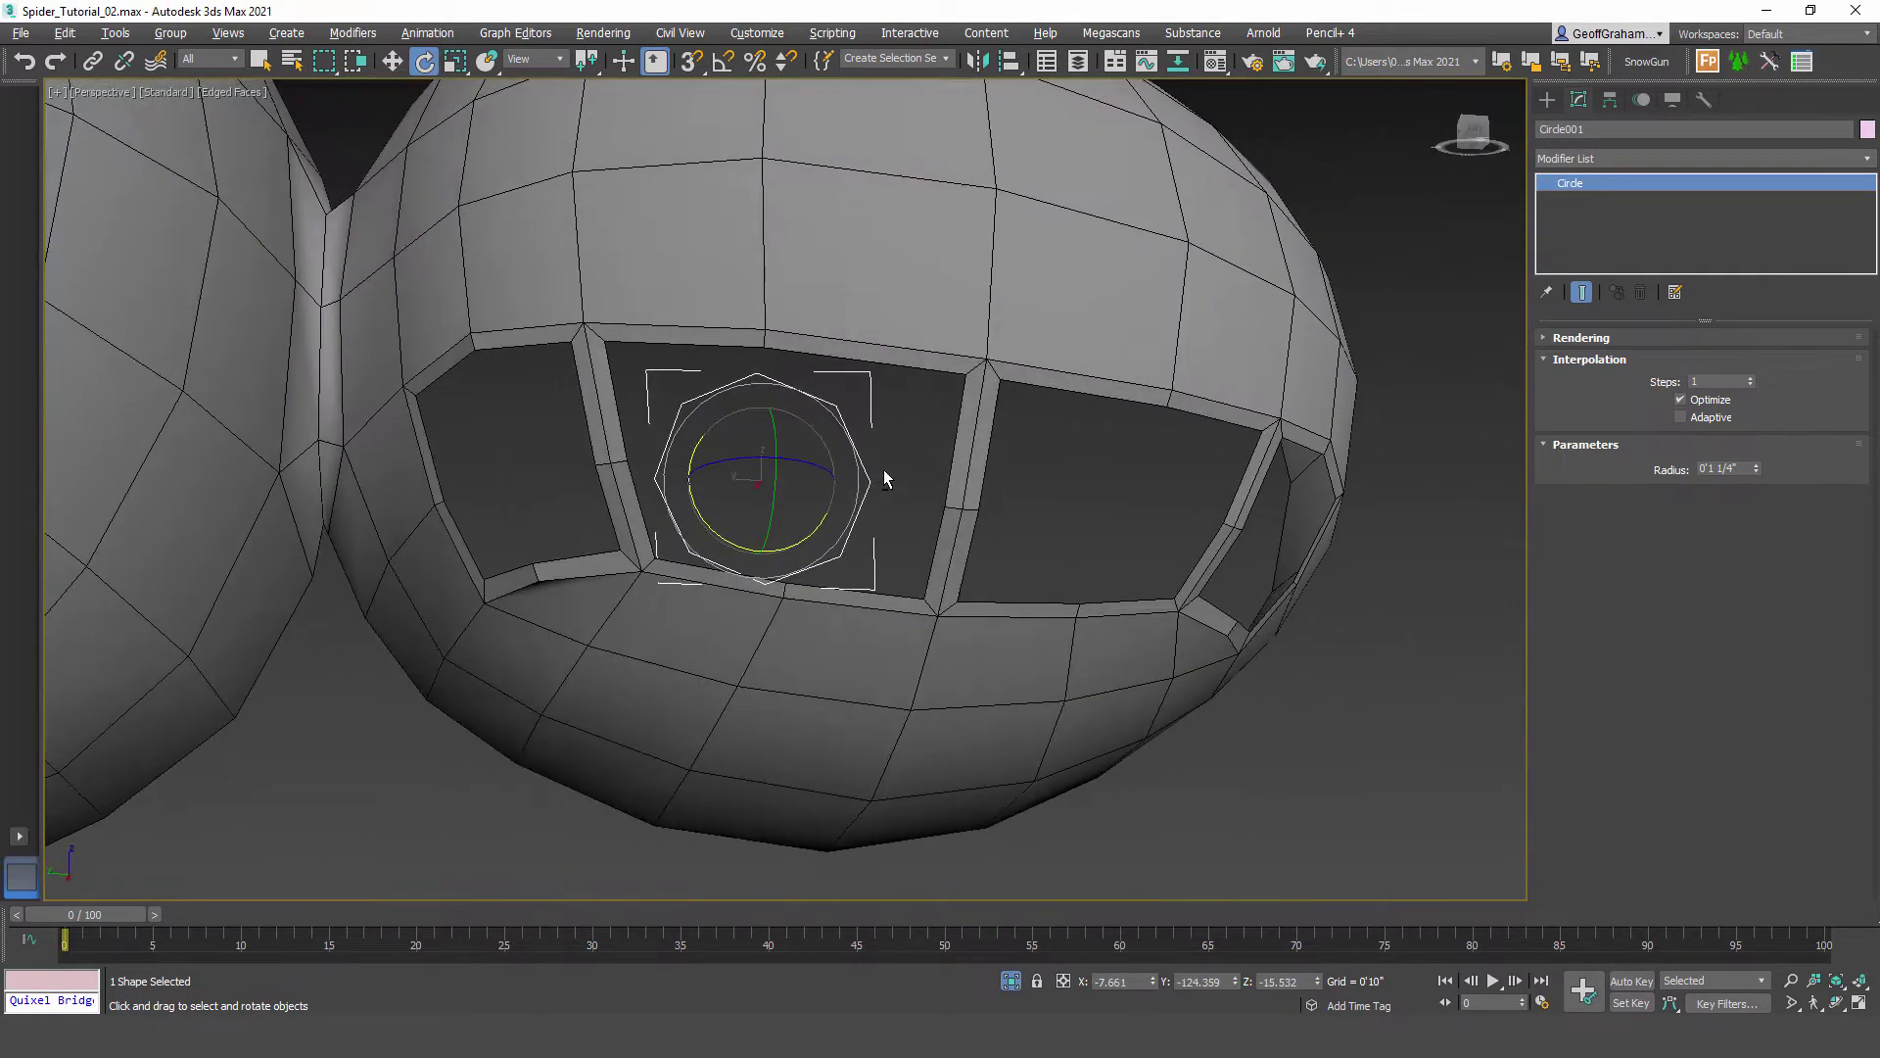
Step: Centre the circle within the second leg opening and turn it slightly to follow the body's curvature
key("w")
left_click_drag(732, 460, 751, 441)
key("e")
key("r")
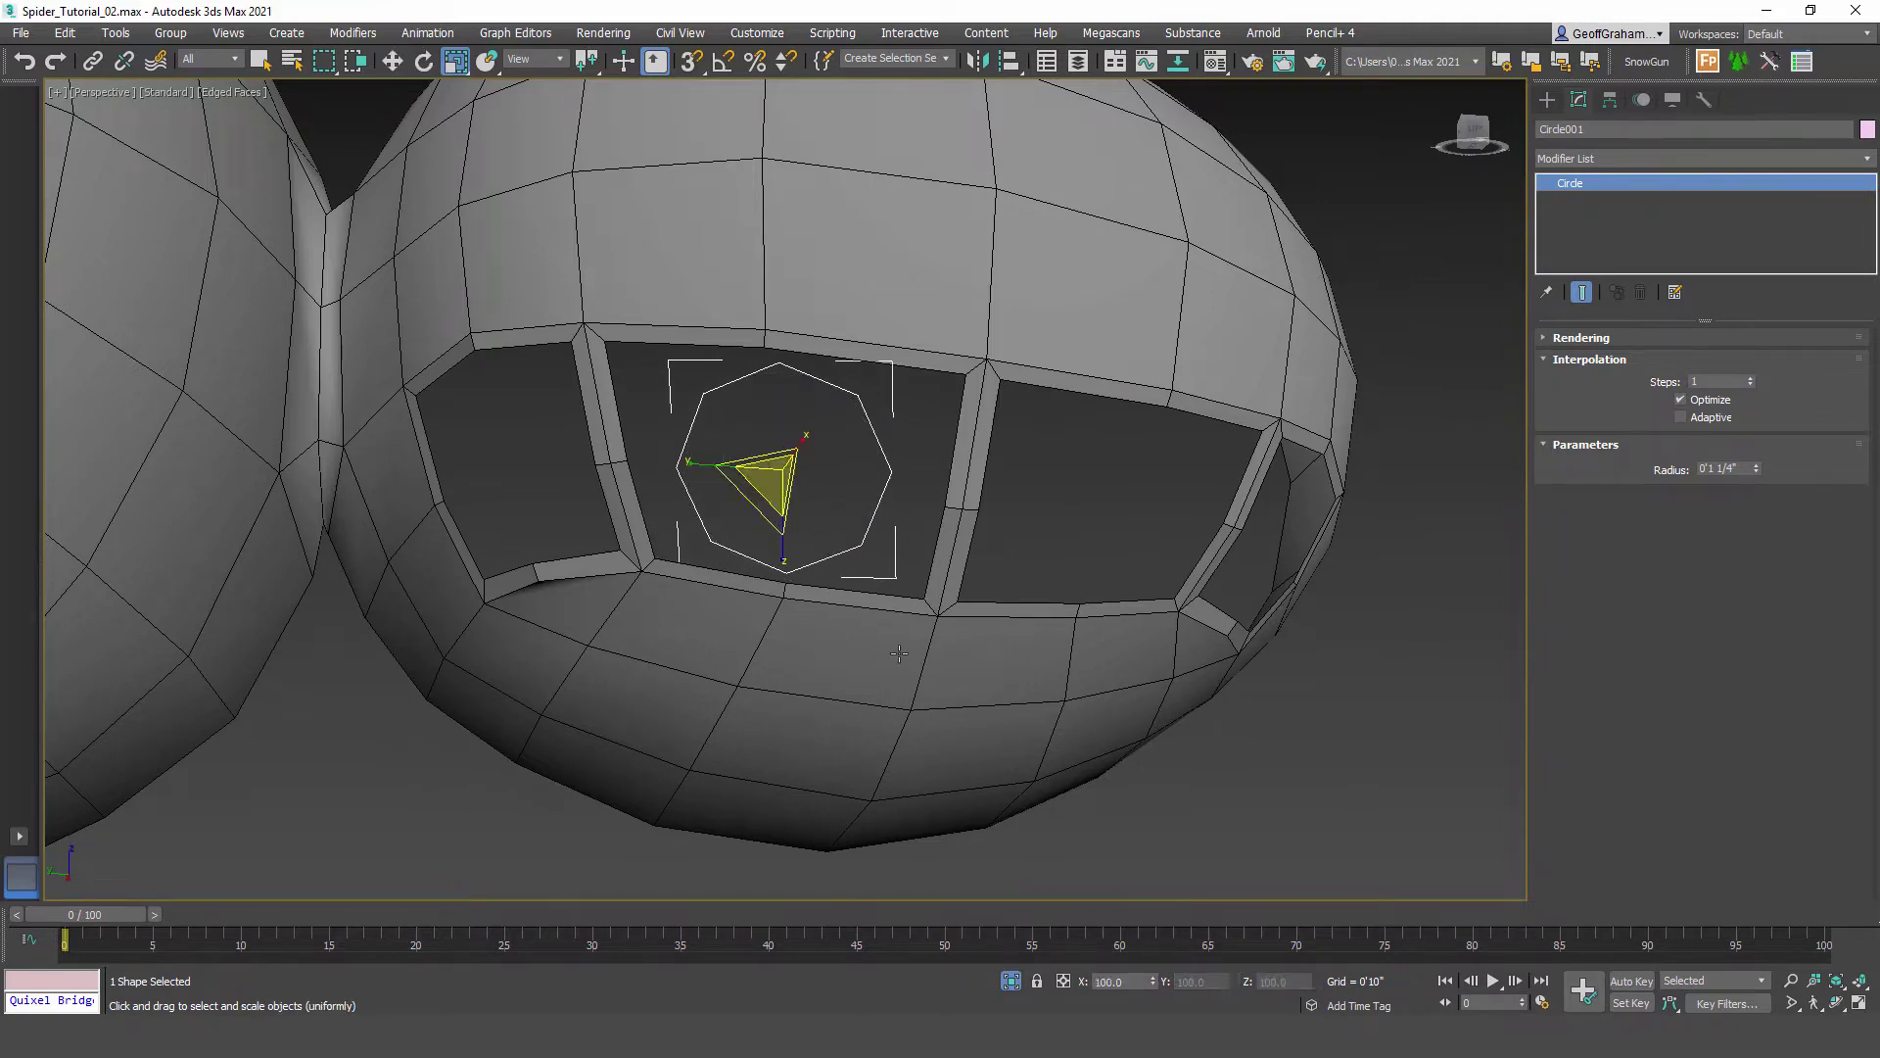
middle_click_drag(755, 452, 813, 624, "alt")
key("e")
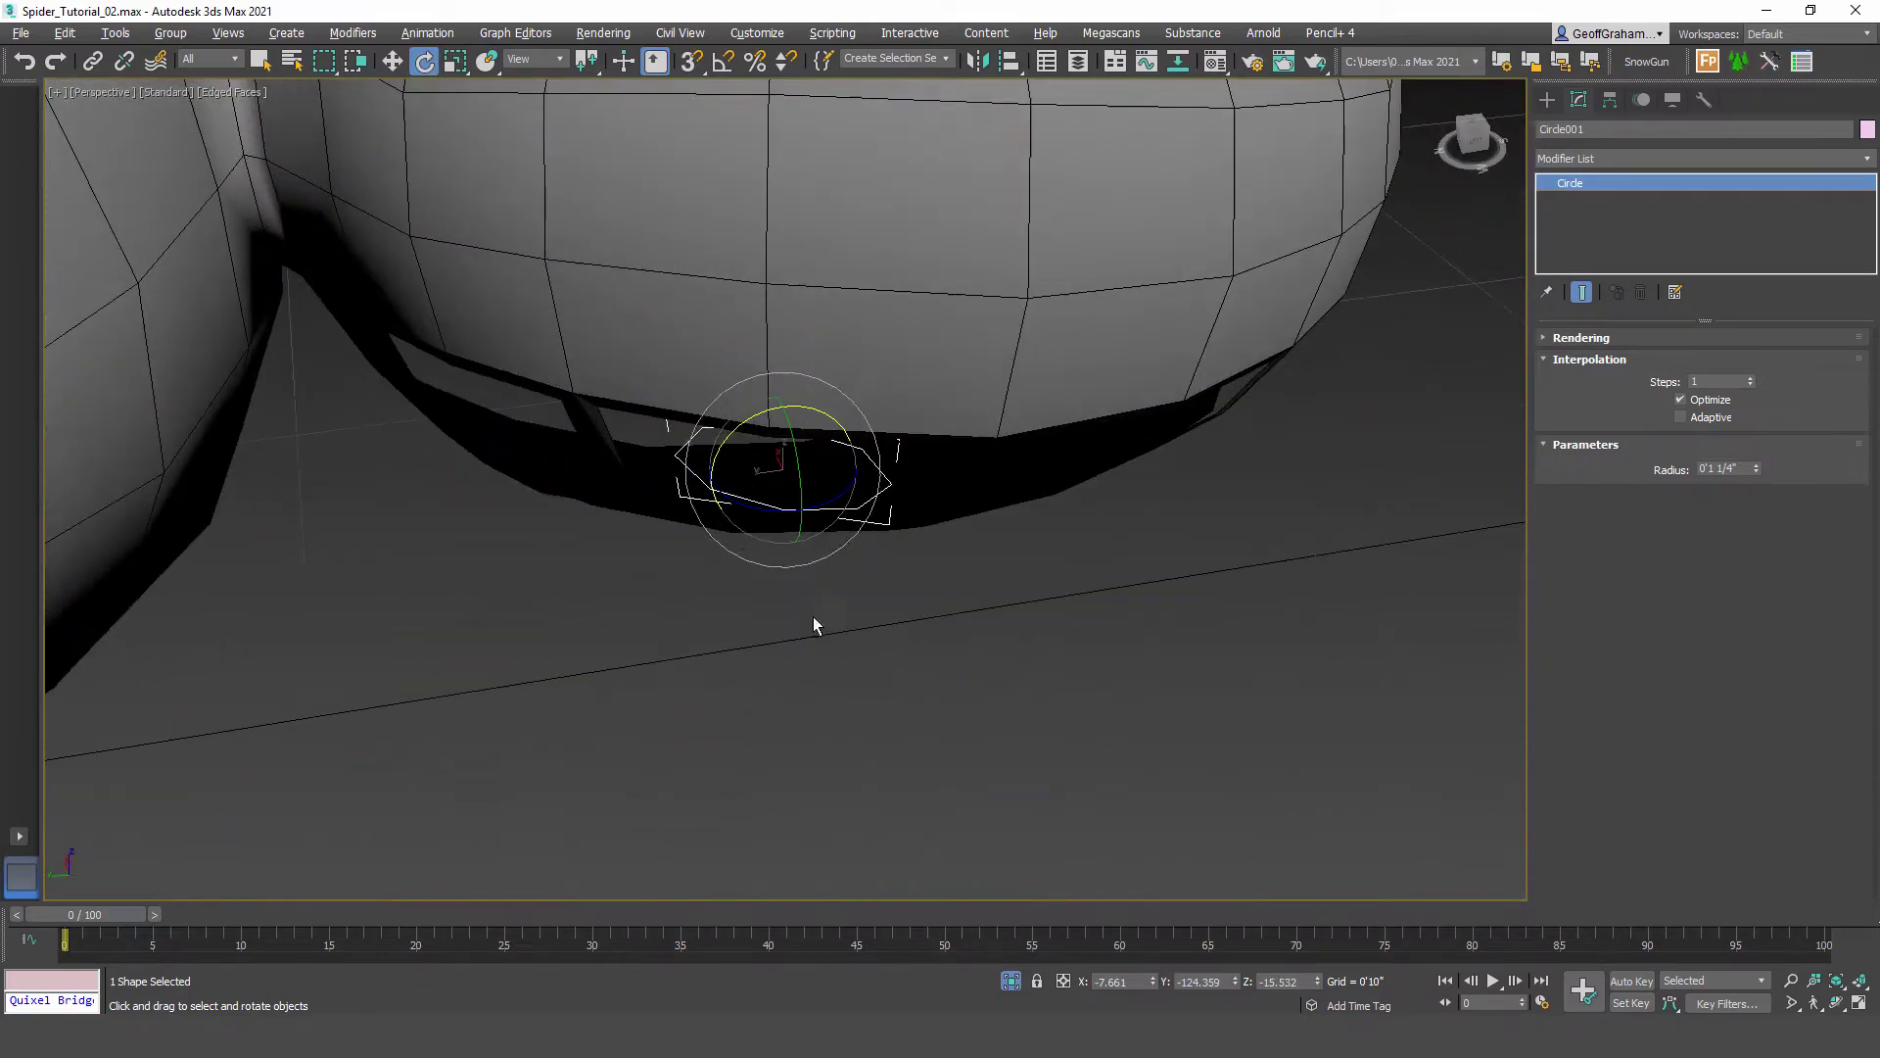
left_click_drag(835, 499, 862, 519)
middle_click_drag(914, 643, 1001, 577, "alt")
Step: Shift the circle sideways and outward to about X -0'7", Y -1'4 3/4" so it sits flush with the second leg opening
key("w")
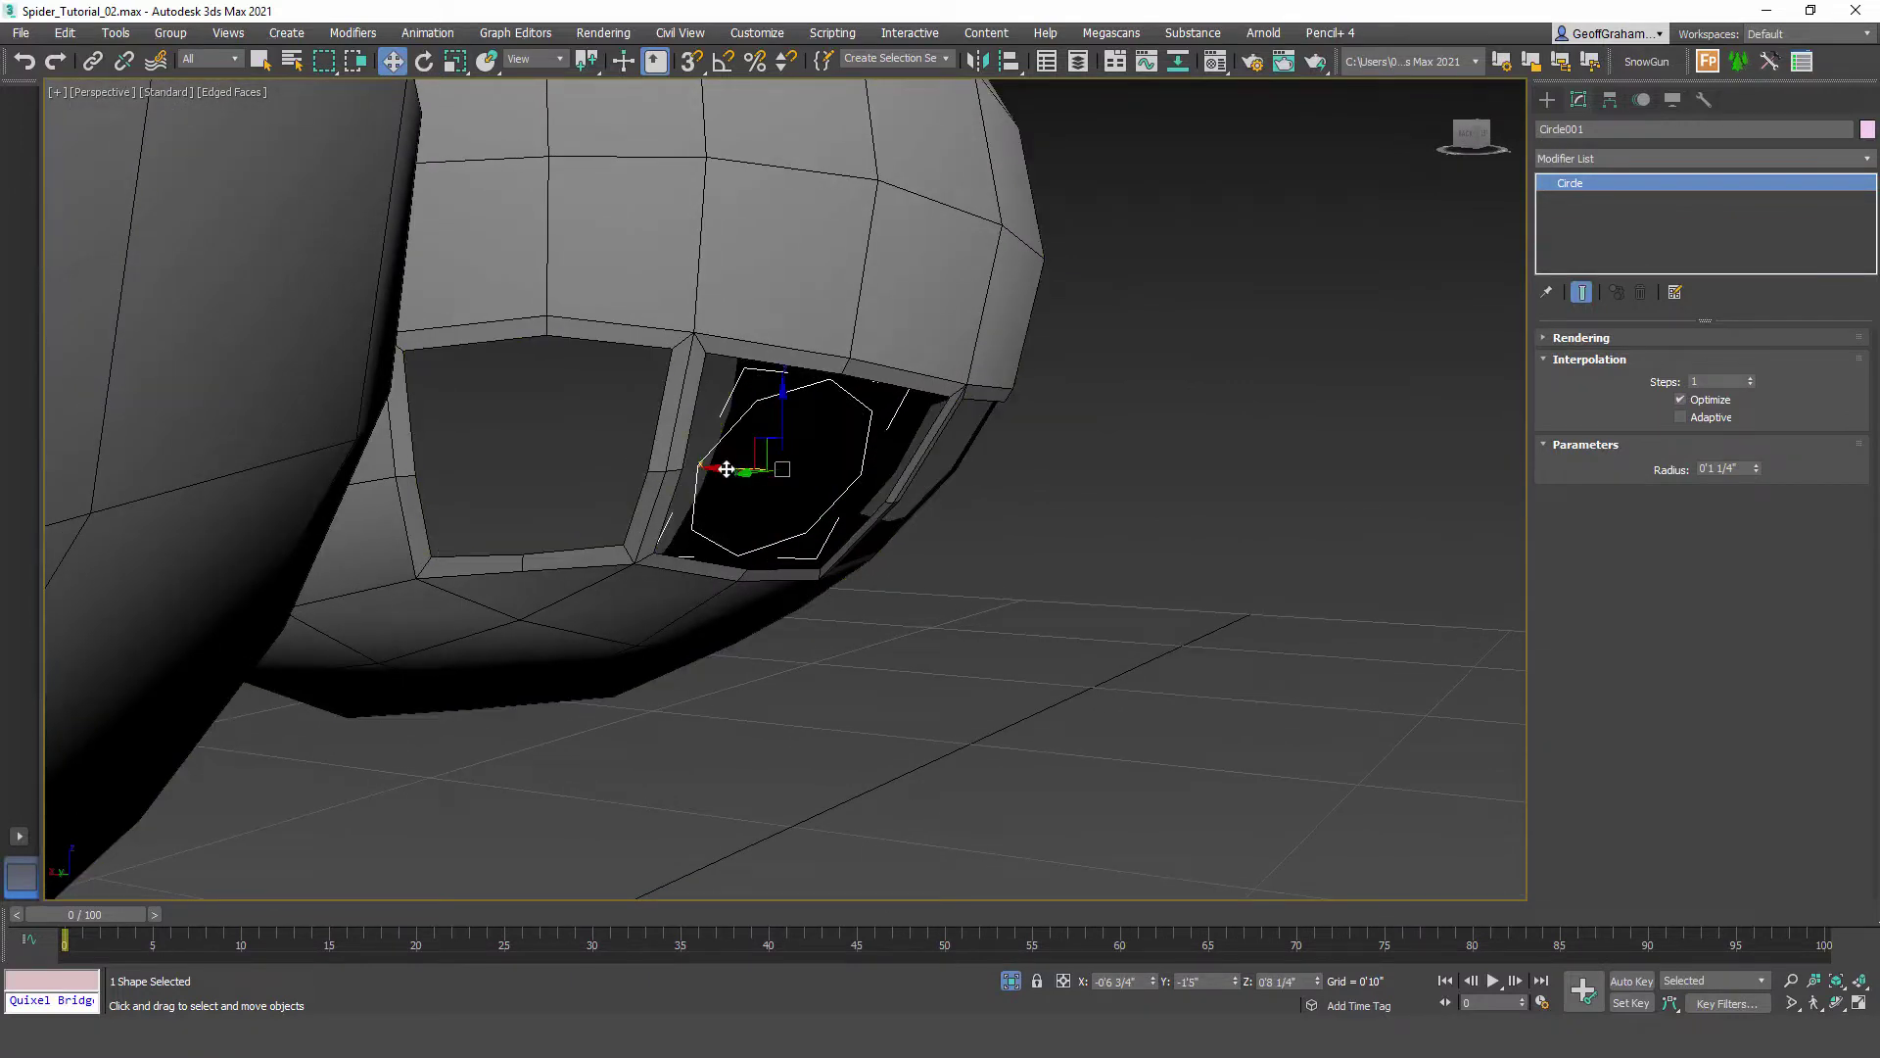
left_click_drag(727, 469, 741, 477)
middle_click_drag(869, 608, 781, 549, "alt")
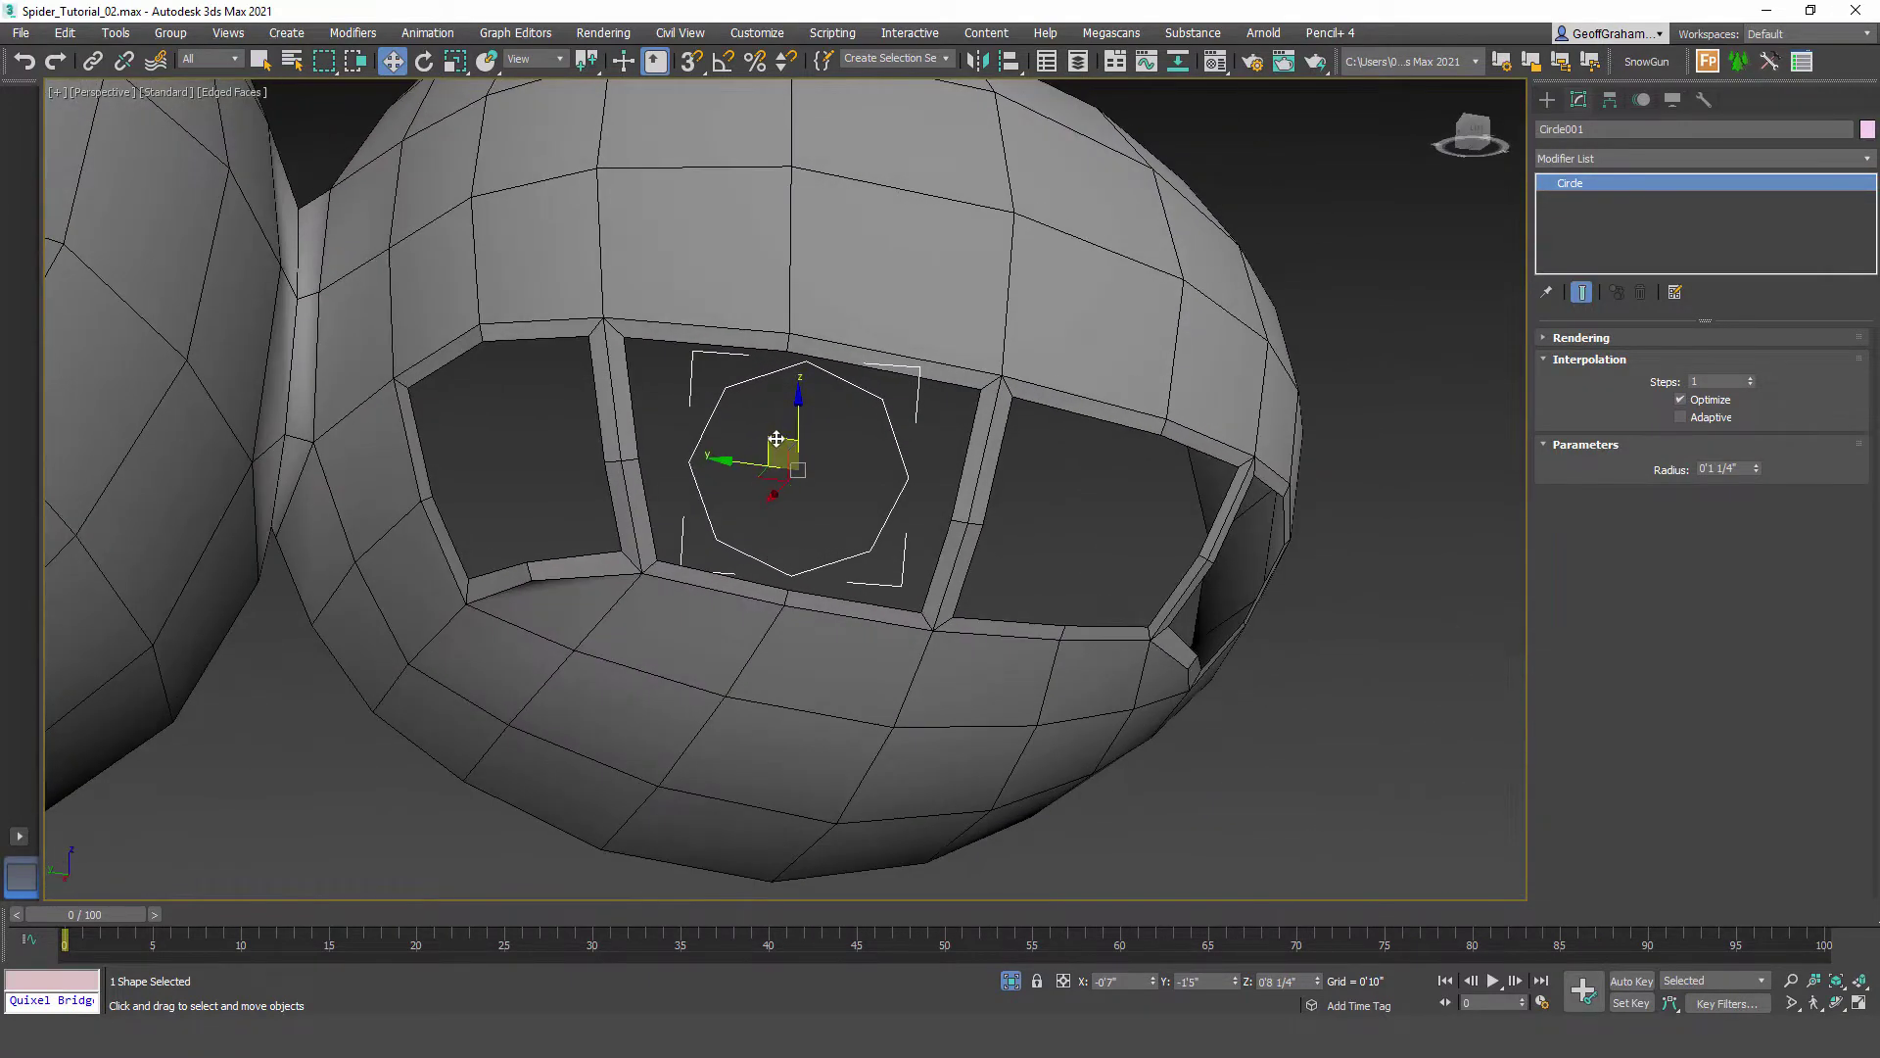
mouse_move(768, 441)
middle_mouse_down("alt")
mouse_move(835, 663)
mouse_move(741, 447)
middle_mouse_up("alt")
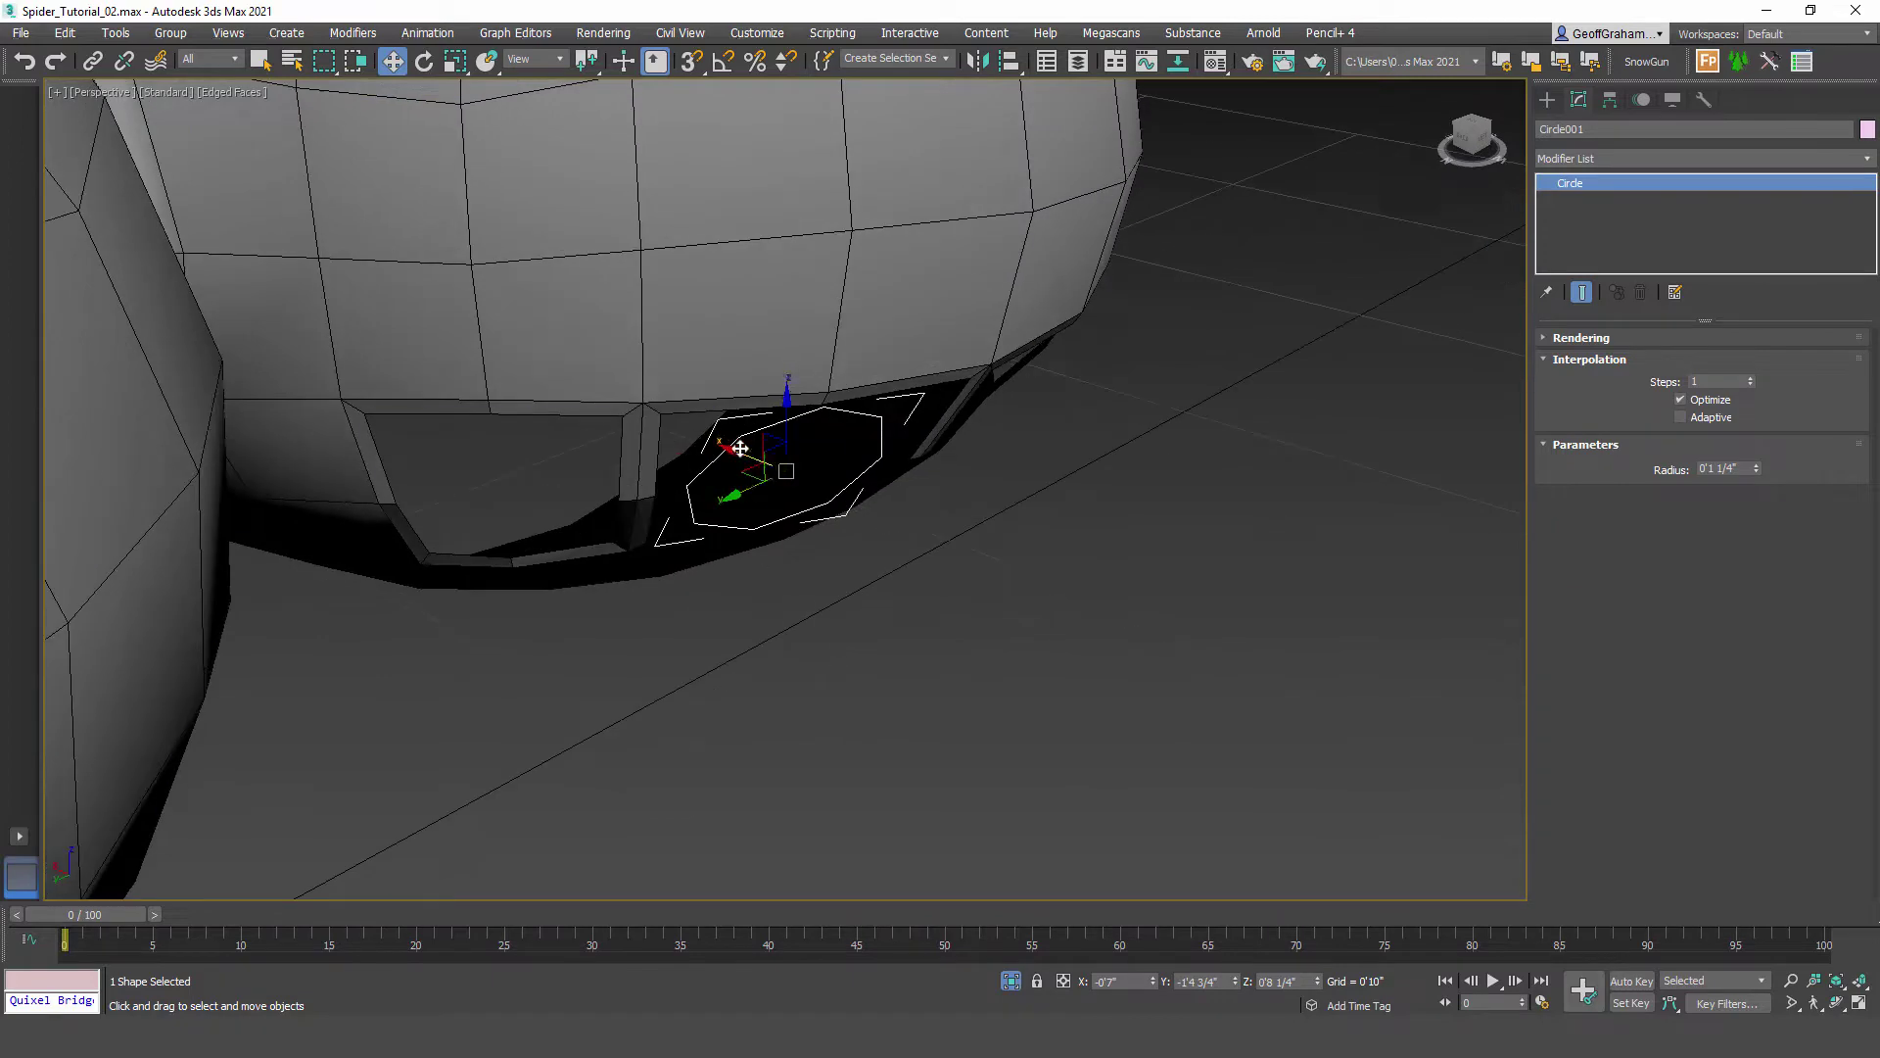
middle_click_drag(868, 633, 780, 550, "alt")
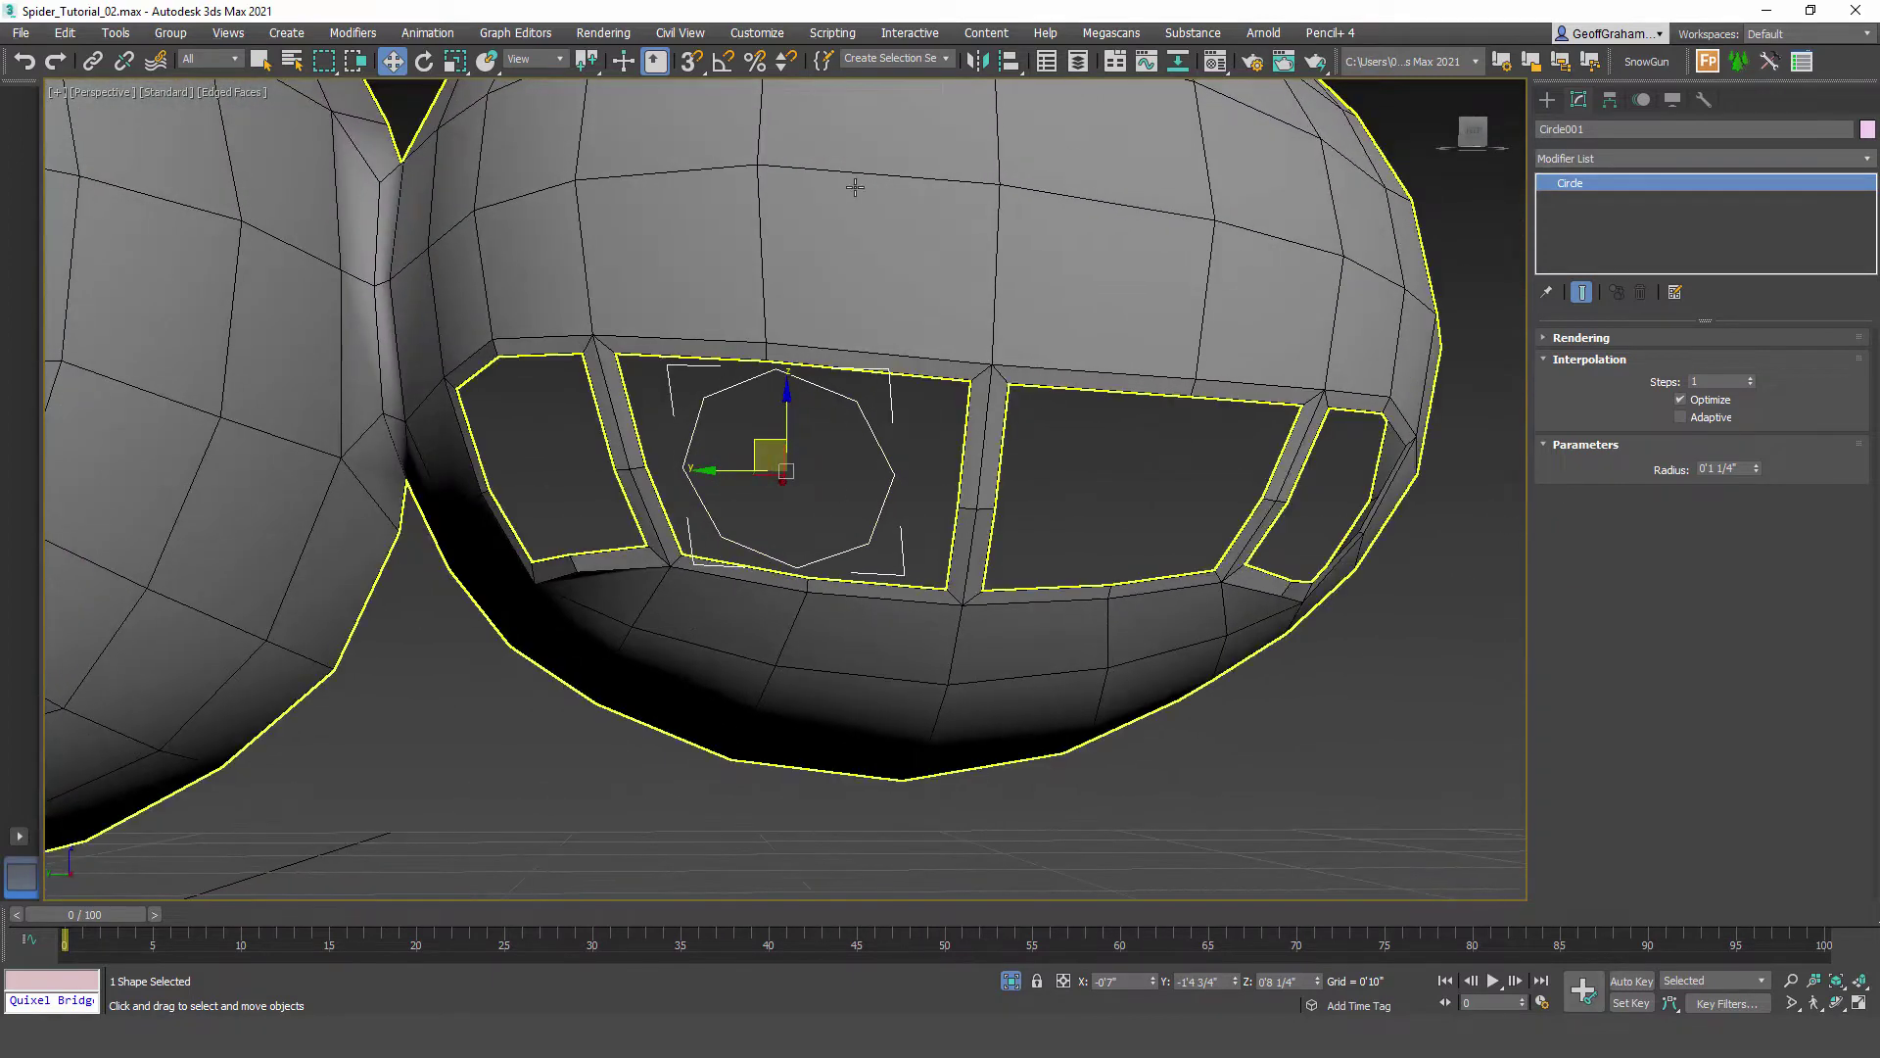
Step: Start vertex editing on the spider mesh and turn on snapping to vertices
left_click(919, 205)
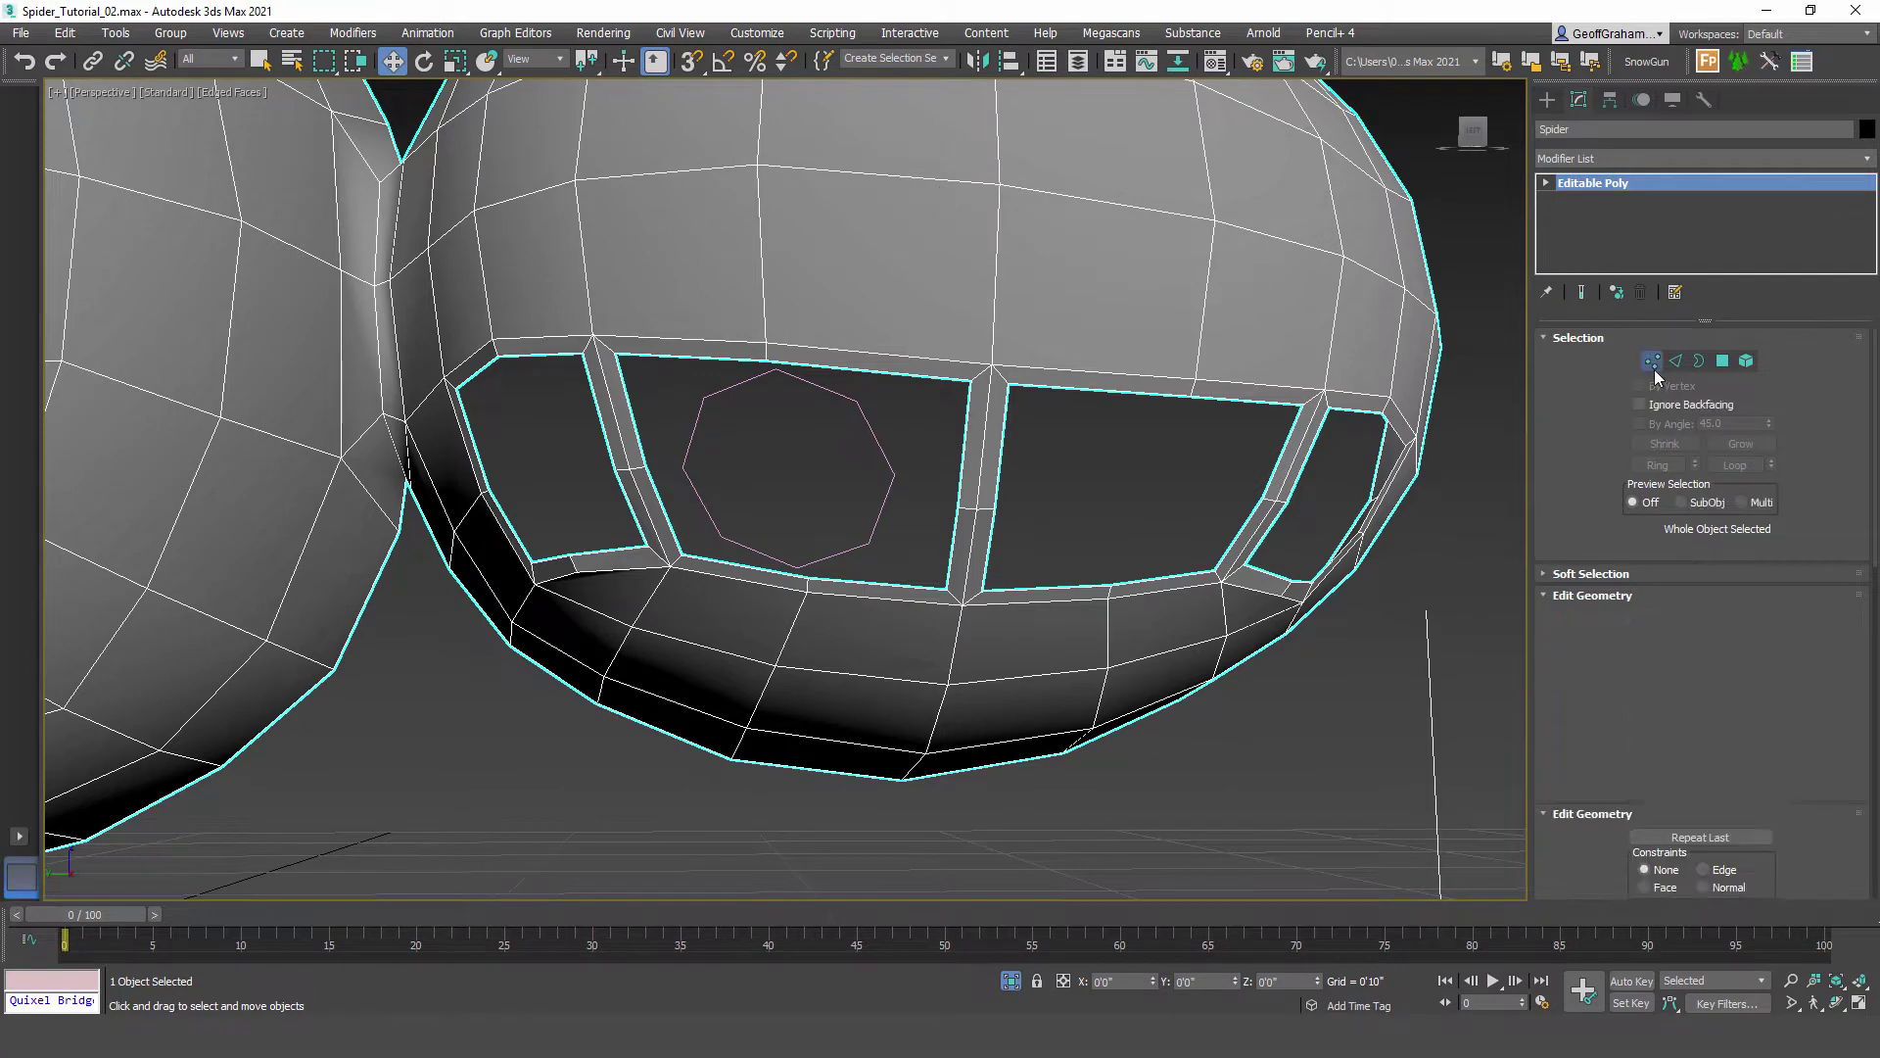
left_click(1651, 360)
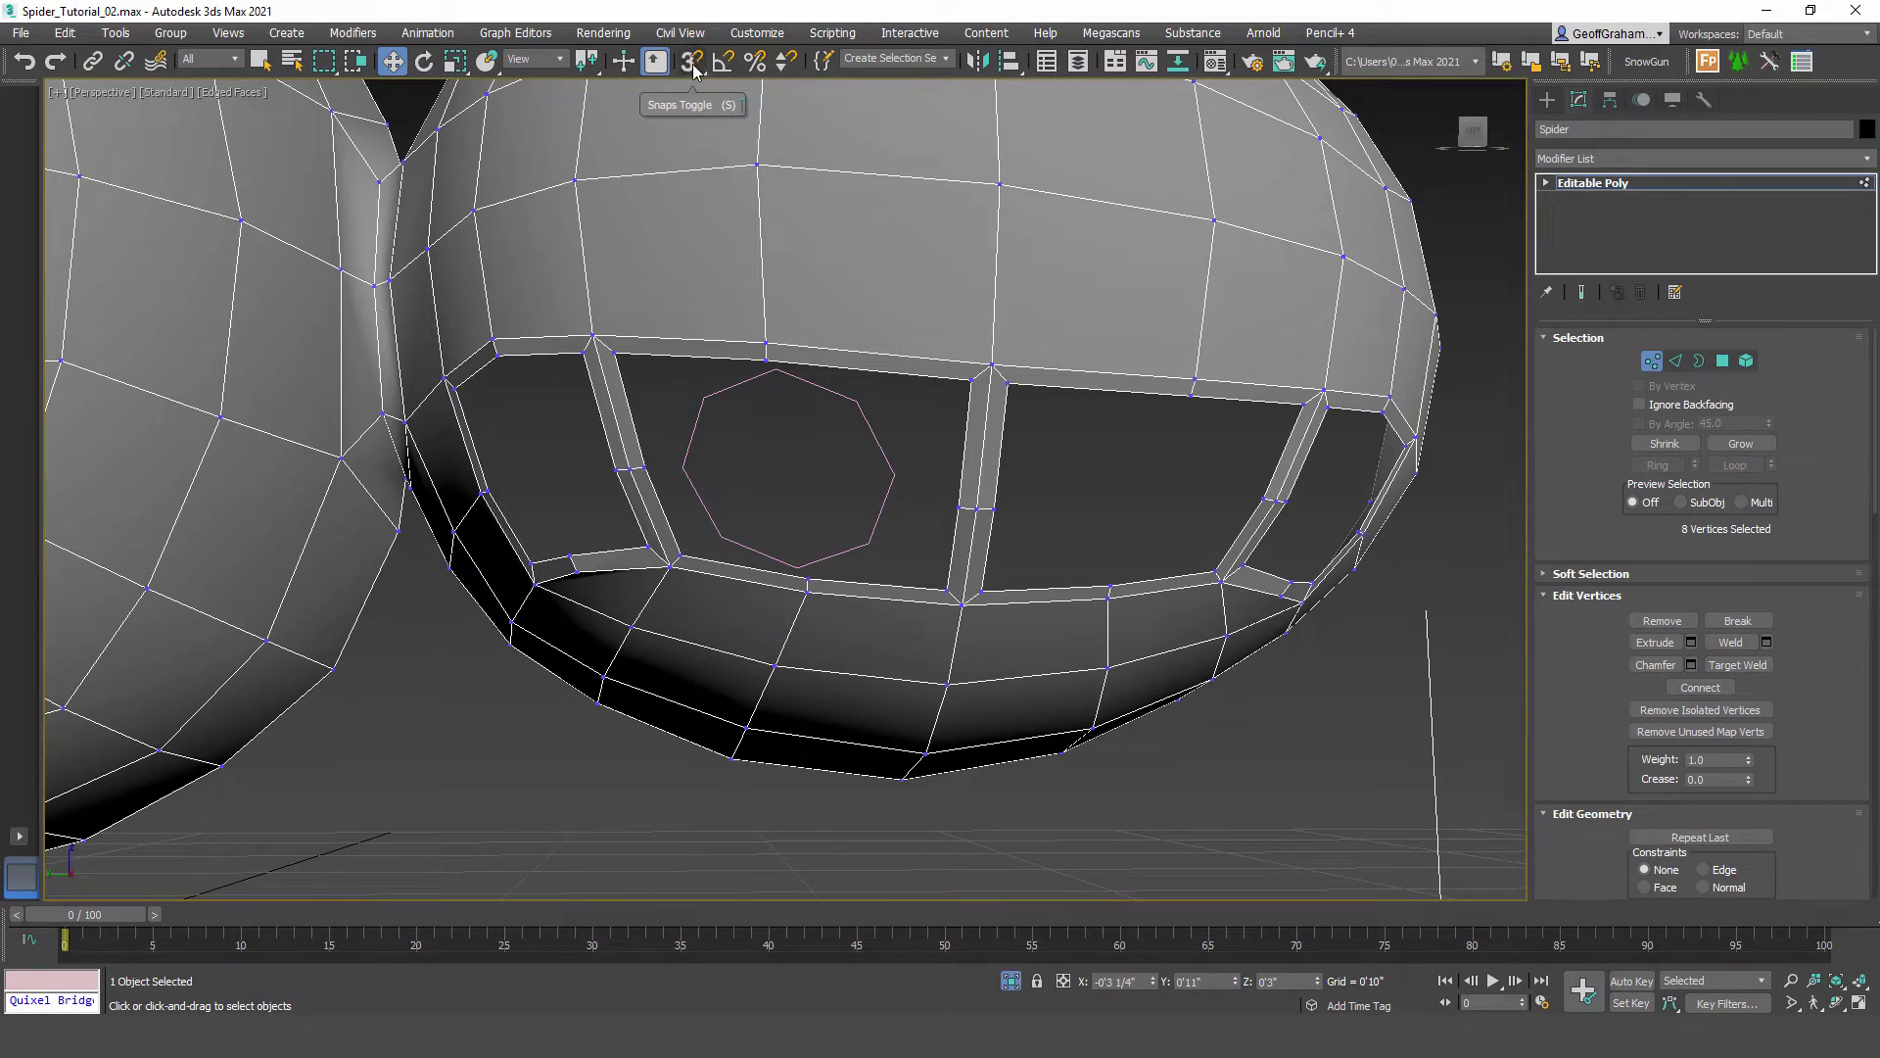
right_click(693, 65)
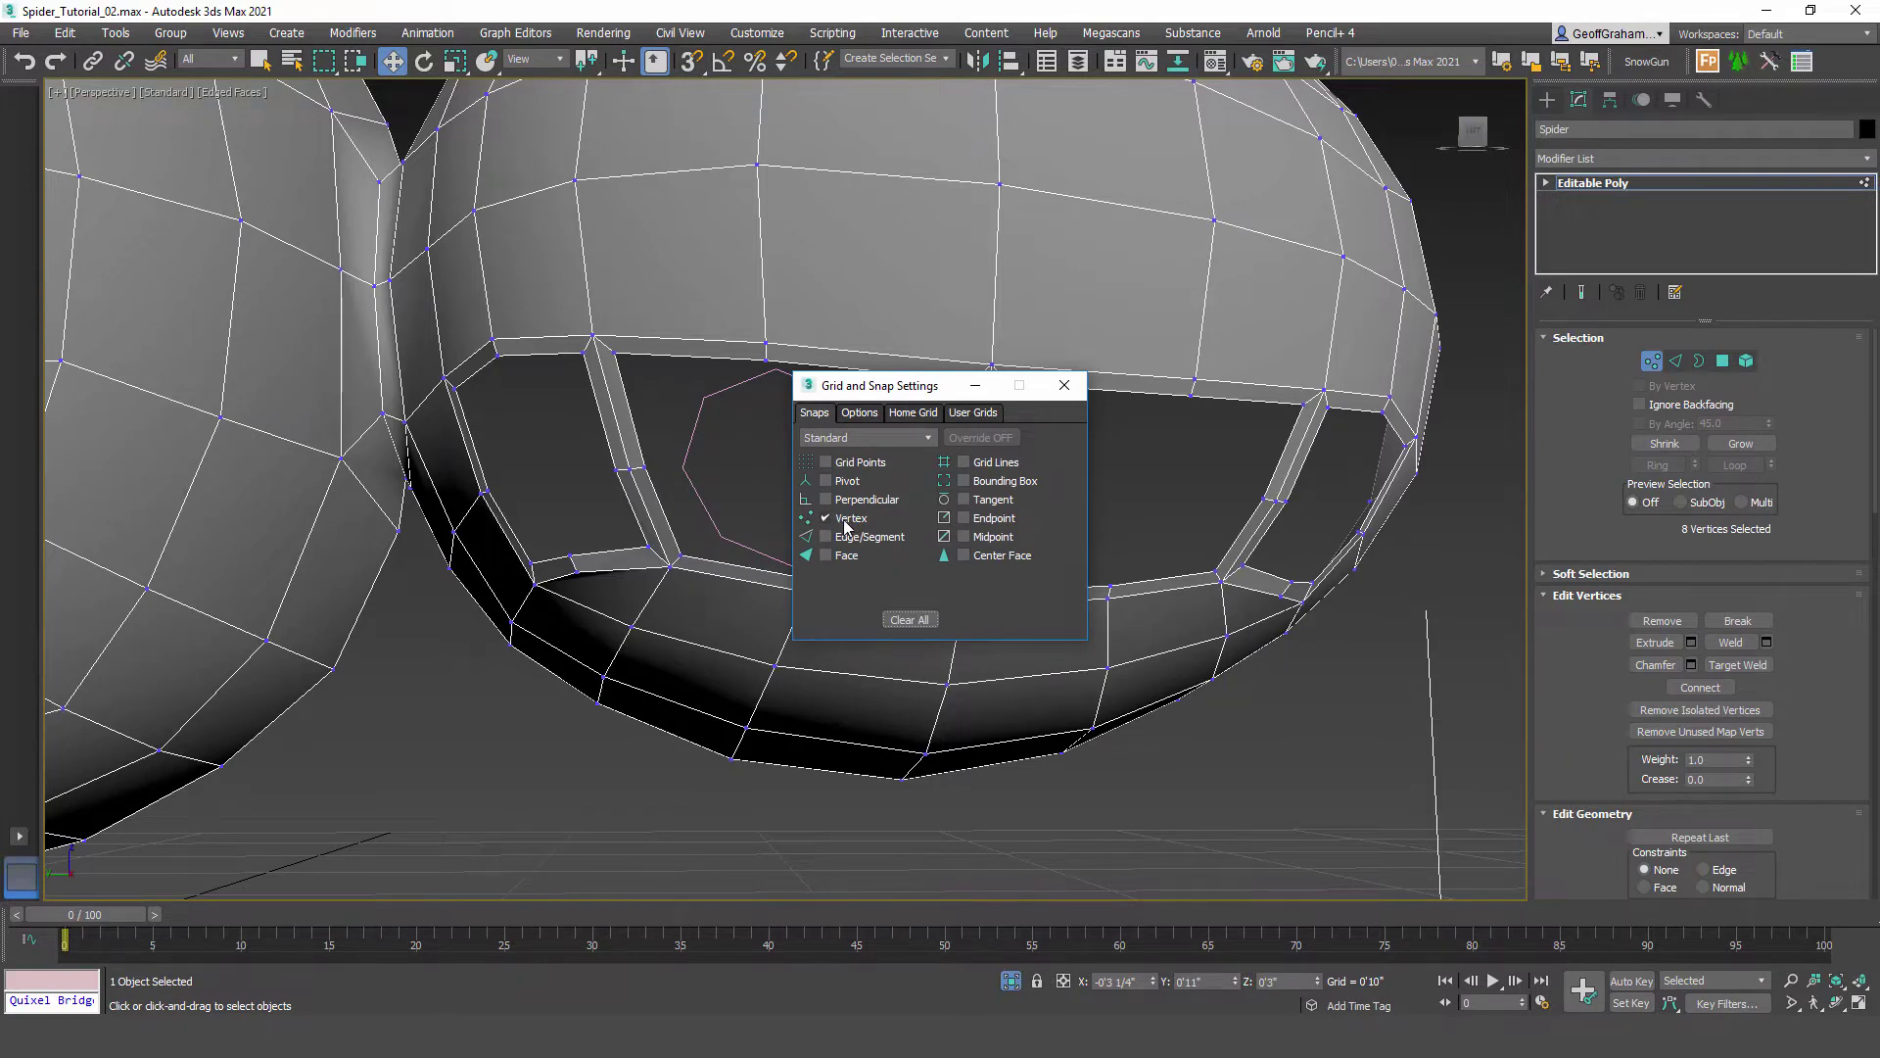
left_click(1067, 391)
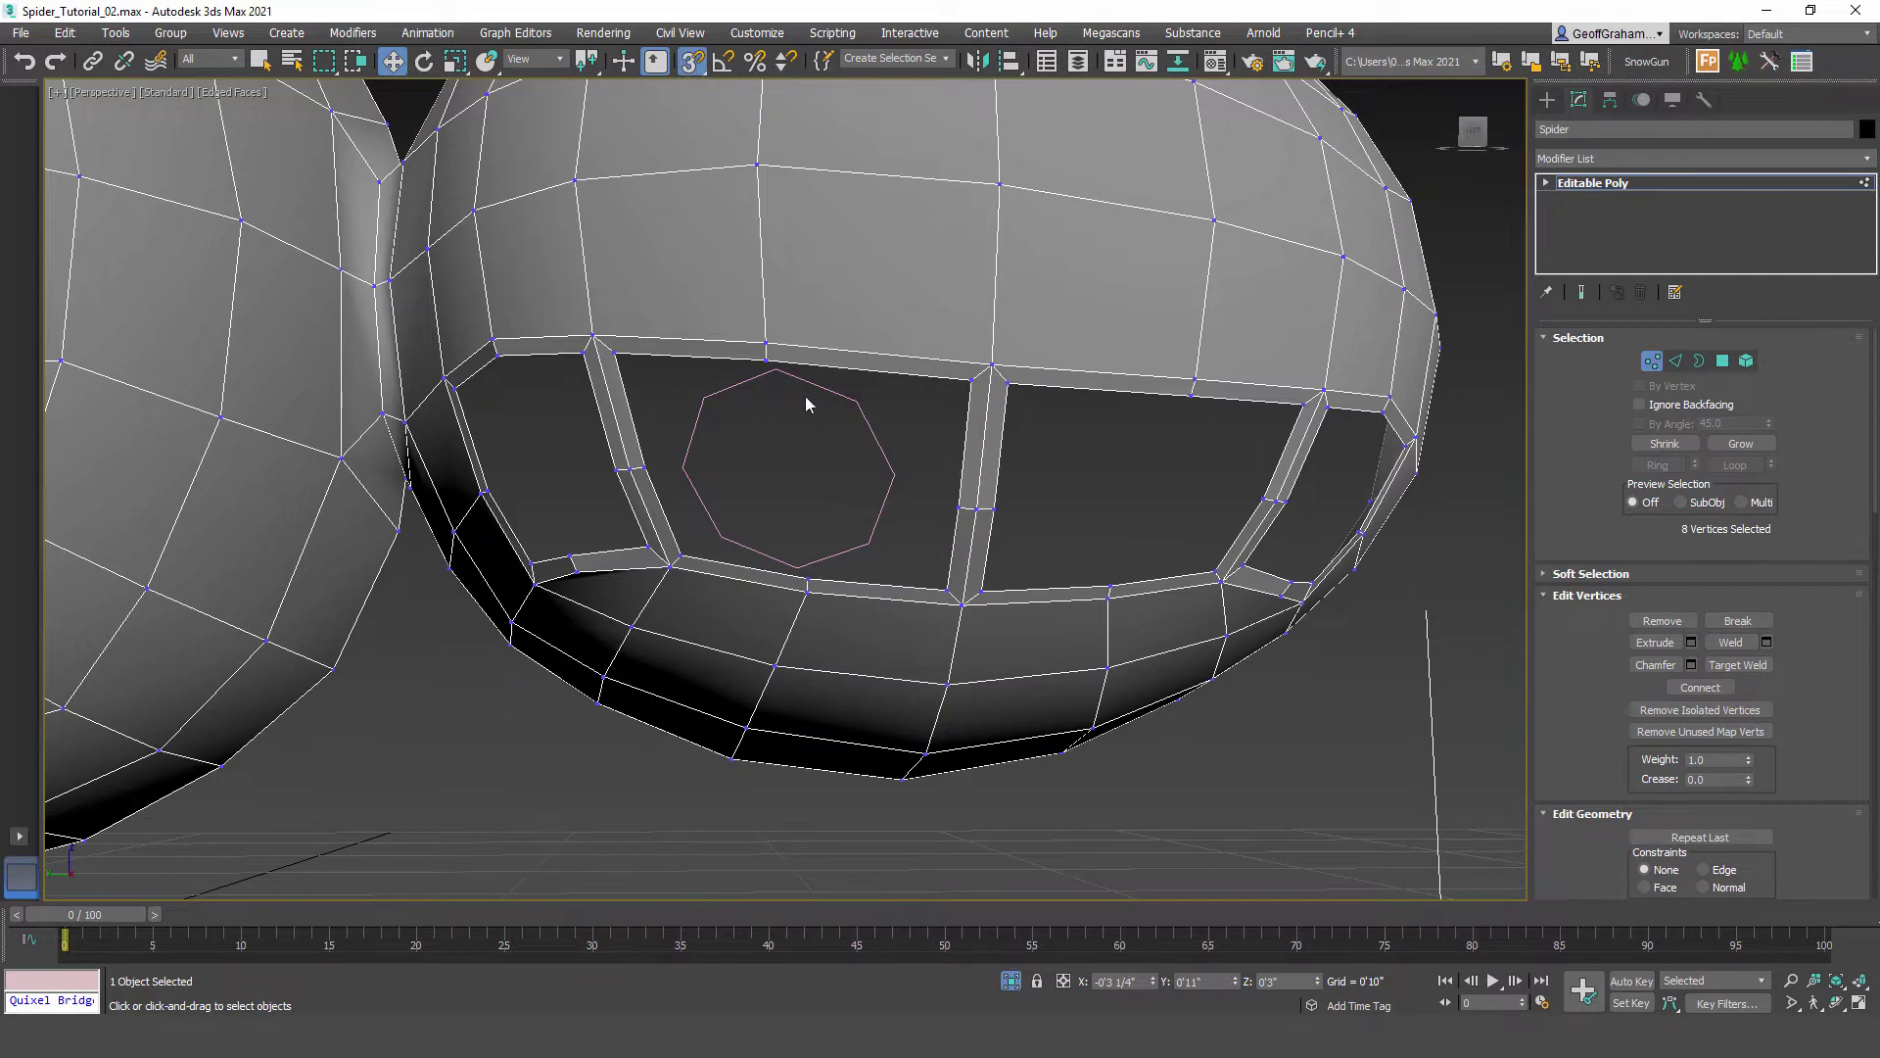
Step: Snap the eight inner rim vertices of the second leg opening onto the circle's corners and leave vertex editing
scroll(810, 403, "up", 3)
middle_click_drag(884, 473, 844, 406)
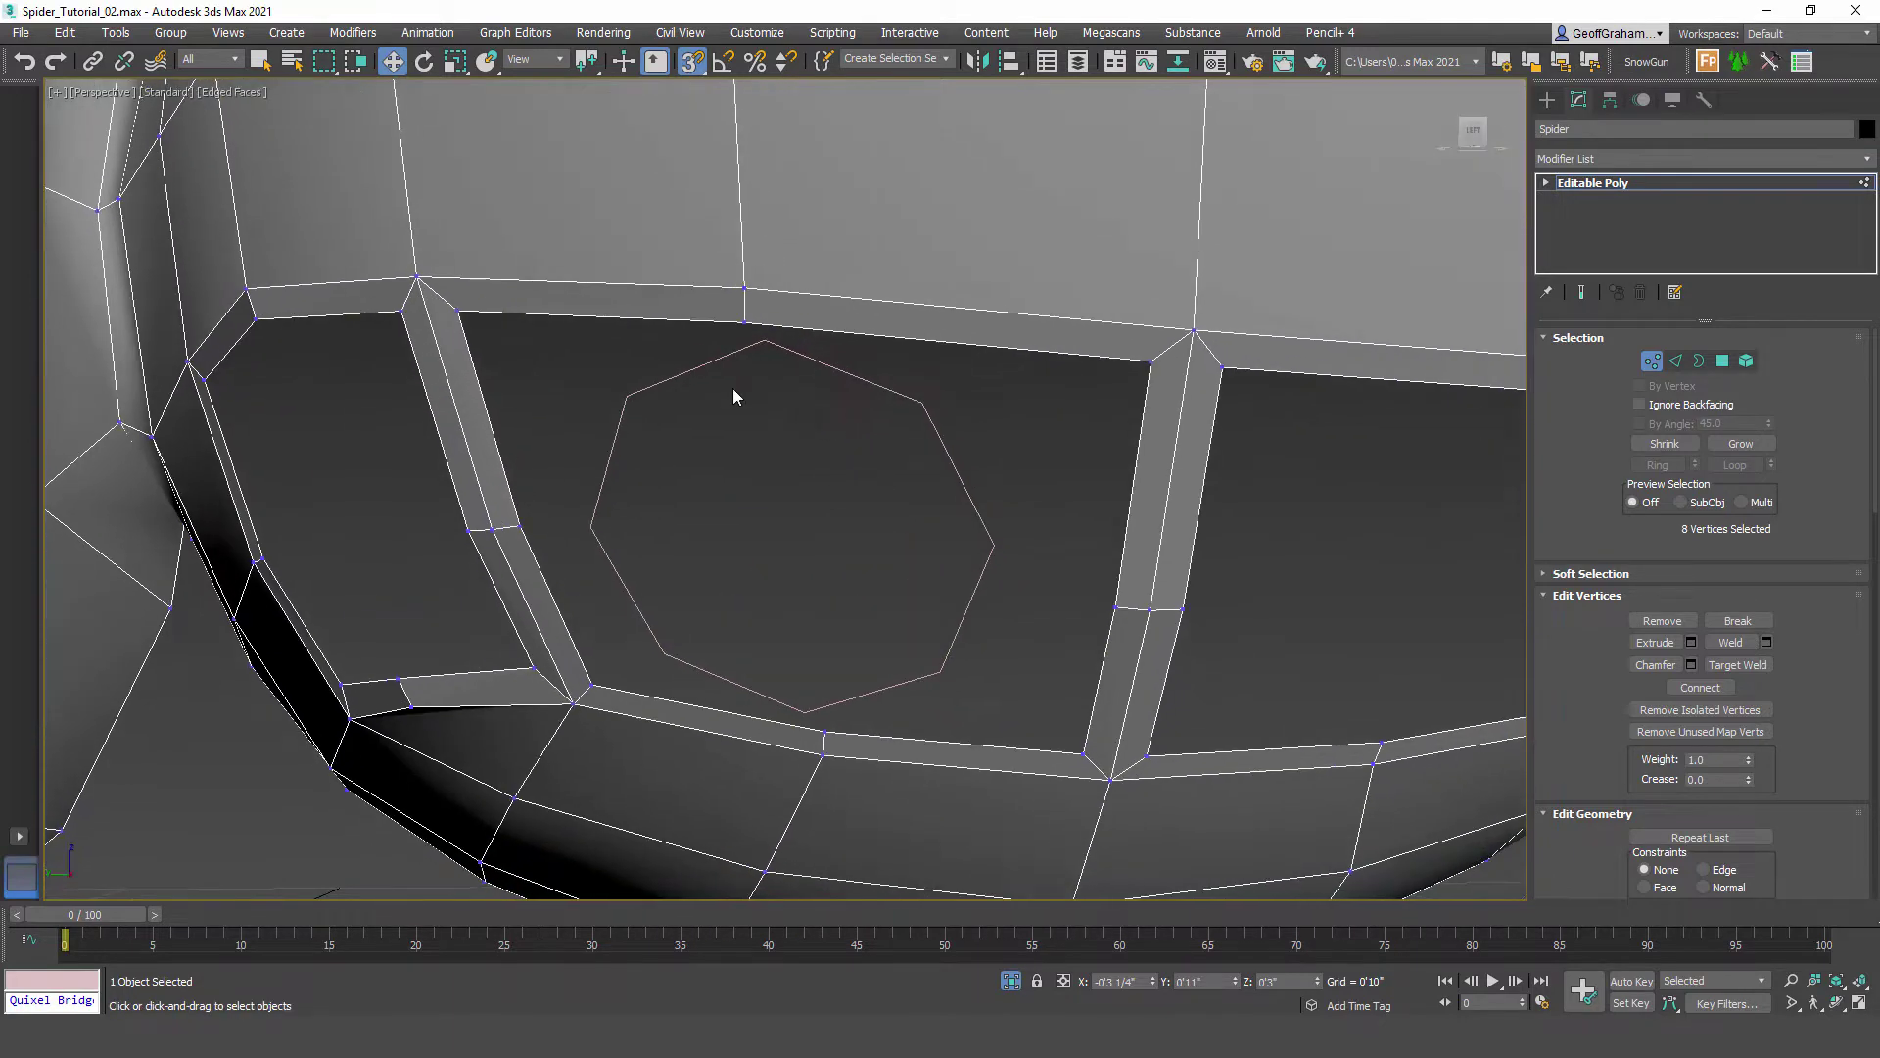
left_click(744, 323)
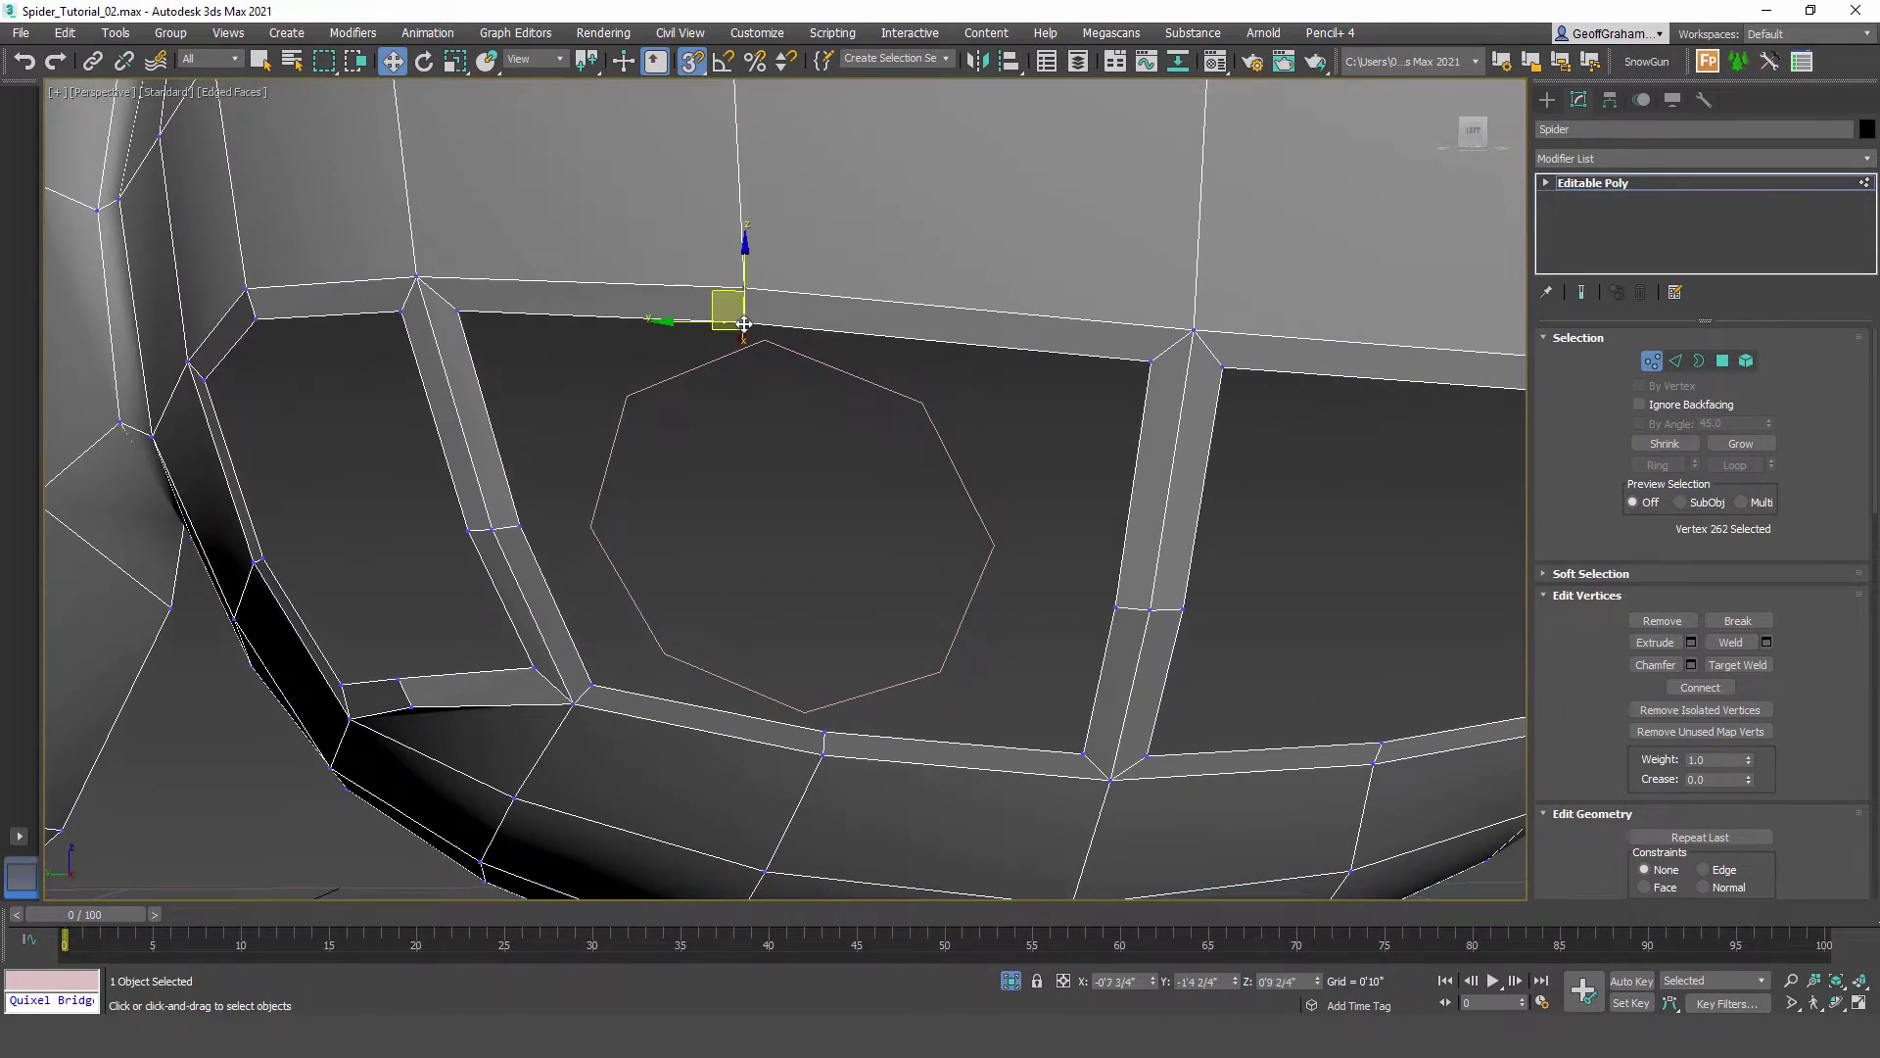
left_click_drag(745, 323, 763, 339)
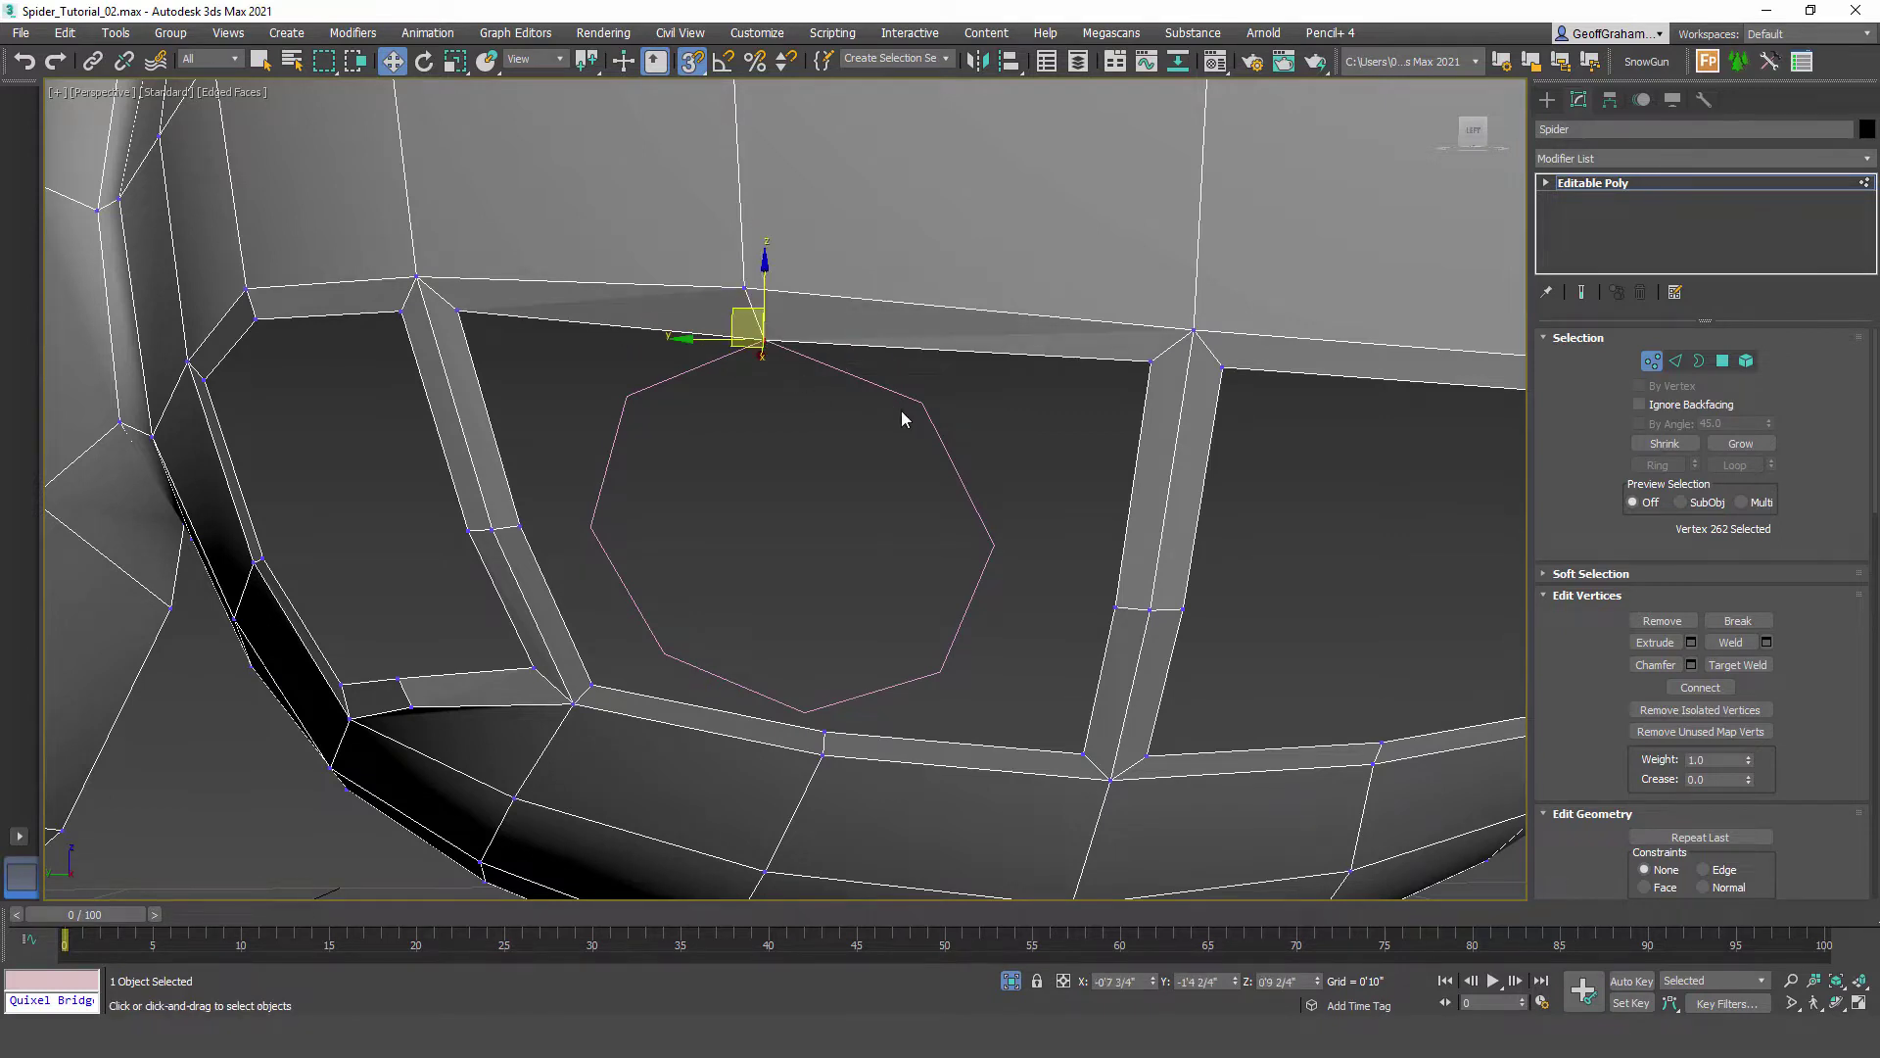
left_click(1155, 361)
left_click_drag(1155, 361, 921, 401)
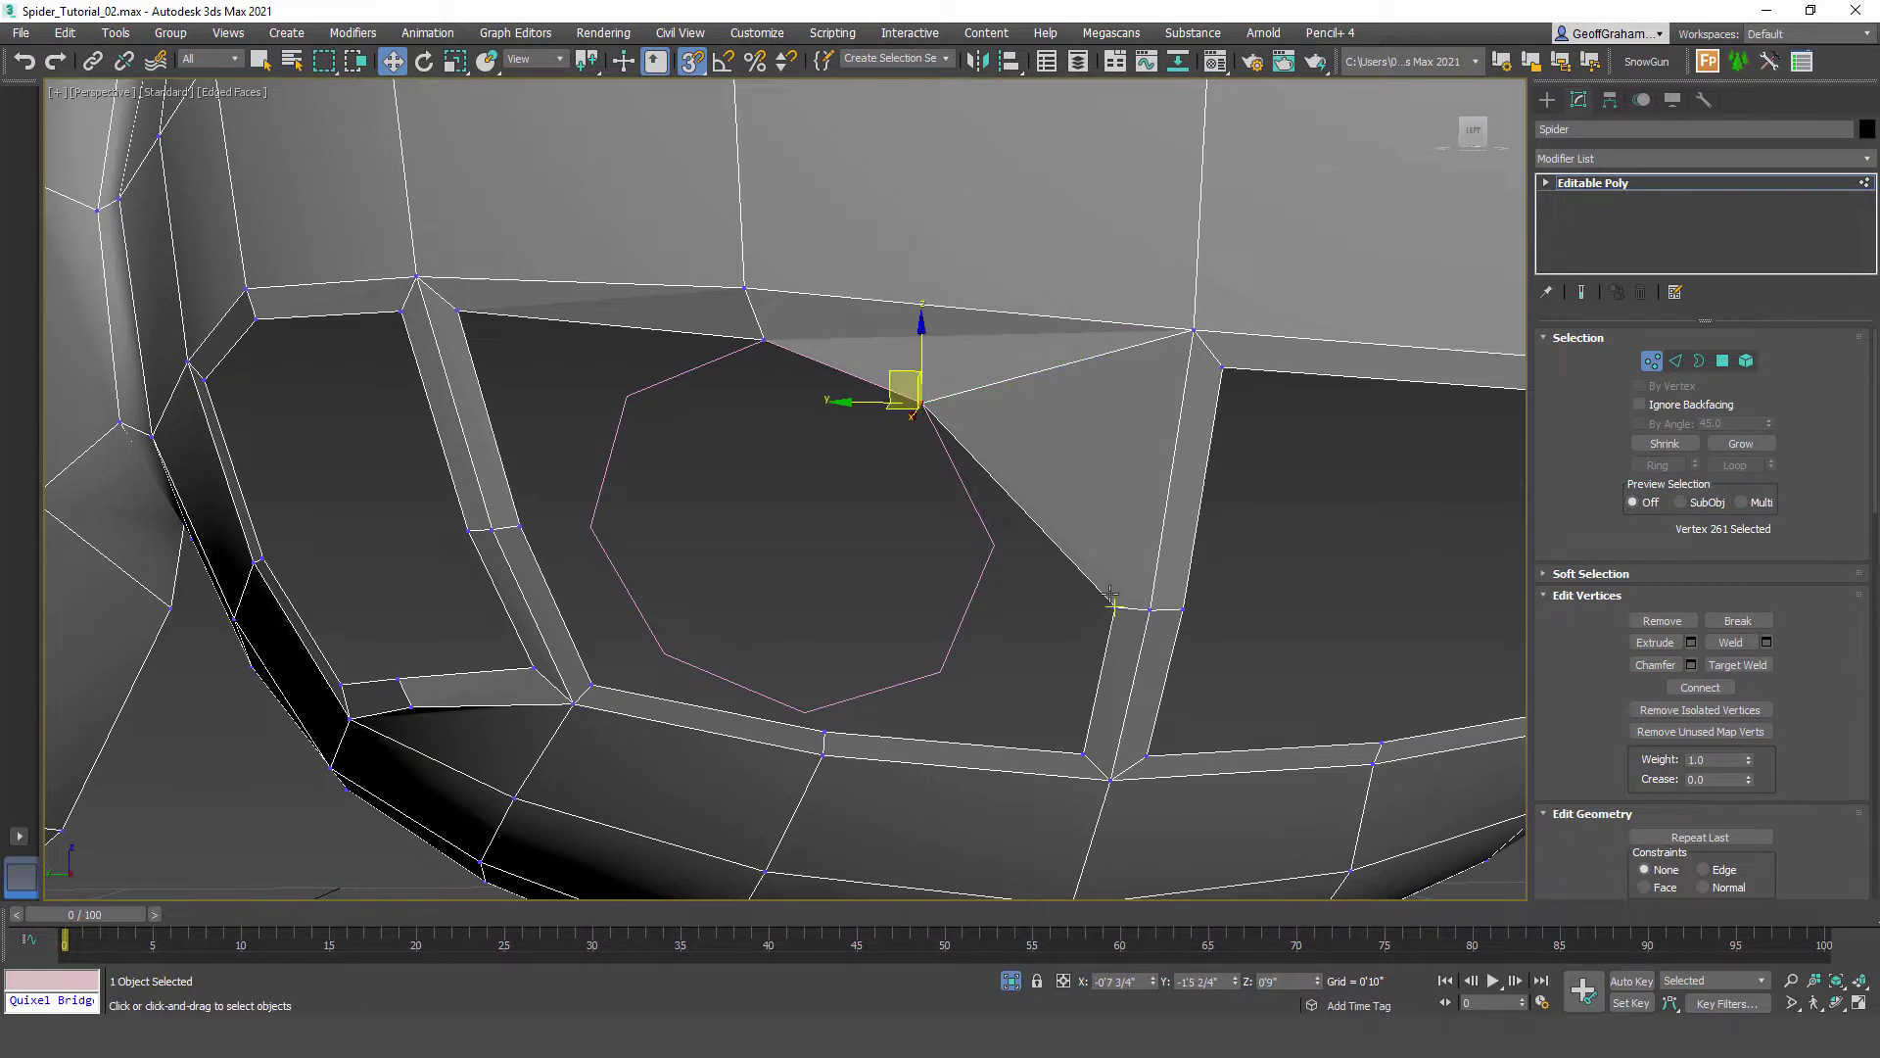
left_click_drag(1113, 607, 992, 545)
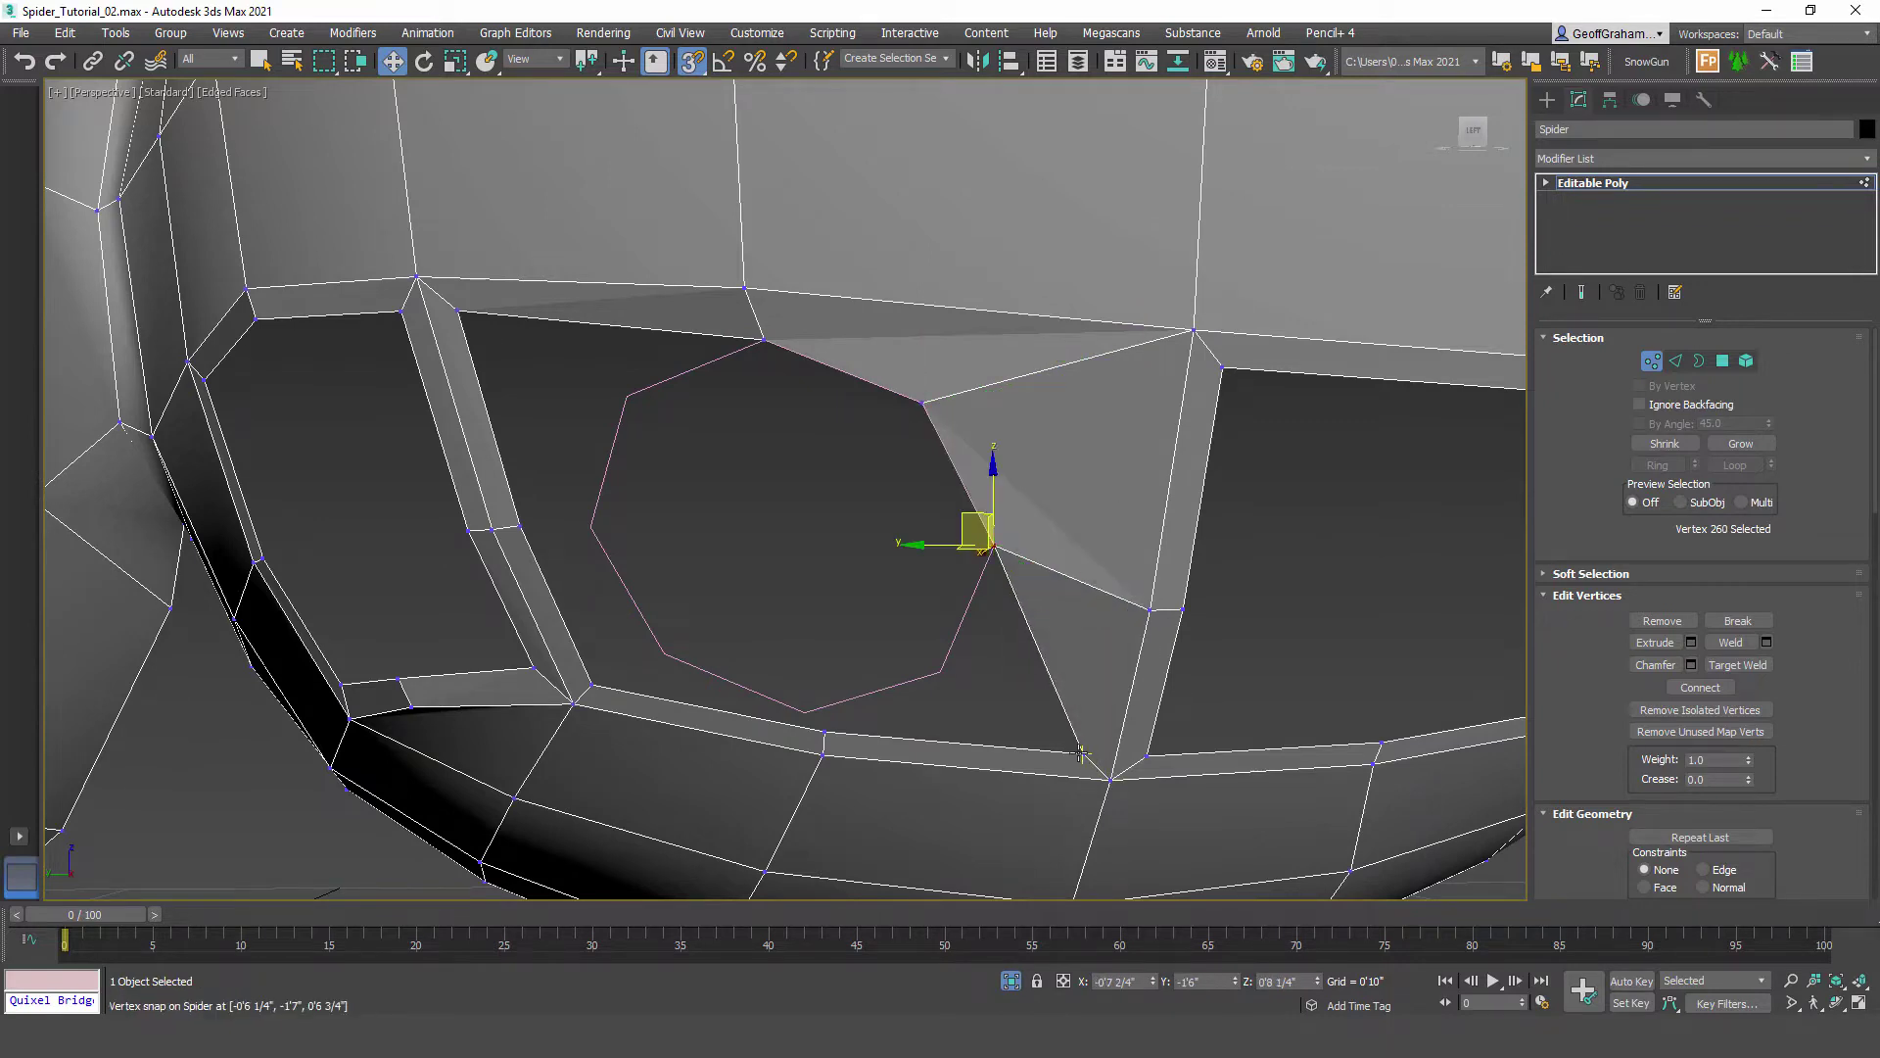
left_click_drag(1081, 752, 935, 674)
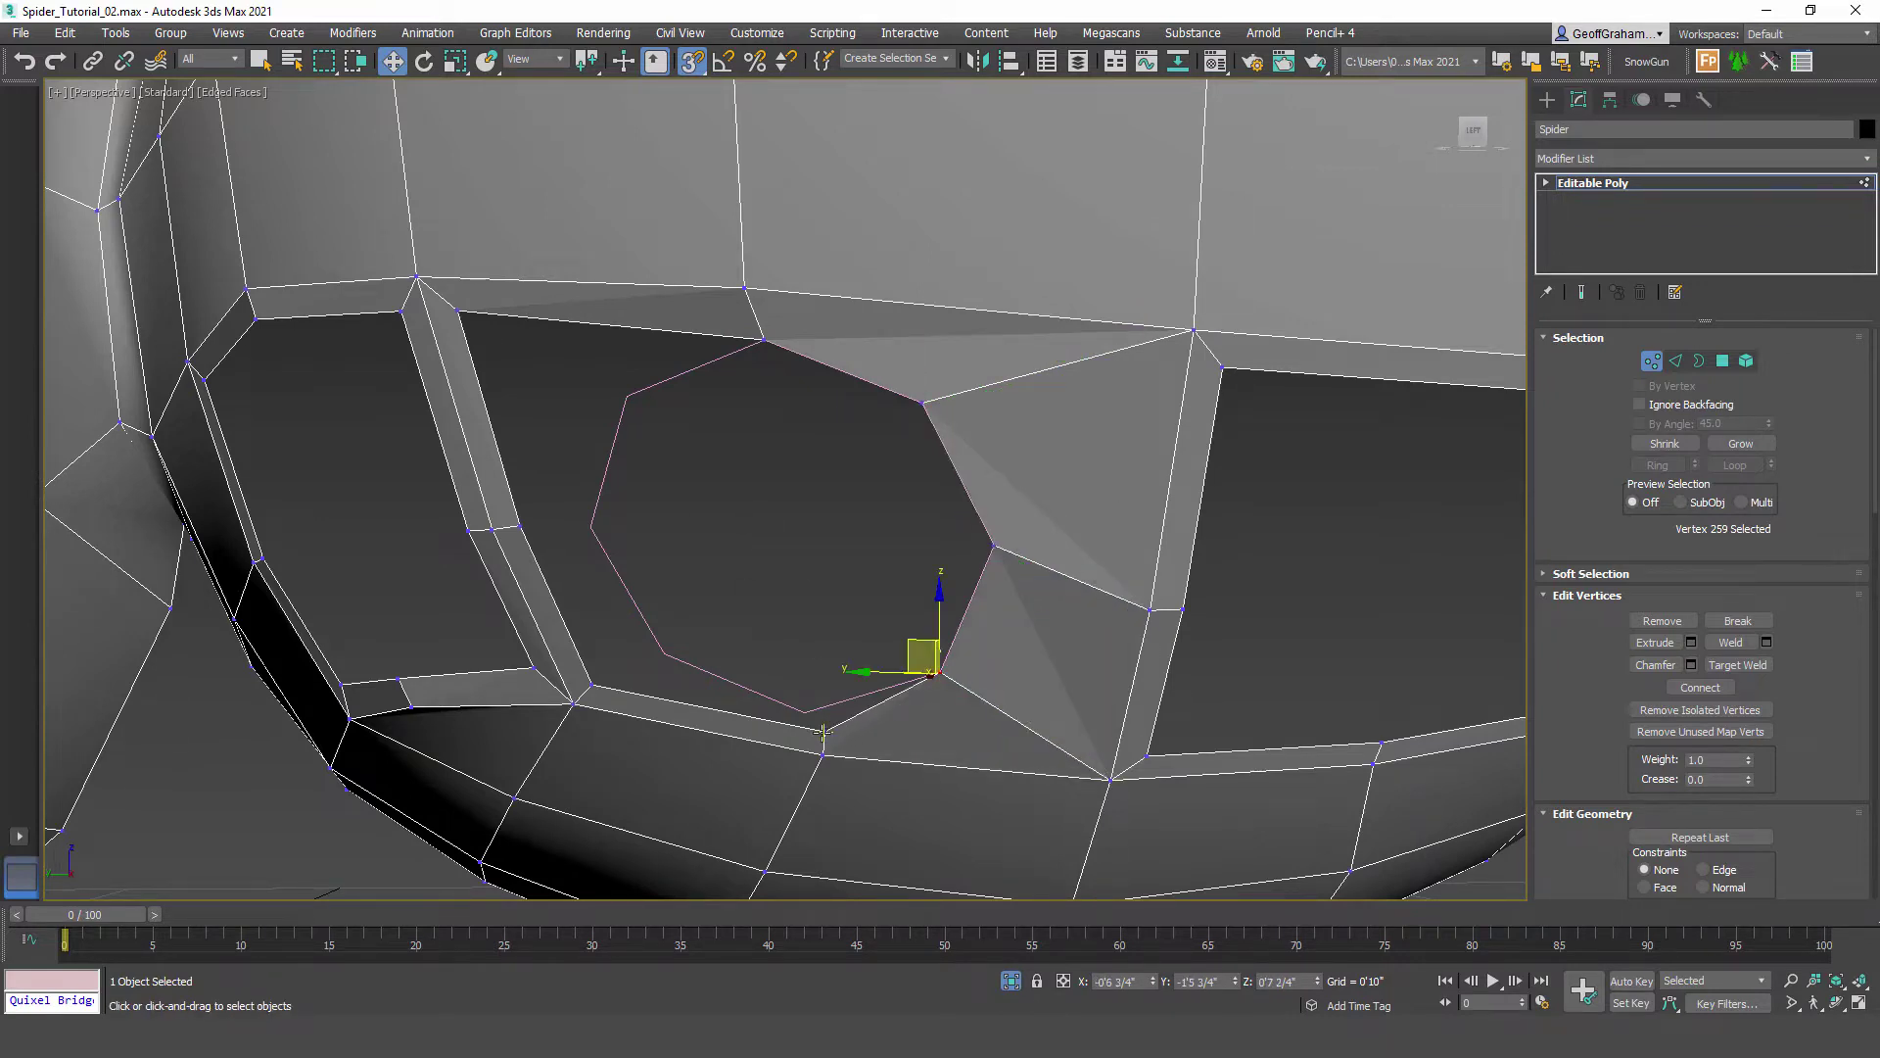
left_click_drag(823, 731, 801, 712)
left_click_drag(591, 683, 647, 643)
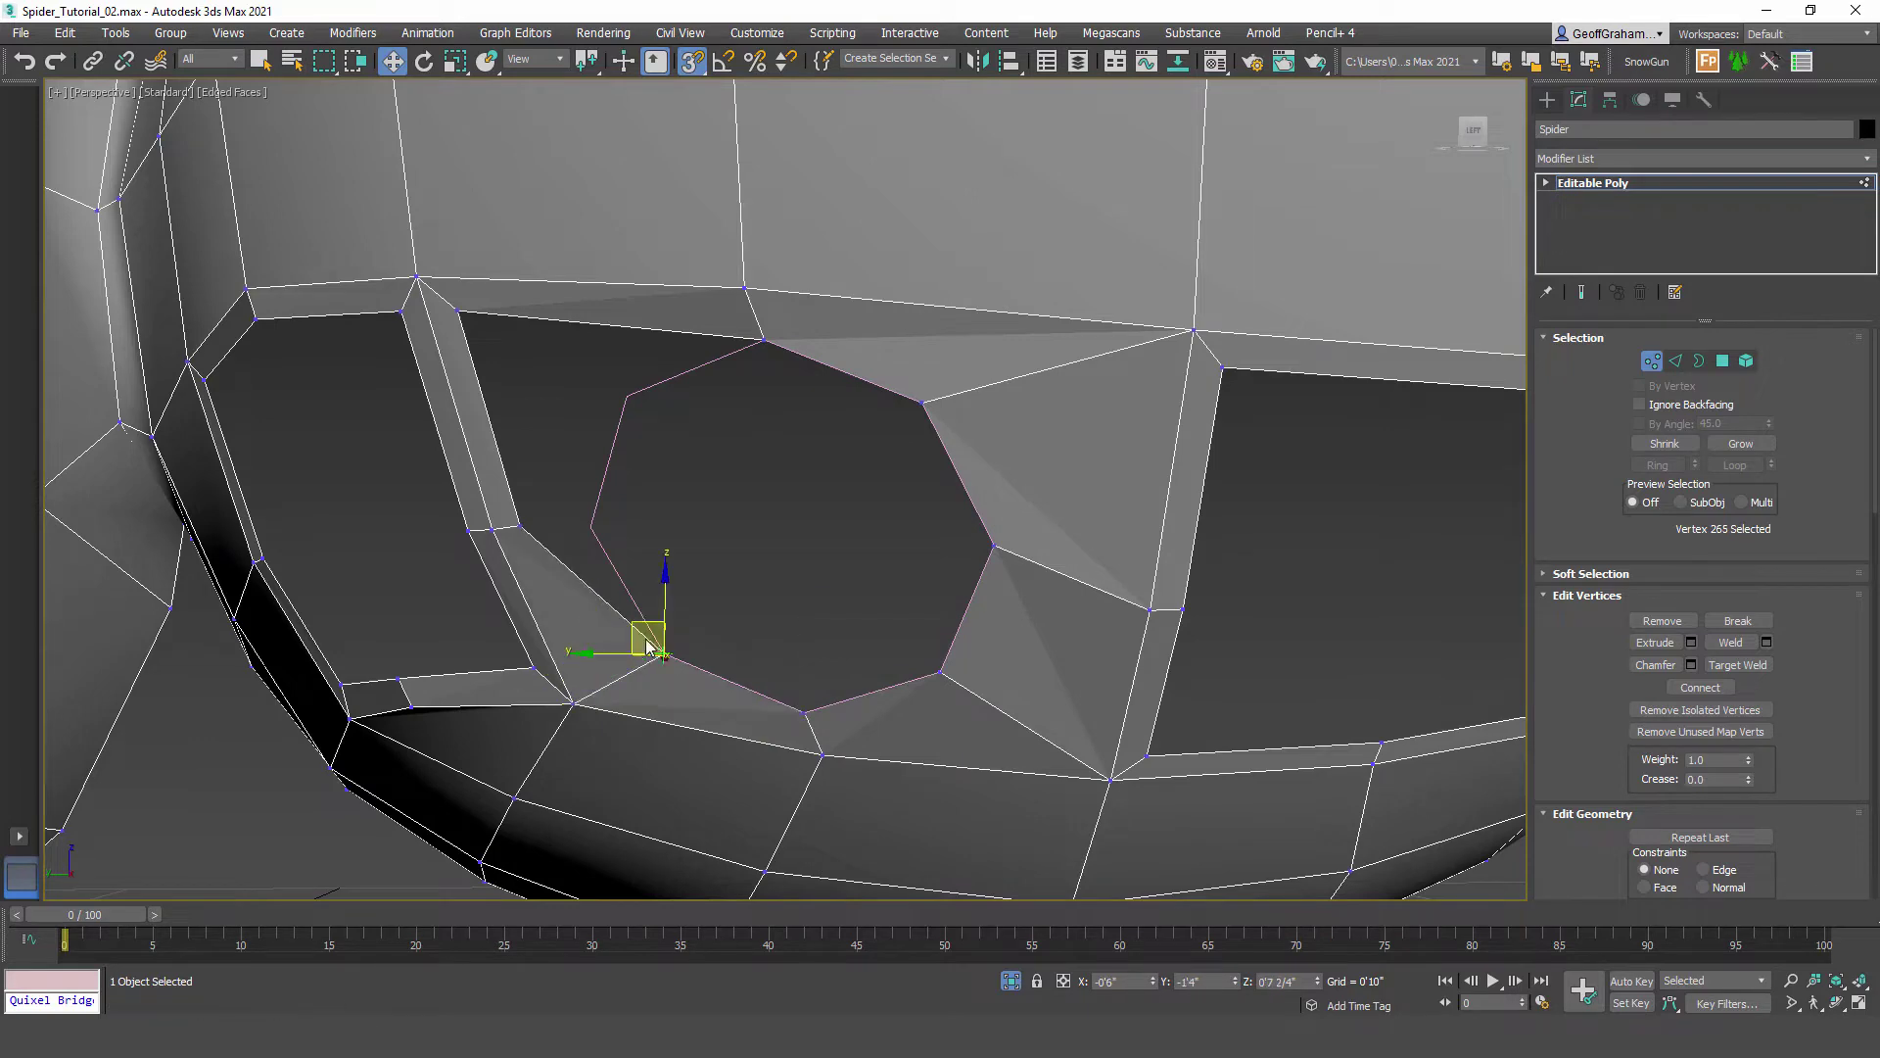
left_click_drag(492, 528, 591, 529)
left_click_drag(458, 311, 628, 394)
scroll(790, 520, "down", 5)
scroll(803, 528, "up", 4)
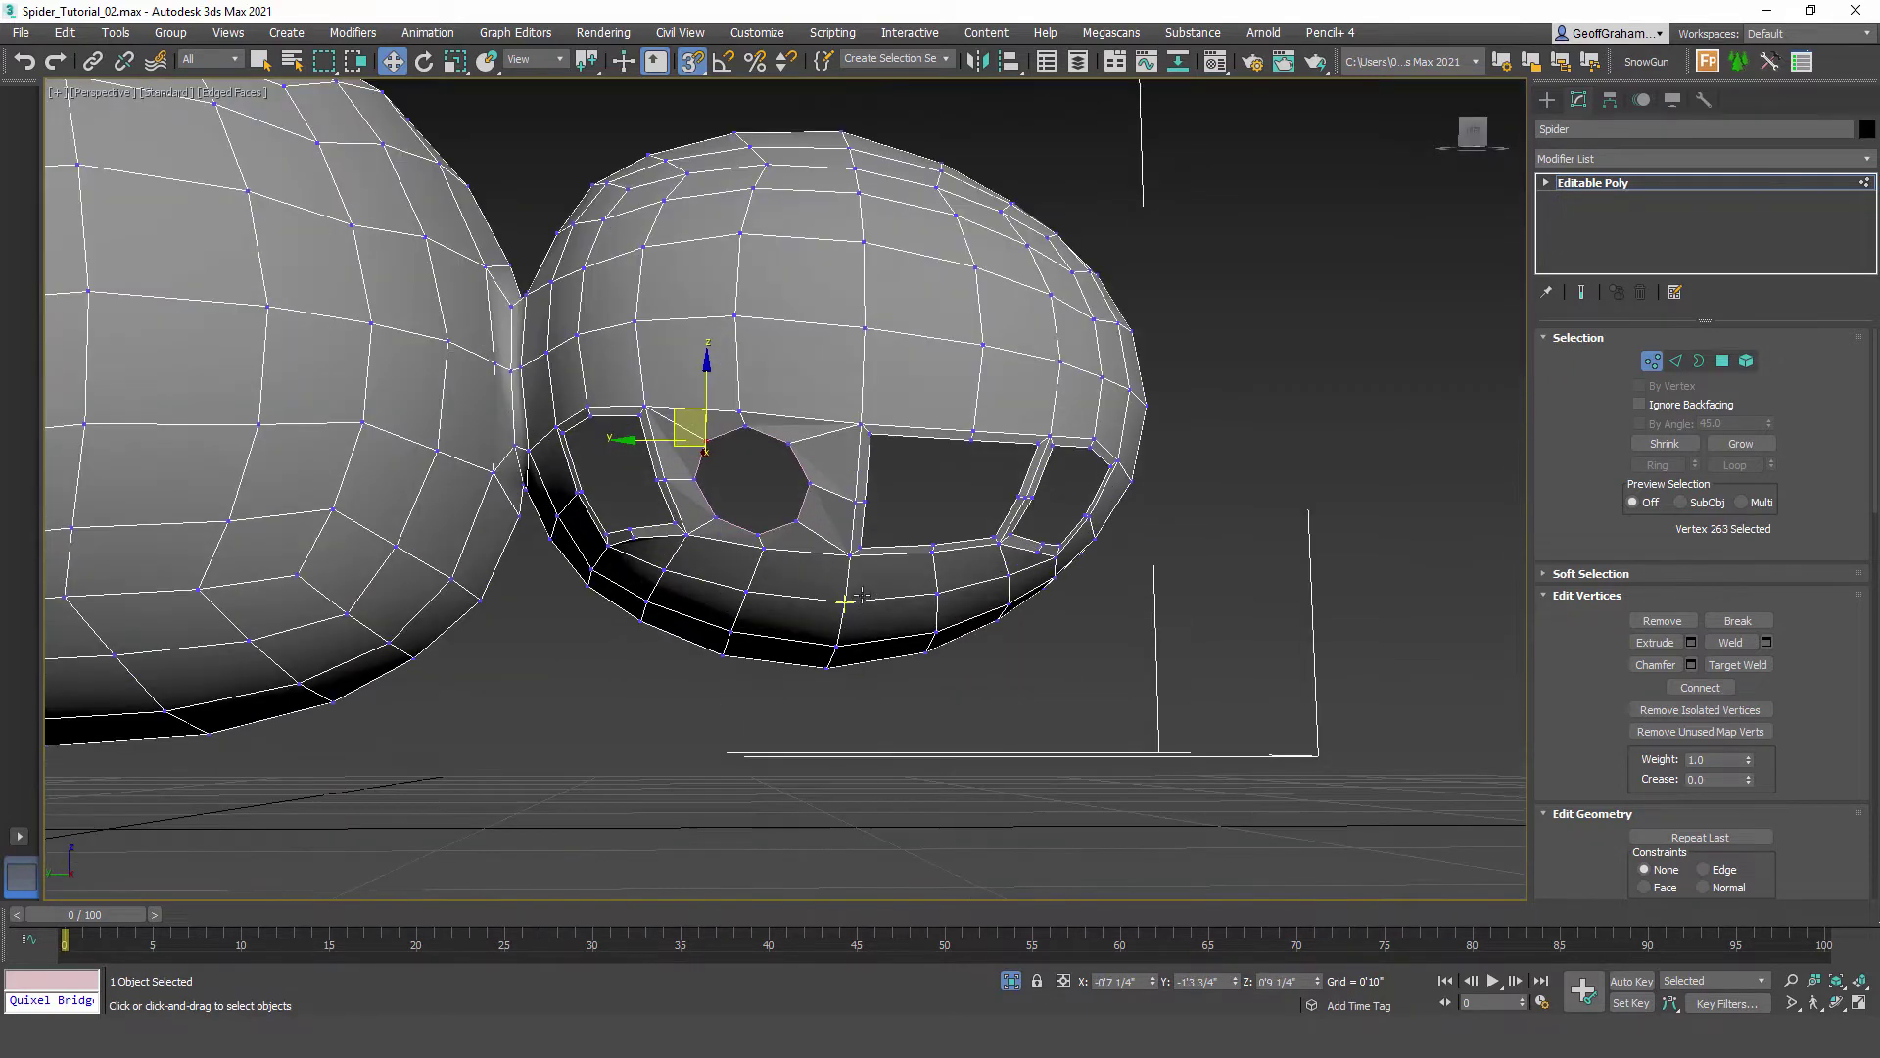
middle_click_drag(771, 533, 729, 532, "alt")
scroll(782, 521, "up", 1)
left_click(1656, 367)
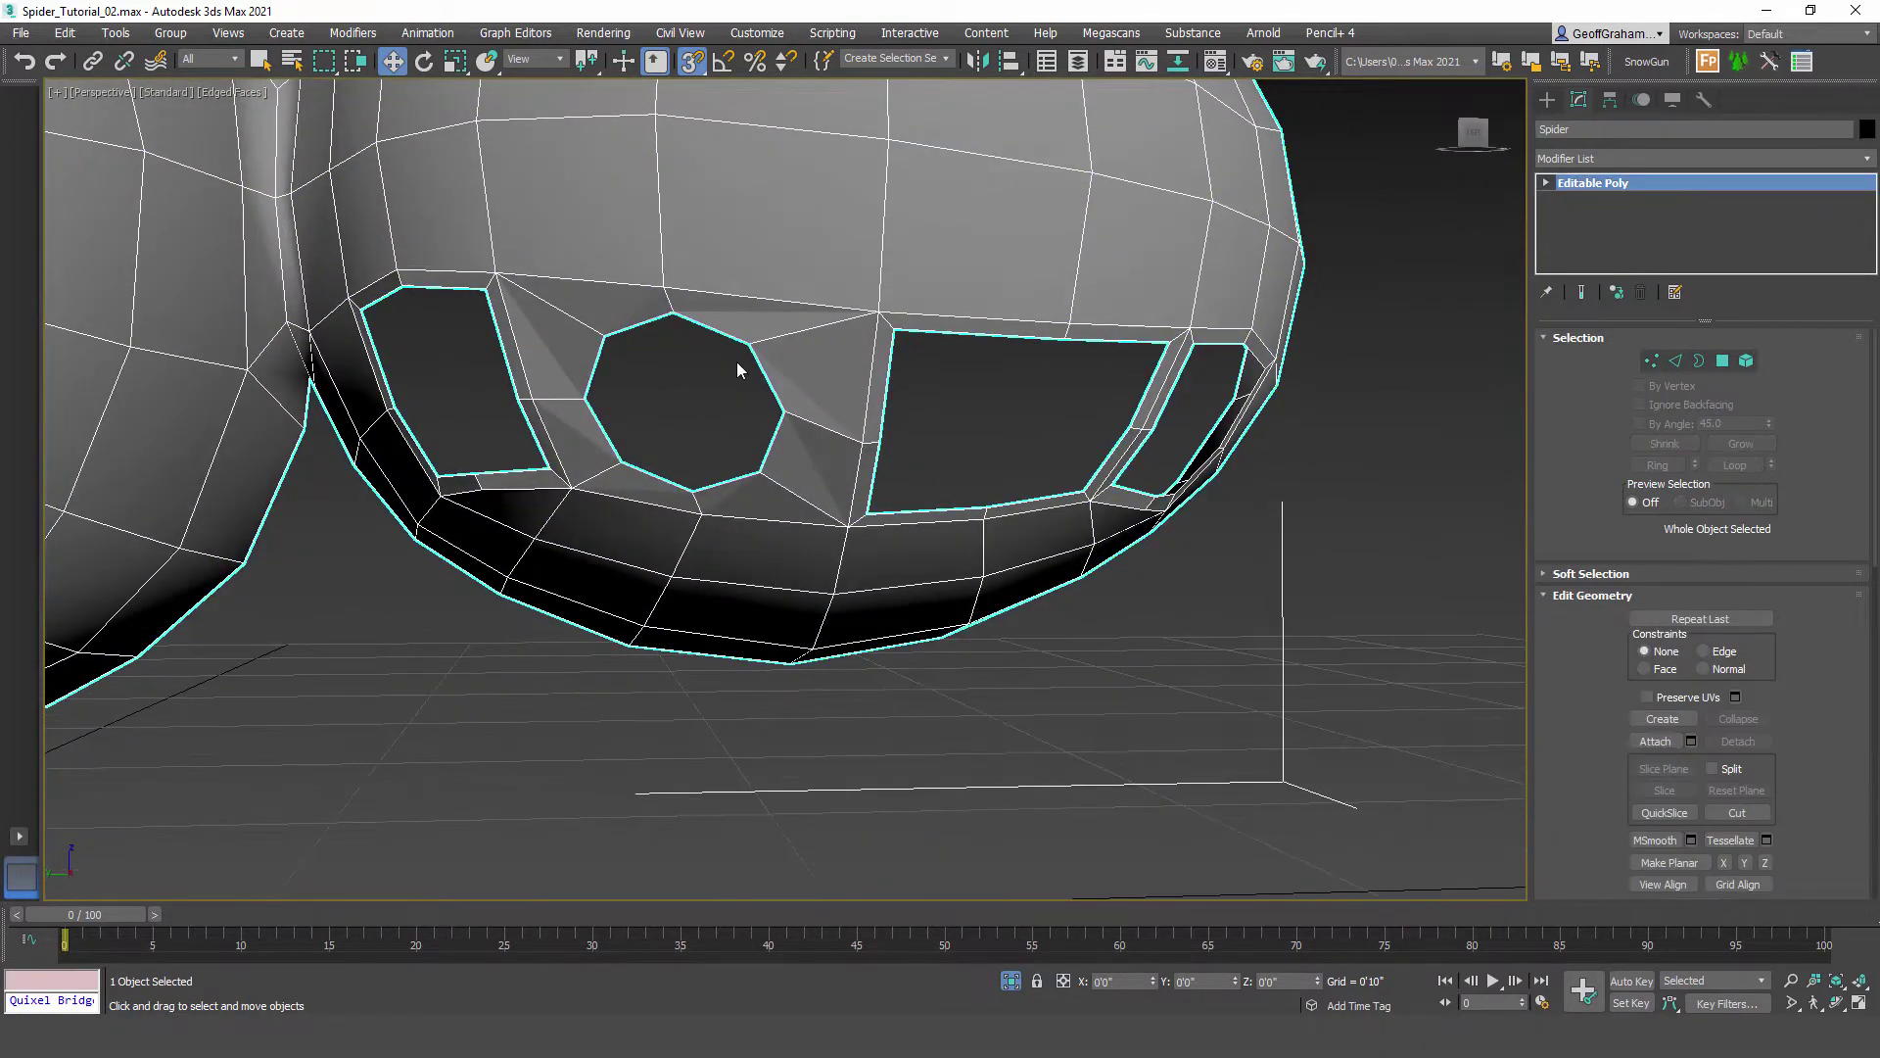
Step: Turn off snapping and move the circle from the second leg opening to the rearmost one
left_click(1548, 100)
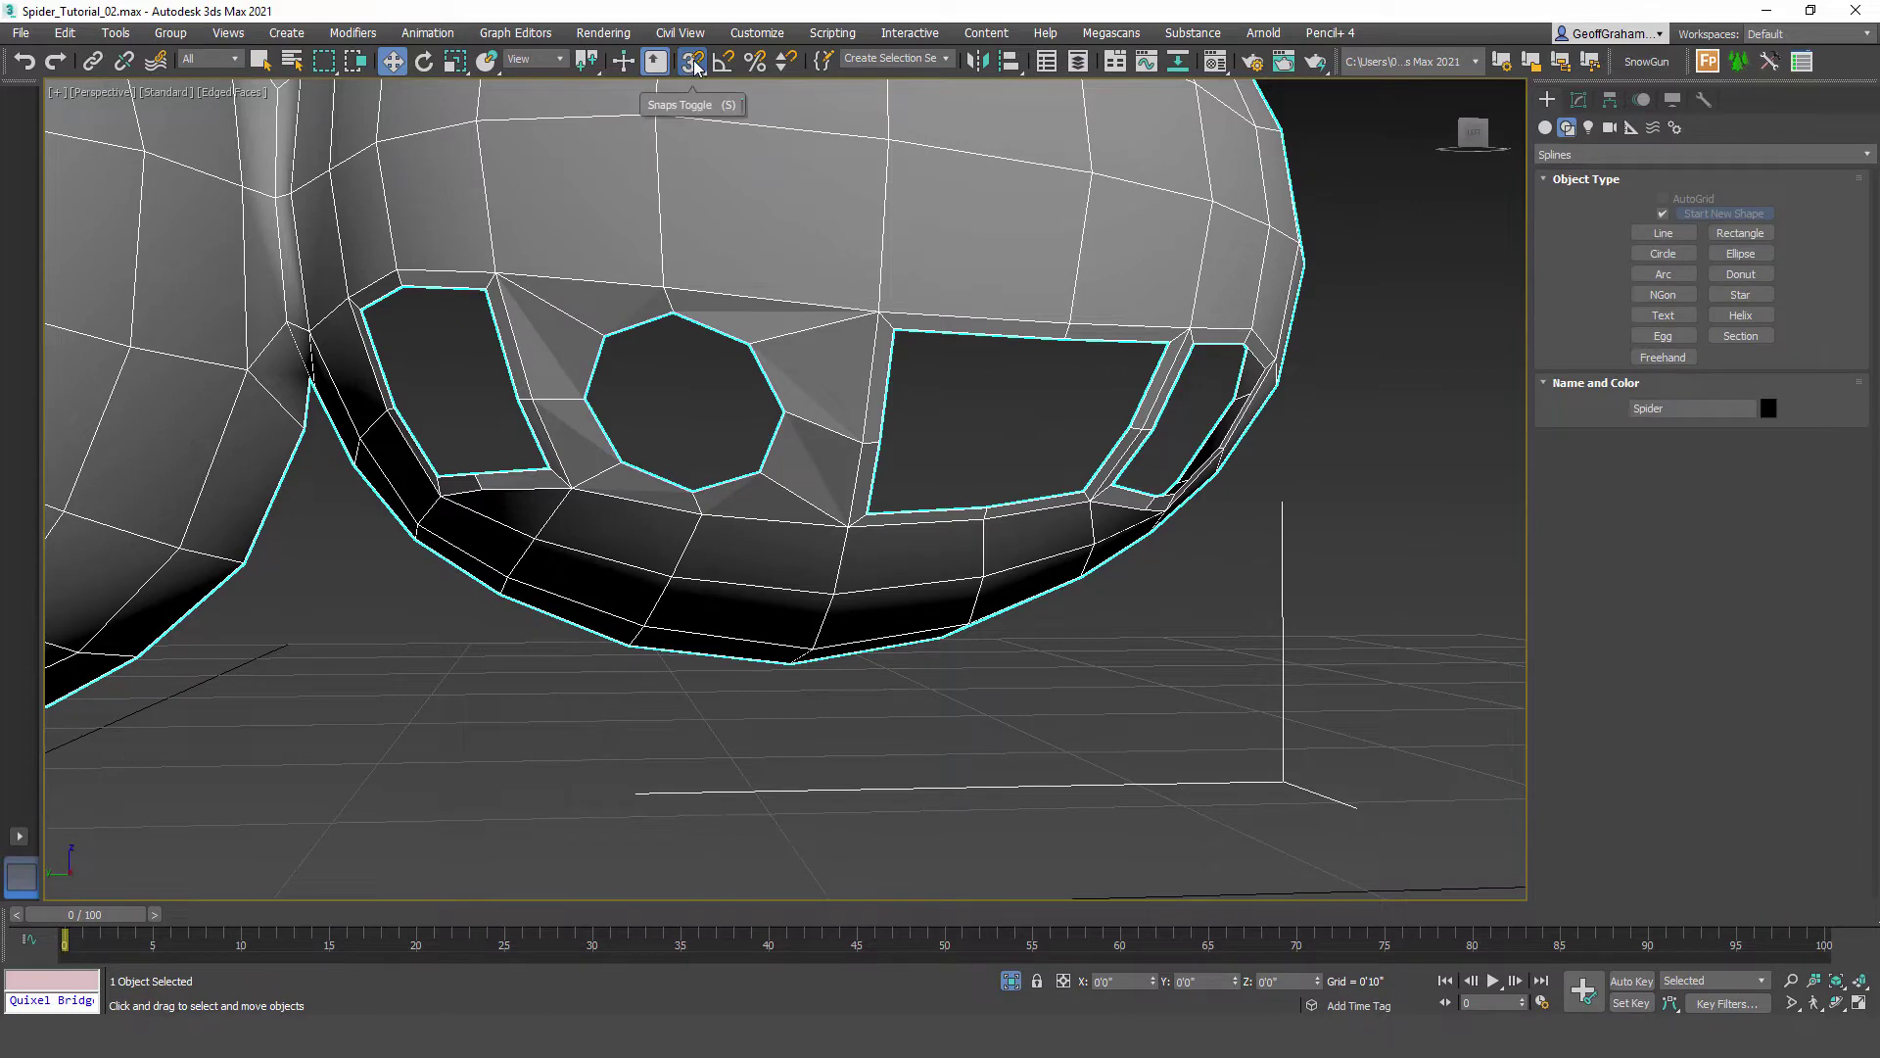
left_click(726, 402)
left_click(715, 485)
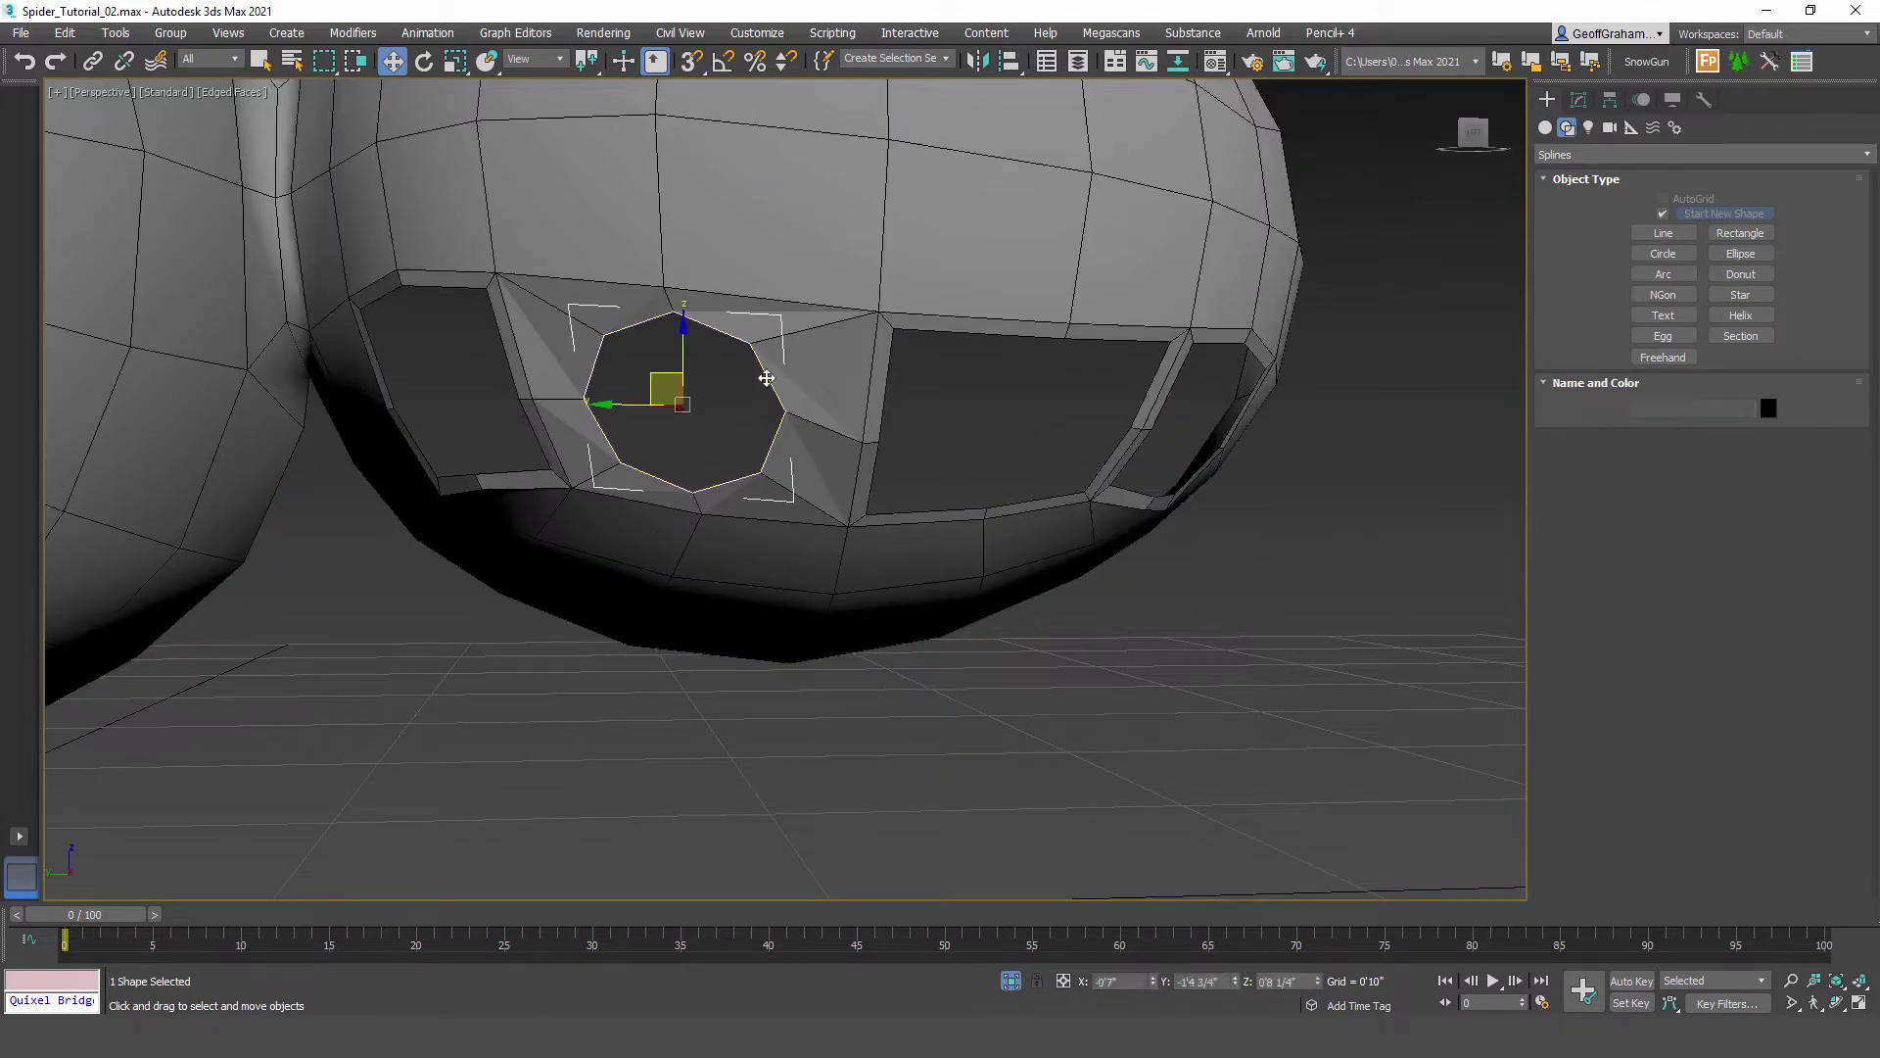
middle_click_drag(715, 486, 783, 524, "alt")
left_click_drag(749, 434, 466, 409)
middle_click_drag(537, 543, 538, 537, "alt")
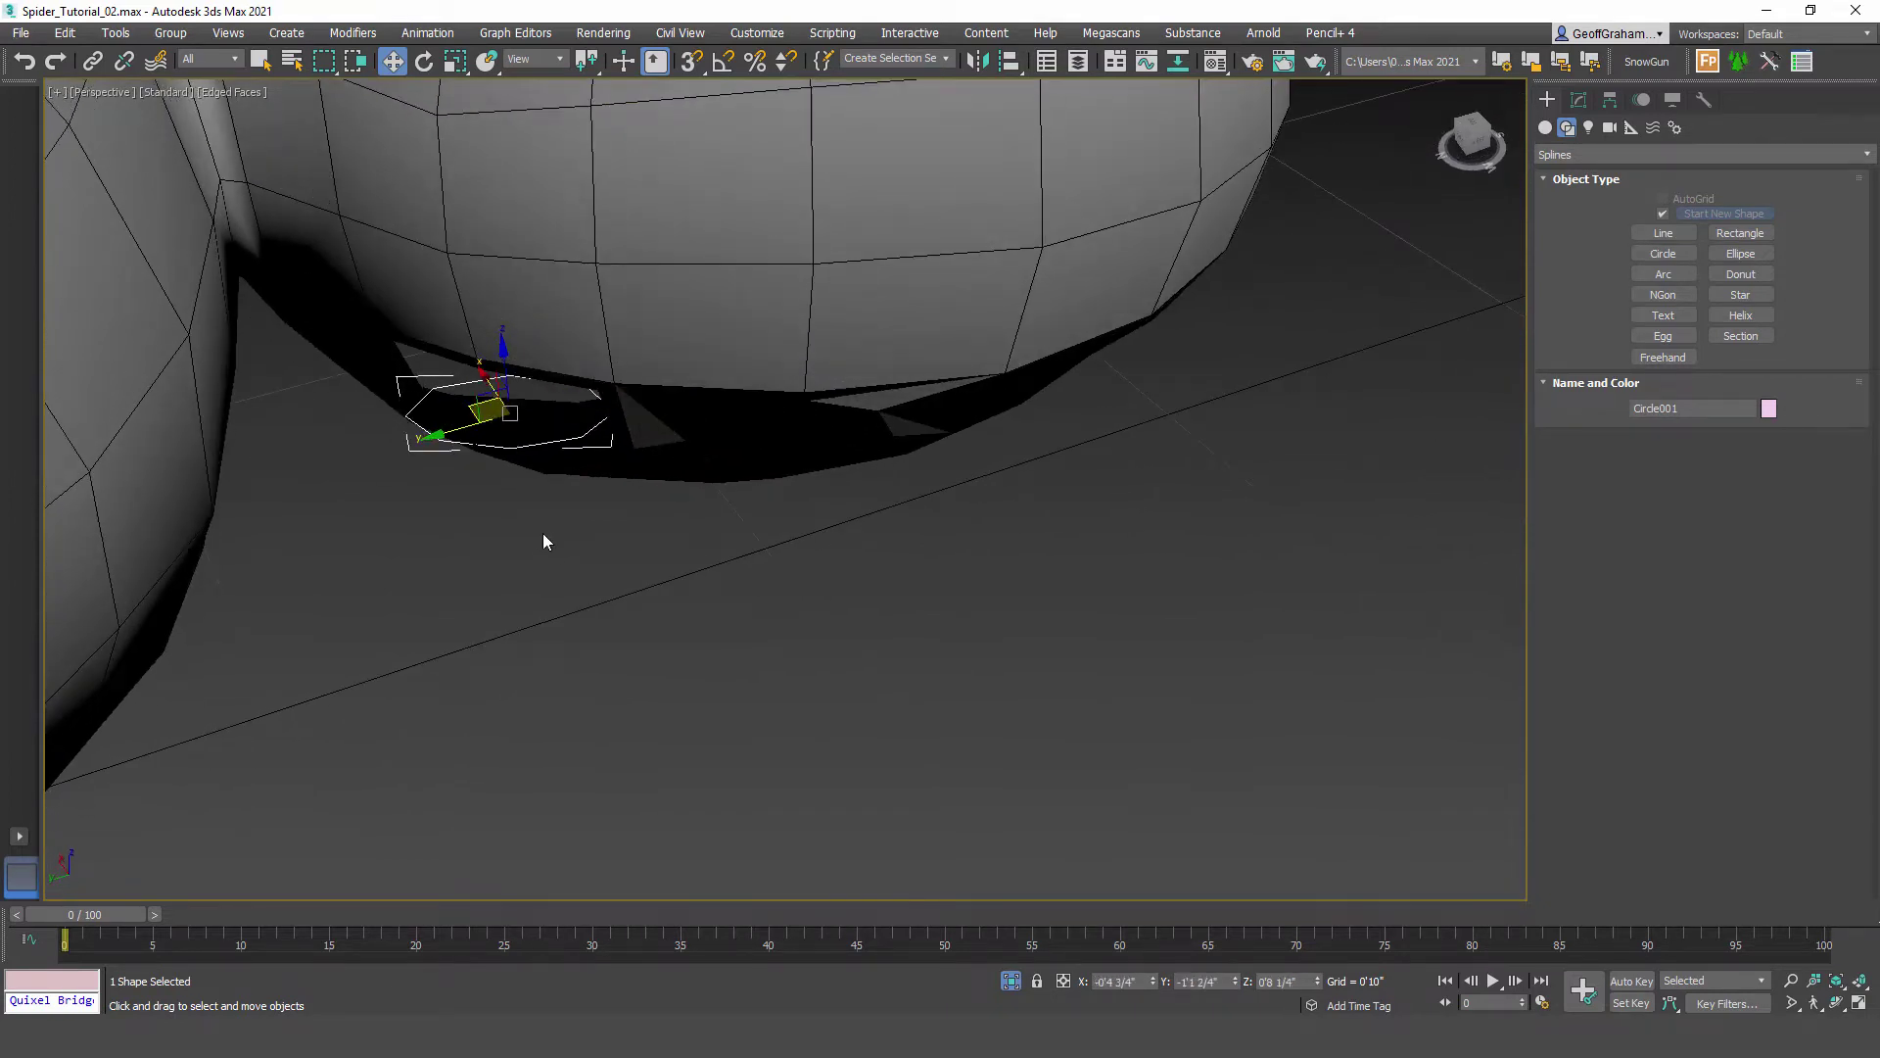
Step: Turn the circle around the vertical axis to about -37 degrees to face out of the rearmost leg opening
key("e")
left_click_drag(496, 460, 451, 452)
middle_click_drag(472, 592, 527, 412, "alt")
middle_click_drag(528, 510, 530, 539, "alt")
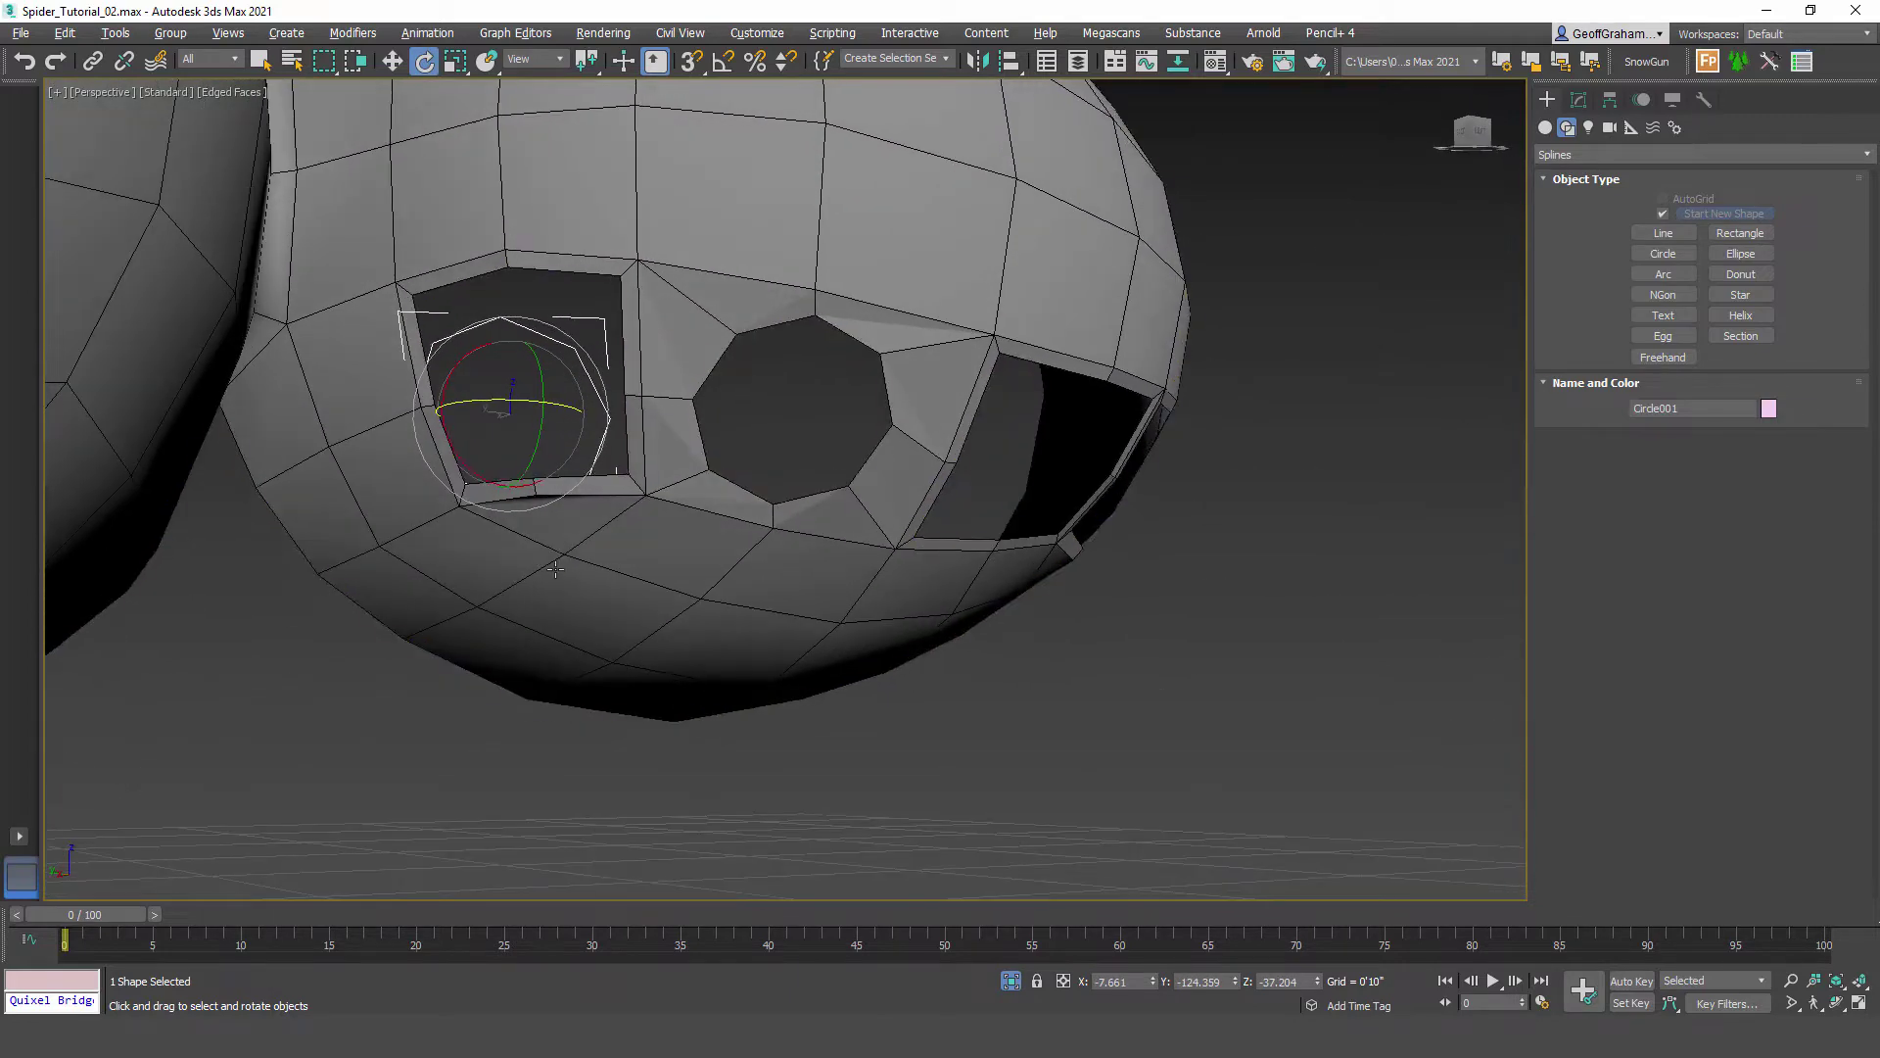
Step: Move the circle up and outward so it is centred and level with the surface of the rearmost leg opening
key("w")
left_click_drag(526, 393, 529, 317)
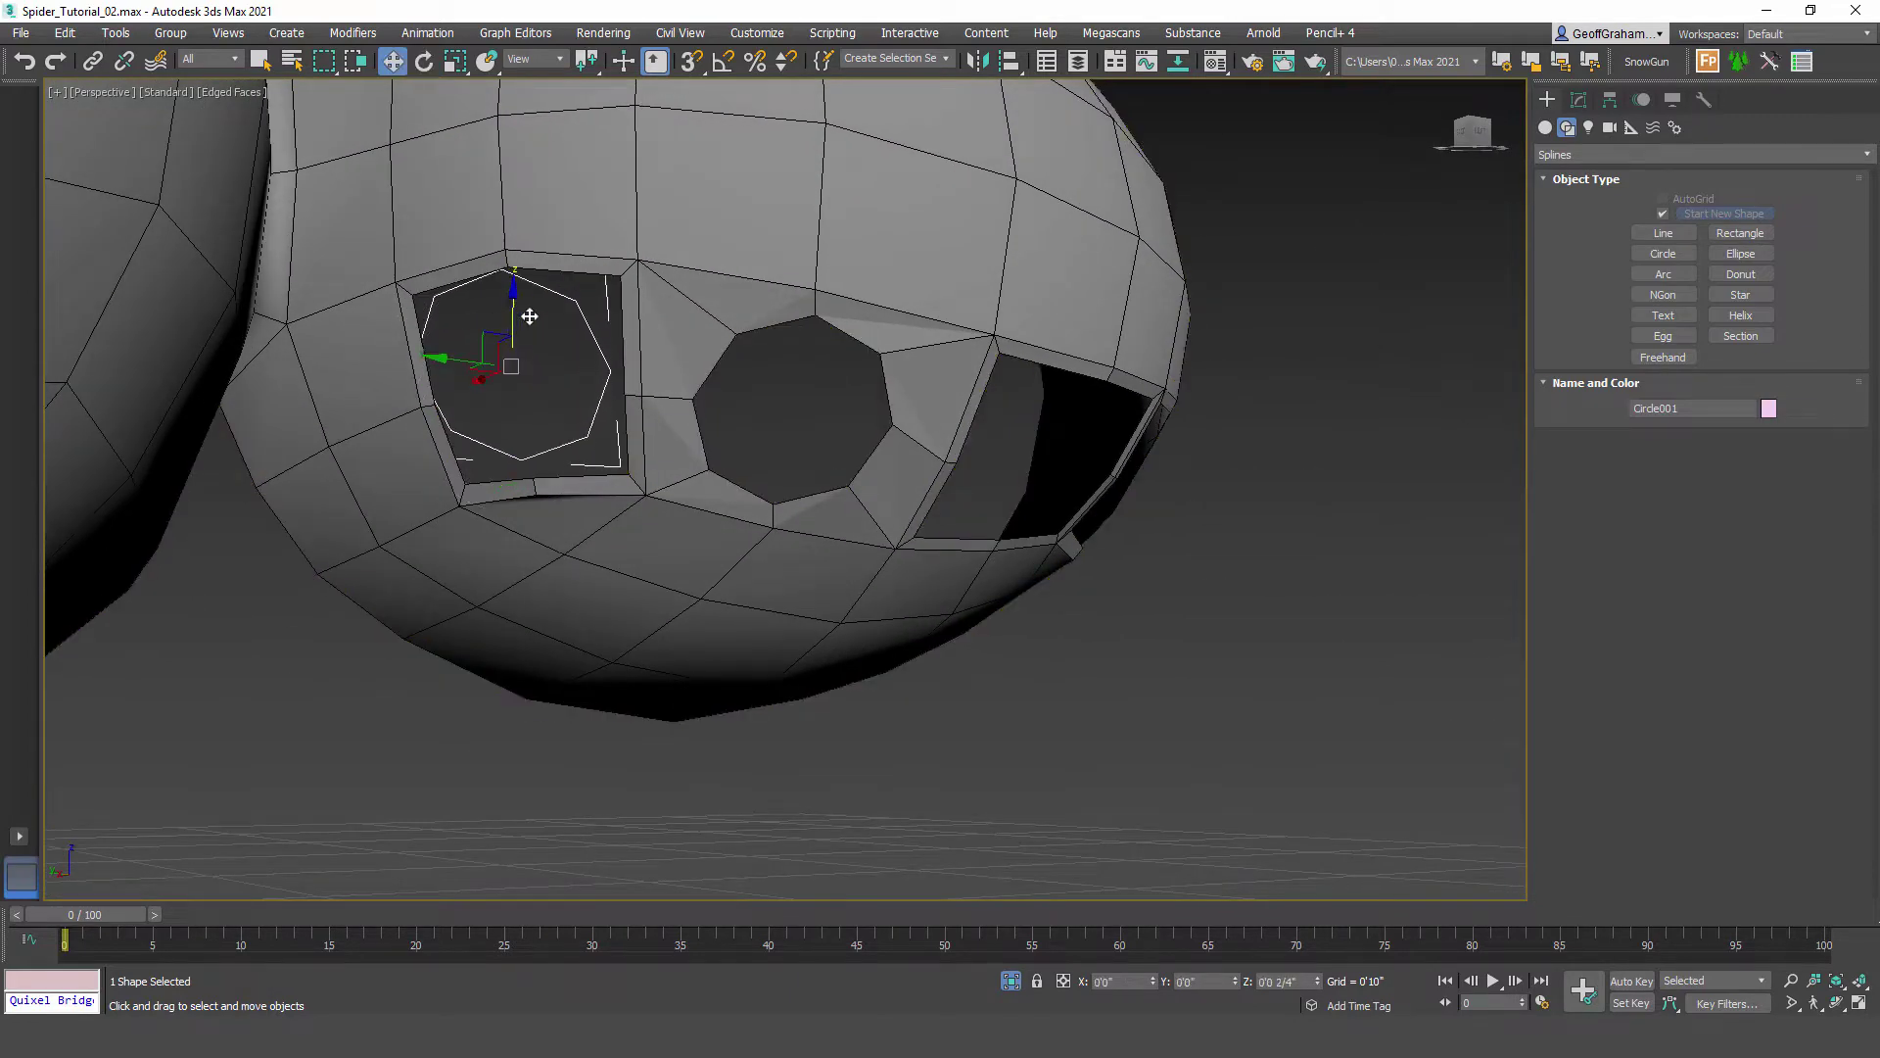
middle_click_drag(534, 452, 517, 512, "alt")
left_click_drag(482, 391, 499, 400)
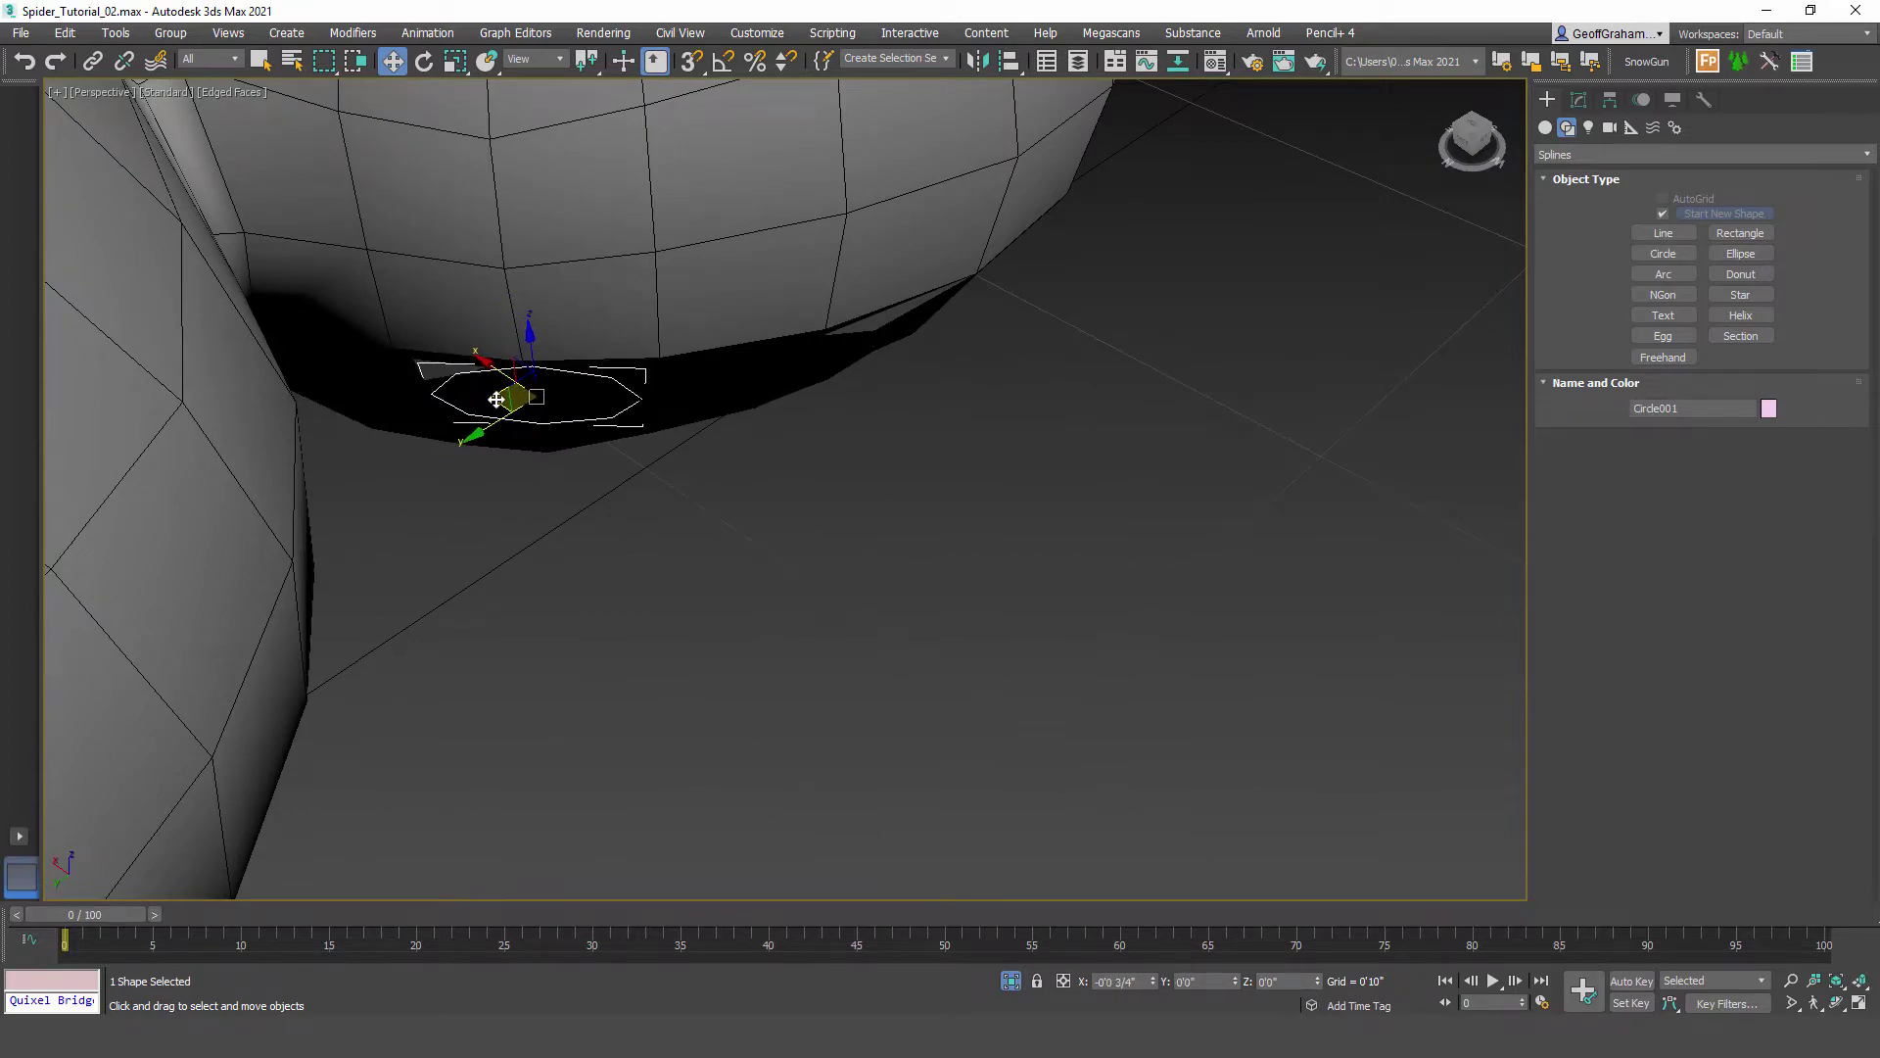
middle_click_drag(497, 398, 631, 443, "alt")
left_click_drag(541, 331, 544, 359)
middle_click_drag(666, 490, 551, 582, "alt")
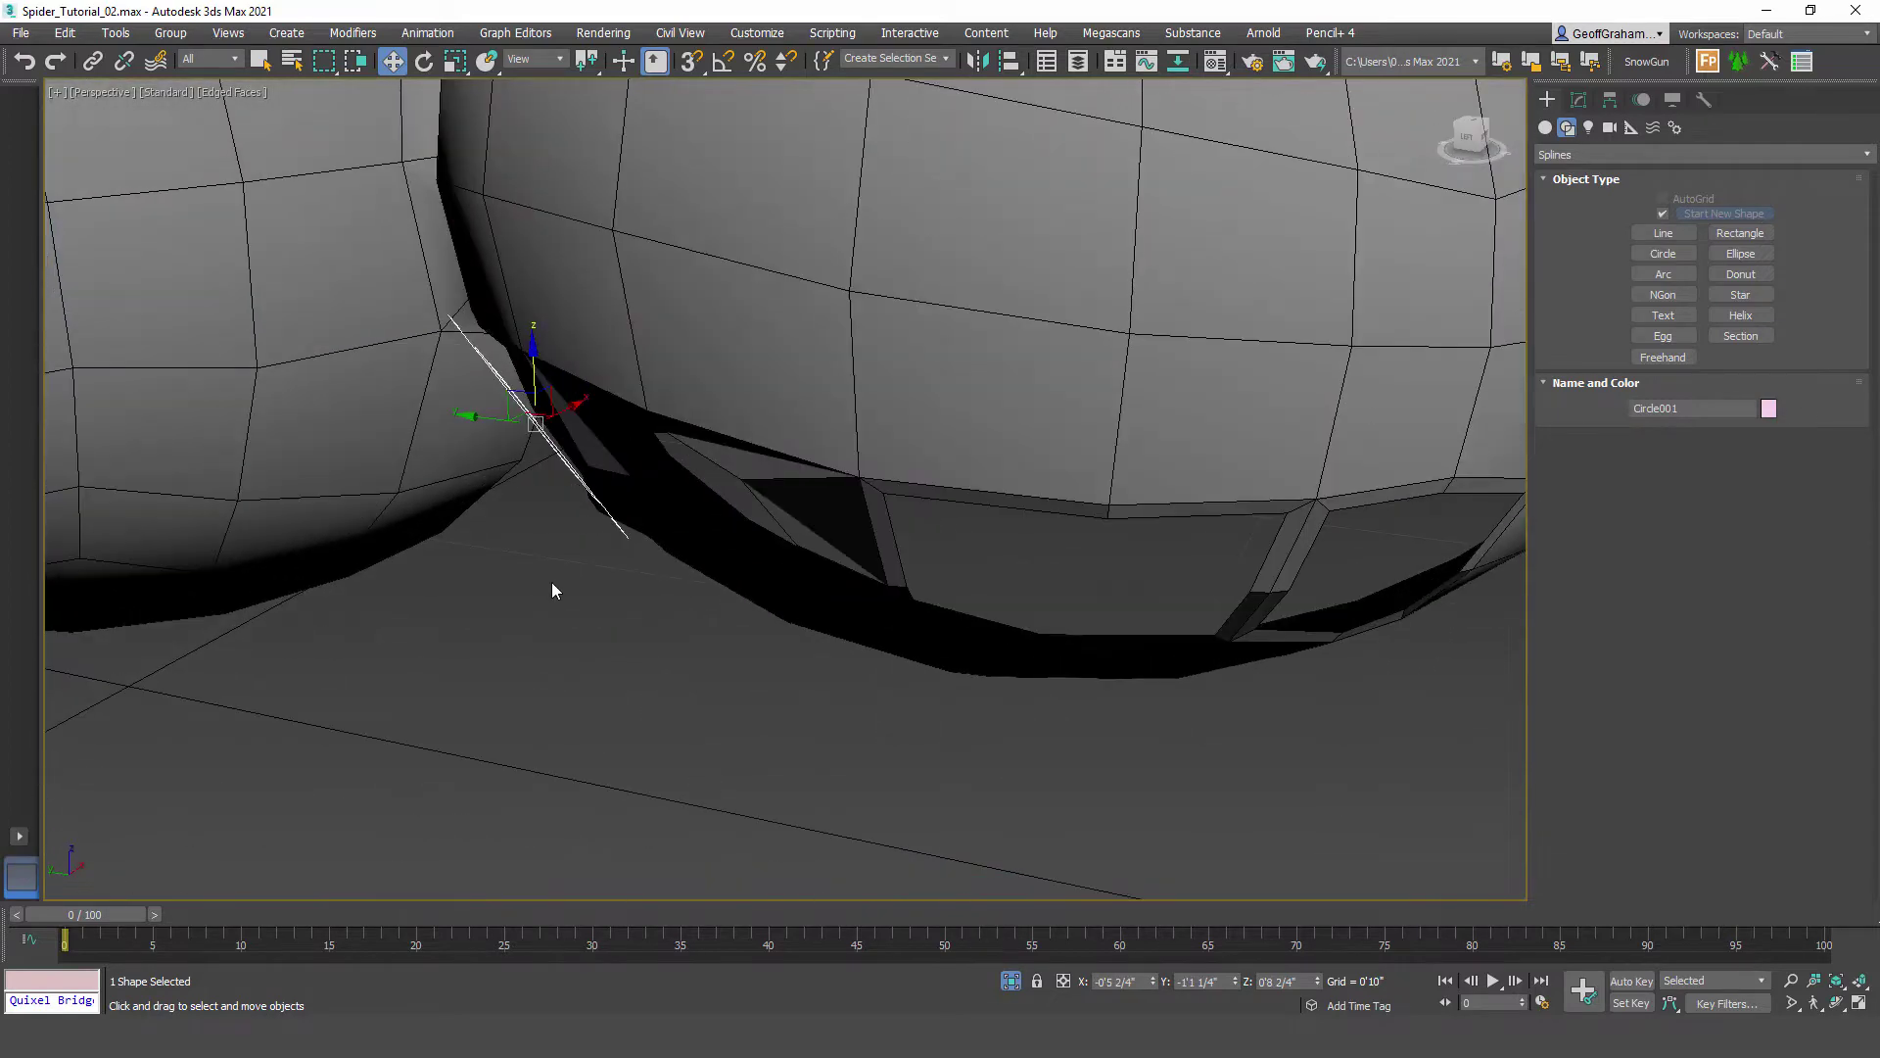
Step: Set the rotation reference to Local and tilt the circle to match the slope of the rearmost leg opening
key("e")
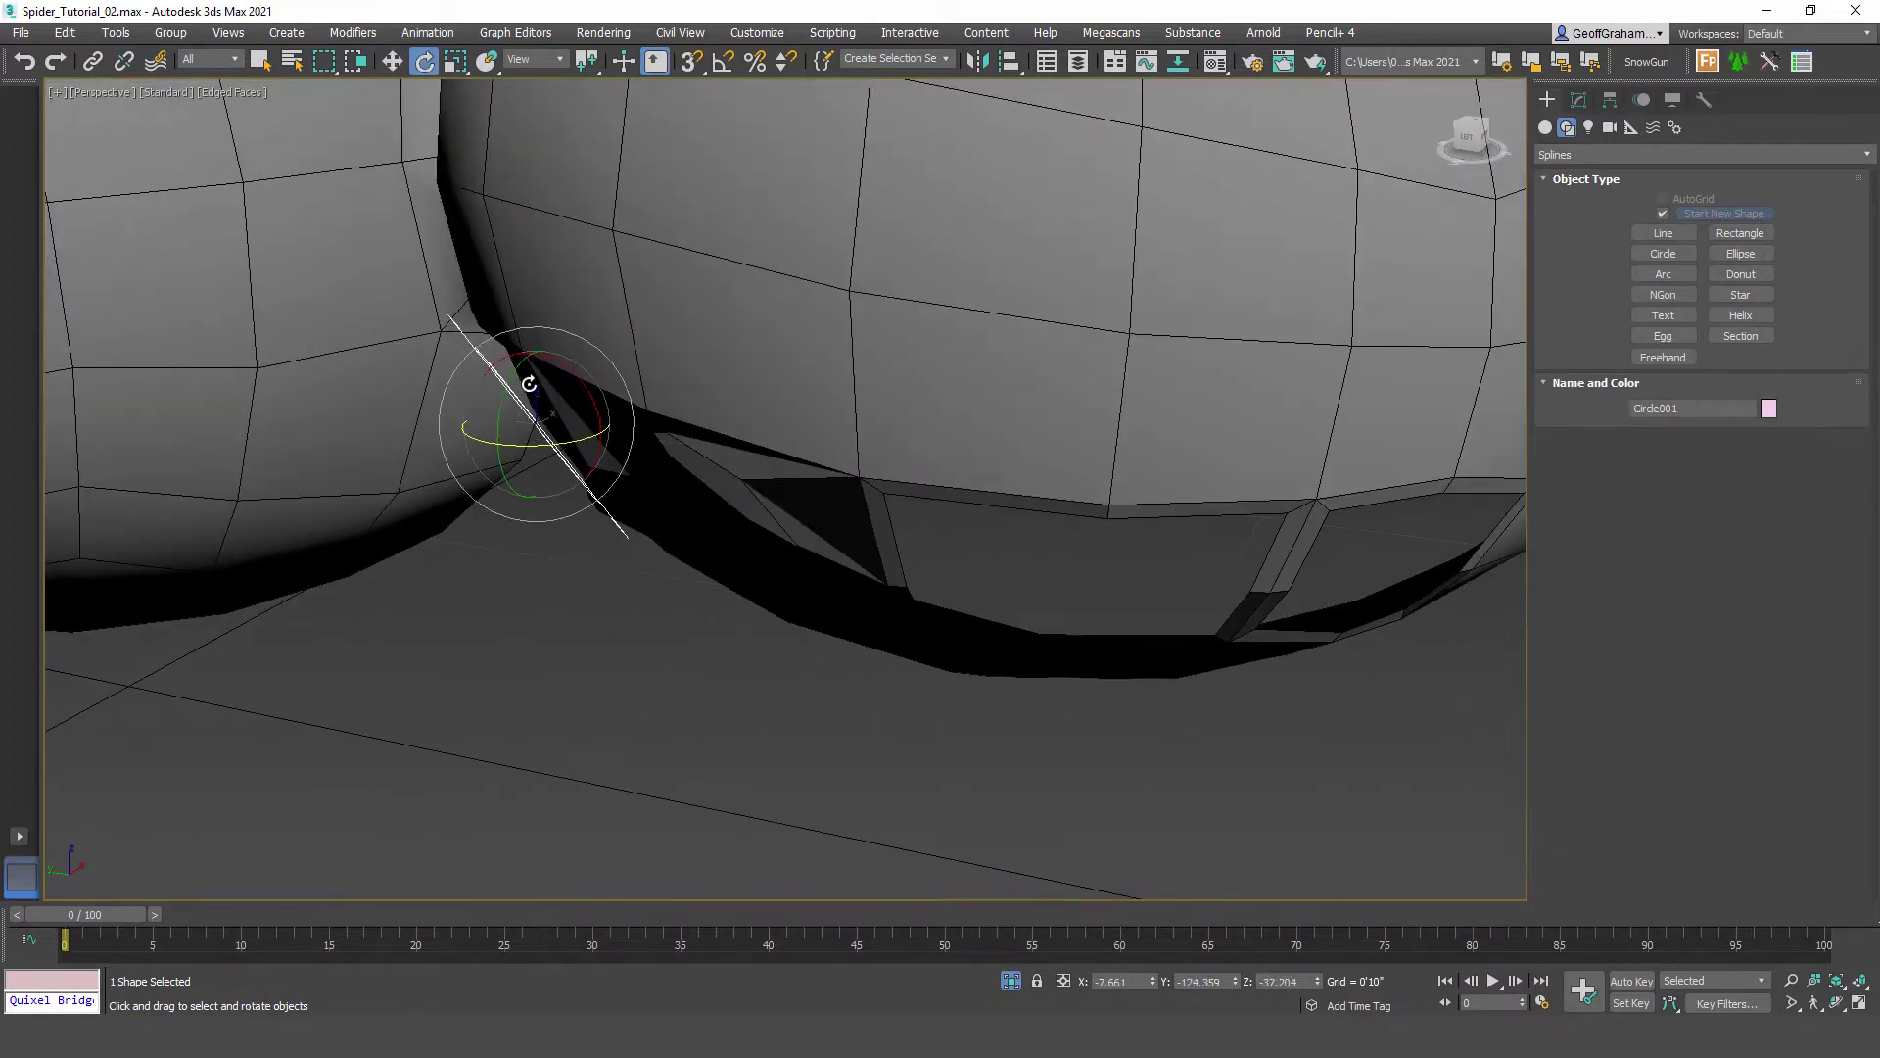
left_click(535, 59)
left_click(520, 128)
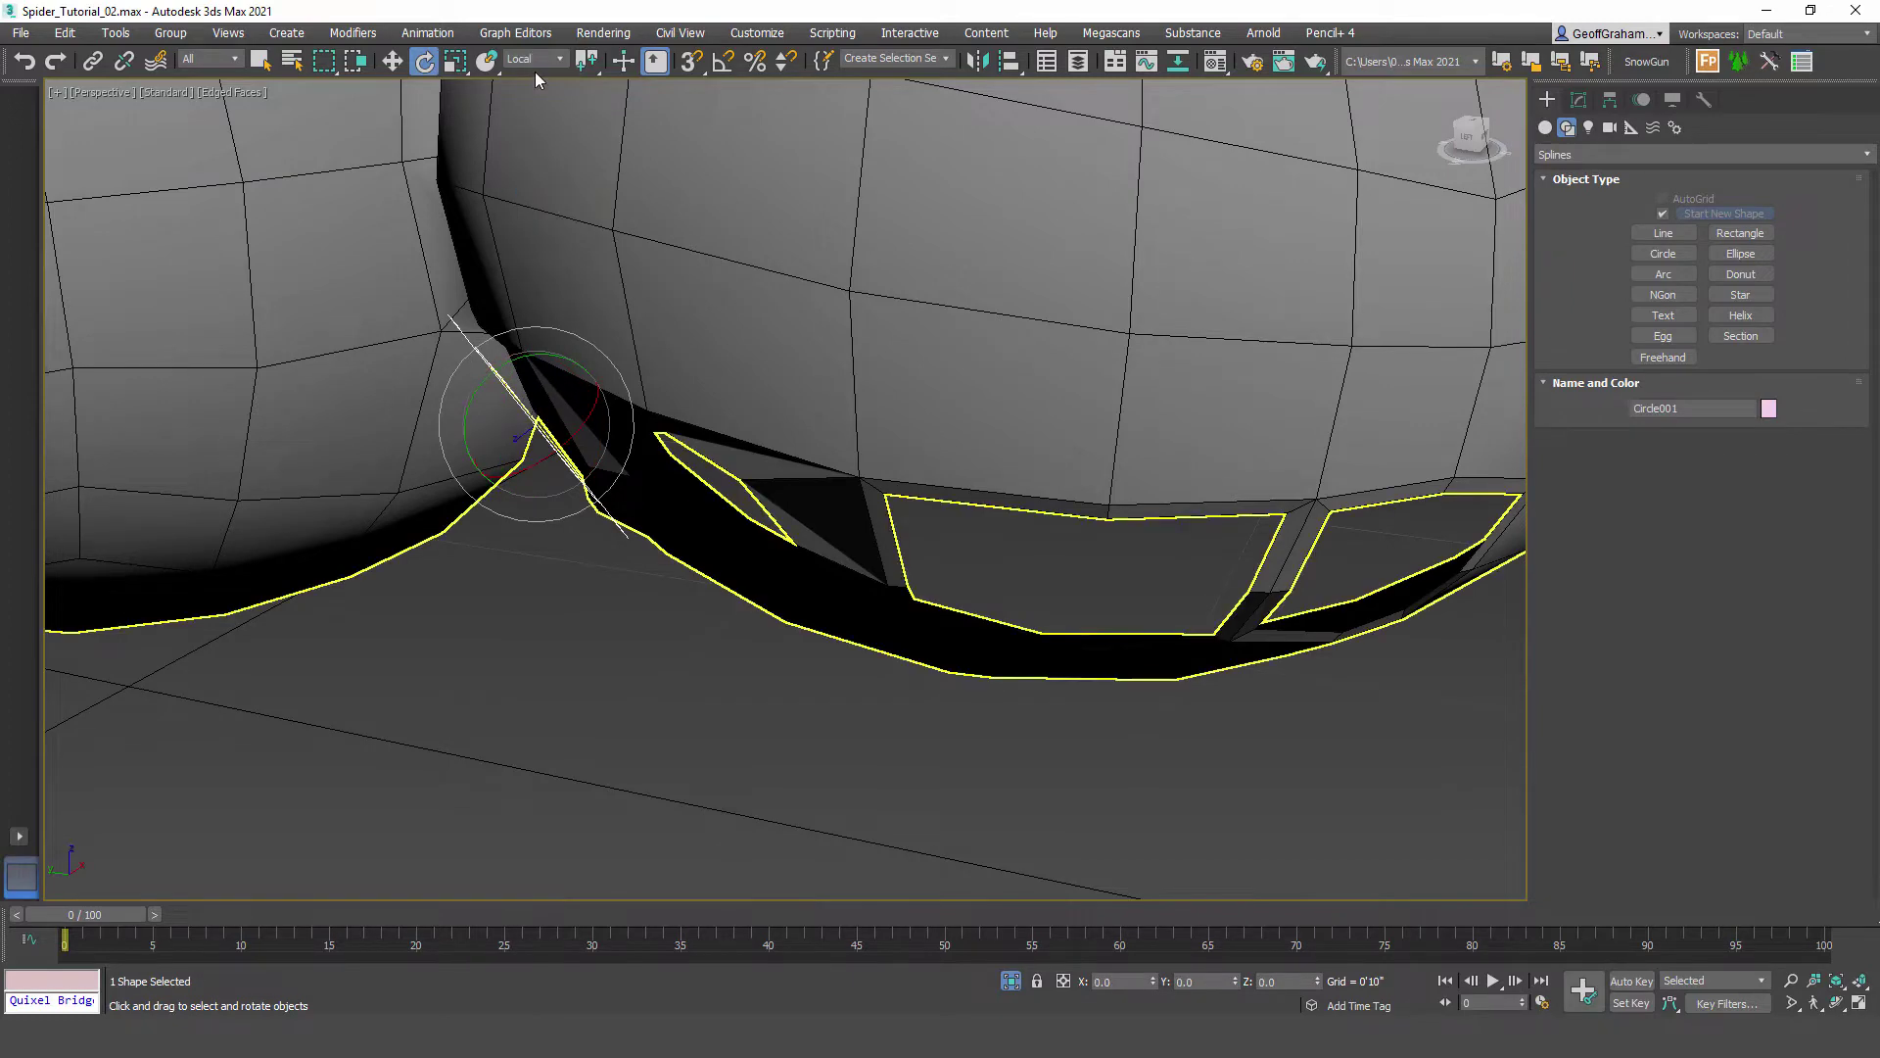
mouse_move(546, 359)
left_mouse_down()
mouse_move(572, 366)
mouse_move(559, 373)
left_mouse_up()
middle_click_drag(615, 572, 670, 506, "alt")
scroll(758, 560, "up", 3)
Step: Raise the circle to about Z 0'8 3/4" and roll it slightly so its corners line up with the rearmost opening's rim
key("w")
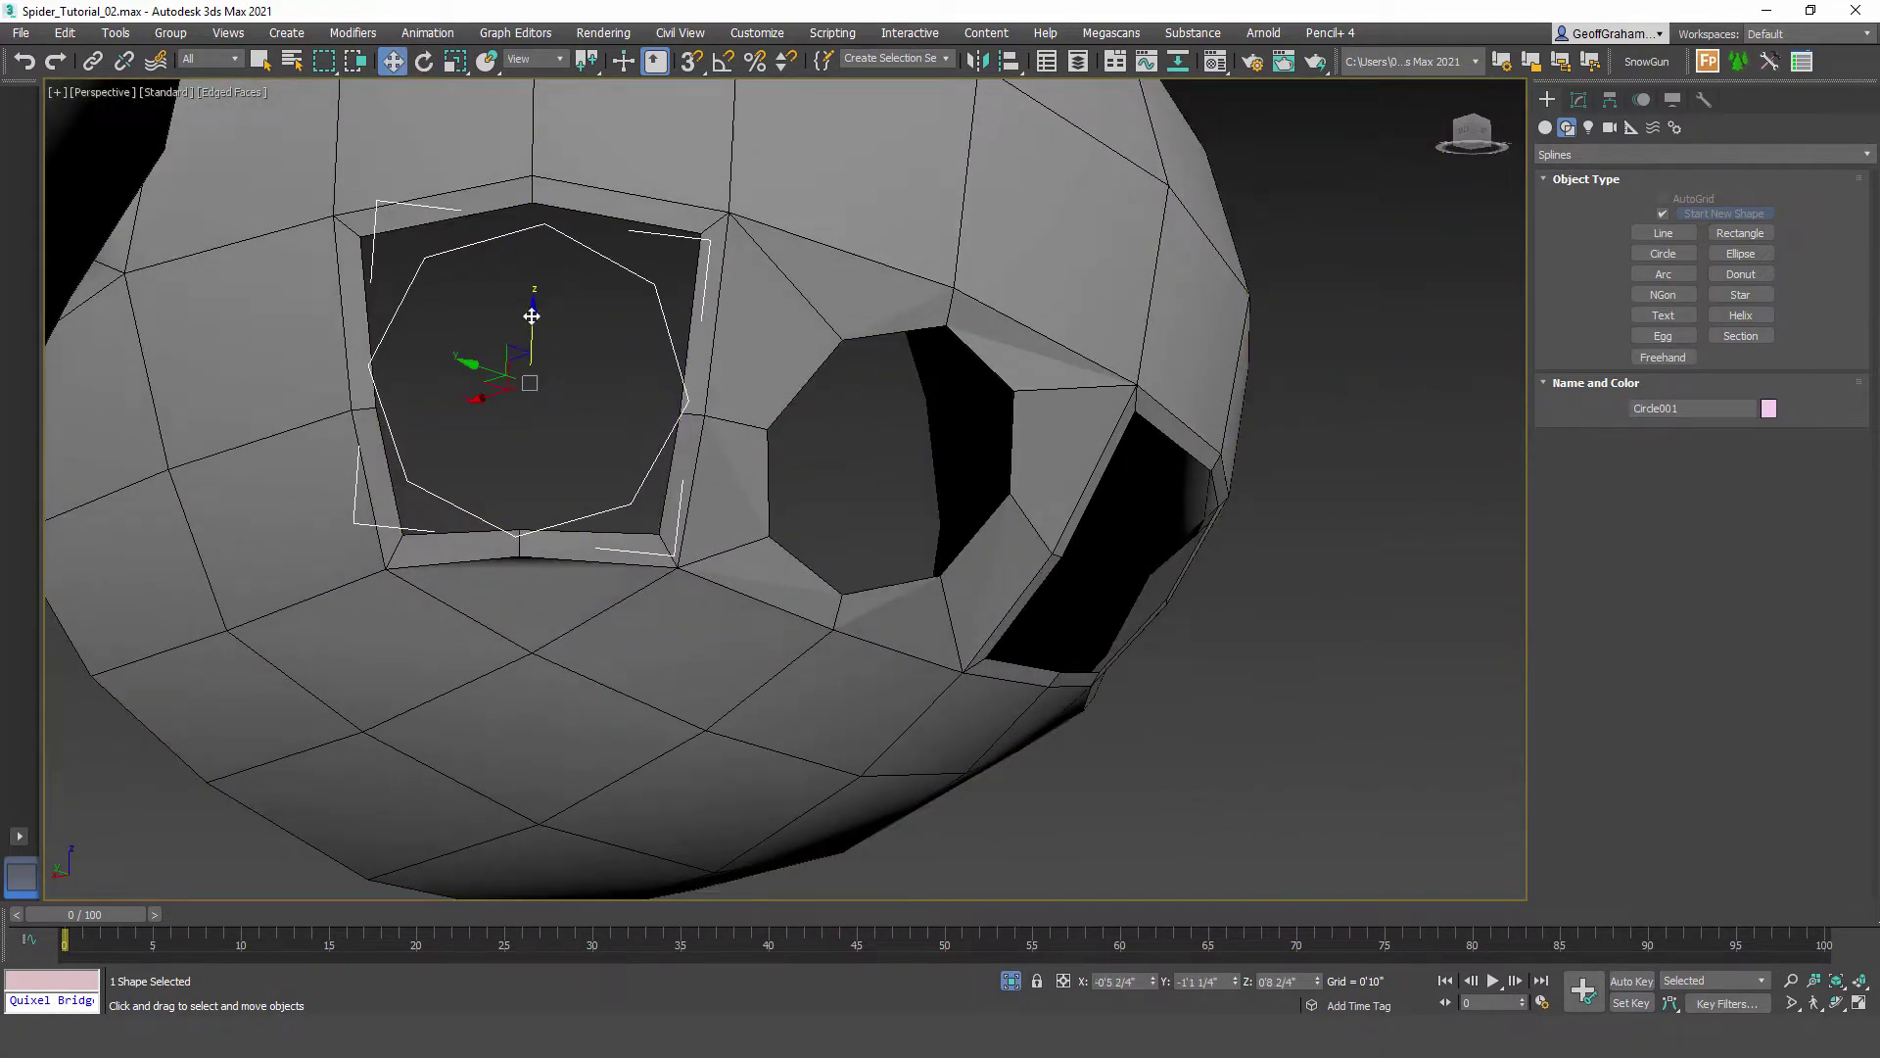
left_click_drag(530, 315, 532, 302)
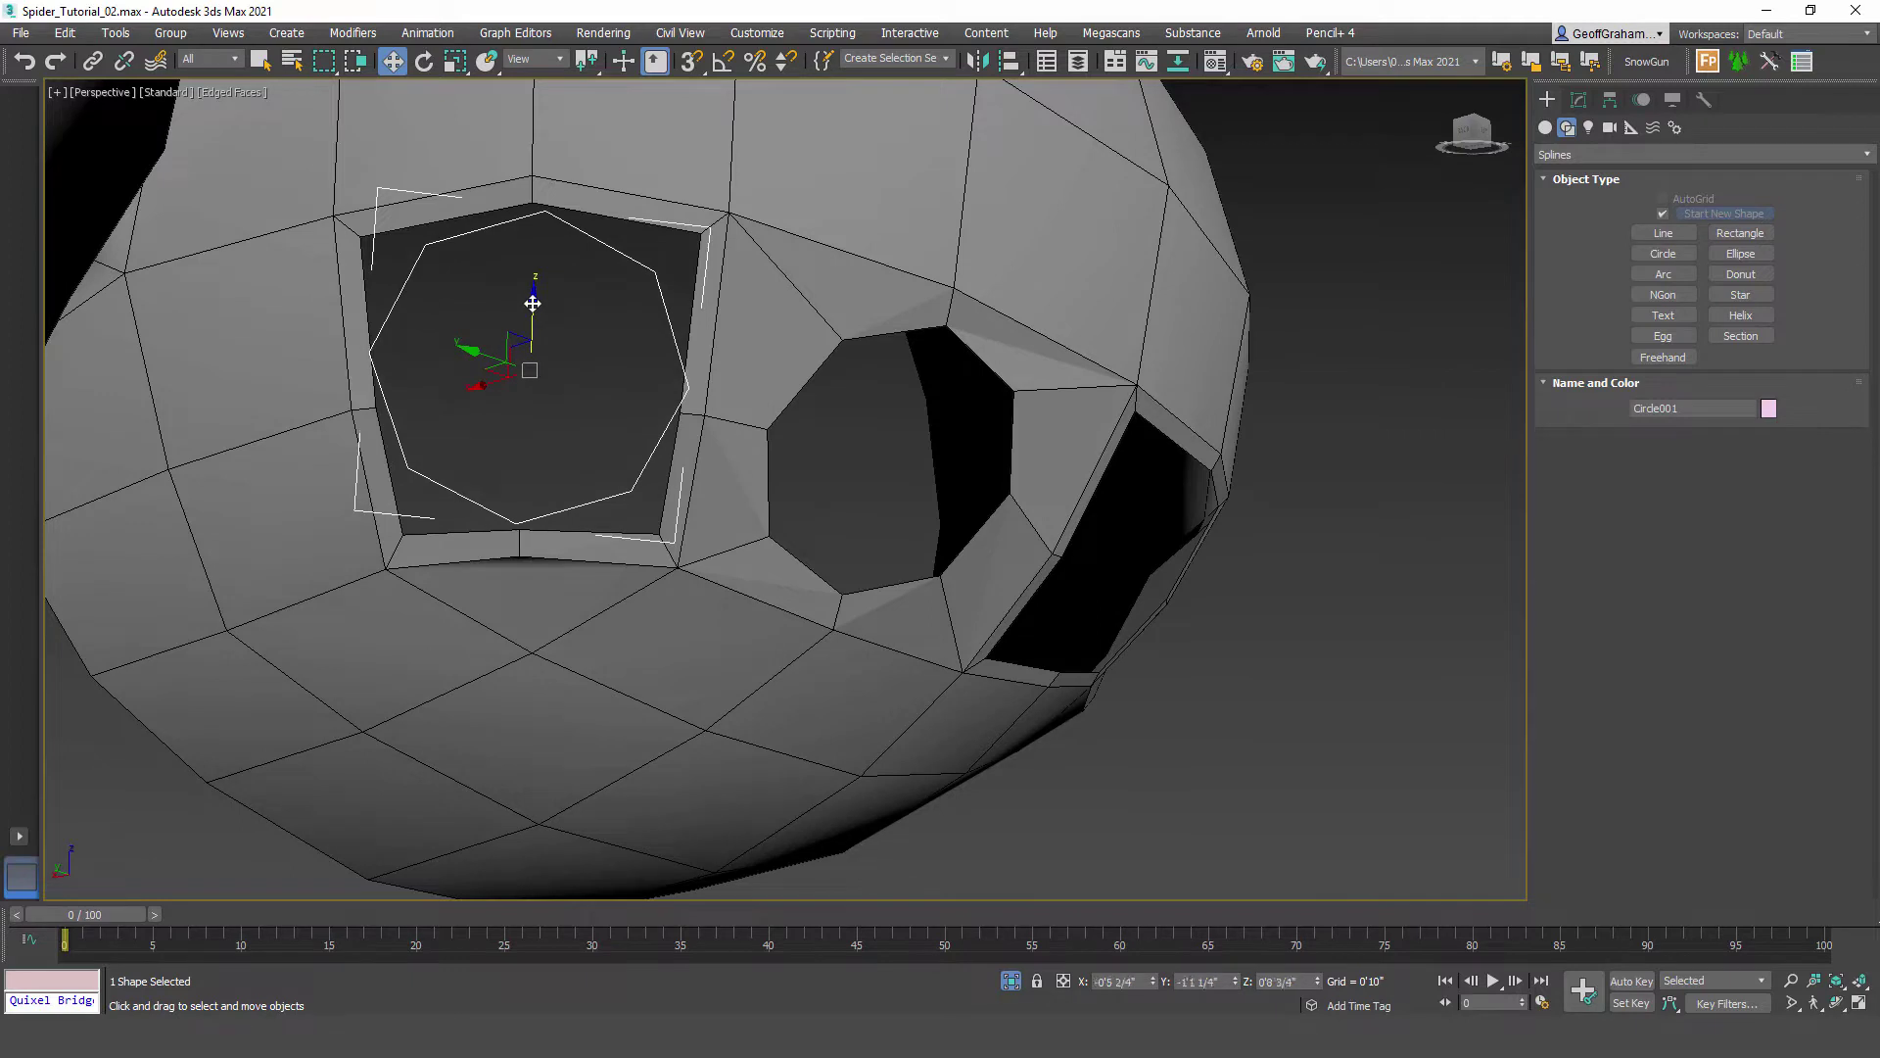
key("e")
left_click_drag(579, 315, 578, 316)
key("w")
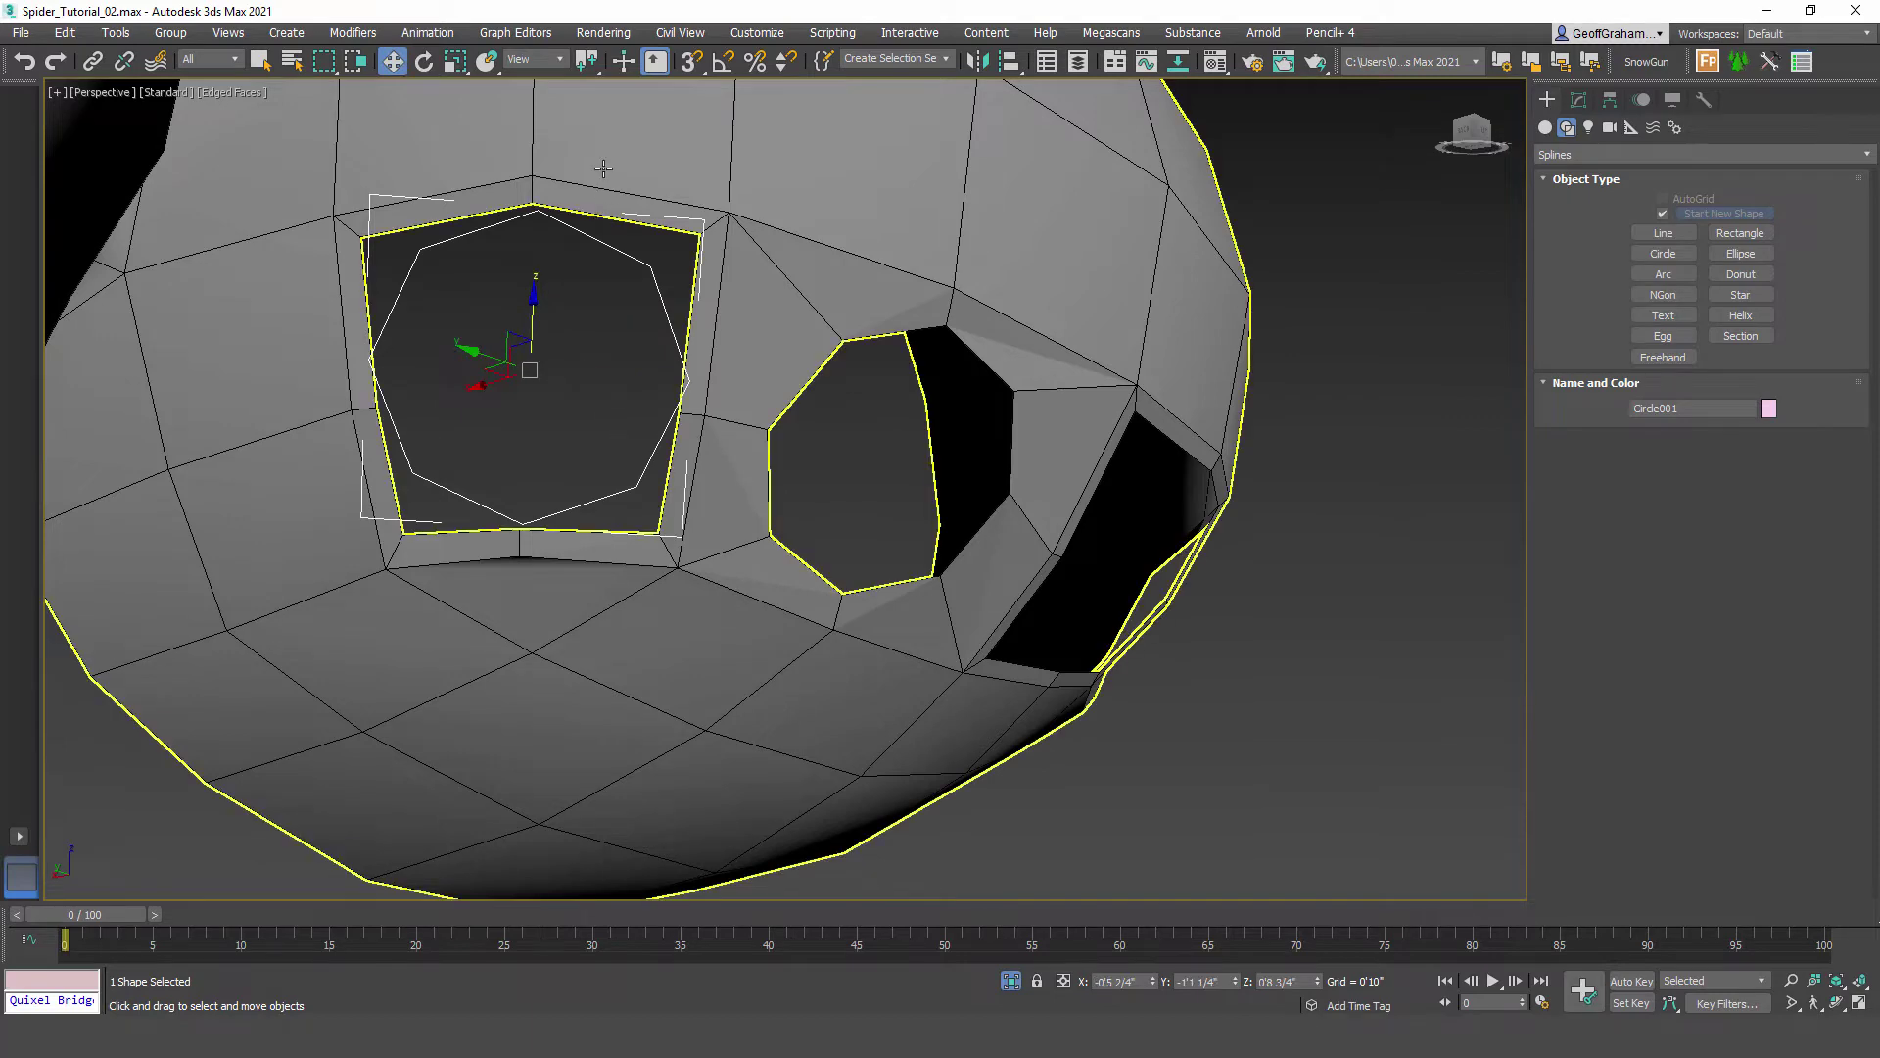
Step: With snapping on, snap the spider vertices along the top and front side of the rearmost leg opening to the circle's corners
left_click(1166, 185)
left_click(1578, 100)
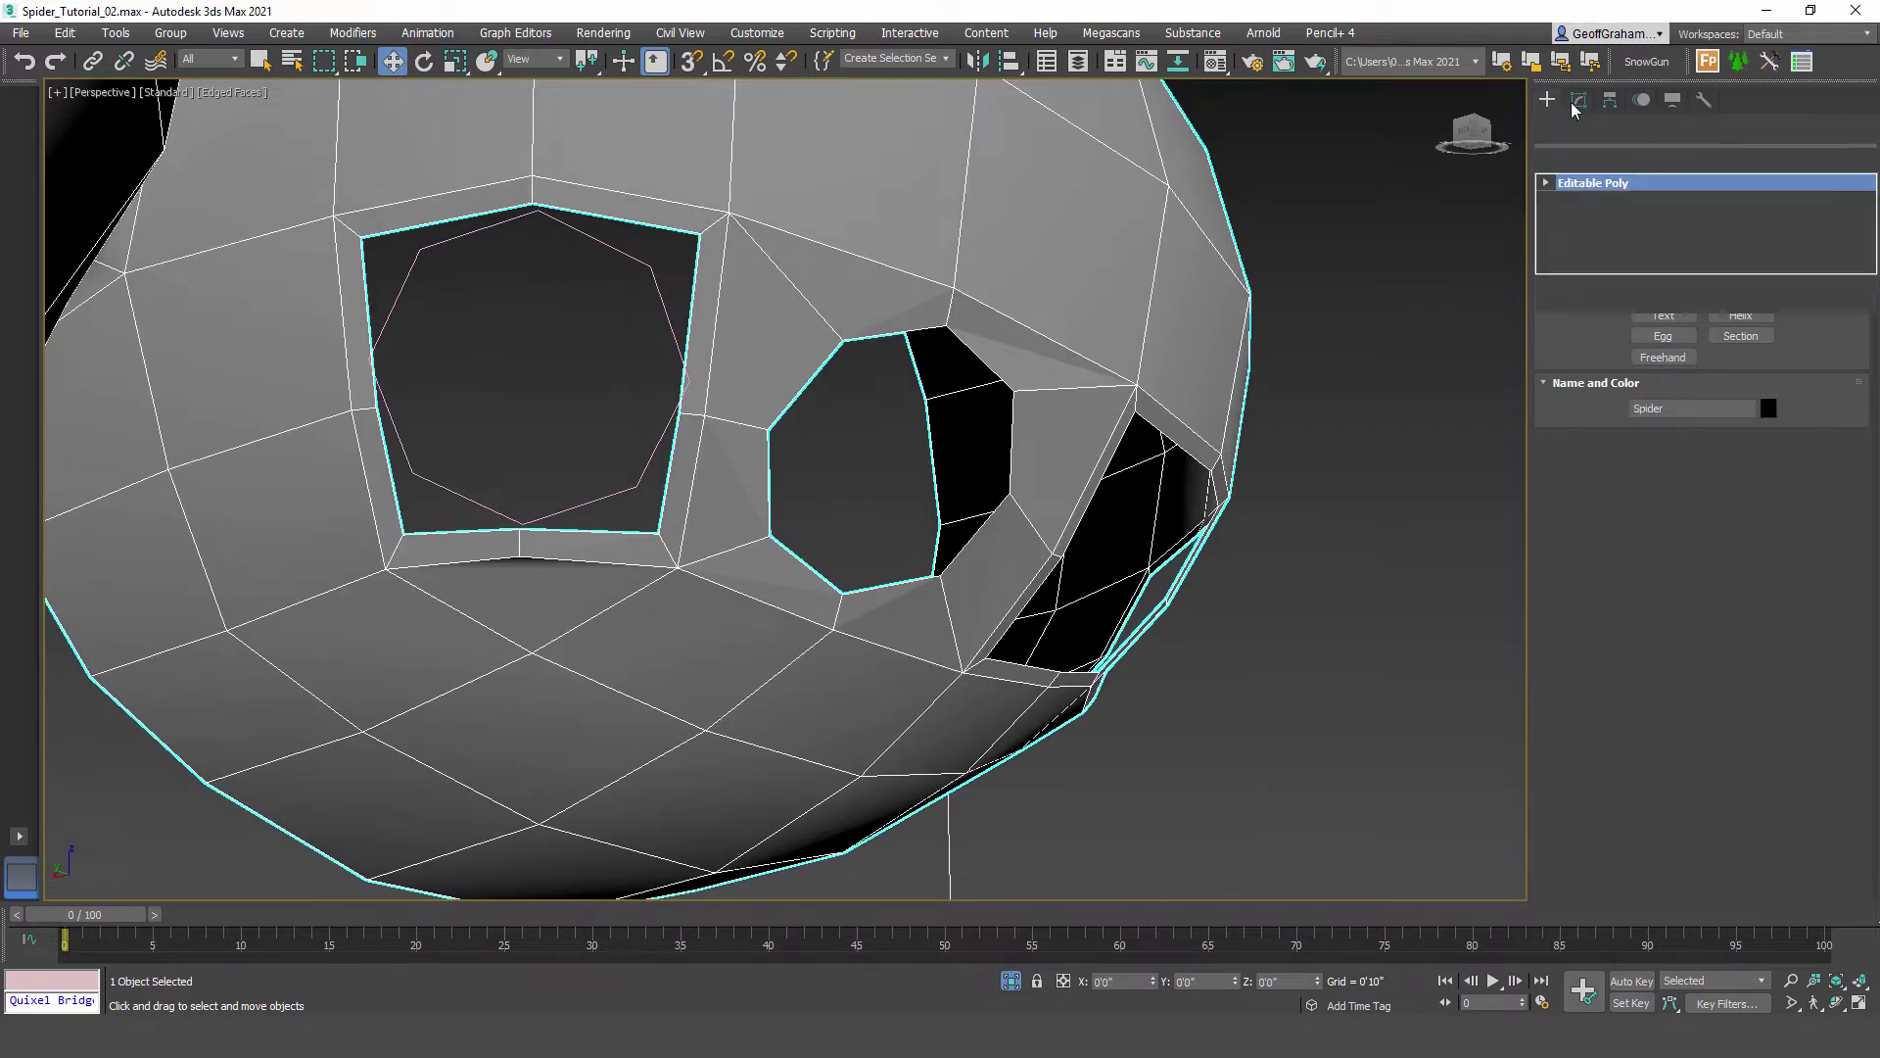
left_click(1653, 361)
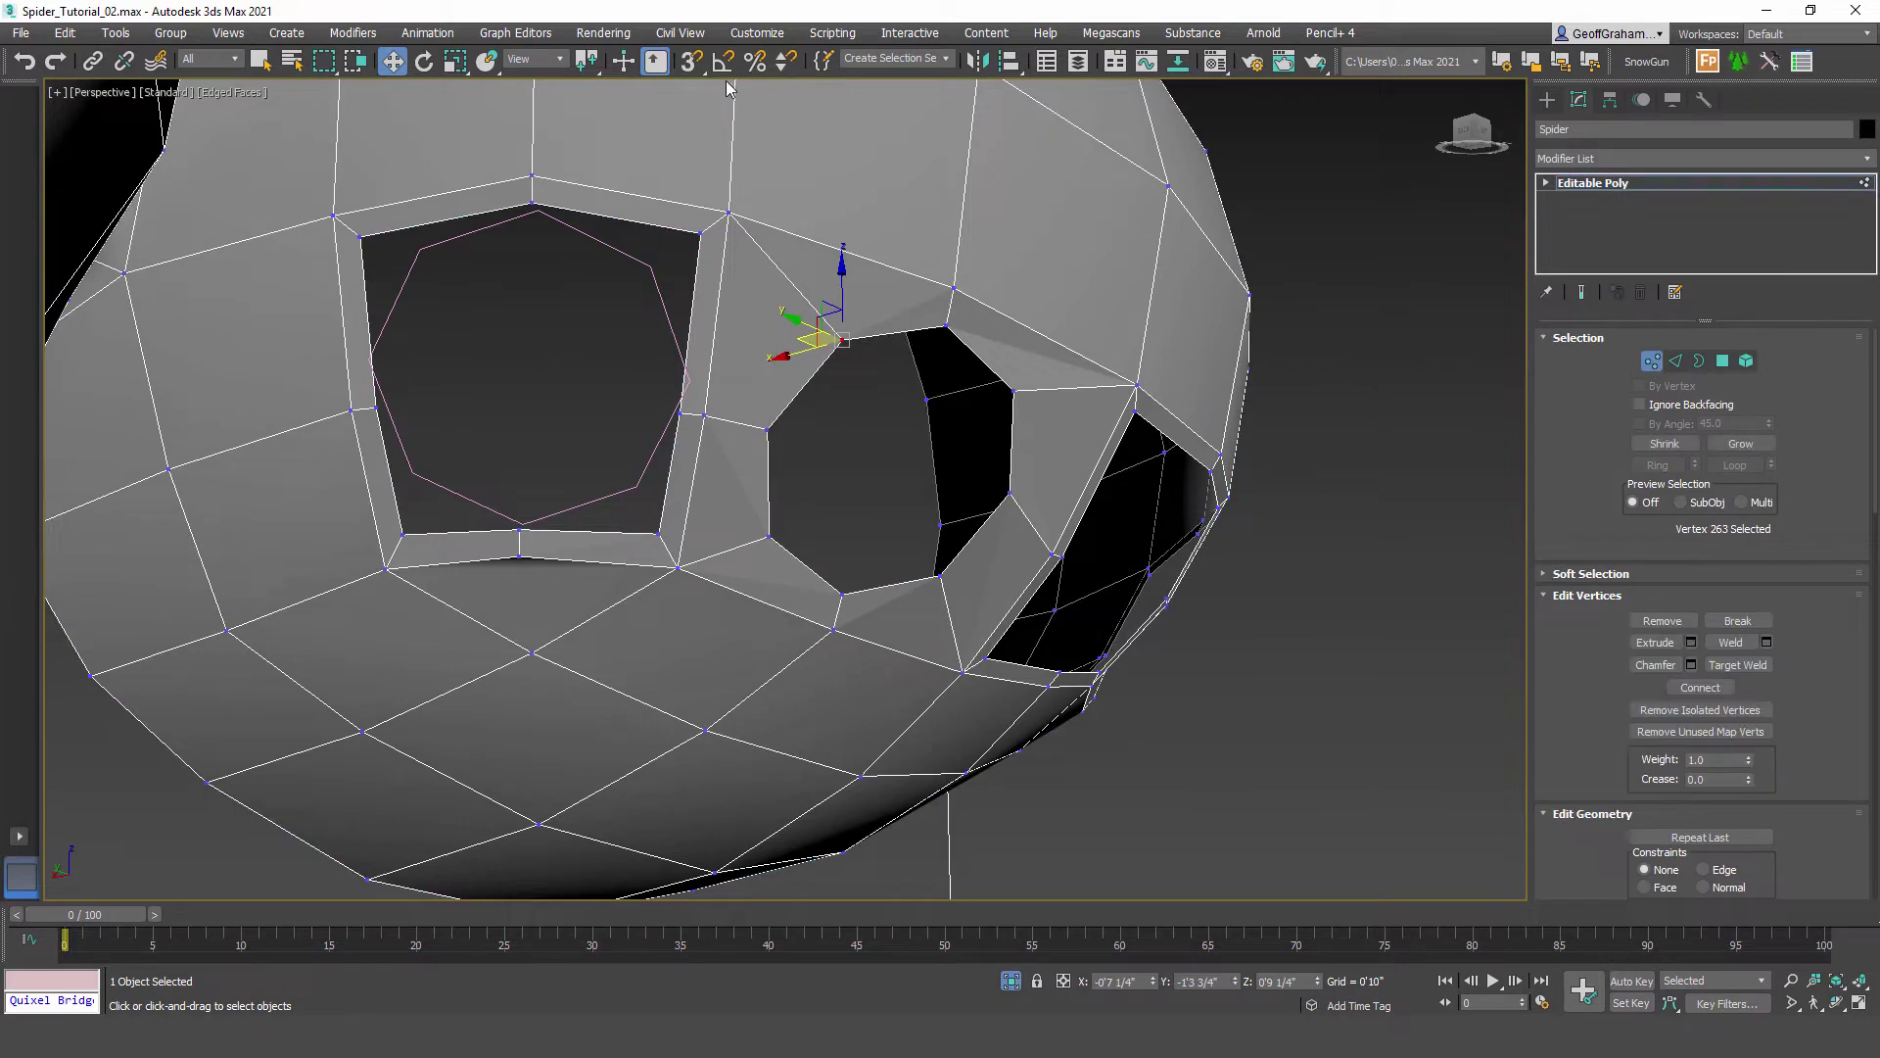
left_click(700, 61)
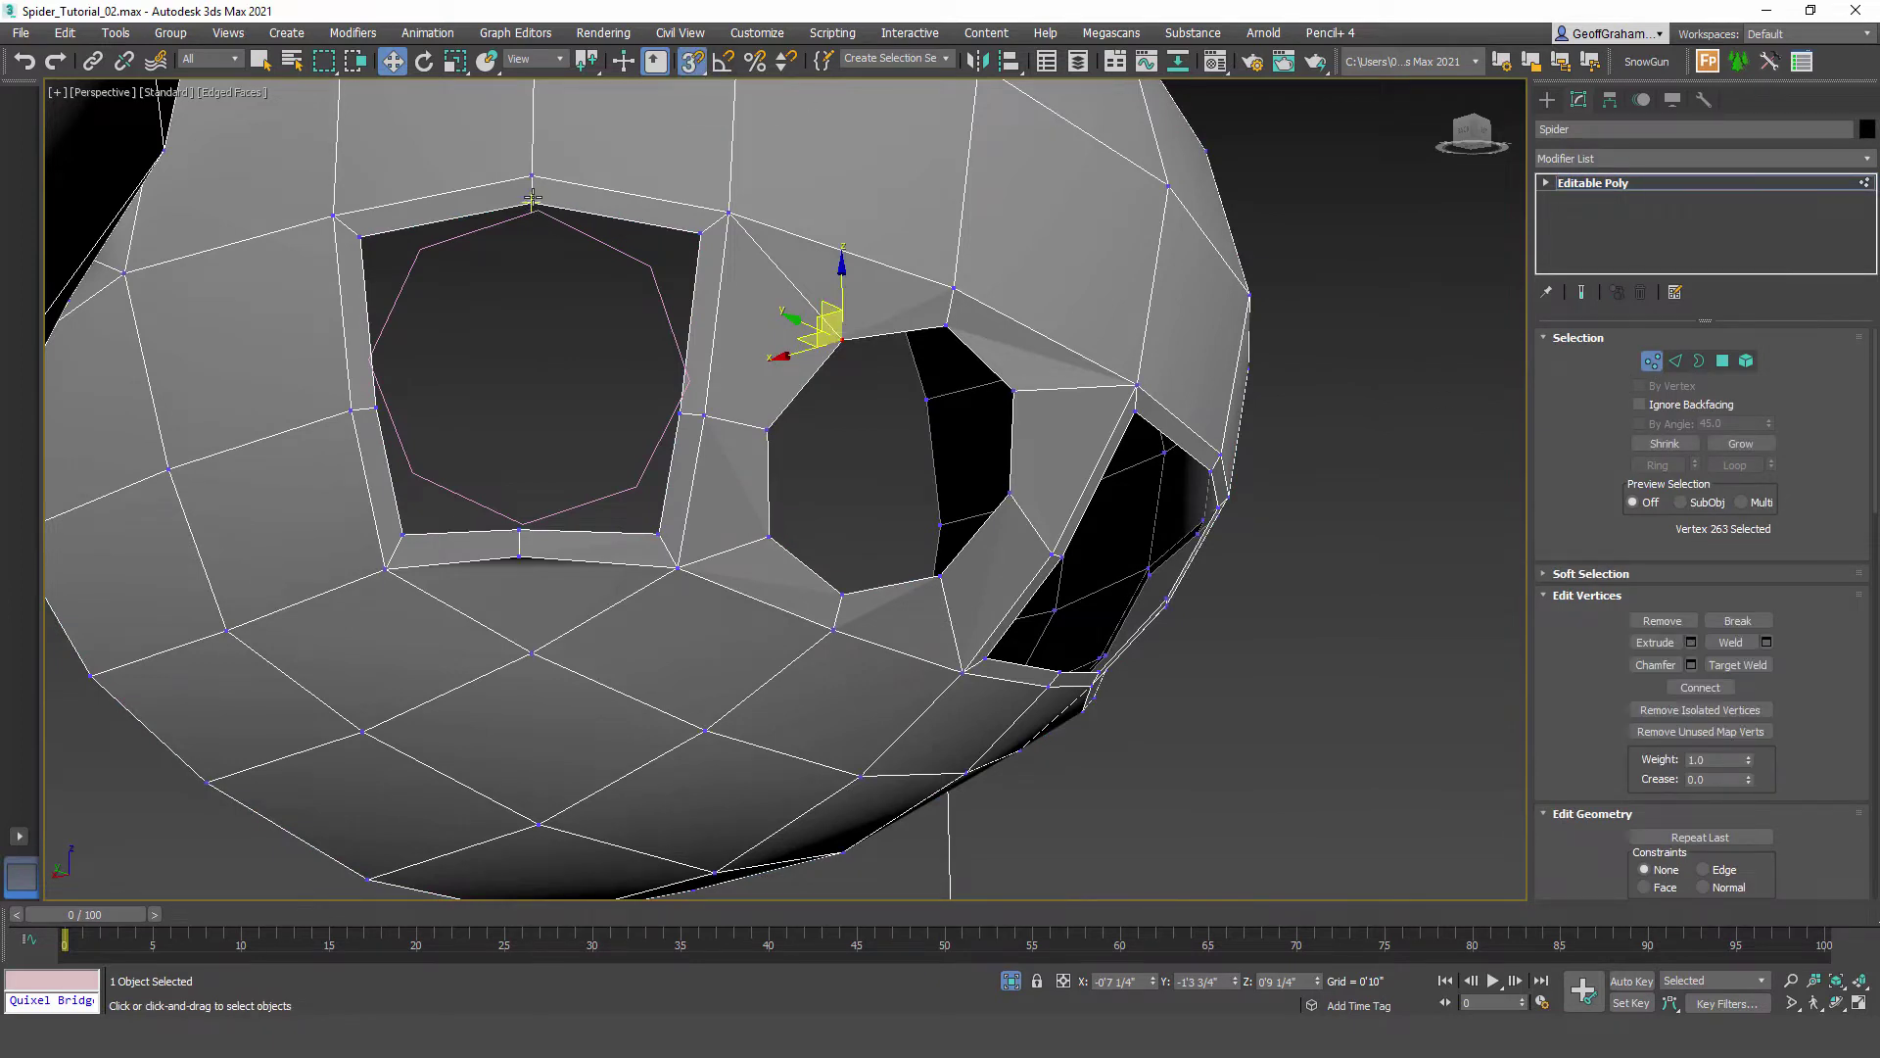
left_click_drag(533, 203, 538, 211)
left_click_drag(700, 233, 652, 267)
left_click_drag(681, 413, 691, 383)
left_click_drag(660, 534, 637, 487)
Step: Snap the remaining vertices along the bottom and rear side of the rearmost leg opening to the circle, and finish vertex editing
scroll(506, 545, "up", 5)
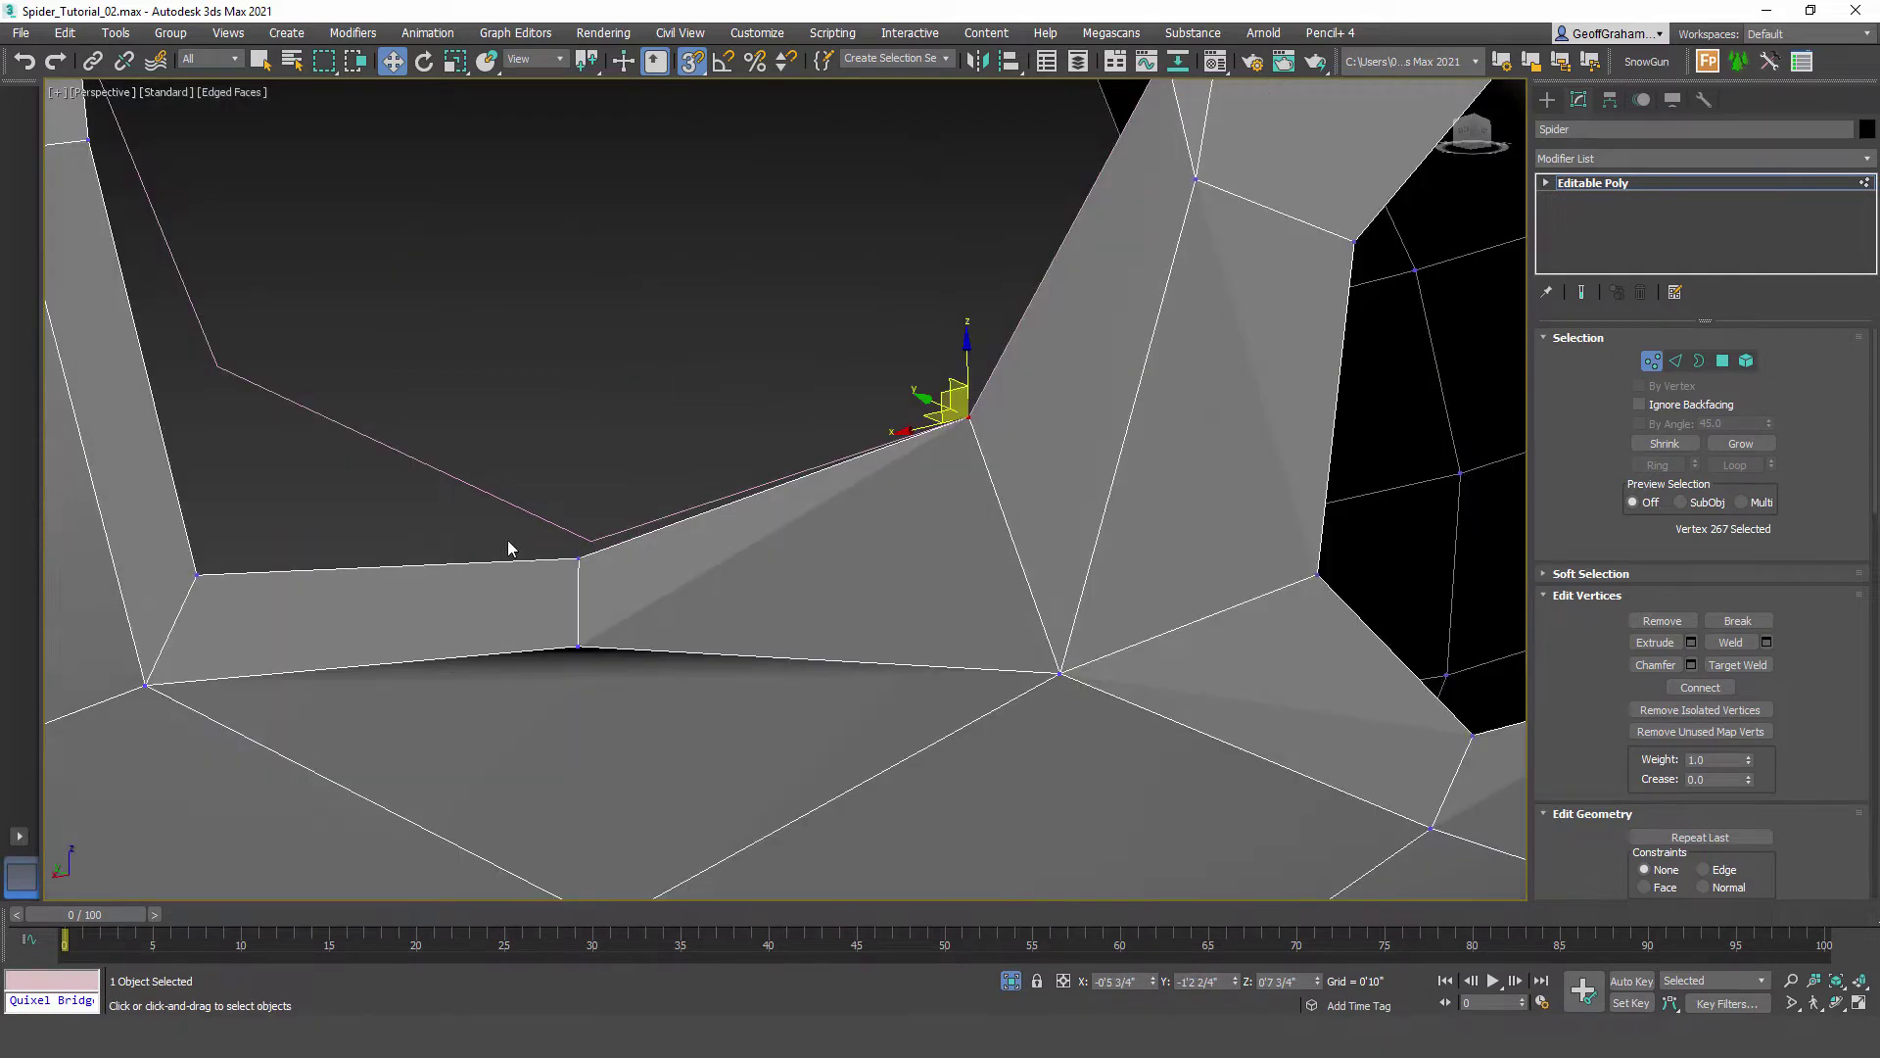
left_click_drag(576, 558, 529, 549)
scroll(478, 531, "down", 5)
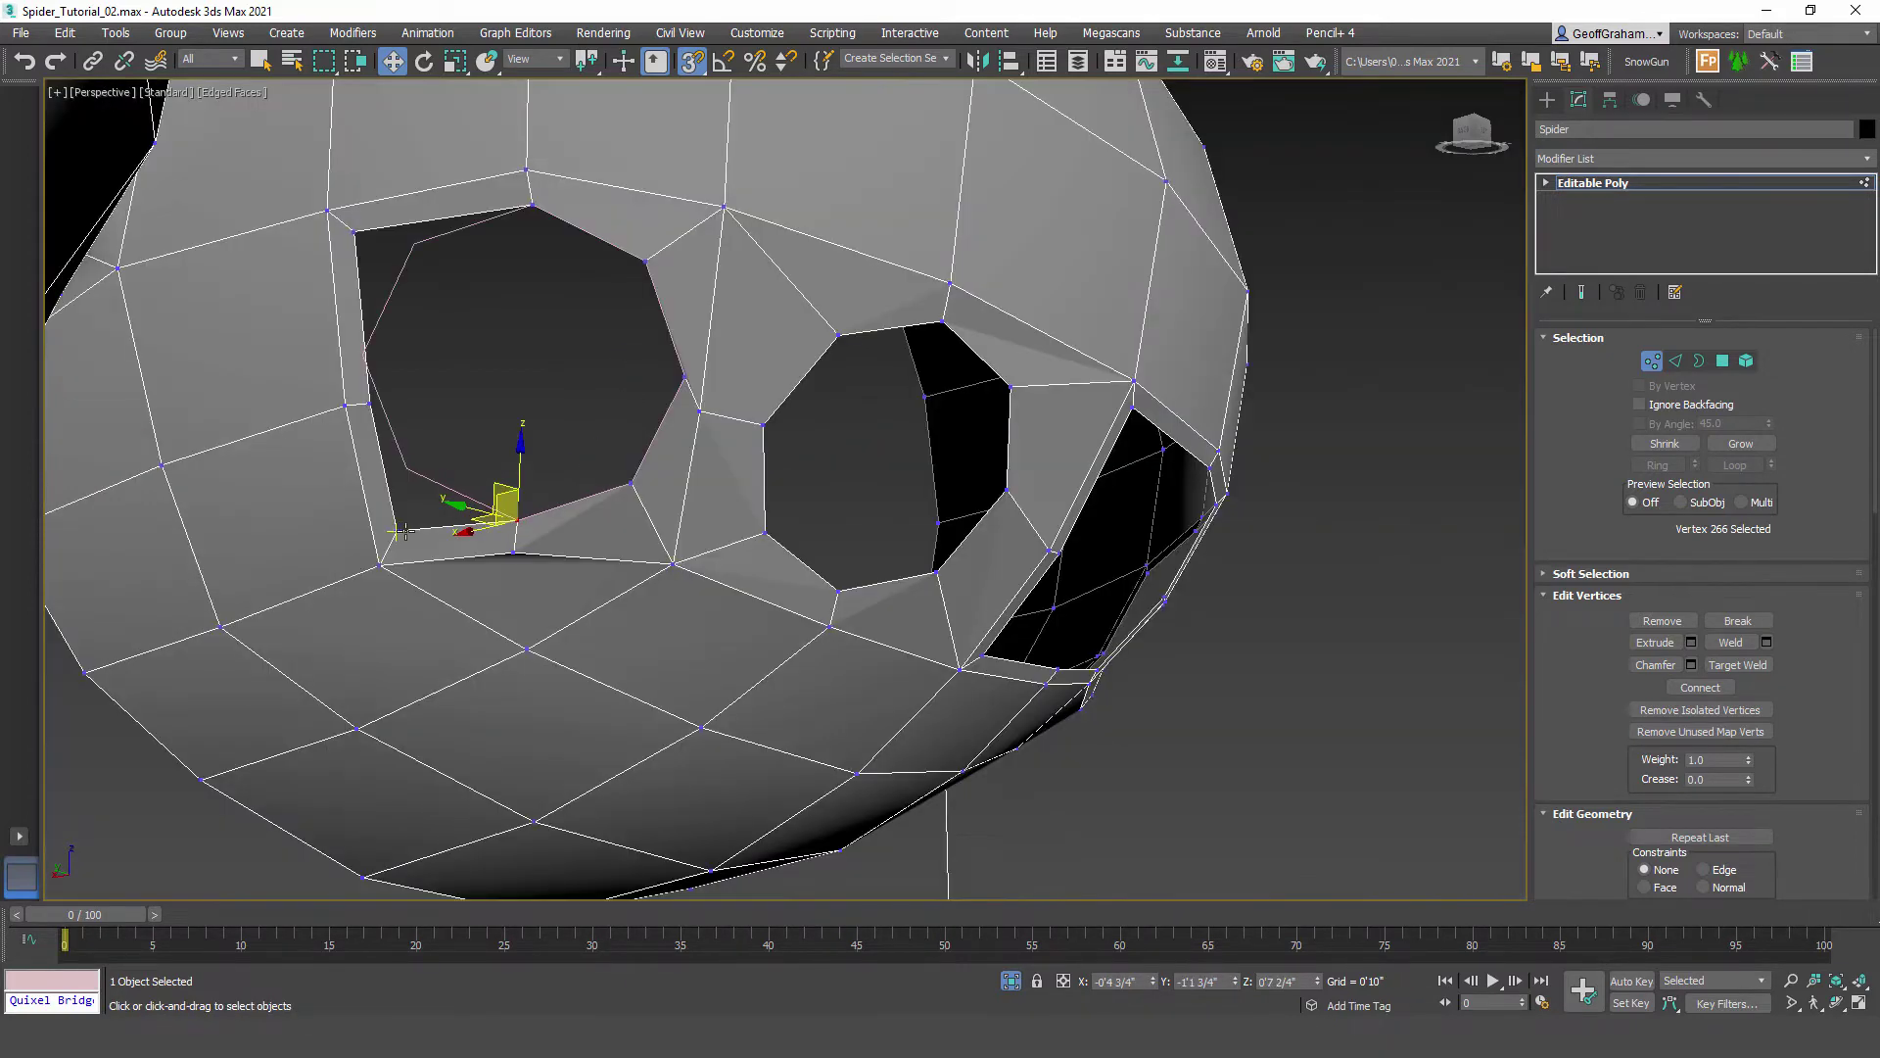
left_click_drag(405, 531, 362, 360)
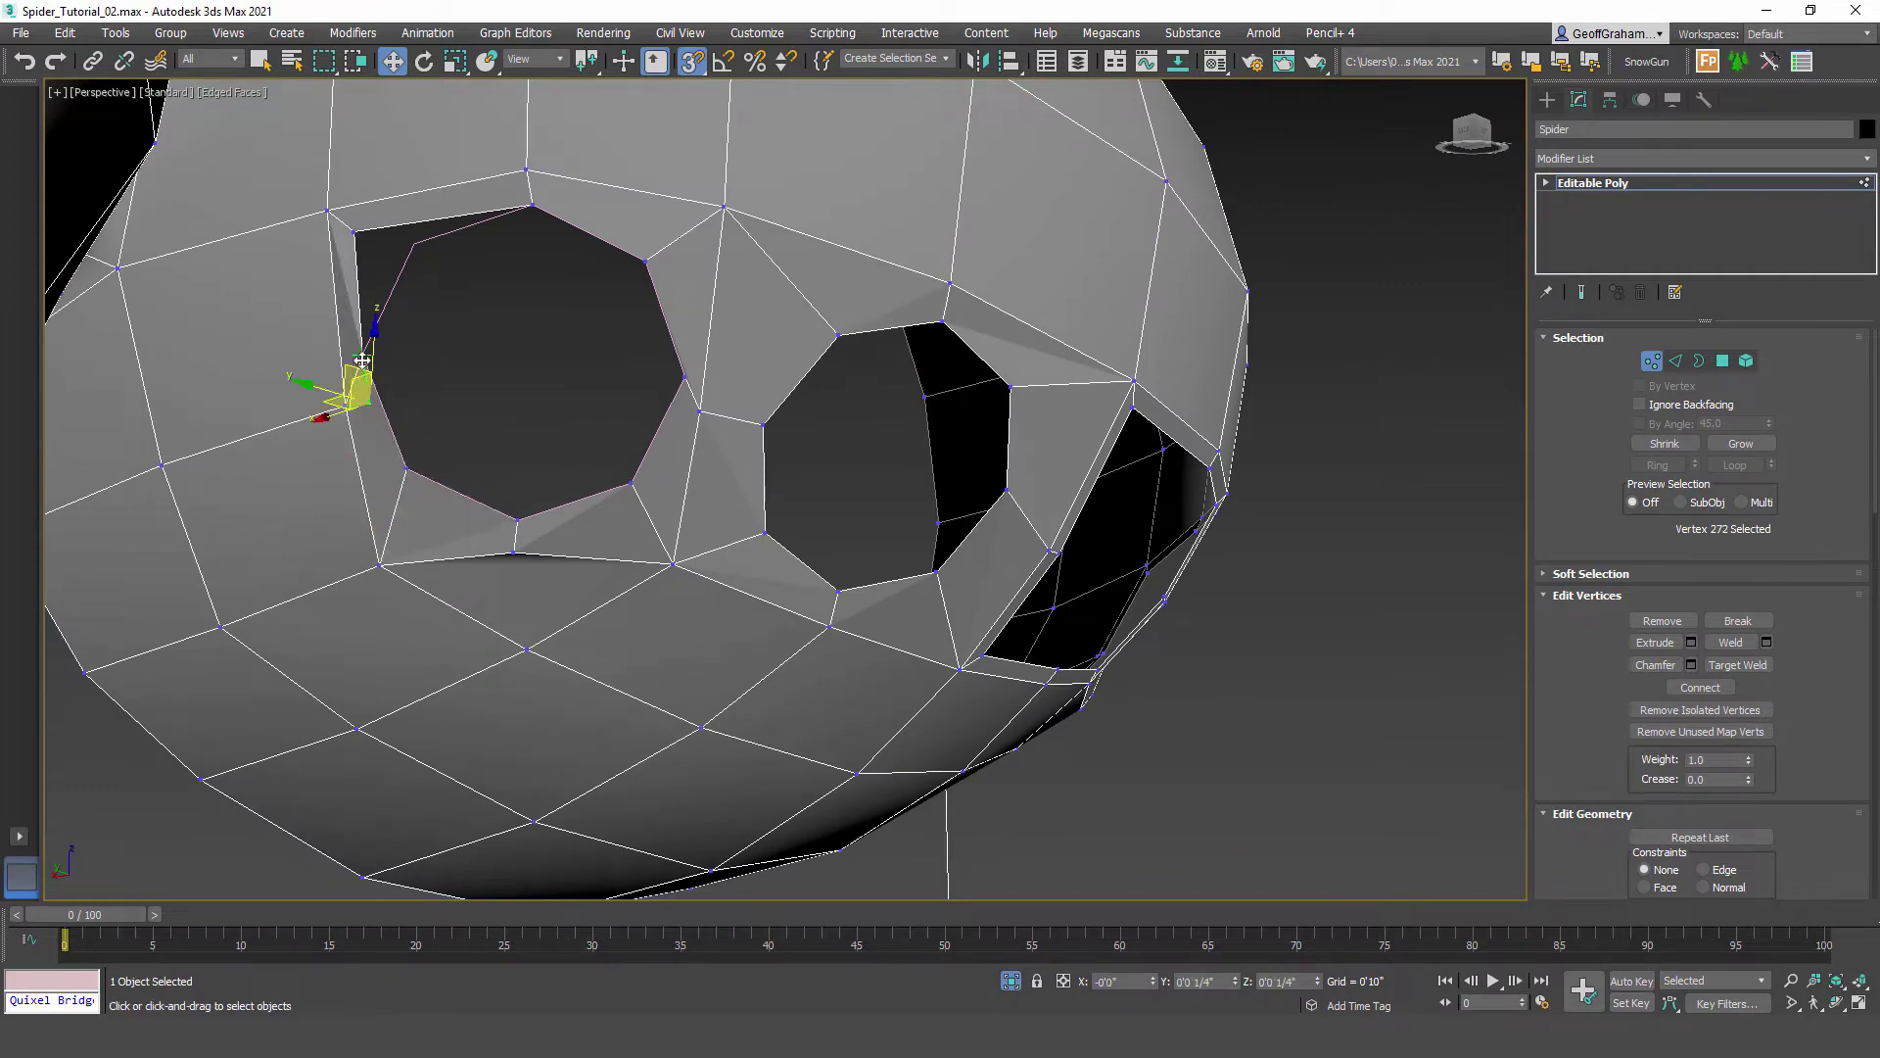
left_click_drag(354, 231, 413, 243)
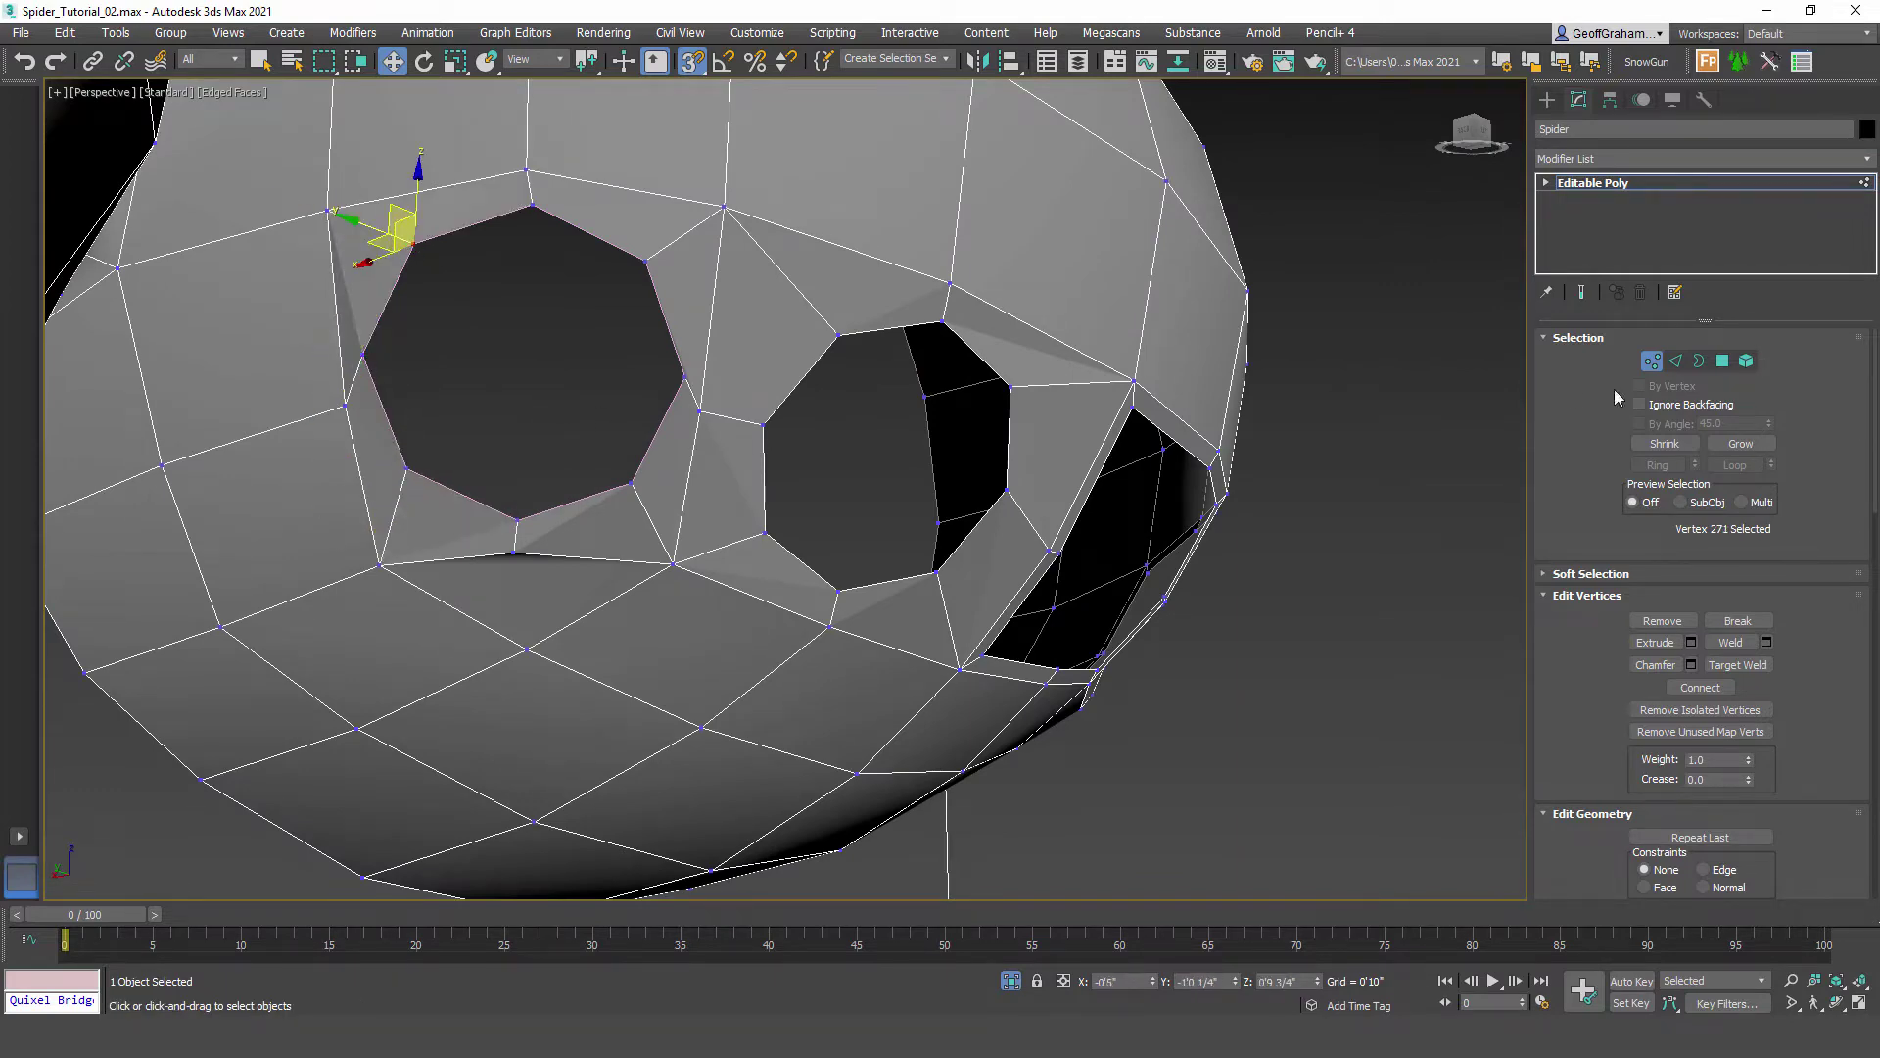
left_click(1657, 364)
middle_click_drag(735, 490, 739, 642, "alt")
scroll(756, 445, "down", 3)
left_click(1547, 100)
left_click(1161, 514)
left_click(578, 455)
left_click_drag(725, 314, 709, 78)
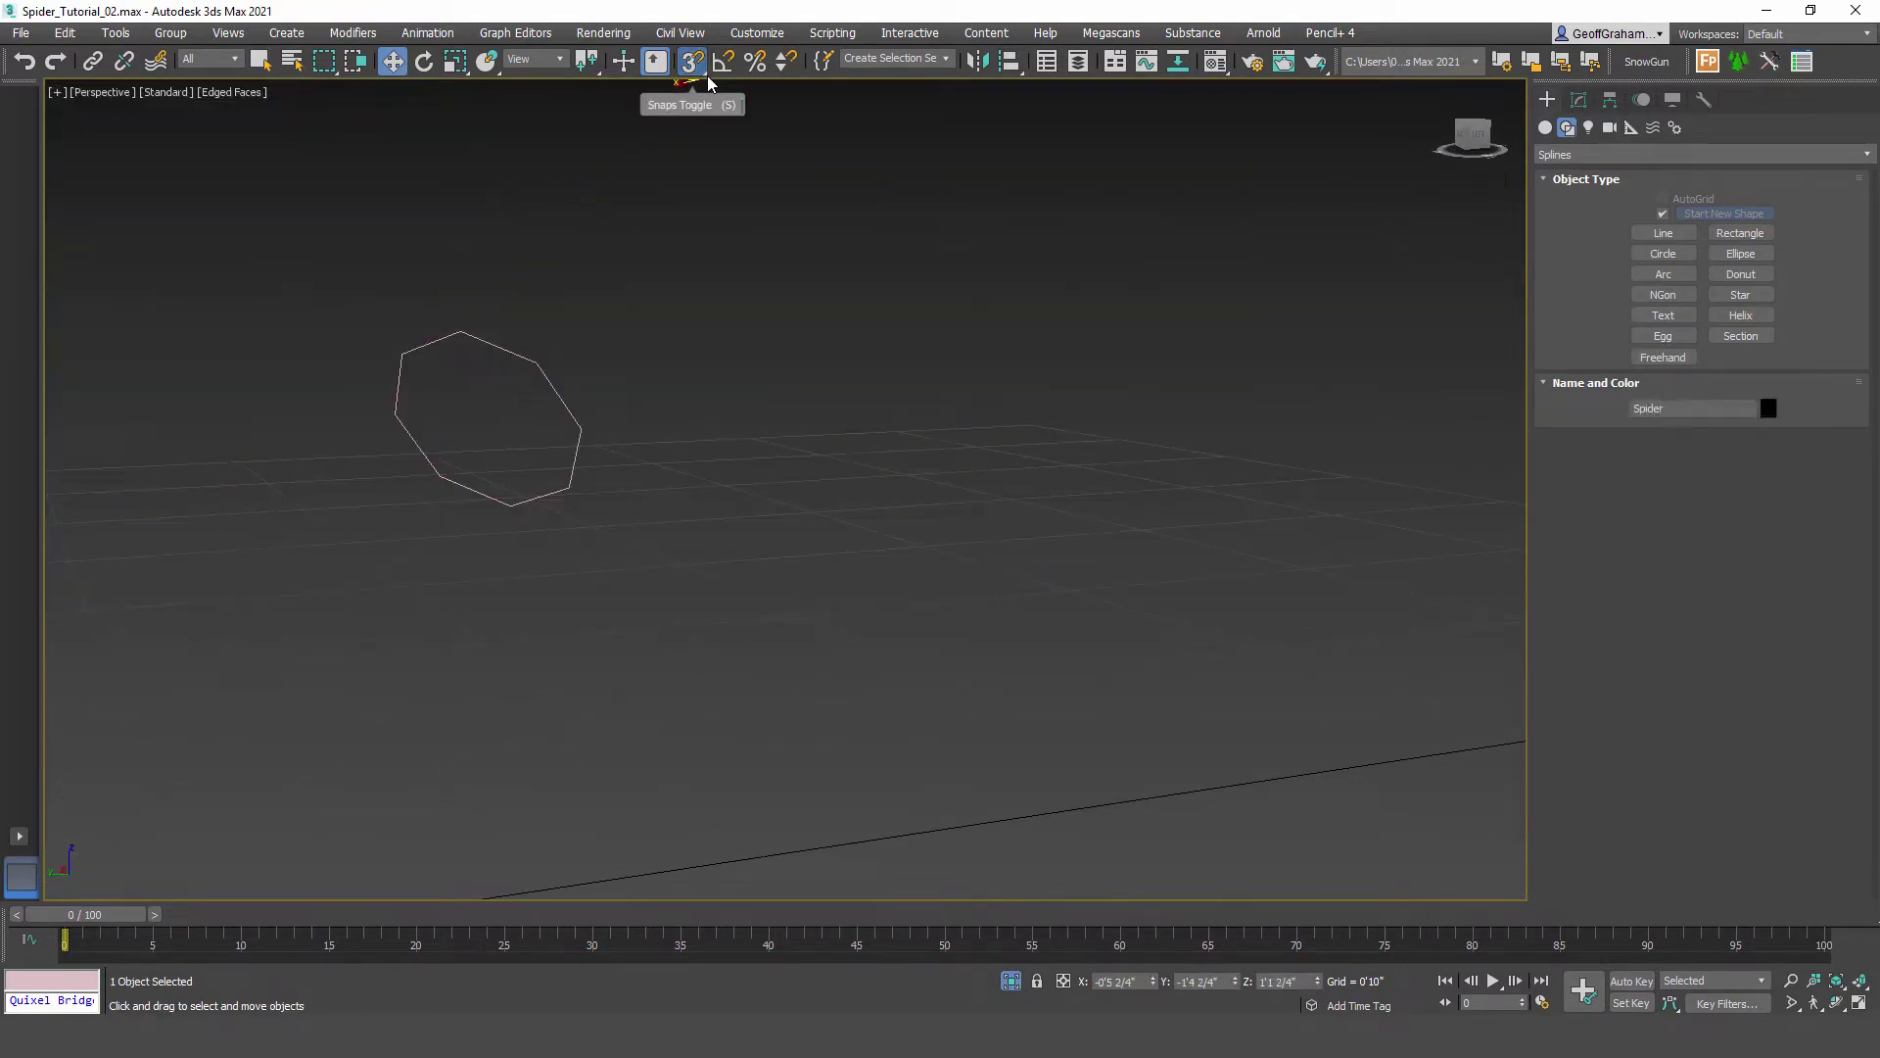
key("ctrl+z")
Step: Turn off snapping and move the circle forward along the body to the third leg opening from the rear
left_click(695, 69)
scroll(1109, 607, "down", 5)
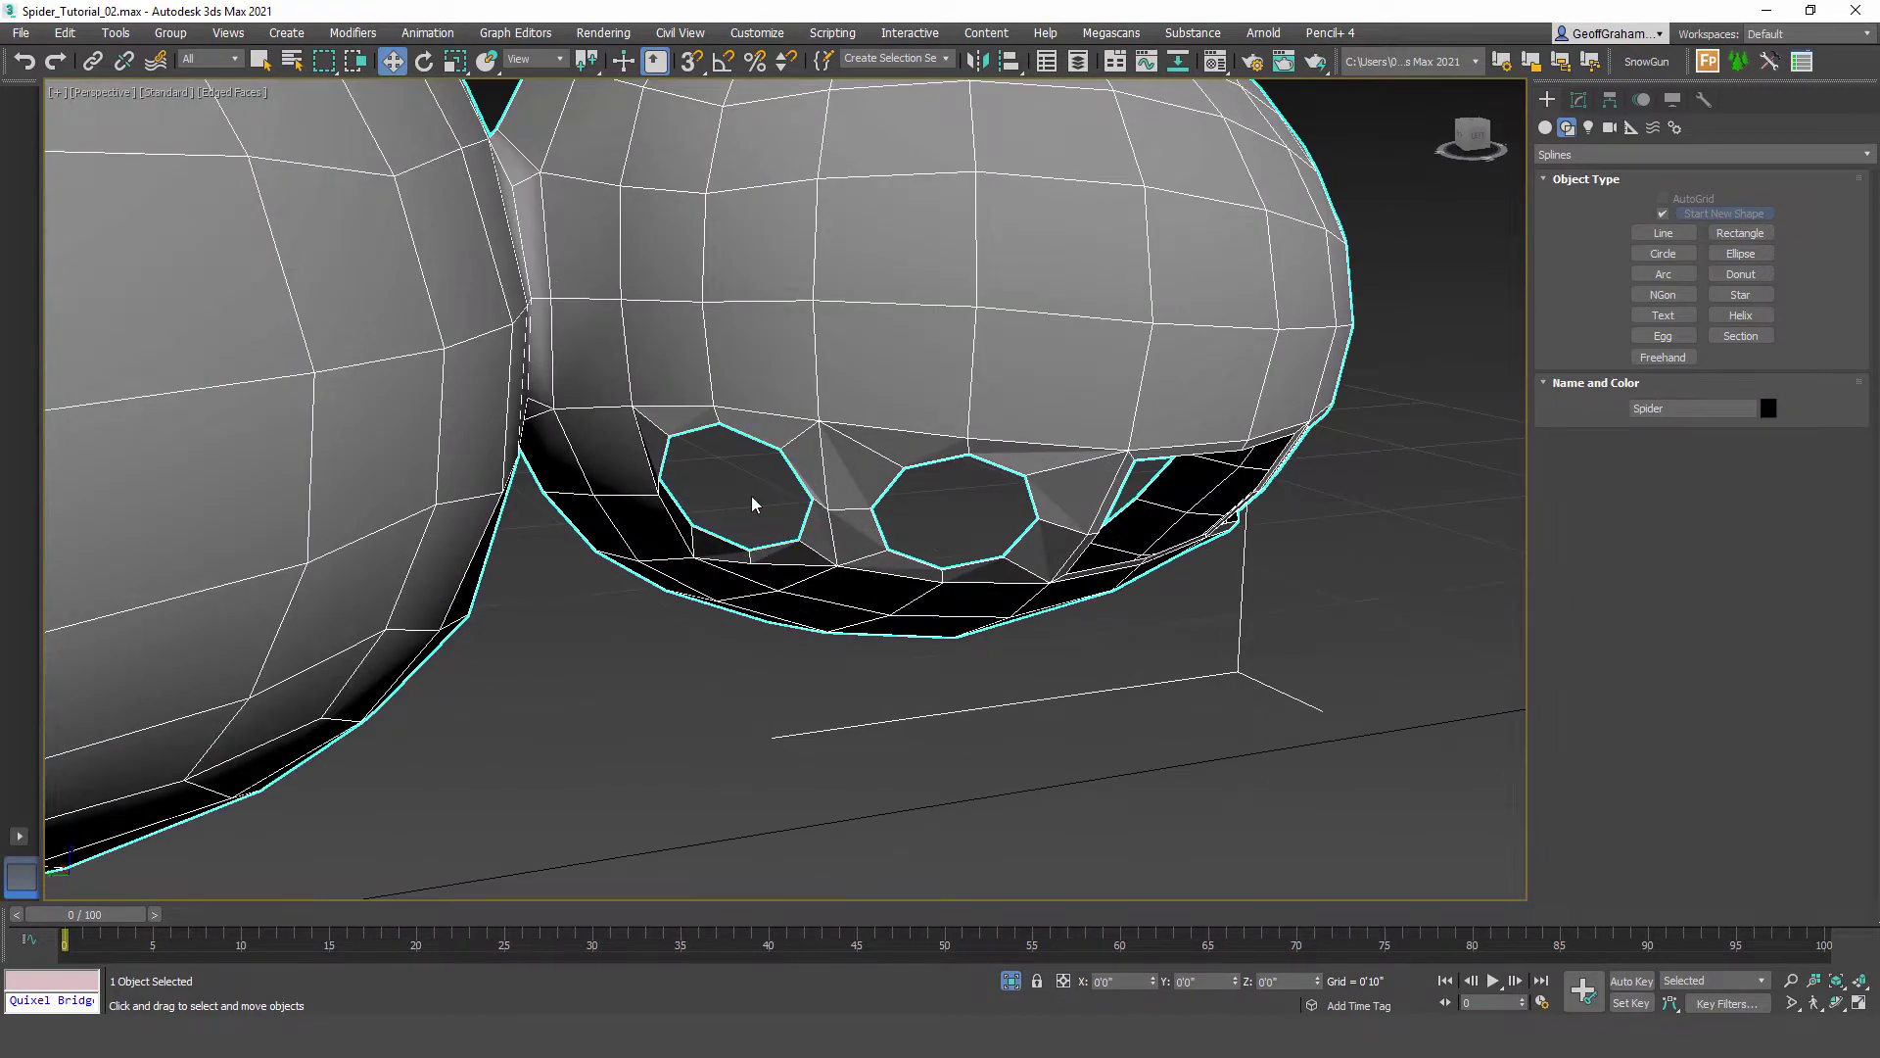
left_click(753, 497)
left_click(769, 545)
scroll(1020, 667, "down", 3)
middle_click_drag(1019, 666, 840, 687, "alt")
left_click_drag(815, 537, 1163, 603)
key("f")
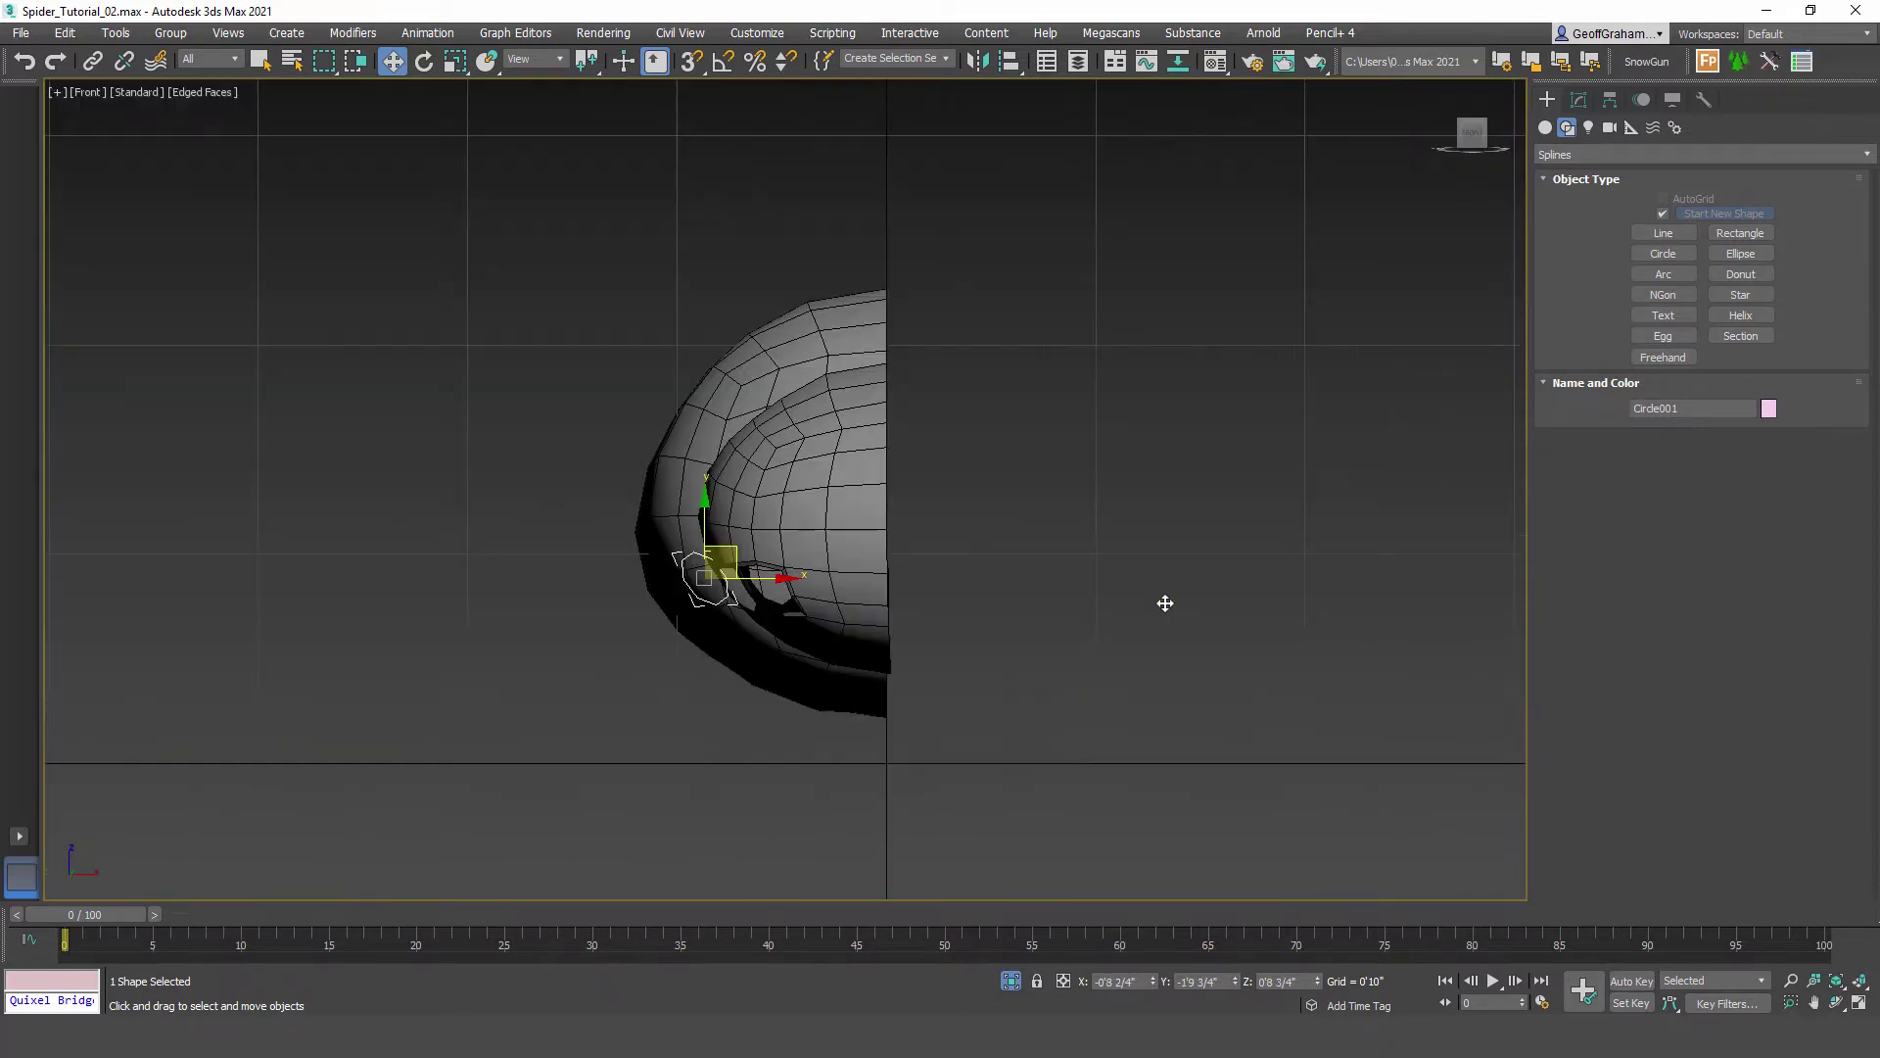
key("shift+z")
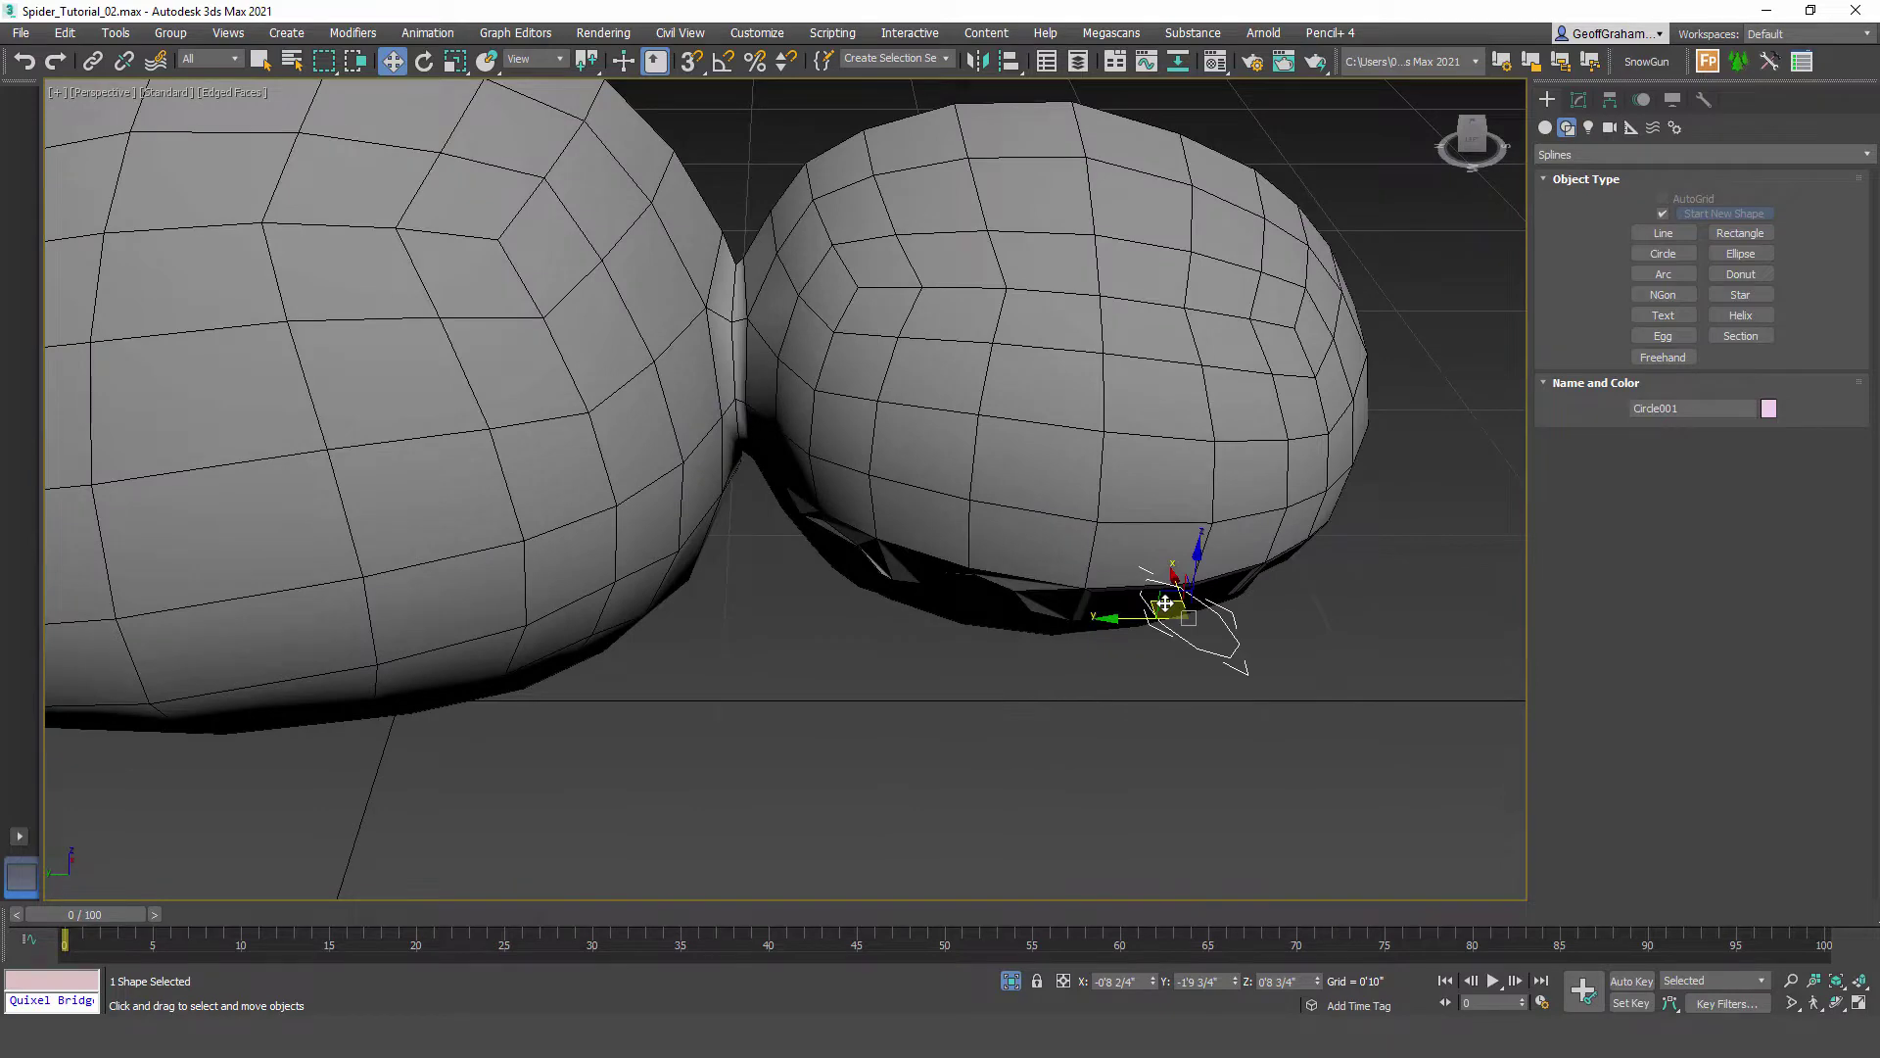
Step: Turn the circle to face out of the third leg opening and roll it about -17.57 degrees around its local Z axis
key("z")
middle_click_drag(1273, 725, 1042, 513, "alt")
scroll(1042, 510, "down", 3)
middle_click_drag(1036, 663, 1026, 614, "alt")
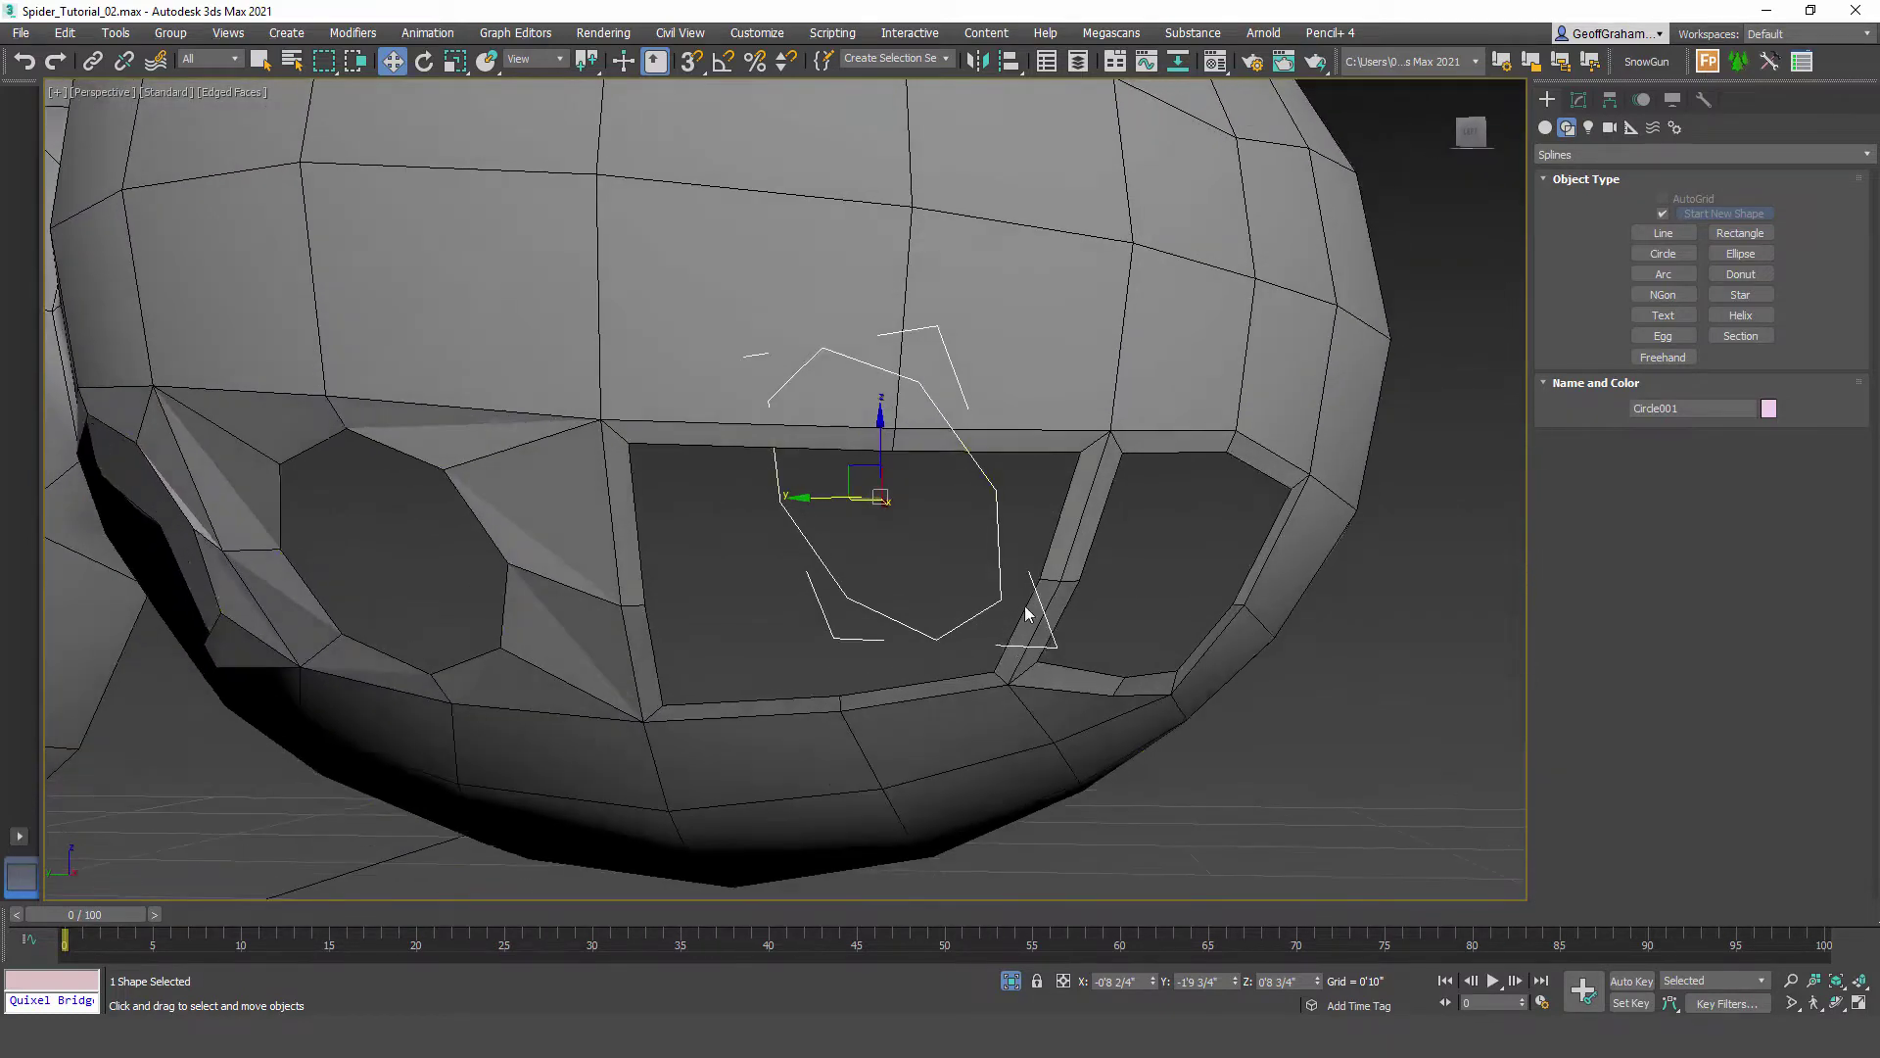
key("e")
left_click_drag(876, 523, 980, 486)
left_click_drag(838, 451, 878, 435)
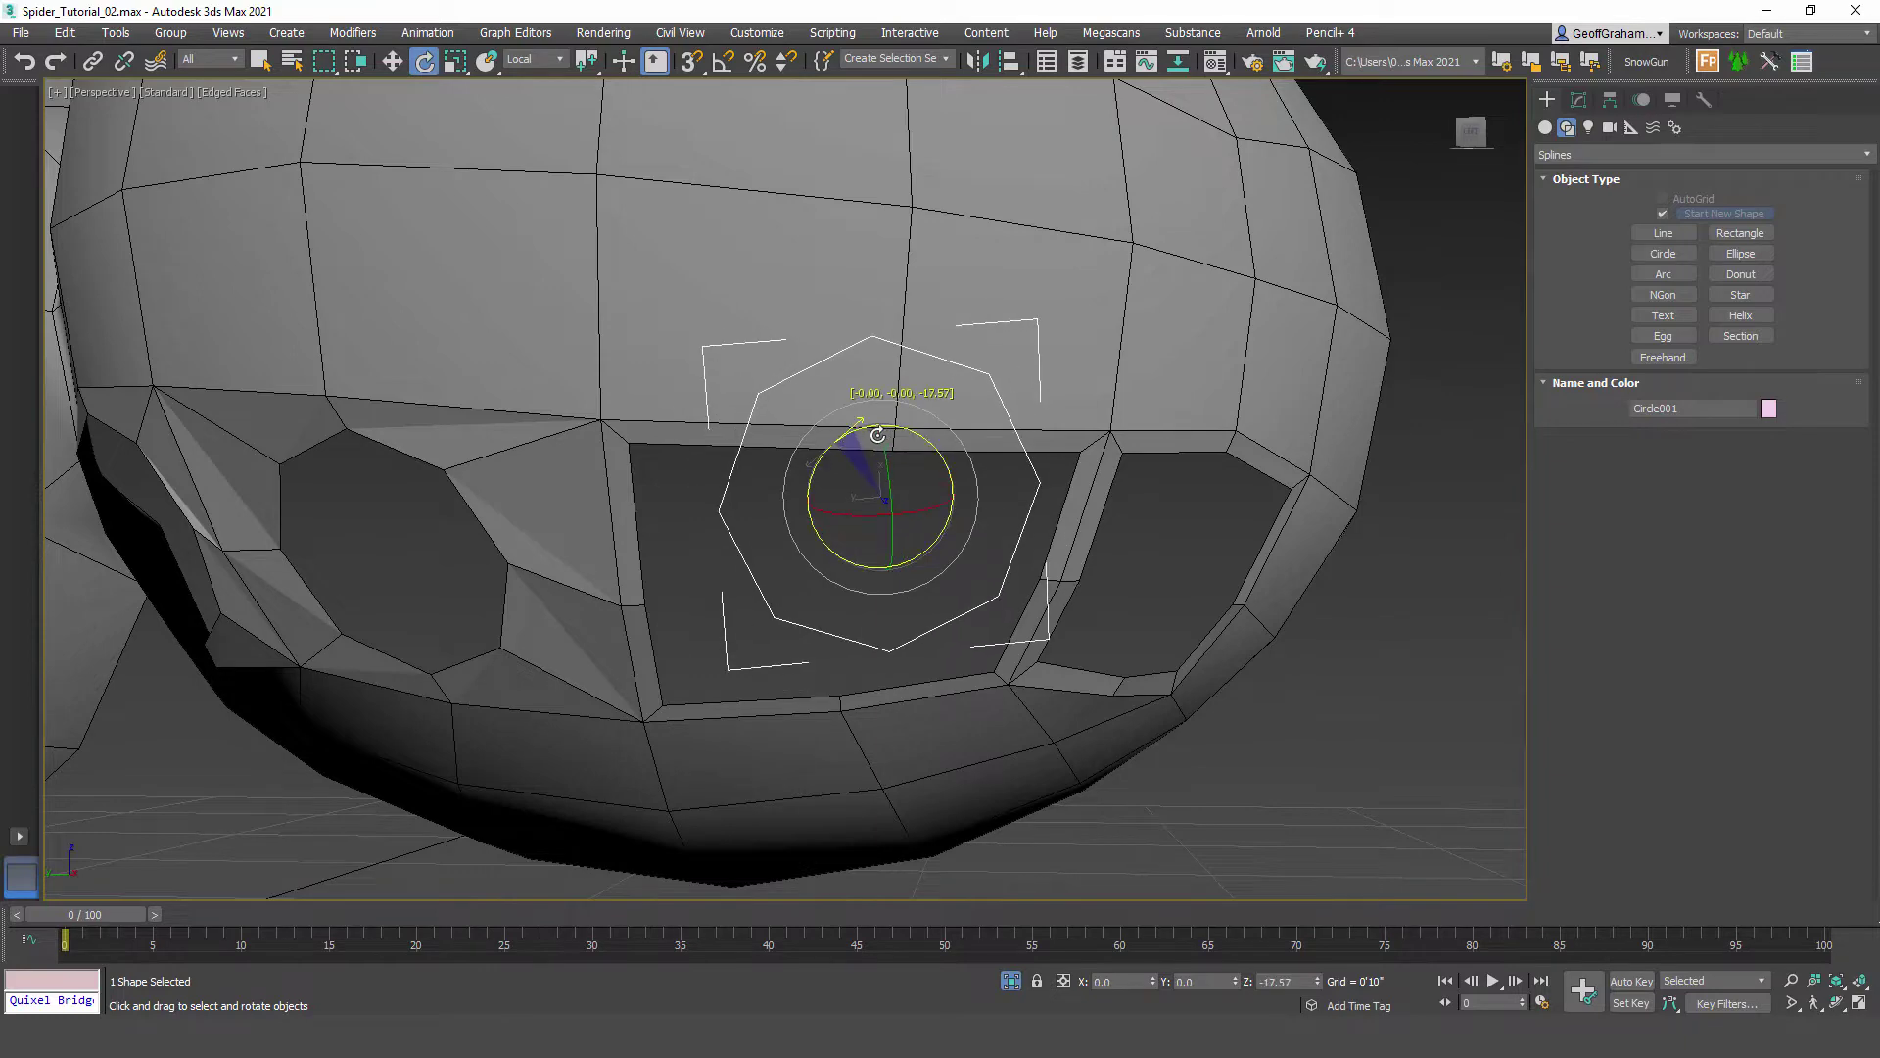
Step: Tilt the circle to the slope of the third leg opening and move it against the body, centred in the opening
middle_click_drag(878, 436, 1064, 593, "alt")
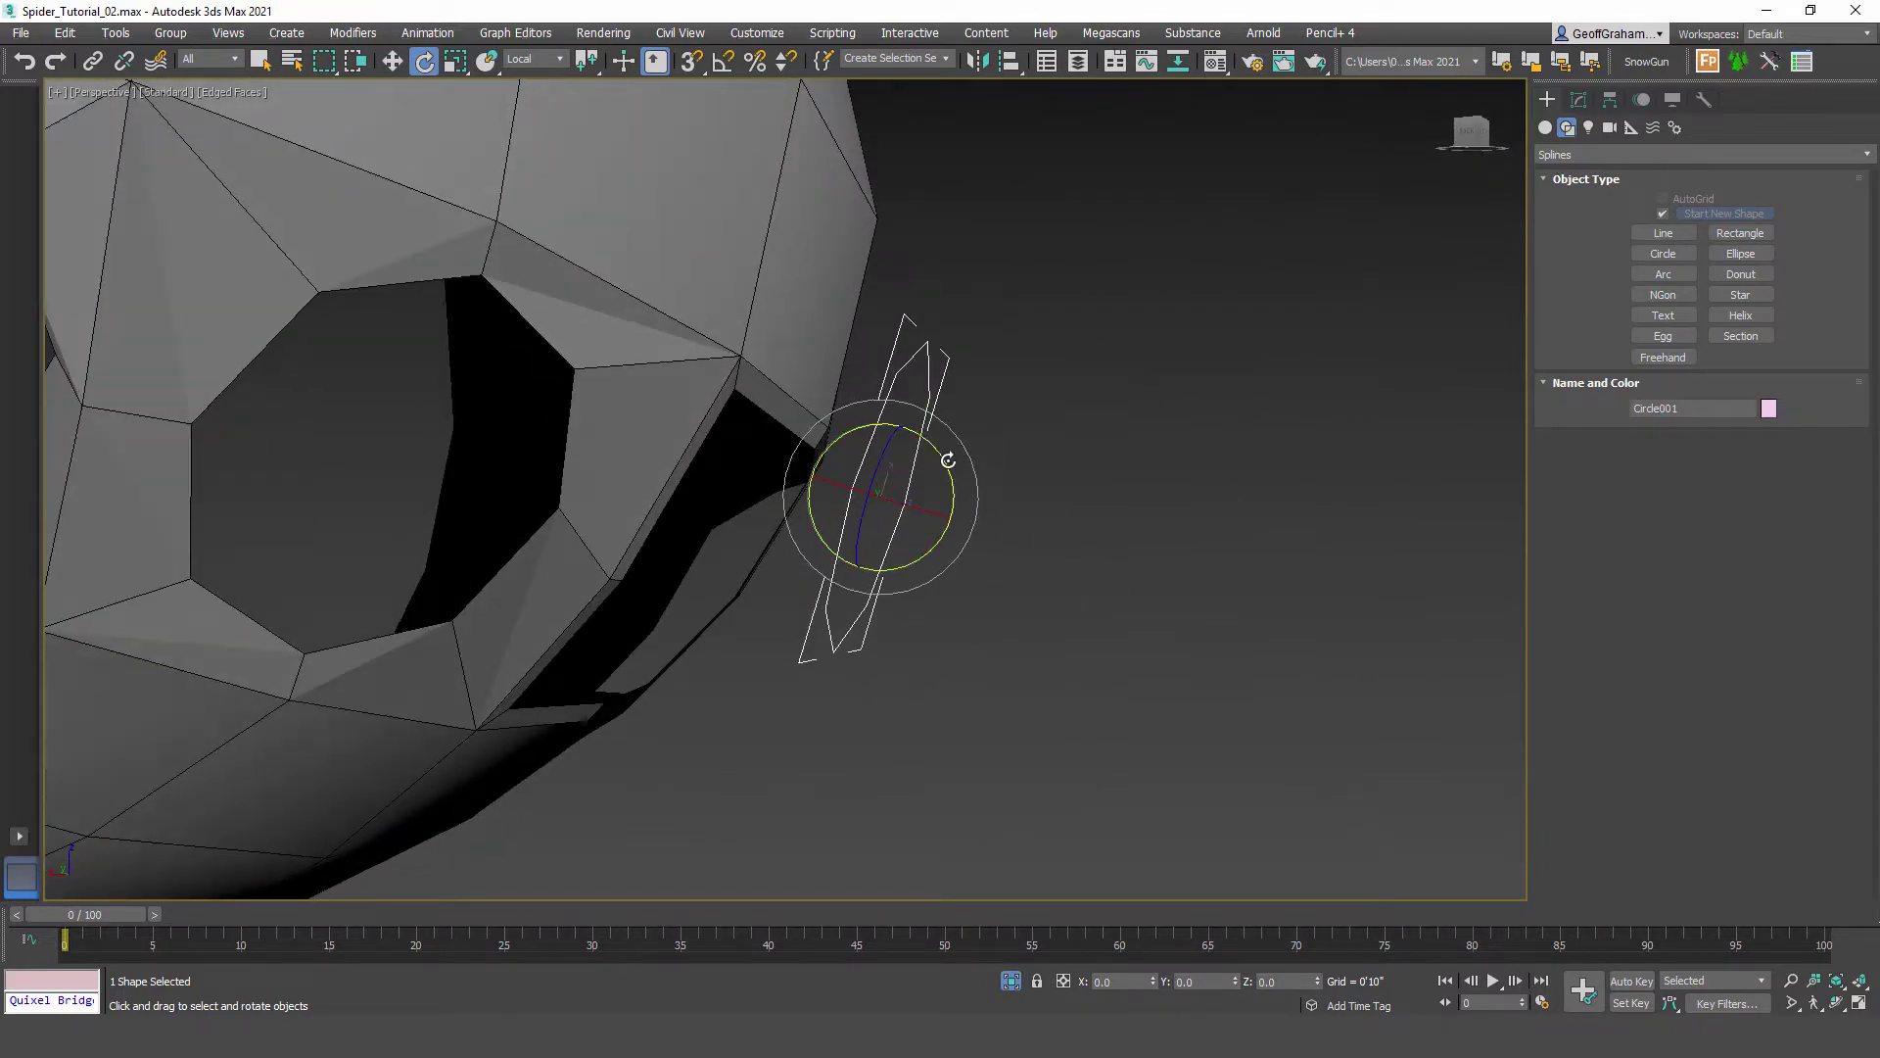
left_click_drag(948, 460, 697, 540)
key("w")
middle_click_drag(833, 715, 690, 704, "alt")
left_click_drag(689, 546, 656, 567)
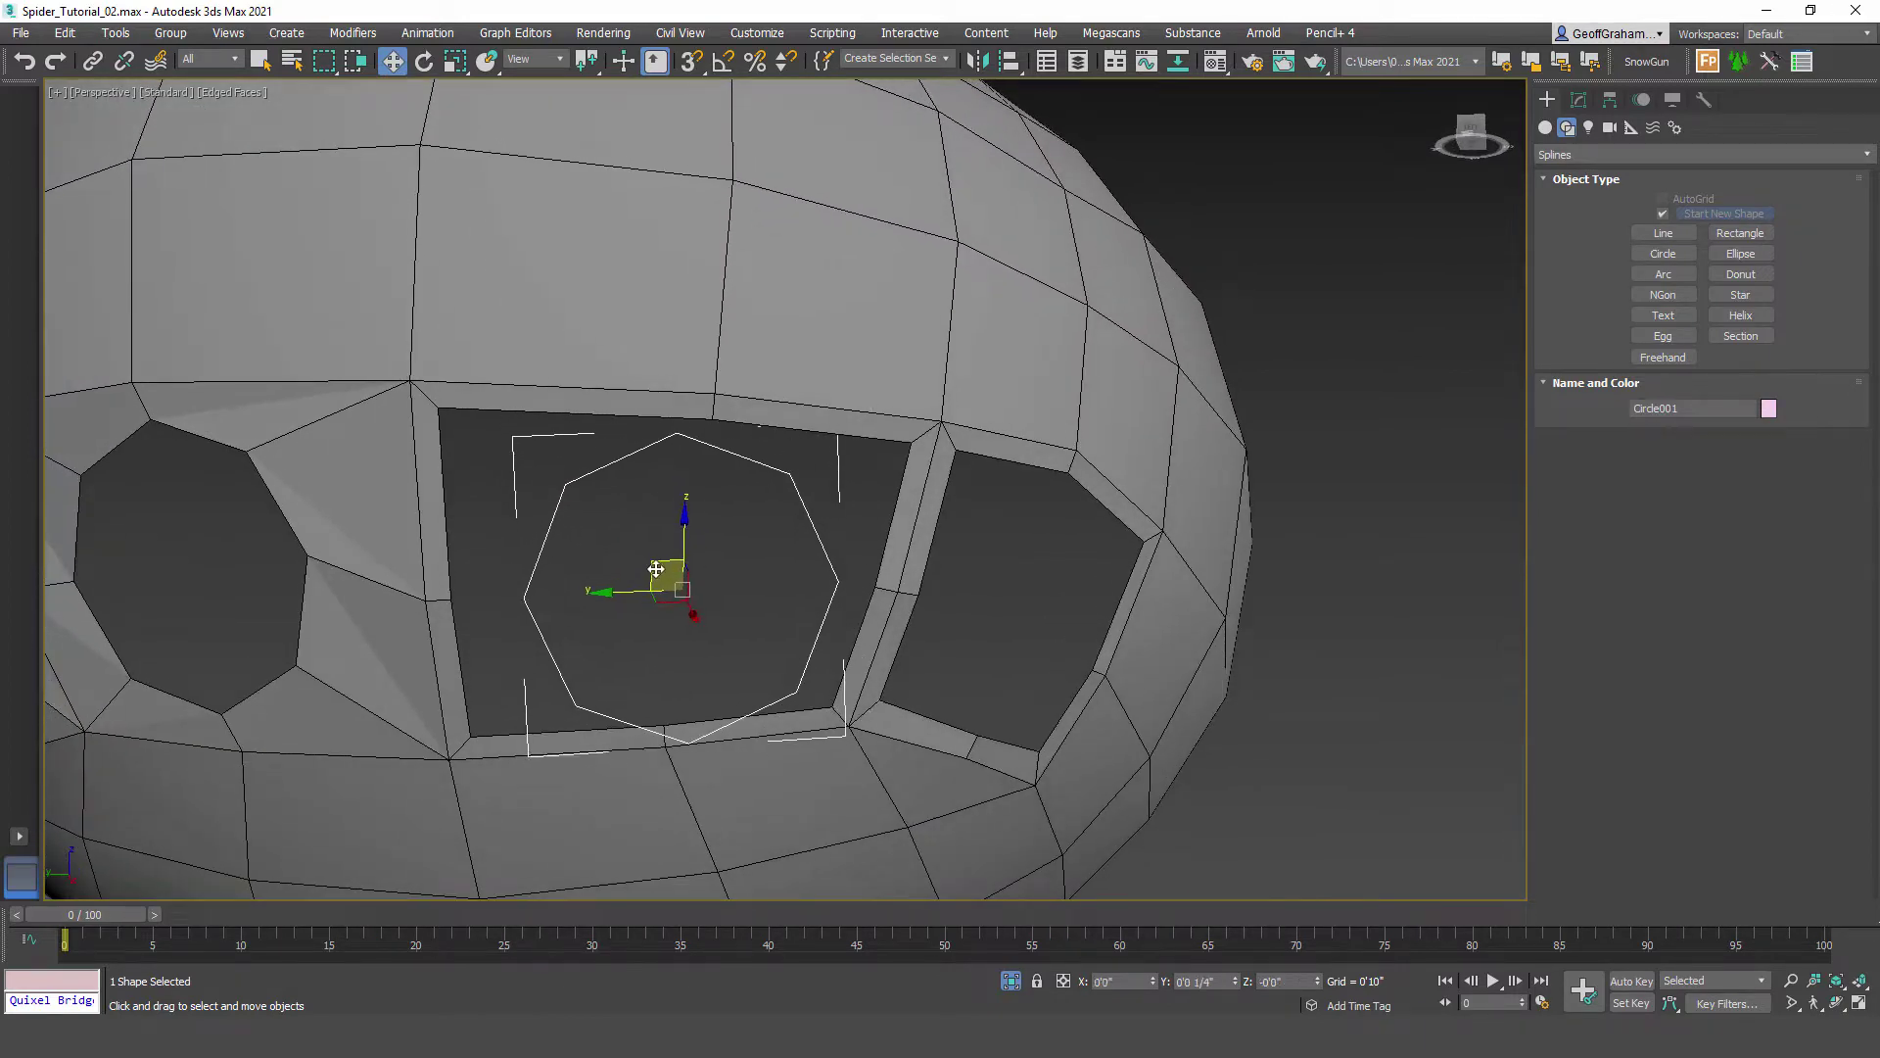
Step: Fine-tune the circle's tilt, heading and roll so it lies flush with the surface around the third leg opening
middle_click_drag(676, 843, 856, 798, "alt")
key("e")
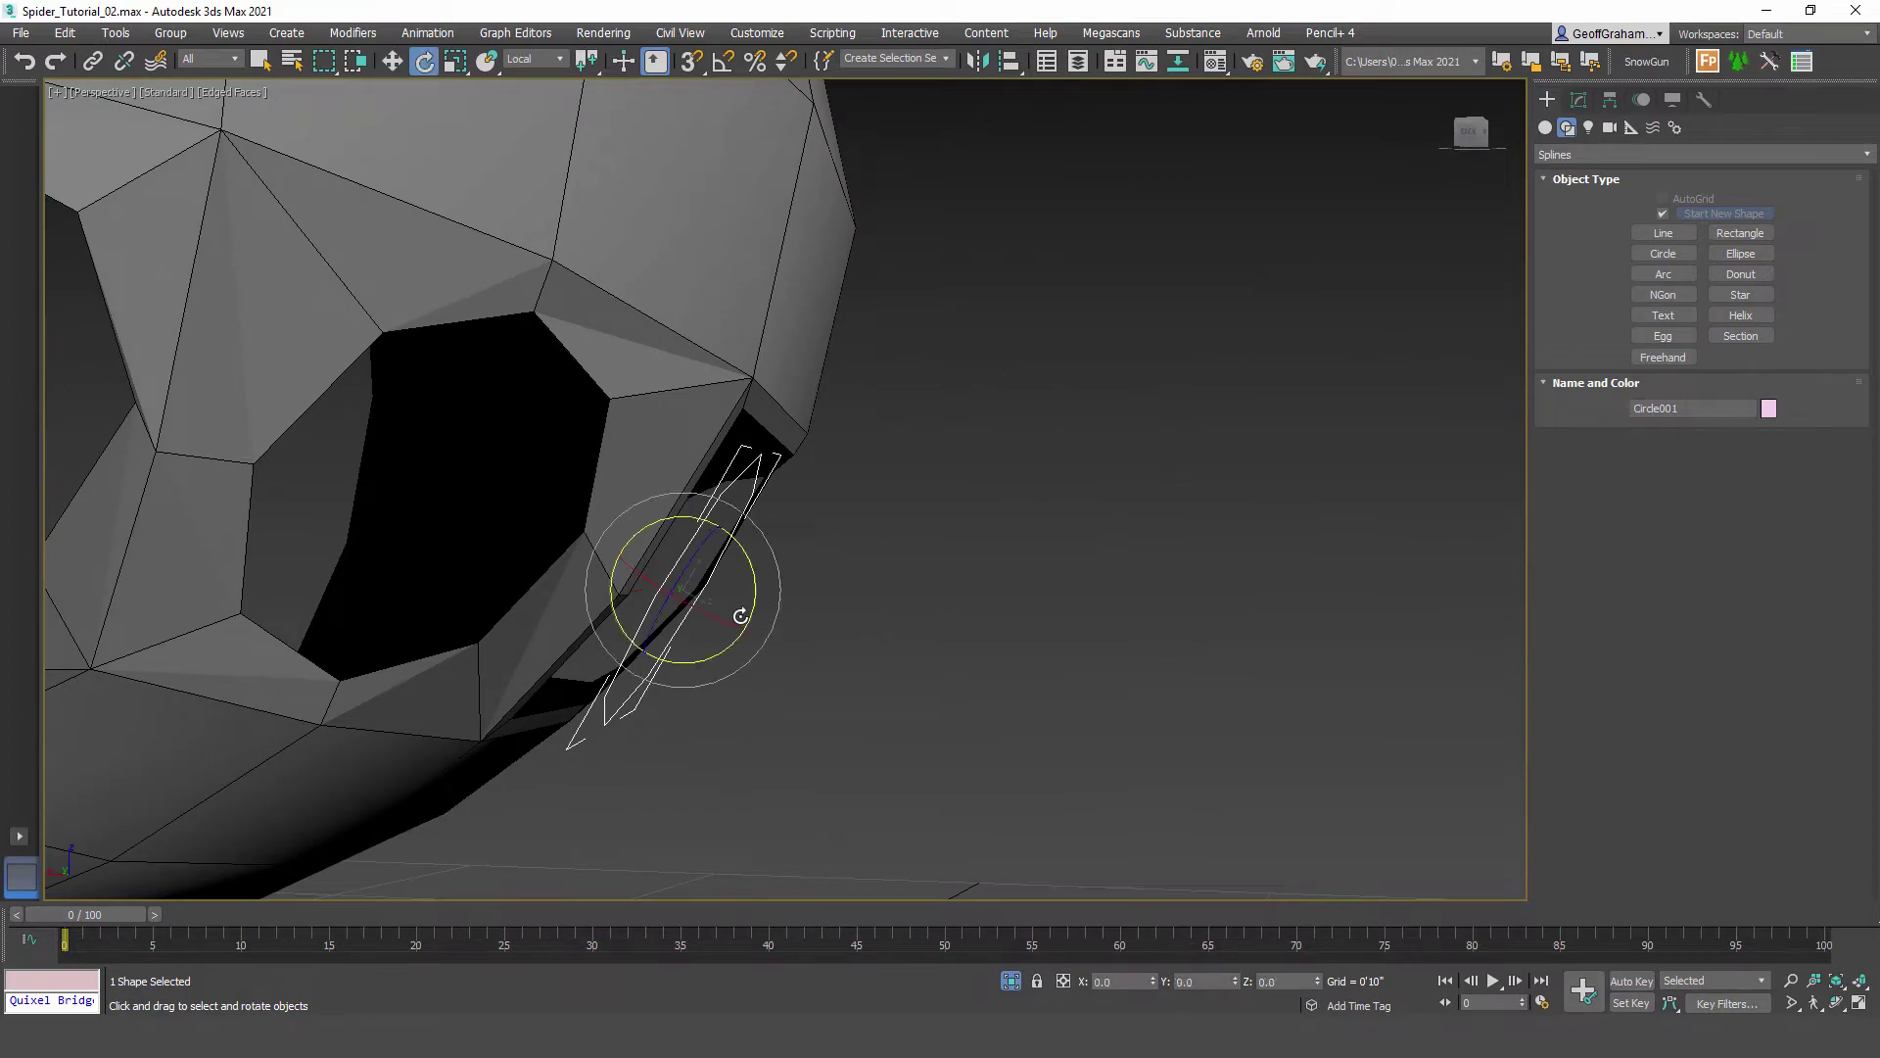
left_click_drag(743, 545, 761, 568)
middle_click_drag(863, 675, 722, 638, "alt")
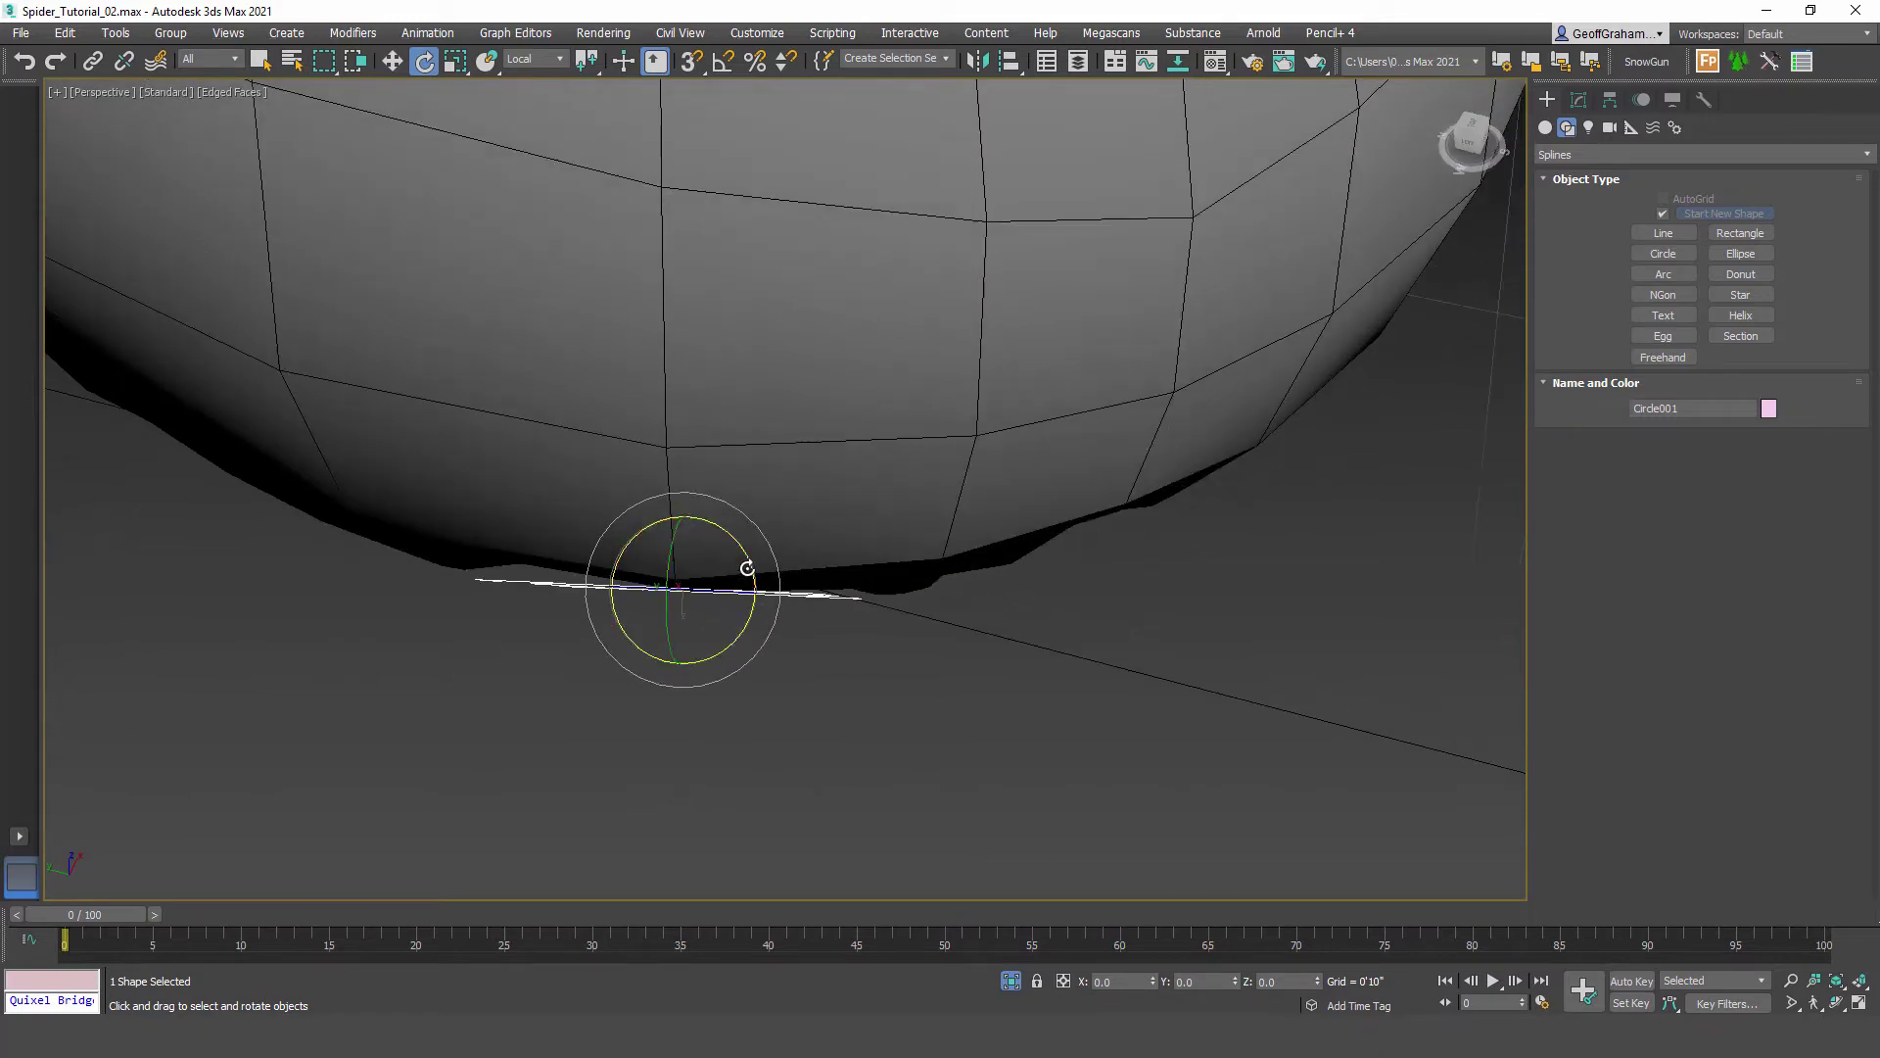
left_click_drag(742, 558, 748, 565)
middle_click_drag(764, 638, 737, 564, "alt")
left_click_drag(722, 525, 739, 532)
Step: Set the move reference to Local and shift the circle up in its own plane to meet the third opening's top vertex
key("w")
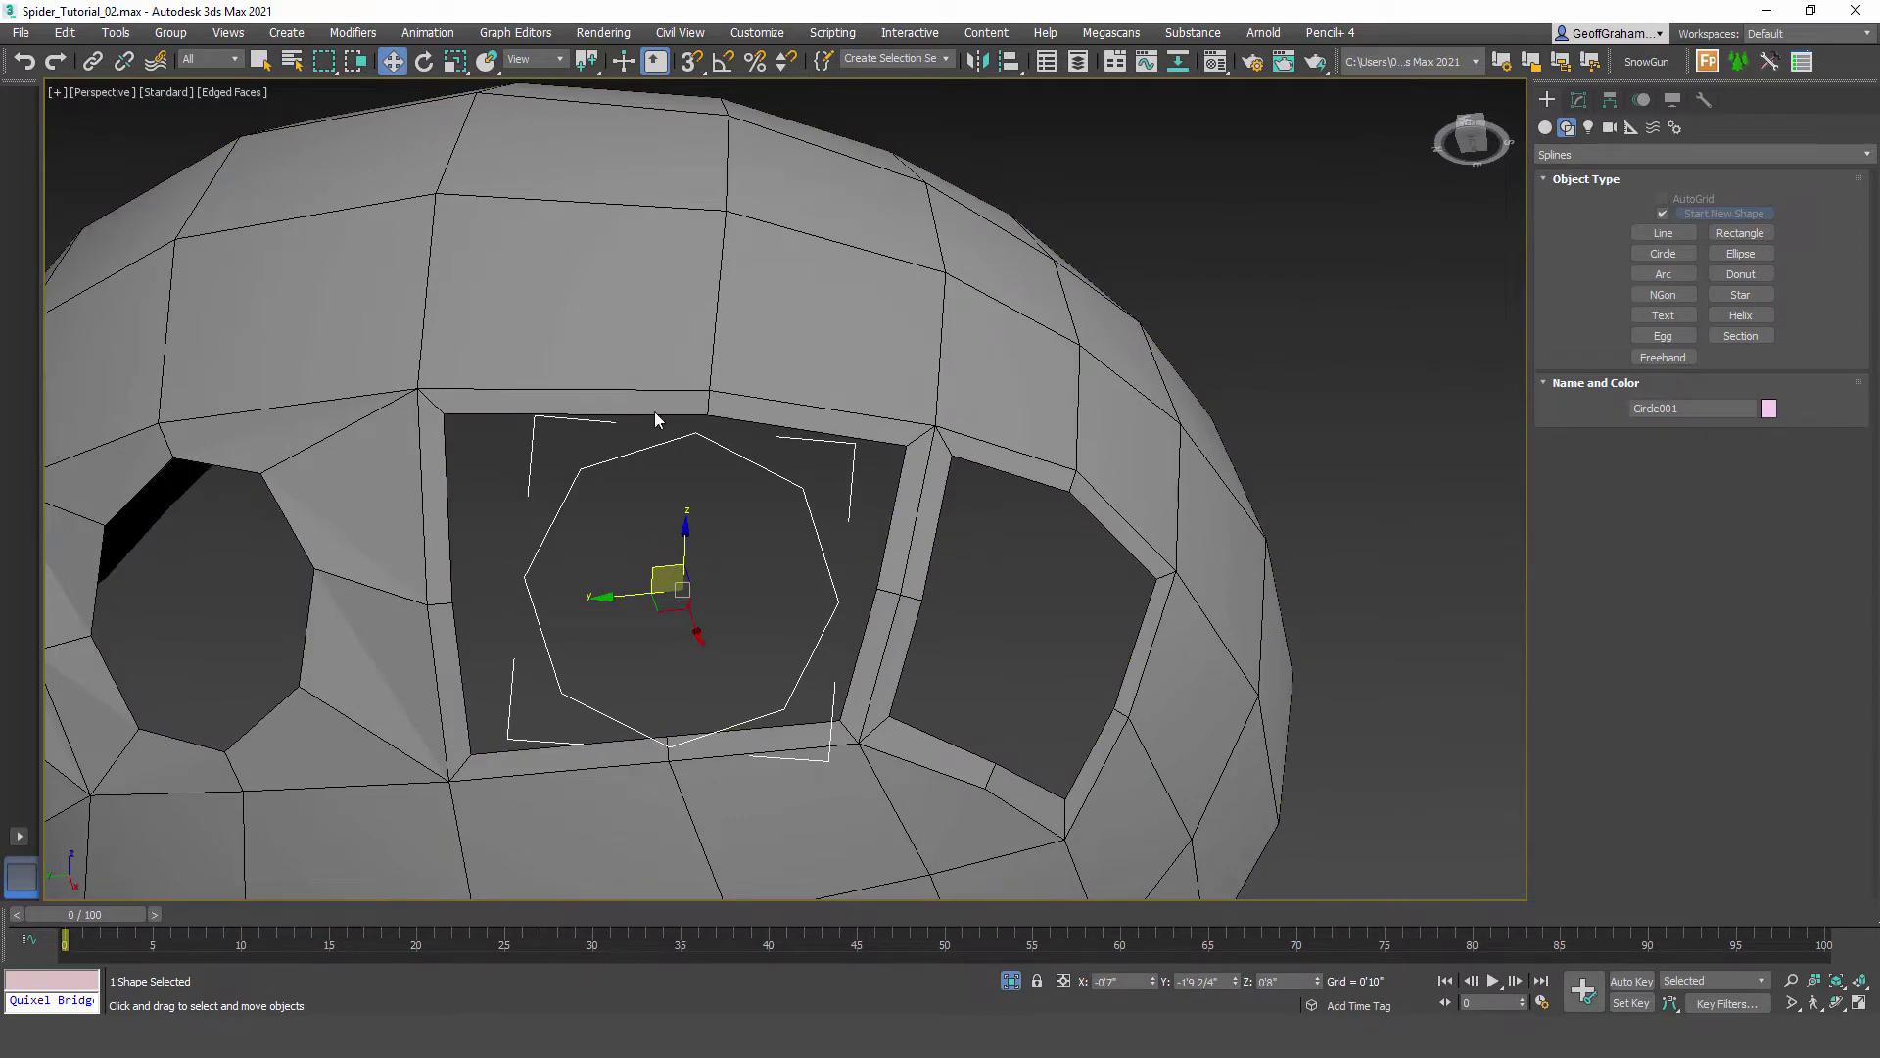
left_click(539, 59)
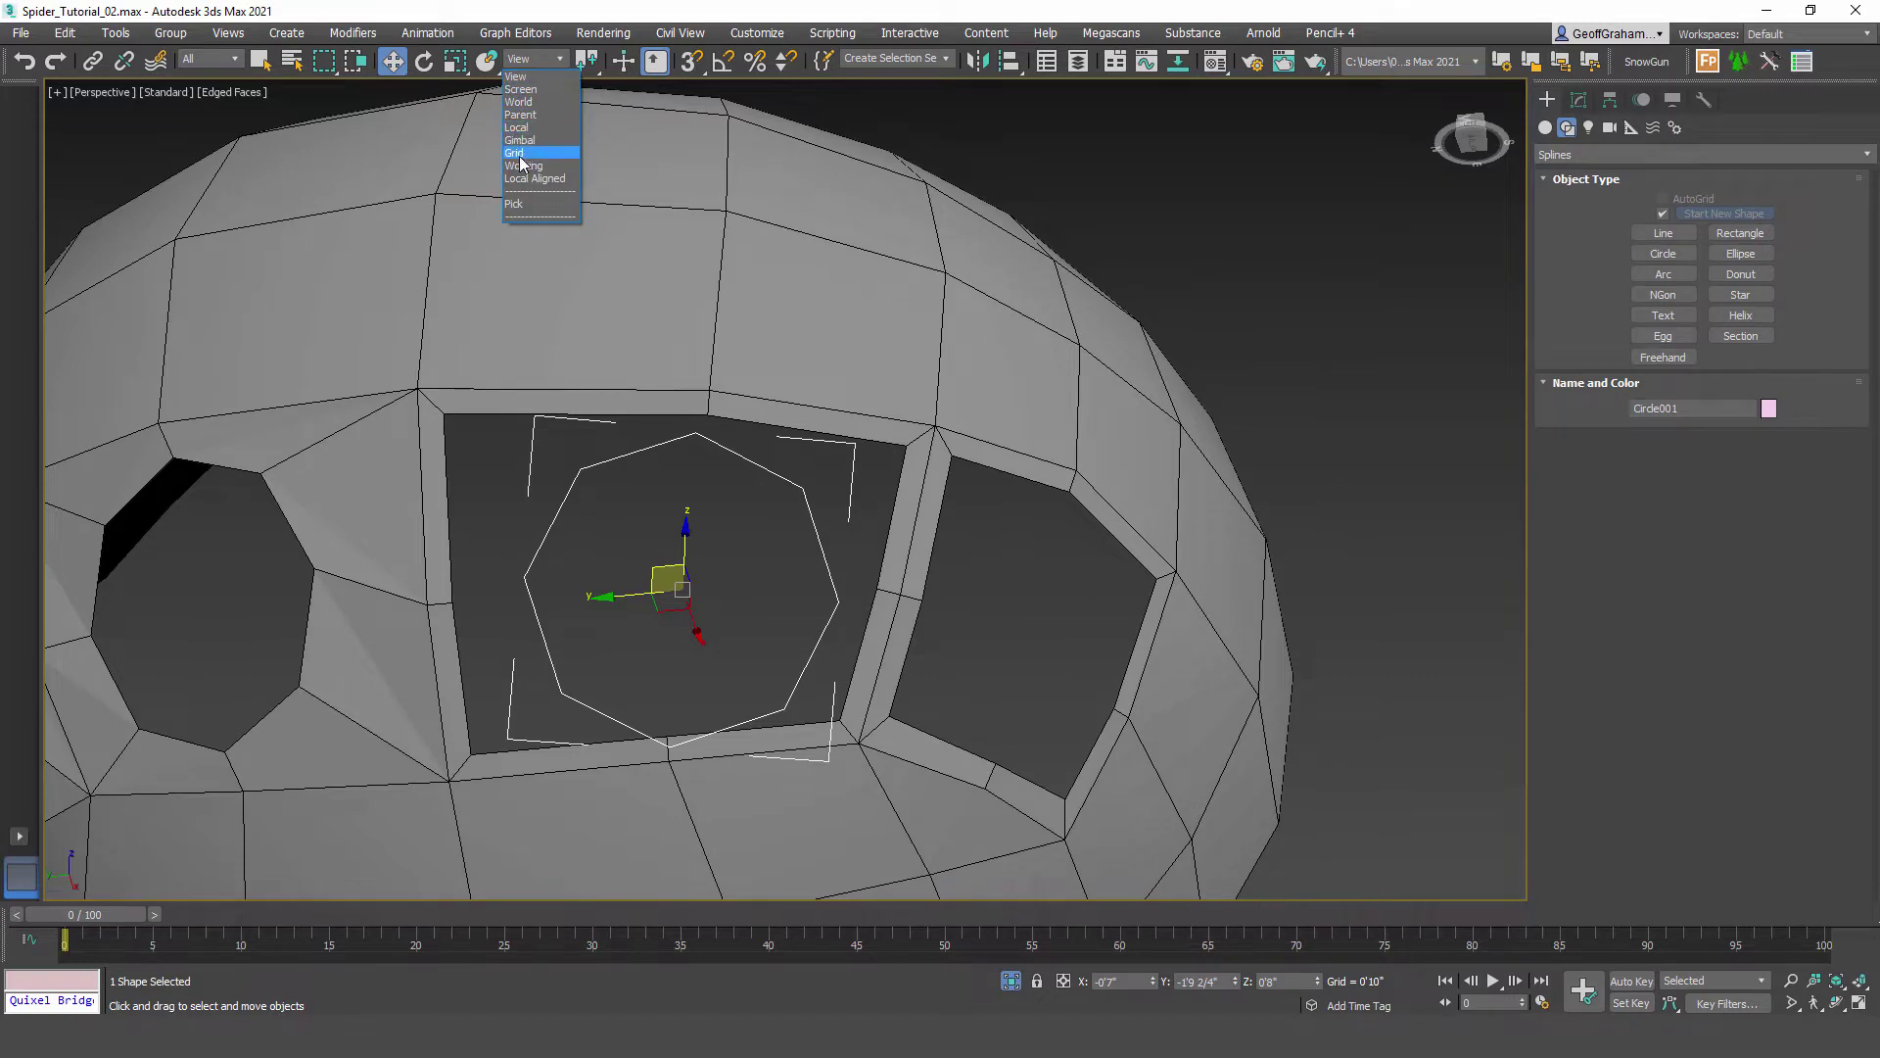
left_click(517, 128)
left_click_drag(664, 552, 667, 538)
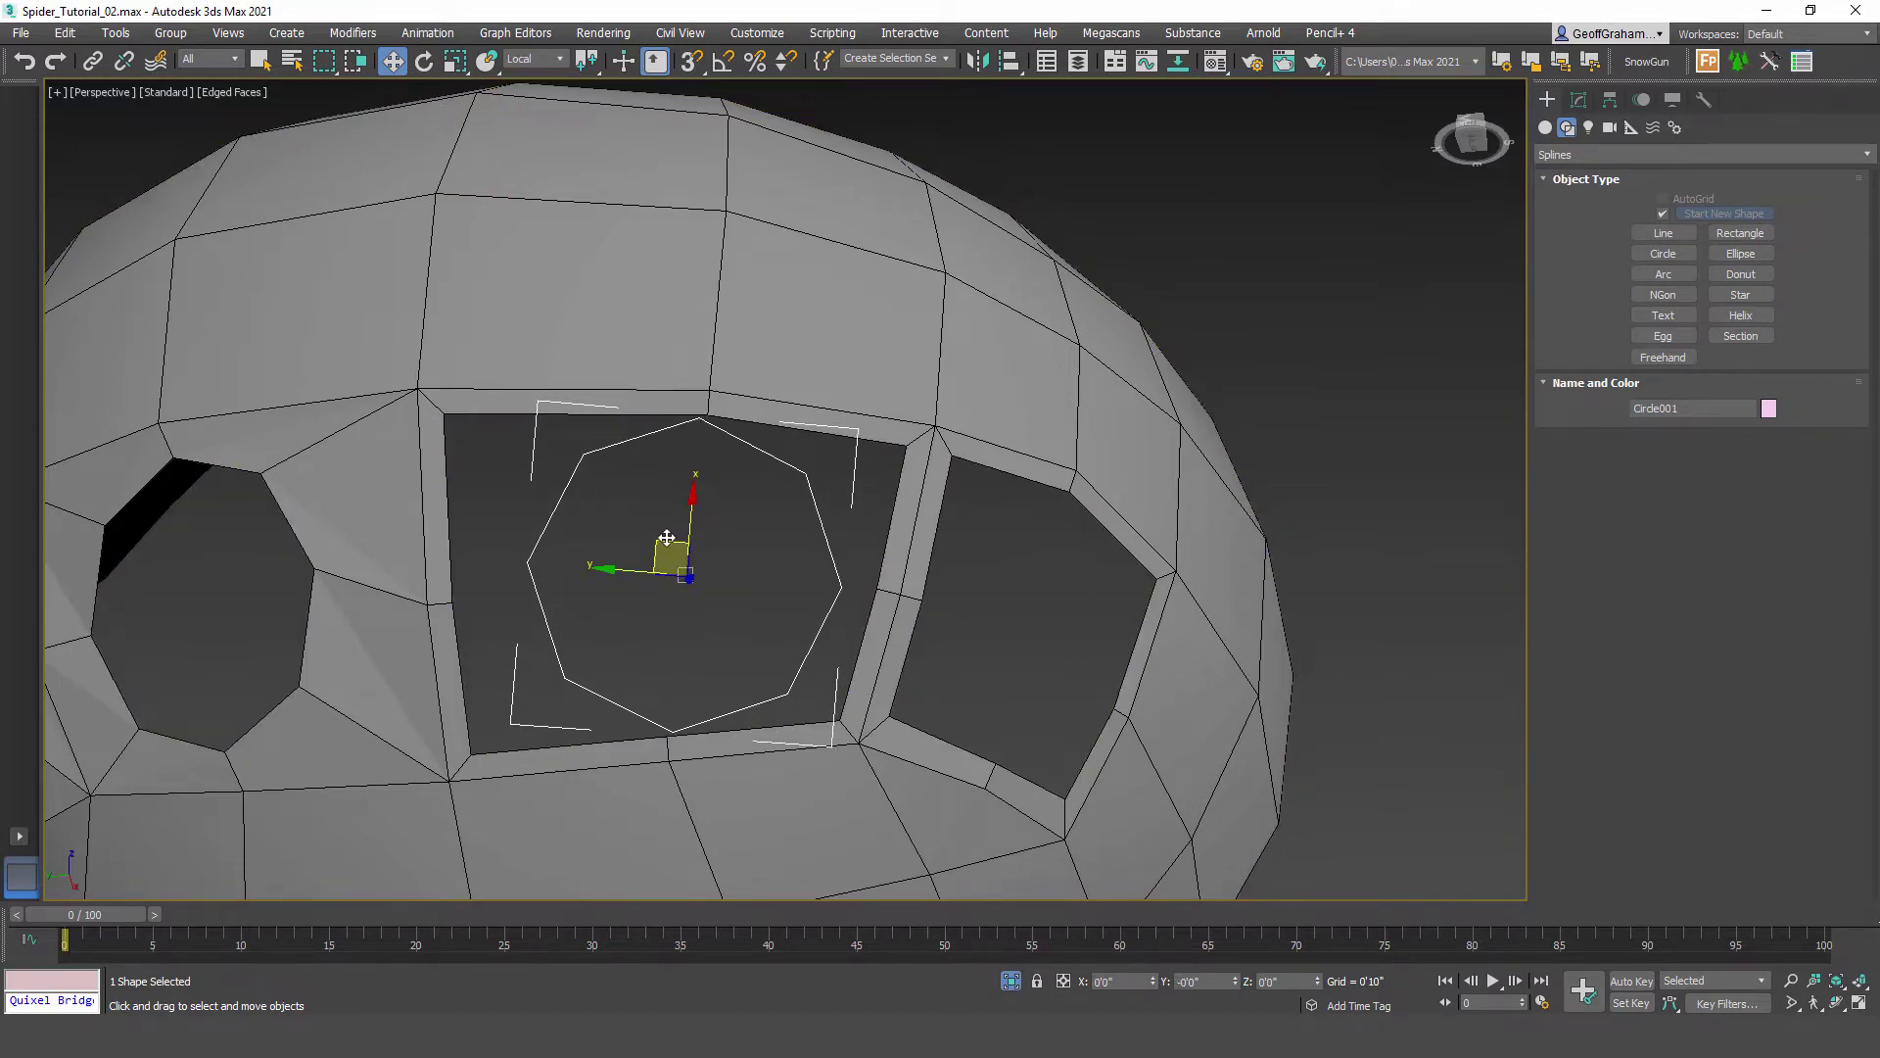
Step: With snapping on, snap the spider's top, upper front and front side vertices of the third leg opening to the circle's corners
left_click(794, 339)
left_click(1579, 99)
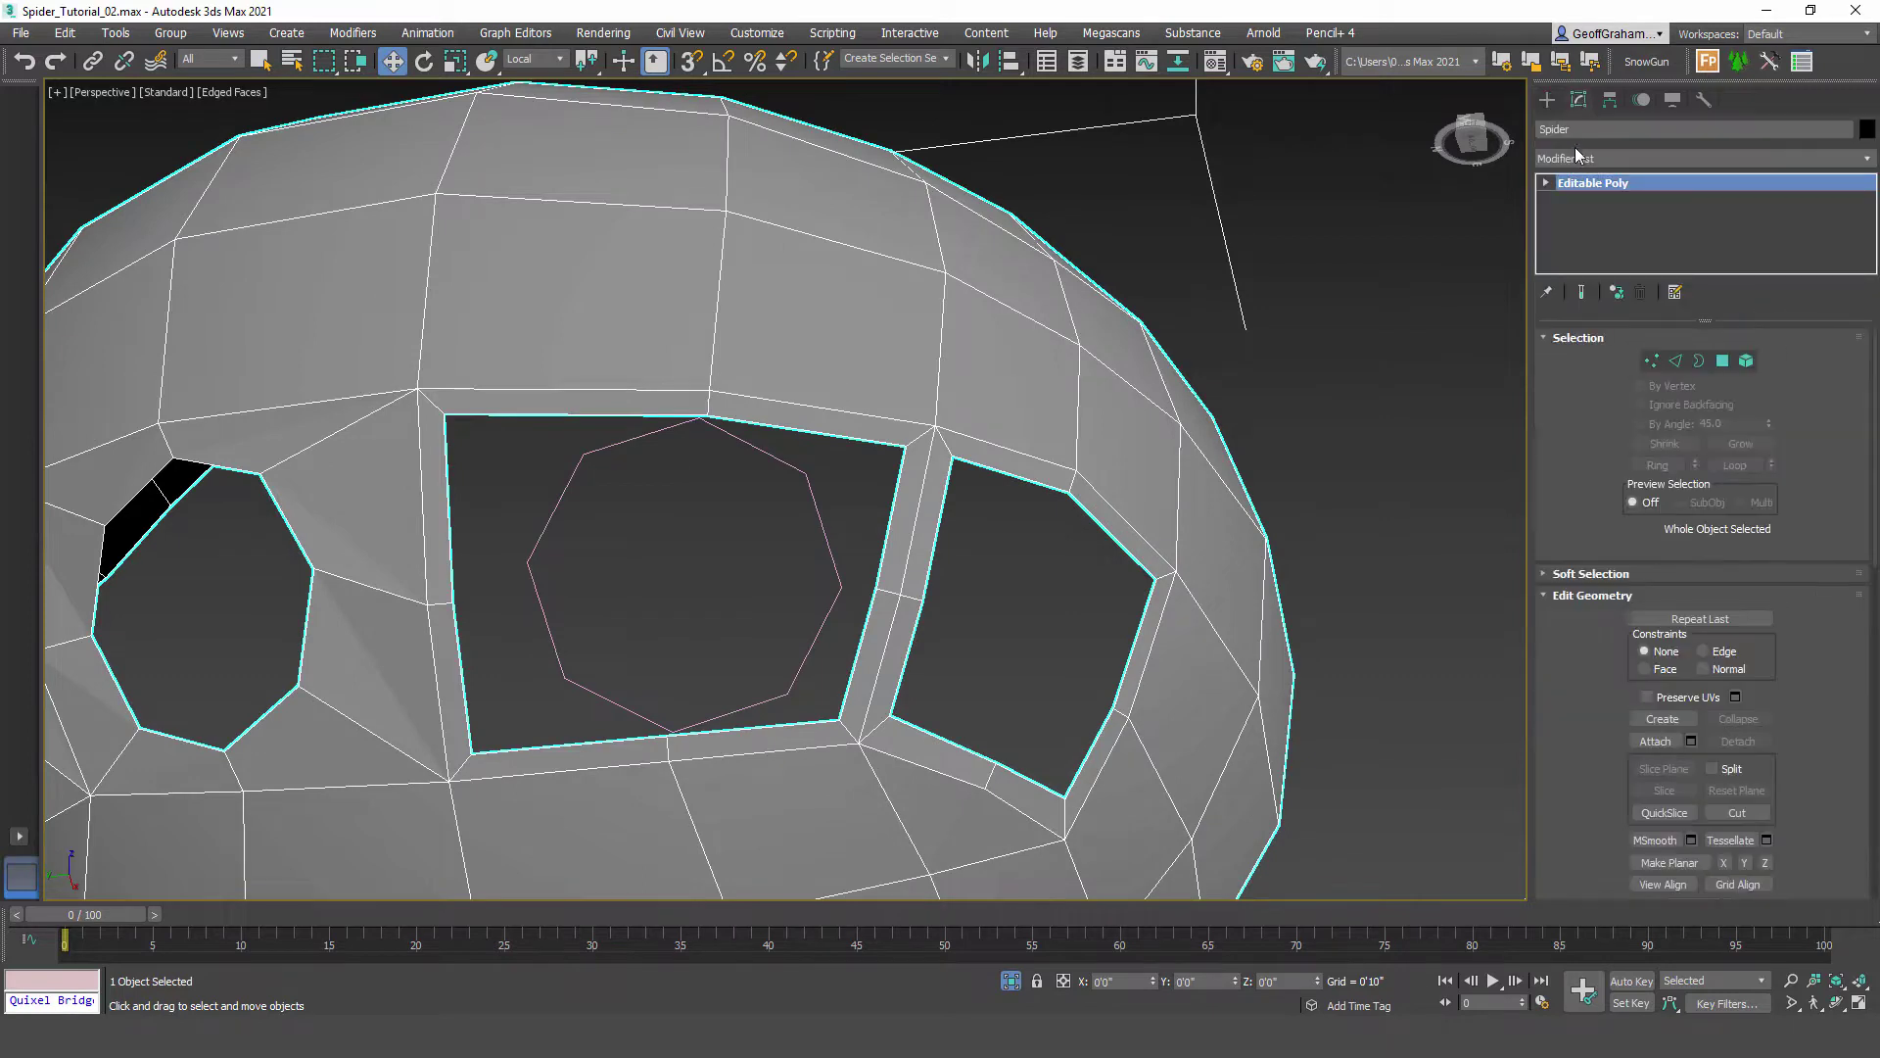
left_click(1653, 361)
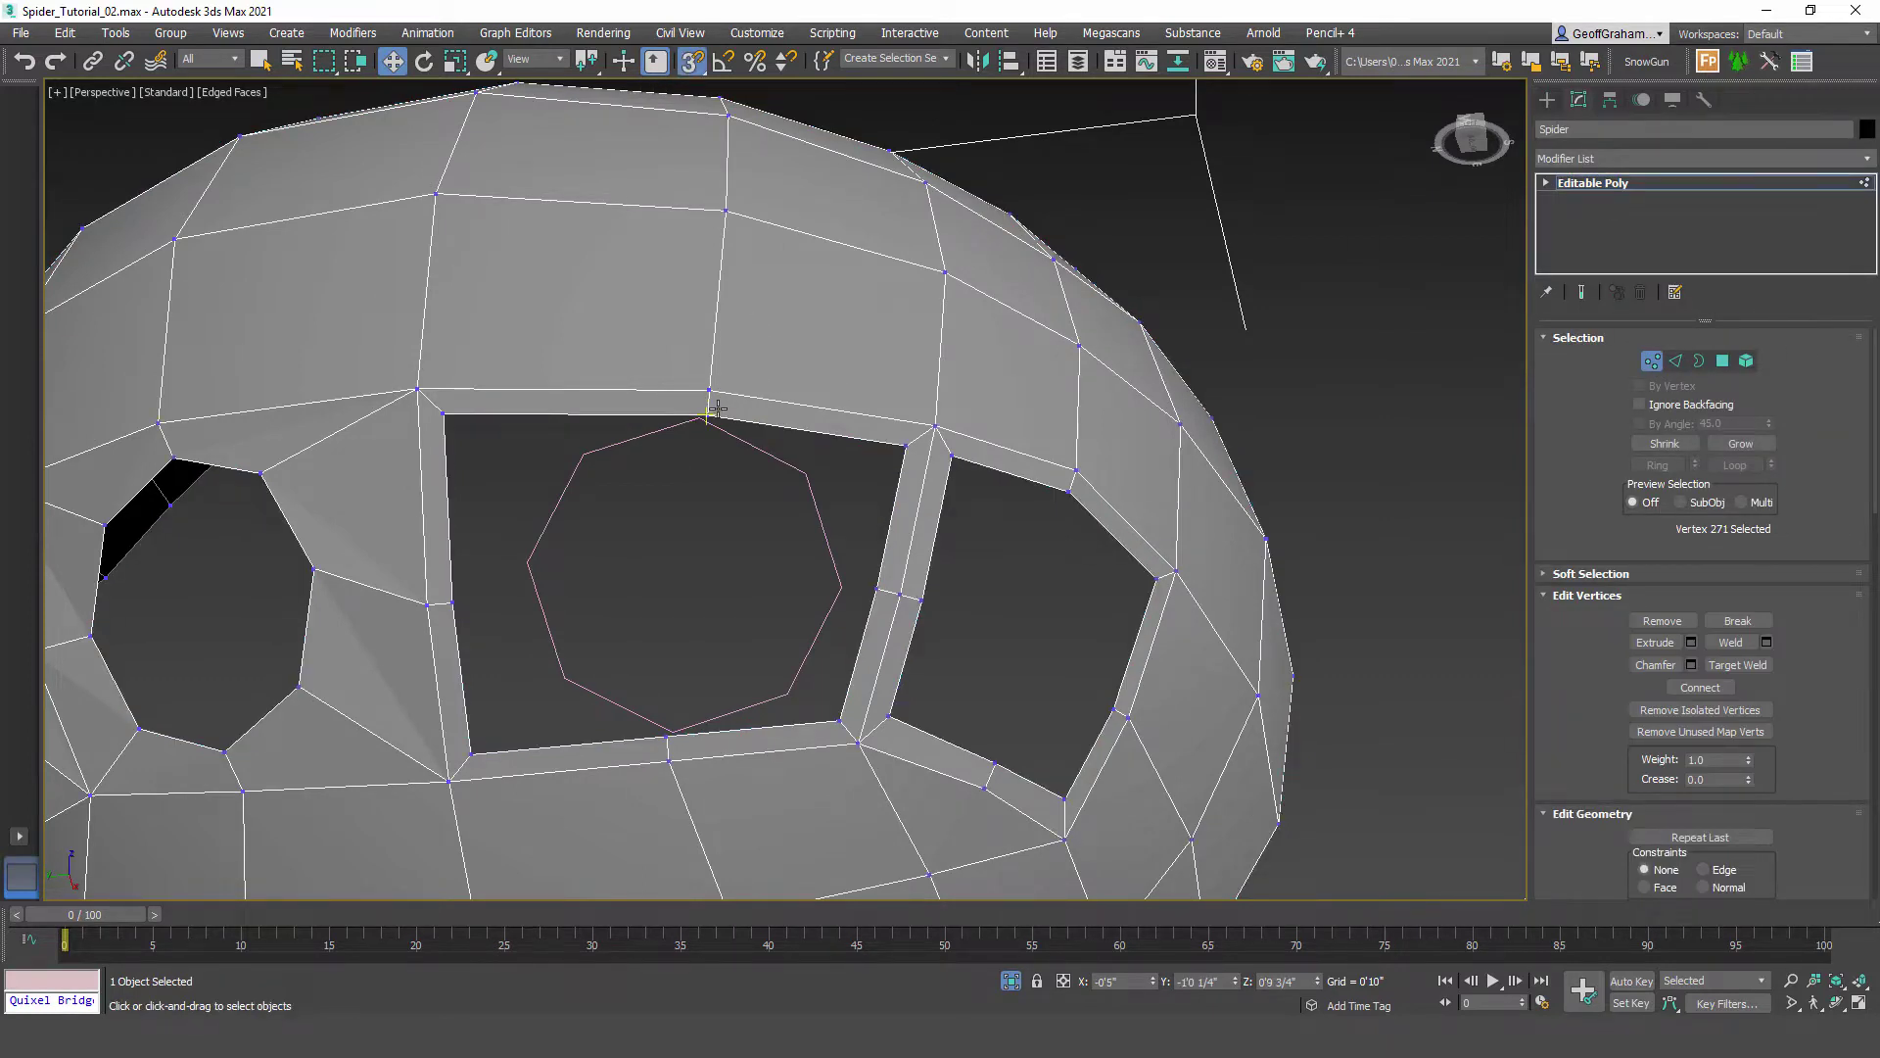
left_click(897, 451)
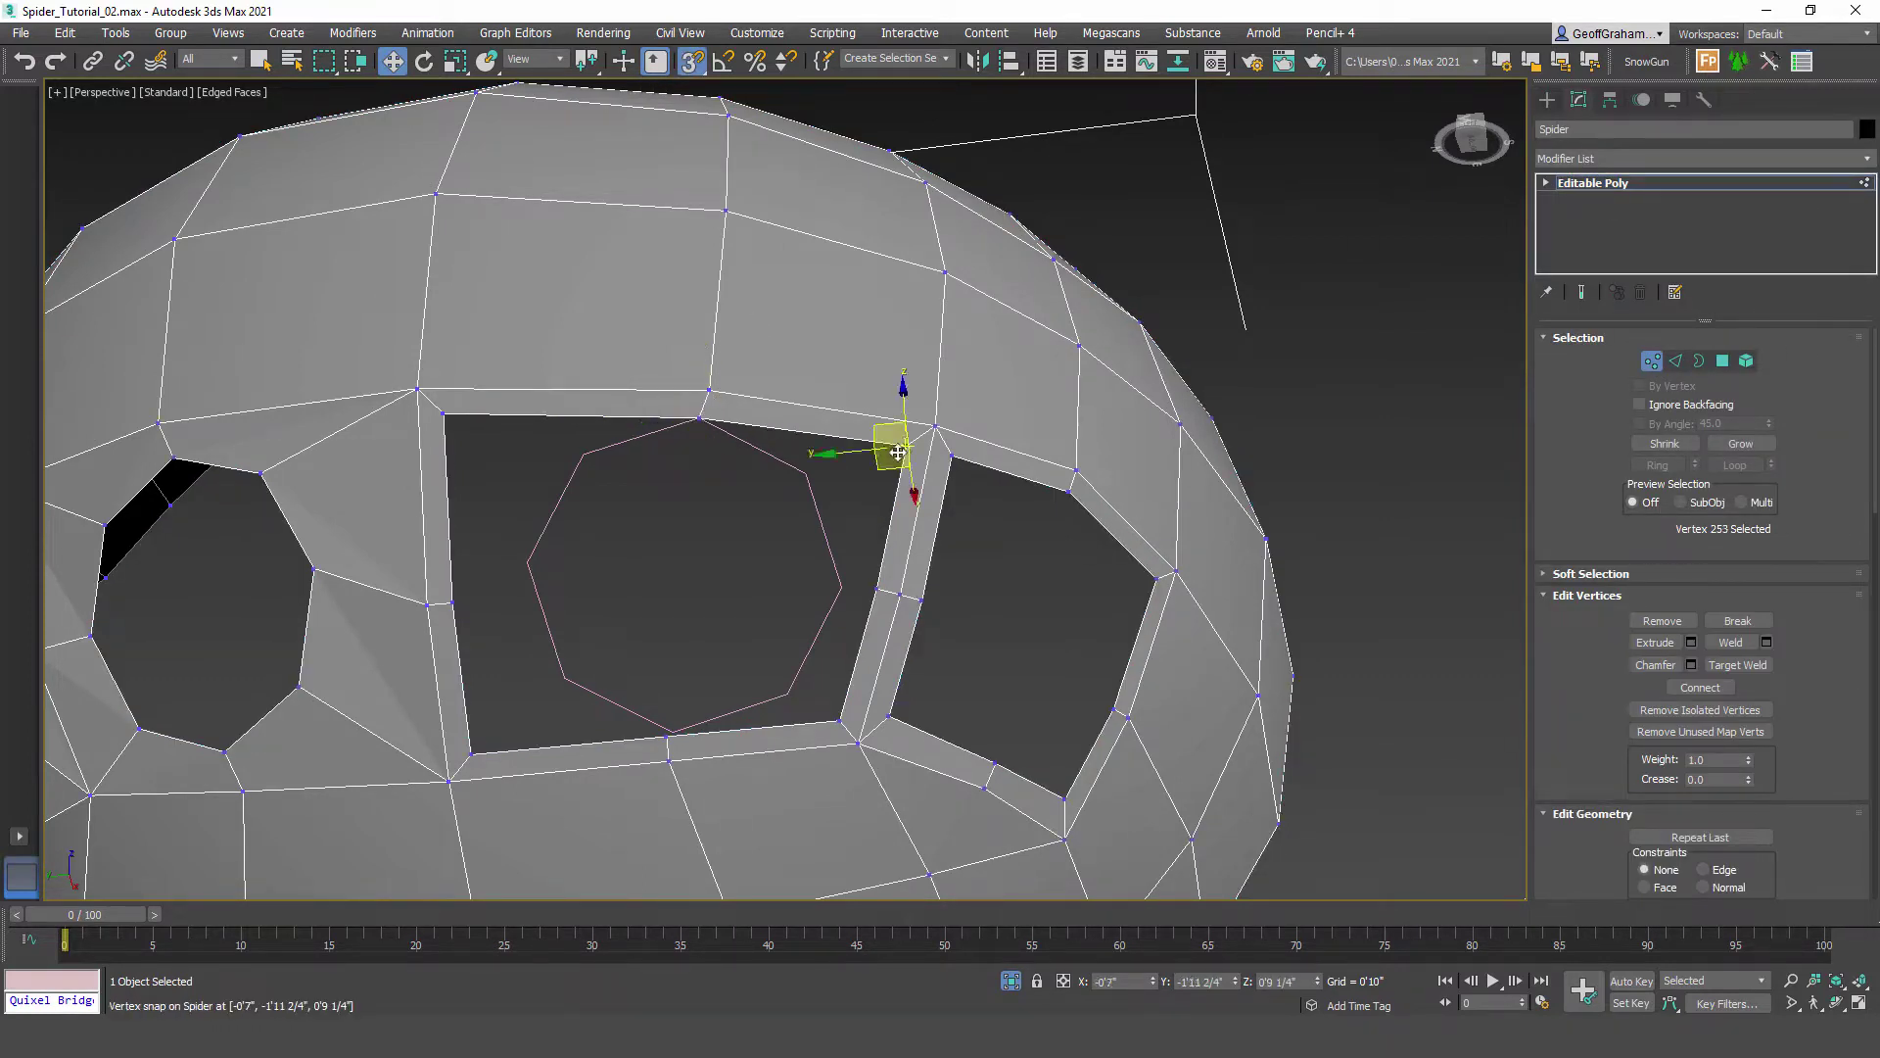
left_click_drag(897, 451, 806, 473)
left_click_drag(877, 589, 842, 587)
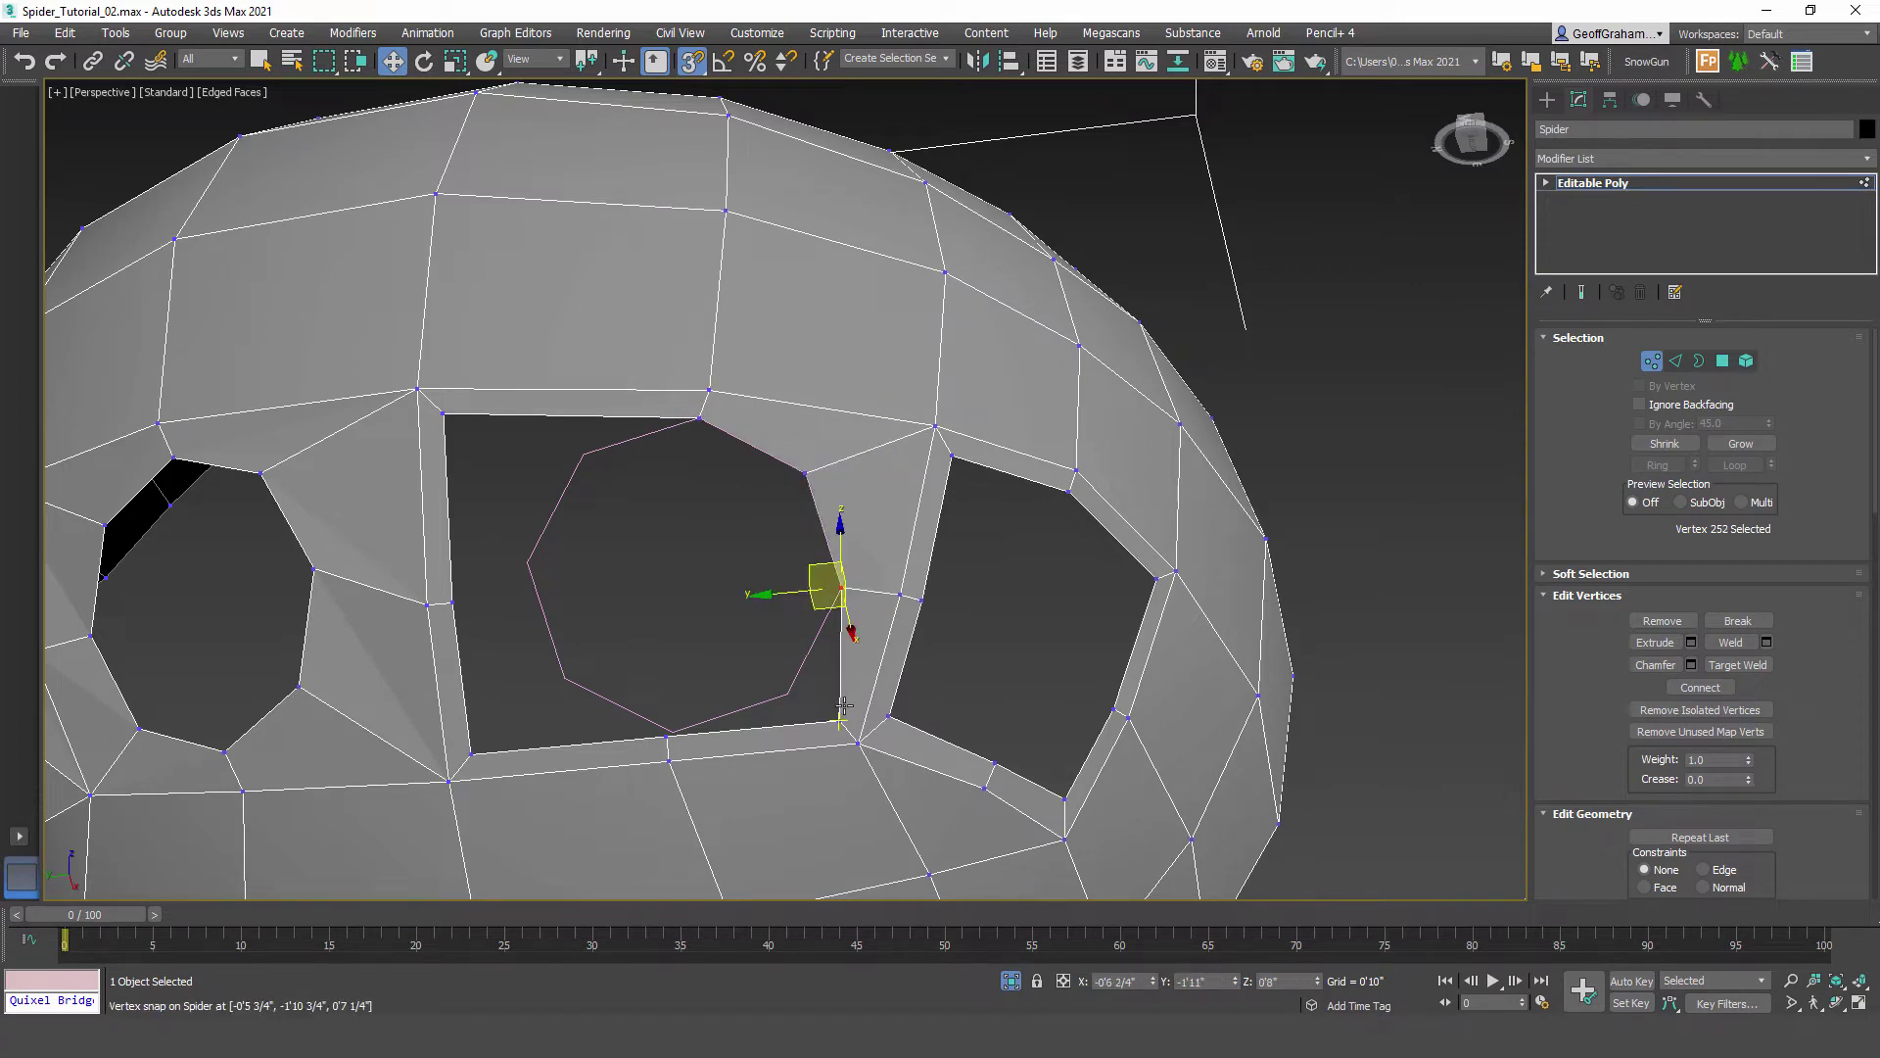
Step: Snap the third leg opening's remaining bottom and rear vertices to the circle's corners, and finish vertex editing
left_click_drag(842, 723, 667, 736)
left_click_drag(471, 753, 563, 682)
left_click_drag(452, 602, 527, 561)
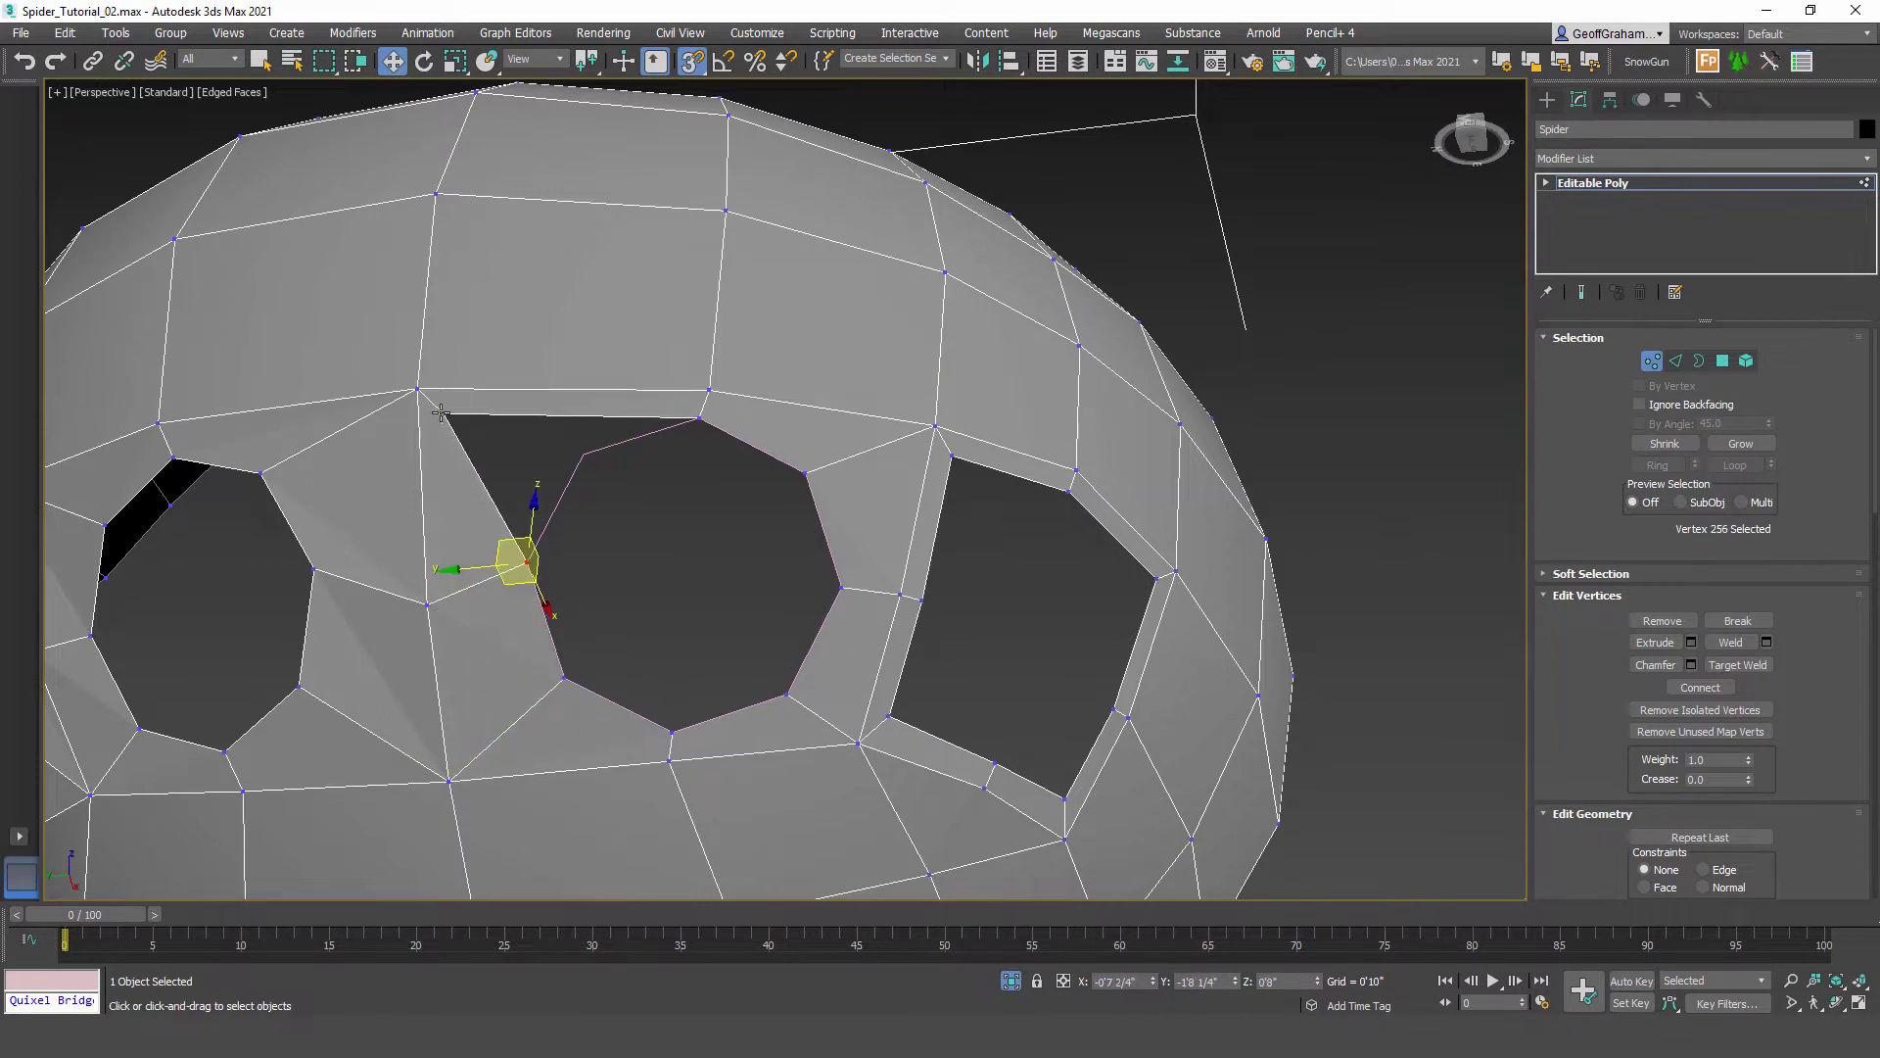
left_click_drag(441, 412, 582, 454)
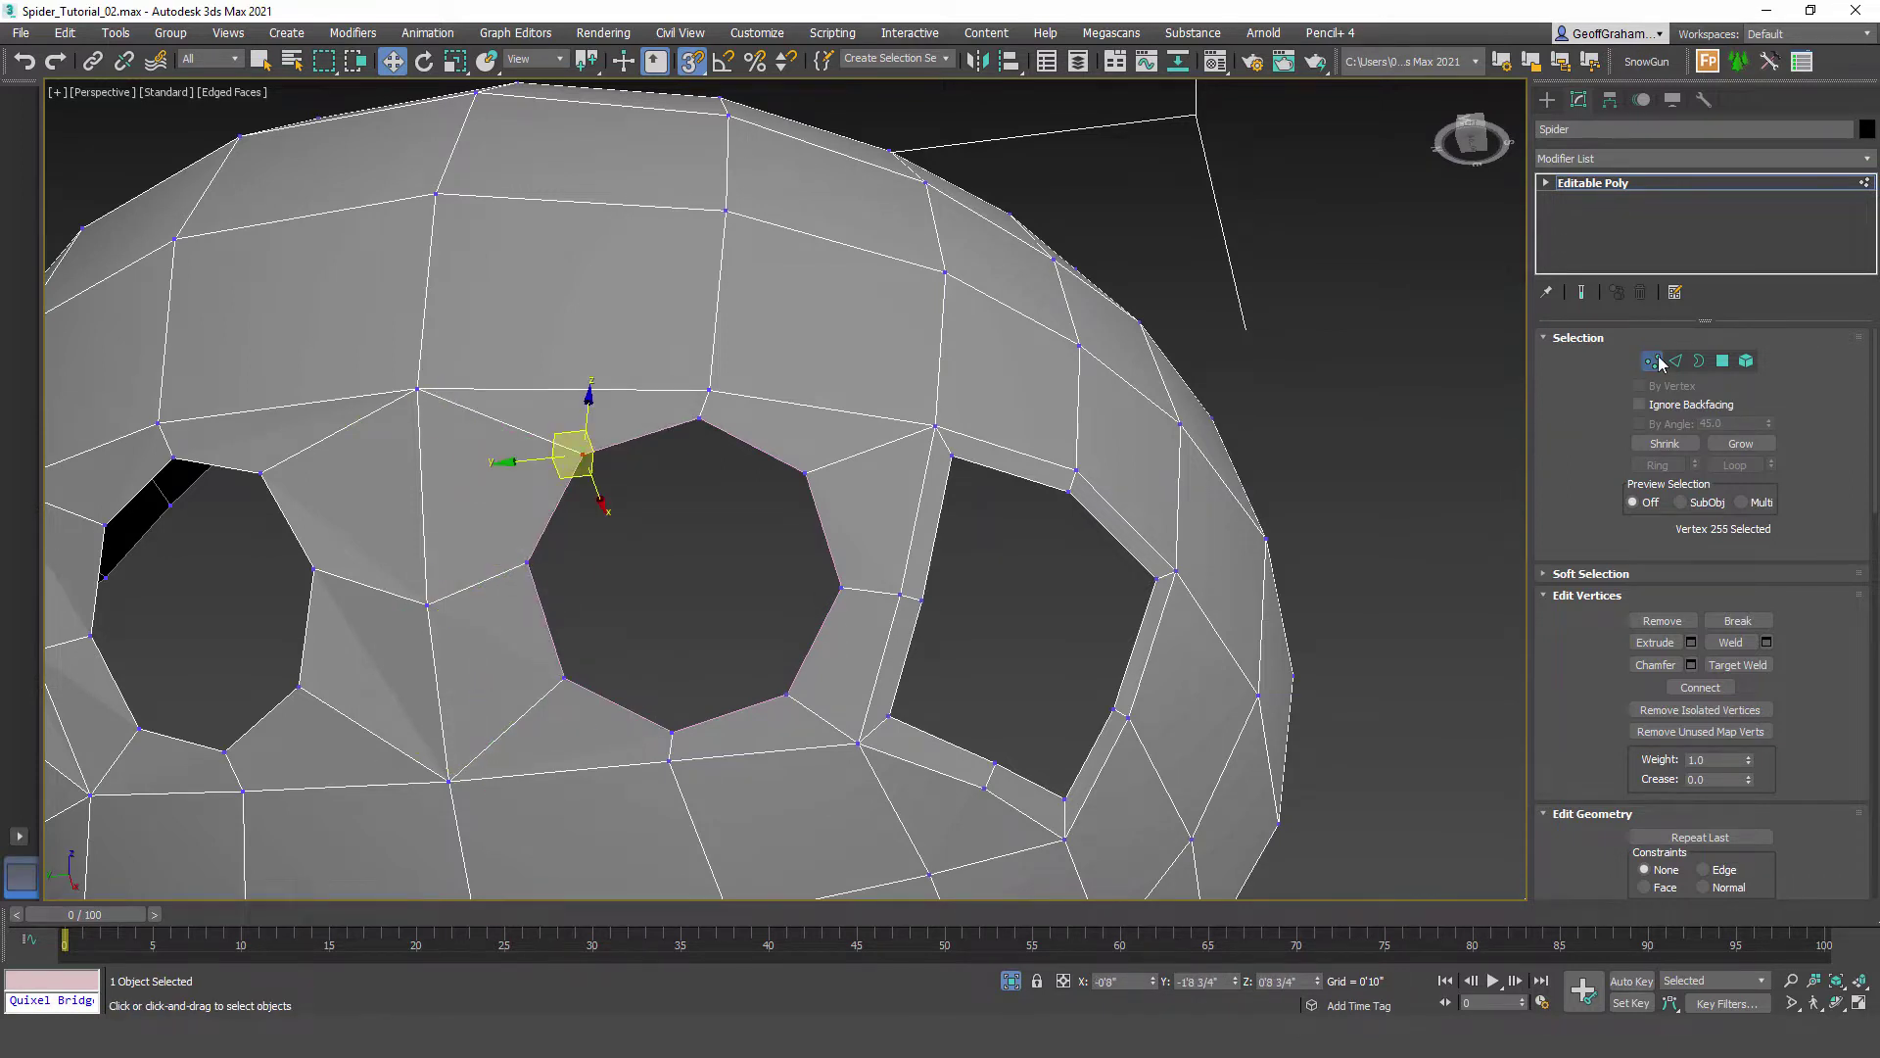
left_click(1655, 361)
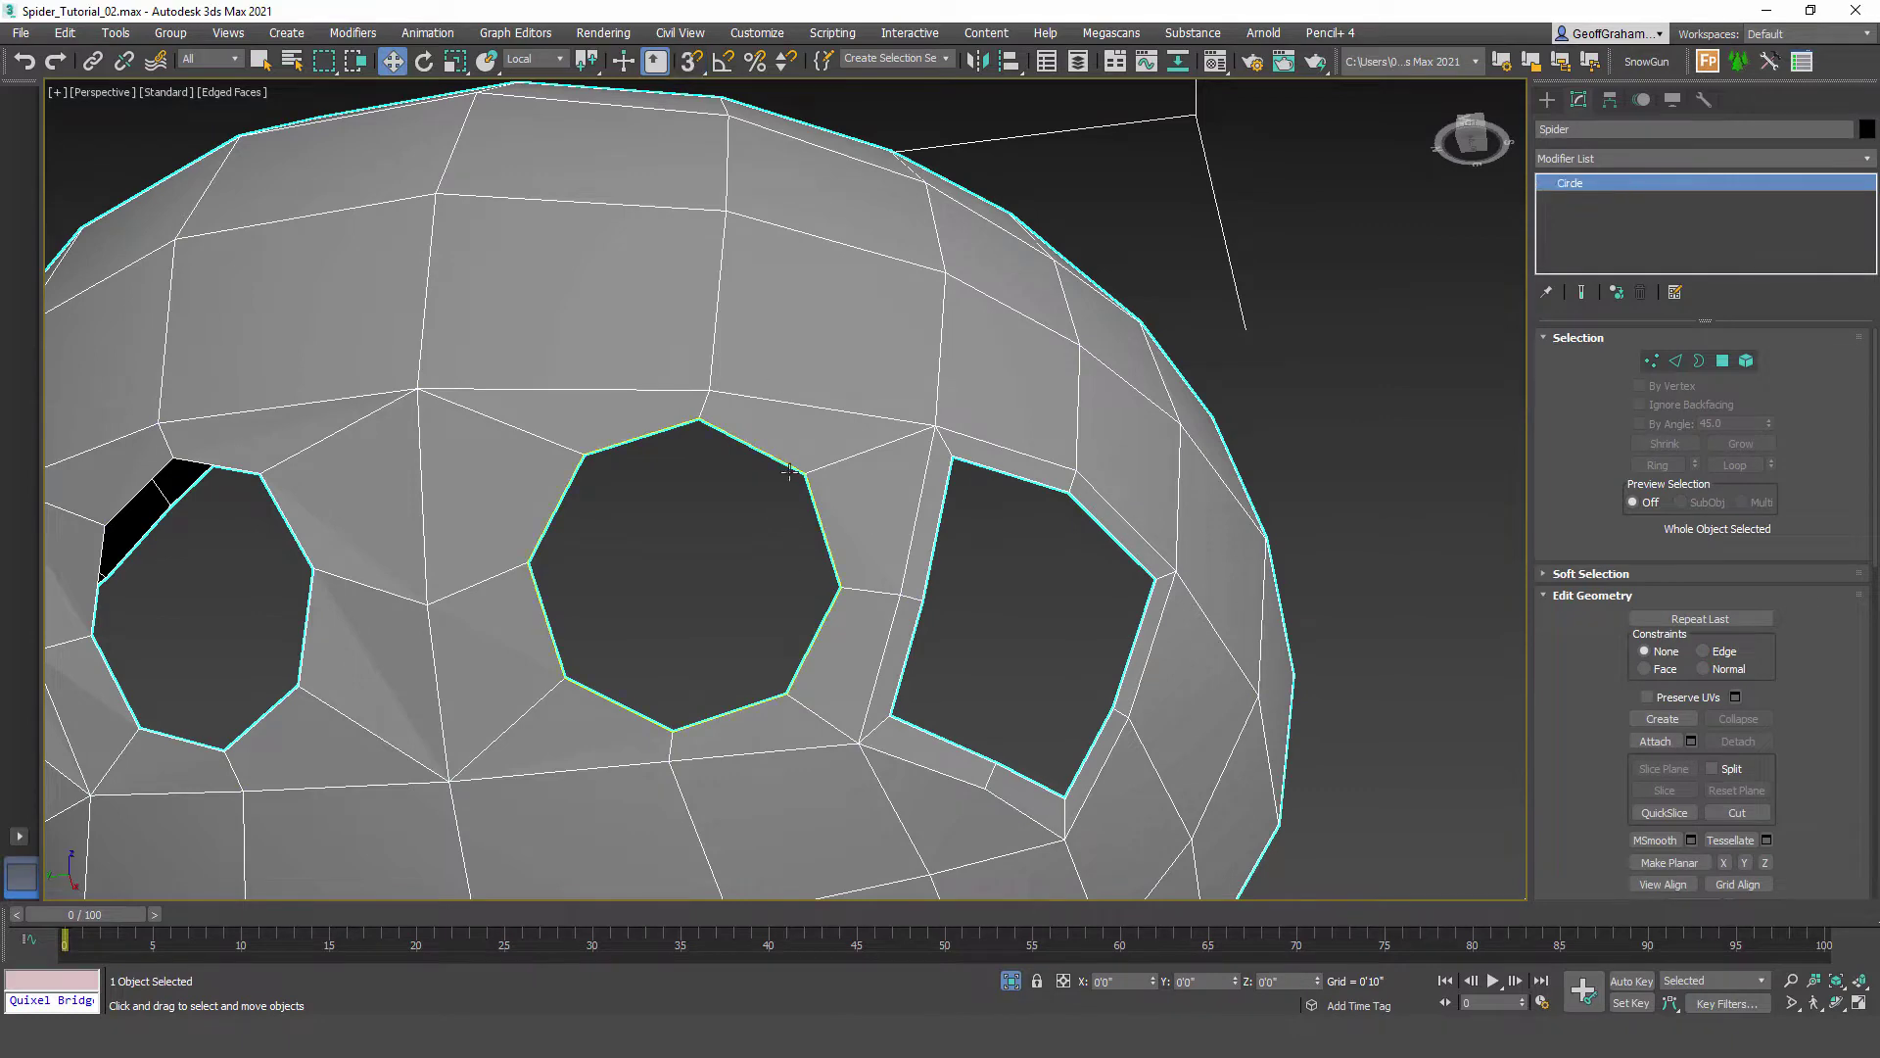
Step: Select the circle and move it along its local Y axis to the frontmost leg opening
left_click(789, 472)
middle_click_drag(785, 600, 581, 617, "alt")
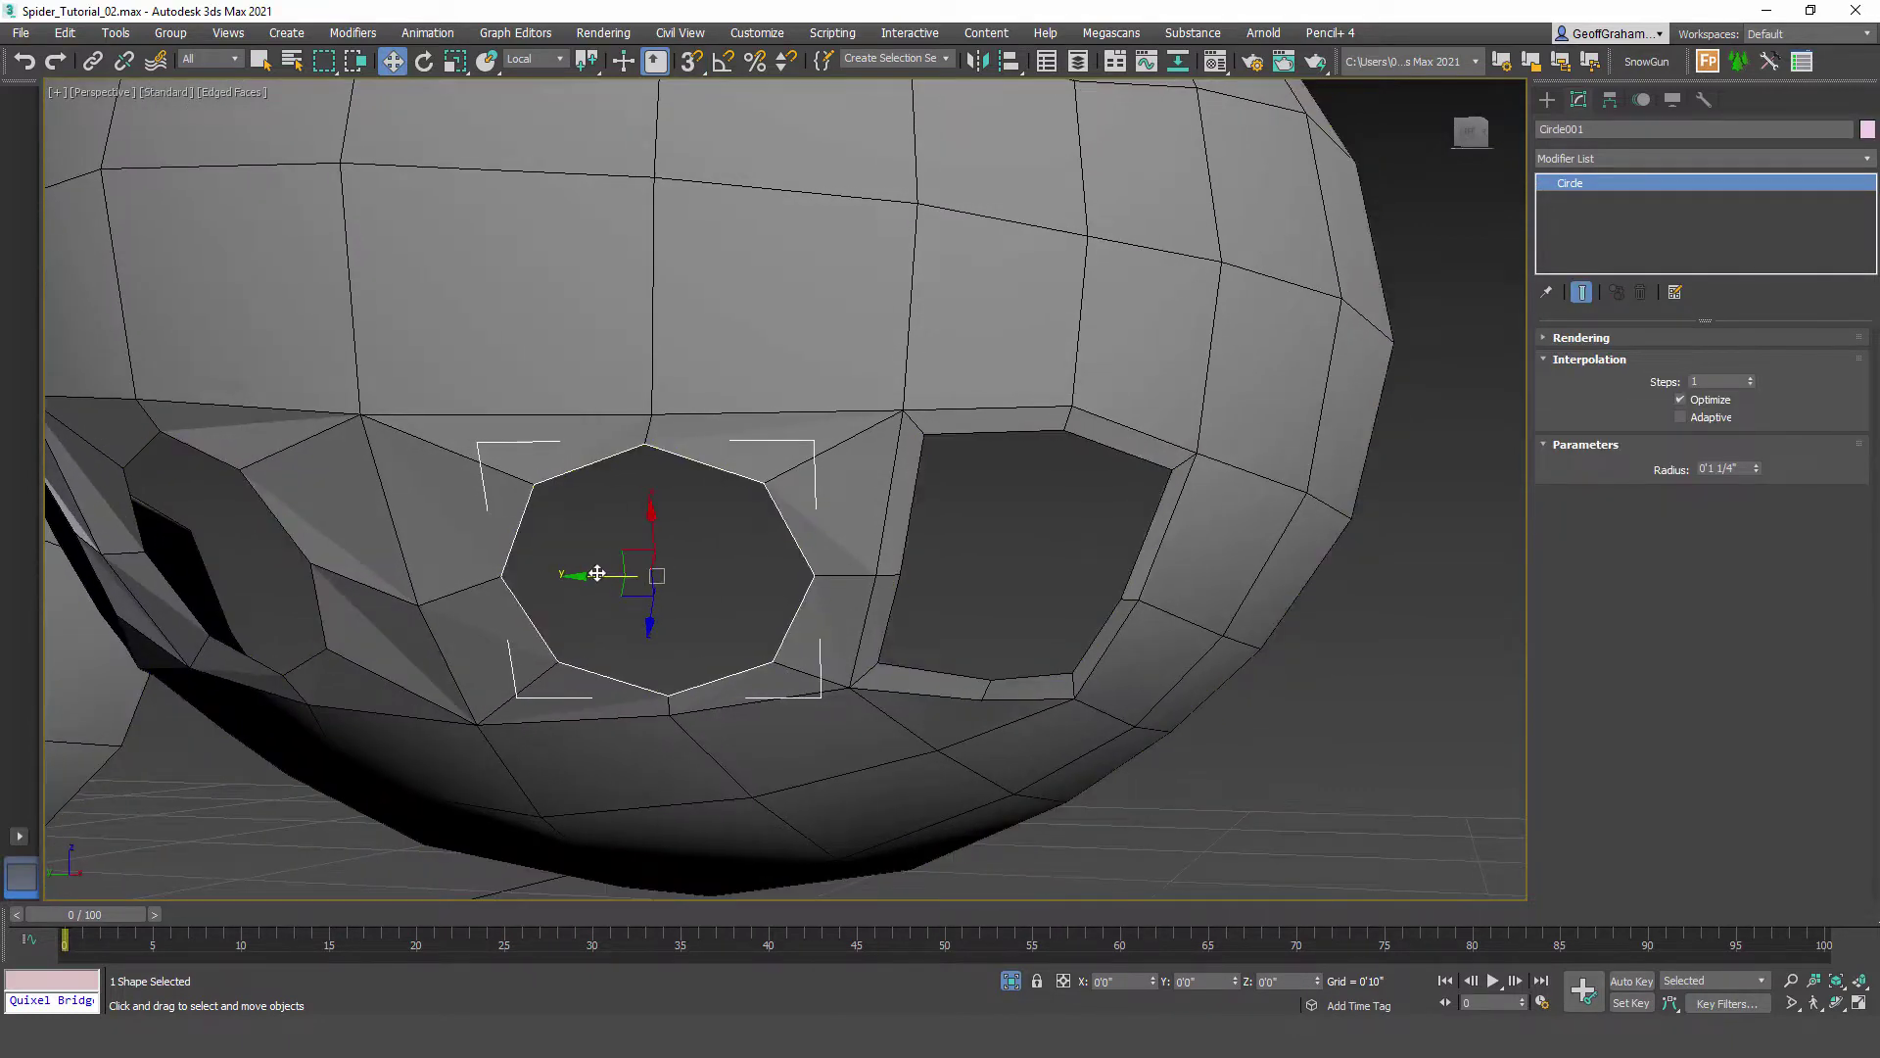
left_click_drag(597, 573, 995, 575)
Step: Turn the circle to face out of the frontmost leg opening and tilt it about 8 degrees around its local Y axis
middle_click_drag(994, 575, 921, 730, "alt")
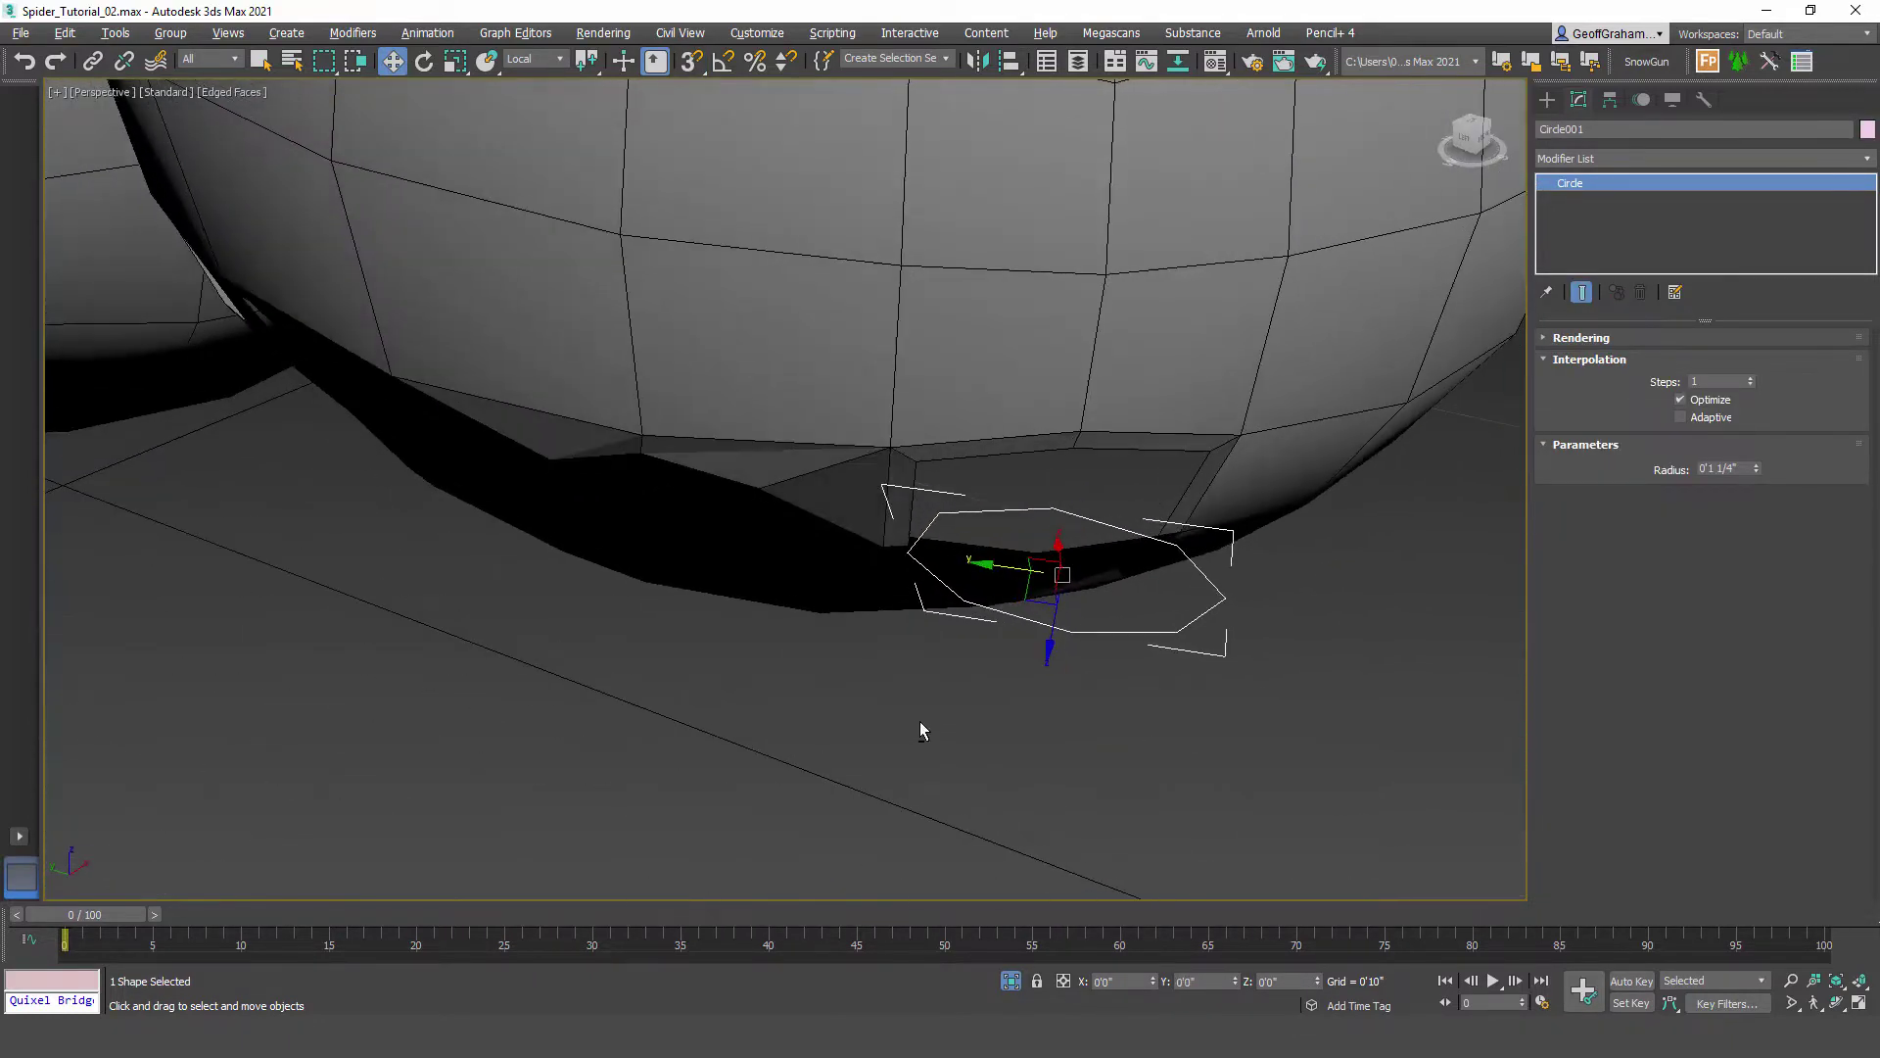
key("e")
left_click_drag(1107, 632, 1130, 622)
middle_click_drag(1190, 713, 1207, 587, "alt")
left_click_drag(1105, 523, 1137, 541)
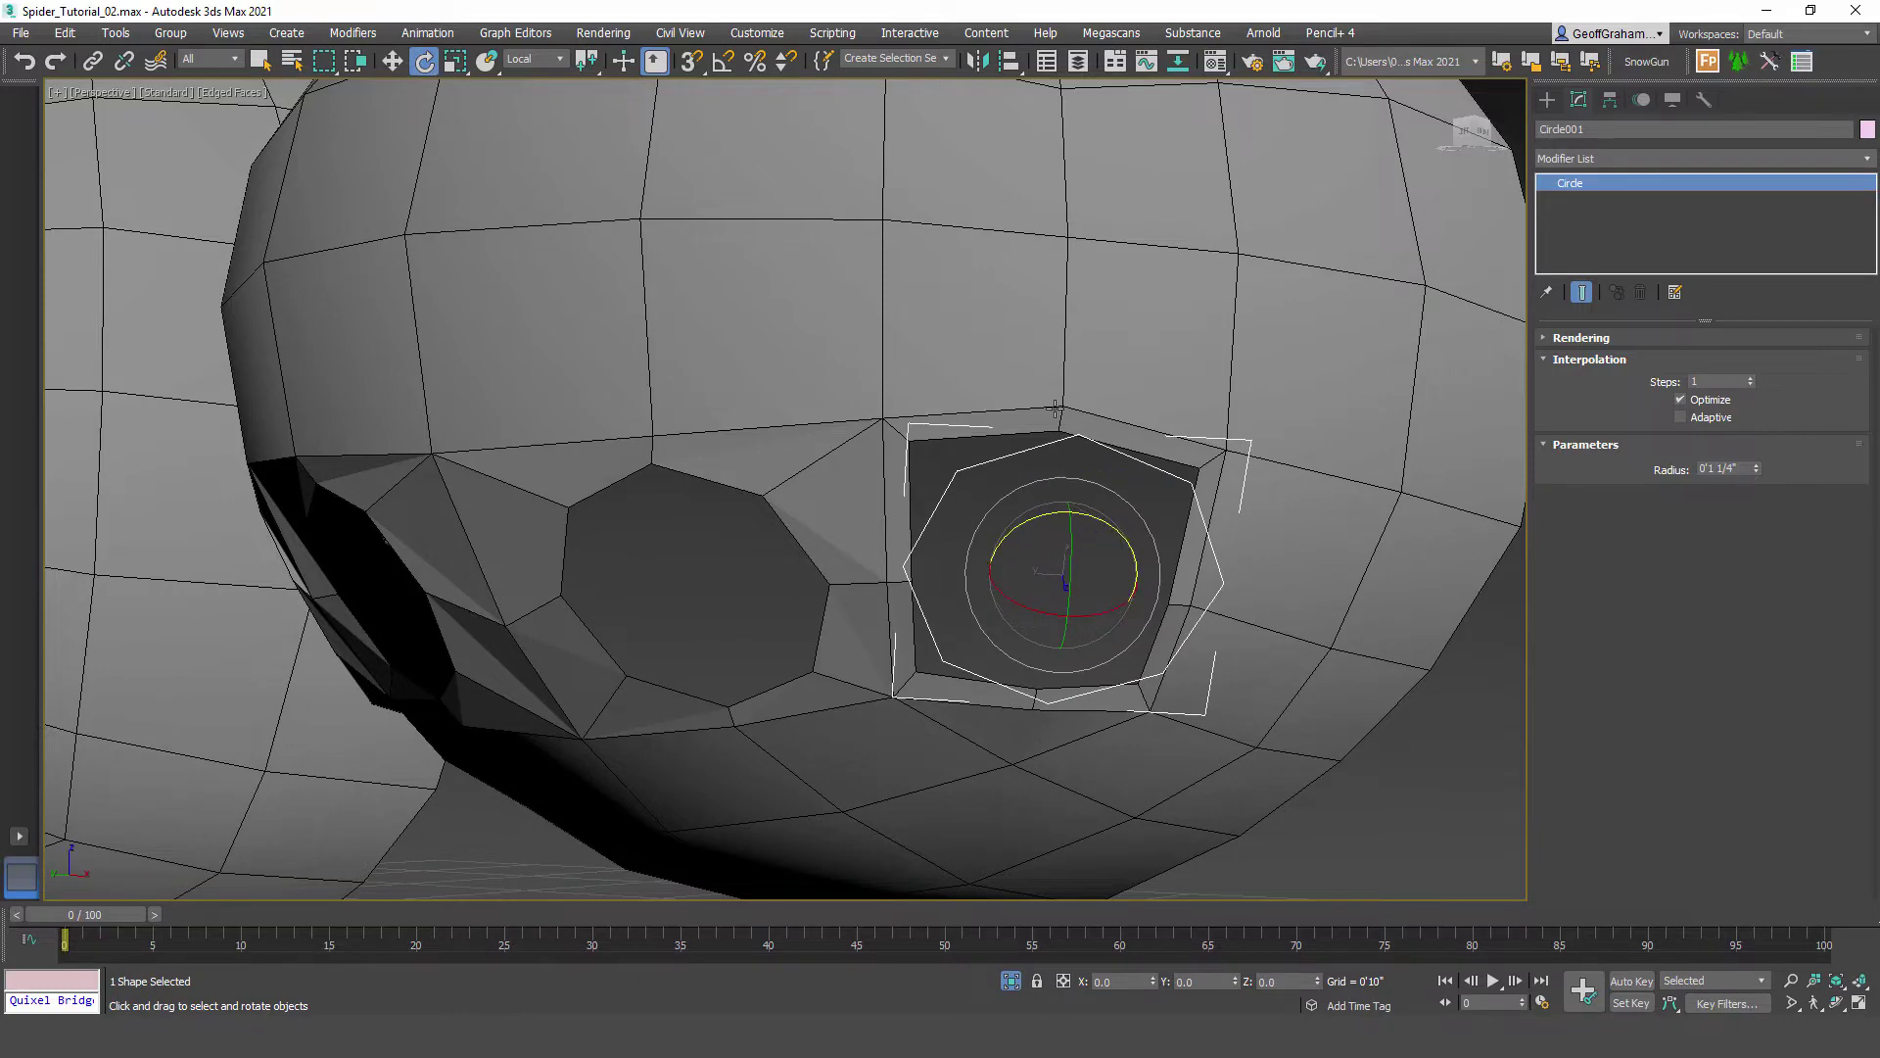
middle_click_drag(1063, 504, 1182, 524, "alt")
left_click_drag(1135, 565, 1134, 541)
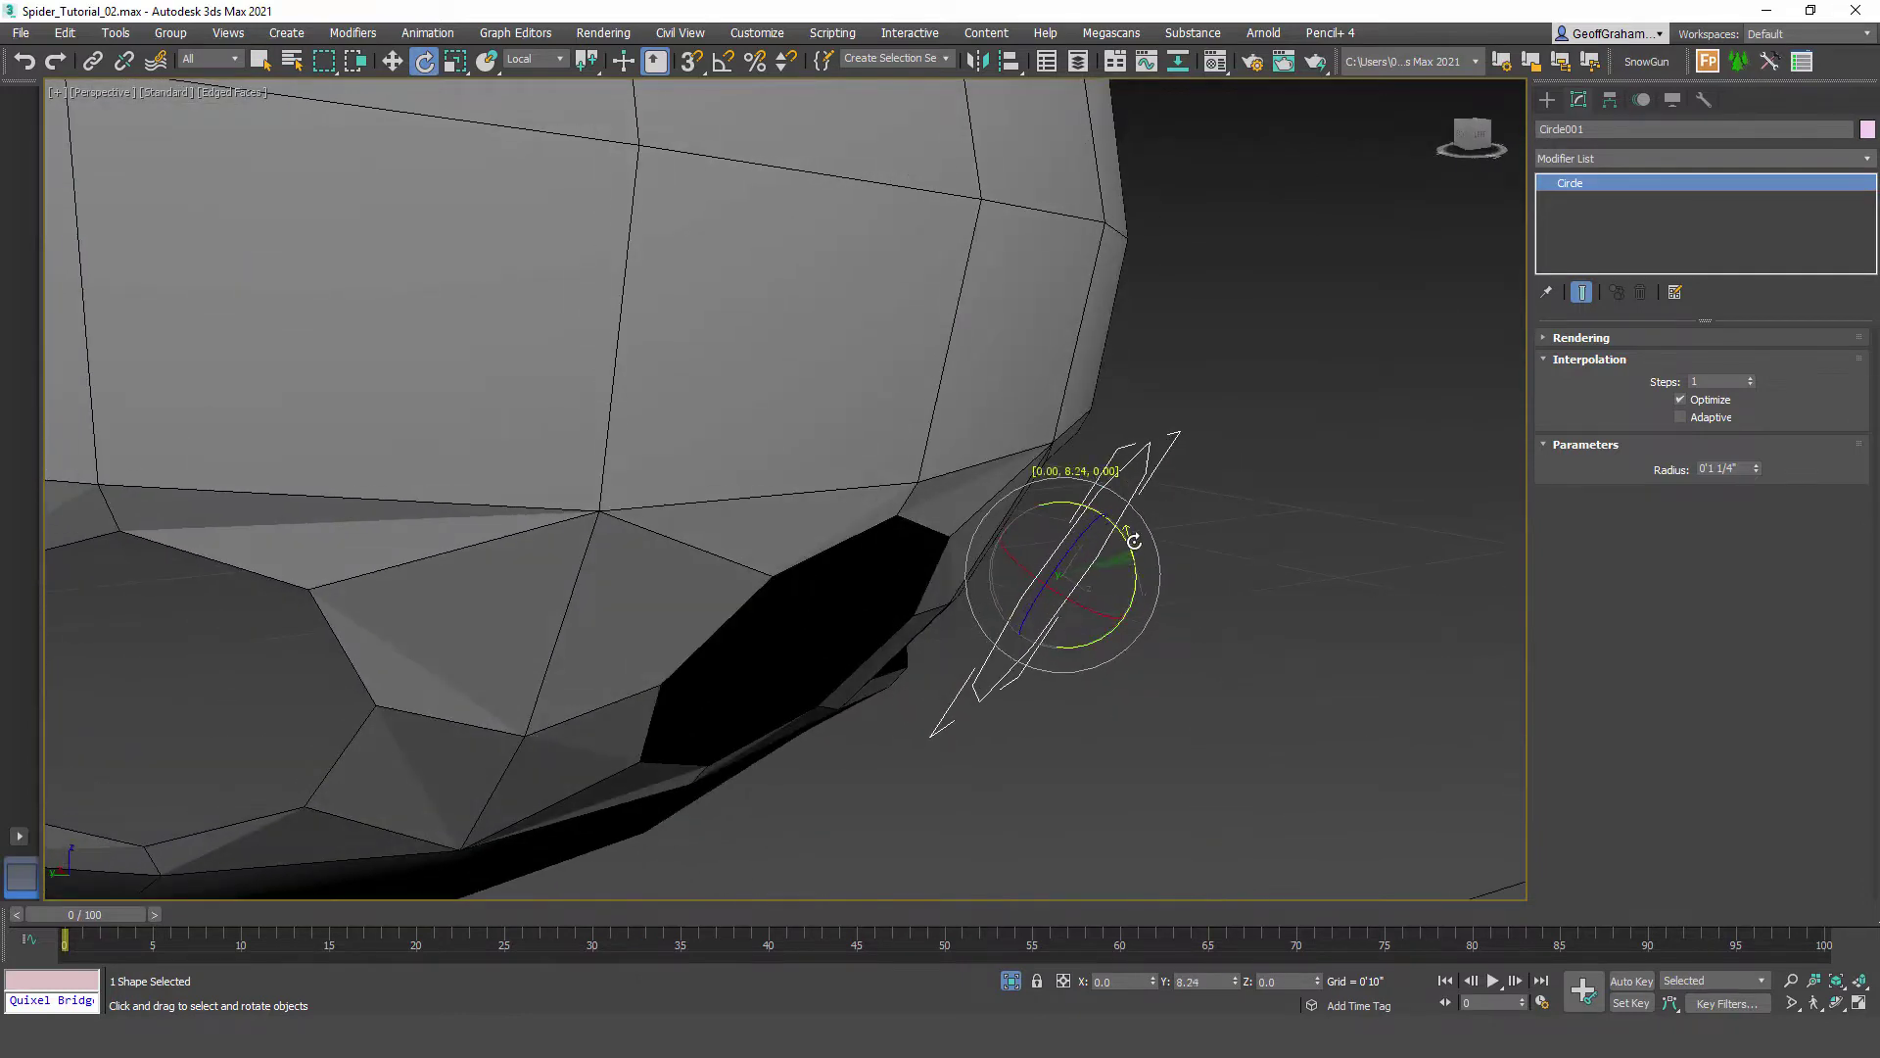
left_click_drag(1073, 604, 1079, 609)
Step: Move the circle in its own plane to centre it over the frontmost leg opening, with its top corner at the opening's top vertex
middle_click_drag(1078, 609, 985, 556, "alt")
key("w")
left_click_drag(992, 497, 989, 522)
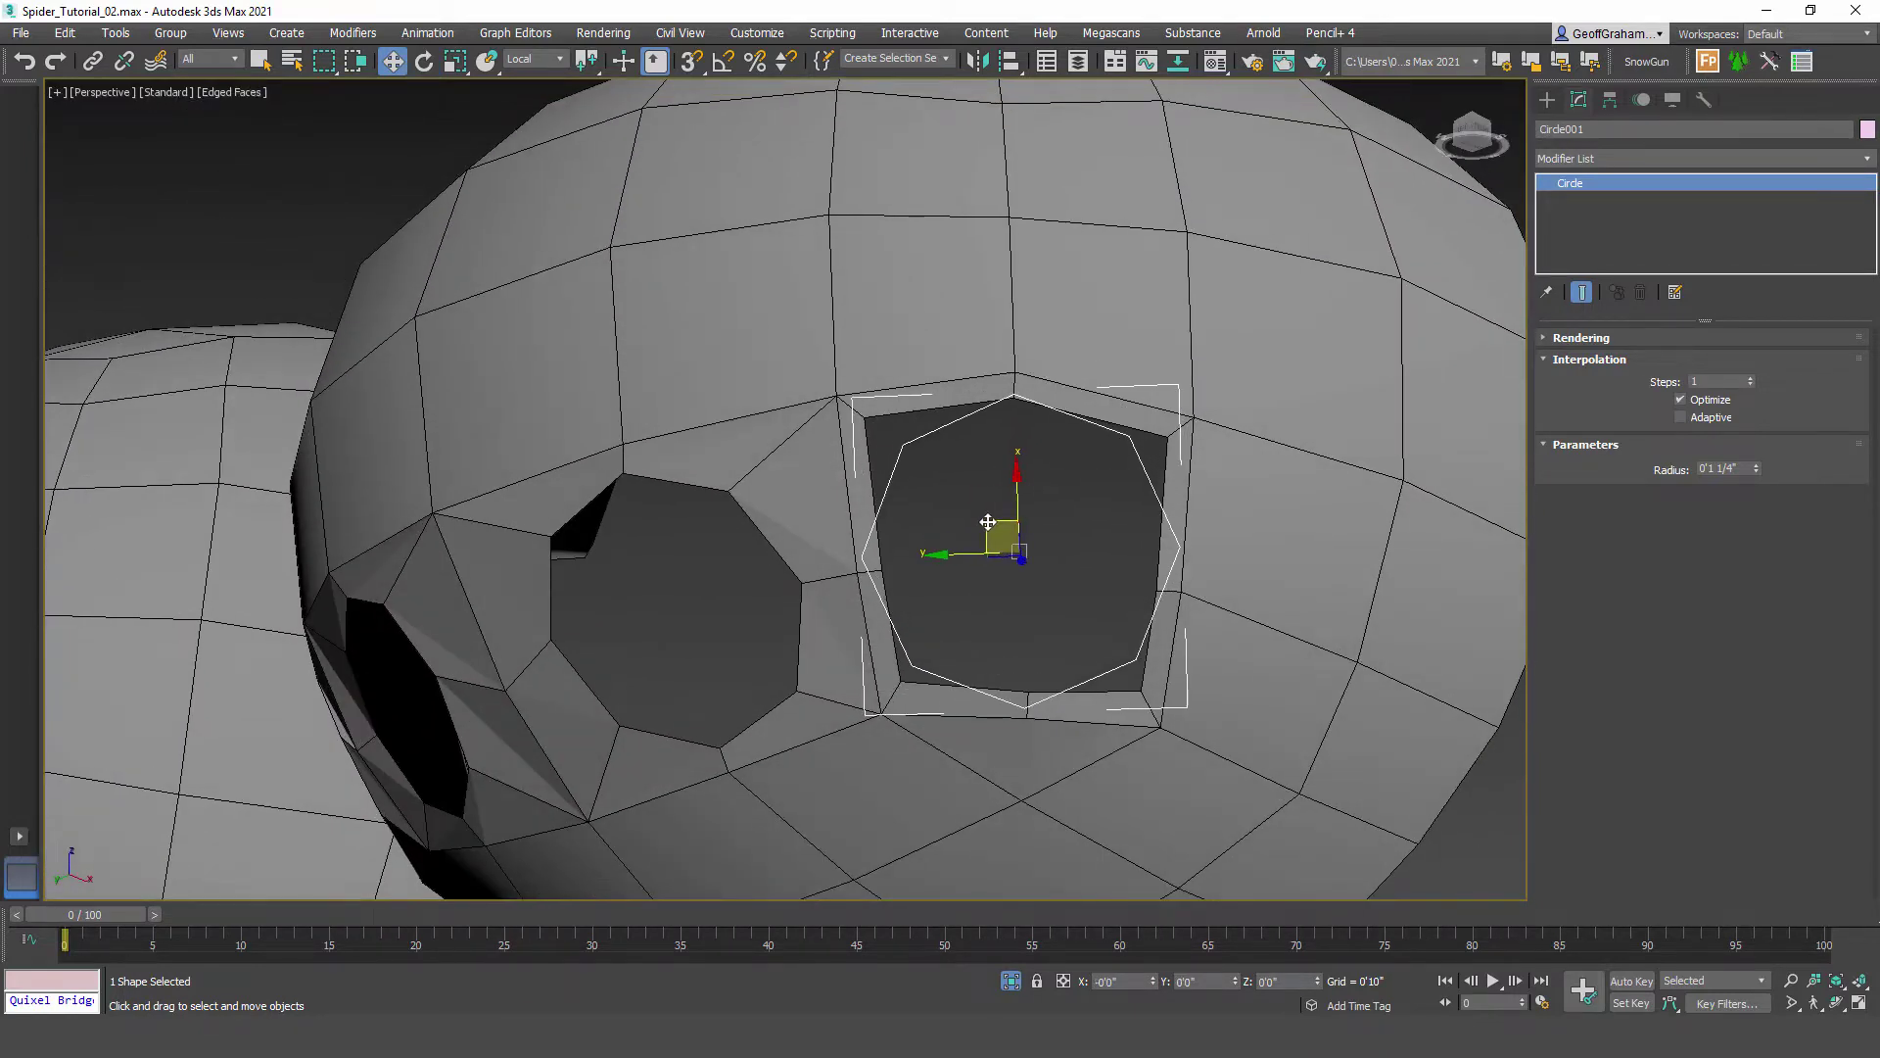
Step: Adjust the circle's tilt and heading slightly so it lies flush with the surface around the frontmost leg opening
middle_click_drag(988, 522, 1072, 686, "alt")
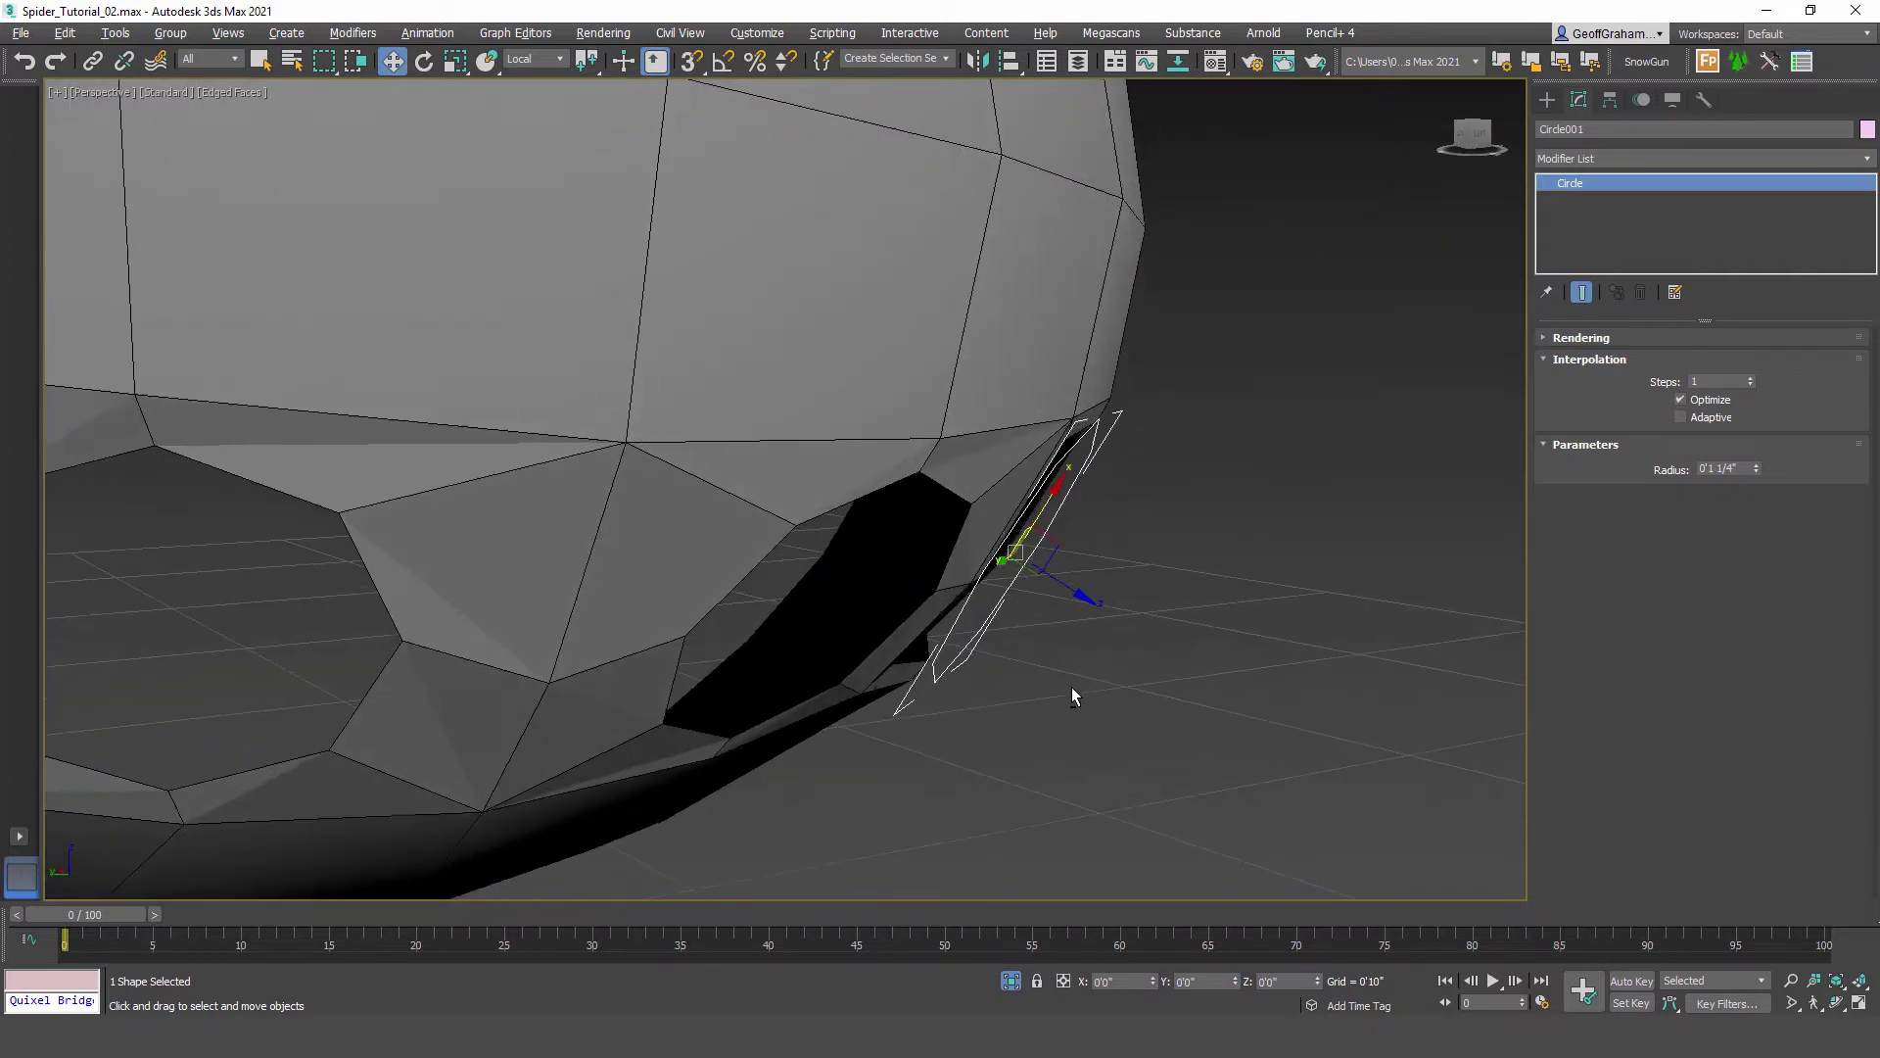
key("e")
left_click_drag(1088, 530, 1089, 540)
middle_click_drag(1150, 643, 1035, 669, "alt")
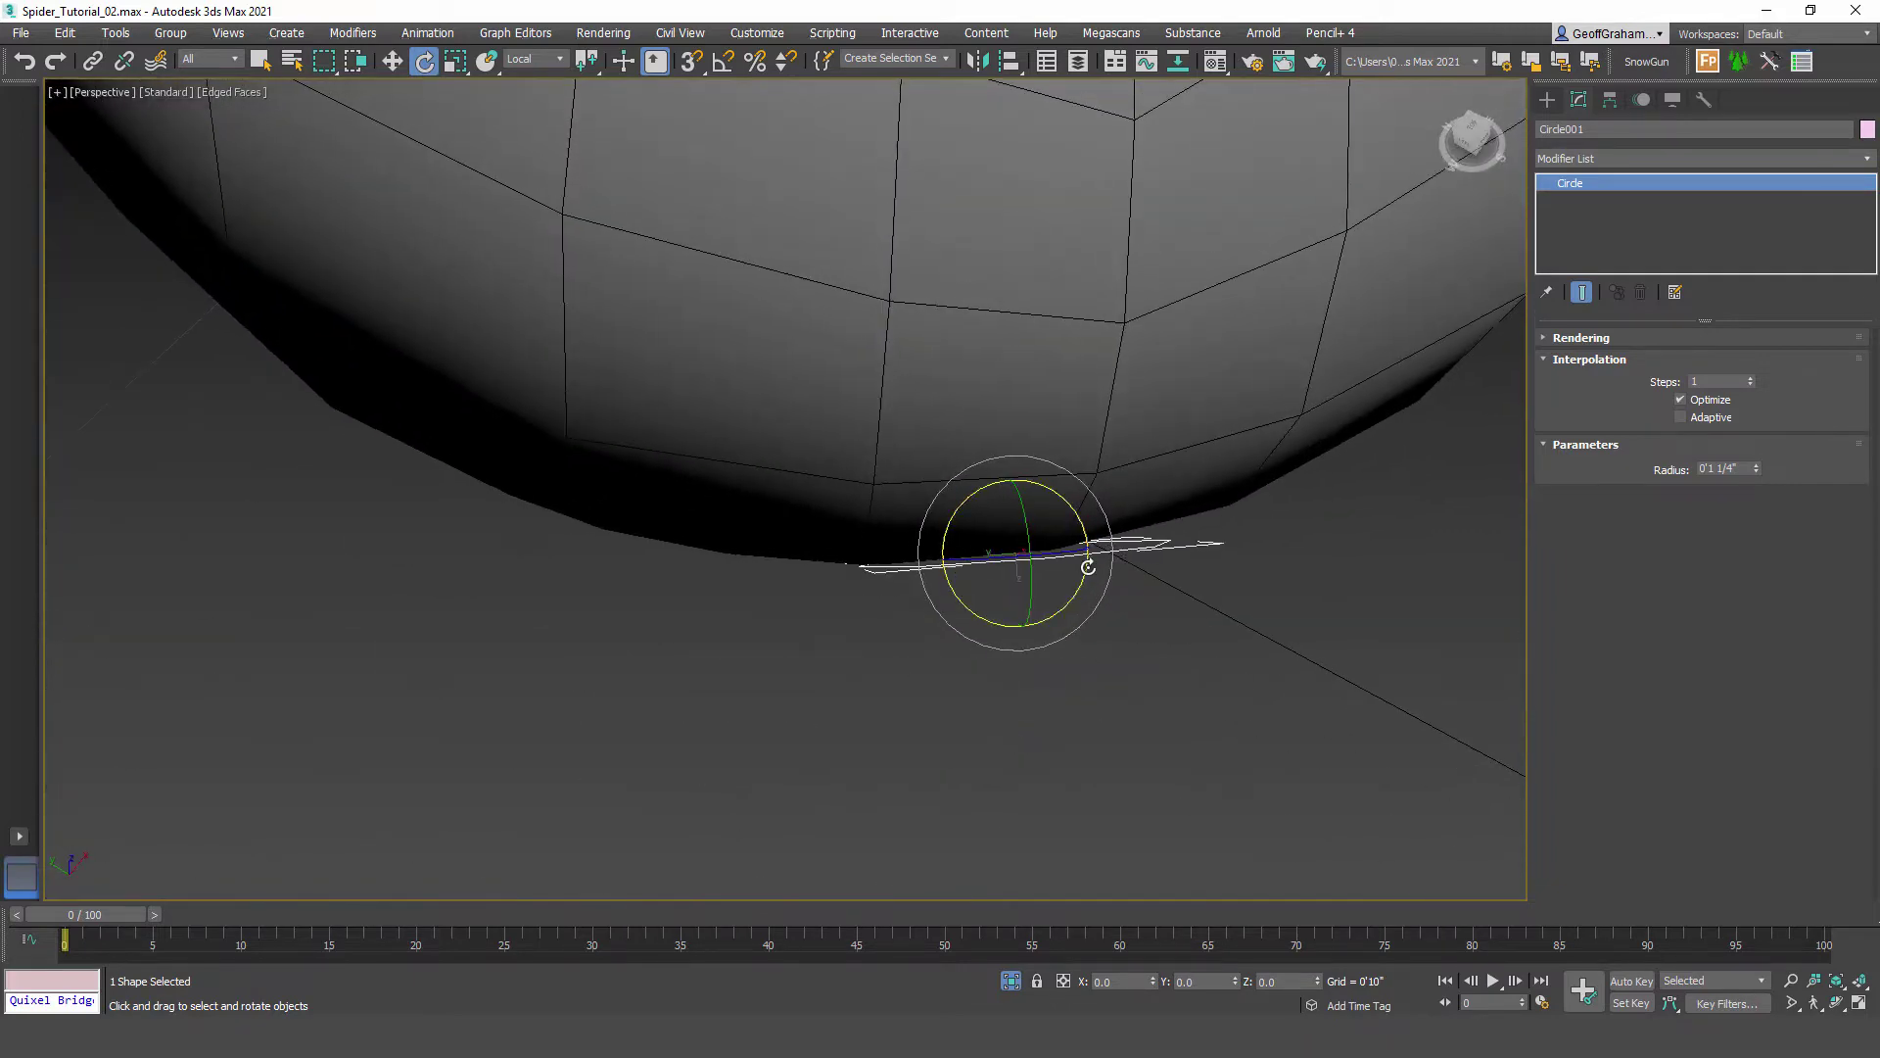
left_click_drag(1087, 564, 1091, 545)
mouse_move(1092, 546)
middle_mouse_down("alt")
mouse_move(1116, 638)
mouse_move(1099, 579)
middle_mouse_up("alt")
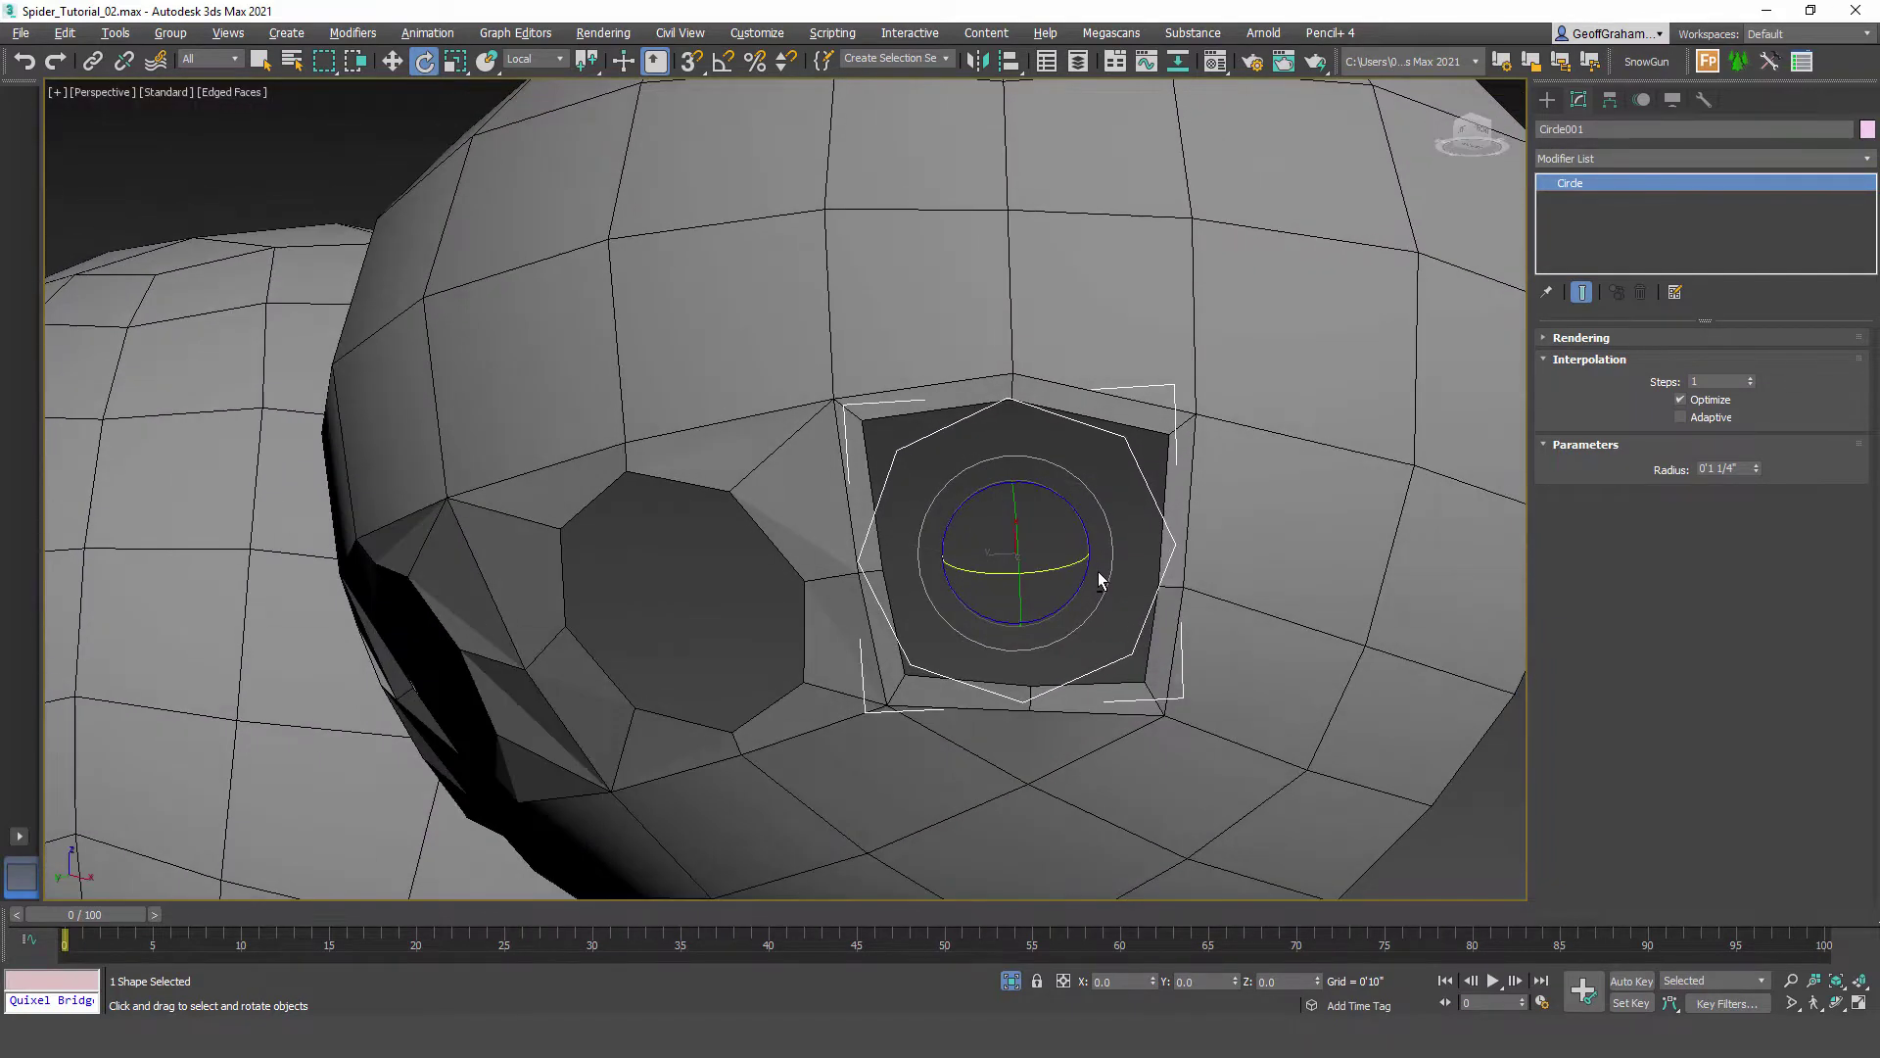
Step: Select the spider mesh, switch to vertex editing and turn on 3D snapping
key("w")
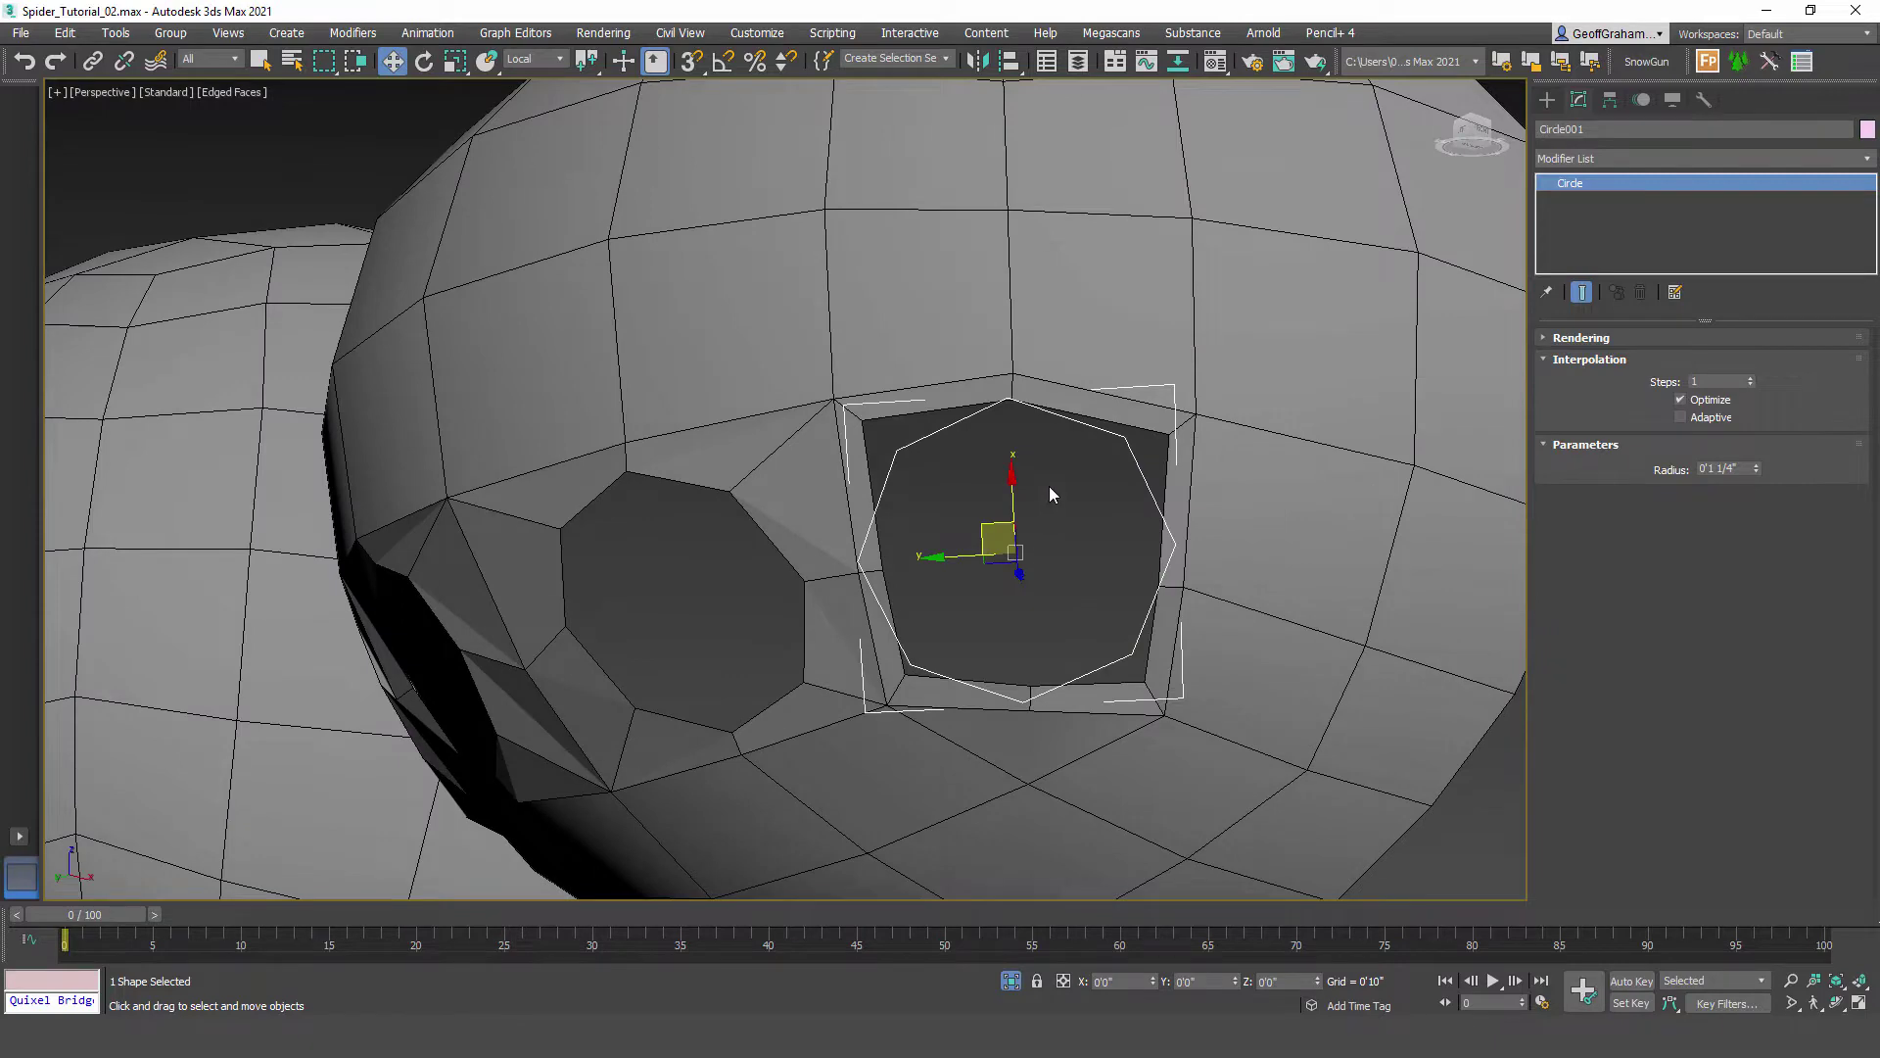
left_click(1054, 360)
key("1")
left_click(561, 529)
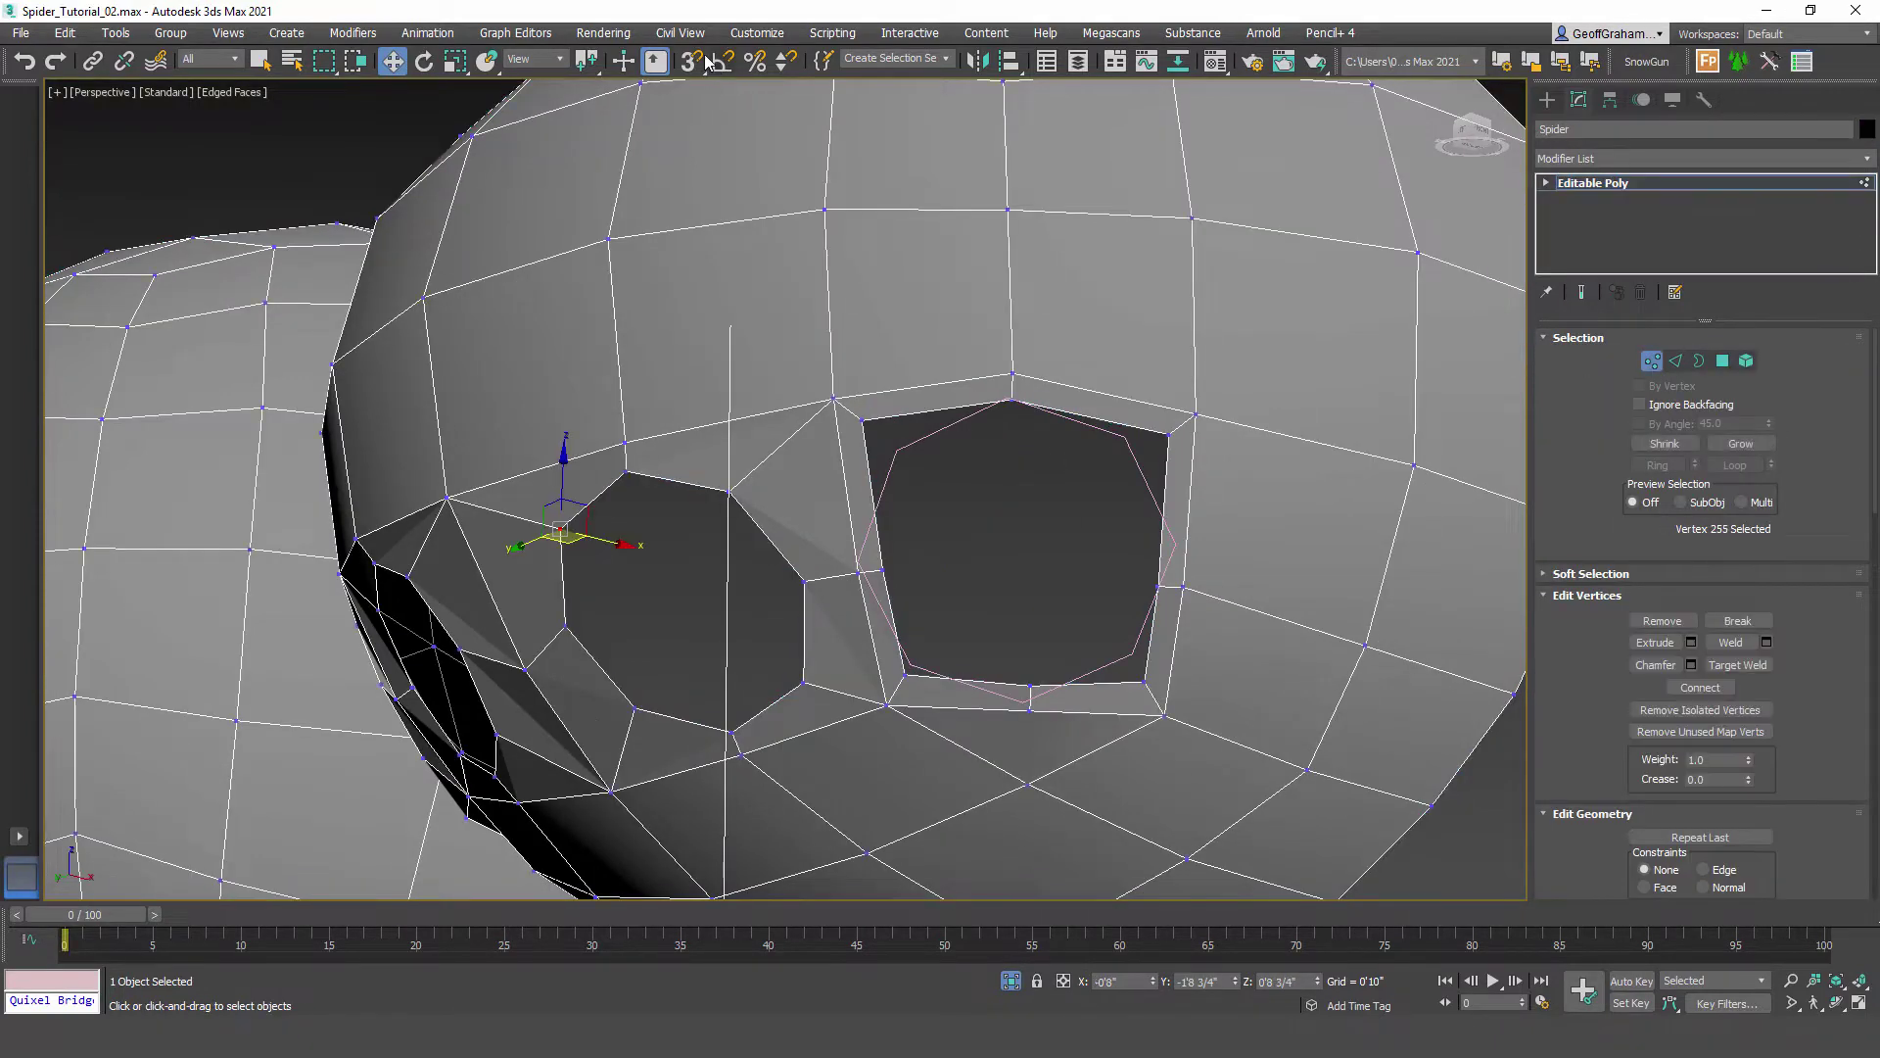
key("s")
scroll(1002, 396, "up", 10)
scroll(1012, 417, "down", 6)
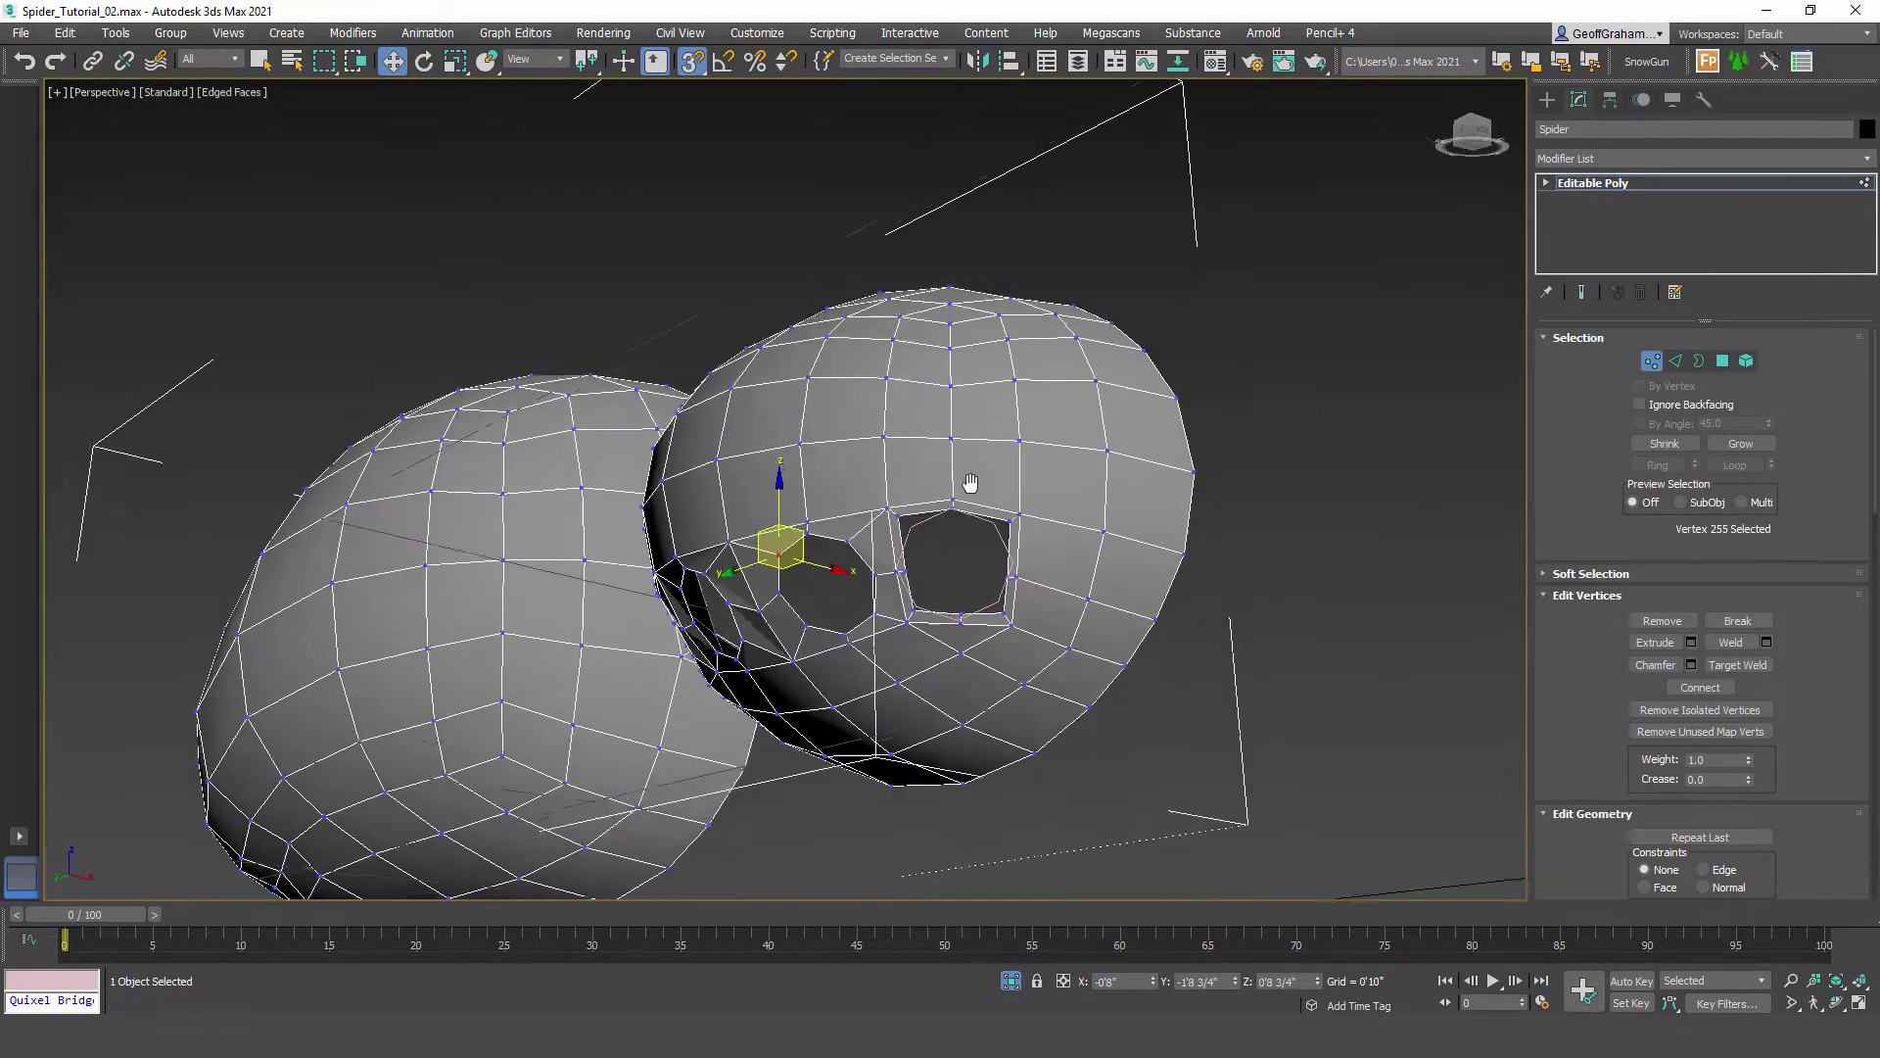
scroll(950, 528, "up", 5)
Step: Snap the frontmost leg opening's top vertex and the adjacent upper front-side vertex to the matching corners of the circle
left_click(932, 536)
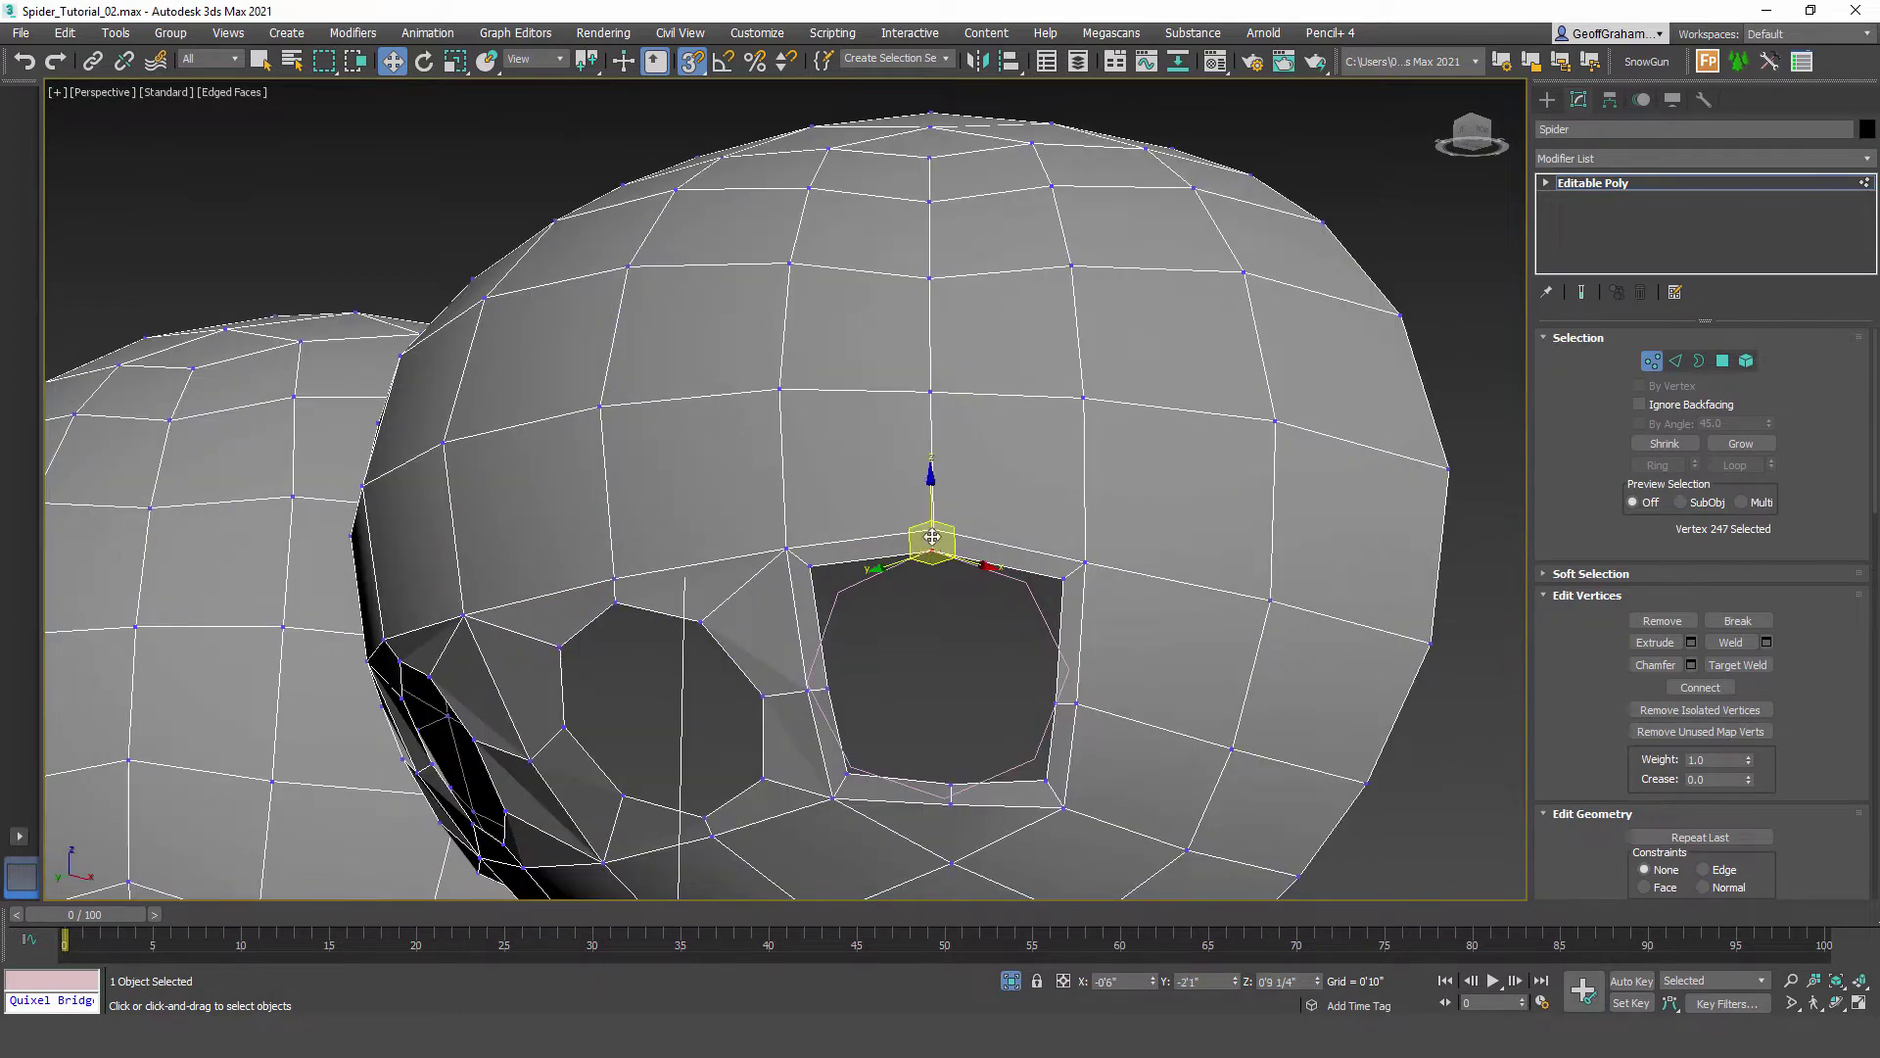
scroll(895, 562, "up", 5)
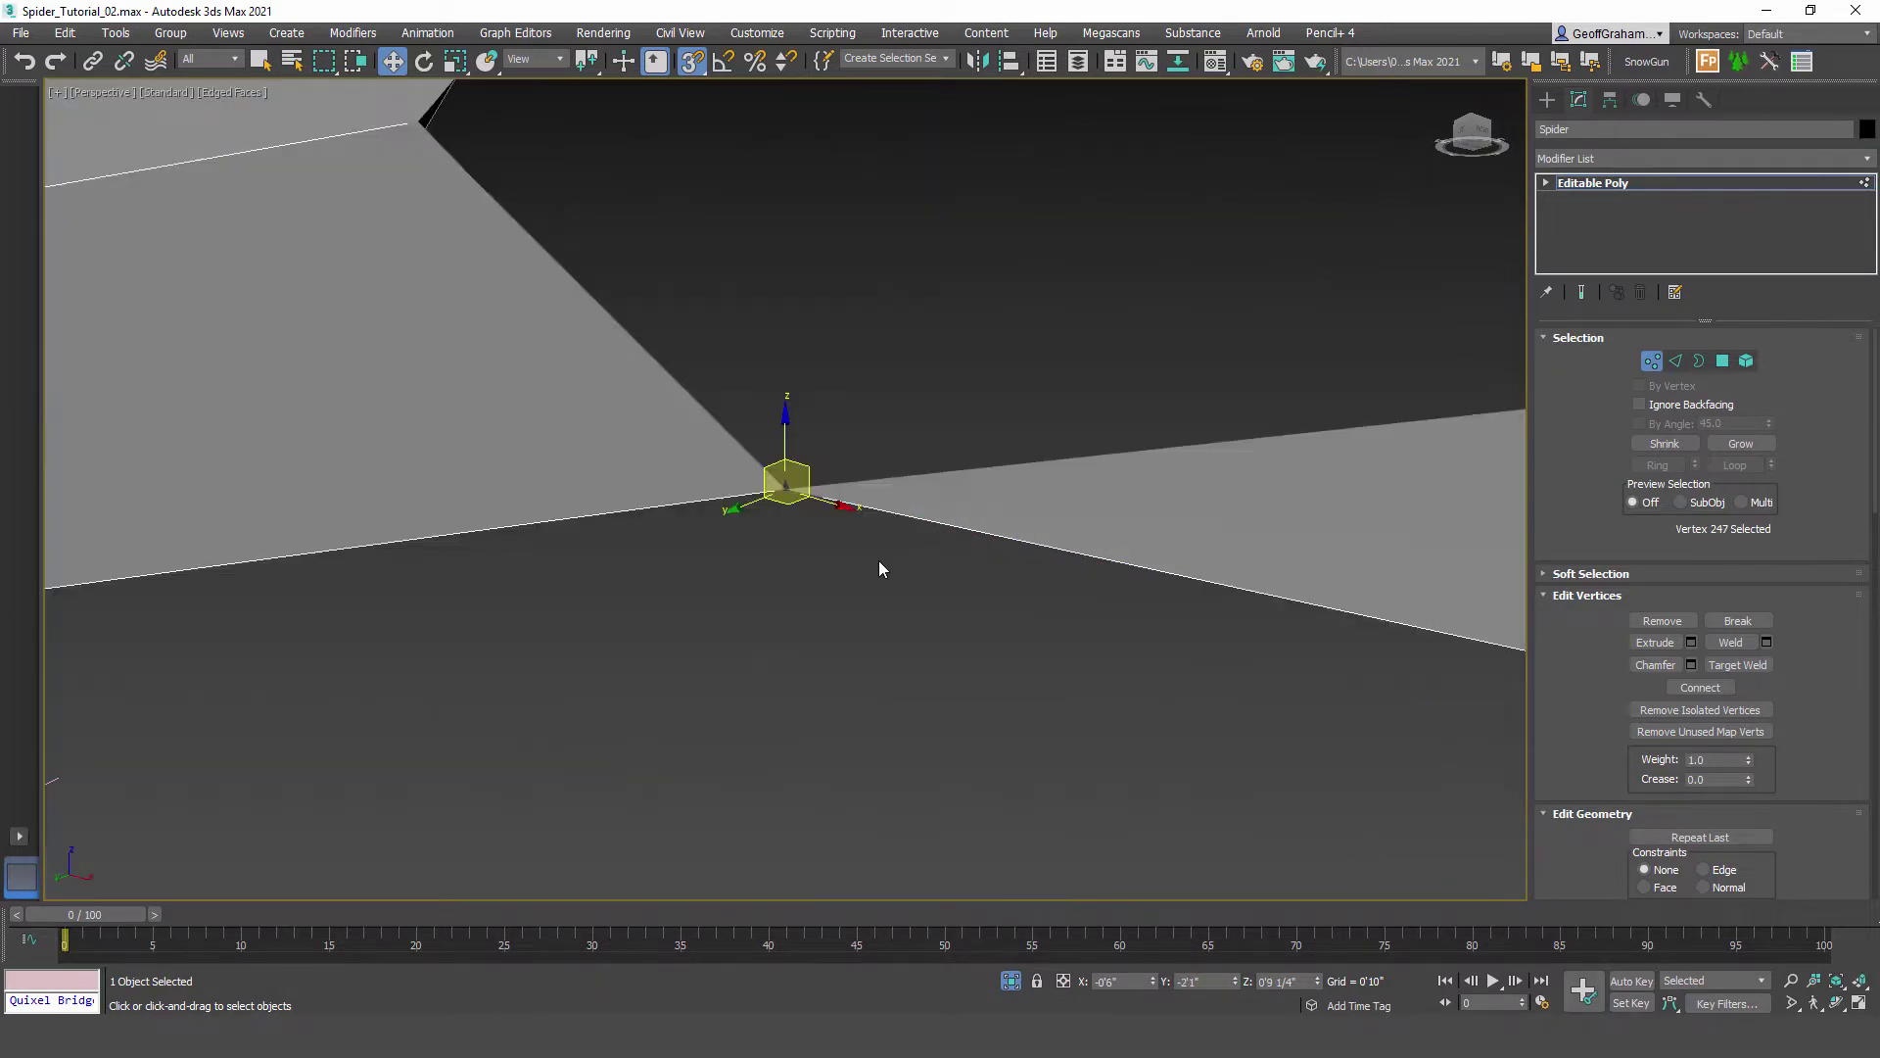
scroll(879, 561, "down", 5)
scroll(871, 660, "up", 5)
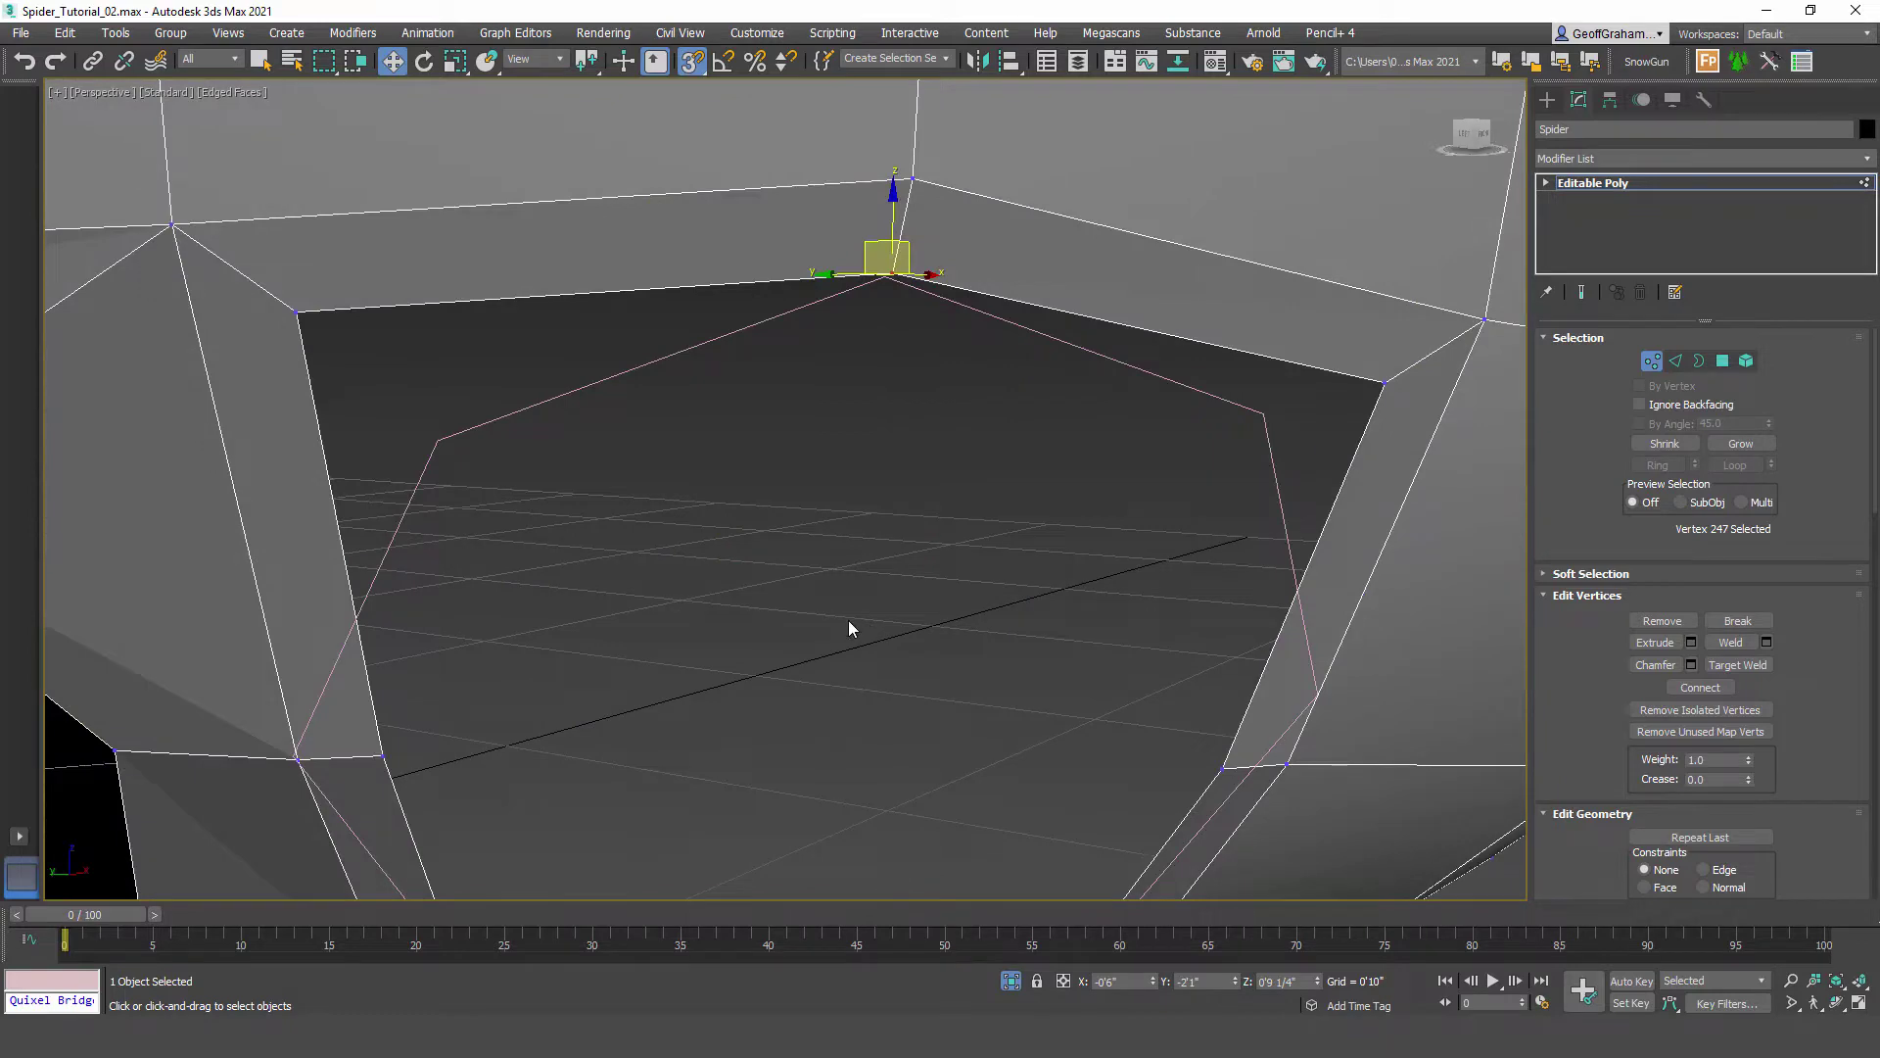
left_click_drag(895, 268, 883, 279)
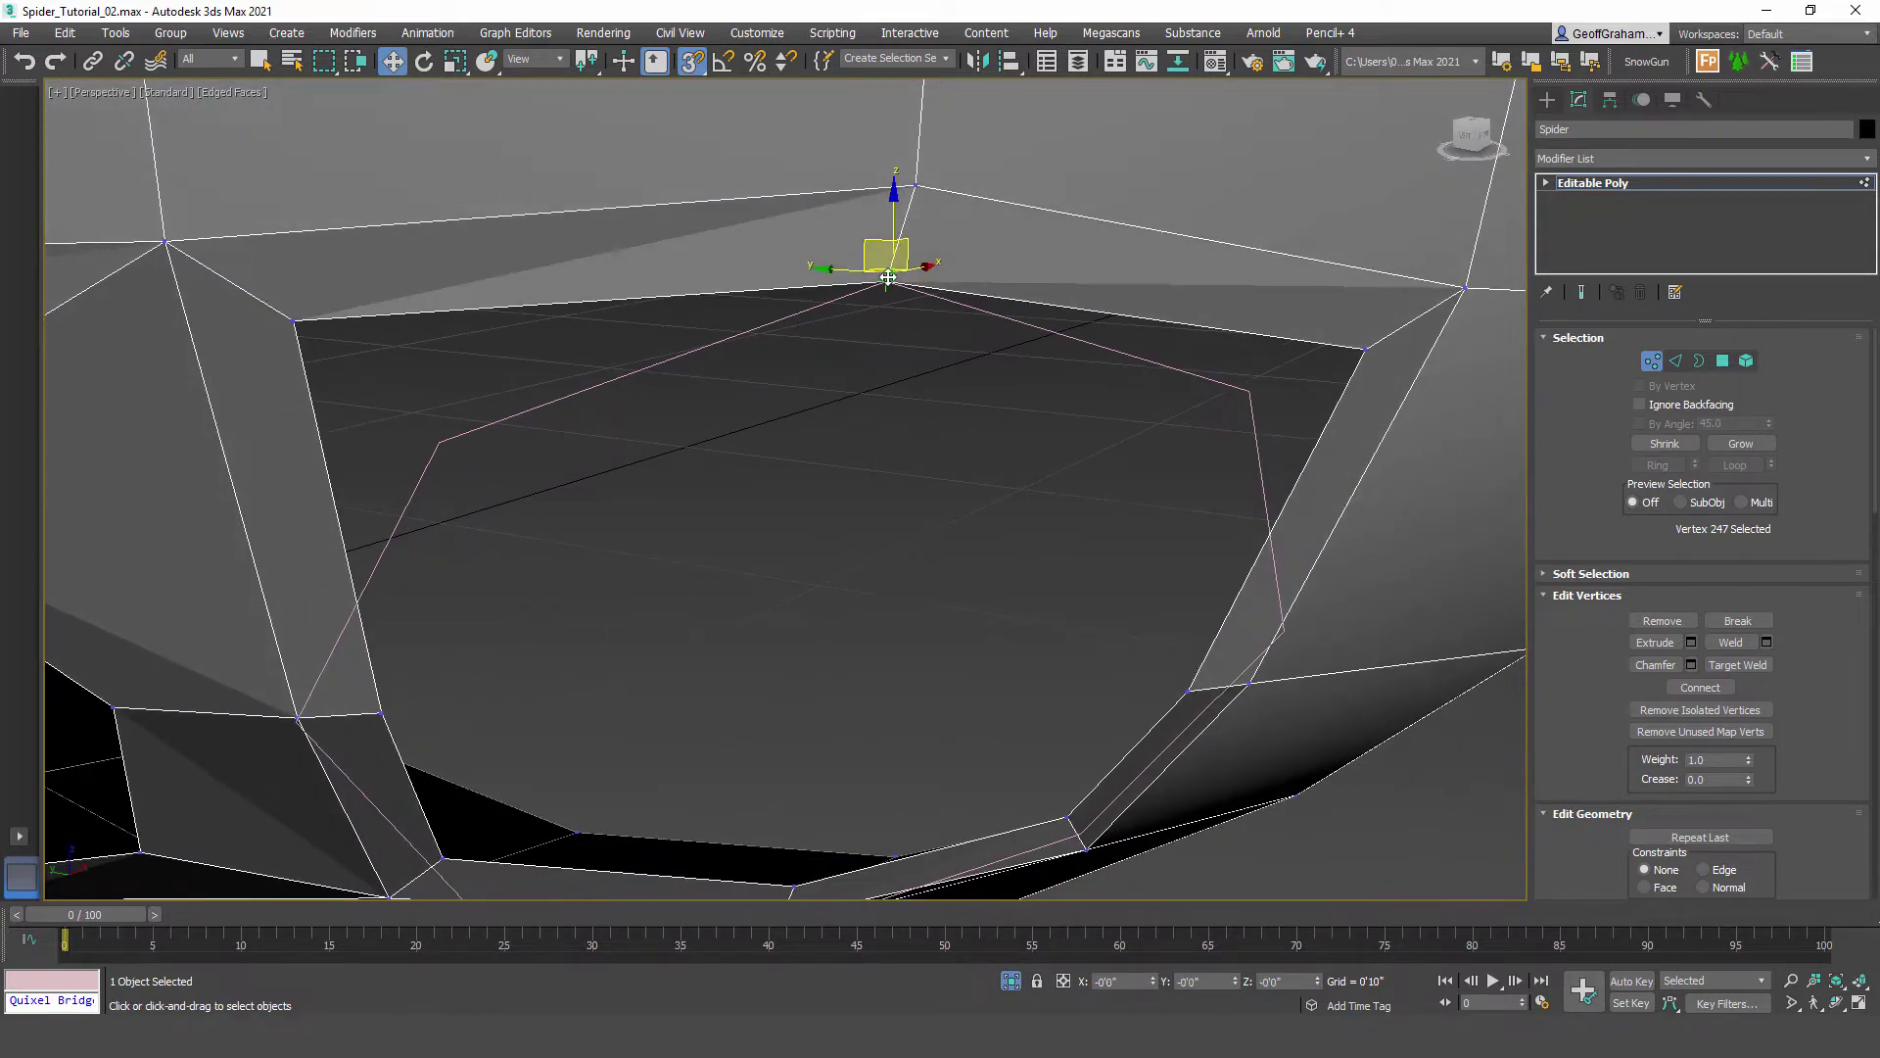
left_click_drag(1363, 350, 1250, 391)
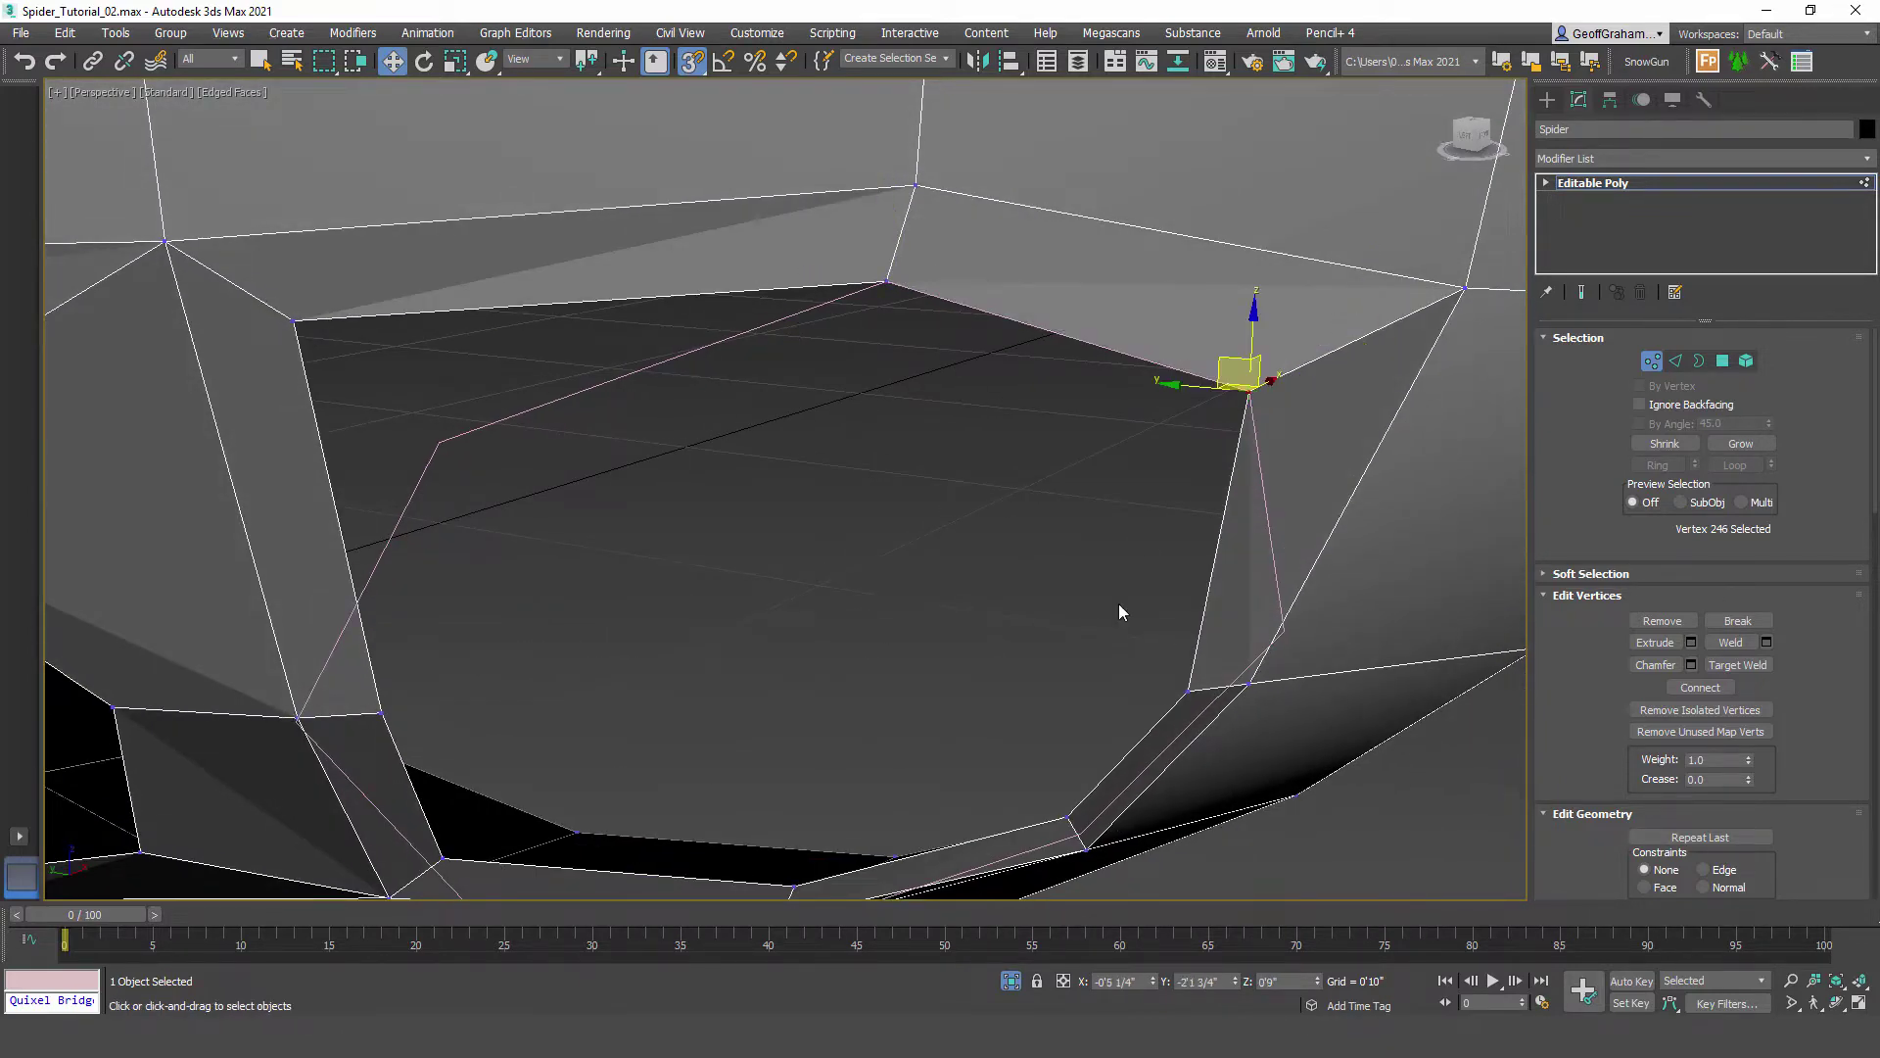
Step: Snap the frontmost leg opening's front-side and lower front-side vertices to the matching circle corners
middle_click_drag(1118, 605, 1011, 552, "alt")
scroll(1012, 550, "down", 8)
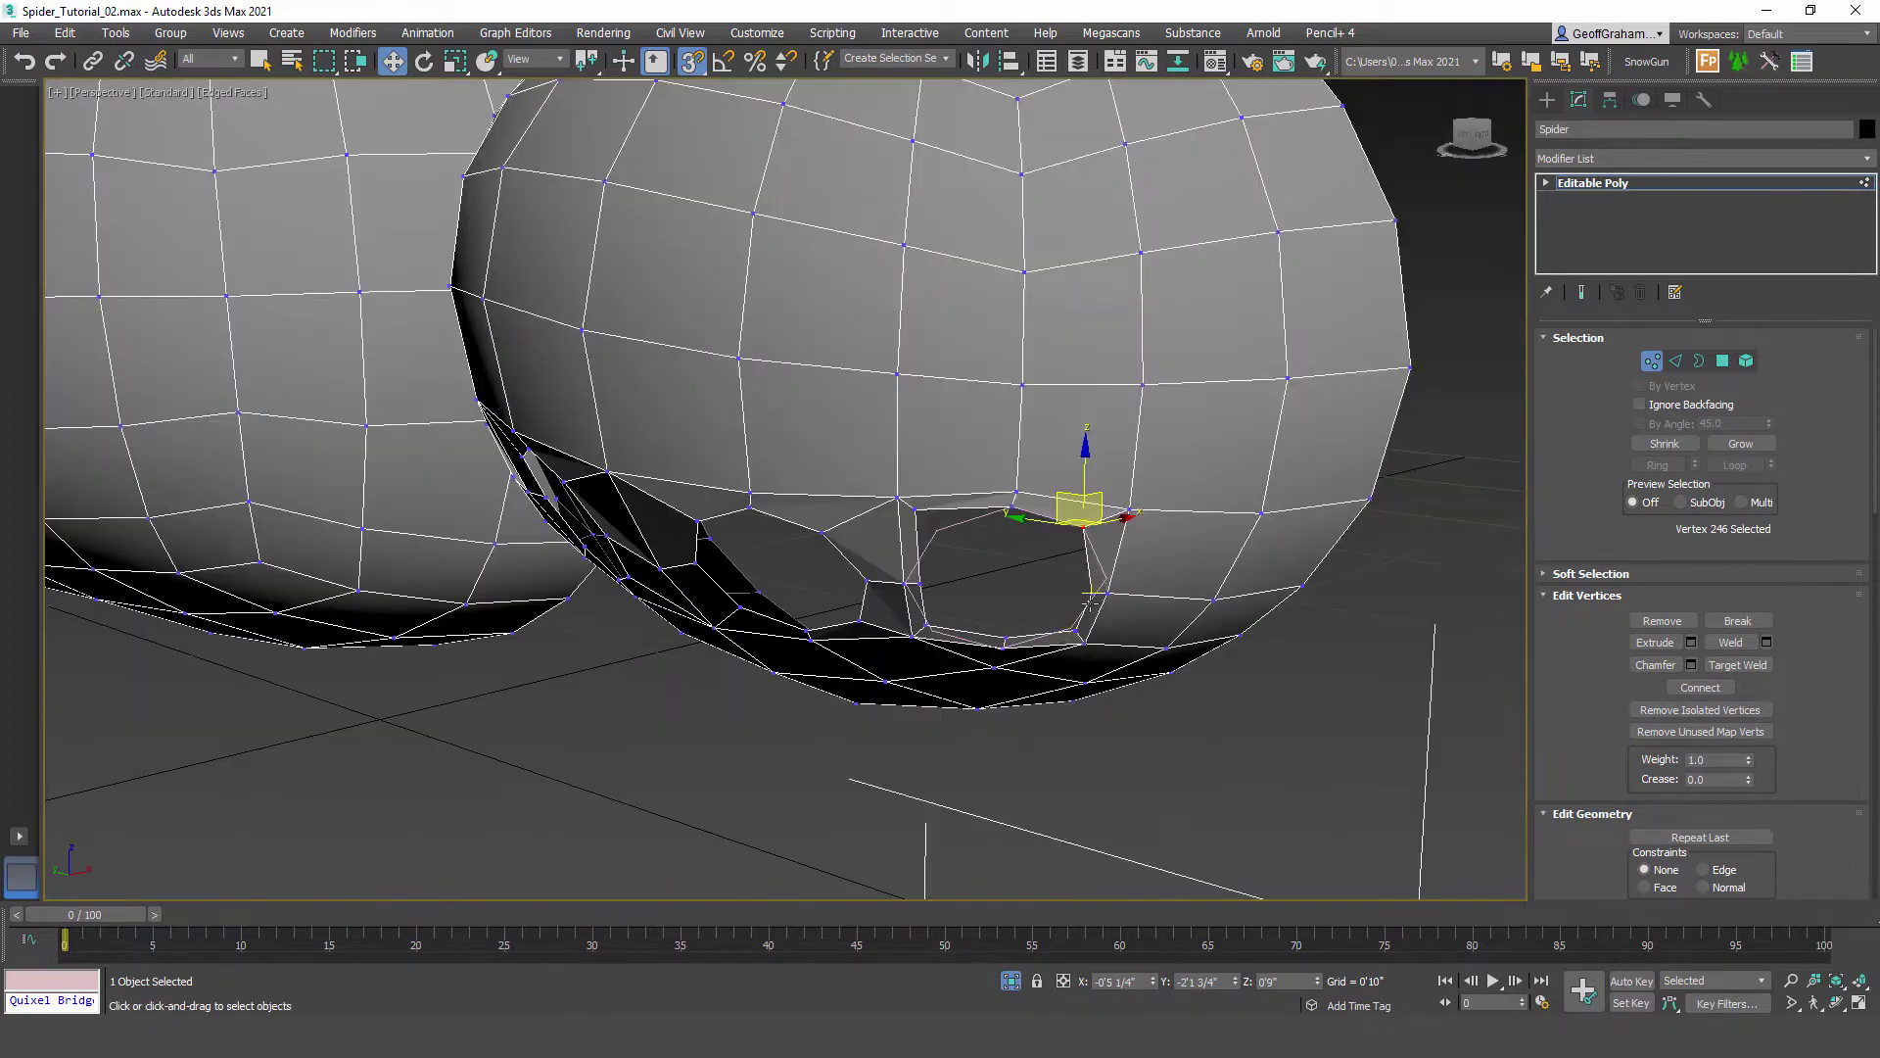
left_click_drag(1086, 589, 1112, 568)
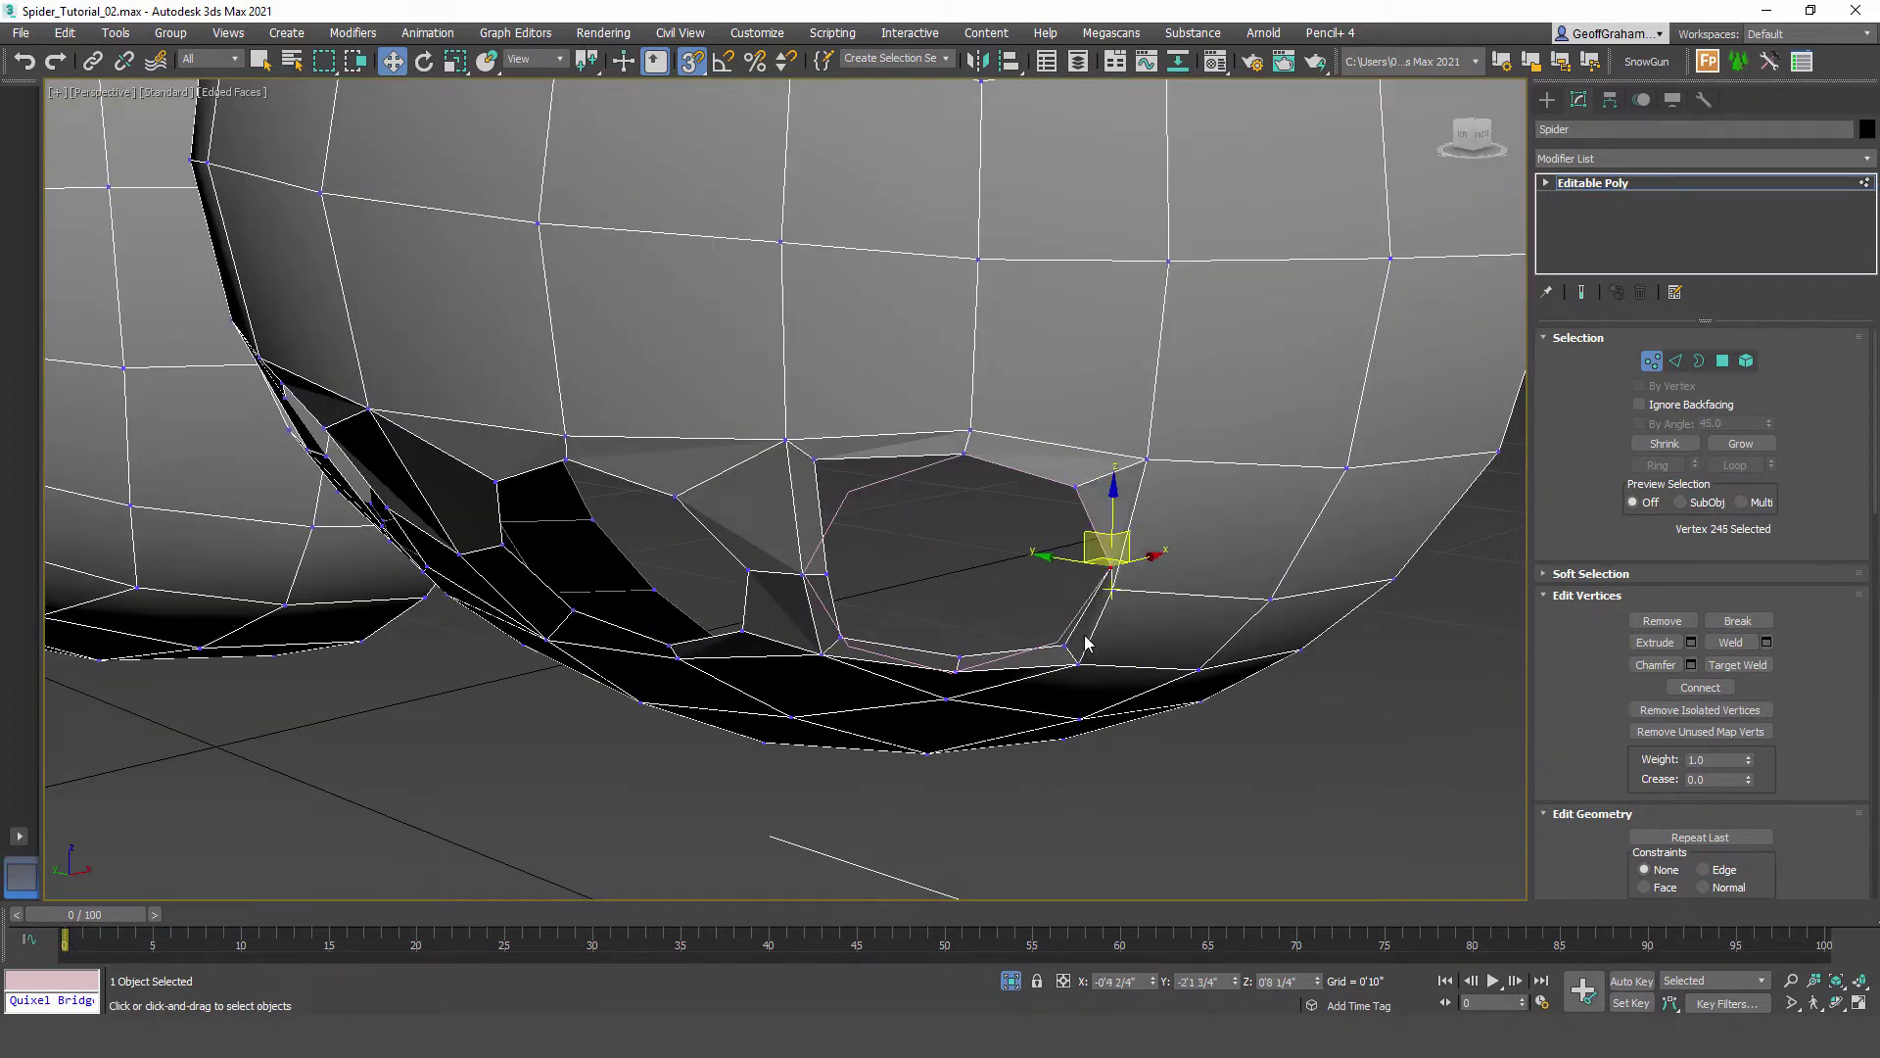
left_click(1062, 643)
Step: Try to snap the frontmost opening's bottom vertex and its three rear-side vertices to the remaining circle corners
left_click(957, 670)
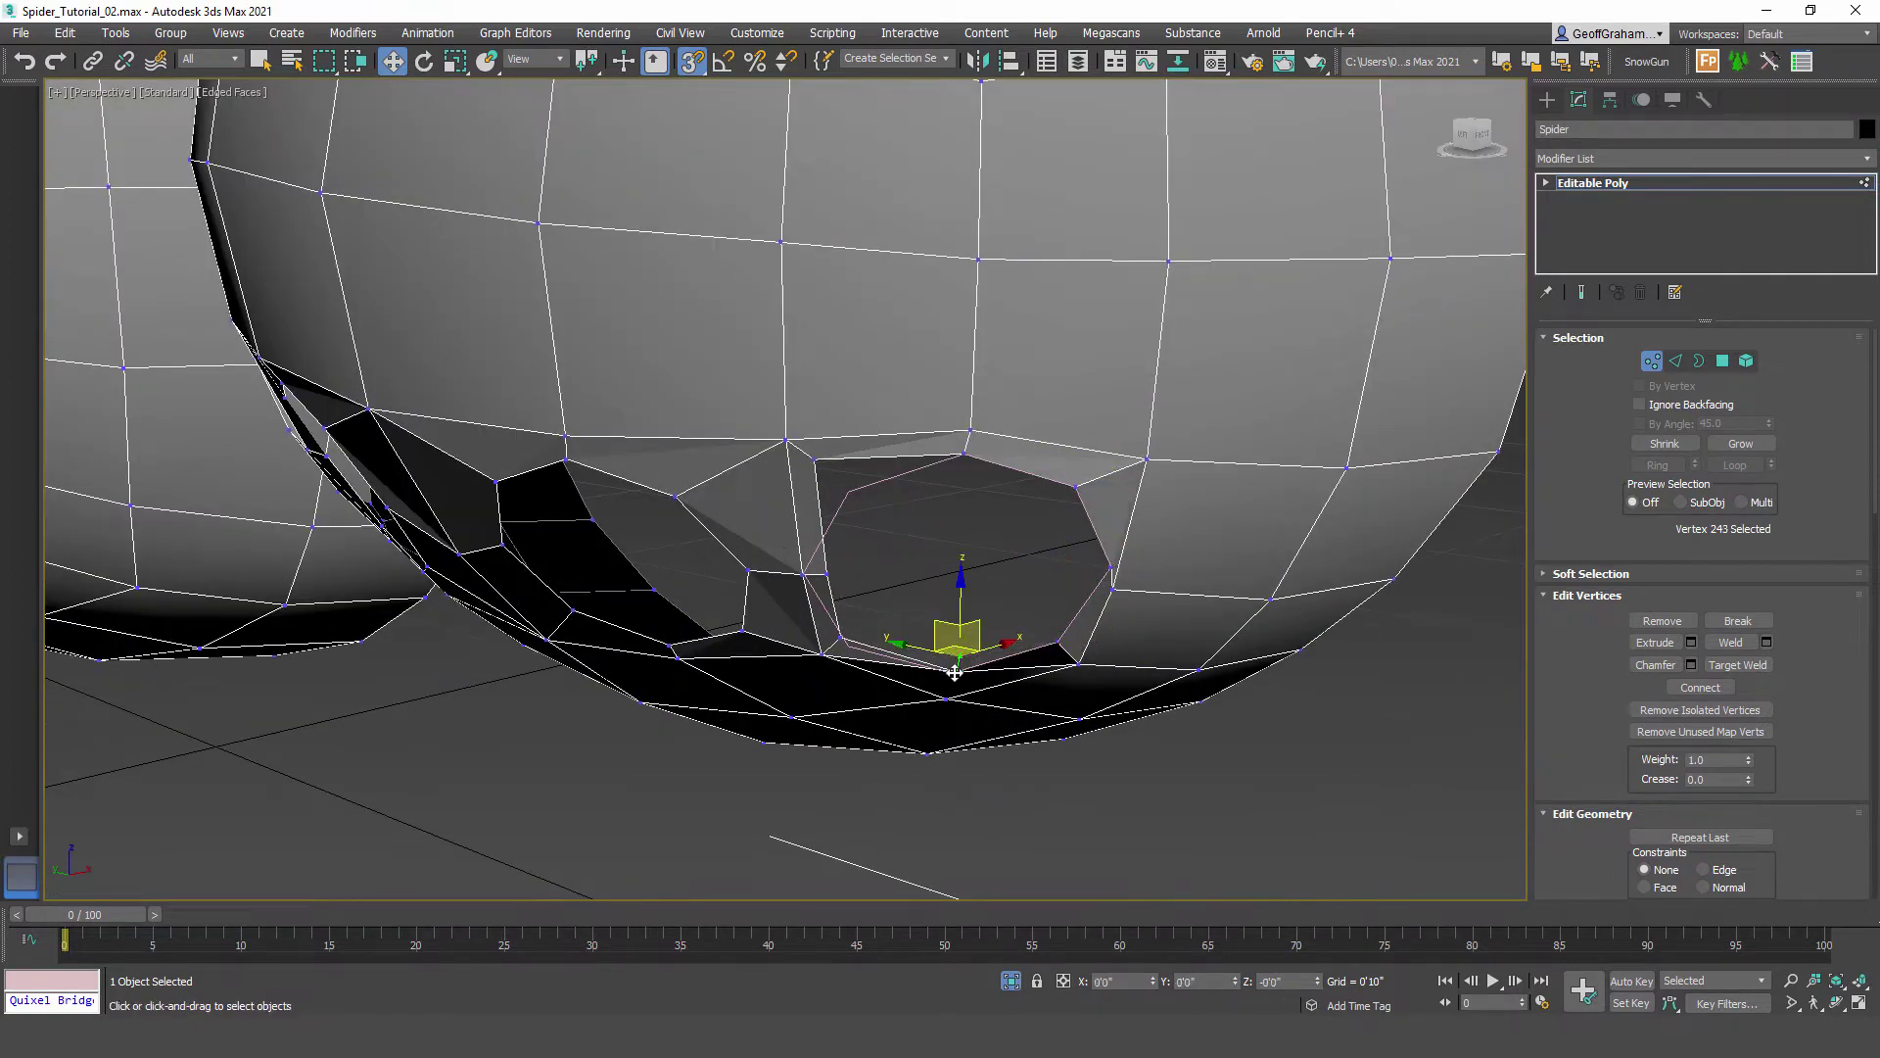
left_click(842, 643)
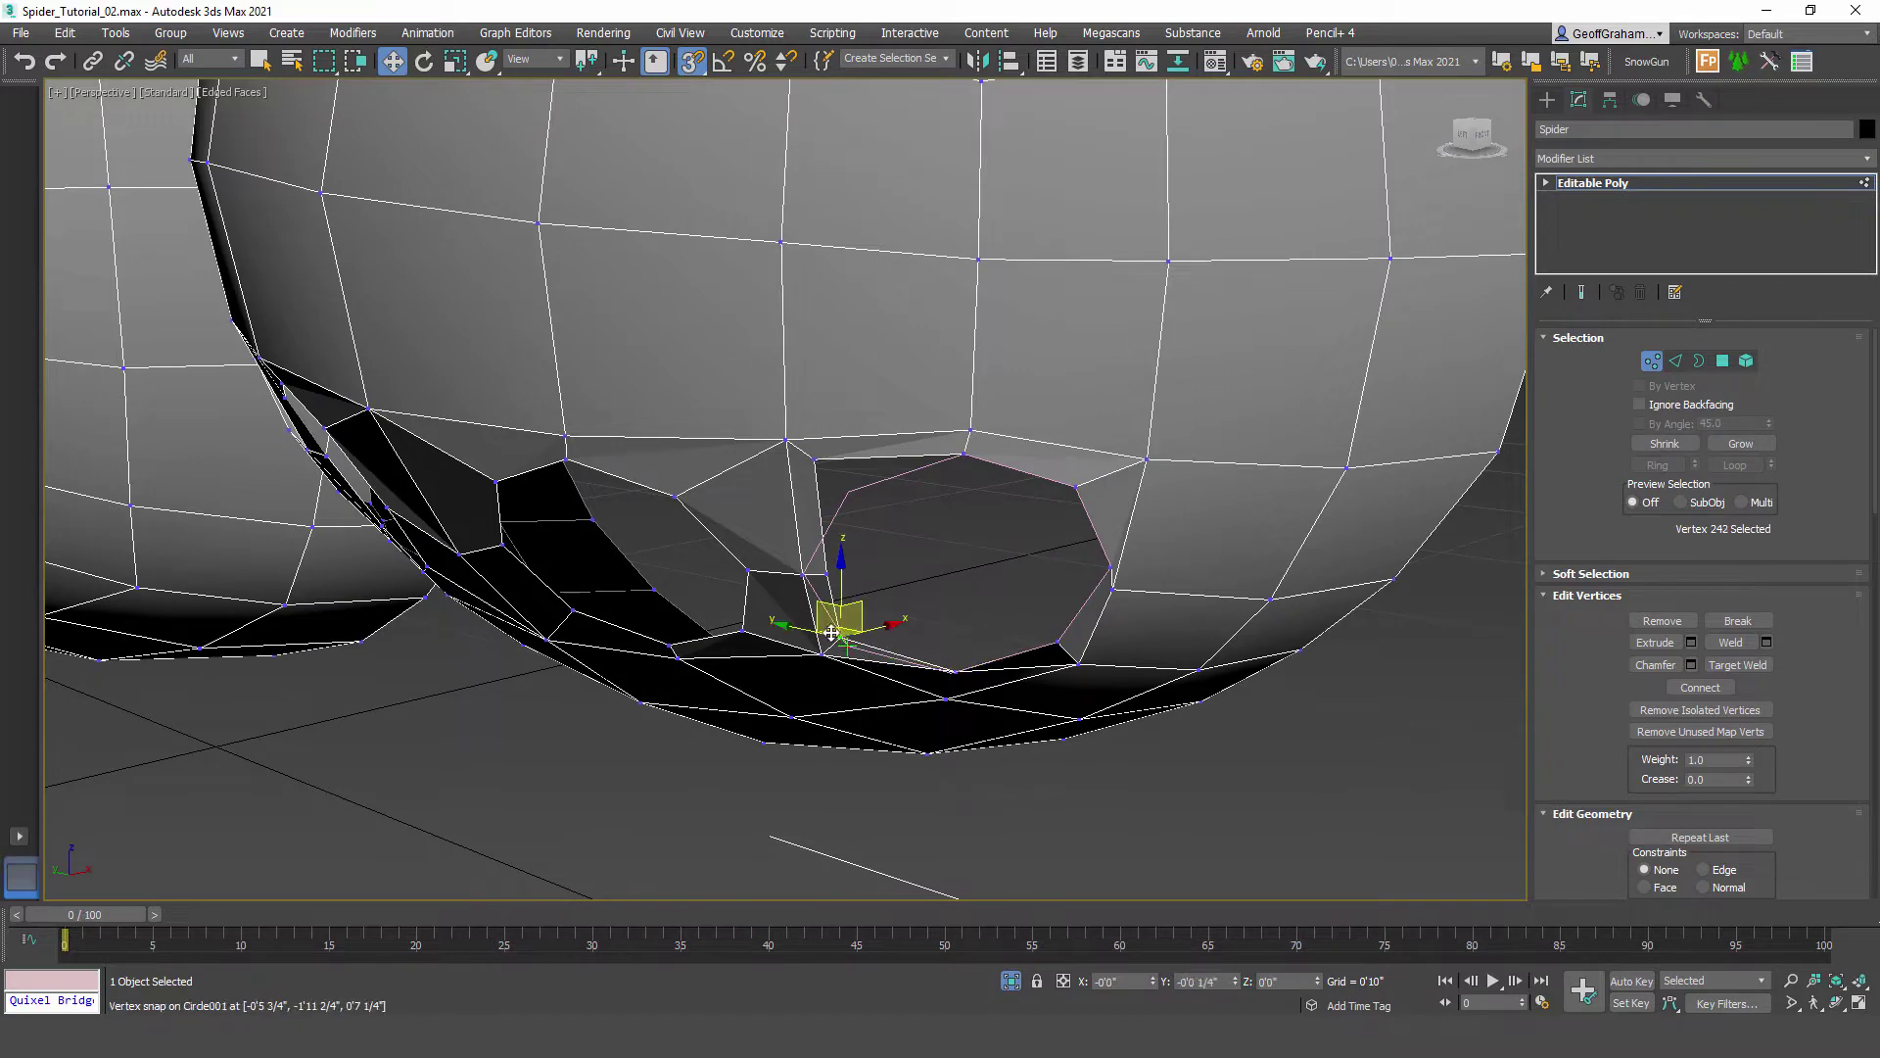
left_click(811, 576)
left_click_drag(814, 581, 803, 573)
left_click(787, 442)
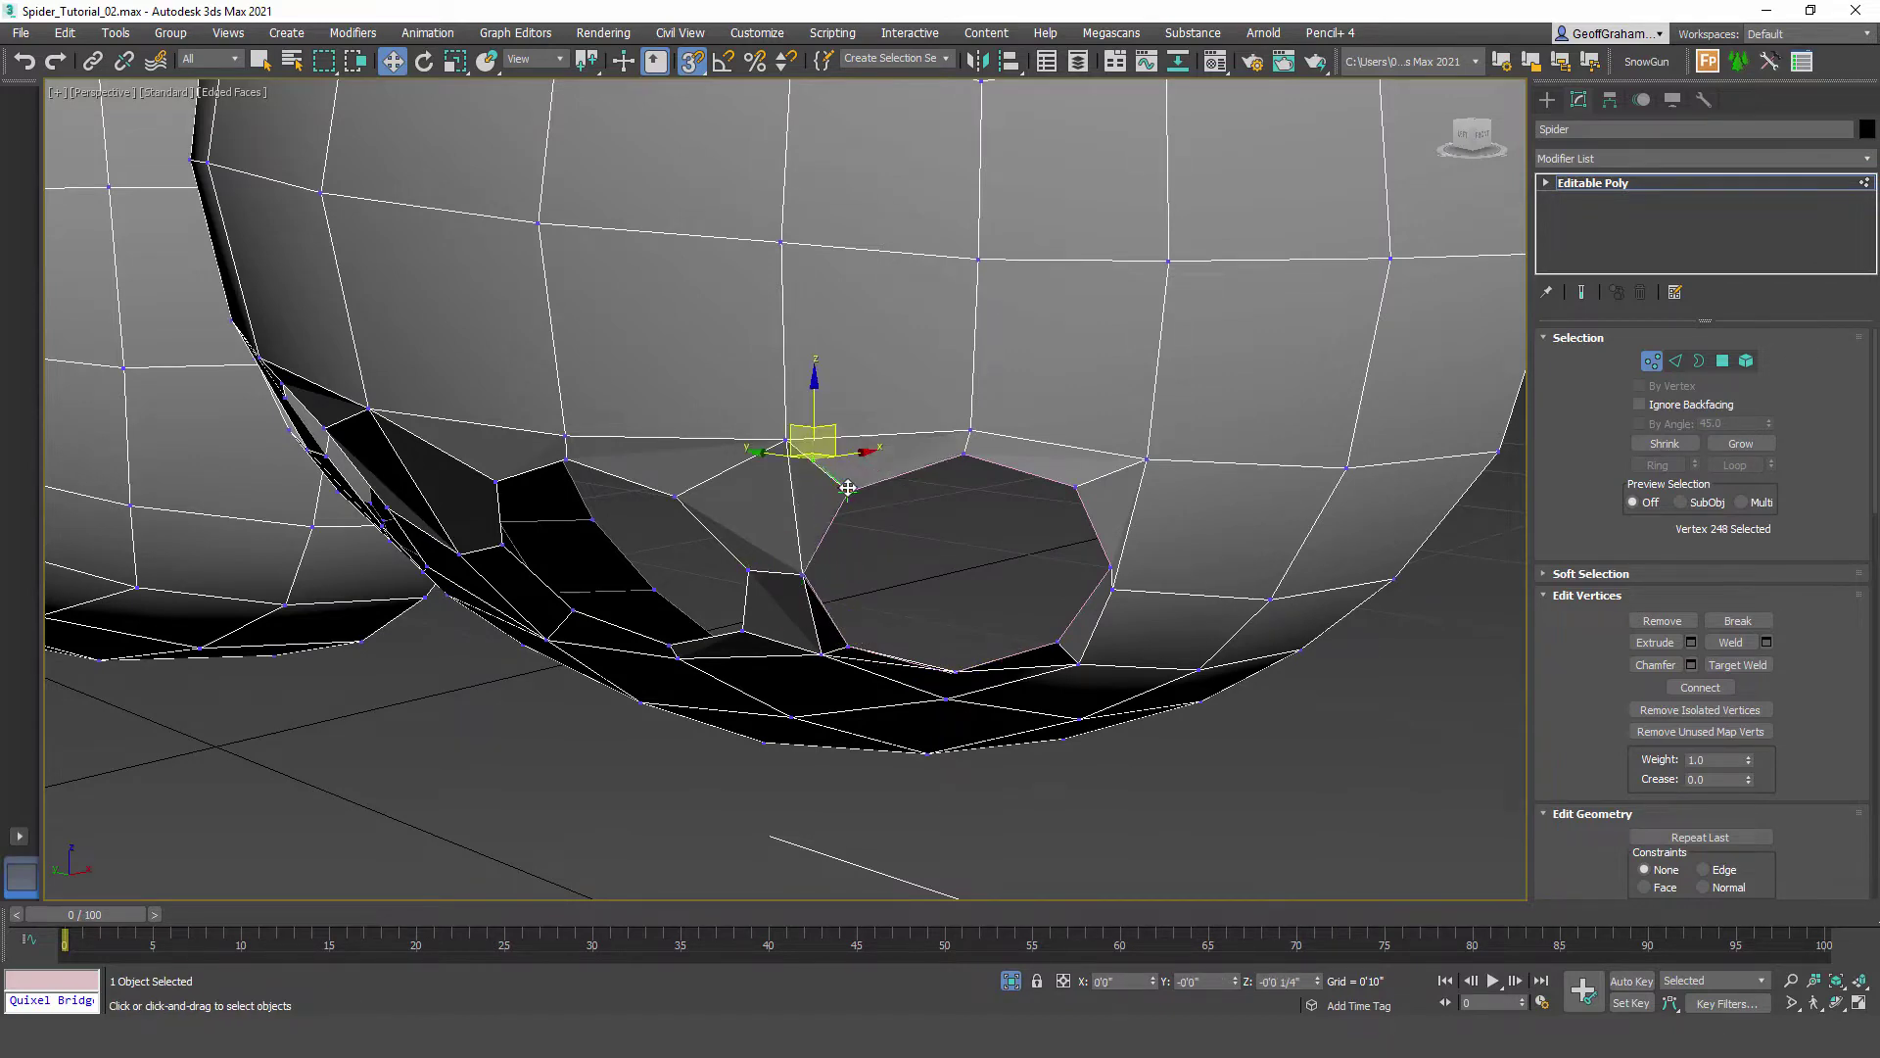
Step: Check the frontmost opening from below and undo the moves of its bottom and rear-side vertices
middle_click_drag(911, 558, 803, 755, "alt")
left_click(754, 588)
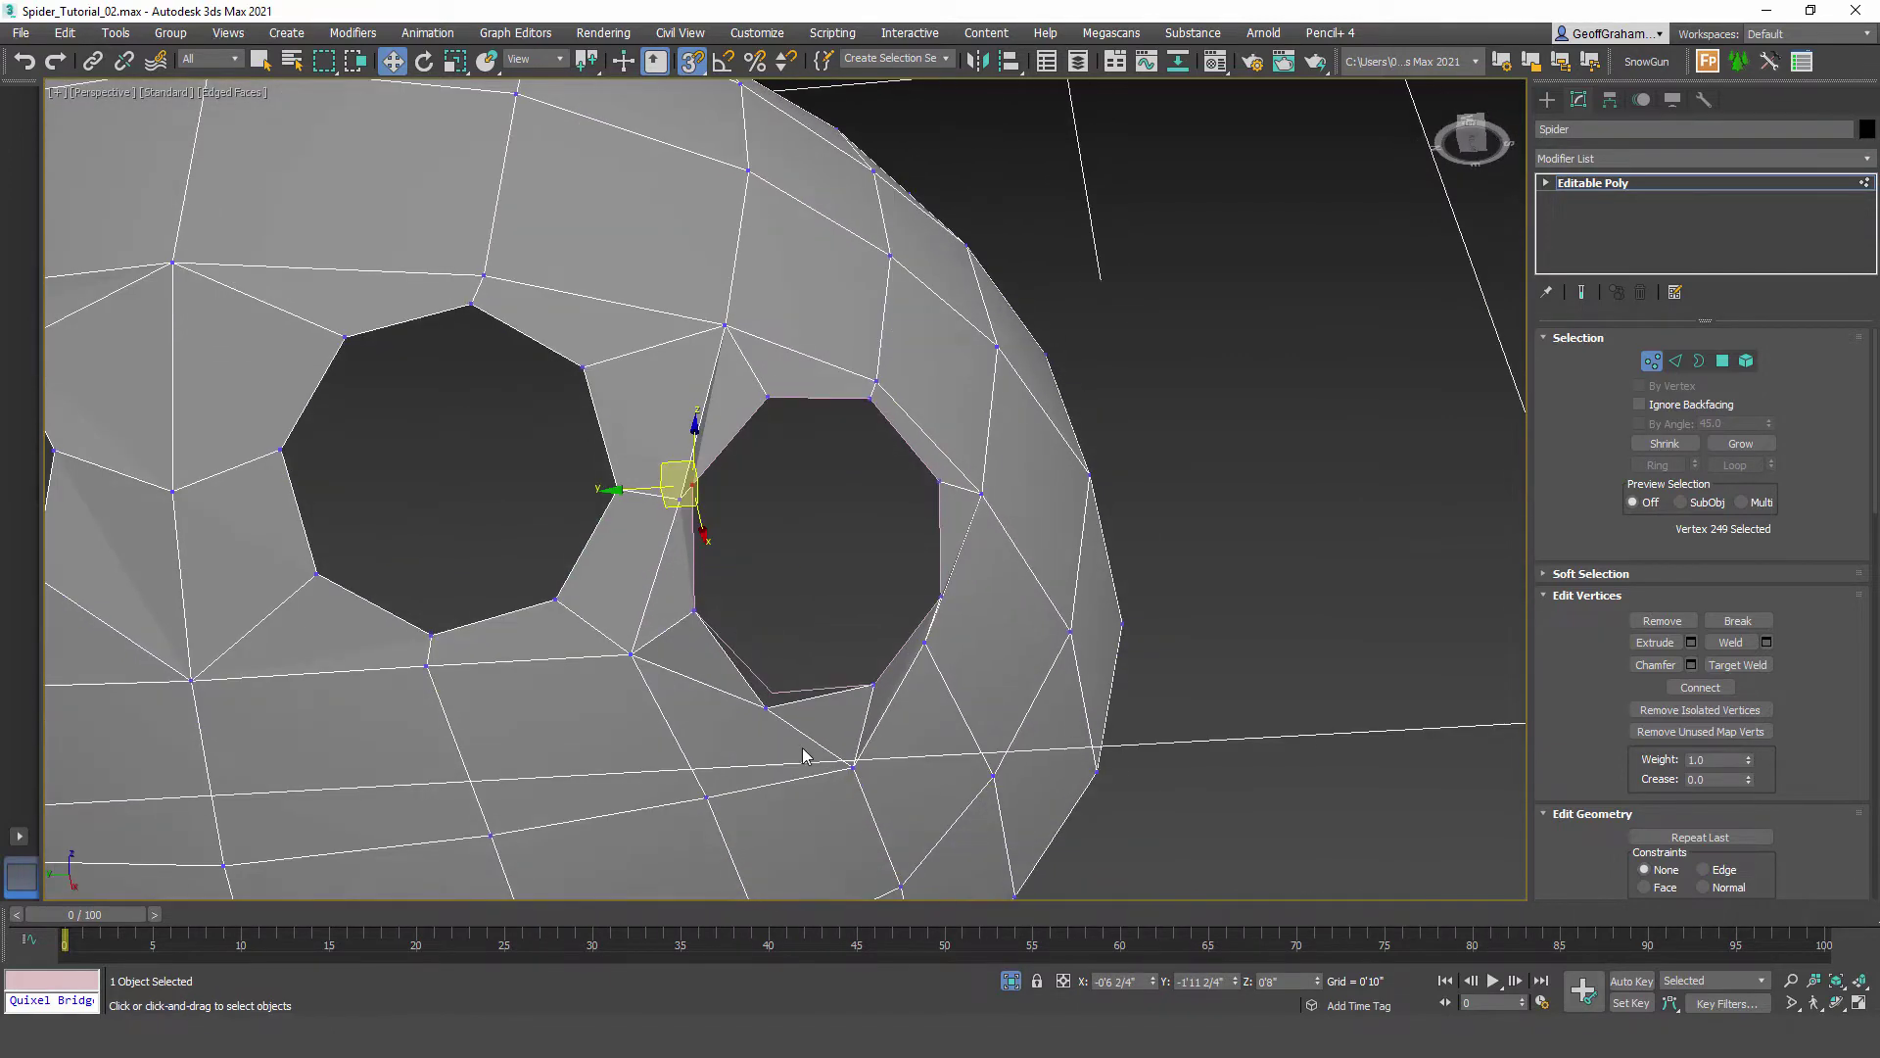
left_click(766, 706)
left_click_drag(859, 728, 823, 752)
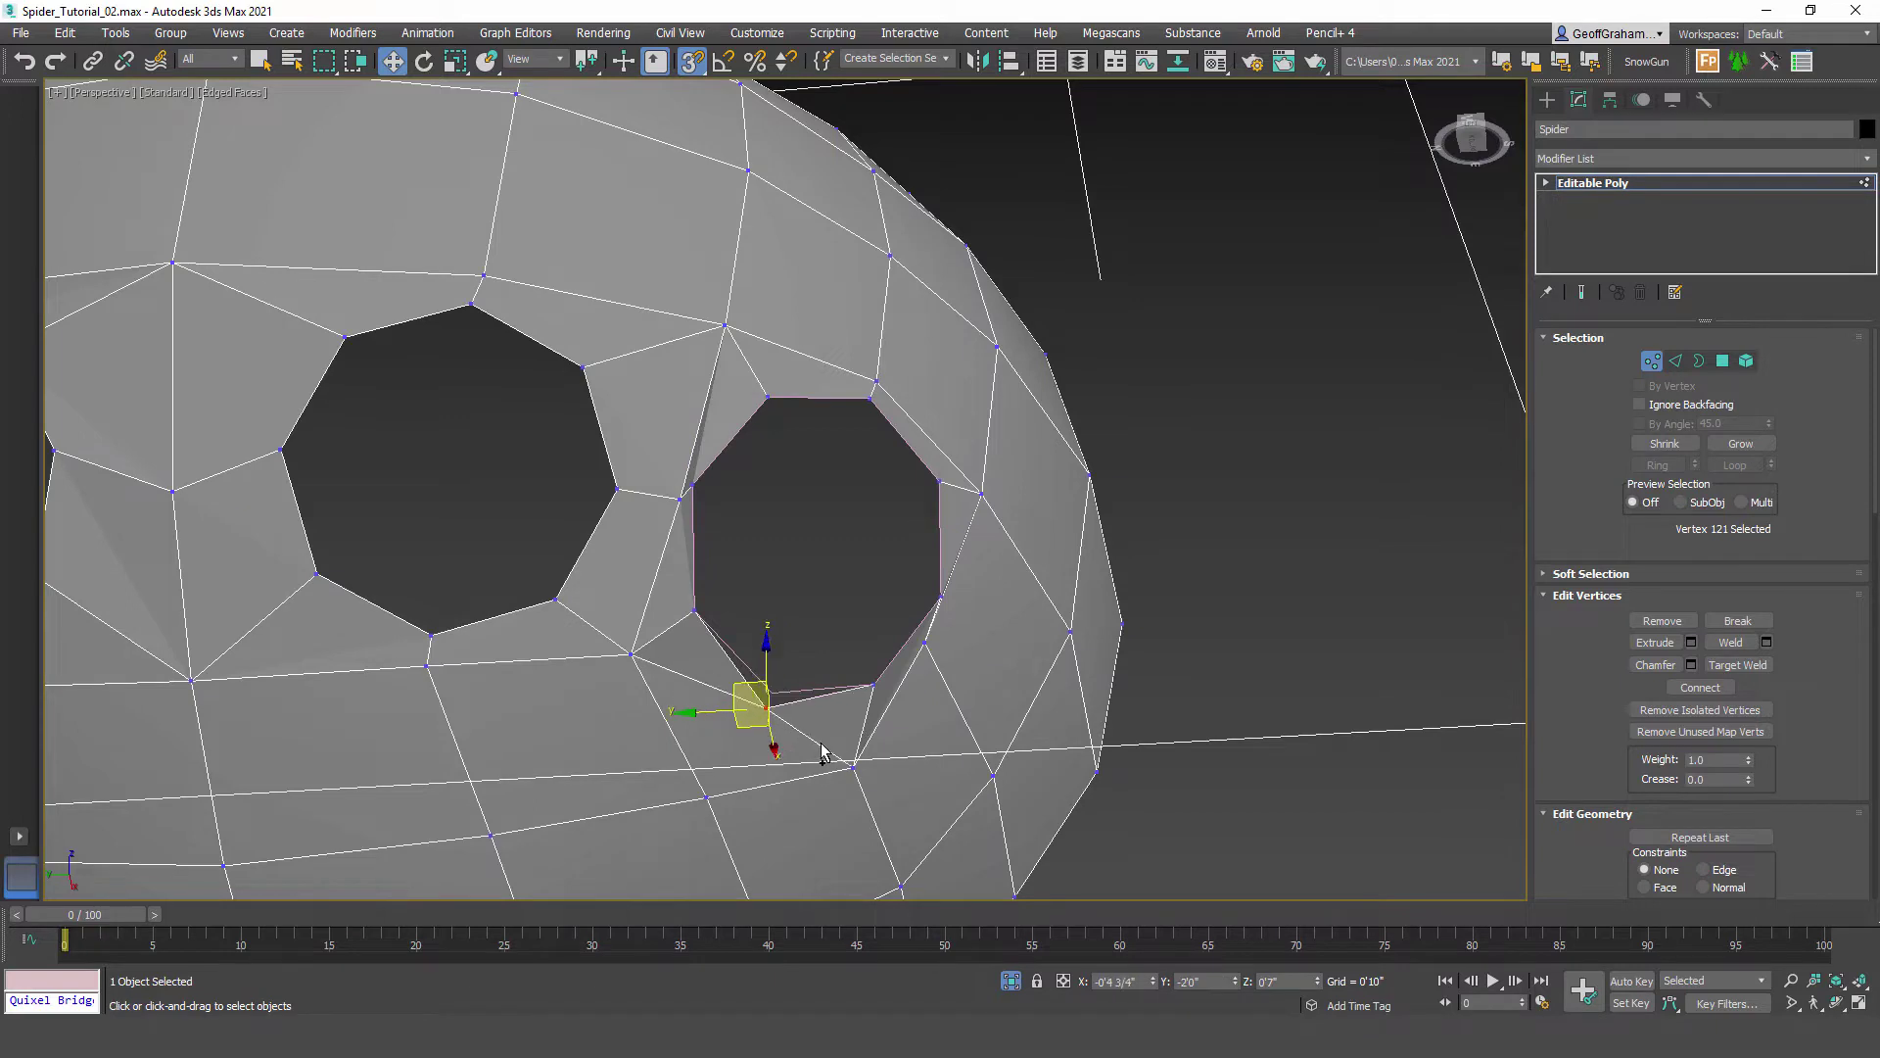
key("ctrl+z")
key("ctrl+z")
key("ctrl+z")
key("ctrl+z")
key("ctrl+z")
key("ctrl+z")
key("ctrl+z")
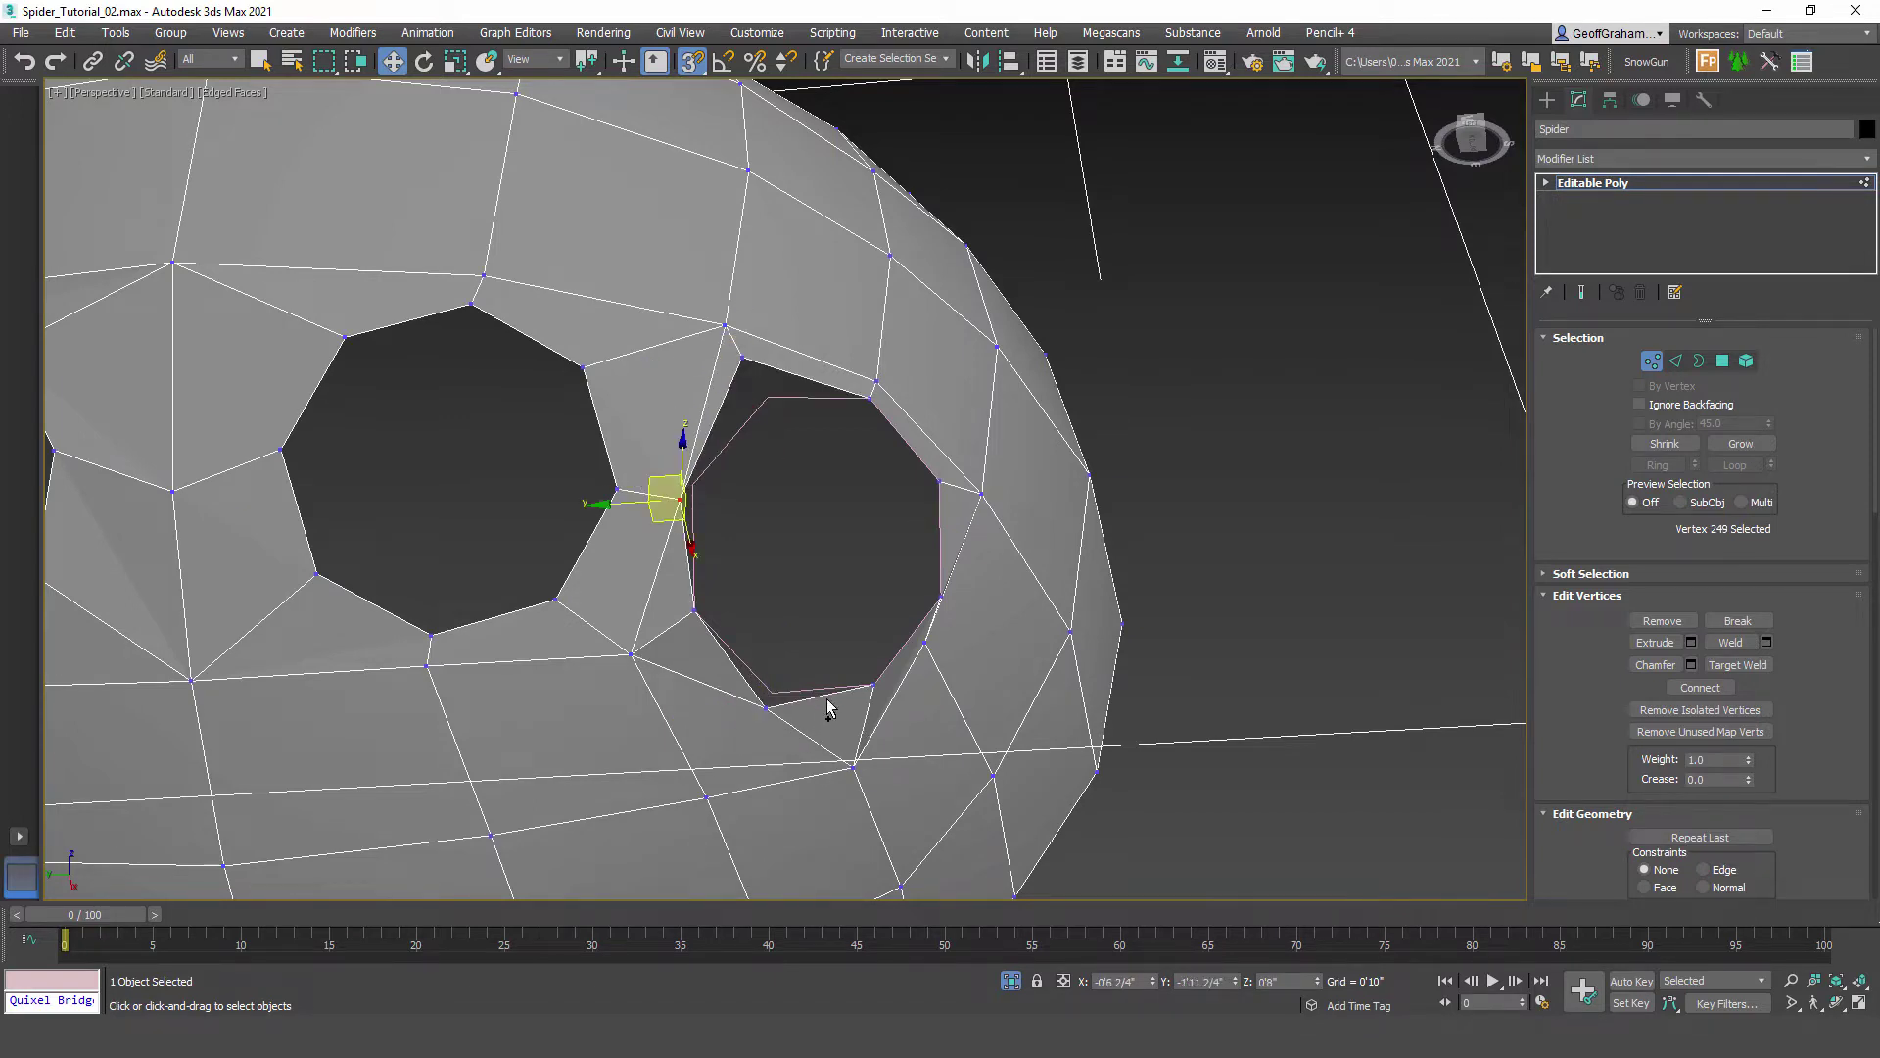
key("ctrl+z")
key("ctrl+z")
key("ctrl+z")
Step: Viewing from below, snap the opening's bottom and three rear-side vertices to the remaining circle corners and leave vertex editing
middle_click_drag(827, 698, 847, 623, "alt")
scroll(805, 690, "up", 3)
left_click(834, 654)
left_click_drag(800, 670, 796, 685)
left_click_drag(662, 571, 720, 549)
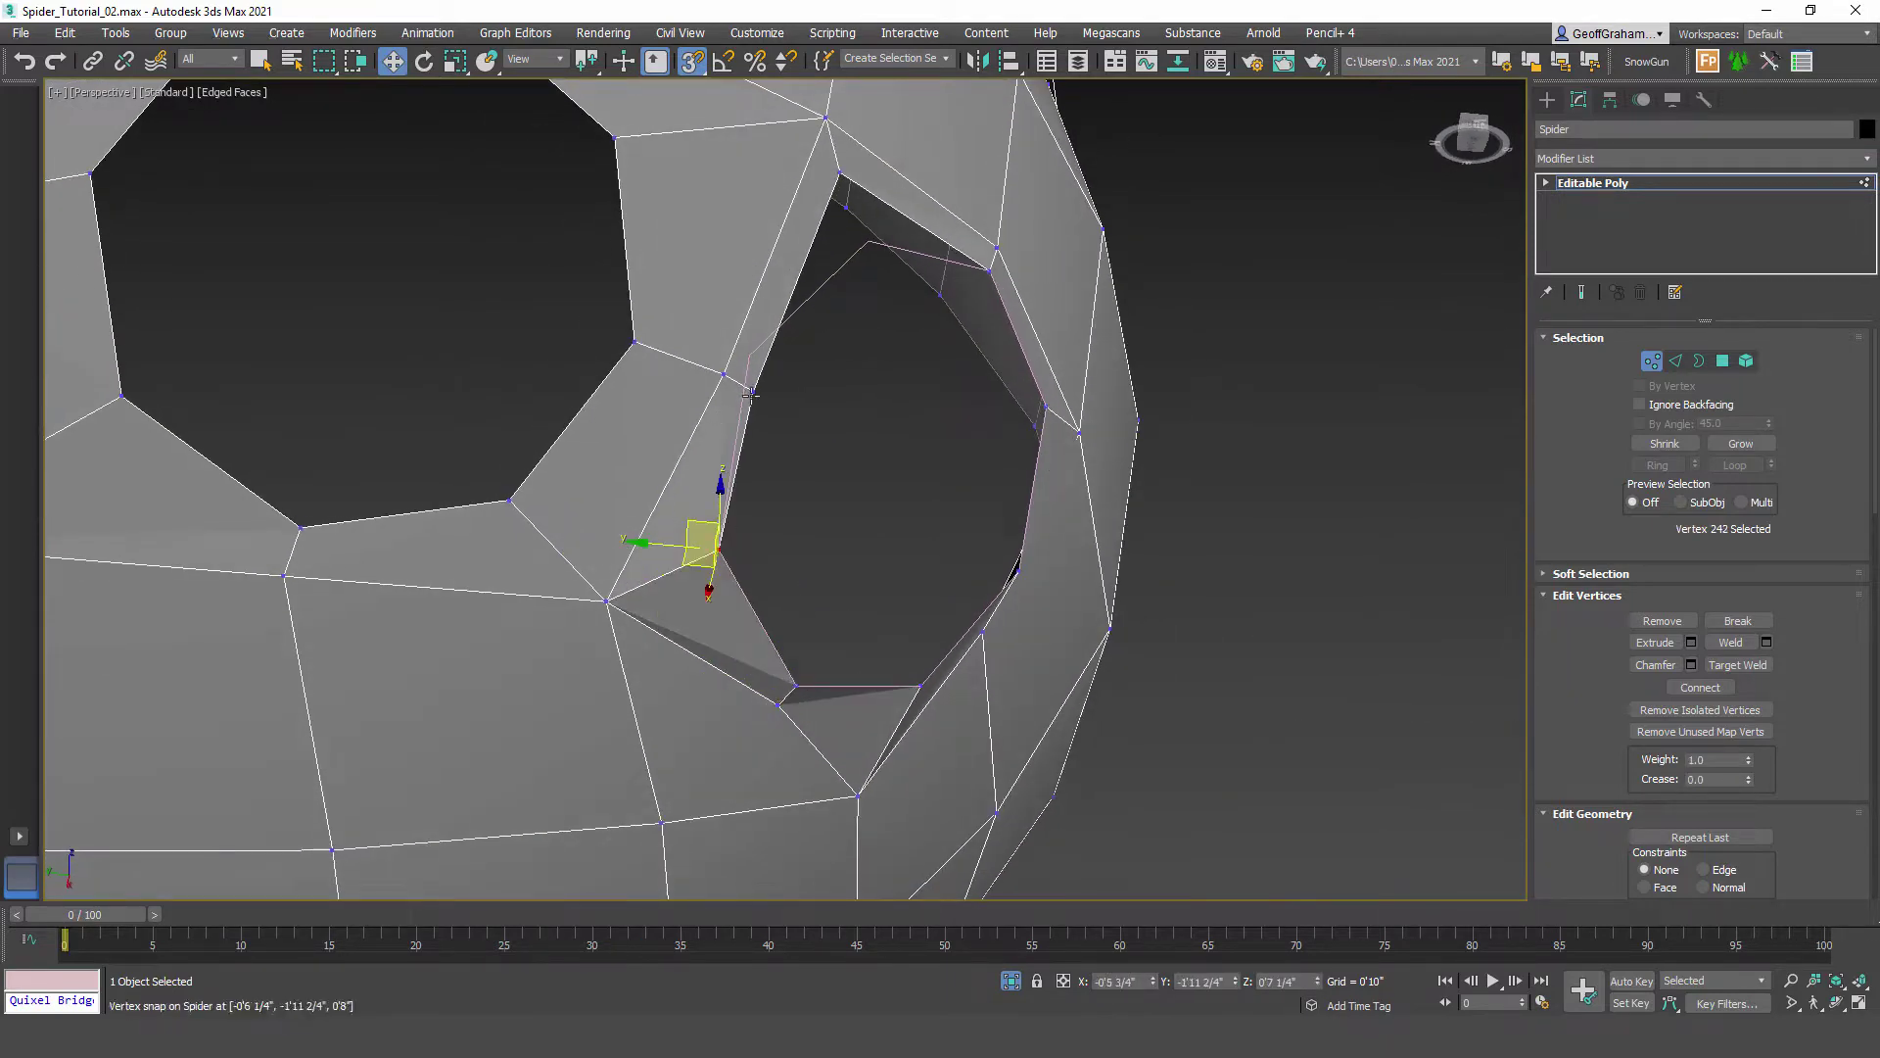
left_click_drag(753, 392, 749, 357)
left_click_drag(841, 173, 869, 241)
middle_click_drag(1025, 525, 895, 632, "alt")
scroll(923, 583, "down", 5)
left_click(1655, 366)
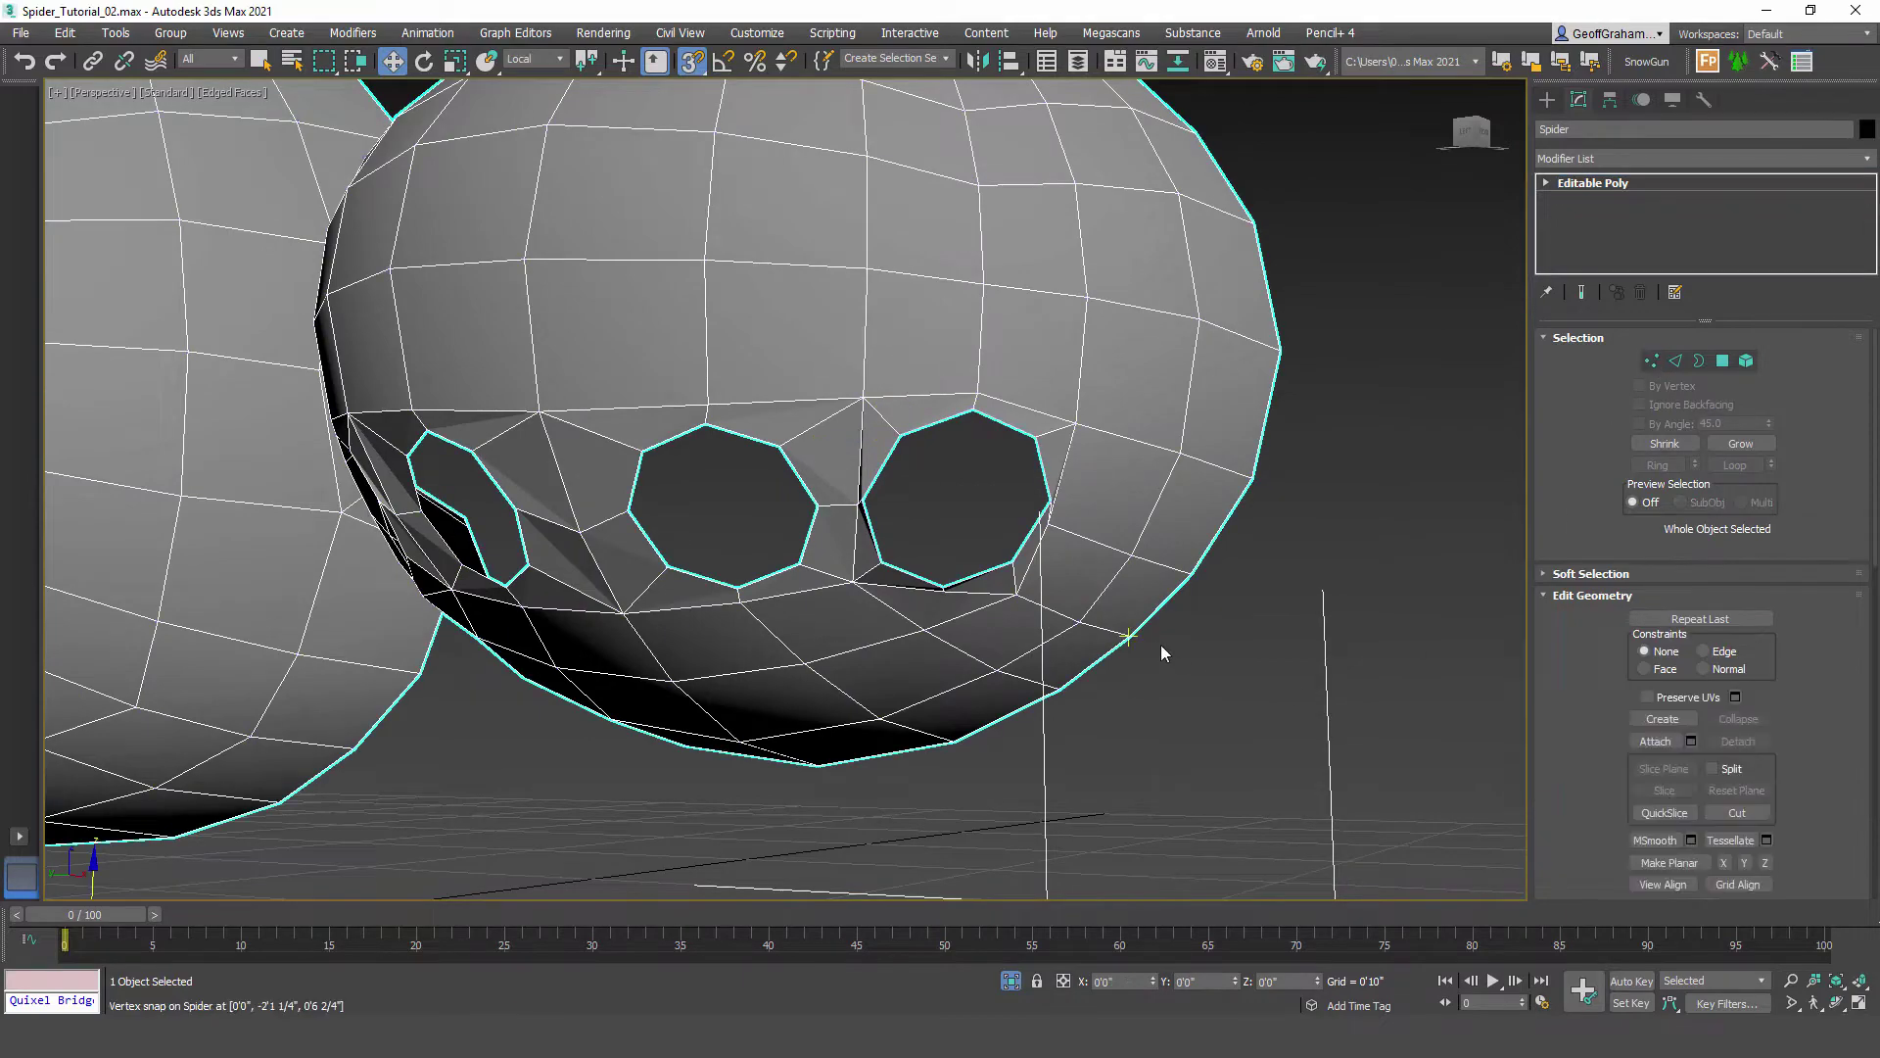
Step: Bring up the spline creation tools, select the circle guide in the frontmost opening and turn off snapping
scroll(1163, 650, "down", 5)
middle_click_drag(1163, 650, 1004, 681, "alt")
left_click(1548, 99)
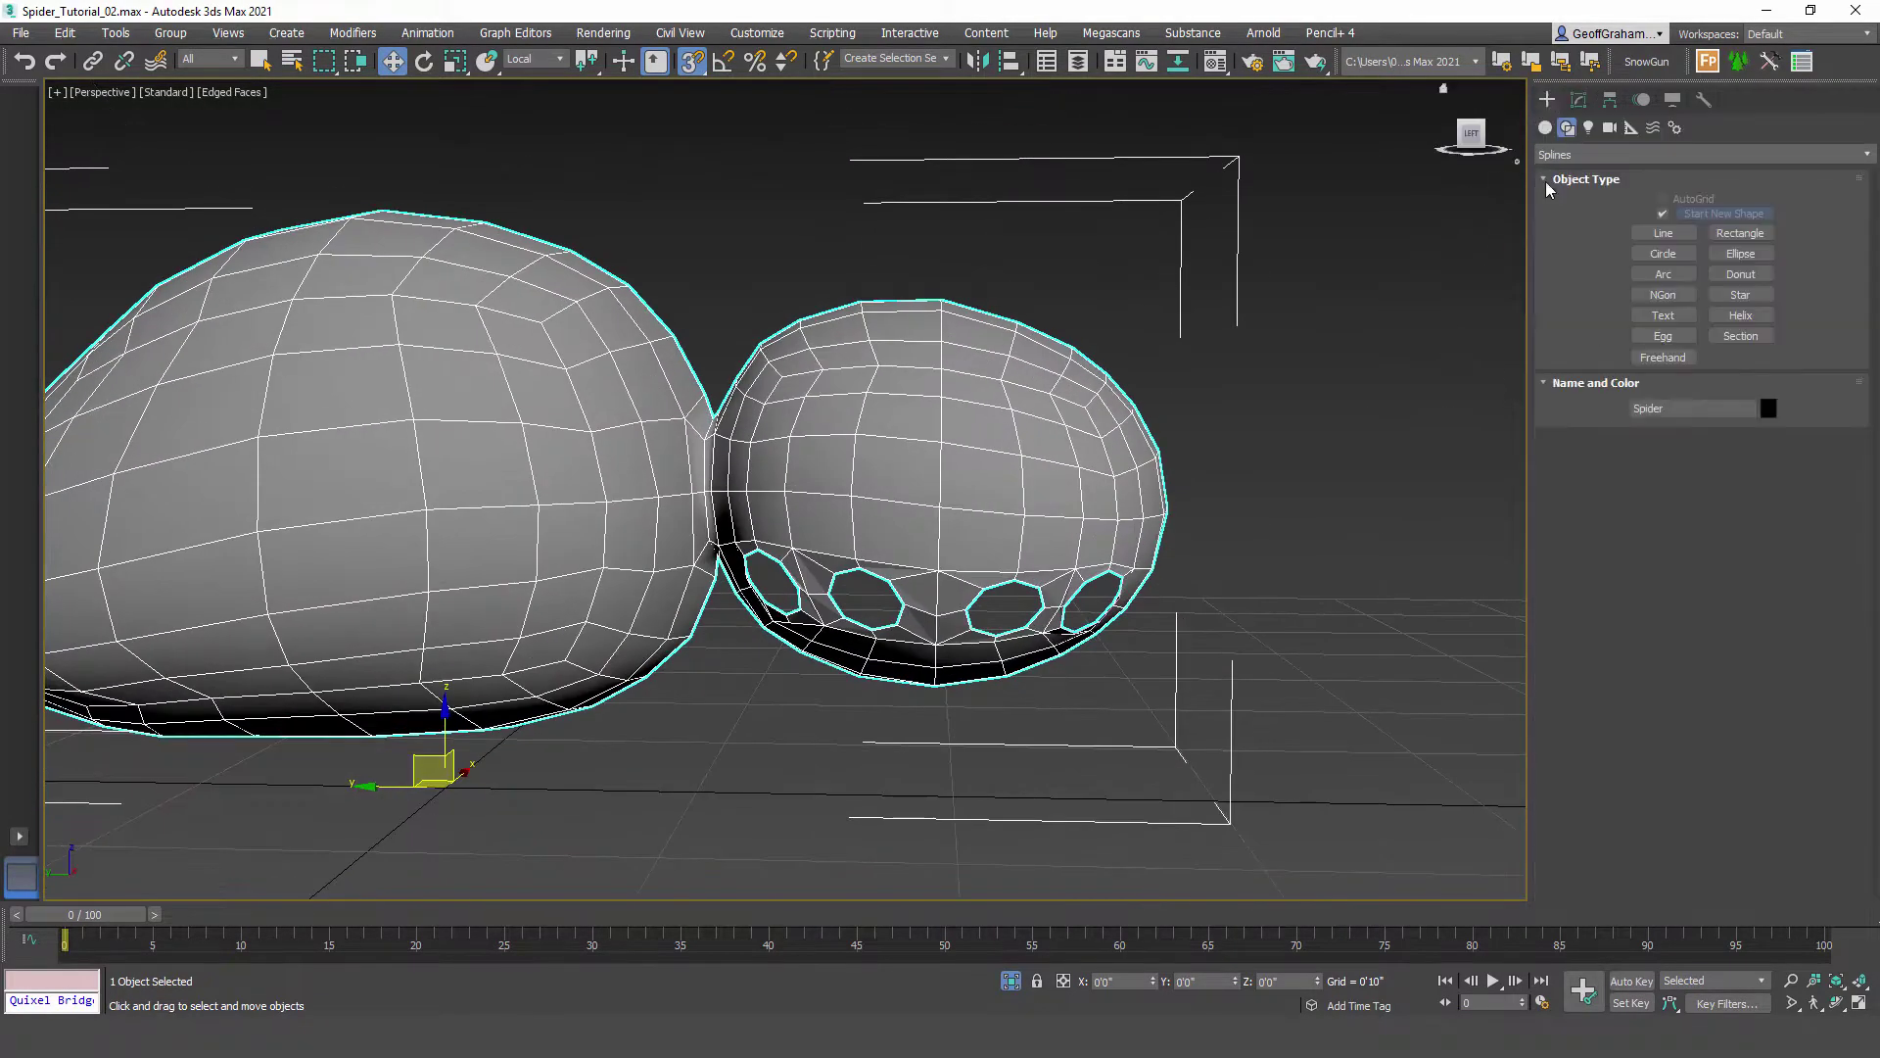
left_click(1663, 253)
left_click_drag(1095, 600, 1119, 578)
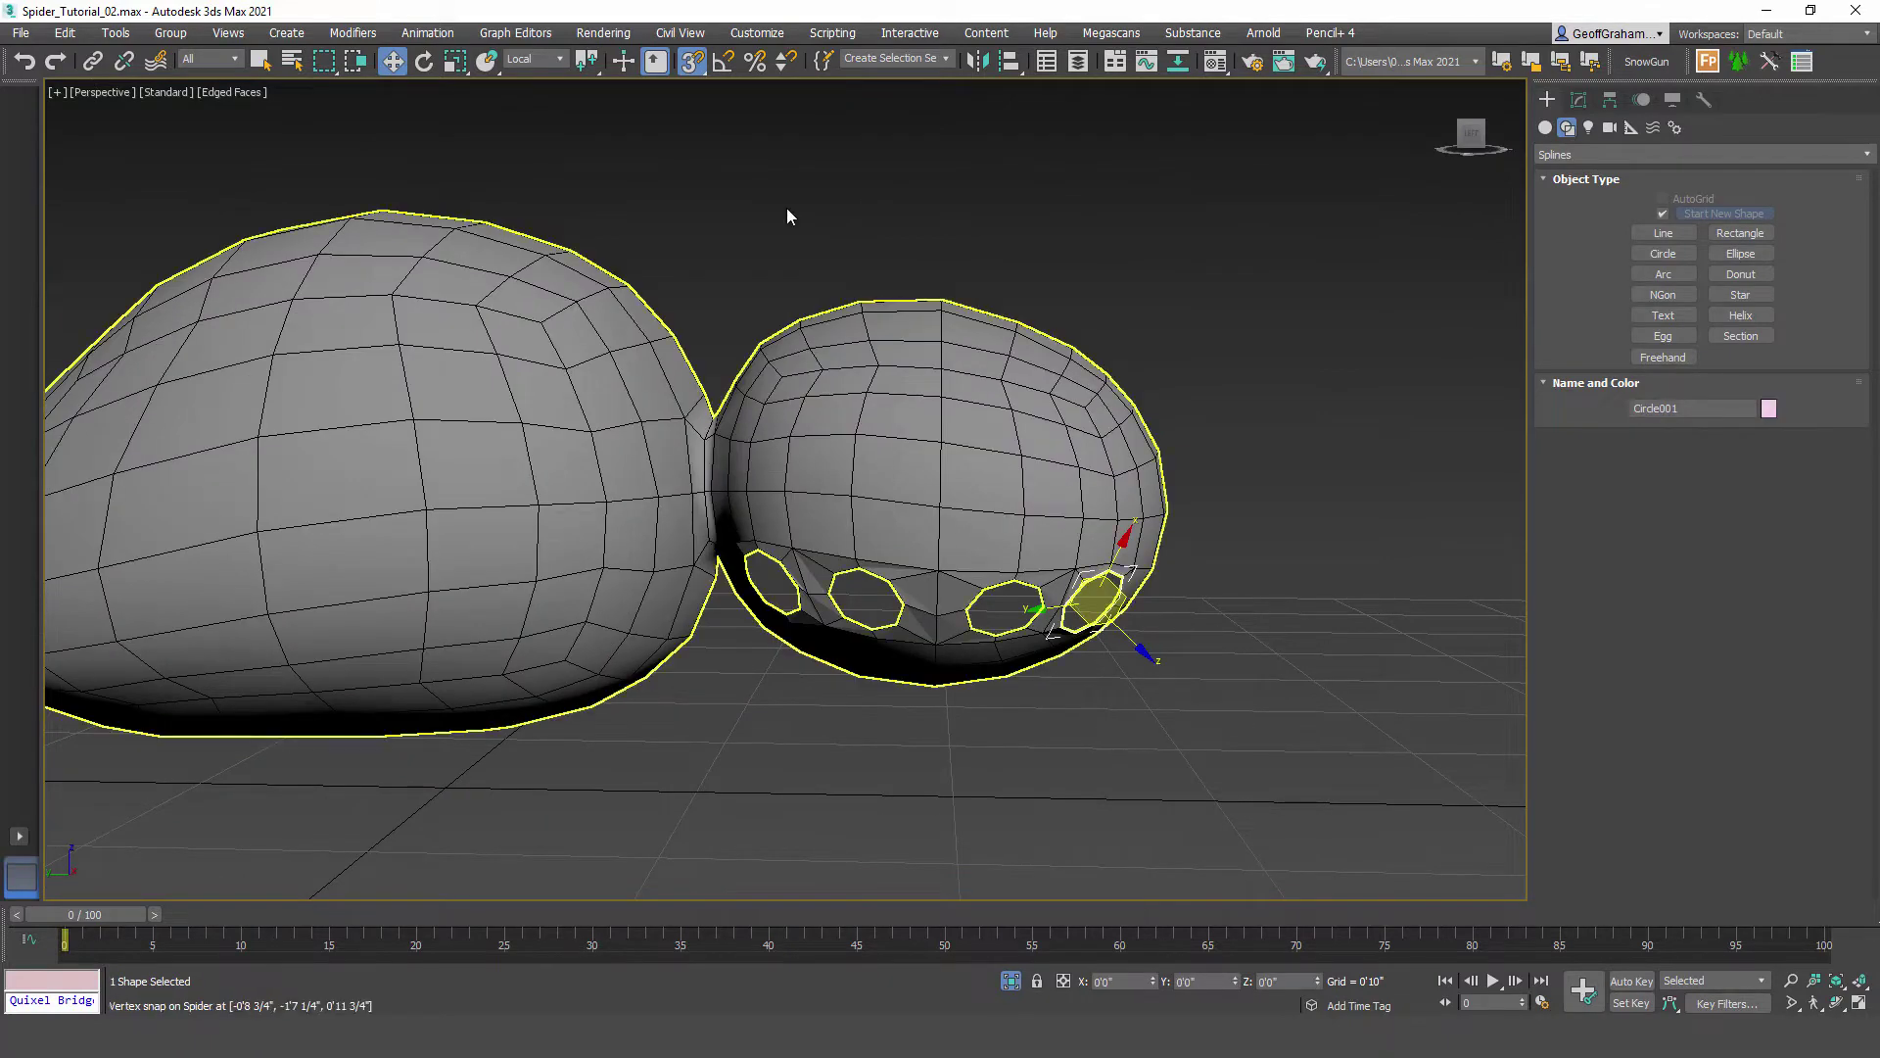
left_click(691, 61)
Step: Using the View coordinate system, set the circle's absolute rotation to X 0, Y 90 and Z 0 degrees
scroll(1269, 631, "down", 2)
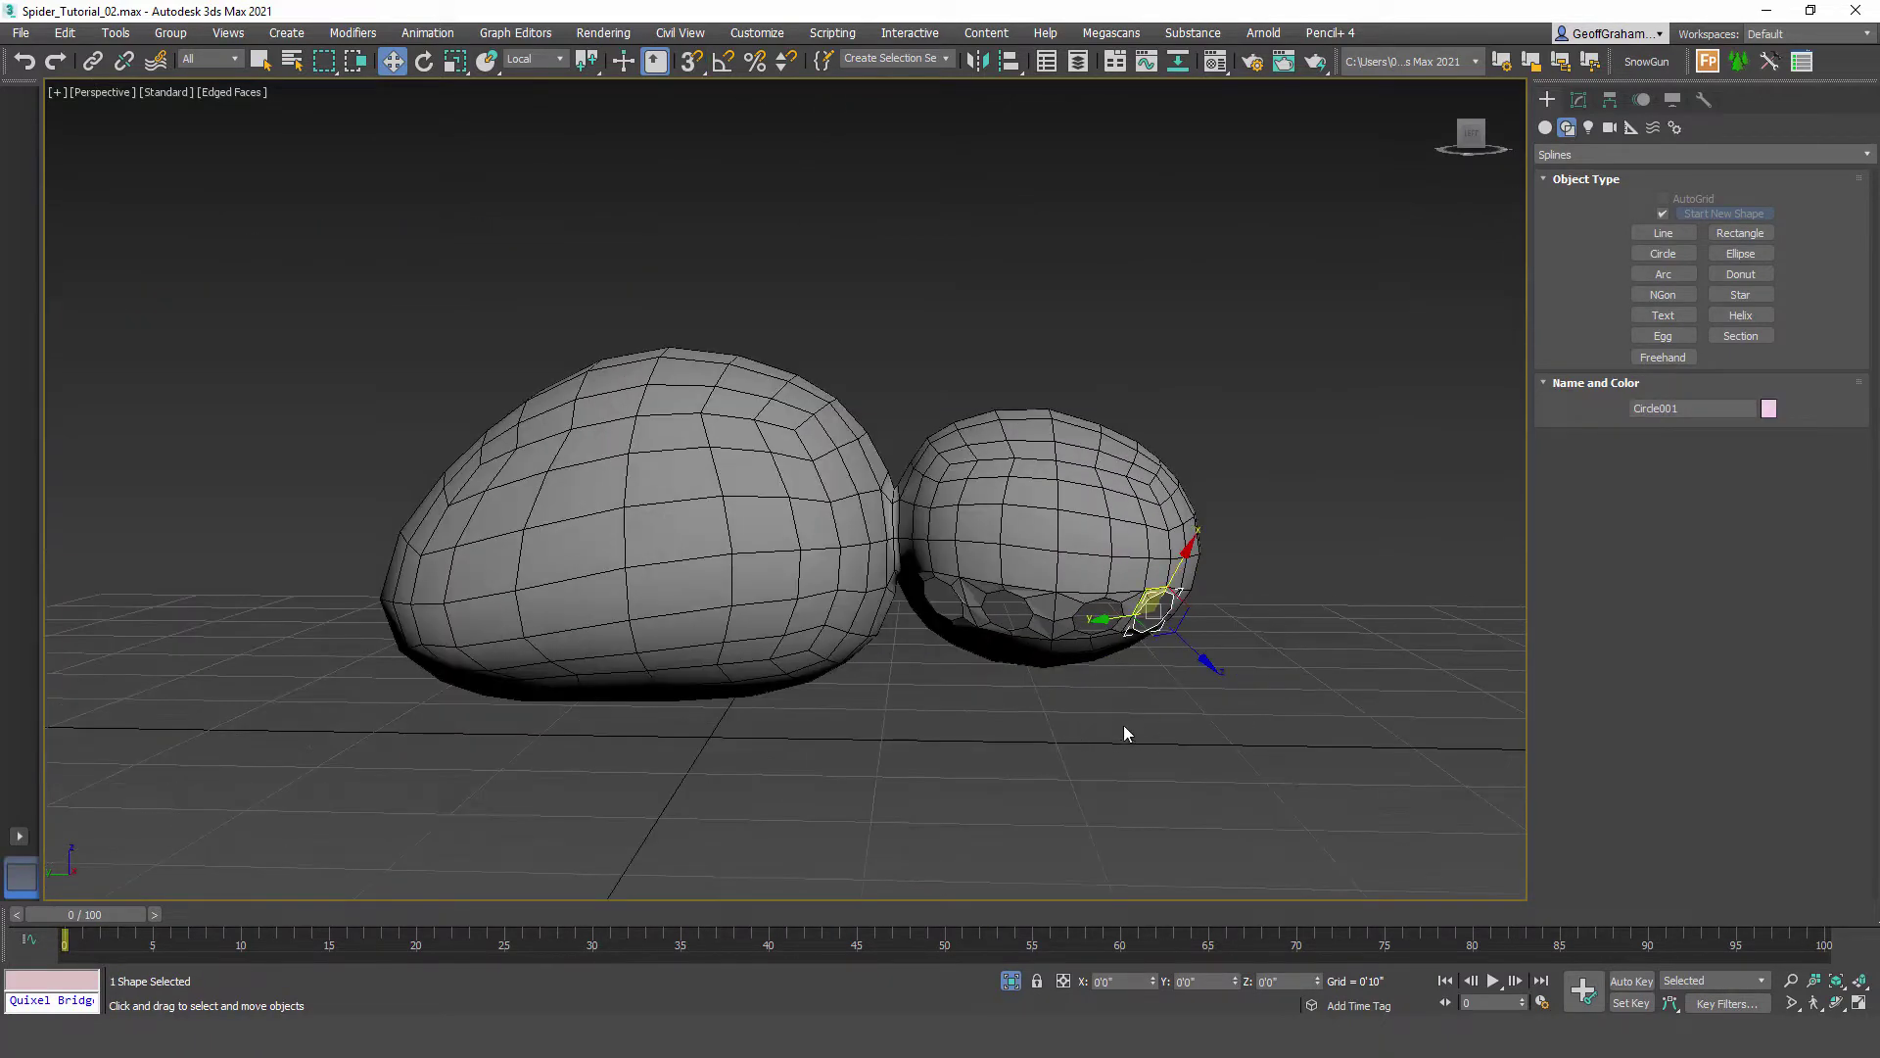
right_click(425, 63)
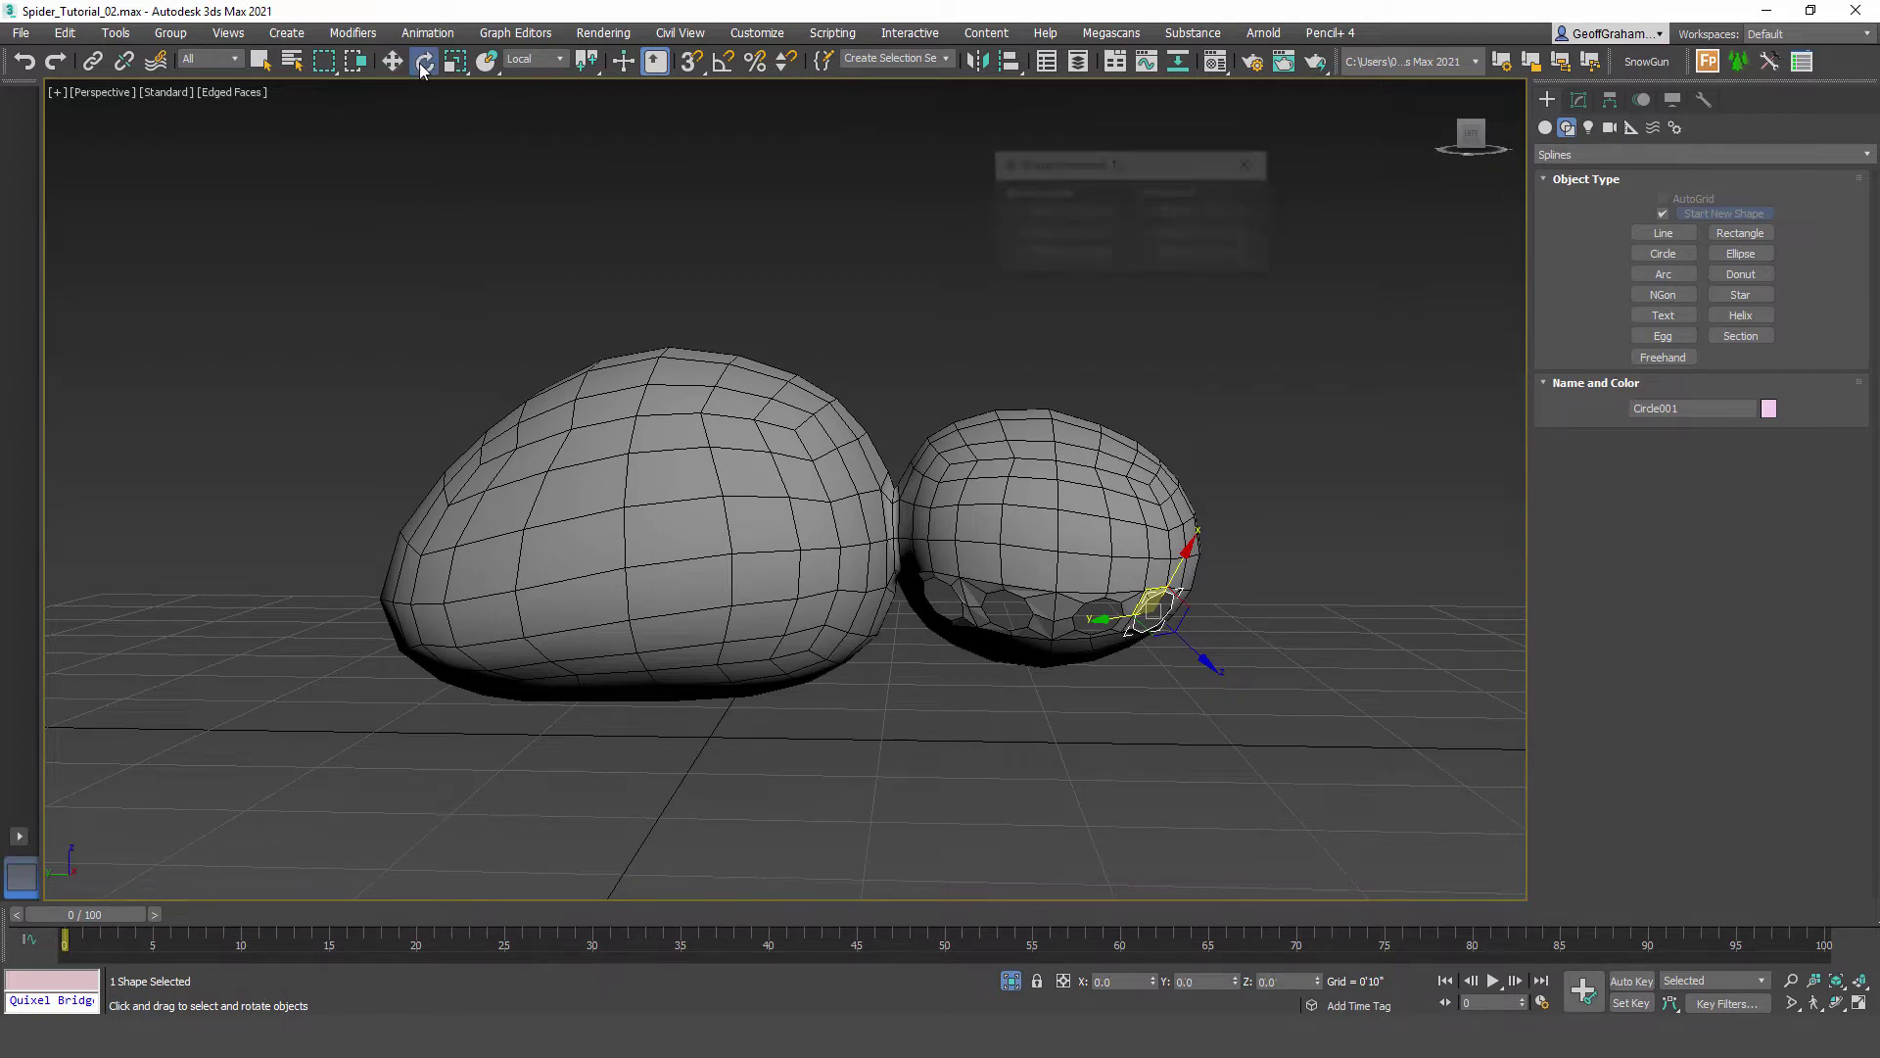
left_click(537, 61)
left_click(534, 77)
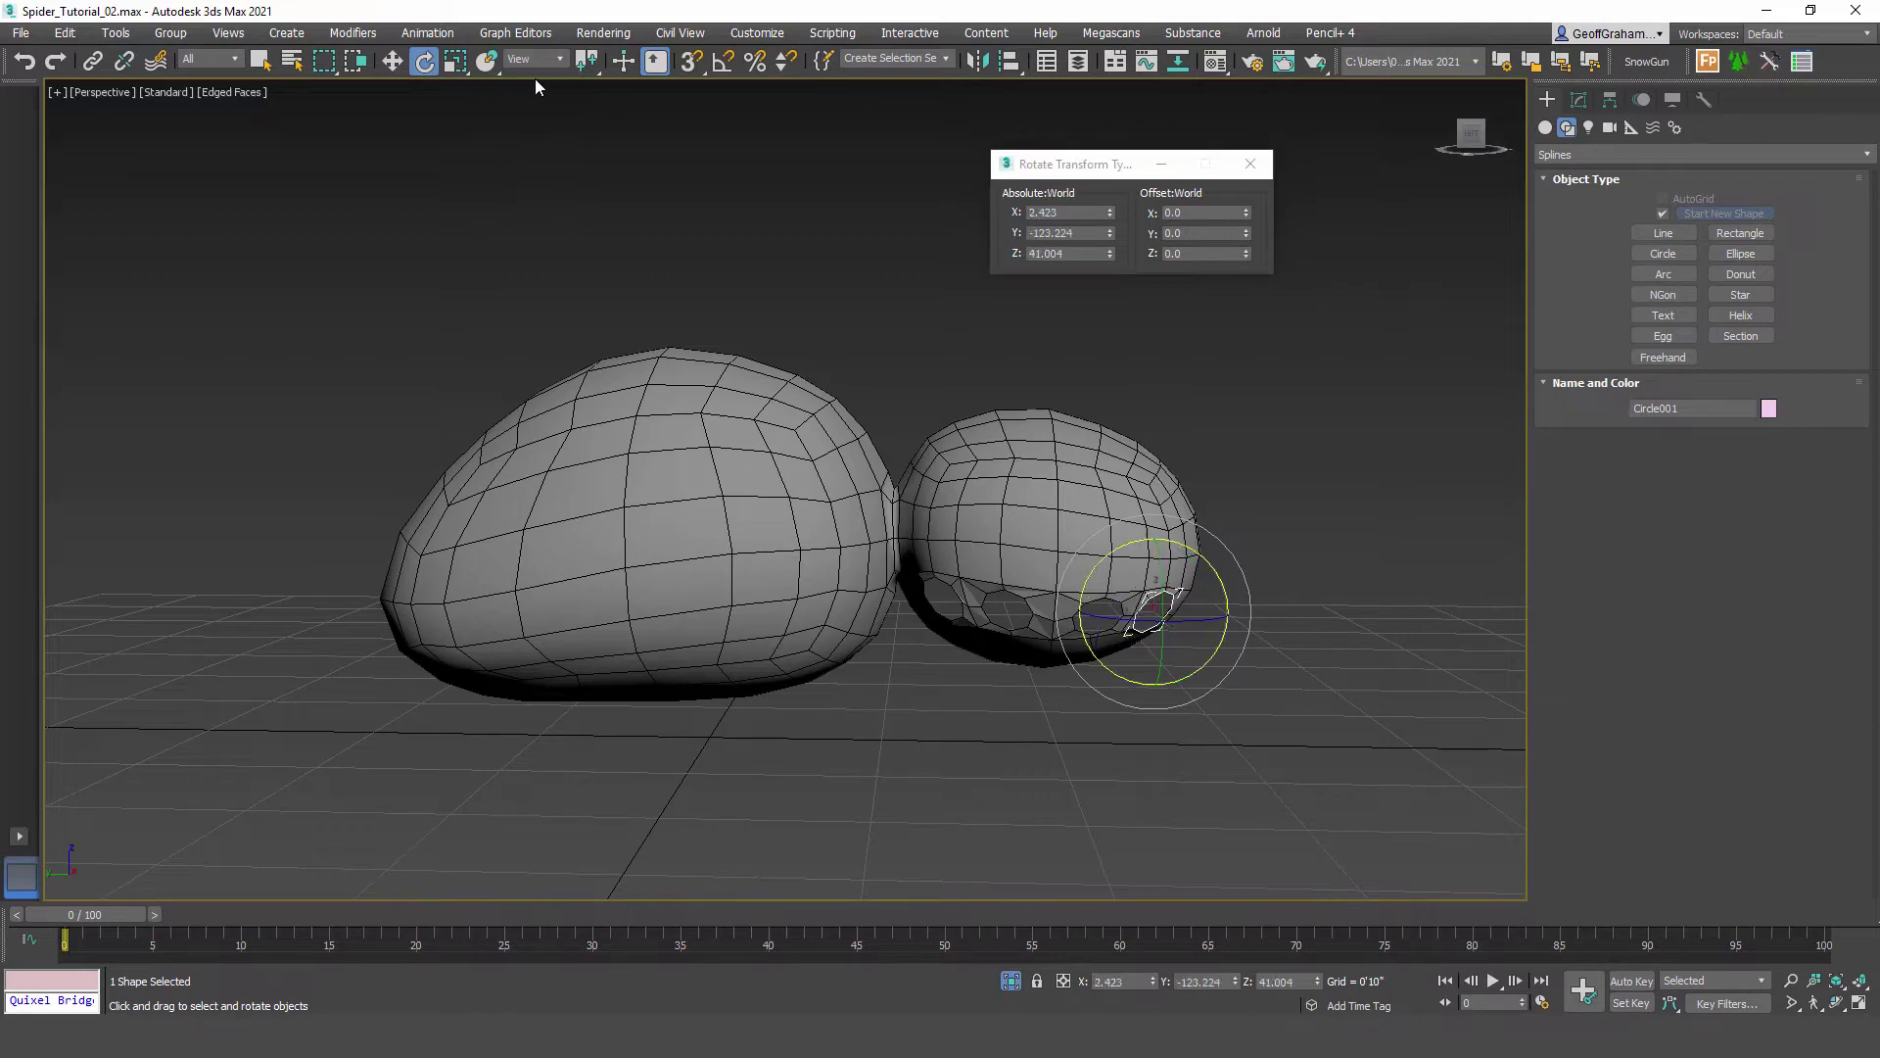
right_click(1108, 215)
right_click(1113, 254)
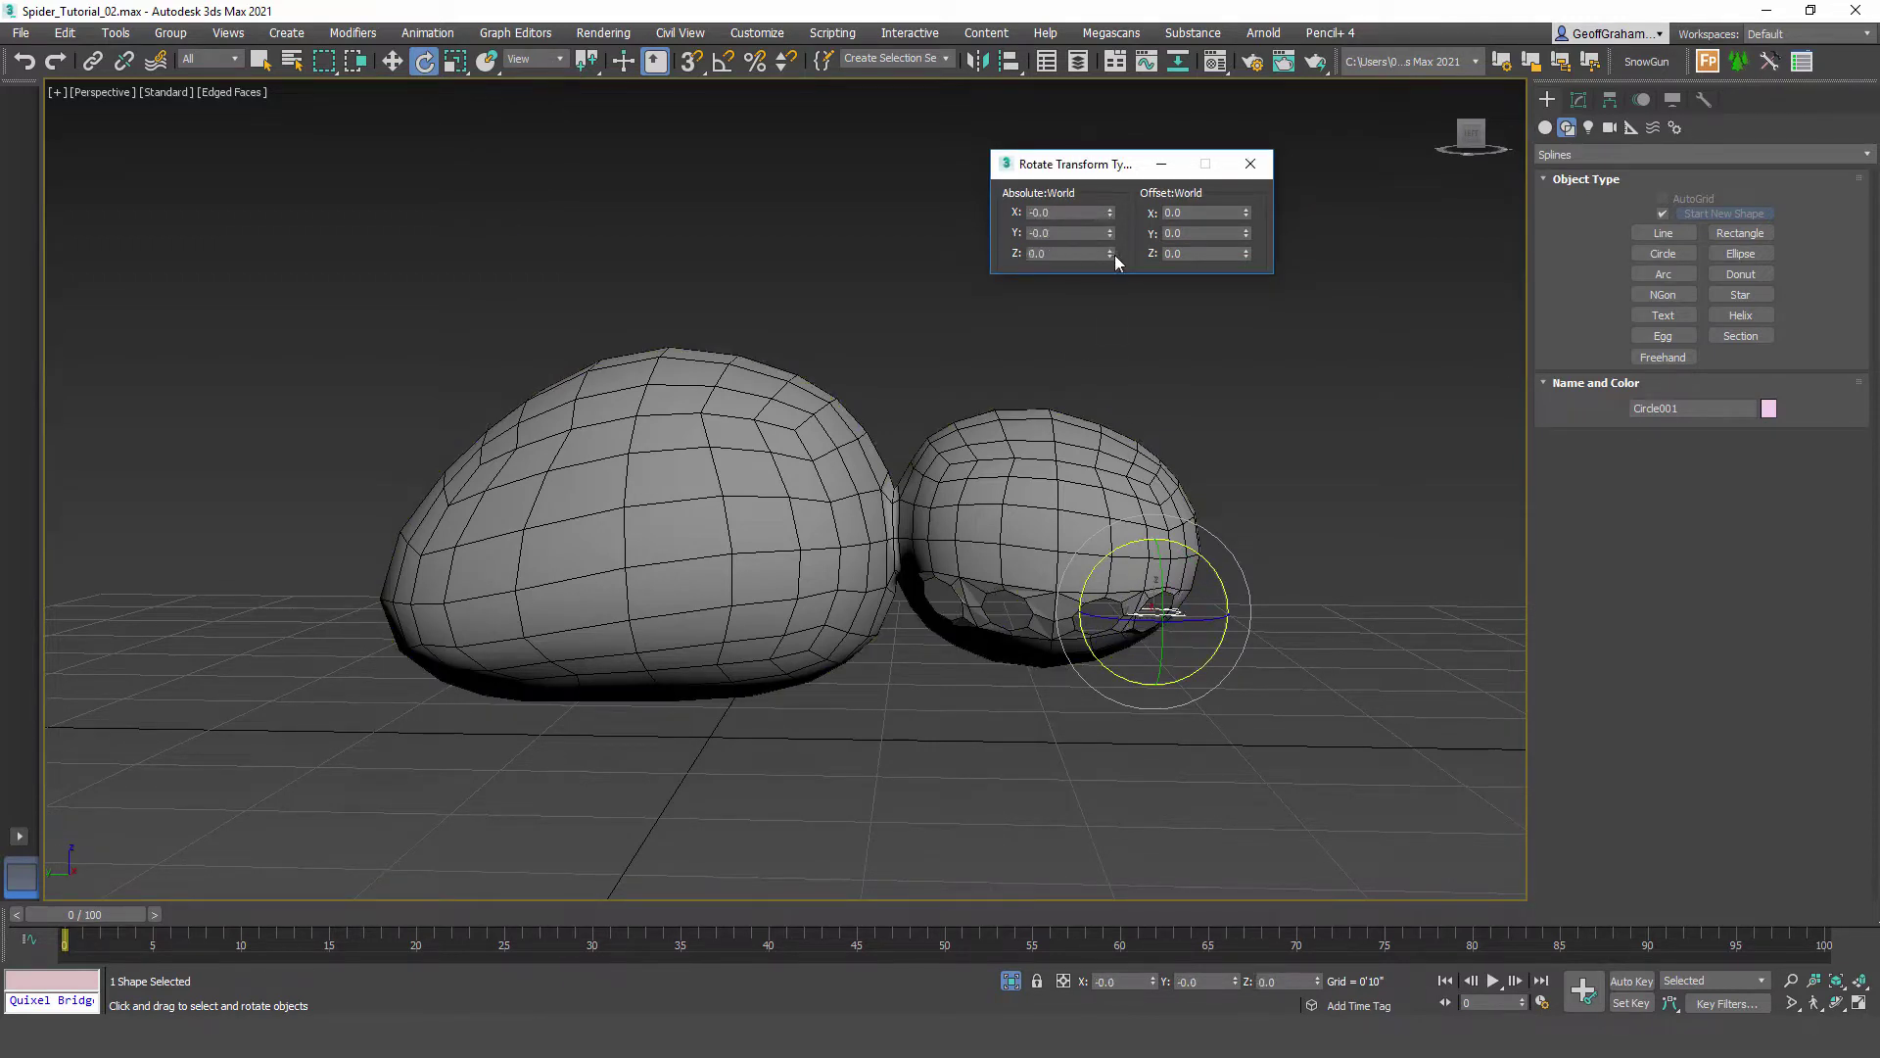
left_click_drag(1163, 590, 1159, 537)
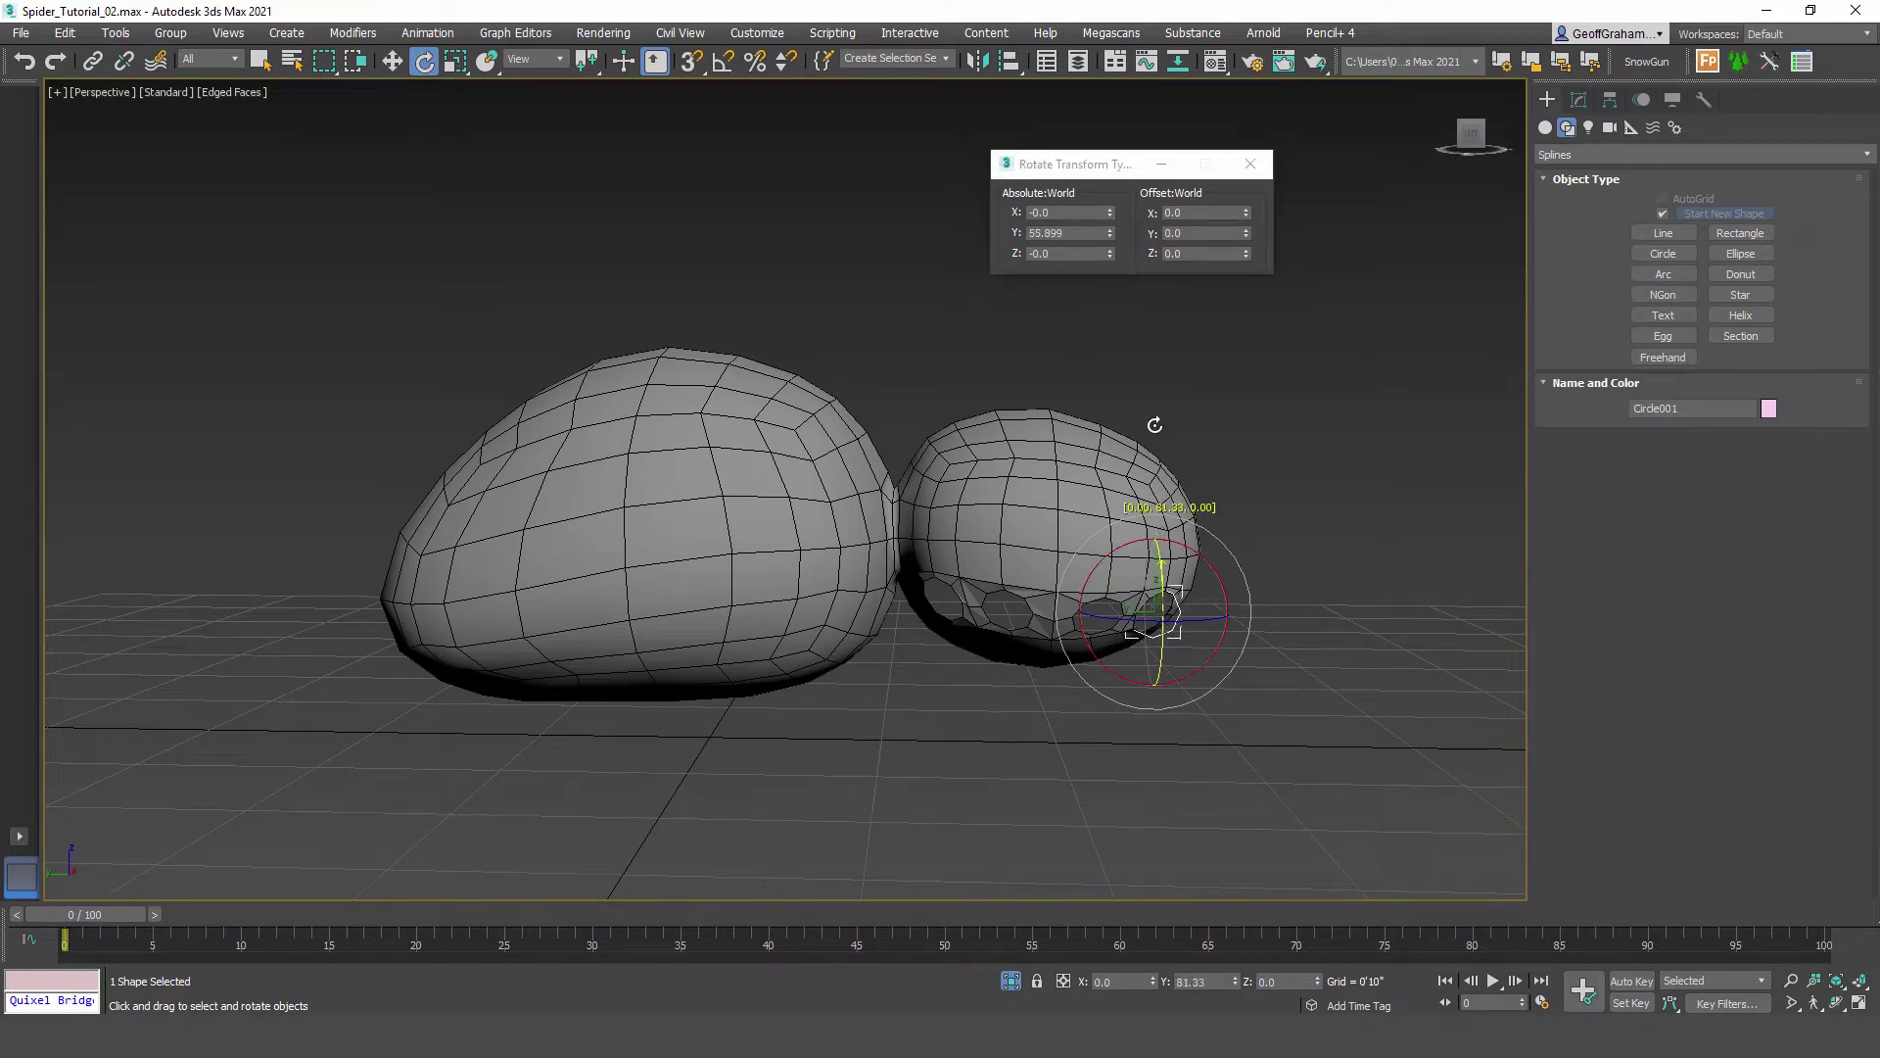
double_click(1061, 233)
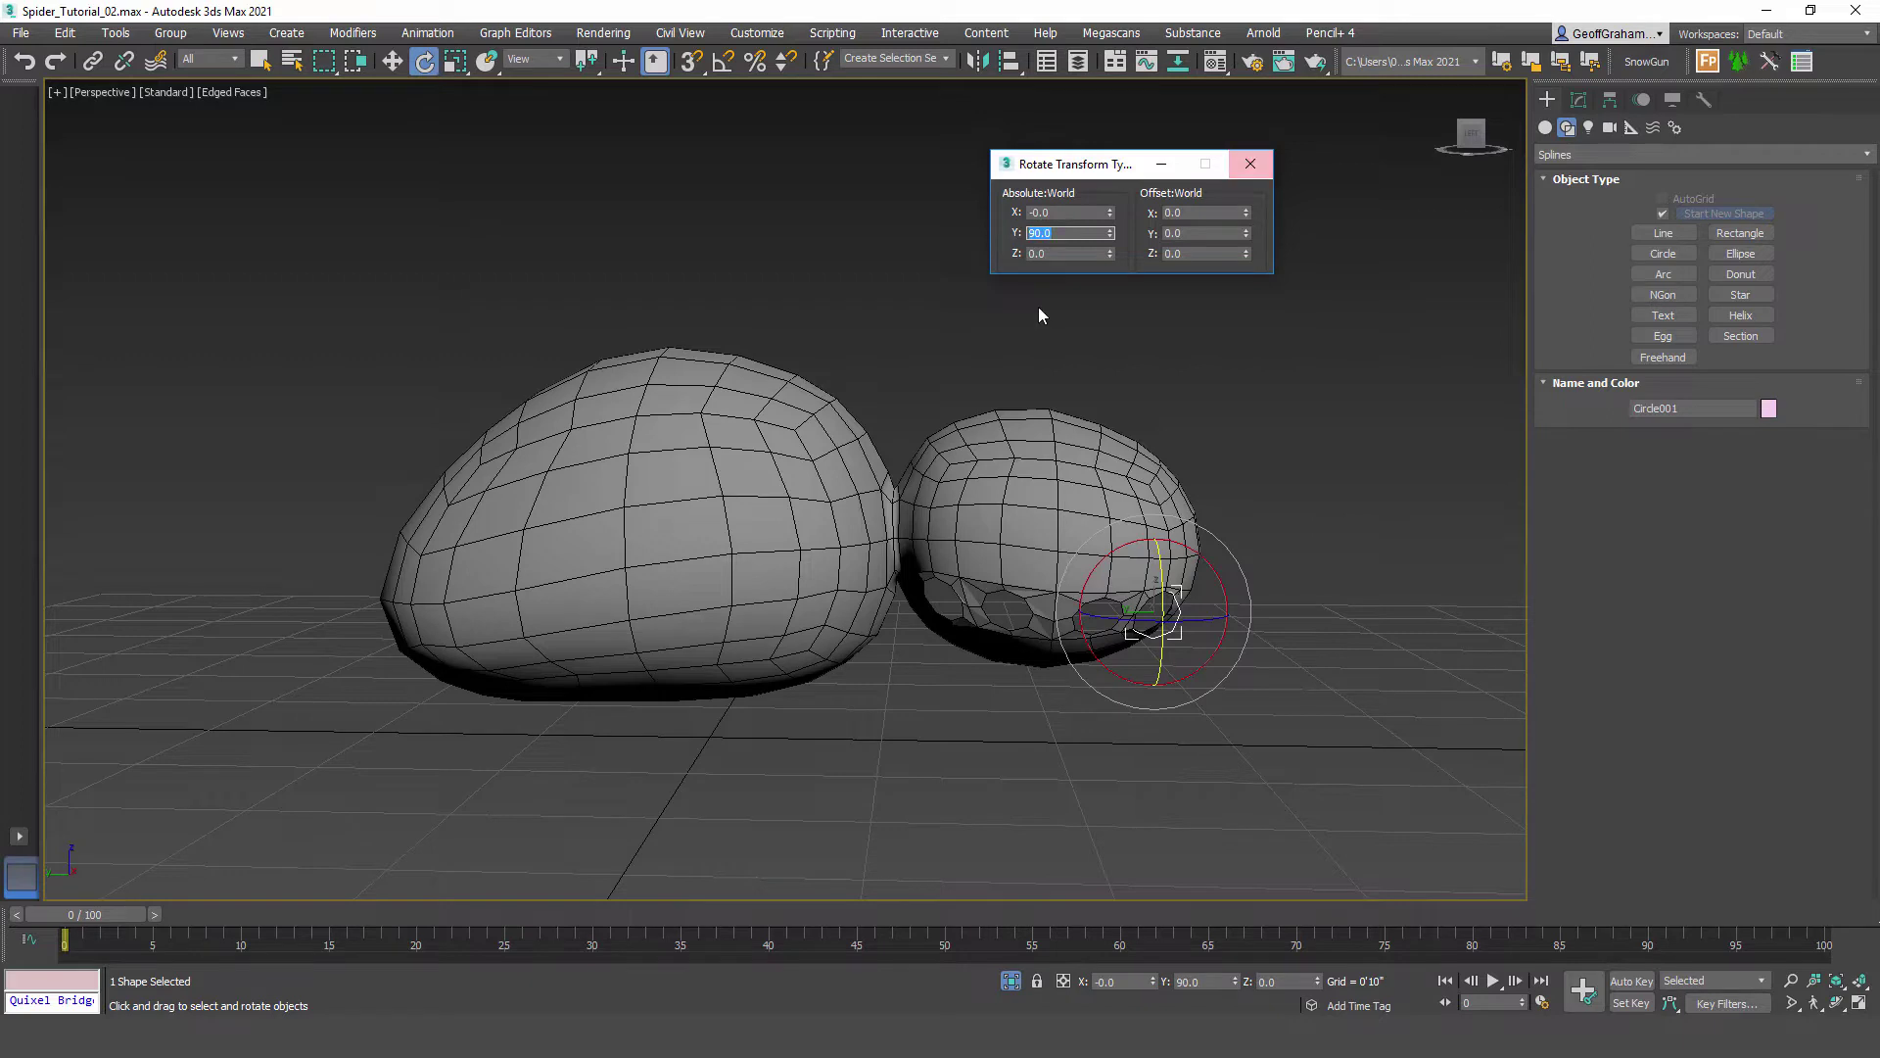
left_click(1251, 164)
Step: Move the circle in its own plane up and back to the empty space above the spider's body
left_click(392, 60)
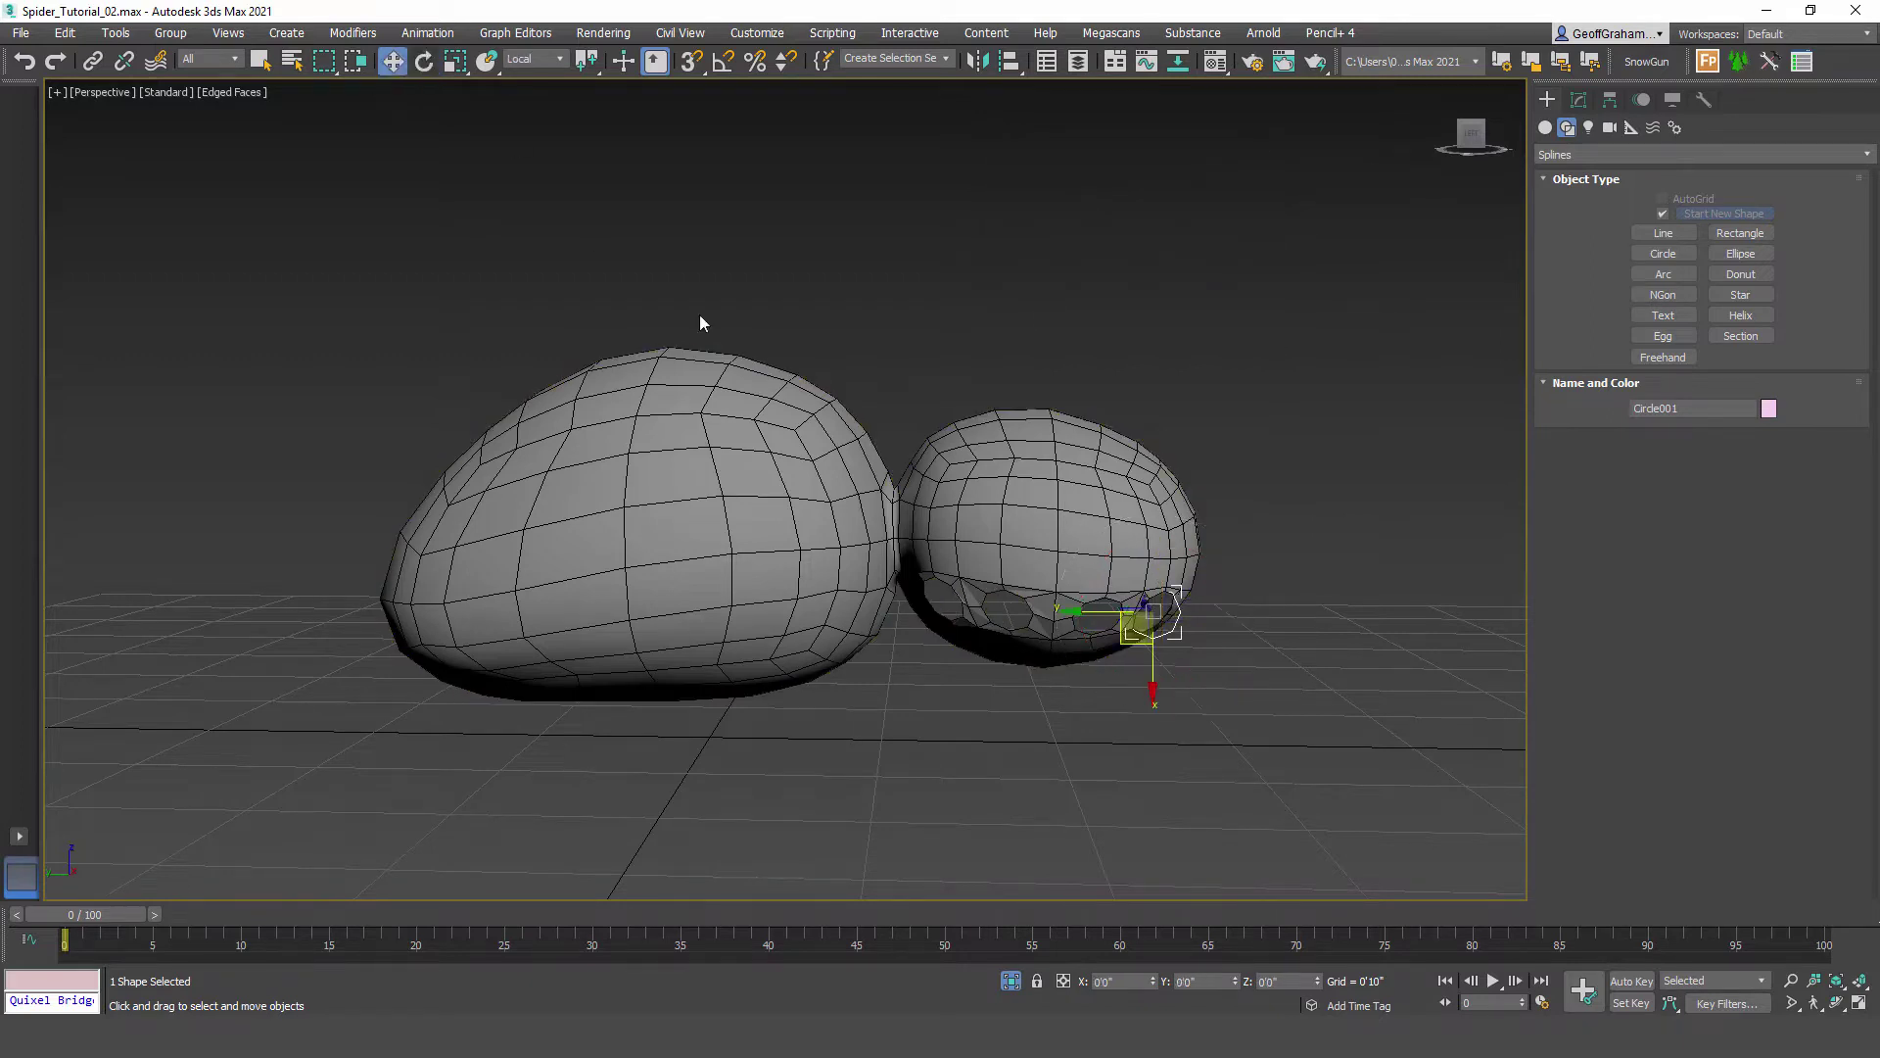
left_click_drag(1130, 642, 756, 184)
middle_click_drag(911, 294, 960, 367)
scroll(960, 368, "up", 2)
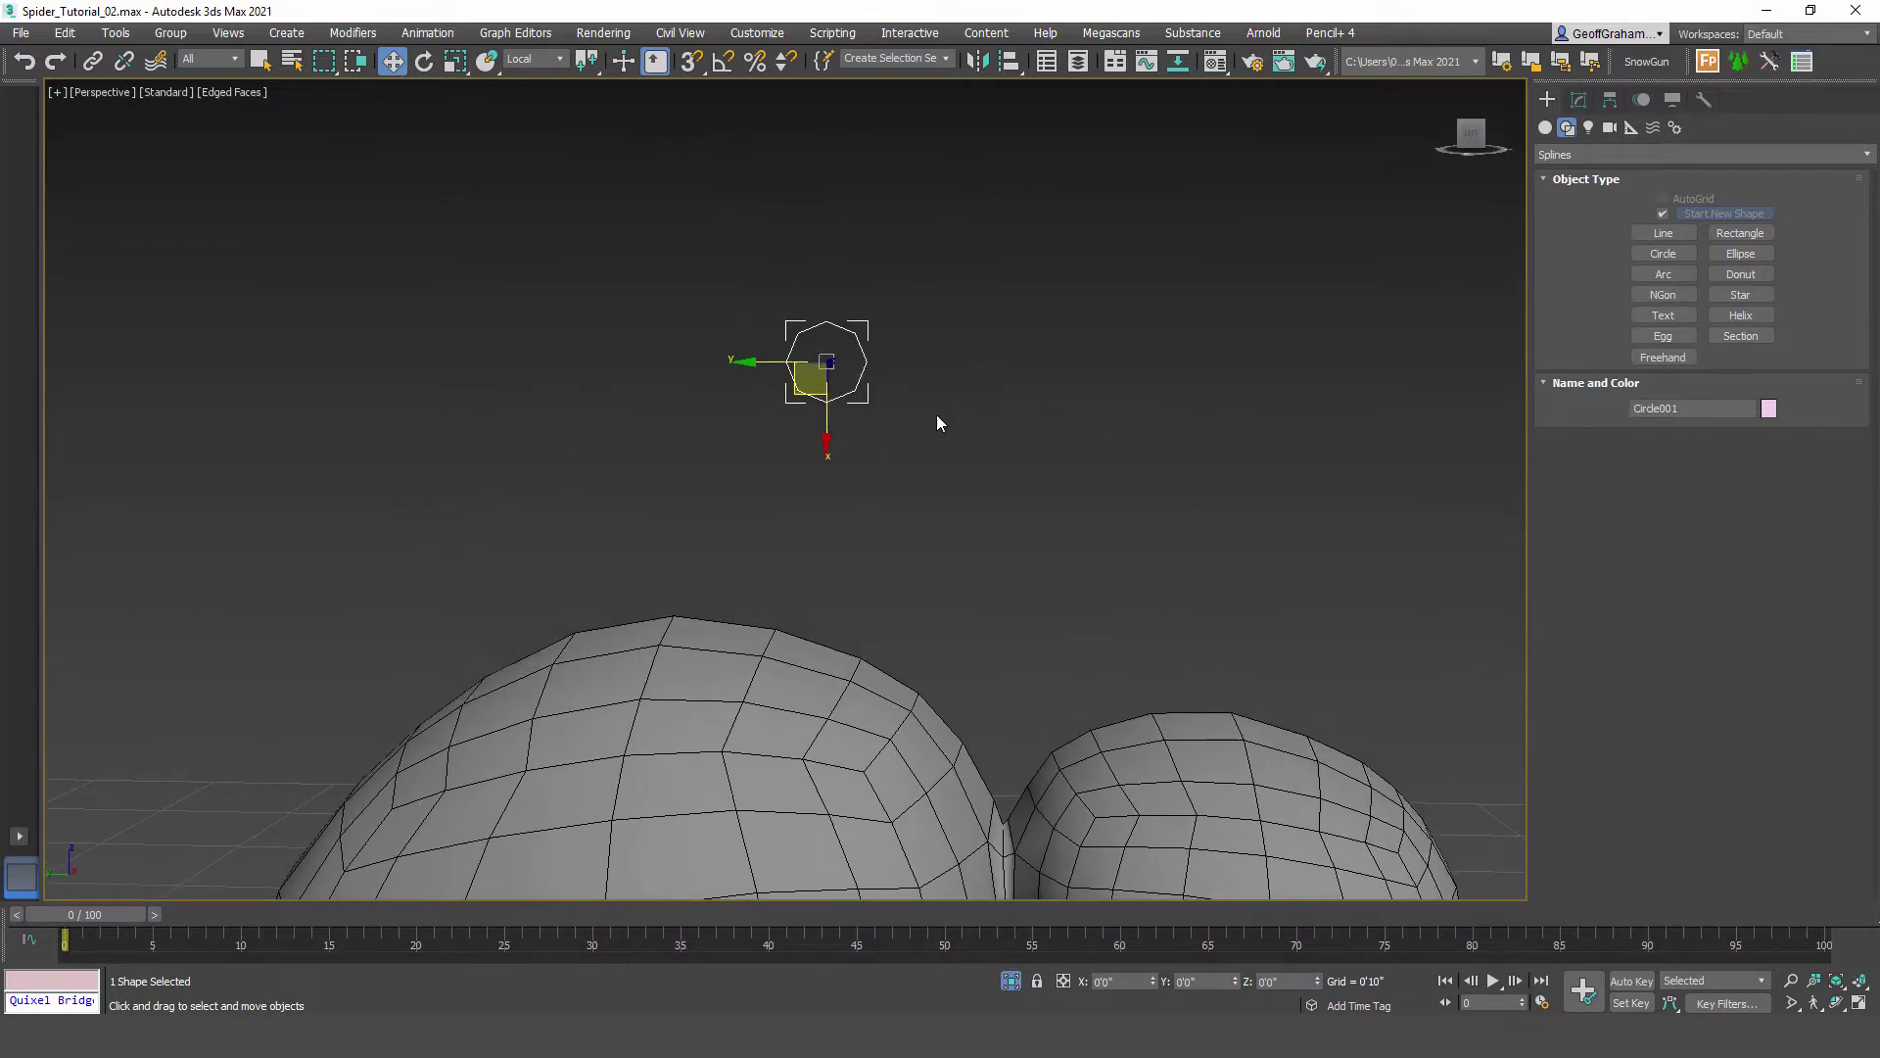
middle_click_drag(952, 415, 1027, 434)
middle_click_drag(1016, 523, 1020, 582)
scroll(972, 447, "up", 3)
middle_click_drag(995, 459, 1083, 470)
scroll(1091, 486, "up", 3)
Step: End the isolation to bring back the reference images and switch to the Left view
right_click(1042, 538)
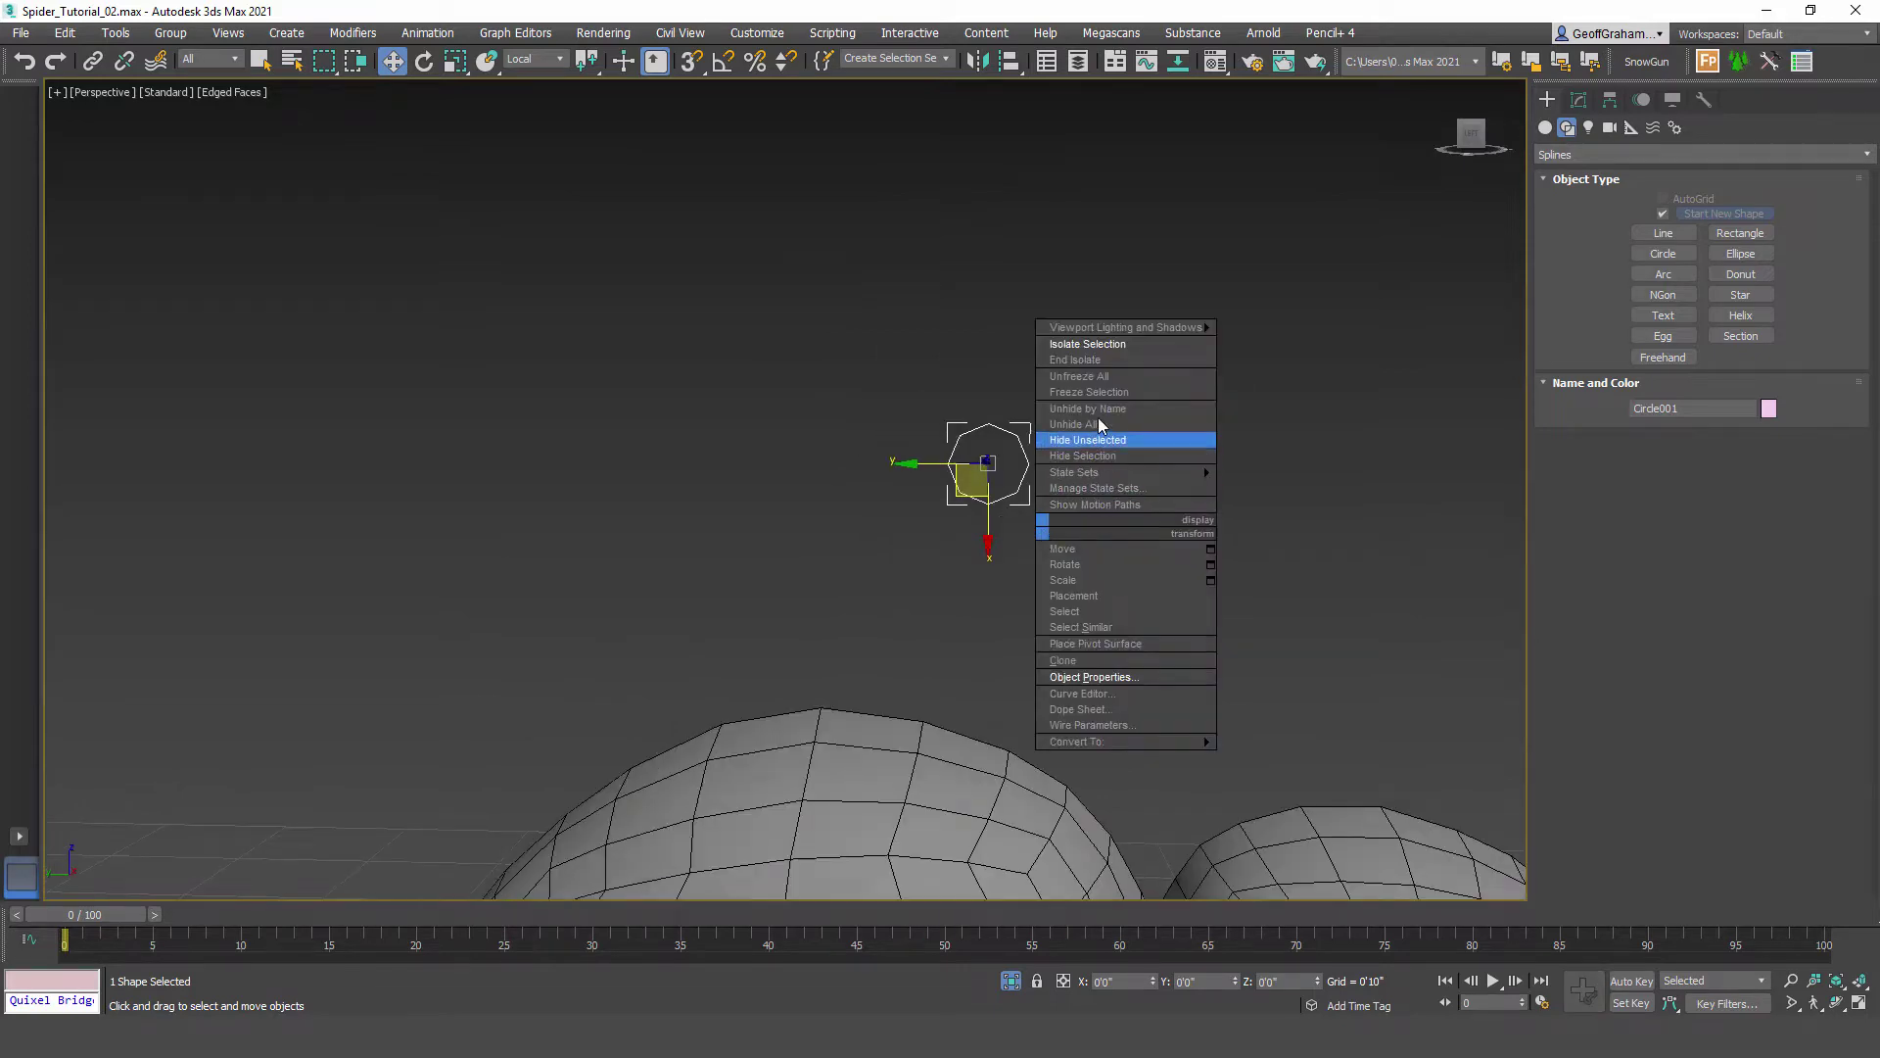
left_click(1111, 361)
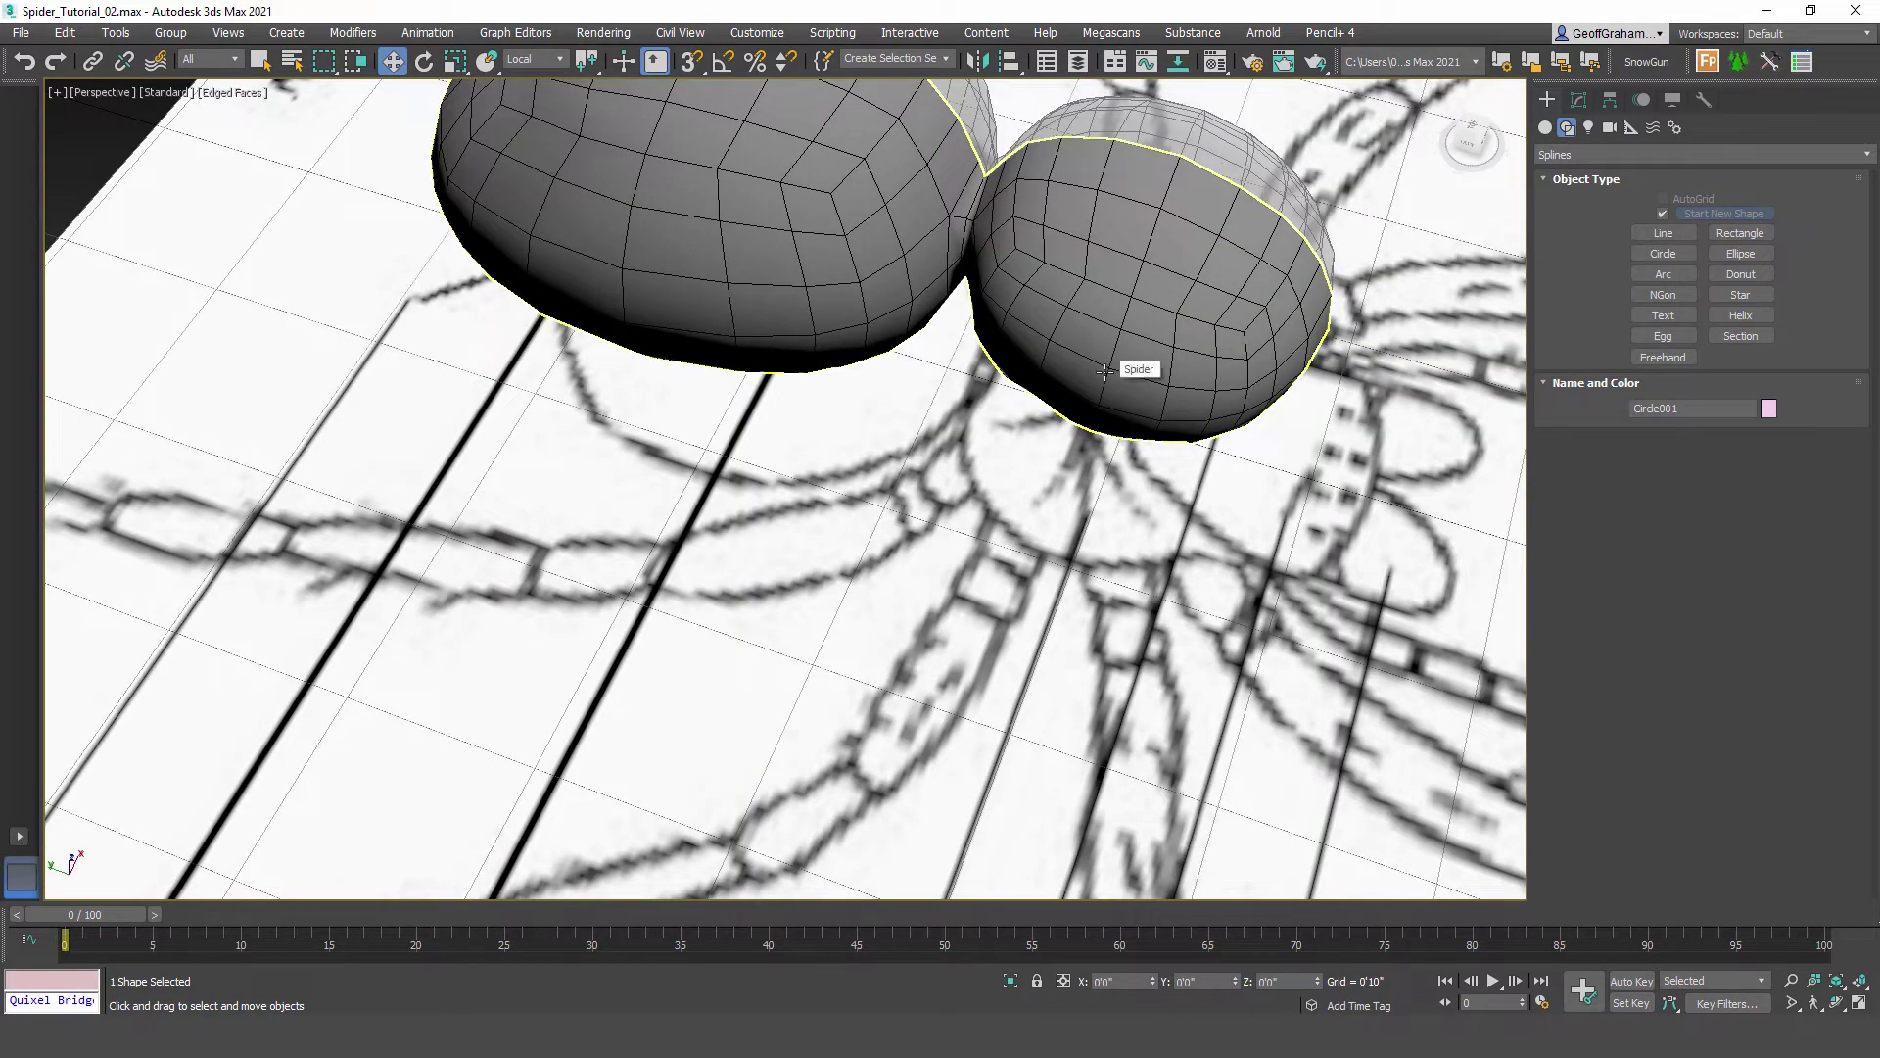
key("l")
scroll(925, 456, "up", 5)
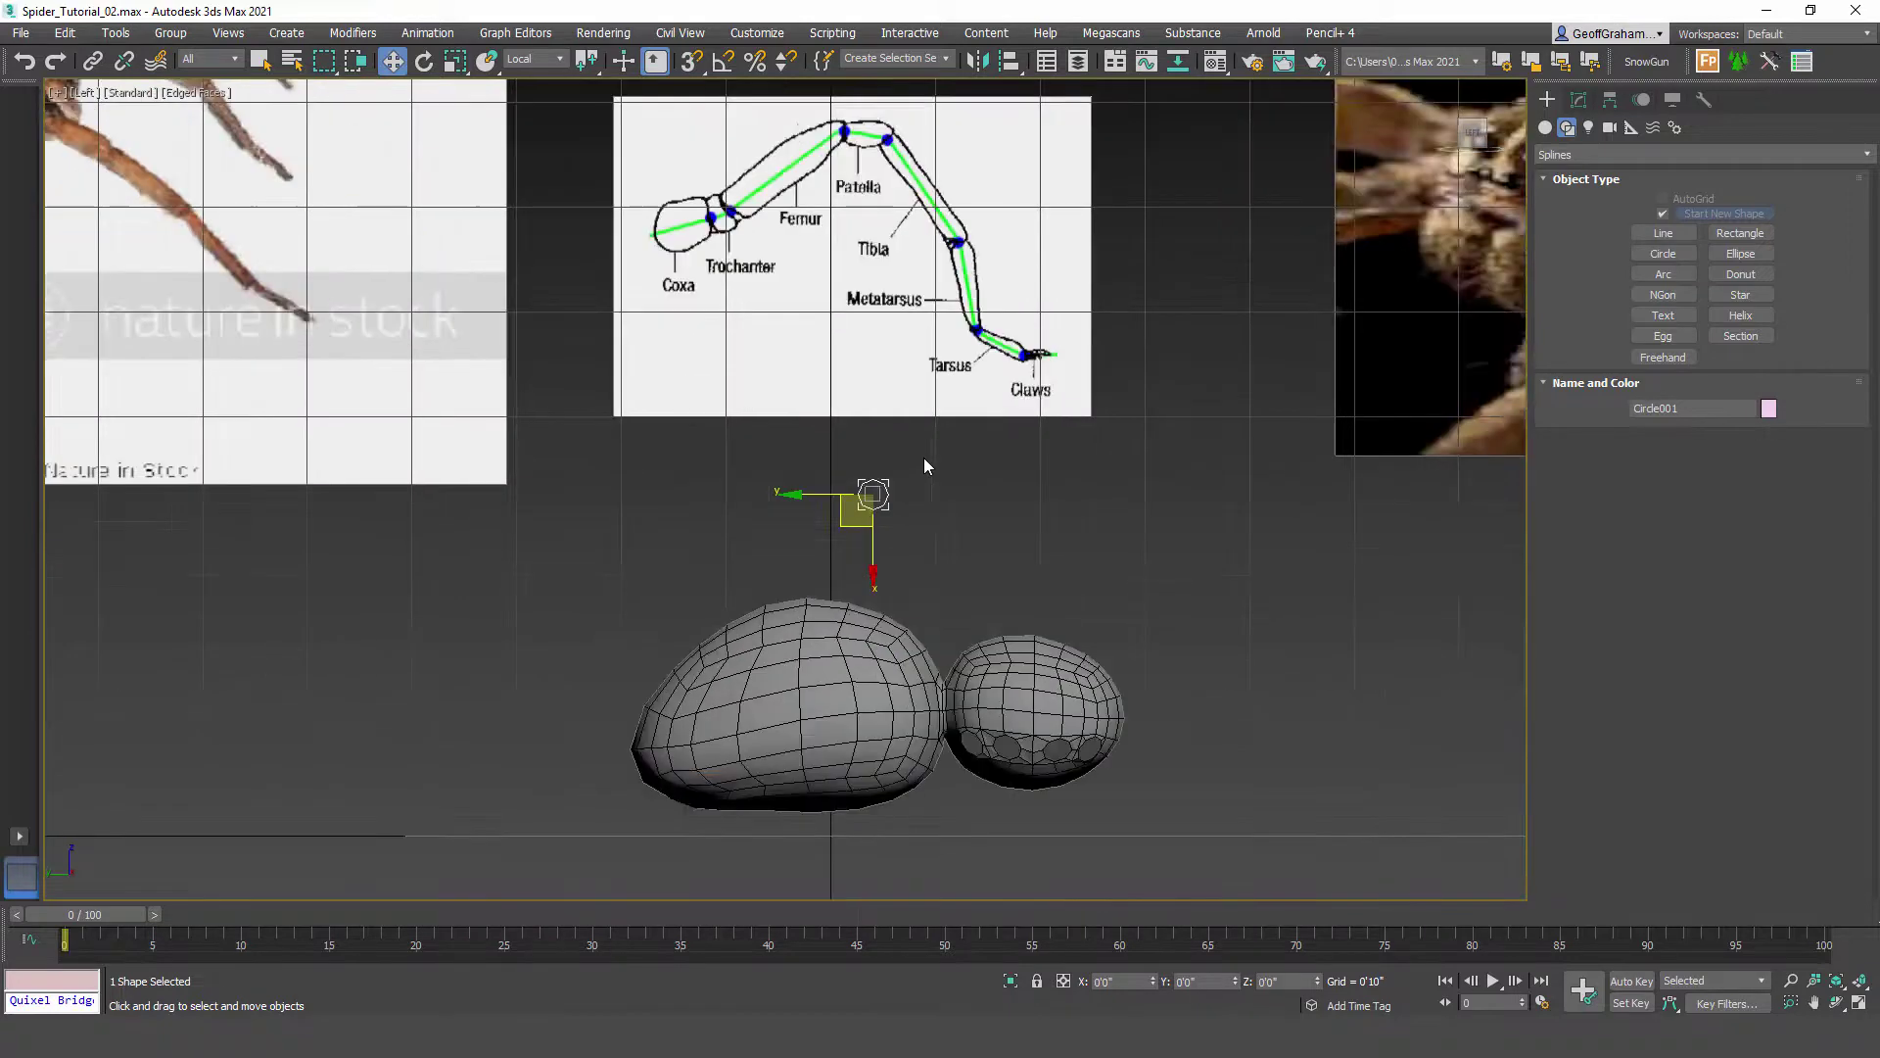
Step: Try the circle at the start of the coxa in the leg reference, and return it to the space above the body
mouse_move(938, 654)
left_mouse_down()
mouse_move(813, 324)
mouse_move(649, 250)
mouse_move(642, 279)
left_mouse_up()
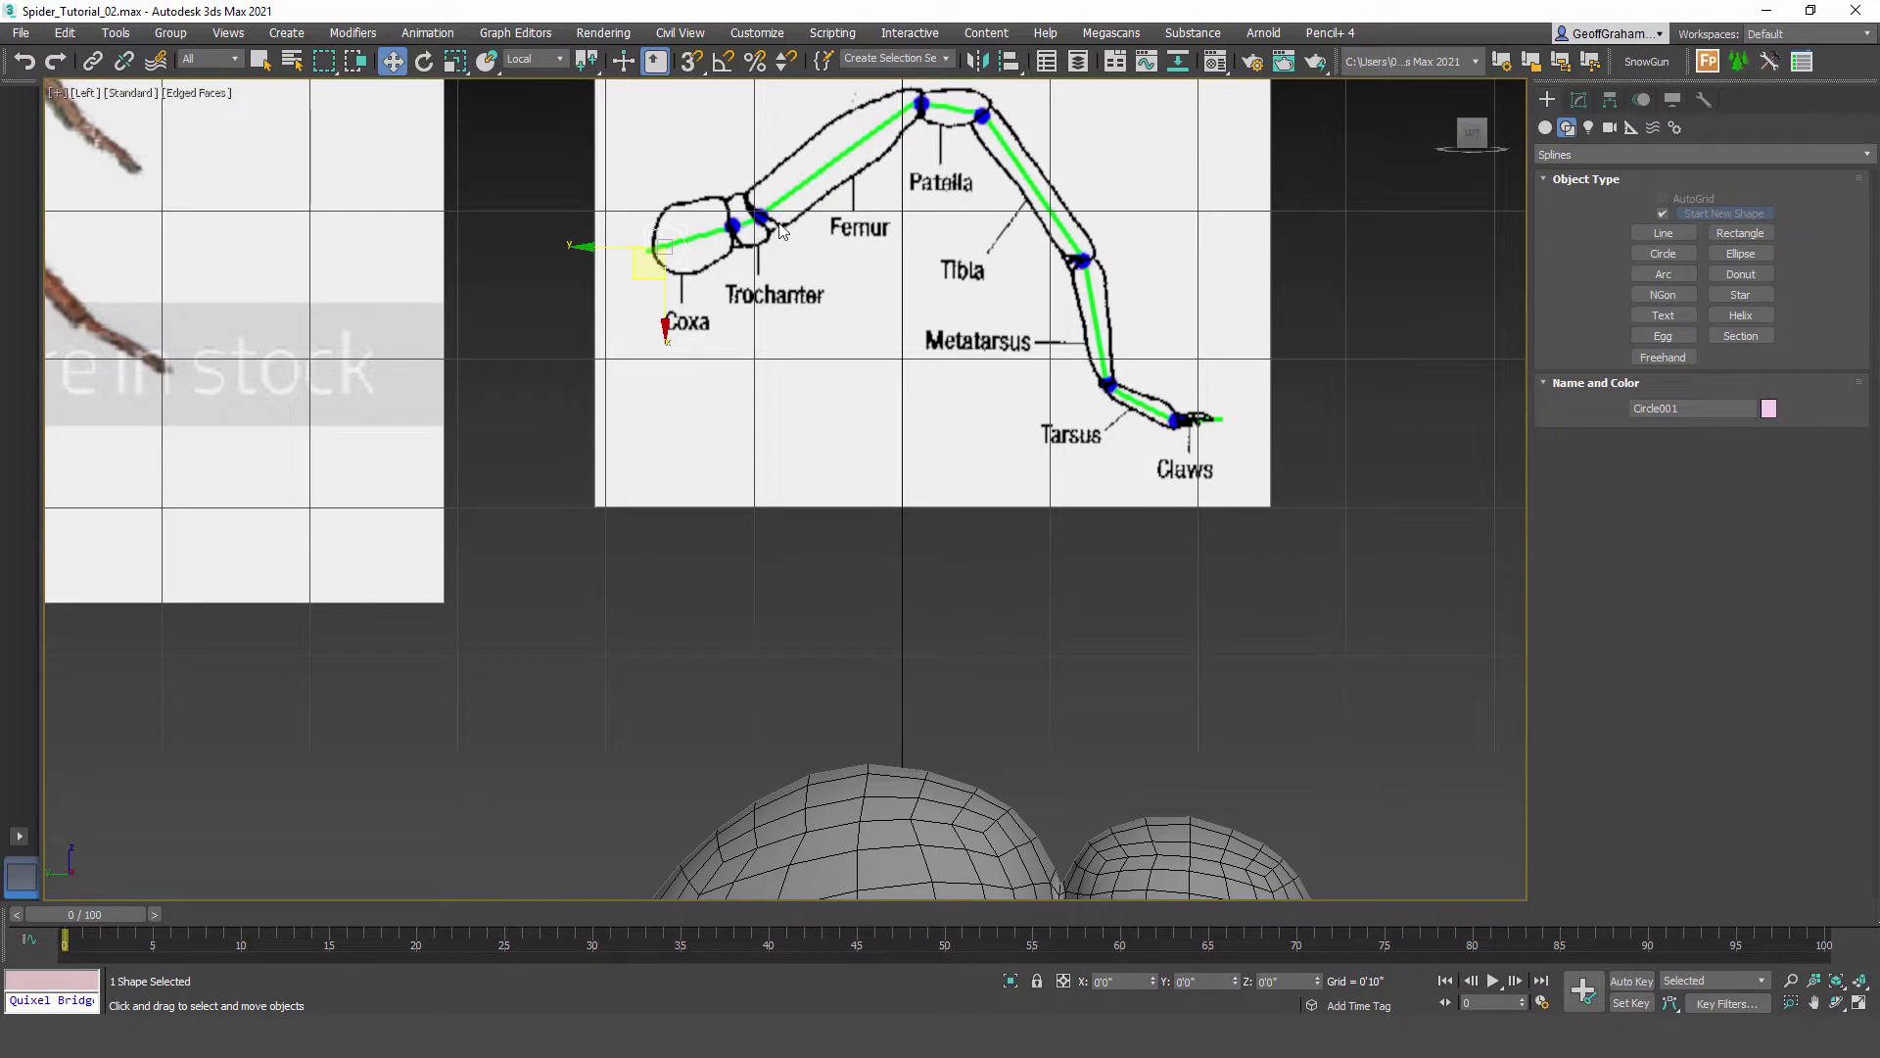
left_click_drag(641, 279, 930, 622)
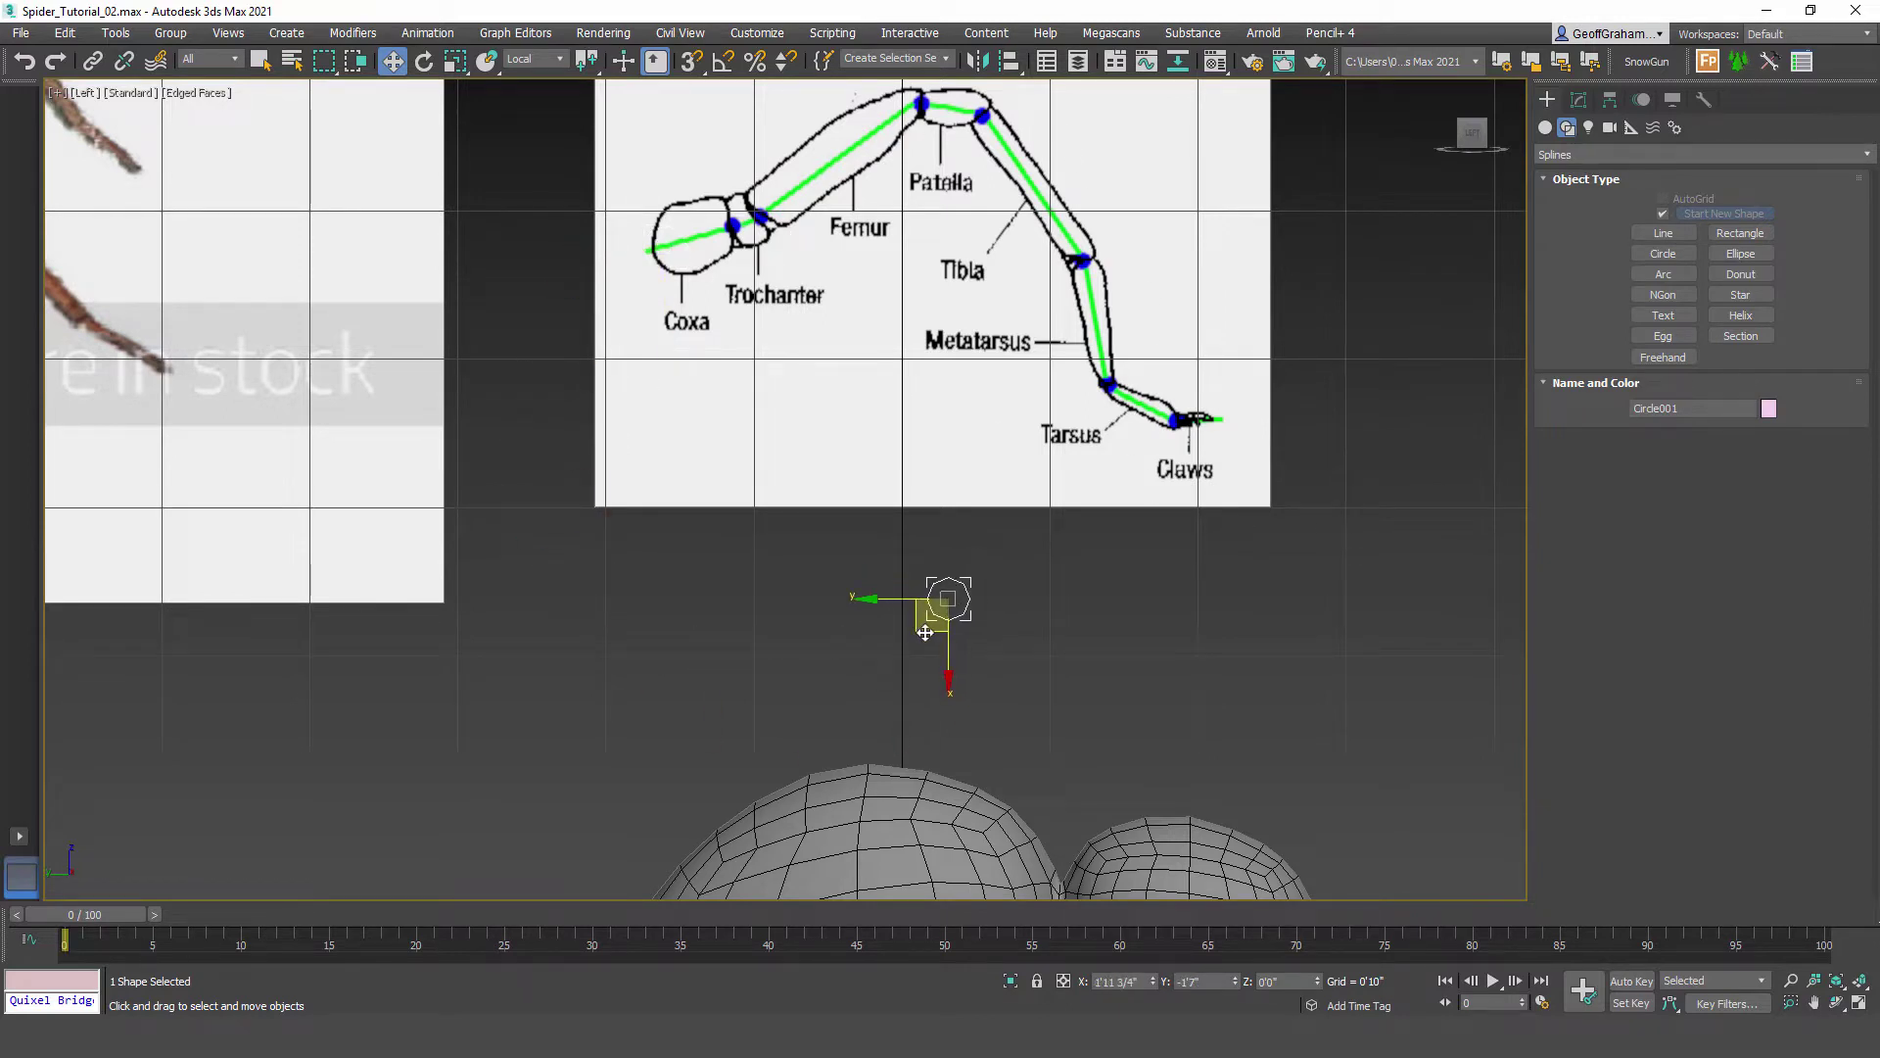
Step: Convert the circle above the spider's body to an Editable Poly
scroll(961, 598, "up", 2)
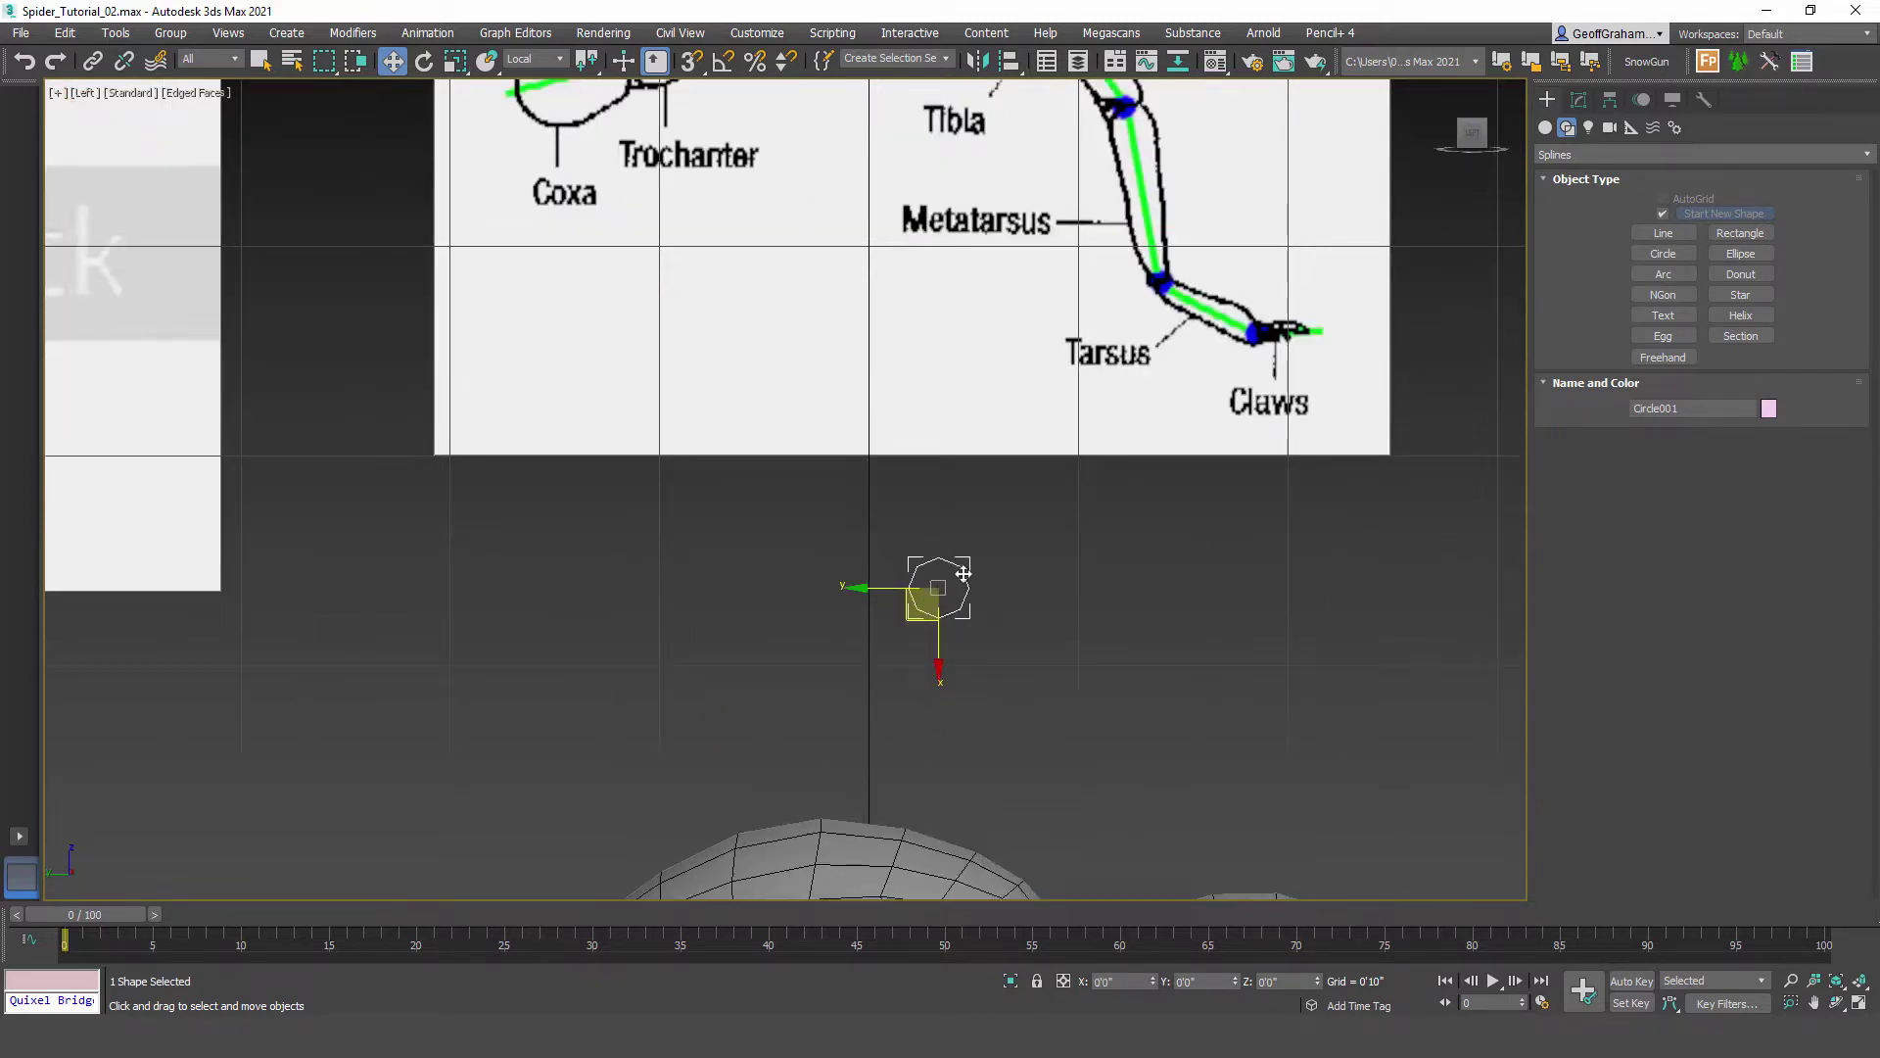
right_click(966, 574)
mouse_move(1015, 783)
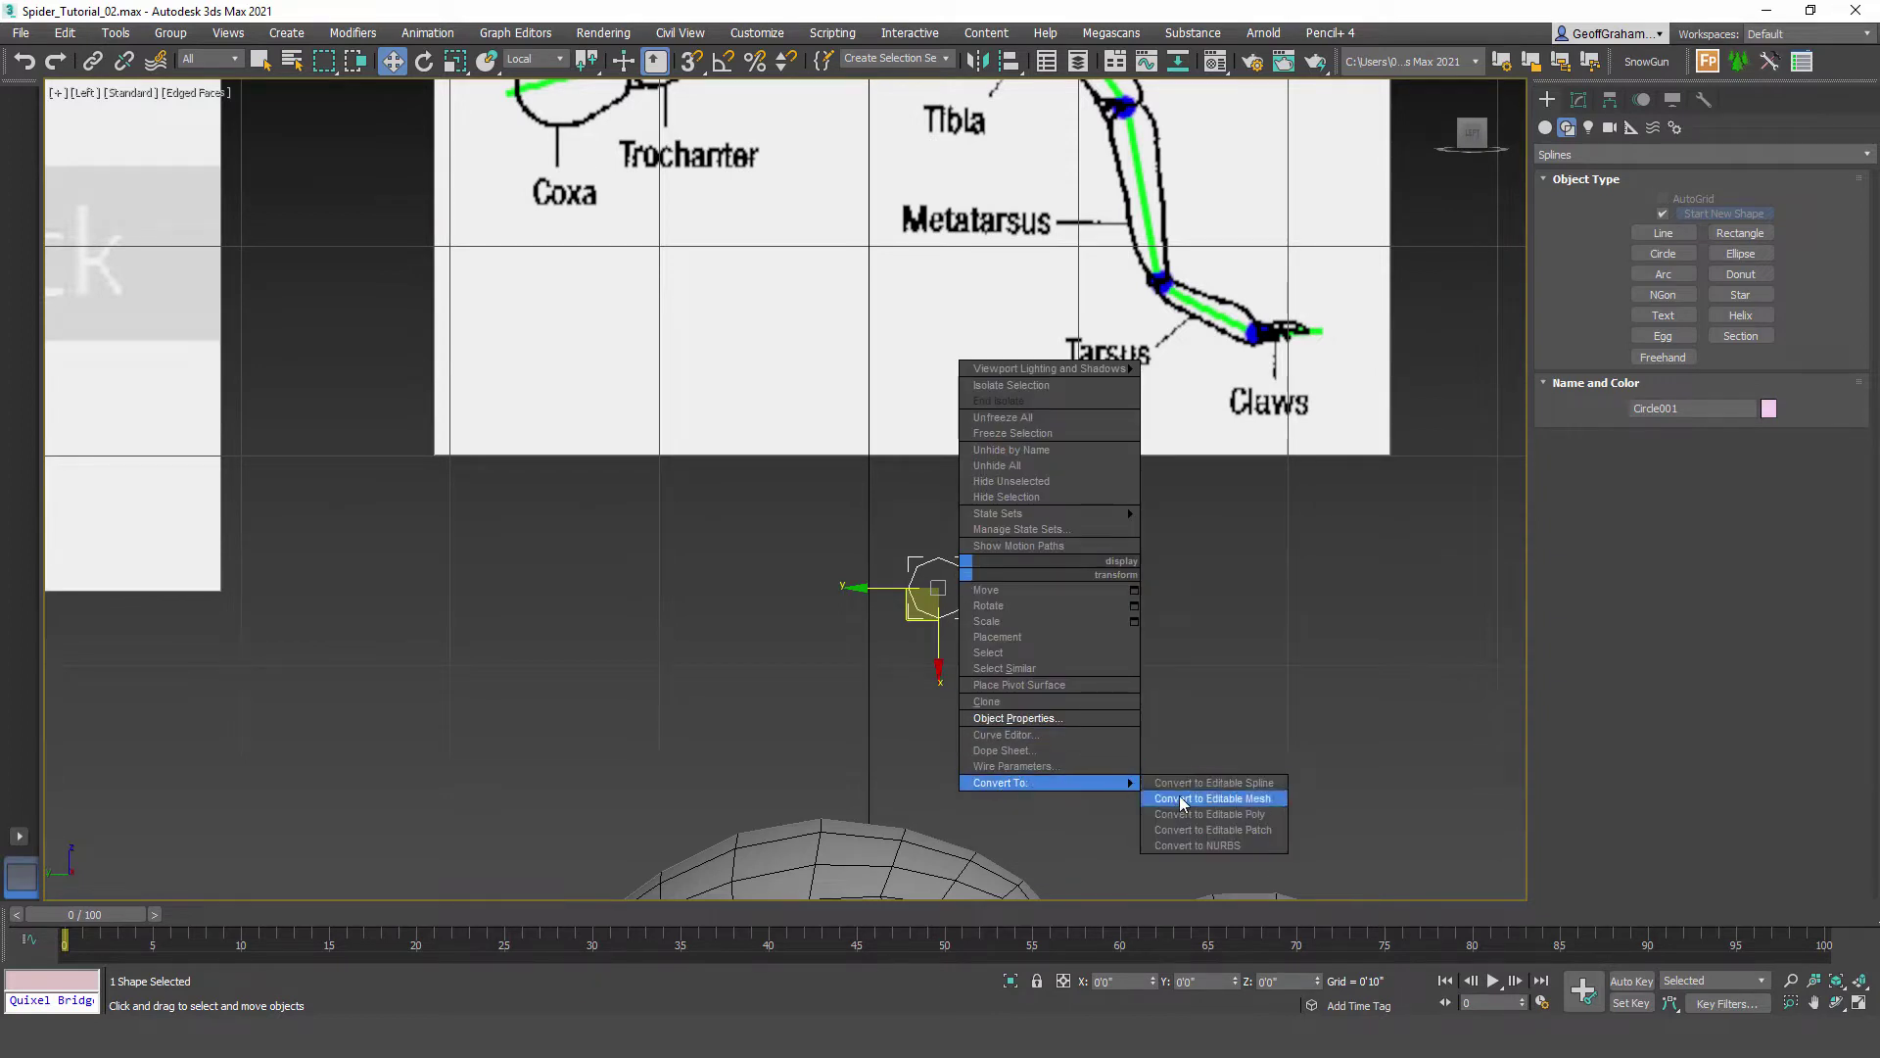
left_click(1195, 815)
scroll(970, 607, "up", 3)
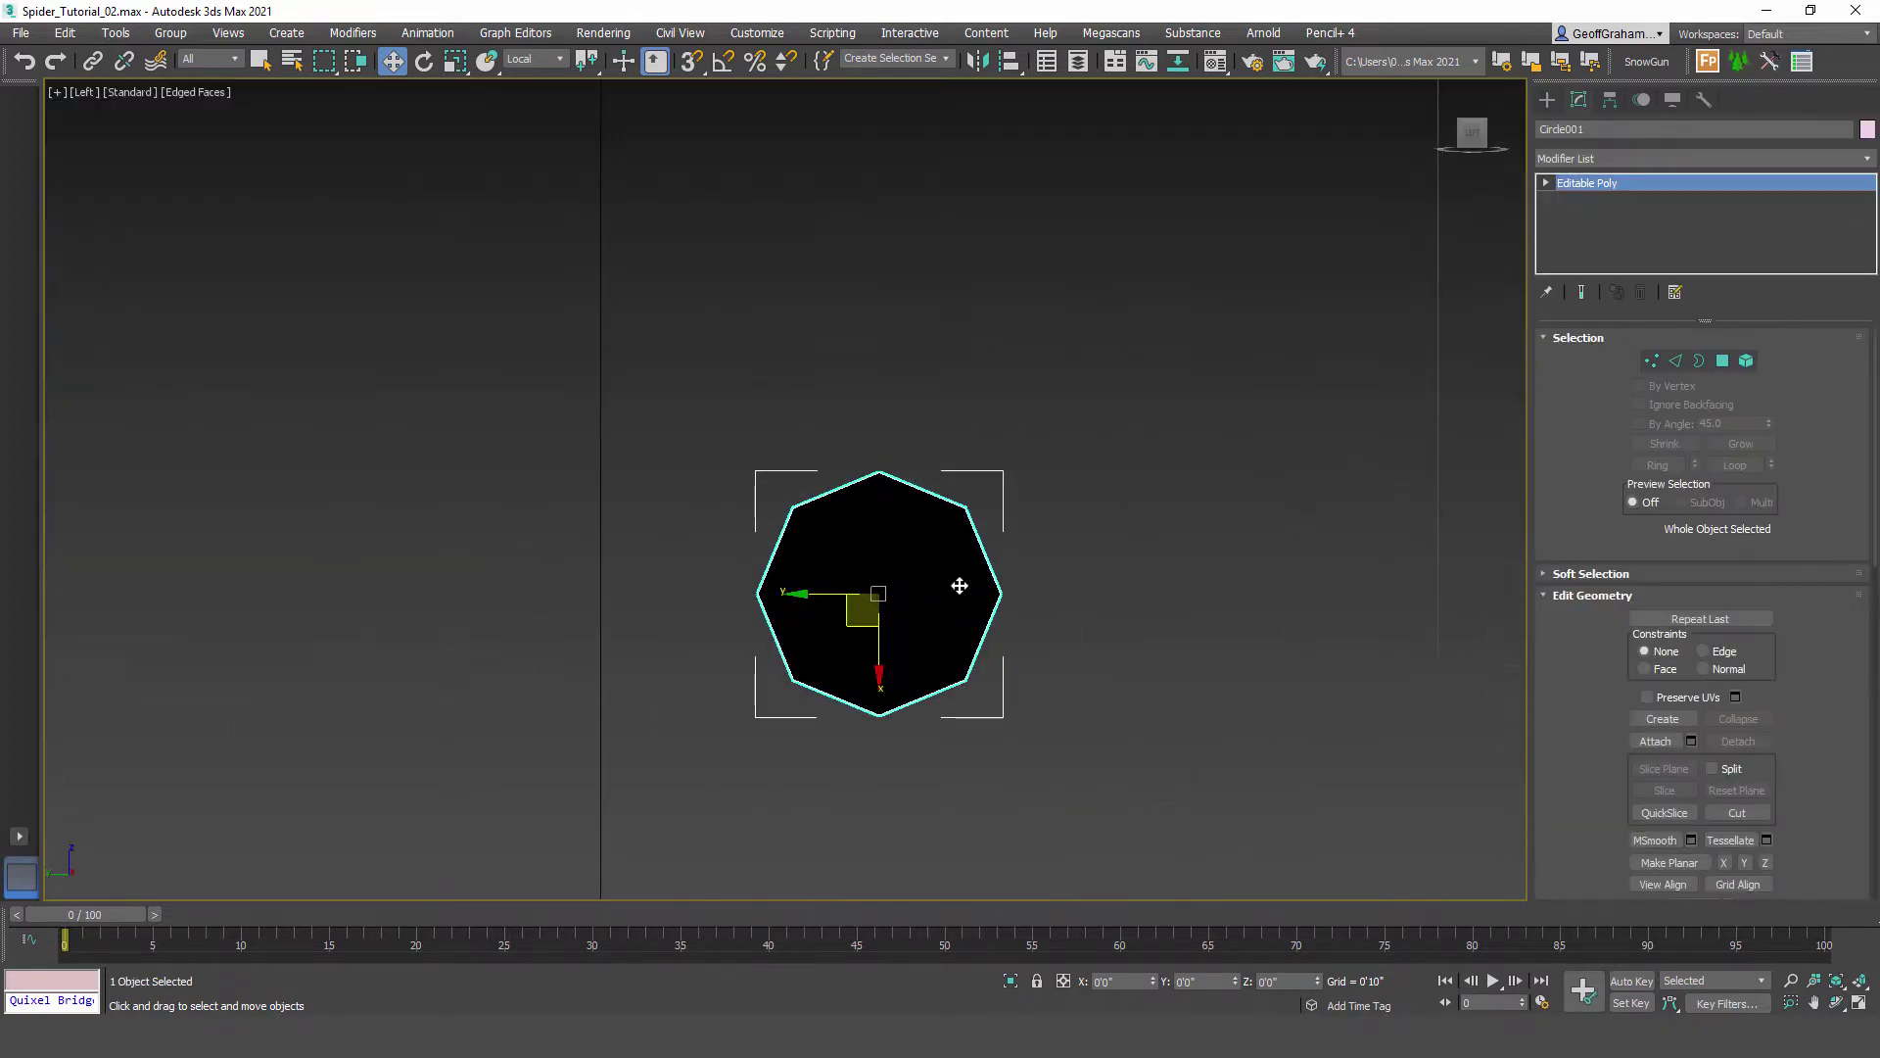
scroll(921, 576, "down", 2)
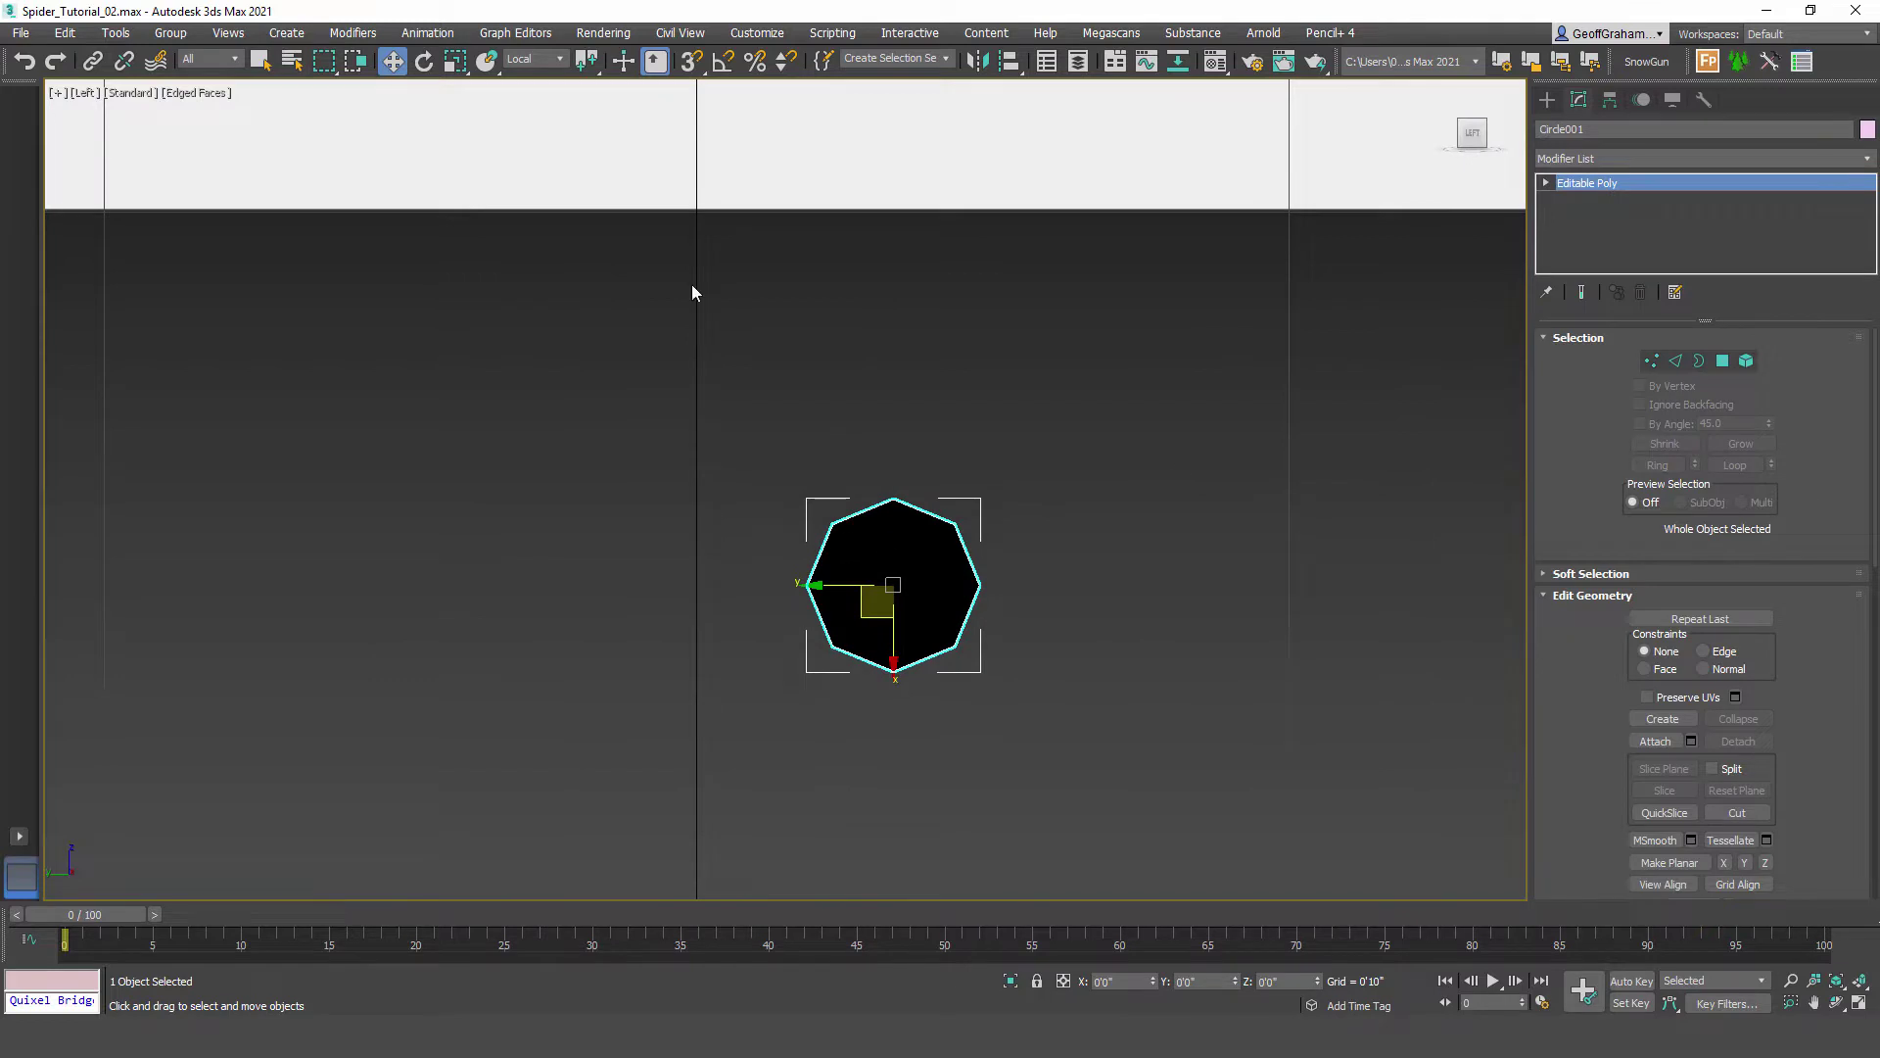
Step: Flip the disc so its face points toward the Left view, with its absolute X rotation at -180 degrees
key("e")
left_click_drag(855, 593, 1219, 606)
right_click(424, 66)
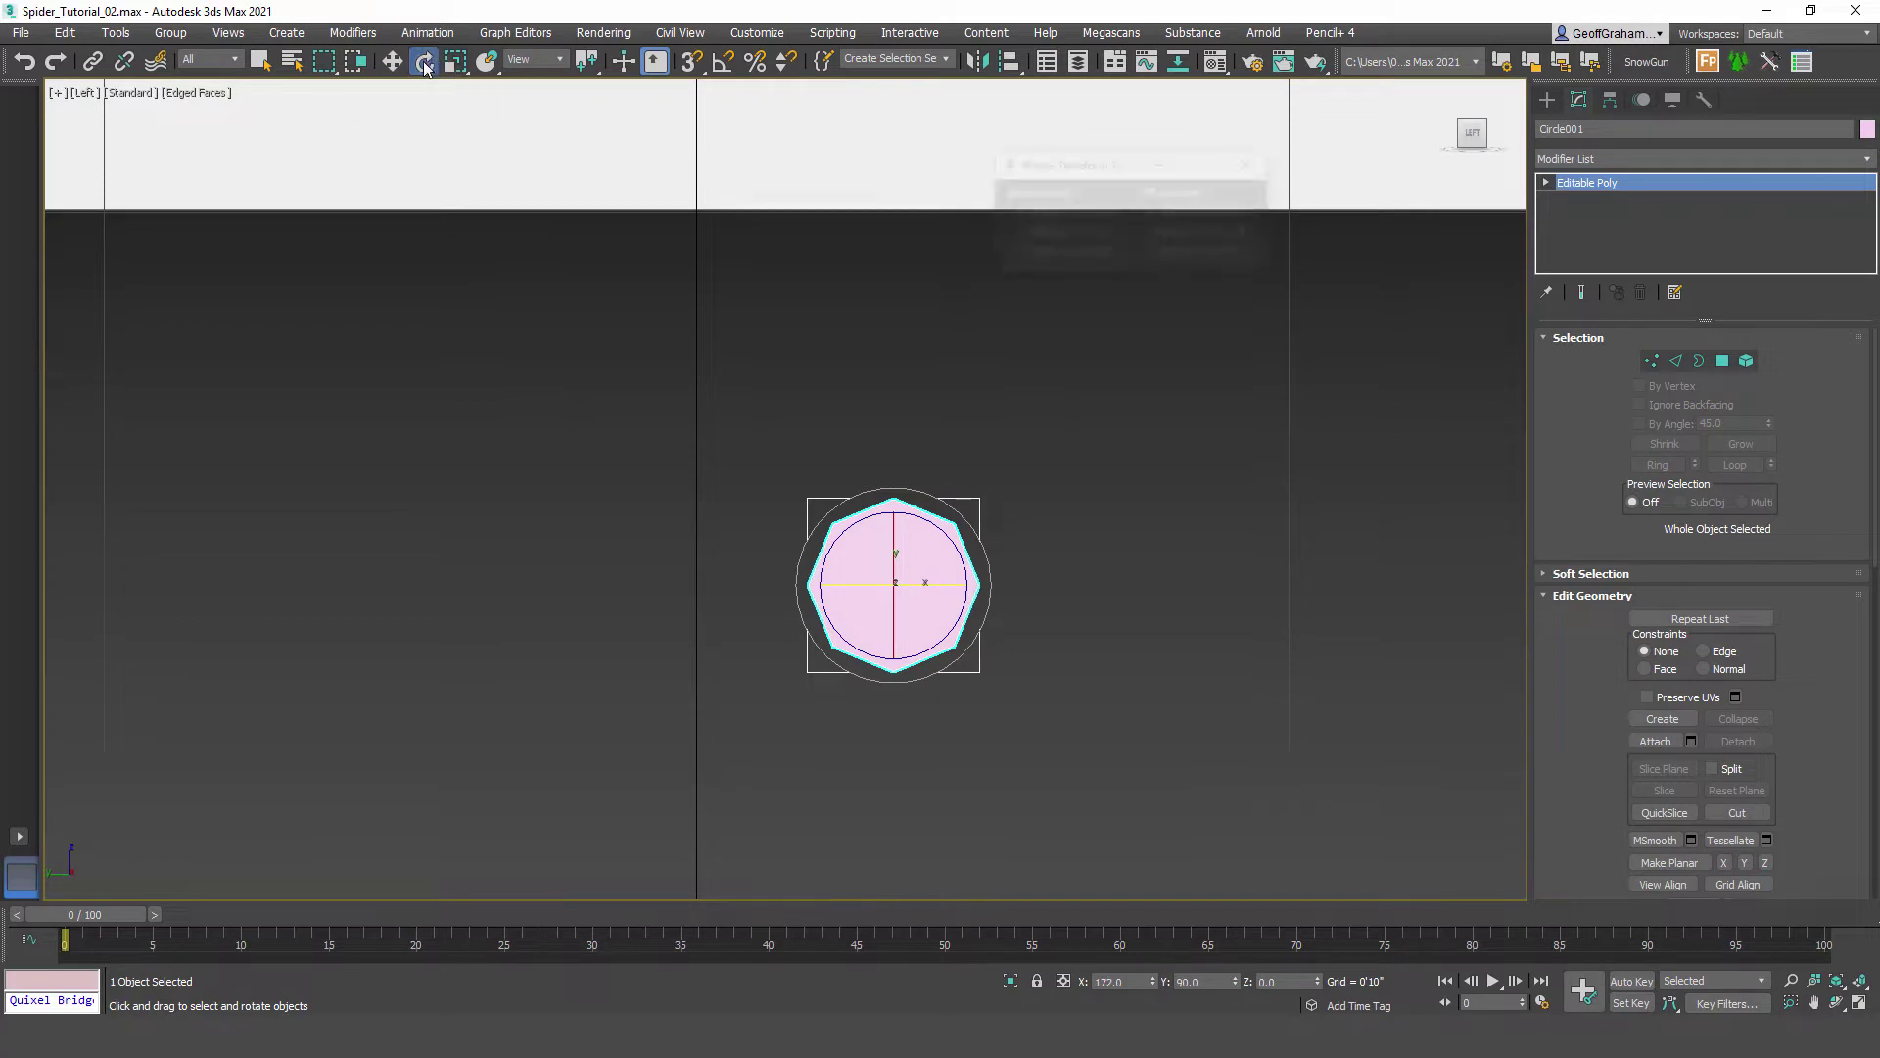
left_click_drag(1075, 215, 1019, 214)
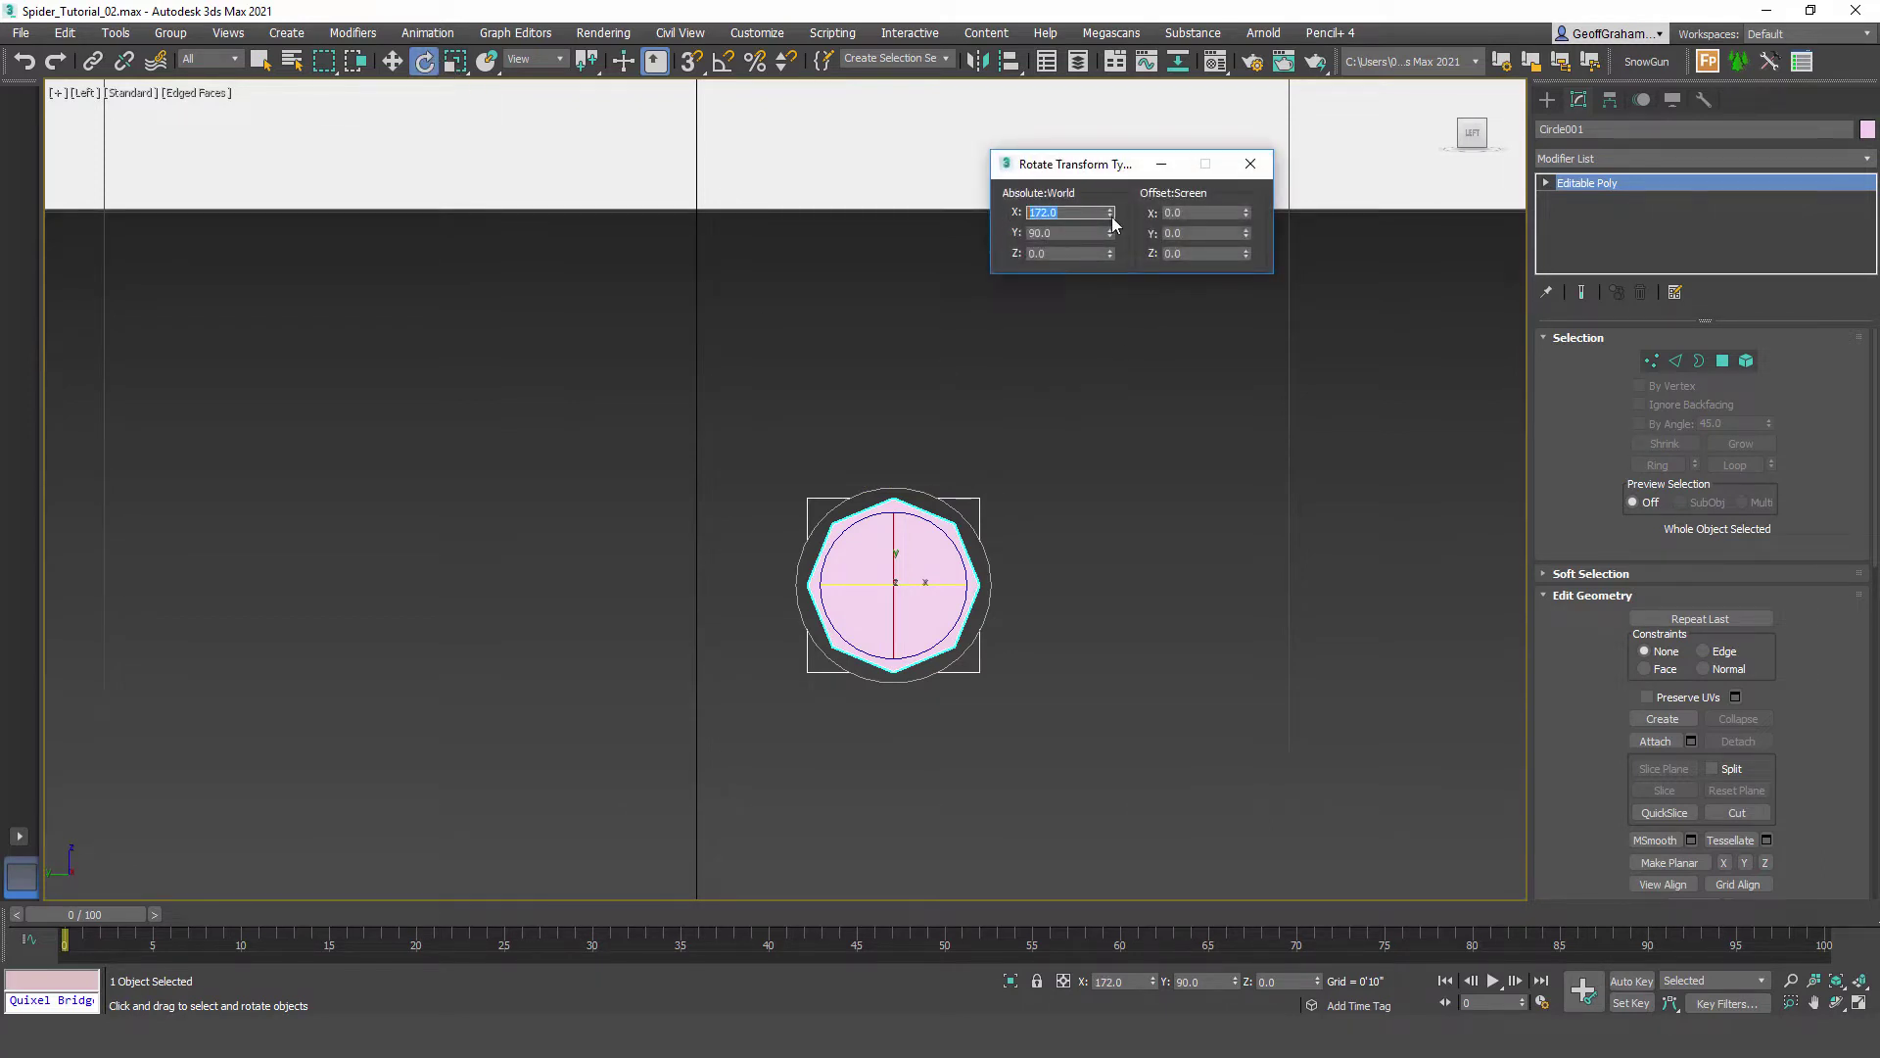
key("Return")
left_click(1251, 165)
Step: Divide the disc into quarters by connecting its uppermost and lowest vertices and cutting an edge between its two outermost side vertices
left_click(1651, 361)
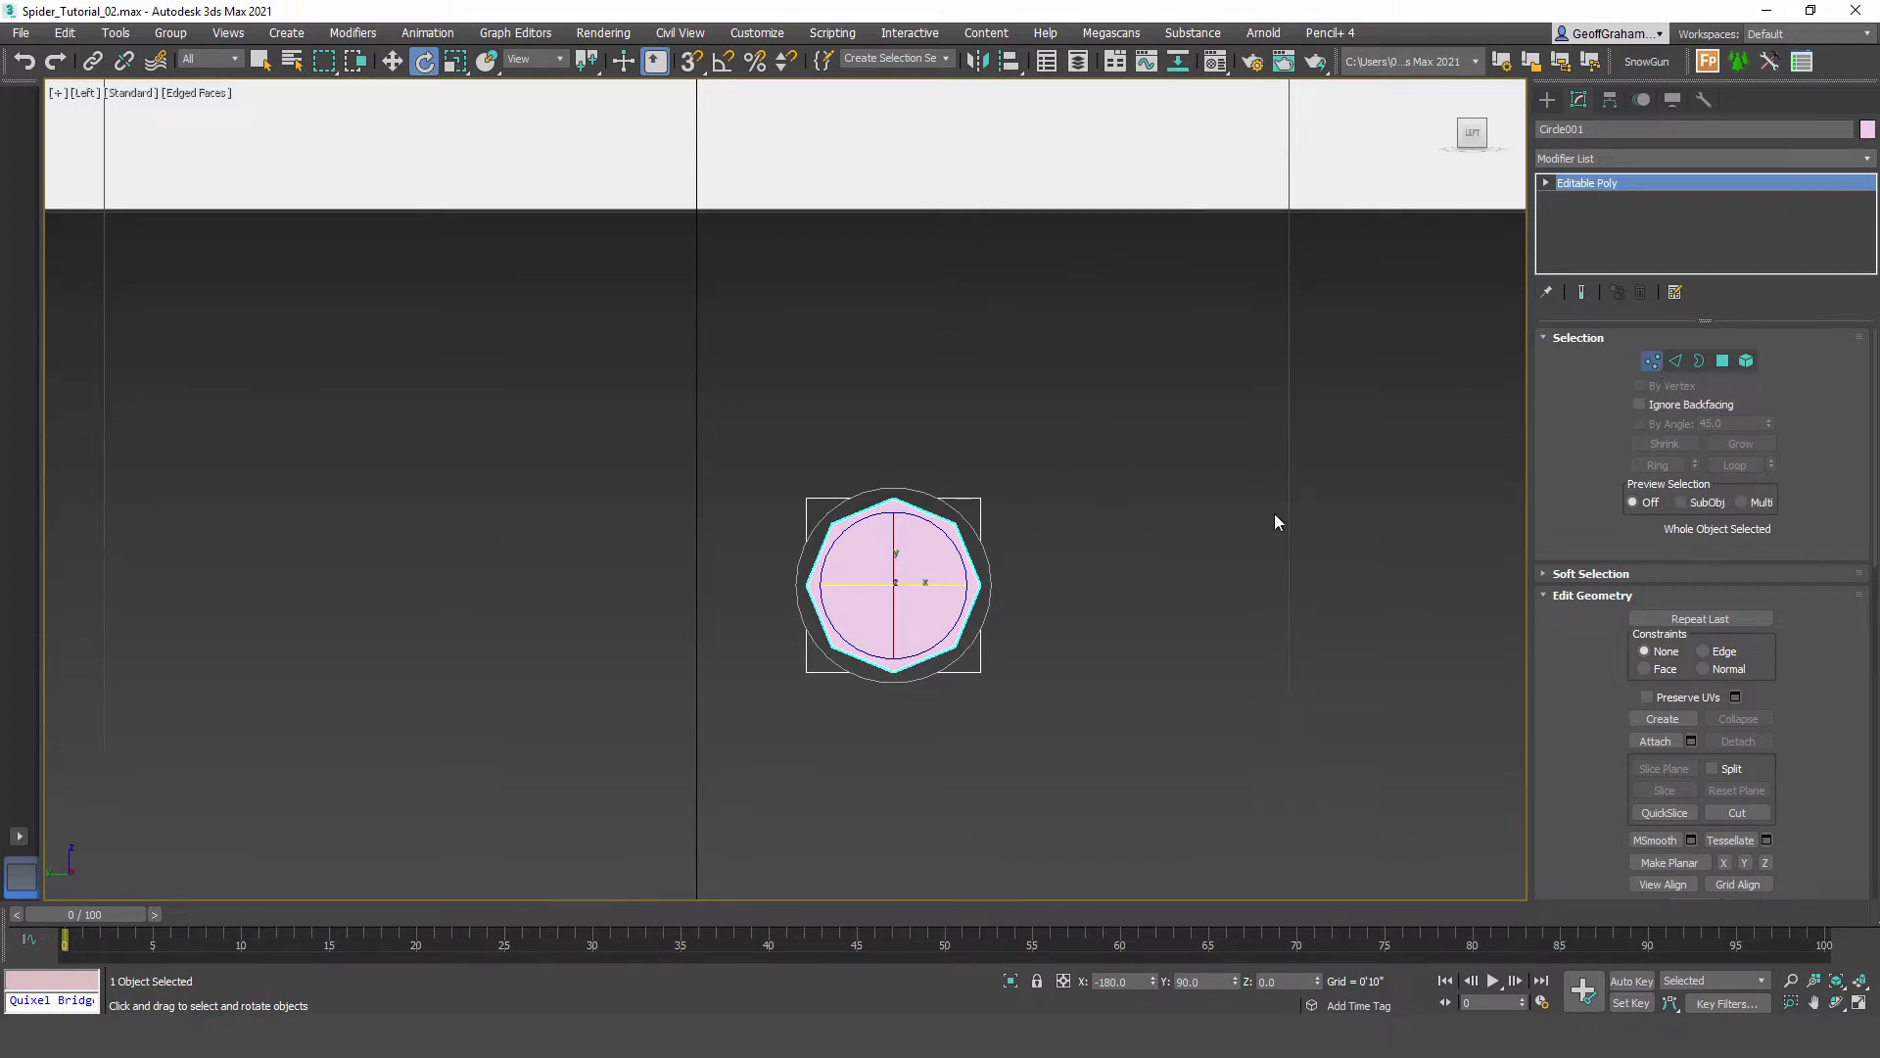
scroll(891, 572, "up", 2)
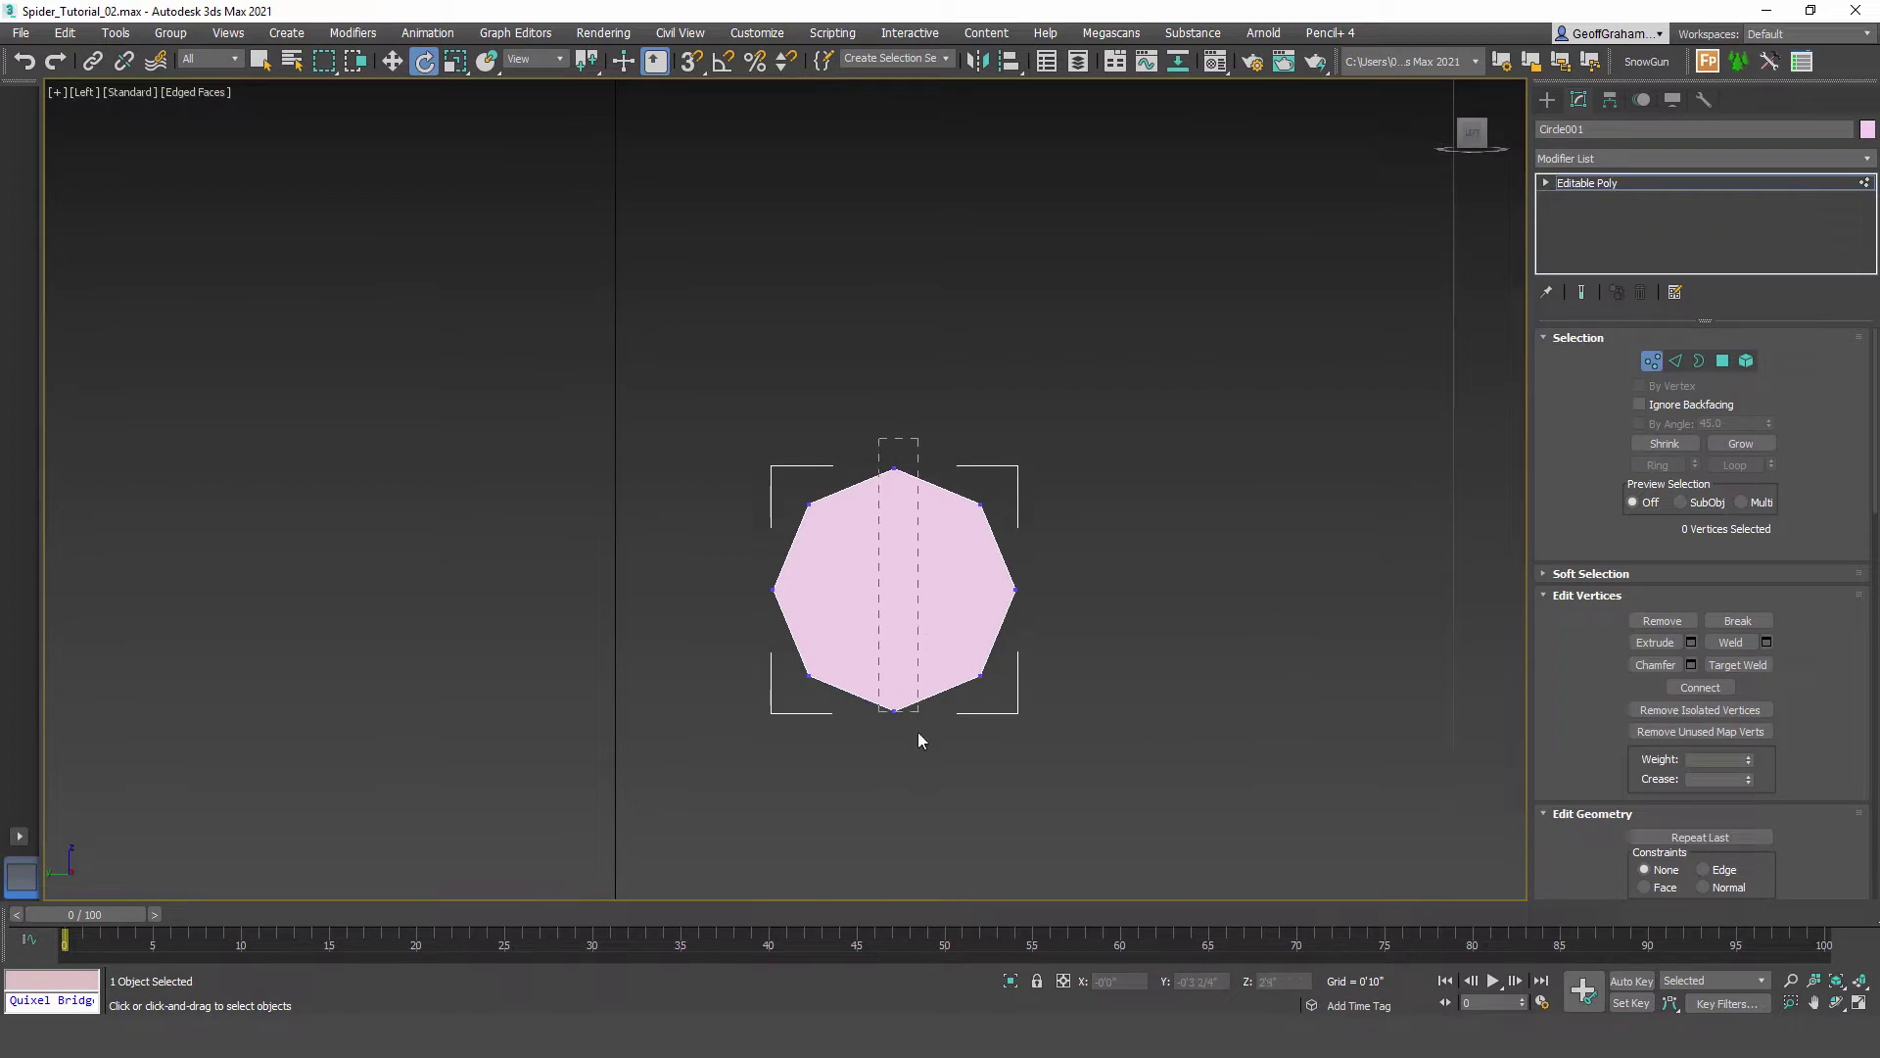
left_click_drag(919, 742, 919, 750)
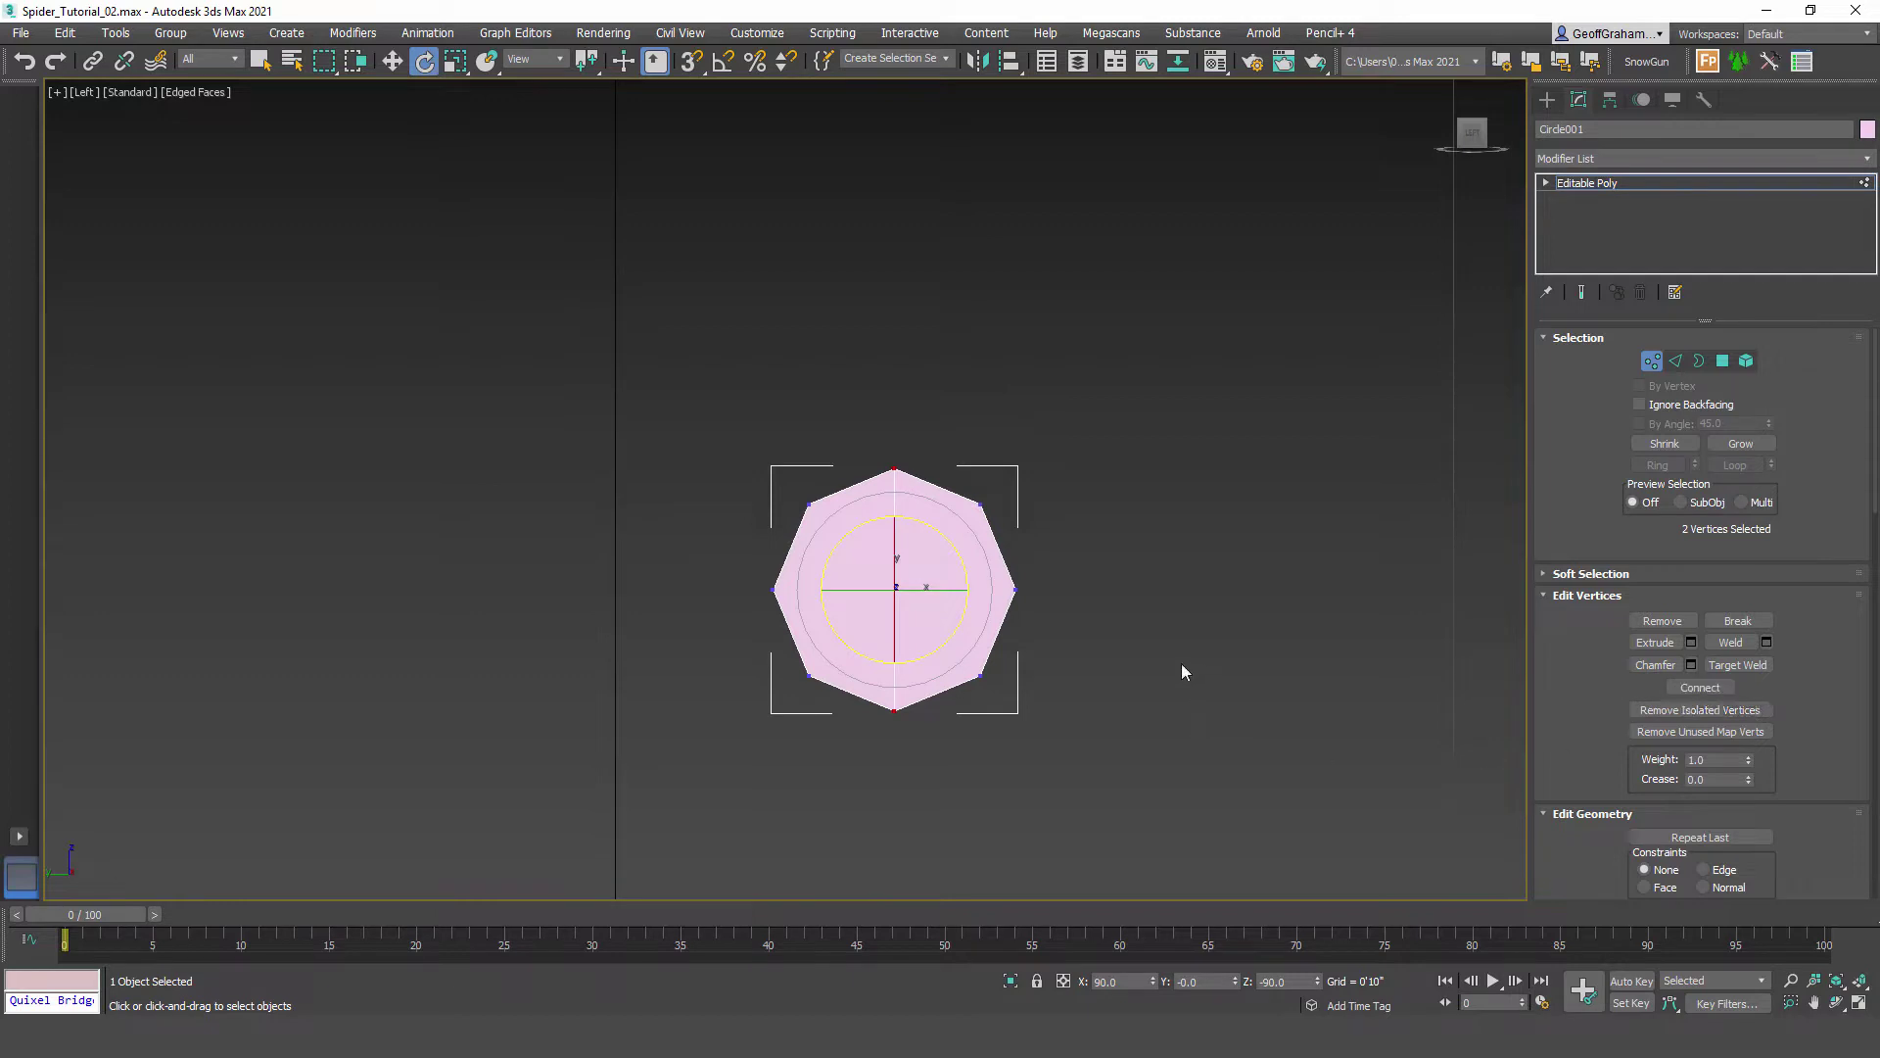
scroll(906, 638, "up", 2)
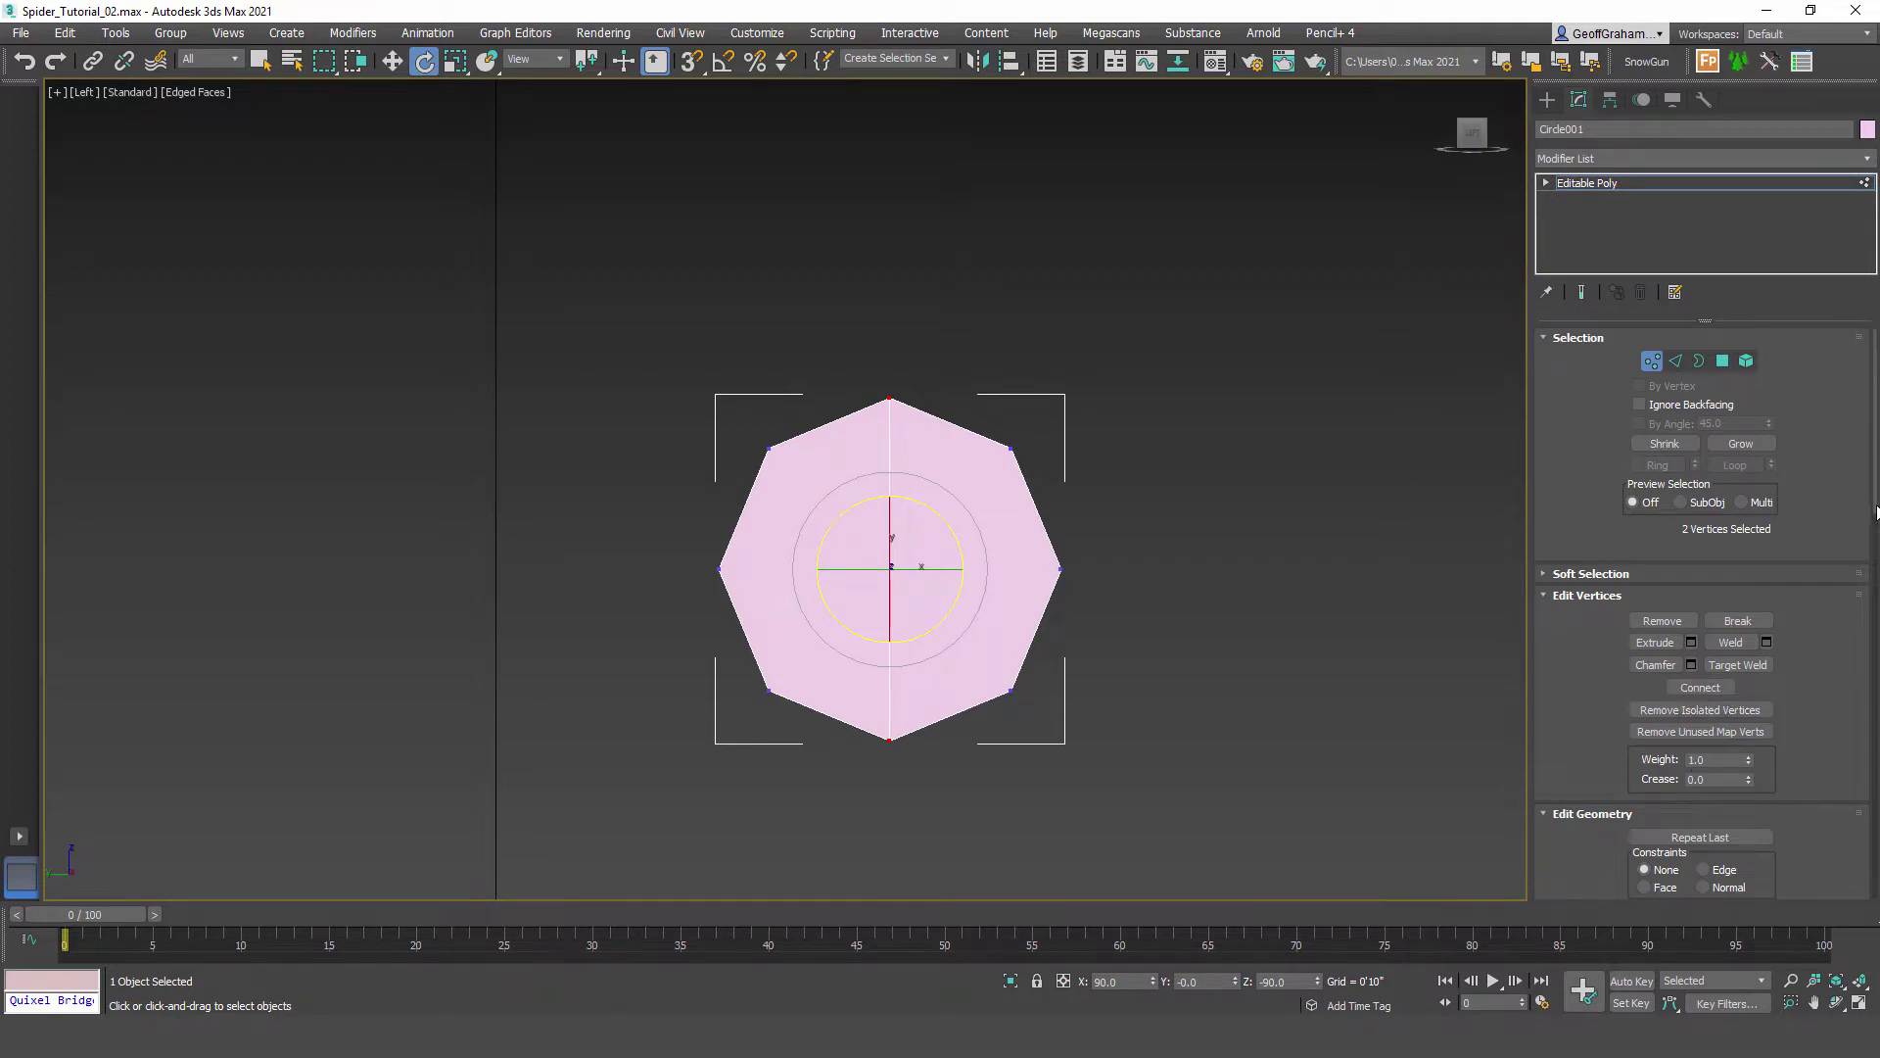
scroll(1876, 510, "down", 5)
left_click(1738, 650)
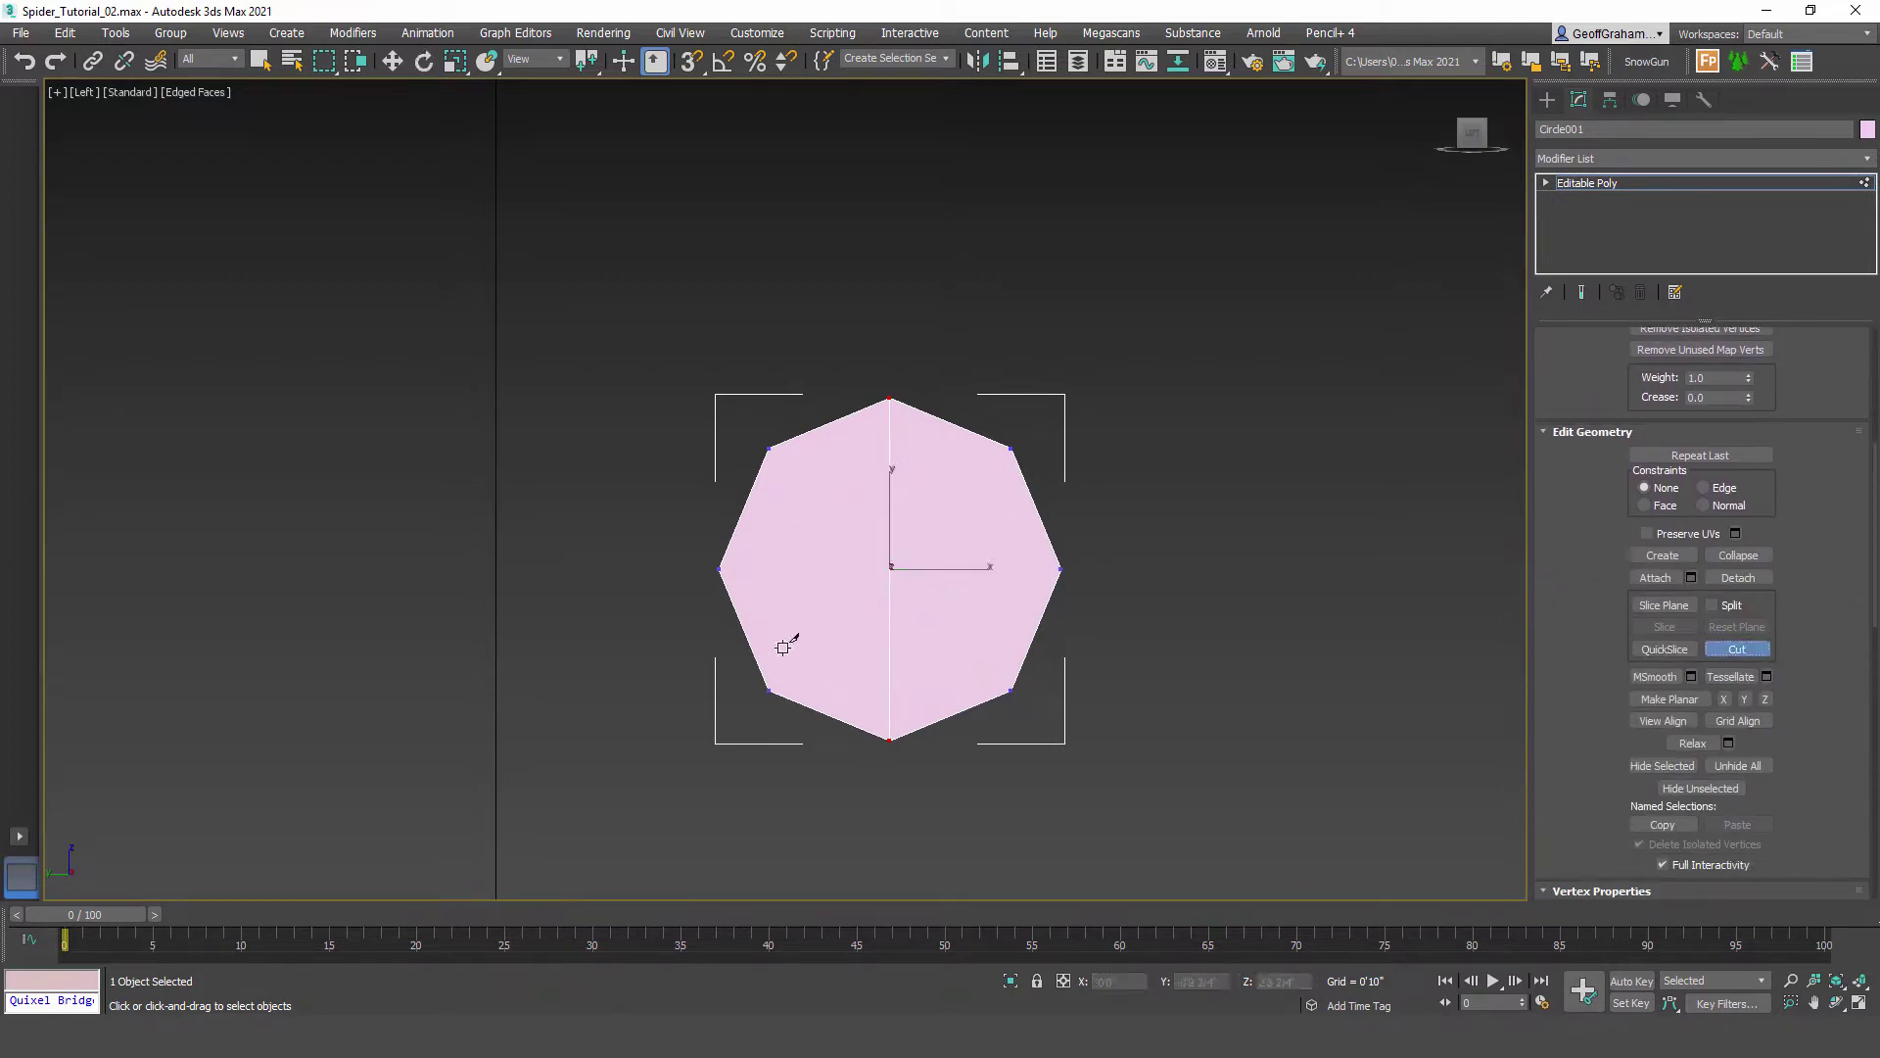
left_click(719, 569)
left_click(1062, 568)
right_click(927, 638)
key("e")
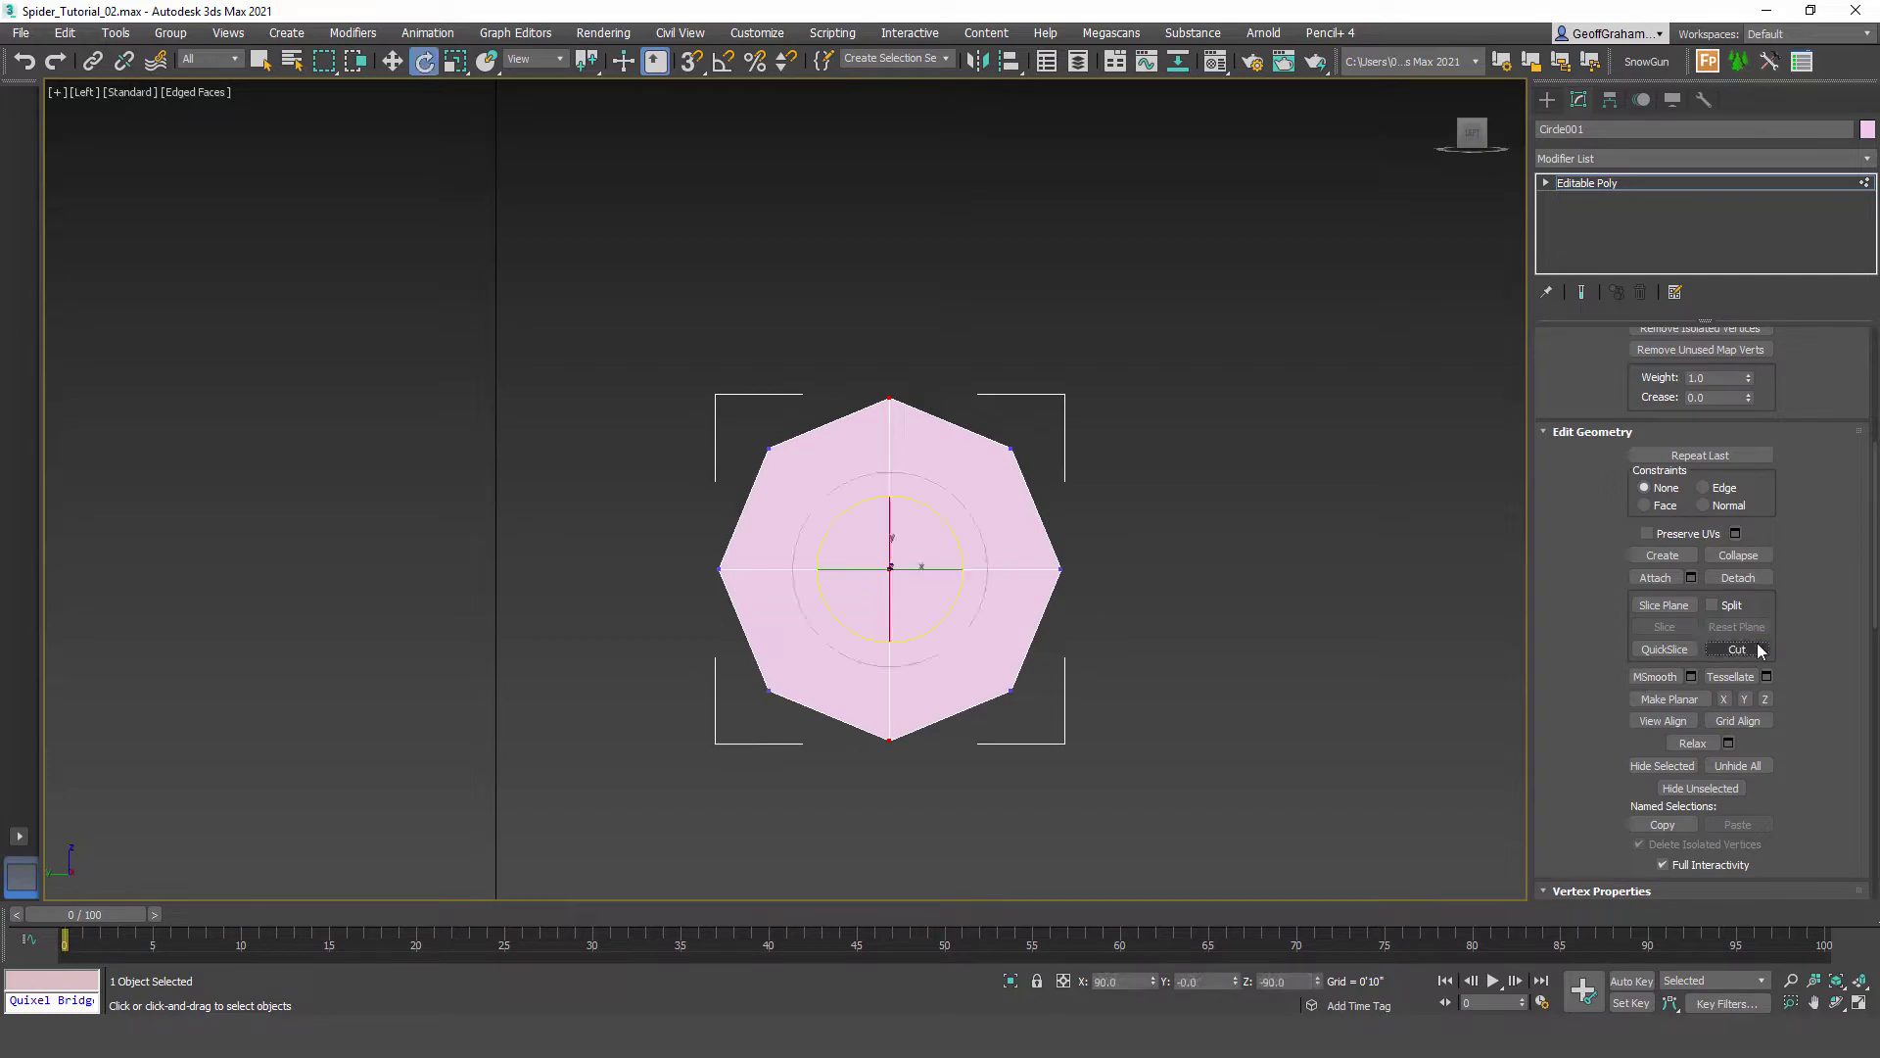
Step: Leave vertex editing and move the whole disc to the start of the coxa in the leg reference
scroll(947, 412, "down", 3)
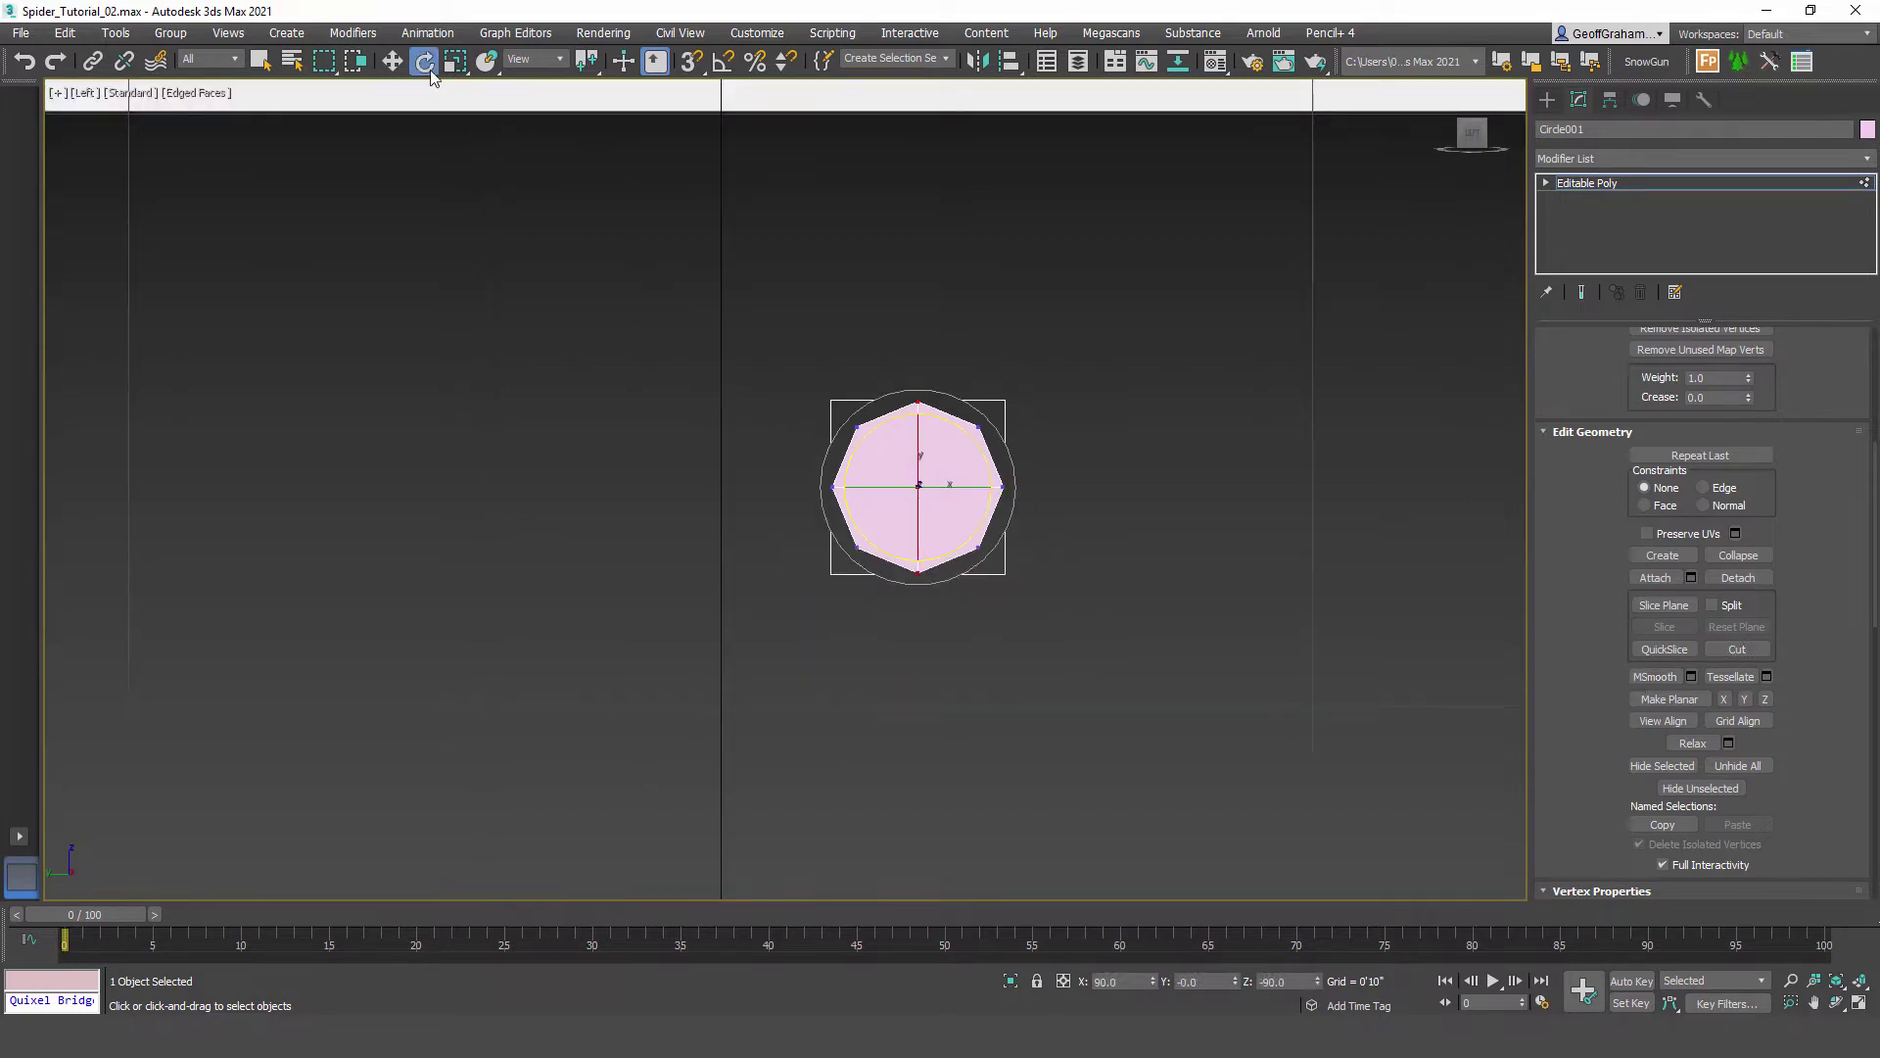
key("w")
left_click(1002, 599)
scroll(1006, 583, "down", 6)
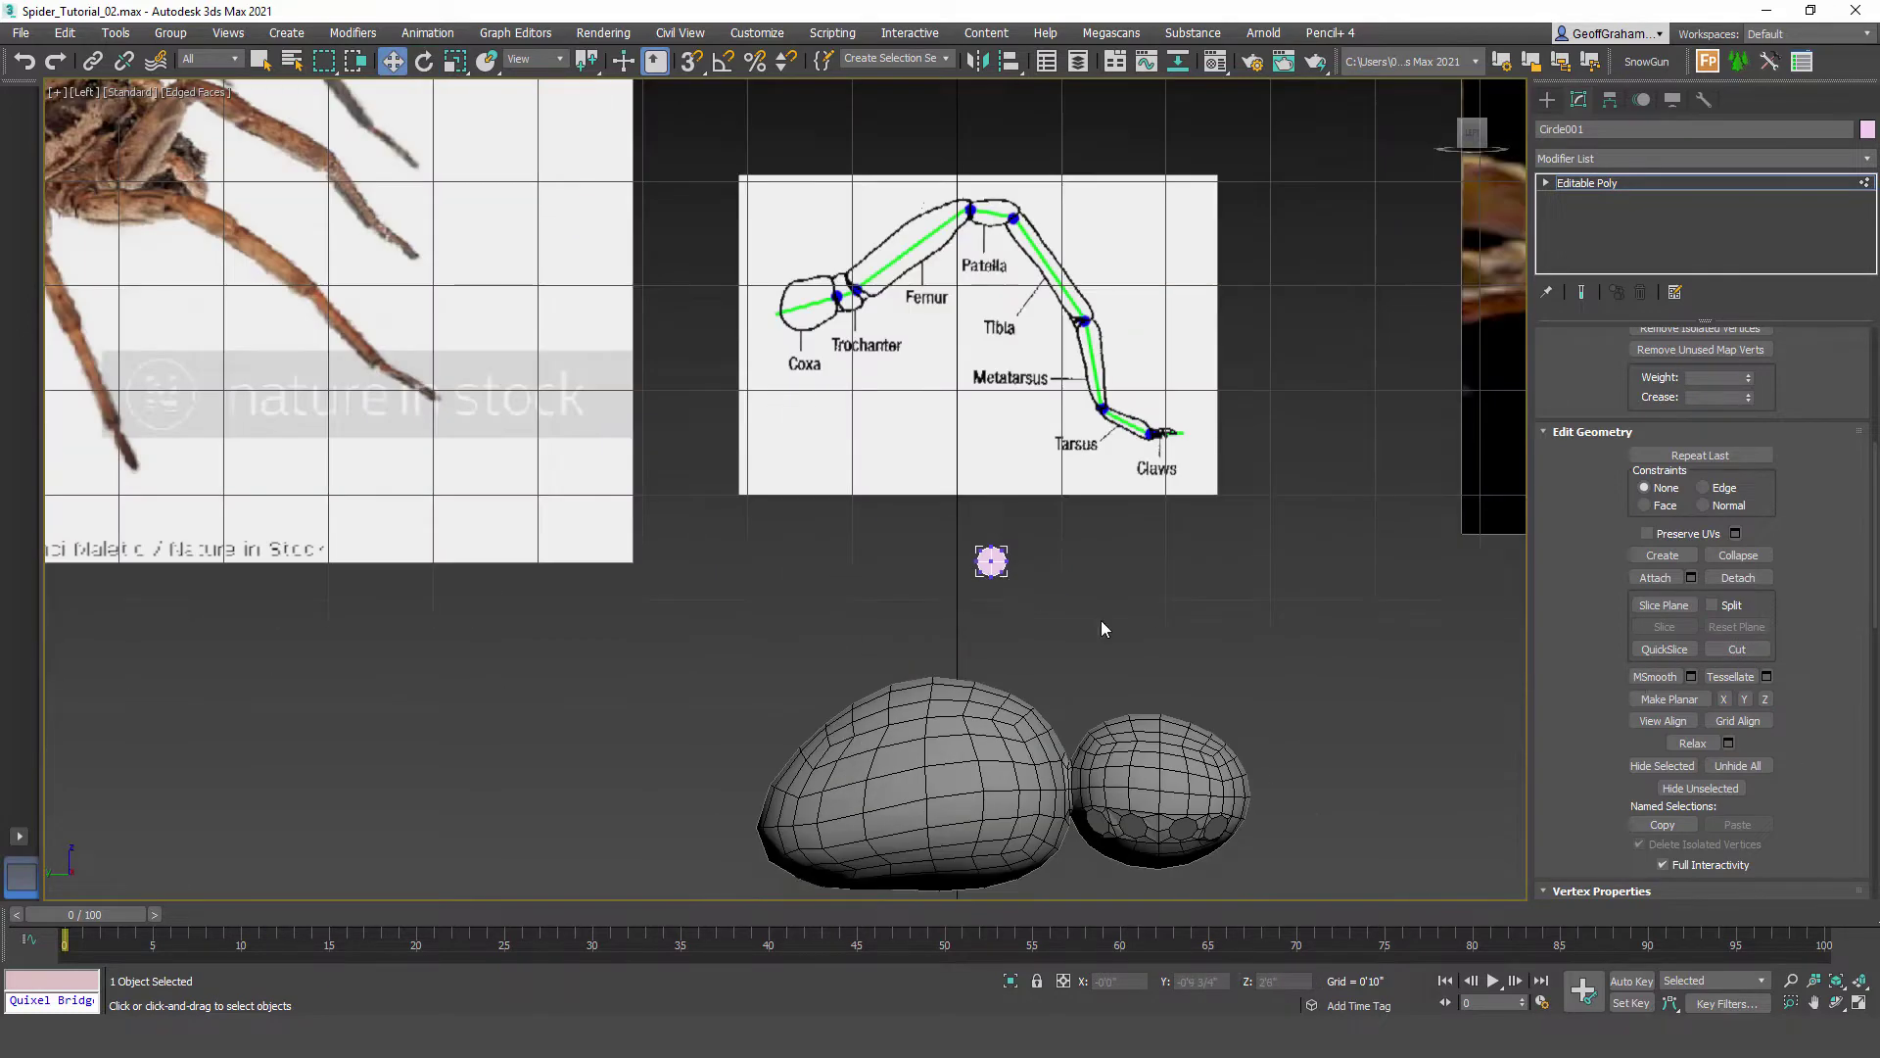
left_click(1546, 99)
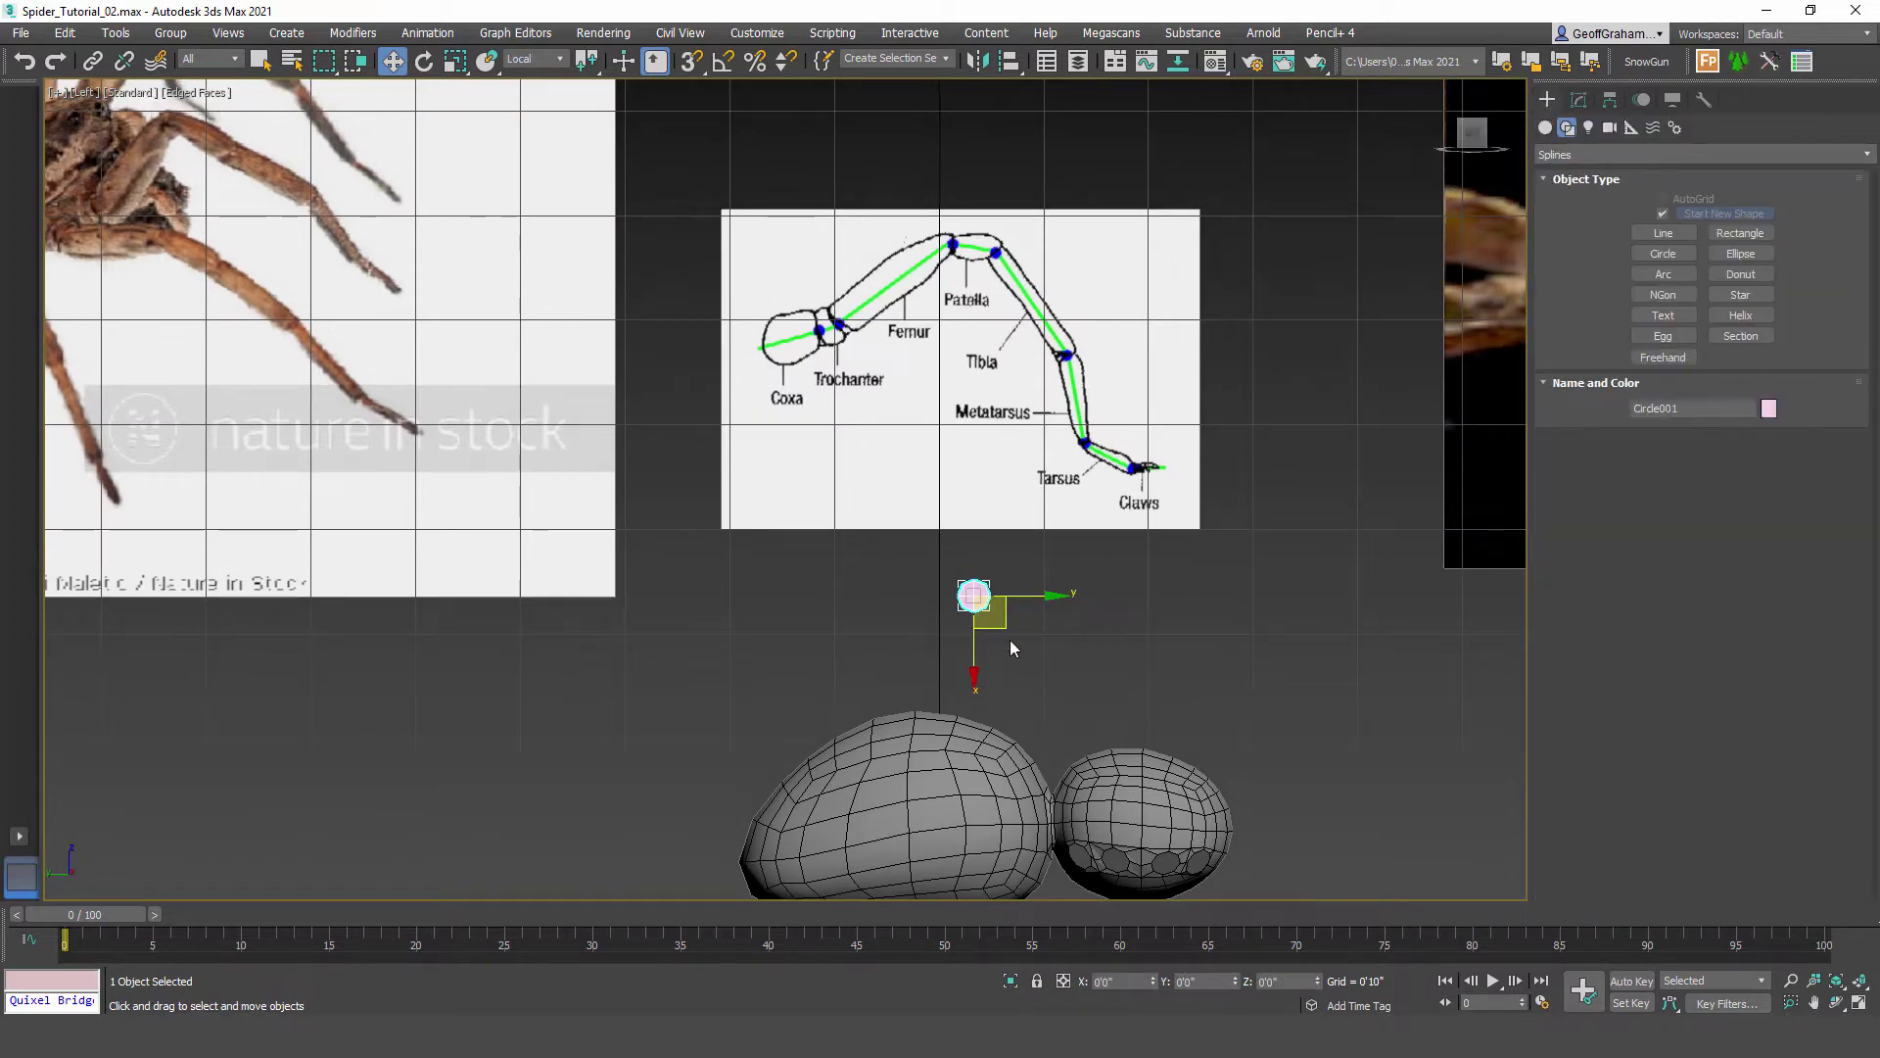
left_click_drag(1007, 629, 801, 372)
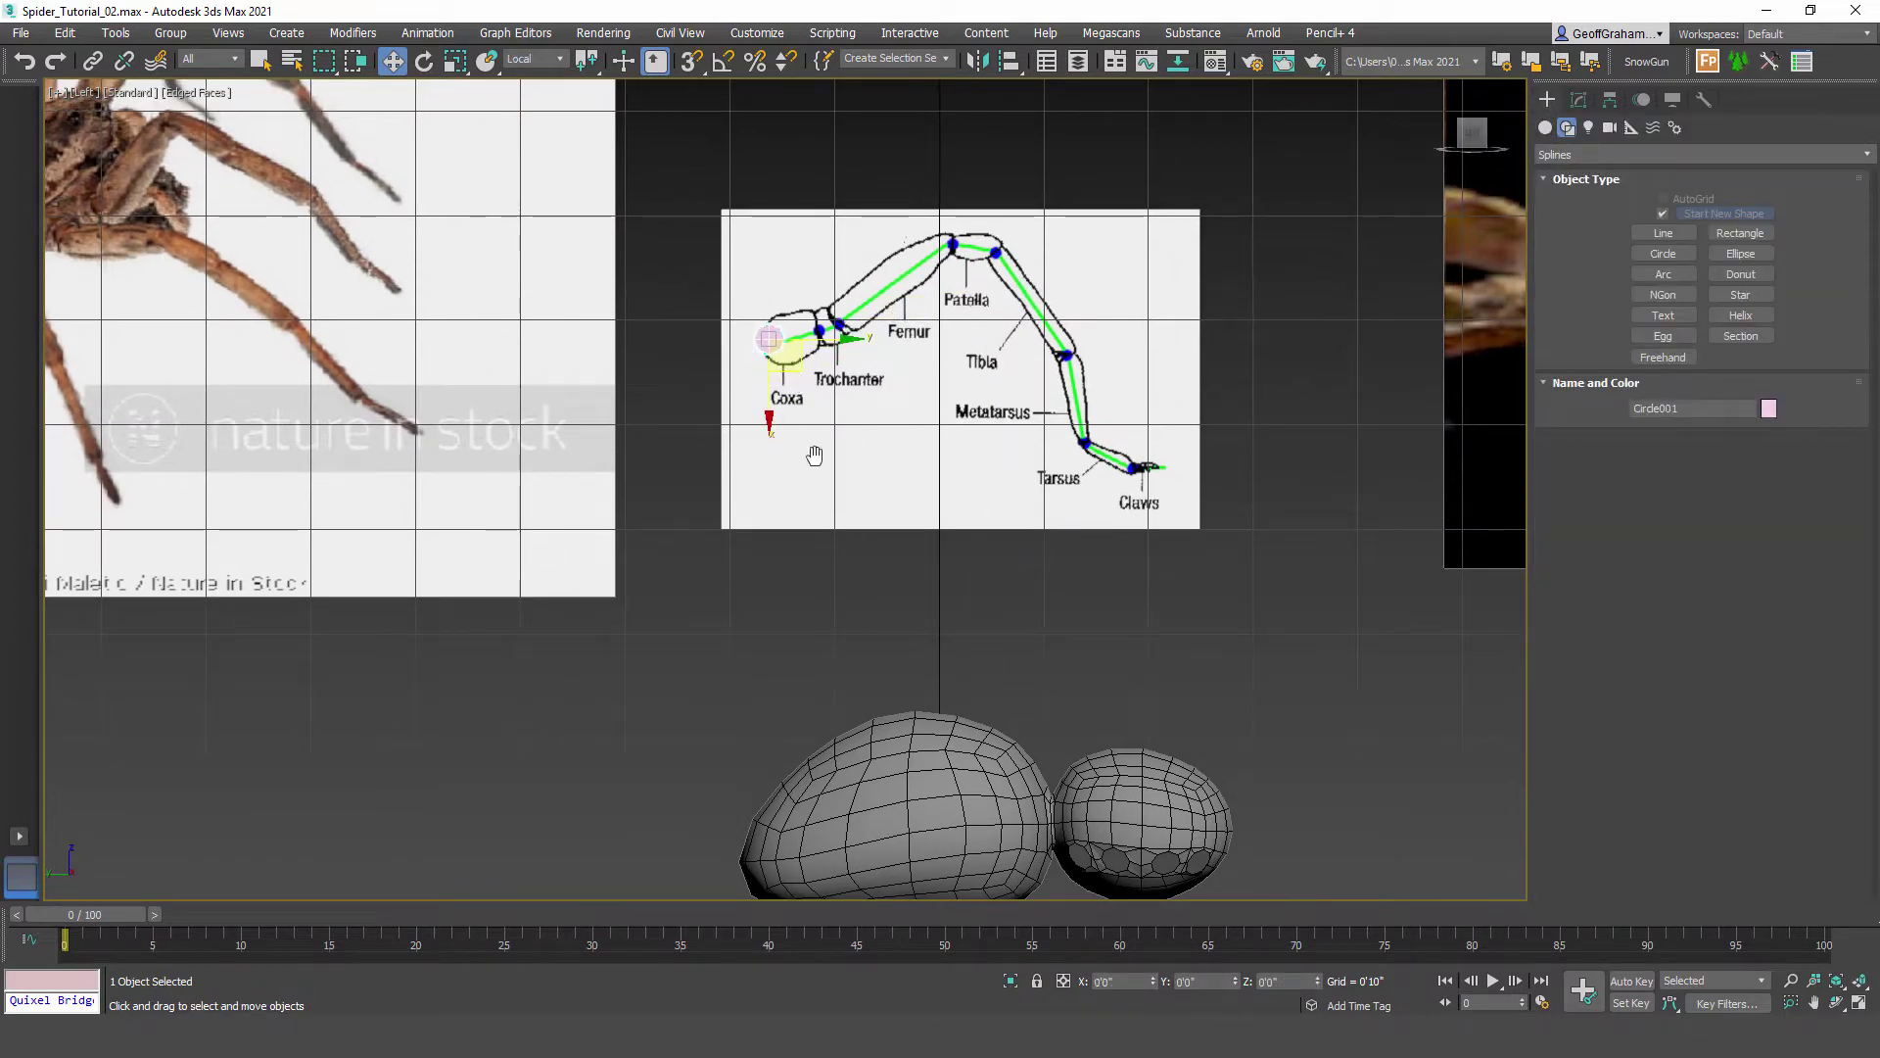
scroll(813, 460, "up", 3)
scroll(839, 534, "up", 3)
left_click_drag(852, 515, 910, 517)
Step: Turn the disc edge-on with absolute rotation X 90, Y 90, Z 0, and shift it onto the coxa's outer edge
left_click(424, 62)
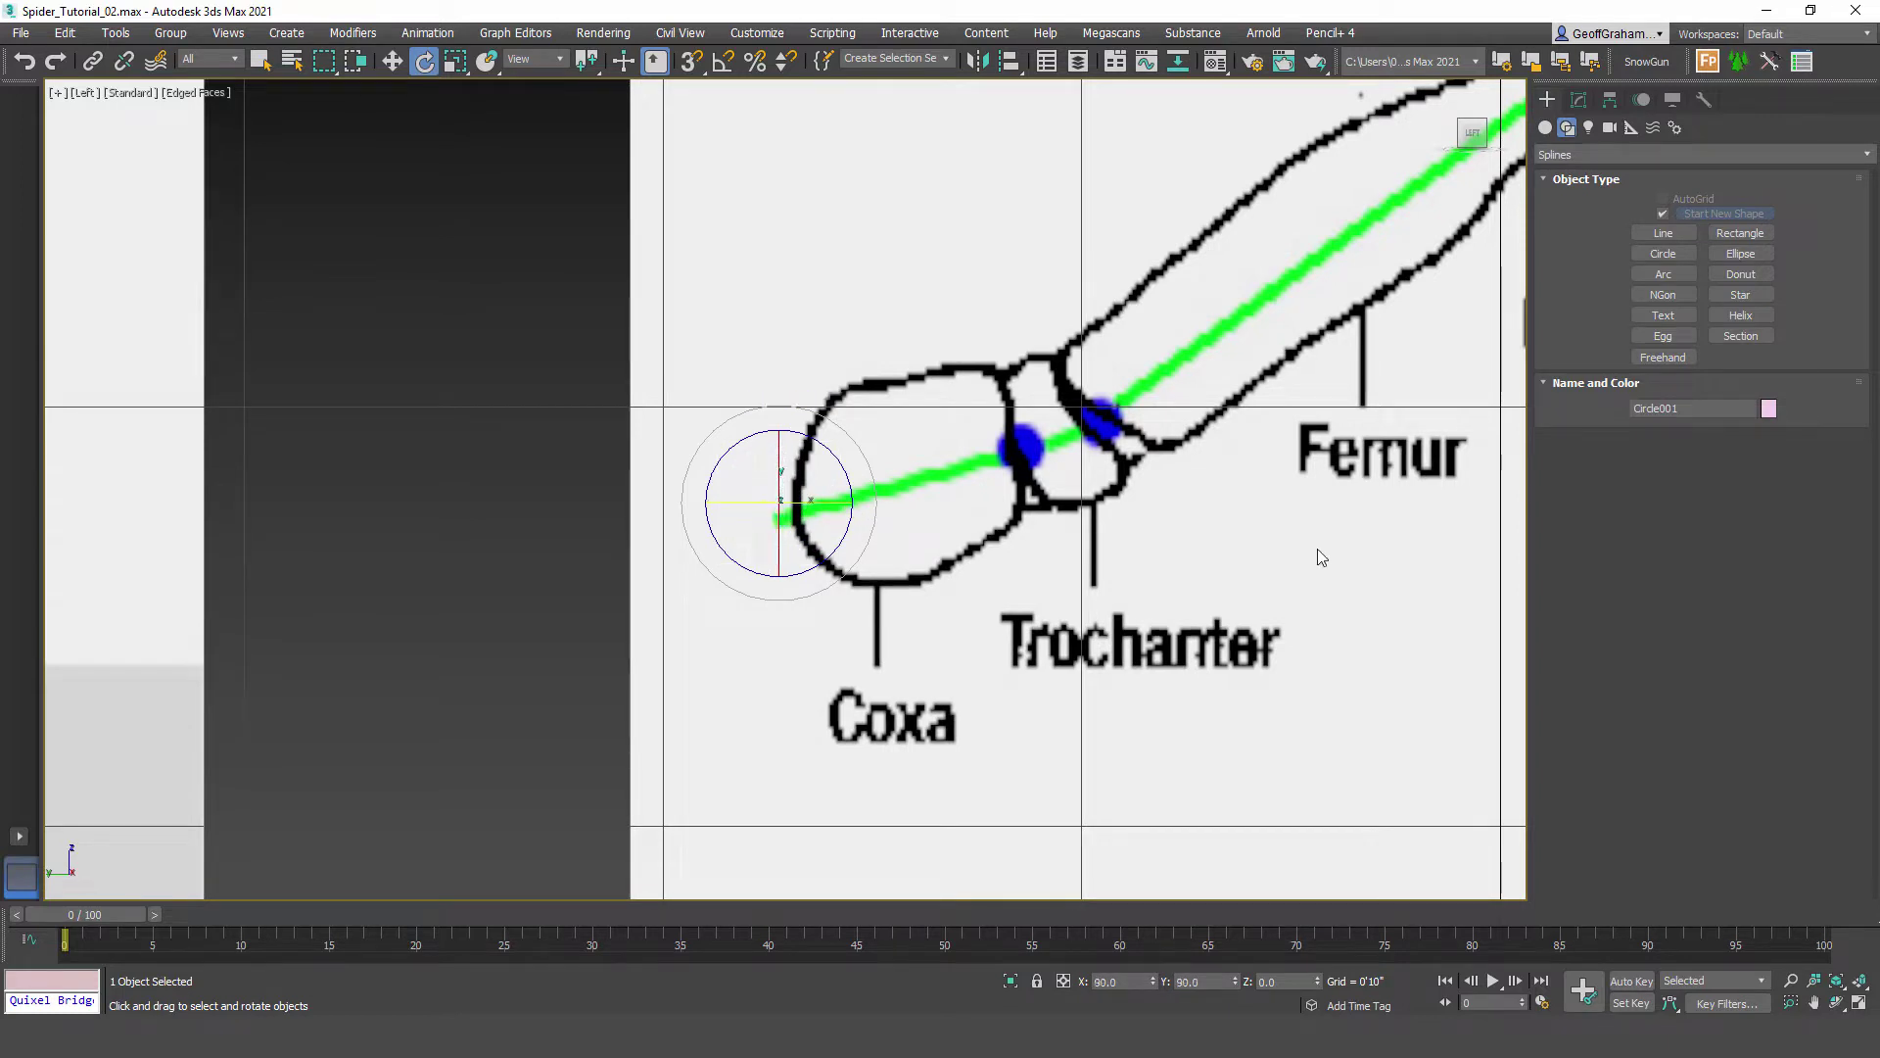
right_click(427, 62)
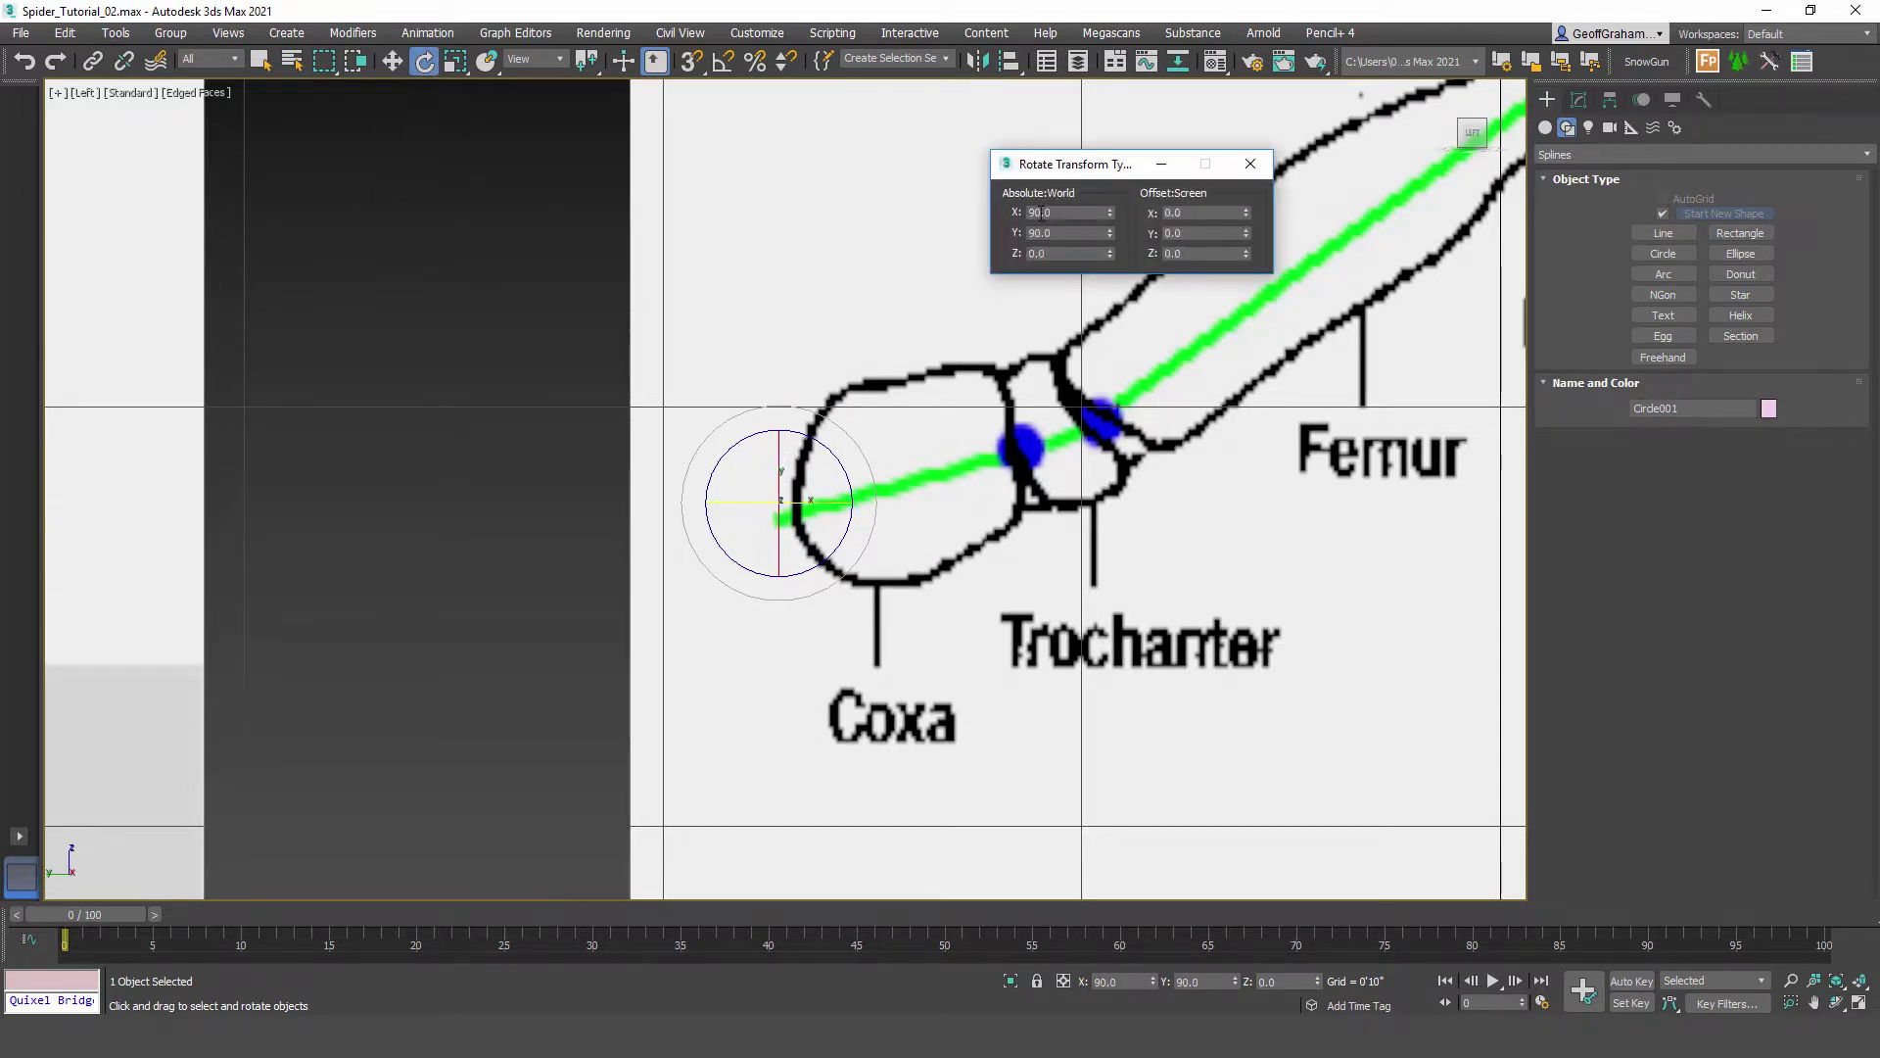
left_click(1249, 164)
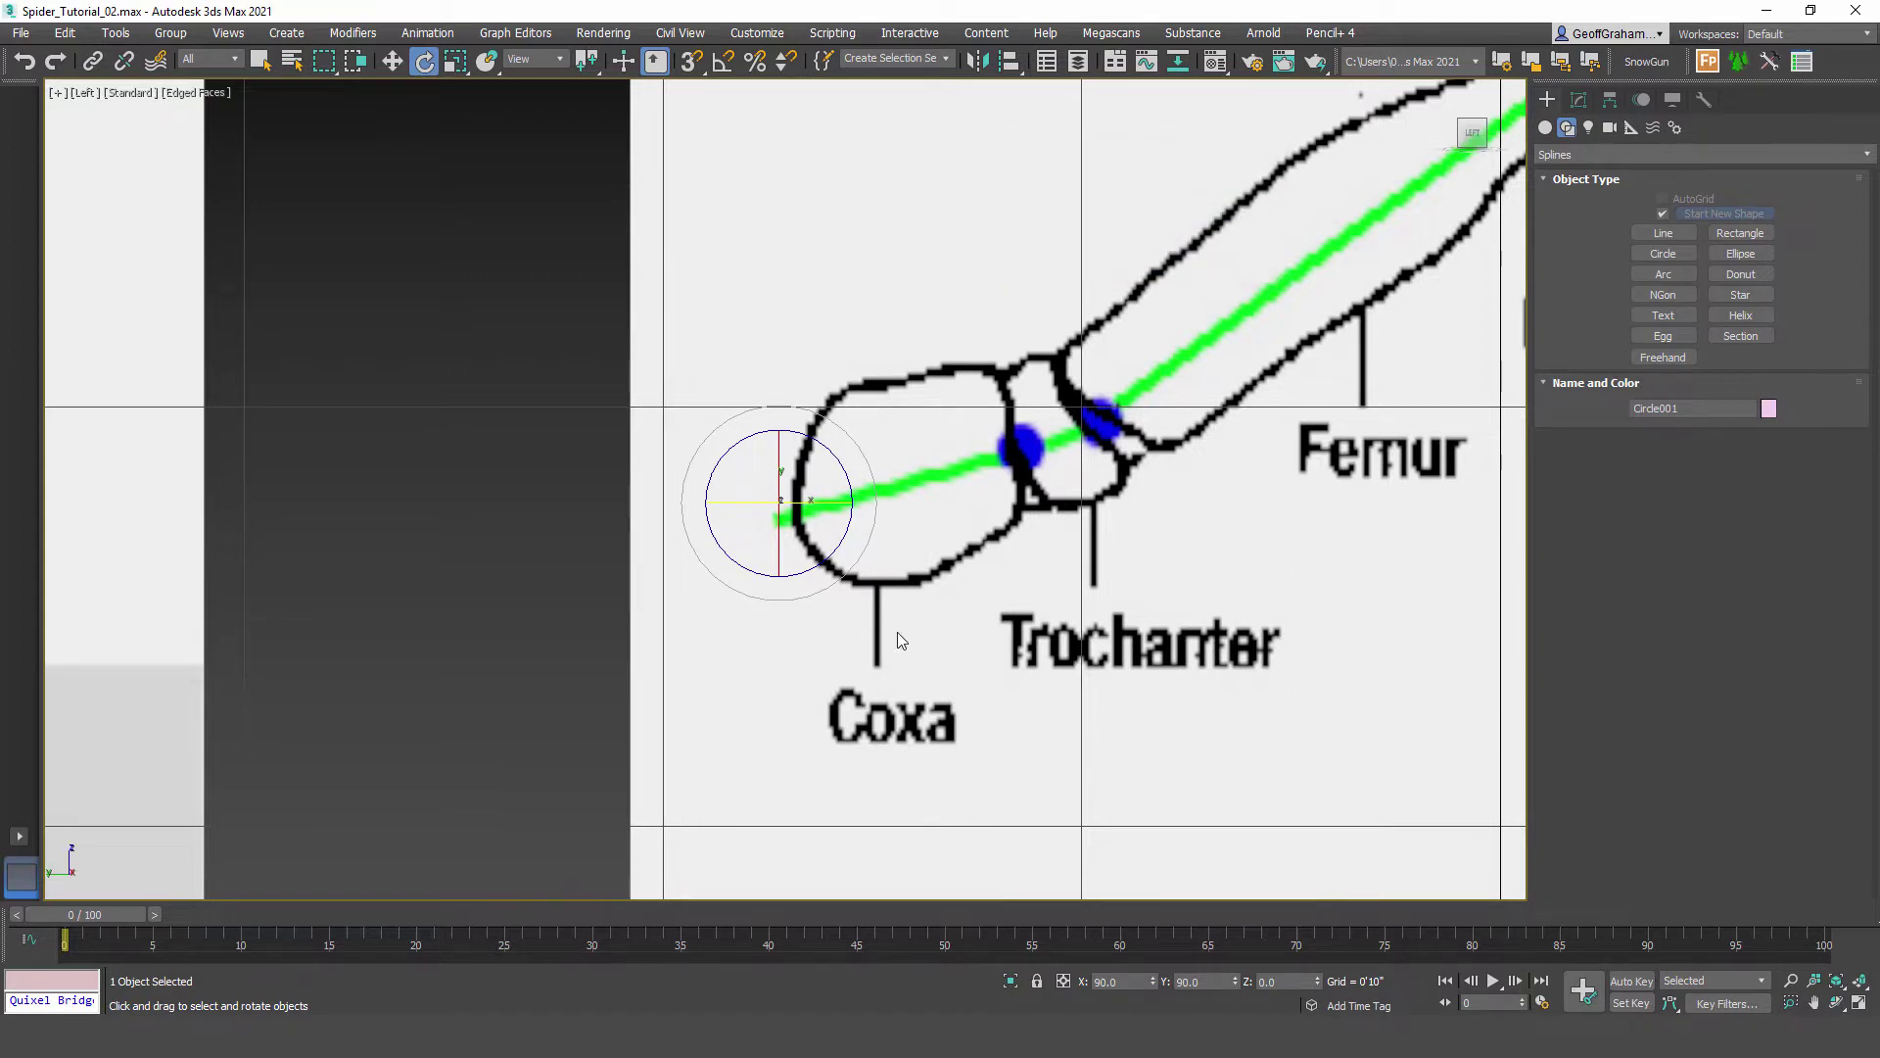
left_click(392, 62)
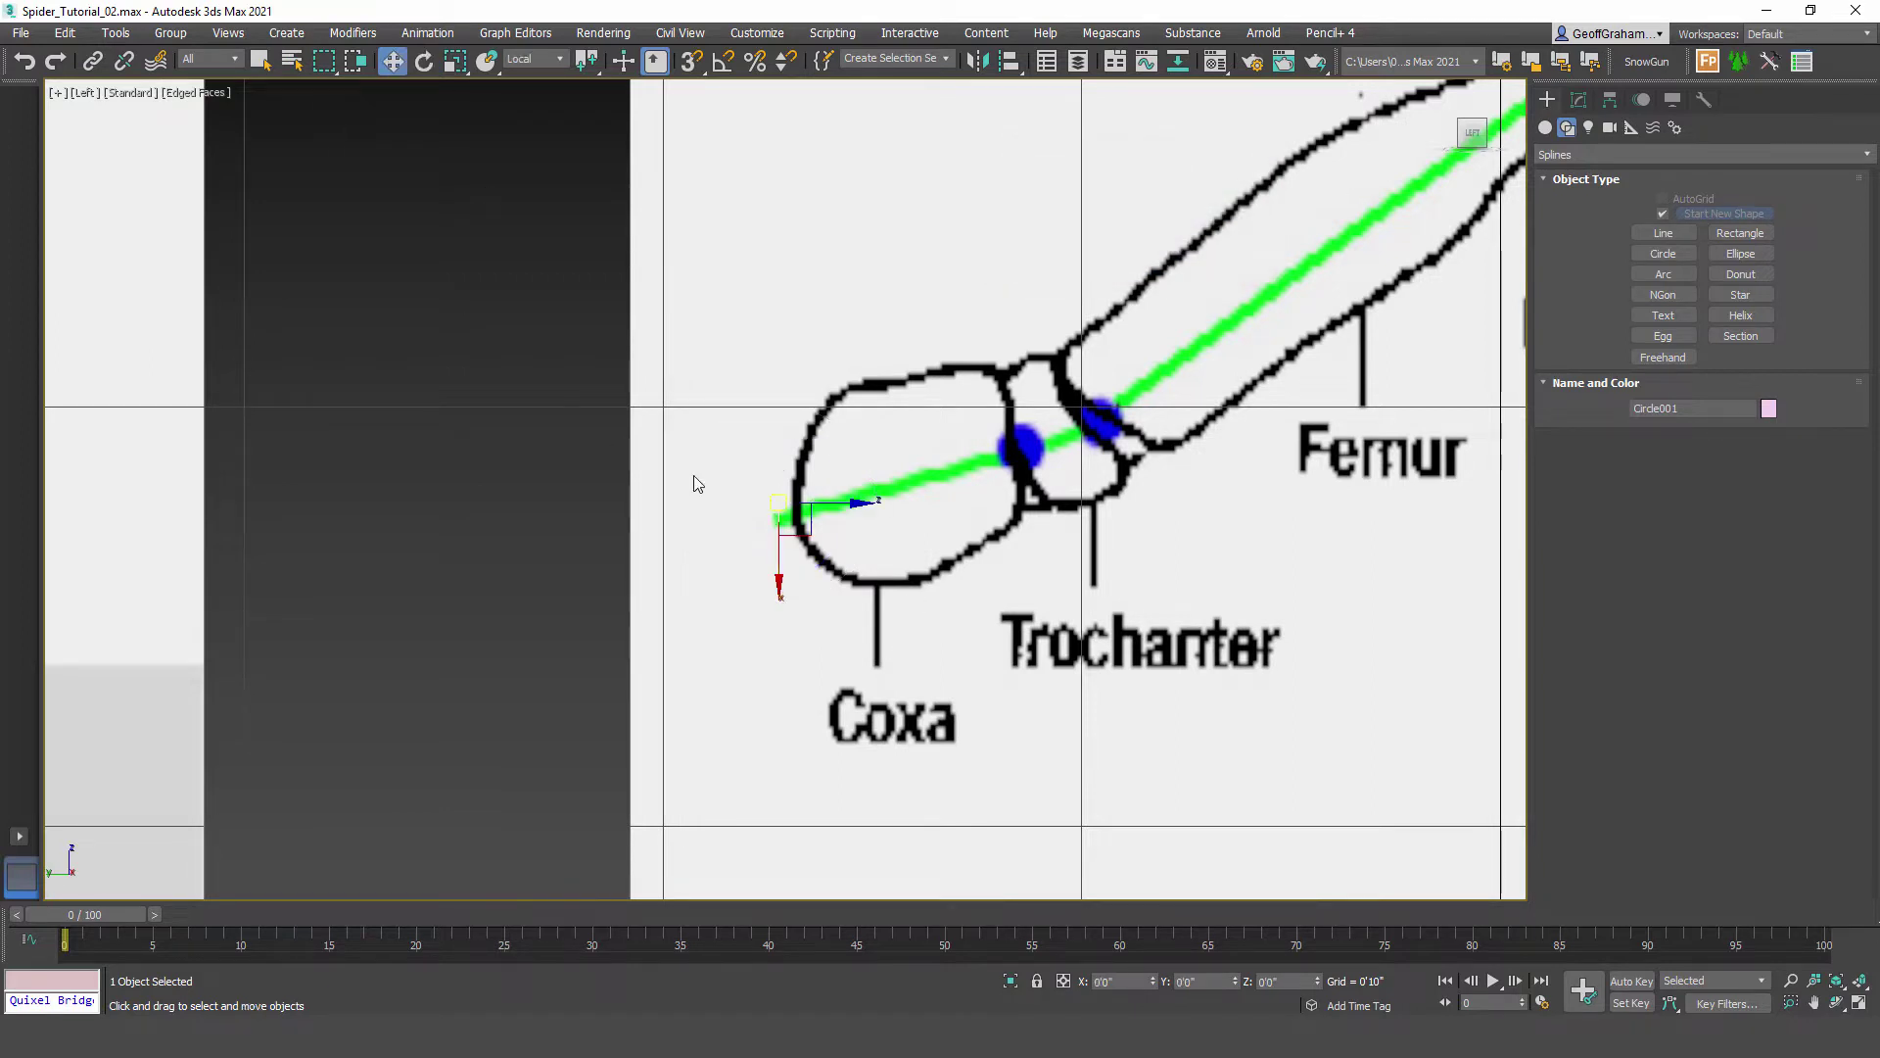
left_click_drag(820, 533, 821, 538)
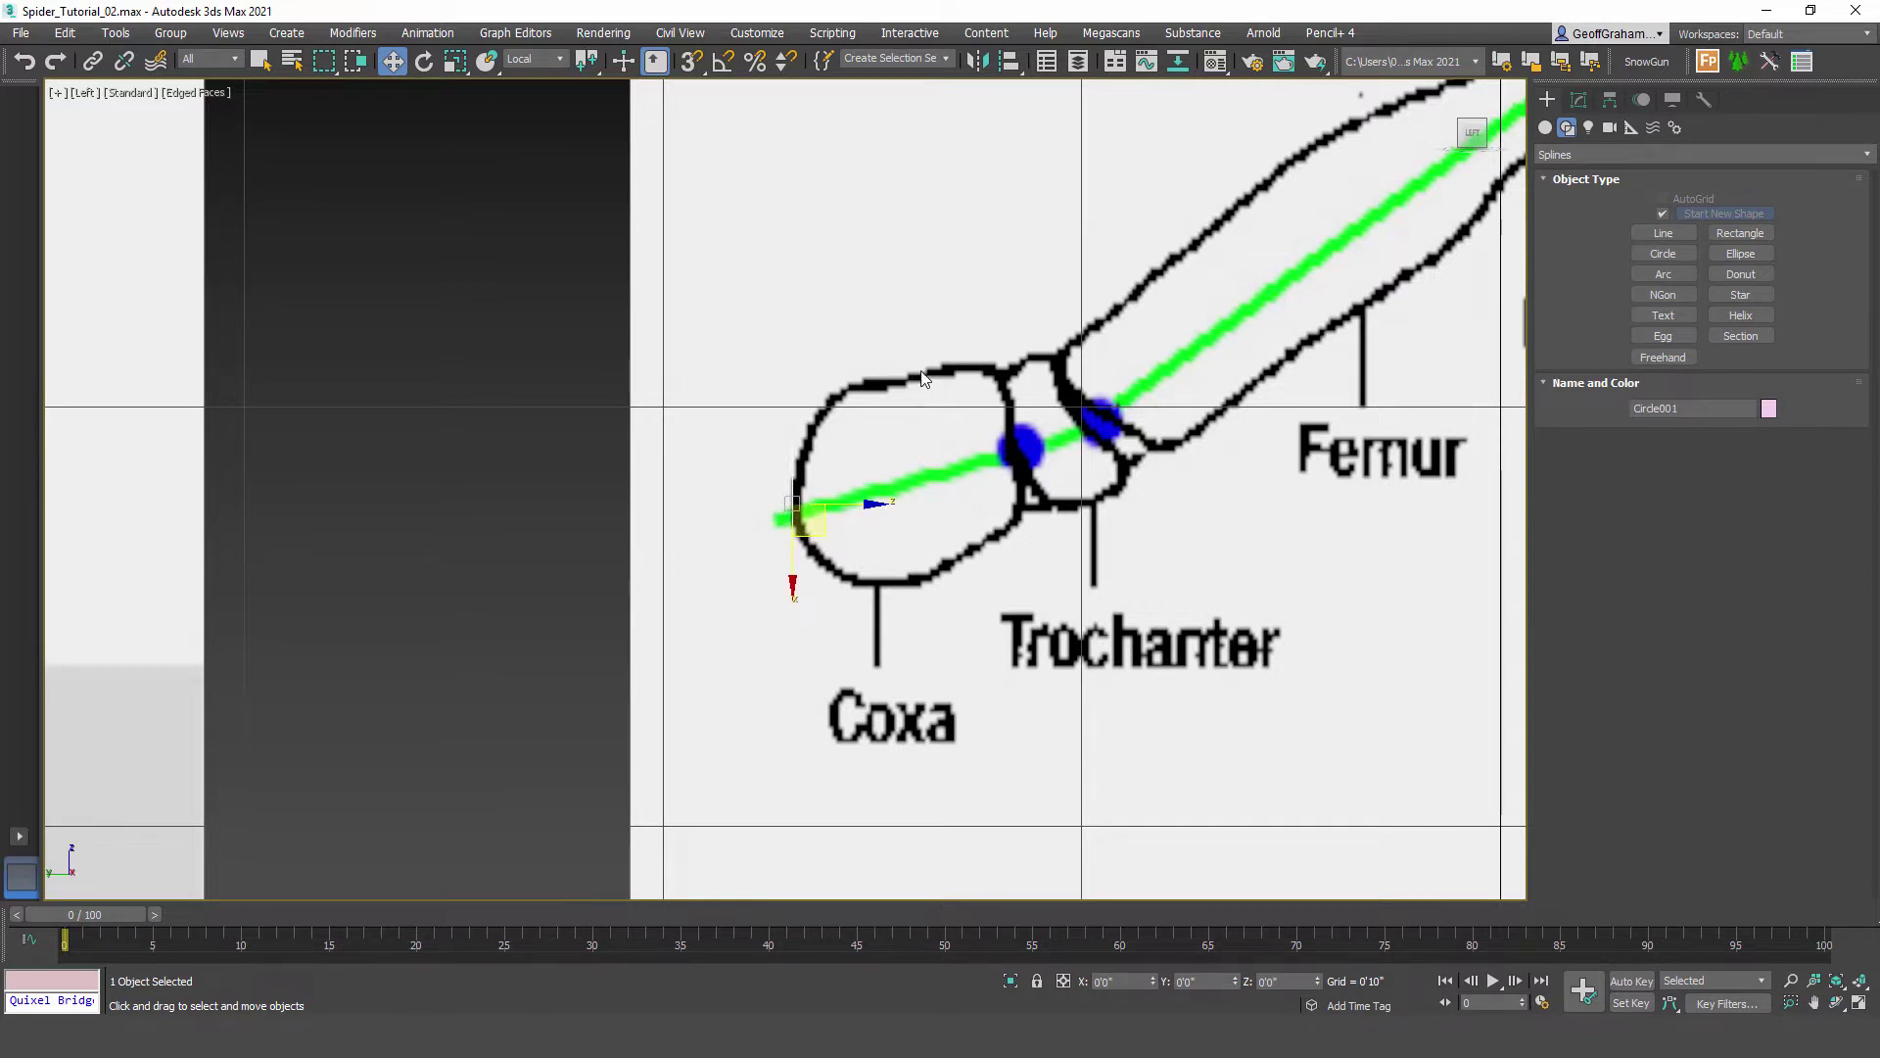
Step: Select all four polygons of the disc, check them in the Perspective view and return to the Left view
left_click(1581, 99)
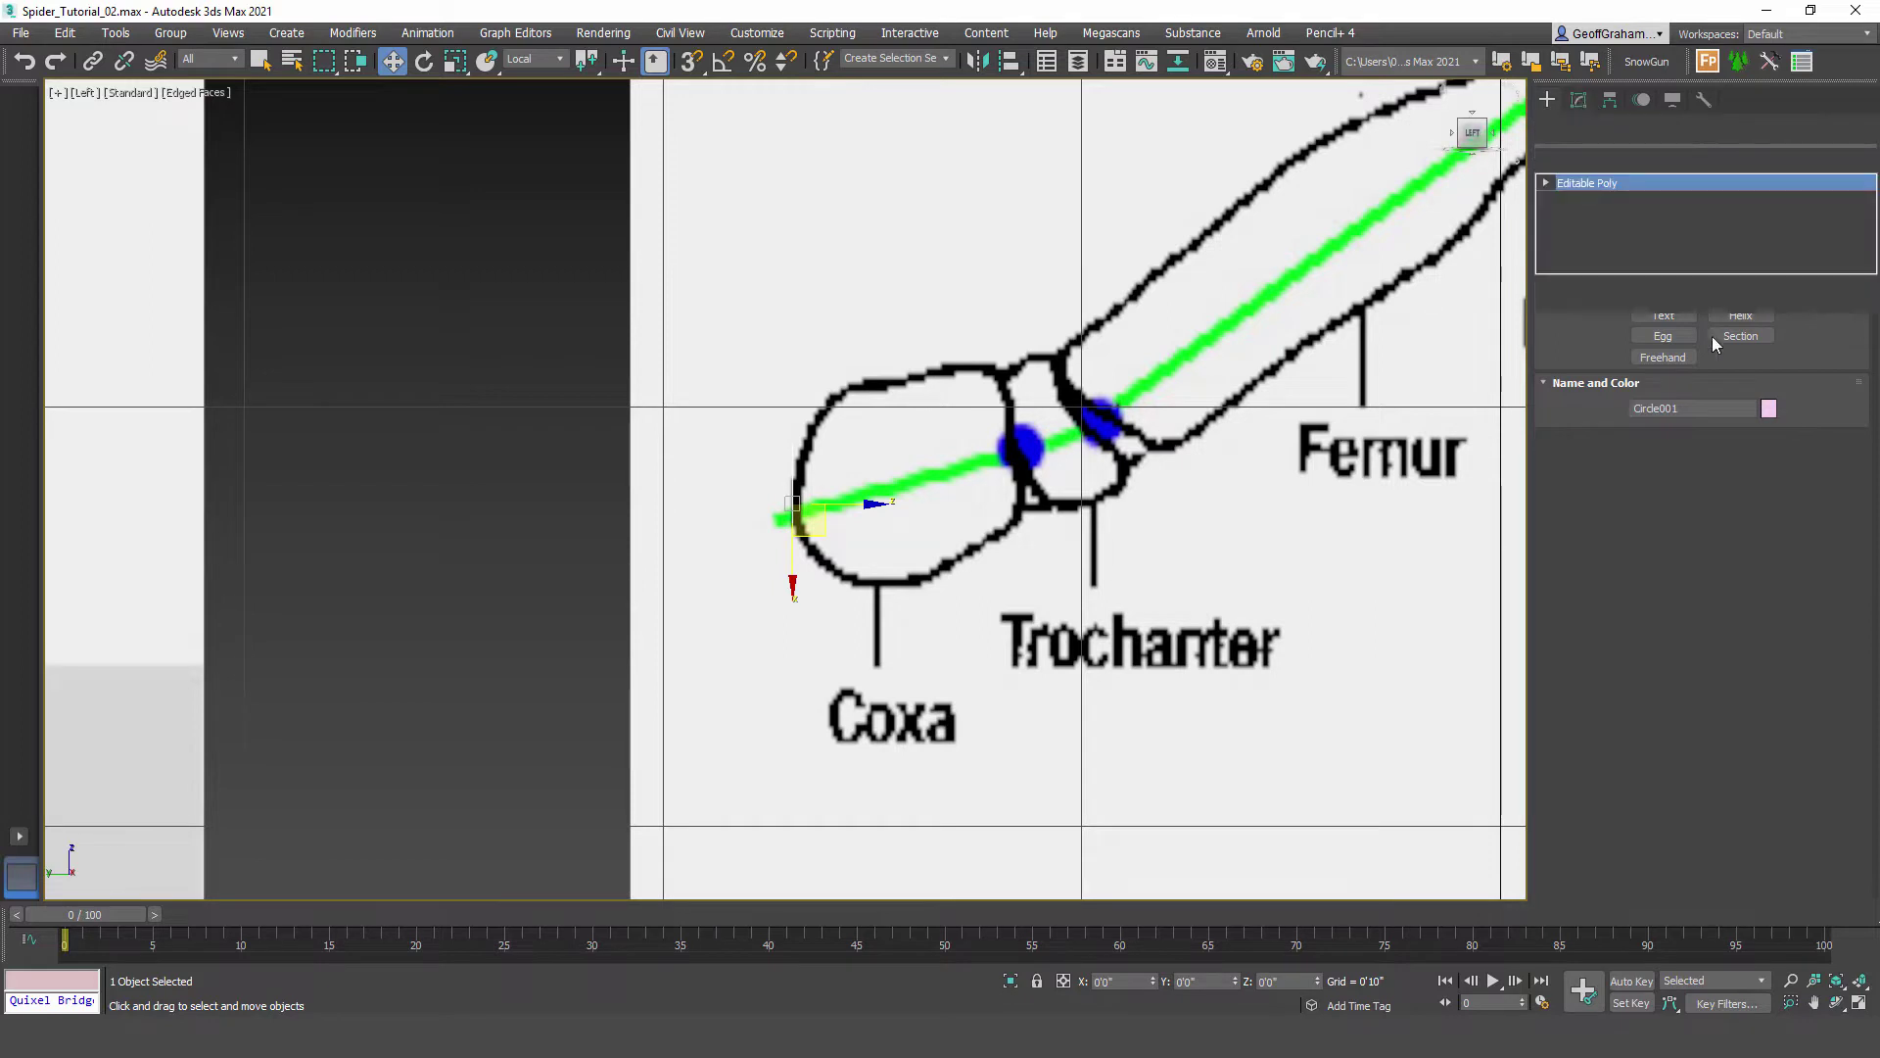
left_click_drag(1875, 517, 1850, 281)
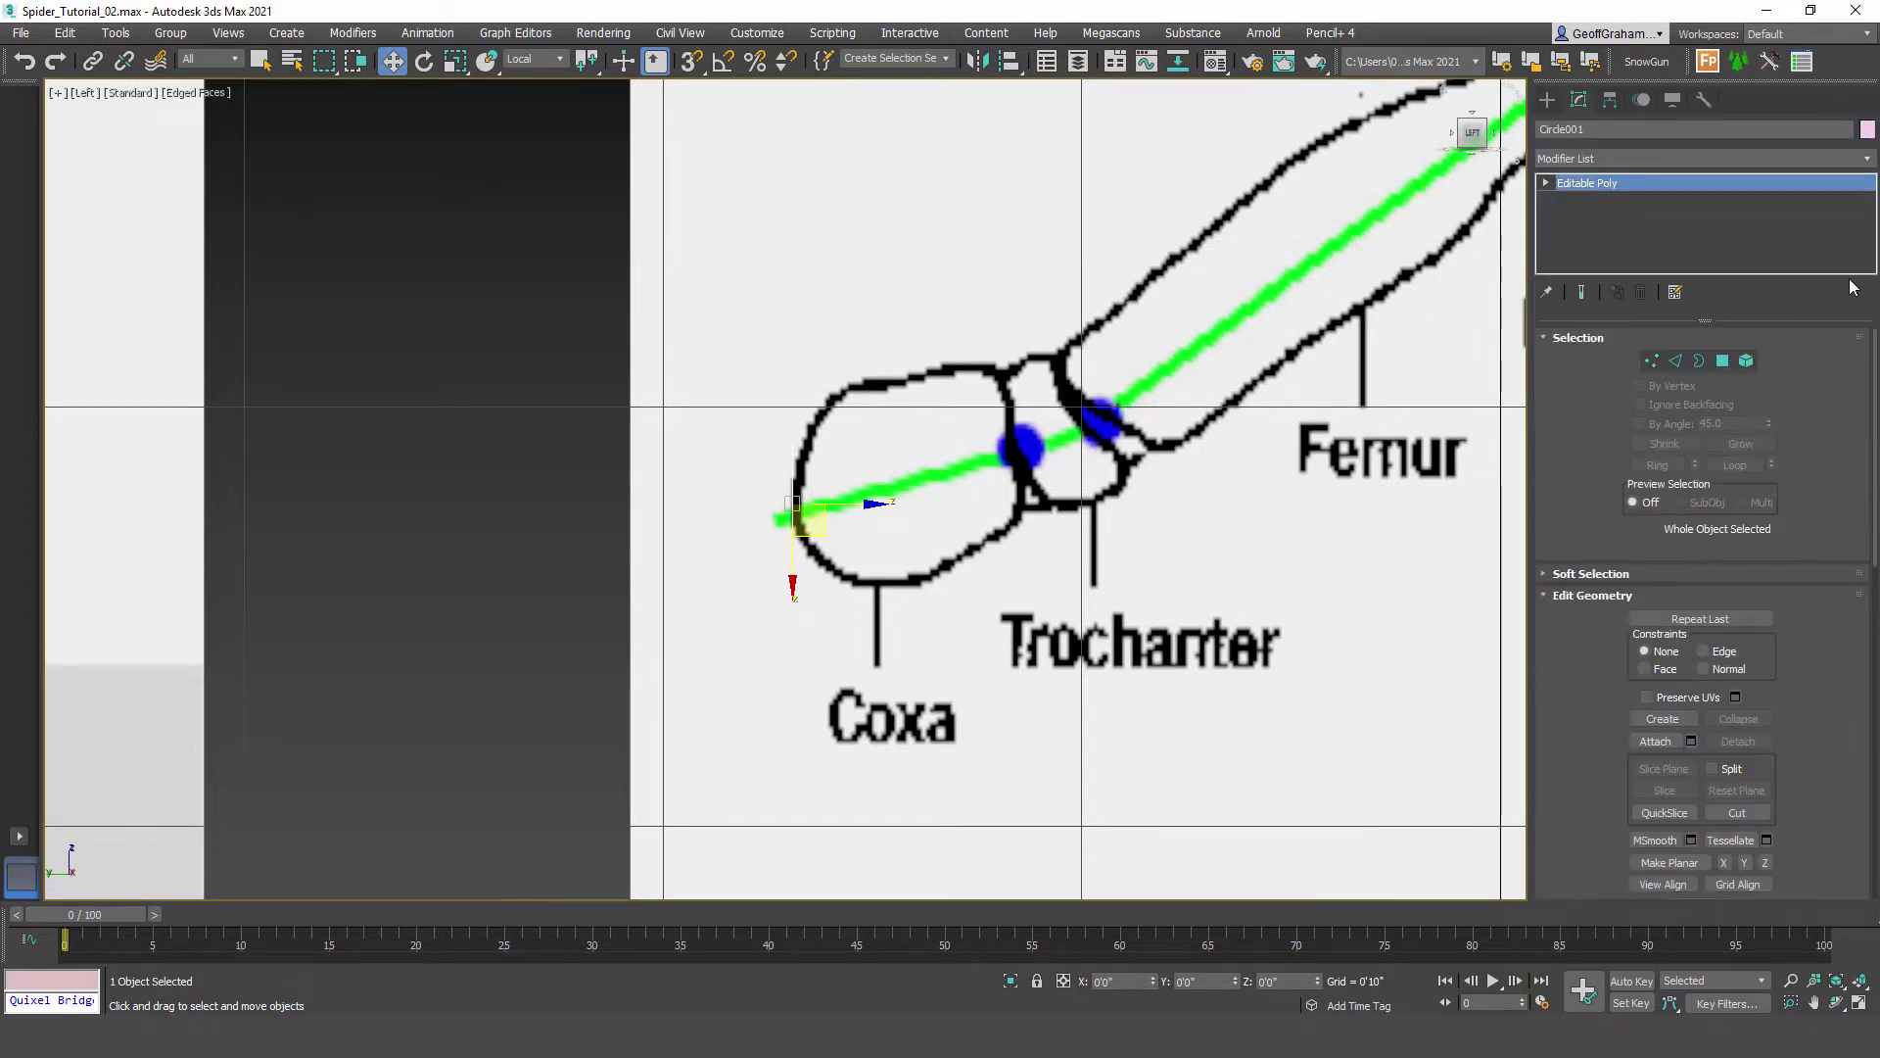
left_click(1726, 360)
left_click(1725, 363)
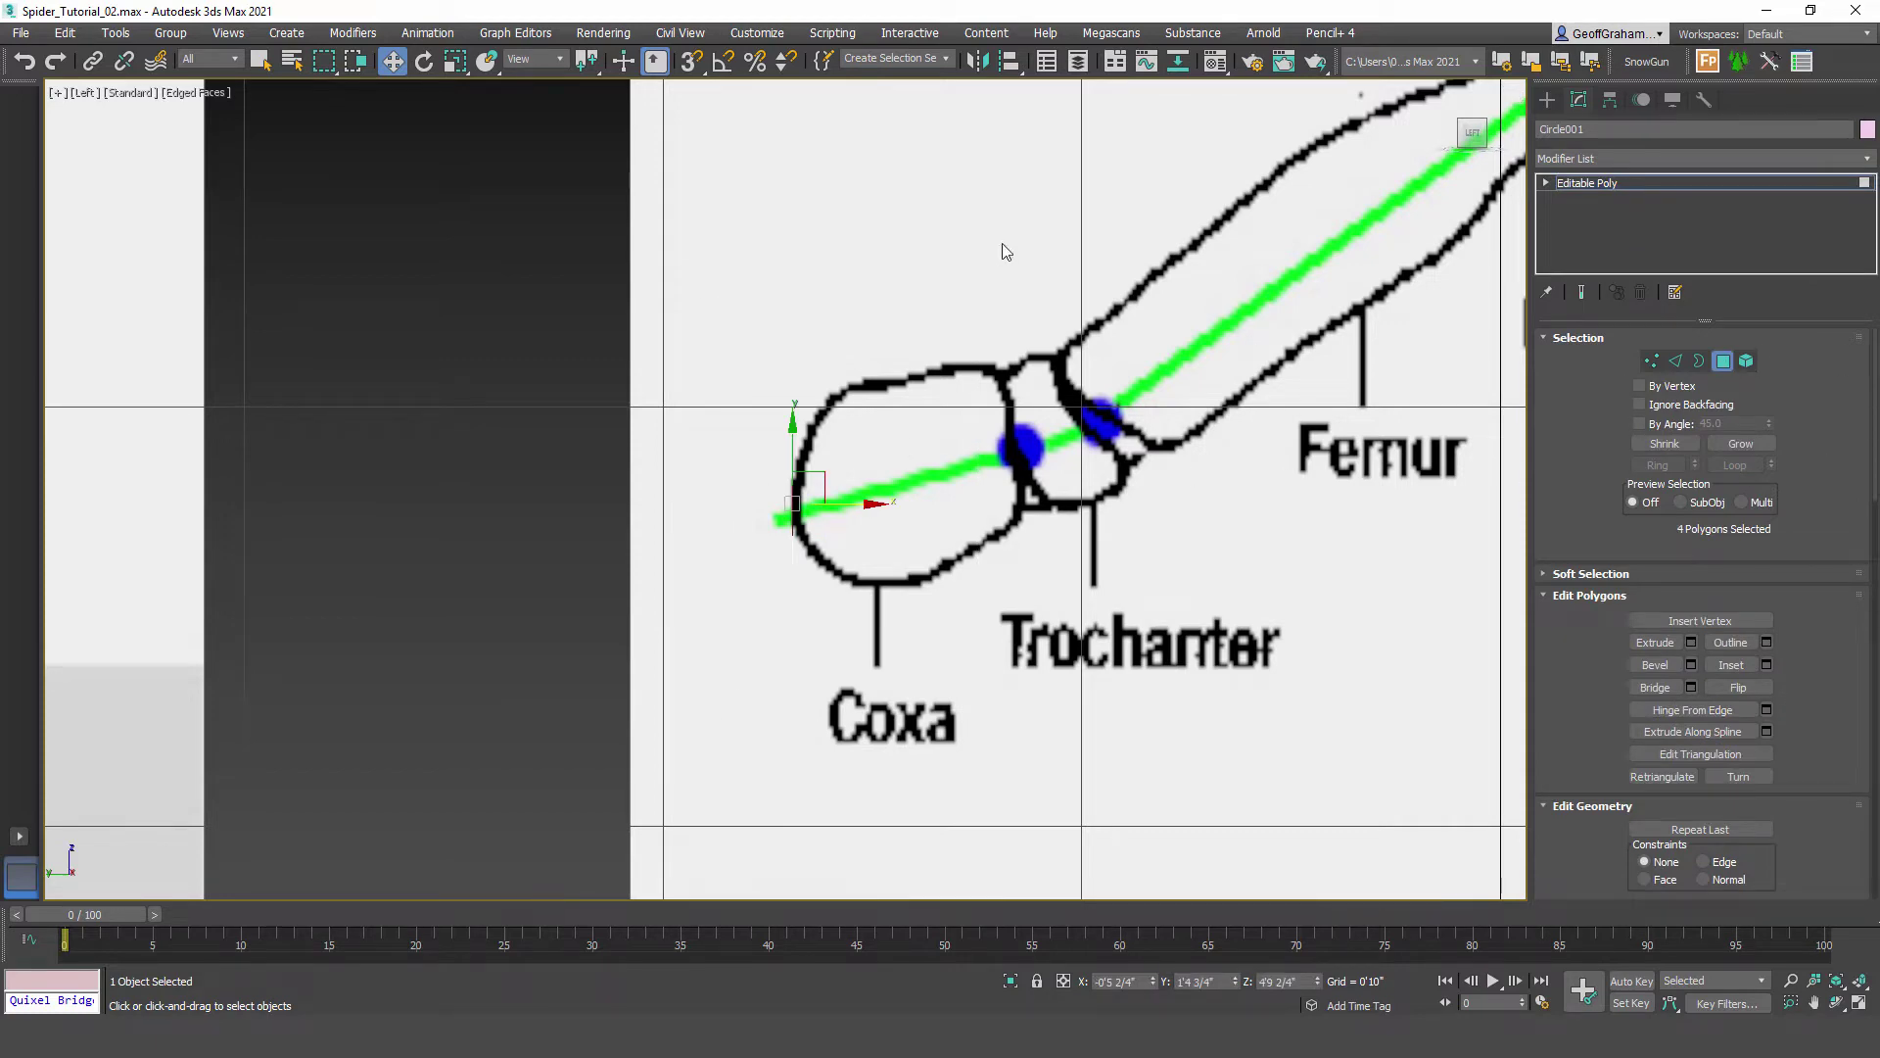
left_click_drag(999, 243, 654, 750)
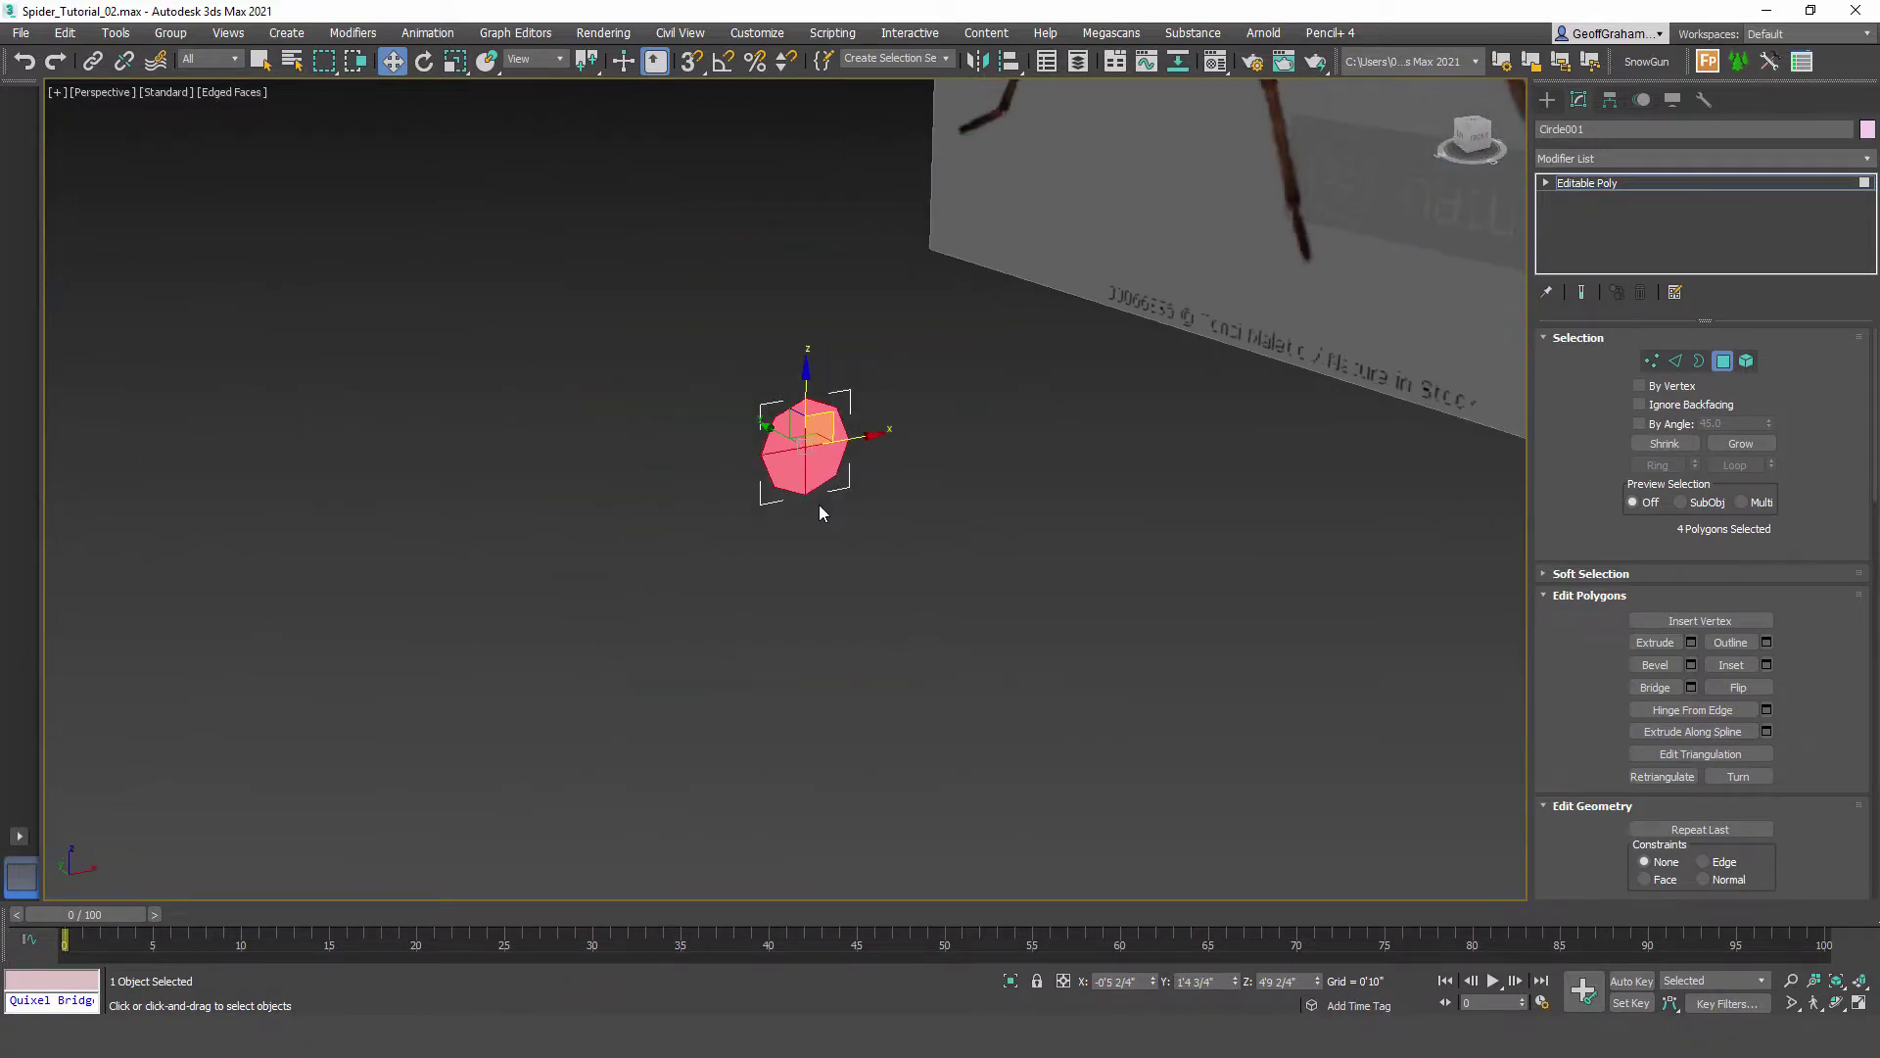
key("l")
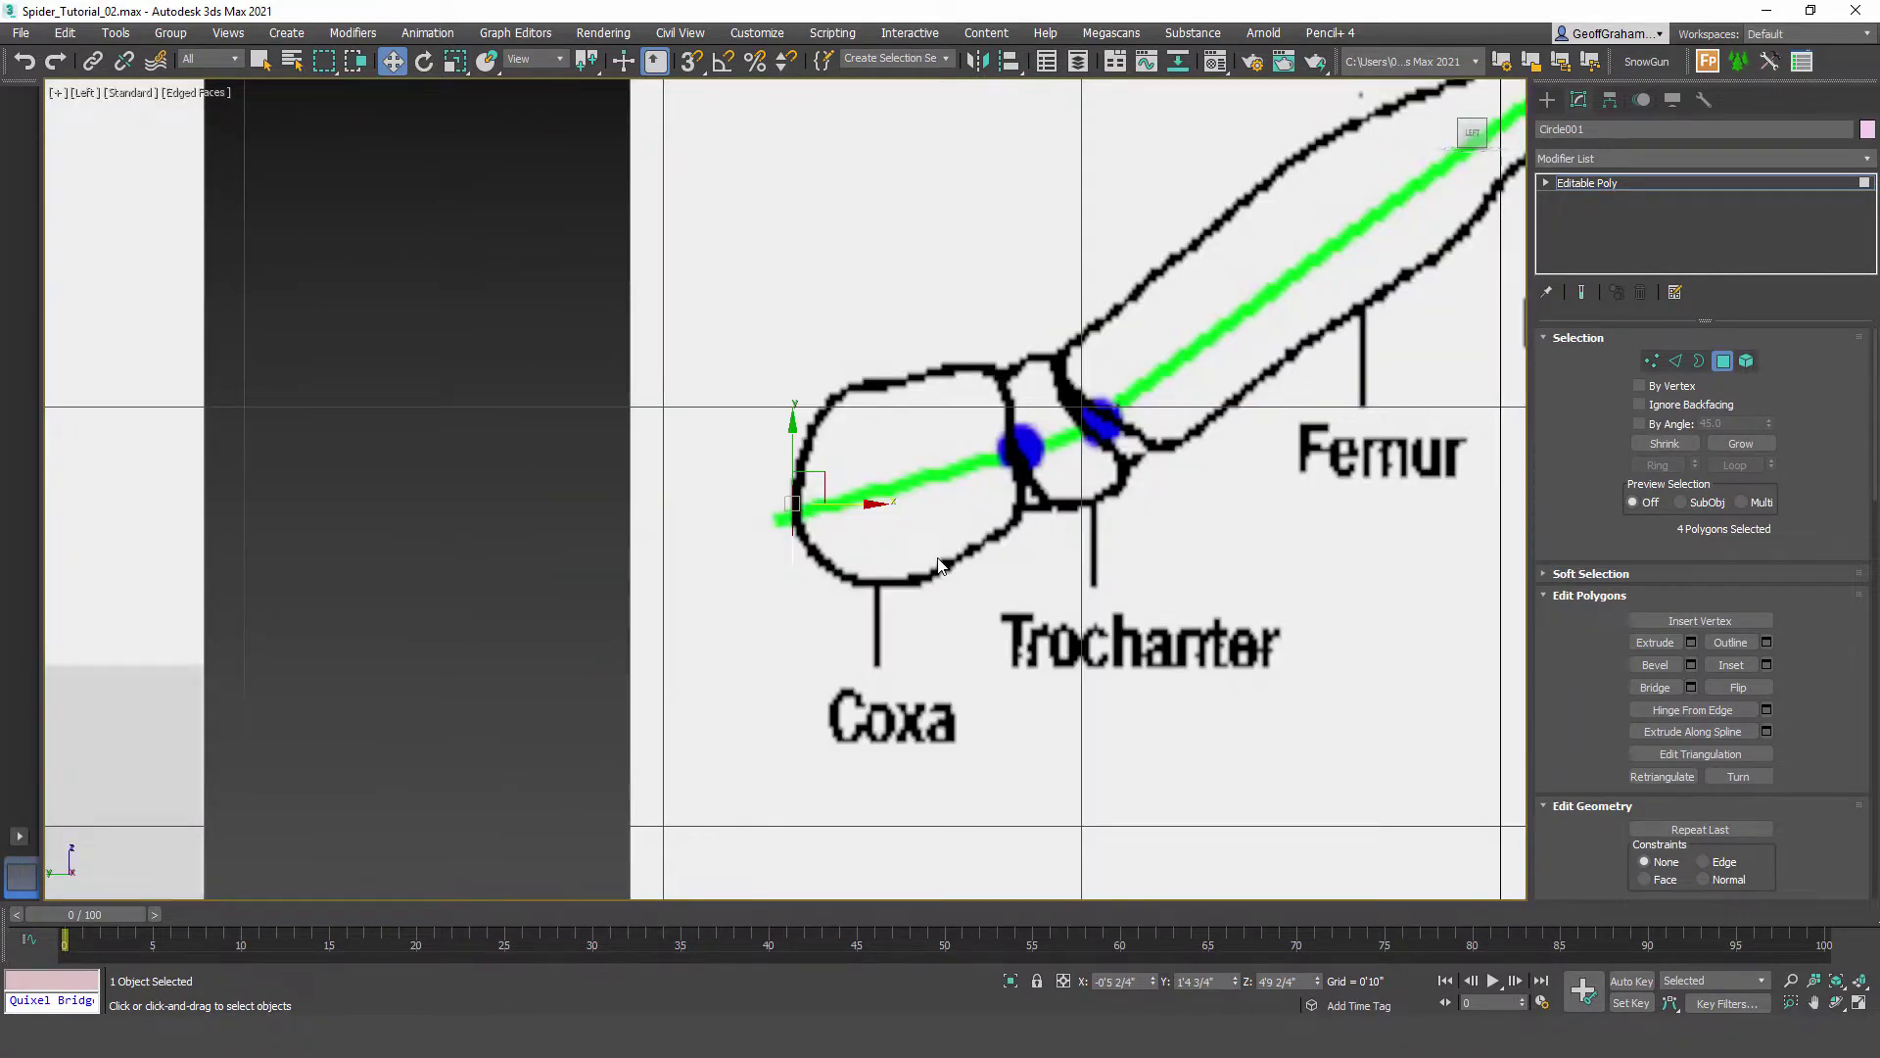
Step: Extrude the disc's polygons a short way into the coxa and scale up the new end to match its outline
middle_click_drag(865, 527, 756, 503)
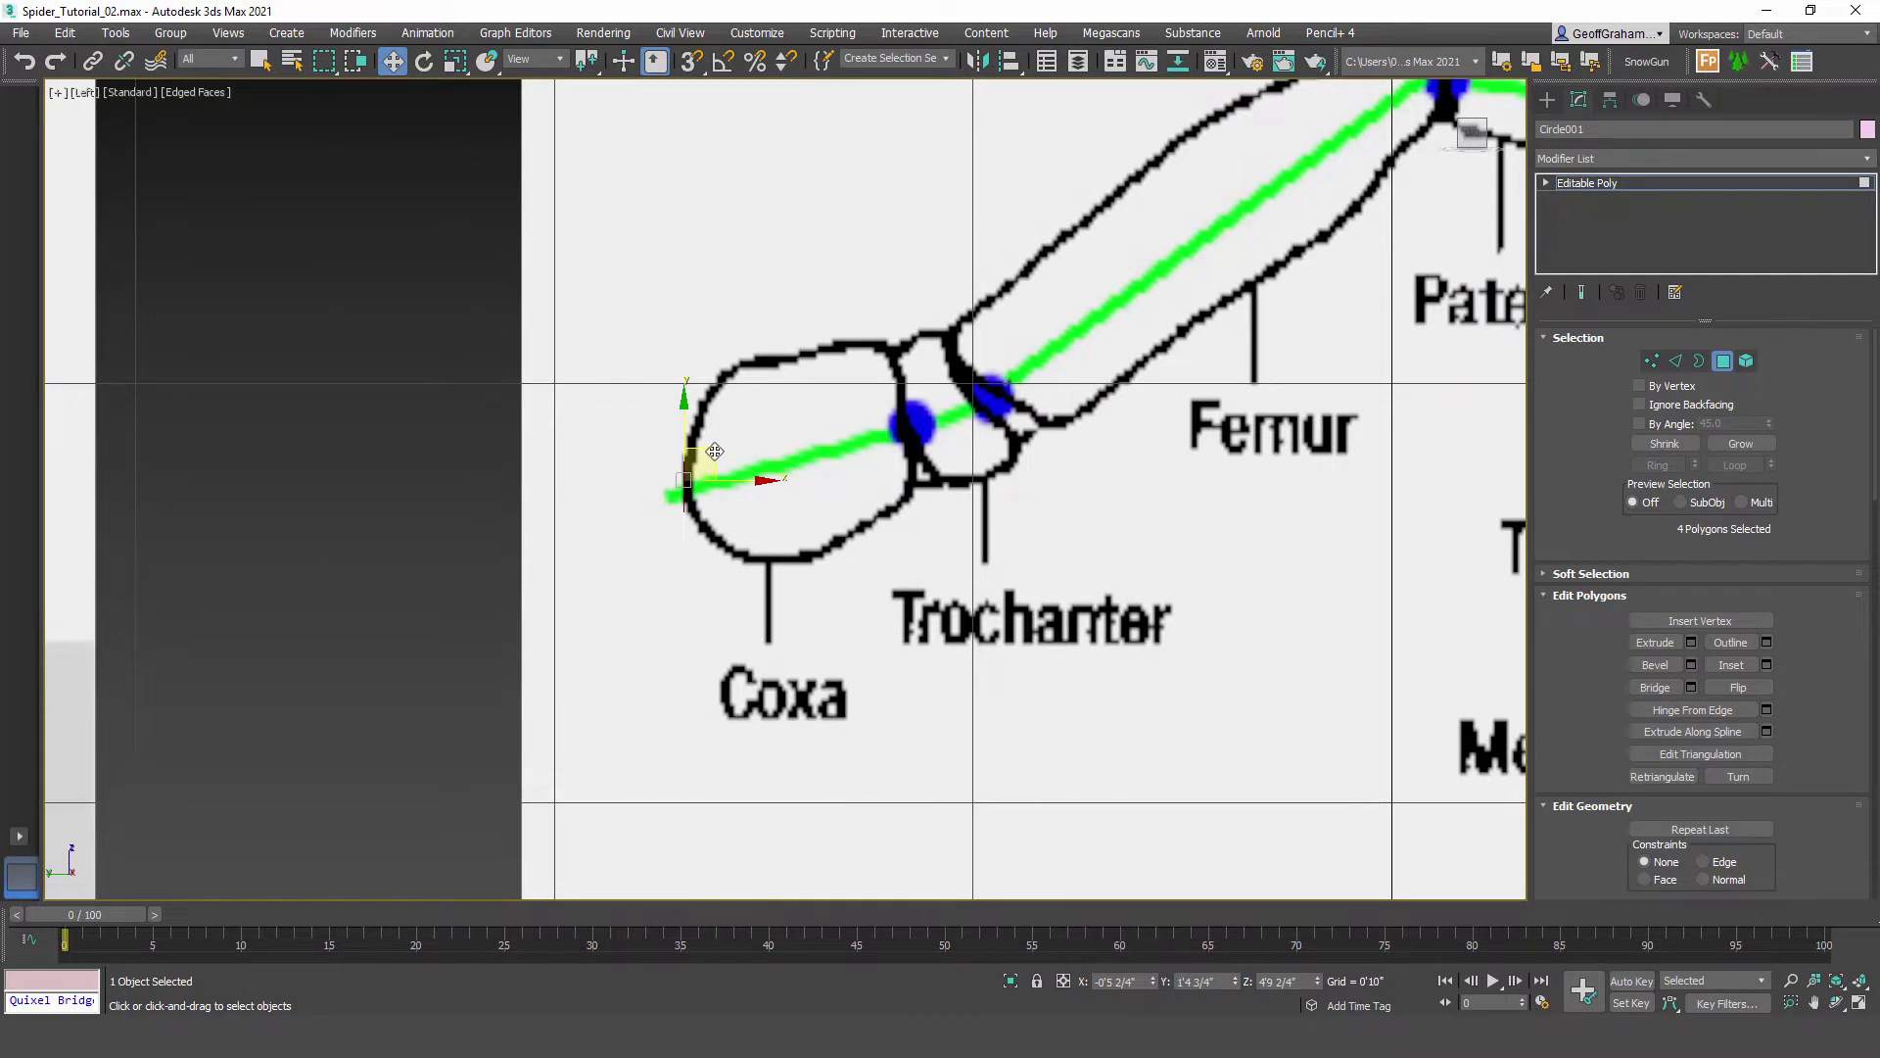
left_click_drag(715, 452, 755, 434)
right_click(456, 61)
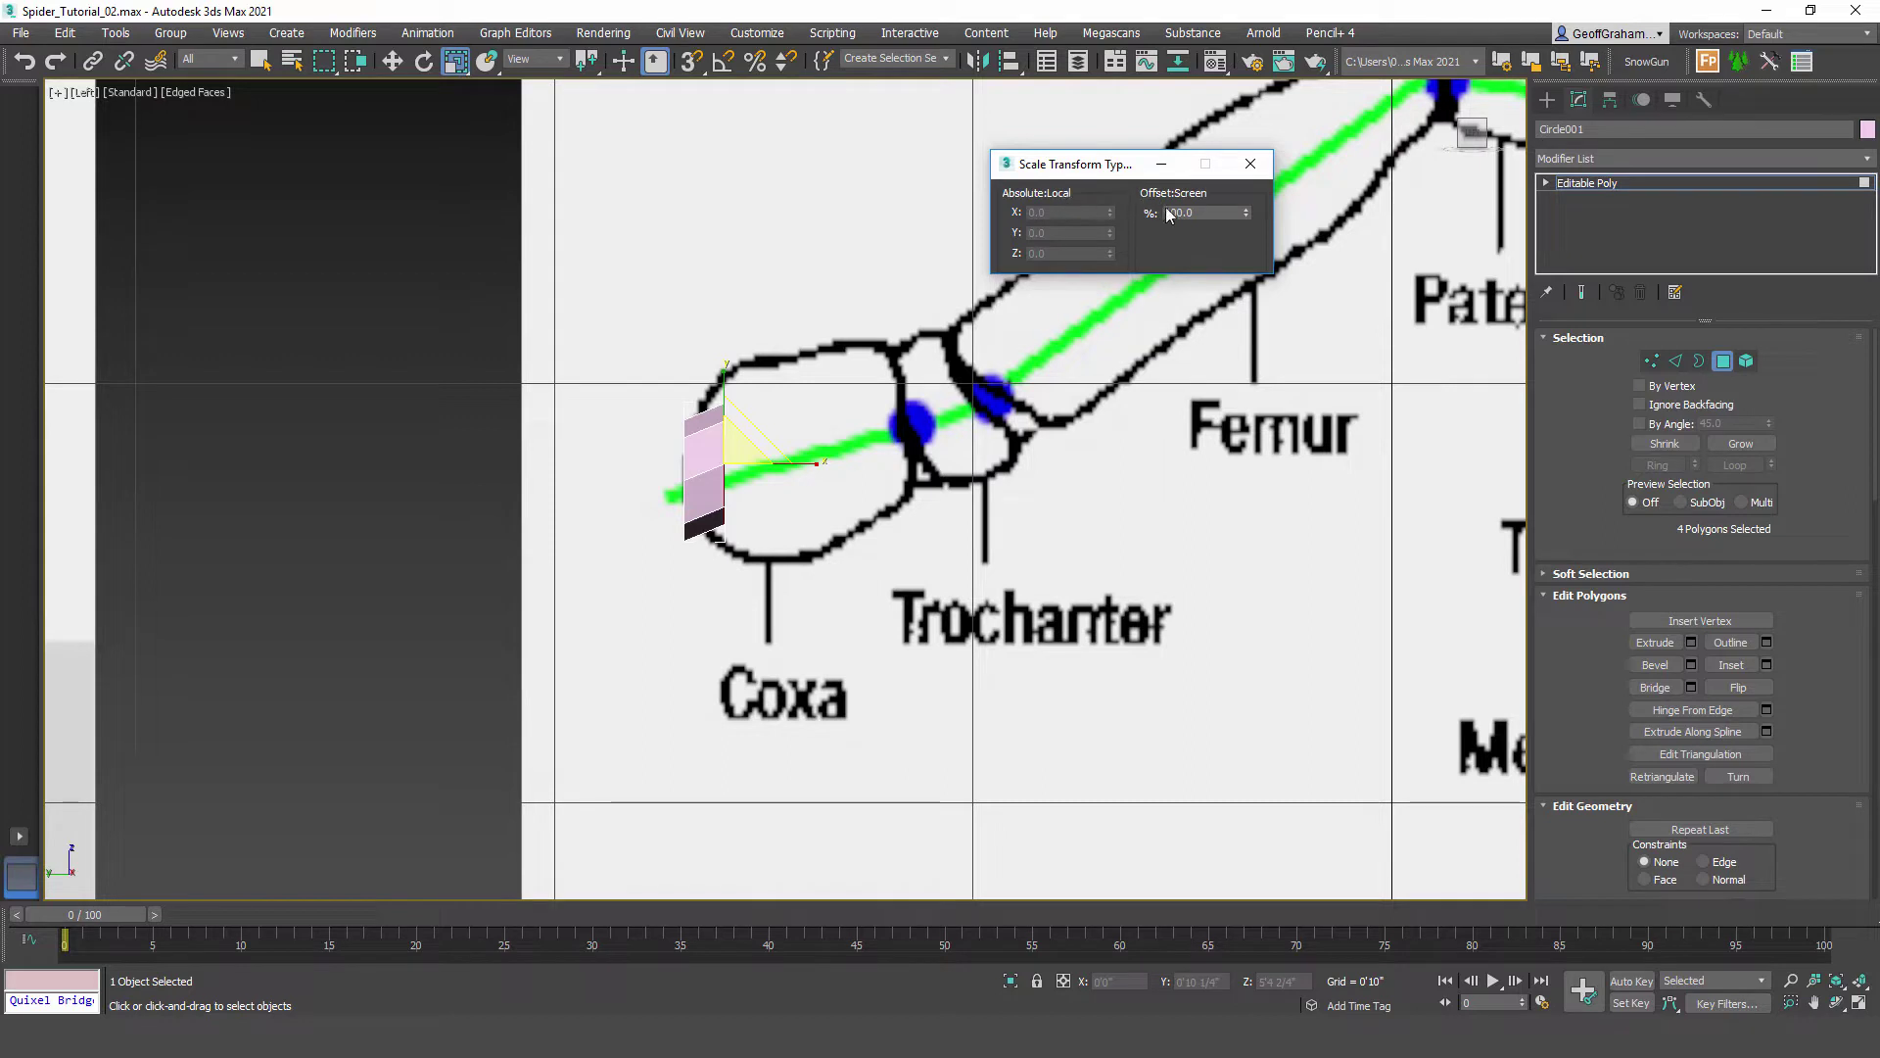
left_click_drag(1246, 215, 1158, 775)
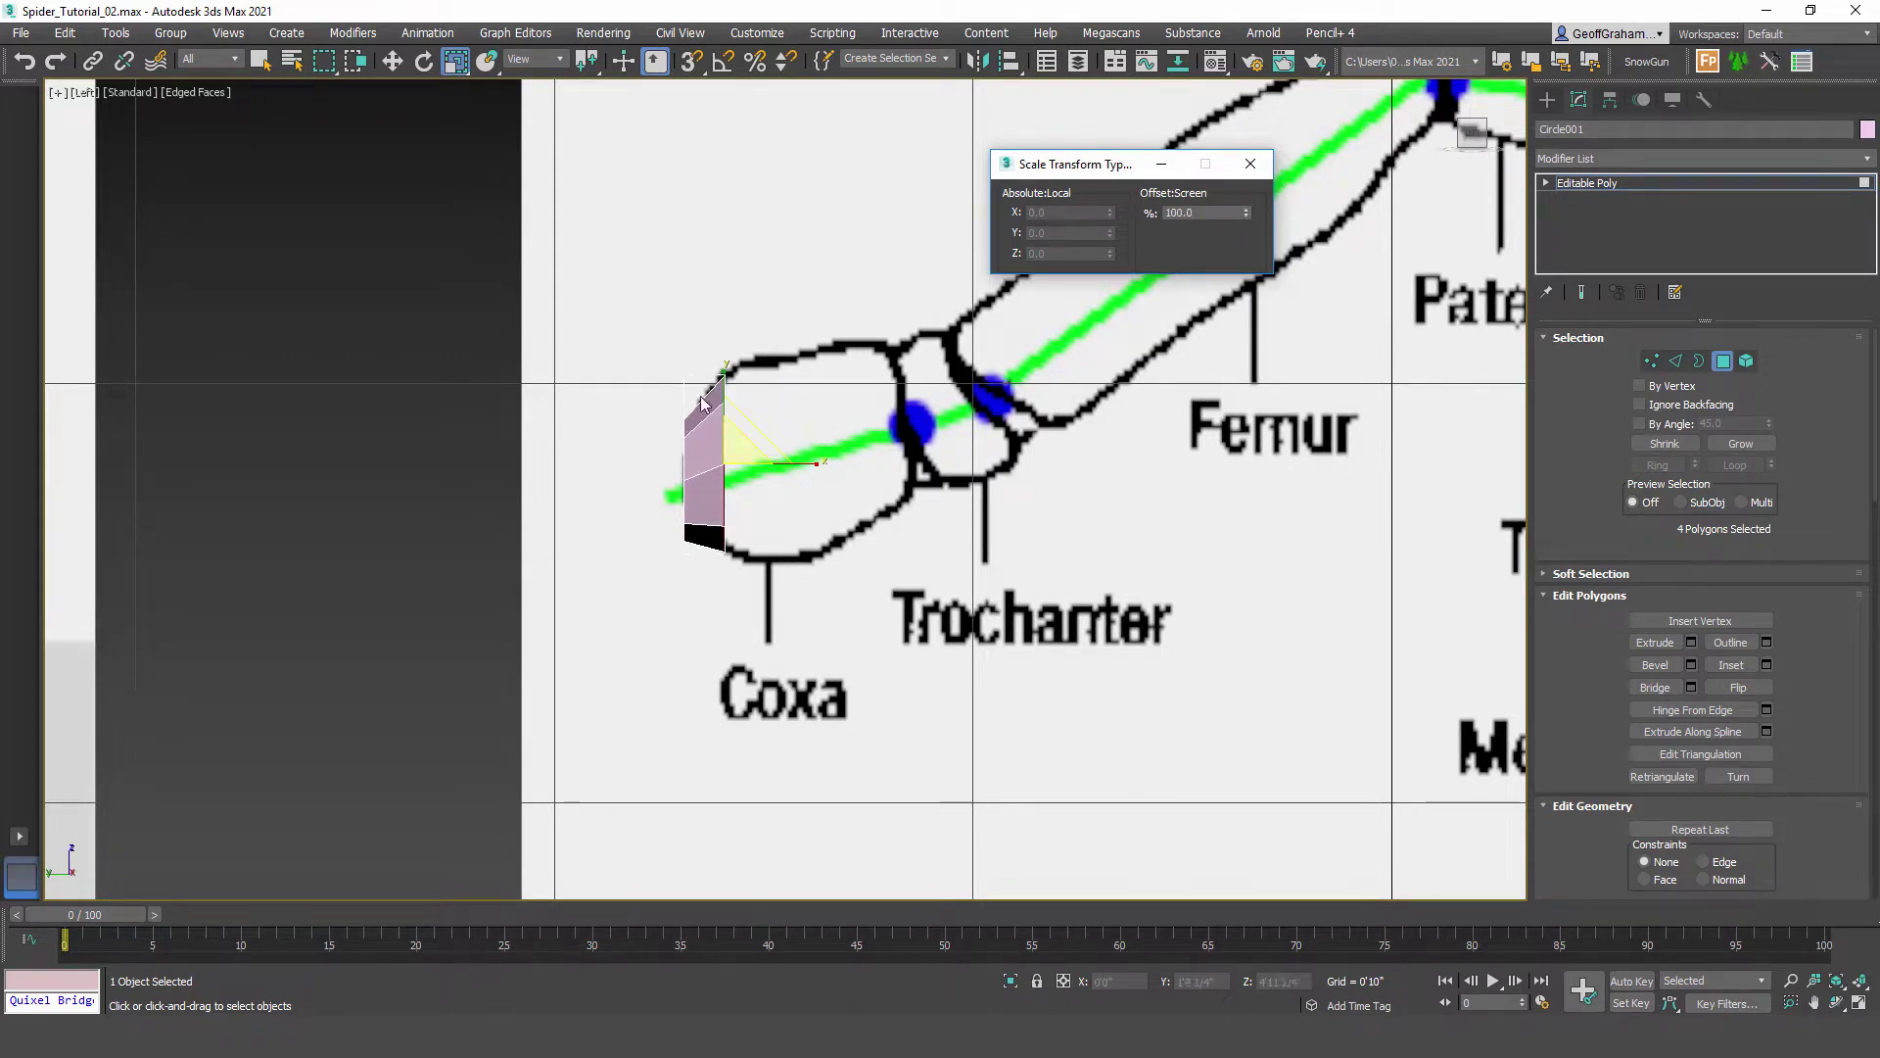
left_click(1251, 166)
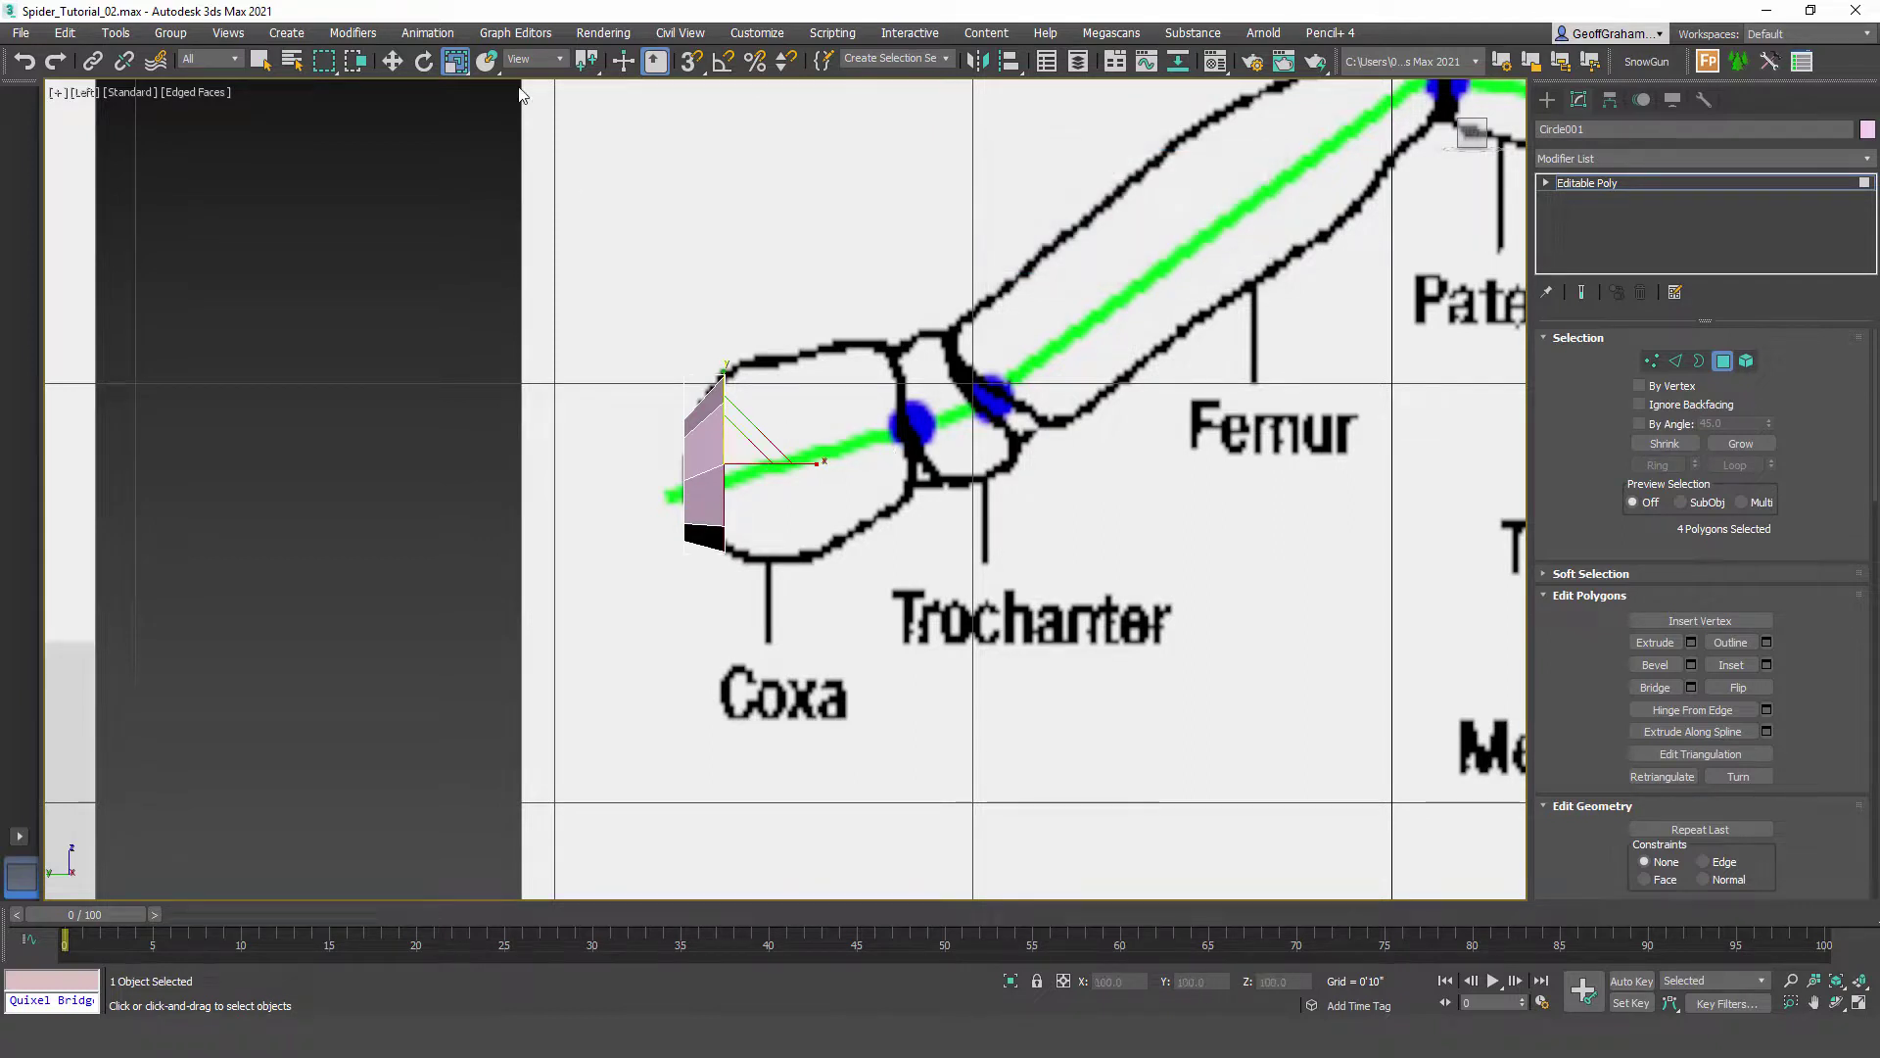
Step: Extrude the end polygons along the coxa to the trochanter joint and tilt them to match the joint's angle
left_click(422, 62)
left_click_drag(787, 423, 930, 403)
key("w")
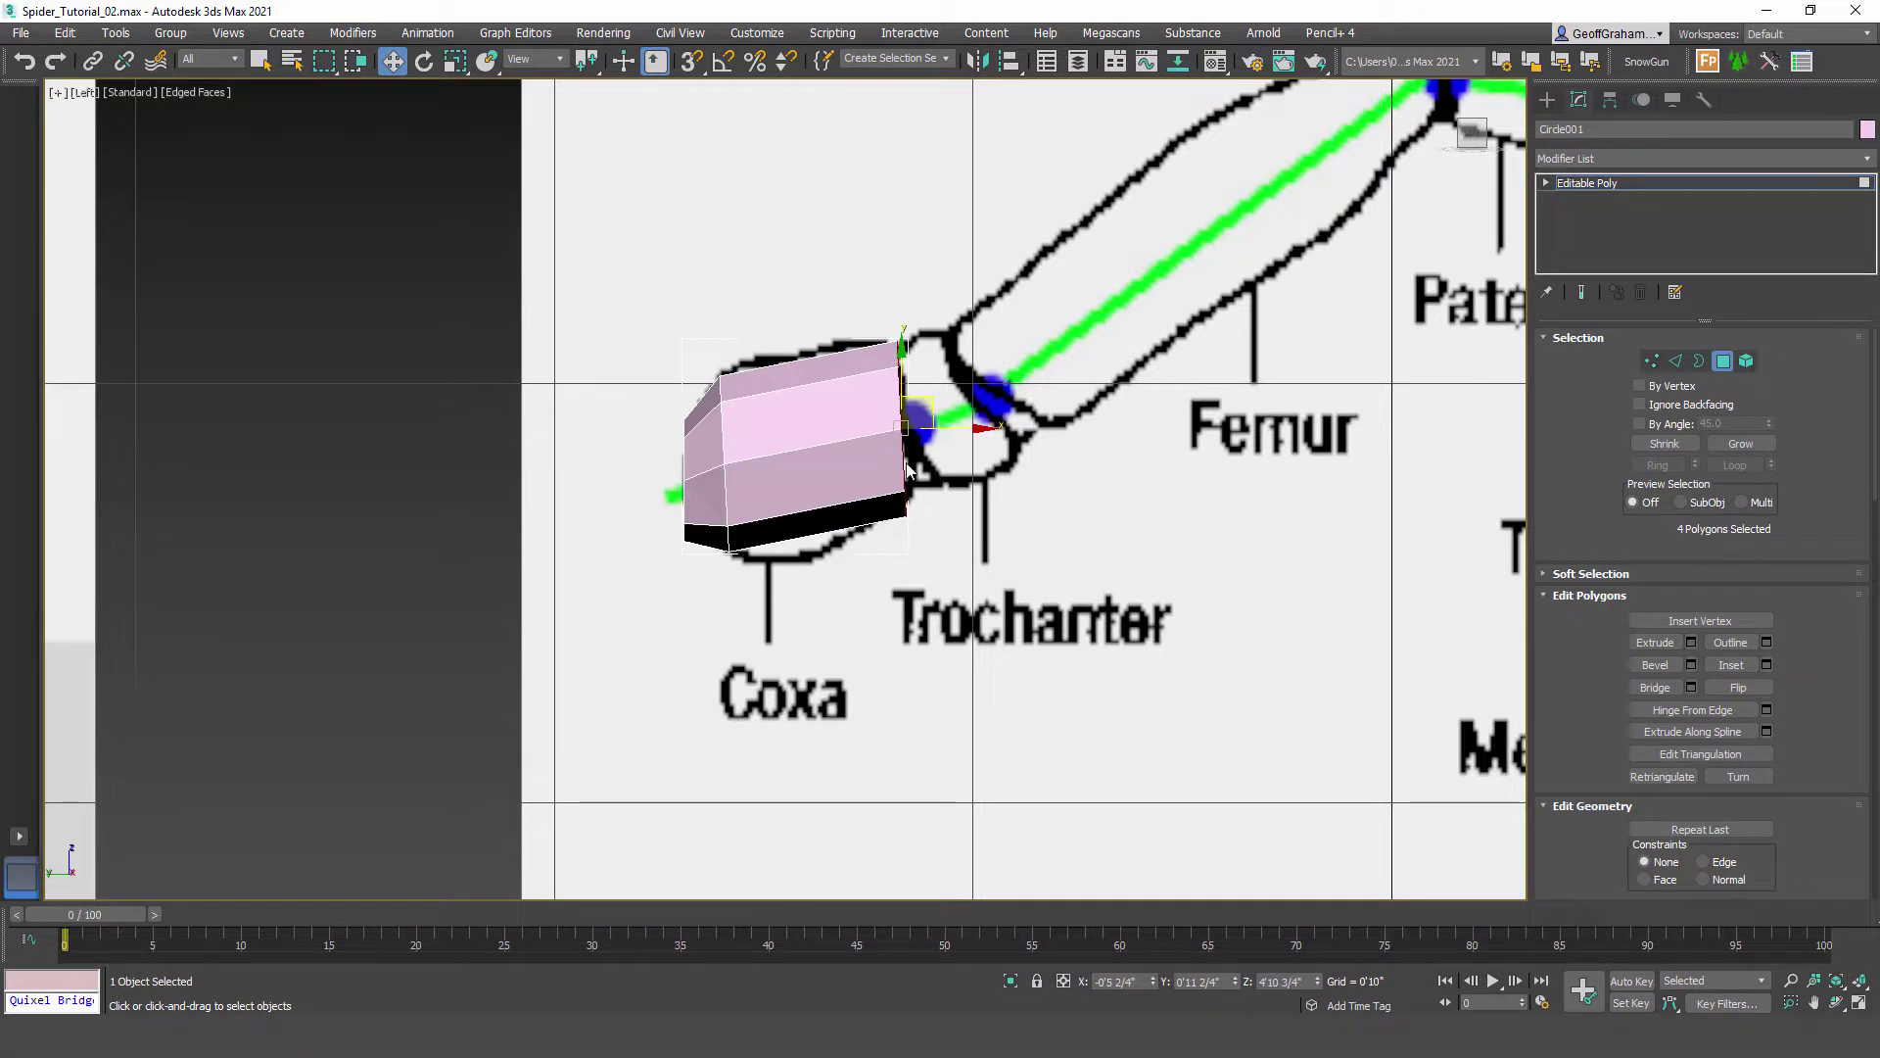
key("e")
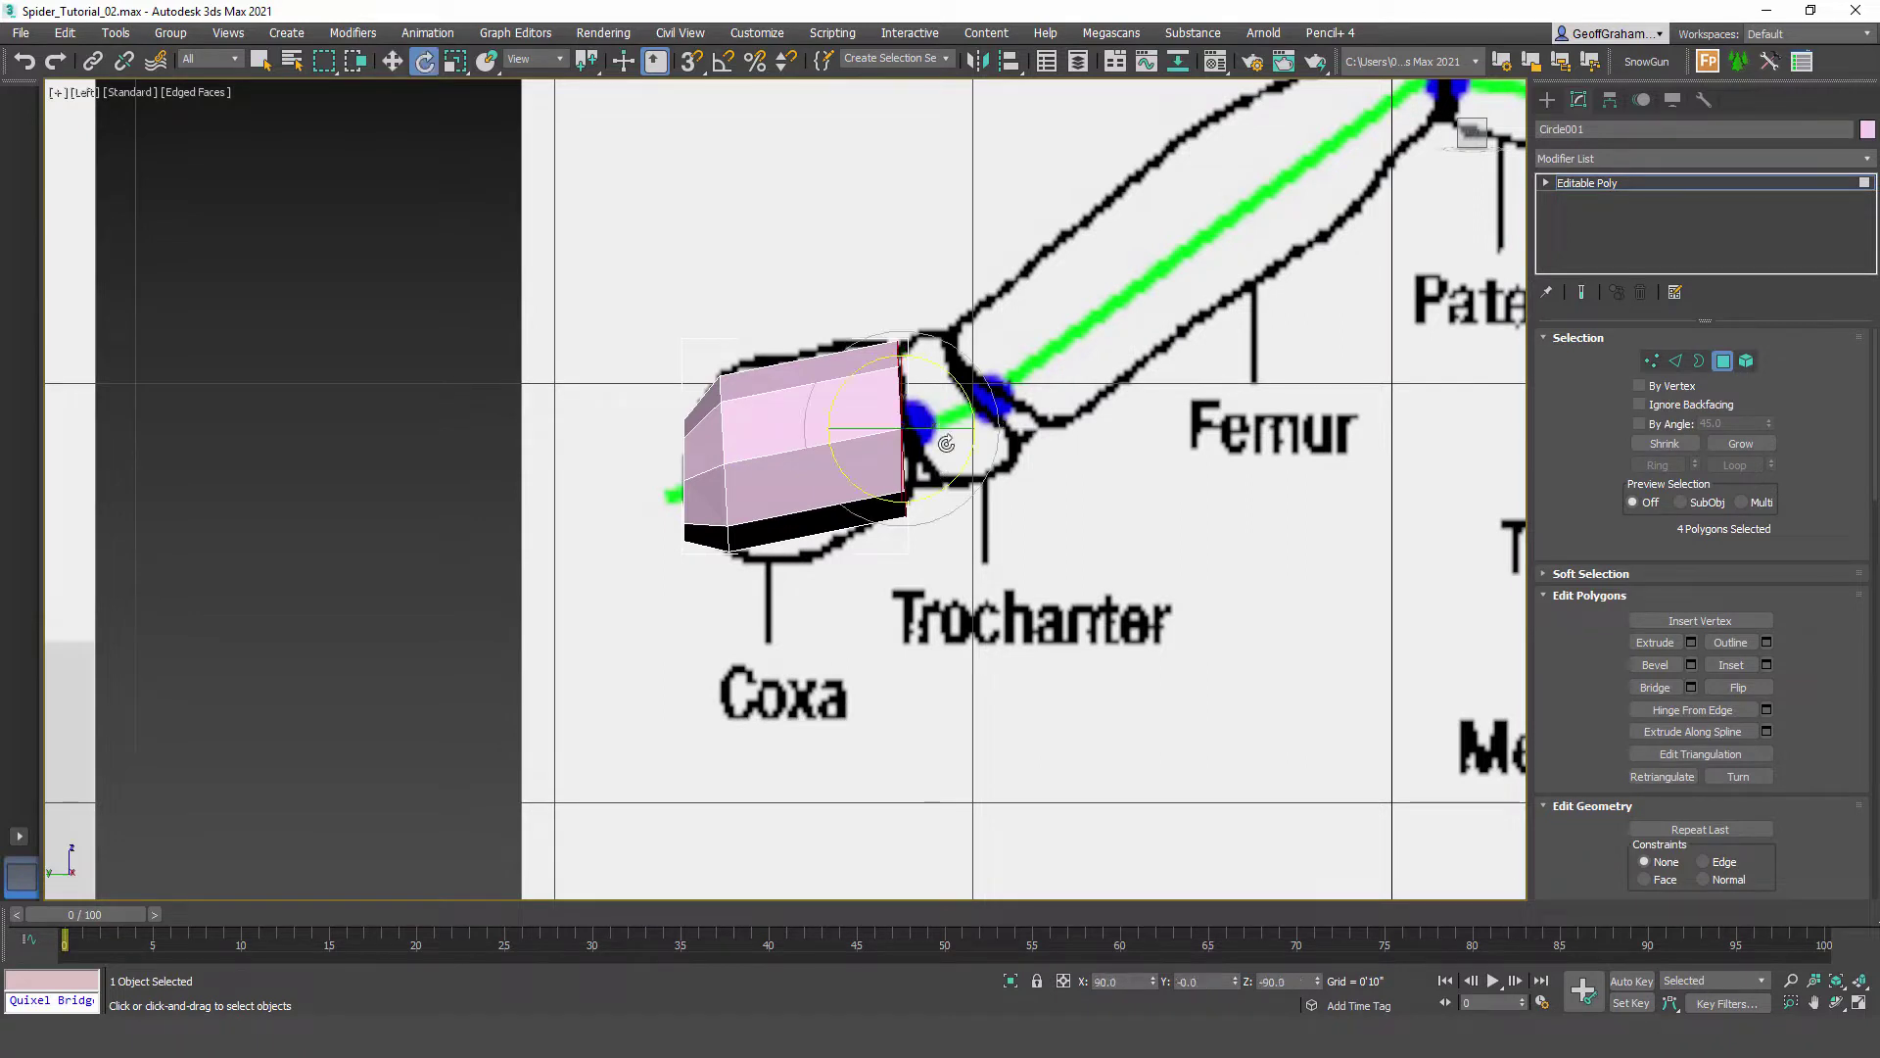
left_click_drag(959, 385, 956, 381)
key("w")
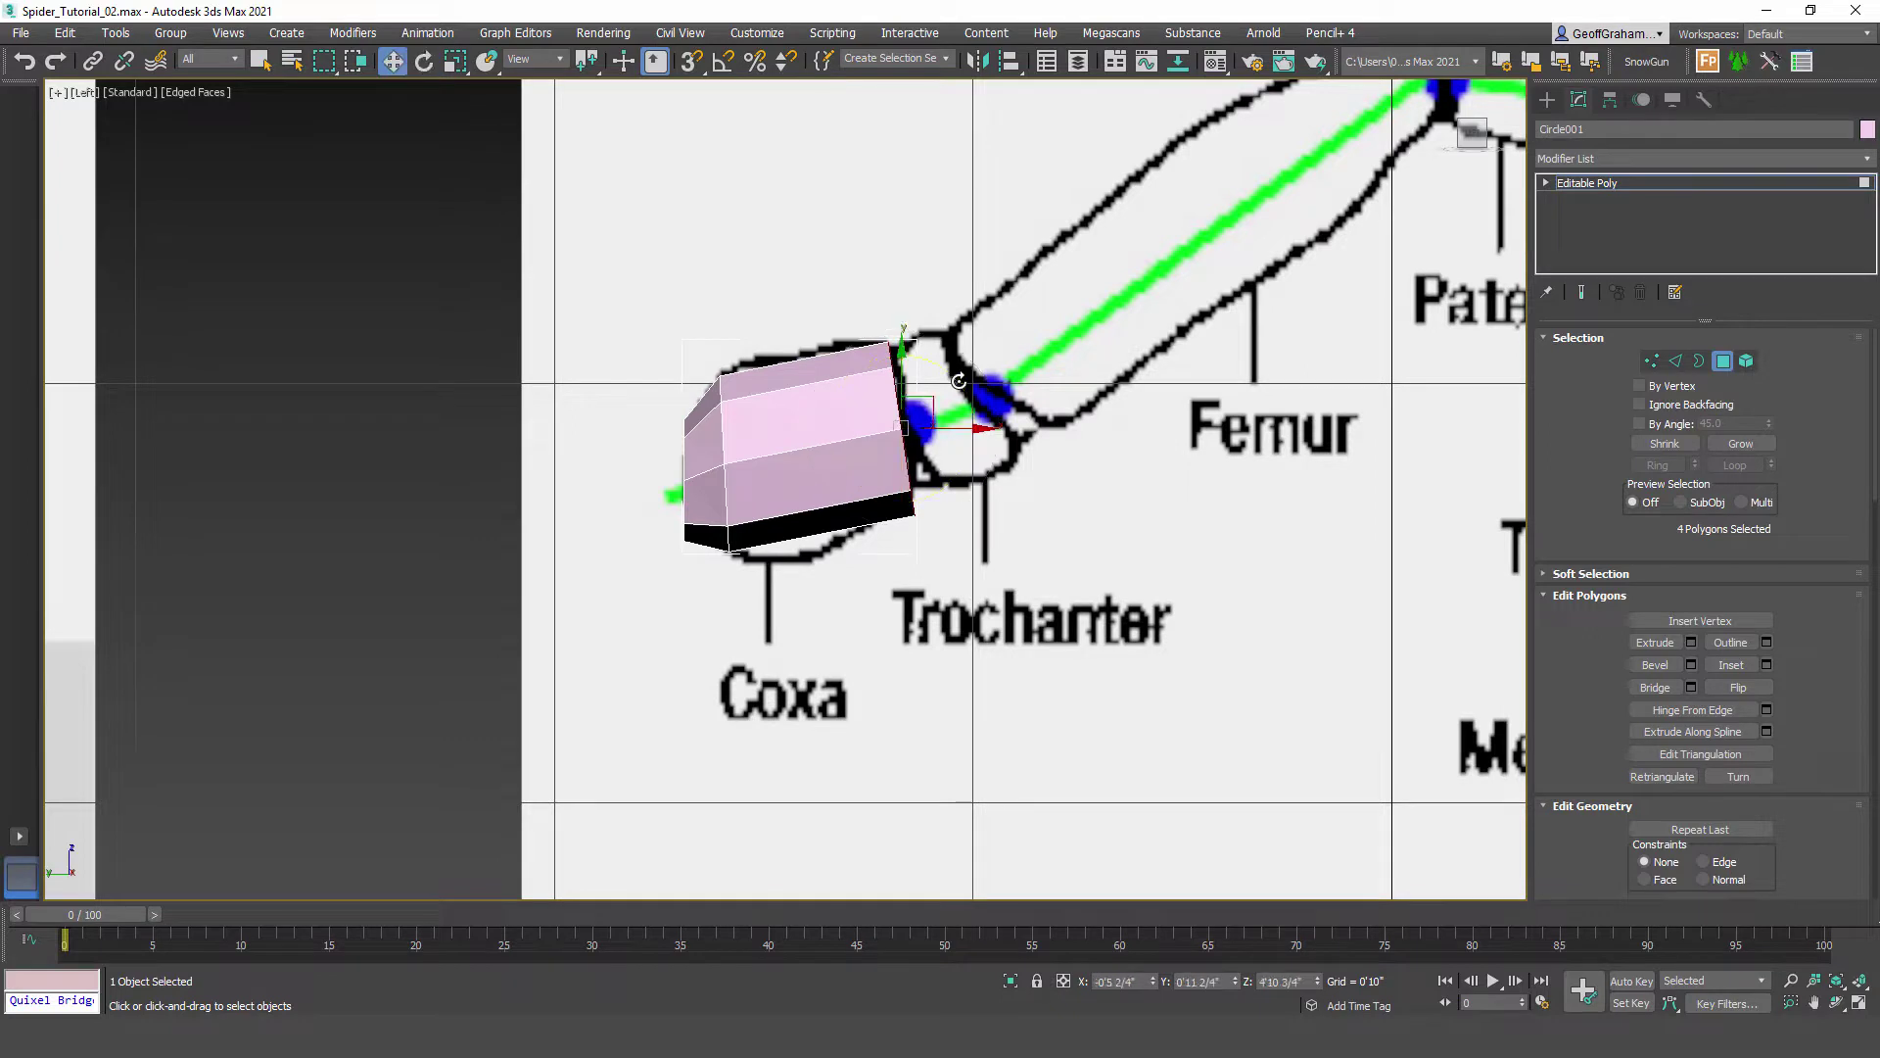
Step: Extrude the end polygons across the trochanter to the femur joint, tilt them to the joint line and scale them down slightly
left_click_drag(928, 403, 1010, 302)
key("e")
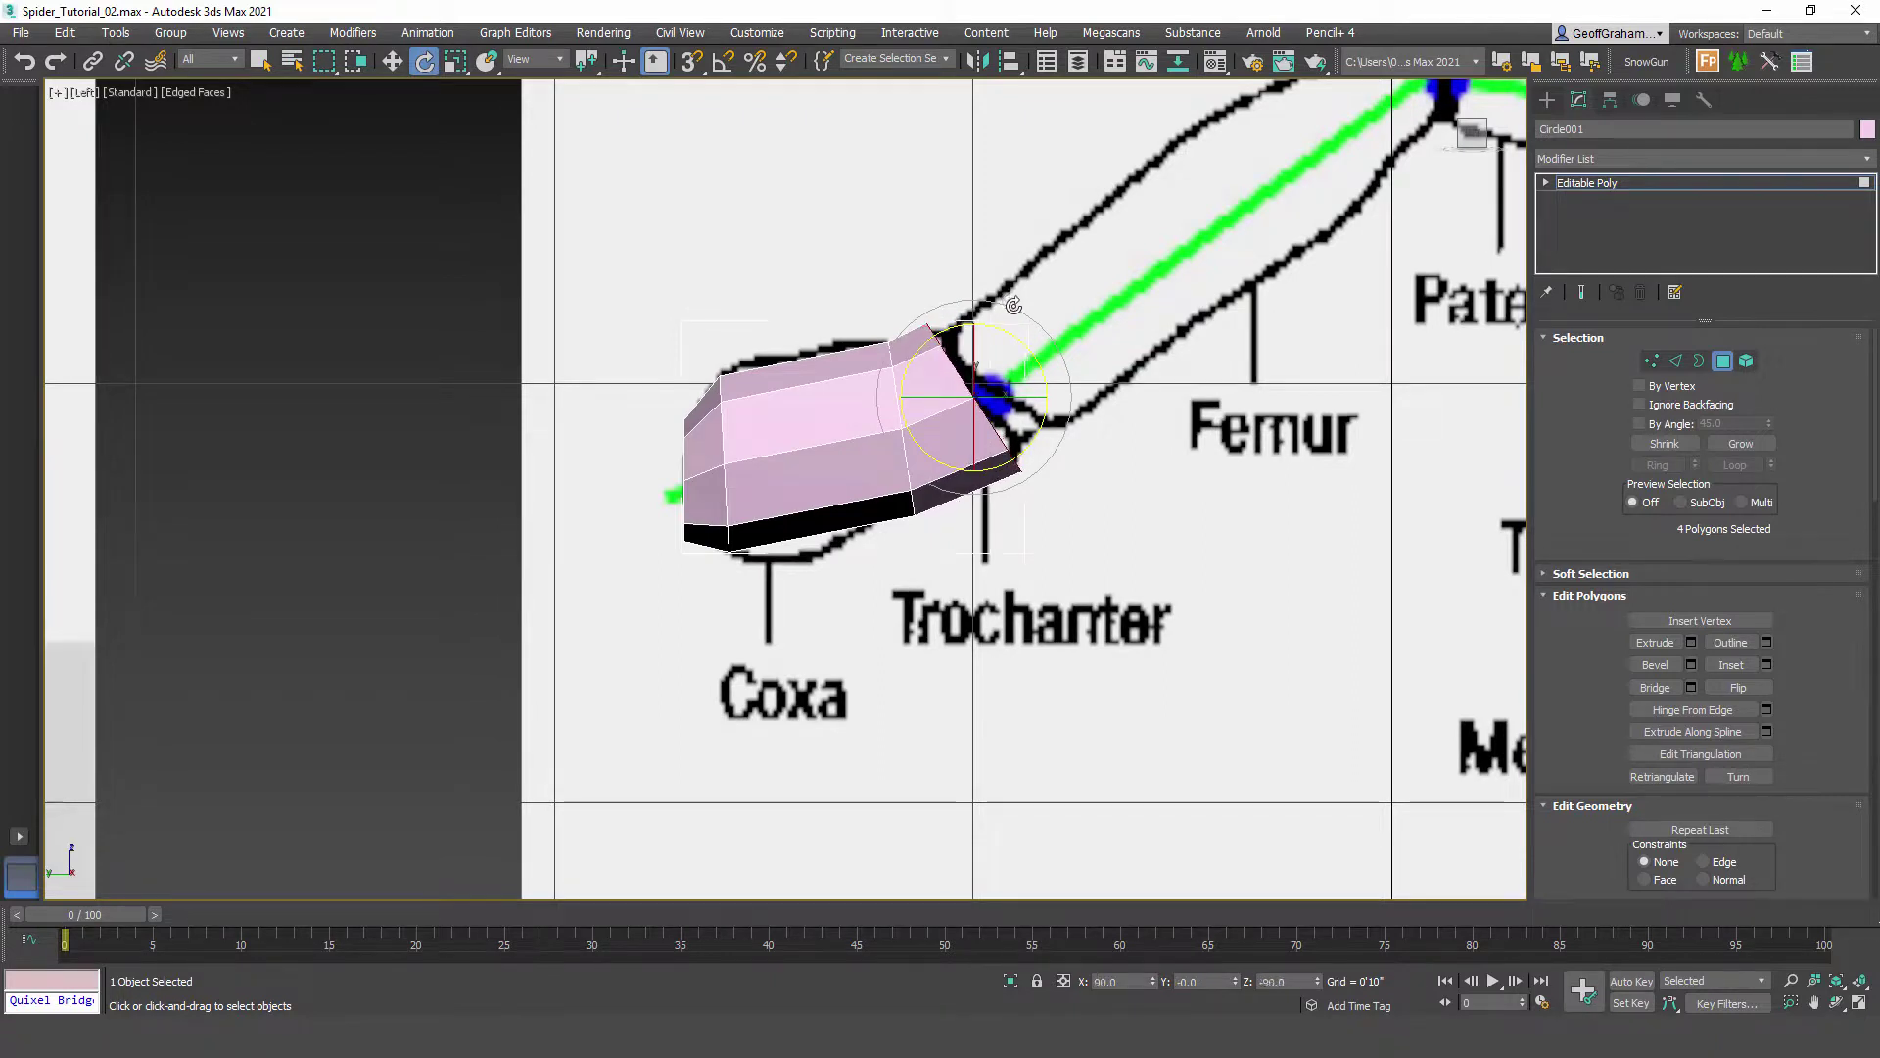
key("w")
left_click_drag(1003, 369, 1026, 357)
right_click(456, 61)
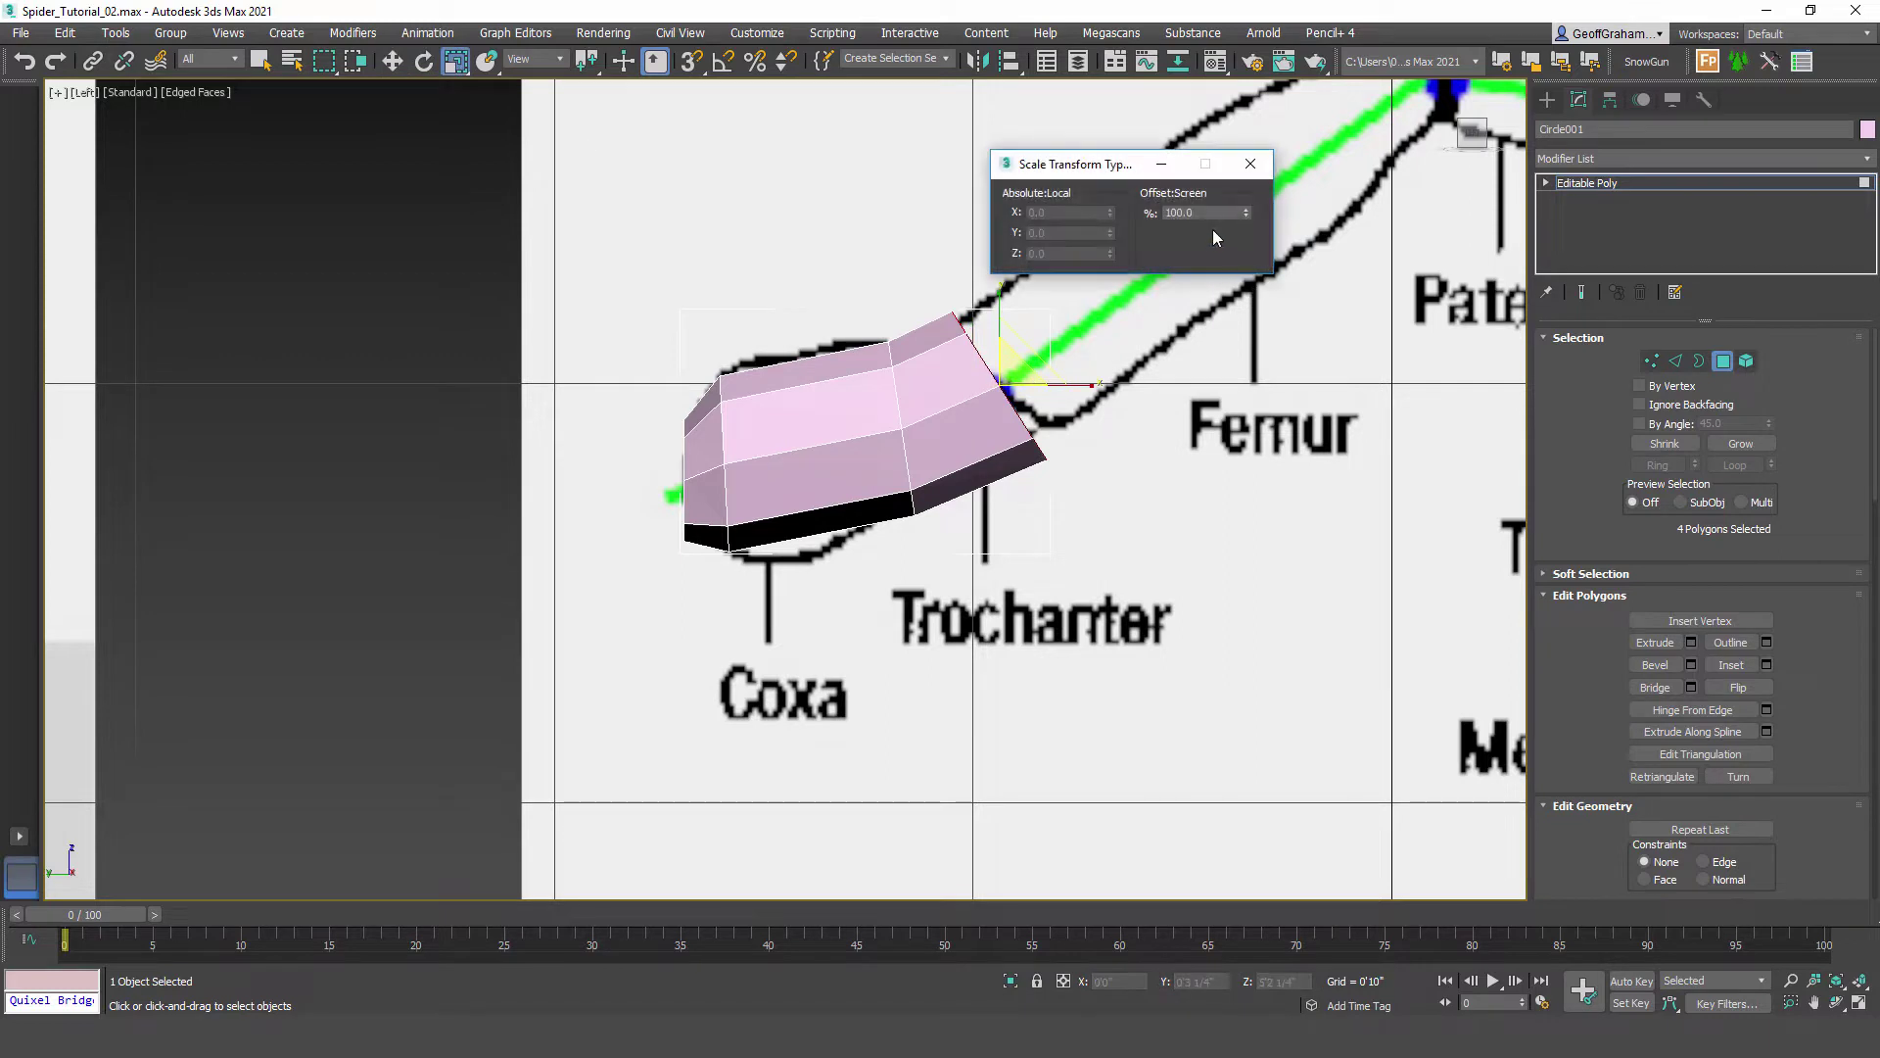
left_click_drag(1242, 215, 1284, 392)
left_click_drag(1229, 164, 1594, 256)
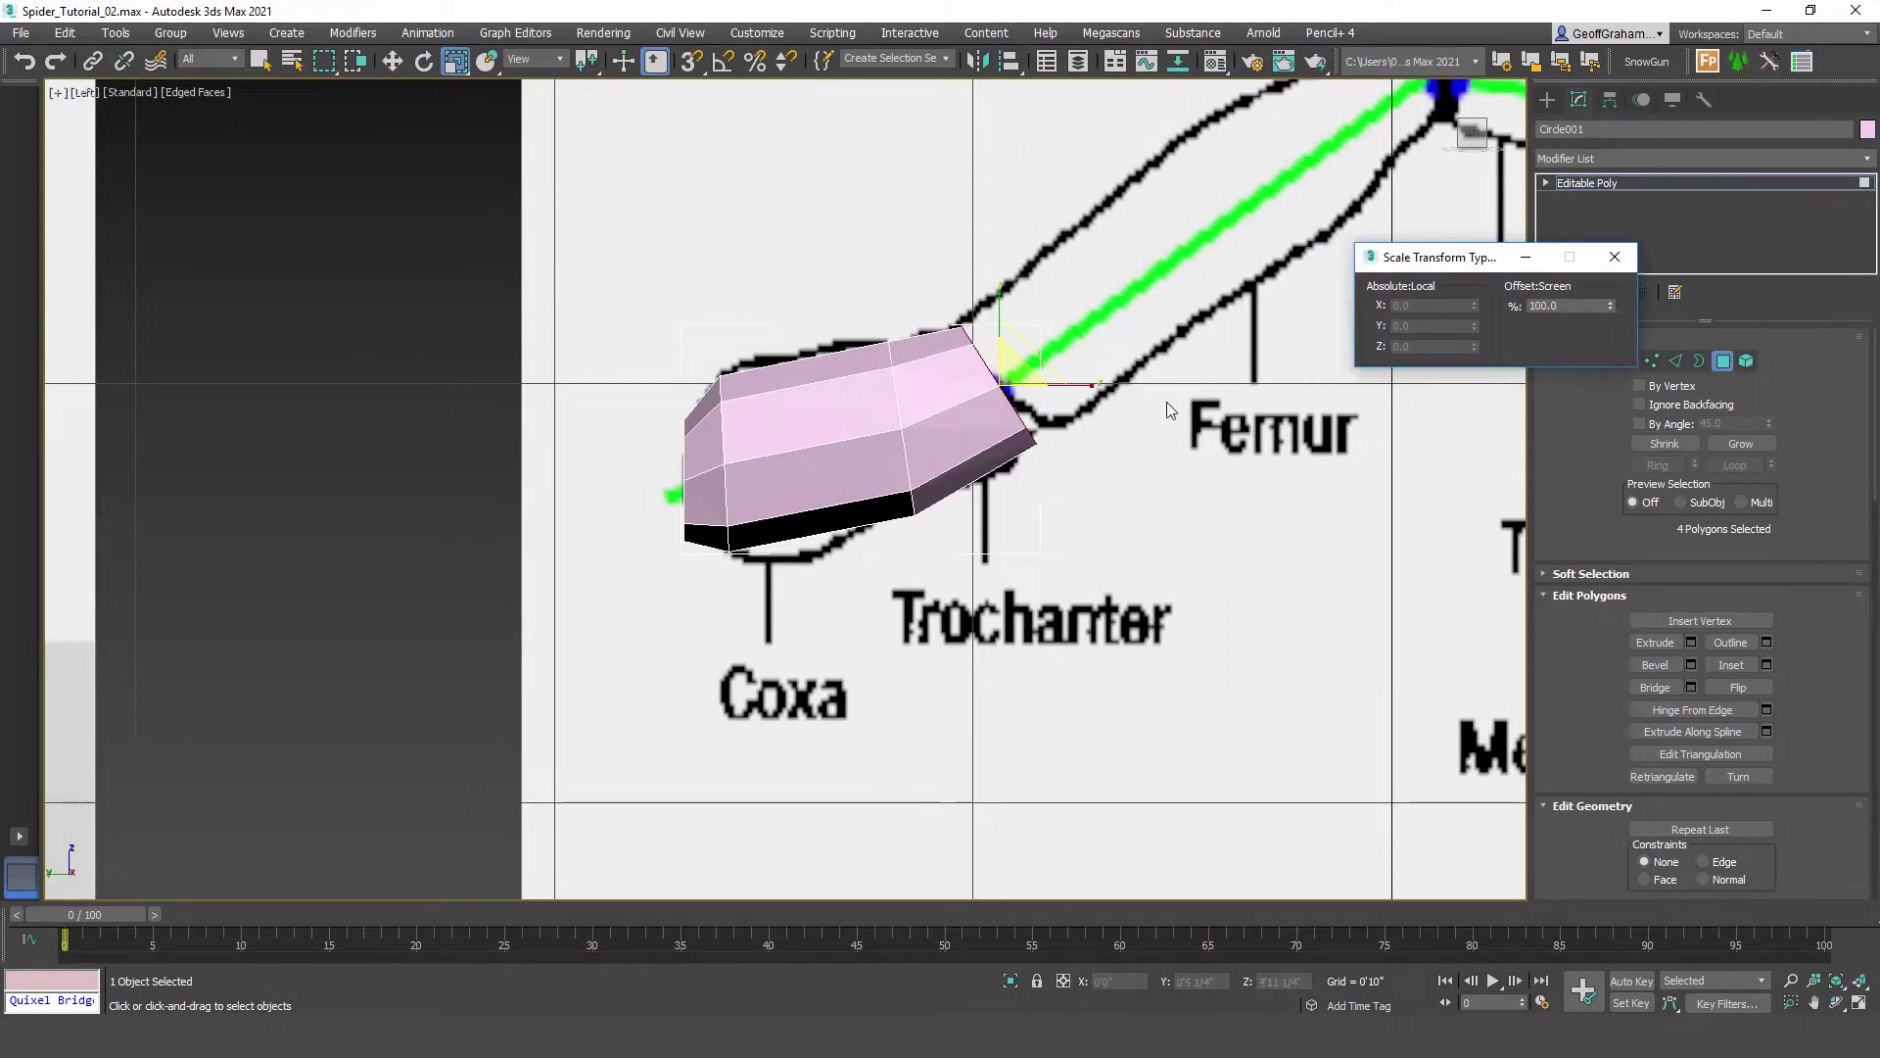
Step: Extrude the end polygons along the femur up to the patella joint
mouse_move(1254, 541)
middle_mouse_down()
mouse_move(1204, 516)
mouse_move(999, 634)
mouse_move(1005, 617)
middle_mouse_up()
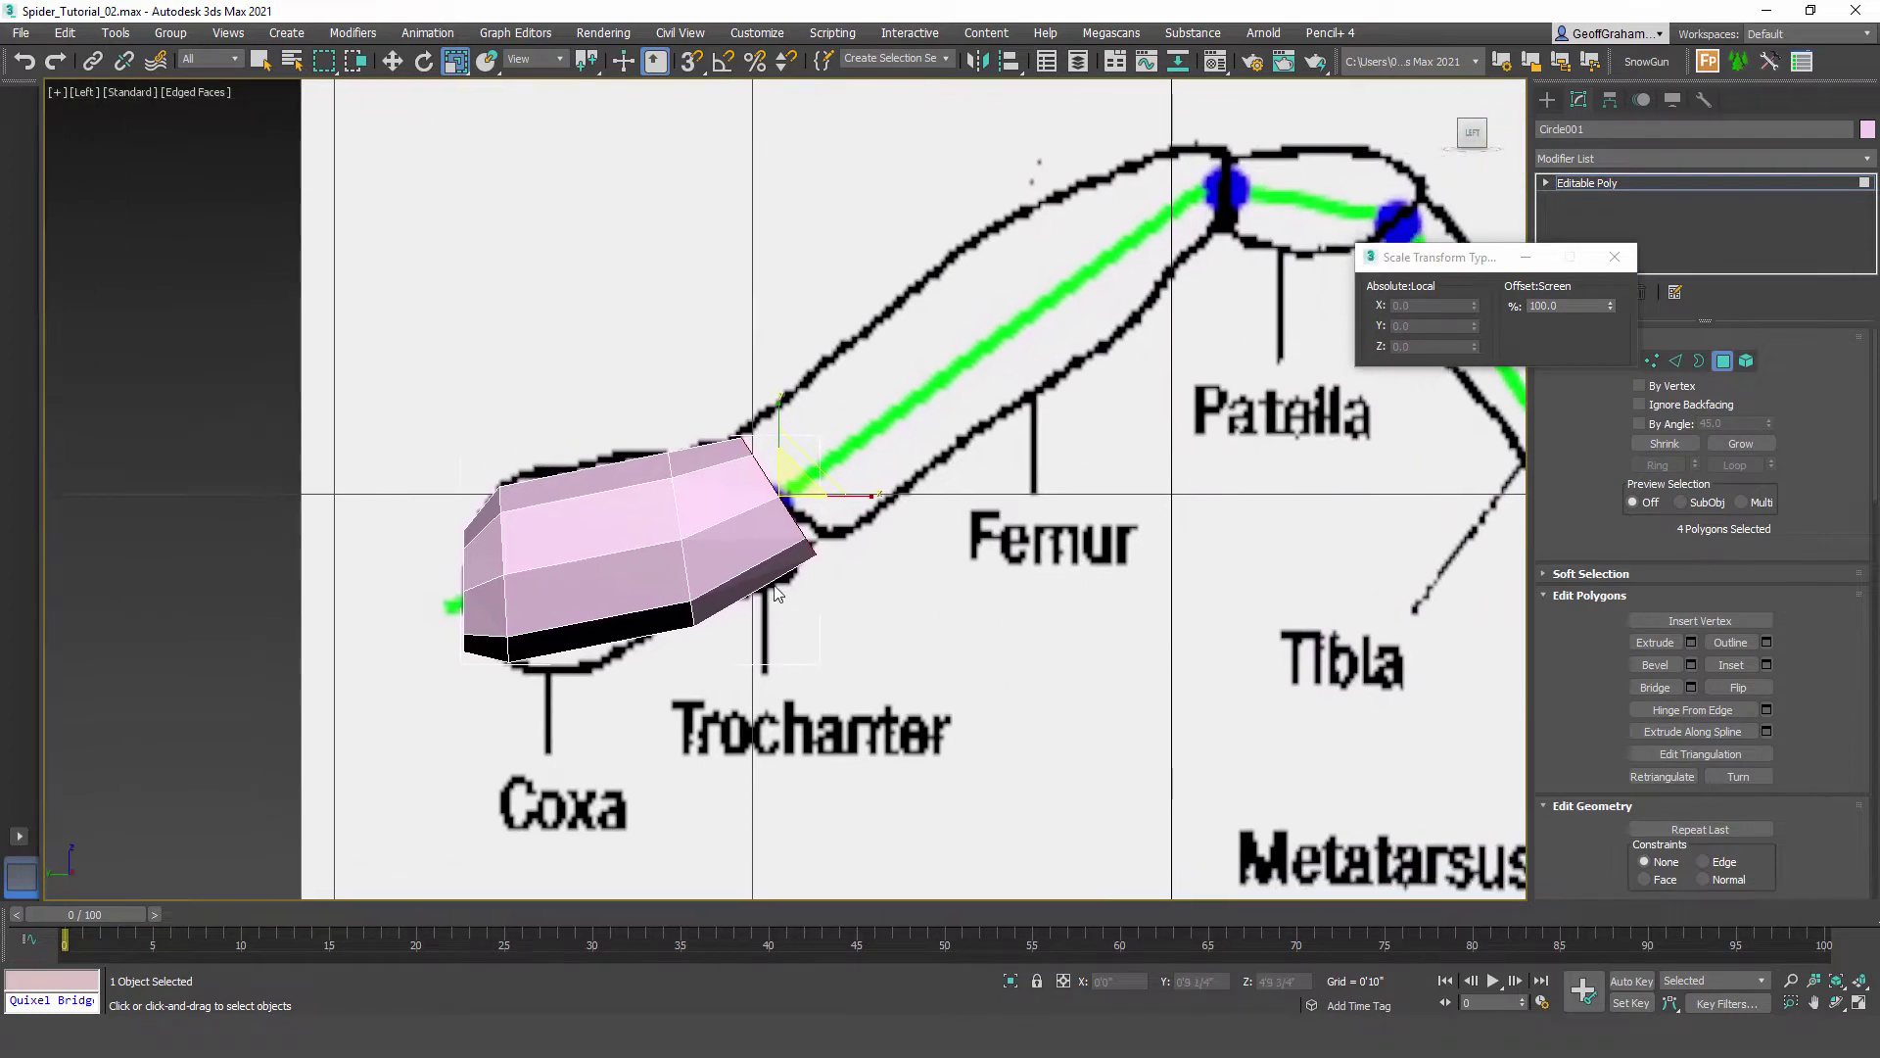
key("w")
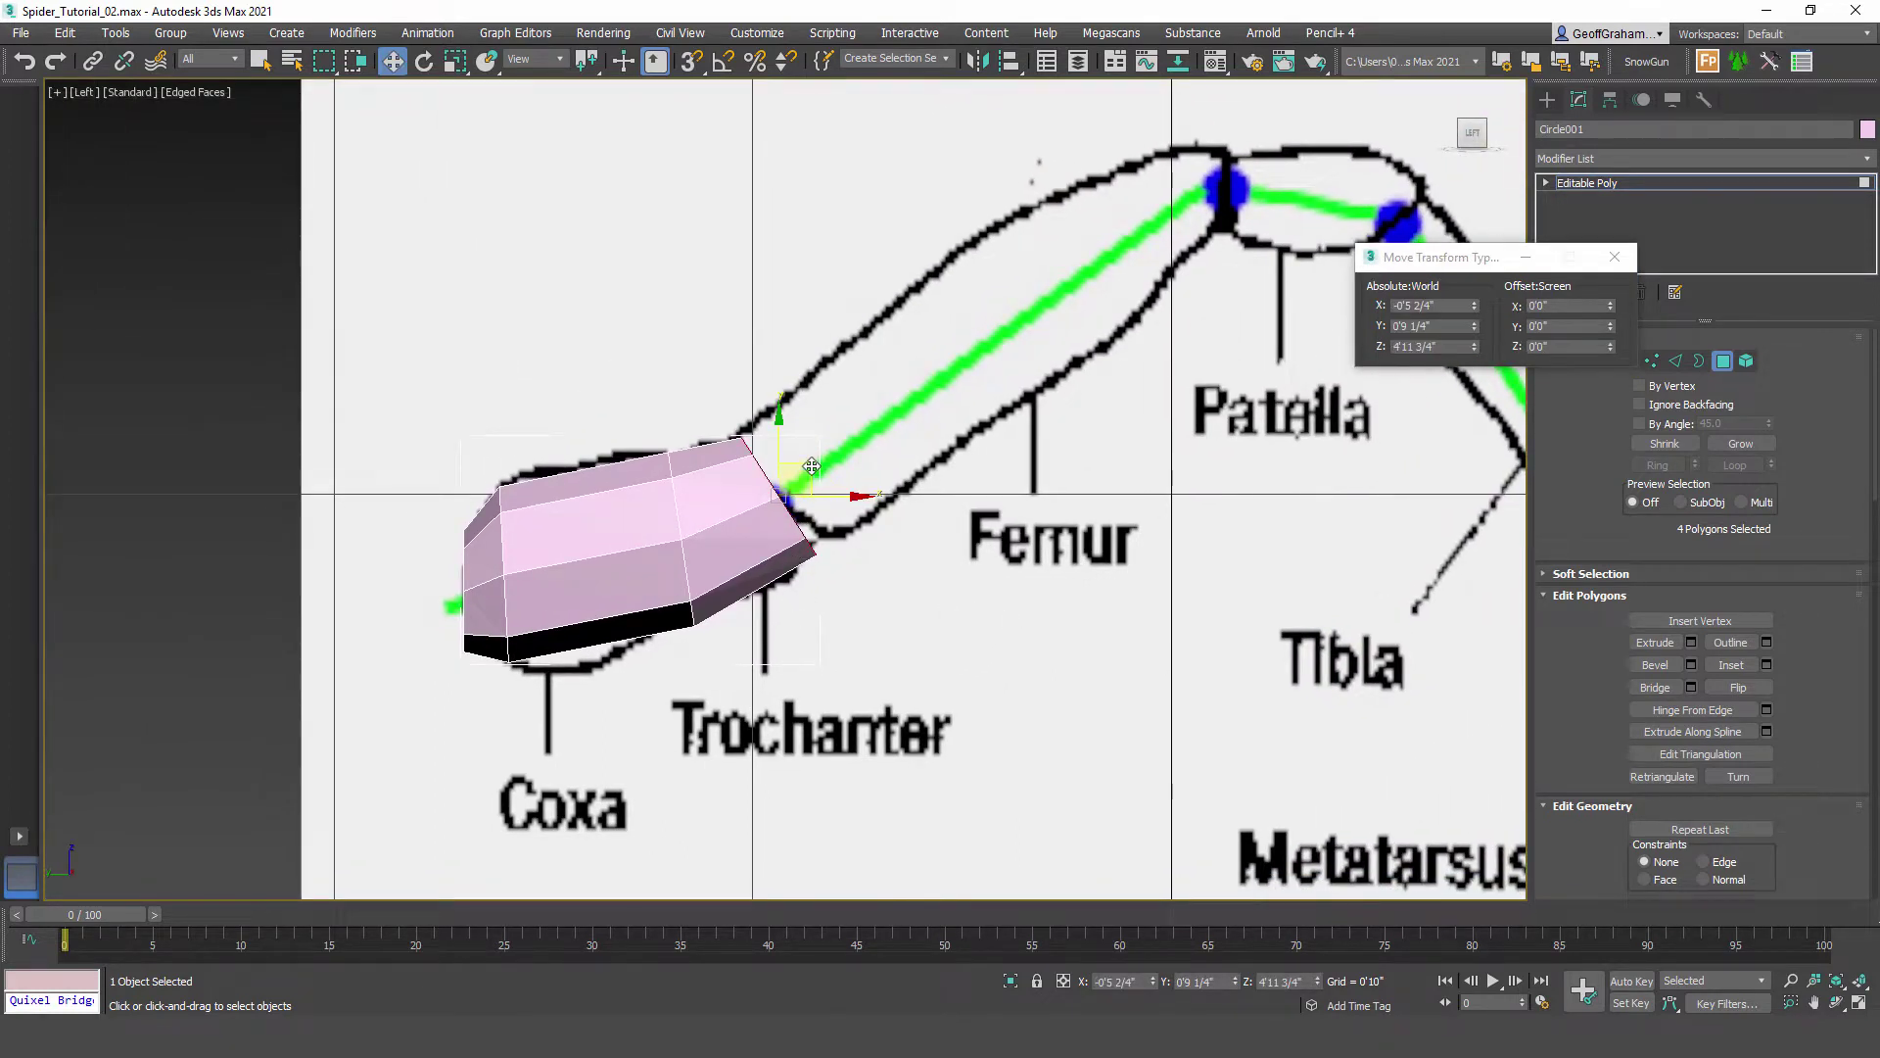
left_click_drag(812, 467, 1200, 190)
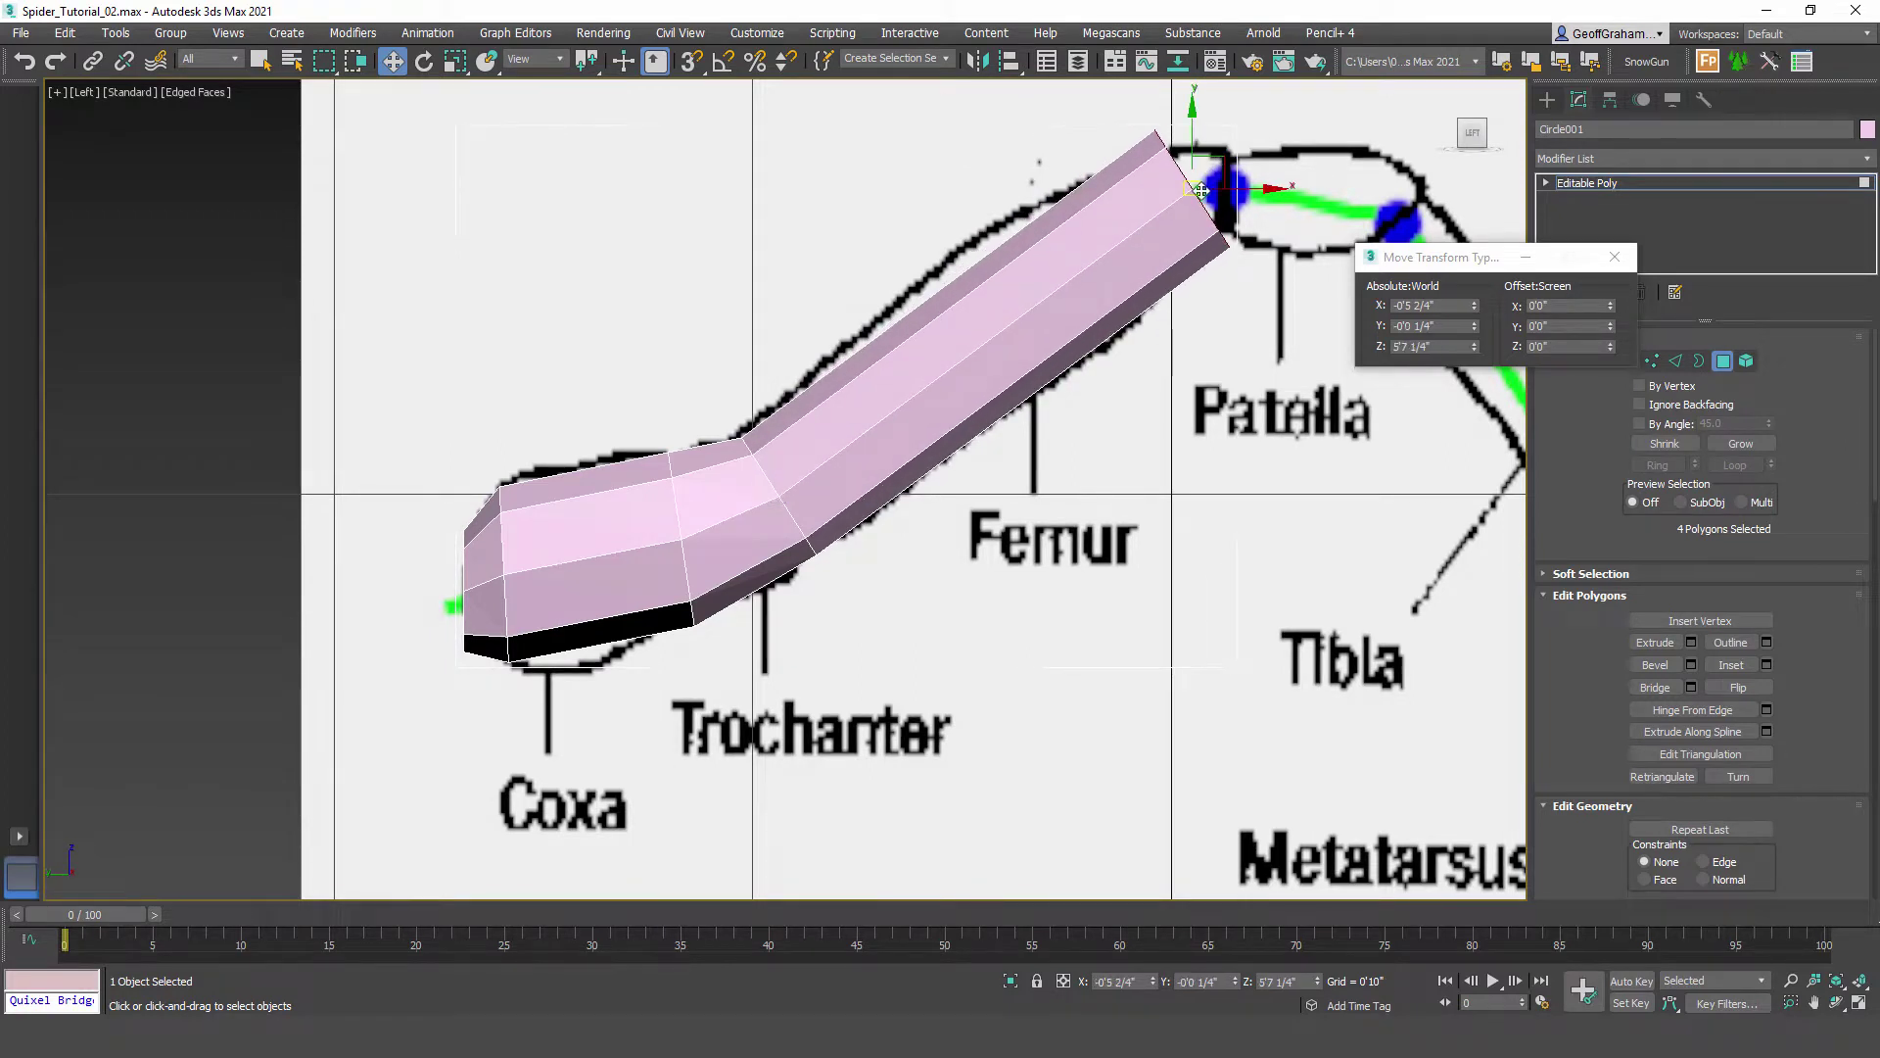
scroll(1201, 189, "up", 5)
middle_click_drag(895, 370, 911, 409)
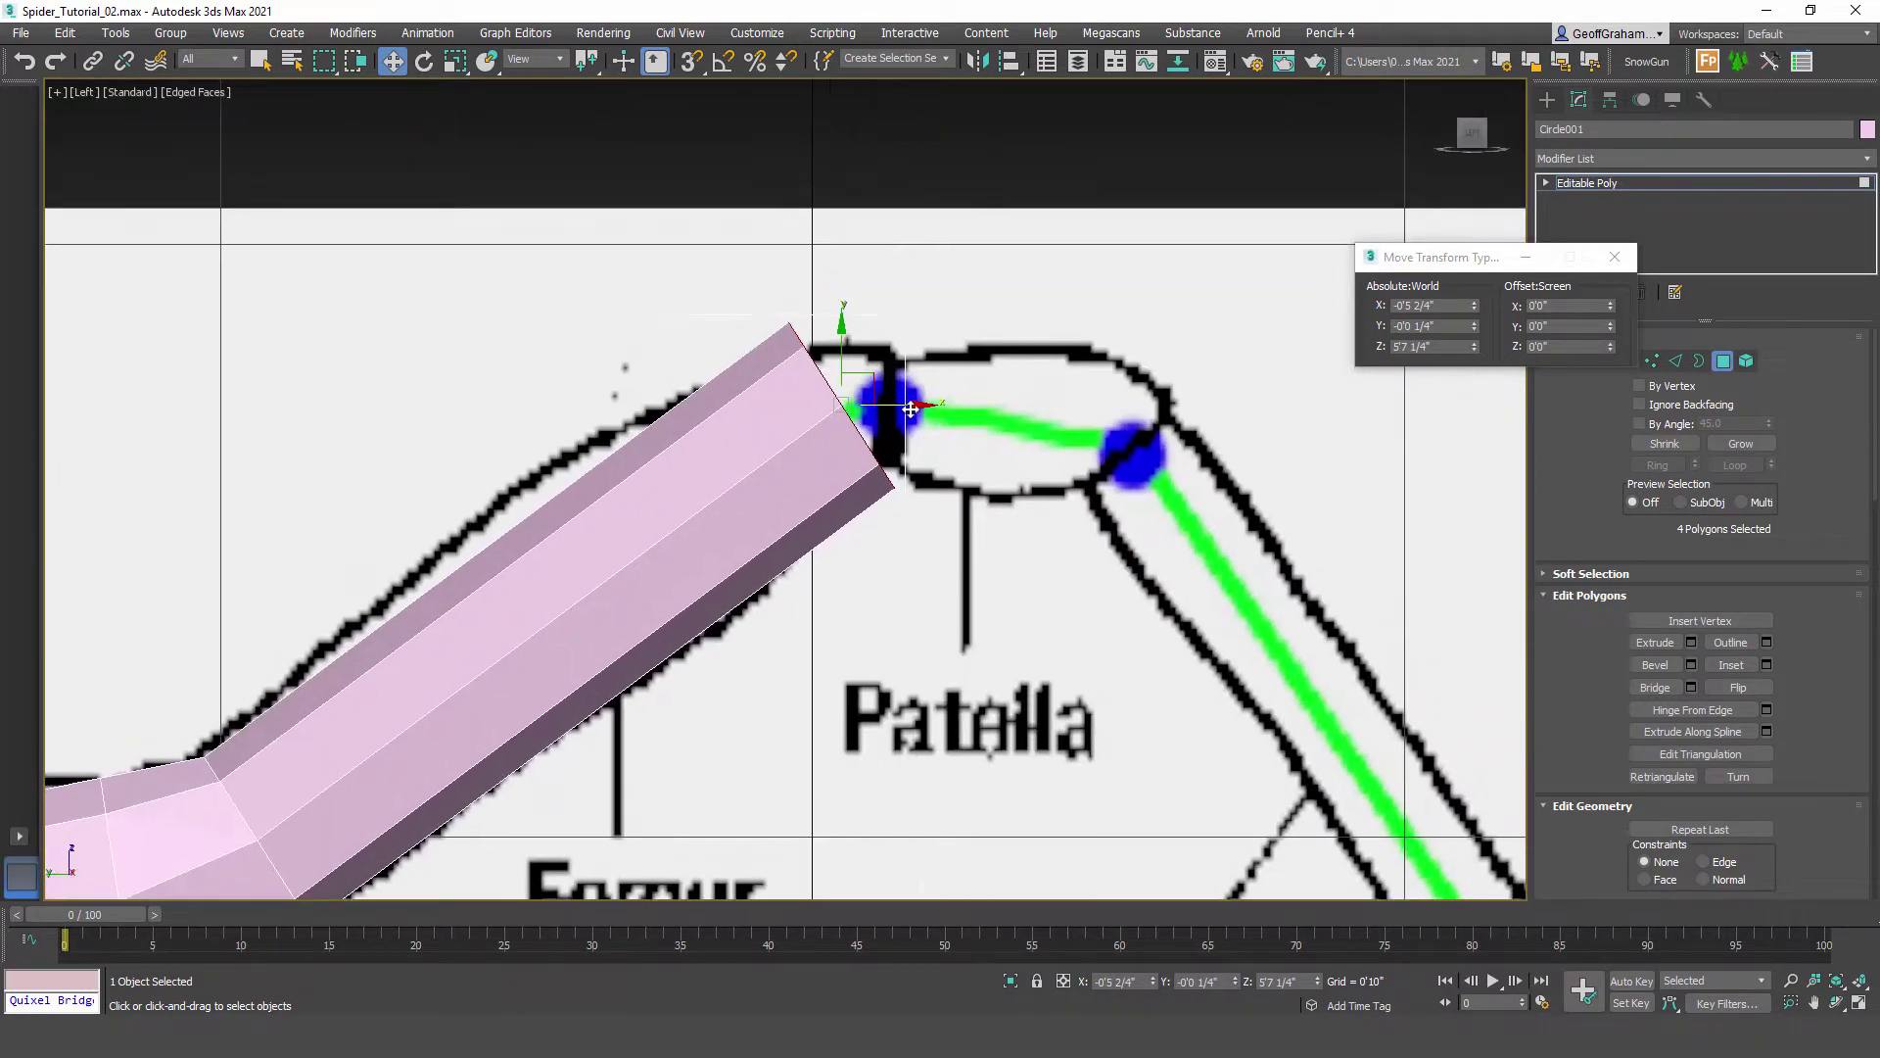
Step: Tilt and reposition the femur's end polygons at the patella joint, and scale them down to the joint's width
left_click_drag(870, 372, 924, 369)
key("e")
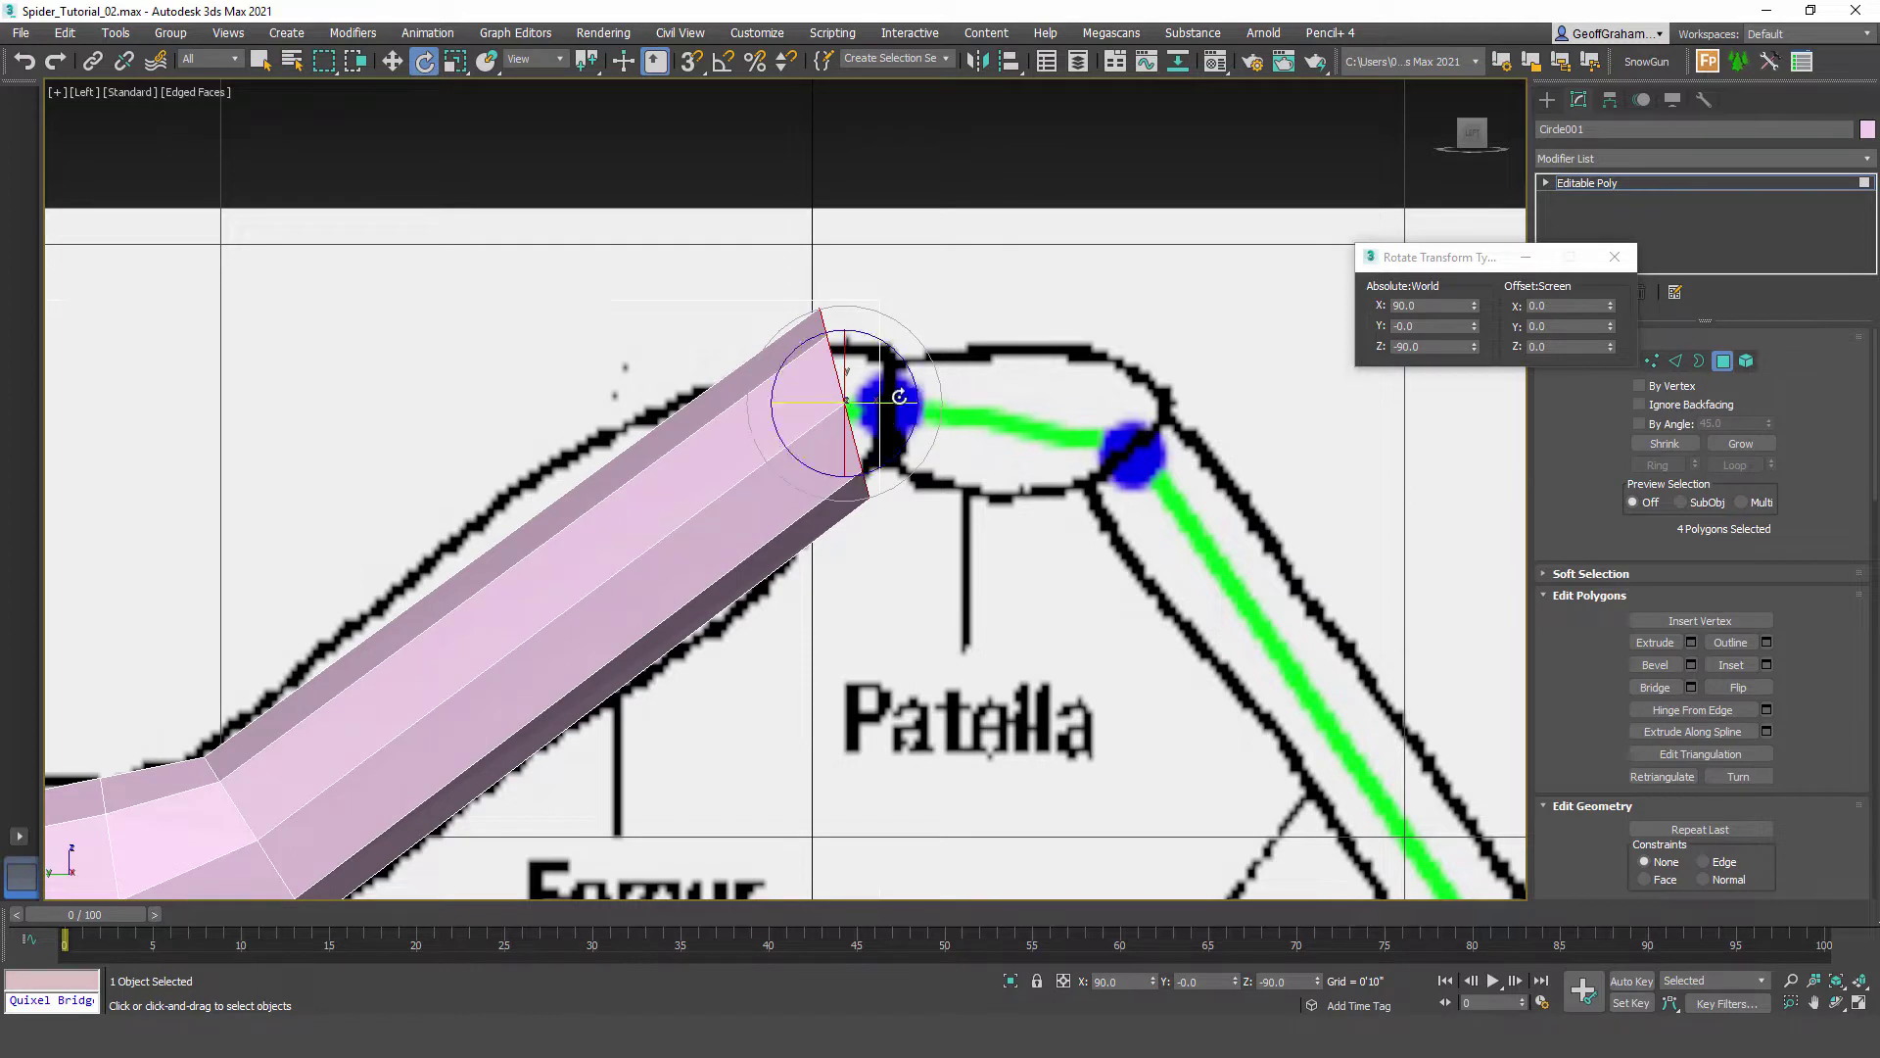
key("w")
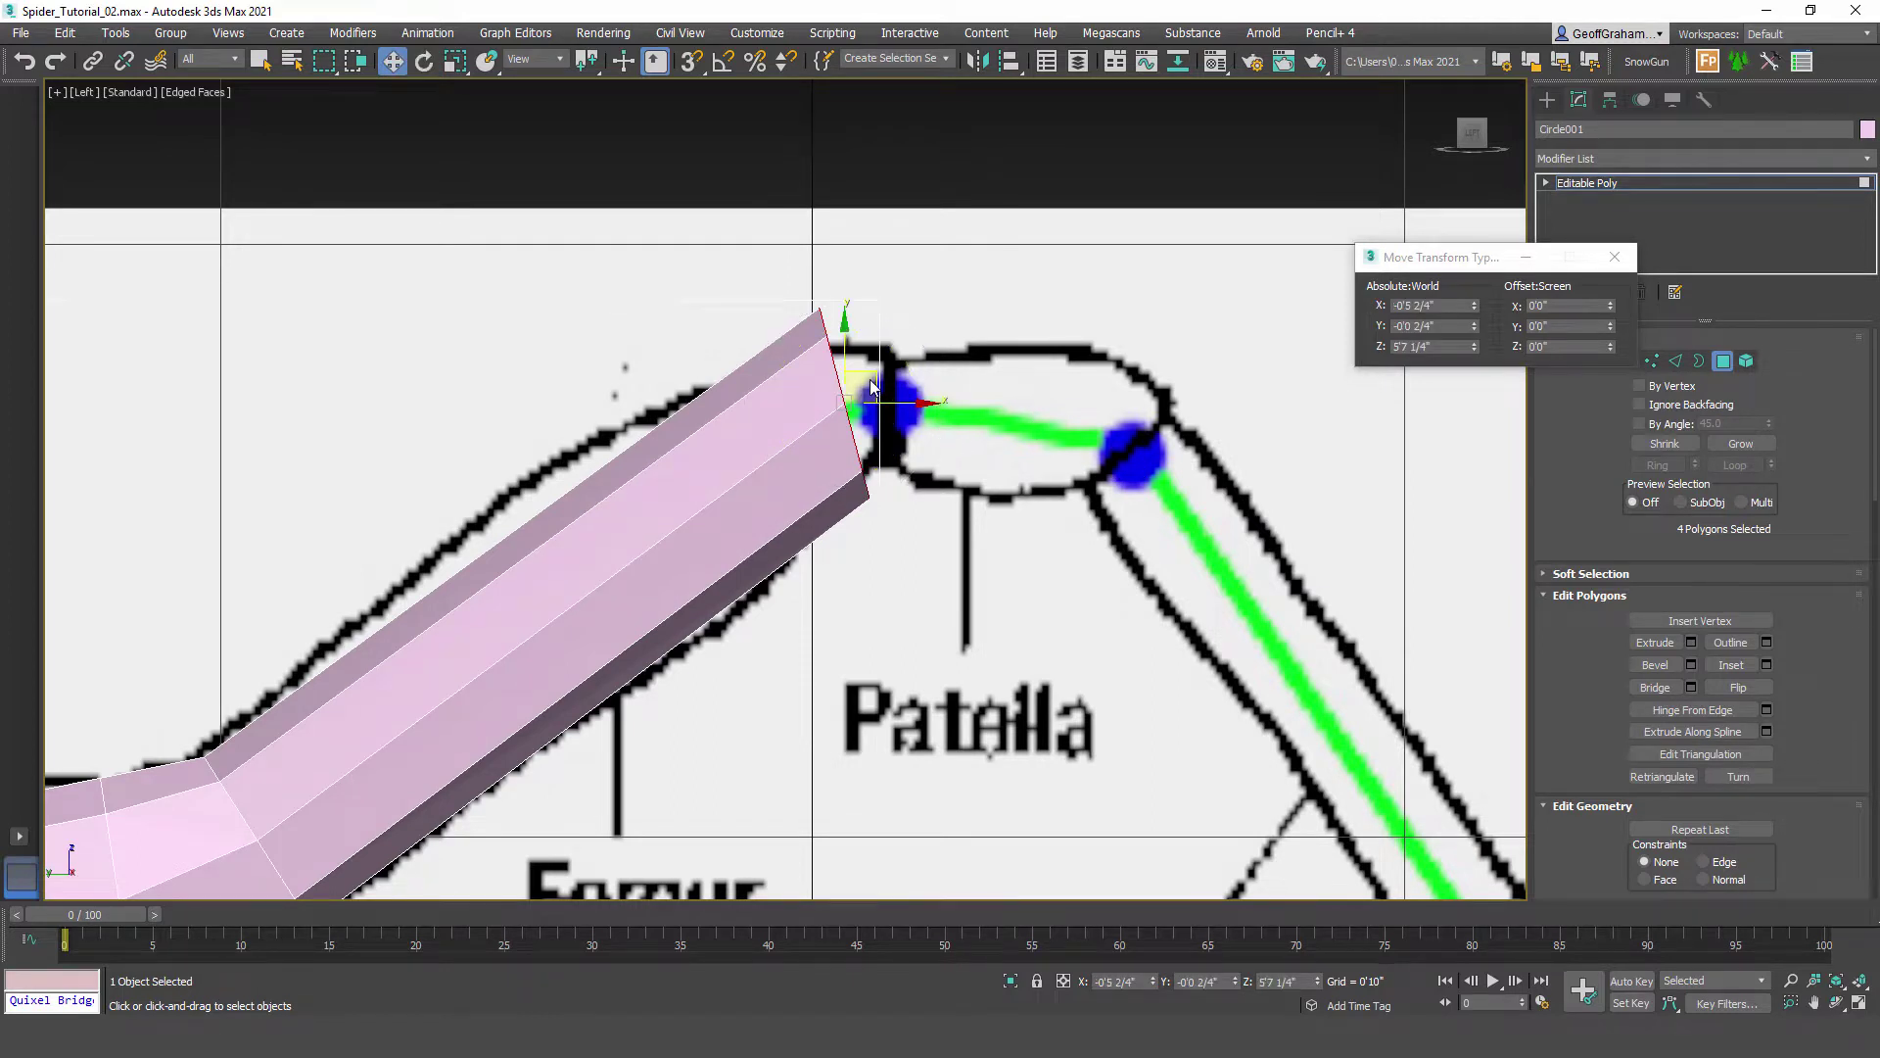
left_click_drag(872, 387, 898, 365)
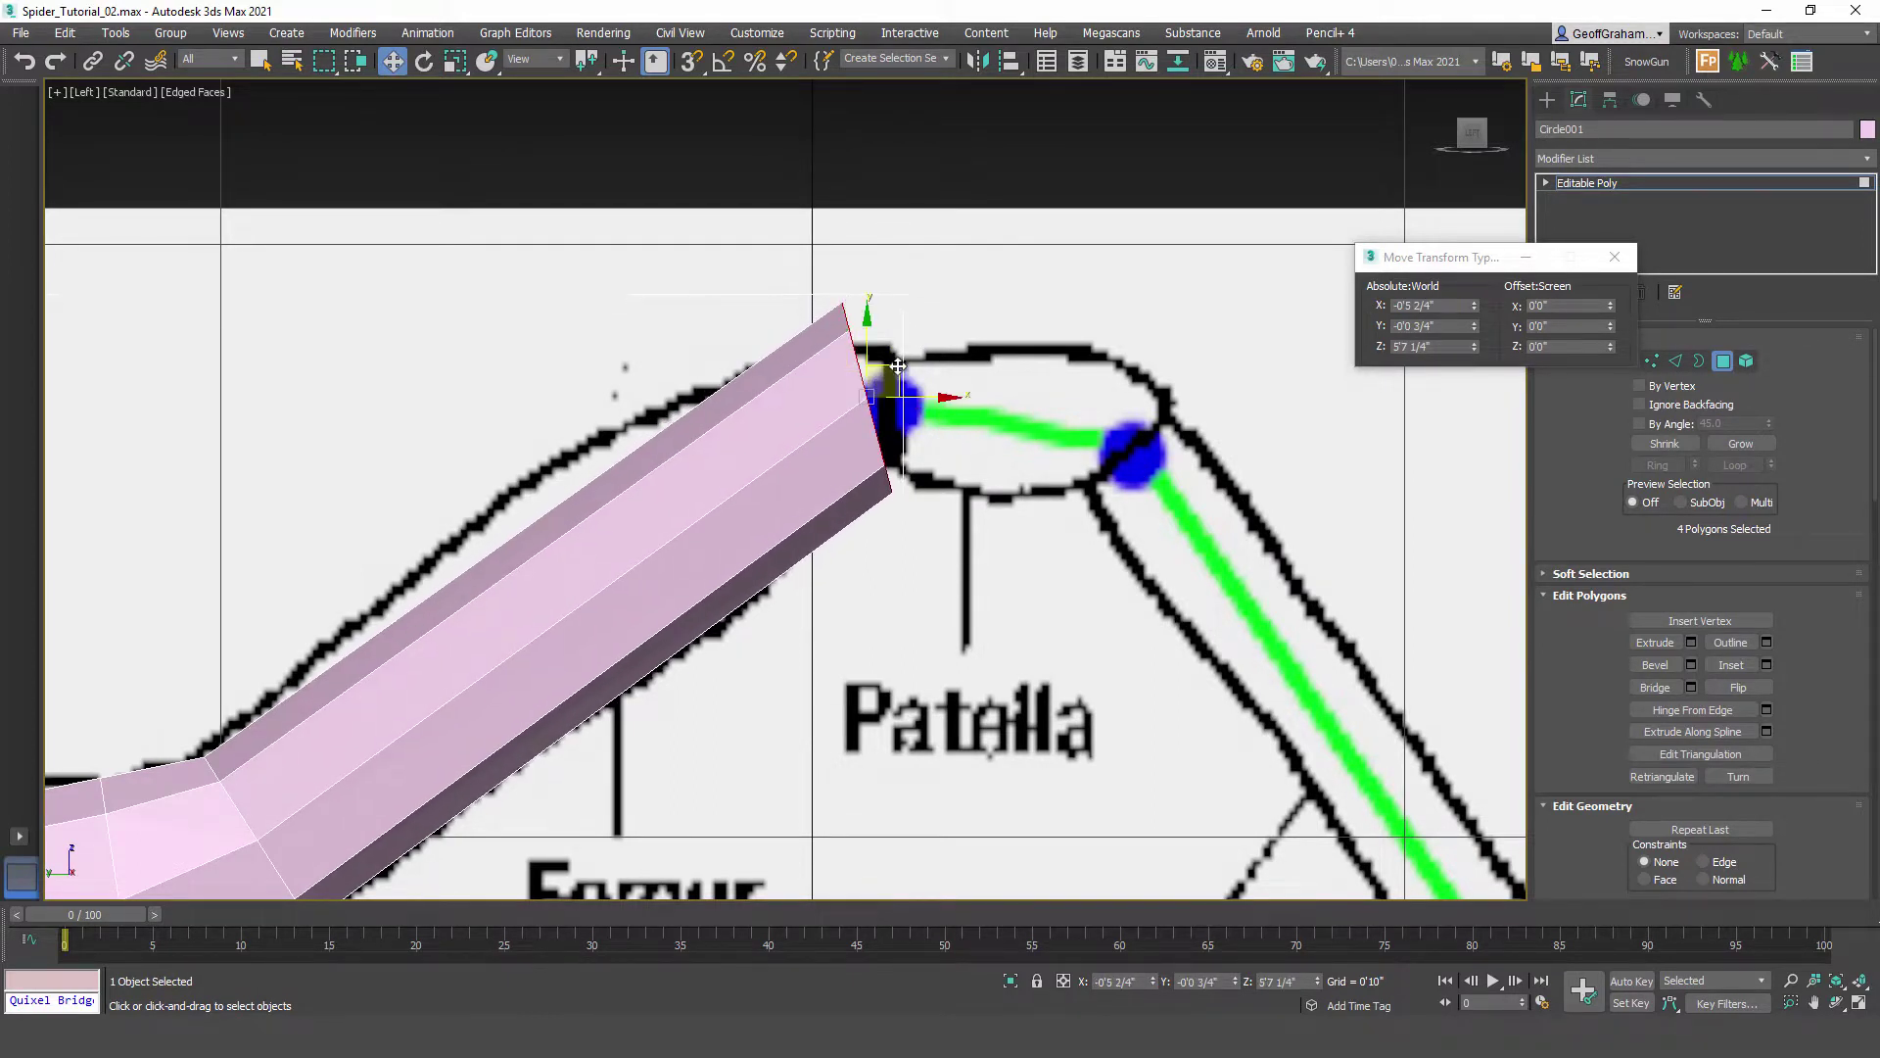
left_click(455, 62)
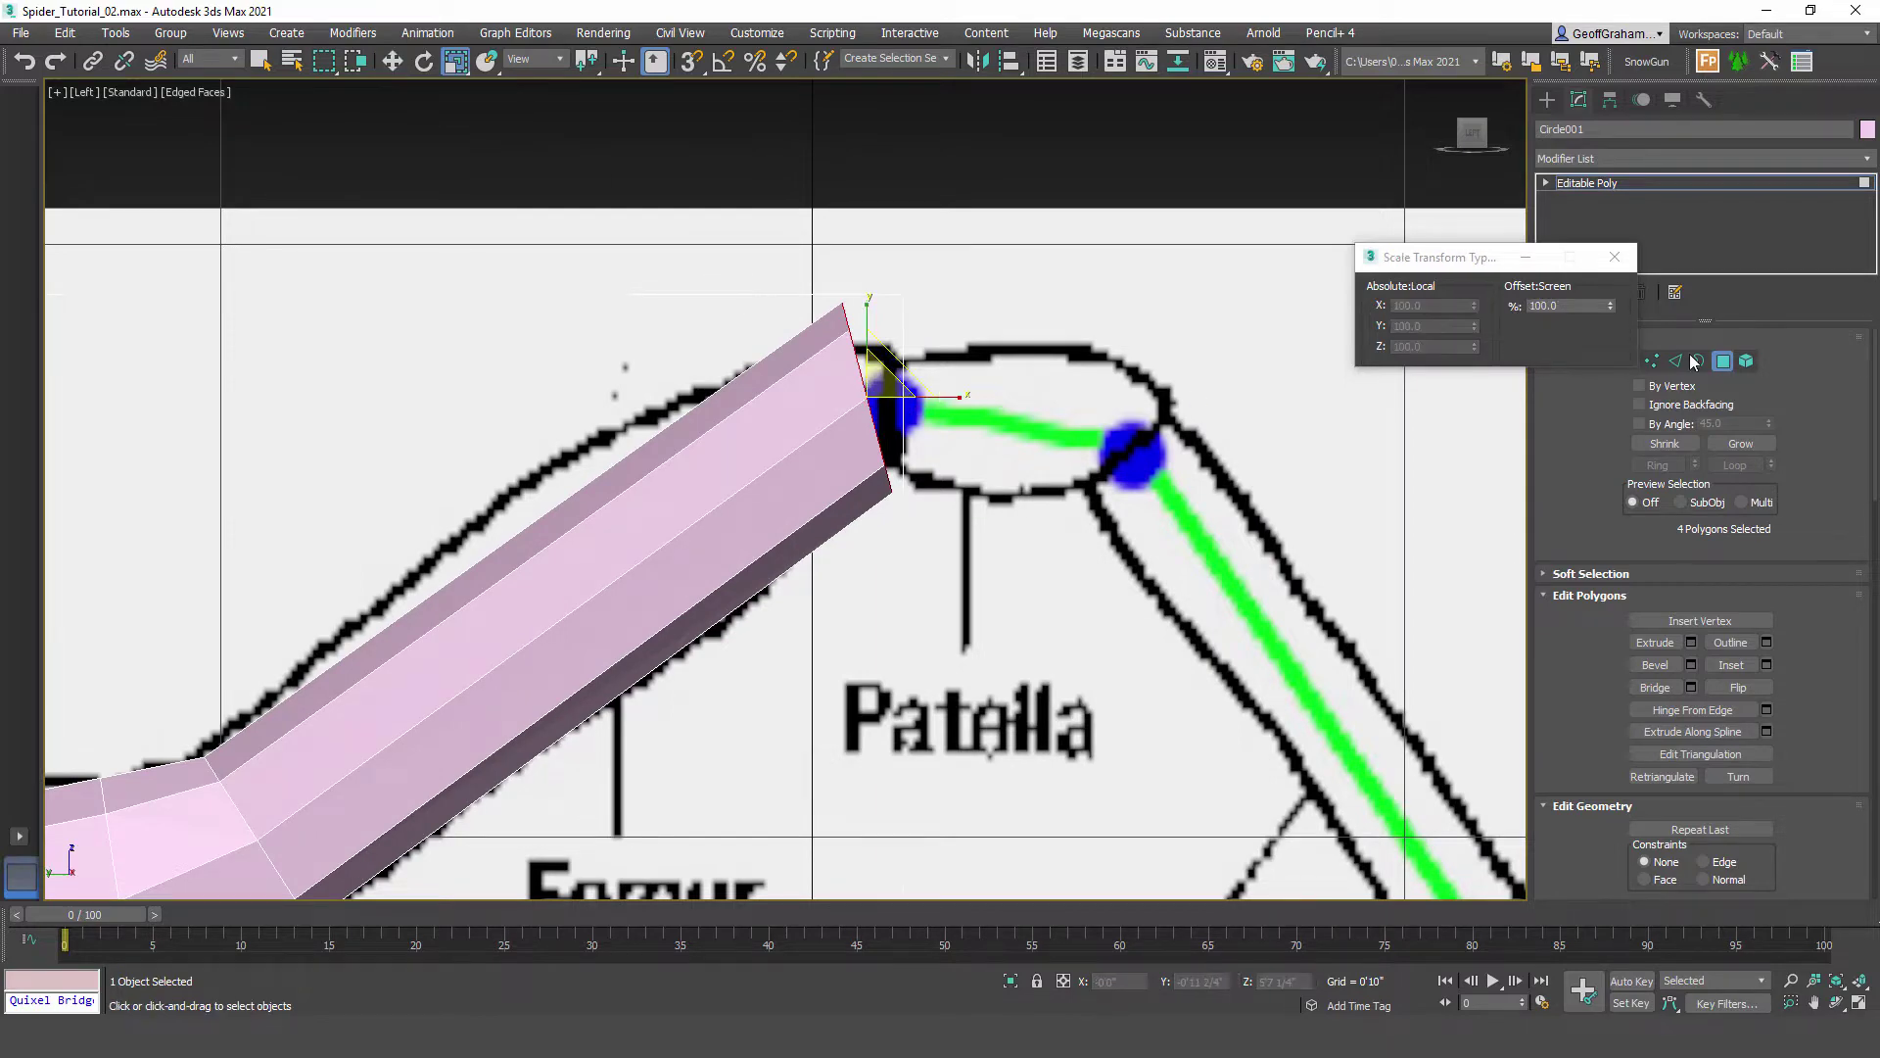
left_click_drag(1609, 310, 1722, 708)
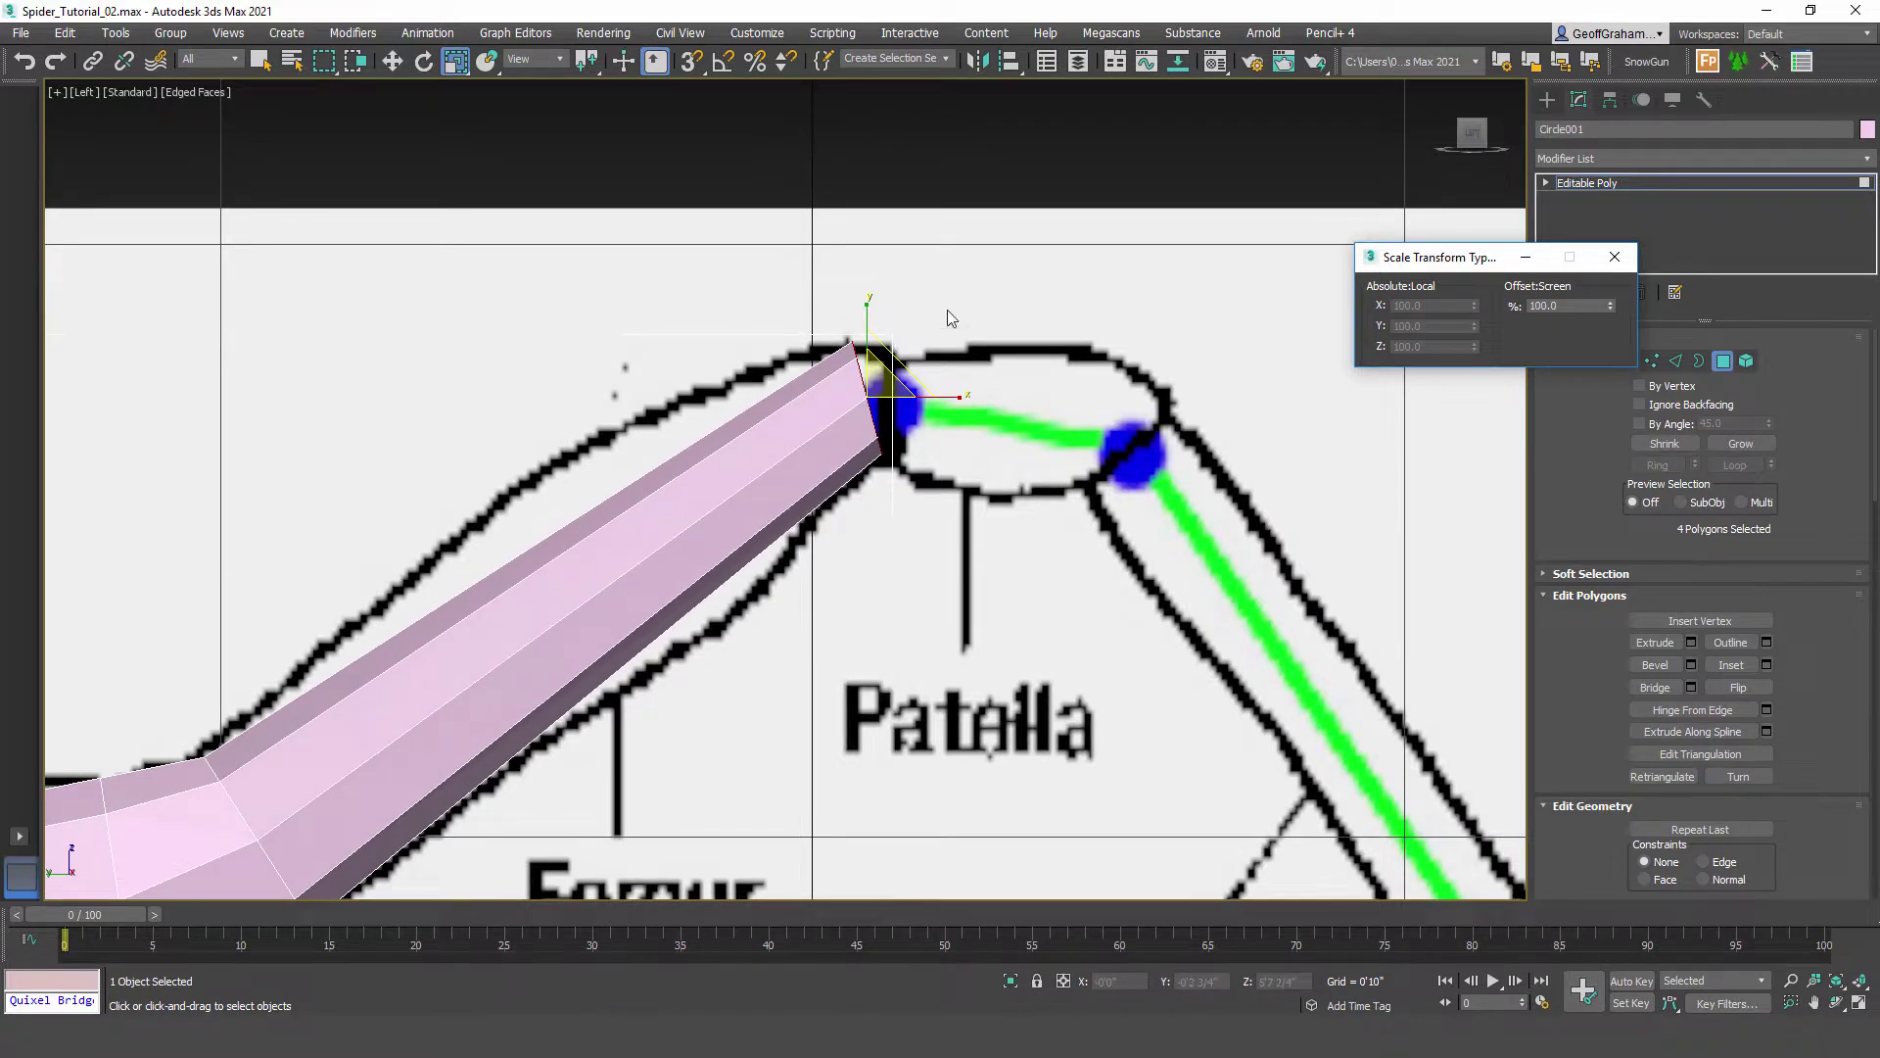
Step: Extrude short segments across the femur-patella joint, rotating the end polygons to follow the bend
key("w")
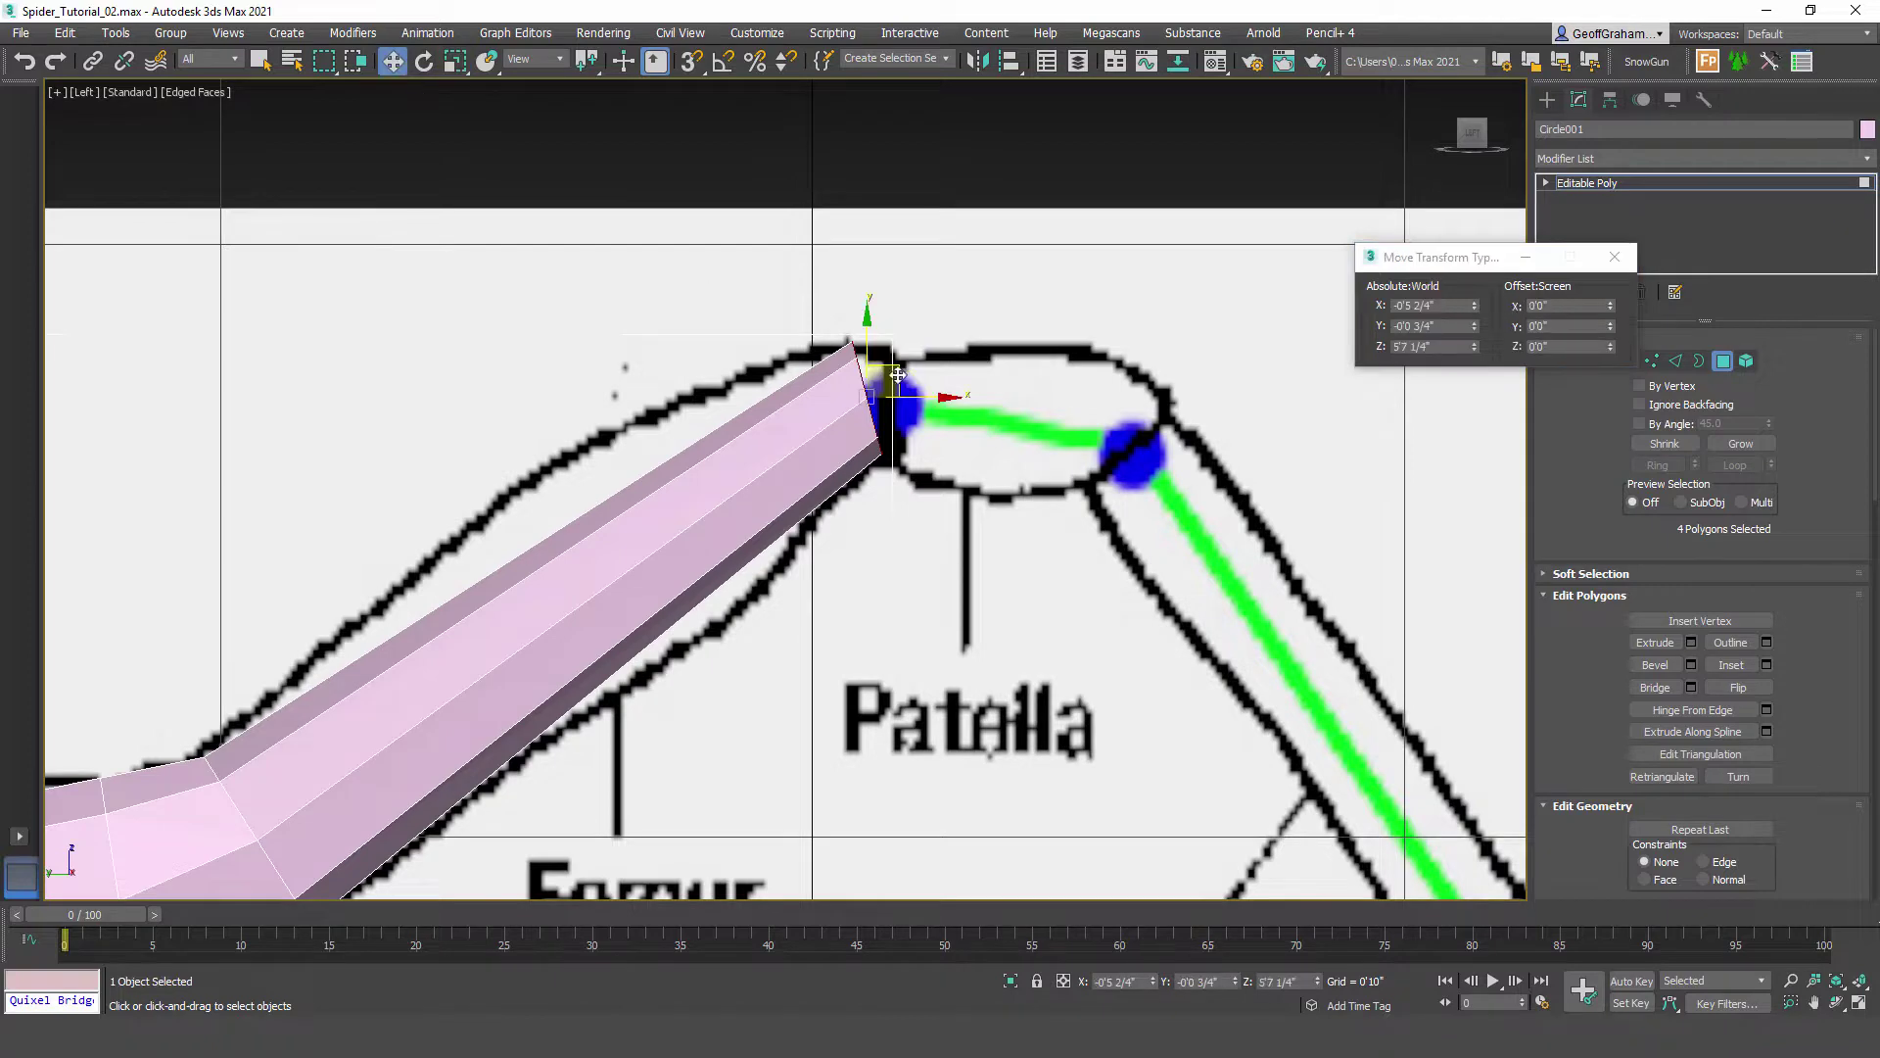
left_click_drag(897, 375, 970, 378)
key("e")
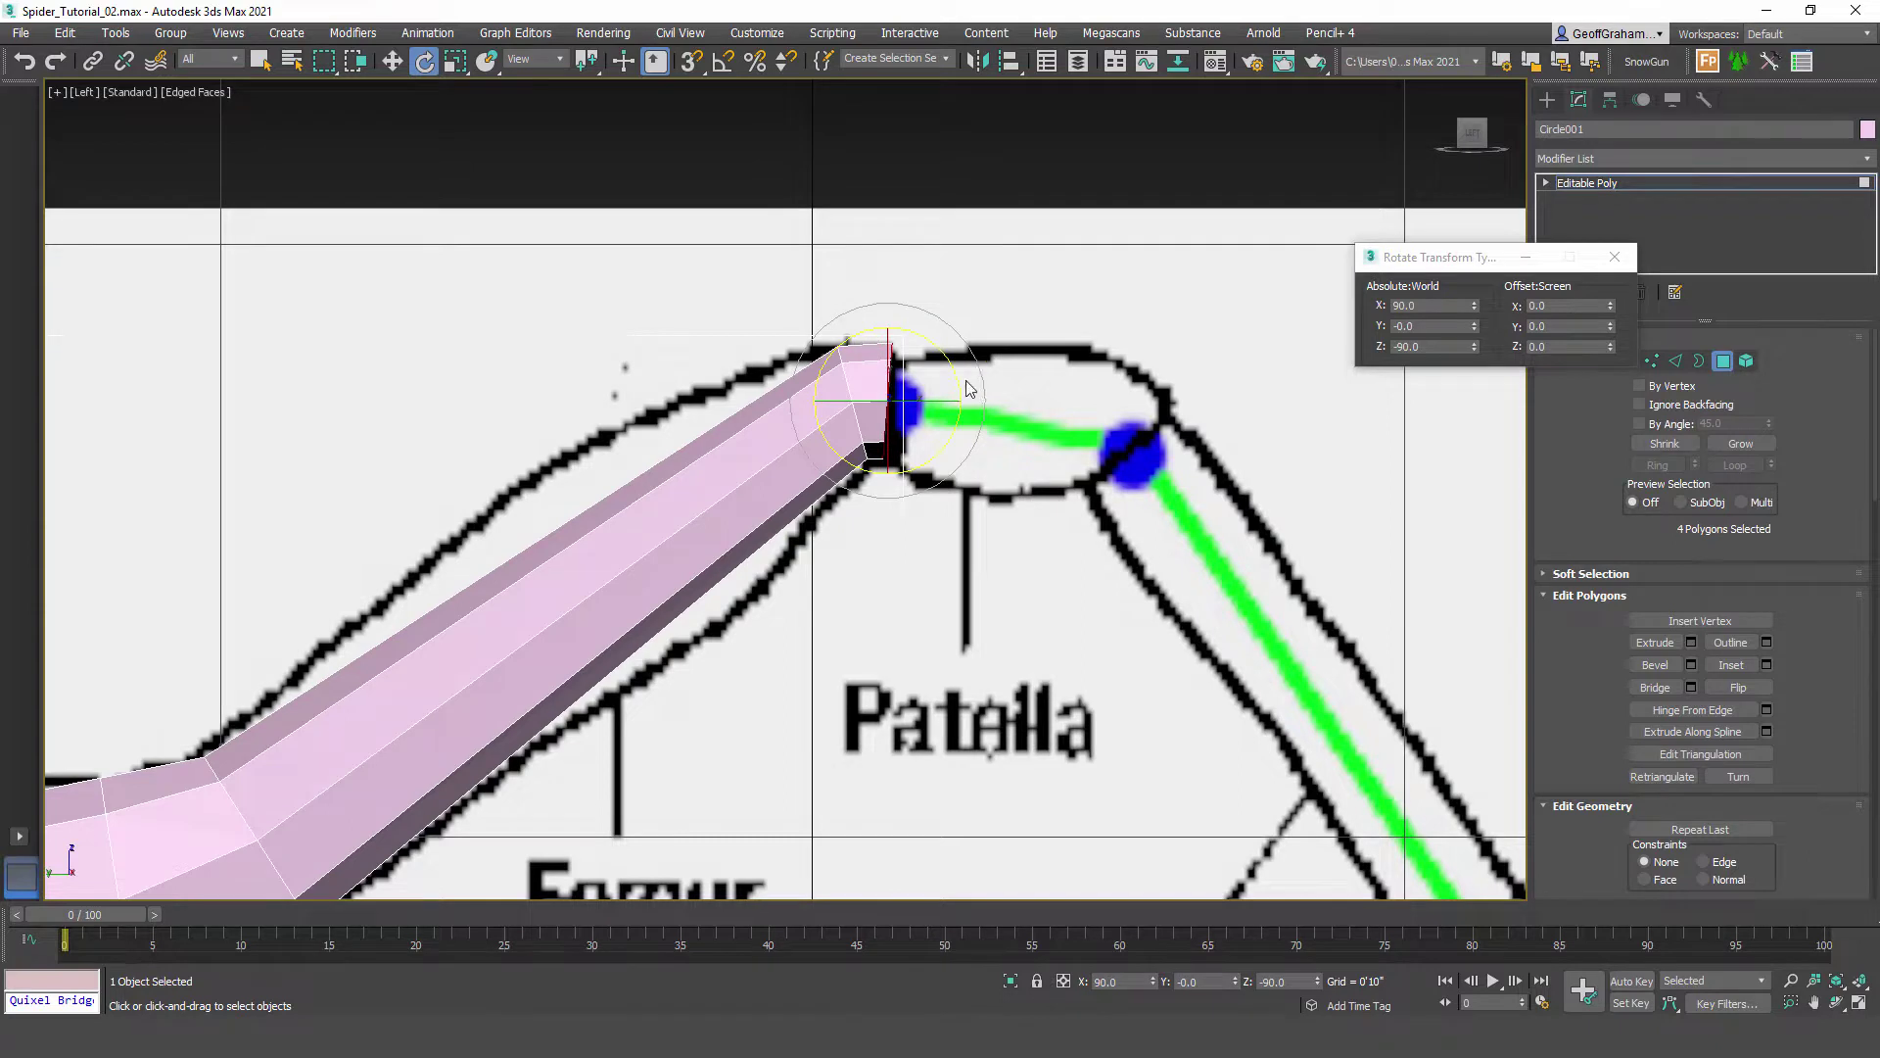
key("w")
key("ctrl+z")
left_click_drag(966, 403, 971, 405)
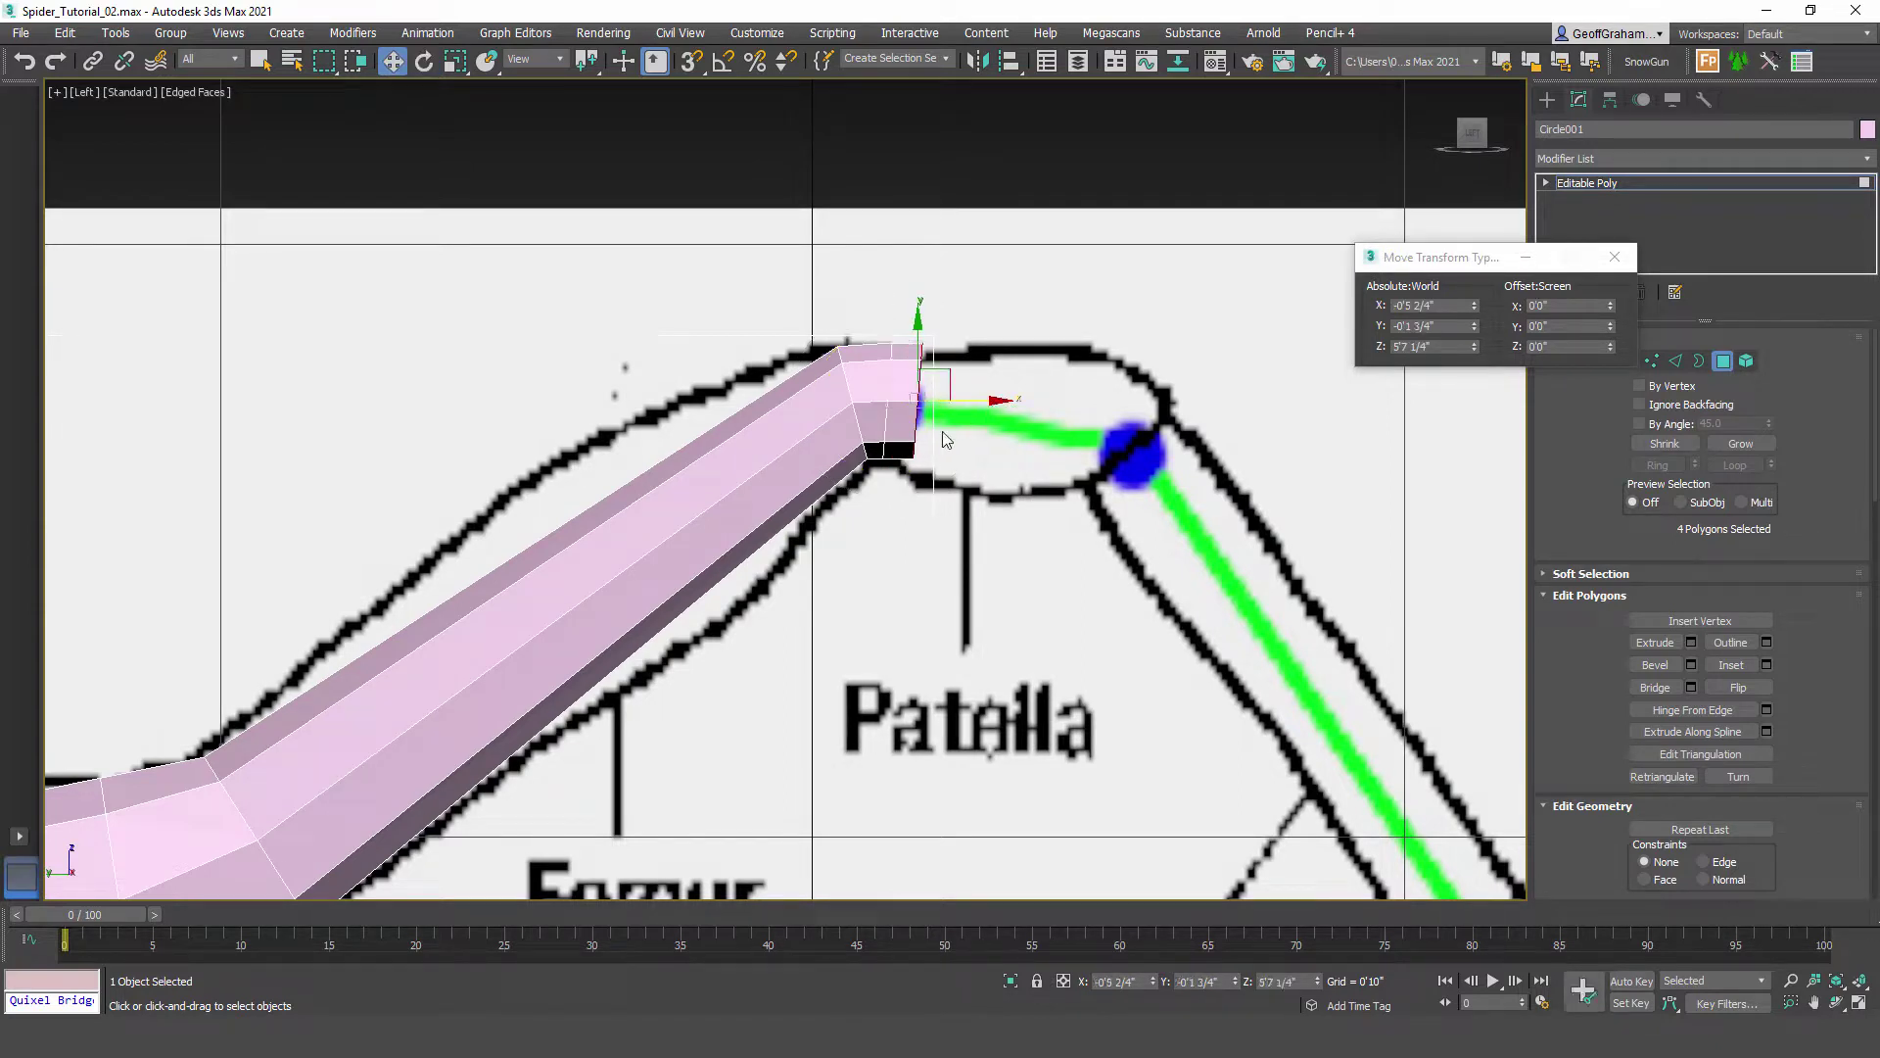
key("e")
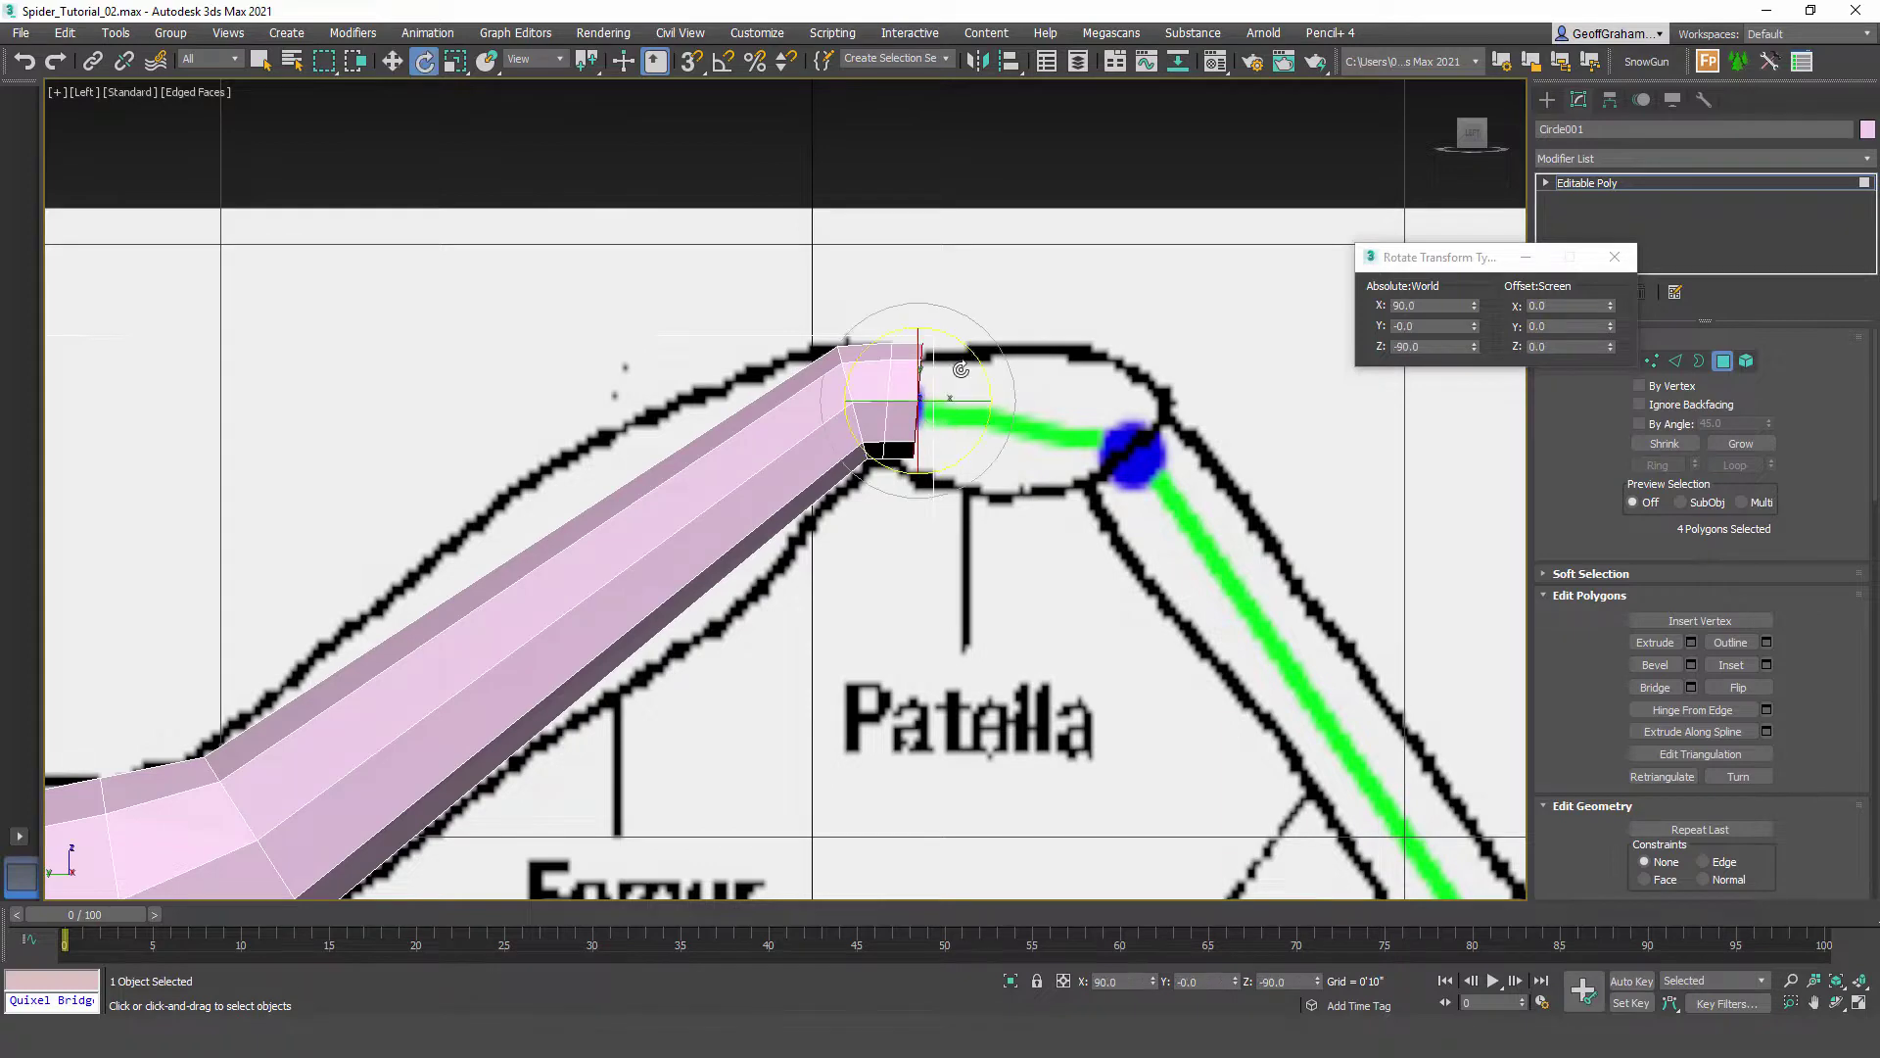
Step: Extrude the end polygons along the patella and bend them with short tilted segments around the tibia joint
left_click_drag(972, 354, 1173, 439)
key("w")
key("e")
key("w")
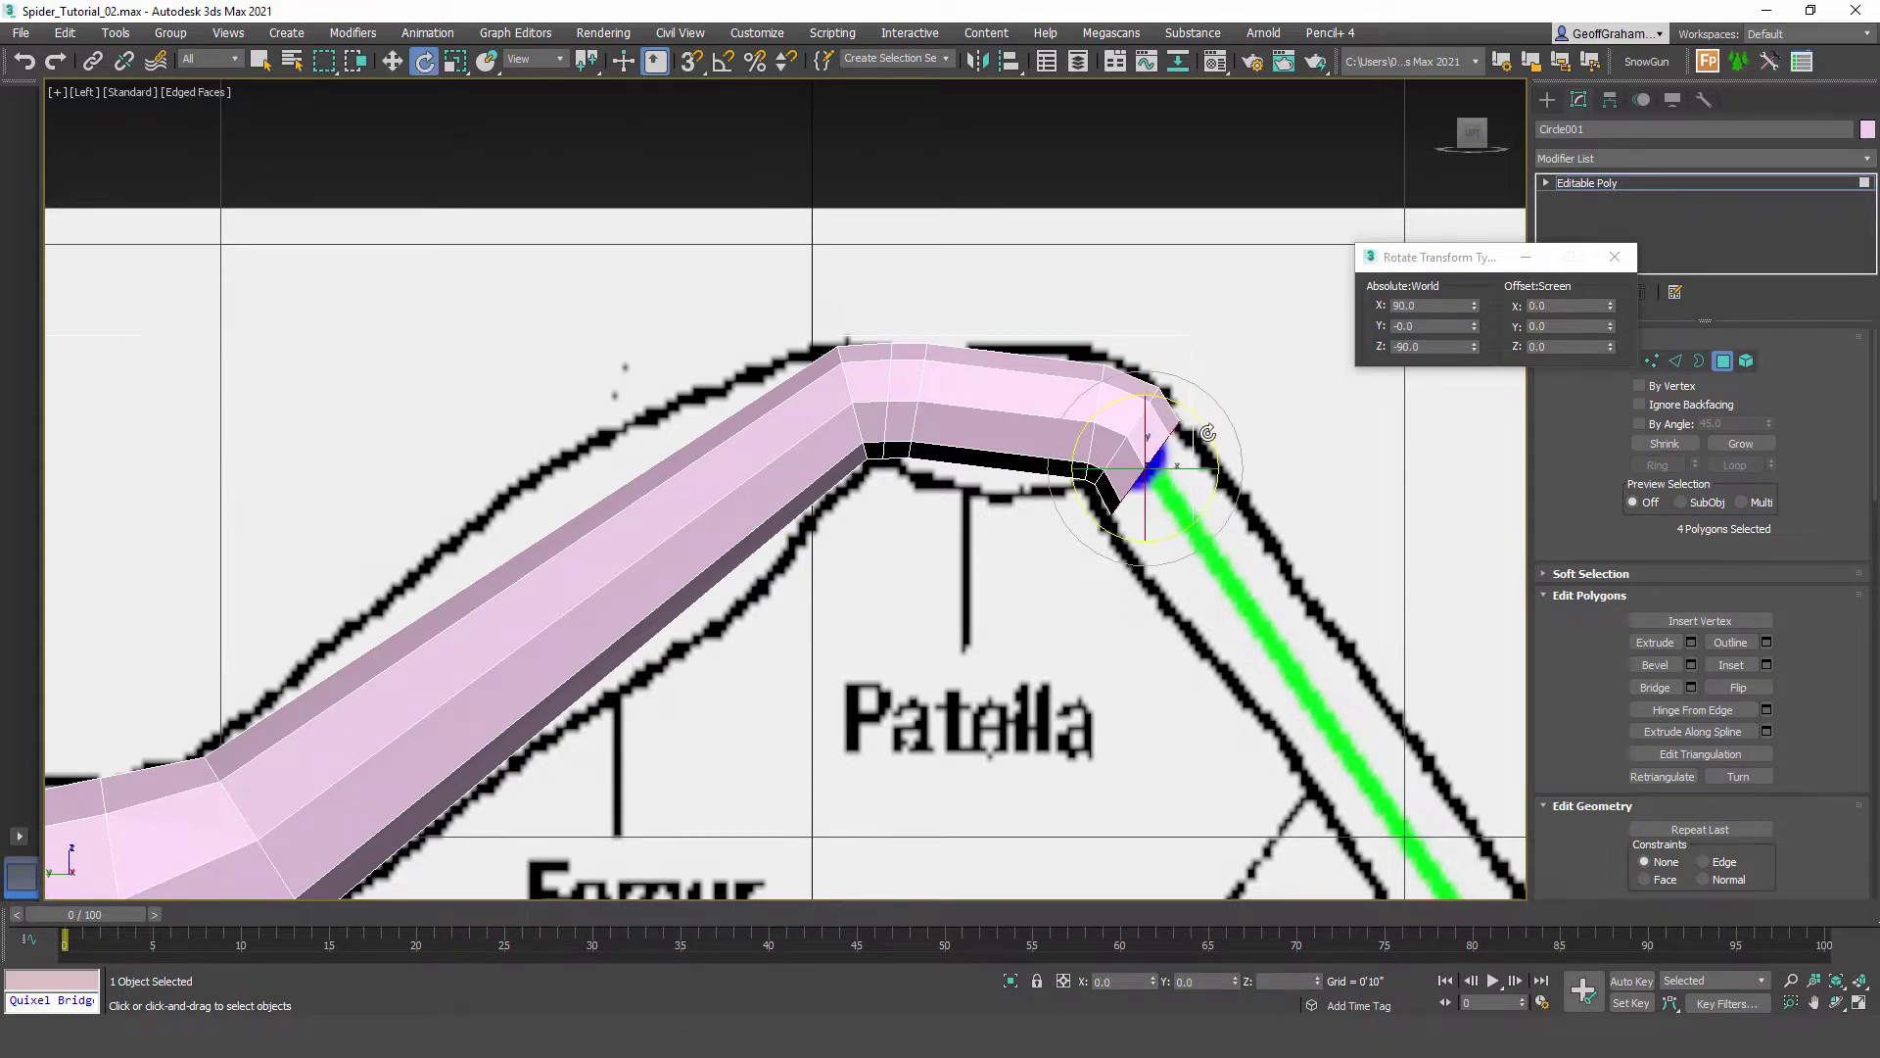
Step: Extrude the end polygons down the tibia to just before the metatarsus joint
scroll(875, 374, "down", 4)
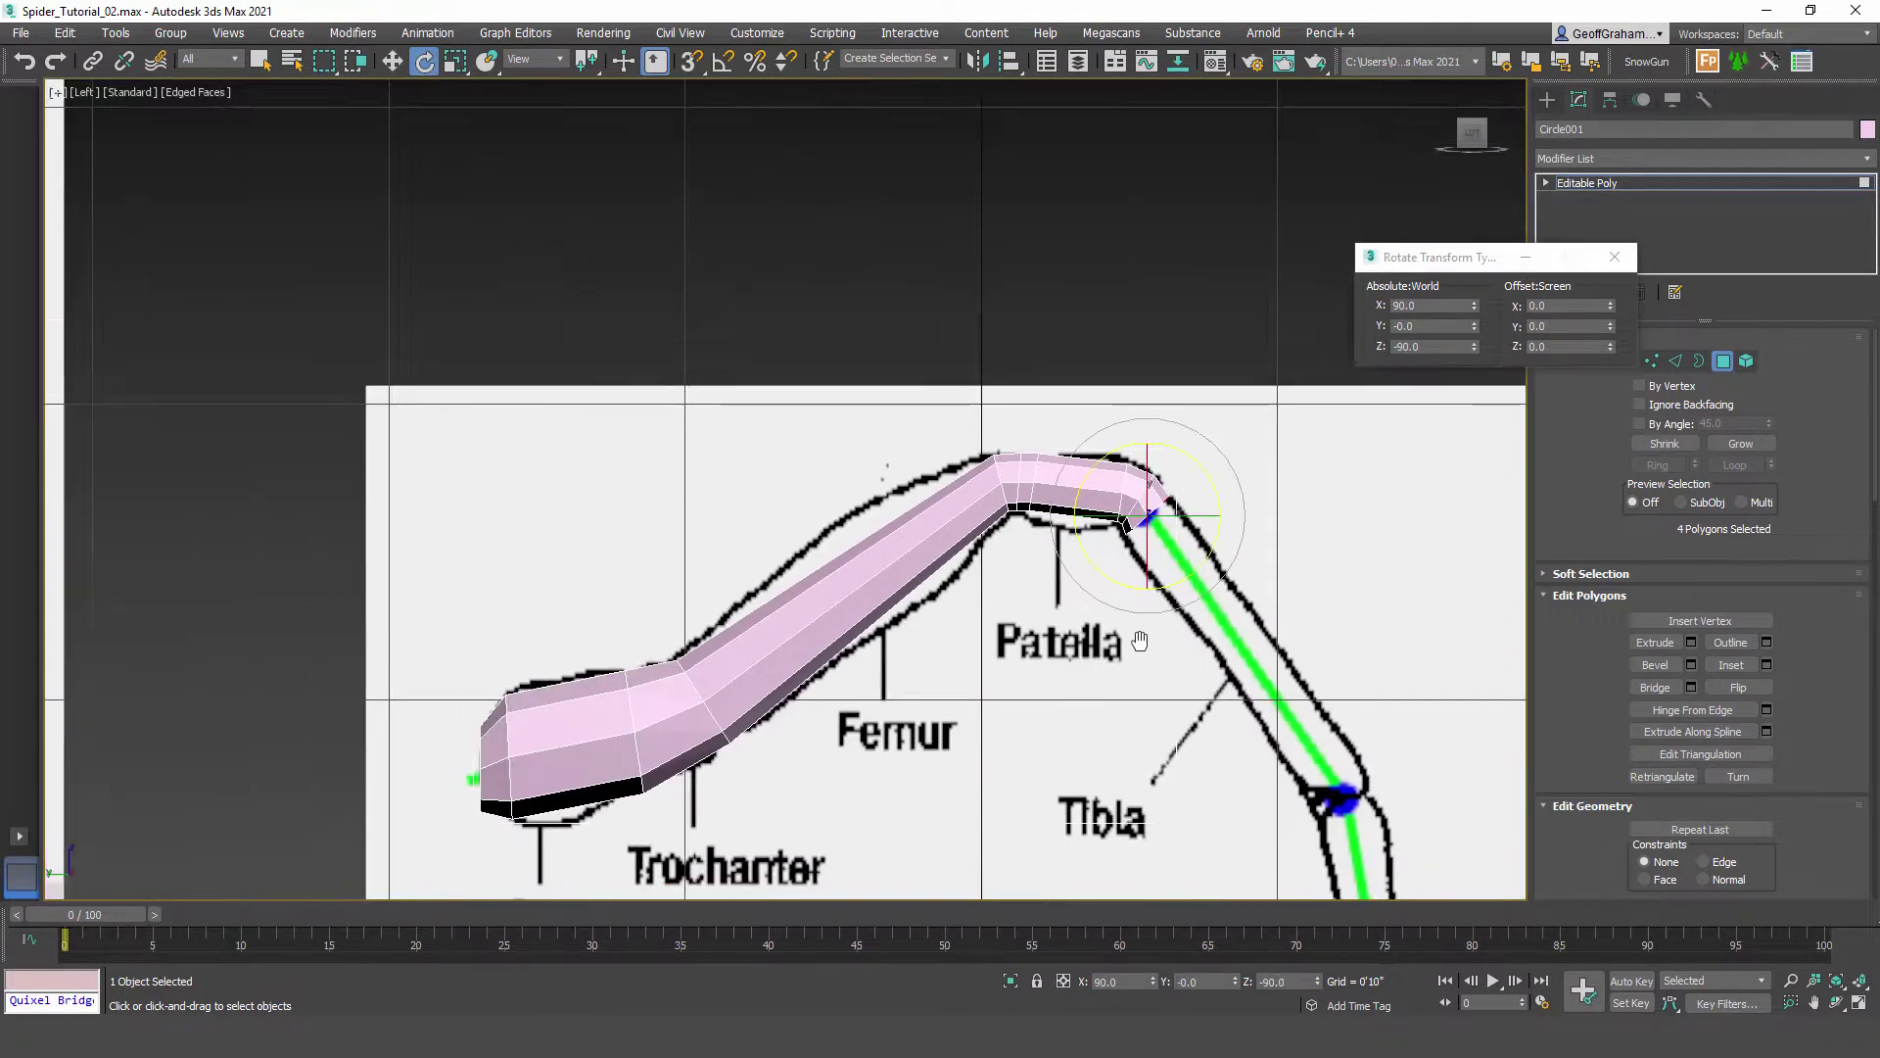
key("w")
left_click_drag(1040, 395, 1227, 668)
scroll(1023, 633, "up", 5)
middle_click_drag(1033, 626, 959, 633)
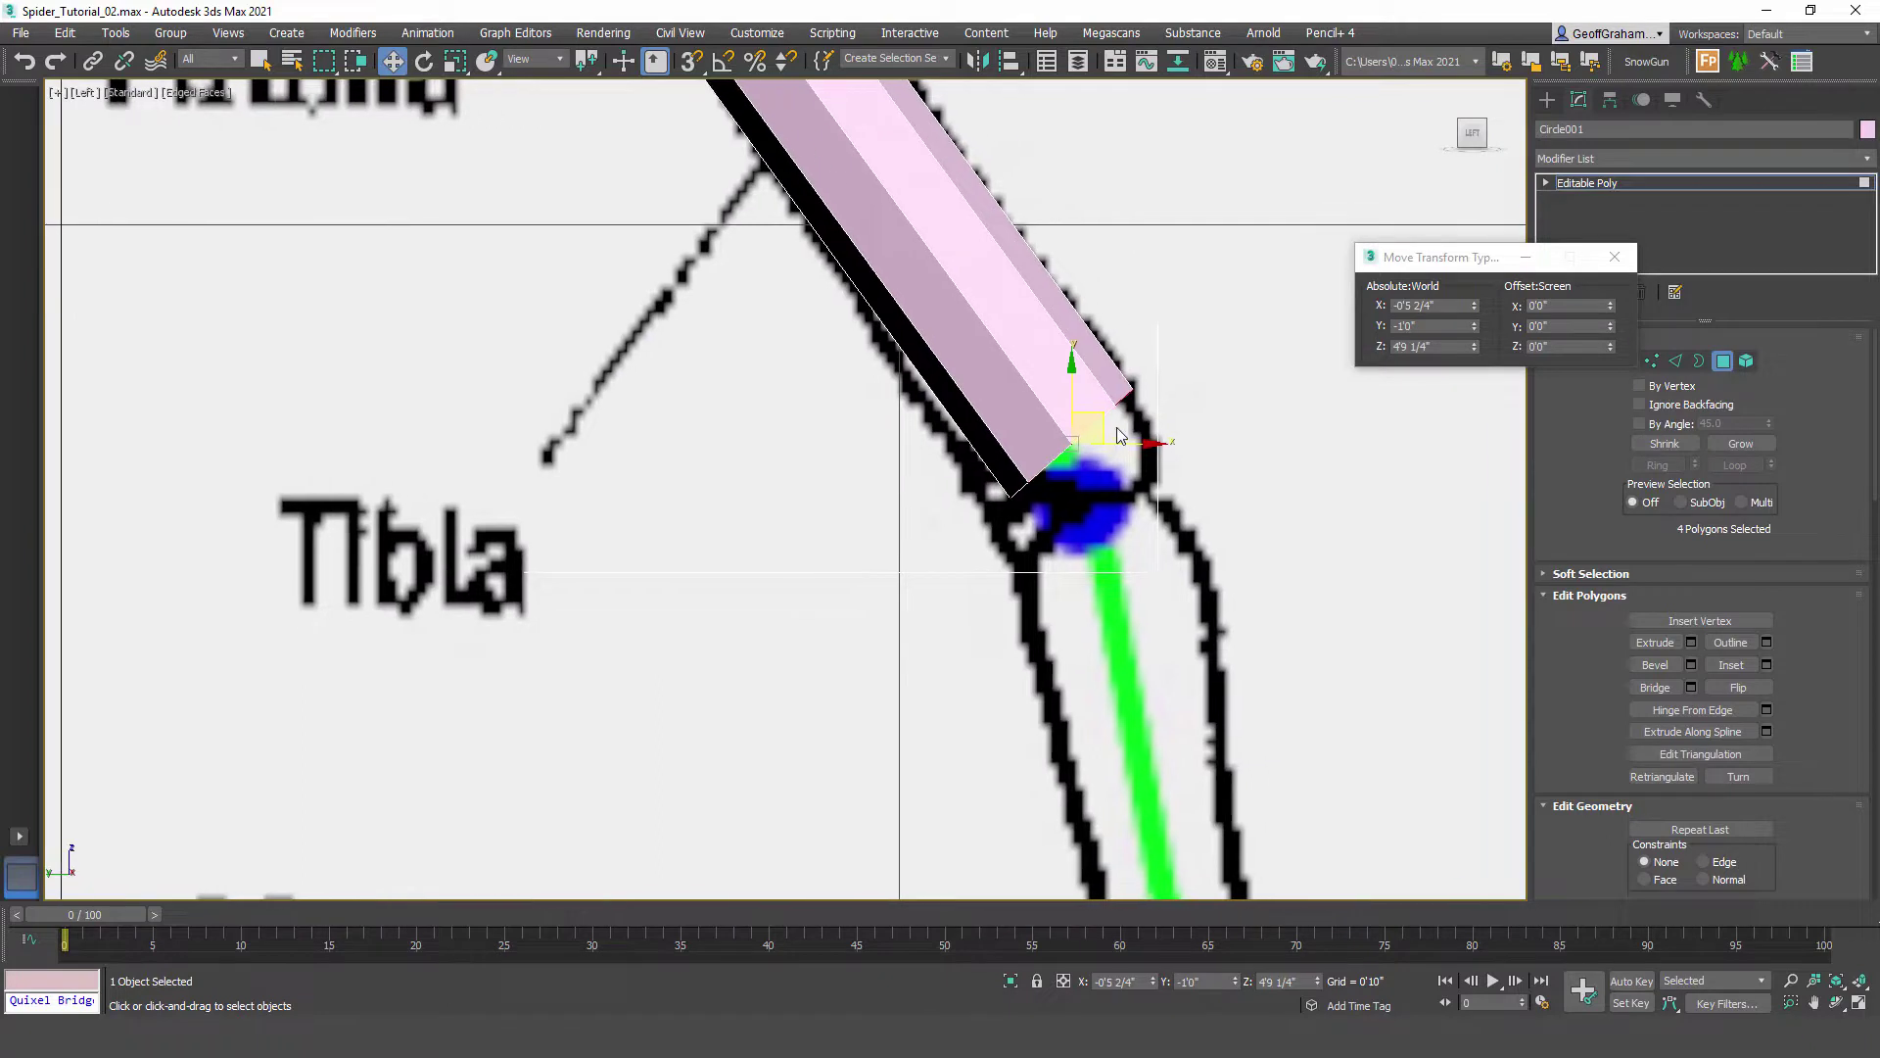
Step: Extrude short segments through the tibia-metatarsus joint, tilting the end polygons toward the metatarsus
left_click_drag(1102, 417, 1140, 536)
key("e")
key("w")
Step: Extrude the end polygons down the metatarsus to the tarsus joint and scale them down to match its narrower outline
scroll(1055, 650, "down", 3)
middle_click_drag(1129, 703, 1093, 487)
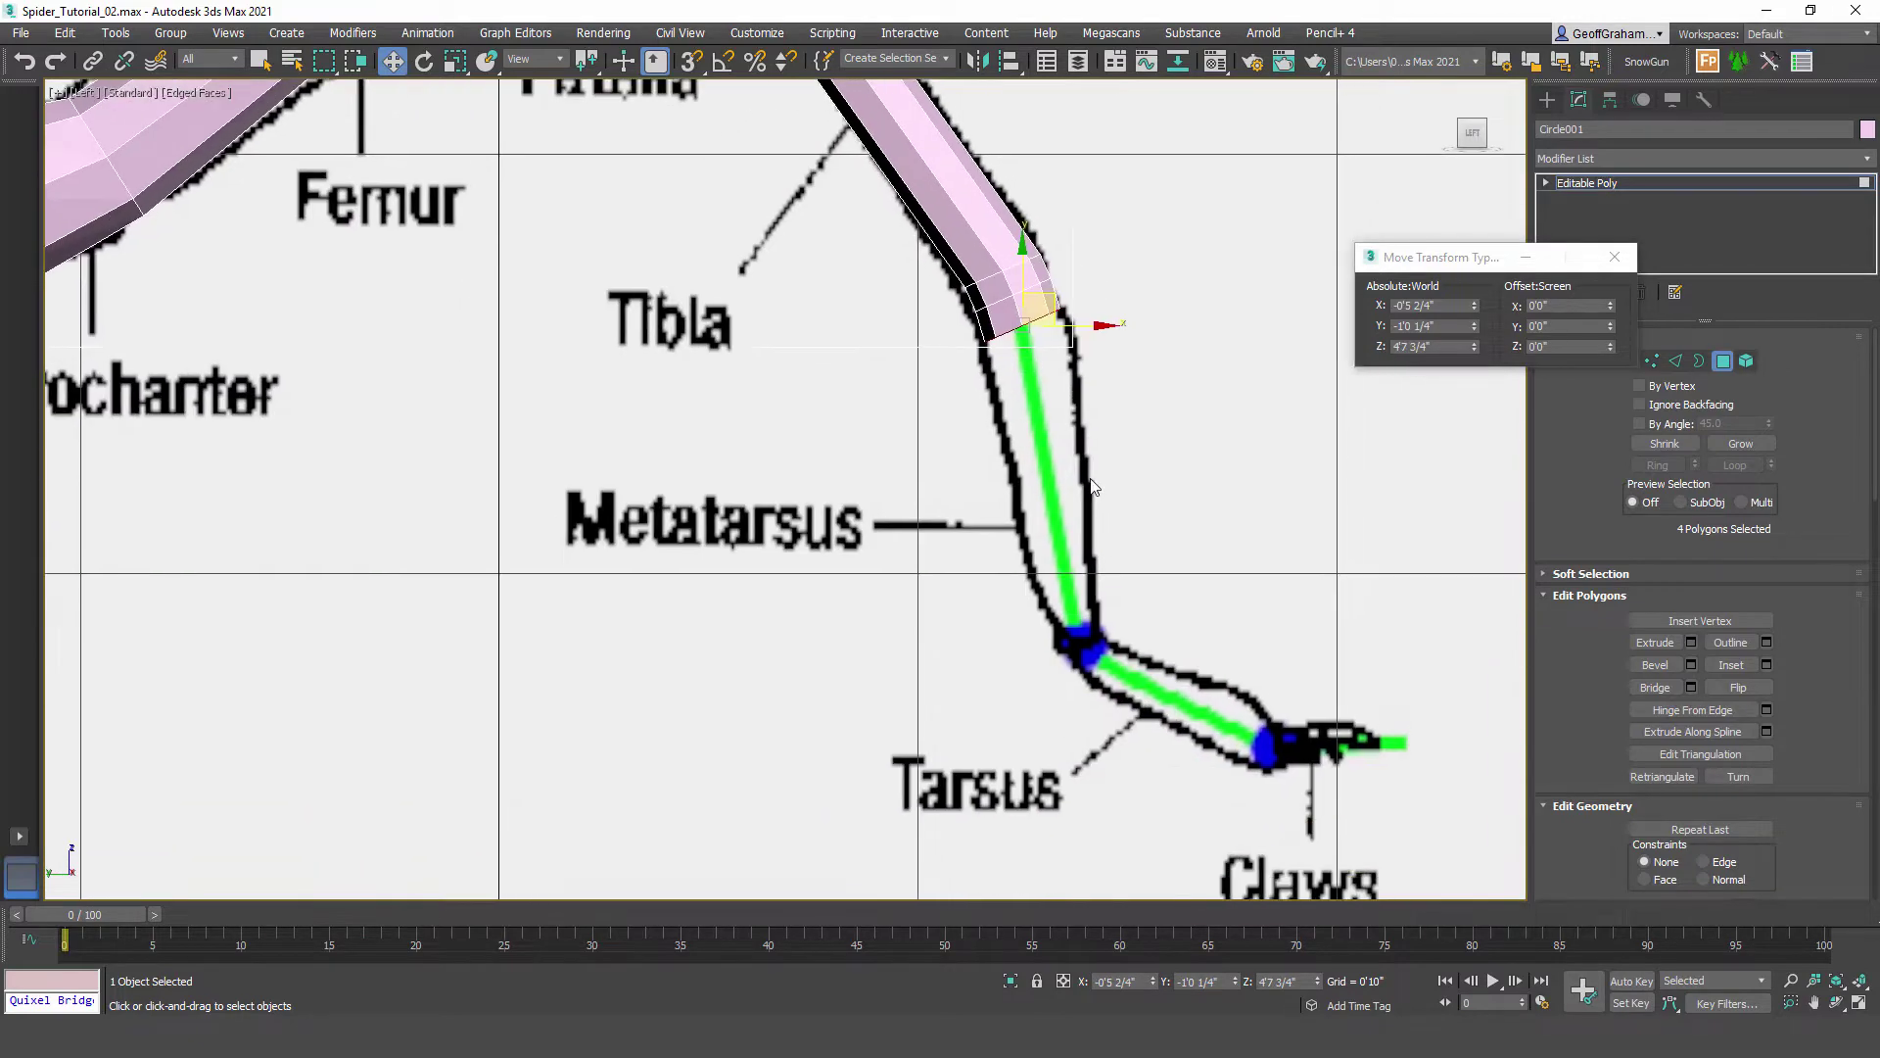
left_click_drag(1053, 299, 1096, 603, "shift")
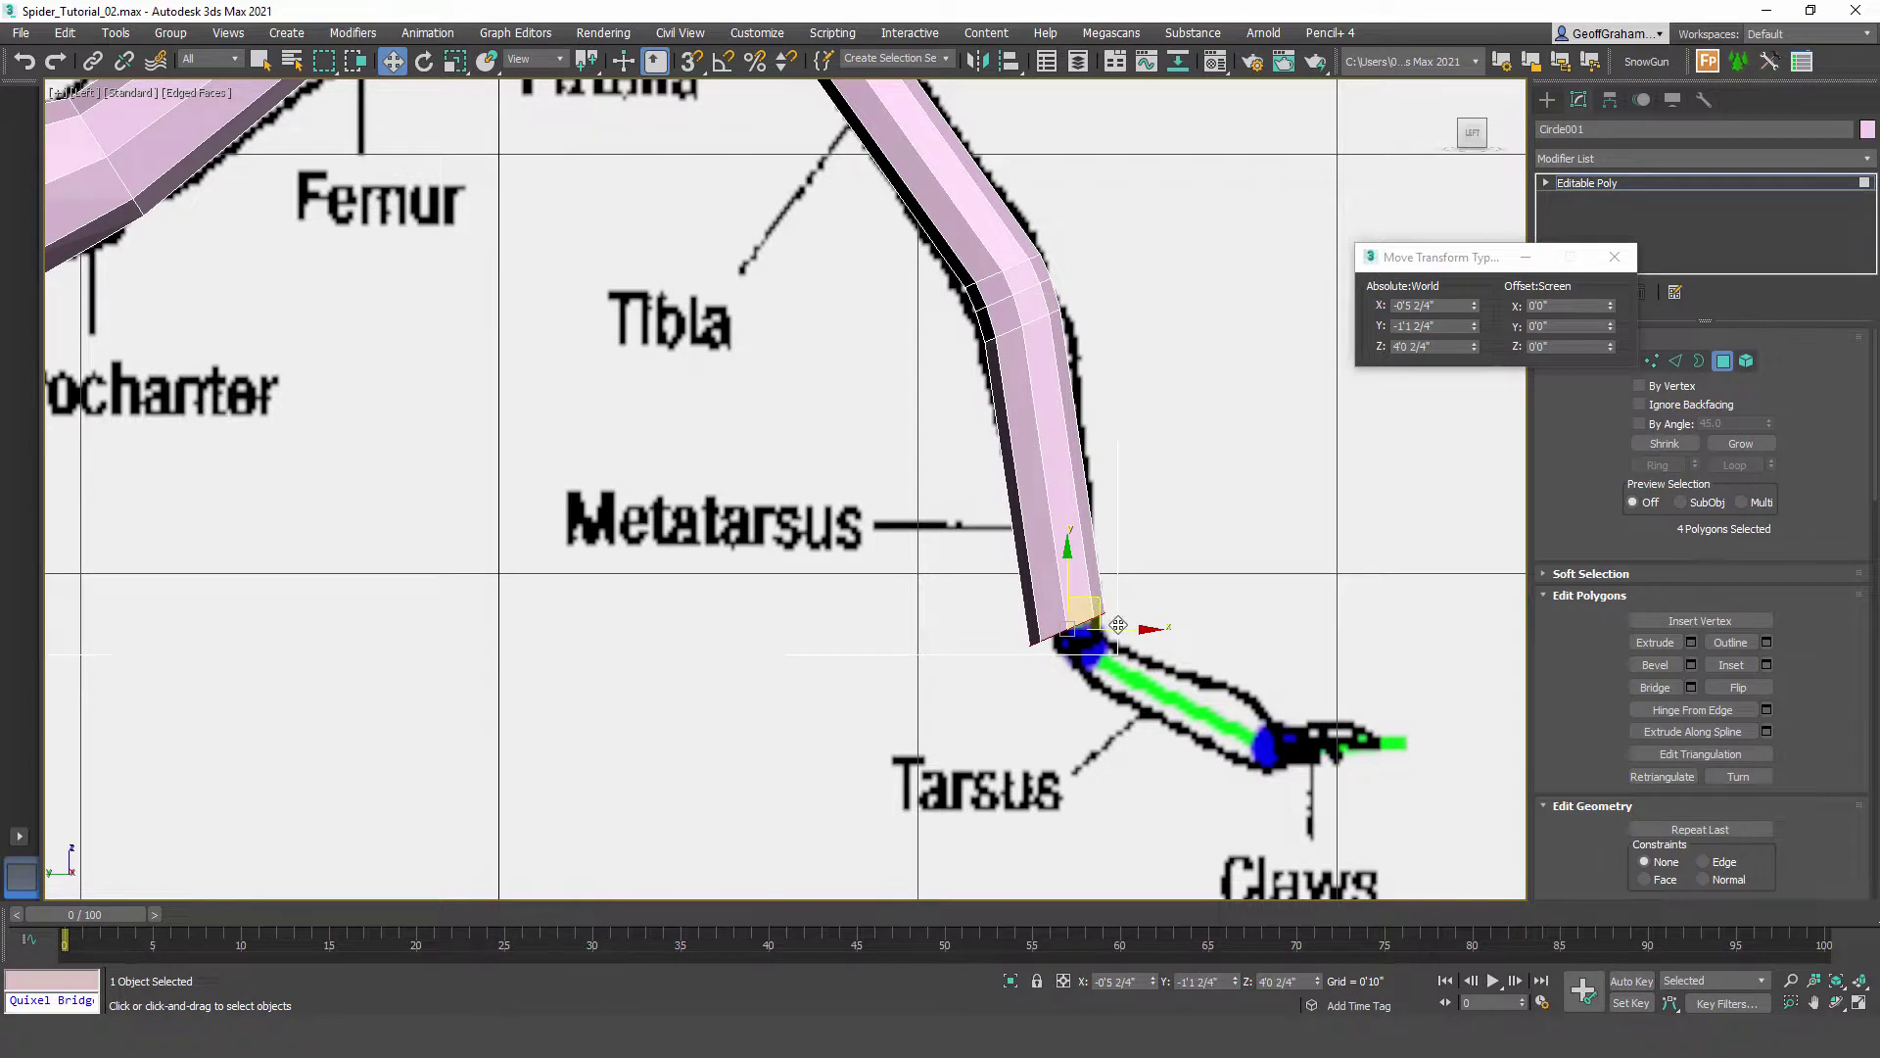
key("e")
key("r")
left_click_drag(1614, 305, 1664, 734)
Step: Nudge the metatarsus's end polygons into the outline and fine-tune their tilt at the tarsus joint
key("w")
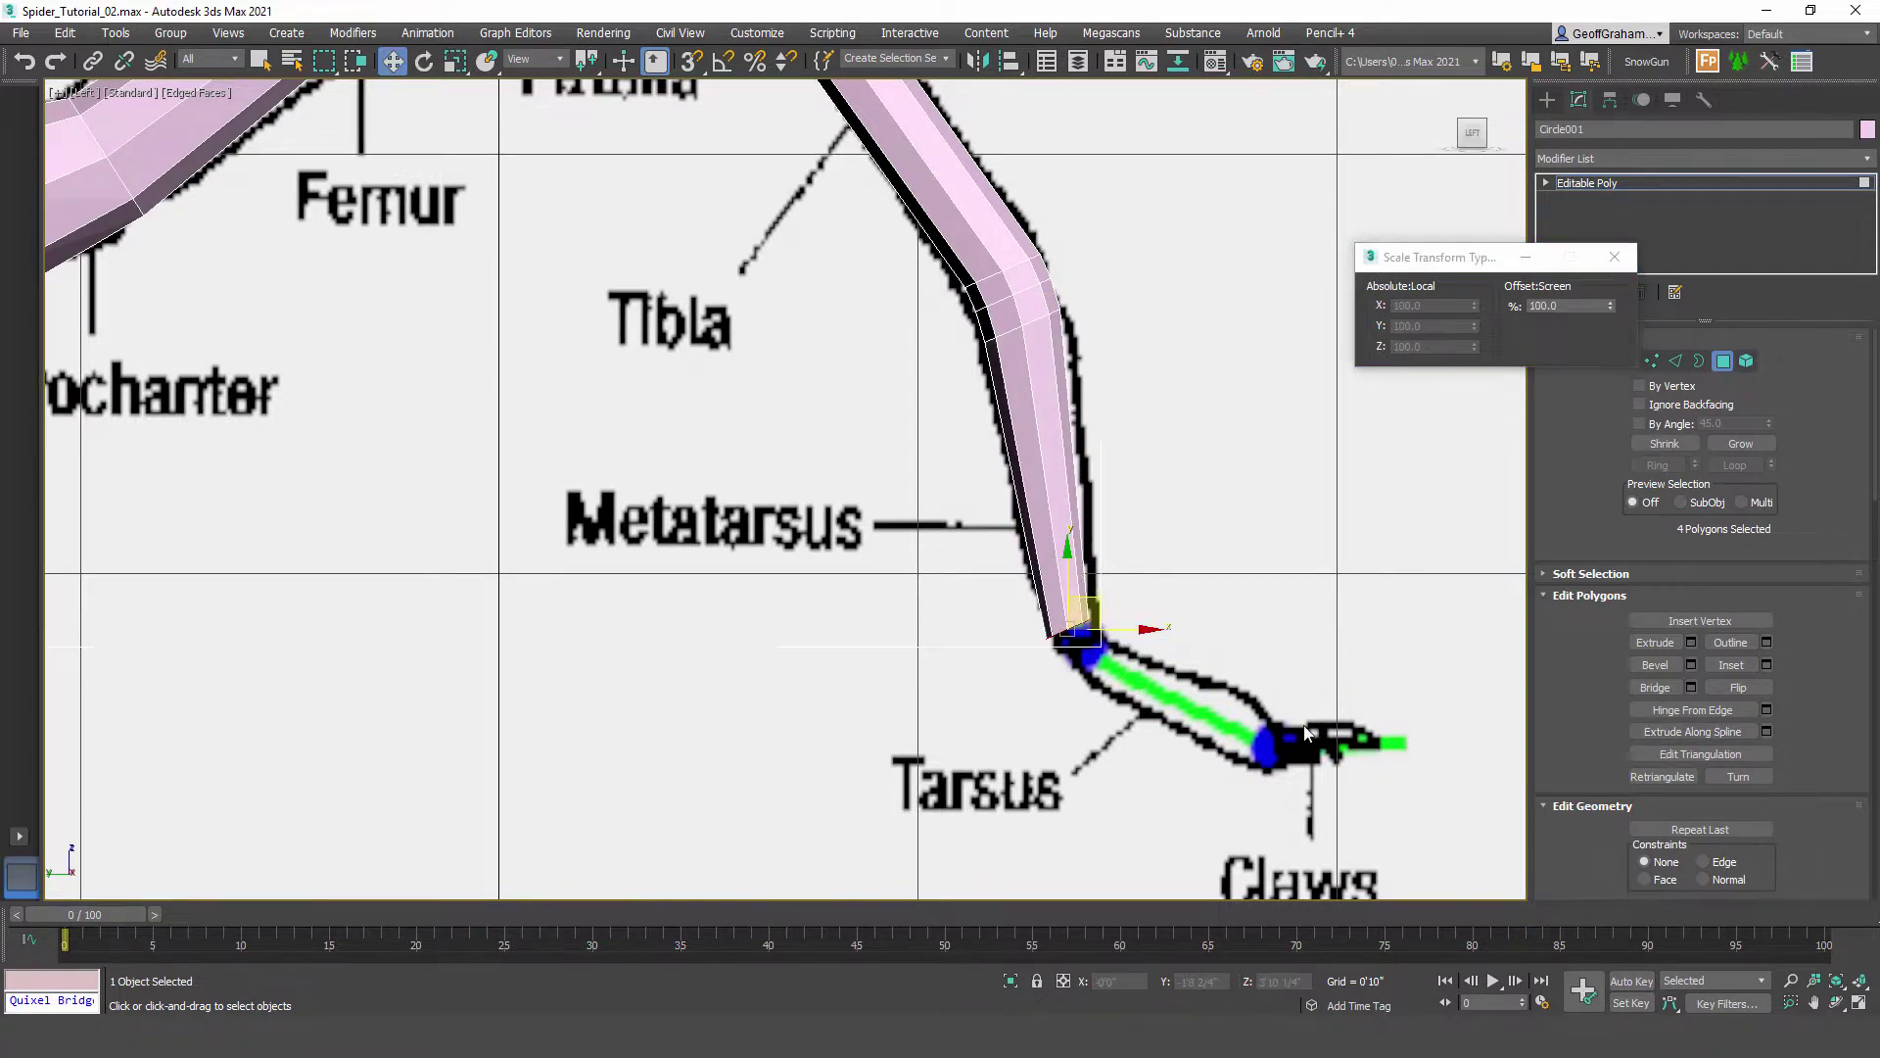
left_click_drag(1096, 603, 1089, 583)
scroll(1083, 588, "up", 10)
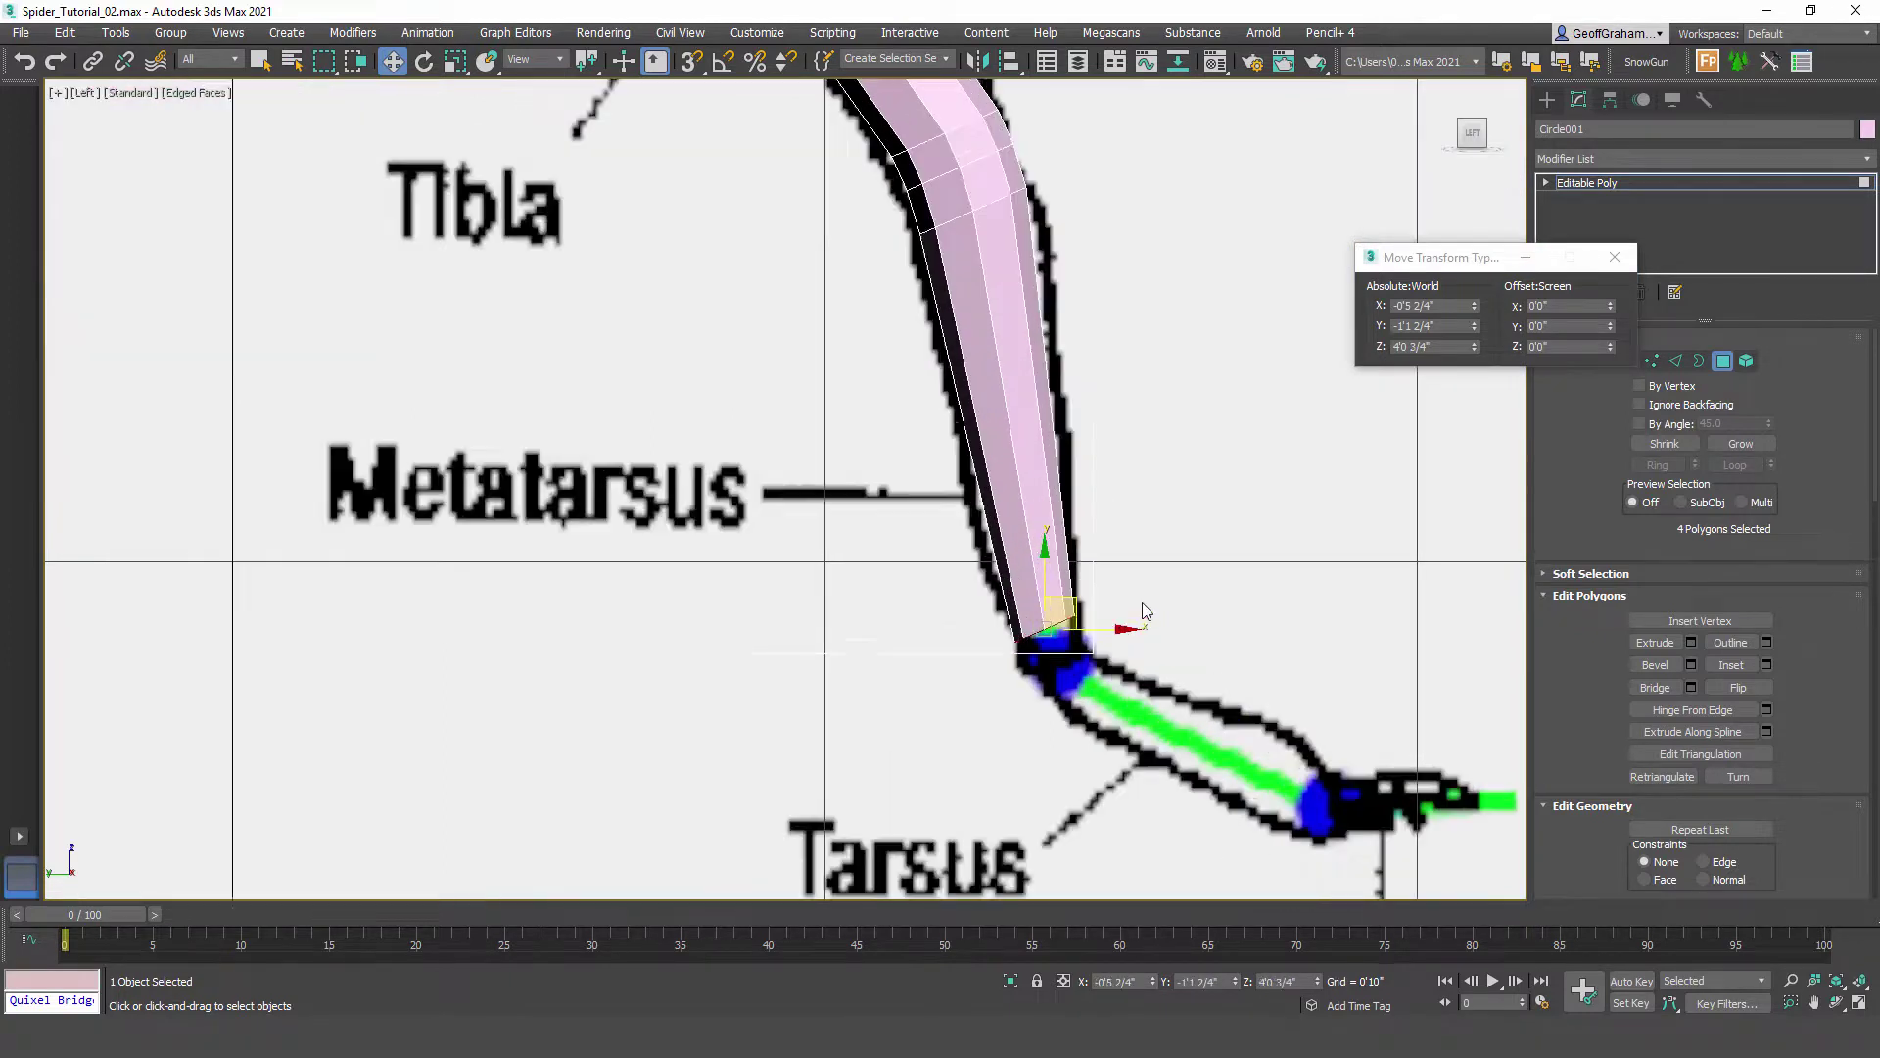
key("e")
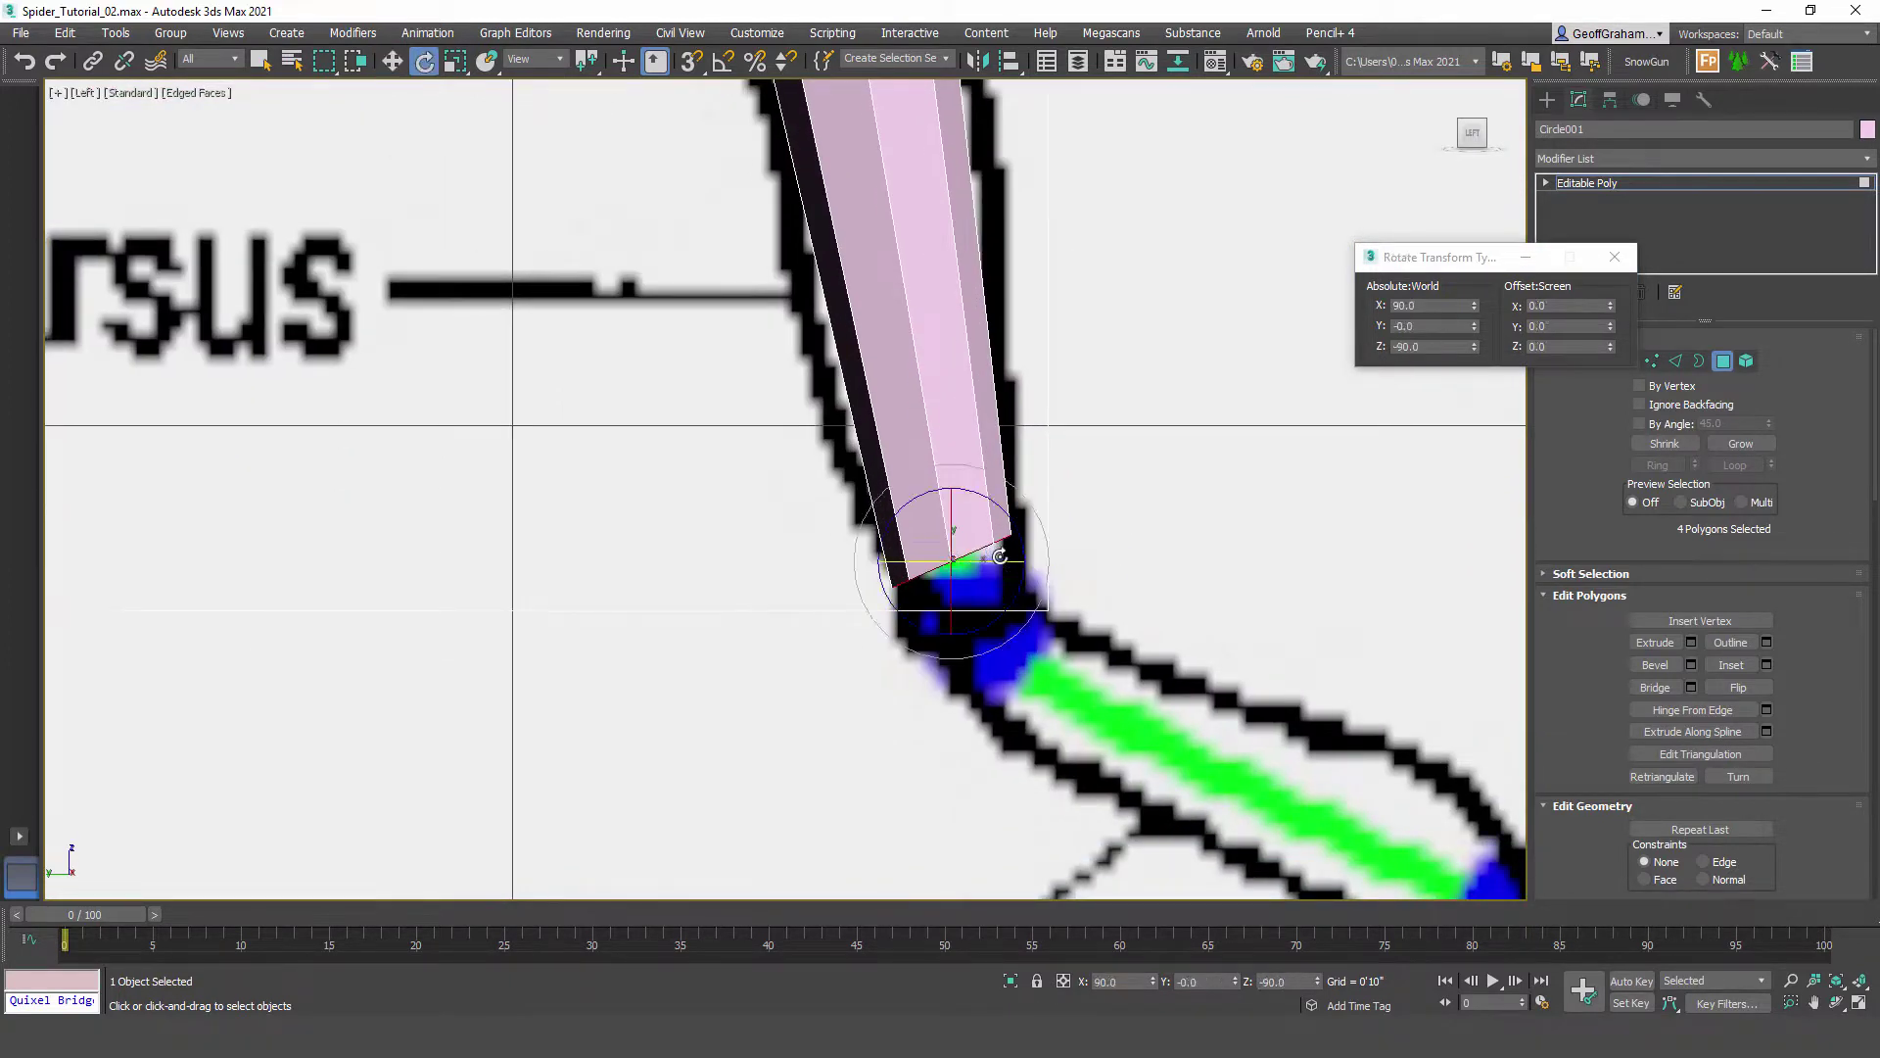
key("w")
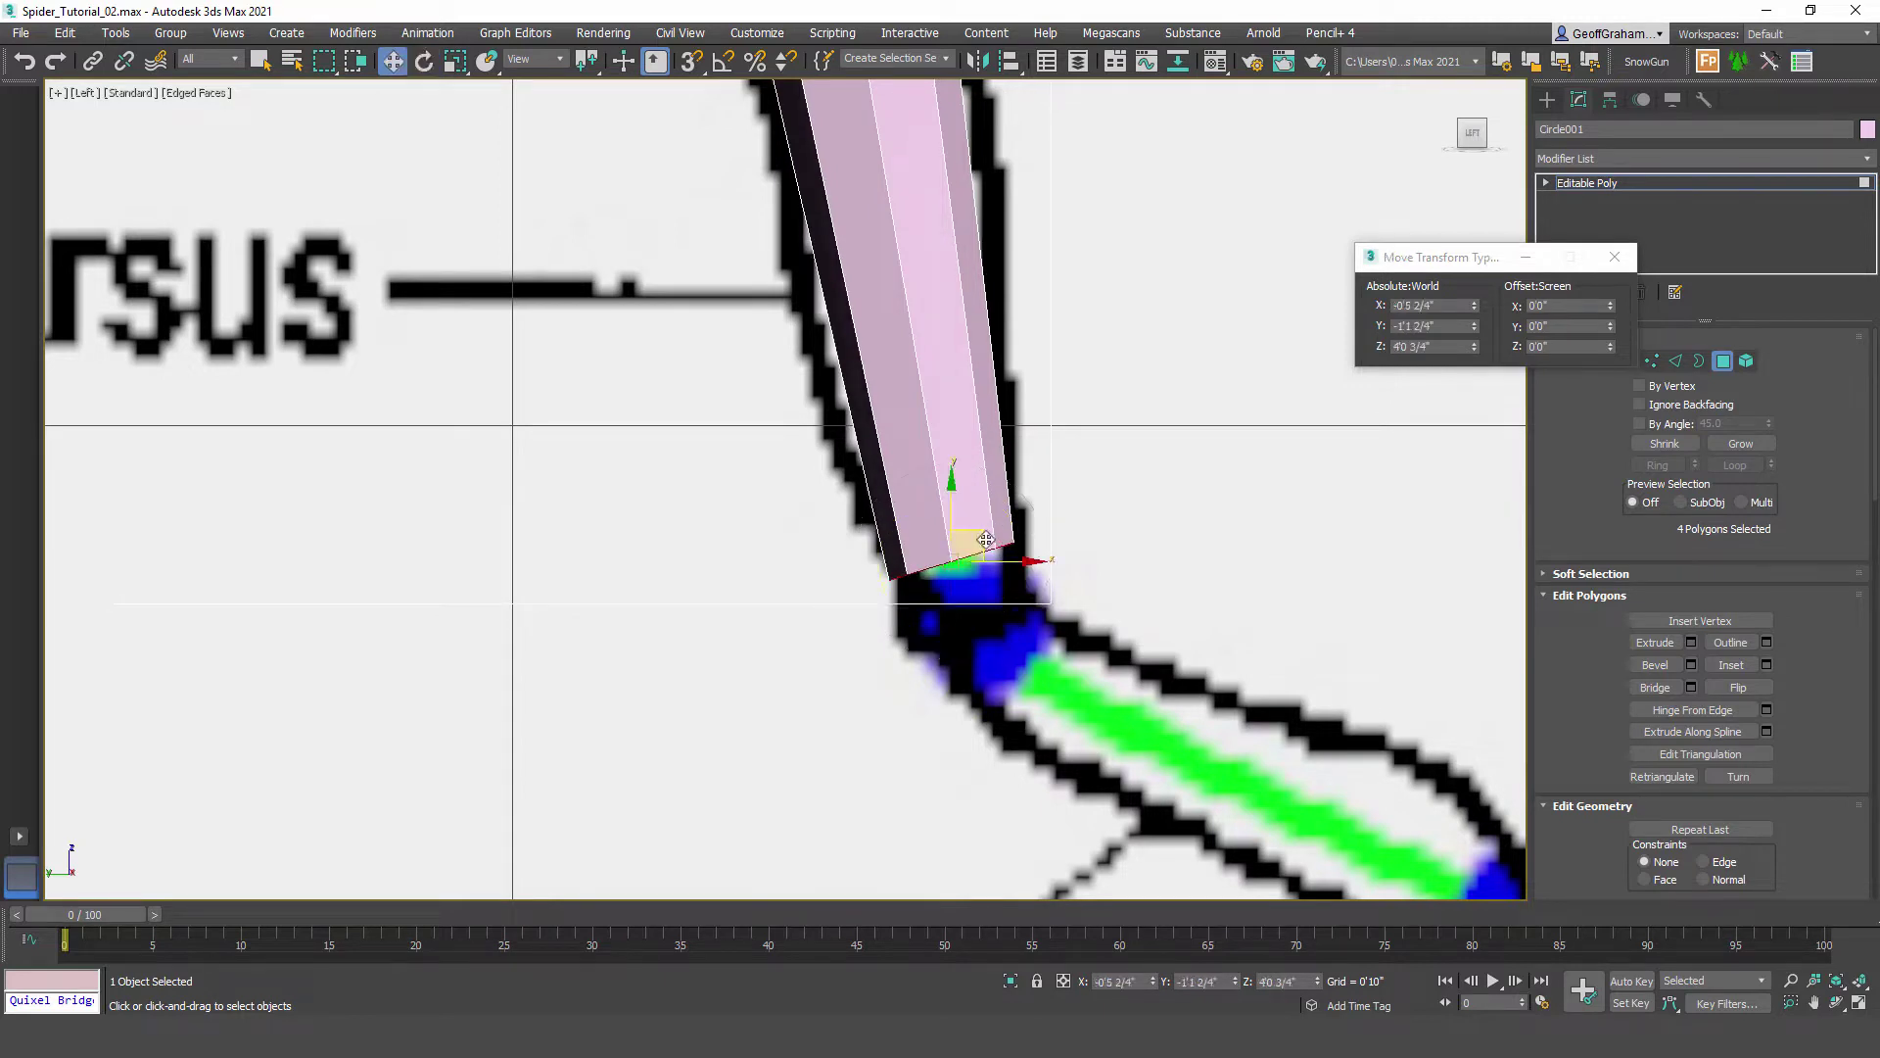
Step: Extrude short tilted segments around the metatarsus-tarsus joint and scale the end polygons down slightly
left_click_drag(1005, 585, 1046, 617)
key("e")
key("w")
key("r")
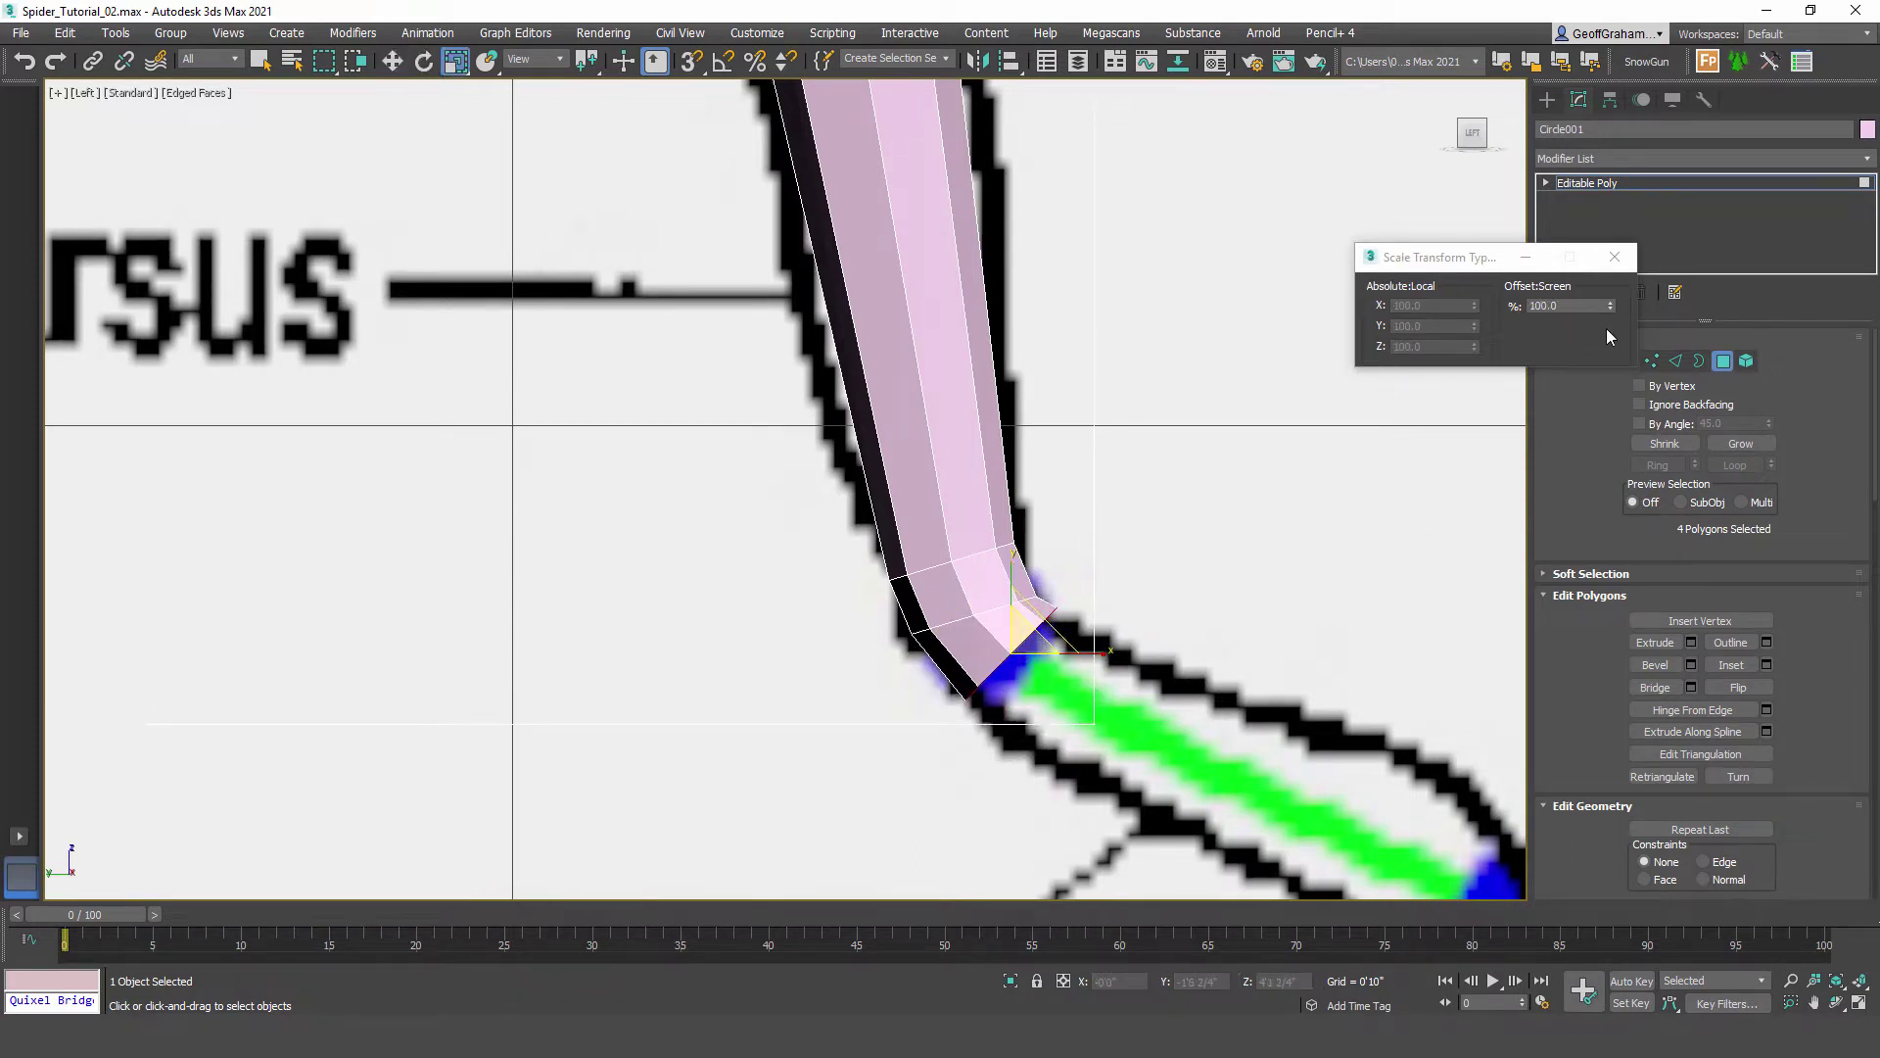
left_click_drag(1612, 309, 1620, 492)
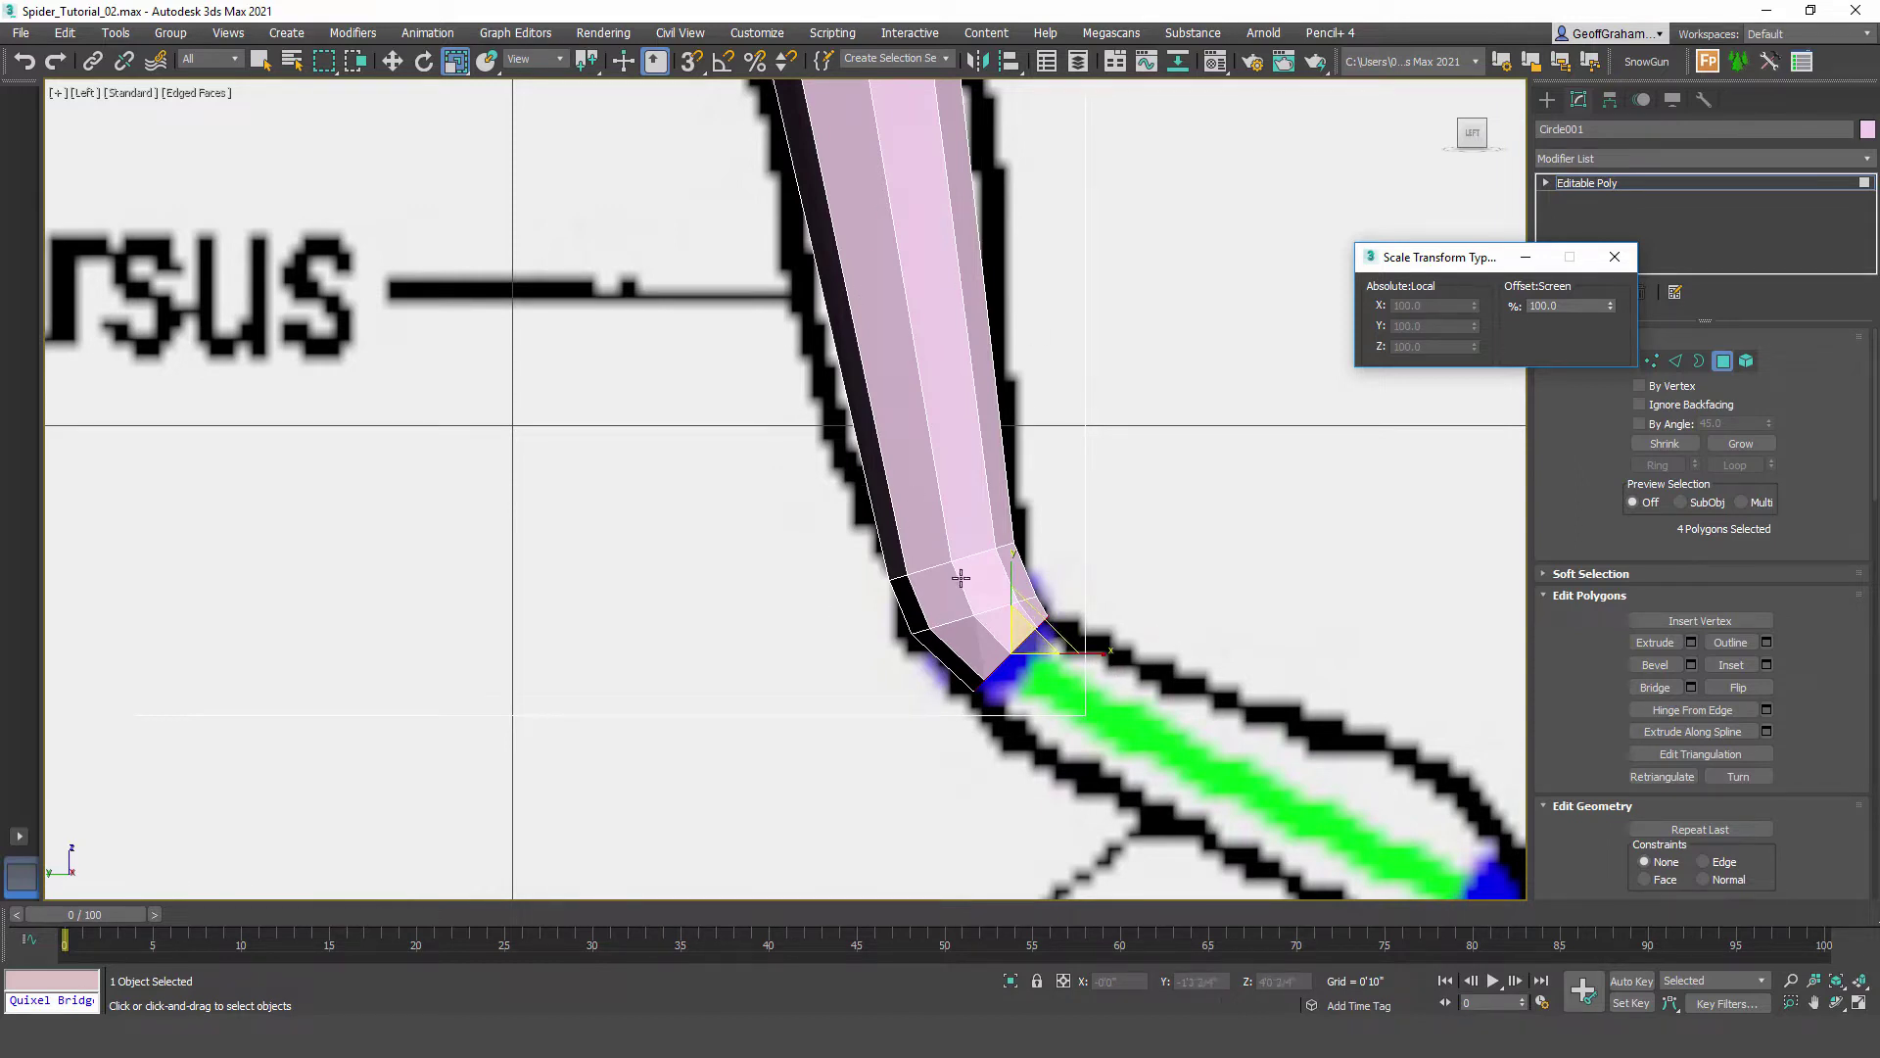
Step: Extrude the end polygons along the tarsus to the claw joint and tilt them toward the joint's angle
key("w")
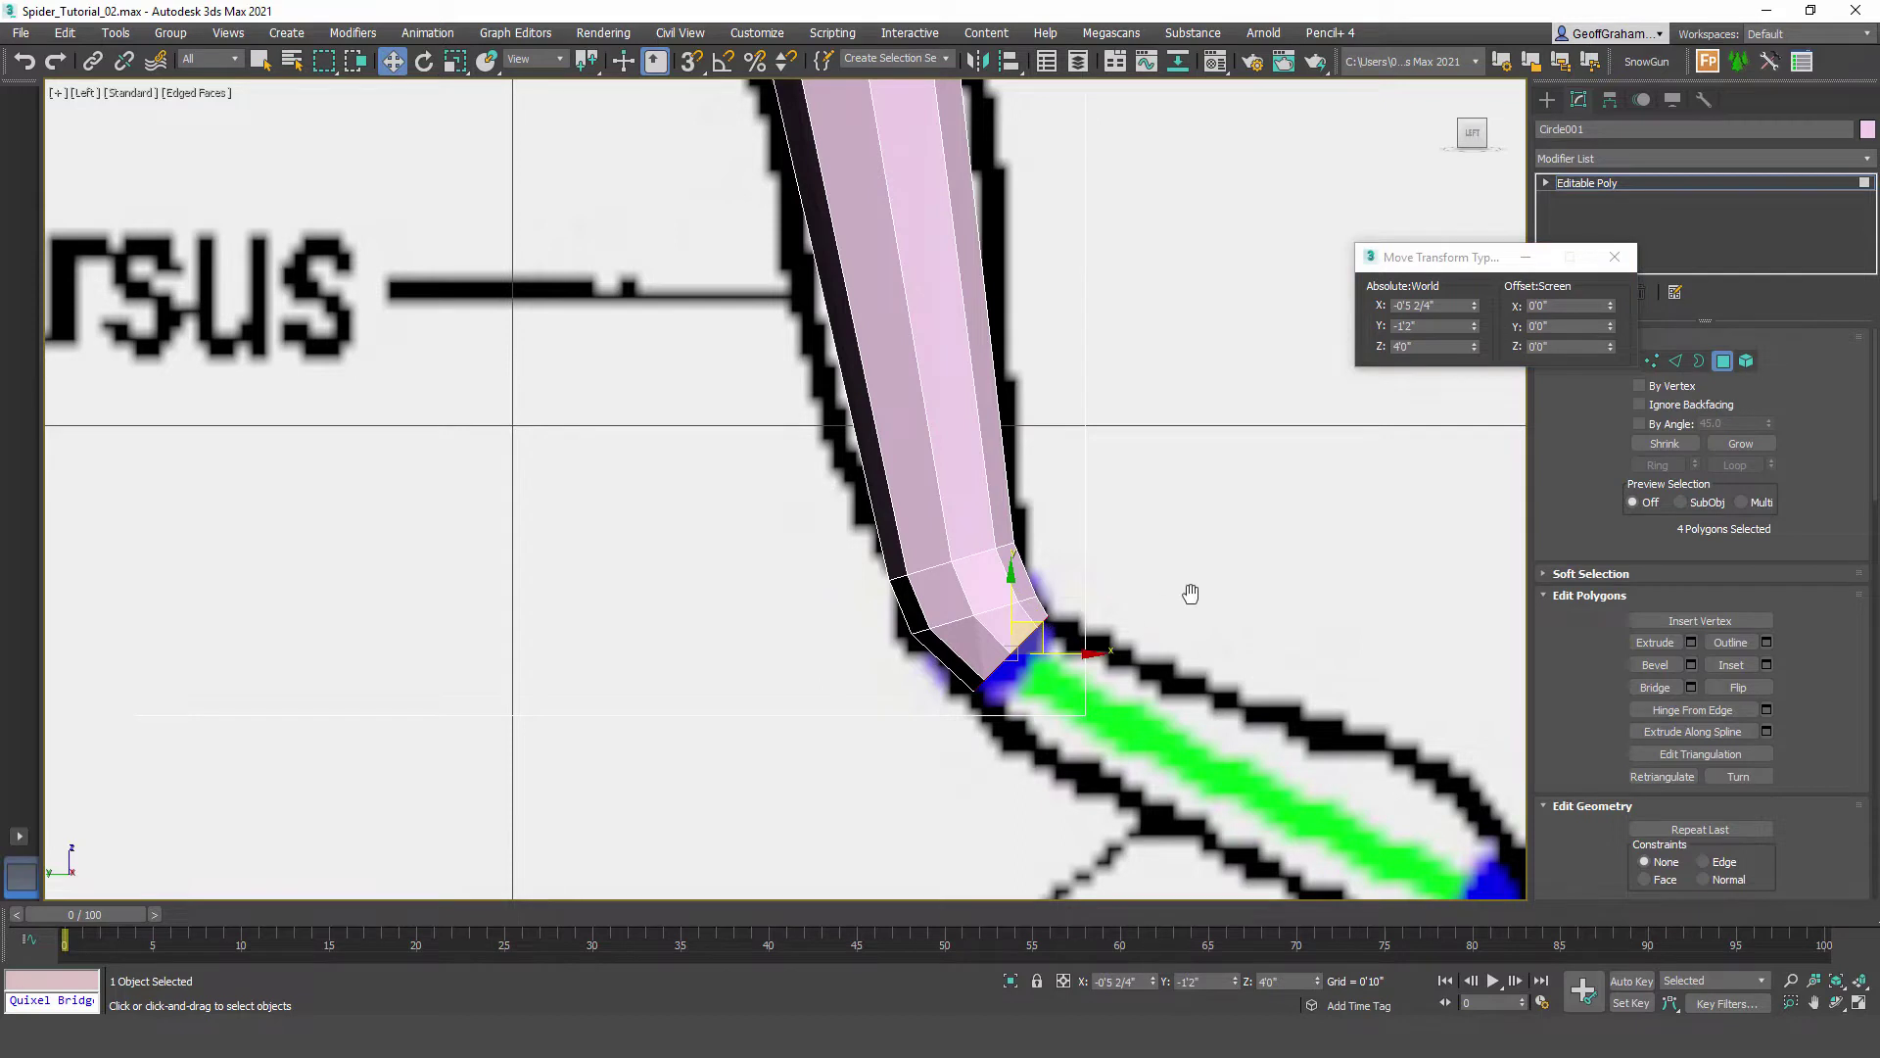
scroll(1155, 557, "down", 3)
middle_click_drag(1191, 593, 1068, 529)
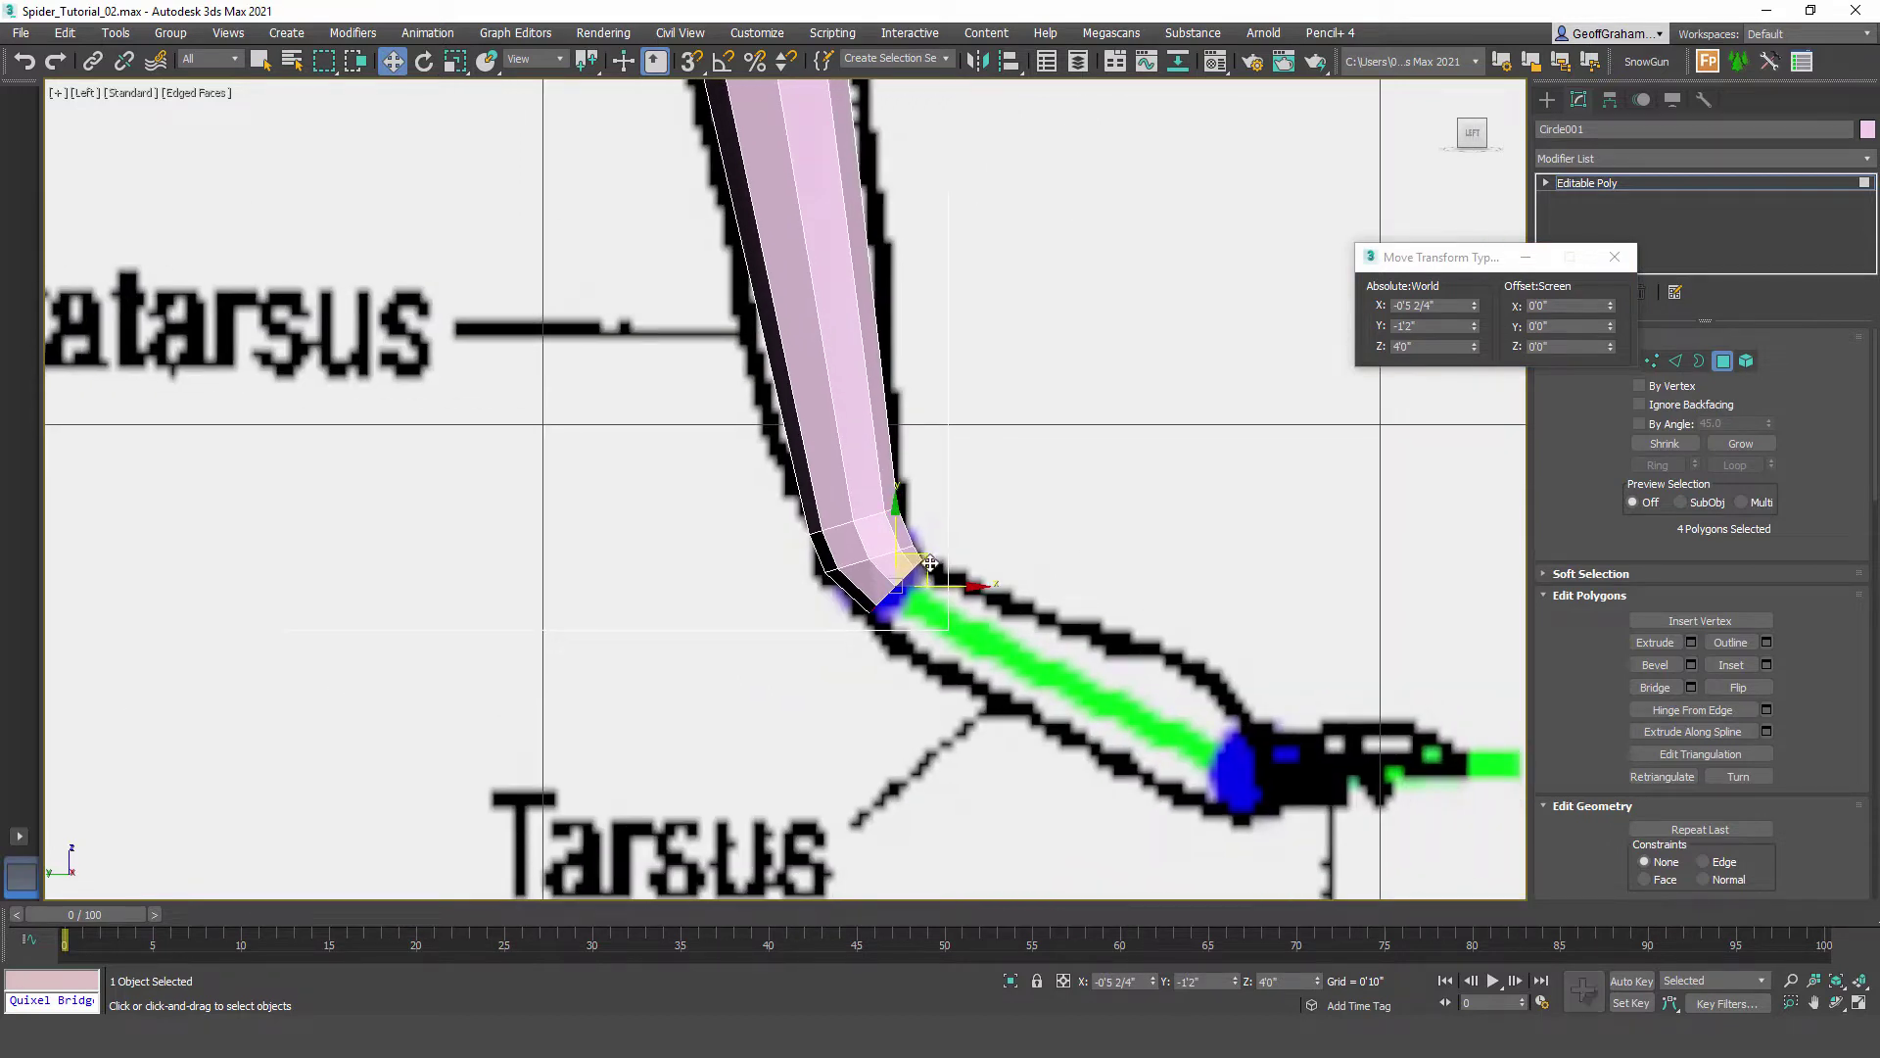
left_click_drag(930, 563, 1258, 731, "shift")
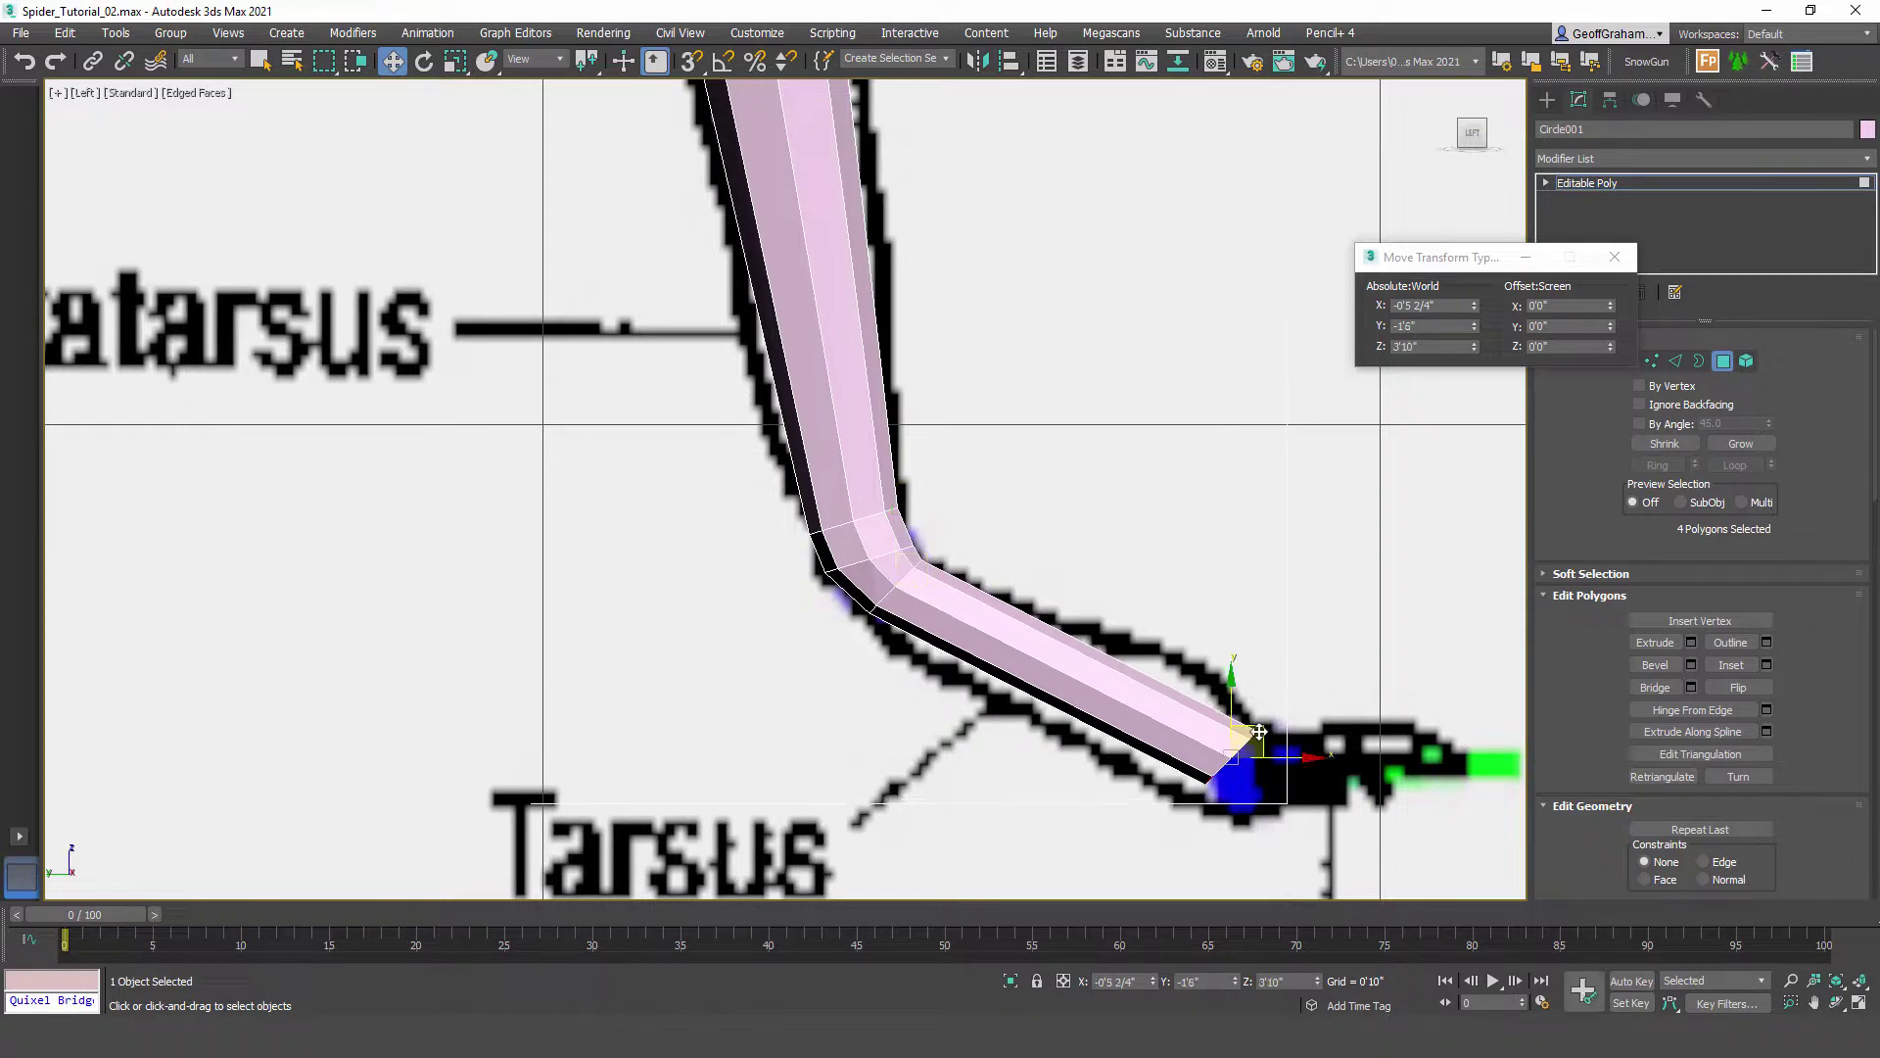
key("e")
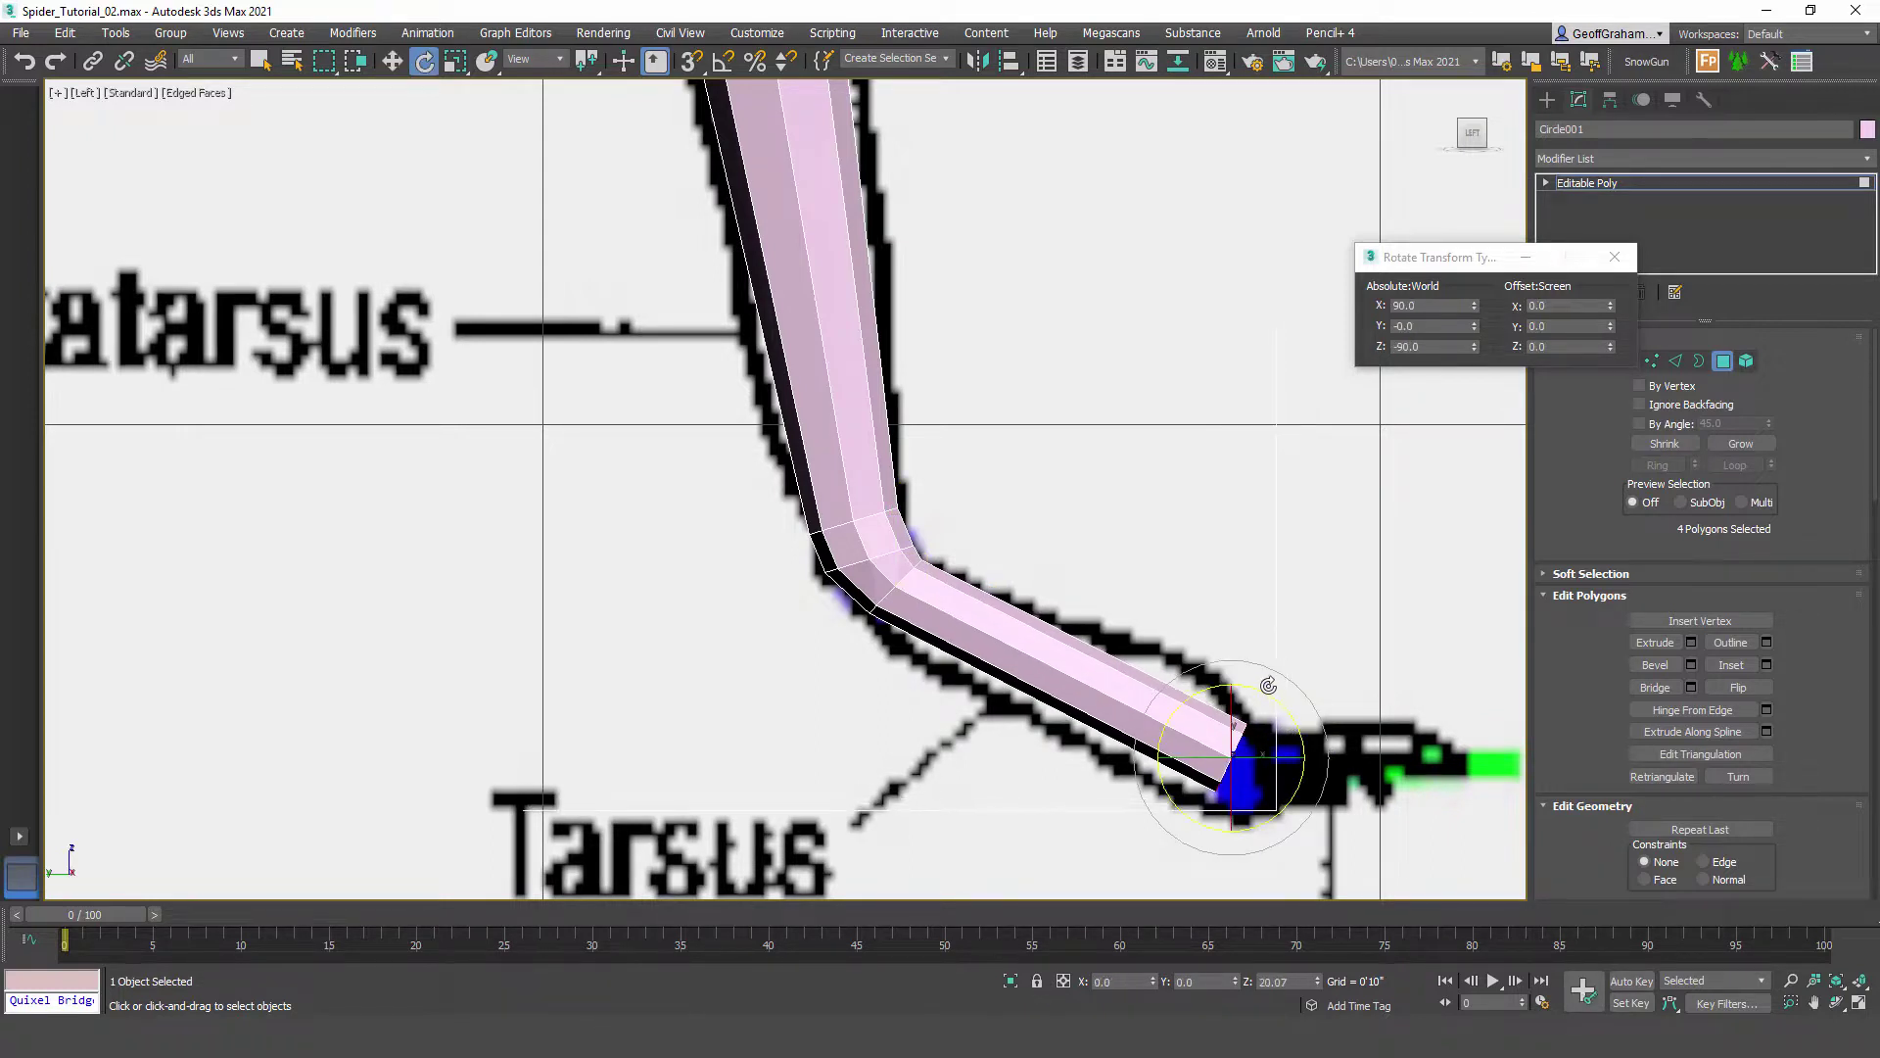
key("w")
Step: Reselect the four polygons at the outer end of the tarsus
key("z")
left_click(1262, 726)
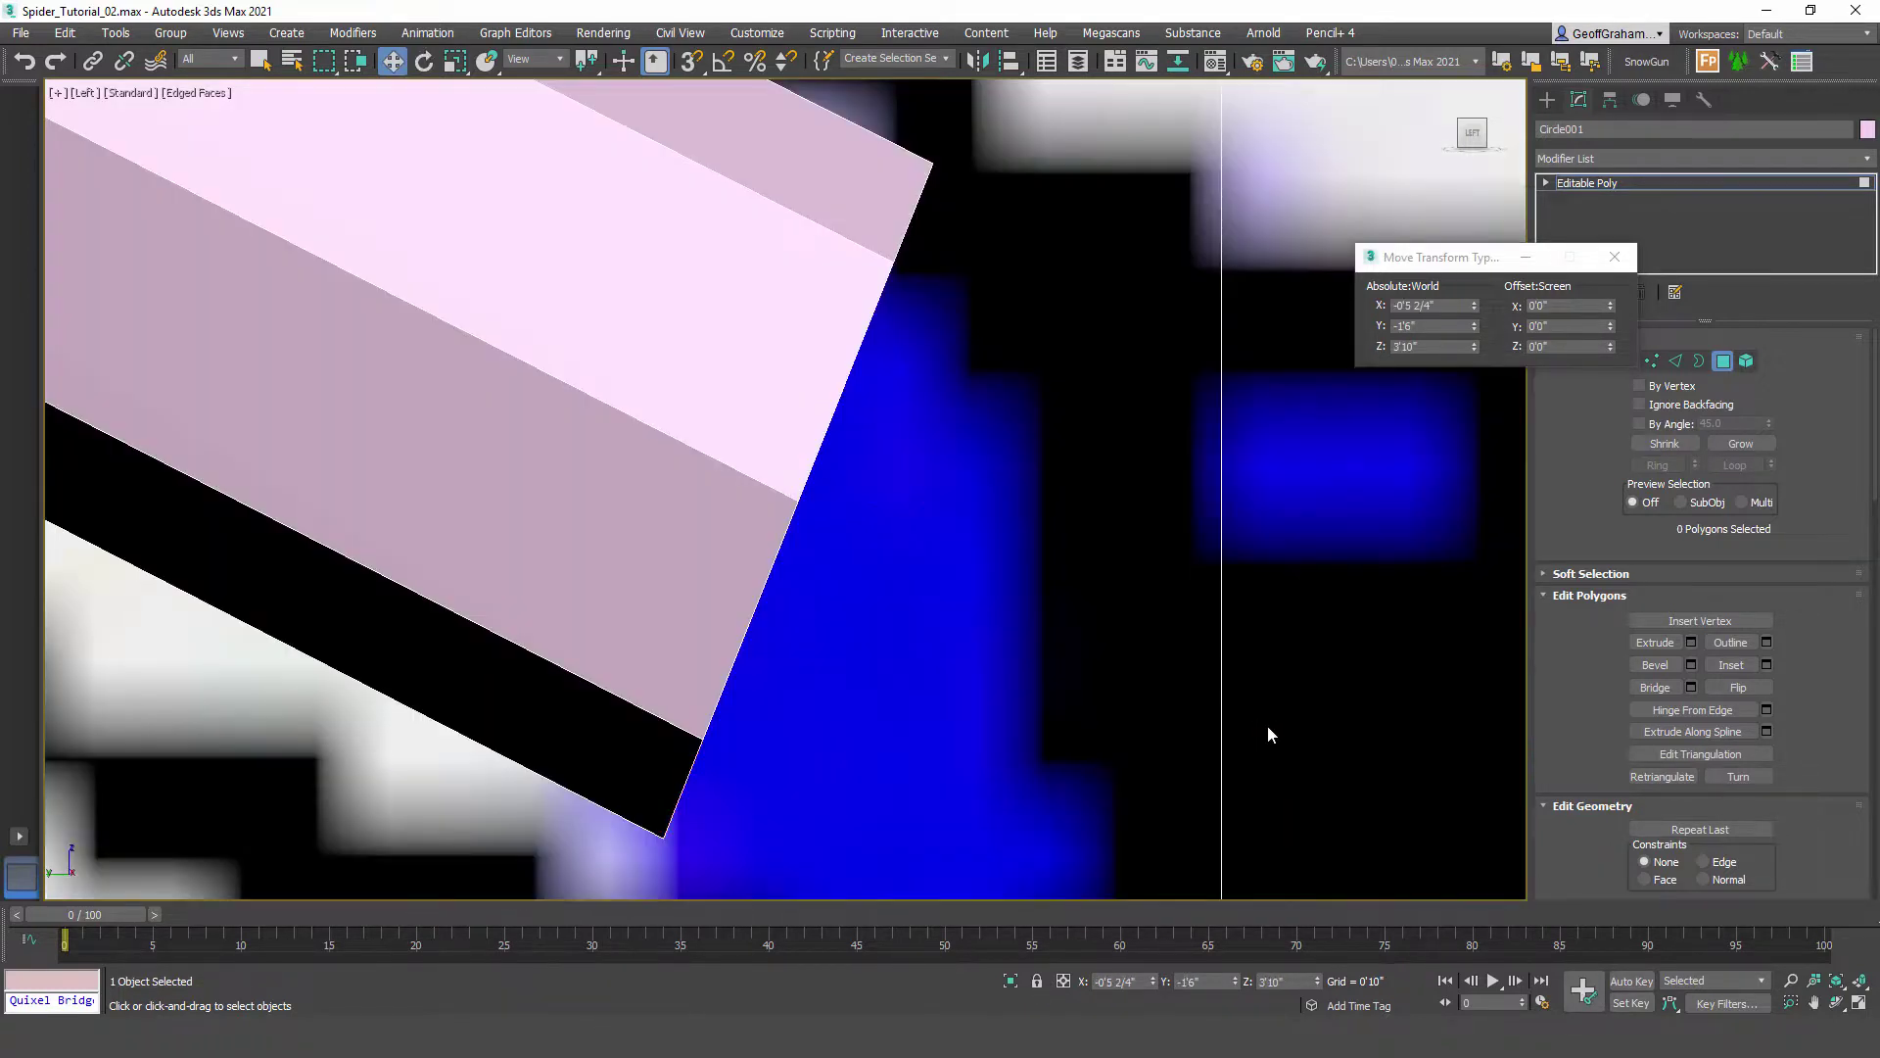
key("z")
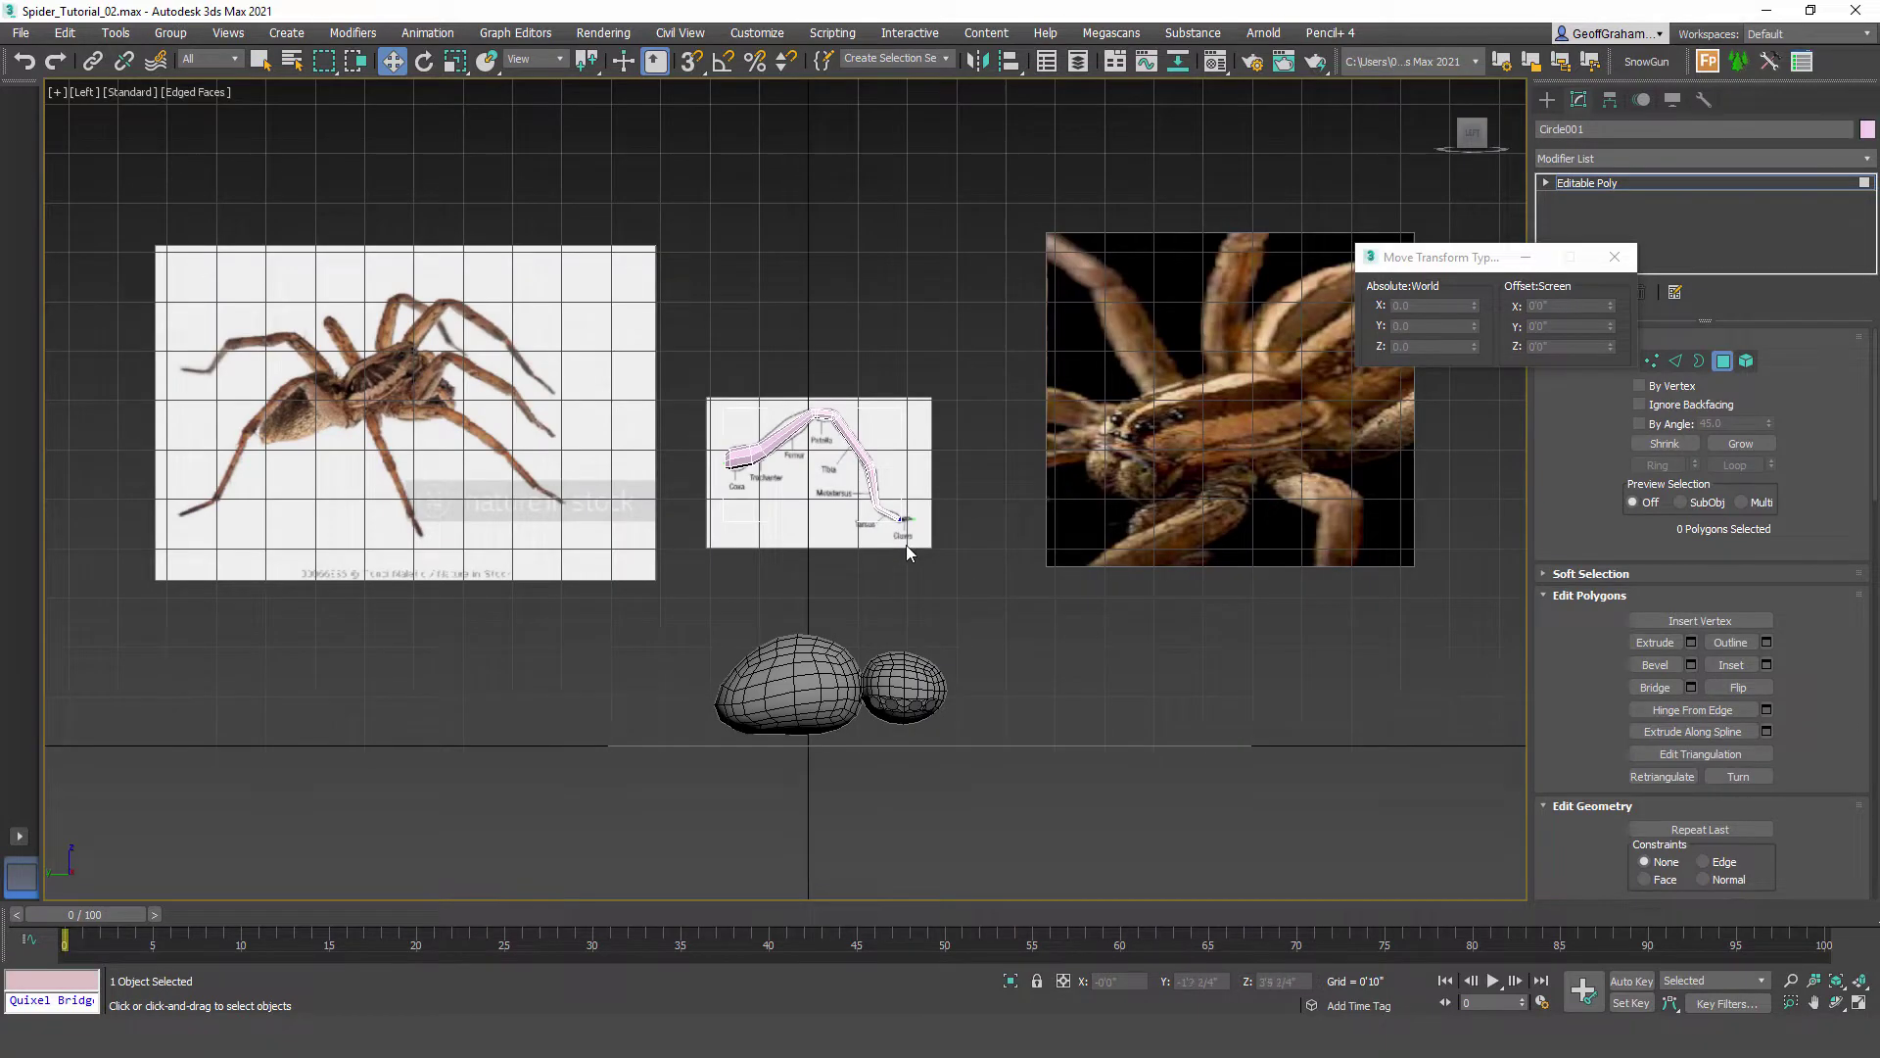
scroll(956, 550, "up", 10)
middle_click_drag(909, 534, 926, 608)
scroll(925, 608, "up", 8)
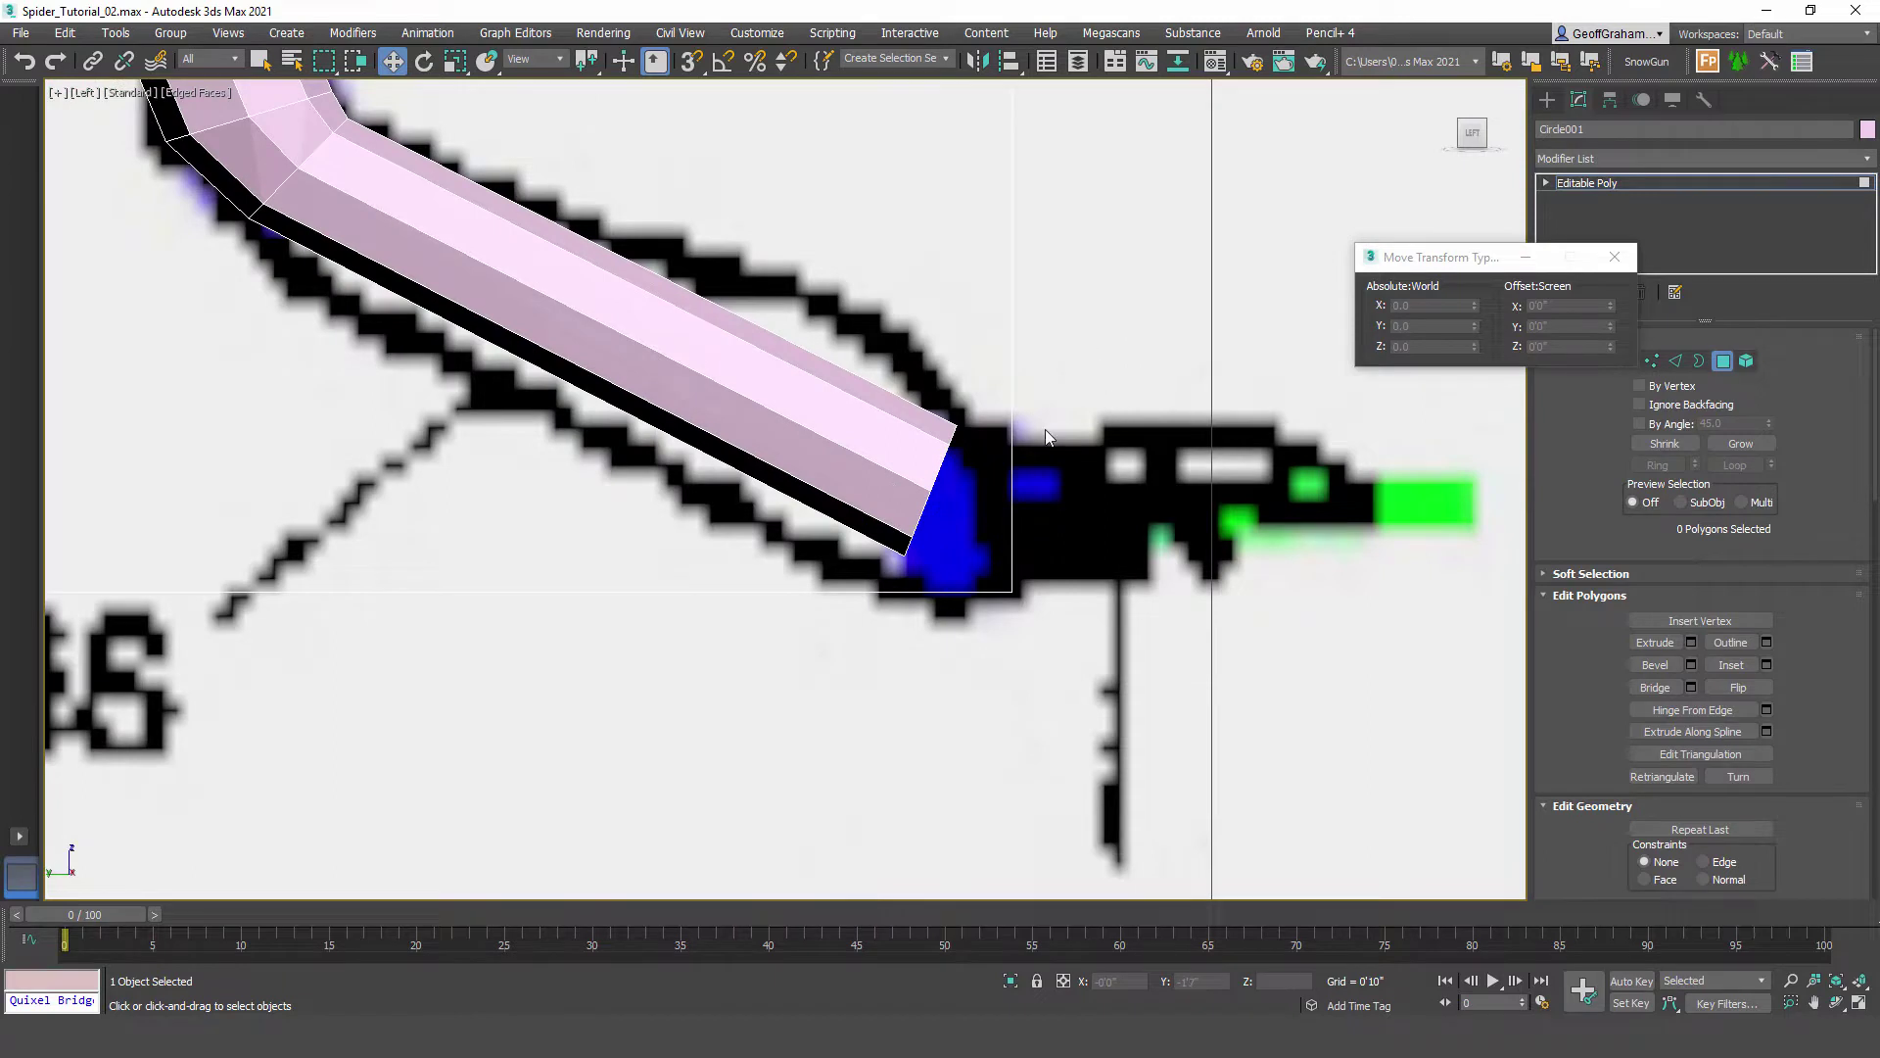
left_click_drag(1080, 334, 821, 713)
left_click_drag(725, 154, 728, 150, "alt")
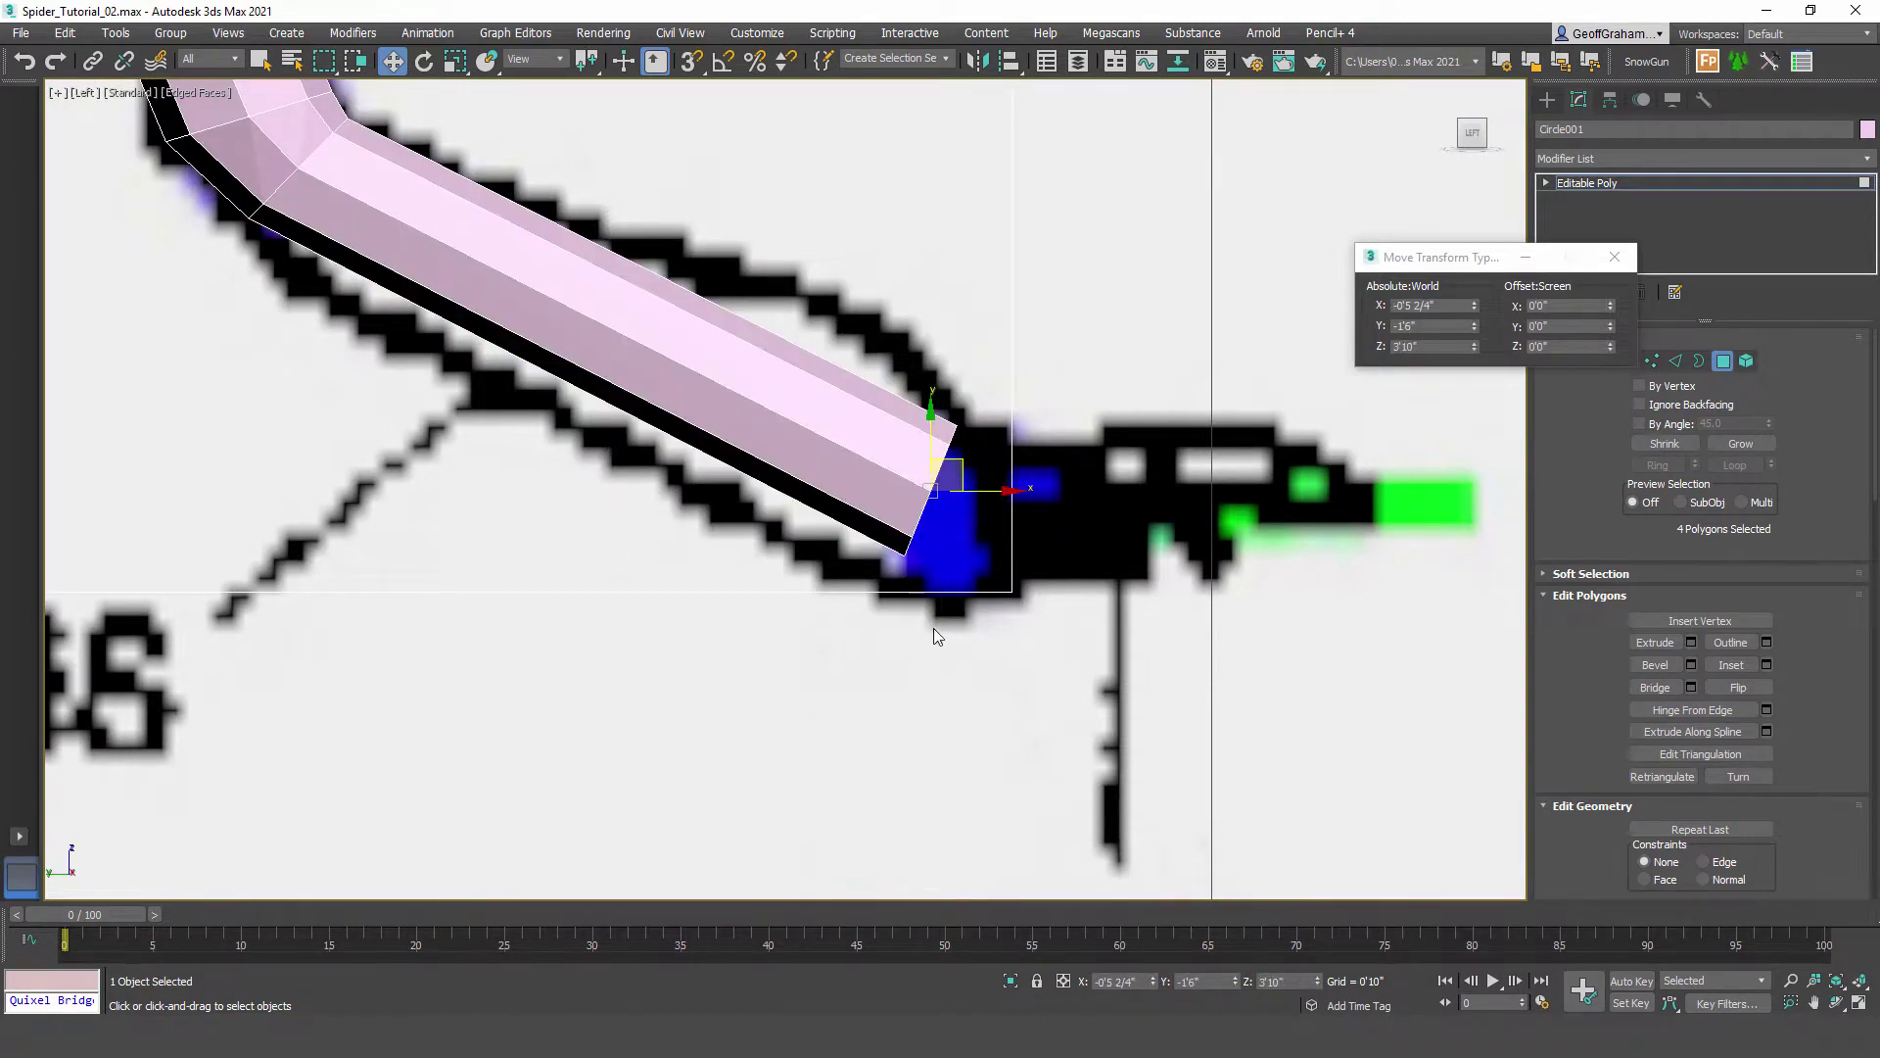
Step: Extrude the end polygons through the tarsus-claw joint in short segments and along the claws to the green tip
left_click_drag(964, 460, 1043, 442, "shift")
key("e")
key("w")
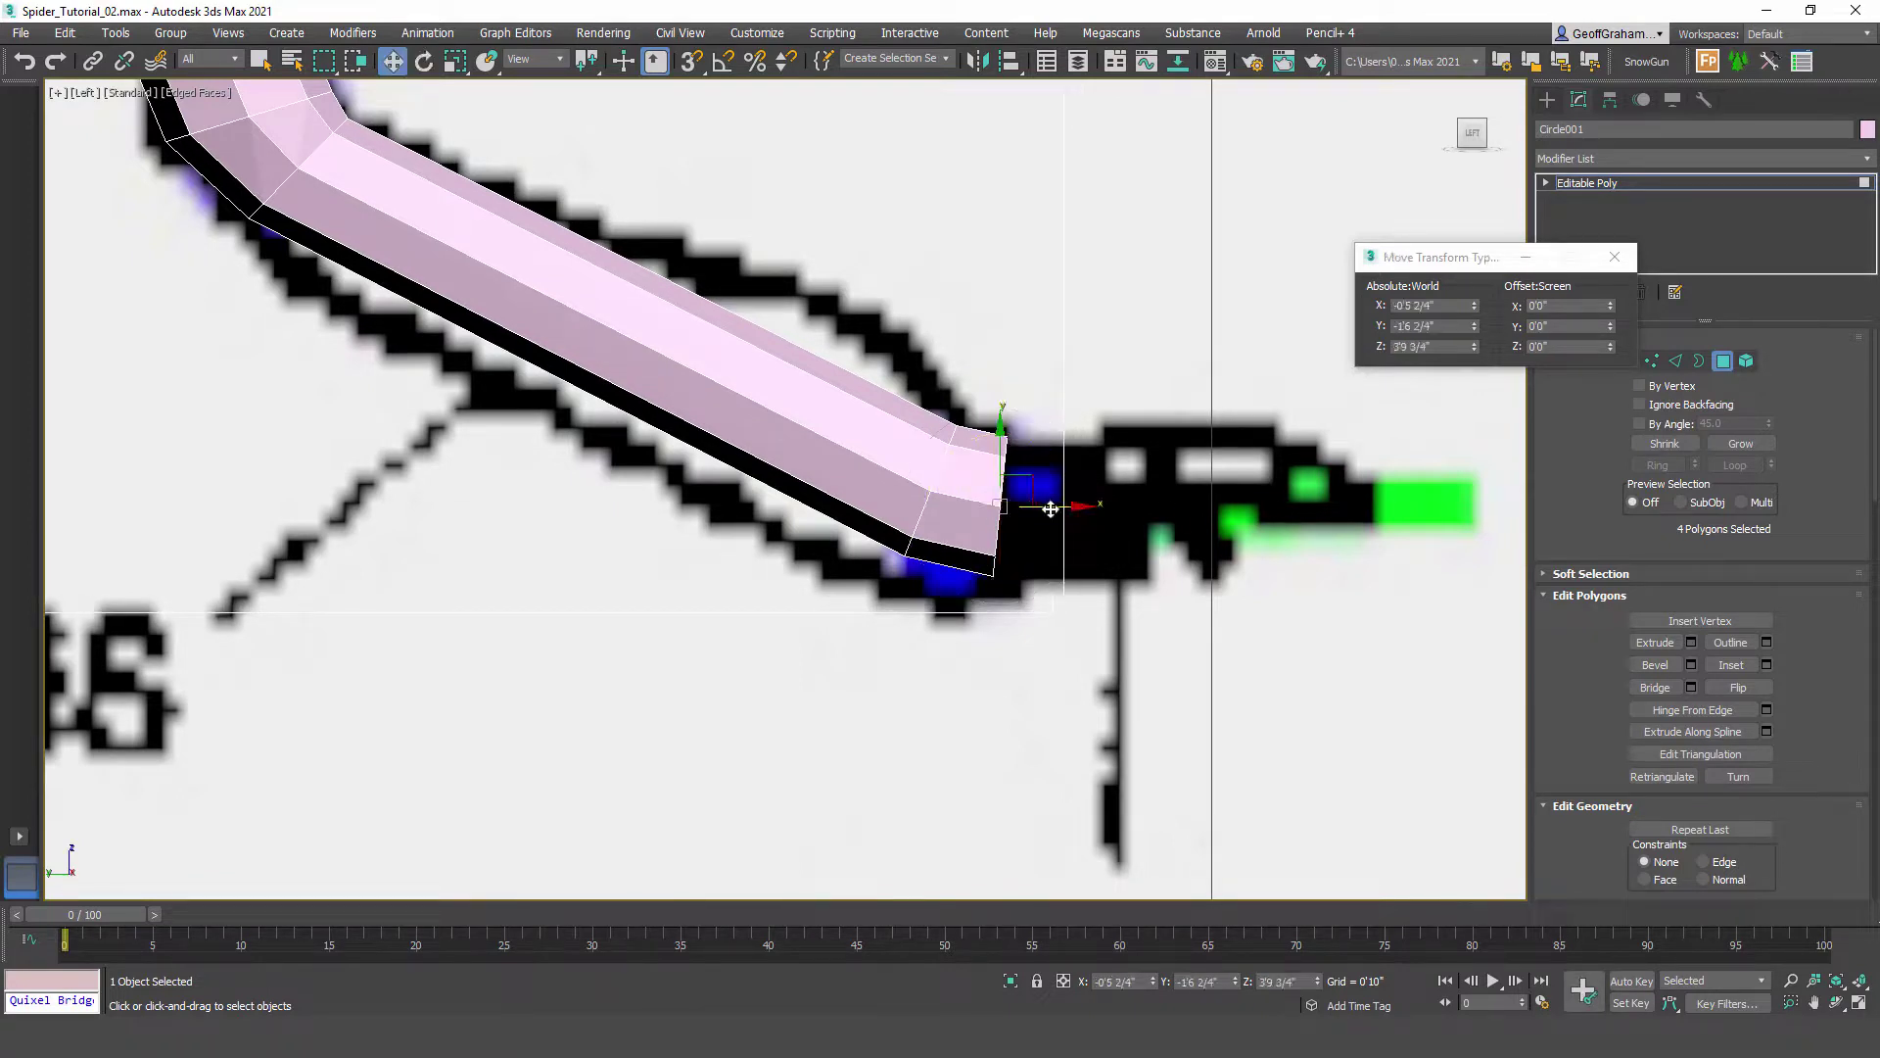
left_click_drag(1052, 507, 1431, 509)
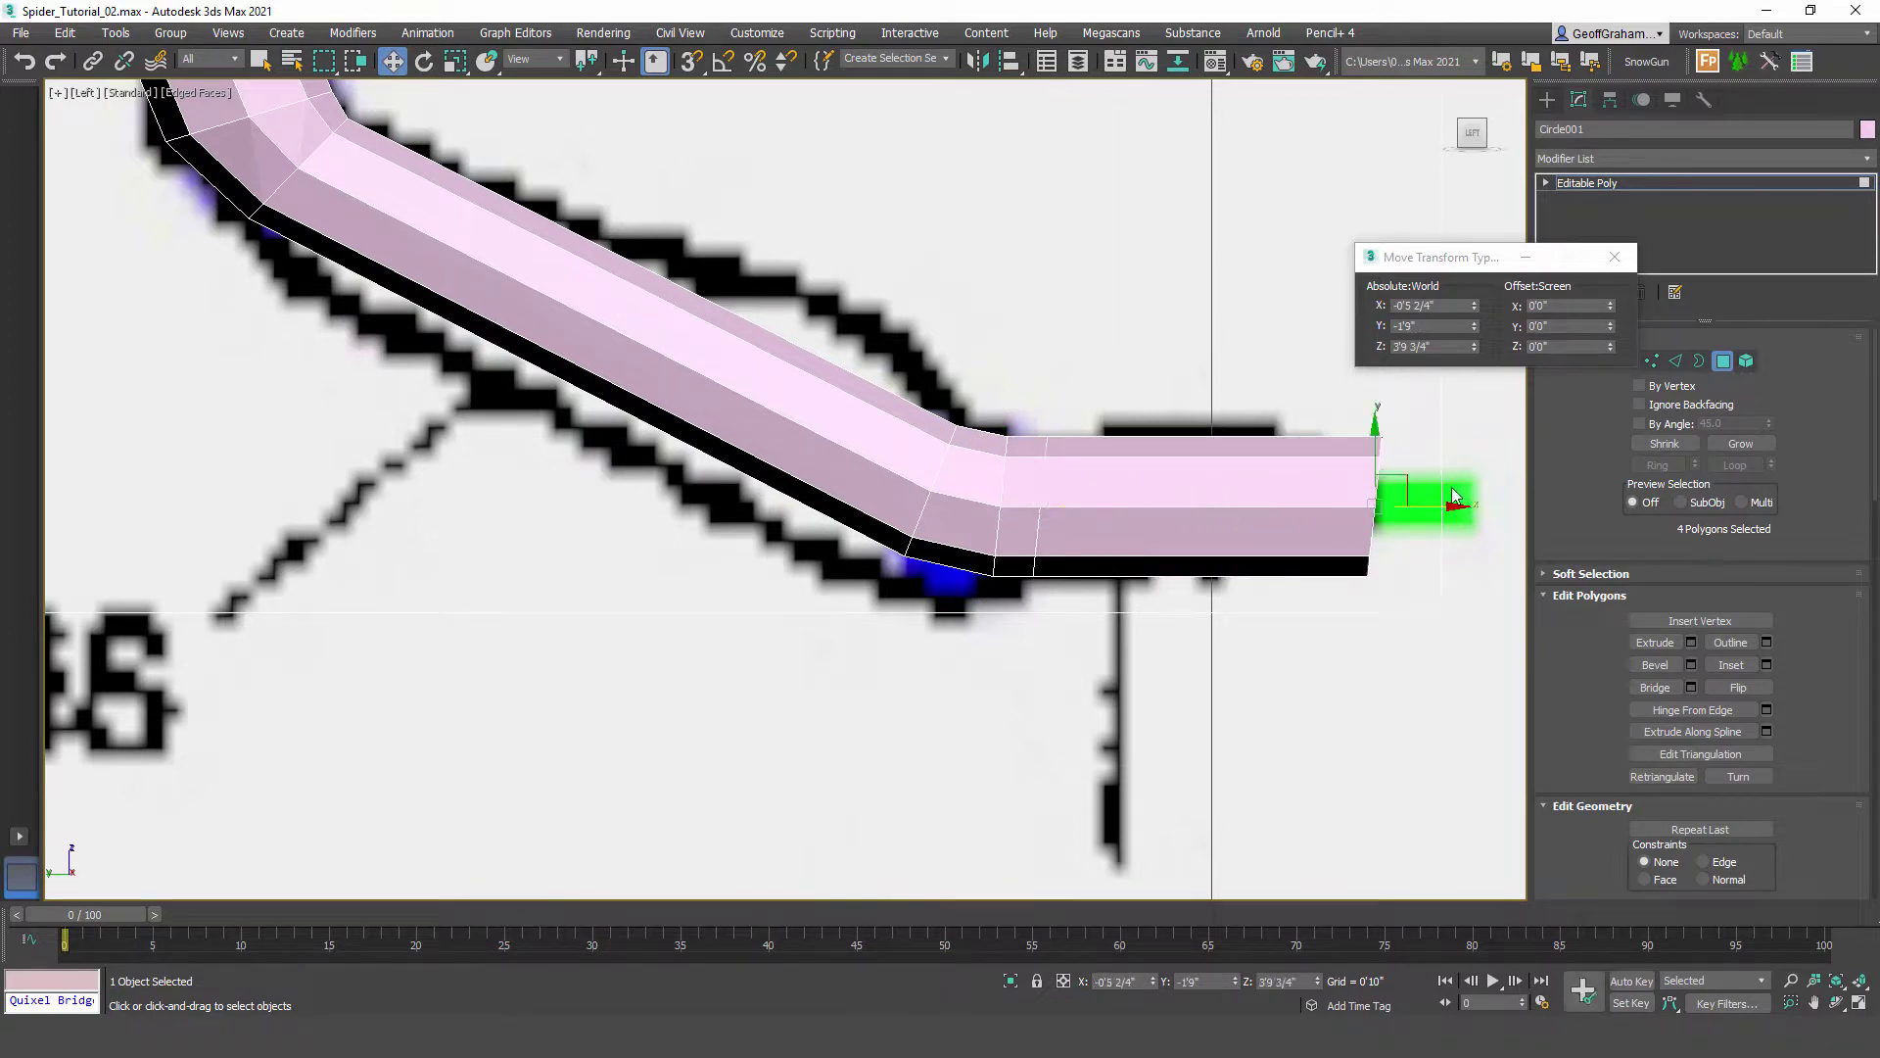
Step: Rotate the end polygons upright at the claw tip and scale them down to taper the claw segment
key("e")
left_click_drag(1432, 467, 1426, 459)
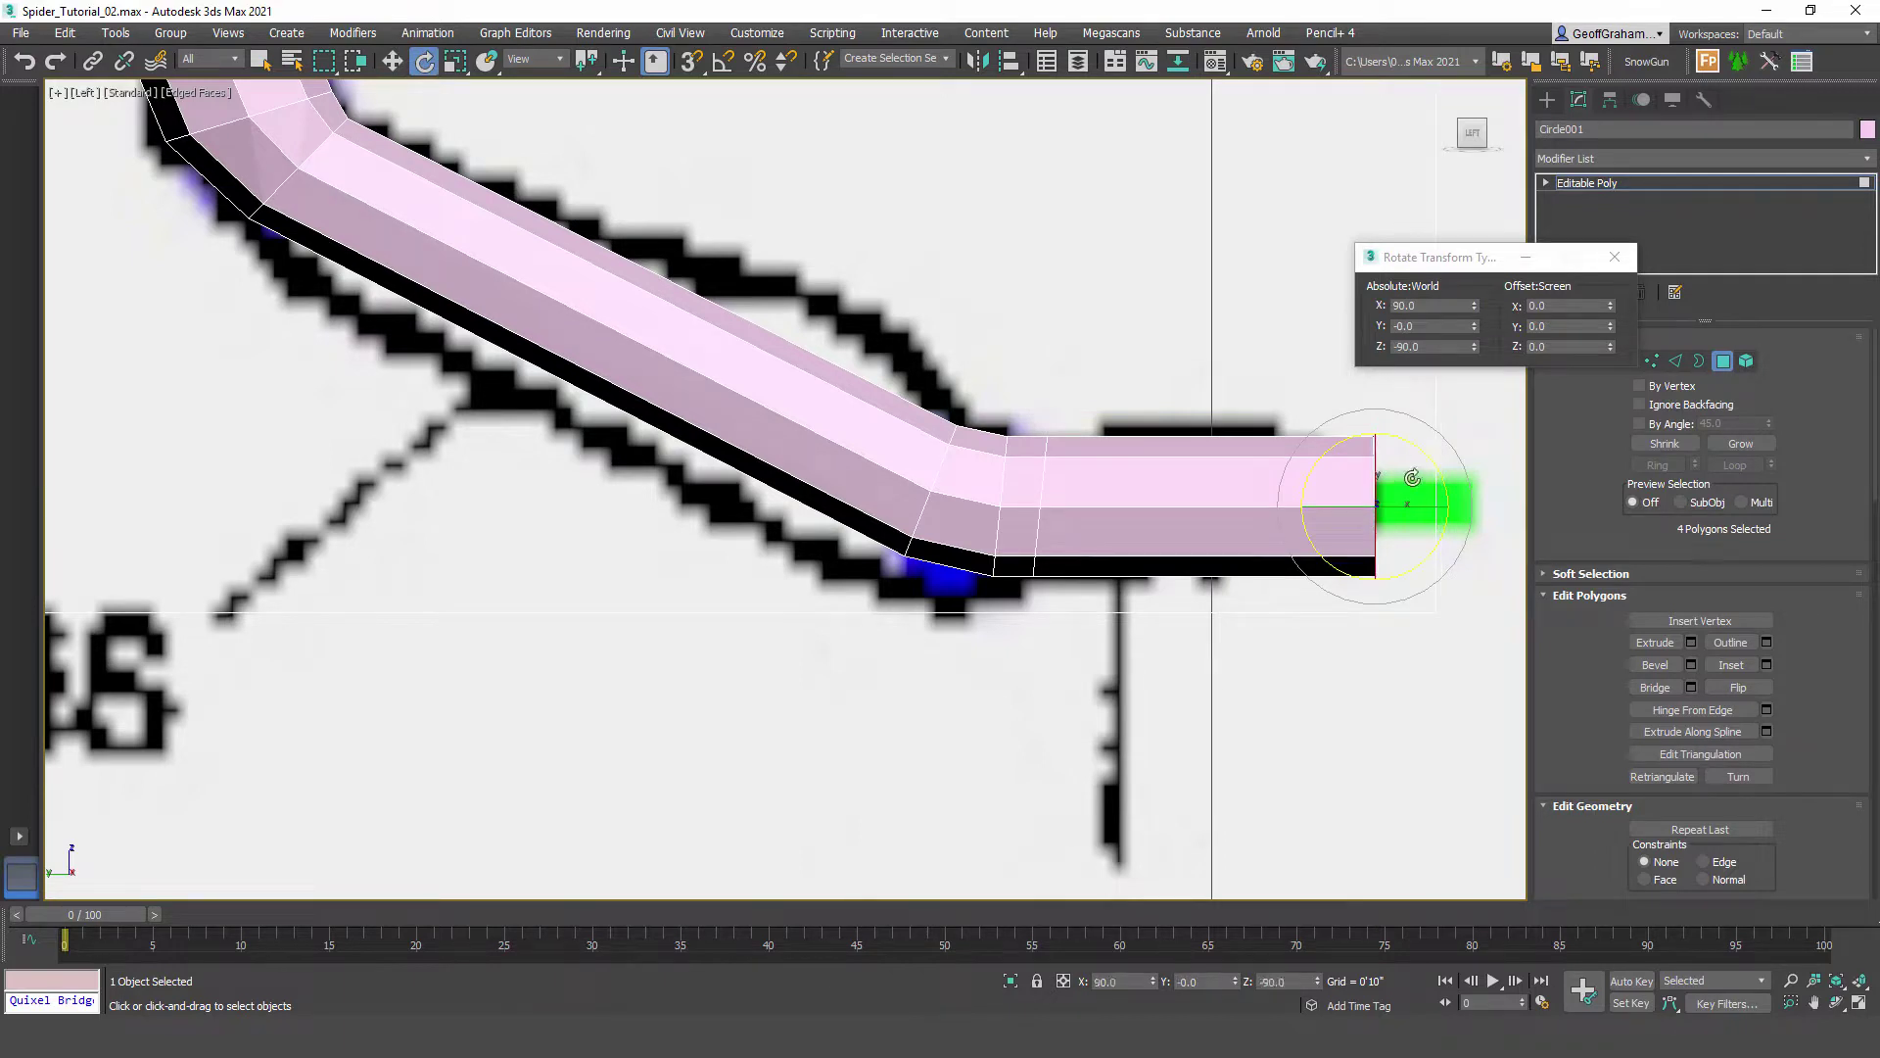
key("r")
left_click_drag(1610, 305, 1616, 842)
scroll(1032, 654, "down", 3)
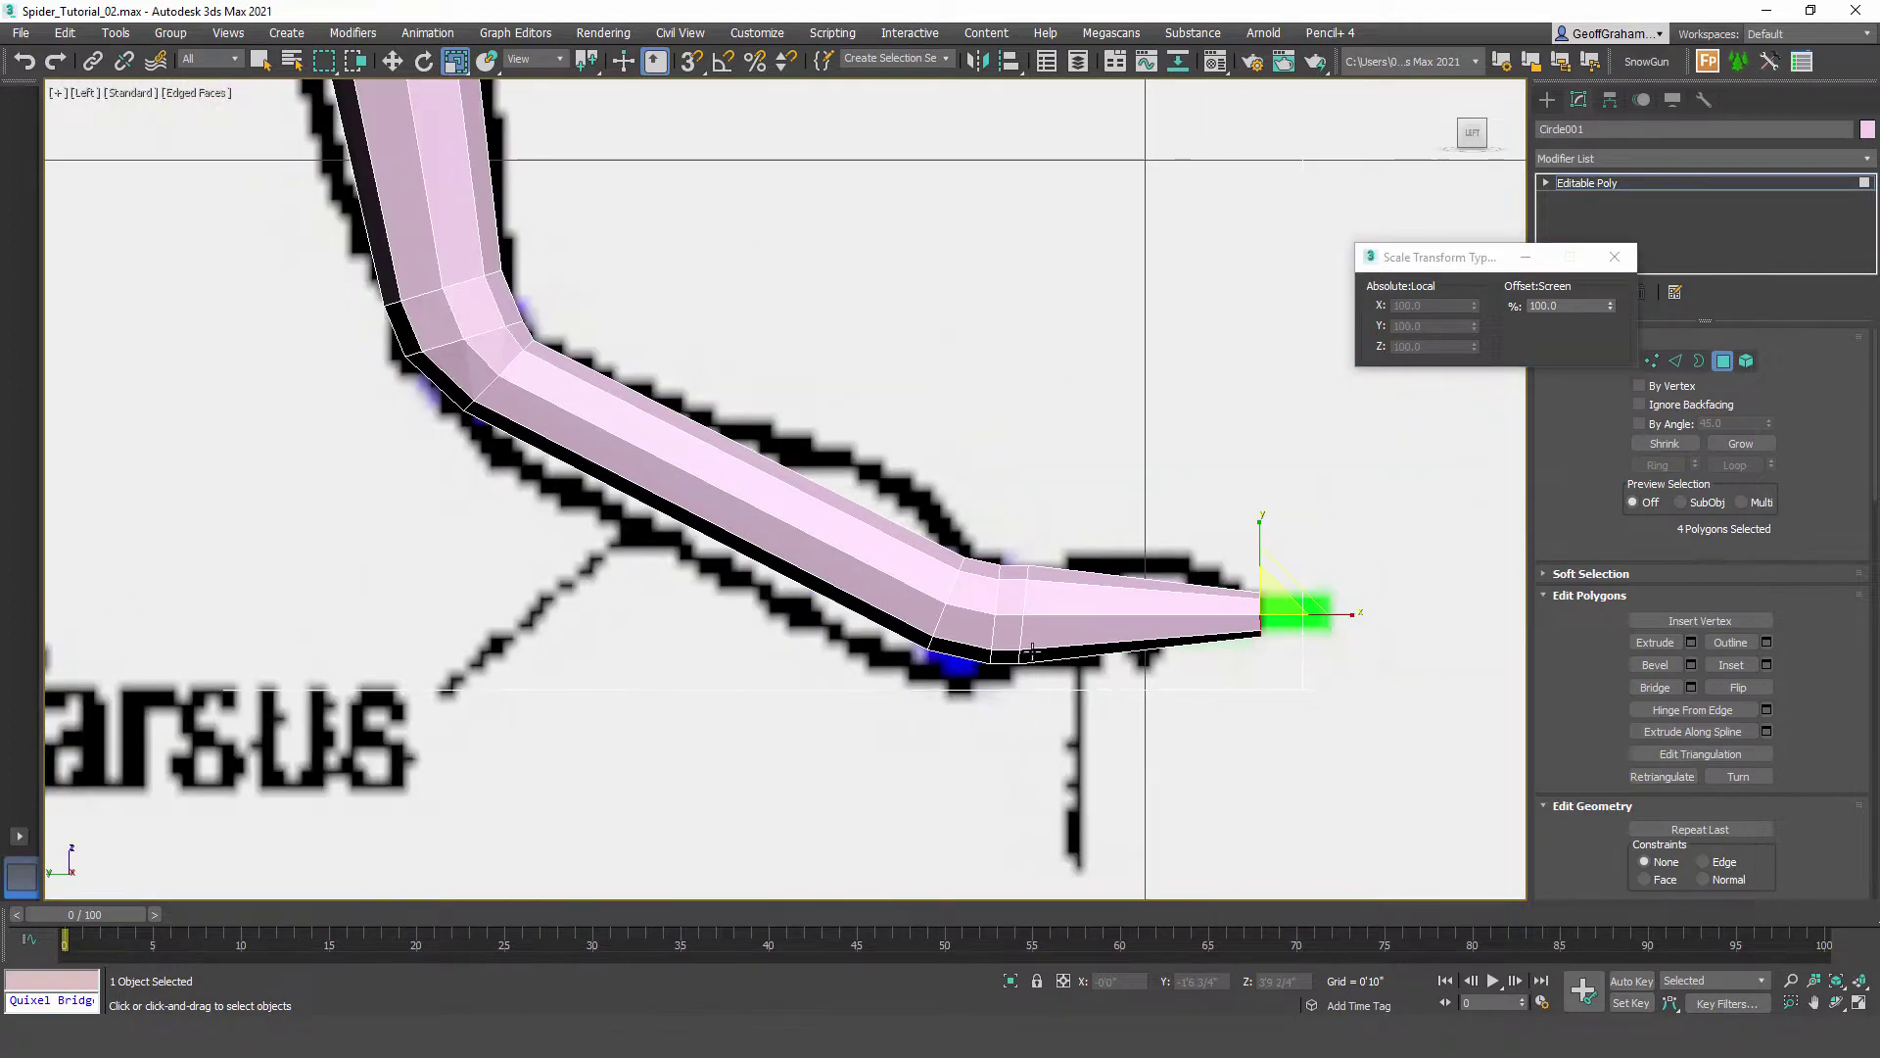
Step: Move the middle edge loop of the tarsus-claw joint toward the tarsus and tilt it to follow the bend
scroll(1035, 640, "up", 2)
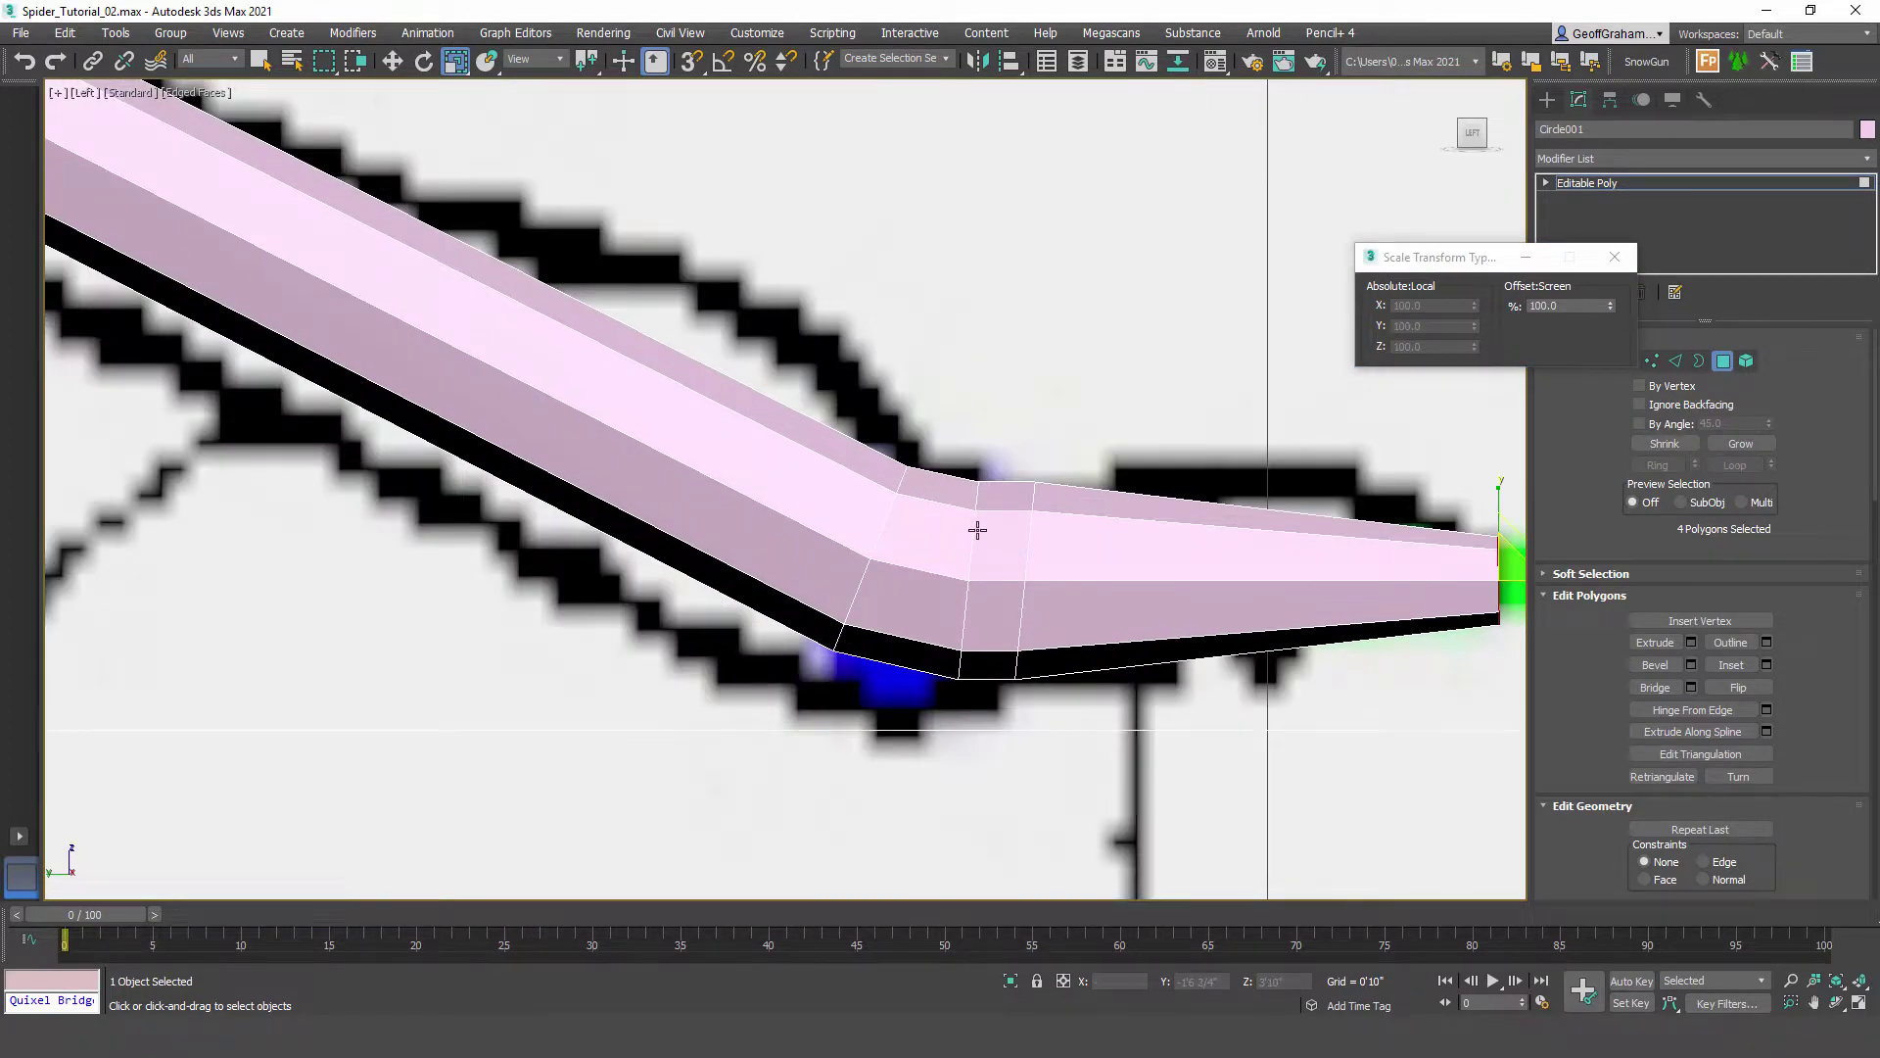
key("2")
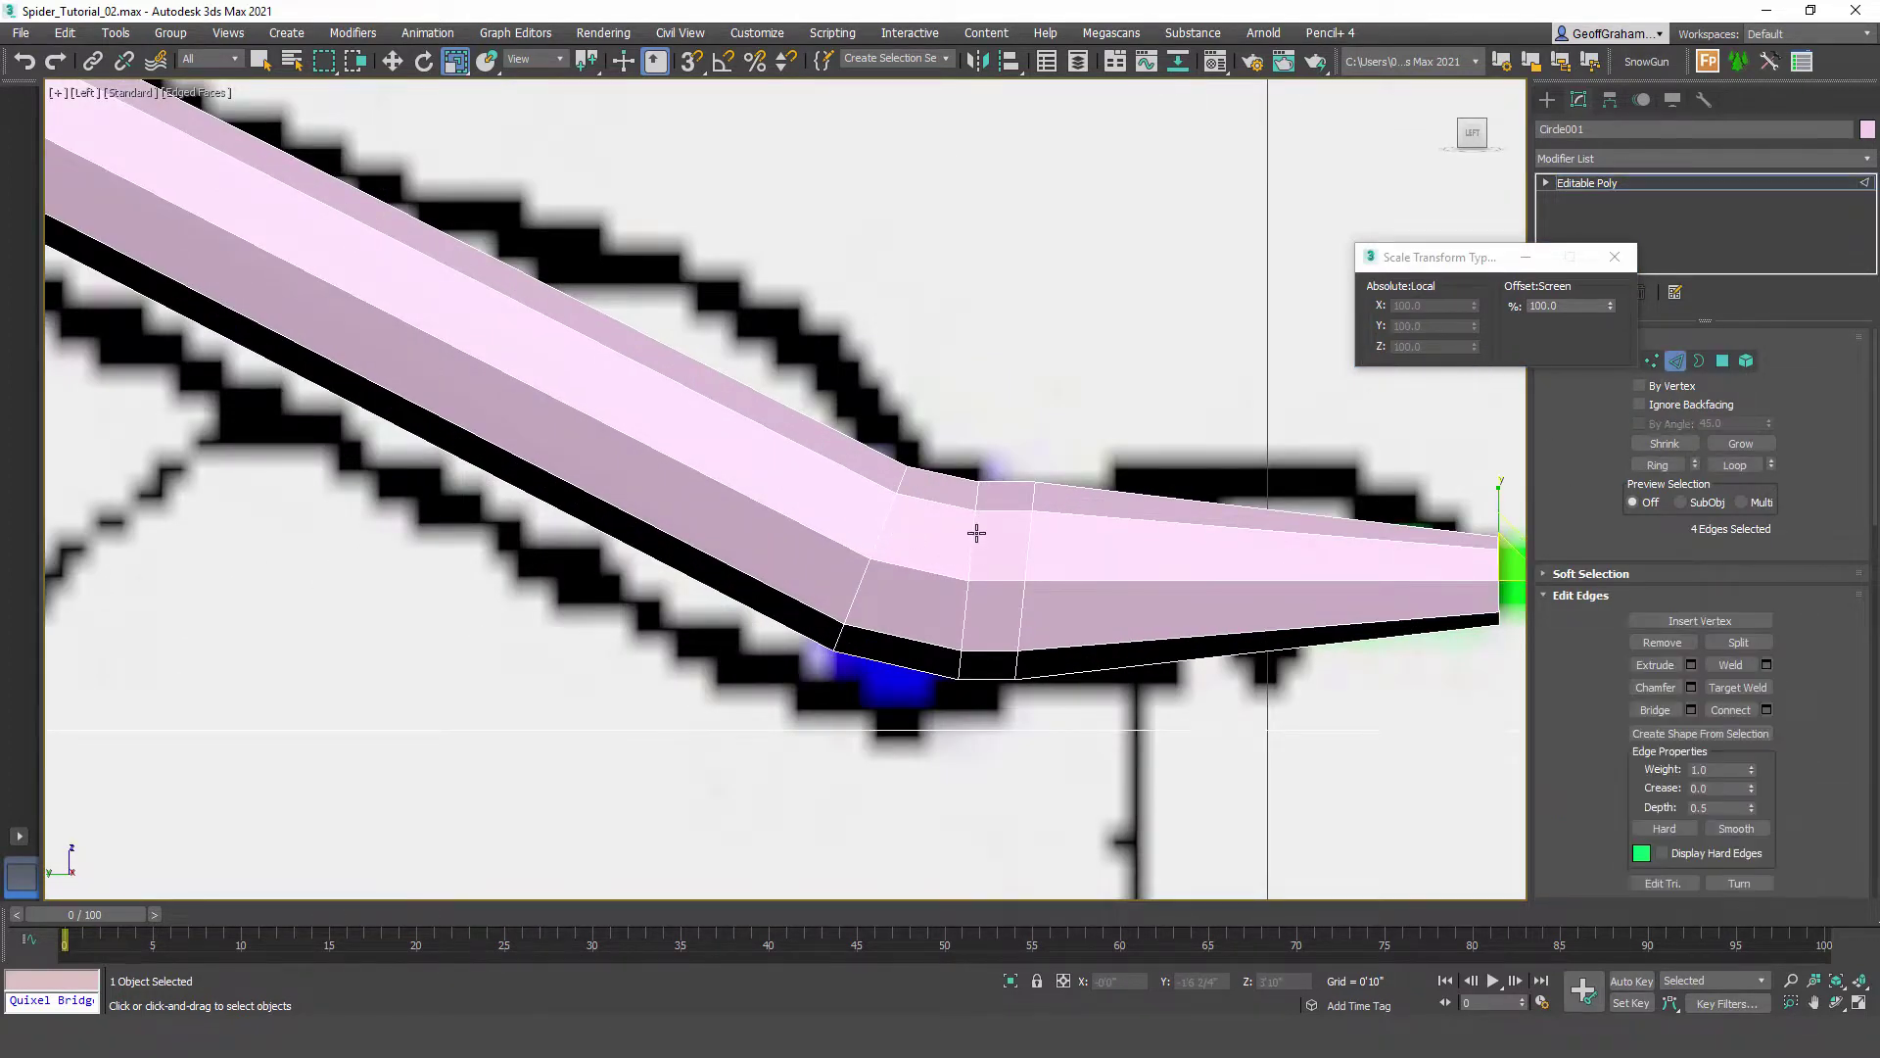
double_click(973, 534)
key("w")
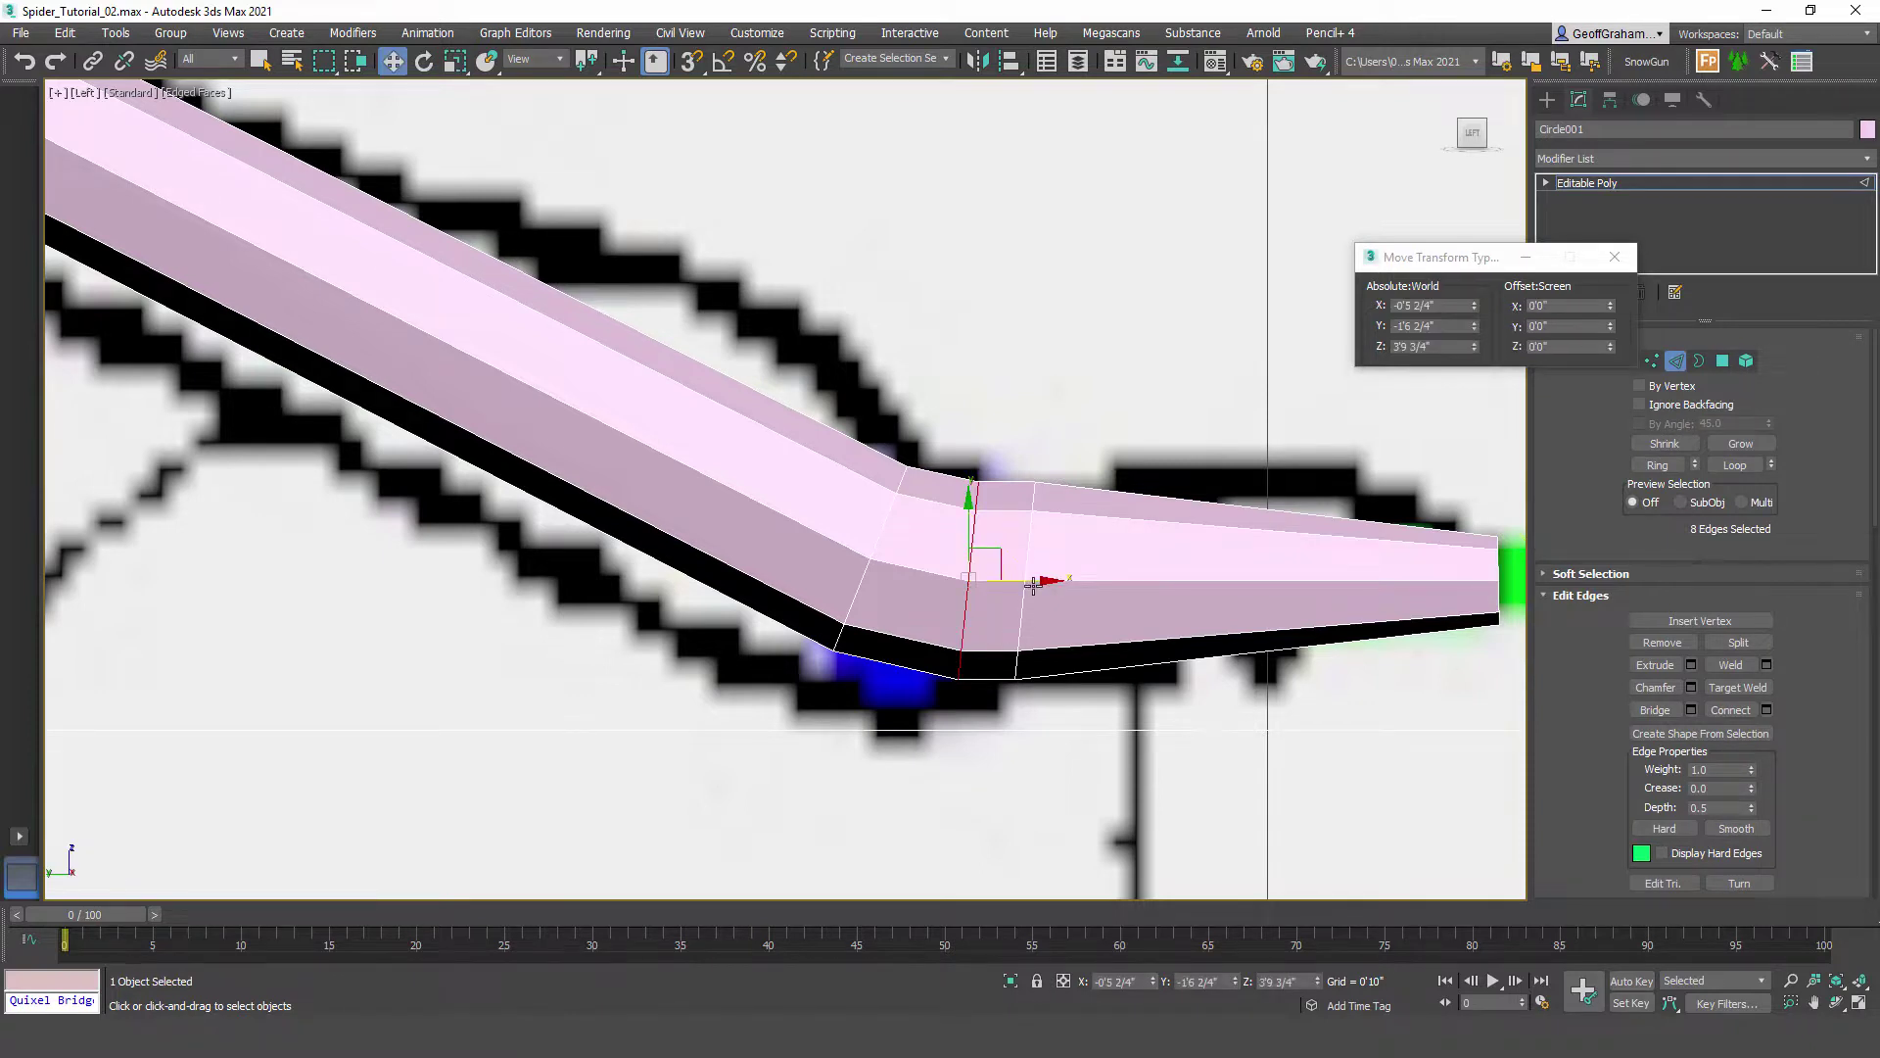
left_click_drag(1027, 578, 1004, 531)
key("e")
key("w")
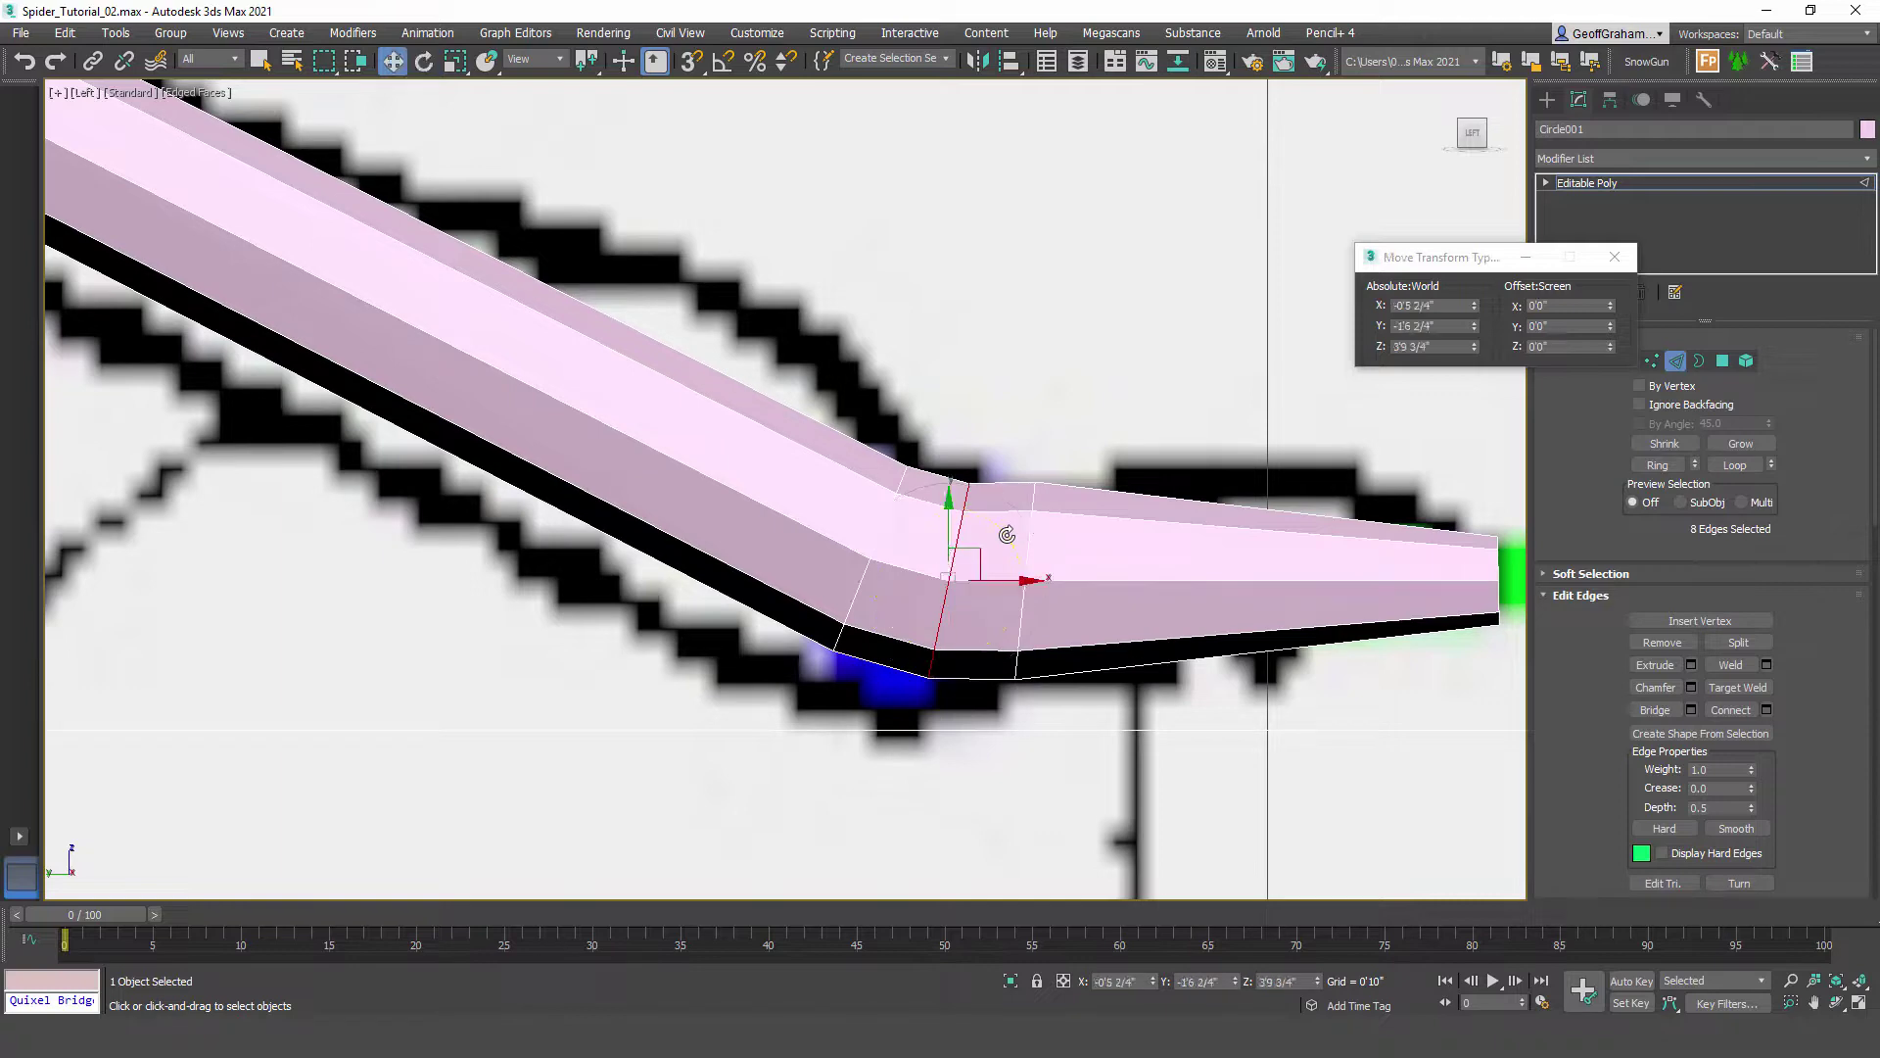
Step: Tilt the middle edge loop of the metatarsus-tarsus joint to follow the bend more evenly
scroll(997, 568, "down", 3)
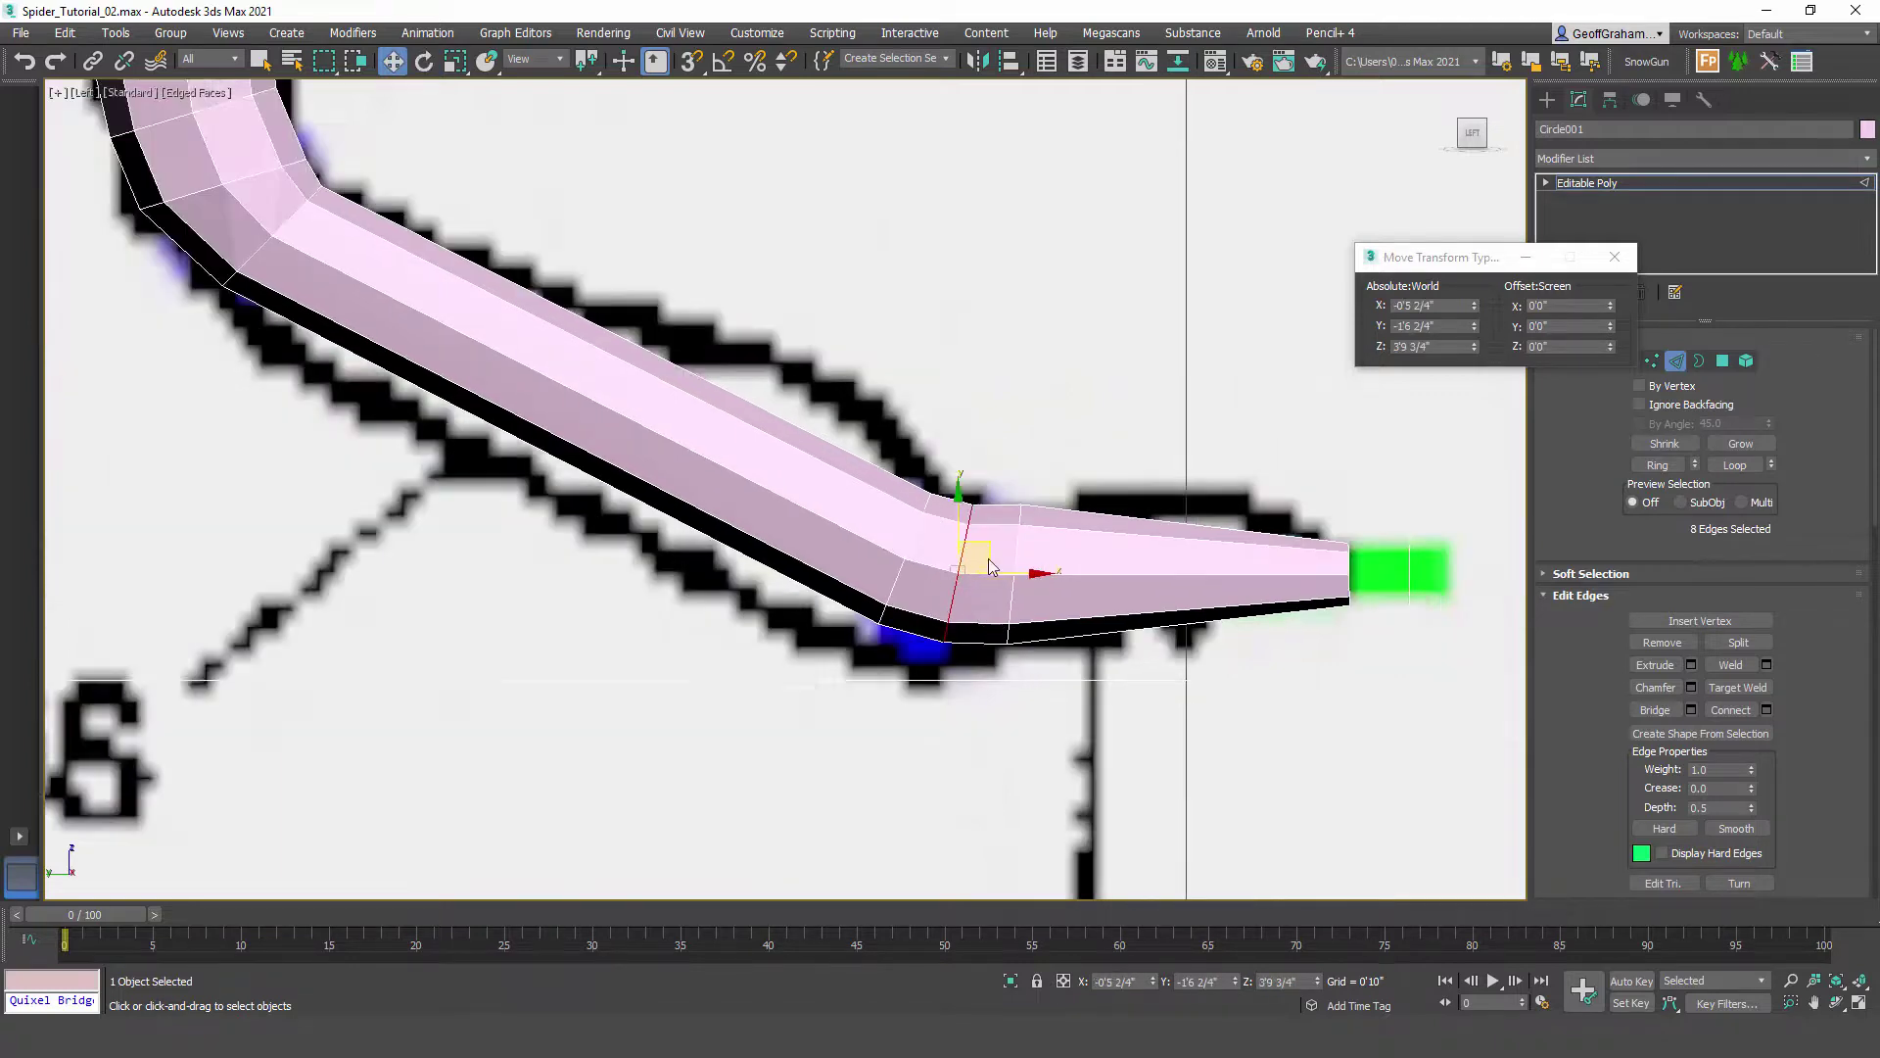
middle_click_drag(637, 473, 904, 712)
scroll(742, 508, "up", 4)
double_click(736, 538)
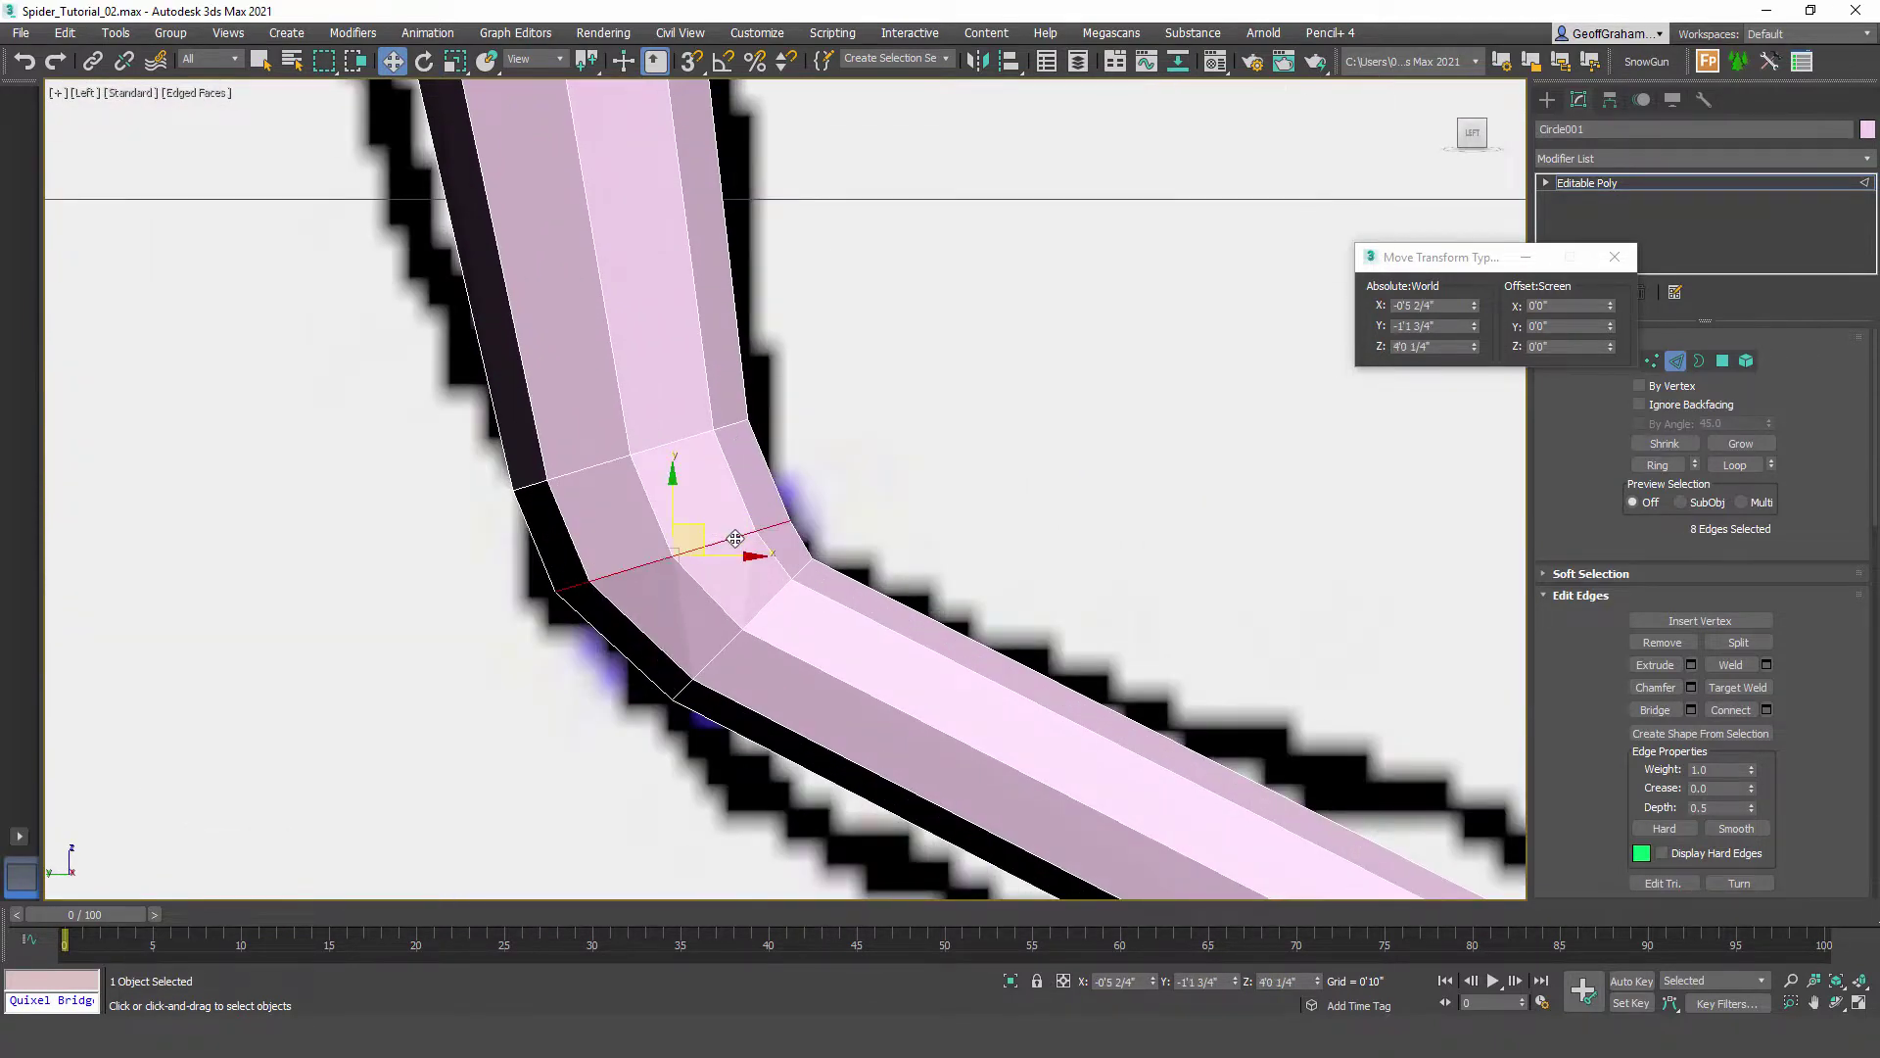
key("e")
left_click_drag(737, 519, 731, 501)
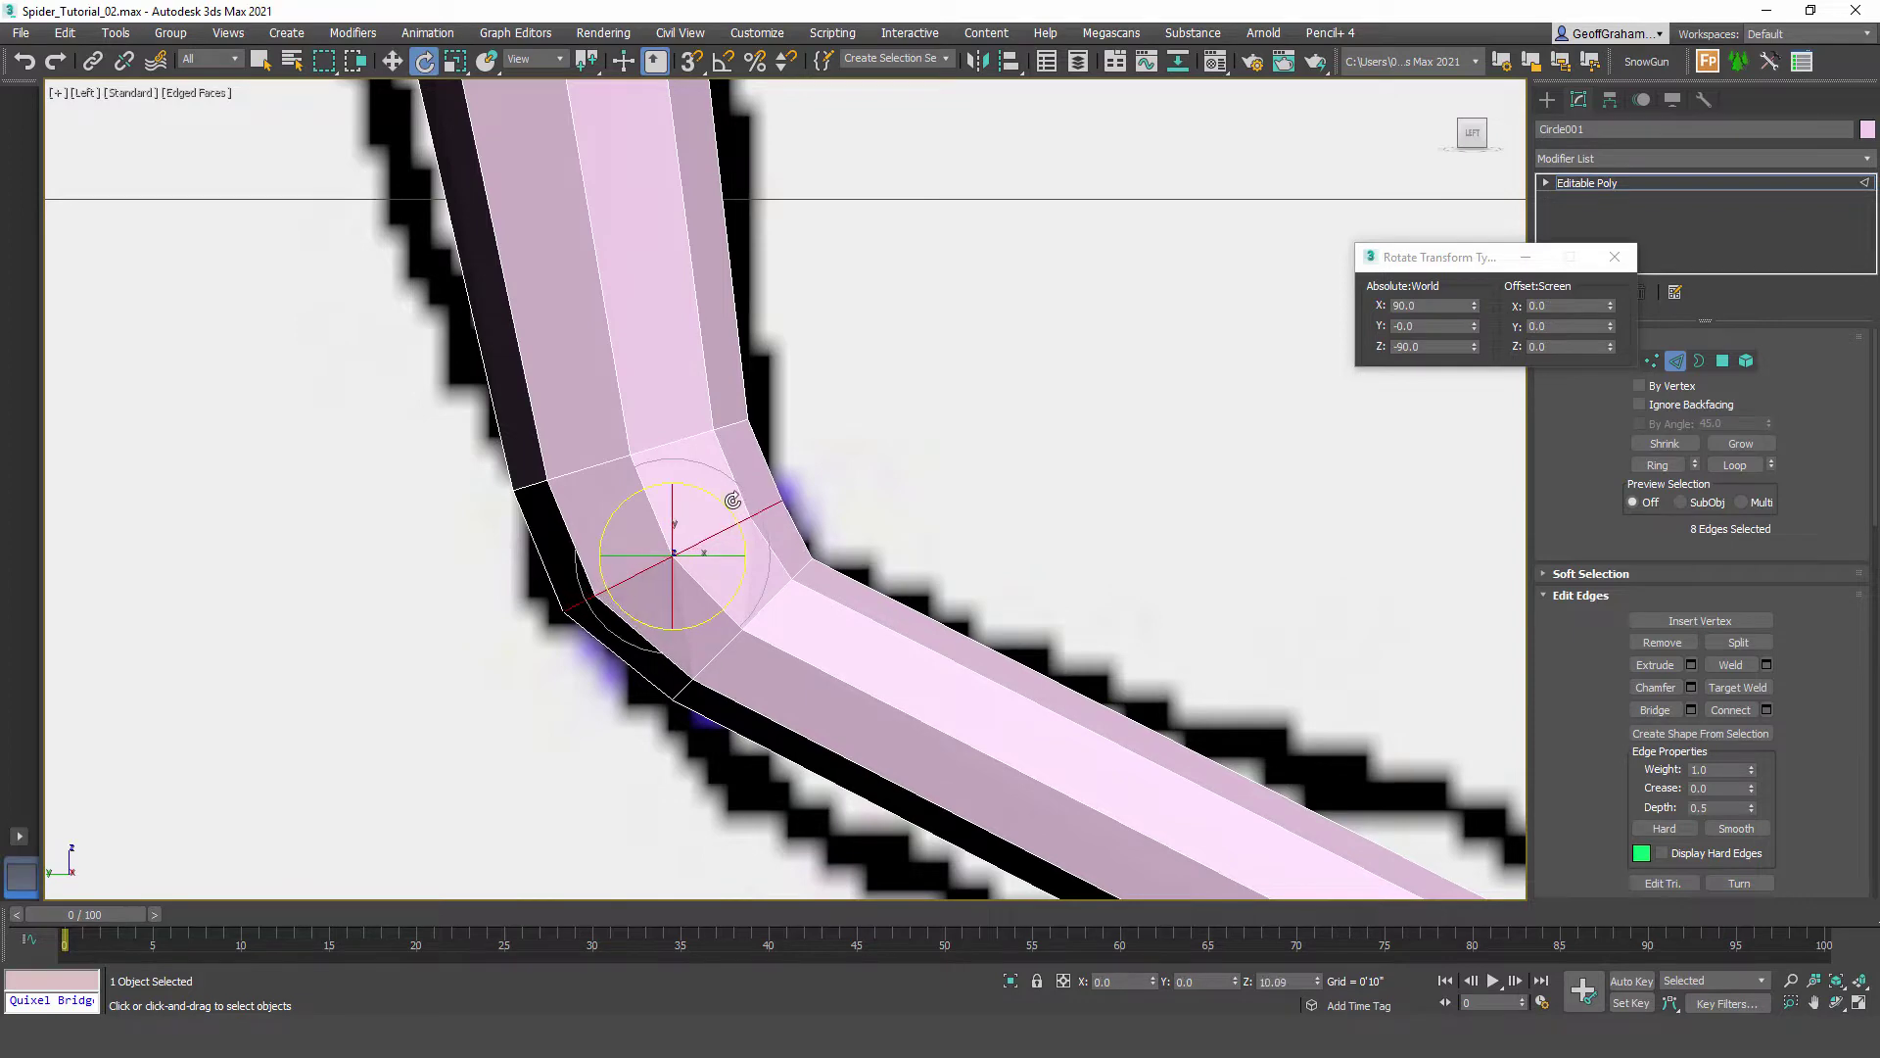
key("w")
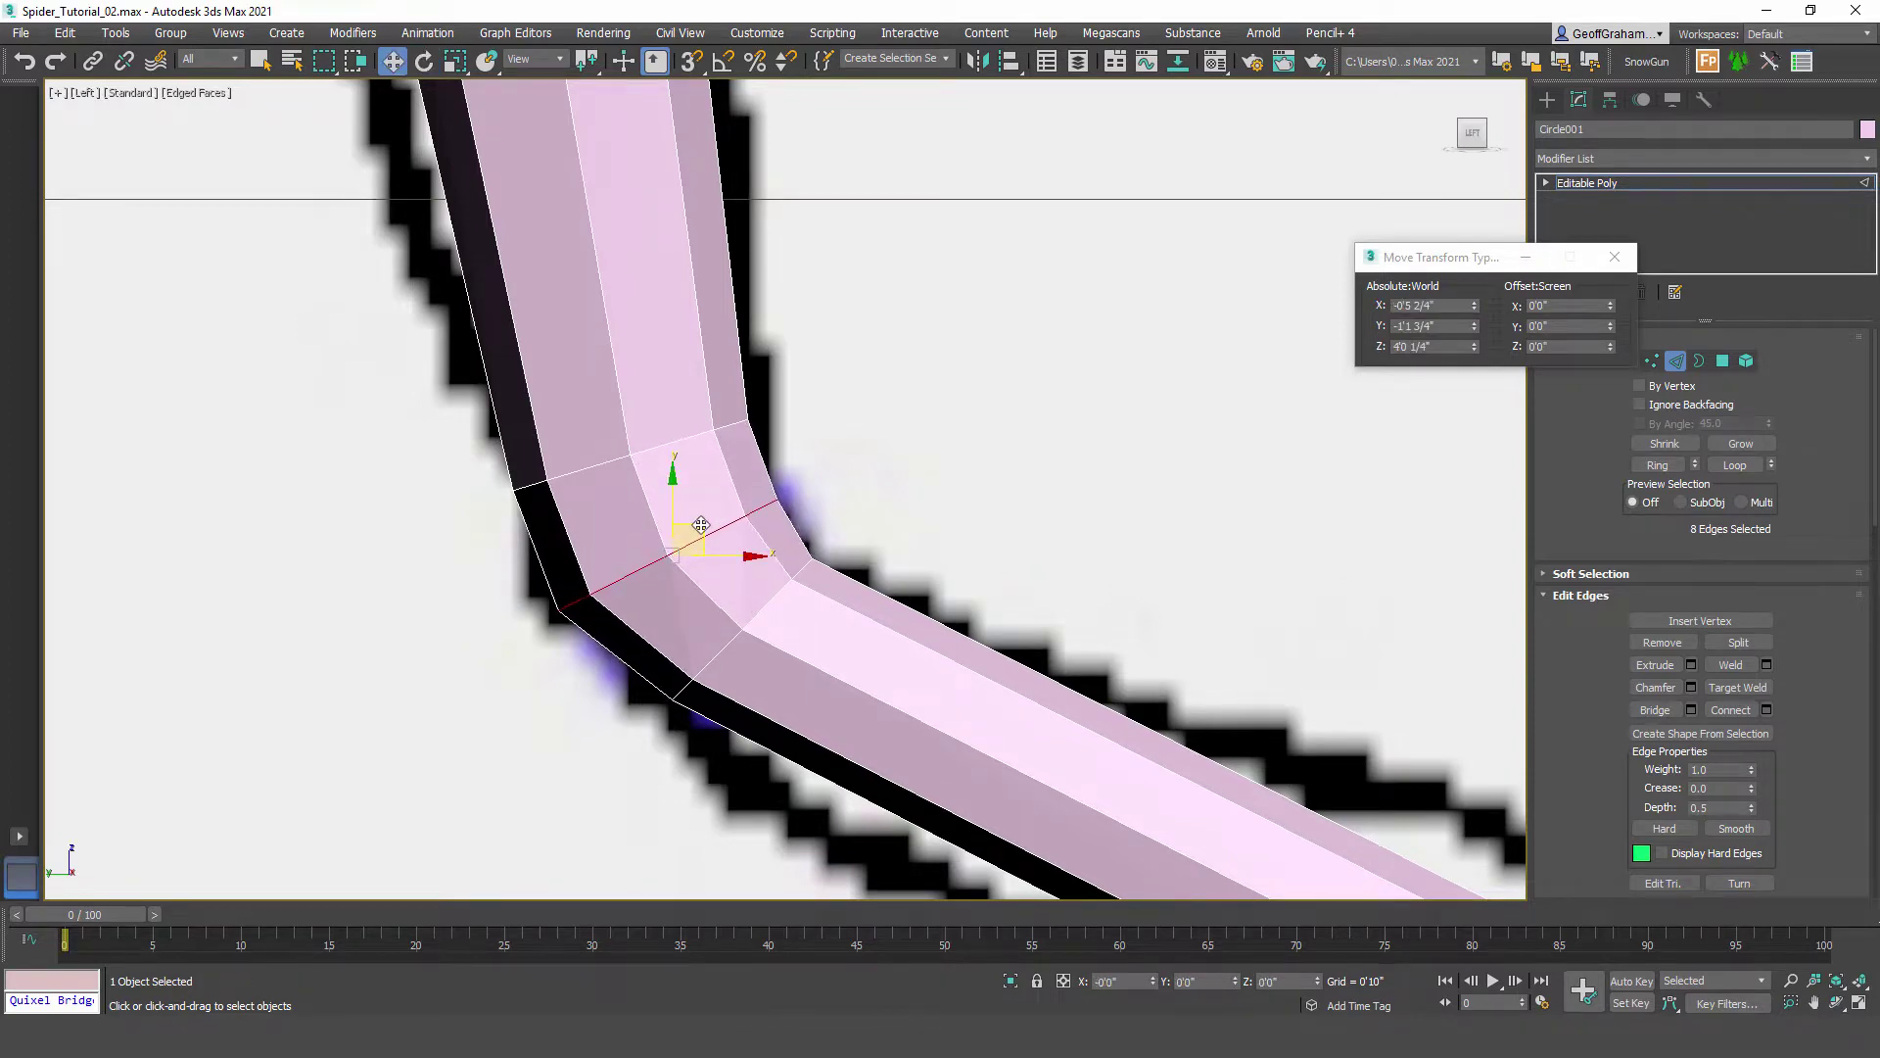
Step: Shift the edge loop at the patella's tibia end slightly toward the patella's middle and scale it to the outline
scroll(720, 514, "down", 3)
middle_click_drag(637, 96, 990, 703)
scroll(823, 542, "down", 3)
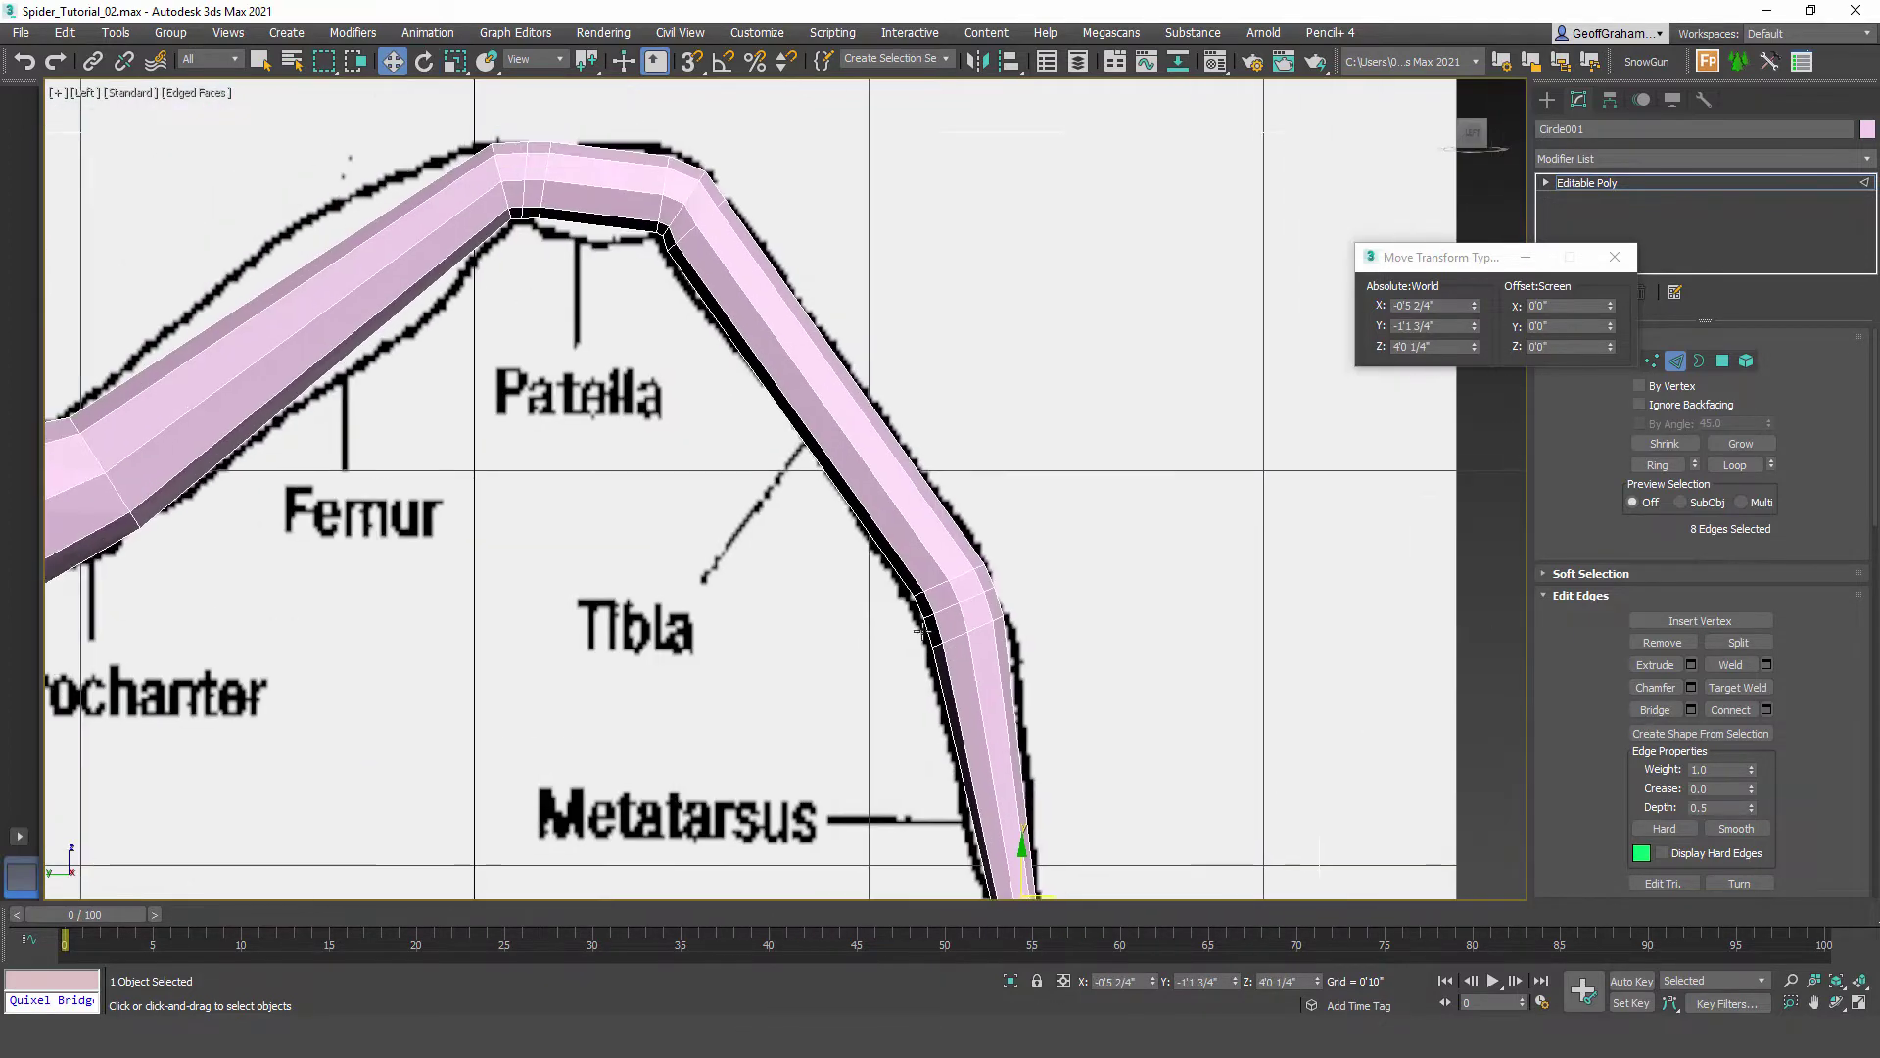
middle_click_drag(632, 278, 797, 529)
scroll(811, 493, "up", 3)
scroll(795, 530, "up", 2)
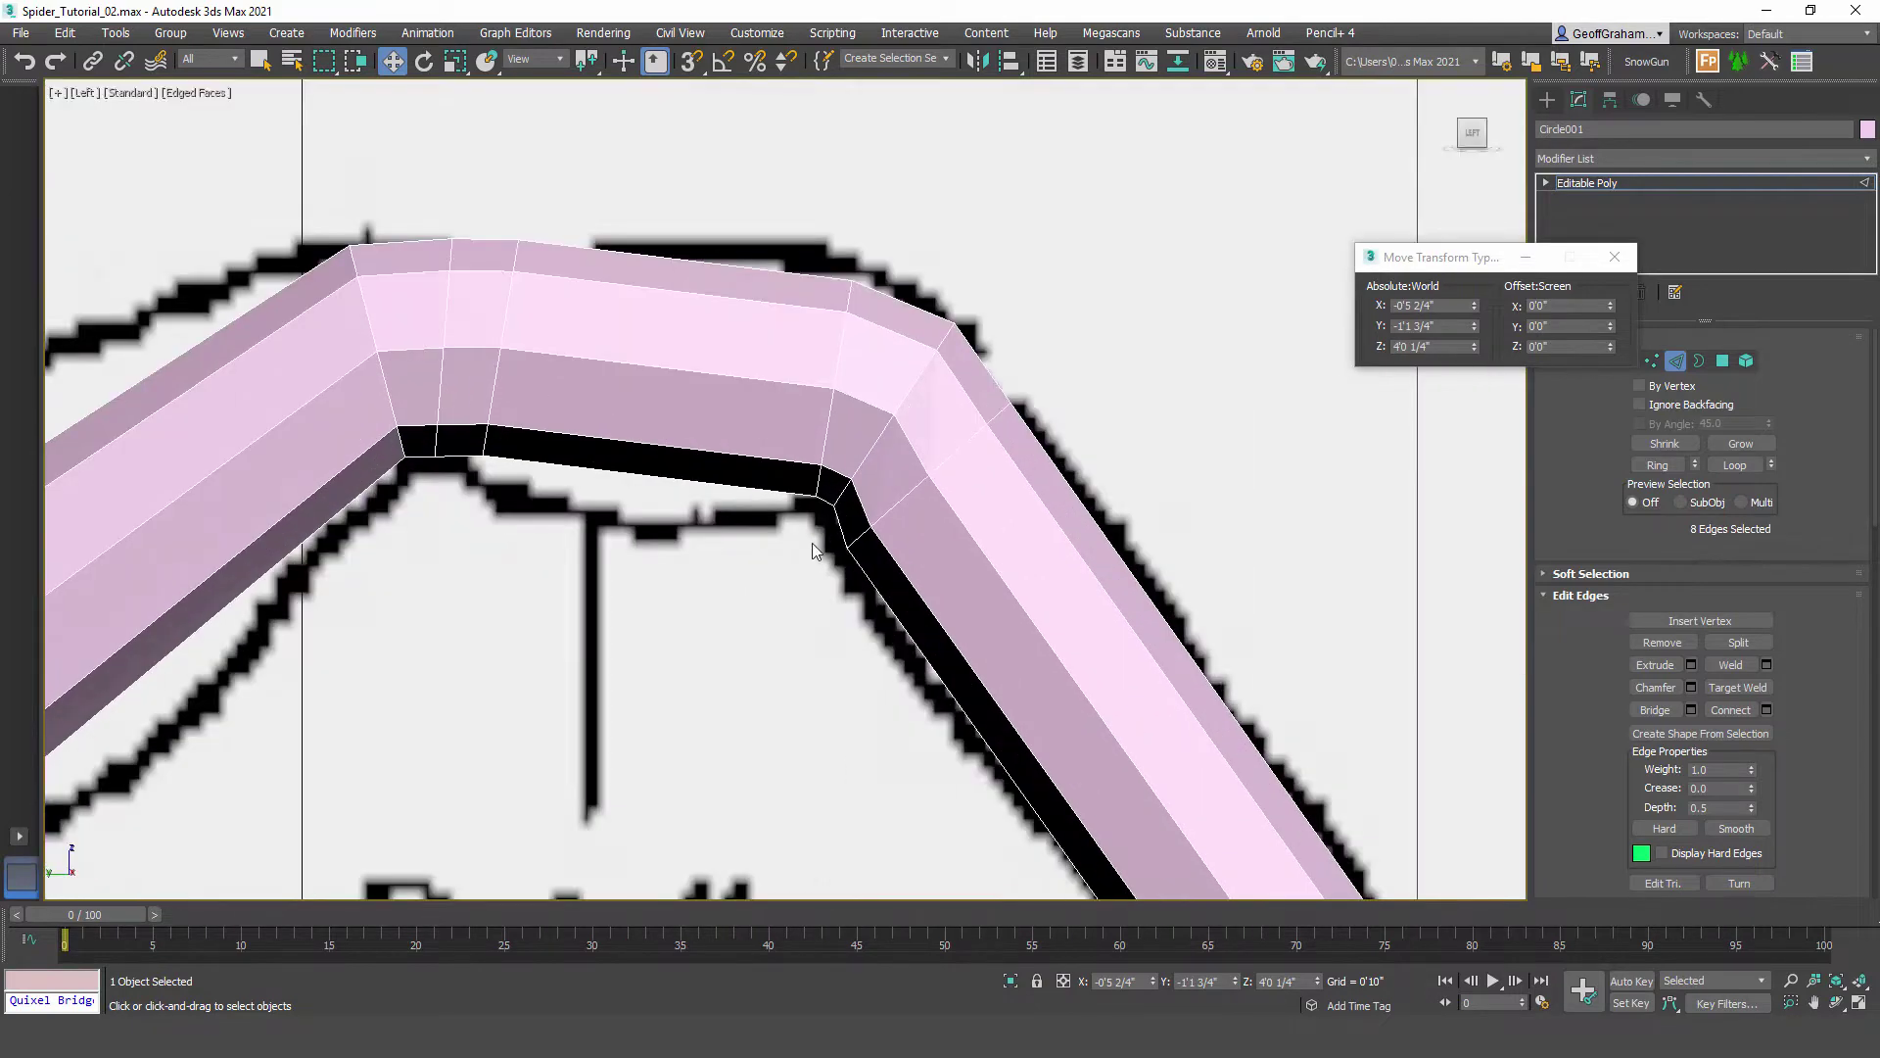
double_click(912, 490)
double_click(906, 391)
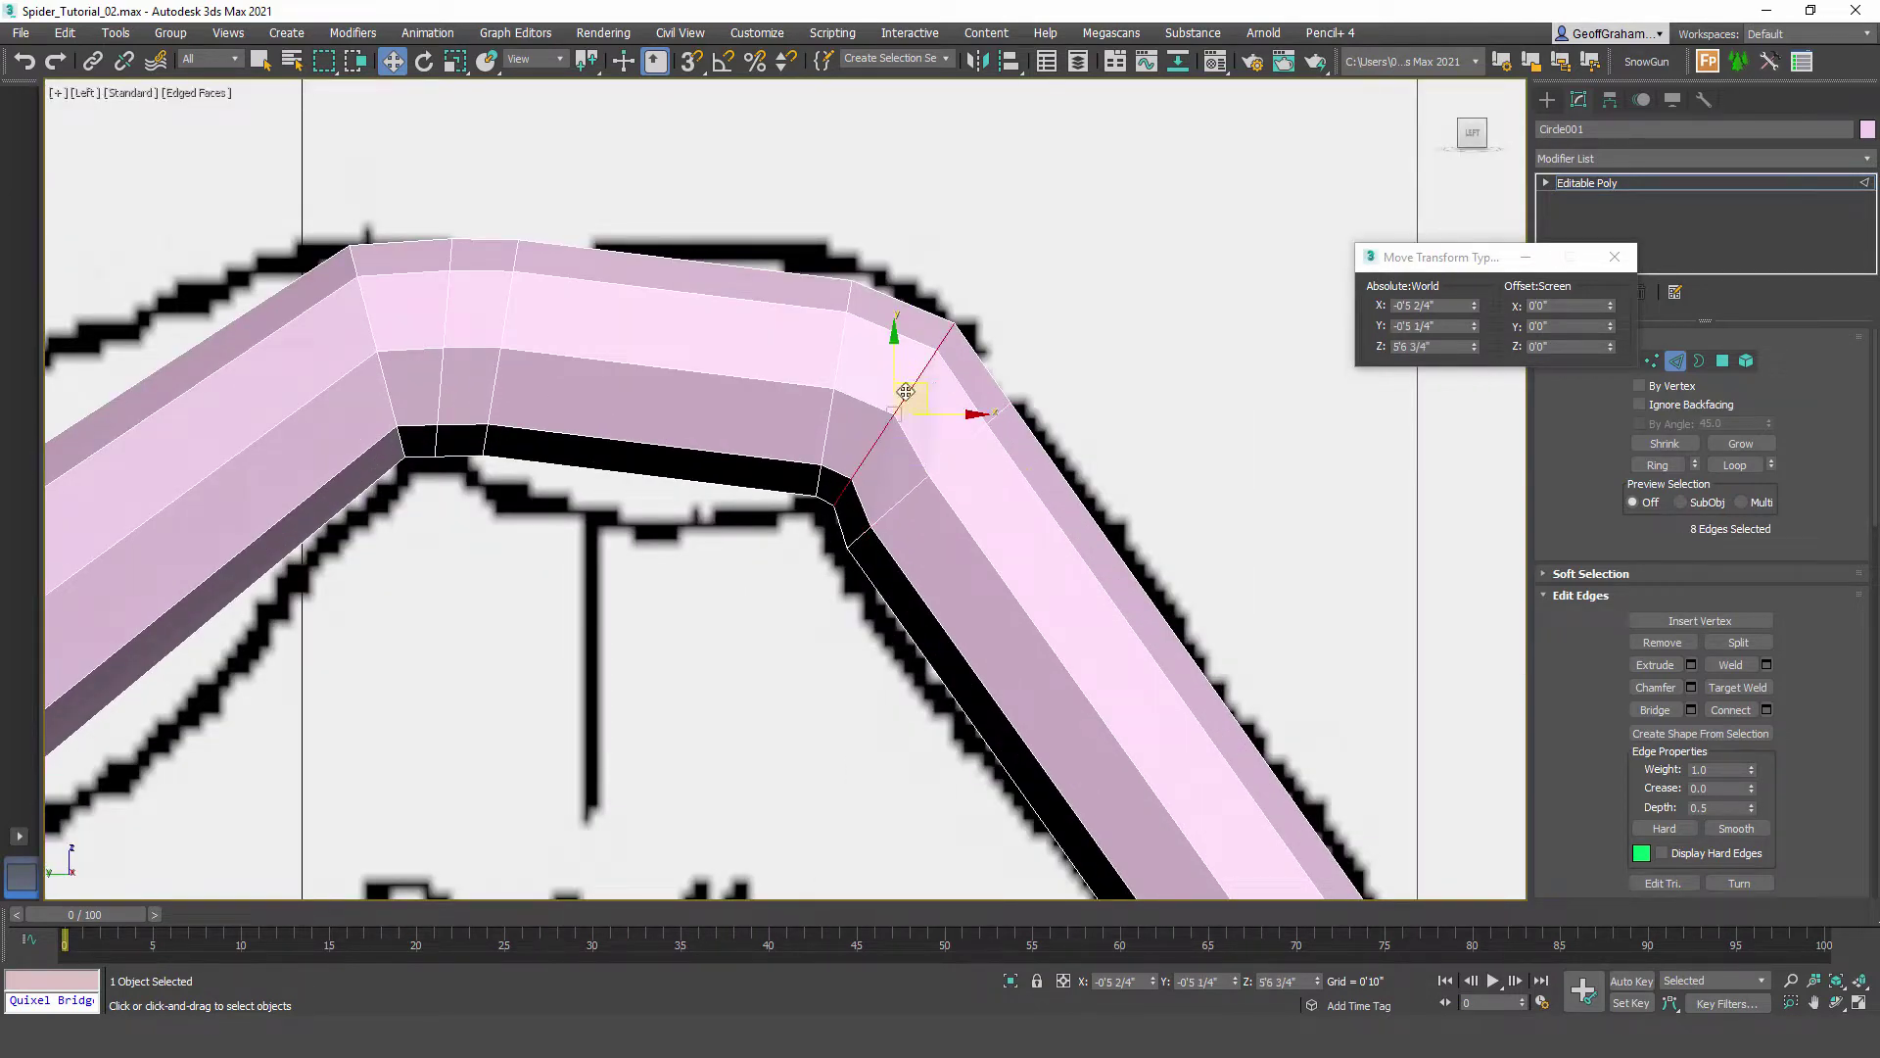
double_click(835, 368)
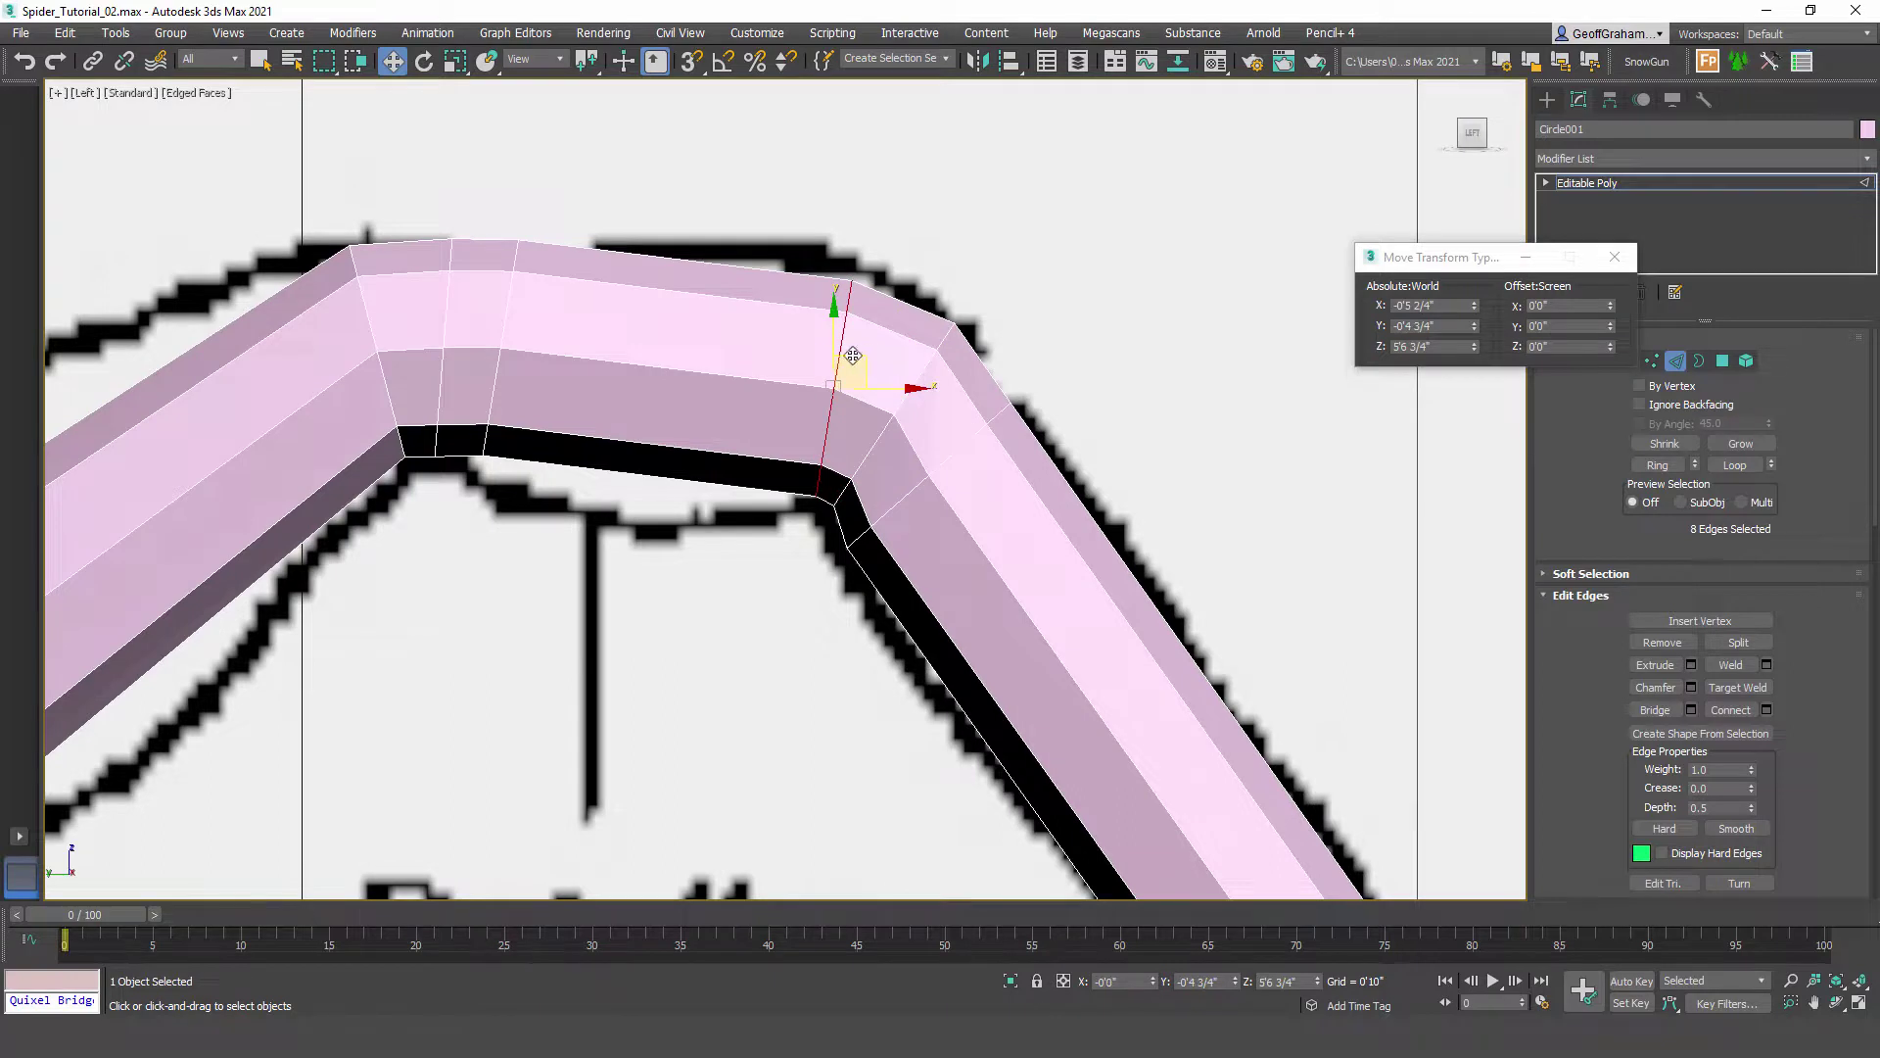
left_click_drag(853, 355, 843, 358)
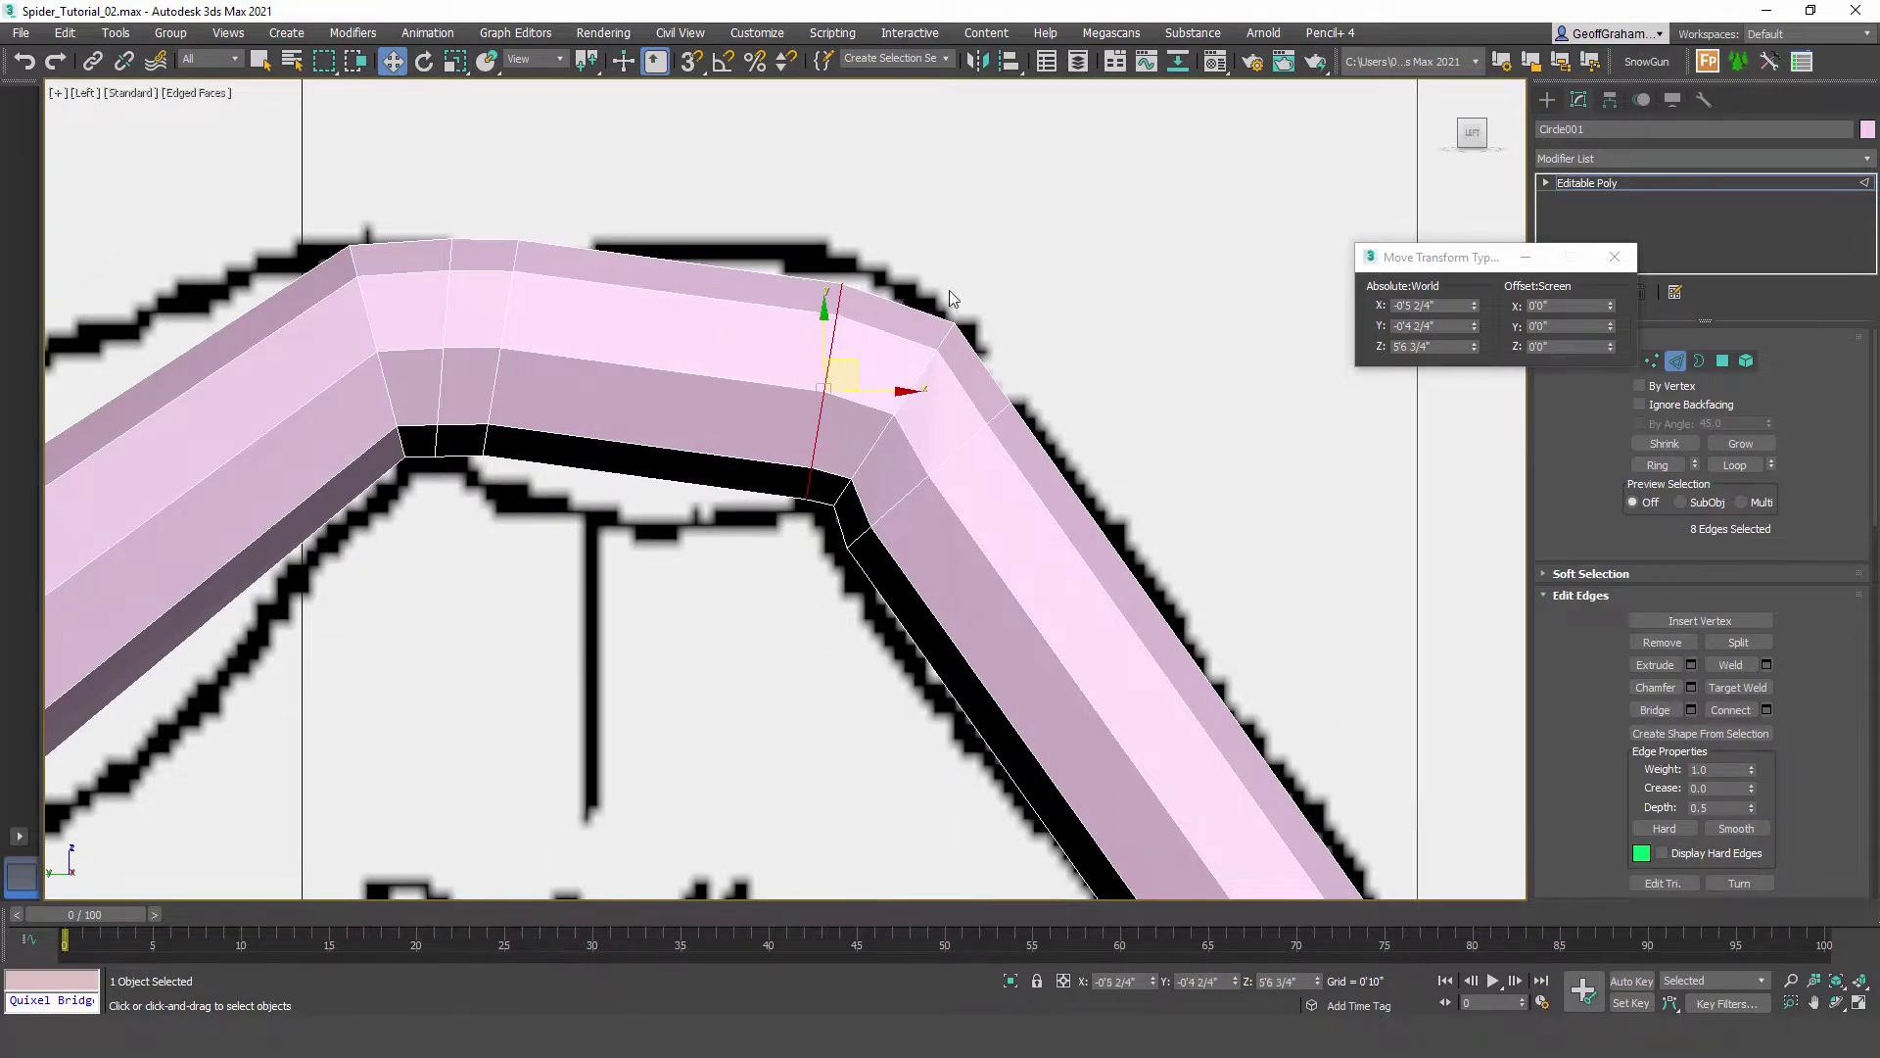
key("r")
left_click_drag(1608, 303, 1608, 287)
Step: Scale up the two outer edge loops of the femur-patella joint to meet the drawn outline
middle_click_drag(410, 344, 564, 449)
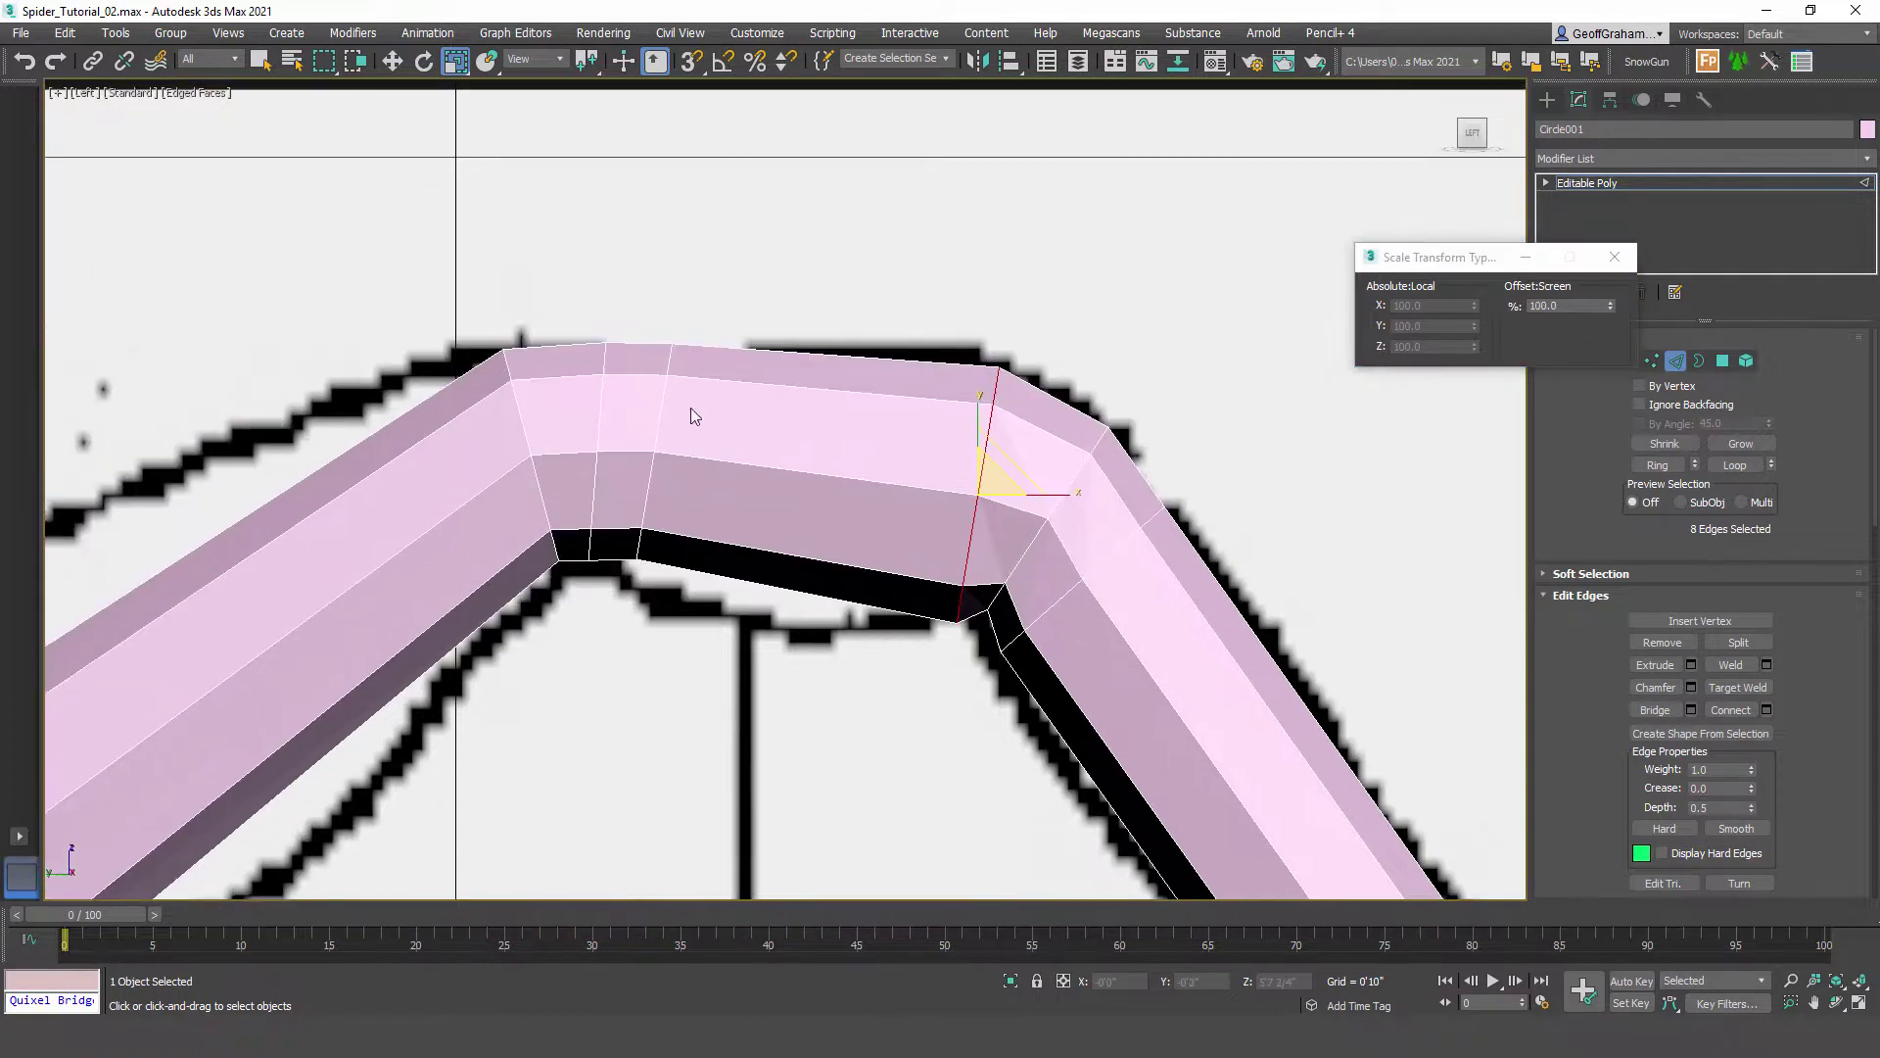
double_click(666, 395)
left_click_drag(1609, 311, 1609, 298)
double_click(523, 414)
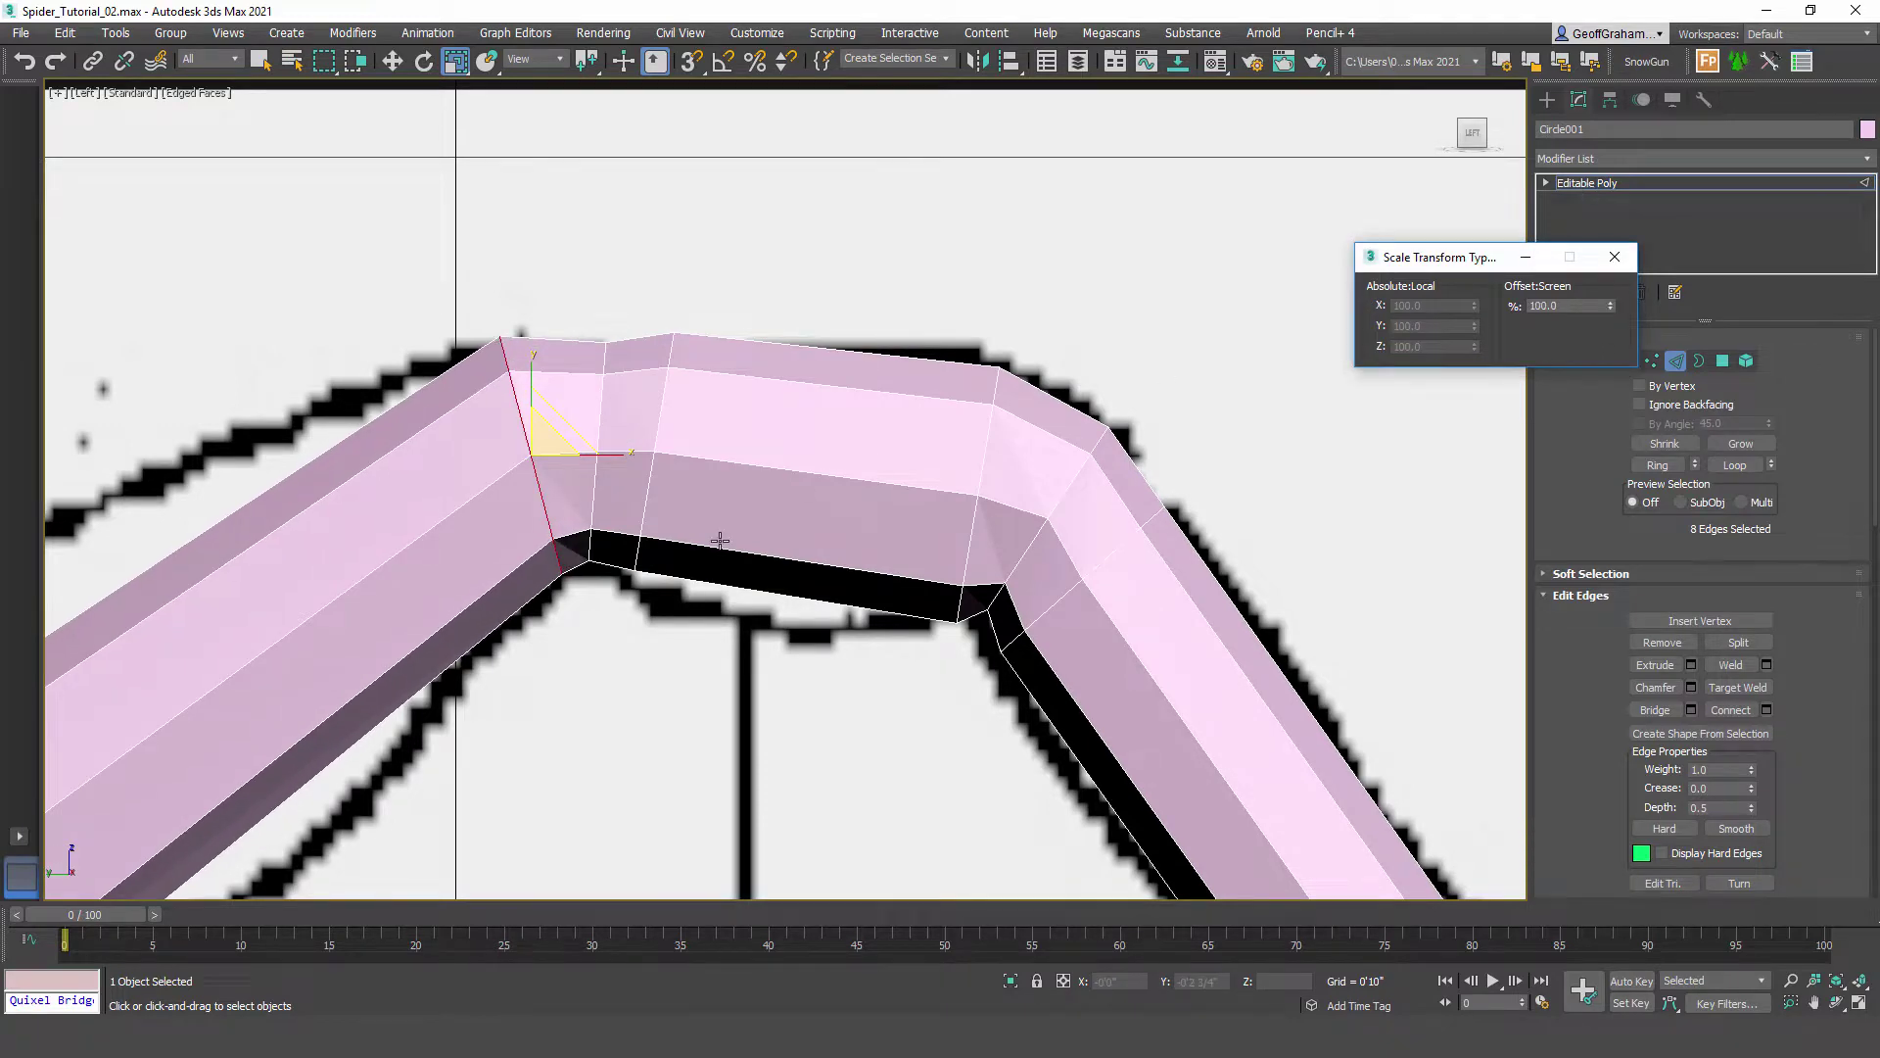
Step: Turn on see-through display for the leg to reveal the coxa and trochanter drawing behind it
scroll(878, 428, "down", 2)
scroll(842, 480, "down", 2)
middle_click_drag(346, 803, 730, 583)
scroll(601, 626, "up", 2)
scroll(728, 579, "down", 1)
key("alt+x")
scroll(832, 578, "up", 3)
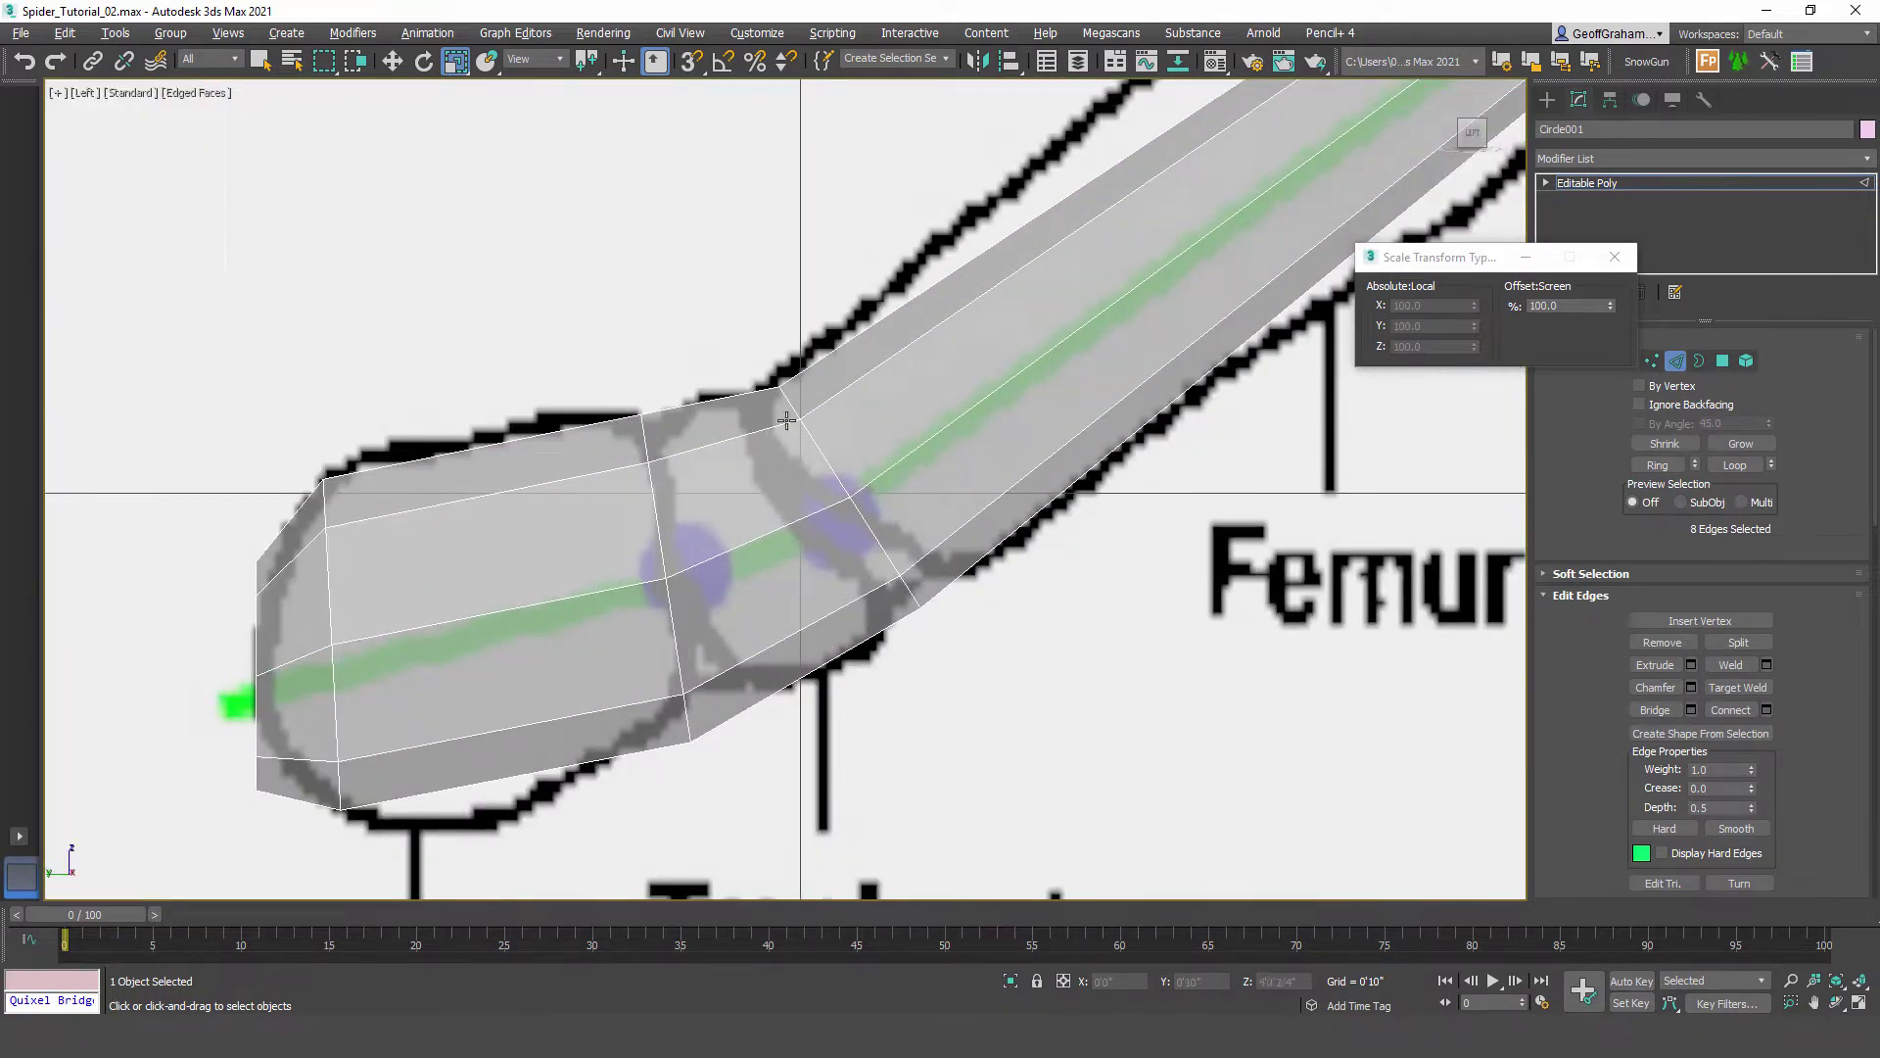
Step: Rotate the edge loop between trochanter and femur to match the drawn joint and move it onto the joint
middle_click_drag(823, 483, 797, 507)
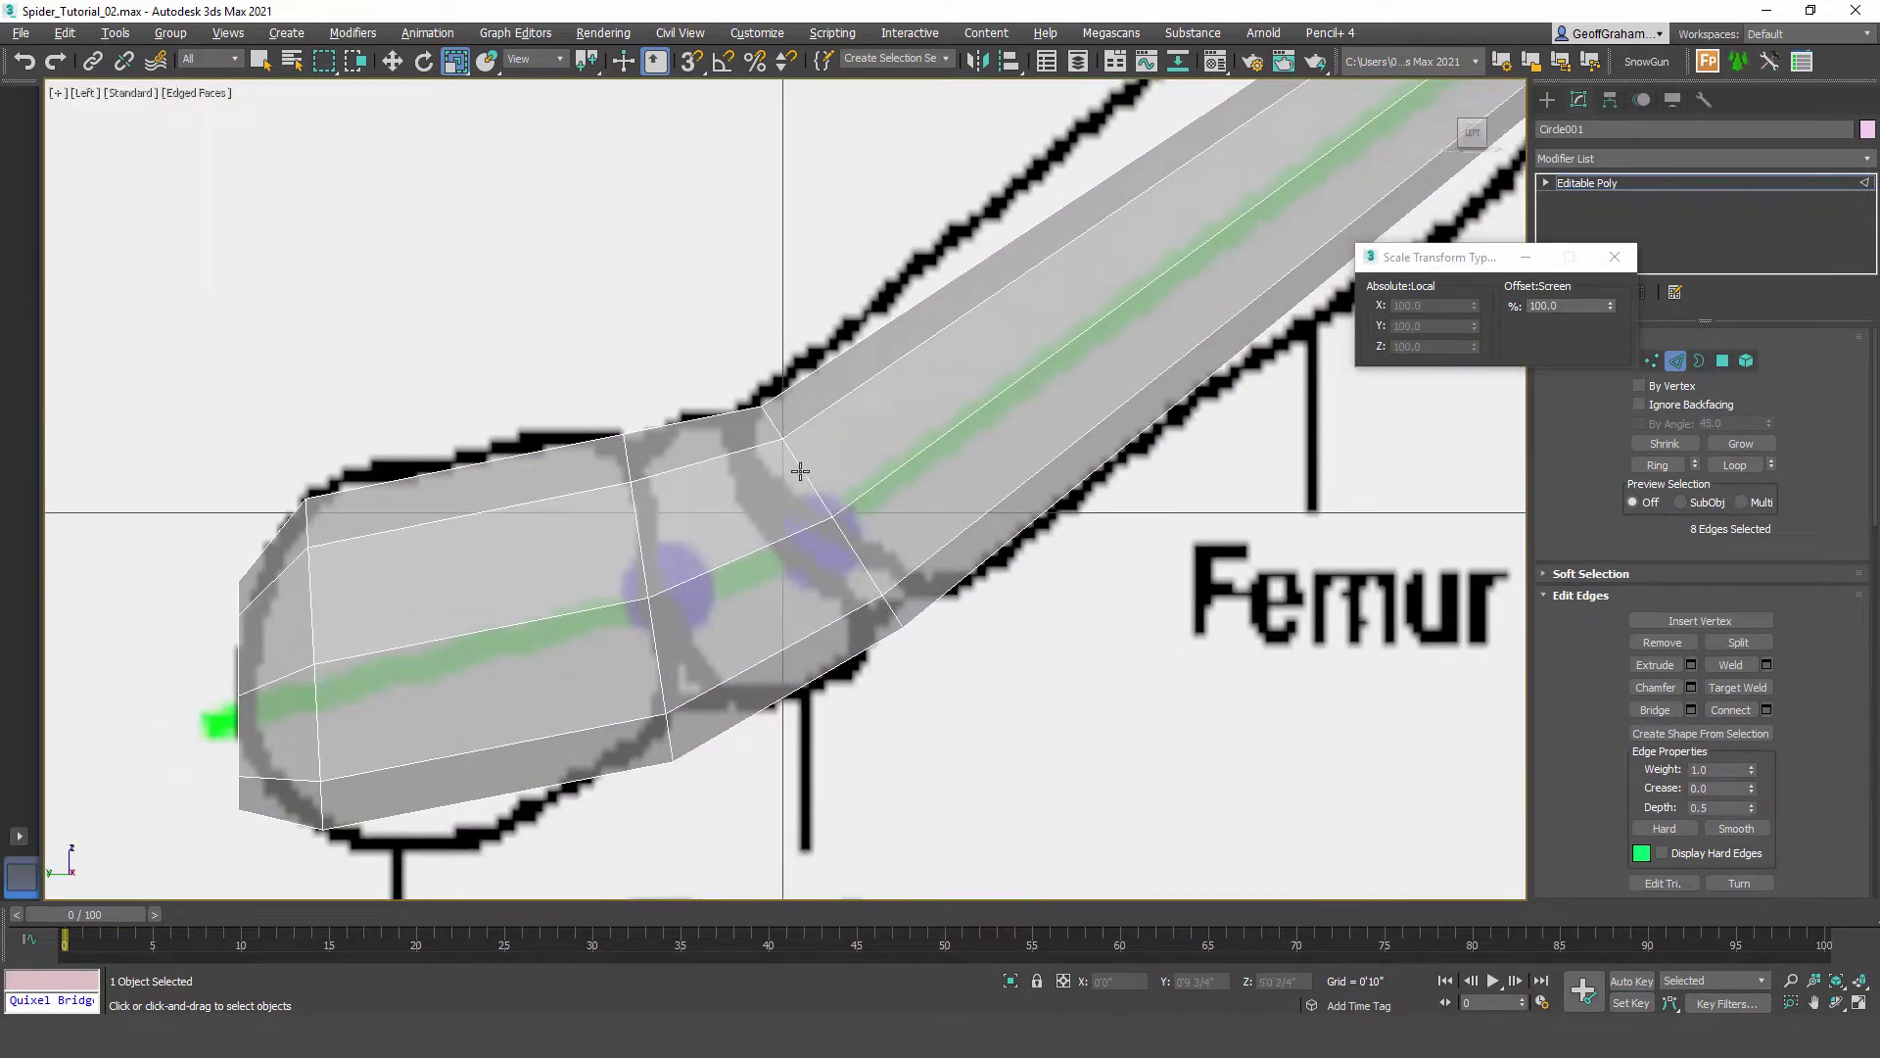
left_click(802, 471)
key("e")
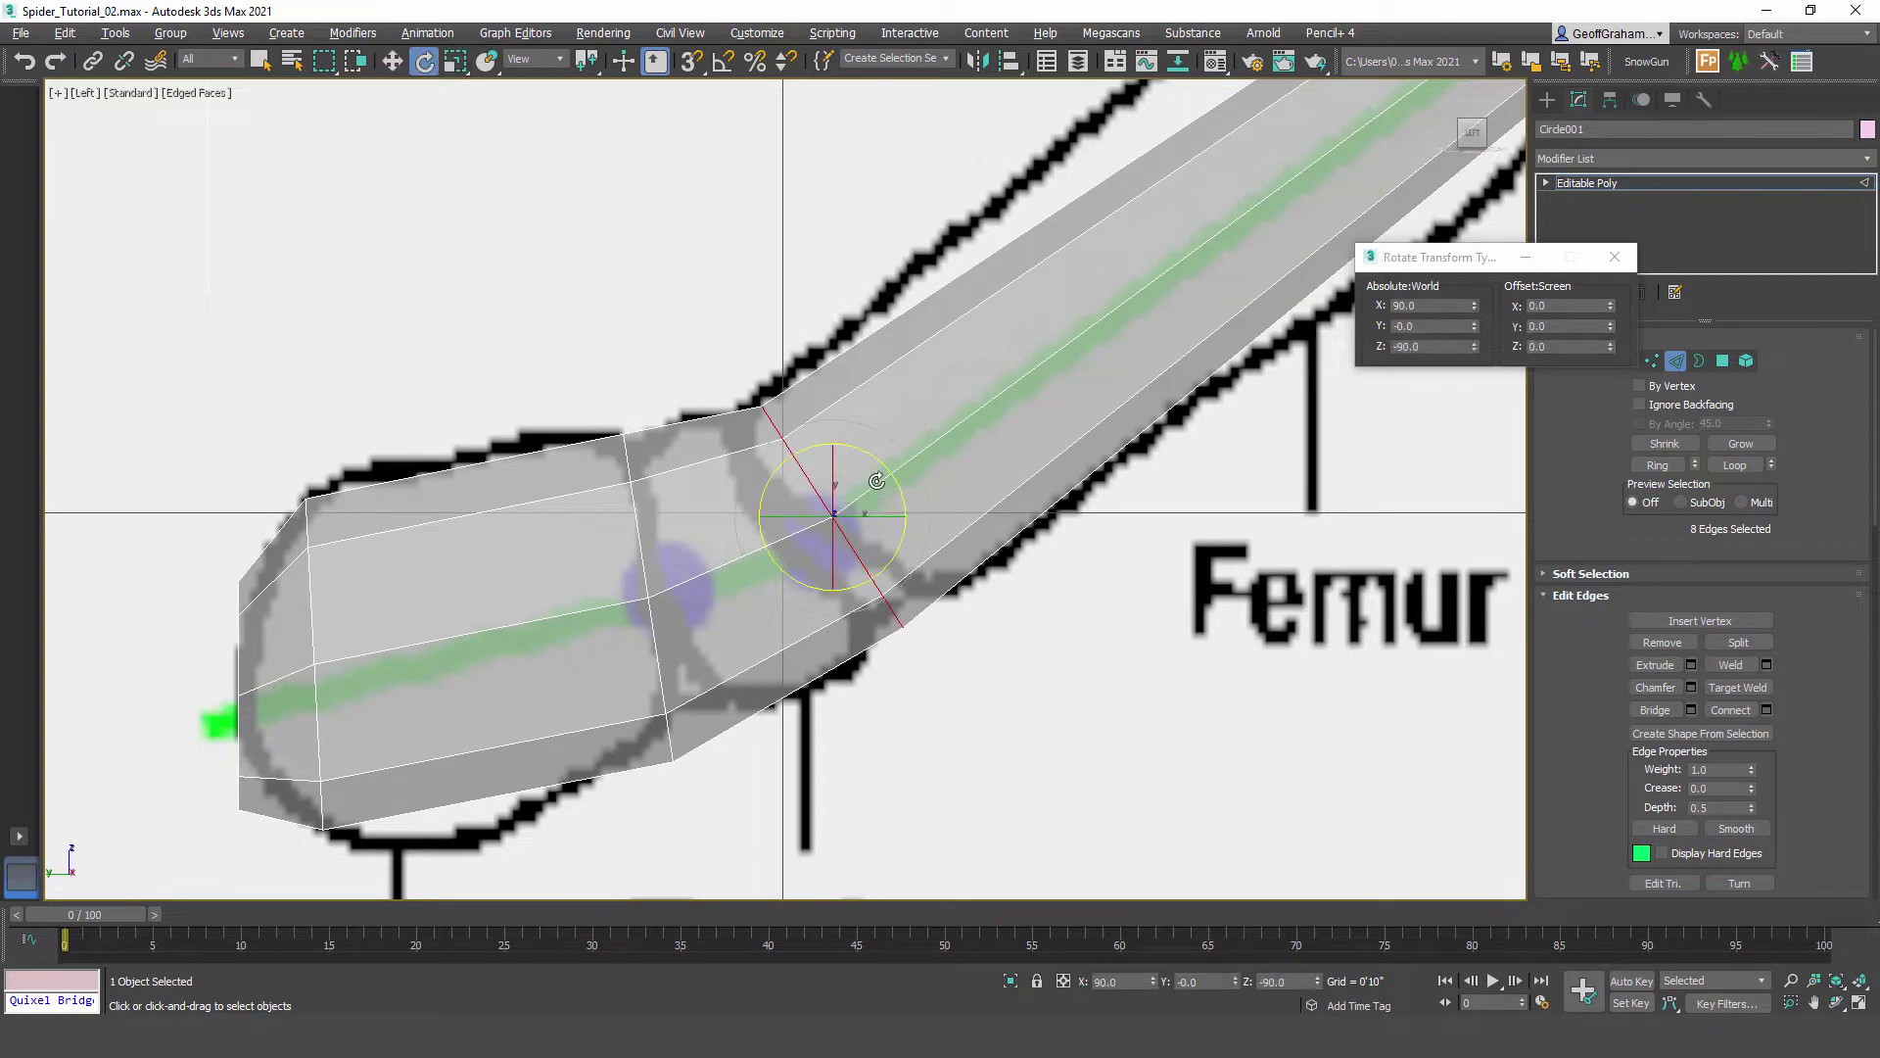
key("w")
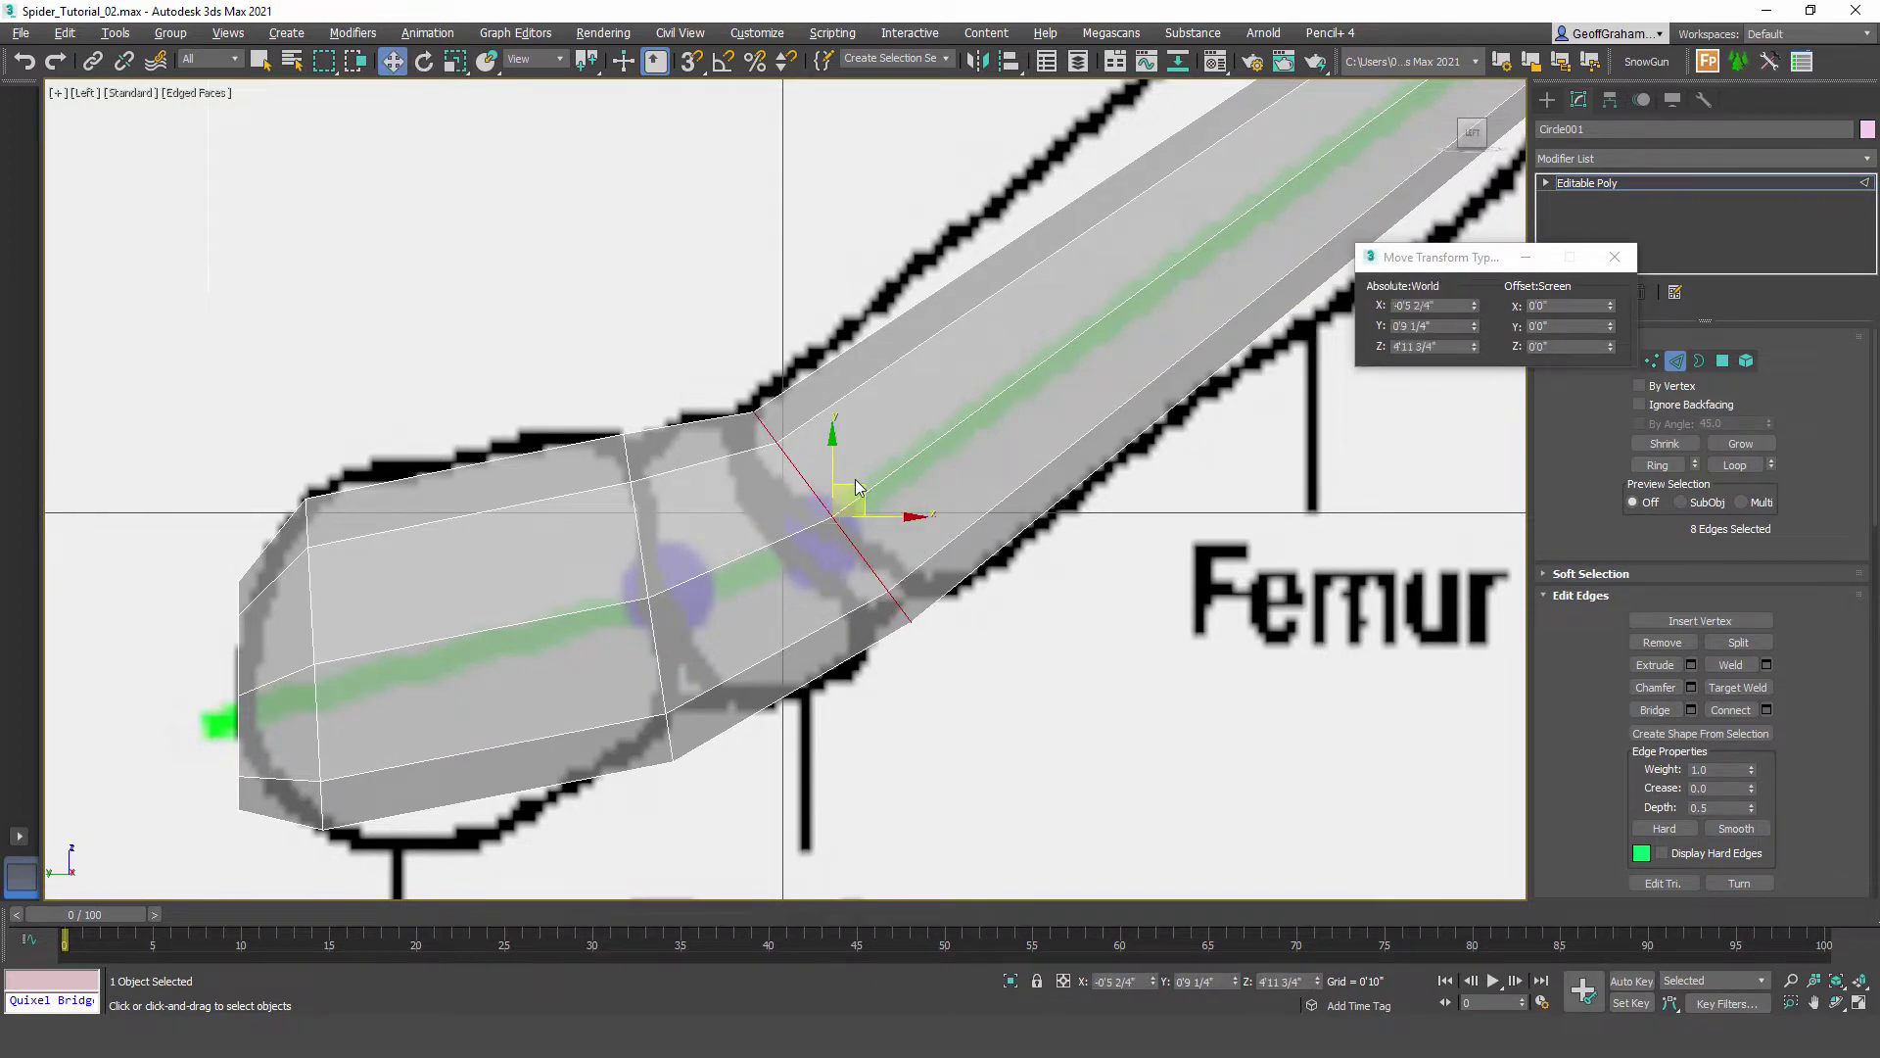
left_click(851, 487)
double_click(823, 495)
left_click_drag(864, 495, 844, 497)
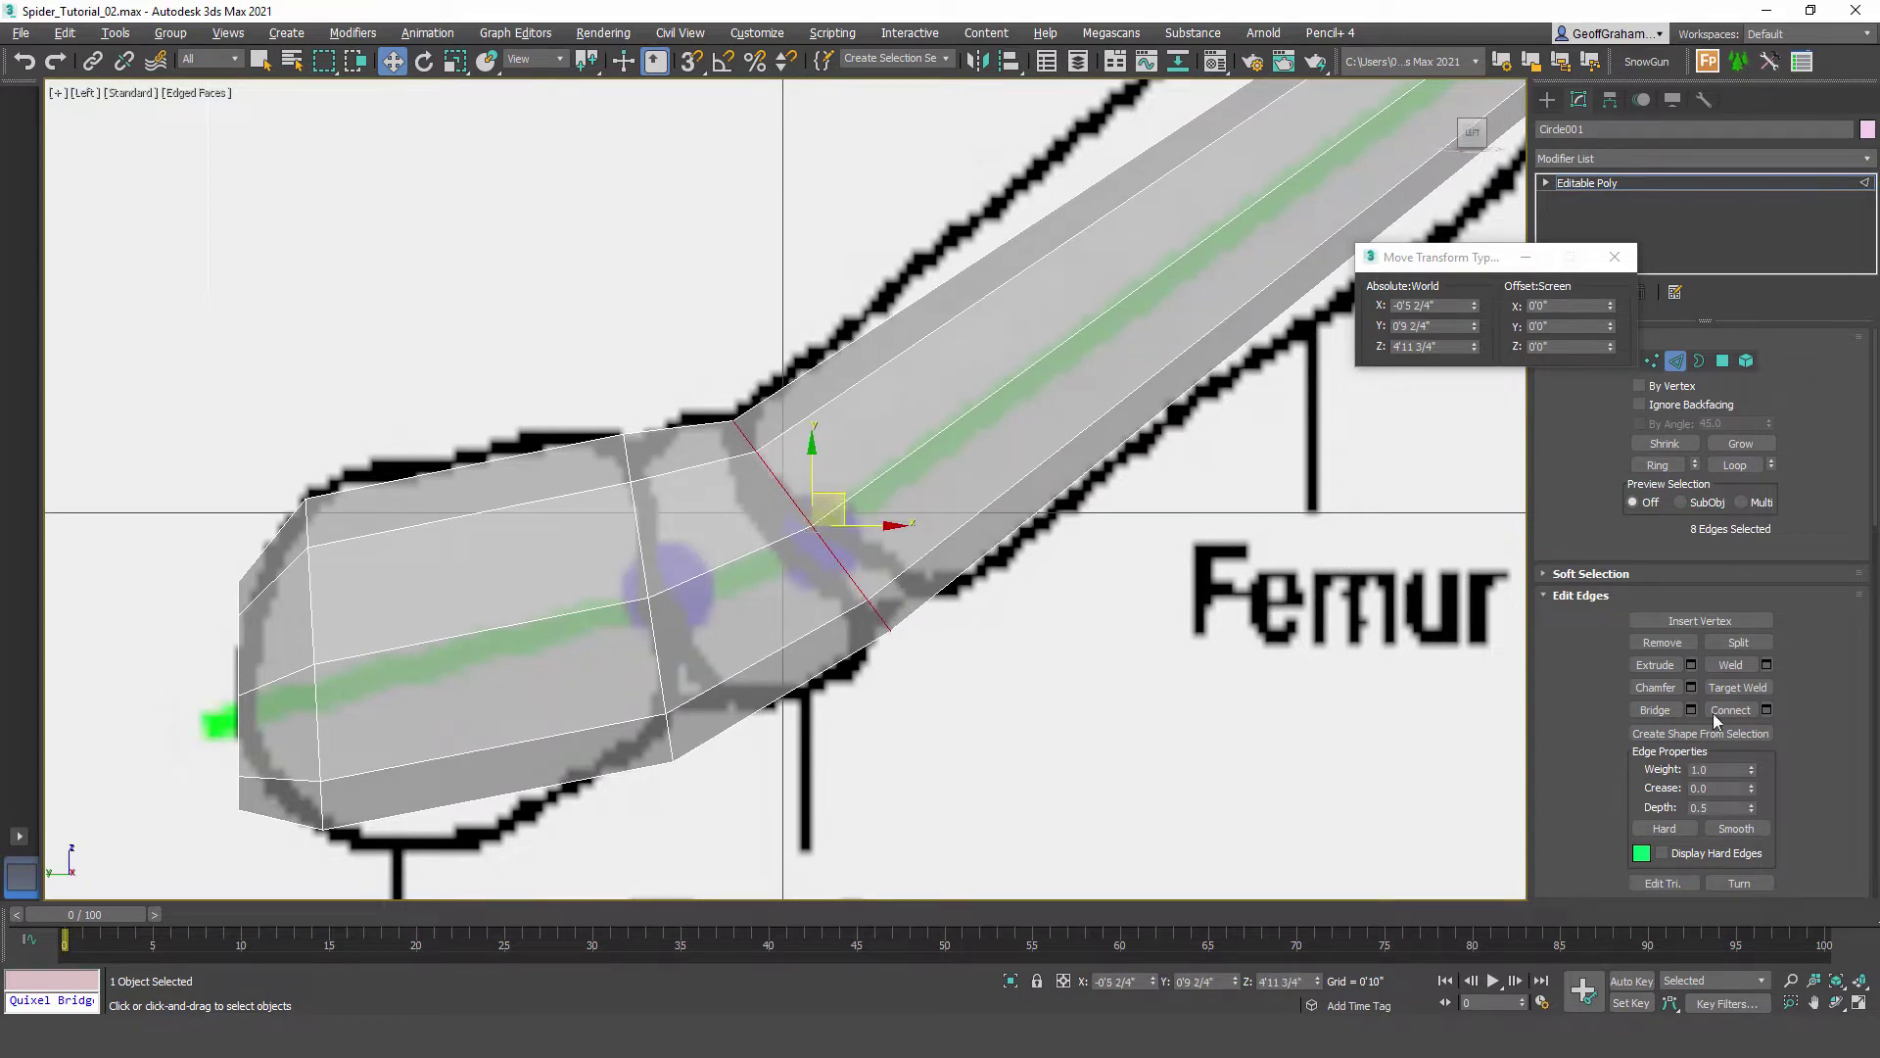
Step: Chamfer the trochanter-femur edge loop by a small amount with 1 segment, keeping a loop in the middle
left_click(1692, 686)
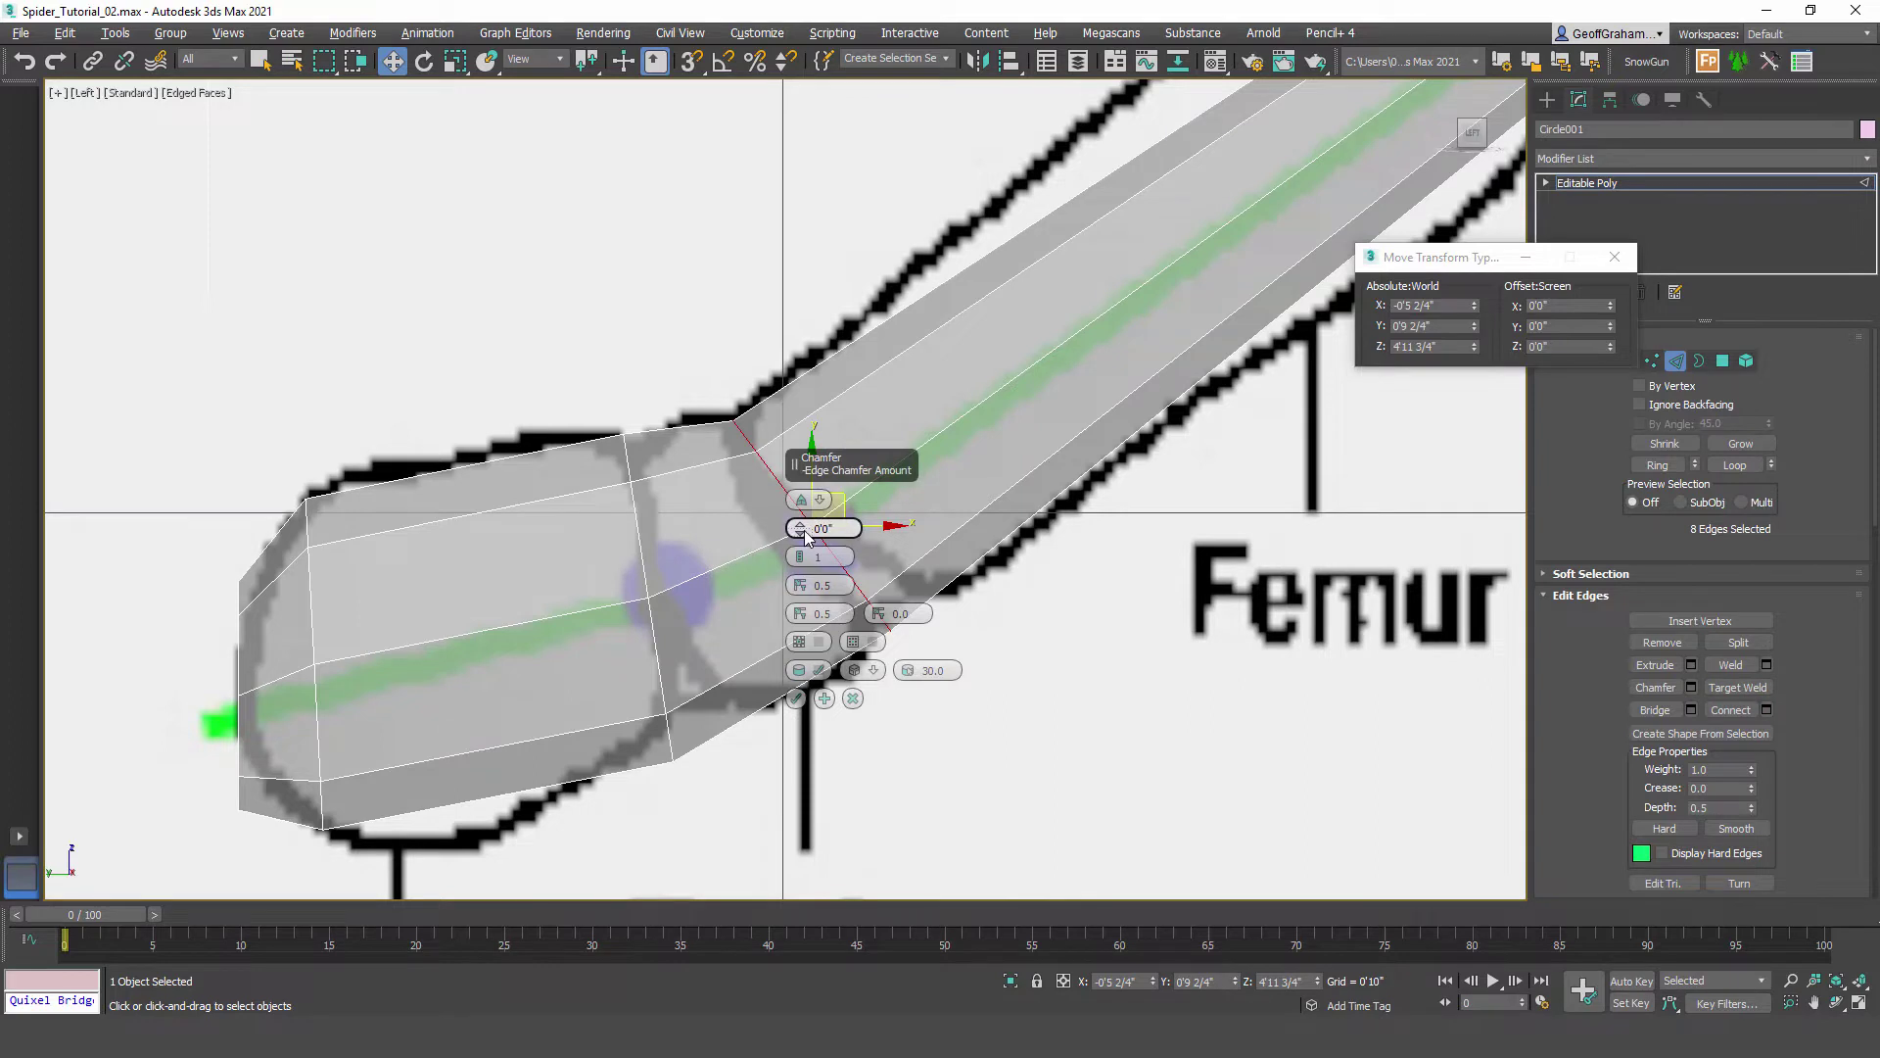
left_click_drag(805, 537, 803, 514)
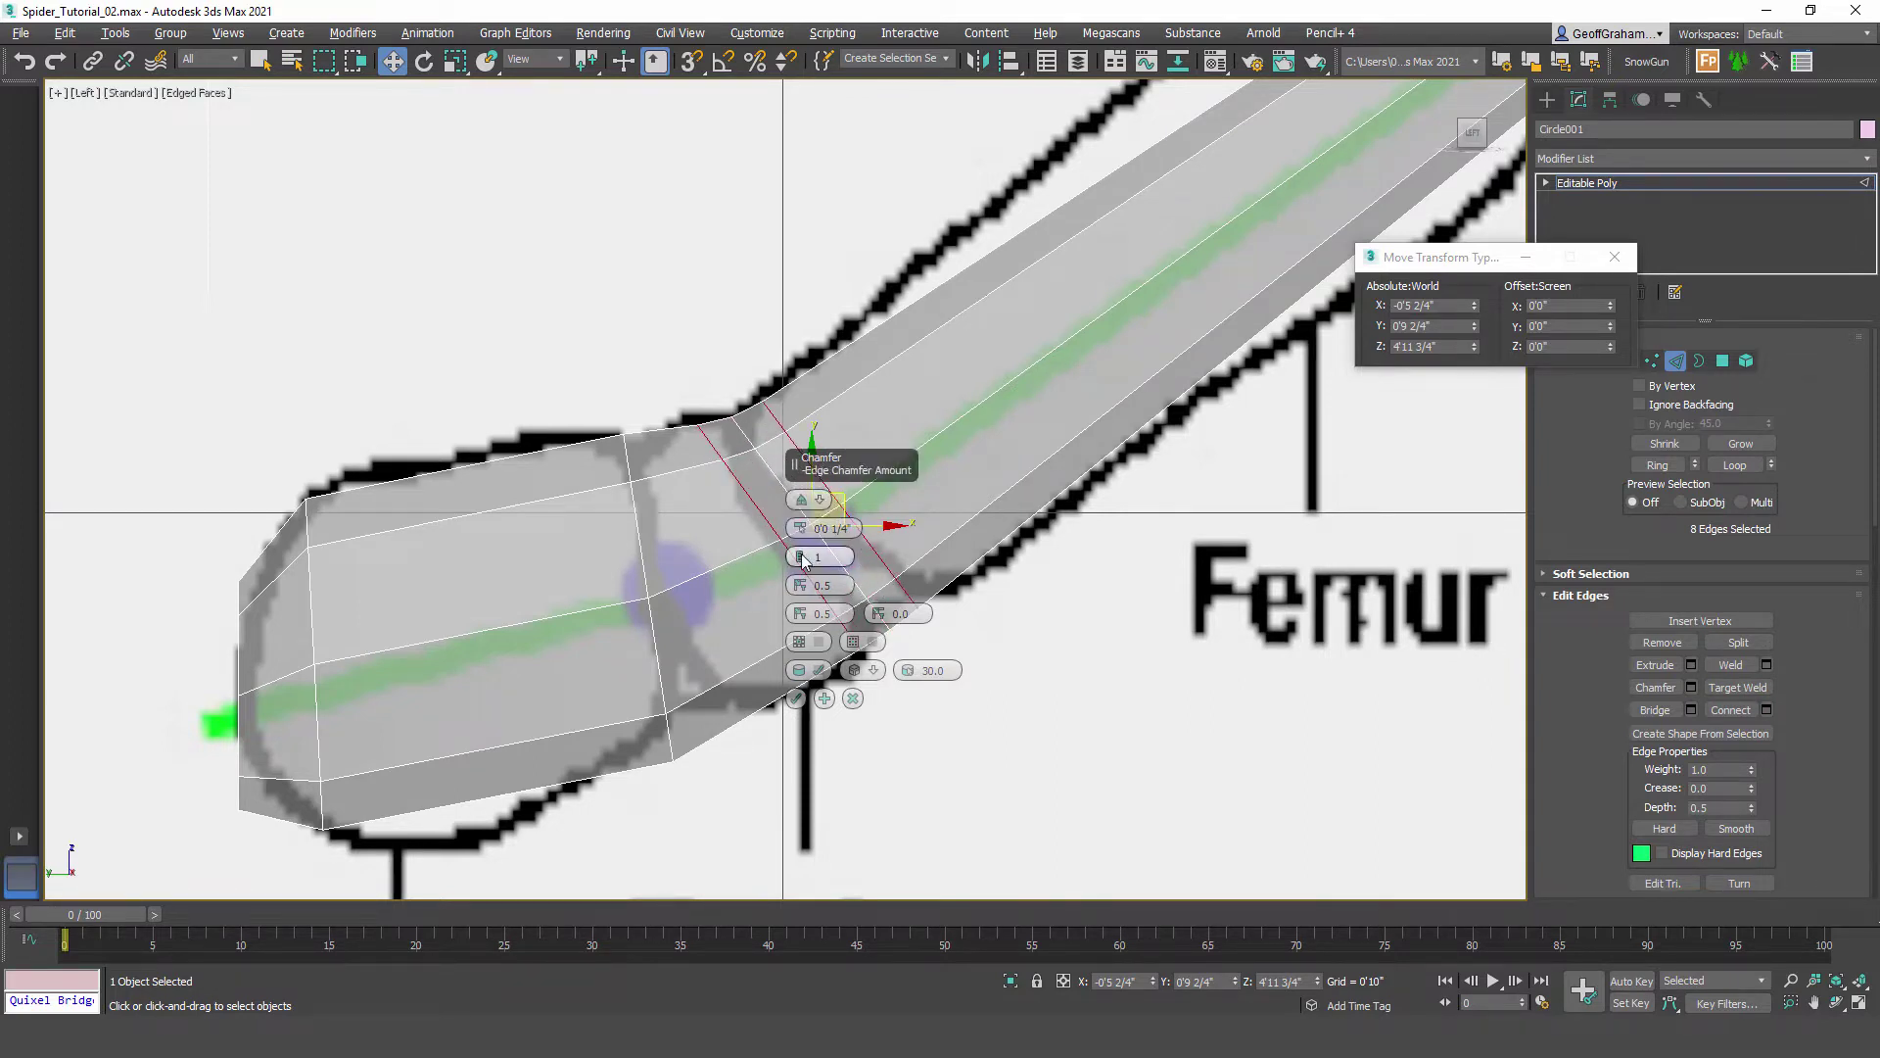
left_click_drag(801, 529, 805, 504)
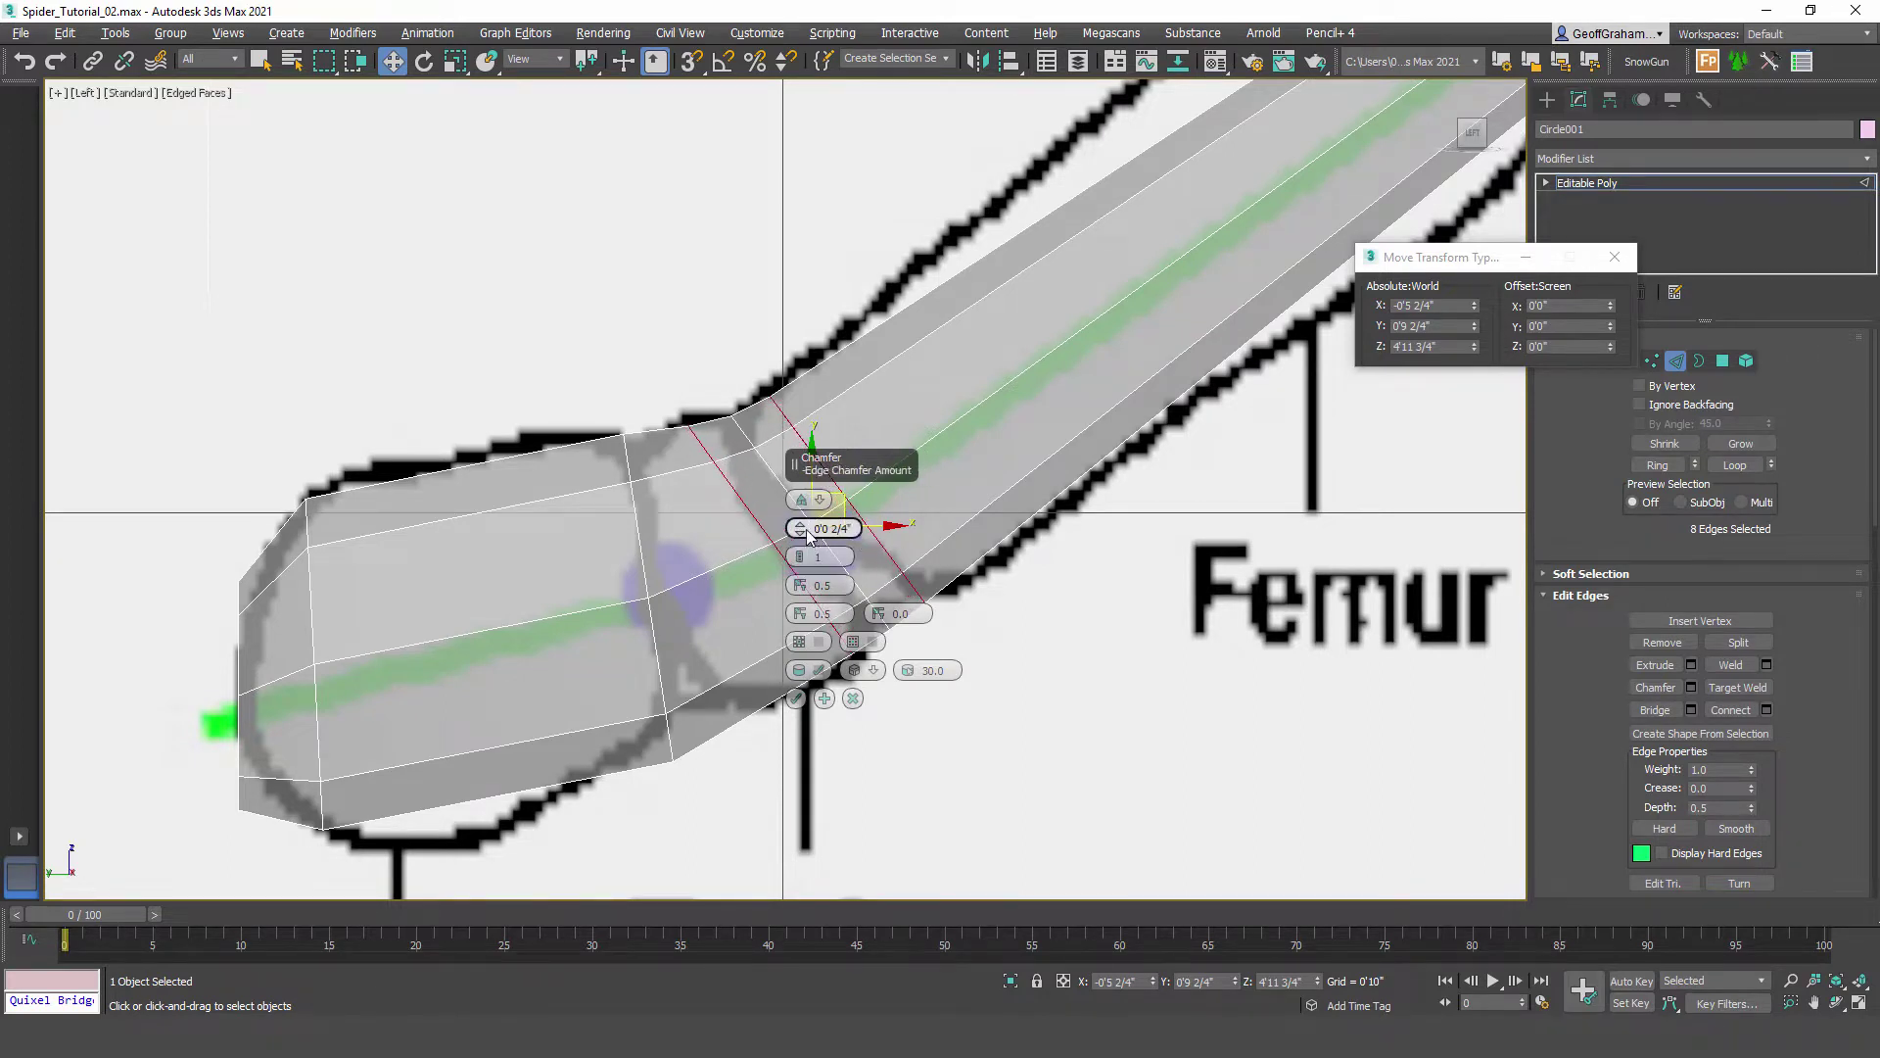
left_click_drag(802, 530, 804, 540)
left_click(796, 698)
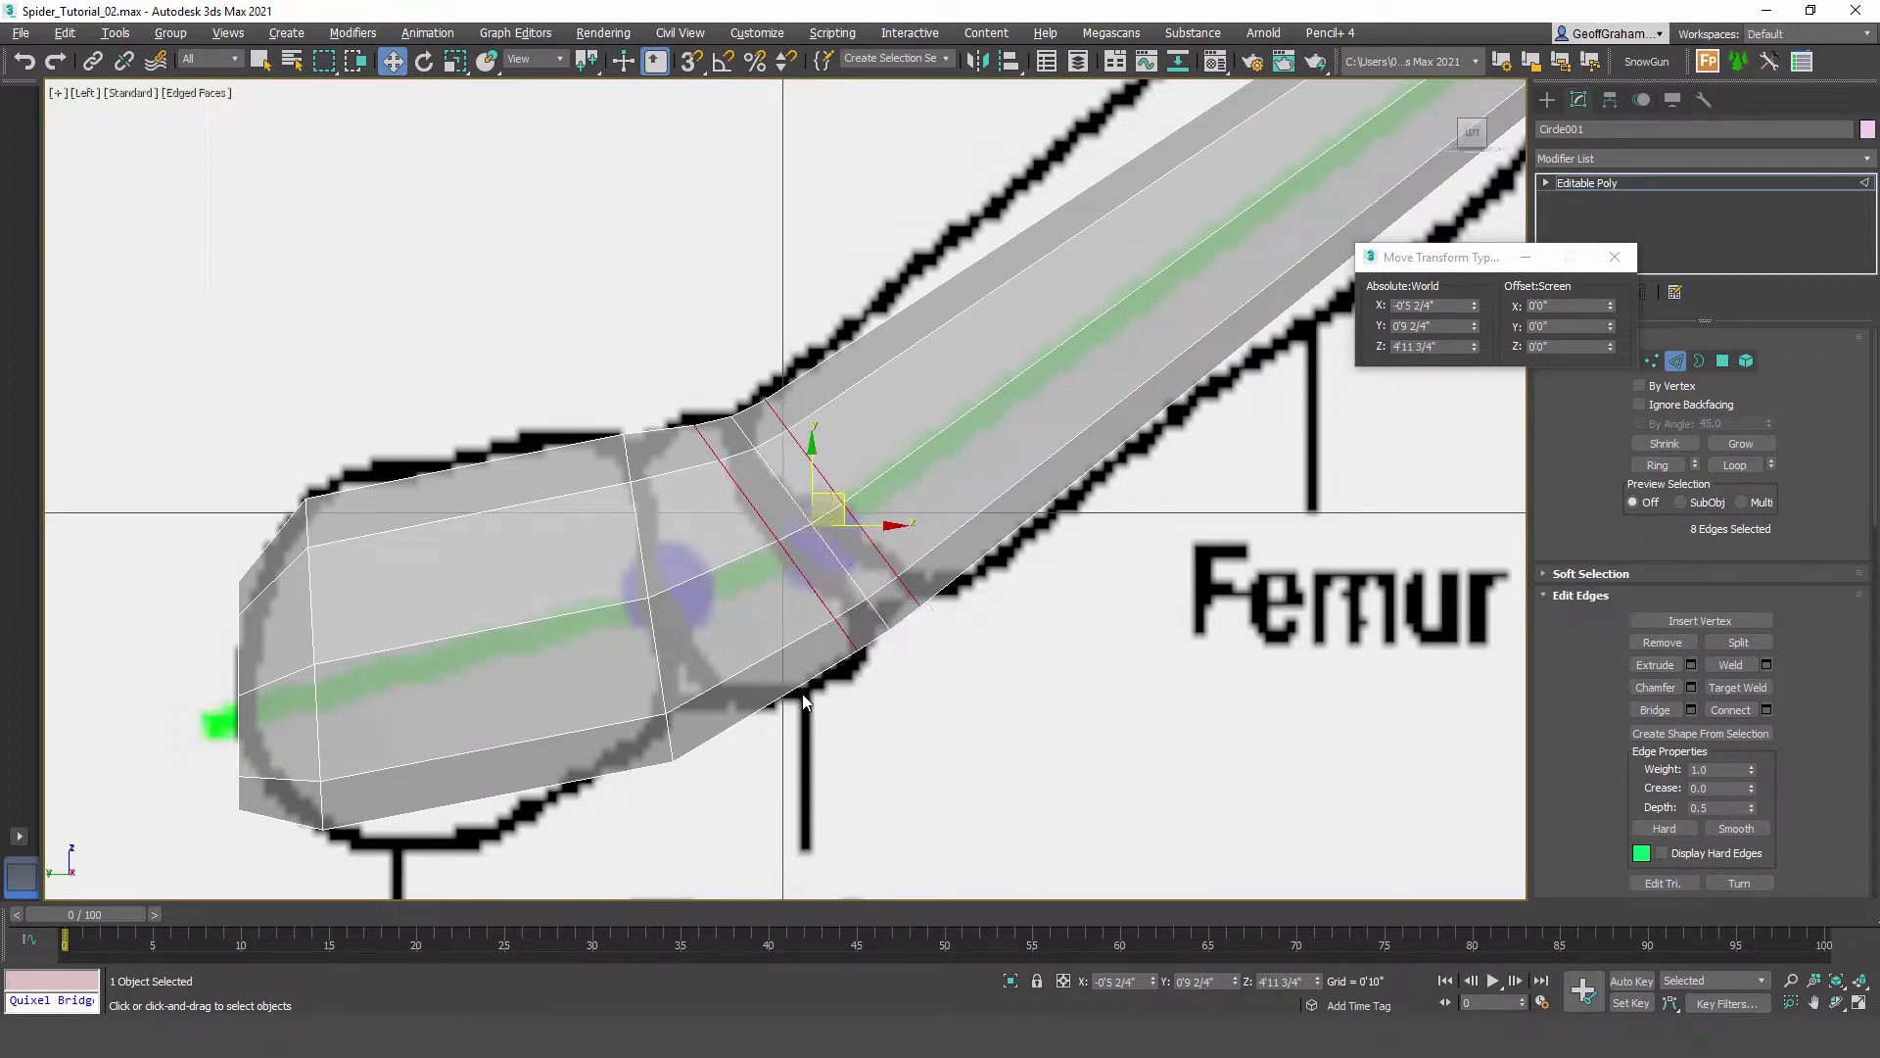
Step: Chamfer the edge loop between coxa and trochanter with the same settings and clear the edge selection
double_click(637, 519)
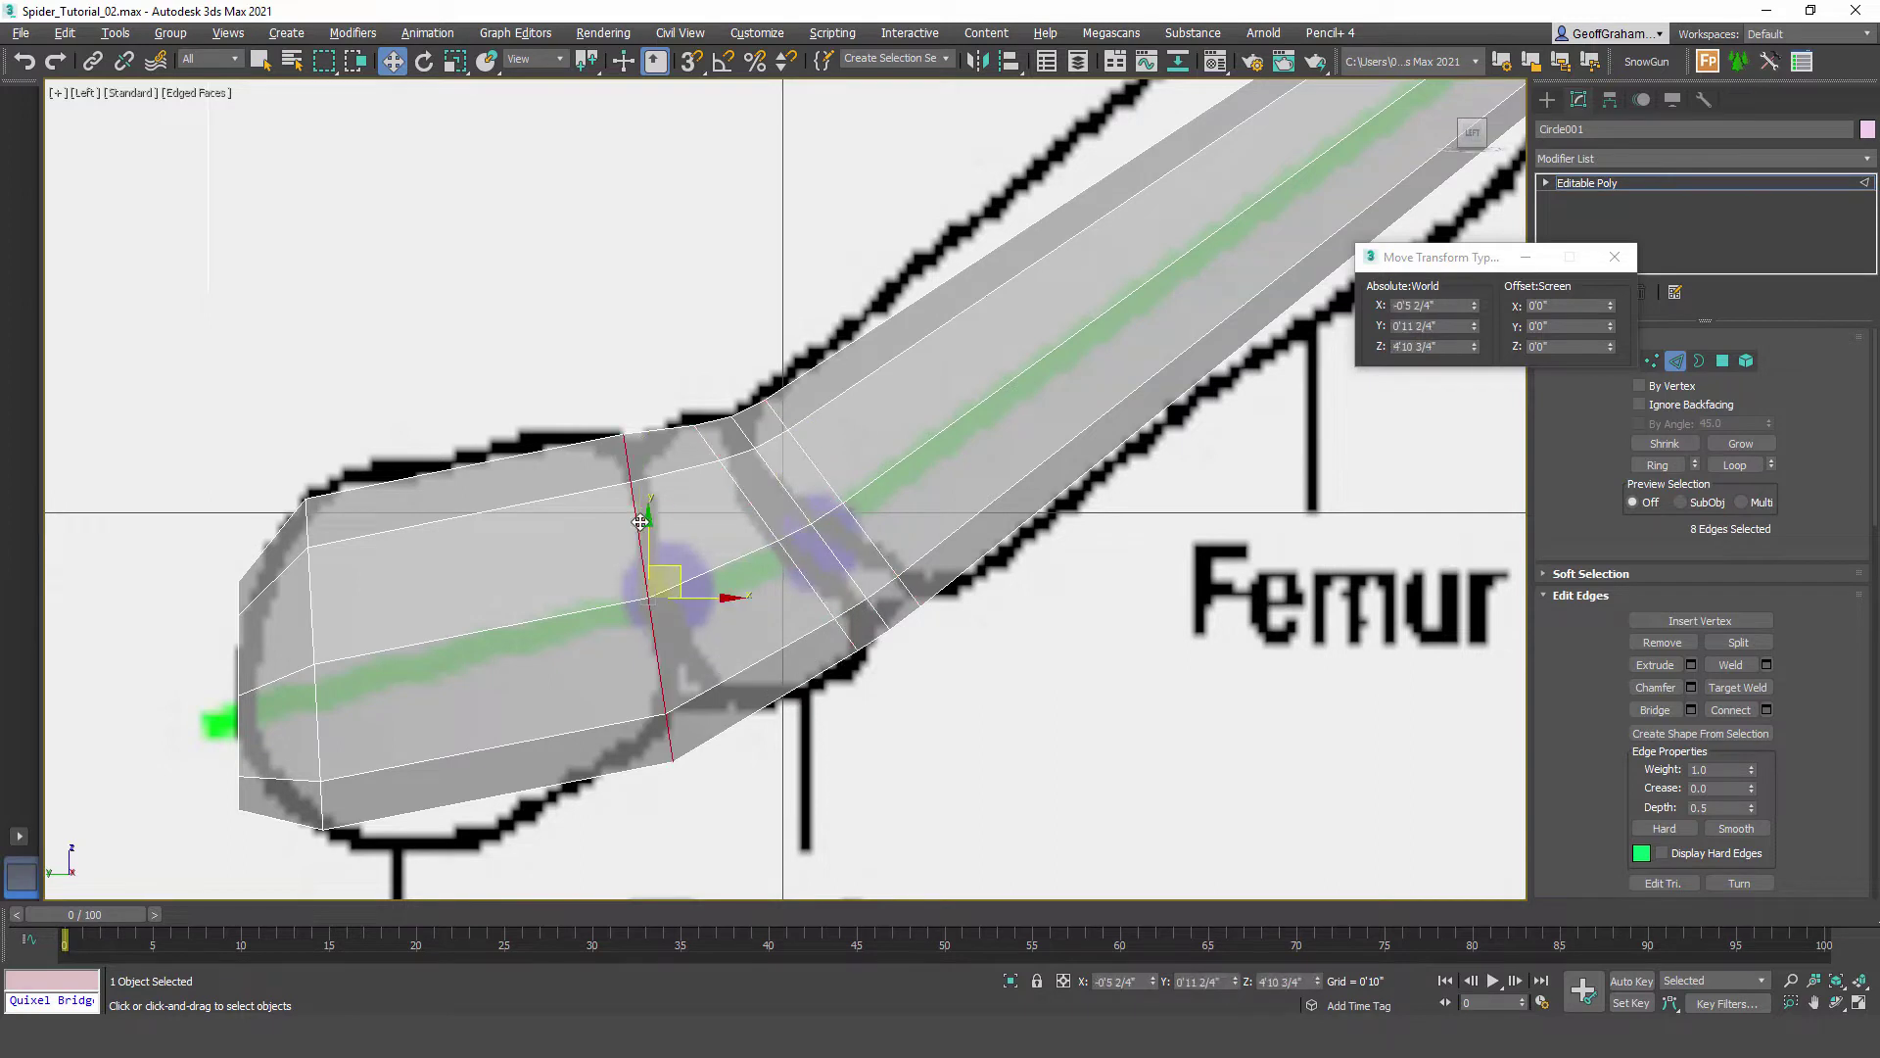
left_click(1692, 689)
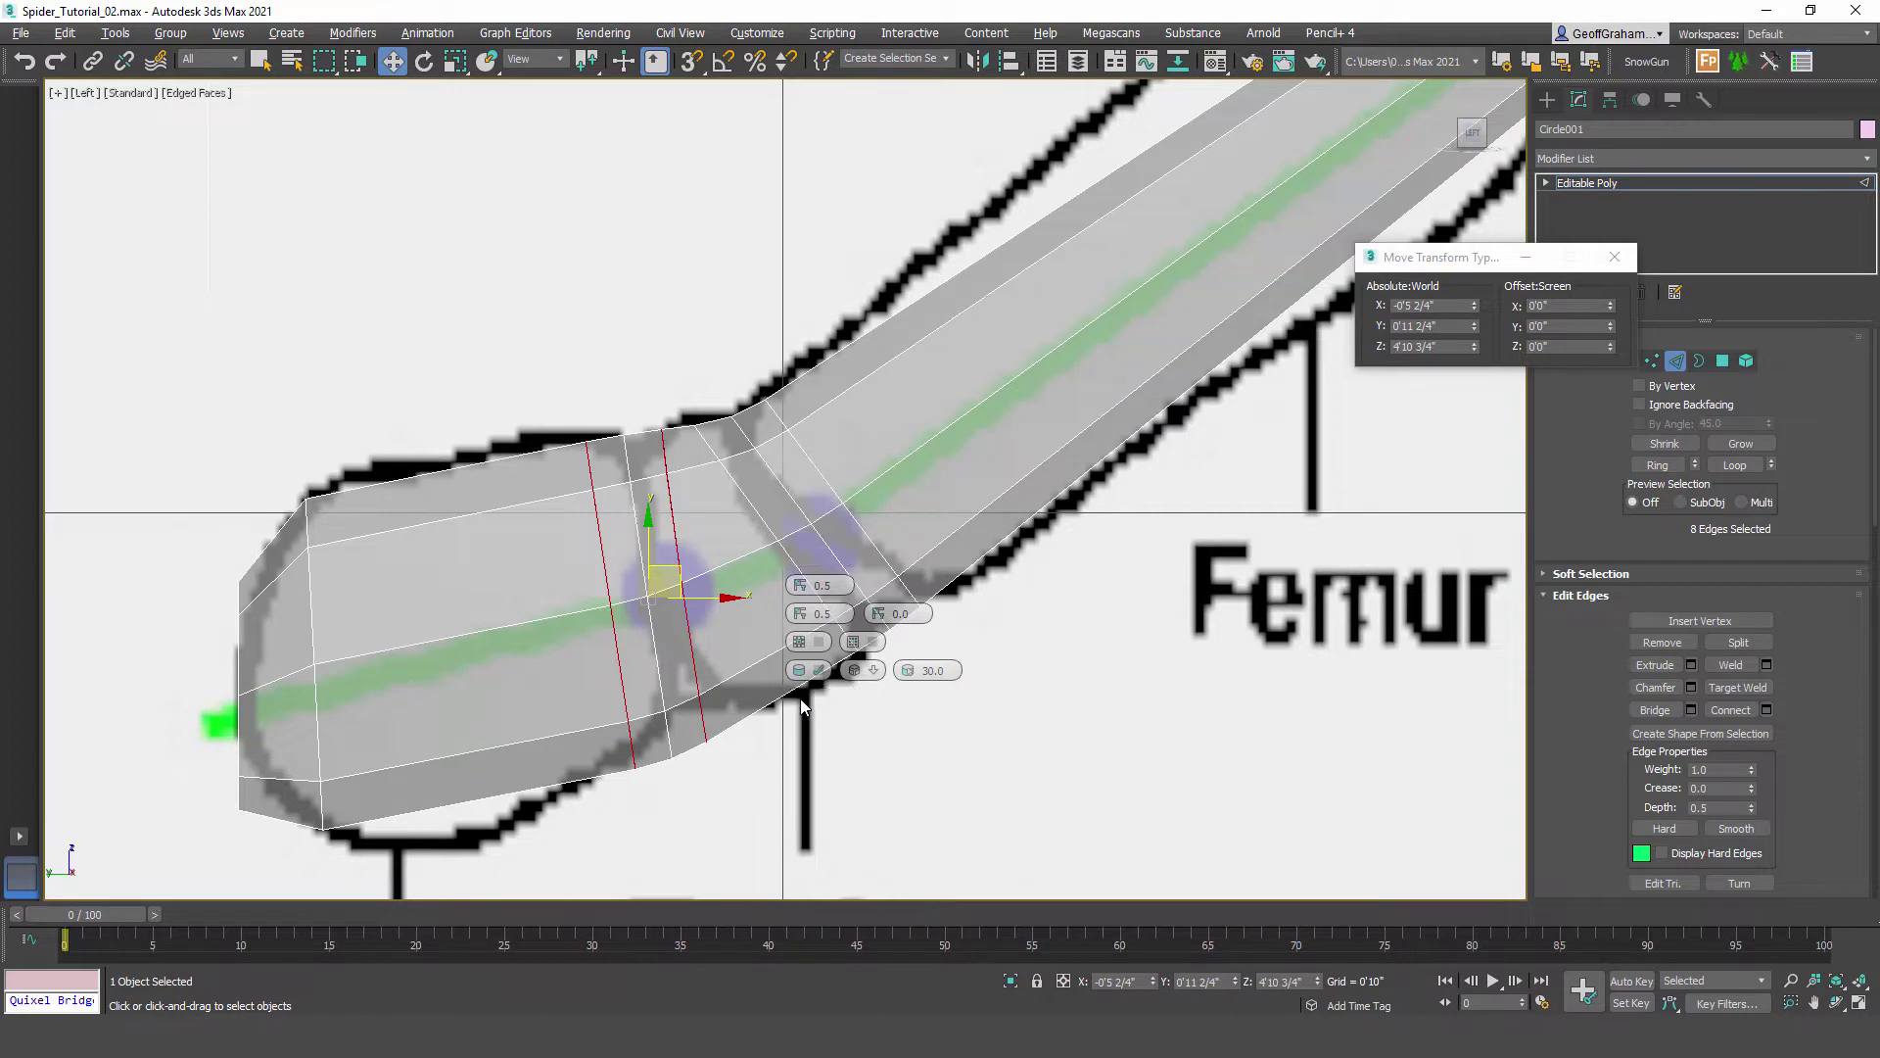
left_click(798, 699)
middle_click_drag(699, 730, 785, 769)
left_click(785, 770)
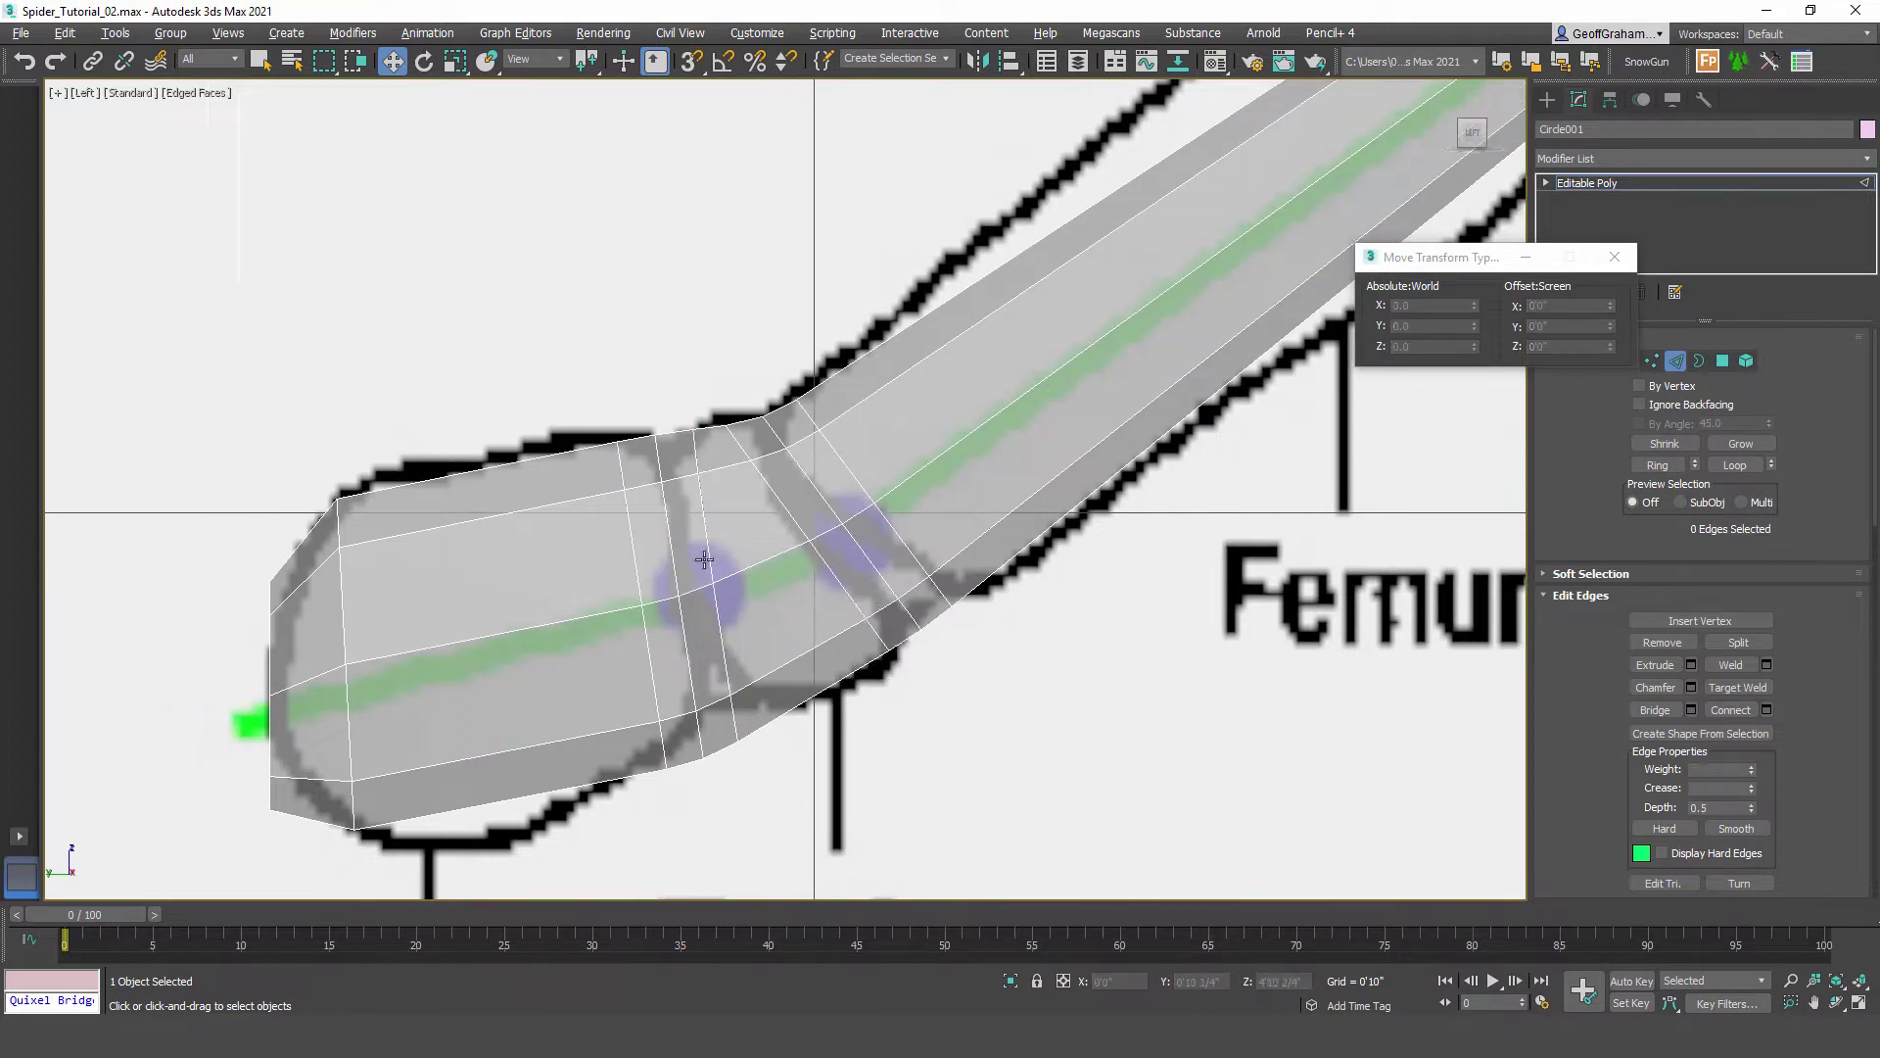
Step: Scale down the middle edge loops of the coxa-trochanter and trochanter-femur joints to pinch them into grooves
double_click(673, 519)
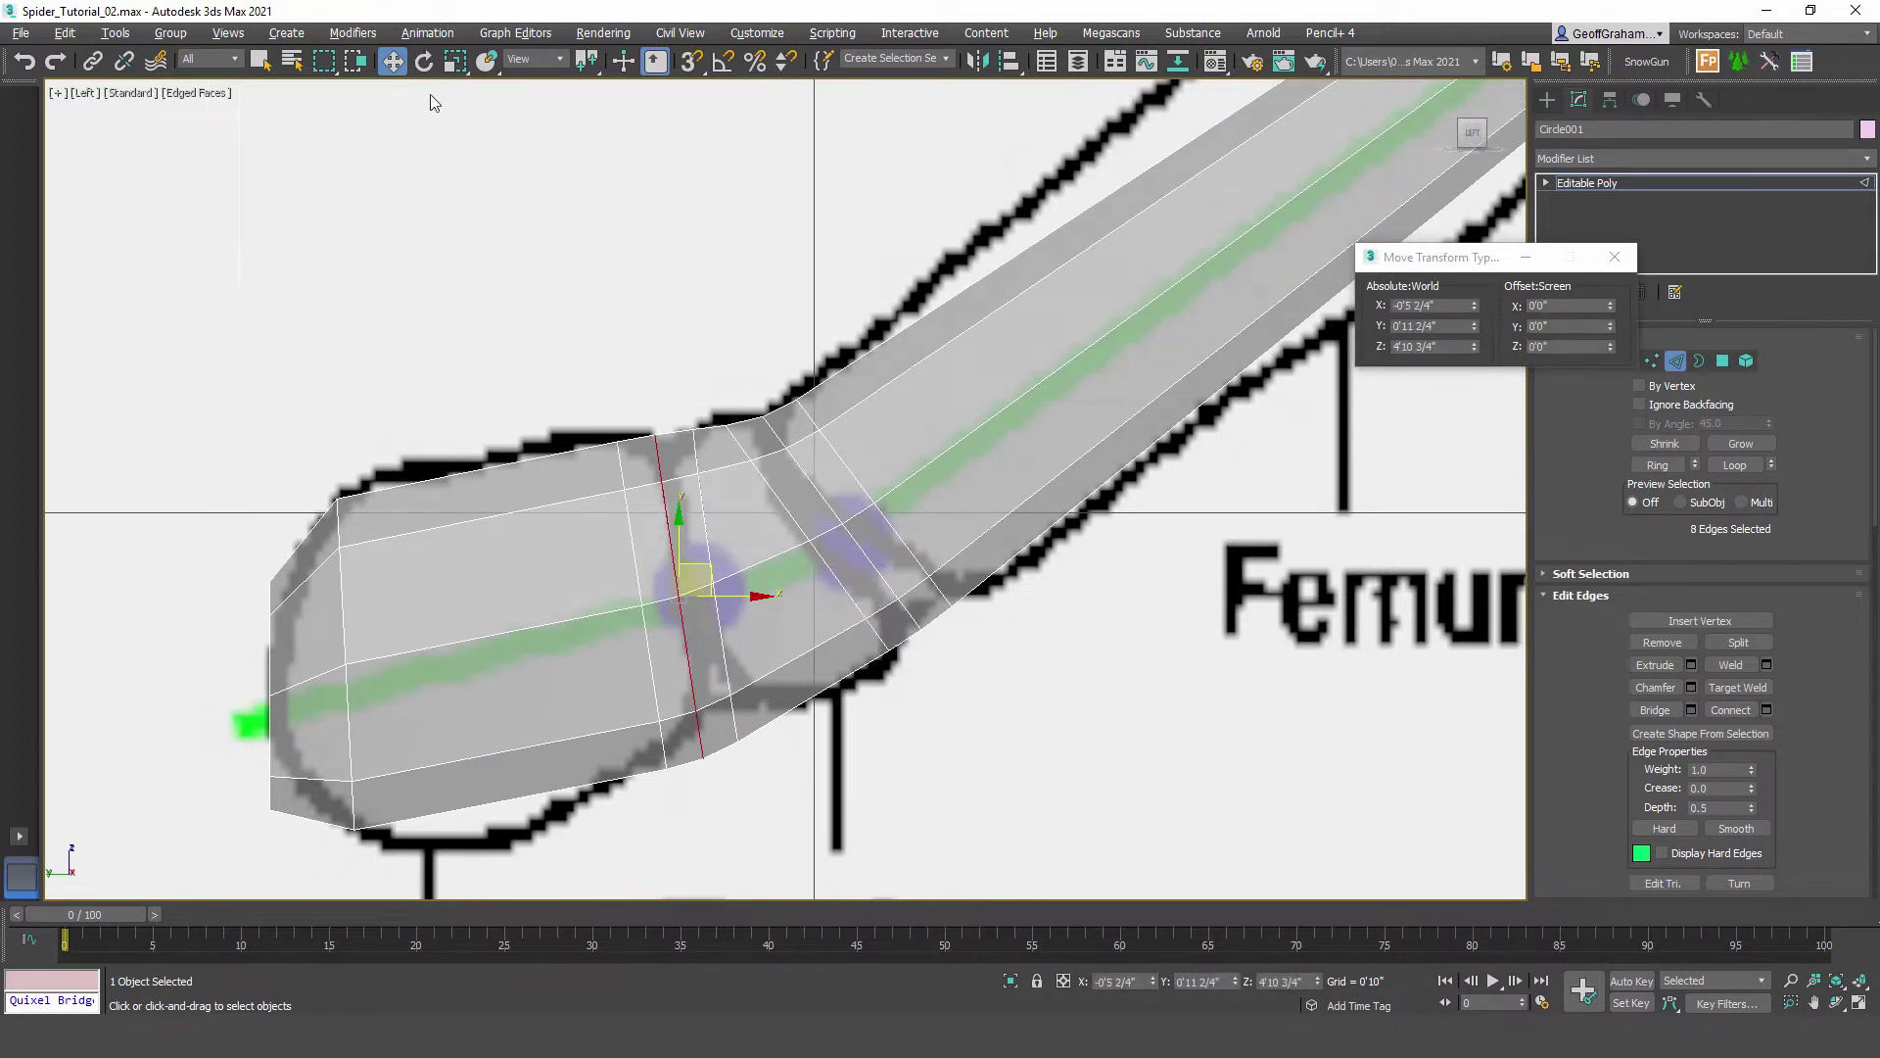
left_click(453, 63)
left_click_drag(1610, 305, 1610, 343)
double_click(803, 472)
scroll(1043, 568, "down", 2)
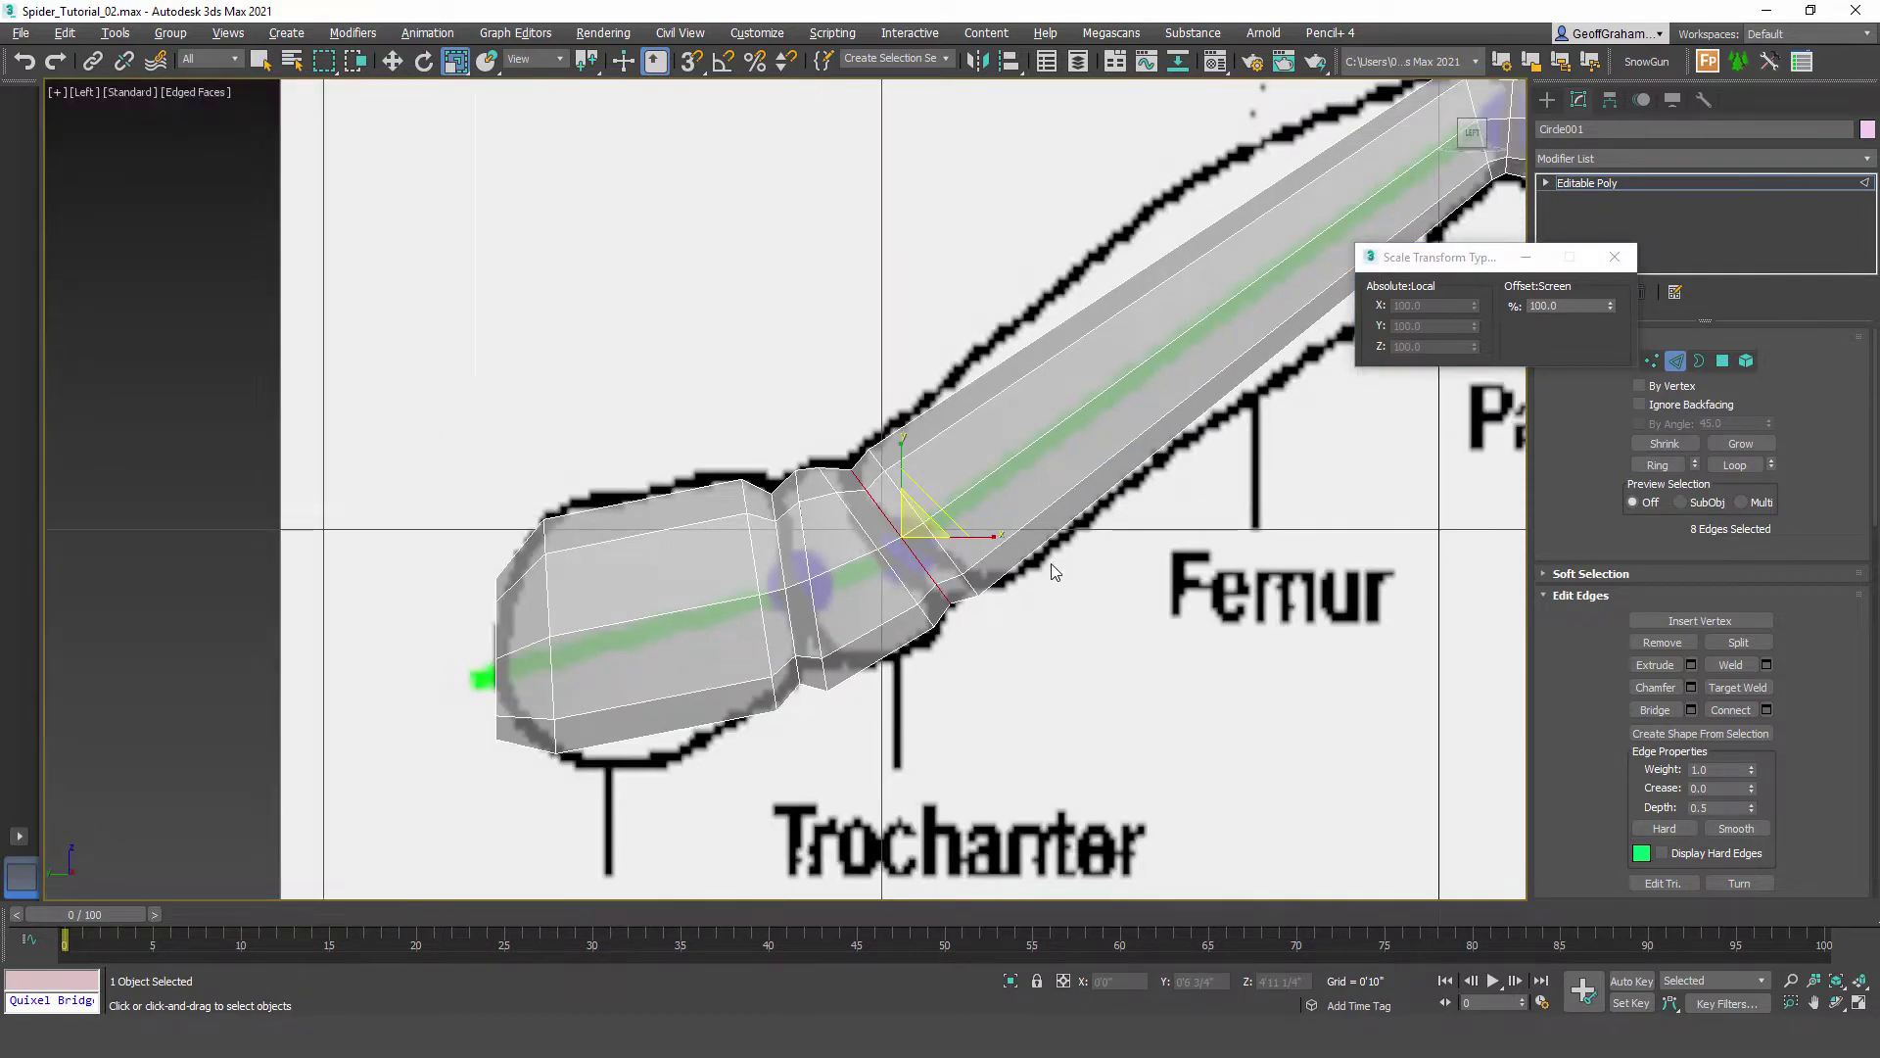
scroll(984, 639, "down", 1)
middle_click_drag(1184, 628, 775, 667)
middle_click_drag(1214, 698, 990, 520)
scroll(990, 635, "down", 2)
middle_click_drag(923, 585, 1054, 660)
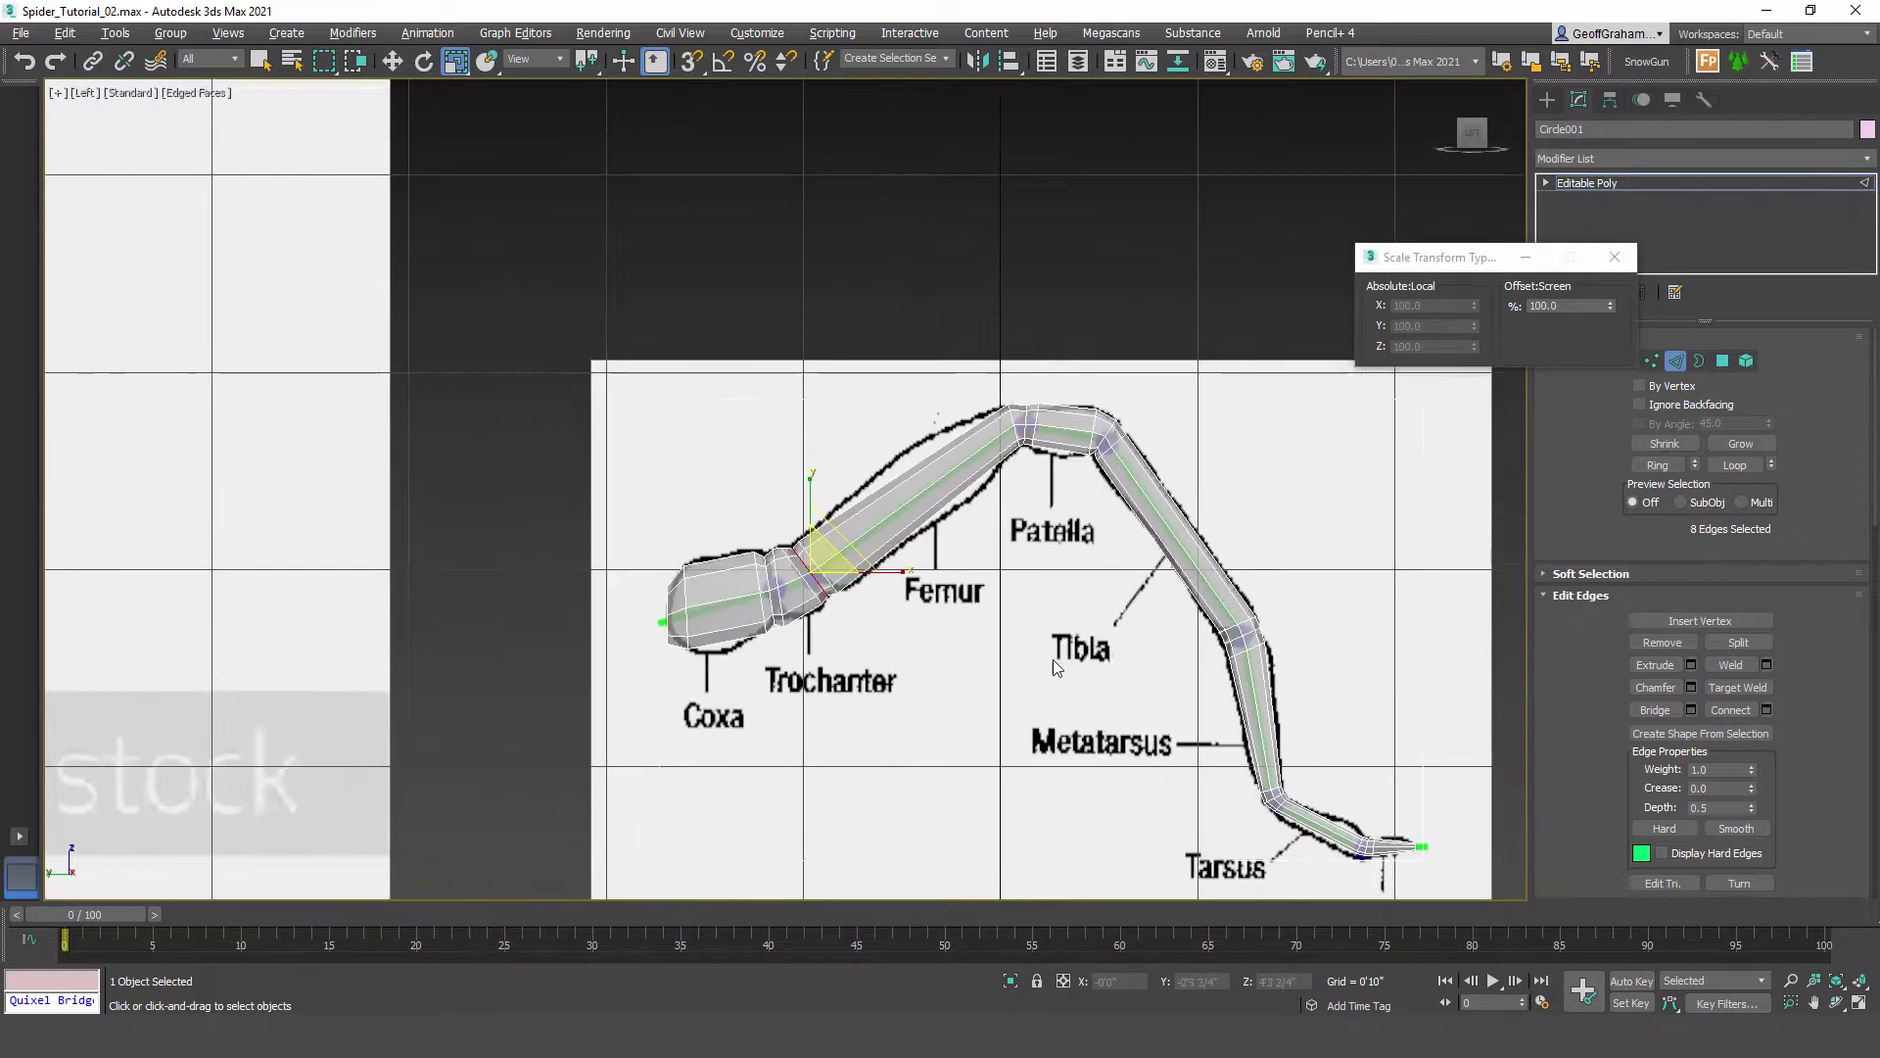
scroll(966, 539, "up", 3)
left_click(1616, 256)
middle_click_drag(549, 667, 773, 674)
scroll(773, 674, "up", 2)
left_click_drag(675, 313, 739, 713)
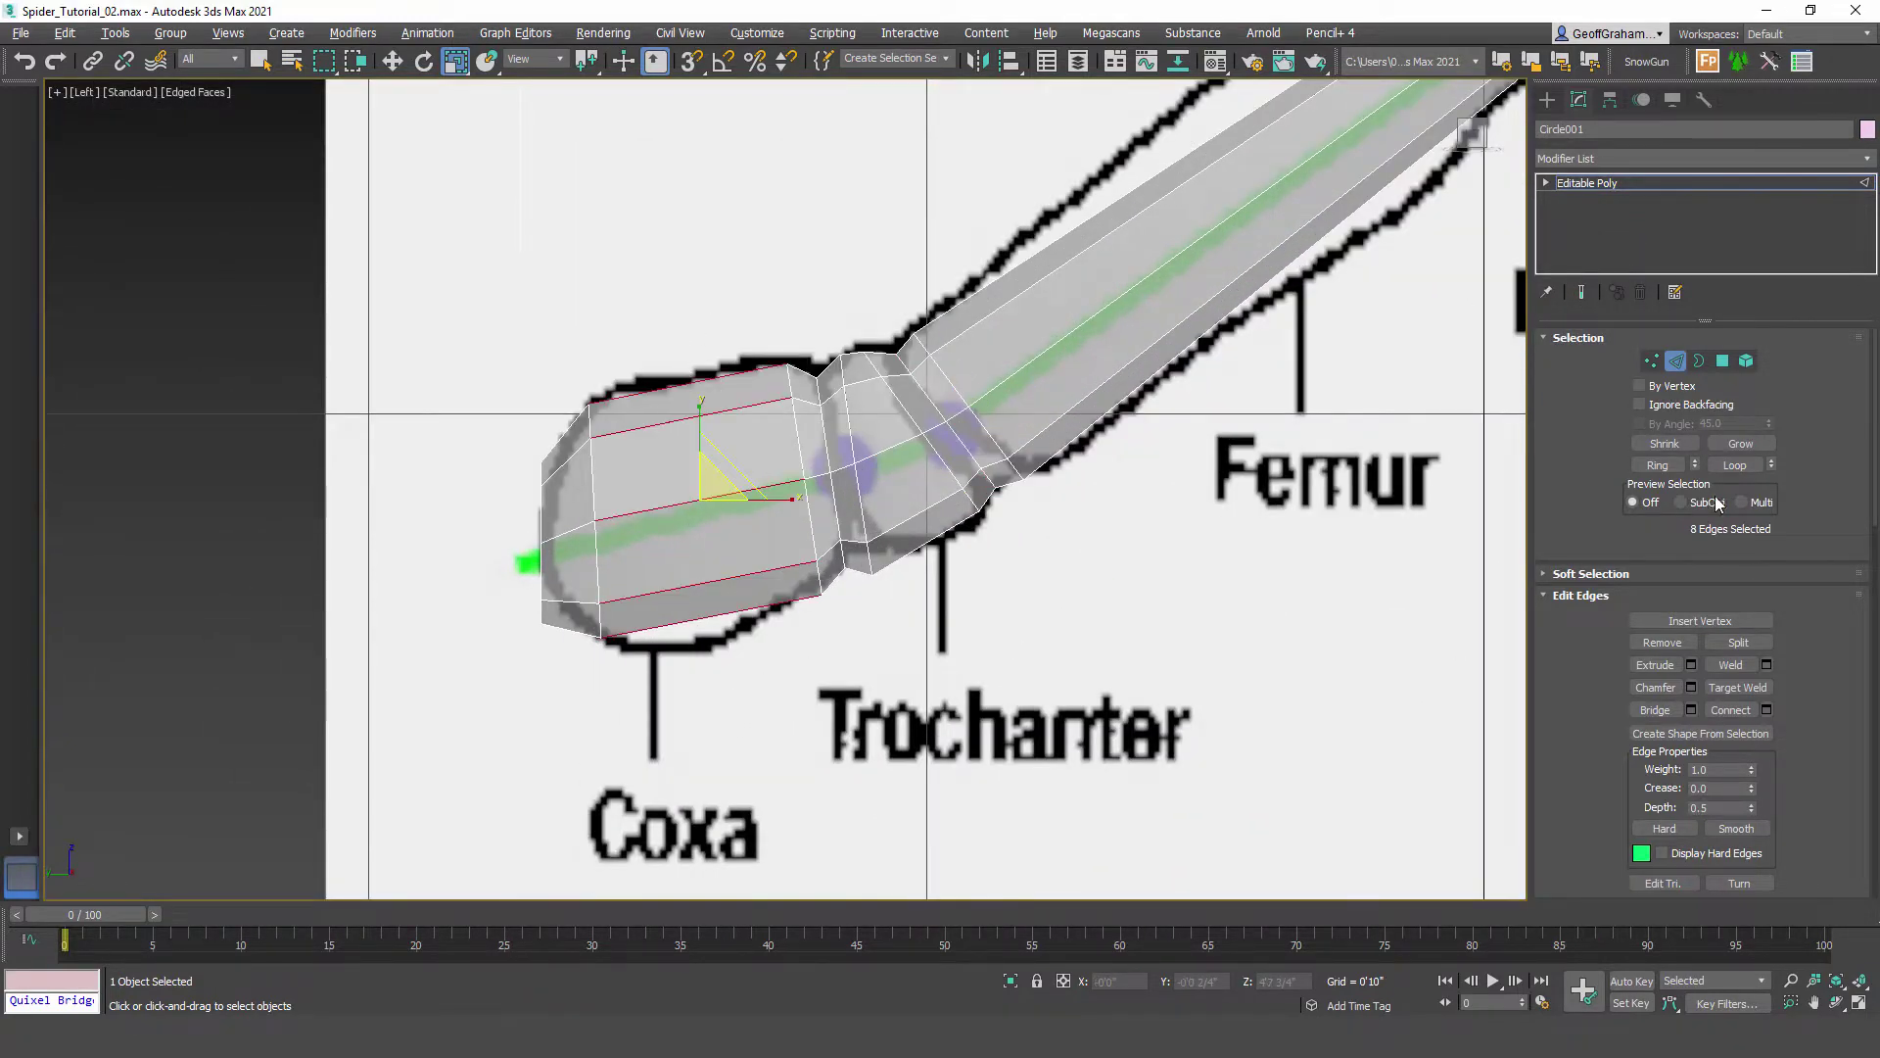
left_click(1767, 709)
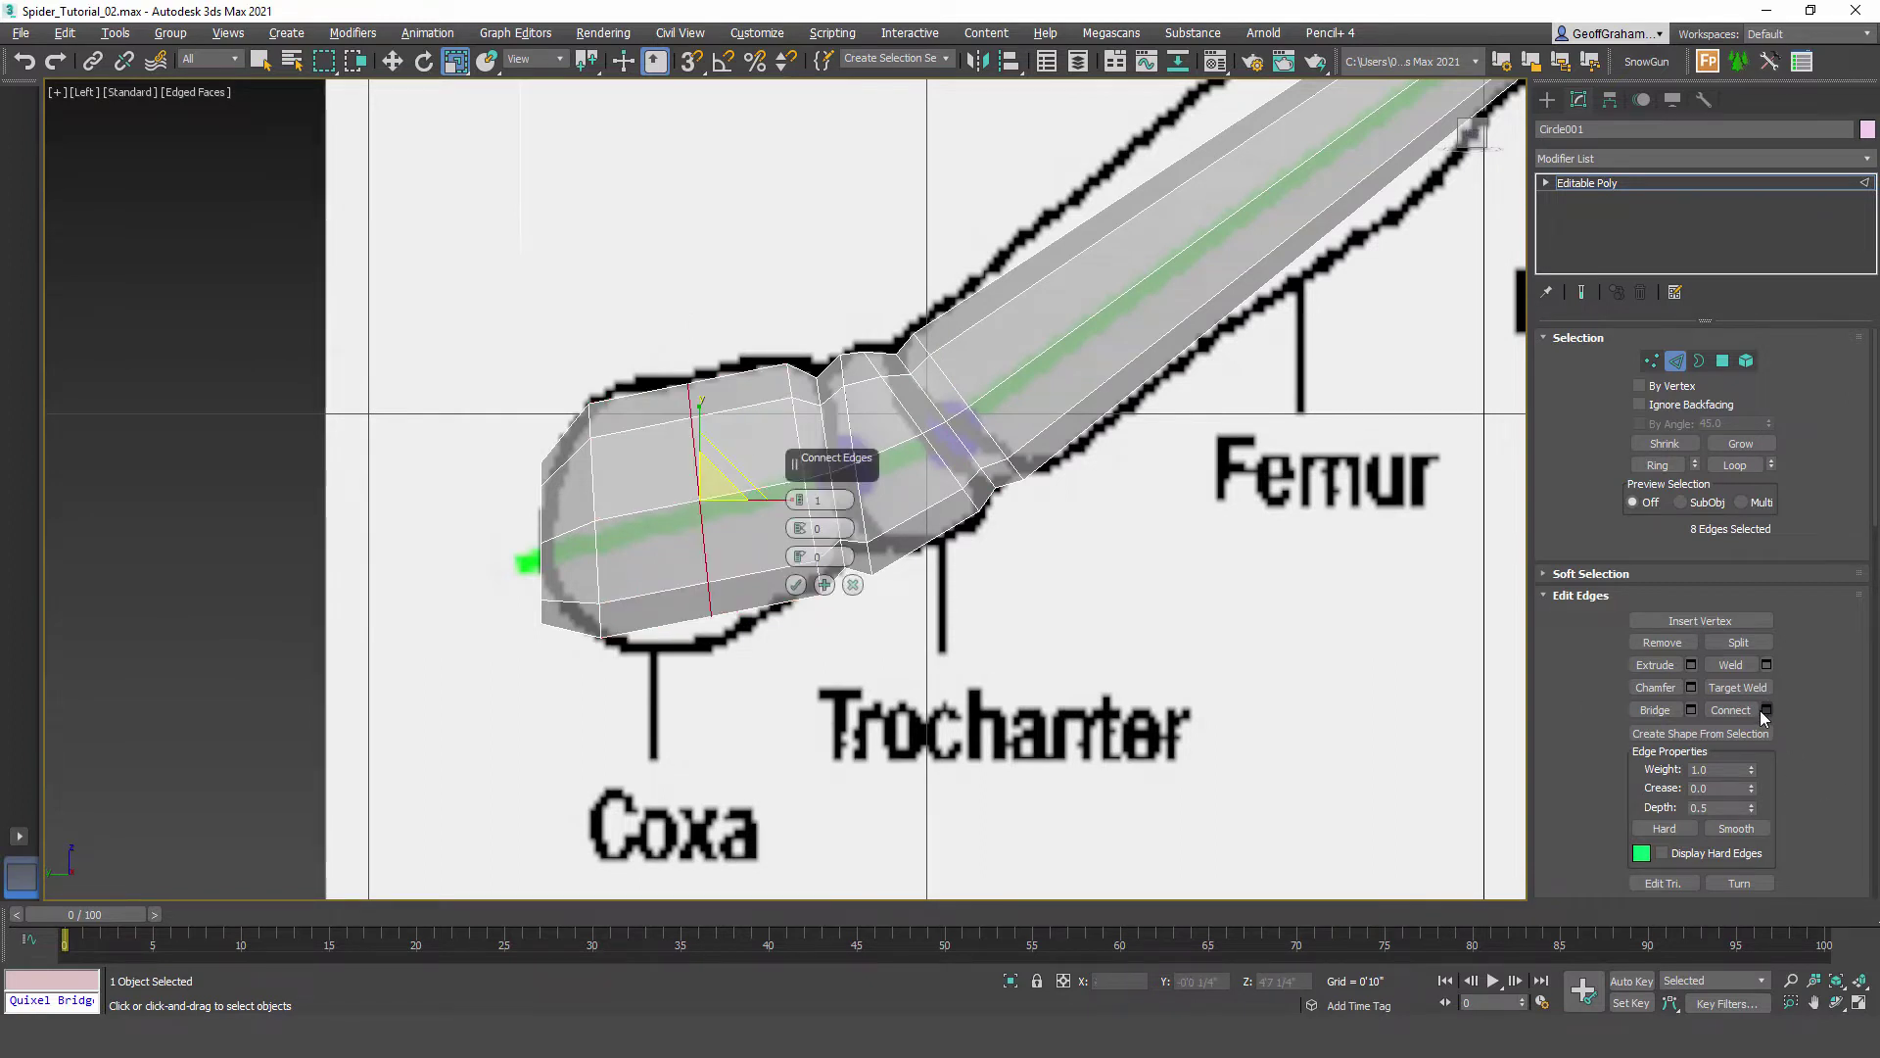
left_click(854, 585)
left_click(721, 412)
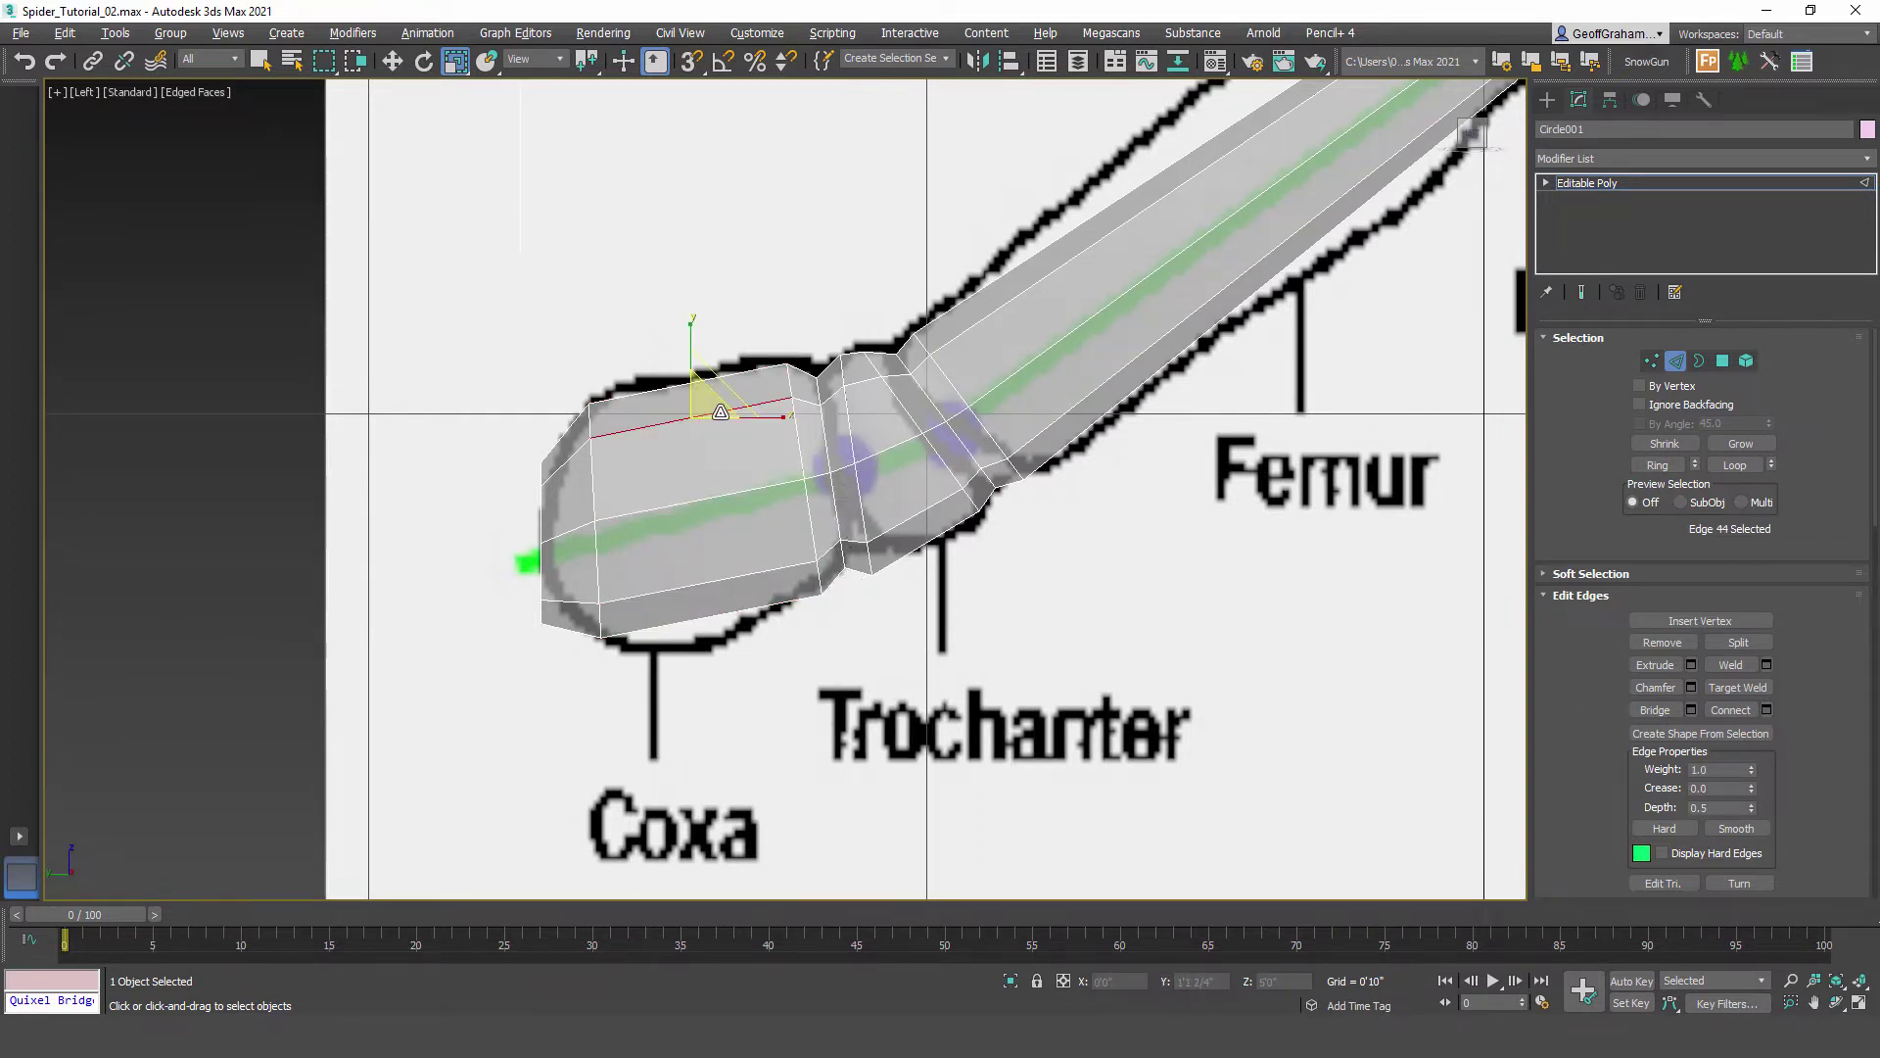
left_click(1657, 464)
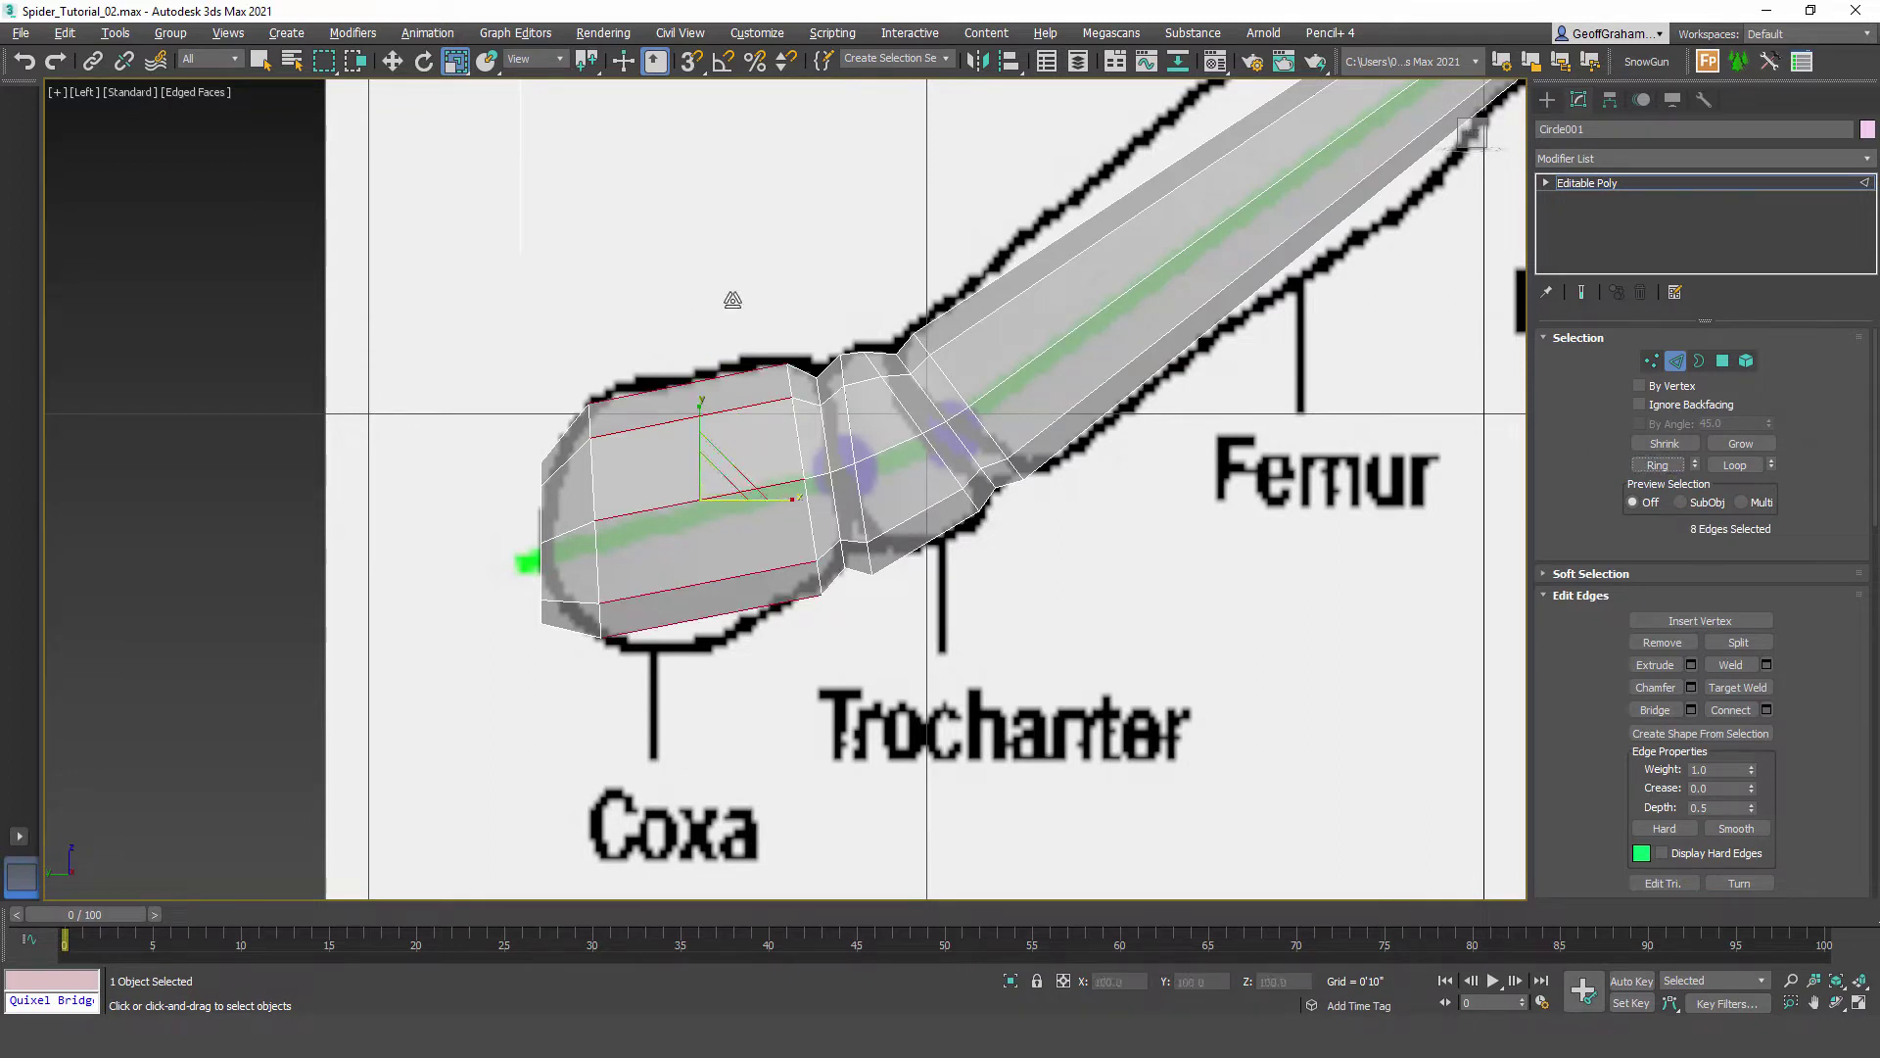
left_click(694, 282)
Step: Connect the coxa's lengthwise edges with 1 segment and scale the new loop up to the drawn coxa outline
left_click_drag(731, 729, 730, 729)
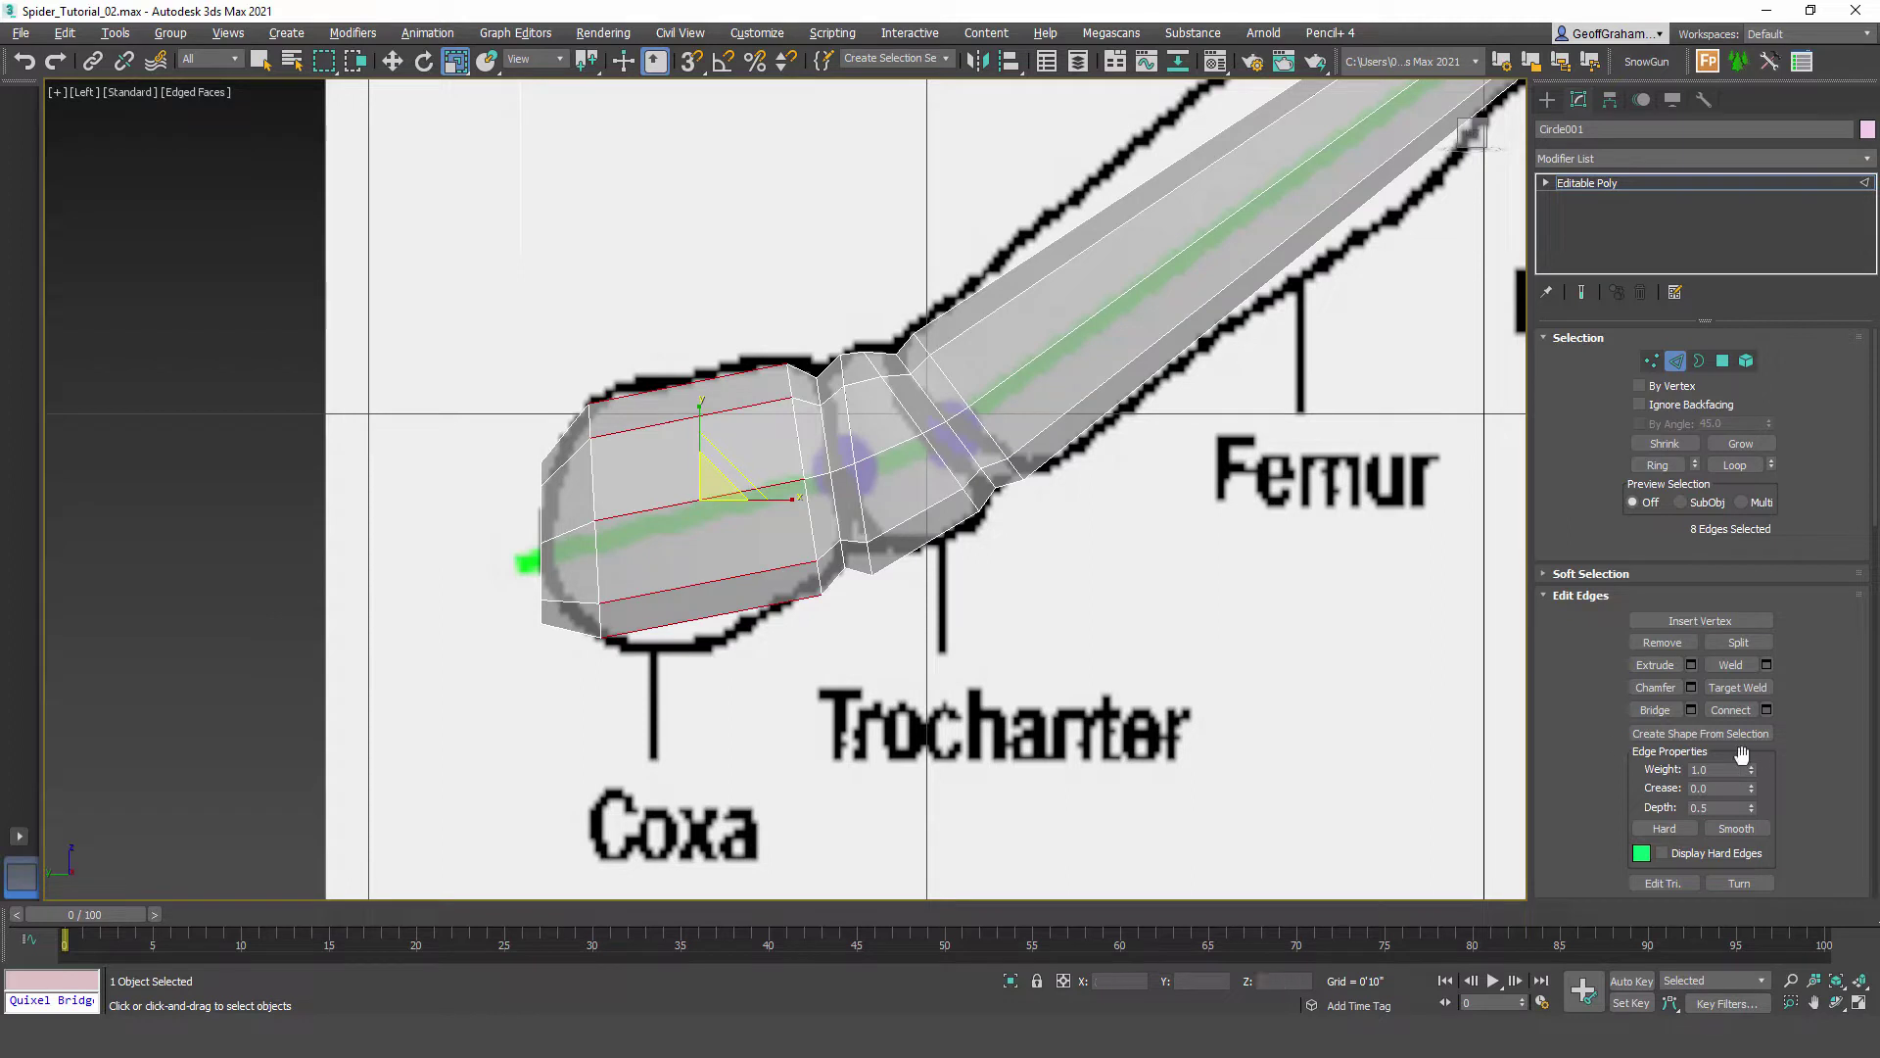
left_click(1766, 709)
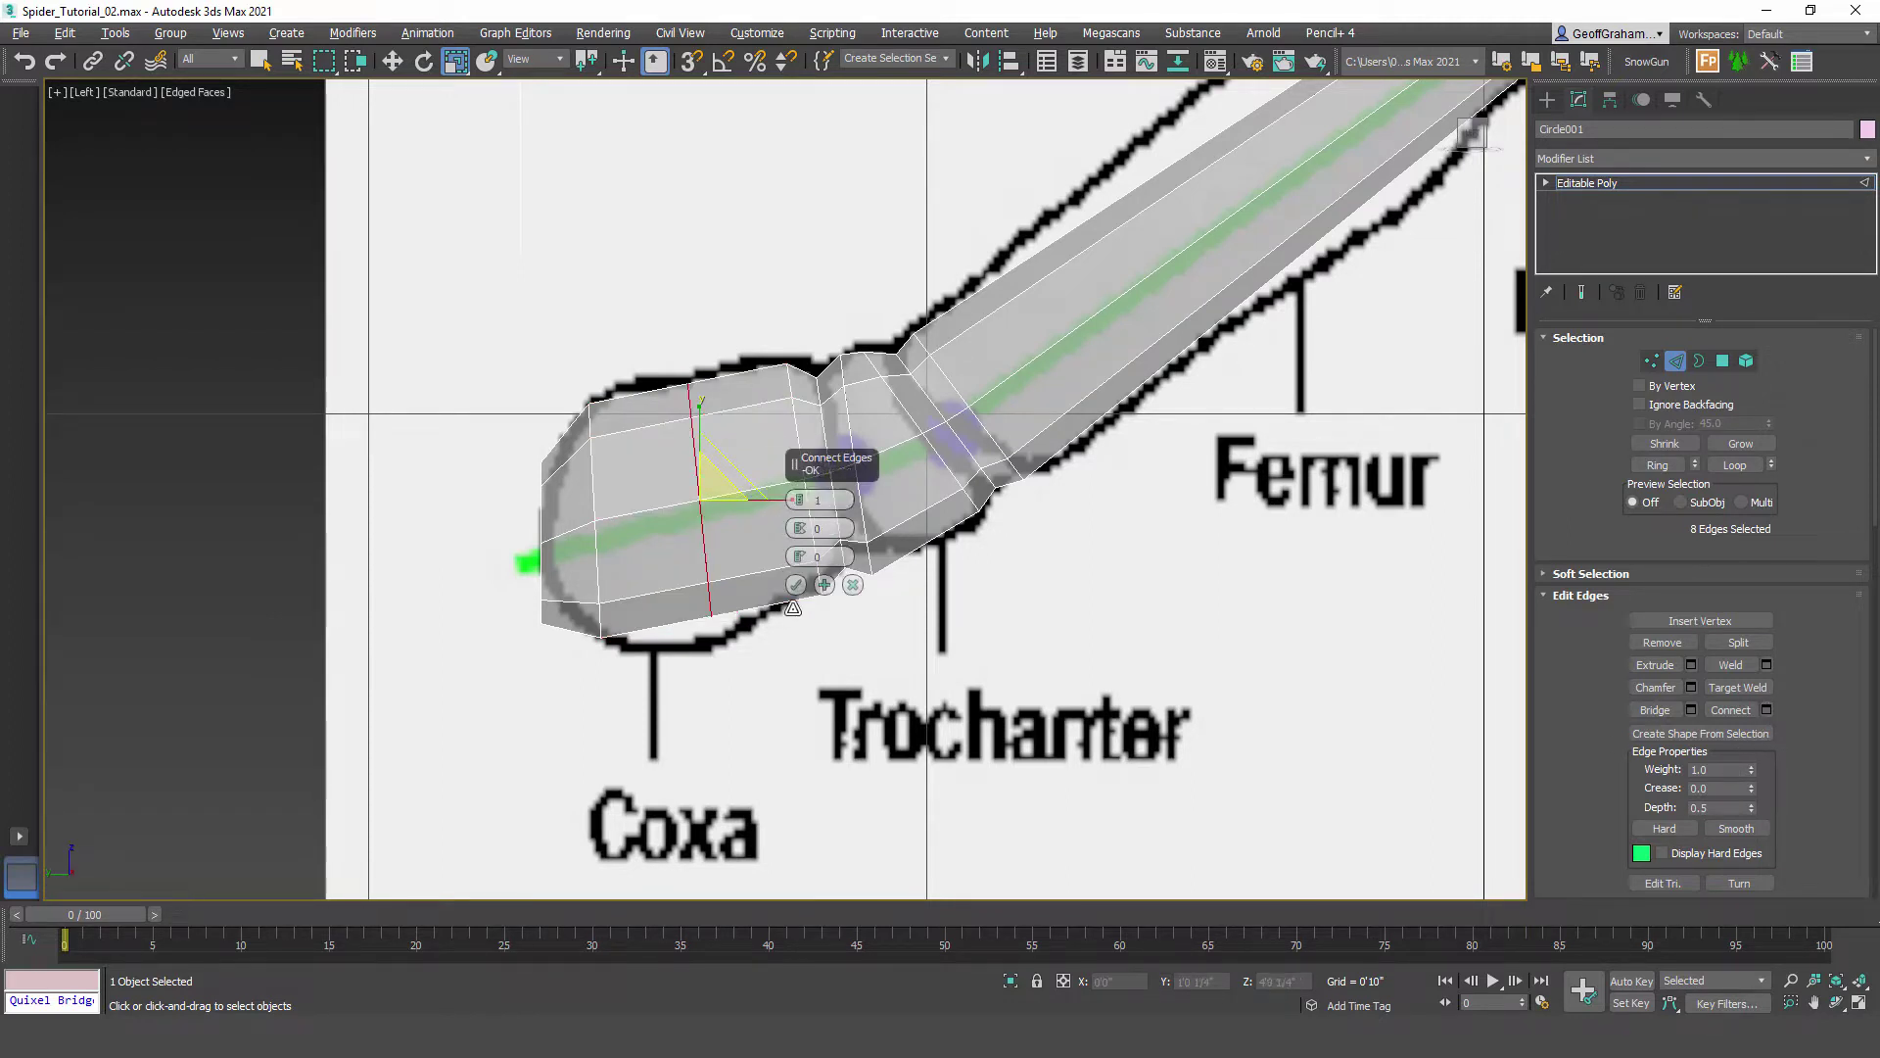
left_click(797, 585)
right_click(456, 61)
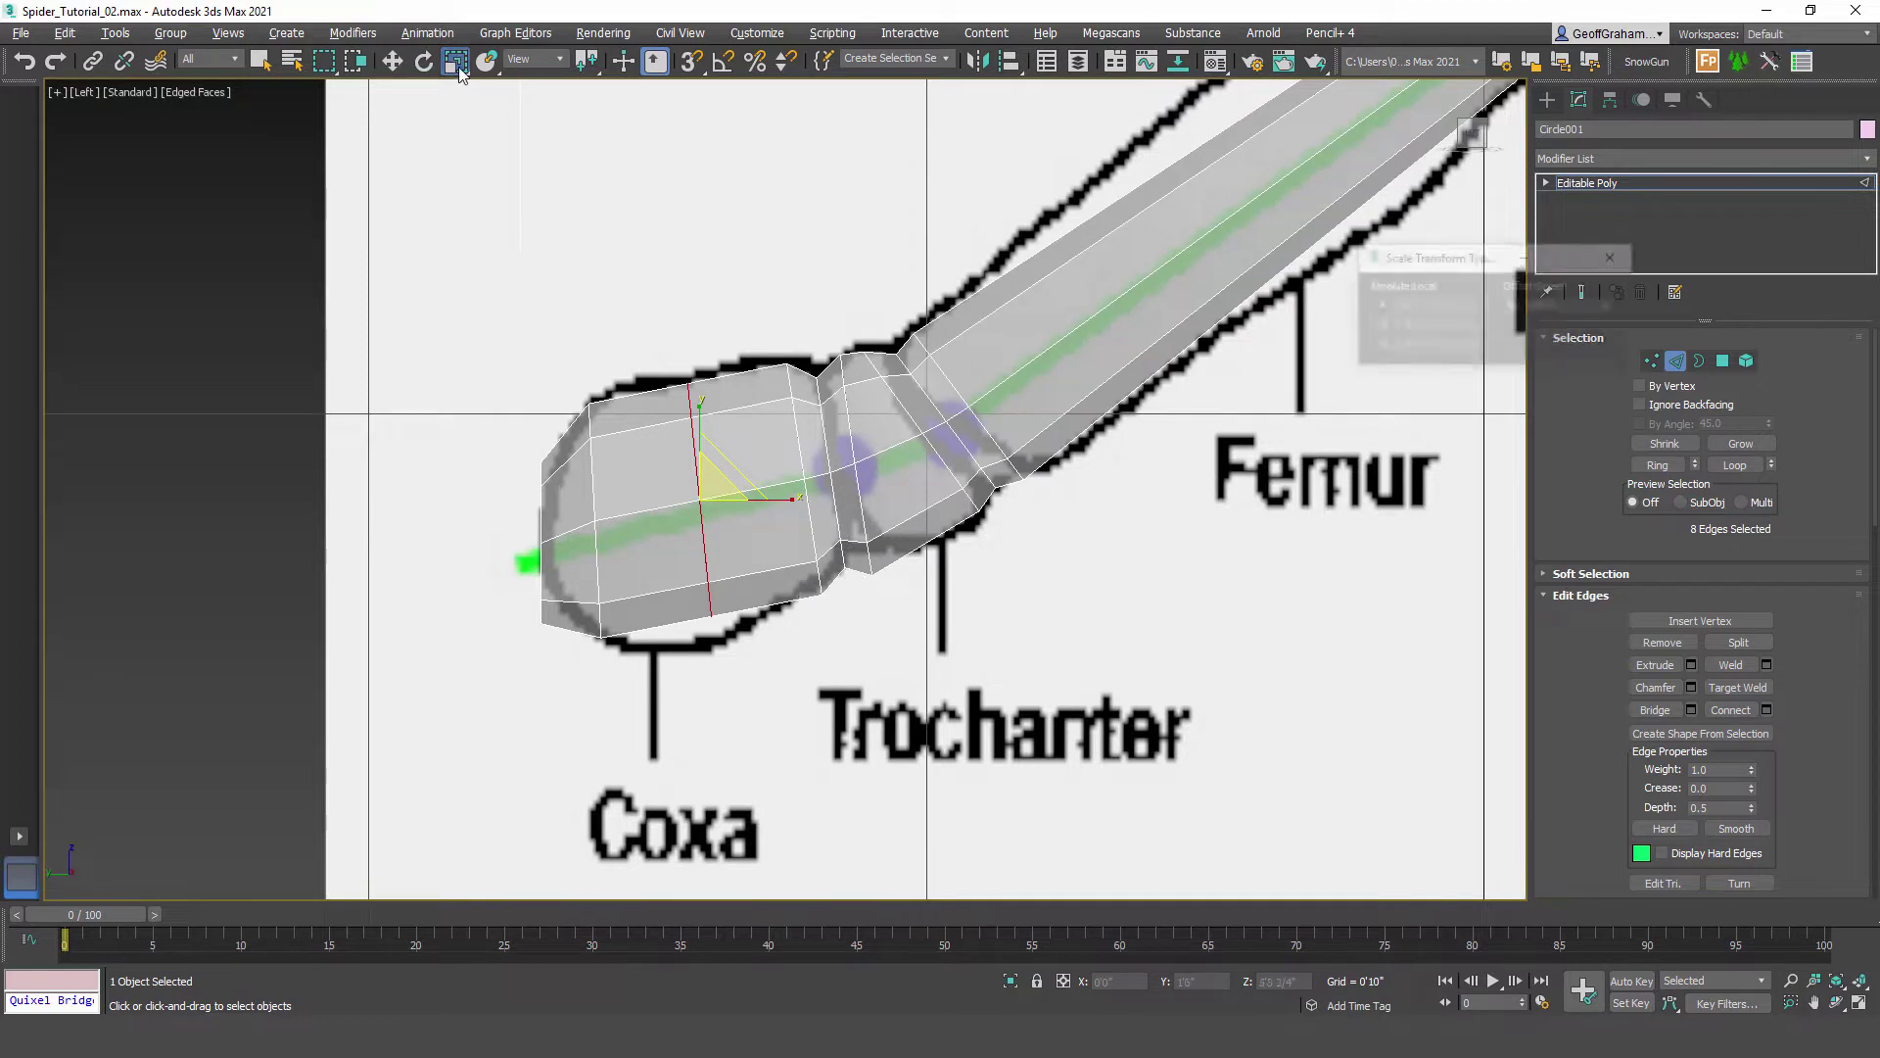
left_click_drag(1610, 306, 1576, 156)
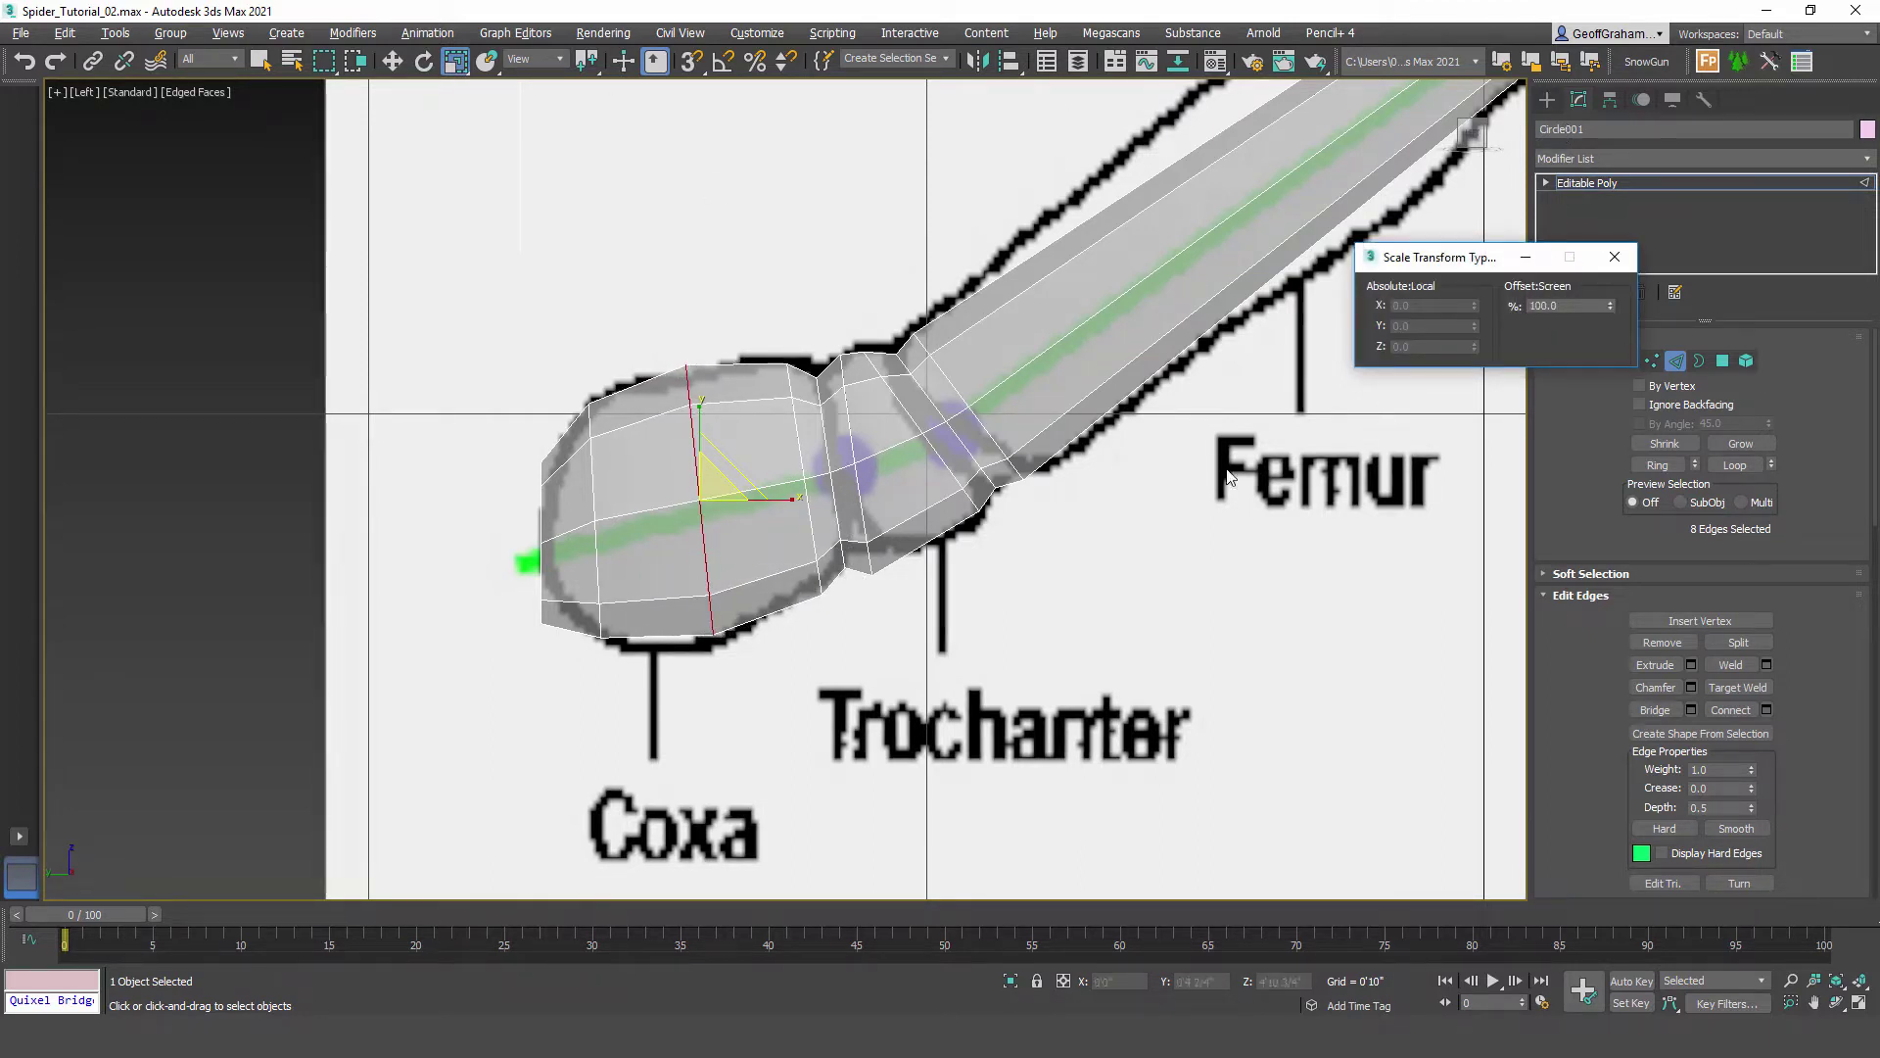
Step: Connect the femur's lengthwise edges with 1 segment, scale the new loop to about 147%, and move it to fit the drawn outline
middle_click_drag(1195, 465, 828, 719)
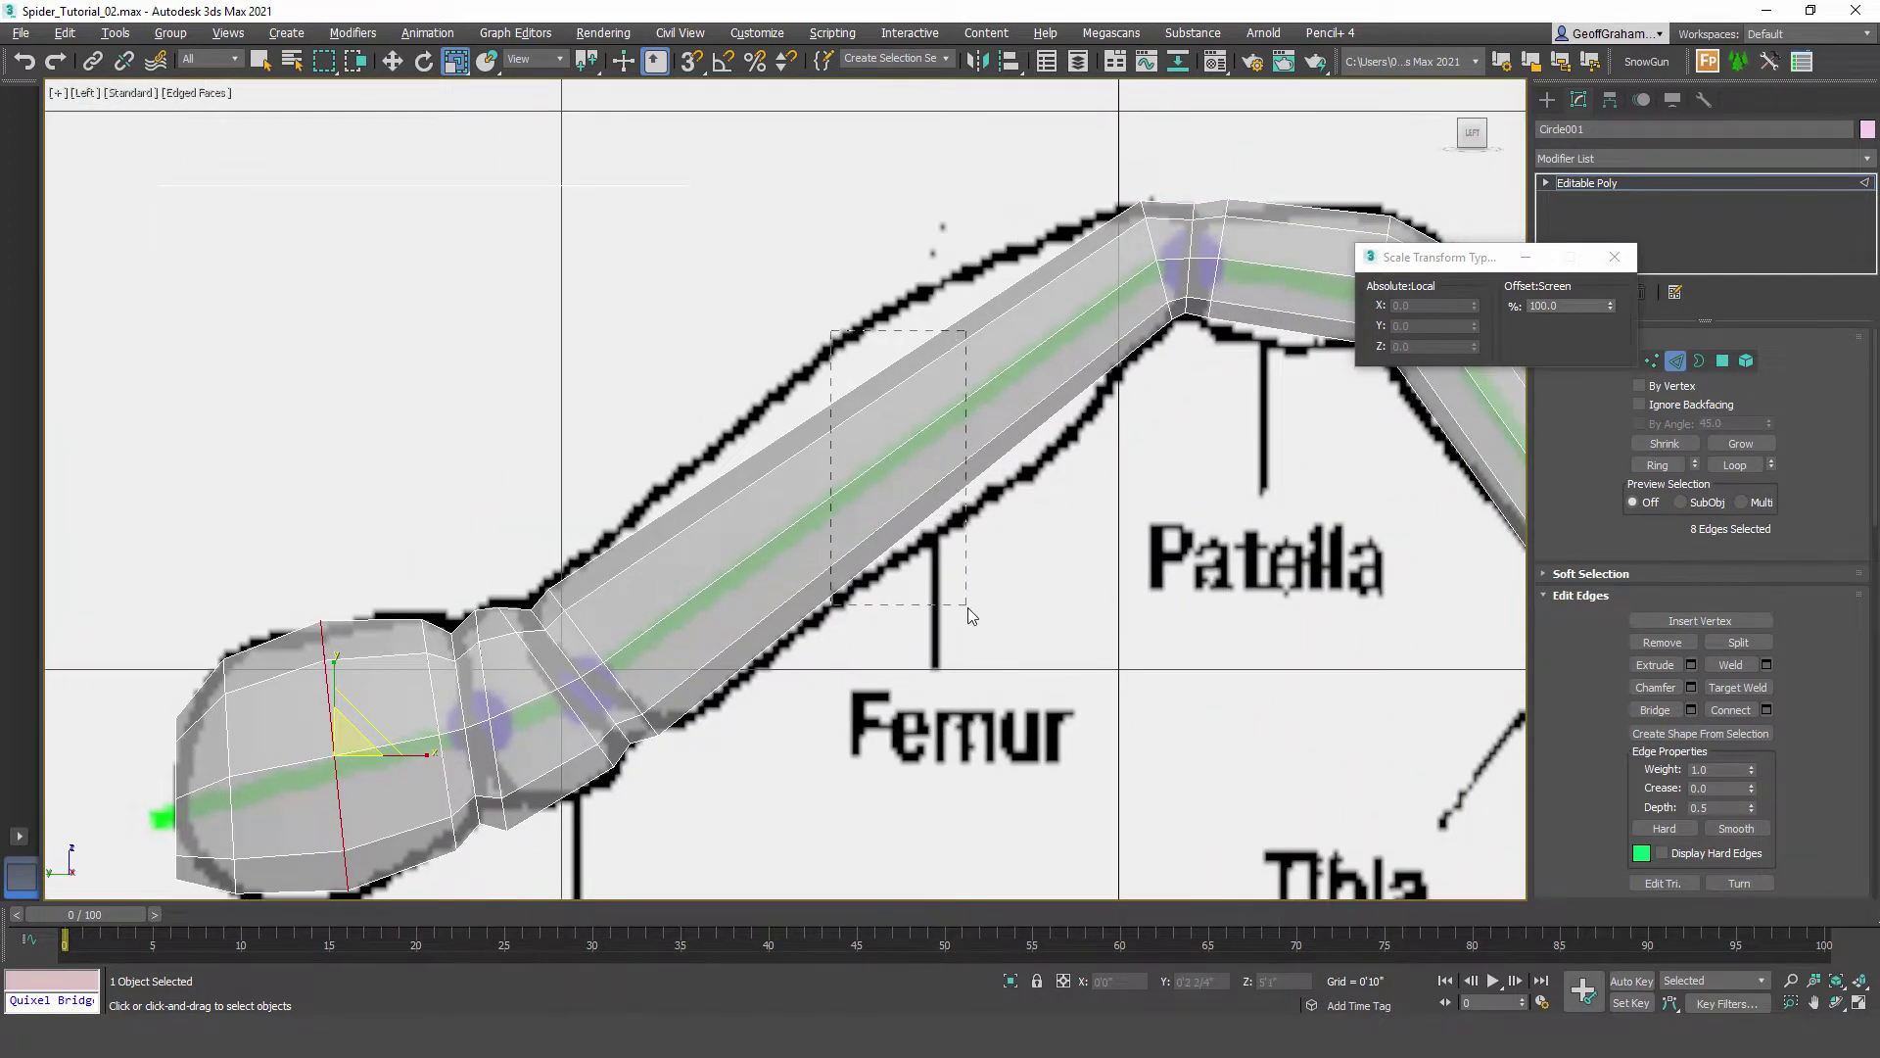
left_click_drag(968, 607, 967, 607)
left_click(1768, 710)
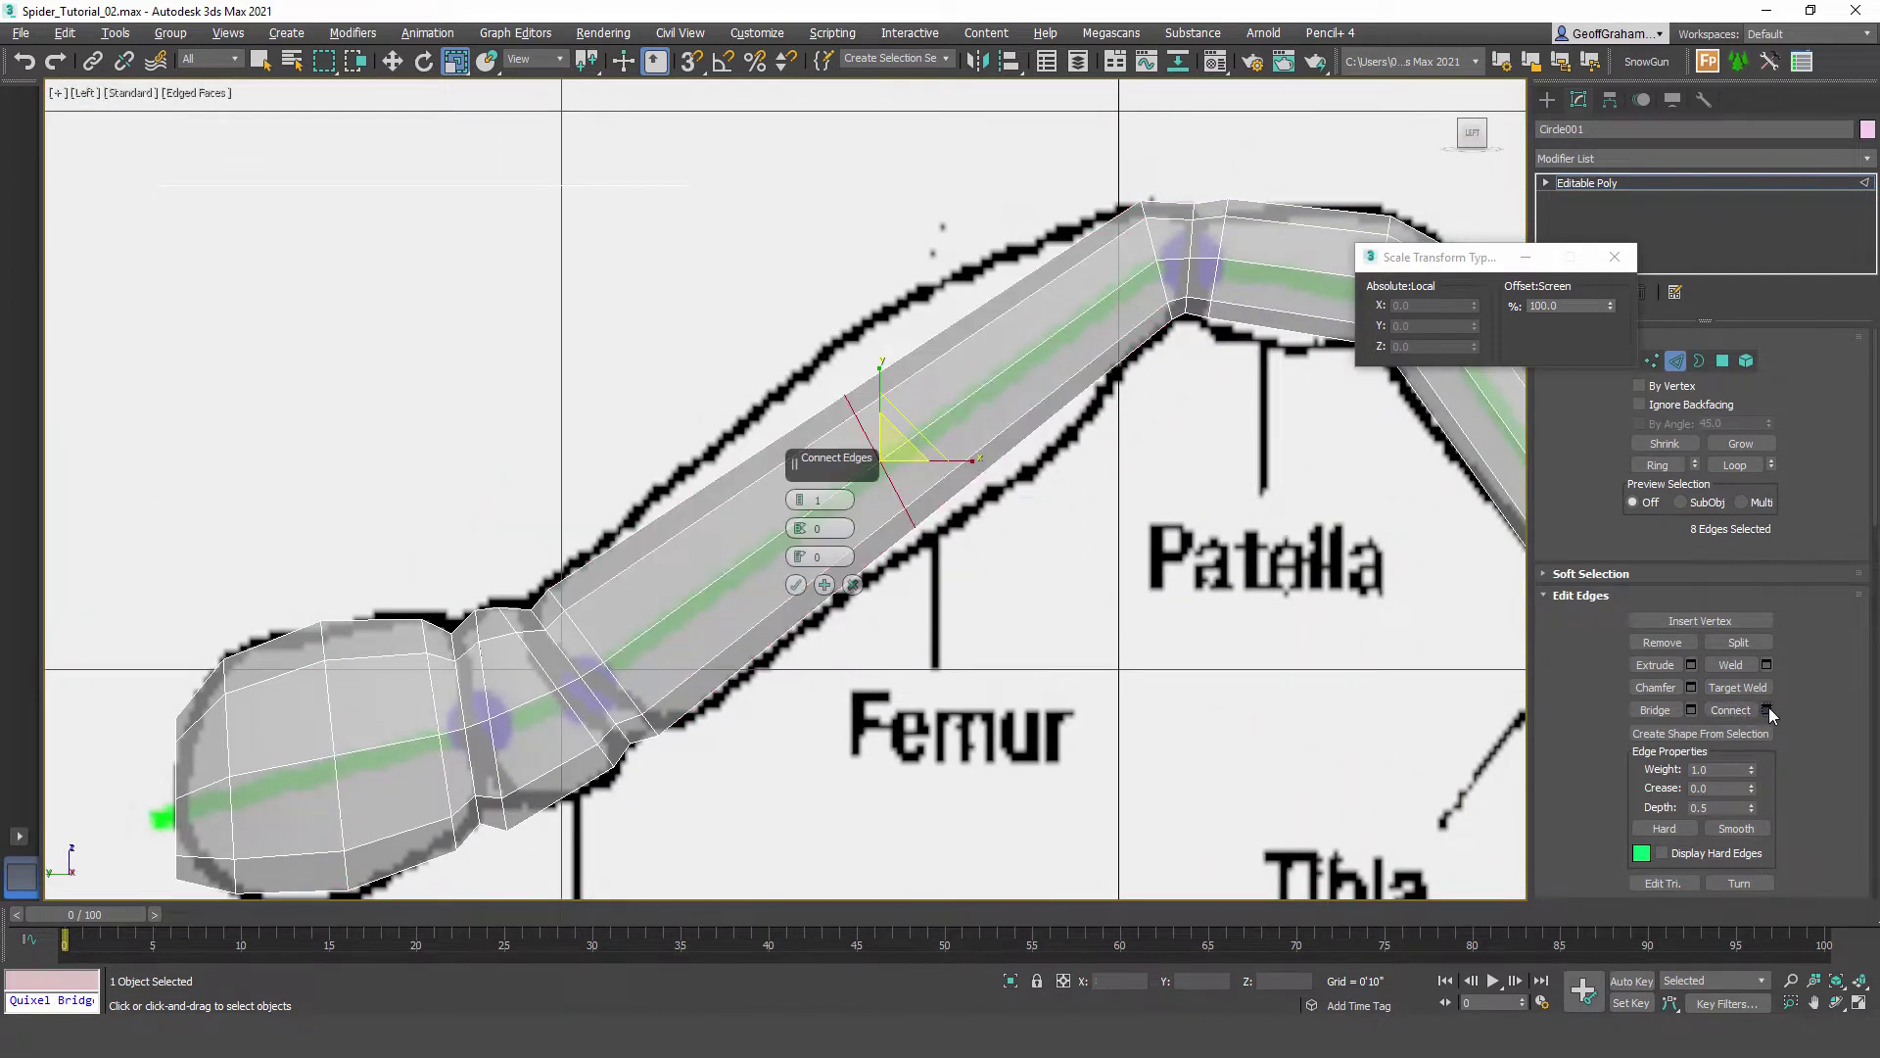
left_click(796, 585)
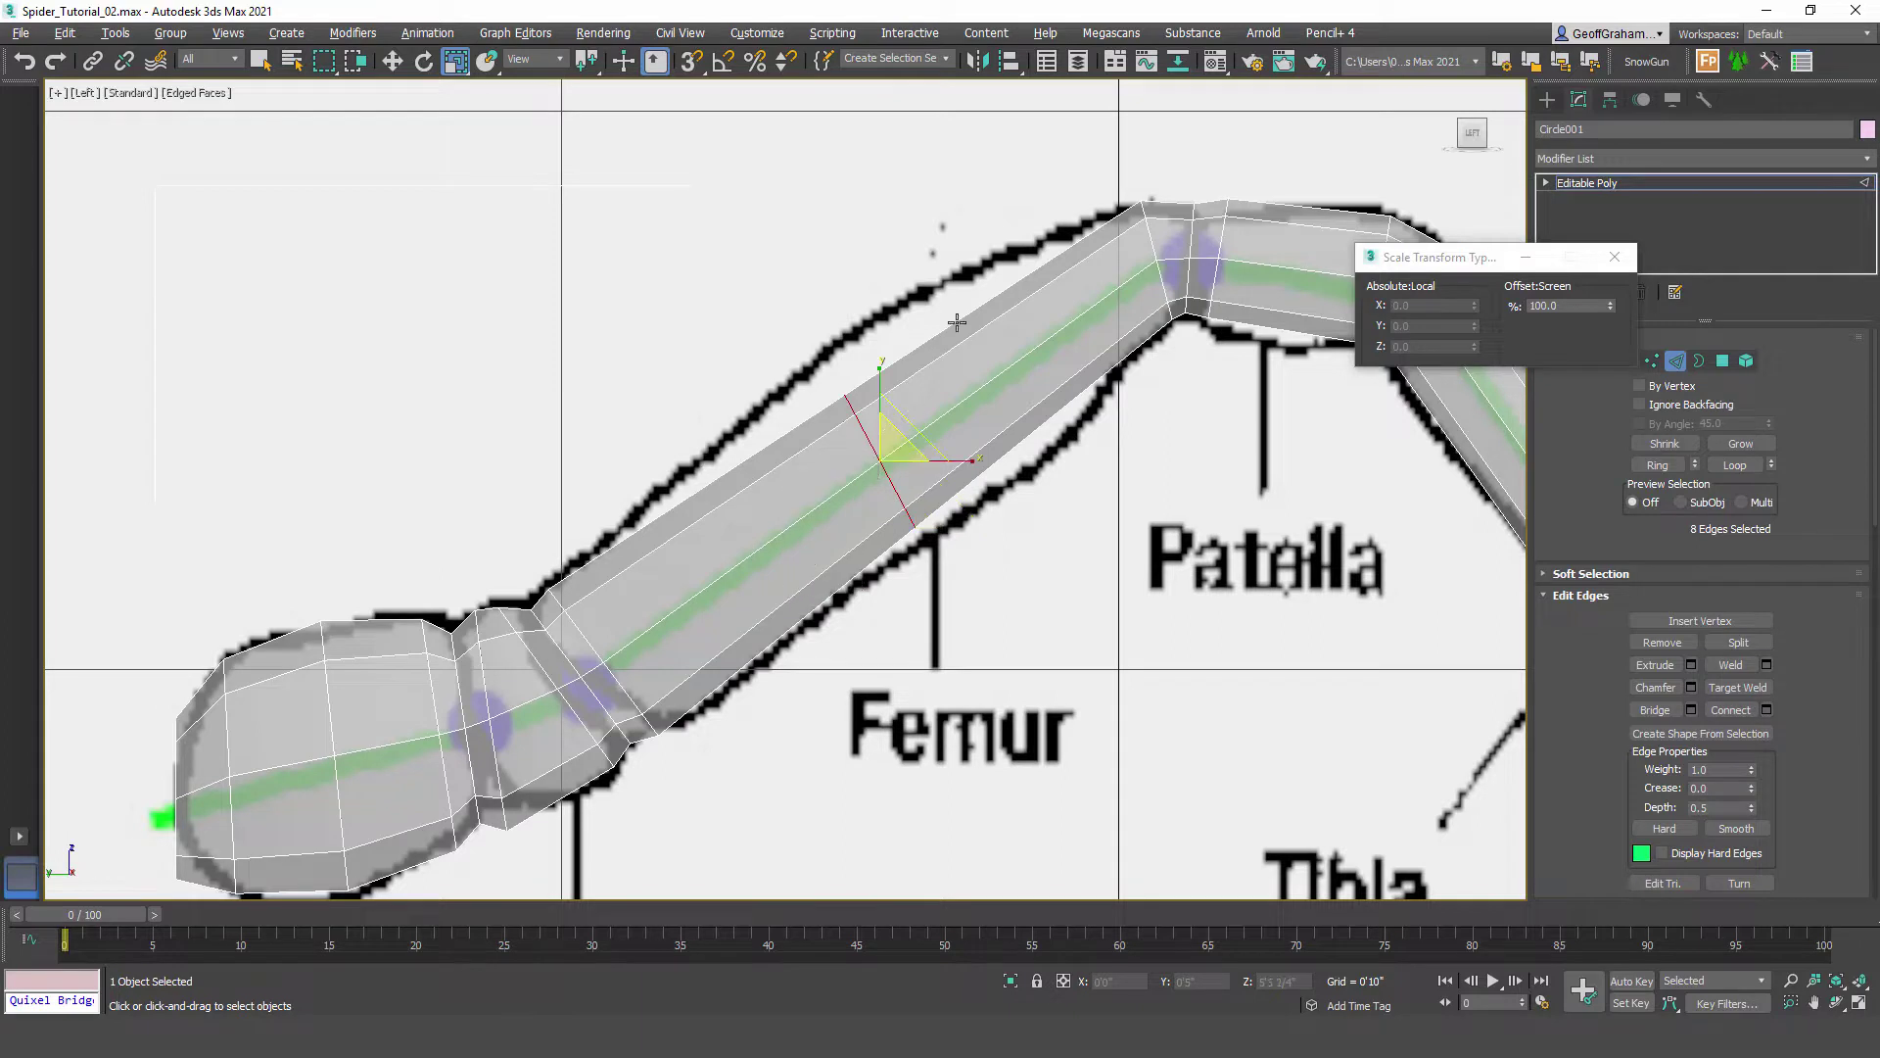
left_click_drag(1610, 306, 1490, 822)
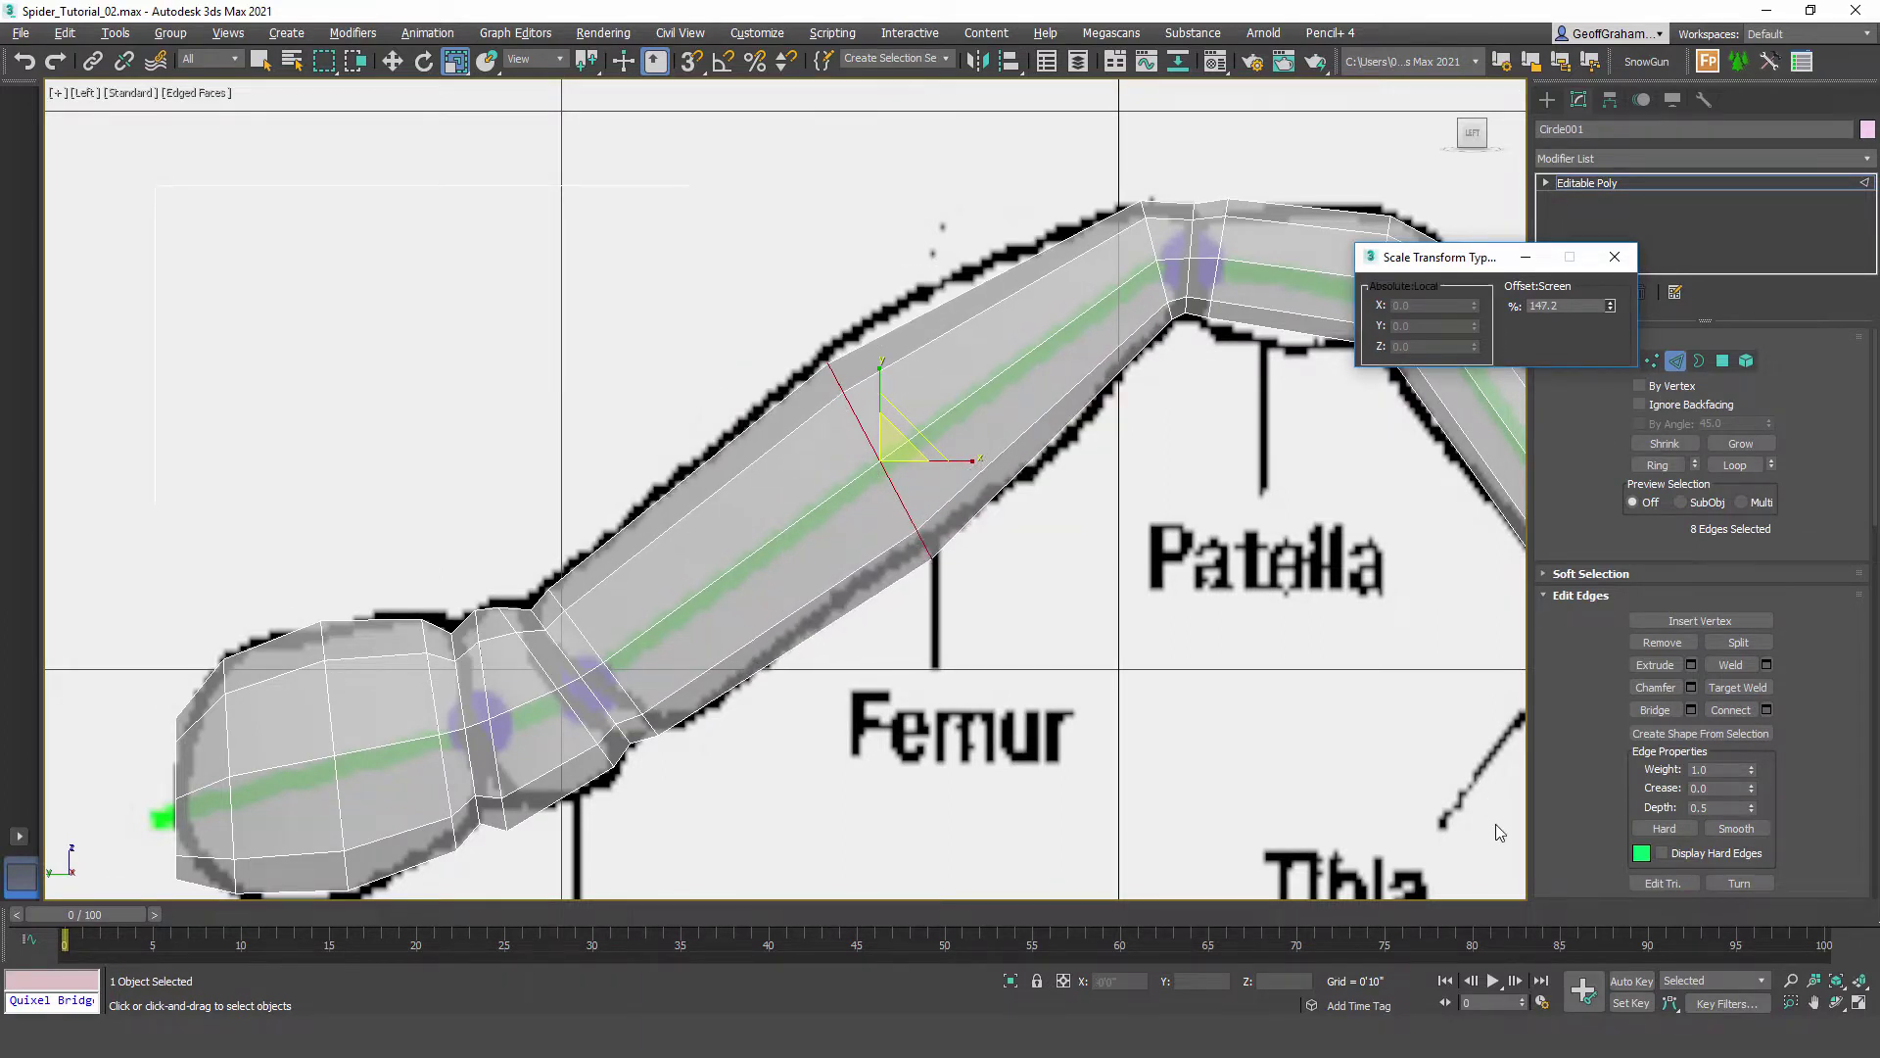
key("w")
left_click_drag(907, 436, 916, 411)
Step: Connect the tarsus's lengthwise edges with 1 segment, sliding the new loop toward the claws
middle_click_drag(1046, 479, 613, 504)
scroll(776, 546, "down", 2)
middle_click_drag(843, 580, 716, 314)
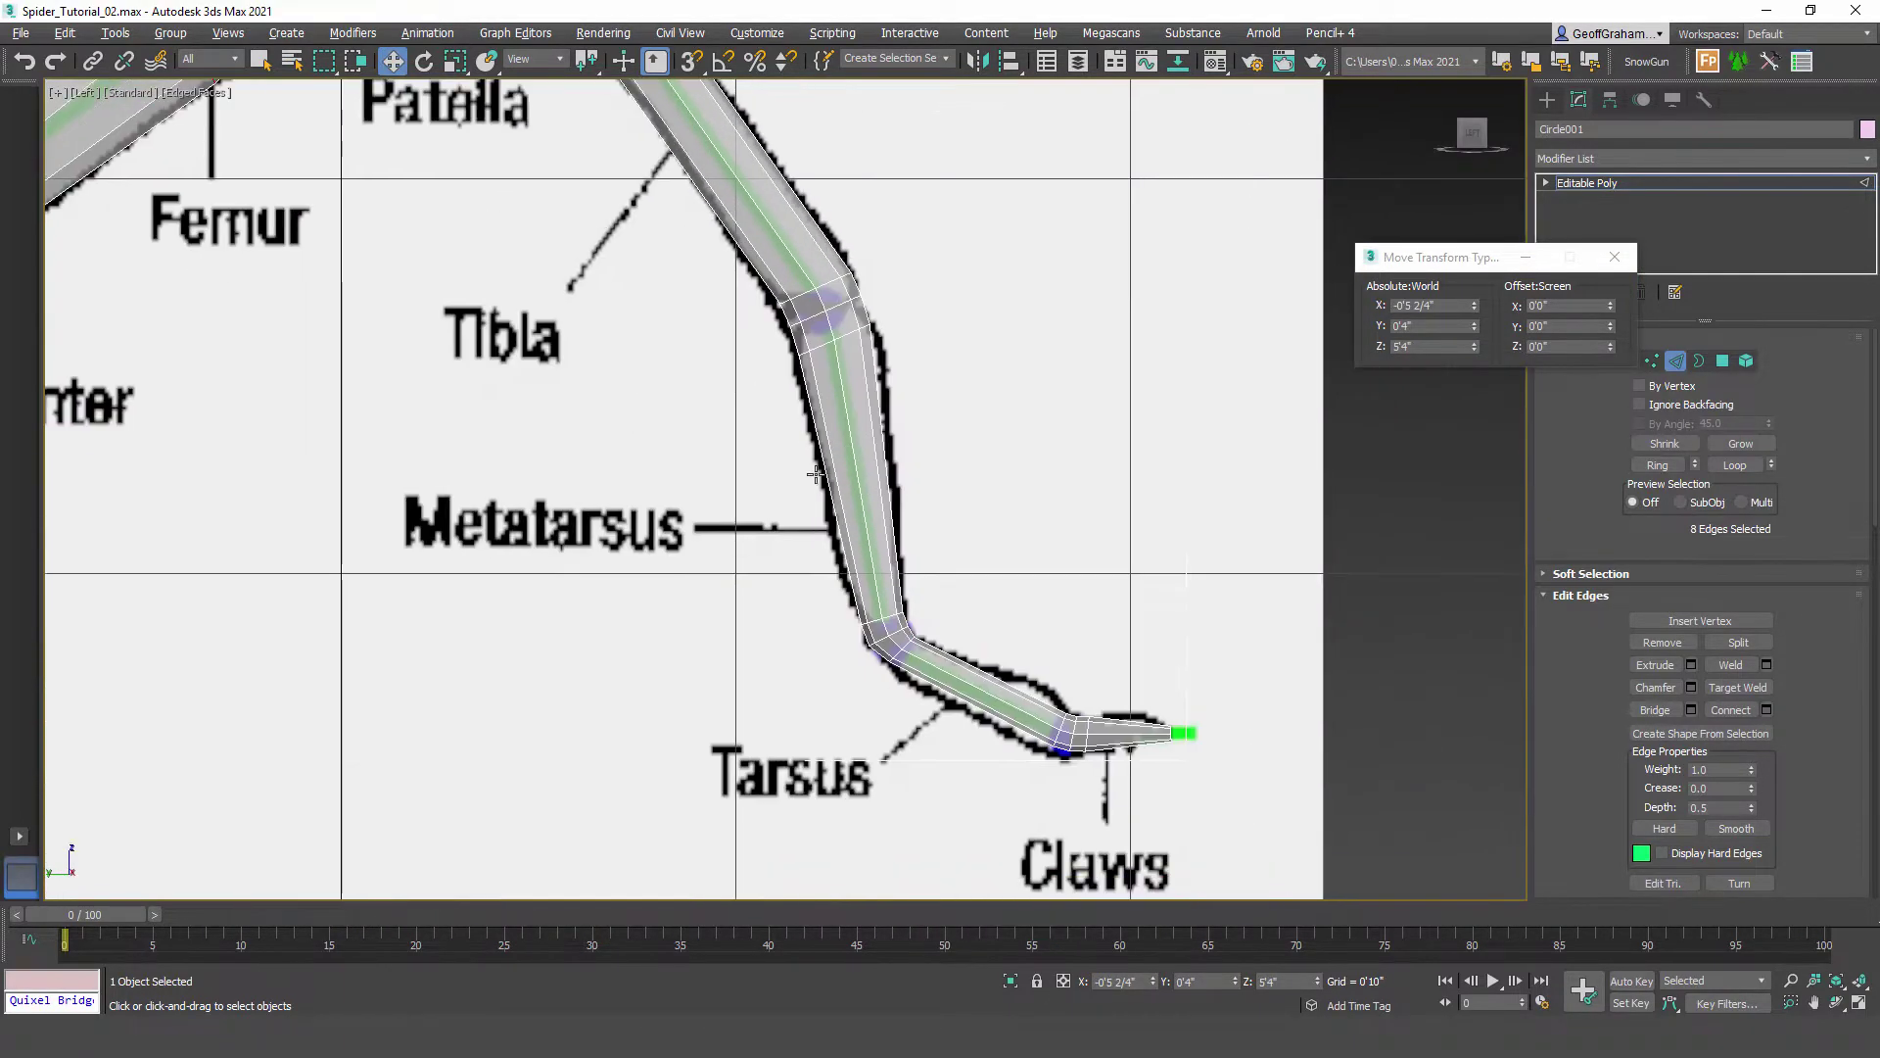
scroll(886, 627, "down", 2)
scroll(911, 617, "up", 4)
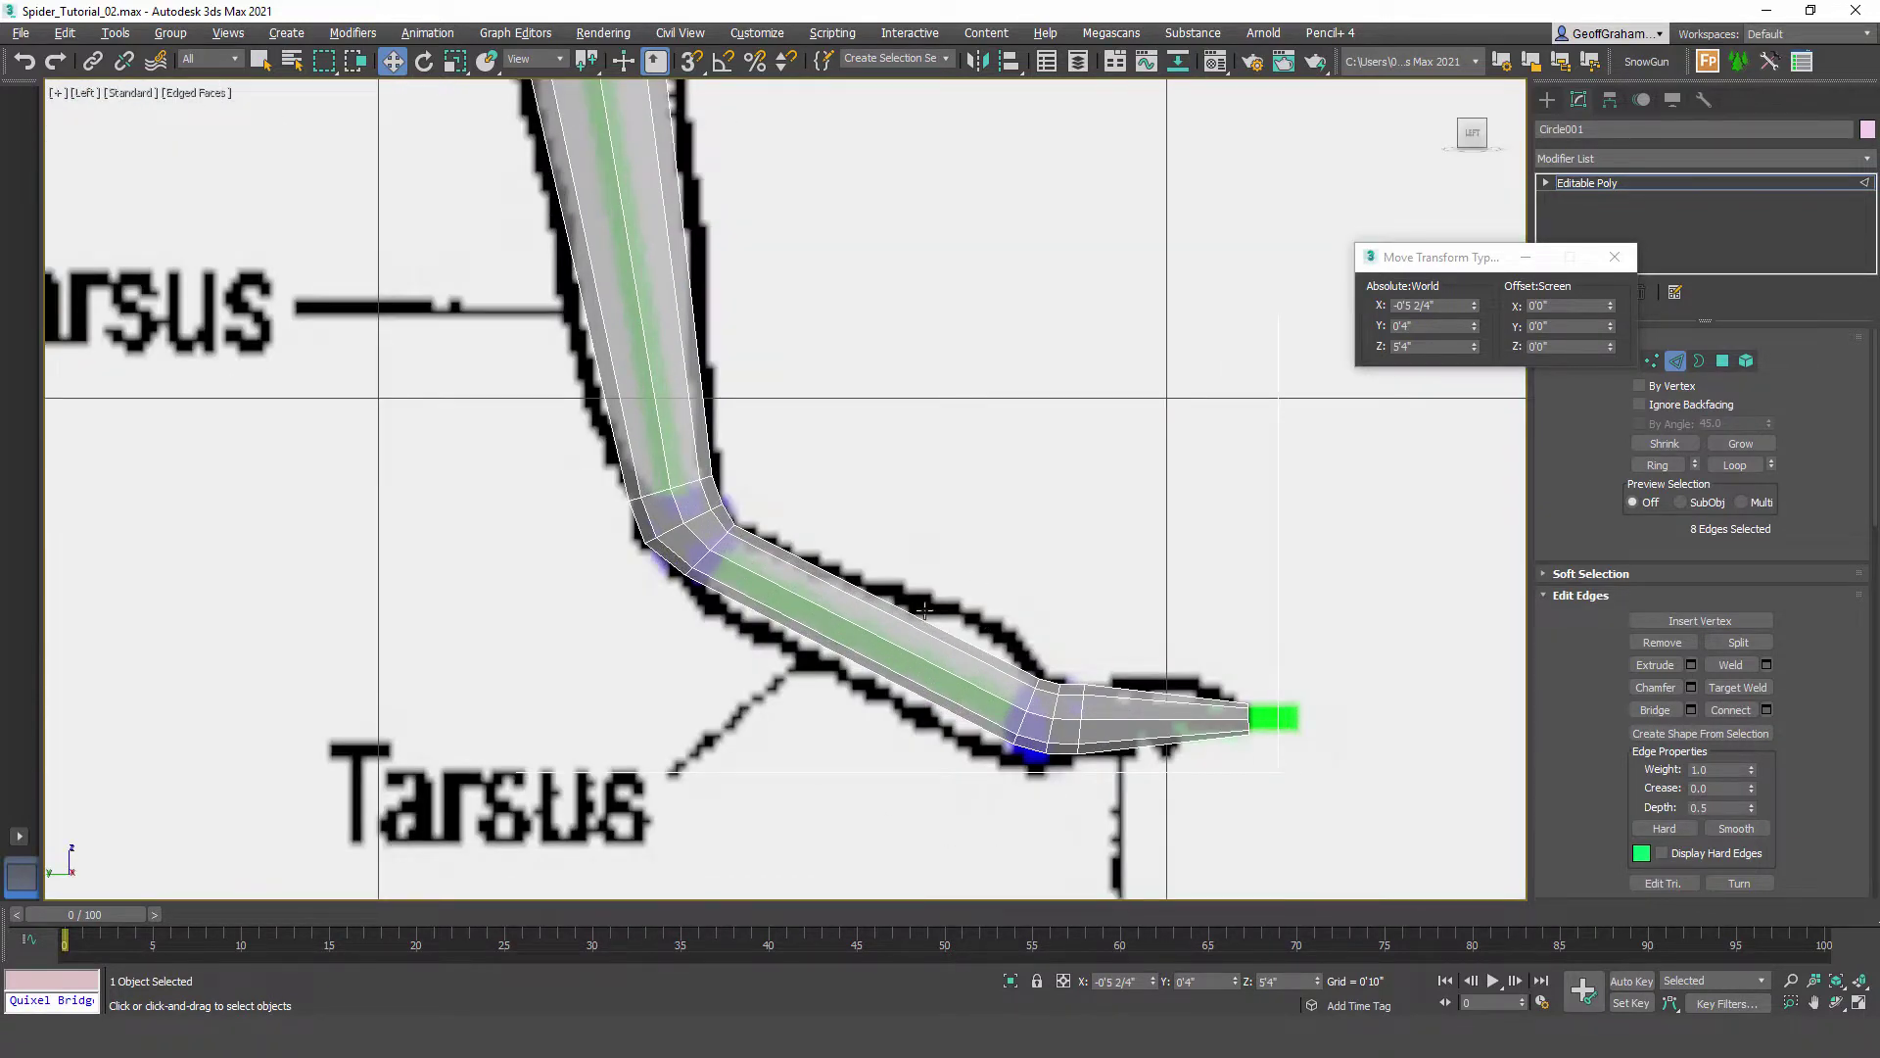
scroll(964, 708, "down", 2)
scroll(919, 691, "down", 1)
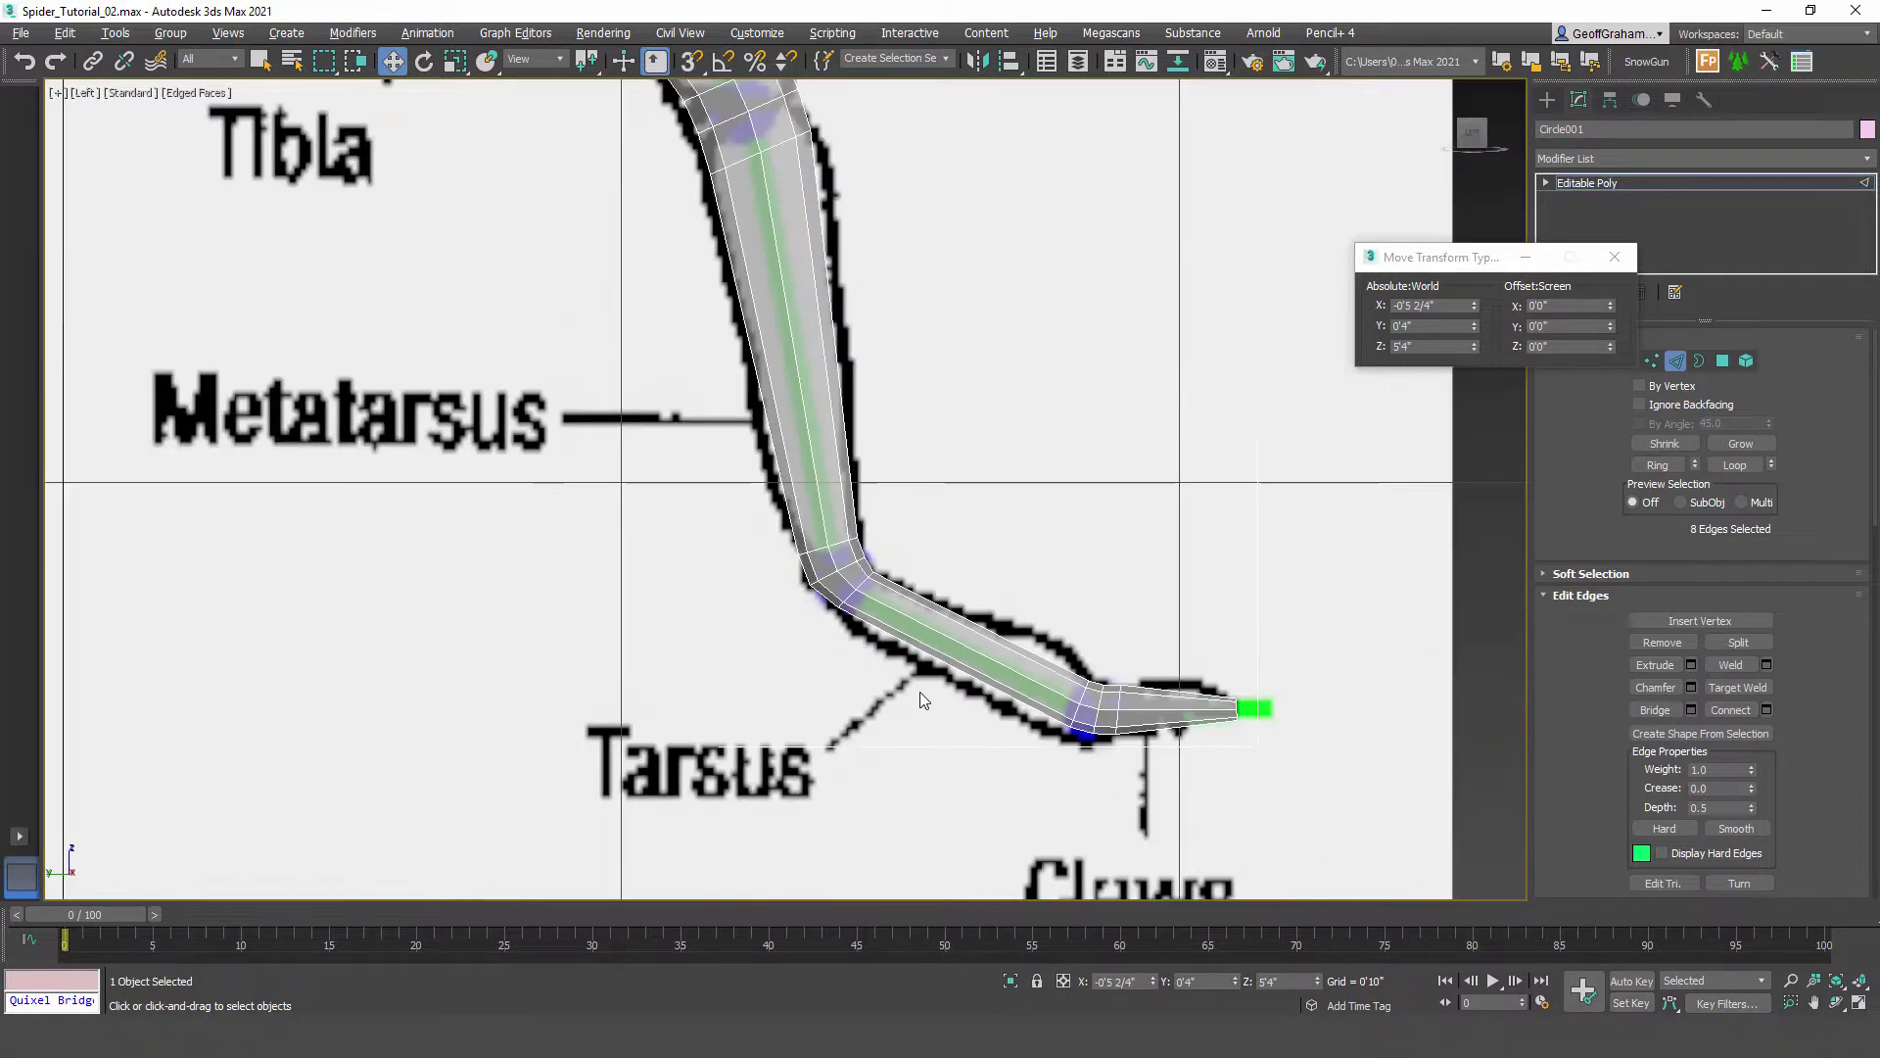
scroll(980, 588, "up", 3)
left_click(1767, 709)
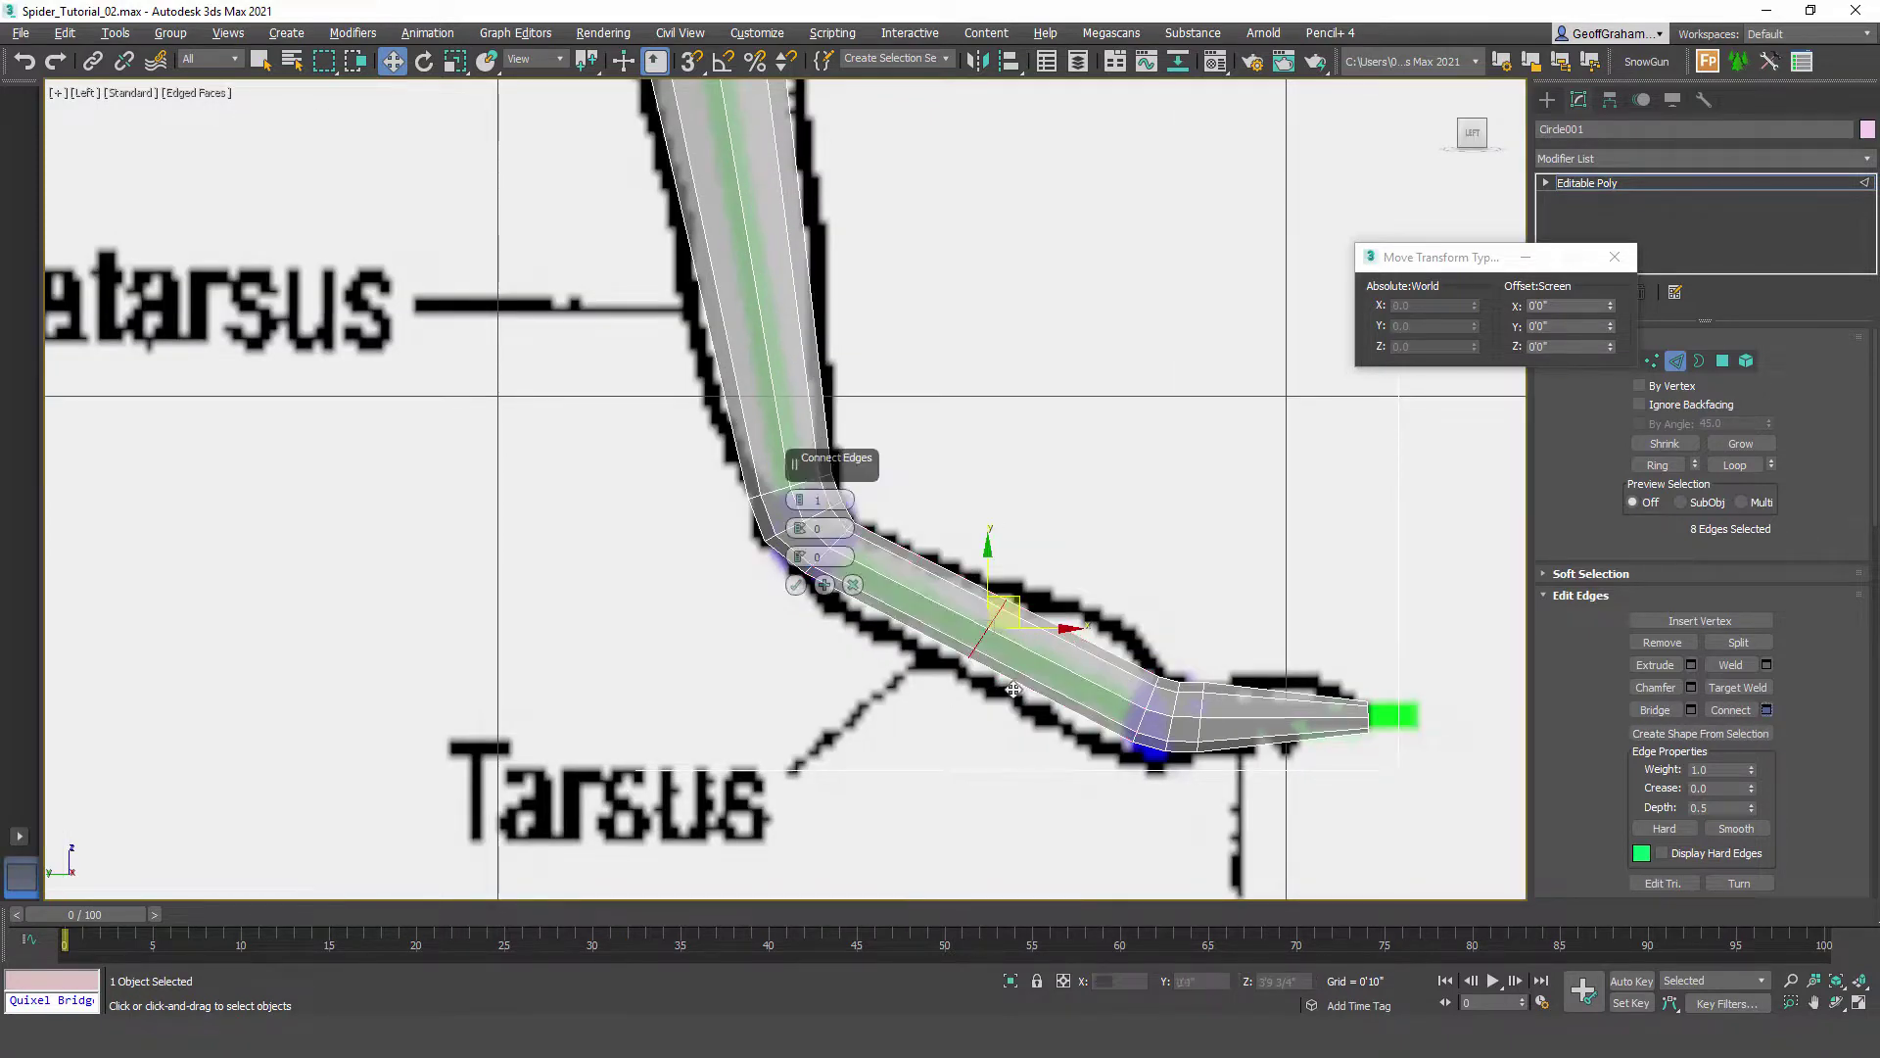
left_click_drag(802, 565, 838, 378)
left_click(797, 584)
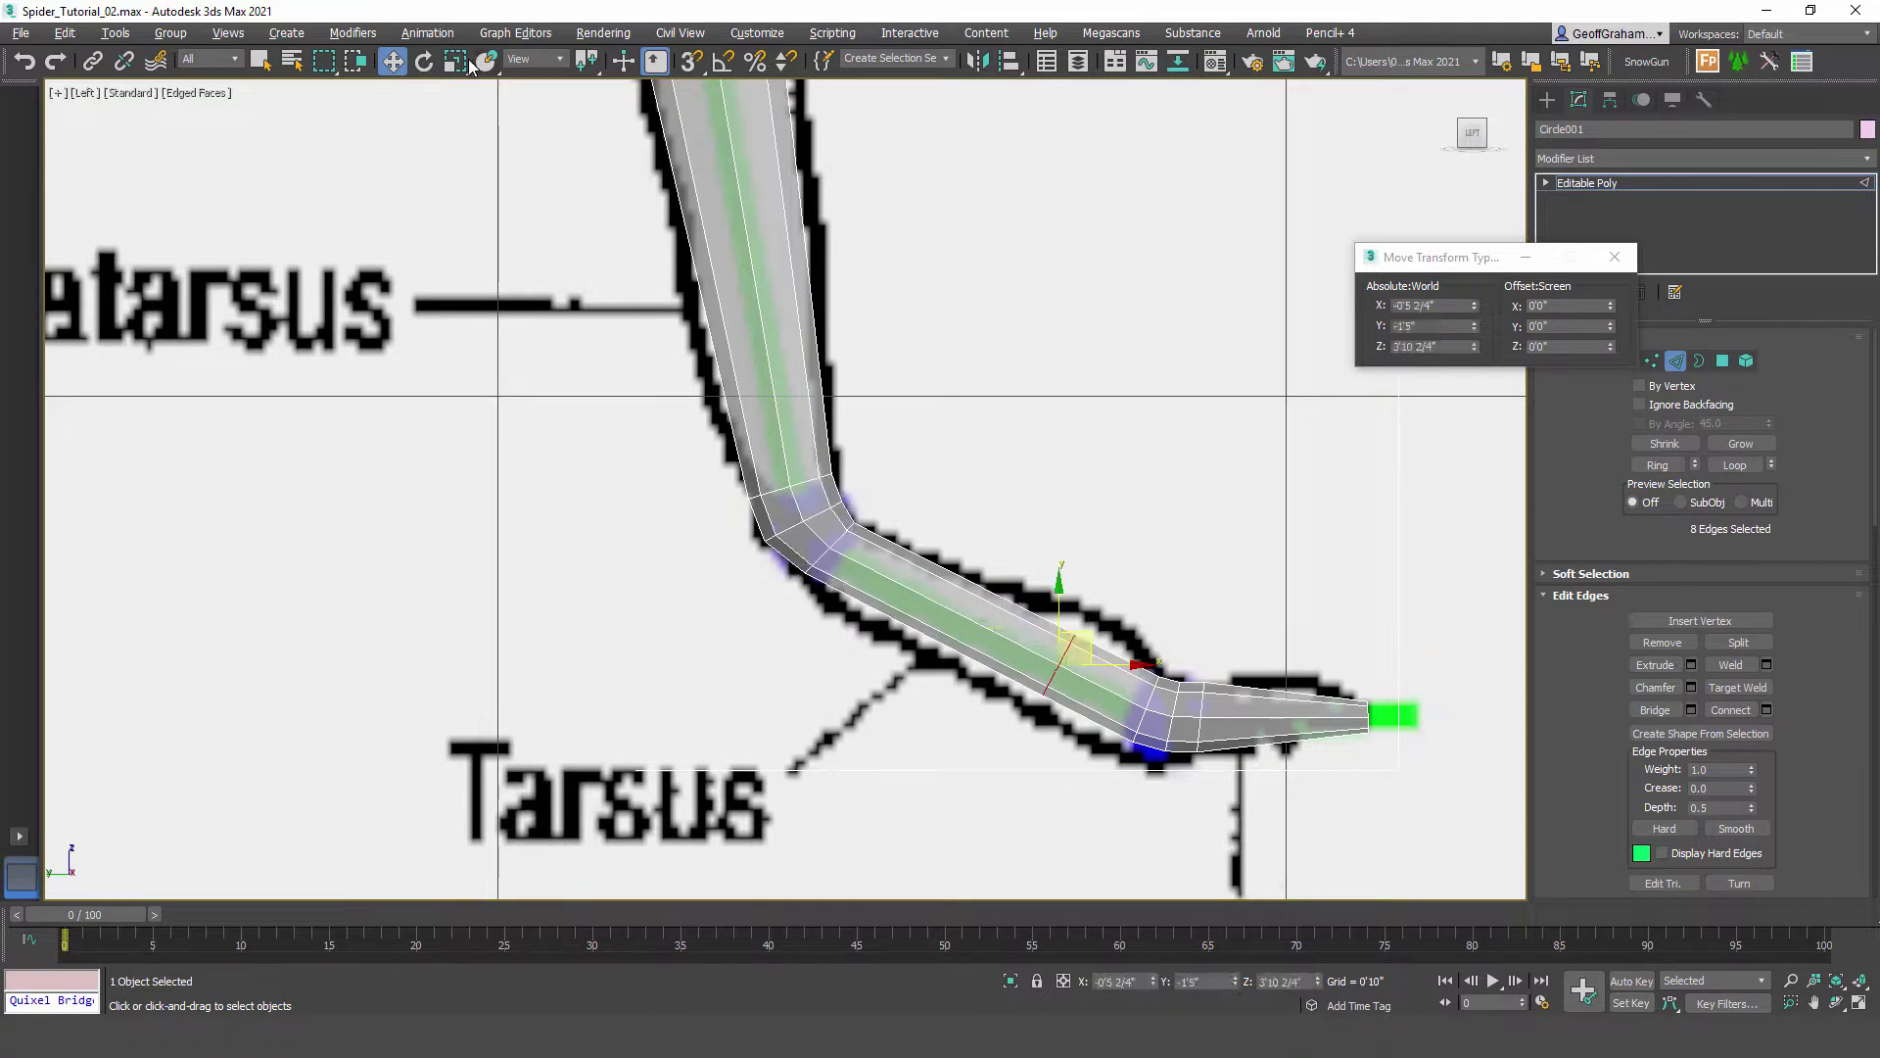
Step: Scale up the new tarsus edge loop to match the bulge in the drawing and close the transform dialog
left_click(466, 61)
left_click_drag(1615, 280, 1499, 609)
left_click(1625, 265)
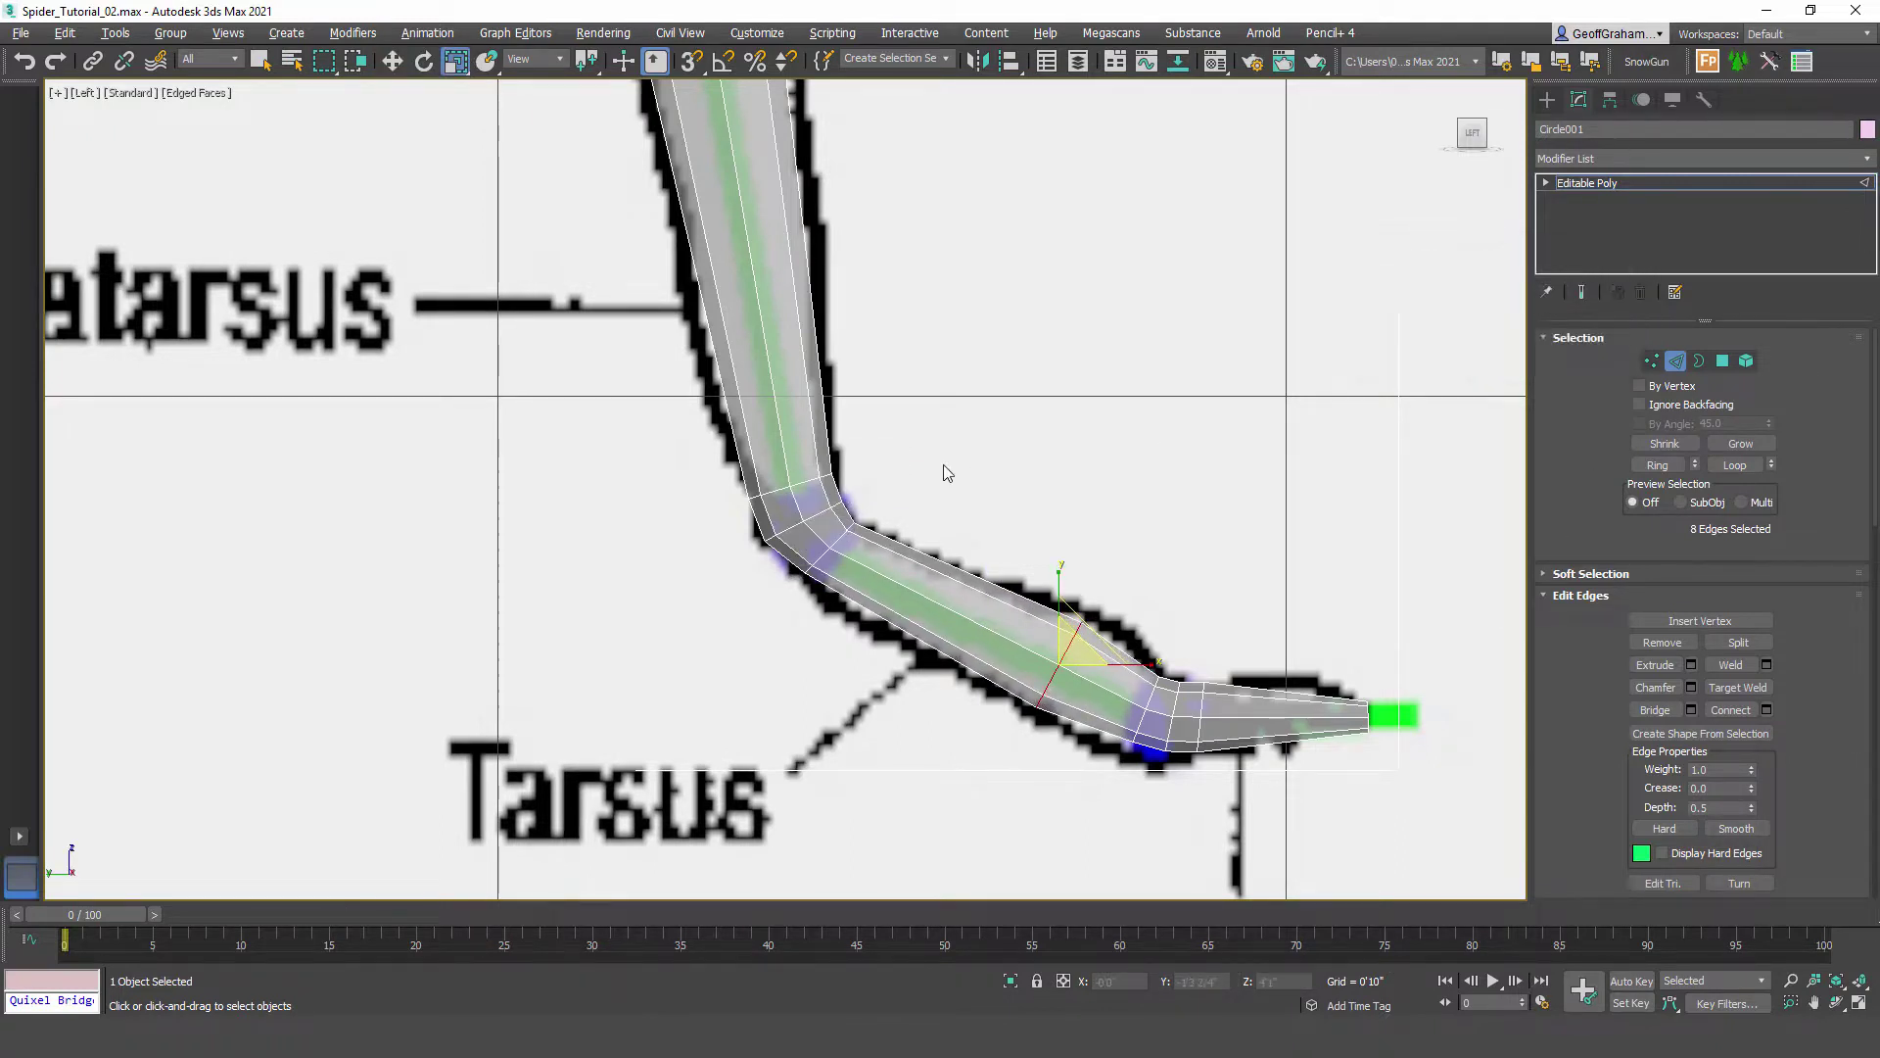
Step: Select all polygons of the leg, clear their smoothing groups, assign smoothing group 1, and deselect the leg
scroll(931, 467, "down", 5)
middle_click_drag(676, 609, 833, 585)
scroll(833, 576, "down", 2)
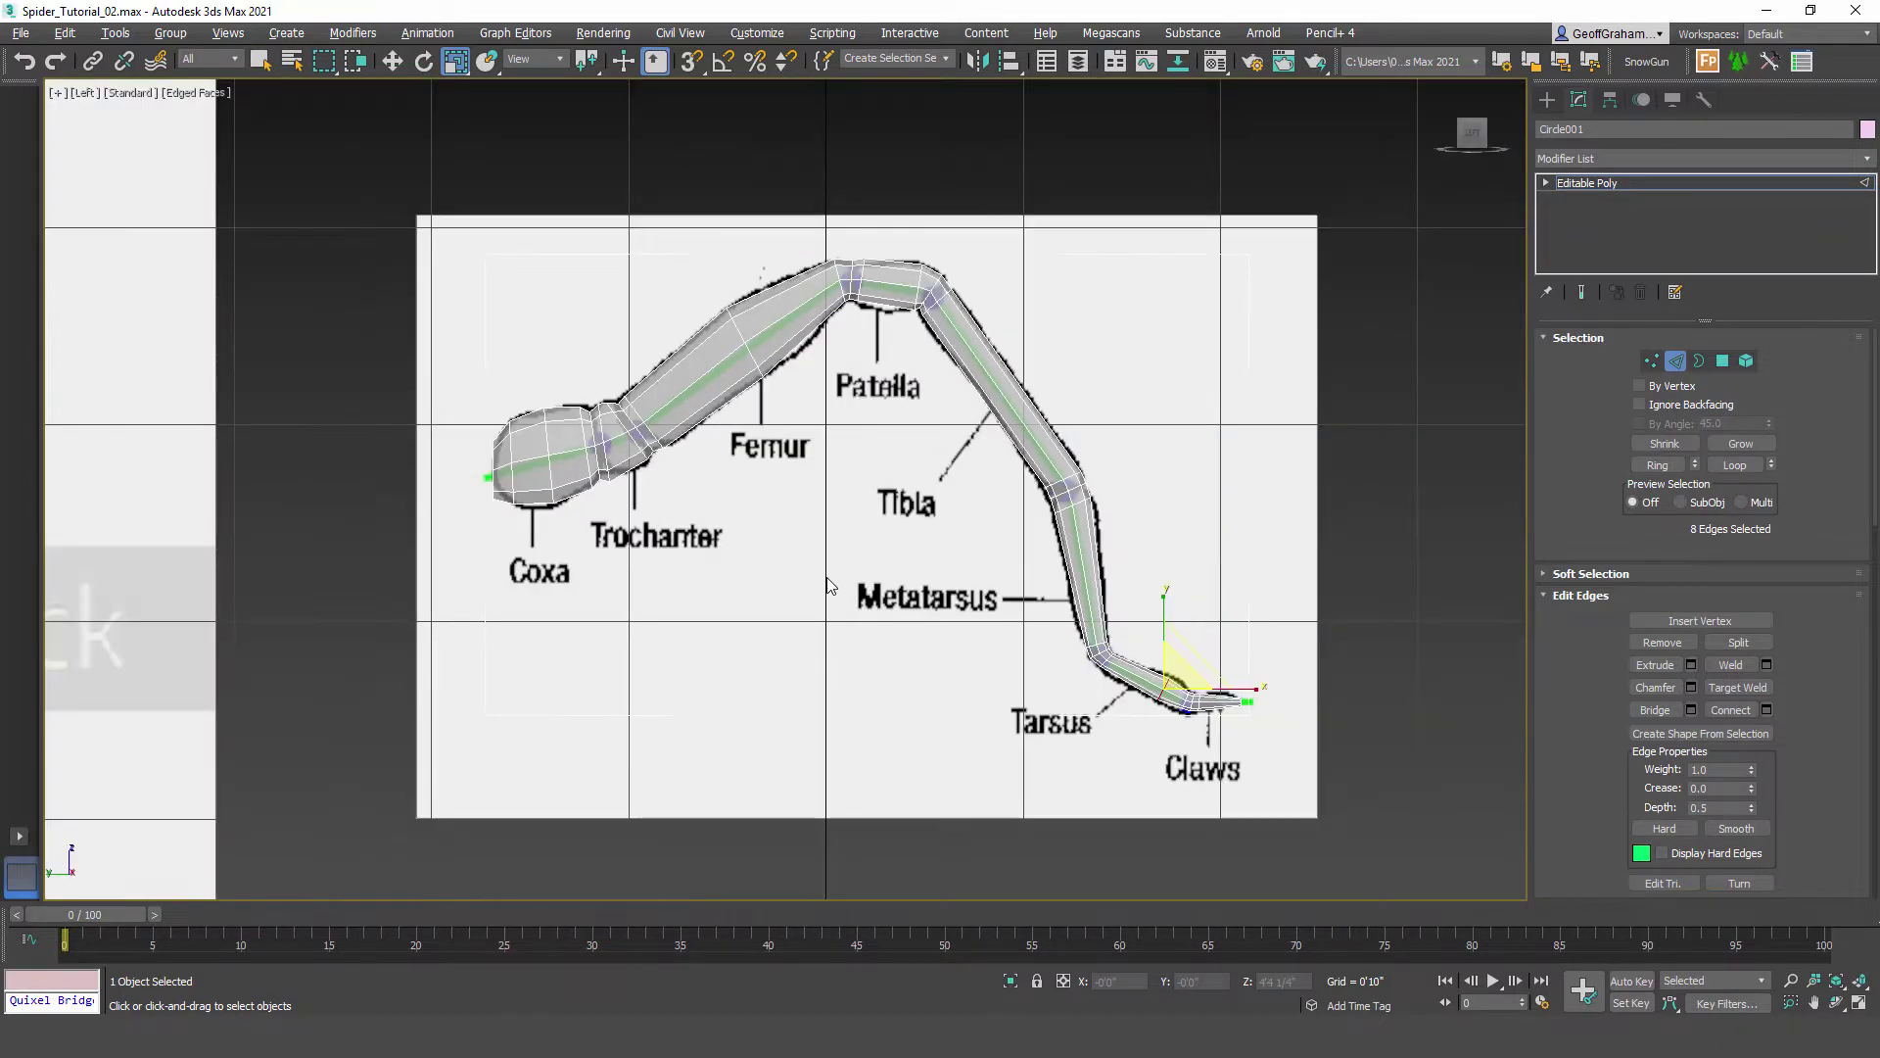
scroll(827, 578, "up", 2)
left_click(1722, 361)
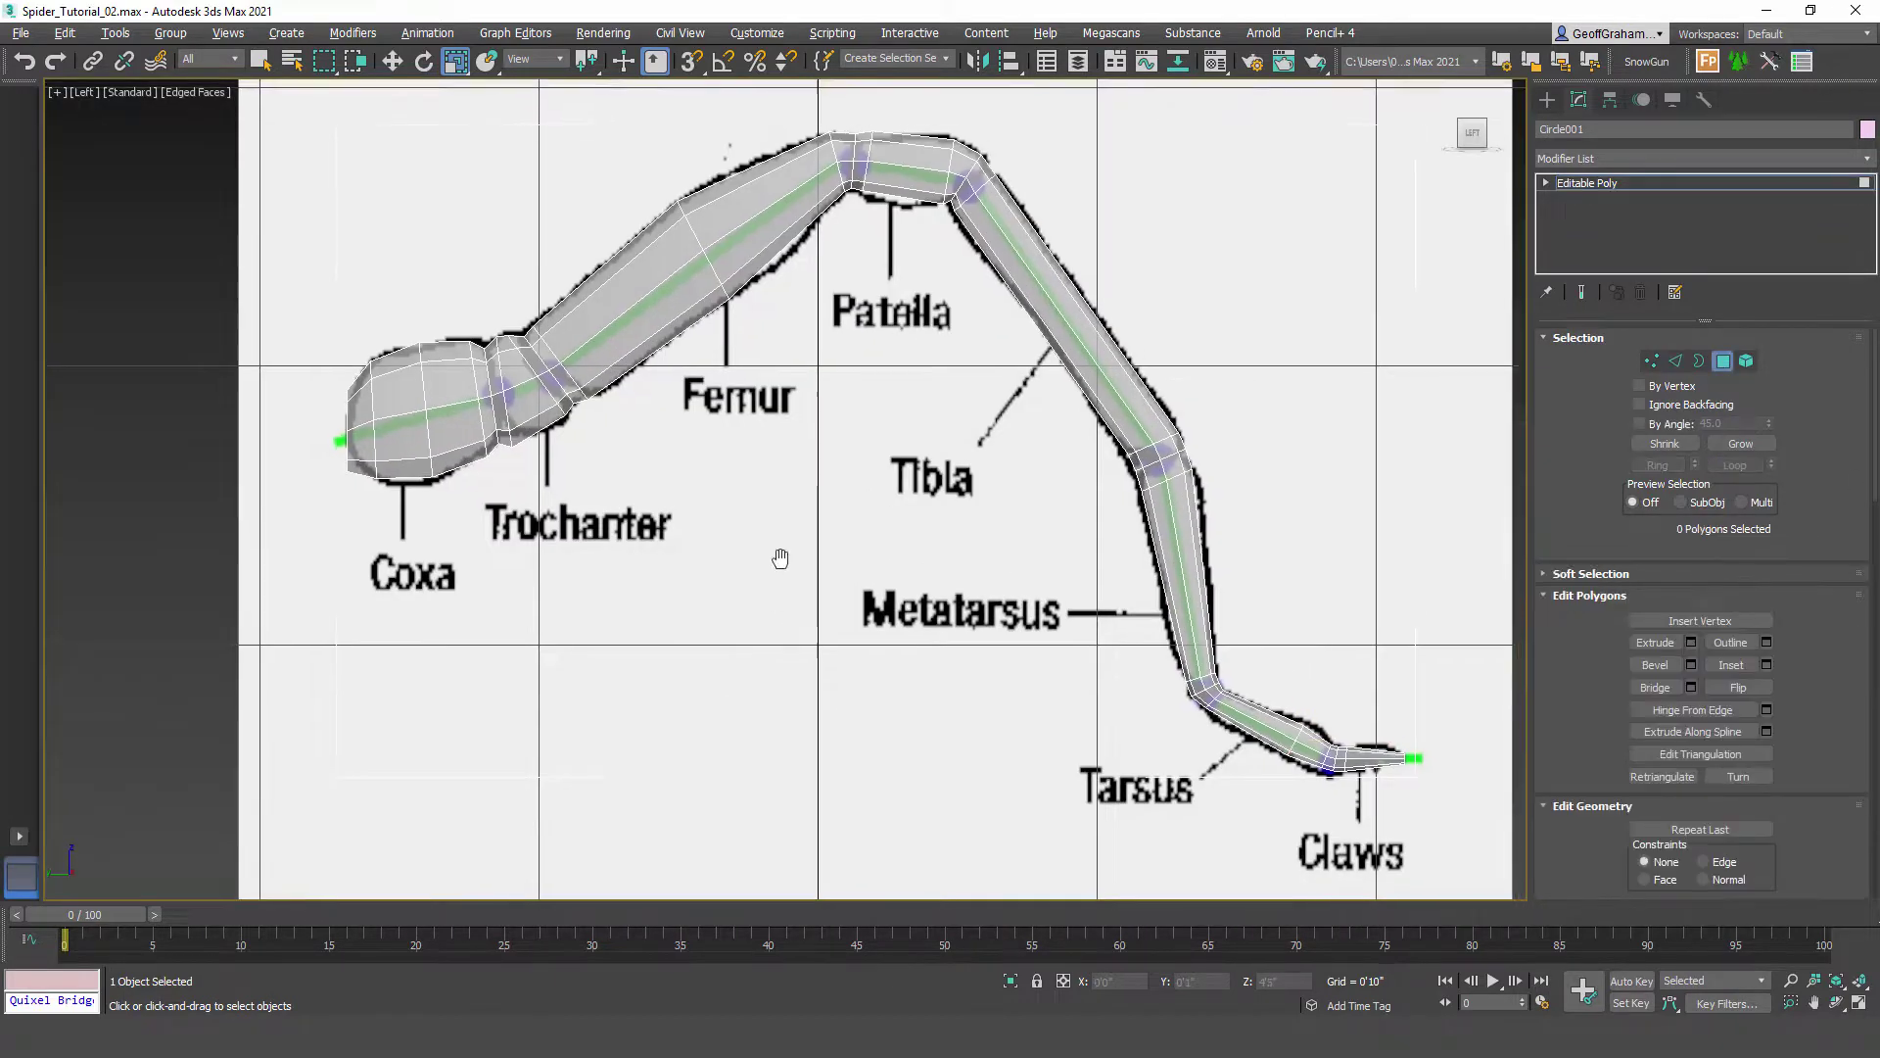
scroll(780, 558, "down", 3)
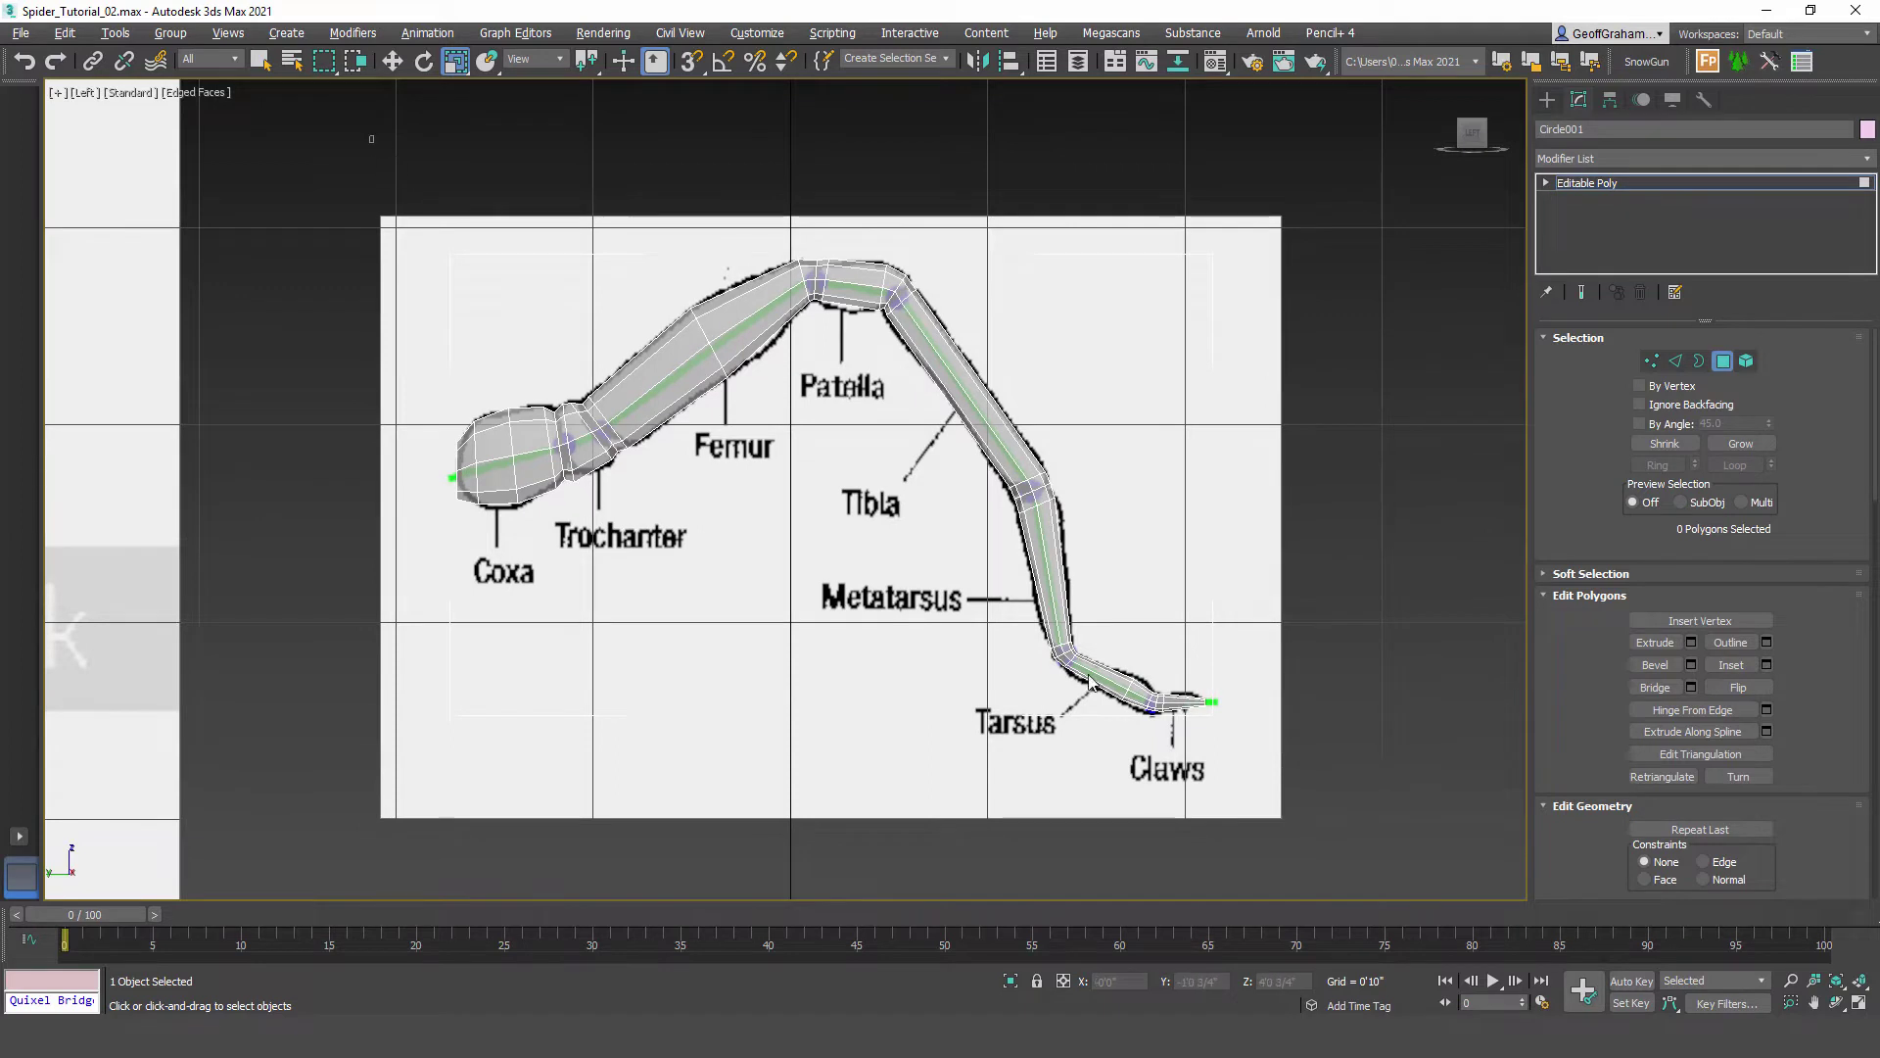
left_click_drag(1312, 859, 1311, 854)
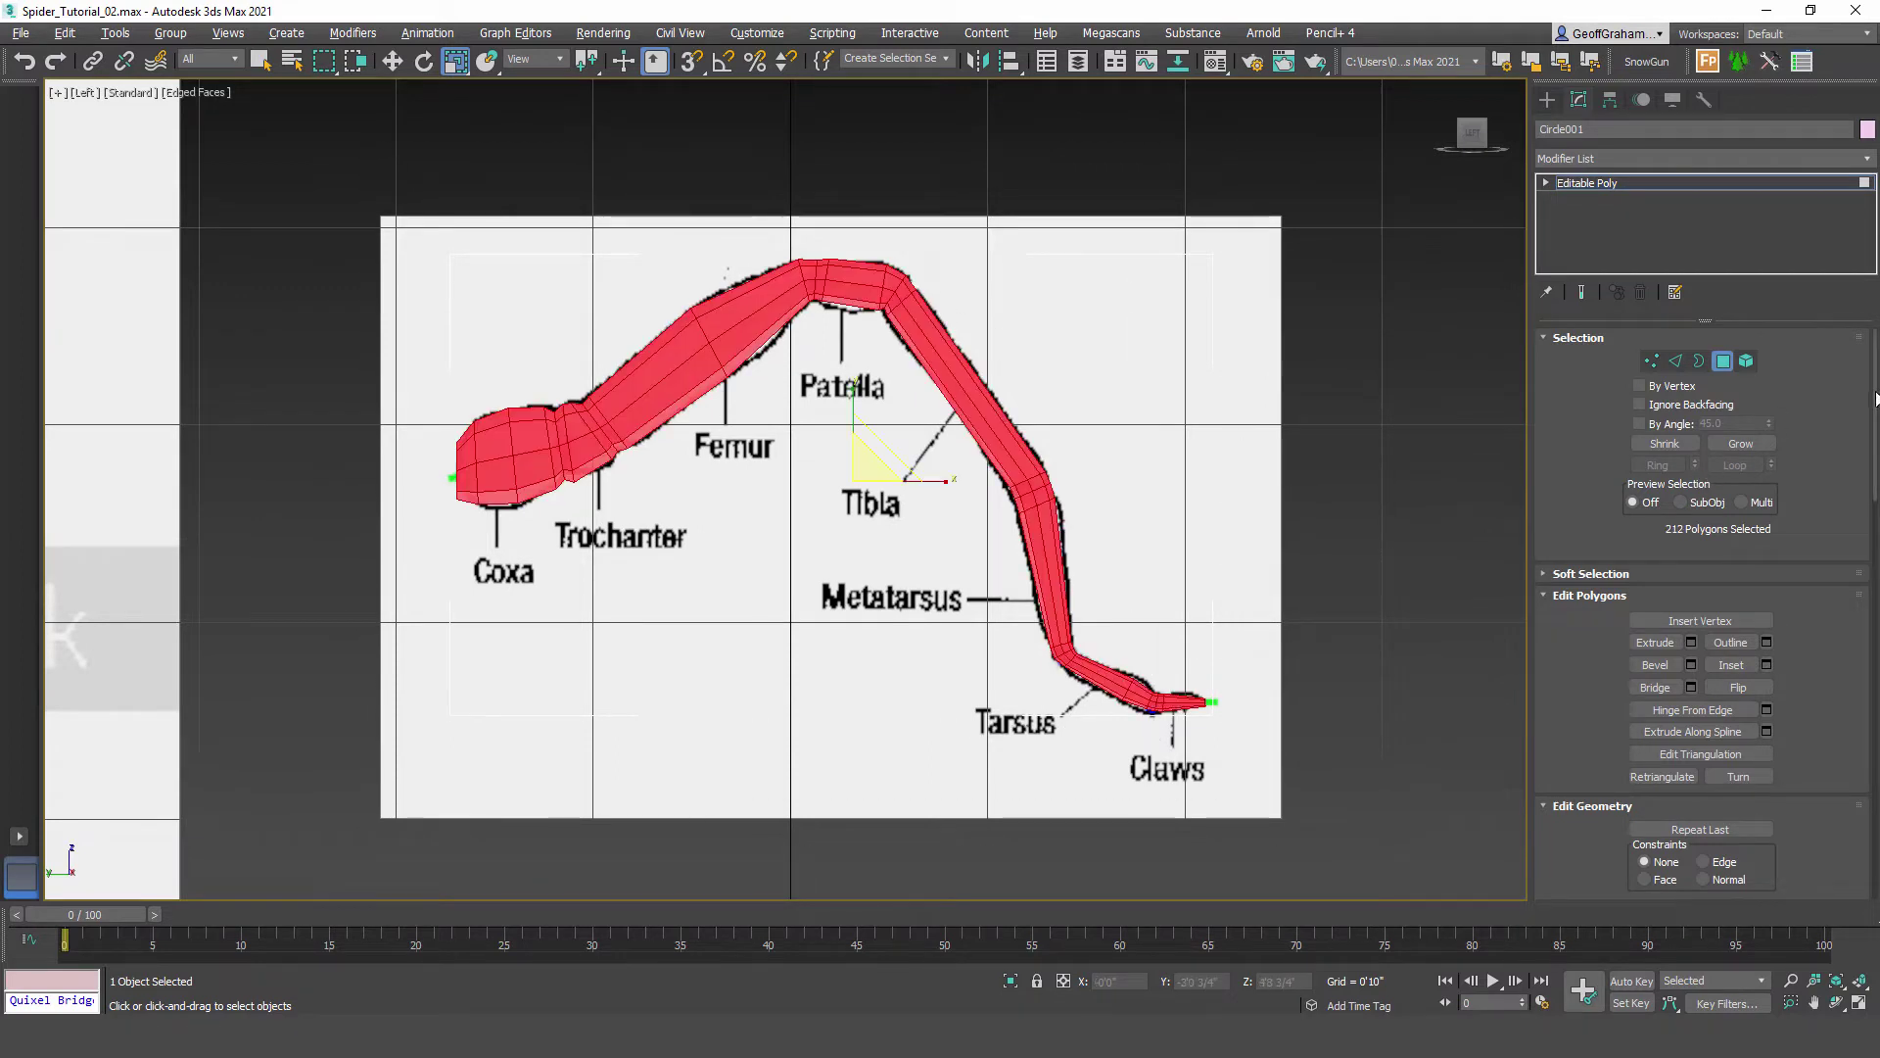
scroll(1876, 399, "down", 10)
left_click_drag(1874, 826, 1877, 642)
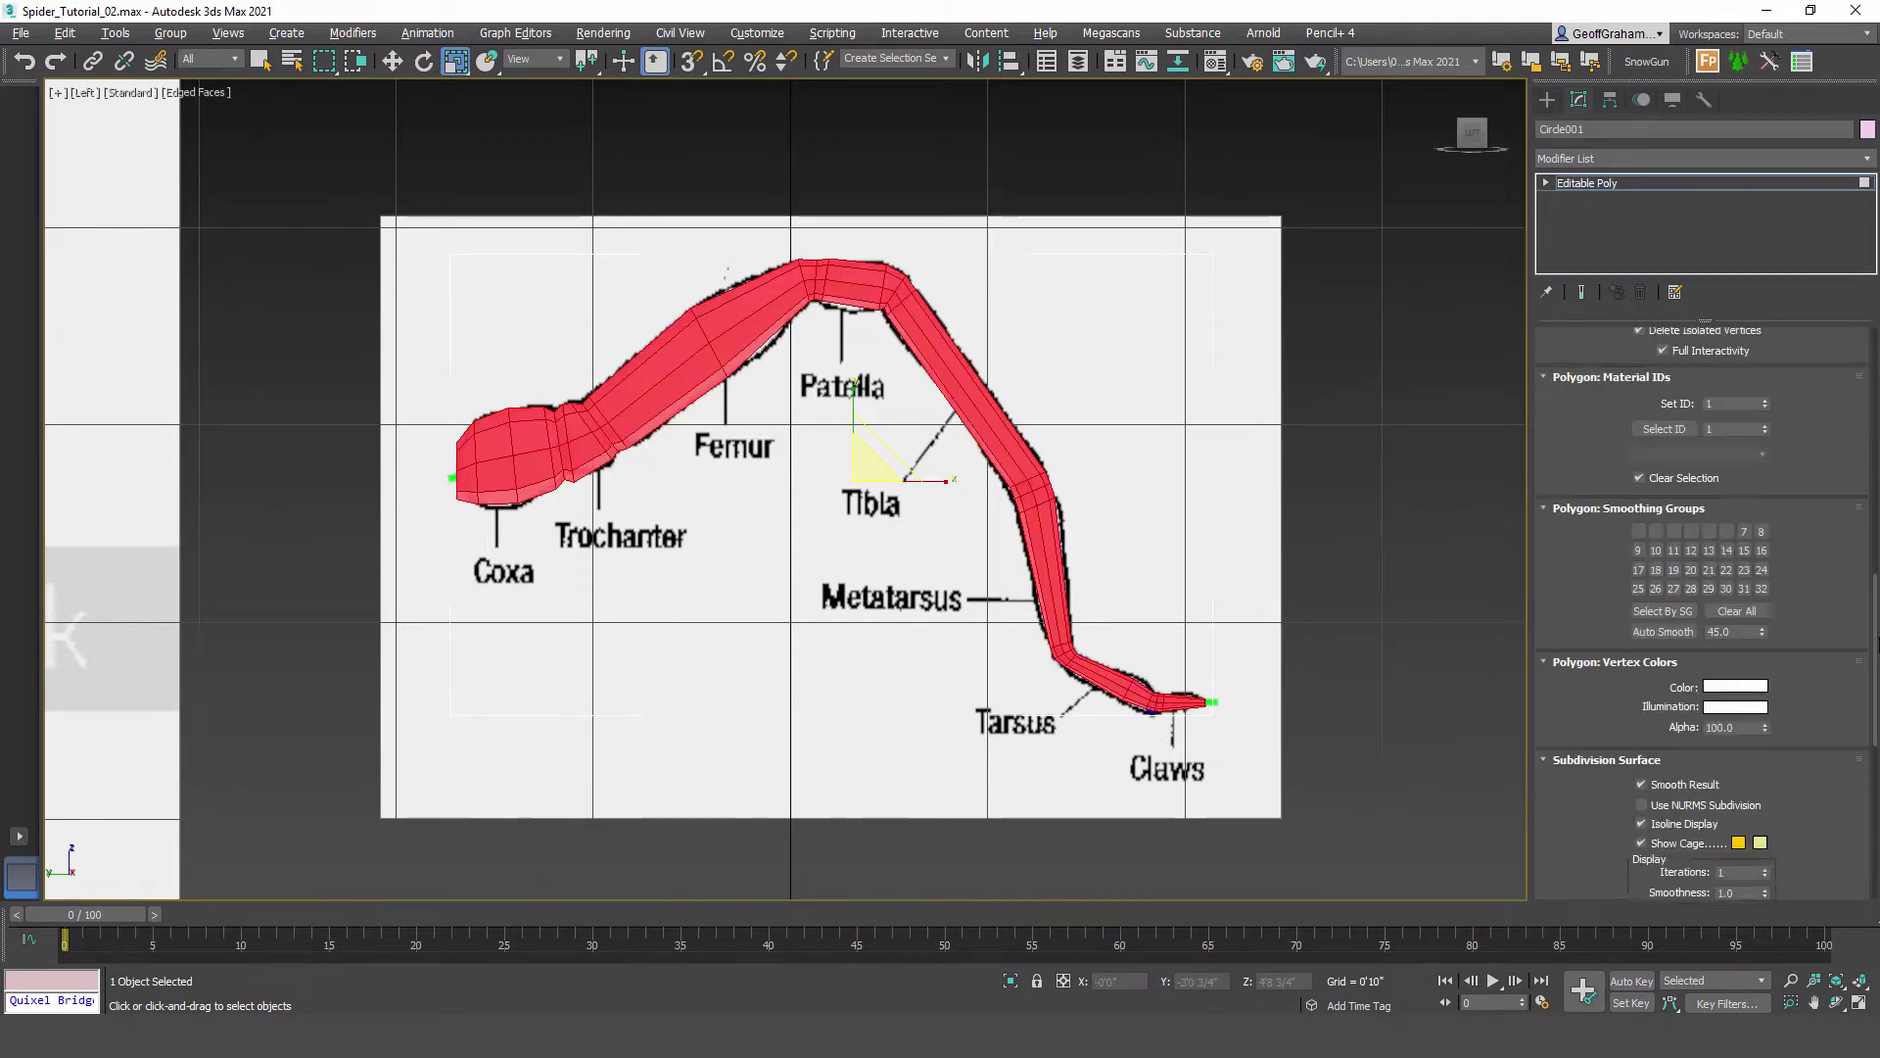
left_click(1736, 611)
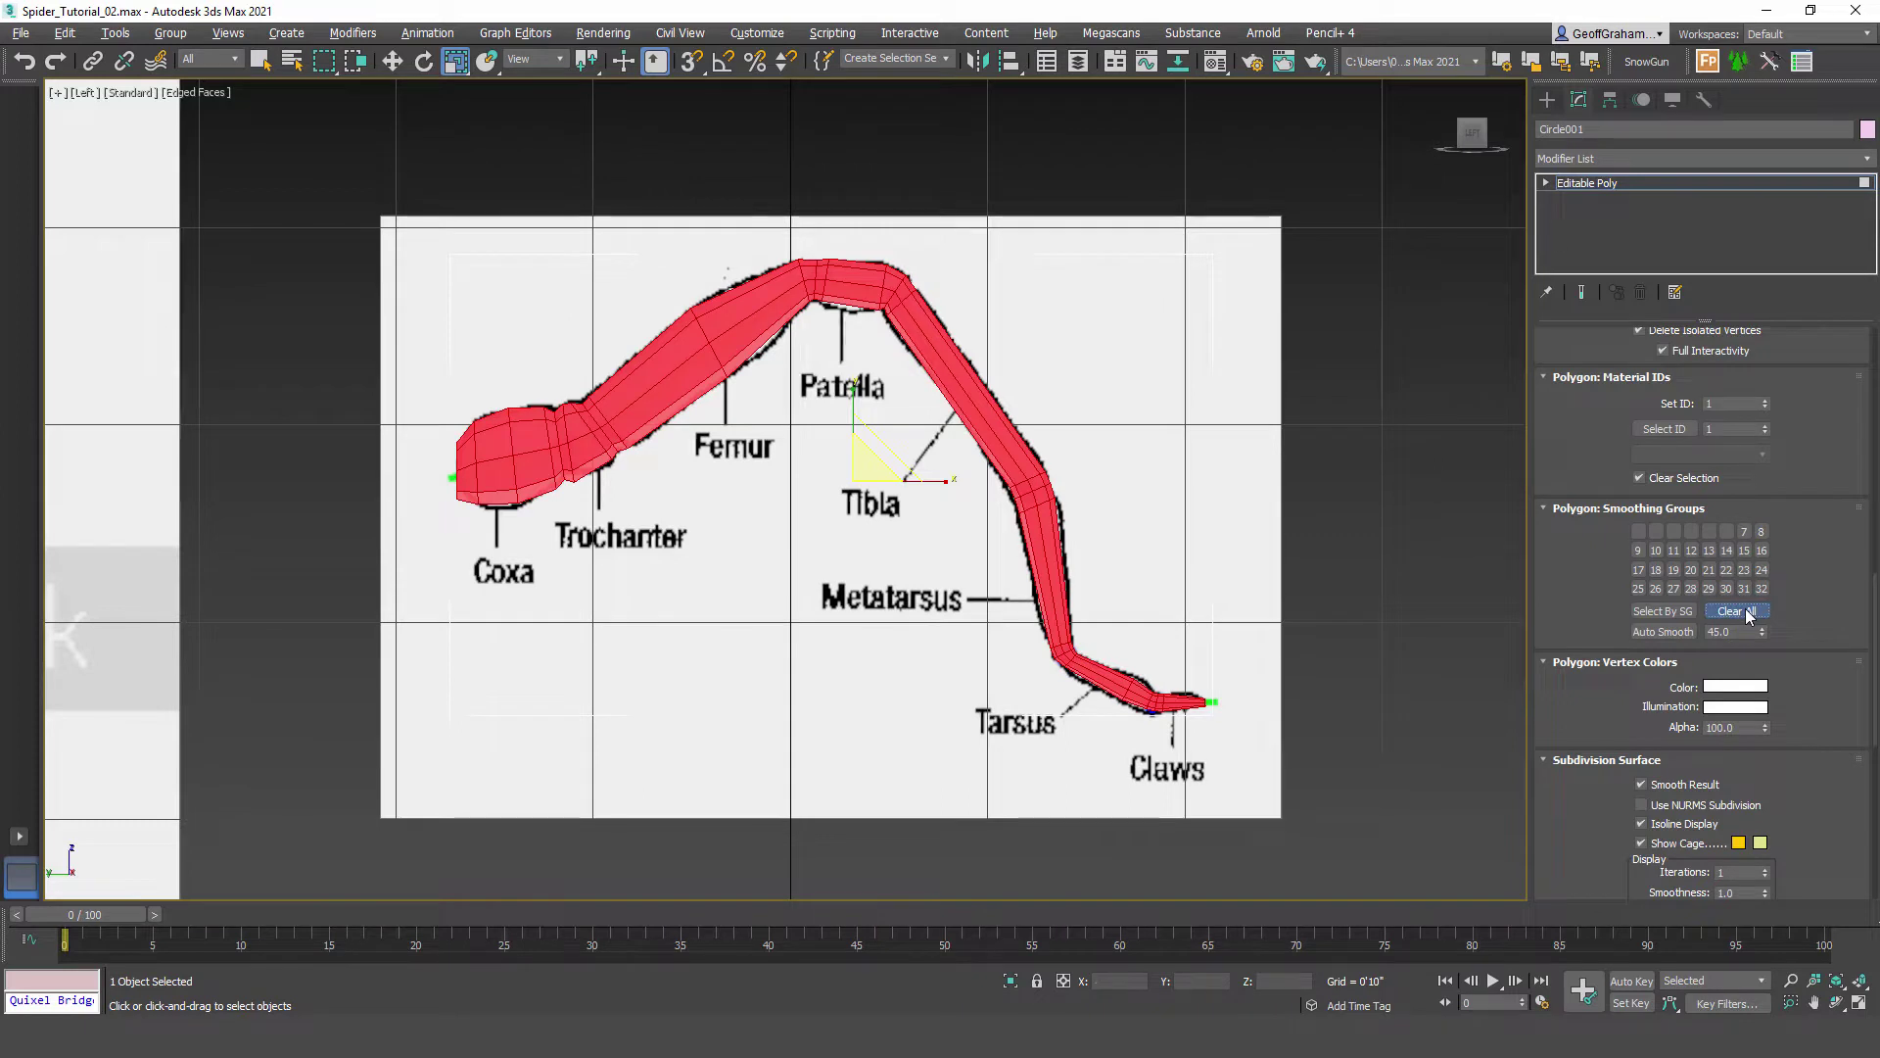
left_click(1638, 532)
left_click(1547, 100)
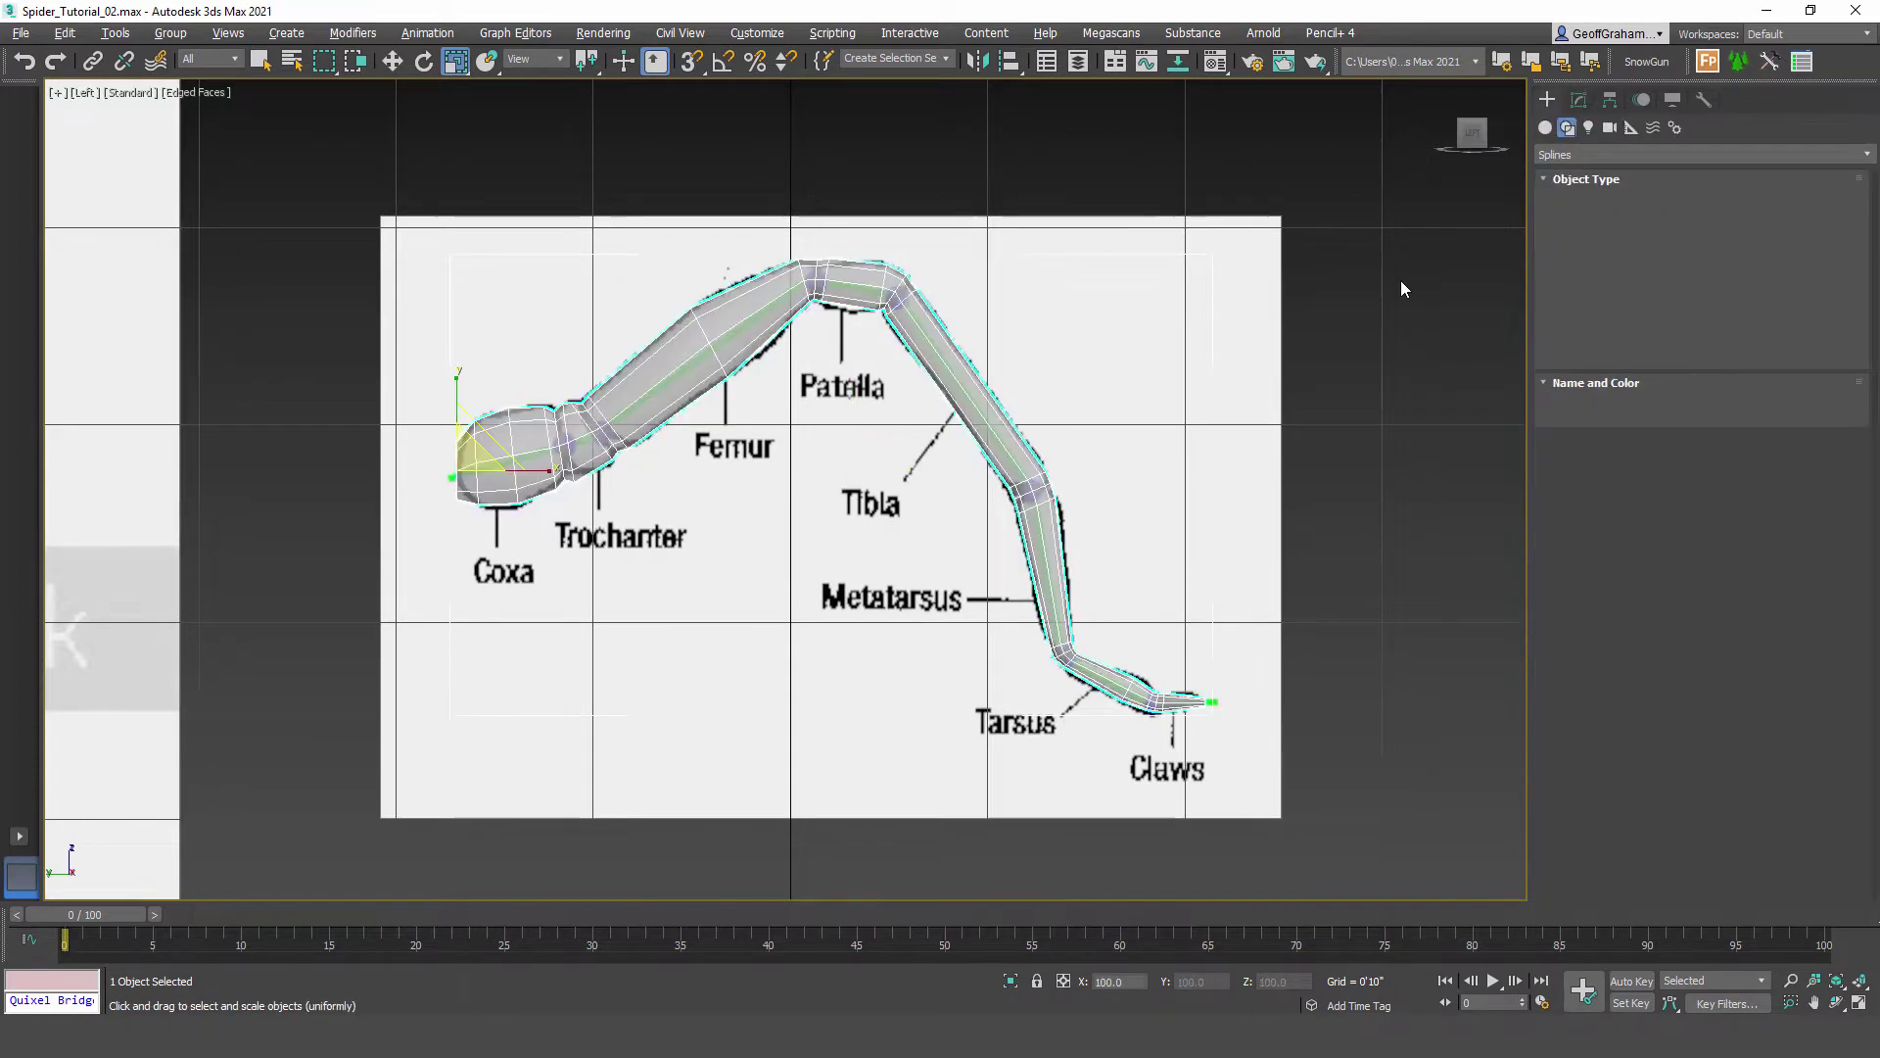
left_click(1400, 280)
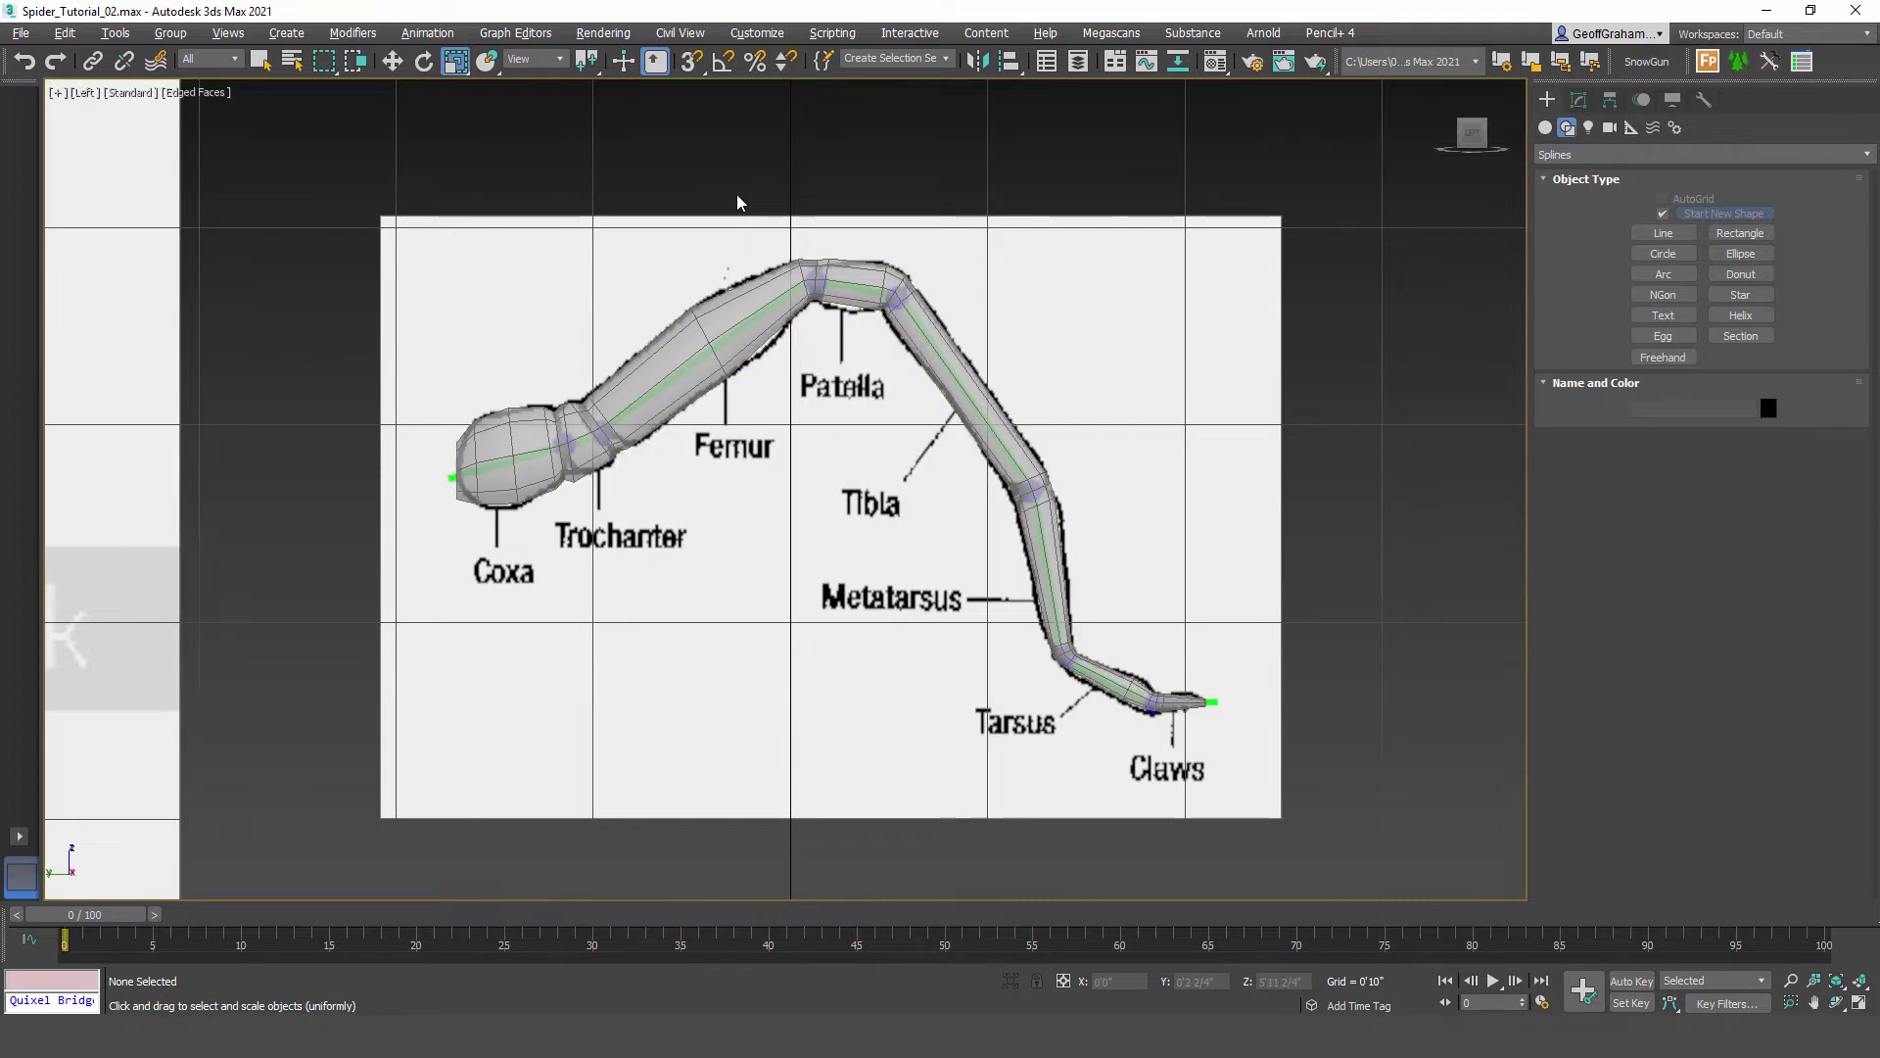
Step: Turn off the leg's see-through display and hide its edges to inspect the smooth shading from coxa to tibia
left_click(742, 321)
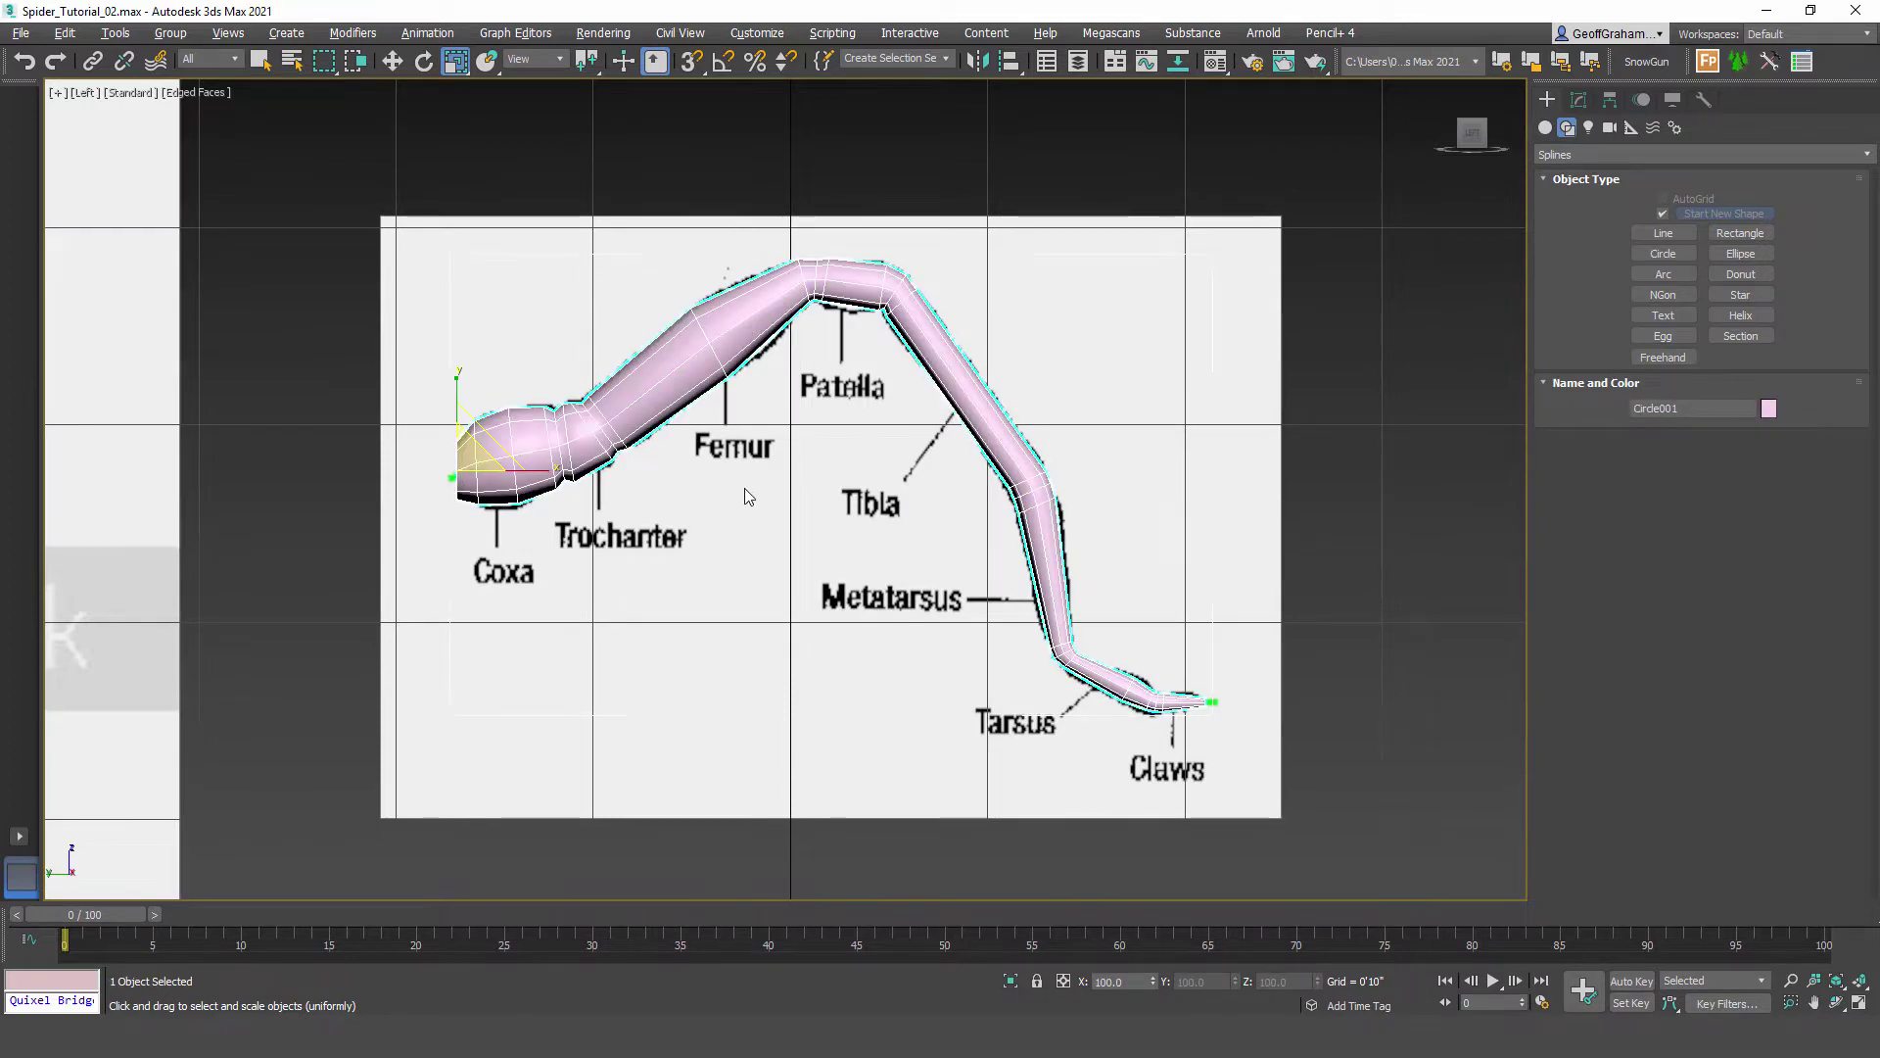
middle_click_drag(744, 488, 801, 523)
key("F4")
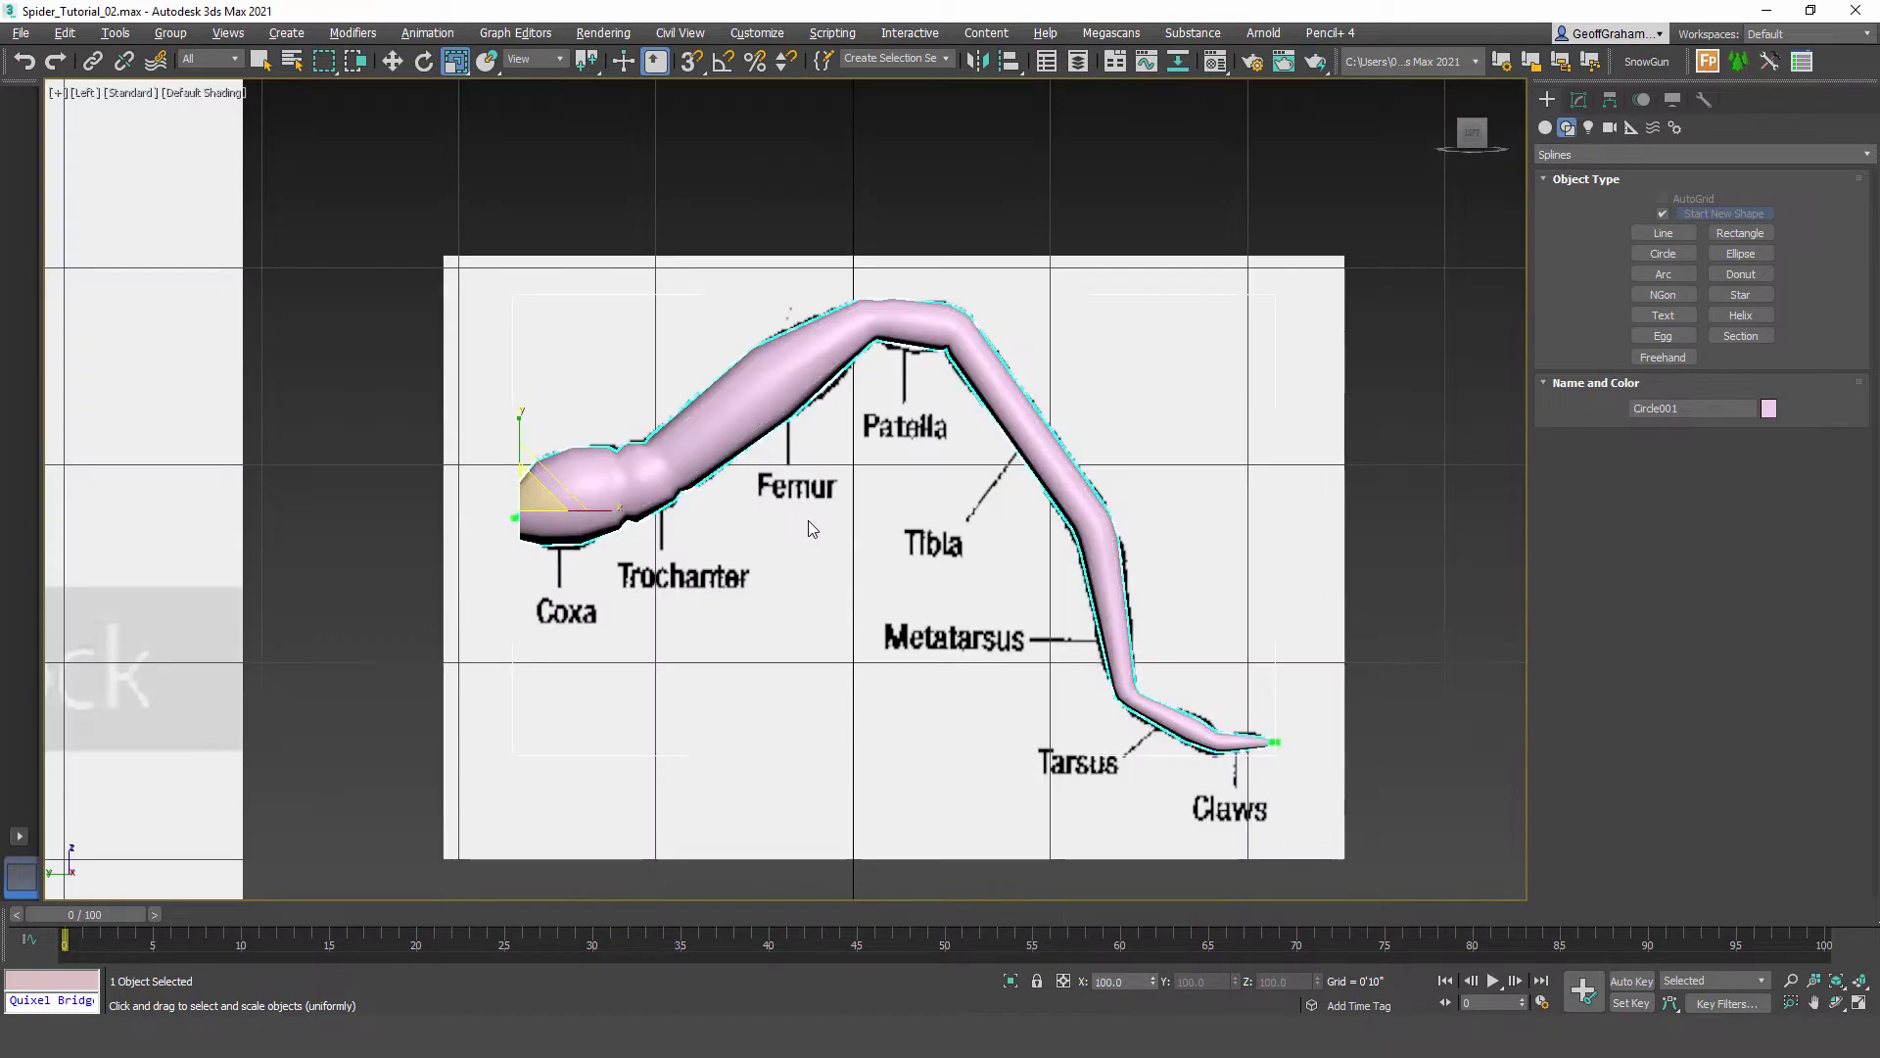
left_click(1197, 605)
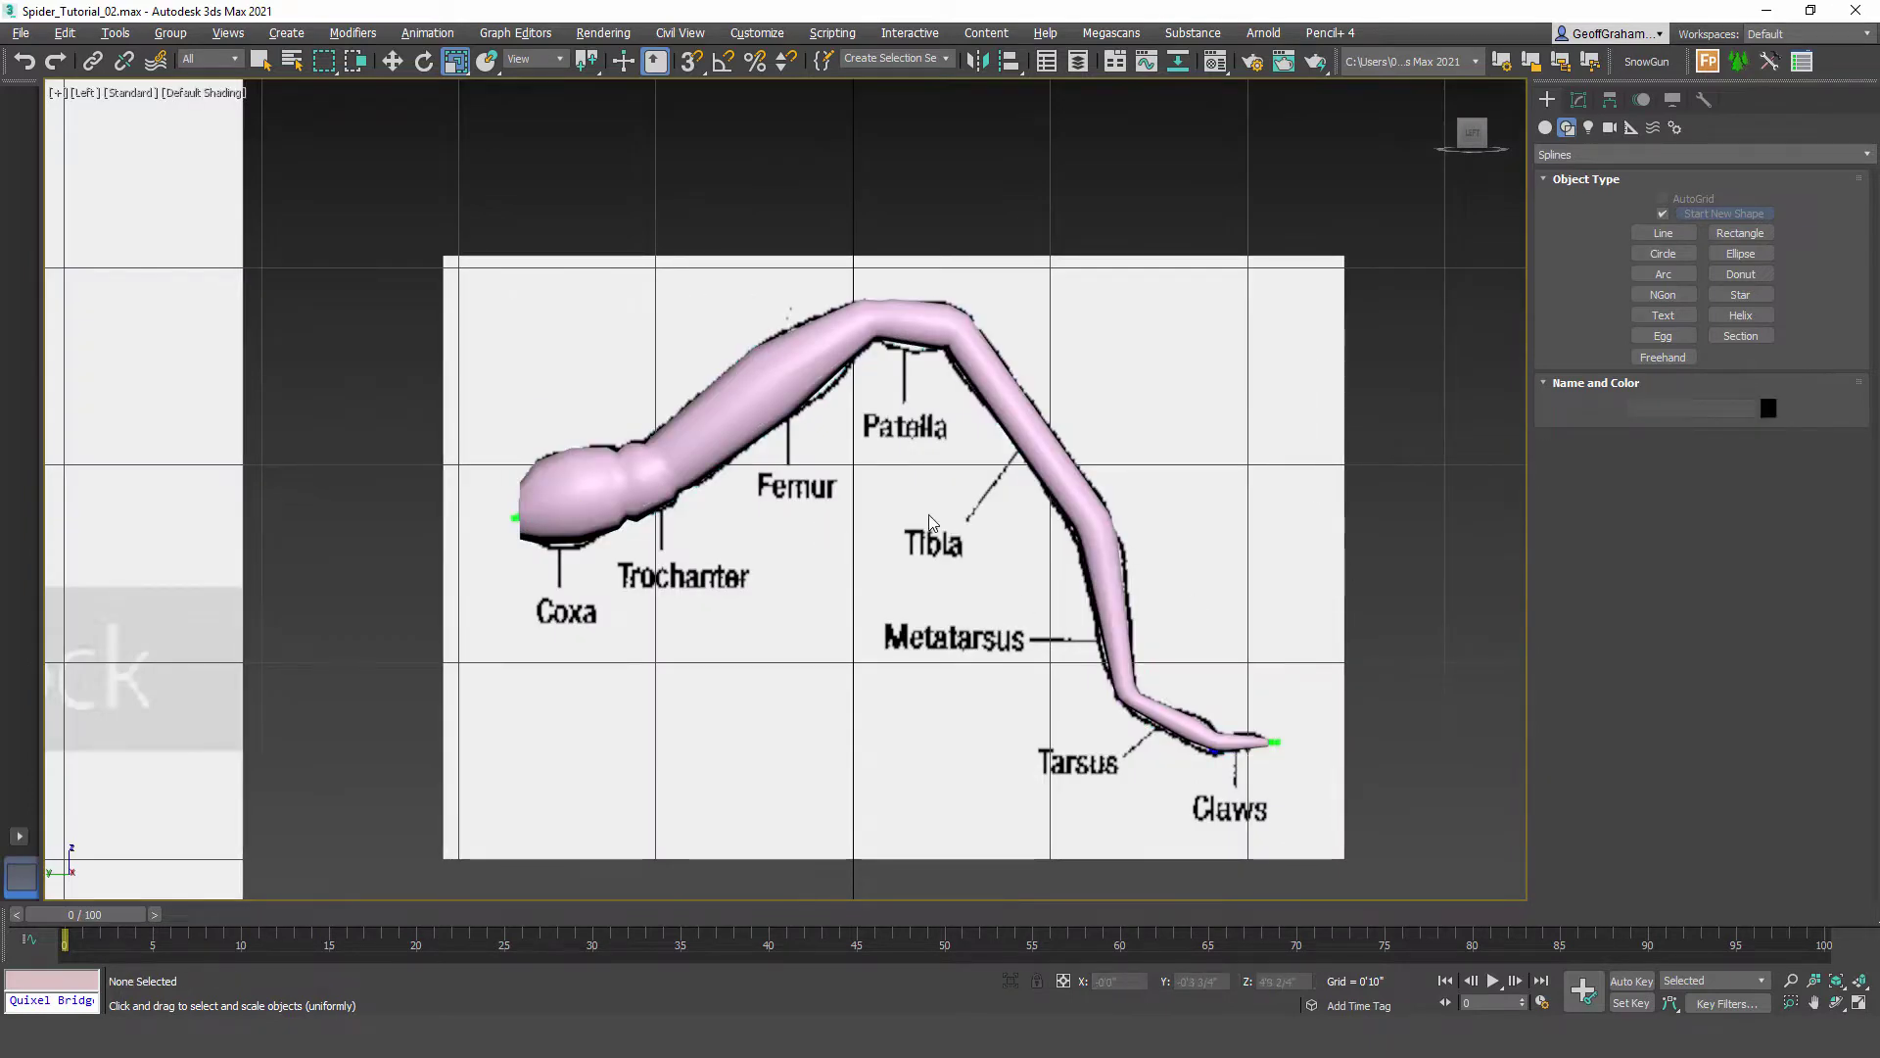
scroll(930, 521, "down", 3)
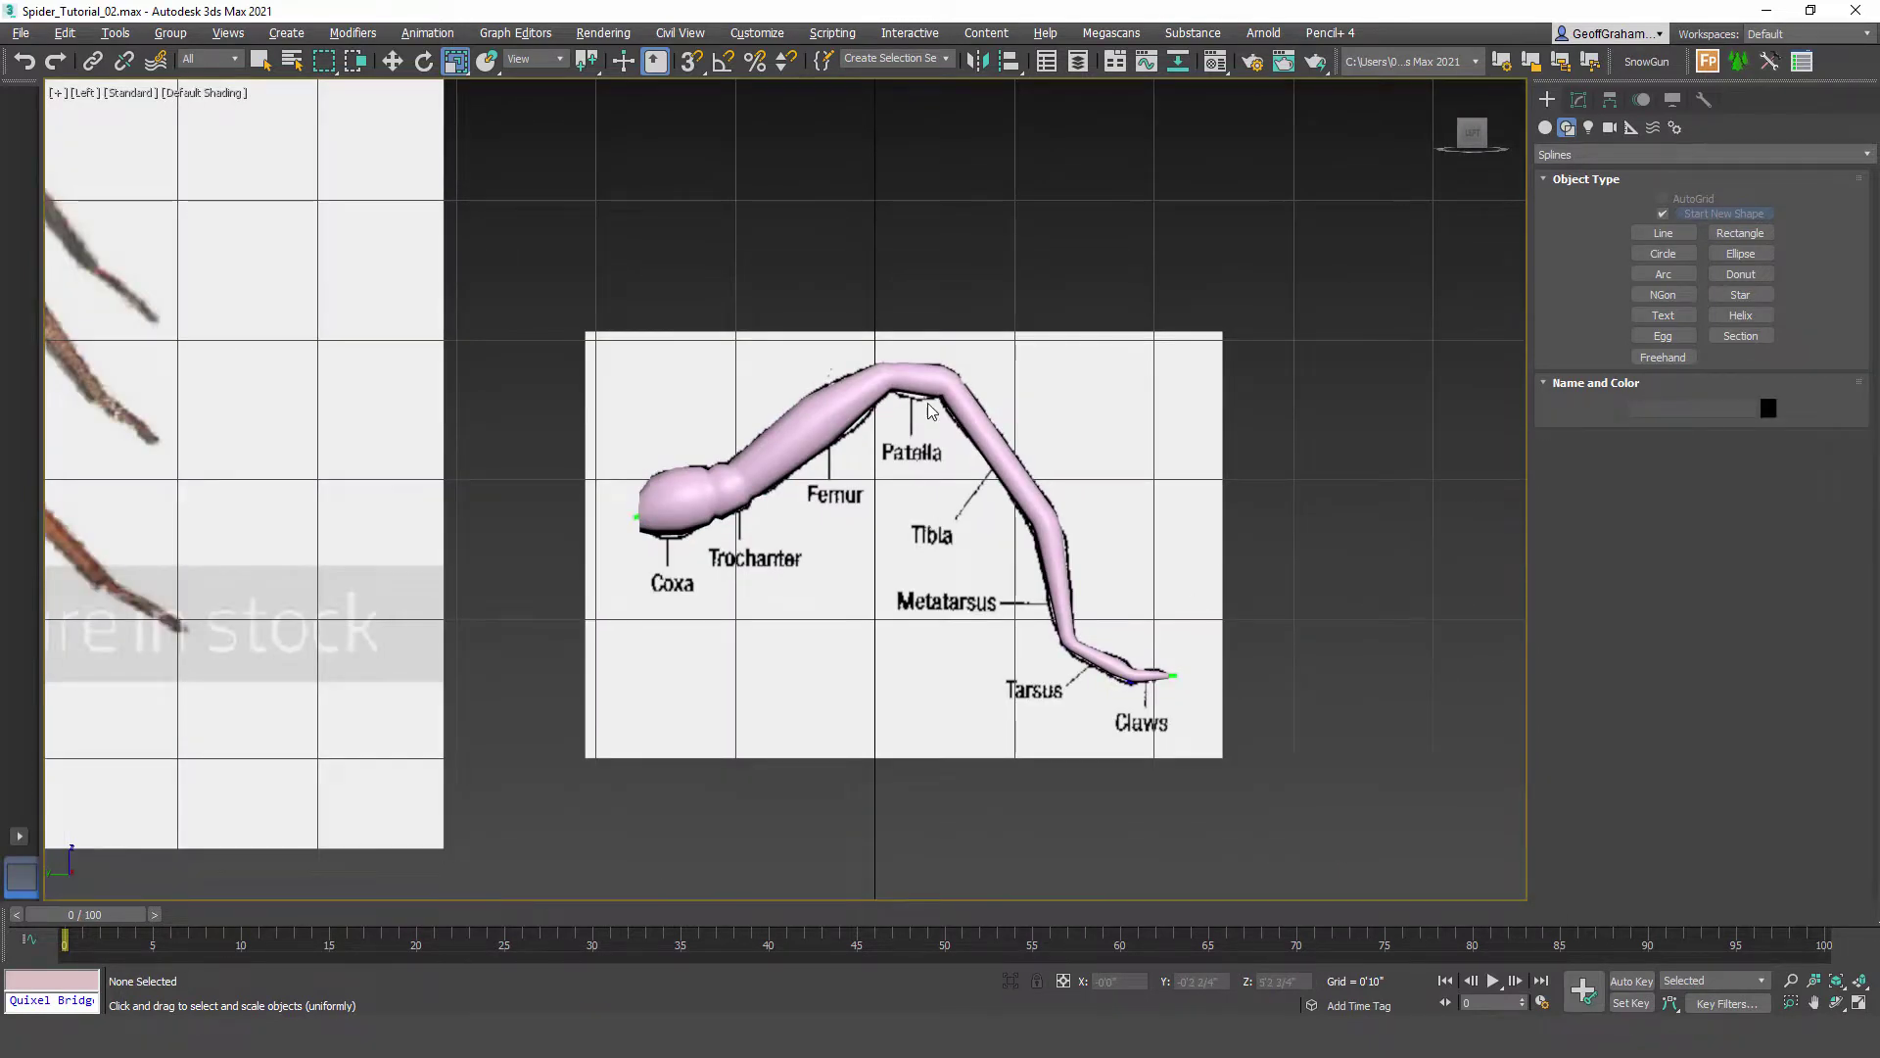
scroll(882, 442, "up", 5)
middle_click_drag(871, 479, 964, 471)
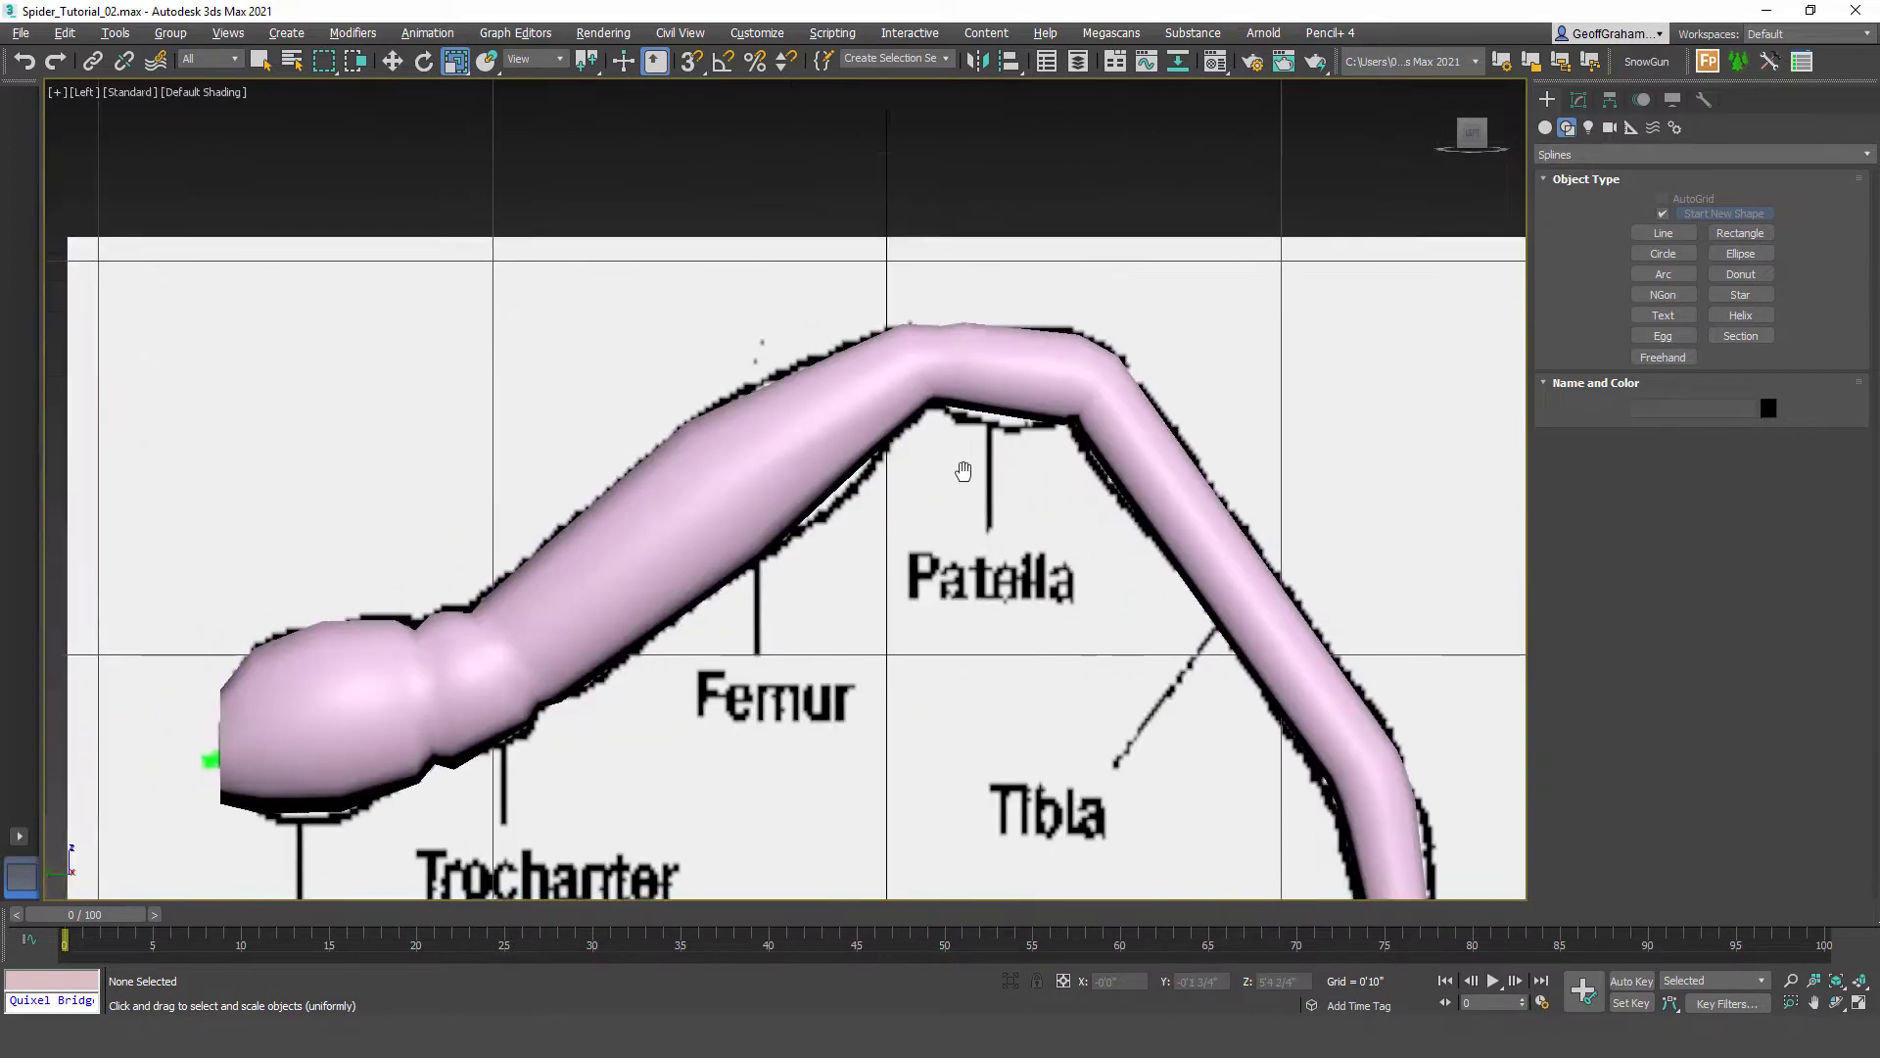
scroll(964, 472, "up", 2)
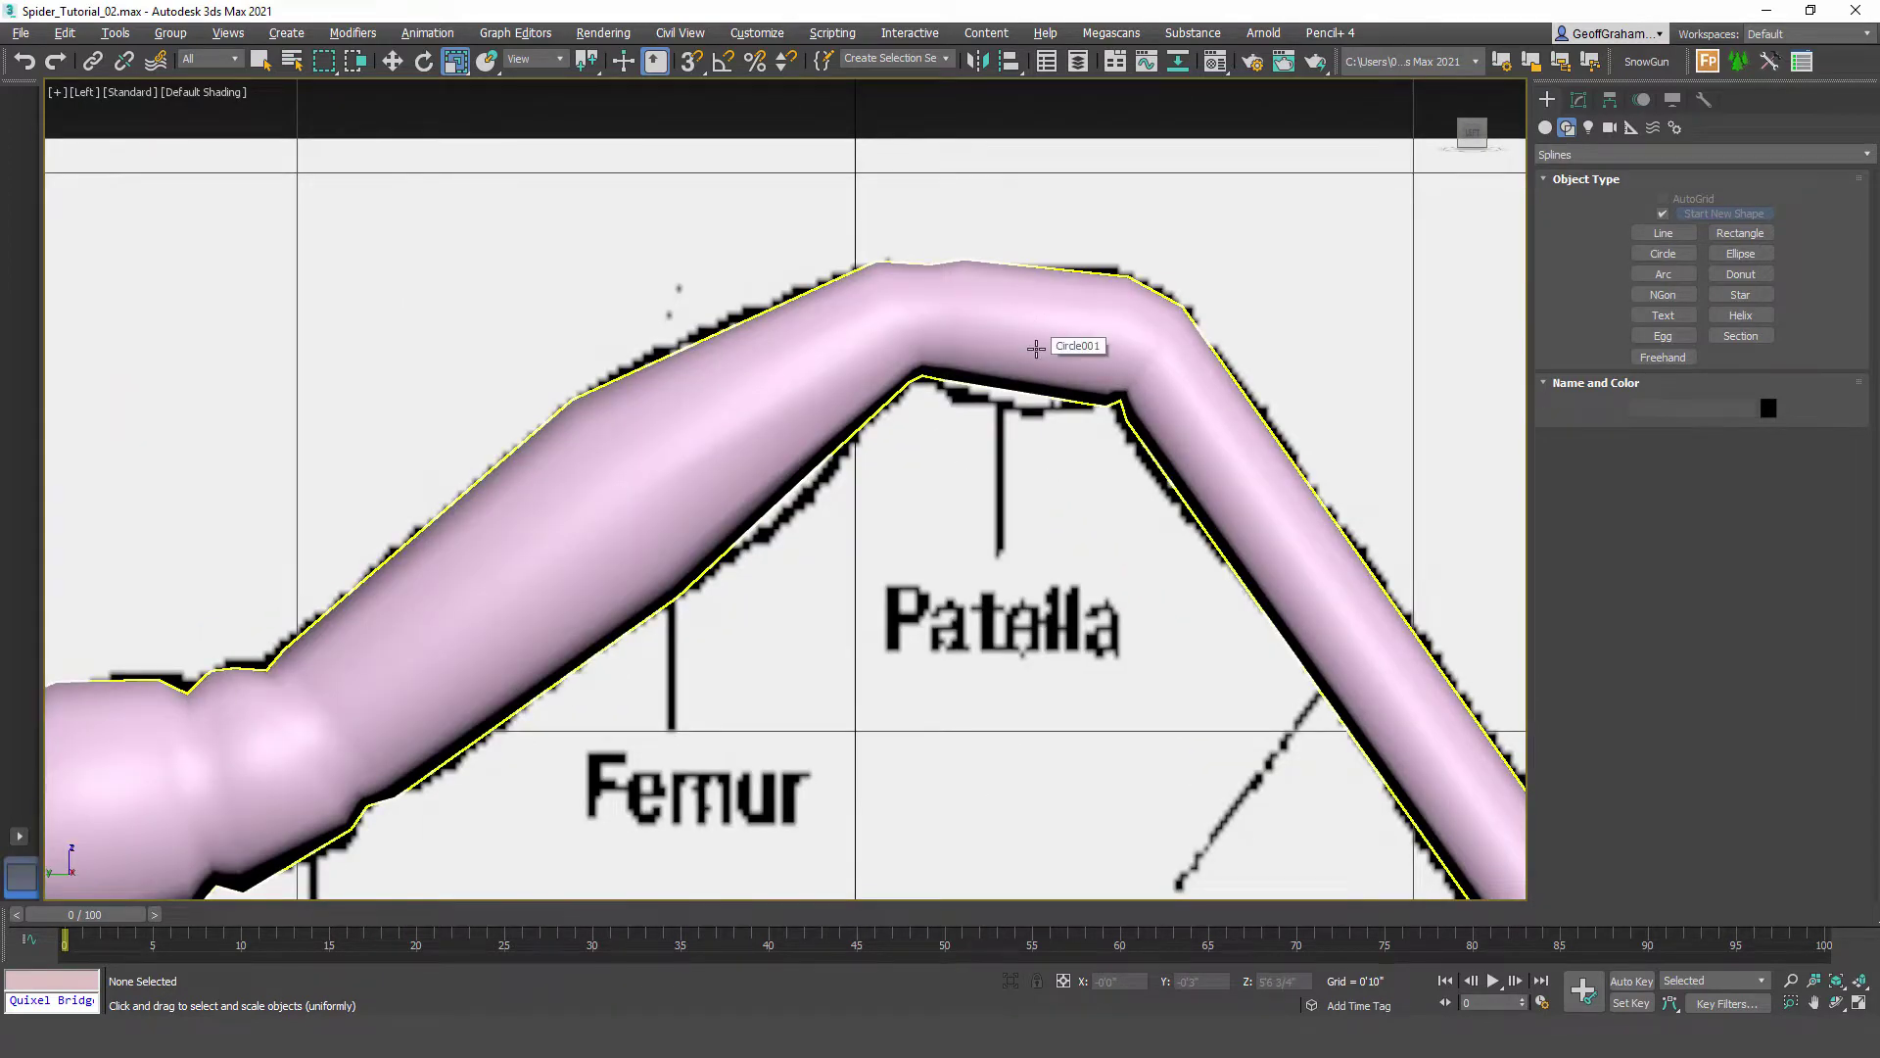
Step: Select the leg, check its edge layout around the patella in wireframe, and return to shaded display with edged faces
key("F3")
key("F3")
left_click(1033, 328)
key("F3")
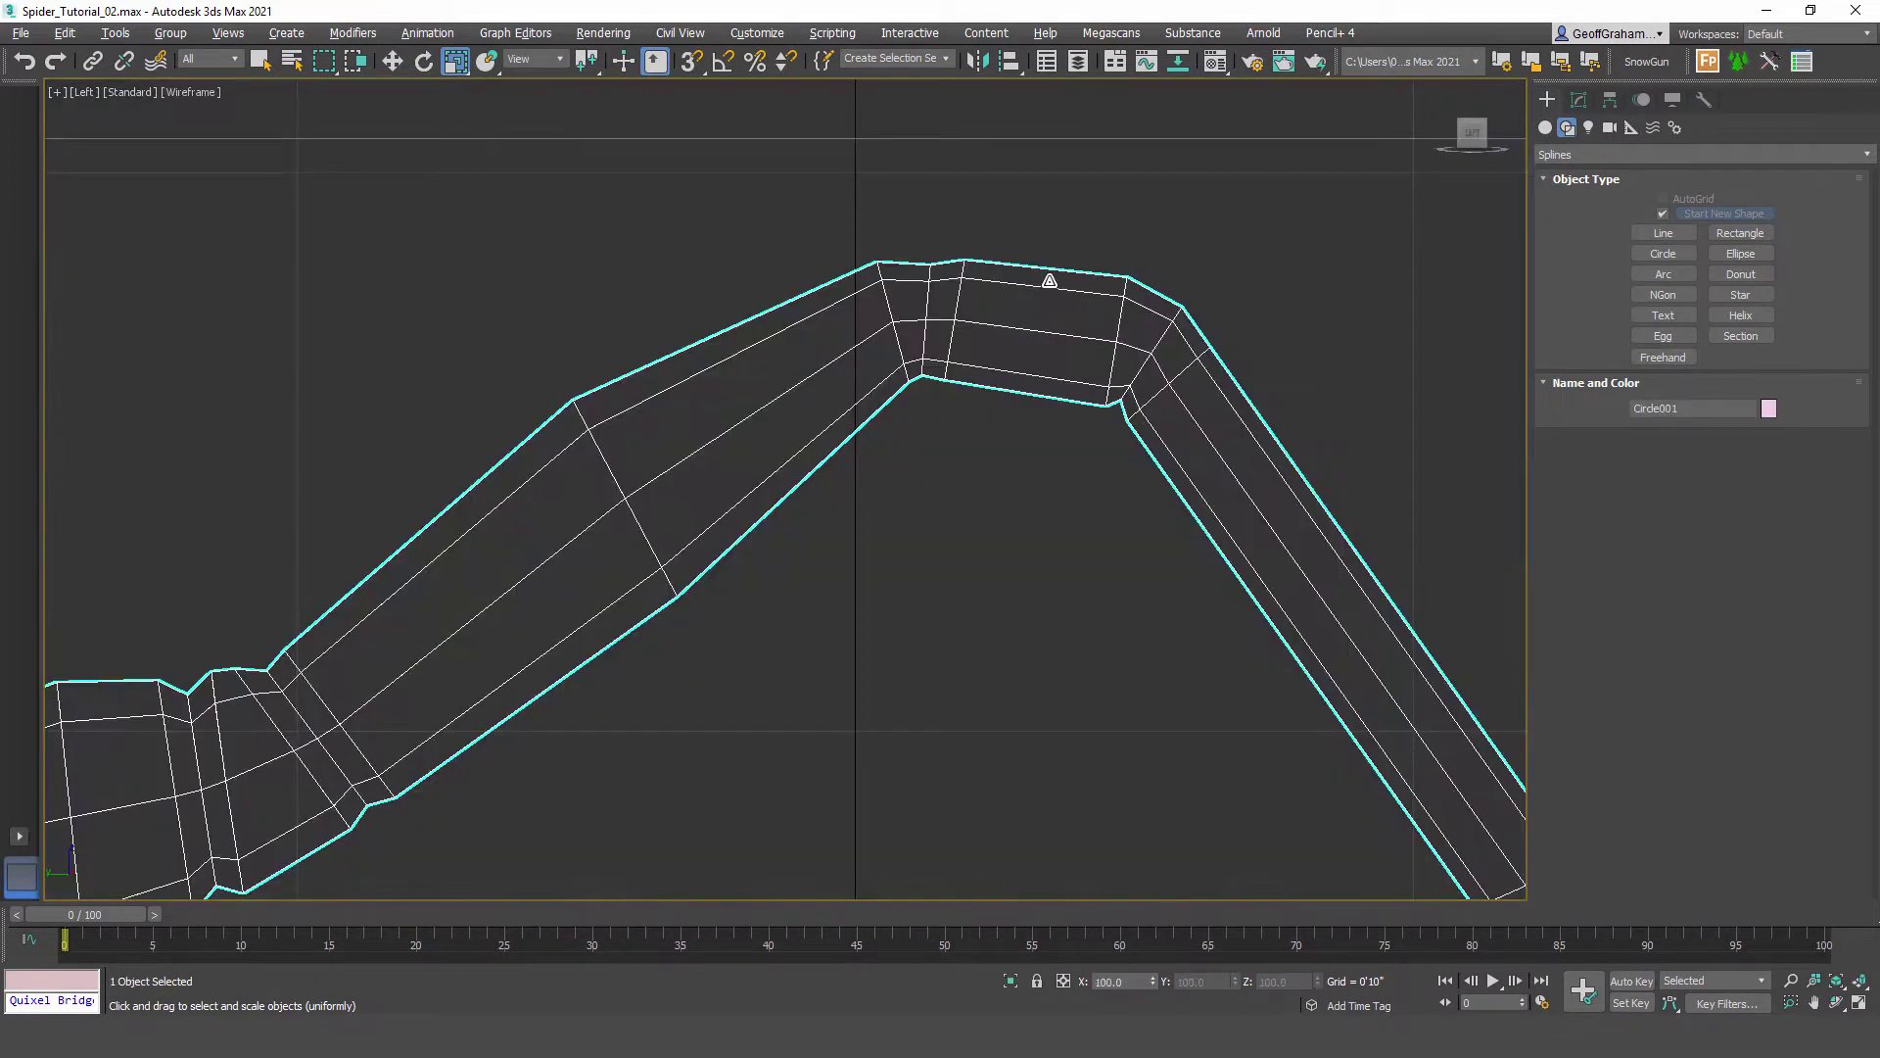
key("F3")
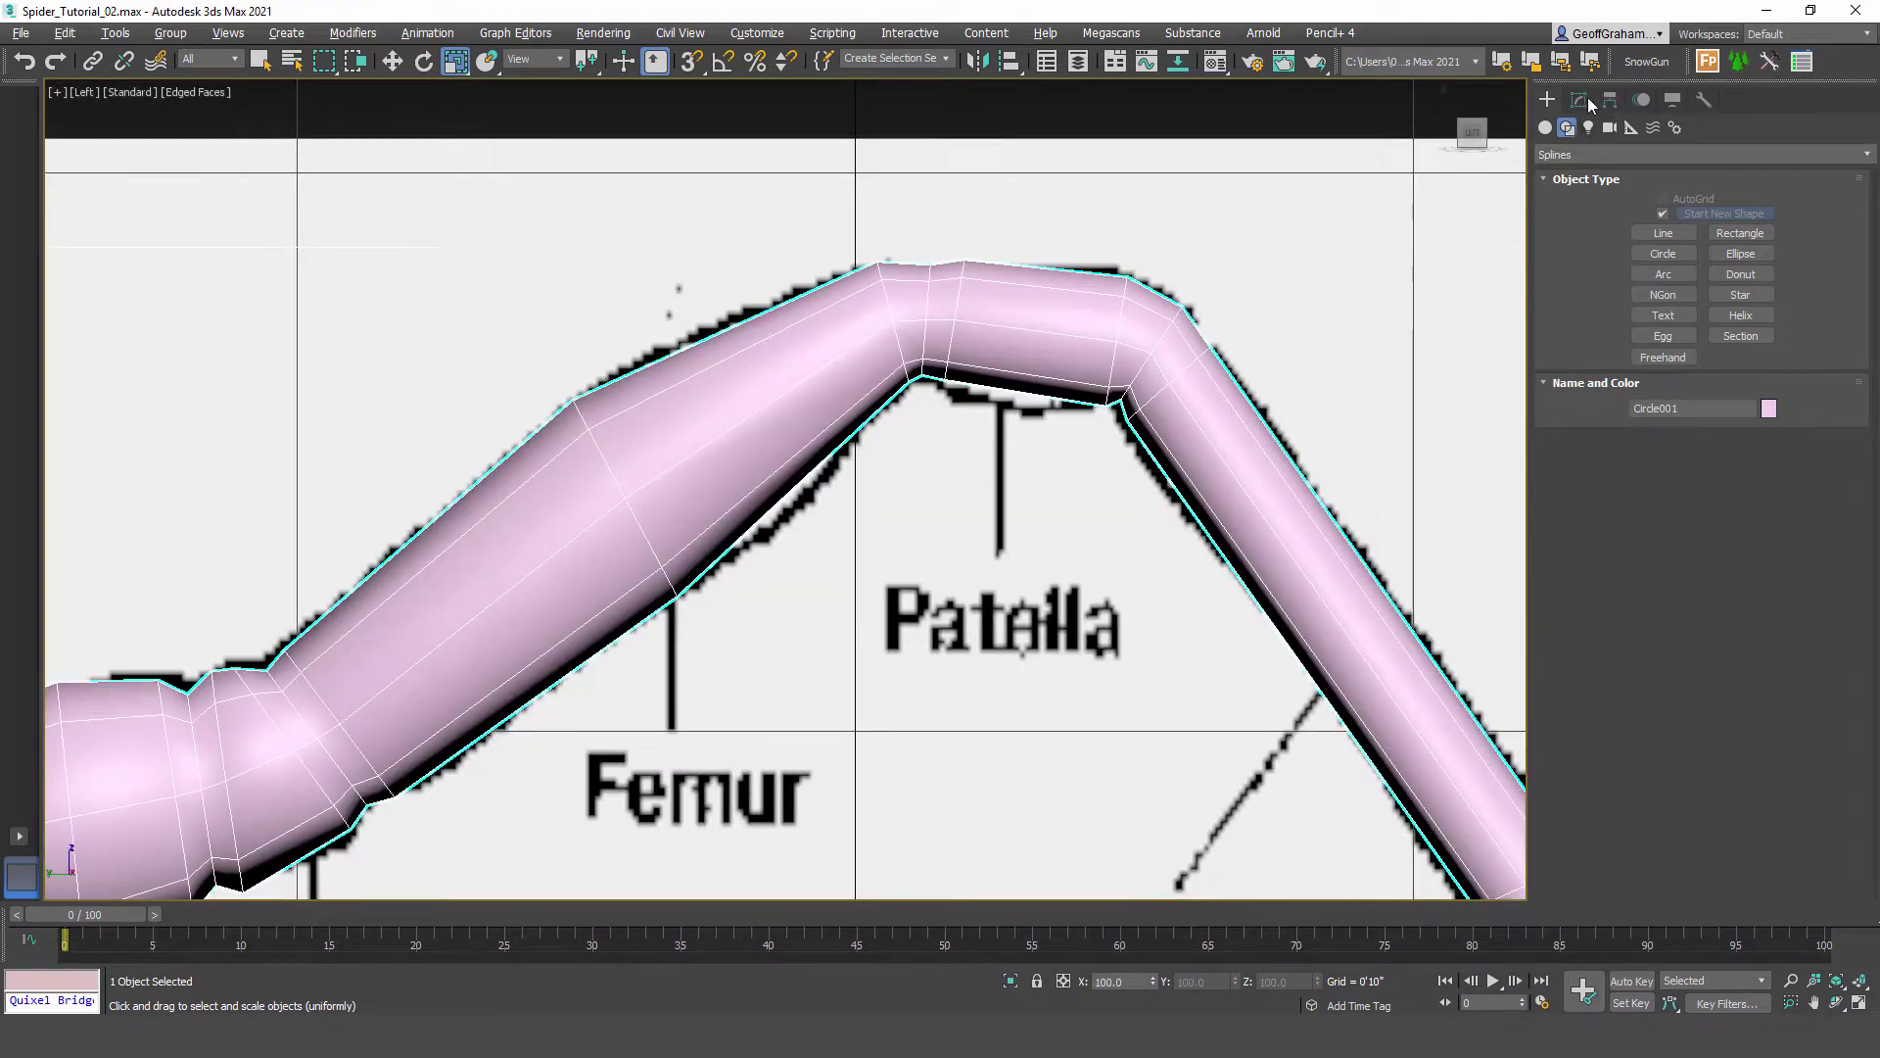
Step: Select the lengthwise edges of the patella and connect them with one centred edge loop
left_click(1584, 99)
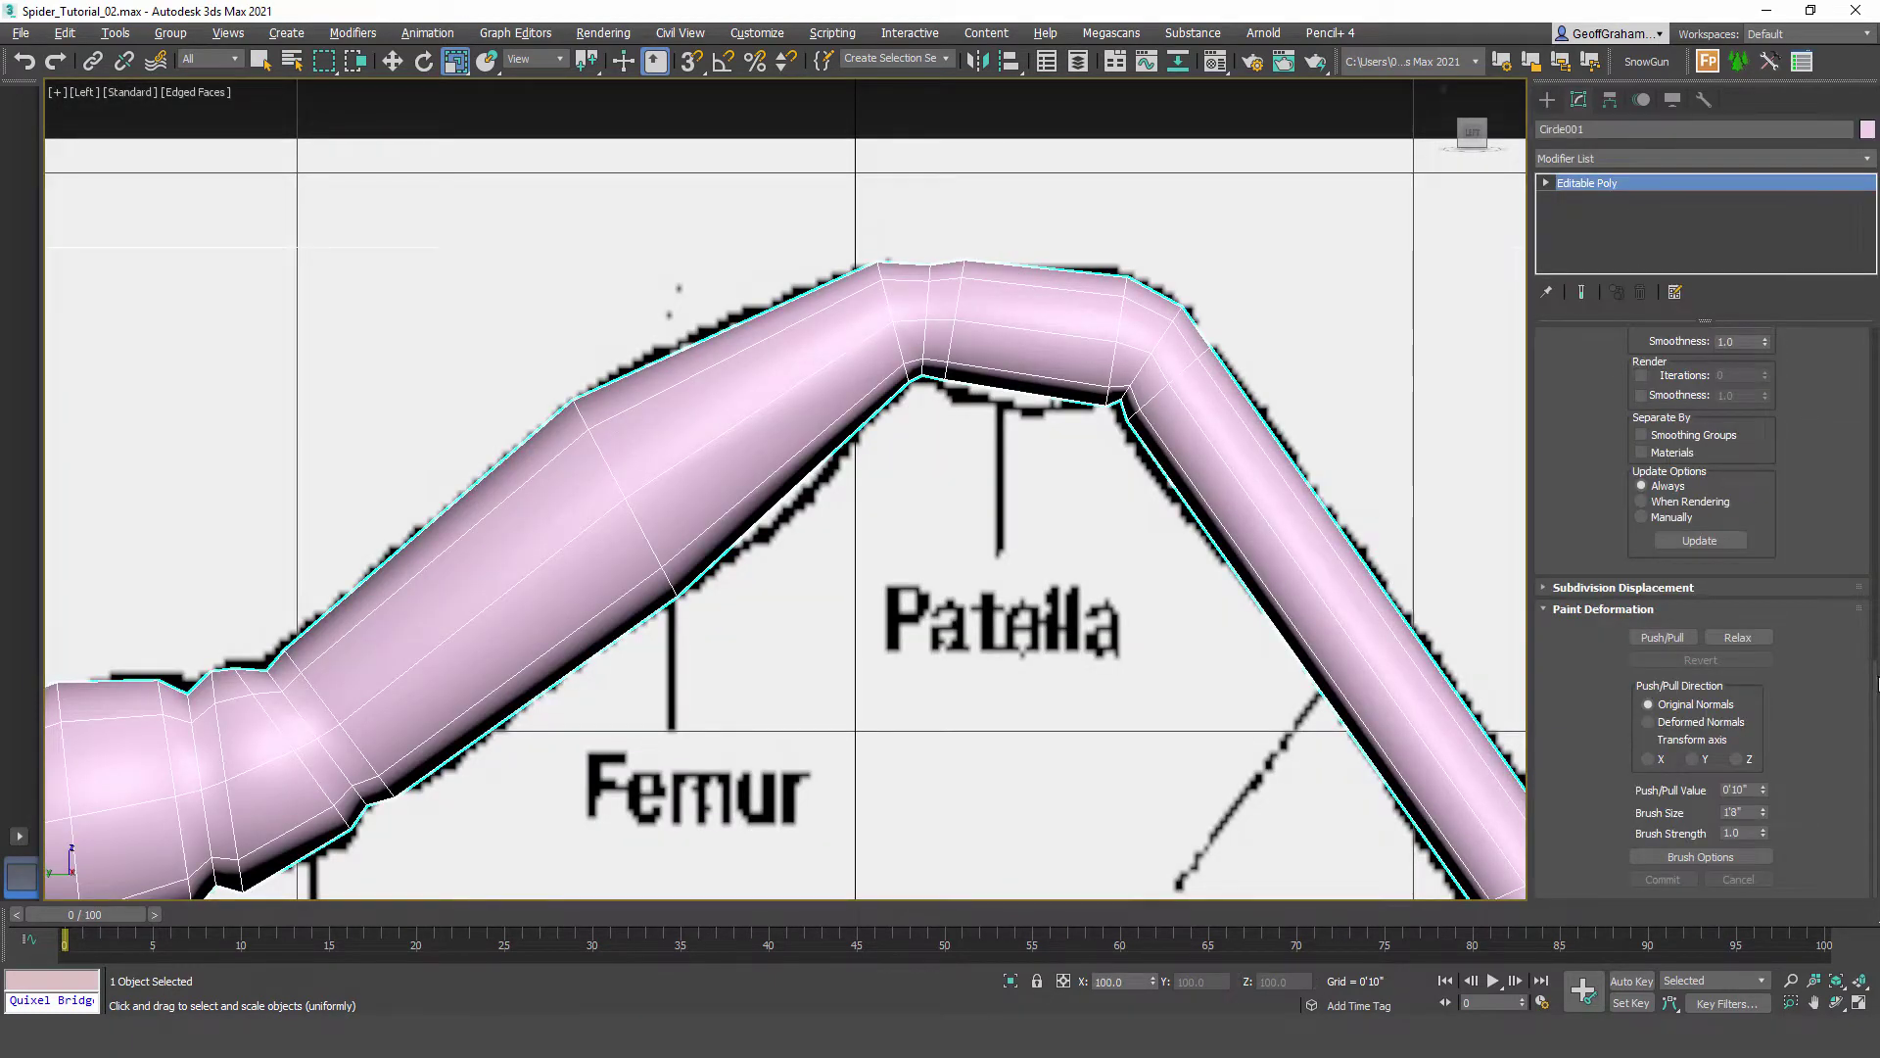
scroll(1682, 419, "up", 10)
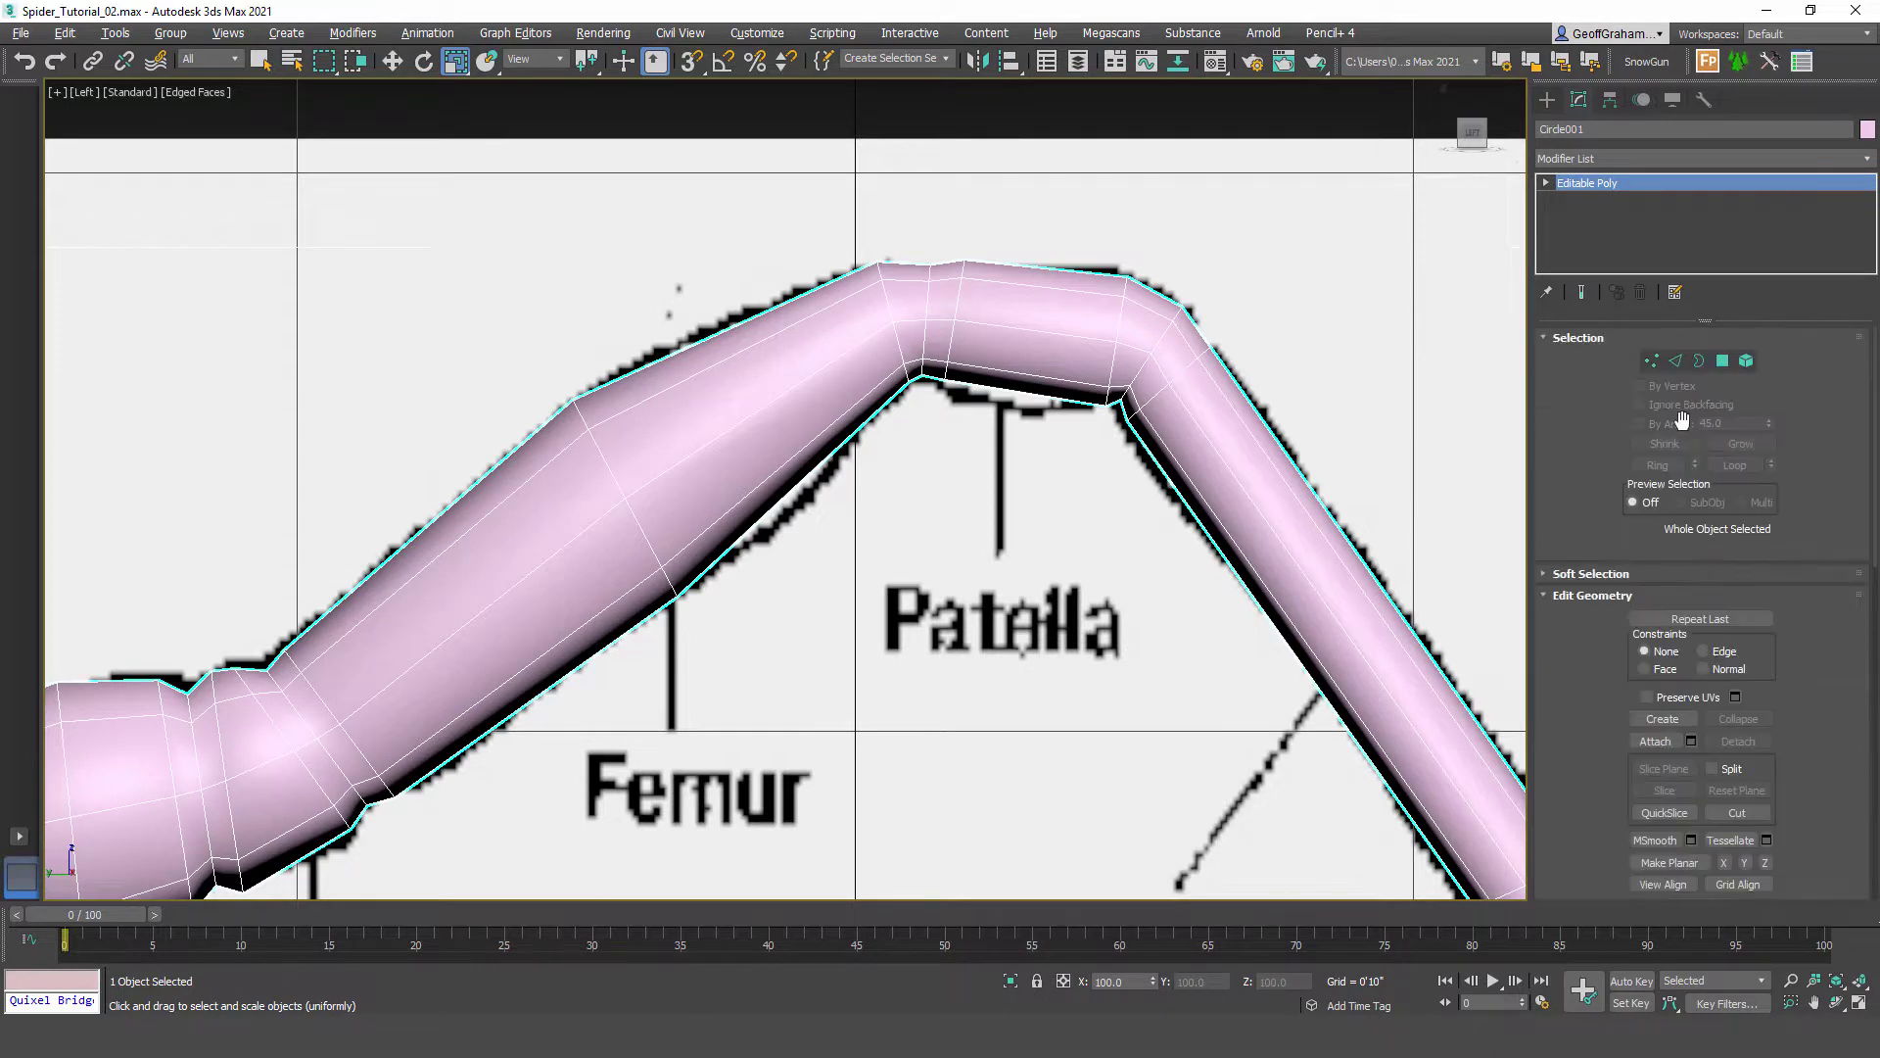
left_click_drag(1048, 223, 1057, 456)
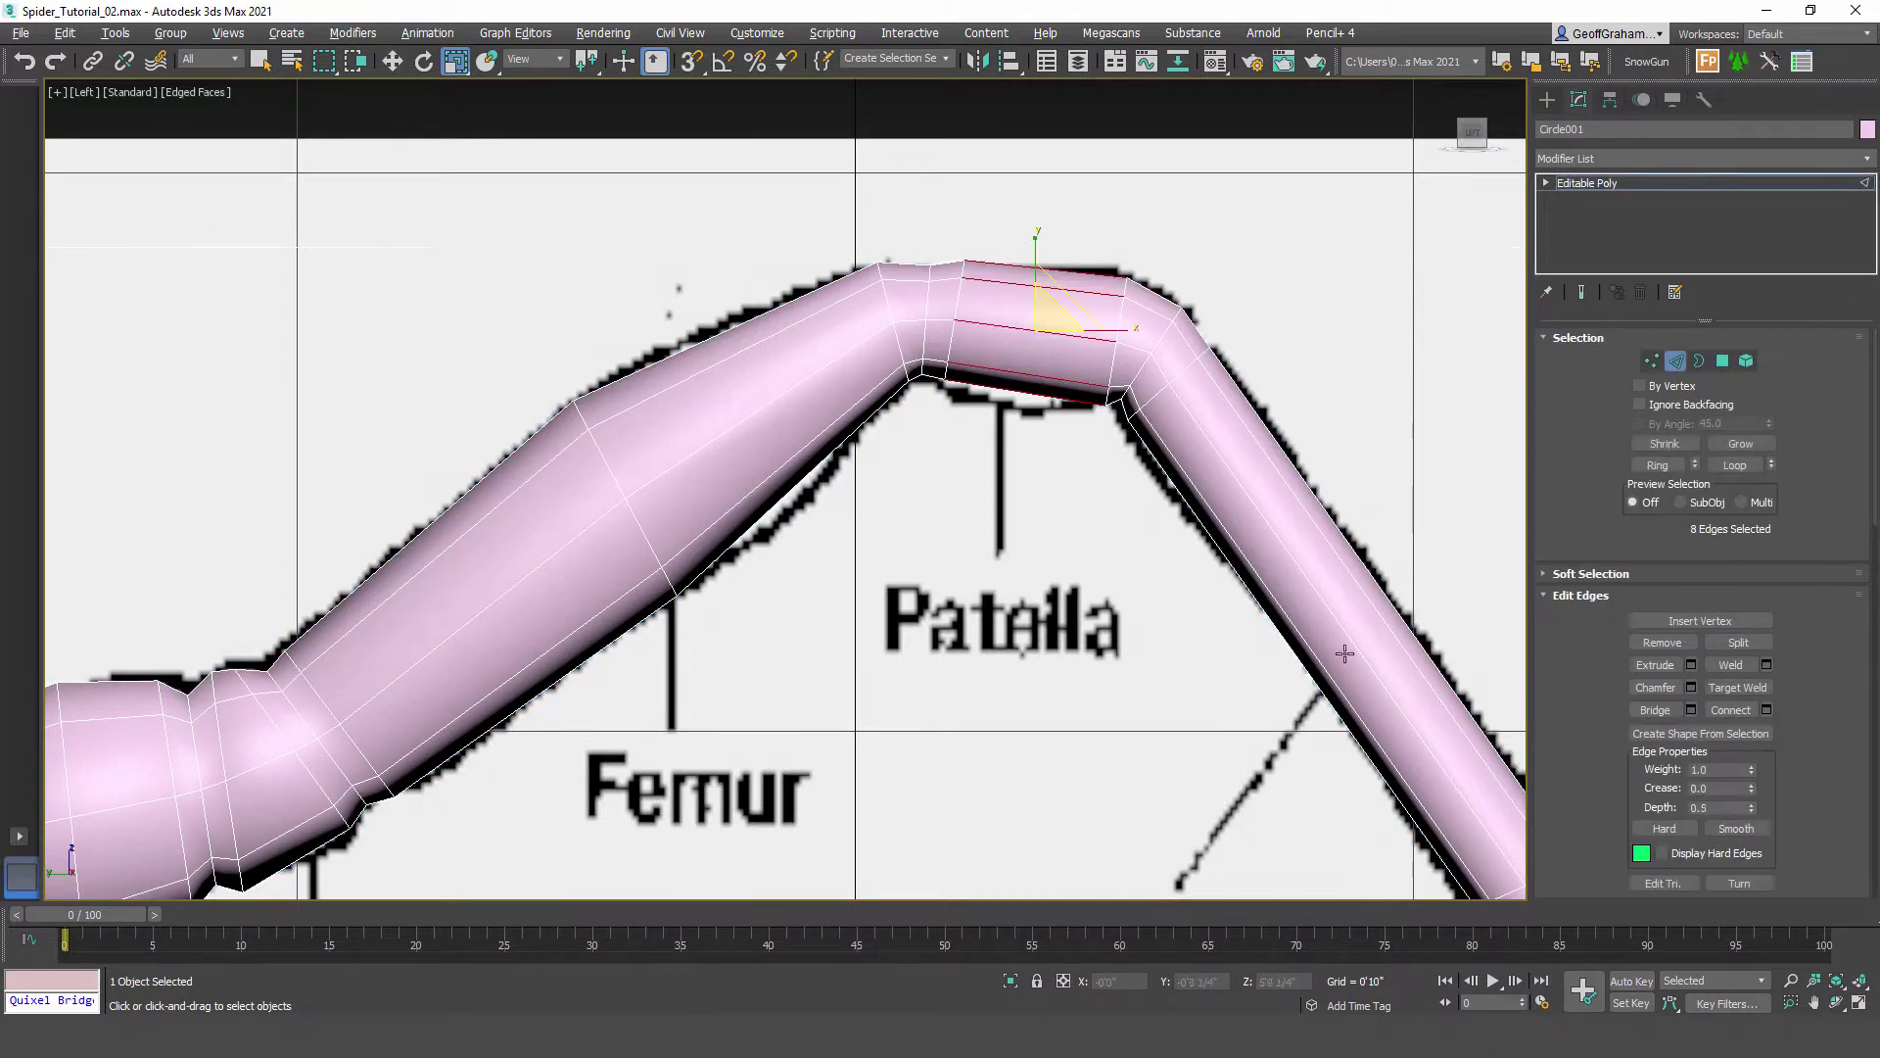
left_click(1767, 710)
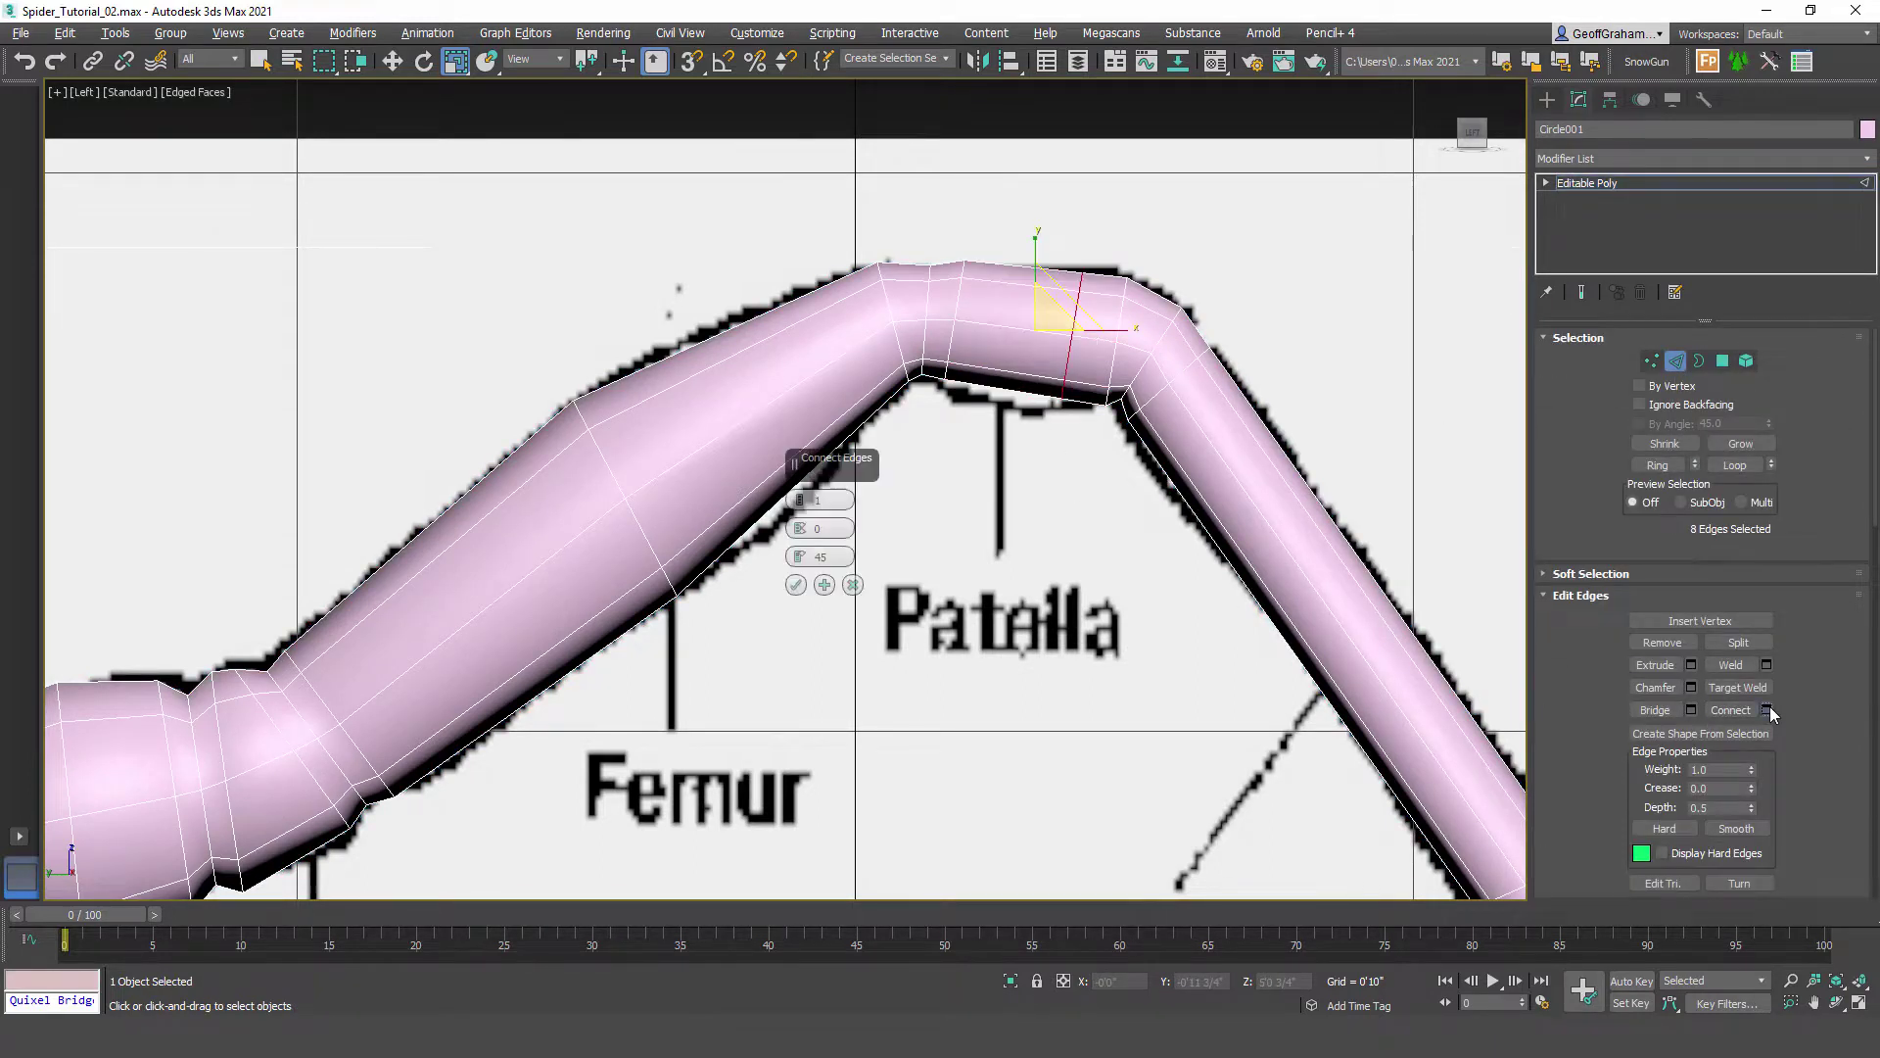
left_click(795, 585)
Step: Scale up the new patella edge loop slightly, nudge it to fit the drawing, and leave edge editing
right_click(453, 62)
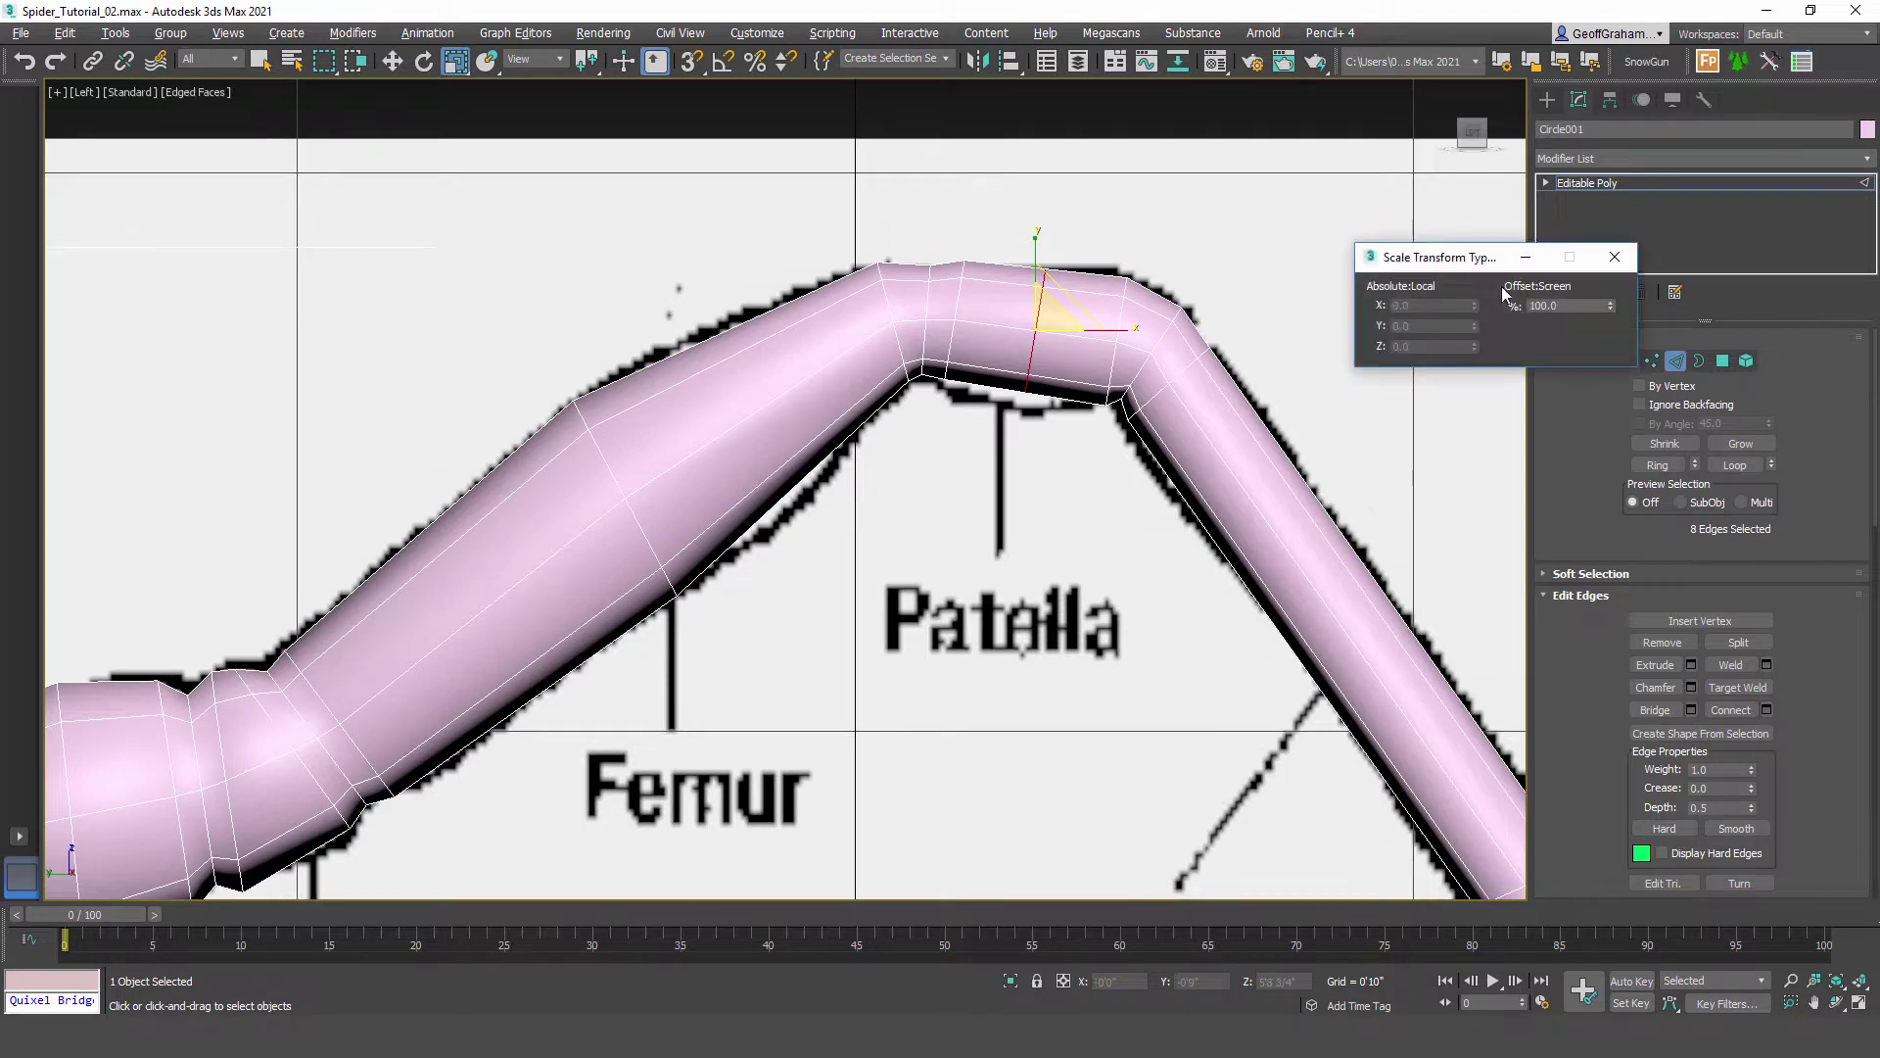
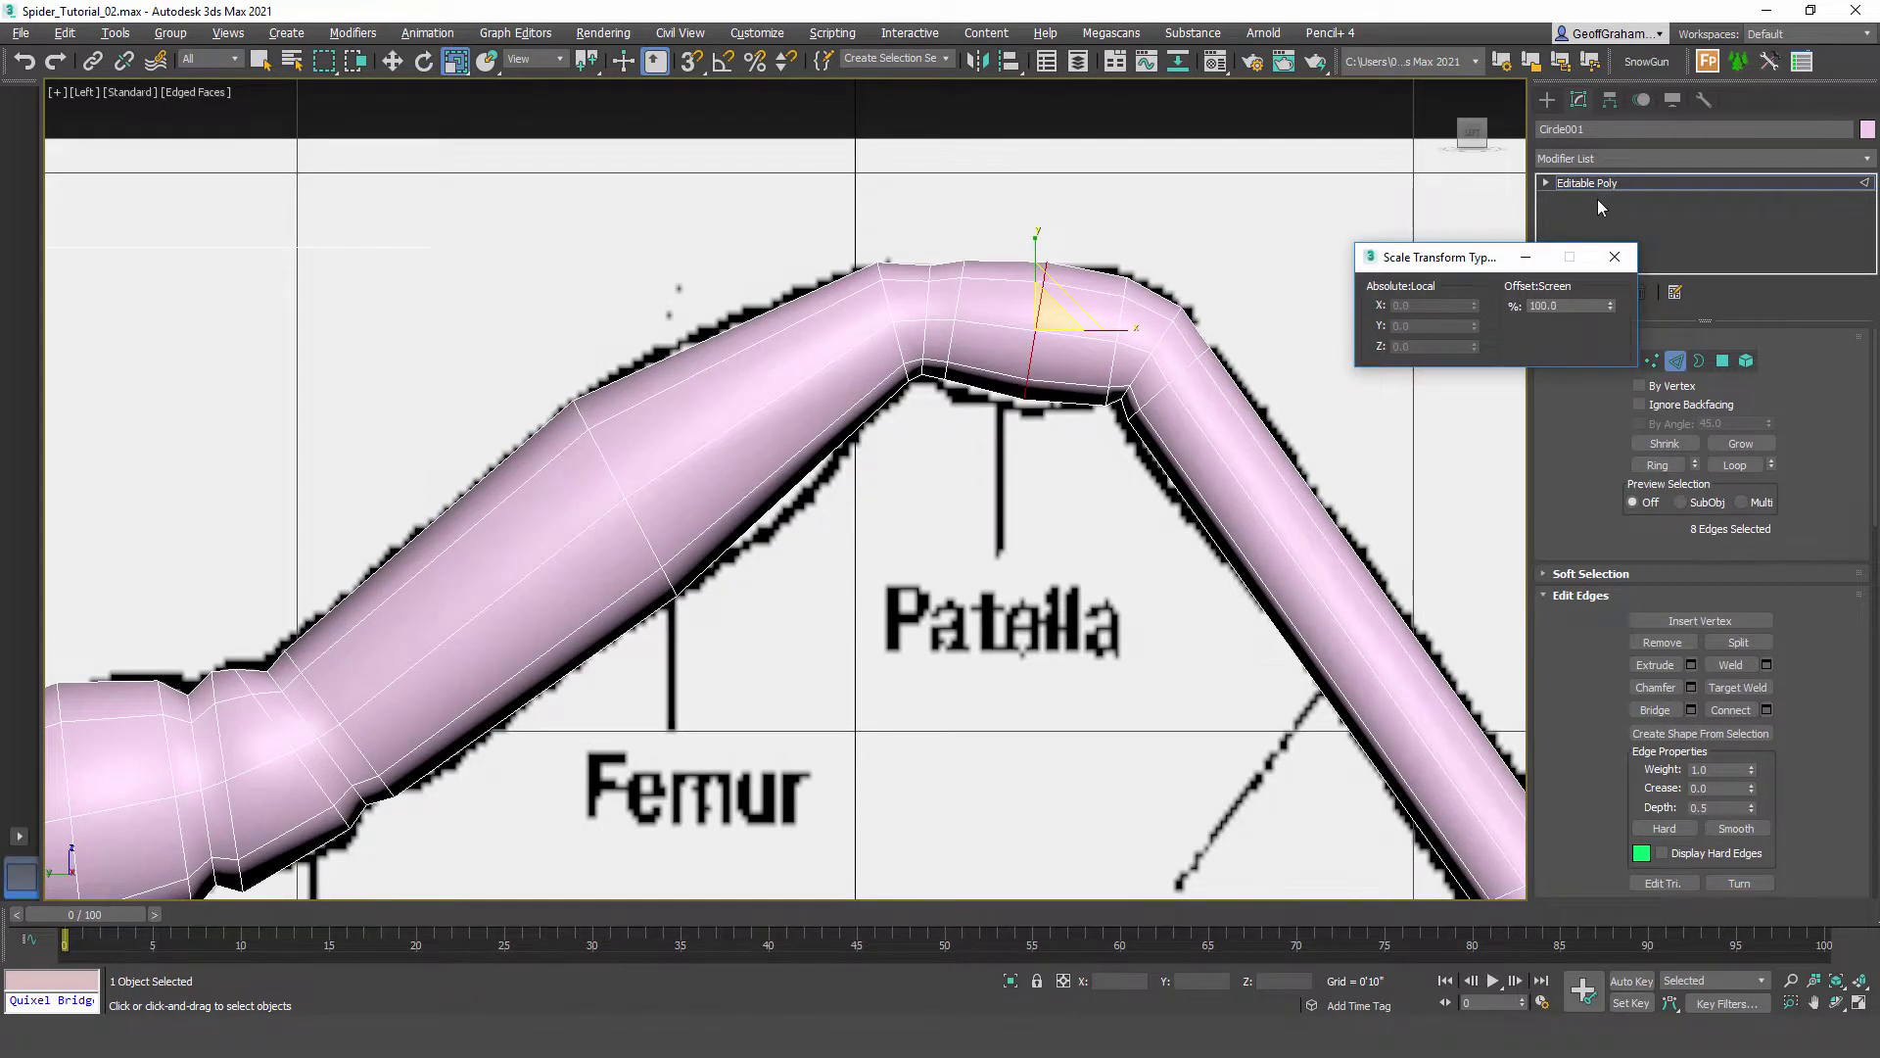
key("F3")
key("F3")
left_click(1628, 265)
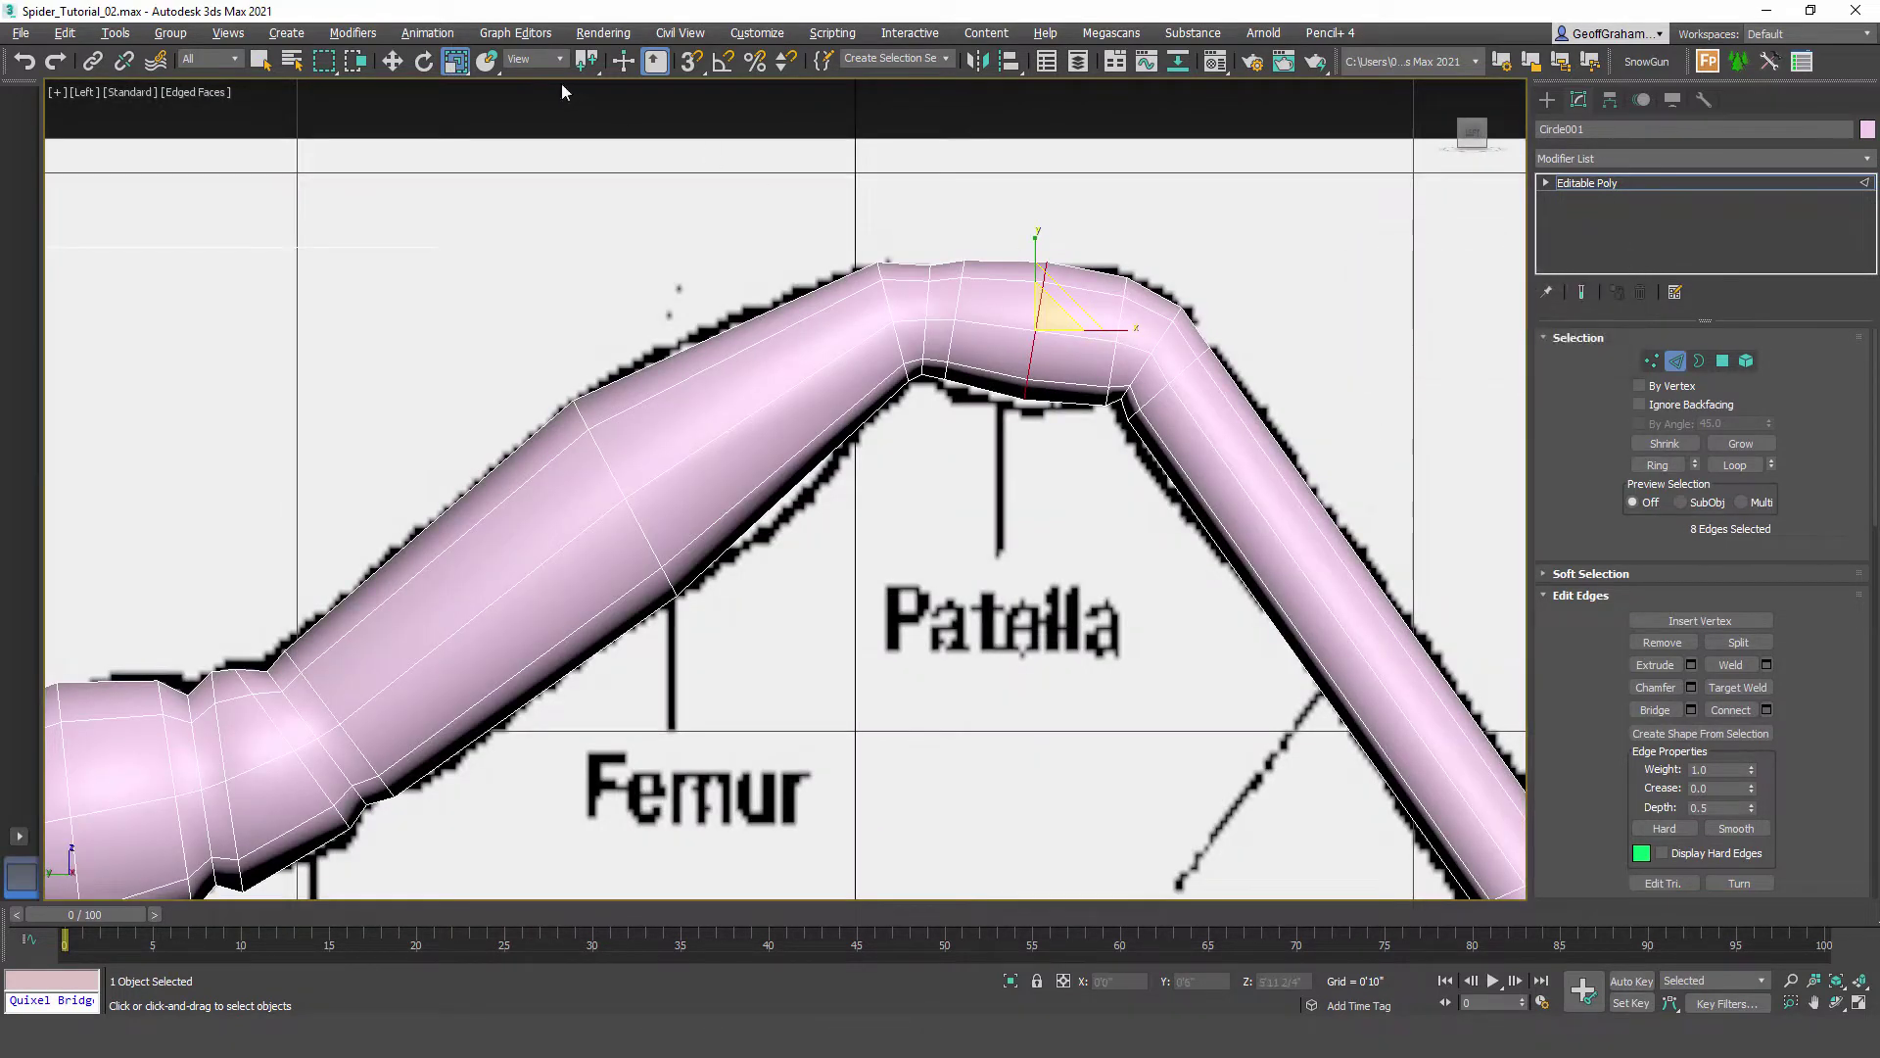
left_click(398, 61)
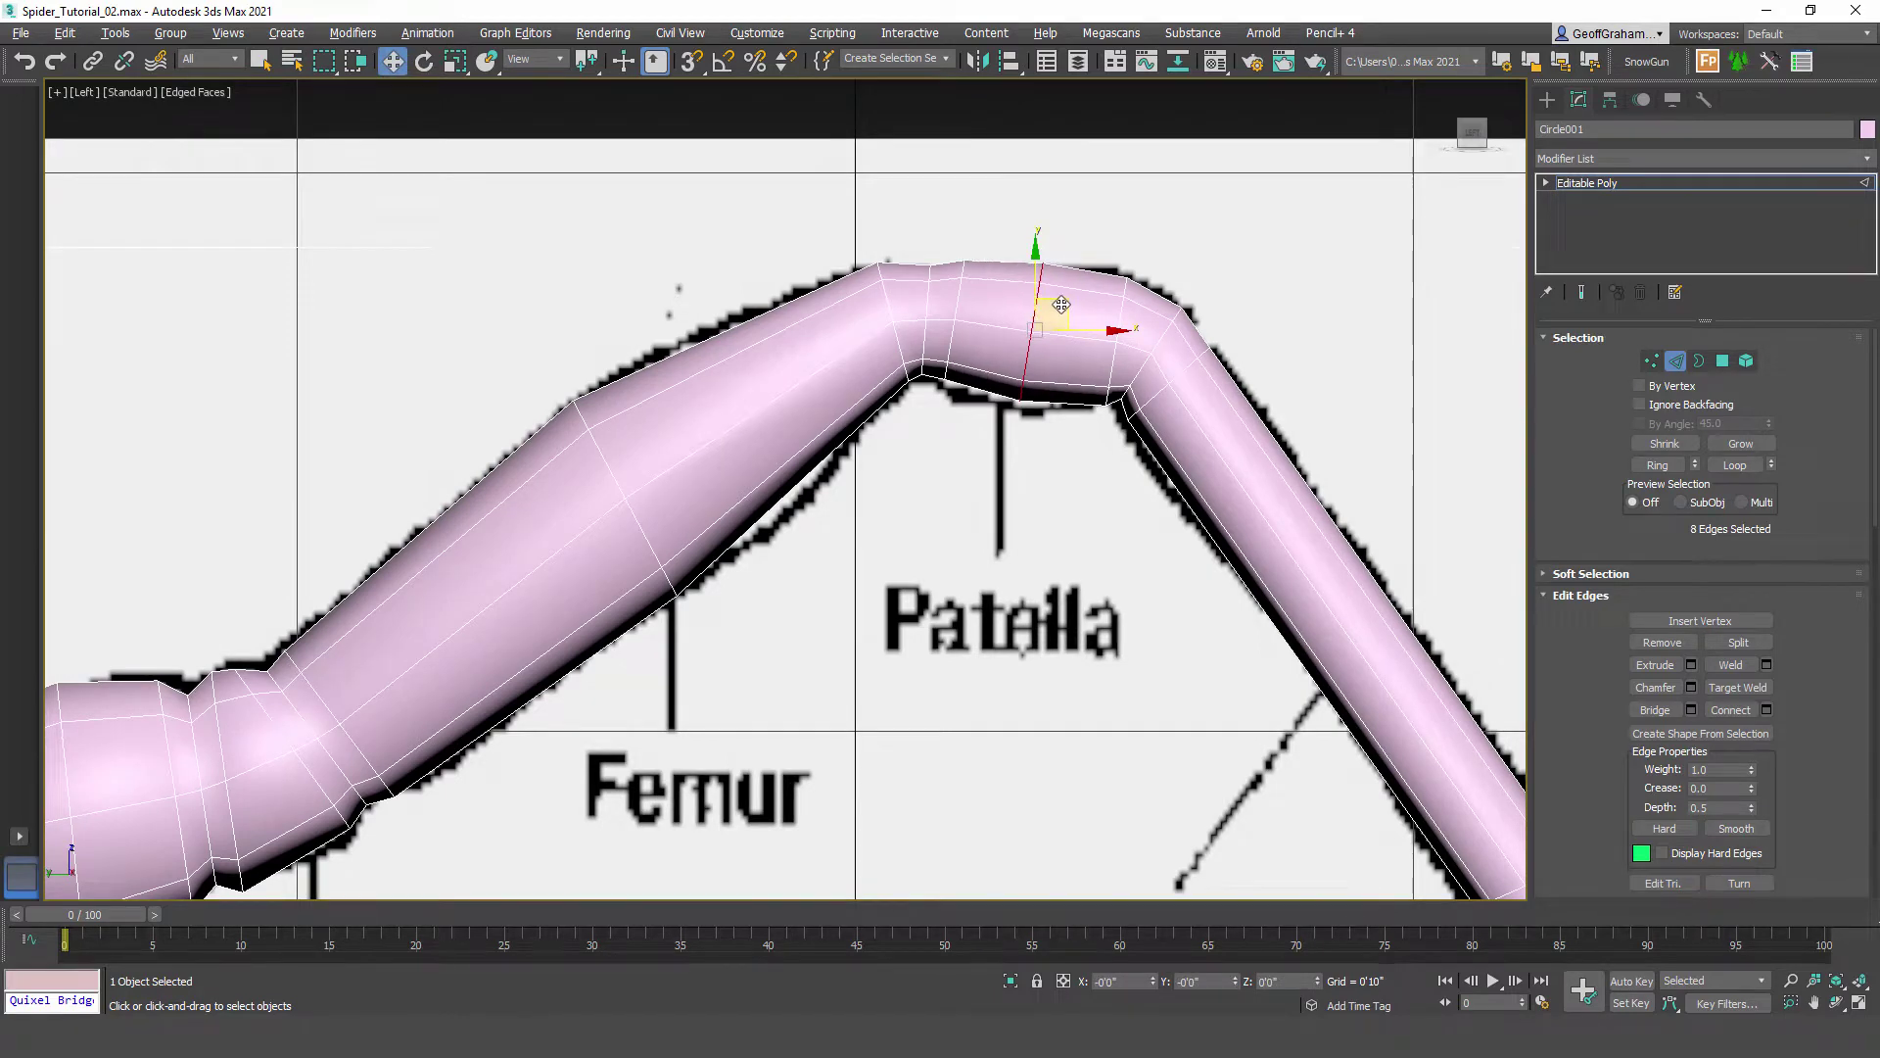
scroll(955, 474, "down", 5)
key("2")
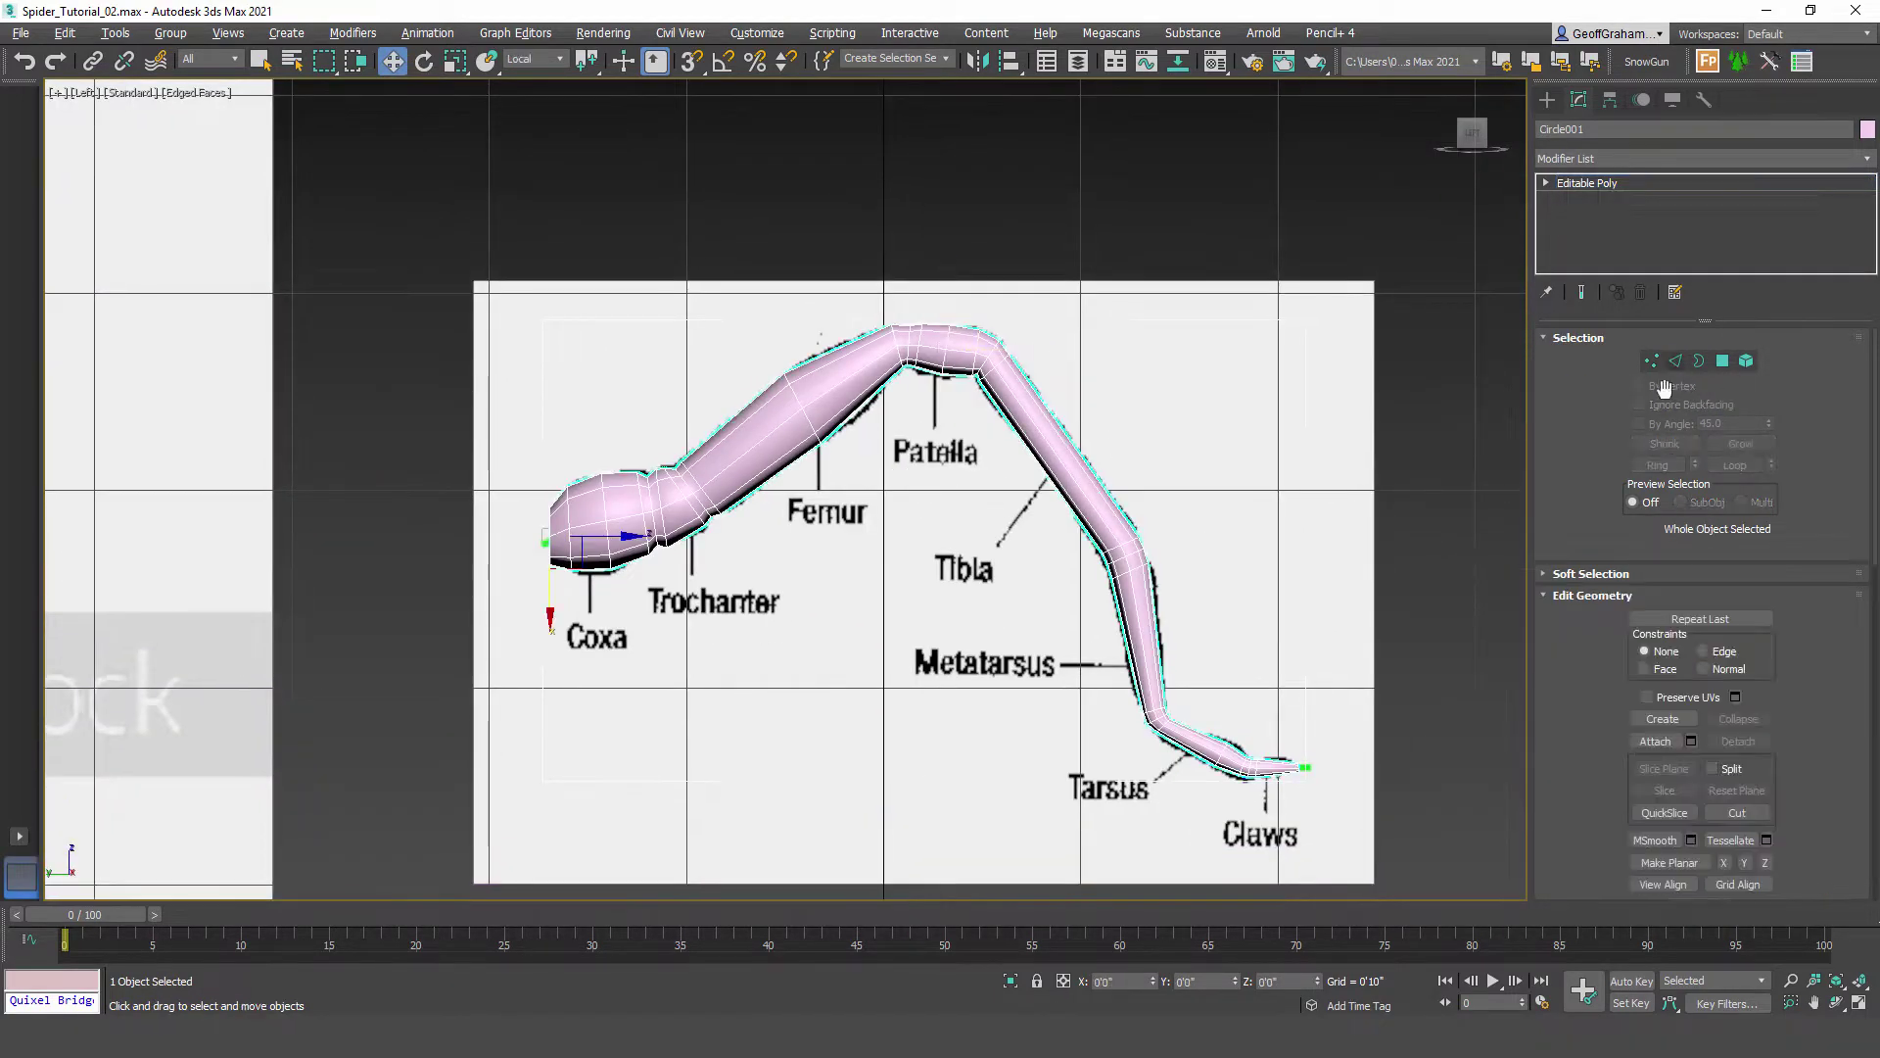
Step: Inspect the finished leg in perspective from several sides, comparing it with the spider body and the leg positions on the reference drawings
scroll(952, 549, "down", 4)
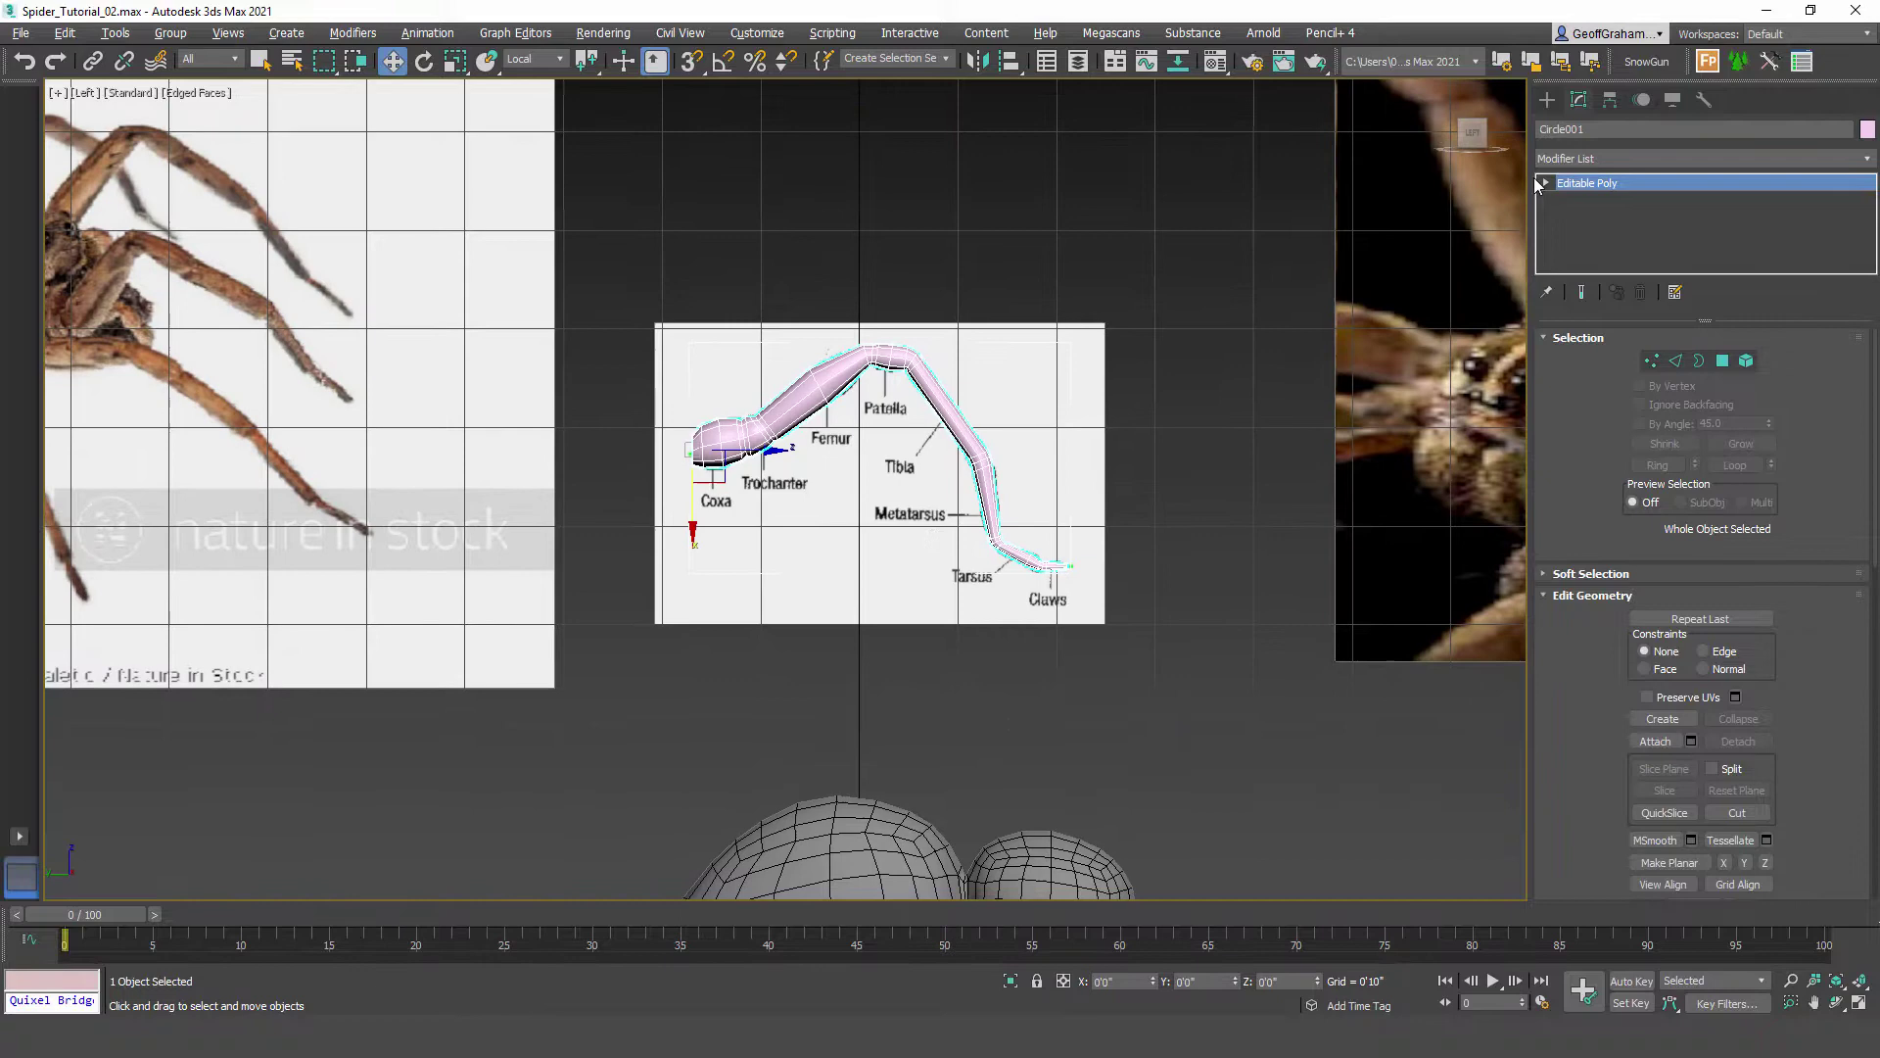
left_click(1548, 99)
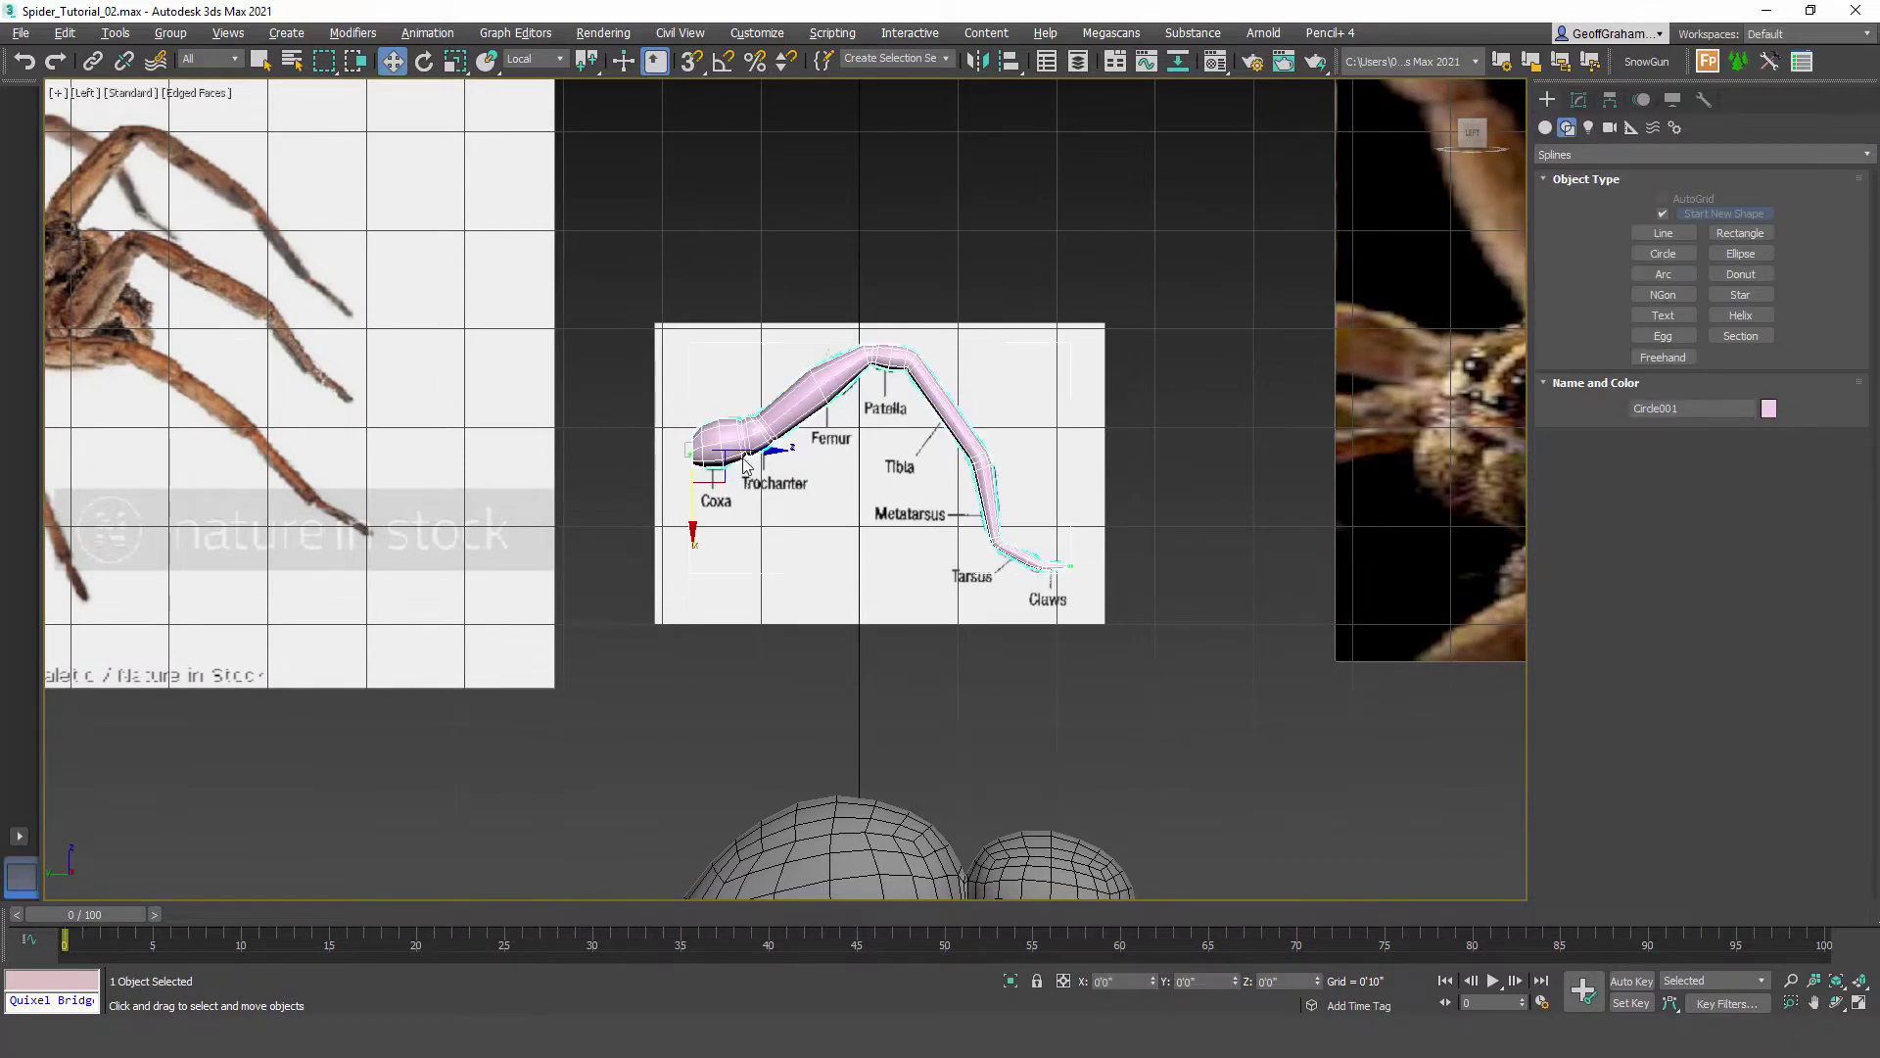
scroll(747, 465, "up", 4)
key("p")
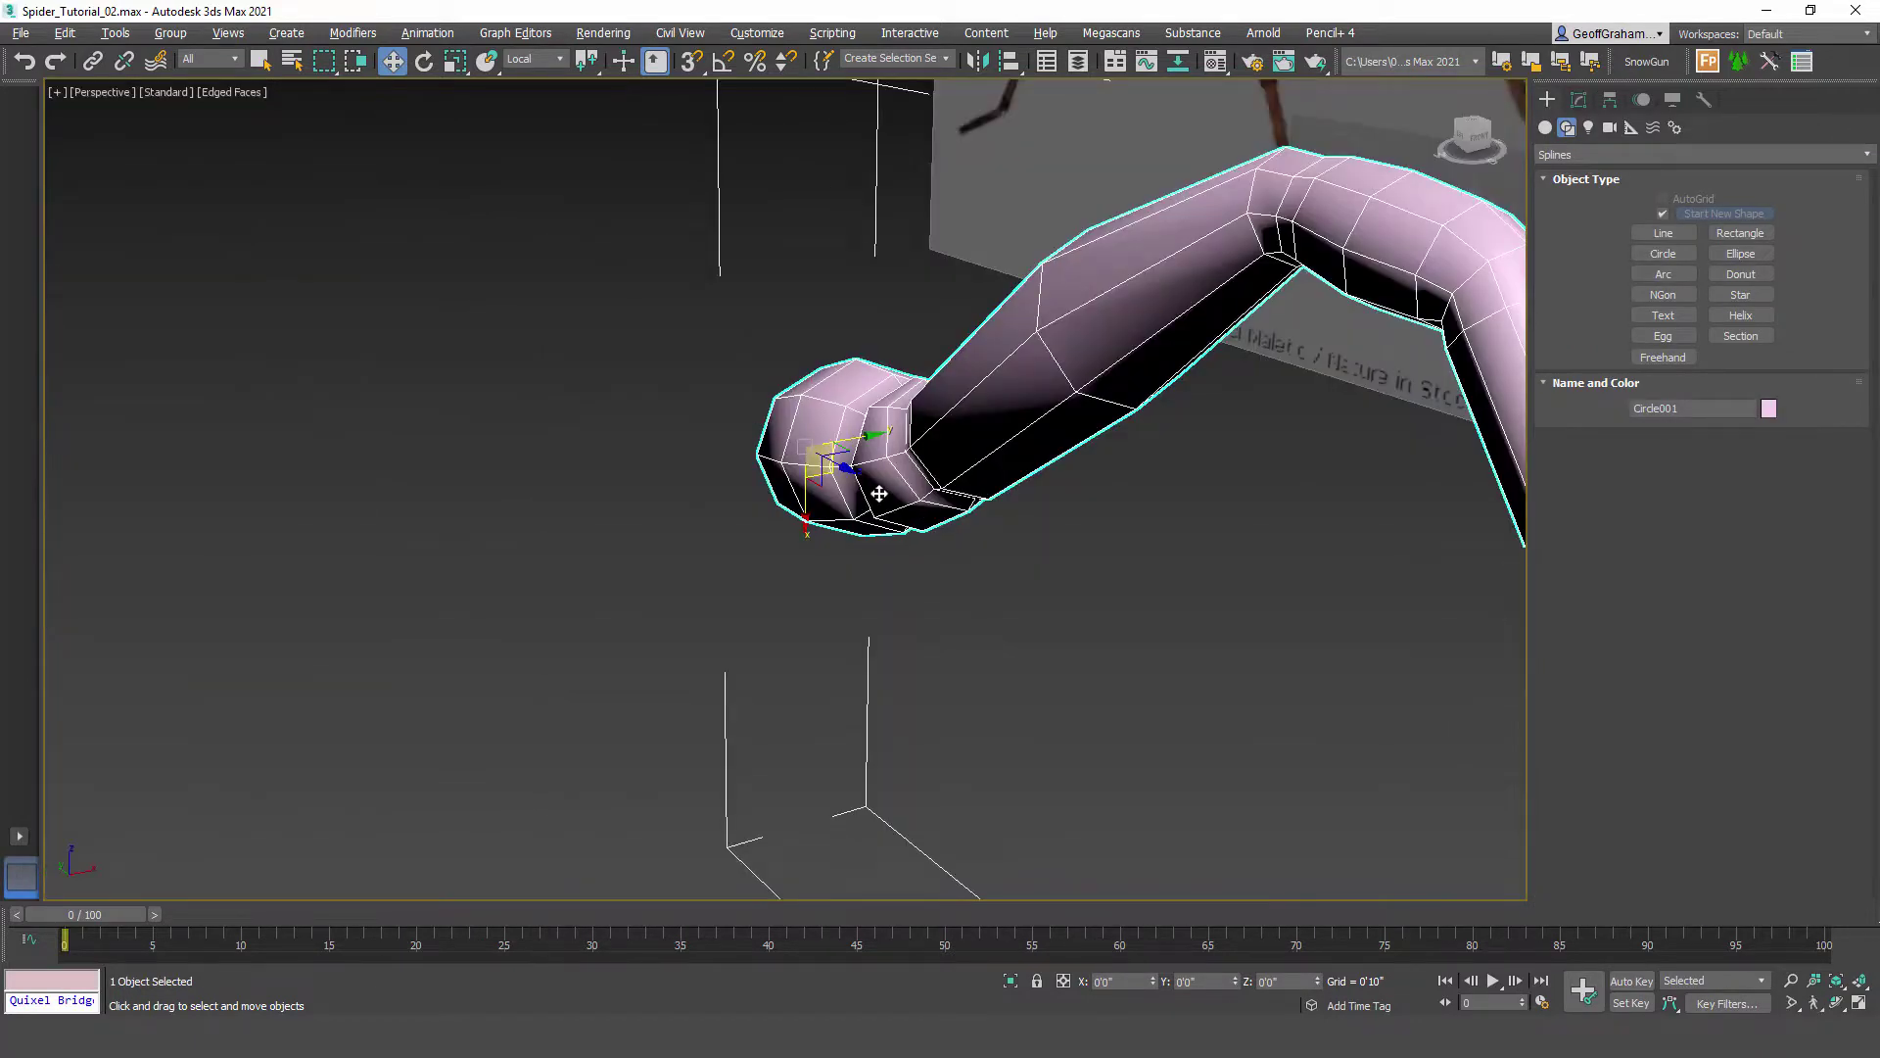
scroll(903, 514, "down", 5)
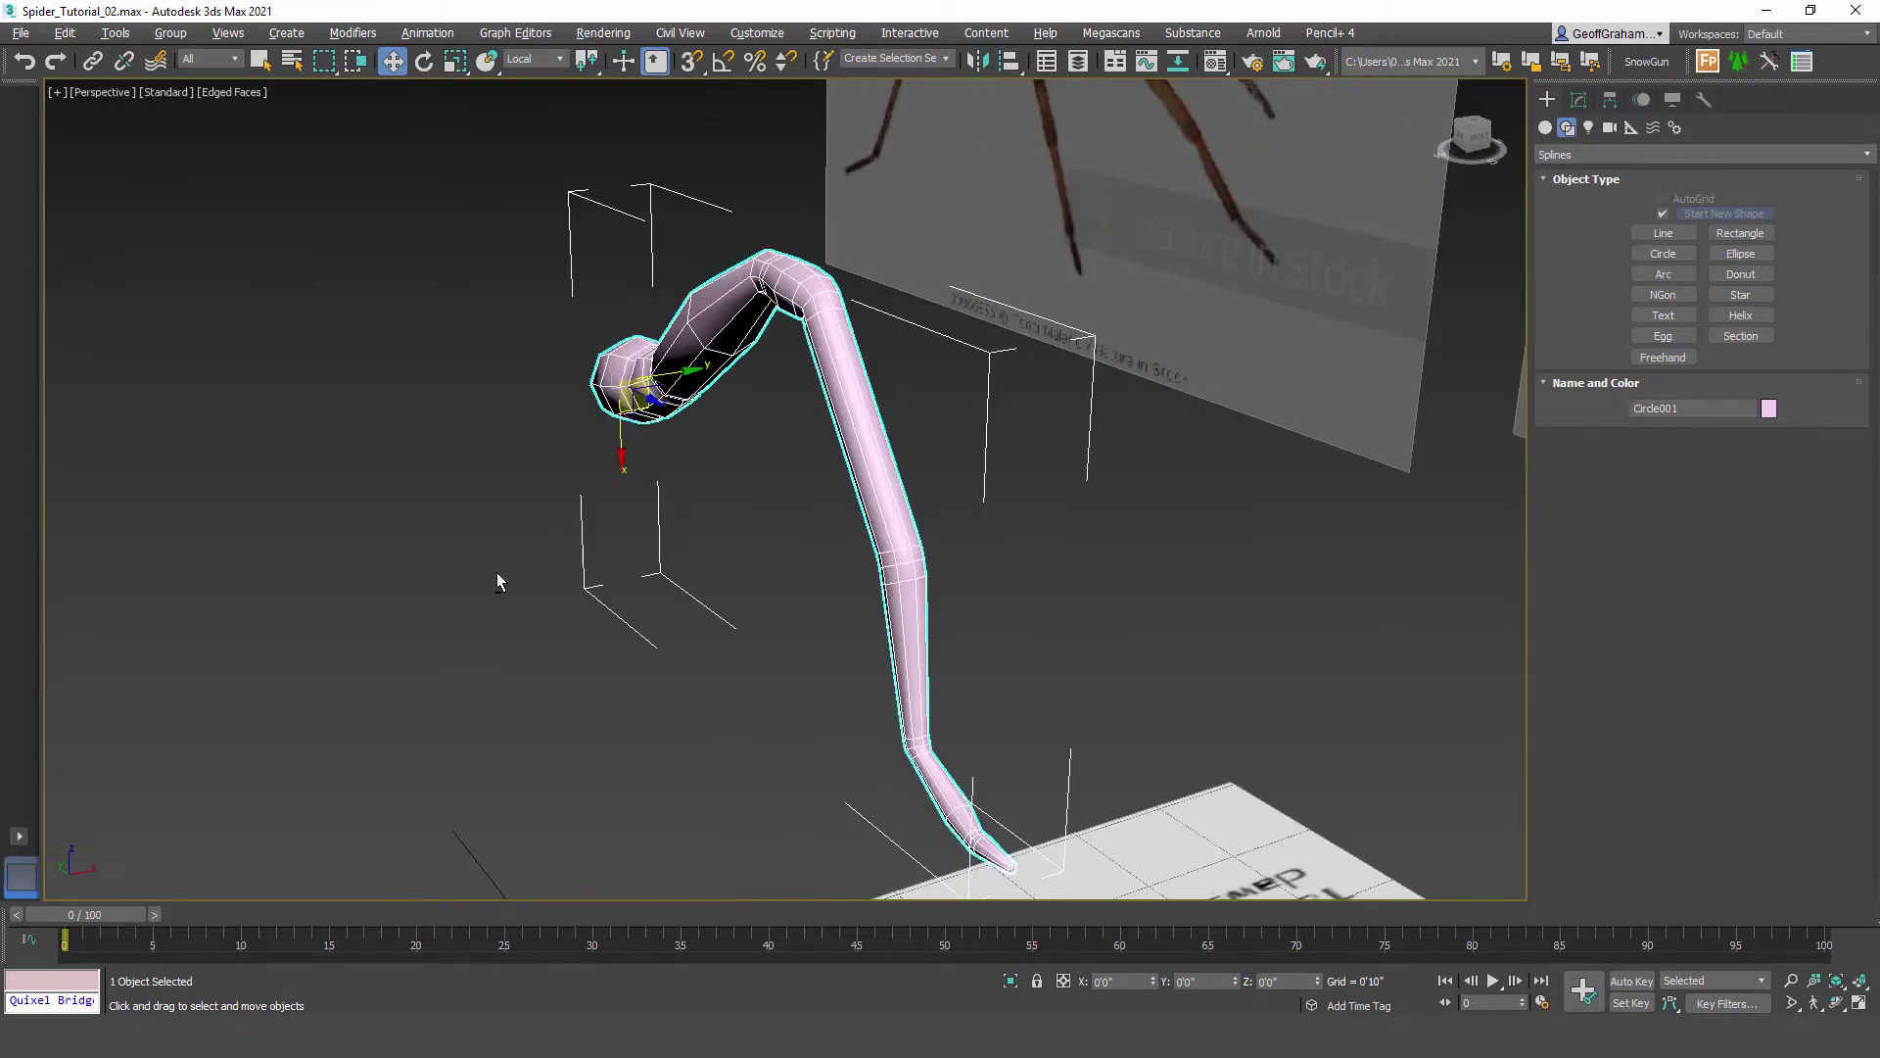
middle_click_drag(496, 573, 586, 439, "alt")
scroll(785, 636, "down", 4)
scroll(586, 439, "up", 2)
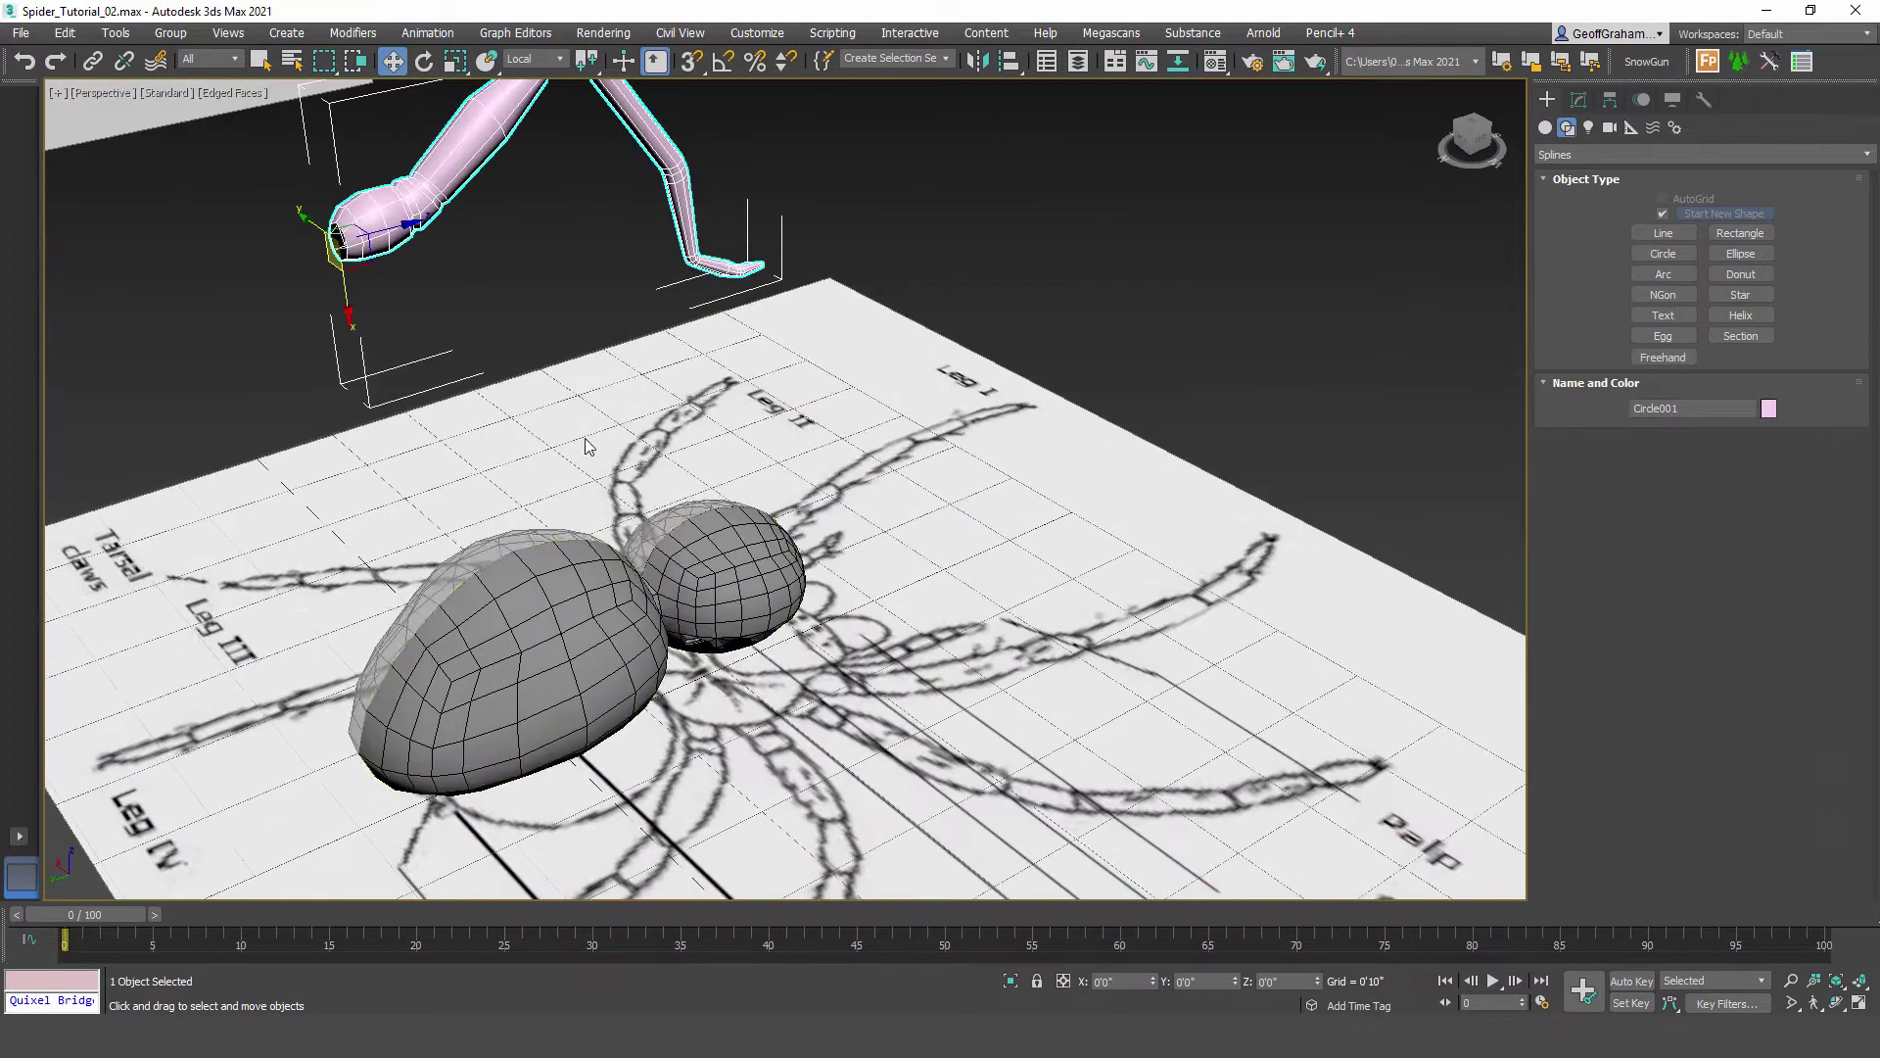
scroll(693, 563, "up", 2)
middle_click_drag(867, 774, 621, 293, "alt")
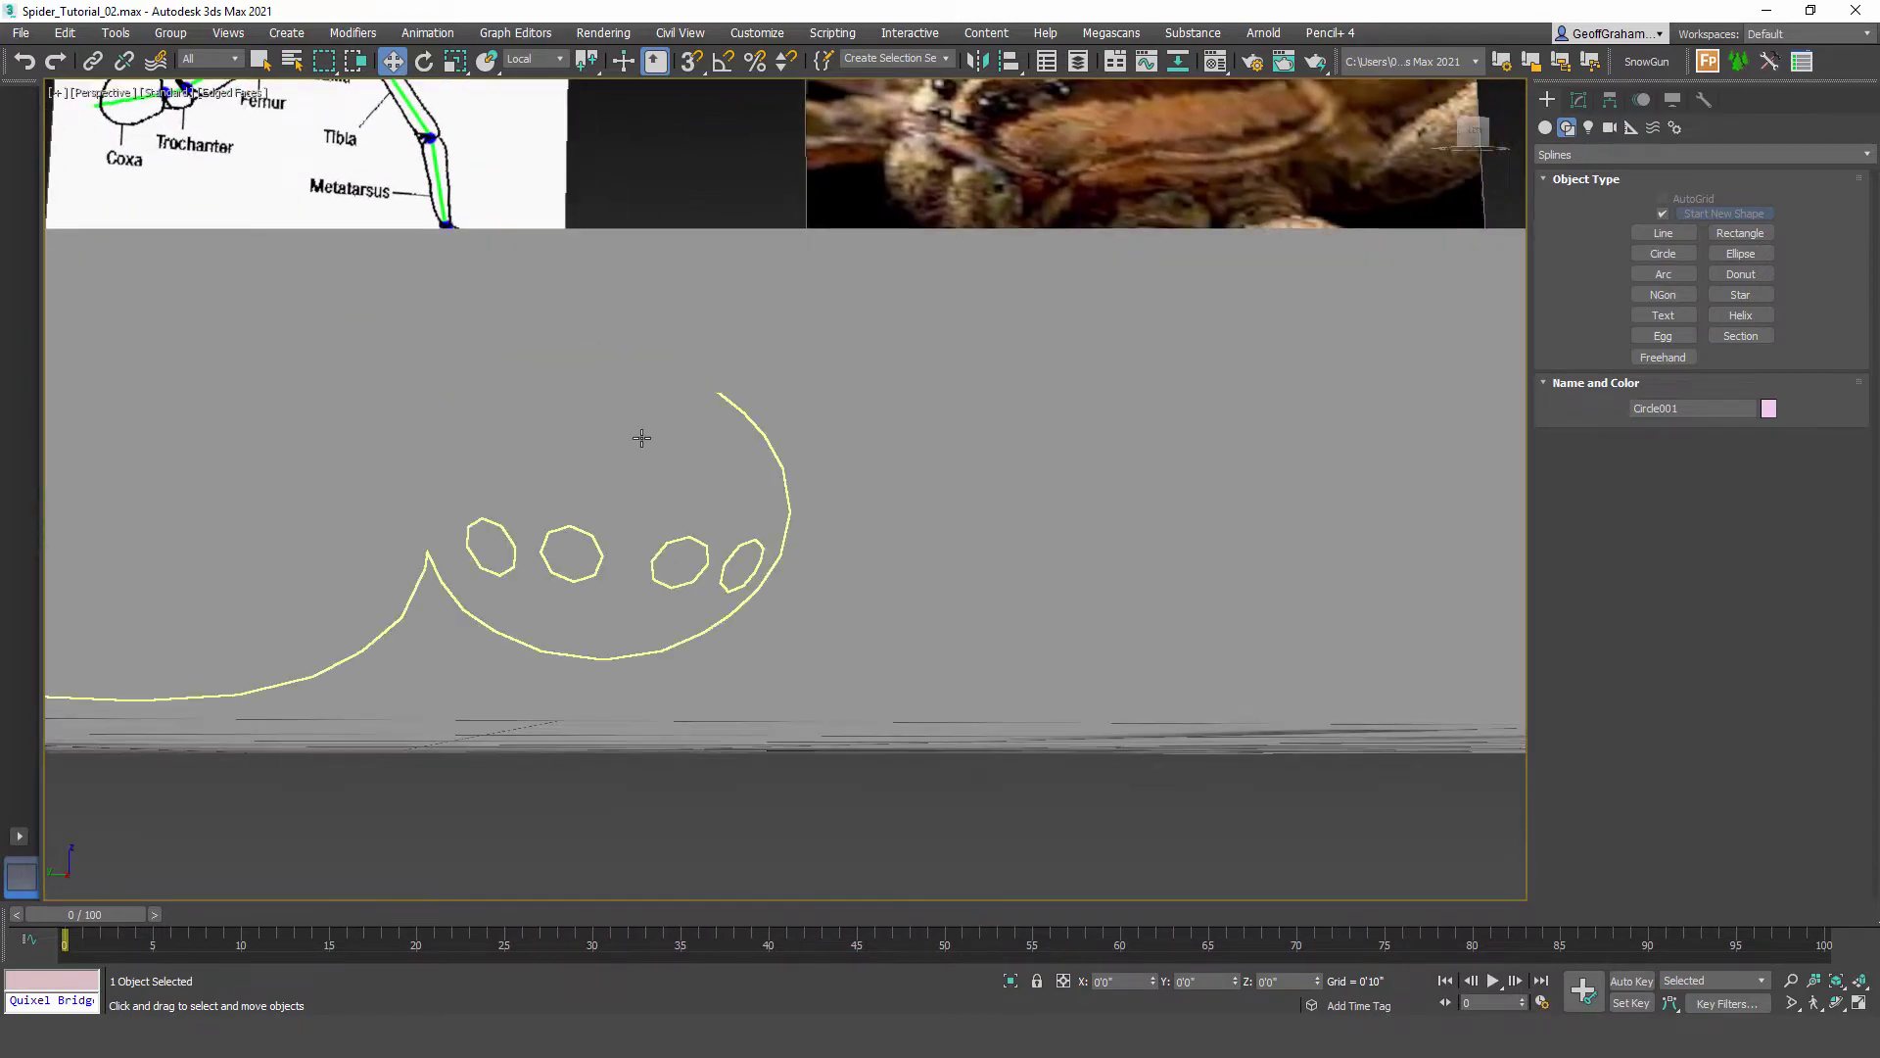
middle_click_drag(642, 438, 738, 551, "alt")
middle_click_drag(706, 394, 750, 576)
scroll(703, 505, "down", 6)
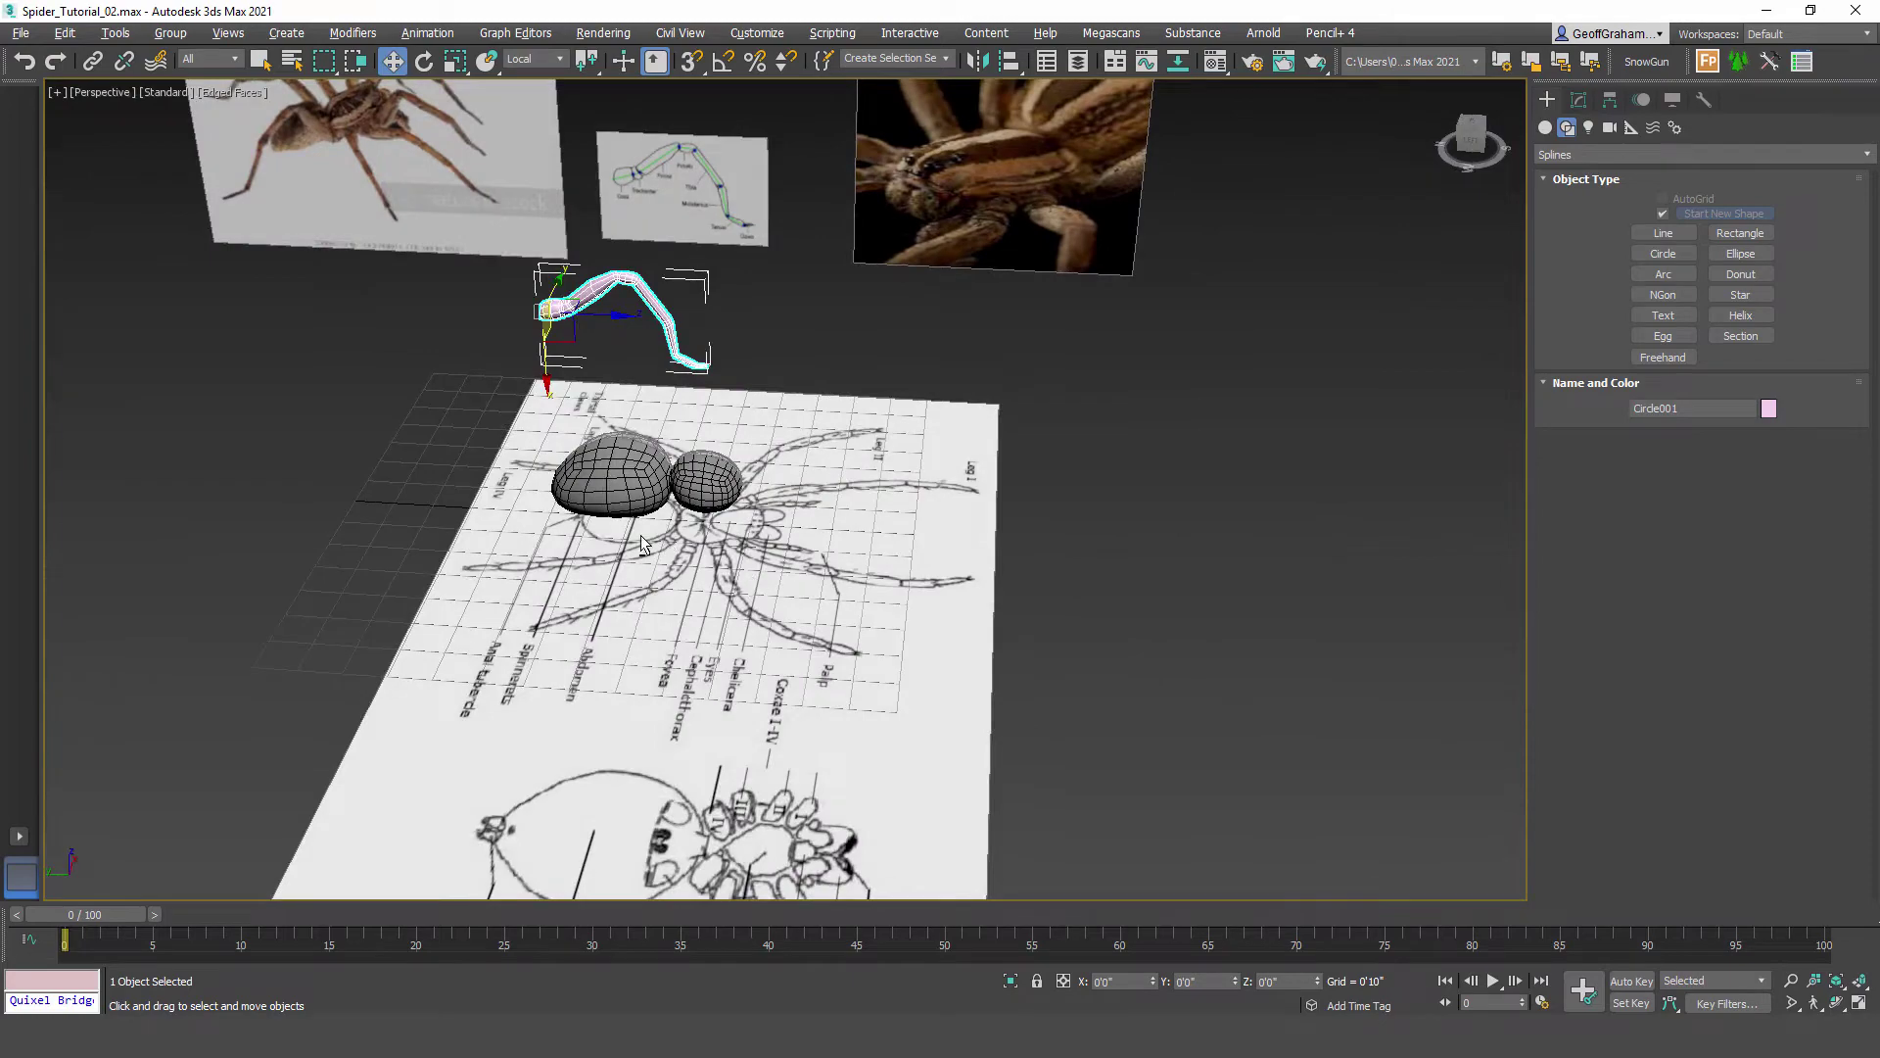
mouse_move(639, 536)
middle_mouse_down("alt")
mouse_move(647, 440)
mouse_move(686, 490)
mouse_move(652, 541)
mouse_move(645, 526)
middle_mouse_up("alt")
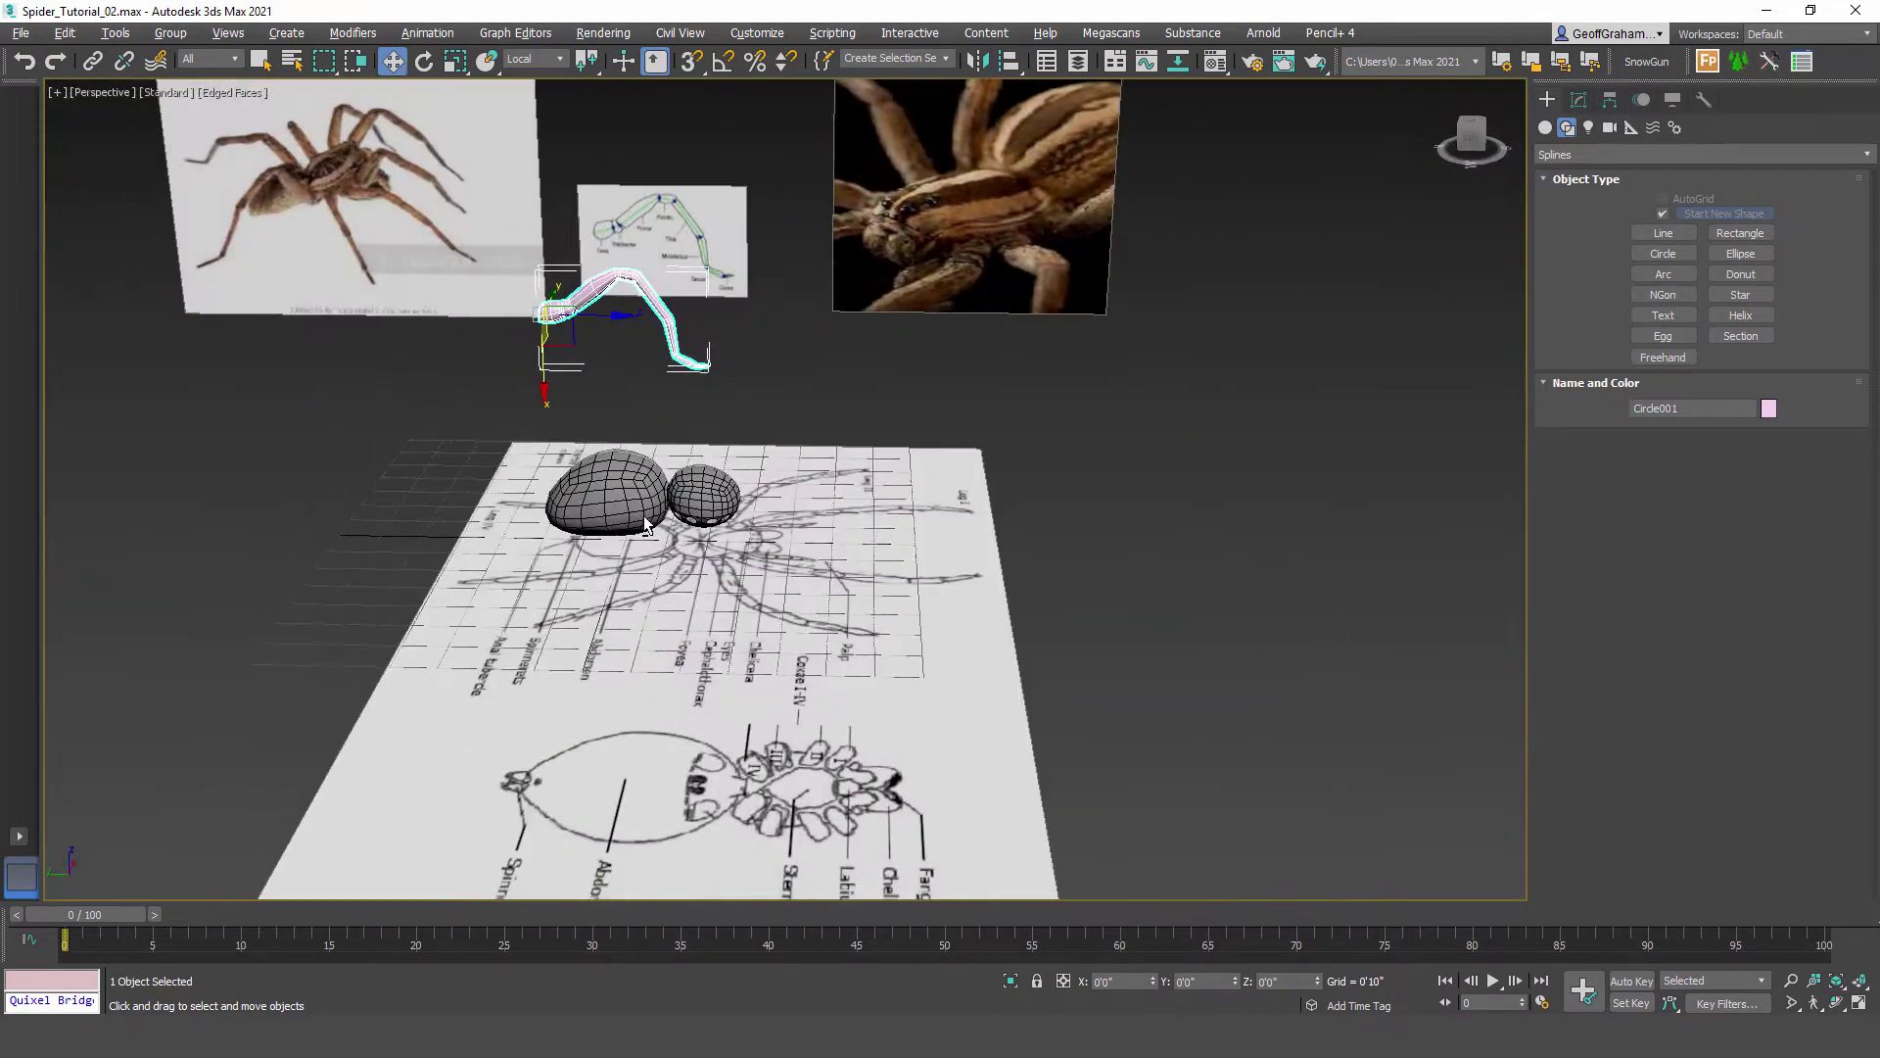
Step: Save the scene as a new version named Spider_Tutorial_03.max
left_click(29, 32)
left_click(53, 203)
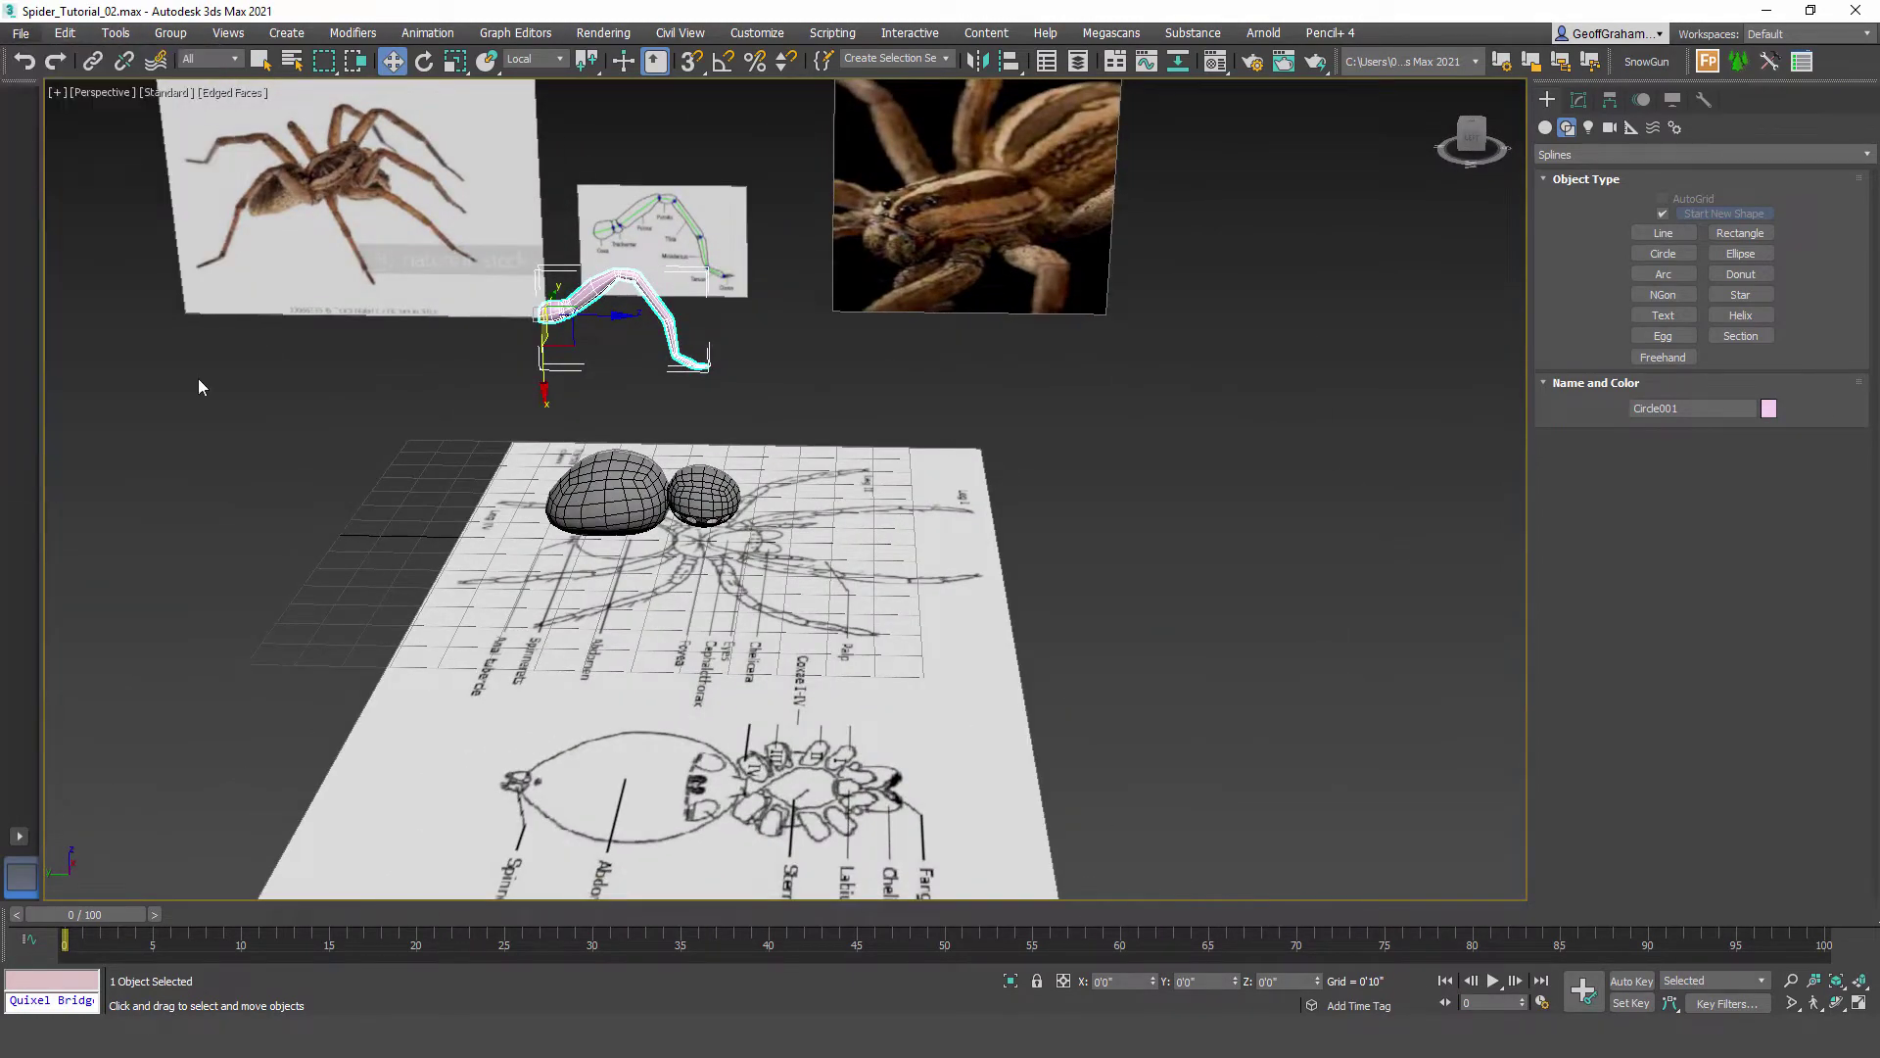
left_click(1287, 777)
Step: In the left view, move the leg about 3'9" down and 4'4" forward, in front of the body with its claws on the ground line
middle_click_drag(809, 498, 848, 481)
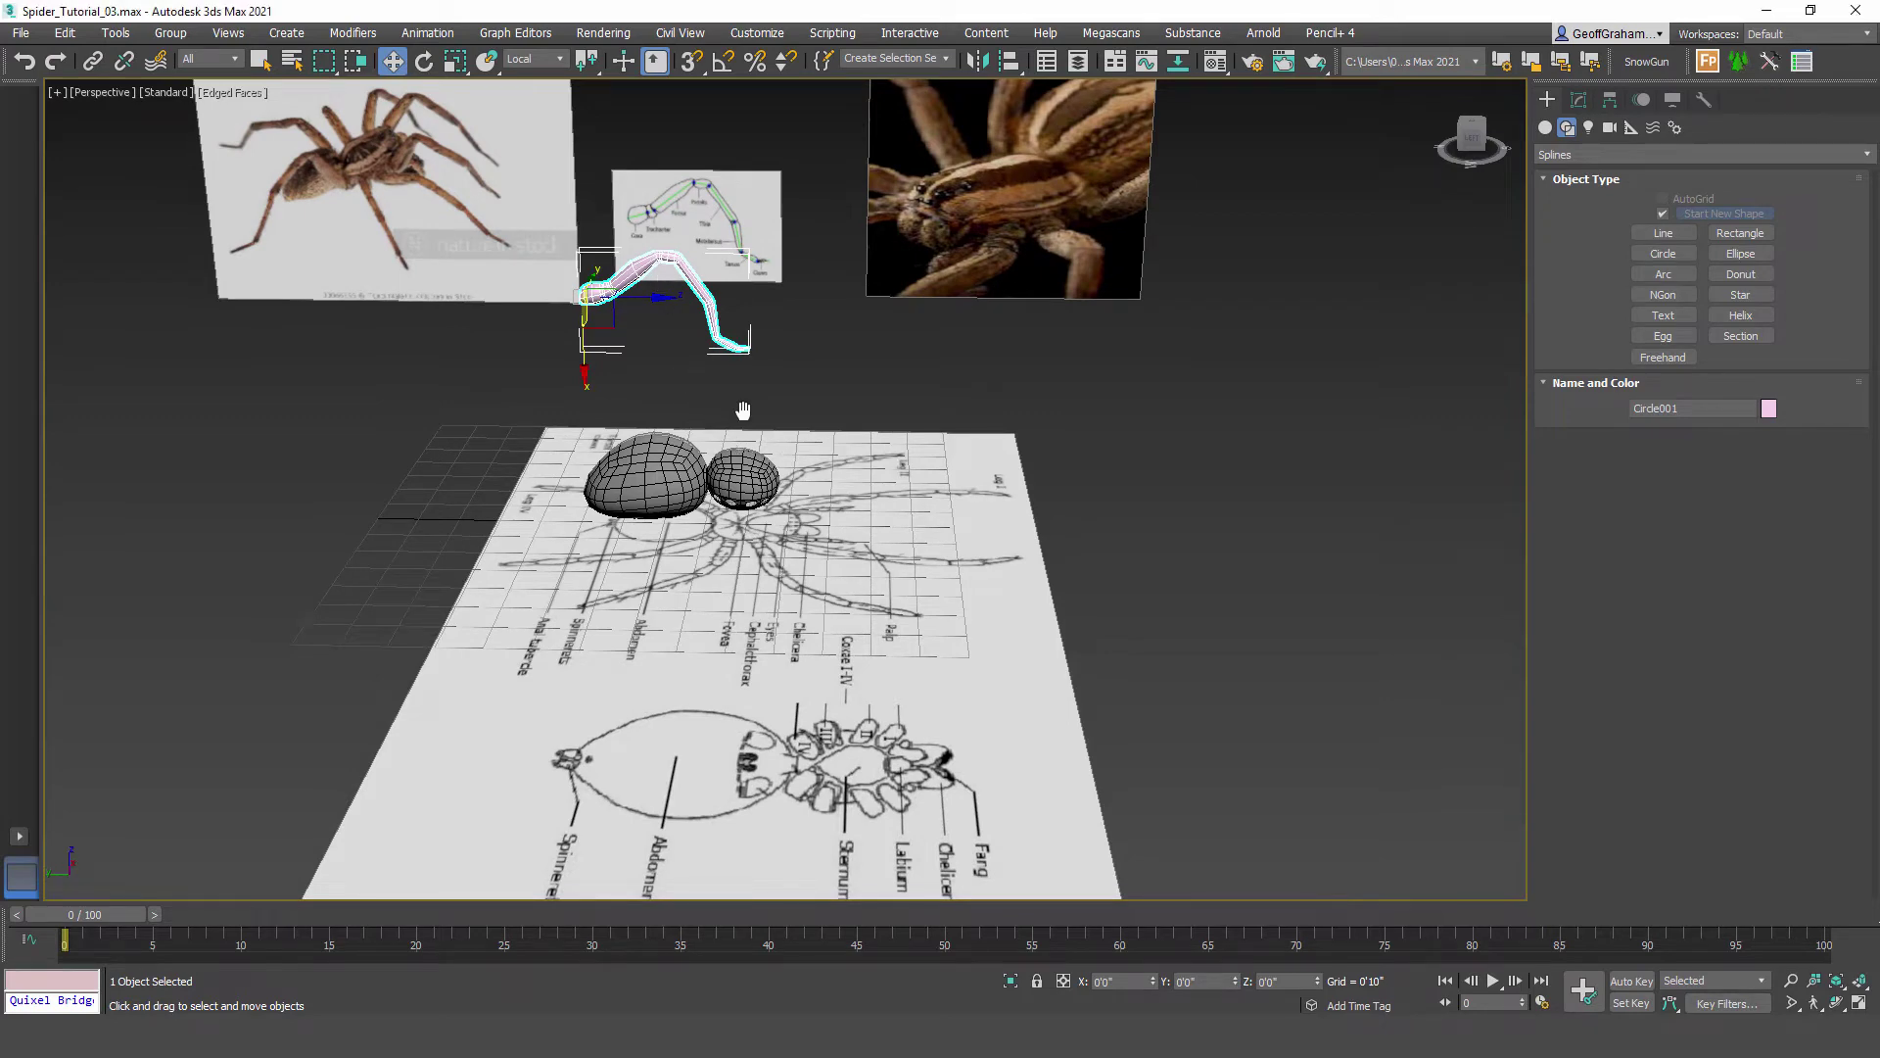
scroll(748, 407, "up", 3)
key("l")
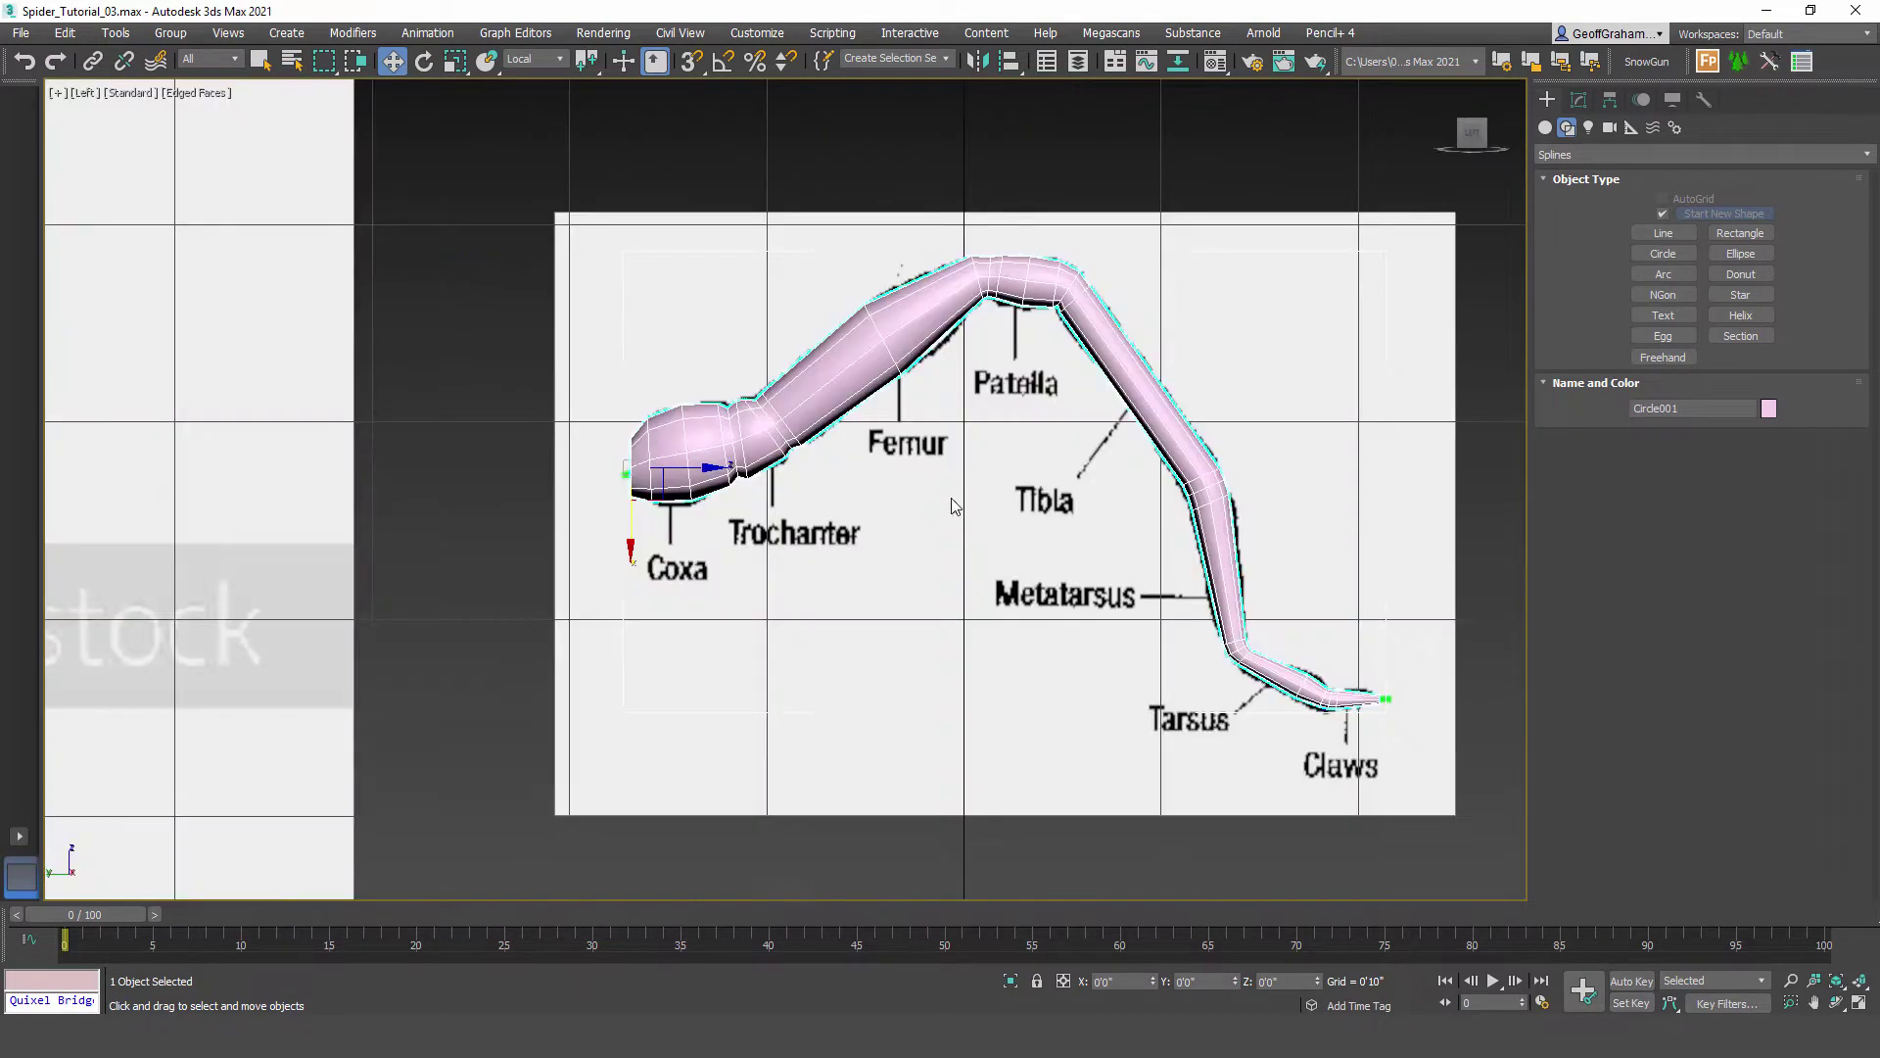
scroll(950, 500, "down", 5)
middle_click_drag(886, 594, 760, 544)
left_click_drag(541, 399, 899, 707)
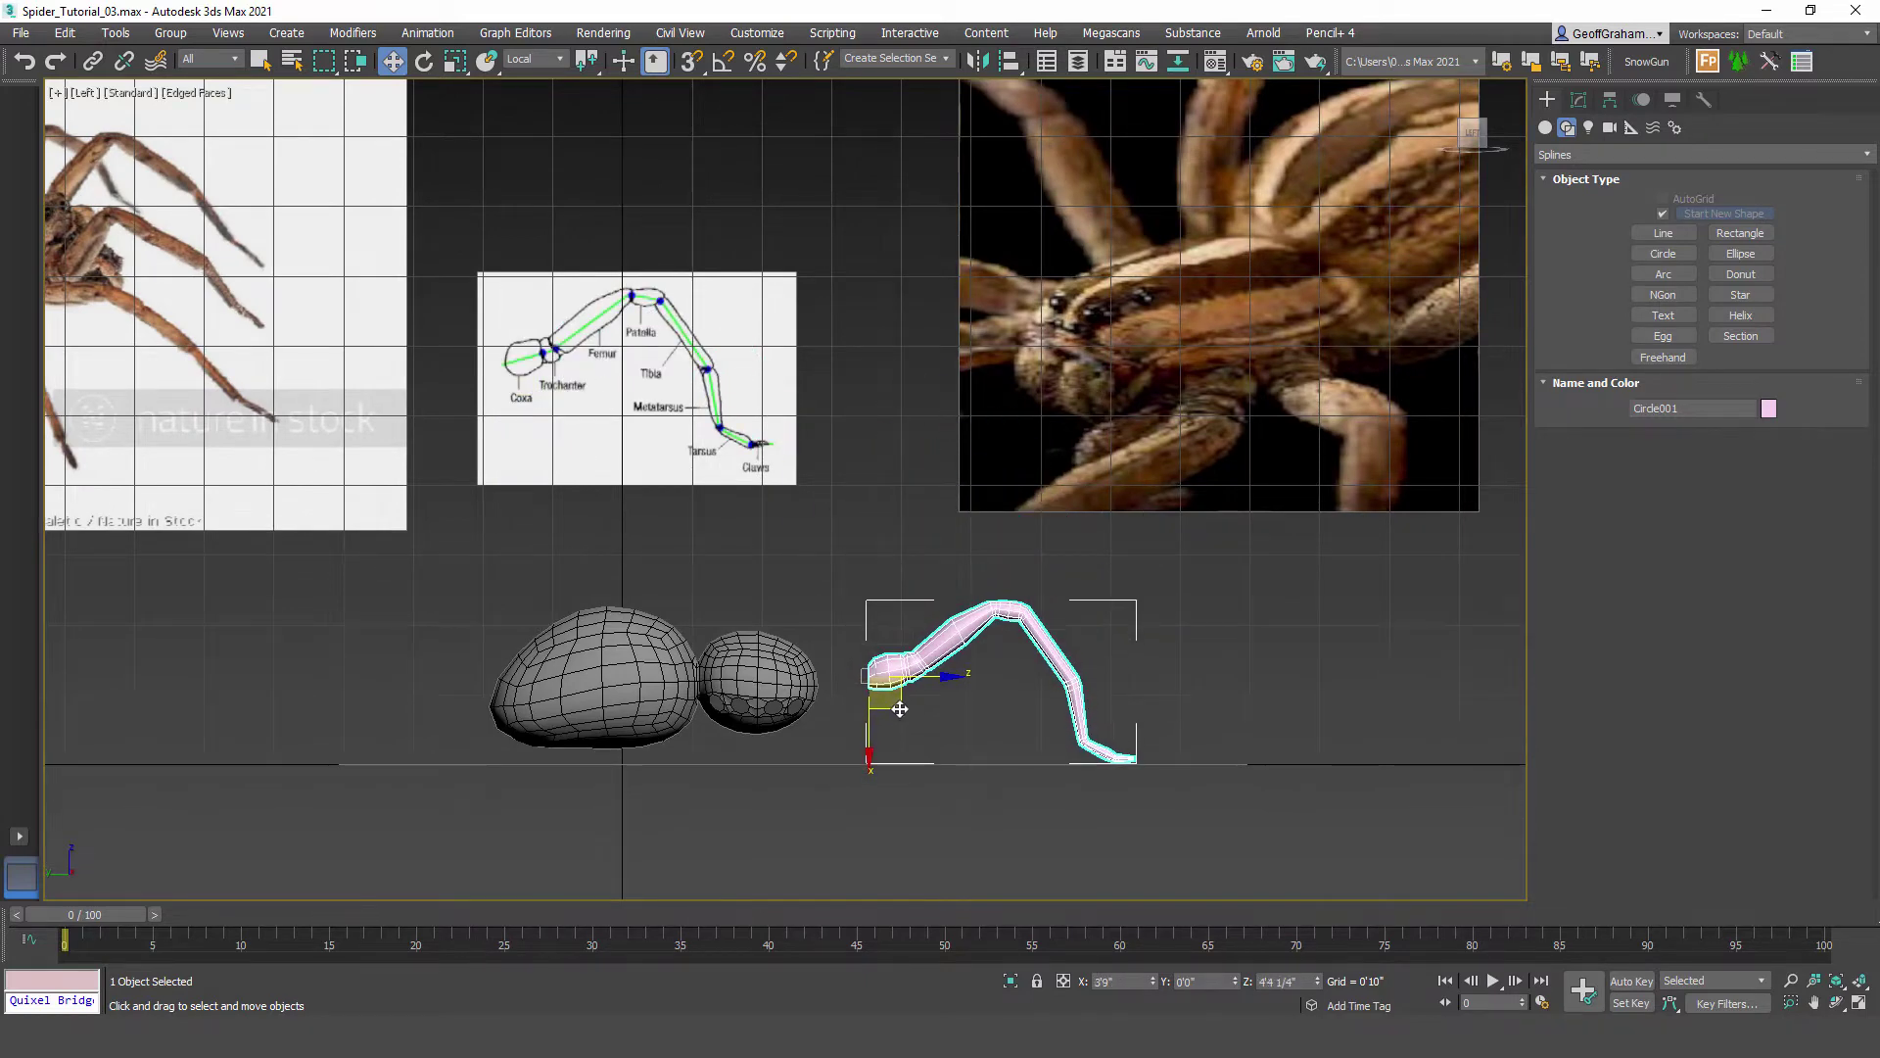
scroll(1009, 725, "up", 3)
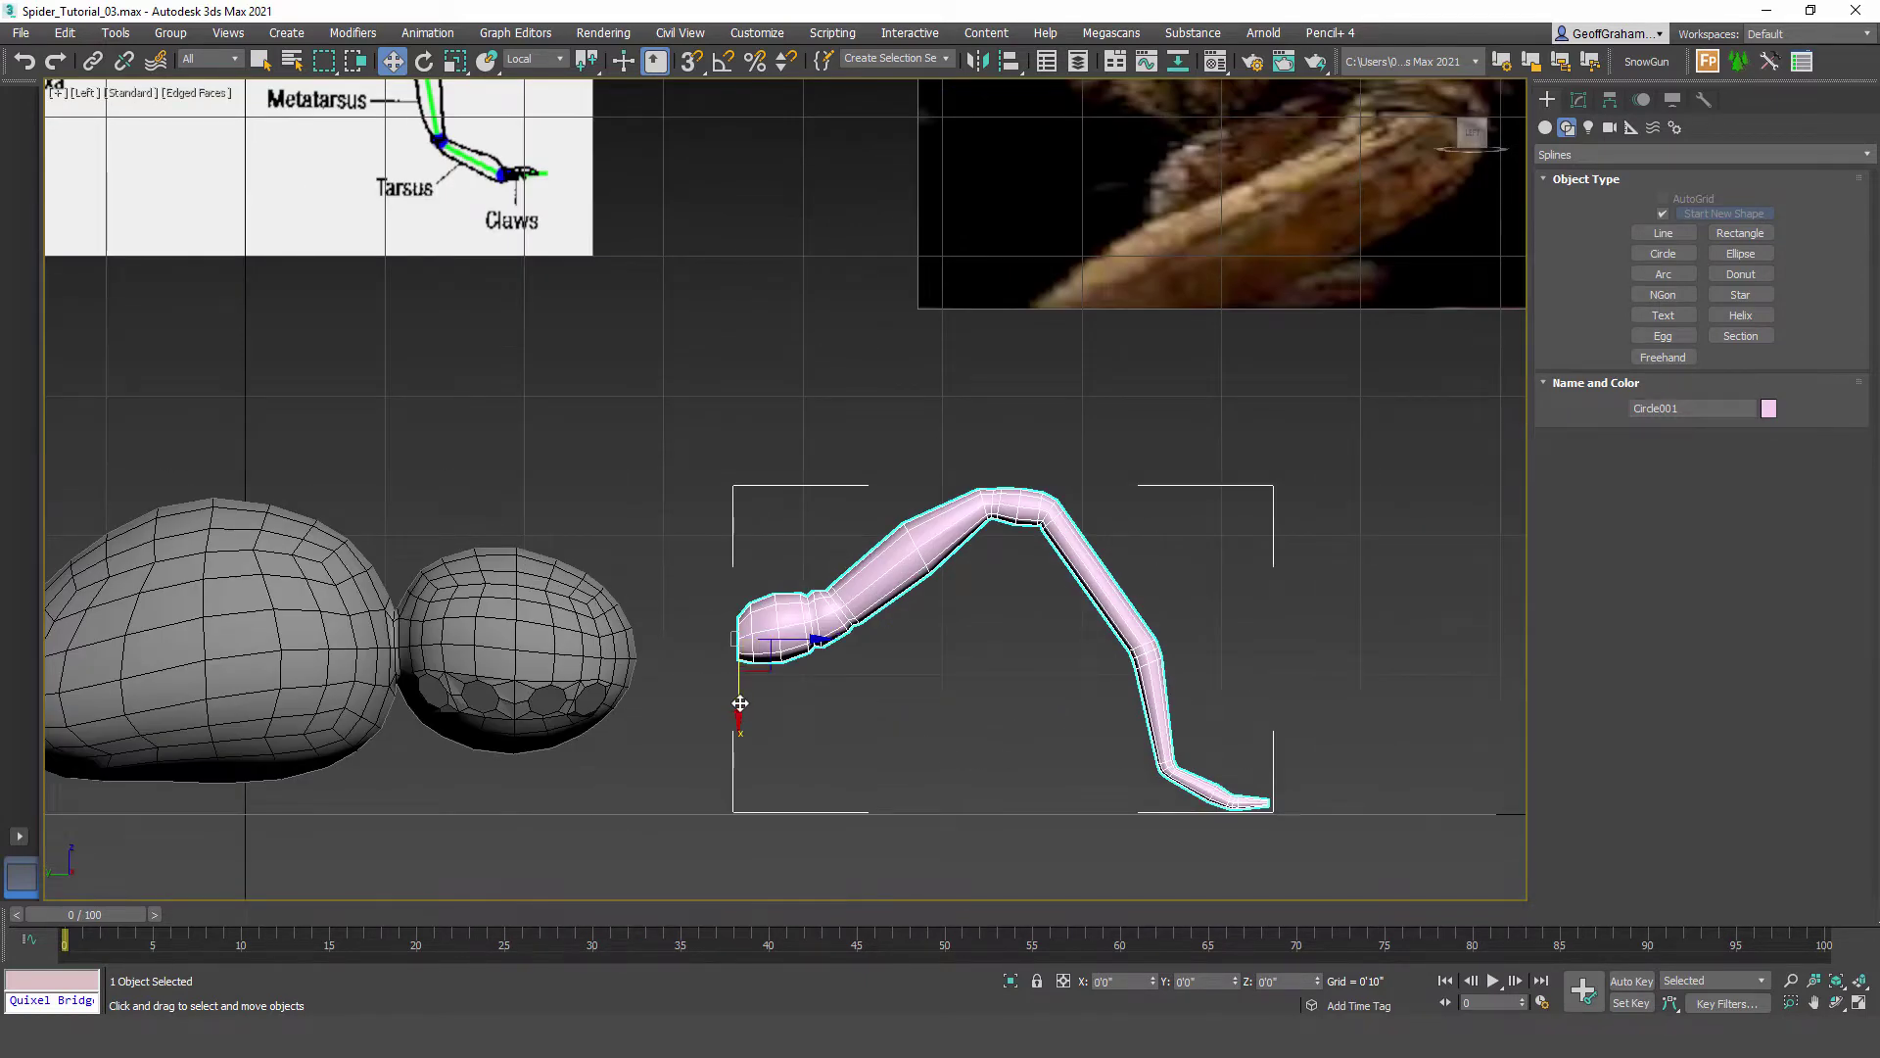
left_click_drag(745, 703, 748, 705)
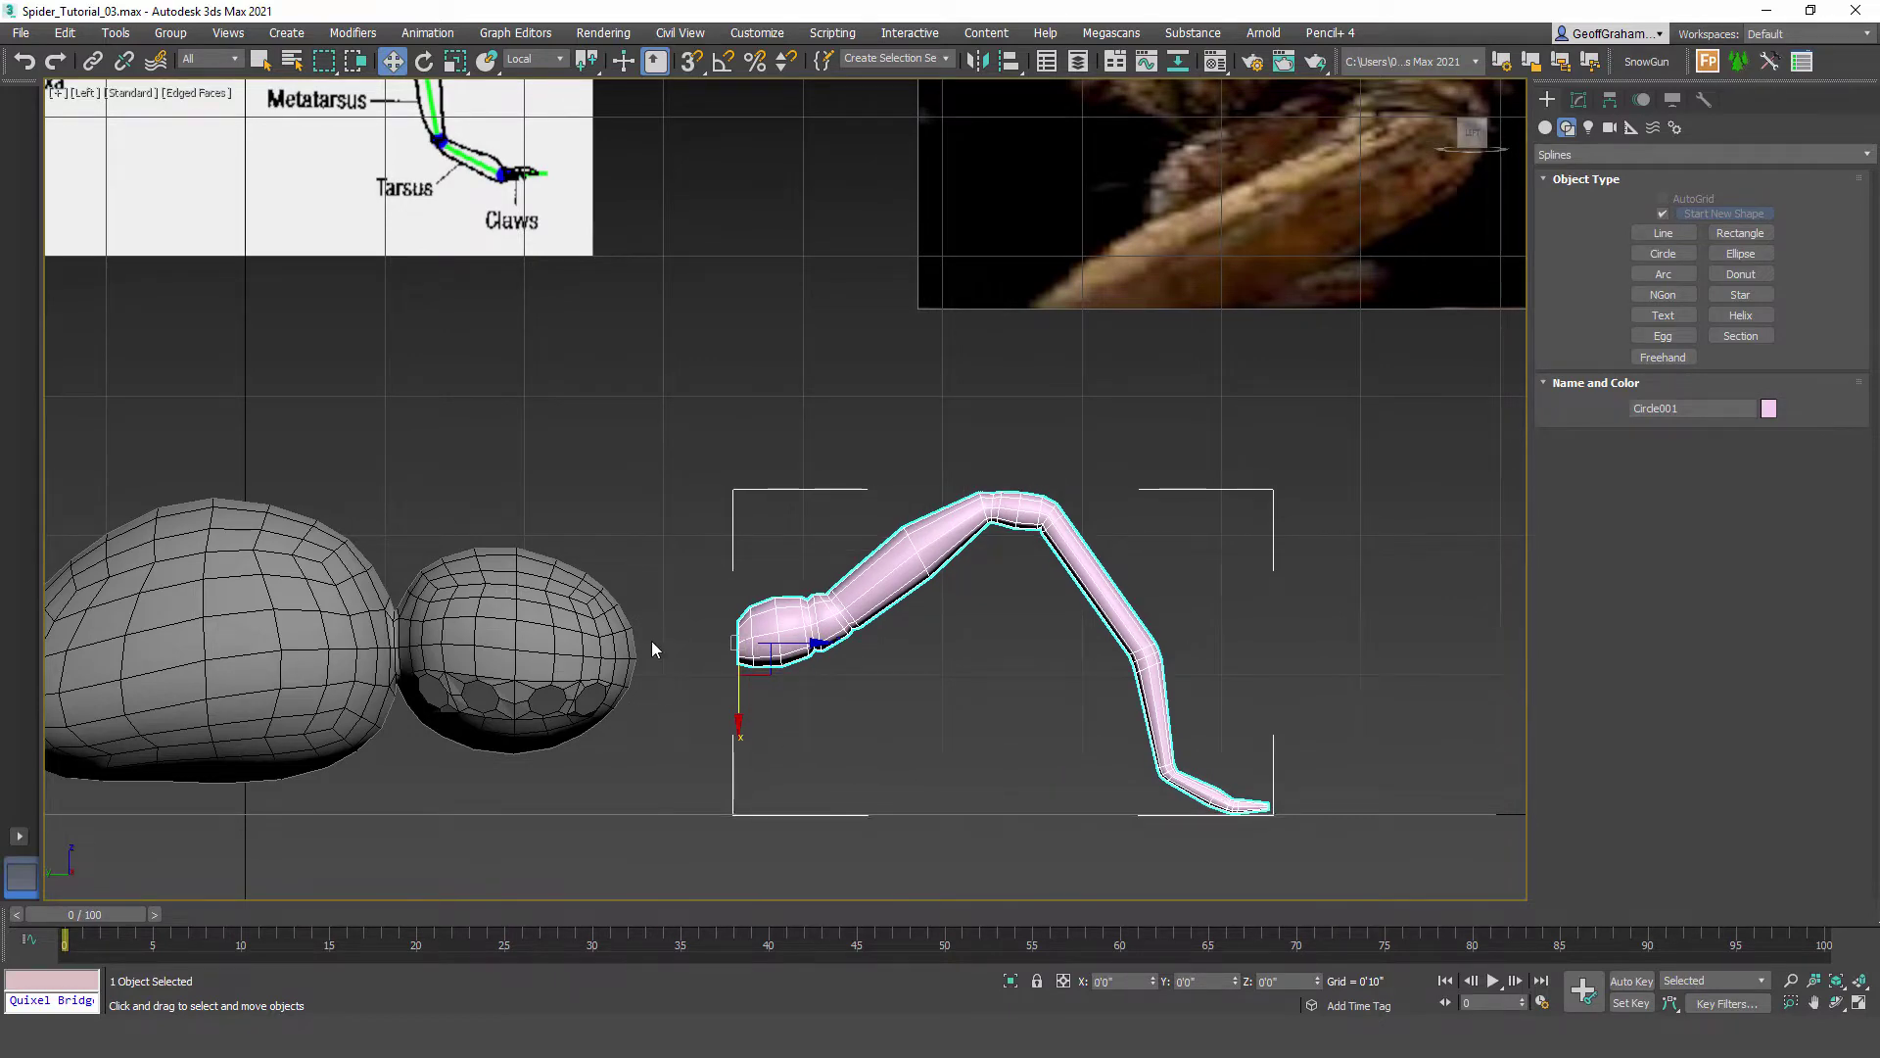
Step: Select the spider body and try to raise it about 0'4 1/4" above its position in the left view
middle_click_drag(564, 691, 726, 647)
scroll(726, 647, "up", 2)
middle_click_drag(566, 646, 871, 647)
scroll(869, 646, "down", 2)
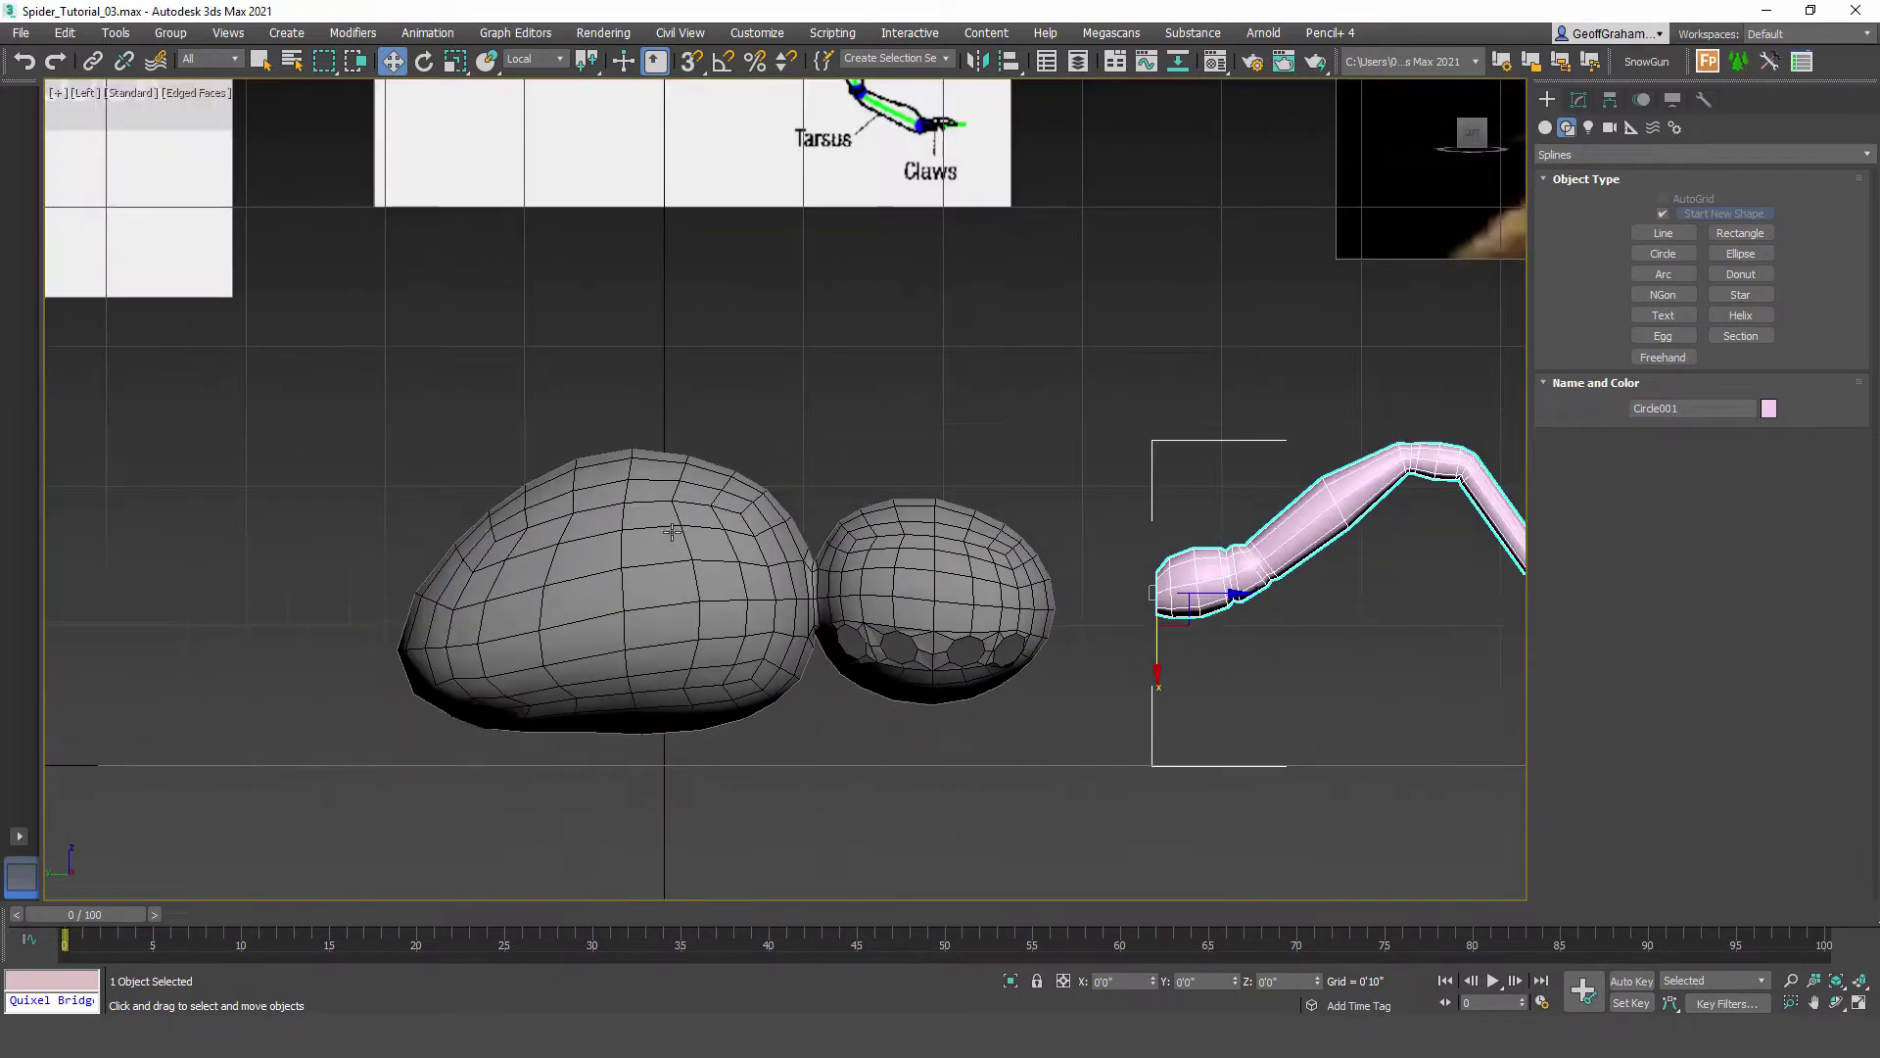
left_click(985, 642)
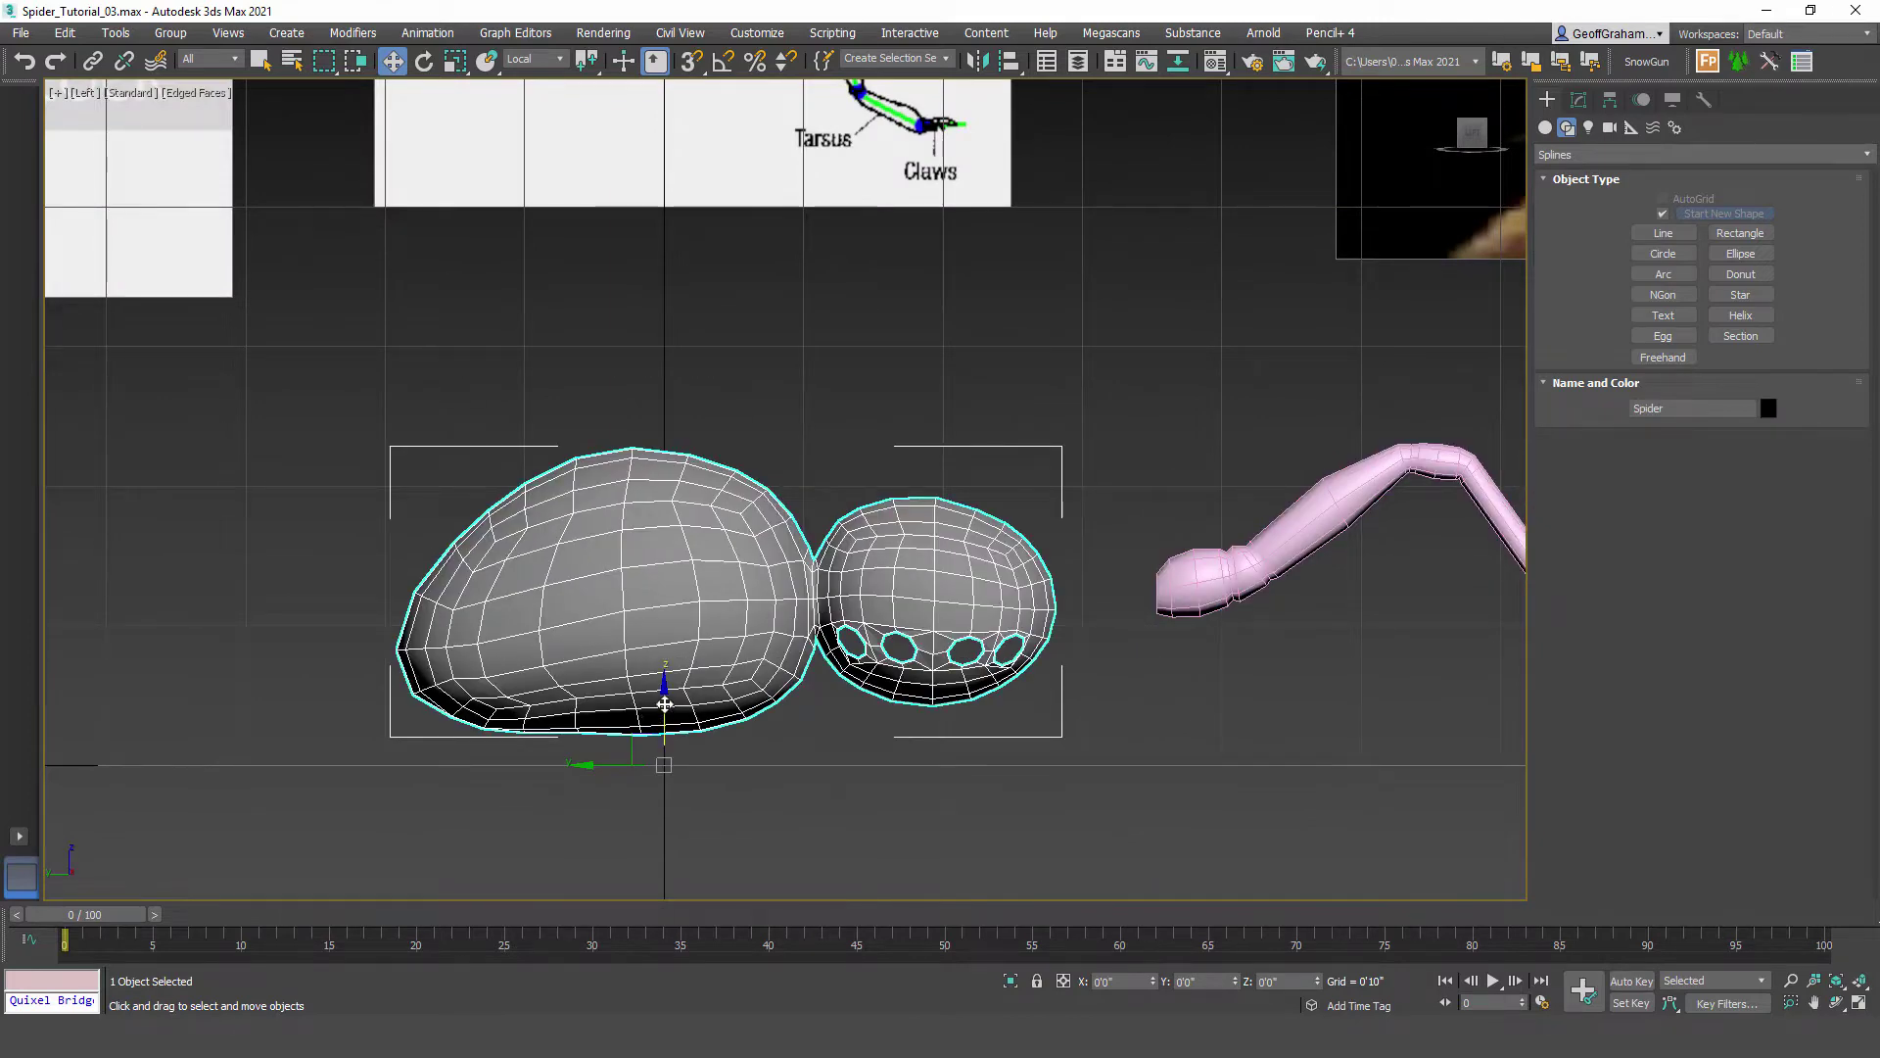
left_click_drag(665, 704, 681, 643)
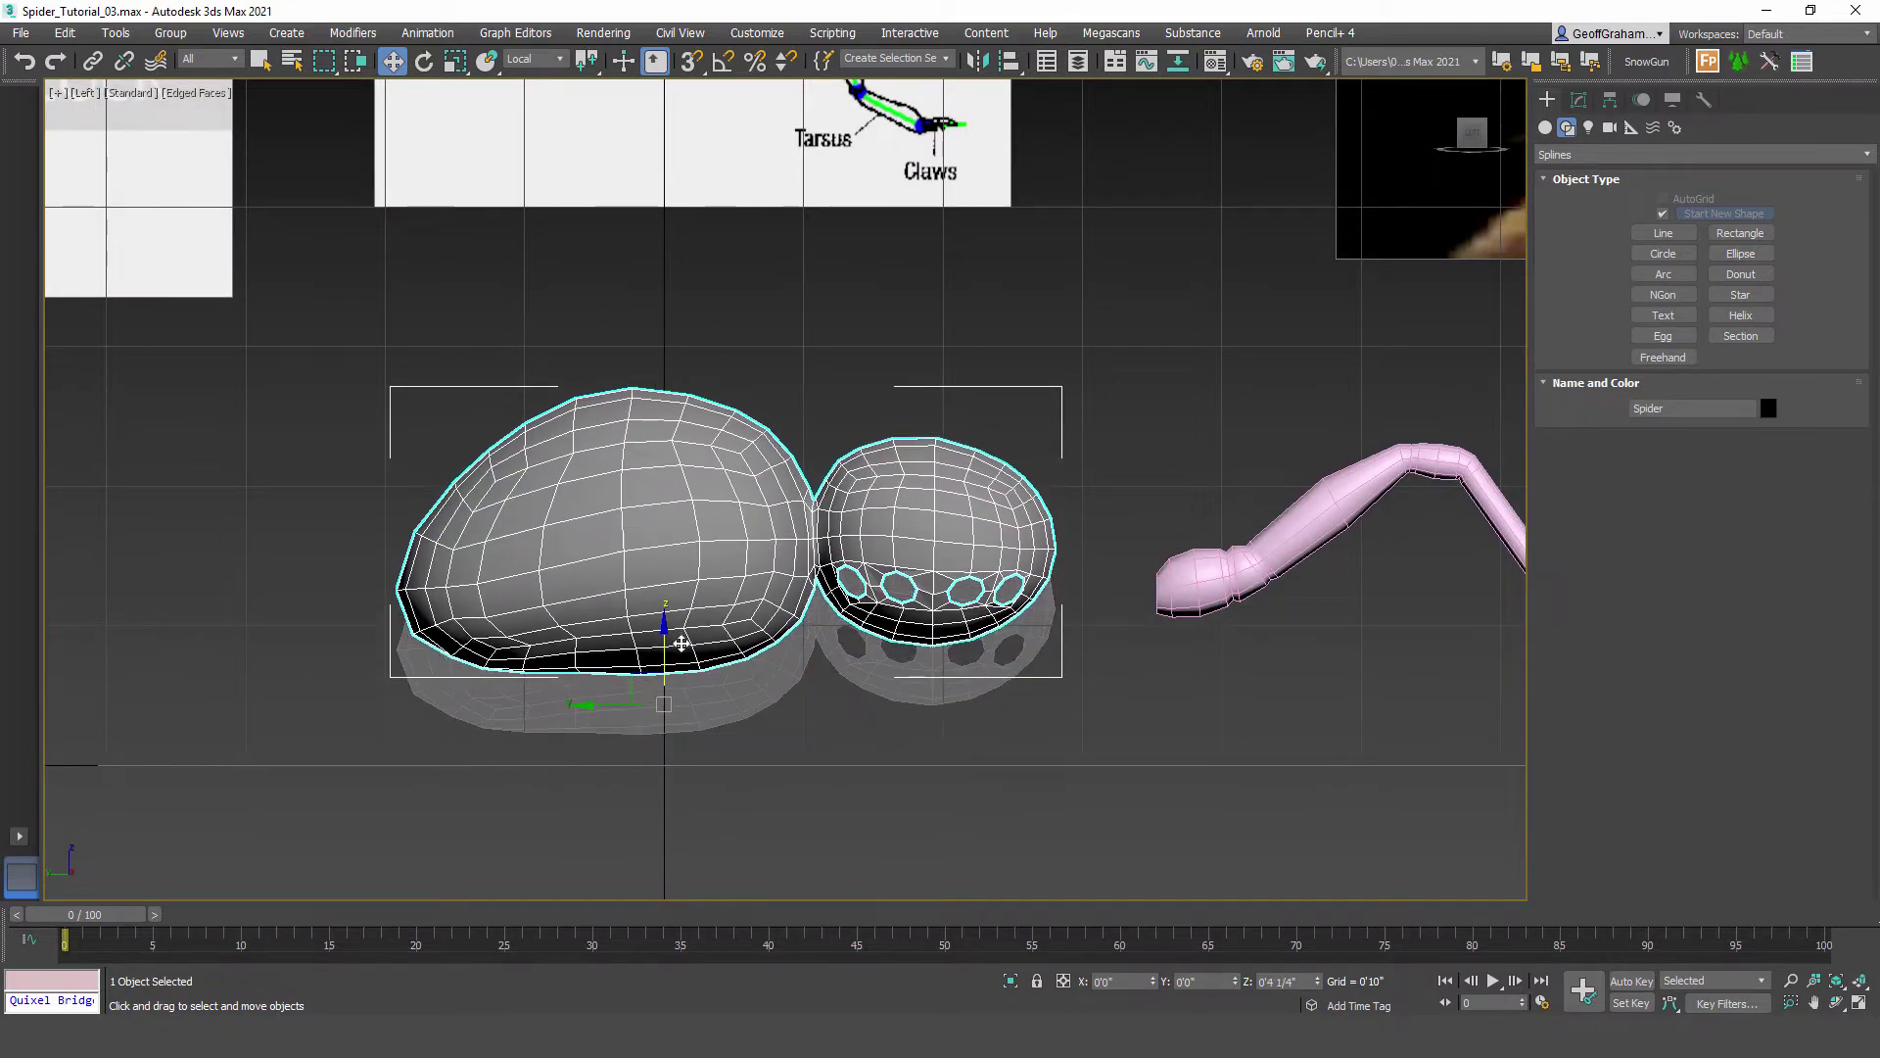
right_click(740, 694)
right_click(797, 446)
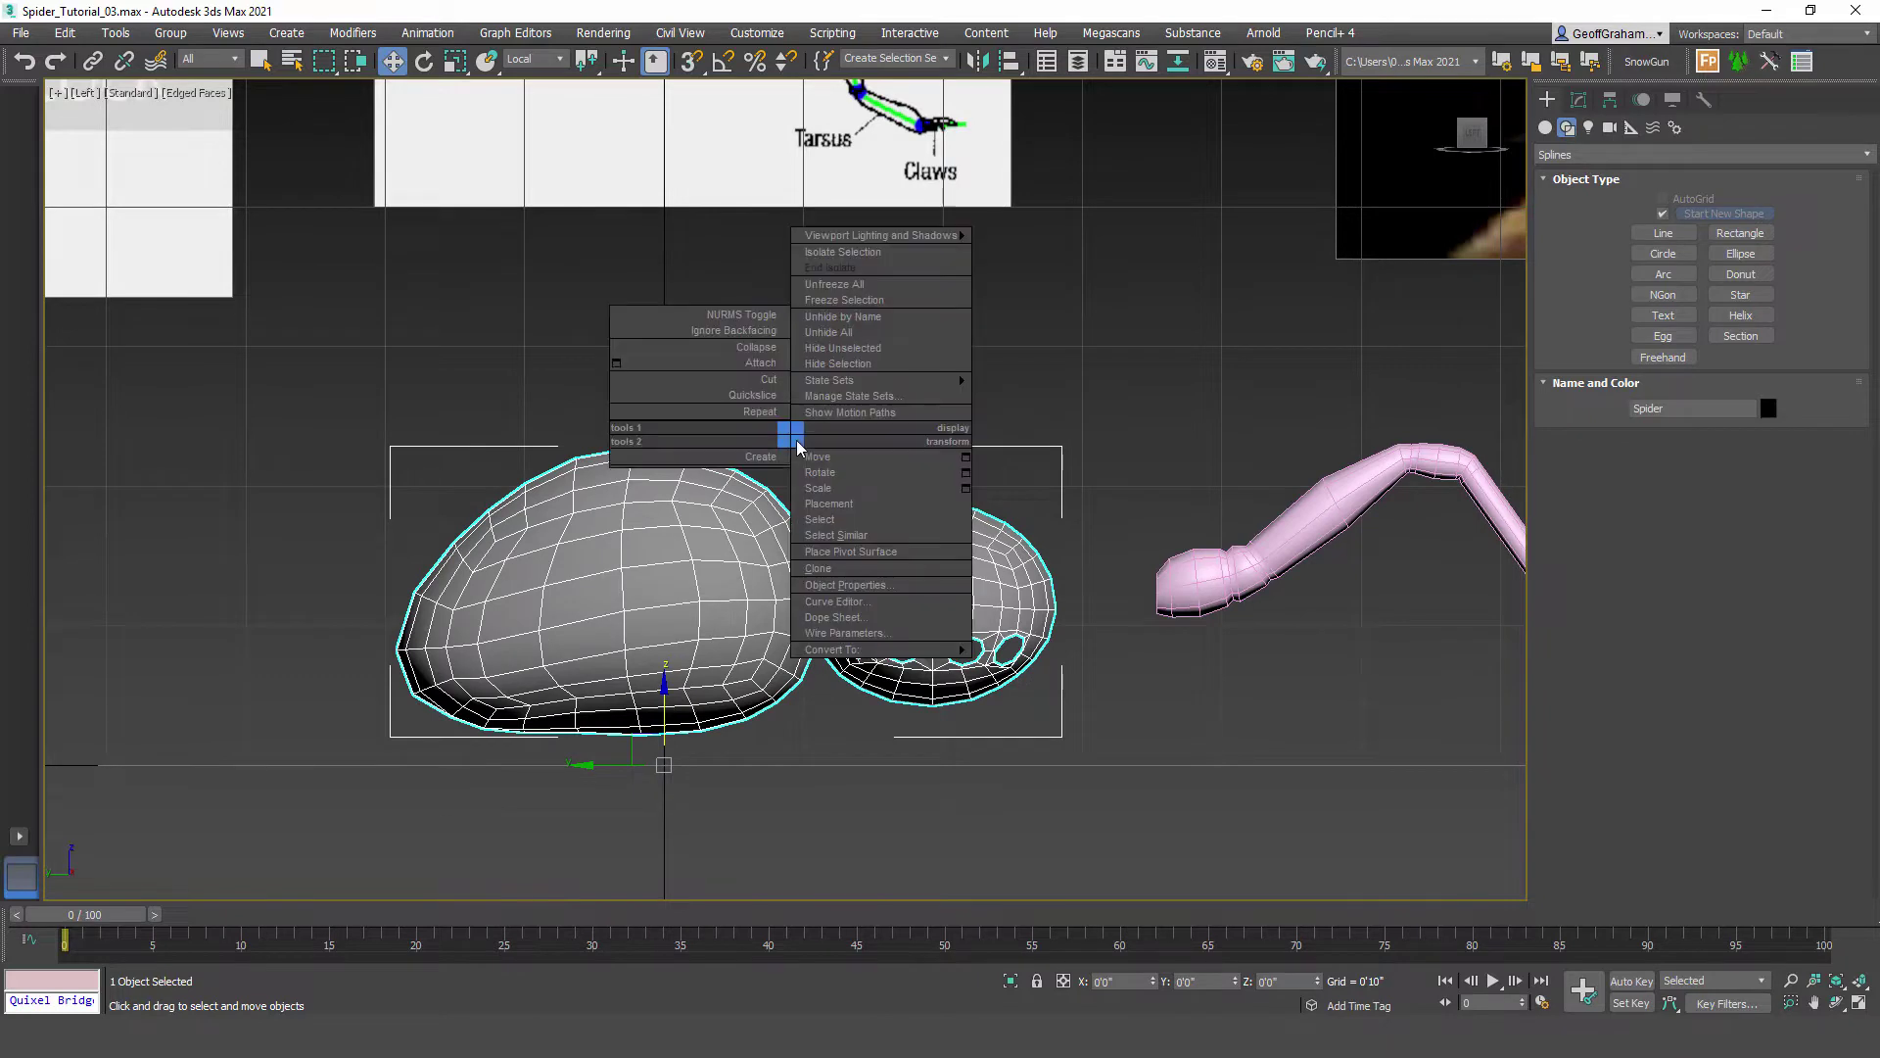
Step: Unfreeze all objects and layers, and raise both halves of the spider body above the ground reference
left_click(1058, 420)
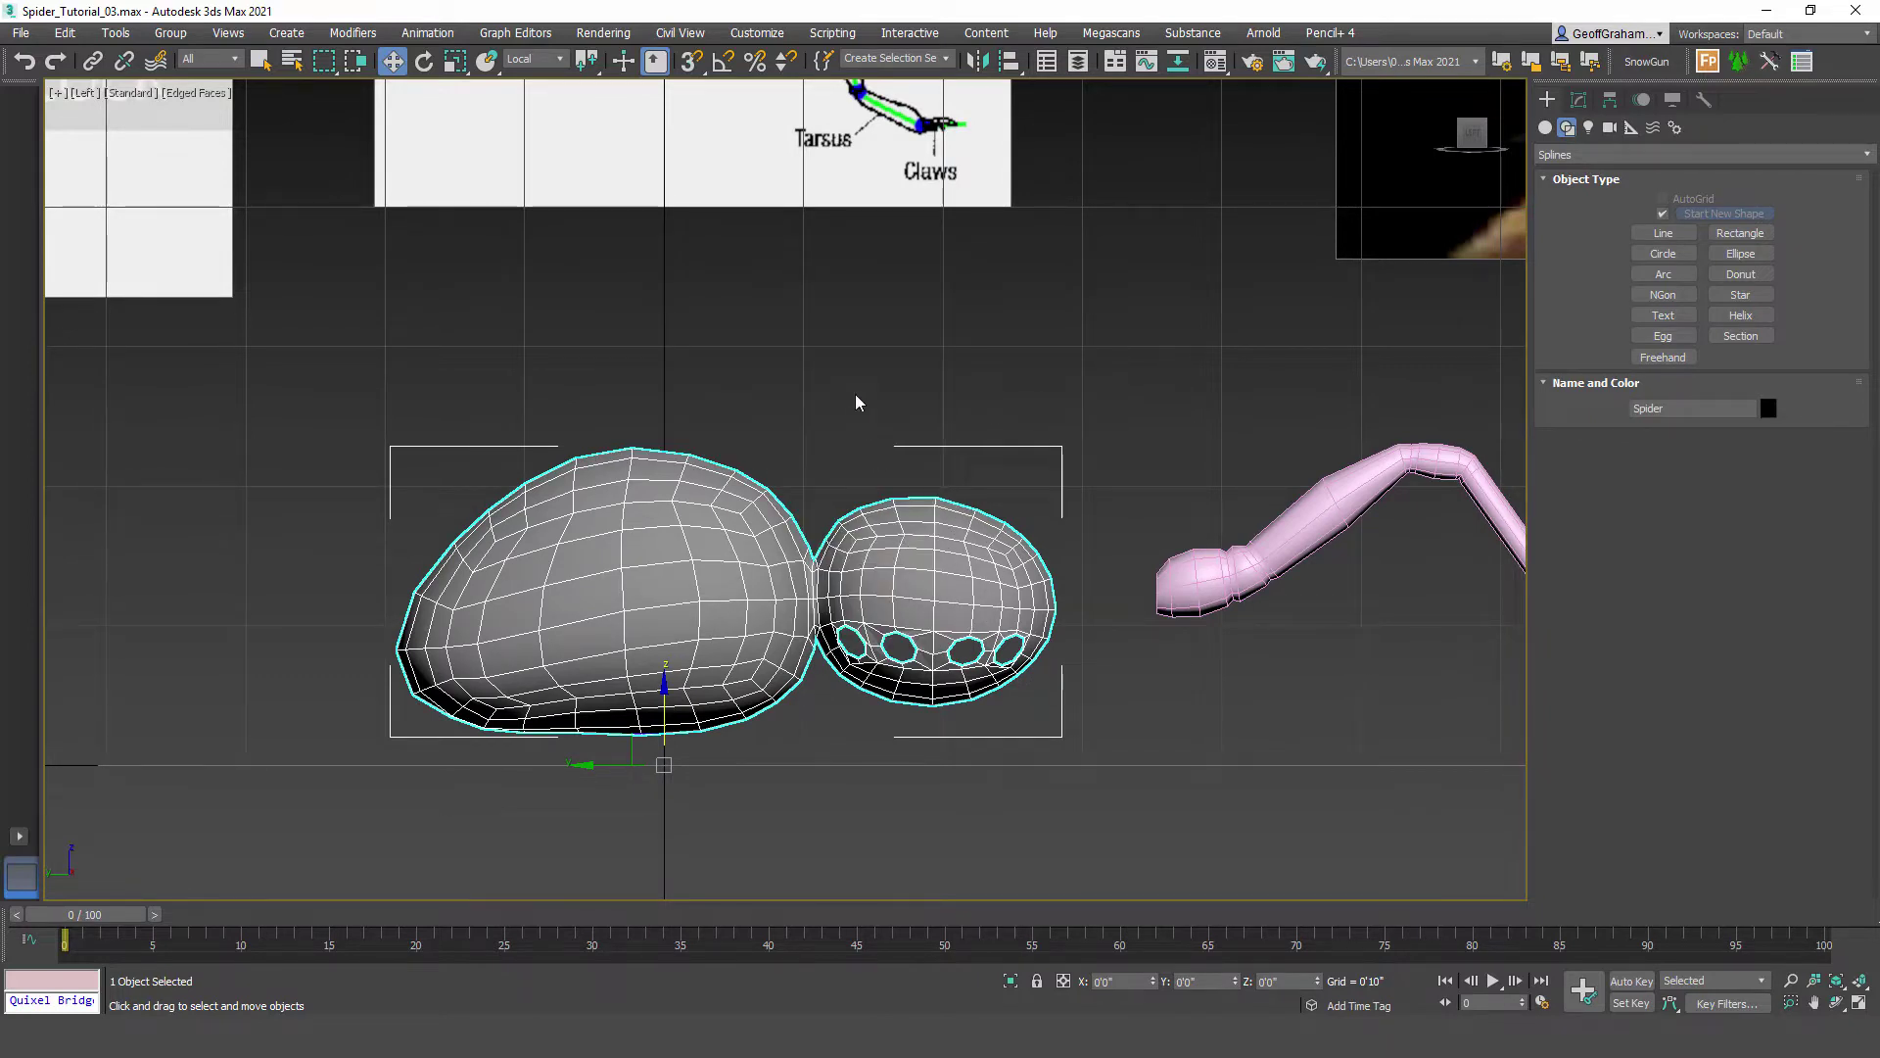
right_click(857, 403)
left_click(911, 247)
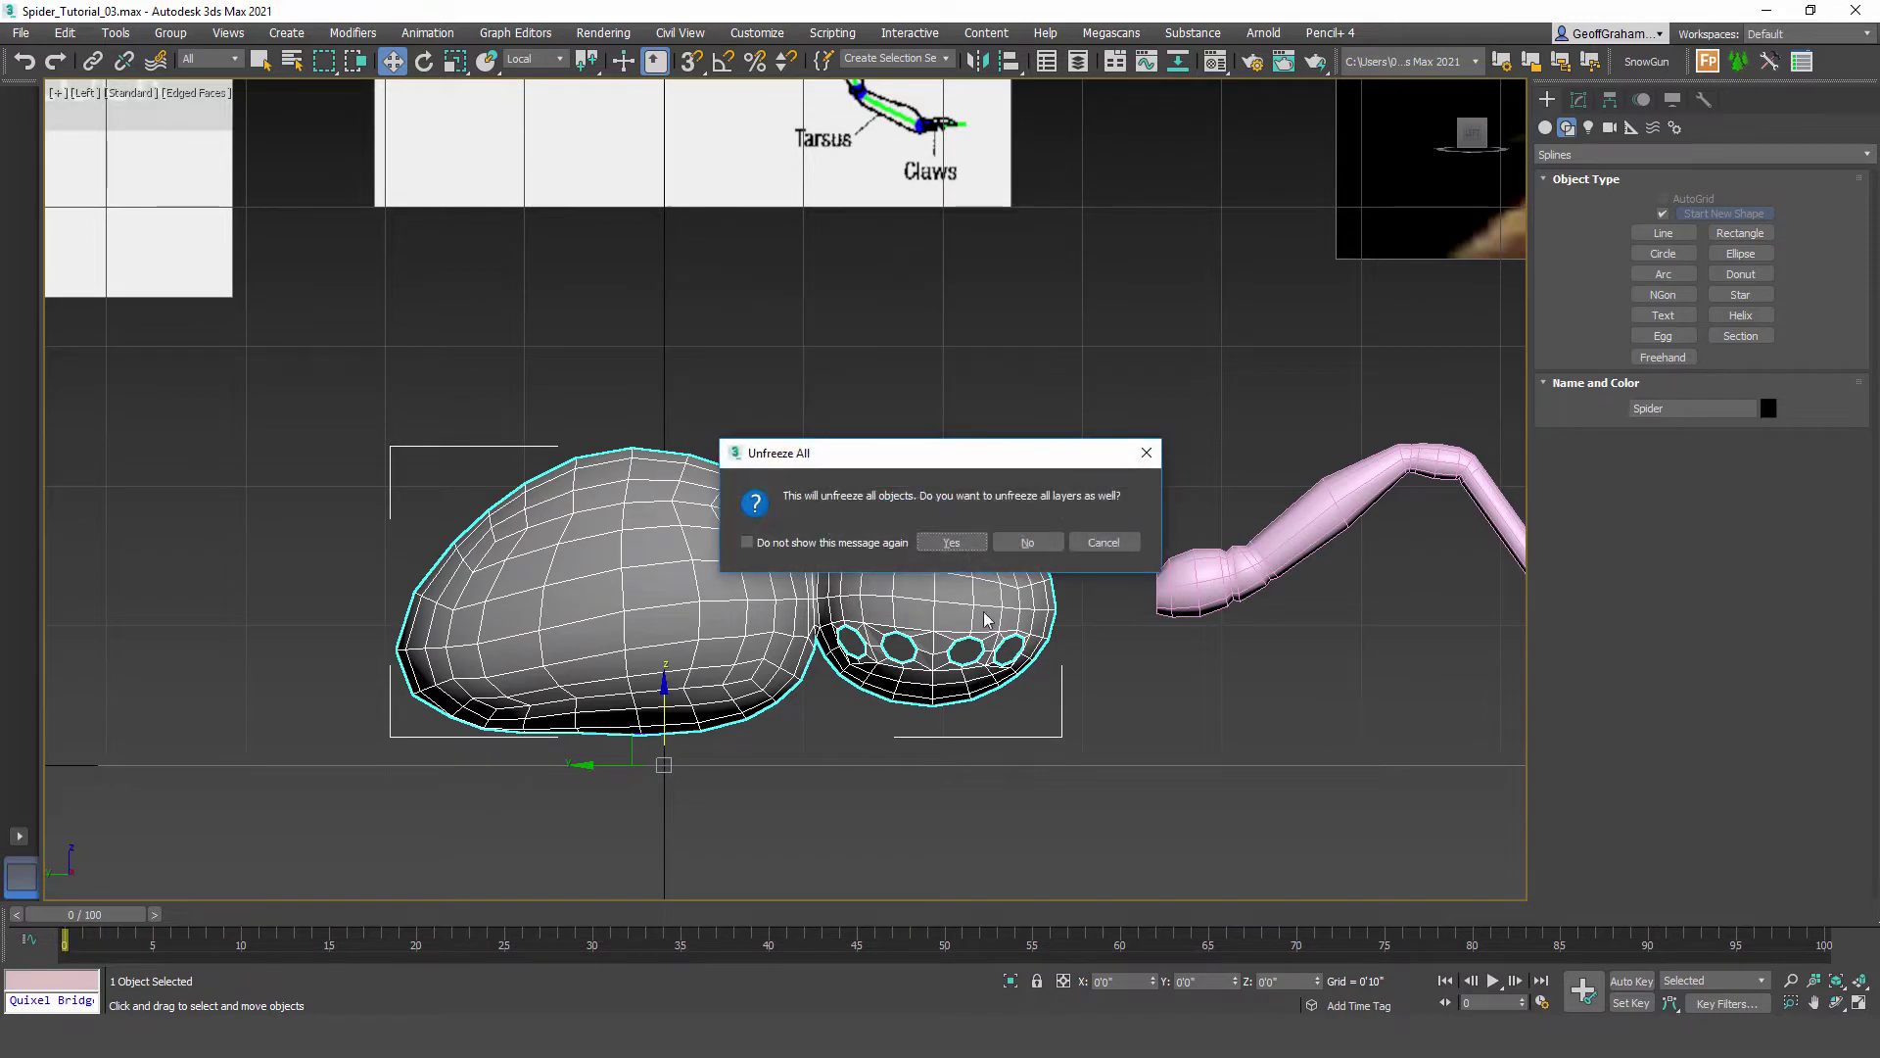
left_click(951, 541)
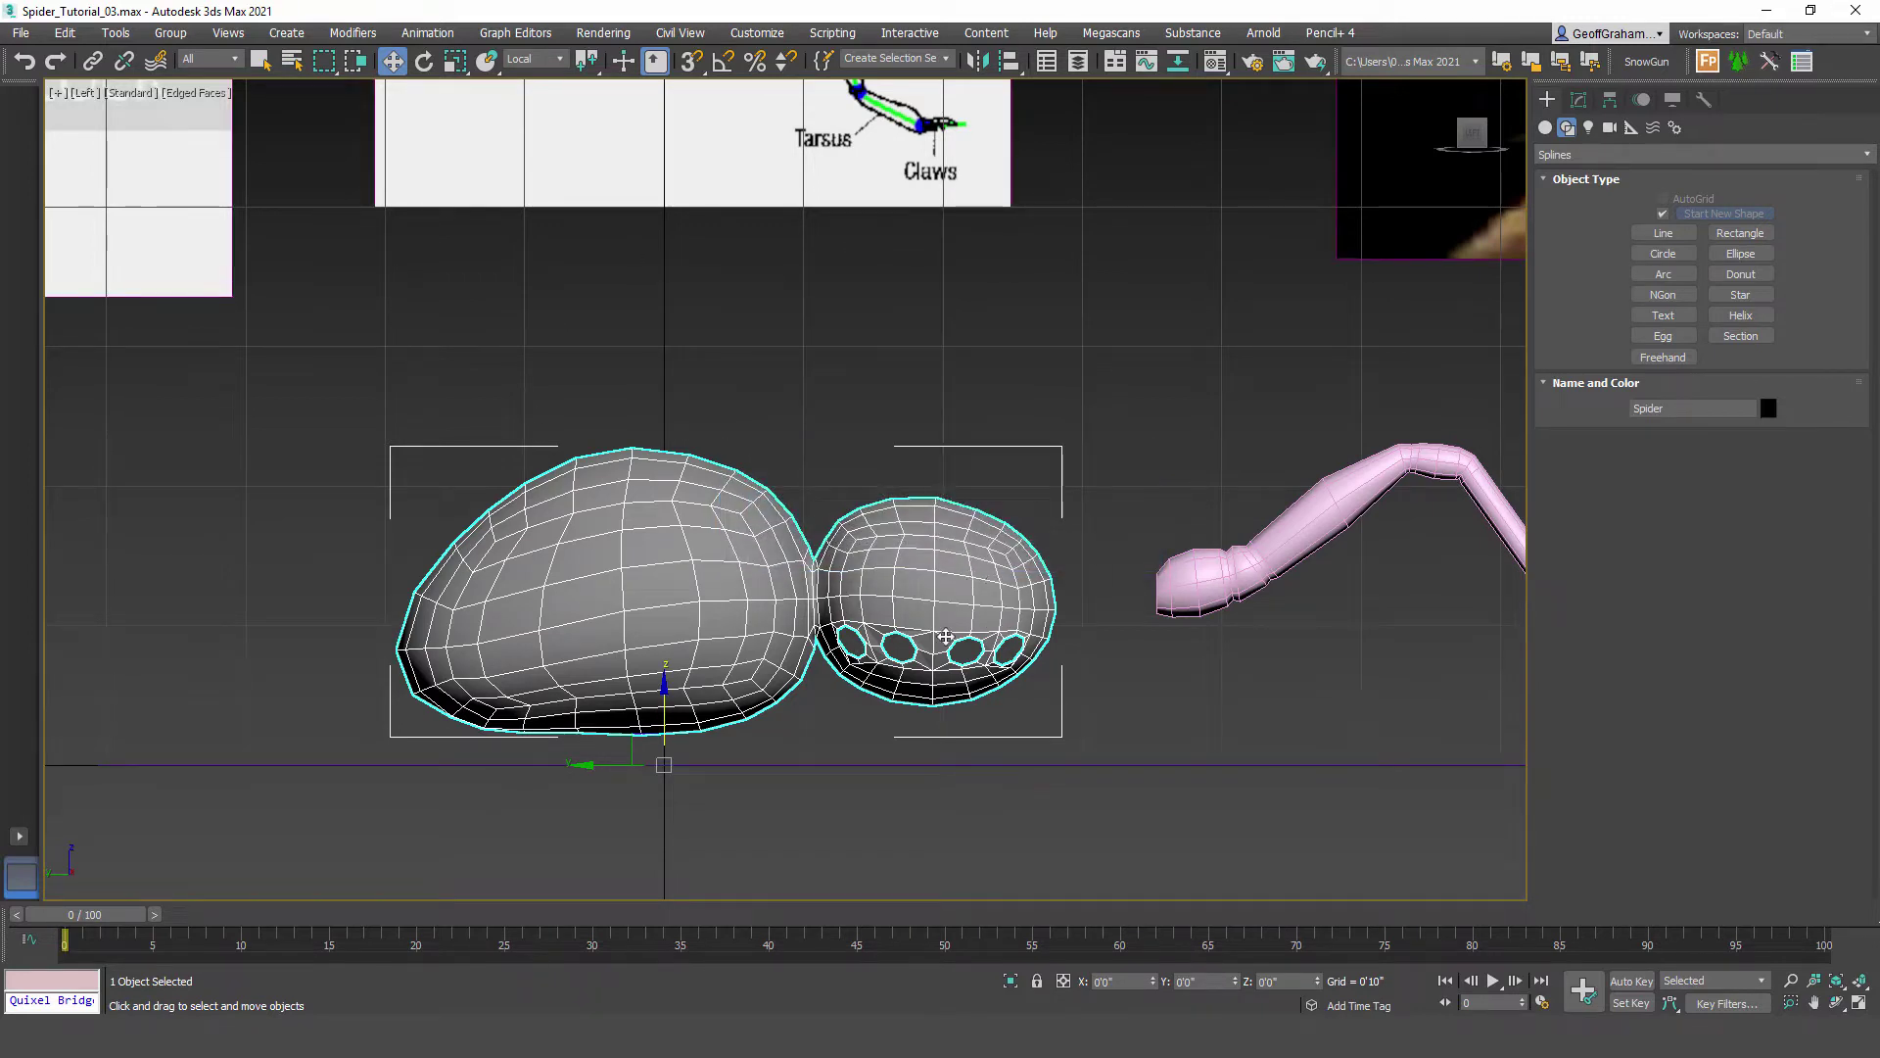
left_click(744, 539, "ctrl")
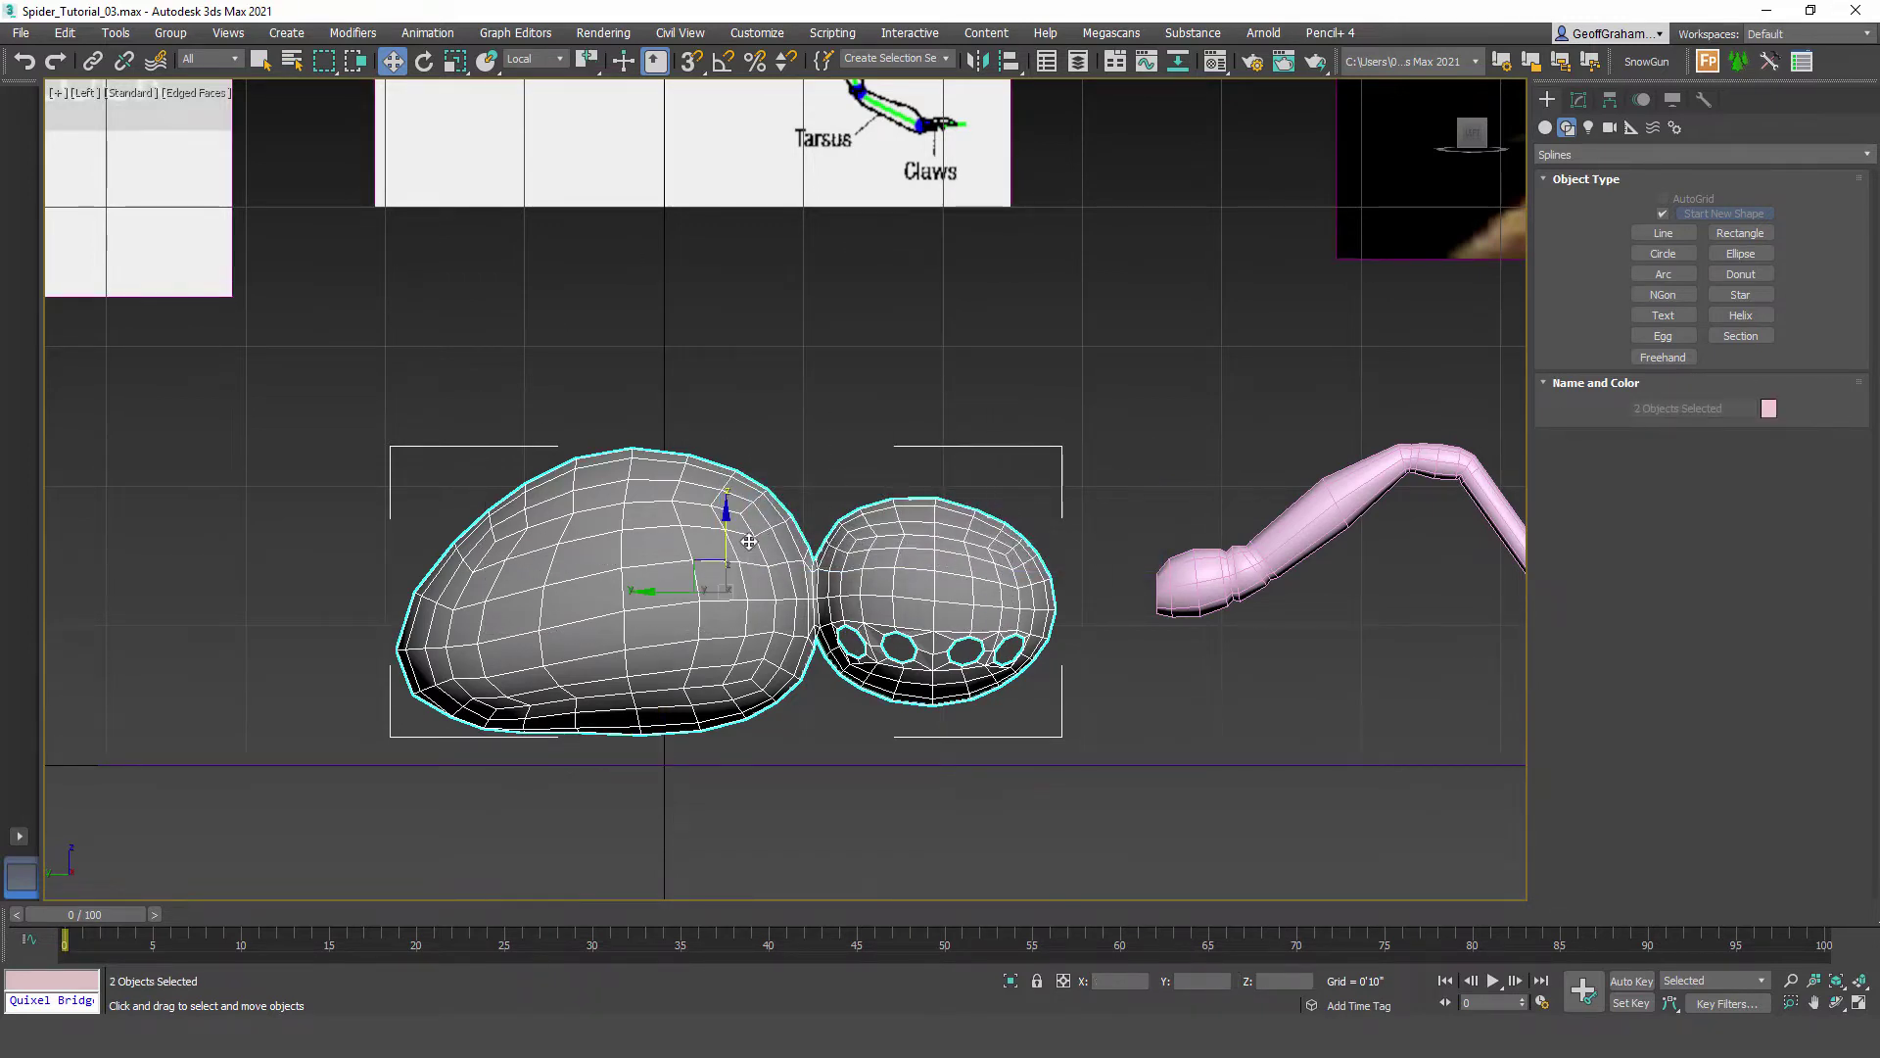
left_click_drag(728, 530, 762, 456)
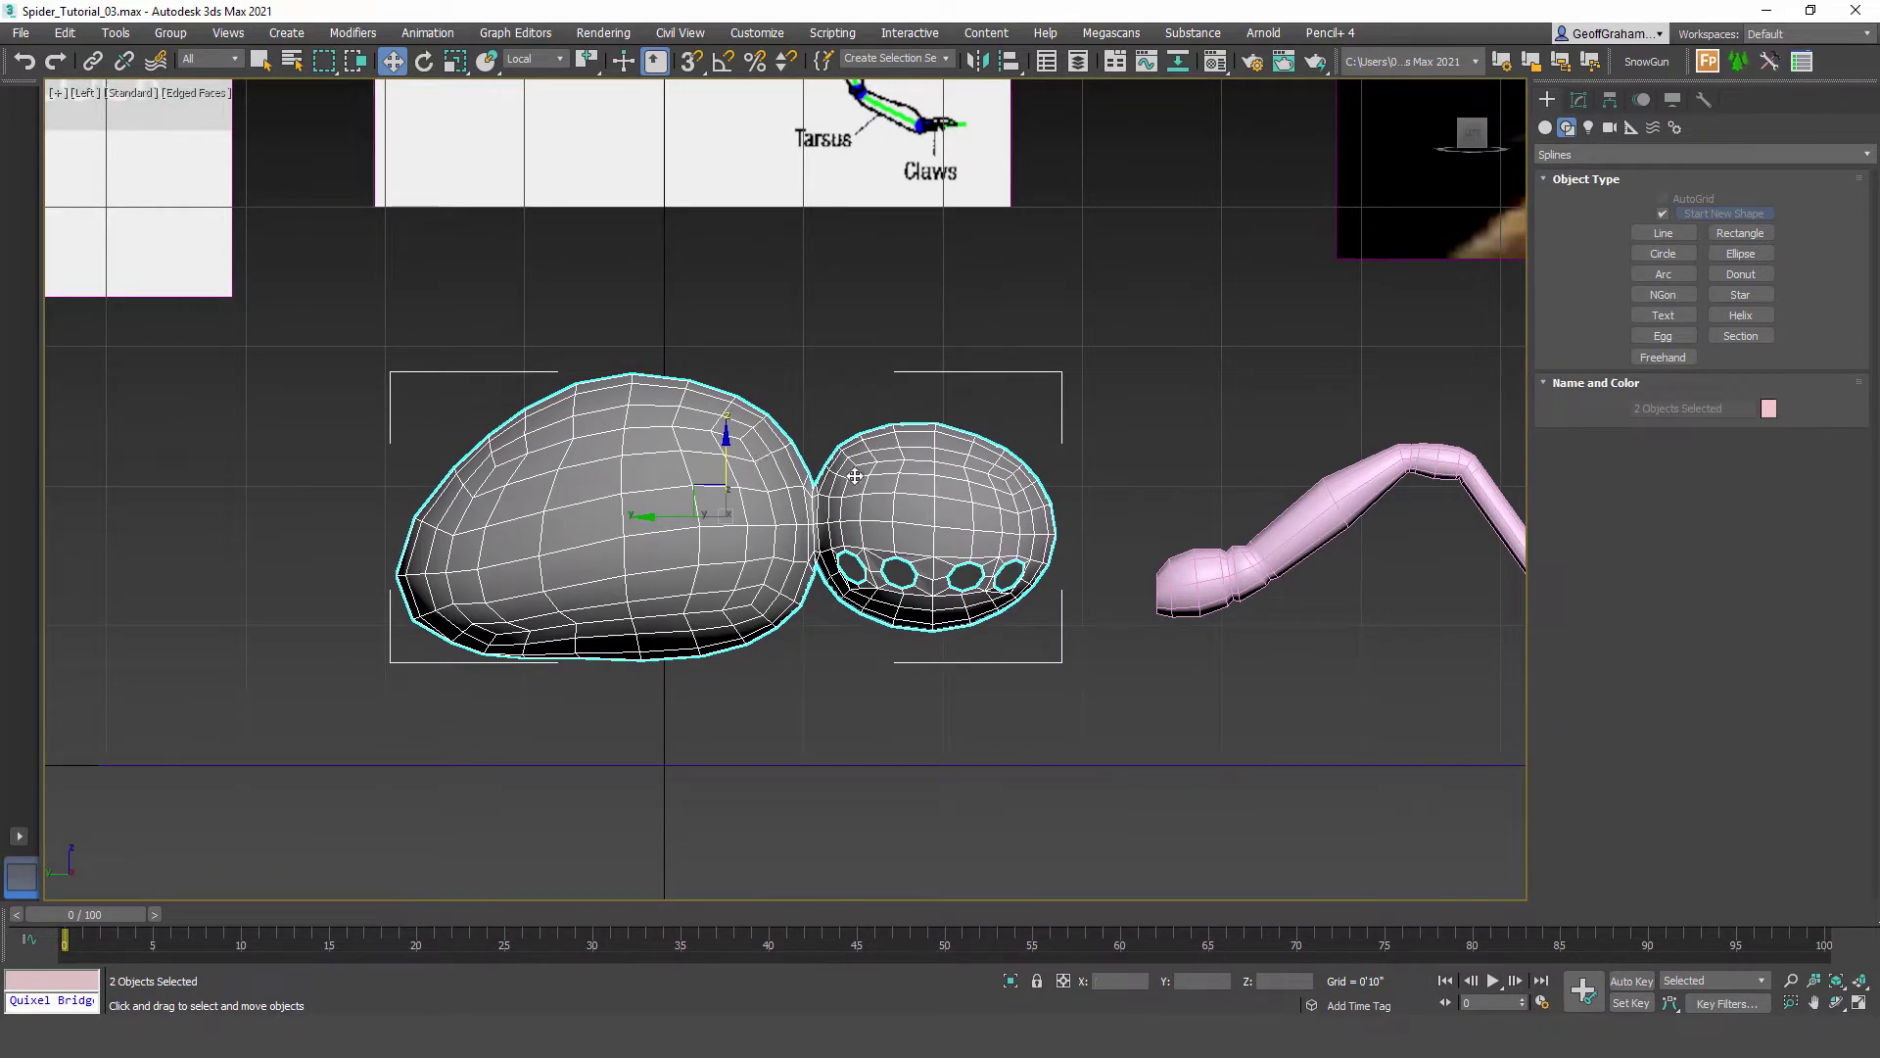
Step: Freeze the REF layer so that its reference images cannot be selected
left_click(1080, 62)
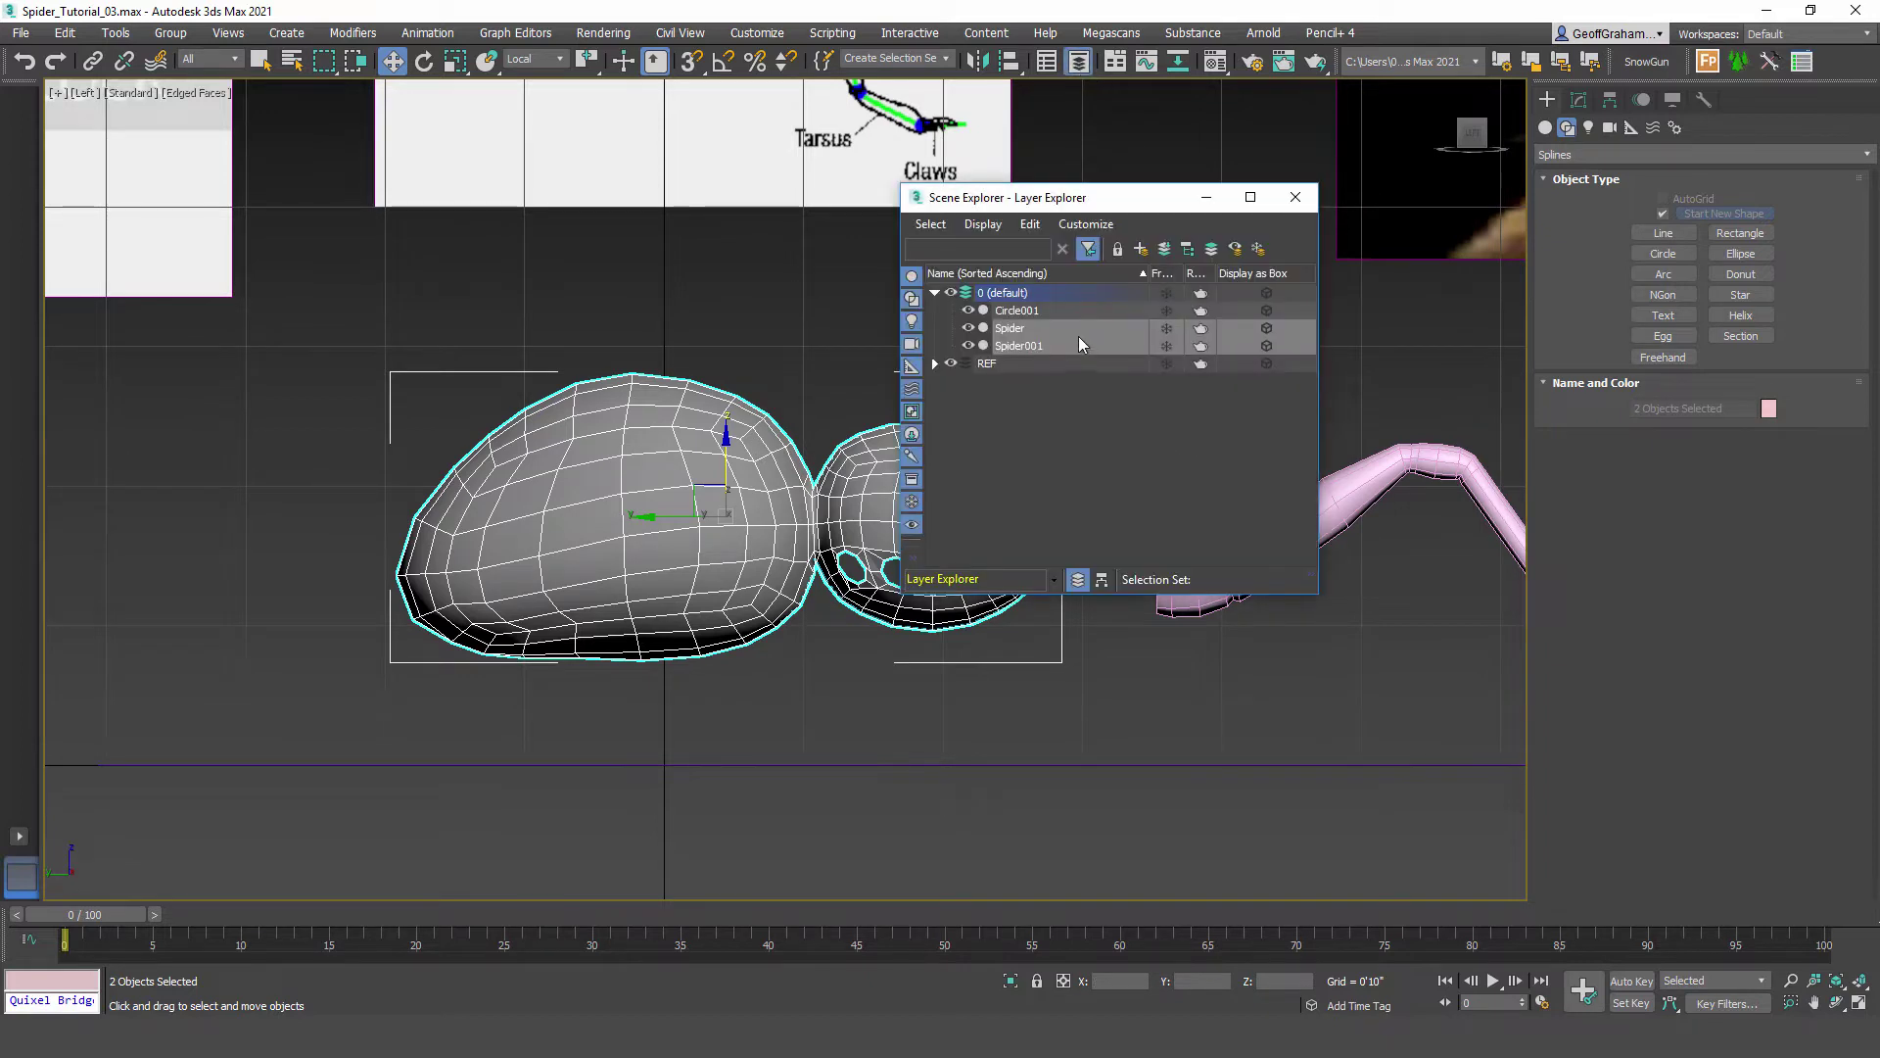
left_click(1166, 365)
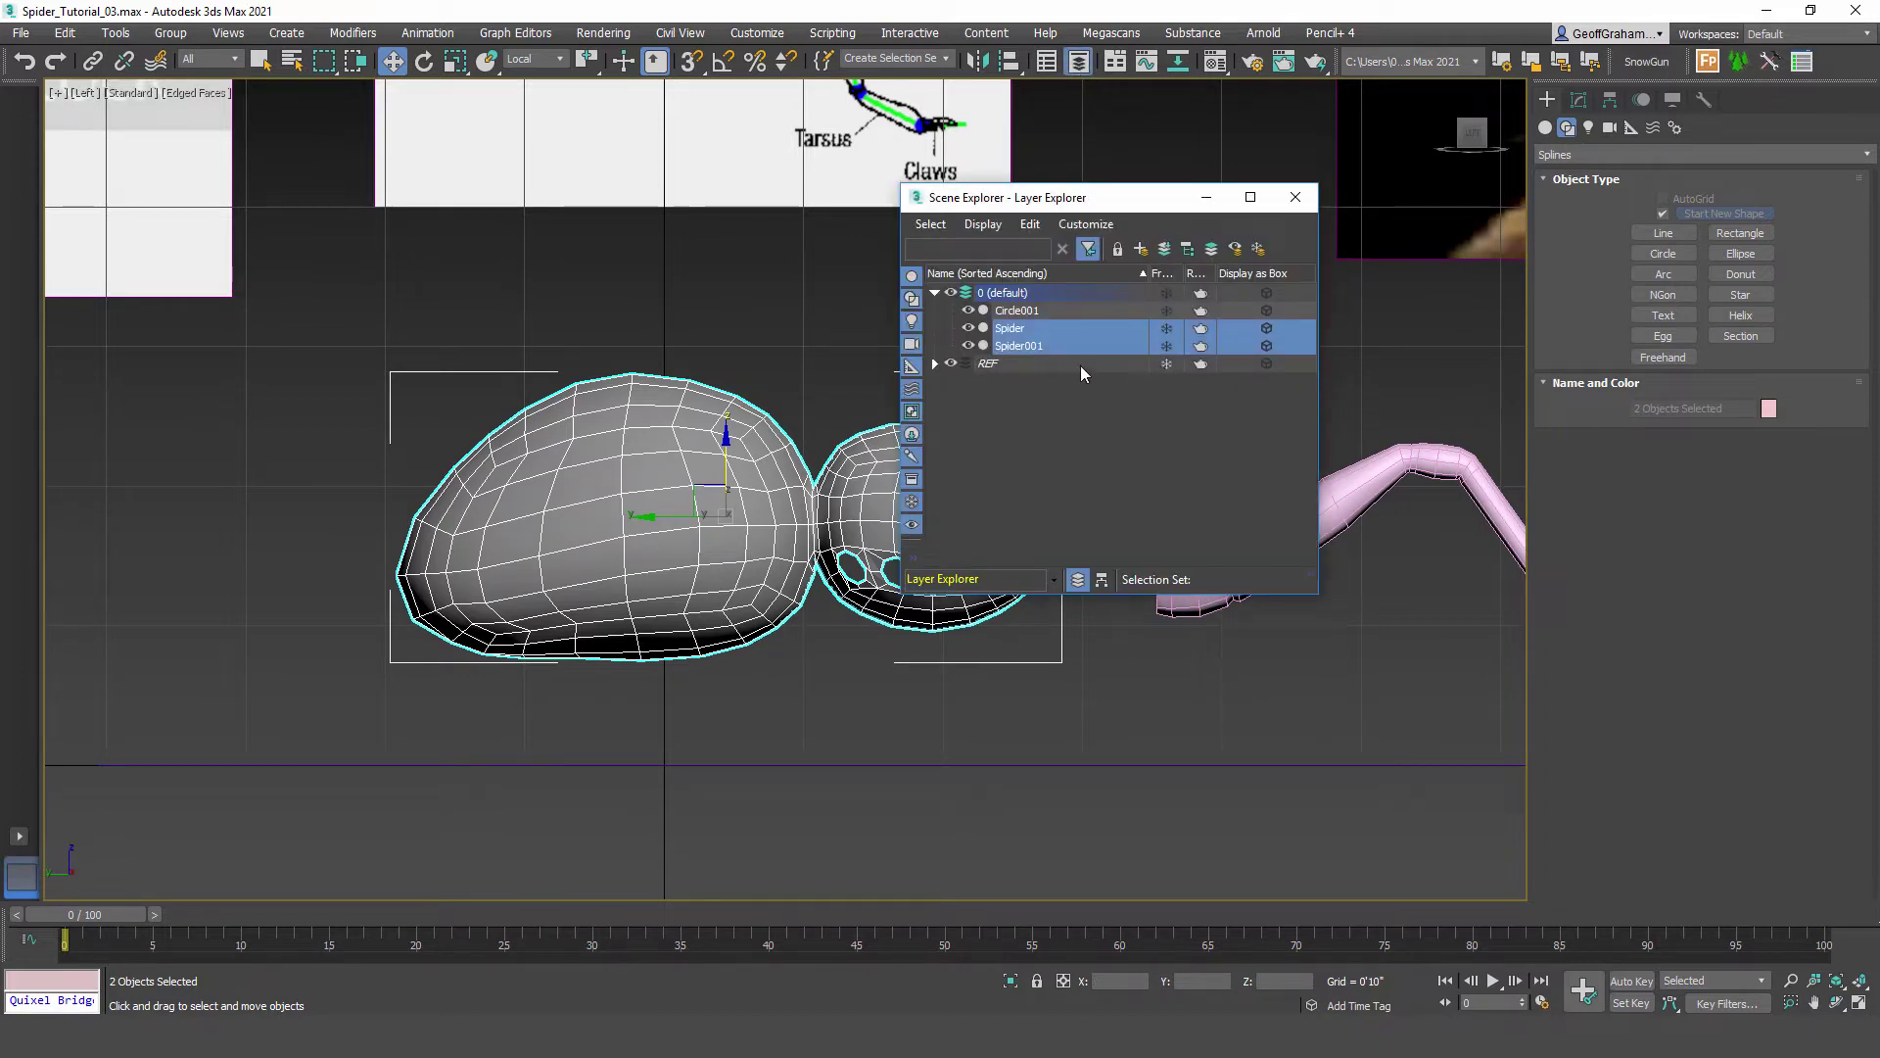
left_click(1296, 199)
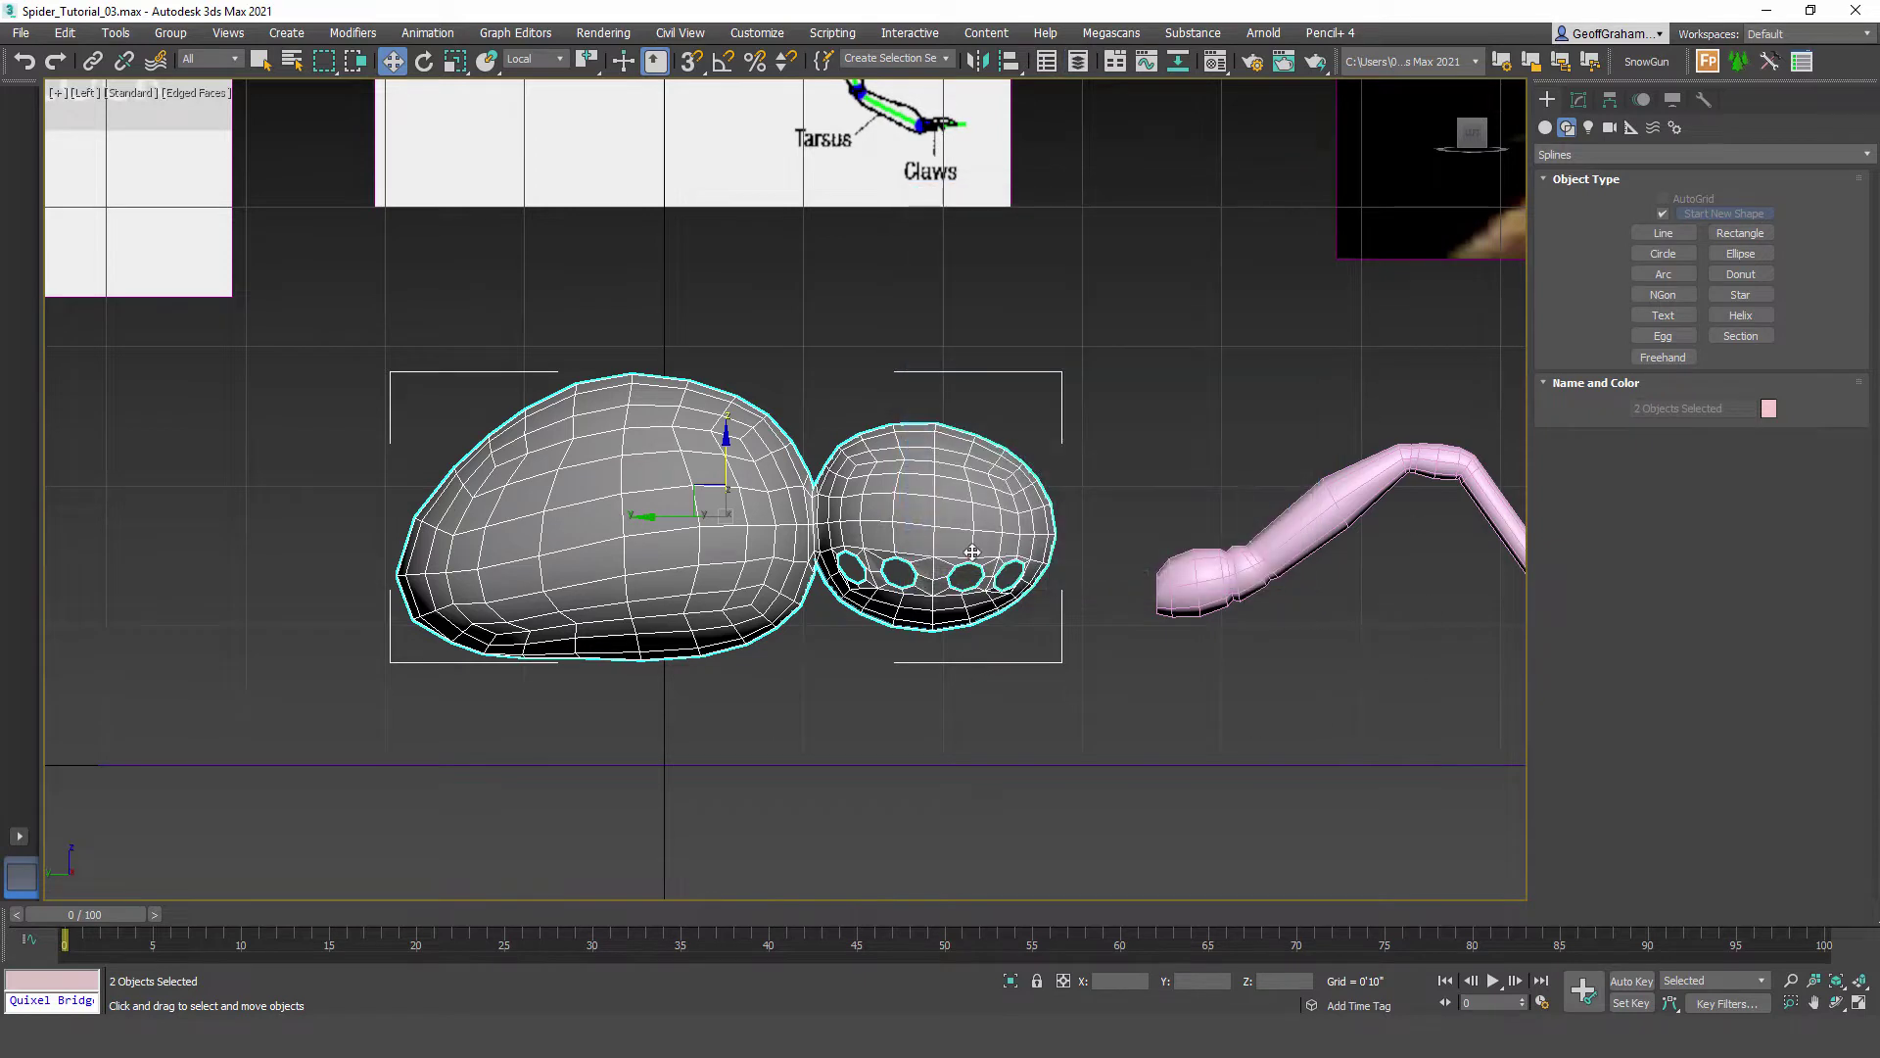
Step: Move the leg horizontally in the side view until its base overlaps the spider's cephalothorax
middle_click_drag(1103, 488, 976, 538)
left_click(1033, 588)
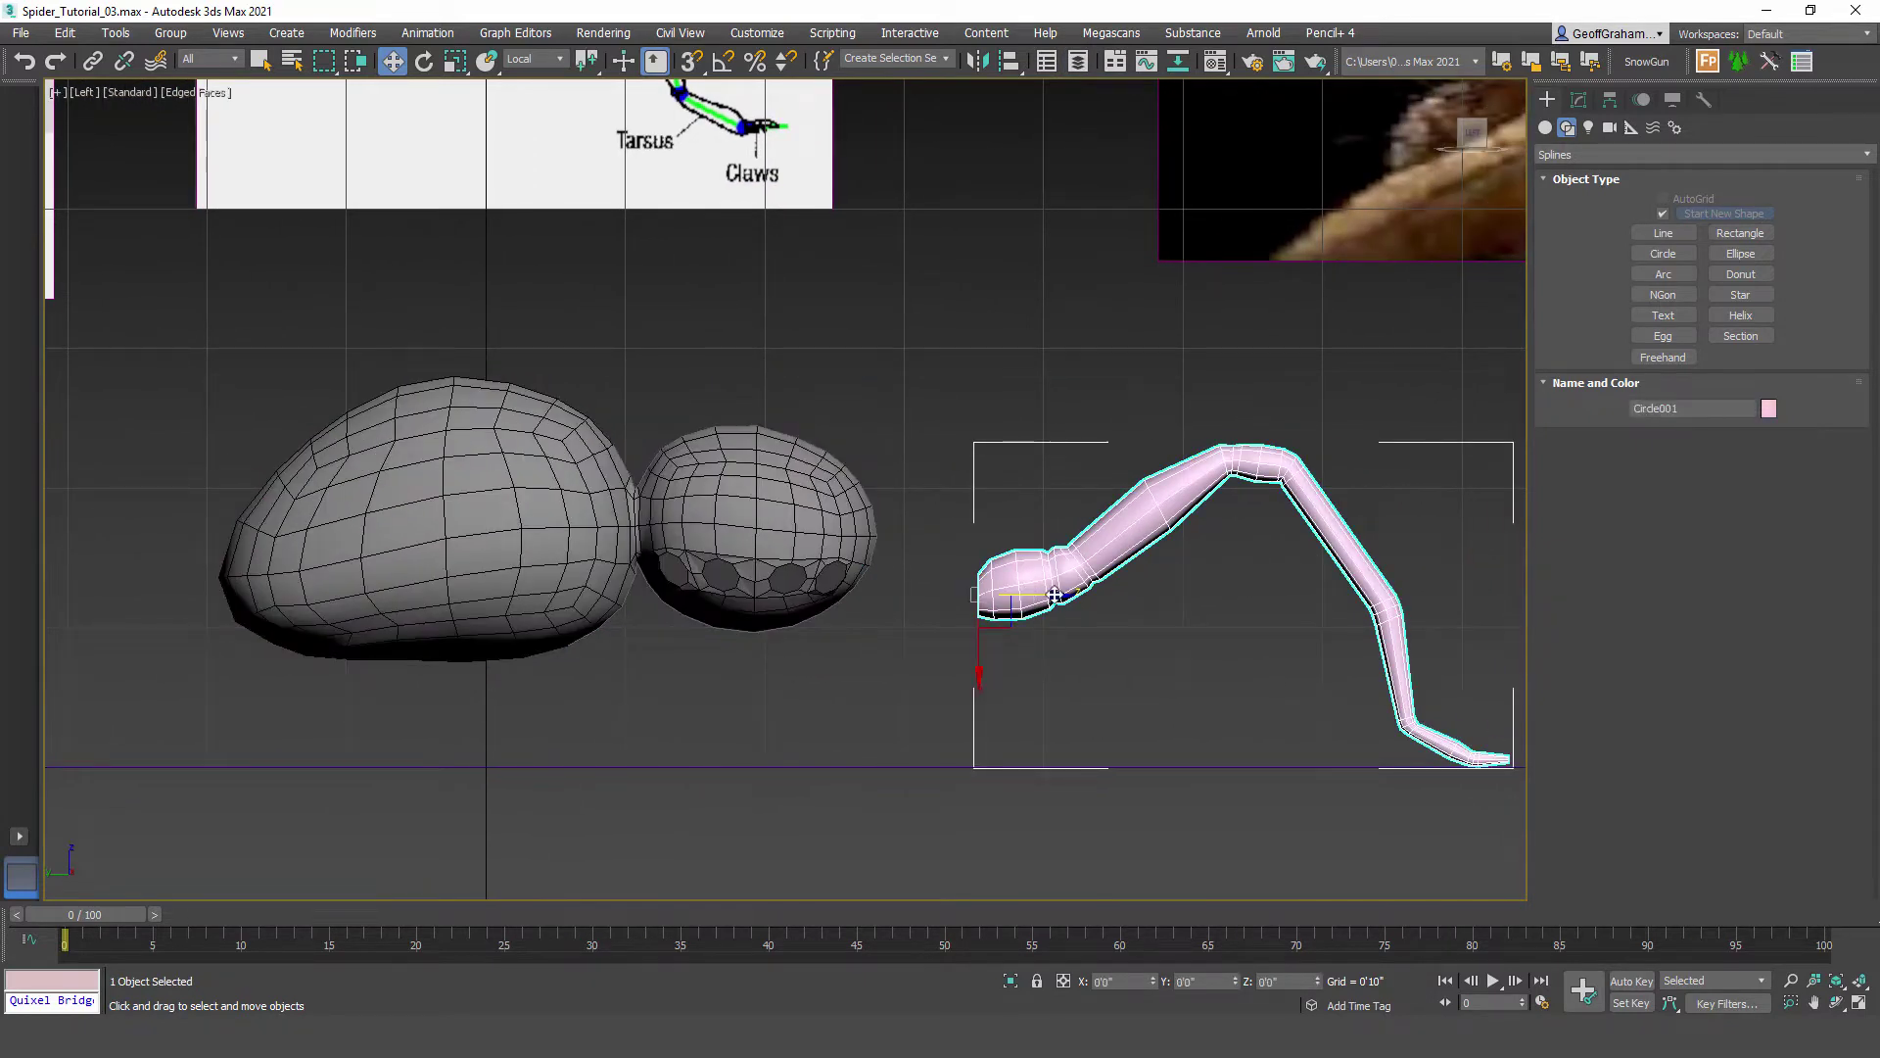
left_click_drag(1050, 597, 848, 596)
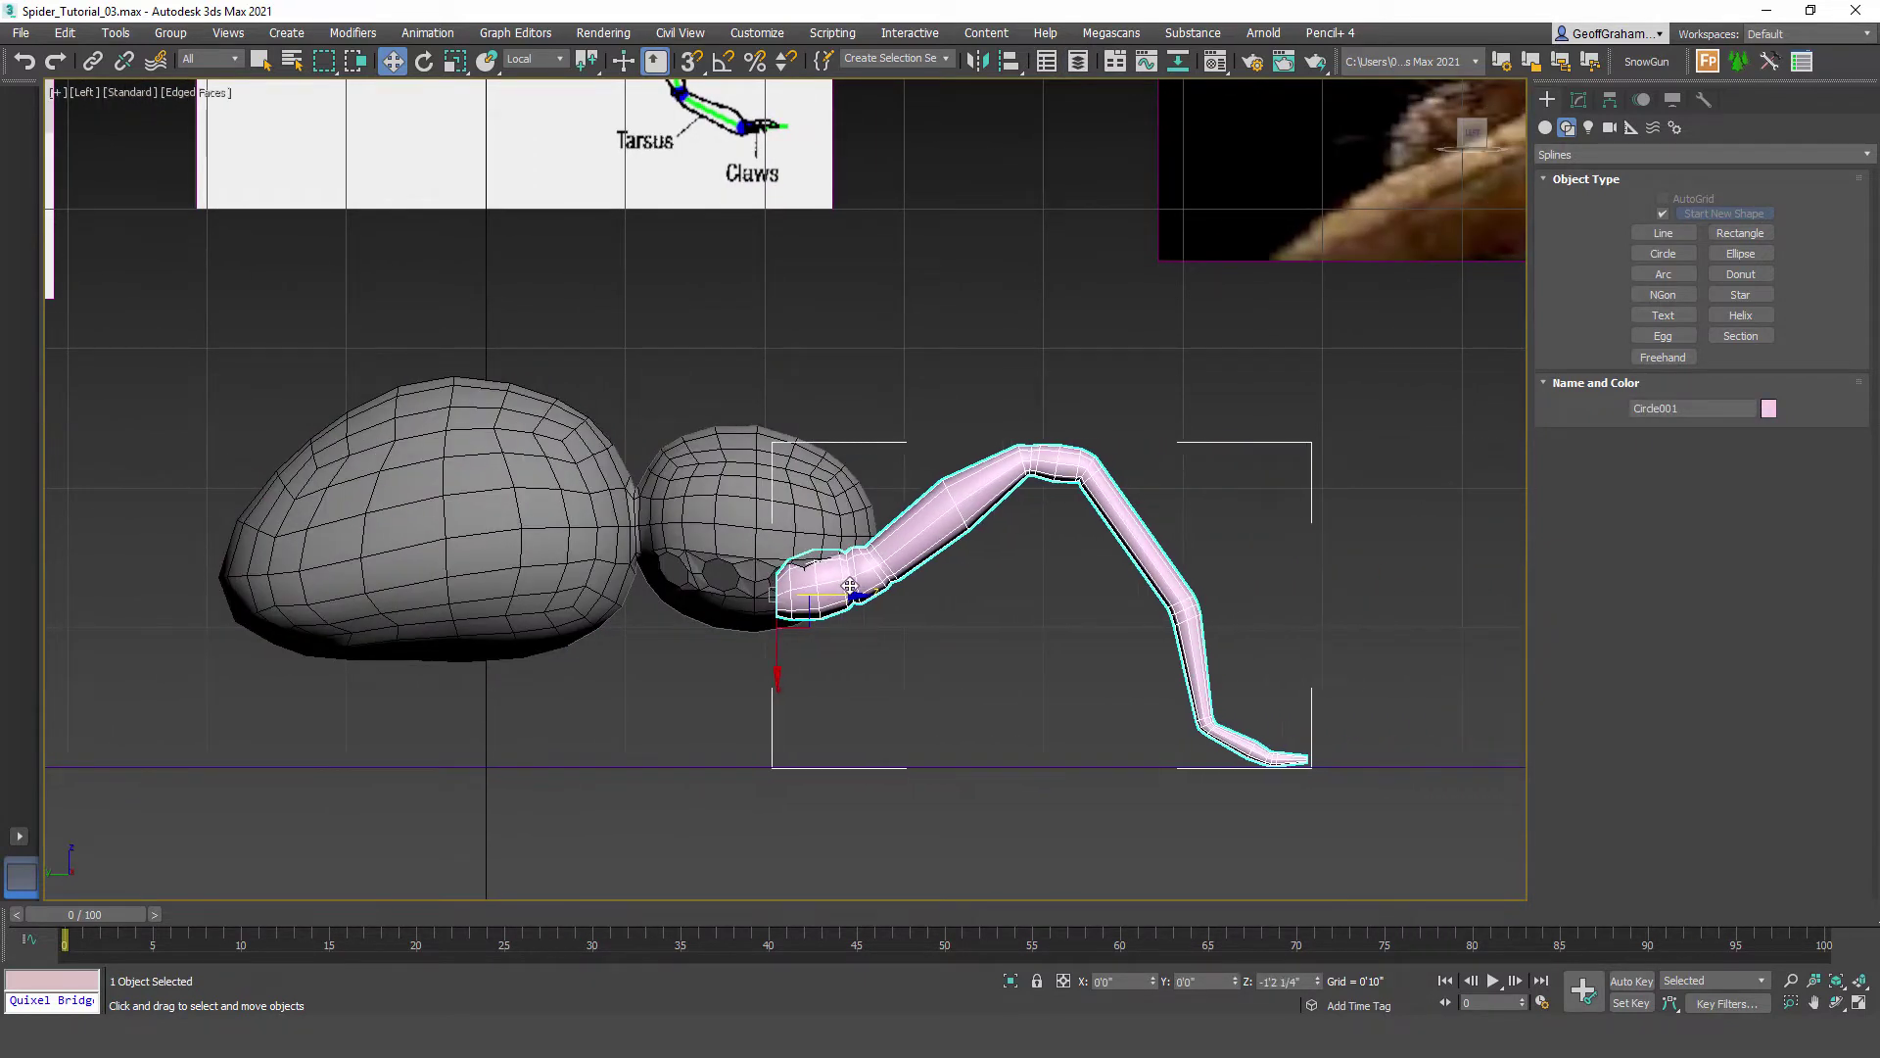
Step: Rotate the leg about 27 degrees around the vertical axis in the top view, angling it outward from the body
key("t")
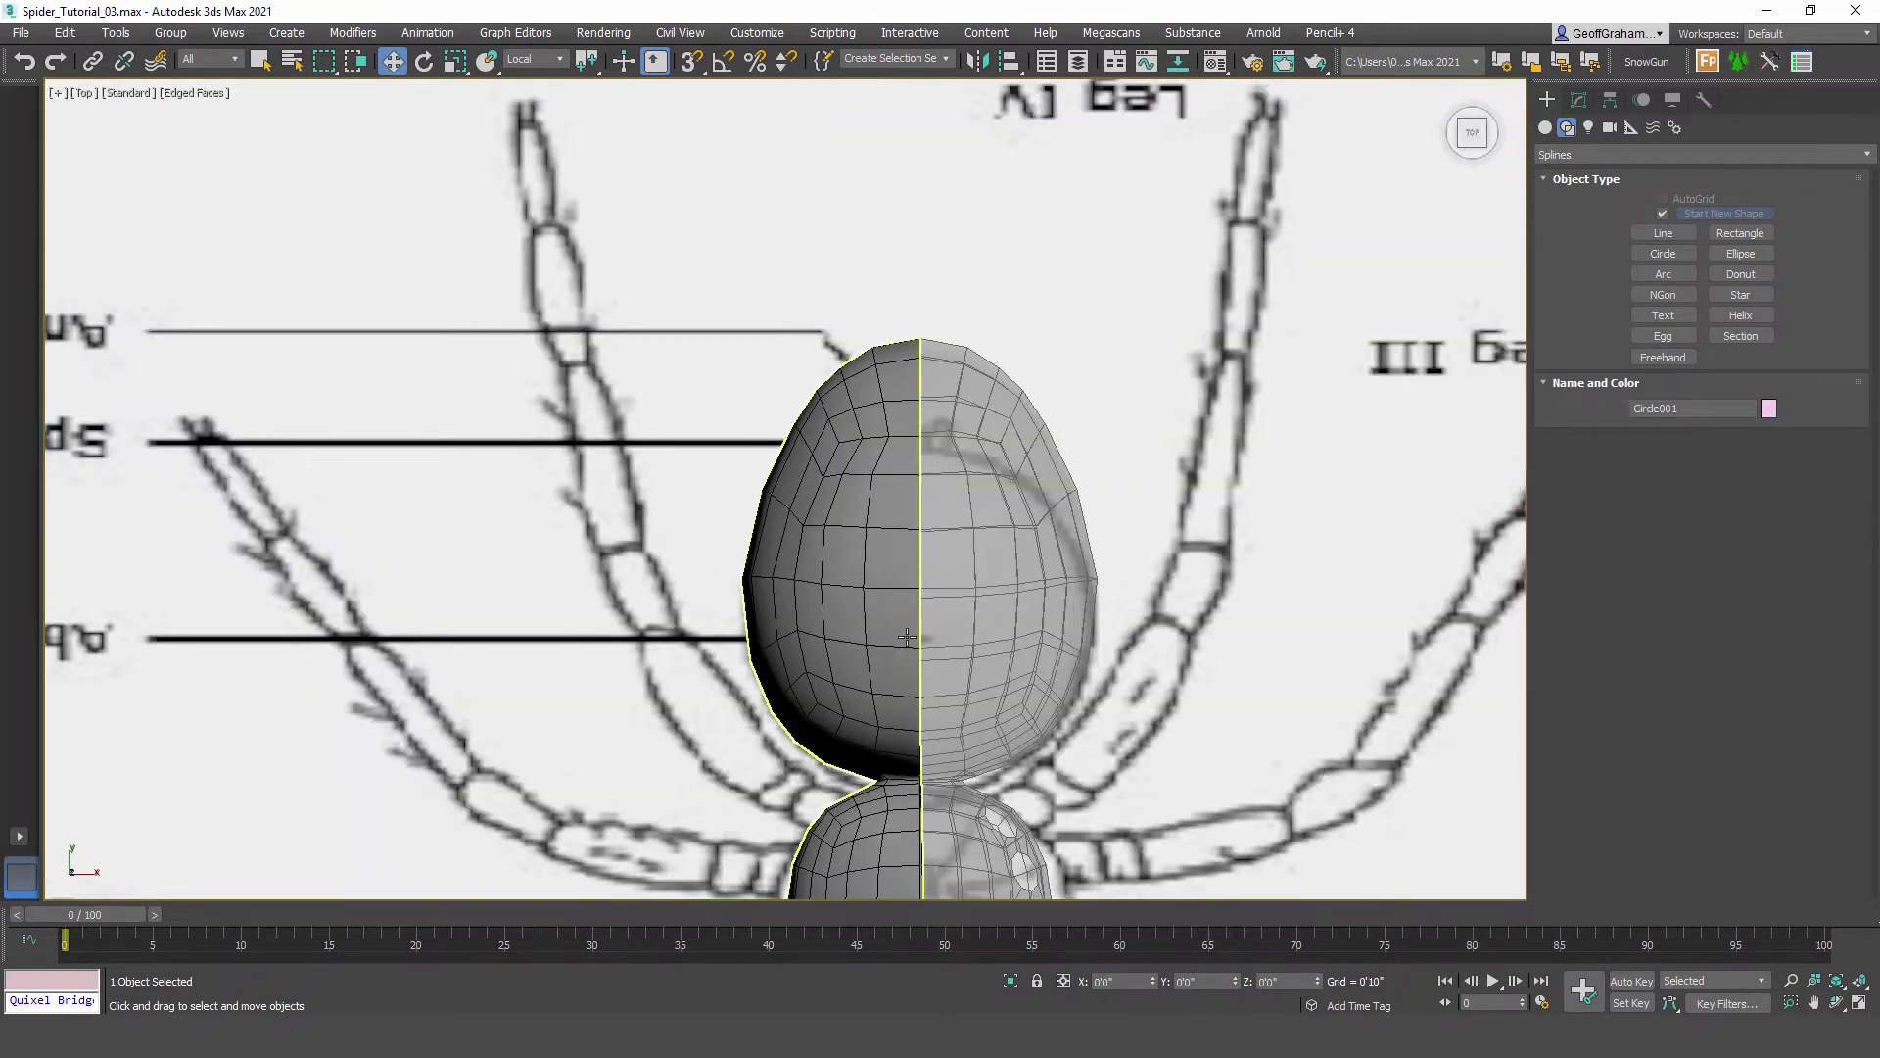
scroll(911, 805, "down", 6)
left_click(423, 61)
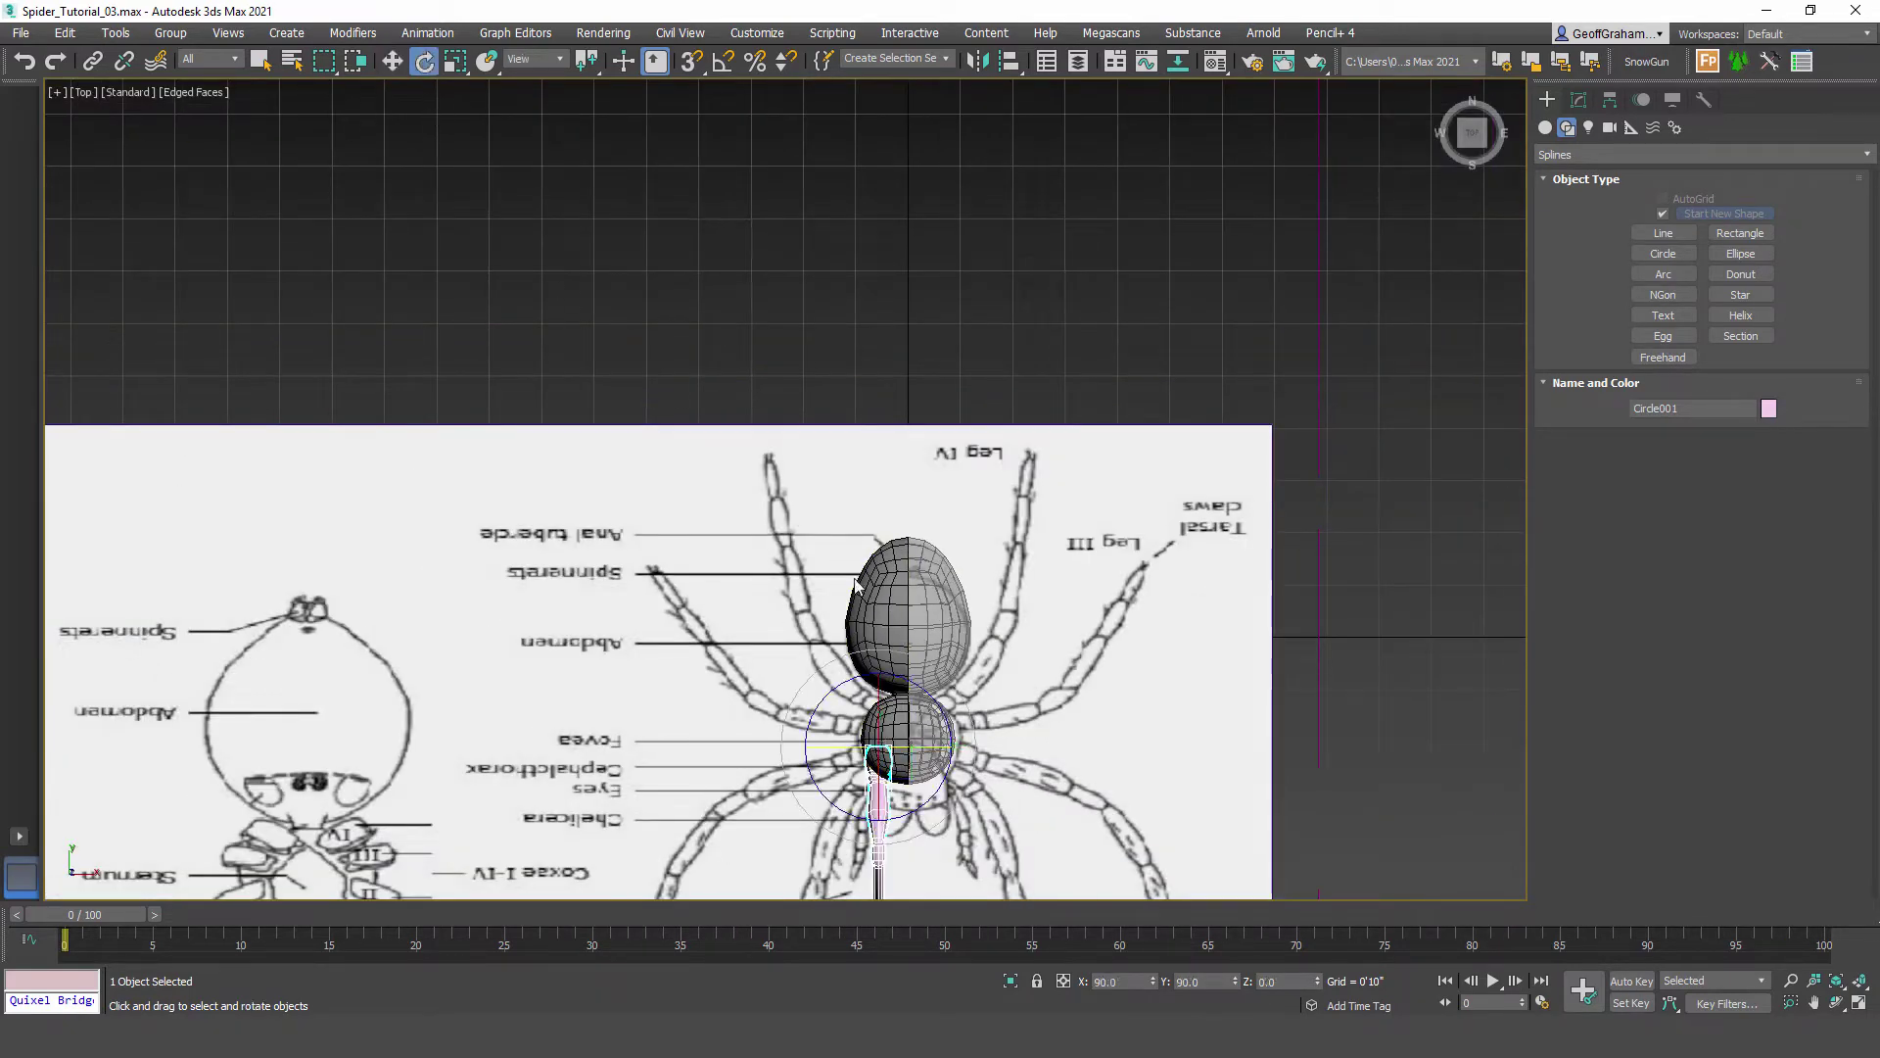
scroll(907, 514, "up", 5)
middle_click_drag(907, 515, 999, 483)
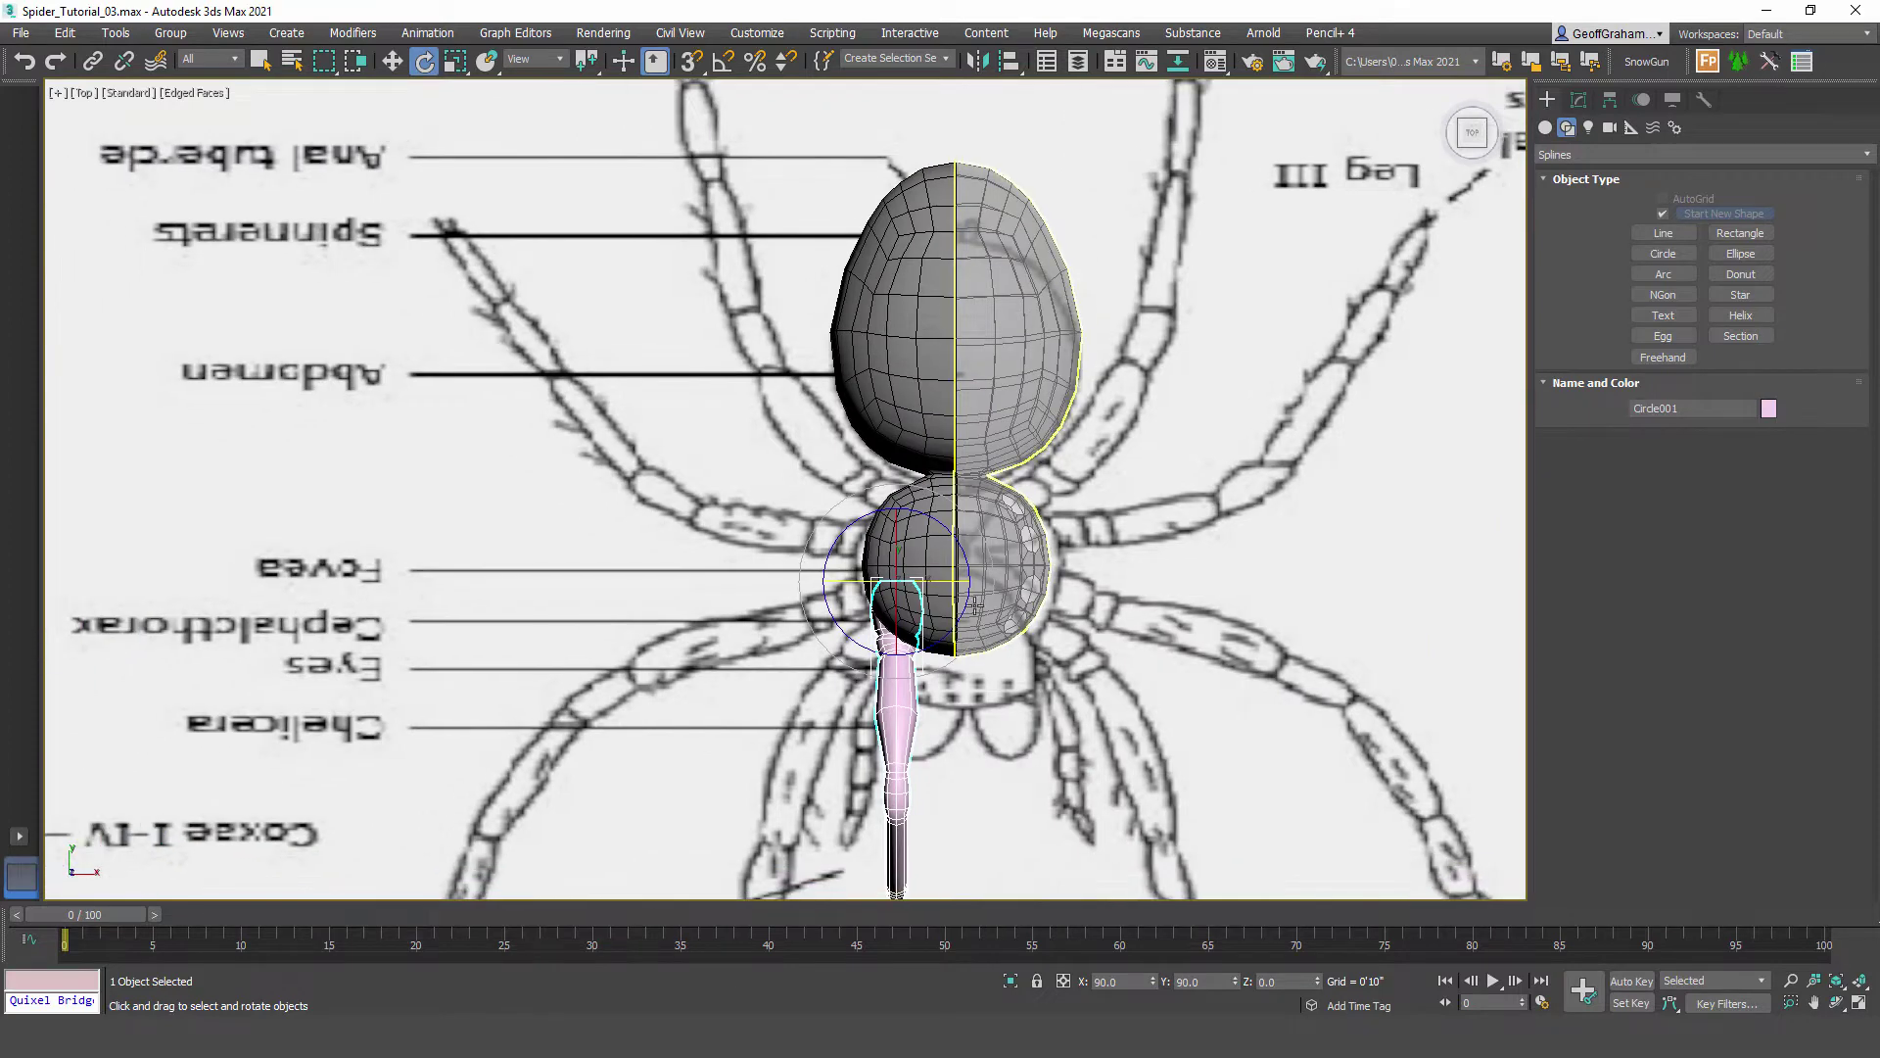
left_click_drag(952, 537, 991, 570)
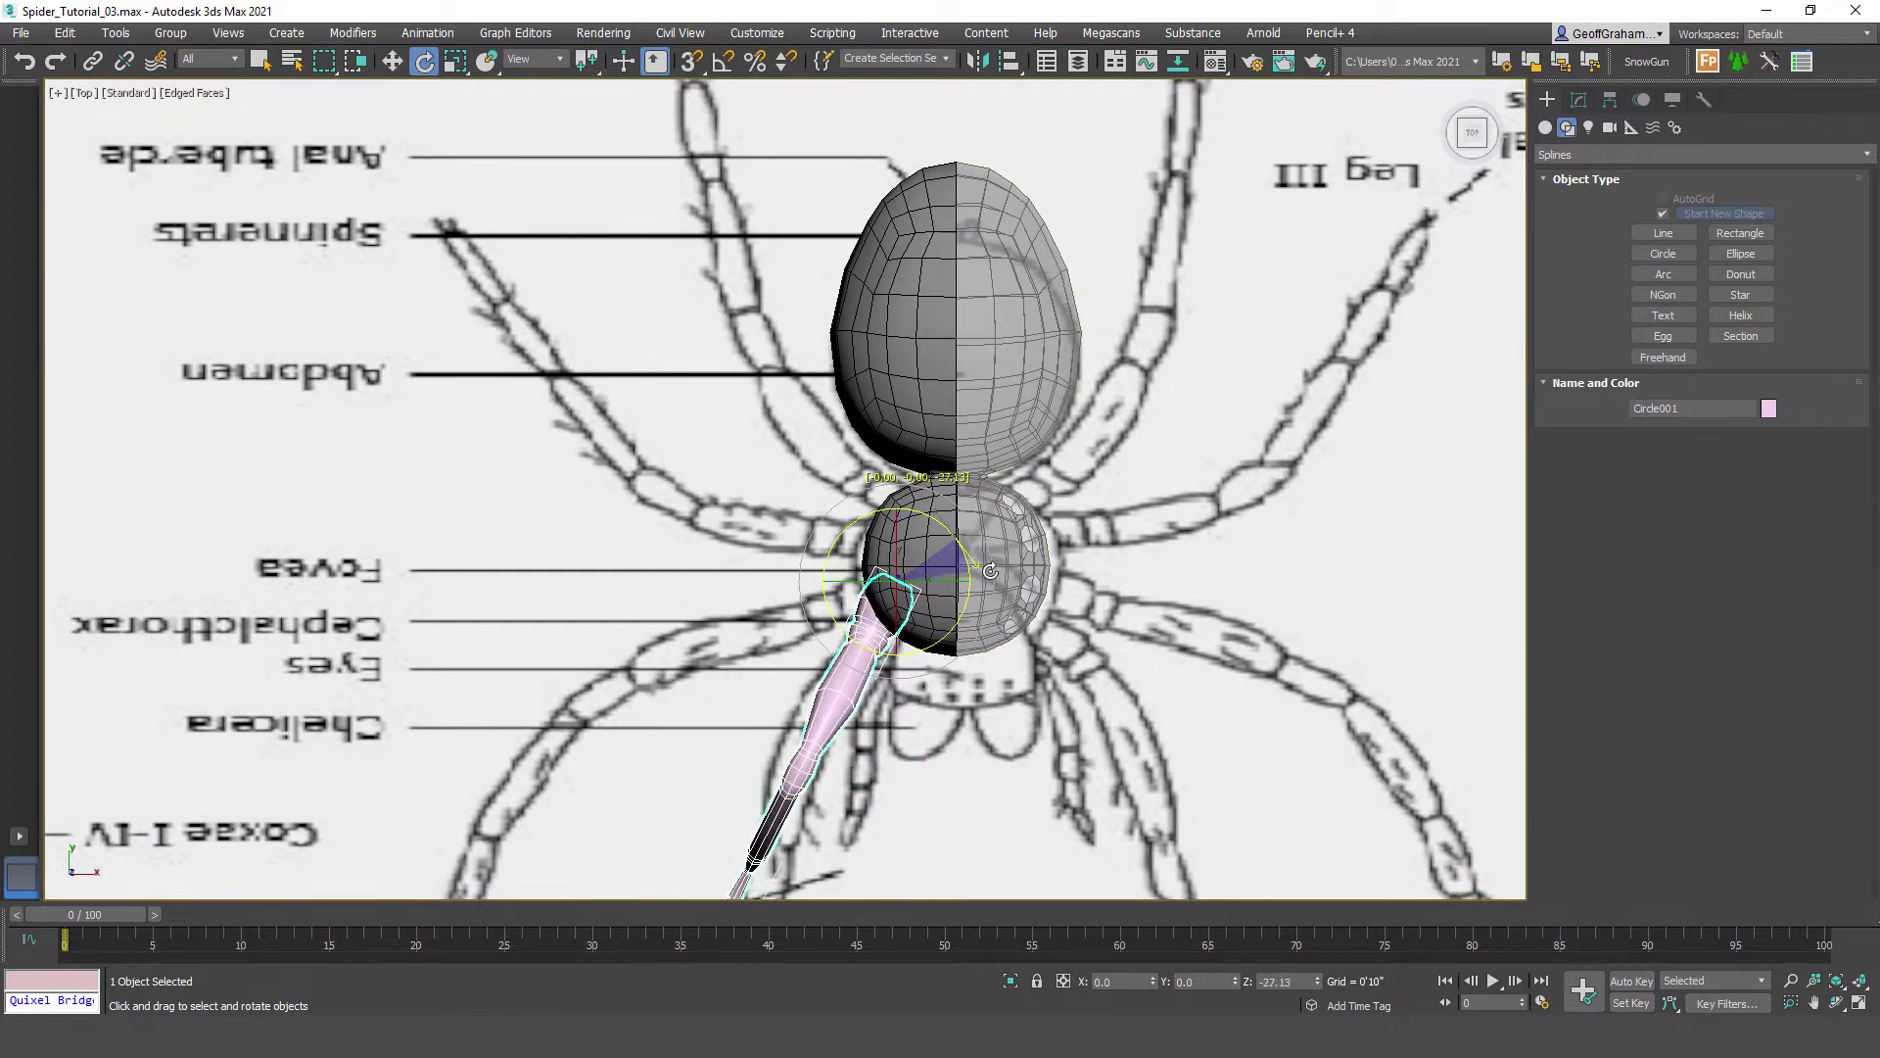
Step: Move the leg outward so its base sits at the front edge of the cephalothorax, beside the reference's front leg
middle_click_drag(426, 364, 497, 157)
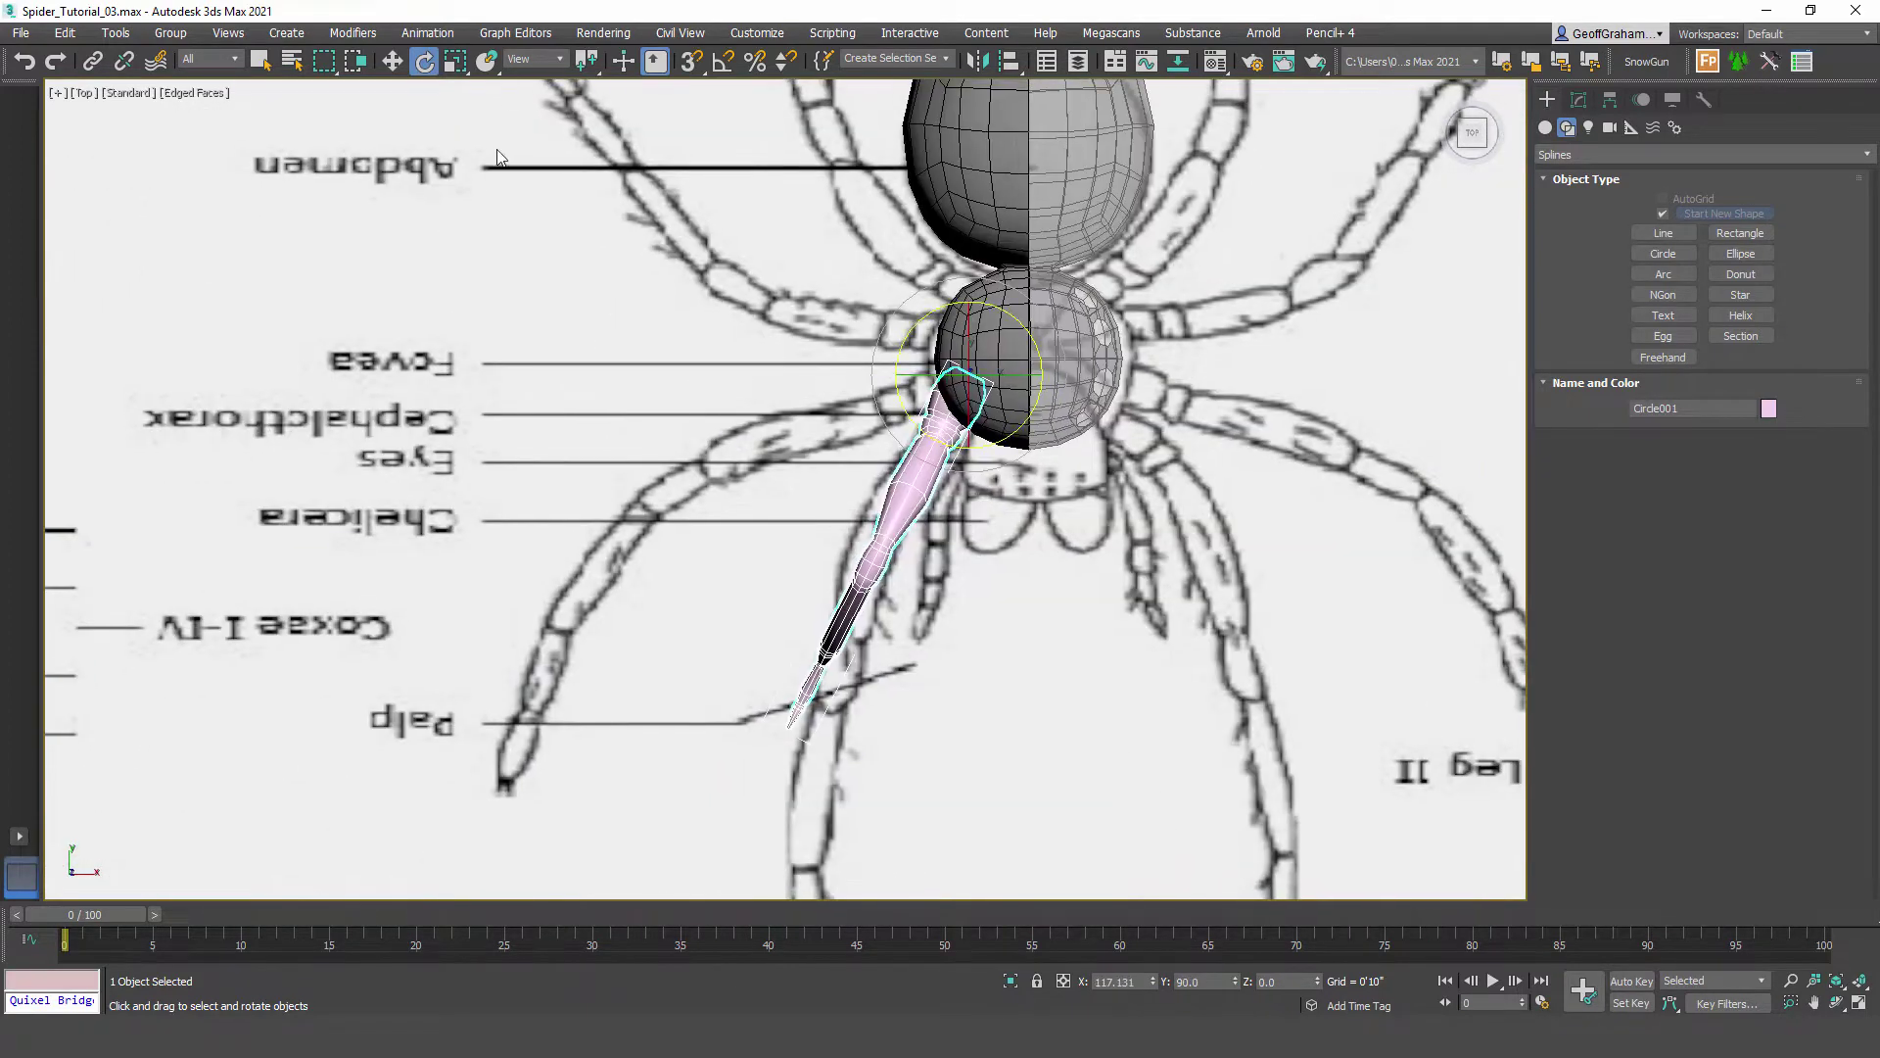
left_click(391, 61)
left_click_drag(986, 416, 961, 455)
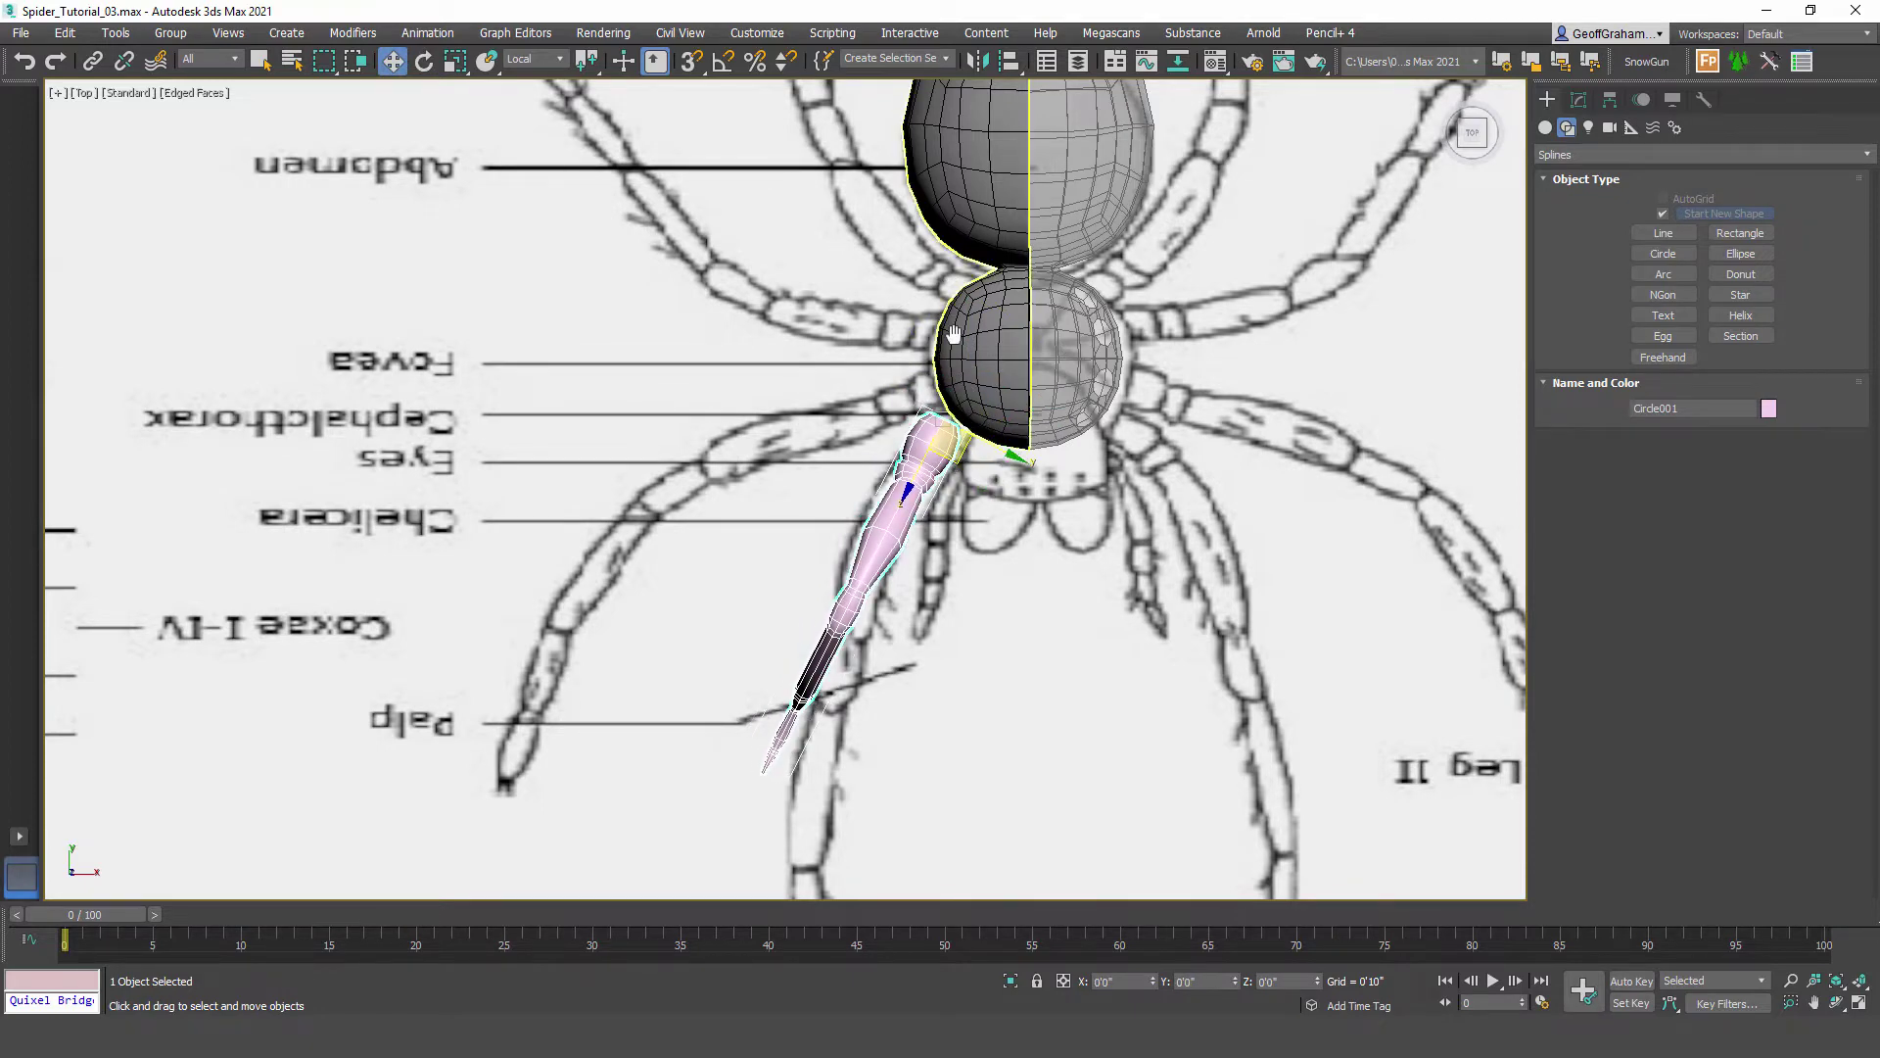
Step: Select the vertices of the leg's outer half at vertex level and enable soft selection
middle_click_drag(954, 334, 971, 416)
middle_click_drag(921, 578, 941, 357)
scroll(819, 715, "down", 2)
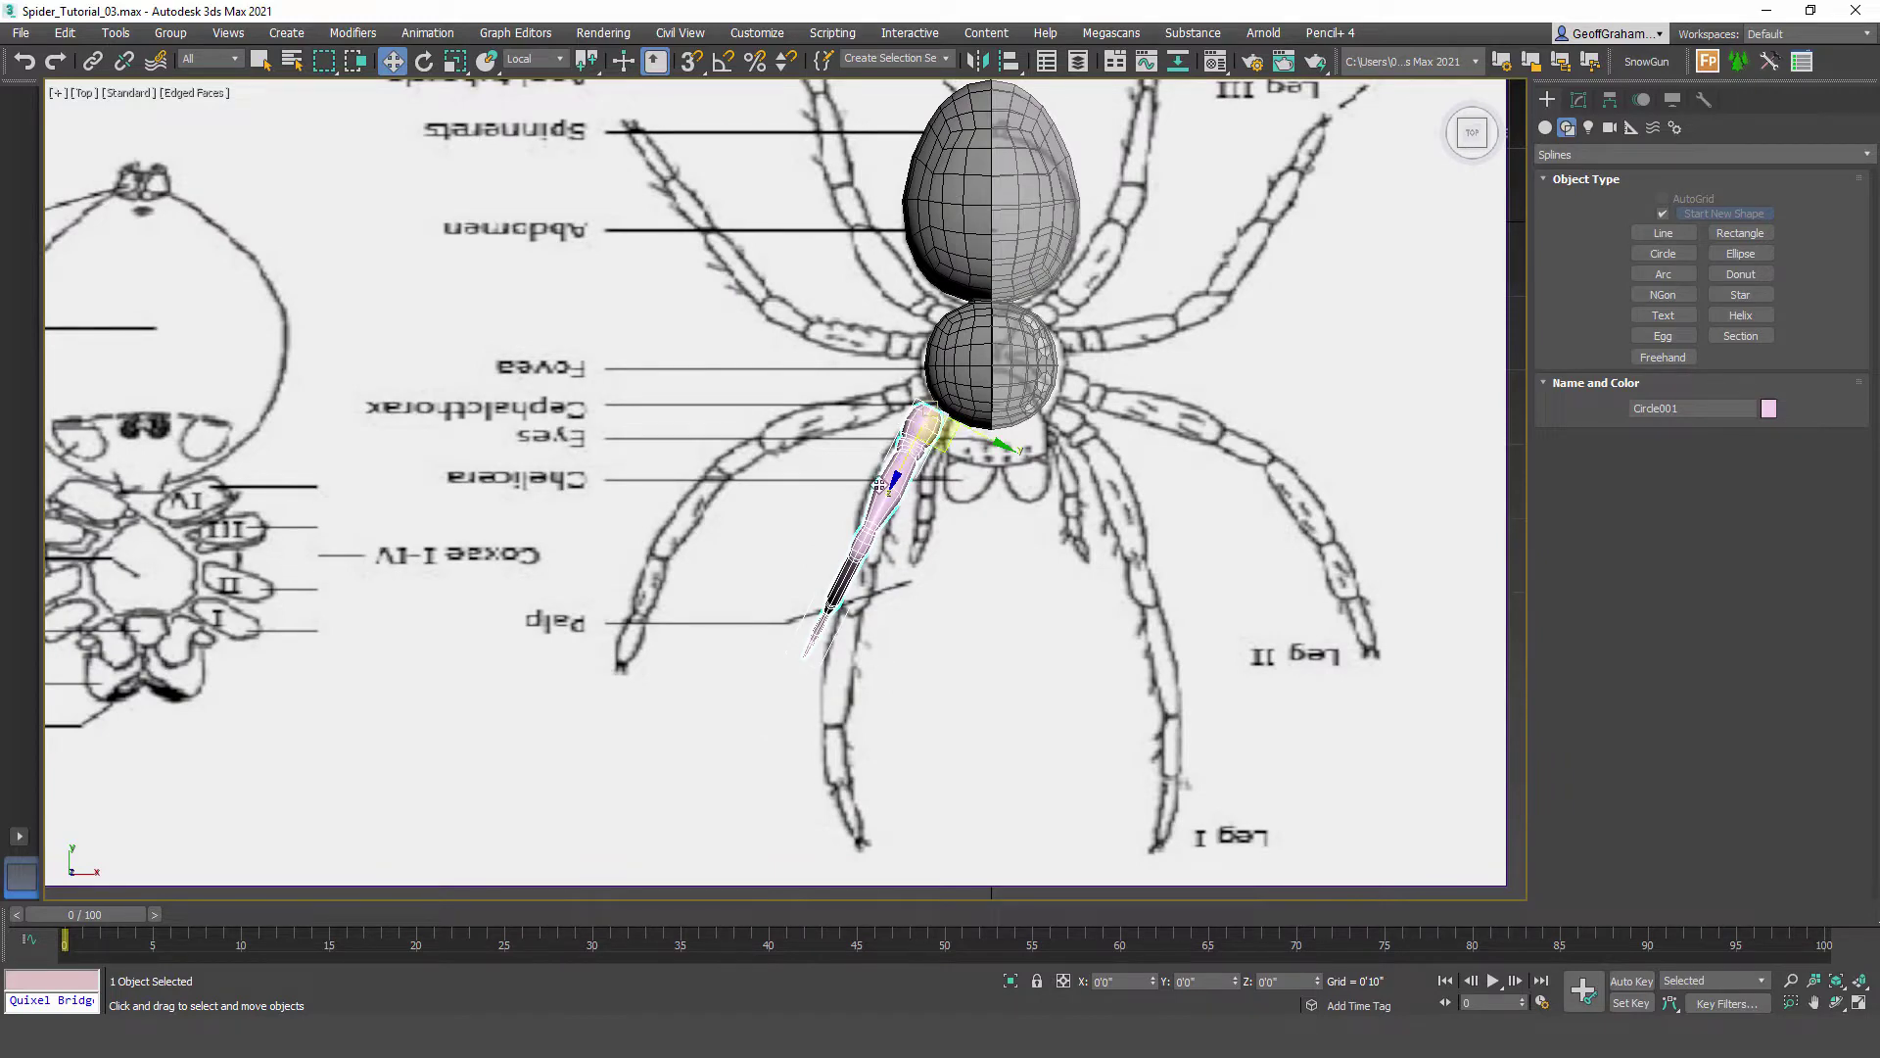
middle_click_drag(879, 623, 906, 568)
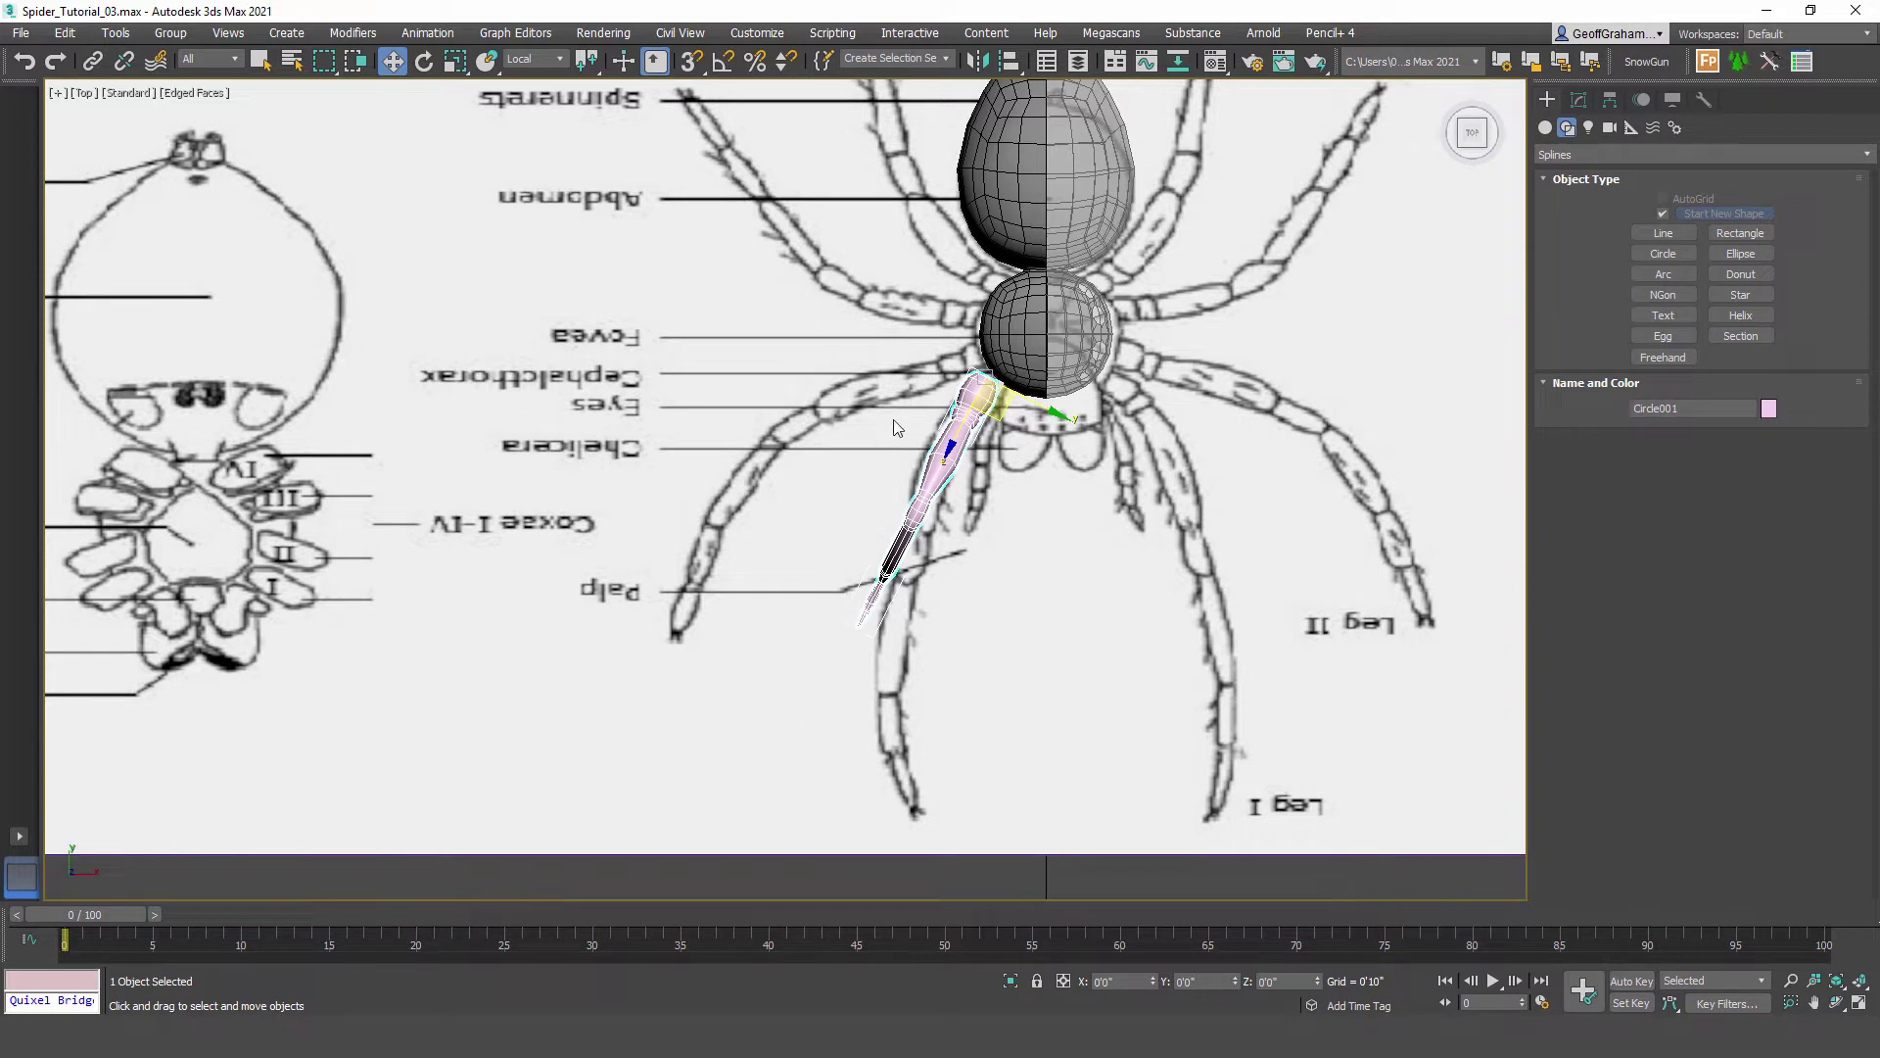
left_click(1579, 100)
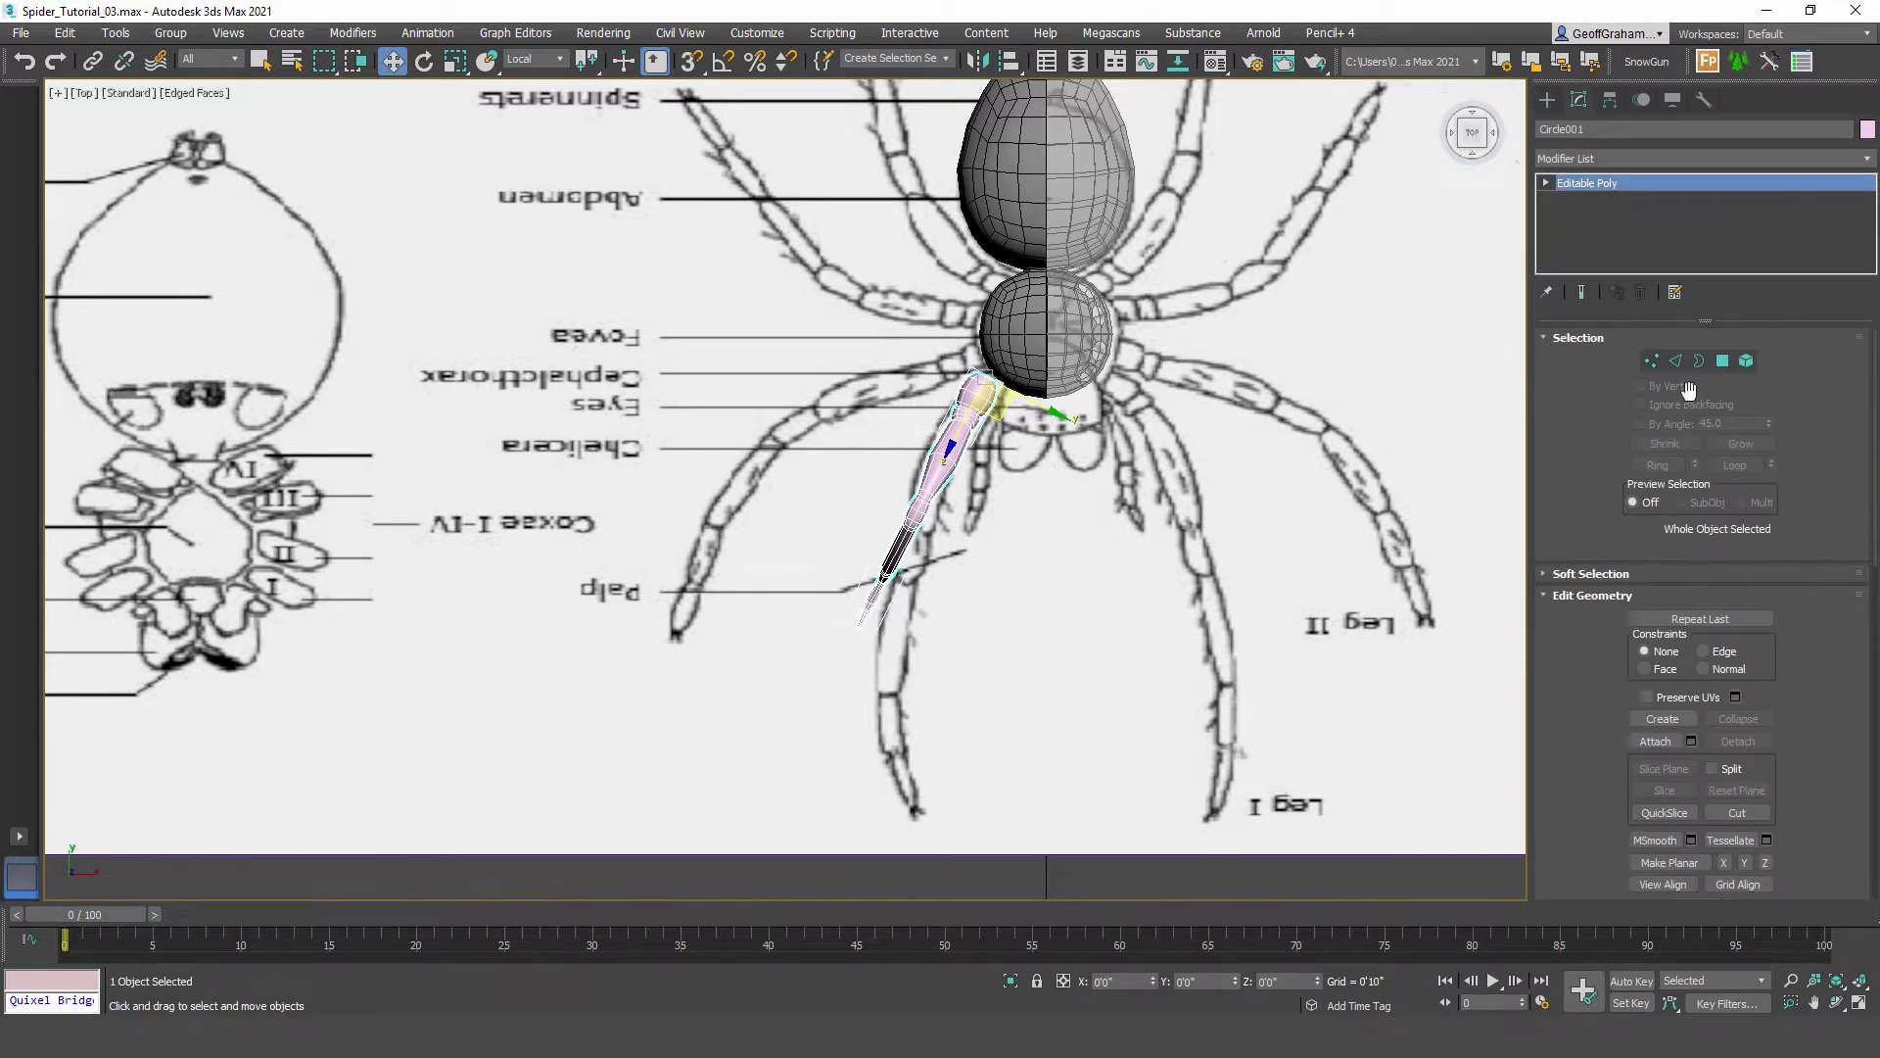
left_click(1652, 361)
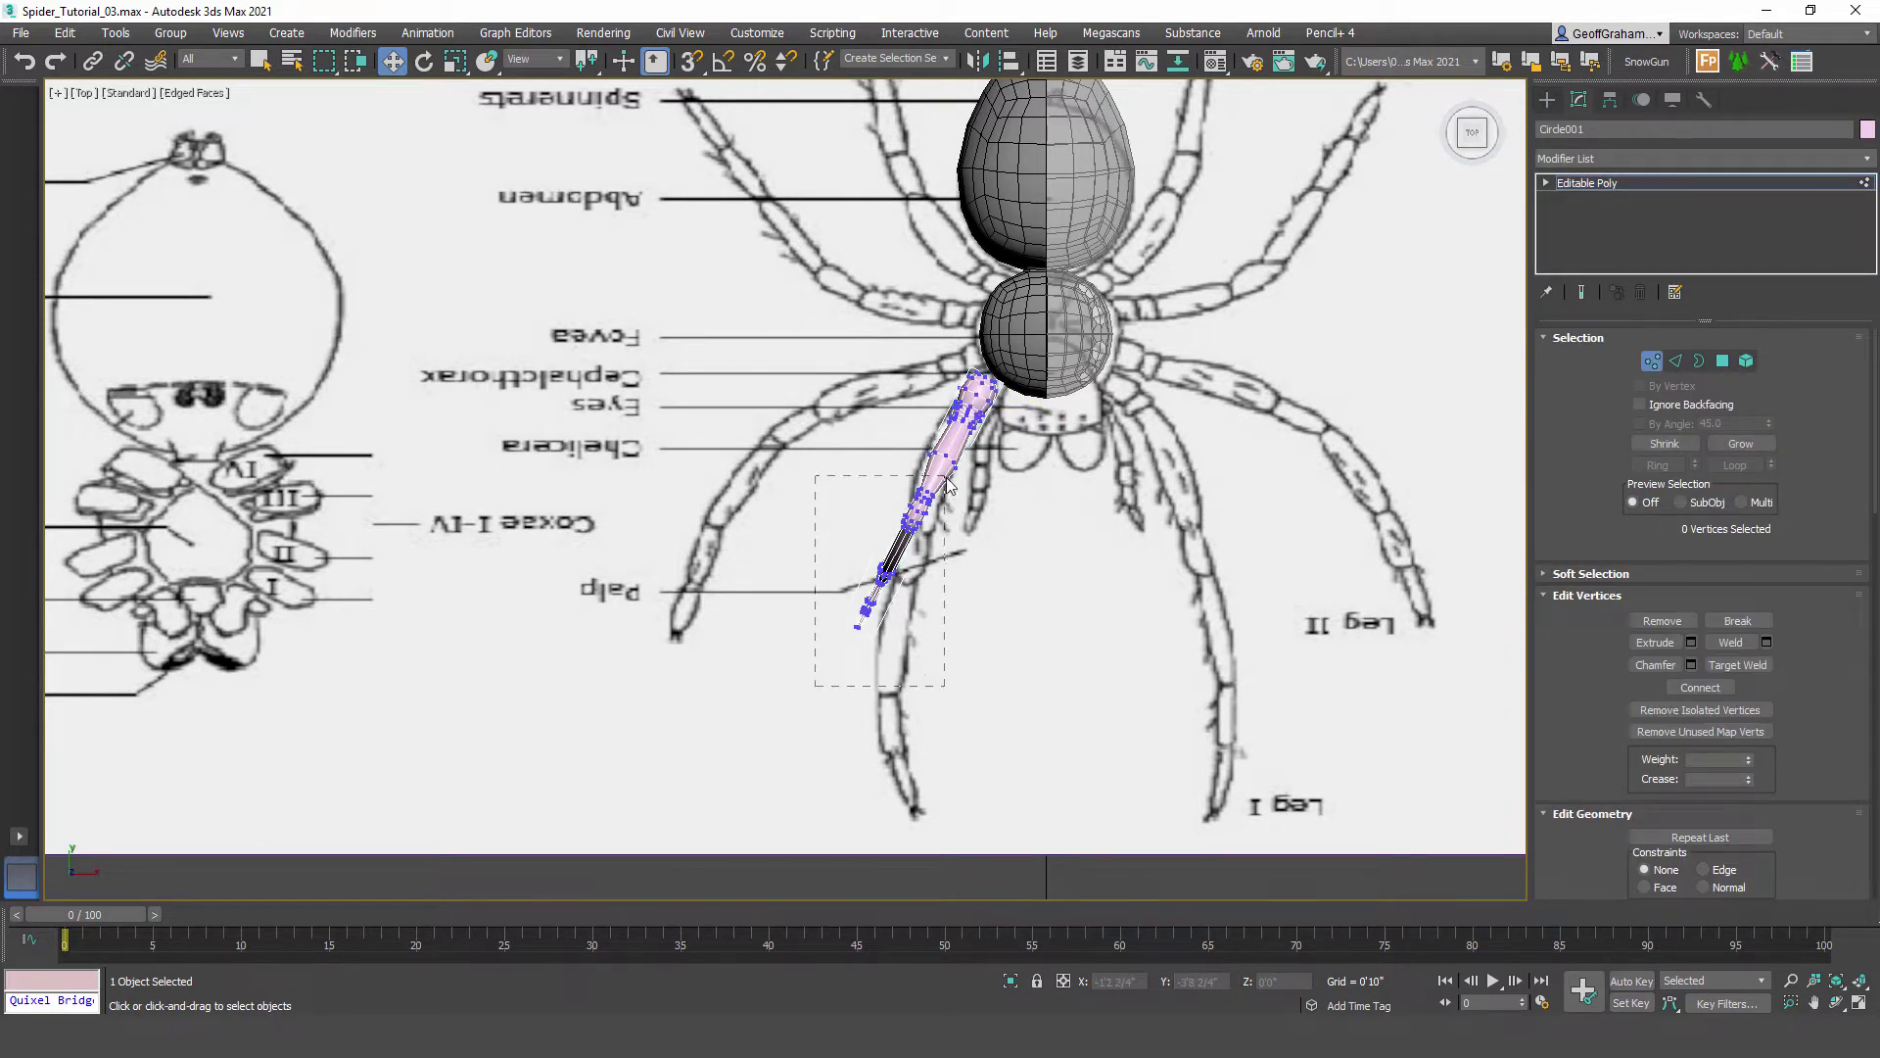
left_click_drag(948, 485, 946, 480)
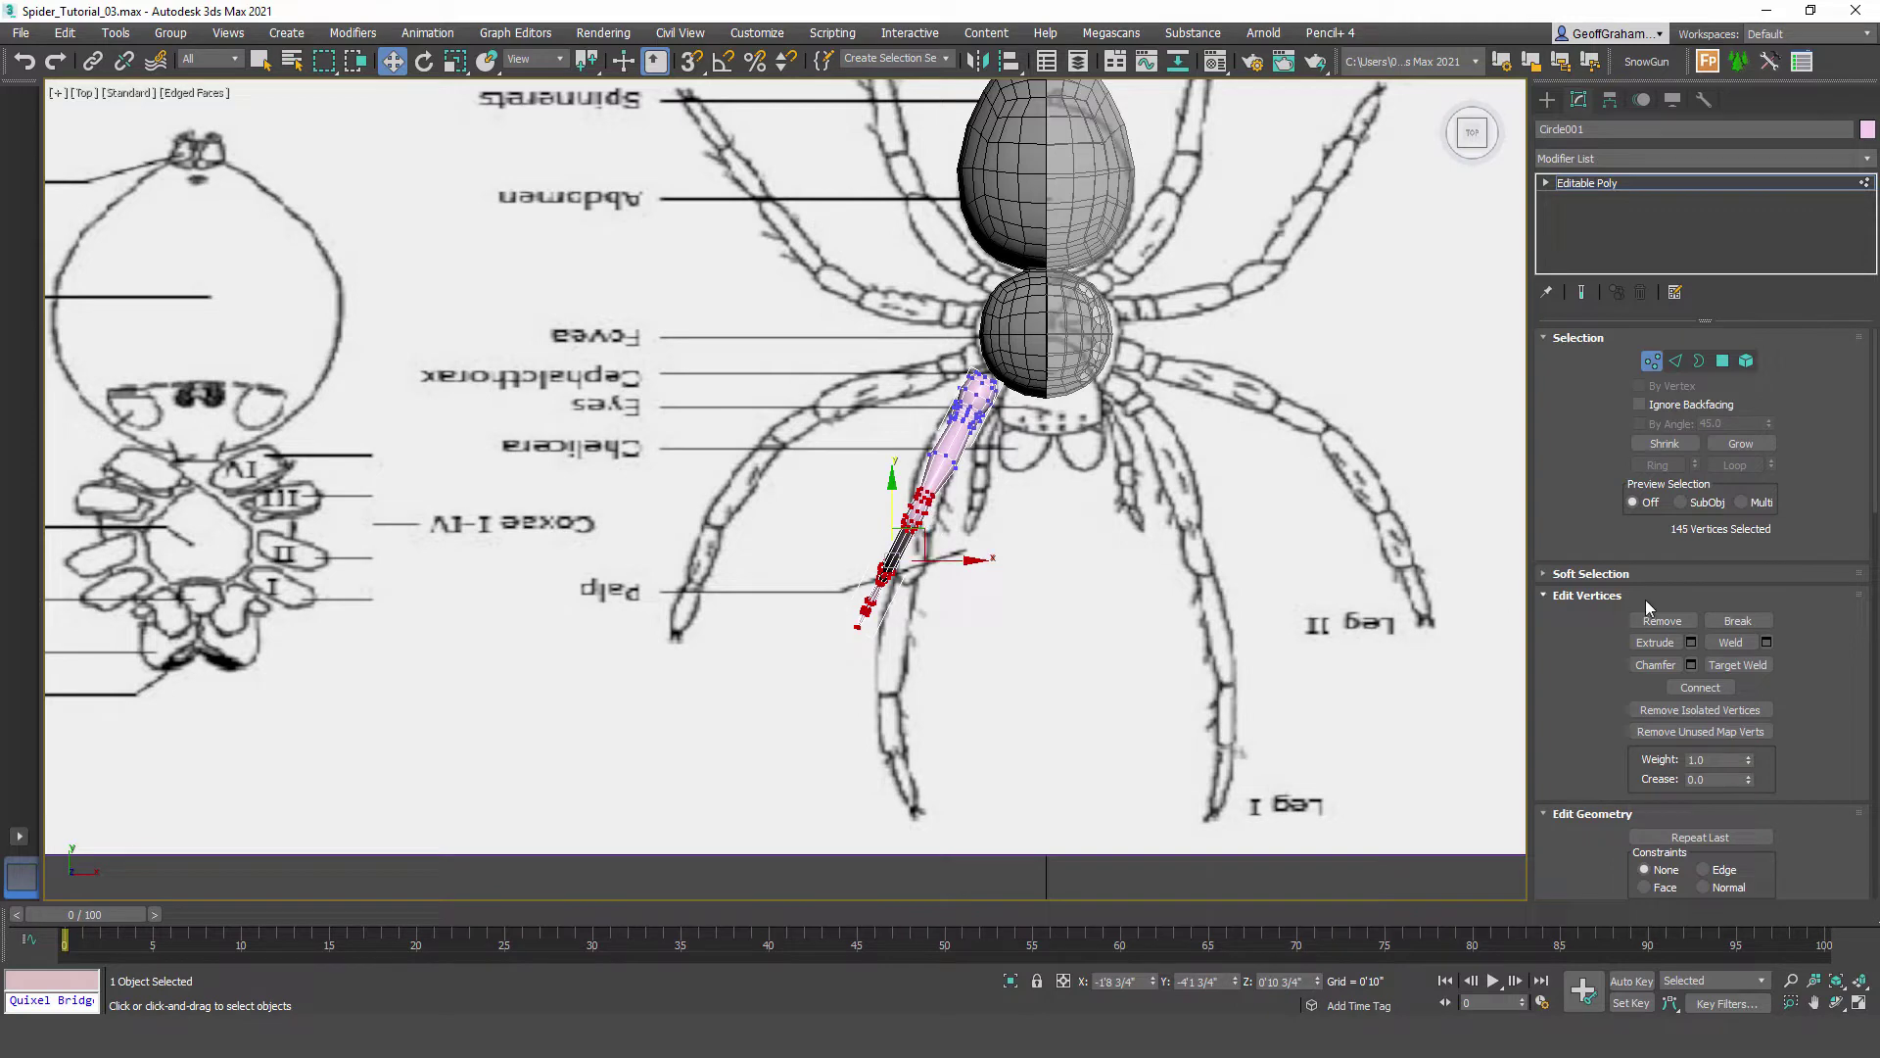
left_click(1577, 574)
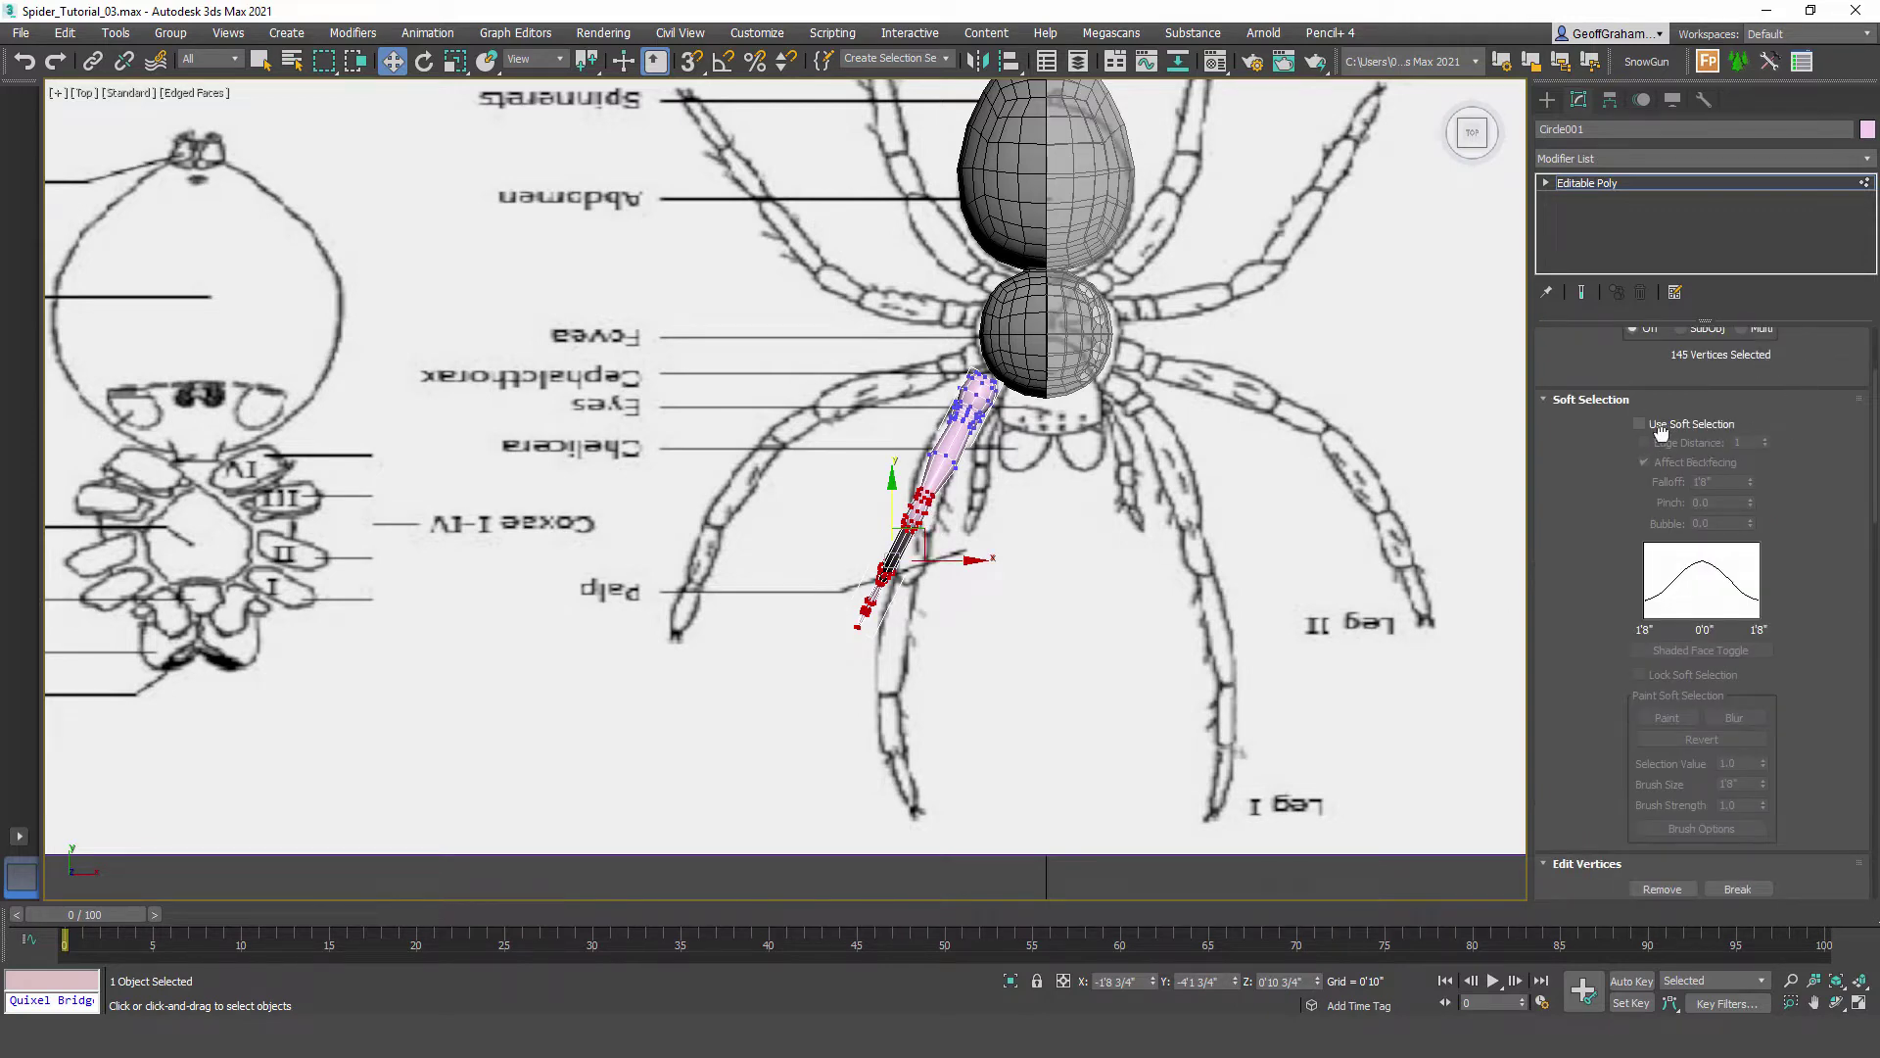
left_click(1639, 424)
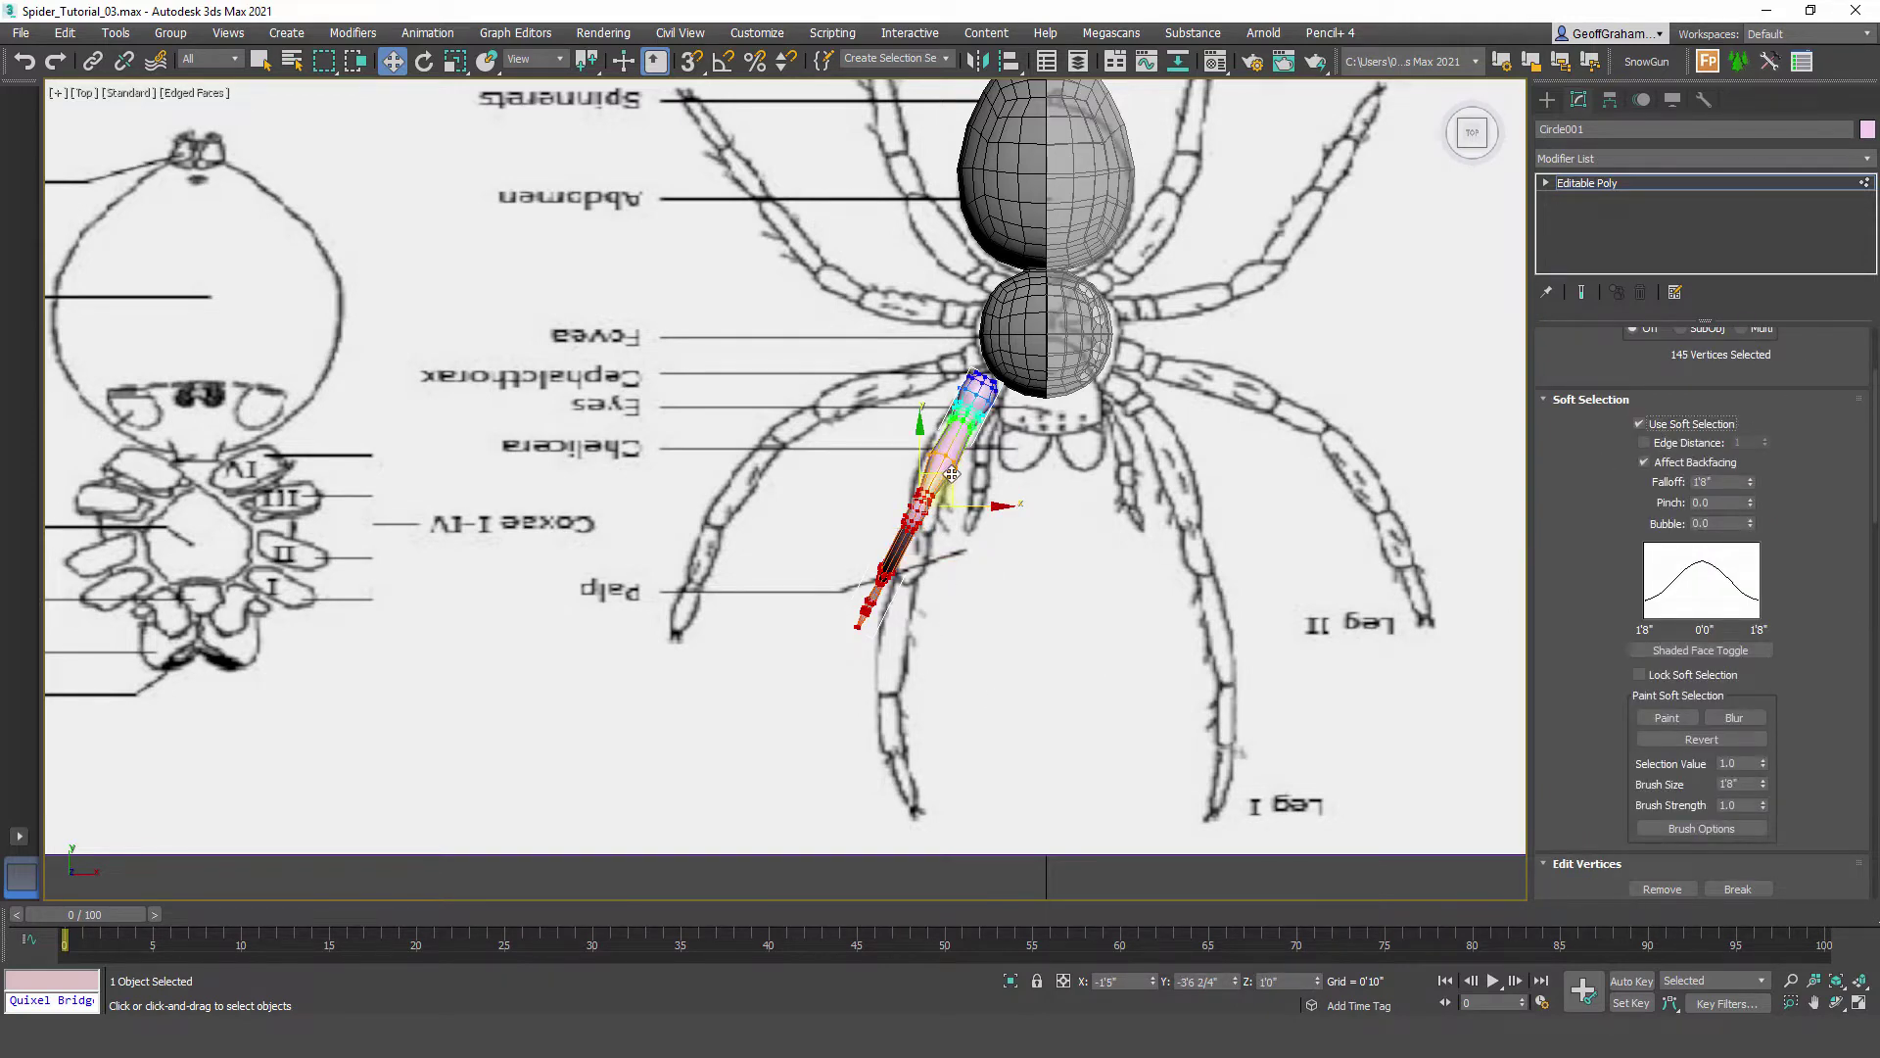
Step: Select the polygons of the leg's outer half instead and shrink the selection once
scroll(1877, 509, "up", 2)
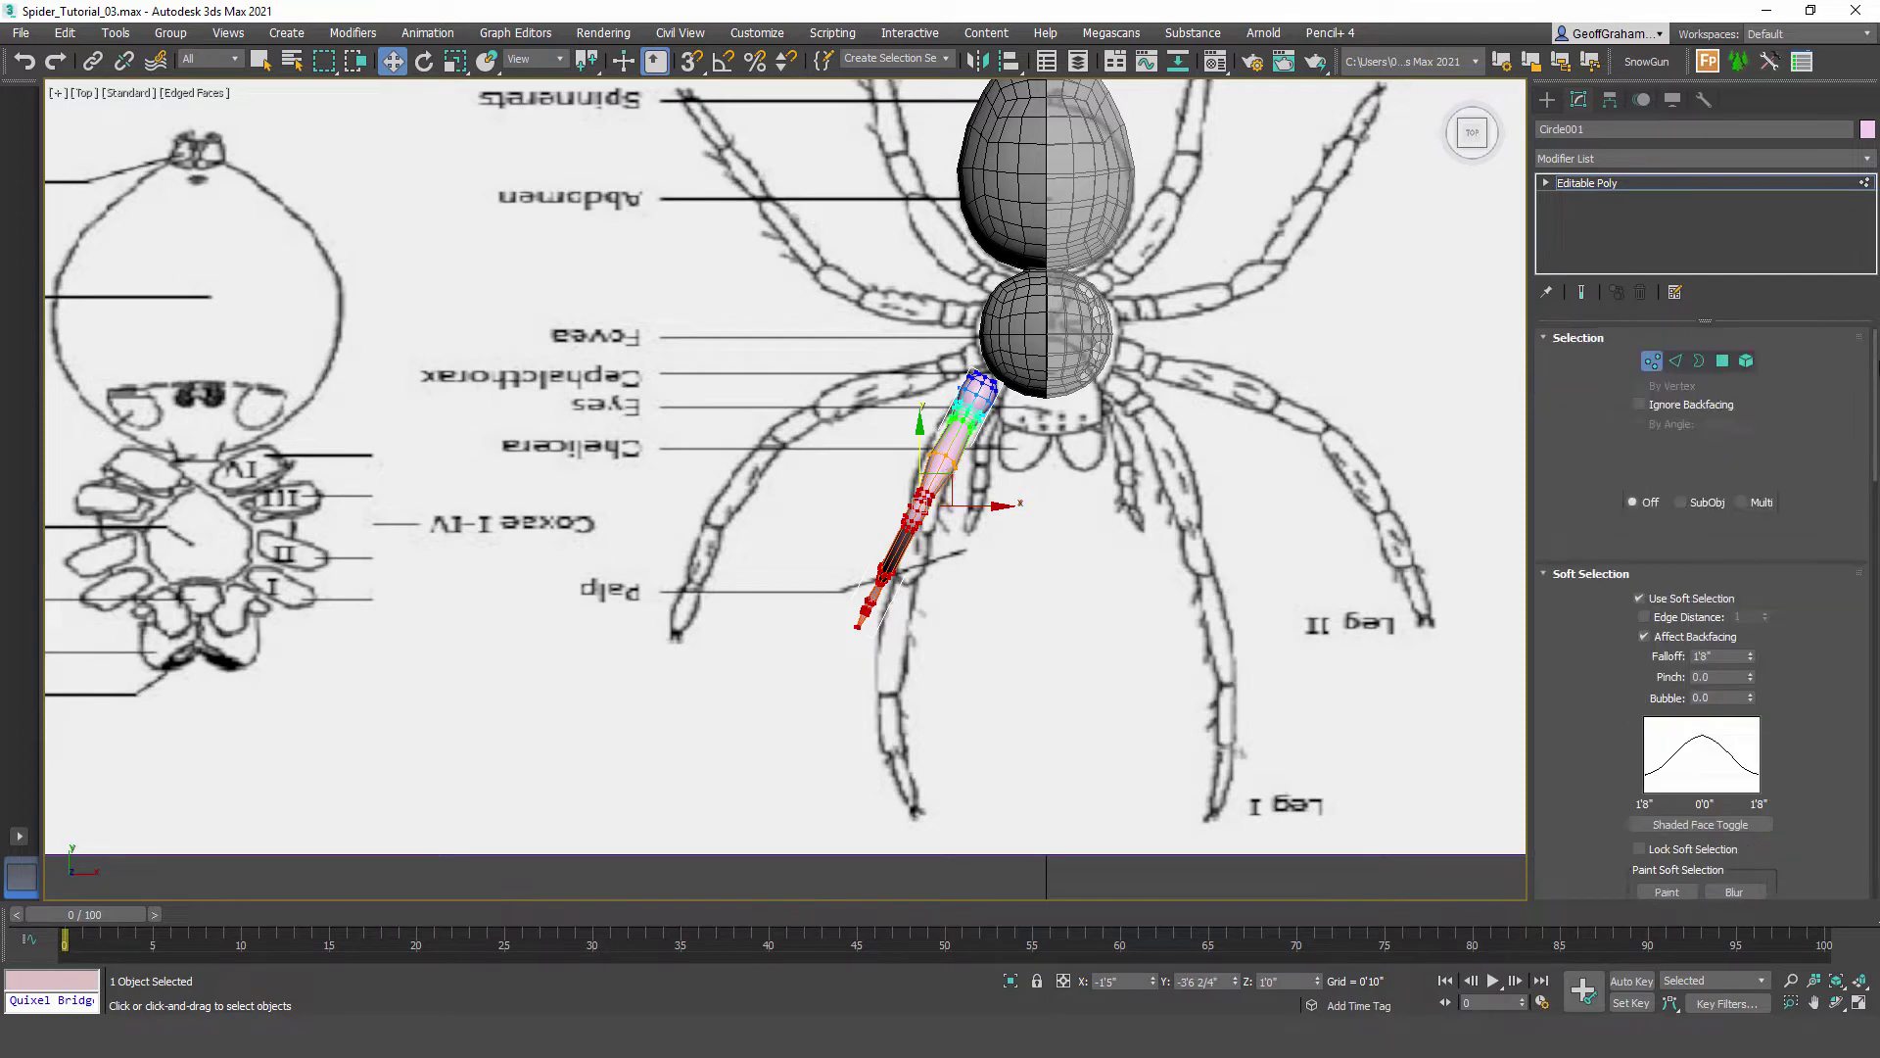
left_click(1724, 362)
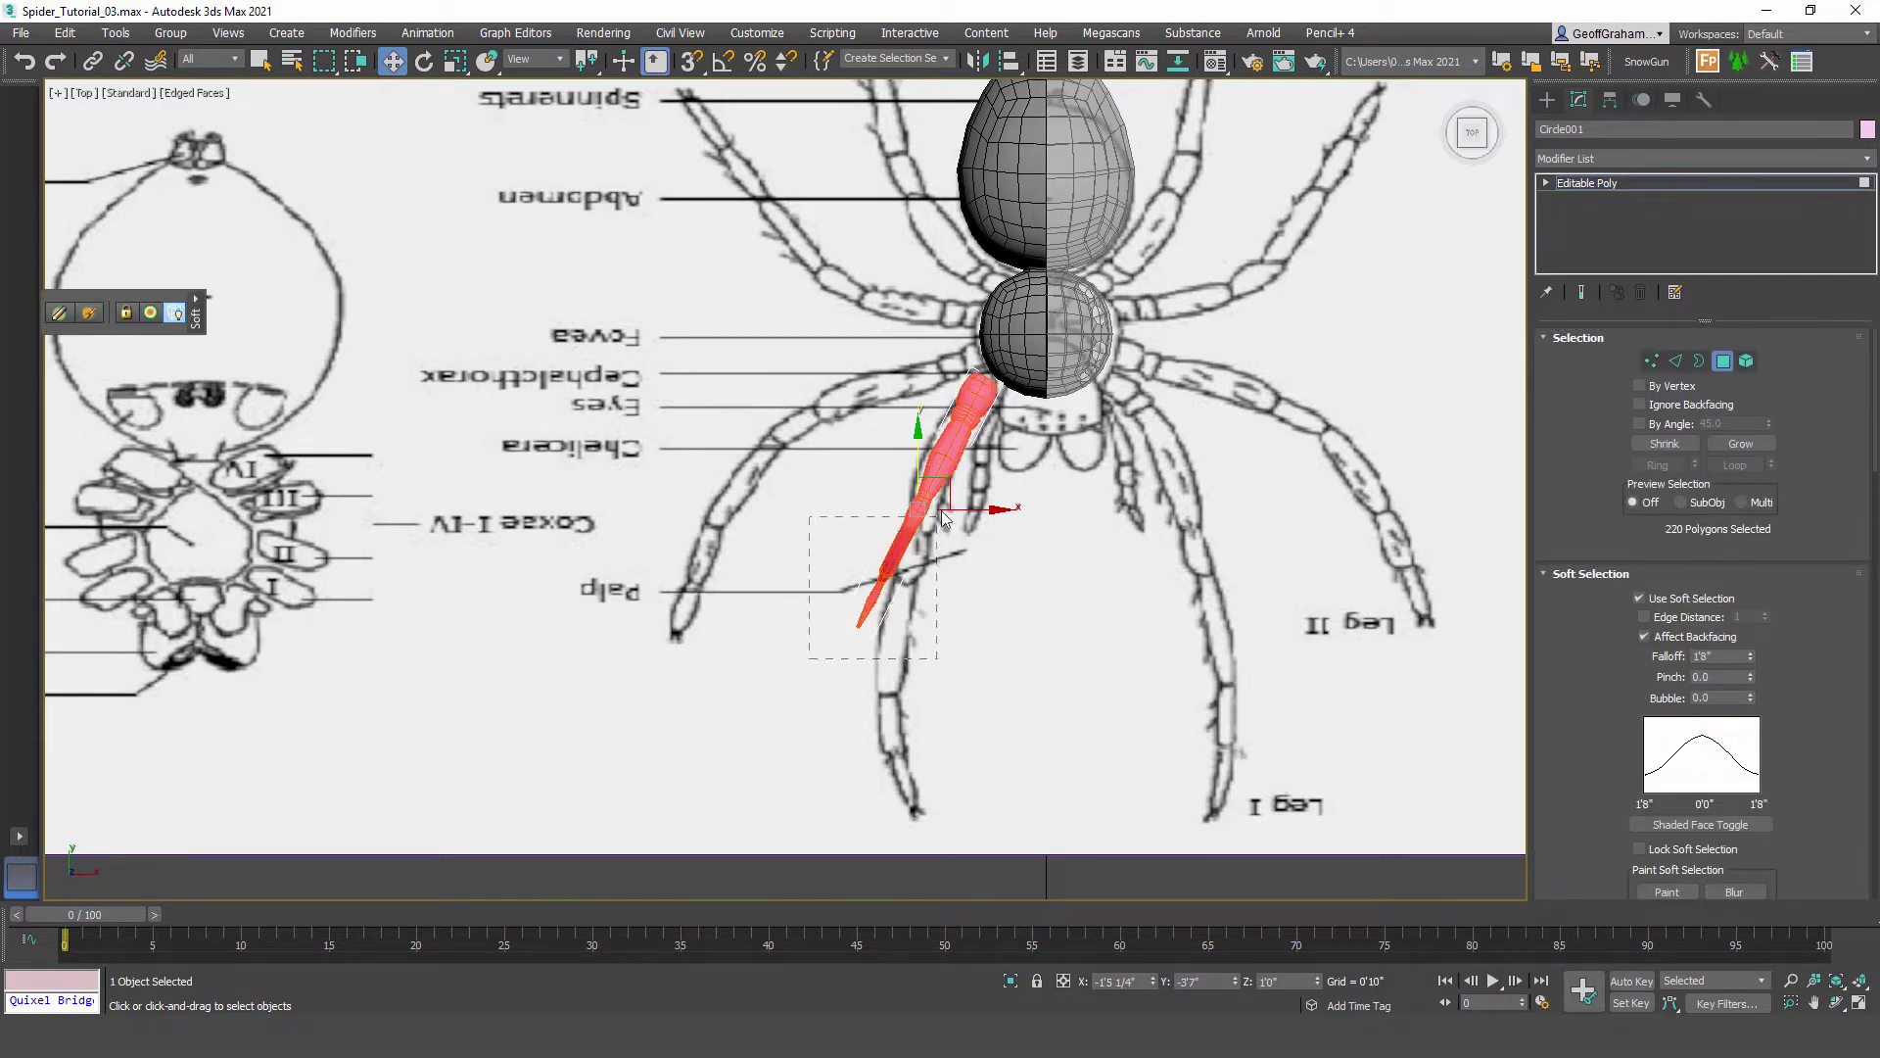
left_click_drag(946, 487, 937, 481)
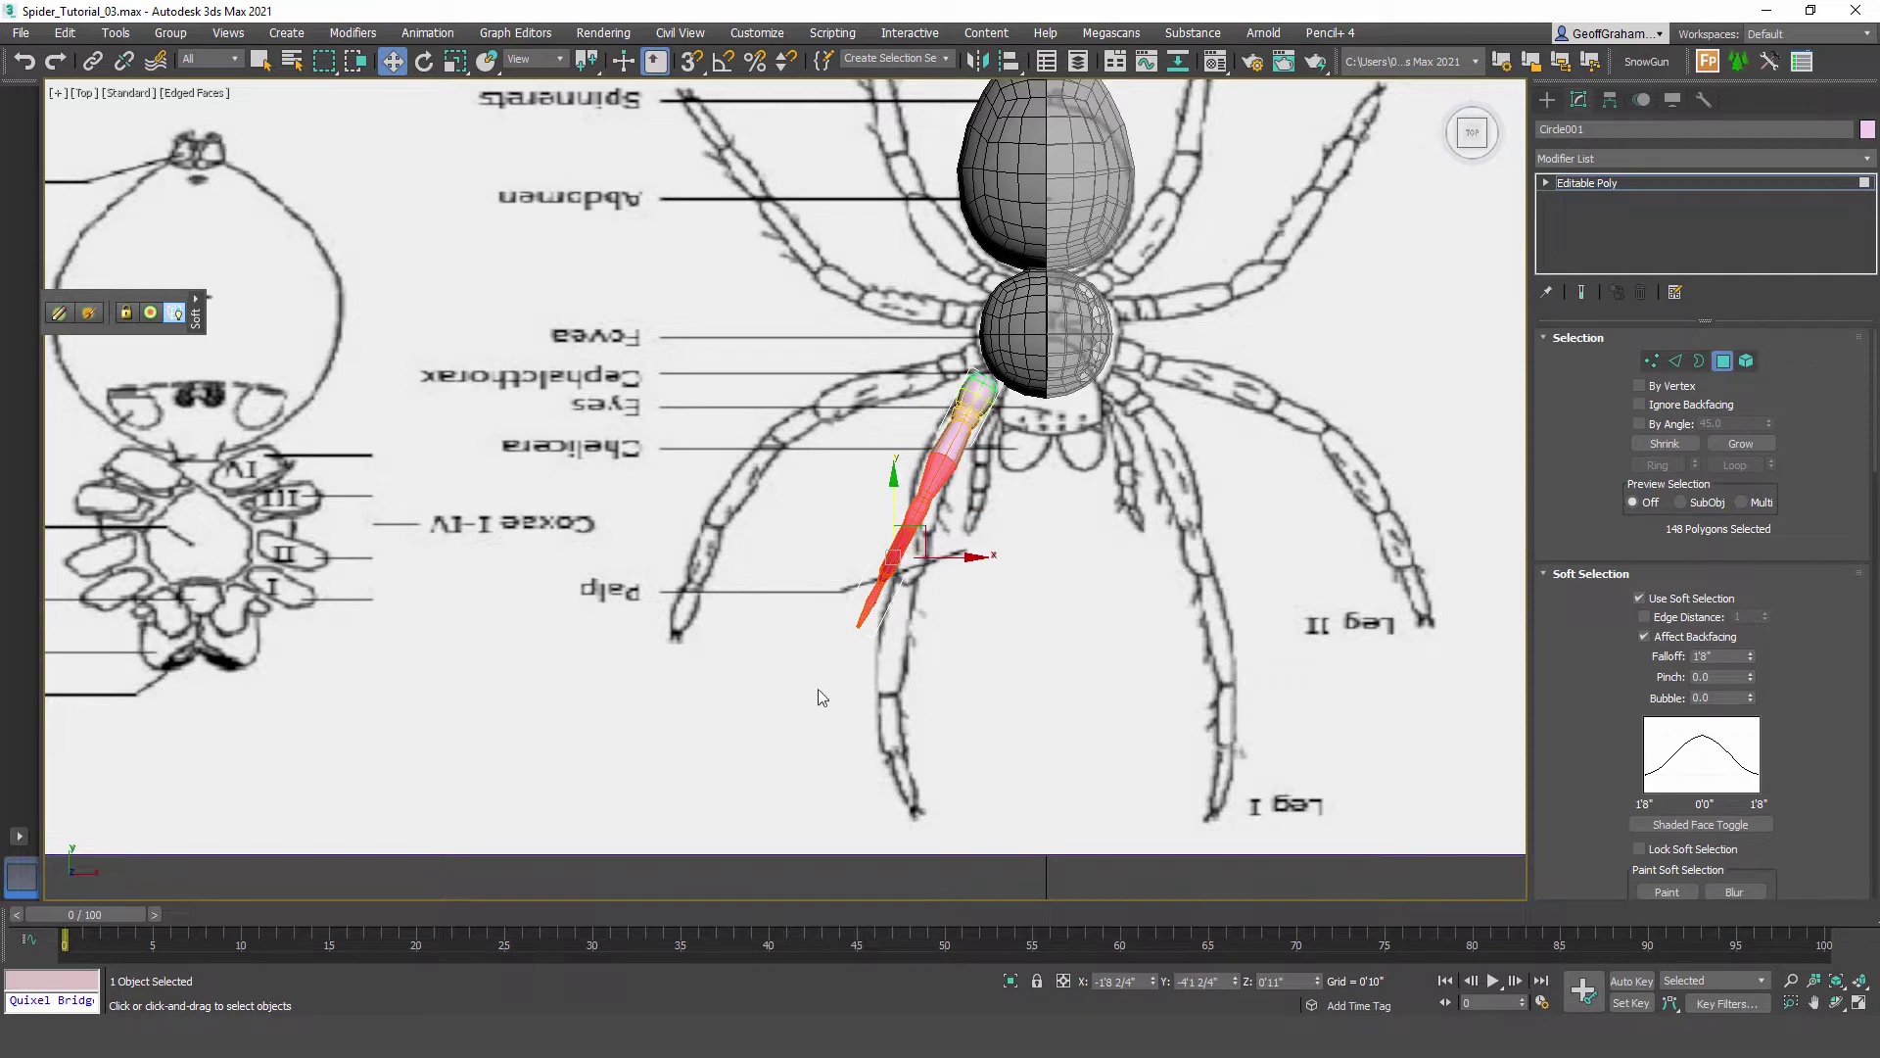
left_click(1665, 446)
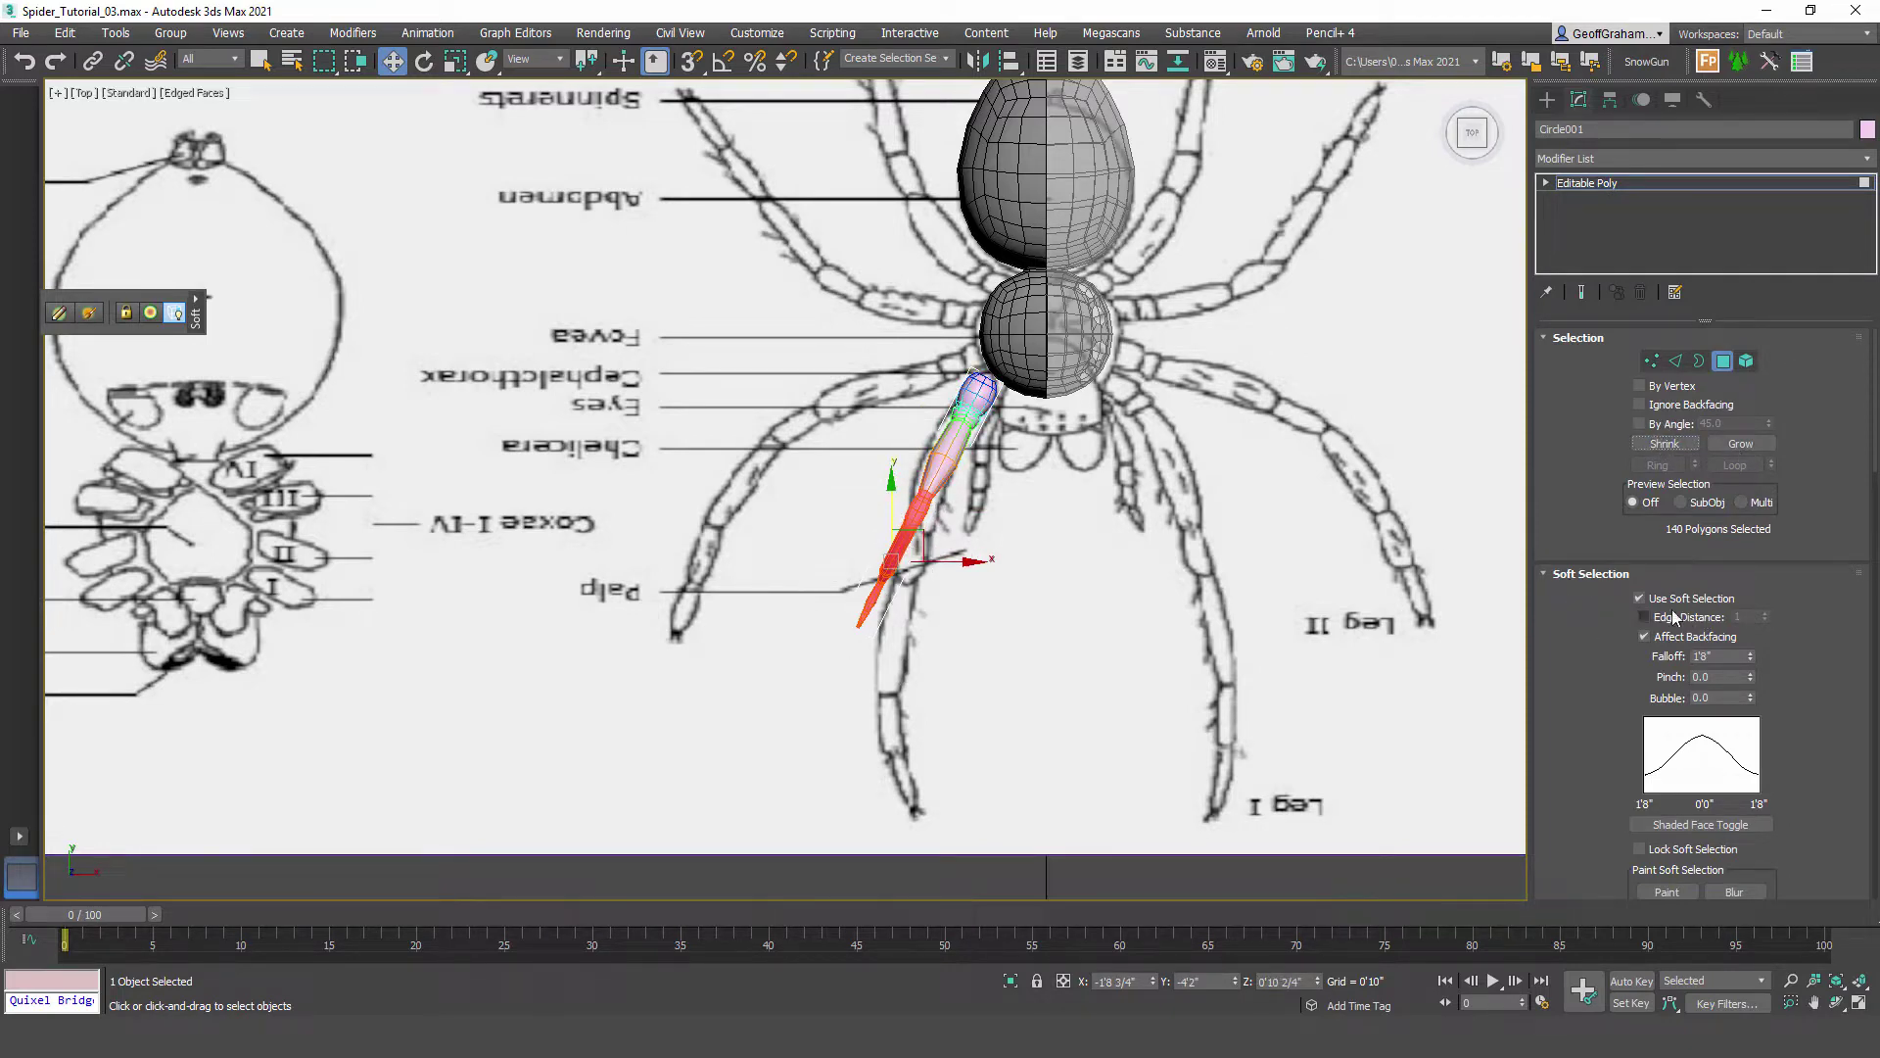
Step: Try to lengthen the leg by moving the soft-selected polygons outward, using the Local reference coordinate system
left_click(535, 58)
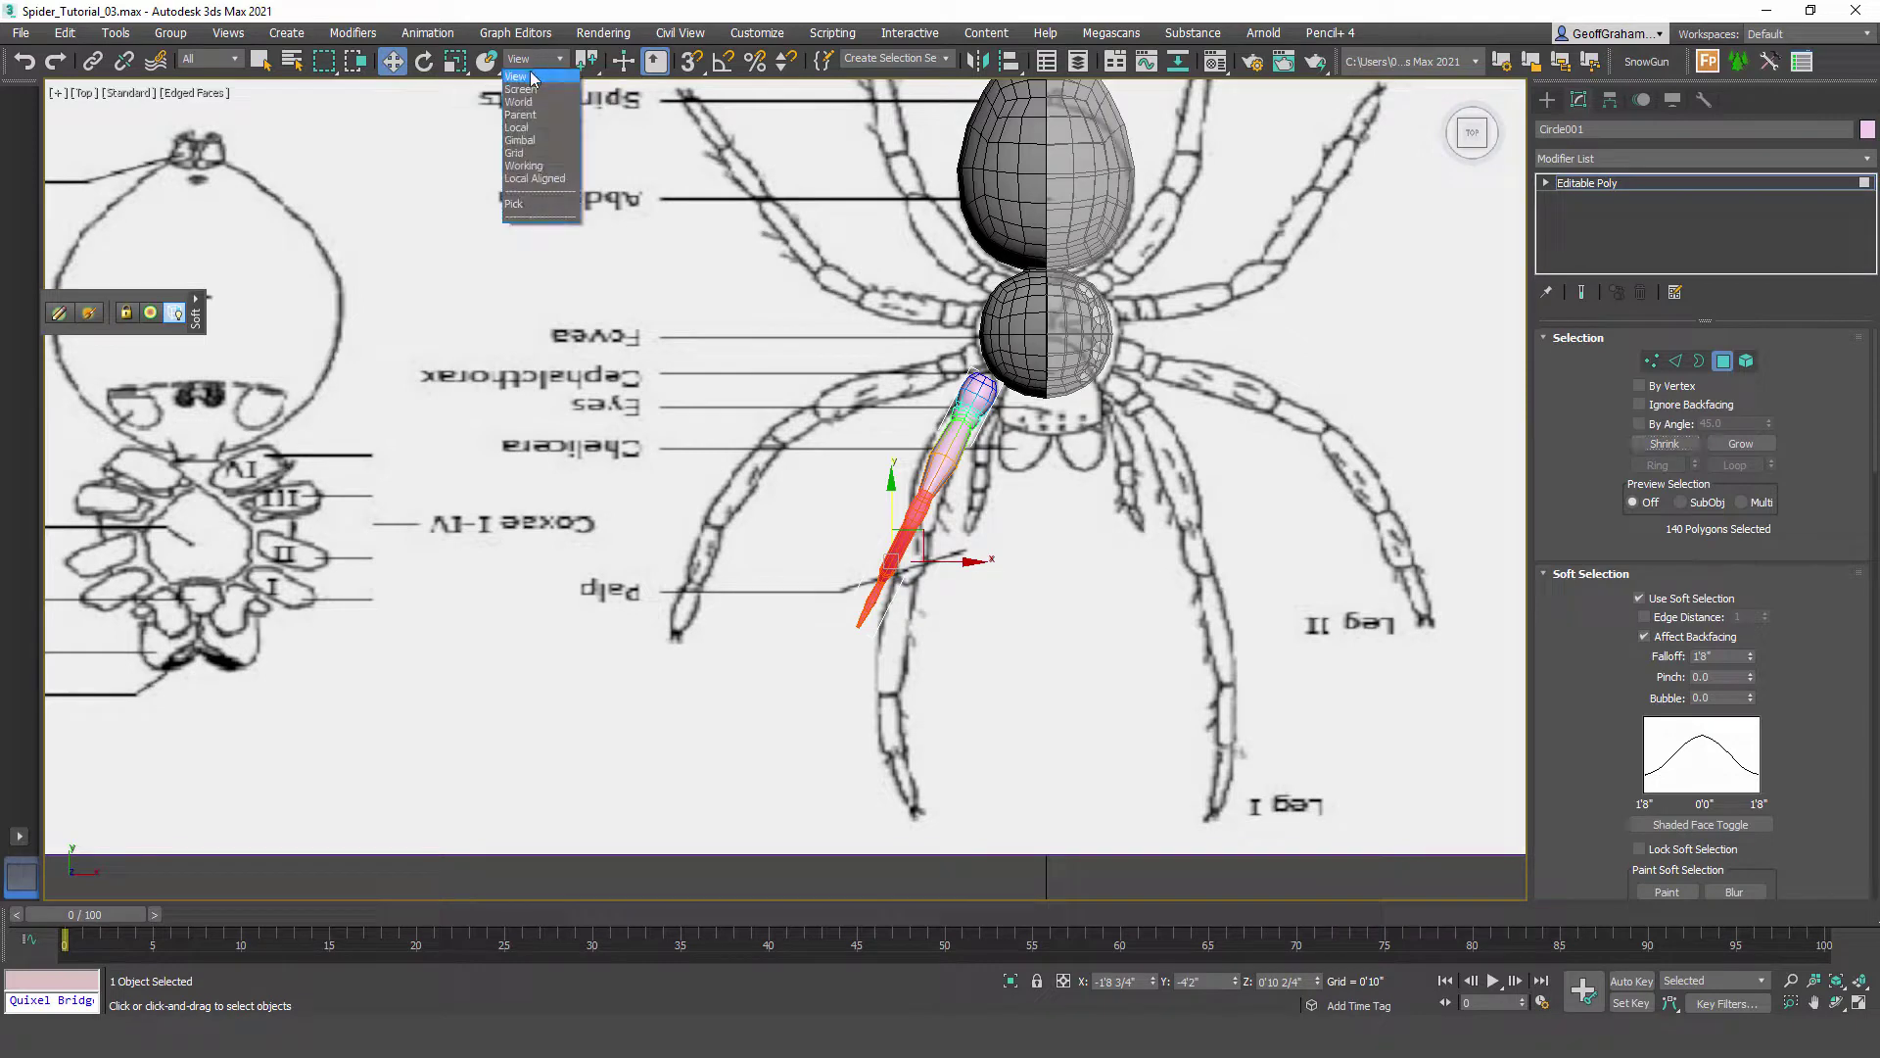
left_click(536, 139)
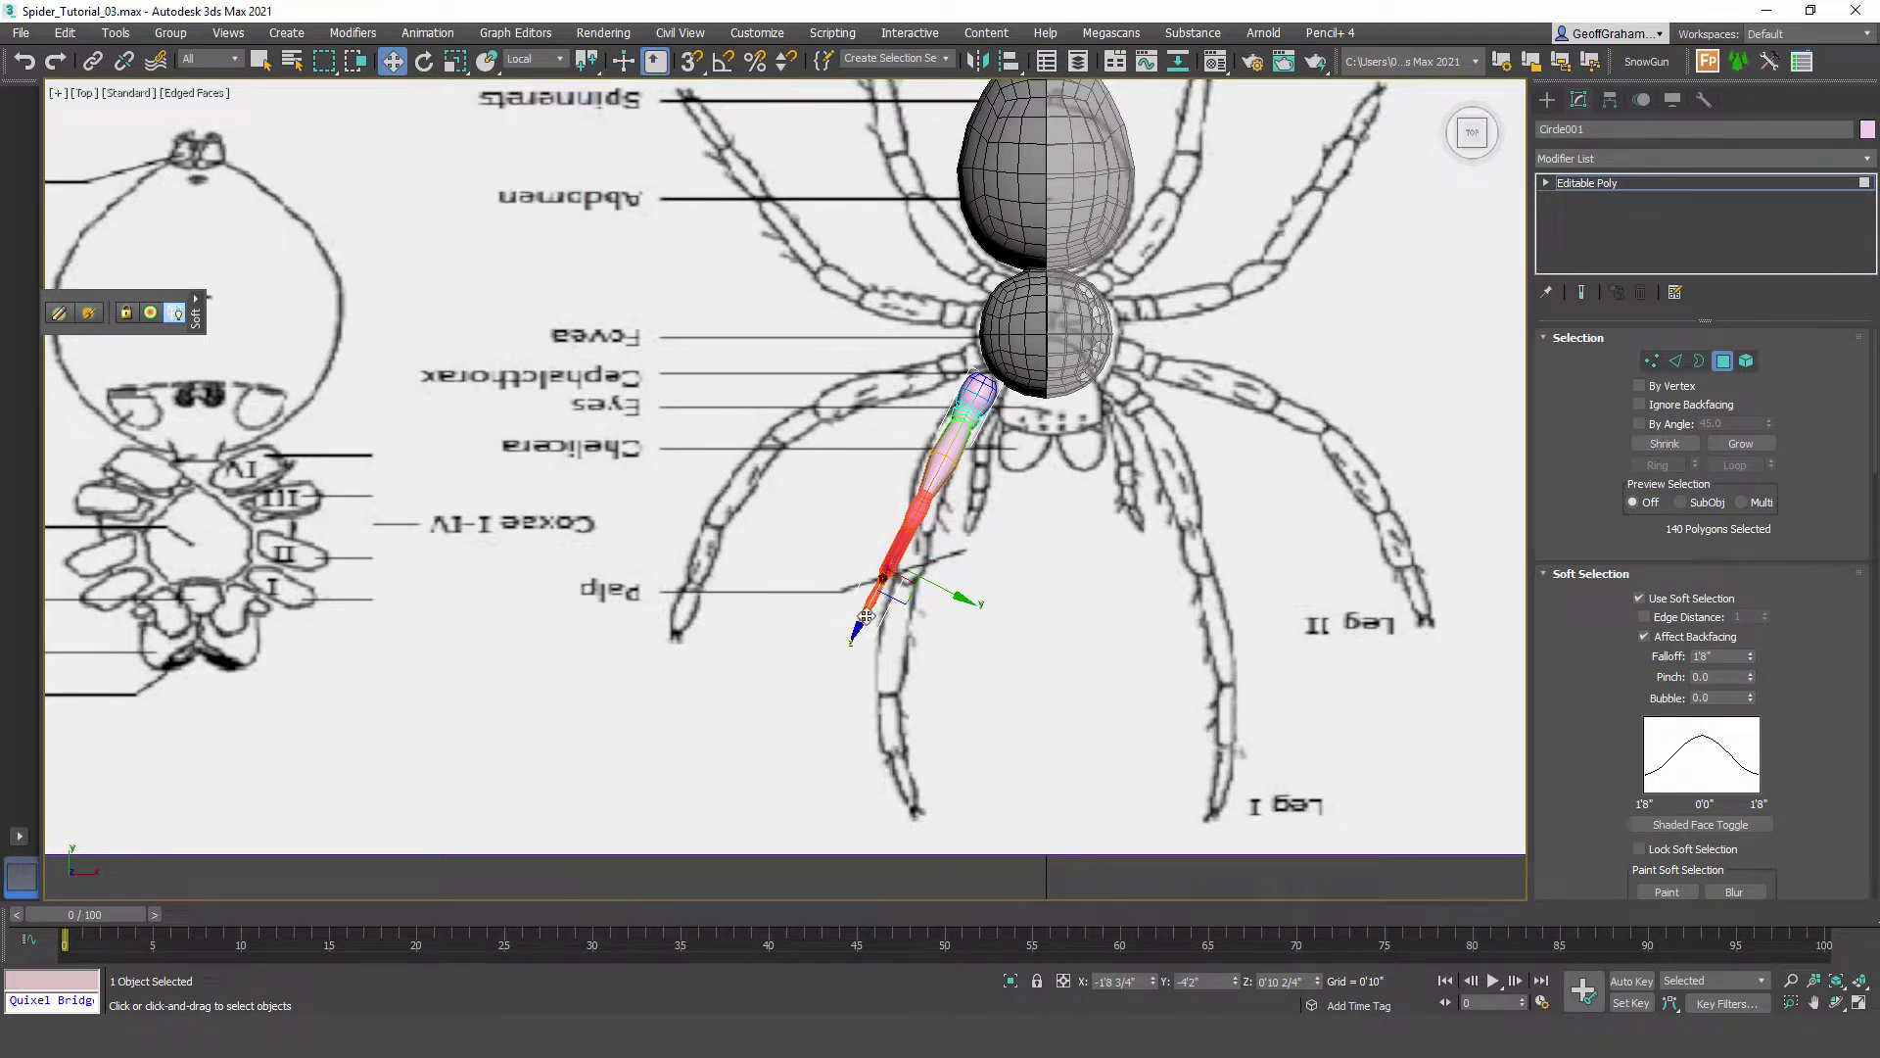
left_click_drag(865, 617, 838, 672)
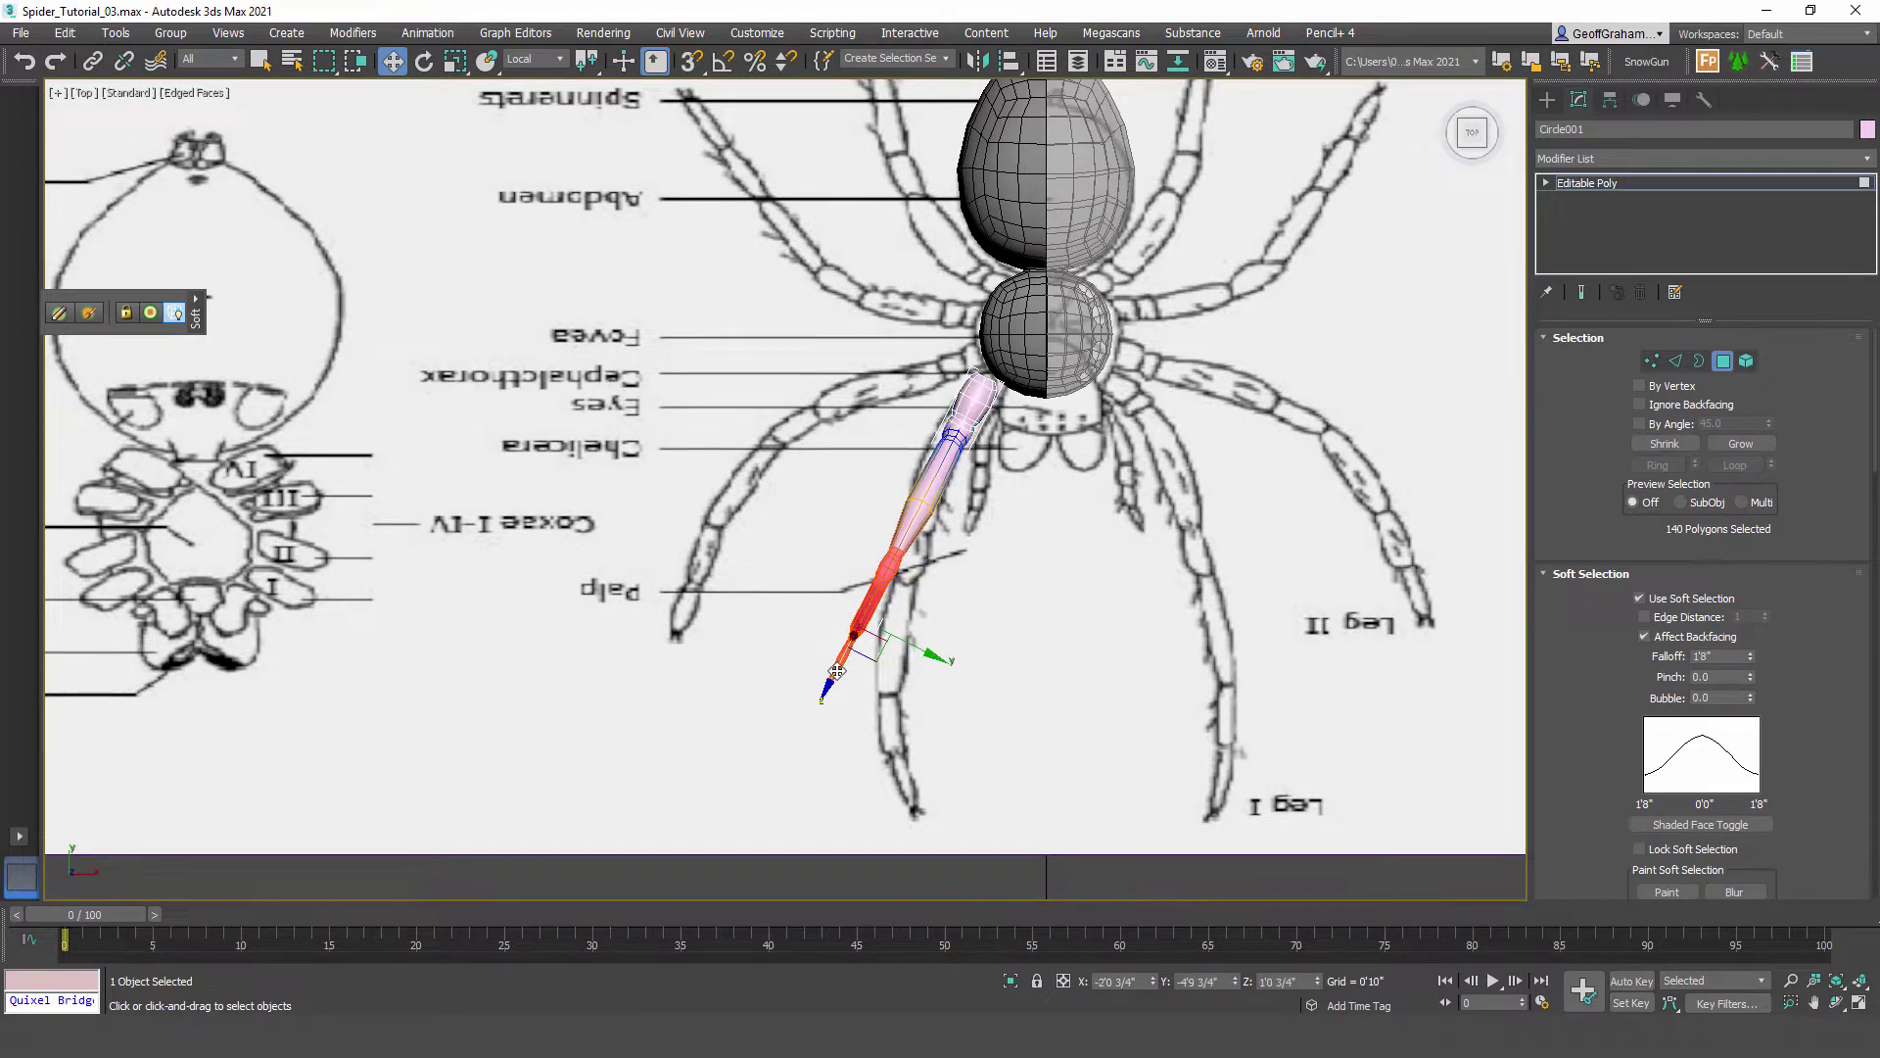
key("p")
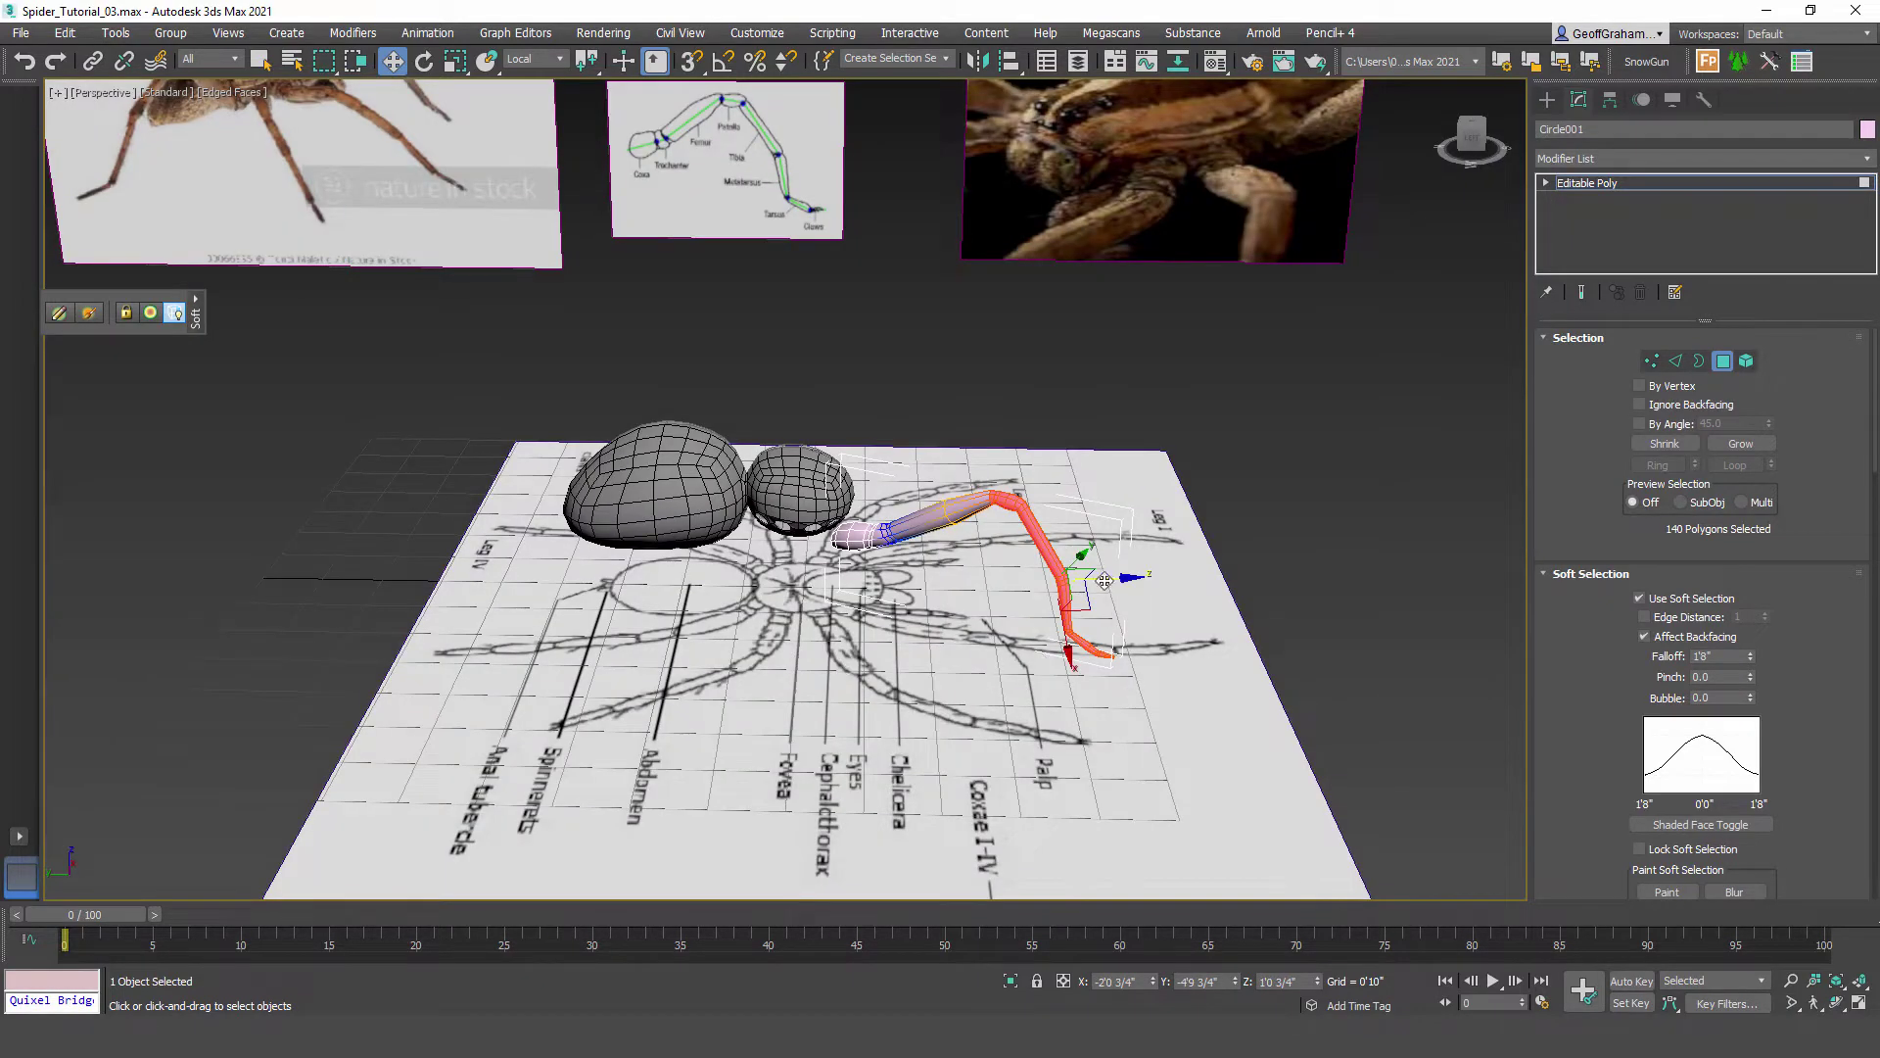
left_click_drag(1105, 581, 1129, 632)
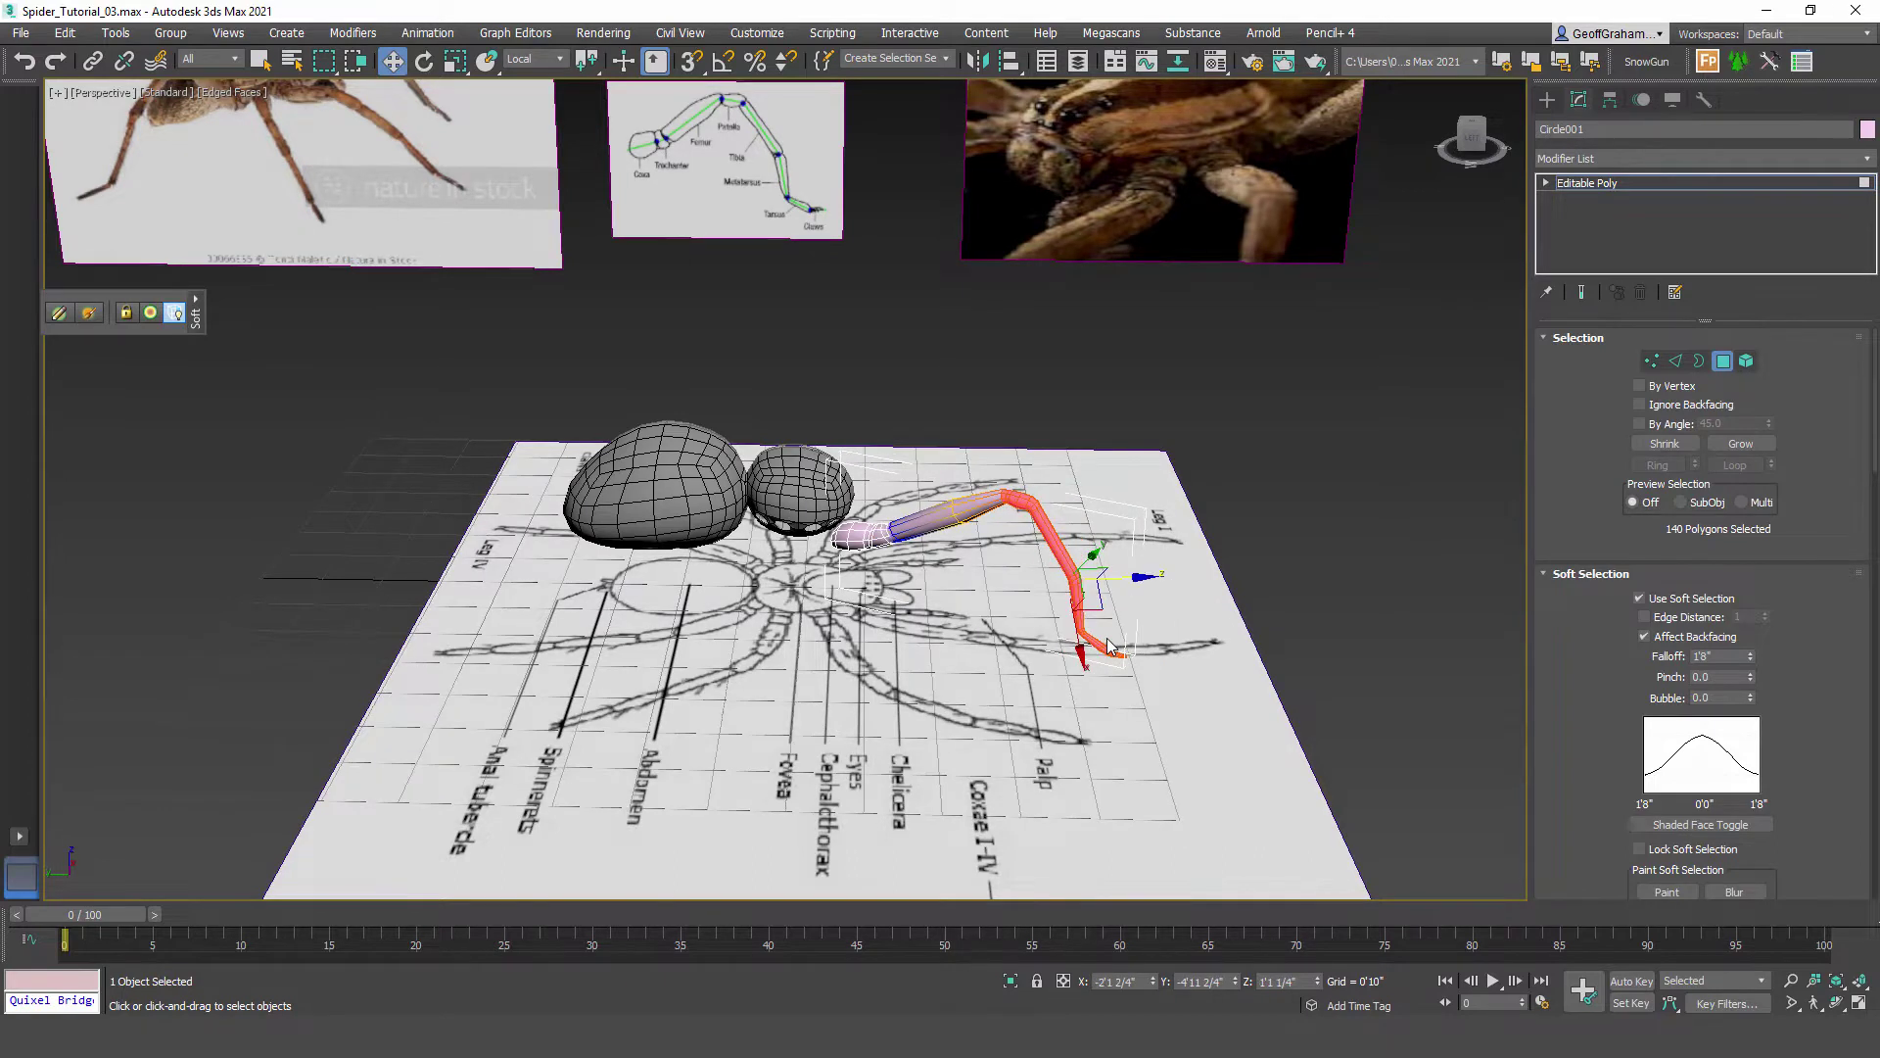
Step: Undo the leg stretching and the selection shrink, and leave polygon level to return to the whole leg in top view
key("ctrl+z")
key("ctrl+z")
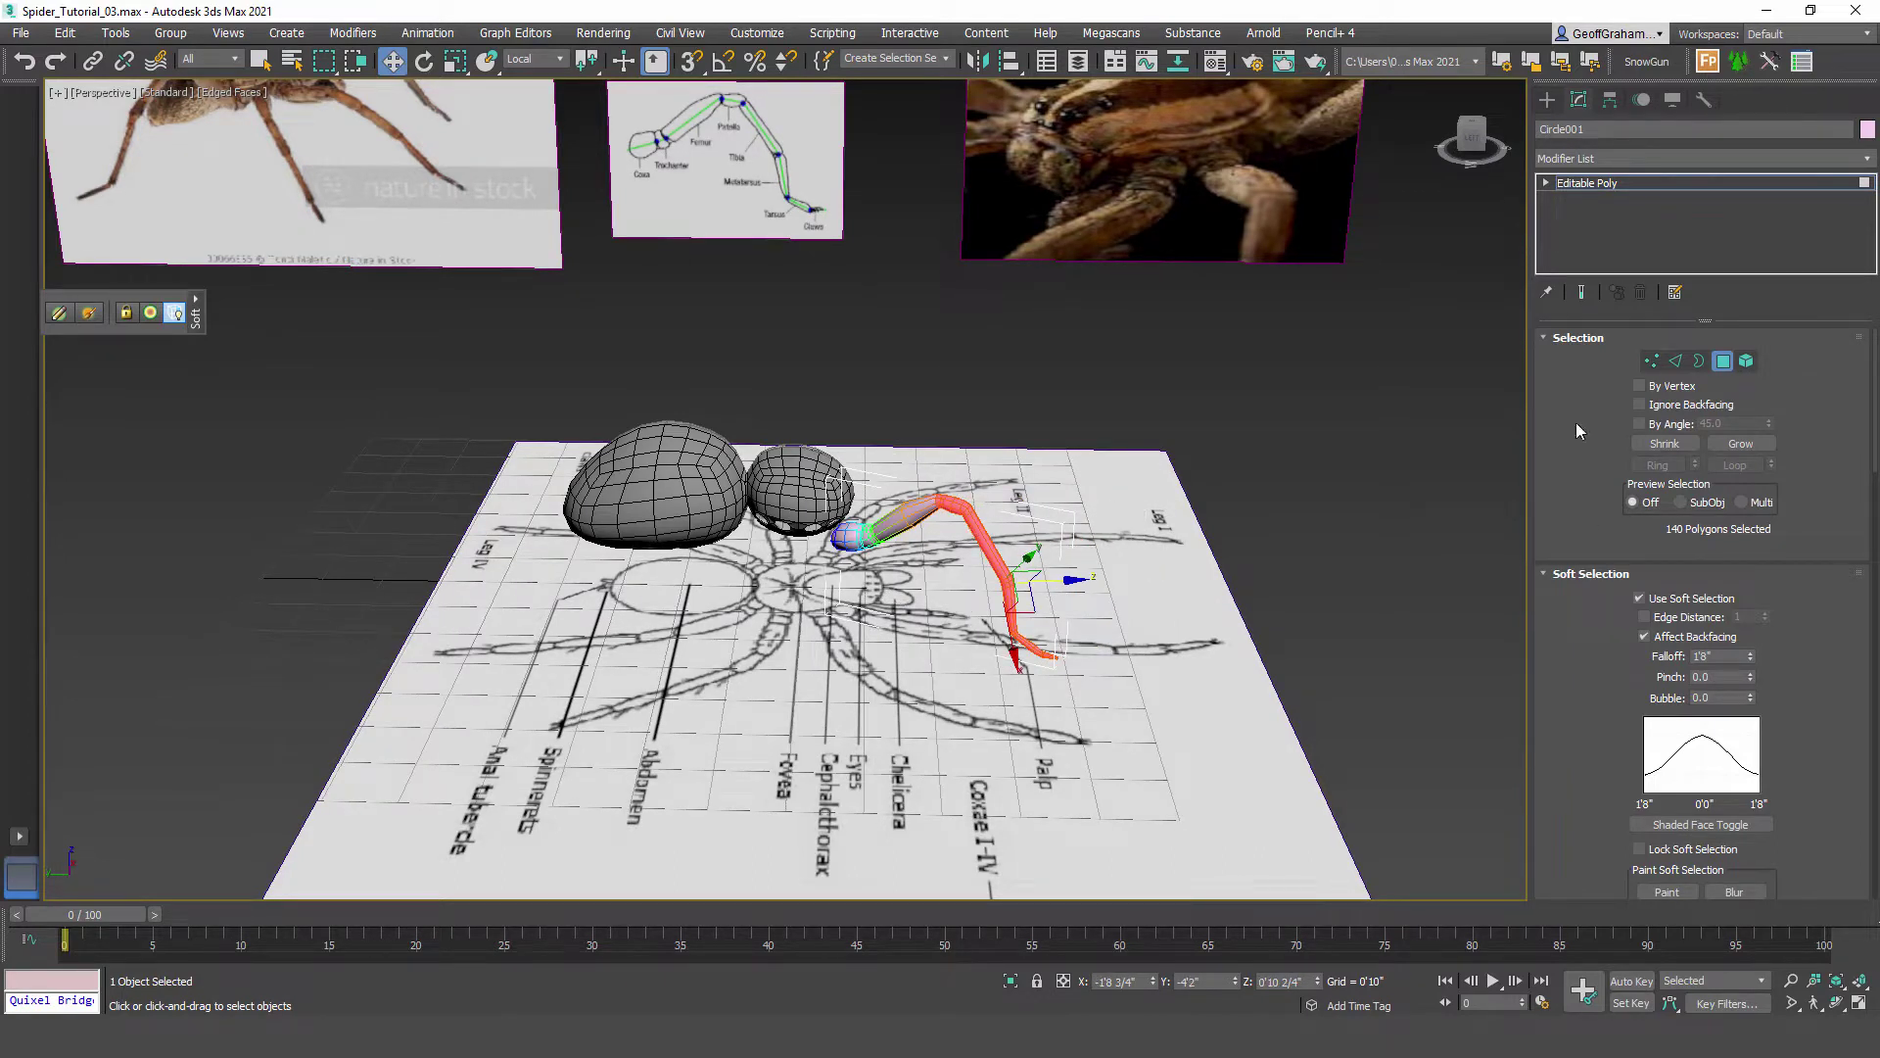
key("ctrl+Page_Up")
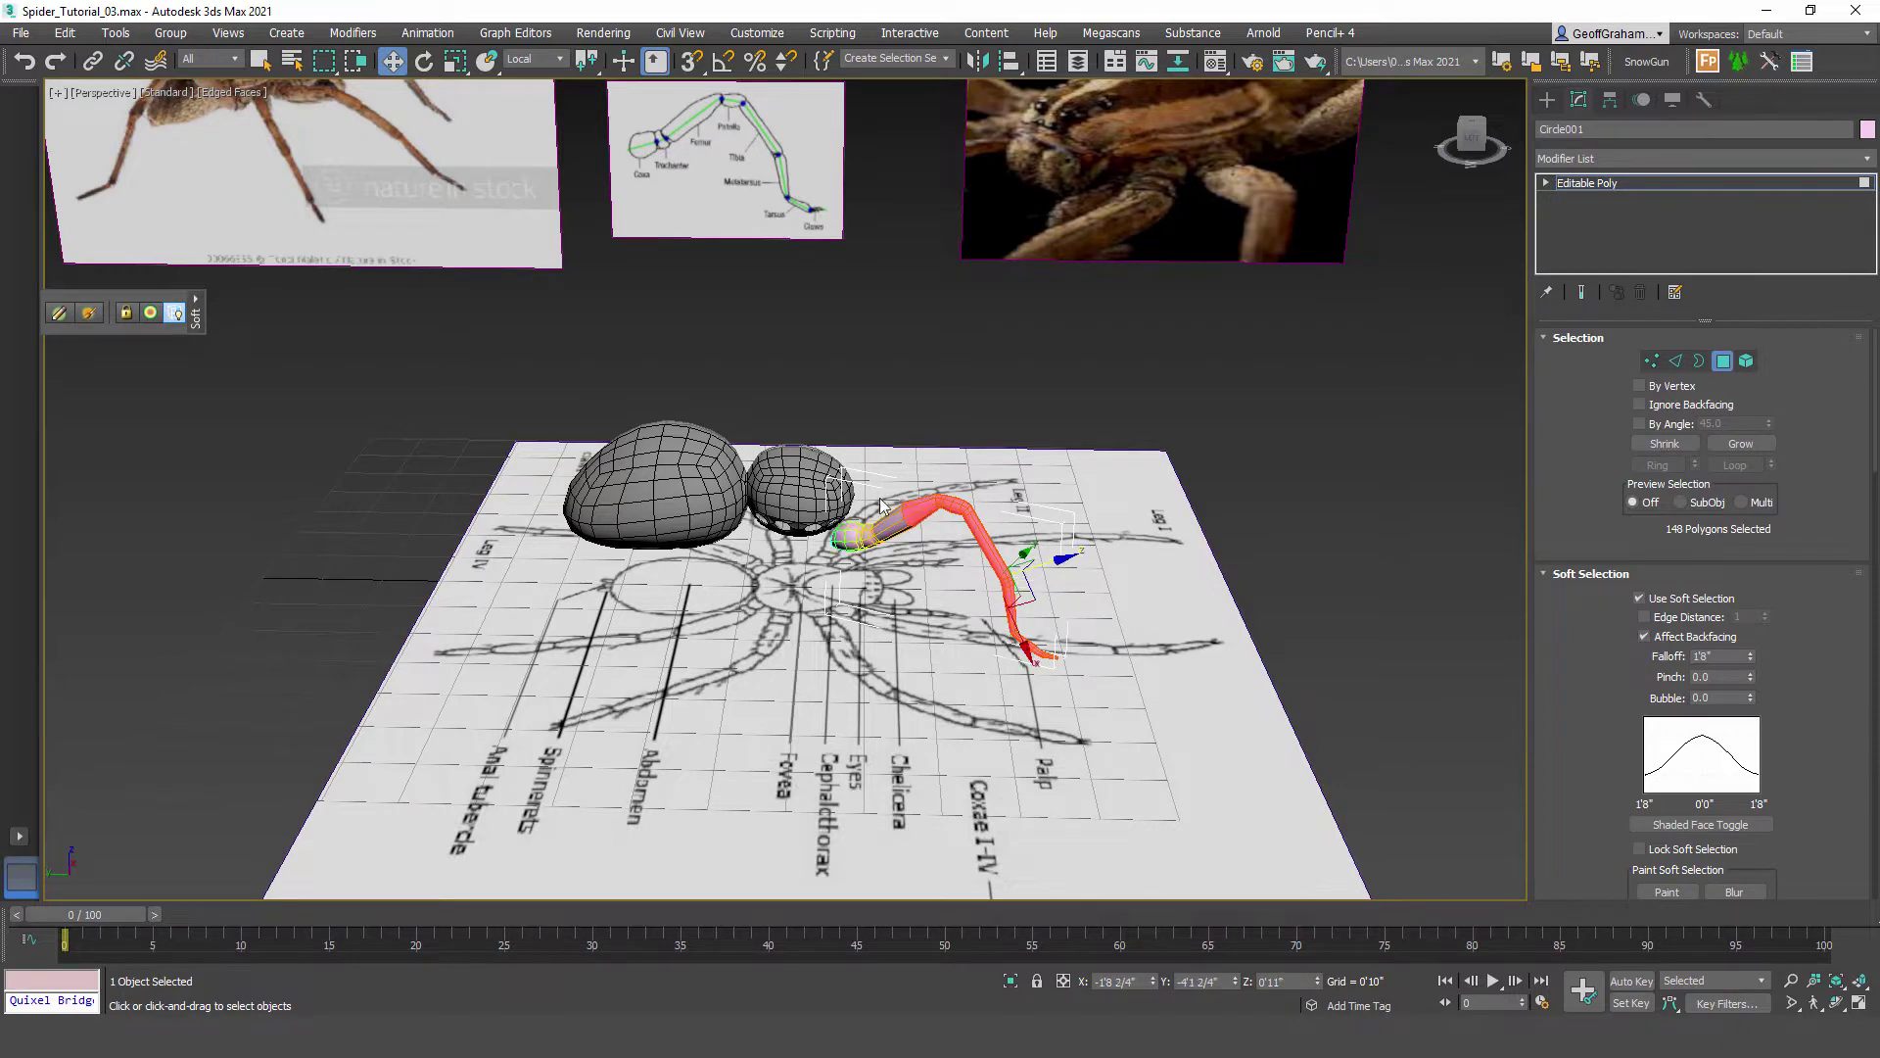
left_click(1724, 361)
key("t")
scroll(796, 647, "up", 4)
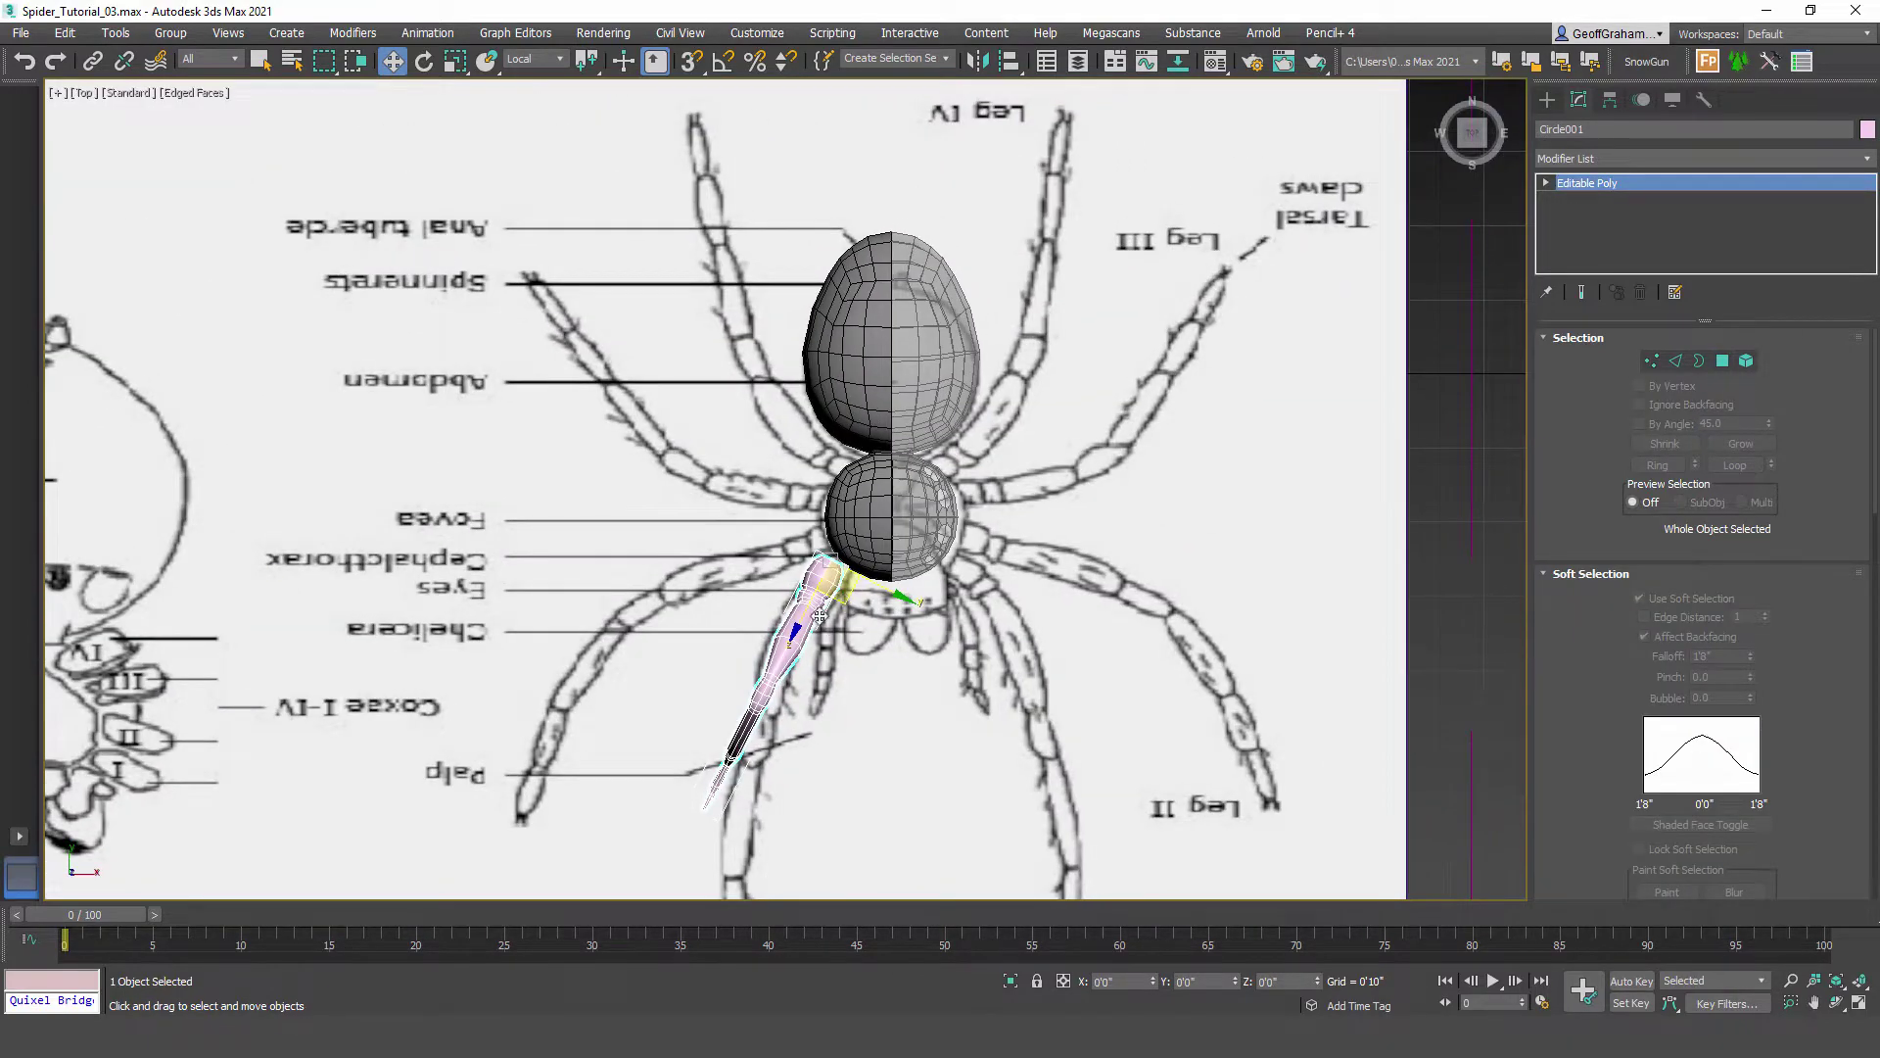
Step: Nudge the front leg toward the cephalothorax, clone it outward as the second leg, and rotate the clone to point sideways and slightly forward
left_click_drag(845, 604, 847, 608)
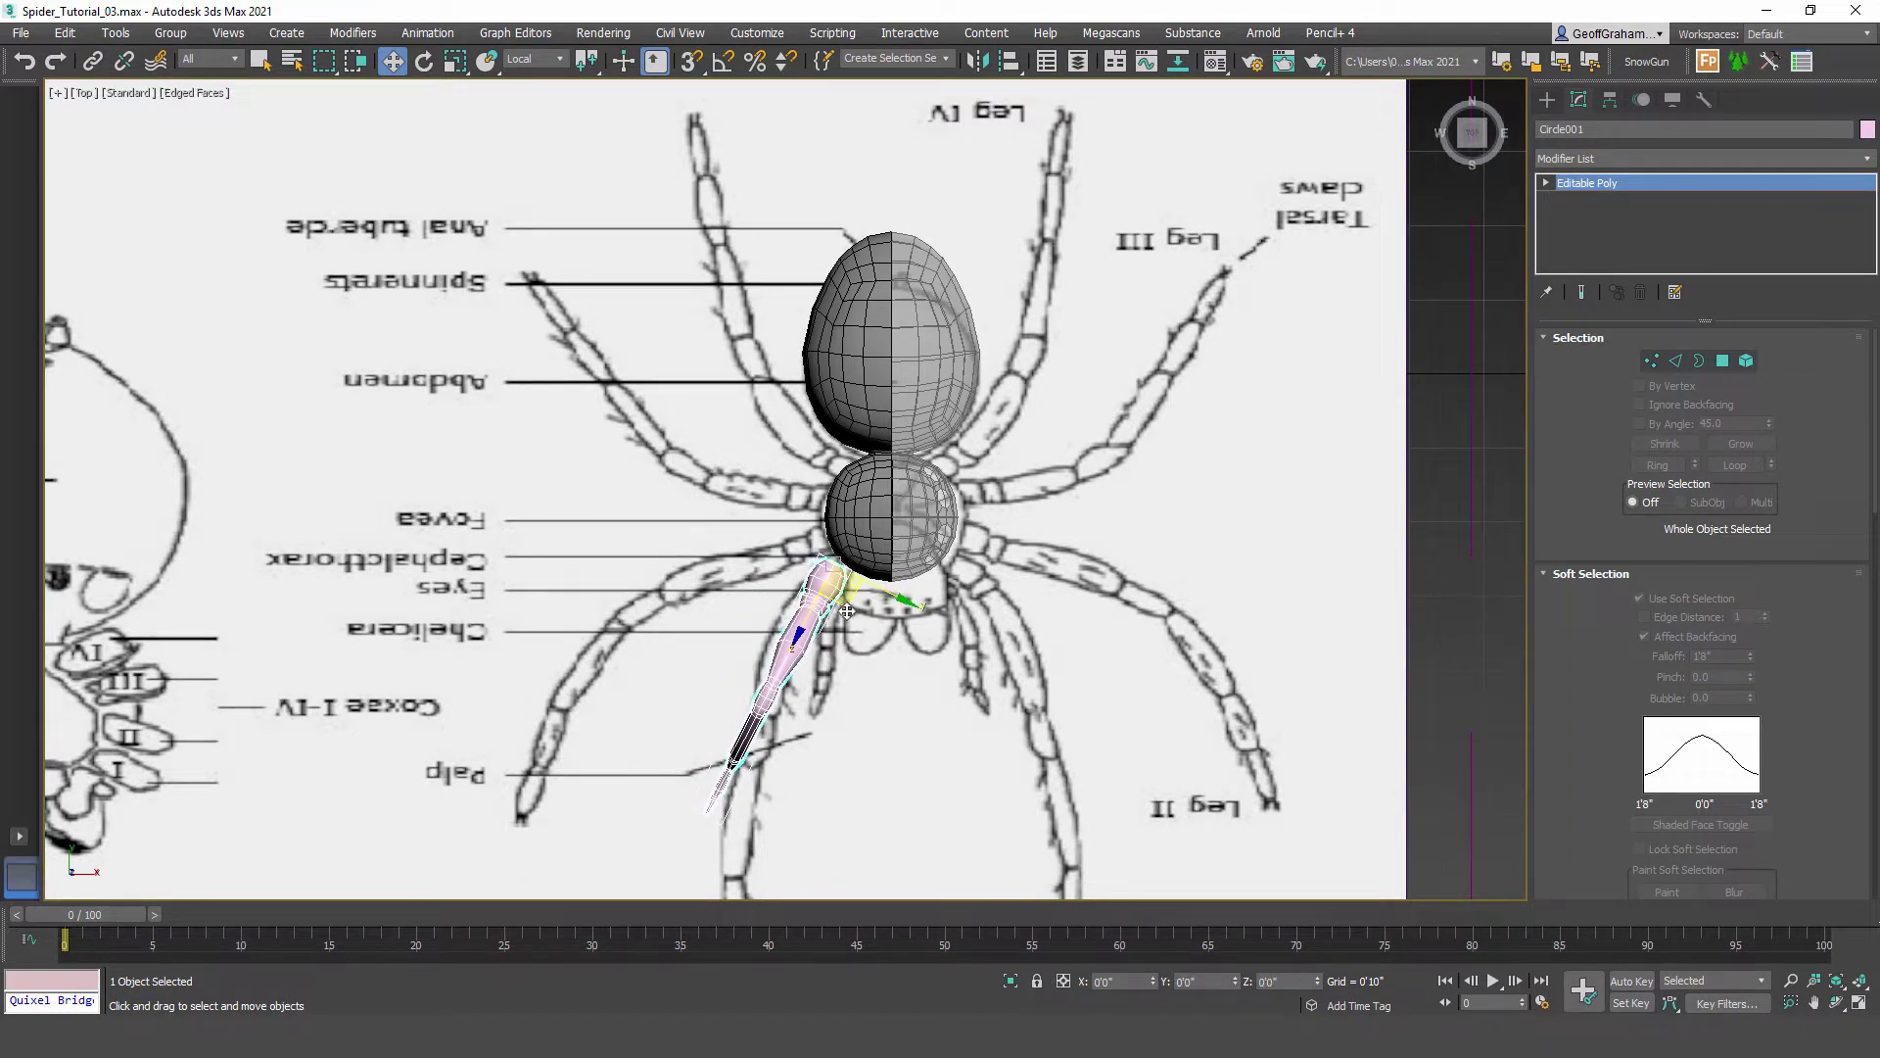
left_click_drag(846, 610, 817, 573, "shift")
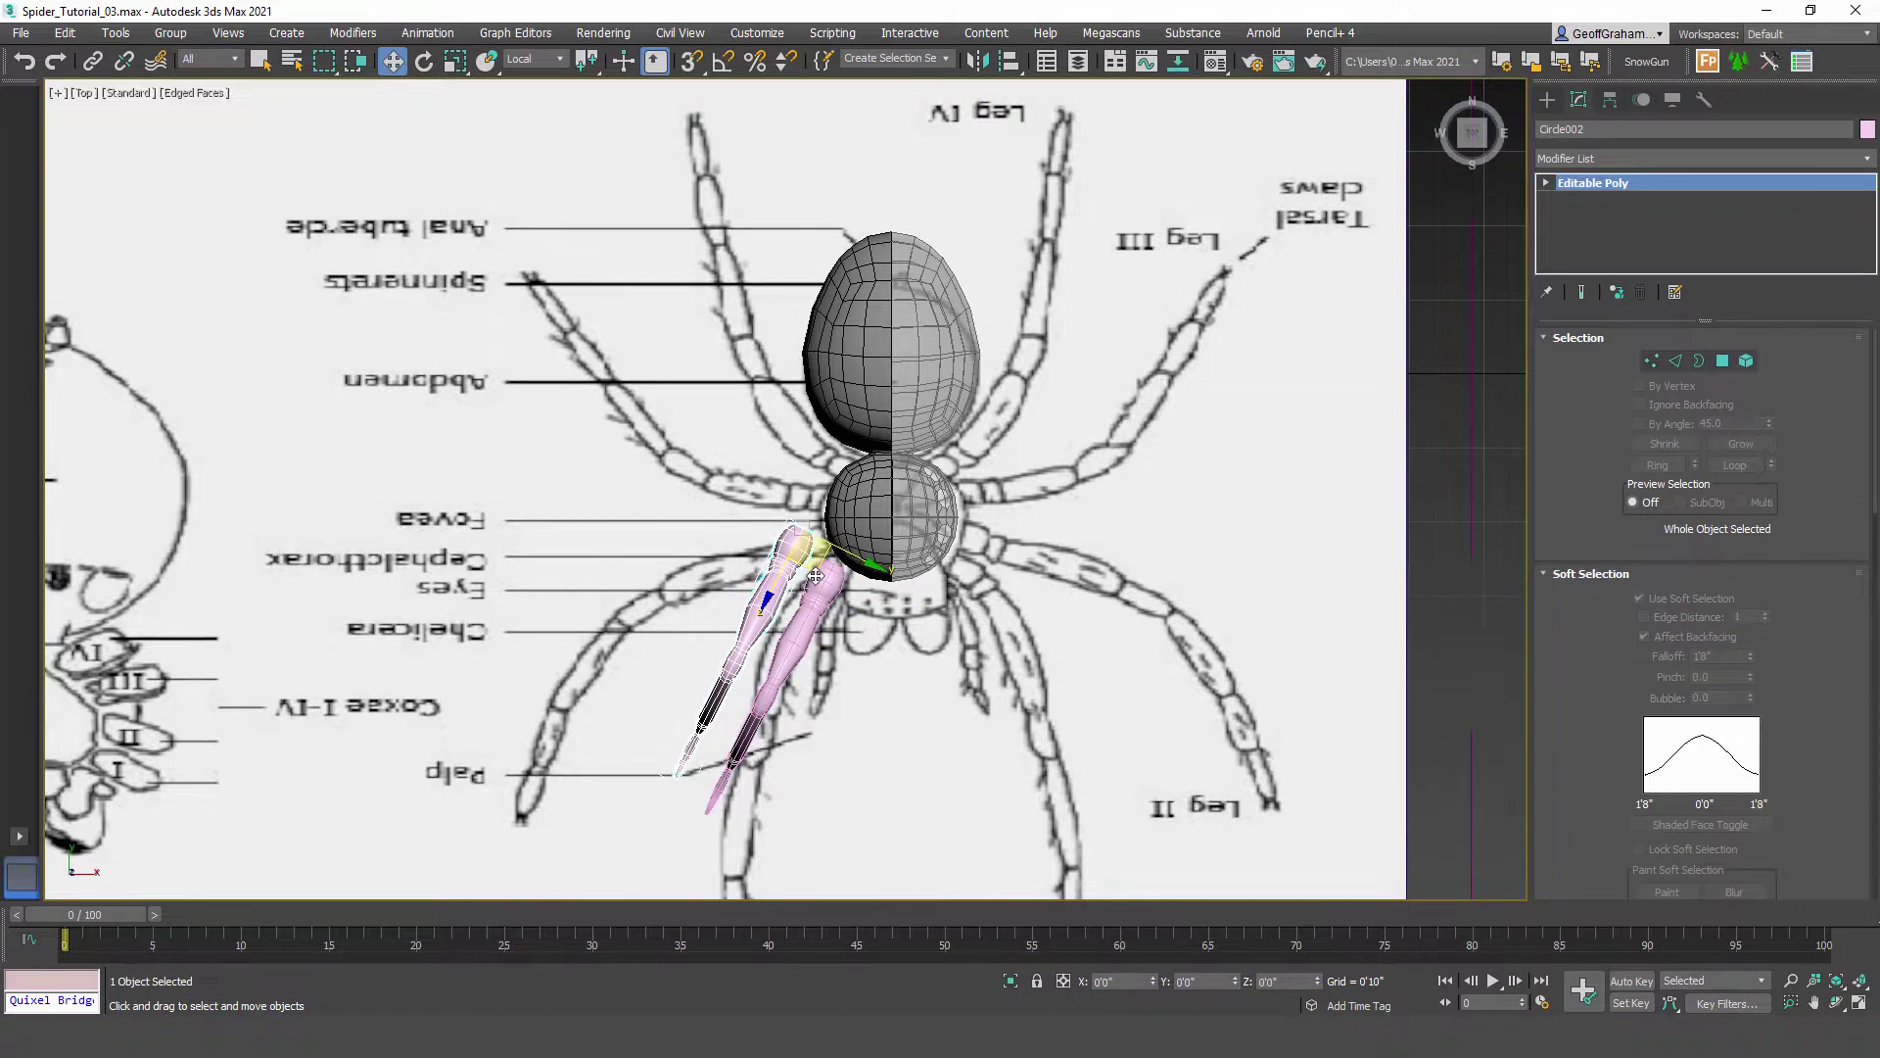
key("Return")
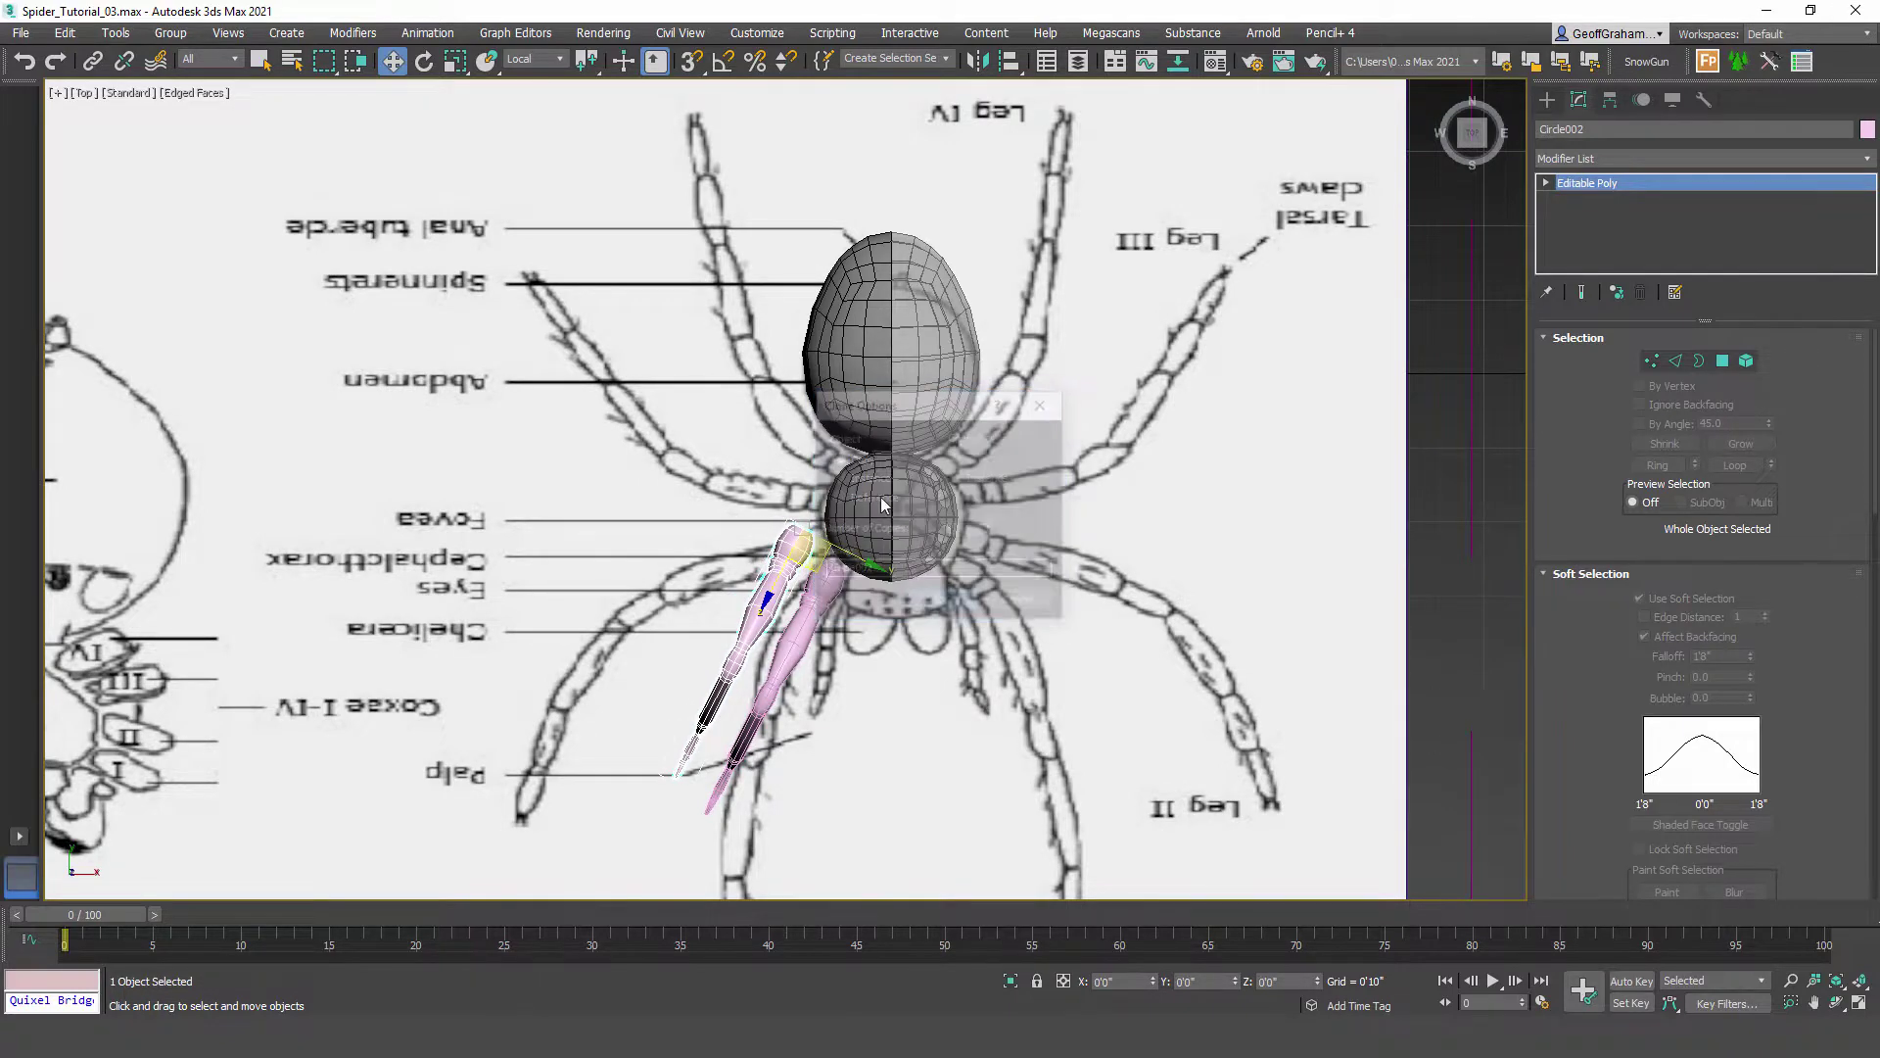
key("e")
left_click_drag(855, 486, 798, 417)
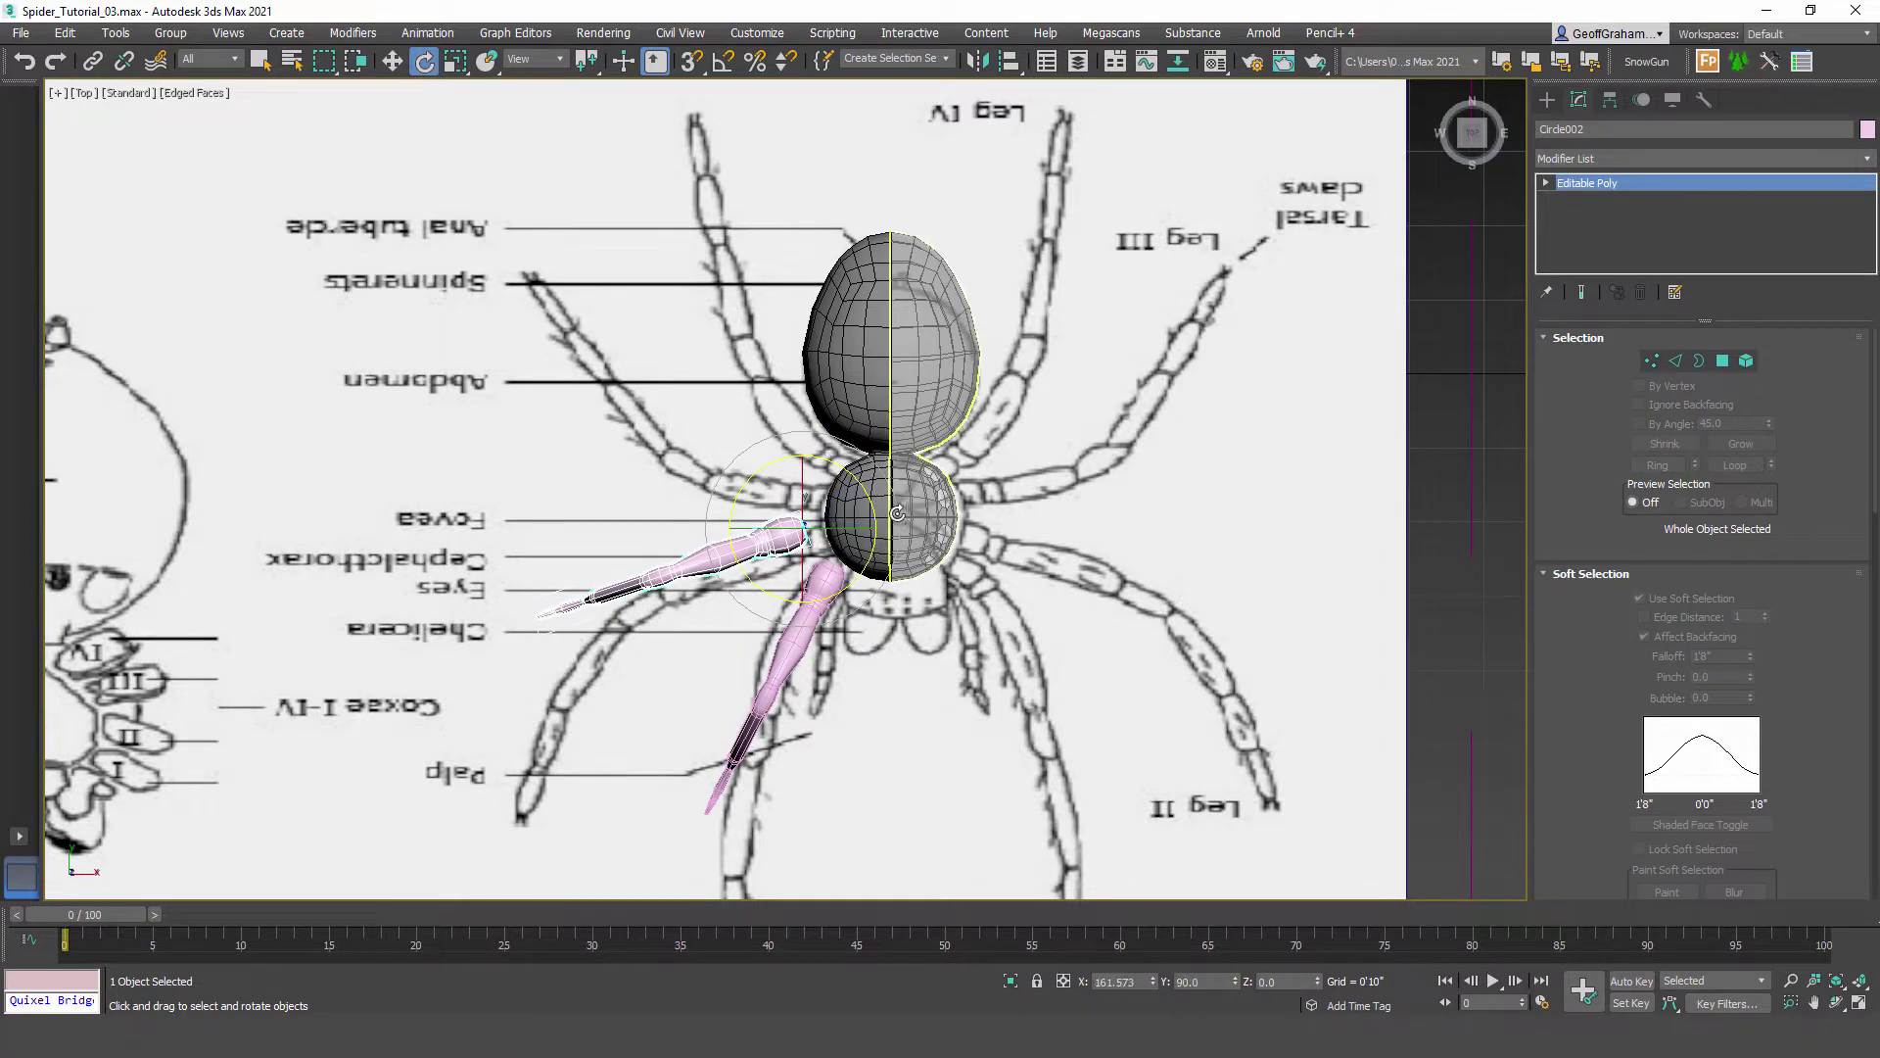
Step: Clone the second leg as a copy placed just behind it and rotate the new third leg to angle backward like the reference
left_click(388, 62)
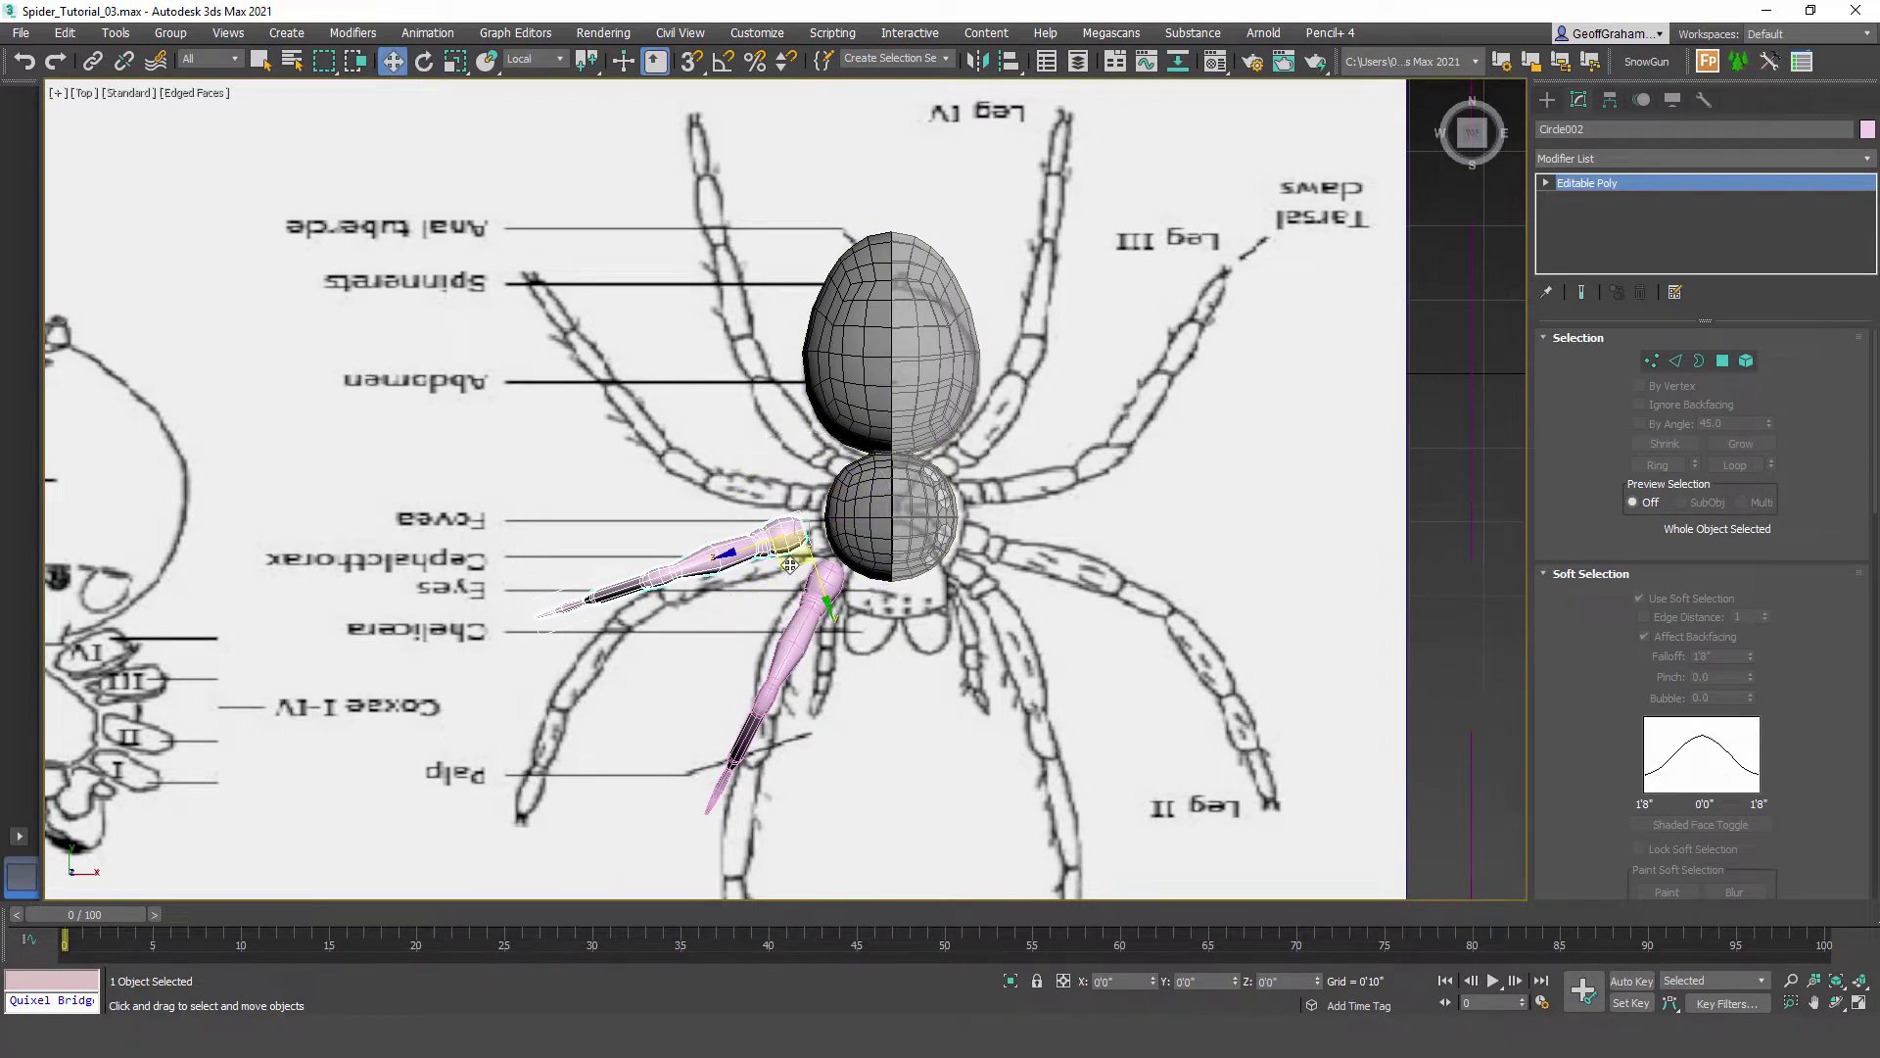
mouse_move(789, 565)
left_mouse_down()
mouse_move(802, 578)
mouse_move(788, 484)
left_mouse_up()
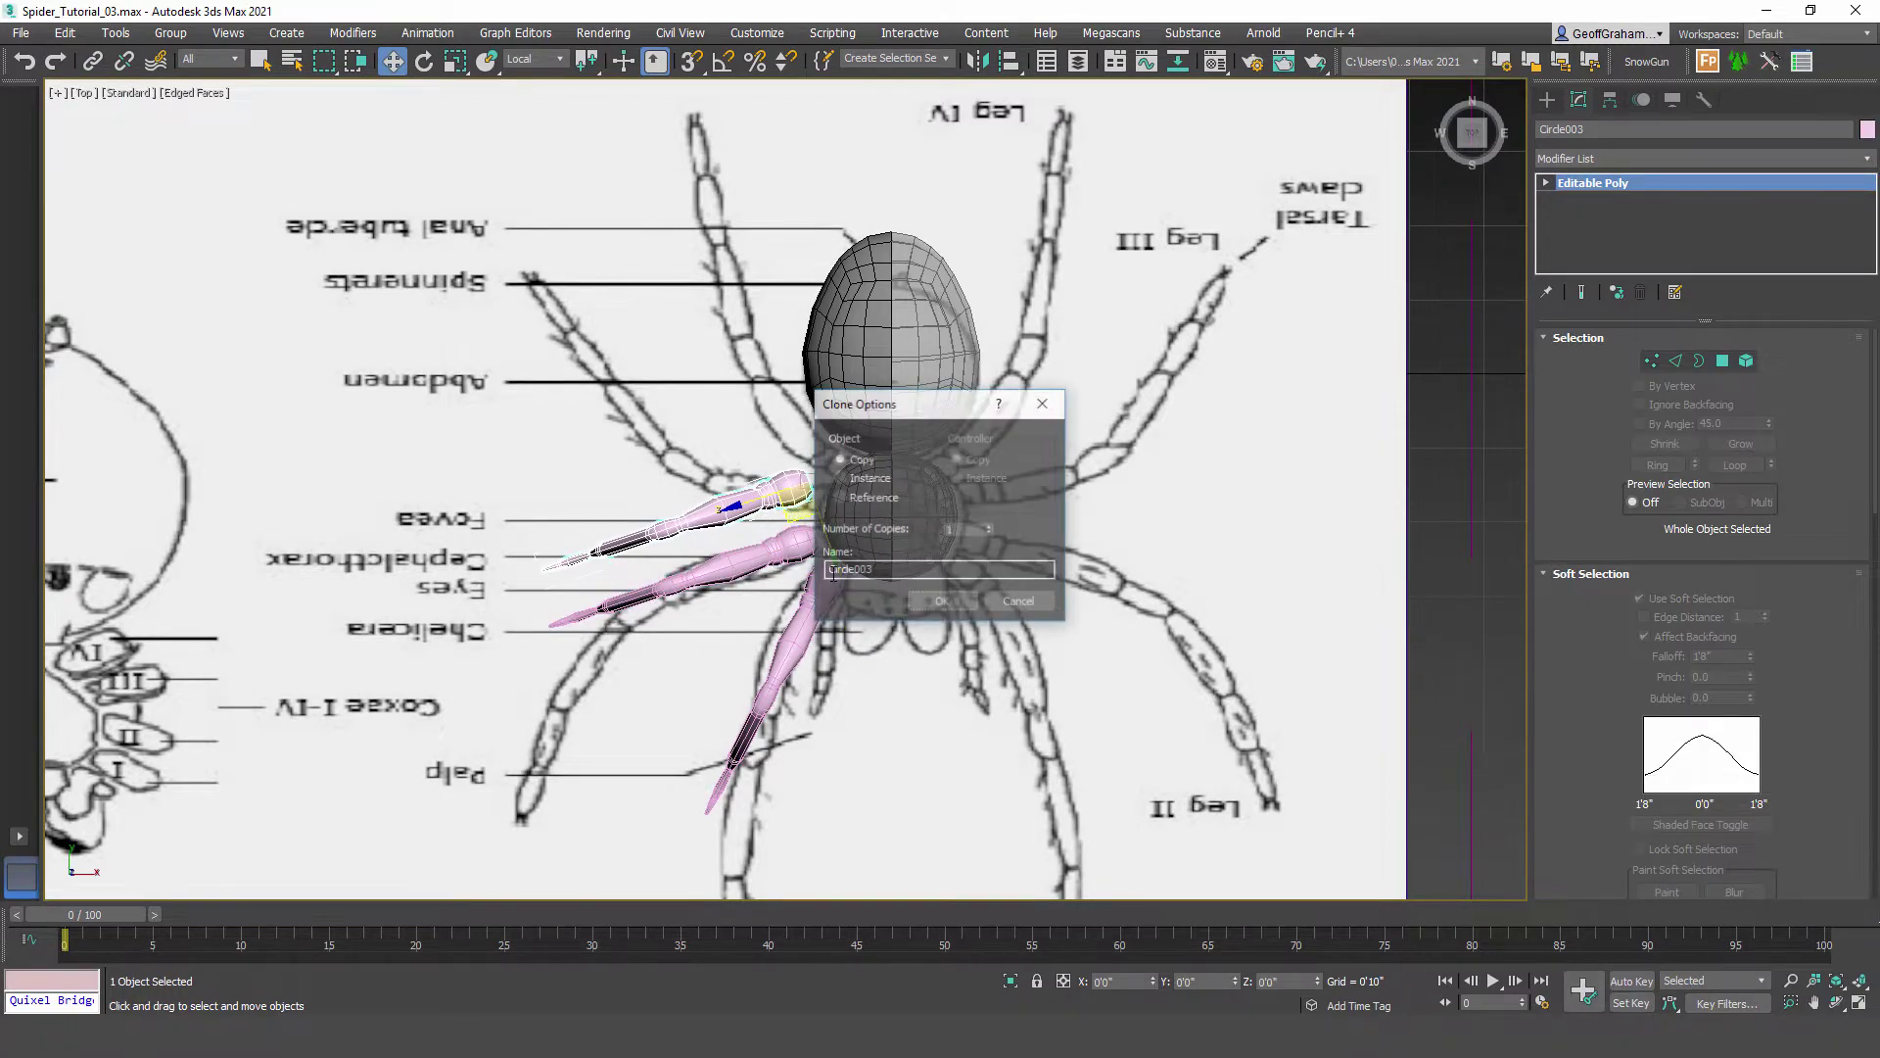
left_click(938, 602)
key("e")
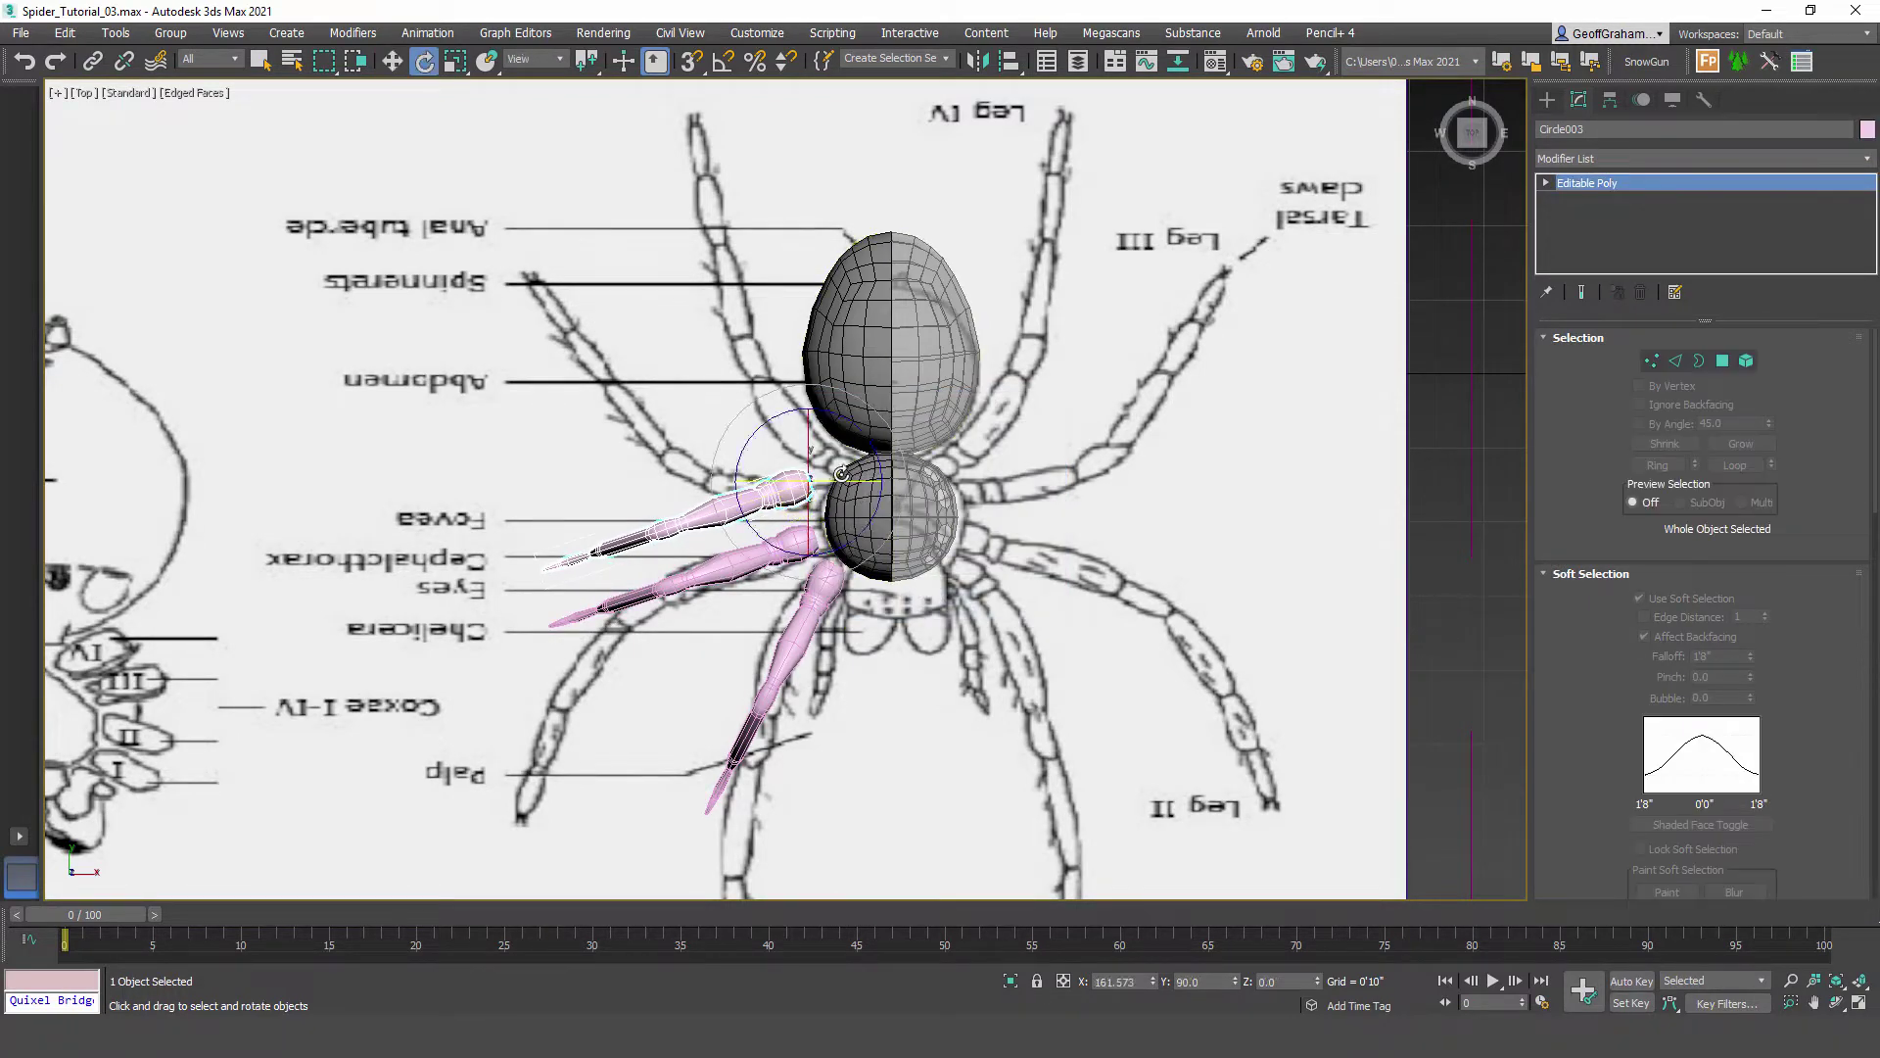
mouse_move(851, 425)
left_mouse_down()
mouse_move(784, 510)
mouse_move(819, 421)
left_mouse_up()
Step: Clone the third leg as a copy at the rear of the cephalothorax and rotate it steeply backward along the abdomen, following Leg IV
key("w")
left_click(926, 604)
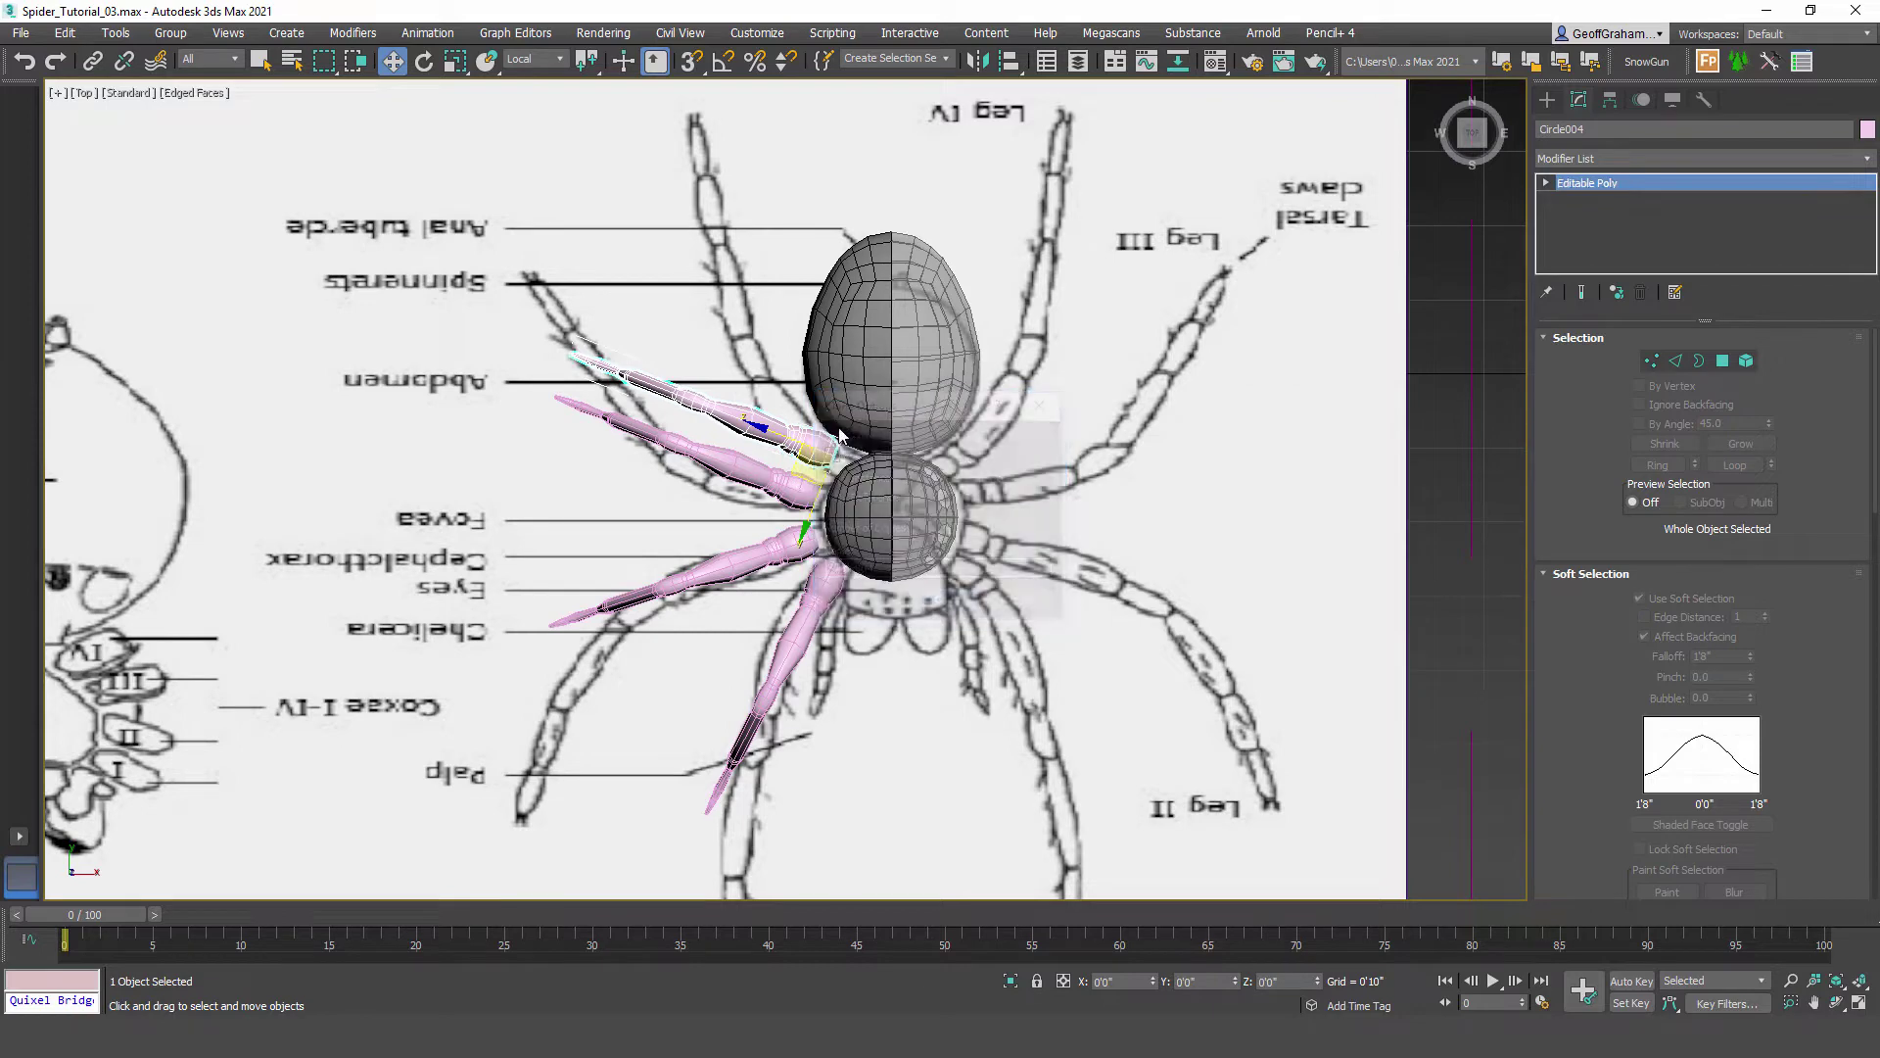
key("e")
left_click_drag(881, 413, 926, 455)
key("w")
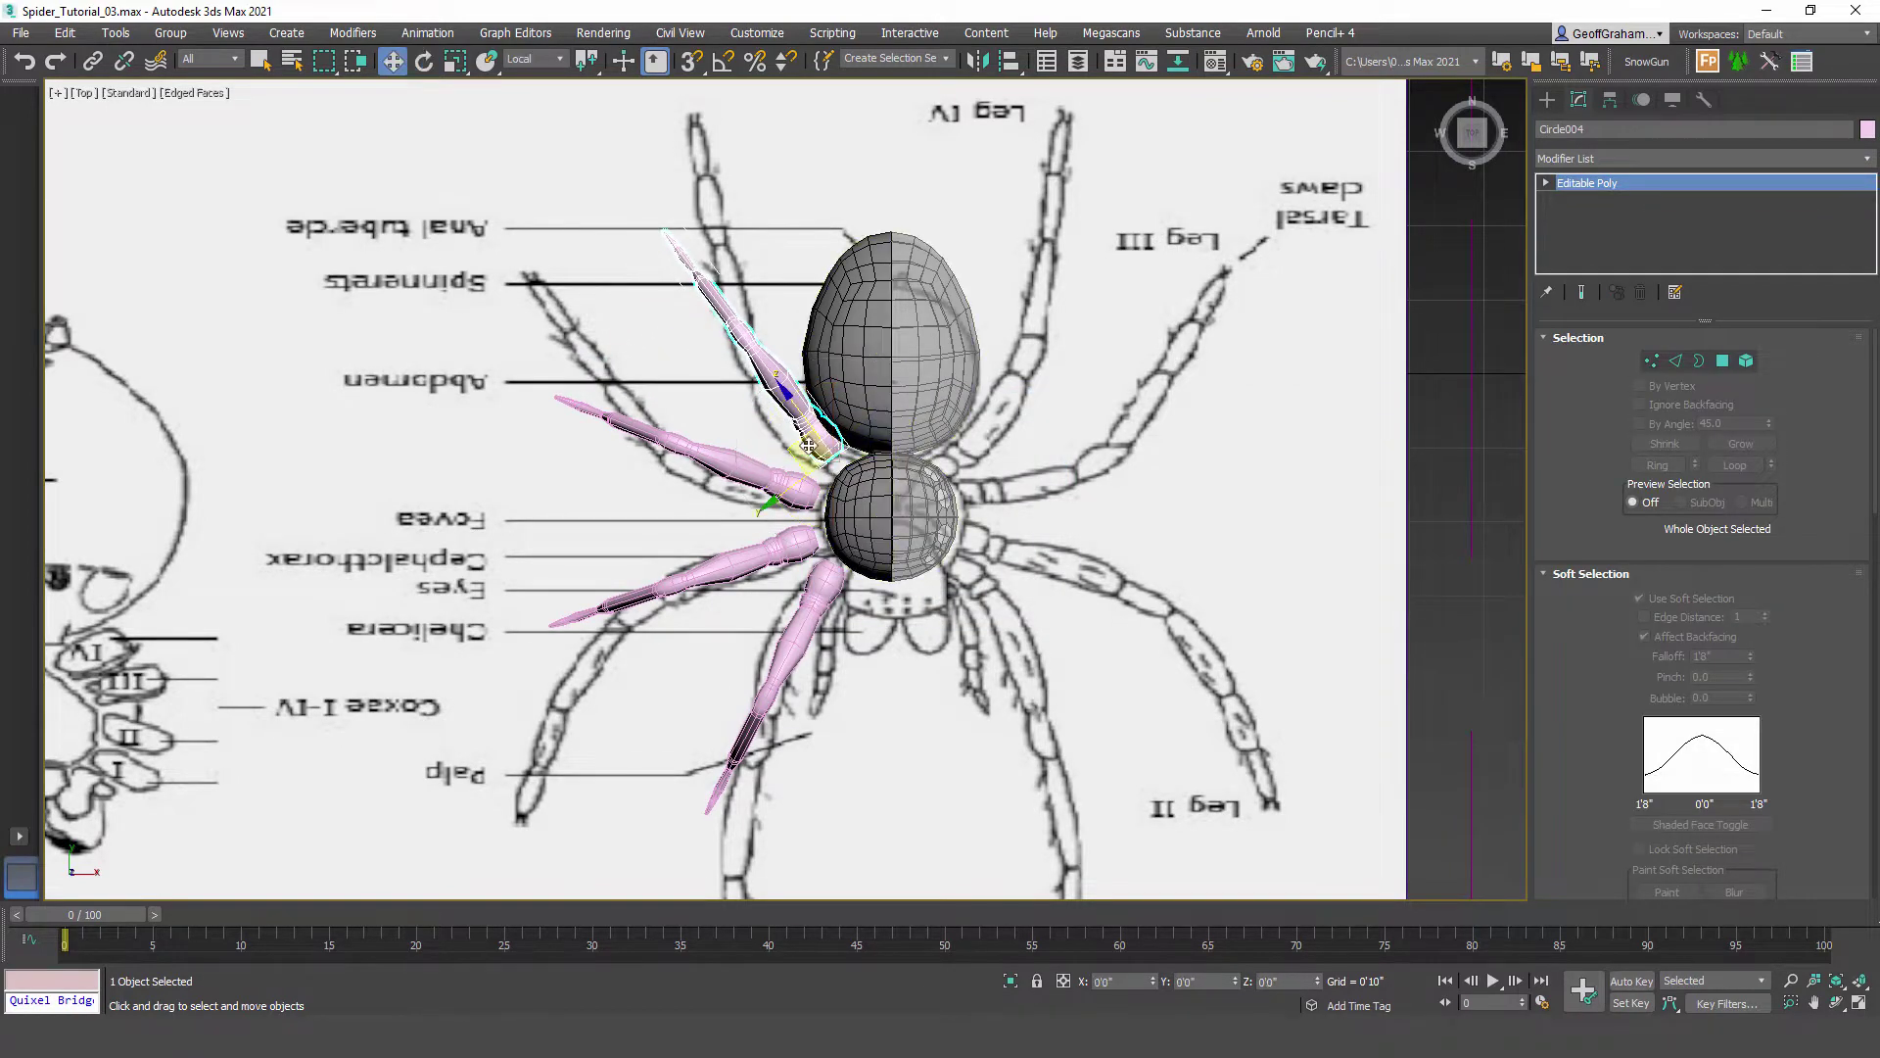
left_click_drag(794, 450, 782, 458)
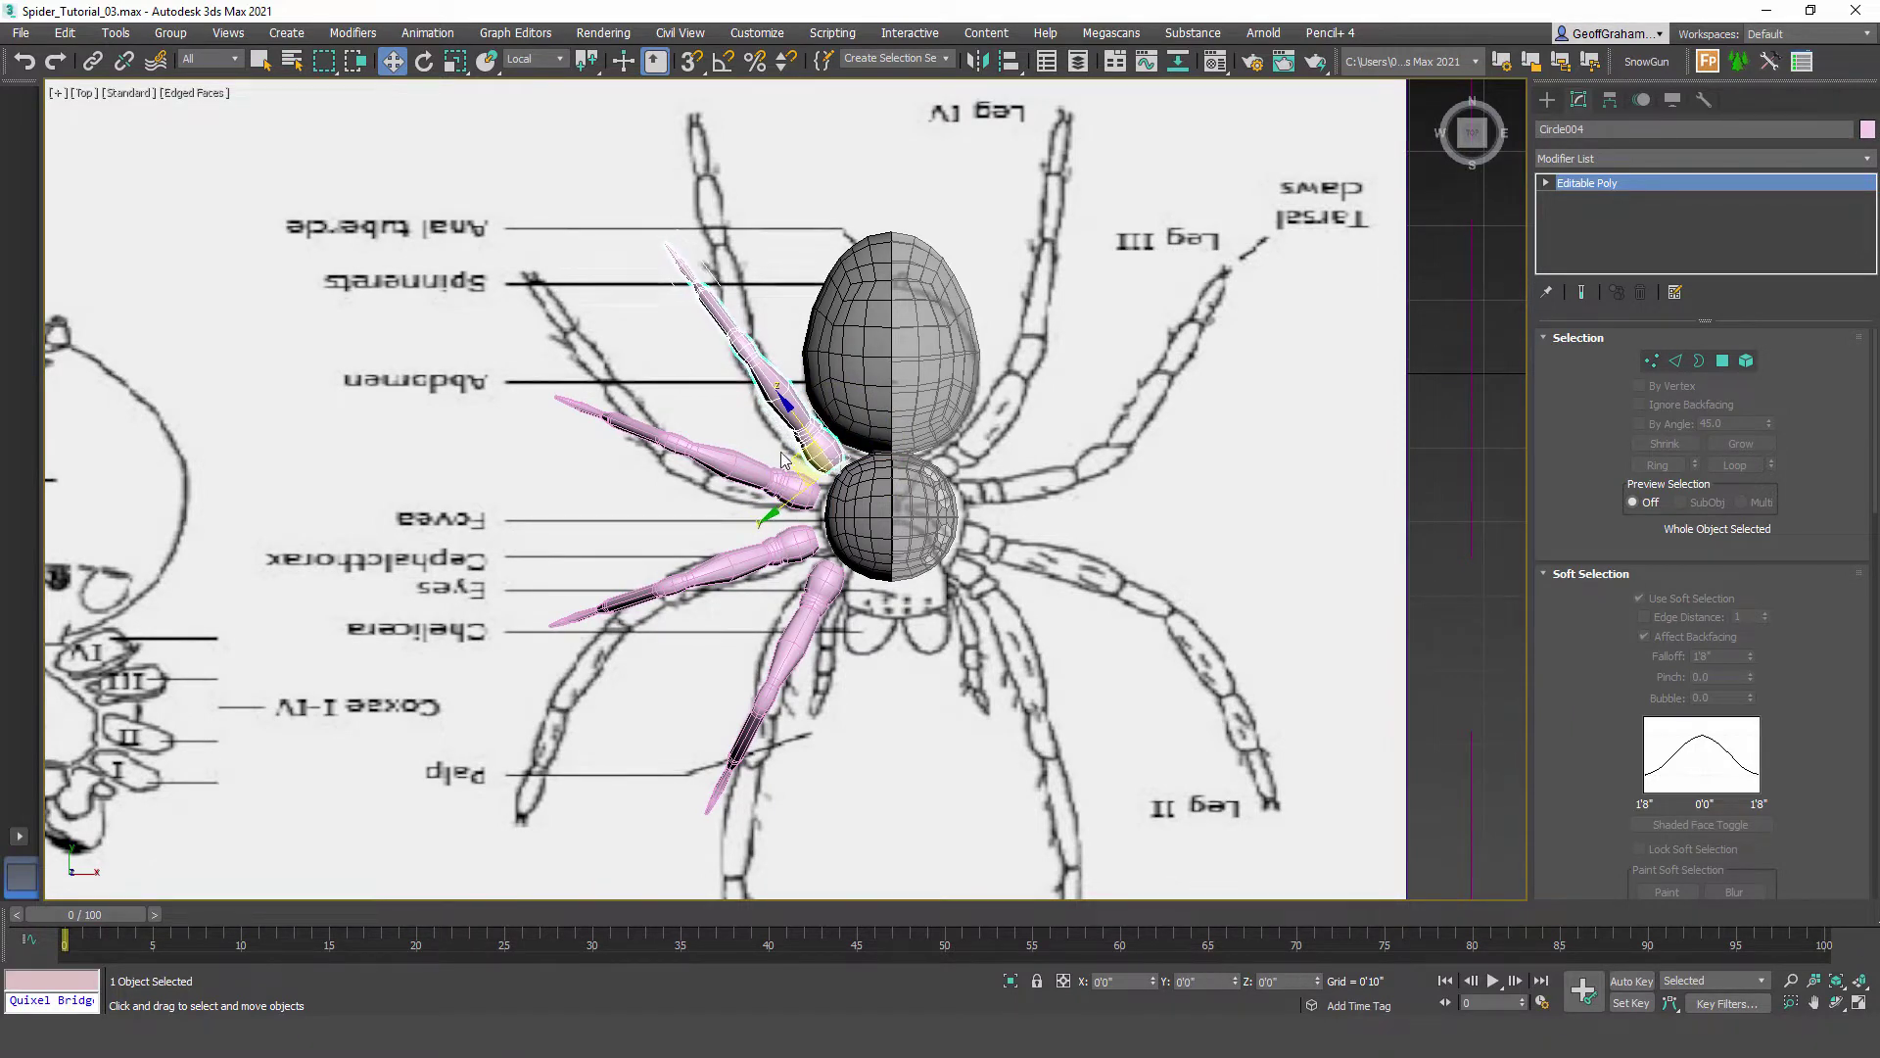
Step: In perspective view, select the front leg and move its base up against the underside of the cephalothorax
middle_click_drag(867, 627, 854, 513)
key("p")
scroll(809, 556, "up", 4)
left_click(956, 663)
middle_click_drag(956, 663, 889, 553, "alt")
scroll(935, 654, "up", 3)
scroll(842, 582, "up", 5)
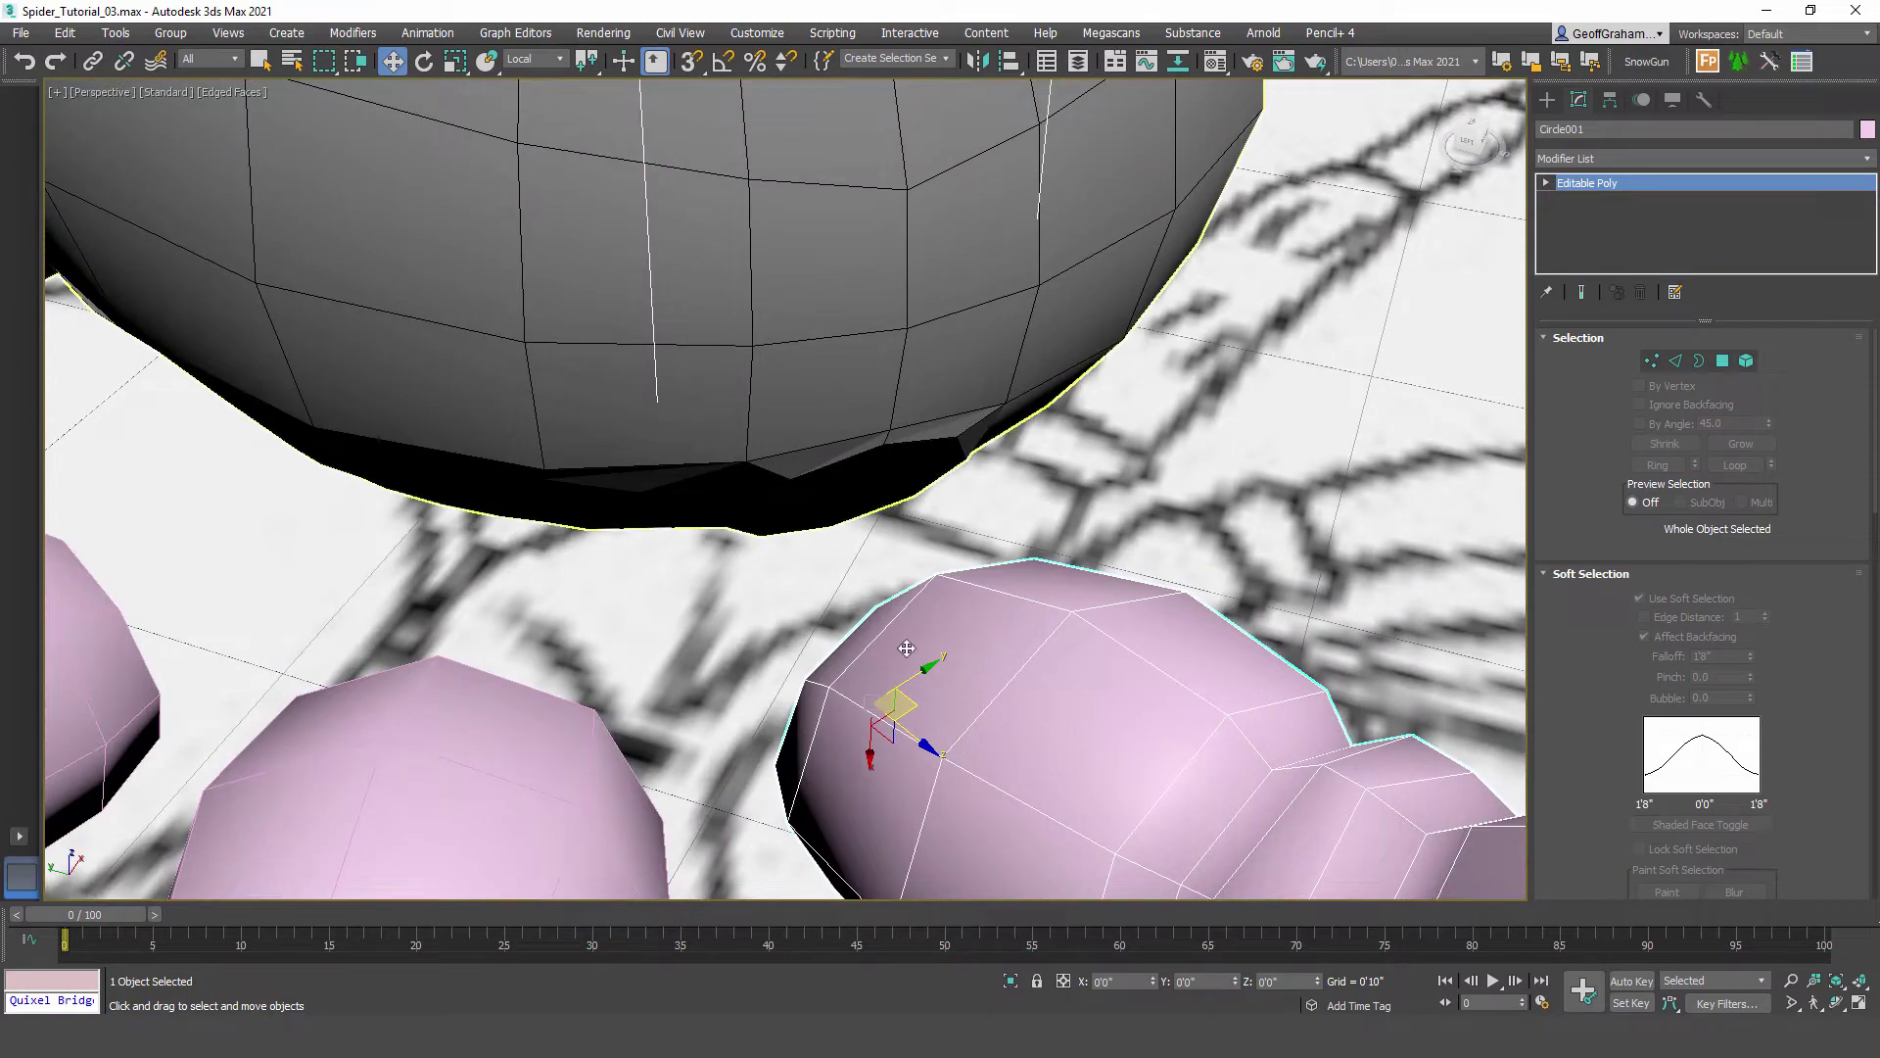
left_click_drag(897, 705, 880, 577)
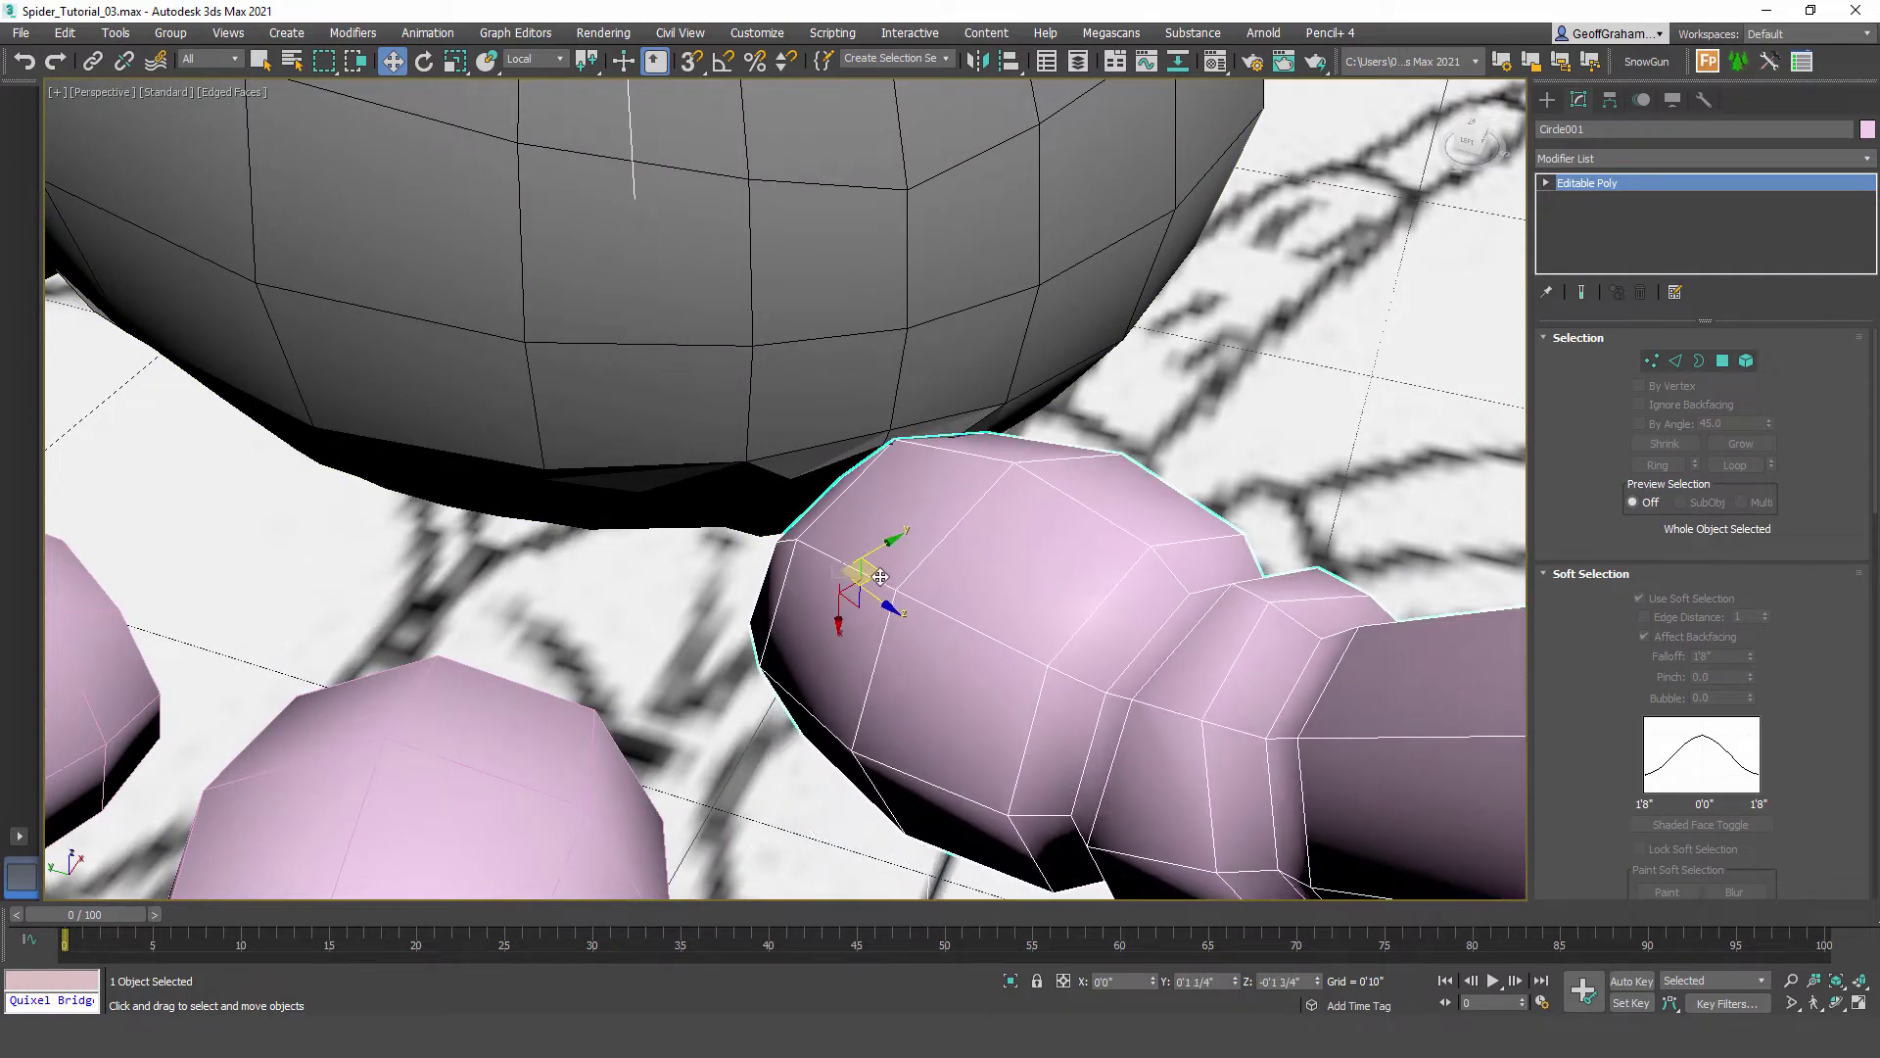
Step: Check the front leg's joint with the cephalothorax from several angles and nudge the leg to refine its fit
middle_click_drag(996, 586, 1087, 507)
middle_click_drag(1087, 507, 1027, 562, "alt")
key("z")
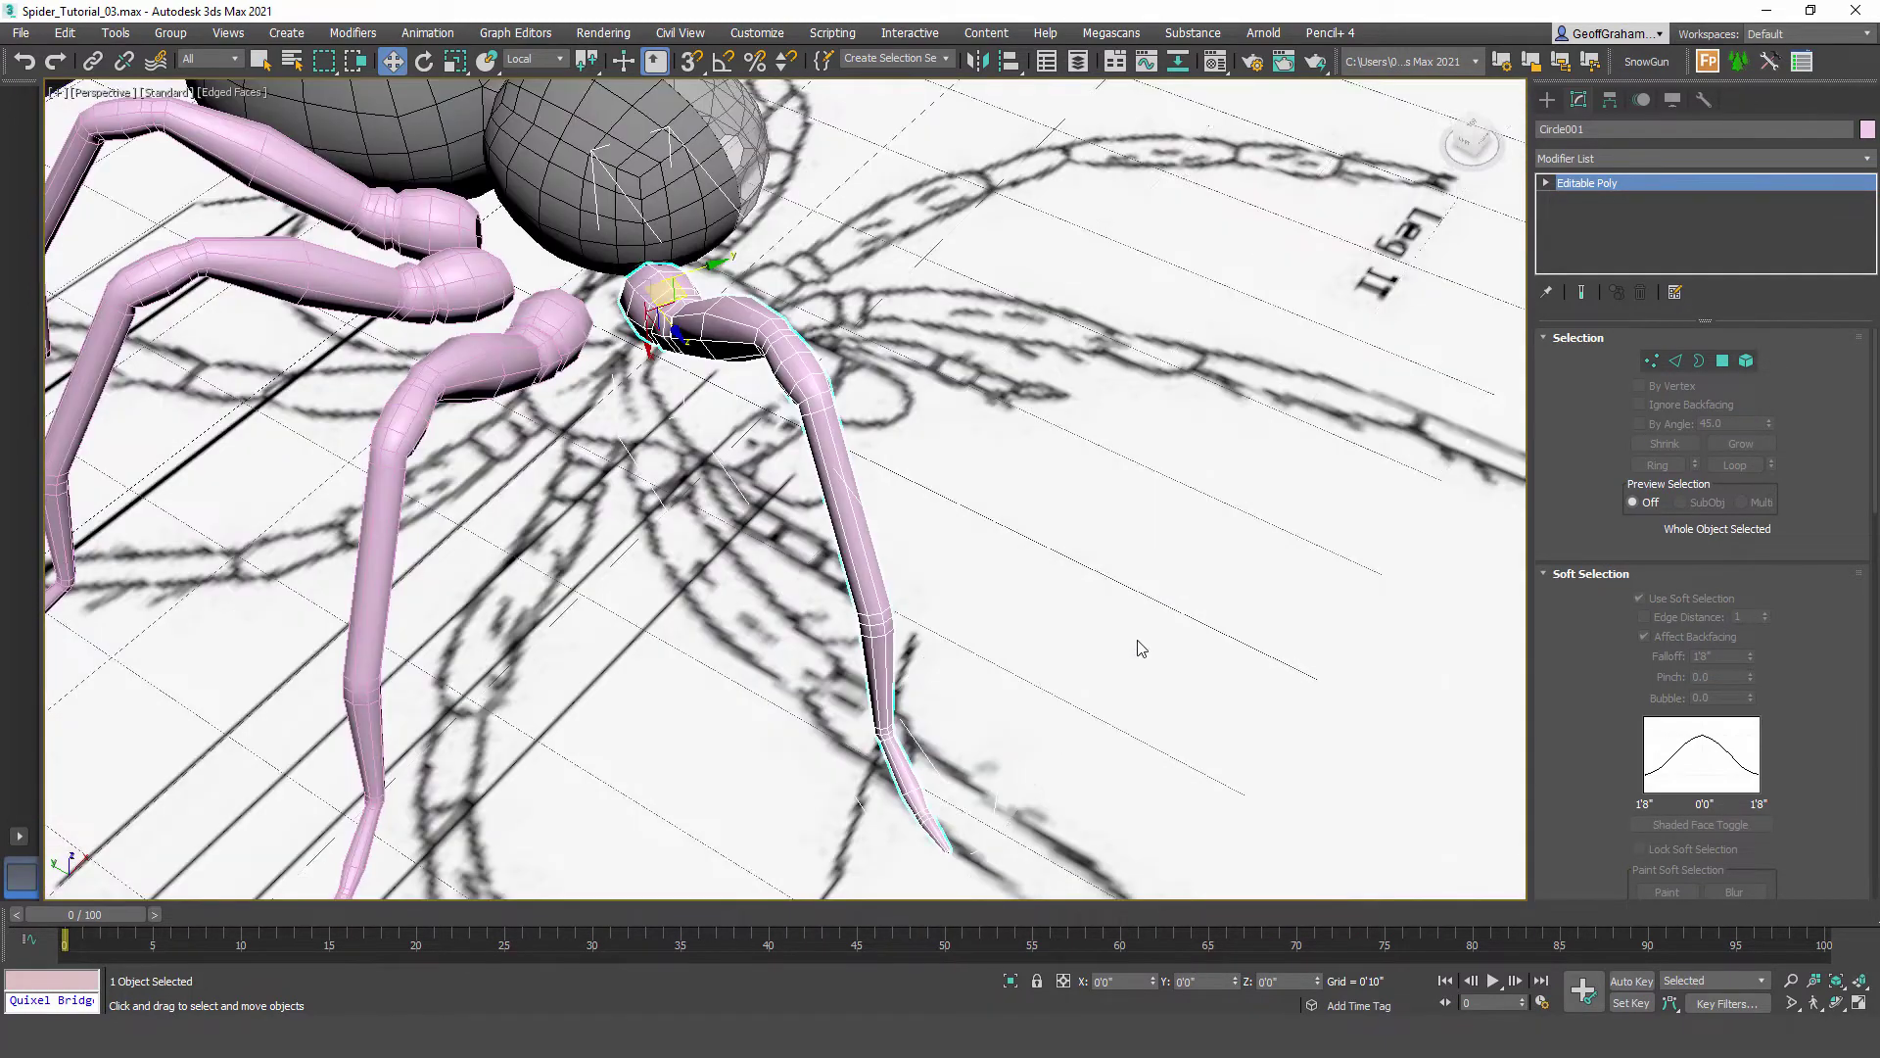
middle_click_drag(933, 437, 848, 641, "alt")
scroll(805, 458, "up", 6)
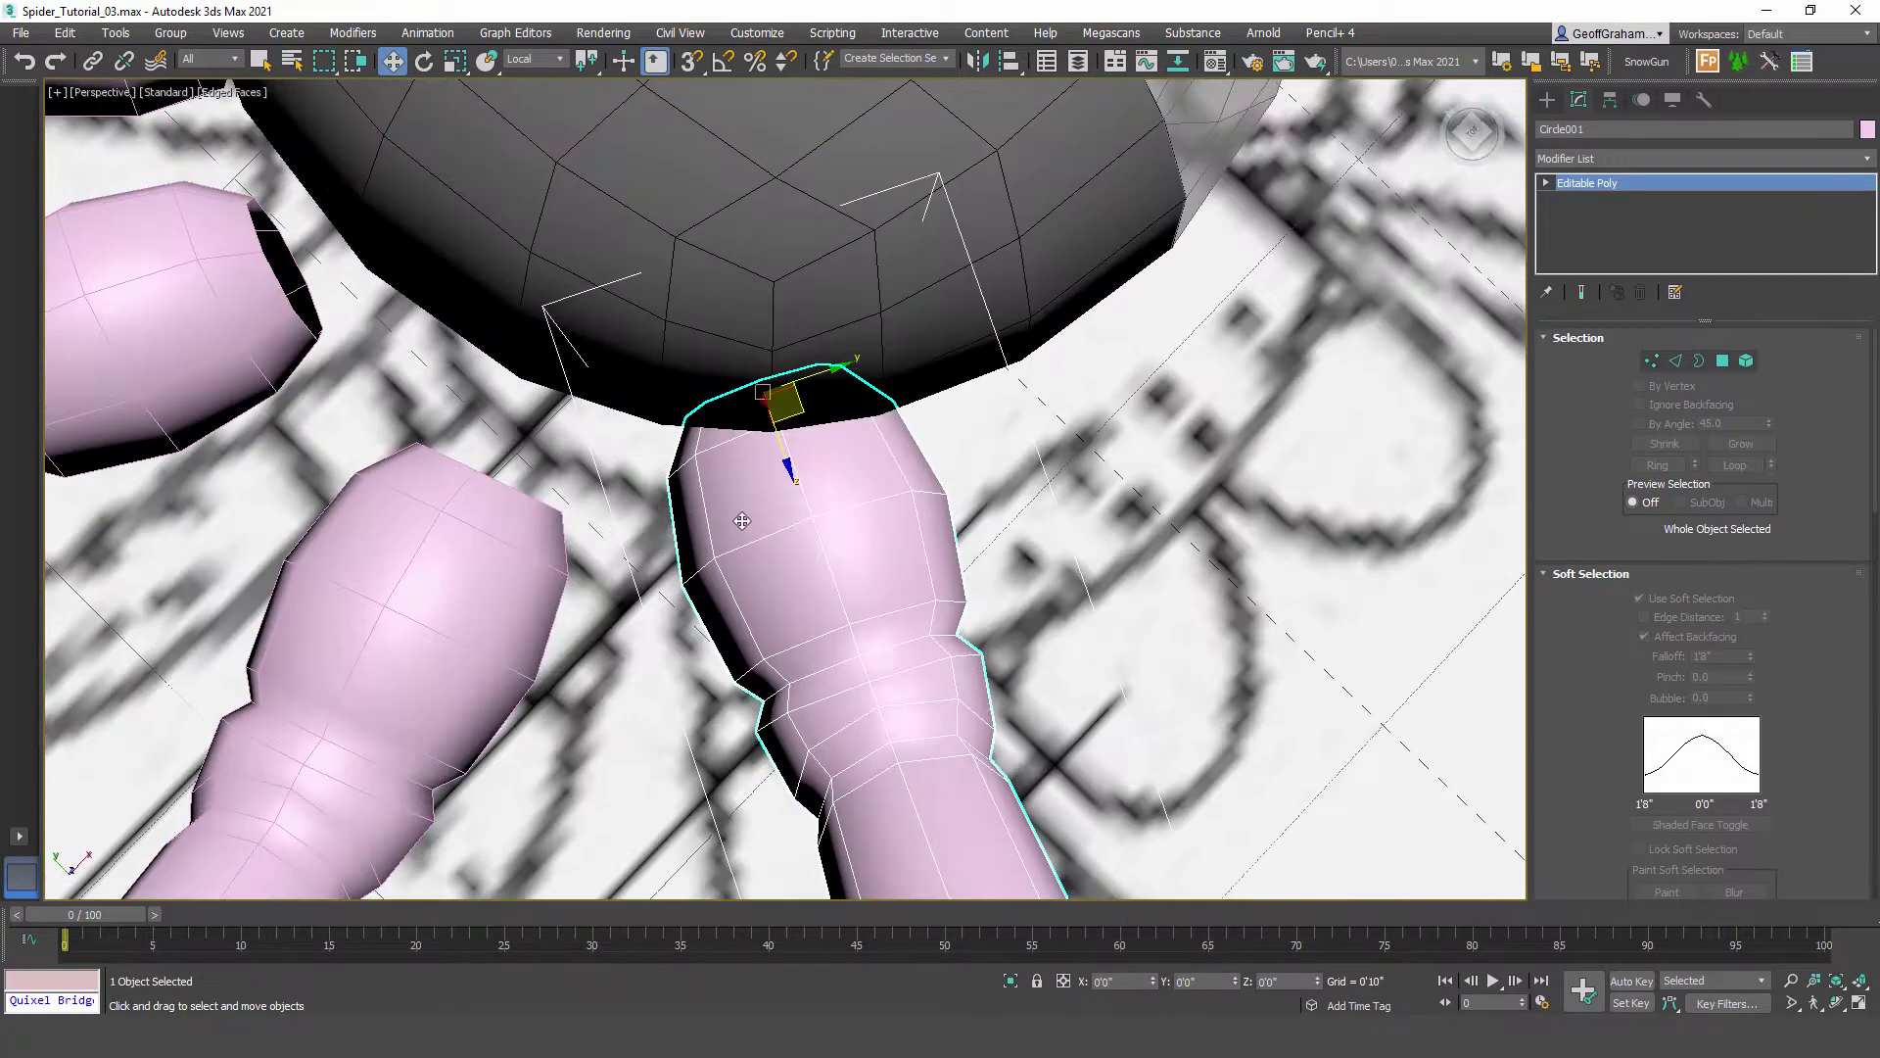
middle_click_drag(743, 520, 792, 487, "alt")
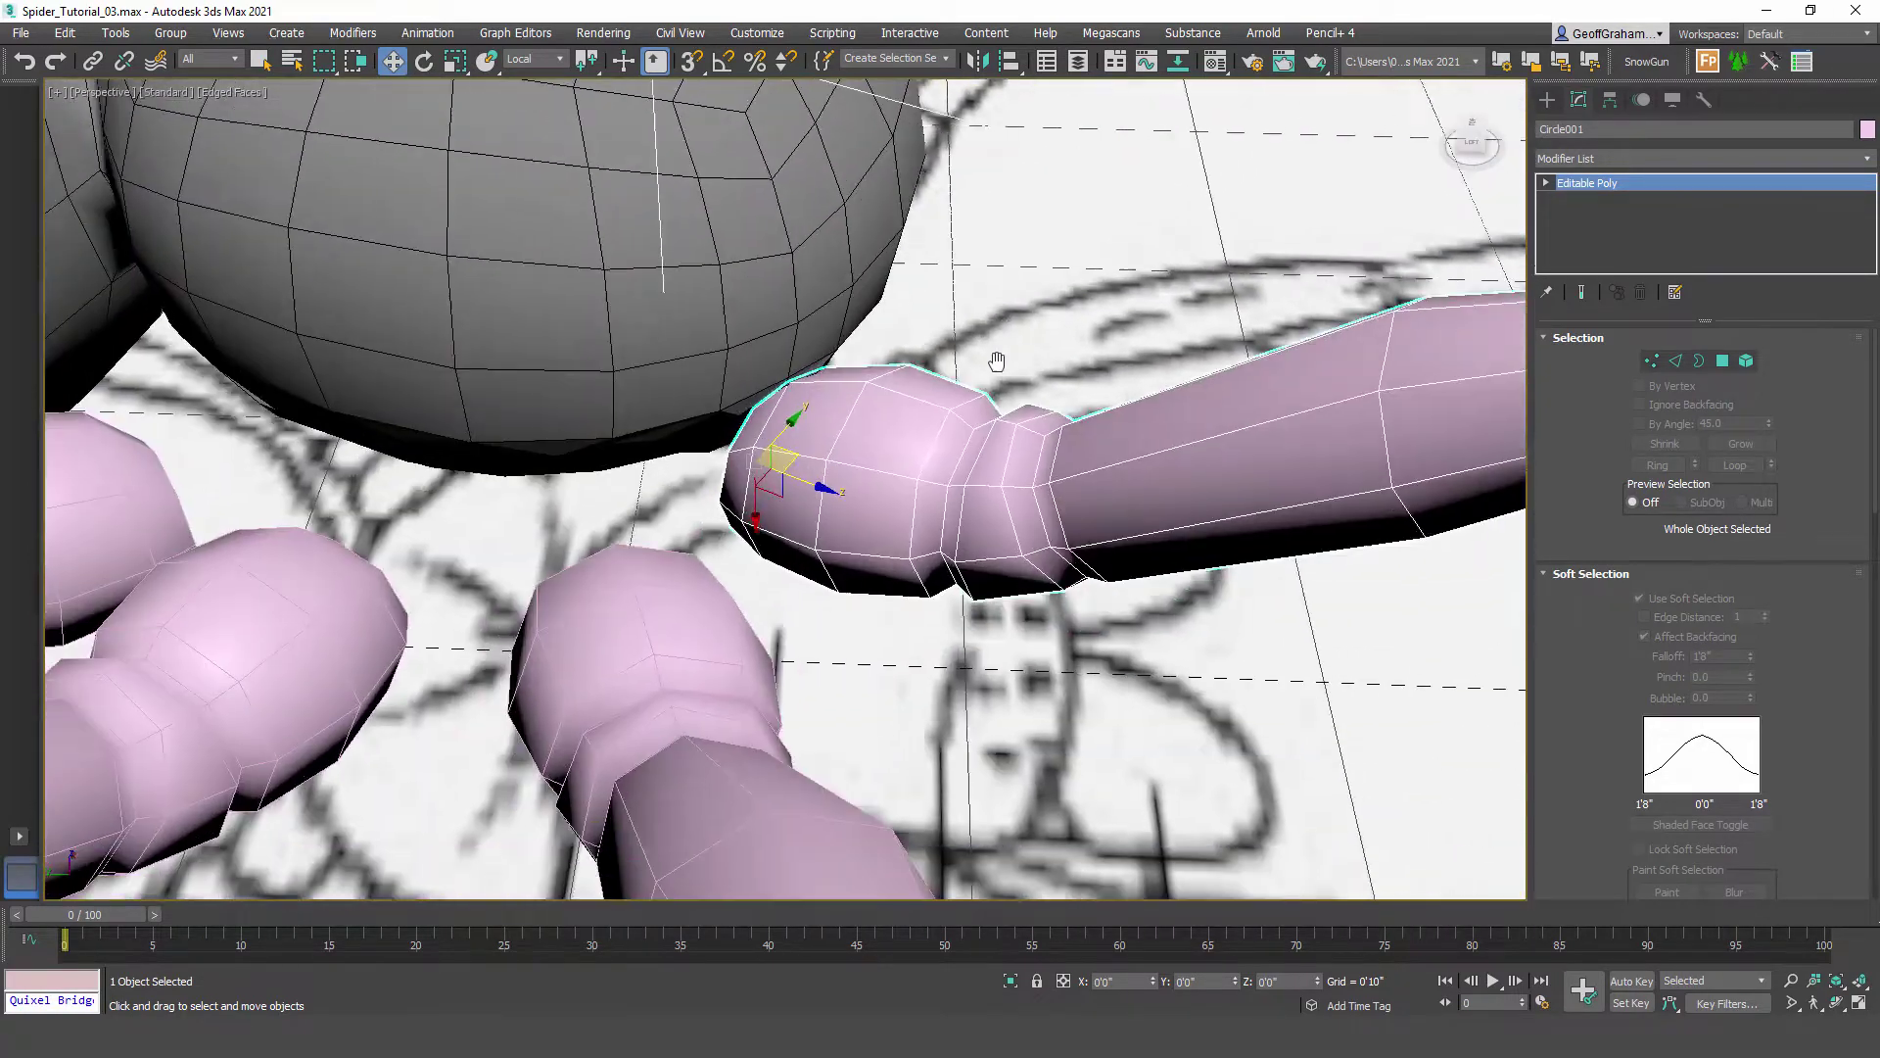
scroll(792, 487, "up", 3)
left_click_drag(774, 474, 786, 478)
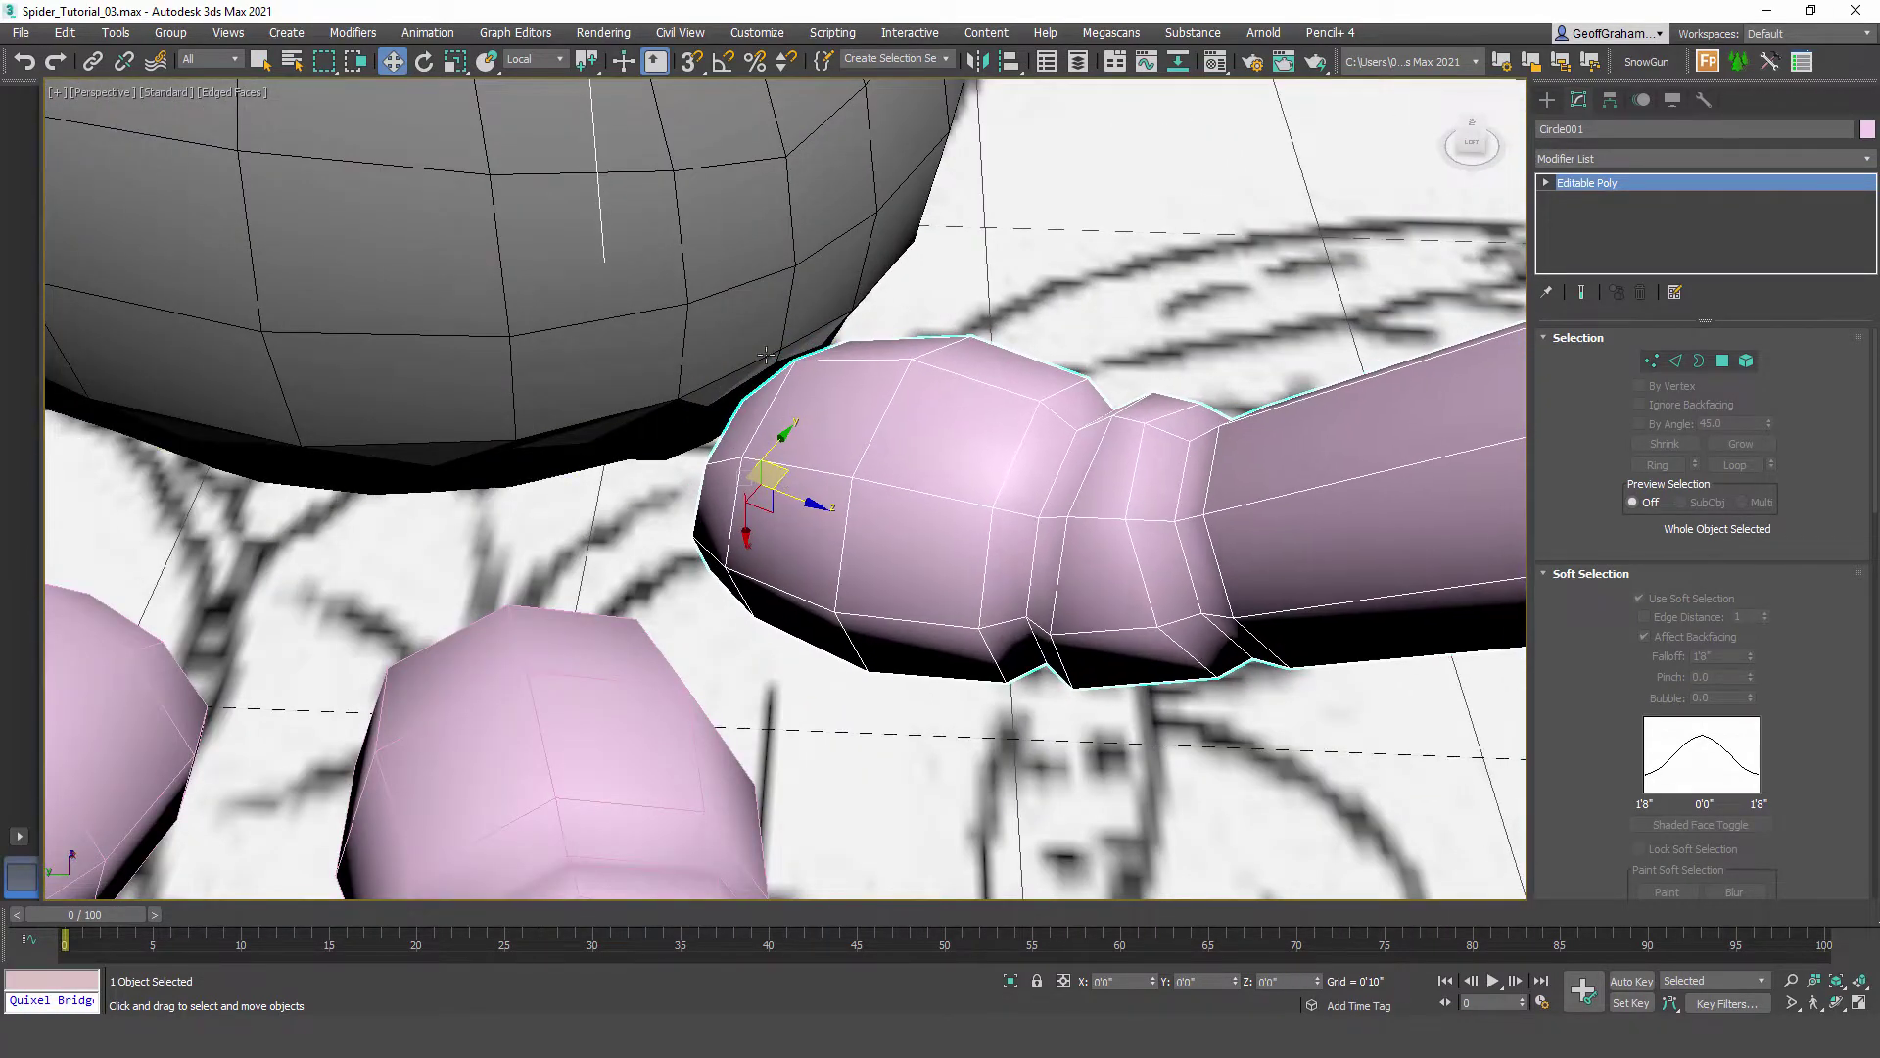
Step: Select the second leg and, using the View reference coordinate system, move its base up against the cephalothorax
left_click(553, 717)
middle_click_drag(548, 710, 698, 441, "alt")
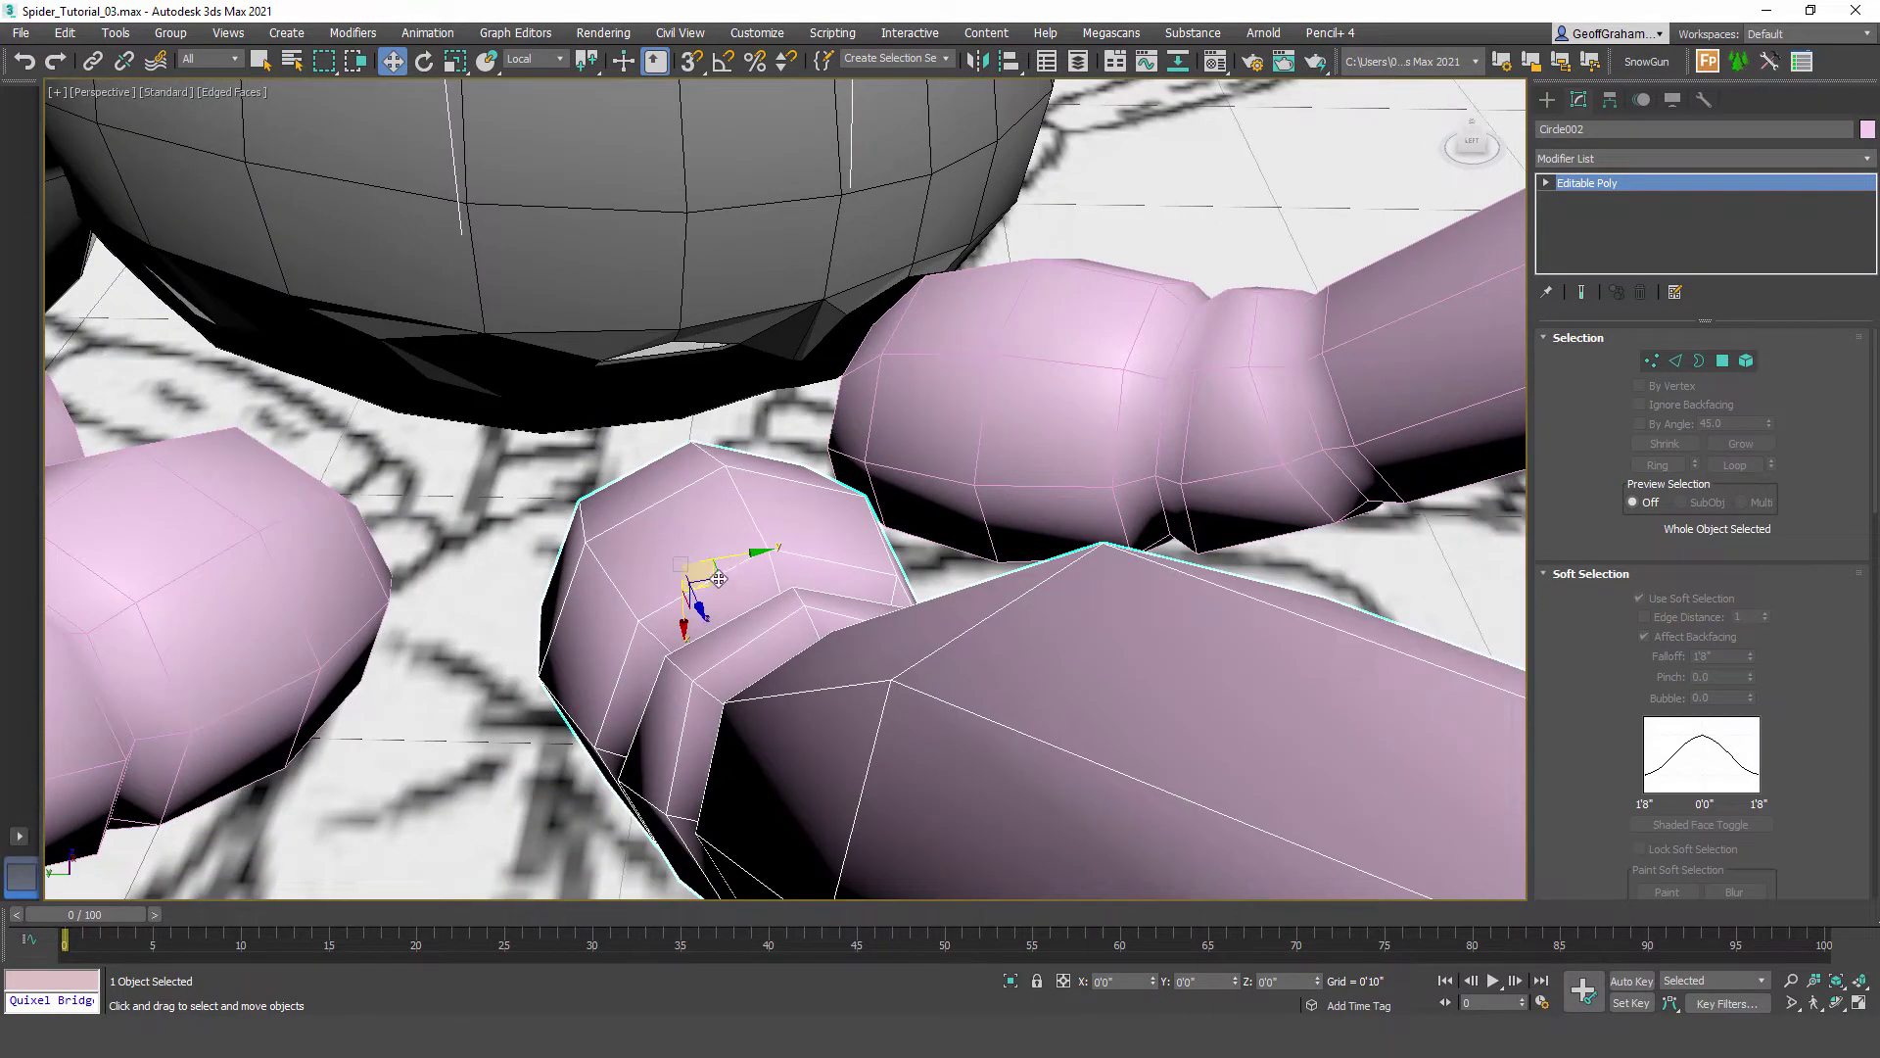
left_click_drag(719, 578, 708, 501)
key("ctrl+z")
middle_click_drag(756, 653, 1133, 570, "alt")
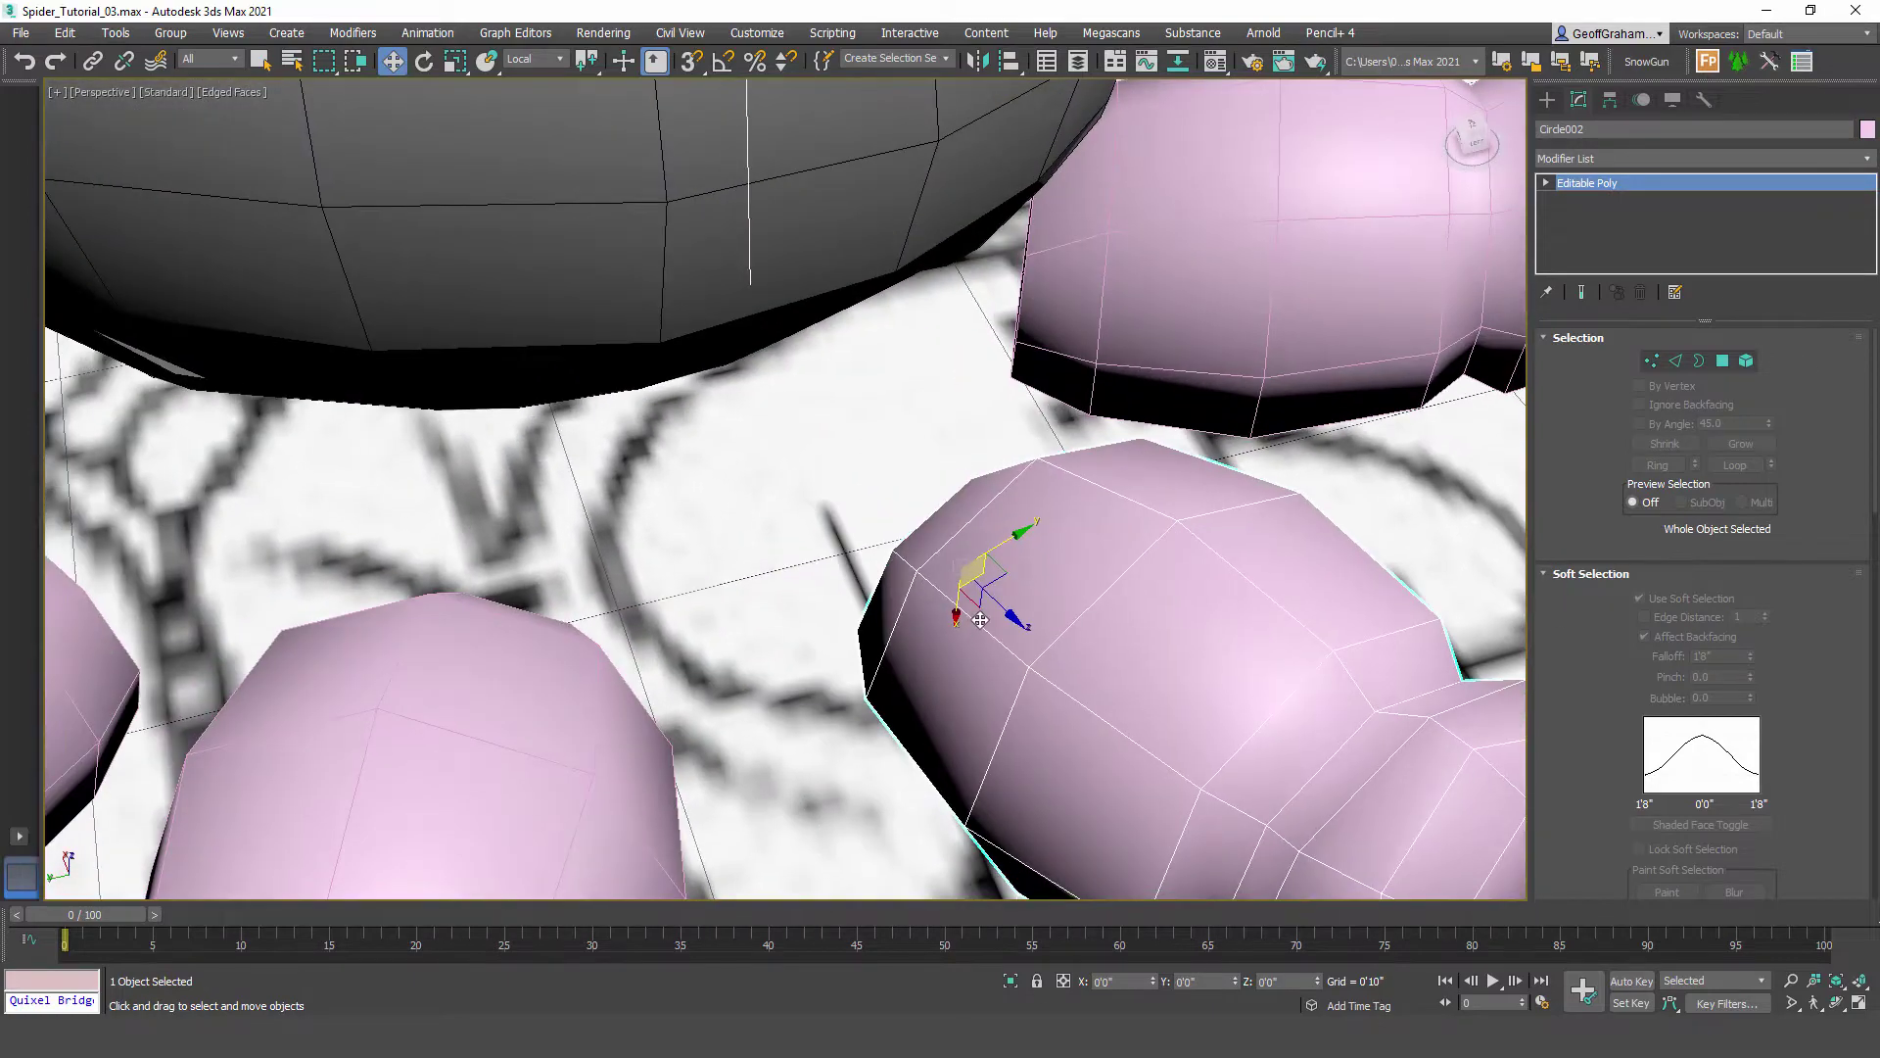
scroll(1026, 463, "down", 5)
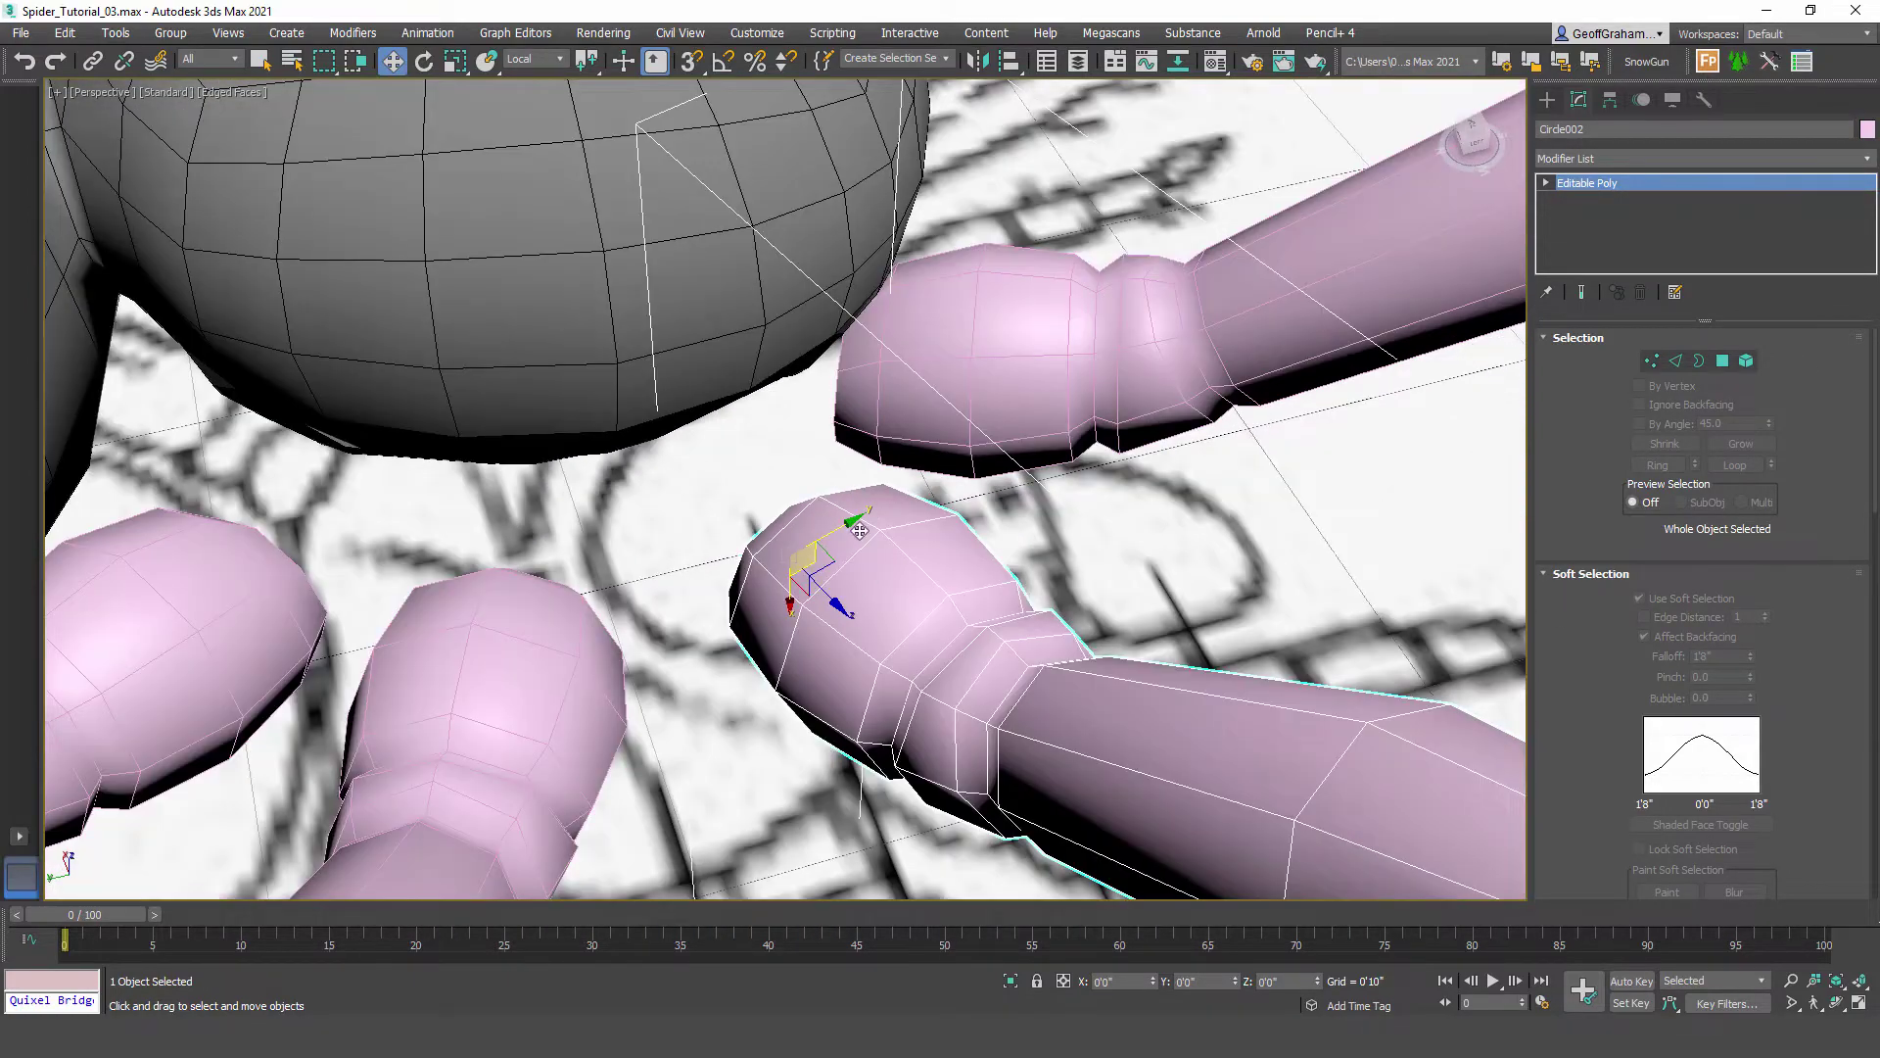
left_click(526, 60)
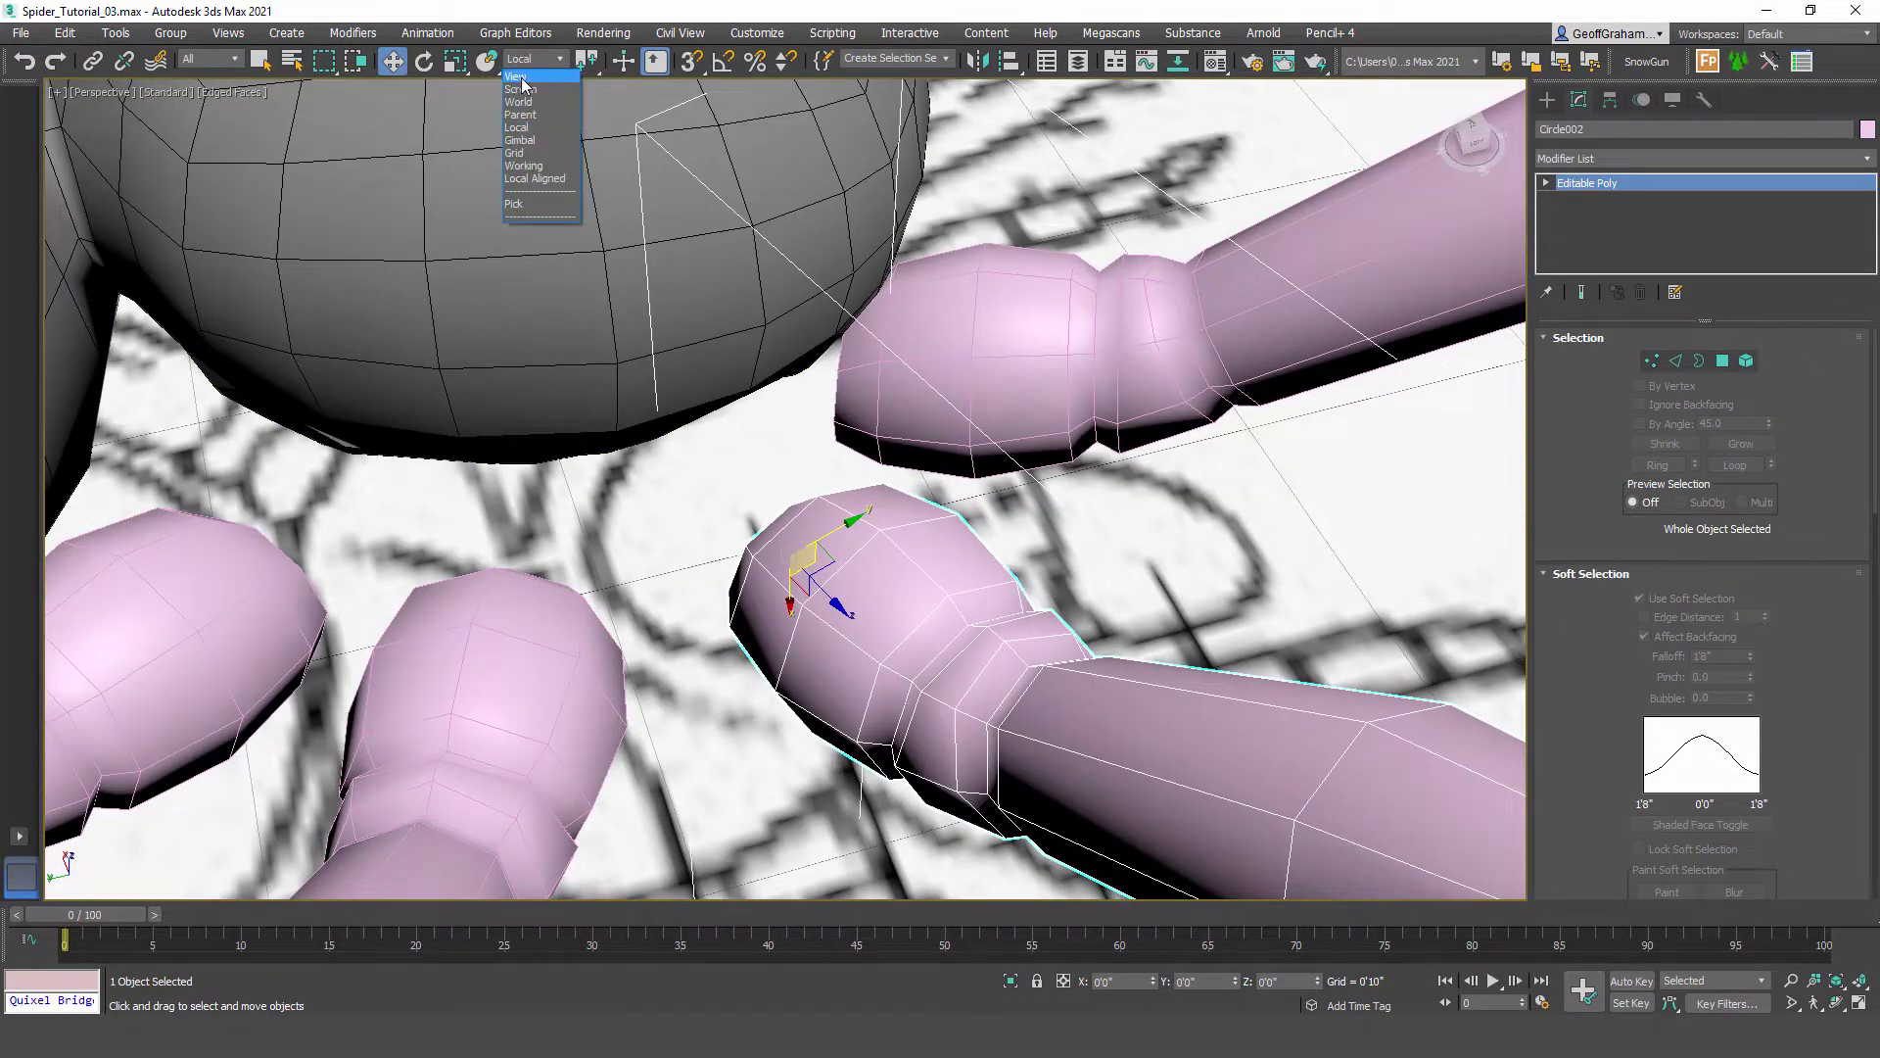
left_click(516, 76)
left_click_drag(748, 538, 687, 439)
scroll(906, 660, "down", 3)
middle_click_drag(906, 660, 735, 438)
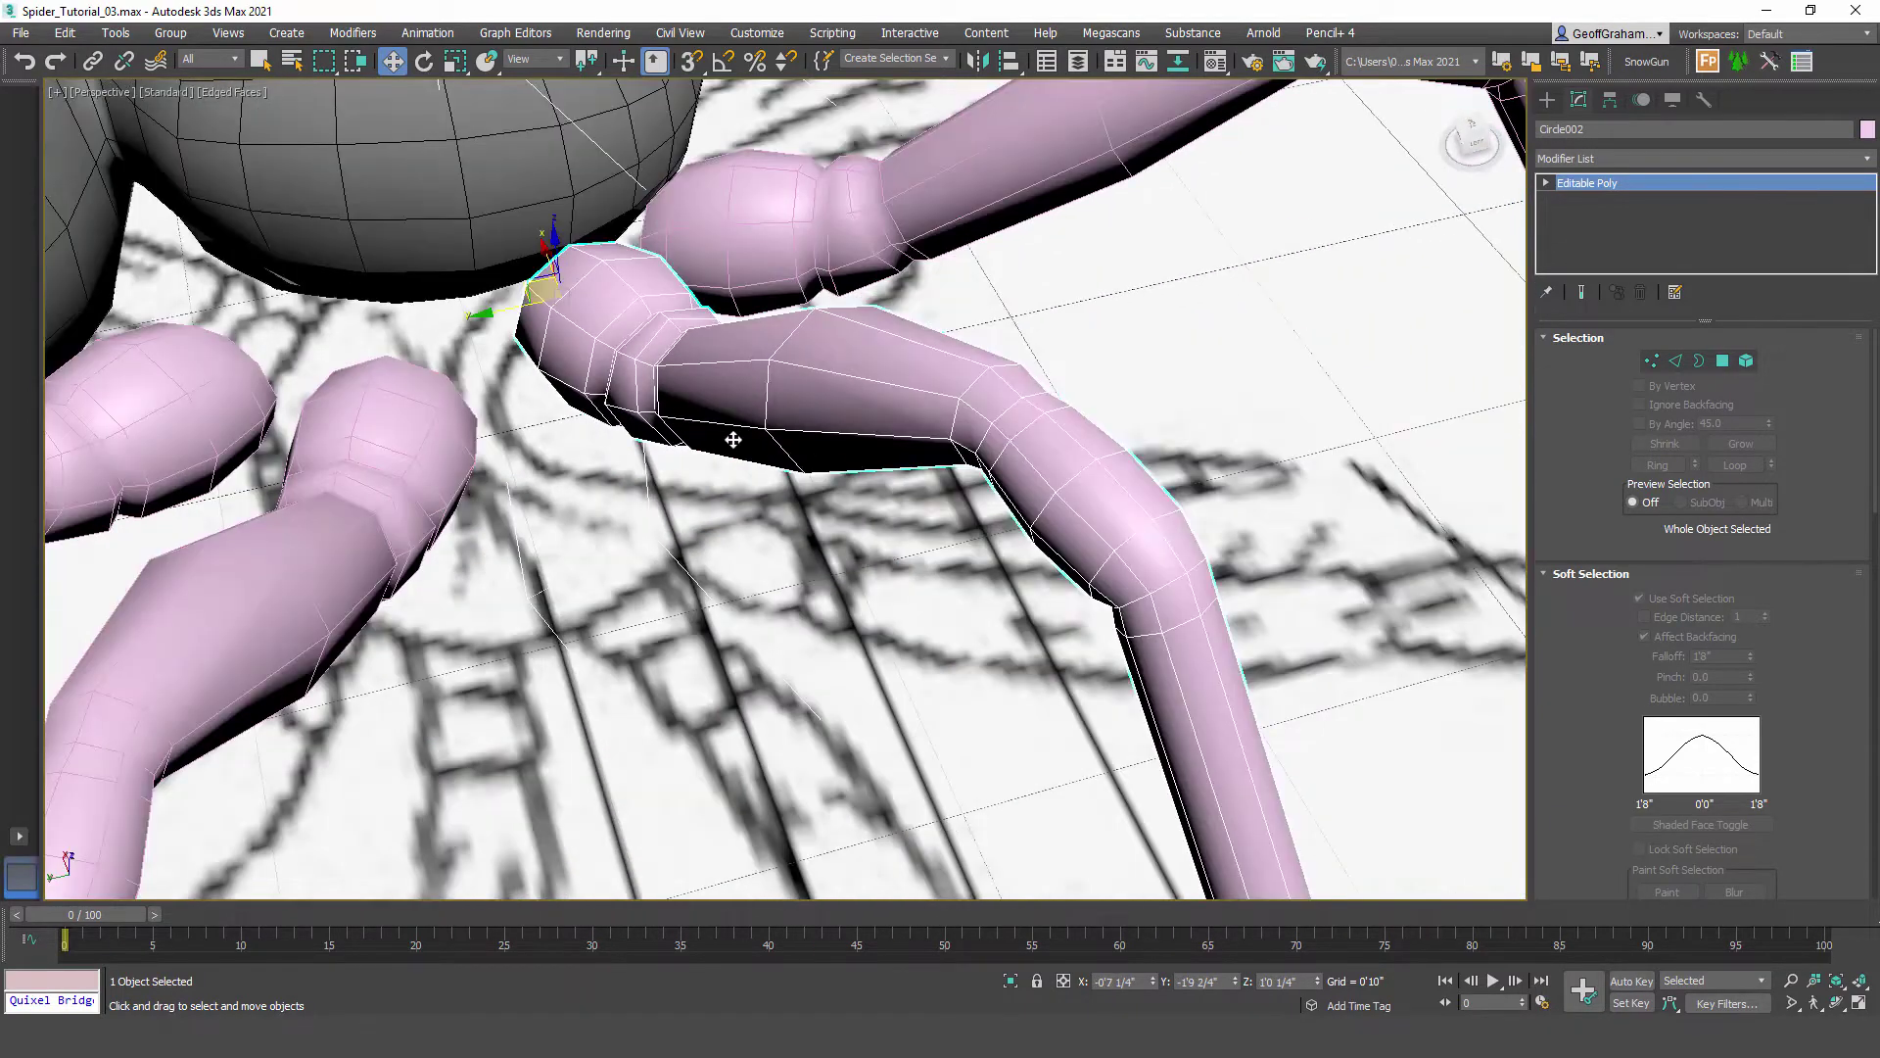
Step: Select the third leg and move its base up against the side of the cephalothorax
scroll(735, 437, "down", 4)
middle_click_drag(964, 549, 939, 480, "alt")
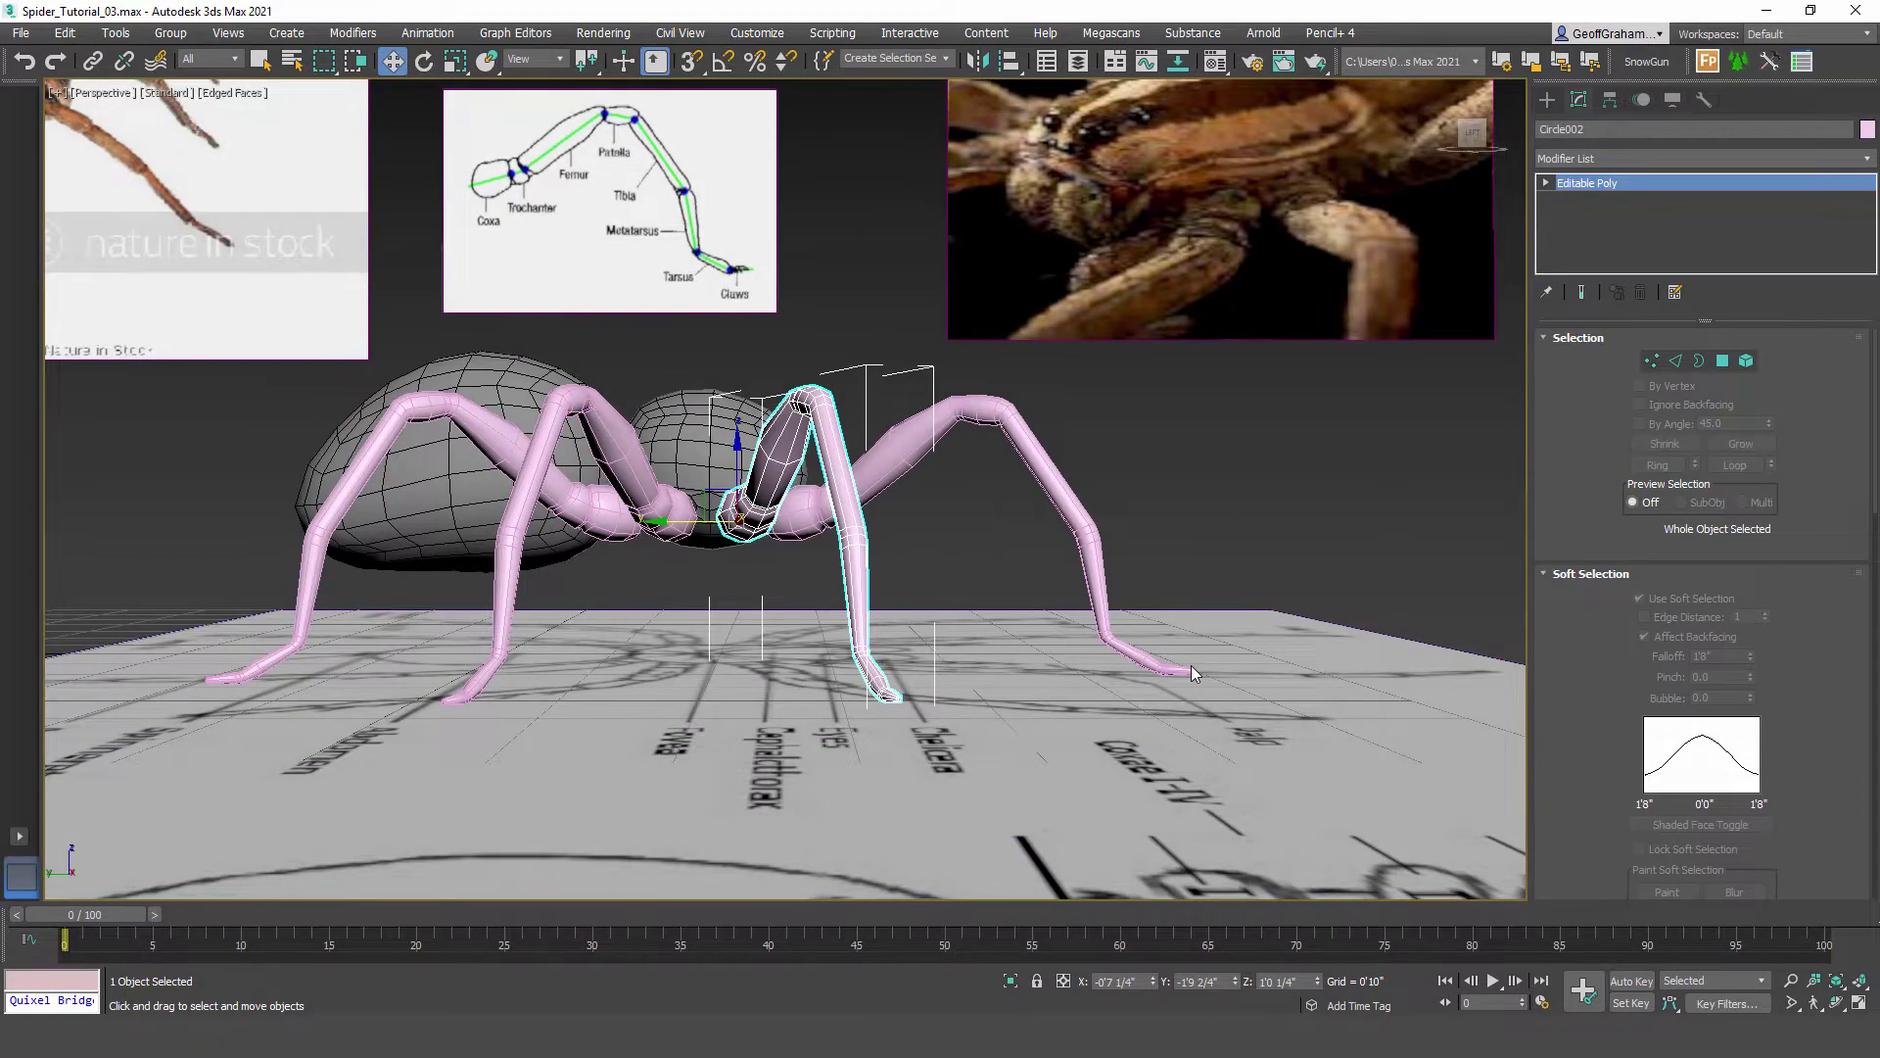
middle_click_drag(844, 572, 870, 631)
scroll(850, 623, "up", 5)
middle_click_drag(828, 529, 989, 549, "alt")
scroll(806, 562, "up", 3)
middle_click_drag(773, 600, 785, 599, "alt")
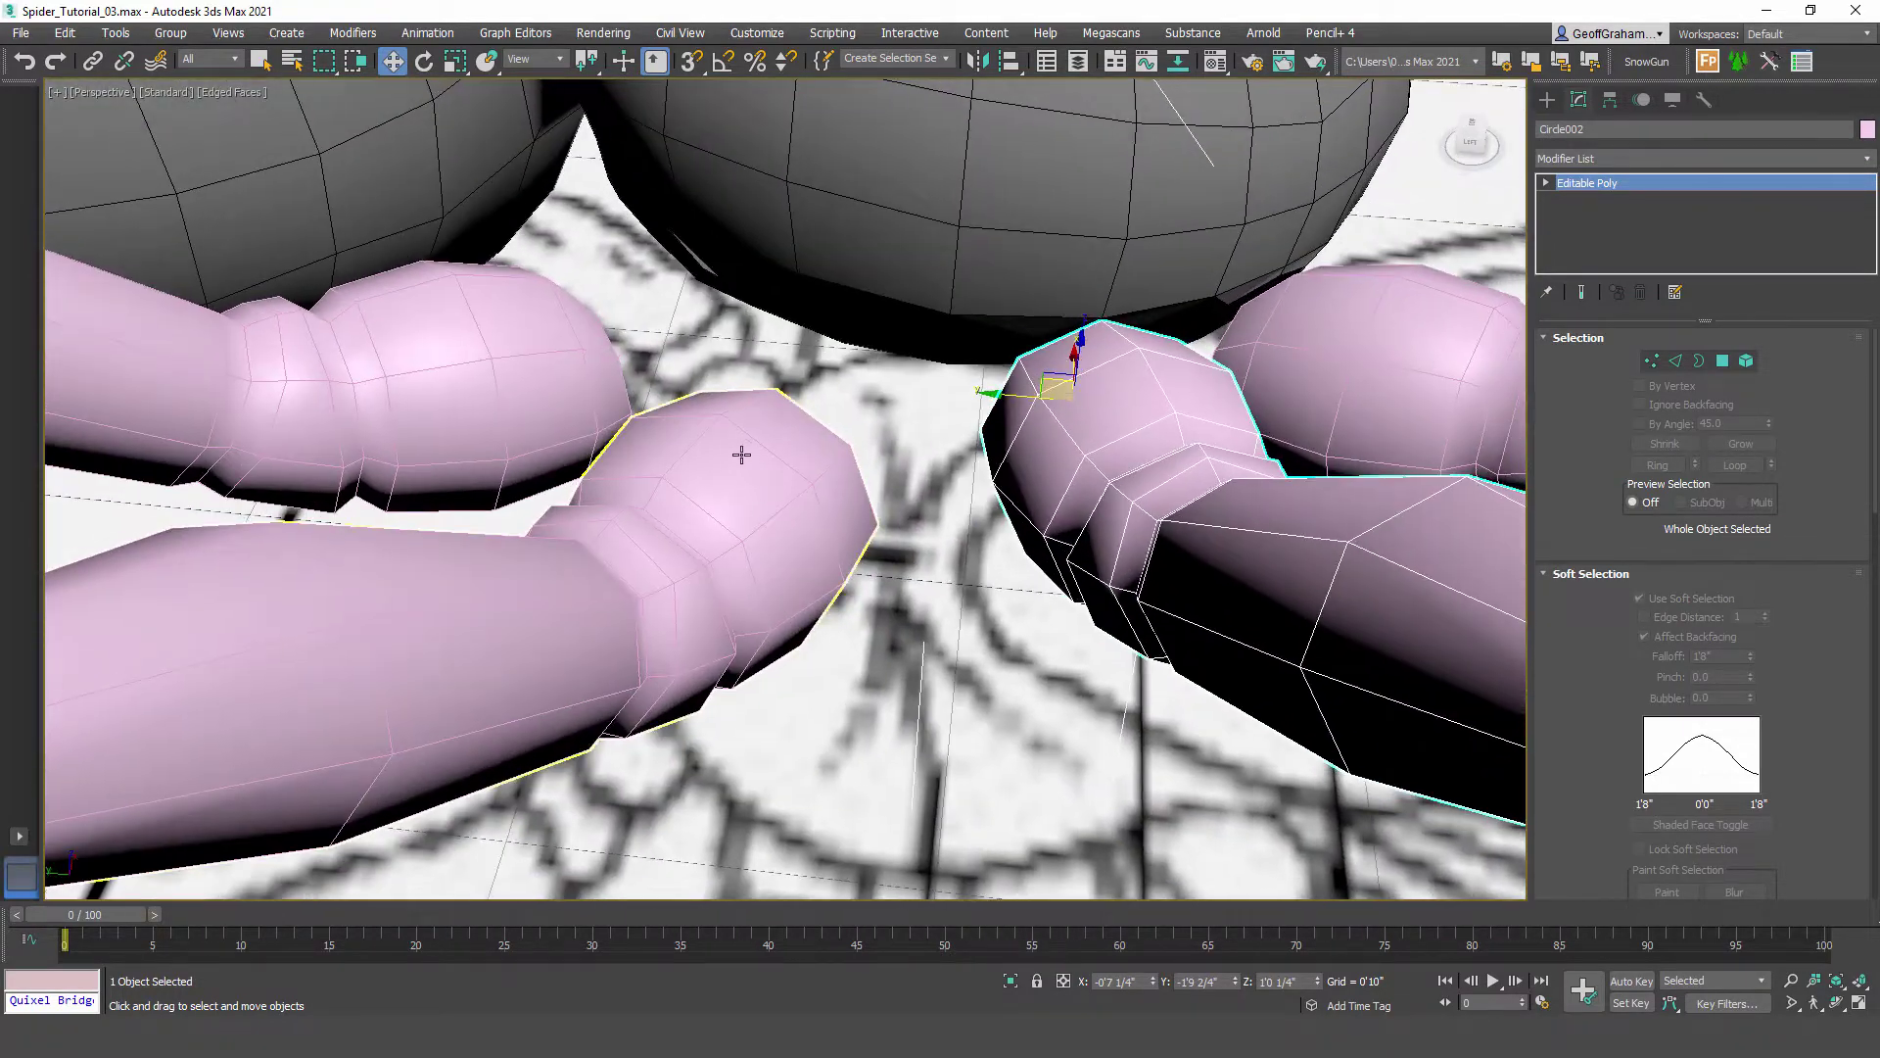
left_click(739, 466)
middle_click_drag(773, 451, 807, 530, "alt")
left_click_drag(807, 530, 859, 410)
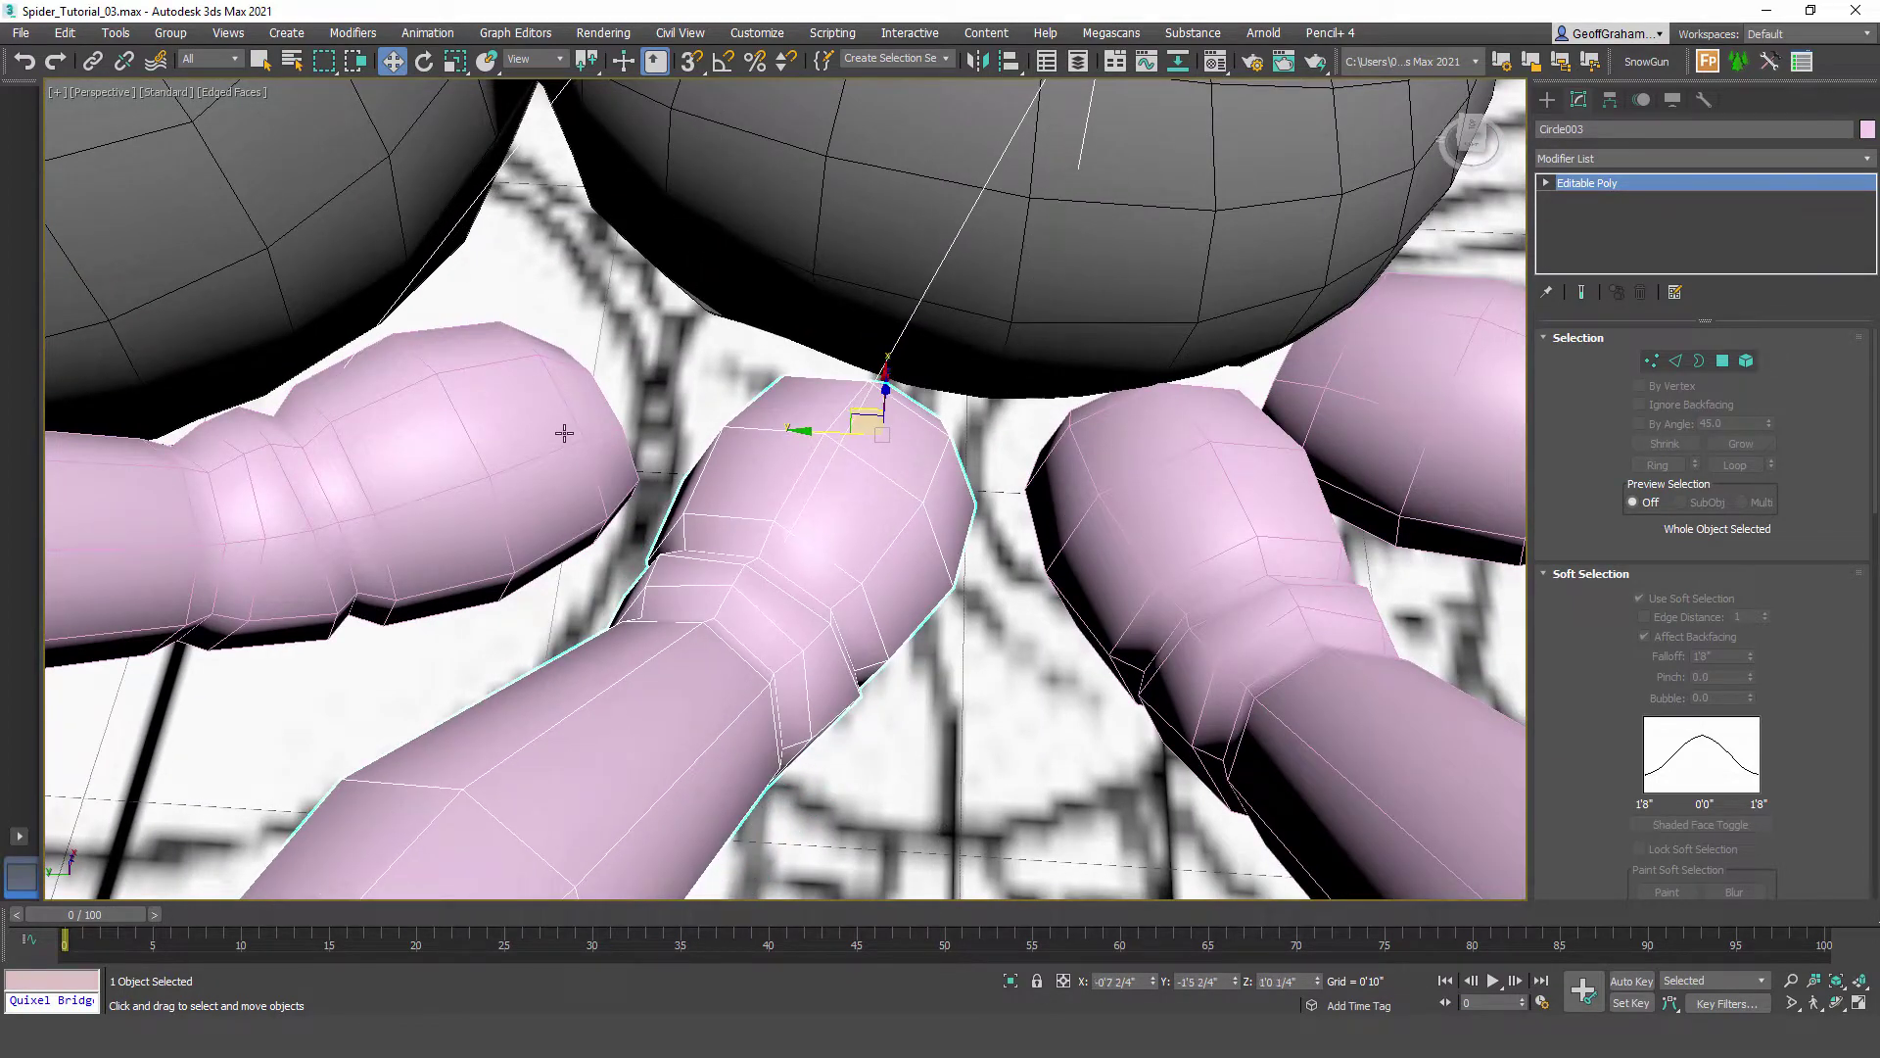
Step: Select the rearmost leg and move its base up to the back of the cephalothorax
left_click(534, 400)
middle_click_drag(544, 446, 841, 558, "alt")
left_click_drag(750, 474, 800, 378)
middle_click_drag(851, 579, 931, 466, "alt")
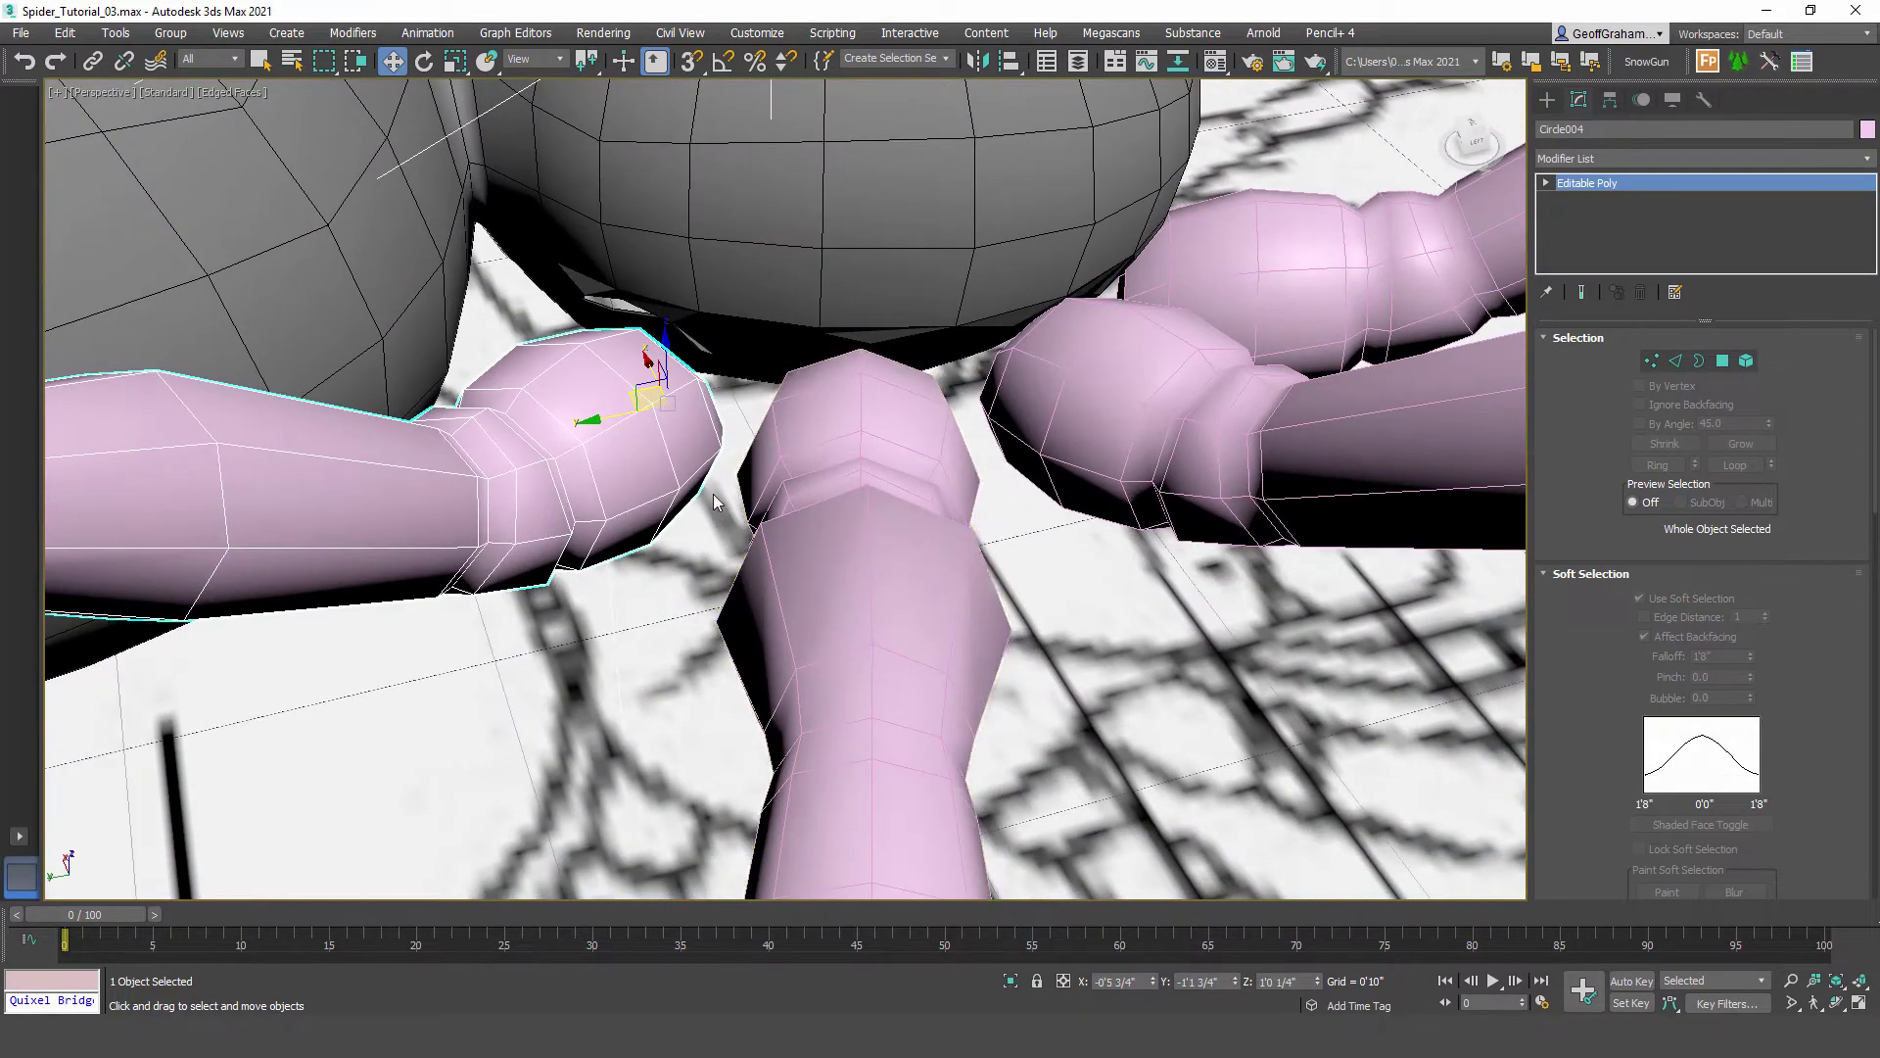
middle_click_drag(713, 493, 1233, 488, "alt")
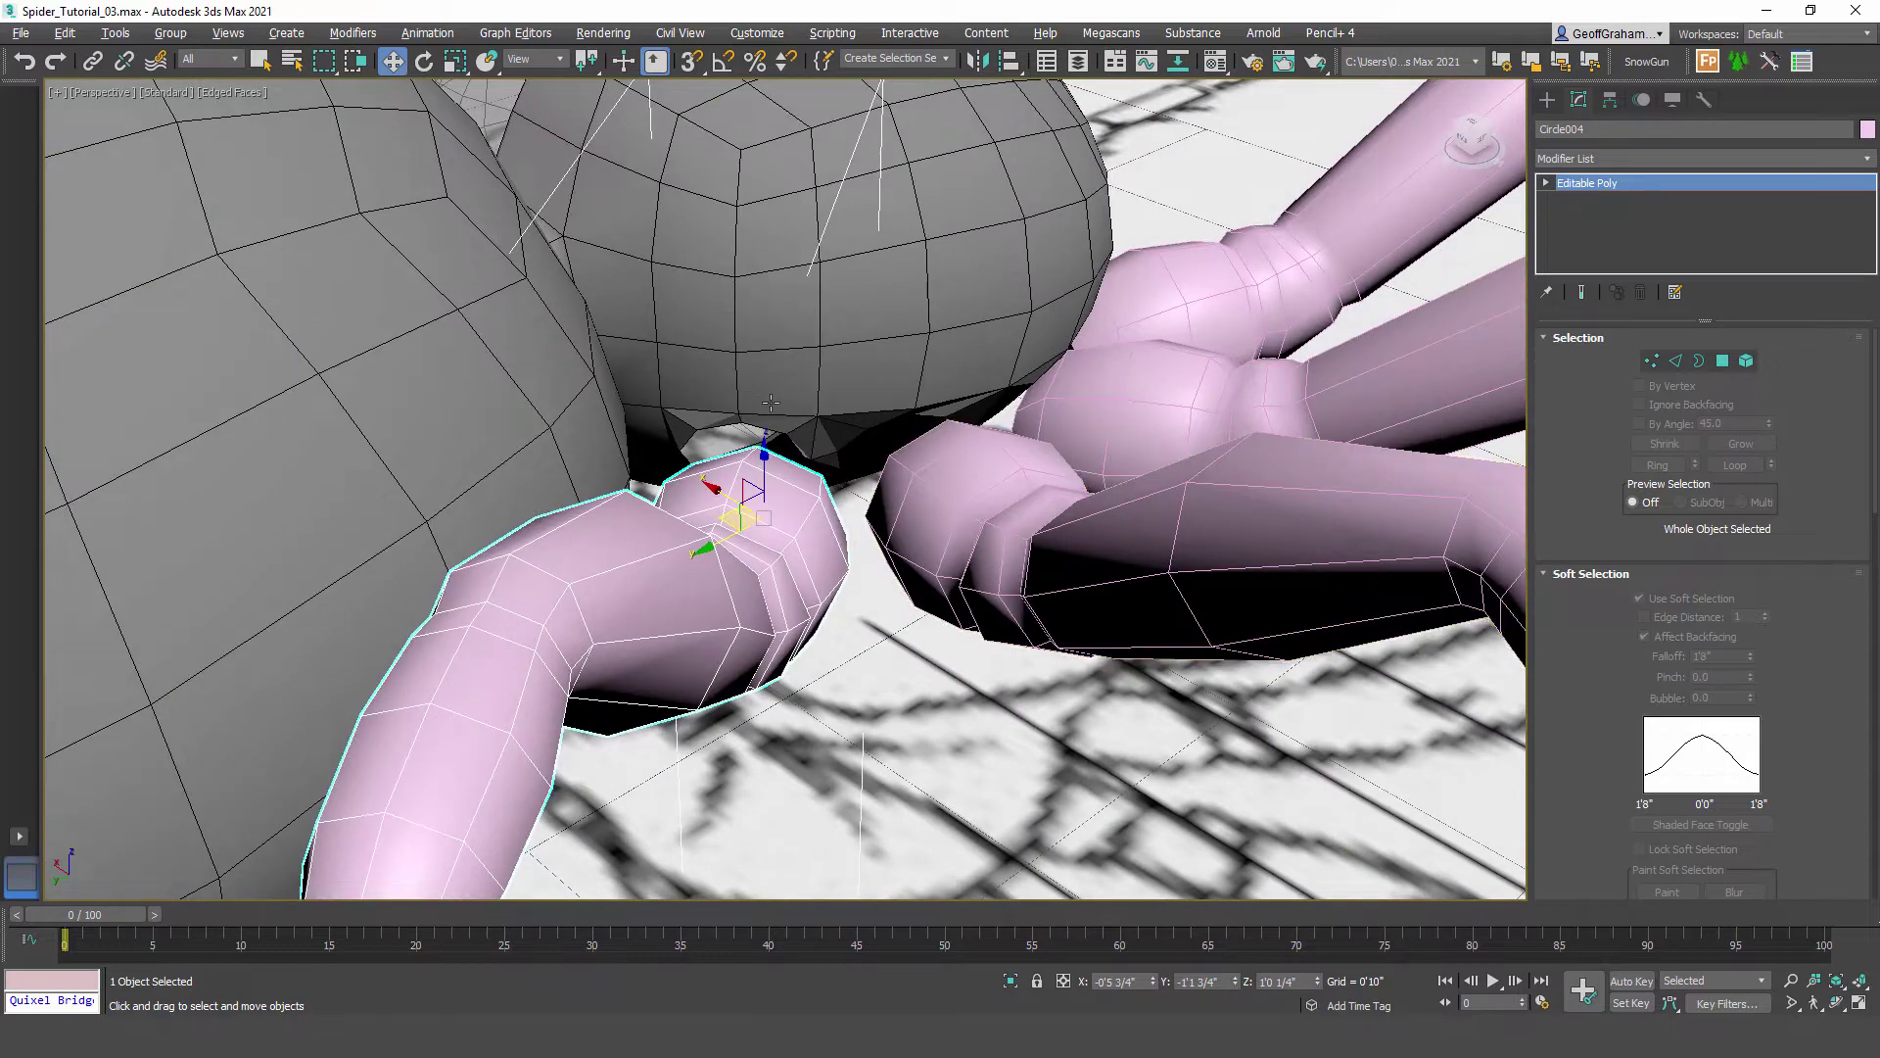
middle_click_drag(771, 402, 786, 512, "alt")
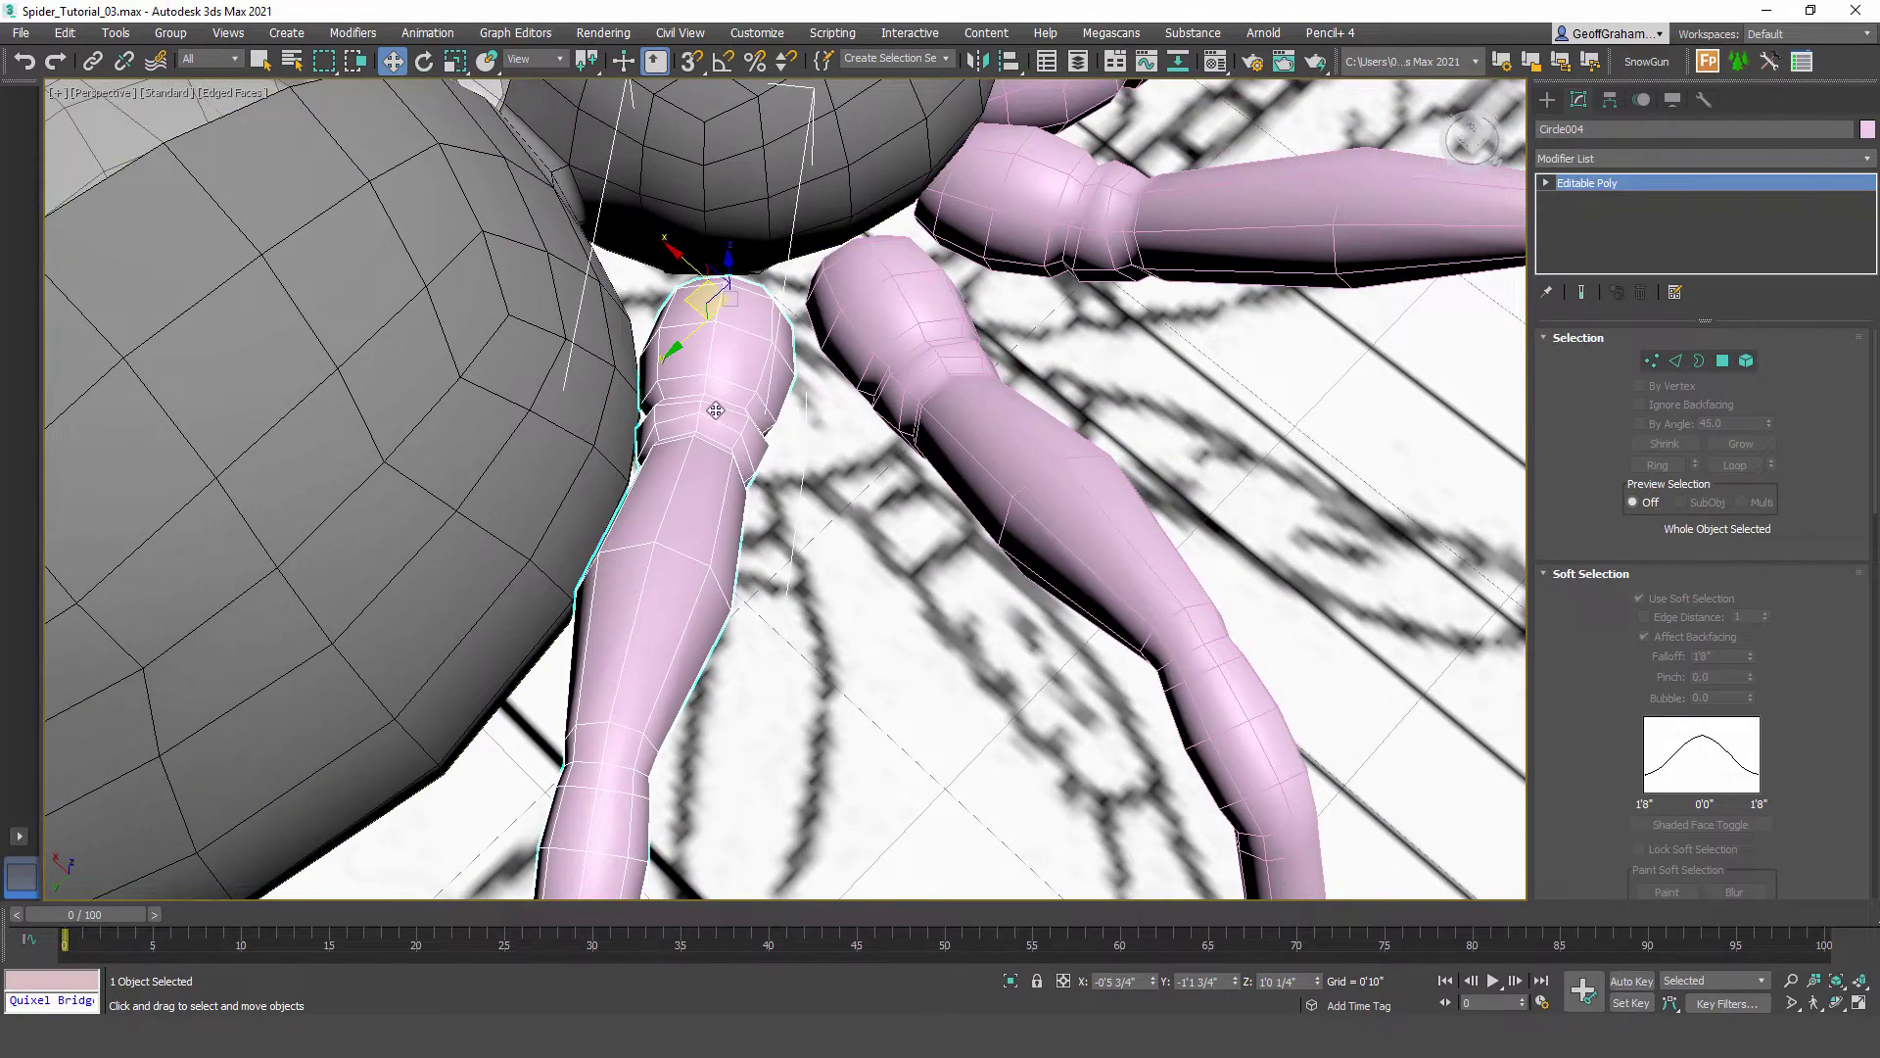
Step: Rotate the rearmost leg horizontally away from the abdomen and shift its base to seat it against the cephalothorax
key("e")
left_click_drag(752, 367, 767, 371)
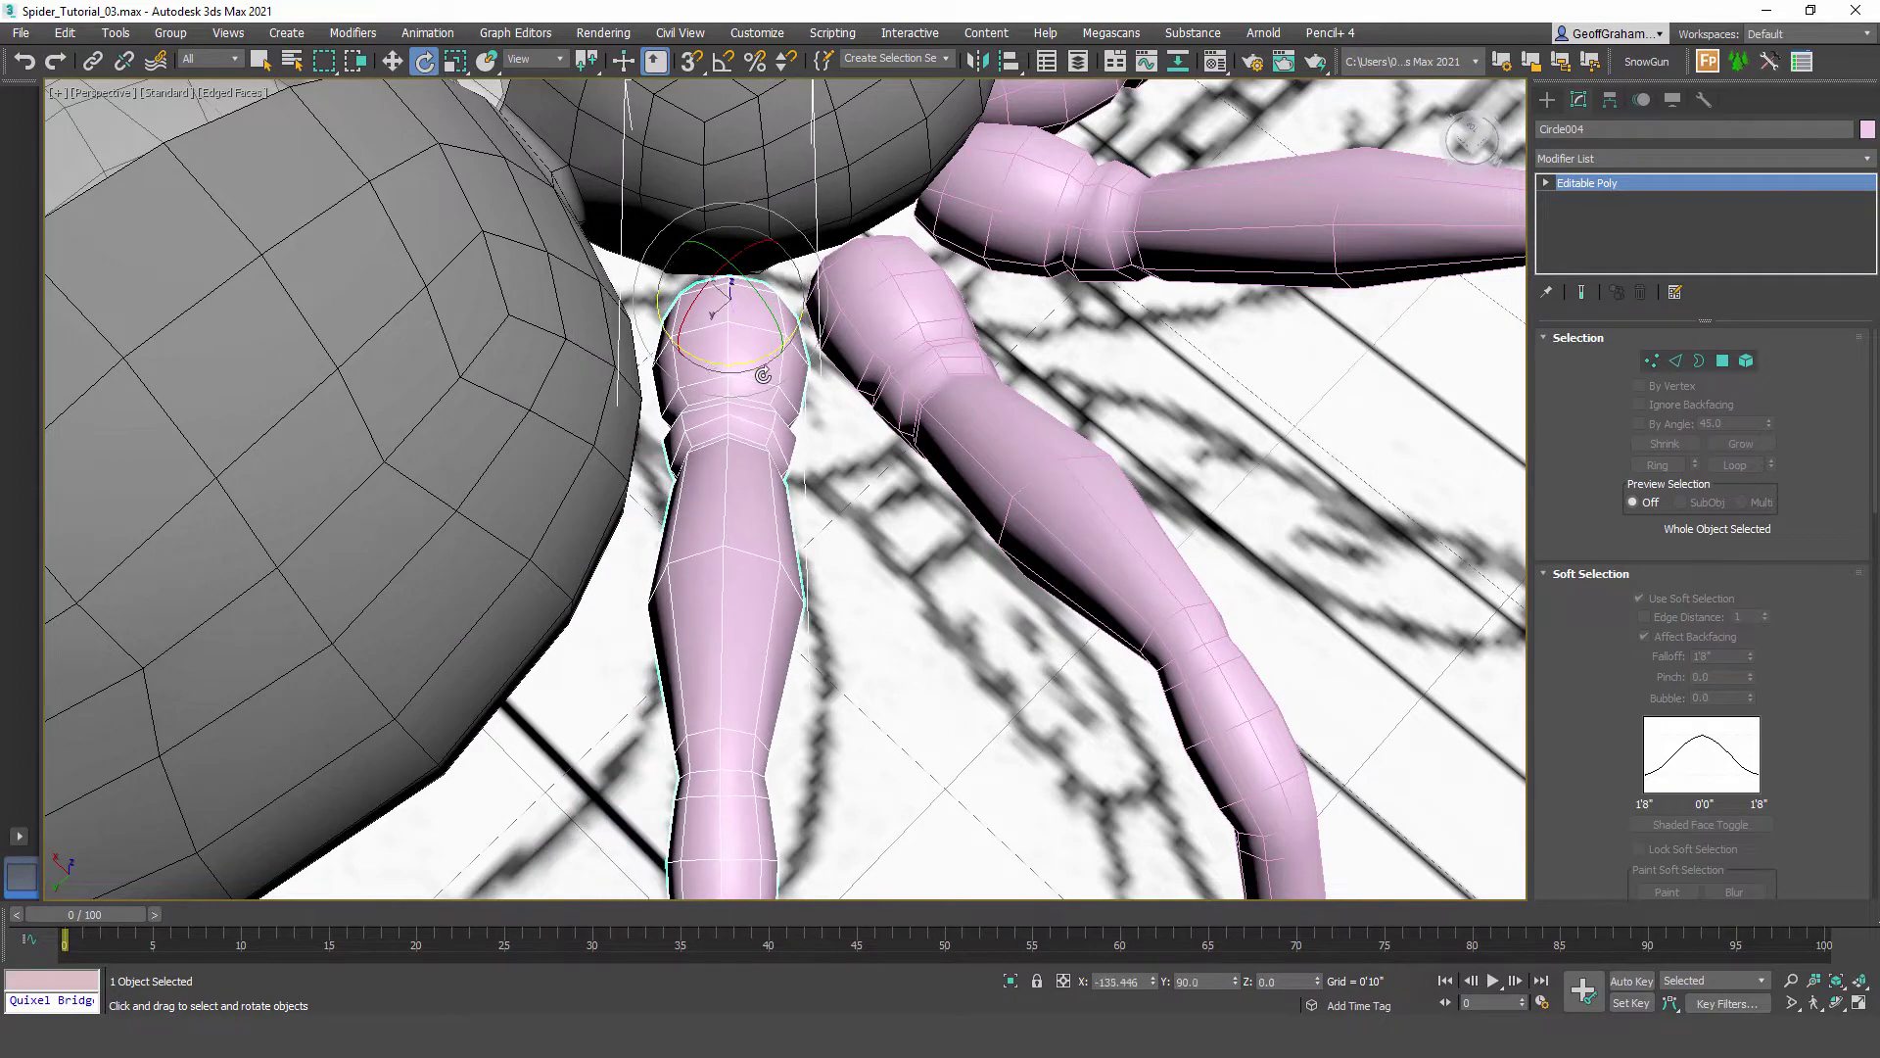
key("w")
middle_click_drag(688, 294, 687, 500)
left_click_drag(693, 502, 688, 498)
middle_click_drag(871, 656, 475, 284, "alt")
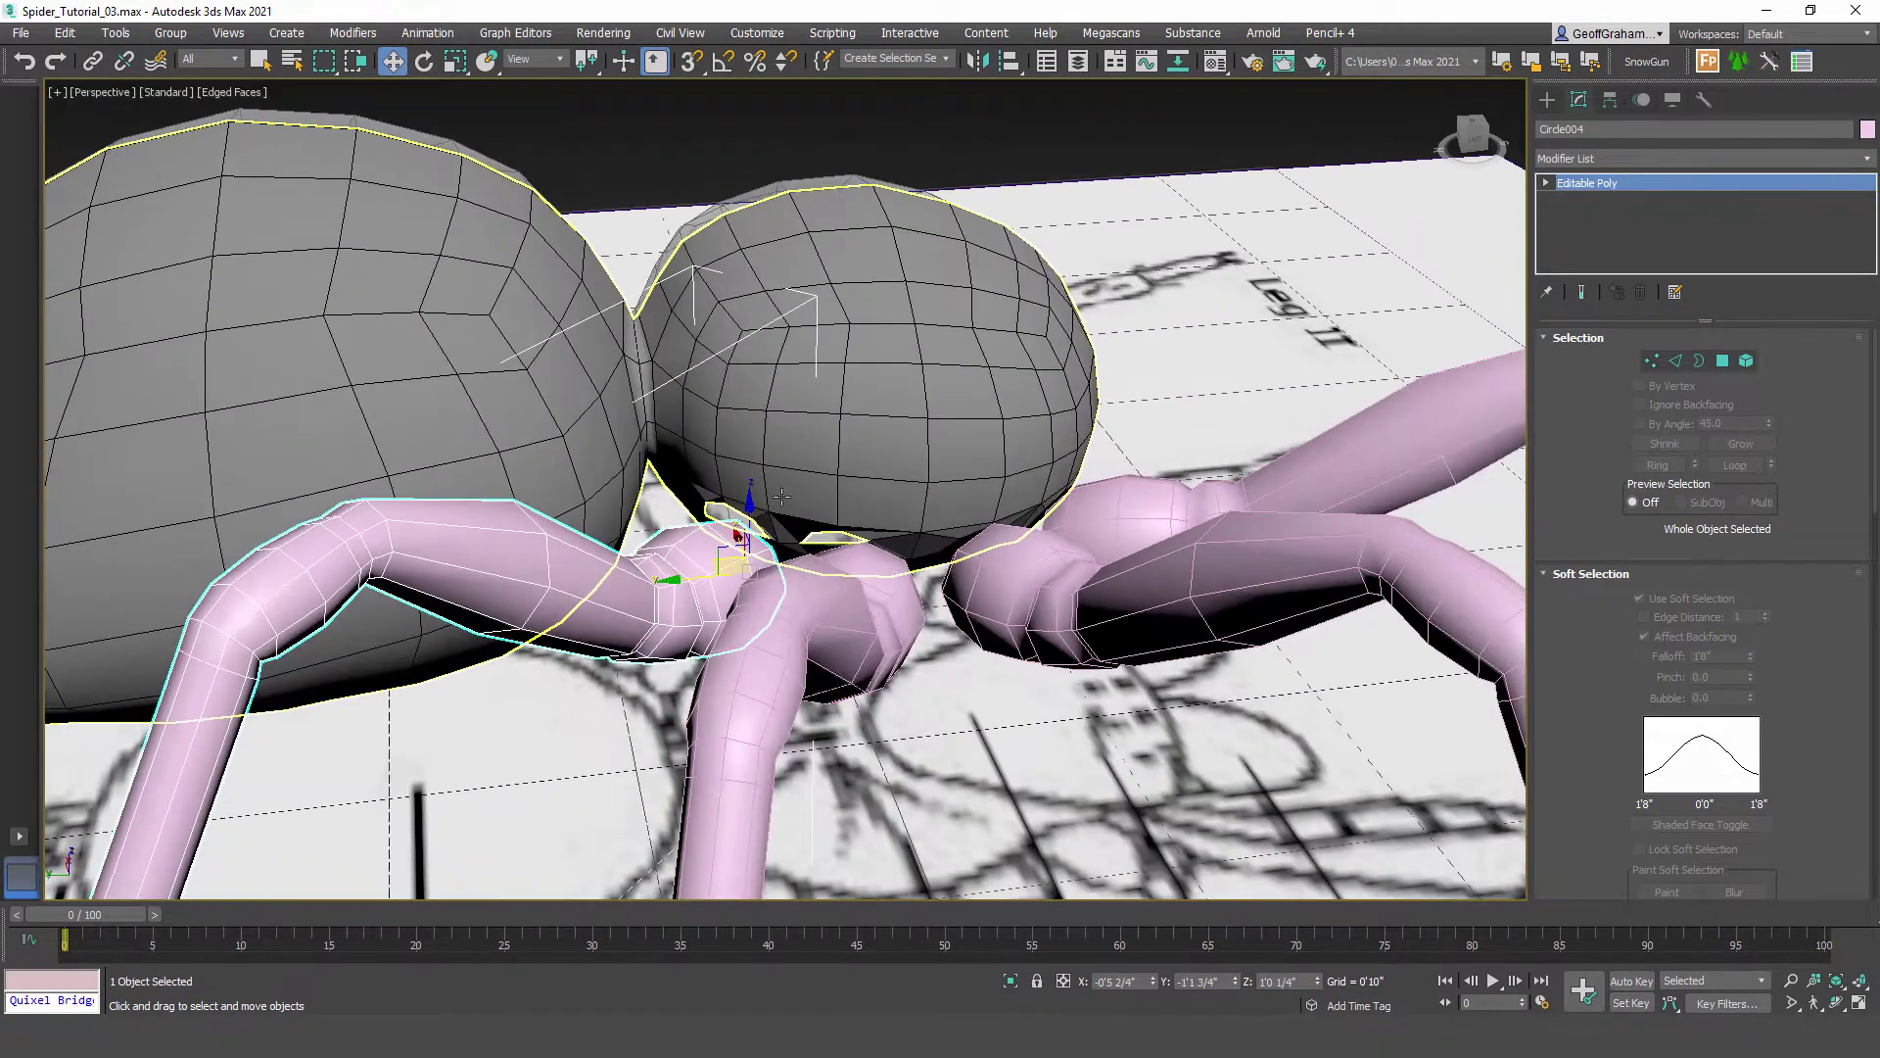
middle_click_drag(793, 587, 653, 593, "alt")
left_click_drag(624, 512, 607, 507)
Step: Shift the third leg slightly toward the rear leg and adjust the second leg to even out the spacing along the cephalothorax
left_click(779, 546)
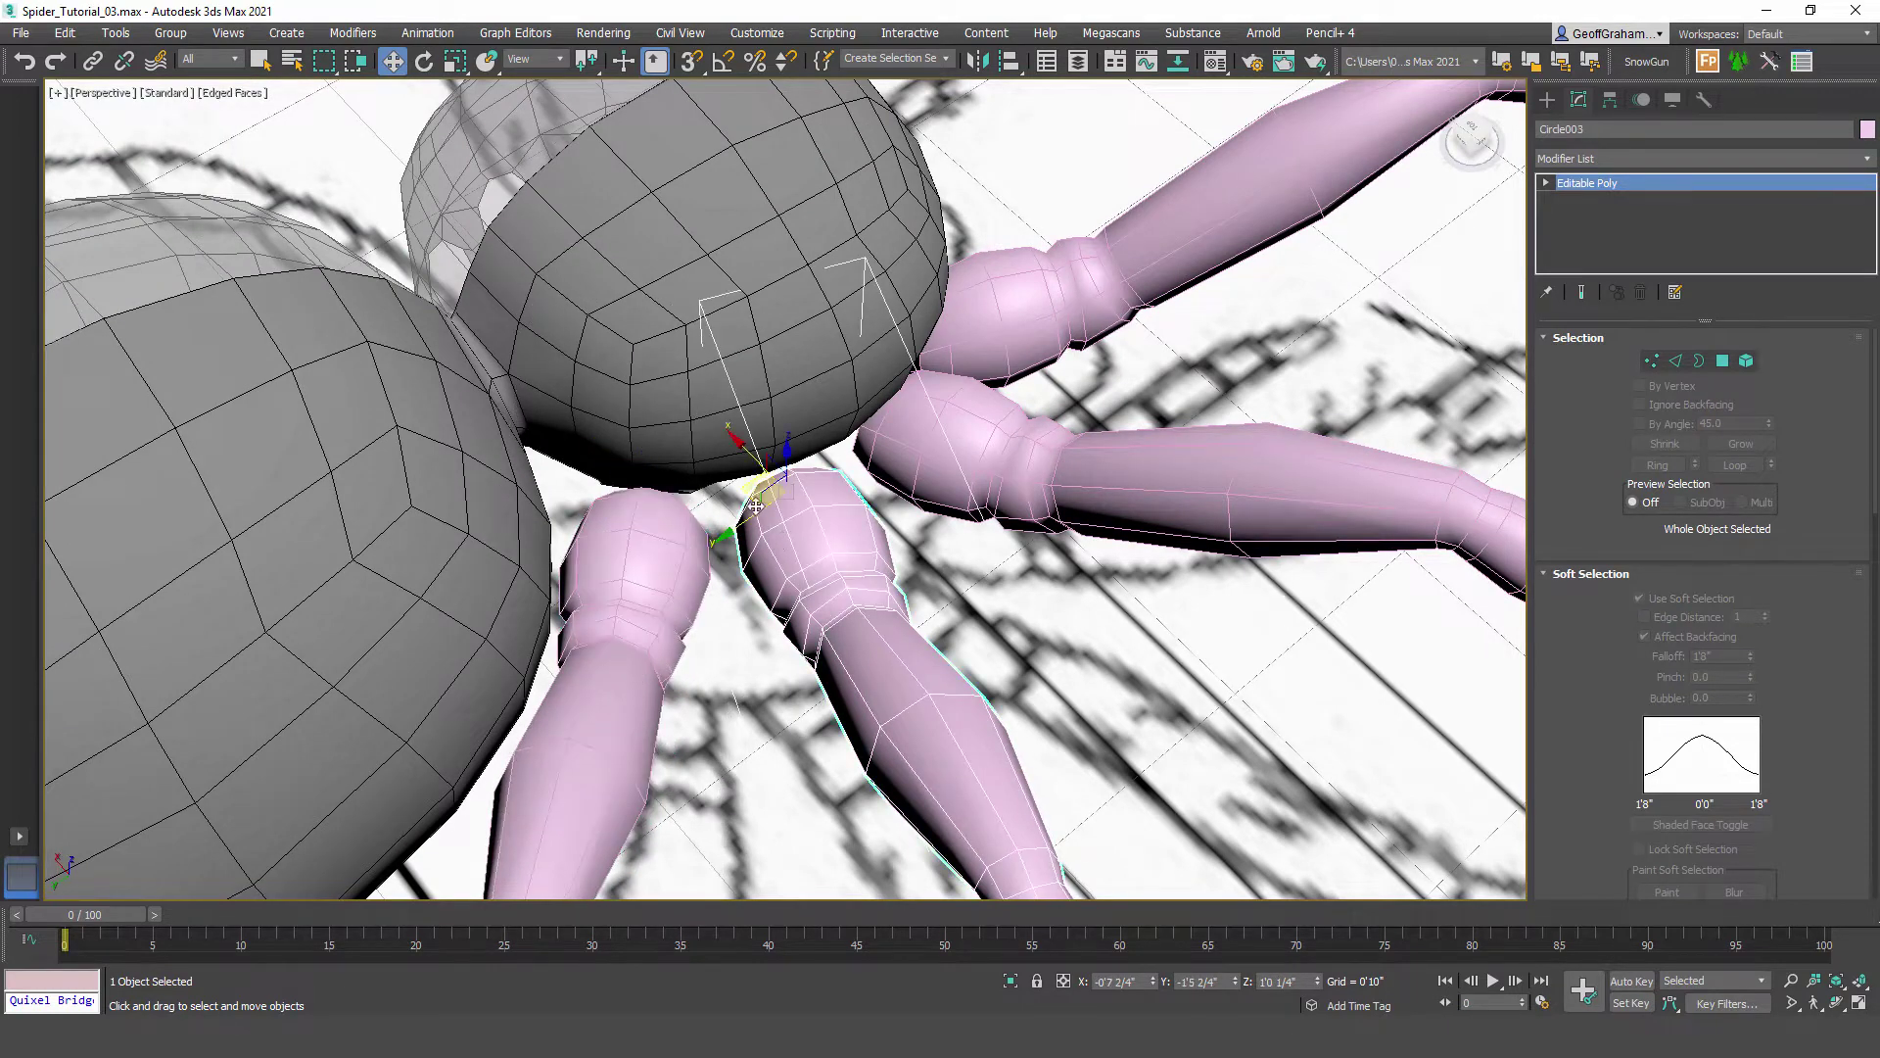
left_click_drag(751, 496, 729, 499)
mouse_move(729, 500)
middle_mouse_down("alt")
mouse_move(1000, 601)
mouse_move(968, 516)
middle_mouse_up("alt")
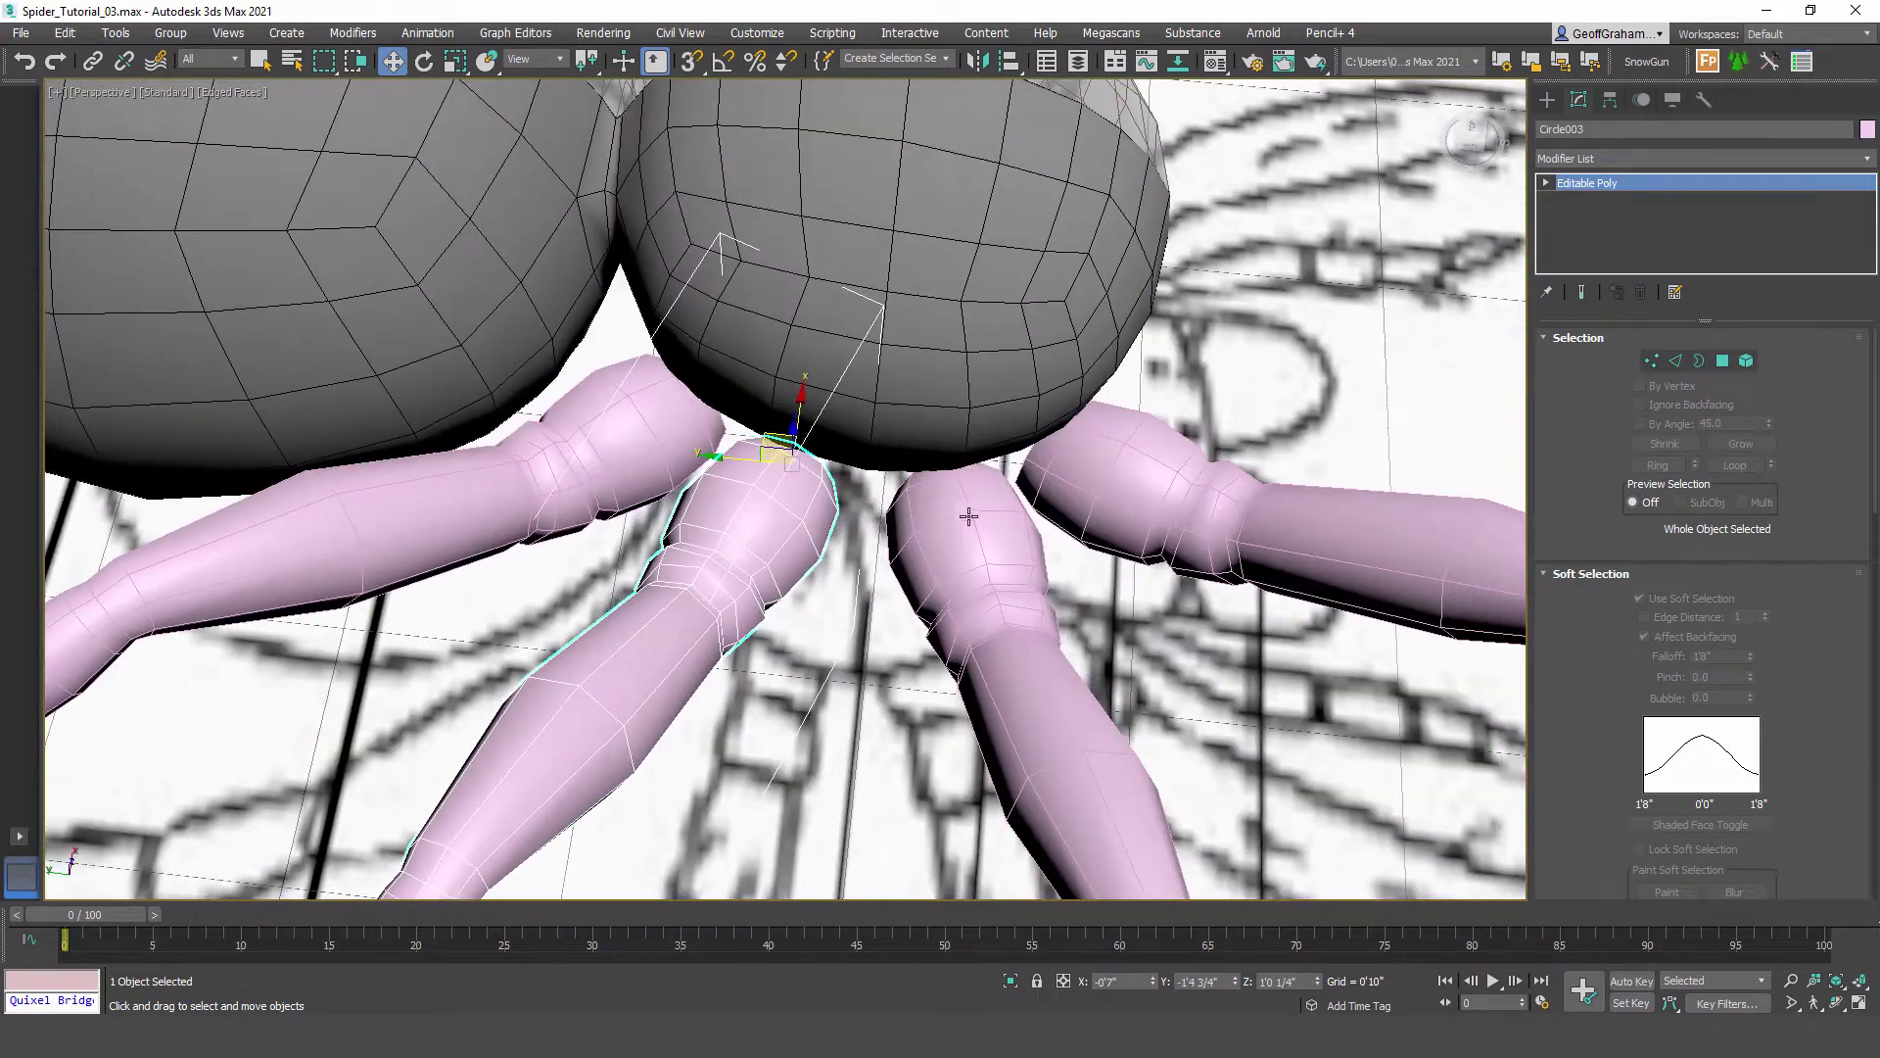
middle_click_drag(823, 638, 697, 546, "alt")
left_click(872, 548)
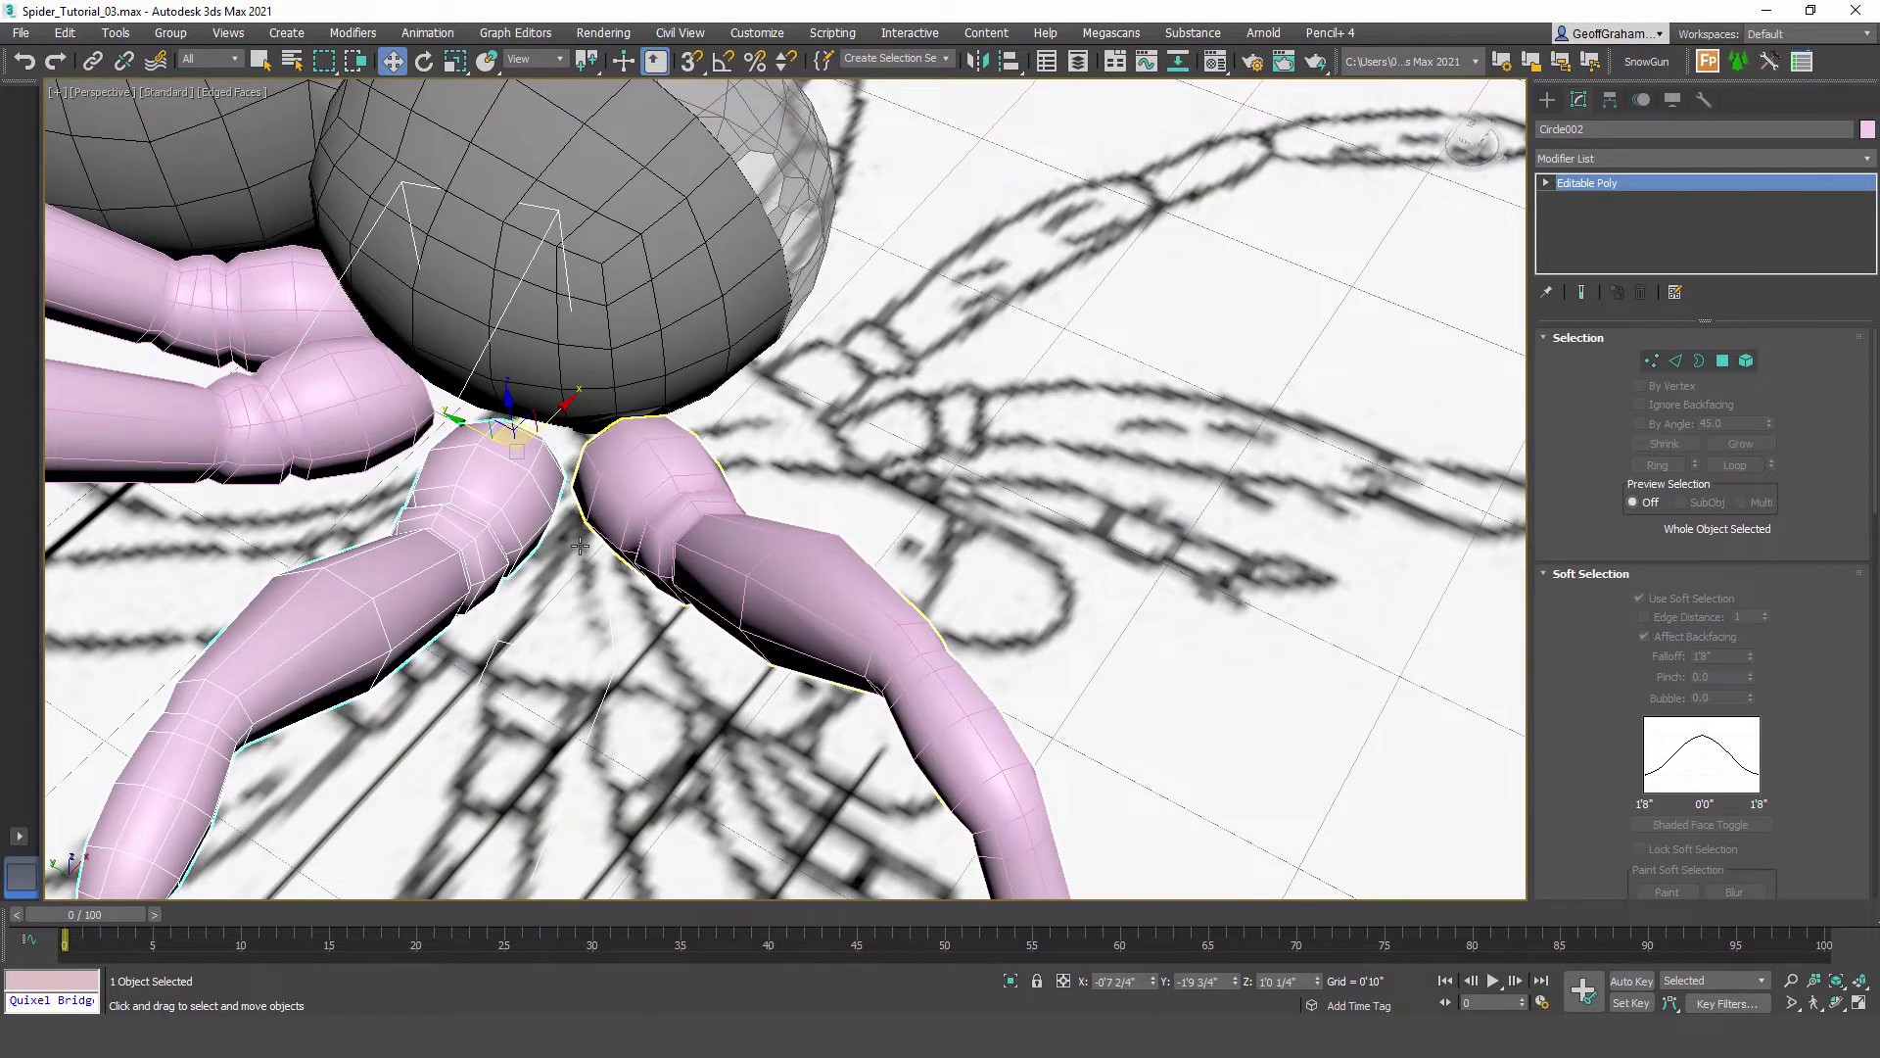
Step: Select the spider body mesh and attach all four legs to it as one editable poly object
left_click(579, 546)
middle_click_drag(580, 546, 919, 360, "alt")
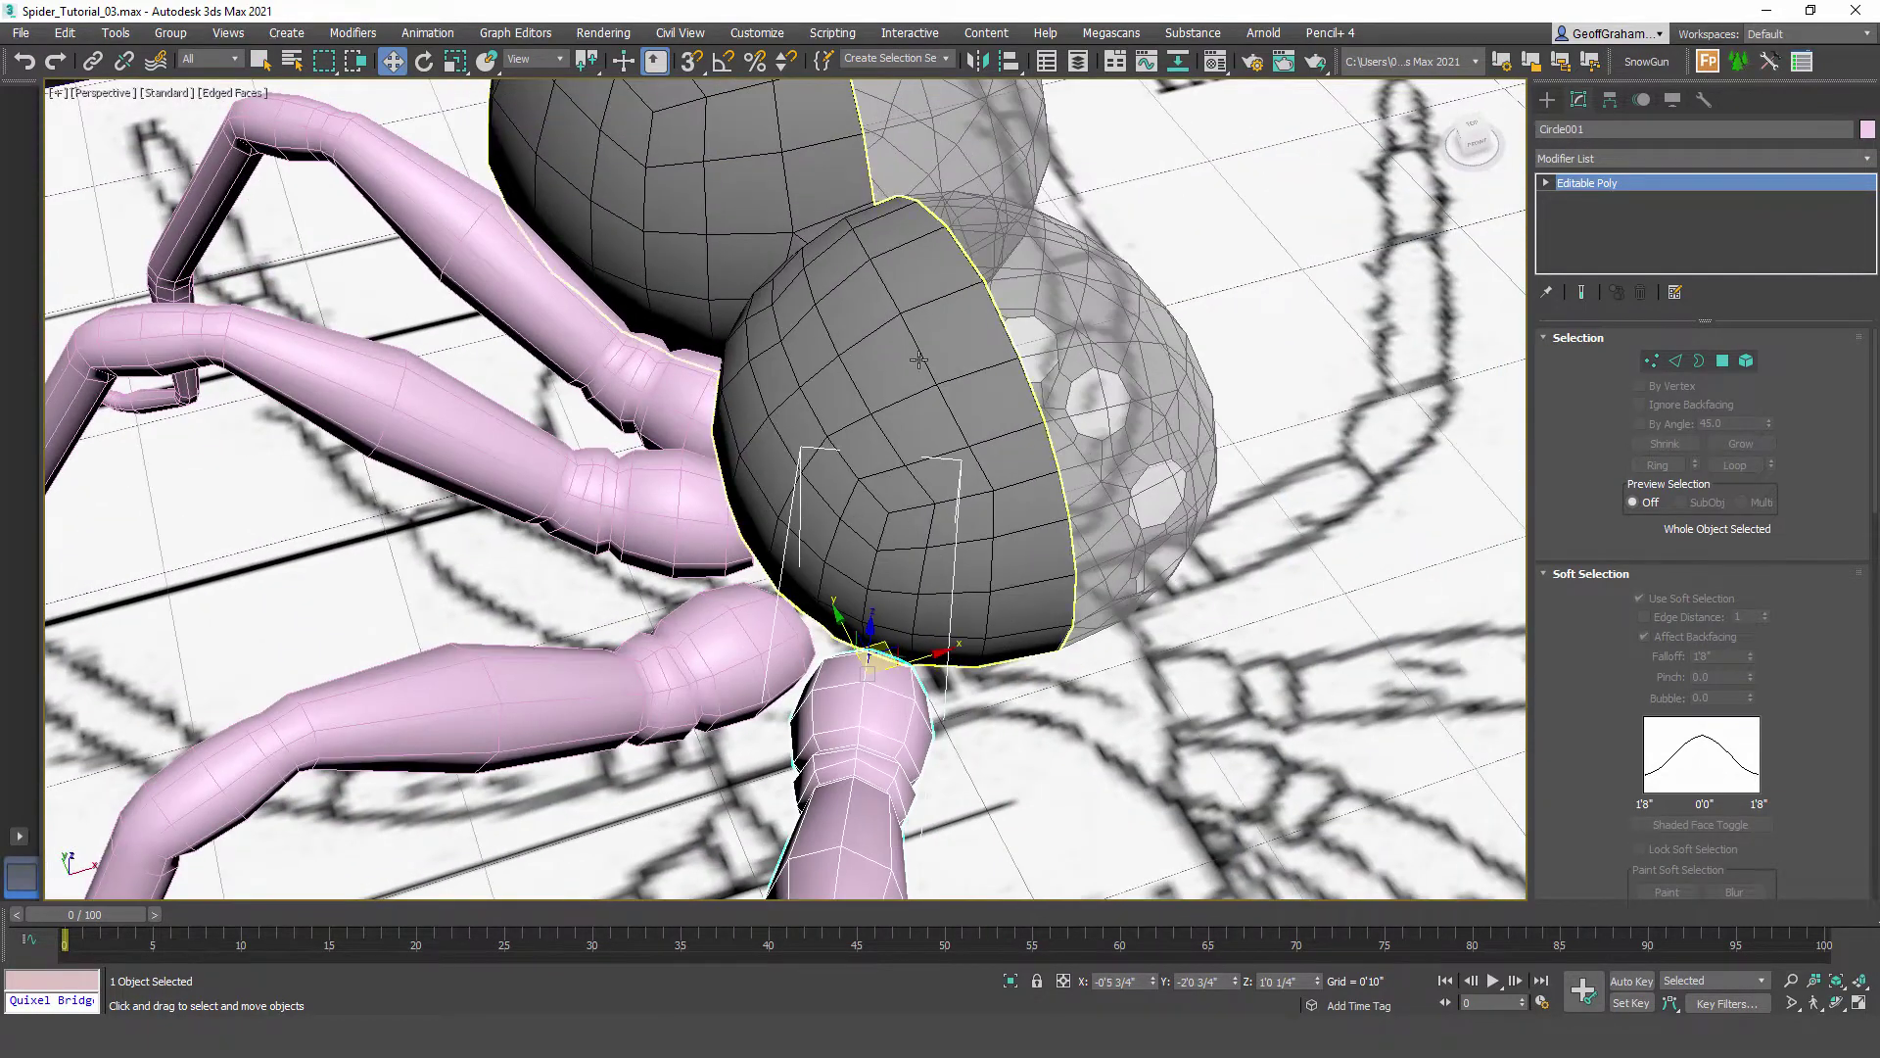
scroll(919, 361, "down", 5)
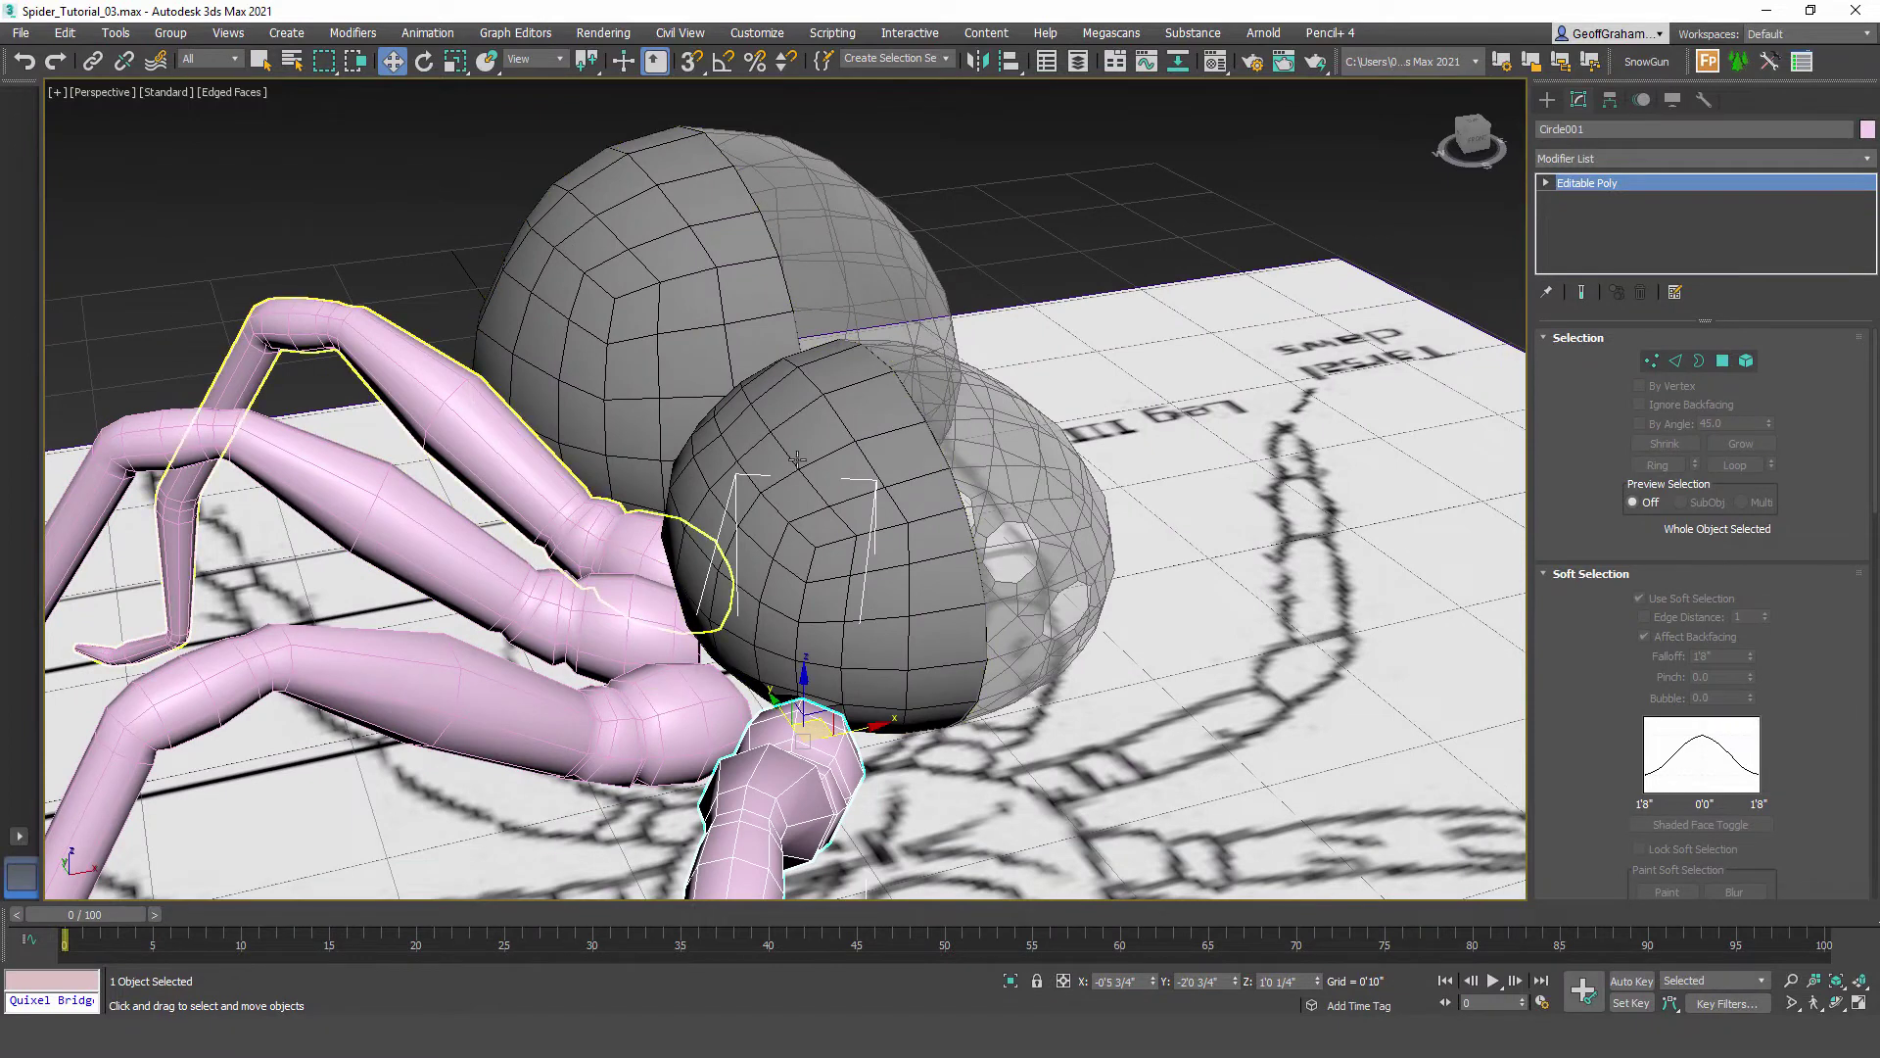
left_click(714, 309)
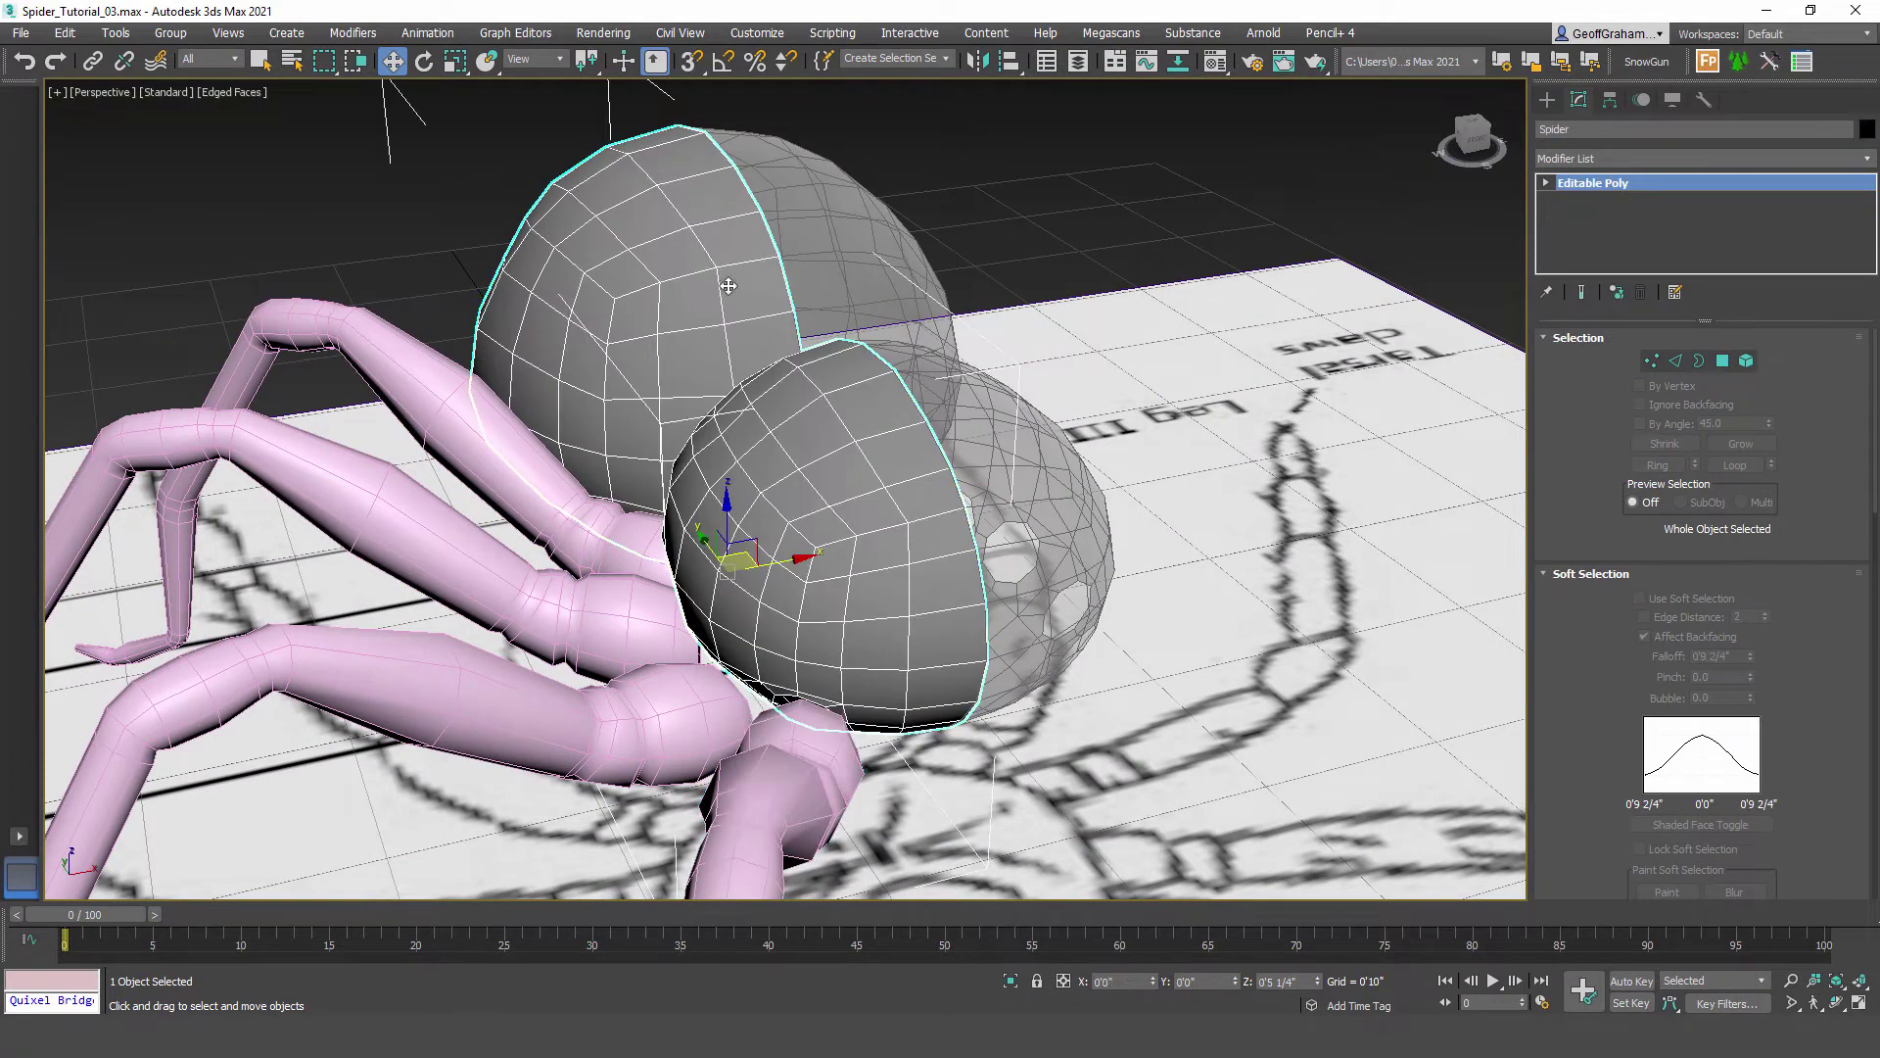
left_click(1544, 574)
left_click(1654, 742)
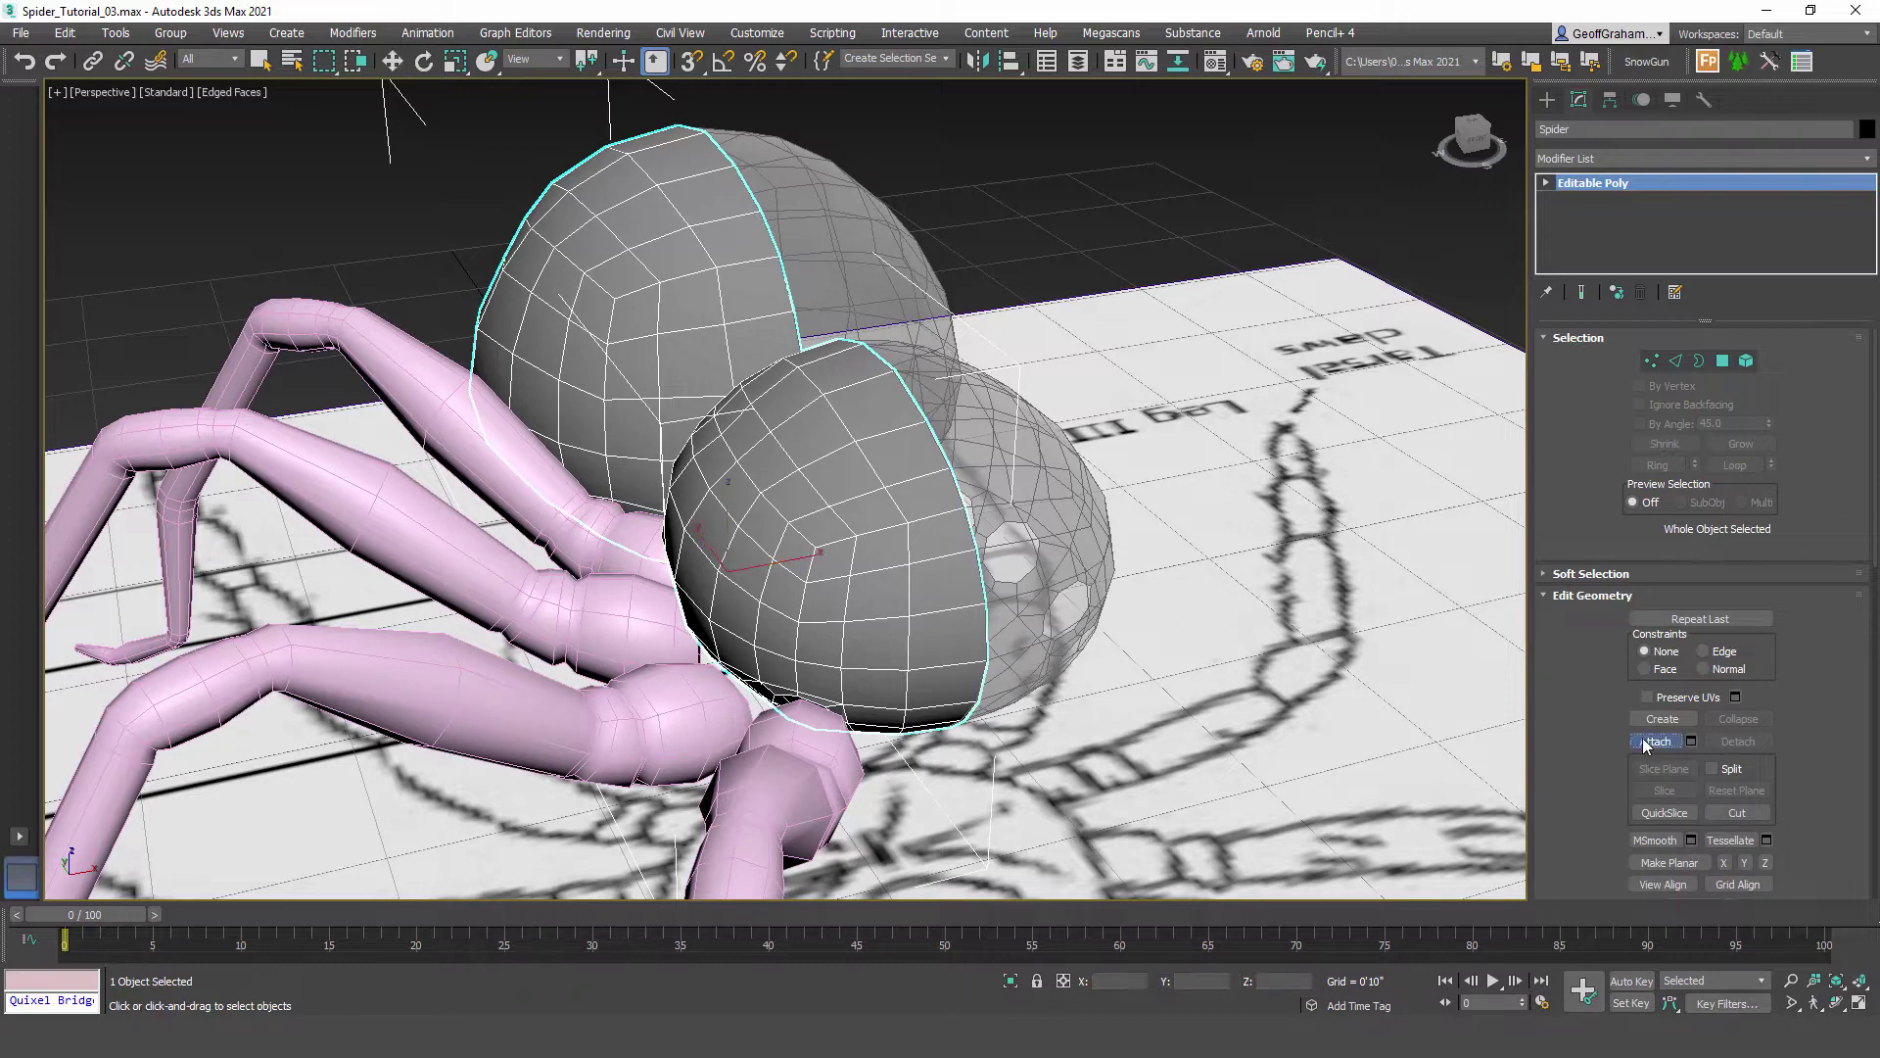
left_click(794, 770)
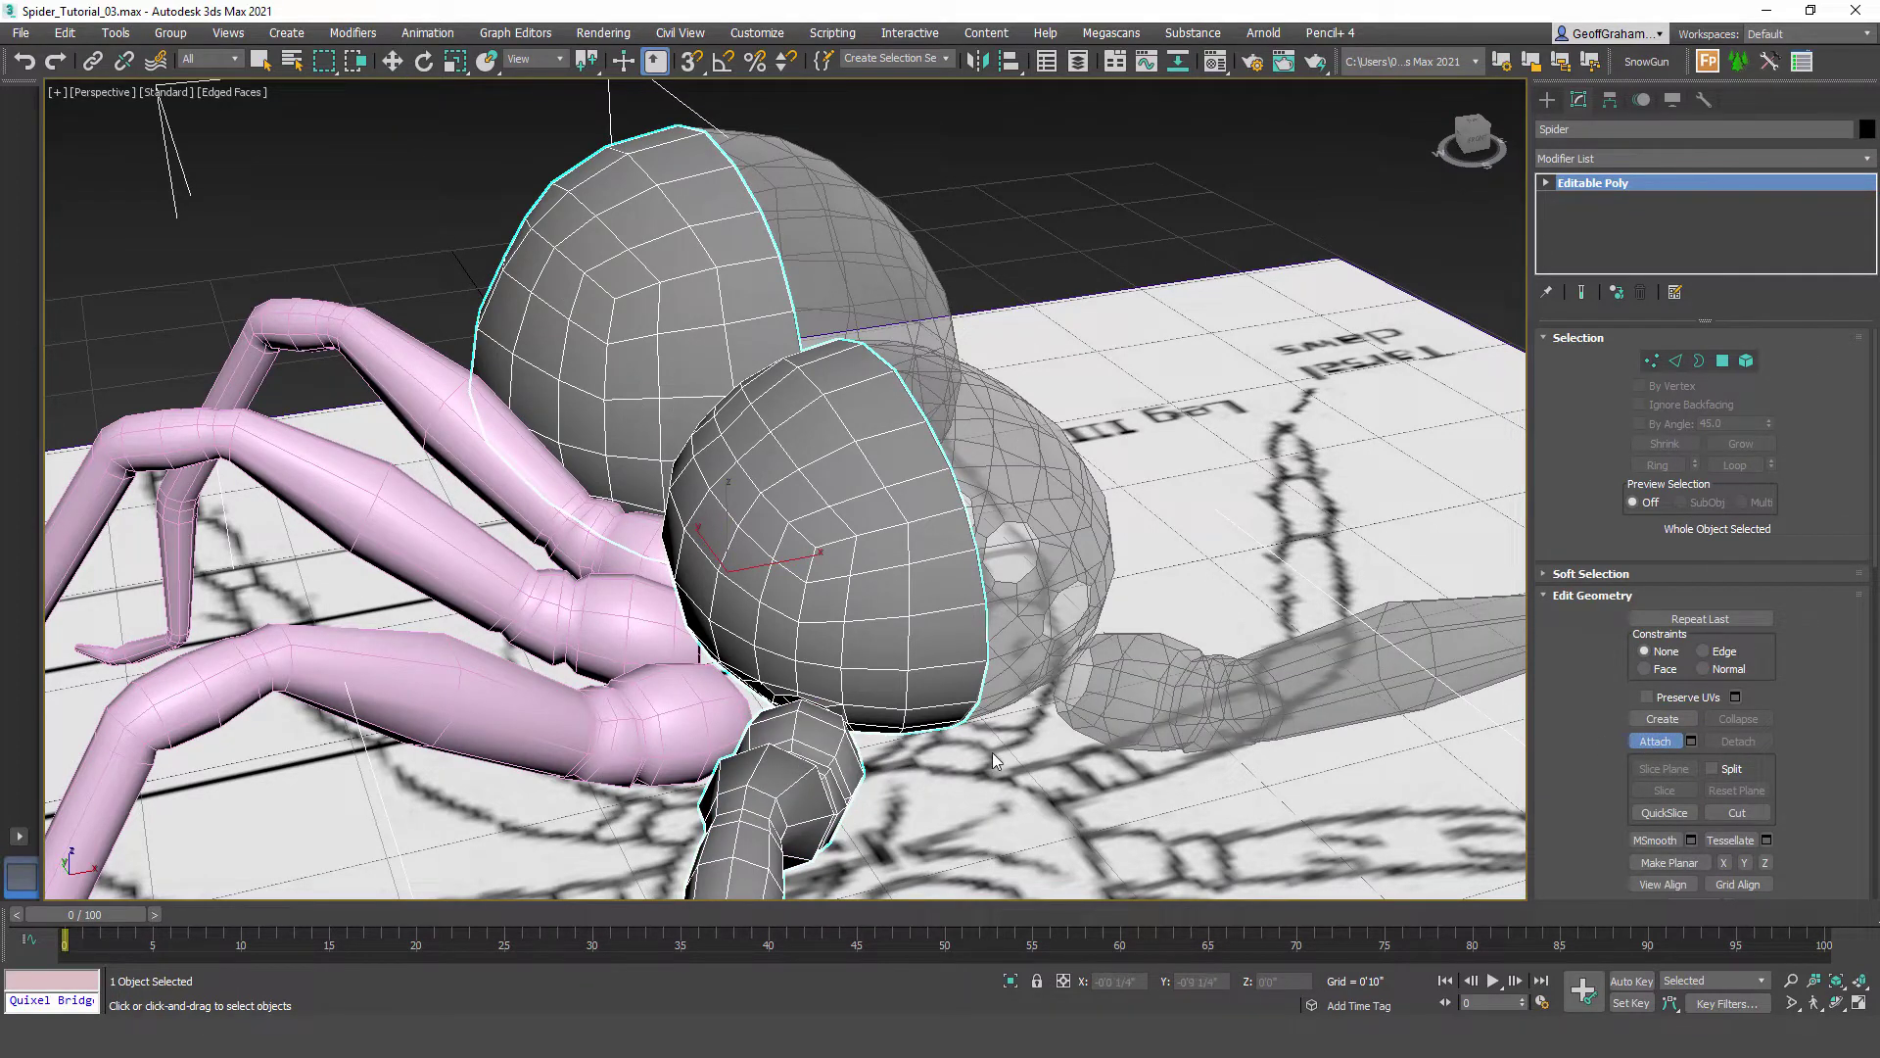
left_click(663, 722)
left_click(643, 617)
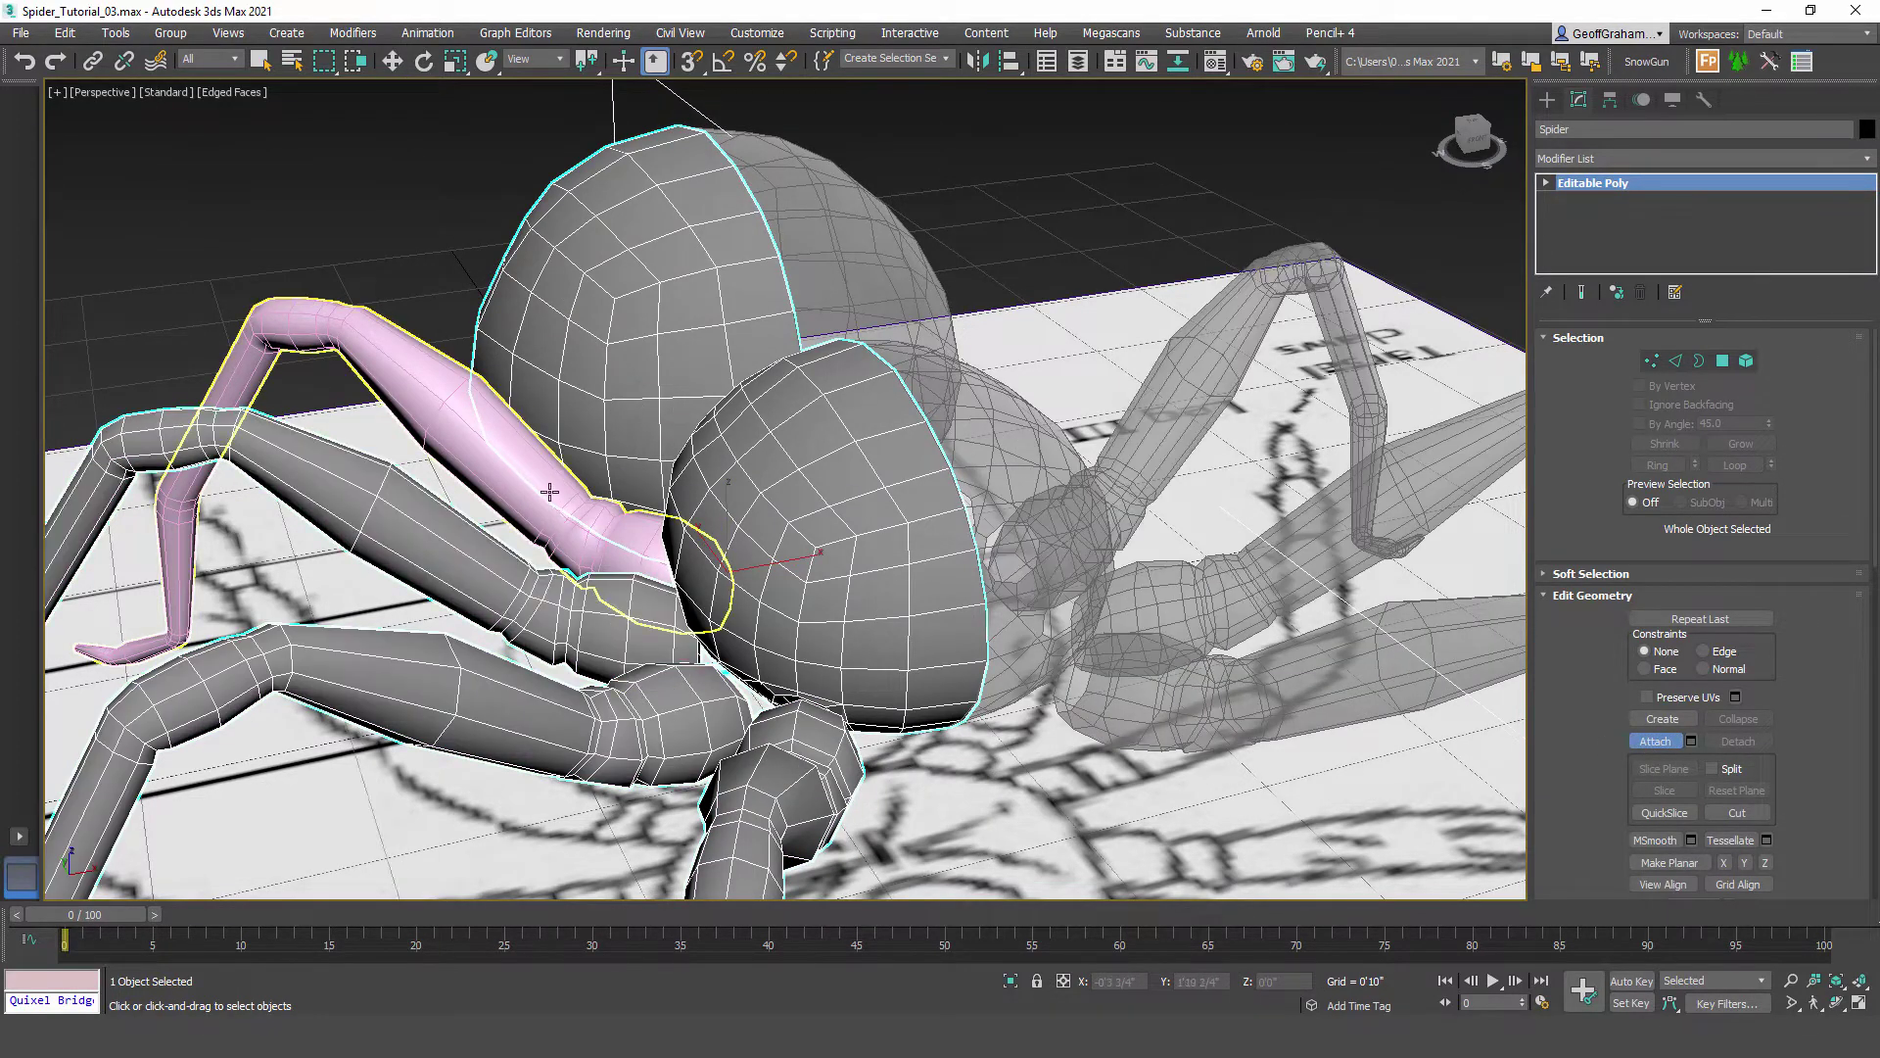
left_click(695, 583)
left_click(1652, 744)
middle_click_drag(784, 470, 725, 432, "alt")
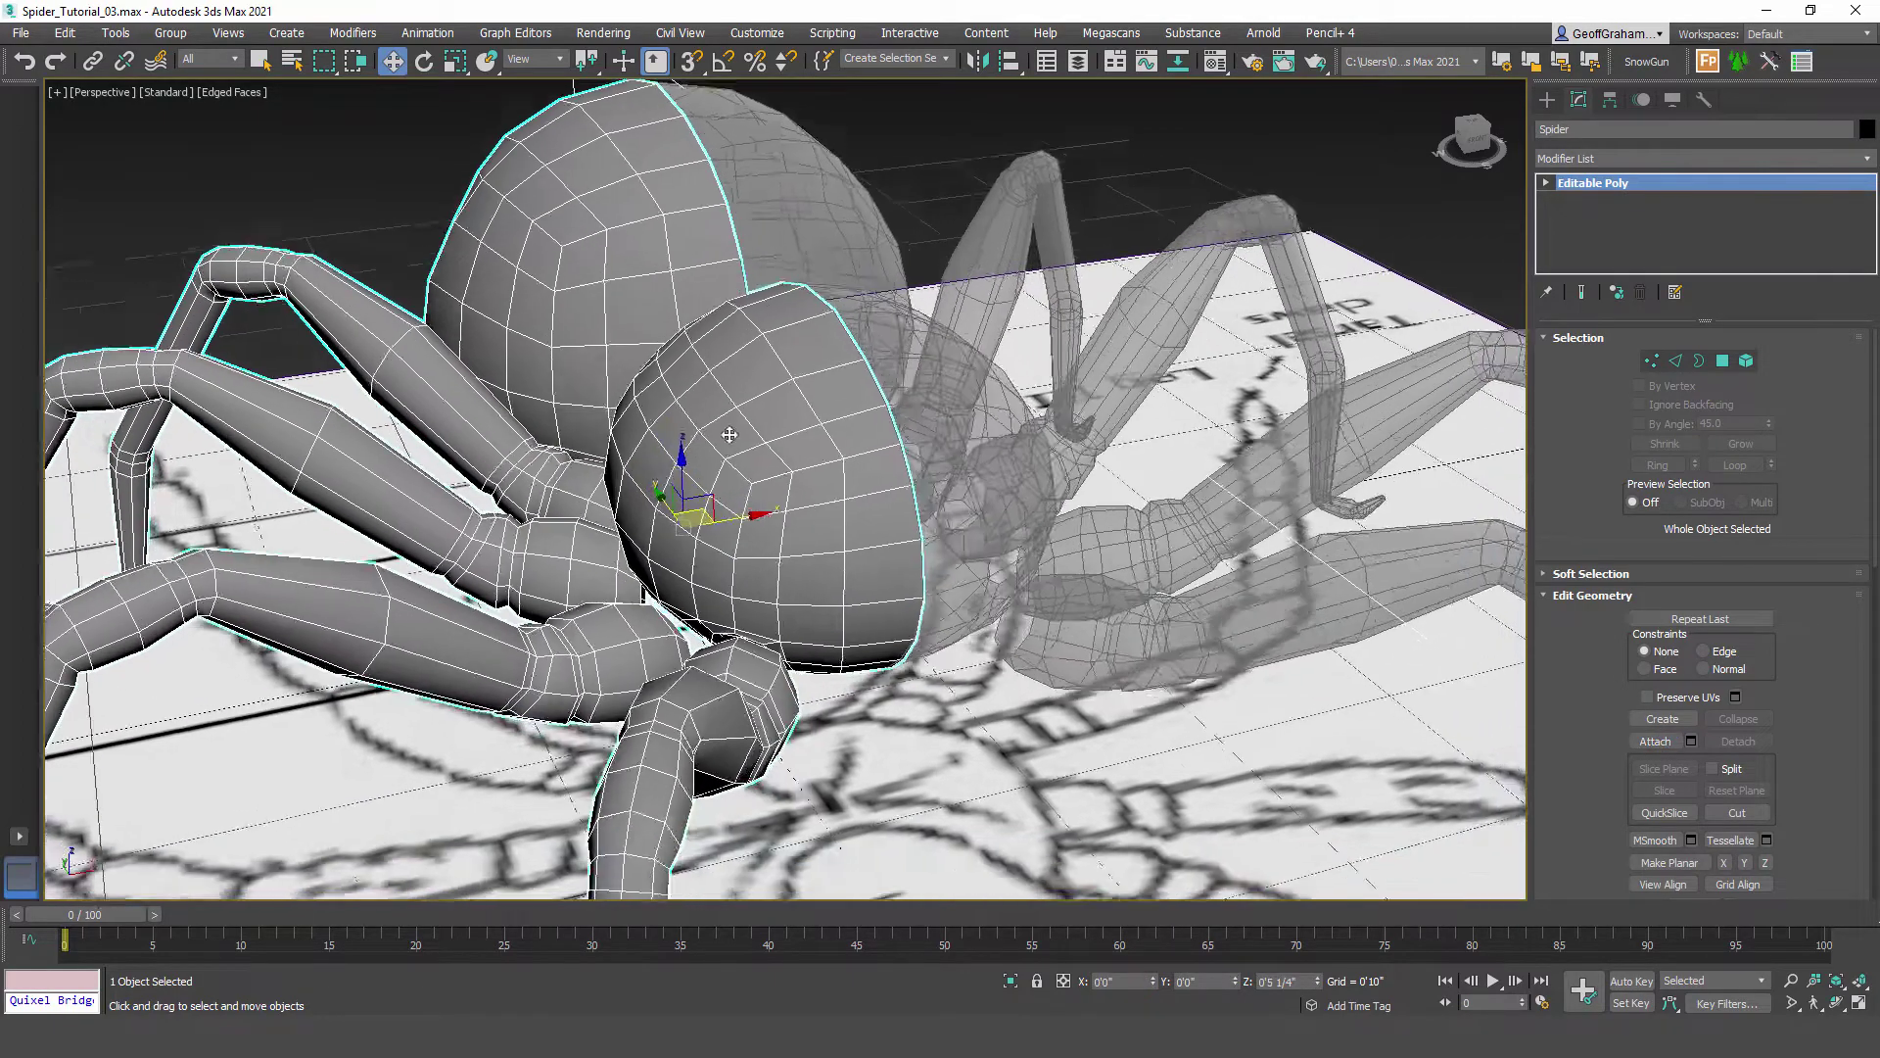
Step: Select the front leg as an element of the spider mesh and shift it slightly outward along its local axis, away from the cephalothorax
scroll(725, 431, "down", 5)
middle_click_drag(784, 685, 885, 663, "alt")
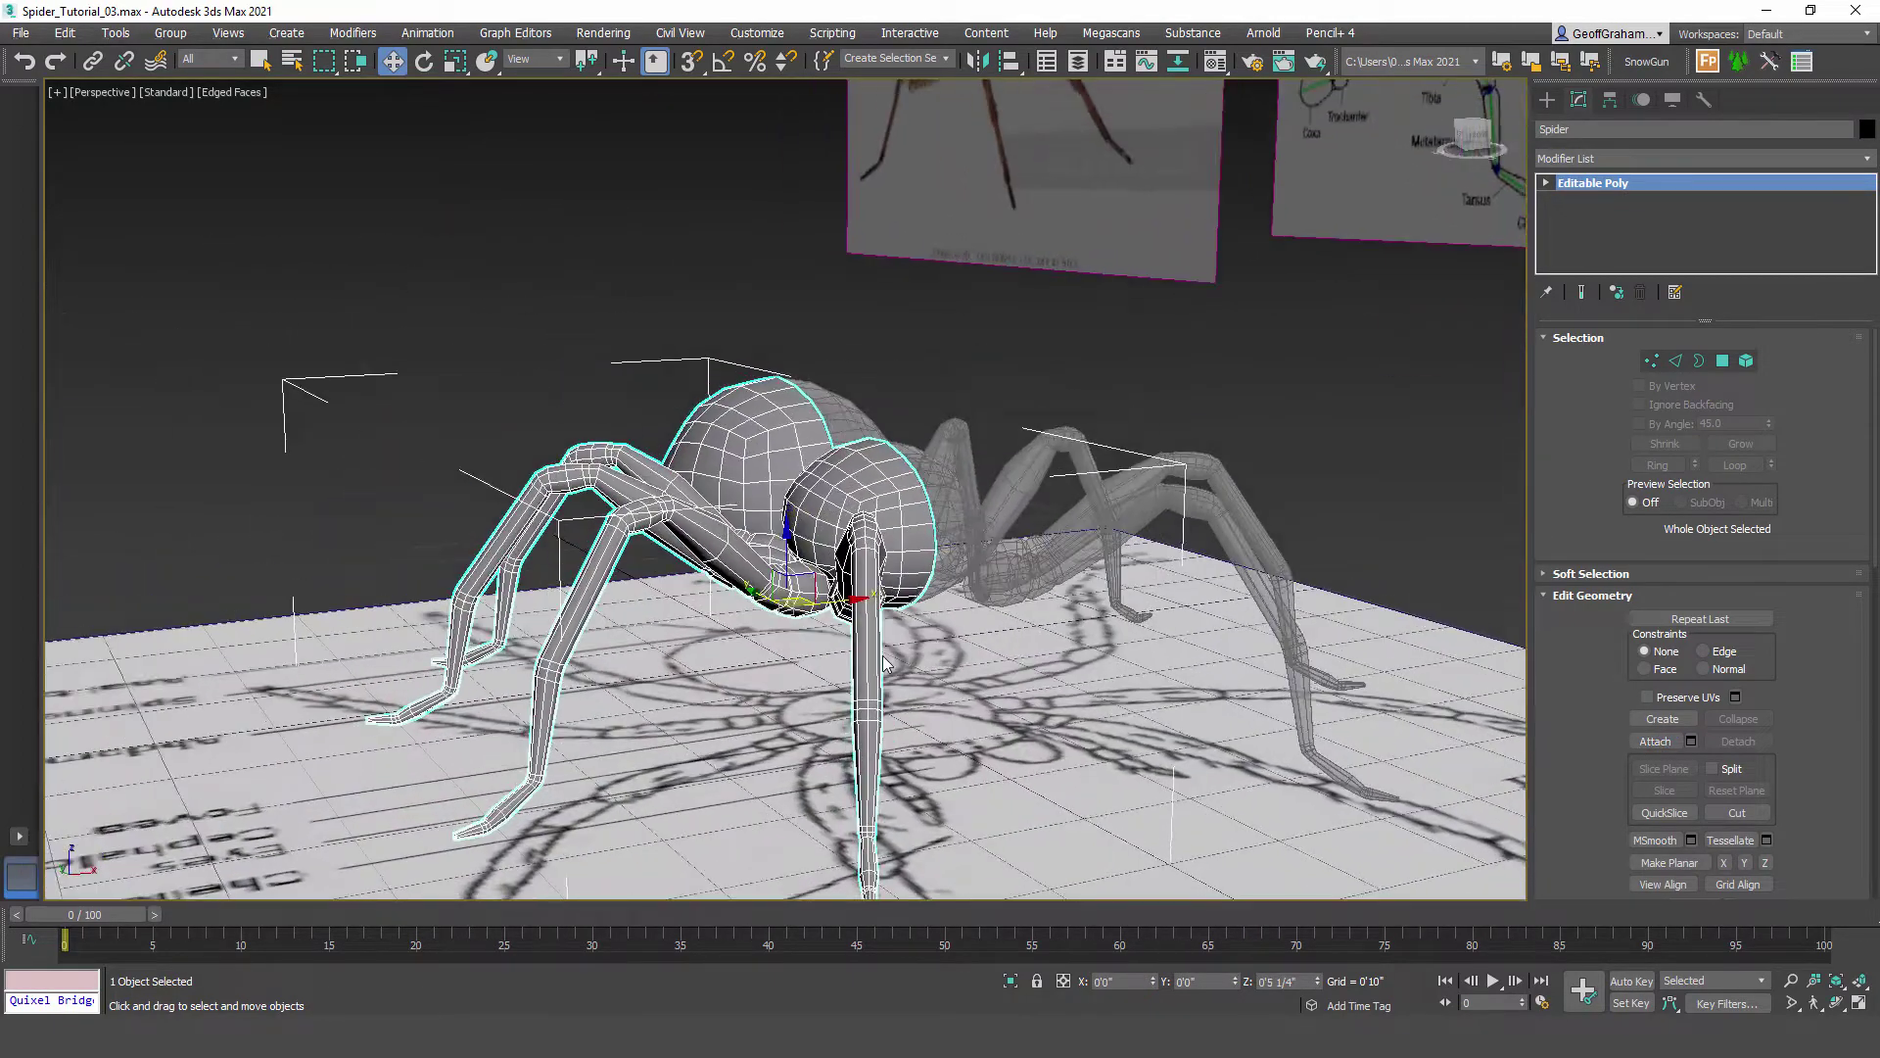
scroll(880, 570, "up", 5)
middle_click_drag(885, 566, 842, 676, "alt")
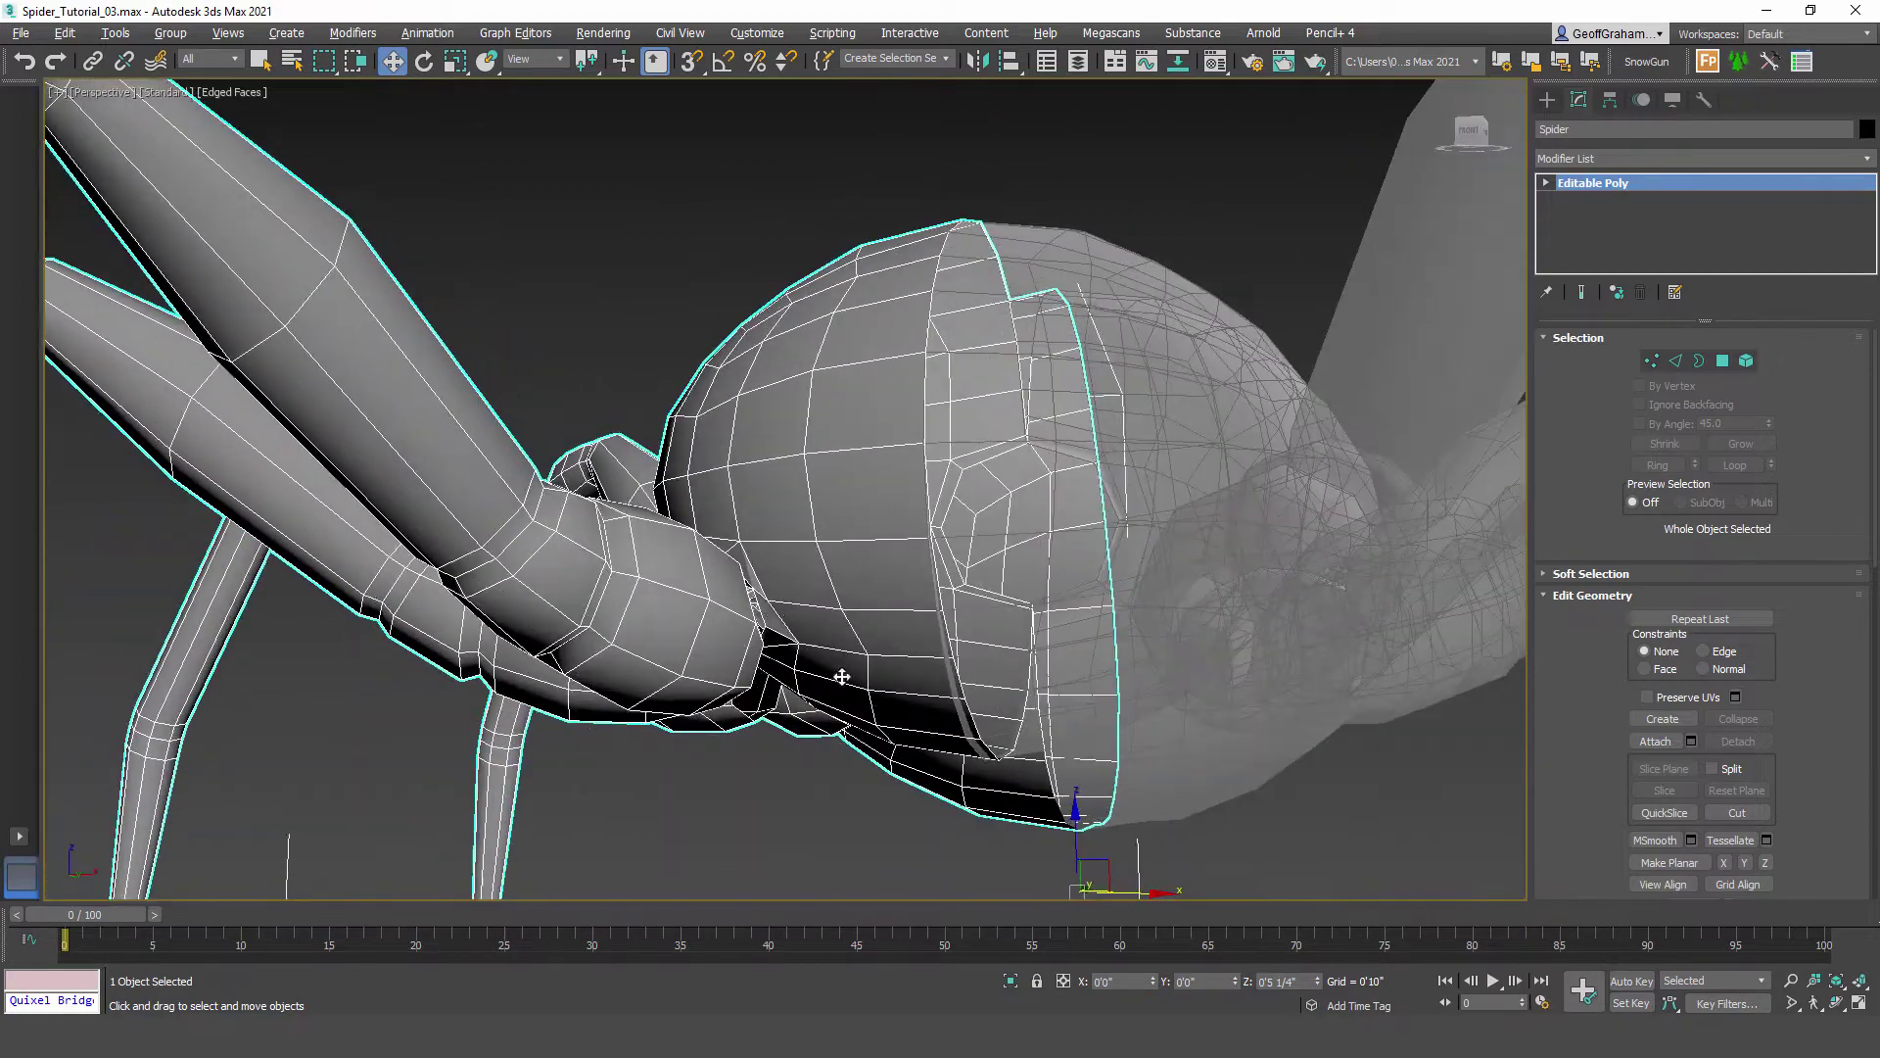
scroll(852, 571, "up", 3)
middle_click_drag(771, 606, 819, 555)
mouse_move(820, 555)
middle_mouse_down()
mouse_move(825, 517)
mouse_move(798, 521)
mouse_move(853, 525)
mouse_move(798, 549)
mouse_move(850, 537)
middle_mouse_up()
middle_click_drag(850, 536, 976, 497)
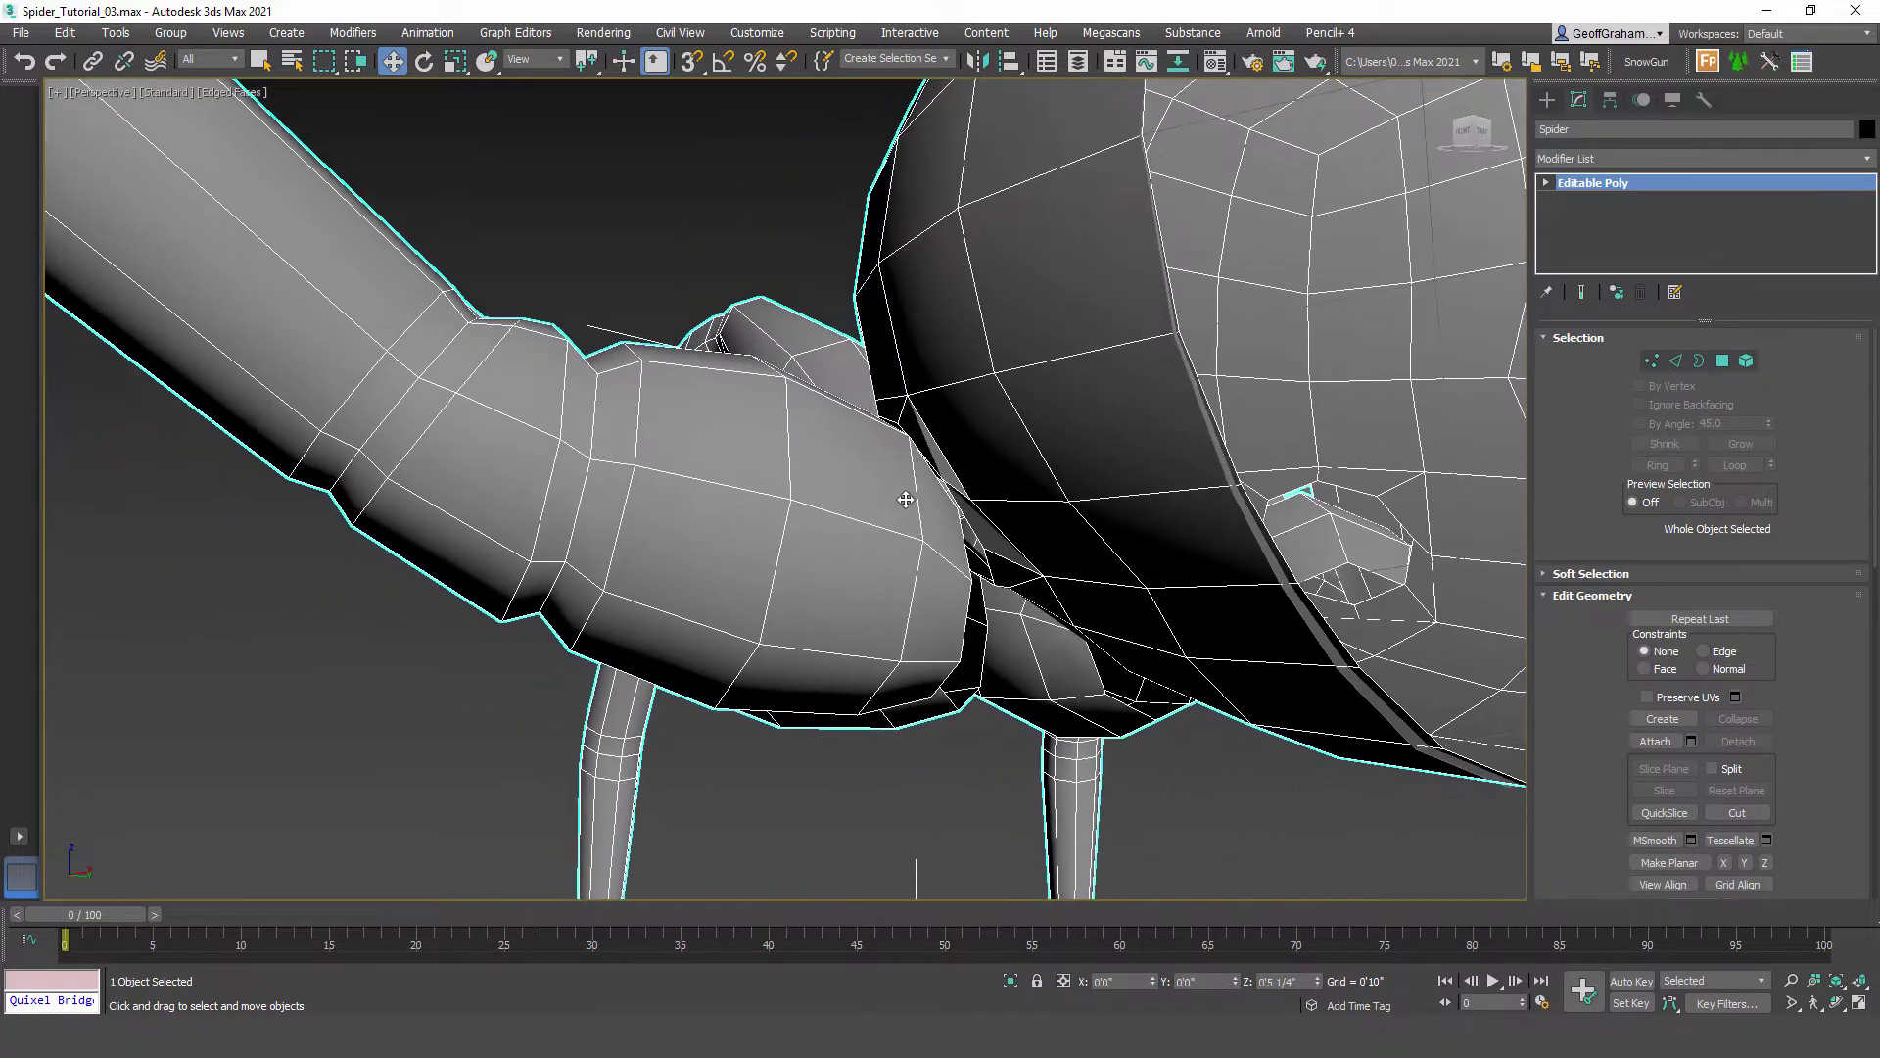
left_click(1746, 367)
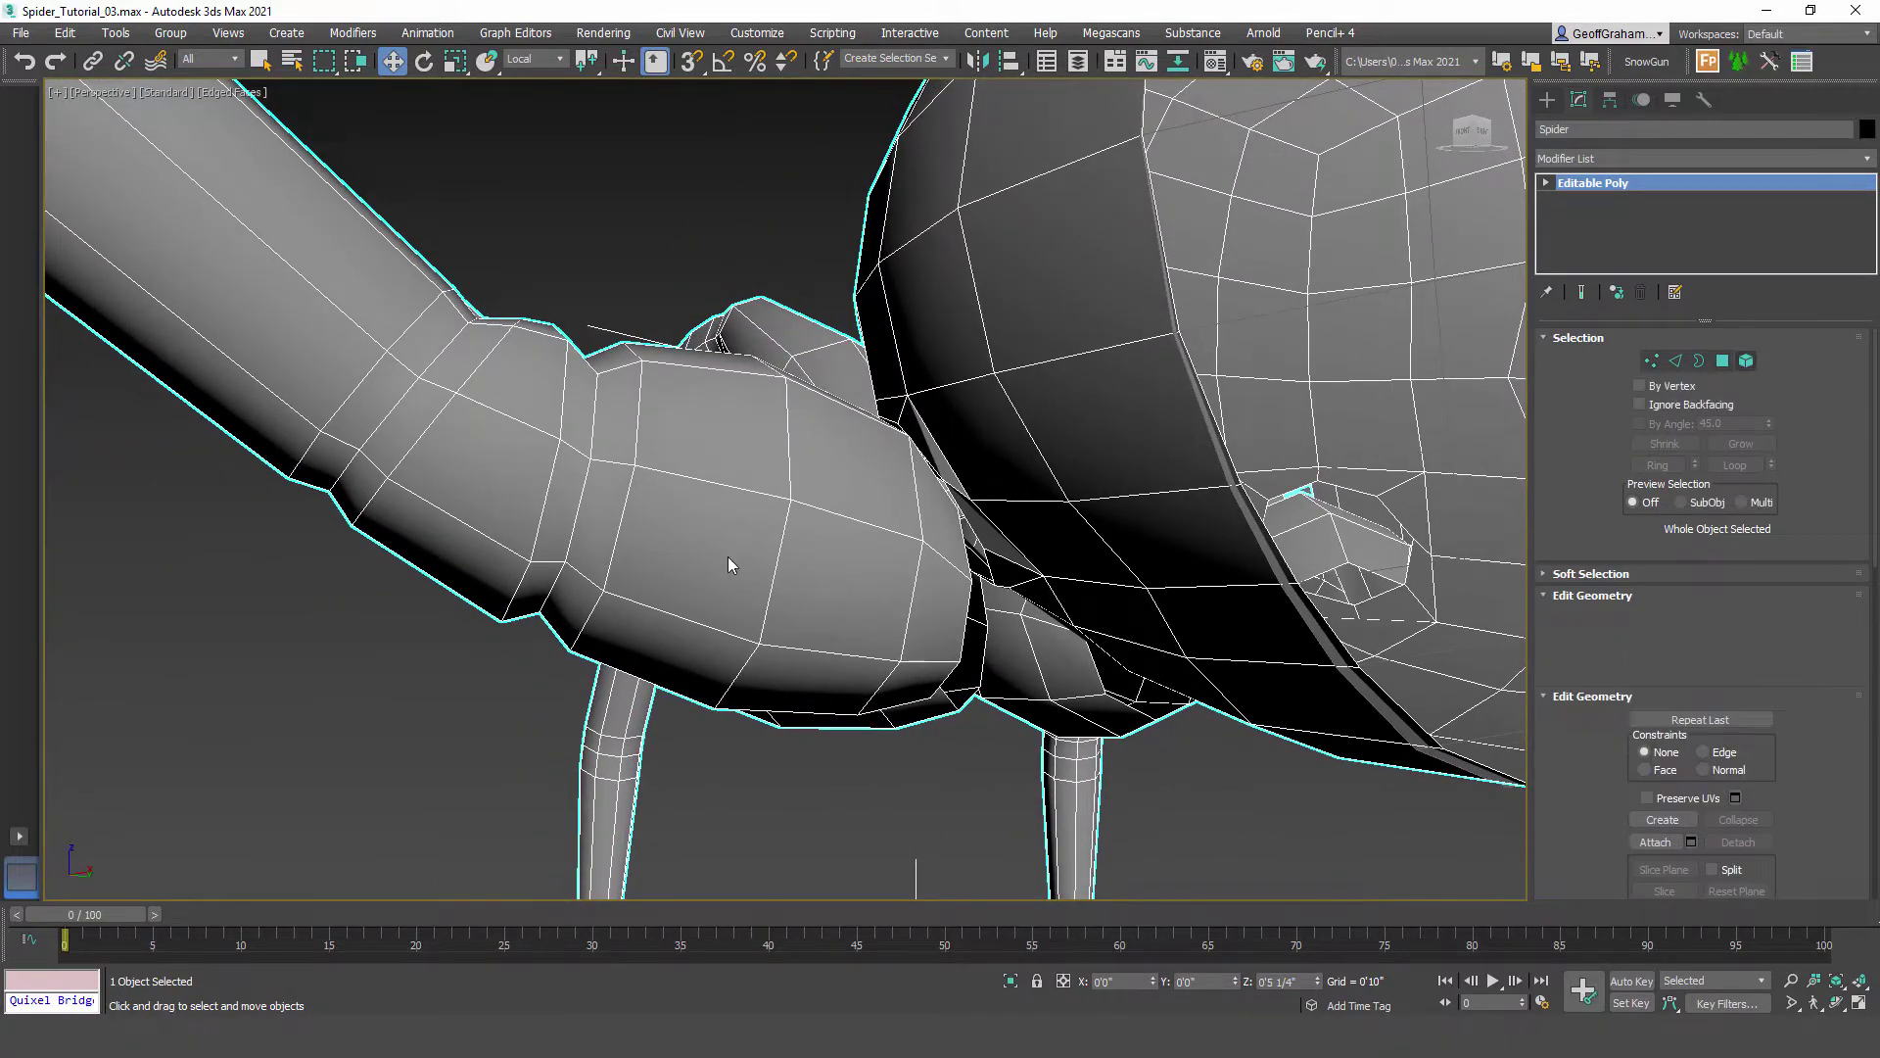
left_click(729, 465)
scroll(732, 455, "down", 4)
scroll(733, 455, "up", 2)
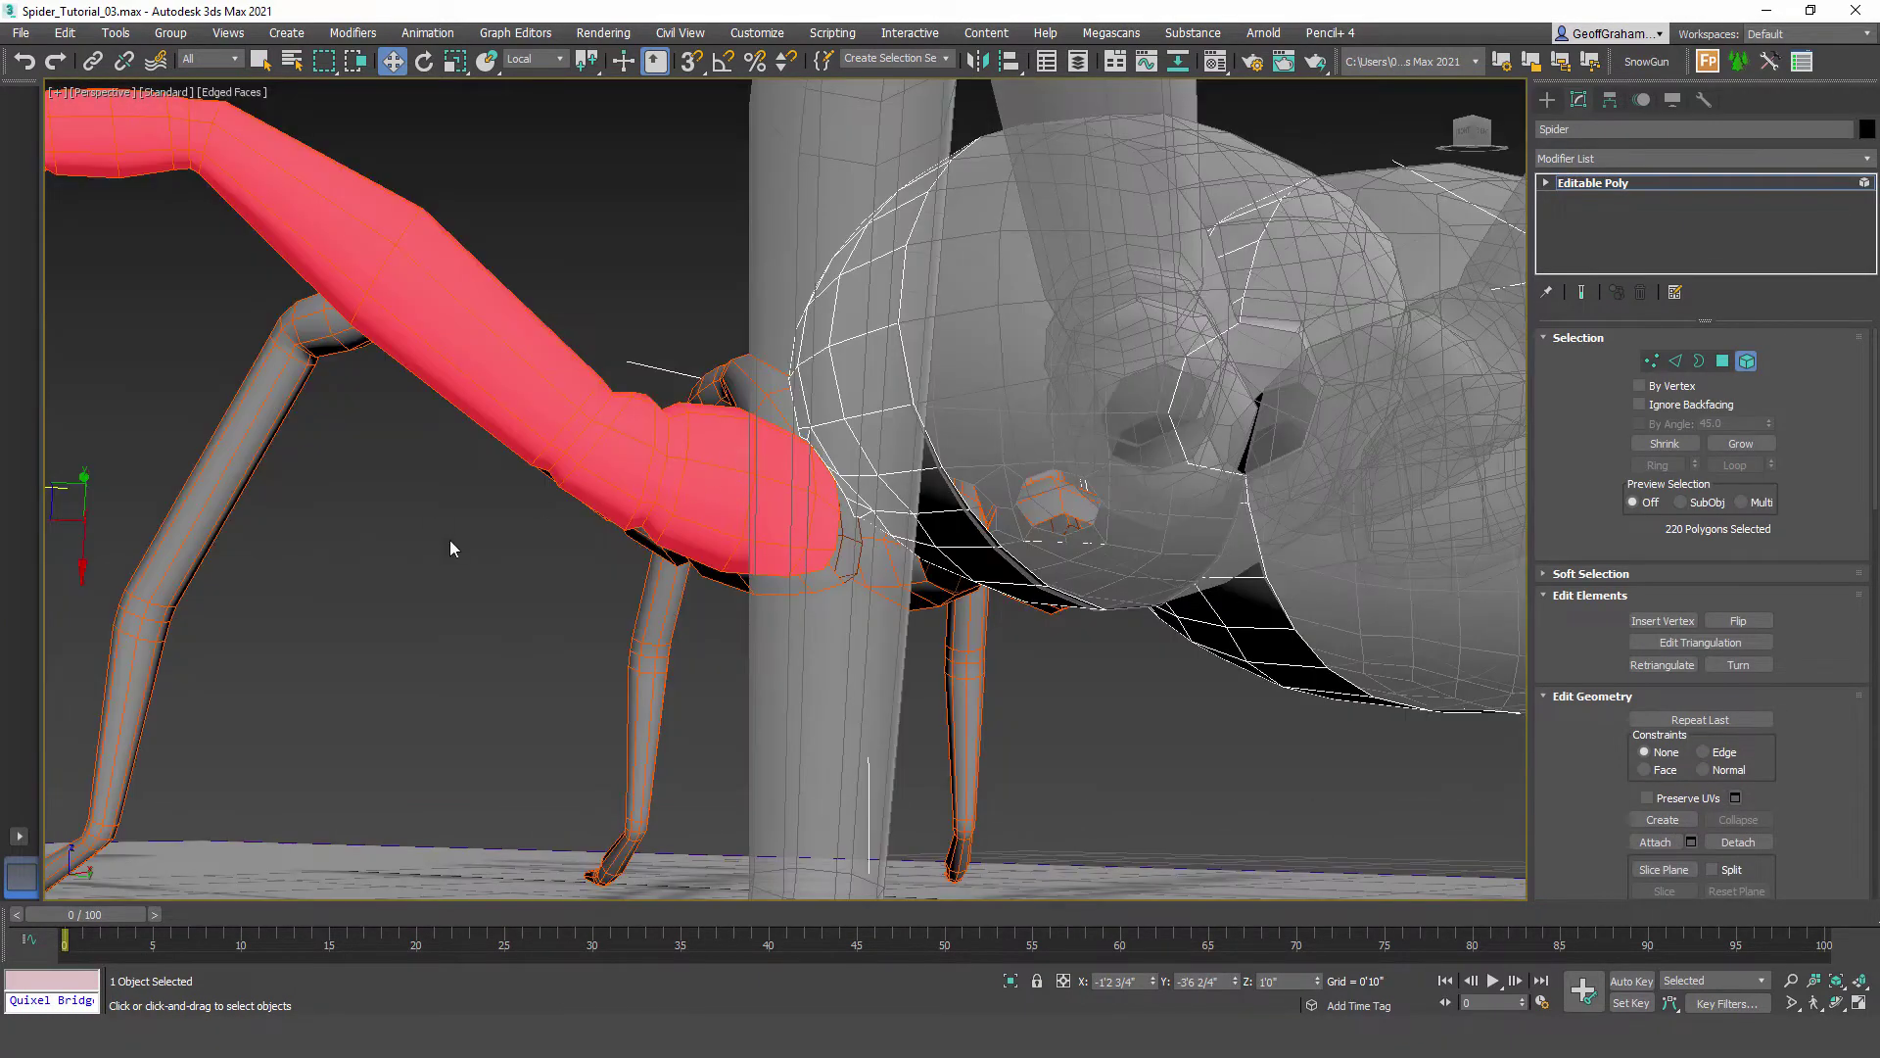
middle_click_drag(449, 547, 311, 541, "alt")
left_click_drag(228, 495, 212, 493)
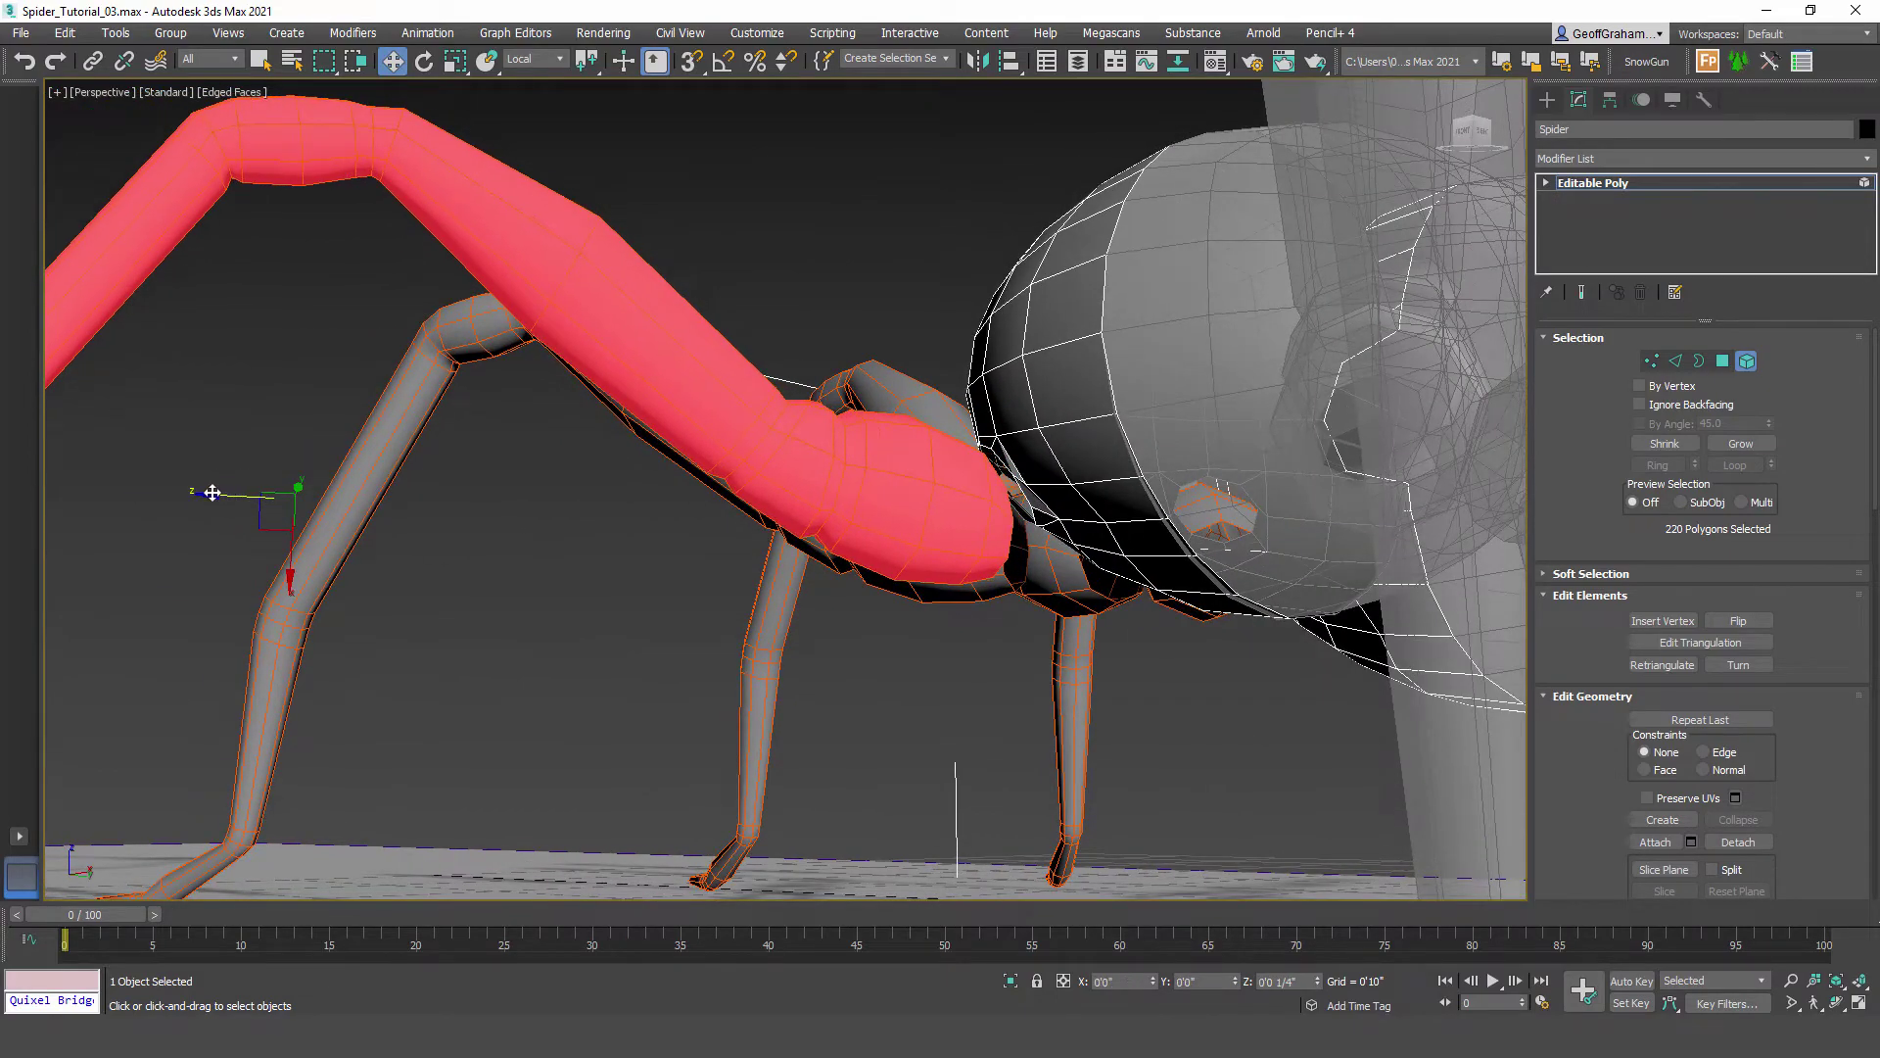
Step: Shift the second, third and rearmost leg elements slightly outward along their local axes to open small gaps at the cephalothorax
middle_click_drag(749, 265, 1044, 572, "alt")
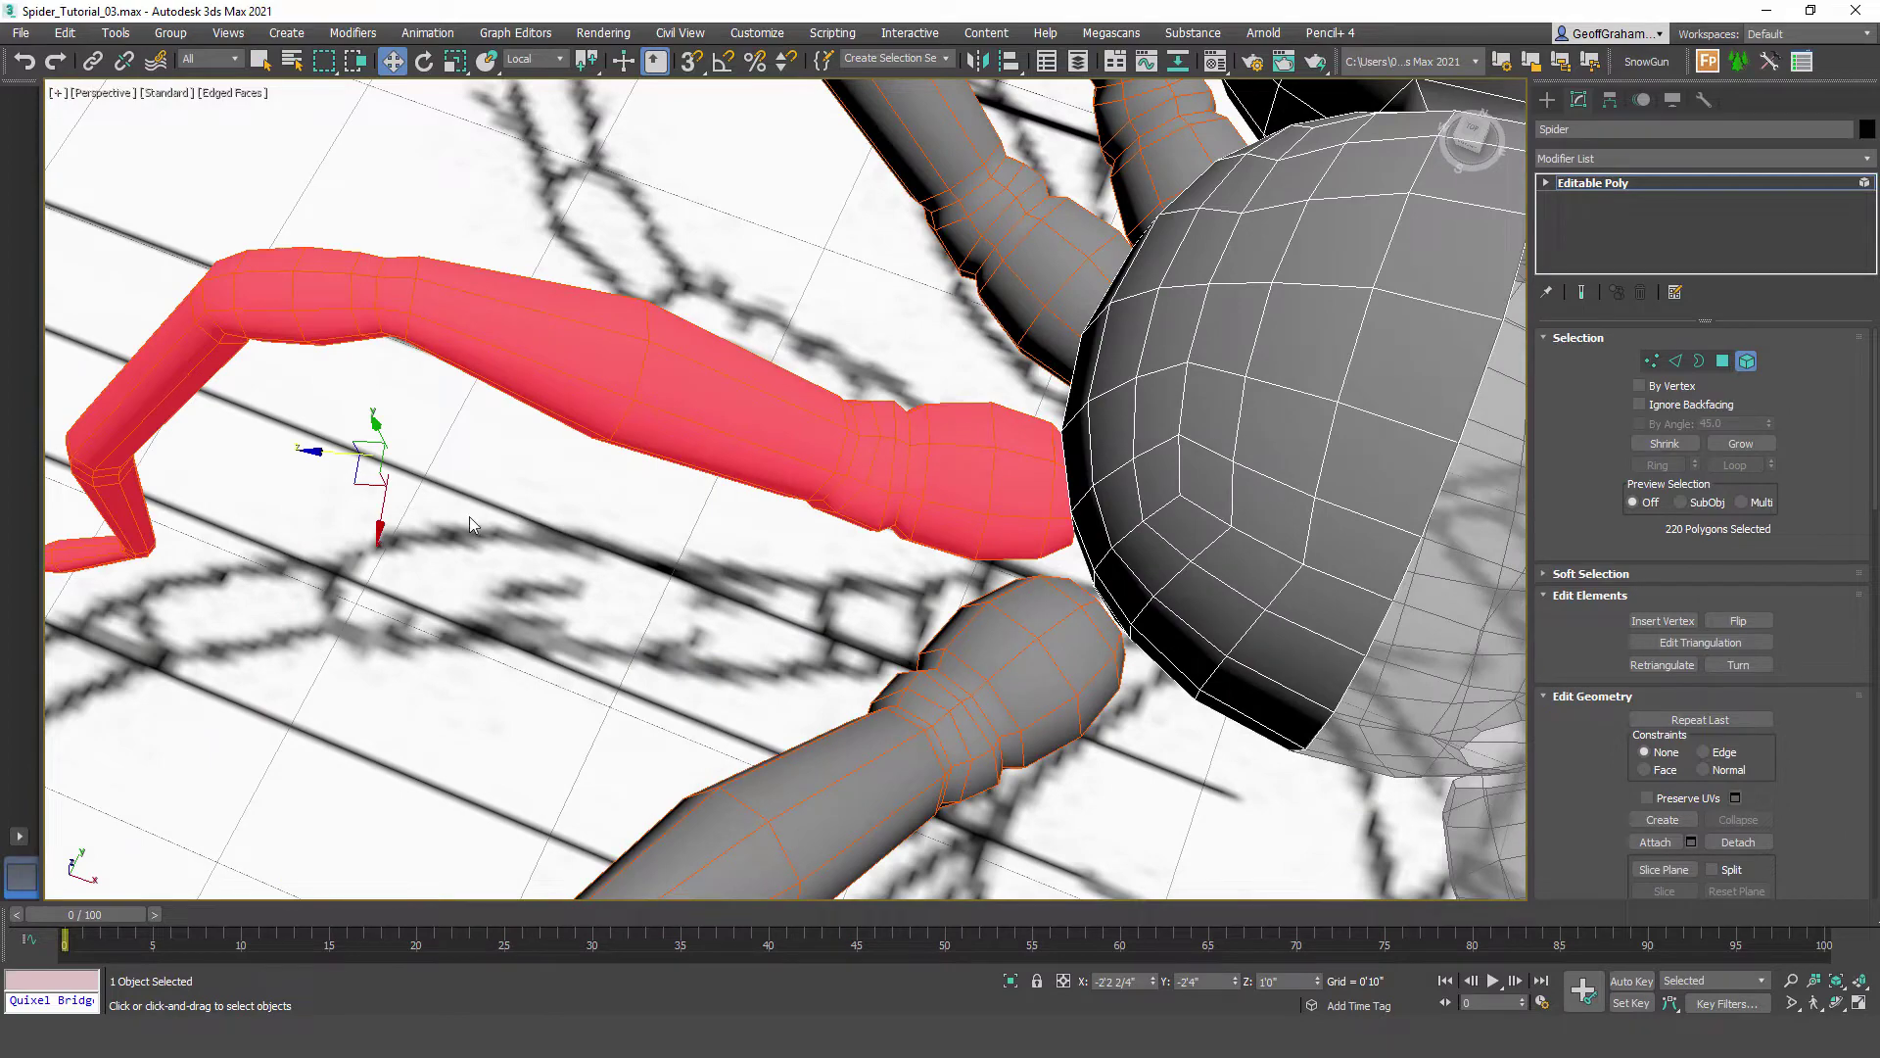
left_click_drag(329, 452, 310, 449)
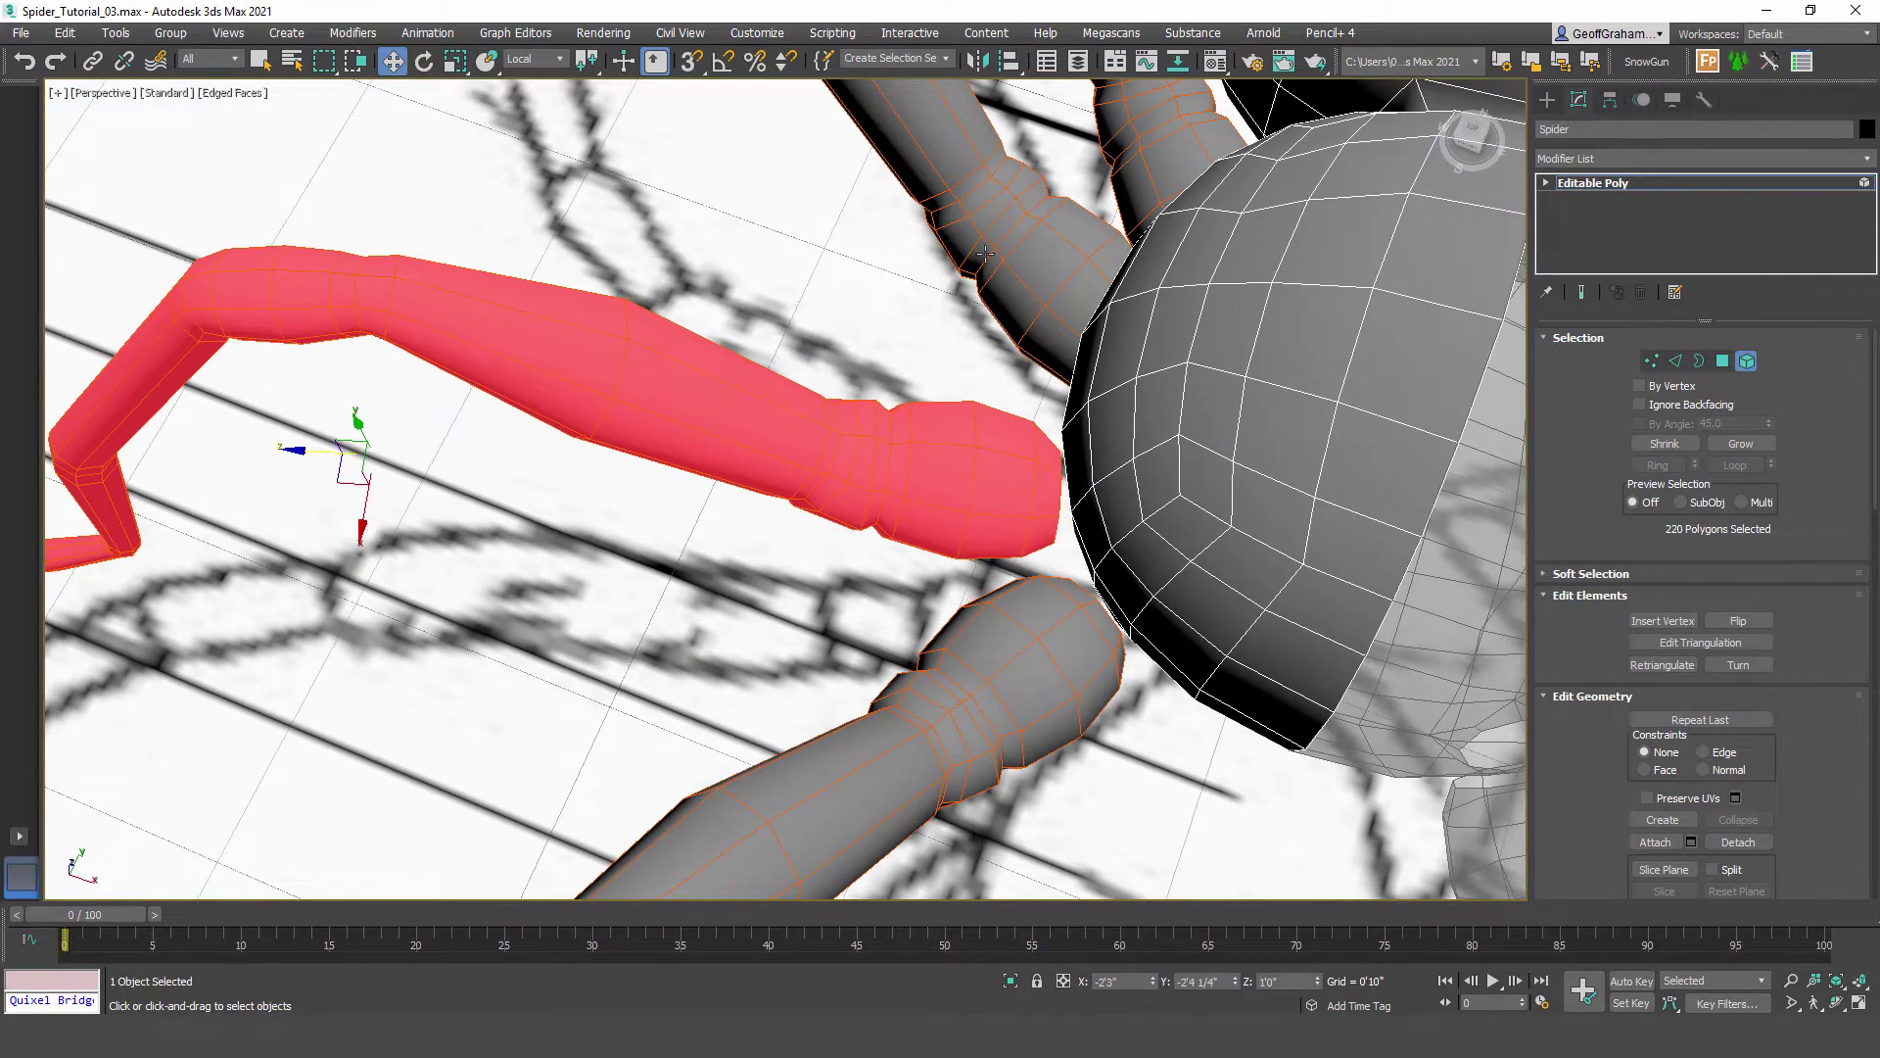
left_click(1015, 248)
middle_click_drag(798, 325, 1076, 653, "alt")
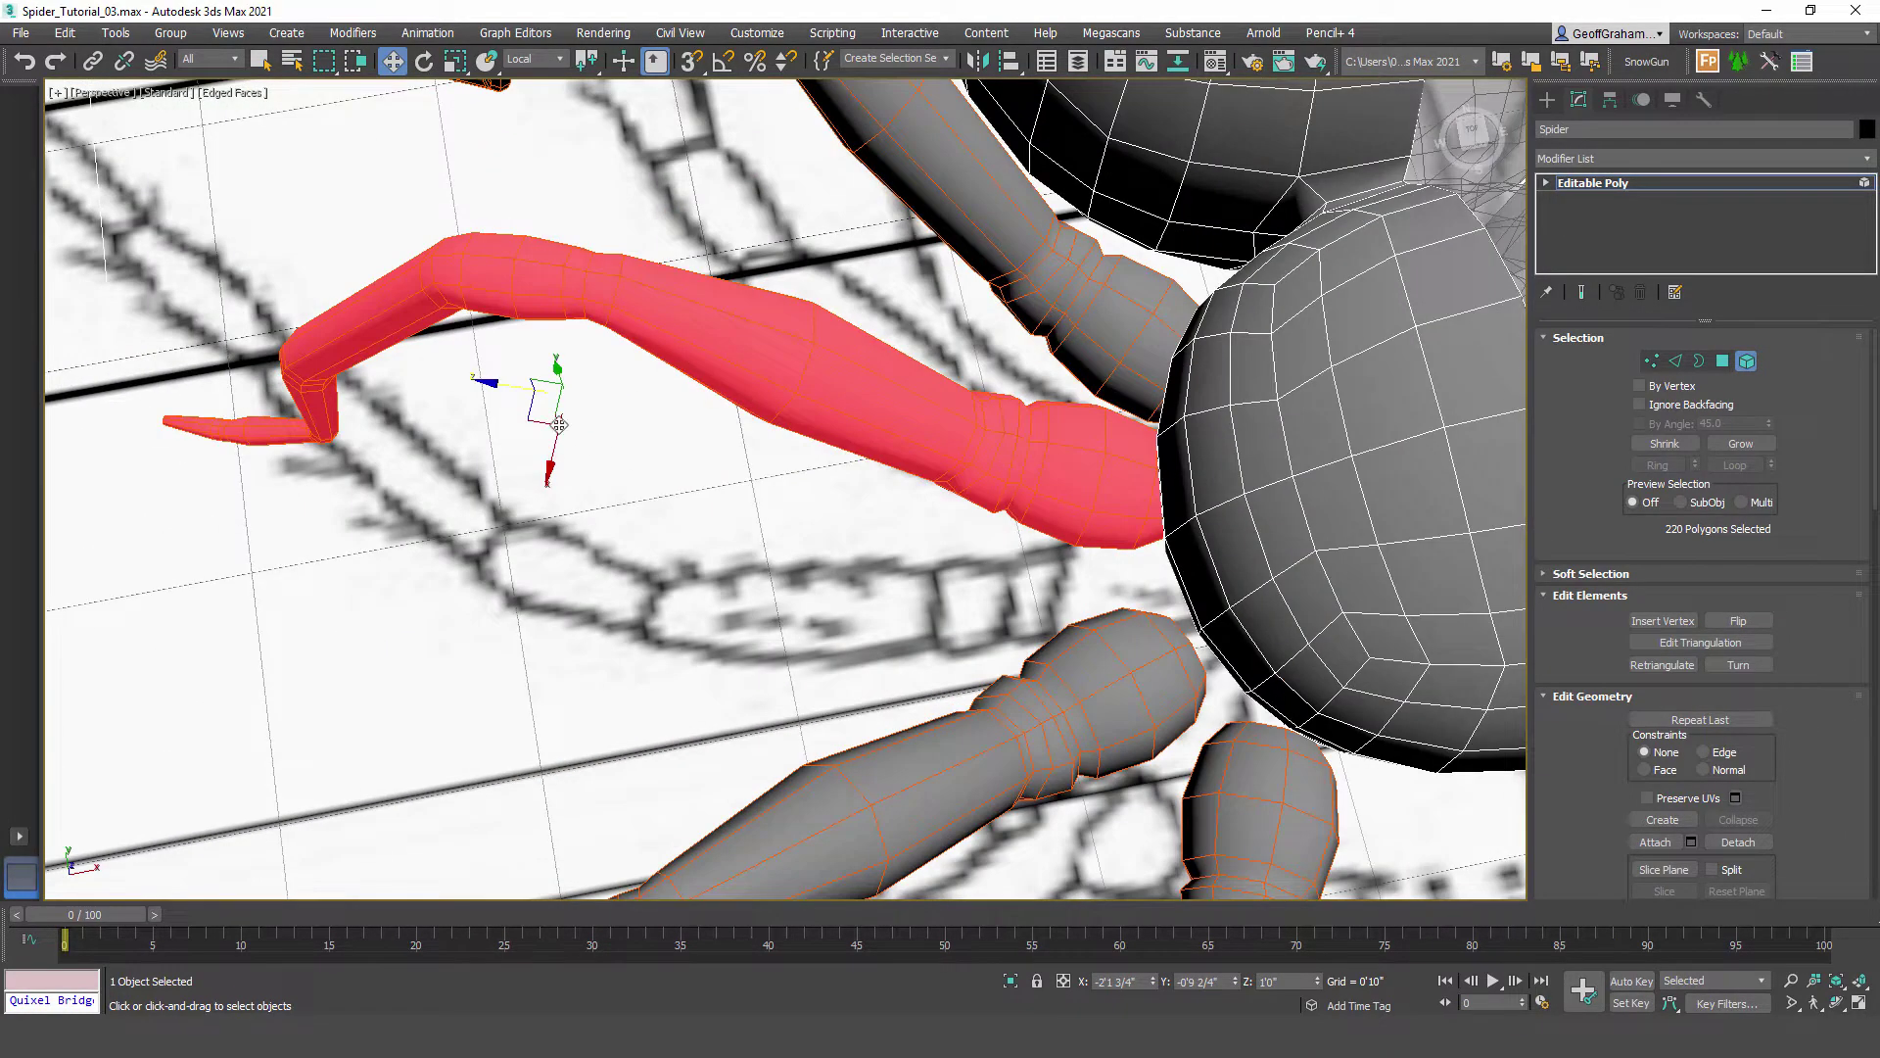
left_click(1084, 296)
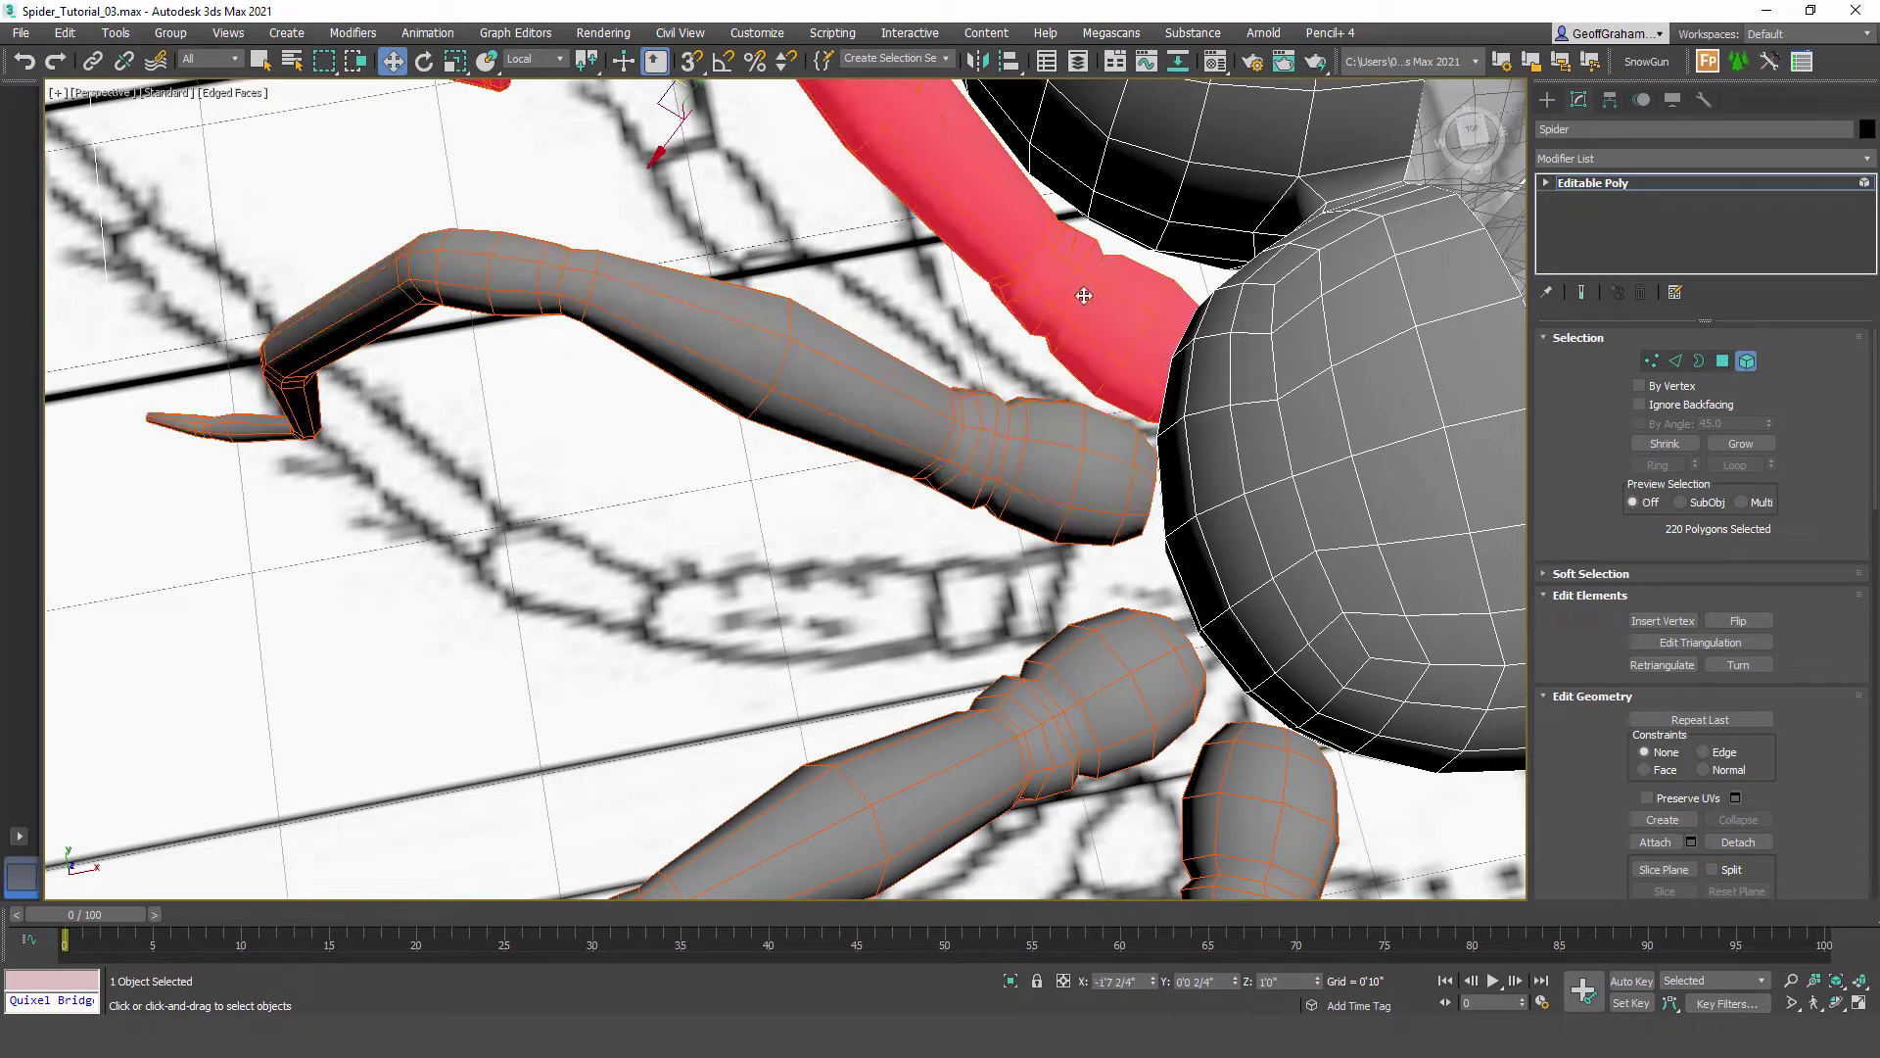
middle_click_drag(839, 326, 1414, 336, "alt")
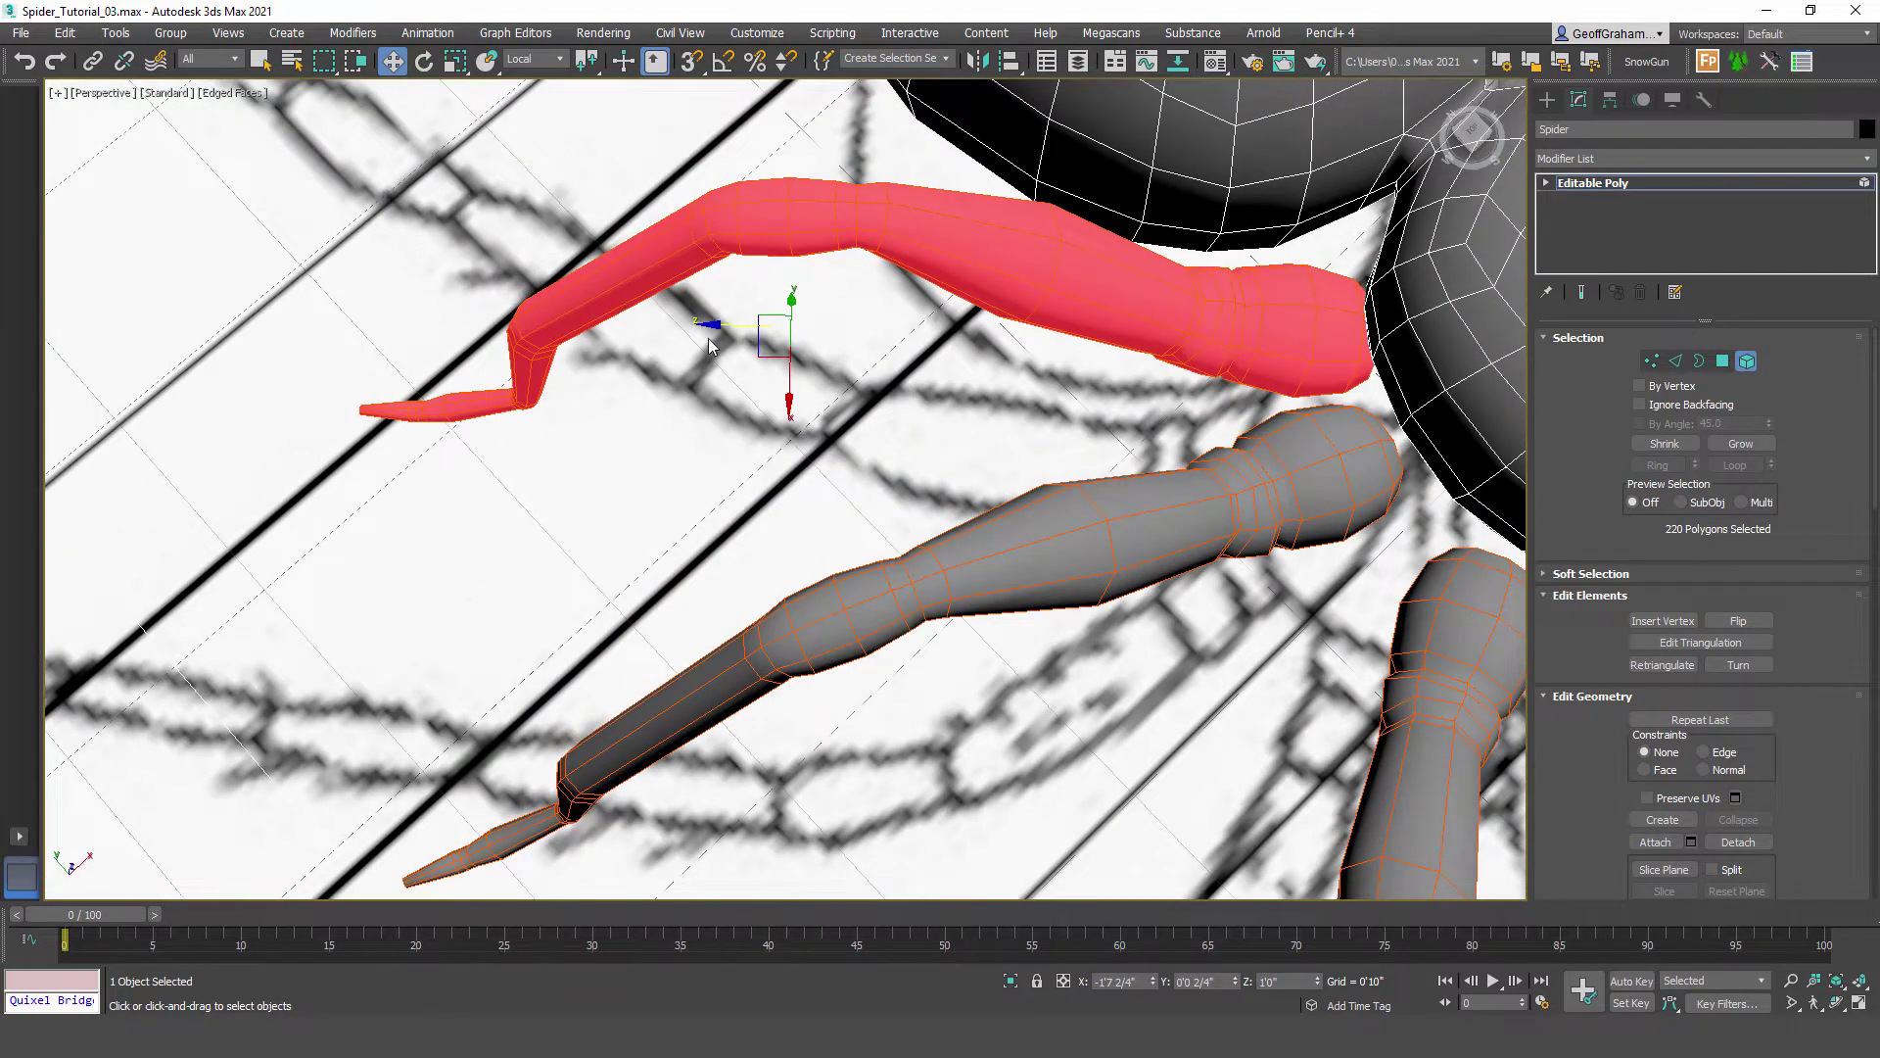
left_click_drag(736, 324, 722, 325)
Step: Switch to border-level selection and select the open cephalothorax border beside the front leg, checking the gap to the leg's base
middle_click_drag(789, 451, 186, 304)
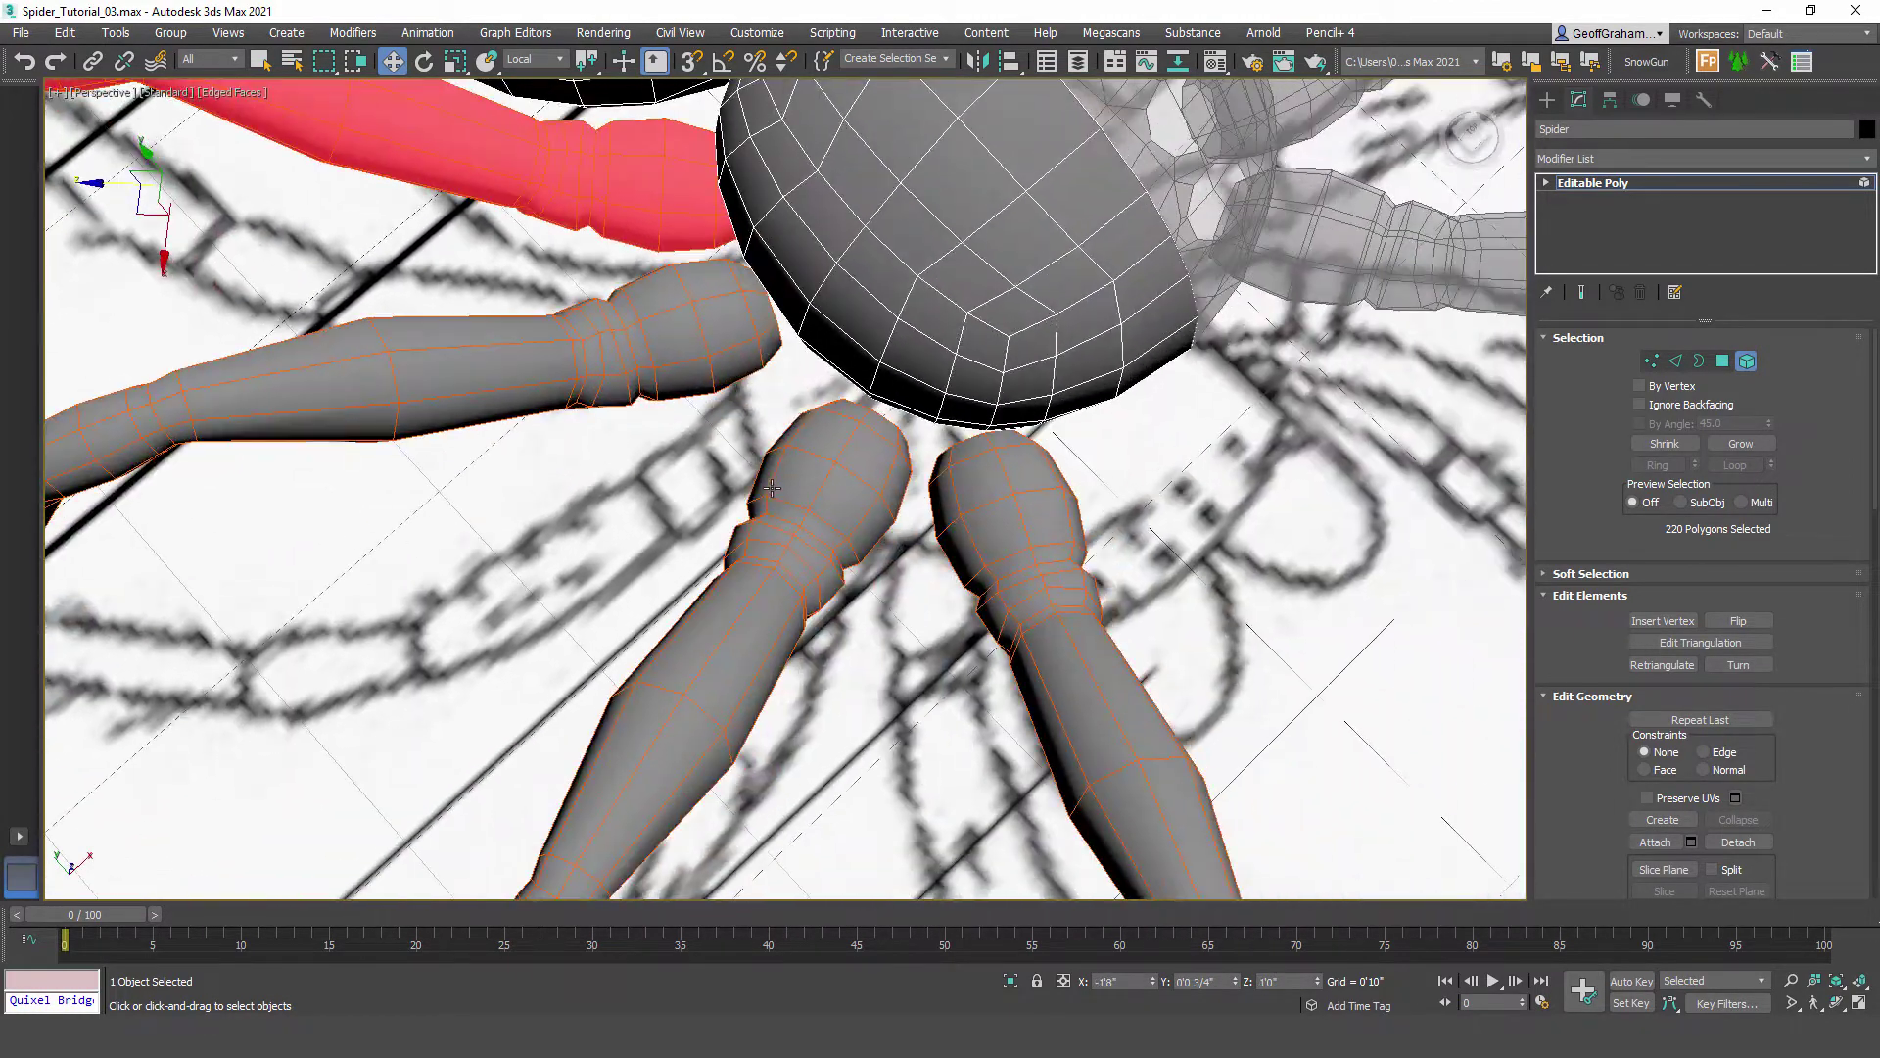
middle_click_drag(857, 465, 702, 368, "alt")
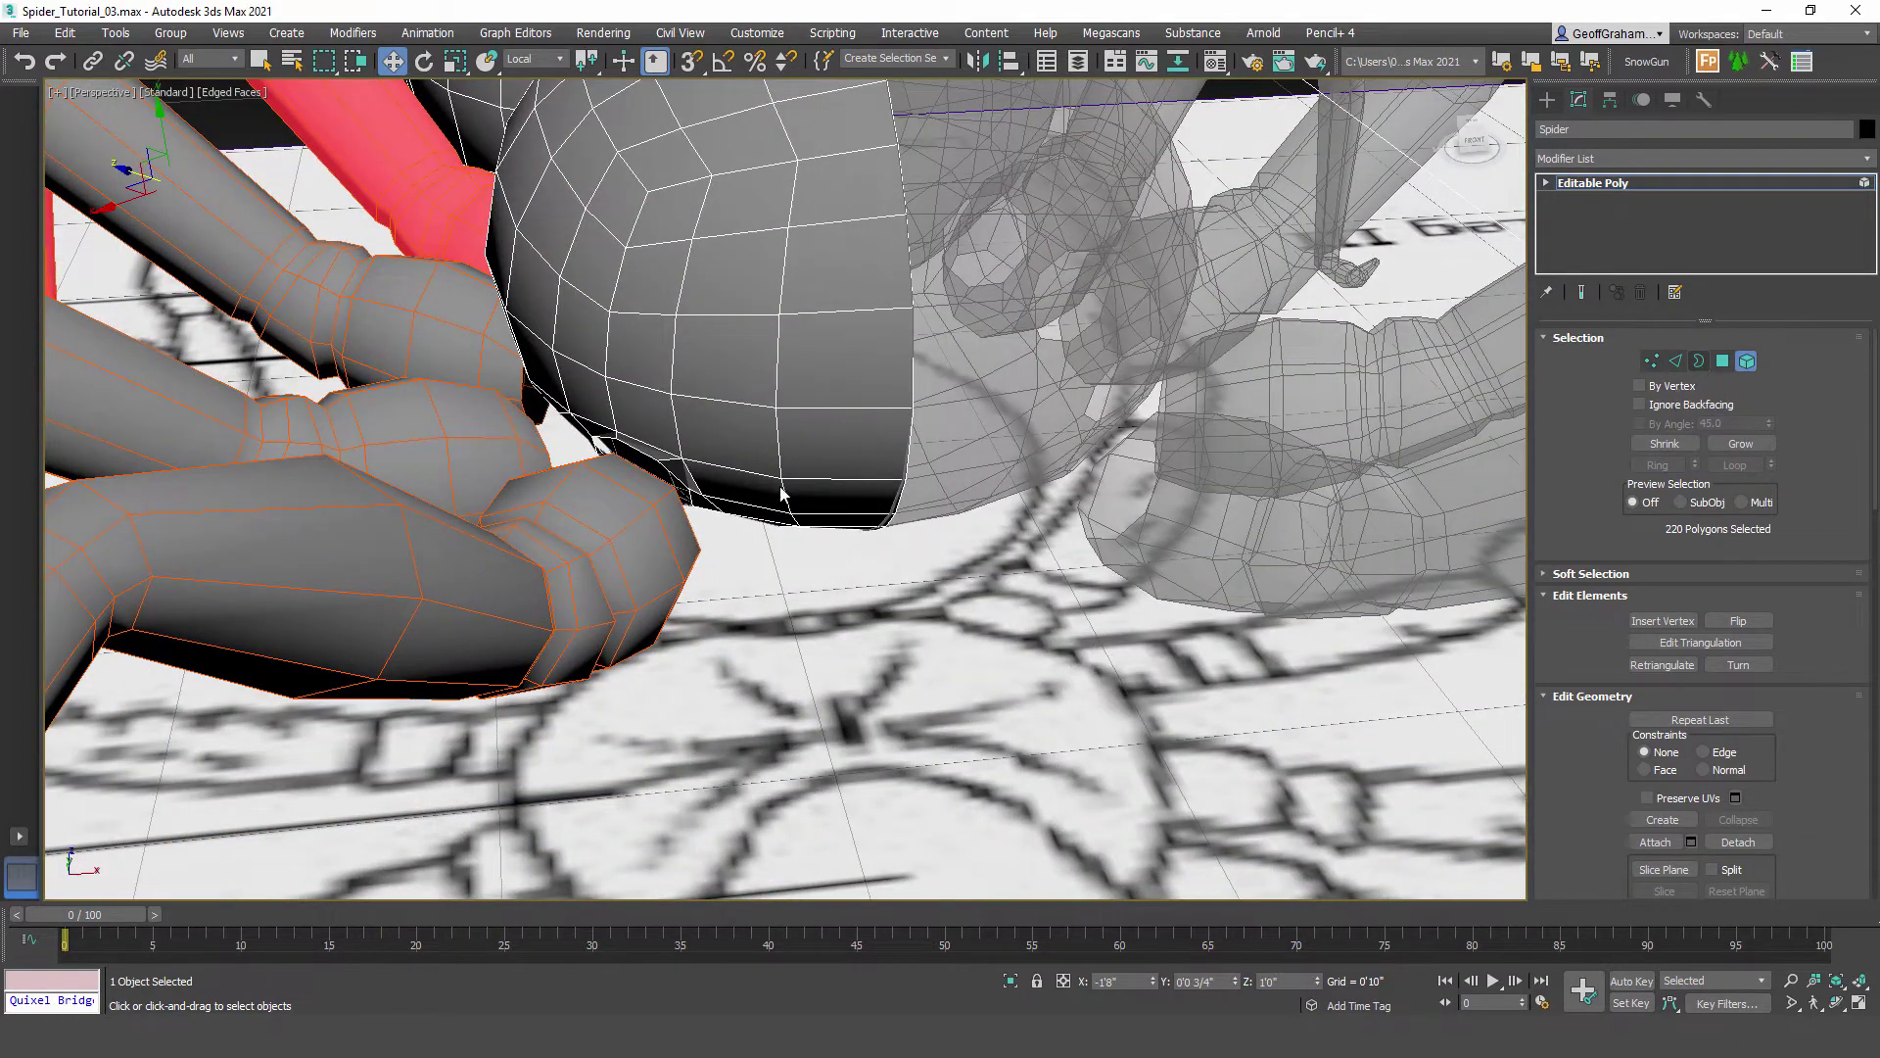
key("3")
left_click(648, 457)
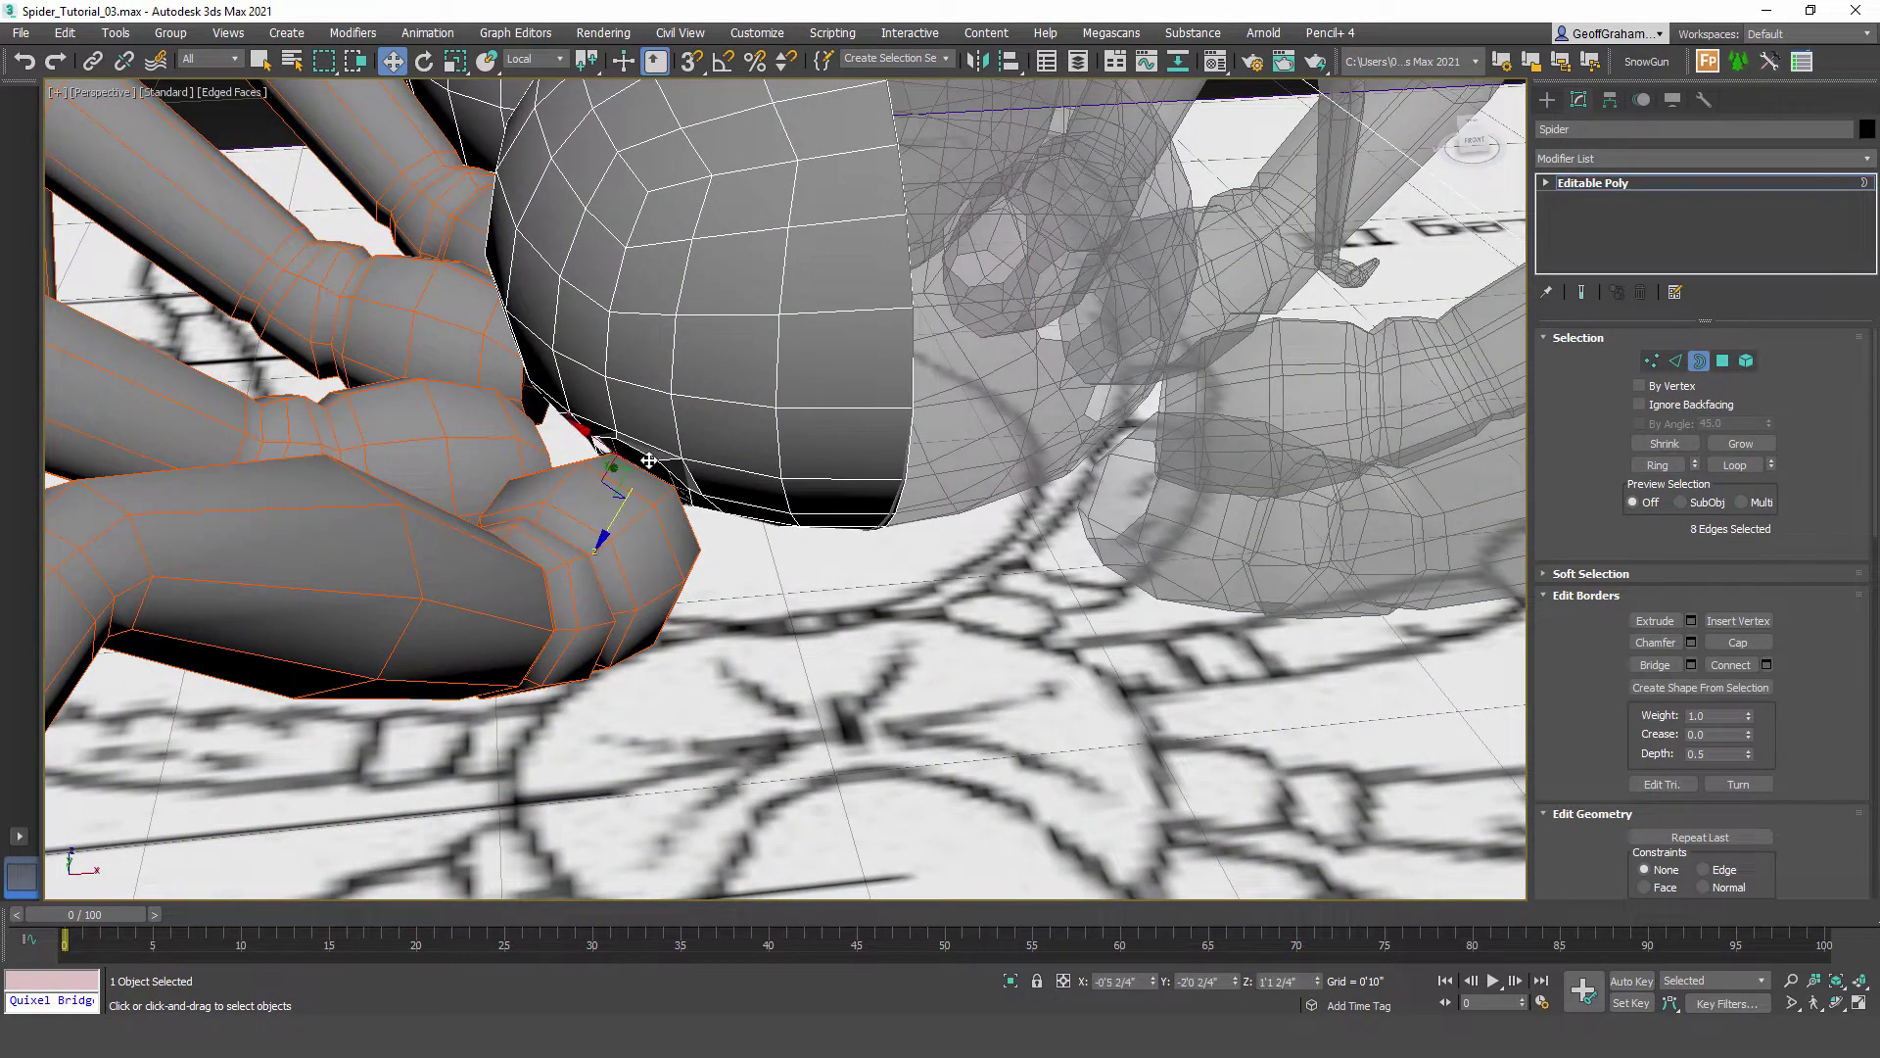
key("z")
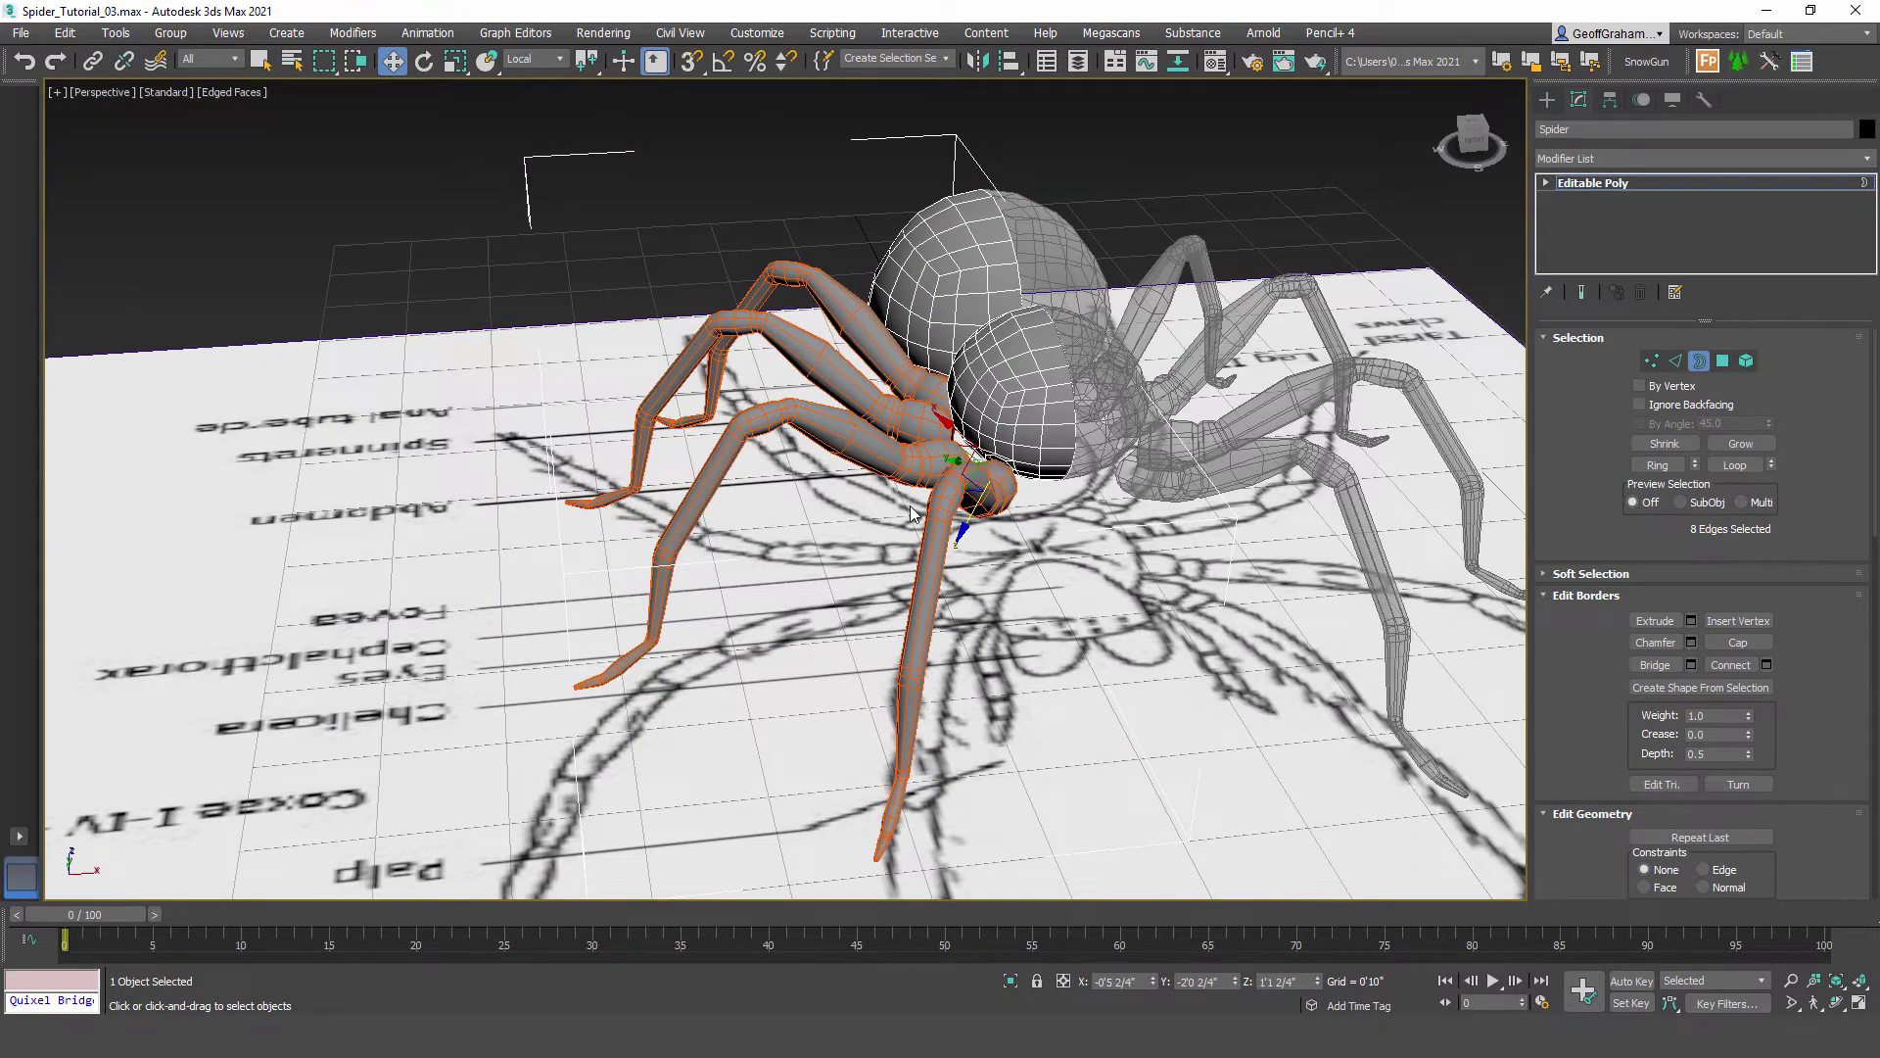
middle_click_drag(911, 514, 1087, 568, "alt")
scroll(922, 460, "up", 9)
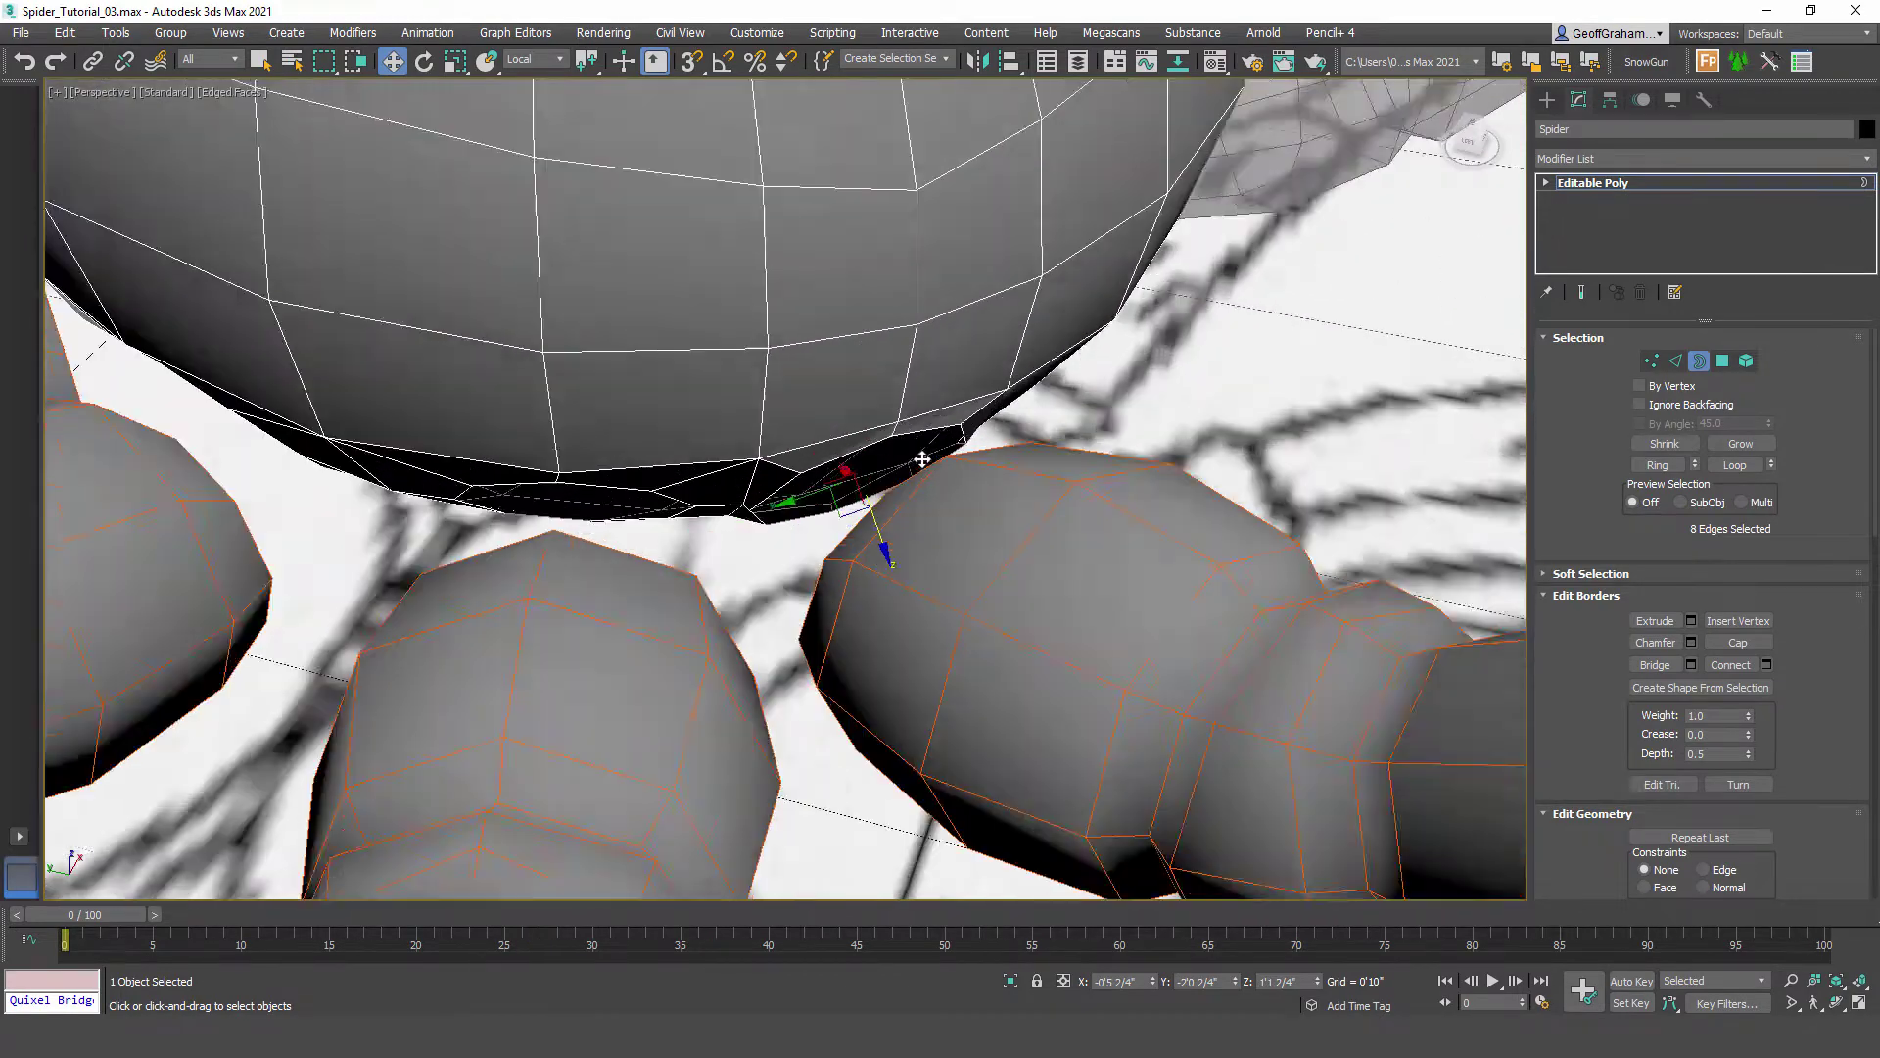
scroll(922, 459, "up", 4)
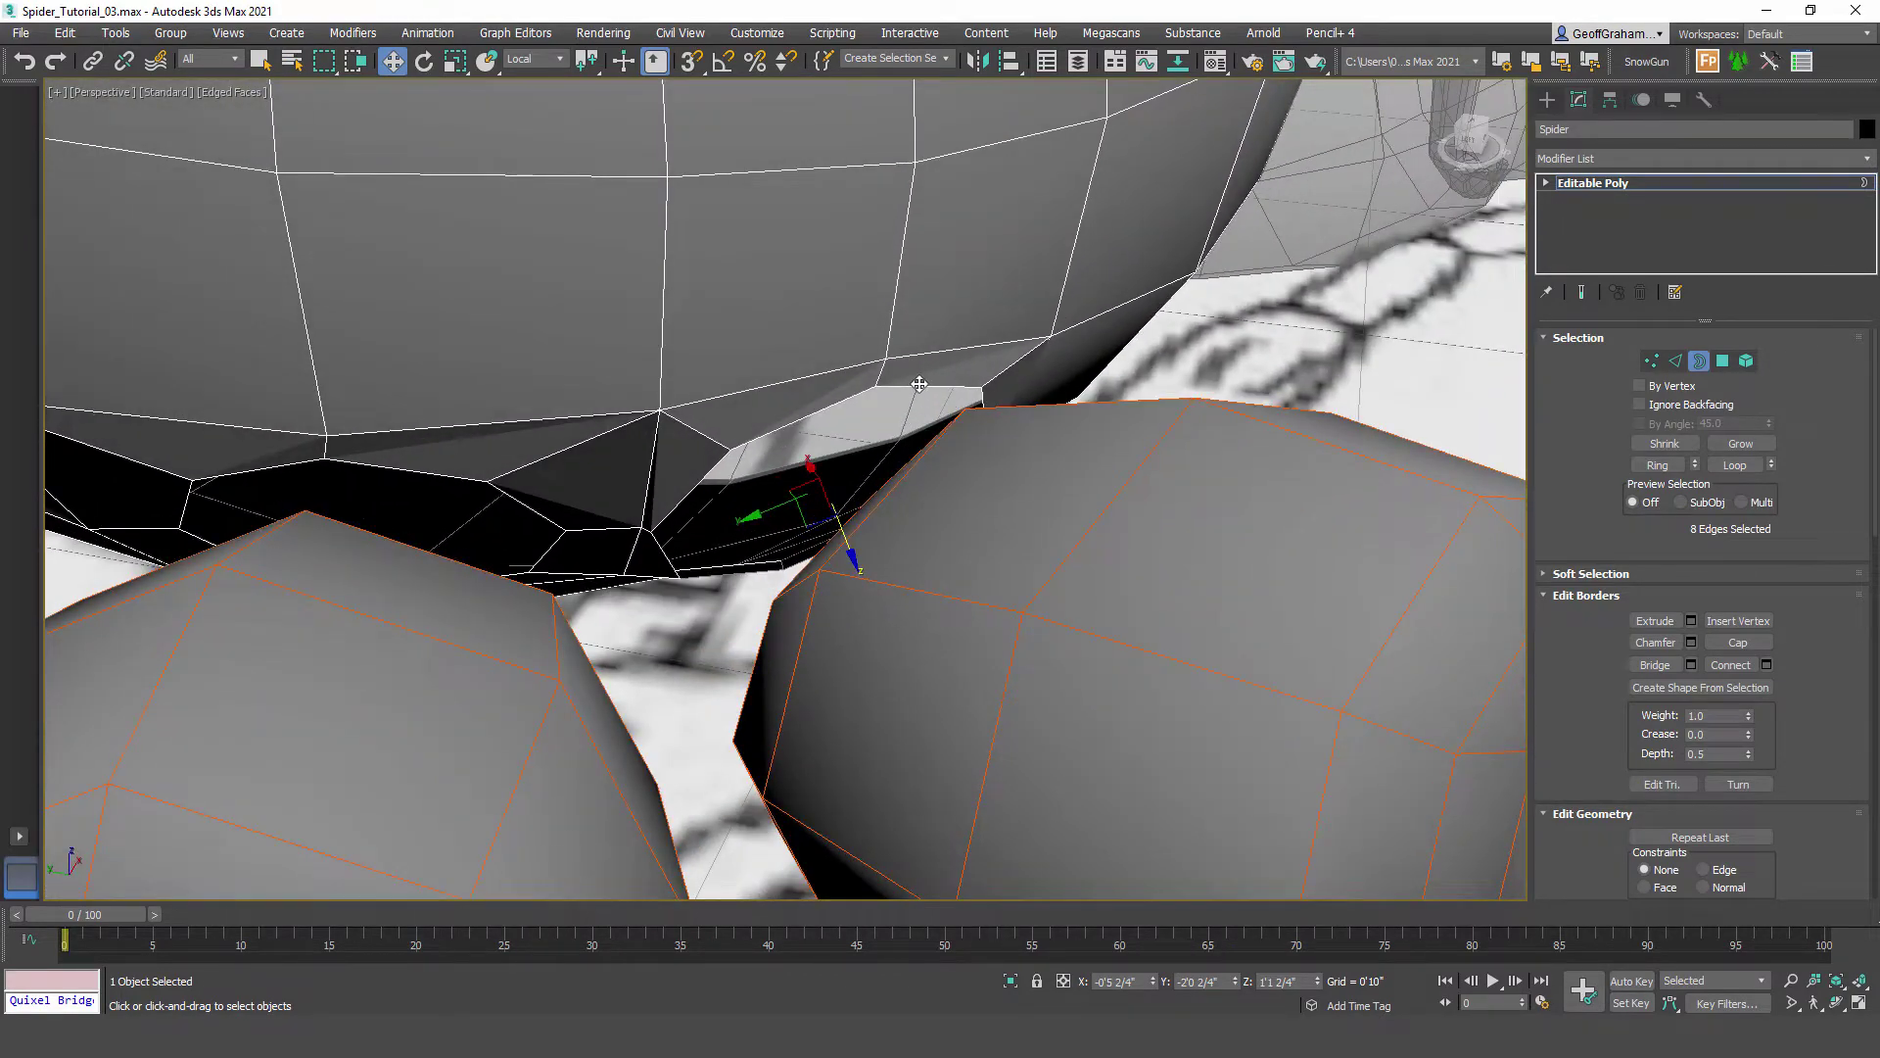
middle_click_drag(873, 455, 960, 468, "alt")
left_click(1178, 323)
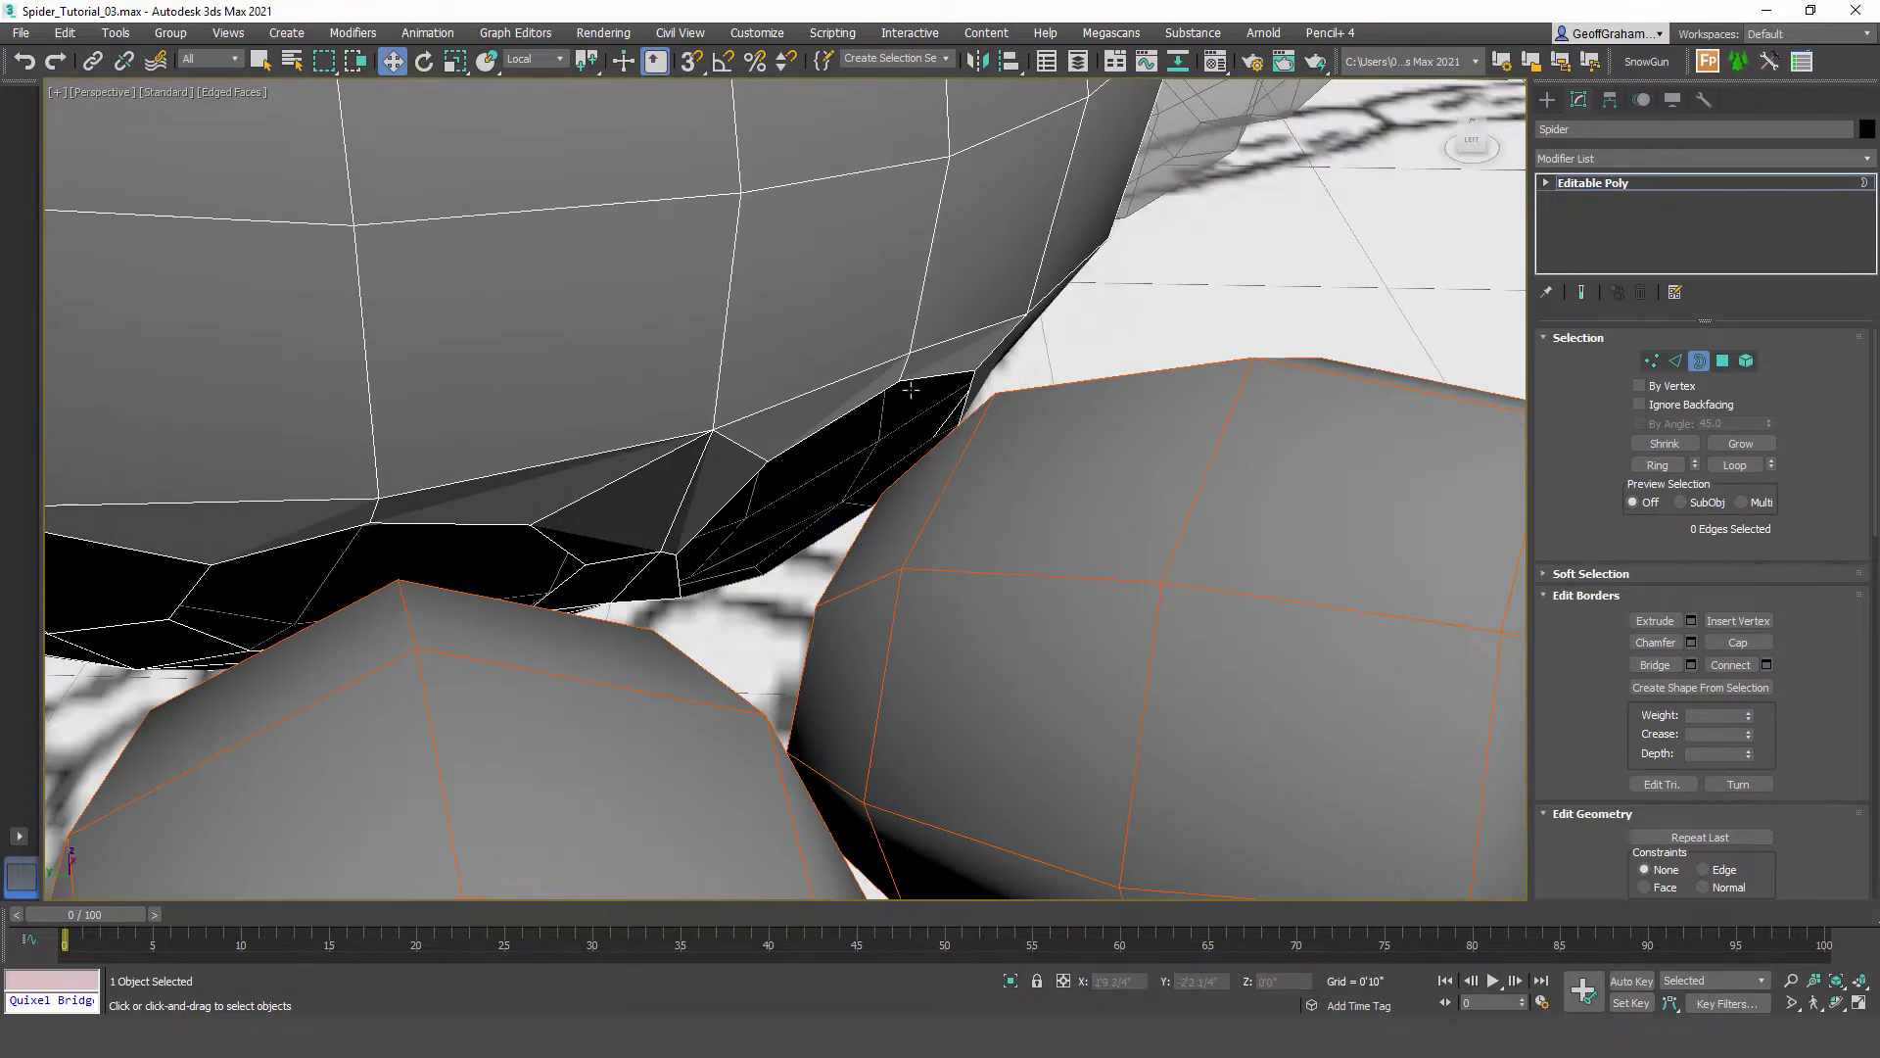
left_click(938, 376)
middle_click_drag(917, 409, 678, 312, "alt")
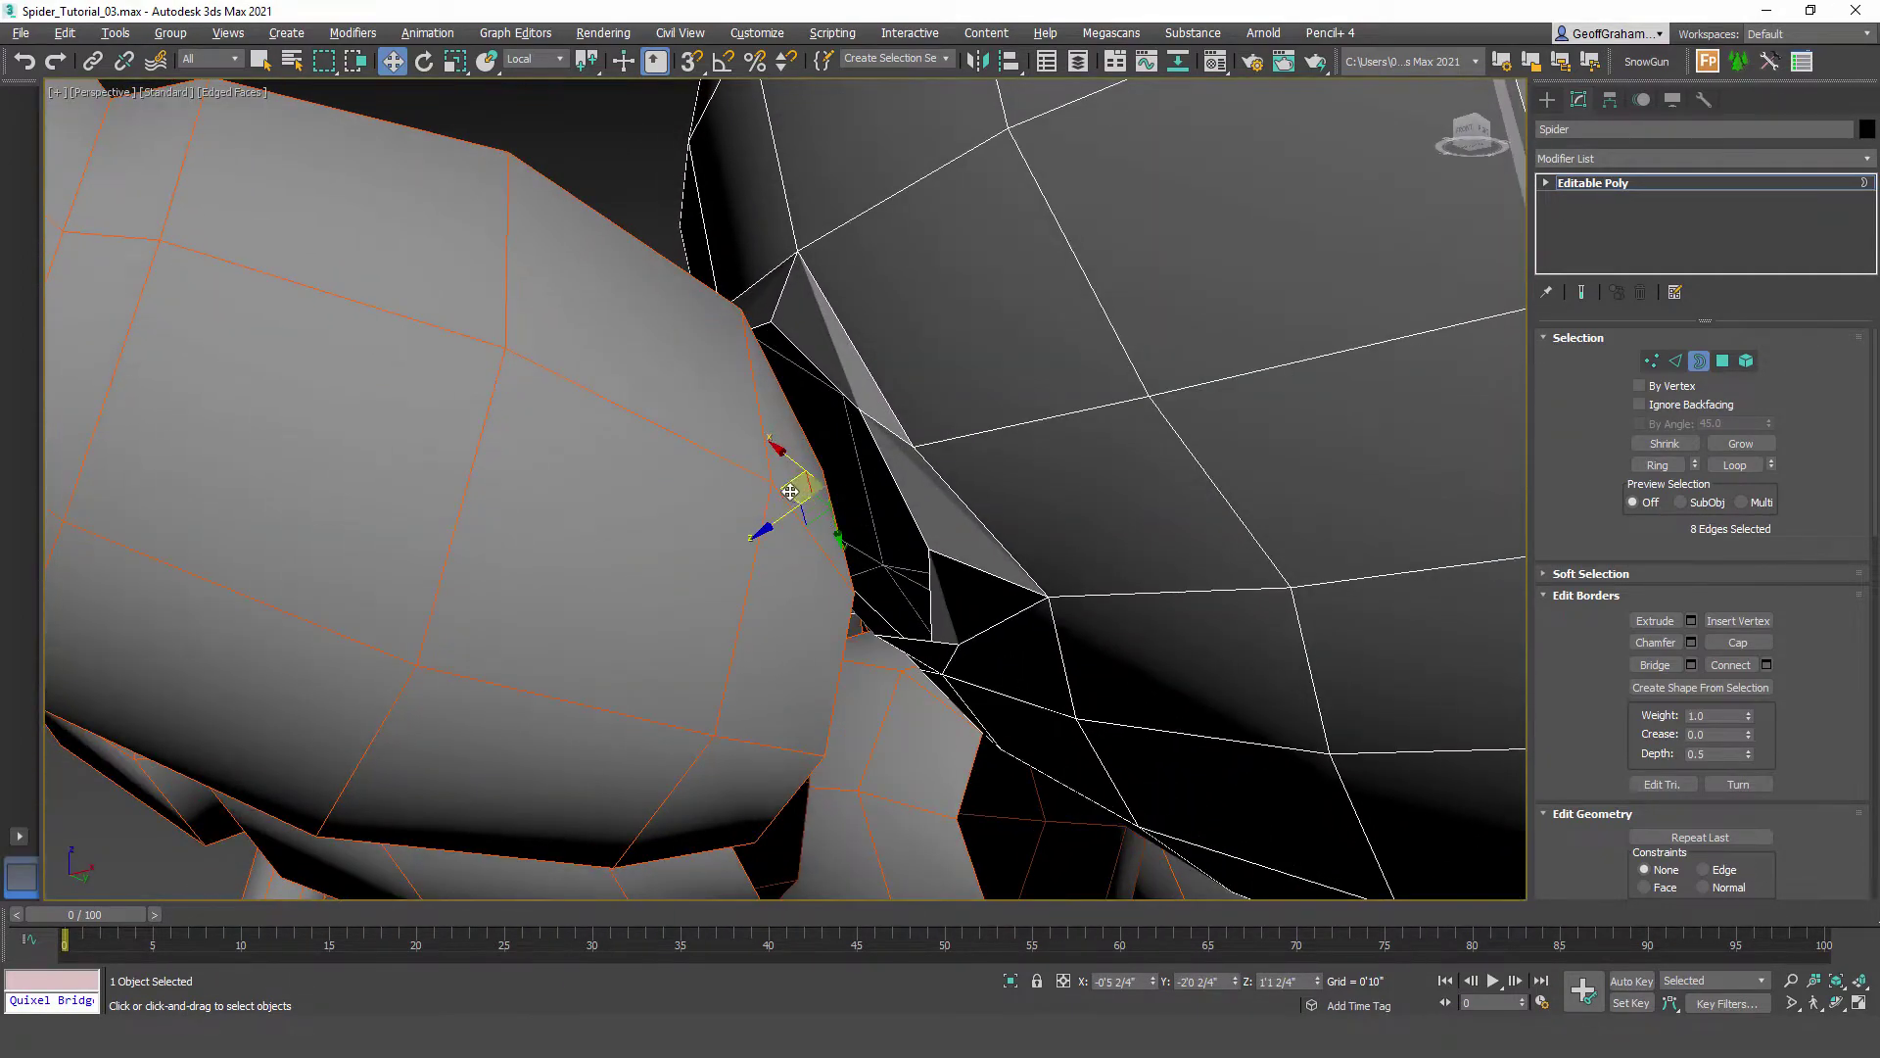
scroll(779, 509, "down", 6)
left_click_drag(765, 410, 772, 416)
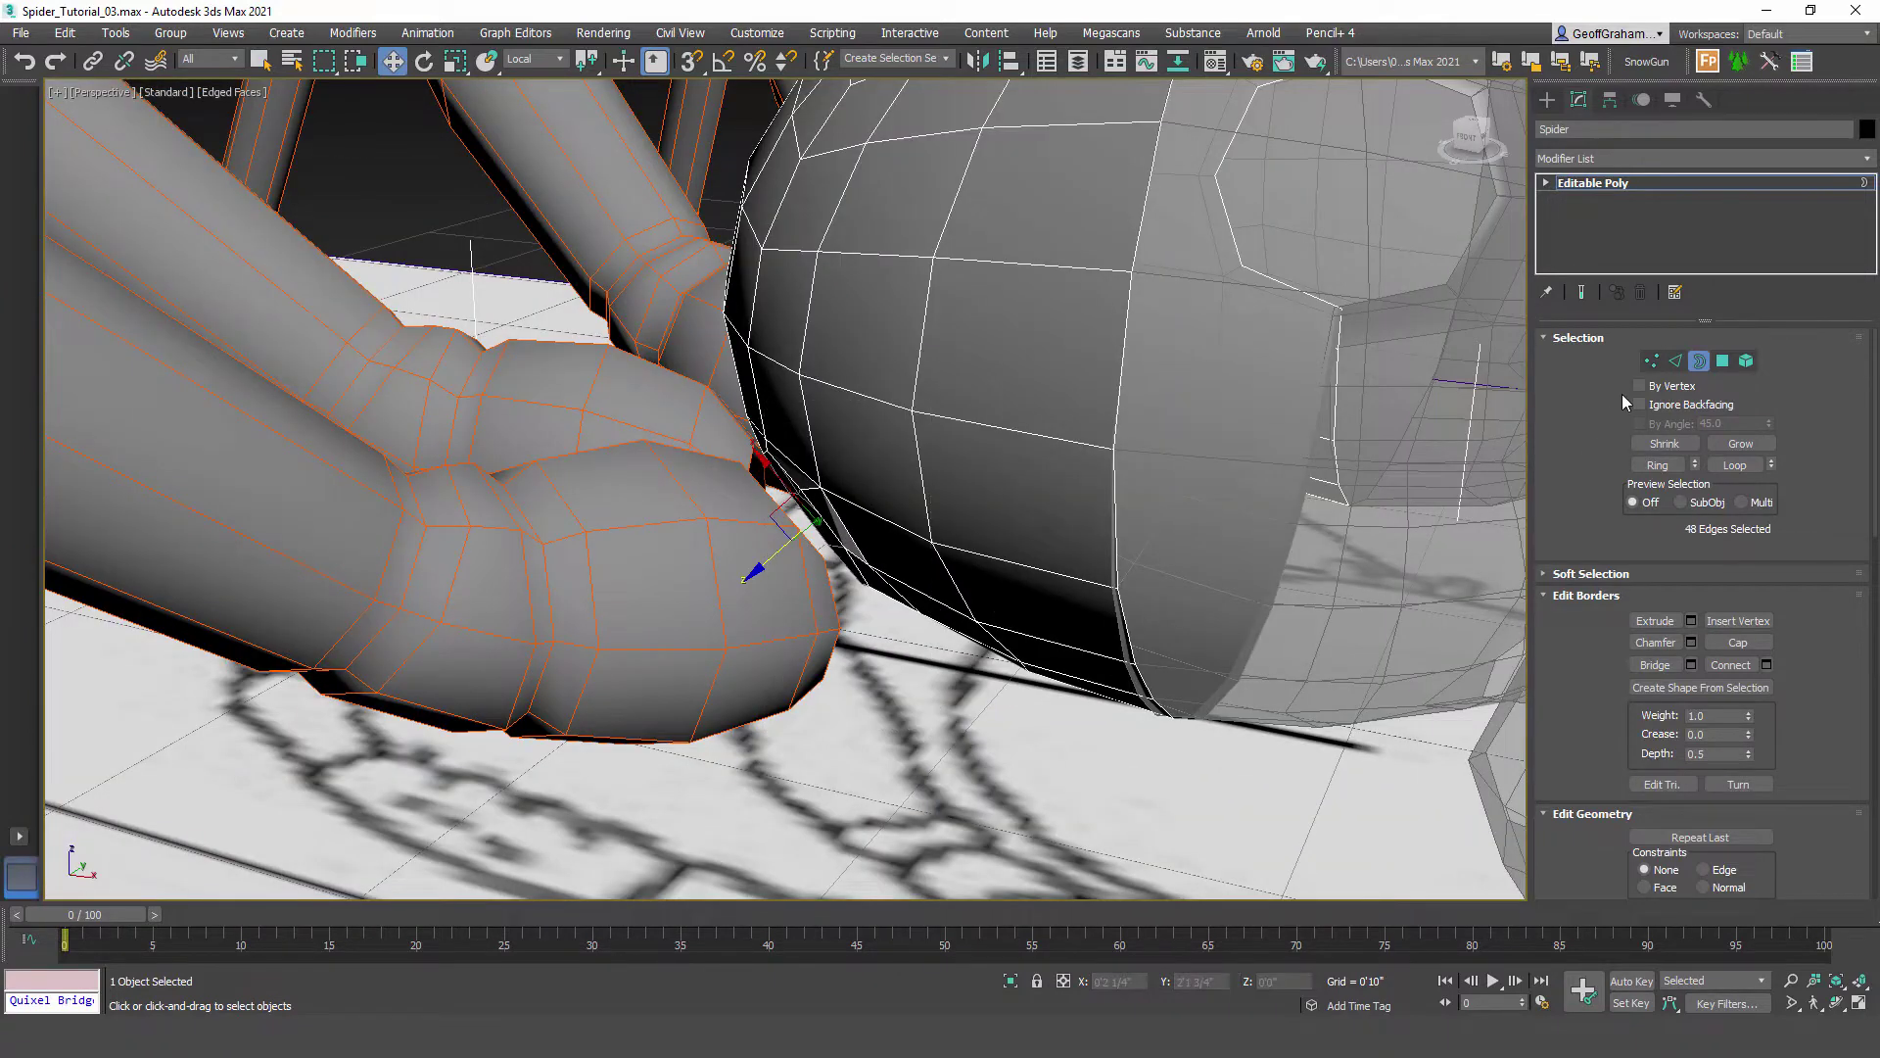
left_click(1705, 364)
scroll(961, 387, "down", 2)
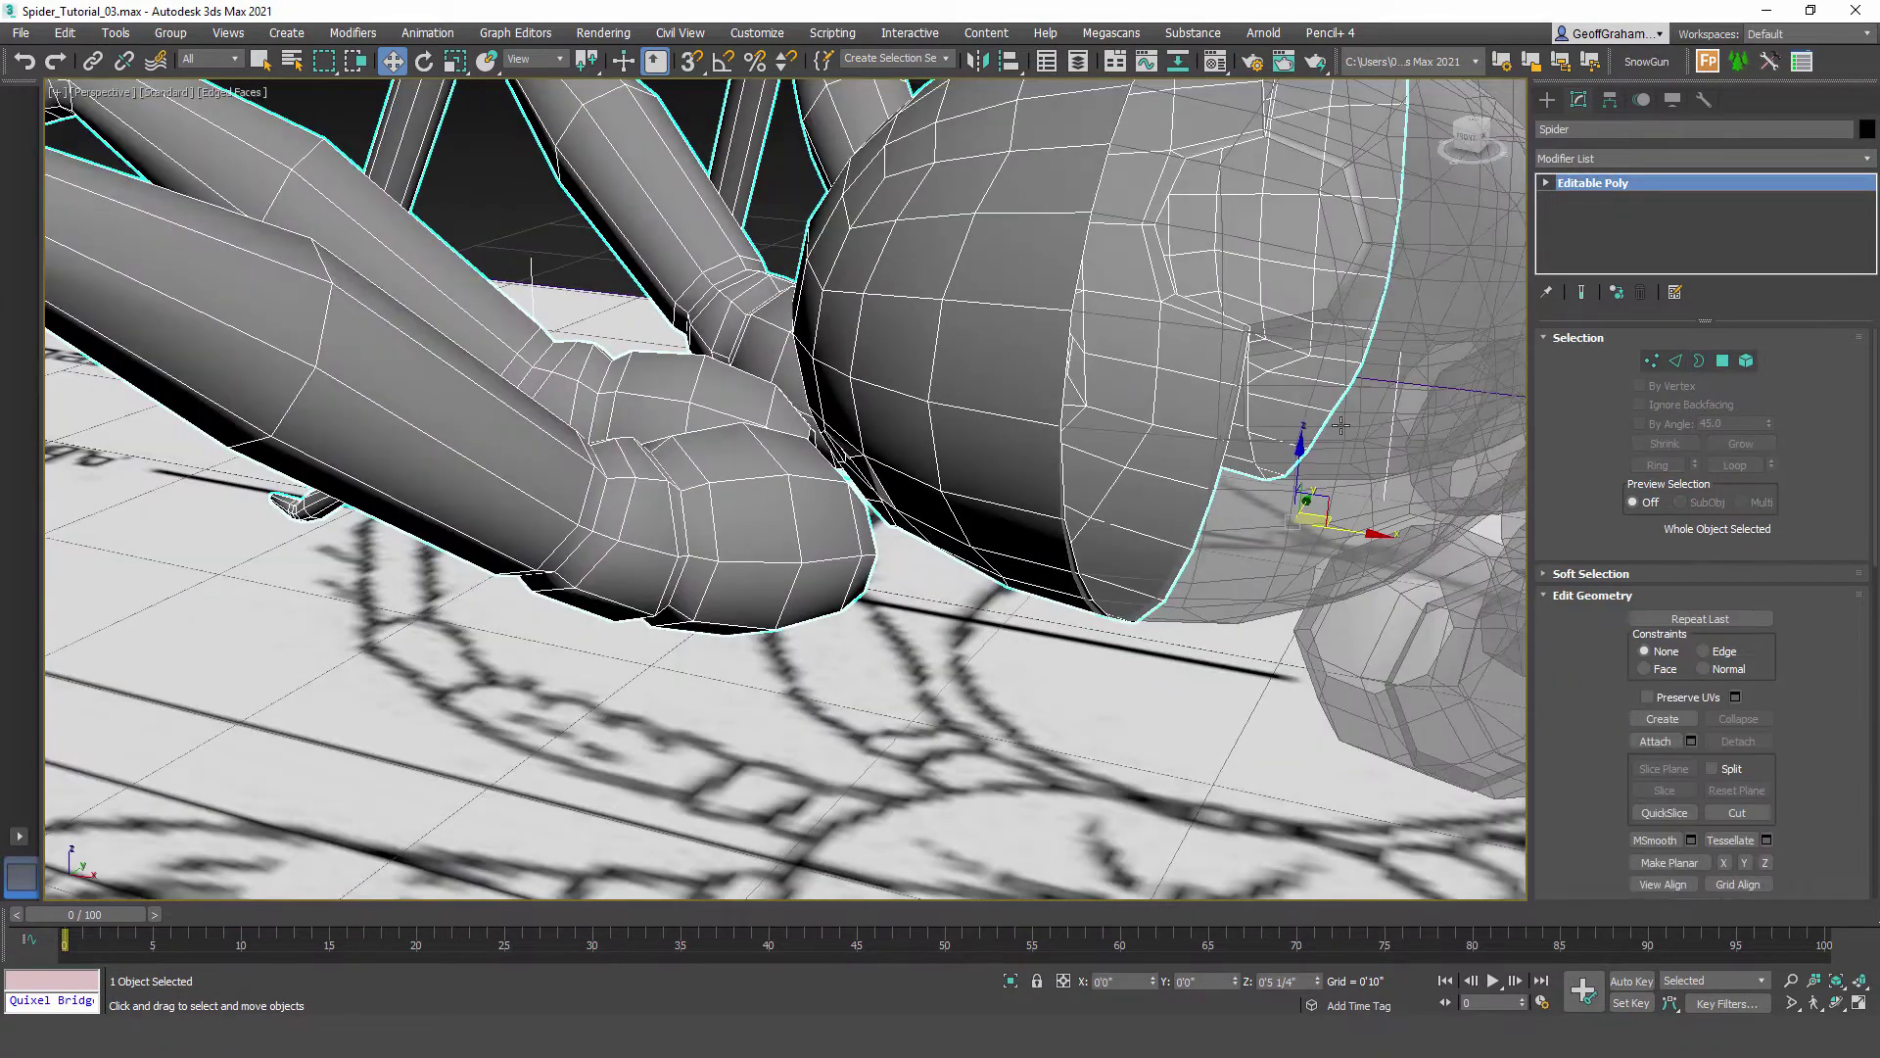
left_click(1700, 362)
left_click(1699, 361)
left_click(1699, 362)
middle_click_drag(840, 465, 931, 499, "alt")
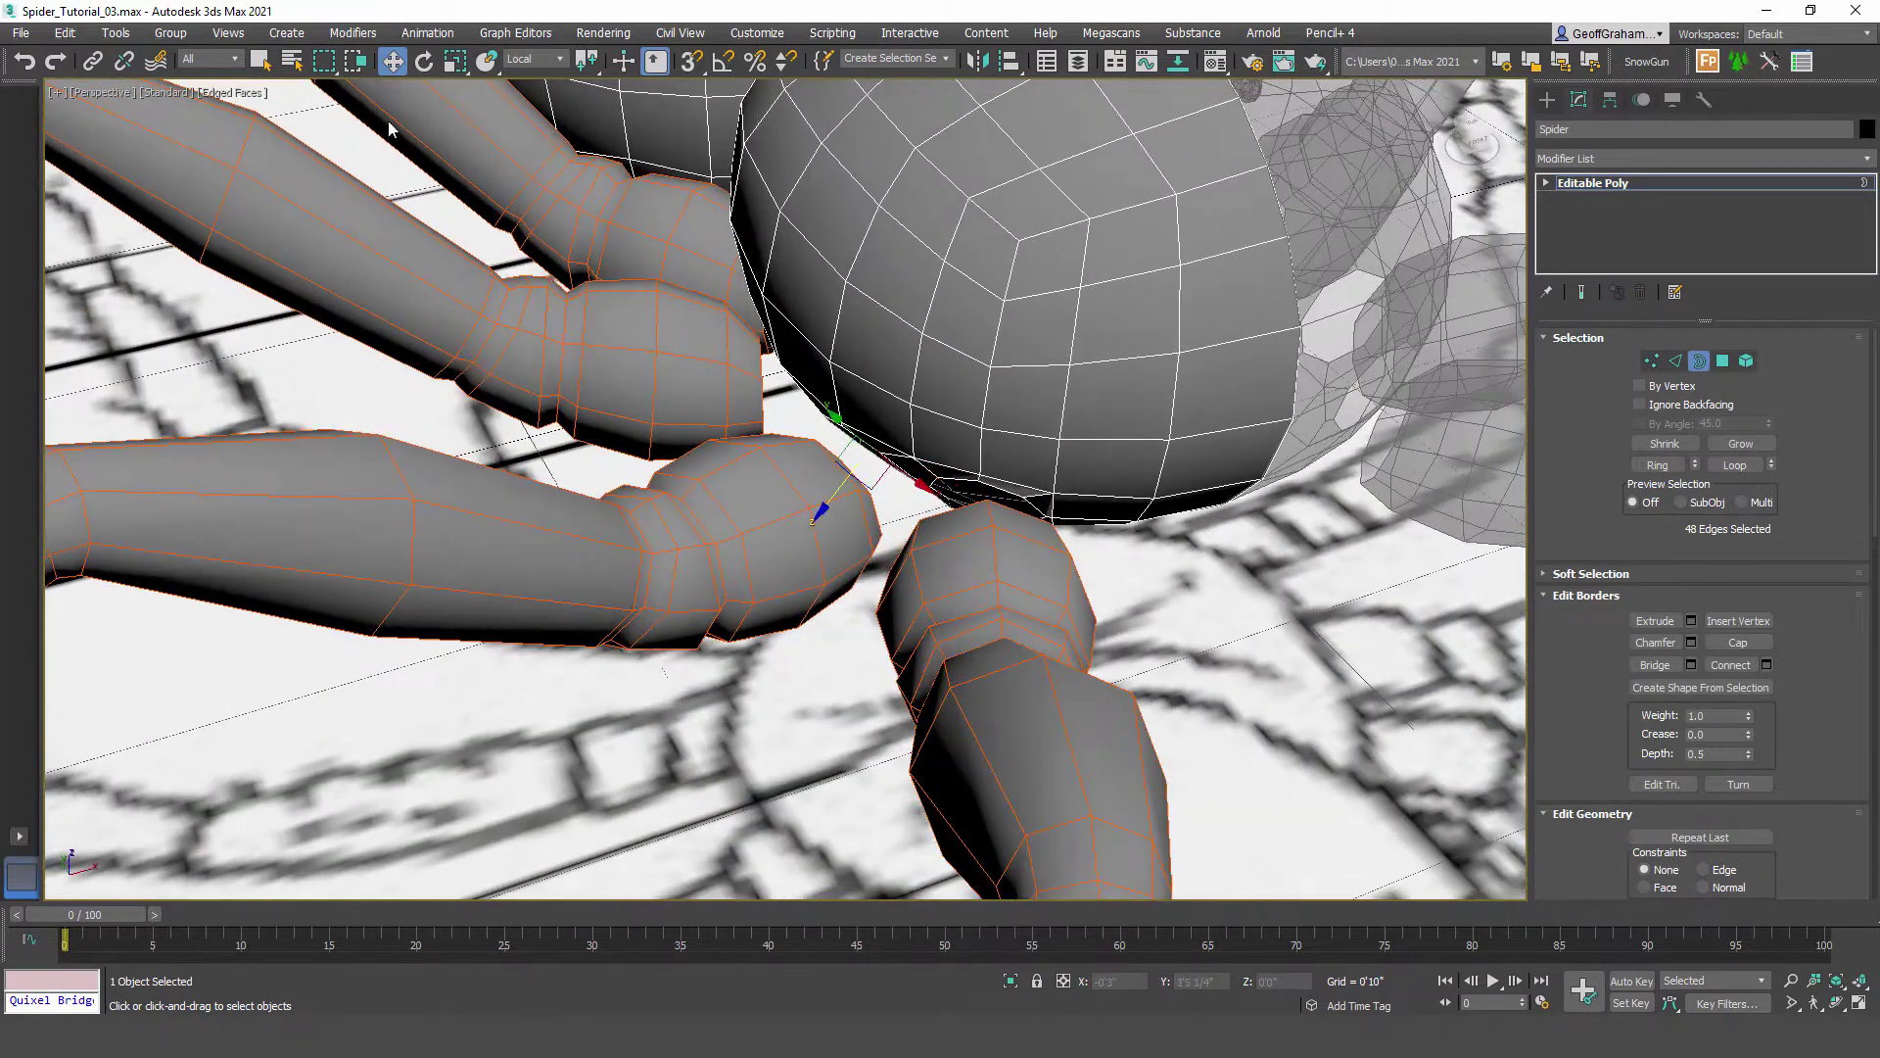
Step: Save the scene as a new incremented version, Spider_Tutorial_04.max
left_click(21, 32)
mouse_move(59, 196)
left_click(259, 197)
left_click(1286, 778)
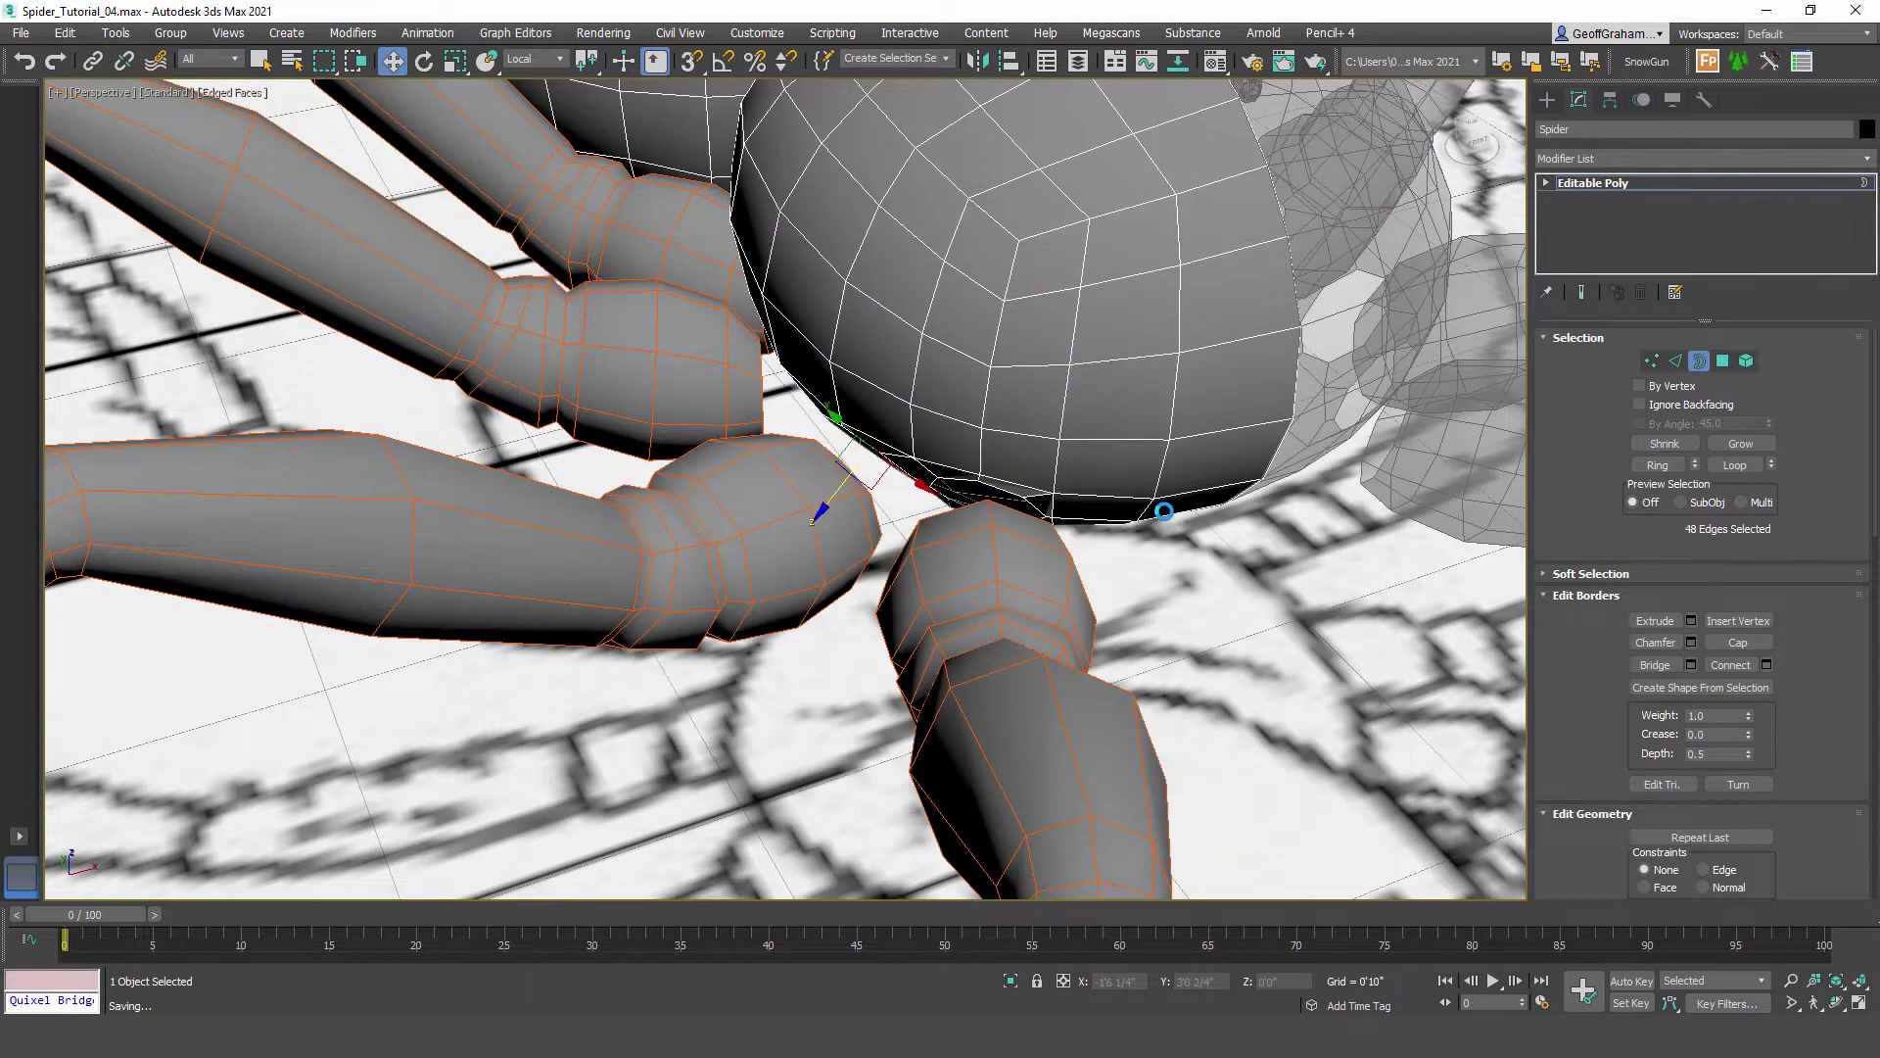
Step: Bridge the front leg's open border to the matching hole in the cephalothorax, reducing the number of bridge segments
scroll(1008, 533, "up", 5)
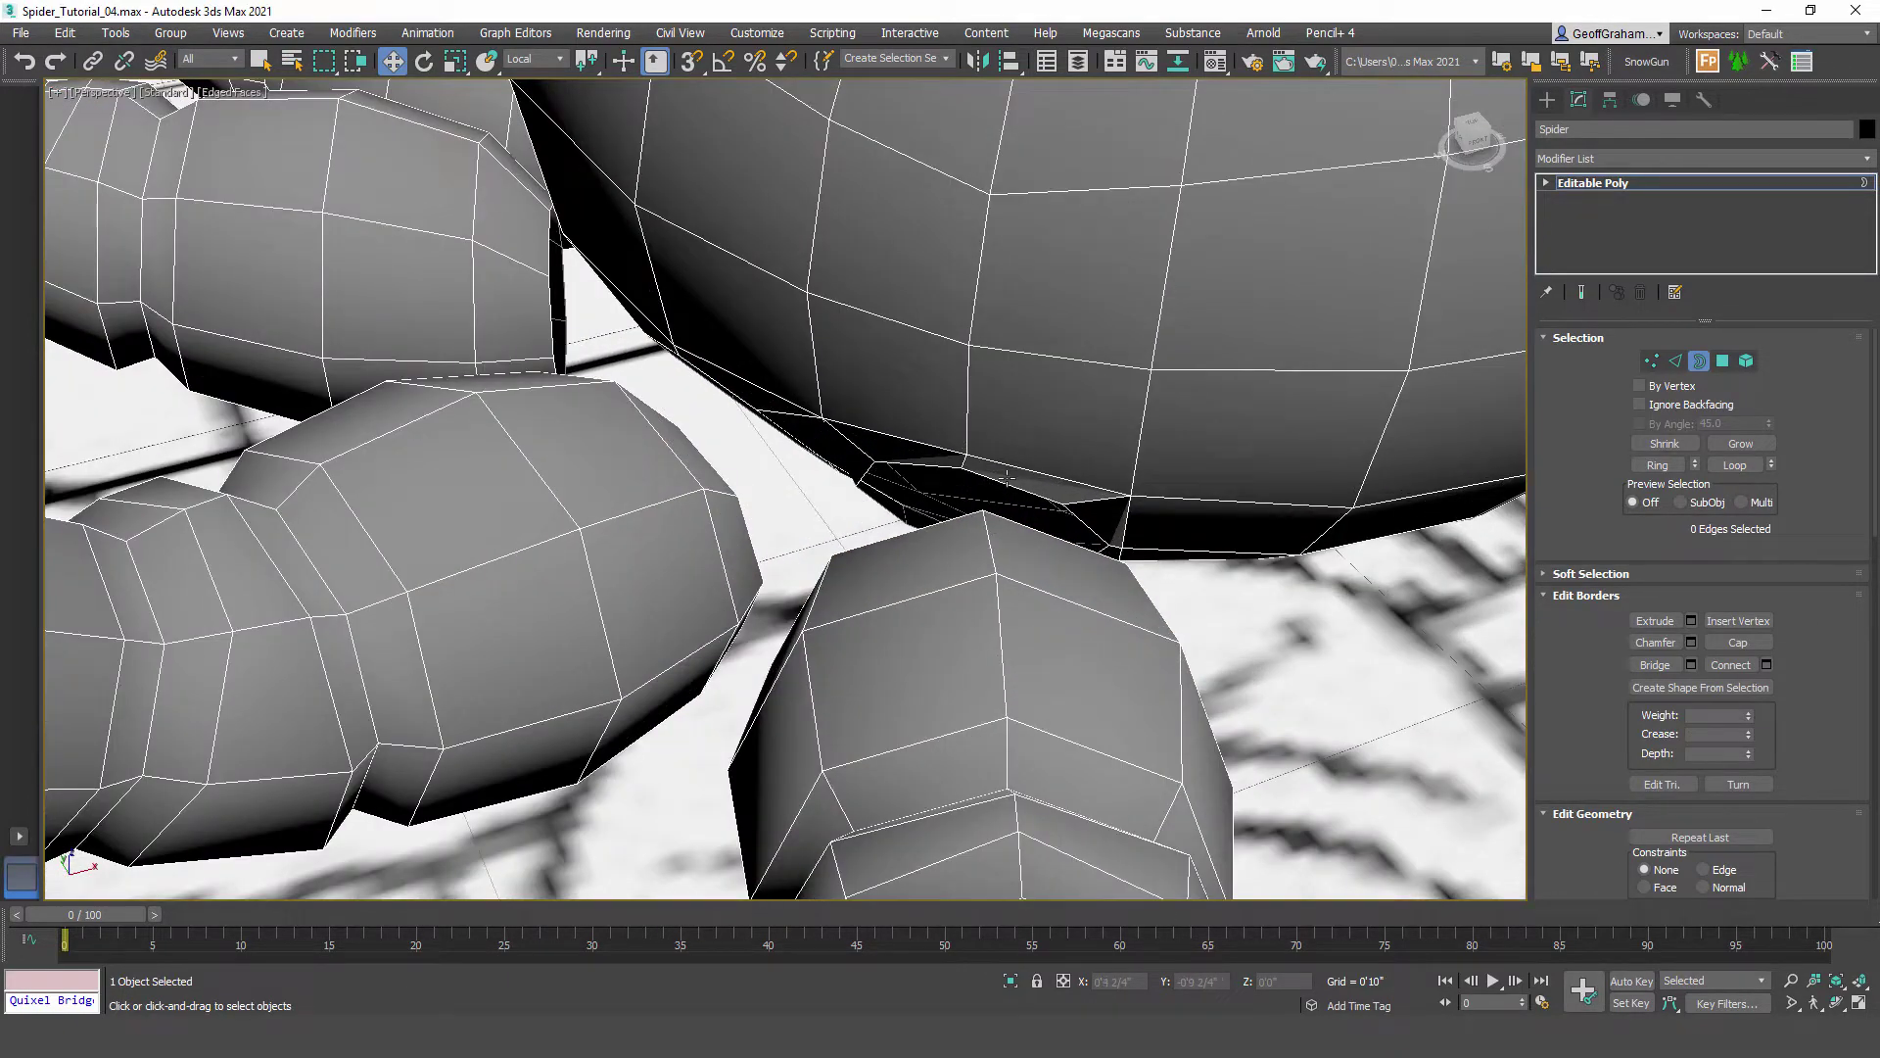
left_click(1007, 480)
middle_click_drag(1007, 480, 1078, 554, "alt")
left_click(1024, 536, "ctrl")
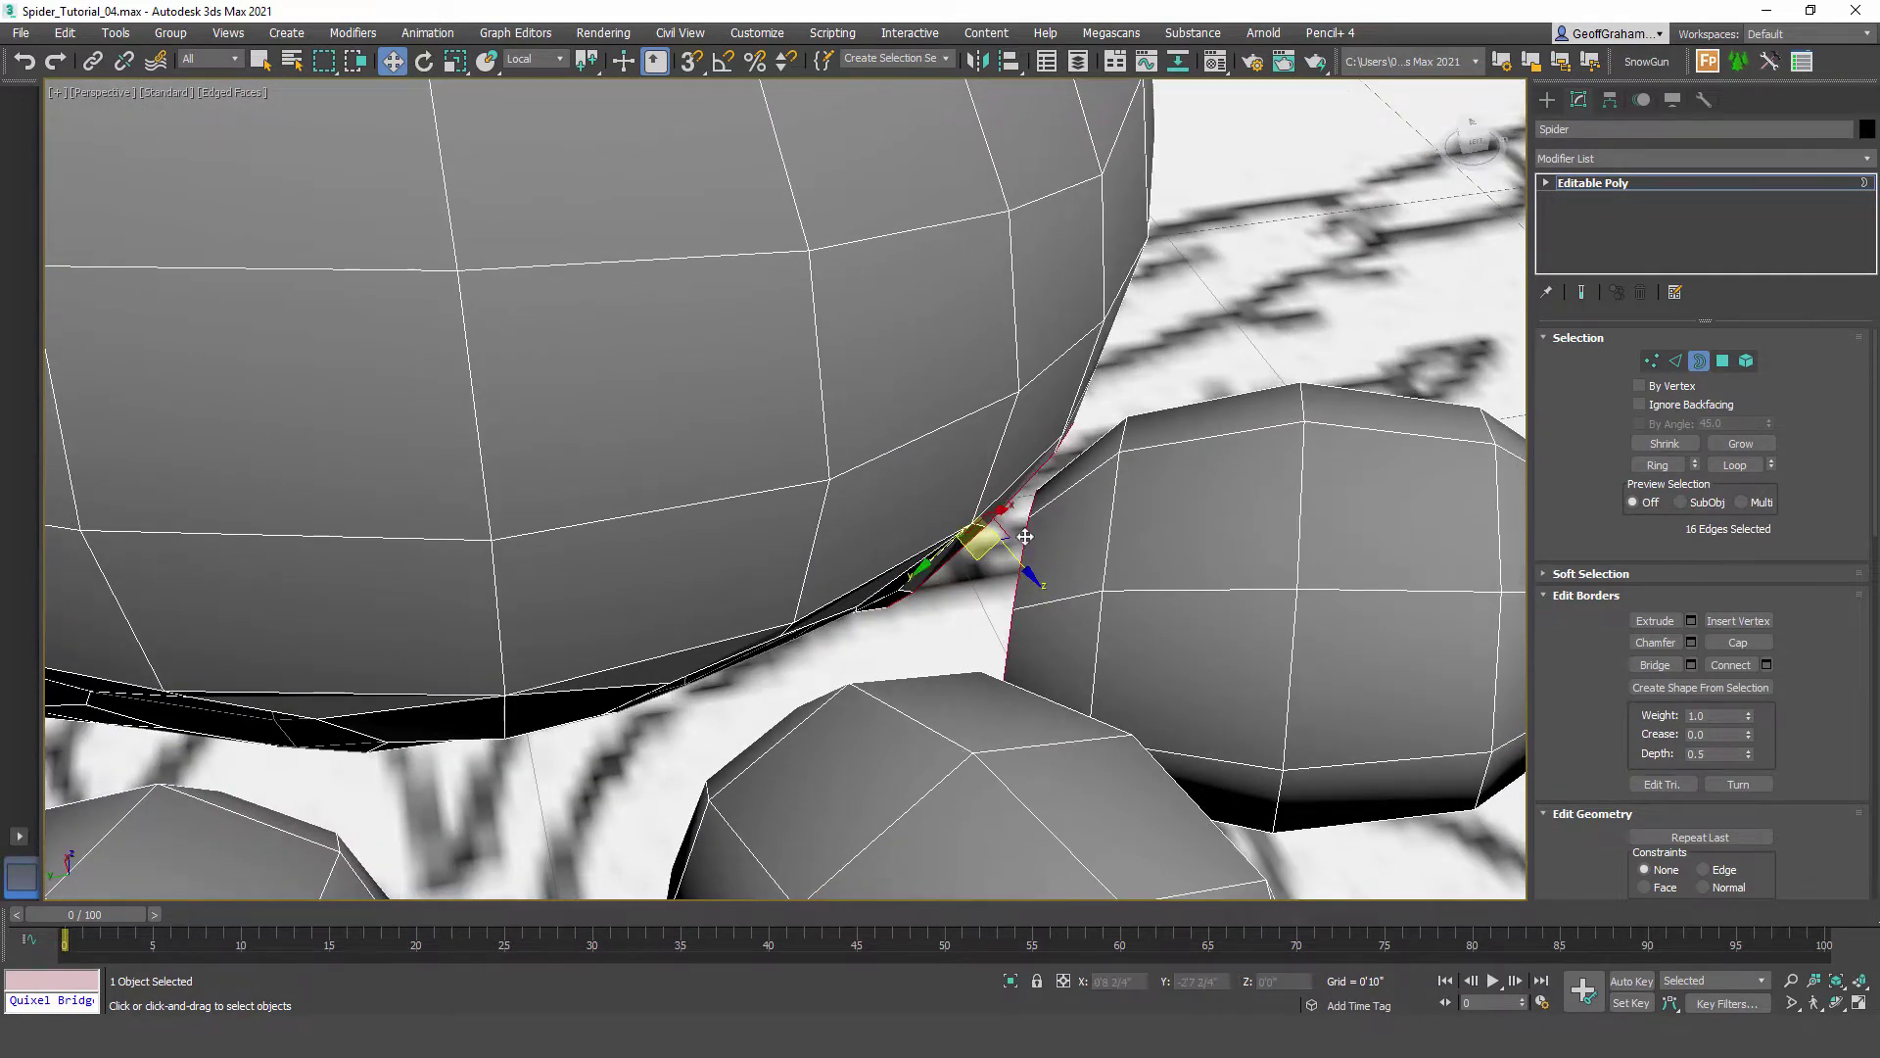
left_click(1692, 664)
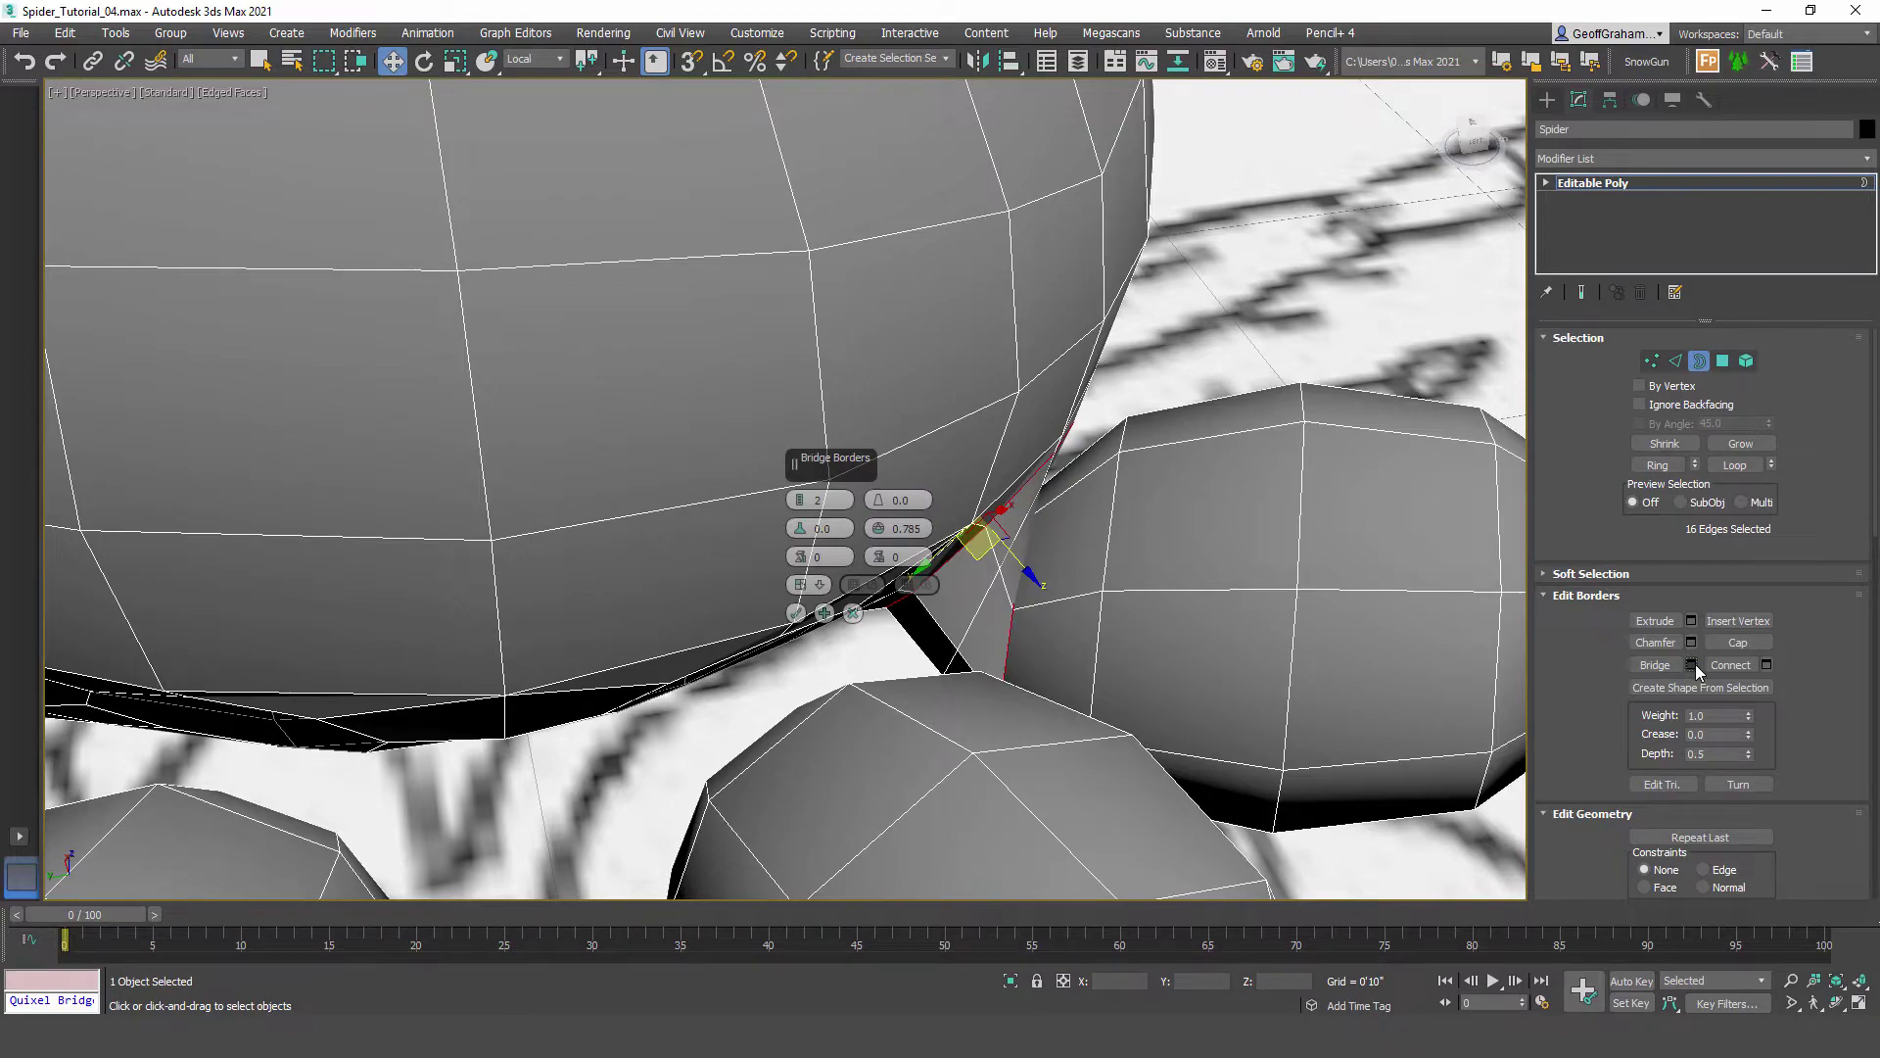
middle_click_drag(1046, 652, 1155, 655, "alt")
left_click(800, 505)
left_click(796, 613)
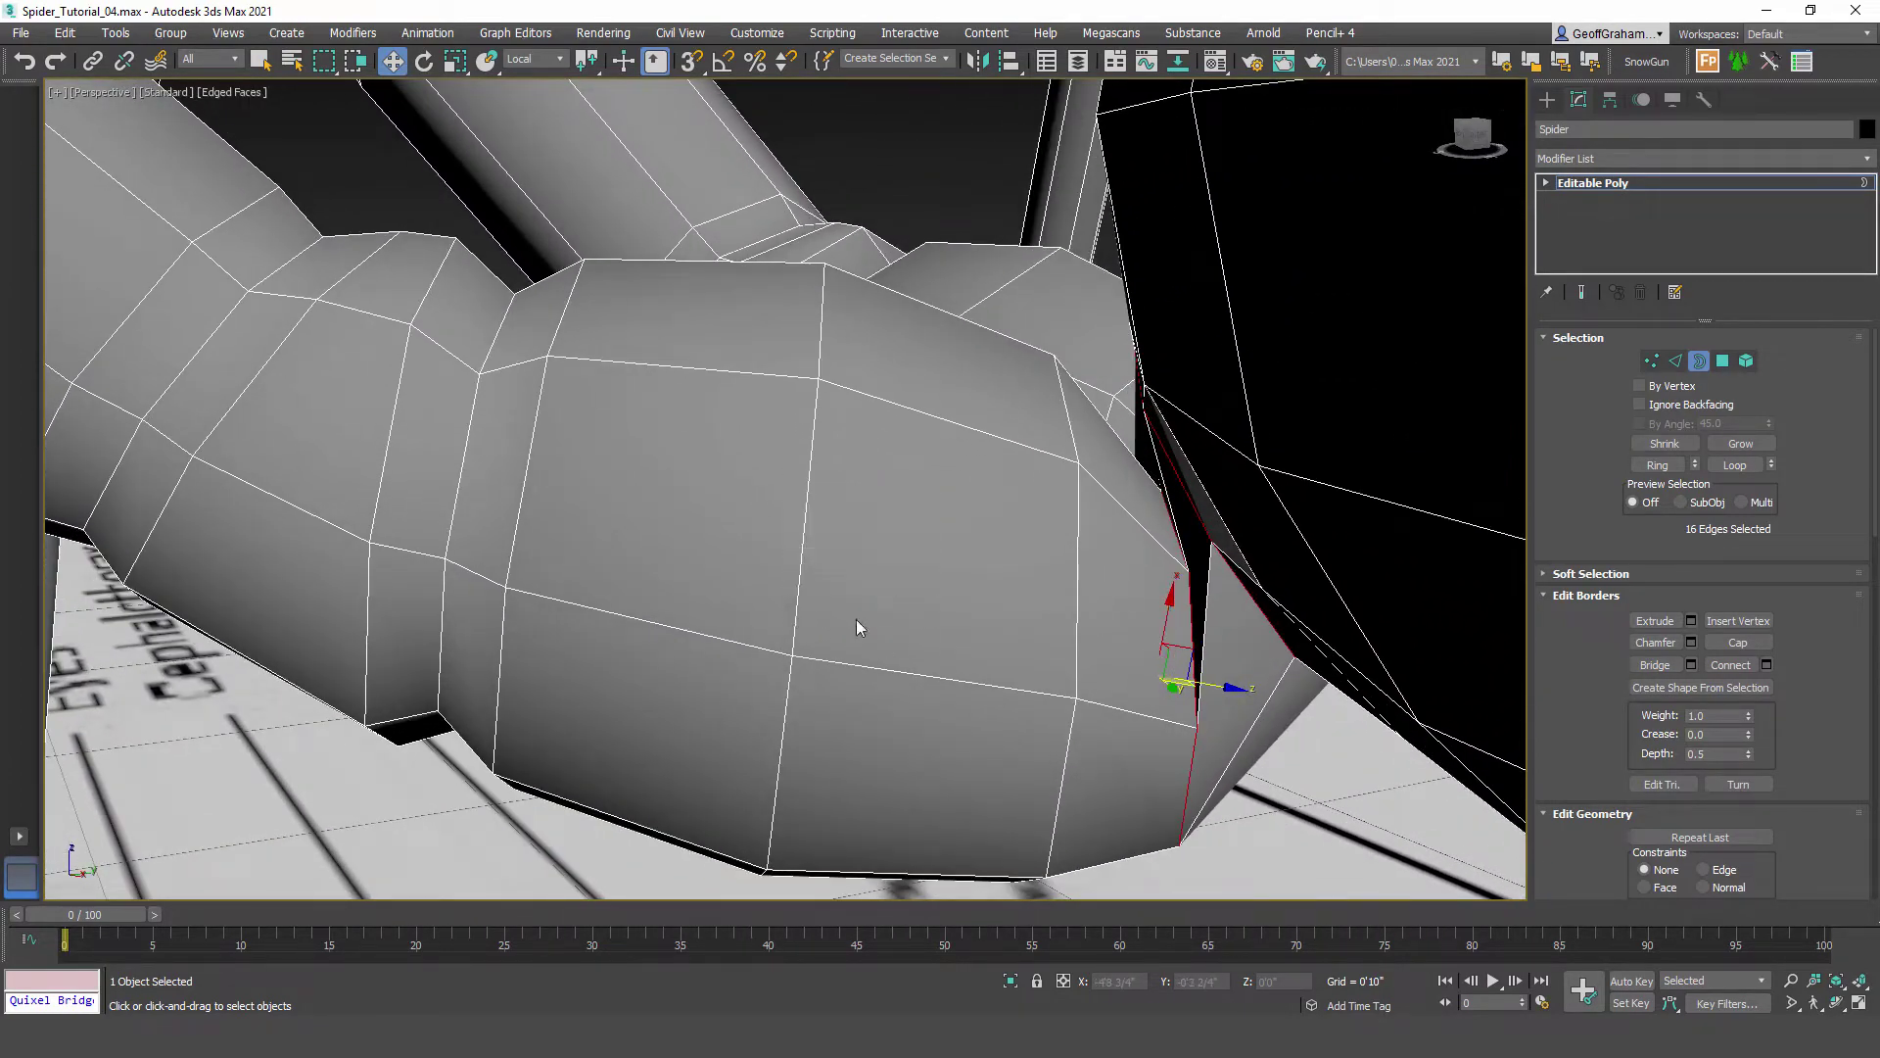
left_click(1192, 613)
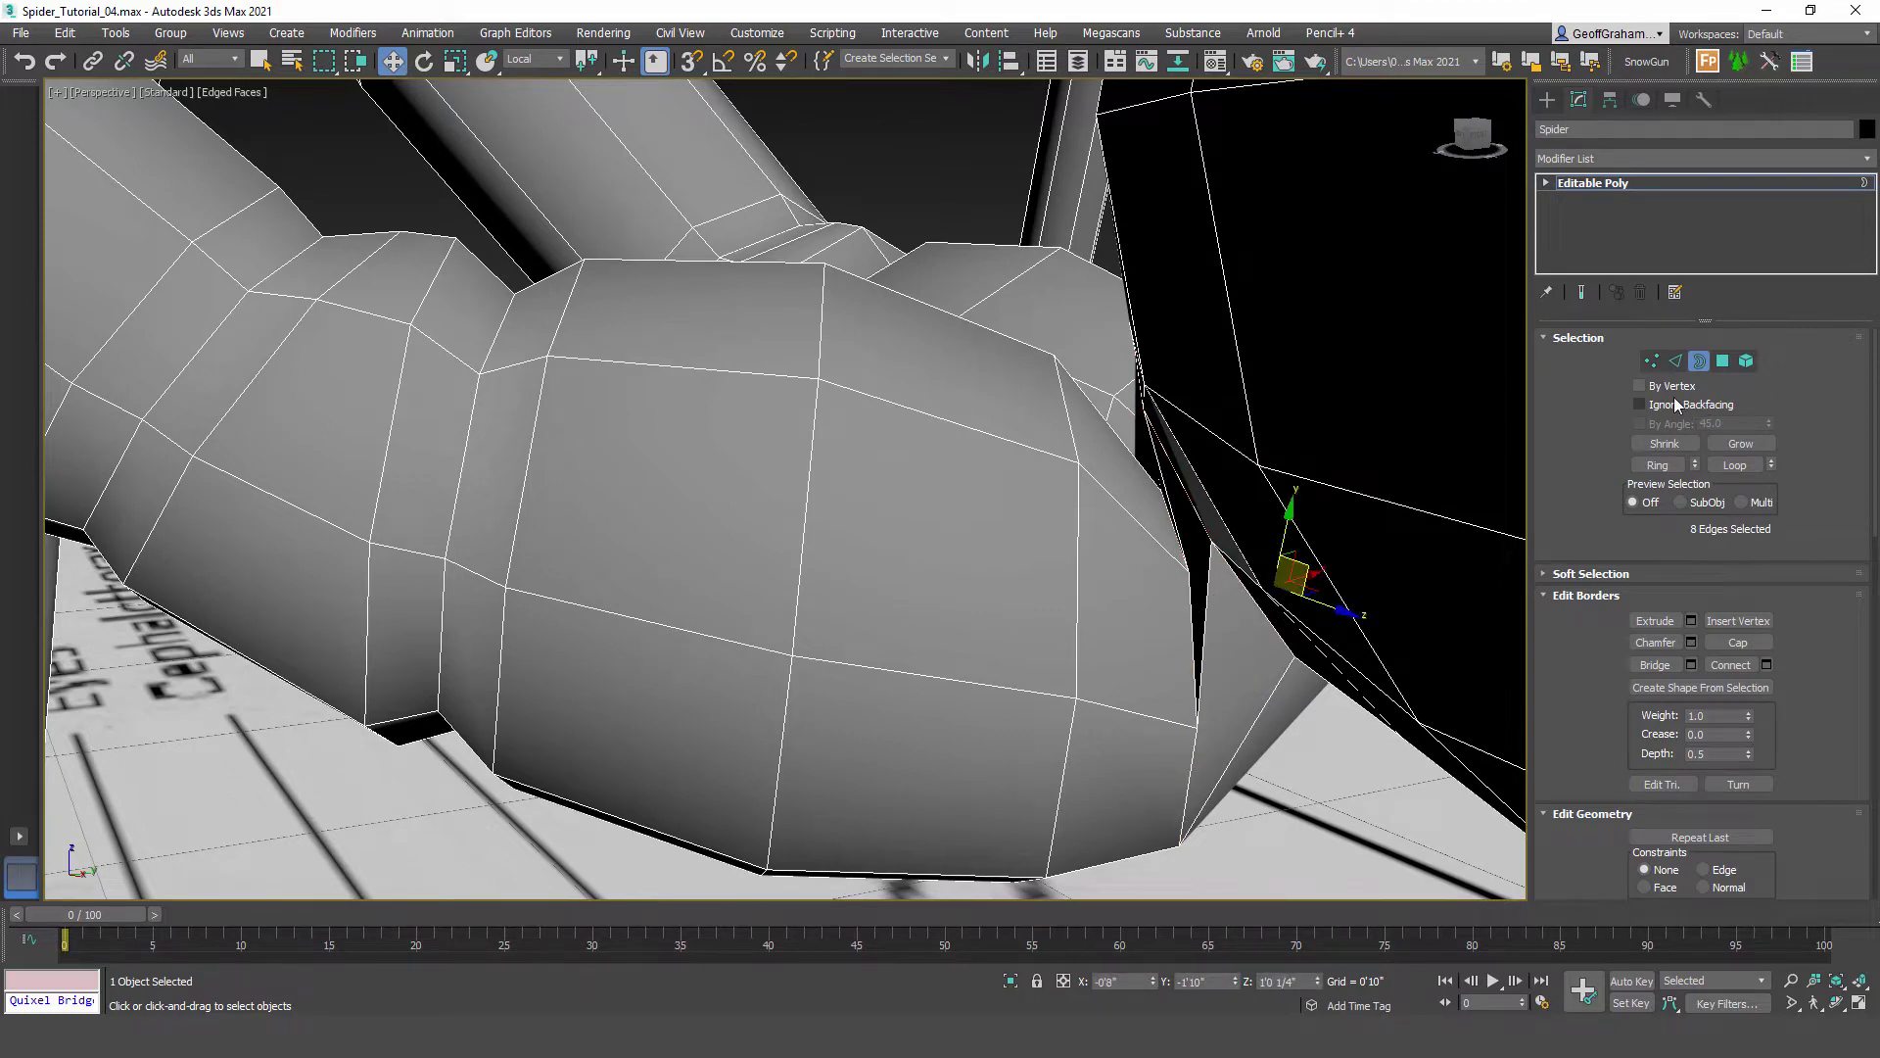
Step: Select the edge loop at the front leg's base, set the rotation coordinate system to Local, and rotate the loop toward the cephalothorax's slope
key("2")
double_click(1189, 603)
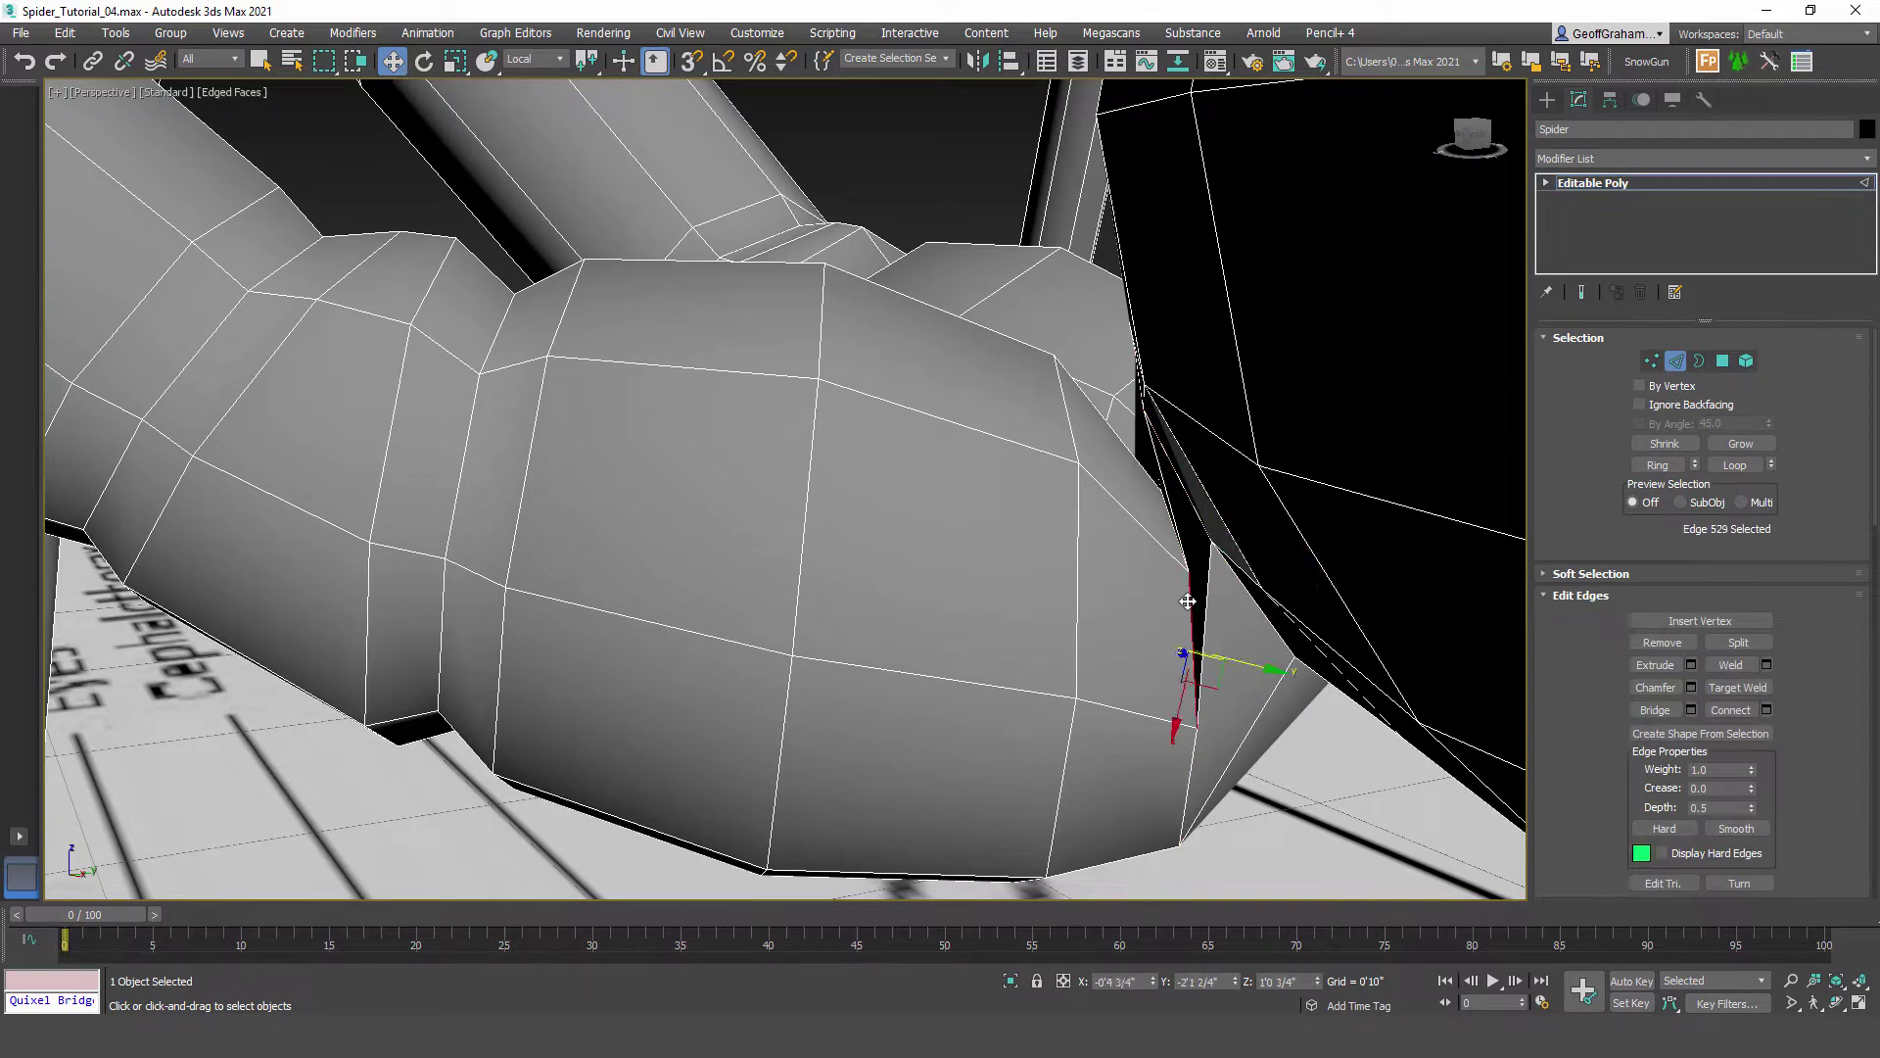
middle_click_drag(1063, 609, 1062, 600, "alt")
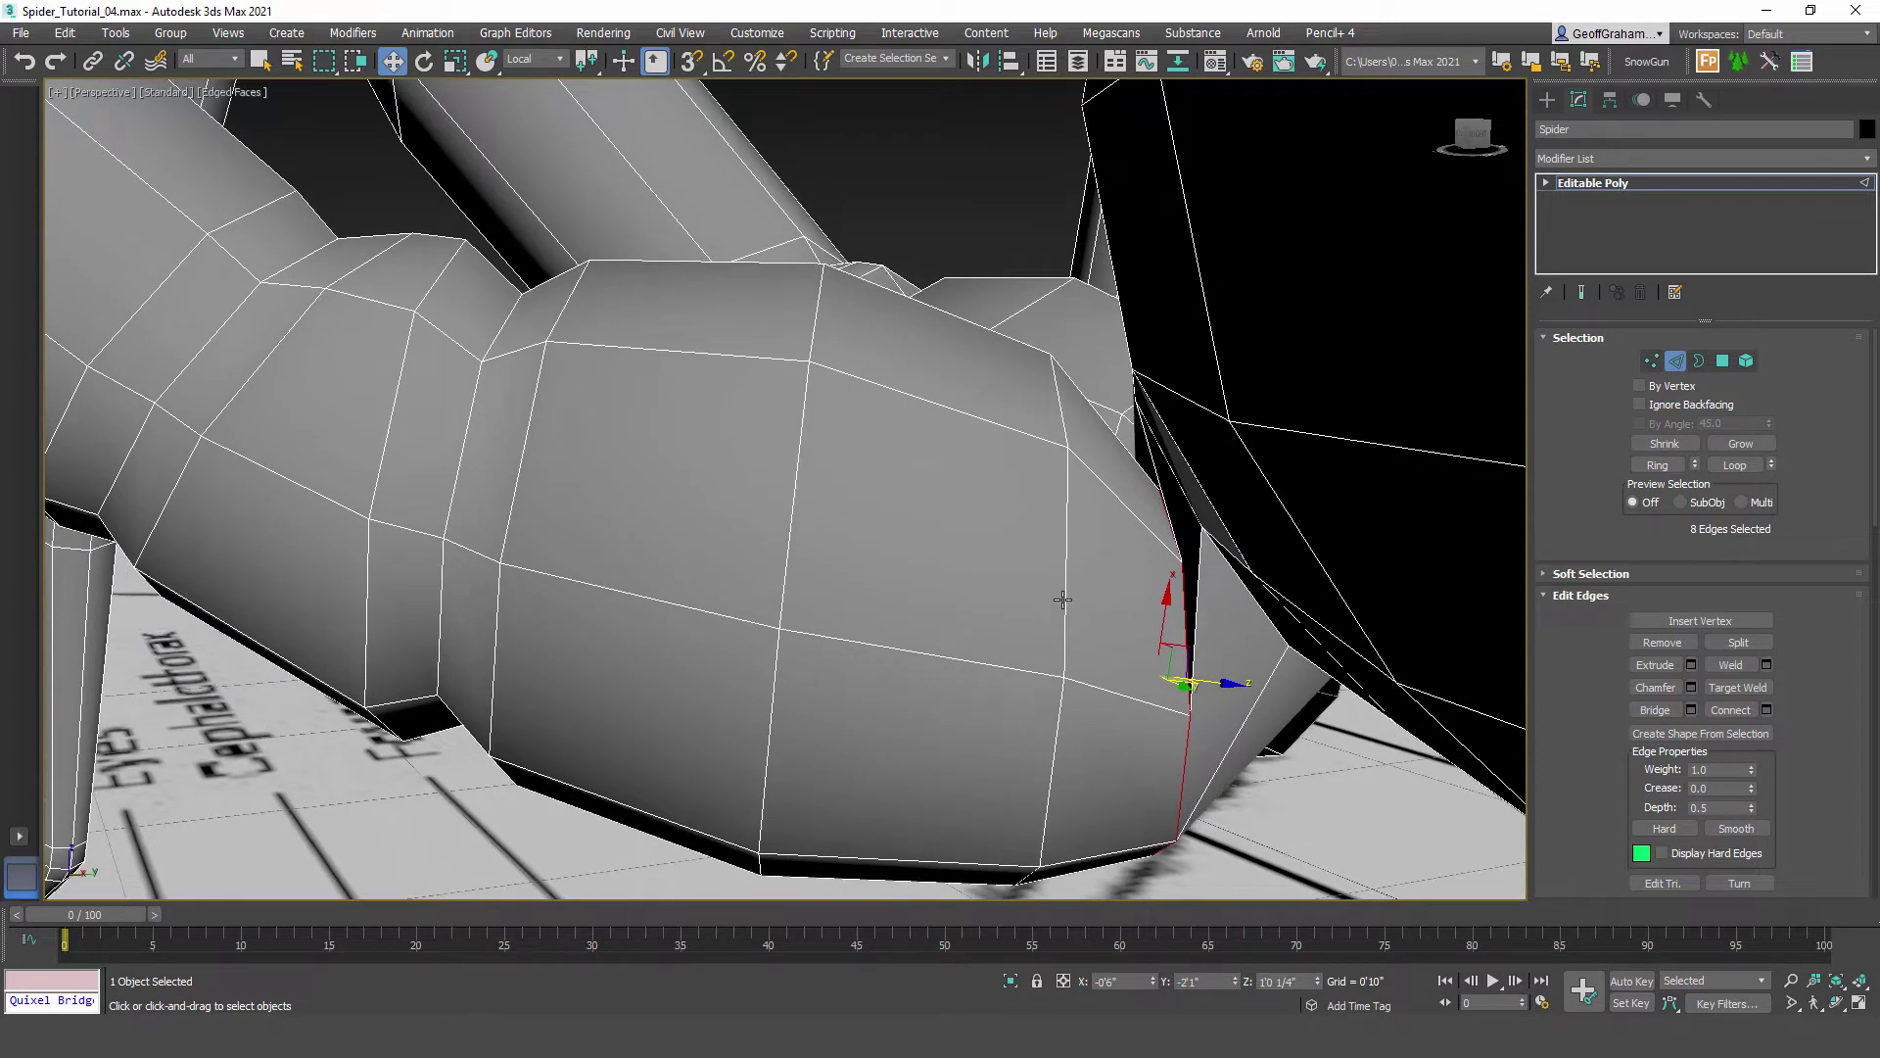
key("e")
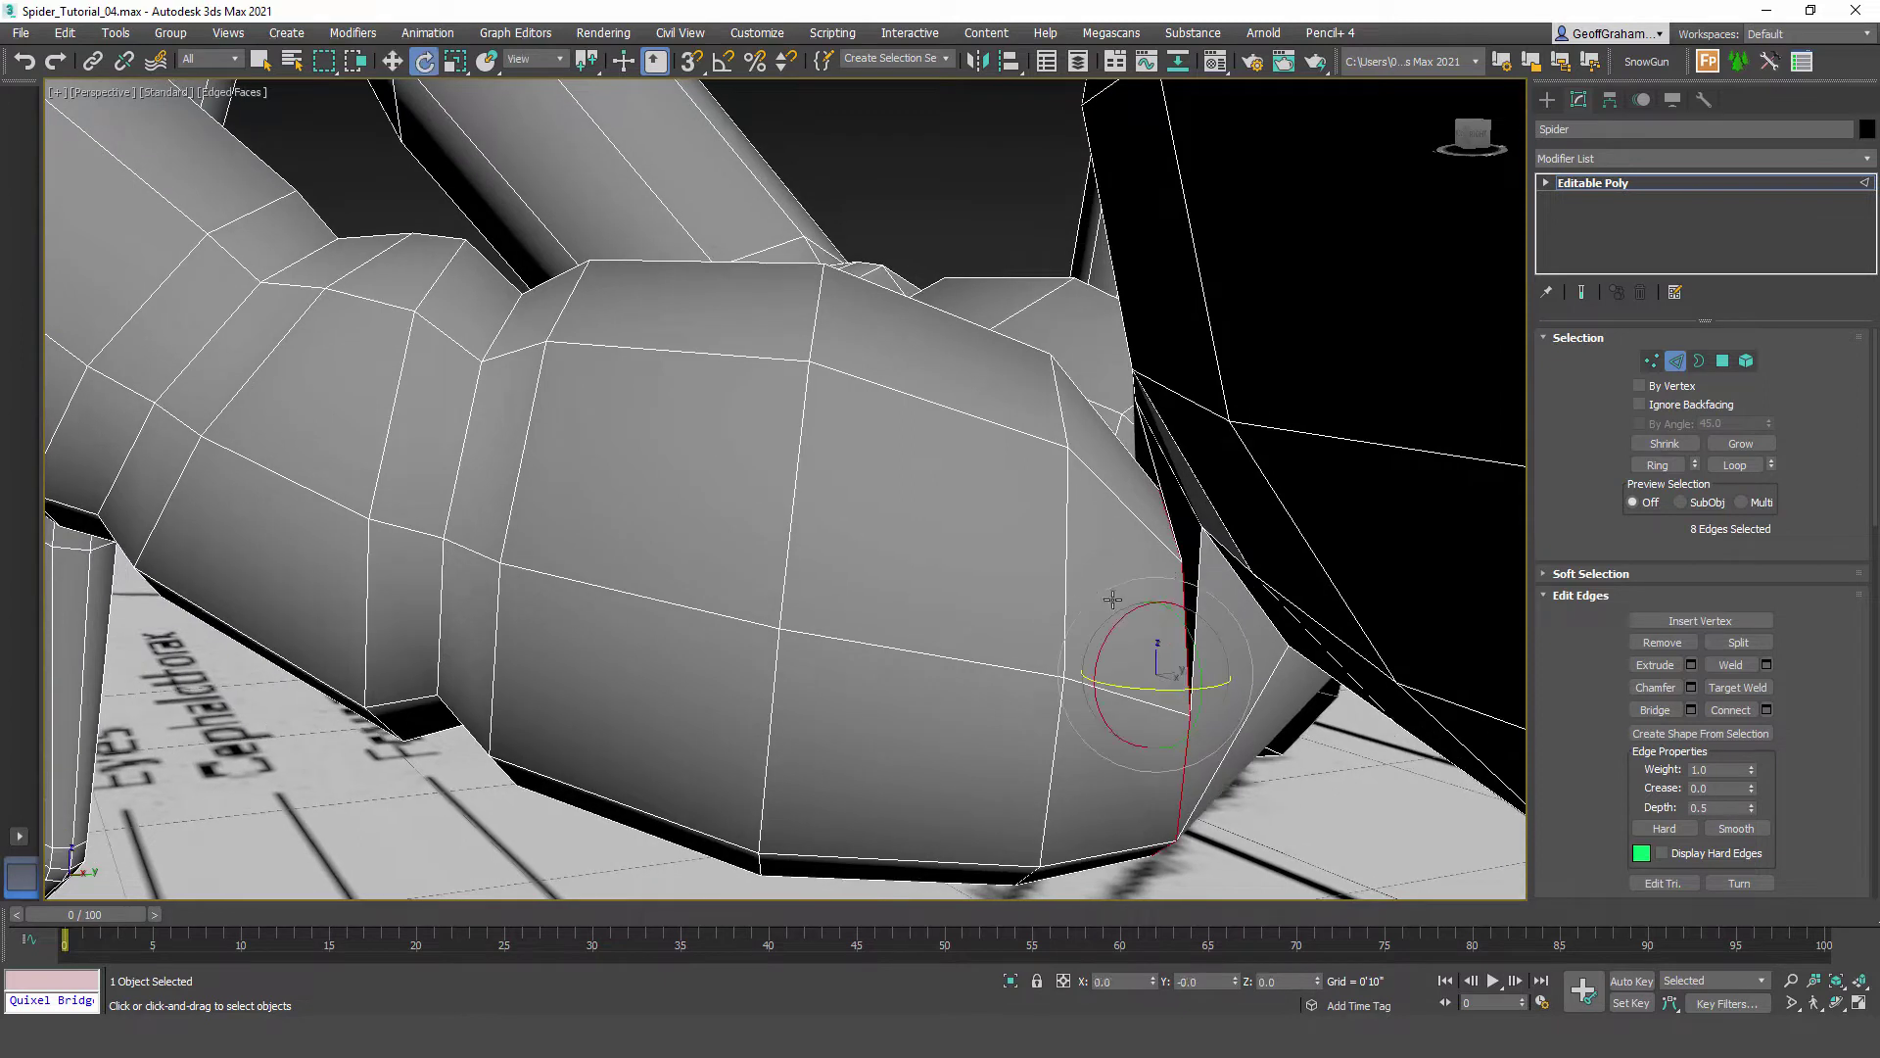
left_click(535, 61)
left_click(529, 137)
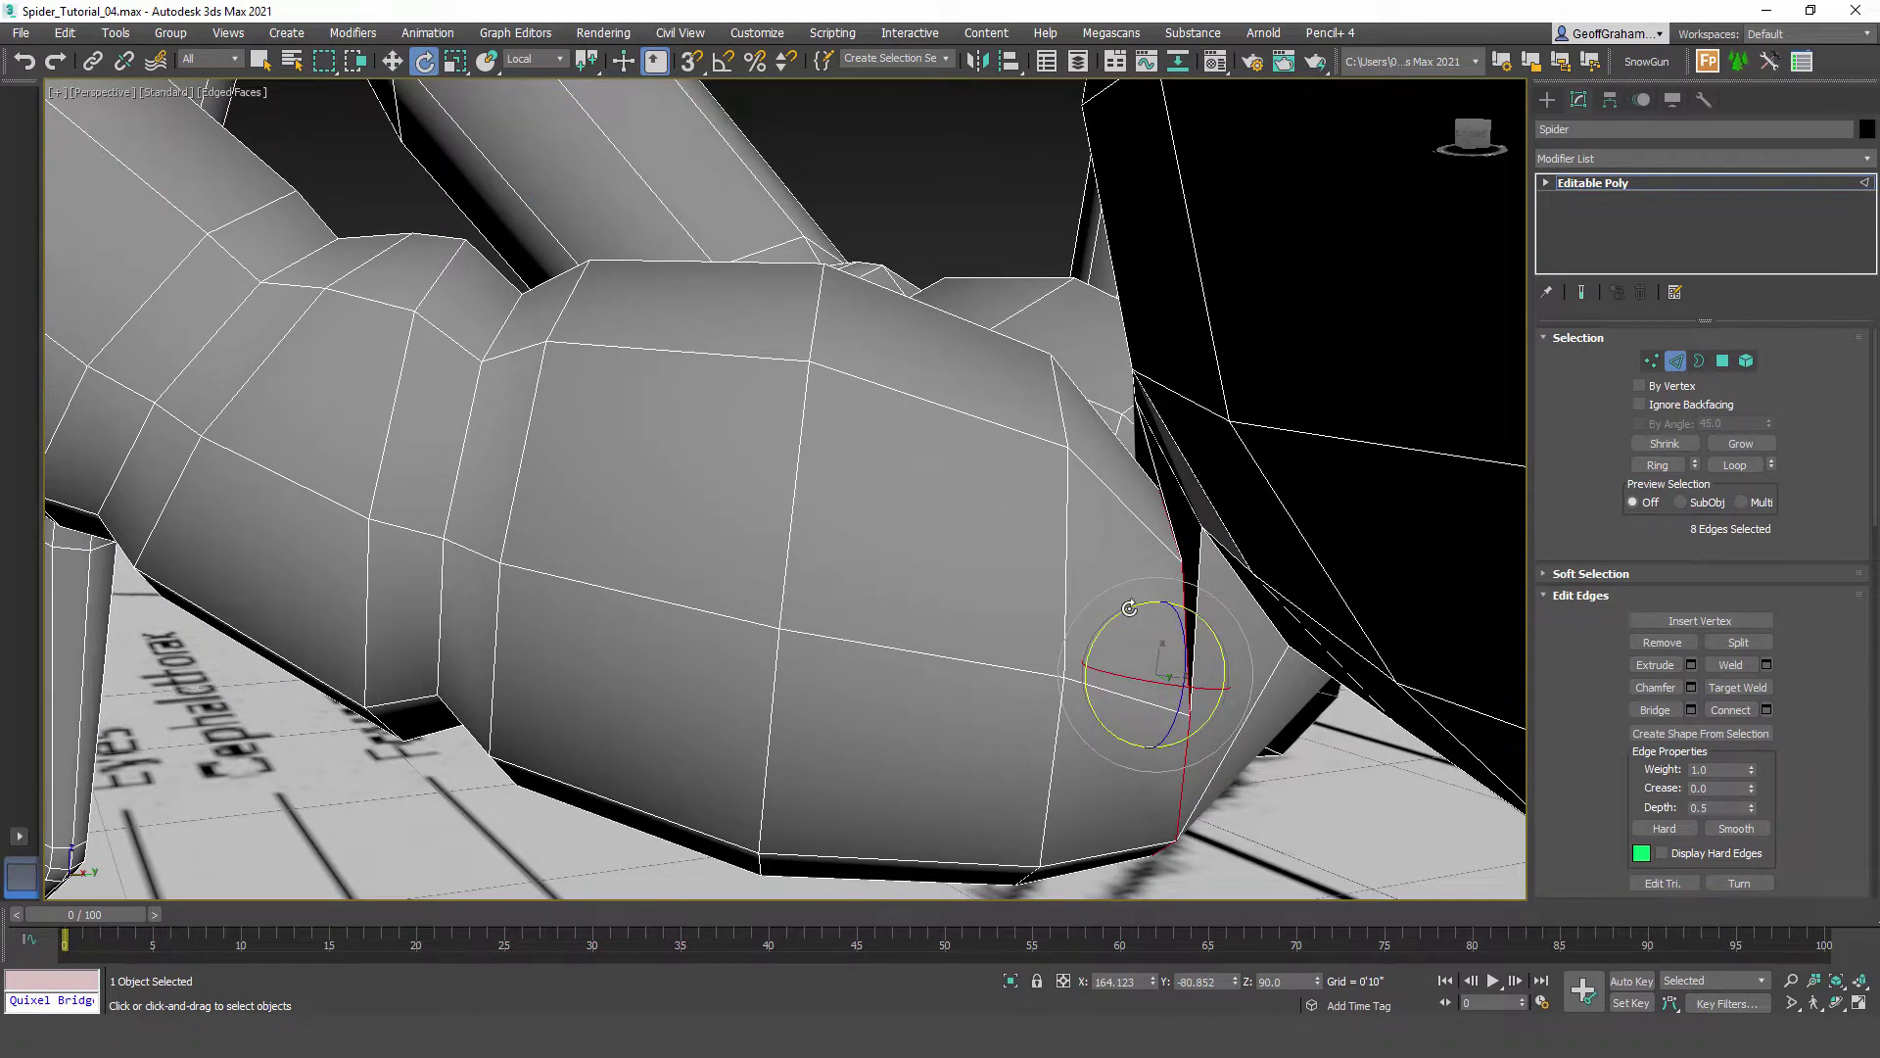
left_click_drag(1129, 608, 1166, 534)
key("w")
Step: Nudge the front leg's base edge loop along its local axes to centre it between the leg and the cephalothorax
middle_click_drag(927, 571, 1079, 676, "alt")
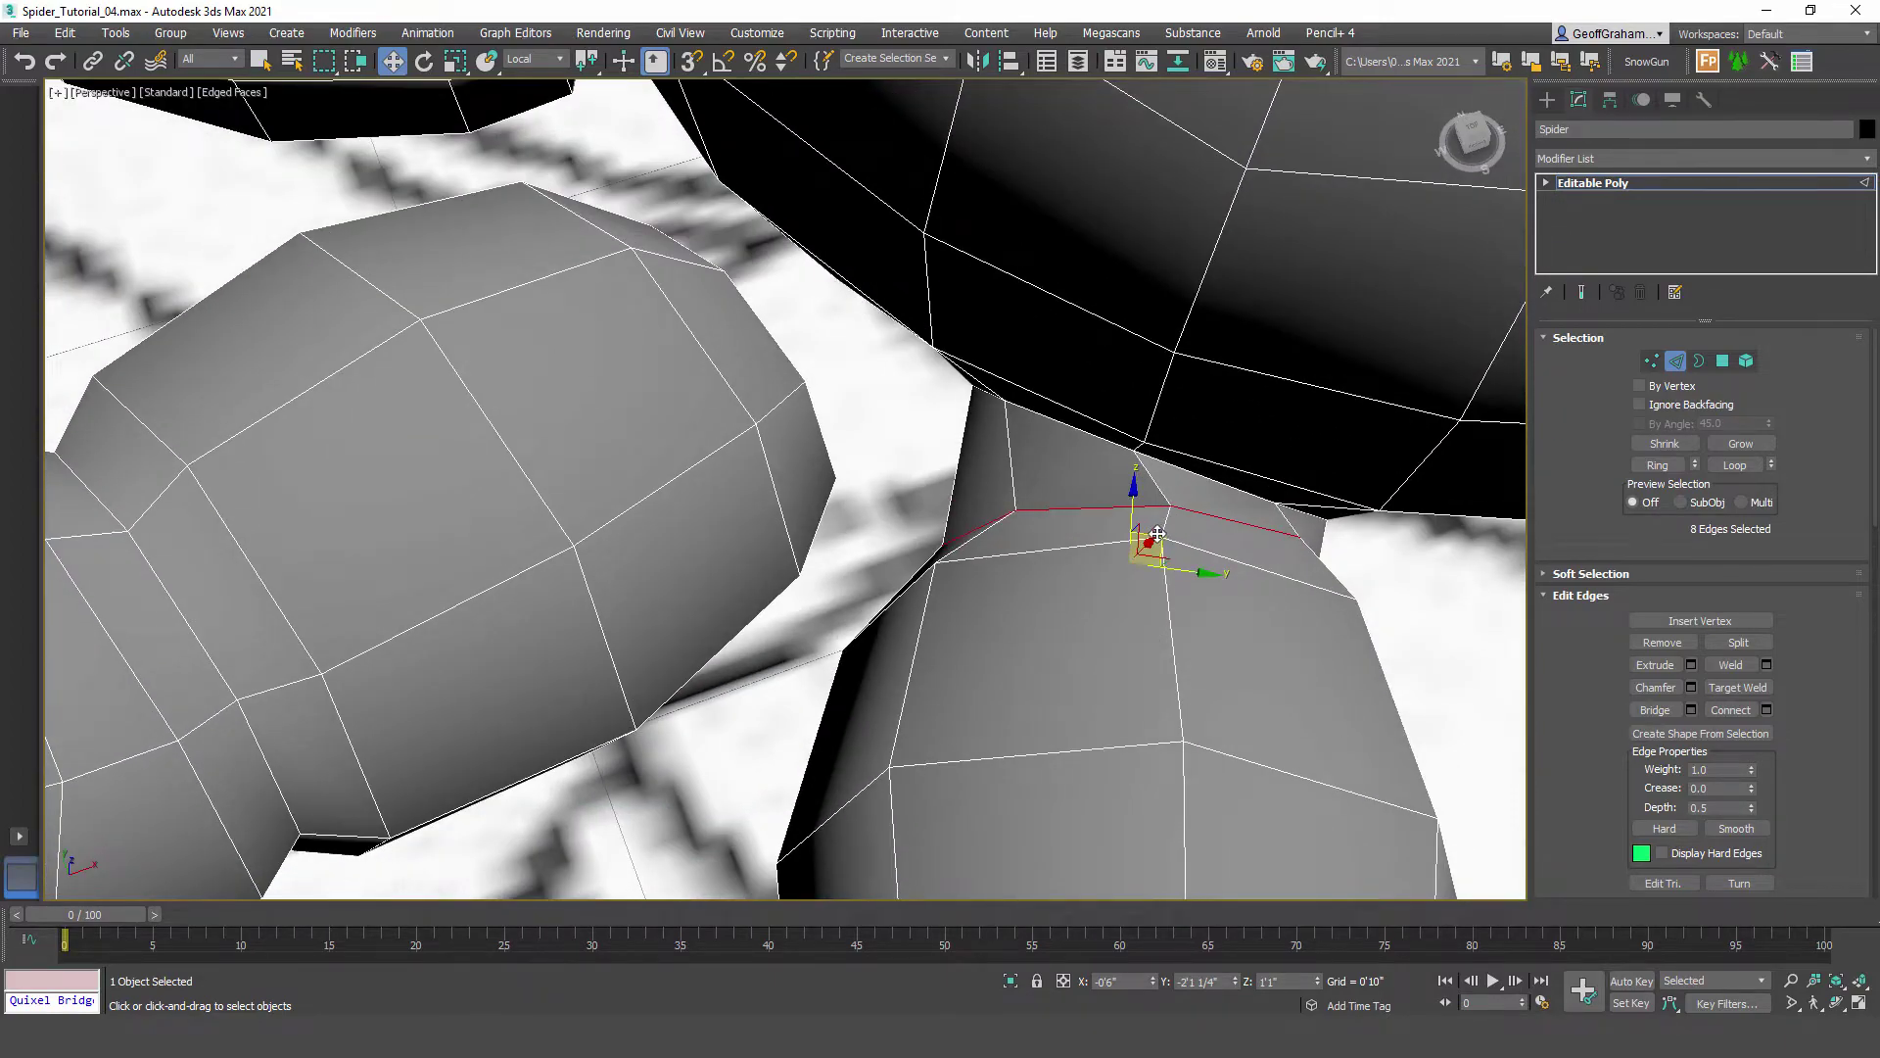
left_click_drag(1158, 534, 1144, 530)
middle_click_drag(1085, 653, 1108, 592, "alt")
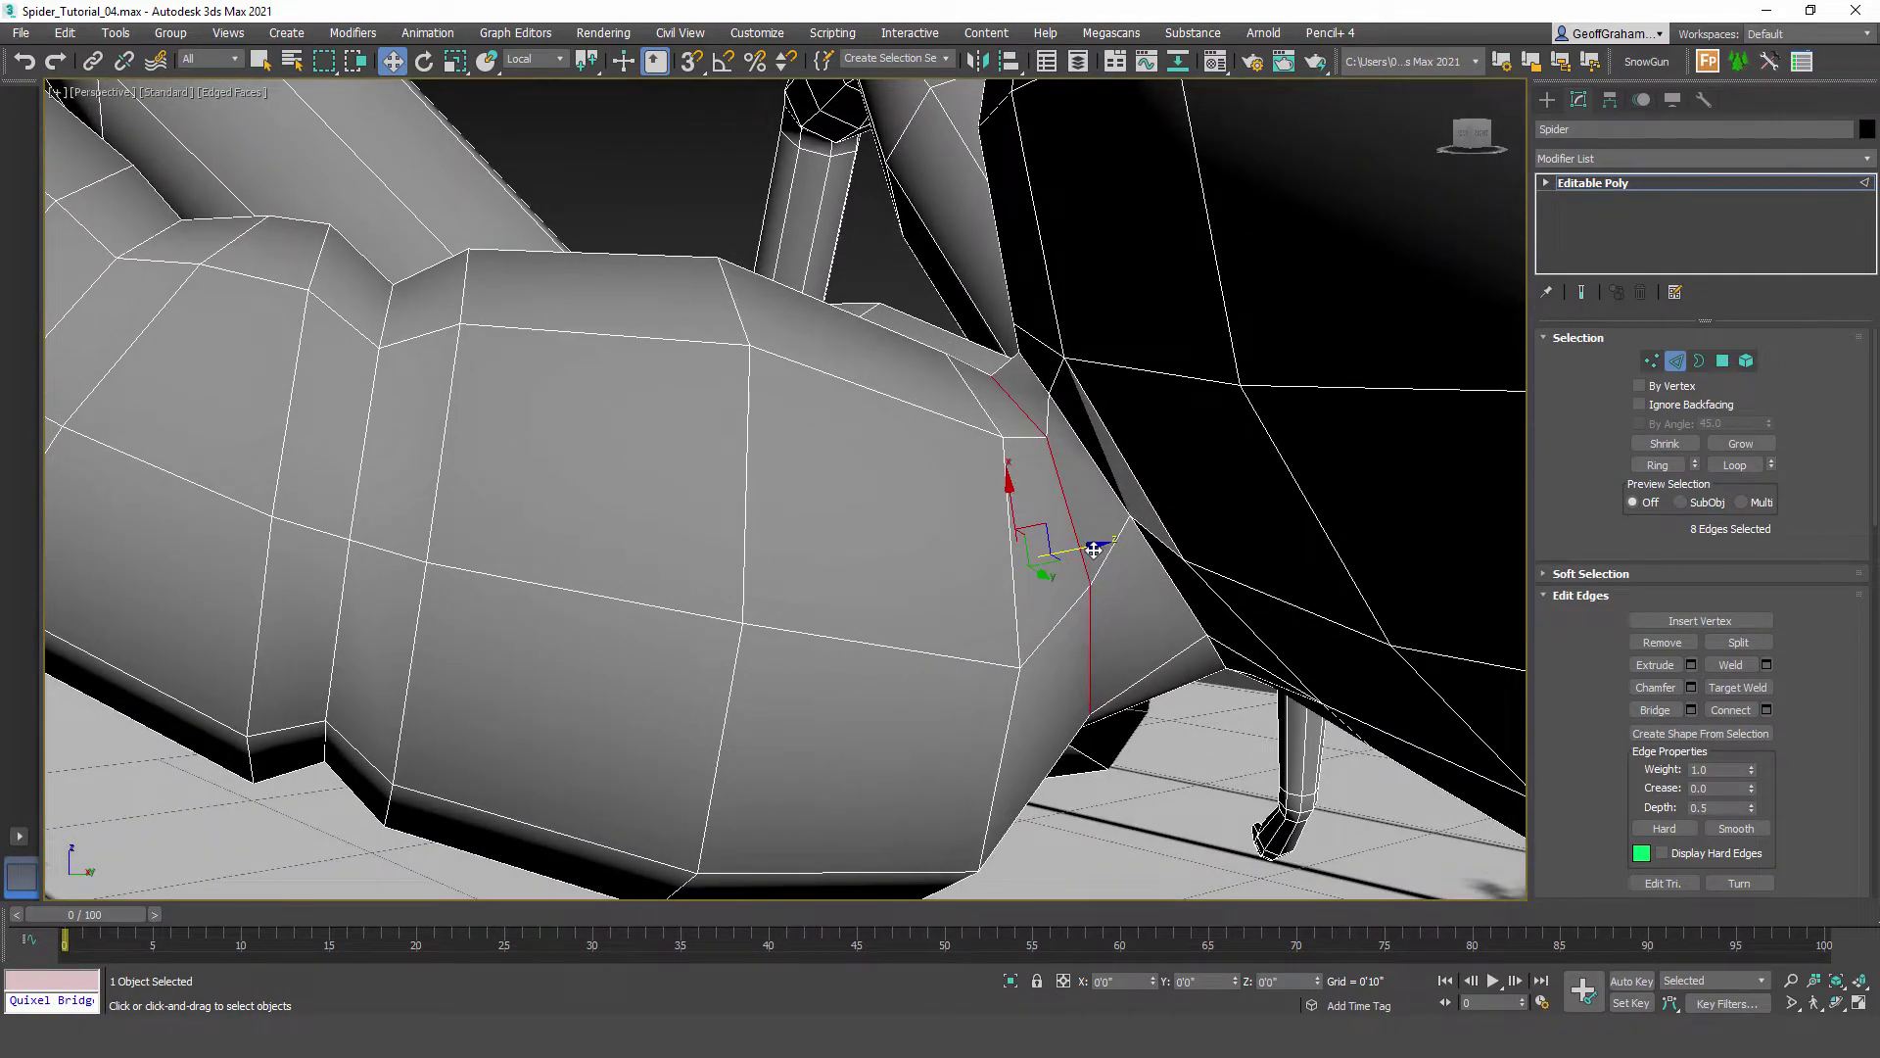
middle_click_drag(1148, 683, 1129, 676, "alt")
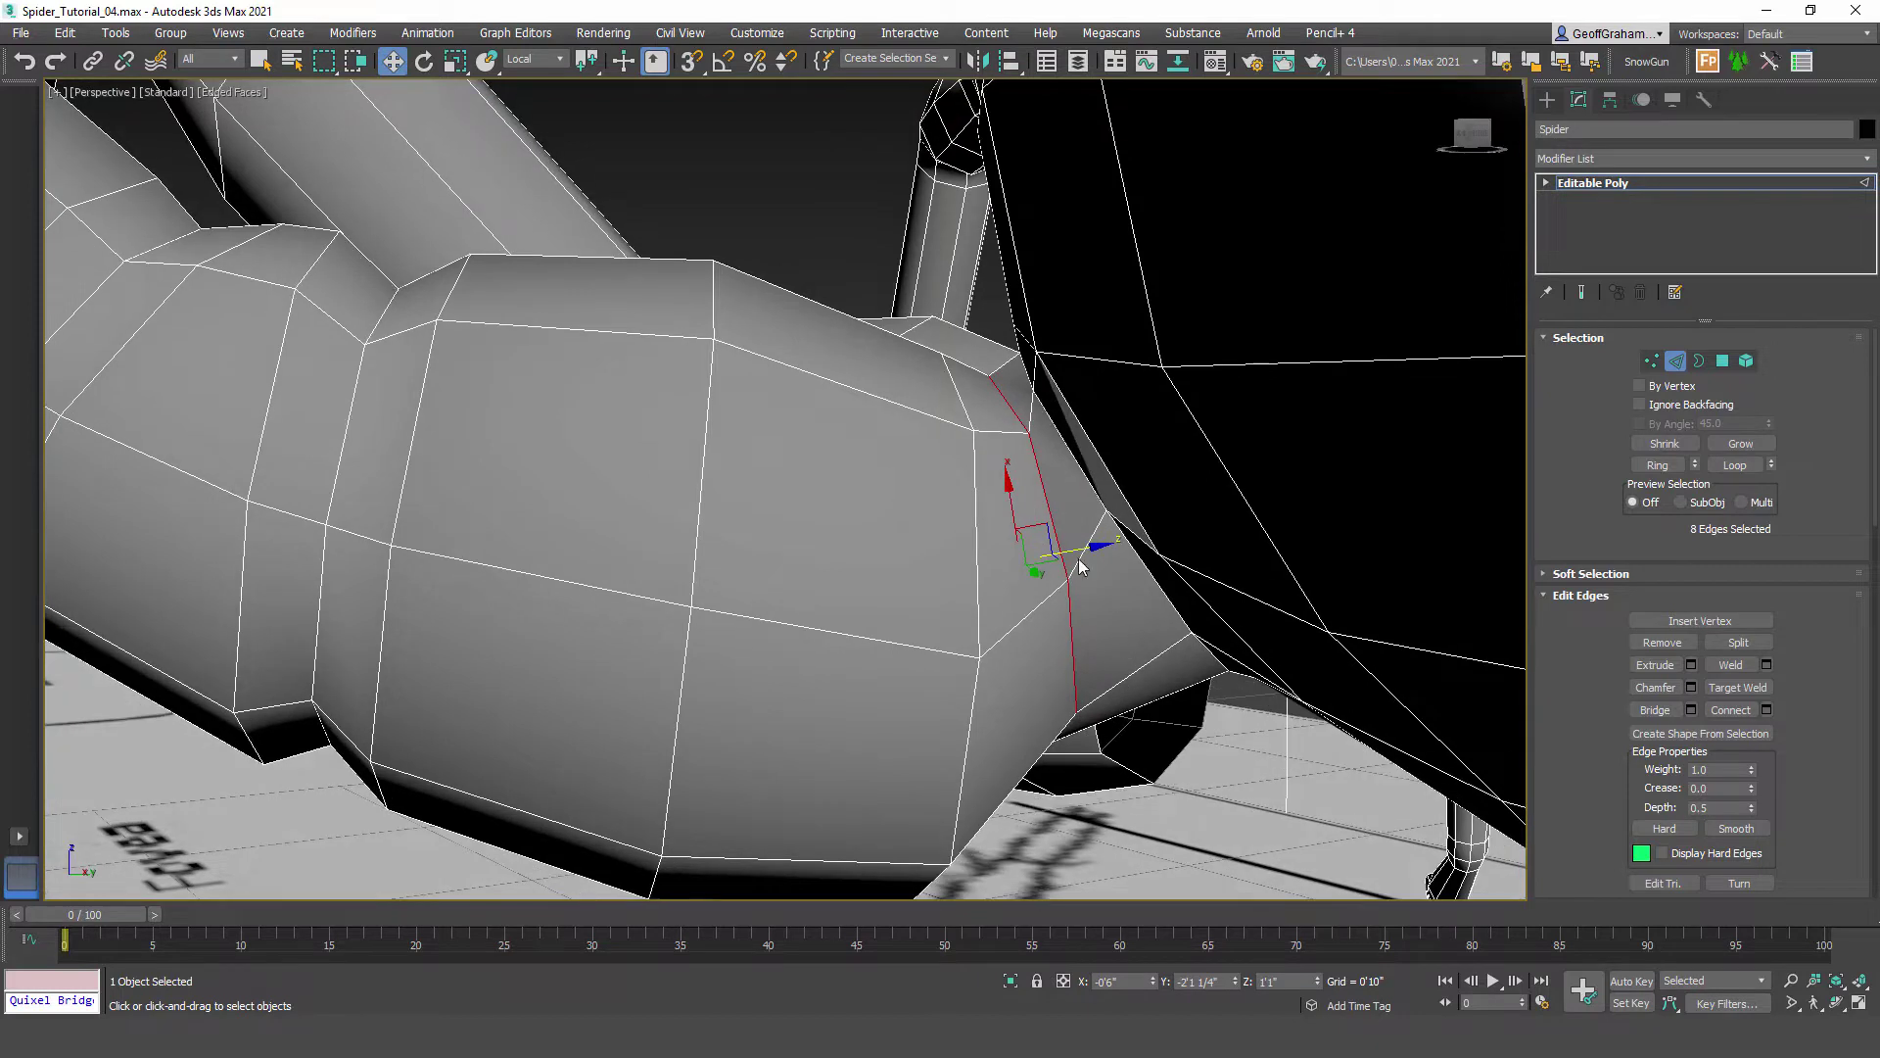
Step: Fine-tune the local rotation of the front leg's base edge loop to follow the cephalothorax's surface
key("e")
mouse_move(1048, 533)
left_mouse_down()
mouse_move(1050, 491)
mouse_move(1063, 521)
left_mouse_up()
key("w")
middle_click_drag(1145, 609, 1185, 617, "alt")
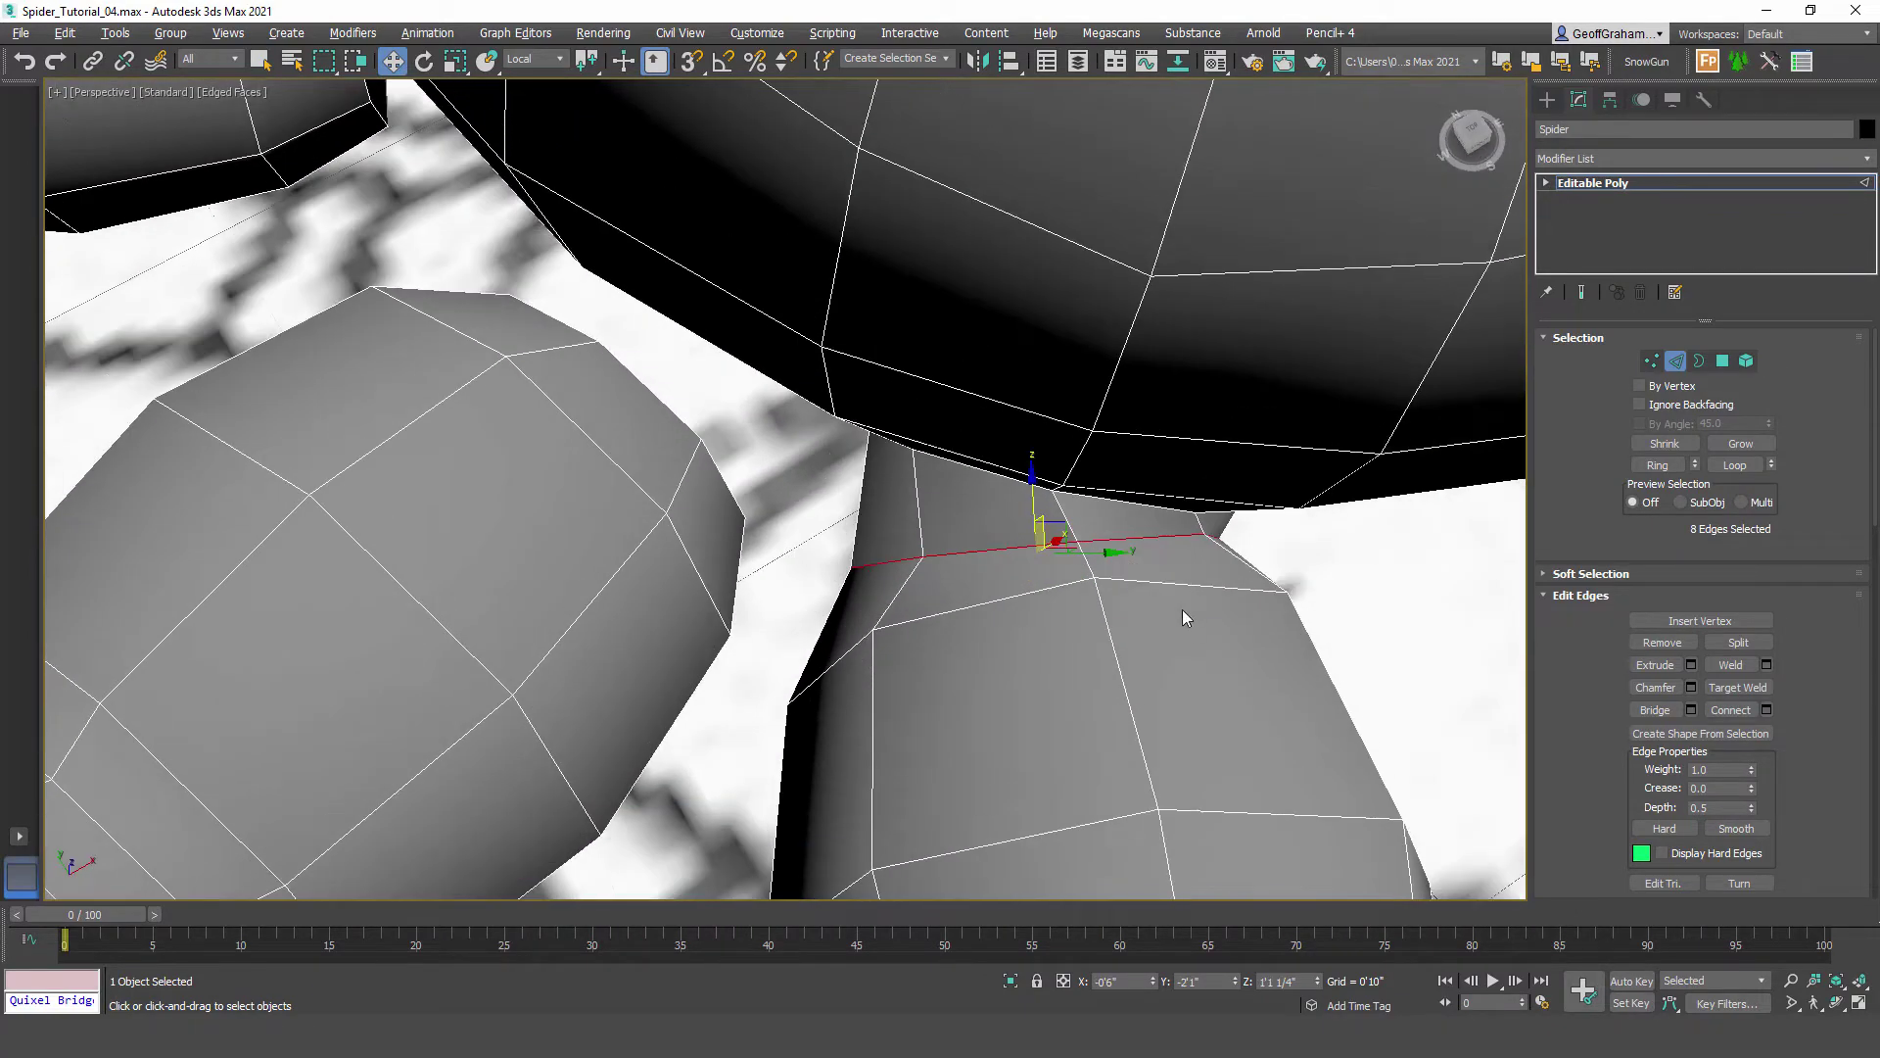
key("e")
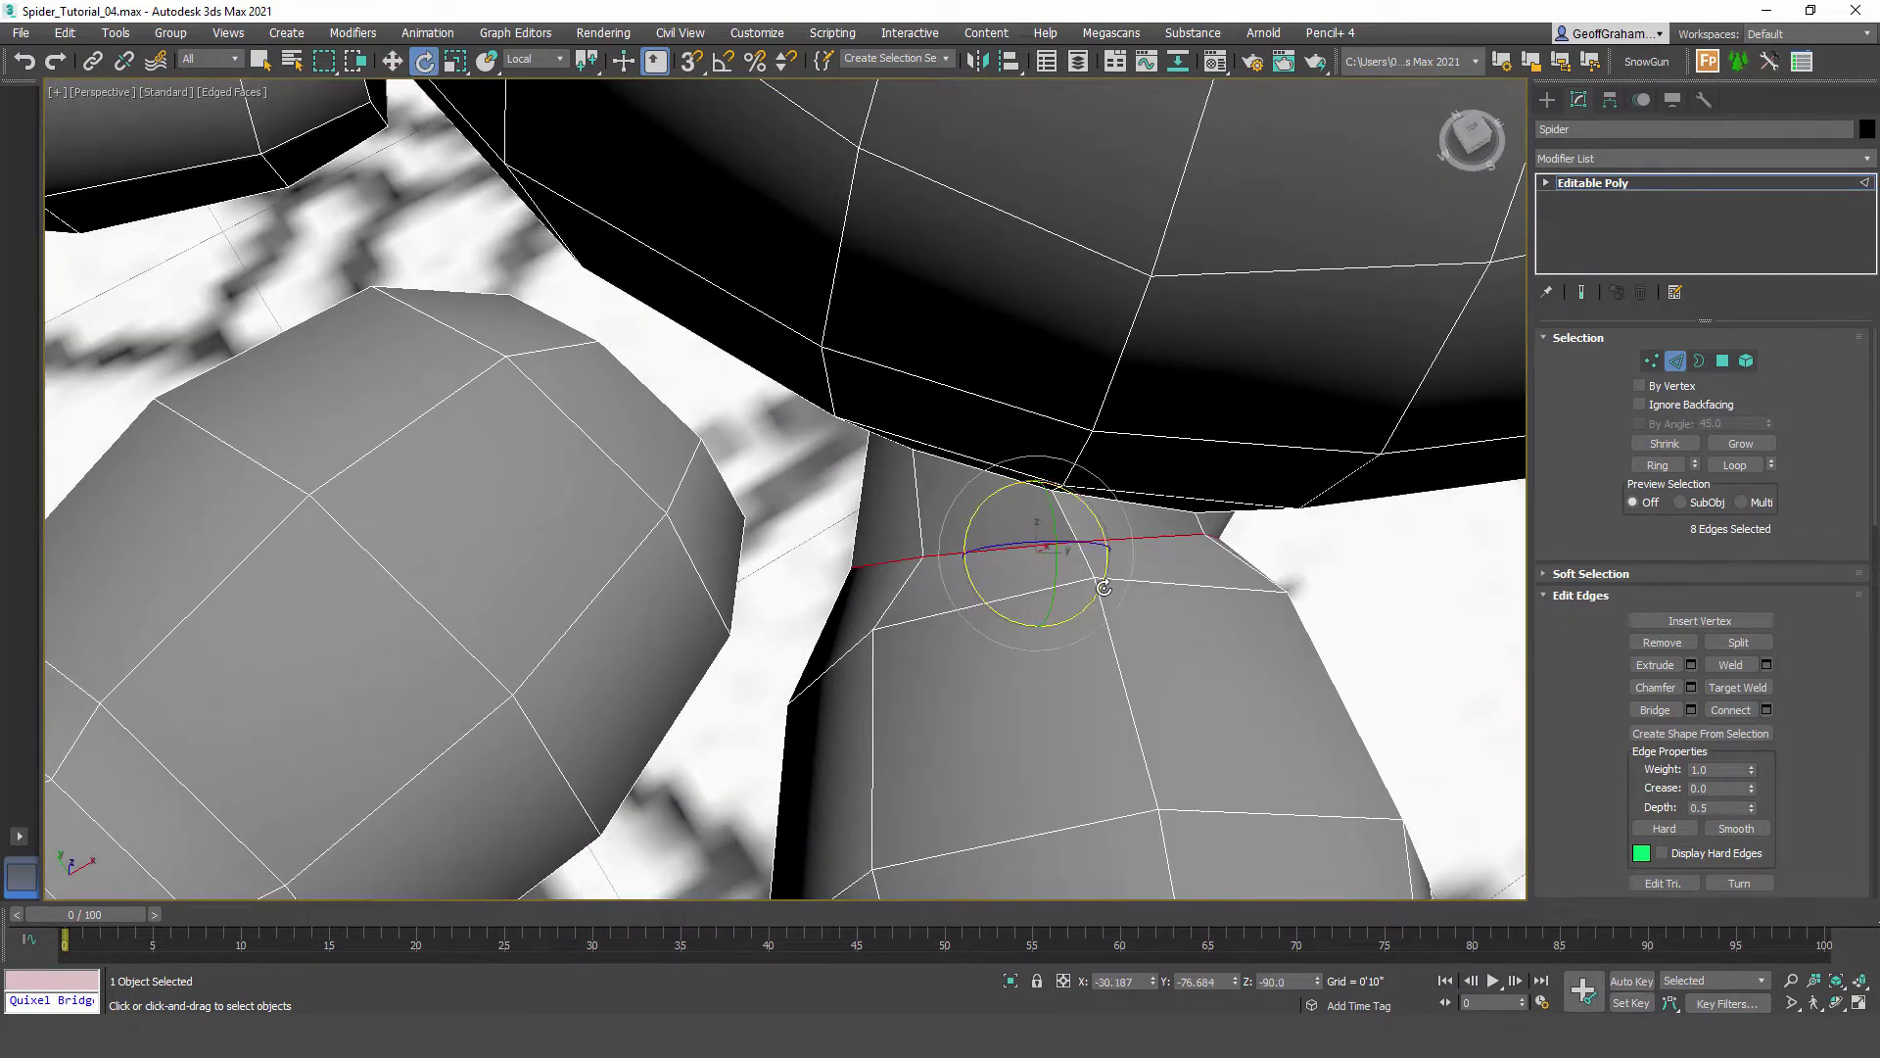
left_click_drag(1104, 588, 1101, 593)
key("w")
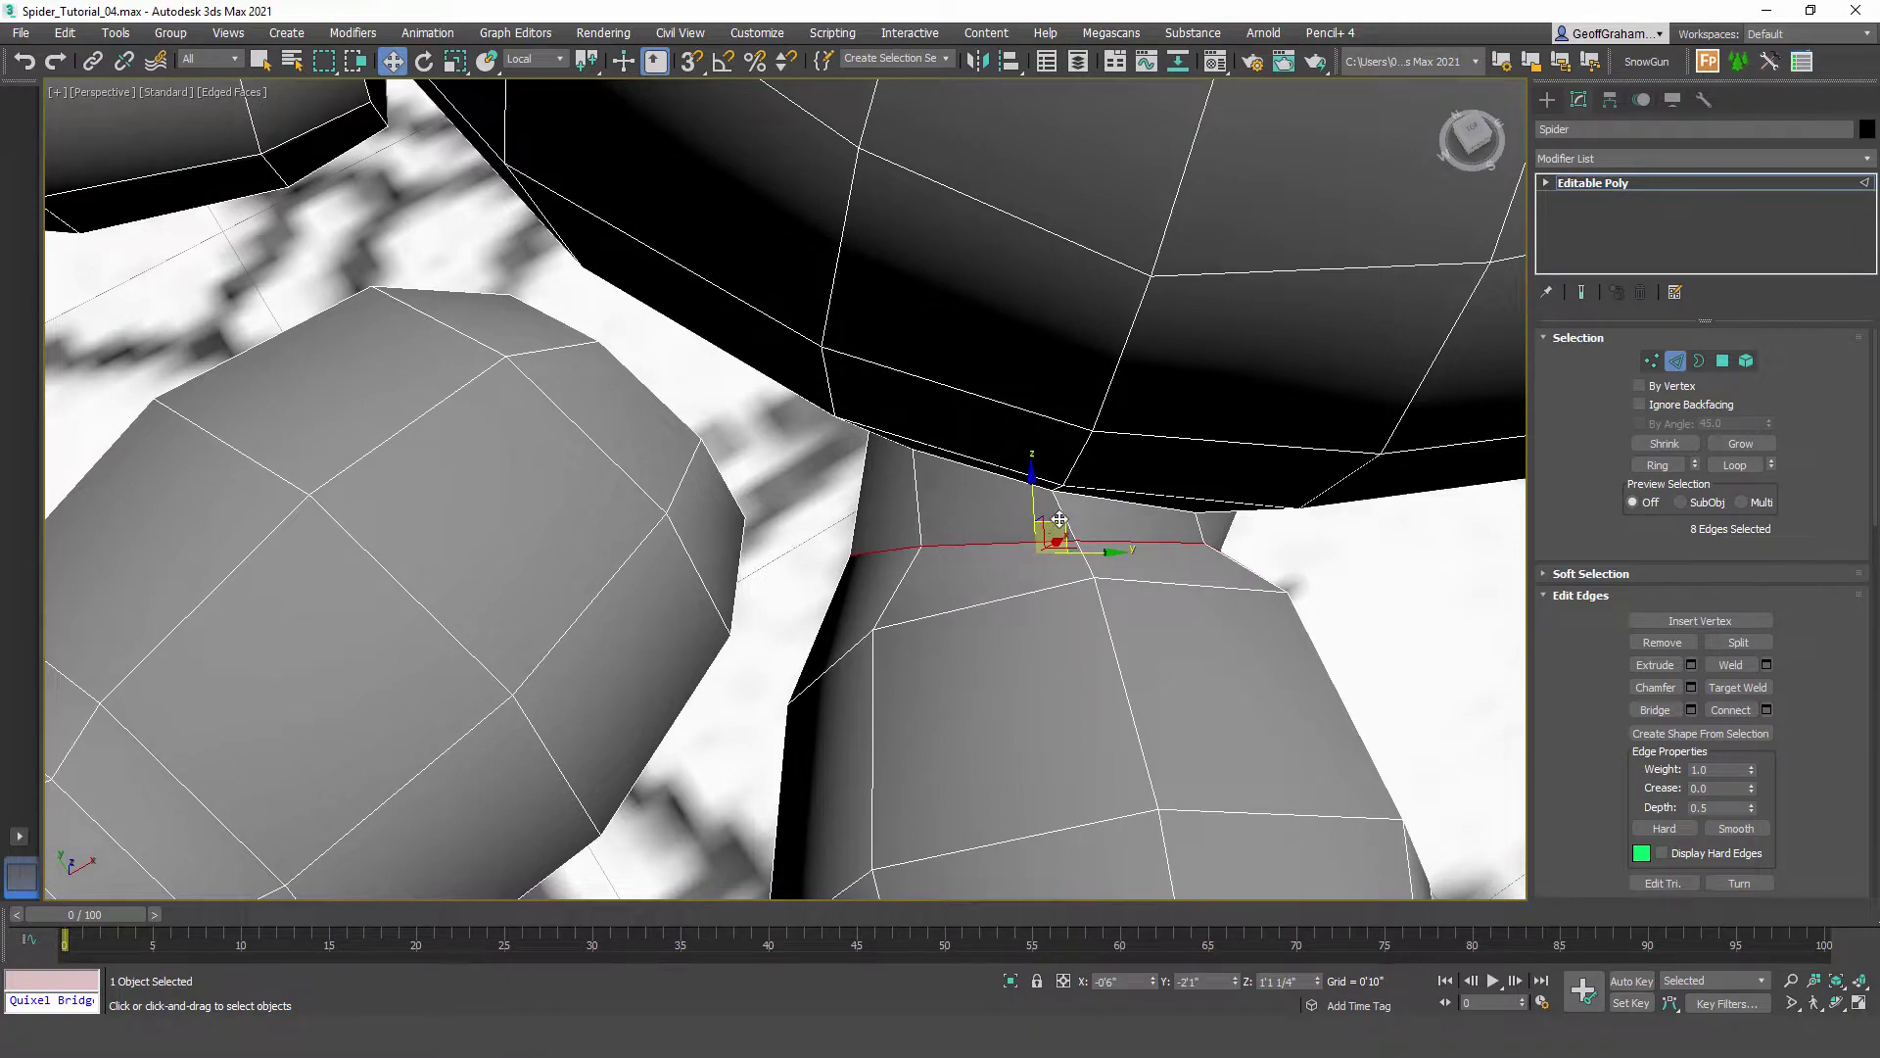
Step: Ring-select the cephalothorax edges around the front leg's joint and connect them to add an edge loop there
middle_click_drag(1060, 520, 1121, 473, "alt")
scroll(1207, 529, "down", 4)
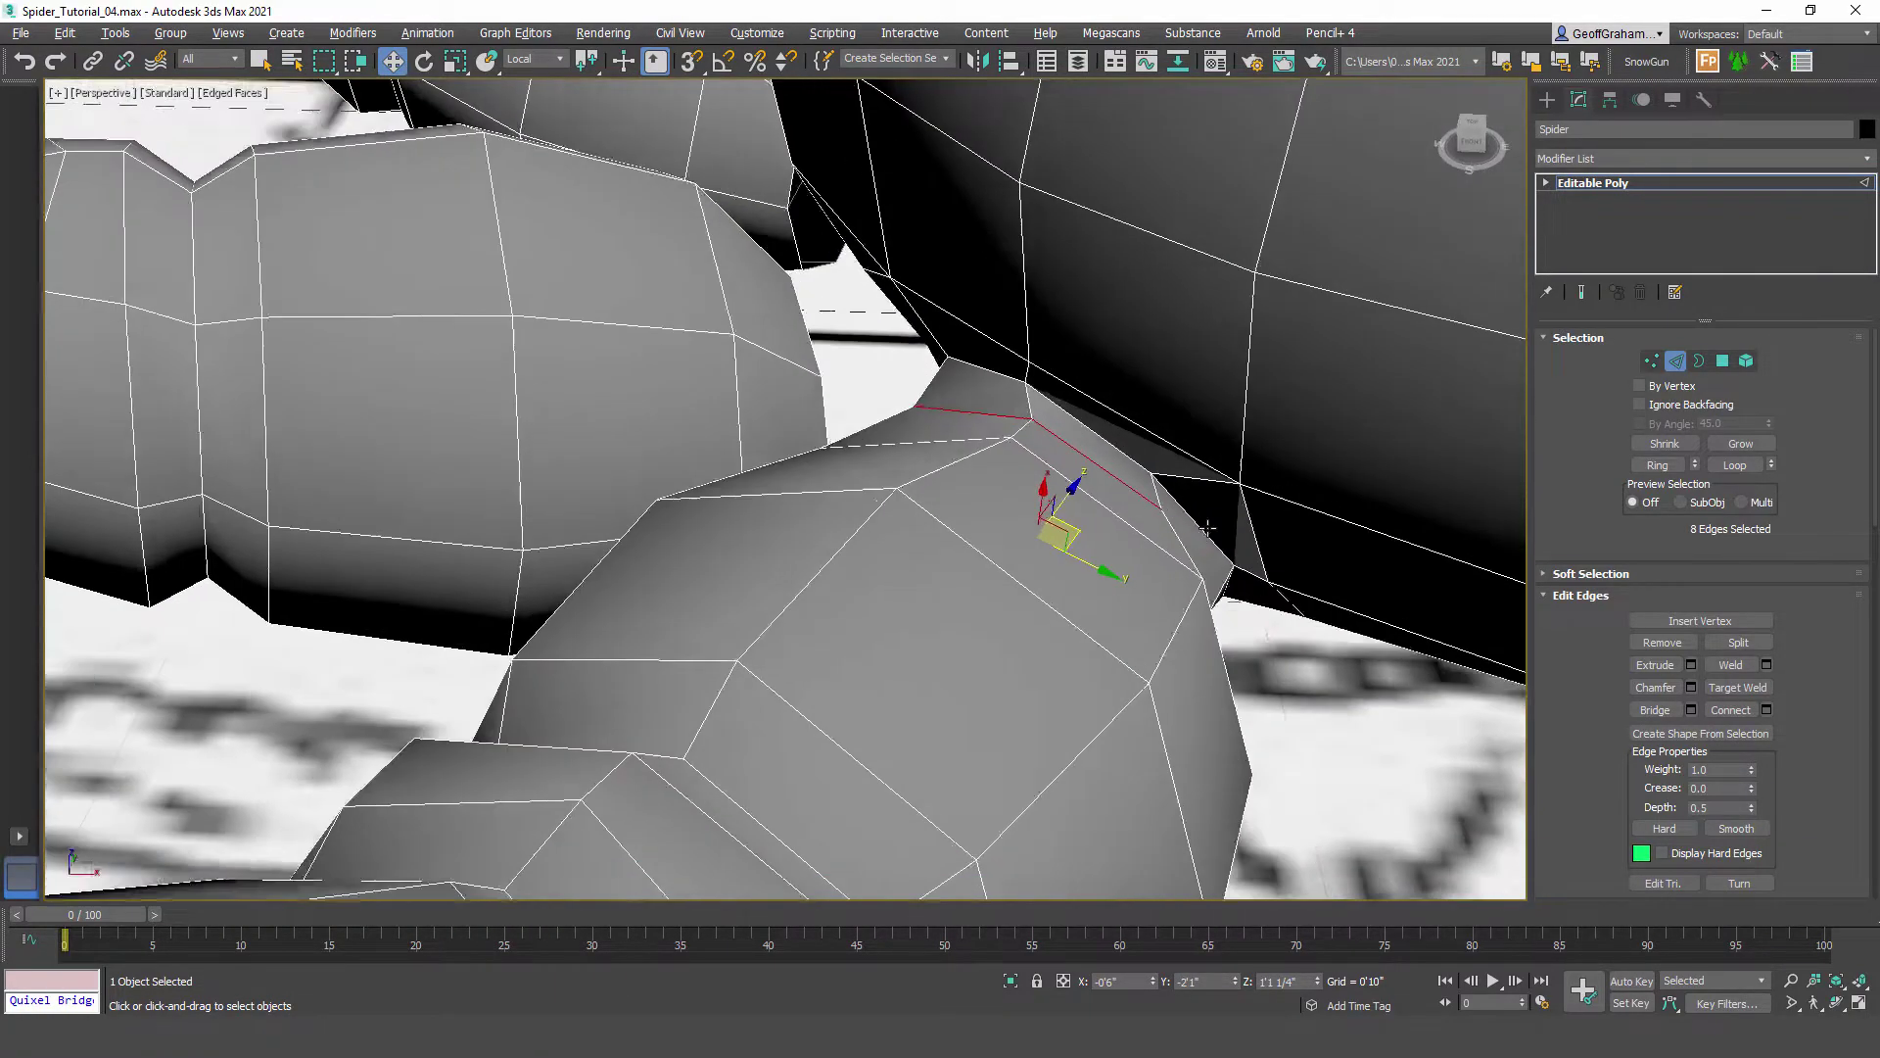
scroll(1208, 528, "up", 7)
key("ctrl+z")
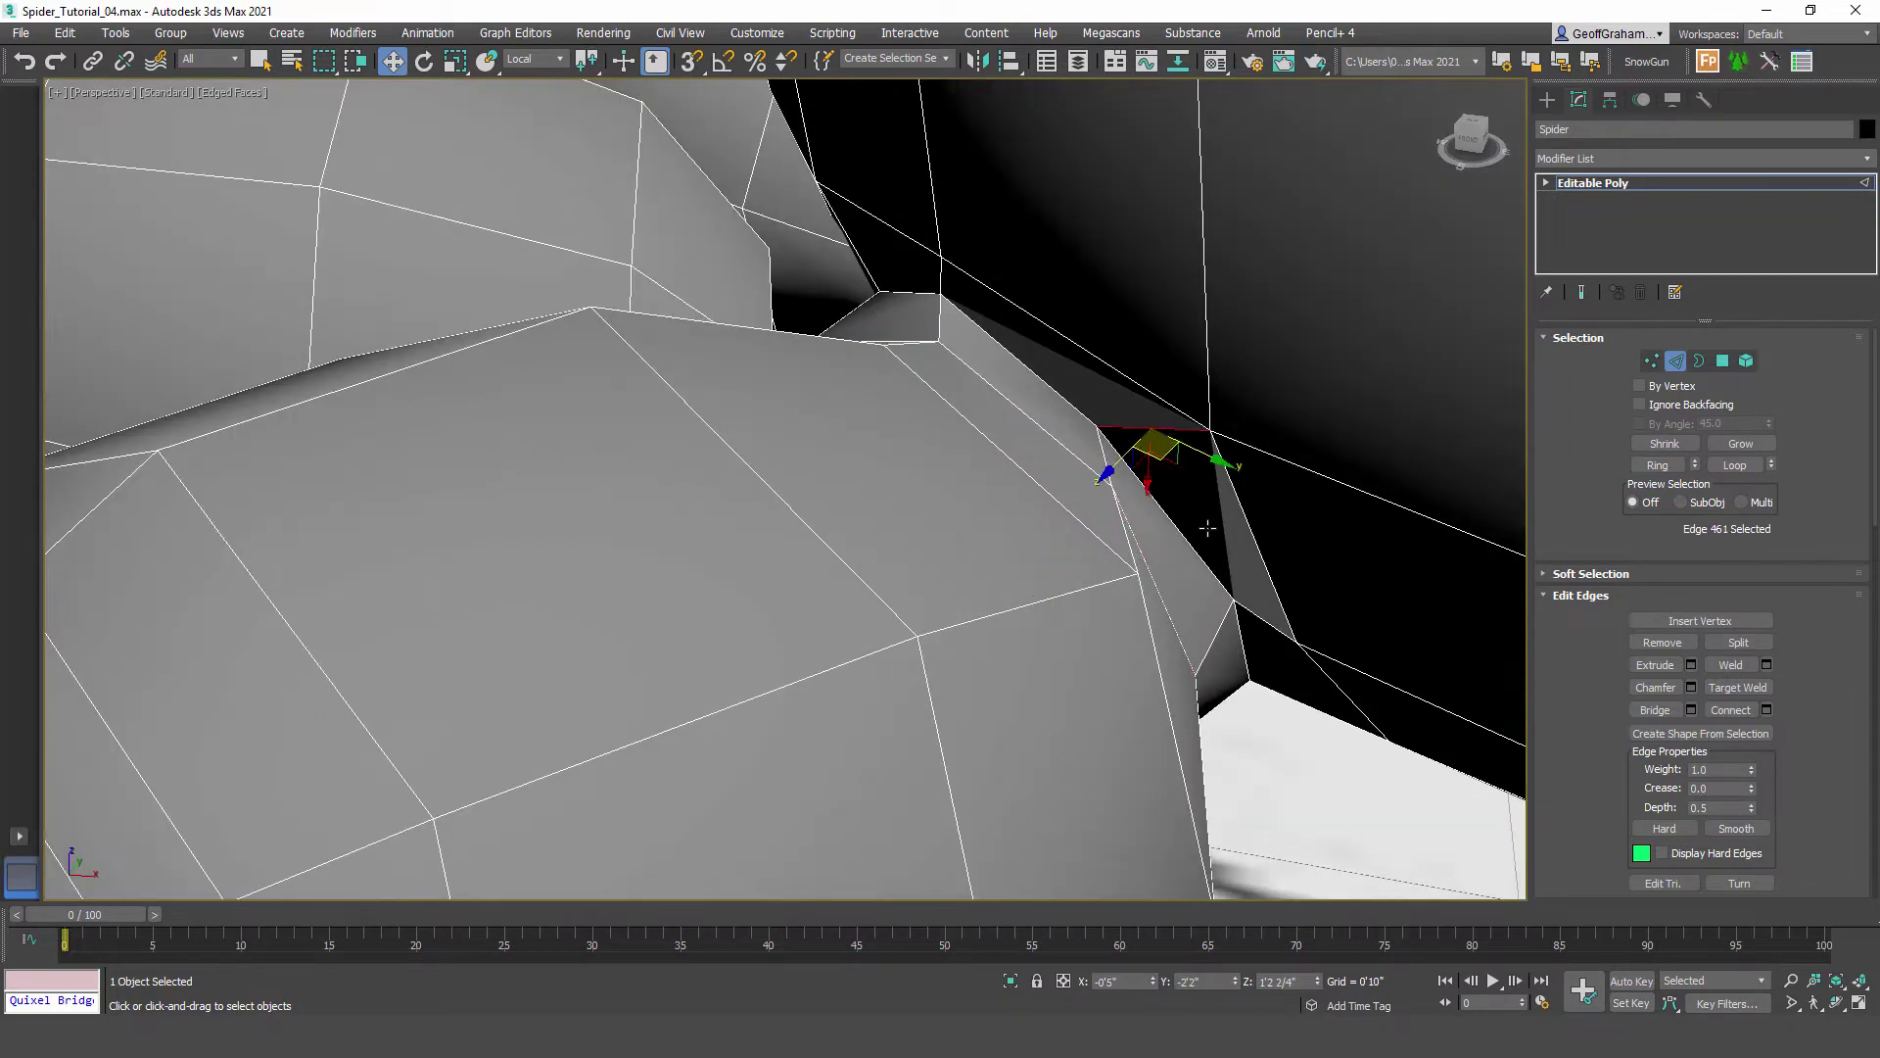
key("alt+r")
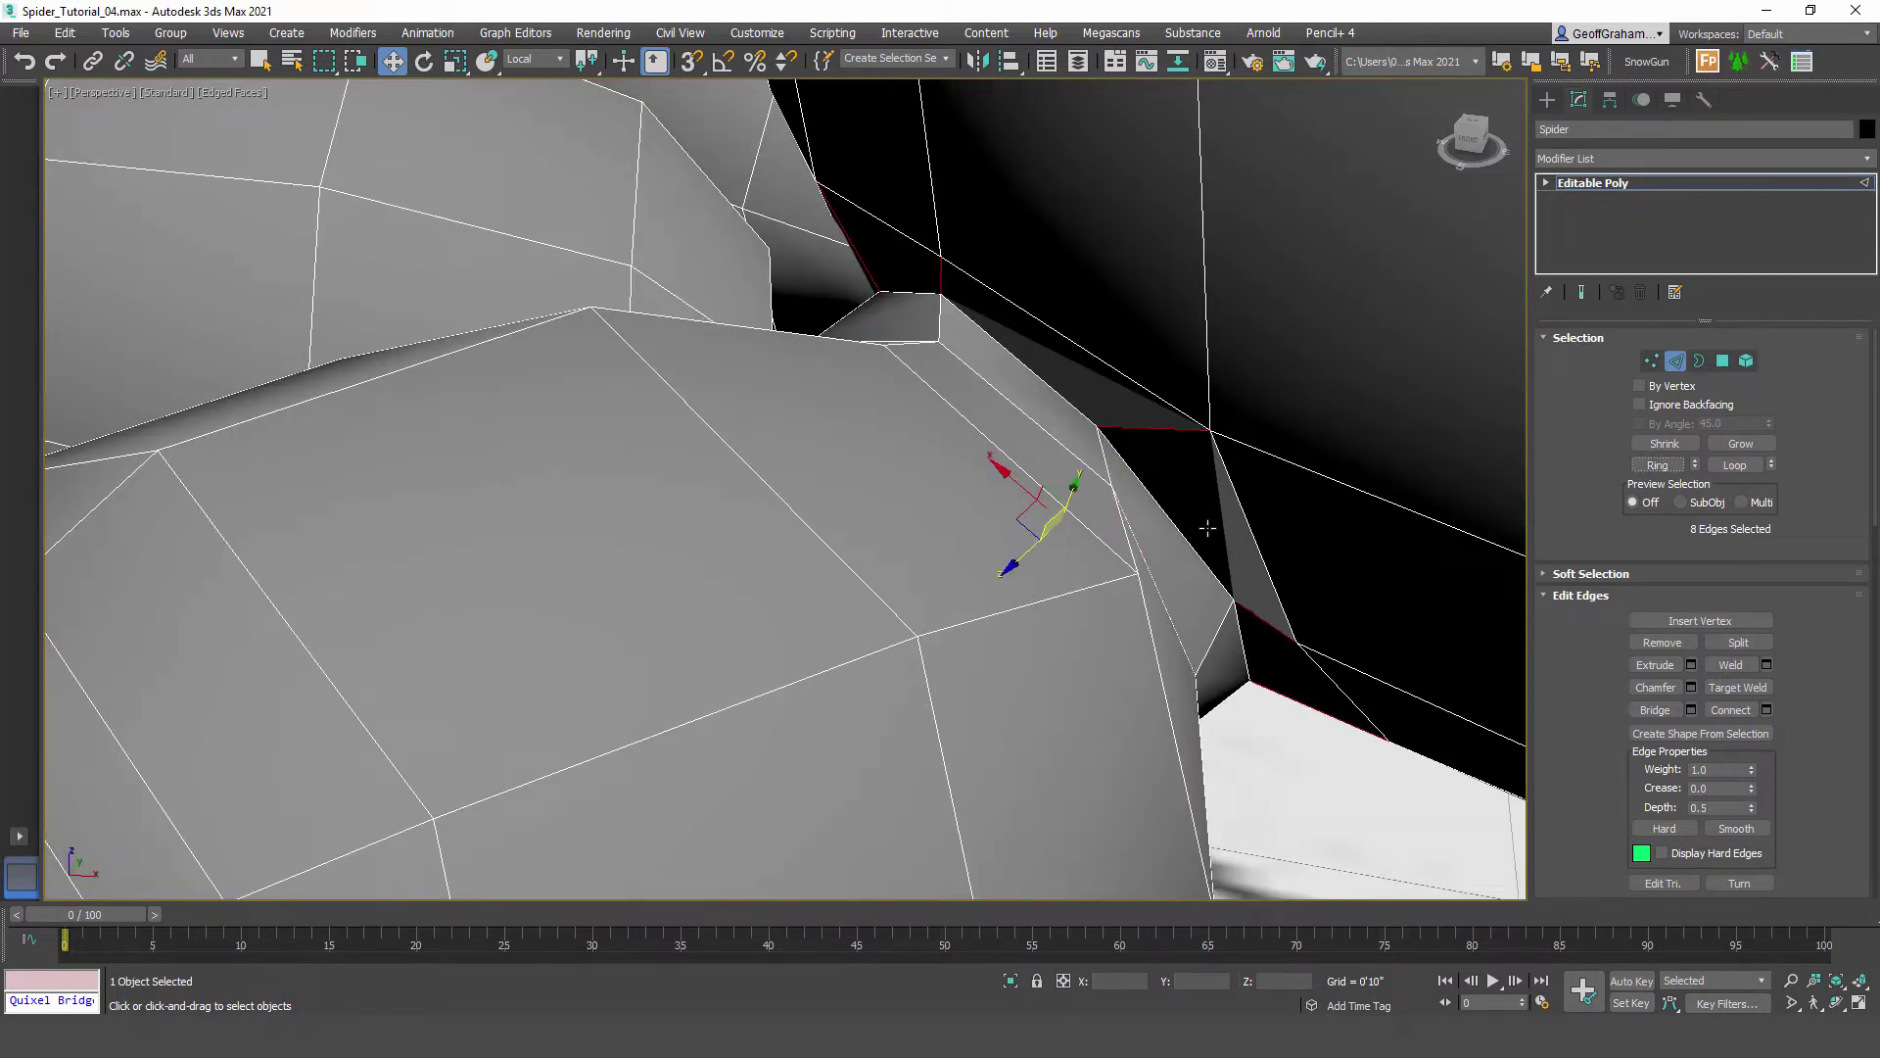
key("ctrl+shift+e")
middle_click_drag(1207, 528, 1208, 528, "alt")
left_click(797, 585)
Step: Select the open borders of the second leg and its cephalothorax hole and bridge them
key("3")
left_click(1208, 528)
left_click(1048, 676, "ctrl")
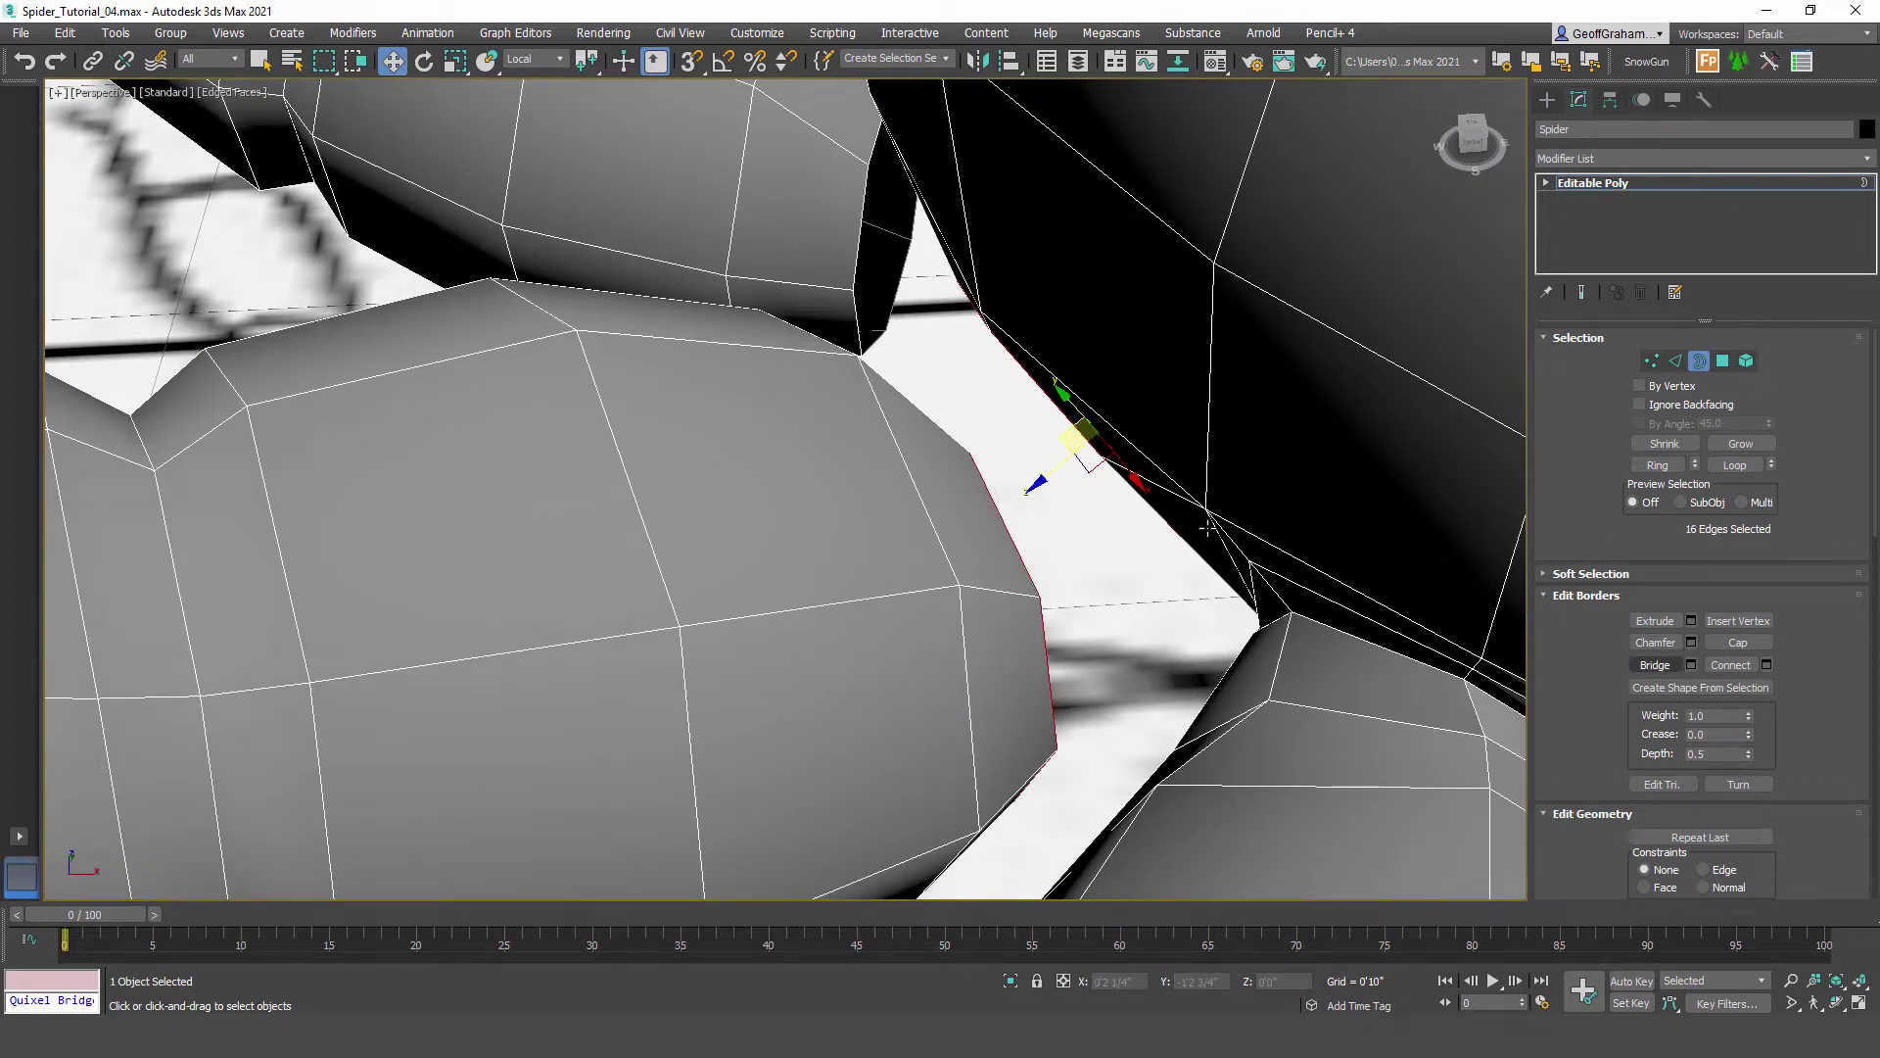
left_click(1655, 664)
Step: Select the edge loop at the second leg's base and shift it slightly away from the cephalothorax
middle_click_drag(1207, 528, 1207, 528, "alt")
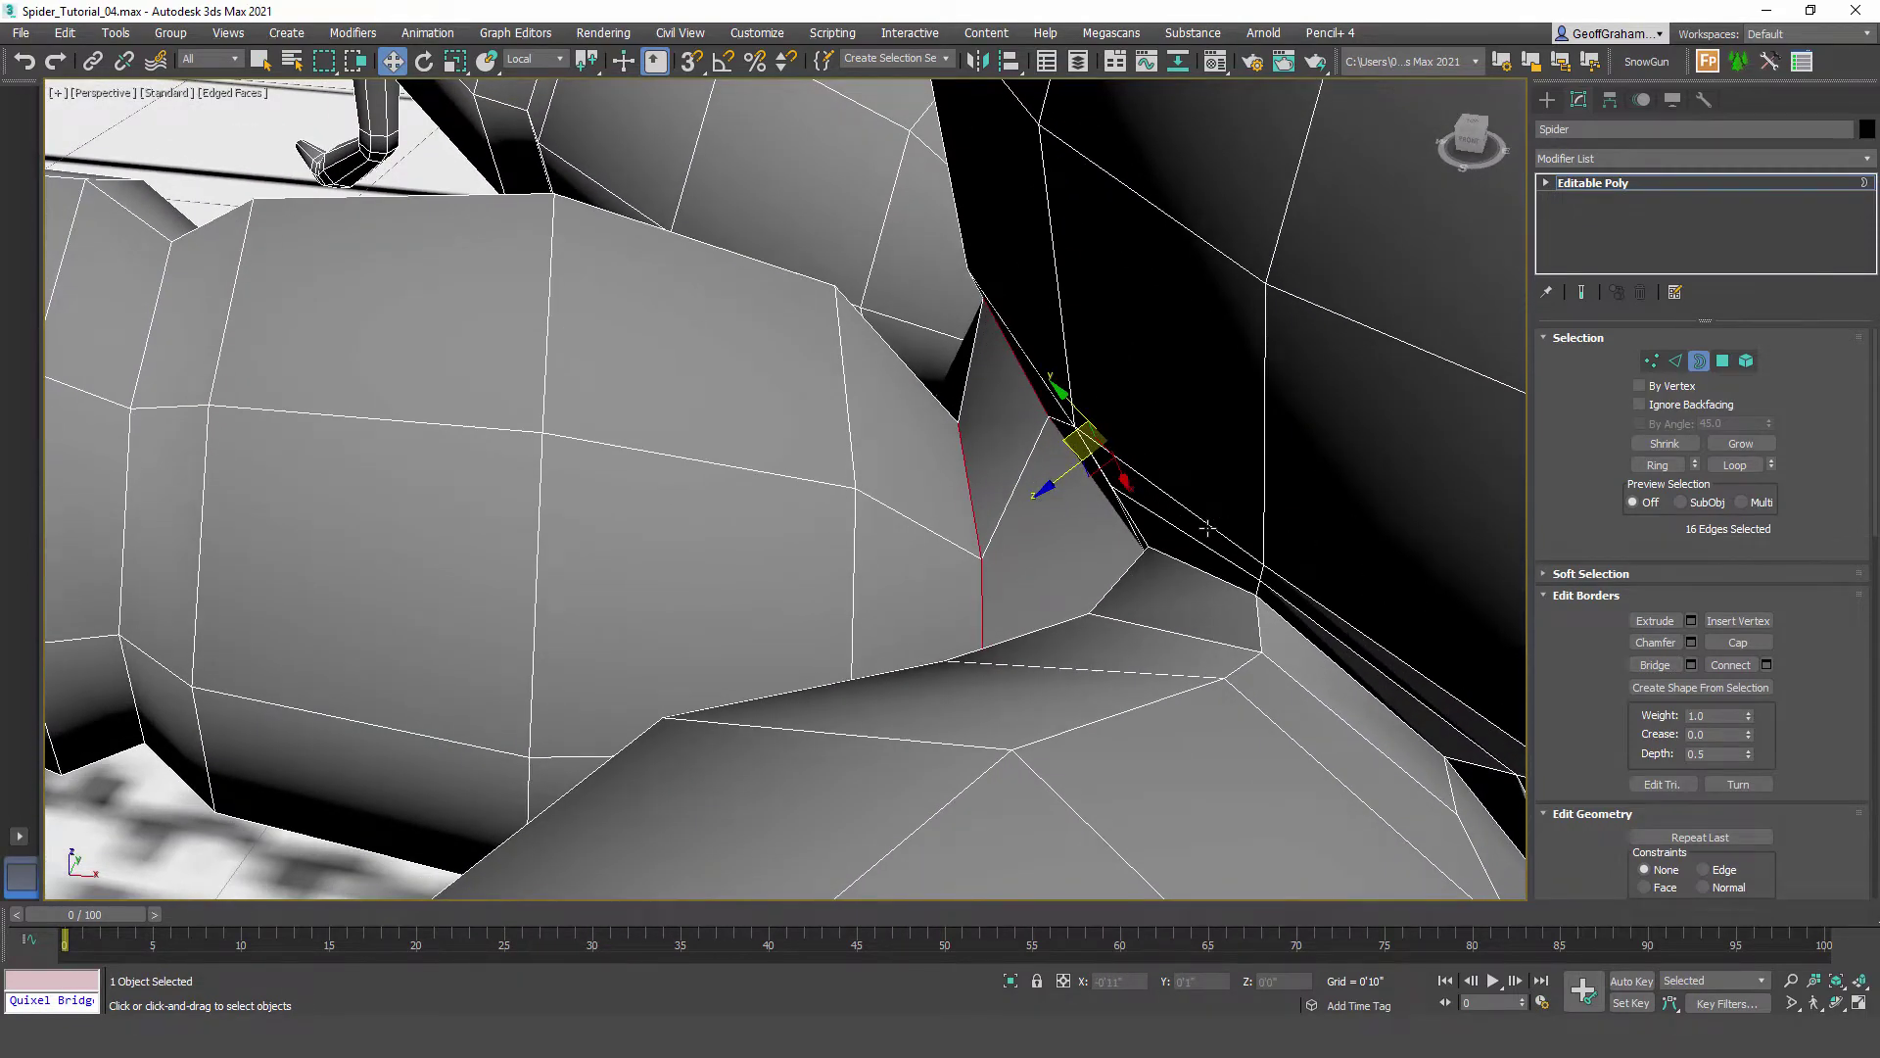
key("2")
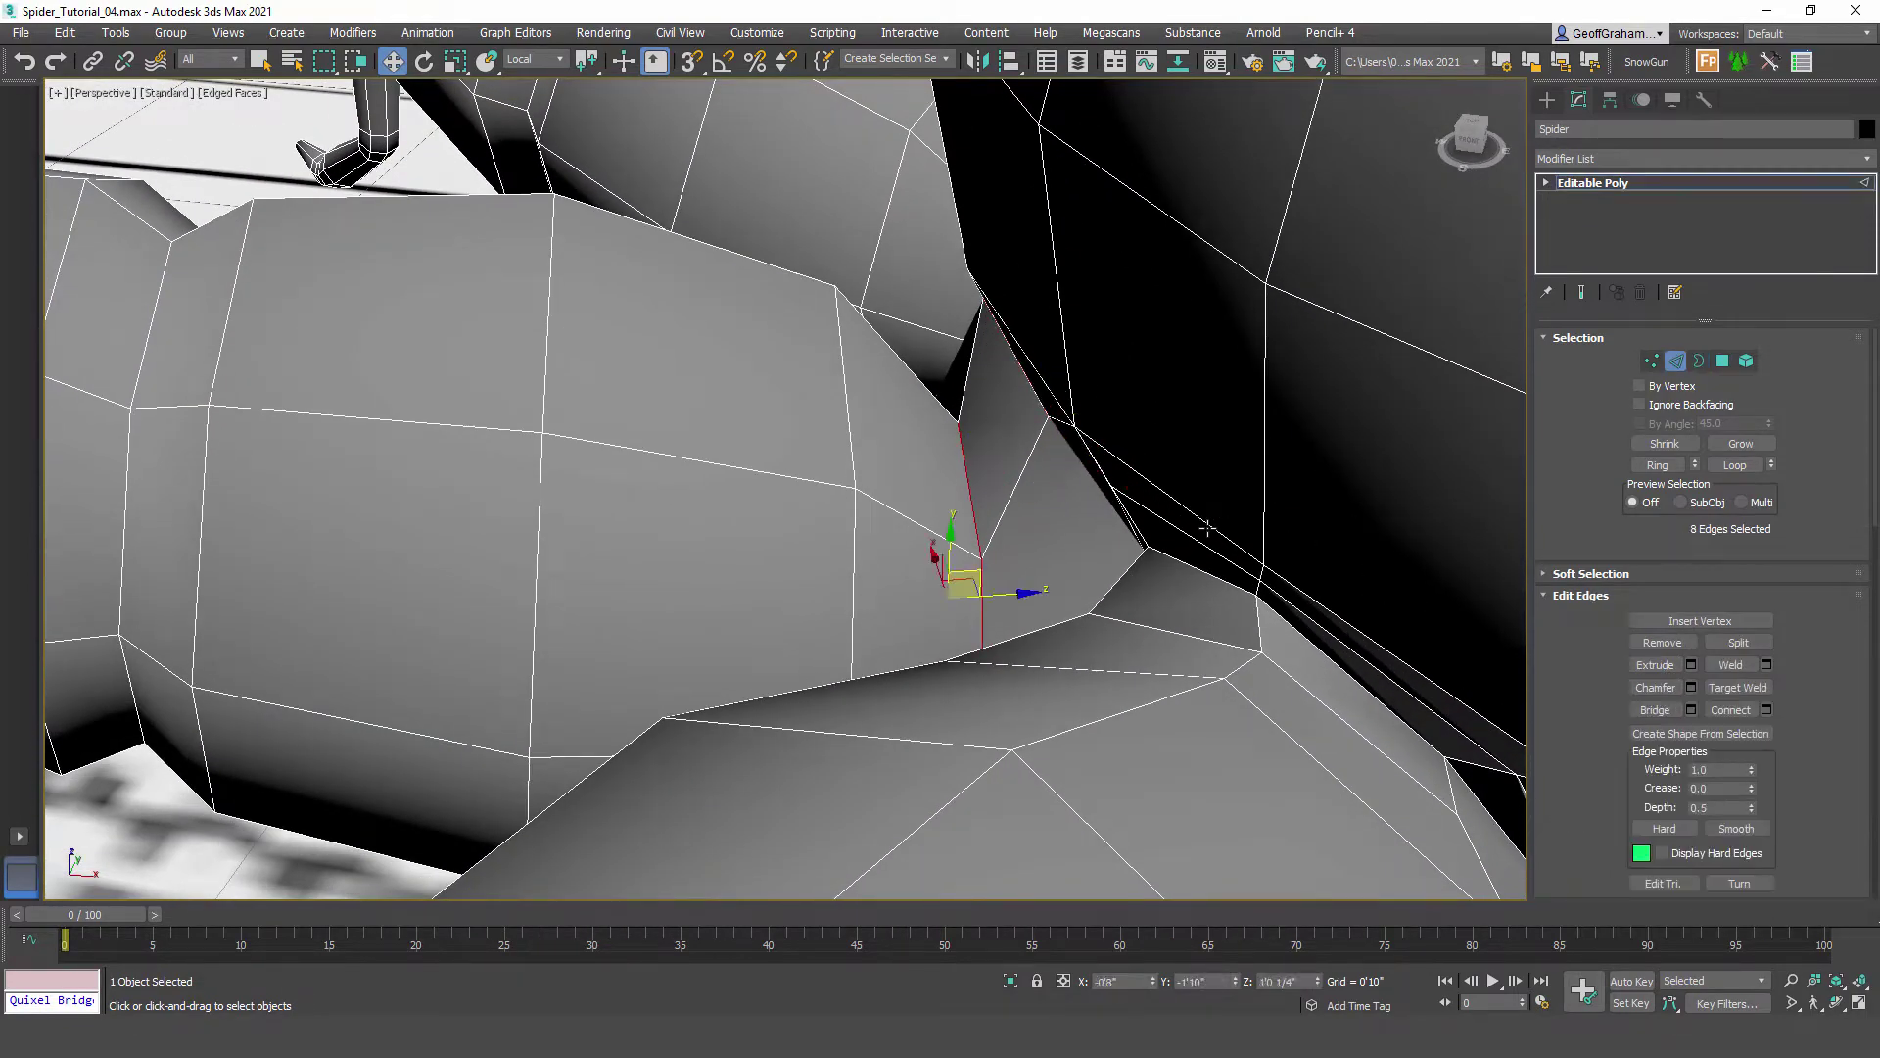
key("shift+f")
key("shift+f")
key("shift+f")
key("shift+f")
key("shift+f")
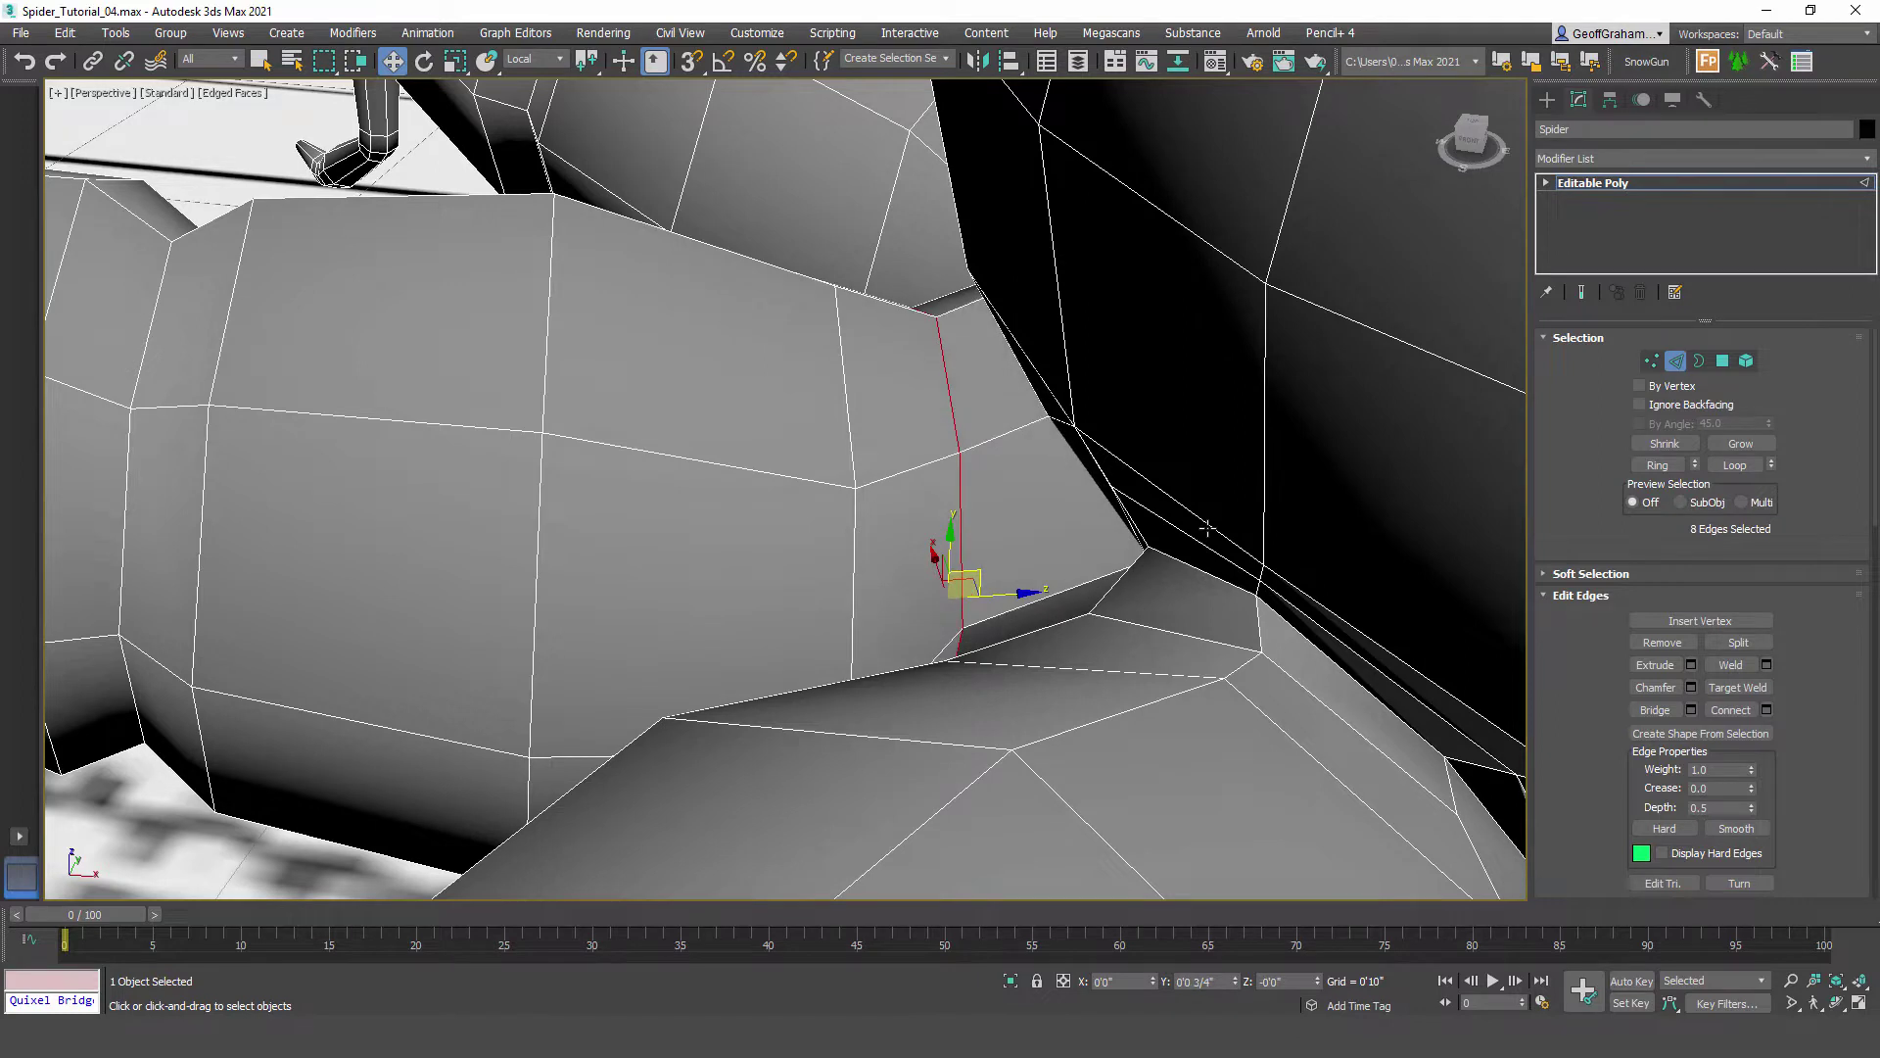
Step: Rotate the second leg's base edge loop about its local axes to match the cephalothorax's slope
key("e")
left_click_drag(928, 441, 902, 445)
key("w")
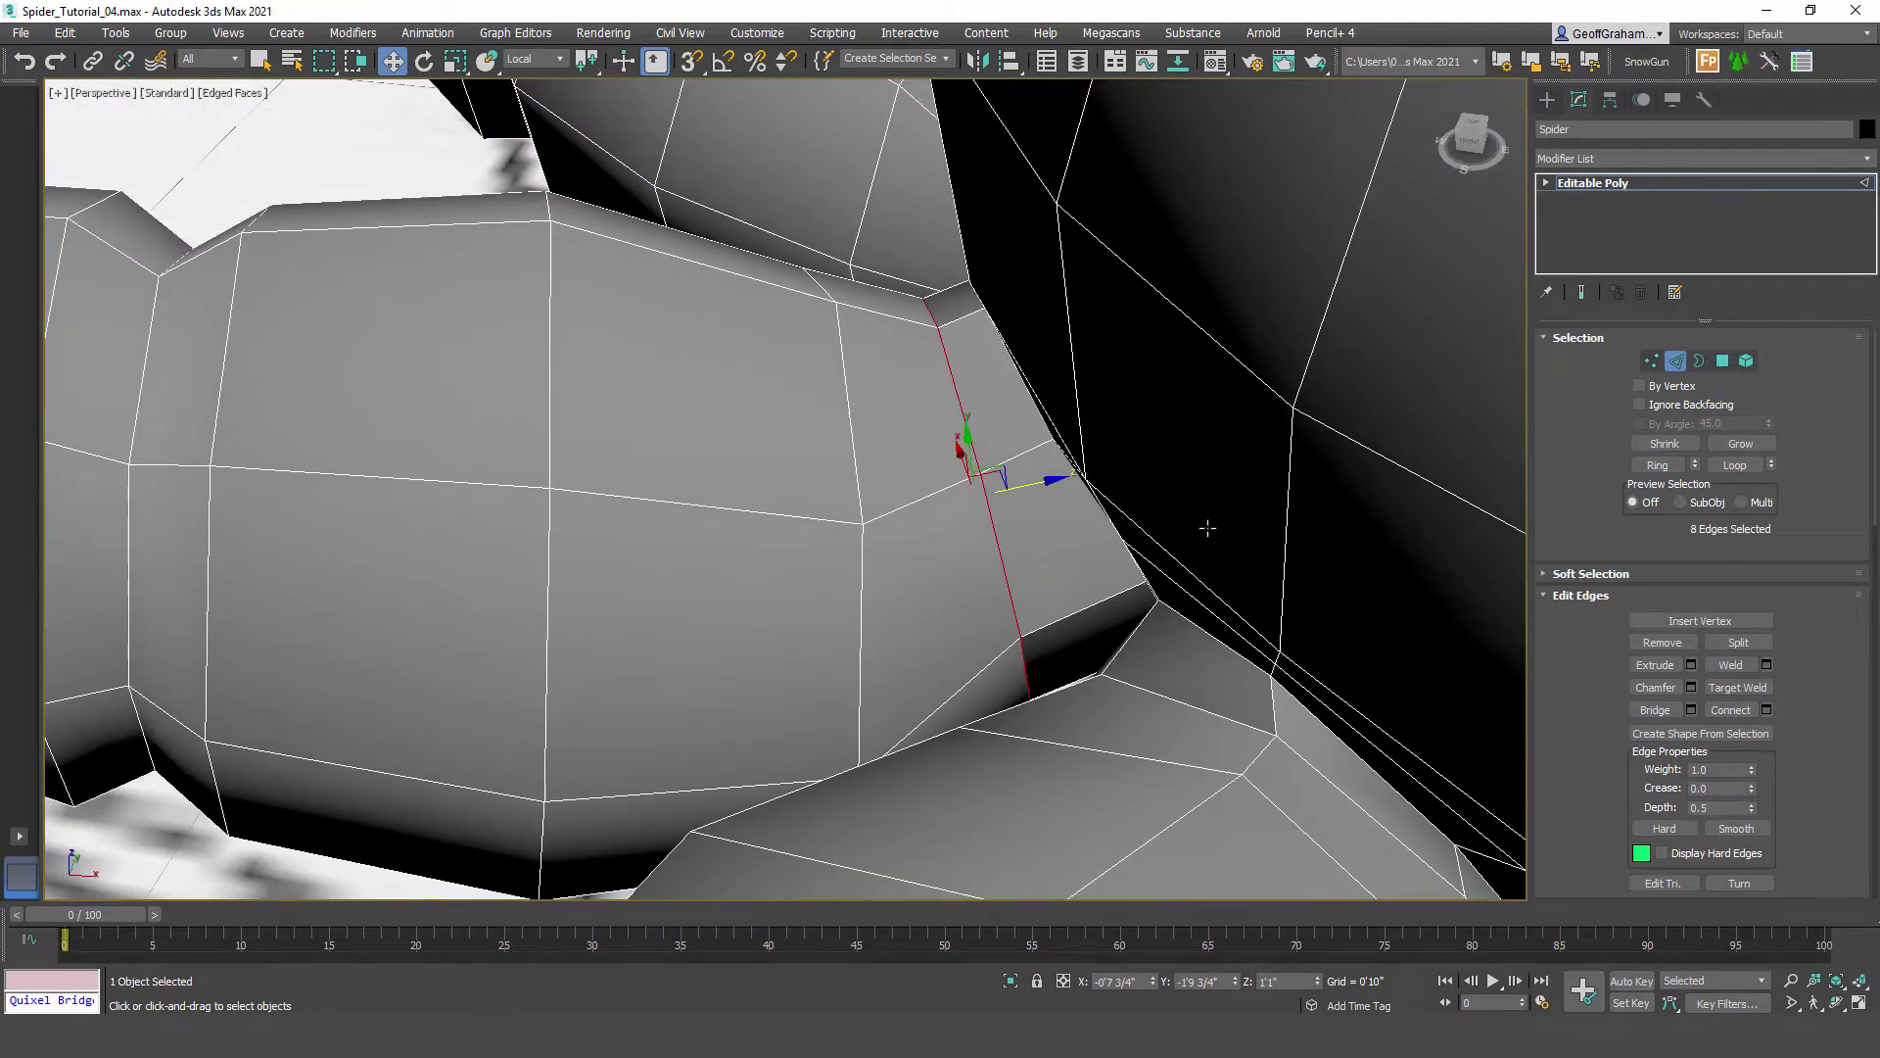
key("e")
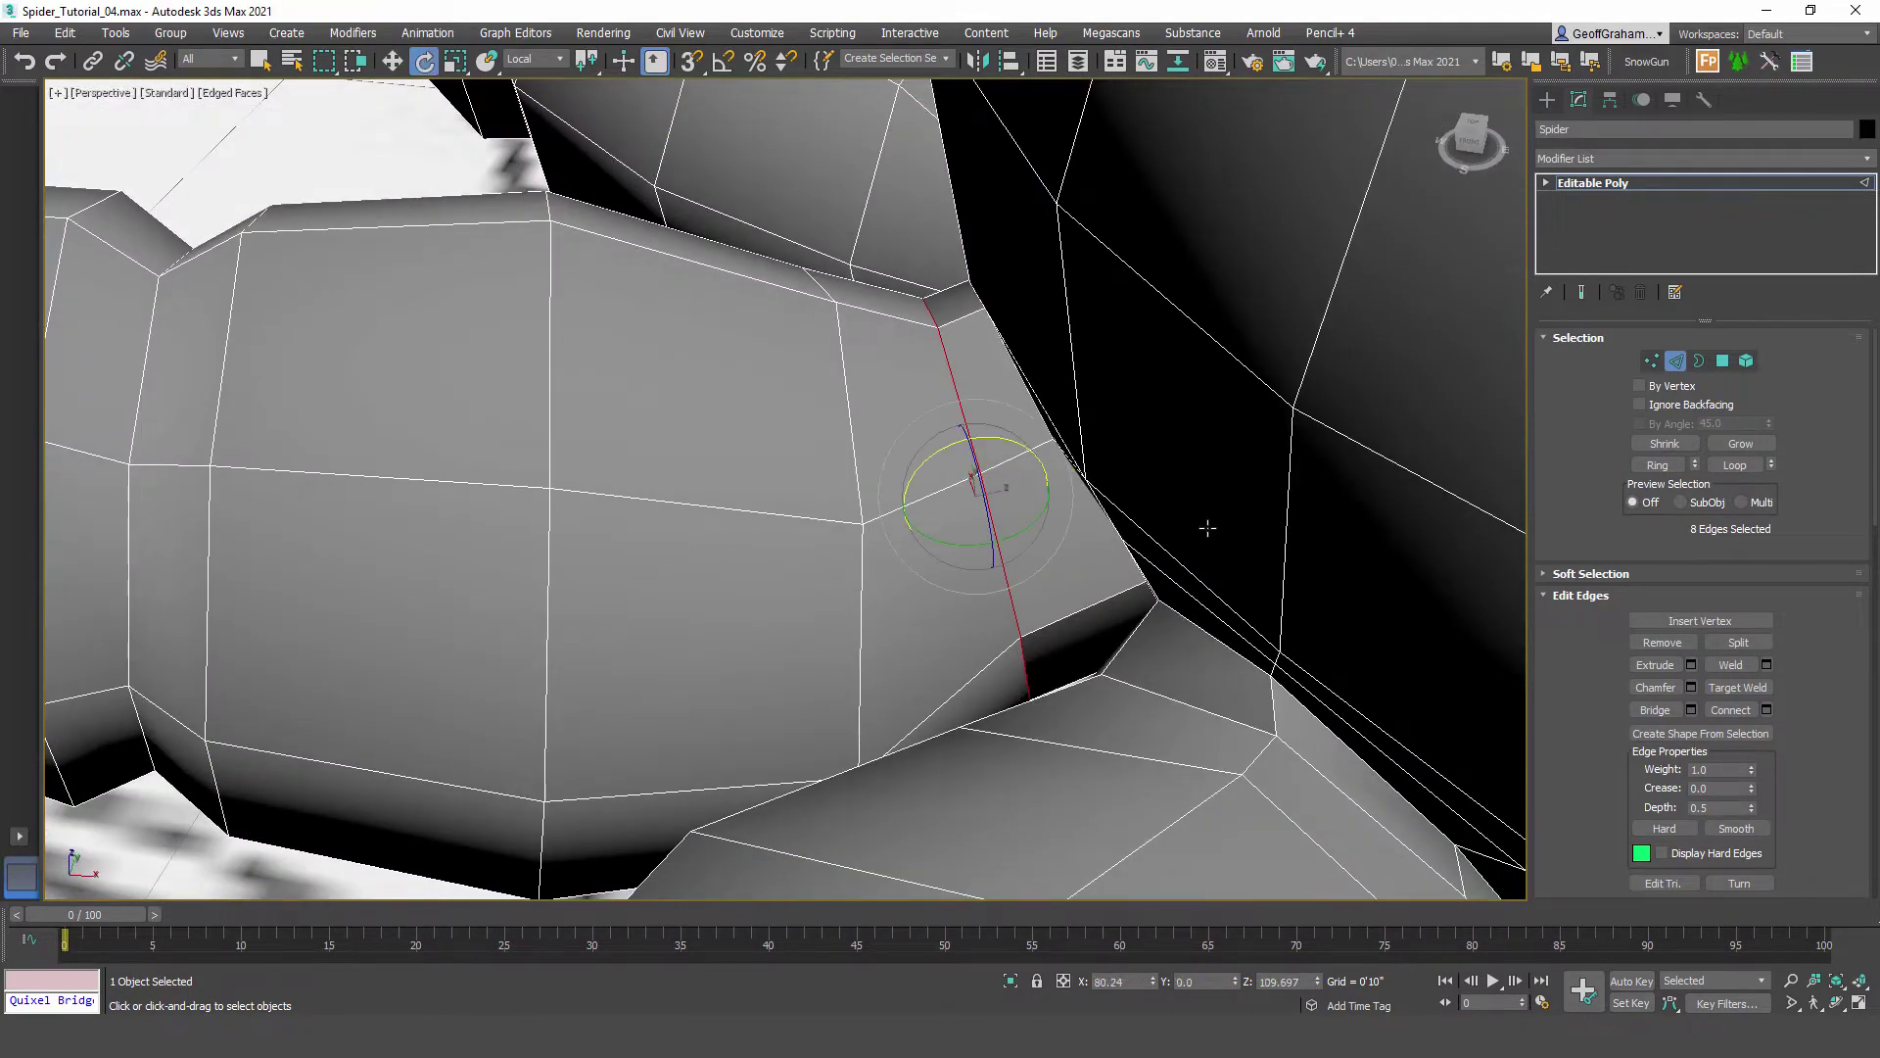
mouse_move(988, 437)
left_mouse_down()
mouse_move(970, 439)
mouse_move(1066, 475)
left_mouse_up()
key("w")
Step: Ring-select the cephalothorax edges around the second leg's joint and connect them with 1 segment
middle_click_drag(1208, 528, 1207, 528, "alt")
left_click(1208, 528)
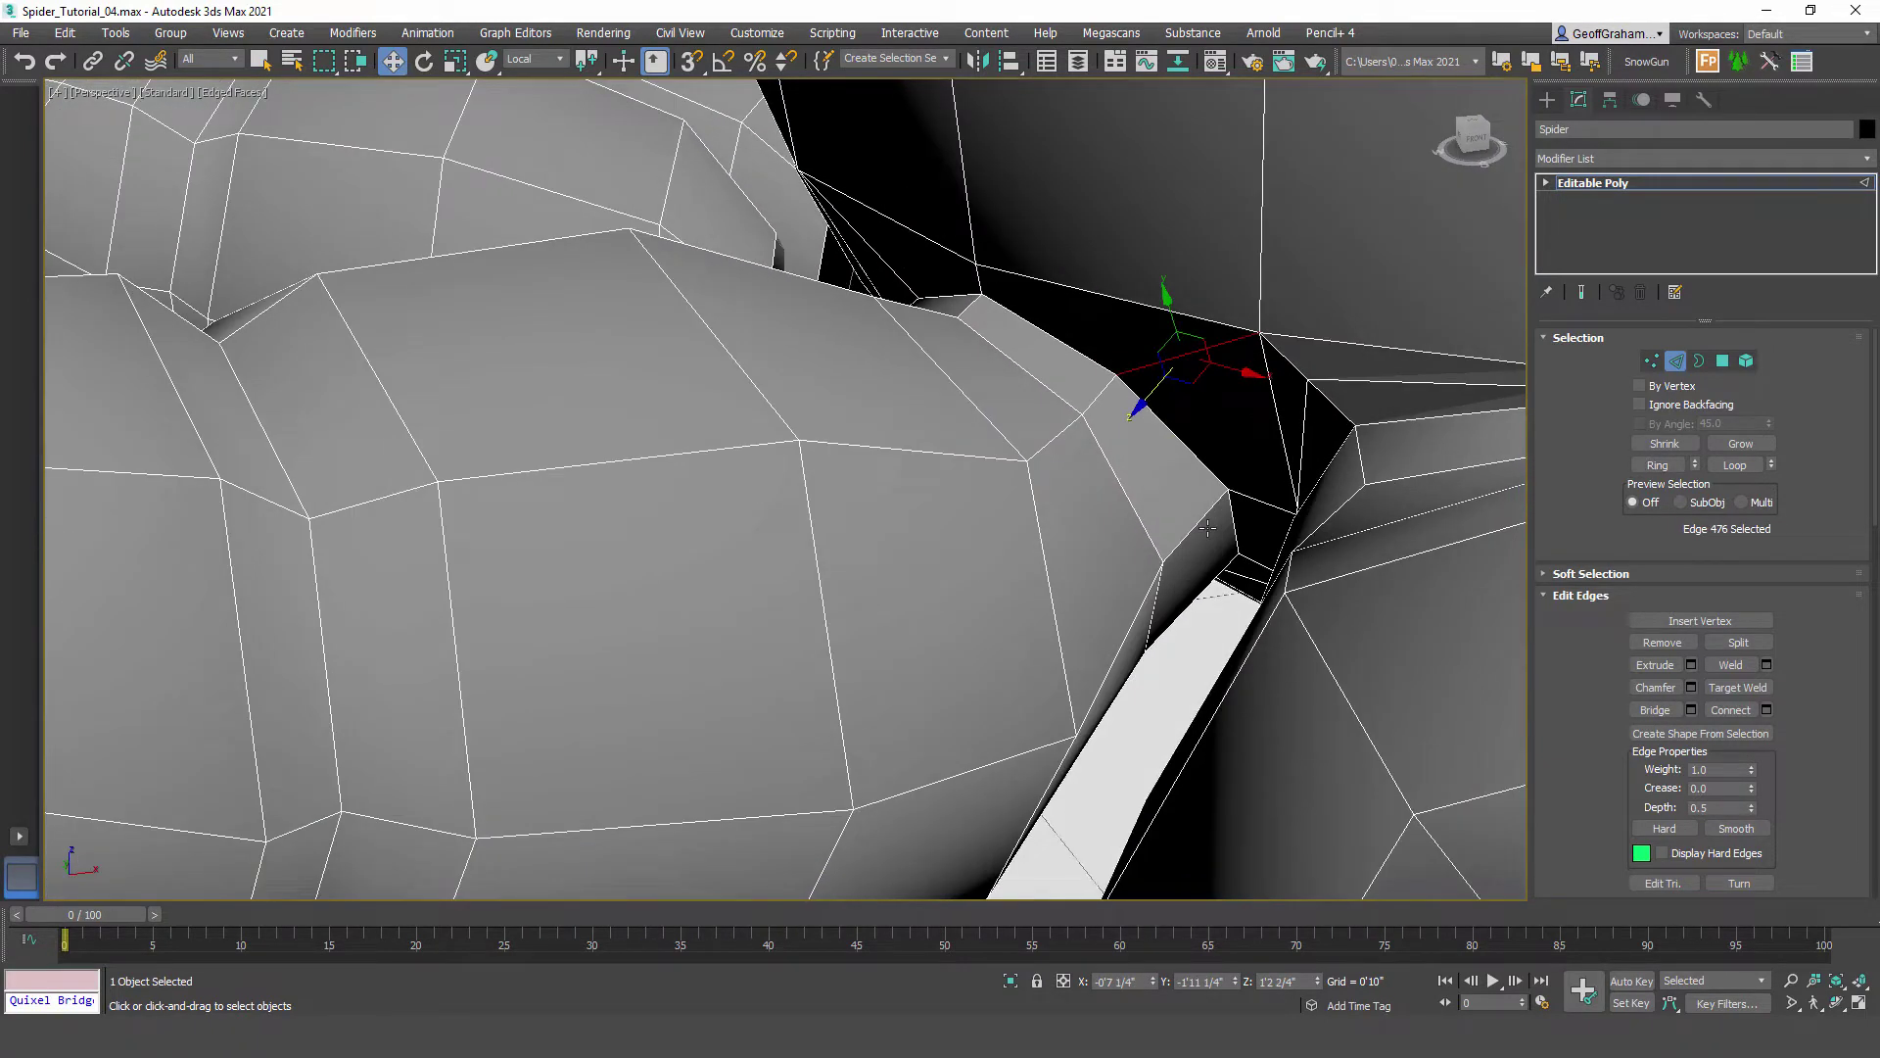
key("alt+r")
key("ctrl+shift+e")
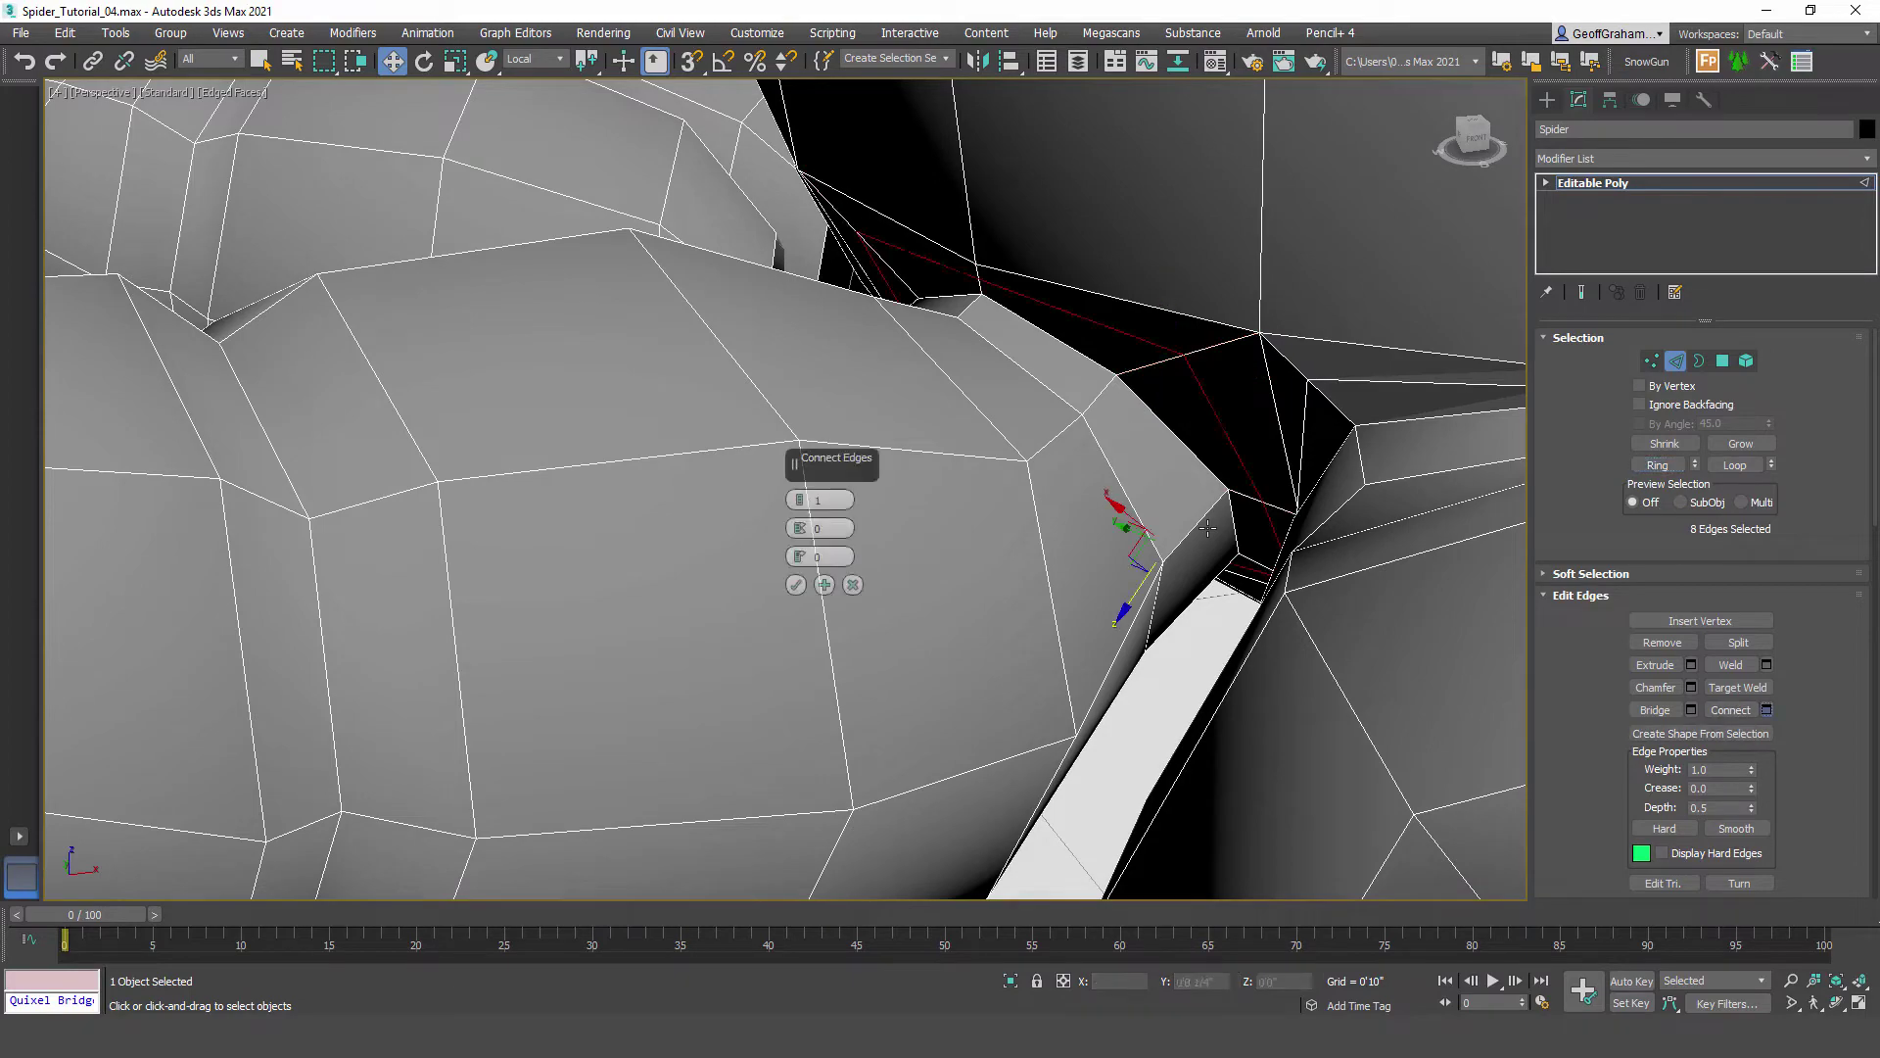
key("Return")
Step: Bridge the third leg's open border to its matching cephalothorax hole with 1 segment
middle_click_drag(1208, 528, 1208, 528, "alt")
key("3")
left_click(953, 509, "ctrl")
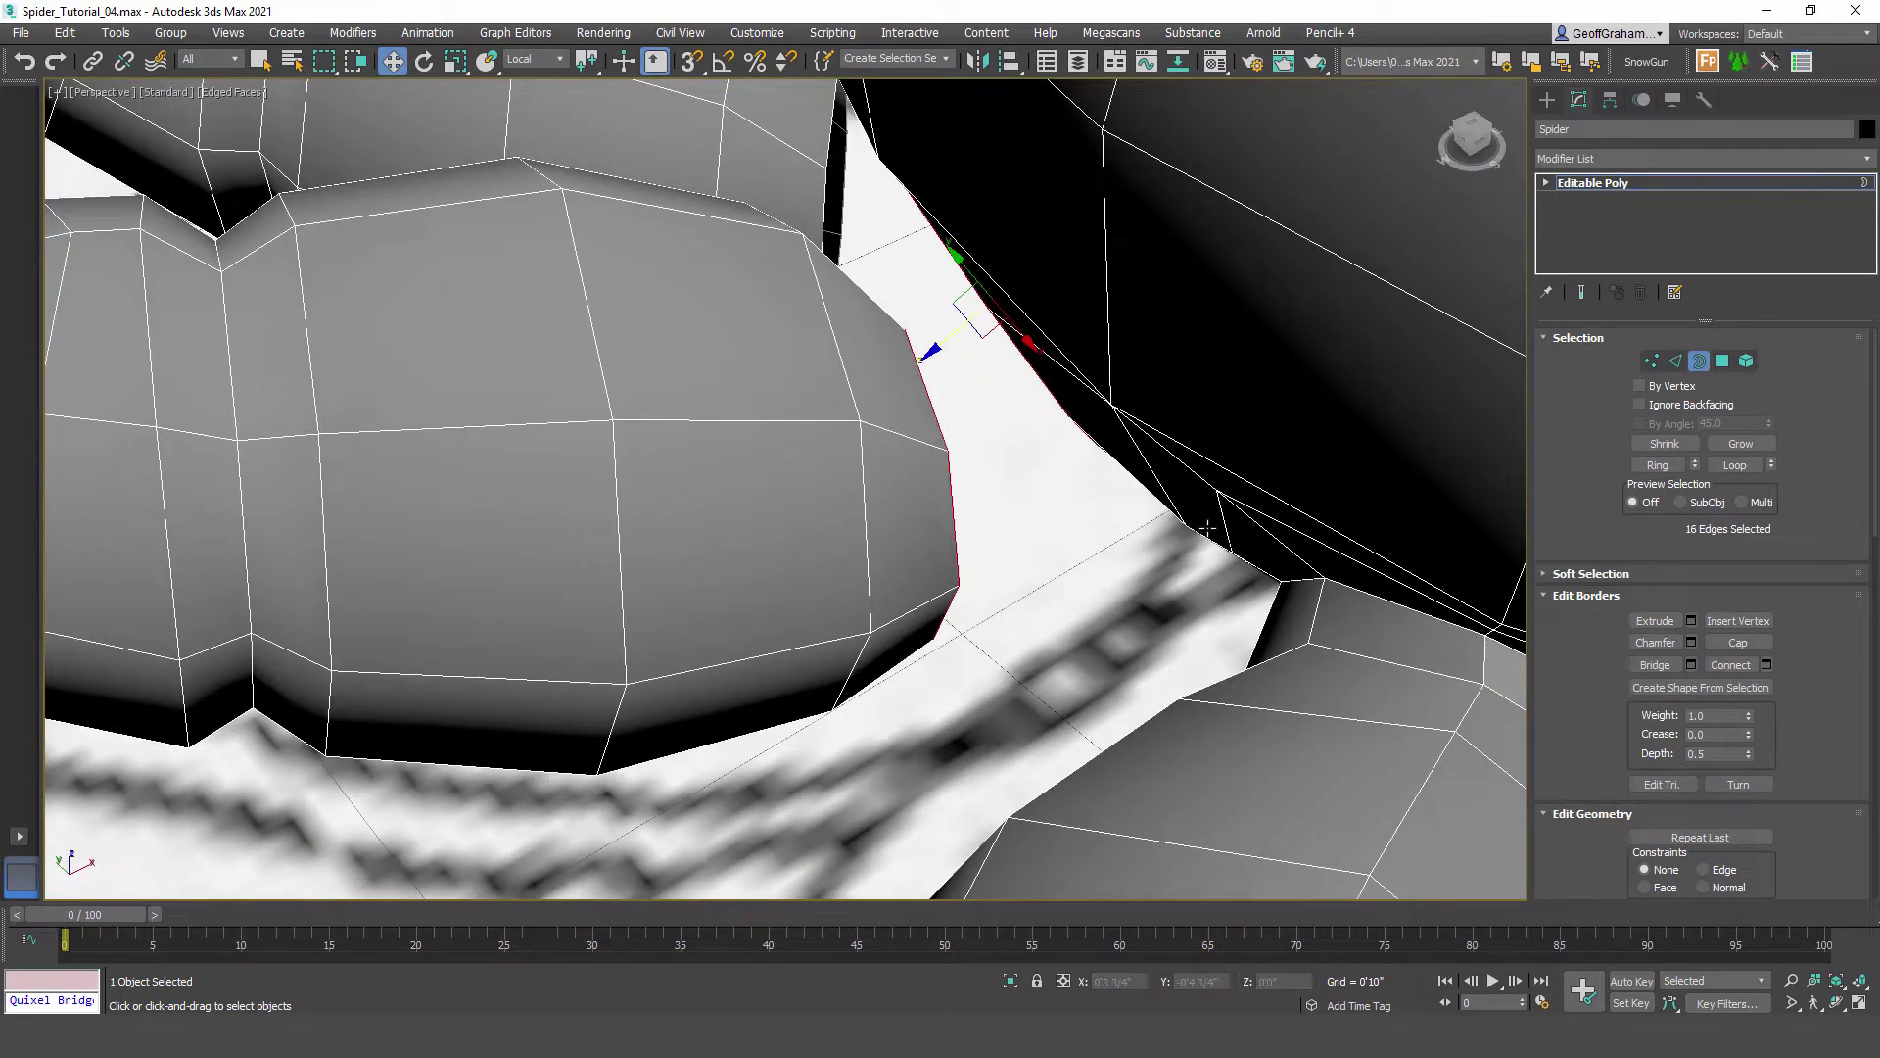
left_click(1692, 665)
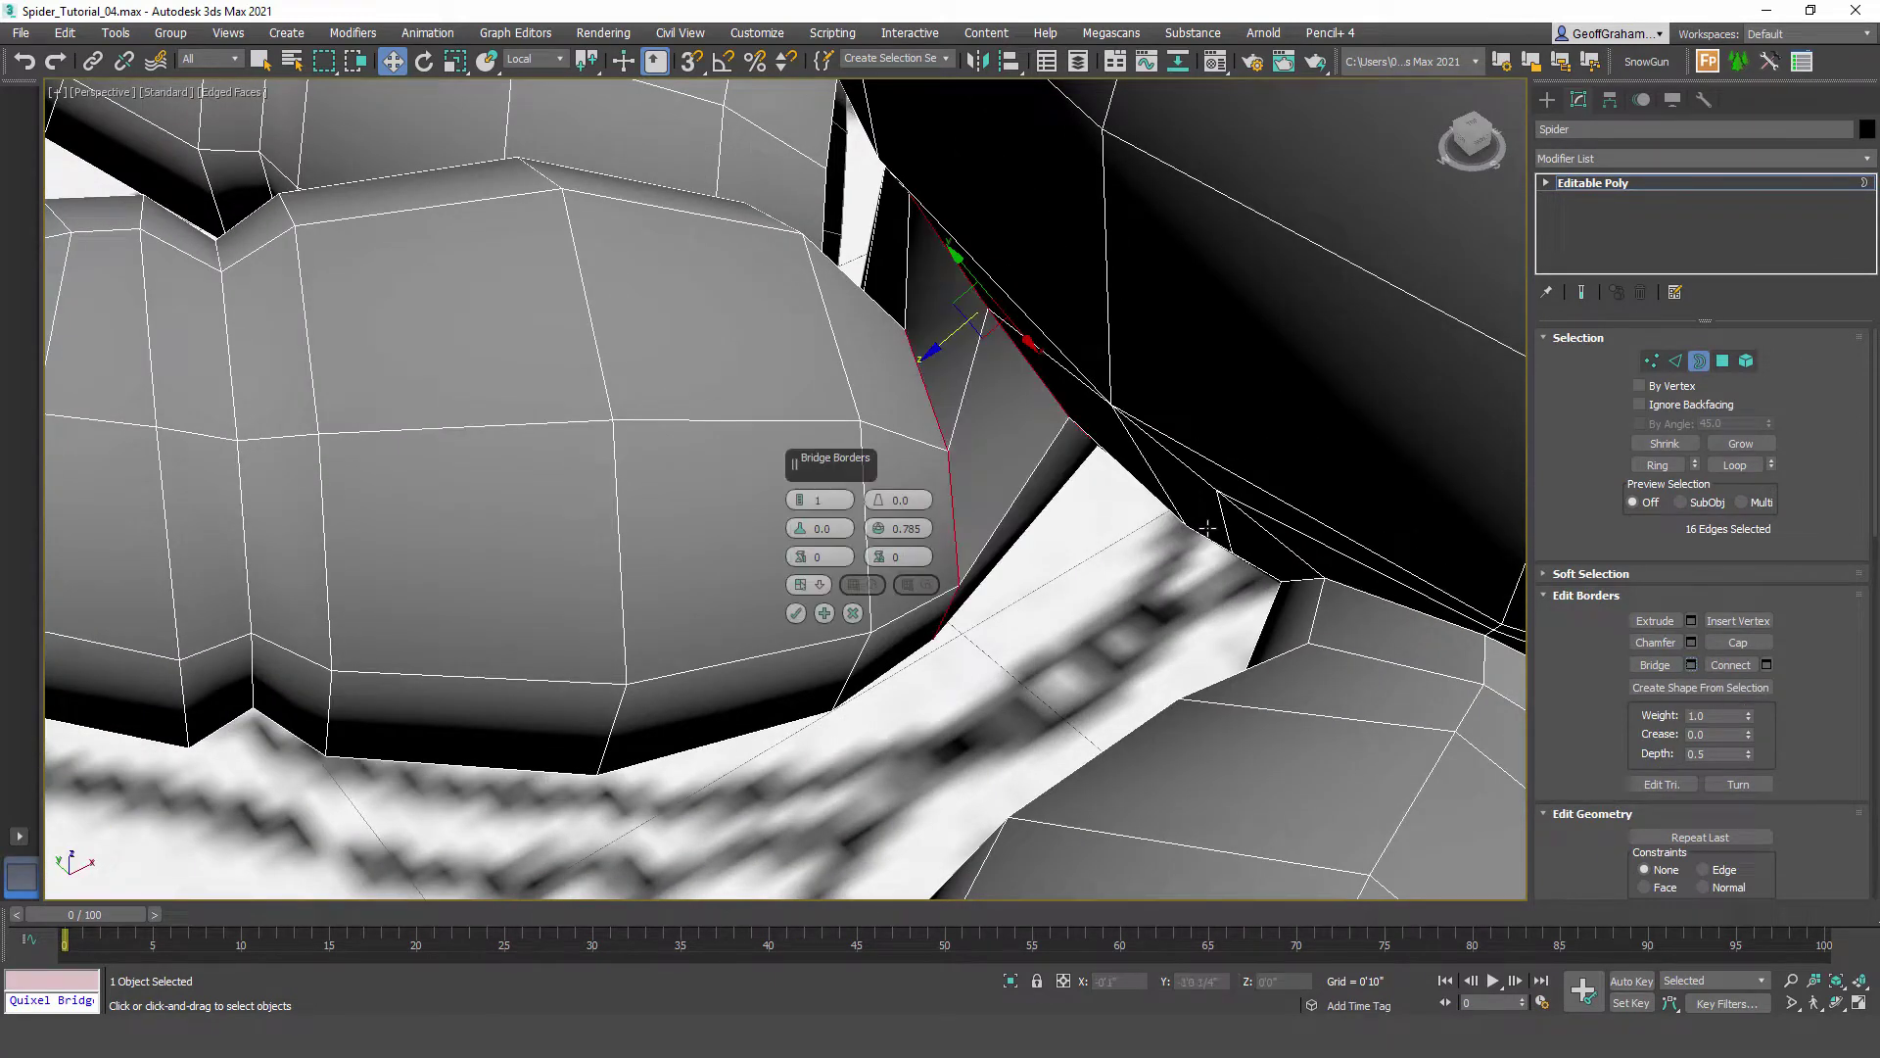
left_click(795, 613)
Step: Select the edge loop at the third leg's base and rotate it locally to align with the cephalothorax's slope
middle_click_drag(1207, 527, 1208, 527, "alt")
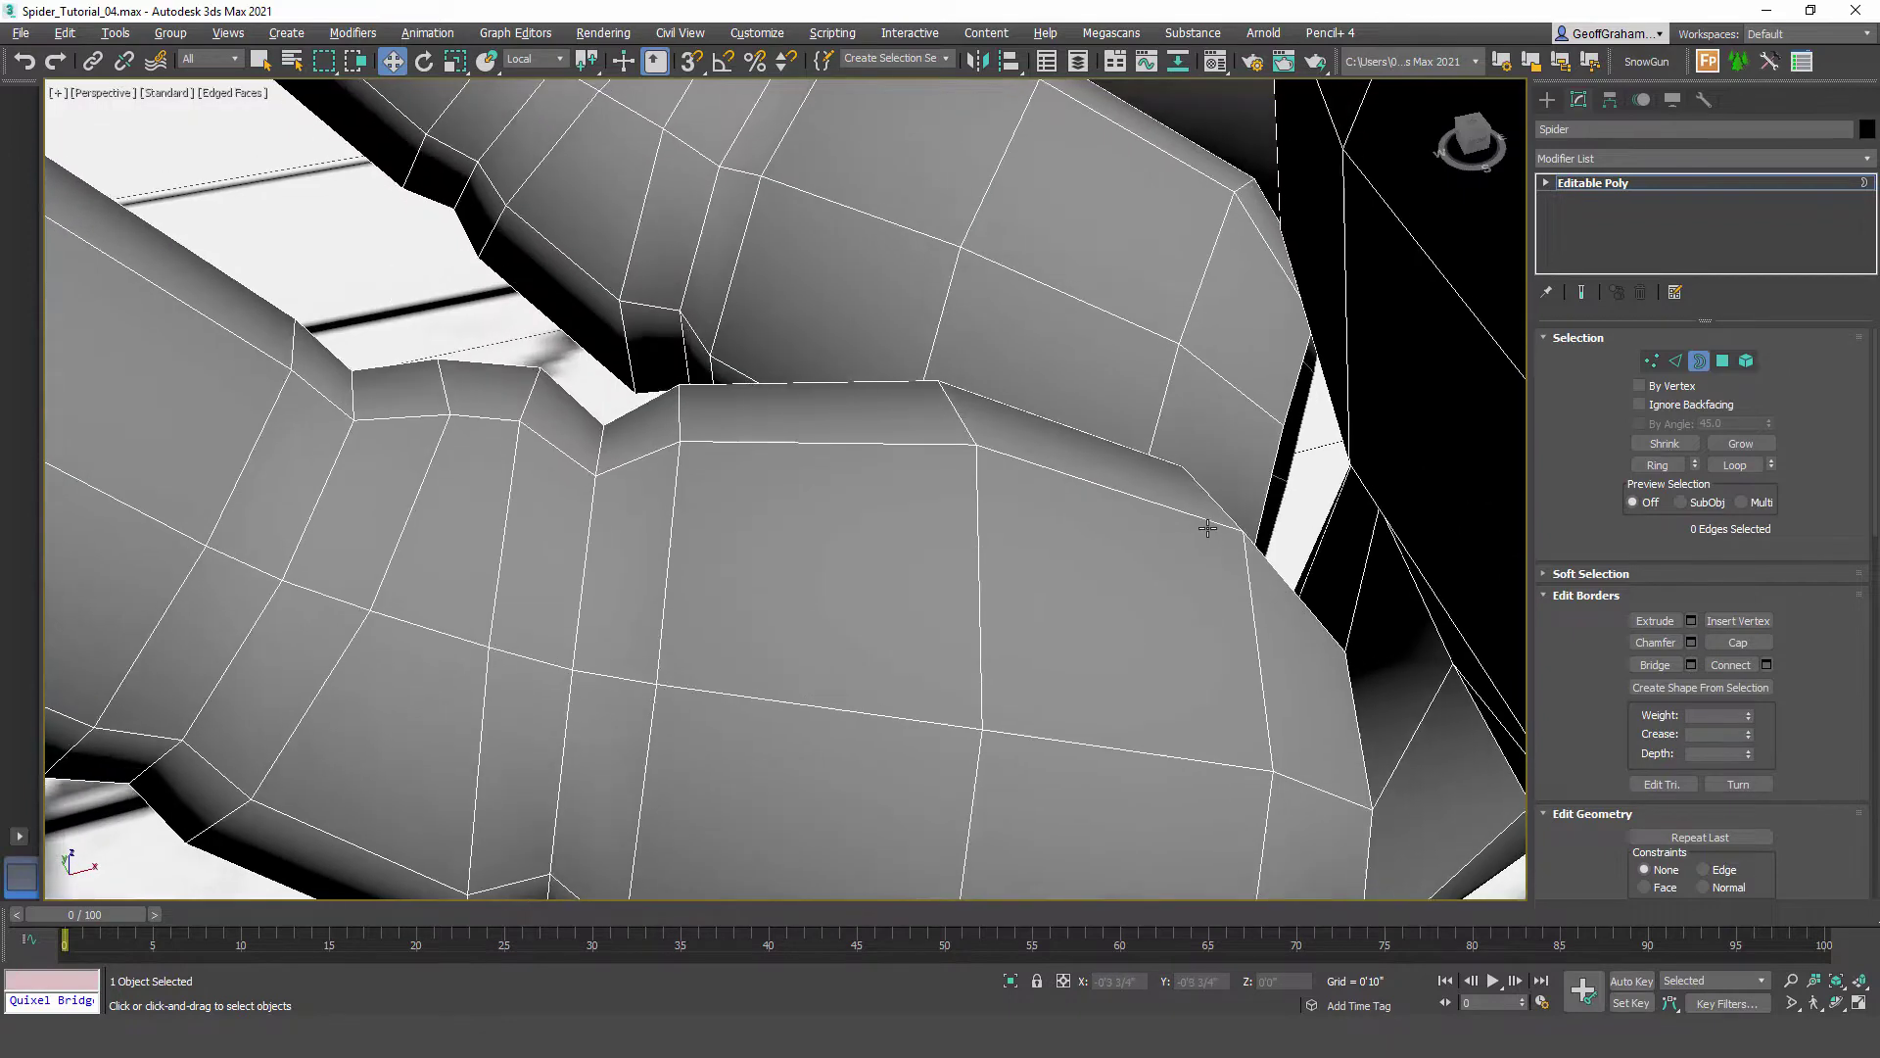
key("2")
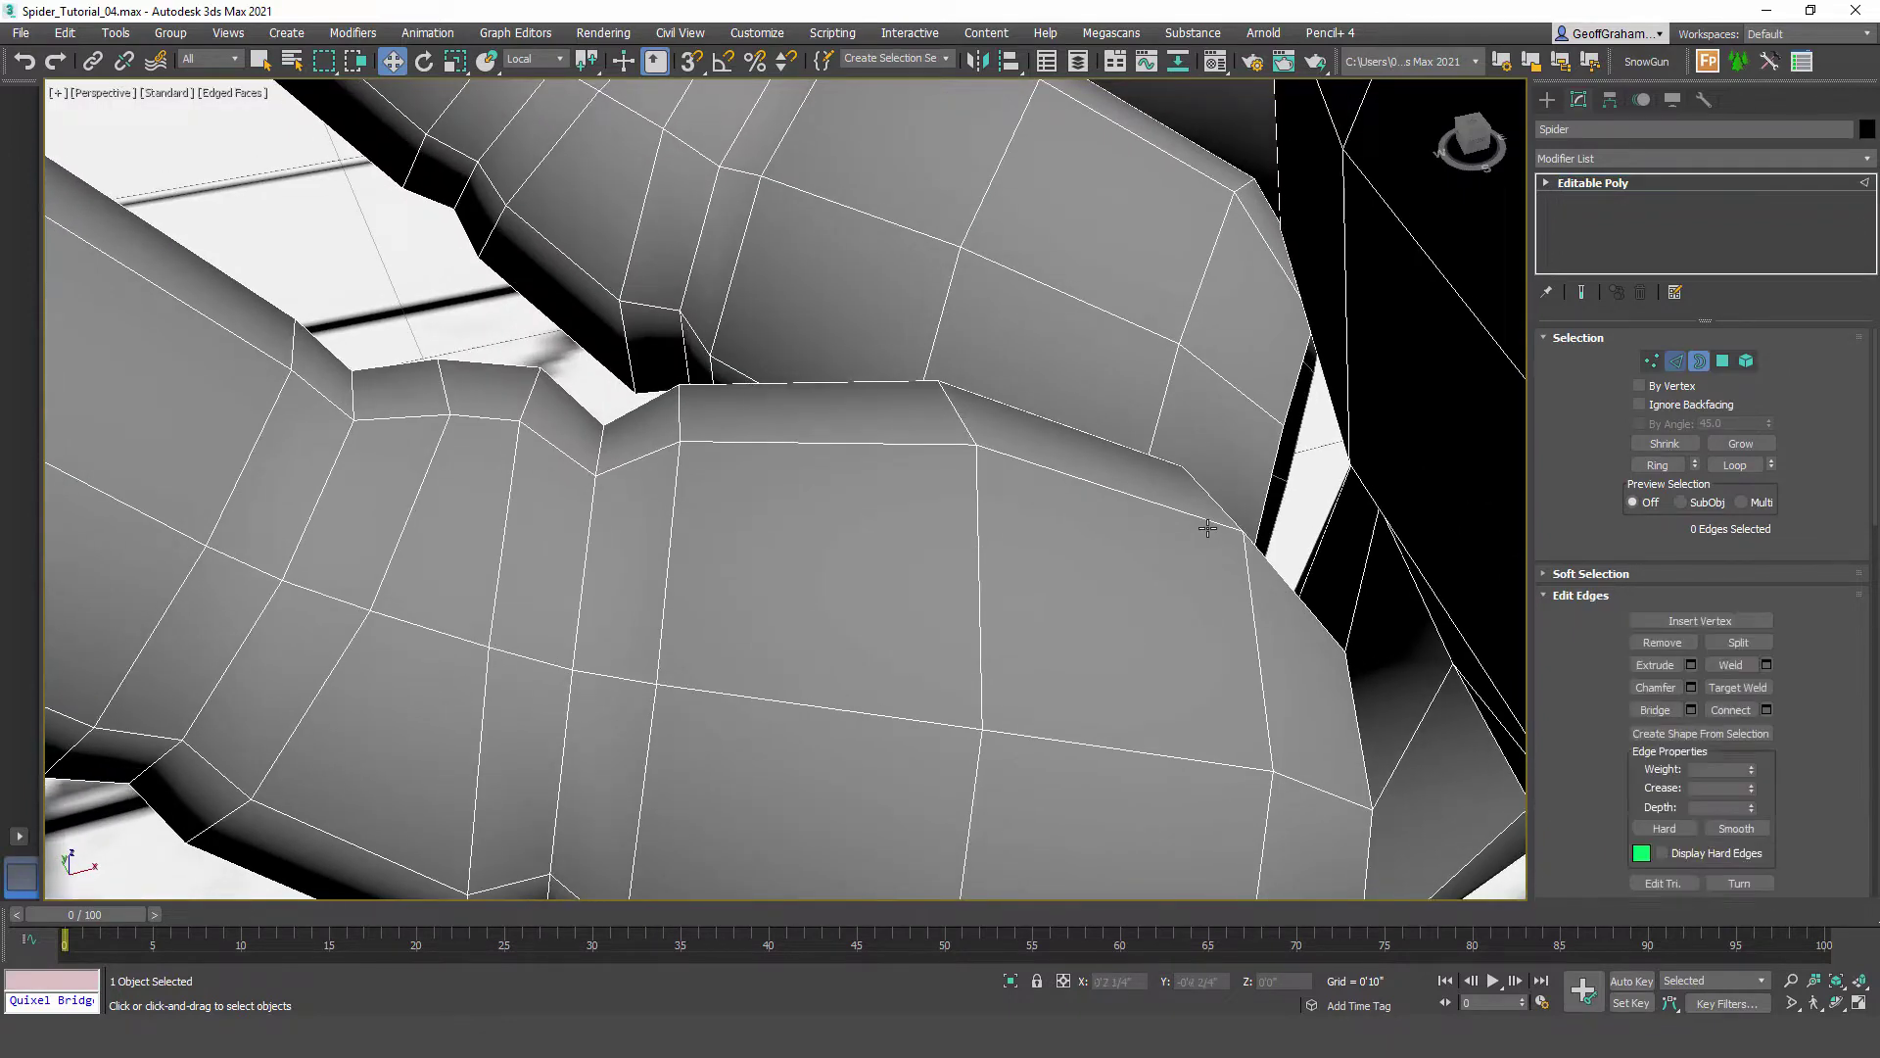
double_click(1359, 729)
mouse_move(1359, 730)
middle_mouse_down()
mouse_move(1263, 659)
mouse_move(1171, 479)
mouse_move(1207, 528)
middle_mouse_up()
key("e")
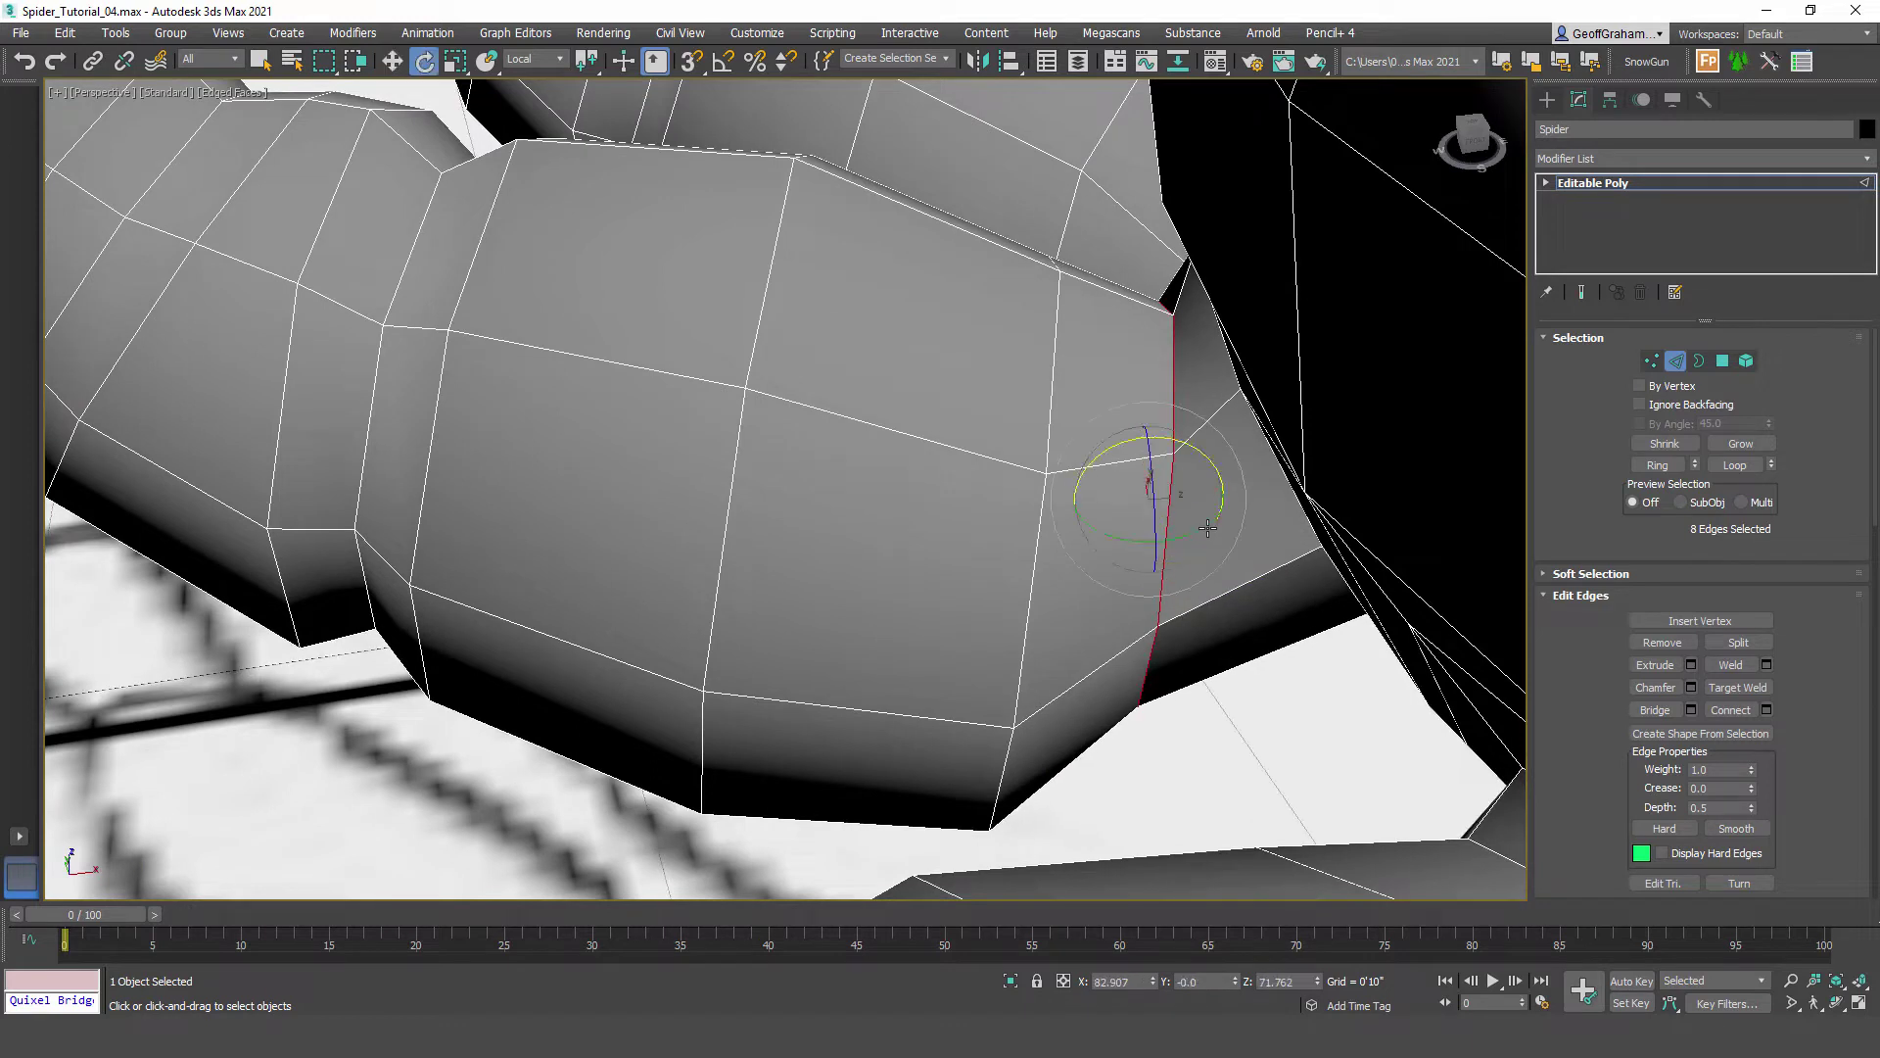
left_click_drag(1207, 528, 1208, 528)
key("w")
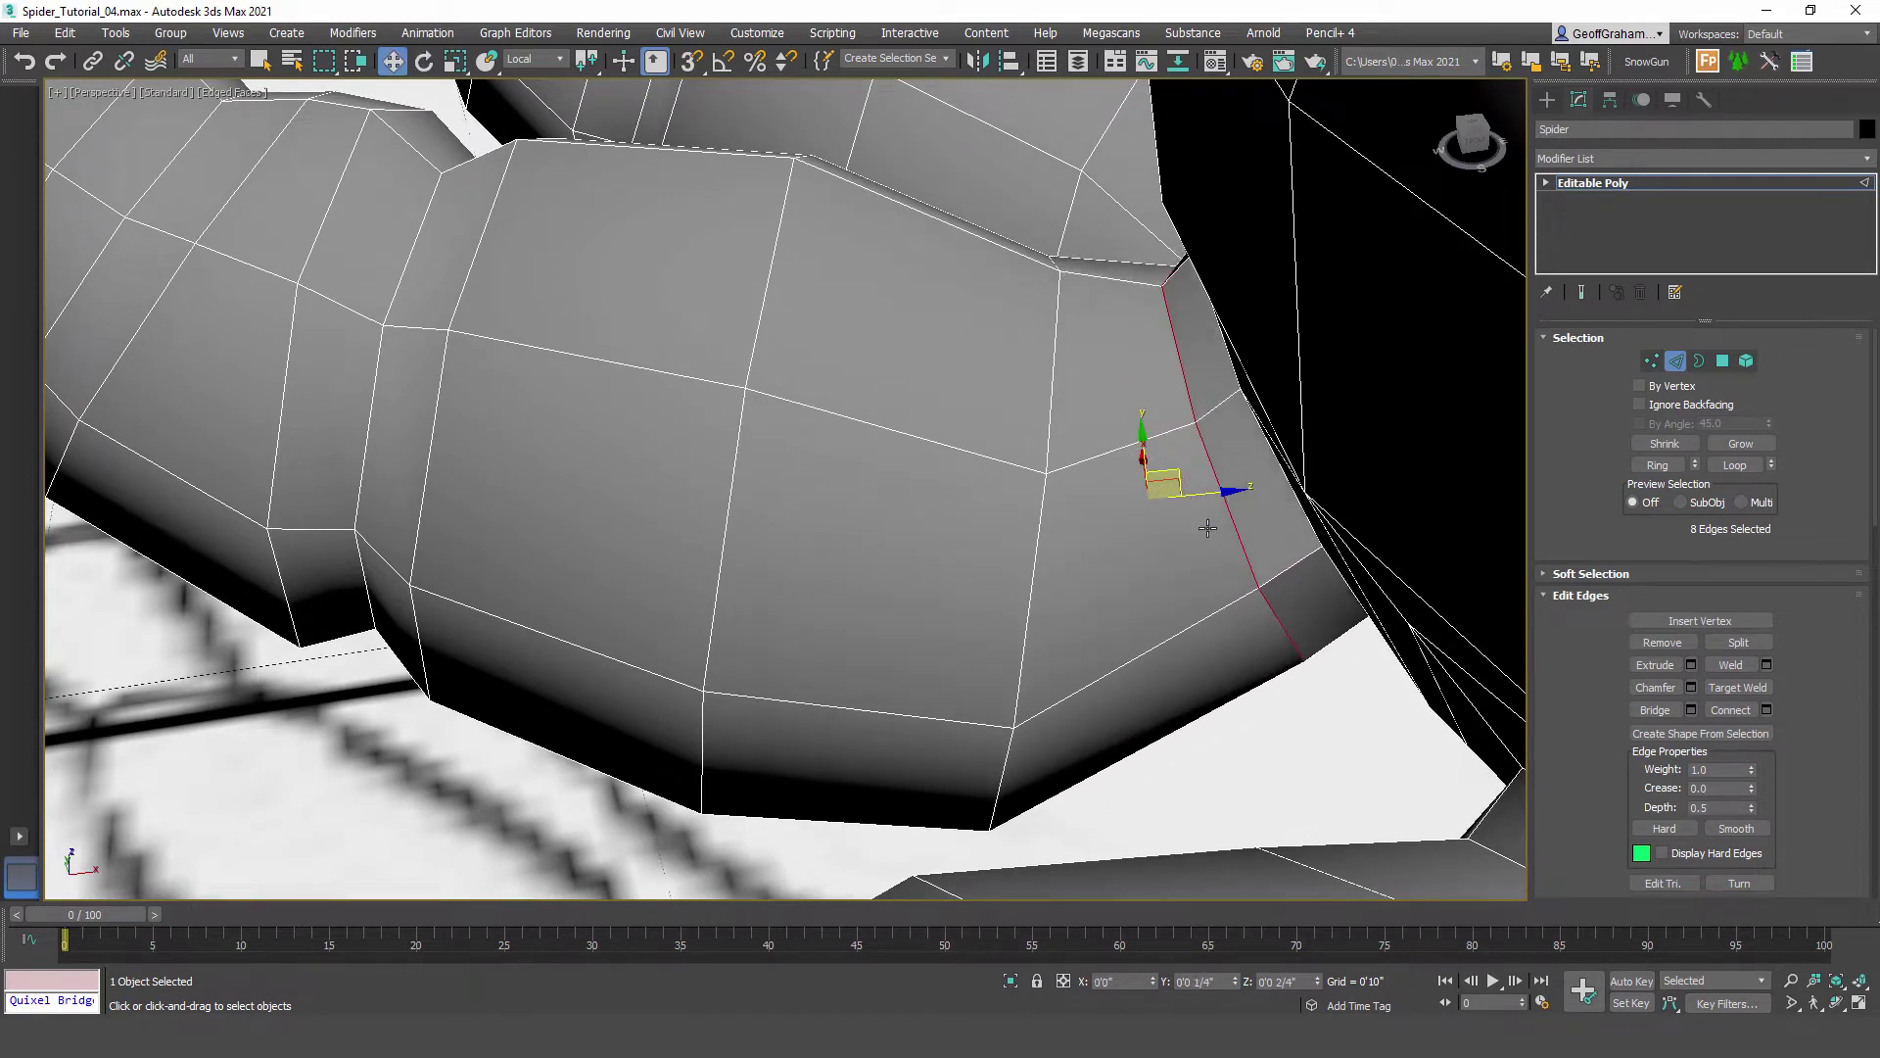
Step: Ring-select the cephalothorax edges around the third leg's joint and connect them to add an edge loop
middle_click_drag(1207, 528, 1208, 528, "alt")
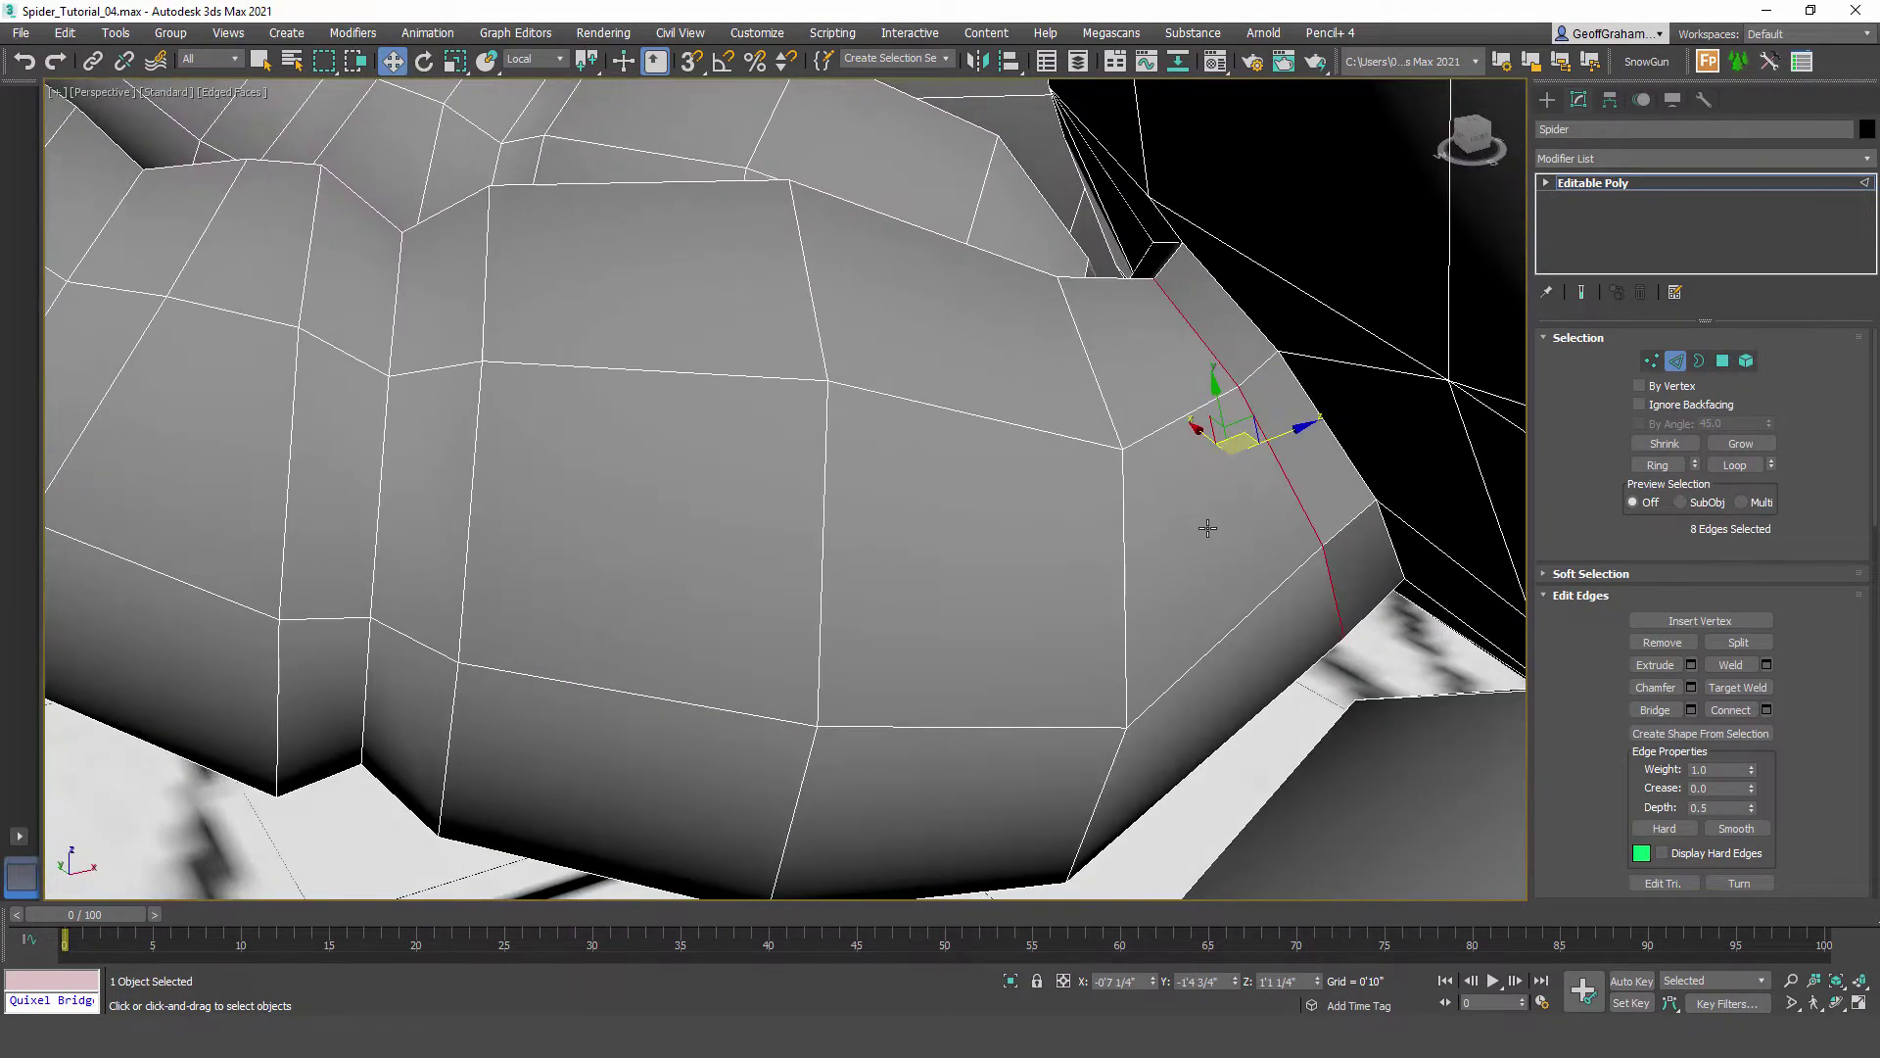
left_click(1363, 365)
left_click(1658, 465)
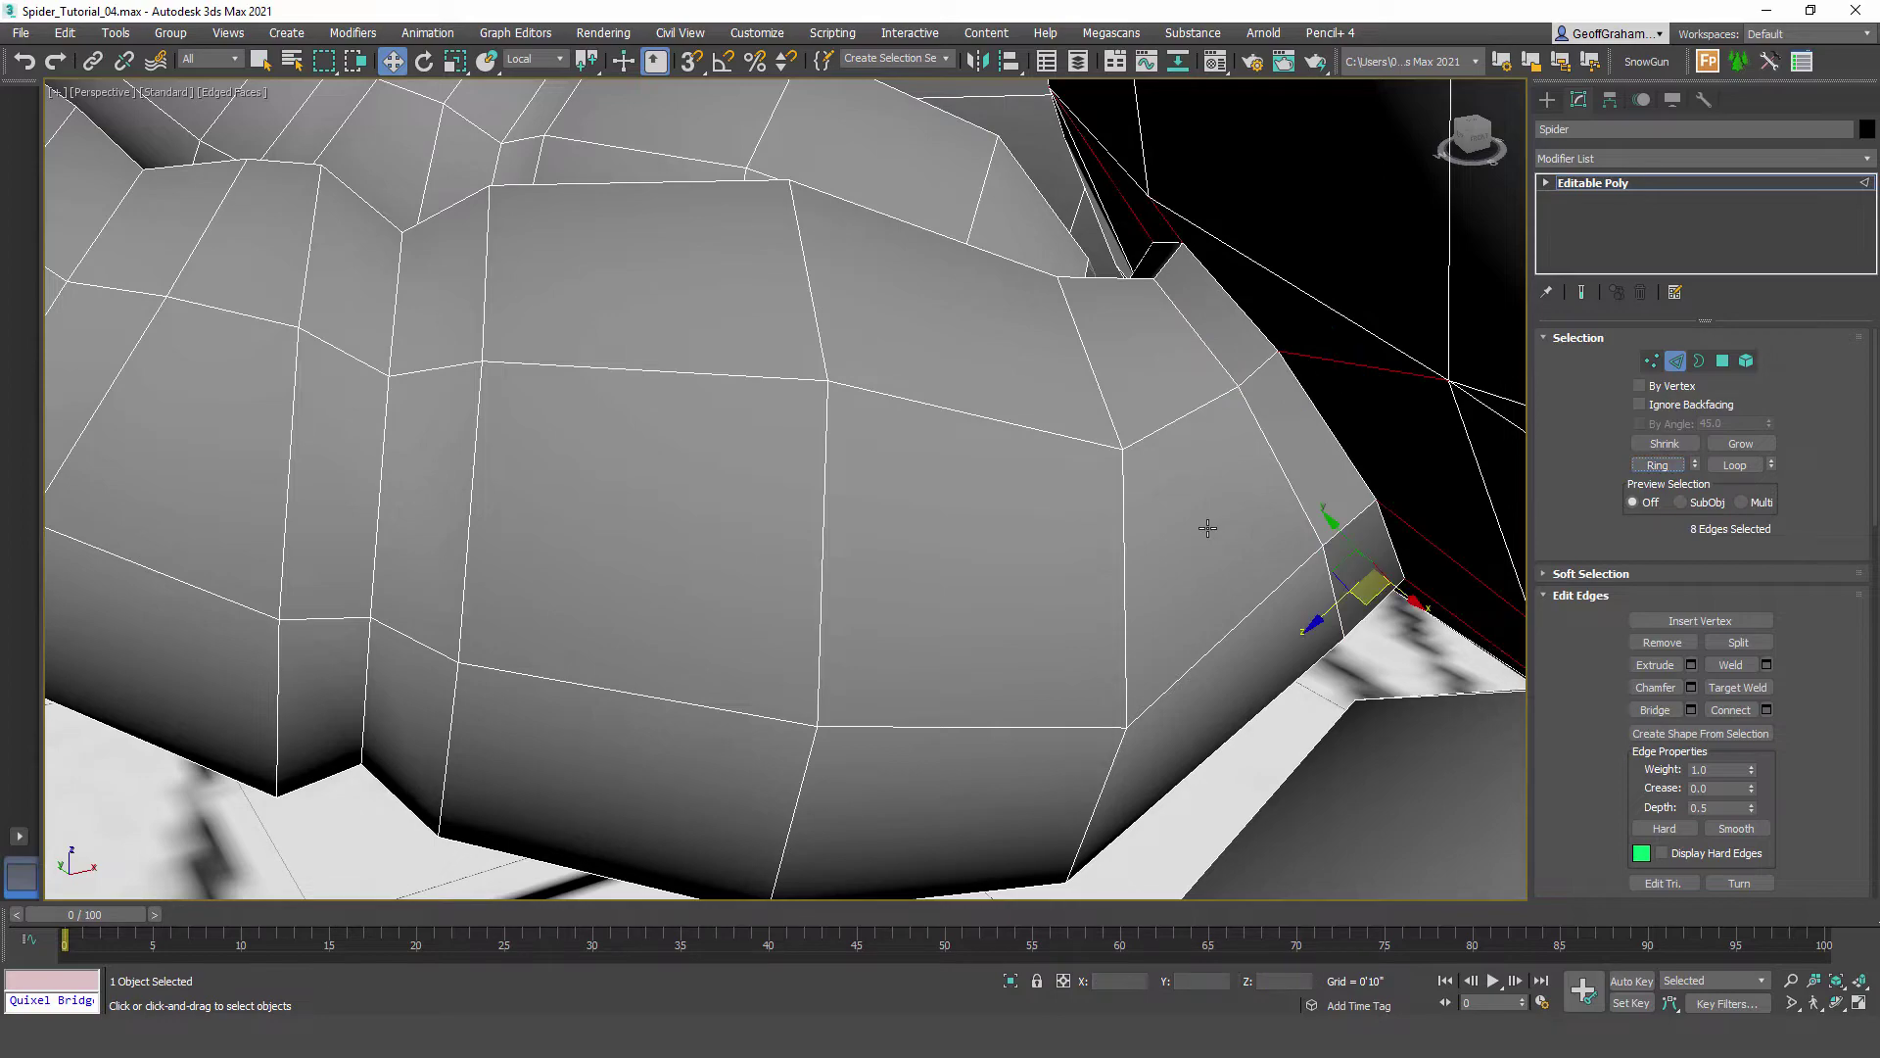
key("ctrl+shift+e")
left_click(796, 585)
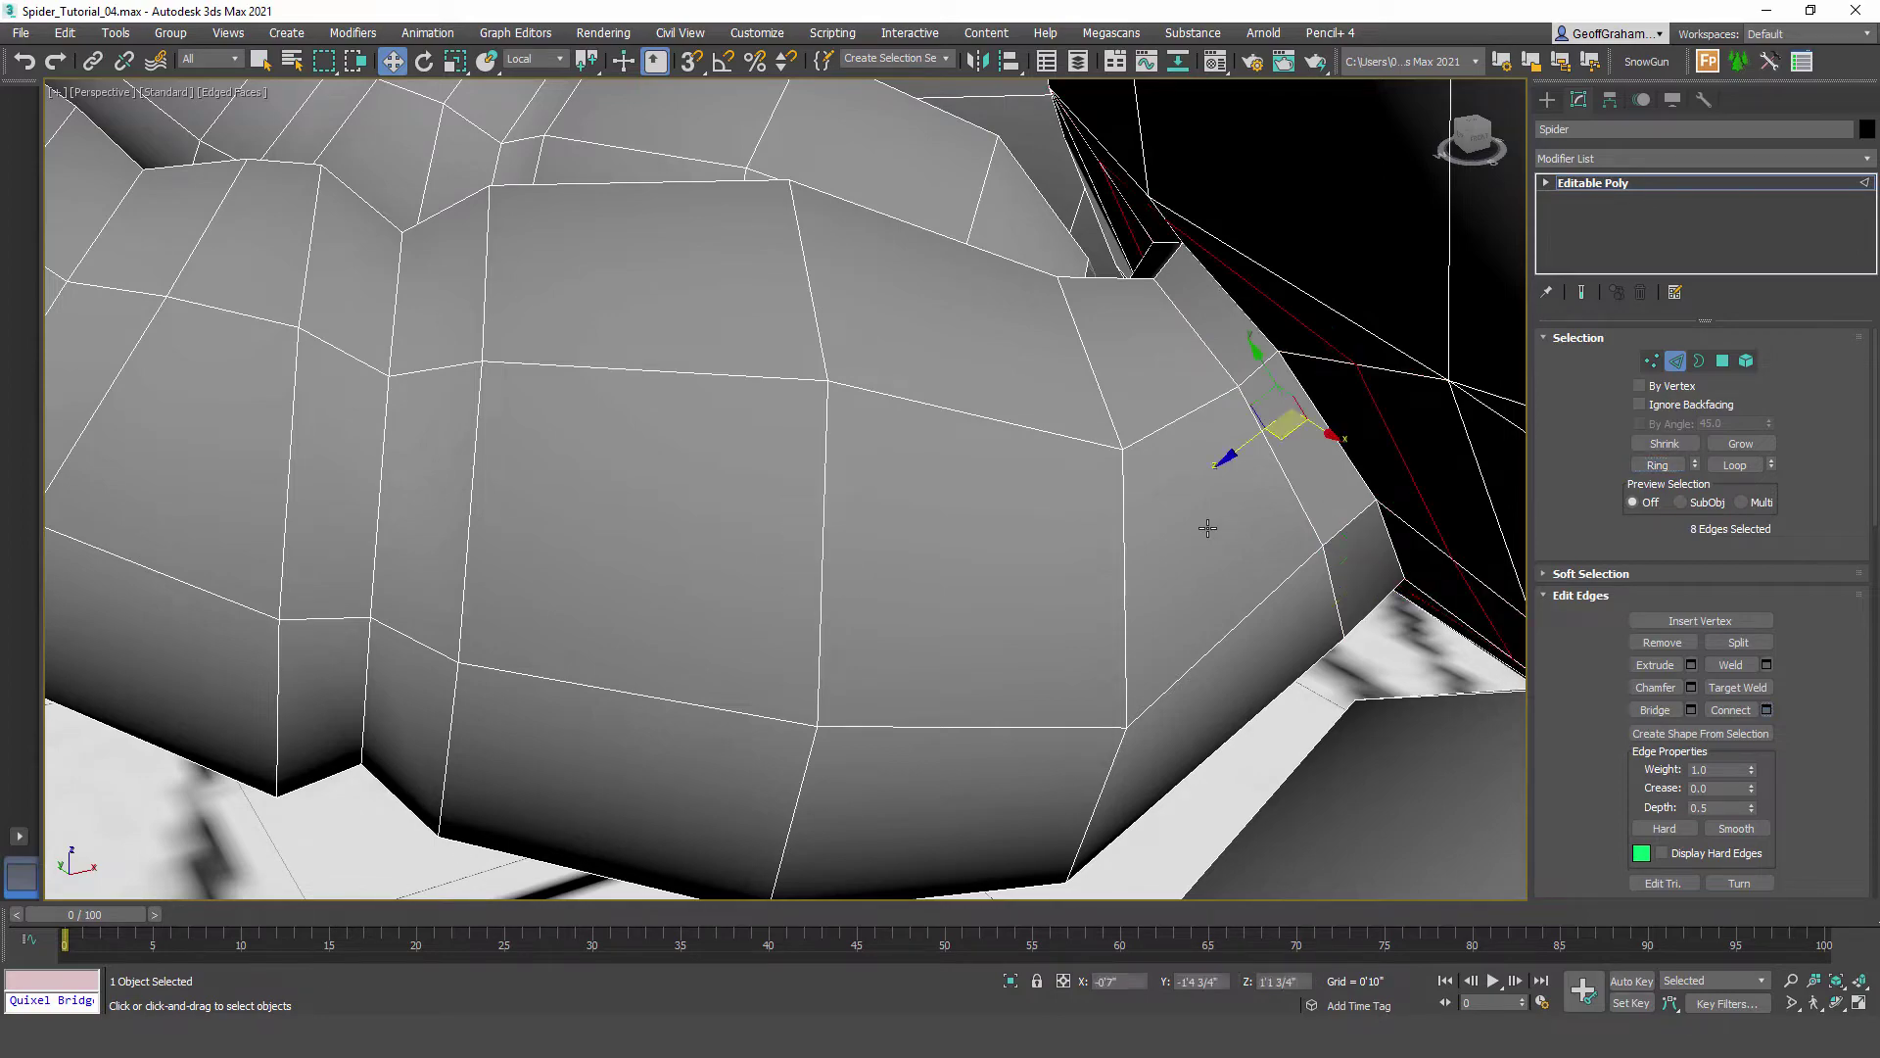
Step: Bridge the rearmost leg's open border to its matching cephalothorax hole, and select an edge at that leg's base
middle_click_drag(1208, 528, 1207, 528, "alt")
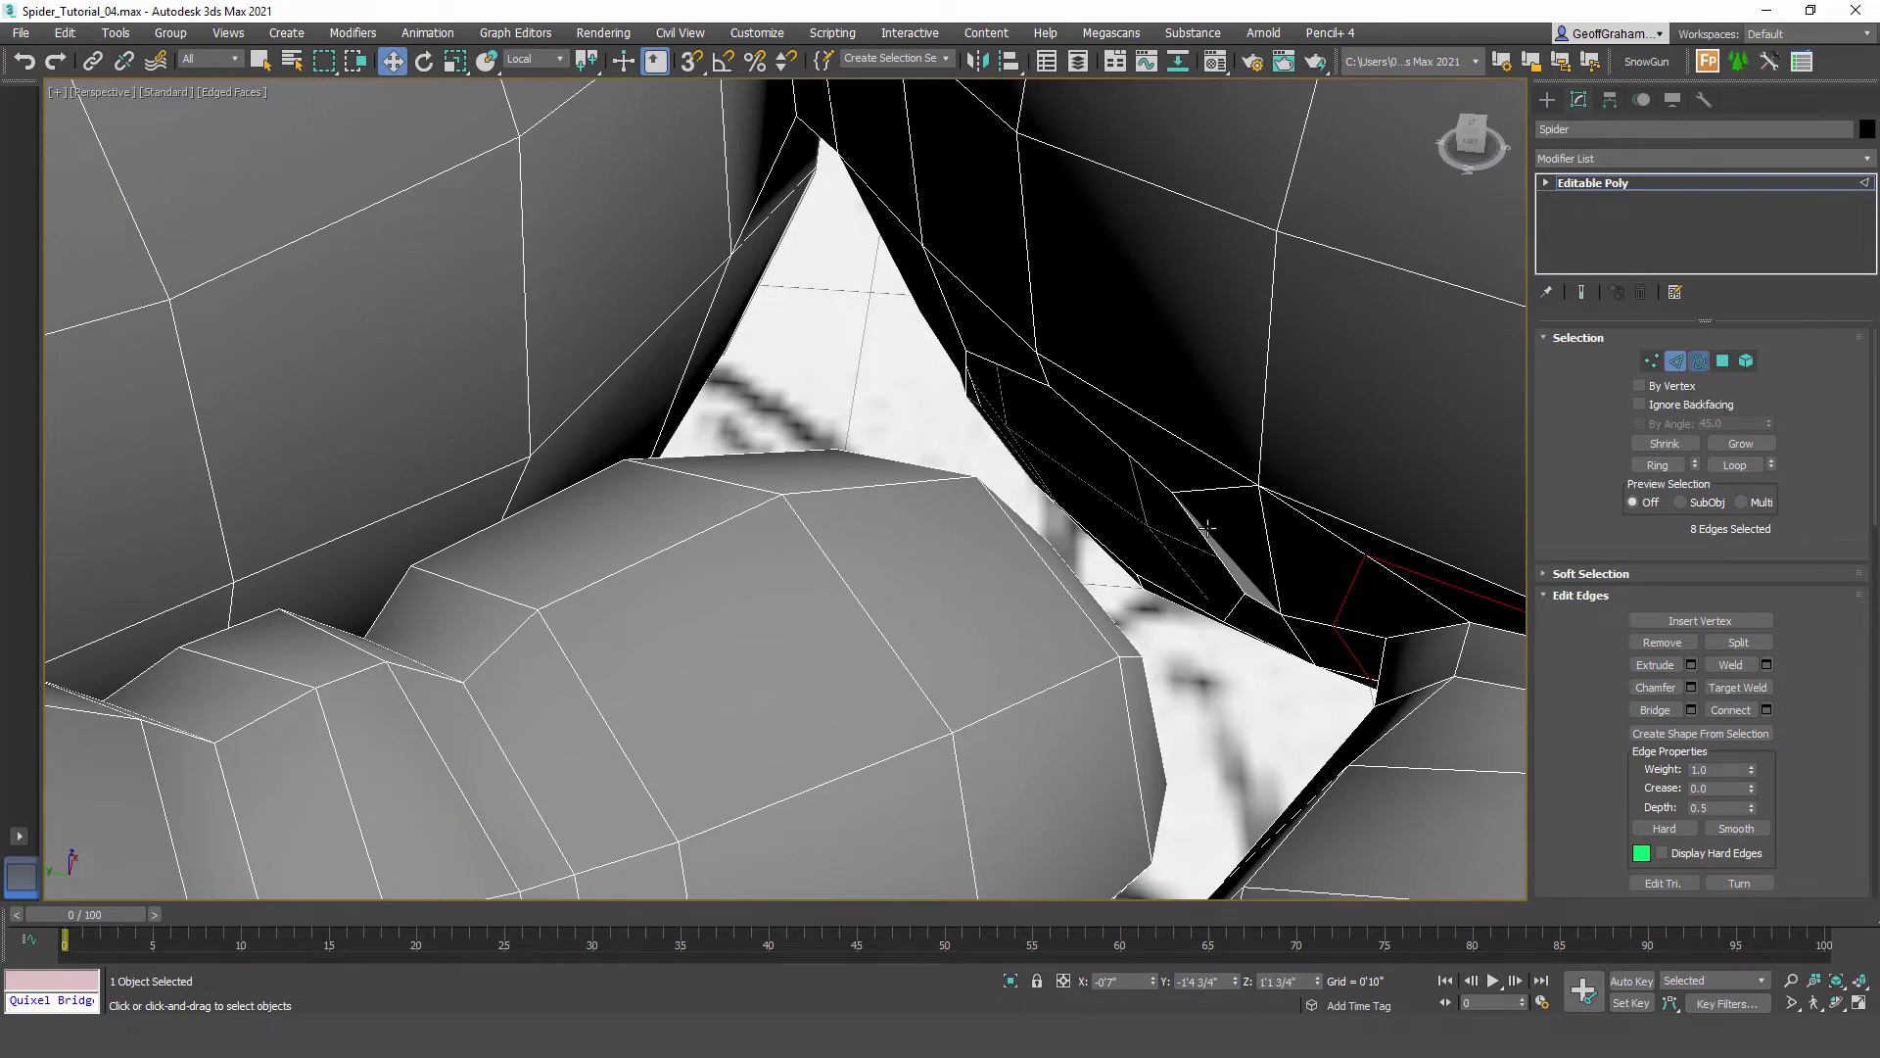
key("3")
middle_click_drag(1208, 528, 1208, 528, "alt")
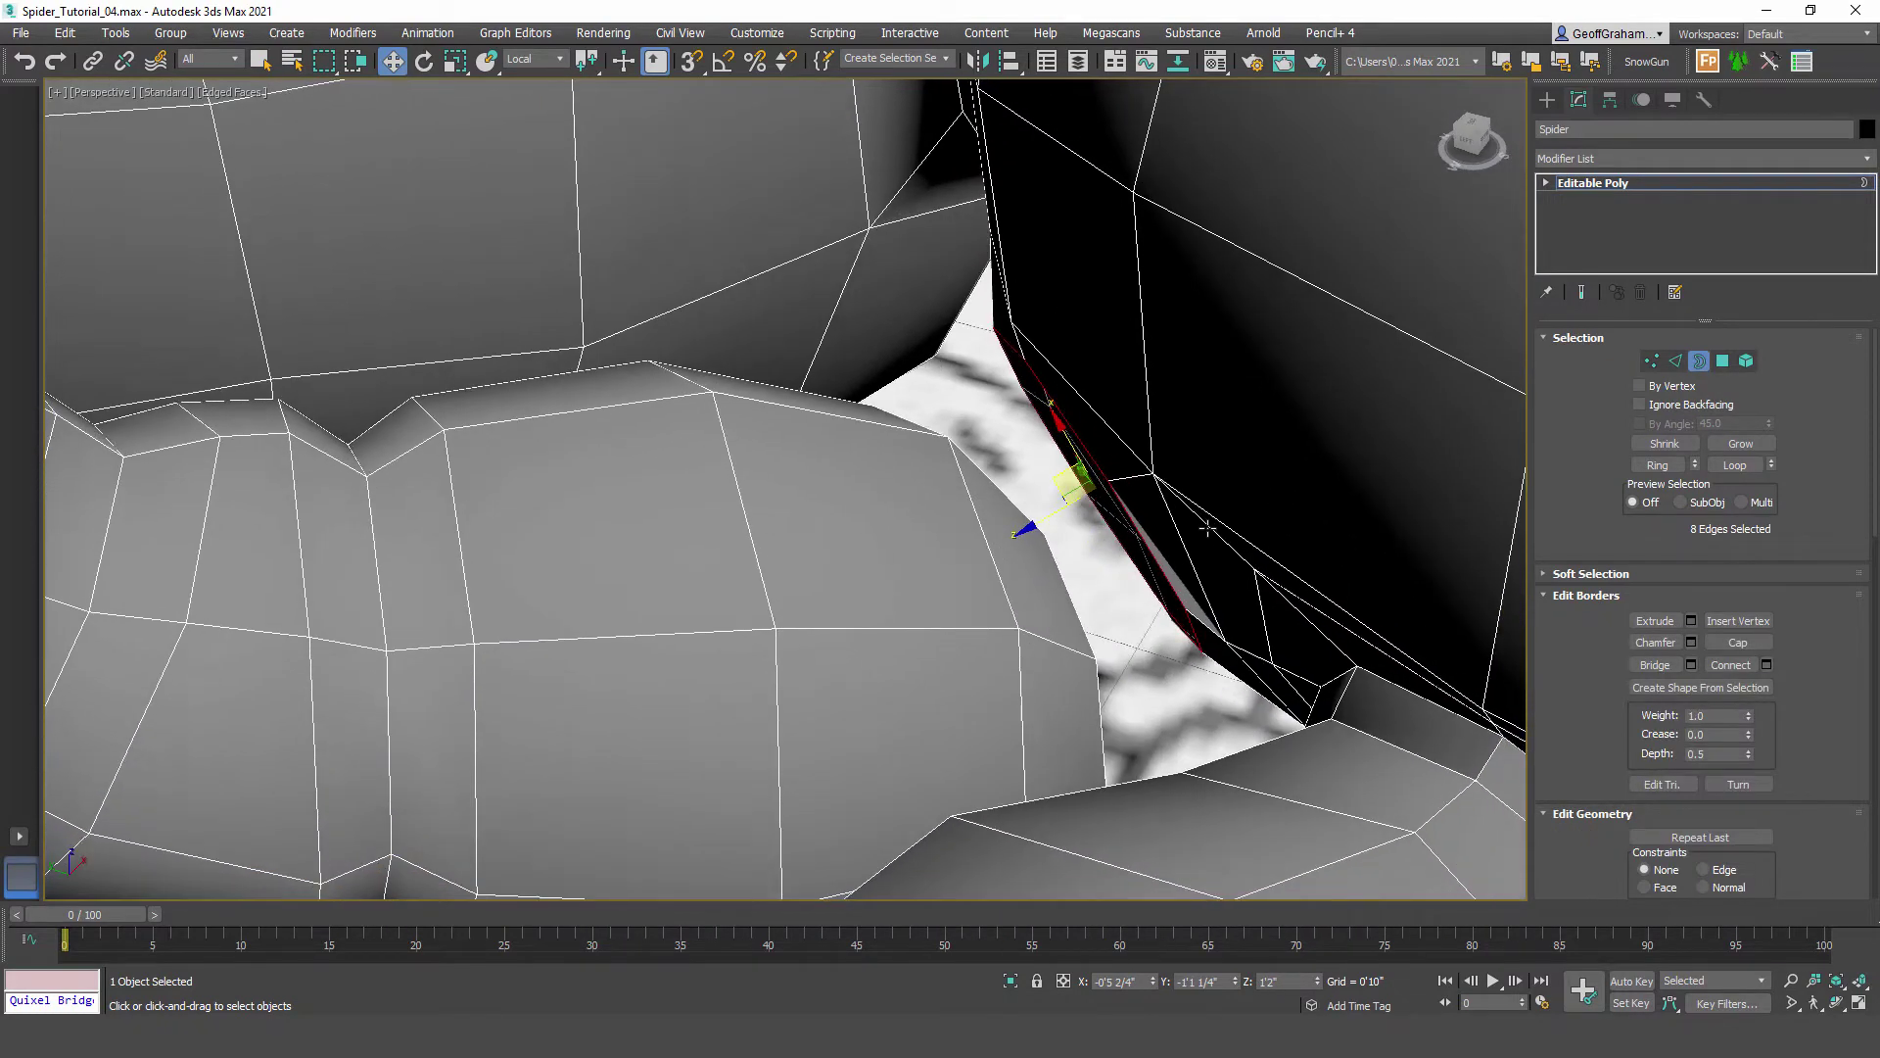
left_click(1097, 674, "ctrl")
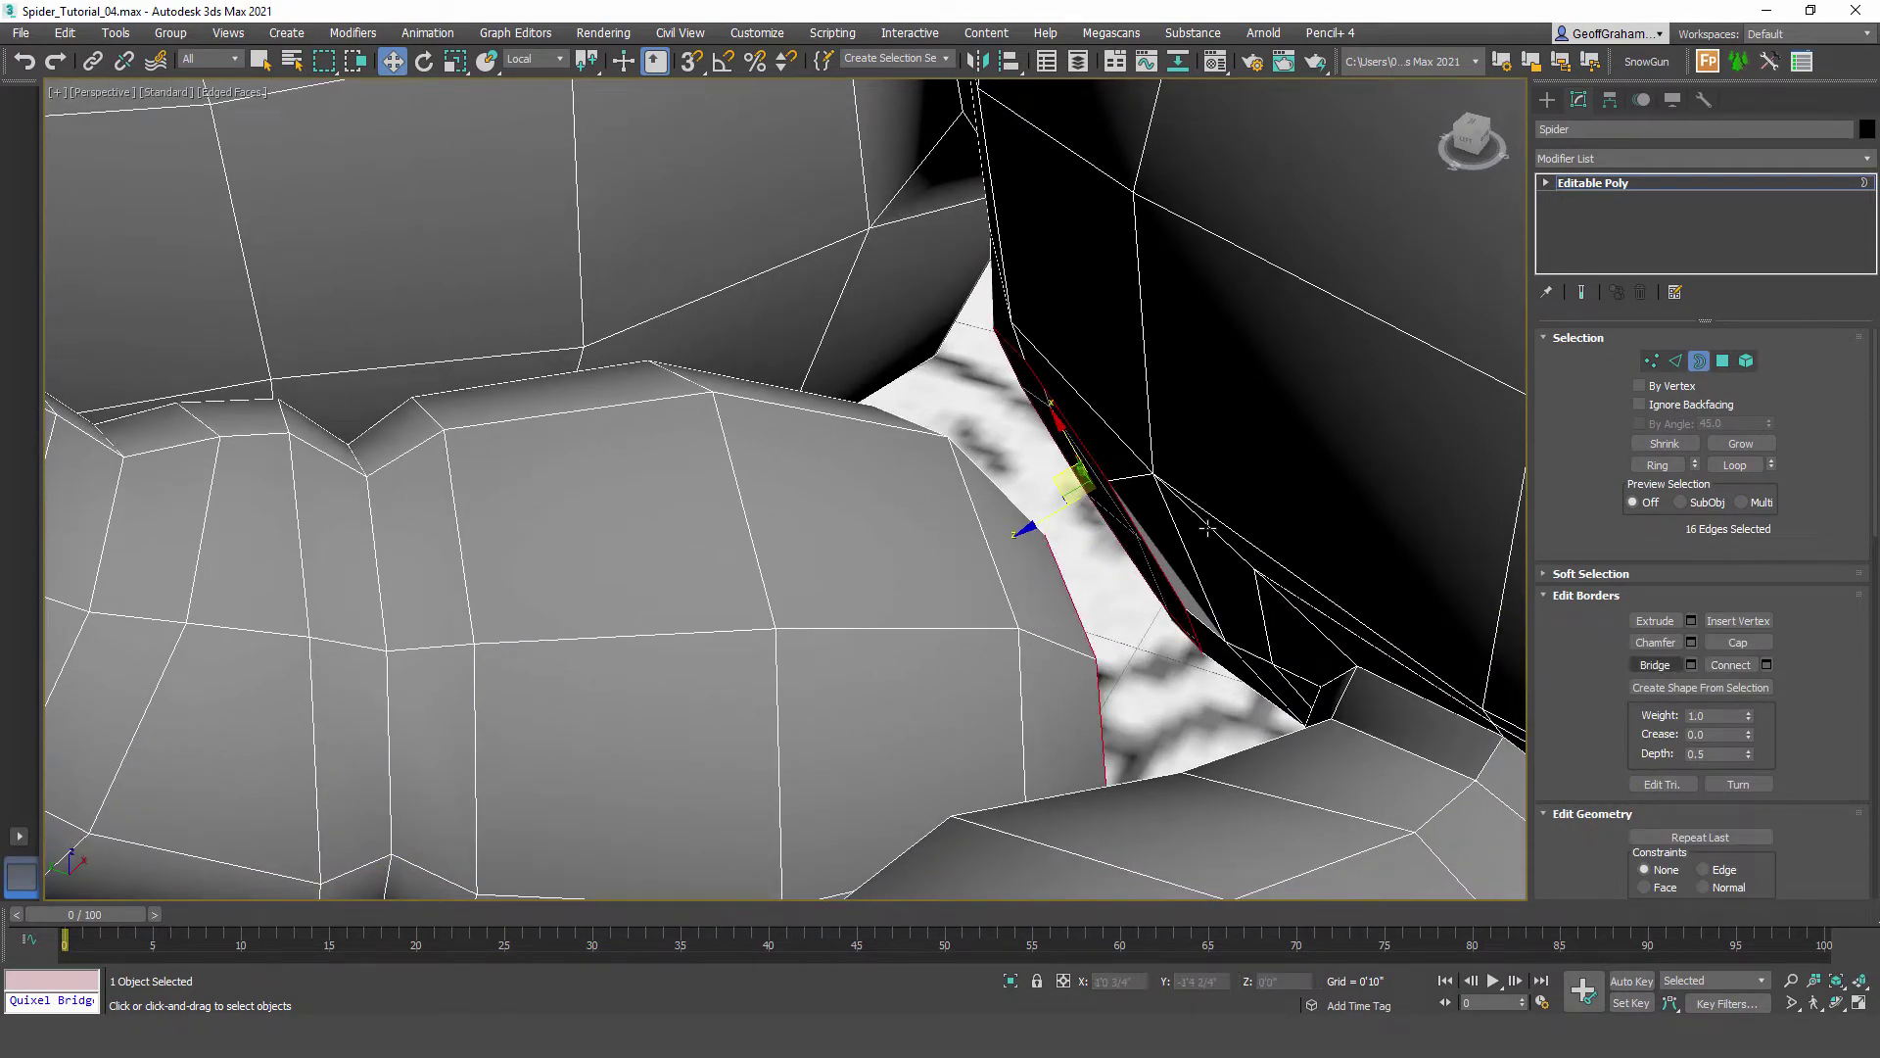
left_click(1656, 665)
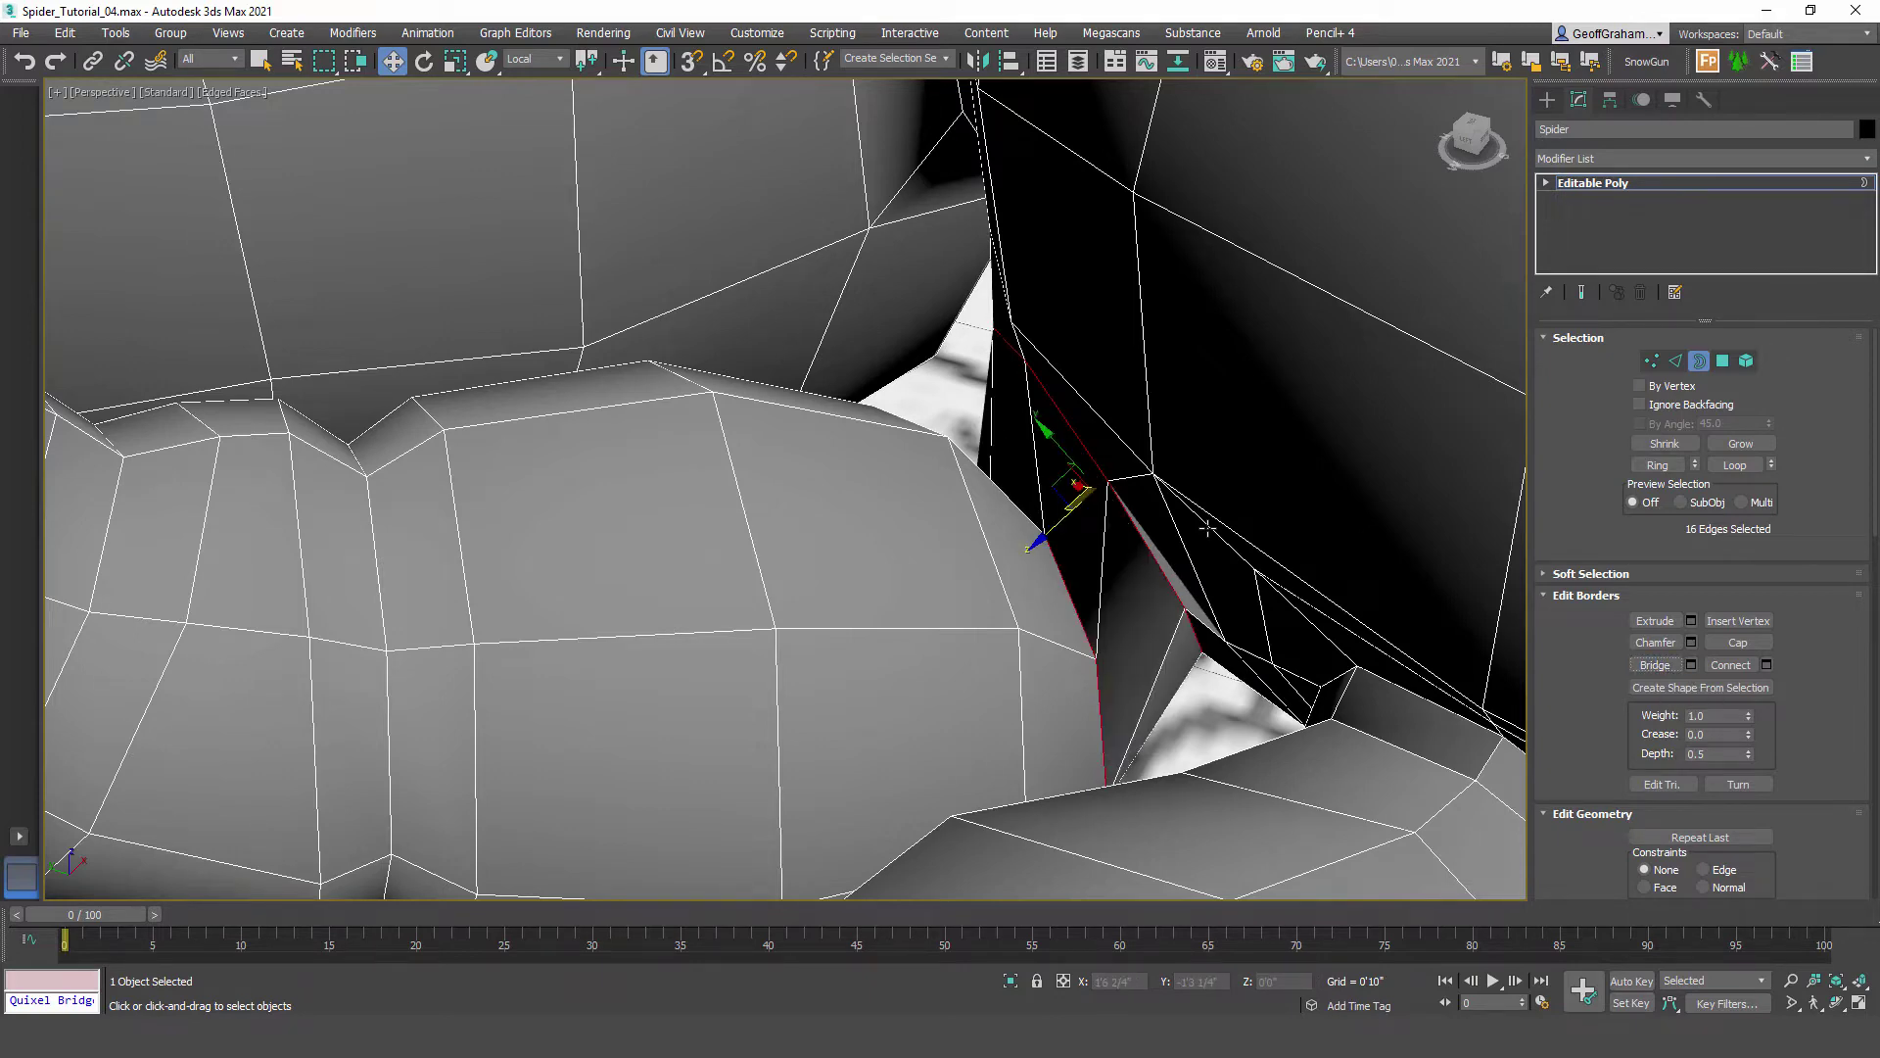
key("2")
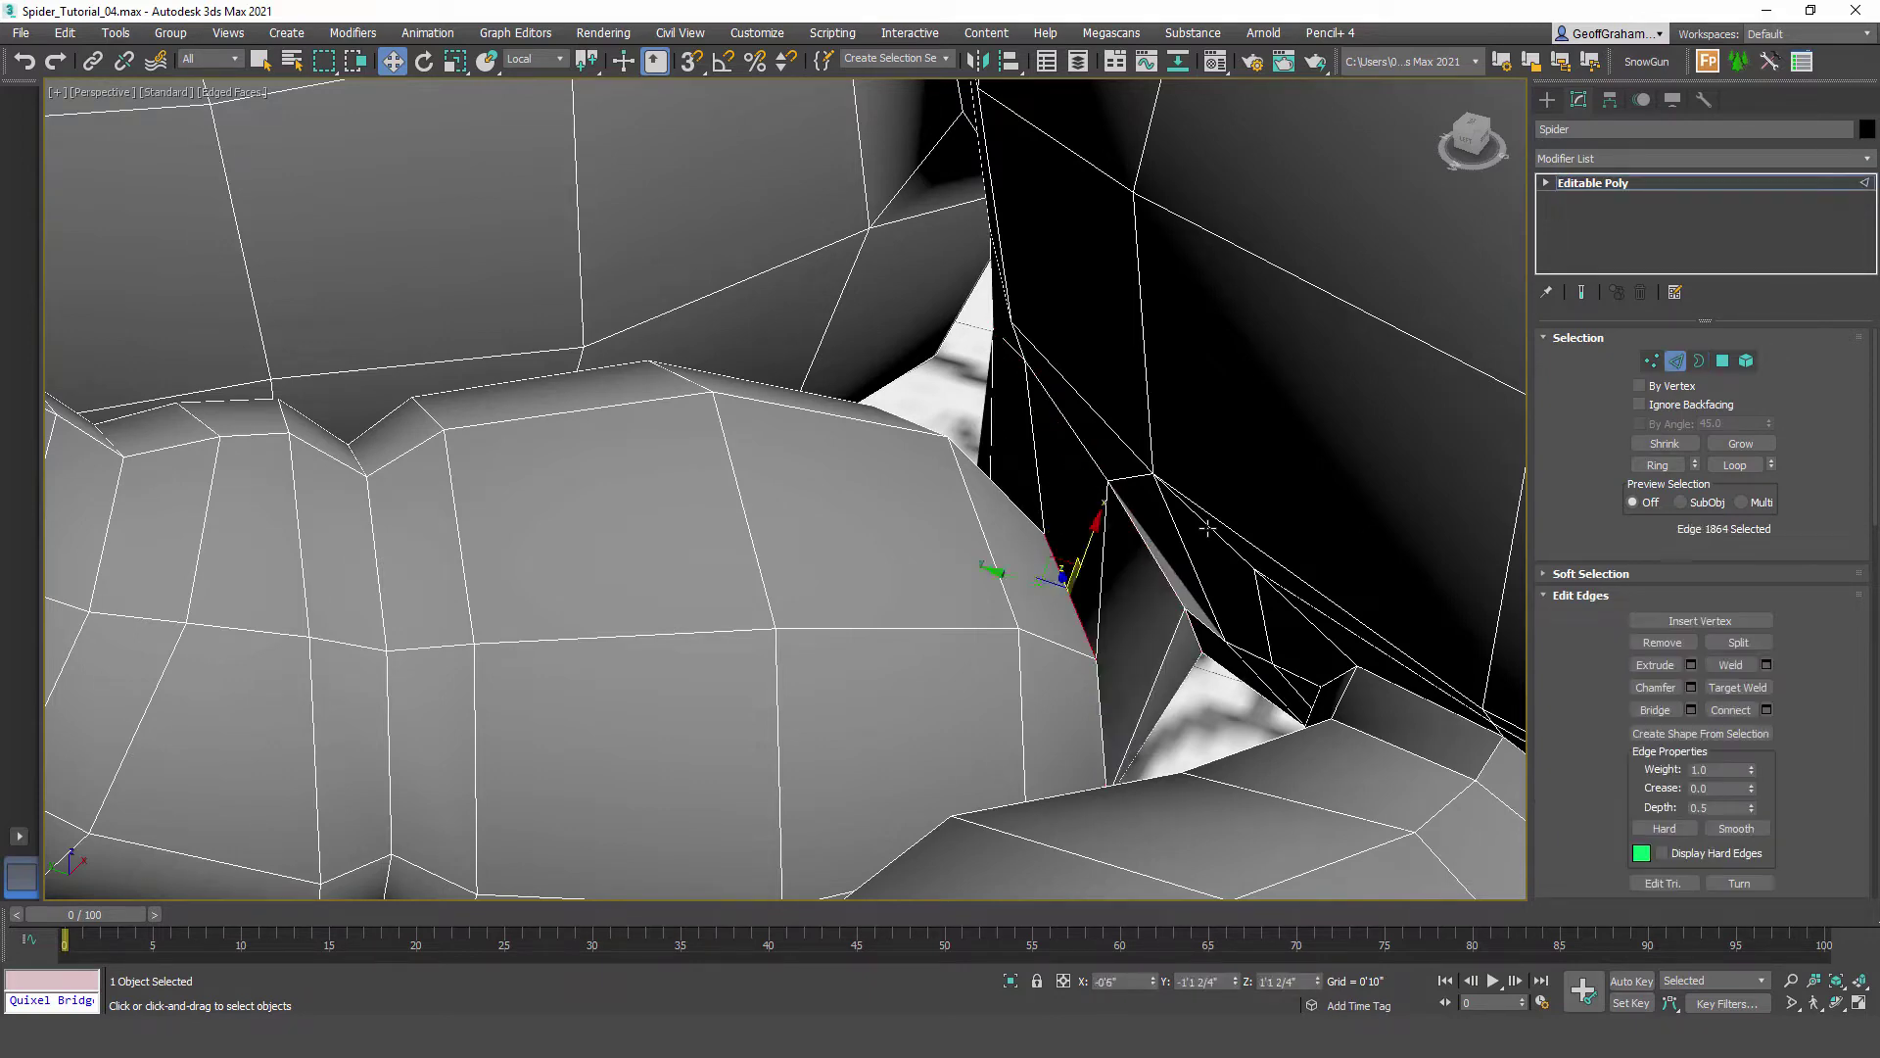
Step: Rotate and move the edge loop at the rearmost leg's base to line it up with the cephalothorax hole
mouse_move(1208, 528)
middle_mouse_down("alt")
mouse_move(1124, 507)
mouse_move(1208, 528)
middle_mouse_up("alt")
key("e")
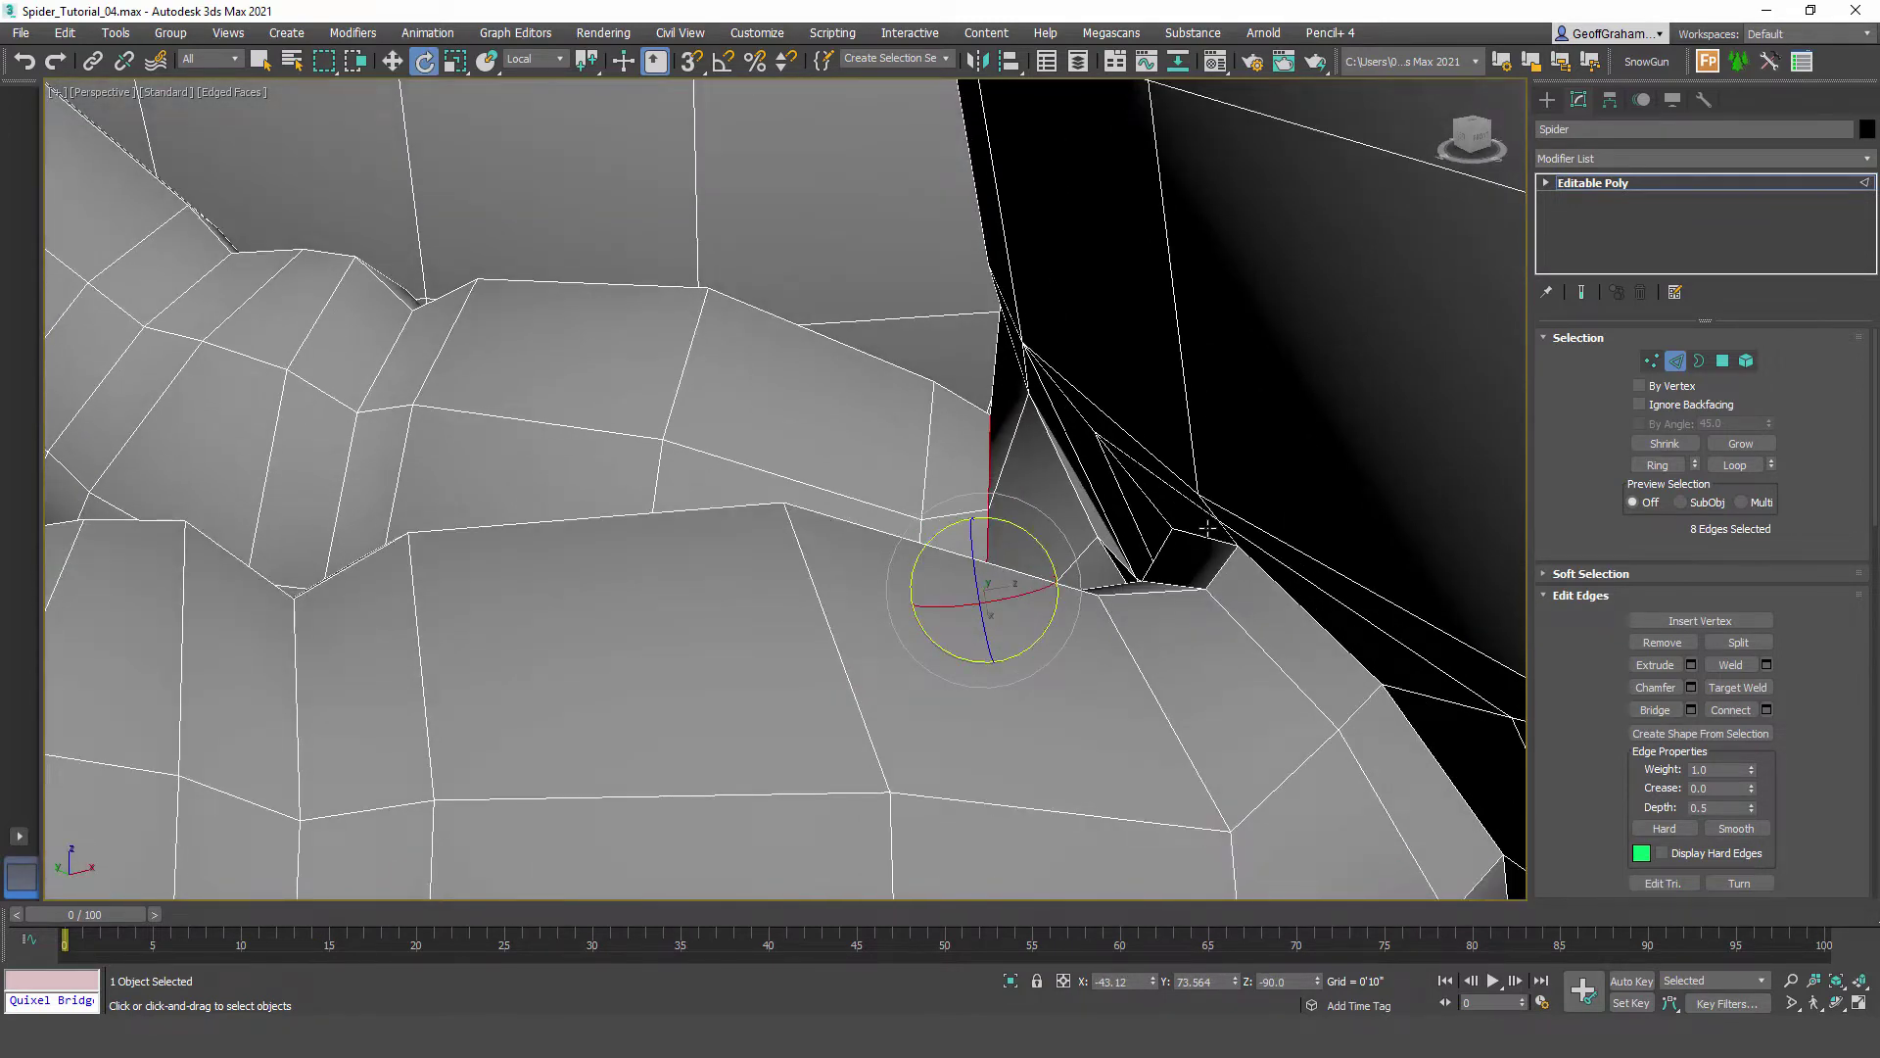
key("w")
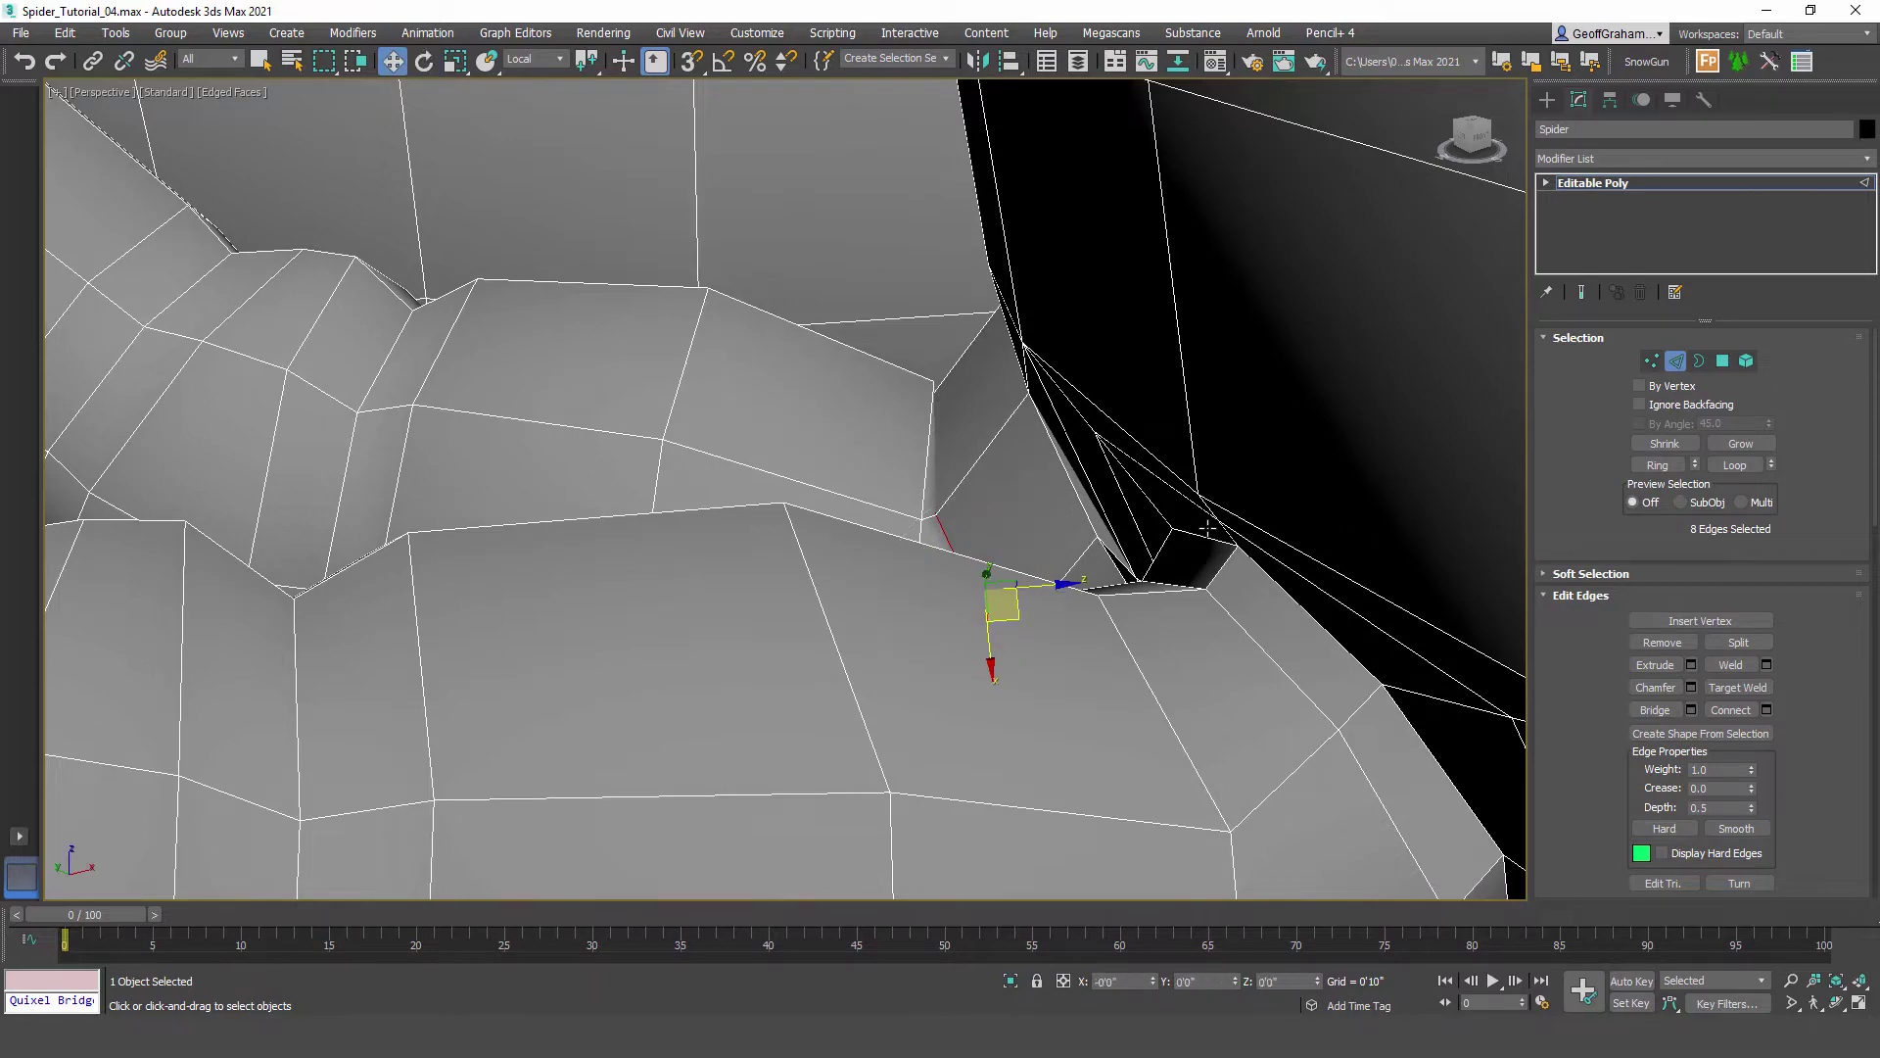
left_click_drag(1208, 528, 1208, 528)
Step: Ring-select the cephalothorax edges around the rearmost leg's joint and connect them to add an edge loop
middle_click_drag(1208, 528, 1207, 528, "alt")
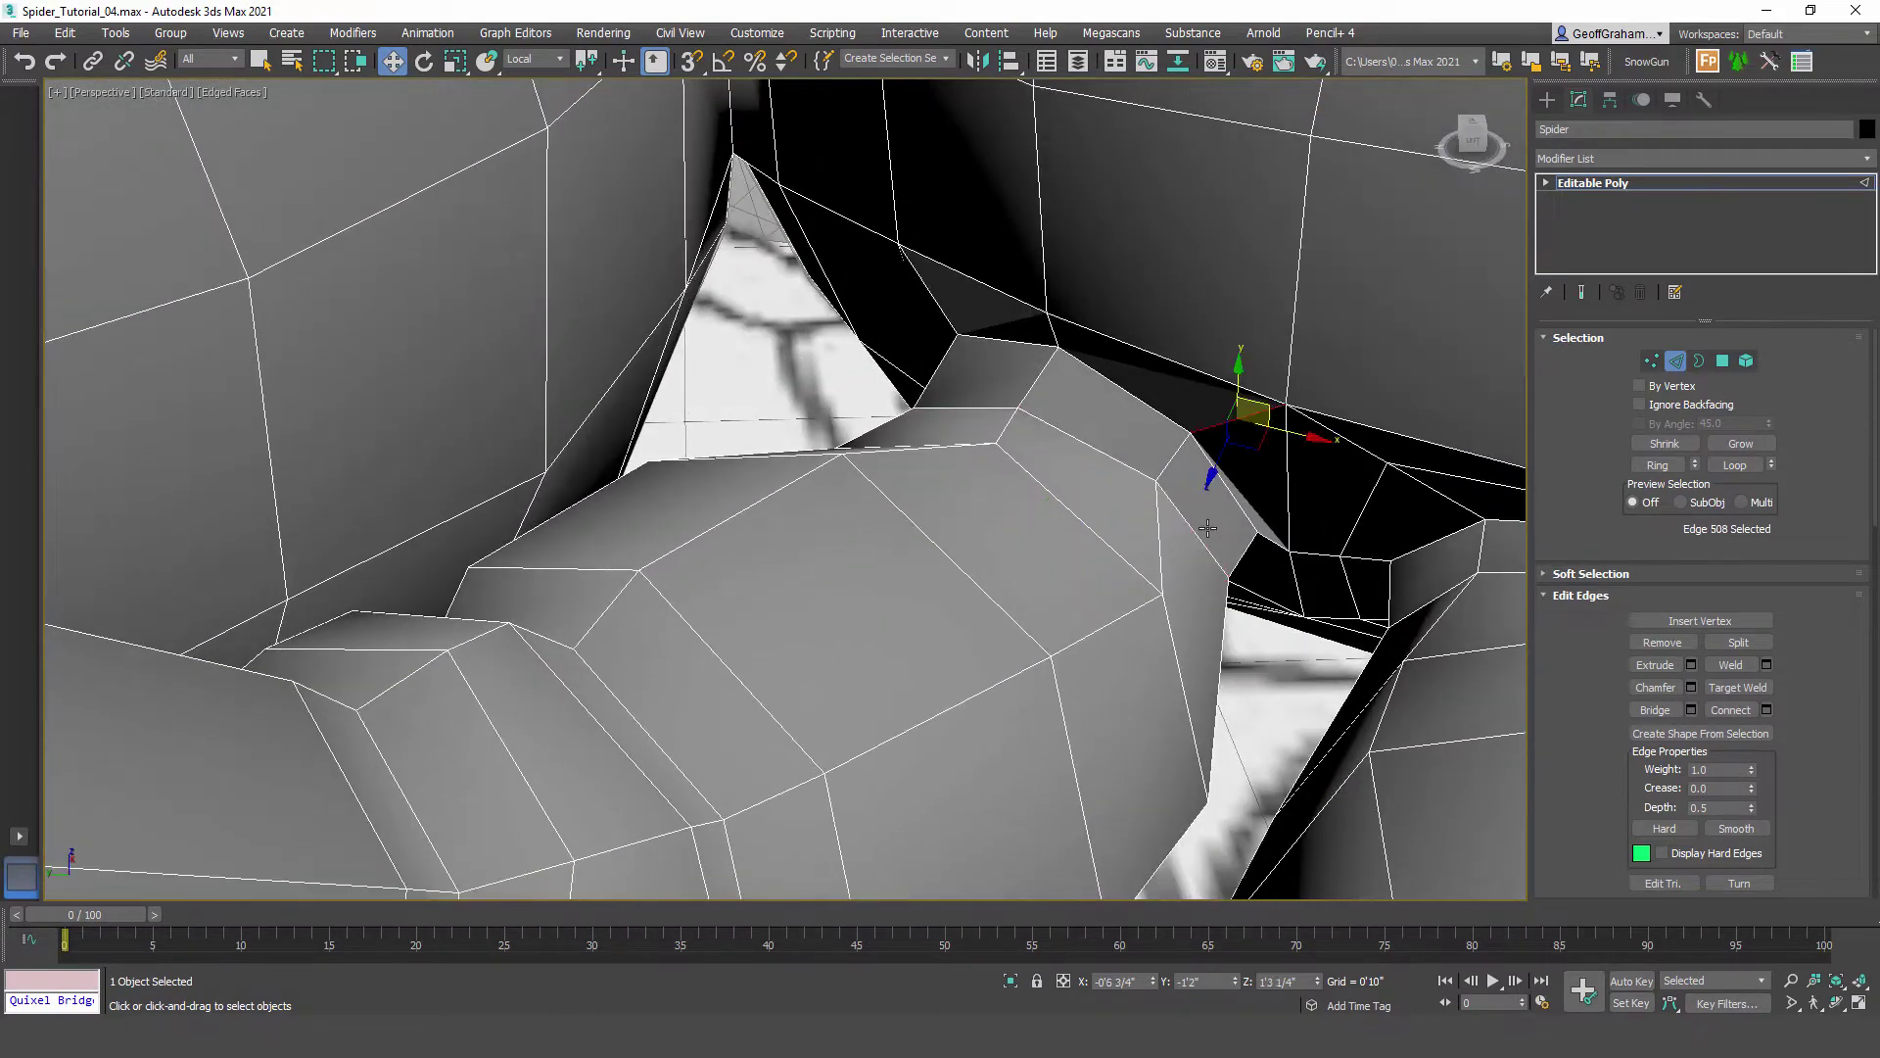
key("alt+r")
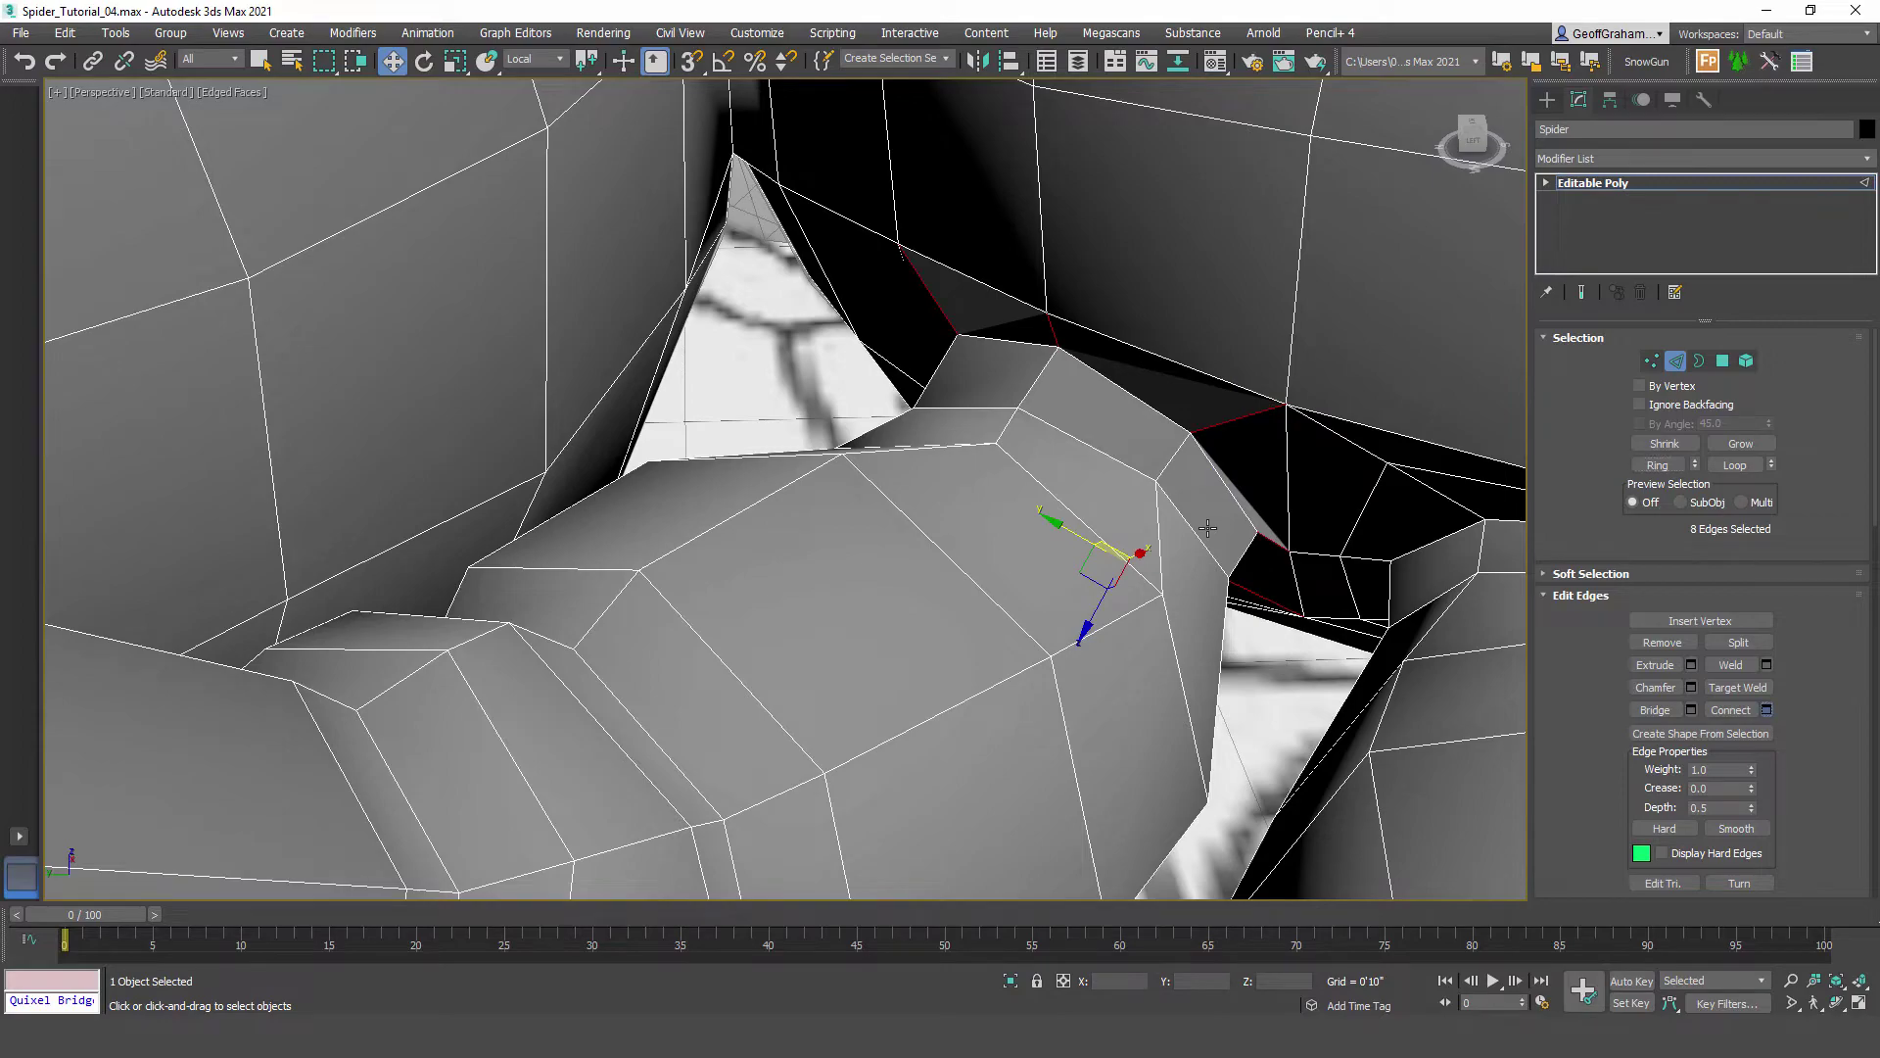
key("Return")
scroll(1208, 528, "down", 8)
middle_click_drag(1207, 528, 1208, 528, "alt")
scroll(1208, 528, "down", 5)
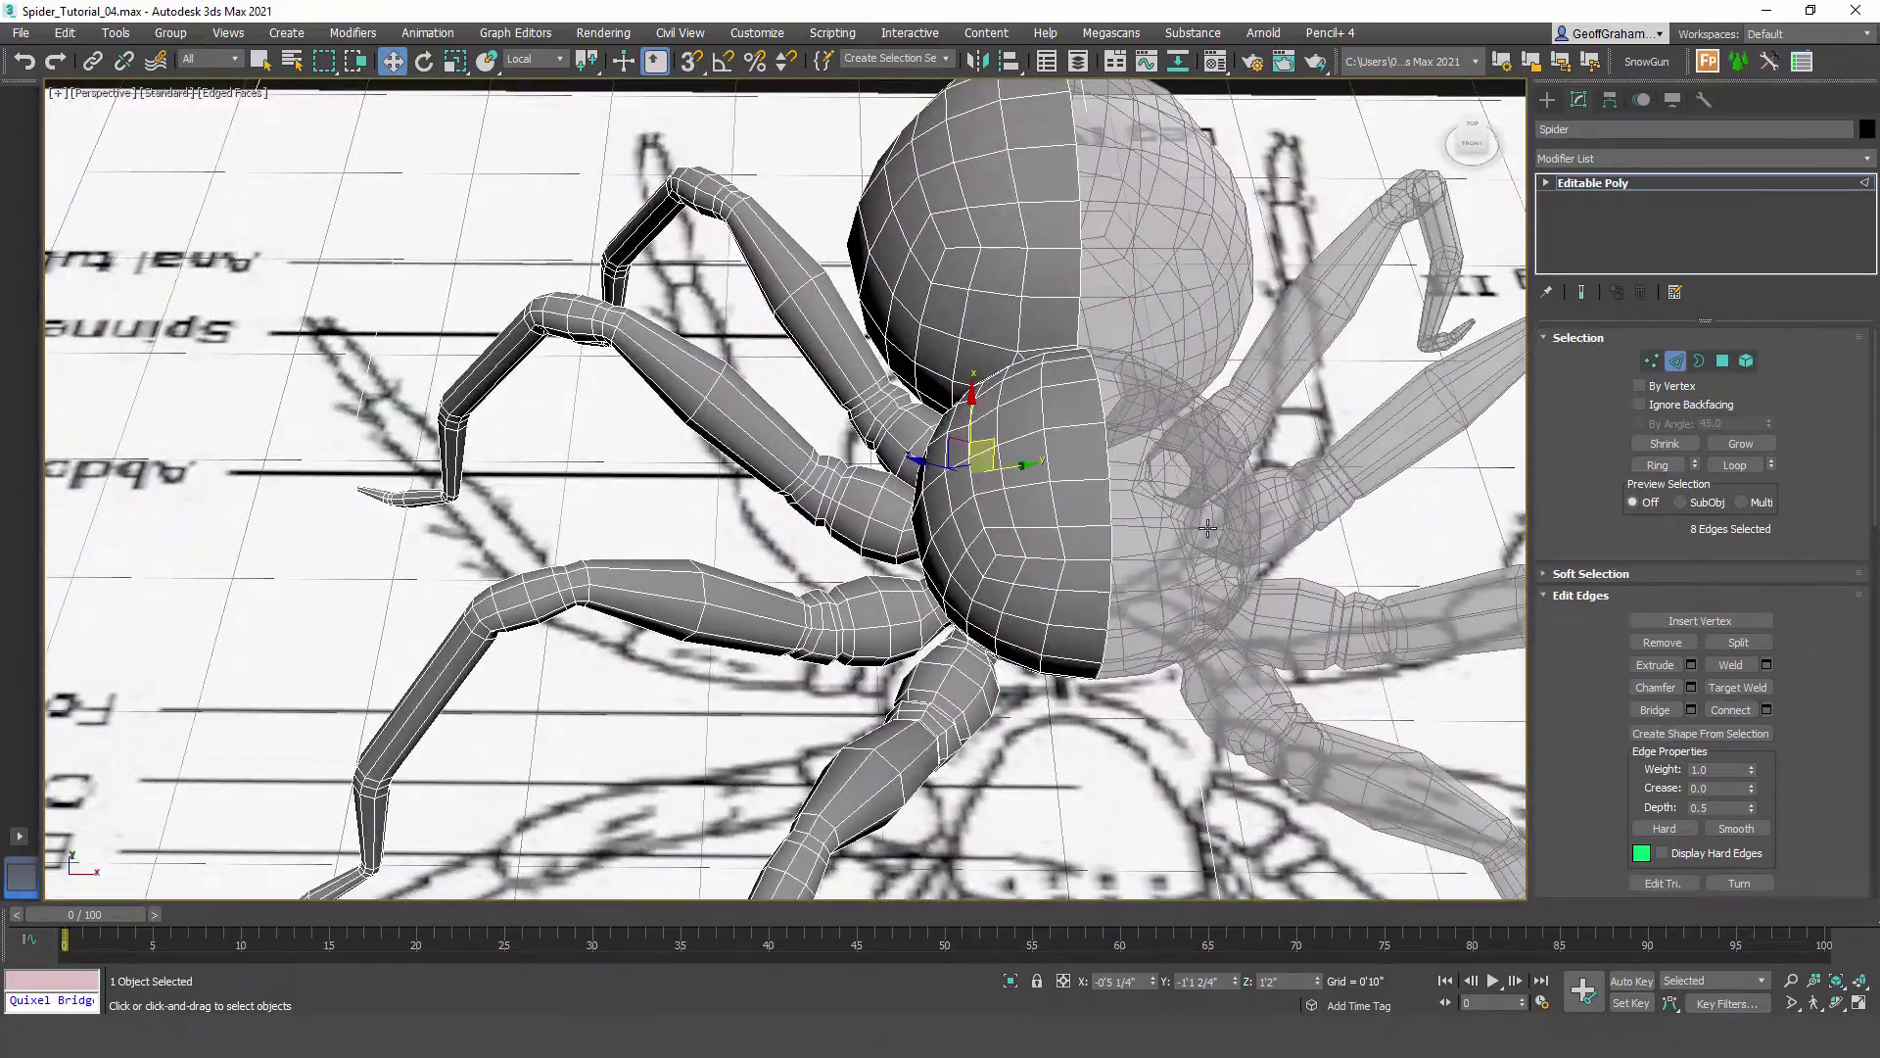
Step: Select all of the spider's polygons, assign them to smoothing group 1, and leave polygon sub-object mode
key("4")
scroll(1208, 528, "down", 6)
scroll(1208, 528, "down", 2)
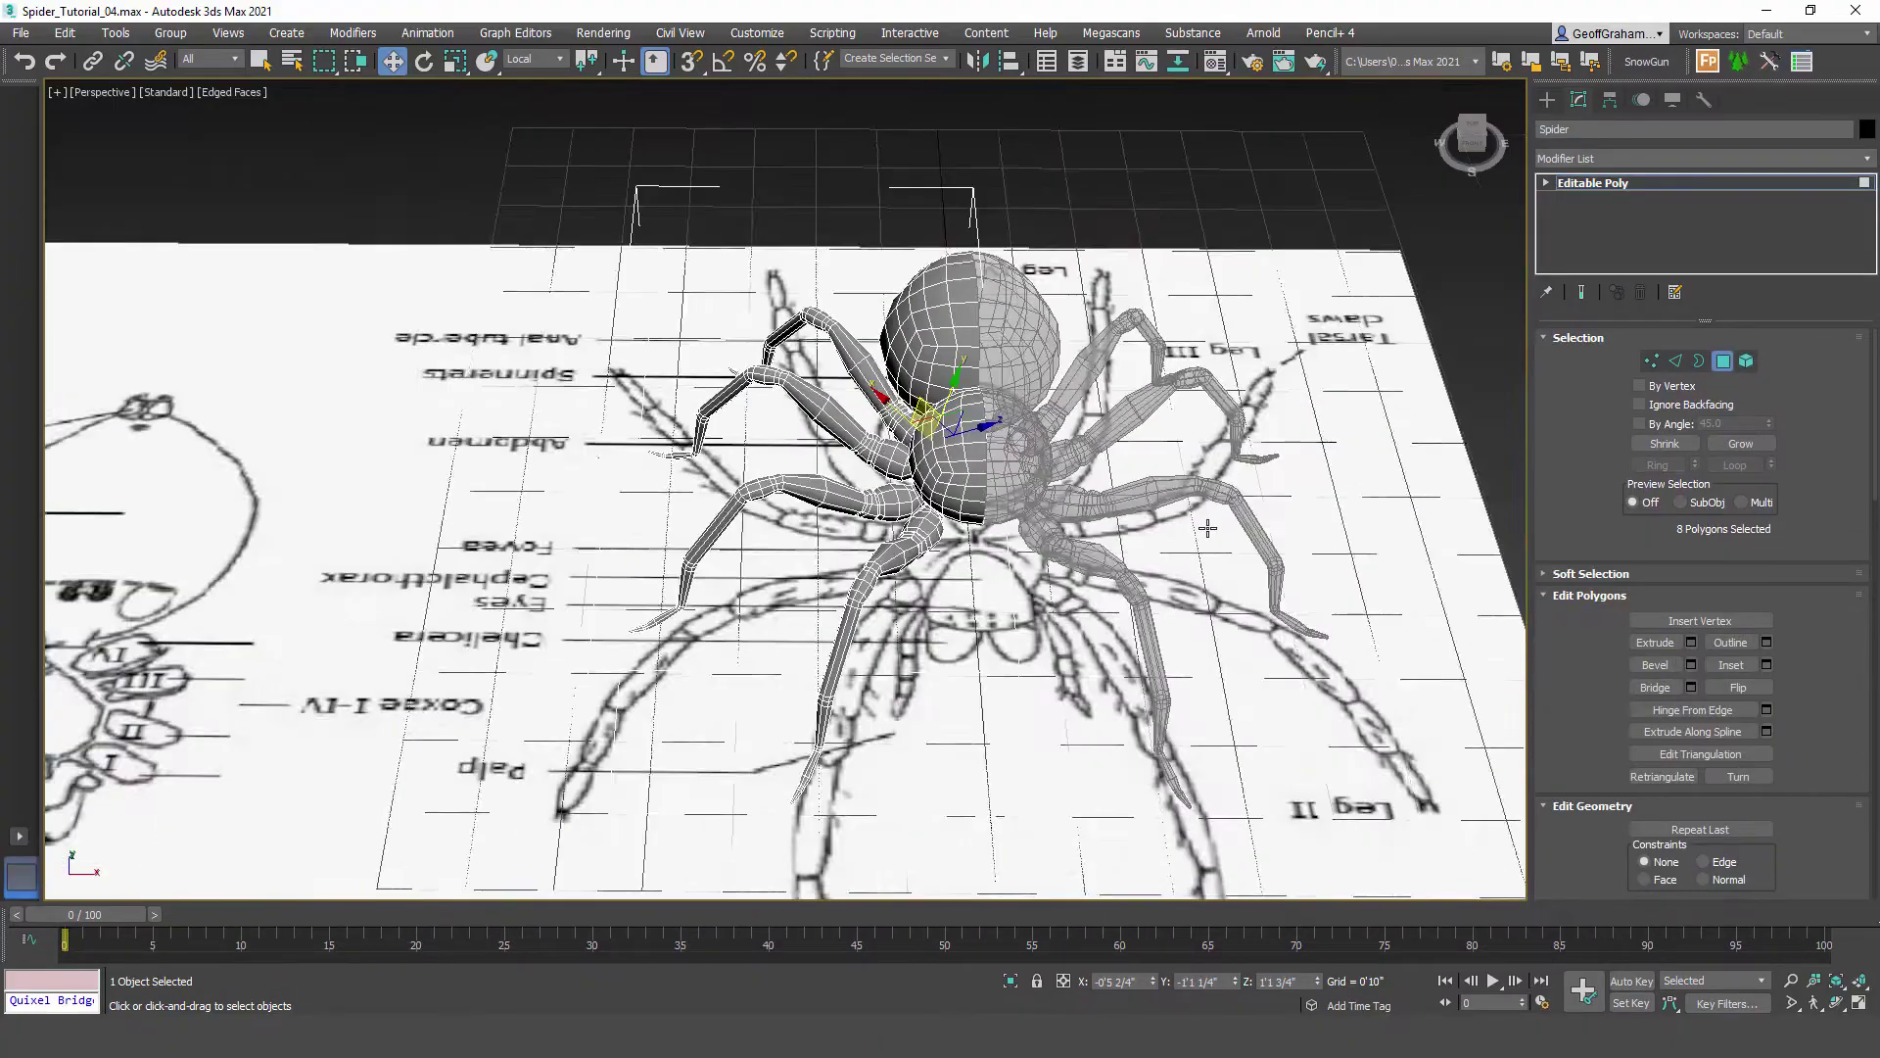
key("ctrl+a")
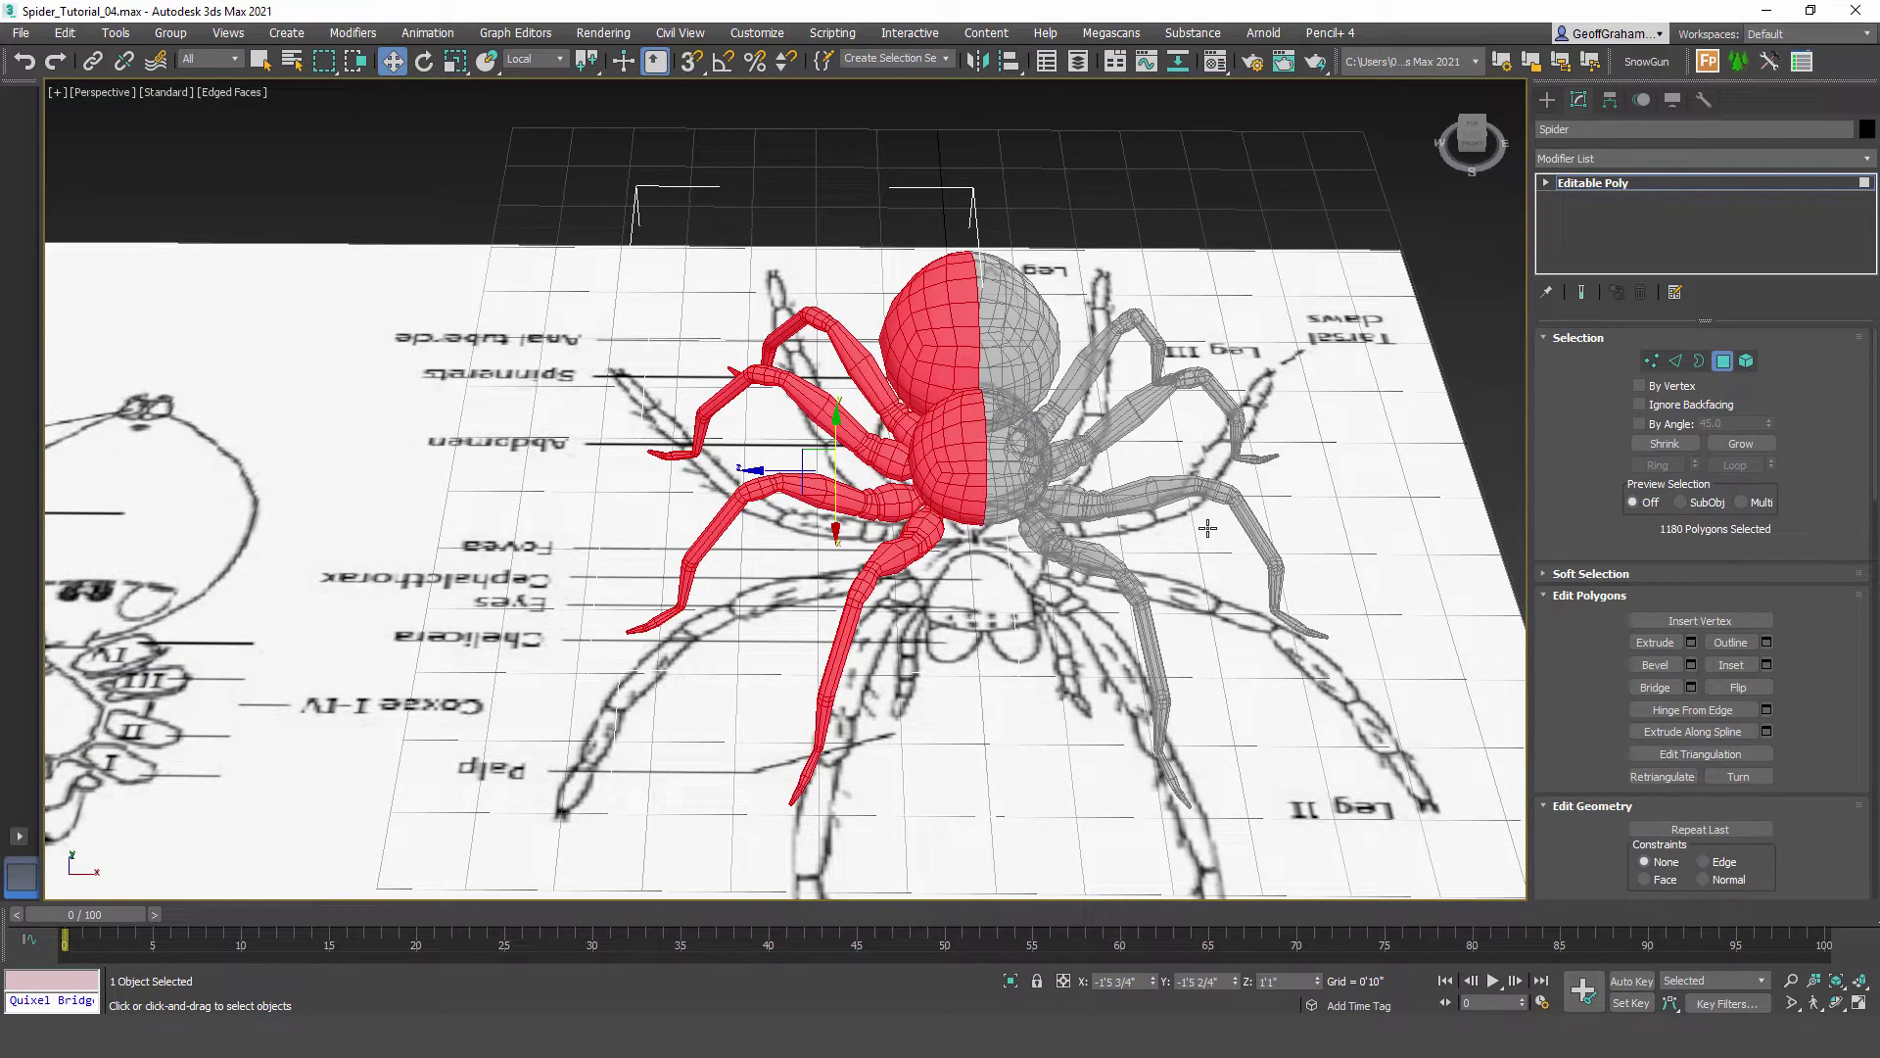
scroll(1704, 607, "down", 12)
scroll(1704, 607, "up", 5)
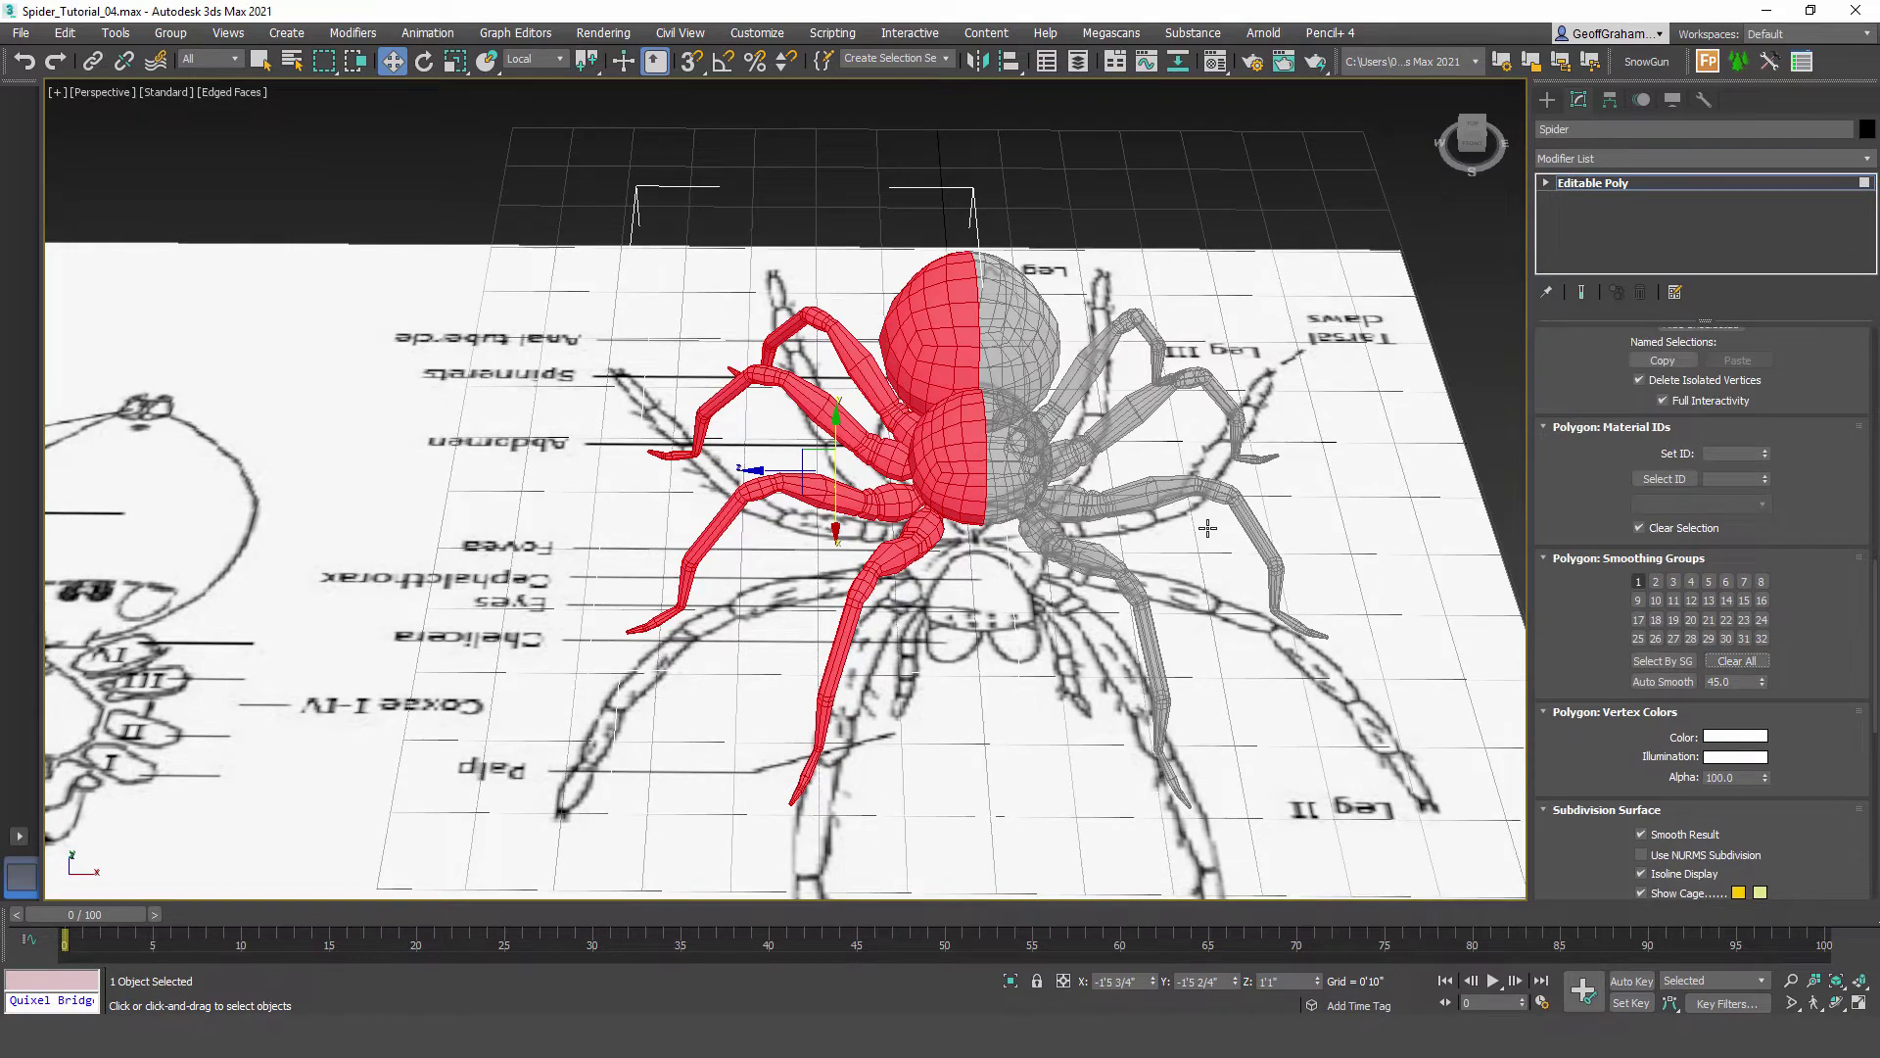
scroll(1704, 607, "up", 10)
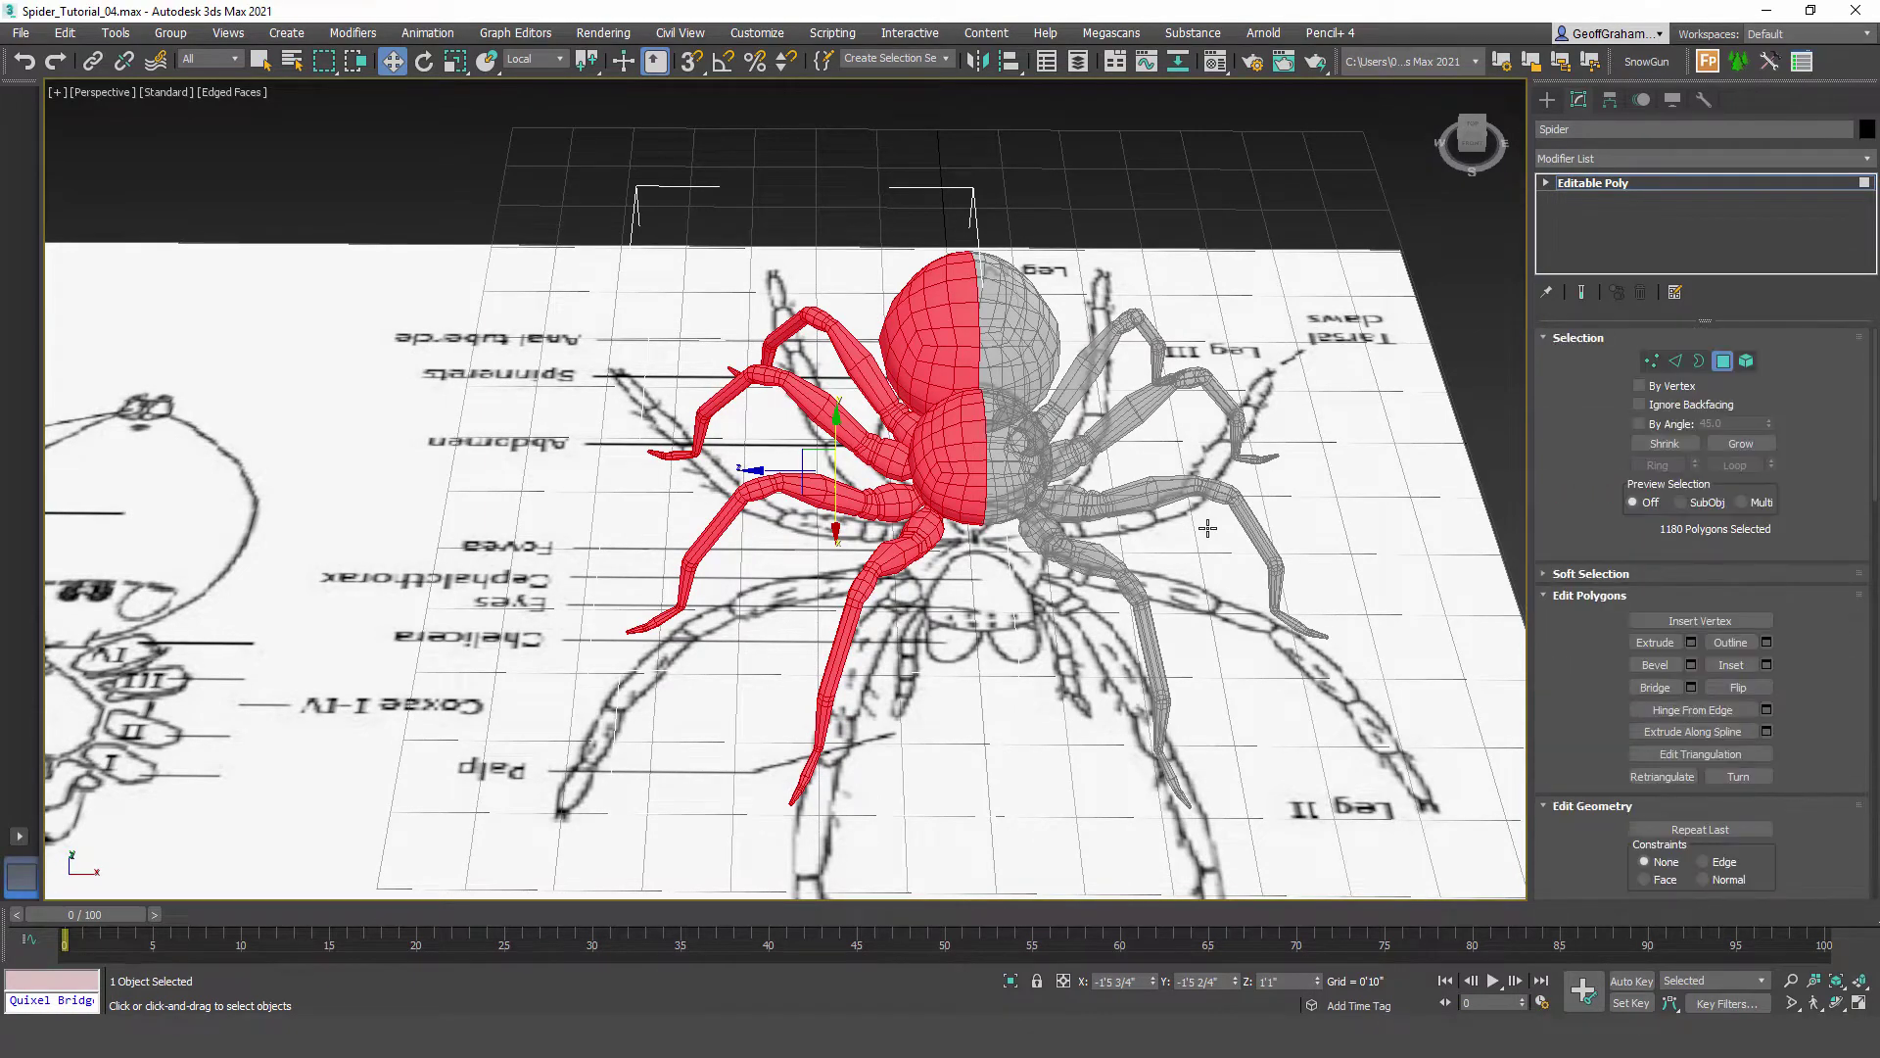
left_click(1722, 361)
Step: Hide the edged faces, deselect the spider, and examine its smooth shading and leg joints from several angles
middle_click_drag(1208, 527, 1298, 450, "alt")
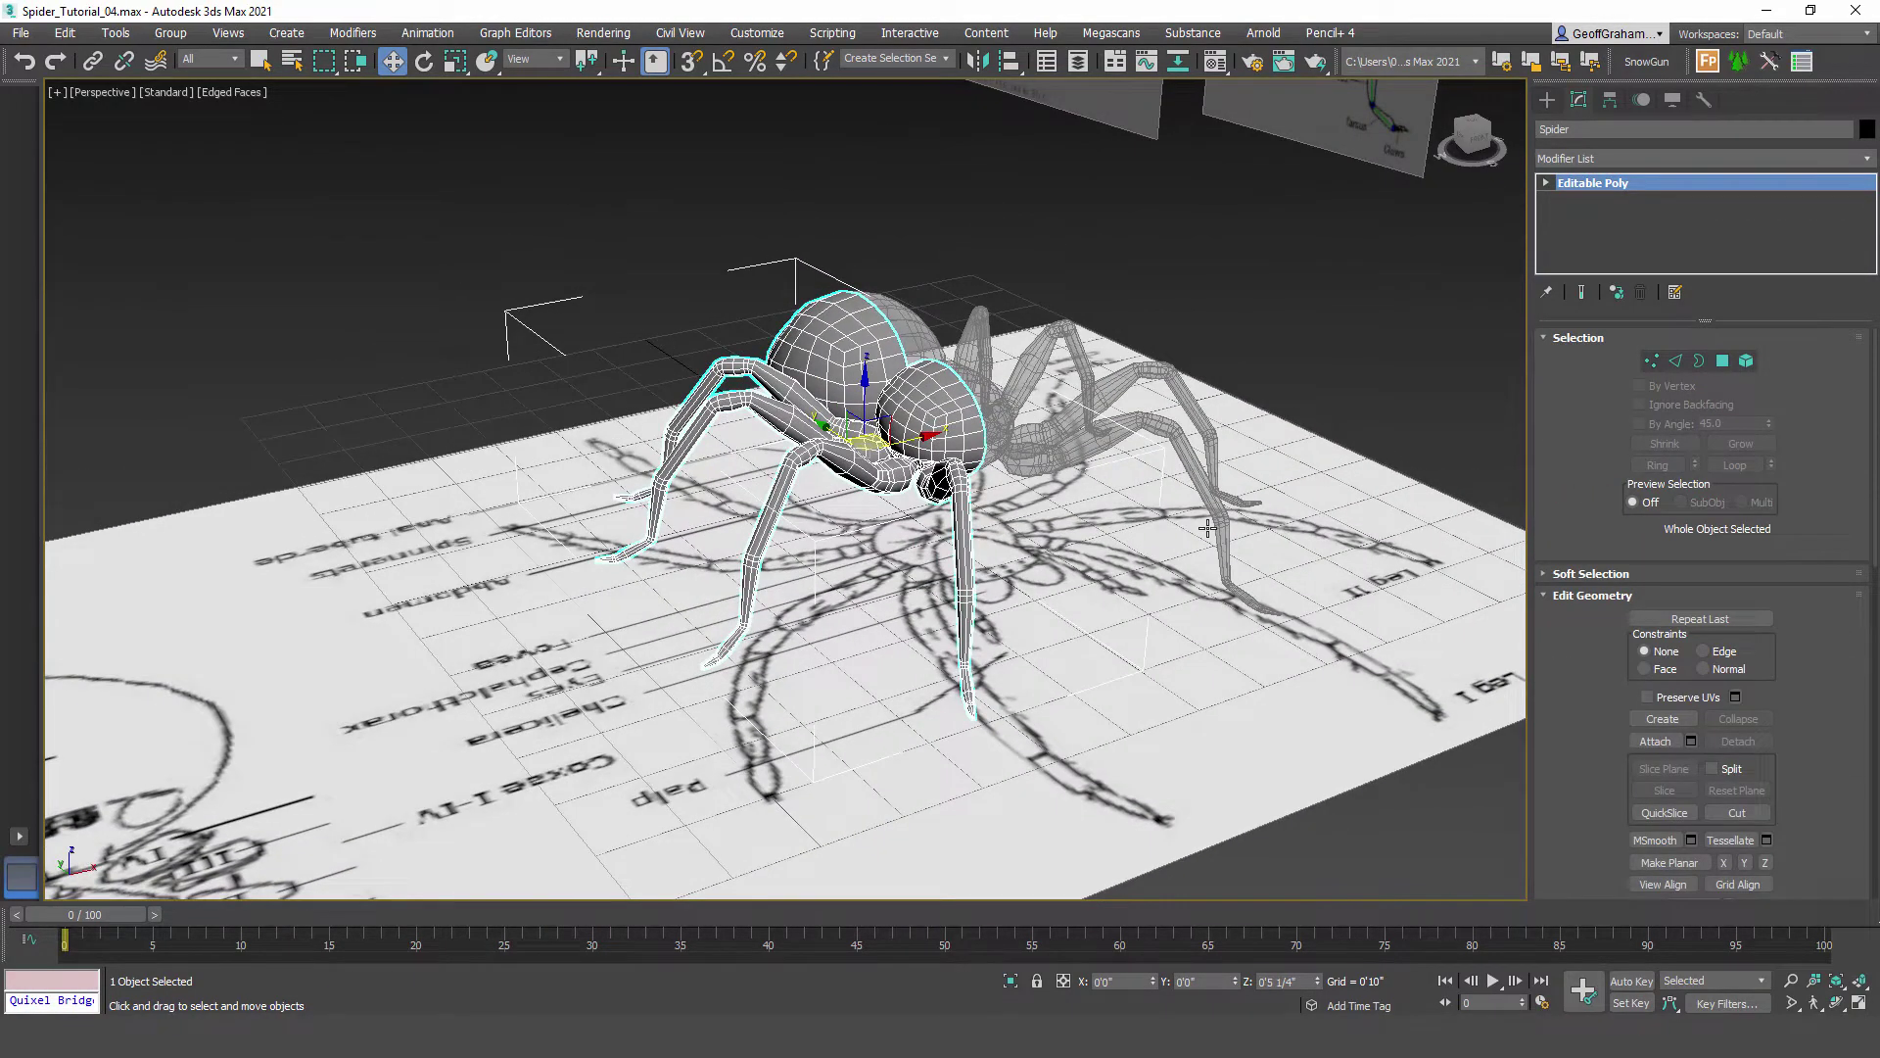
key("F3")
key("F3")
key("F4")
middle_click_drag(1208, 528, 1237, 650)
scroll(1208, 528, "up", 3)
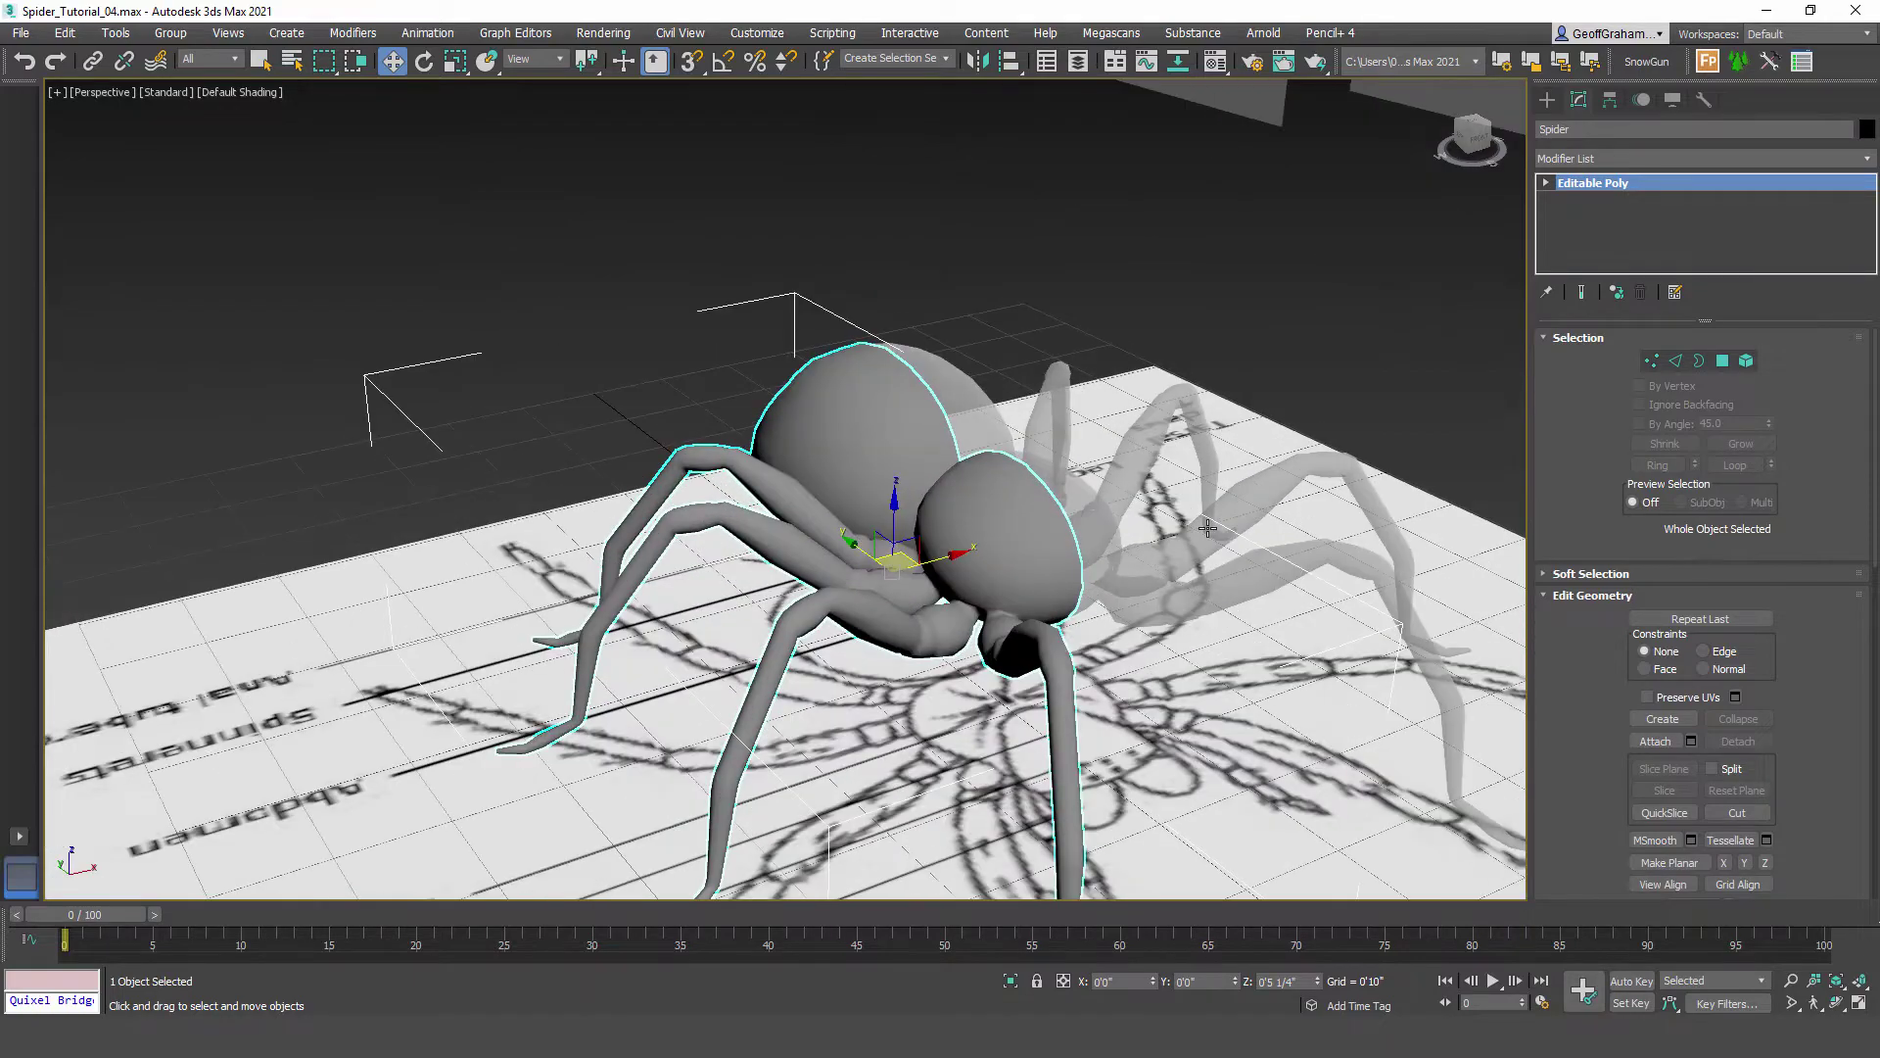
left_click(1208, 529)
key("shift+z")
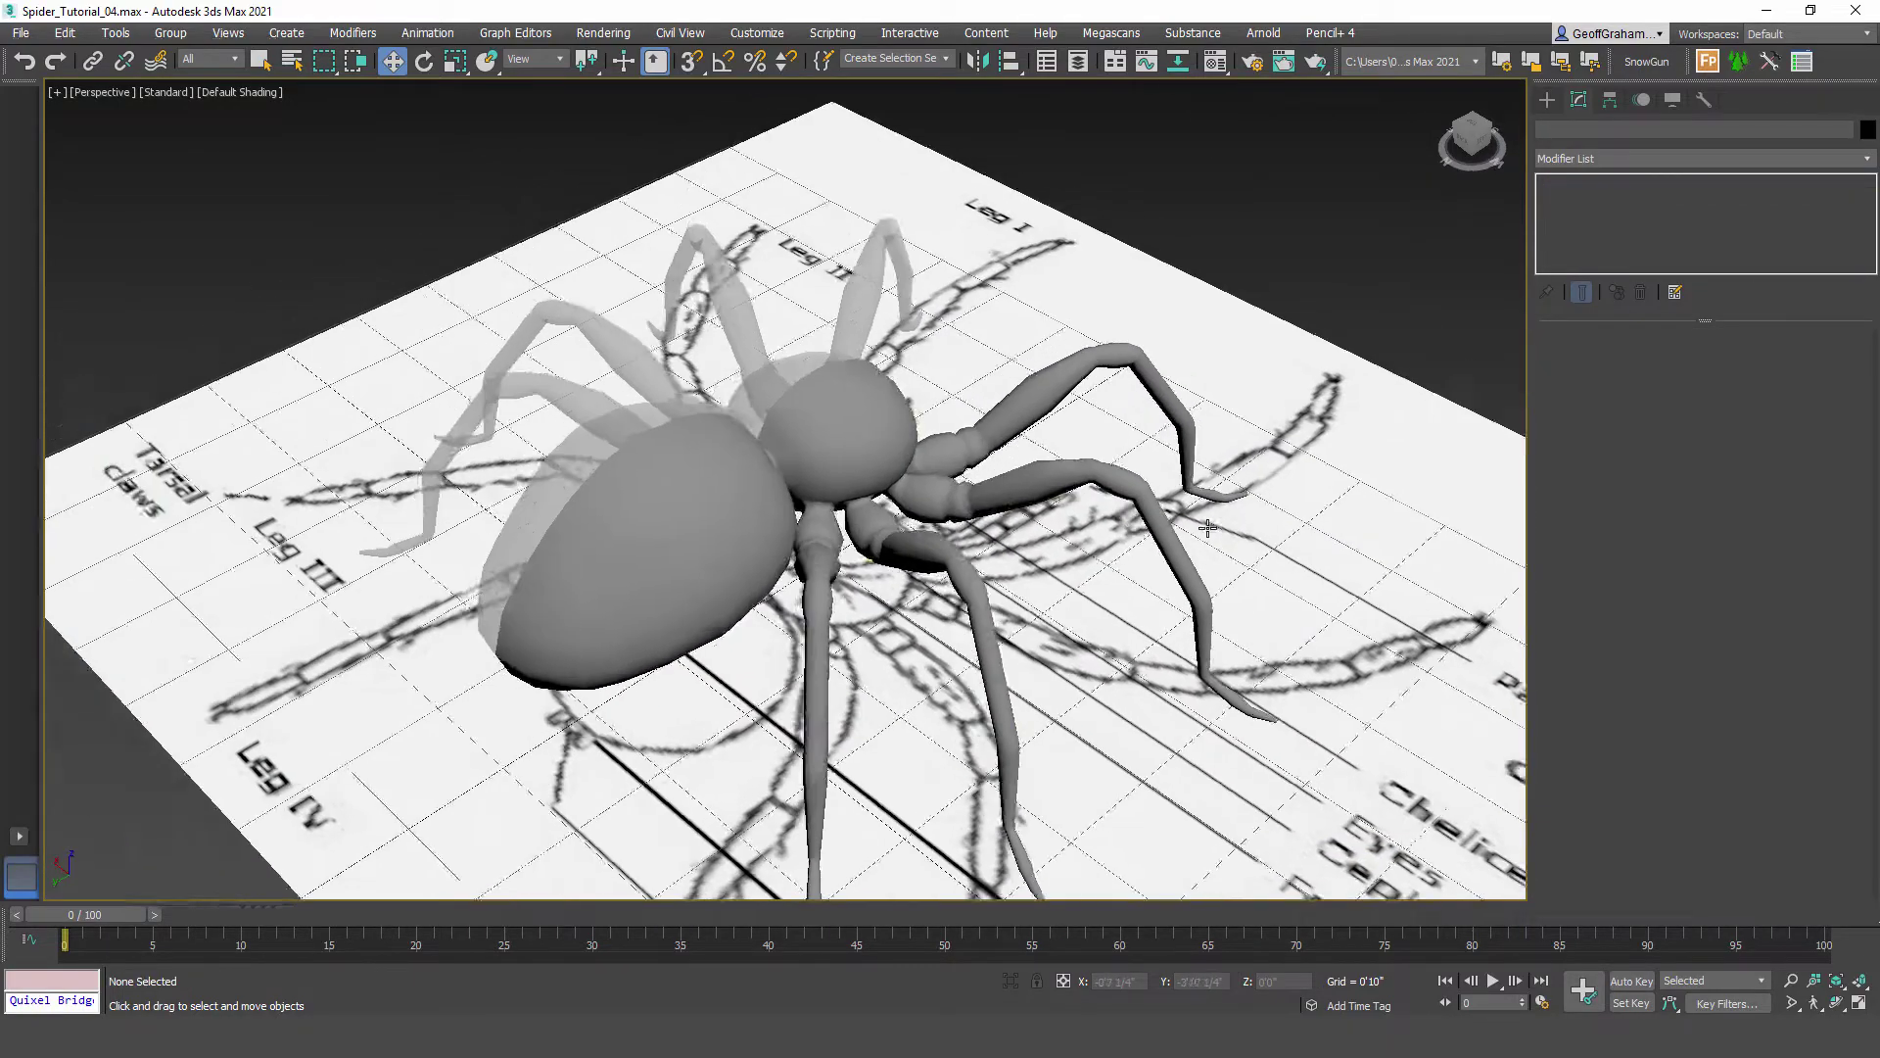
key("shift+z")
key("shift+z")
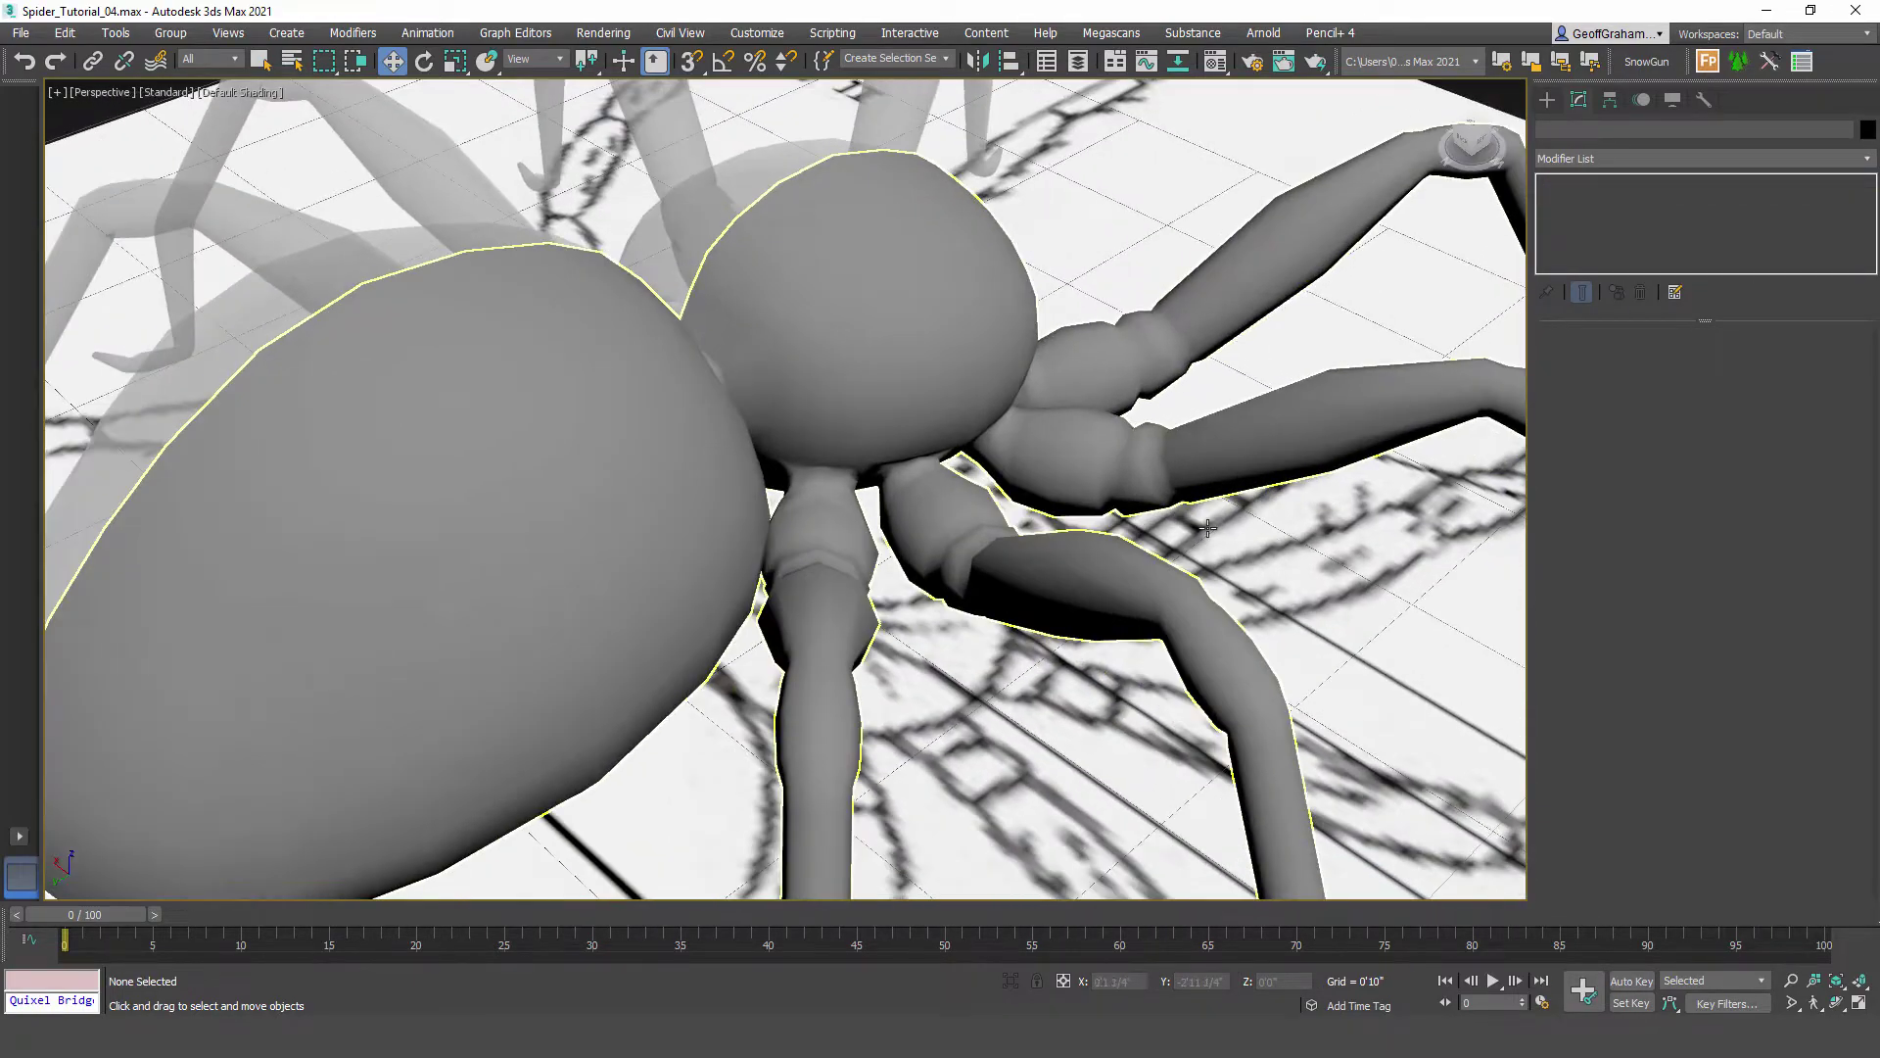
key("shift+z")
key("shift+z")
key("shift+z")
key("shift+z")
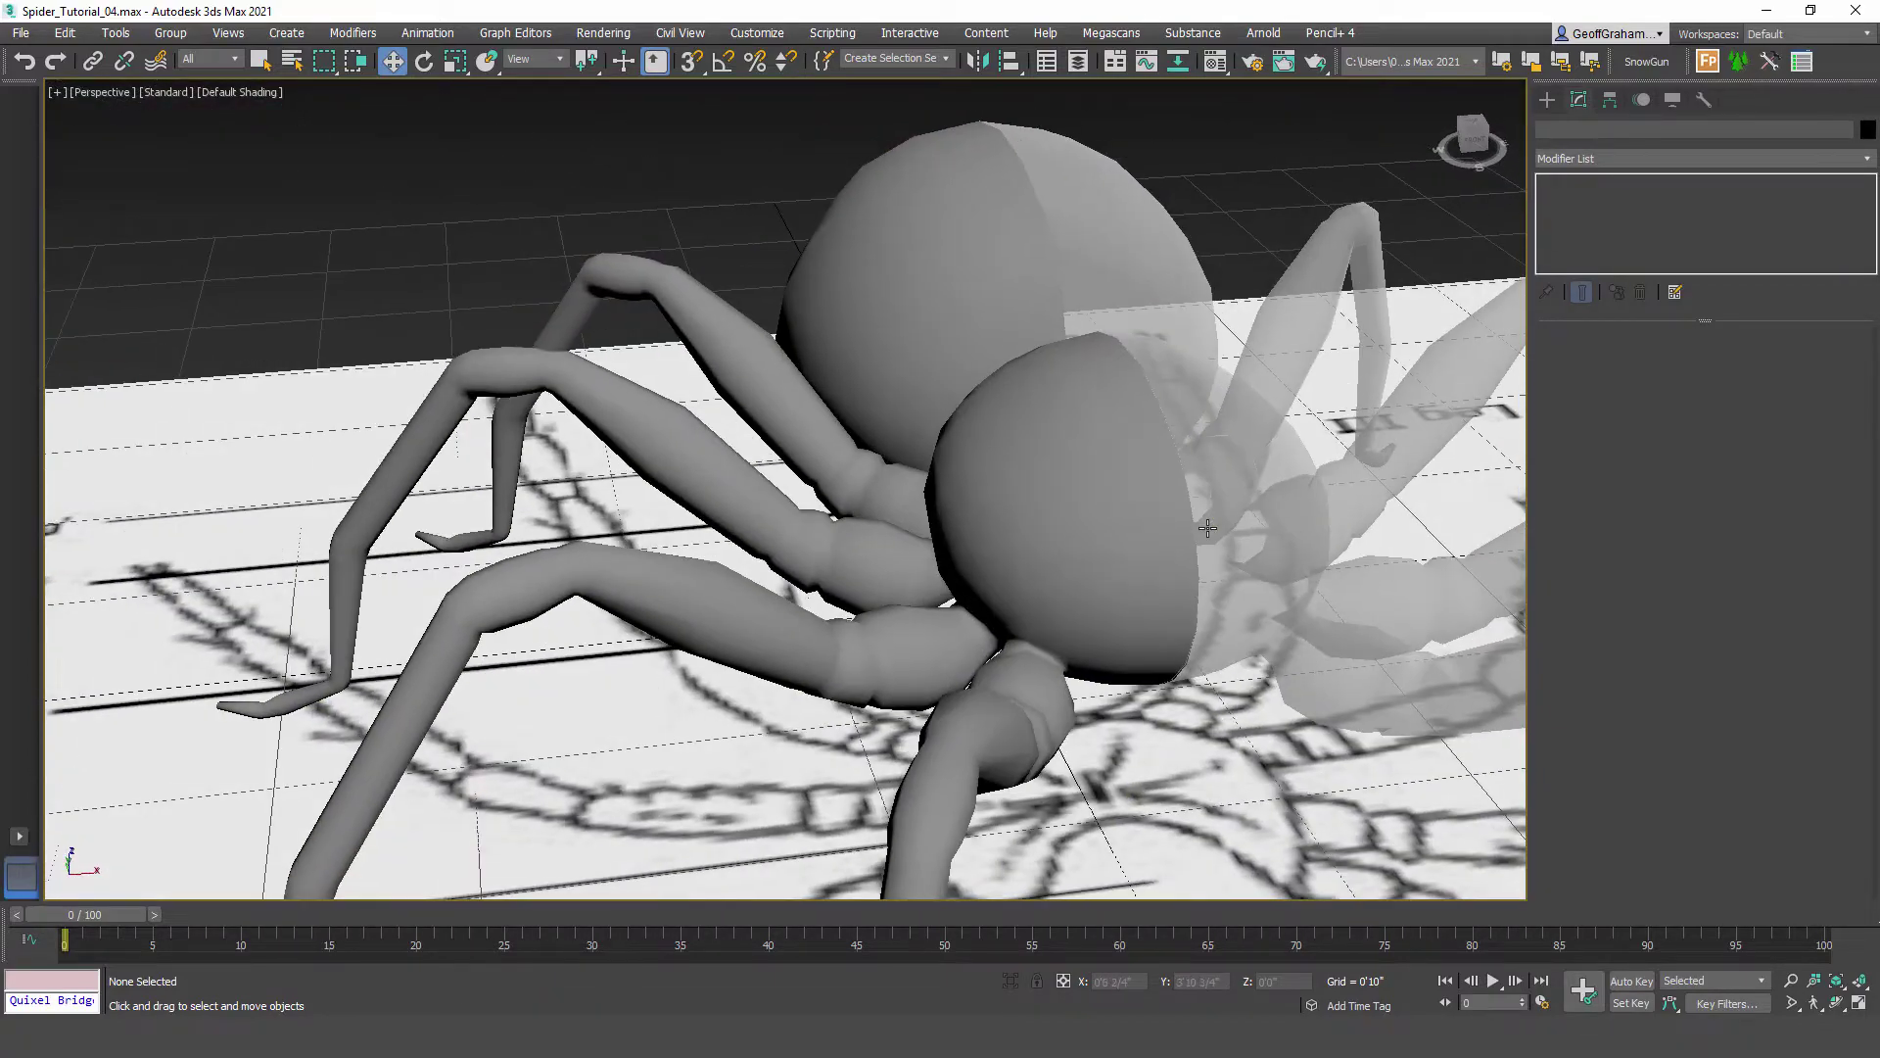
Step: Select the spider and apply an OpenSubdiv modifier to it
left_click(1208, 528)
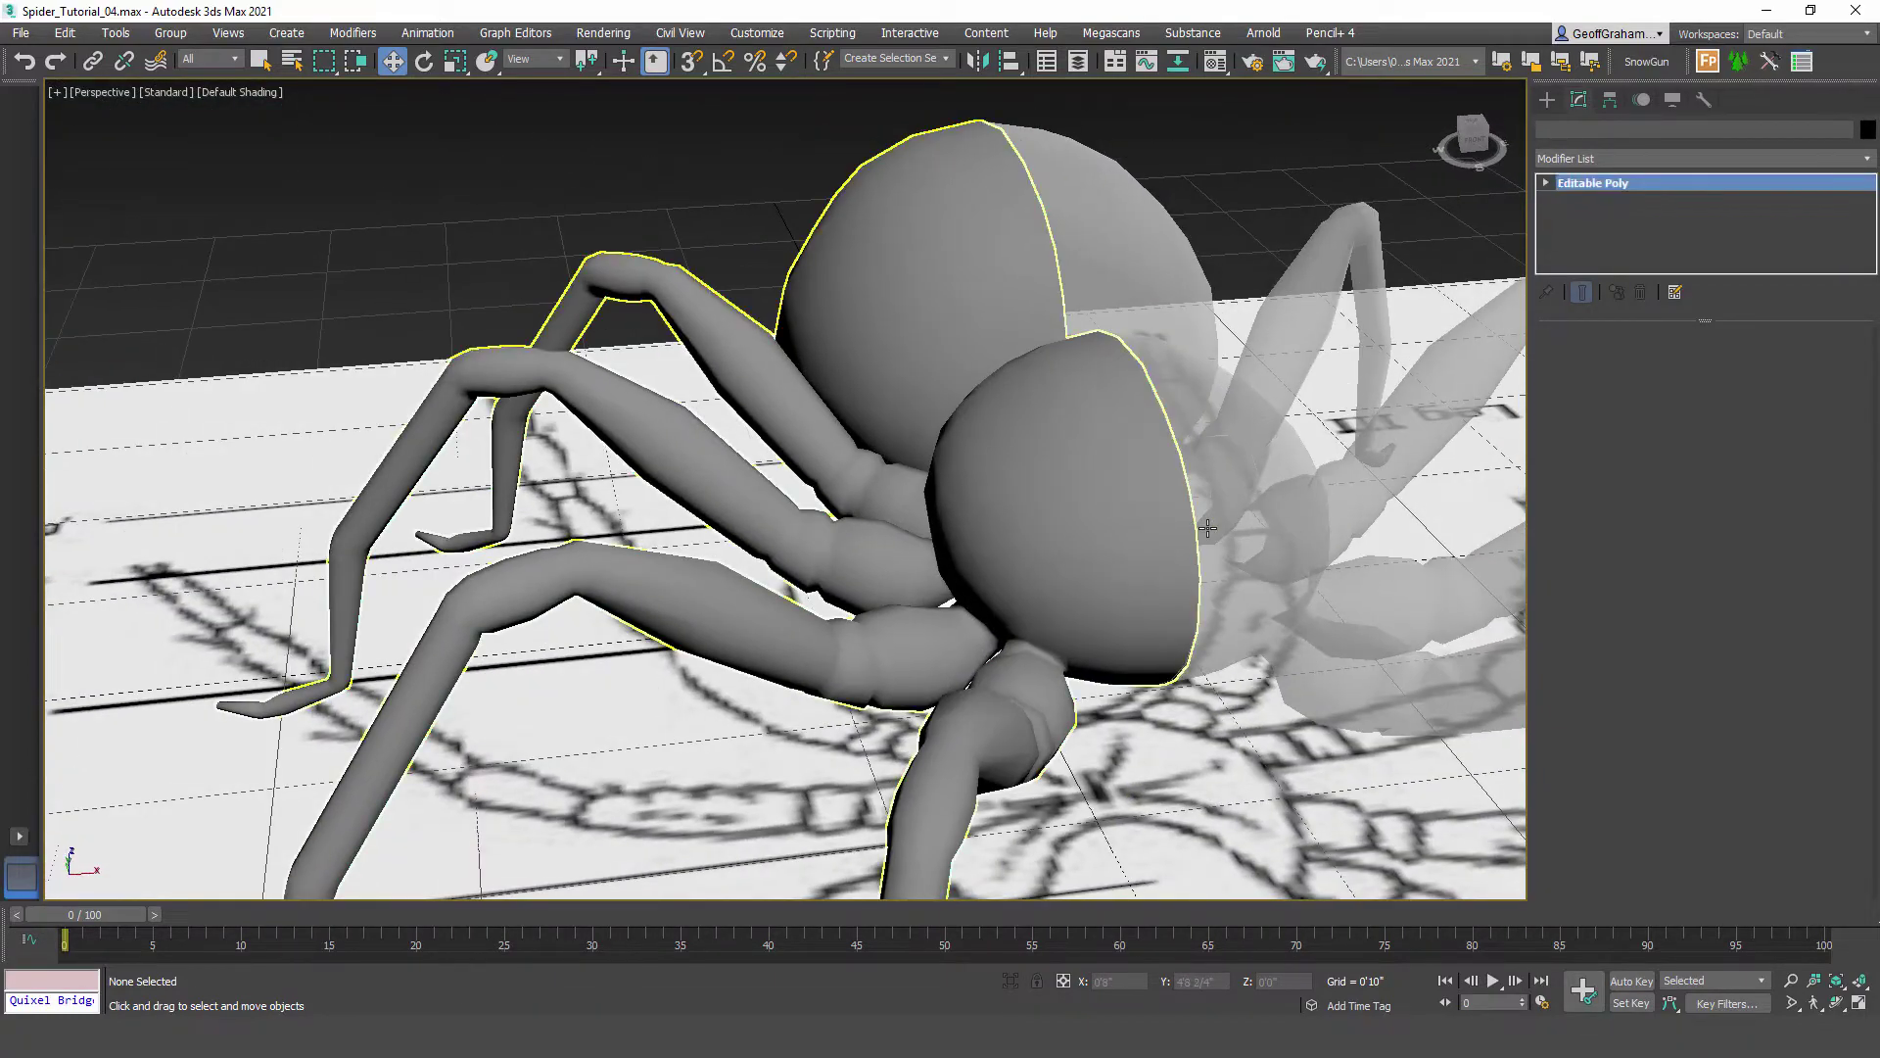
left_click(1704, 159)
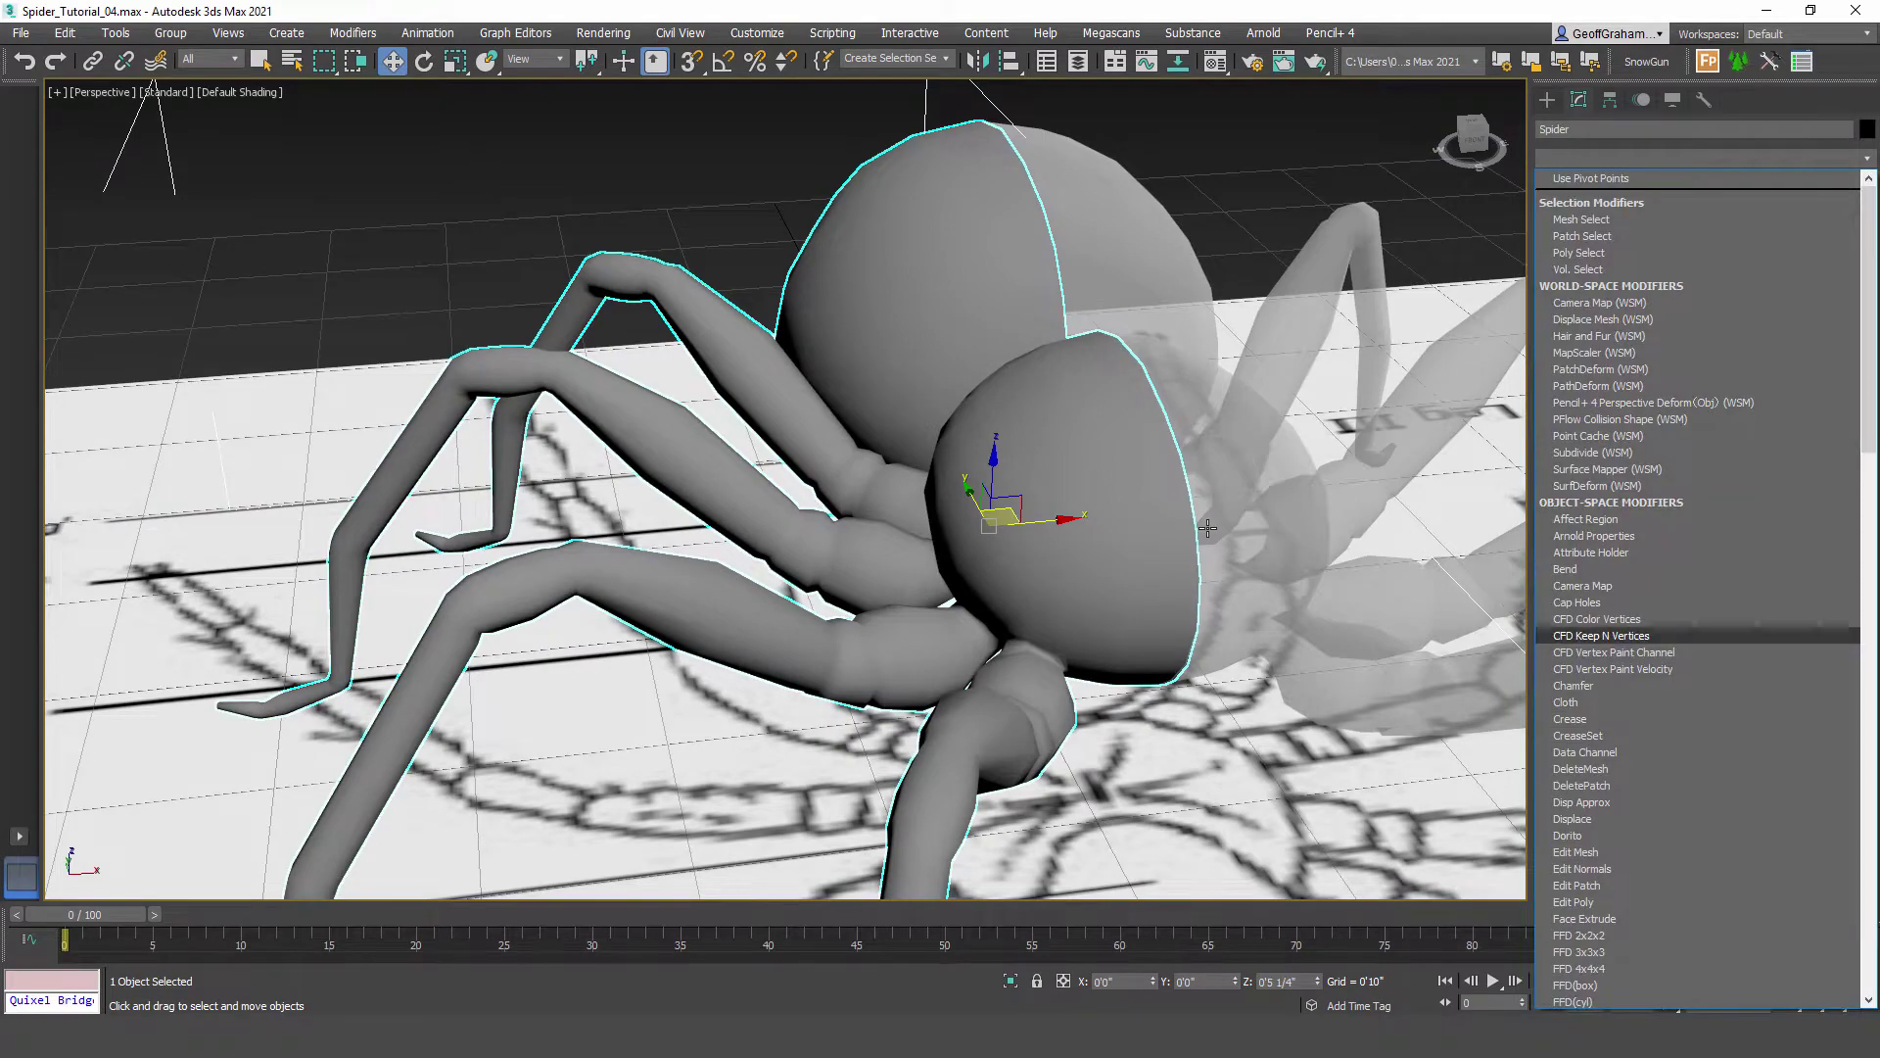
key("o")
key("o")
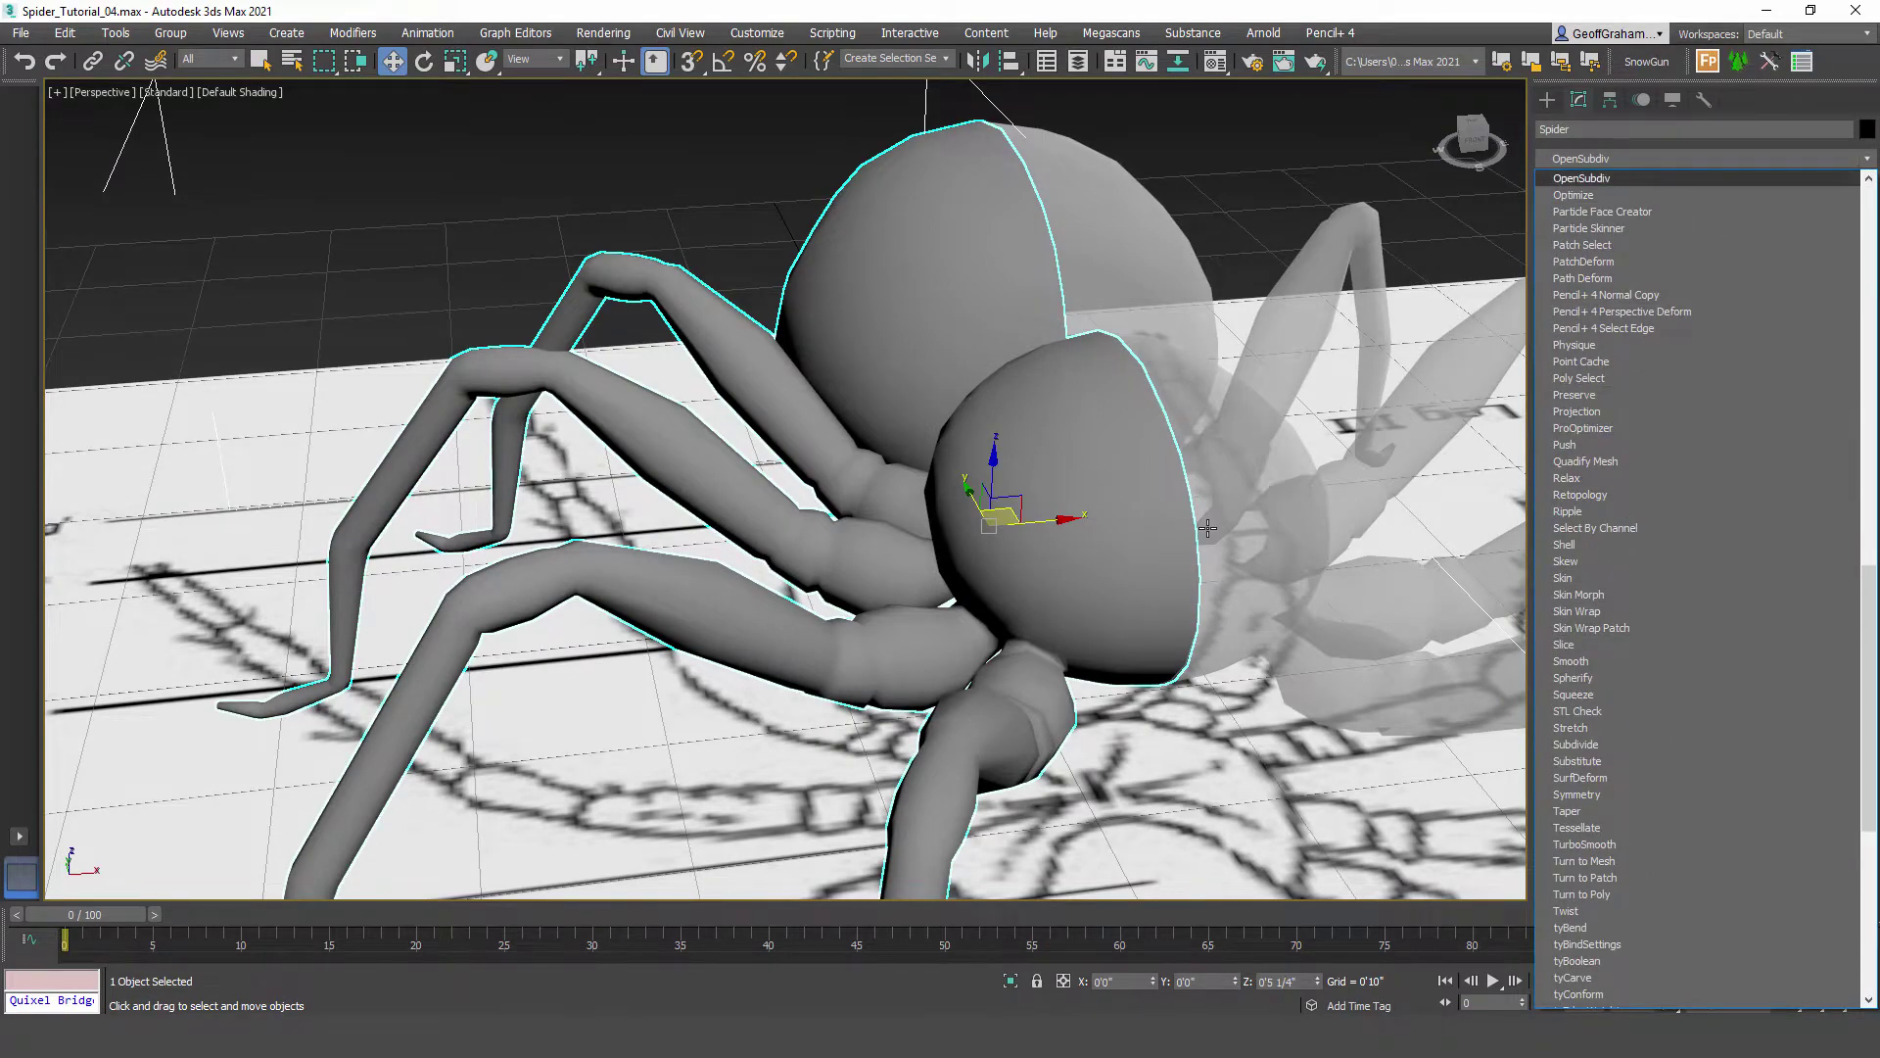
key("Return")
middle_click_drag(1207, 528, 1208, 528, "alt")
Step: Show edged faces and turn off Isoline Display in the OpenSubdiv modifier to inspect the subdivided mesh
key("F4")
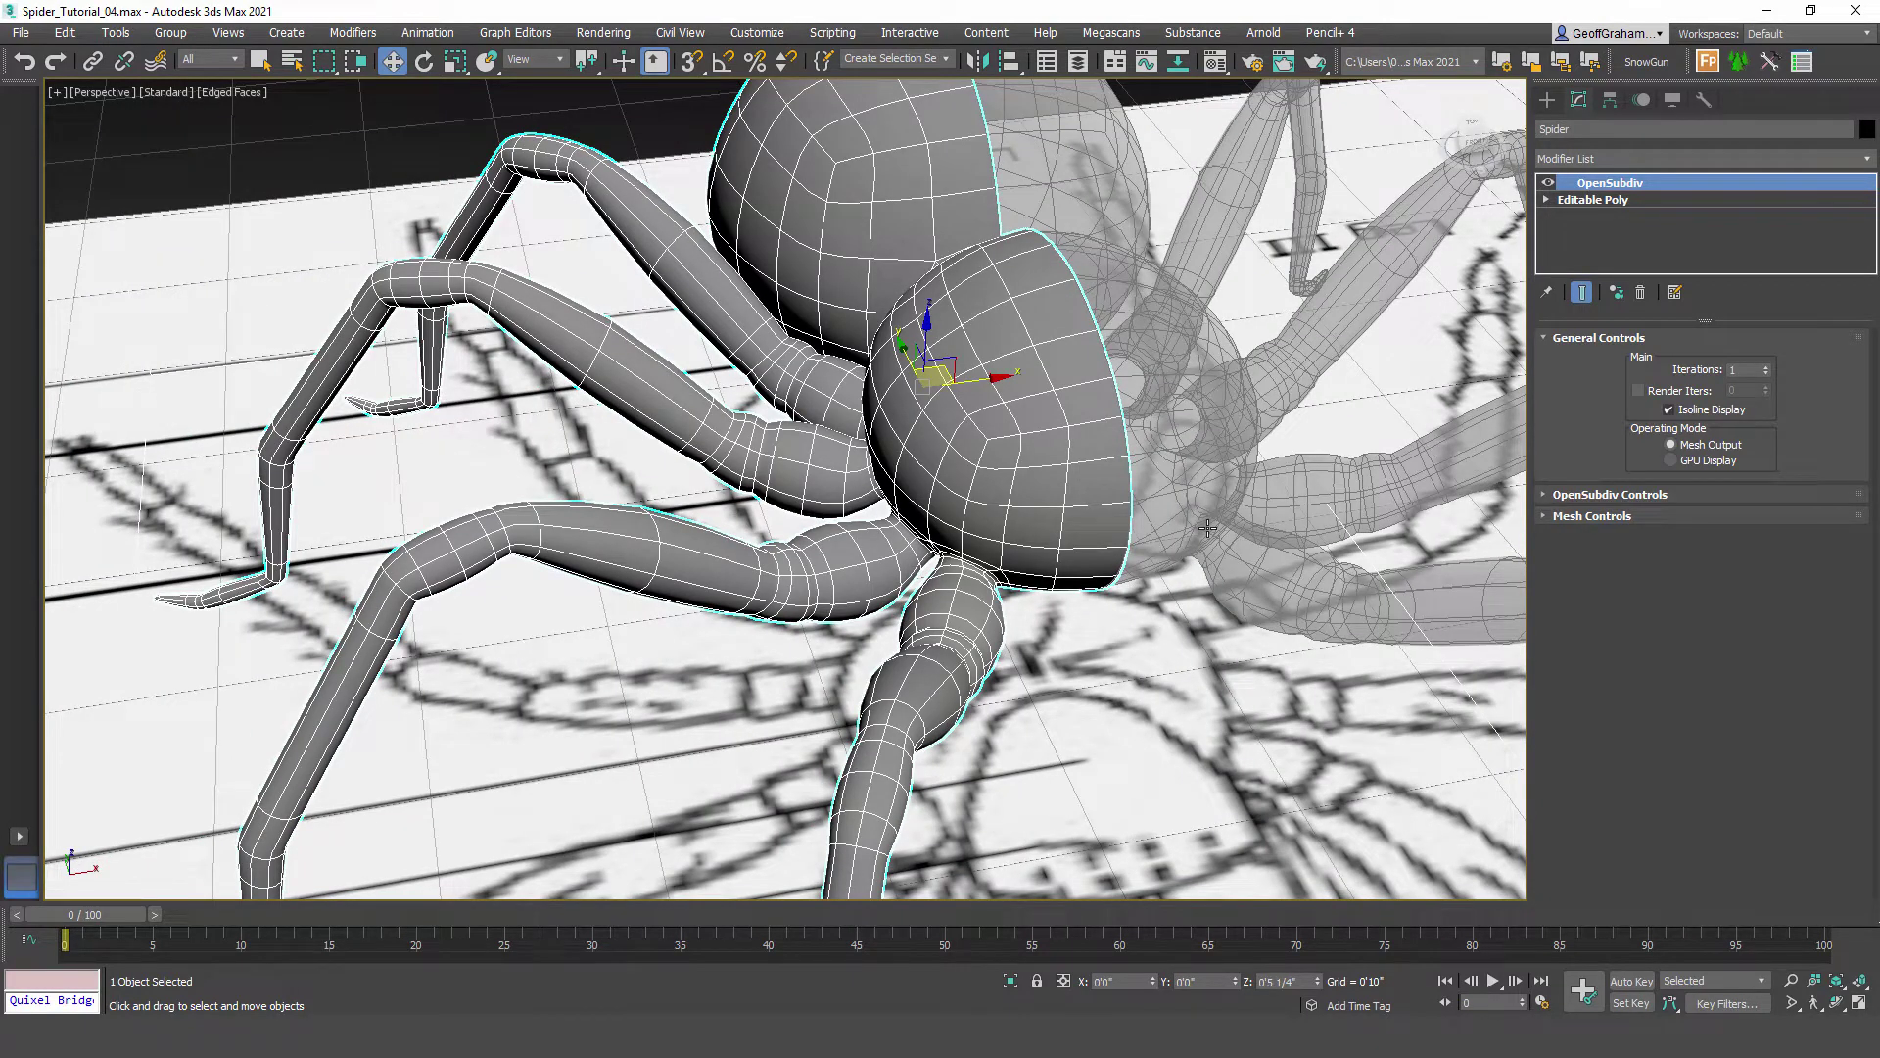
left_click(1669, 409)
middle_click_drag(1208, 528, 1207, 528, "alt")
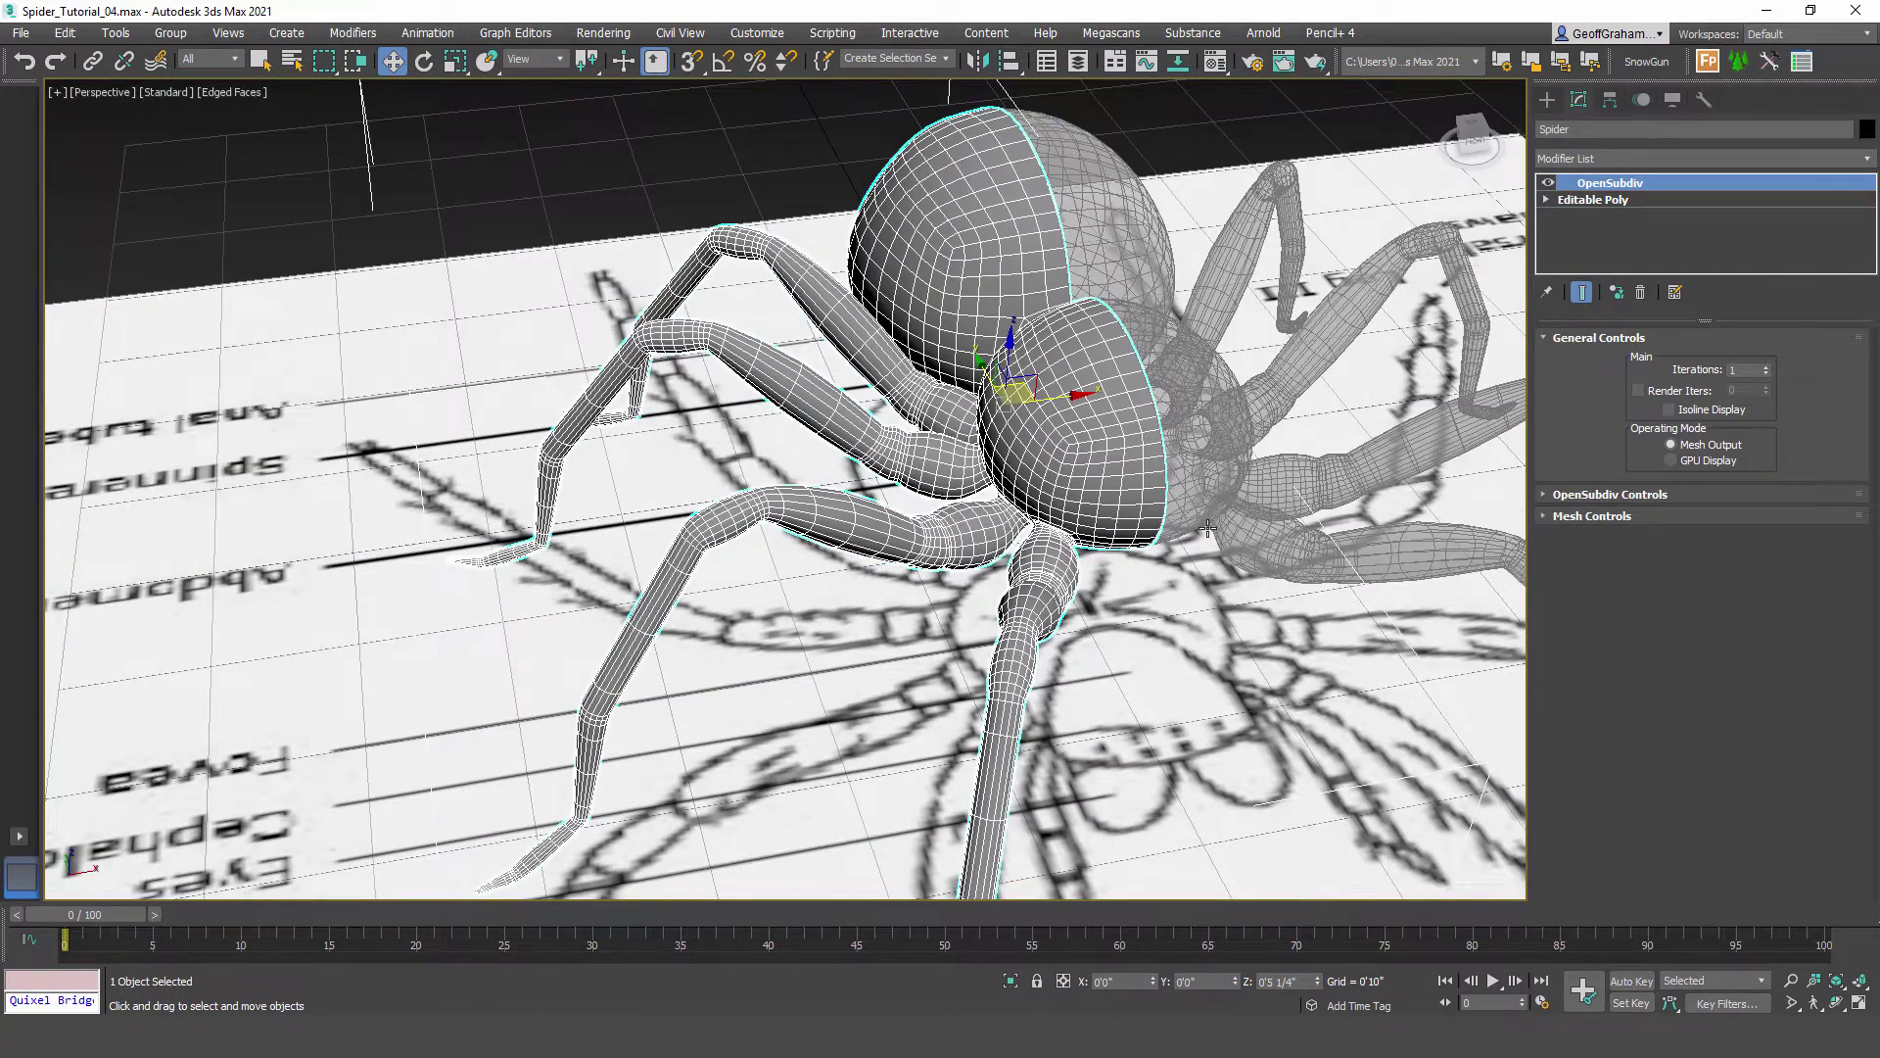
Step: Delete the OpenSubdiv modifier from the spider and deselect the model
right_click(1607, 181)
left_click(1657, 211)
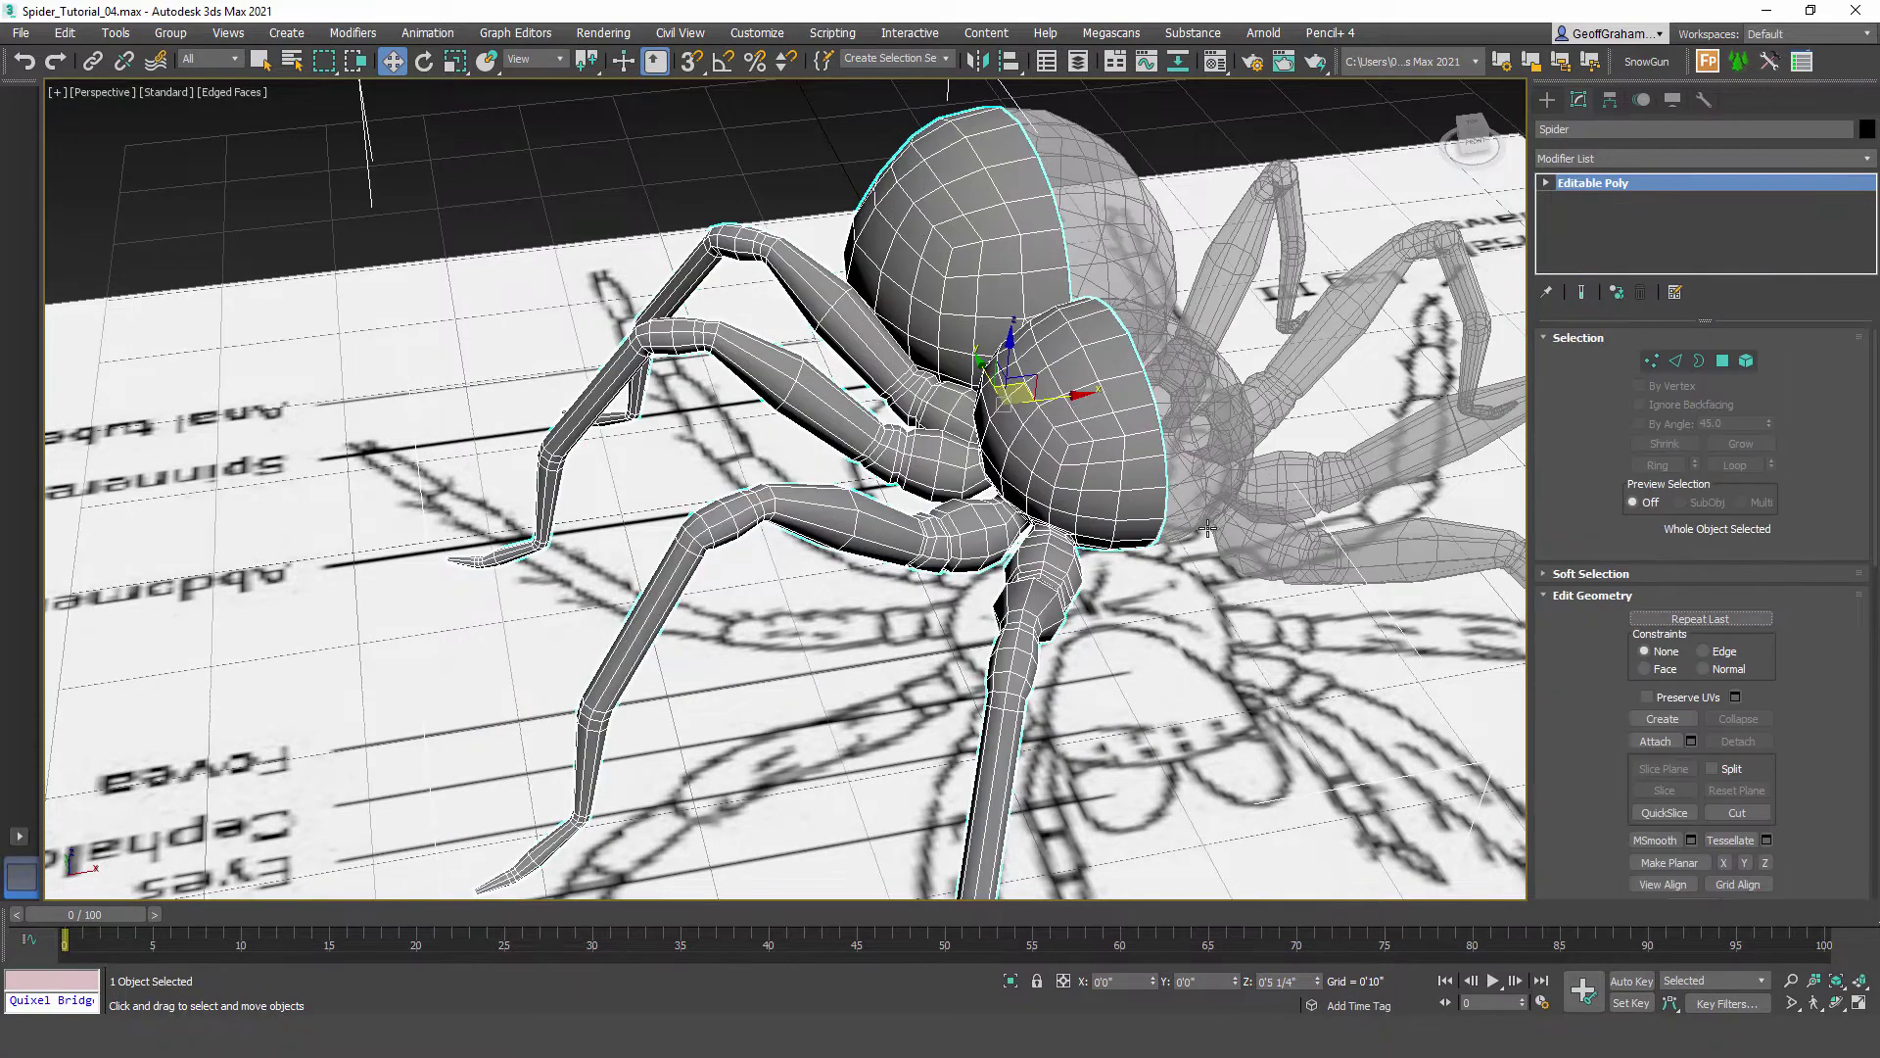
left_click(1207, 528)
Step: Examine the shaded spider alongside the reference images, then its leg joints up close
scroll(1207, 528, "down", 3)
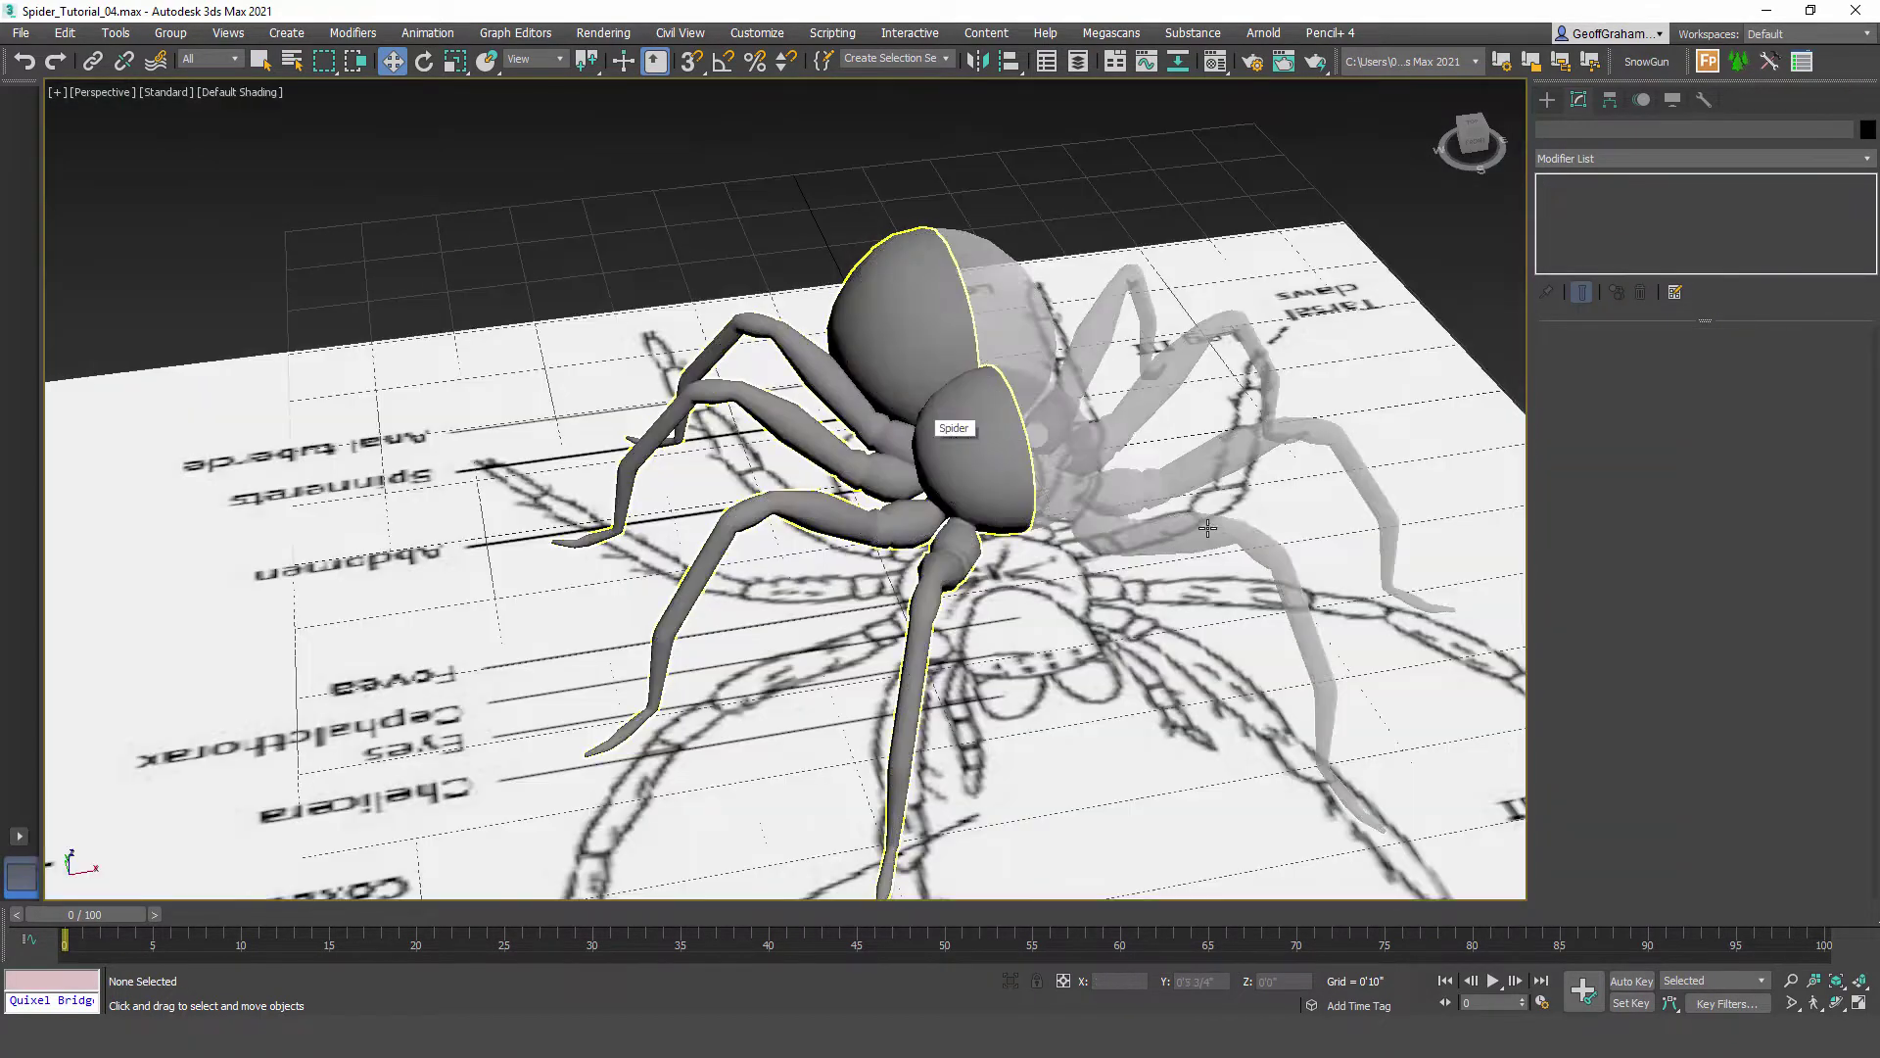
scroll(1208, 528, "down", 4)
middle_click_drag(1208, 528, 1207, 528, "alt")
scroll(1207, 528, "up", 4)
scroll(1208, 528, "down", 5)
scroll(1208, 528, "up", 3)
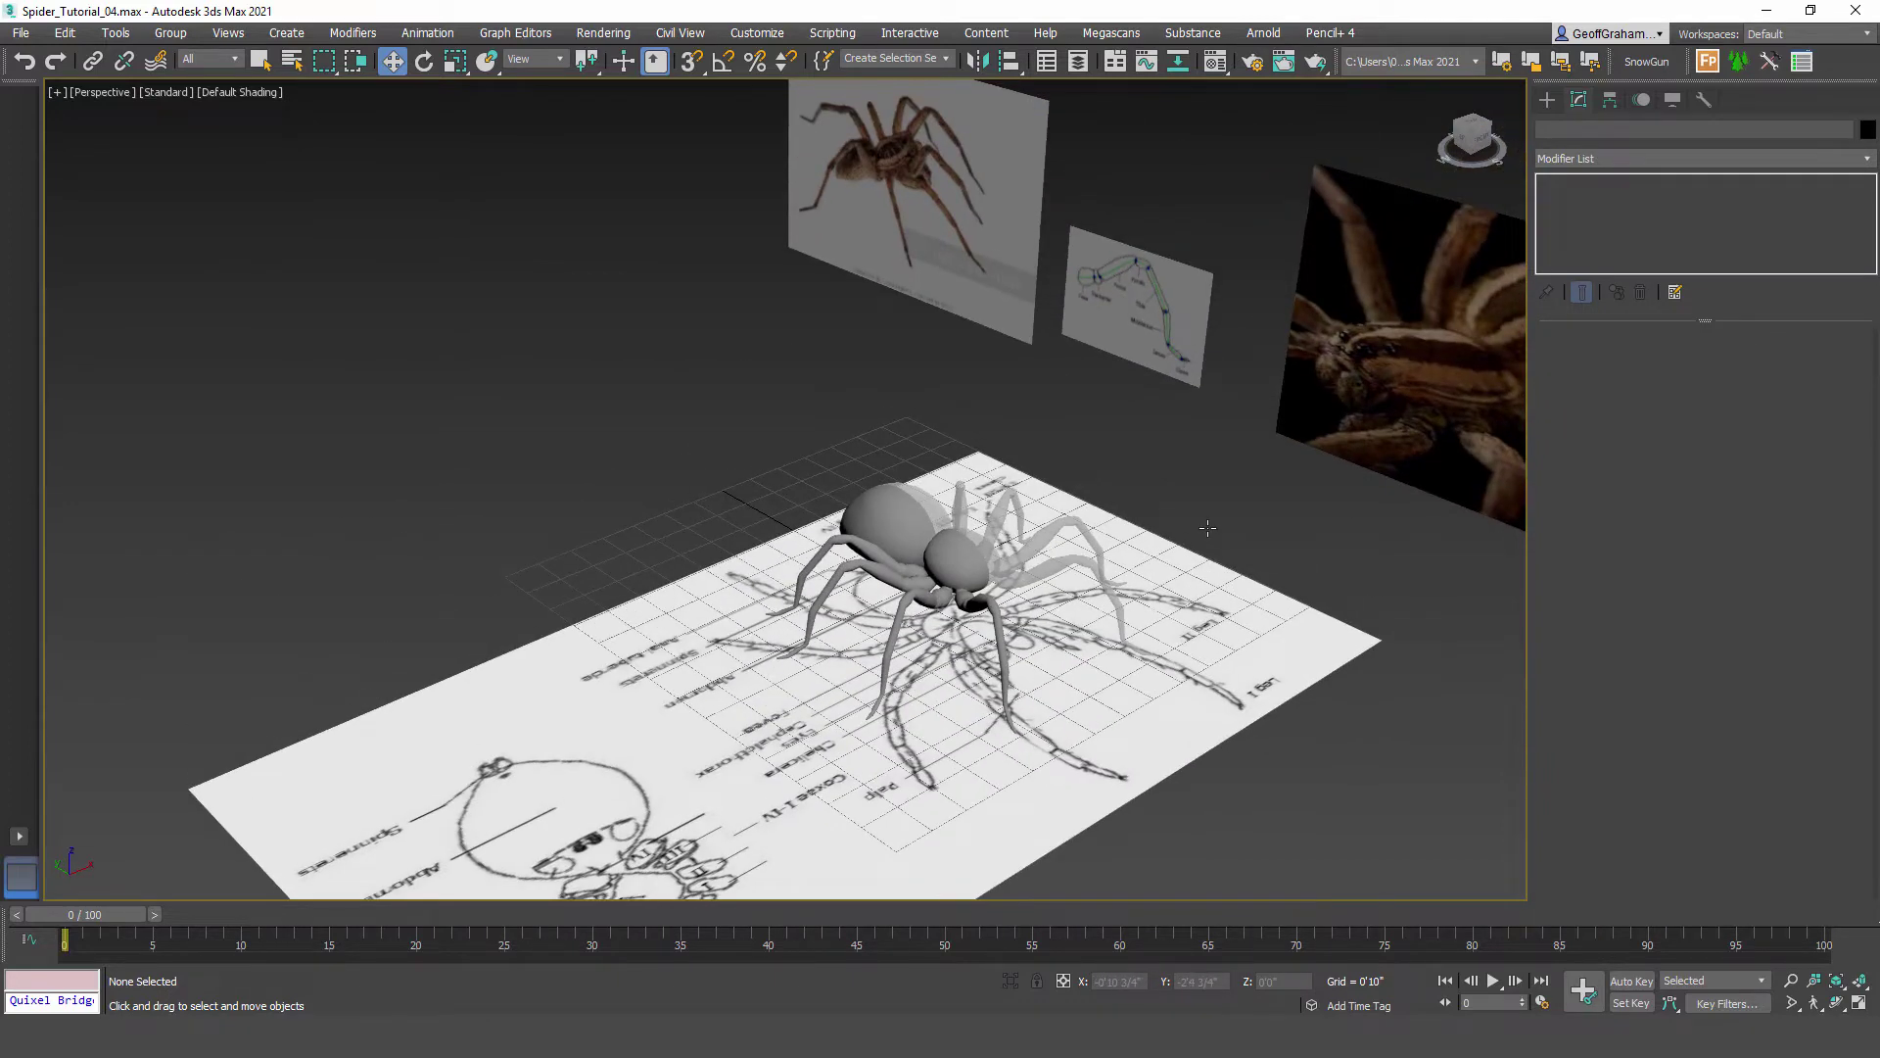
scroll(1207, 527, "up", 8)
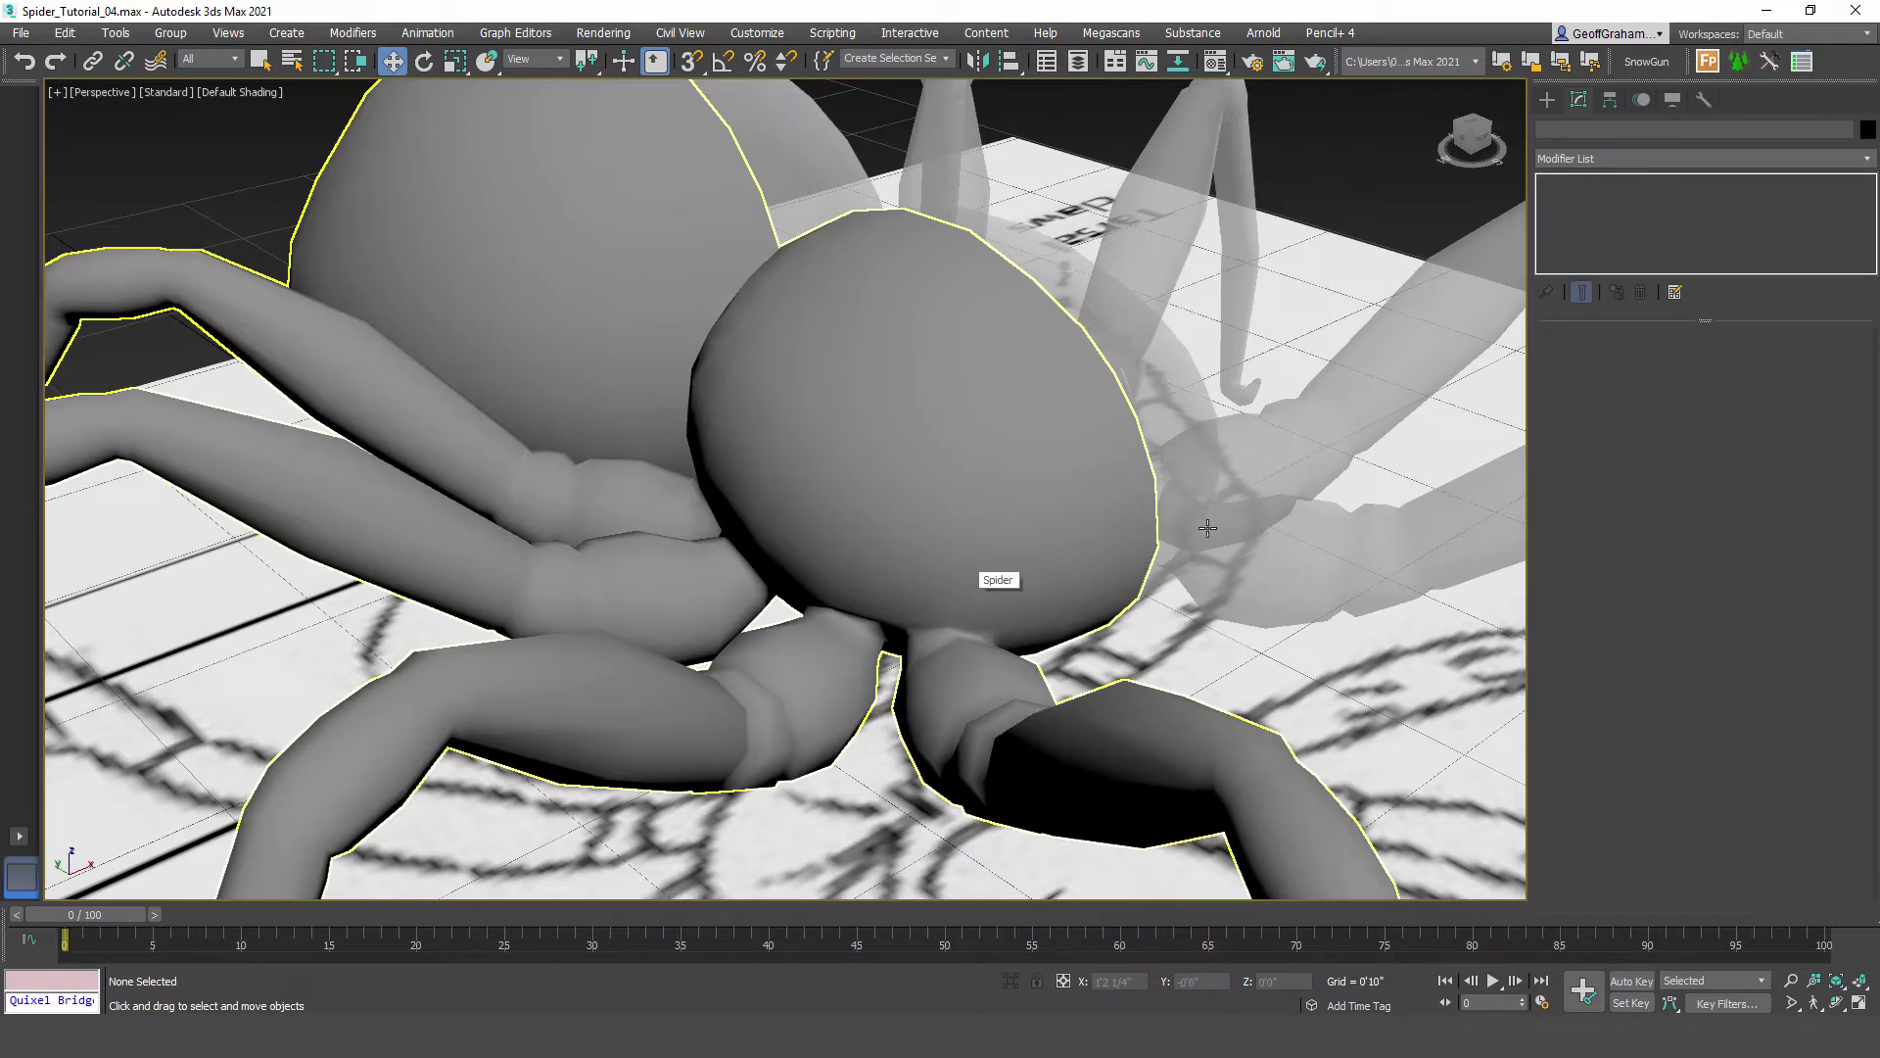
middle_click_drag(1207, 528, 1208, 528)
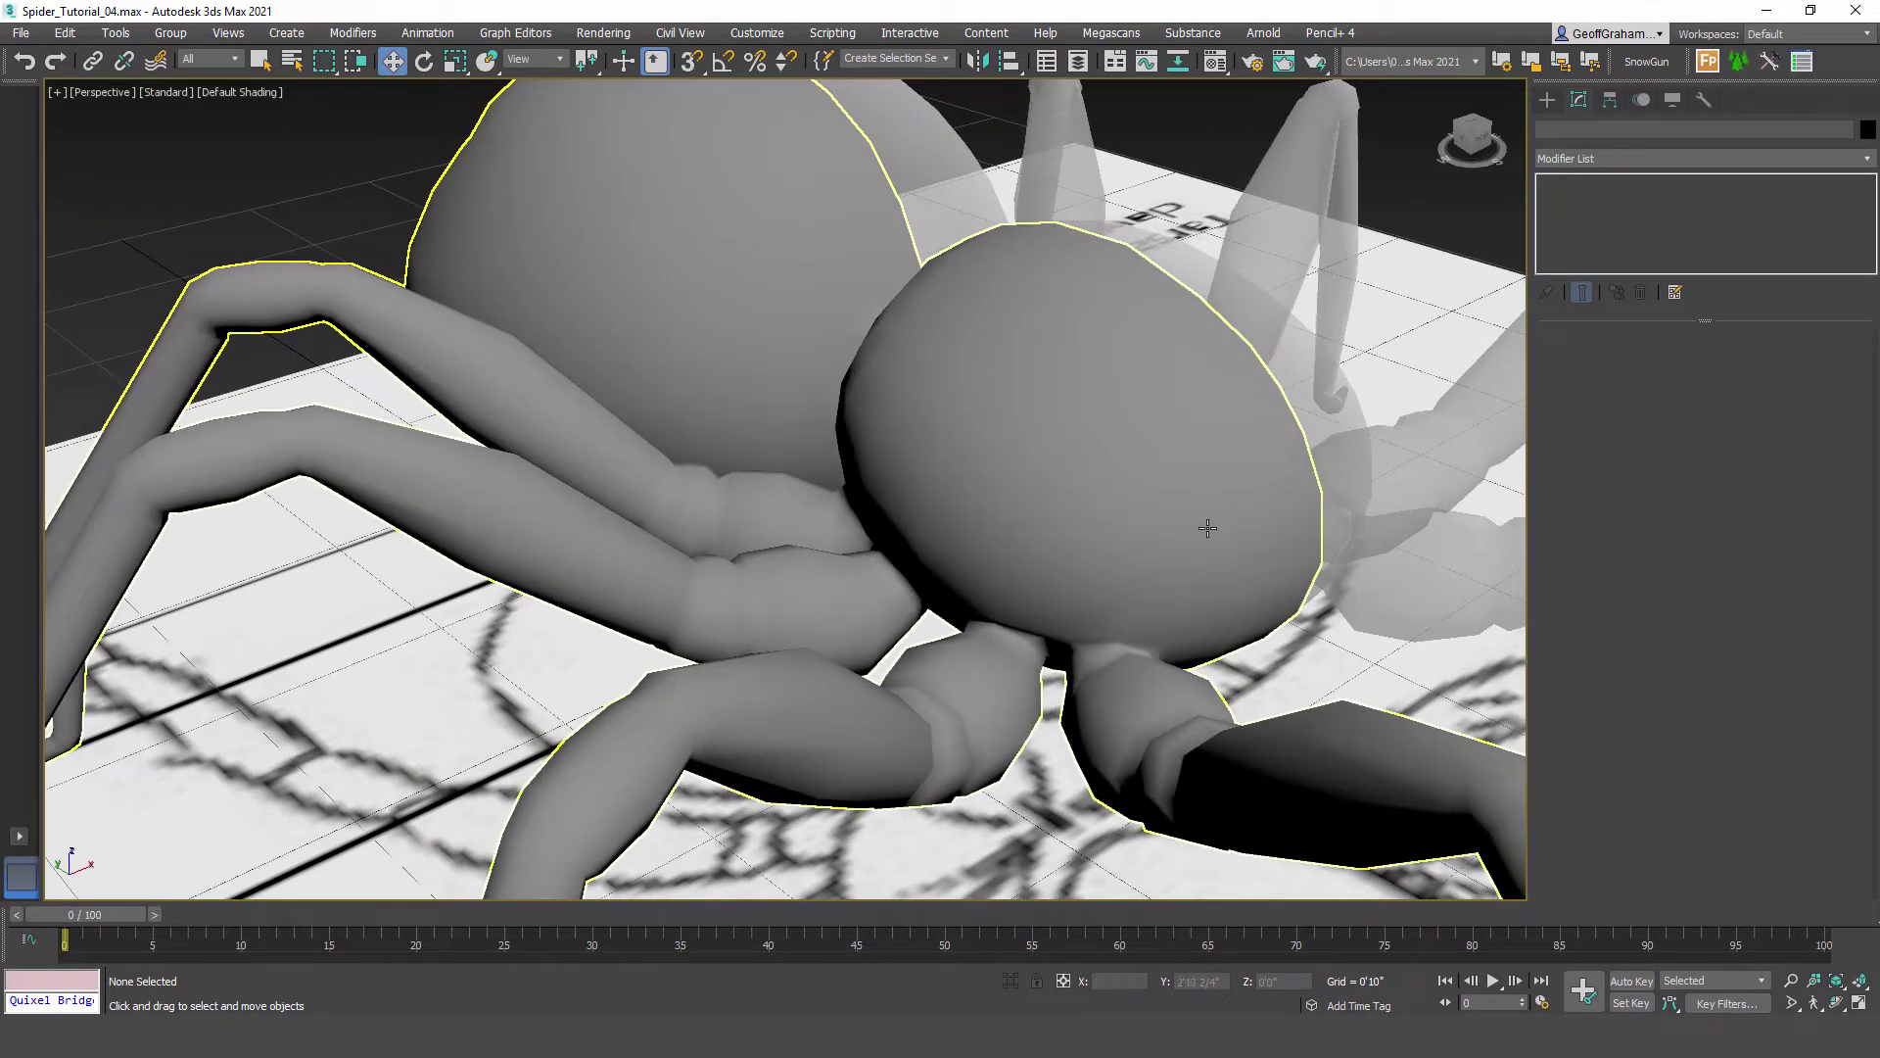
scroll(1207, 528, "down", 5)
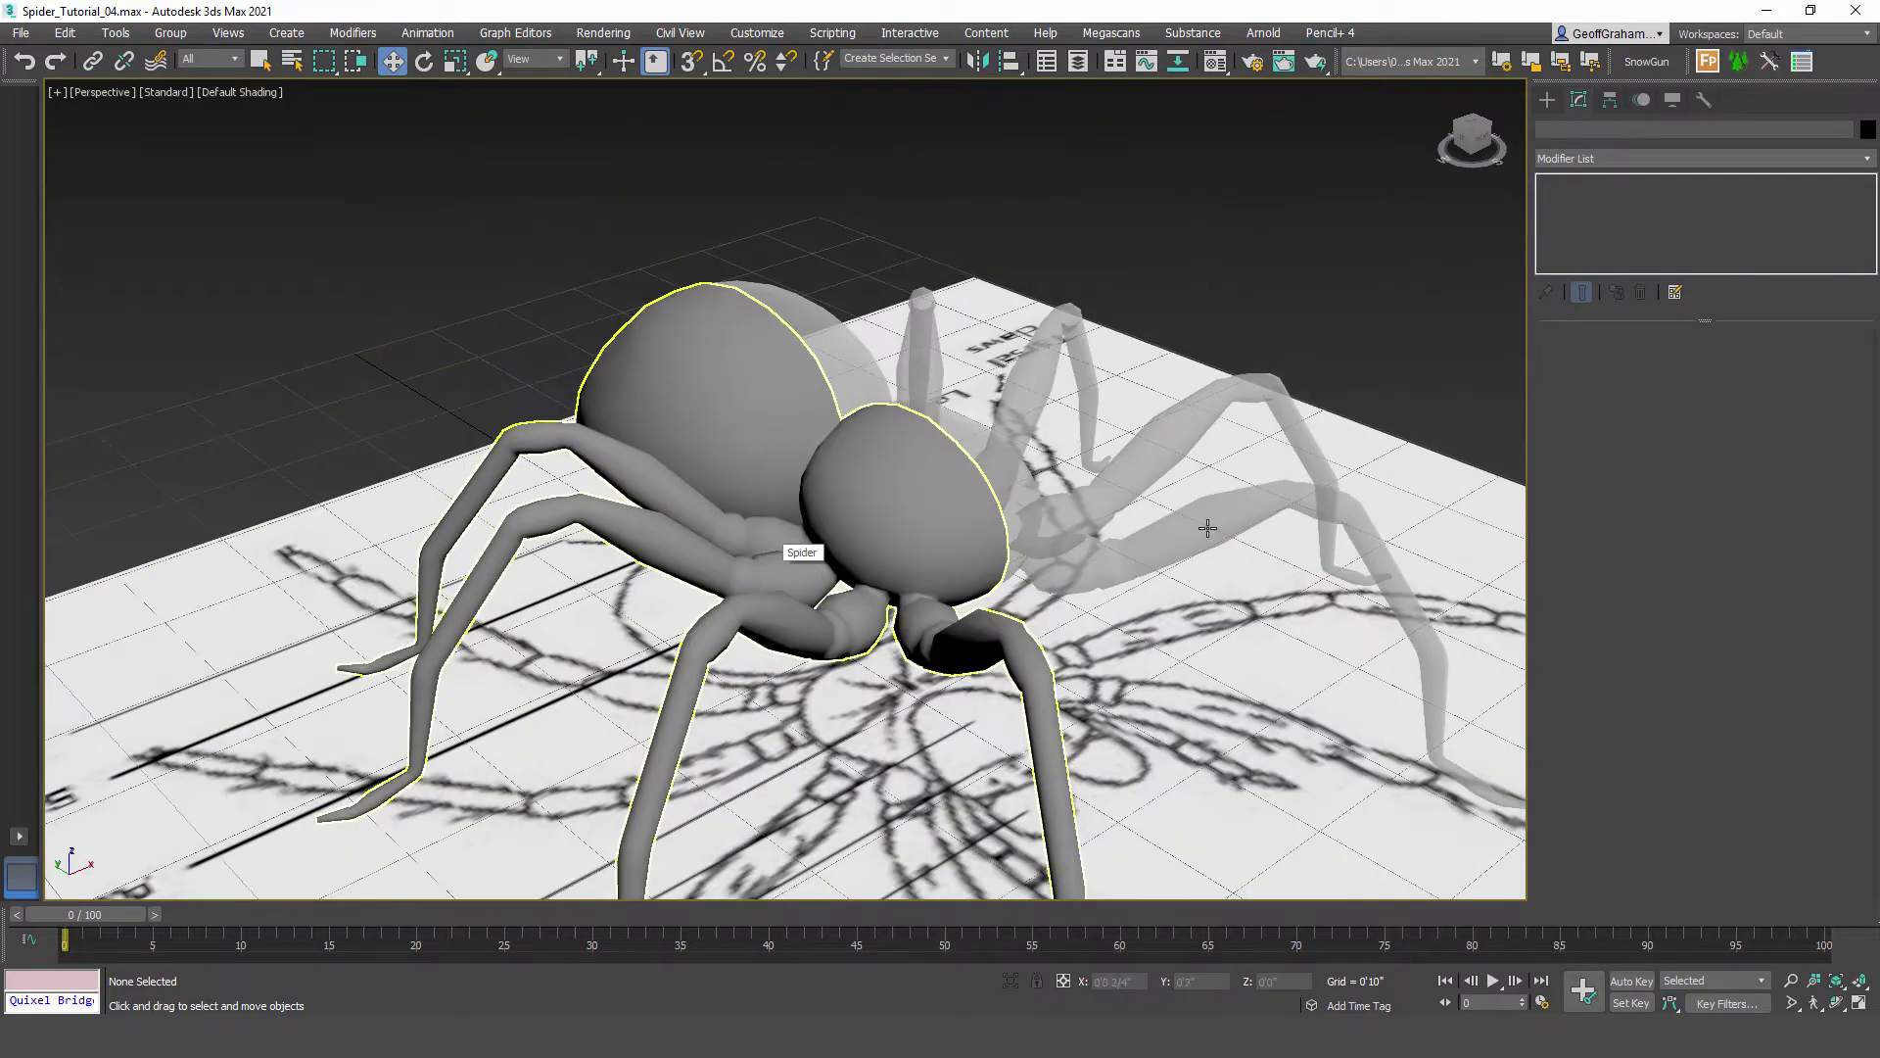
middle_click_drag(1208, 528, 1208, 528, "alt")
Step: Select the spider and review its body half, legs and mirrored reference copy from several angles
left_click(1207, 528)
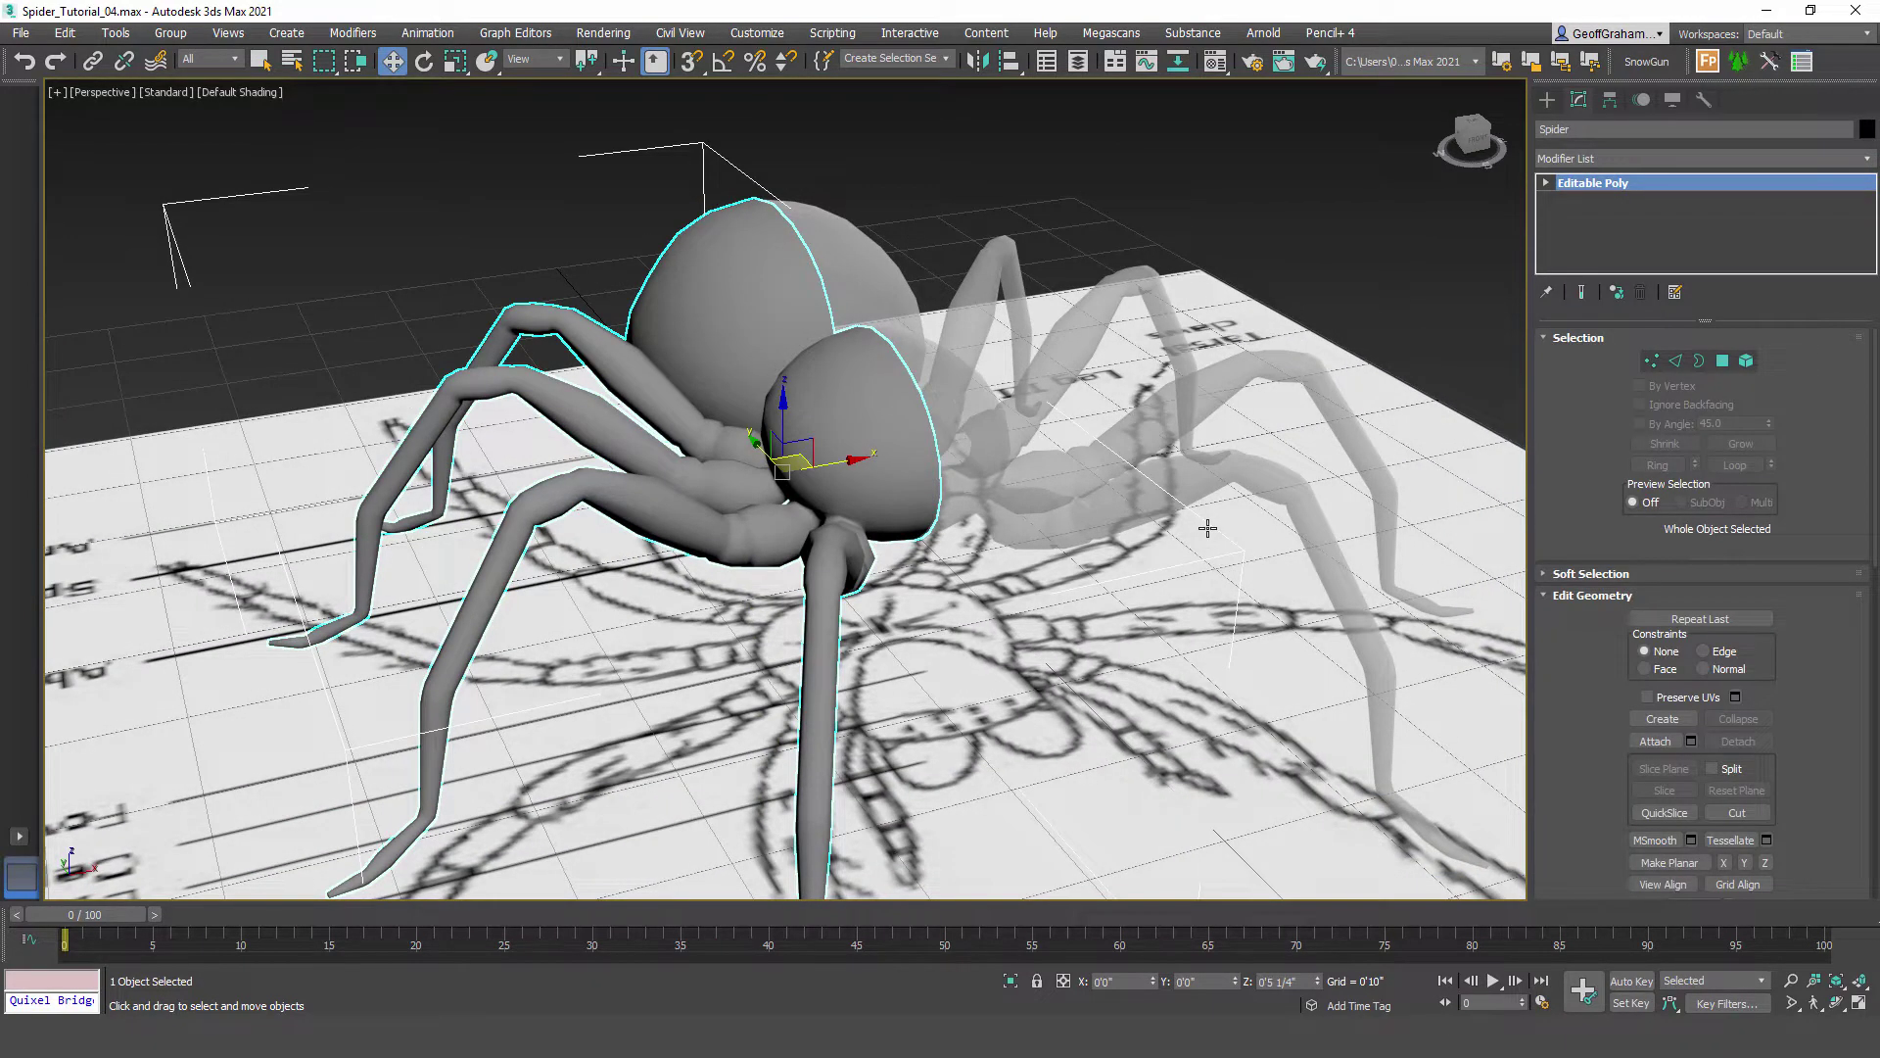
middle_click_drag(1208, 528, 1207, 528, "alt")
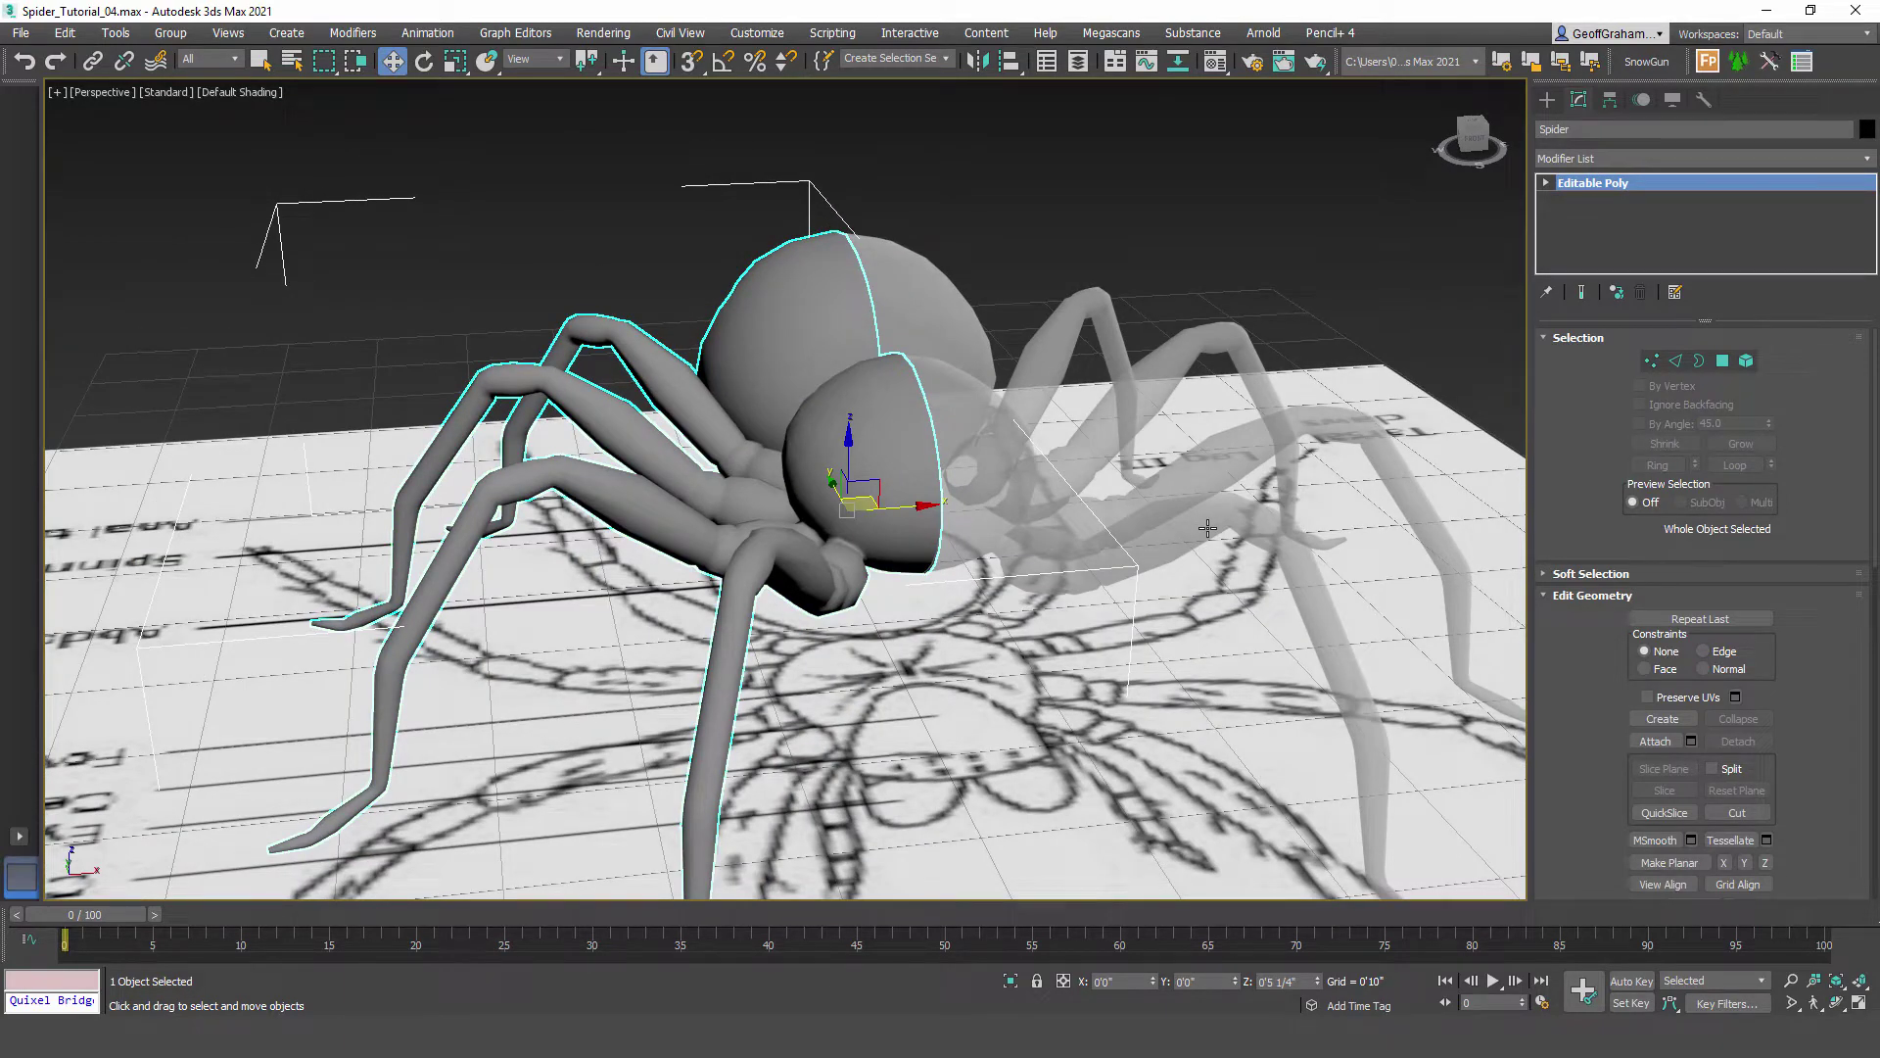
key("F8")
scroll(1208, 529, "up", 4)
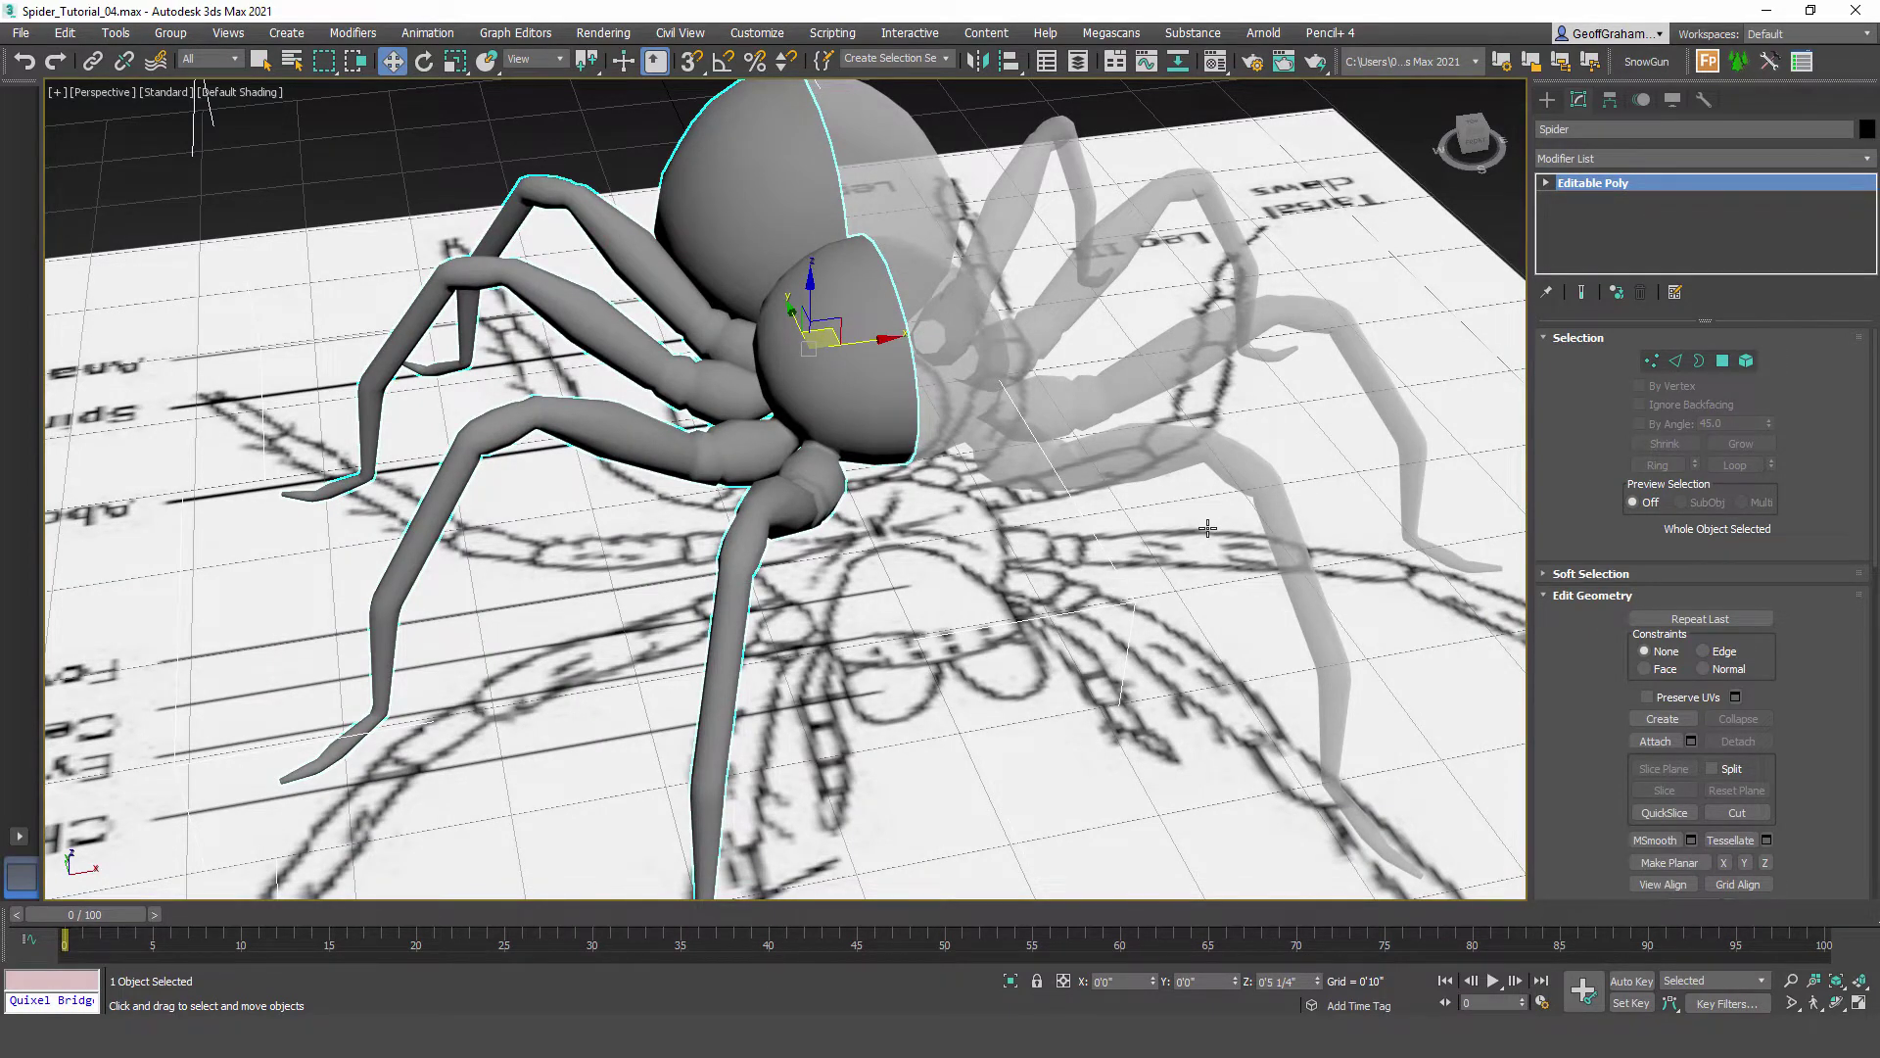
middle_click_drag(1208, 529, 1207, 529, "alt")
key("shift+z")
key("shift+z")
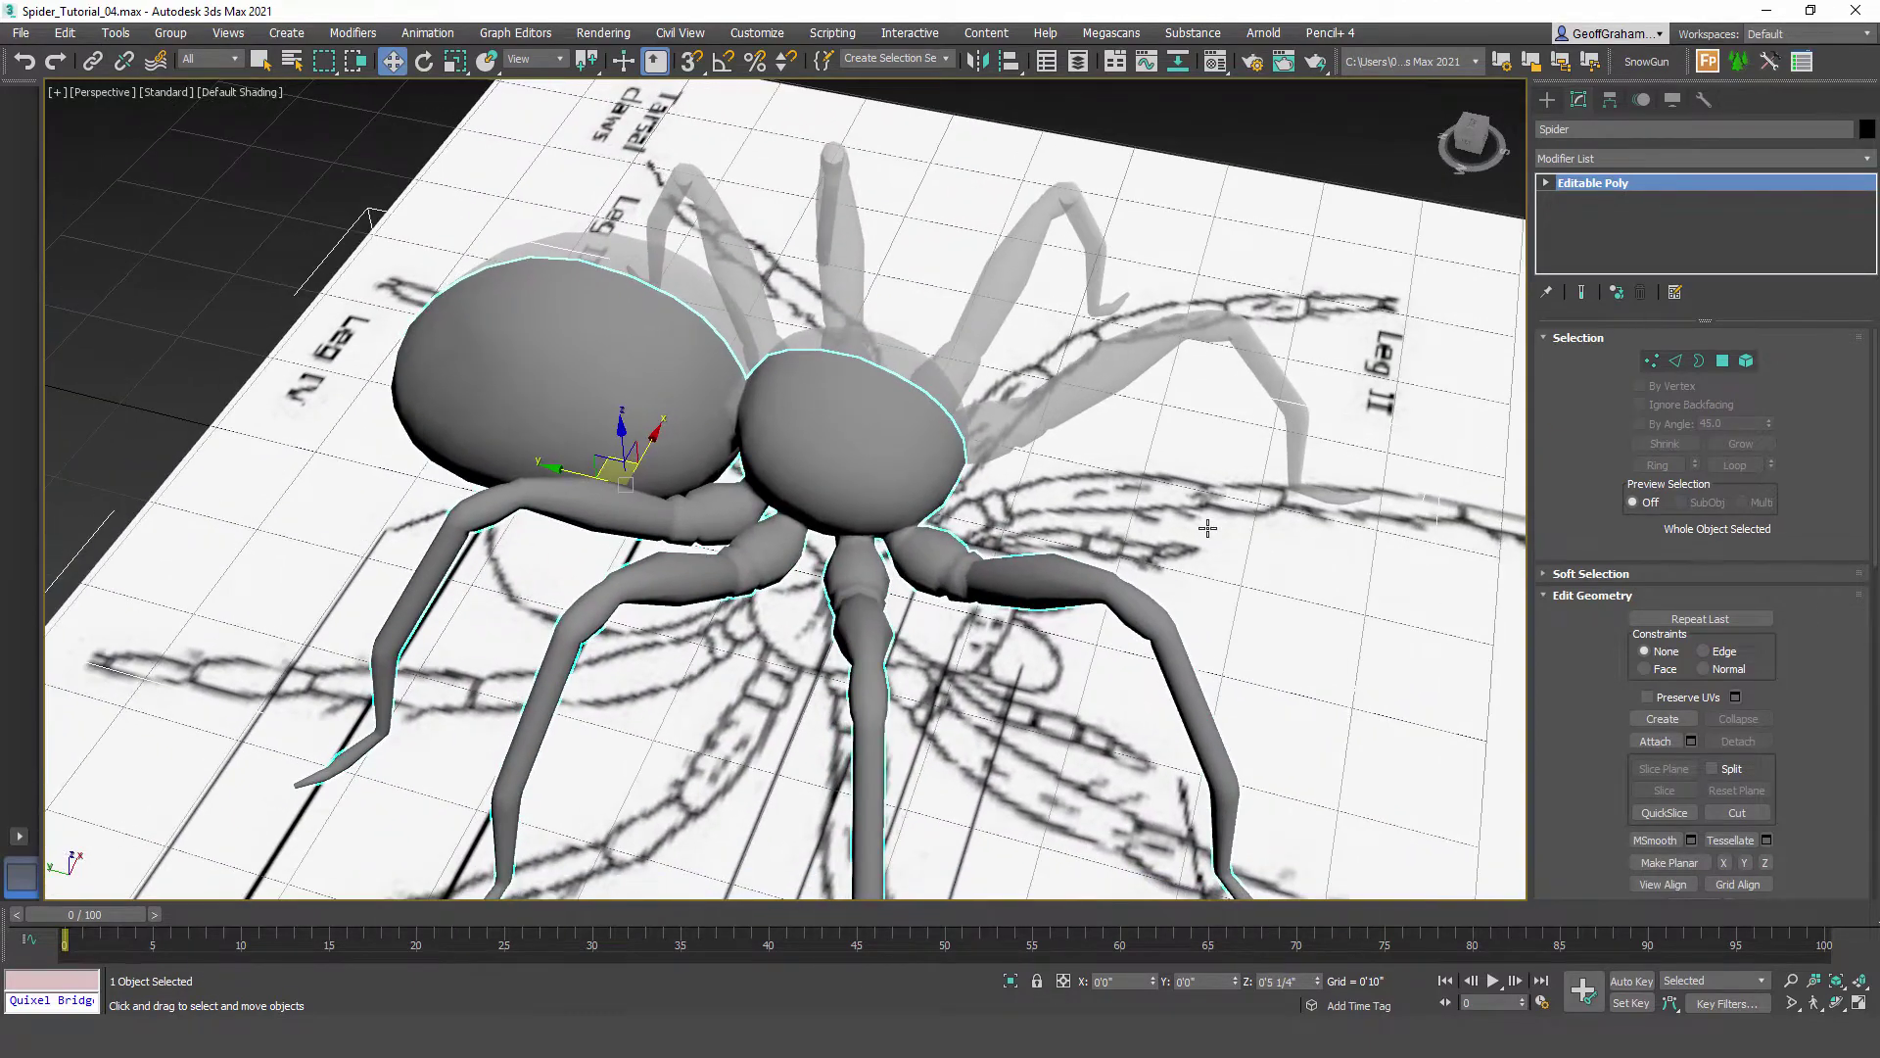
key("shift+z")
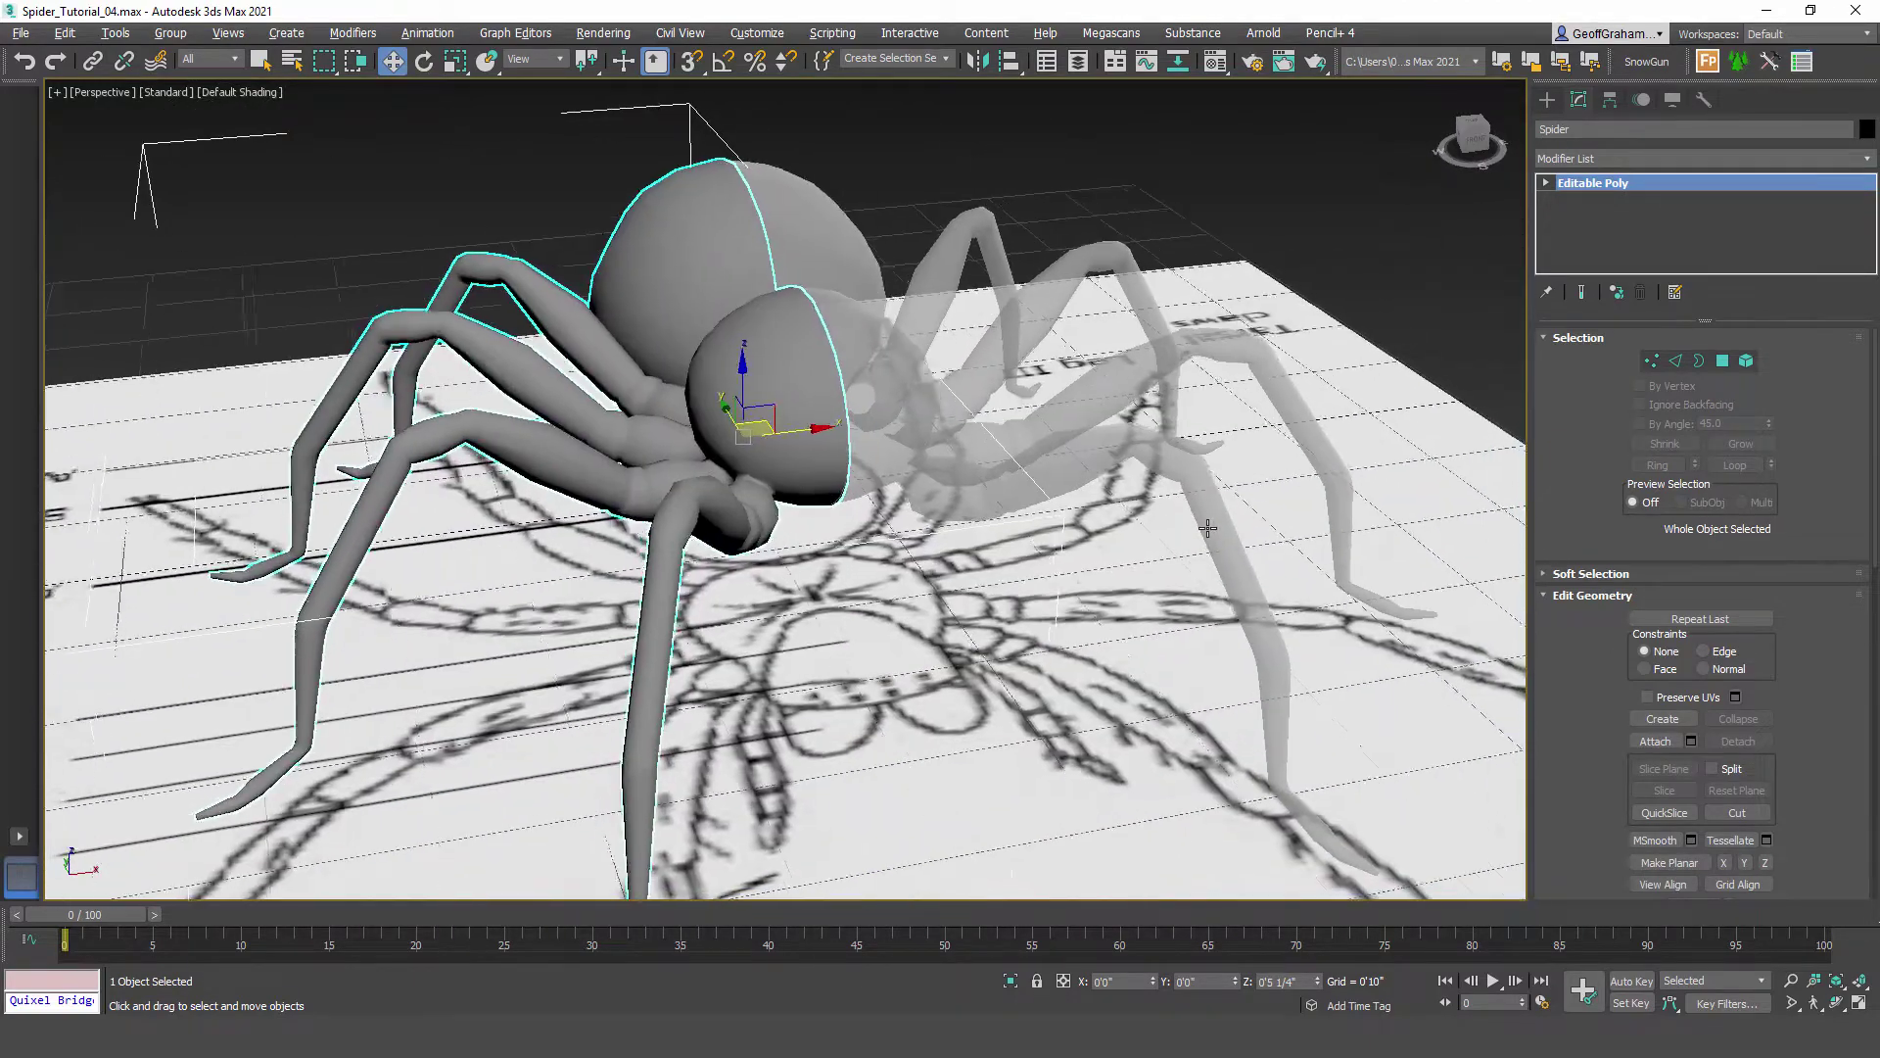
key("shift+z")
key("shift+z")
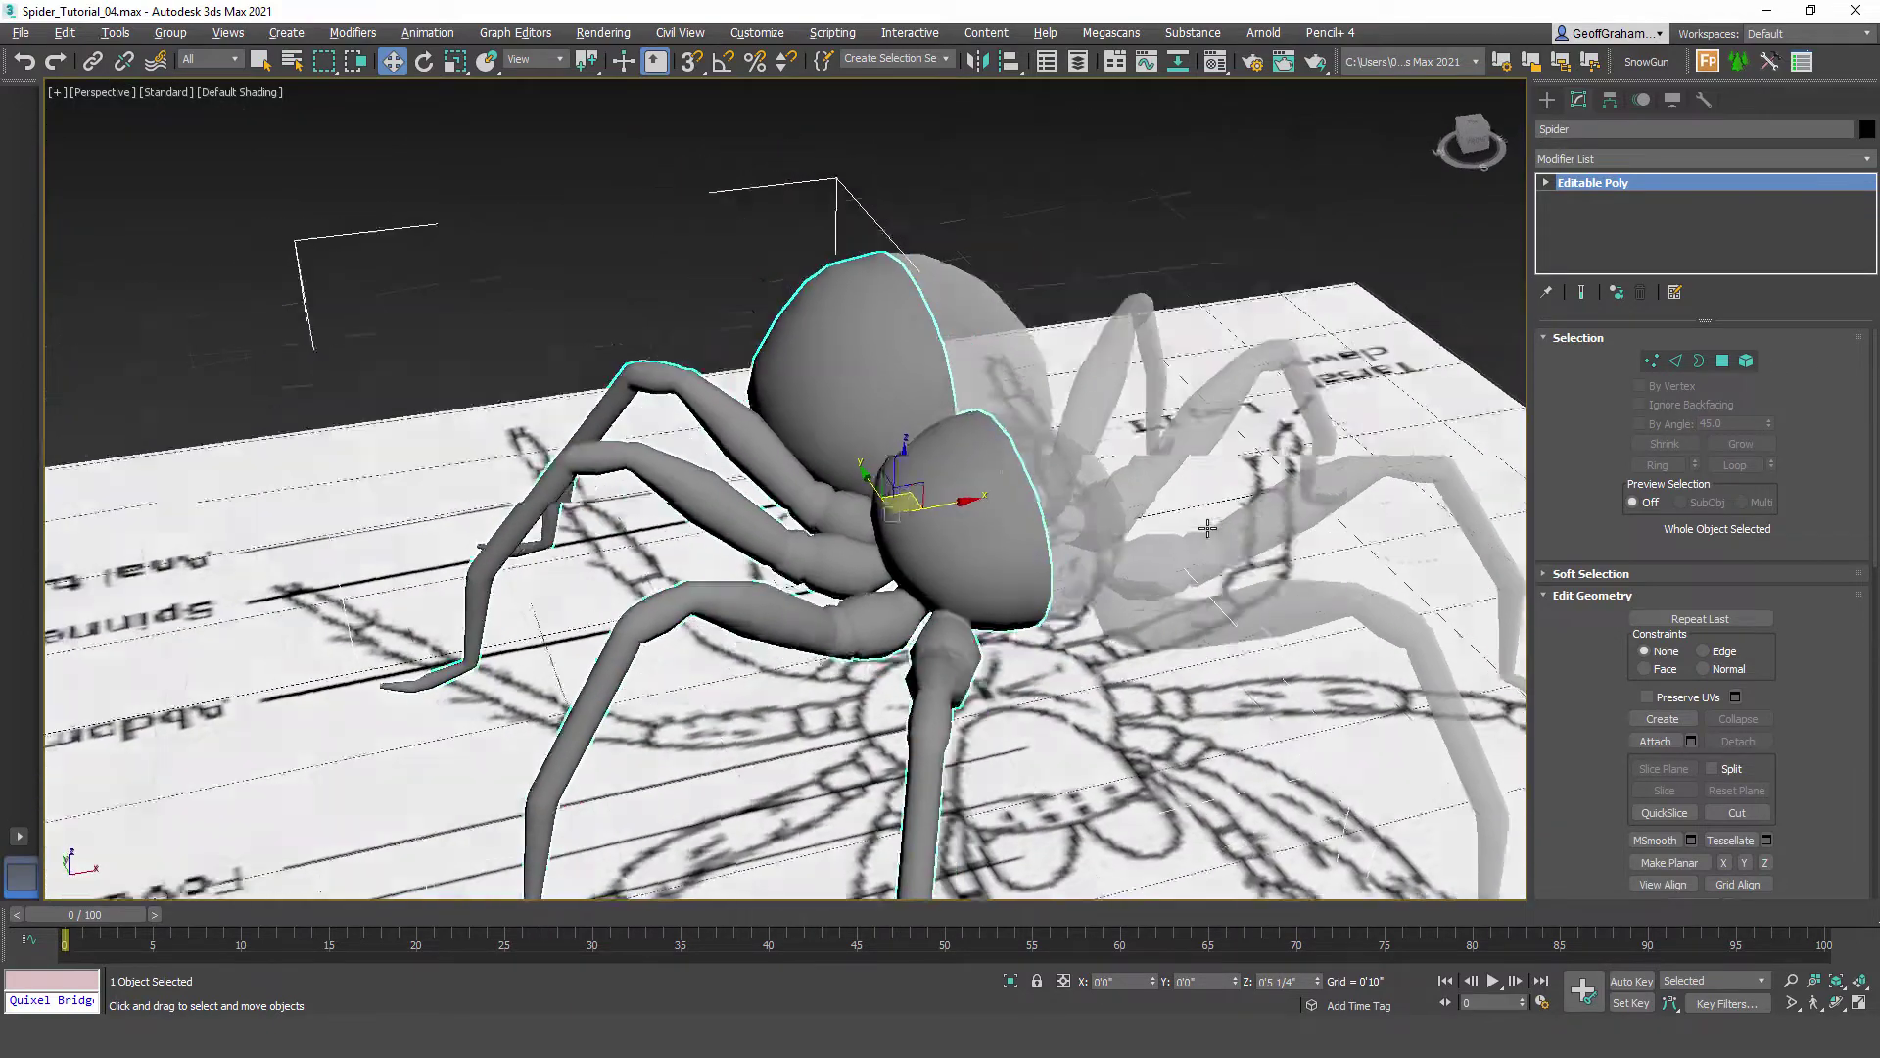
middle_click_drag(1208, 528, 1180, 502, "alt")
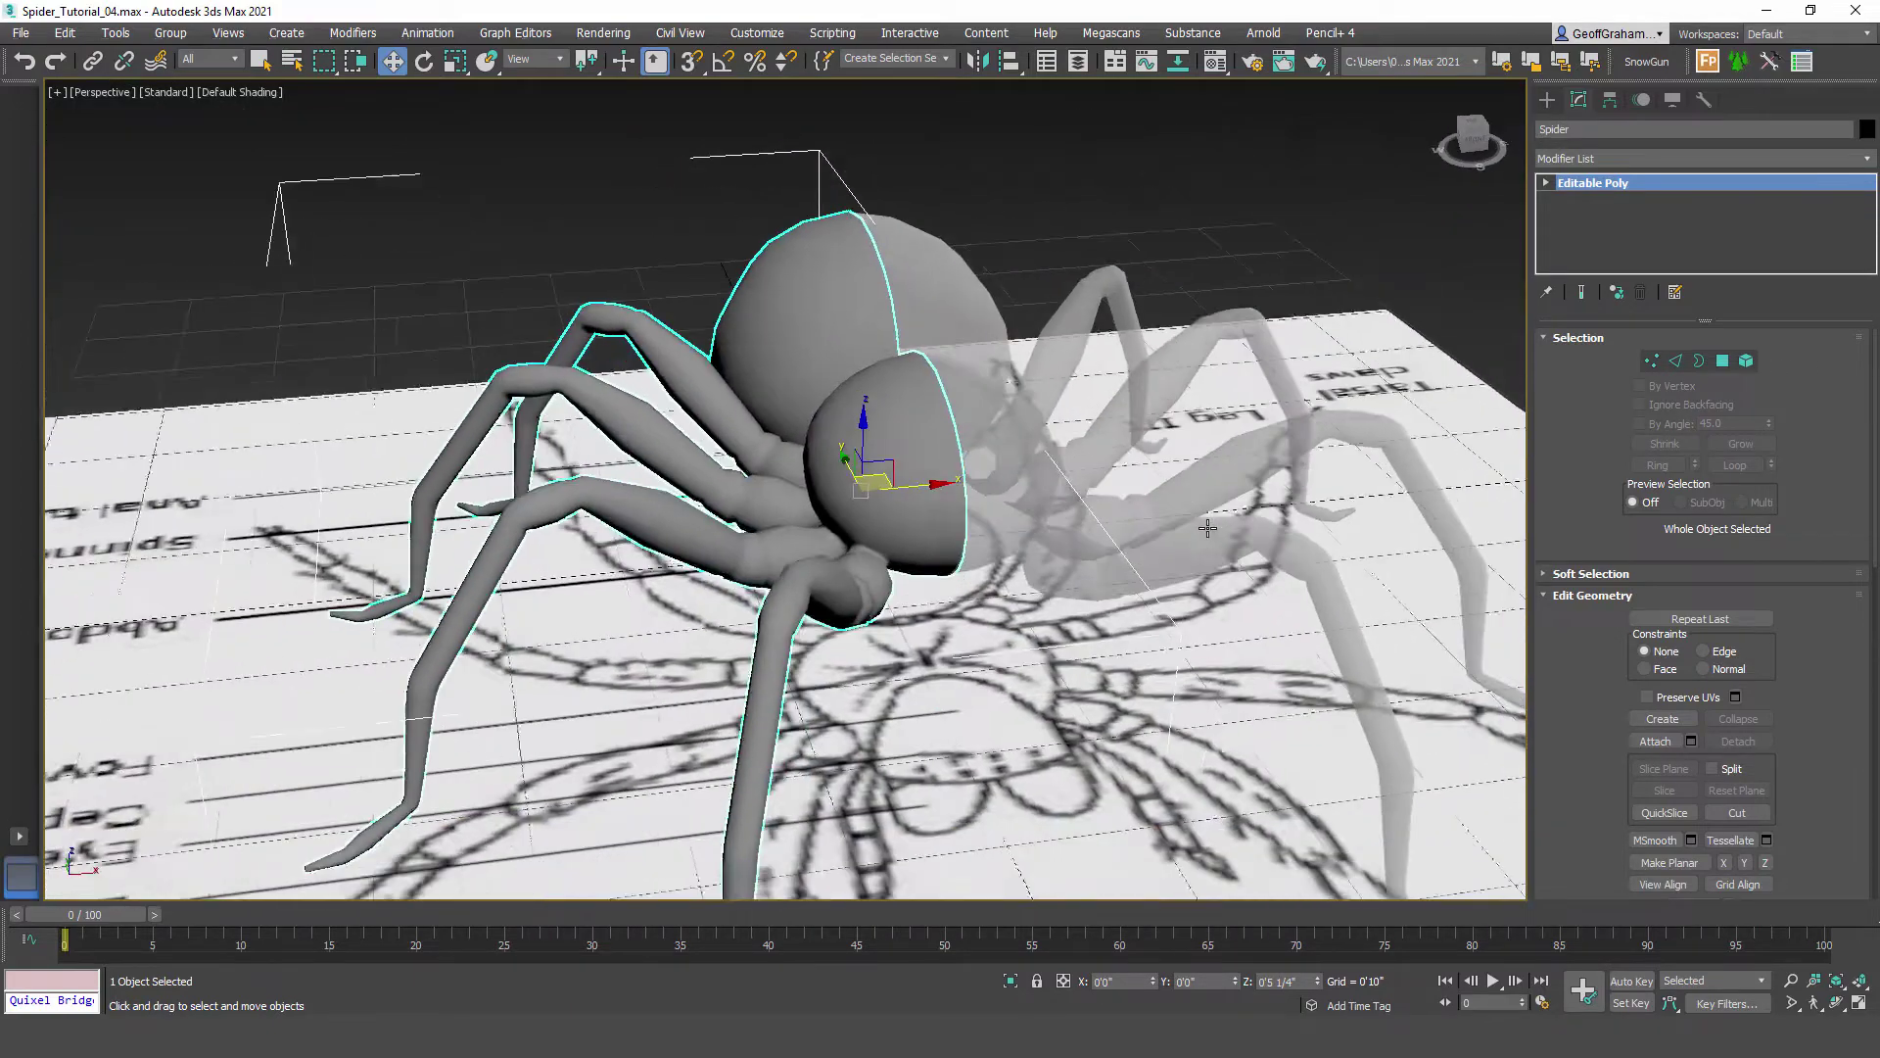
Step: Unfreeze all objects in the scene while leaving the layers' freeze state alone
left_click(1547, 100)
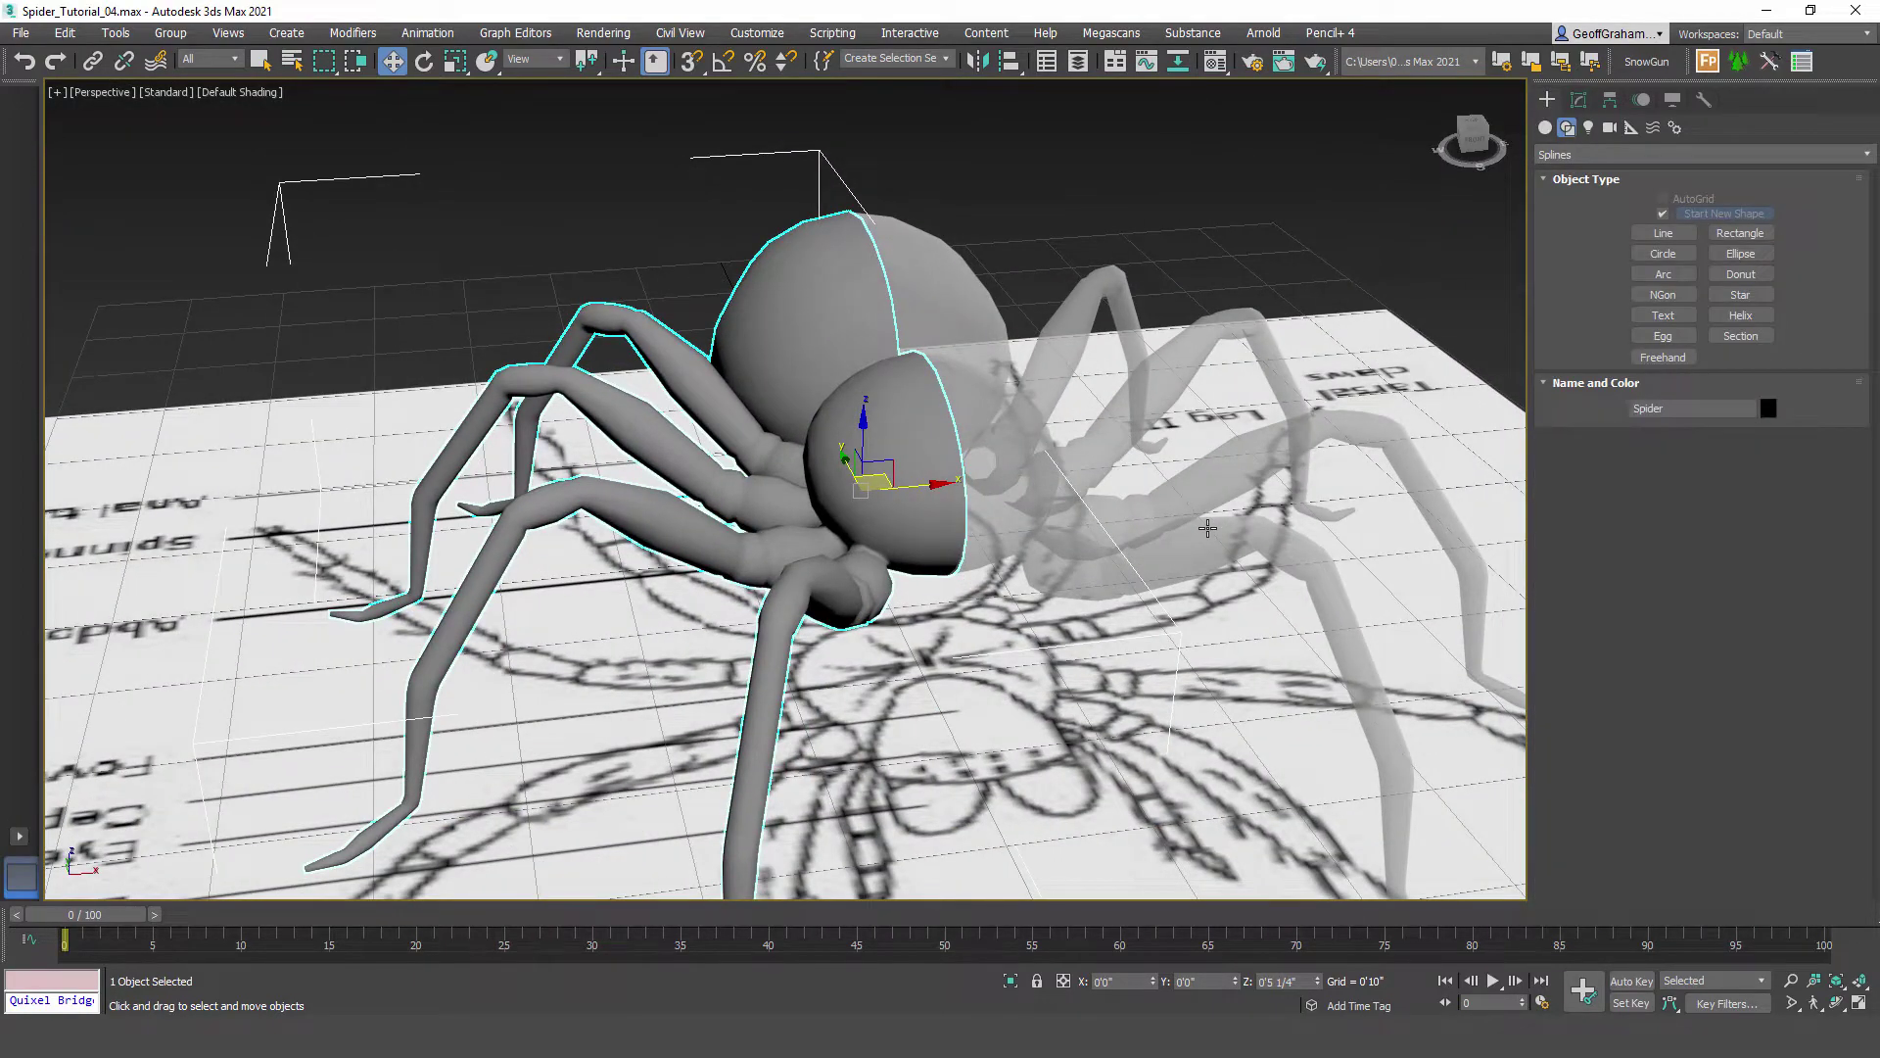
right_click(952, 314)
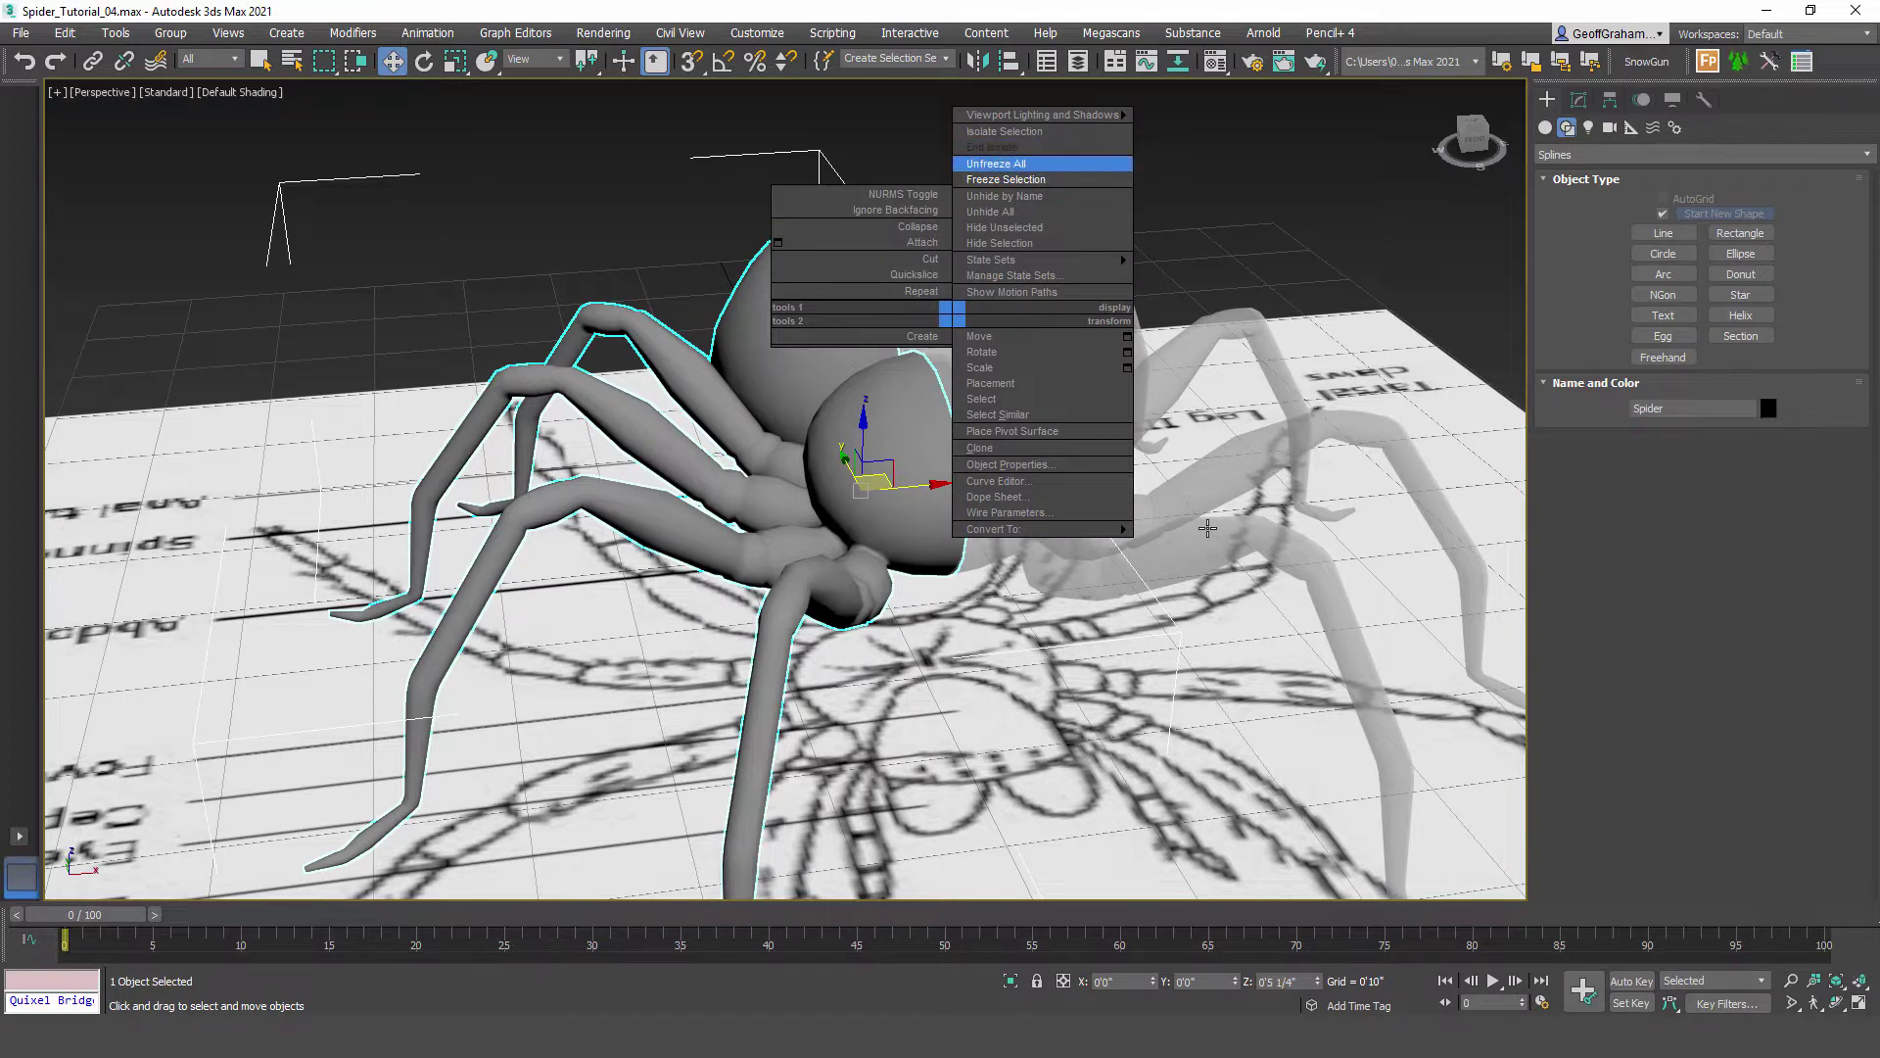
left_click(996, 164)
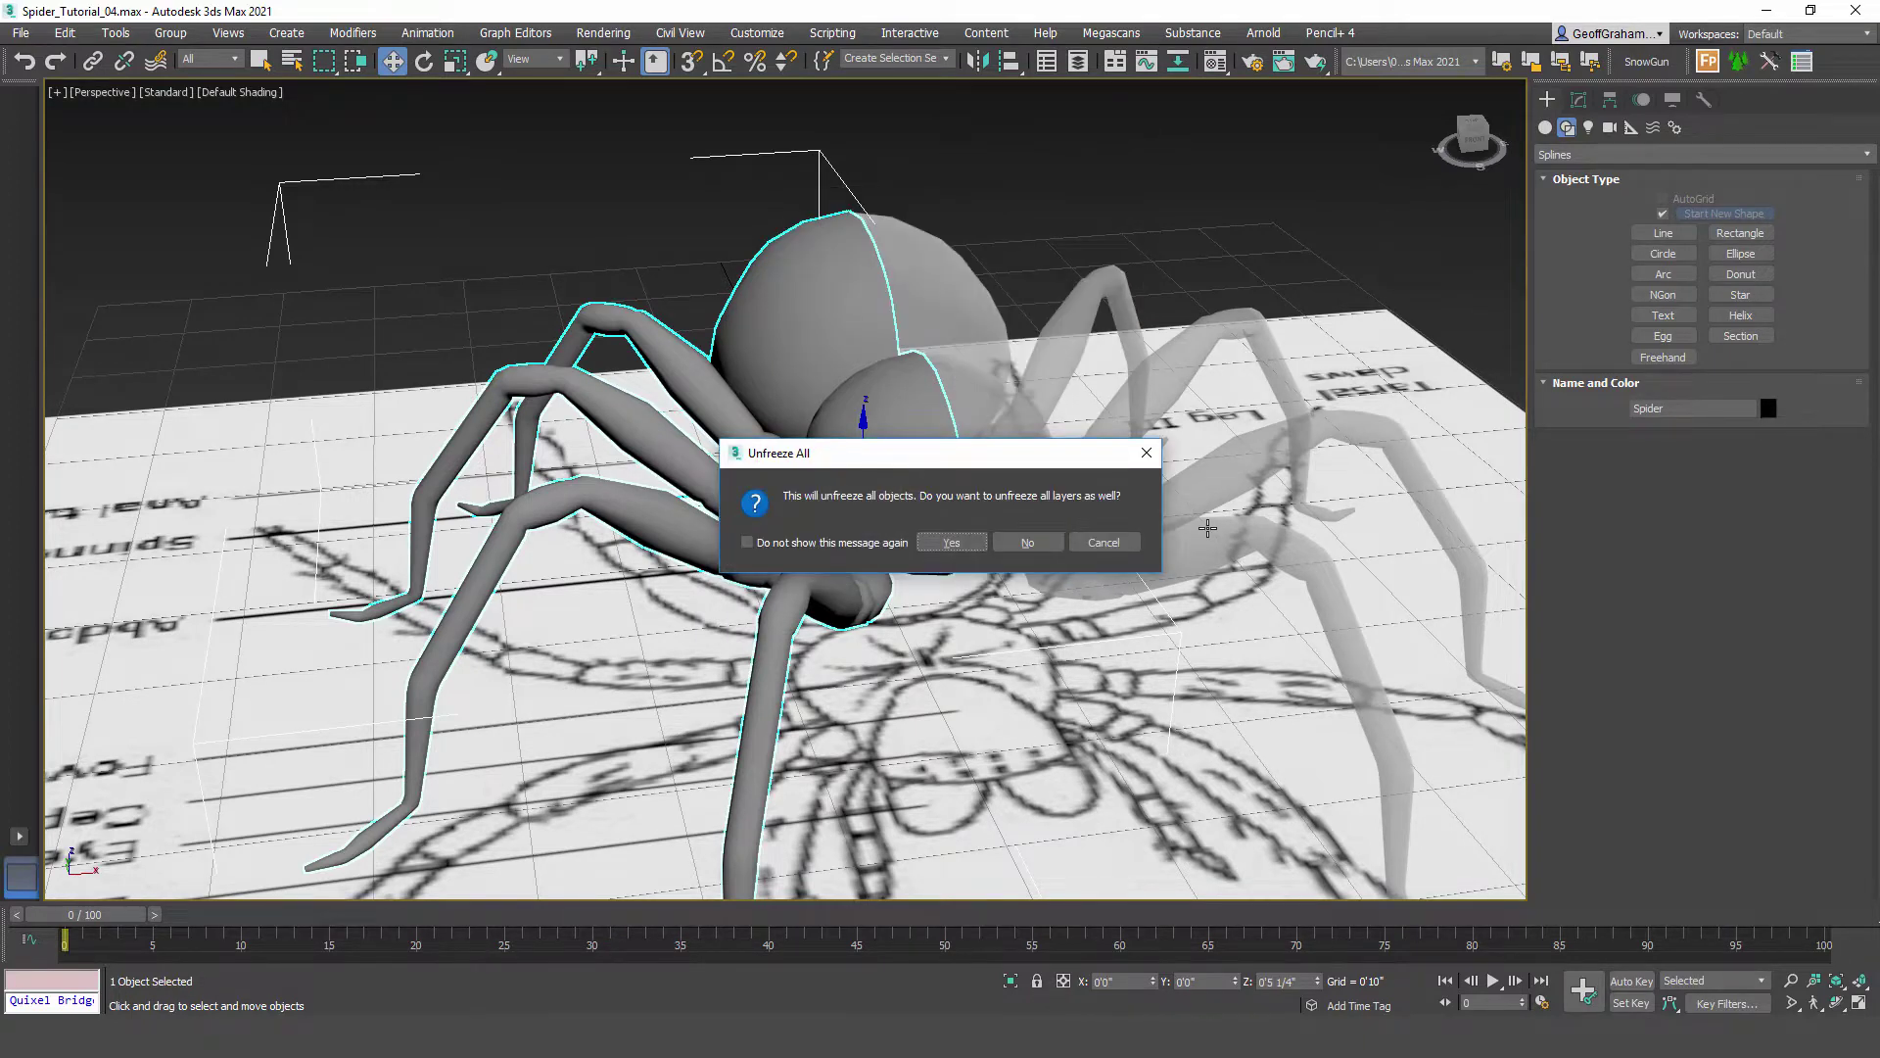
left_click(1027, 543)
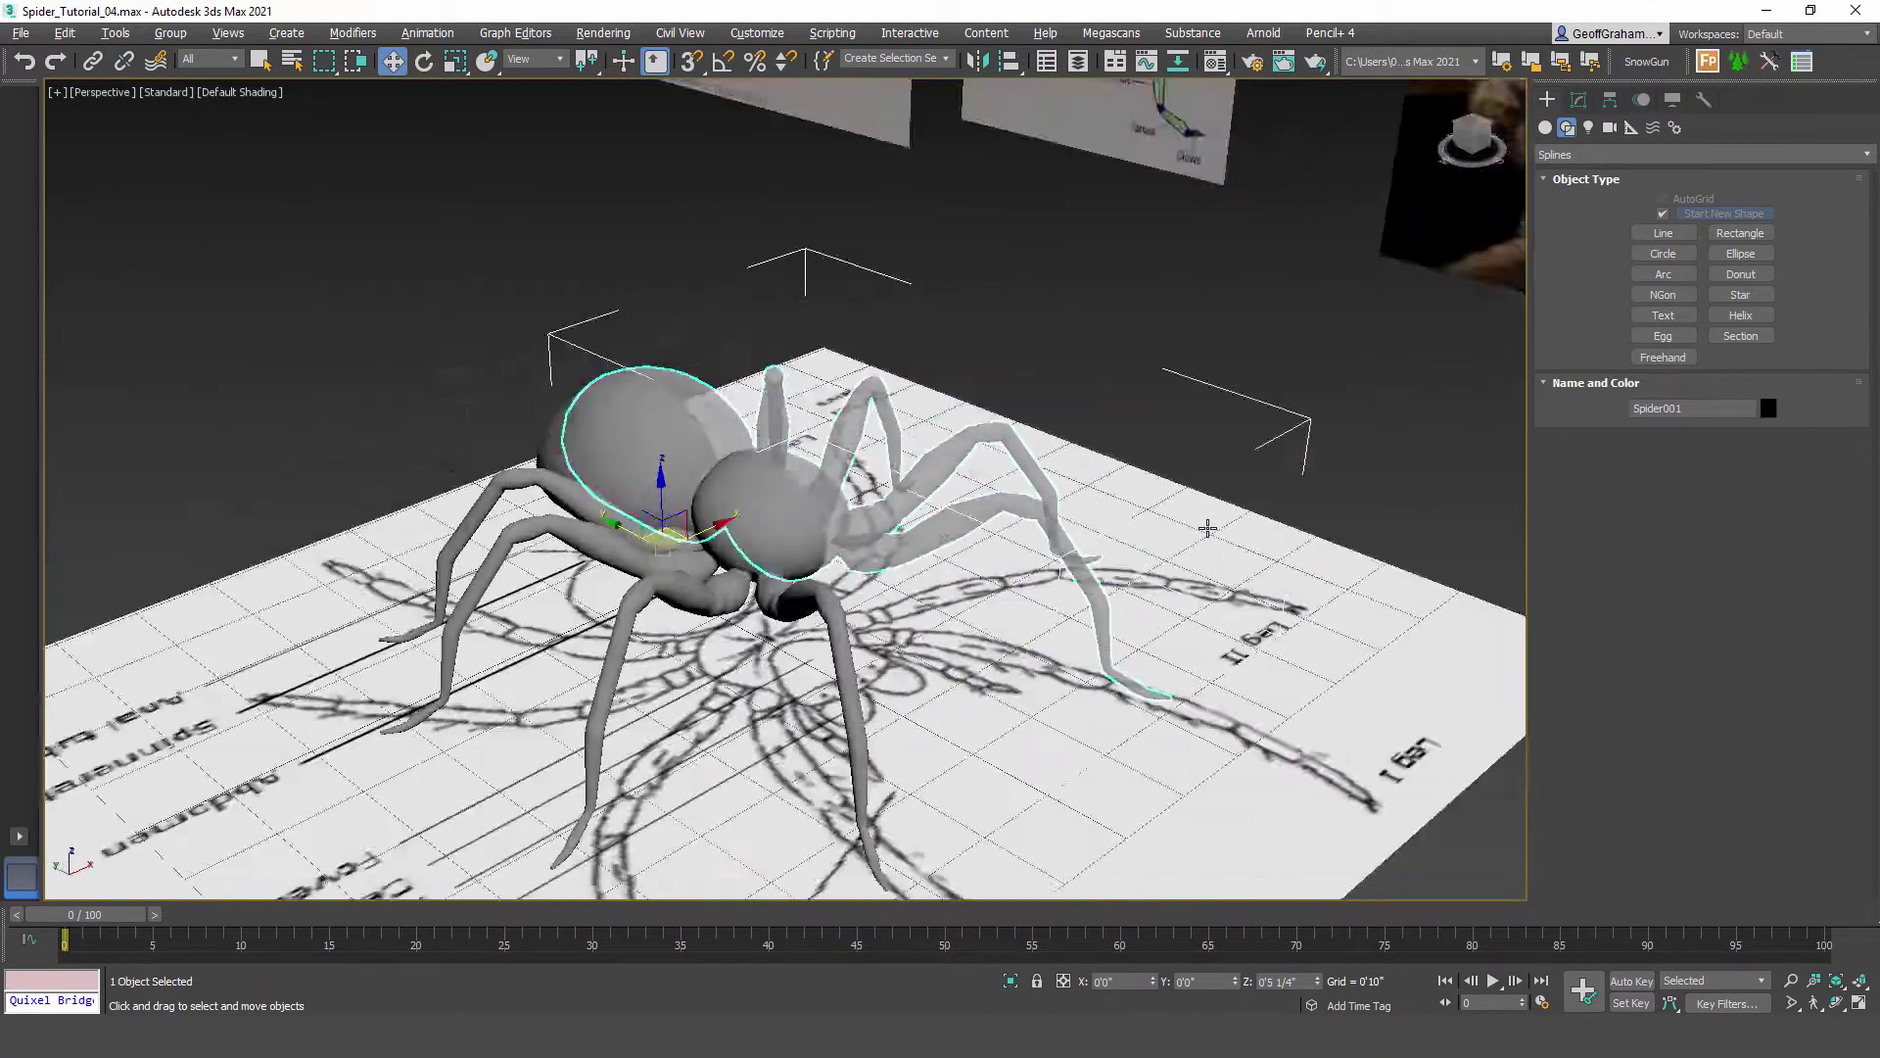
Step: Select the mirrored spider half and inspect it alongside the original half and the reference images
mouse_move(1207, 528)
middle_mouse_down("alt")
mouse_move(1273, 529)
mouse_move(1184, 511)
middle_mouse_up("alt")
scroll(1207, 528, "down", 3)
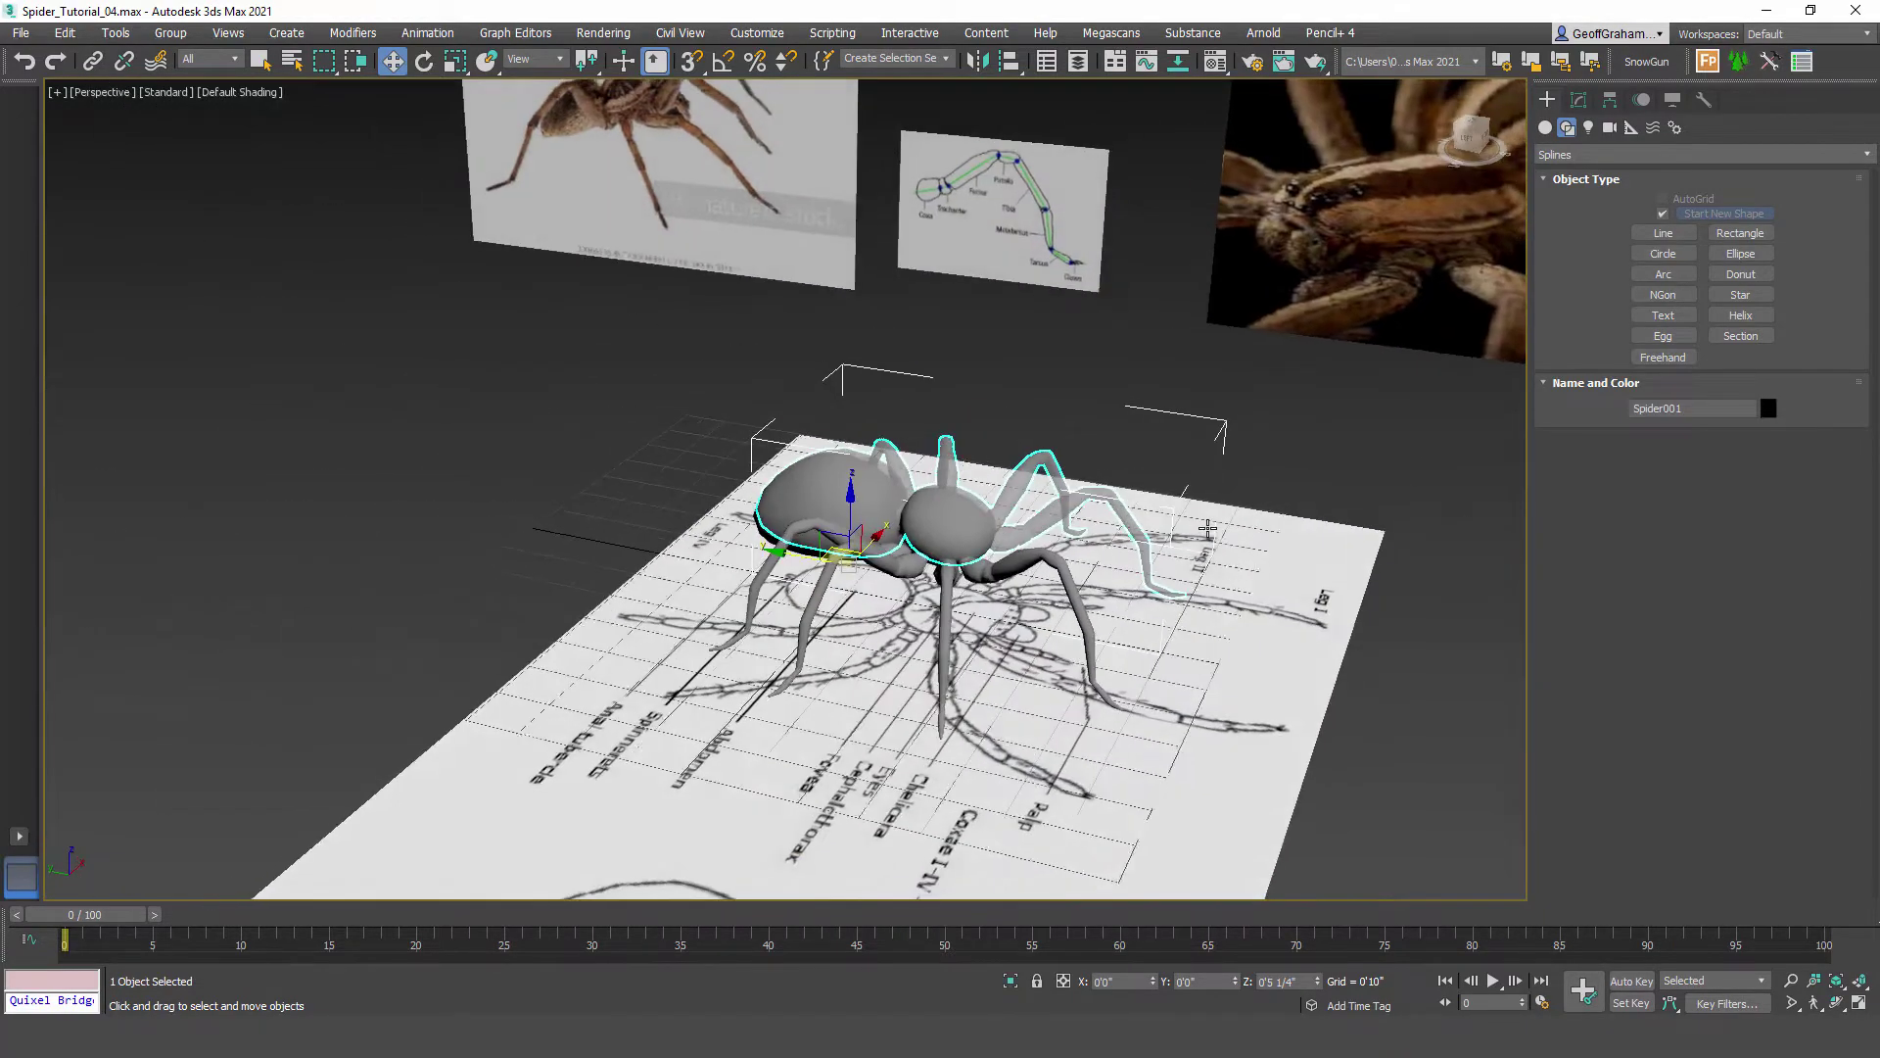
left_click_drag(1323, 247, 1258, 379)
left_click(1207, 529)
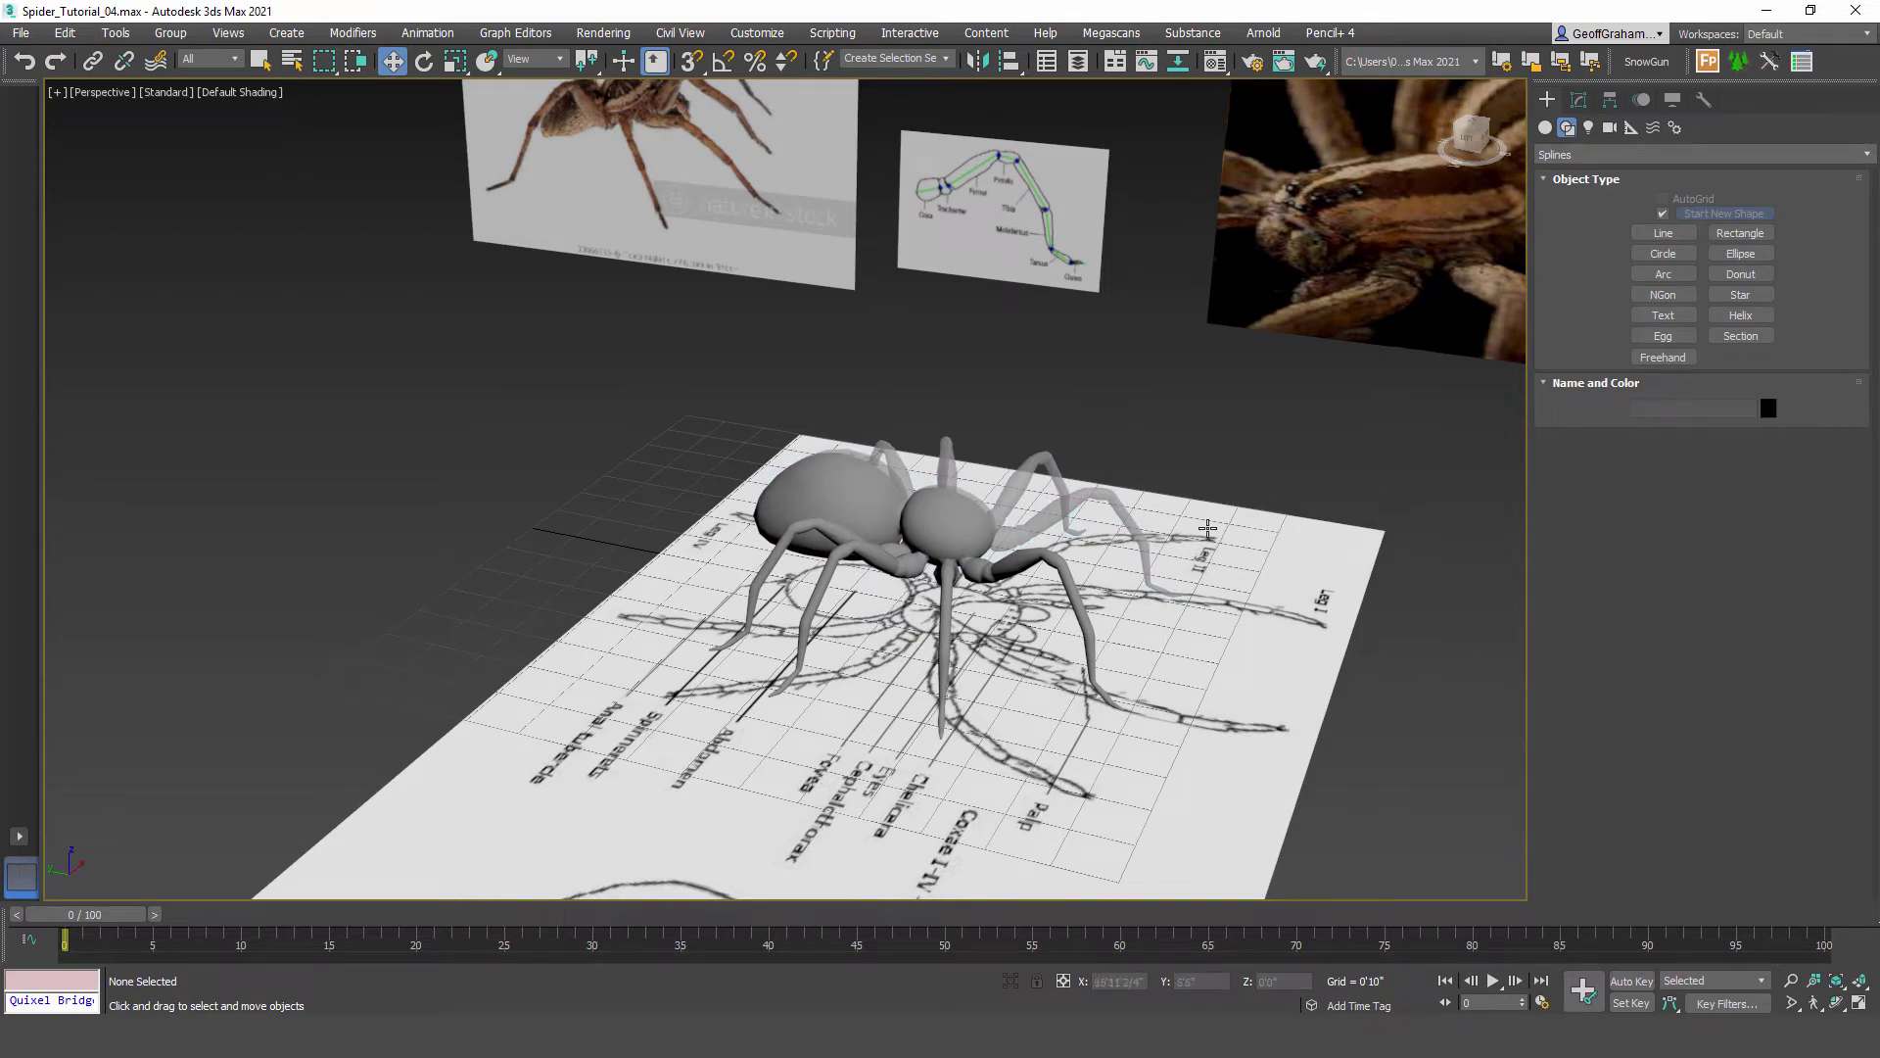
middle_click_drag(1207, 528, 1077, 528, "alt")
left_click(1009, 587)
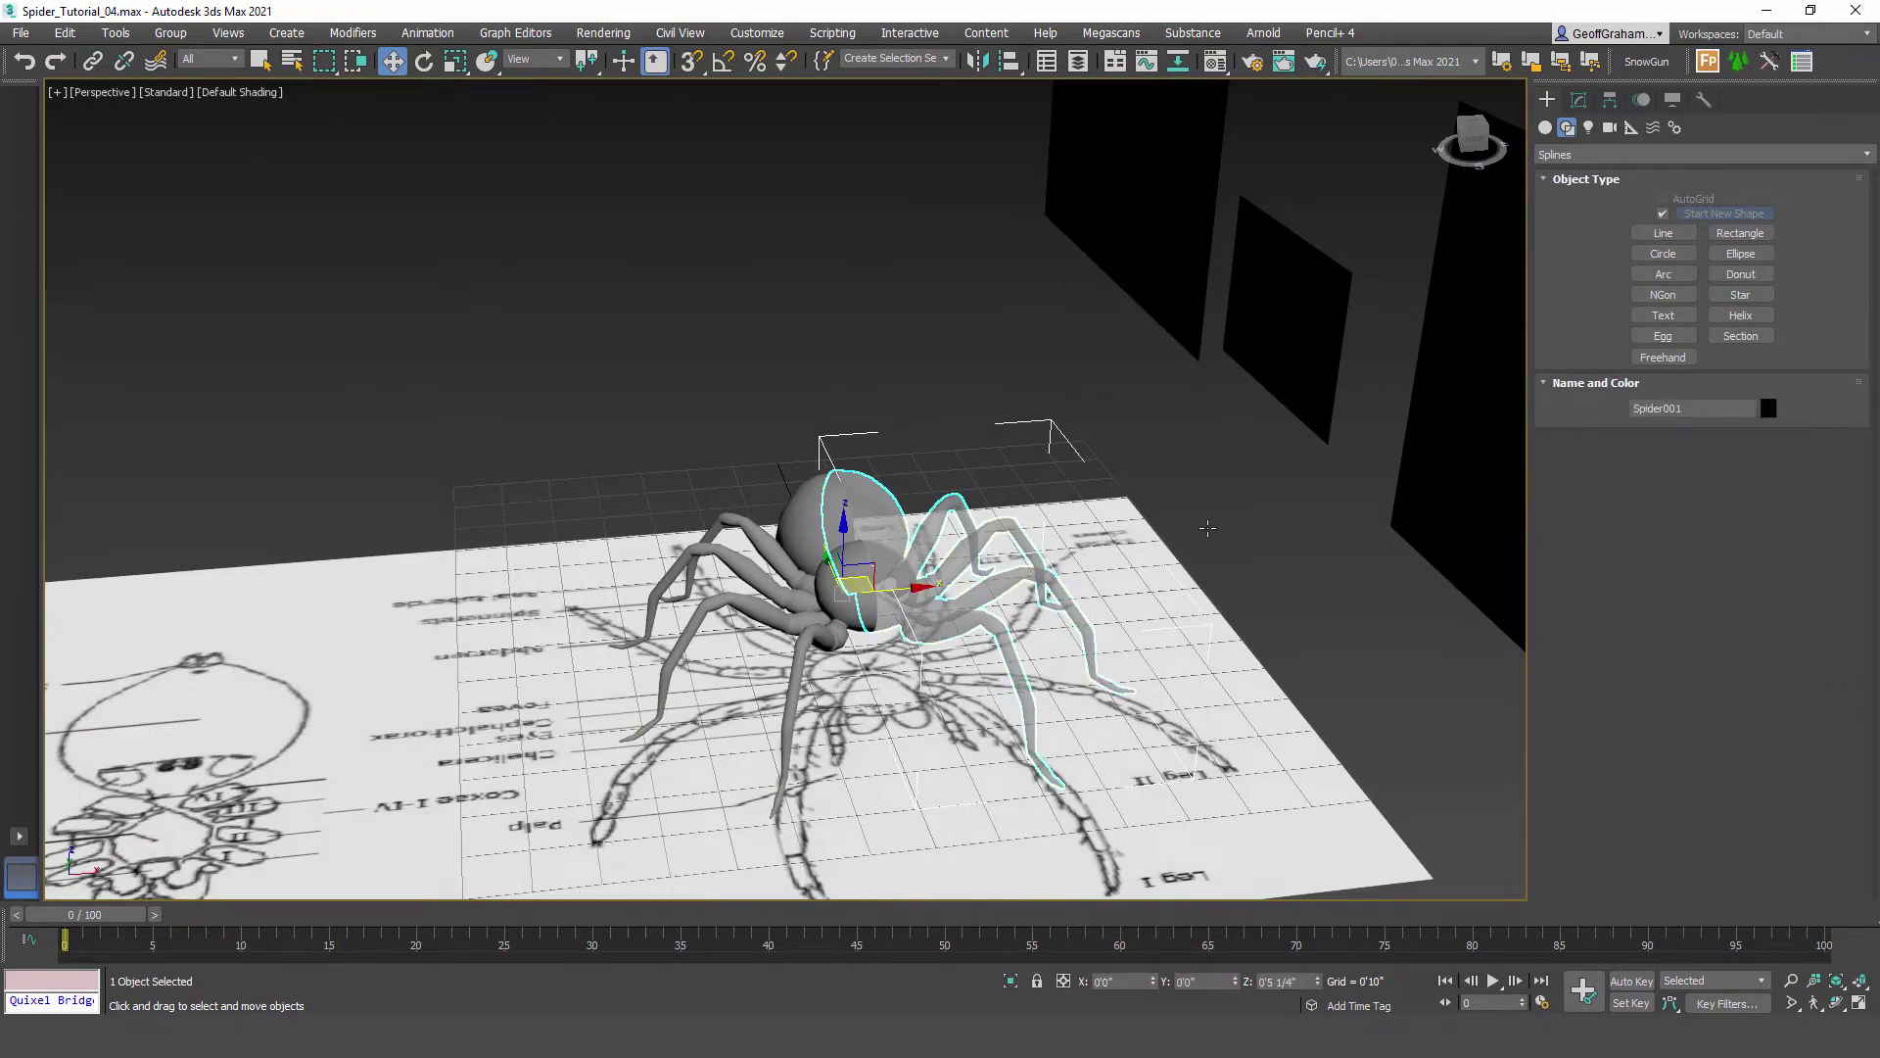
key("shift+z")
middle_click_drag(1207, 529, 1136, 517, "alt")
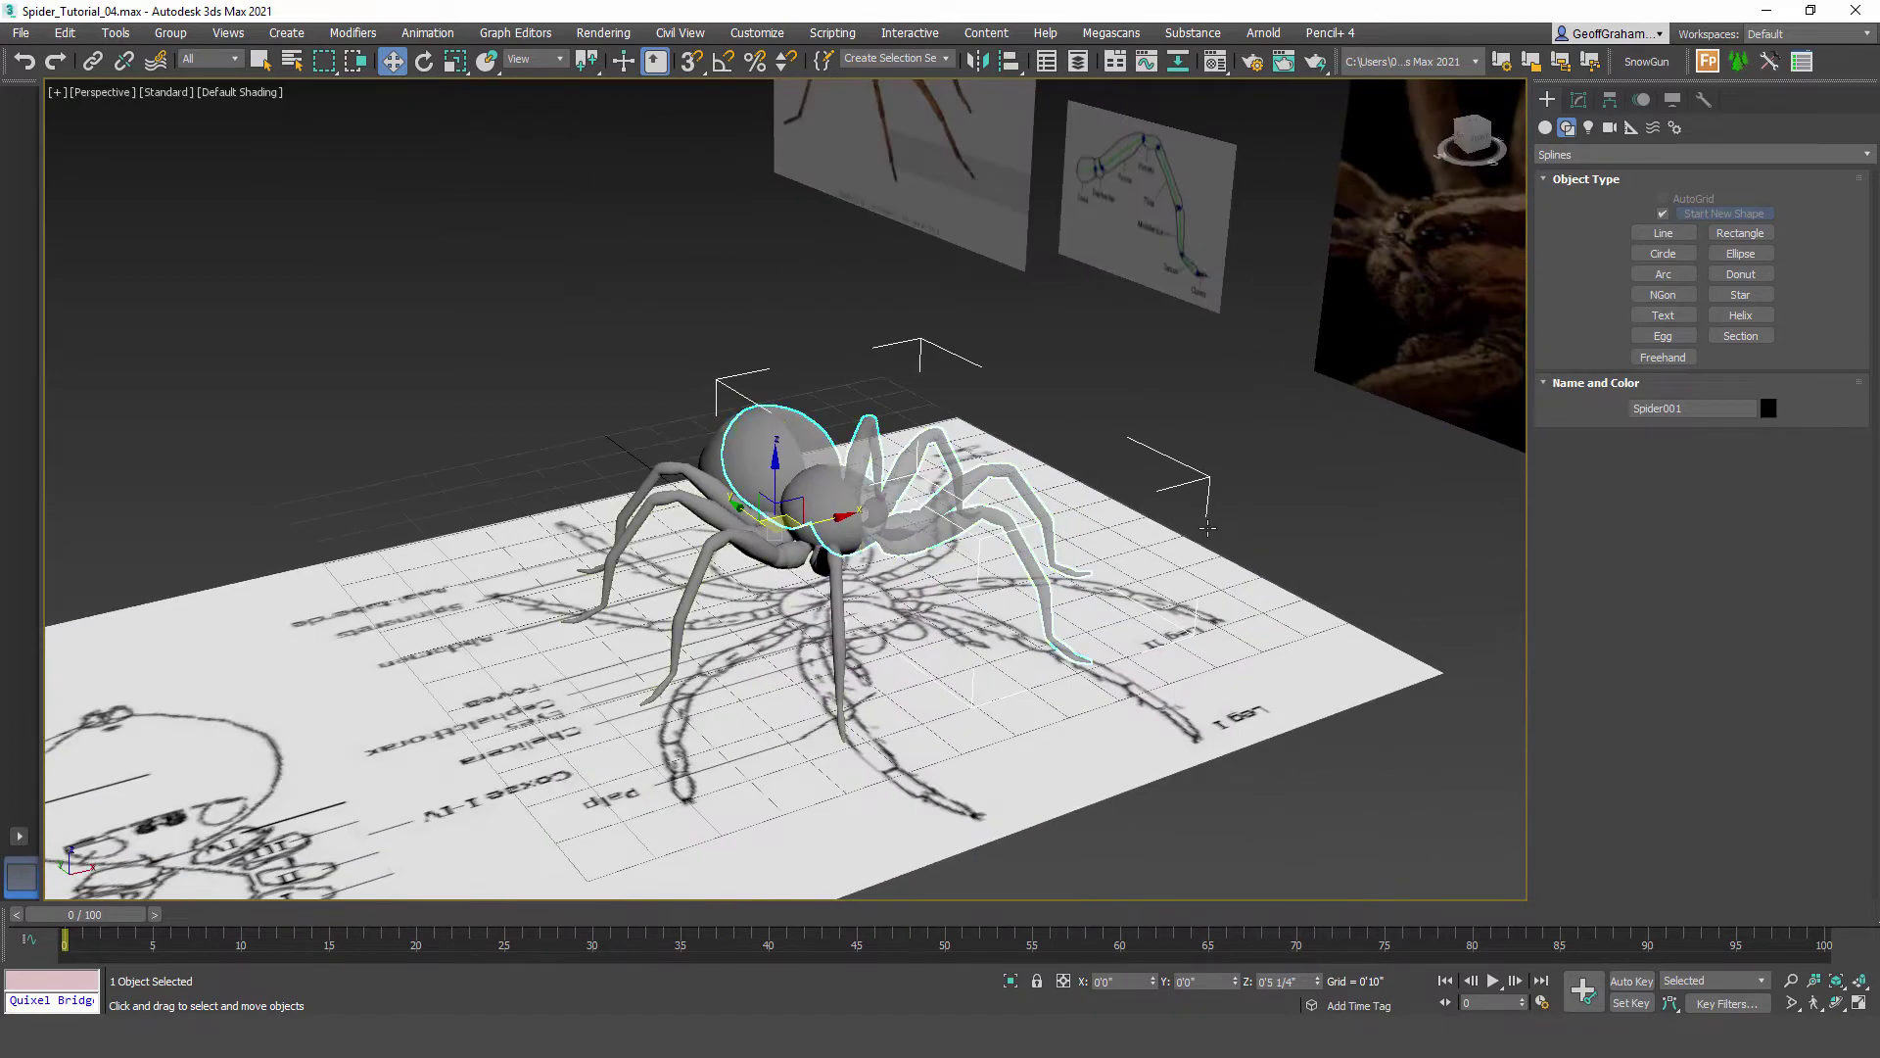
Step: Try unfreezing all objects again and clearing the selection, and undo back to the selected mirrored half
right_click(870, 495)
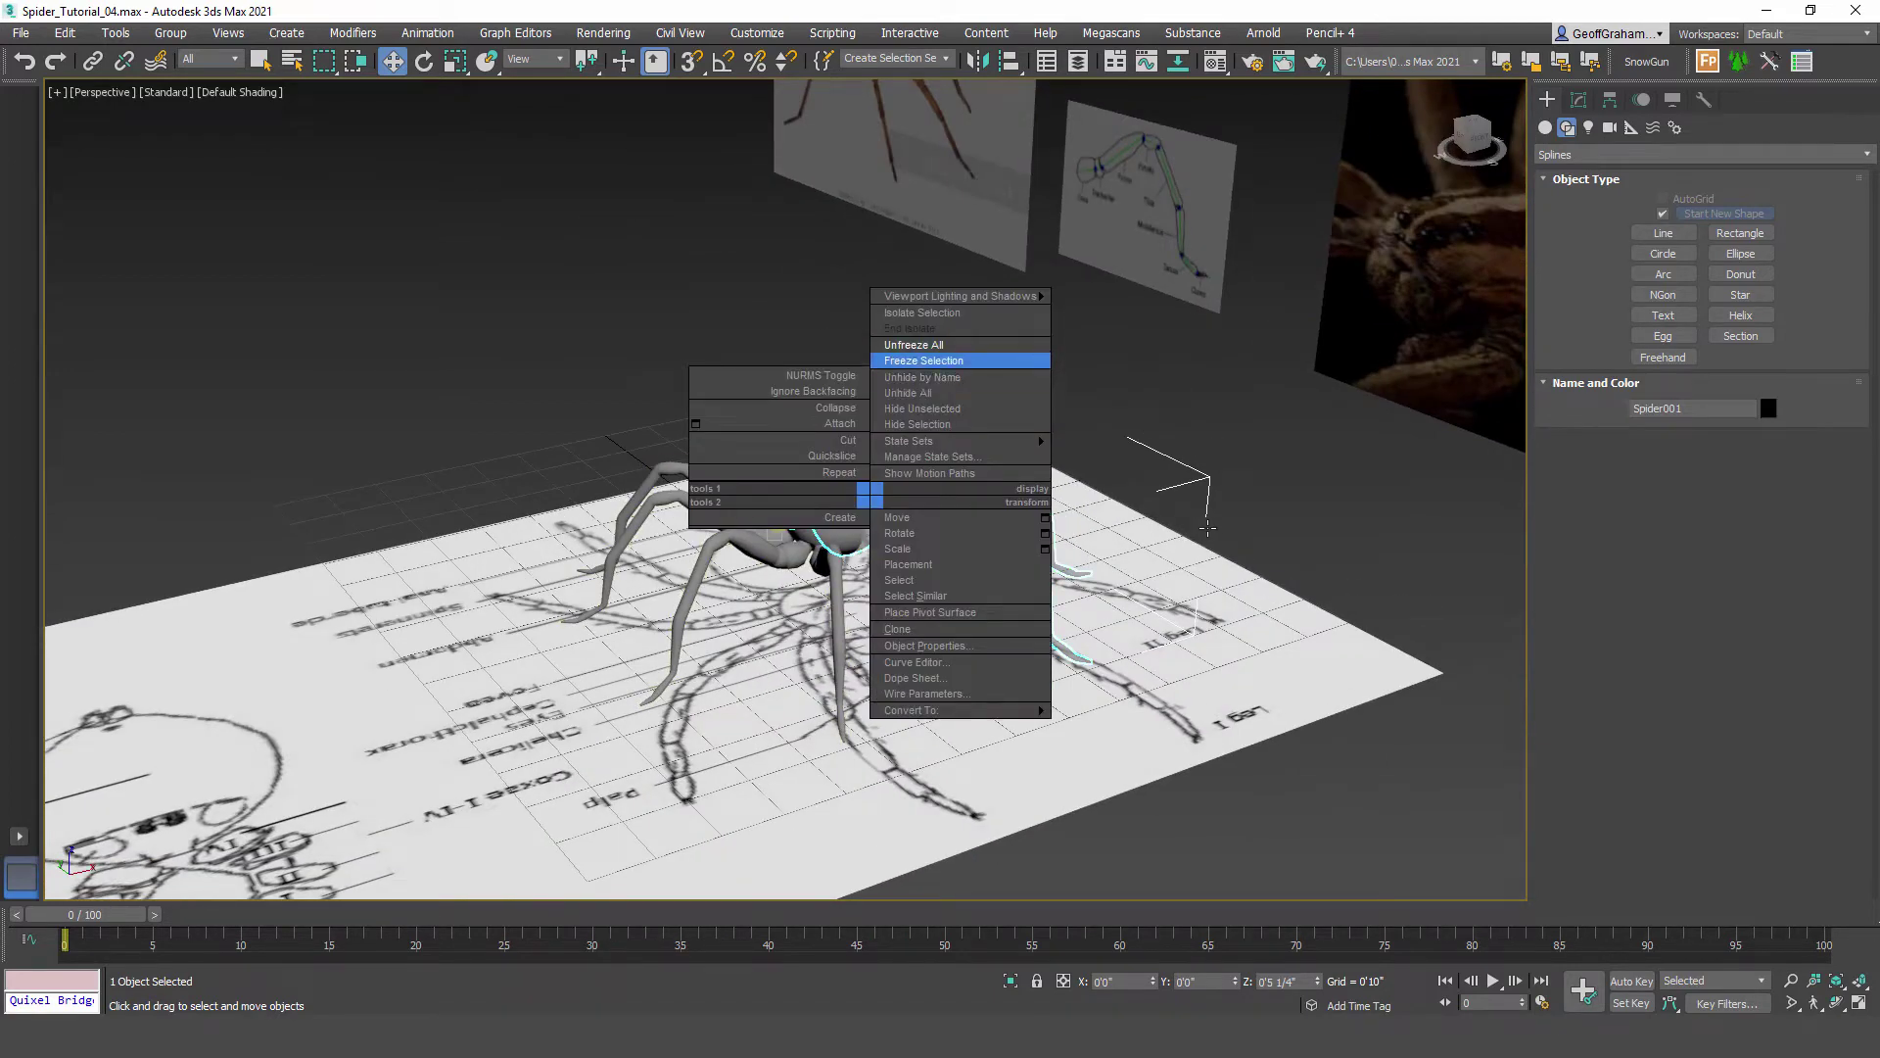
left_click(914, 344)
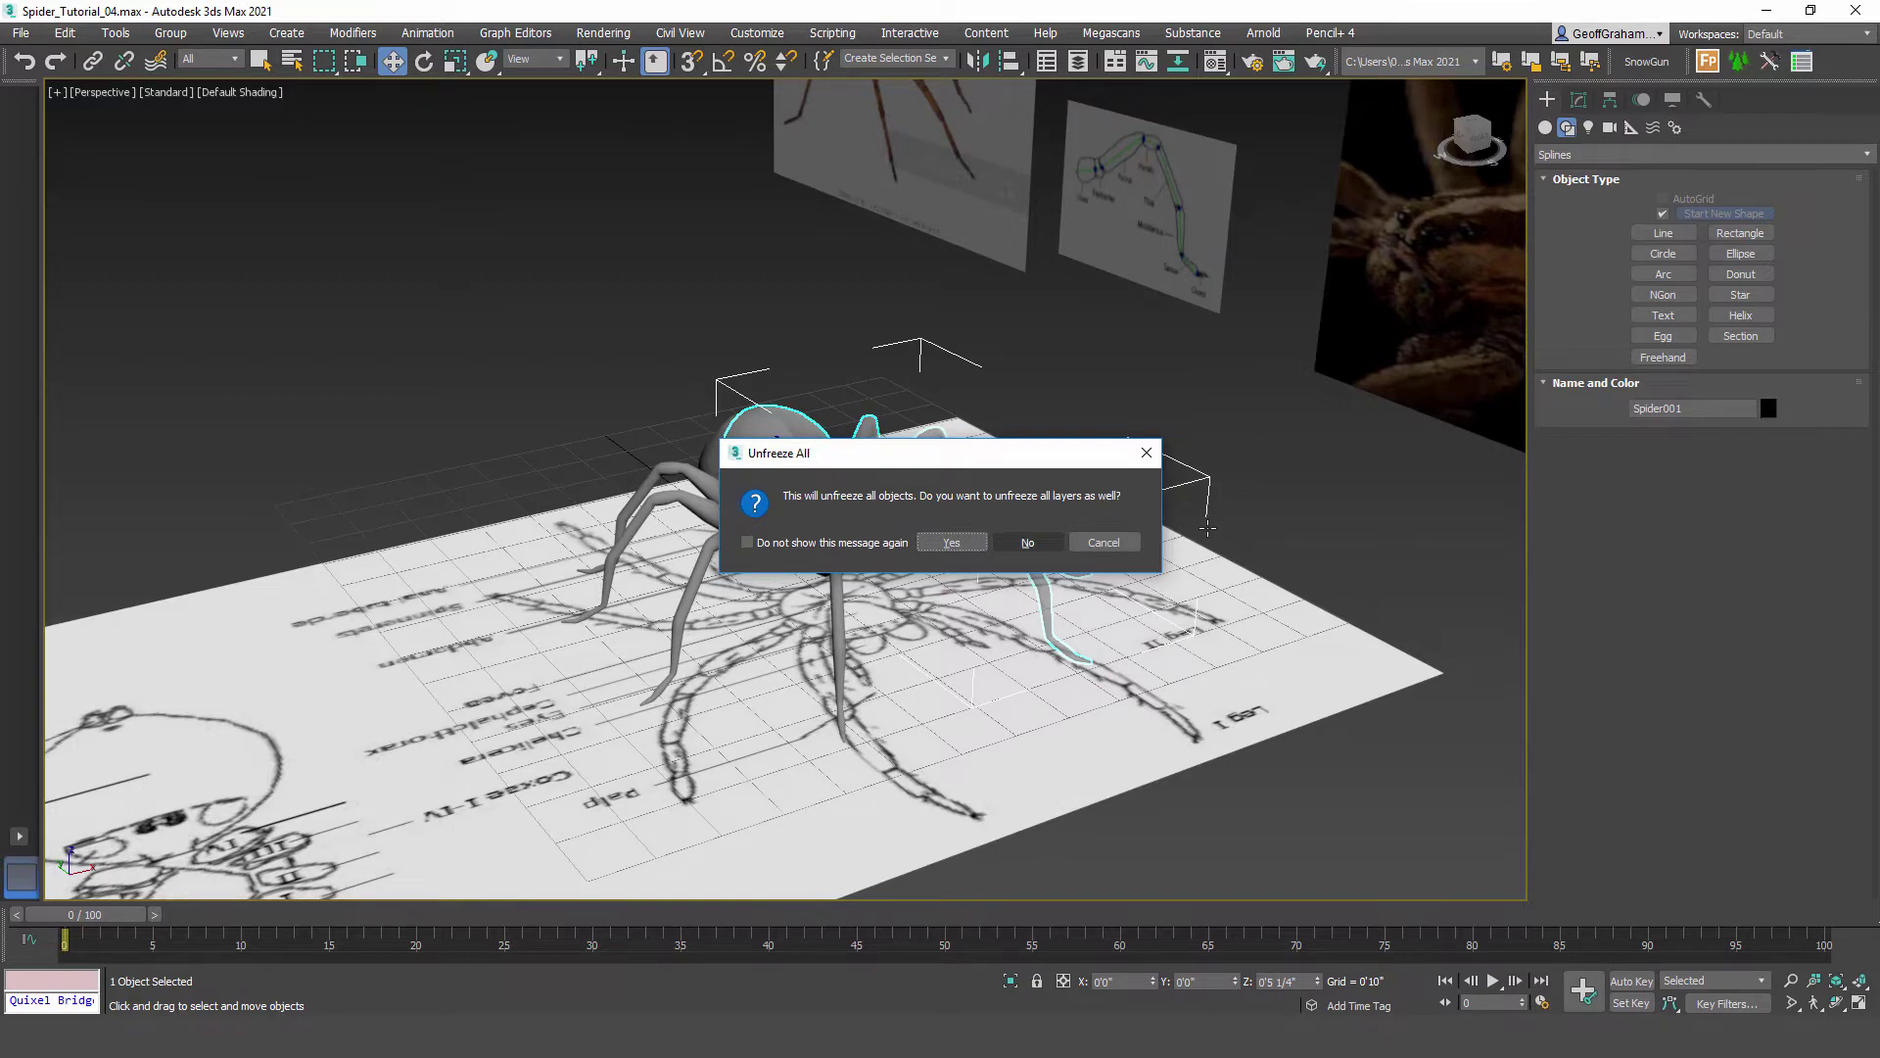
key("Return")
left_click(1208, 529)
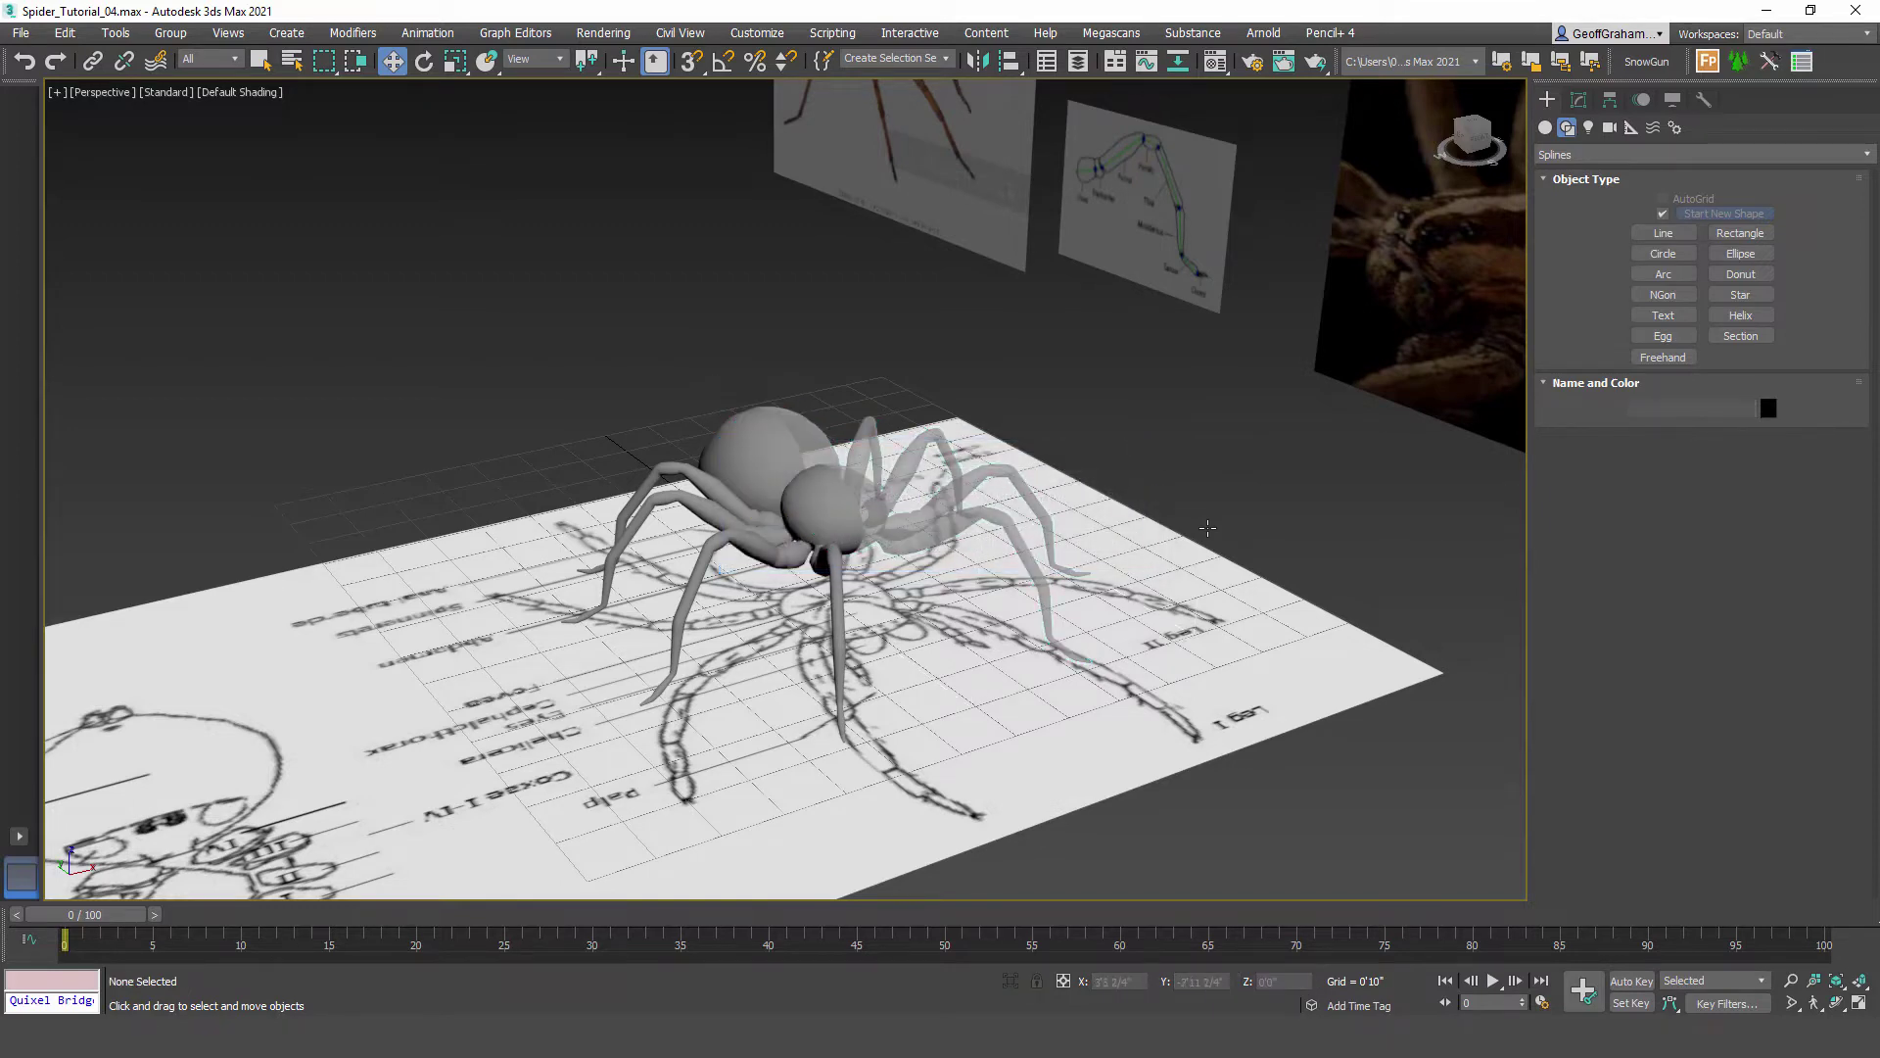
key("ctrl+z")
key("ctrl+z")
key("ctrl+z")
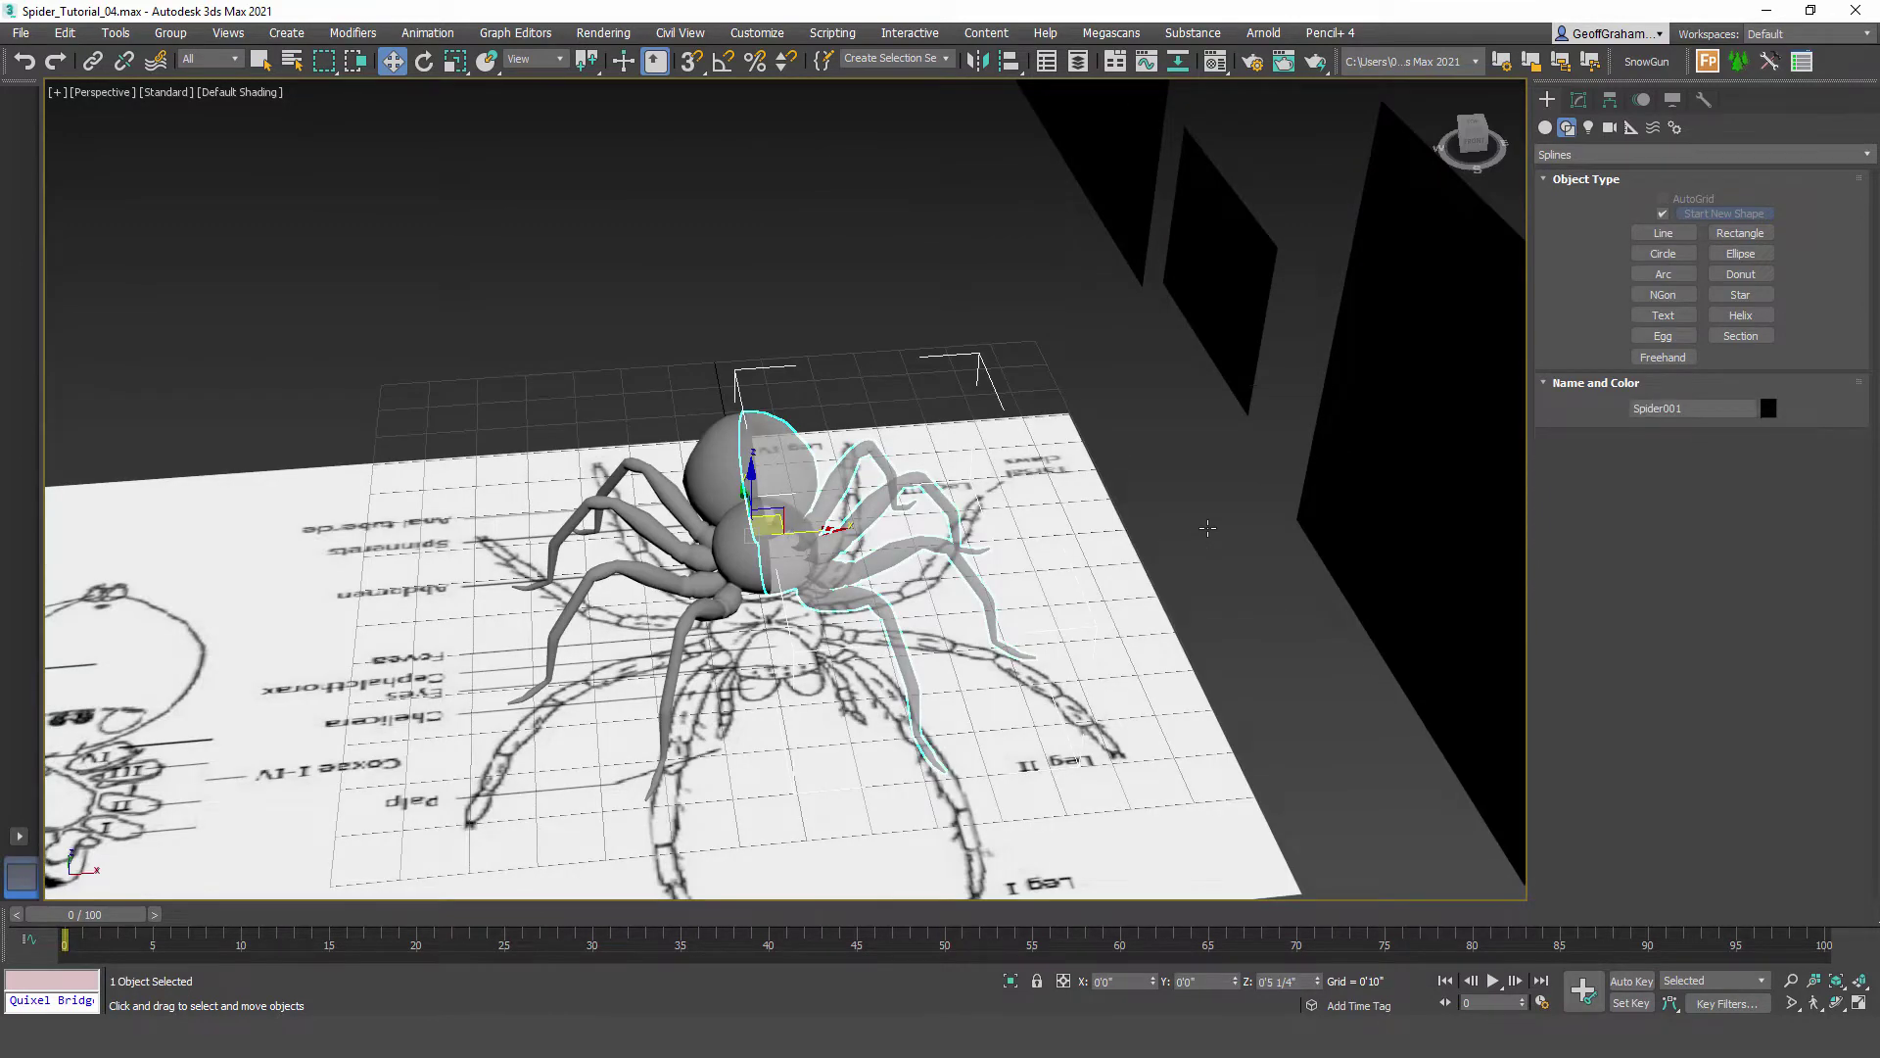
Step: Turn off see-through display for the mirrored spider half and convert it to an Editable Poly
key("alt+x")
scroll(1208, 529, "up", 3)
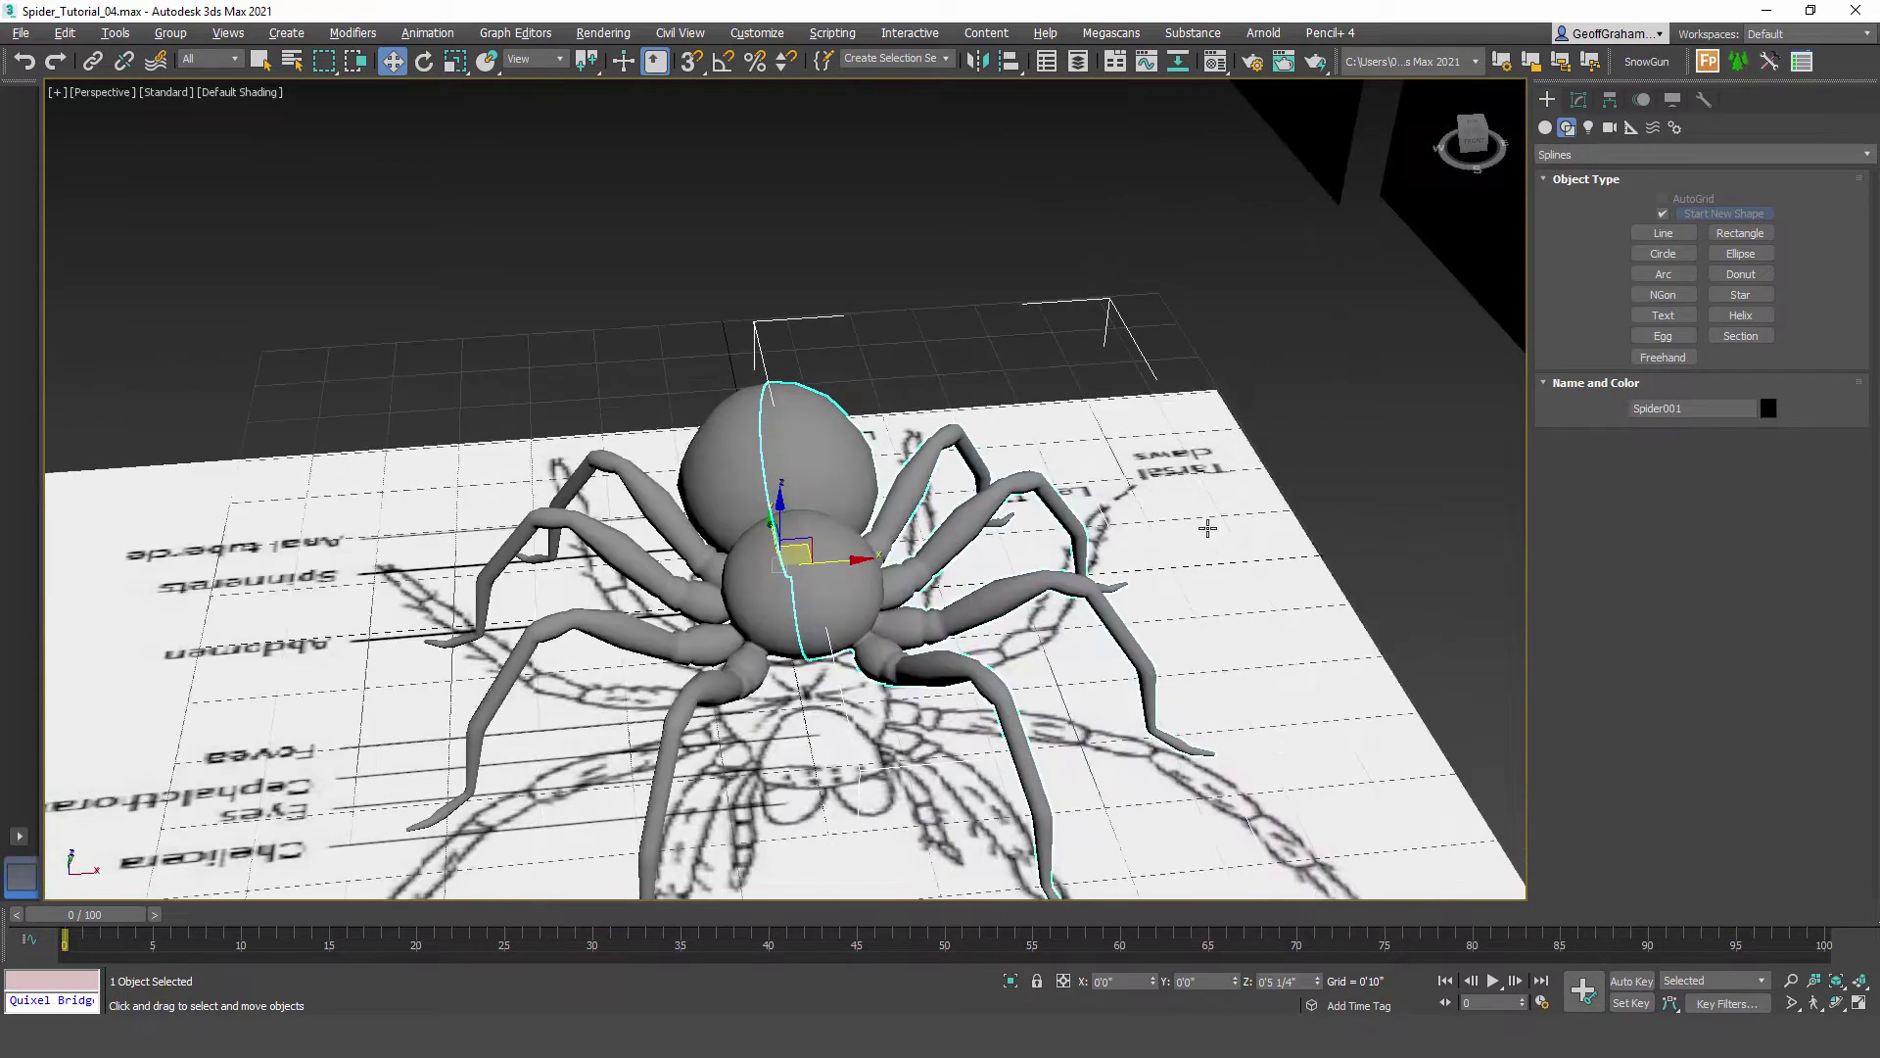
key("shift+z")
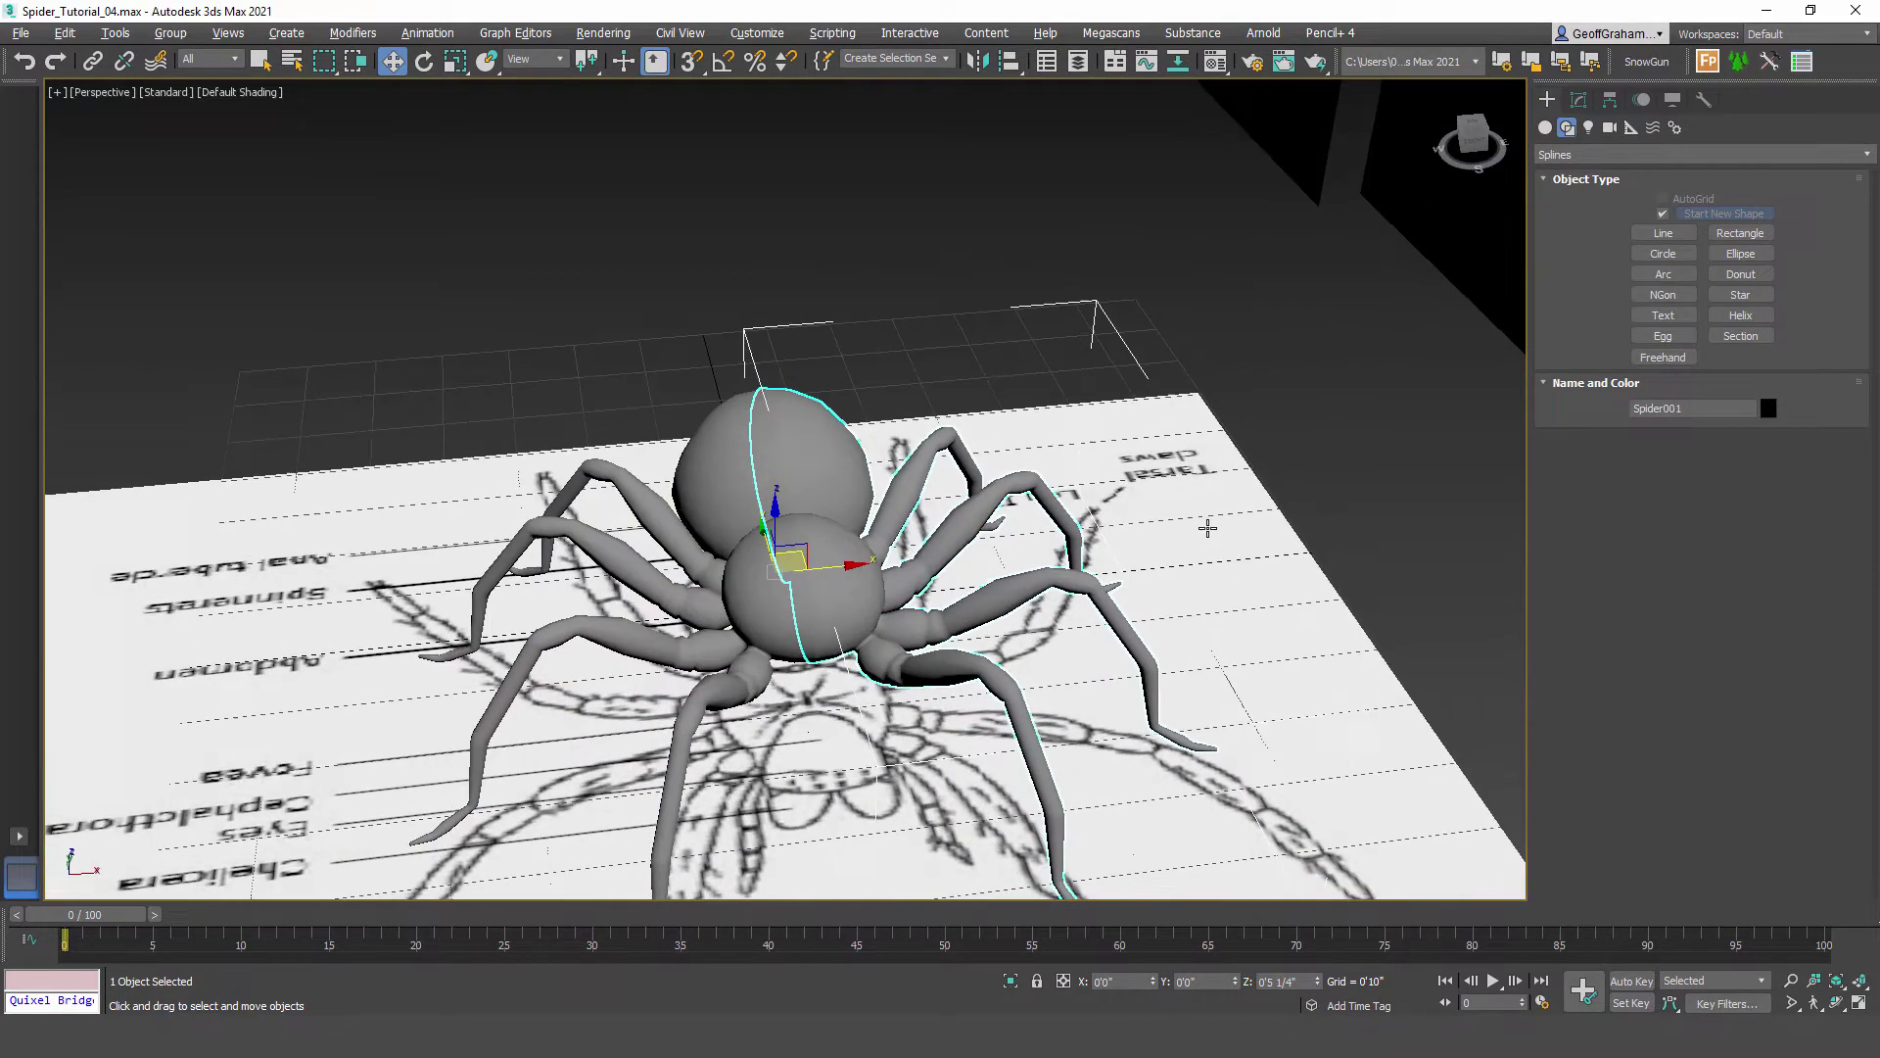
right_click(809, 439)
mouse_move(881, 654)
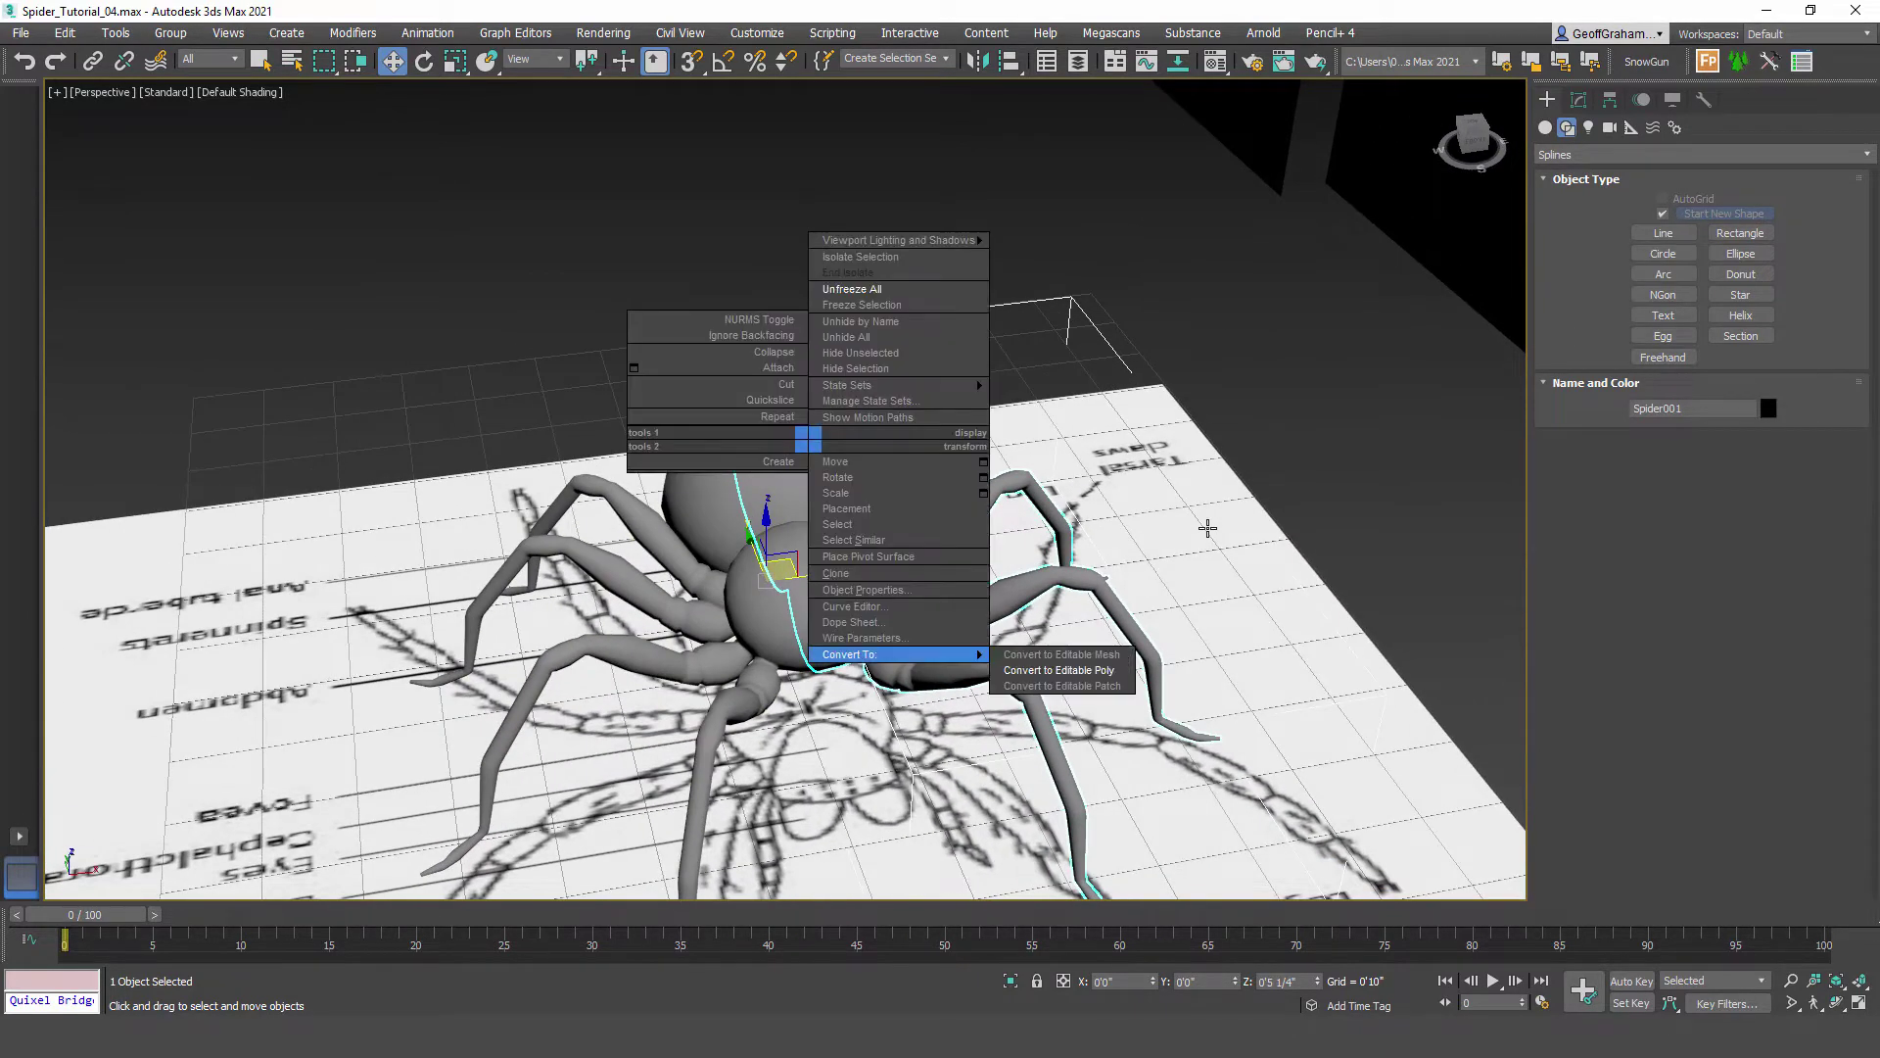
left_click(1059, 670)
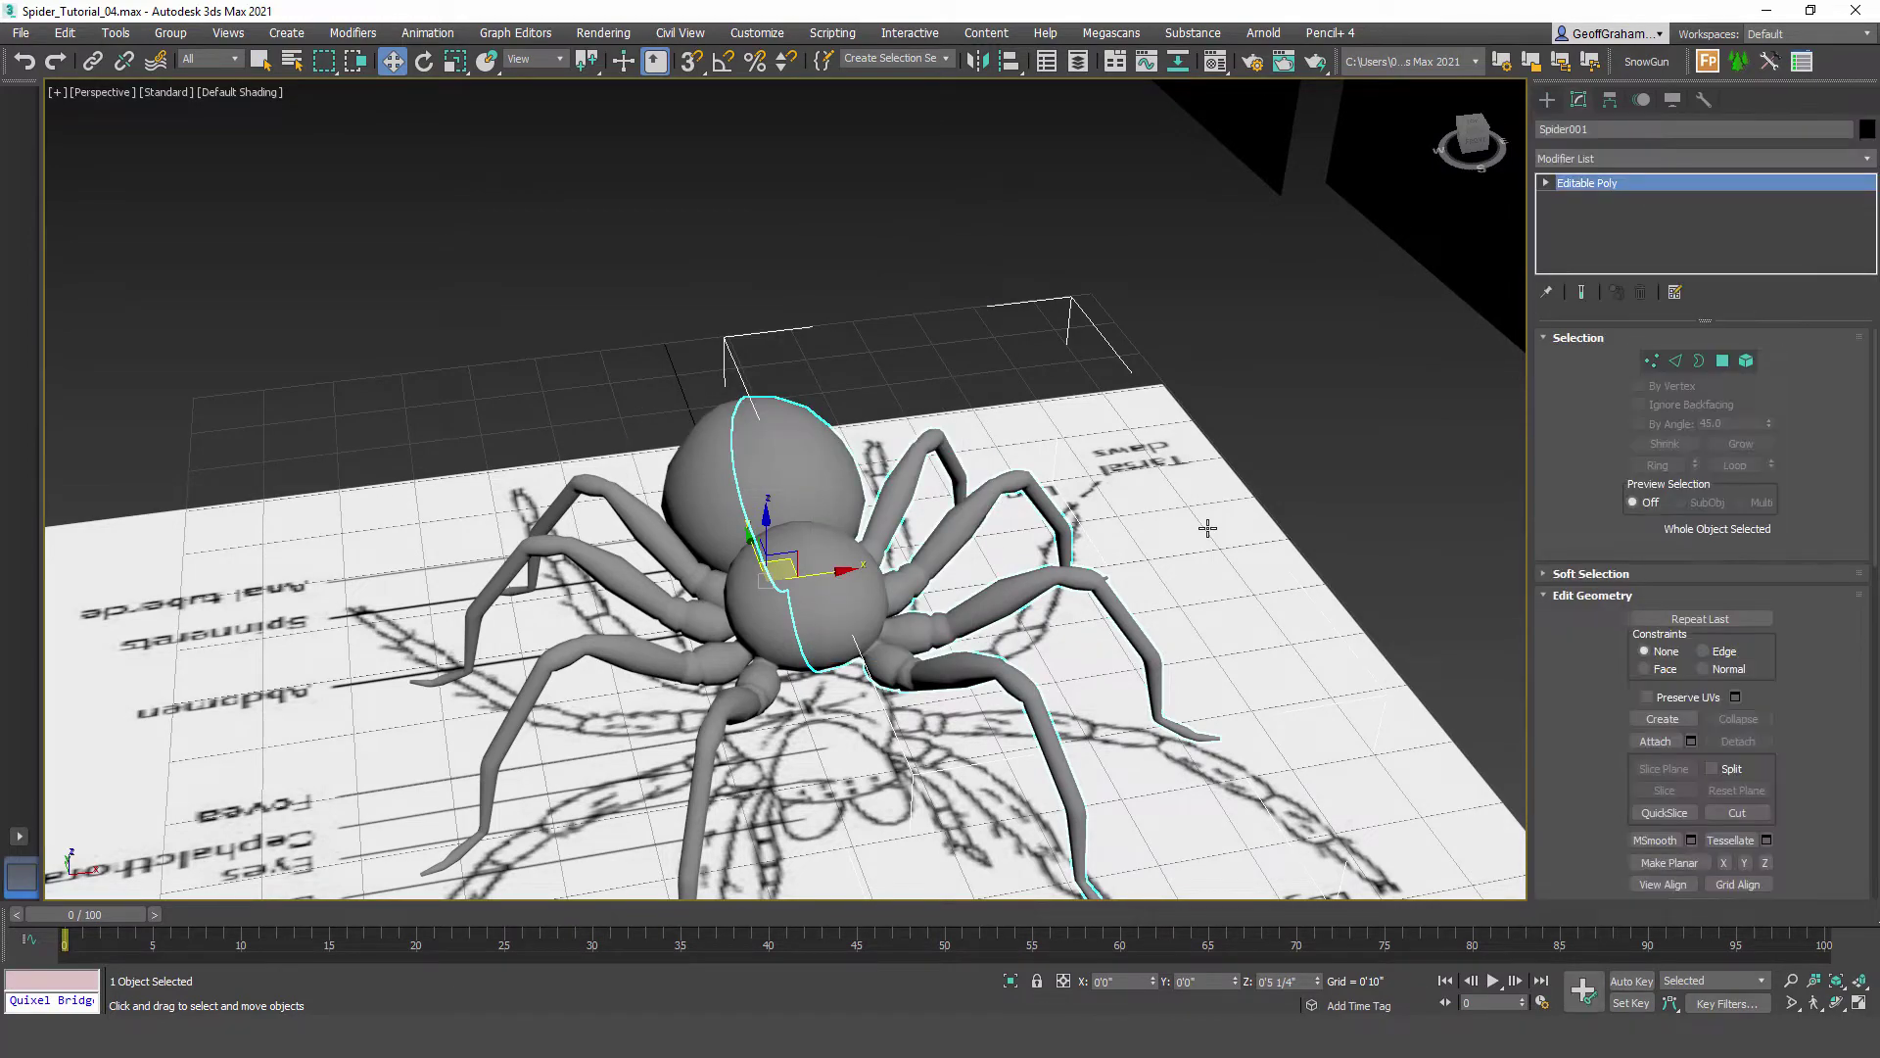
Step: Review both spider halves together from the front, from above and from a low angle, and deselect the mirrored half
key("shift+z")
key("shift+z")
key("shift+z")
key("shift+z")
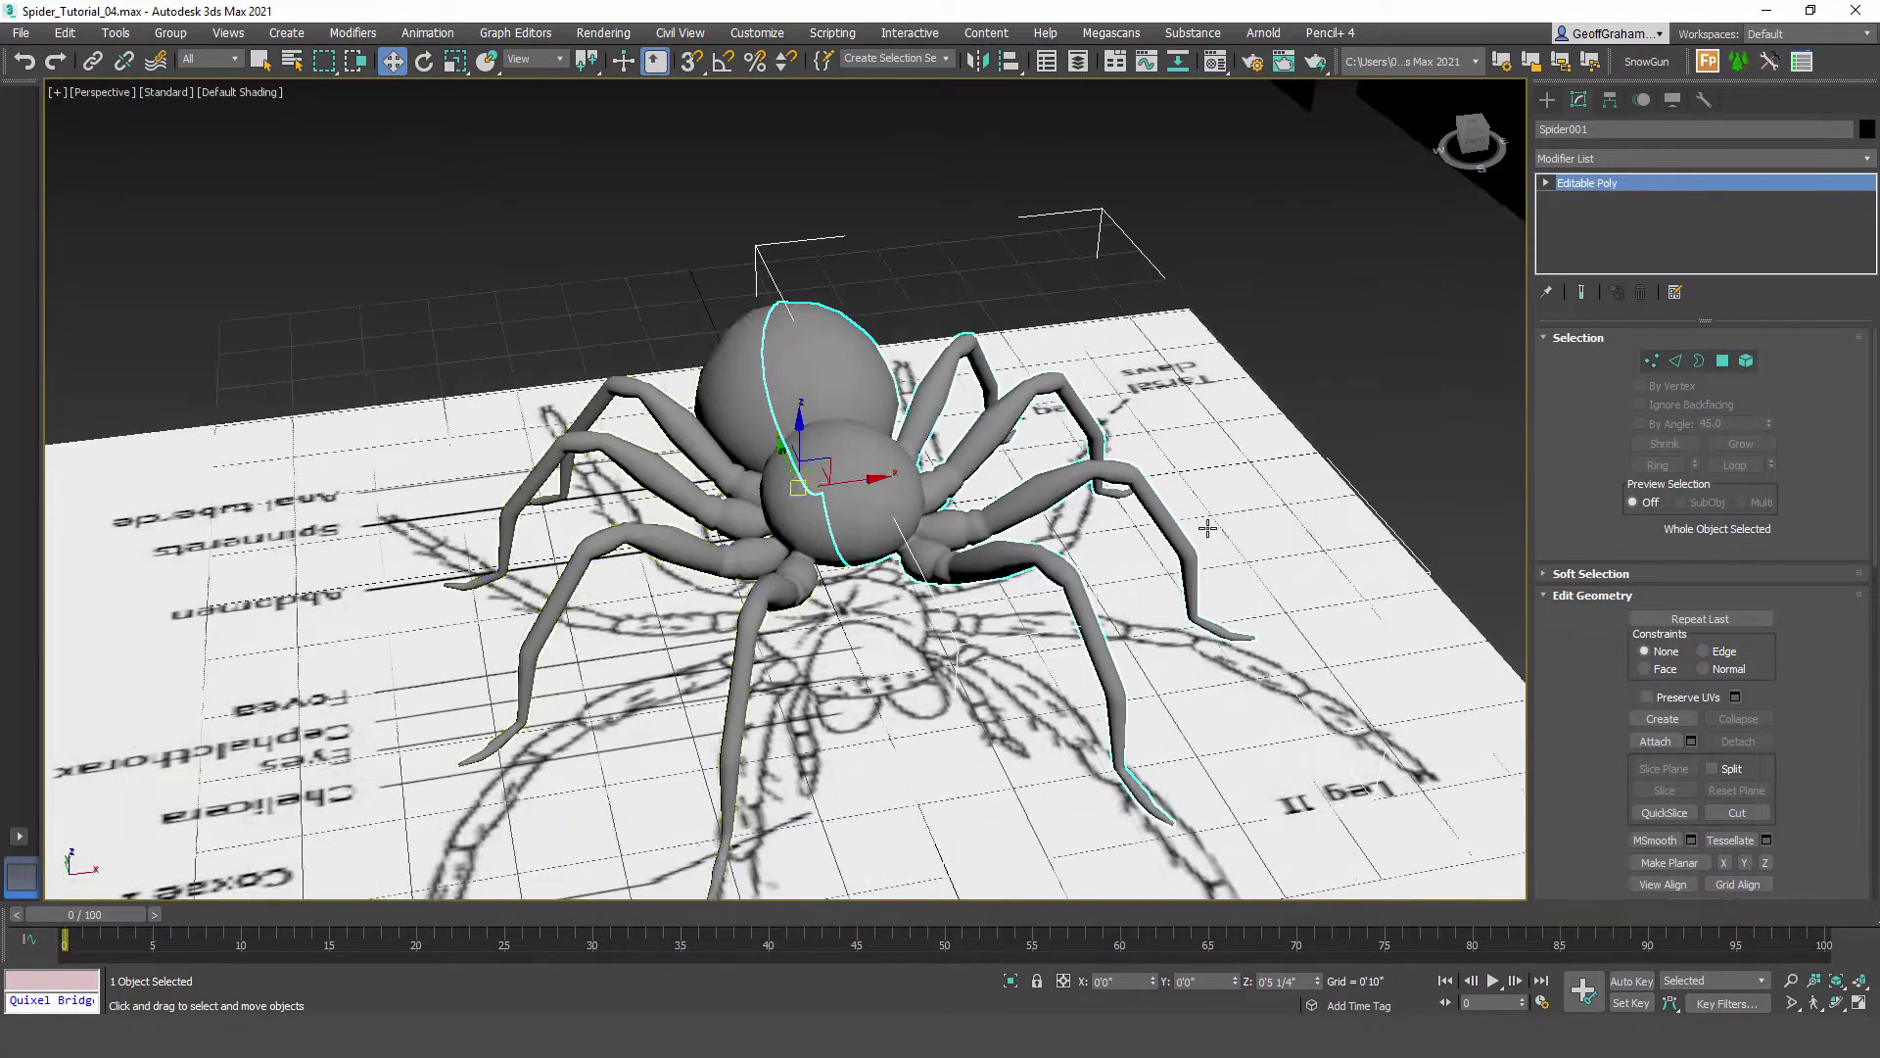
key("shift+z")
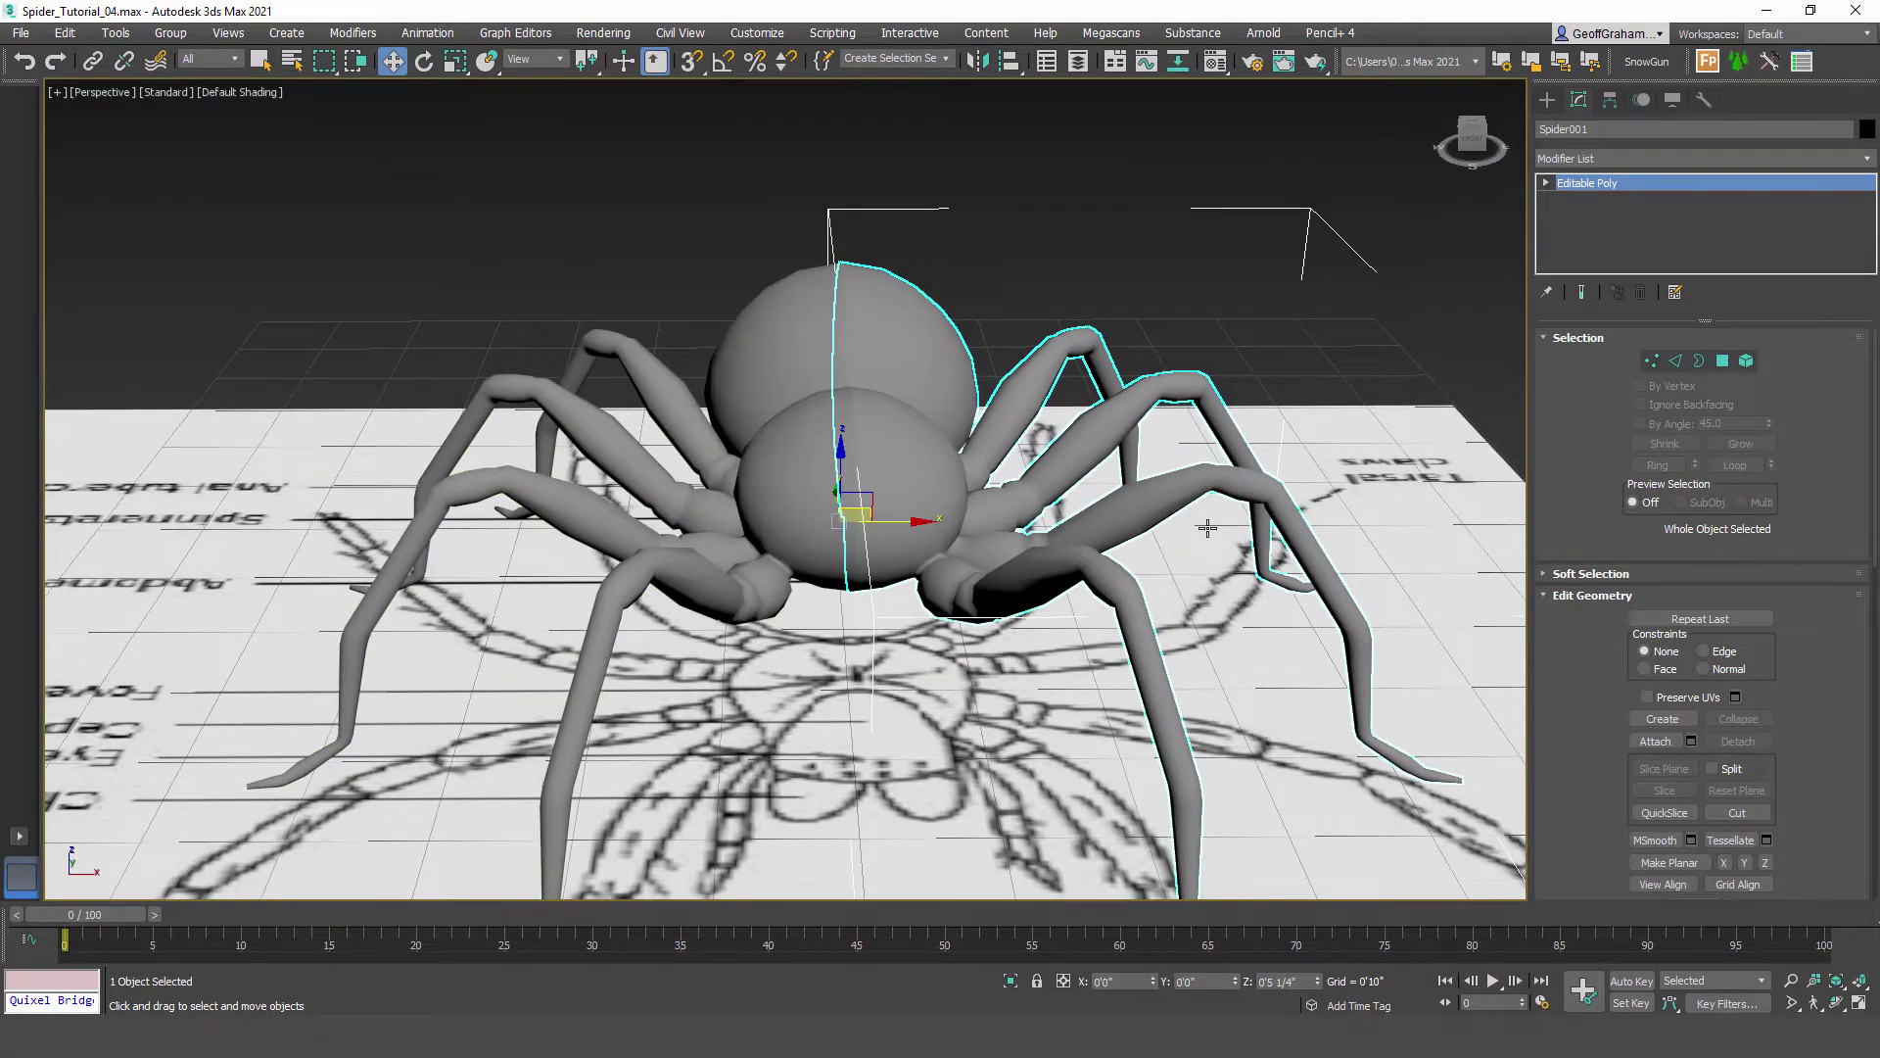
key("shift+z")
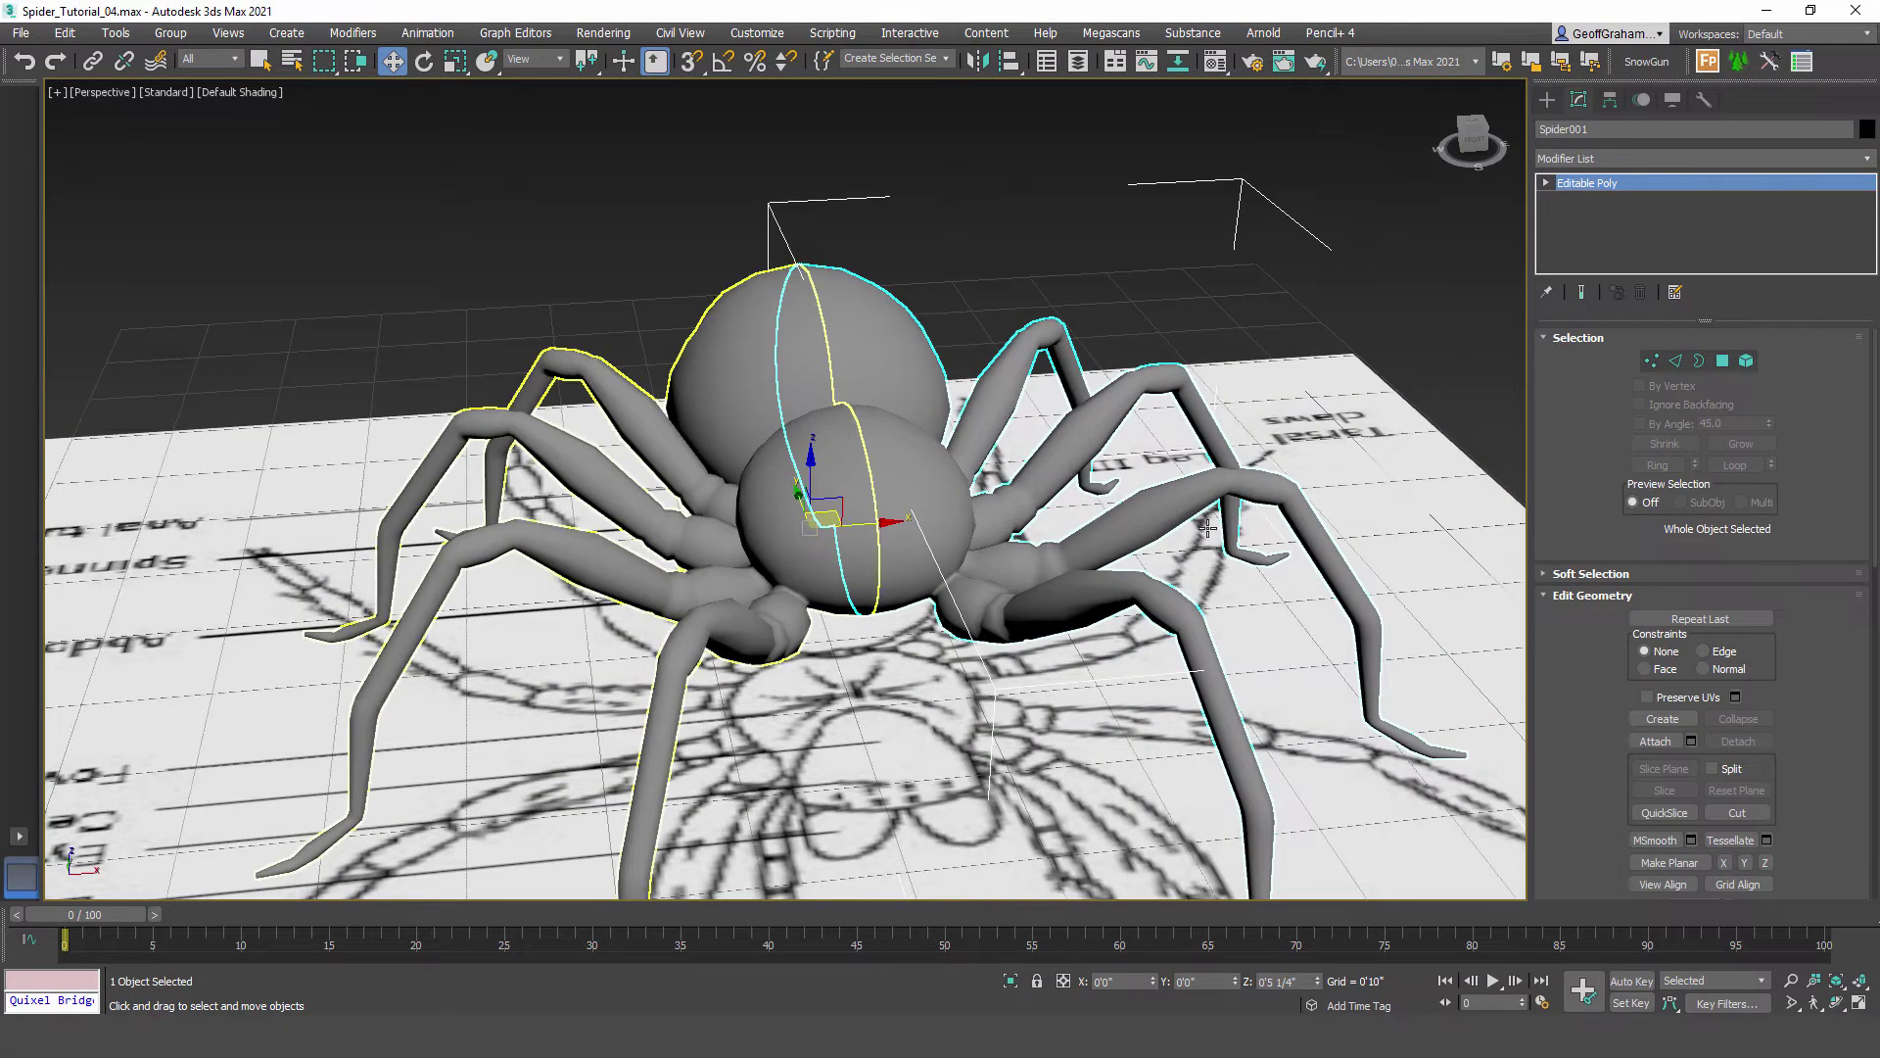
key("shift+z")
key("shift+z")
key("shift+z")
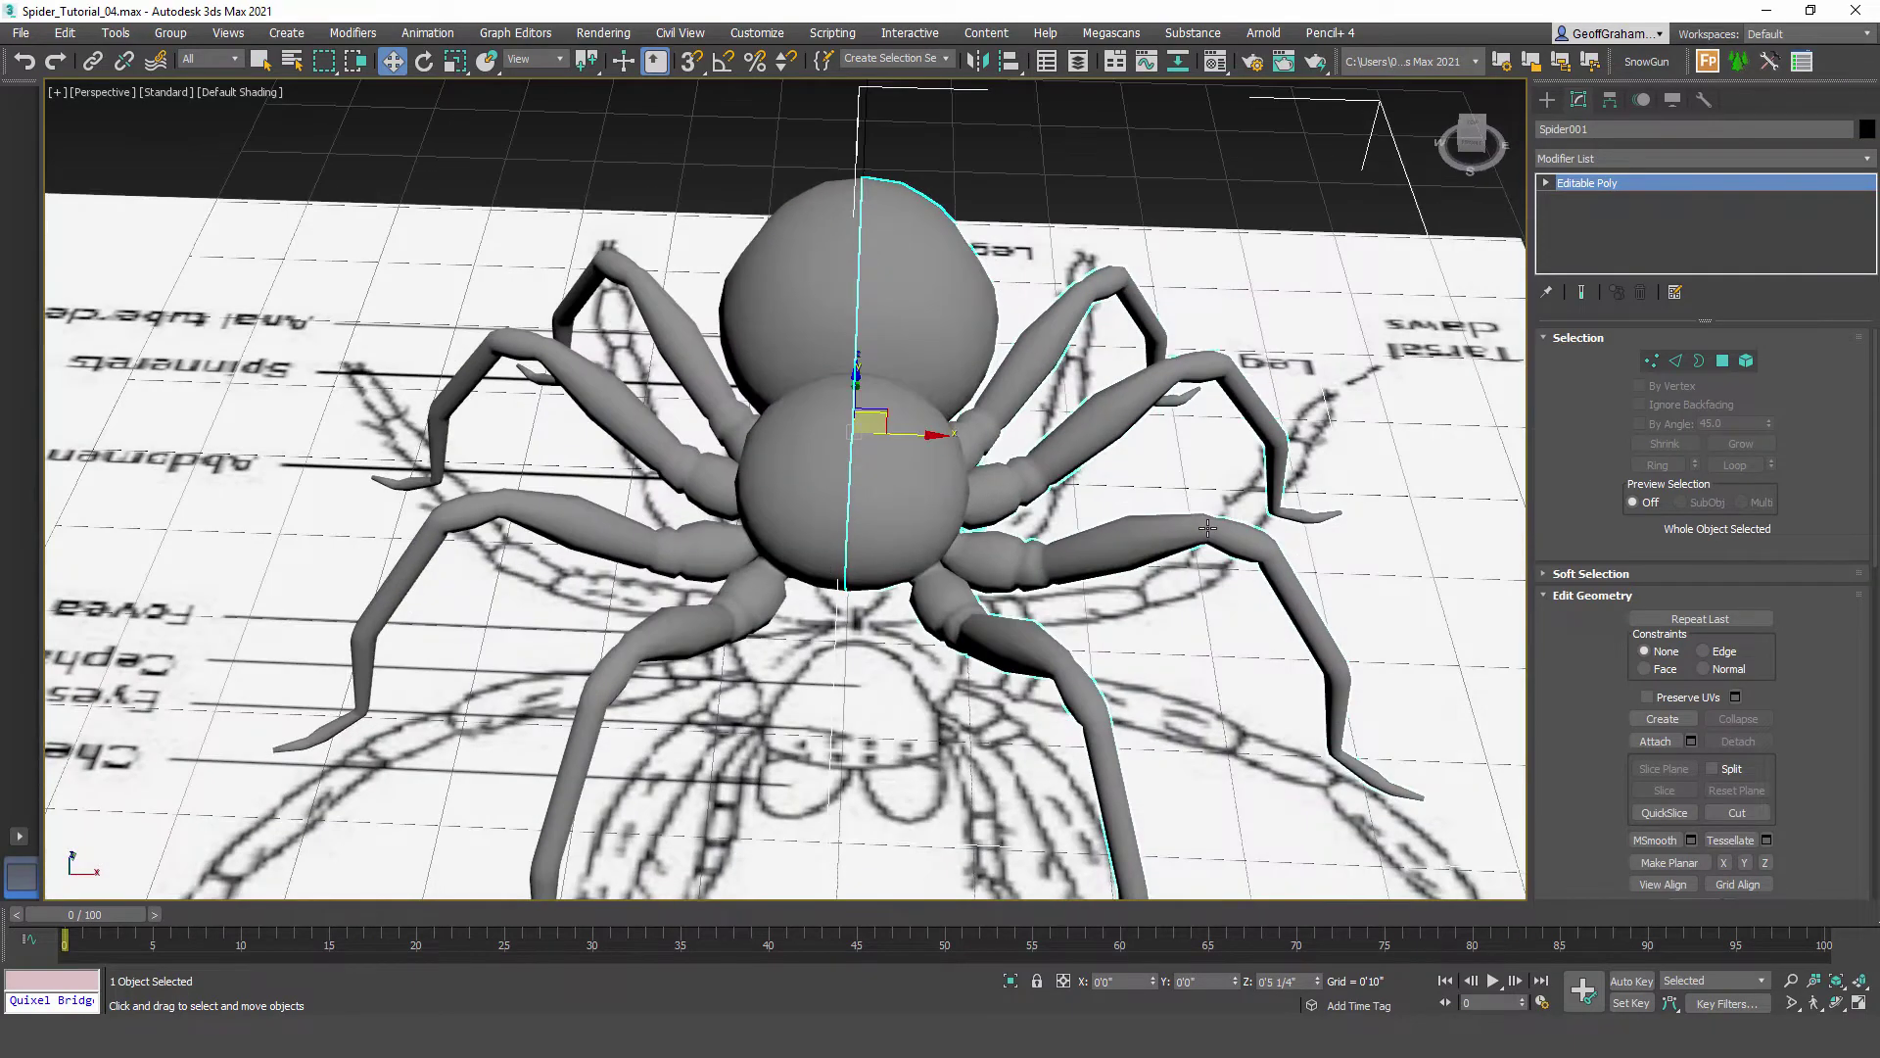
key("shift+z")
key("shift+z")
key("shift+z")
key("shift+z")
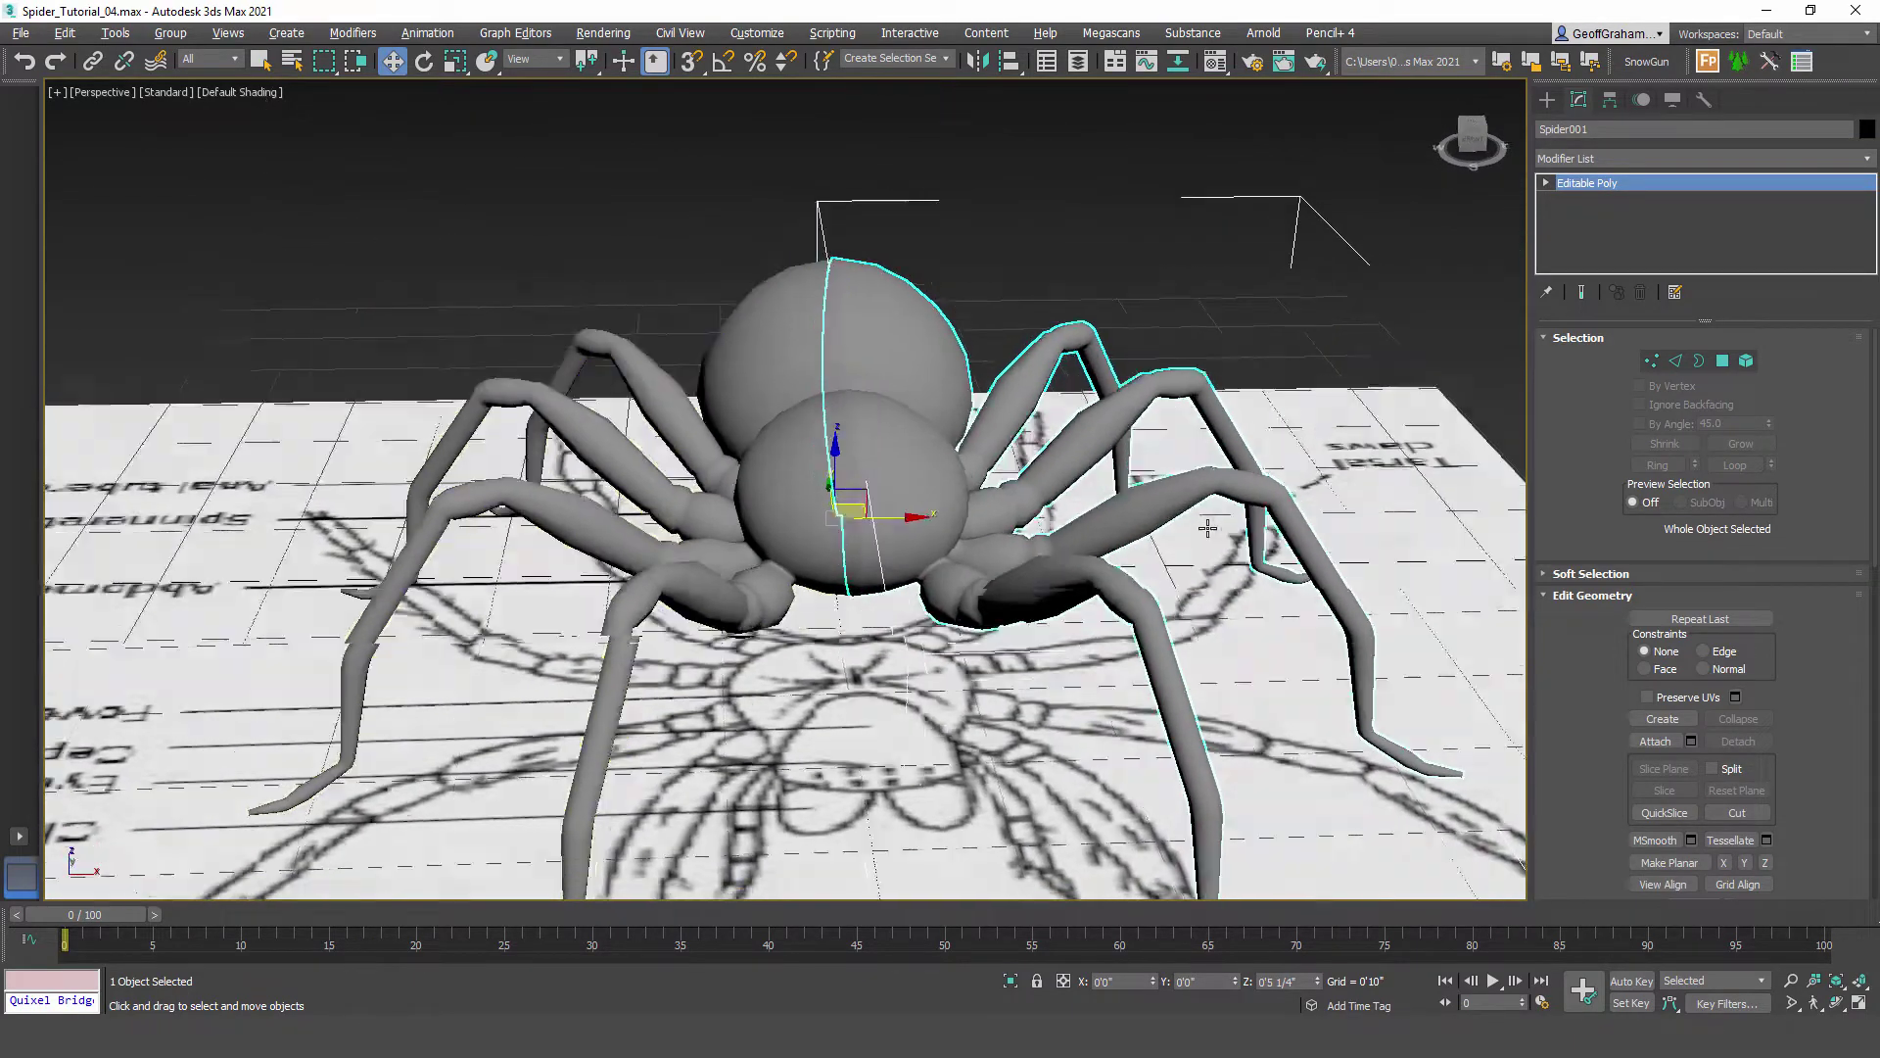
key("shift+z")
key("shift+z")
key("shift+z")
key("shift+z")
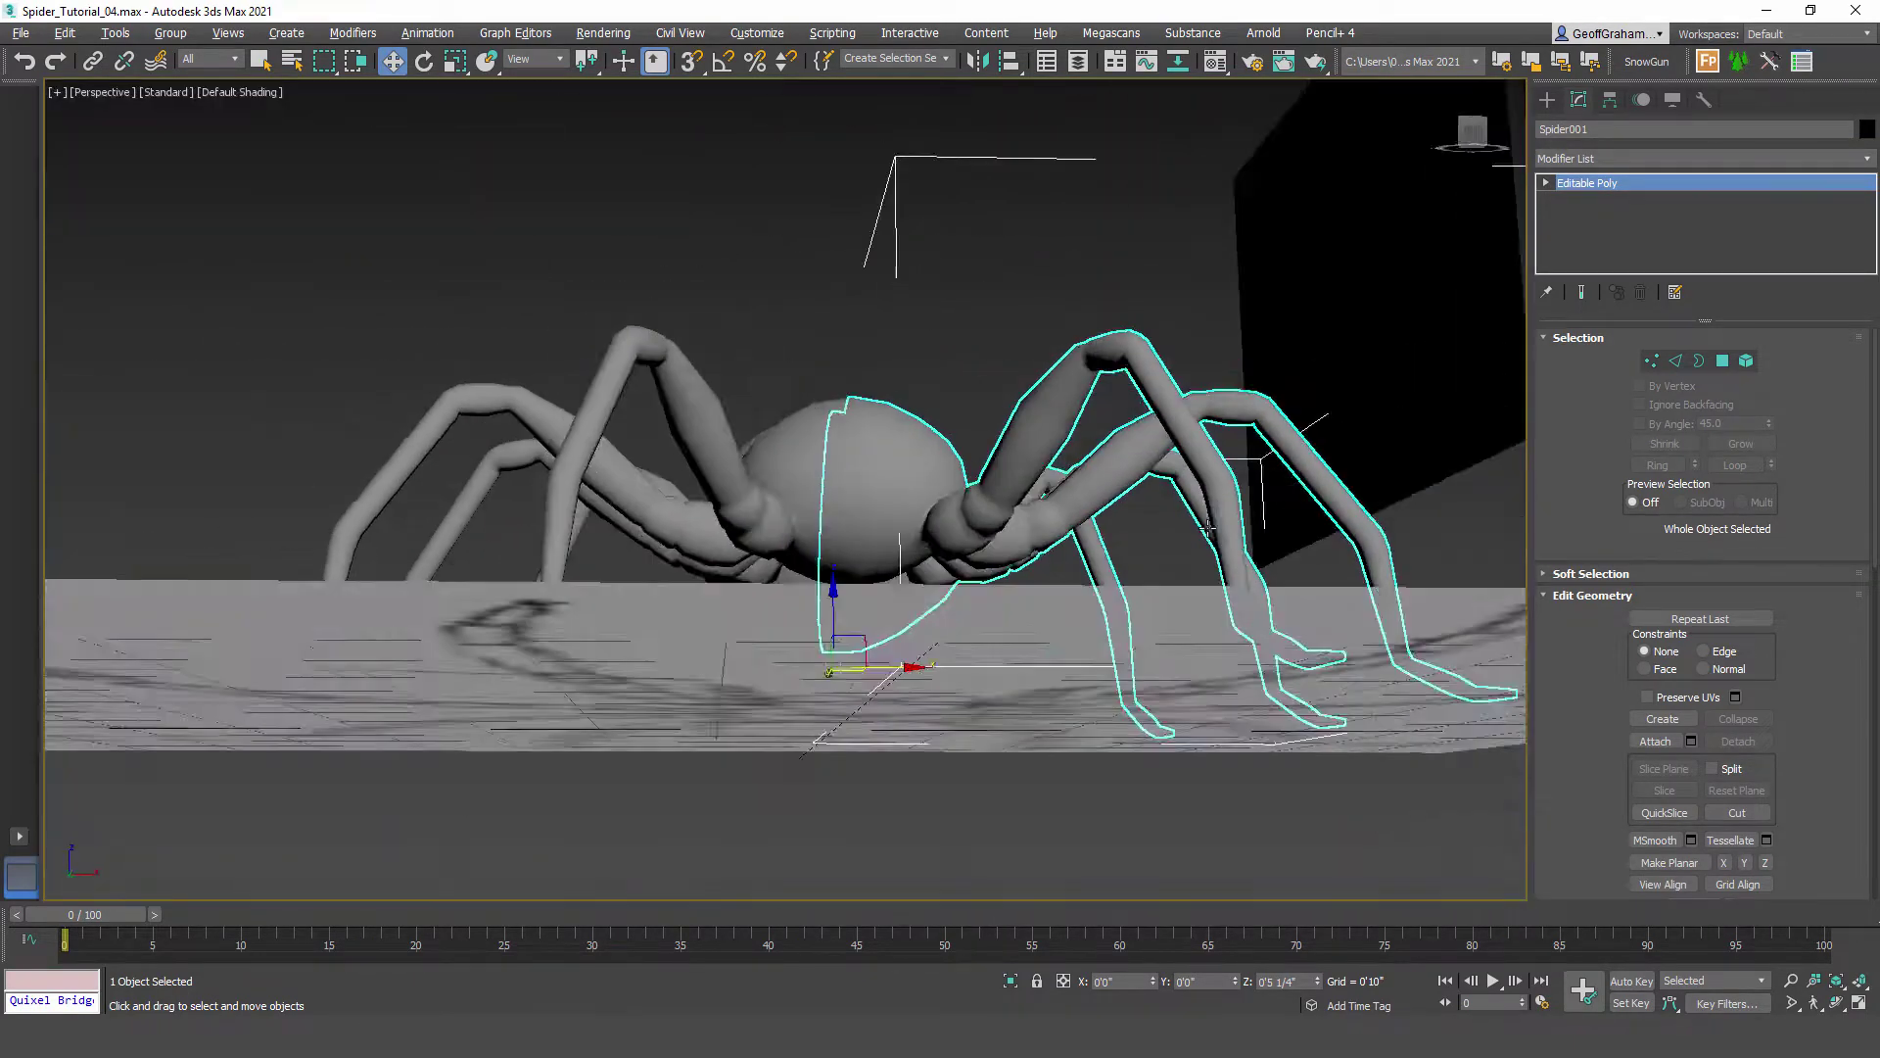
key("shift+z")
key("shift+z")
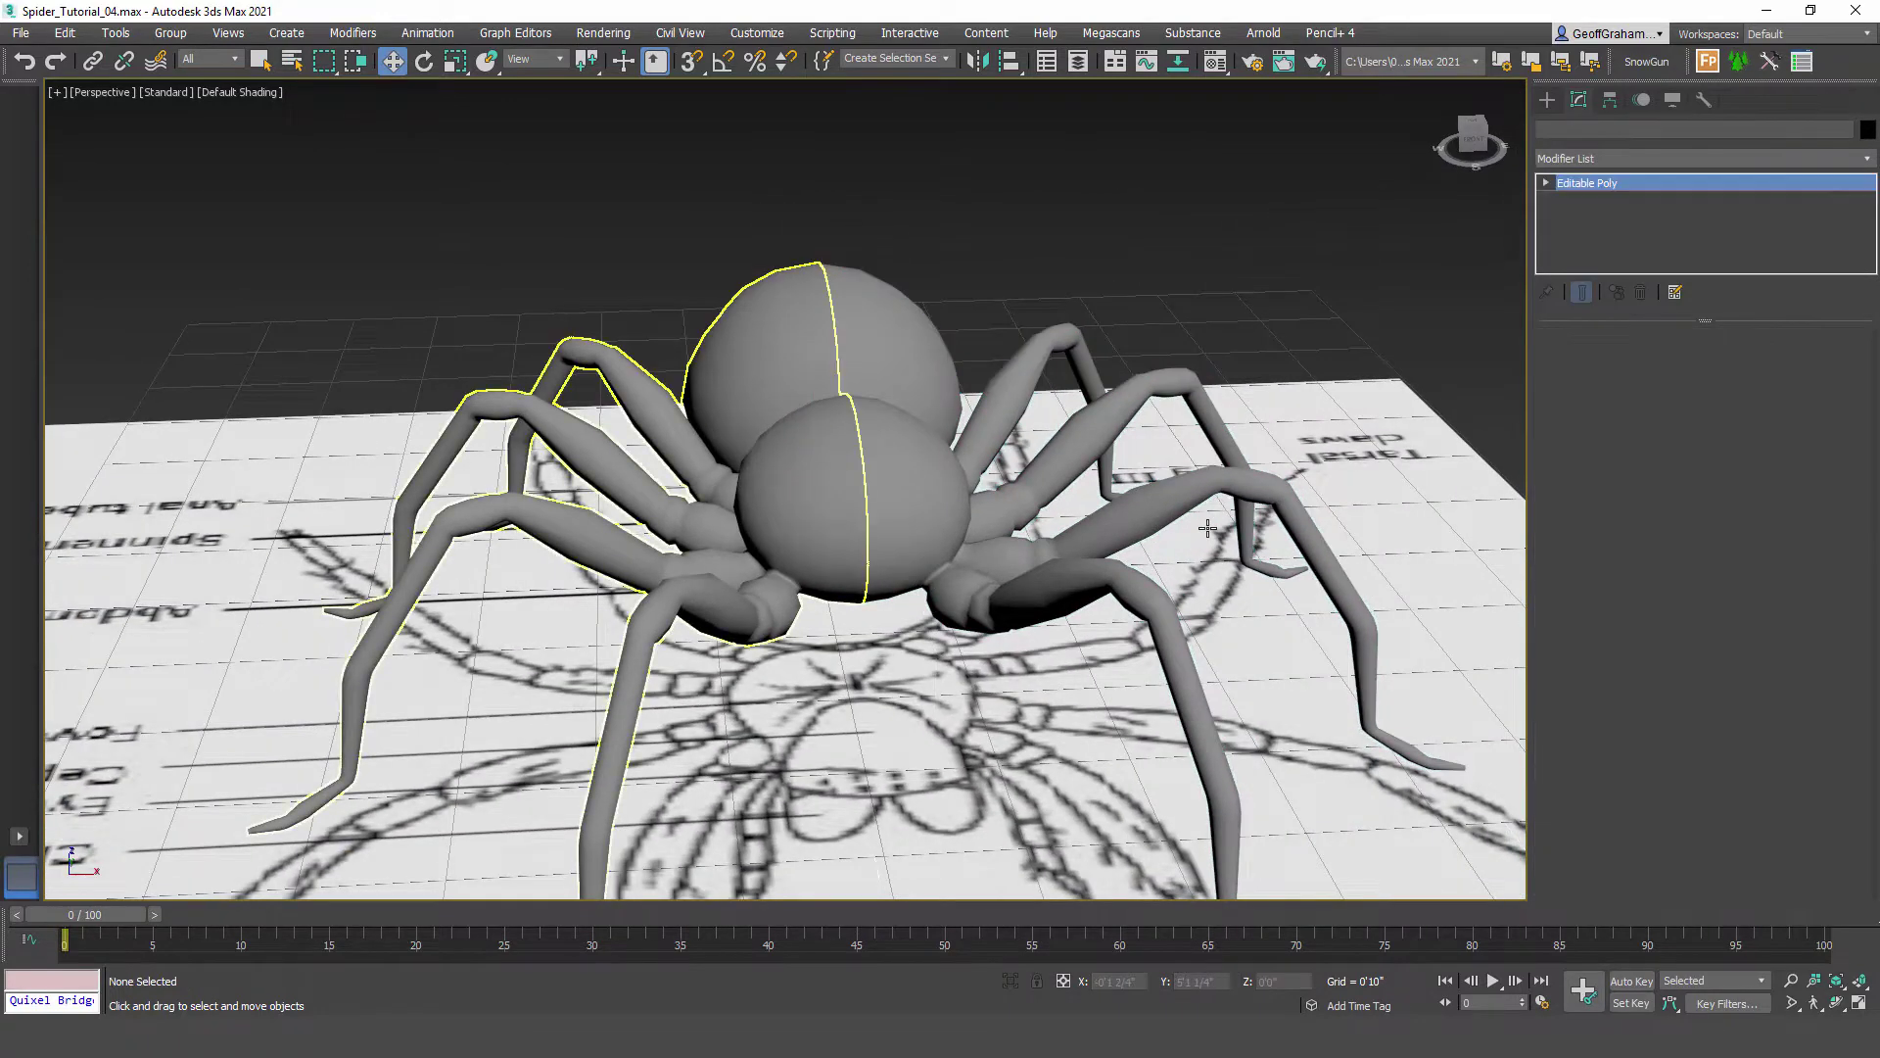
Step: Attach the mirrored half to the original spider half to make one object
left_click(1655, 741)
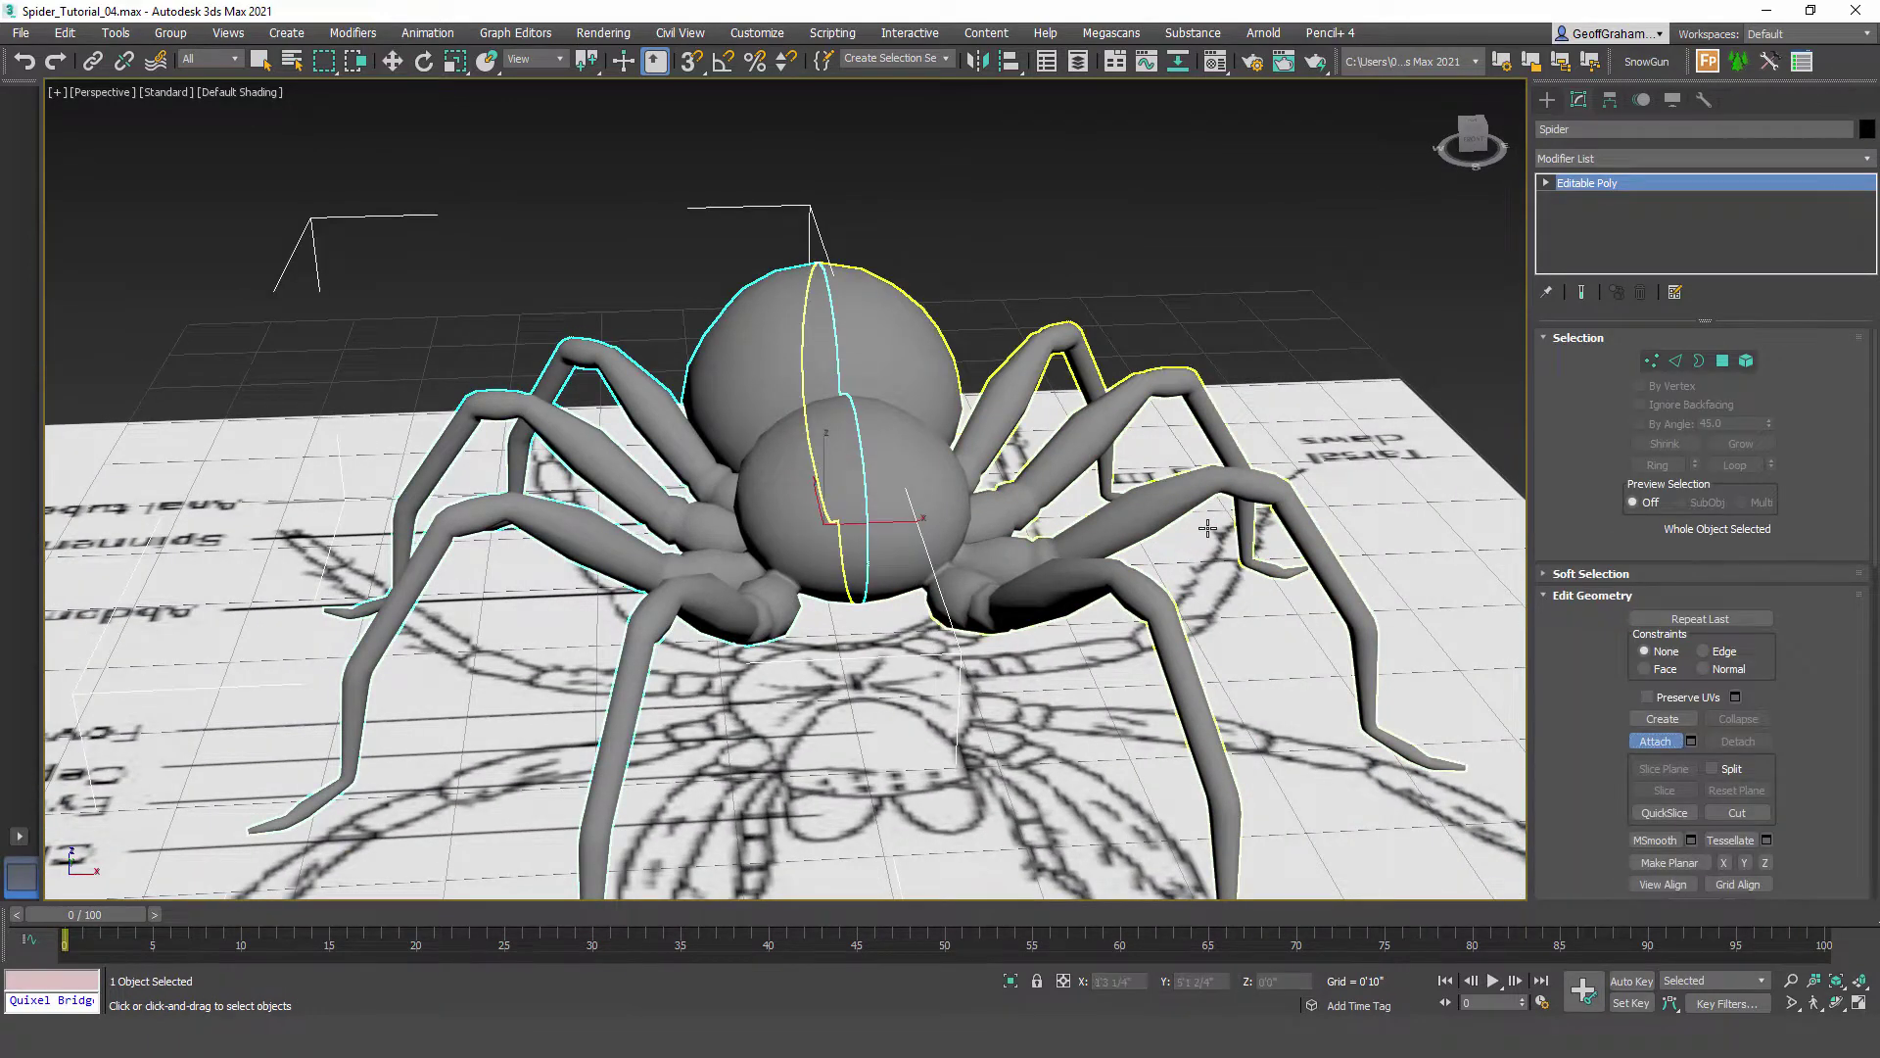
left_click(1207, 529)
key("w")
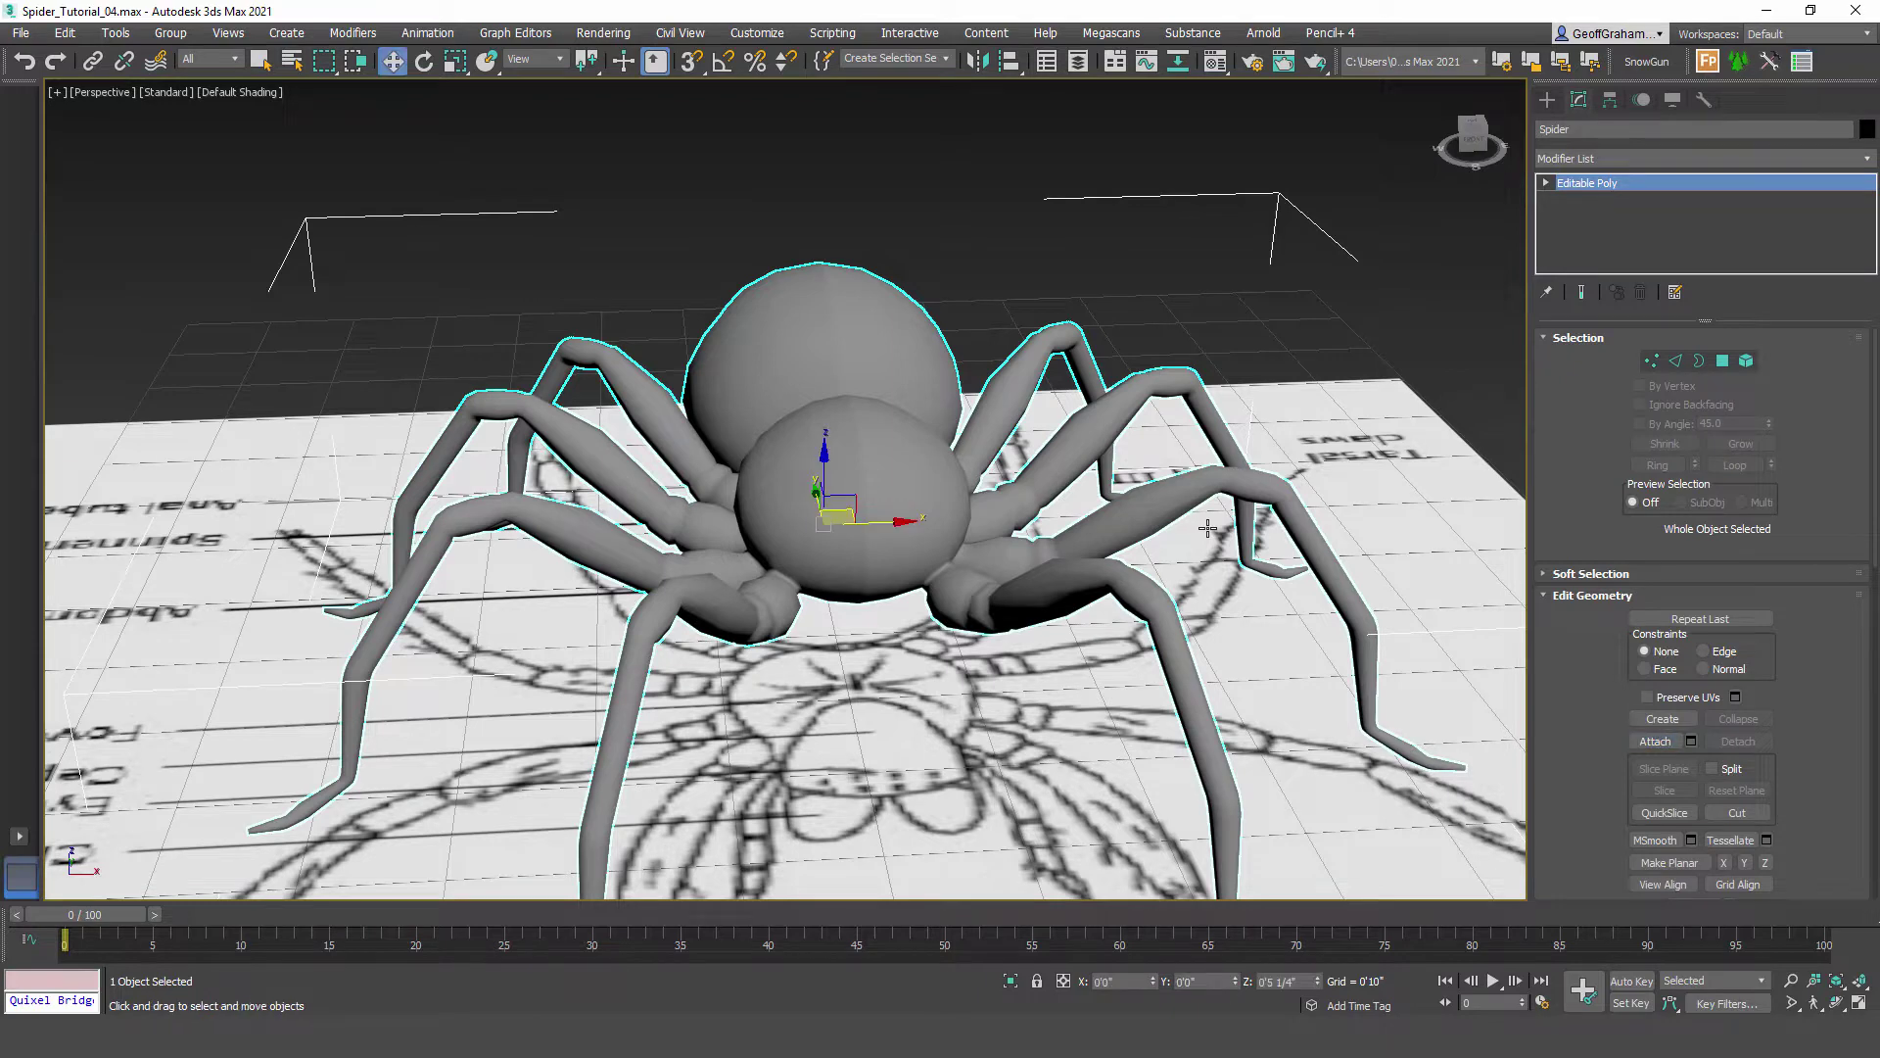
Step: Switch to vertex editing and examine the body's centre seam up close in the Front view
key("1")
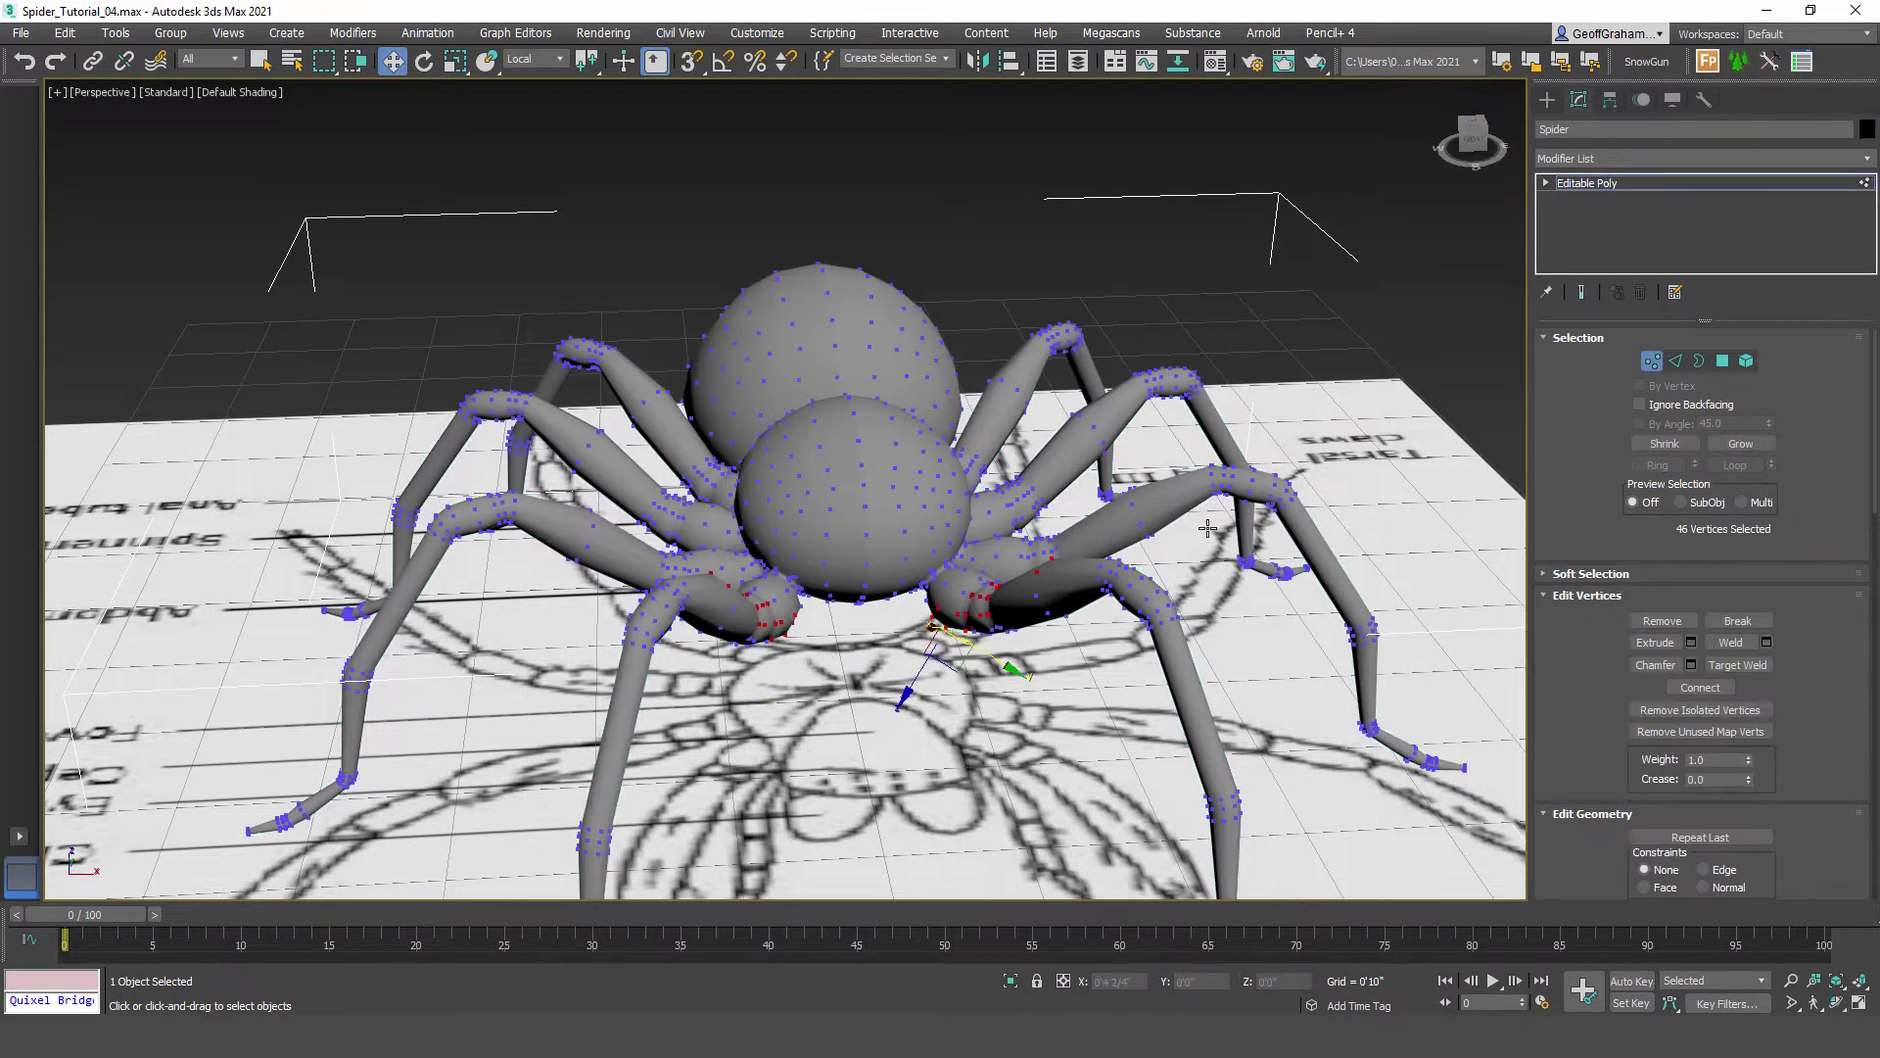
scroll(1208, 529, "up", 5)
scroll(1208, 529, "down", 3)
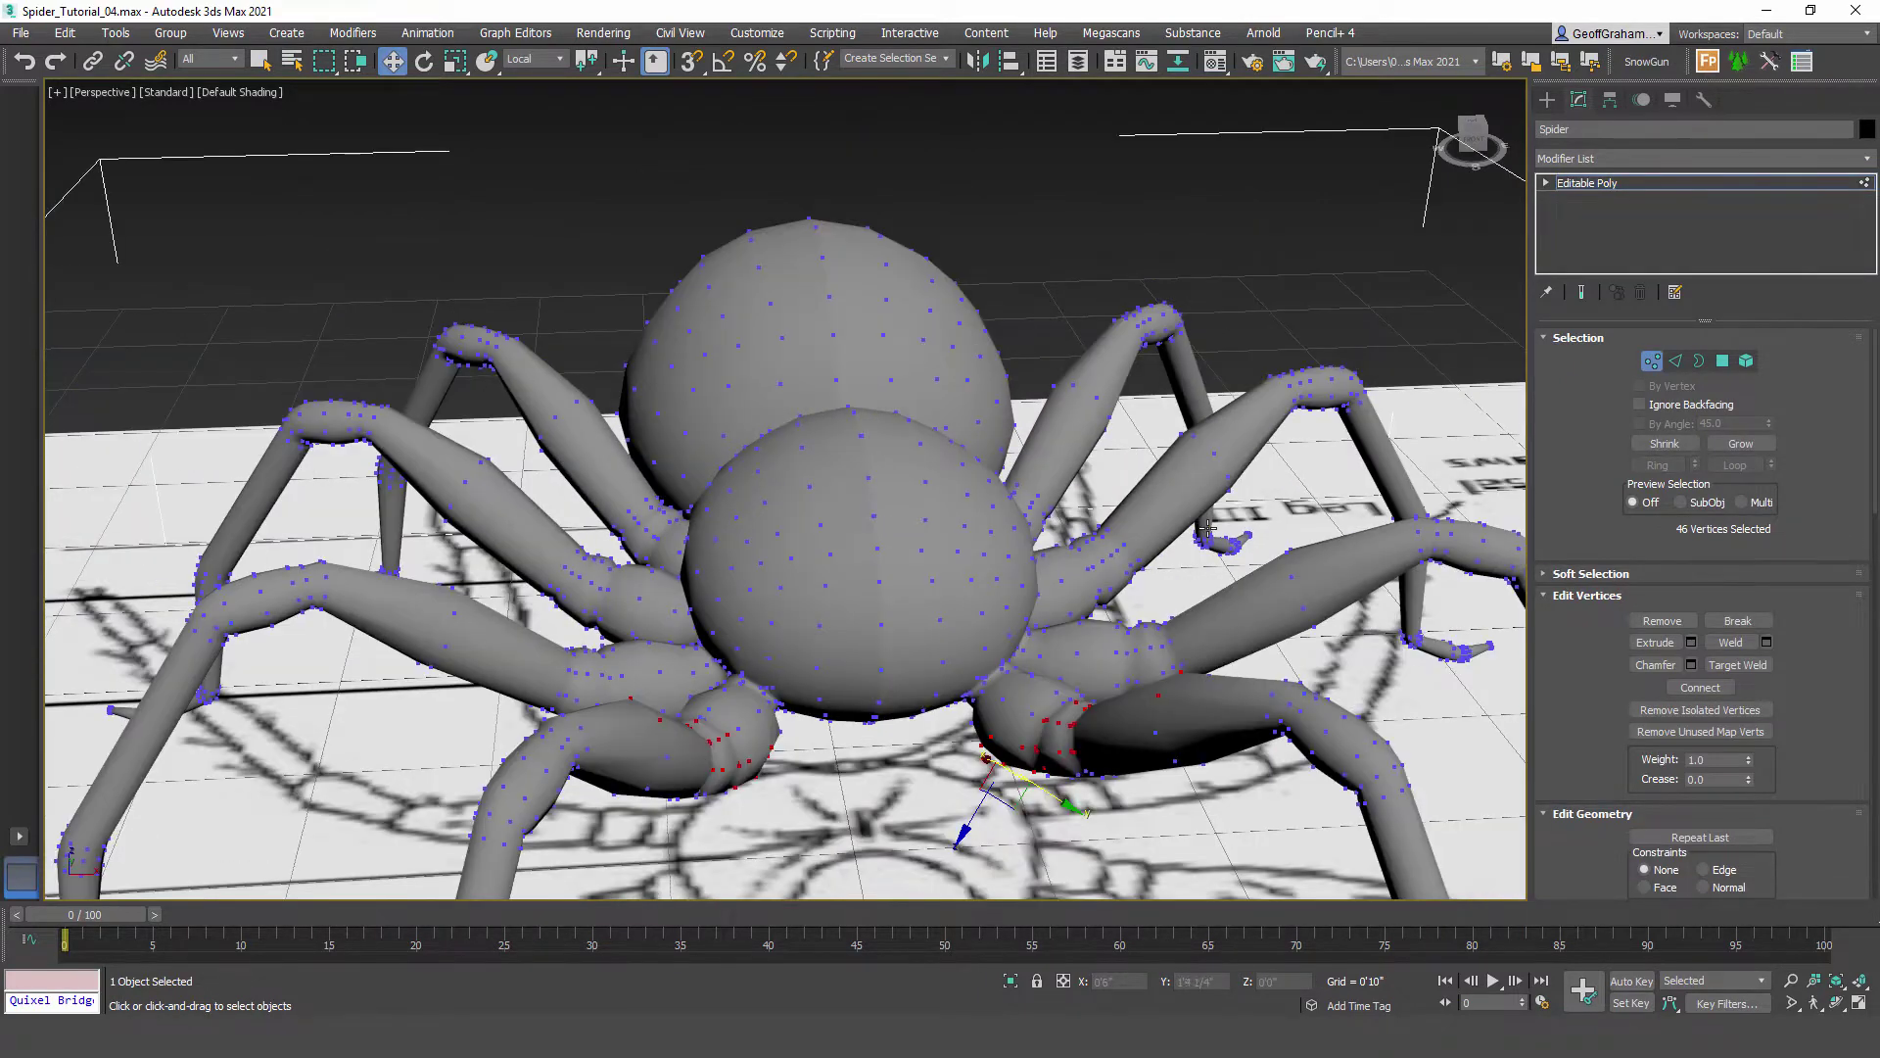
key("f")
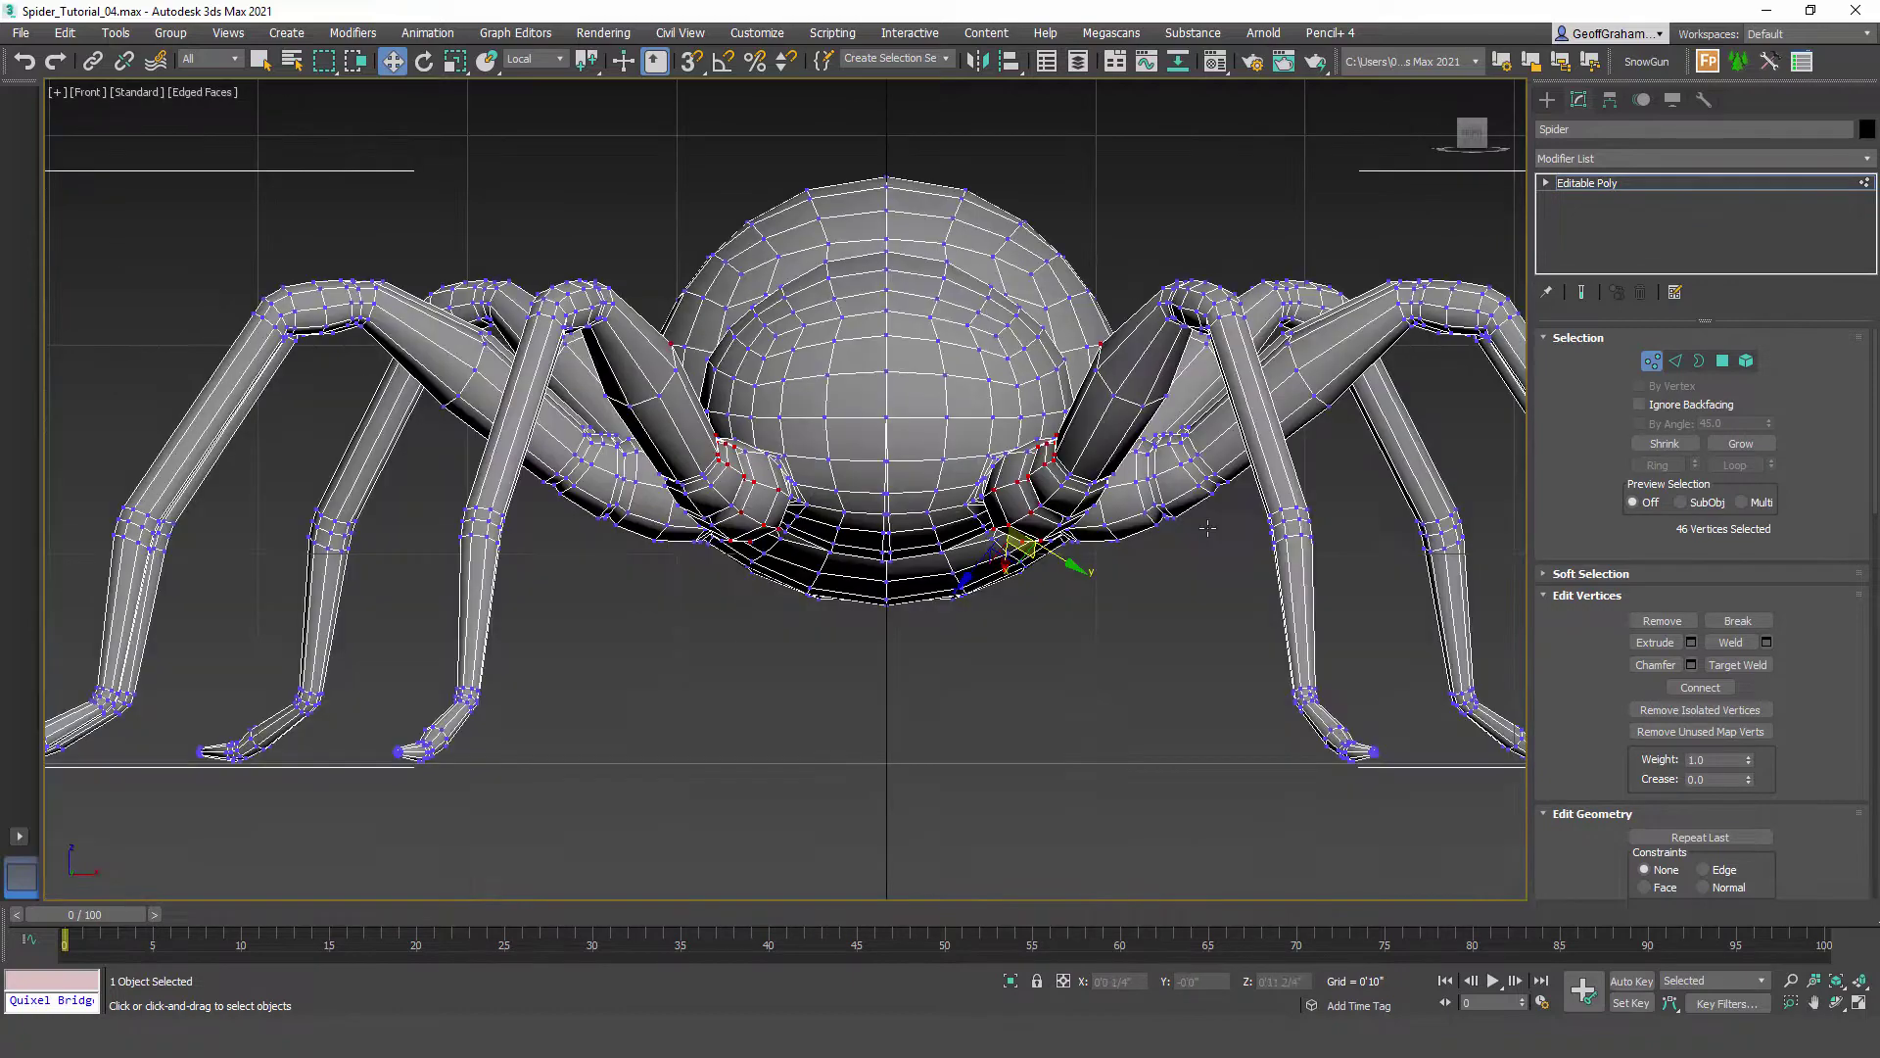
scroll(1208, 529, "up", 8)
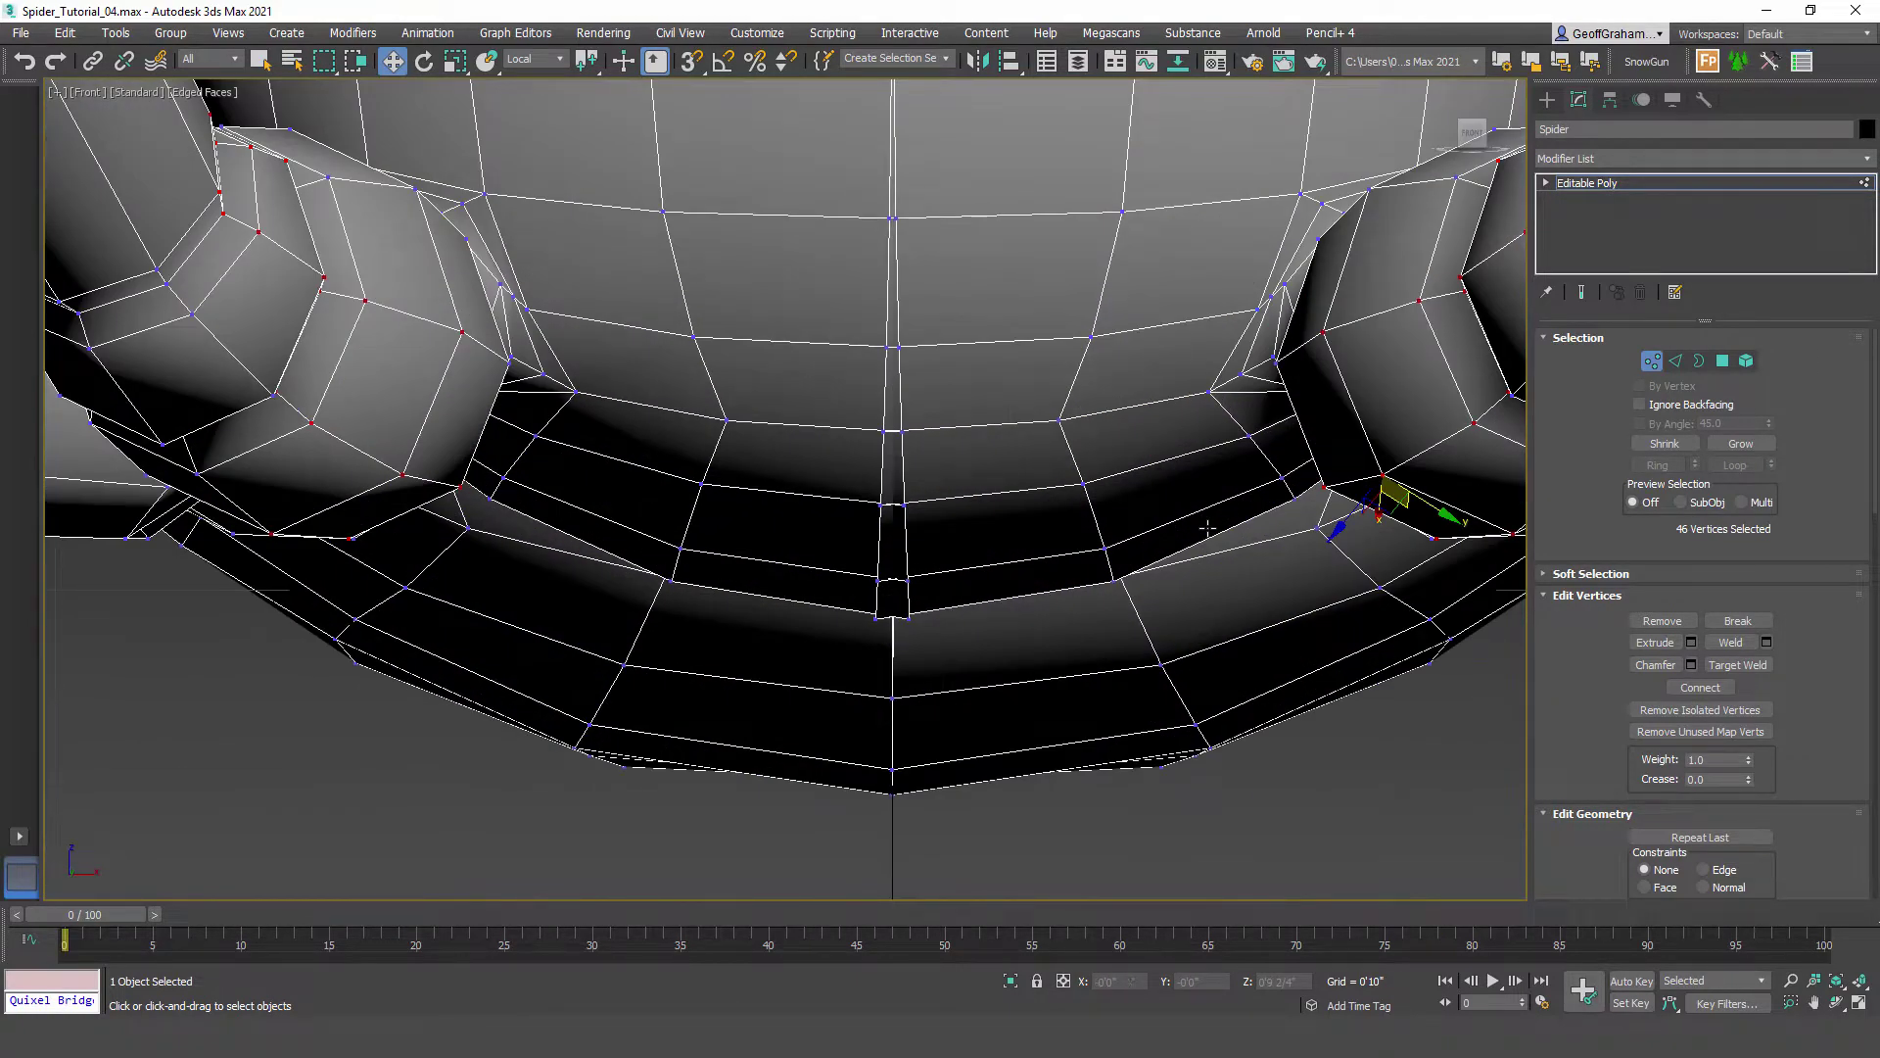
scroll(1207, 529, "up", 4)
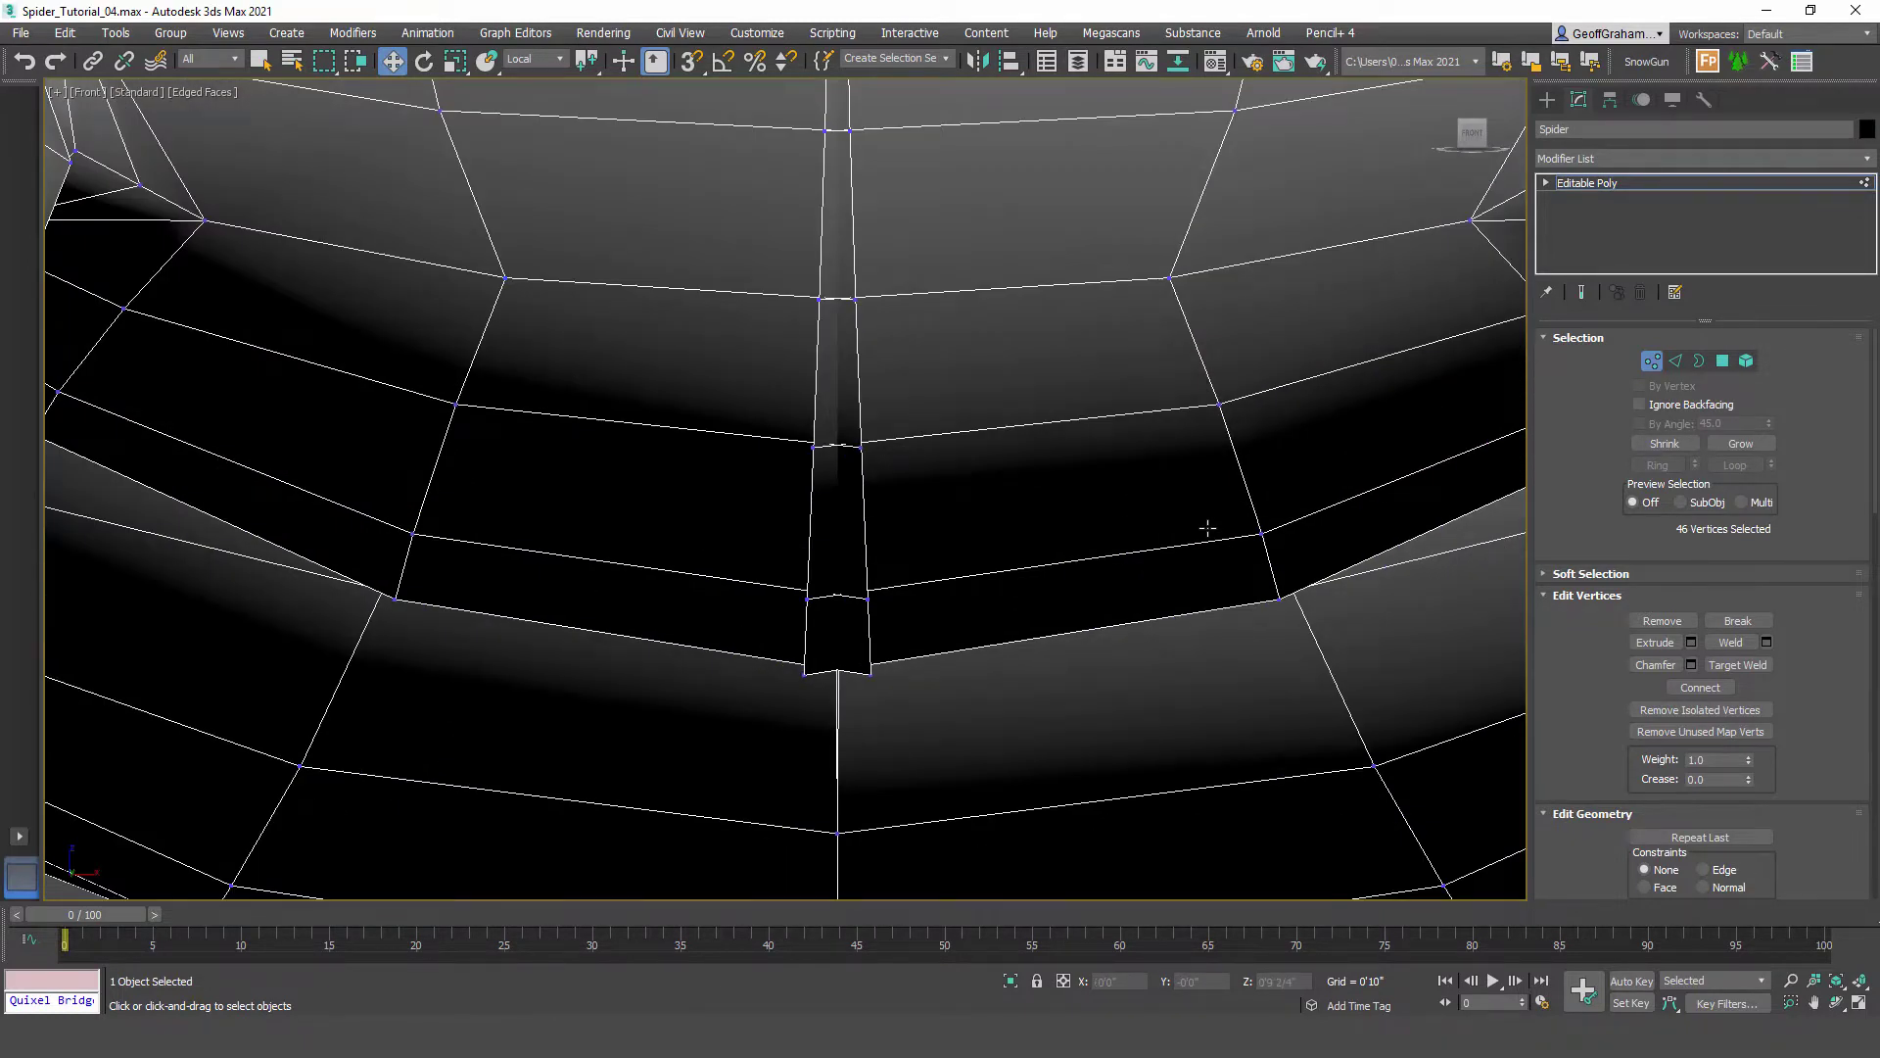
key("z")
key("z")
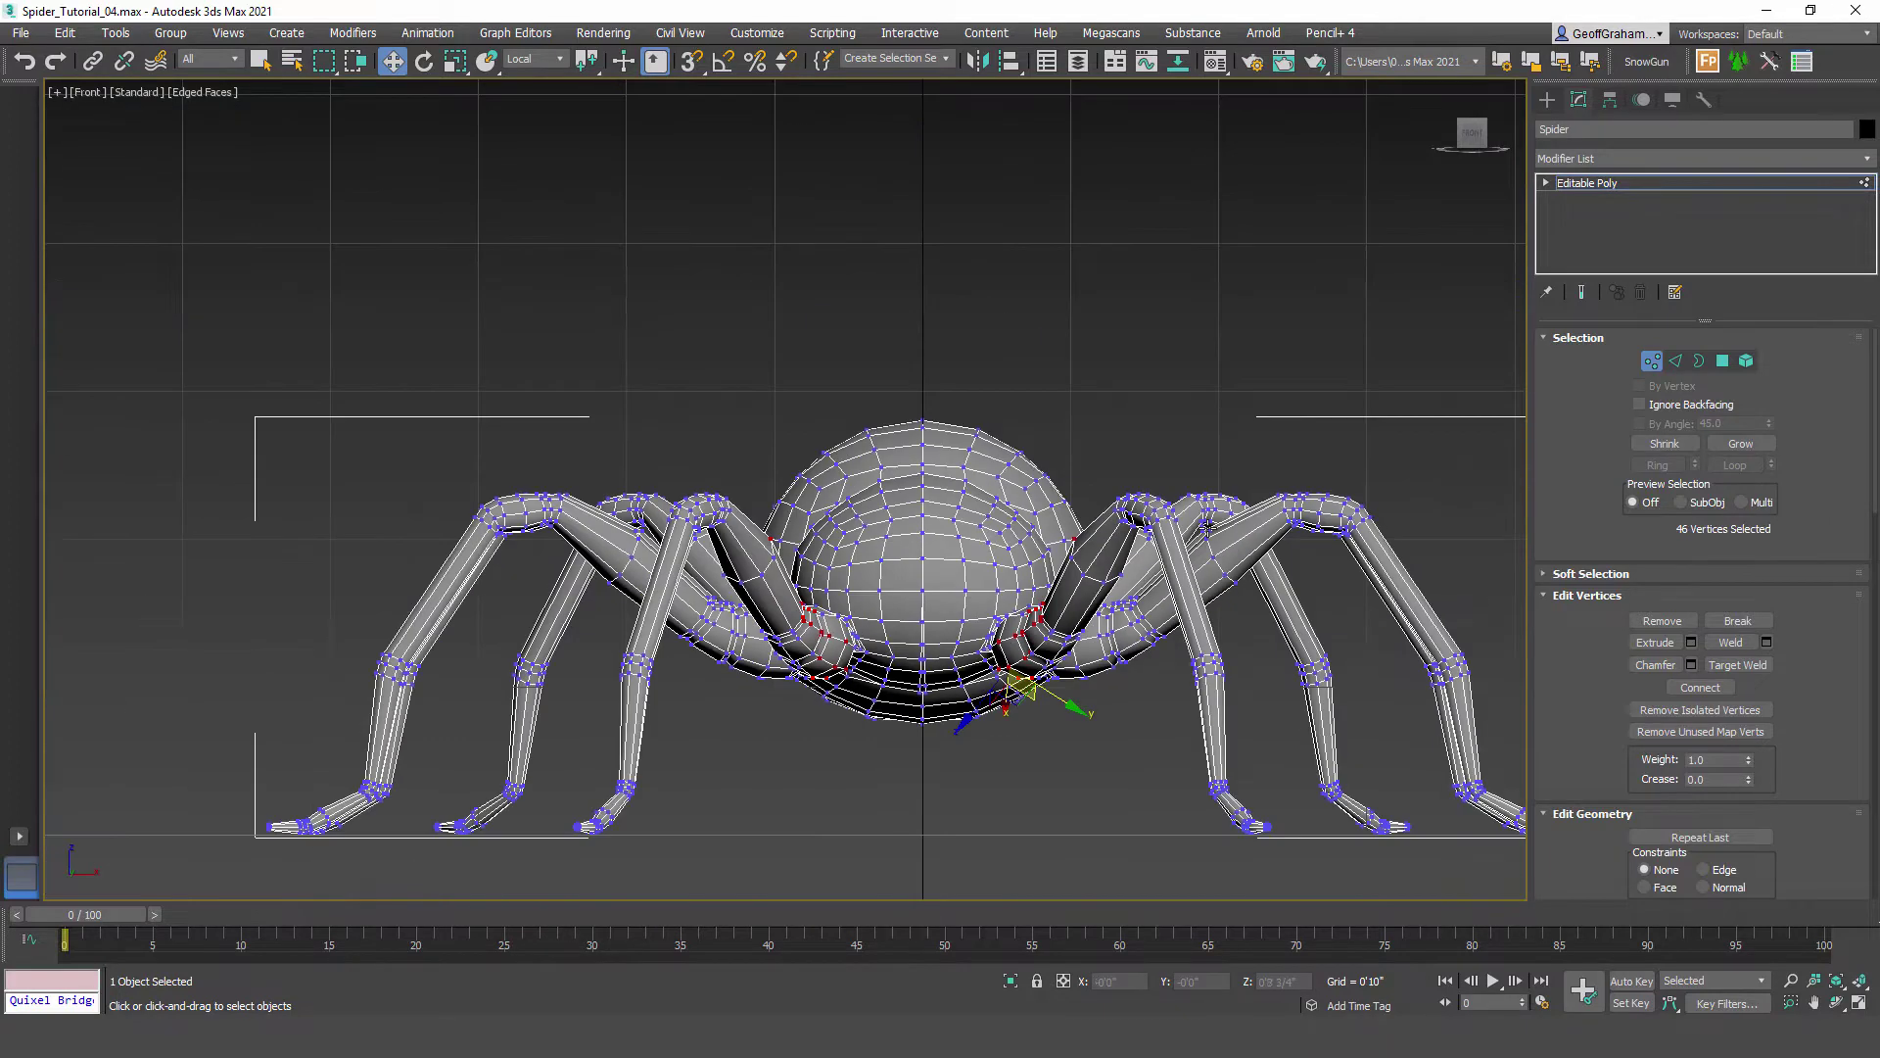
Step: Select the vertices along the body's centre seam and, with see-through display on, scale them along X to about 1%
left_click_drag(923, 442, 931, 756)
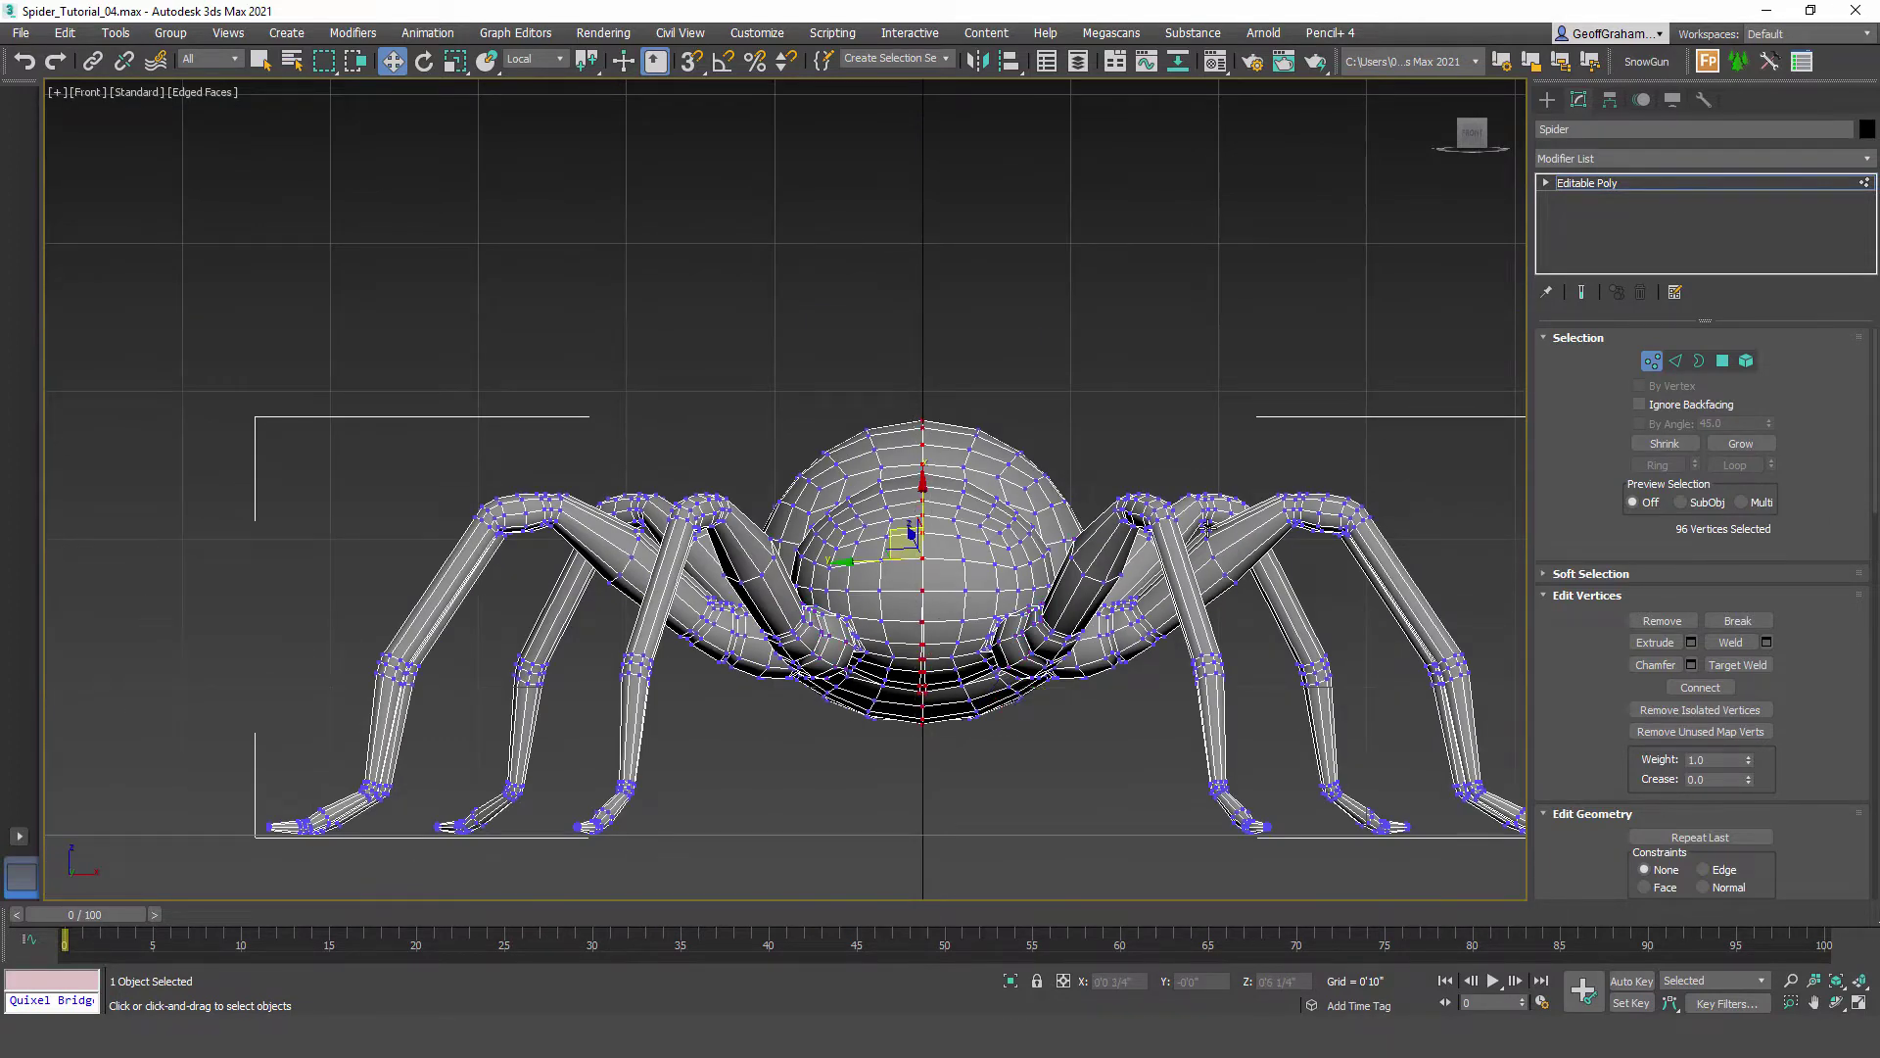
key("alt+x")
key("z")
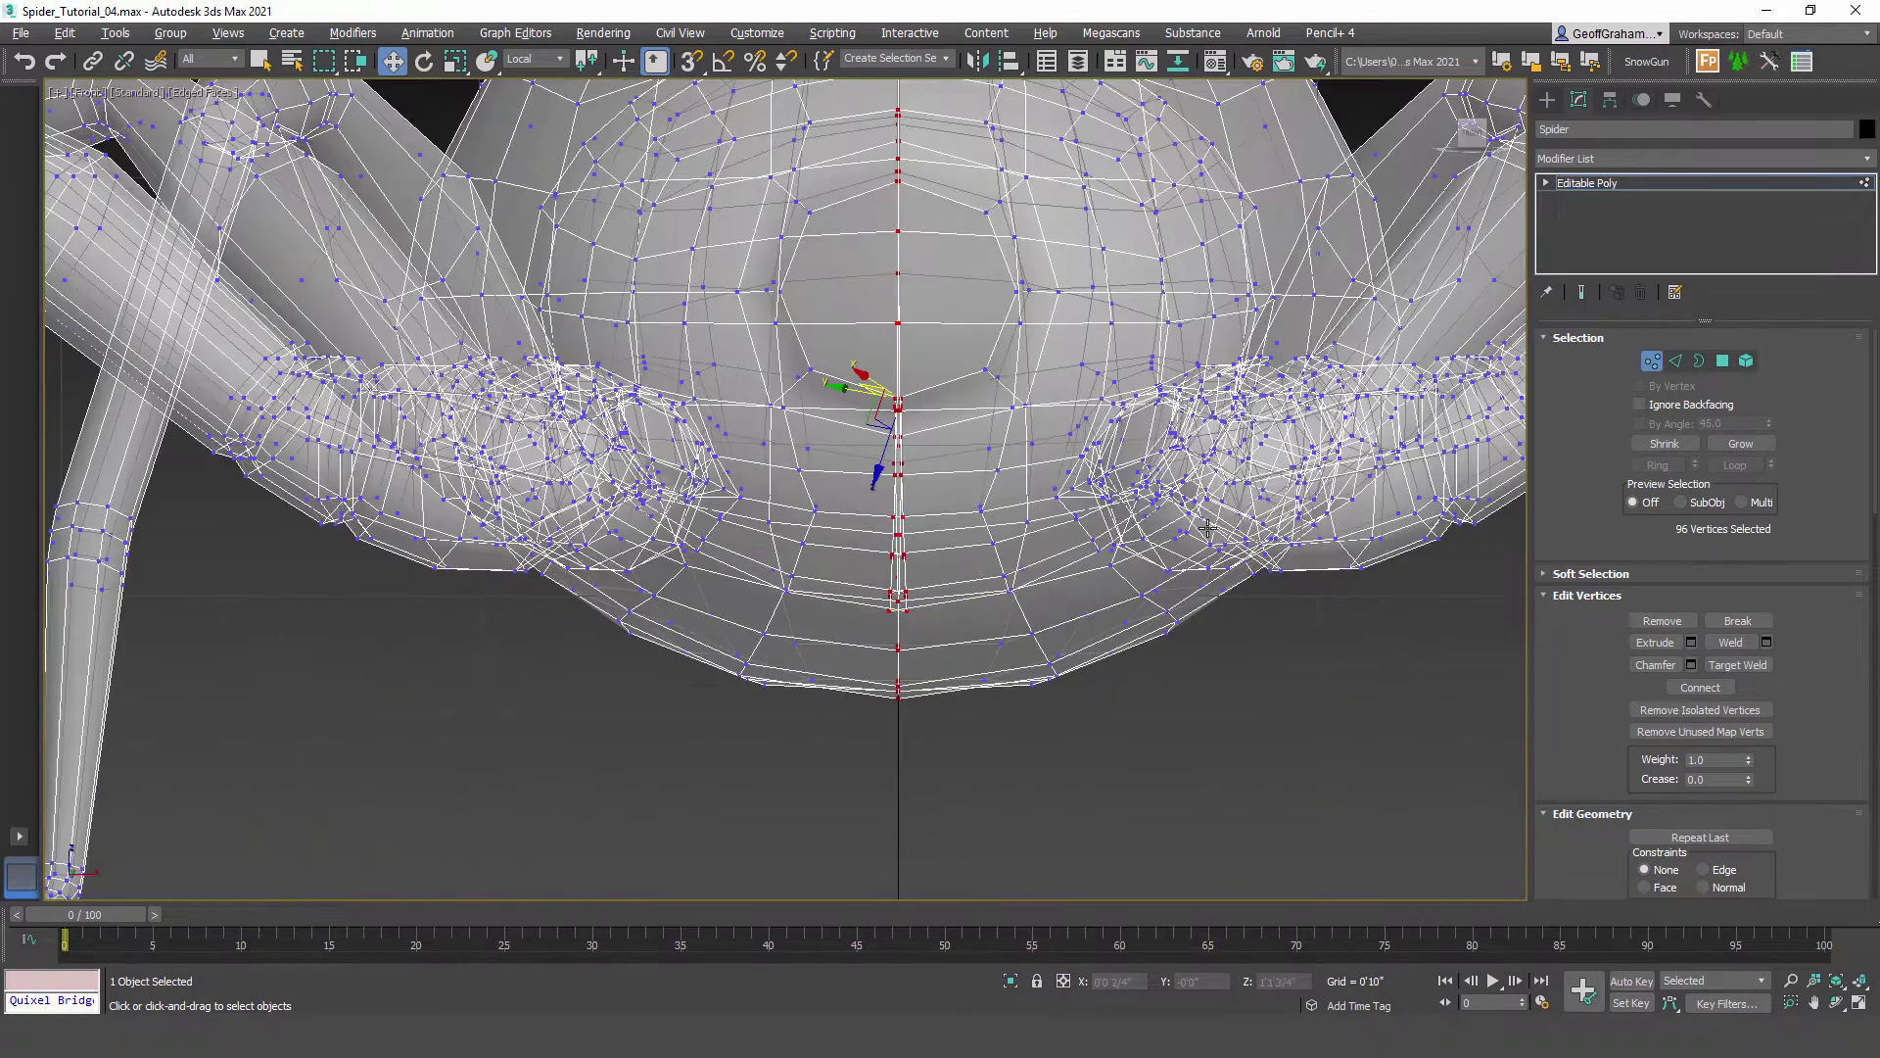
key("shift+z")
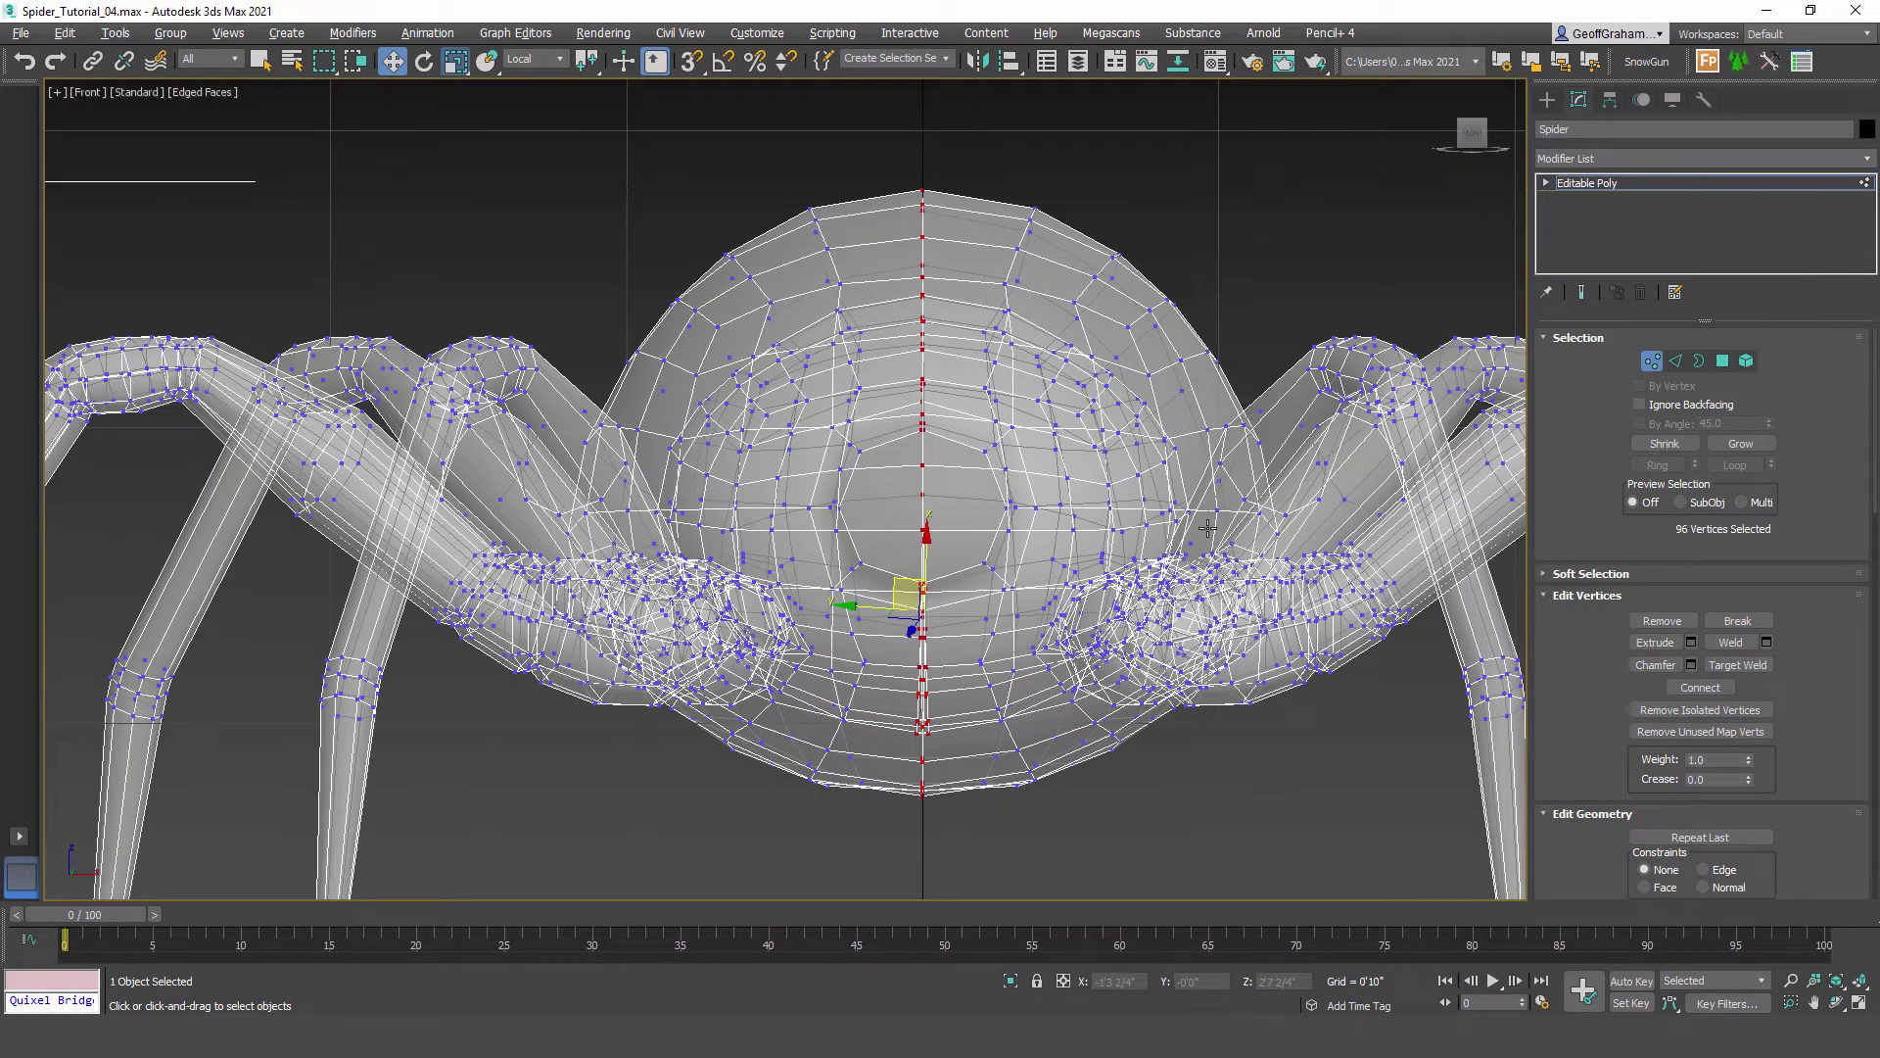
key("r")
left_click_drag(1004, 521, 911, 523)
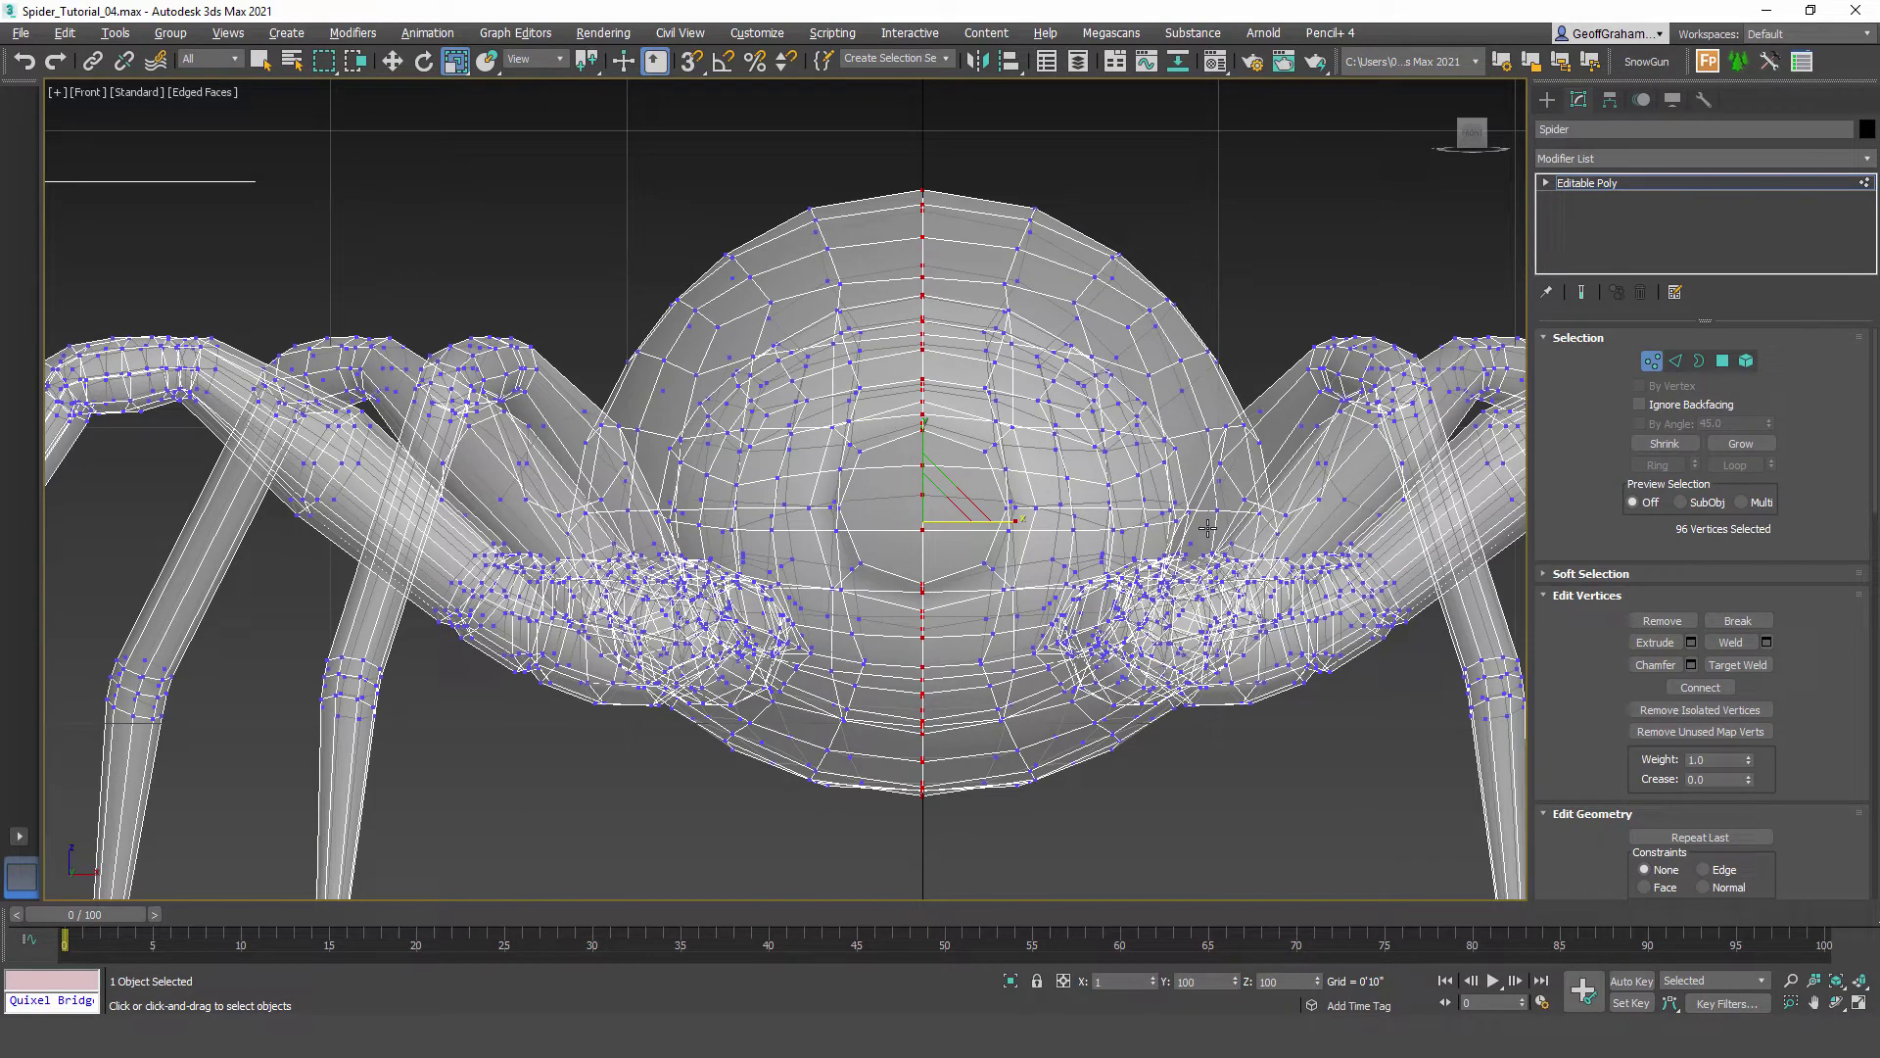
Step: Turn off see-through display, weld the selected vertices along the body's centre seam, and leave vertex editing
key("F8")
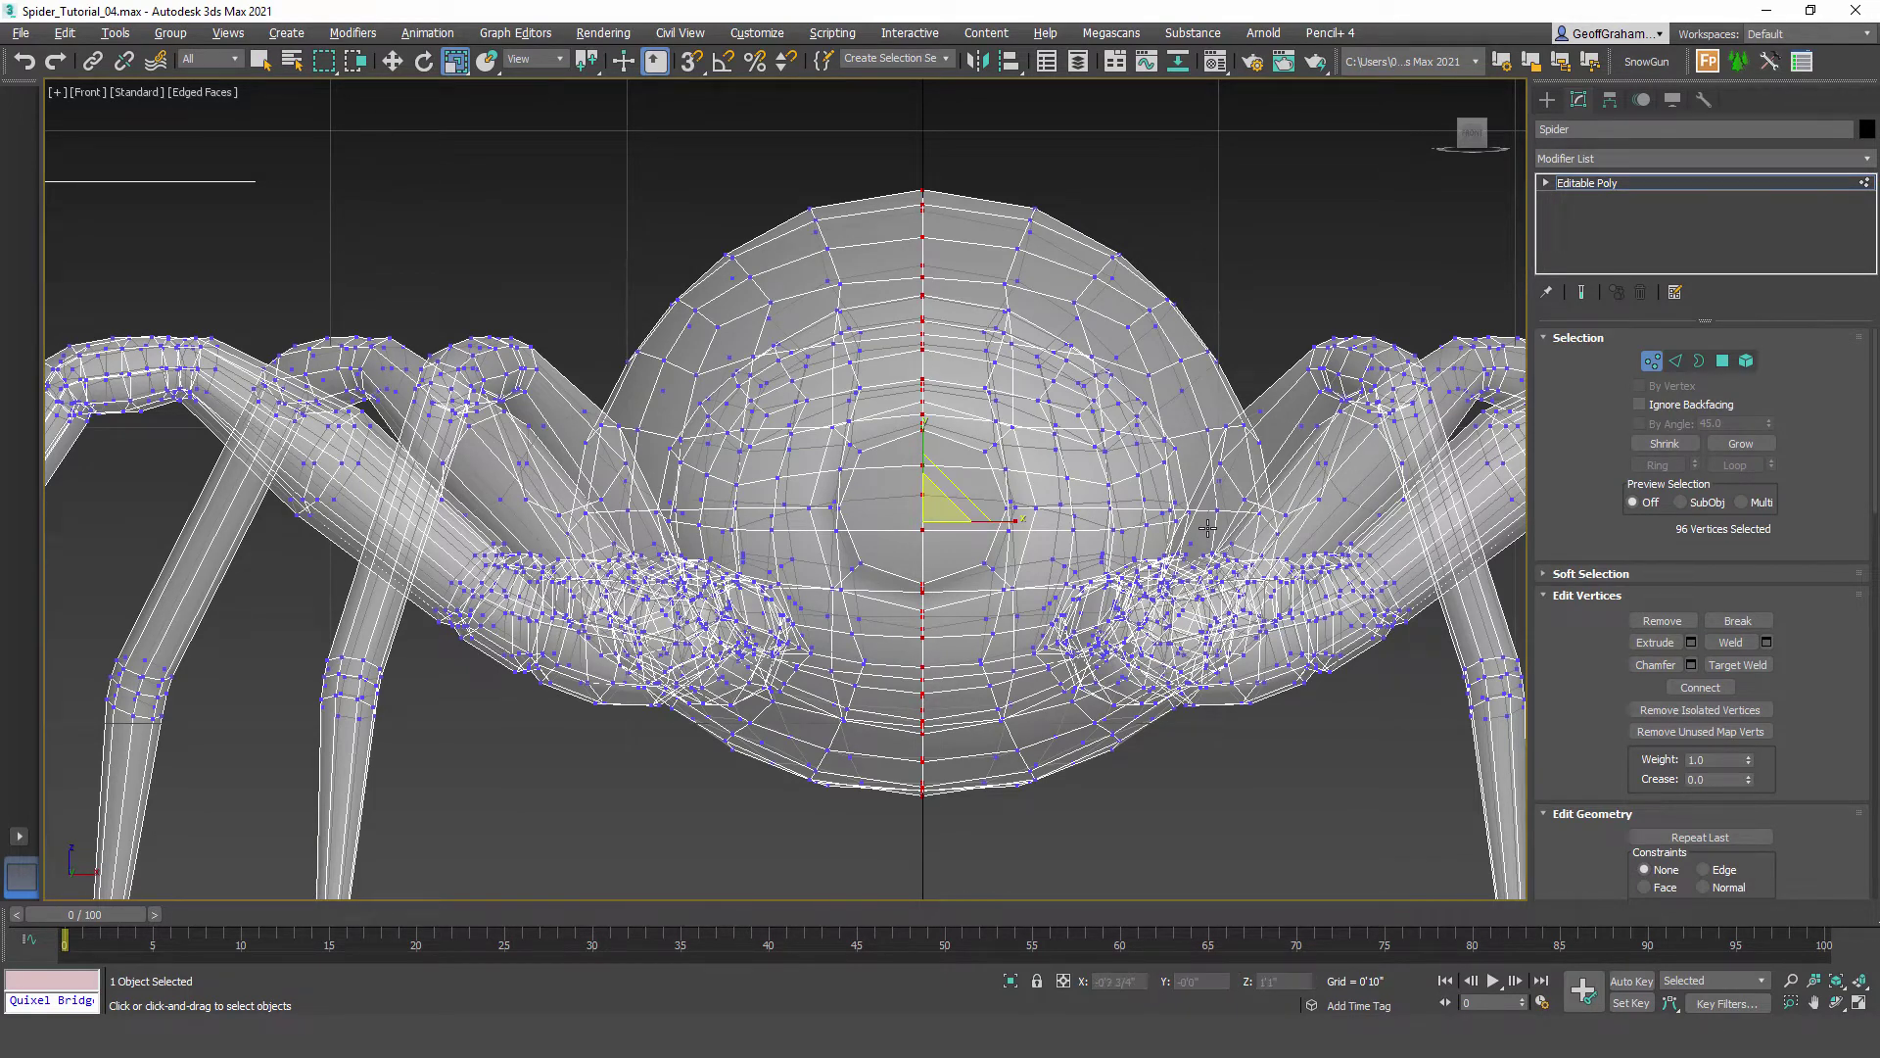
key("alt+x")
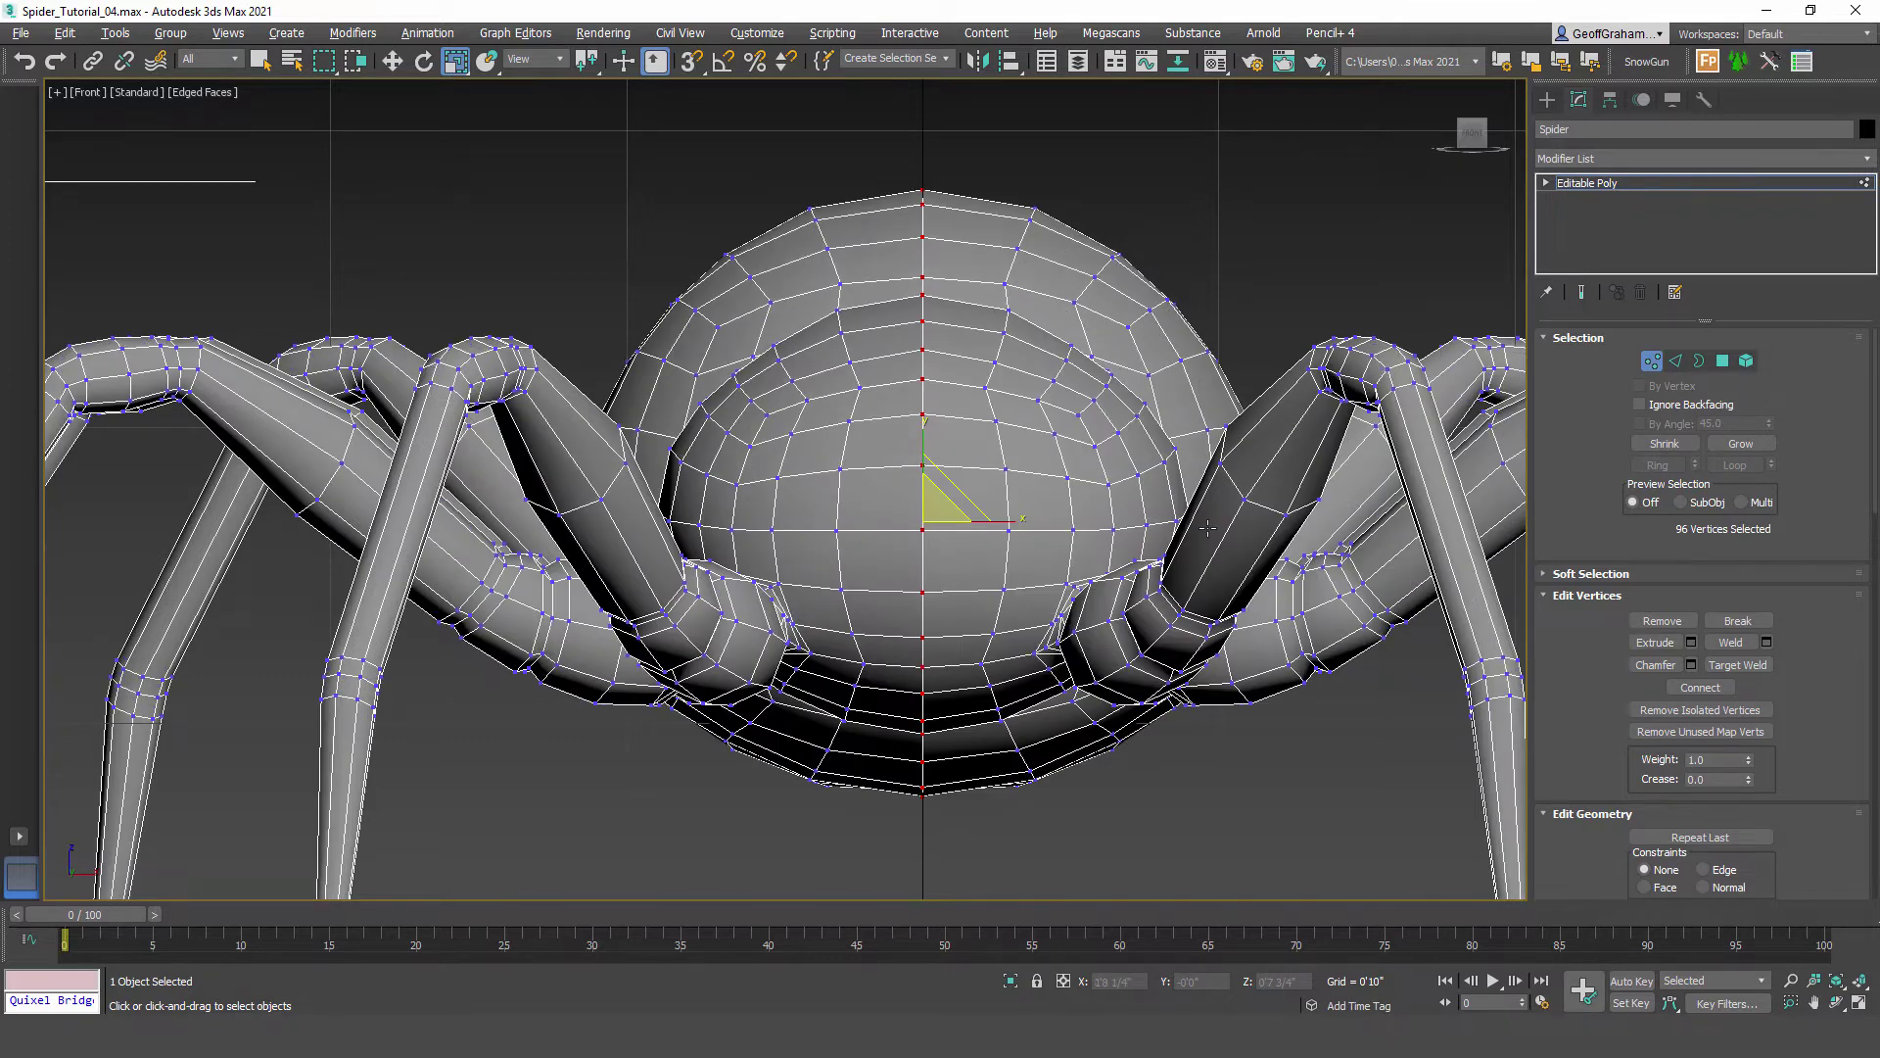
left_click(1767, 643)
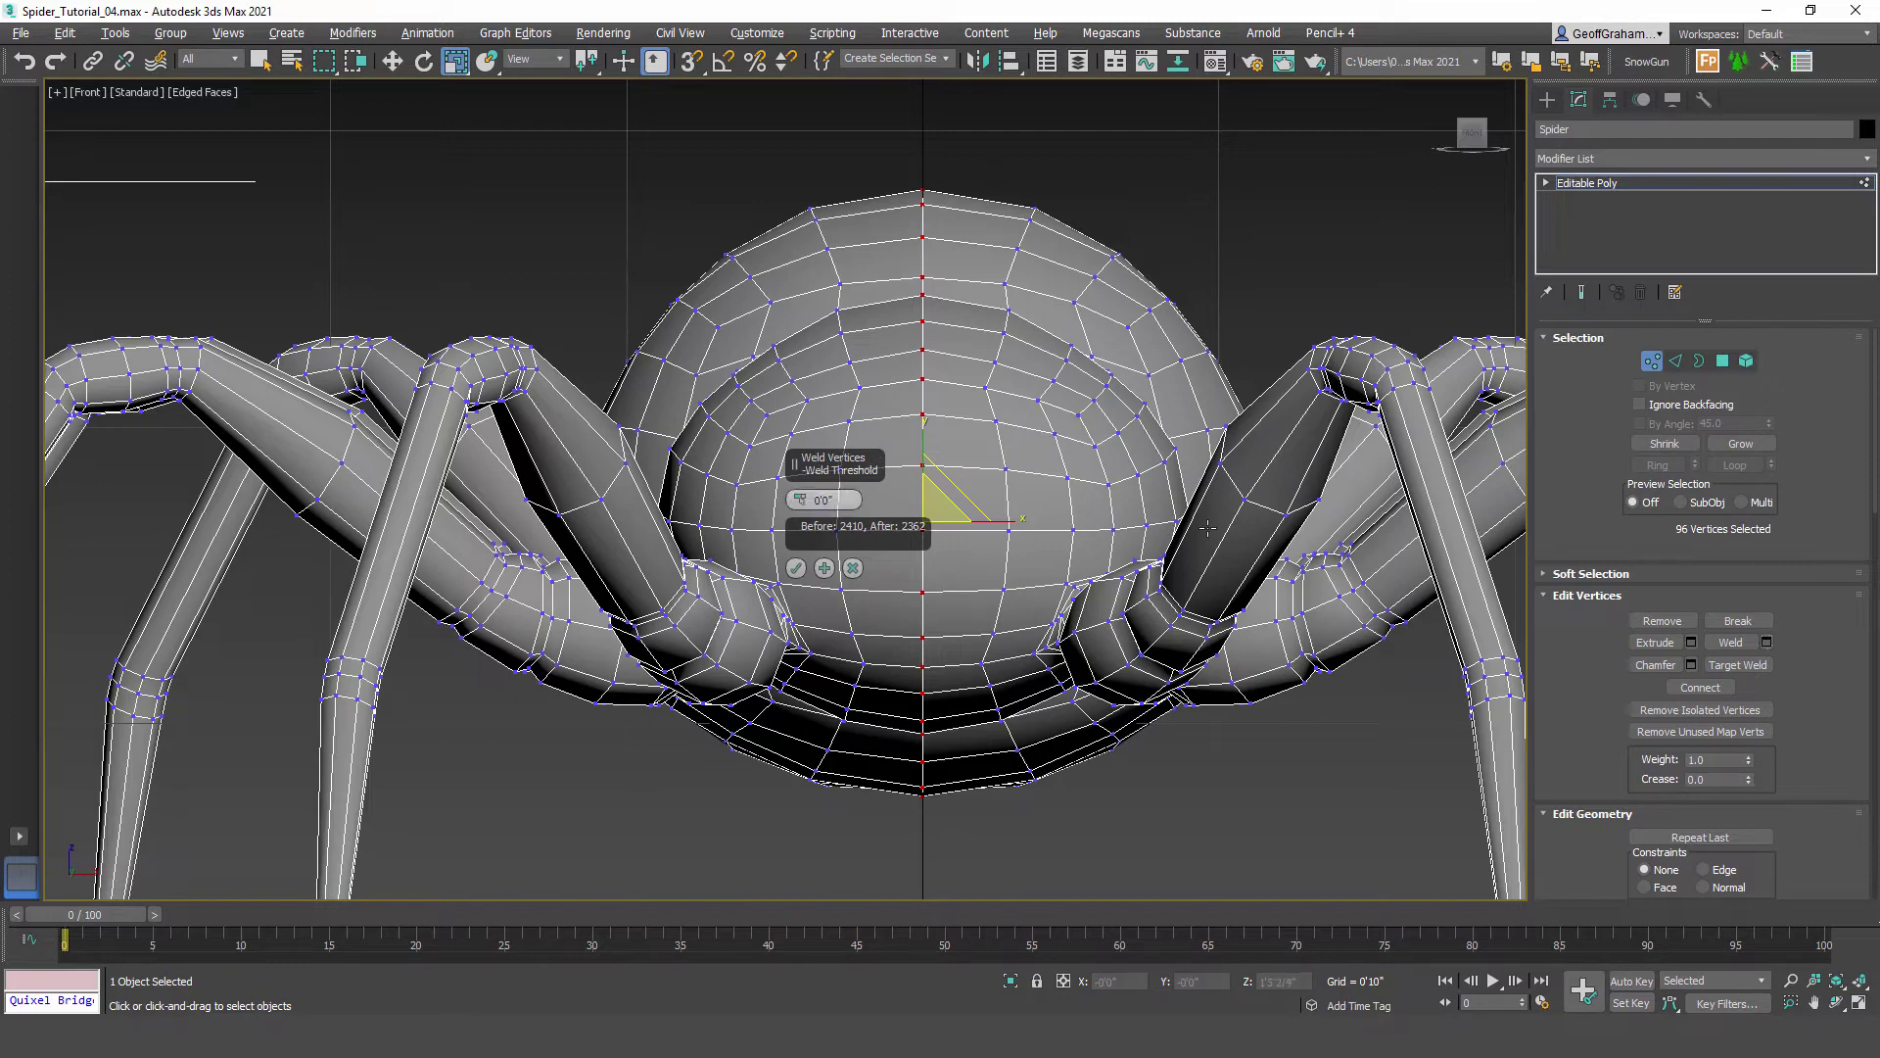
left_click(800, 504)
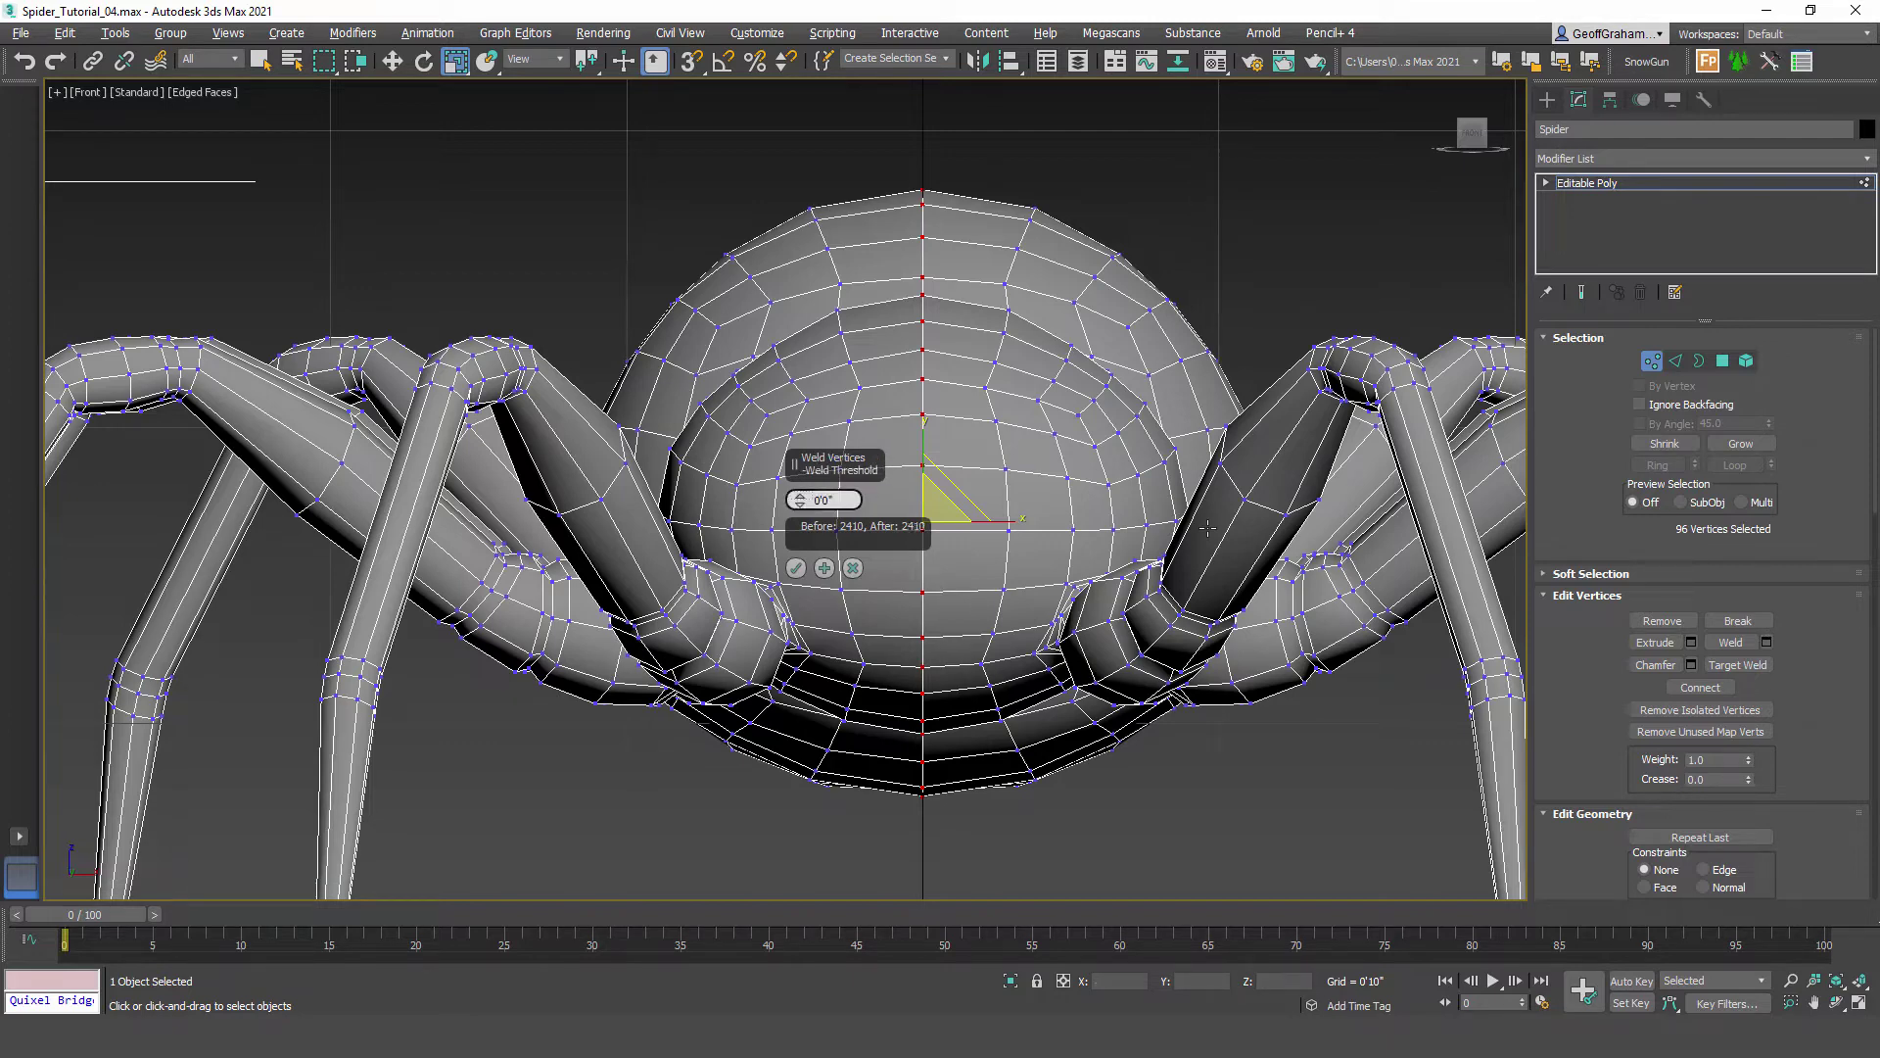
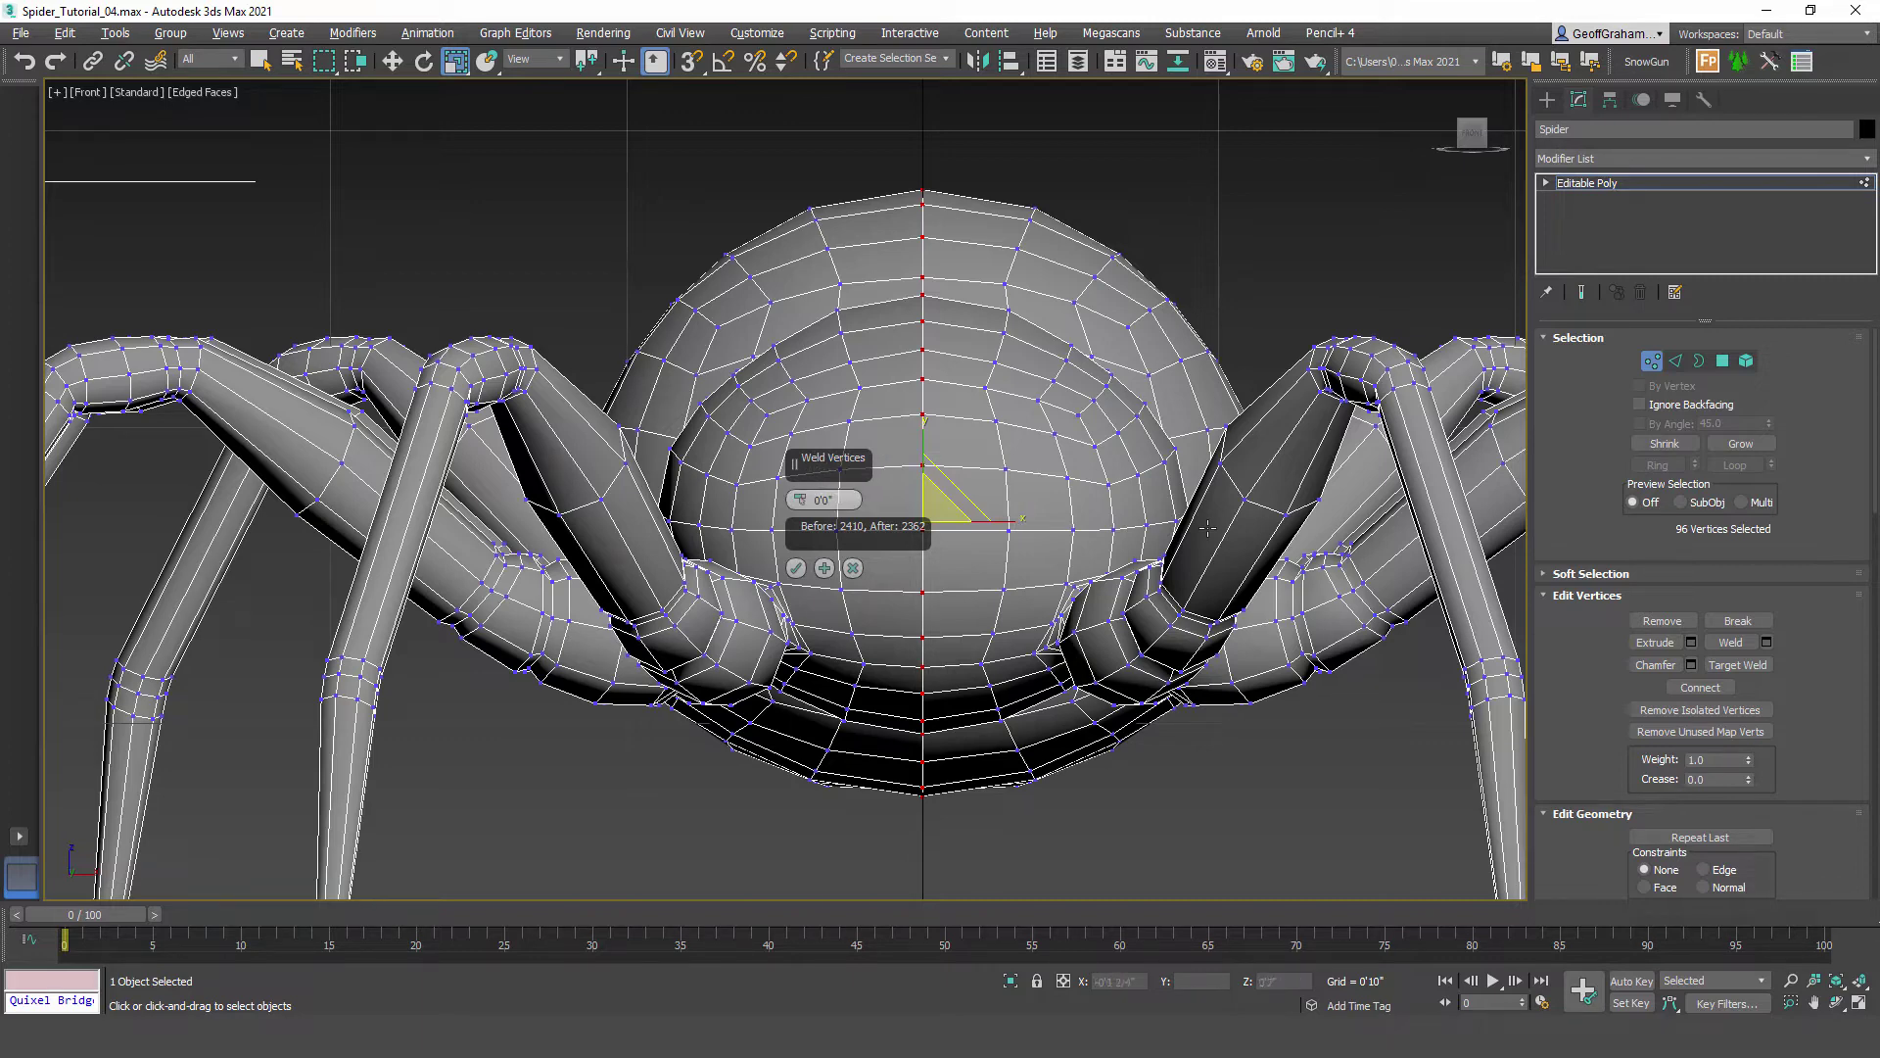
key("Return")
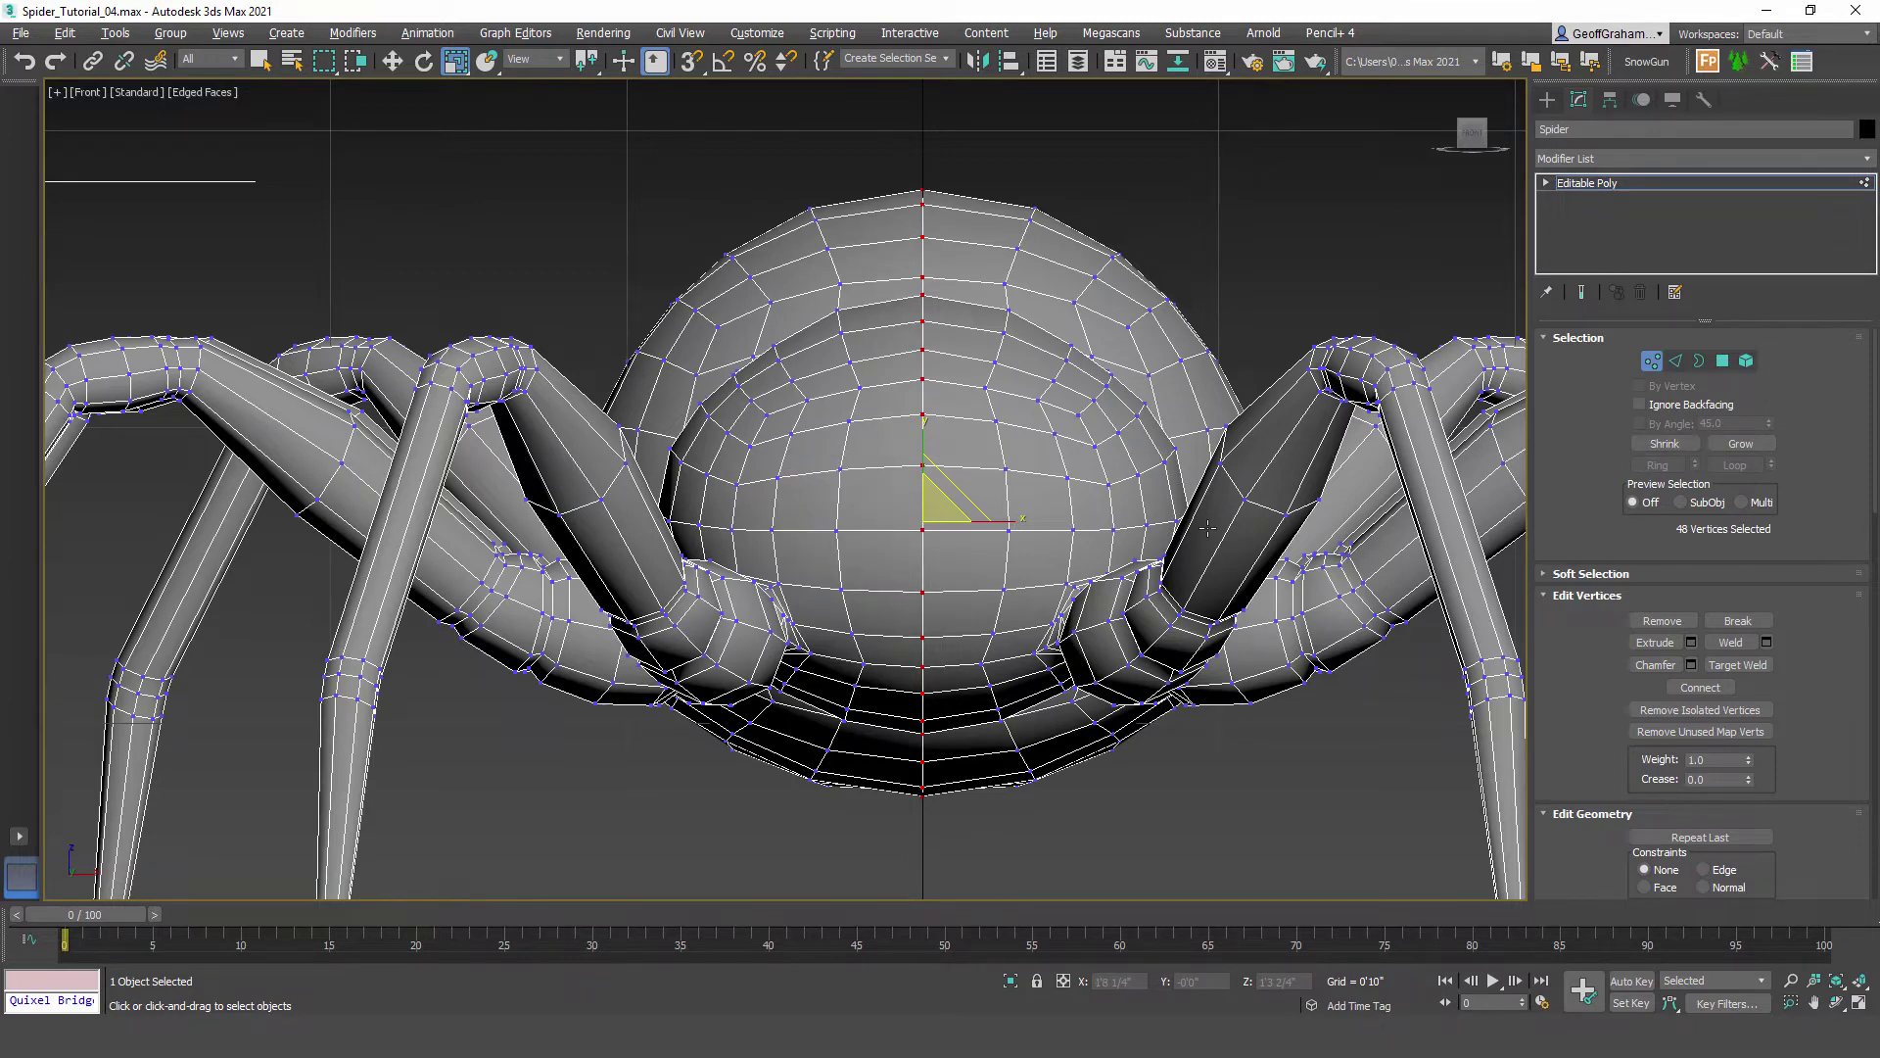
key("1")
key("ctrl+d")
left_click(1208, 528)
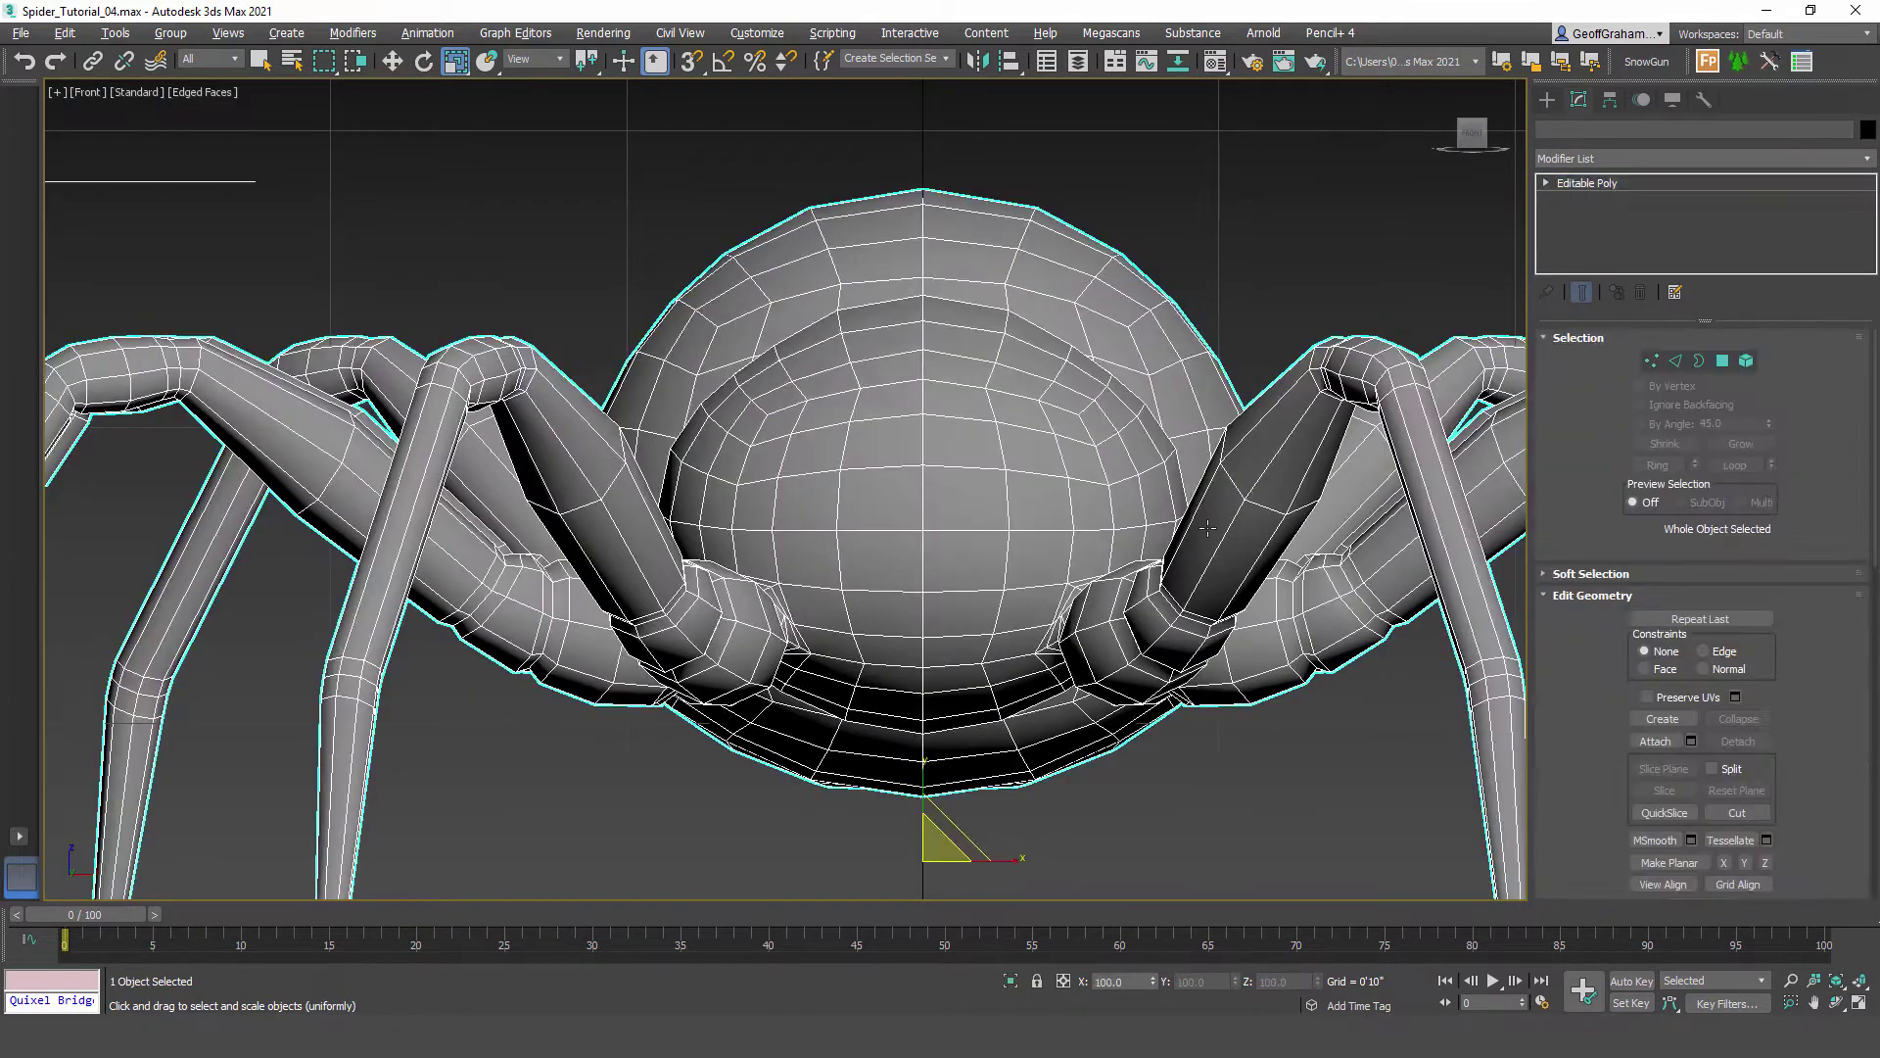
Step: Examine the joined spider in the Perspective view from the front, side, rear and above, with edged faces hidden
key("F4")
mouse_move(1207, 528)
middle_mouse_down("alt")
mouse_move(1207, 588)
mouse_move(1208, 528)
middle_mouse_up("alt")
scroll(1208, 528, "down", 5)
key("p")
scroll(1208, 528, "down", 4)
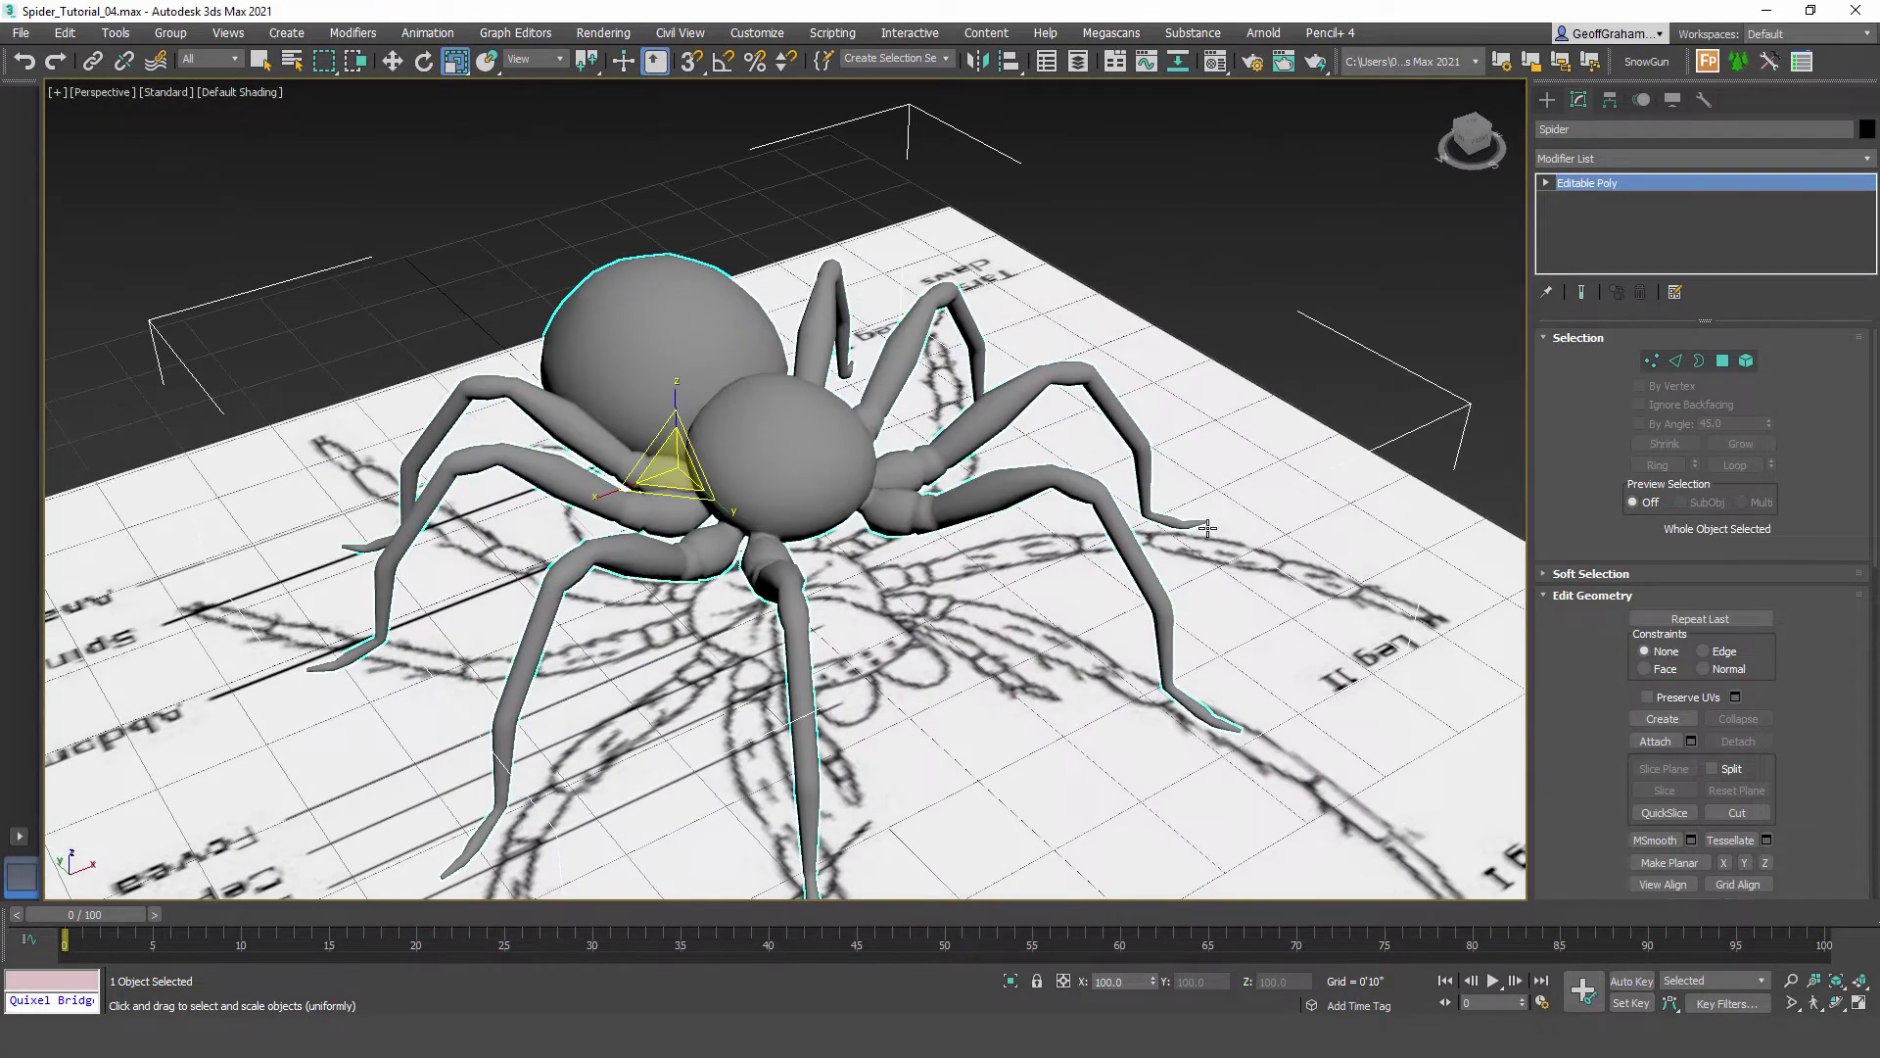
key("shift+z")
key("shift+z")
key("shift+z")
key("shift+z")
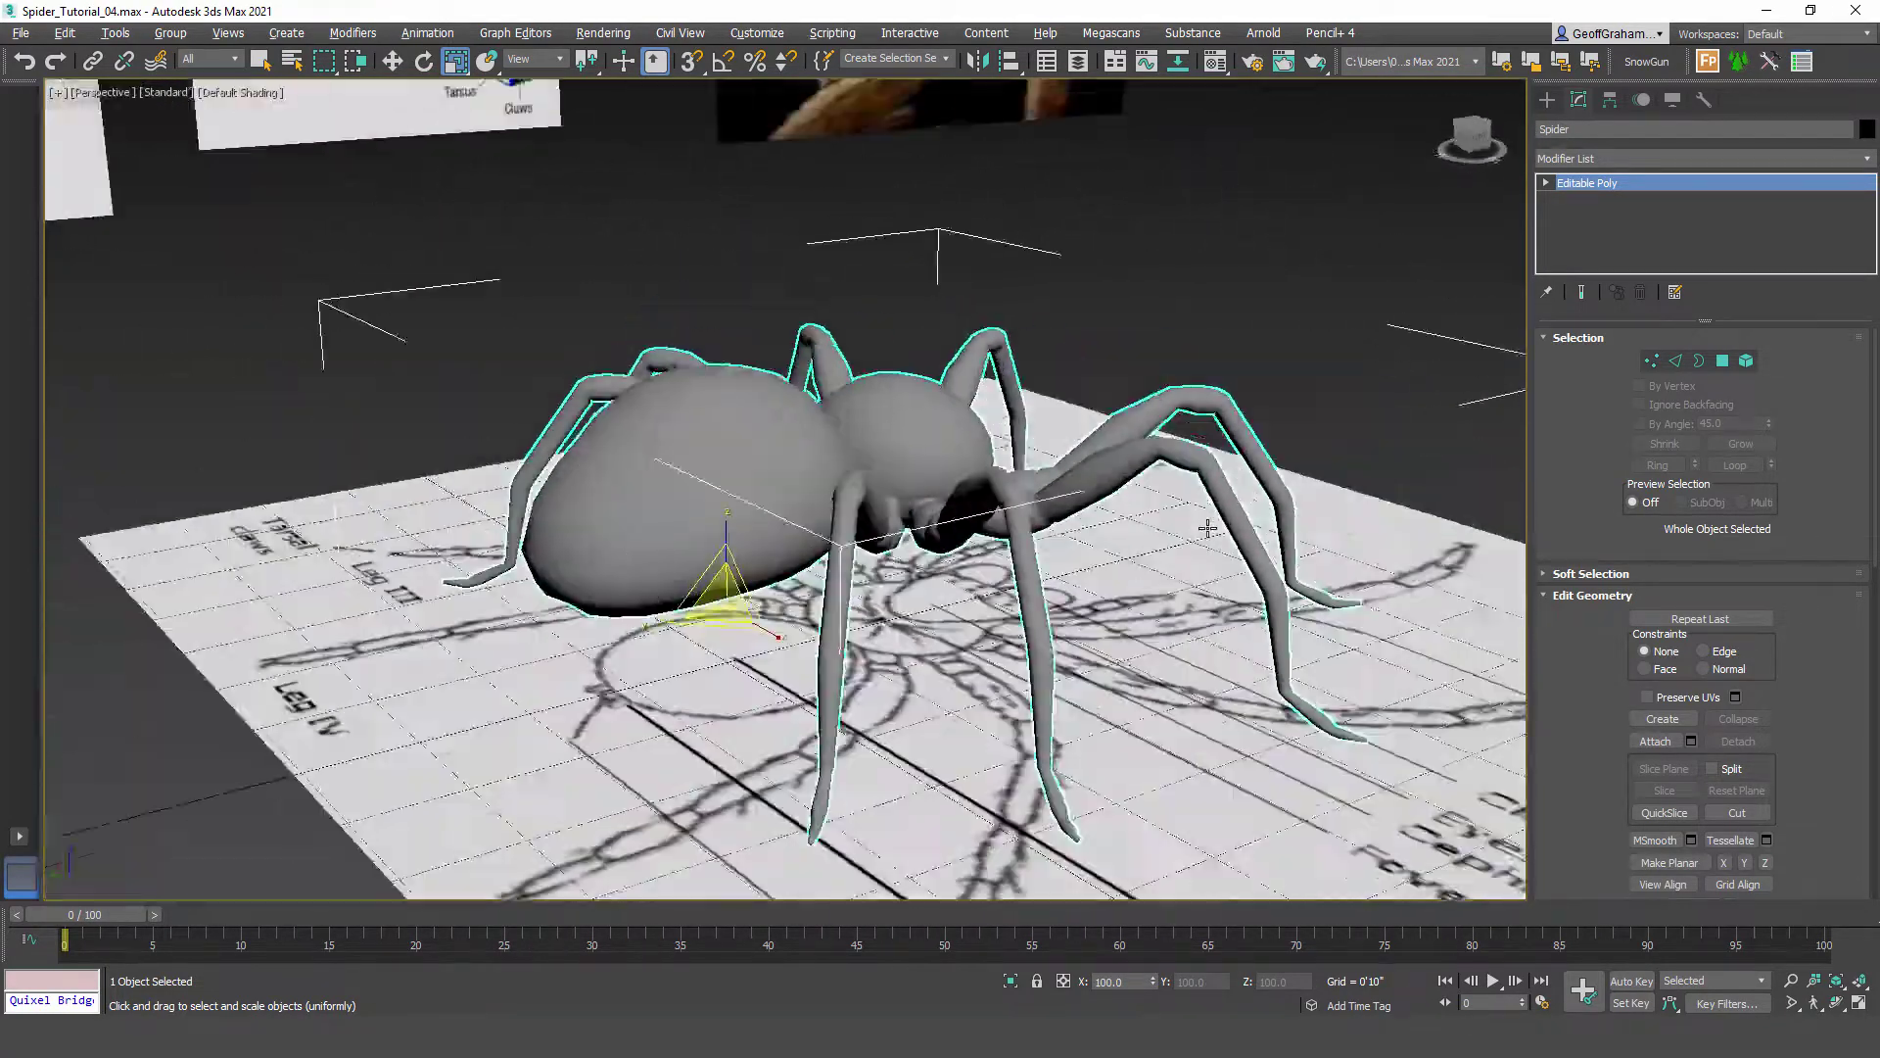
key("shift+z")
key("shift+z")
key("shift+z")
key("shift+z")
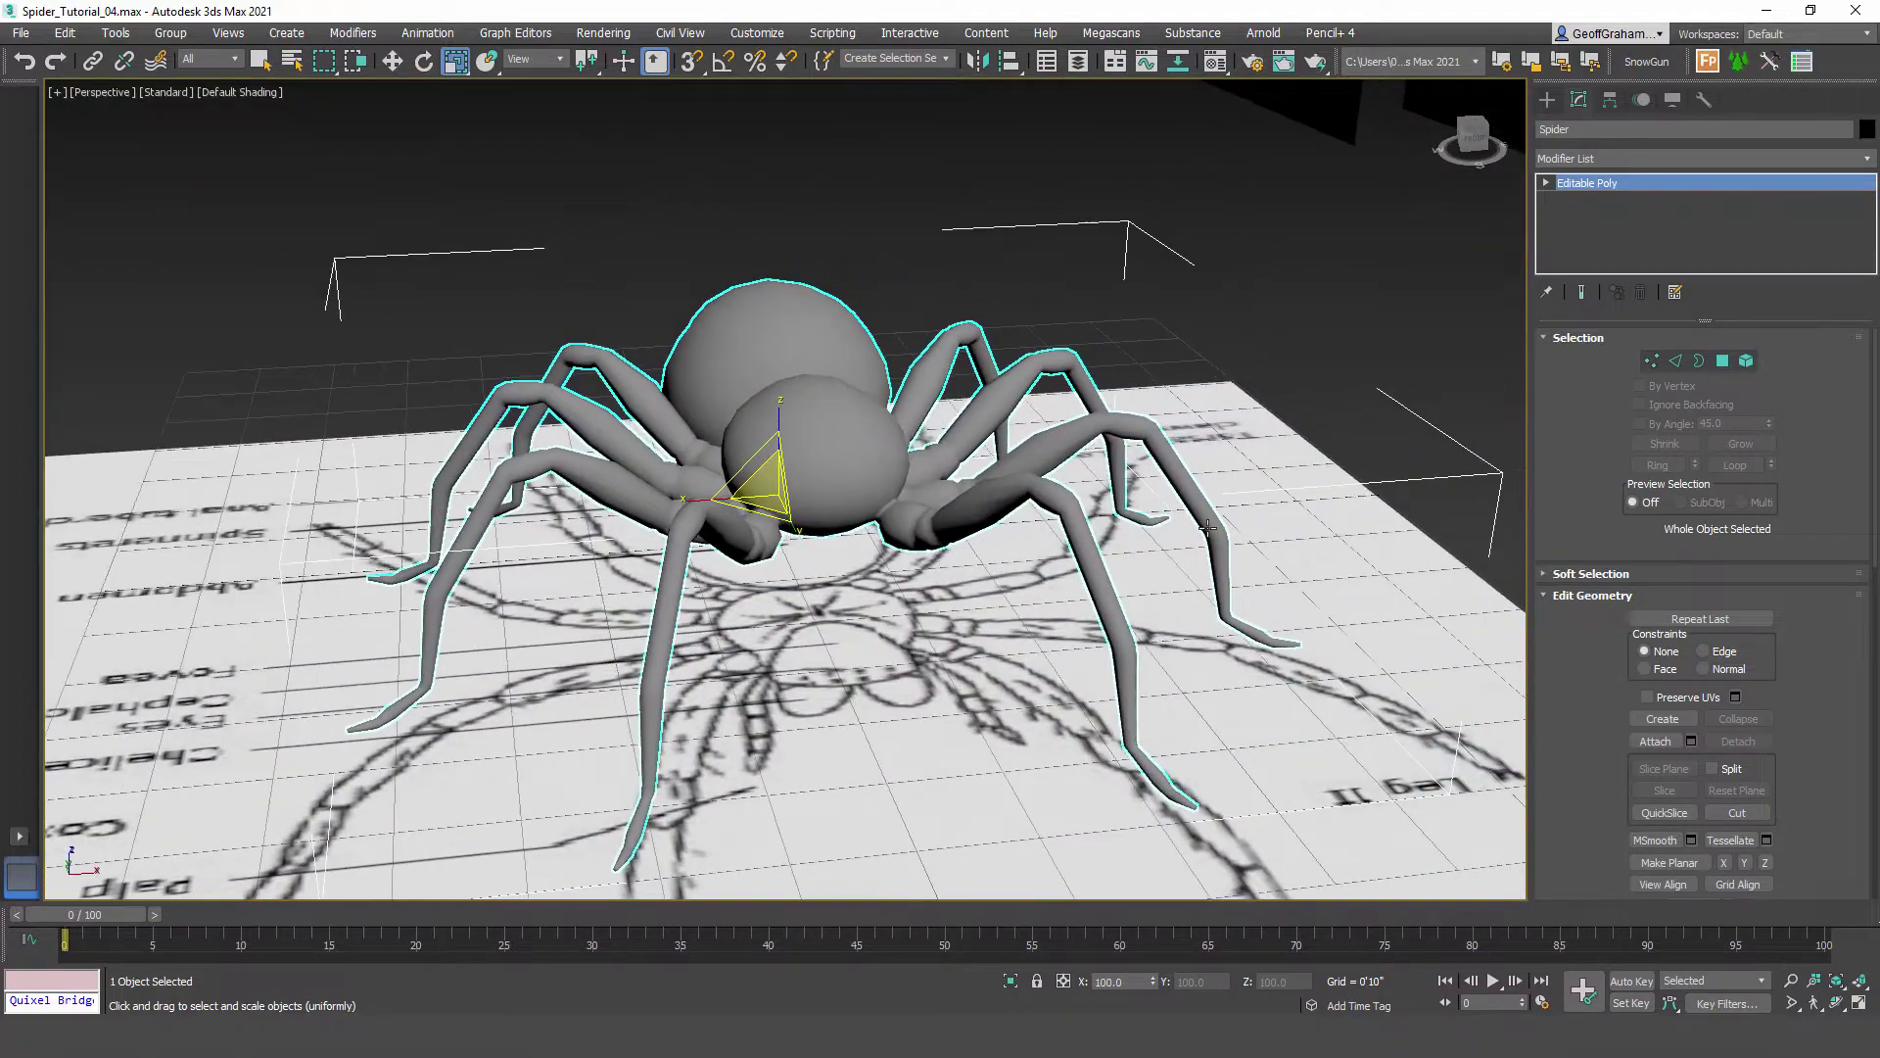
middle_click_drag(1207, 528, 1207, 568, "alt")
left_click(1548, 100)
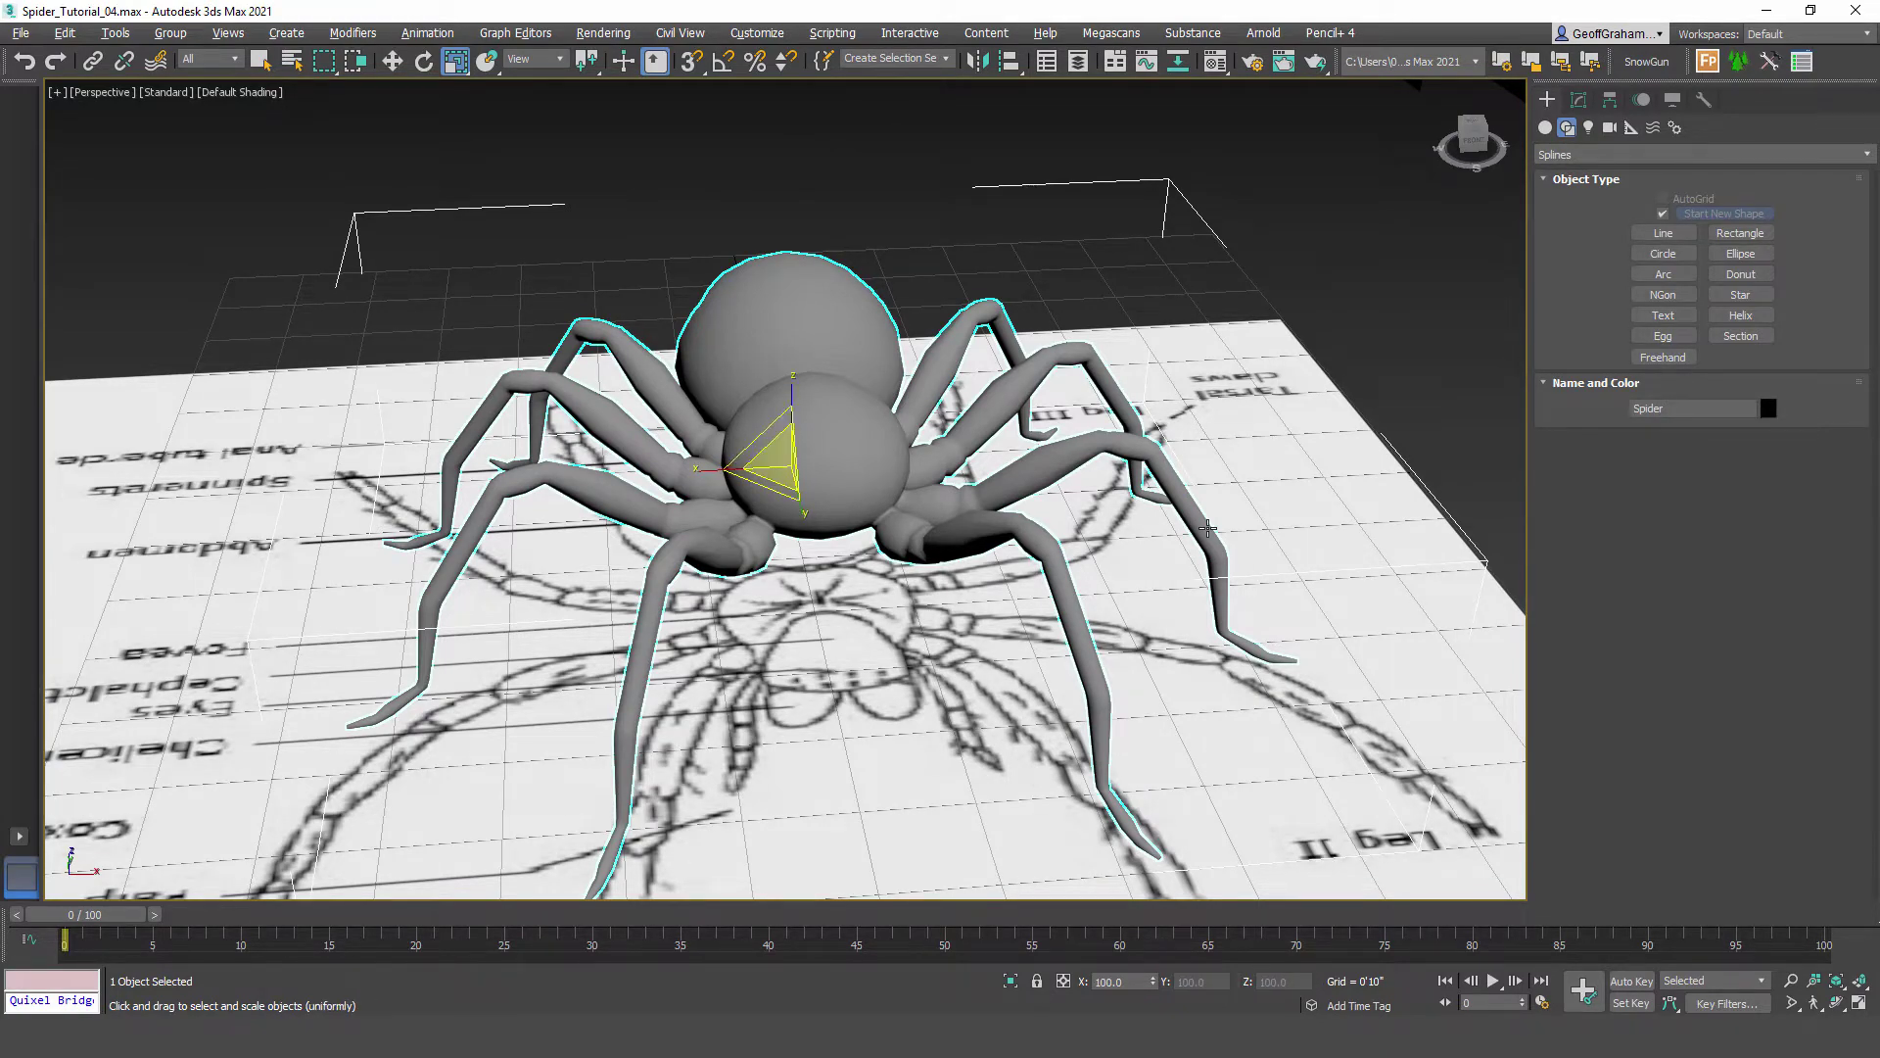
key("shift+z")
key("shift+z")
key("shift+z")
key("shift+z")
key("shift+z")
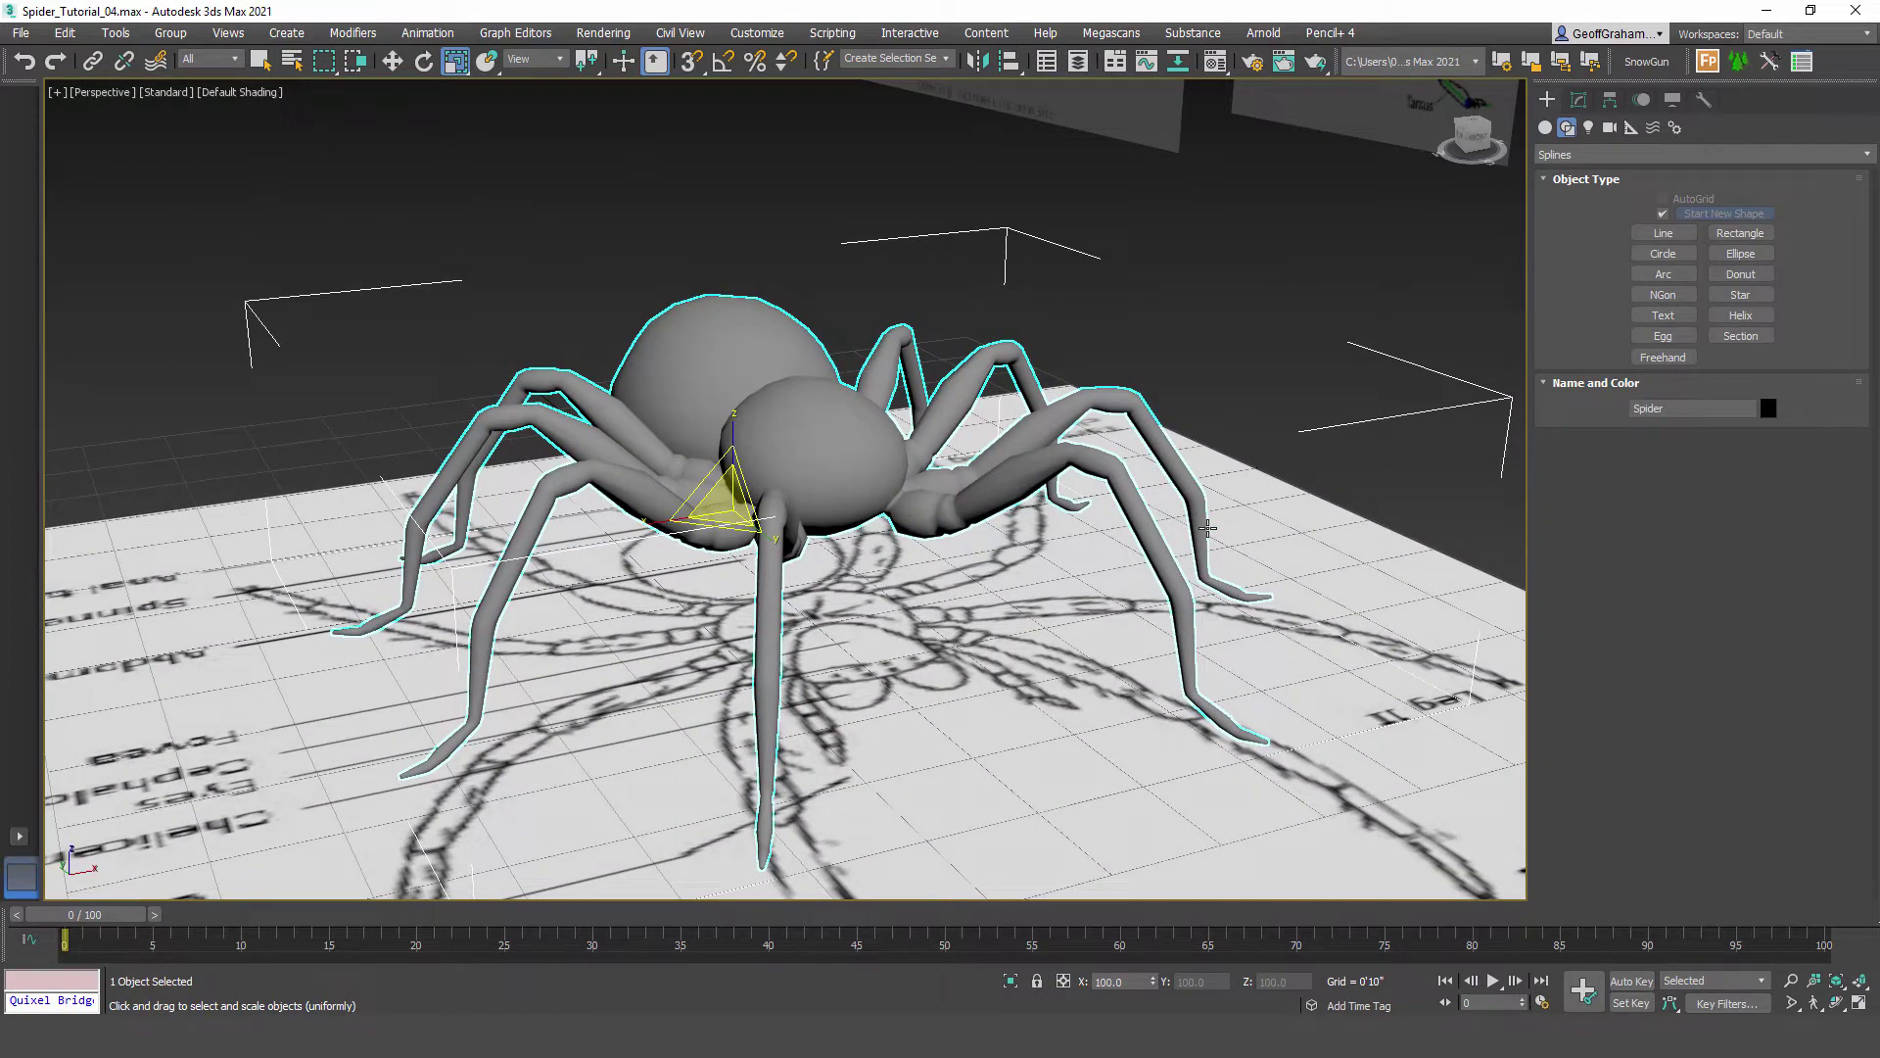
key("shift+z")
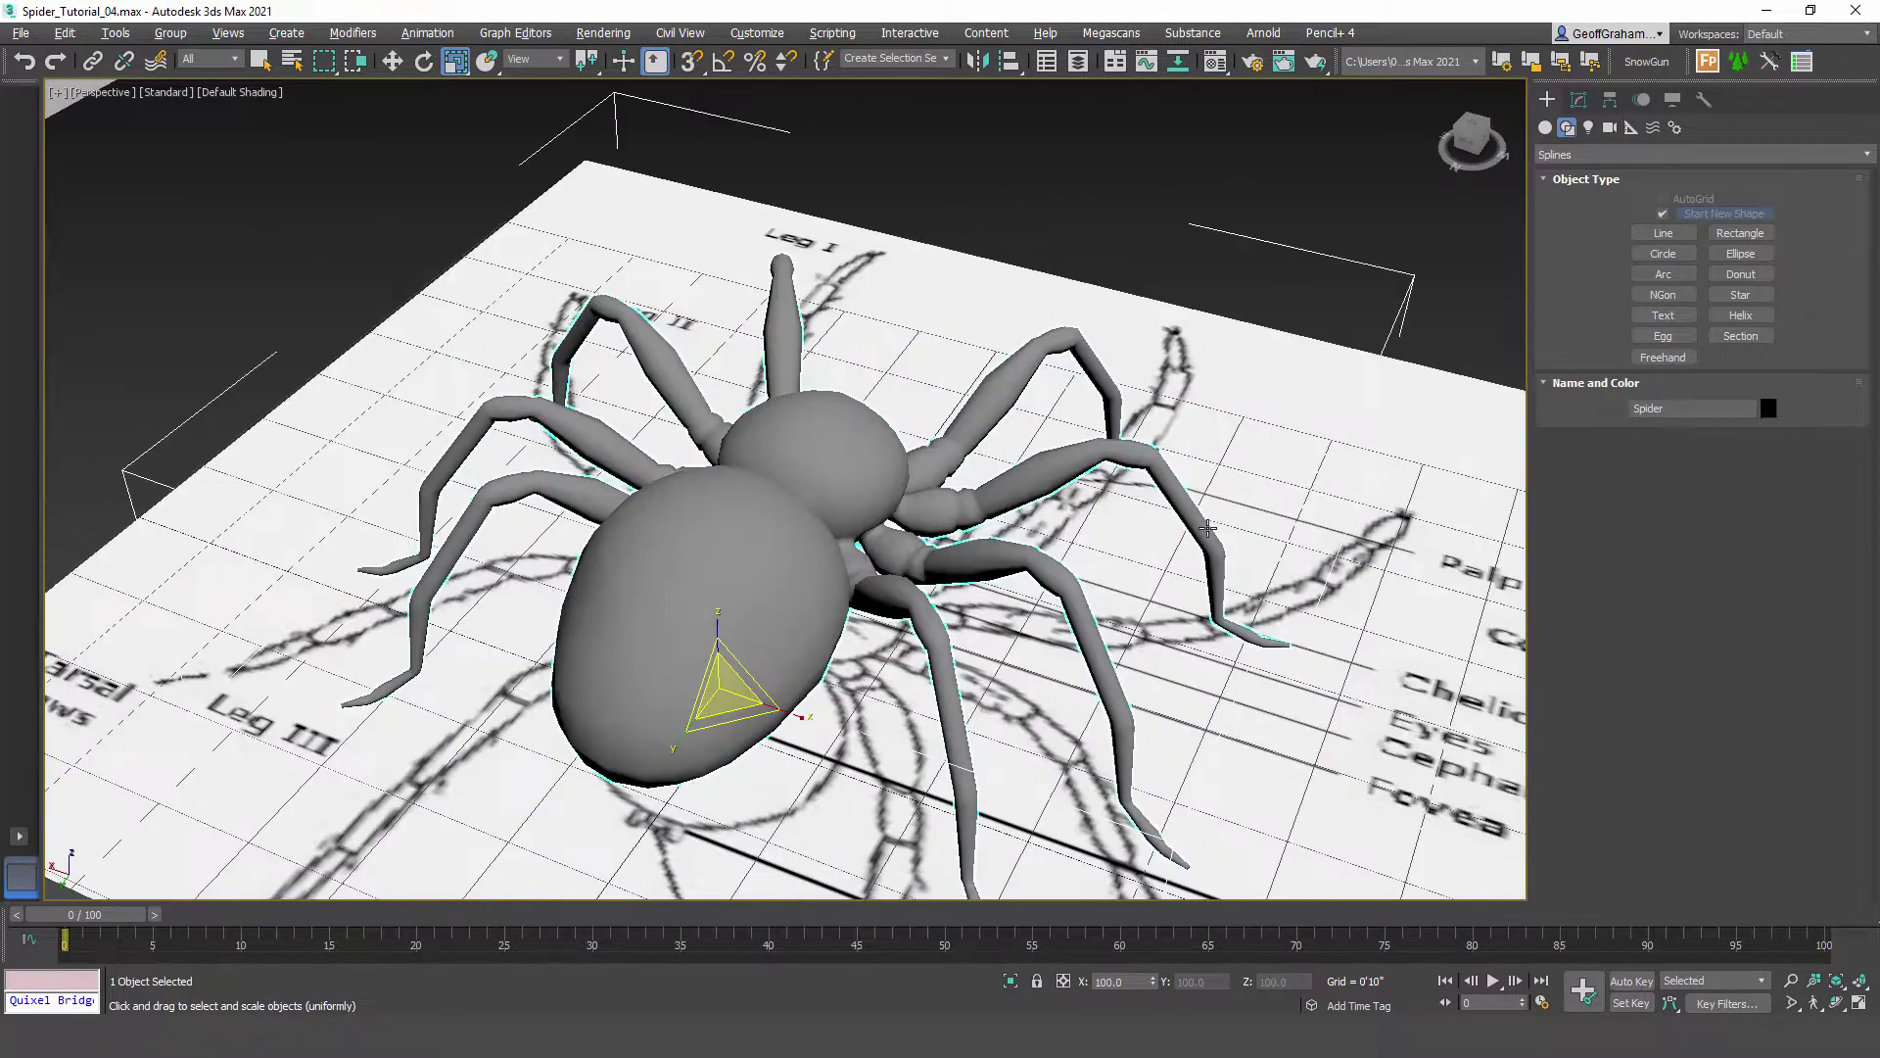
key("shift+z")
key("shift+z")
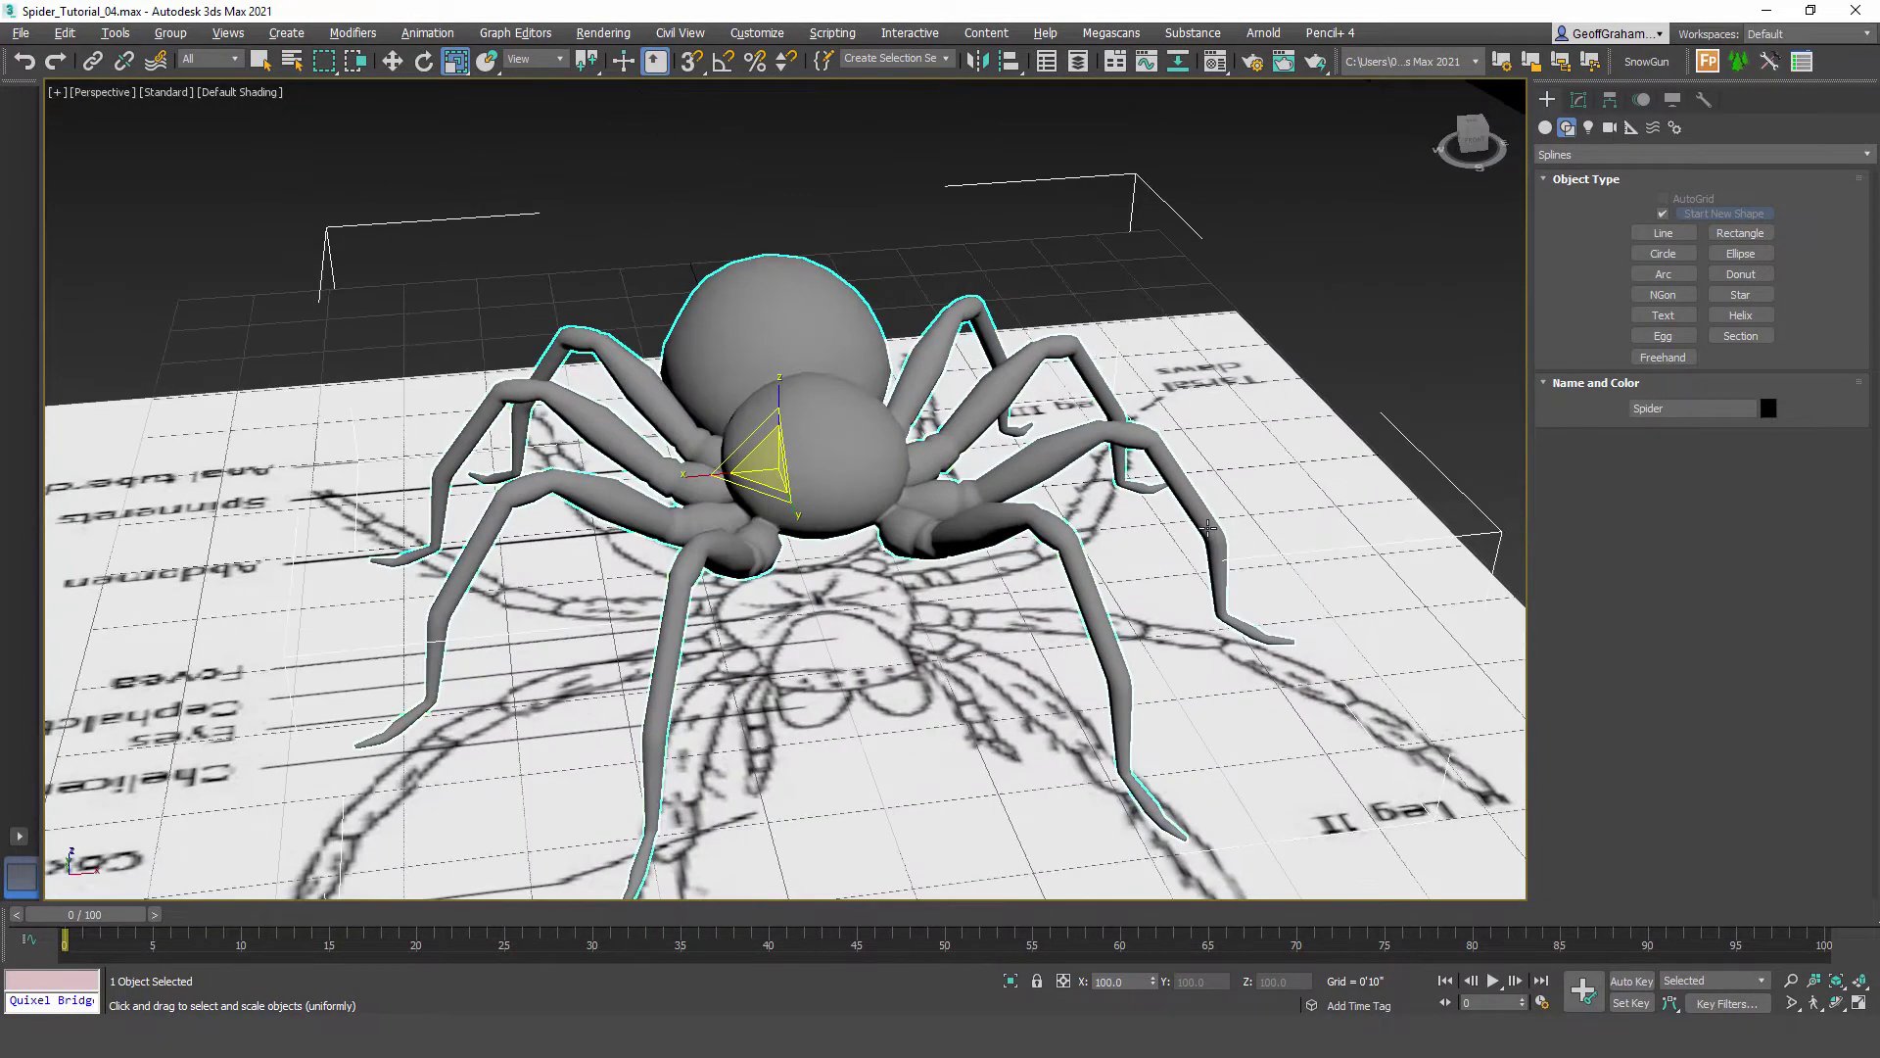
key("shift+z")
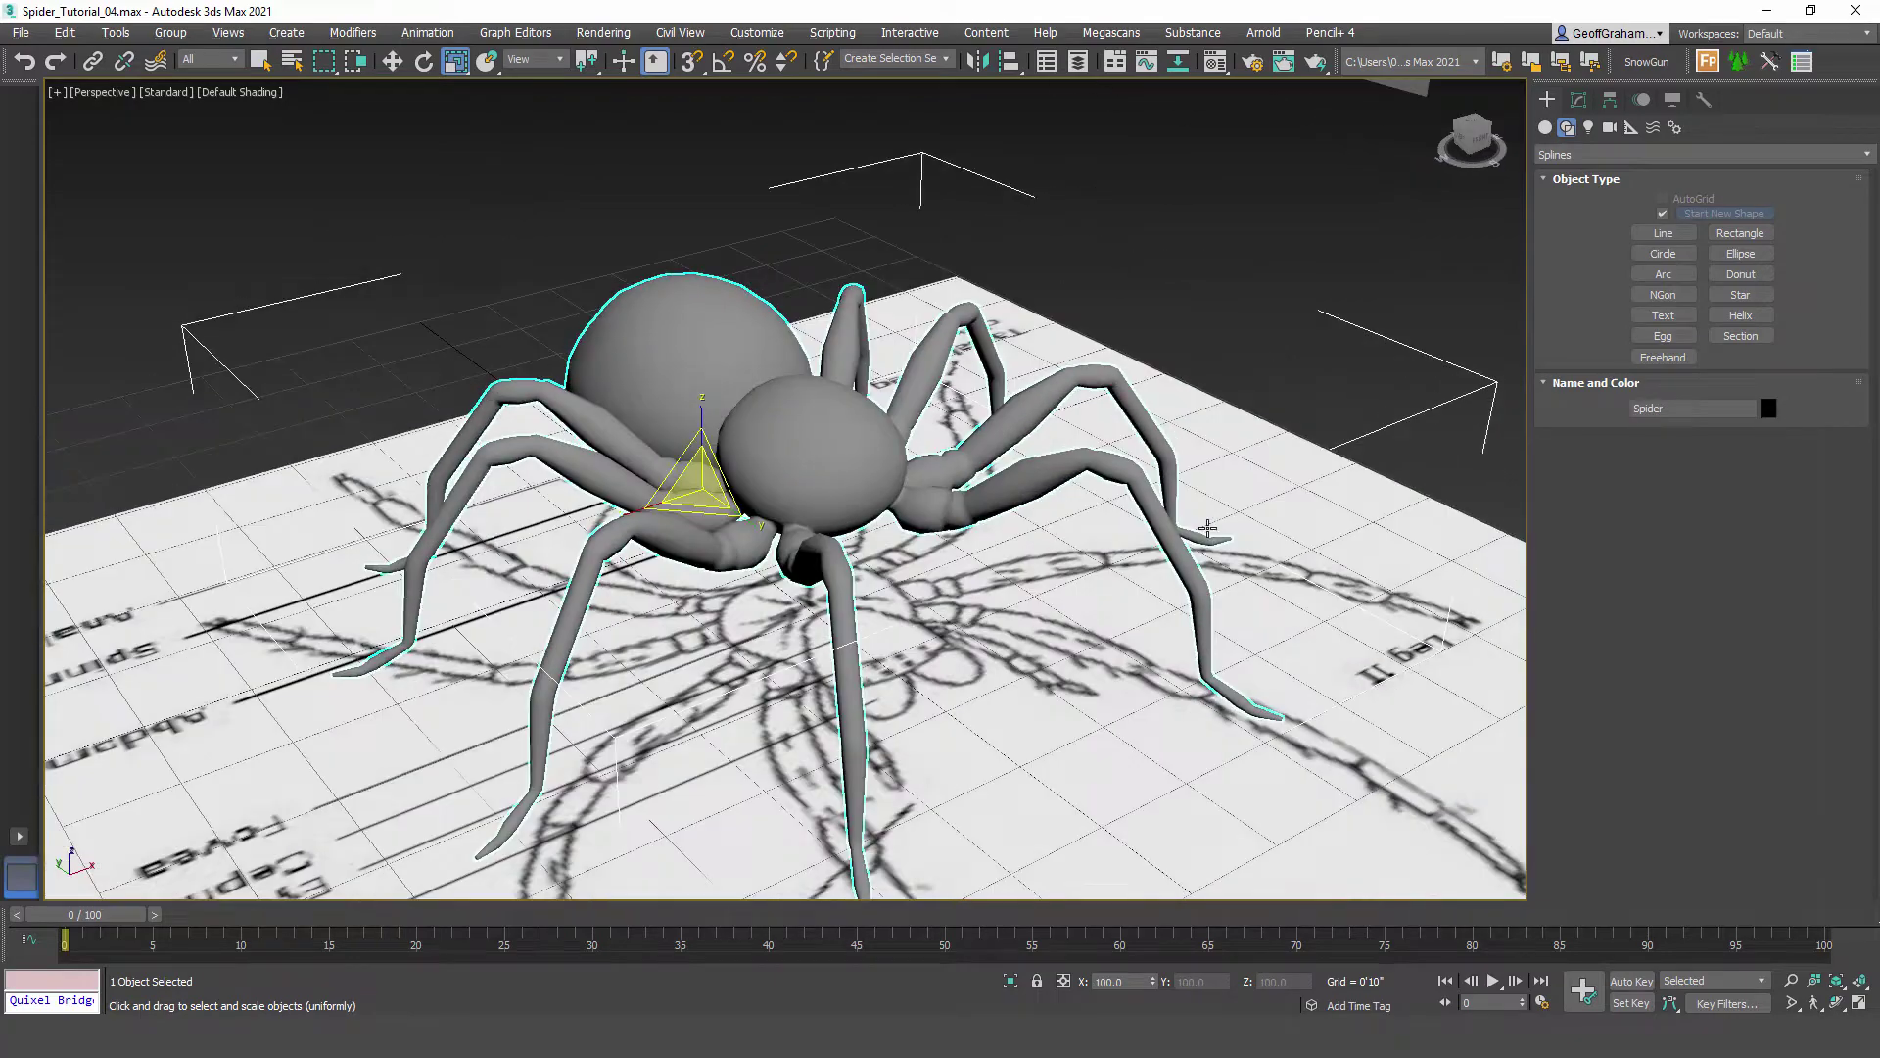
key("shift+z")
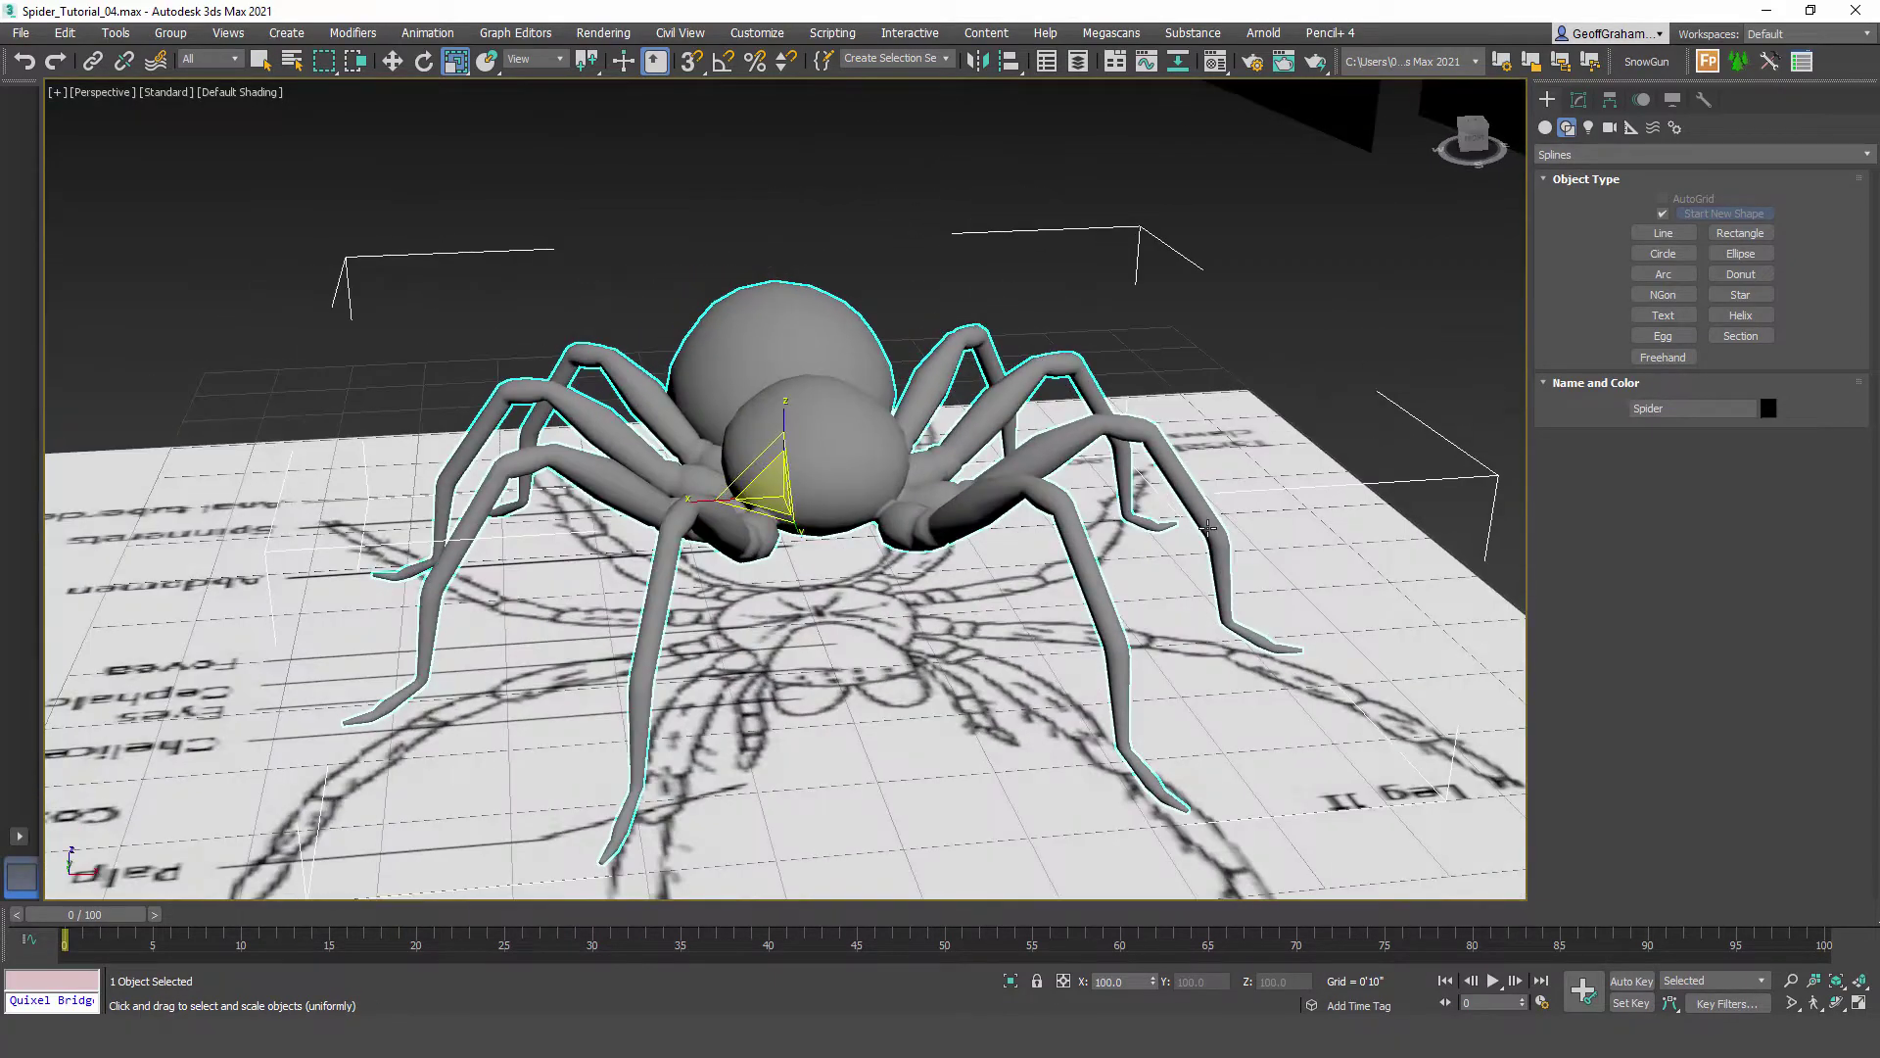
key("shift+z")
key("shift+z")
key("shift+z")
key("shift+z")
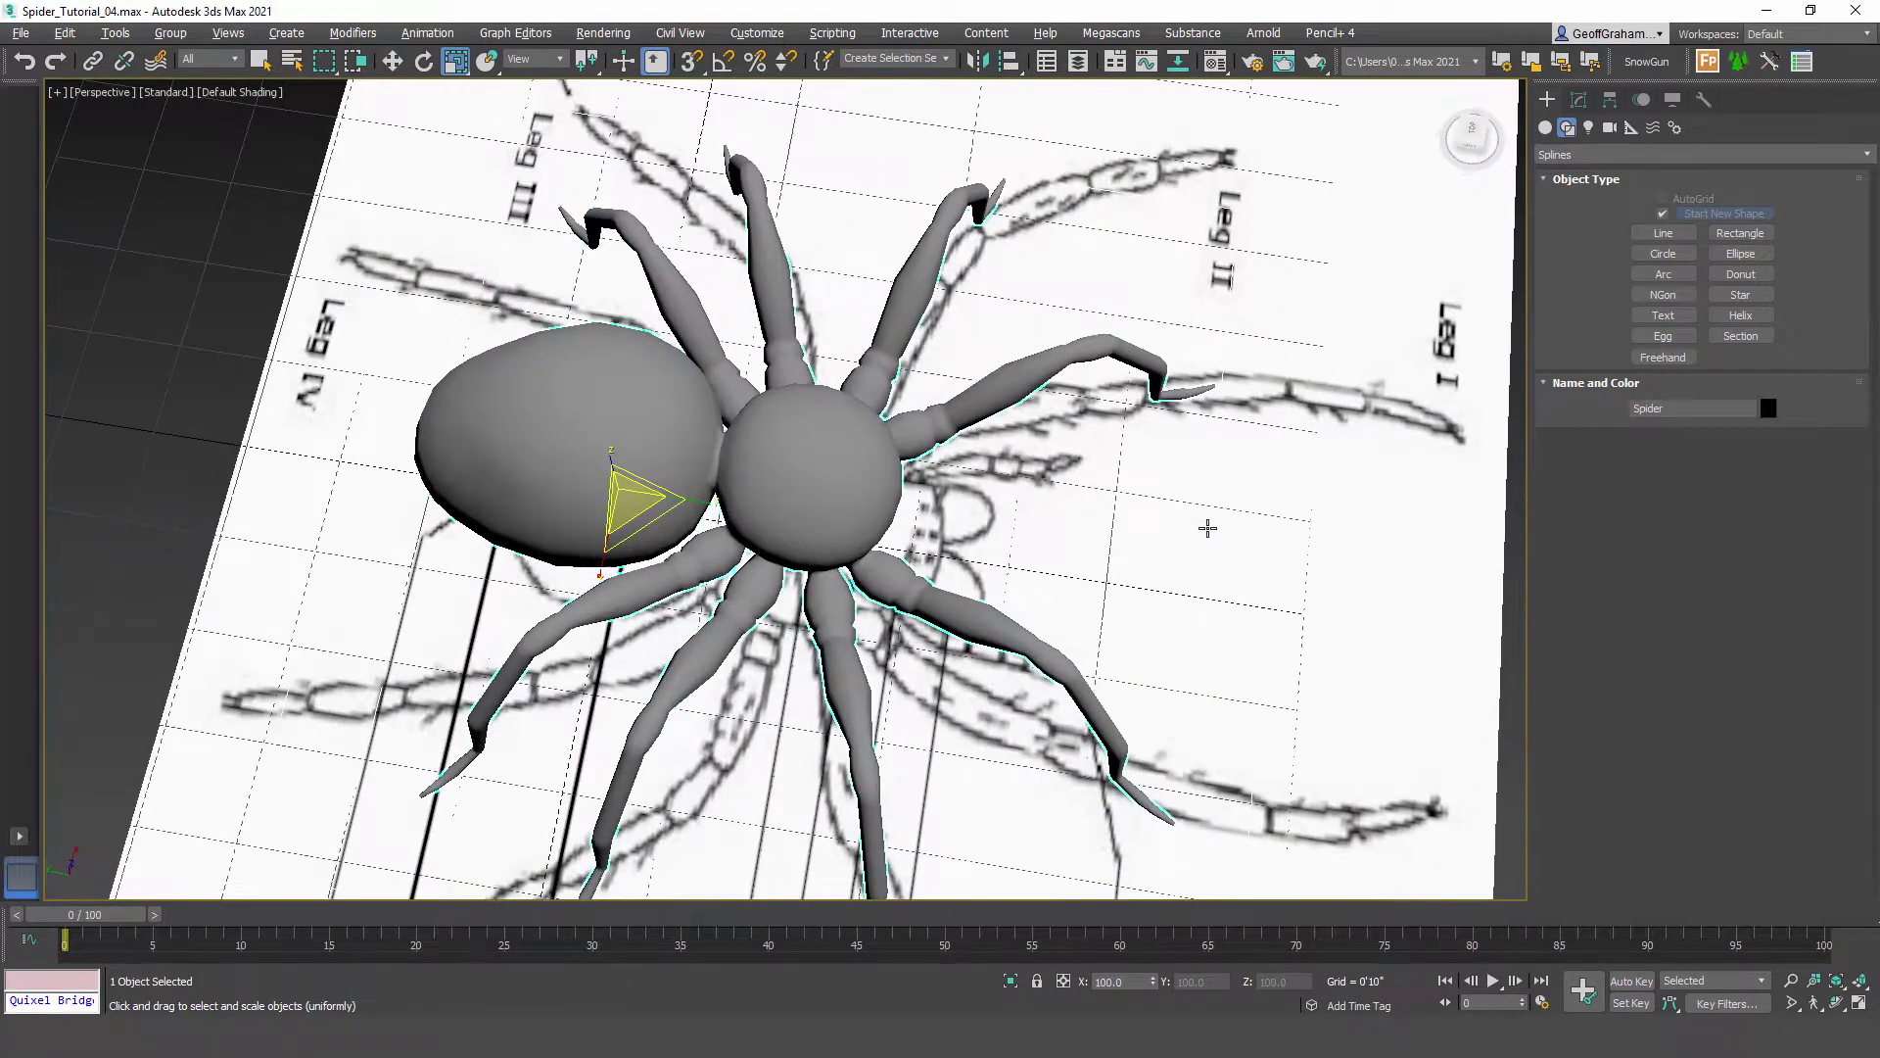
key("shift+z")
key("shift+z")
key("shift+z")
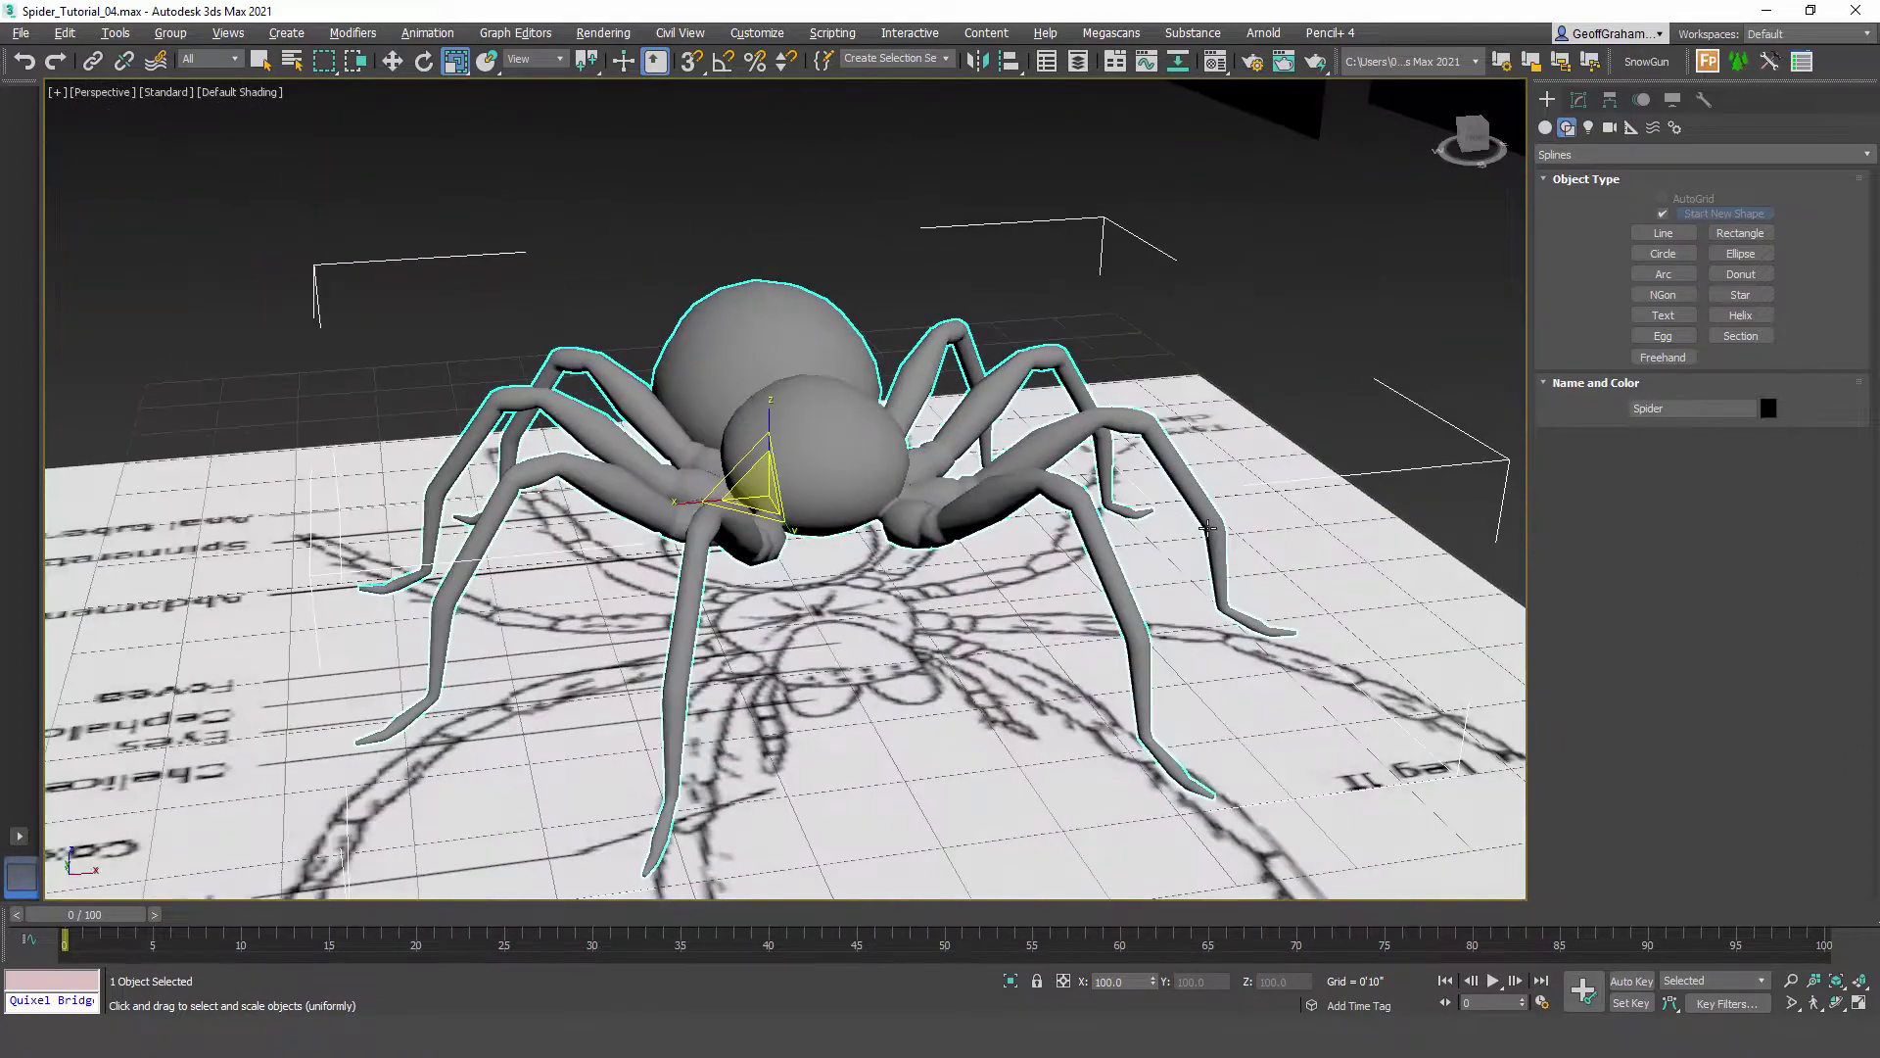
Step: Deselect the spider and create a box about 3 3/4" long, 3 1/4" wide and 3 1/4" high on the reference drawing below its head
key("ctrl+d")
left_click(1546, 129)
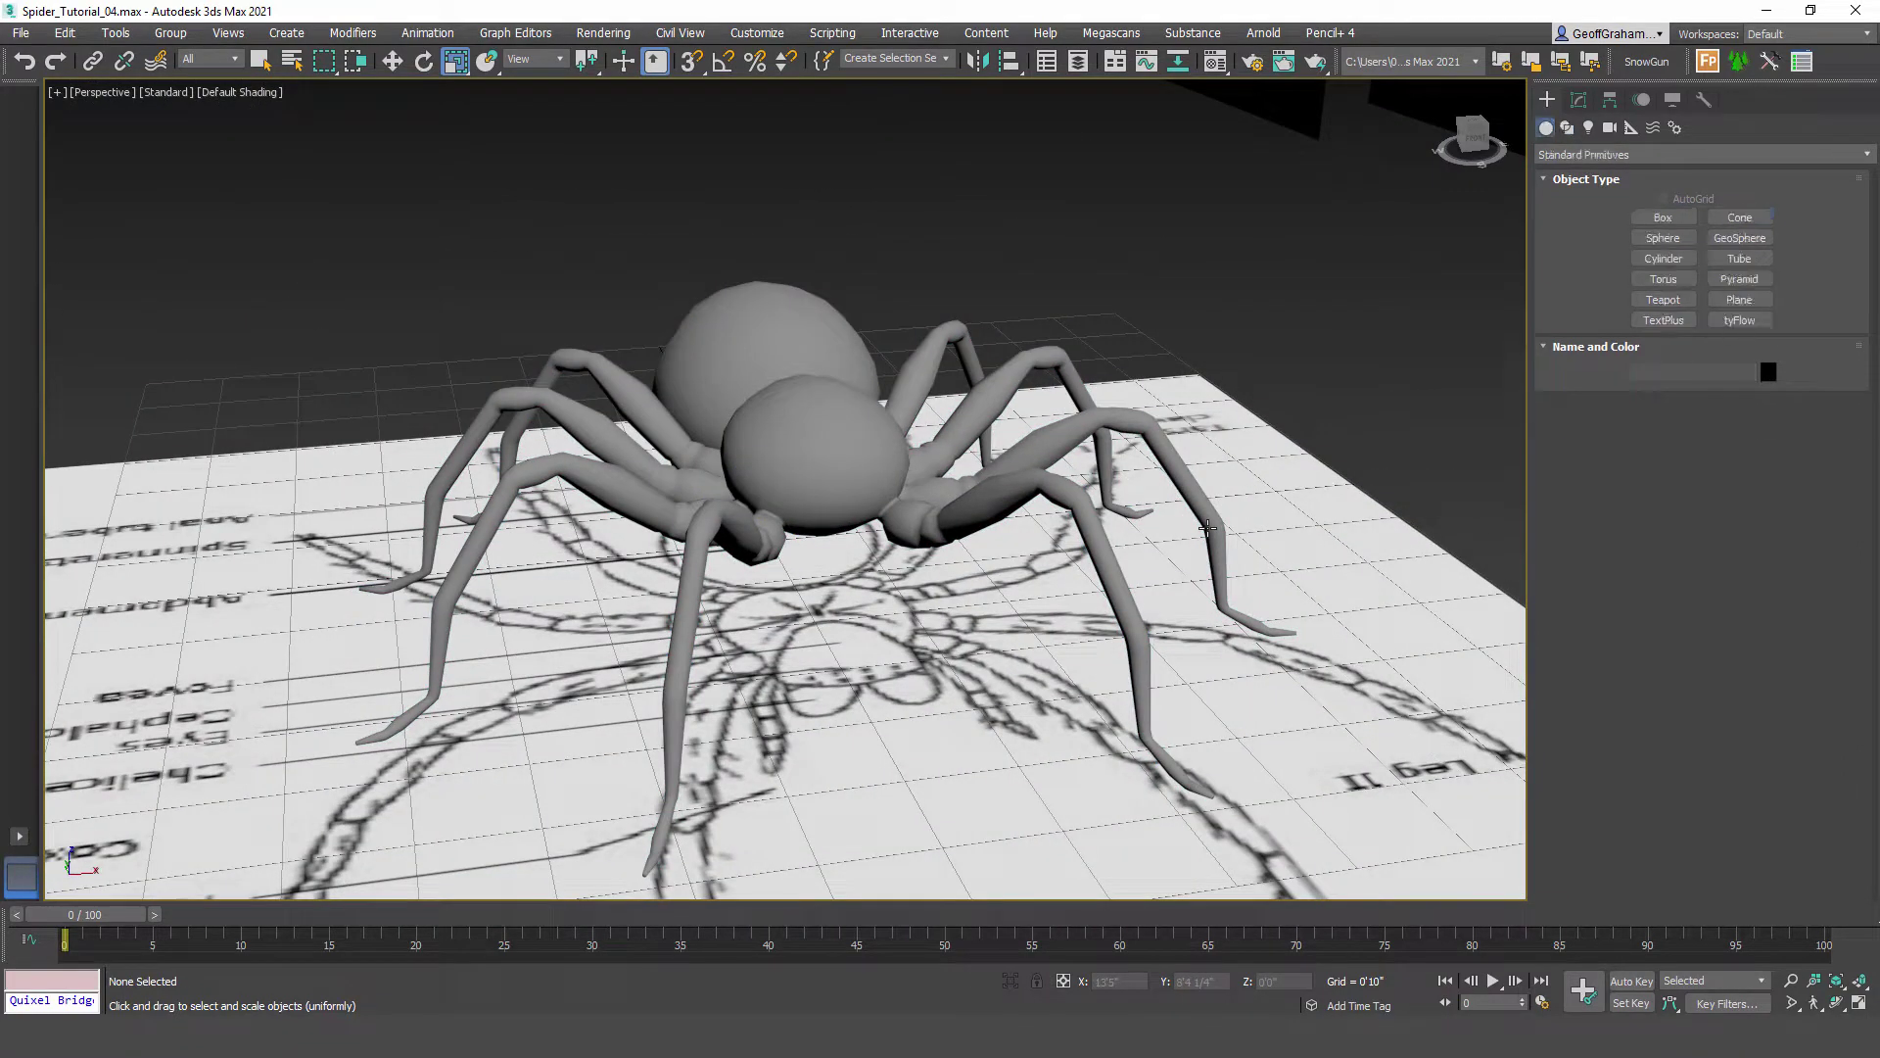
left_click(1663, 217)
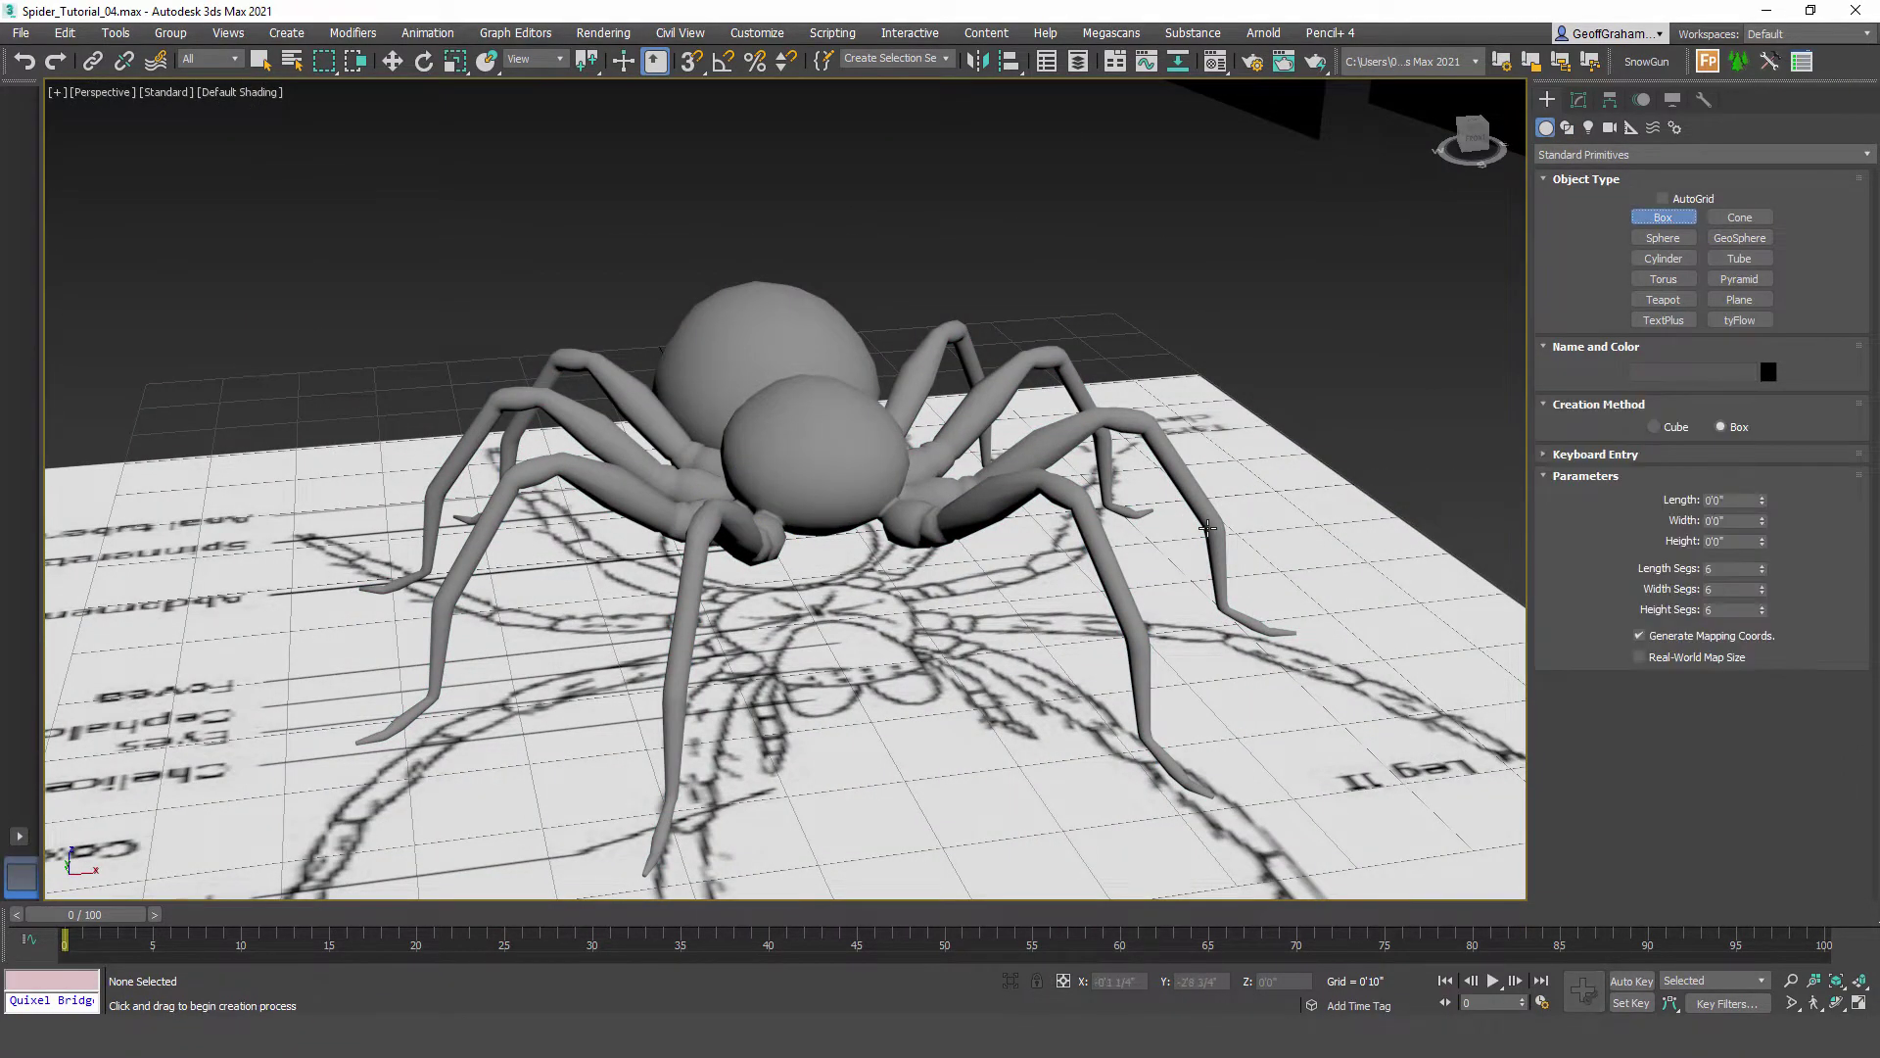
left_click_drag(850, 714, 800, 691)
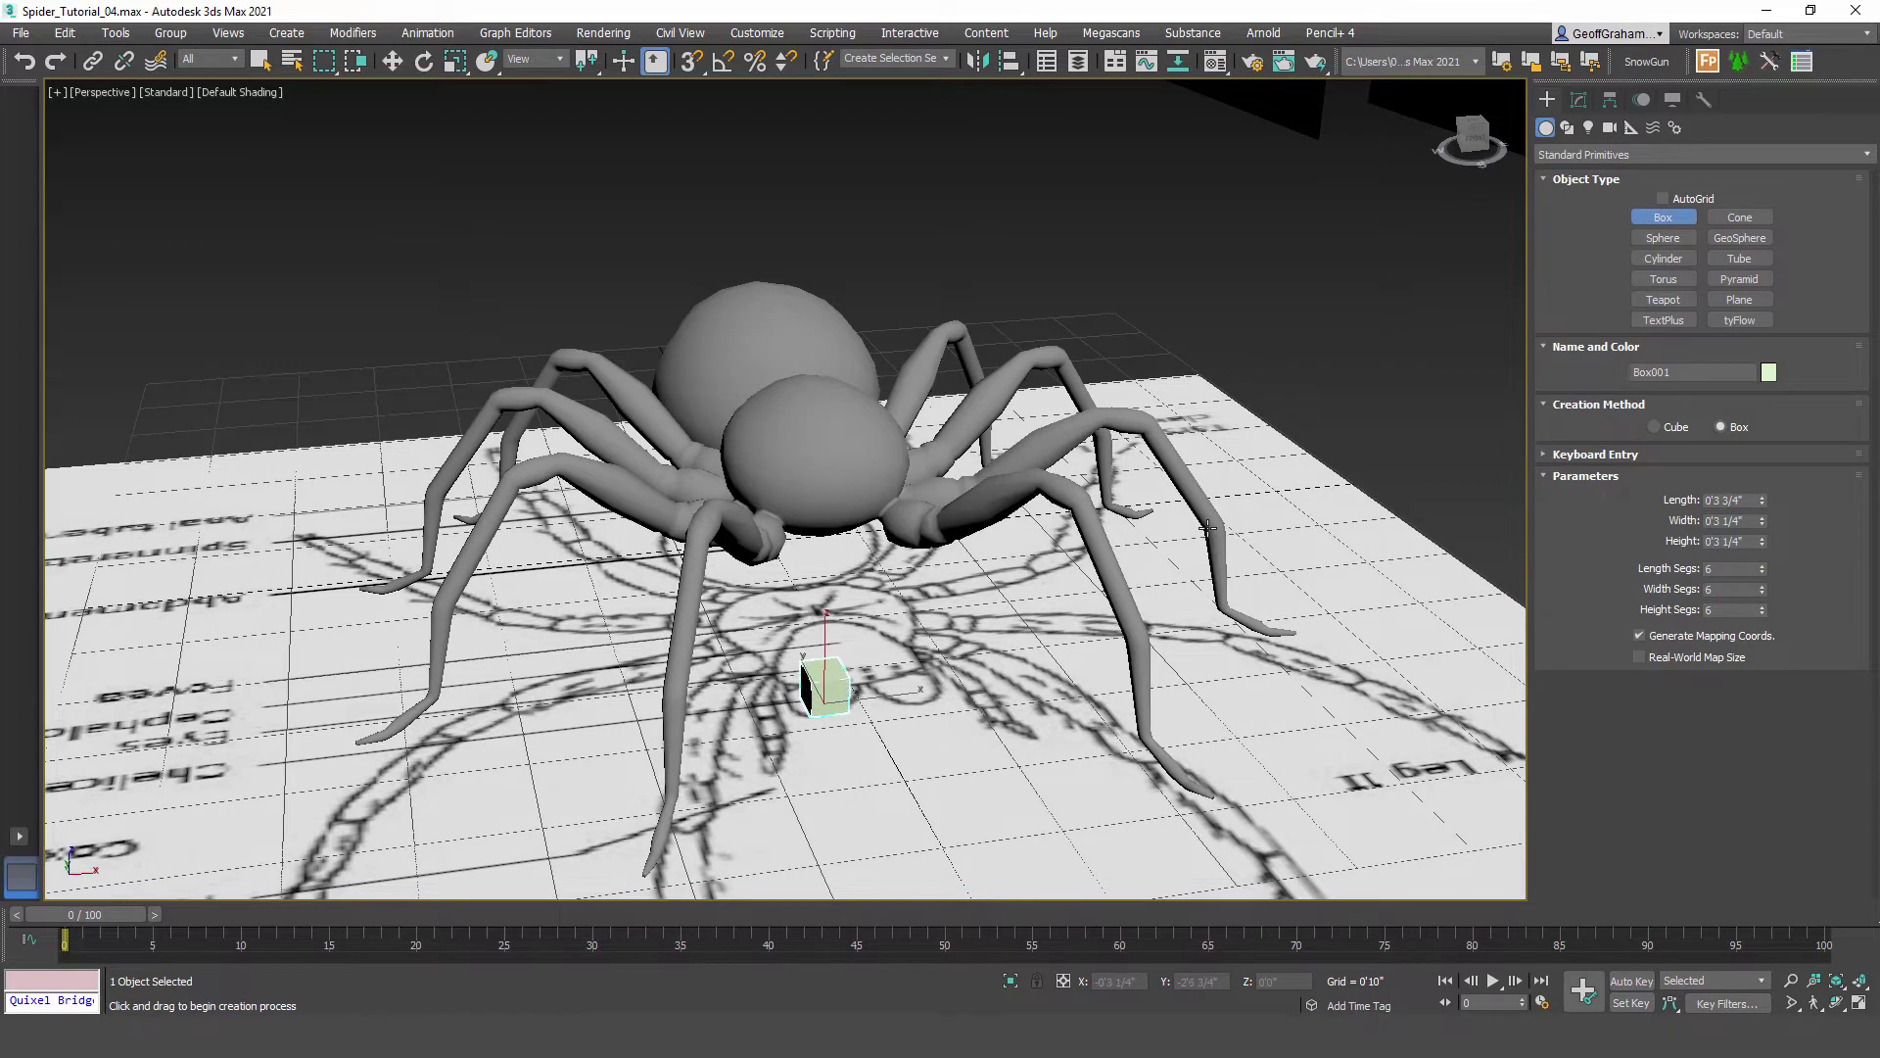
left_click(805, 658)
Step: Set the box's length, width and height to 3.5 inches each
double_click(1726, 500)
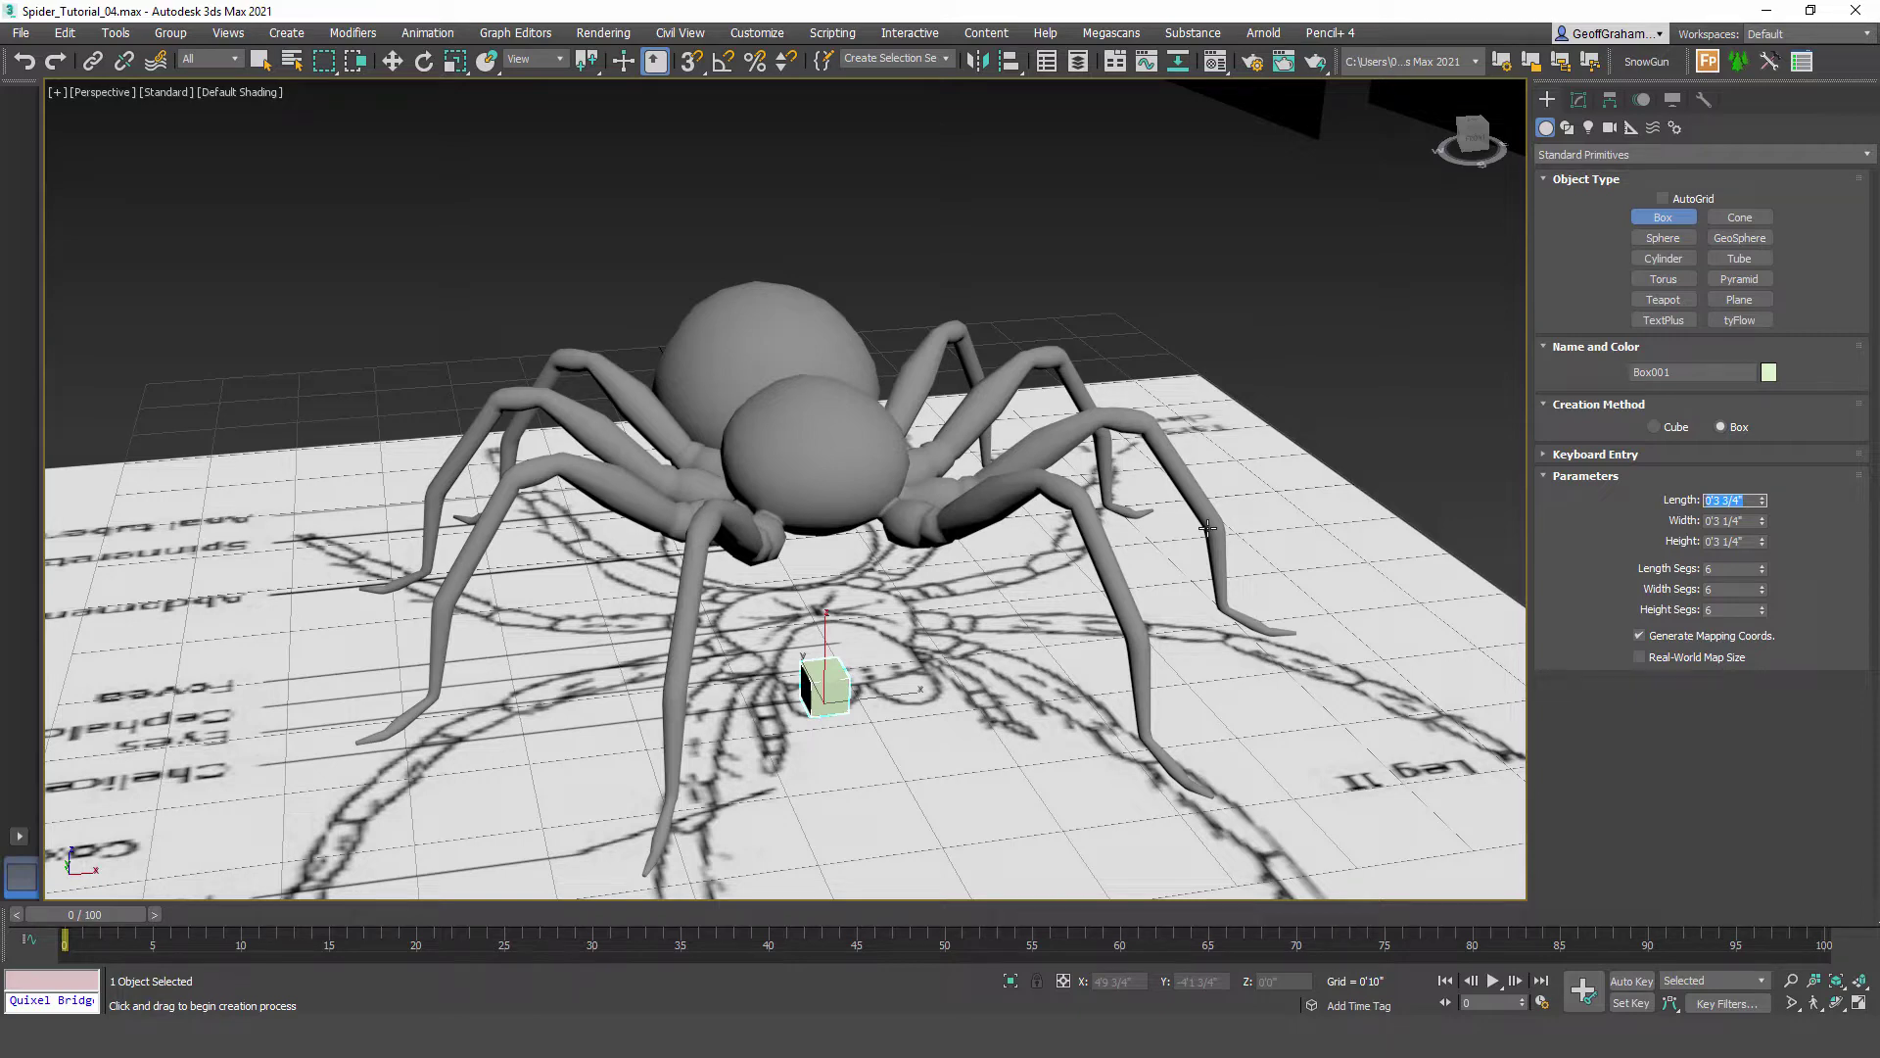
type("3.5")
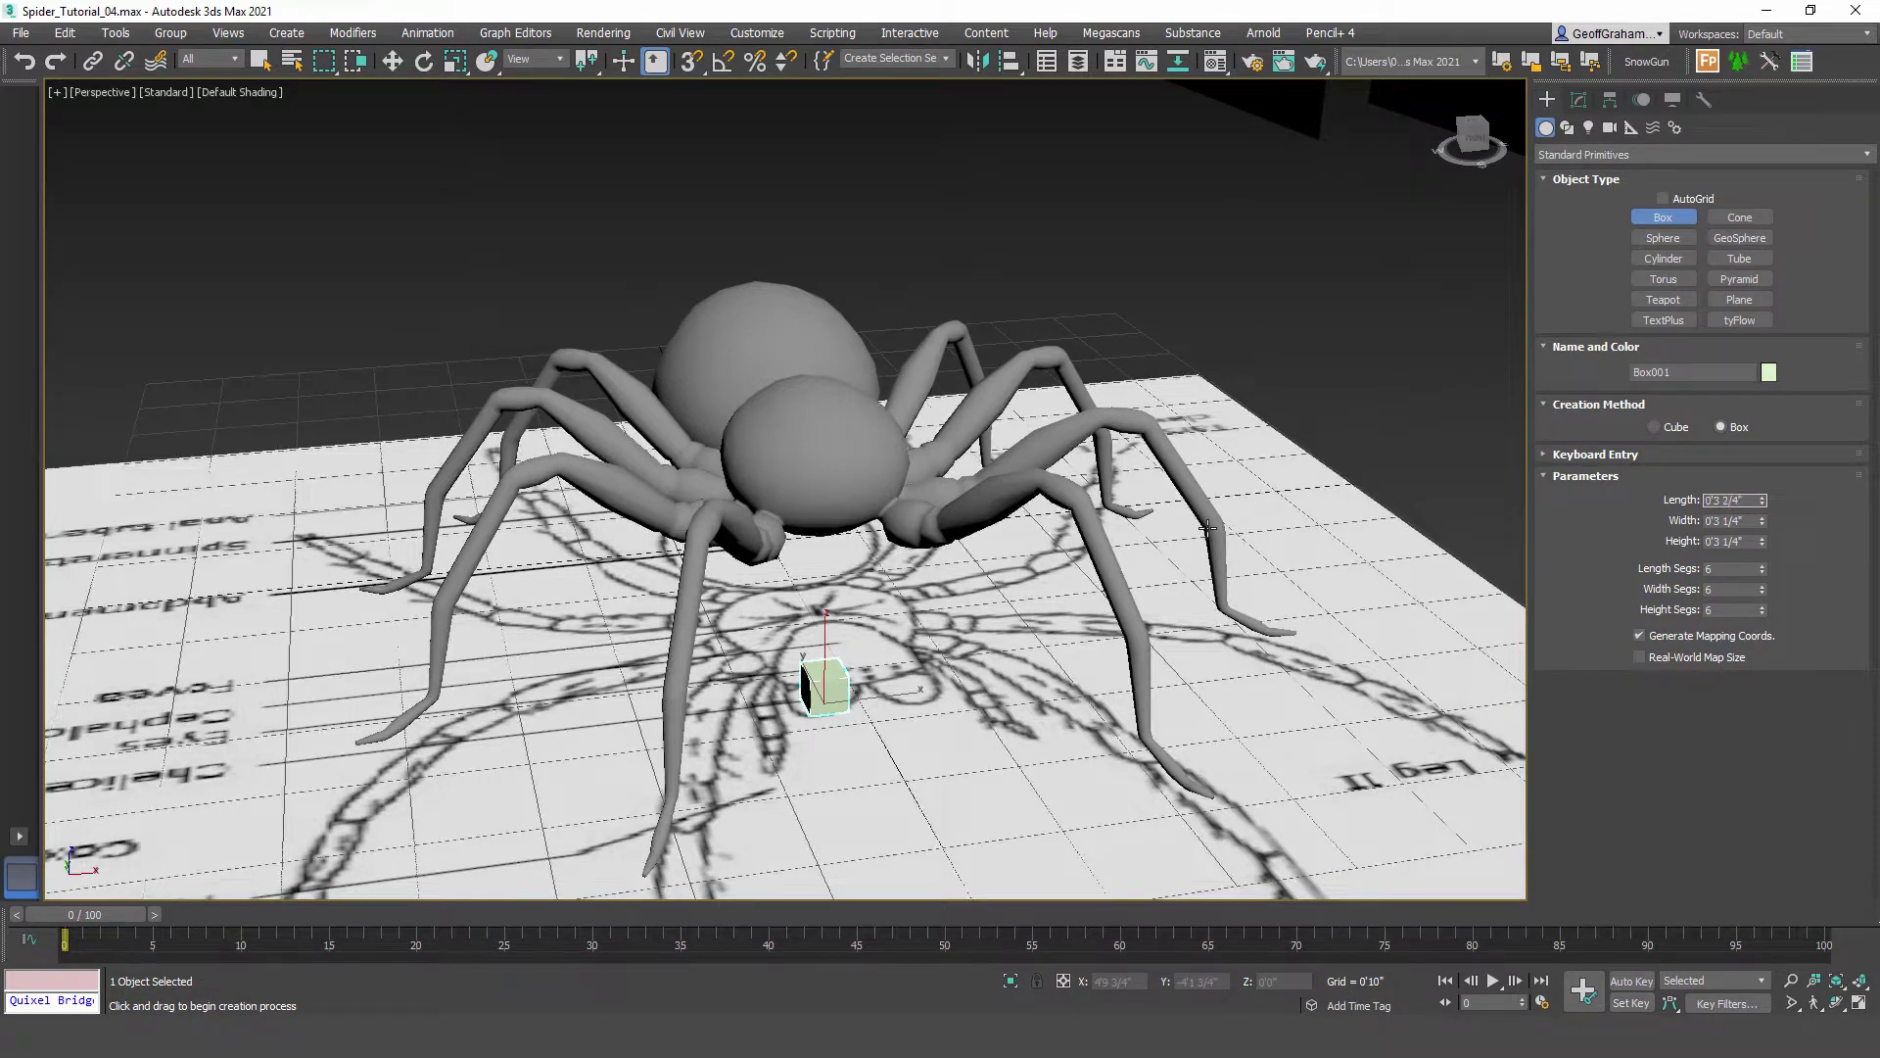
key("Tab")
type("3.5")
key("Tab")
type("3.5")
key("Return")
Step: Show edged faces in the viewport and apply a Spherify modifier to the box
middle_click_drag(1208, 528, 1205, 501)
key("z")
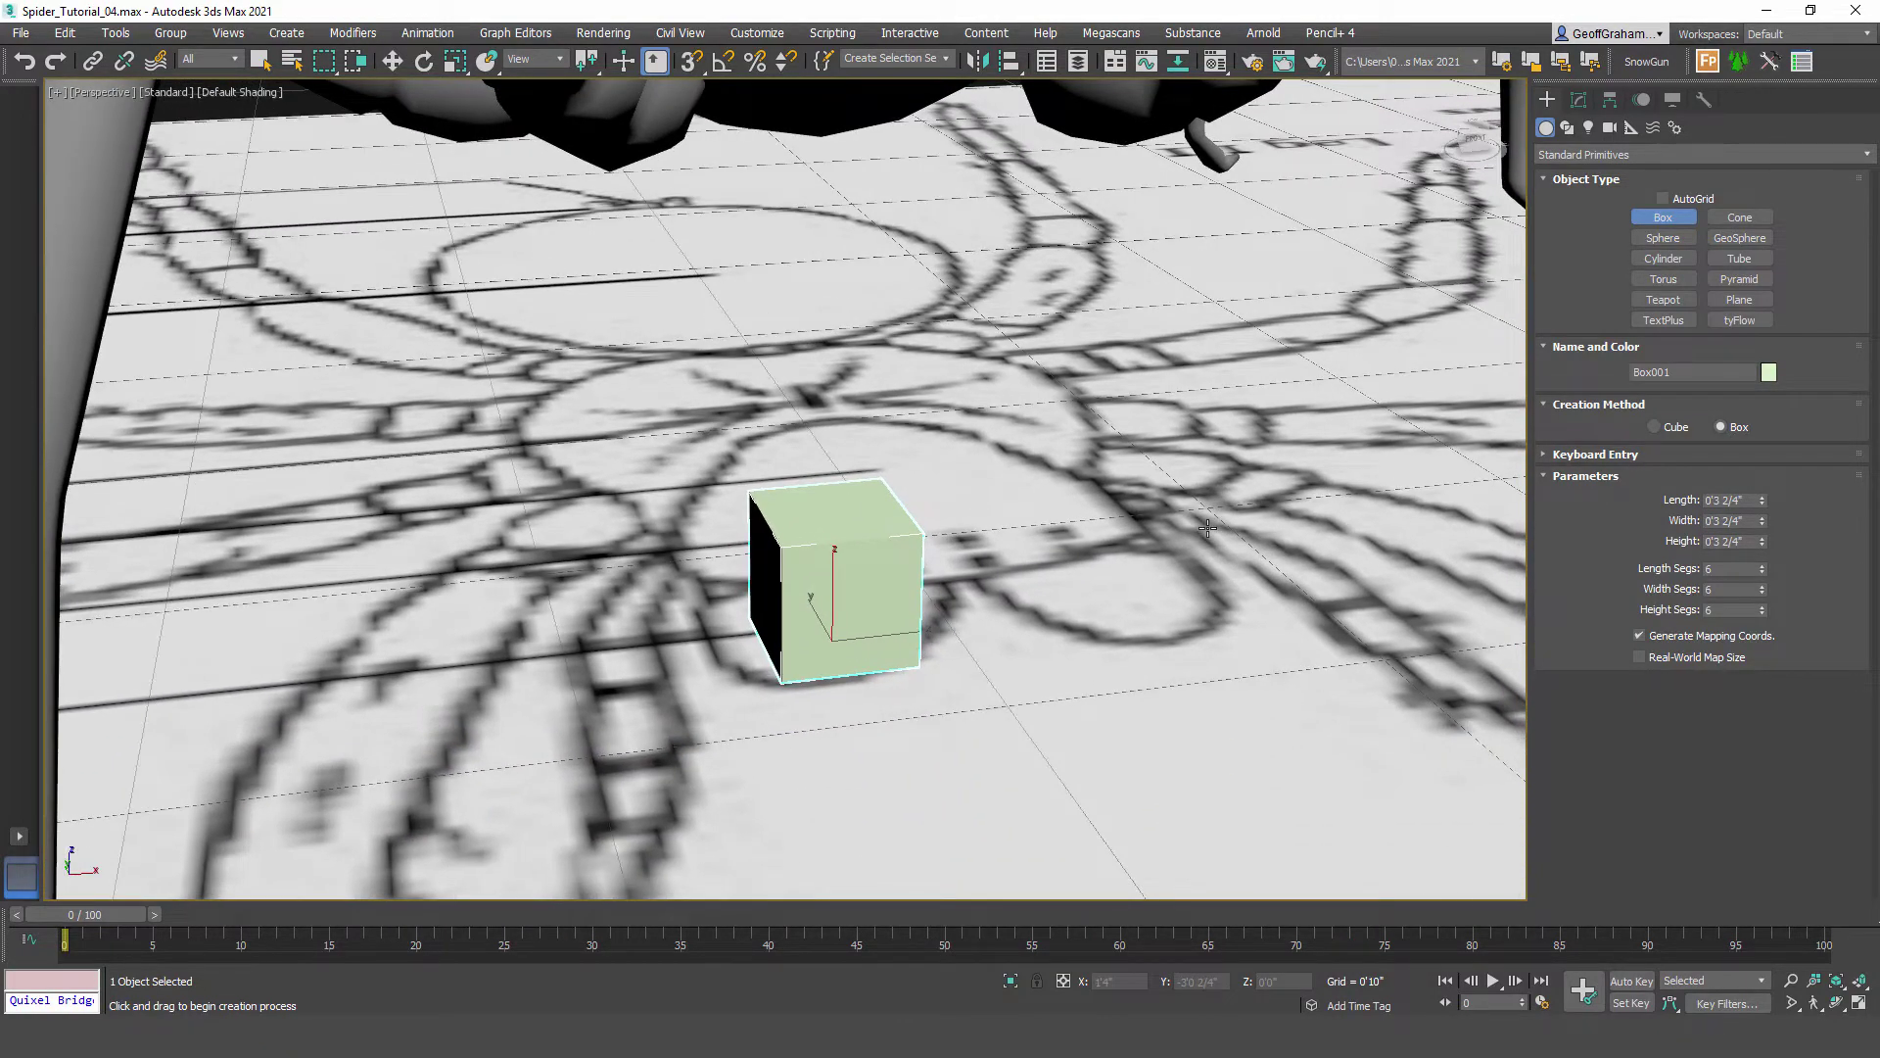
key("F4")
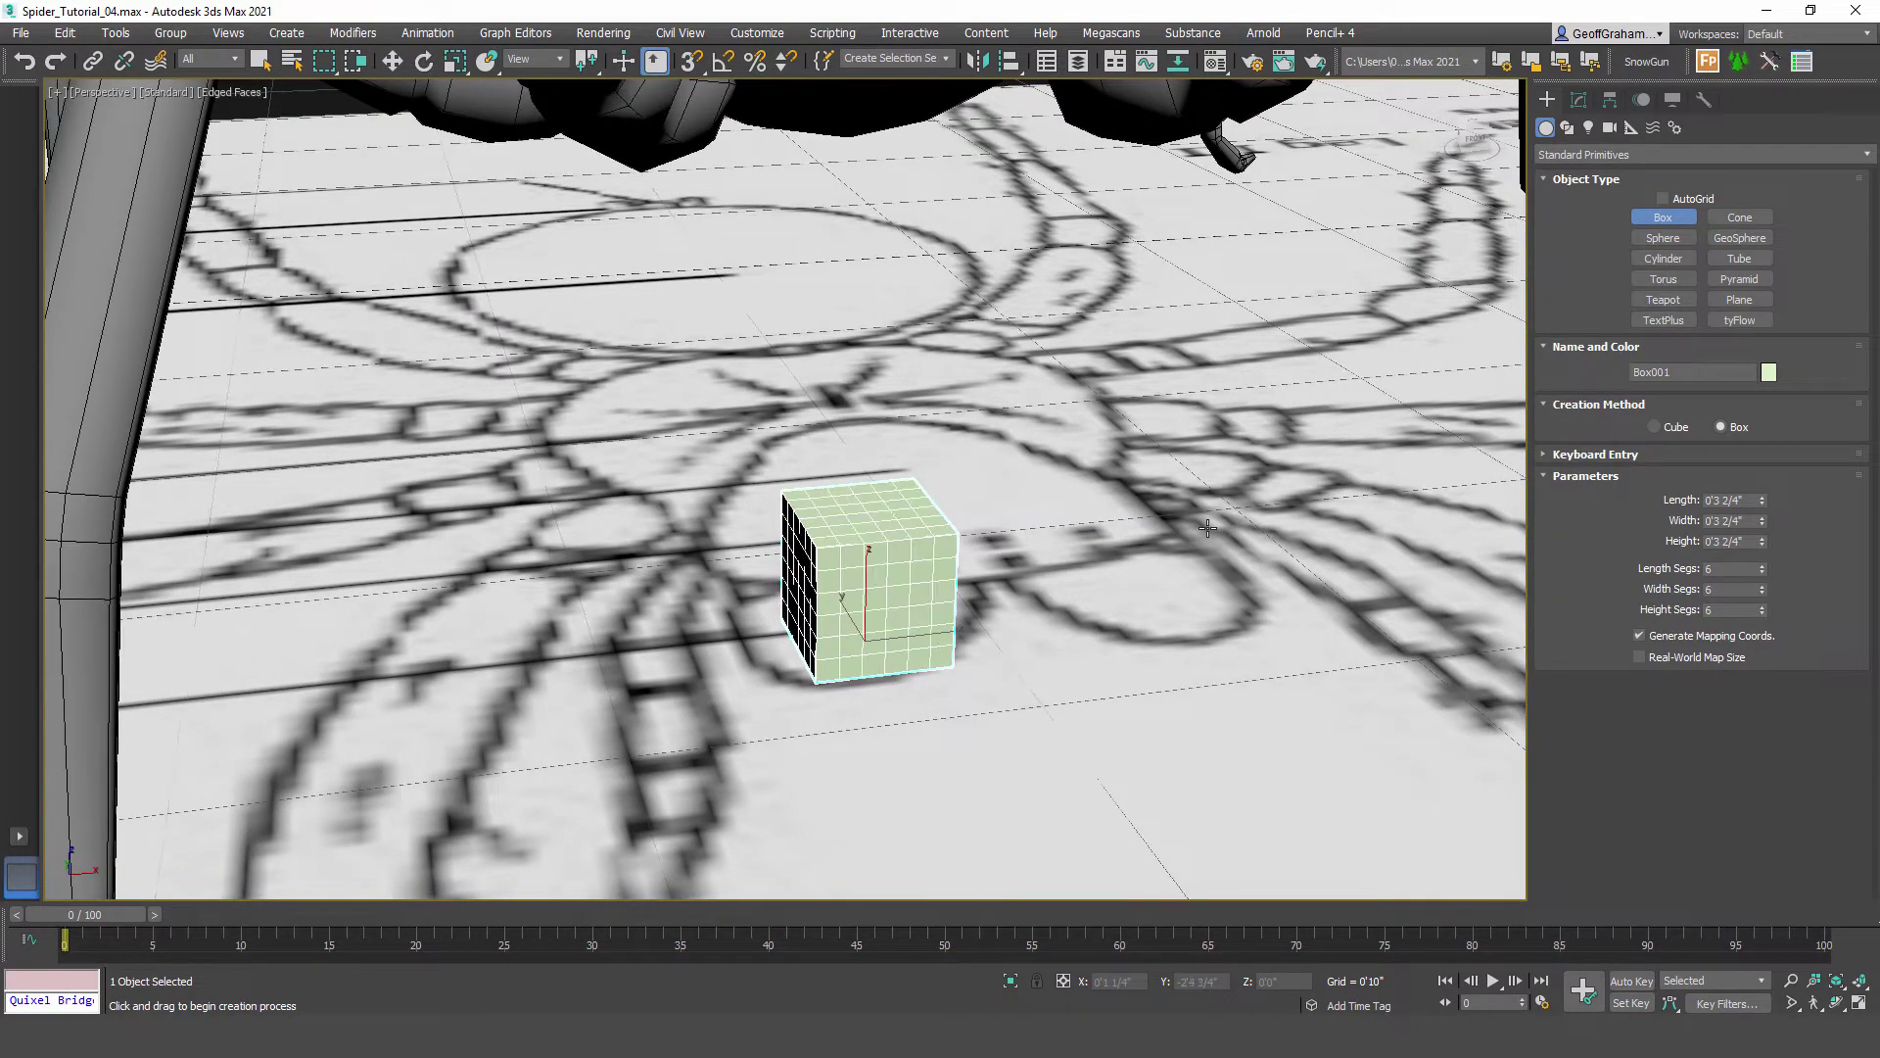
left_click(1578, 100)
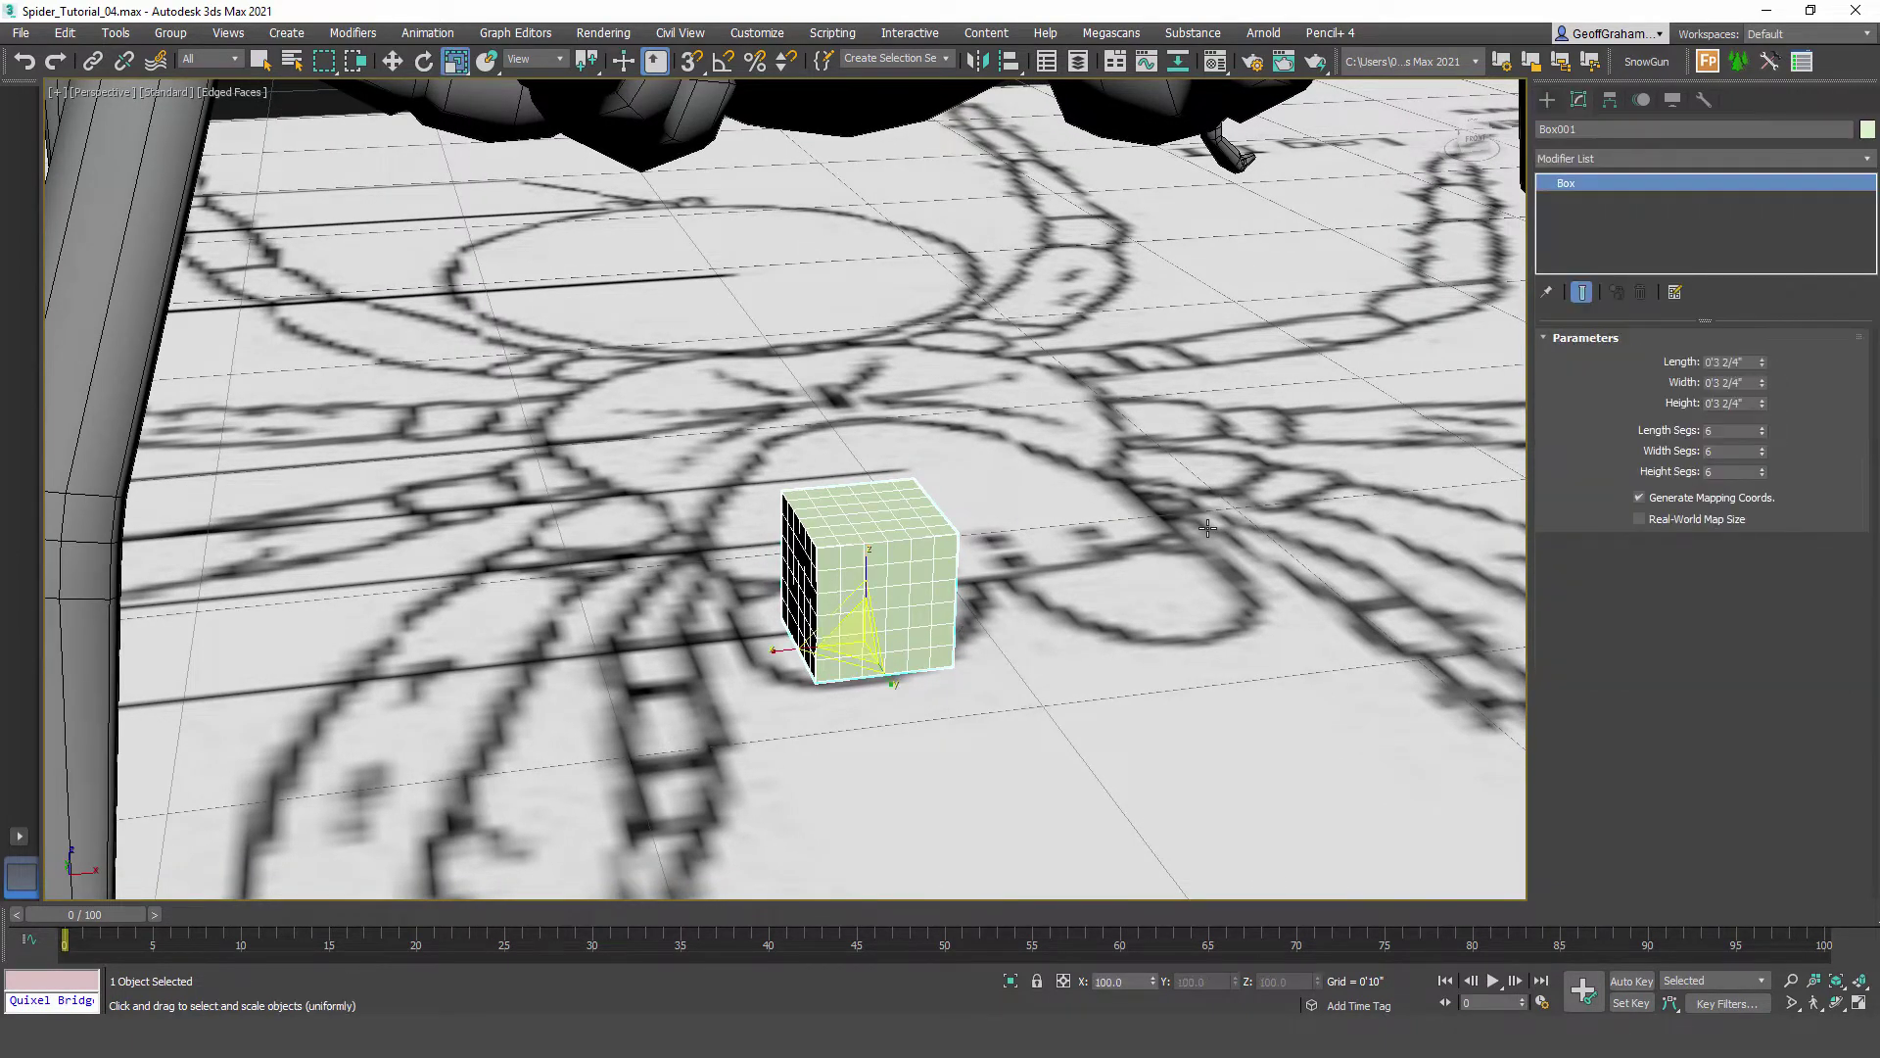
left_click(1703, 158)
key("s")
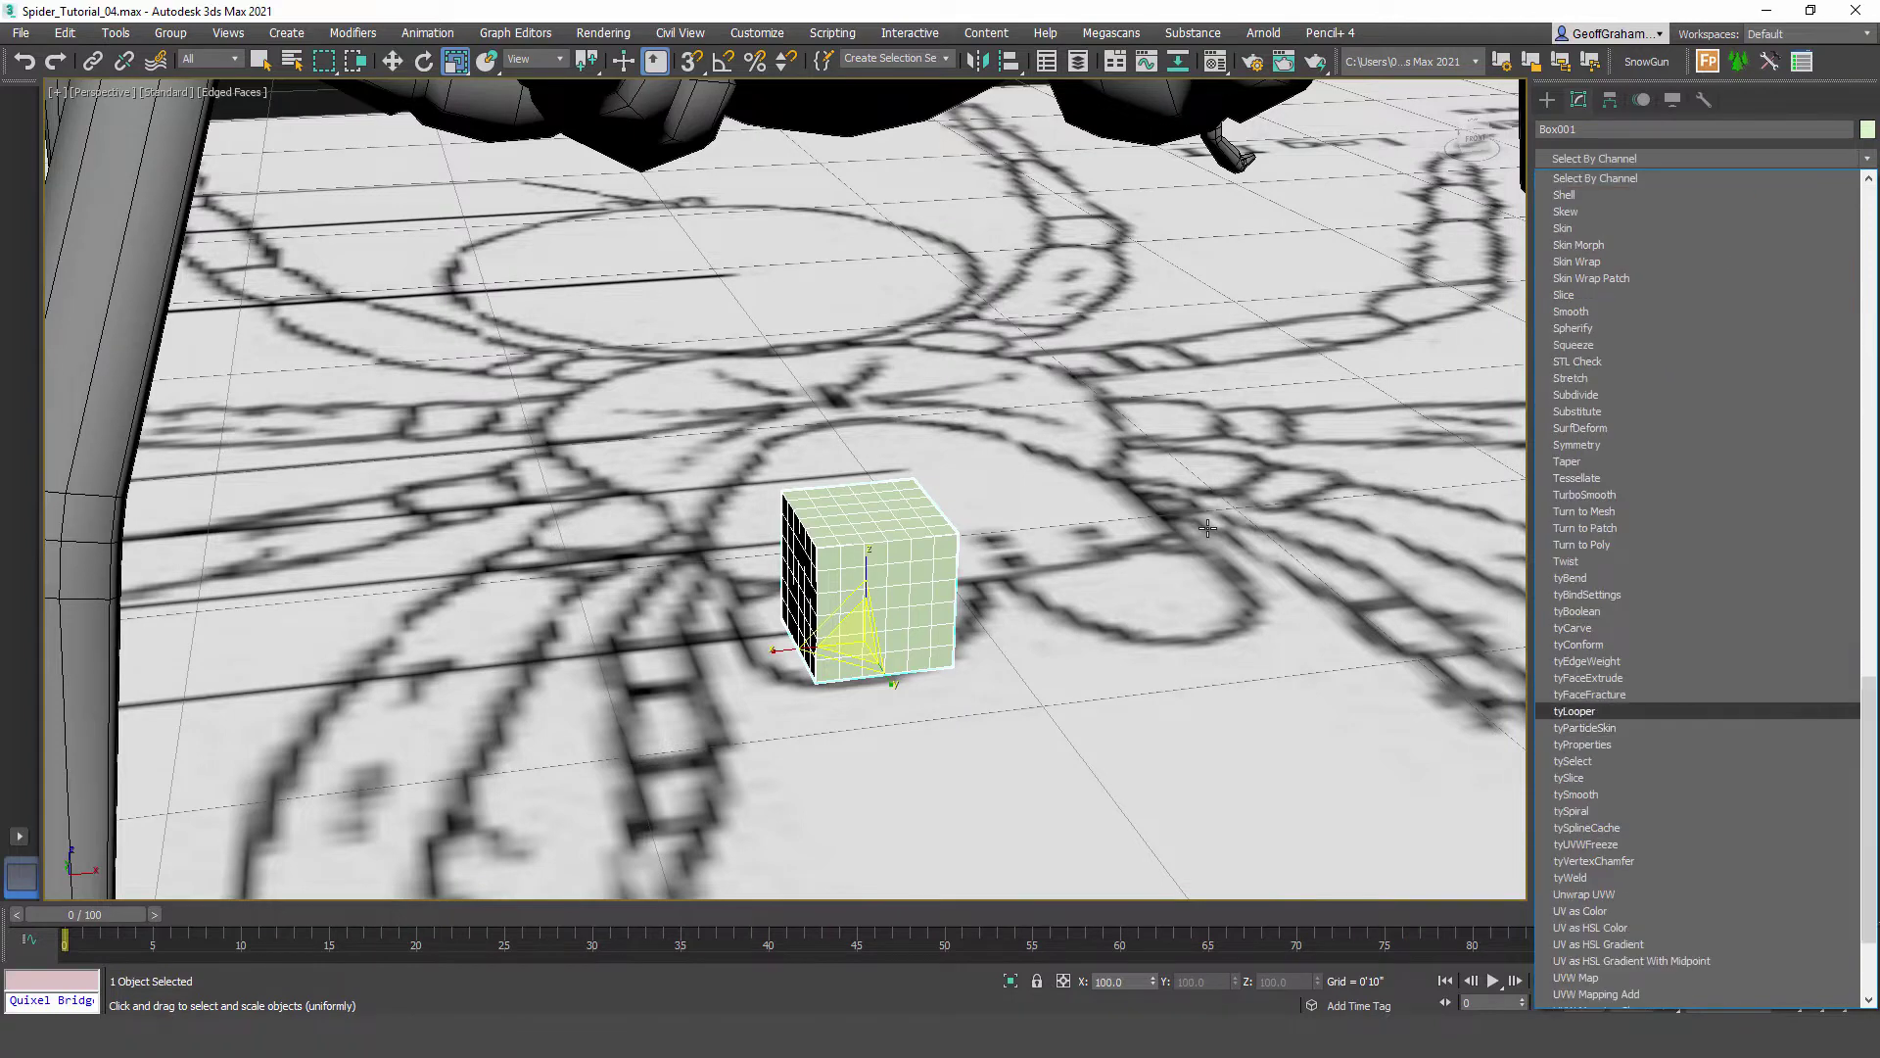
key("t")
key("t")
key("t")
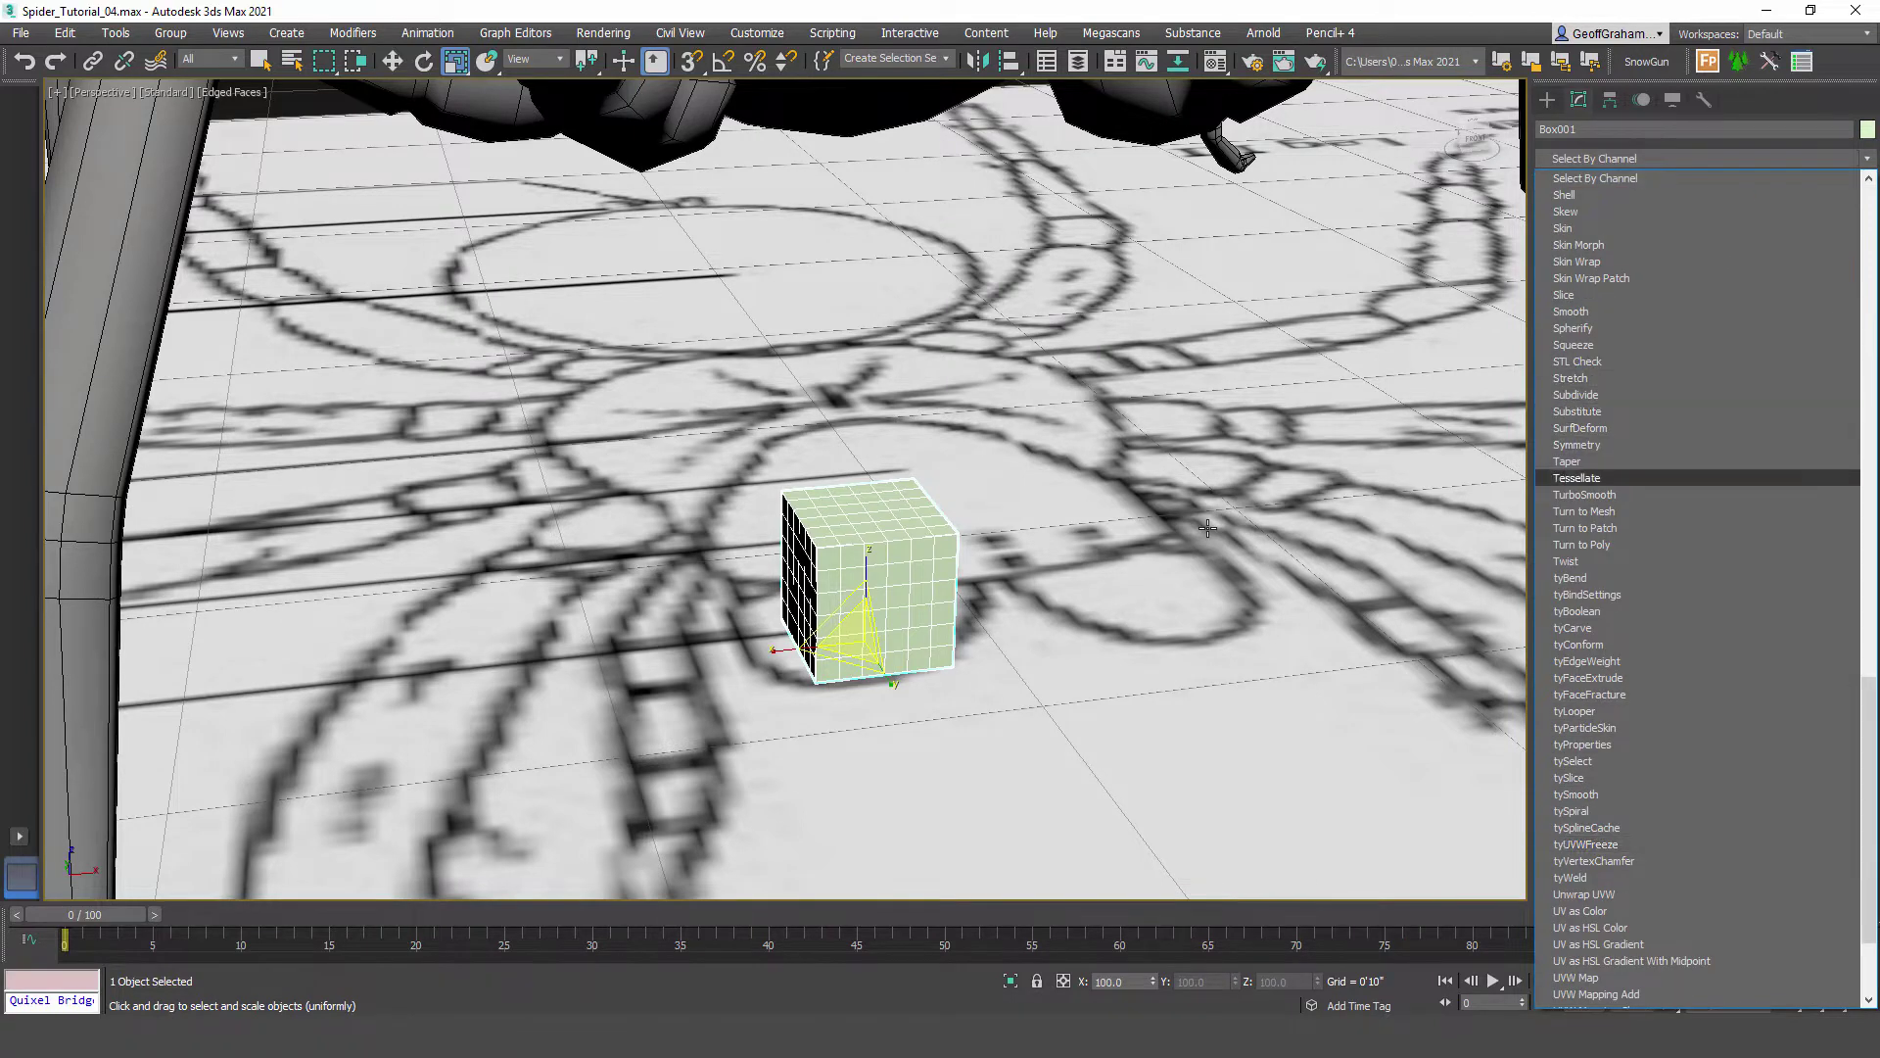
scroll(1697, 494, "up", 1)
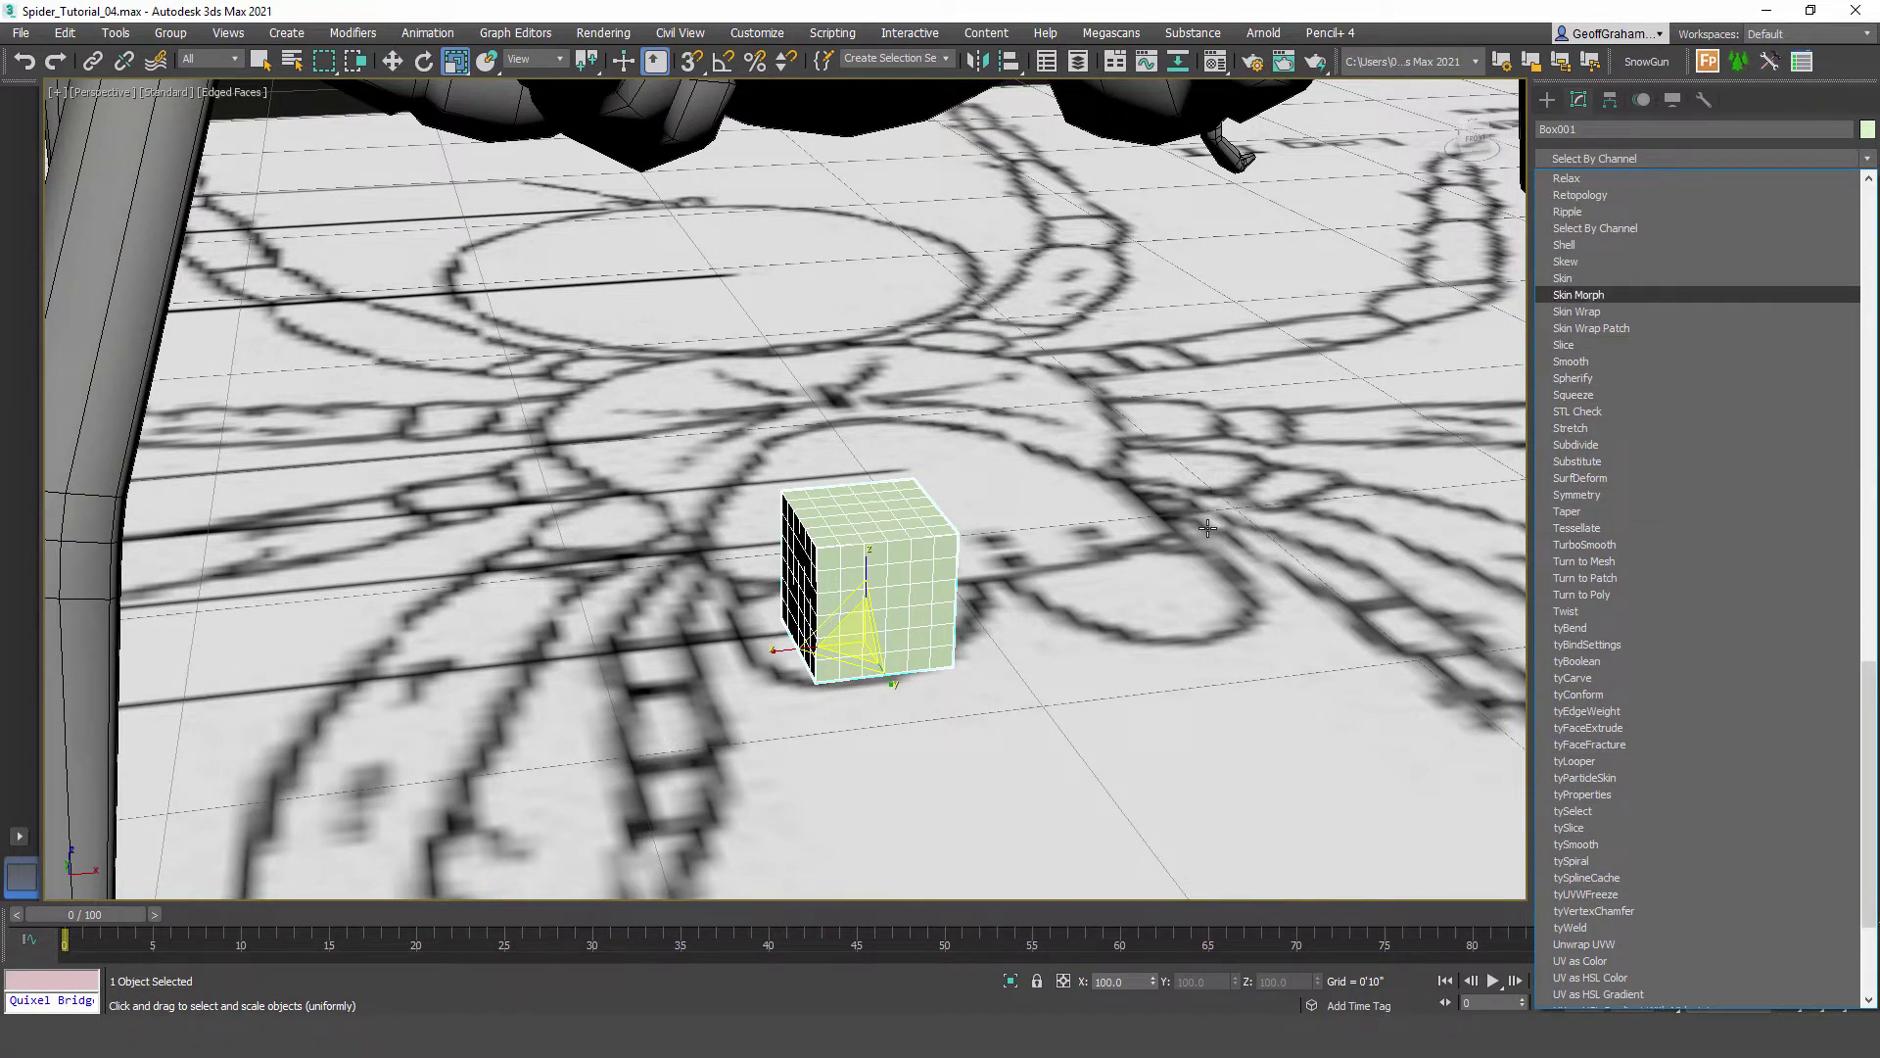
key("Down")
key("Down")
key("Down")
key("Down")
key("Down")
key("Down")
key("Down")
key("Down")
key("Down")
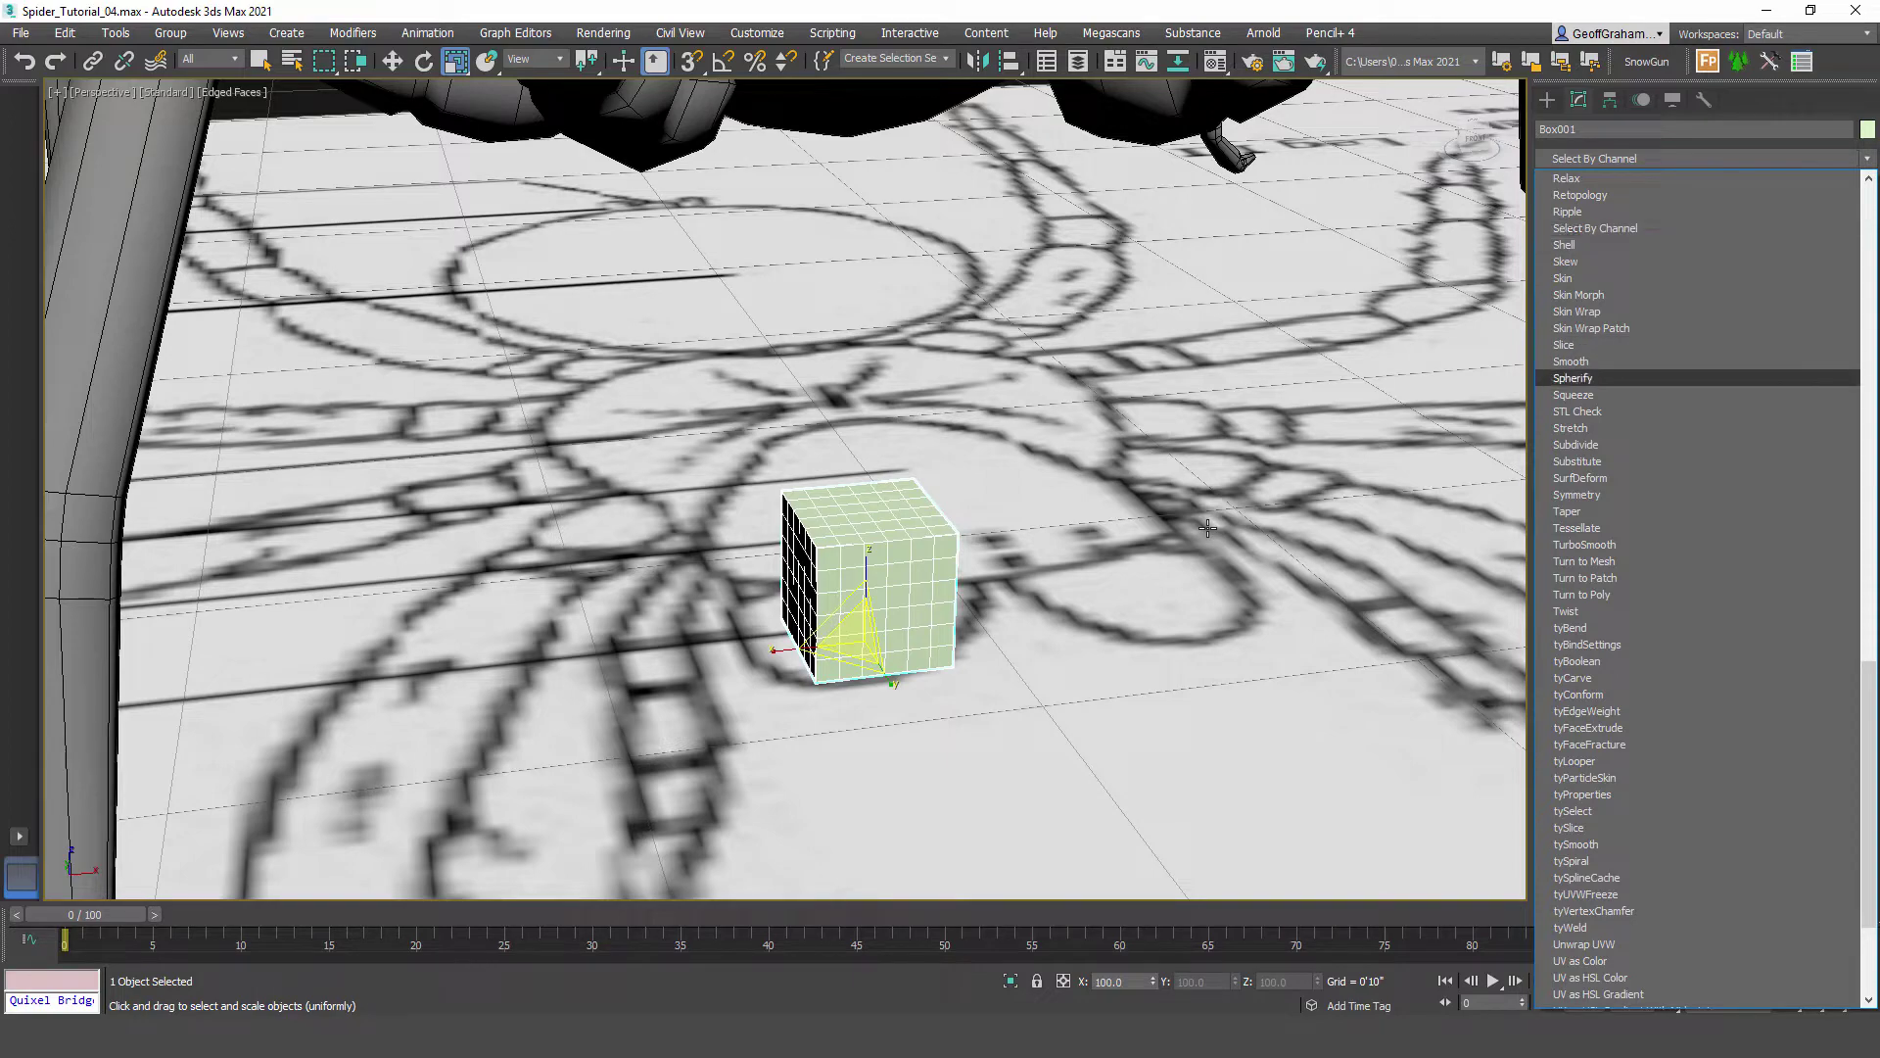
key("Return")
Step: Examine the spherified box against the spider's head and the reference drawing, then up close from several angles
scroll(1207, 528, "down", 6)
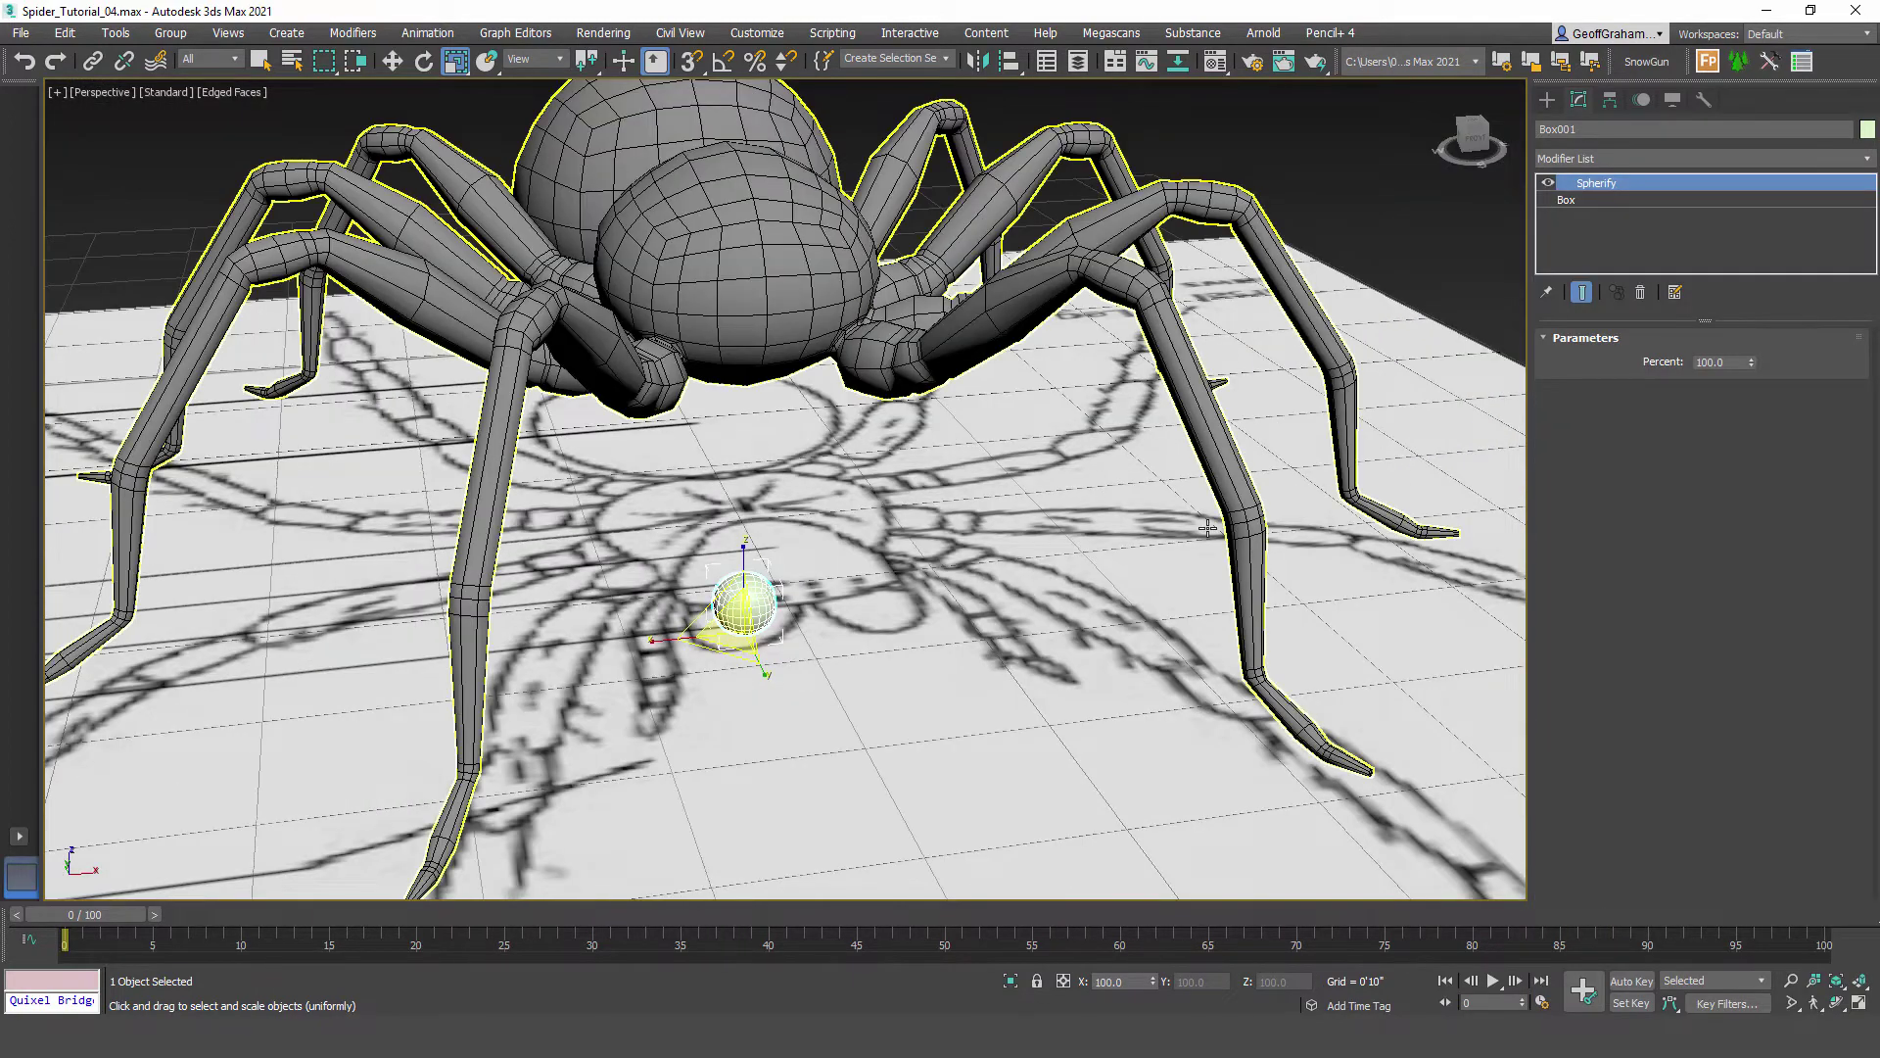
middle_click_drag(1207, 528, 1273, 548, "alt")
scroll(1207, 528, "up", 4)
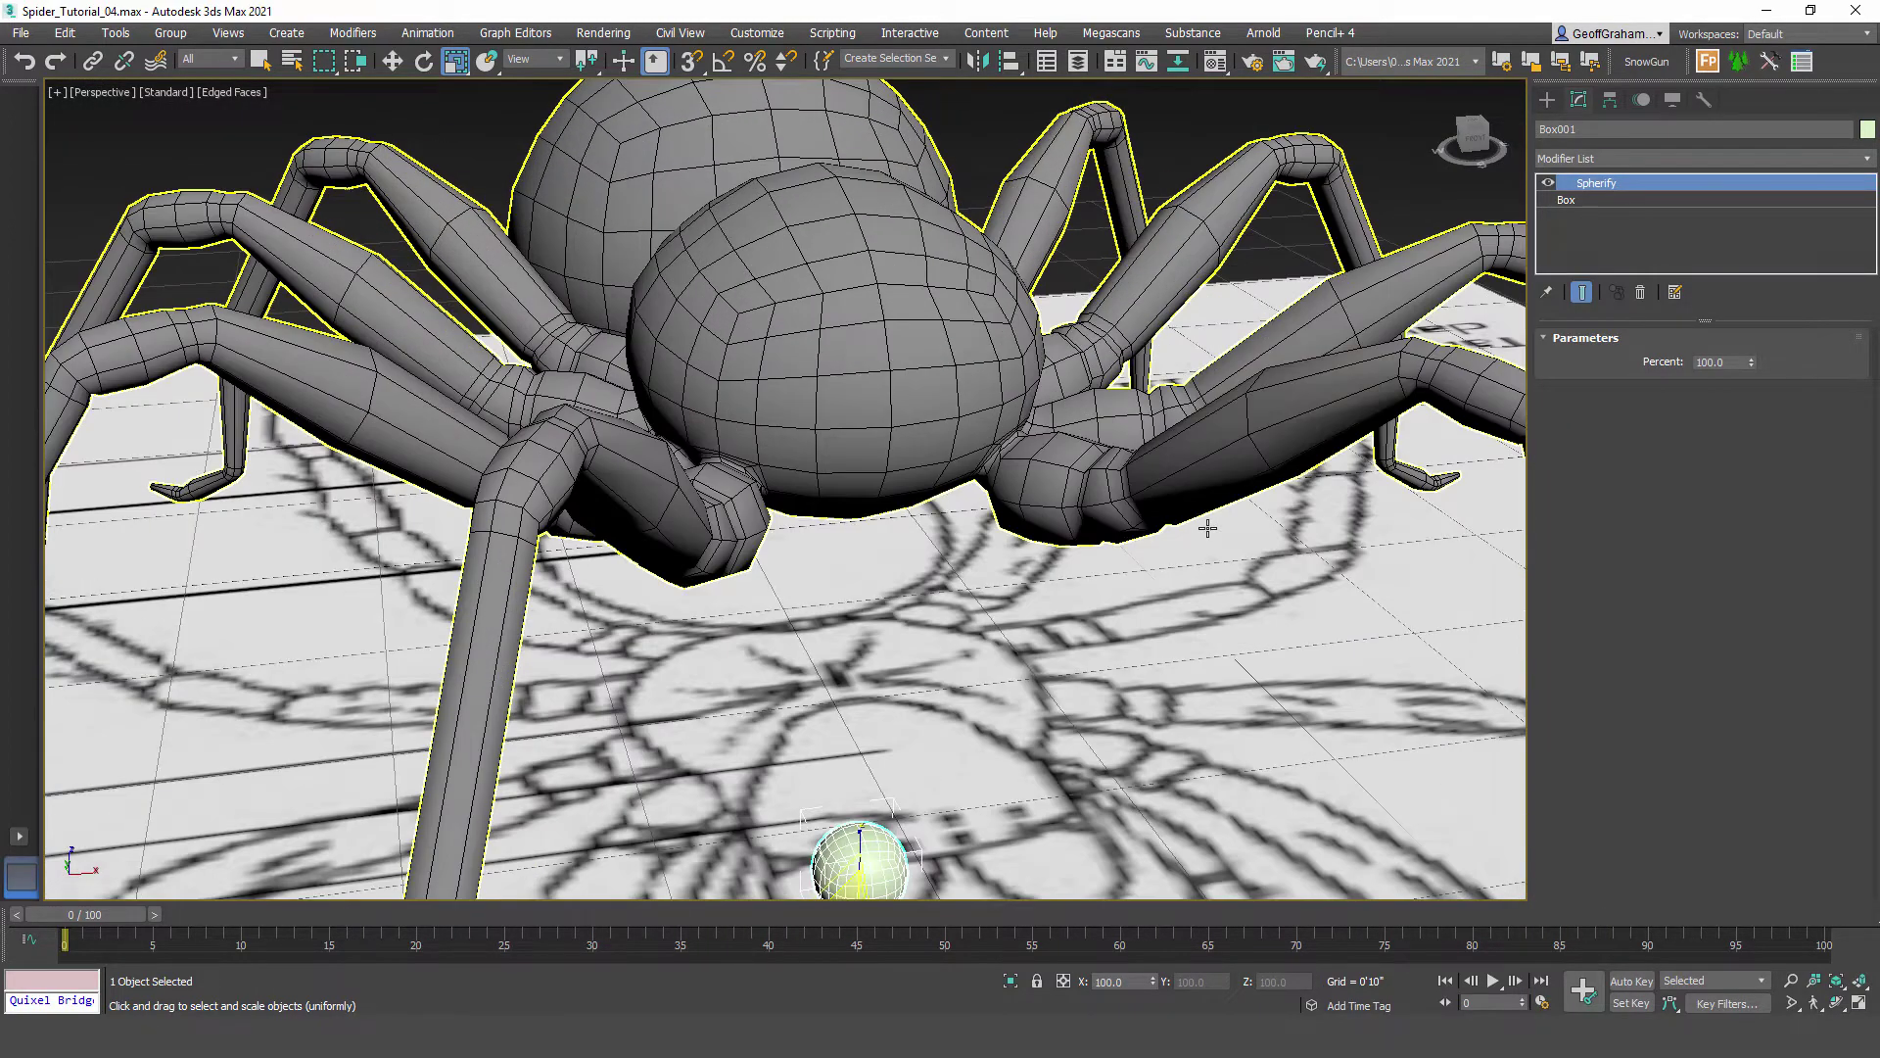
key("shift+z")
key("shift+z")
key("shift+z")
key("shift+z")
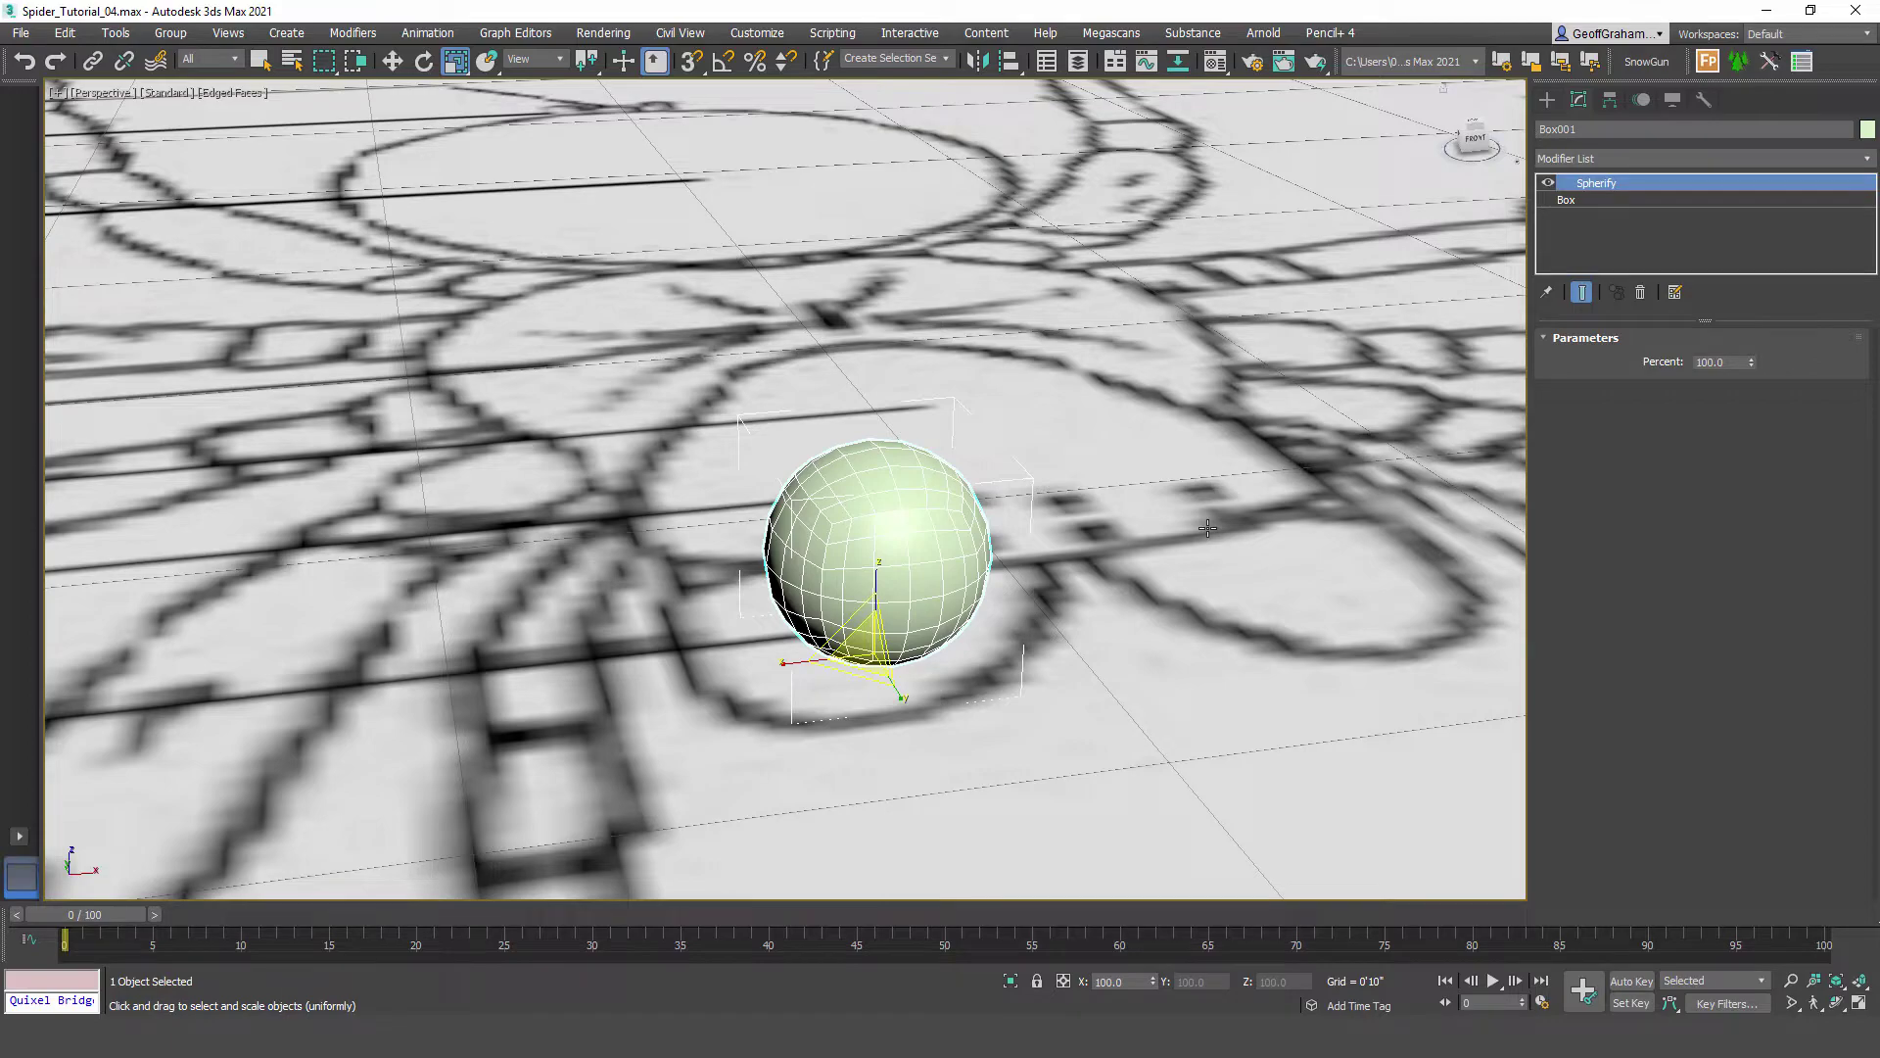
key("shift+z")
key("shift+z")
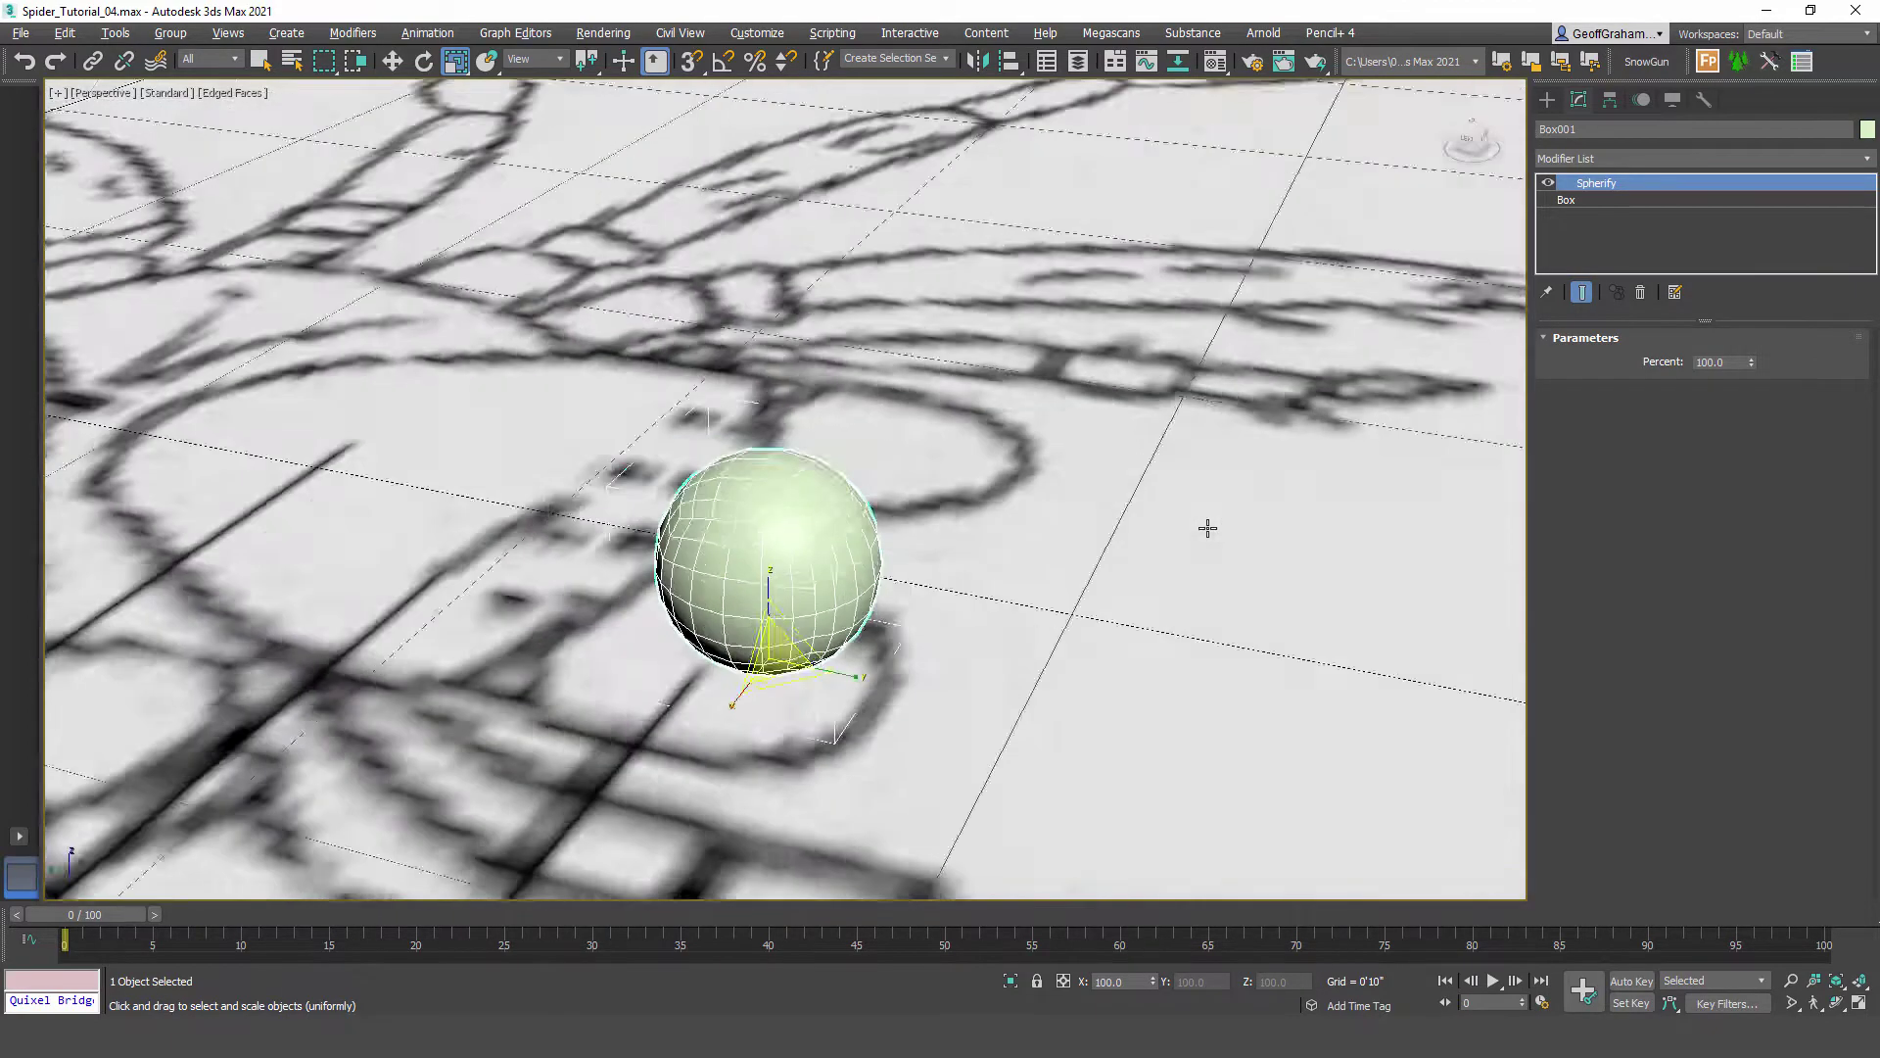
key("shift+z")
key("shift+z")
key("shift+z")
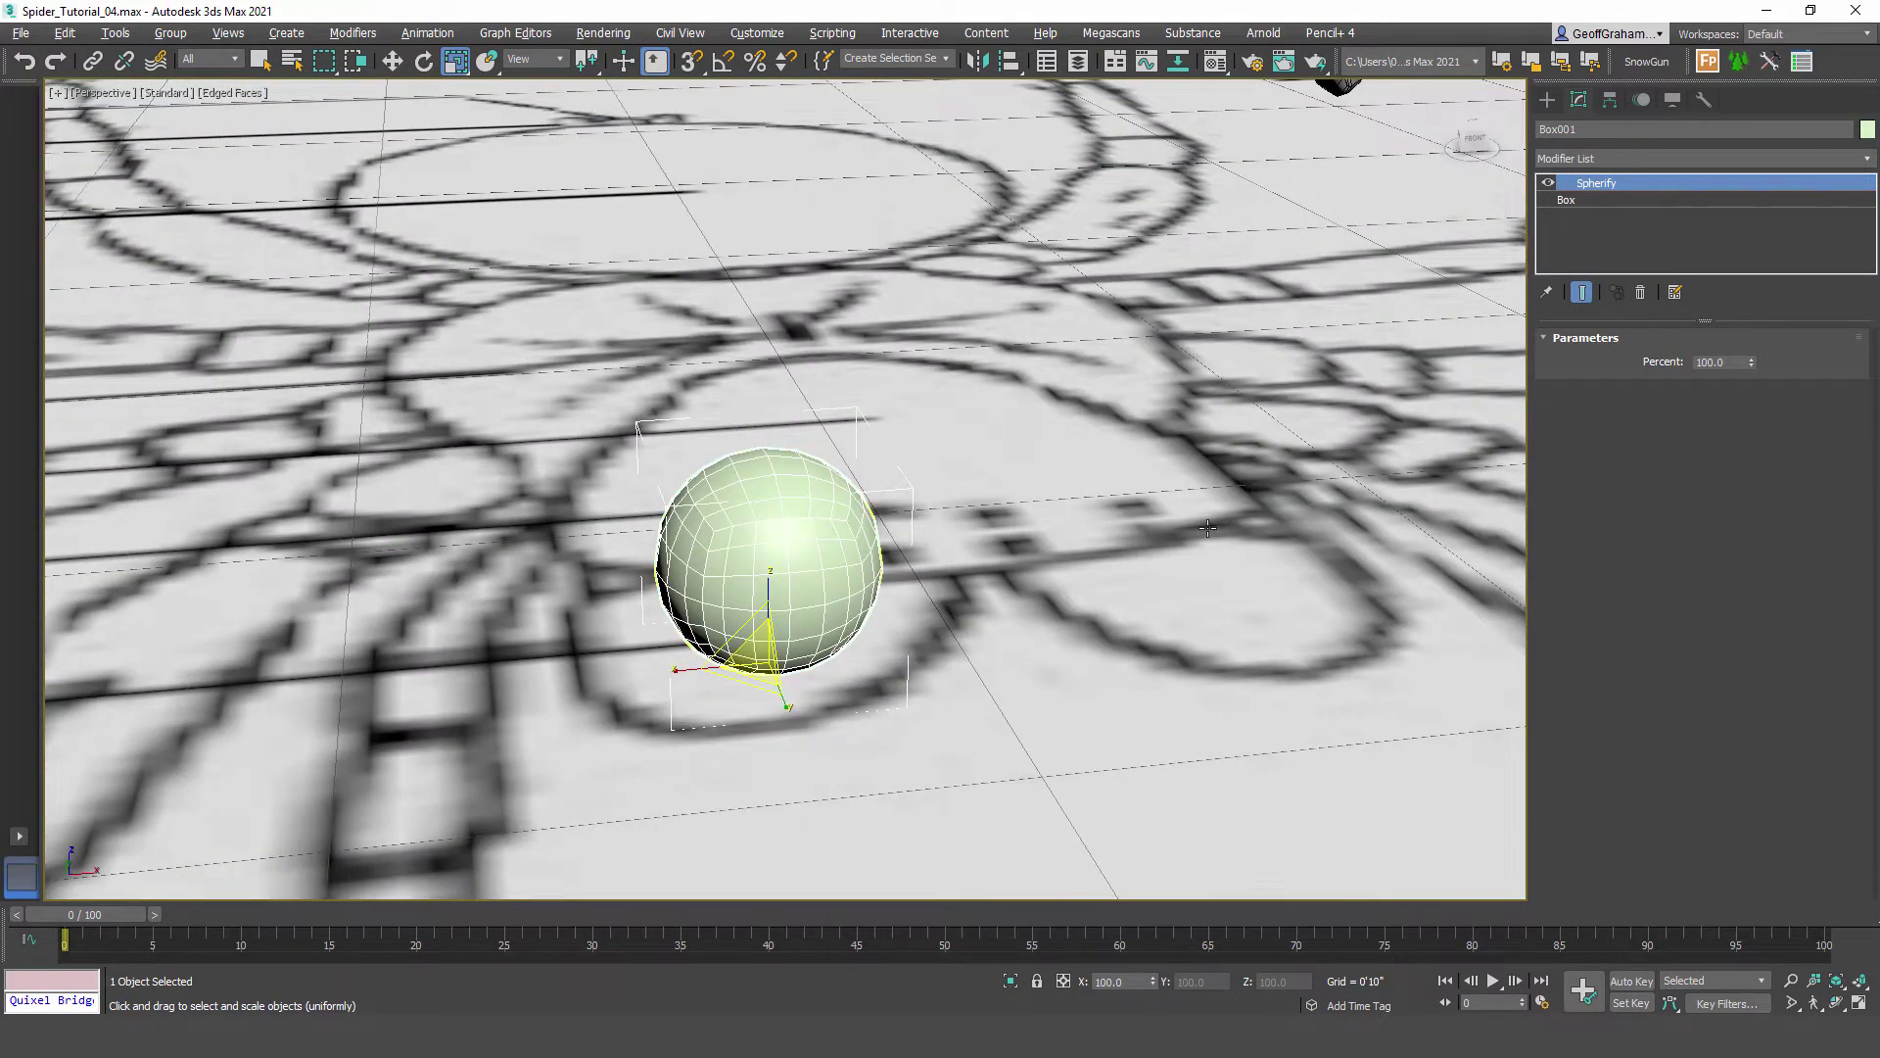
Step: Convert the spherified box to an Editable Poly
key("shift+z")
key("shift+z")
key("shift+z")
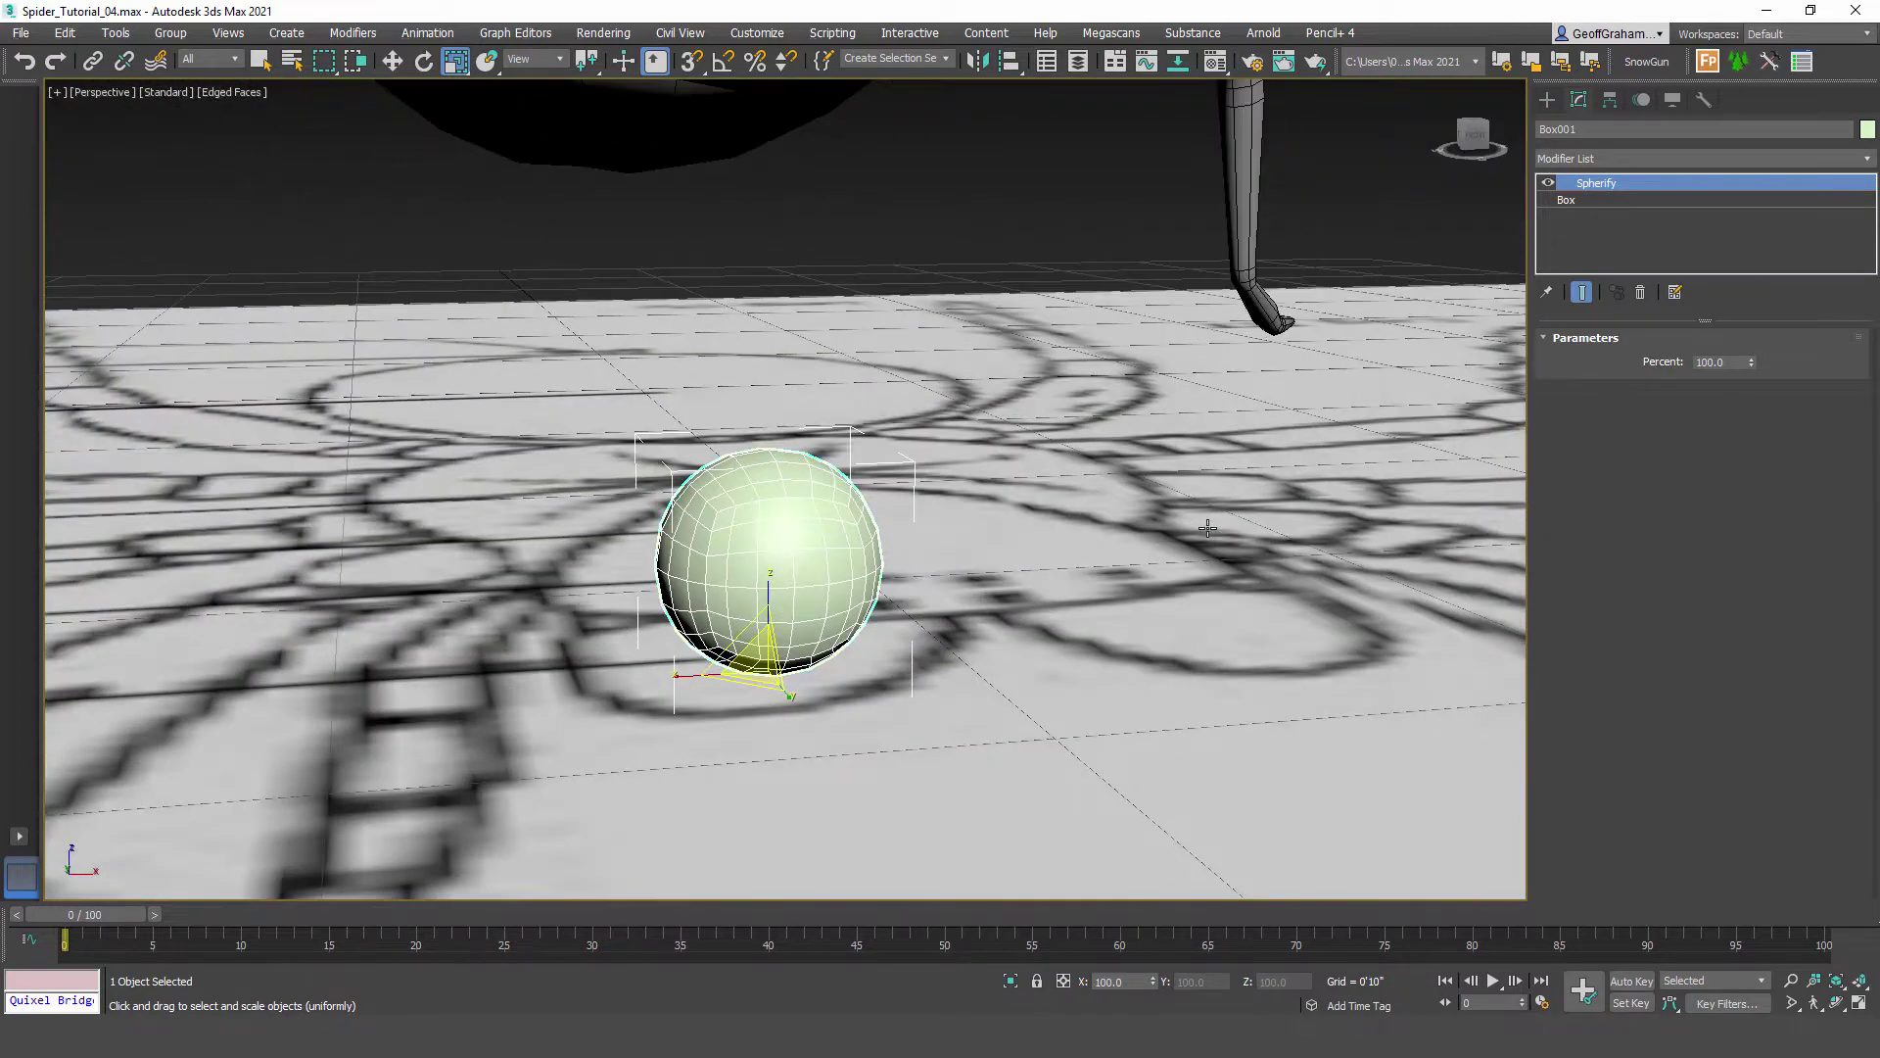
right_click(801, 501)
mouse_move(970, 724)
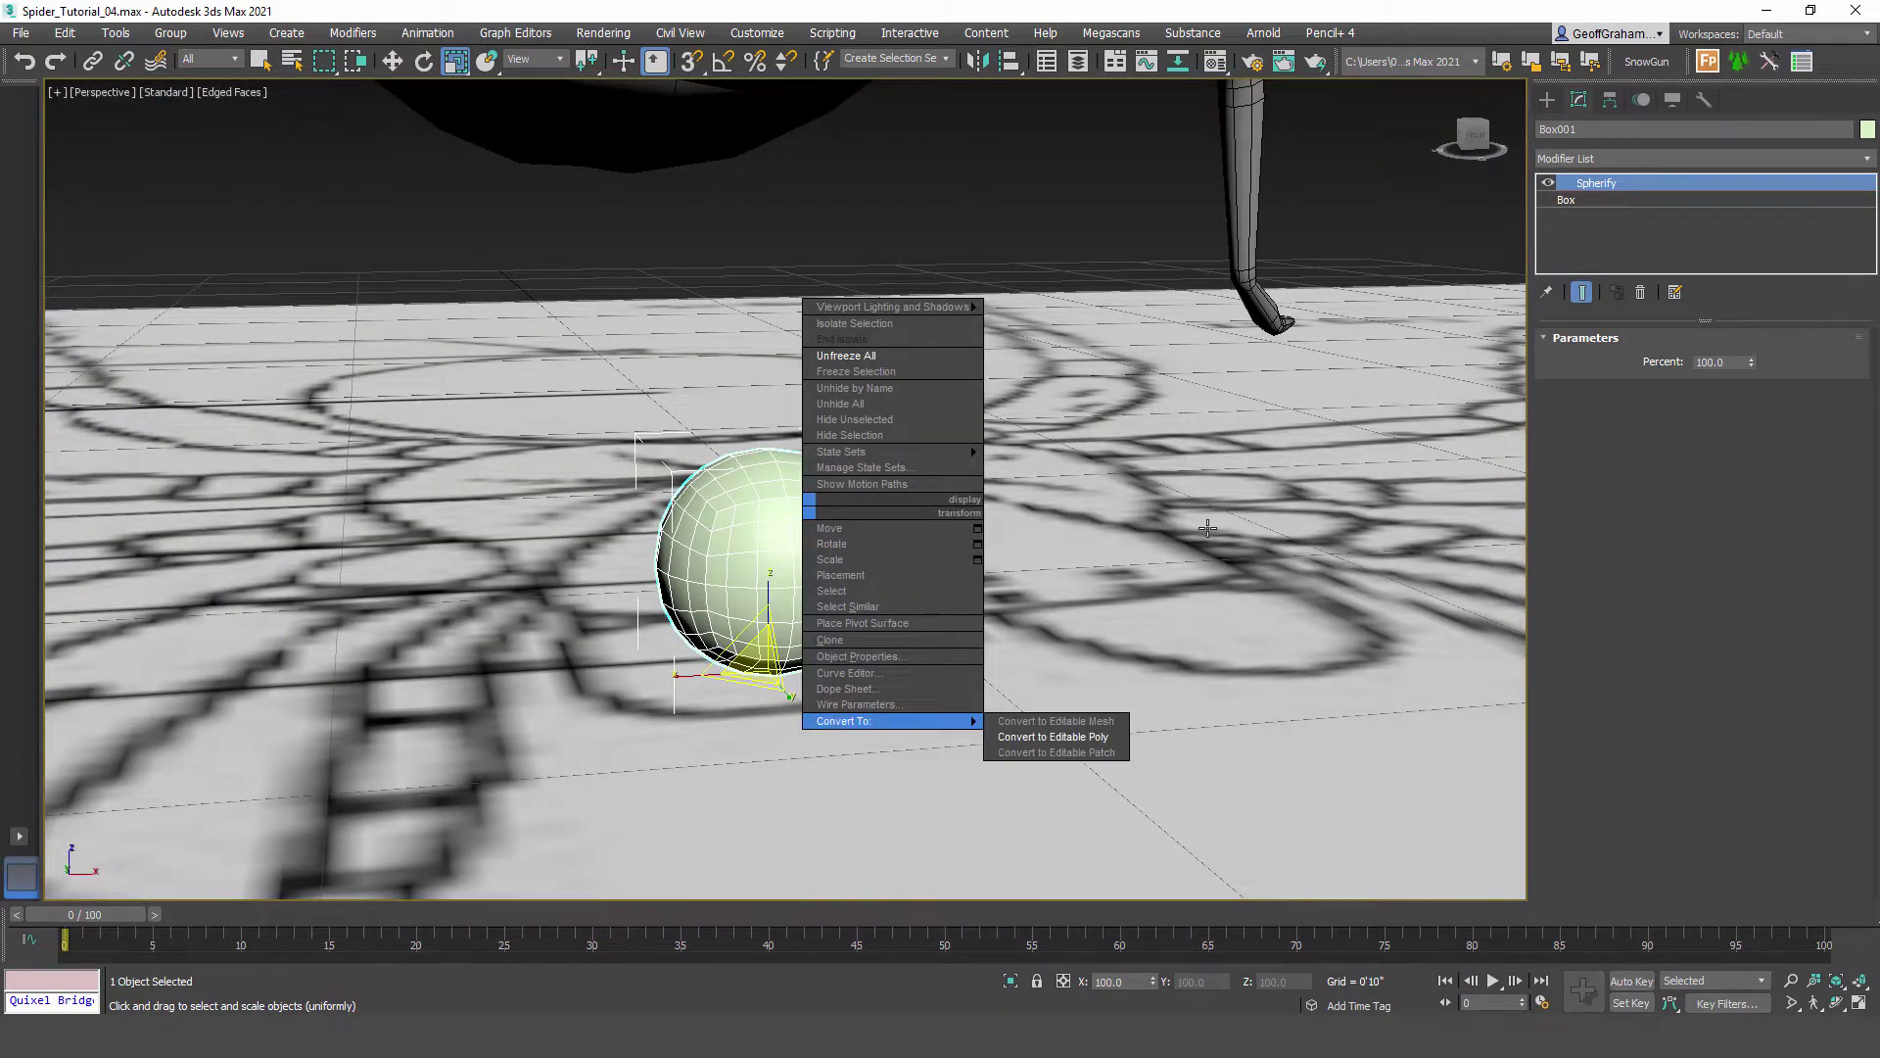
left_click(1053, 738)
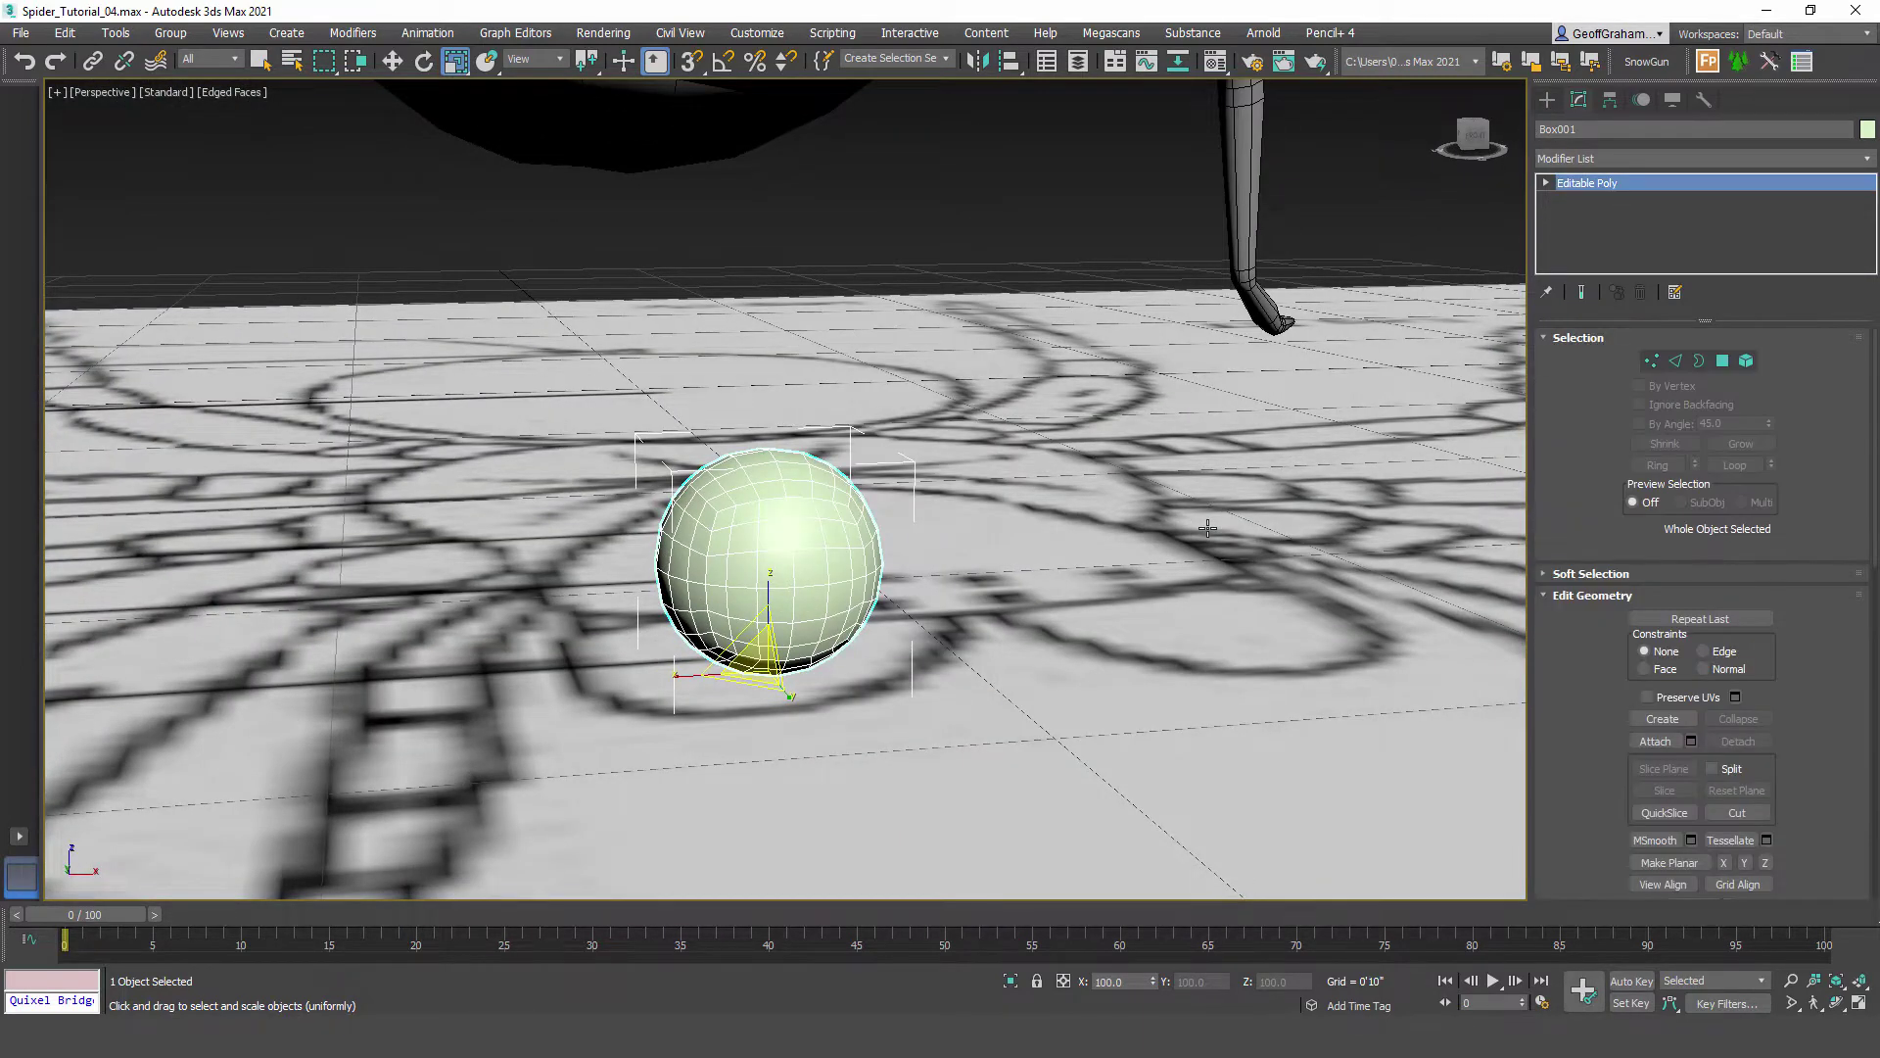
Step: Center the sphere's pivot on the object and return to its modifier settings
key("Insert")
key("Insert")
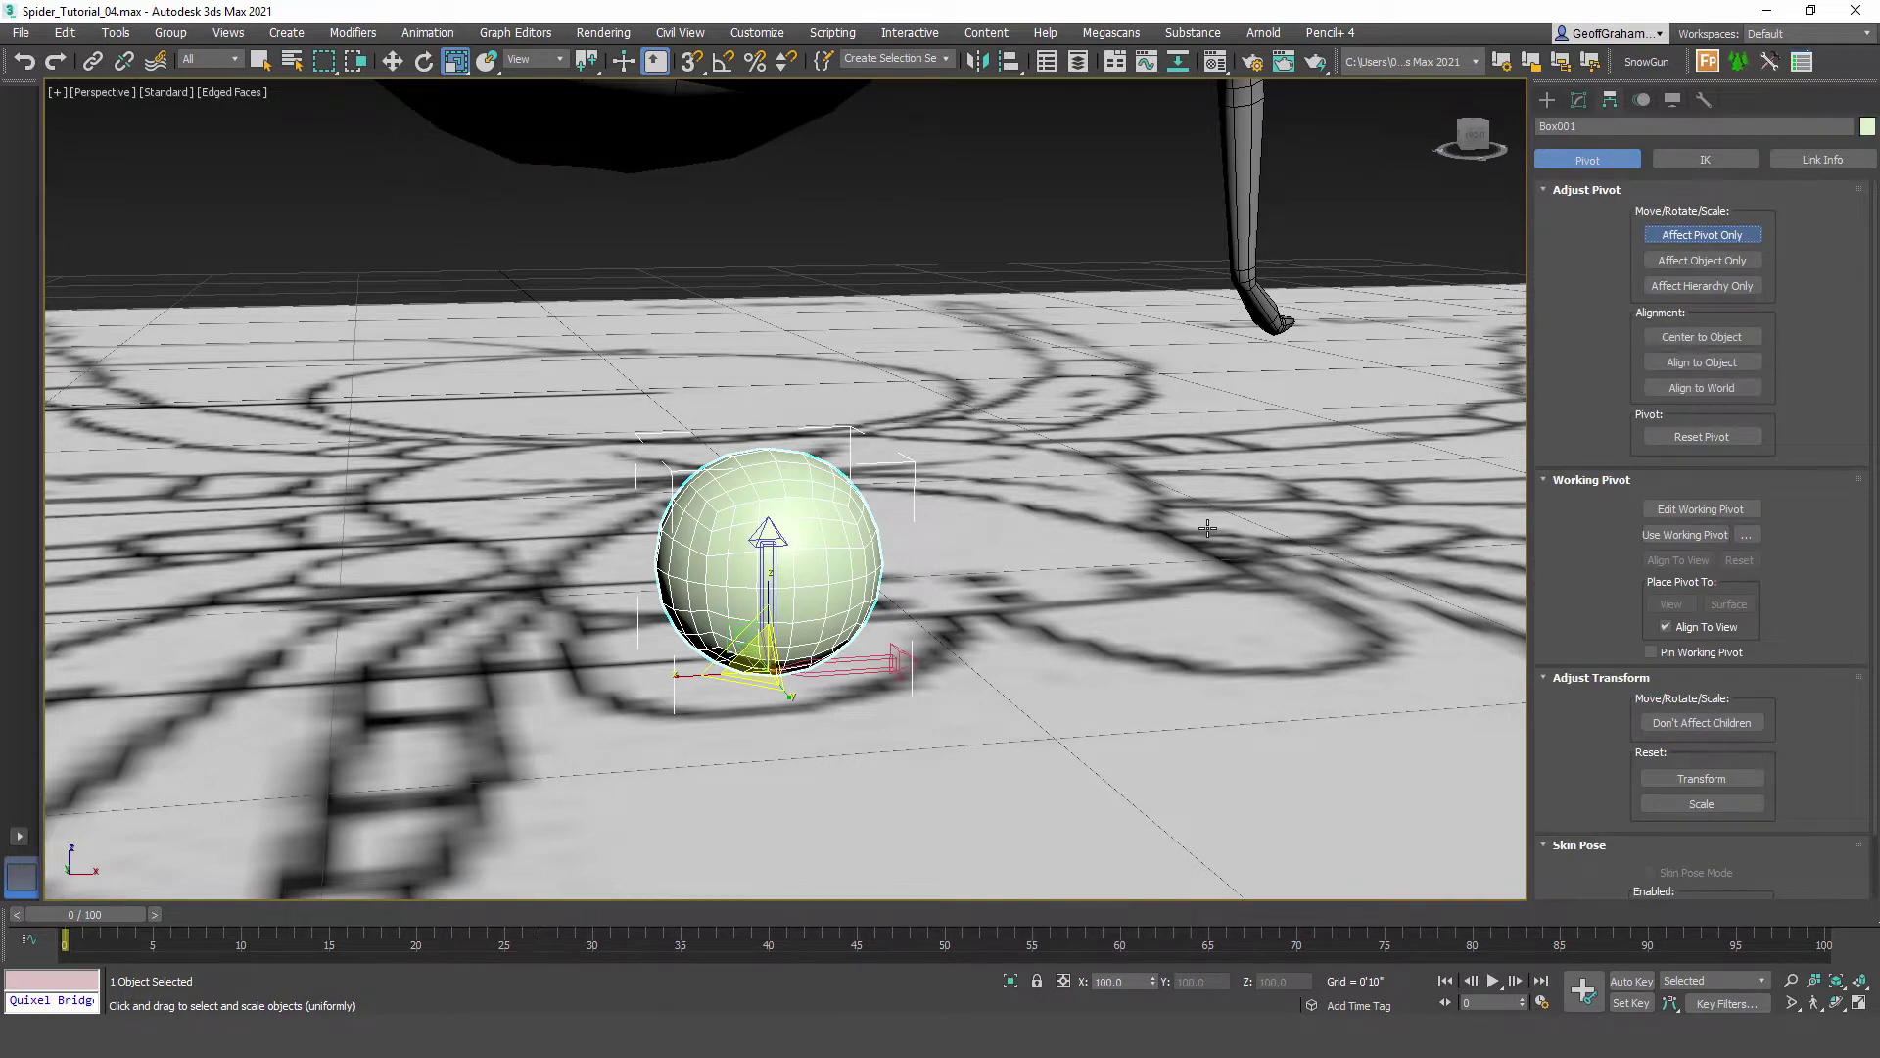
left_click(1702, 337)
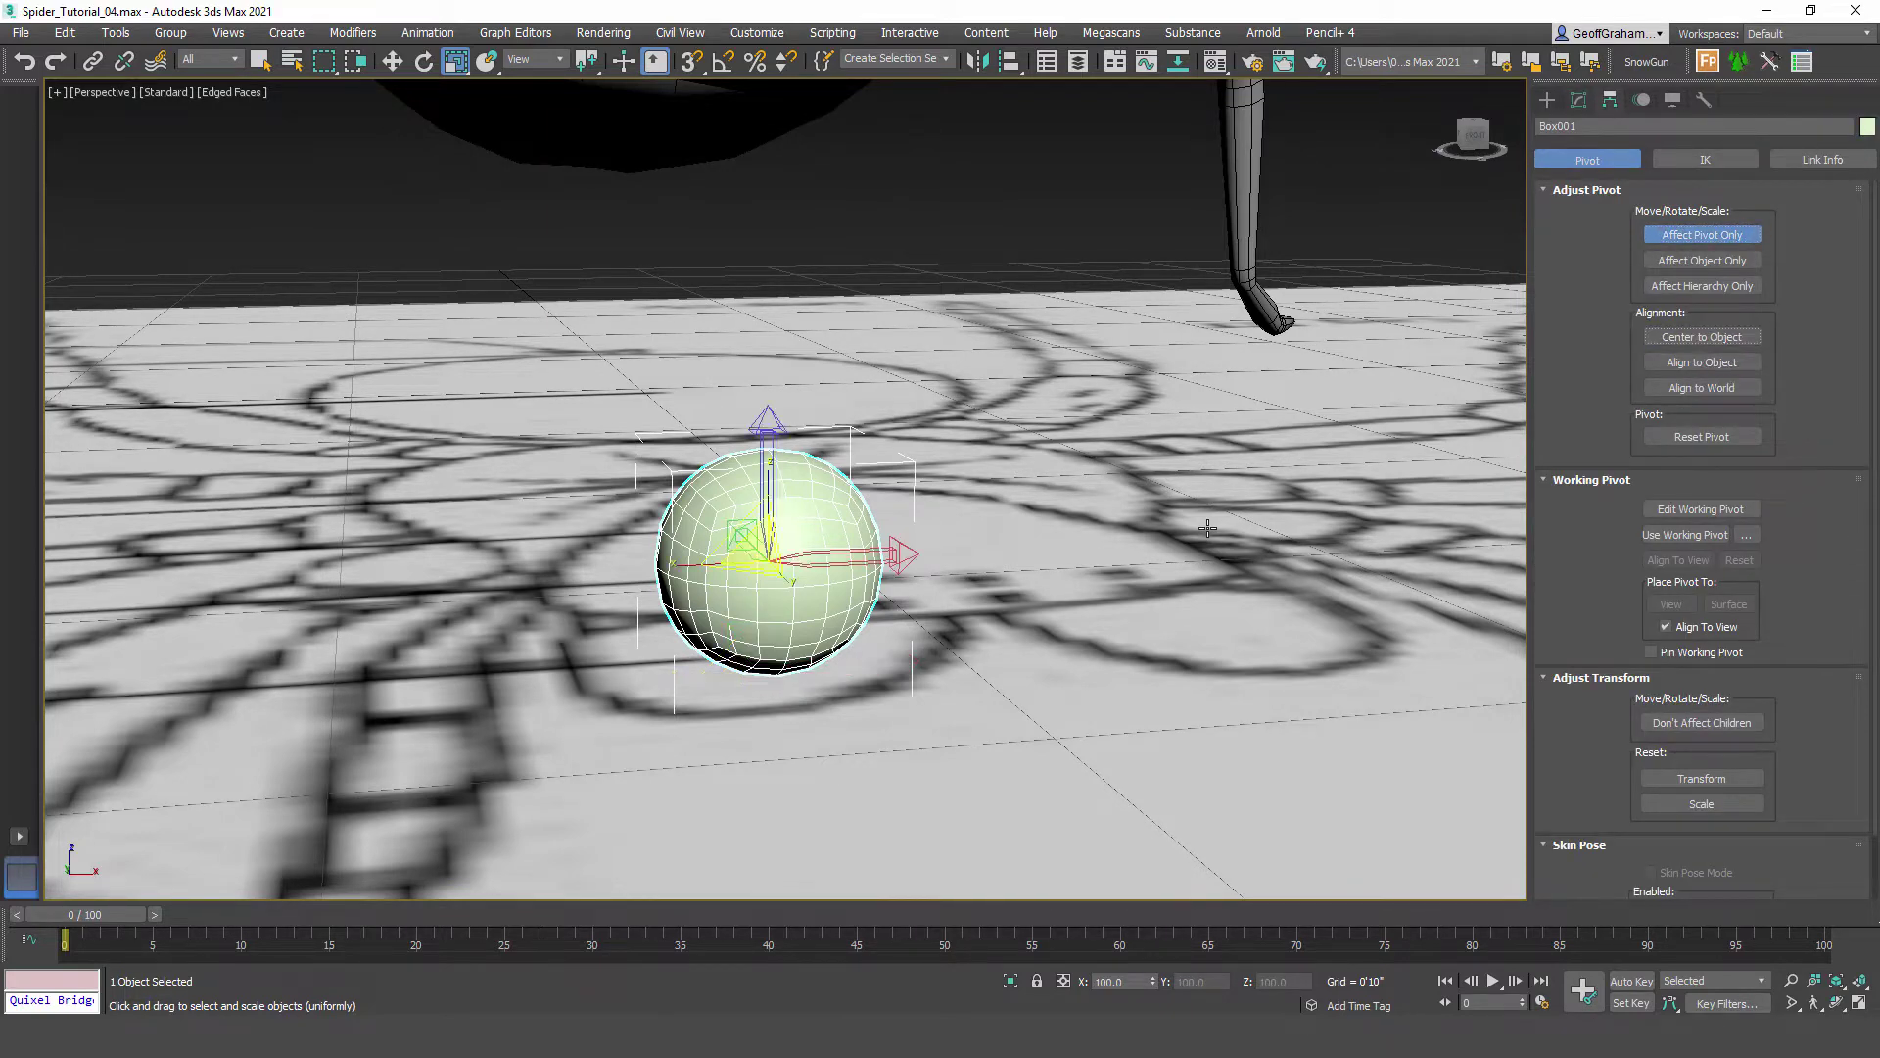
left_click(1547, 100)
scroll(1207, 529, "down", 3)
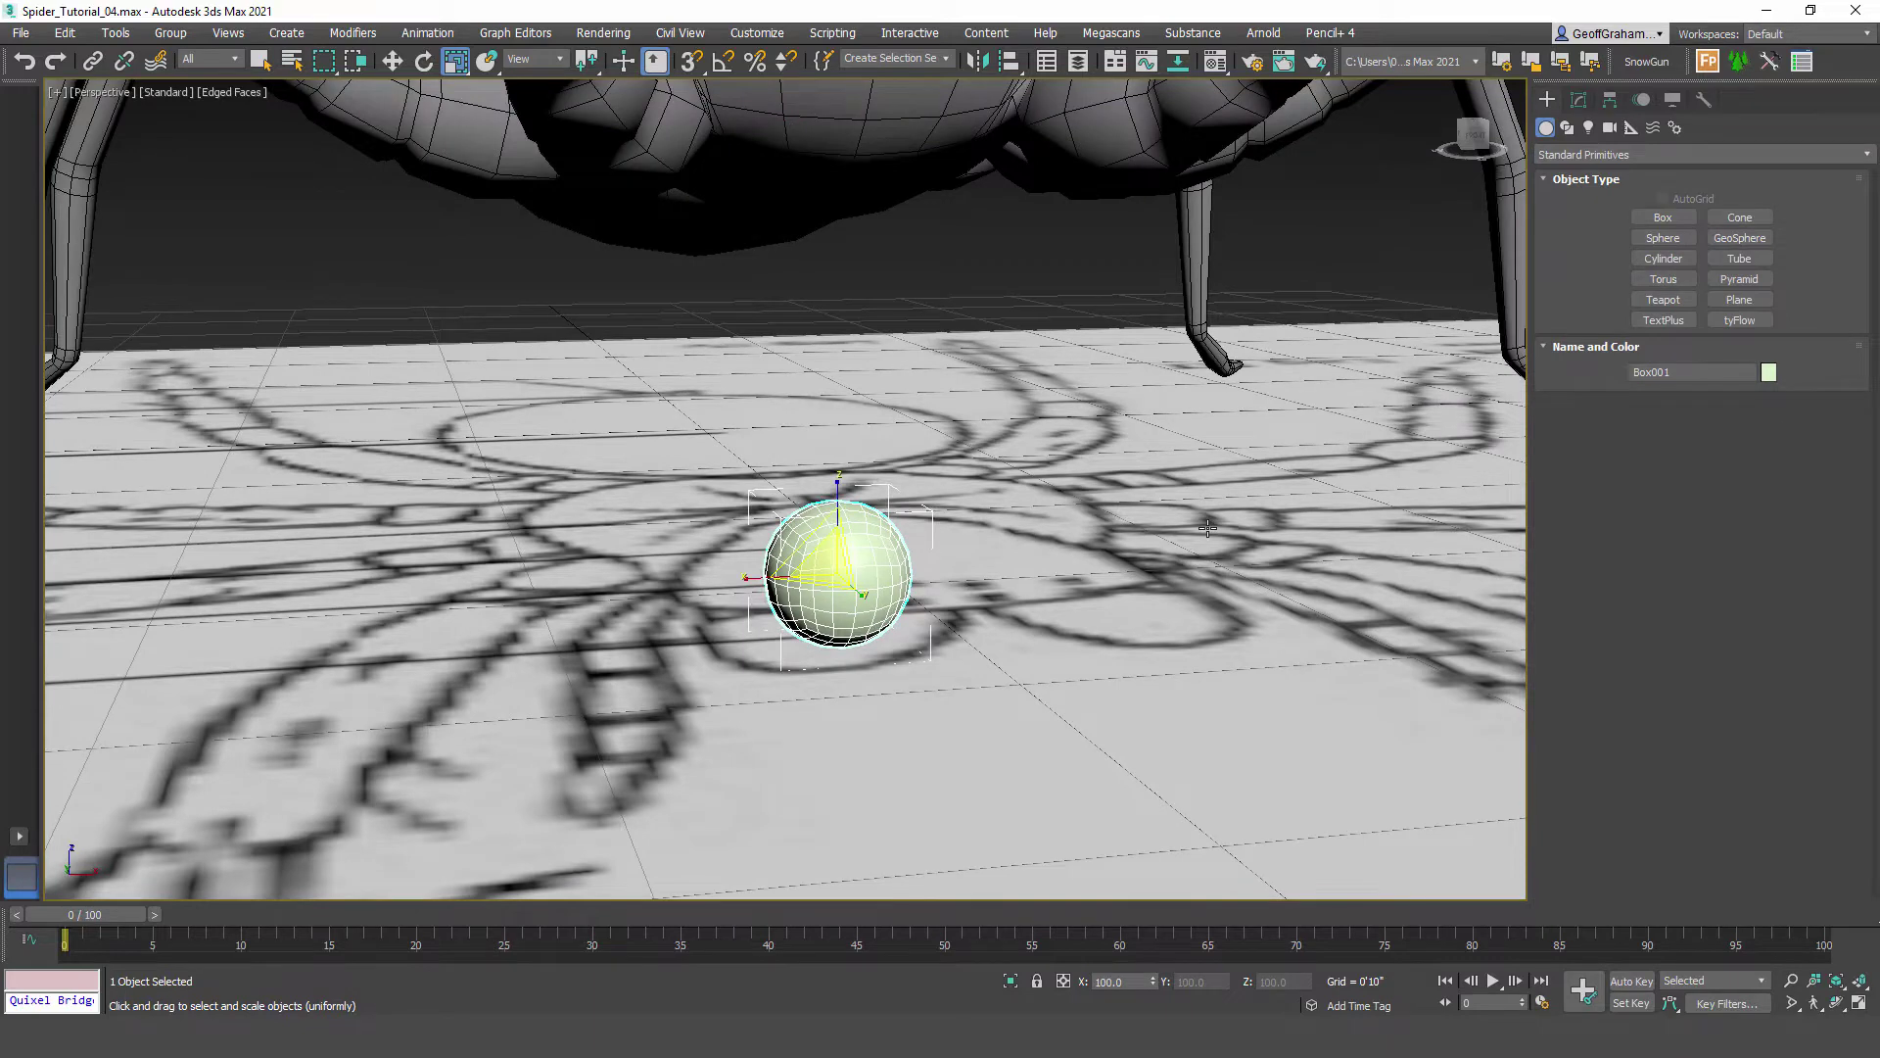
left_click(1578, 100)
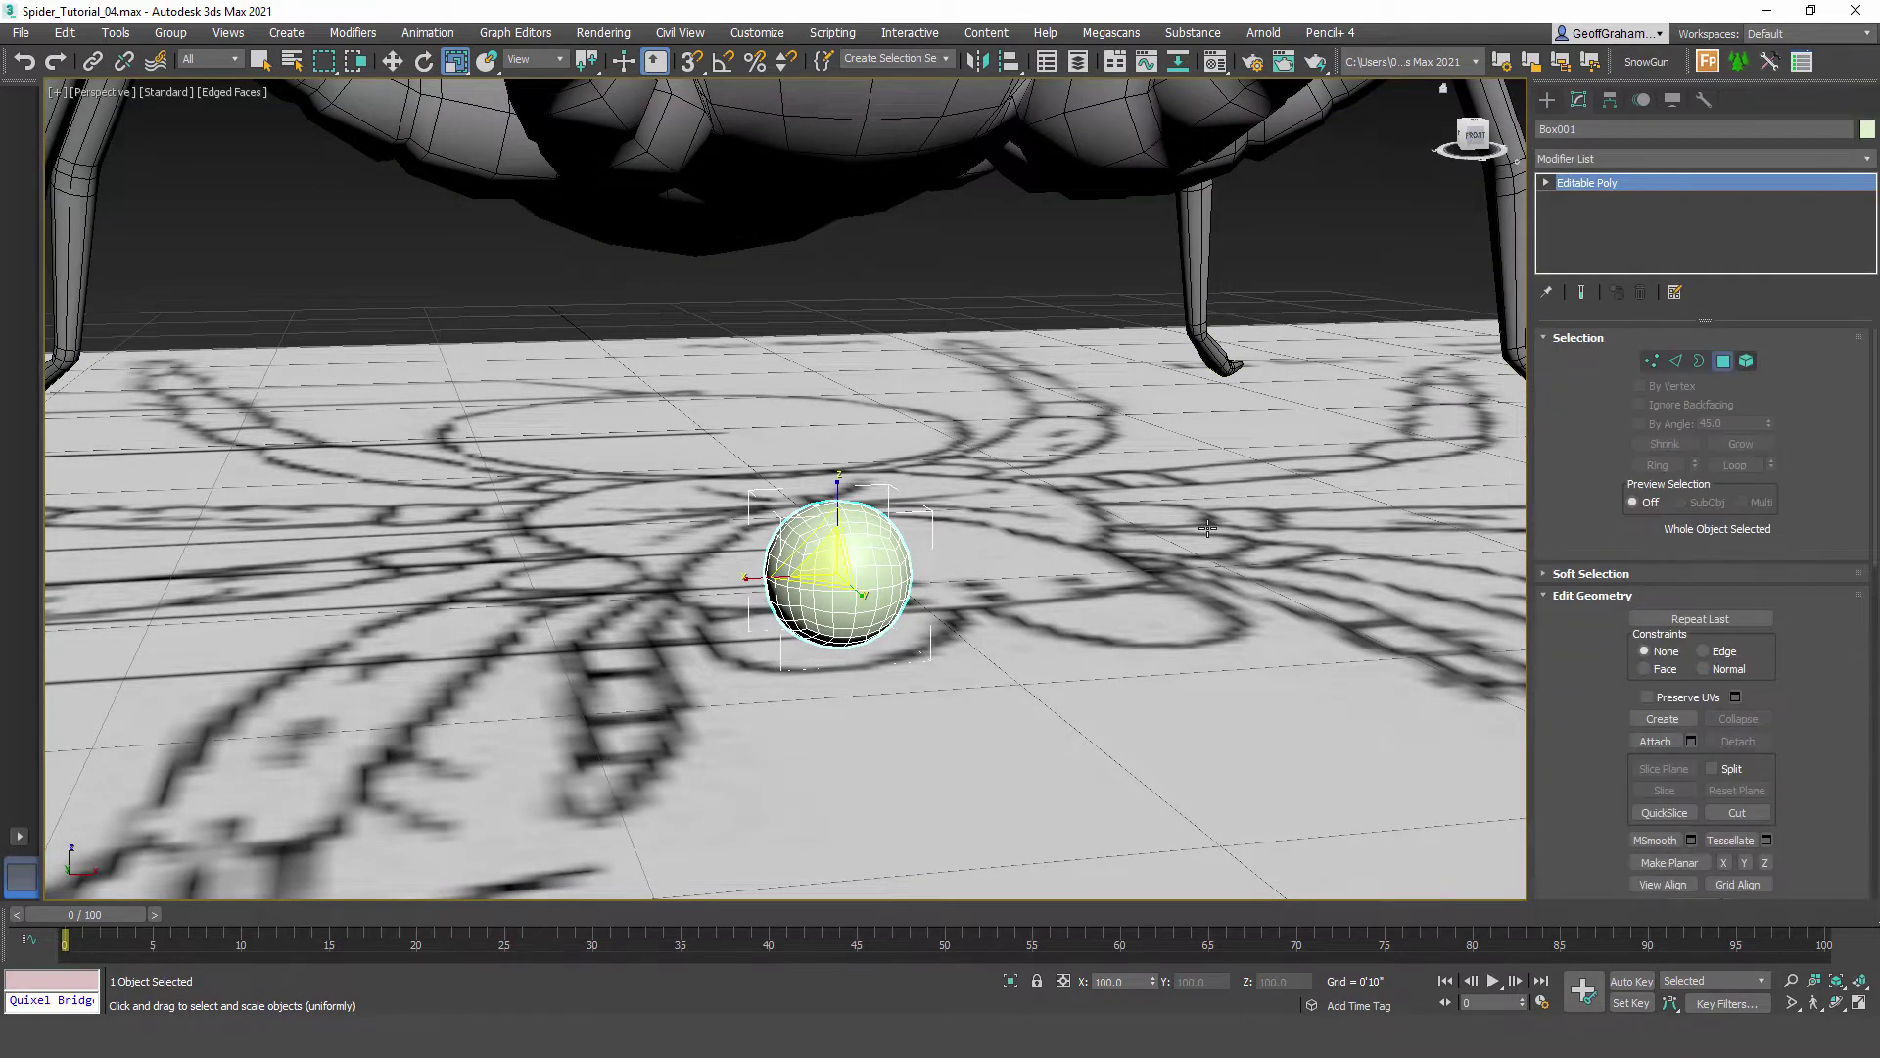
Step: Select all of the sphere's polygons, clear their smoothing groups, assign smoothing group 1, and deselect the sphere
key("4")
key("ctrl+a")
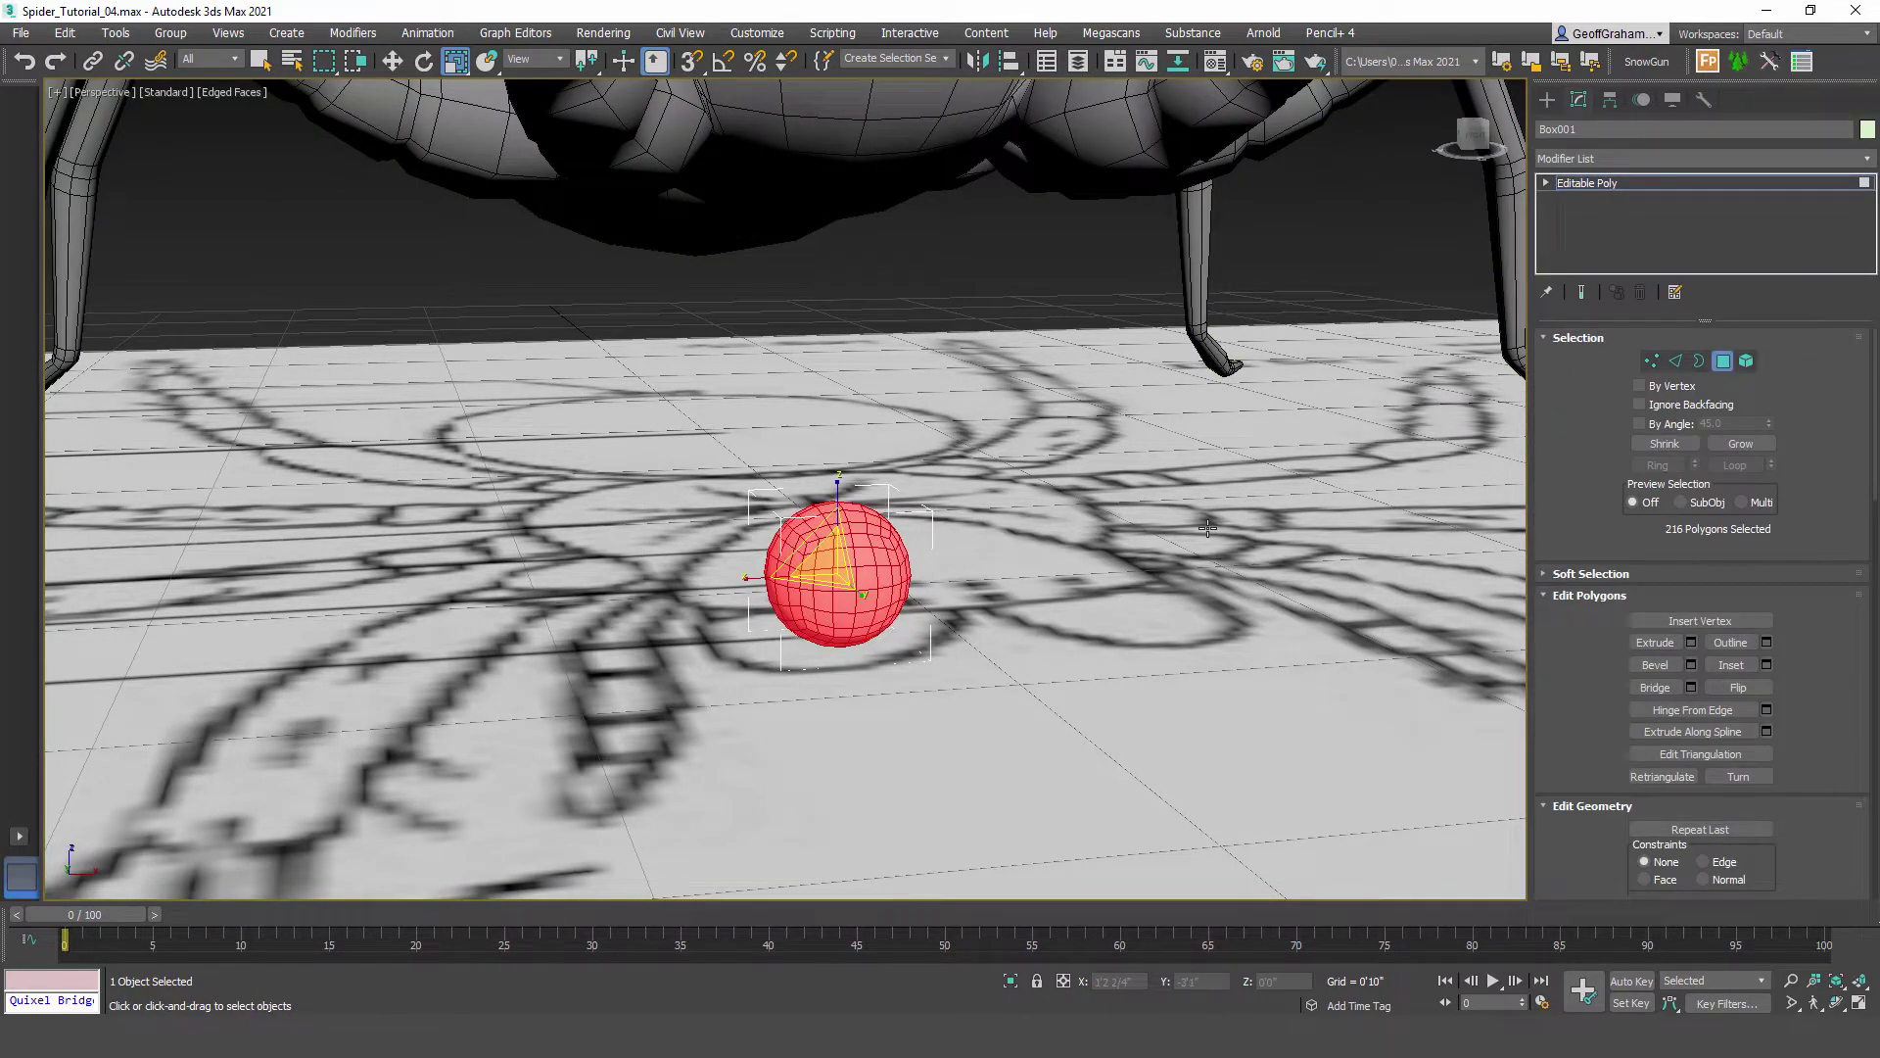
left_click_drag(1876, 417, 1875, 815)
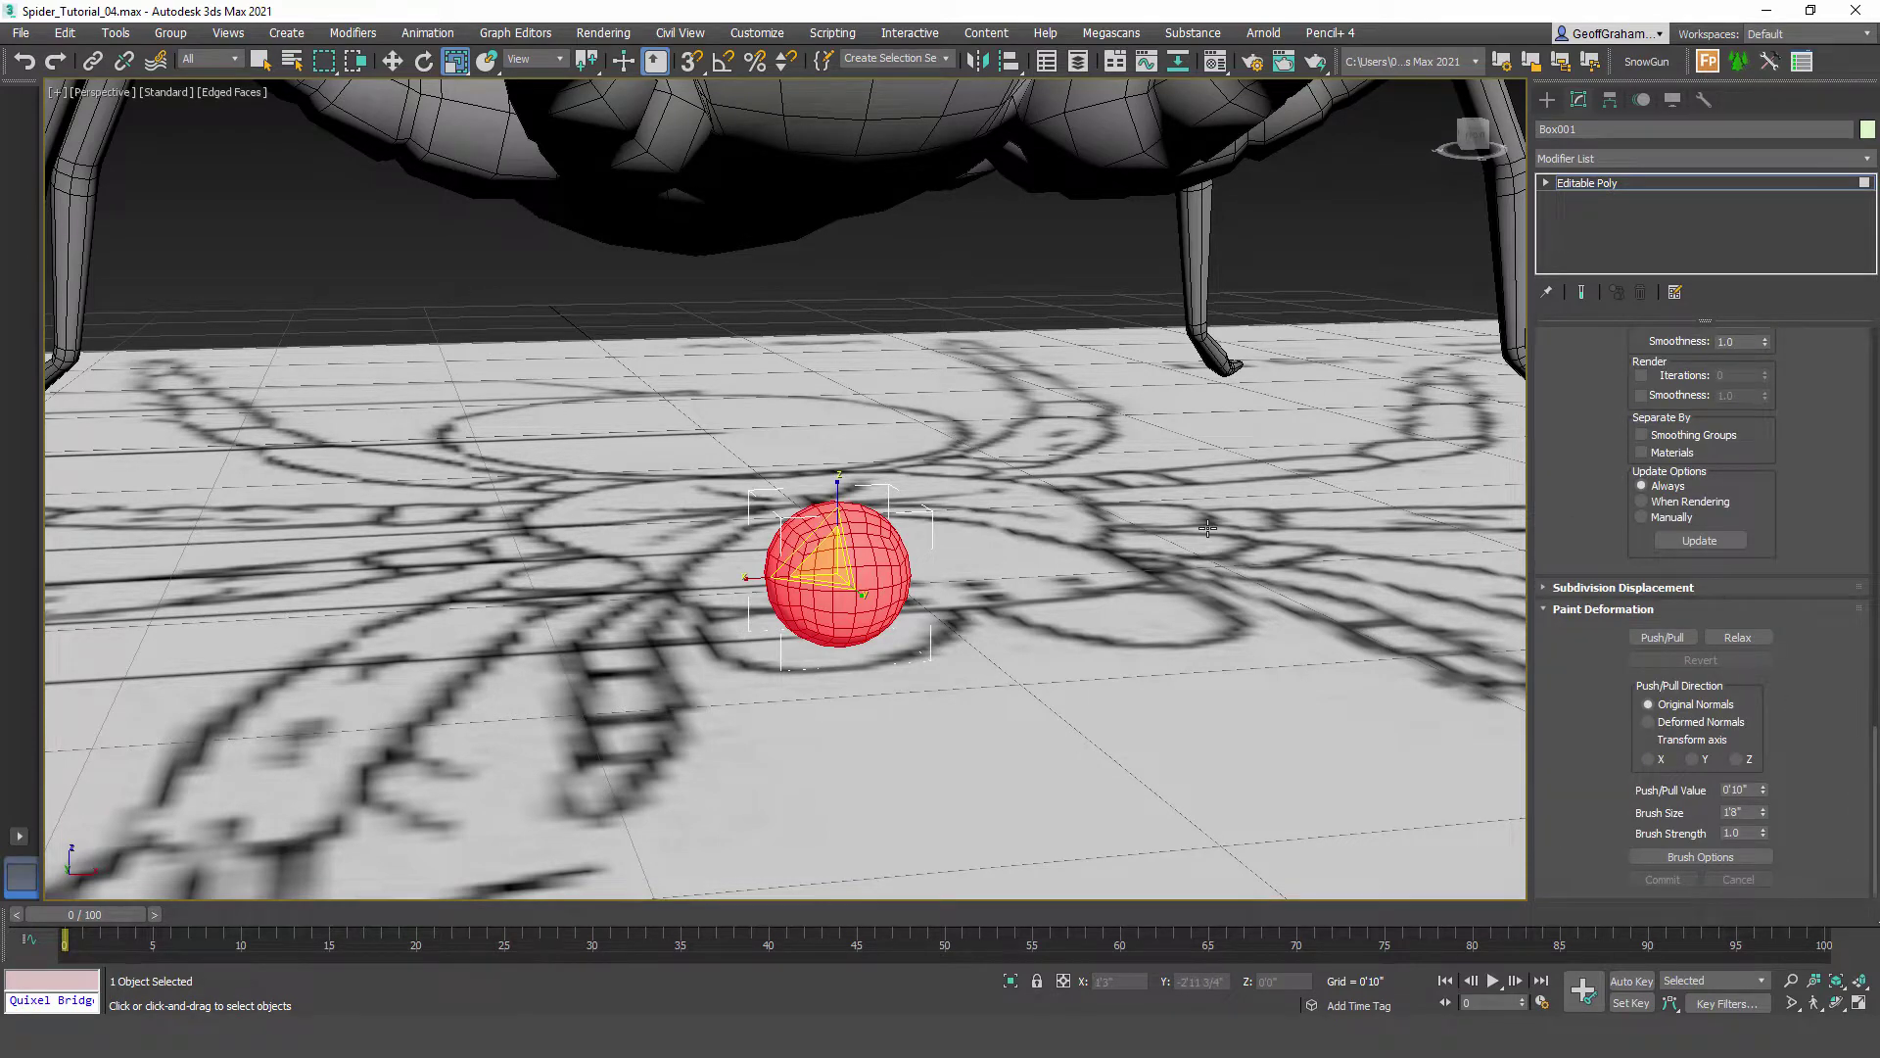
left_click_drag(1876, 811, 1875, 686)
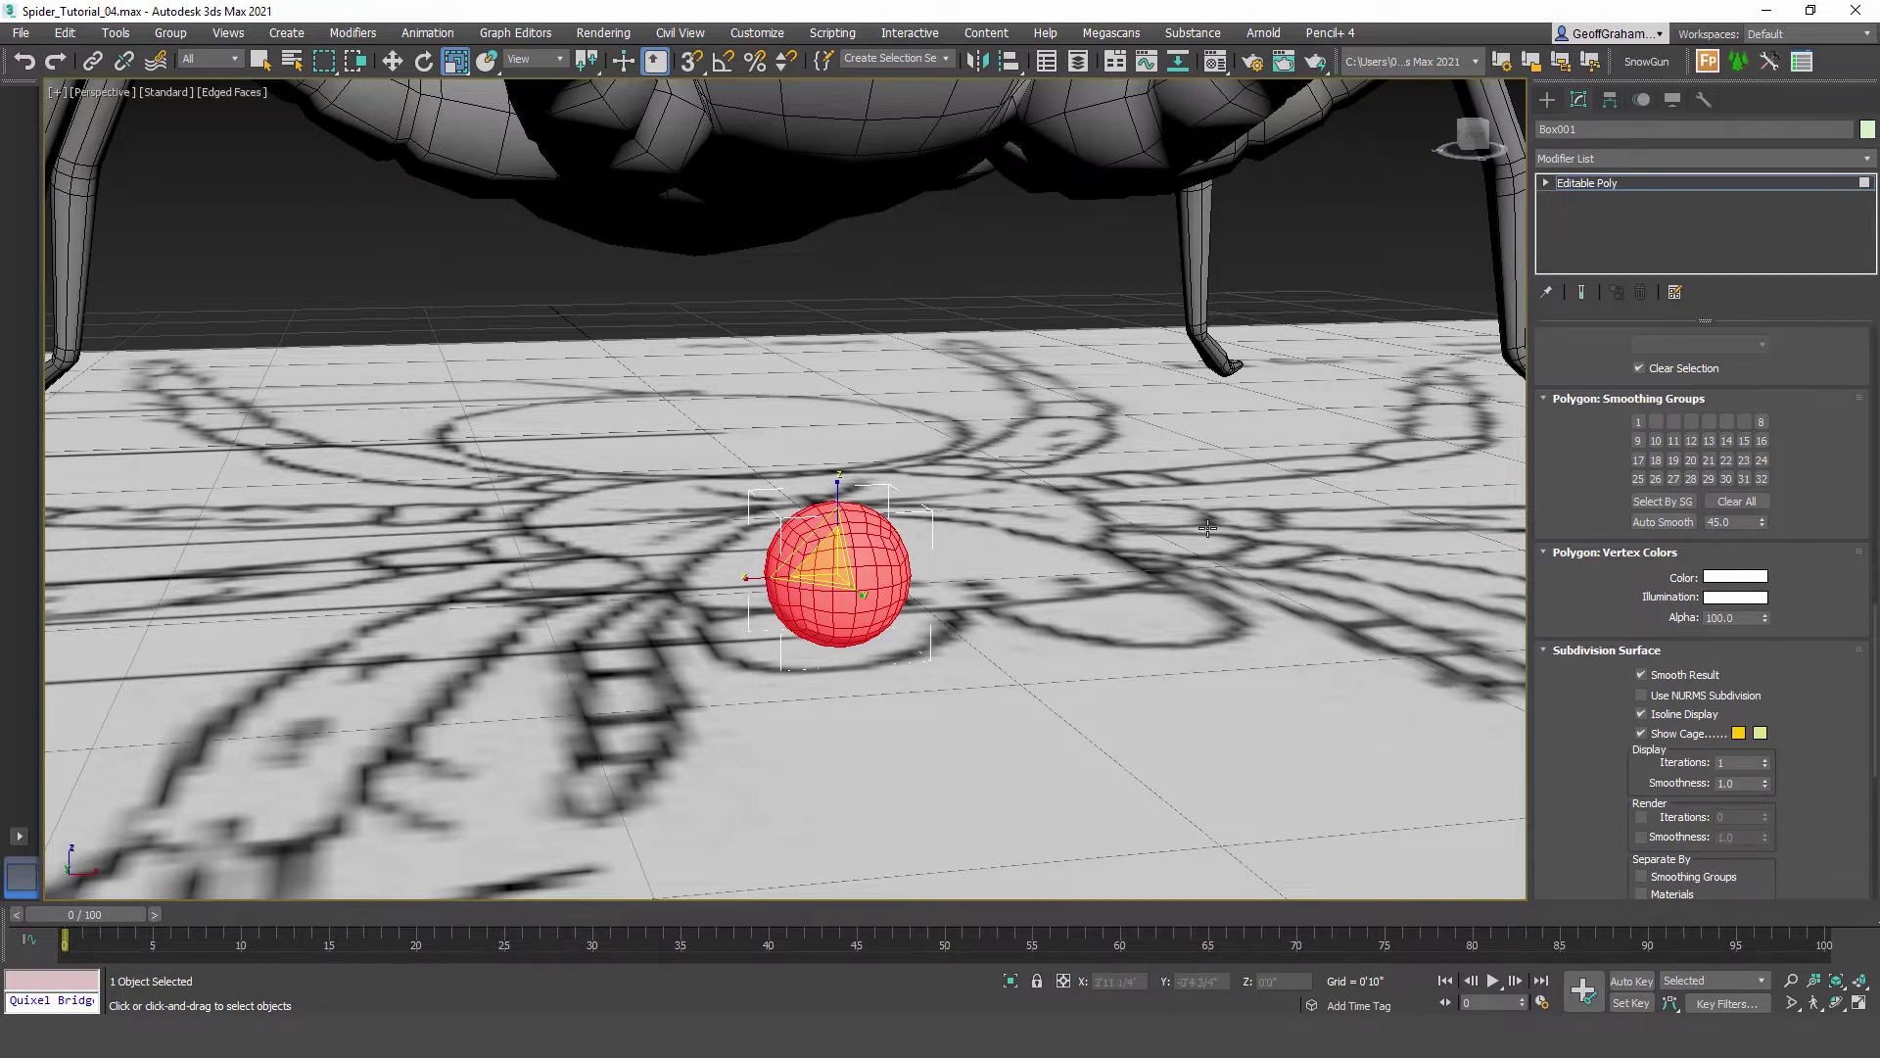
left_click(1737, 502)
left_click(1639, 422)
key("4")
left_click(1207, 528)
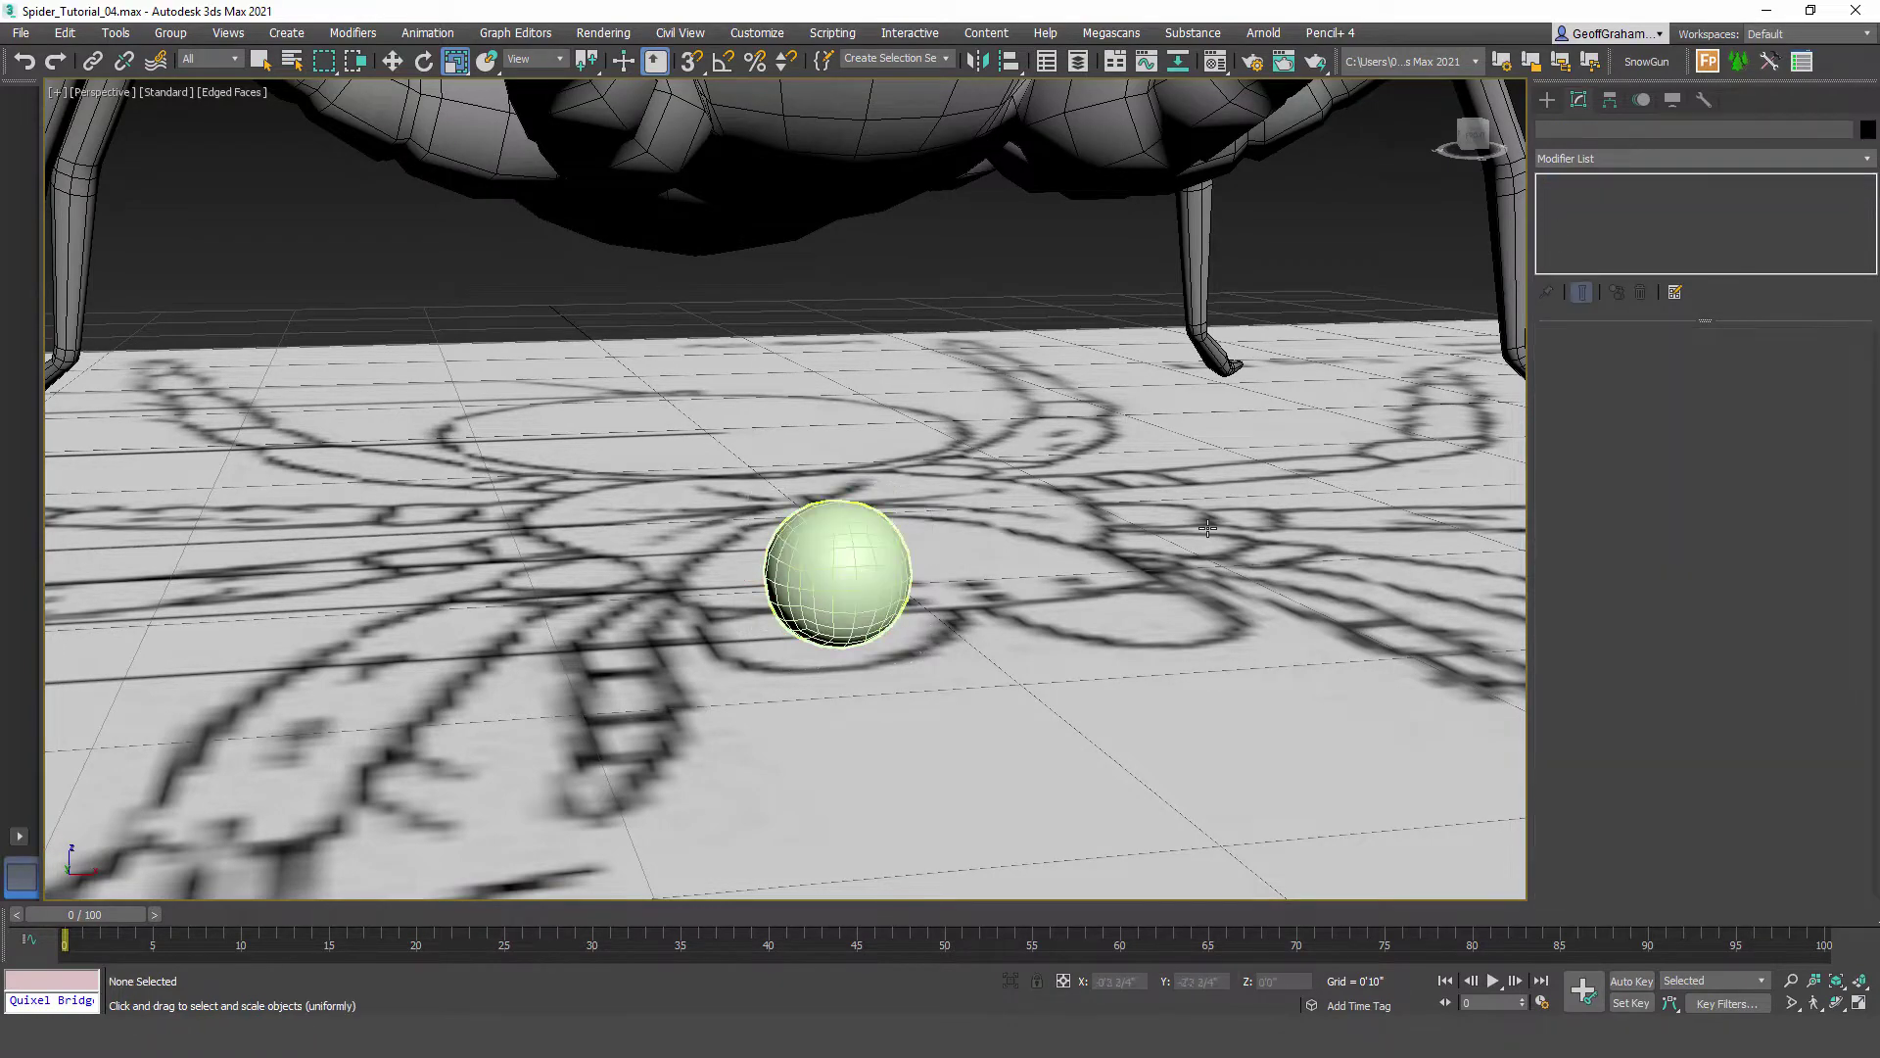
Step: Turn off edged faces and raise the sphere straight up to the height of the spider's head
key("F4")
middle_click_drag(1208, 528, 1283, 531, "alt")
left_click(1159, 614)
middle_click_drag(1158, 613, 1131, 617, "alt")
key("shift+z")
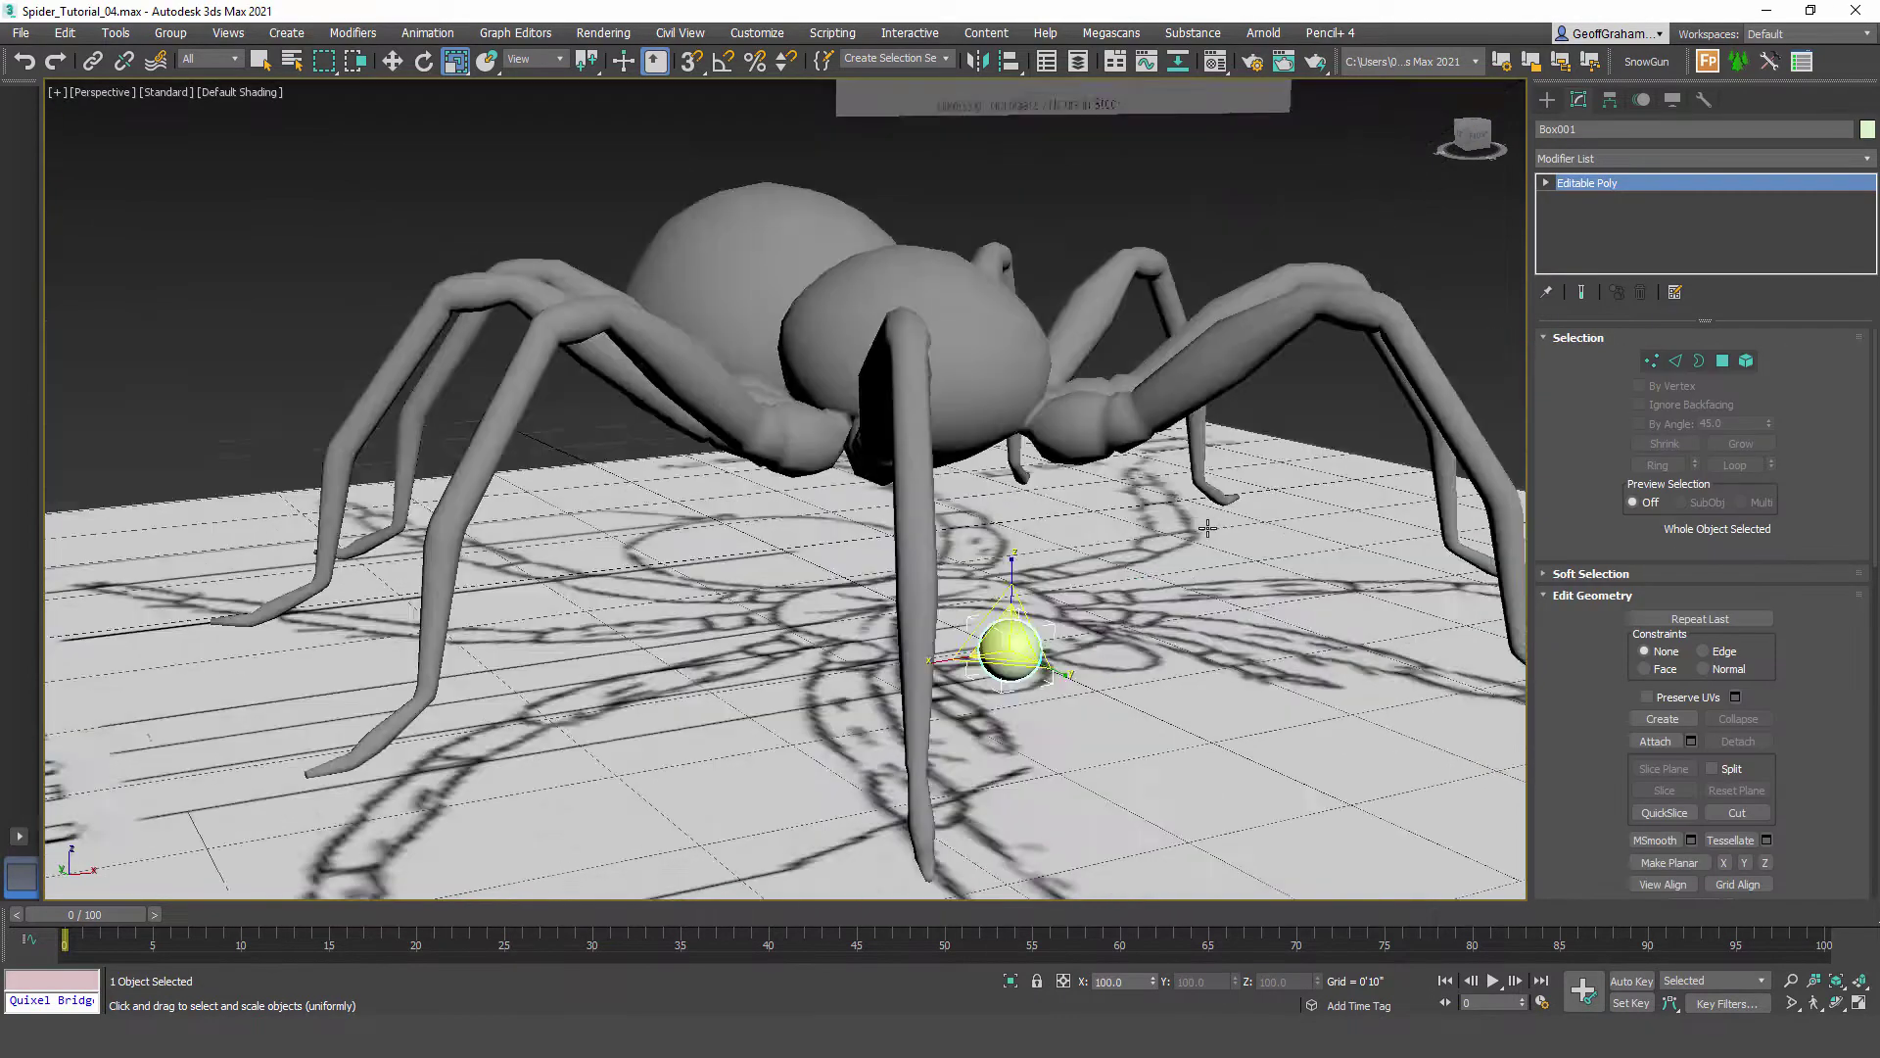
key("shift+z")
key("shift+z")
key("shift+z")
key("shift+z")
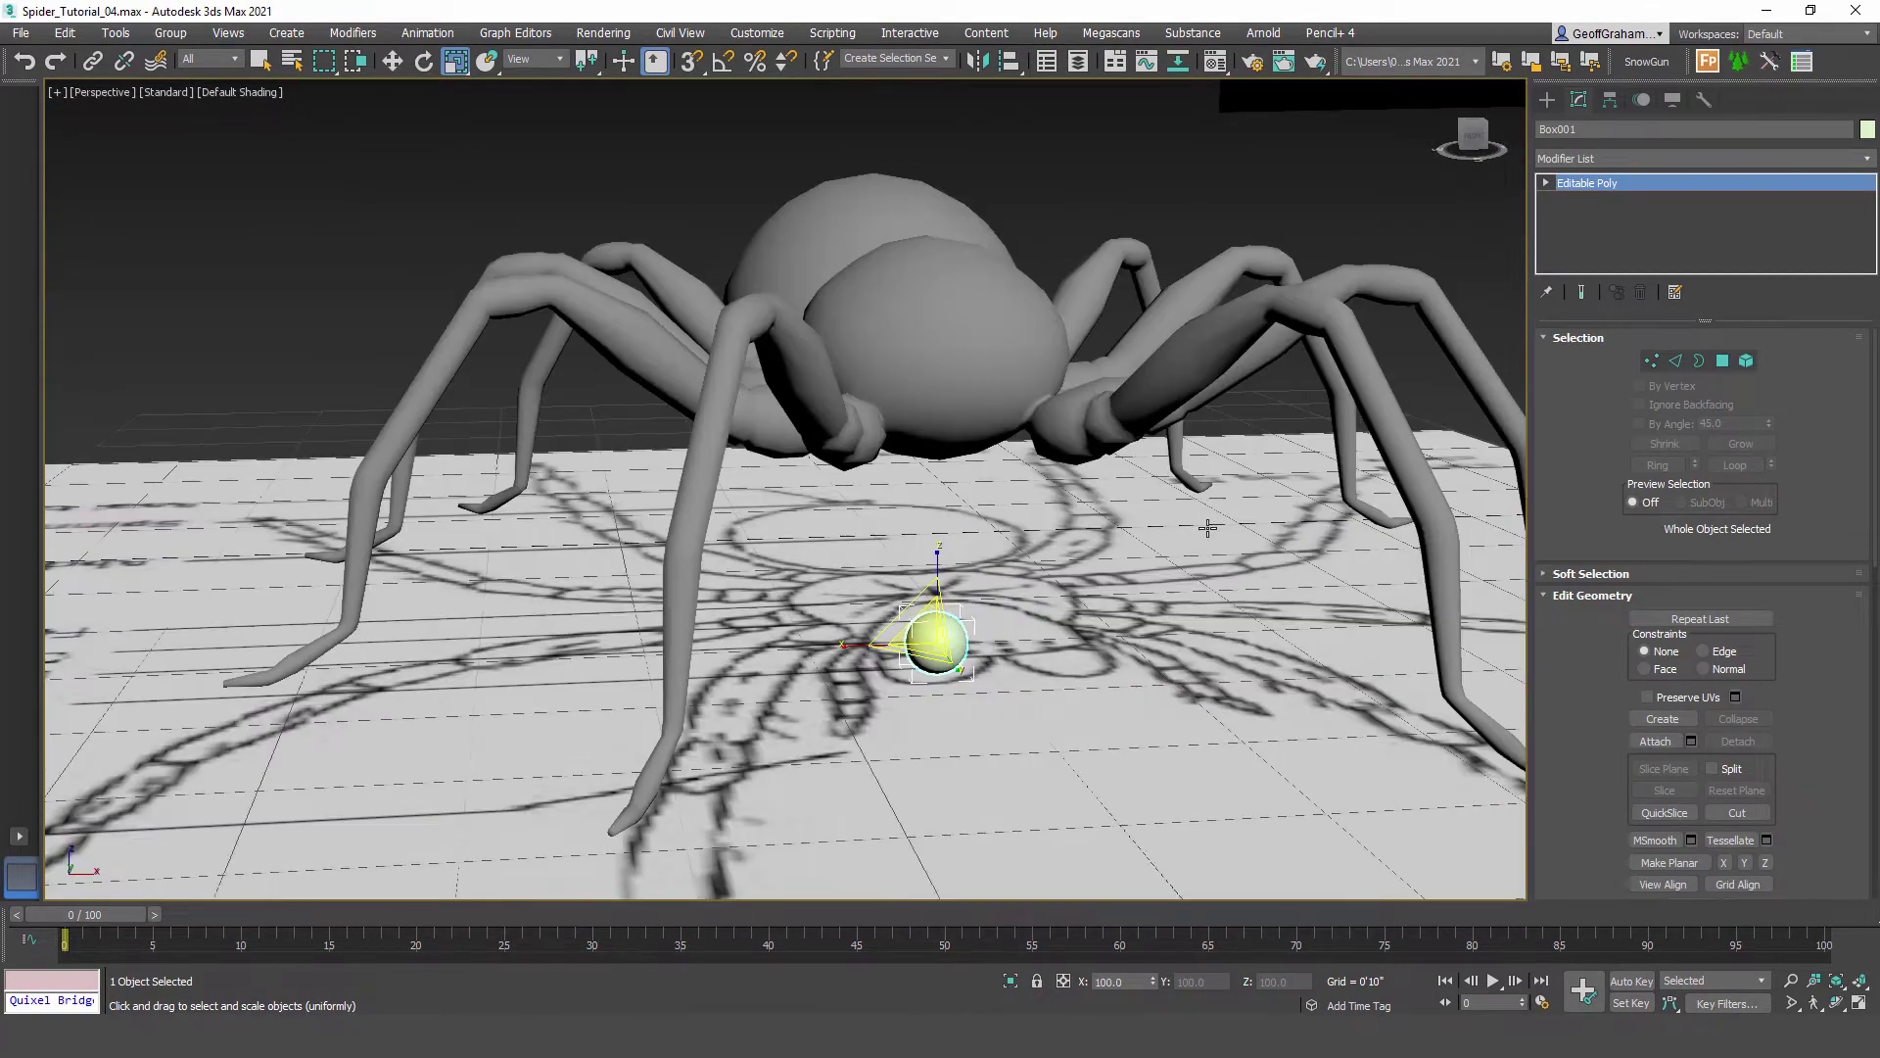
key("shift+z")
left_click(393, 61)
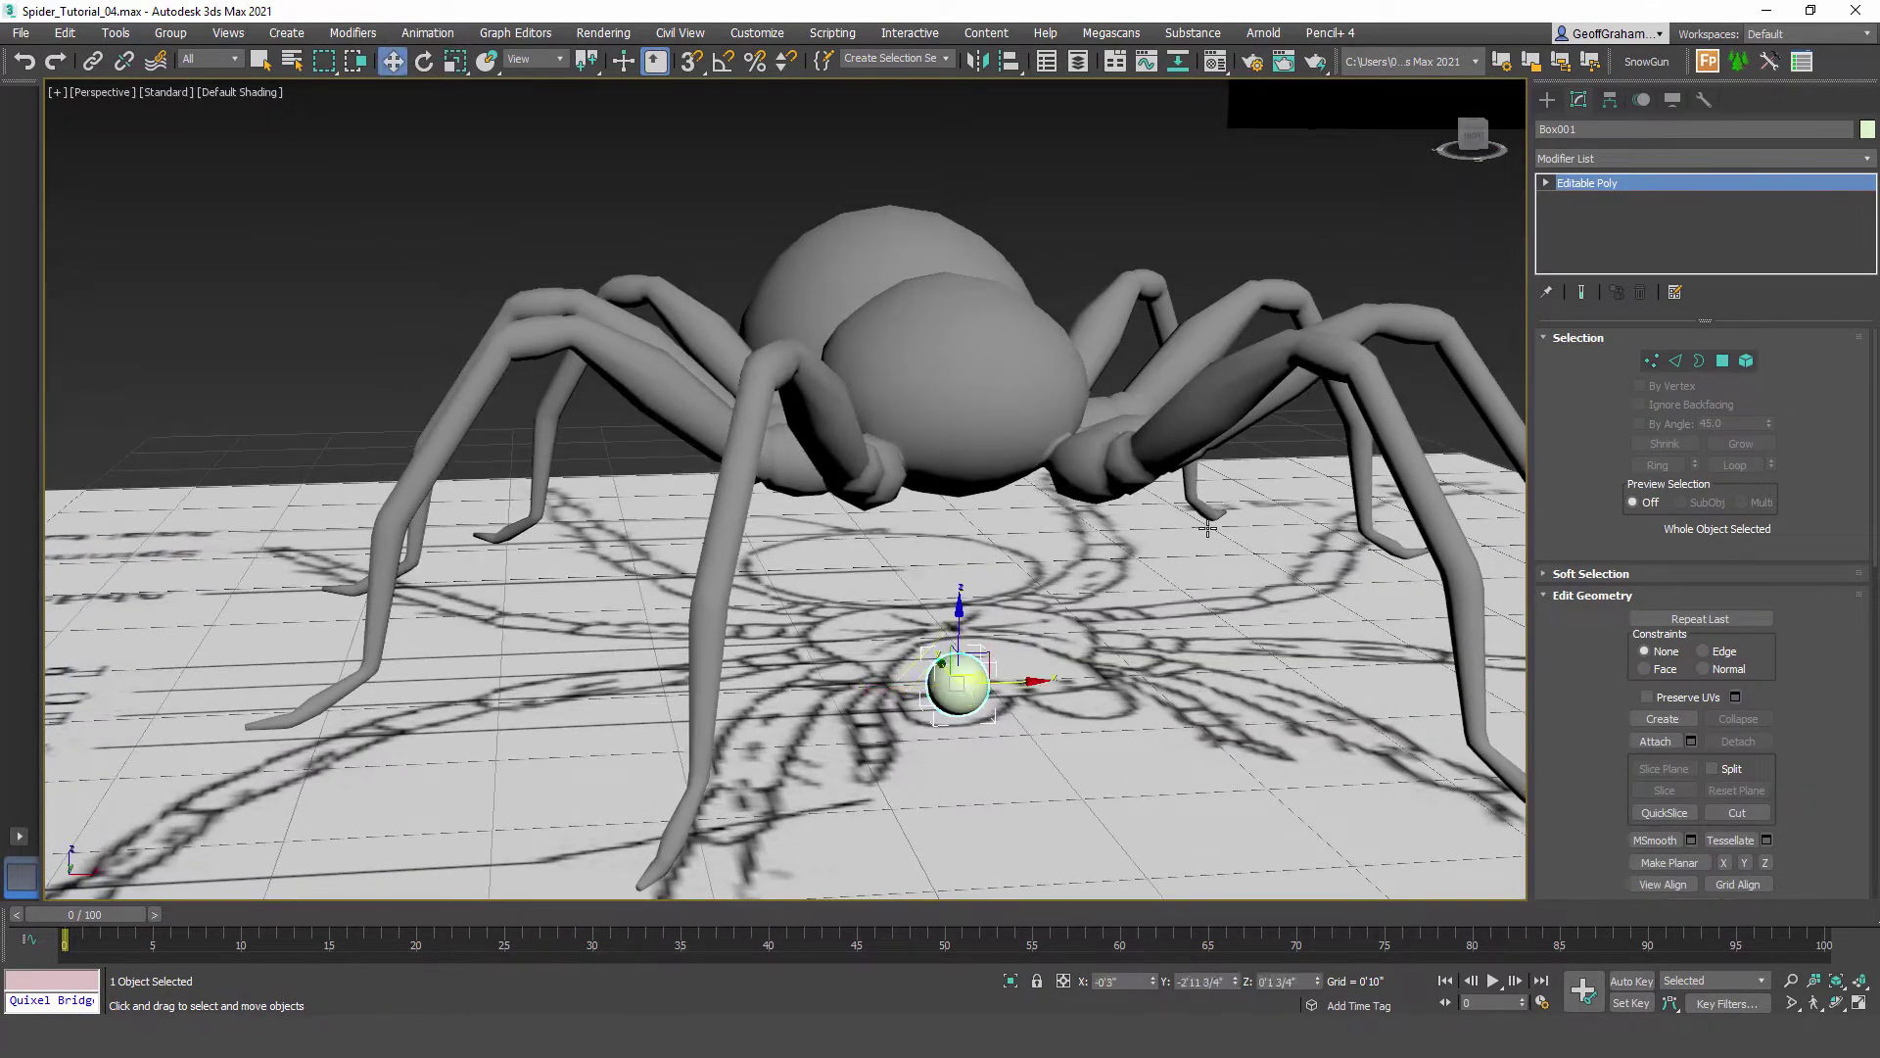
left_click_drag(959, 628, 964, 310)
key("ctrl+z")
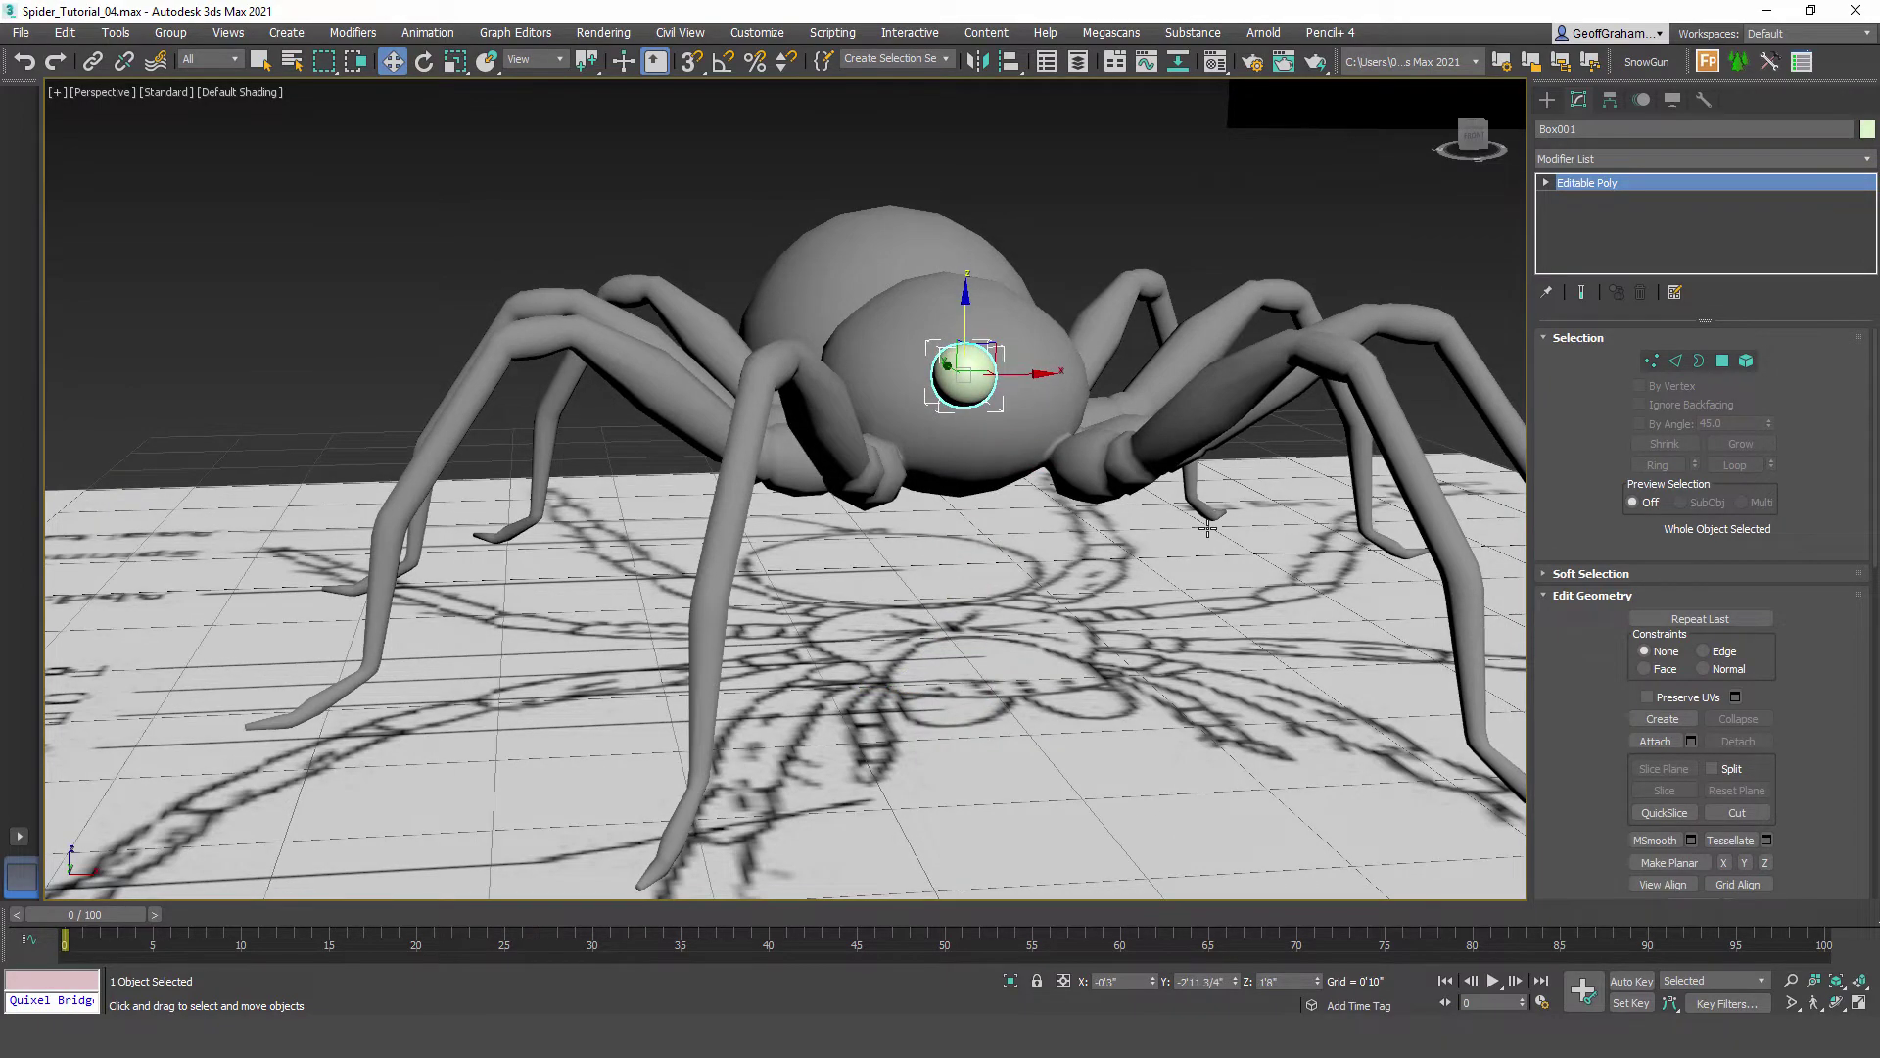
Step: Embed the sphere in the front of the head, off-center, at about X -0'3 1/4", Y -2'2", Z 1'5 3/4"
key("shift+z")
left_click_drag(901, 379, 721, 389)
middle_click_drag(1208, 528, 960, 441, "alt")
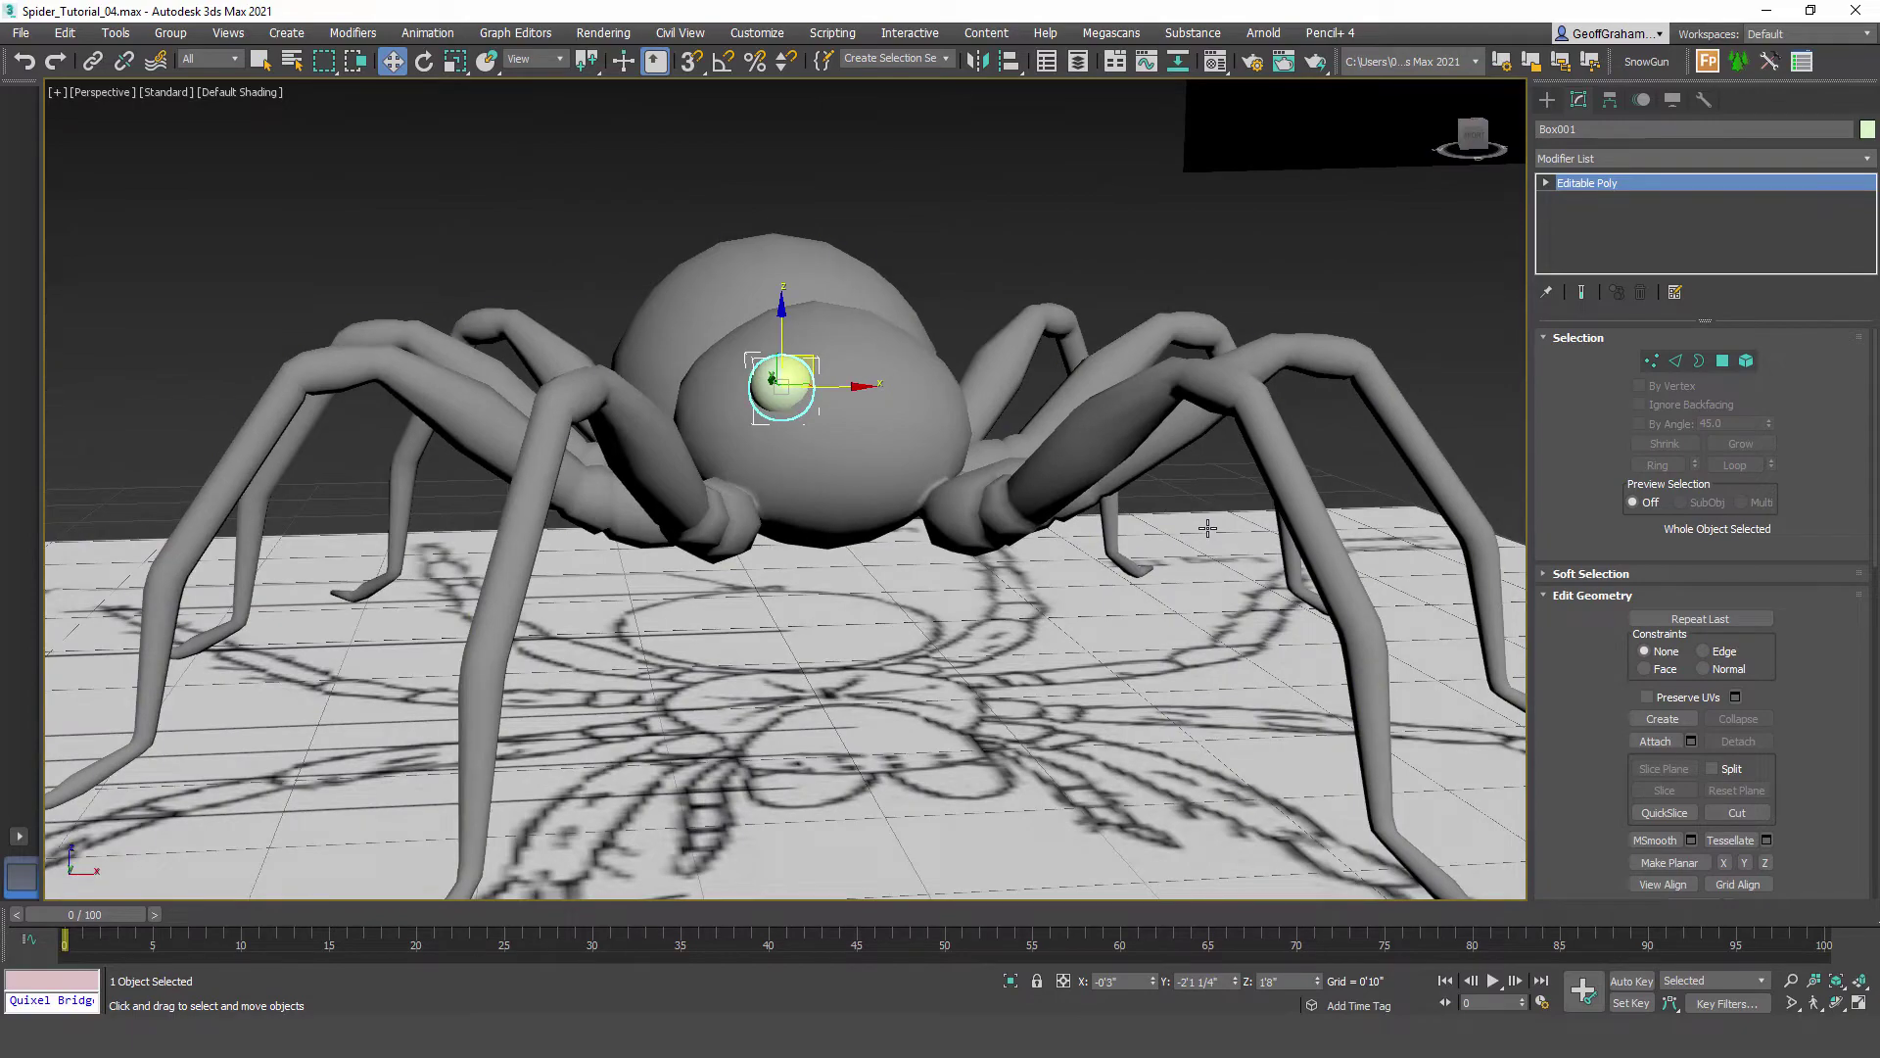
key("ctrl+z")
key("ctrl+z")
key("shift+z")
key("shift+z")
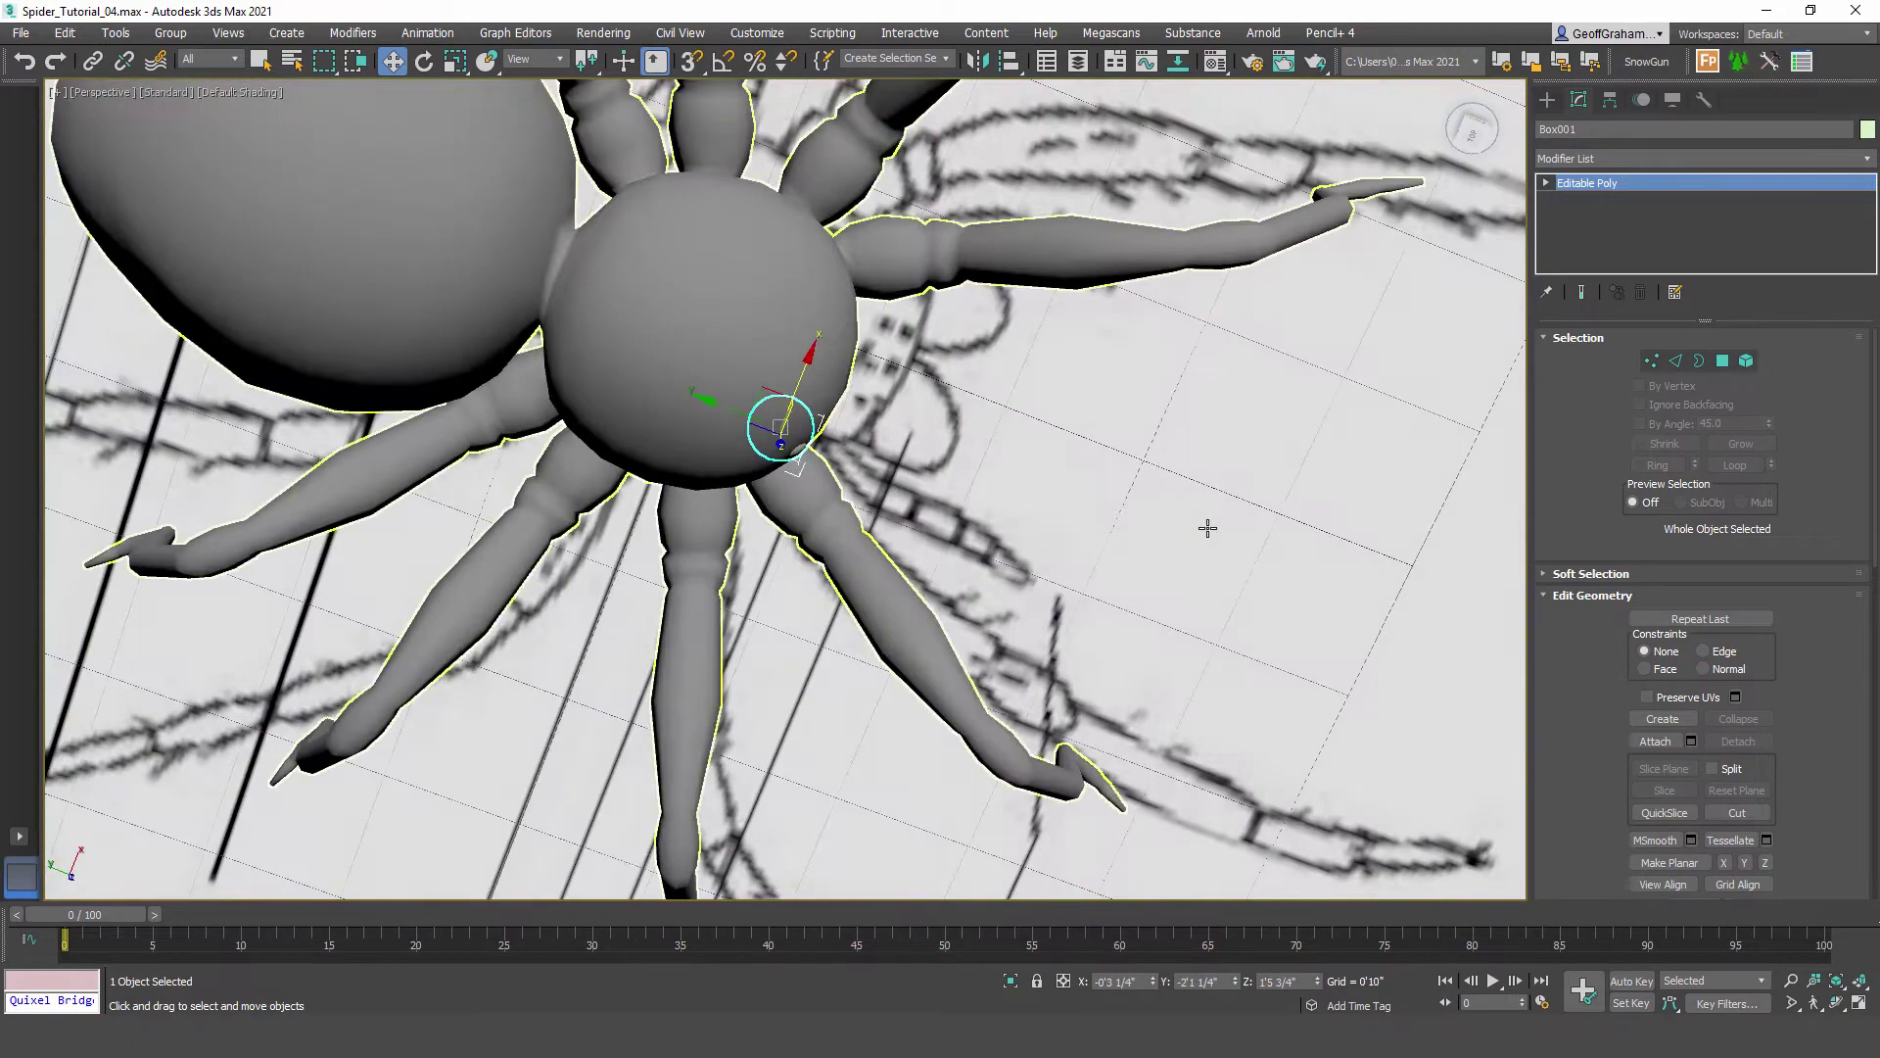
key("ctrl+z")
key("ctrl+z")
left_click_drag(781, 417, 785, 420)
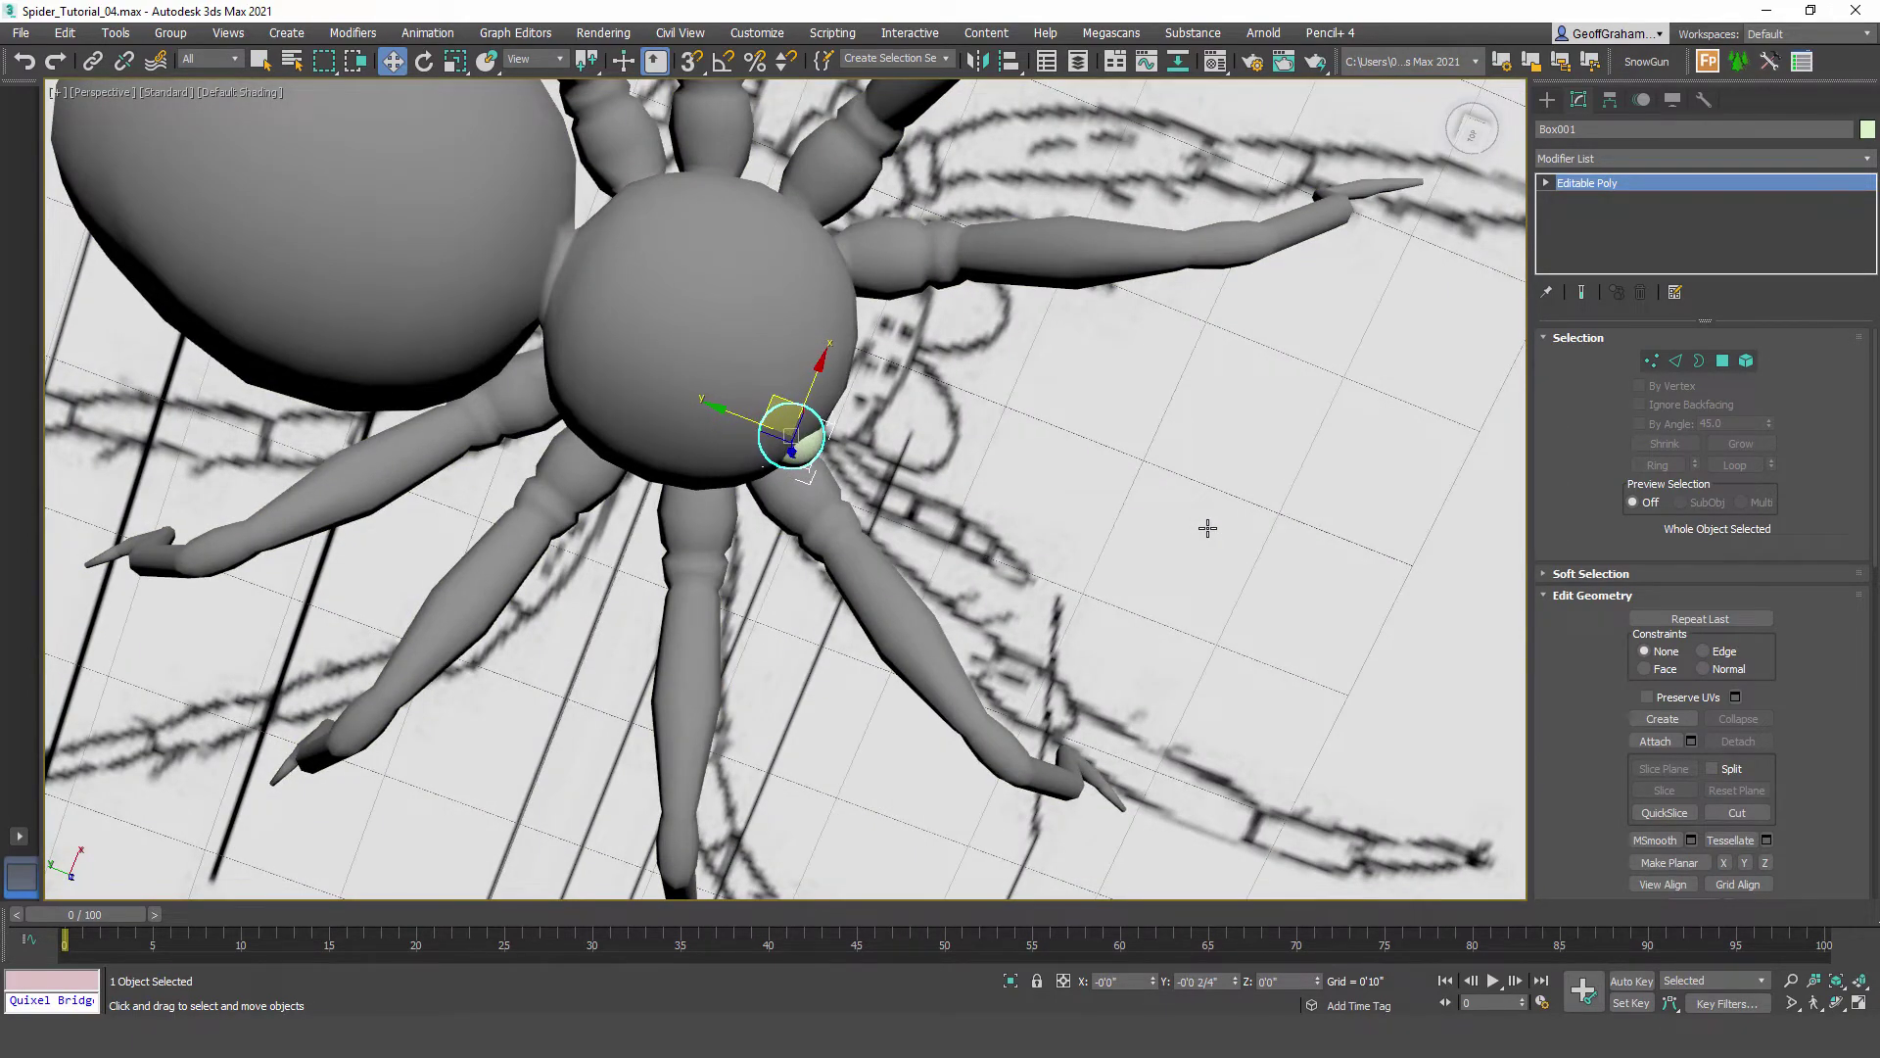
Step: Examine the eye arrangement in the close-up spider photo and compare it with the sphere on the model's head
middle_click_drag(1208, 528, 1058, 412, "alt")
key("shift+z")
key("shift+z")
key("shift+z")
key("shift+z")
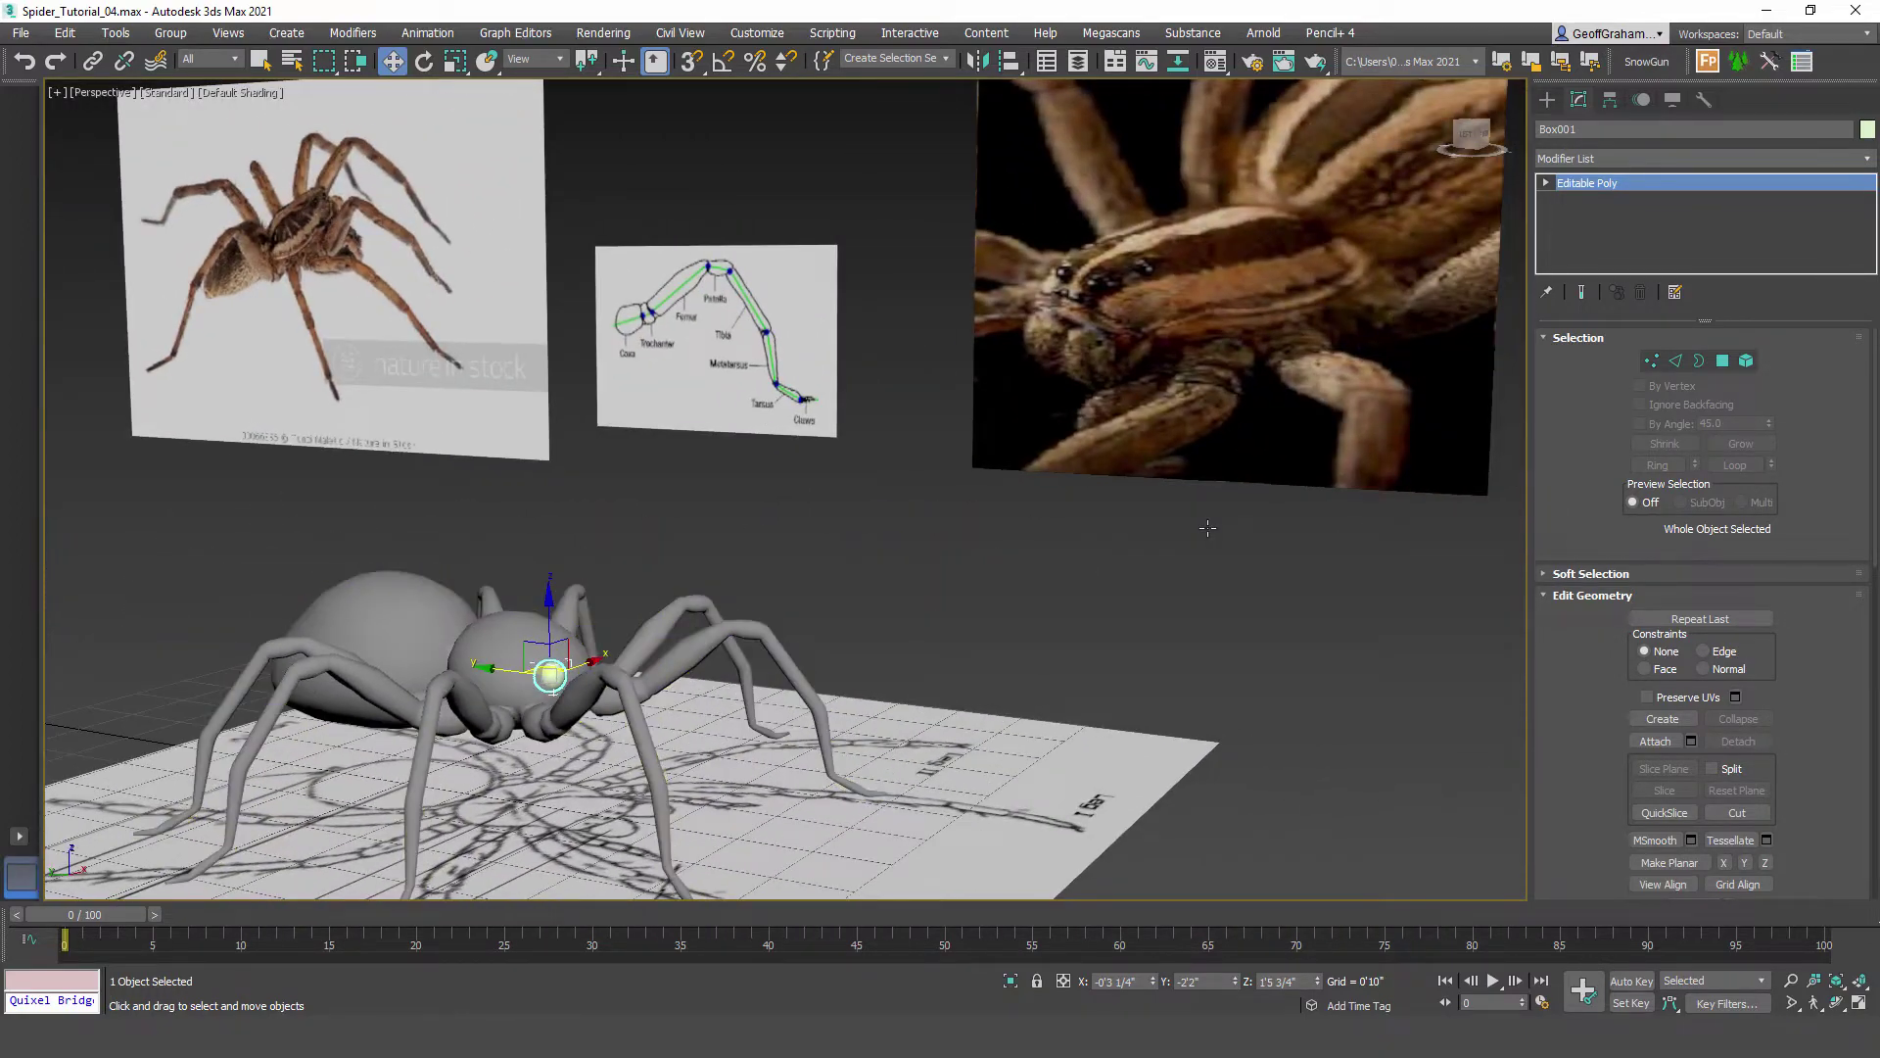
key("shift+z")
key("shift+z")
key("shift+z")
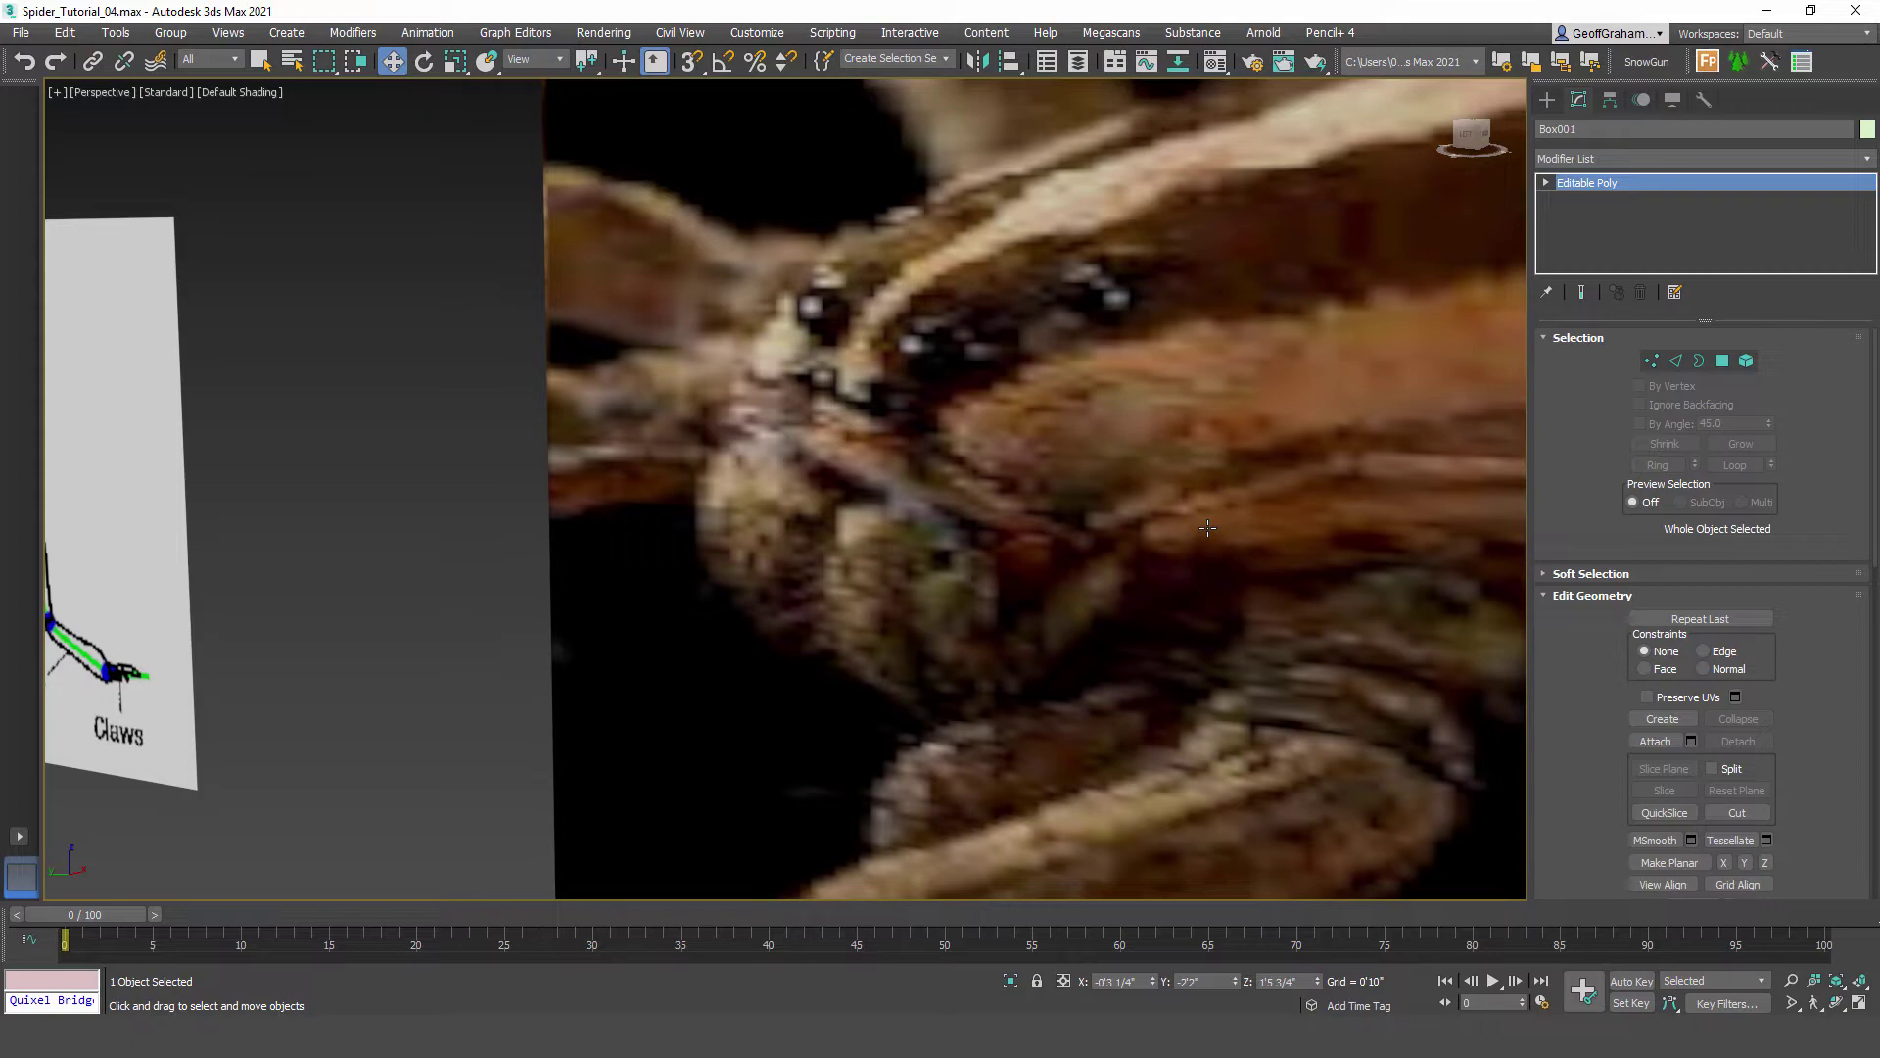
key("shift+z")
key("shift+z")
key("shift+z")
key("shift+z")
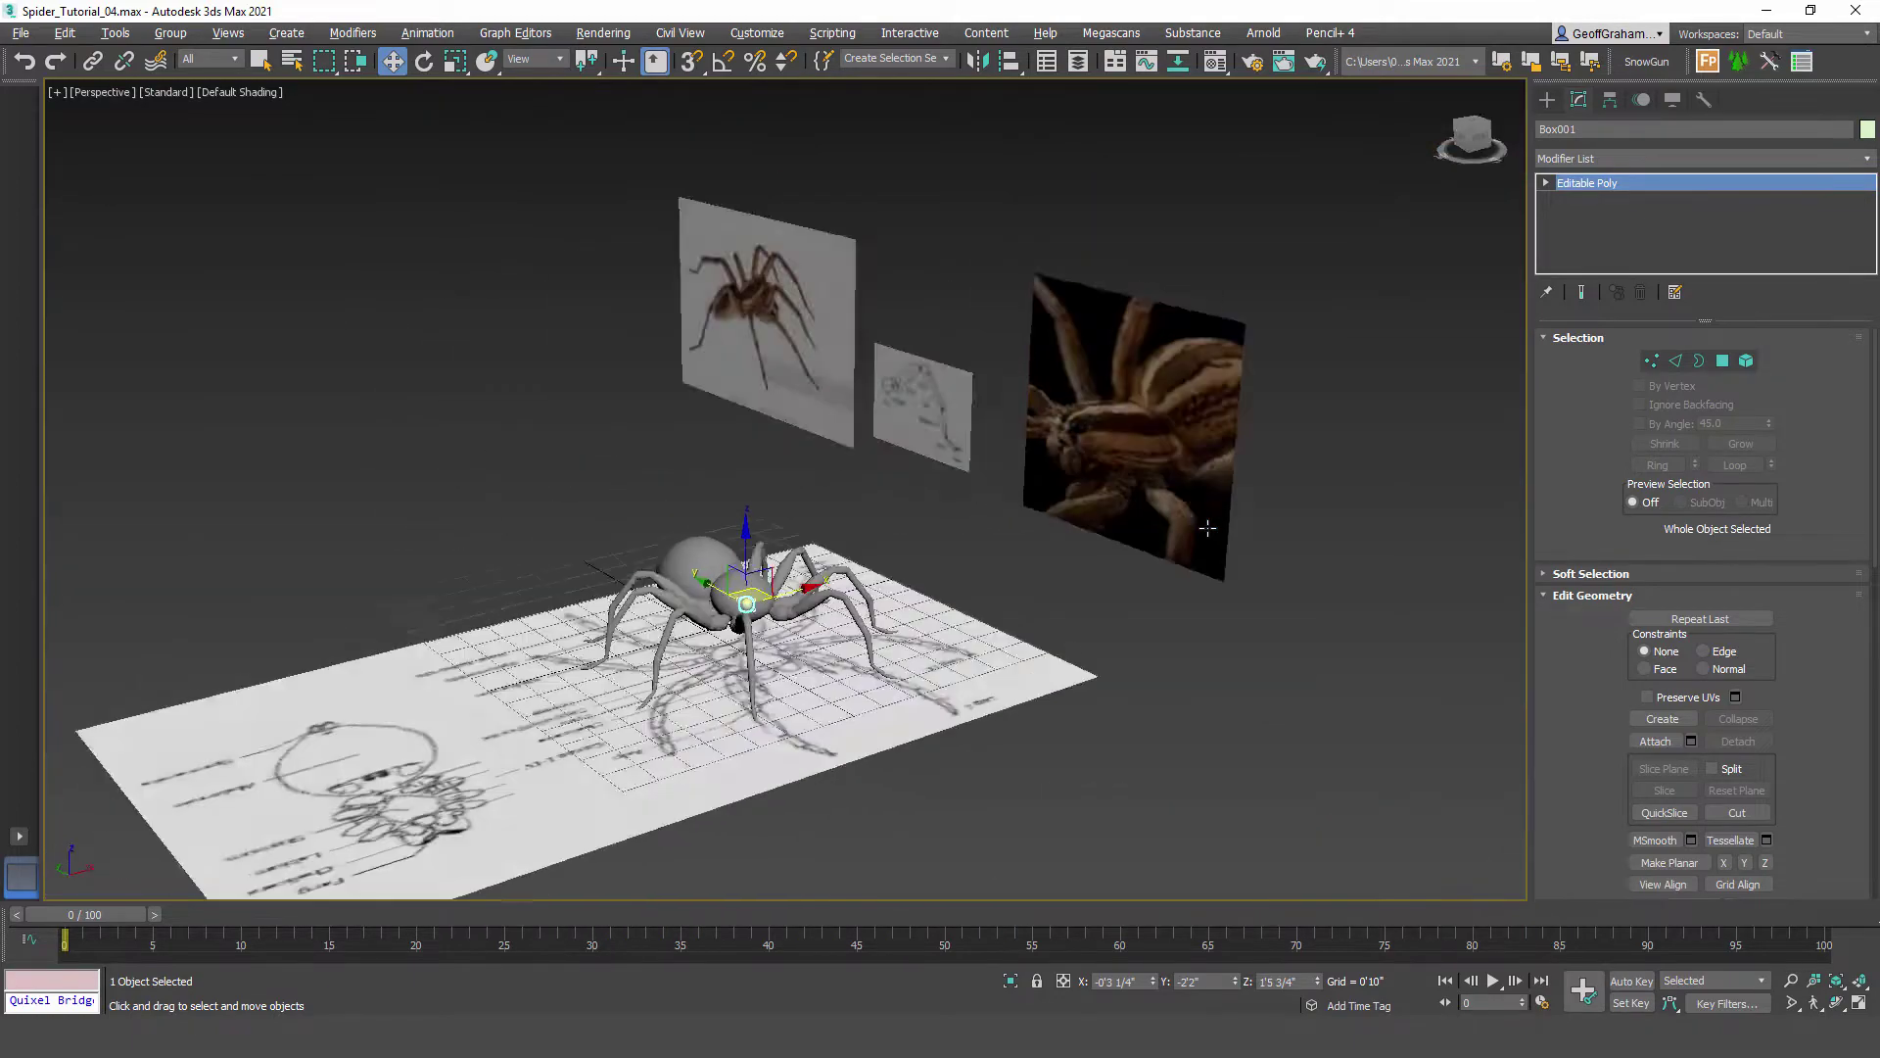
key("shift+z")
key("shift+z")
key("shift+z")
key("shift+z")
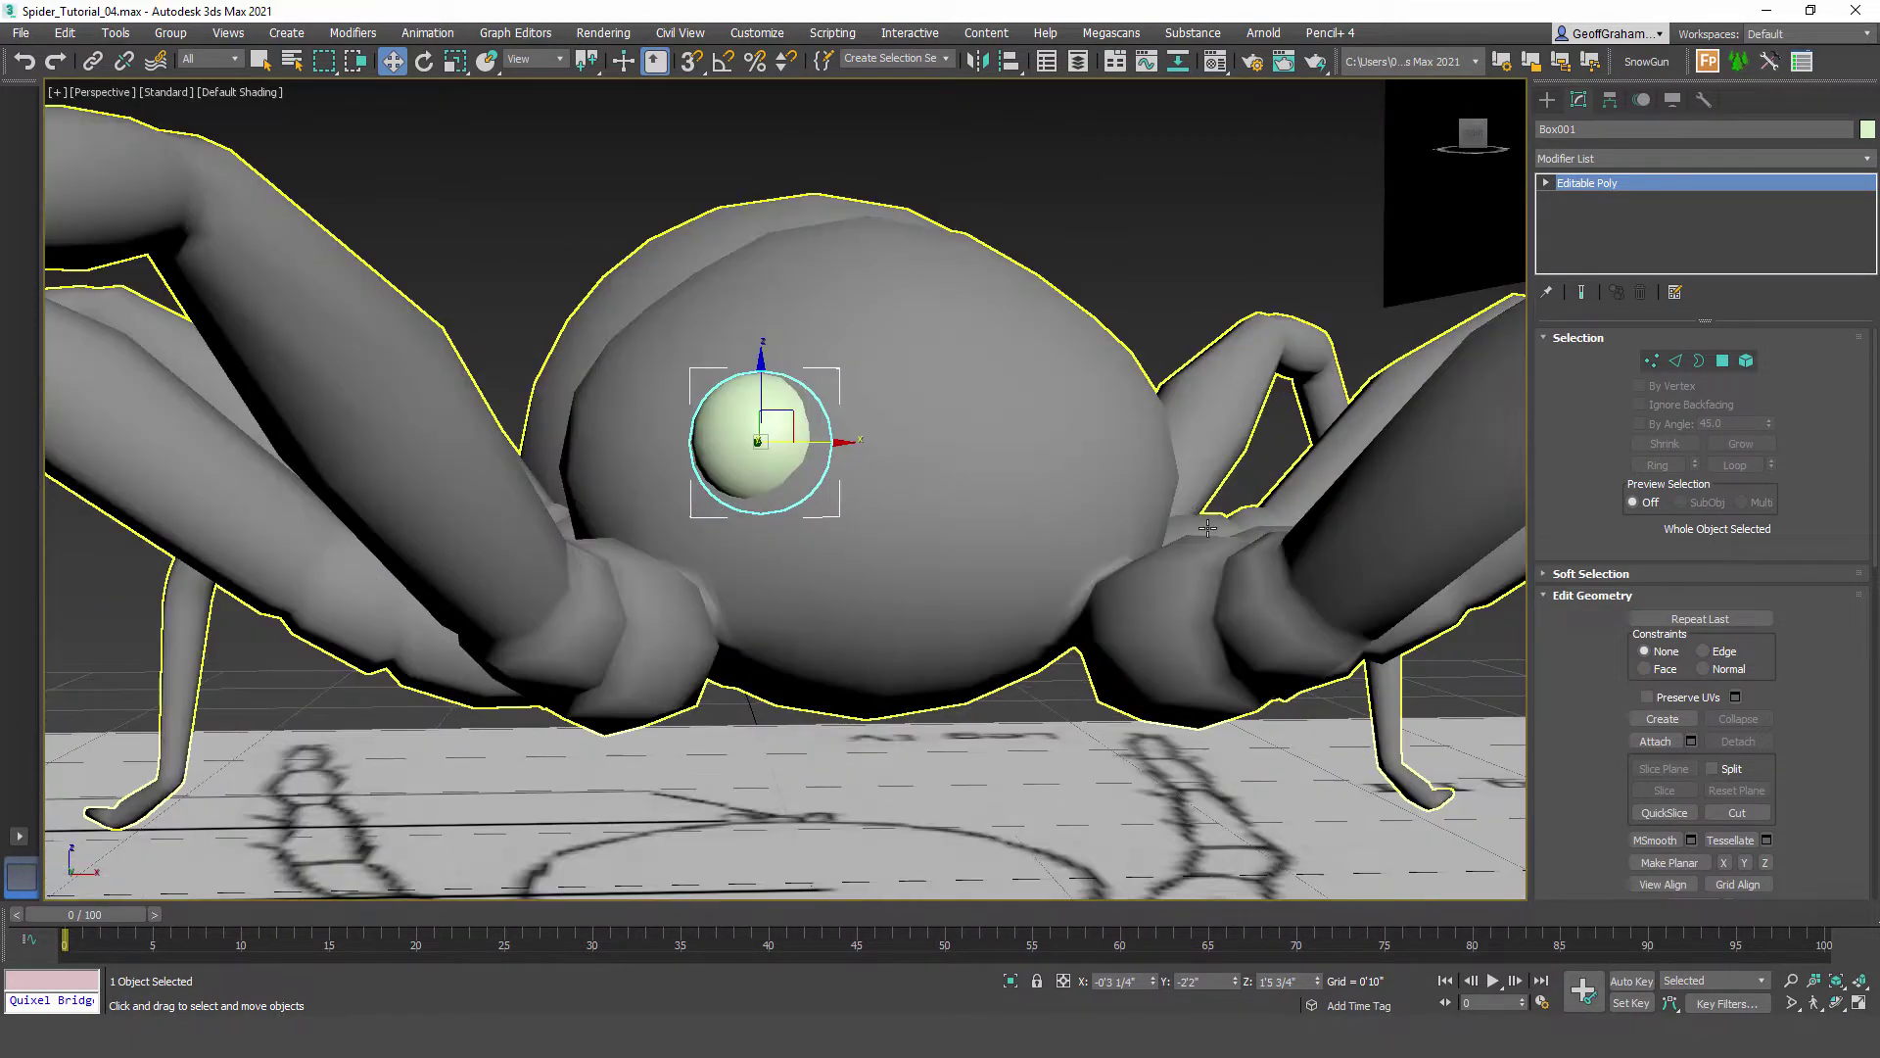
Step: Nudge the eye sphere slightly outward and down, and scale its whole element down a little
left_click_drag(780, 426, 775, 430)
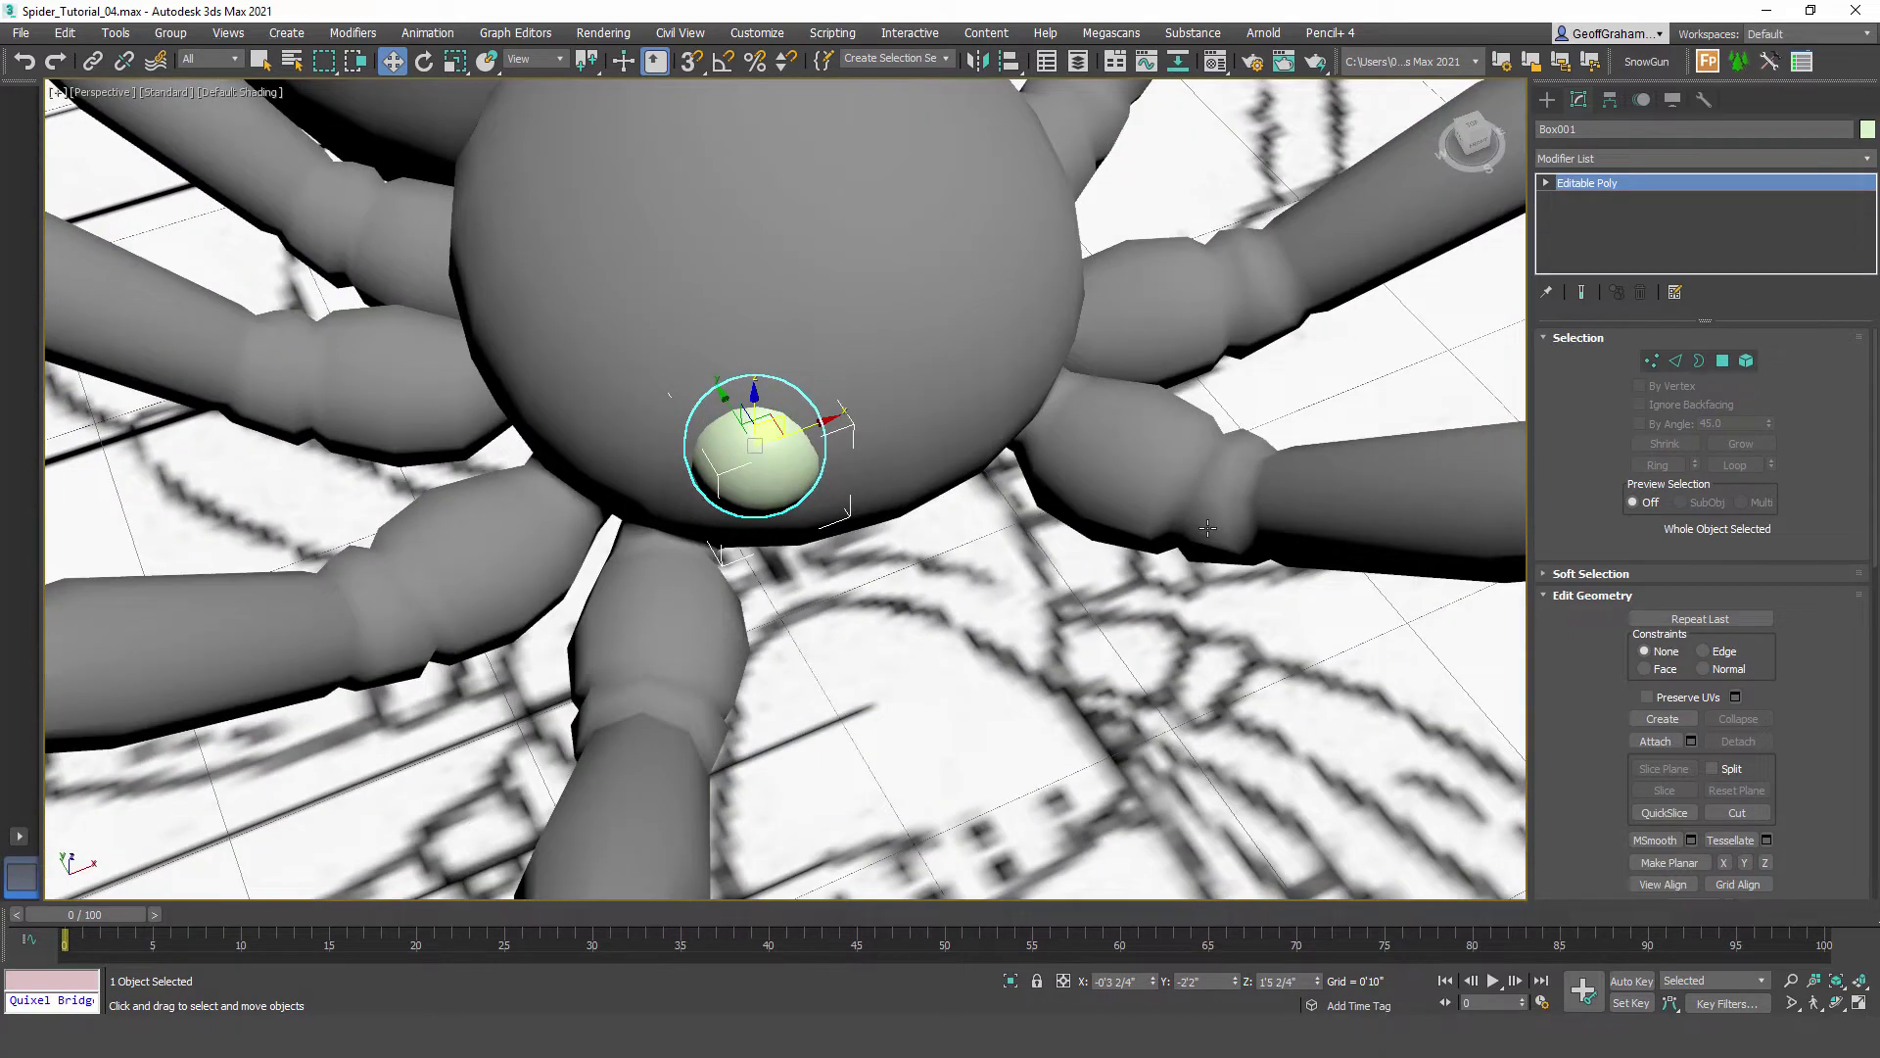
key("5")
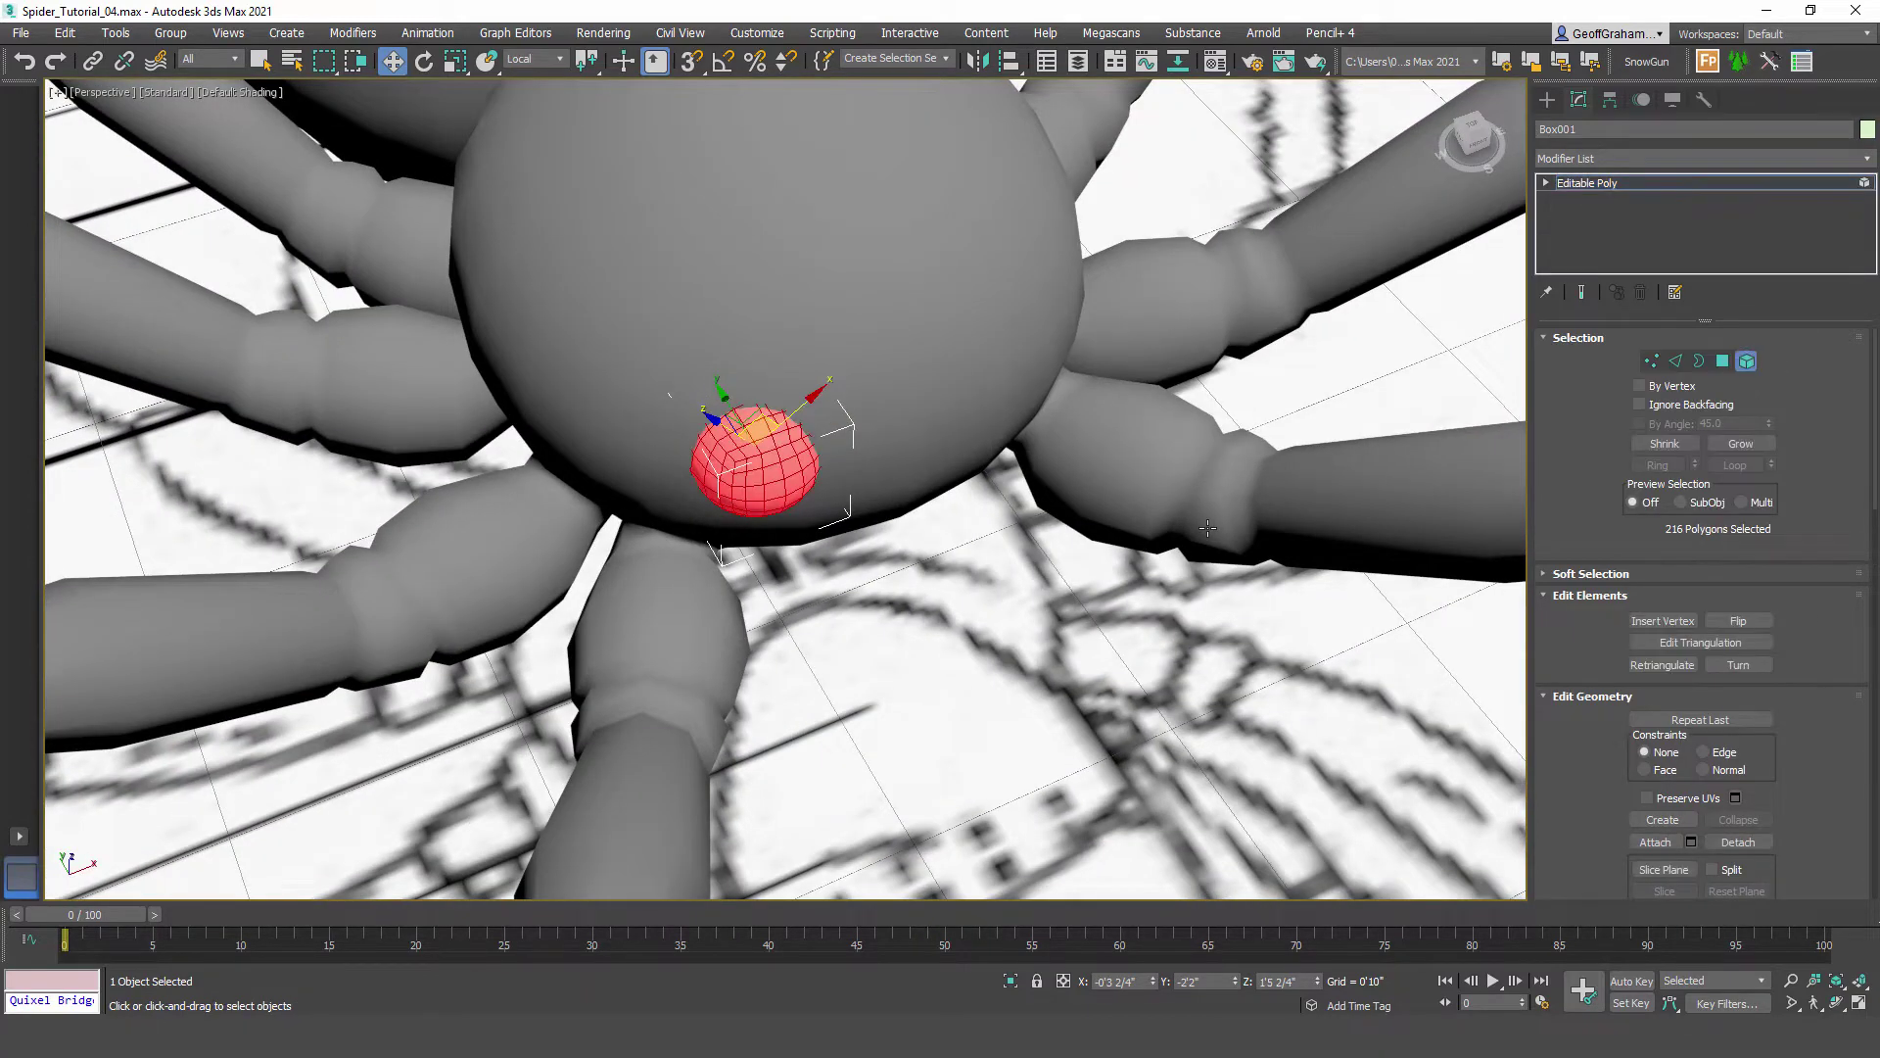
key("r")
left_click_drag(754, 459, 754, 480)
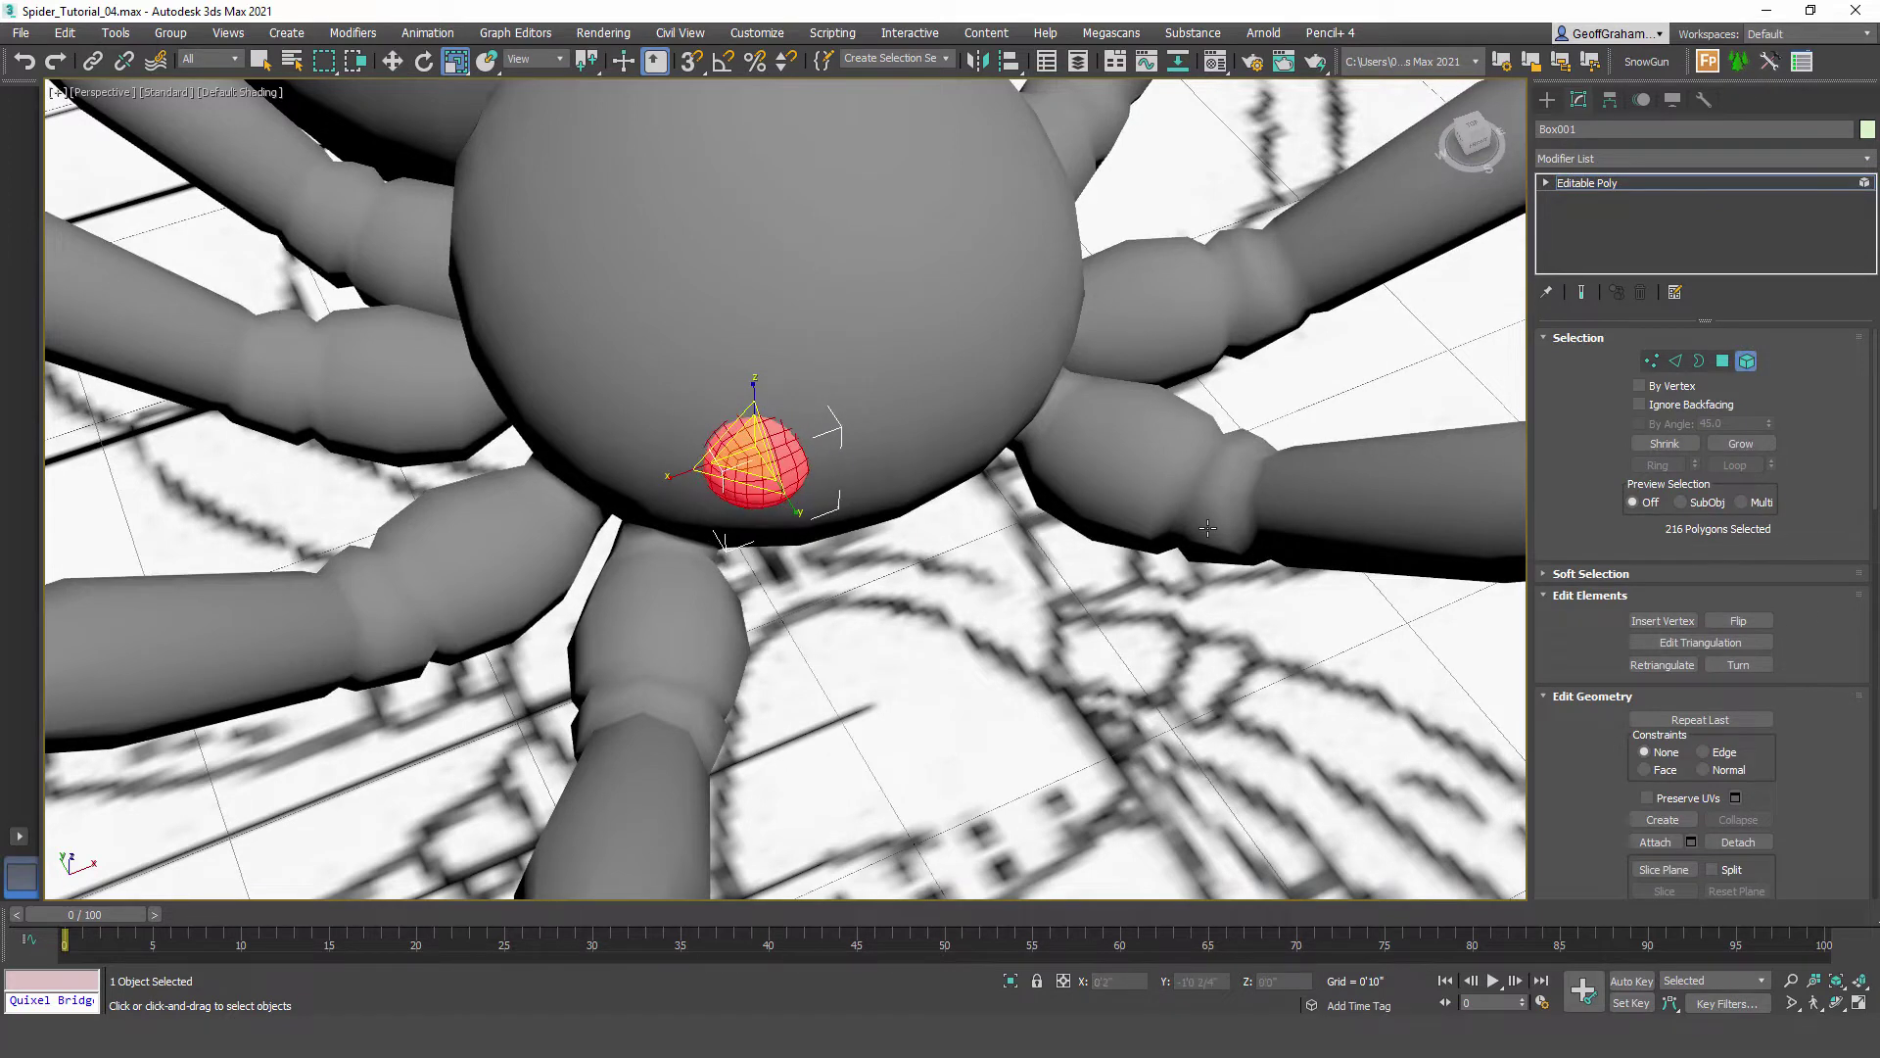
key("5")
key("w")
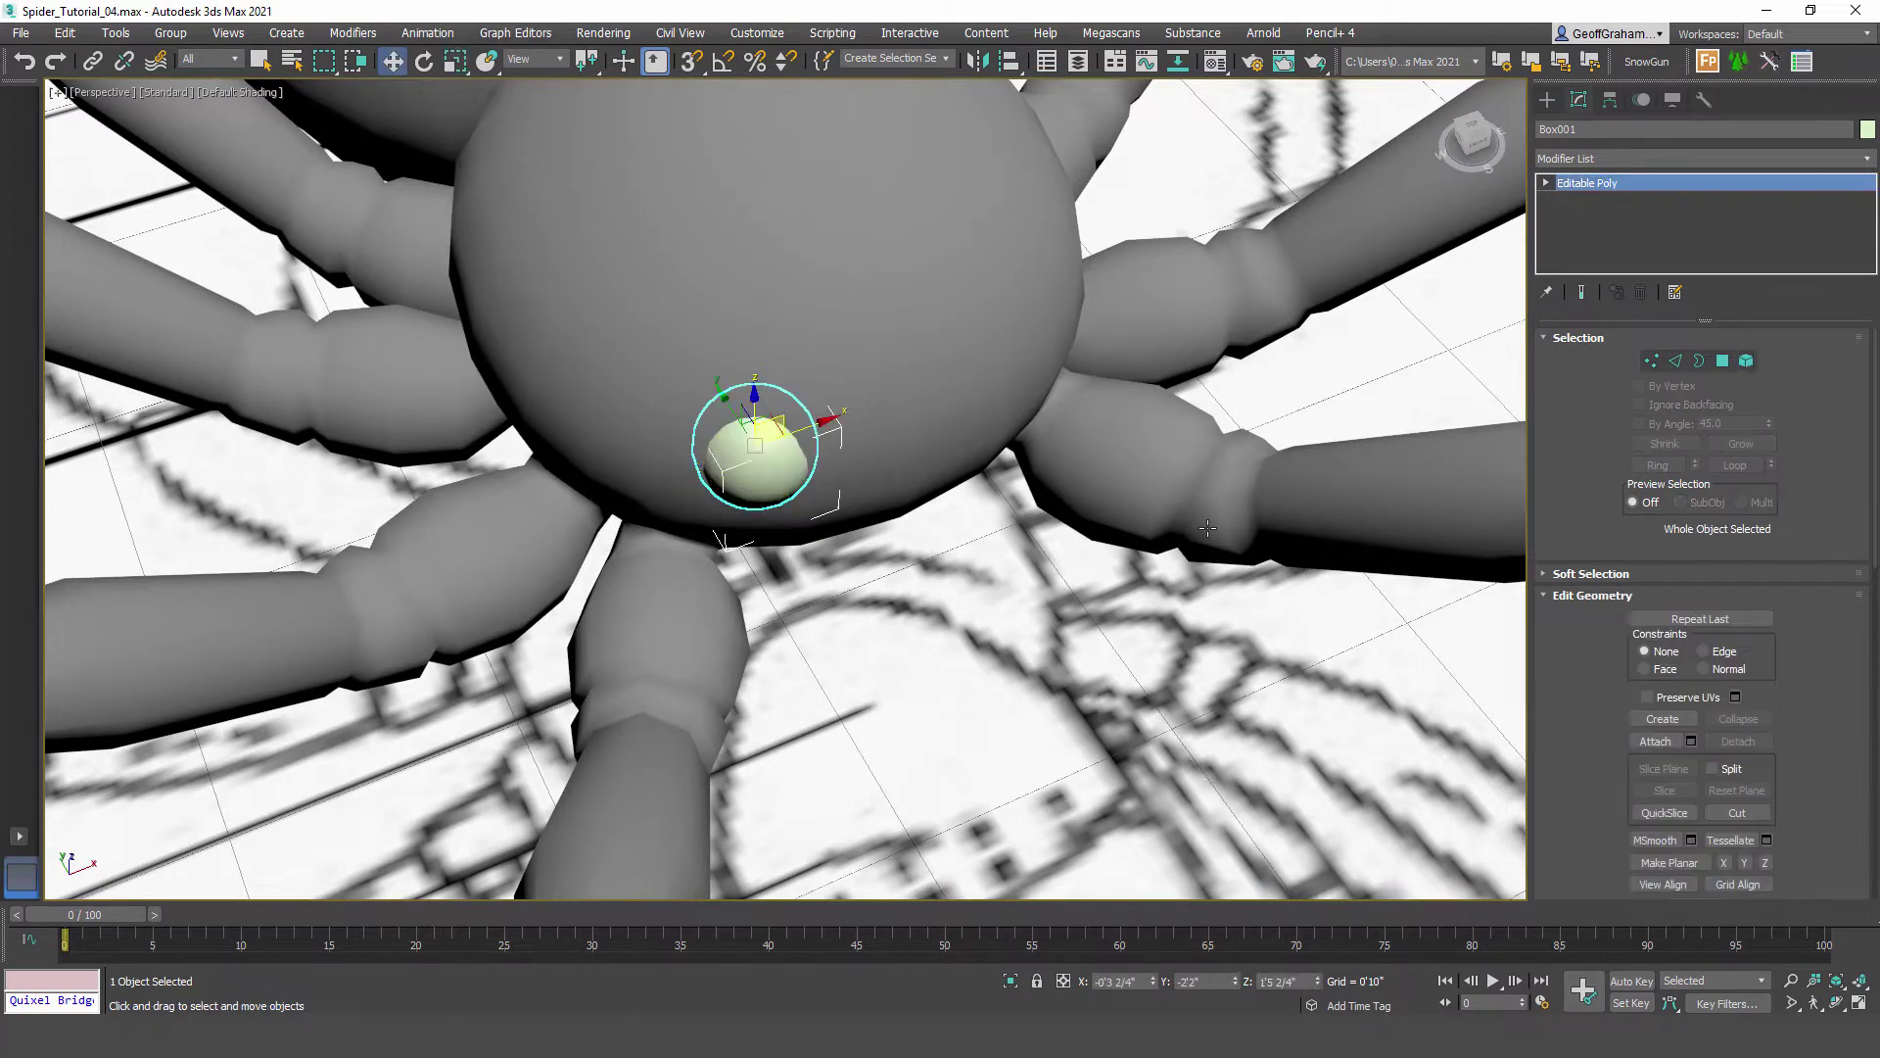
Step: Clone the eye sphere once and embed the clone higher and farther back on the same side of the head
middle_click_drag(1208, 528, 1166, 548, "alt")
left_click_drag(768, 429, 685, 350, "shift")
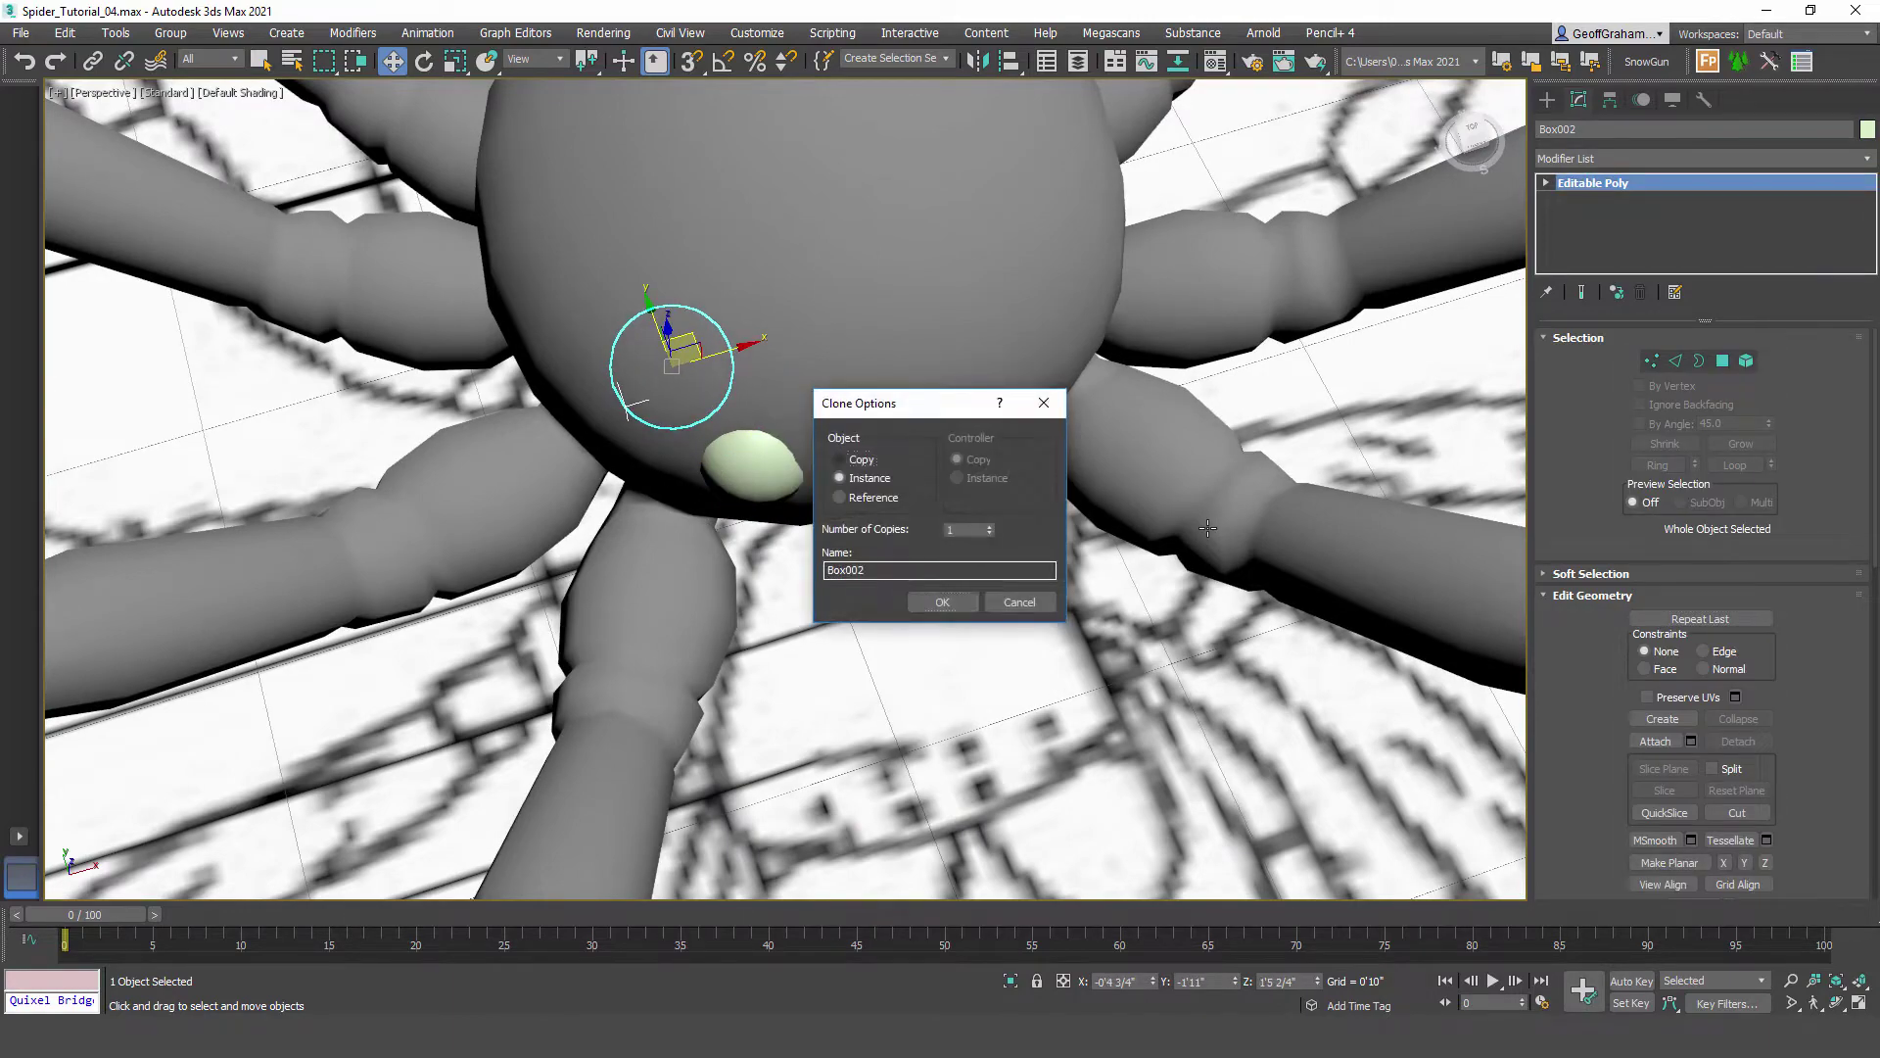
key("Return")
middle_click_drag(1208, 528, 1207, 528, "alt")
mouse_move(688, 351)
left_mouse_down()
mouse_move(686, 308)
mouse_move(646, 294)
left_mouse_up()
middle_click_drag(1208, 528, 1207, 528, "alt")
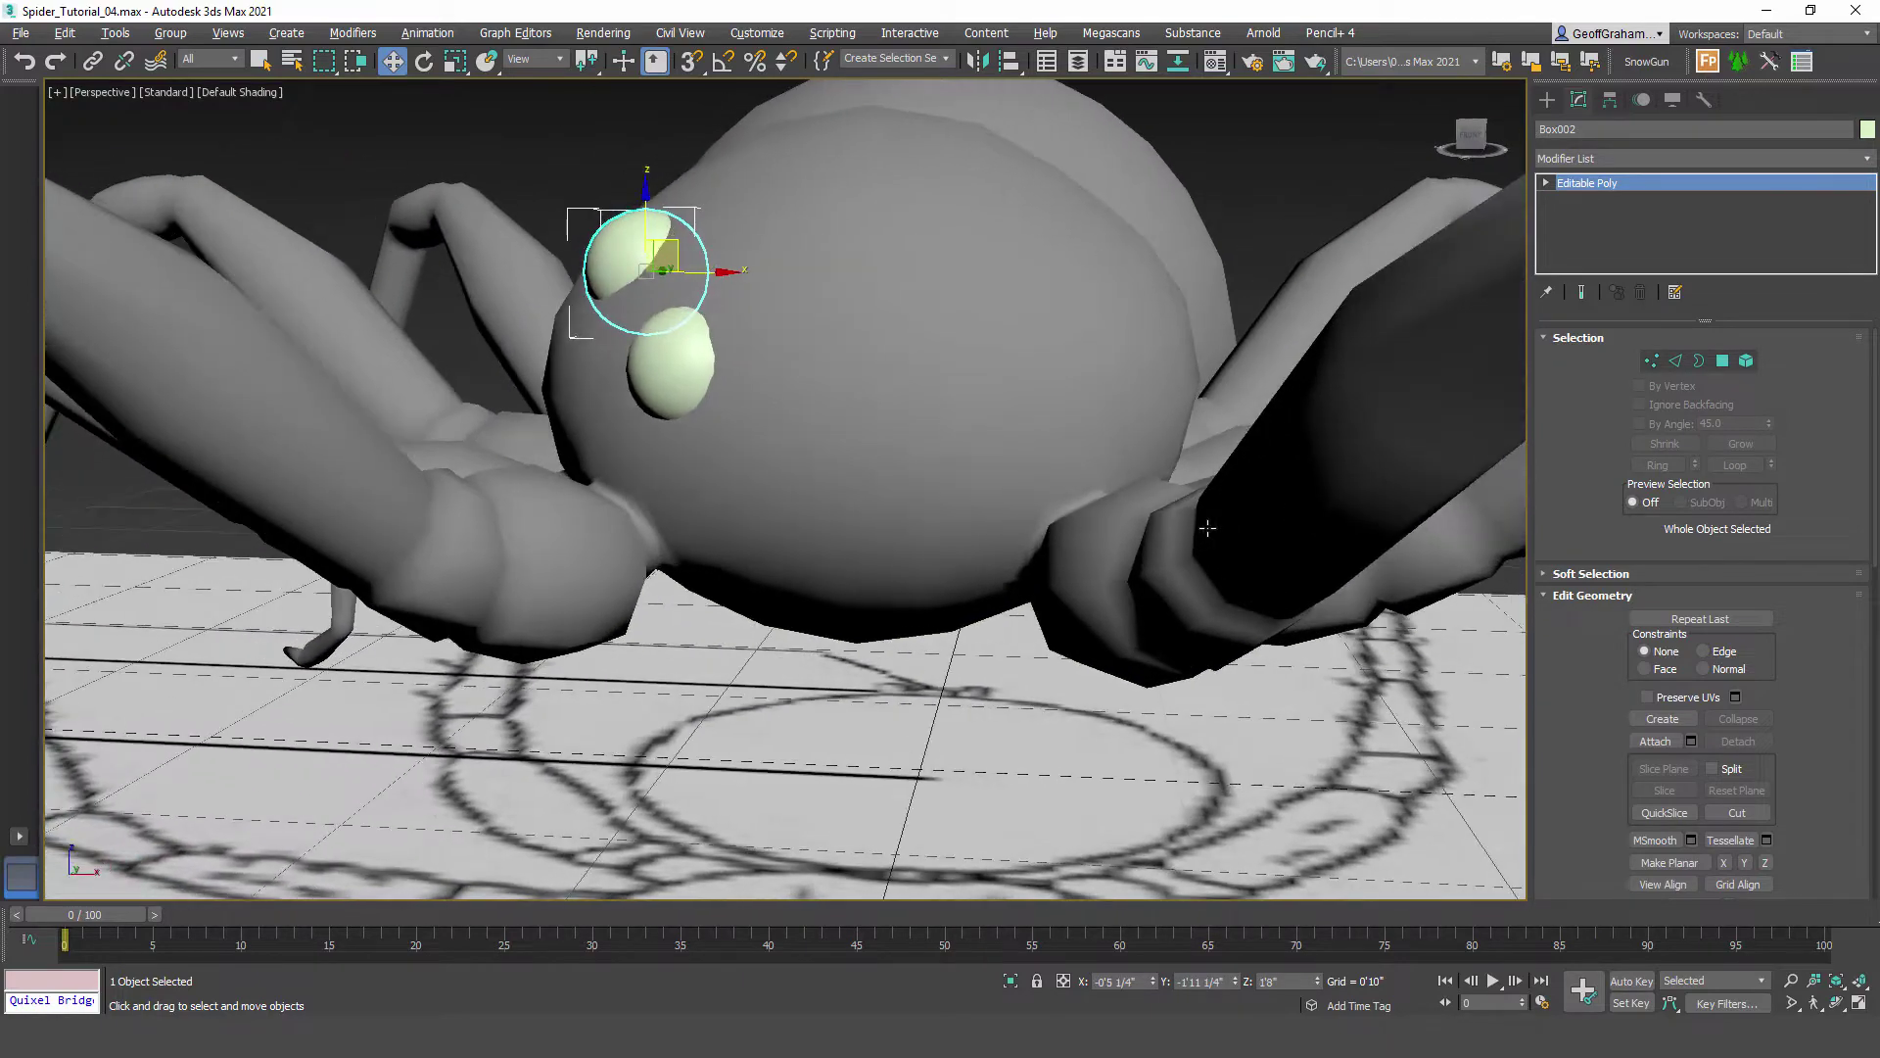
left_click_drag(667, 255, 662, 253)
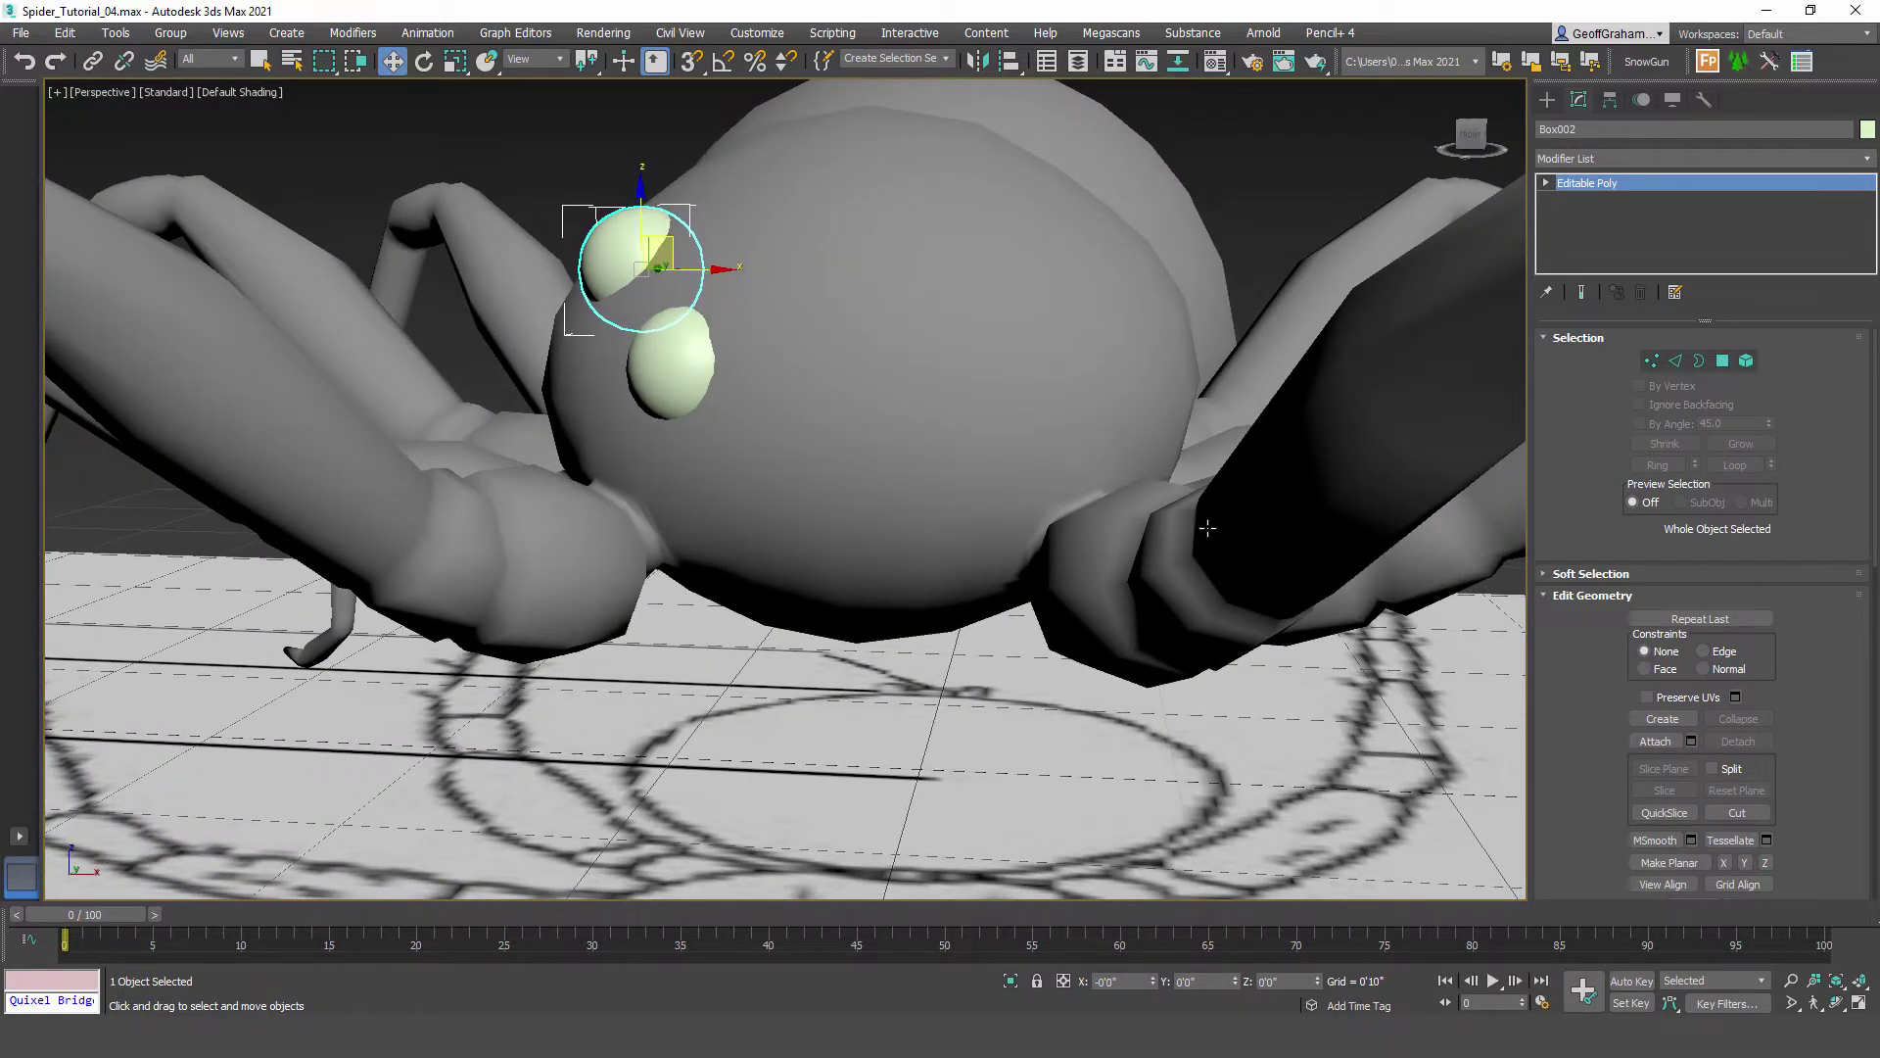
middle_click_drag(1207, 528, 1208, 528, "alt")
Step: Clone the lower eye toward the center of the face and lower the clone to about Z 1'3 2/4"
left_click(780, 341)
left_click_drag(780, 321, 853, 348, "shift")
key("Return")
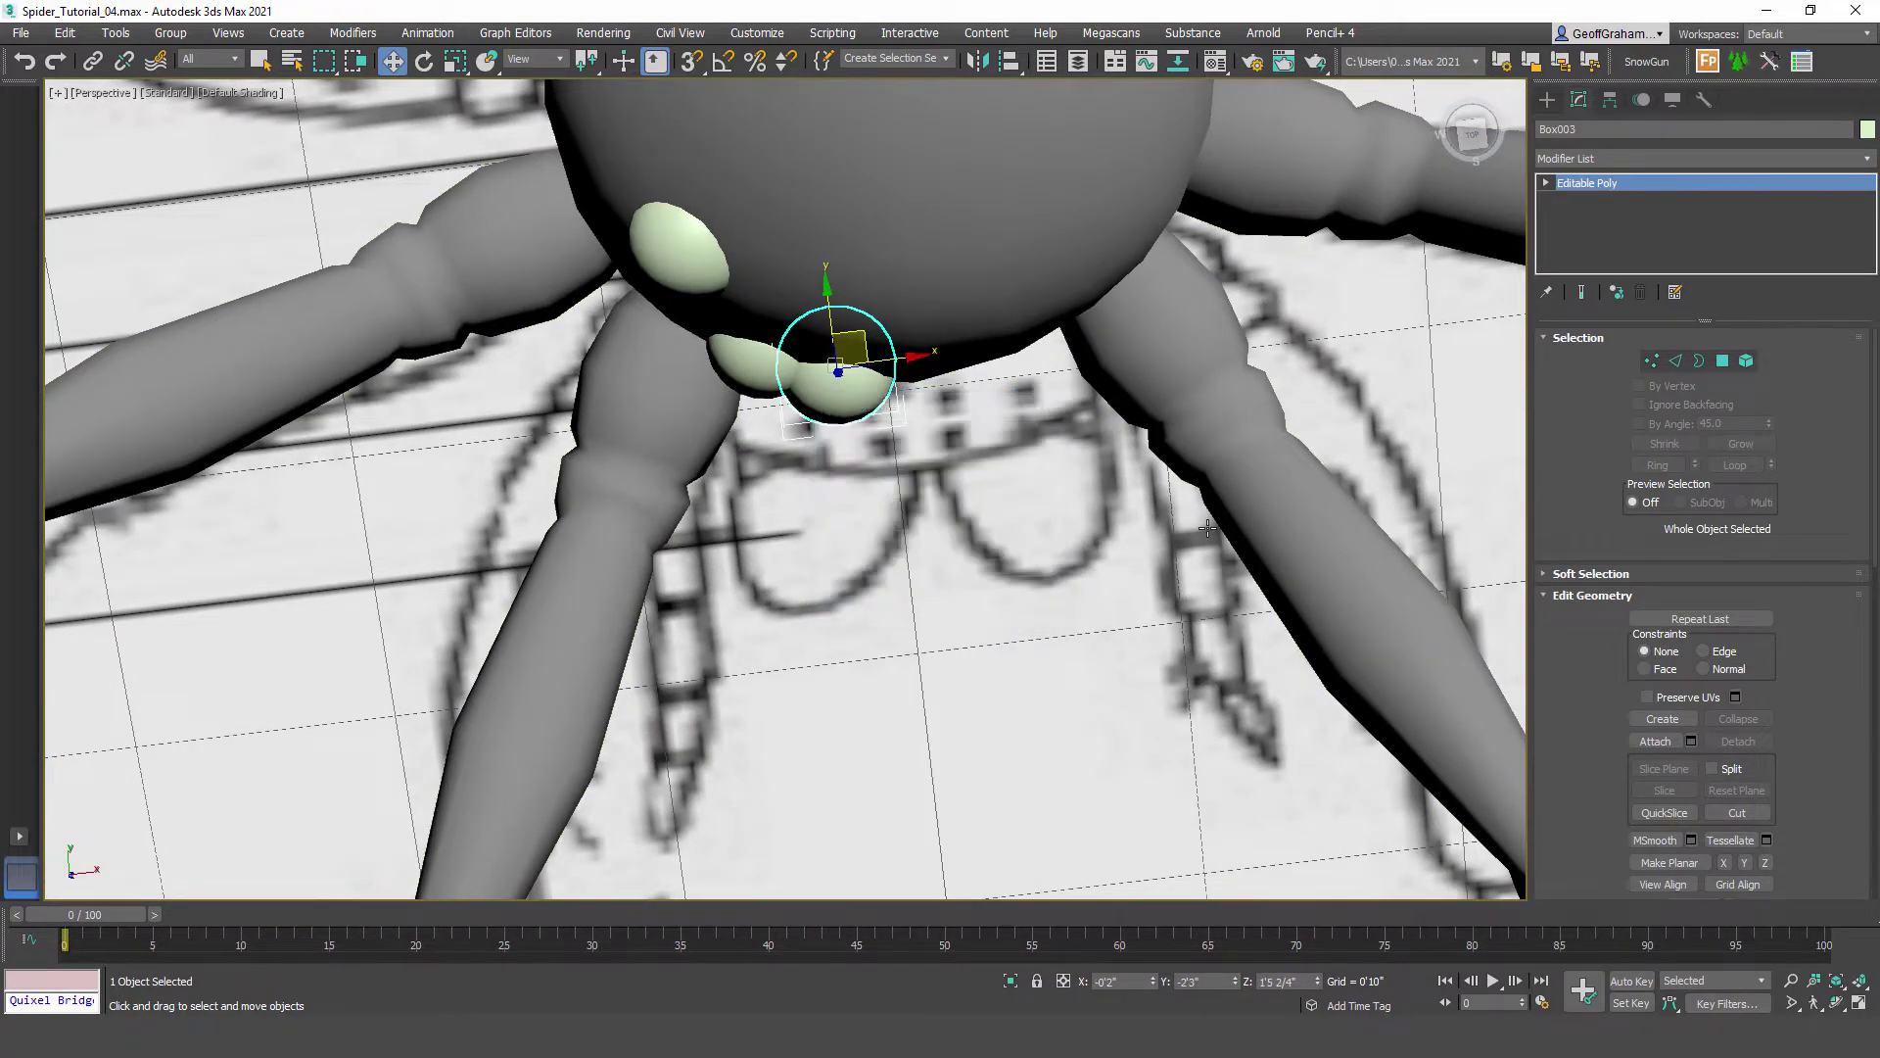
middle_click_drag(1208, 528, 1208, 528, "alt")
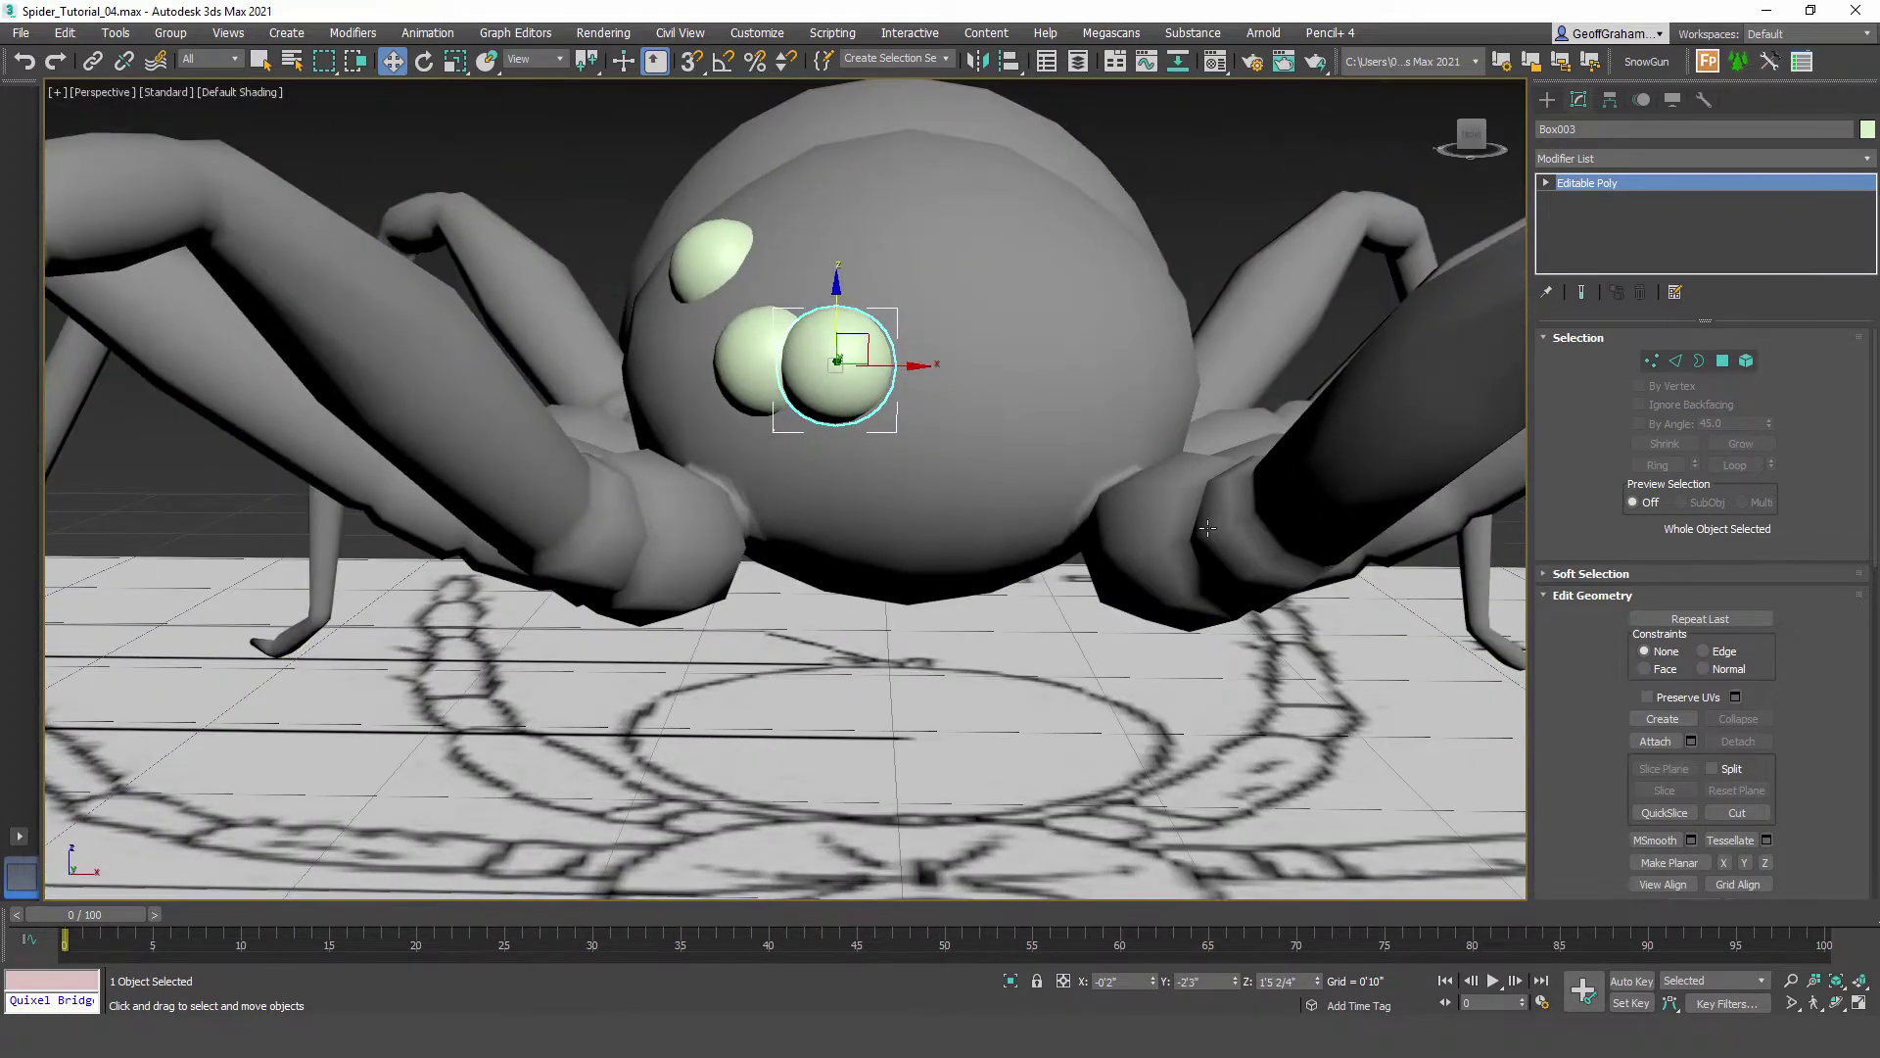
left_click_drag(836, 291, 837, 382)
Step: Select the newest eye's whole element and scale it uniformly to about 47 percent
key("5")
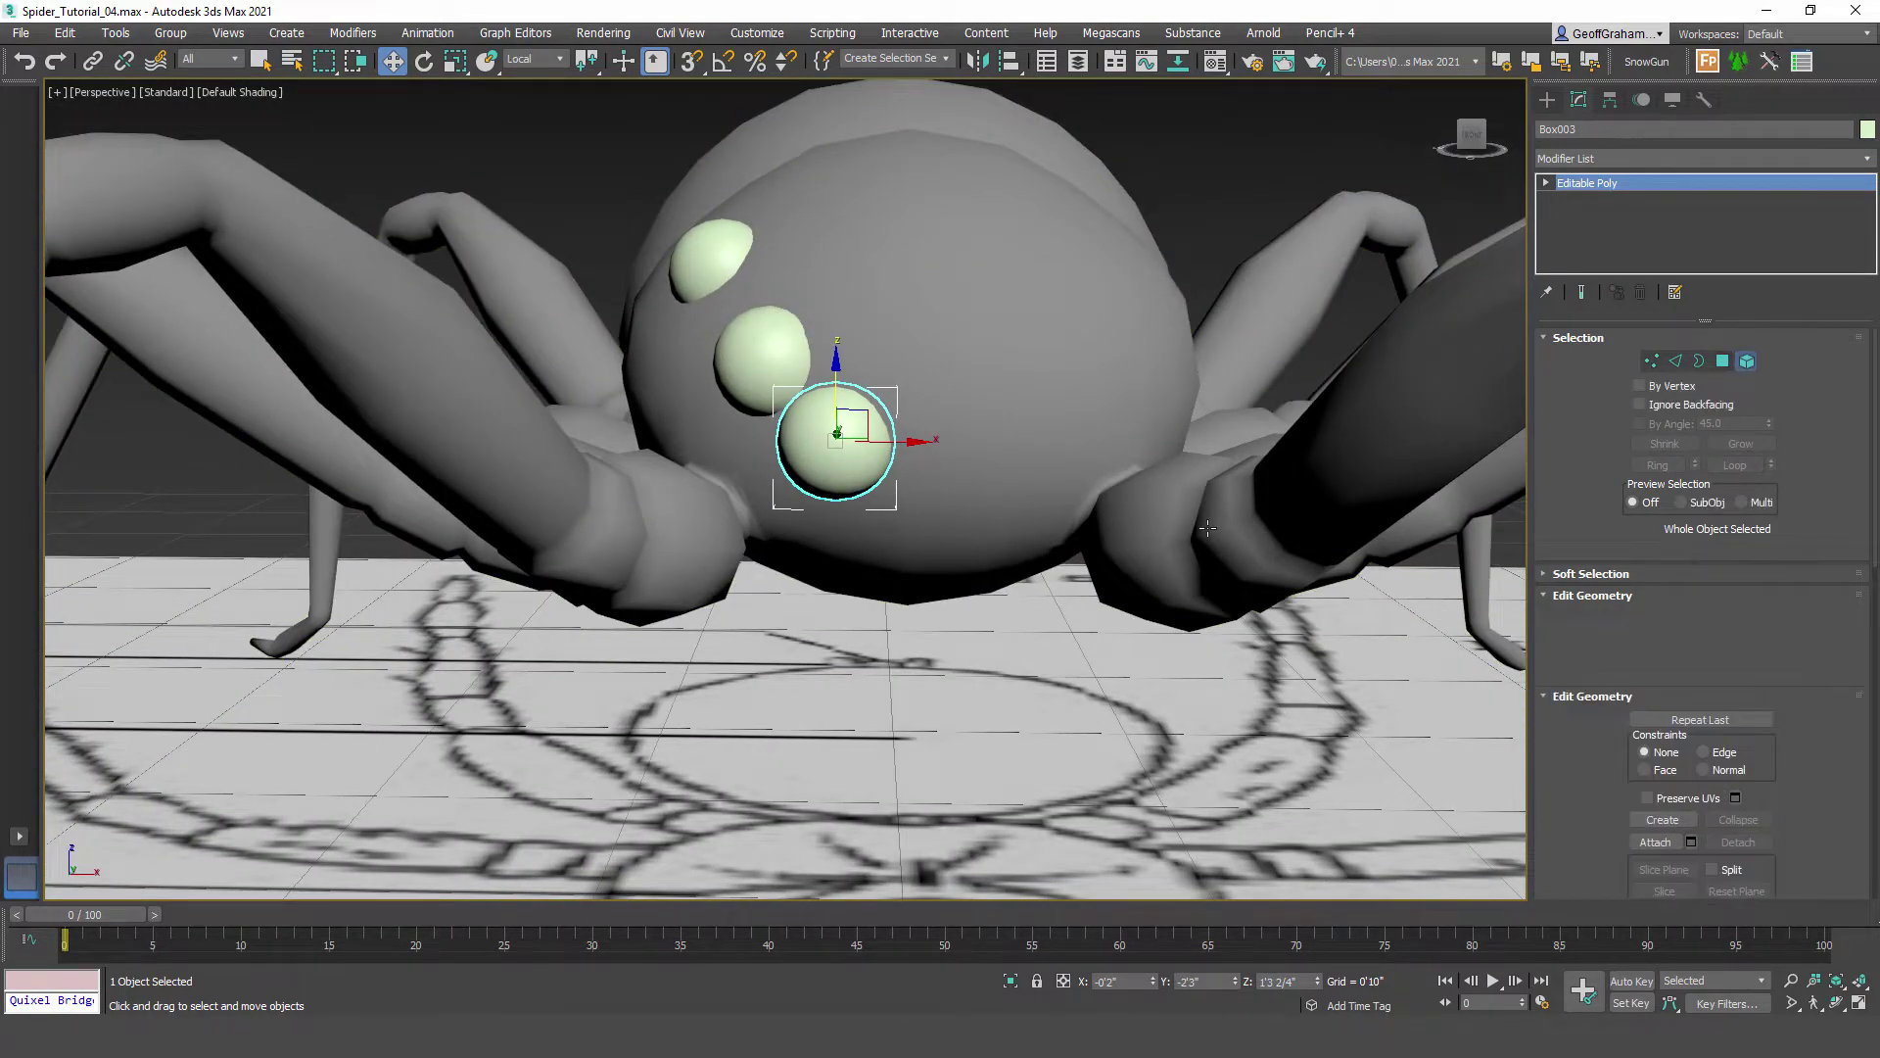
key("ctrl+a")
key("r")
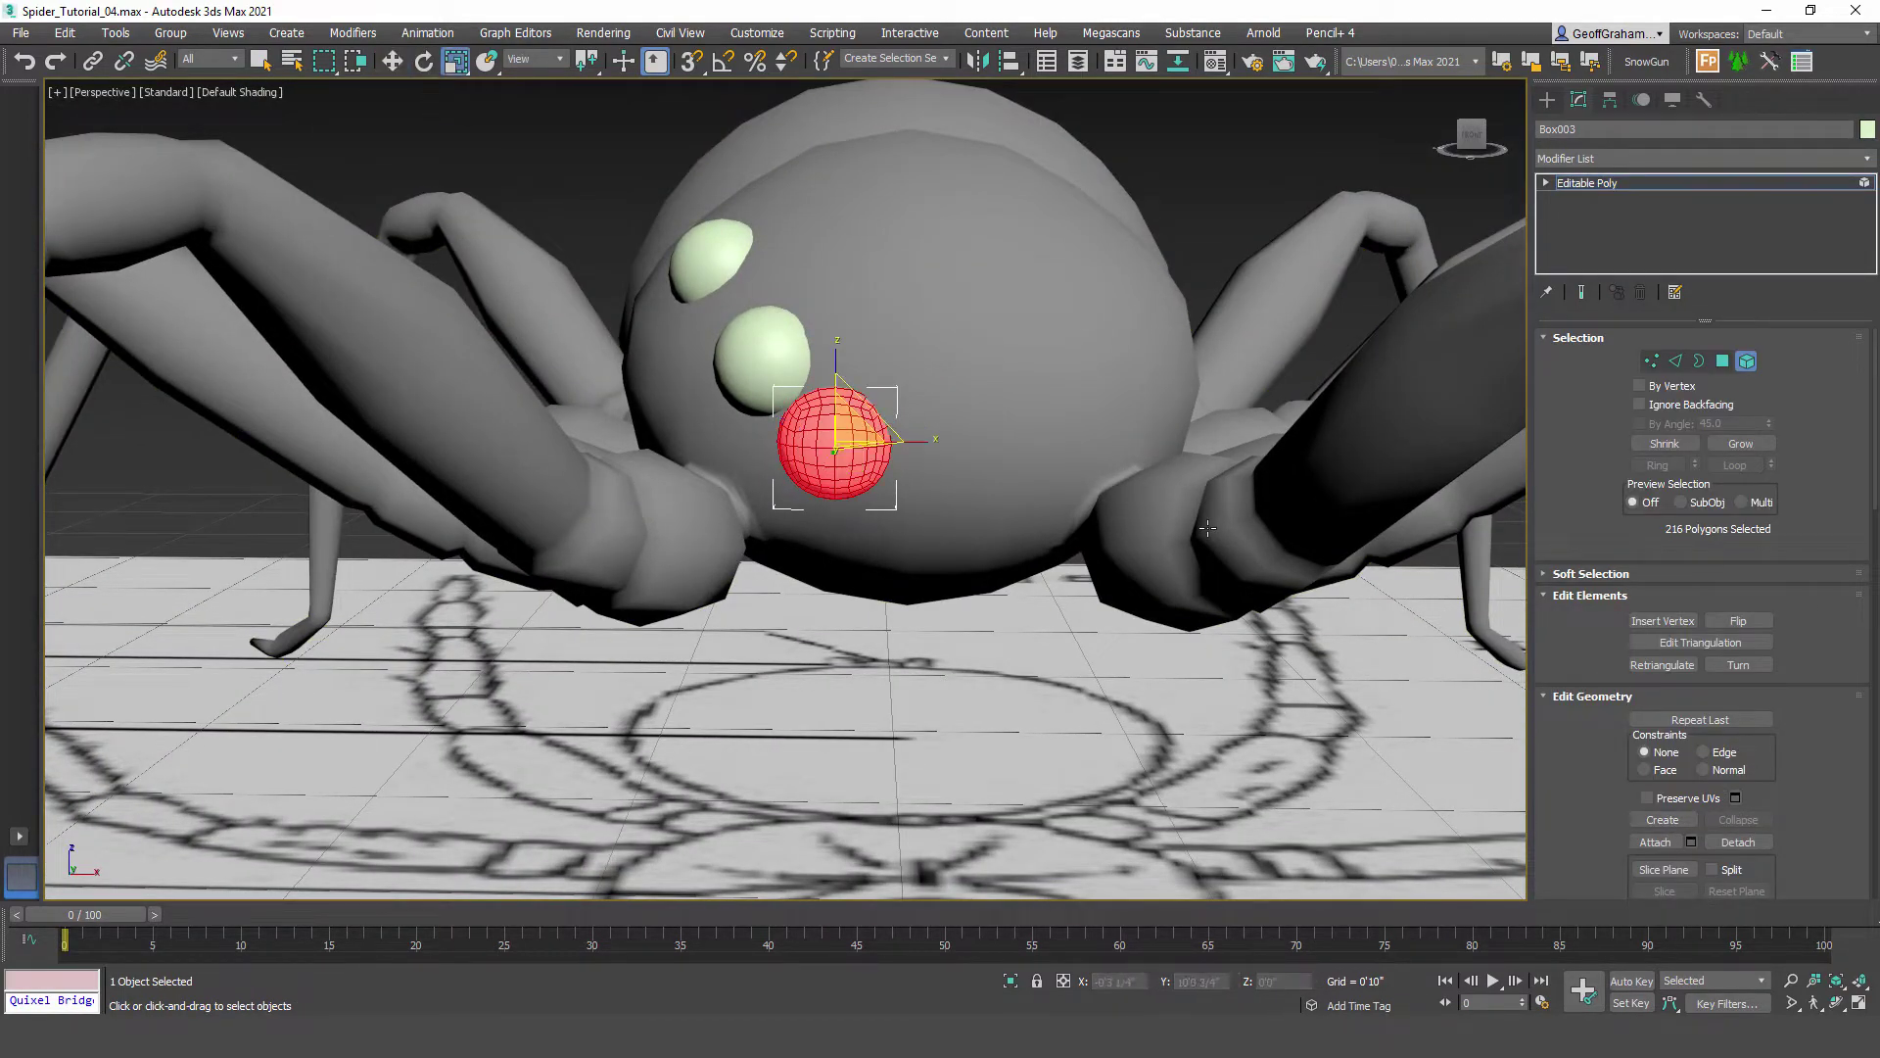
left_click_drag(848, 434, 848, 513)
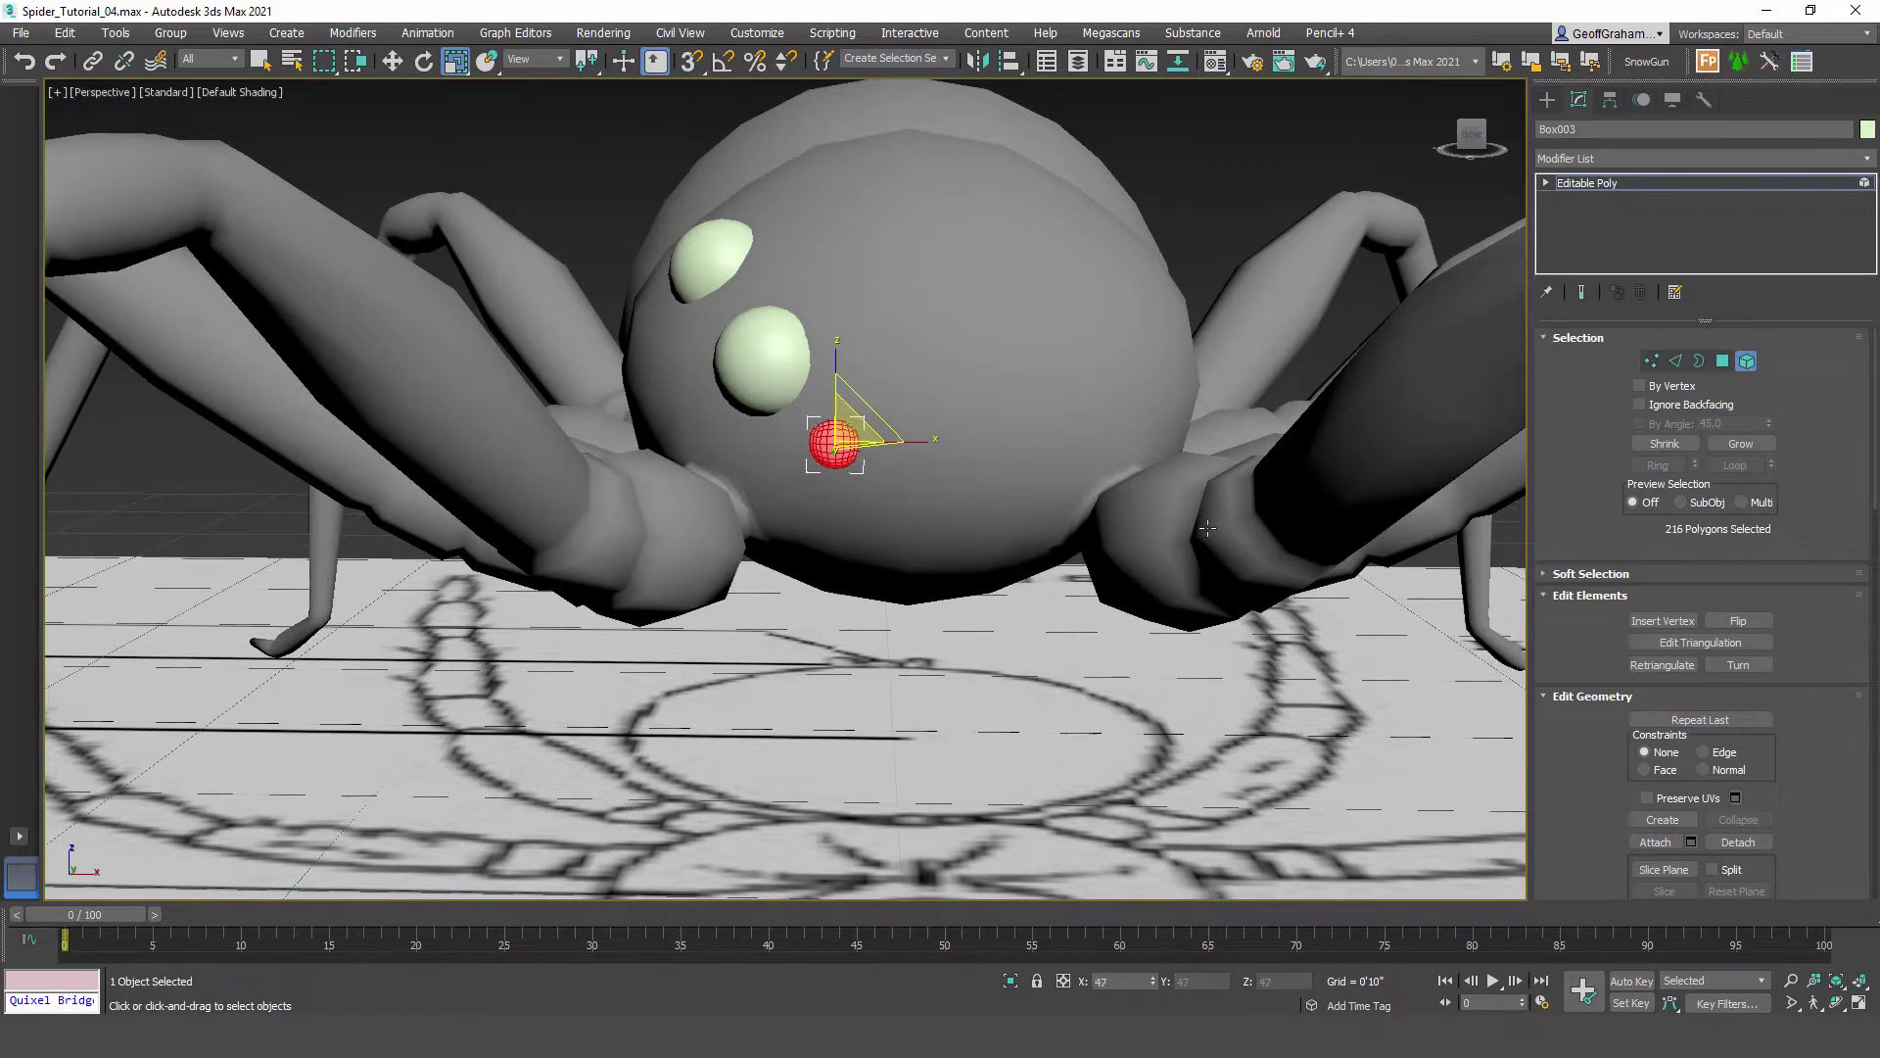
left_click_drag(1208, 528, 1207, 528)
middle_click_drag(1208, 528, 1207, 527, "alt")
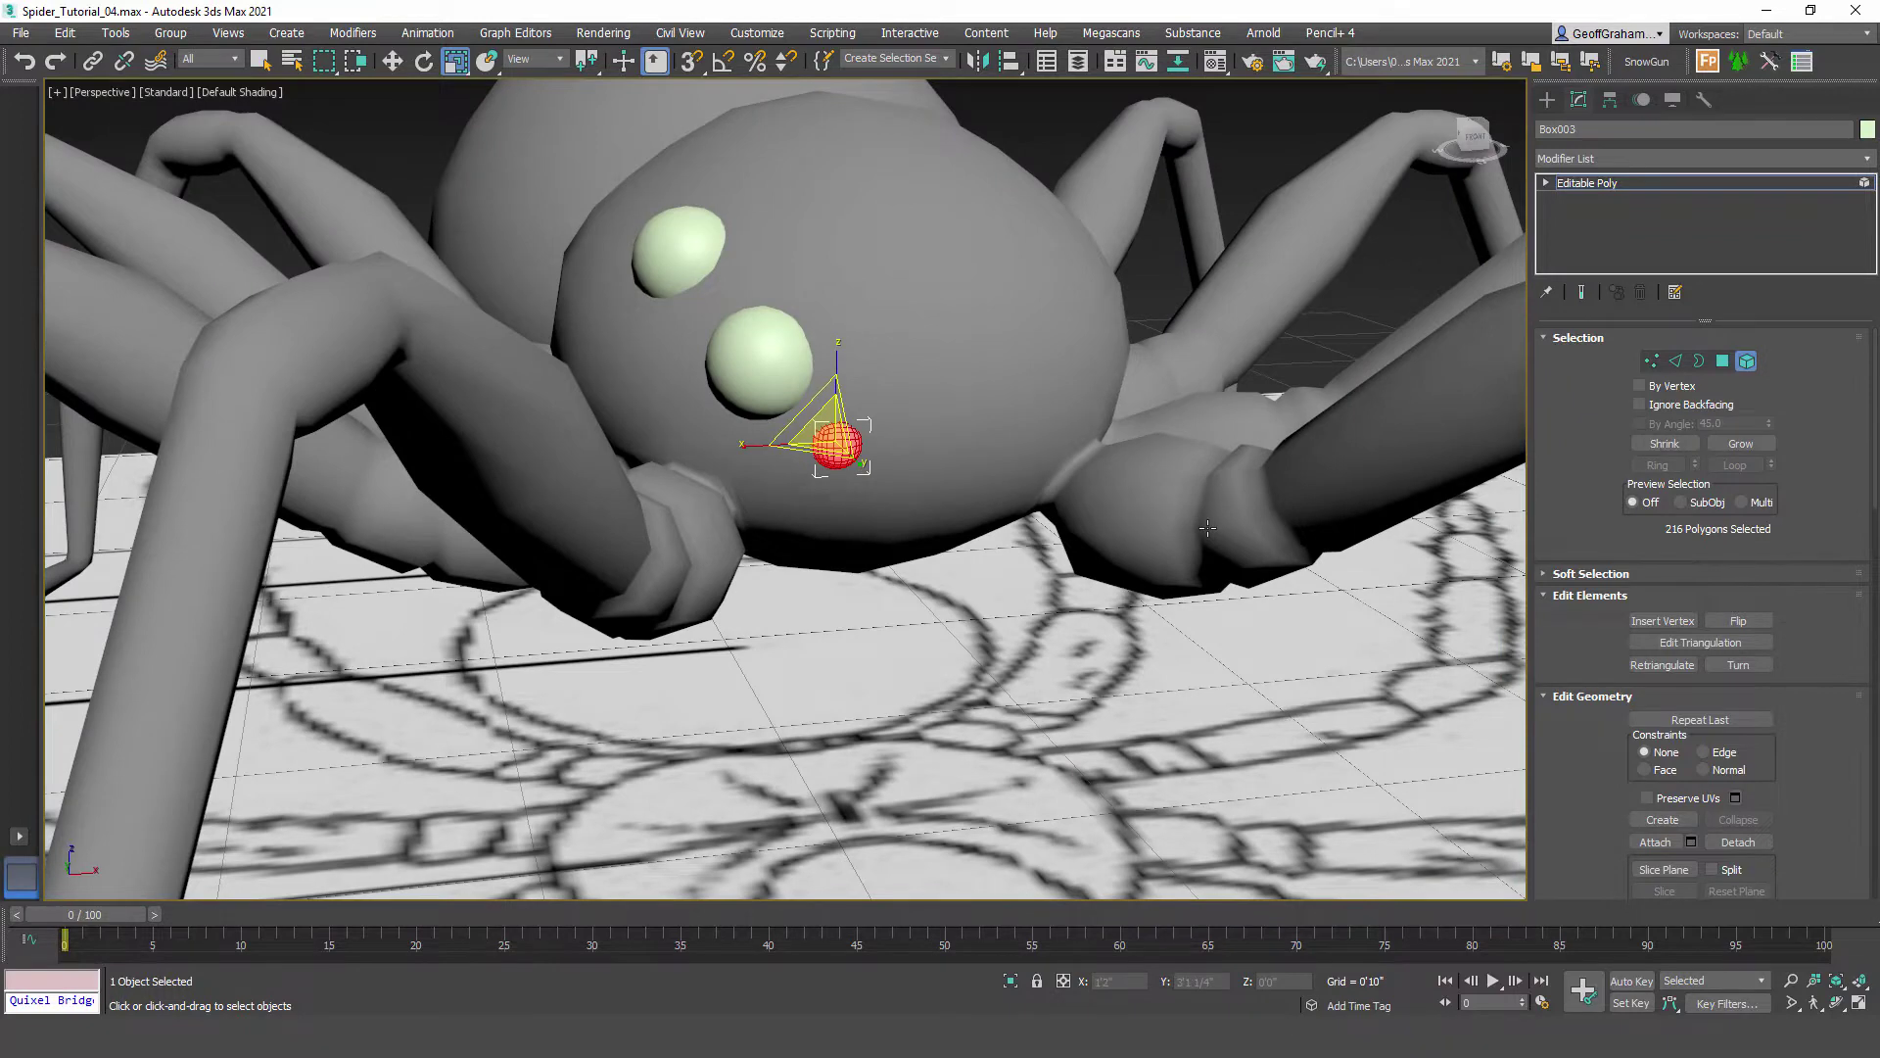
Step: Scale the smallest eye's element down slightly more and return to whole-object editing with the Move tool
left_click_drag(1208, 528, 1208, 528)
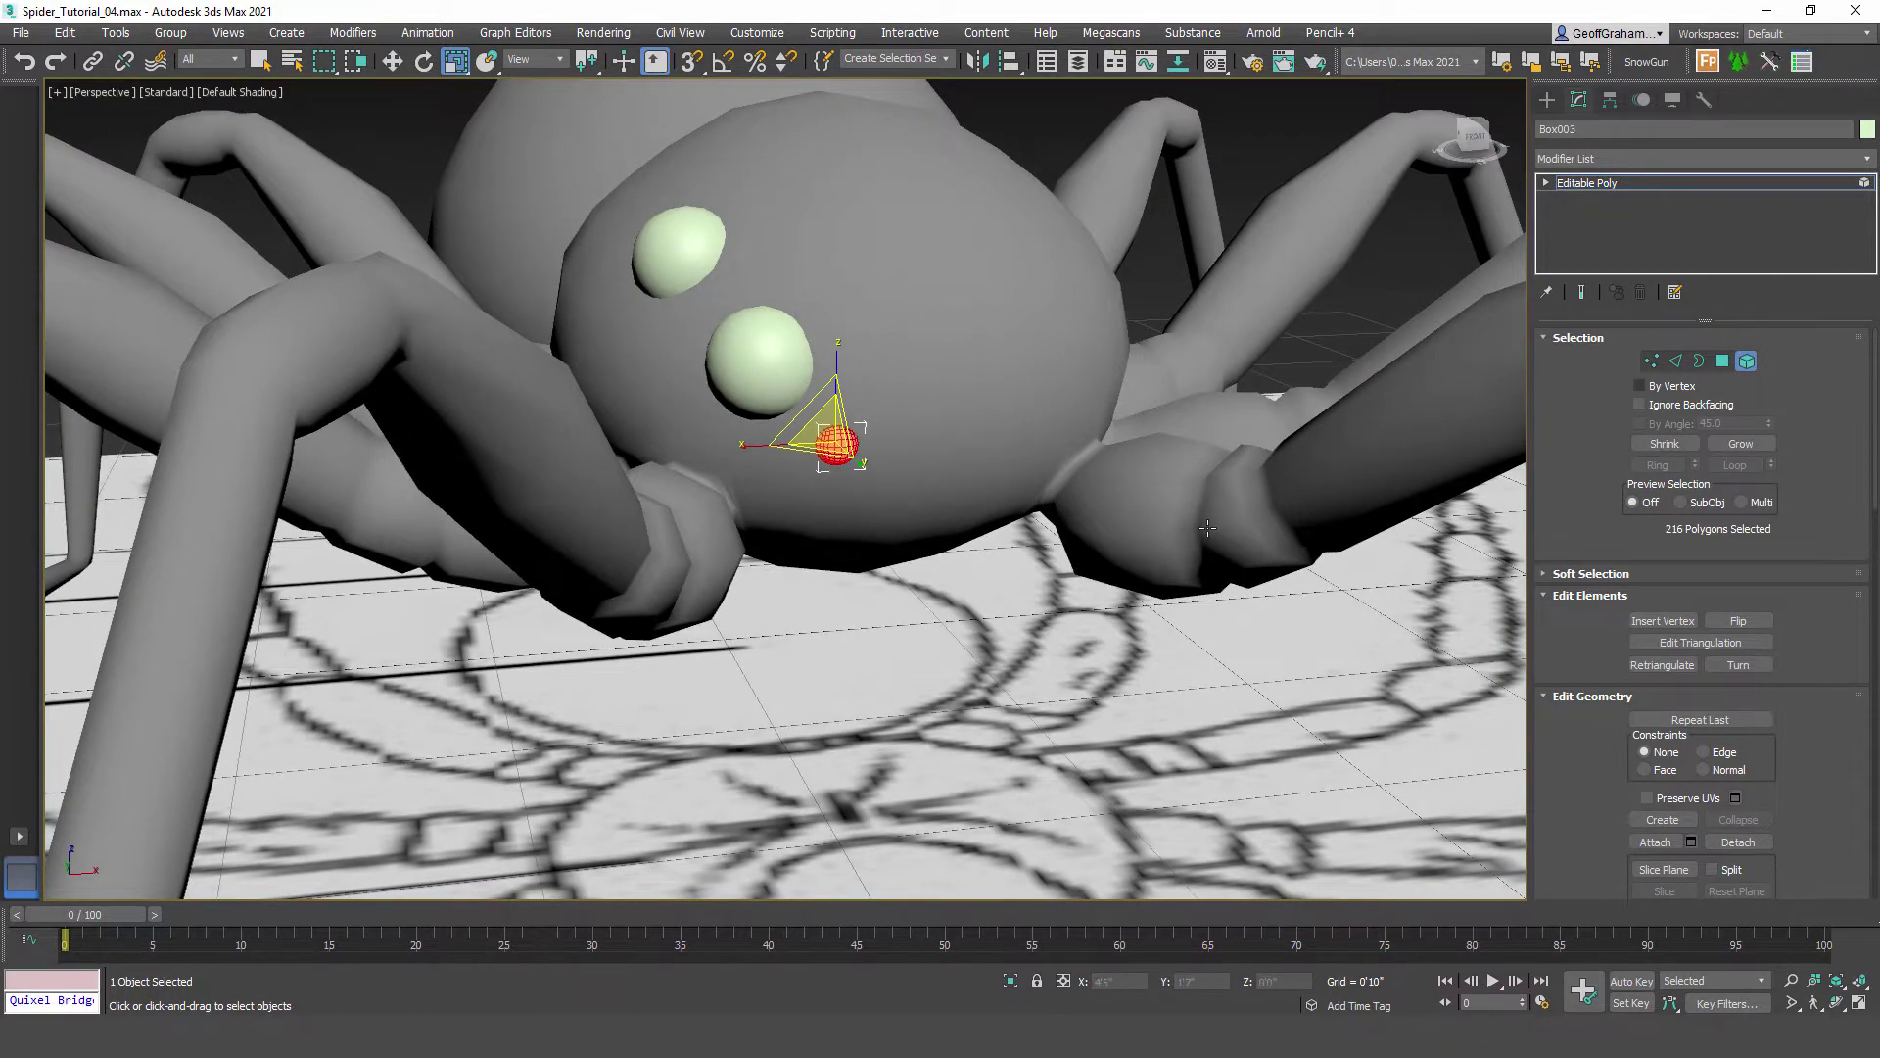
key("4")
key("w")
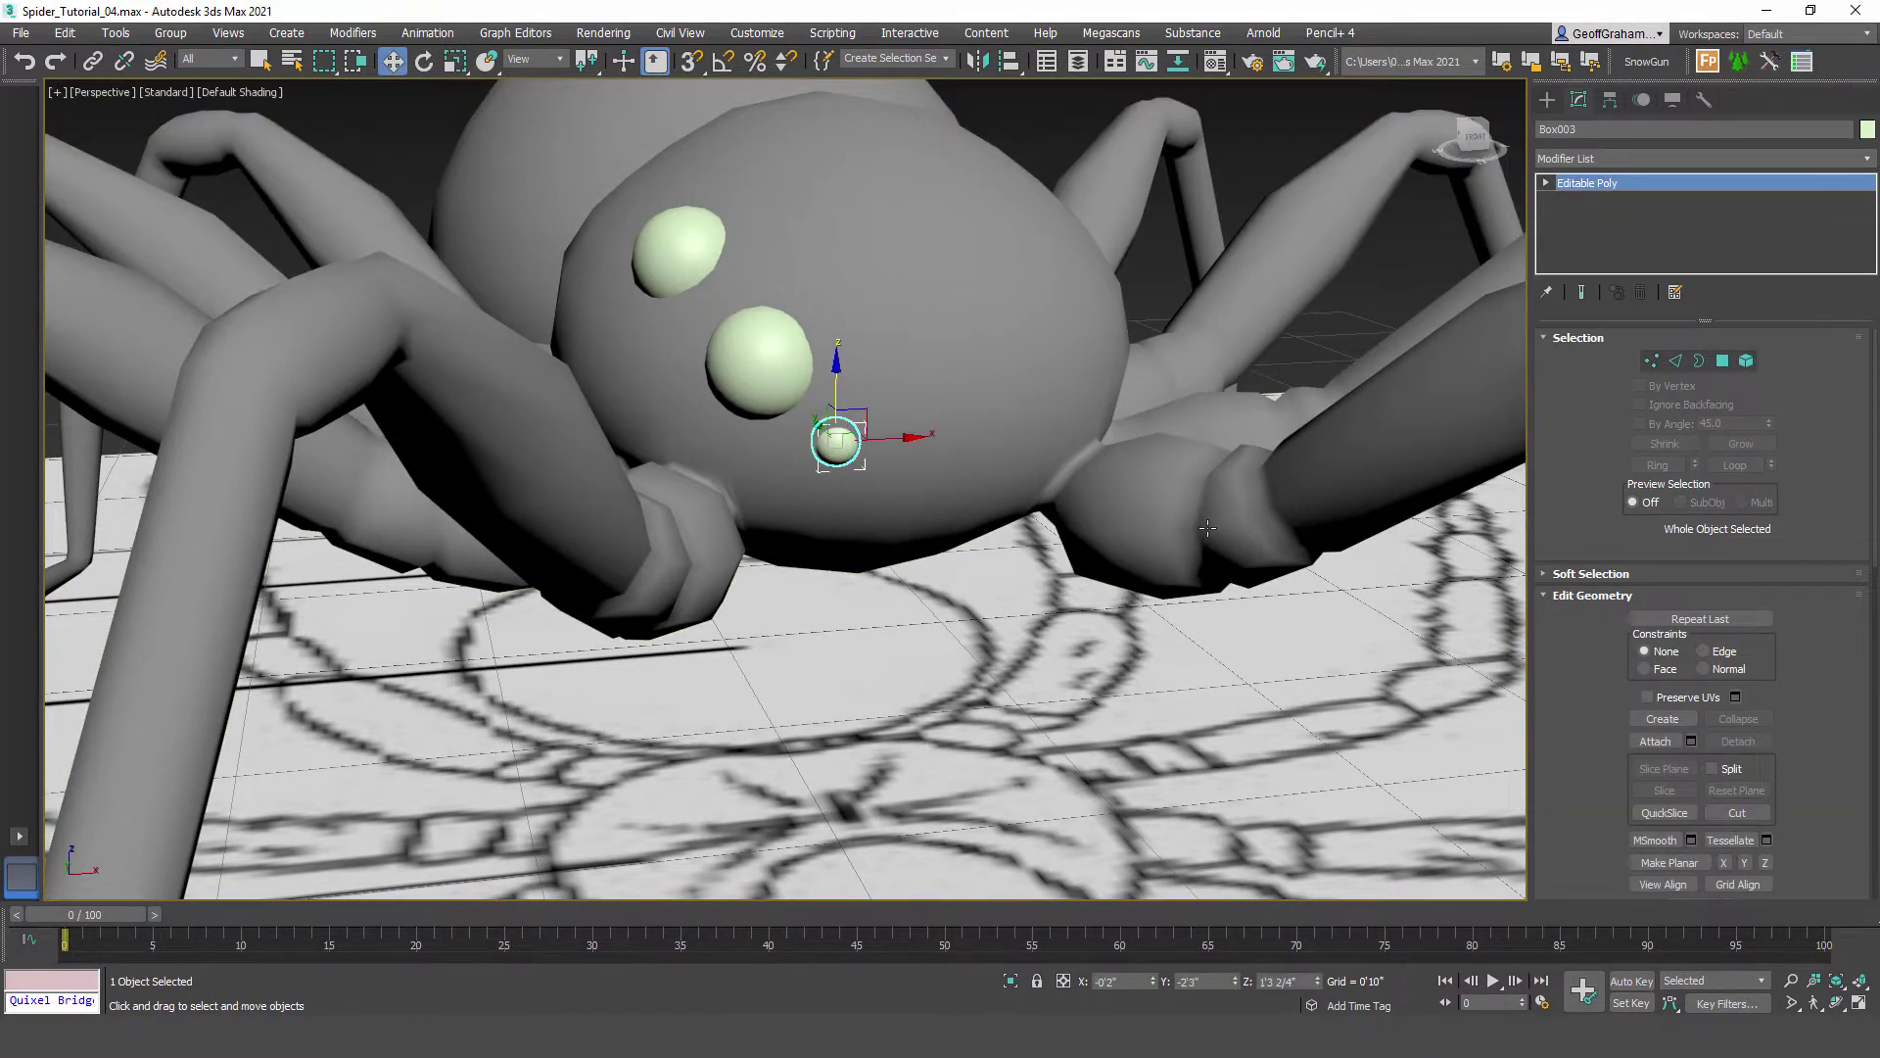
Step: Move the smallest eye toward the face's center and slightly forward, to about X -0'1 2/4" and Y -2'3 2/4"
scroll(1208, 528, "up", 3)
scroll(1208, 528, "up", 2)
middle_click_drag(1207, 528, 1187, 475, "alt")
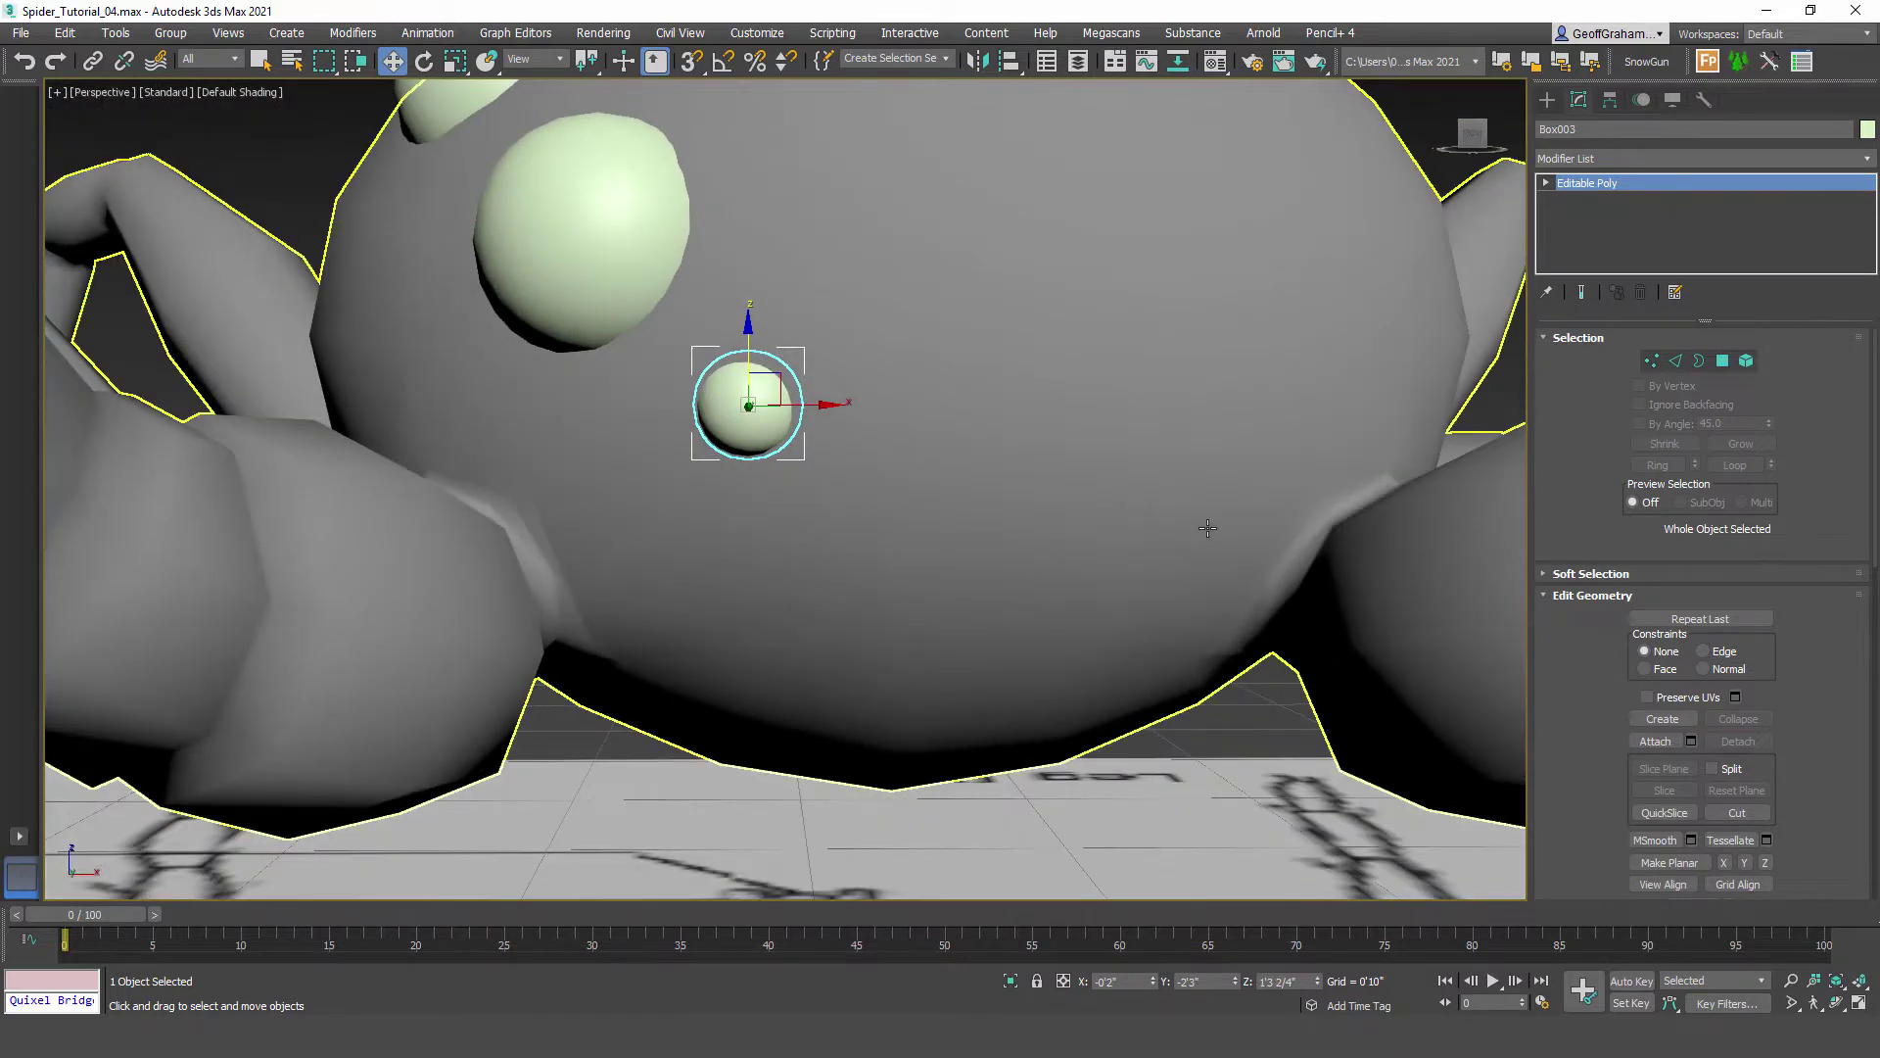
mouse_move(803, 405)
left_mouse_down()
mouse_move(888, 404)
mouse_move(816, 378)
left_mouse_up()
middle_click_drag(1208, 528, 1207, 527, "alt")
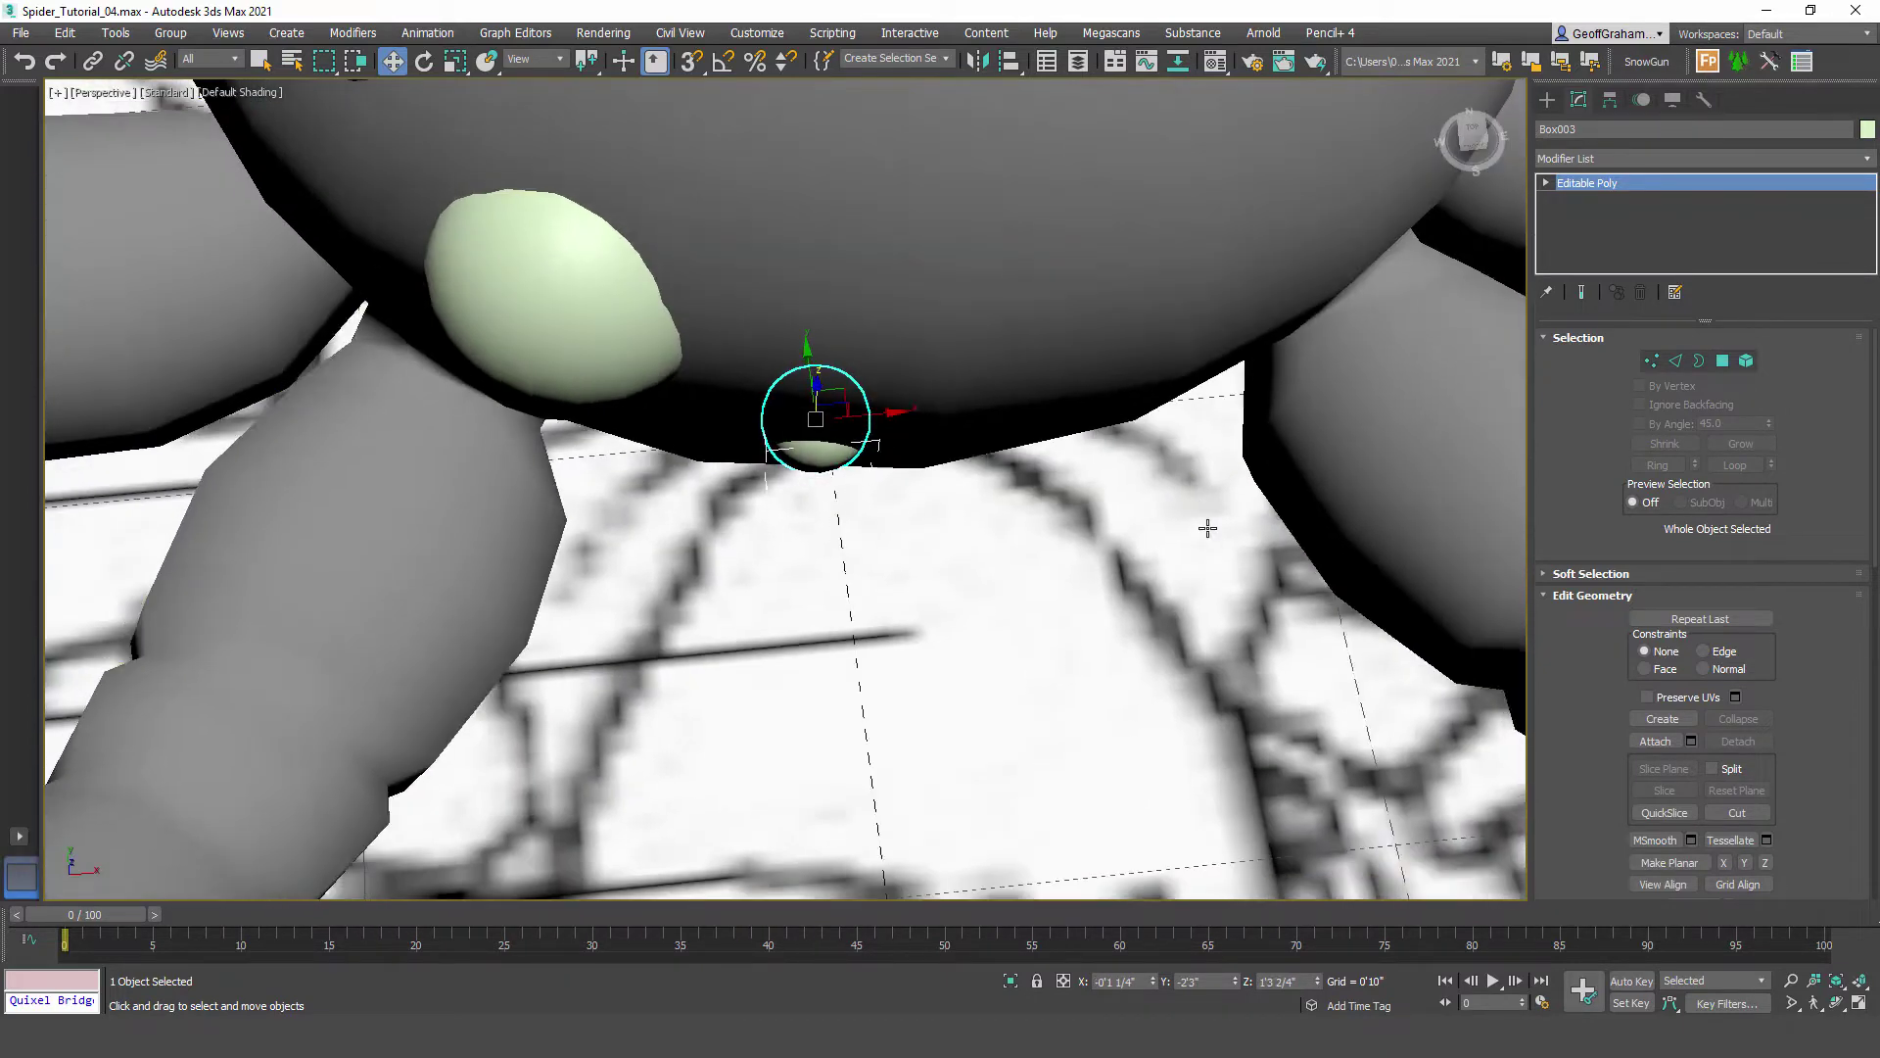
left_click_drag(1208, 528, 1207, 528)
middle_click_drag(1207, 528, 1208, 528, "alt")
left_click_drag(886, 513, 880, 513)
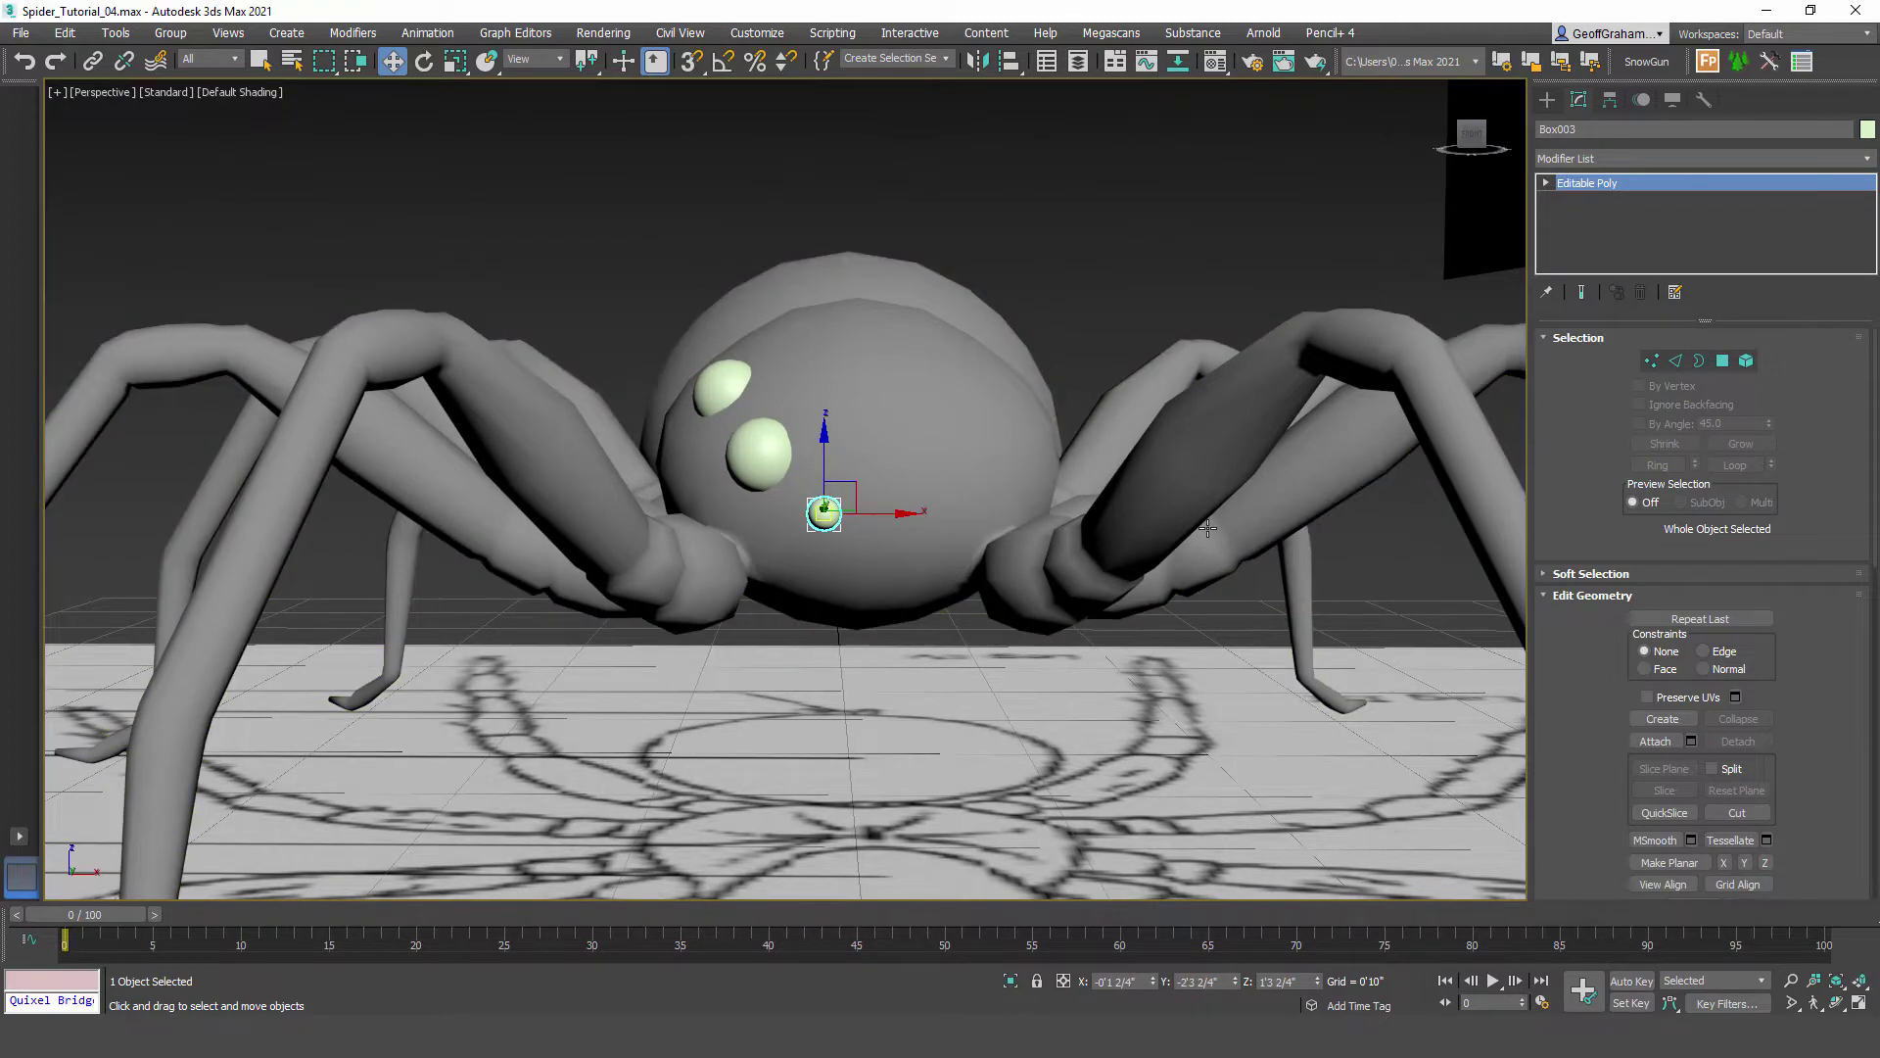
Step: Attach the two larger eyes to the smallest eye so all three form one object
left_click(1655, 741)
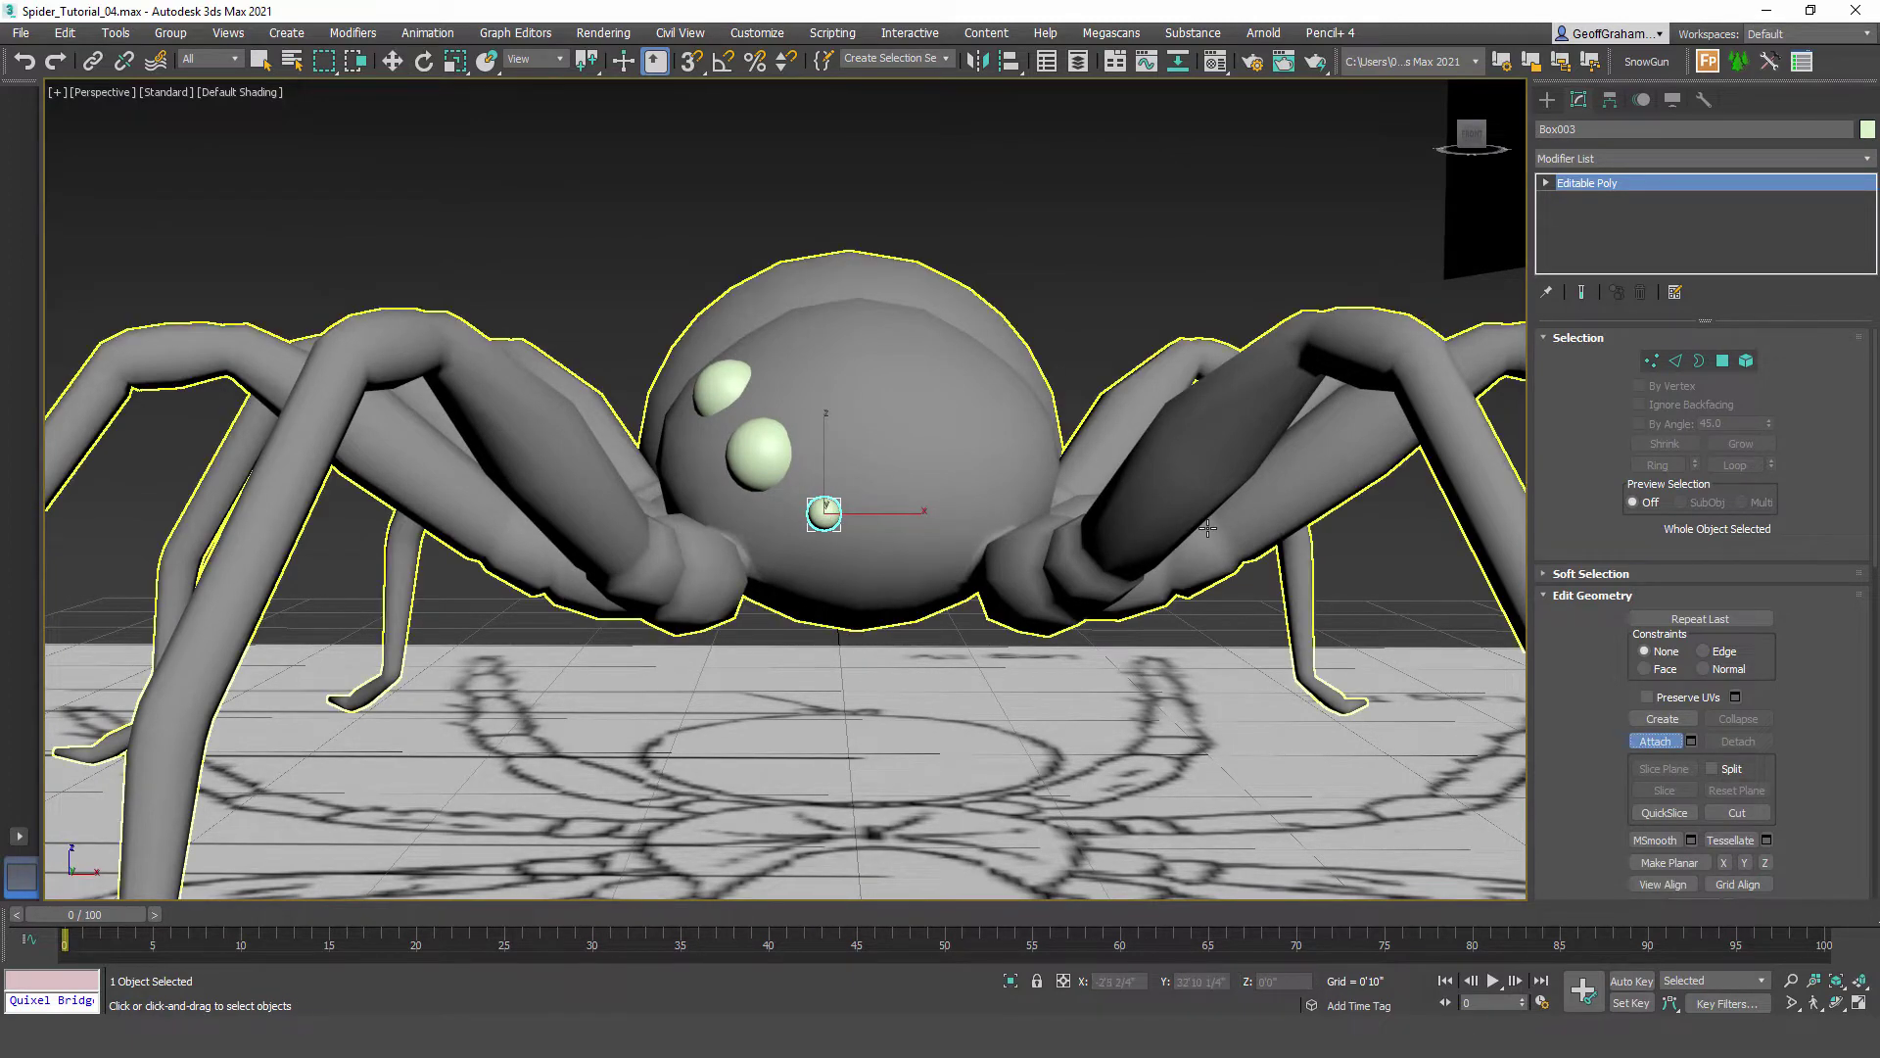
left_click(761, 454)
left_click(723, 388)
right_click(1208, 527)
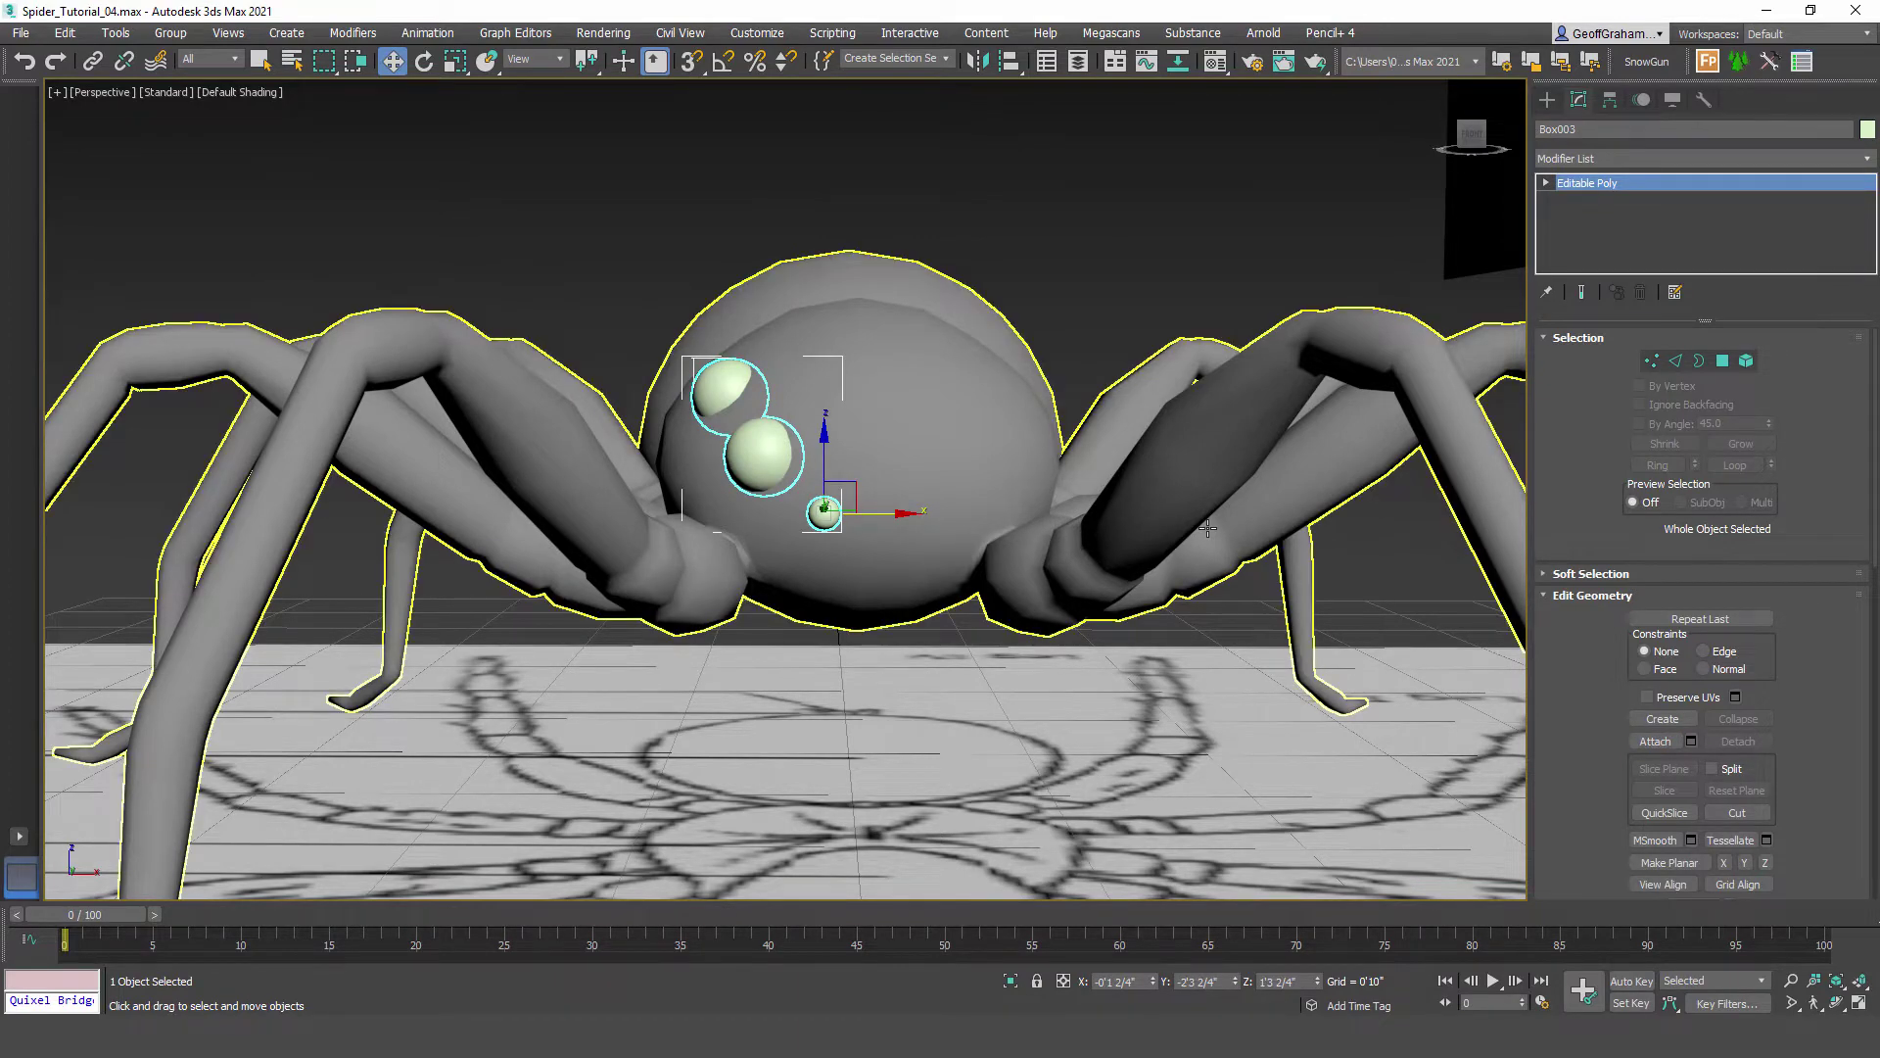
Step: Move only the eye object's pivot to world X 0 on the spider's center line
key("Insert")
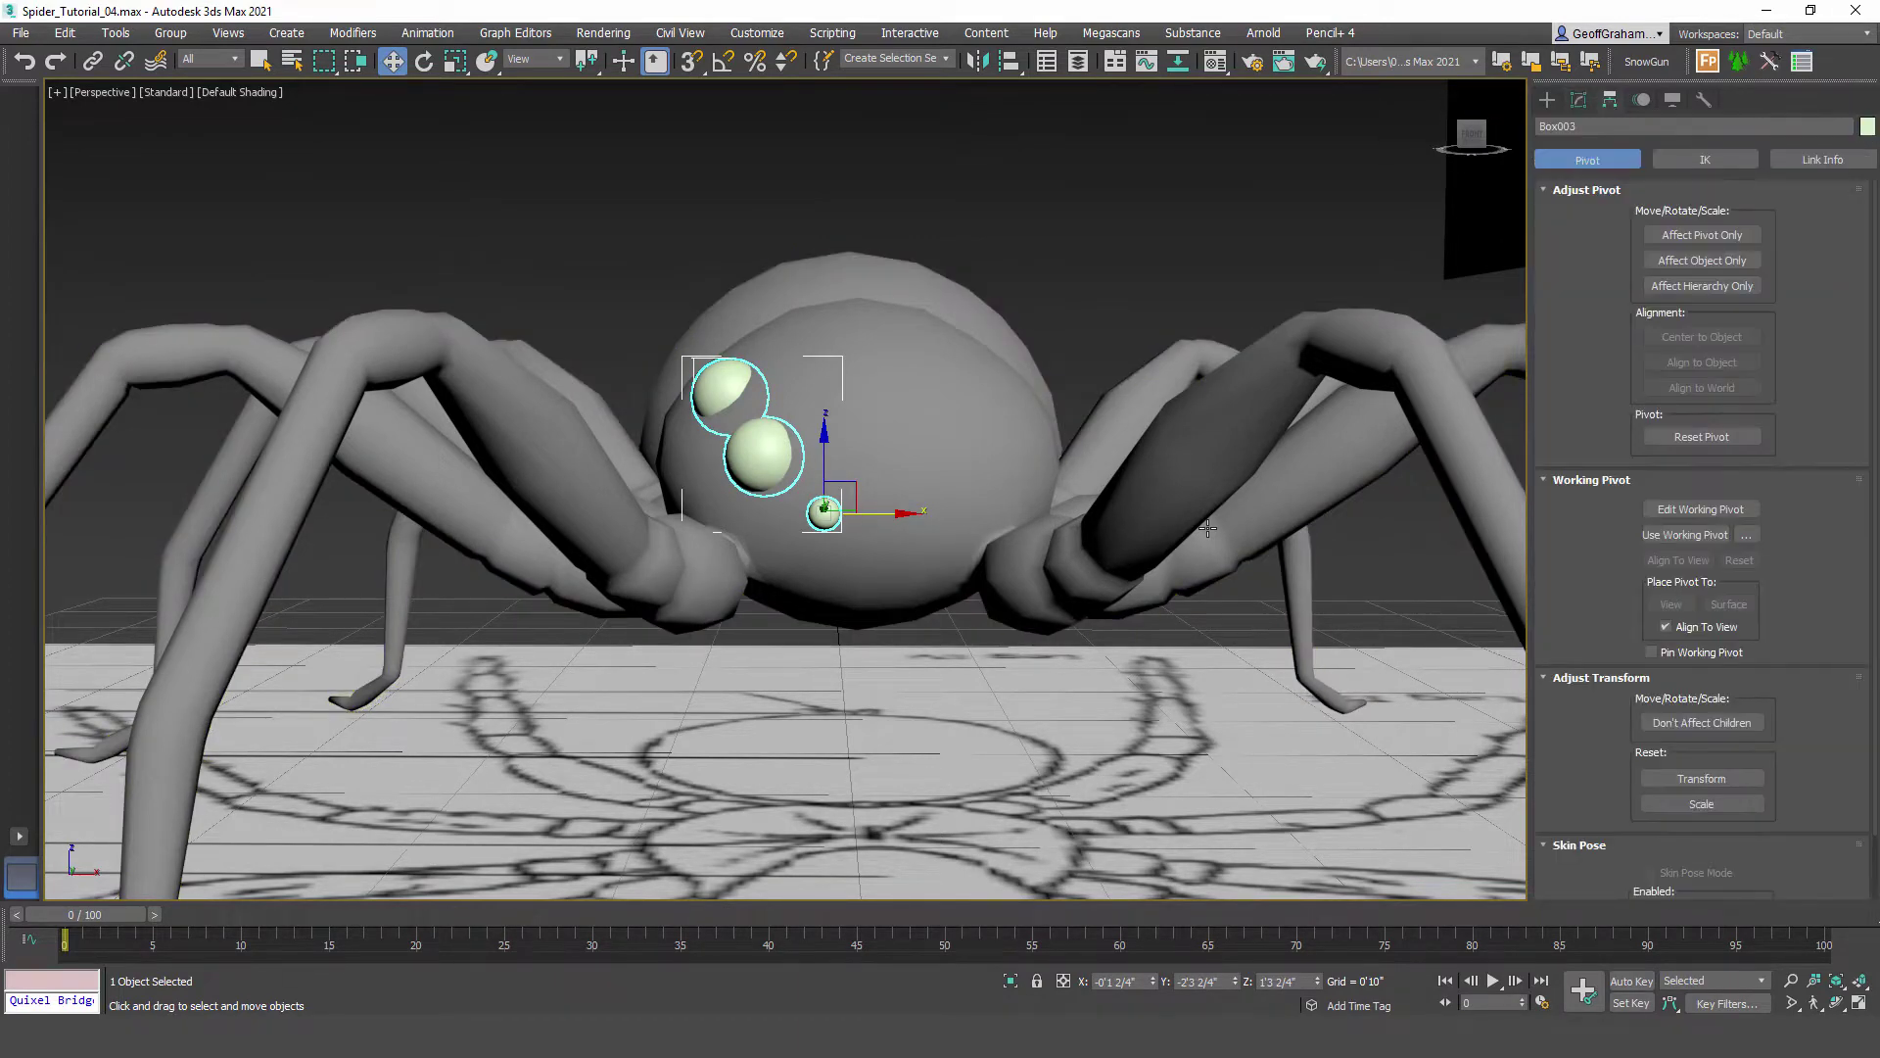
key("Insert")
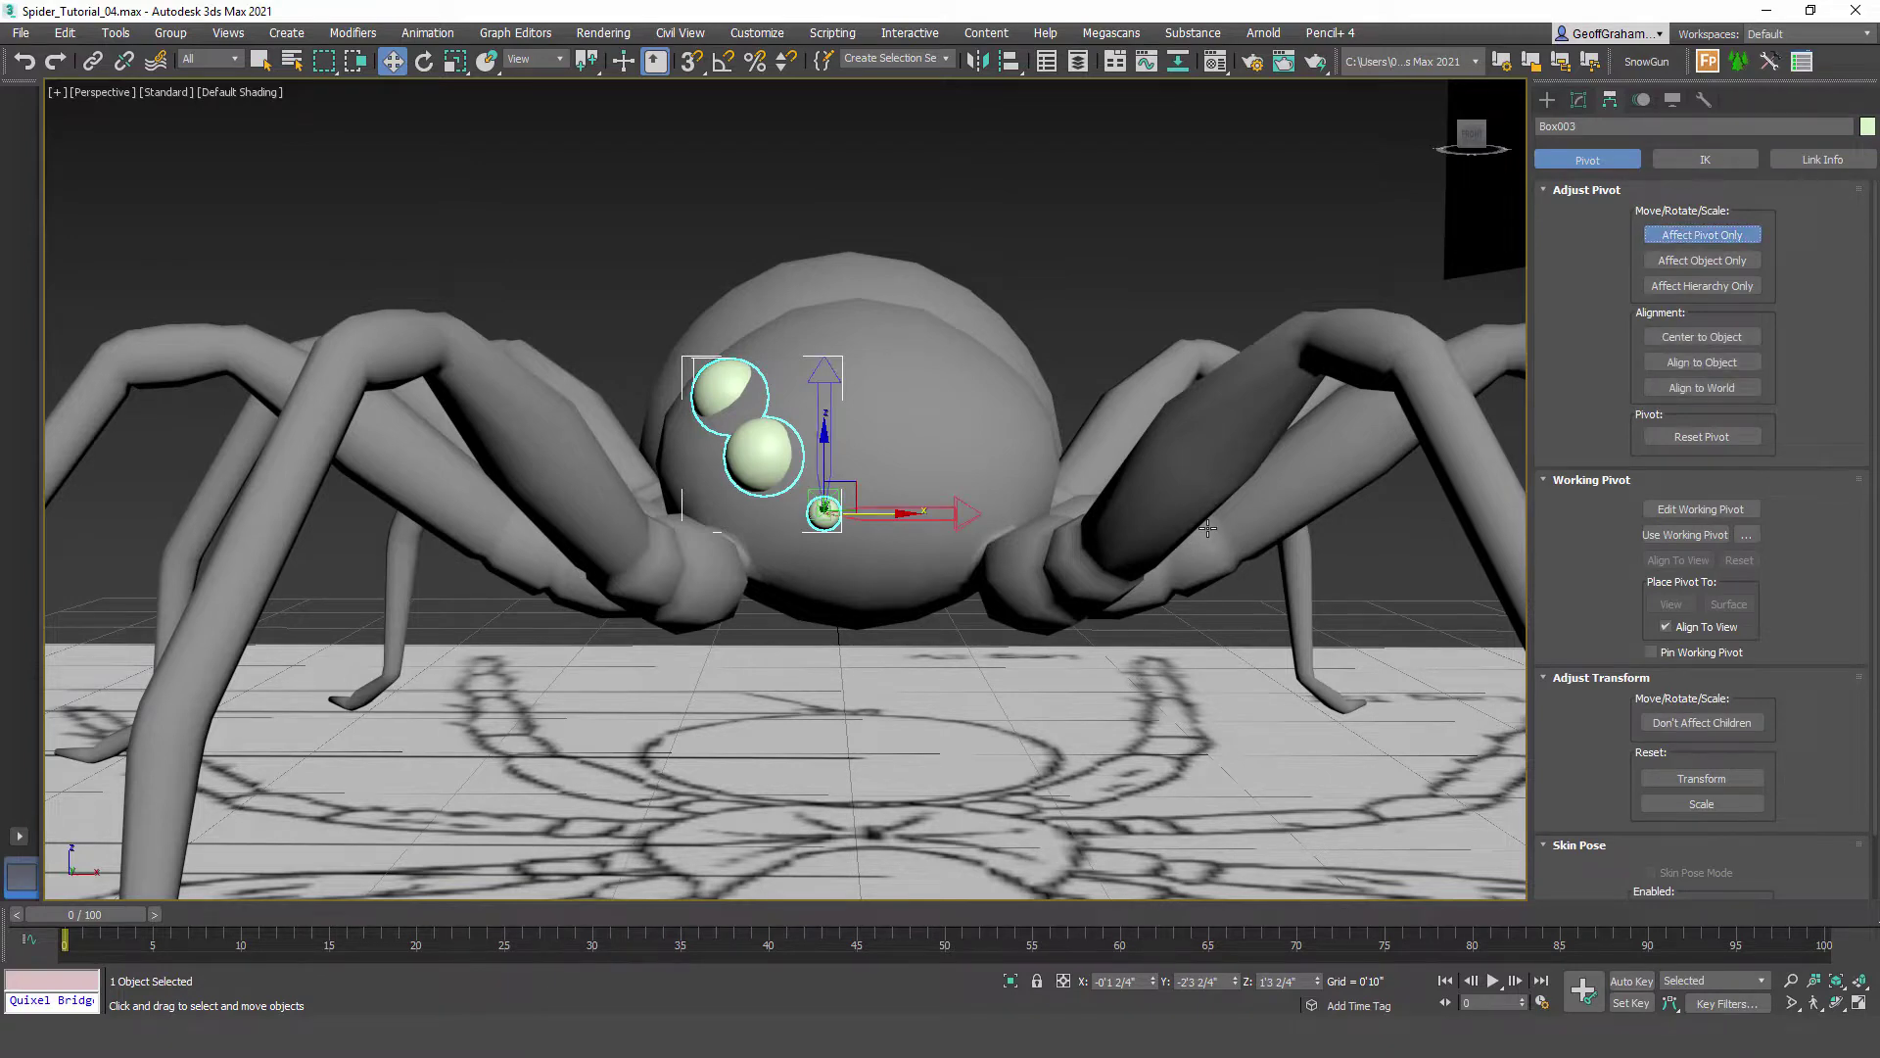
key("F12")
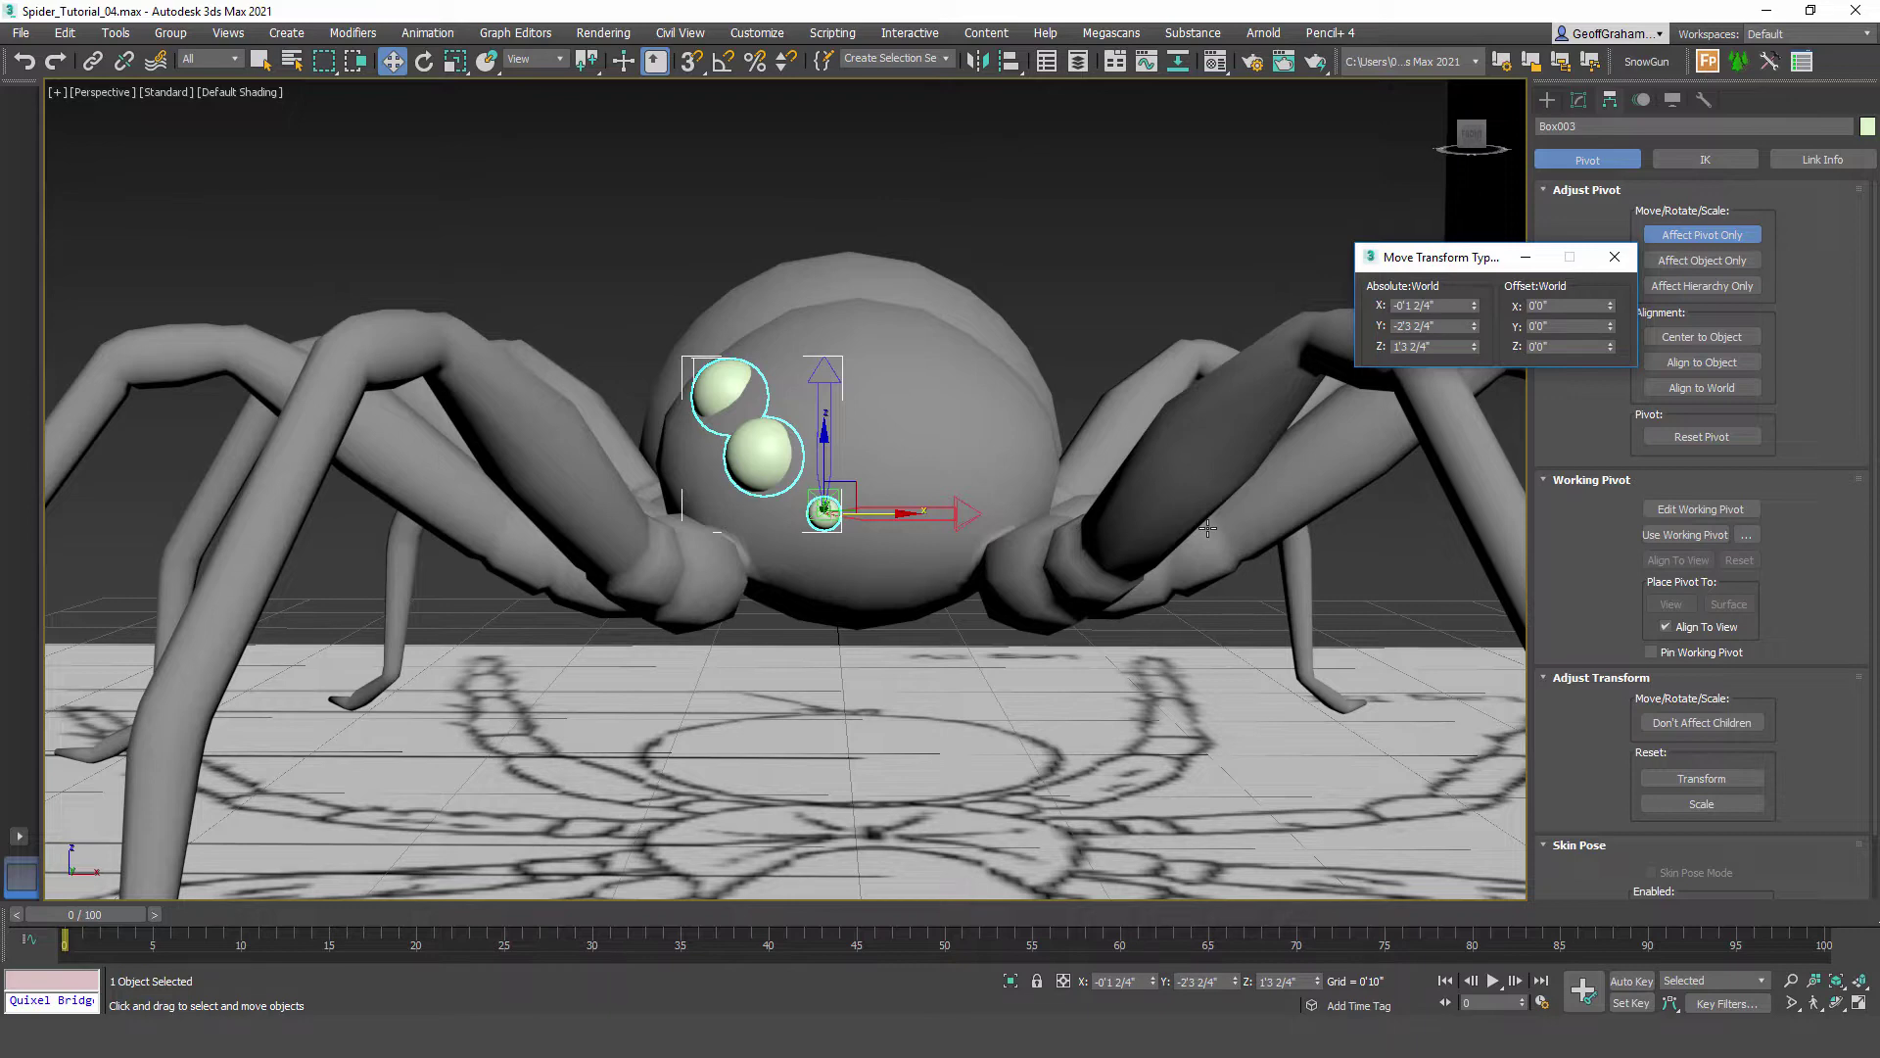
type("0")
key("Return")
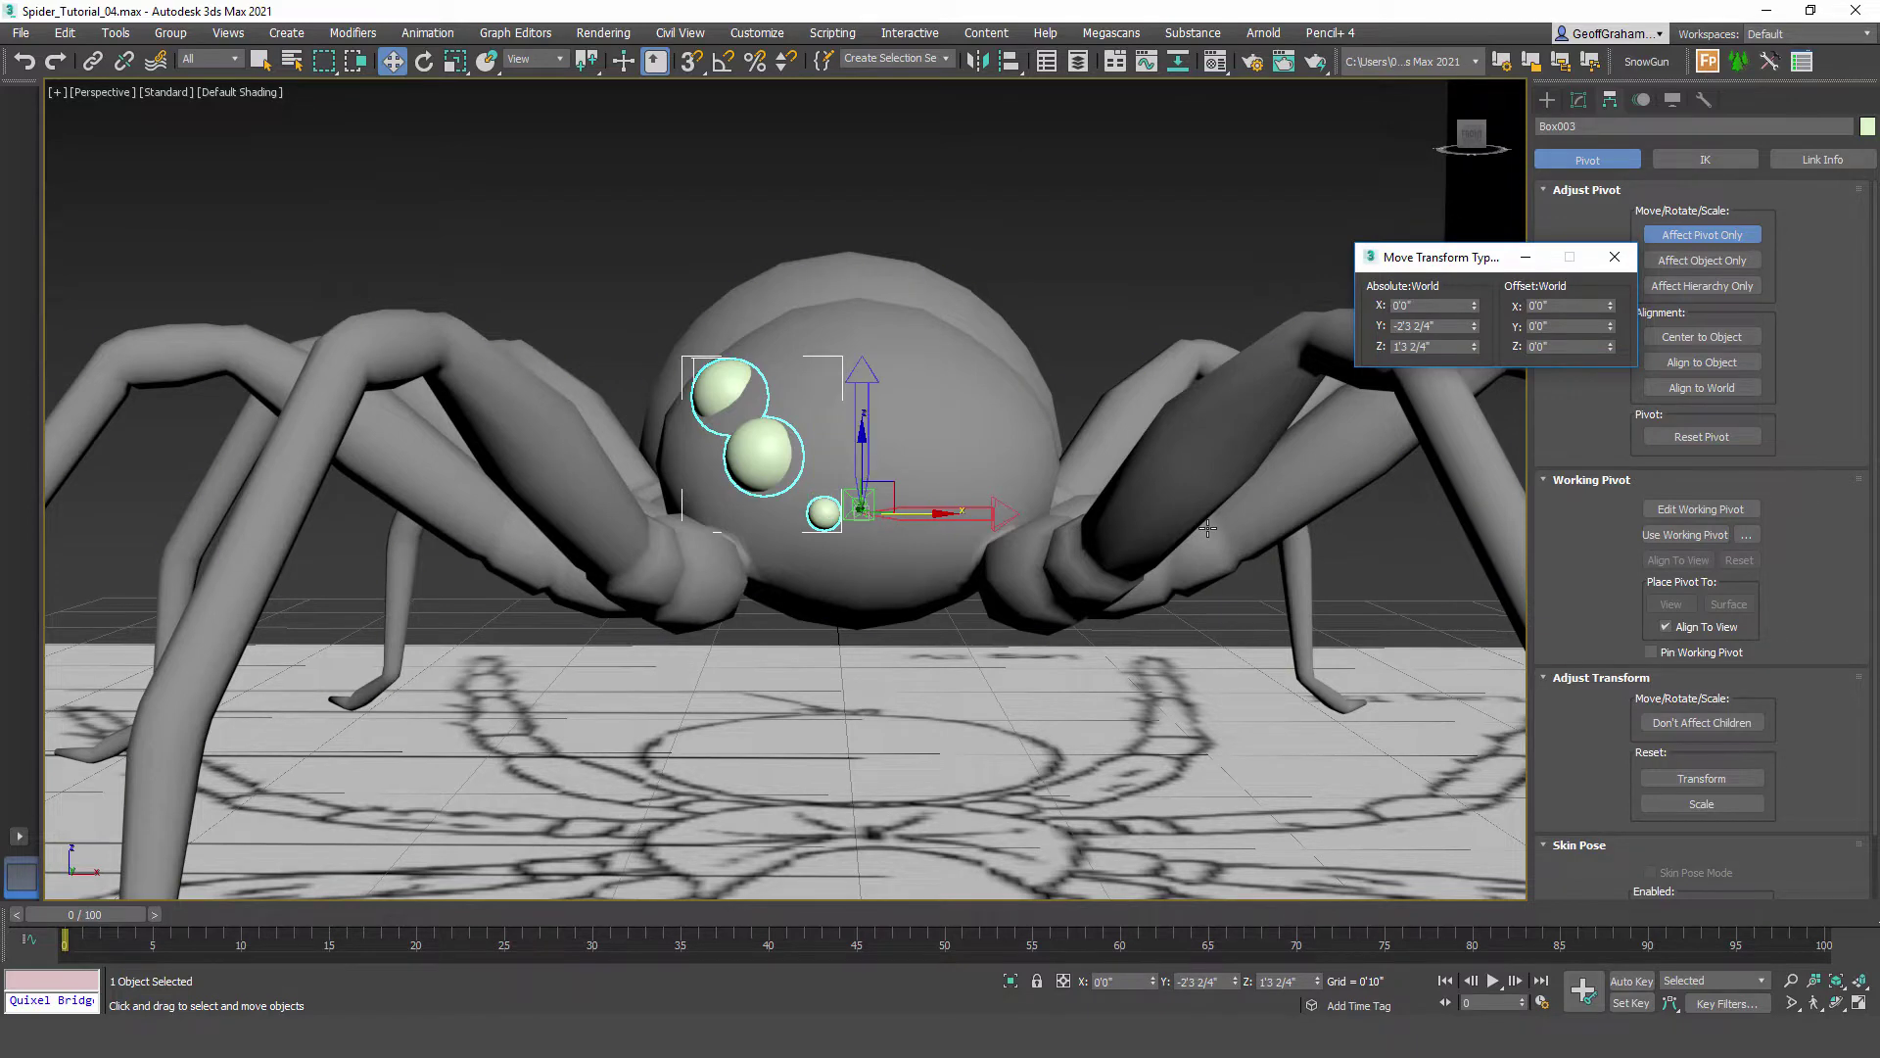
left_click(1615, 256)
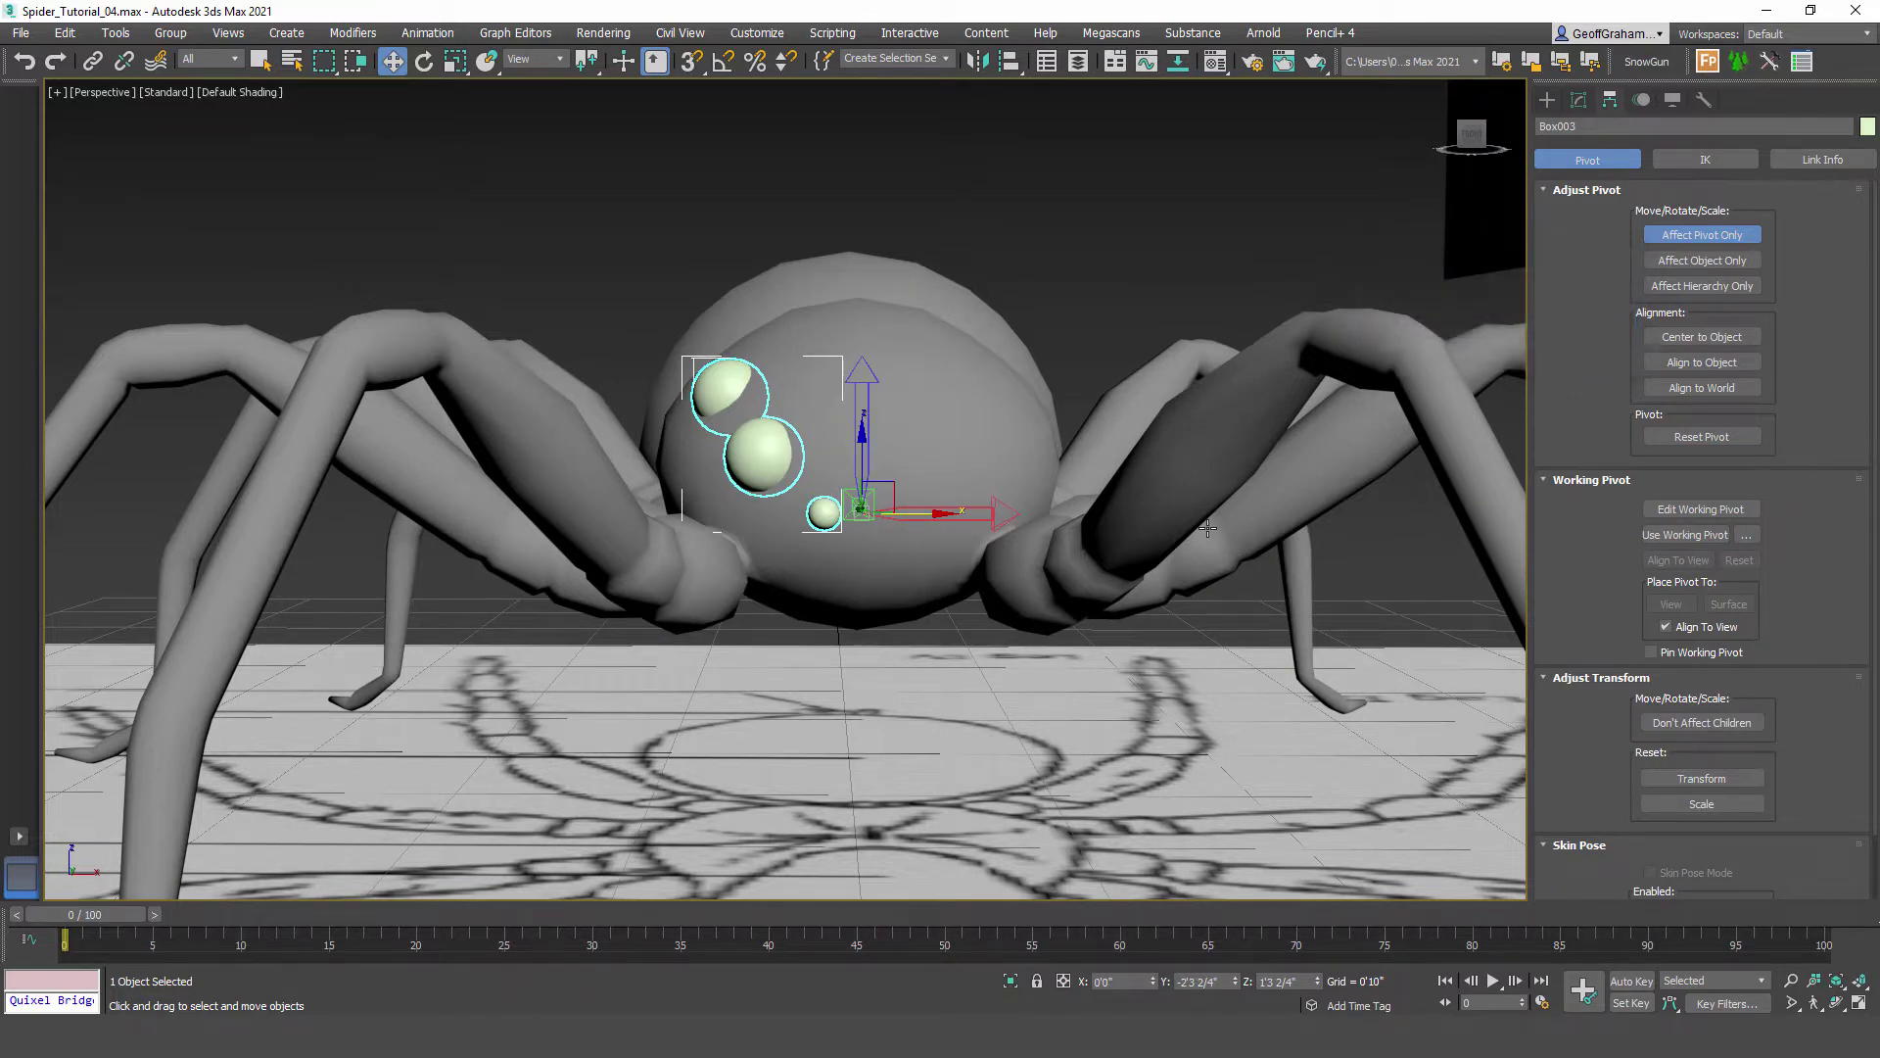
left_click(1702, 235)
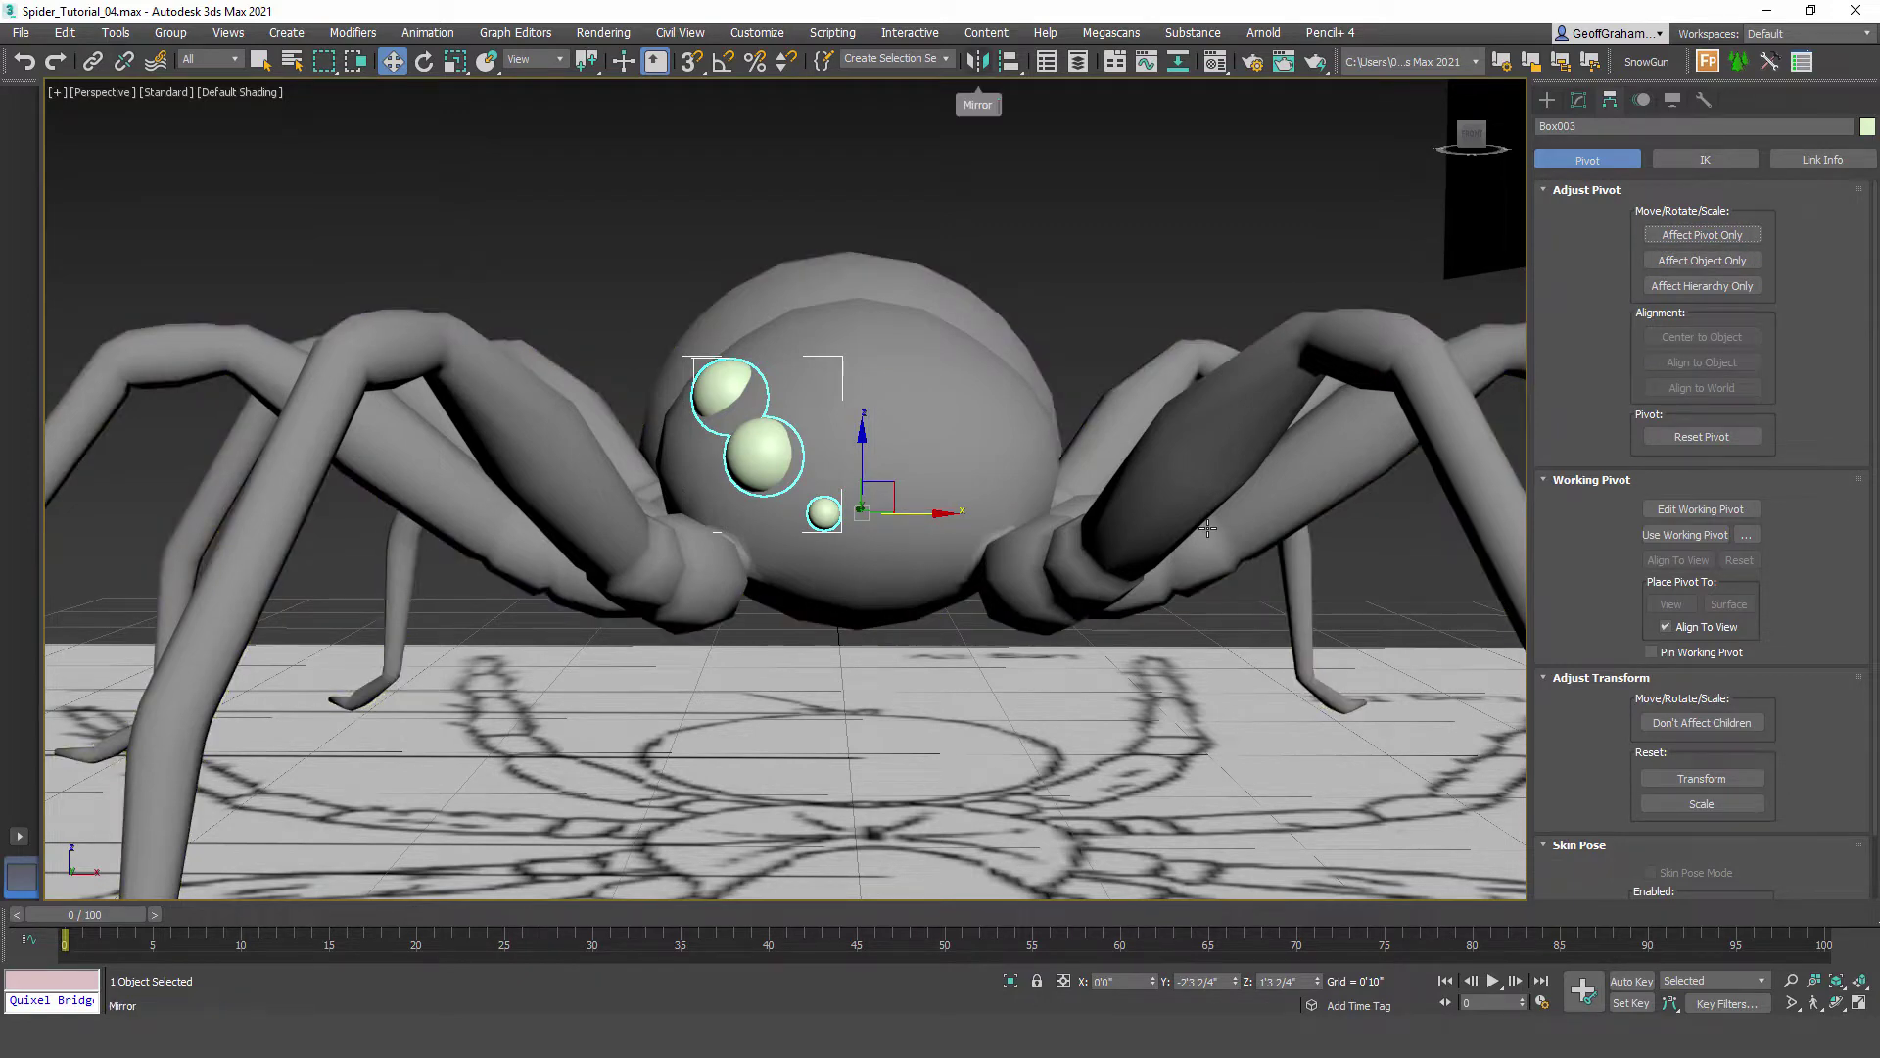
Step: Mirror the three eyes across the X axis as a copy and clear the selection
left_click(979, 61)
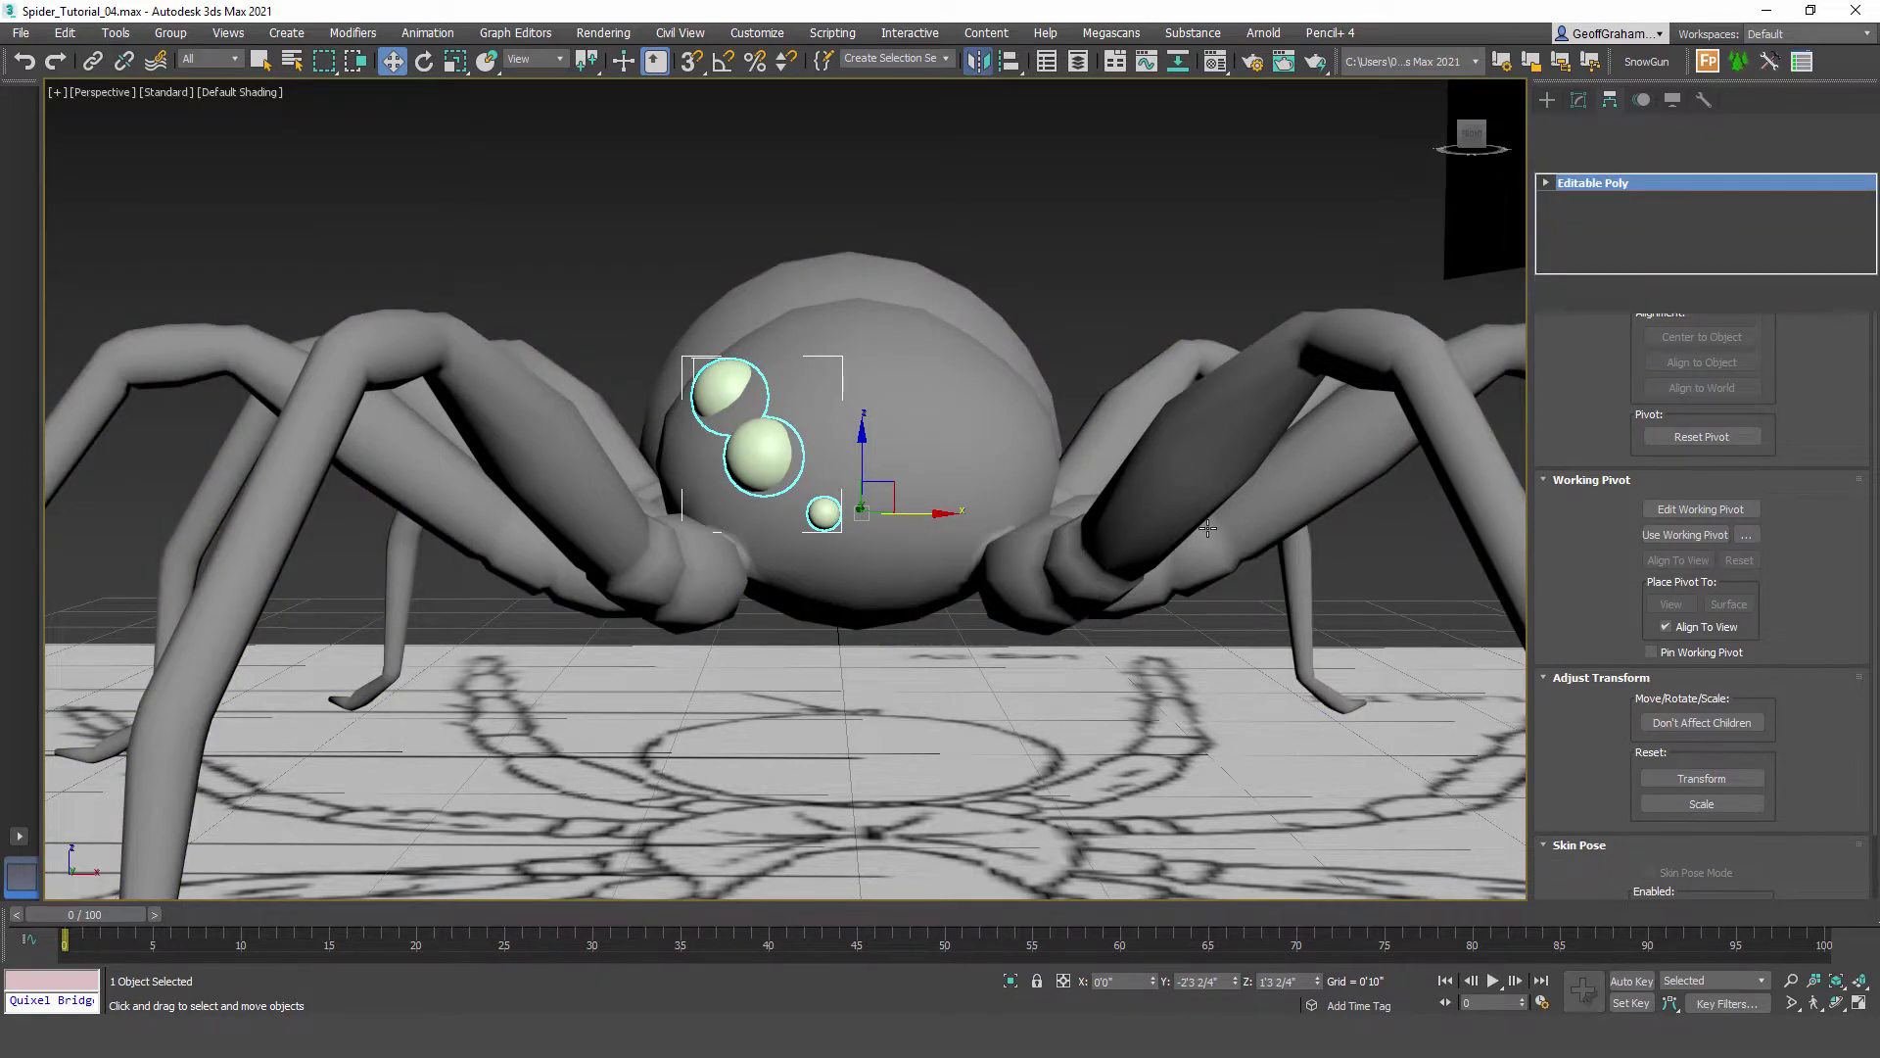
key("alt+m")
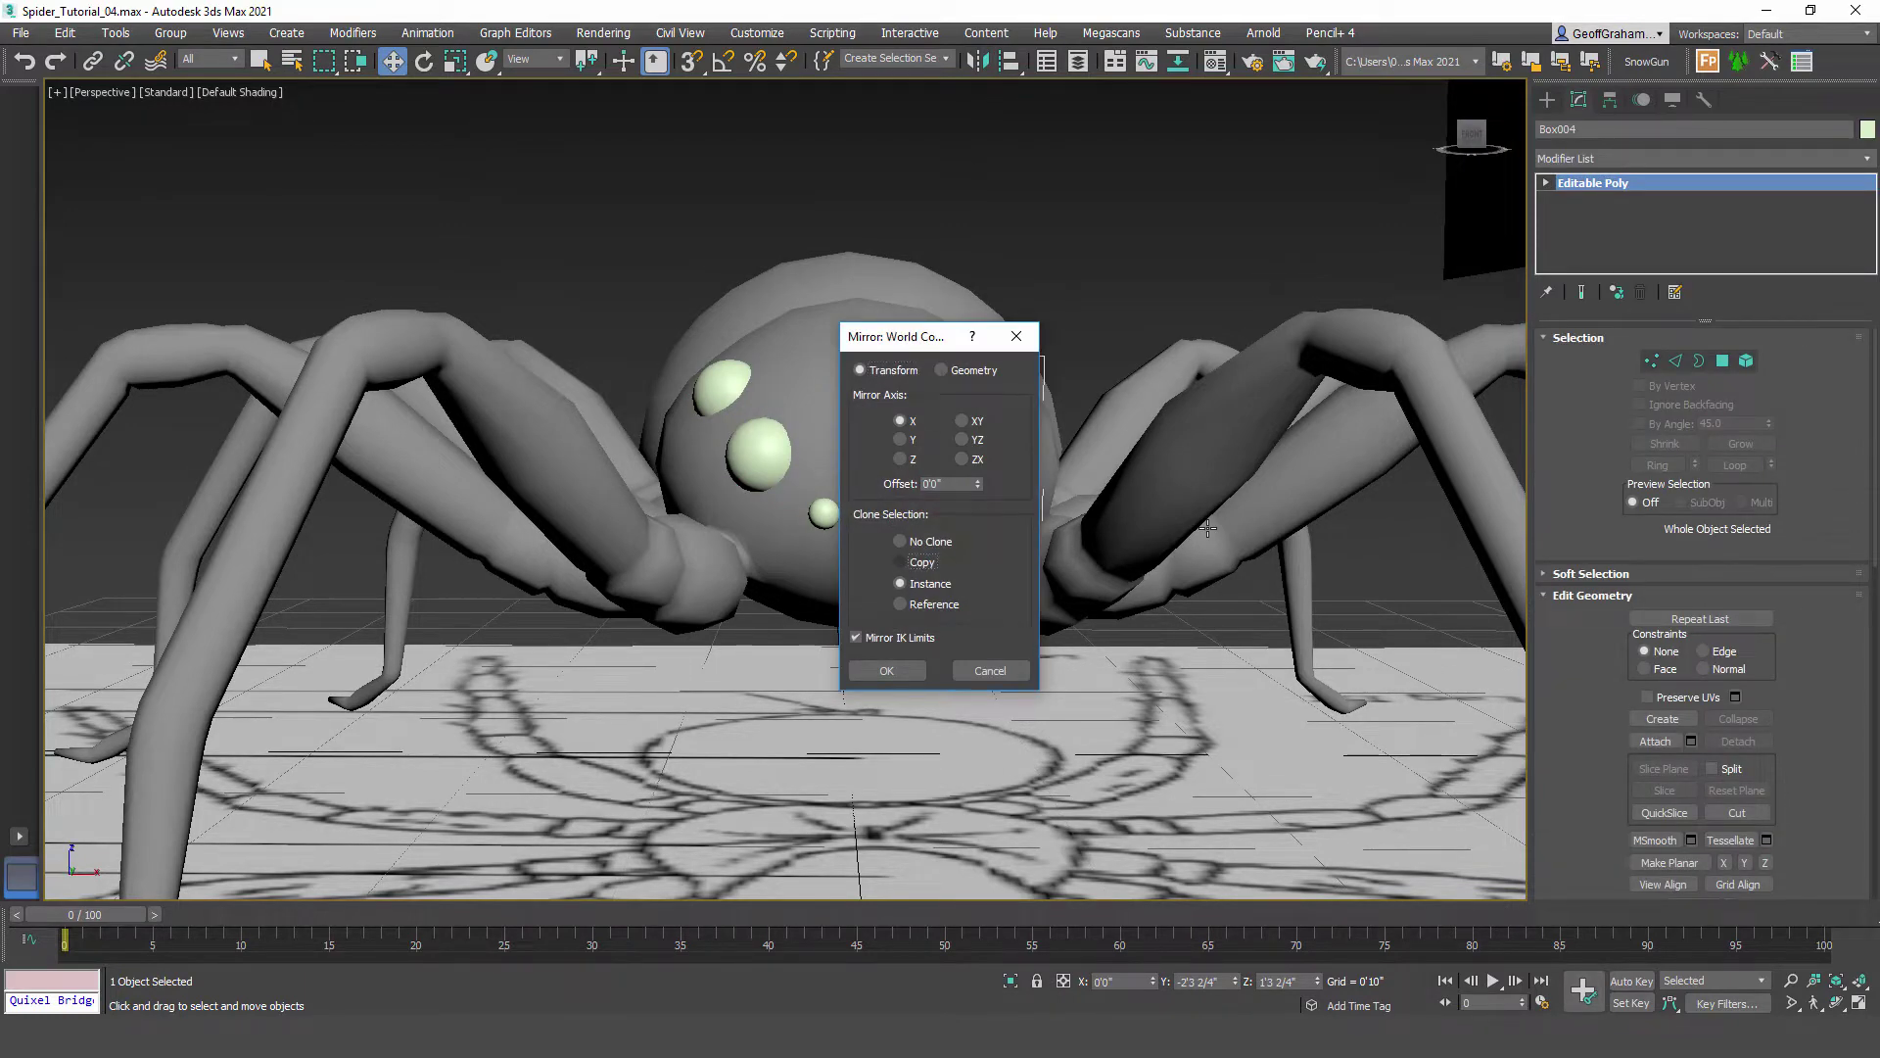
left_click(921, 562)
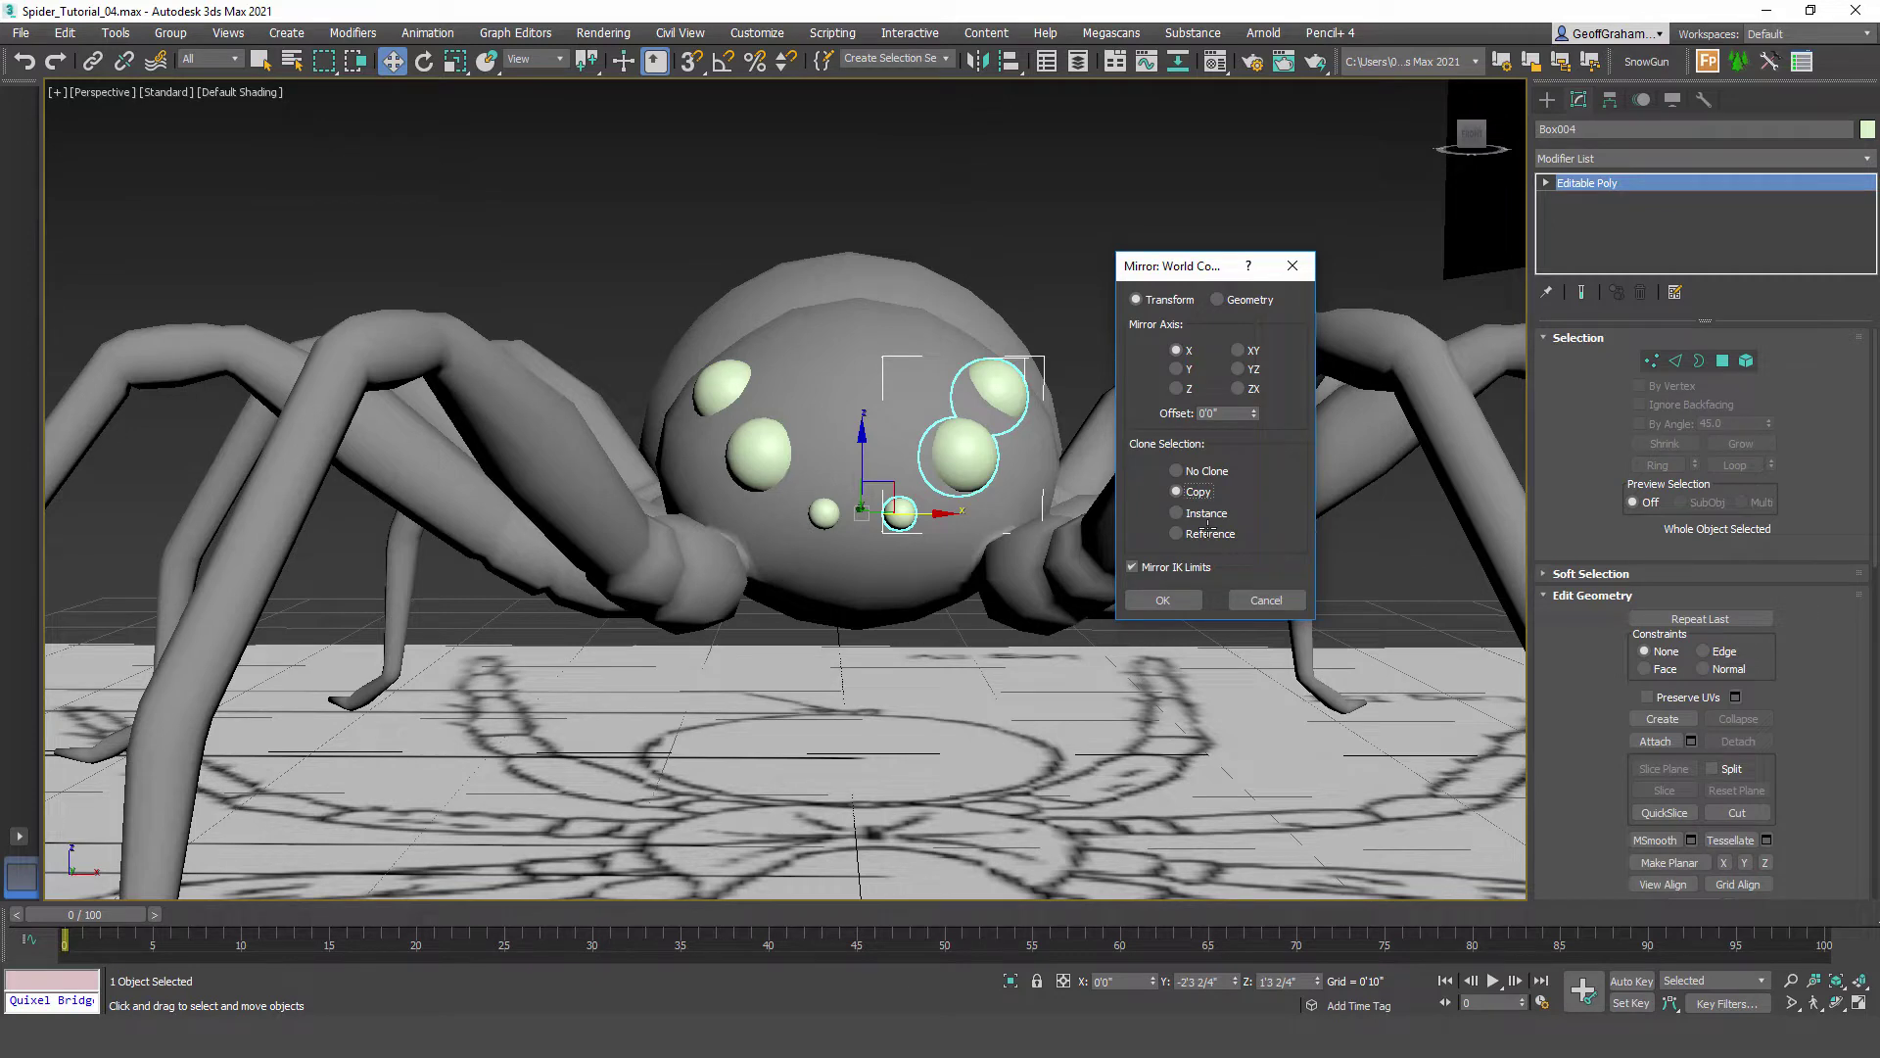
left_click(1164, 599)
left_click(1190, 656)
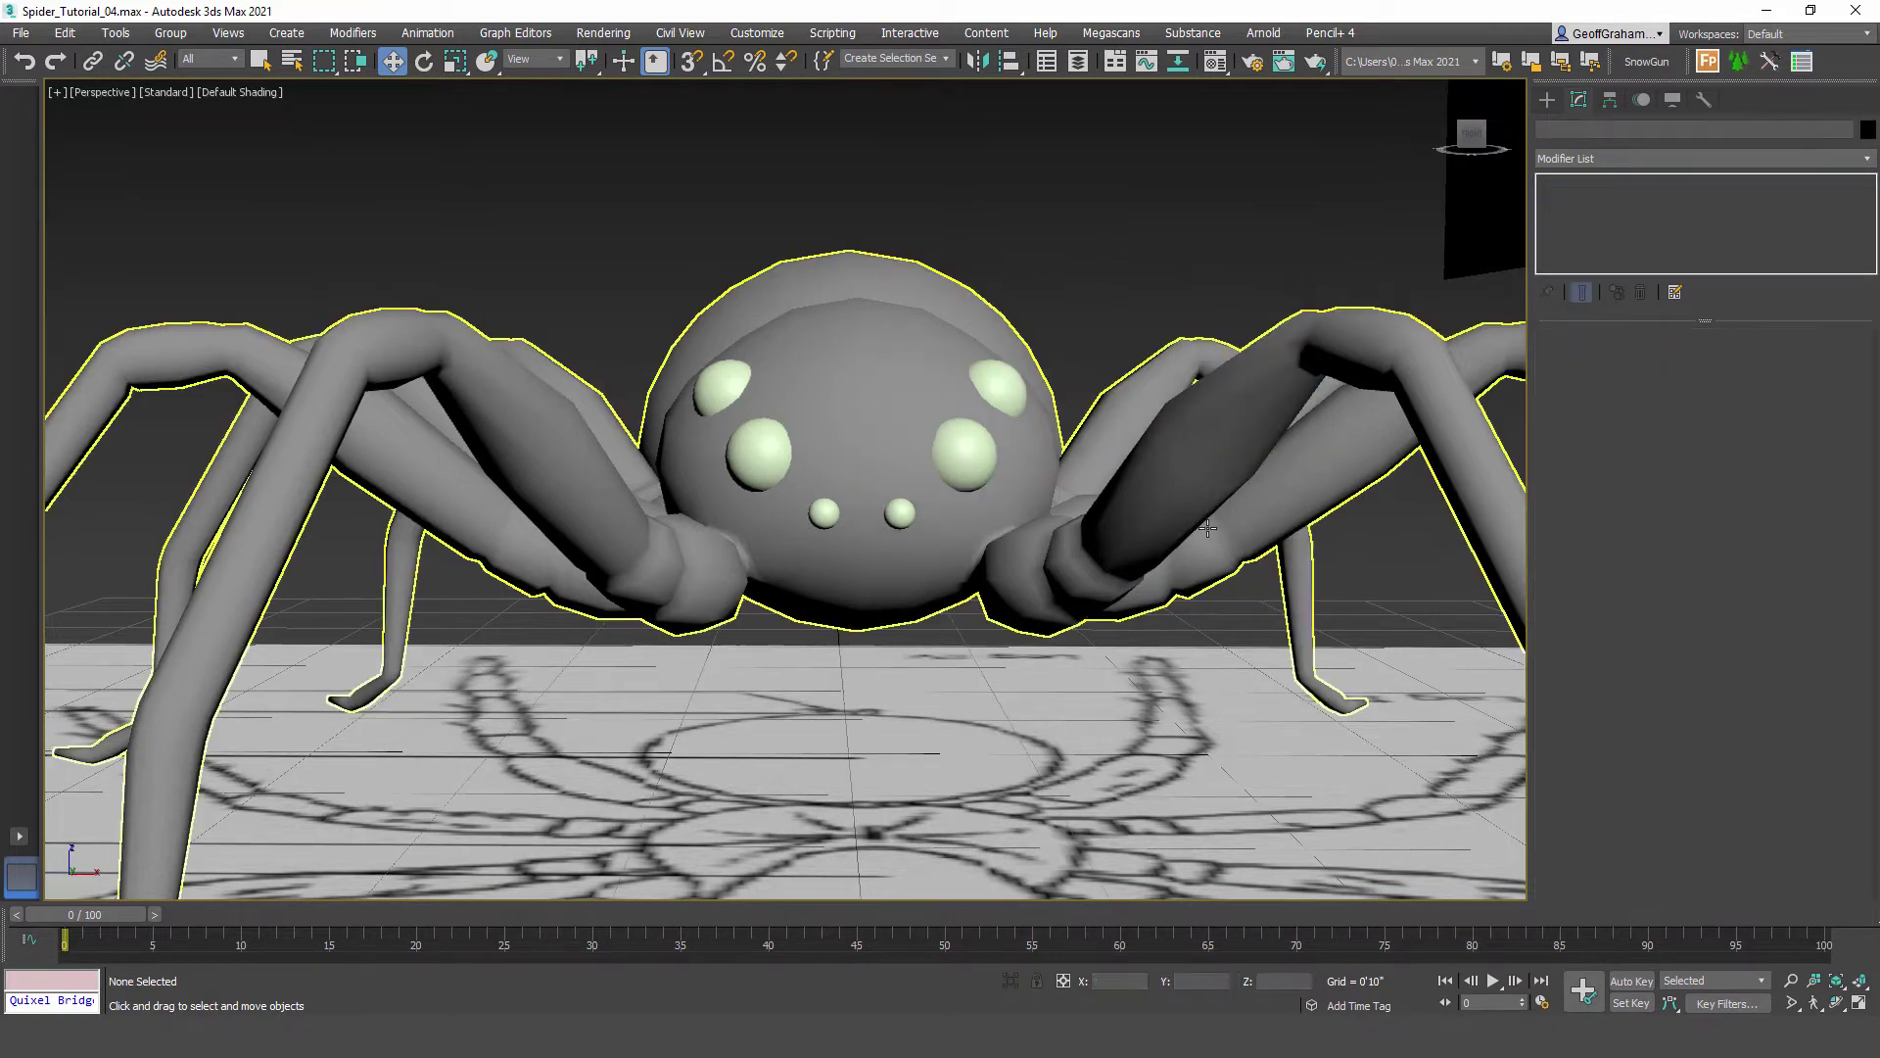
Step: Apply an Unwrap UVW modifier to the original set of three eyes
left_click(1207, 529)
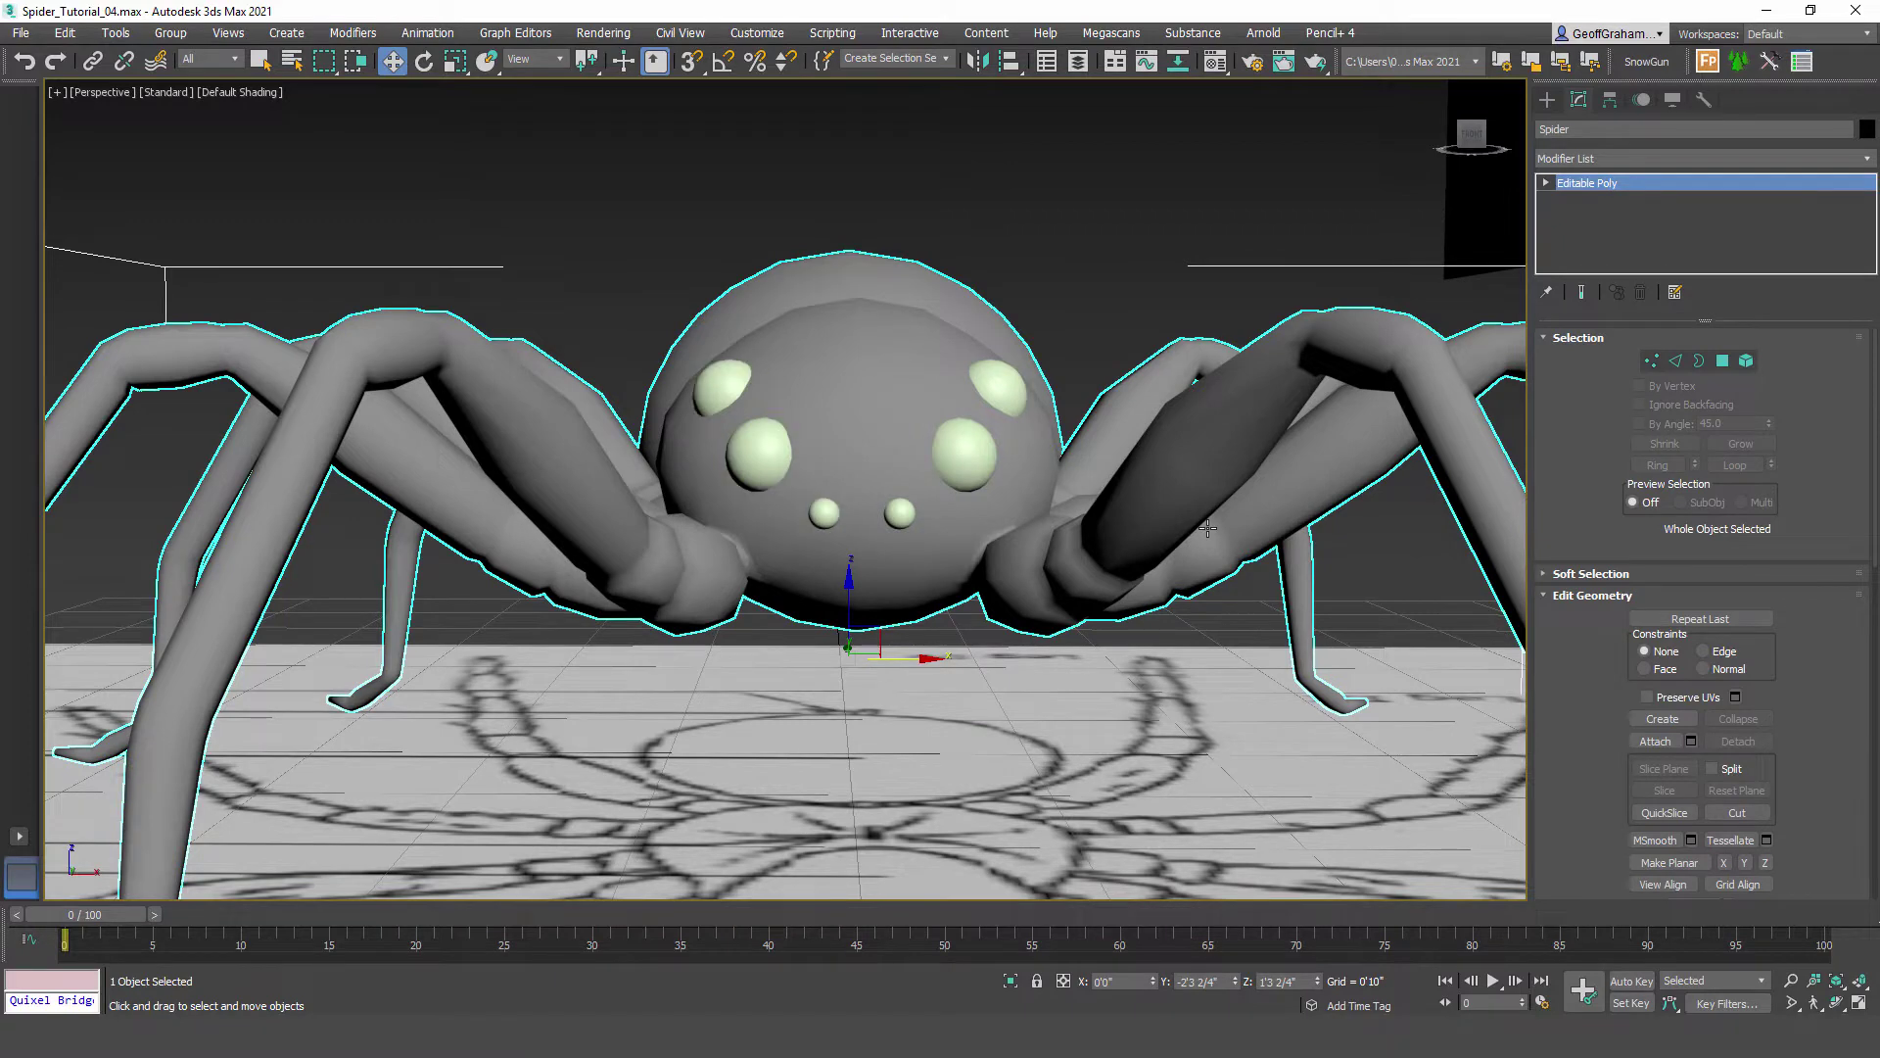
left_click(762, 454)
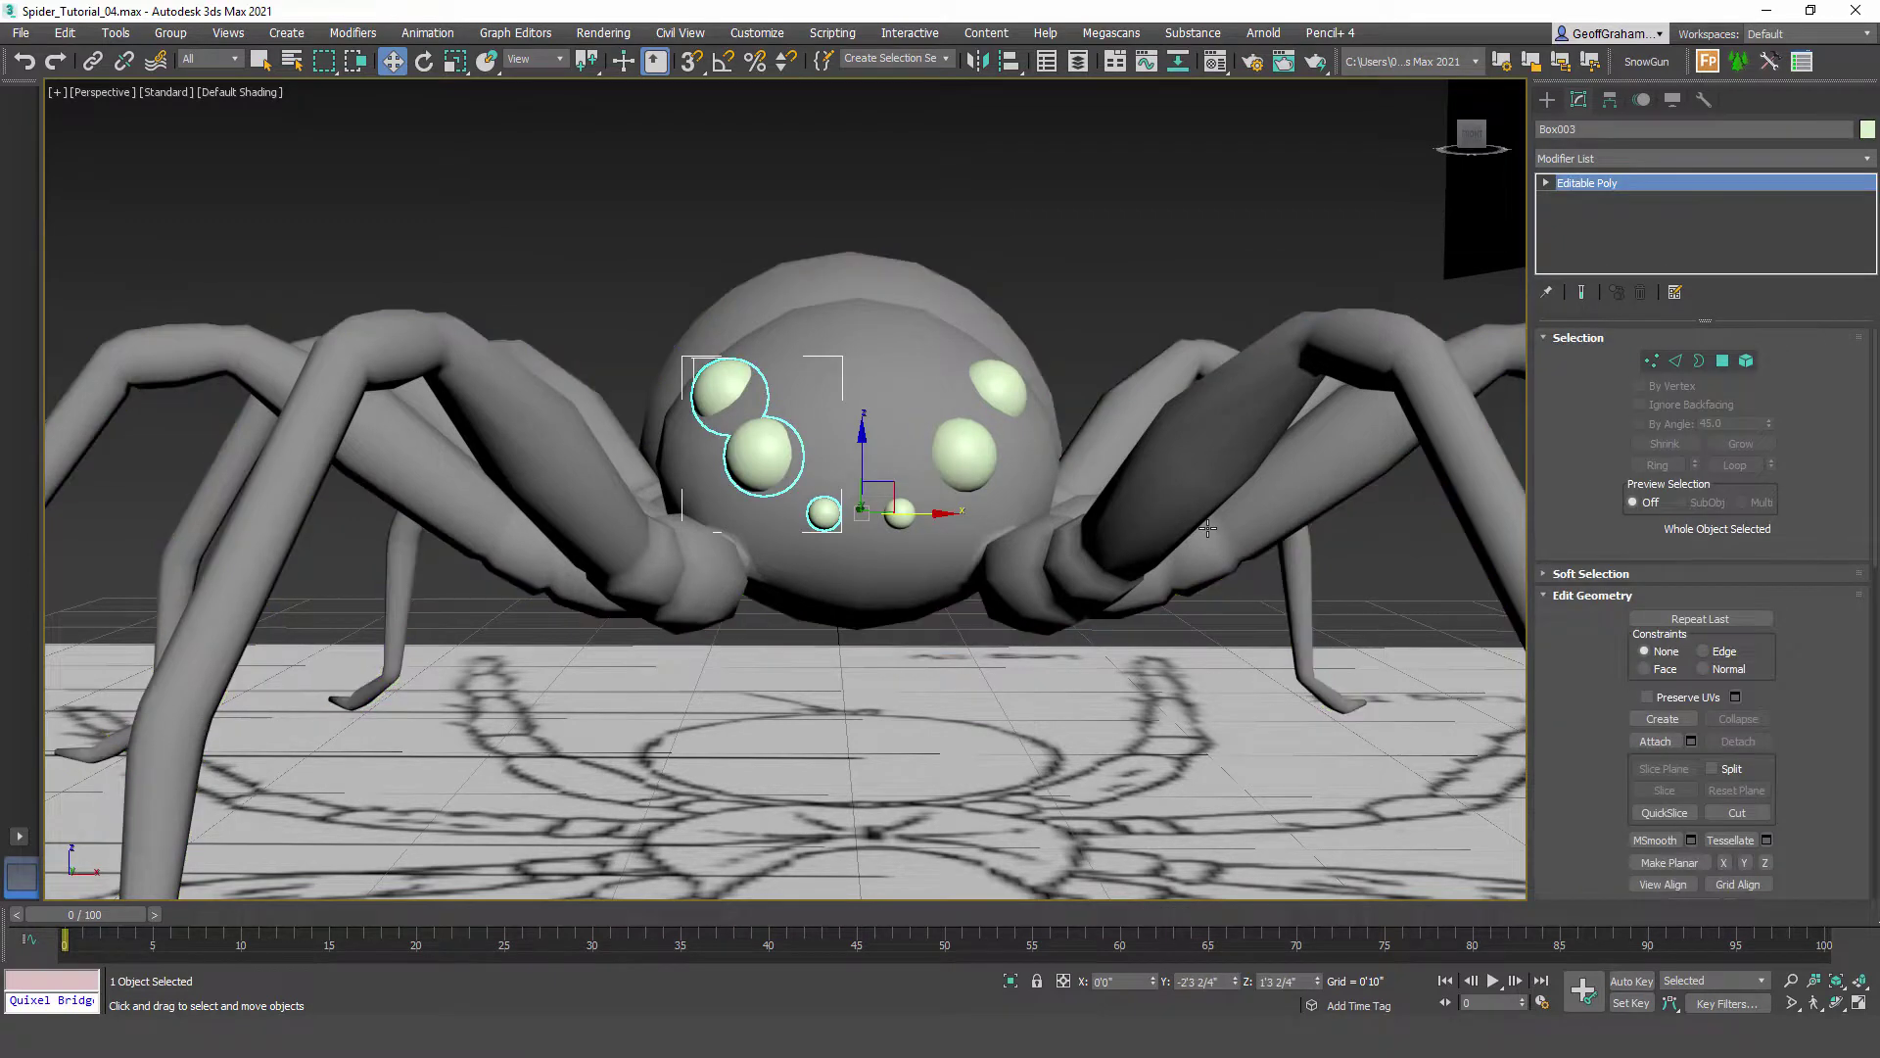
left_click(1704, 159)
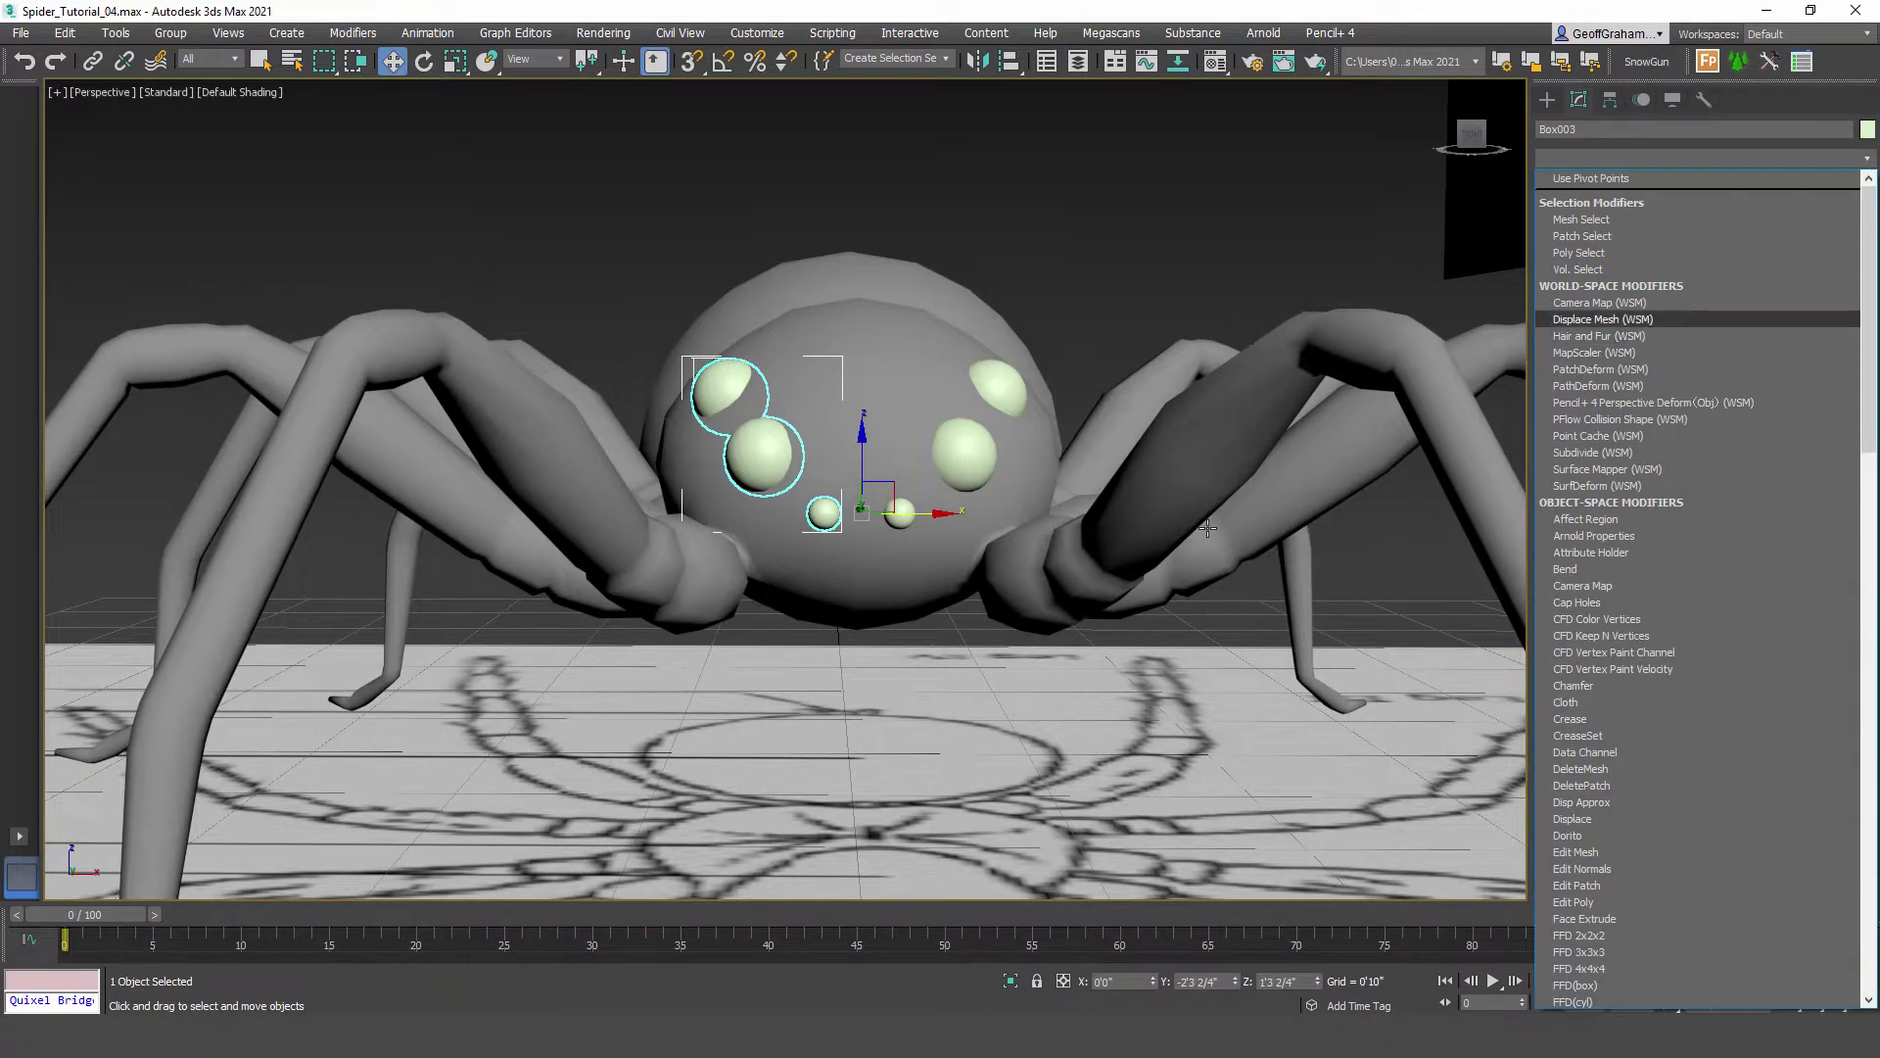
left_click_drag(1868, 309, 1868, 780)
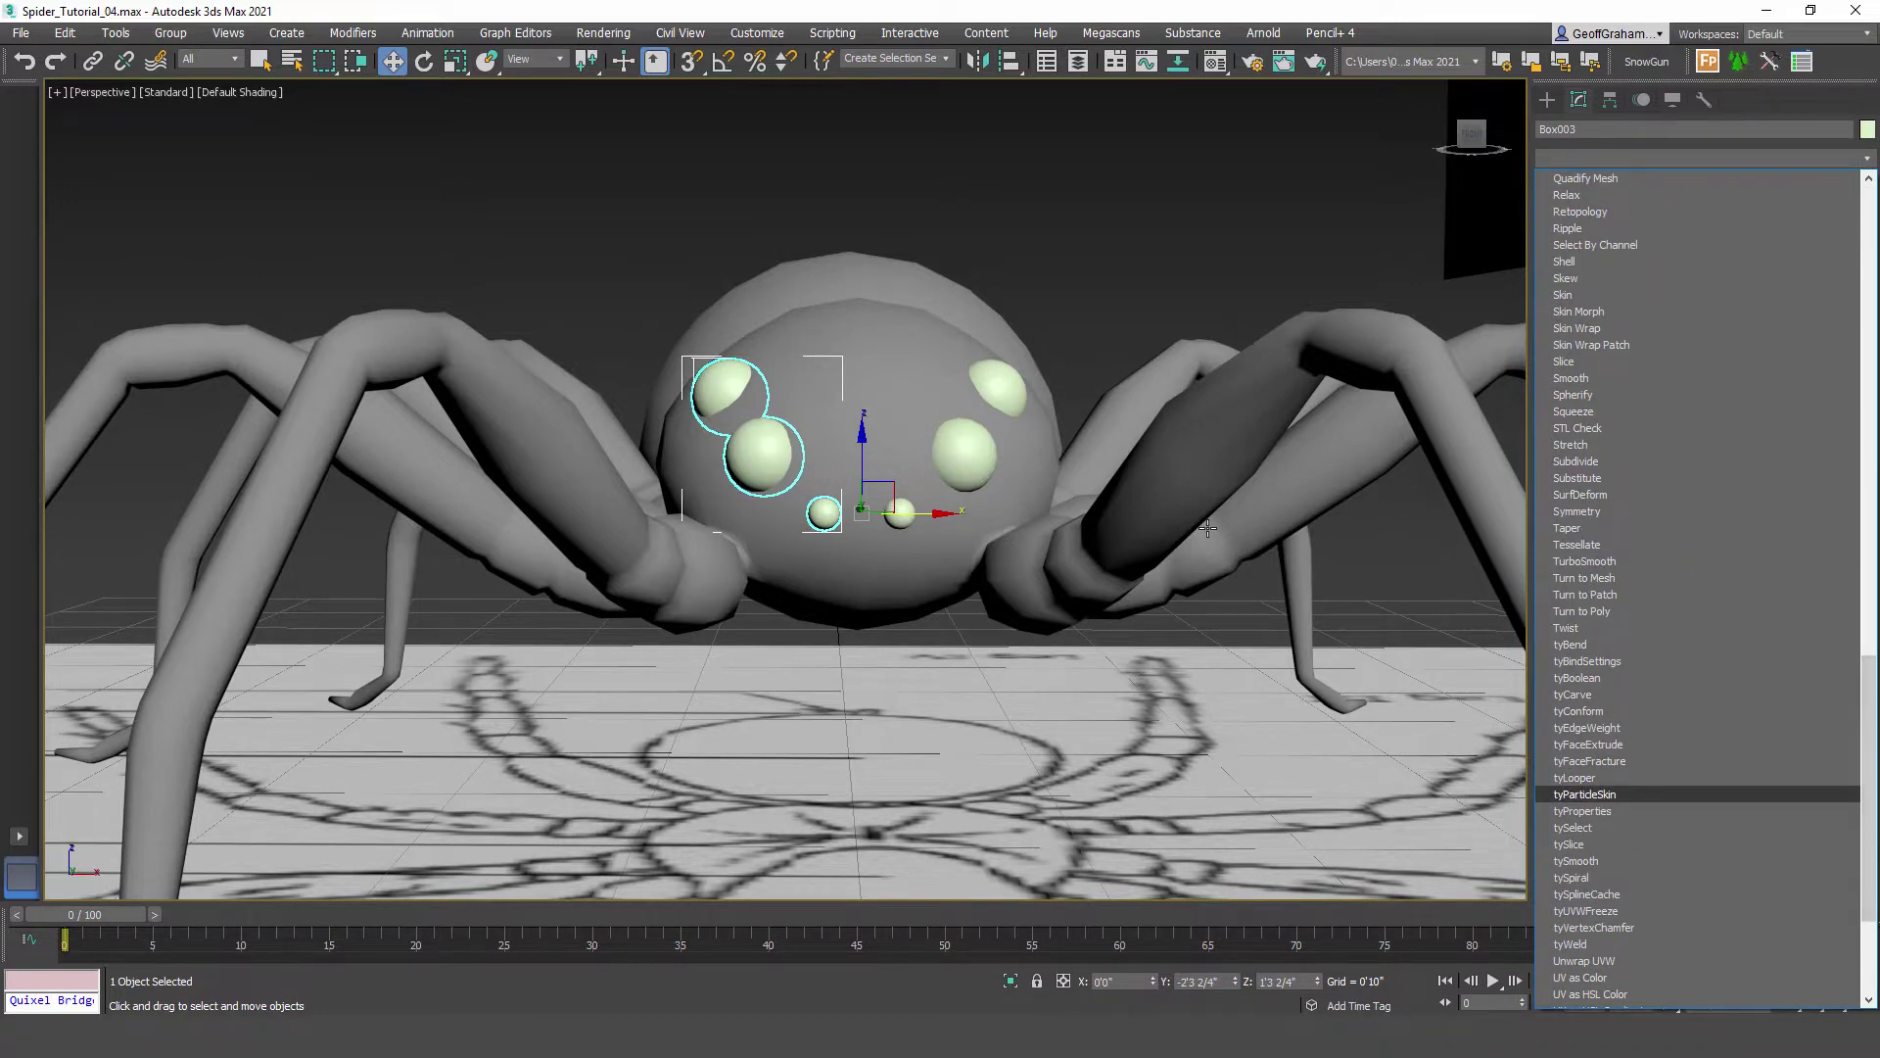
type("unw")
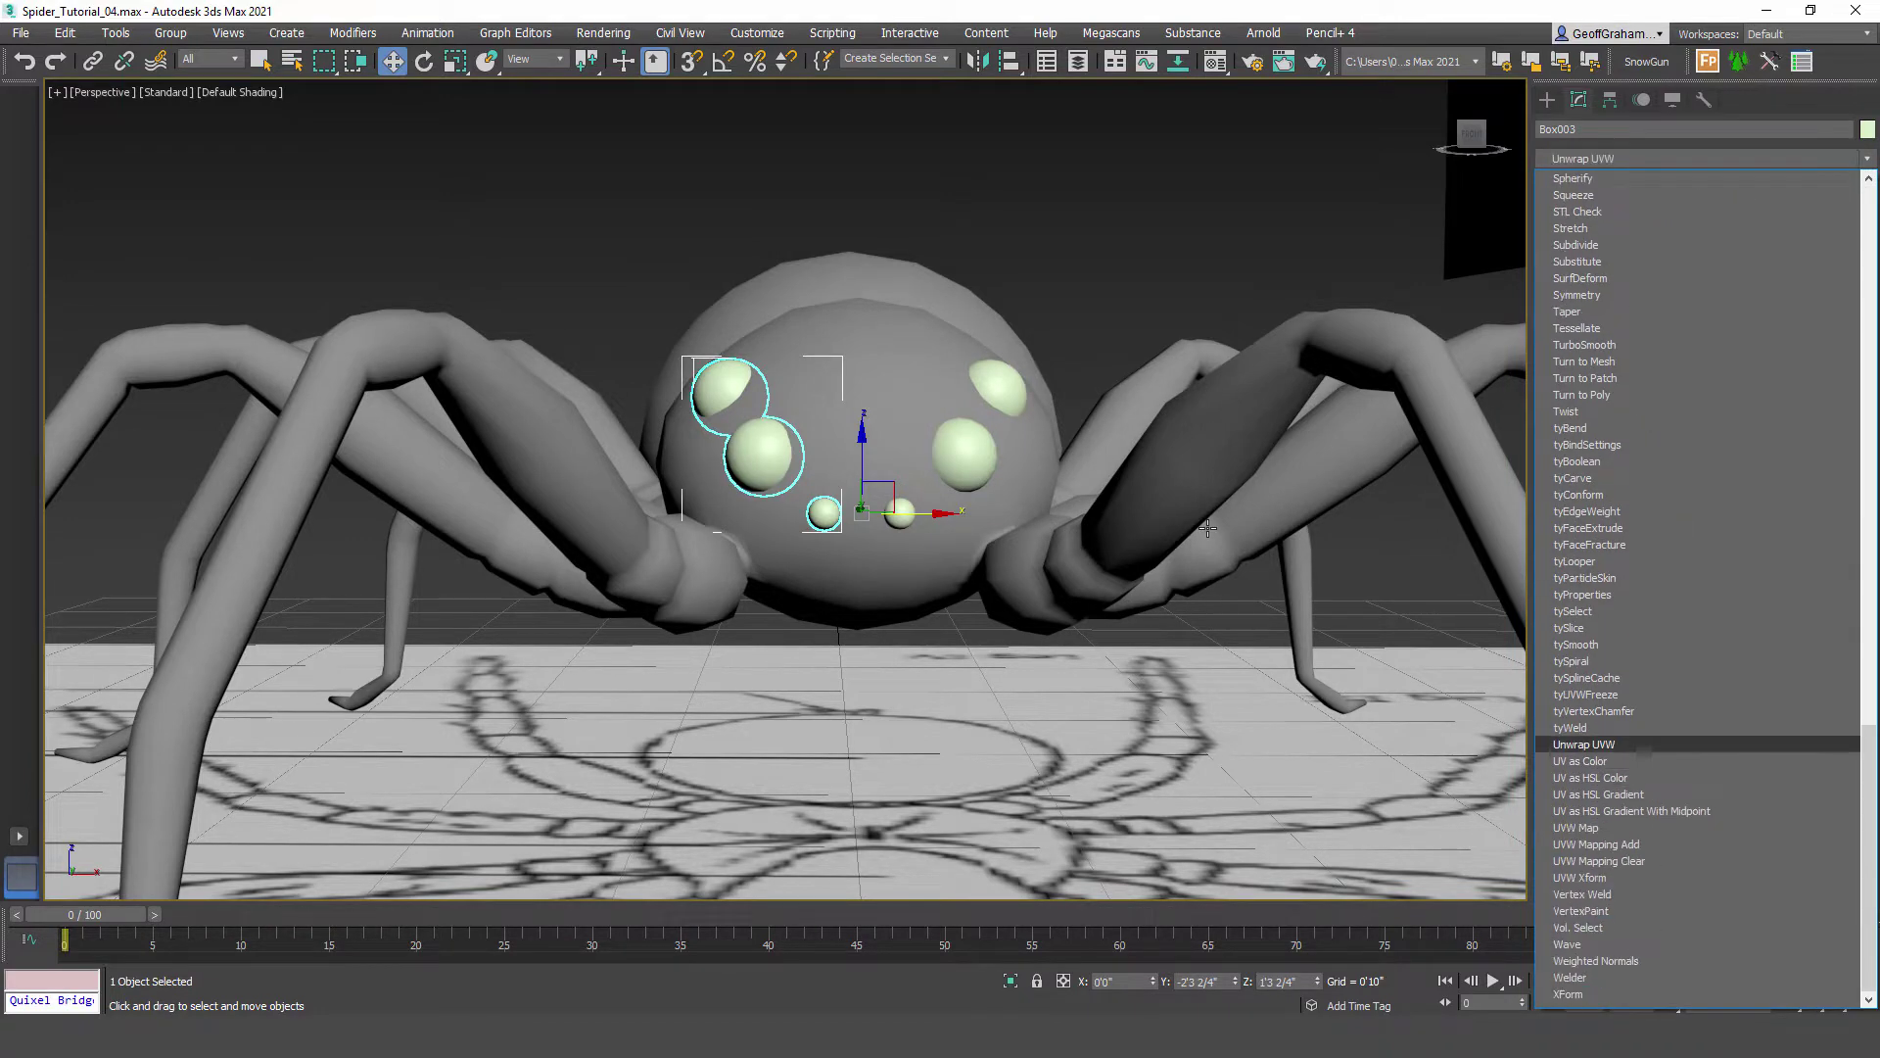
key("Return")
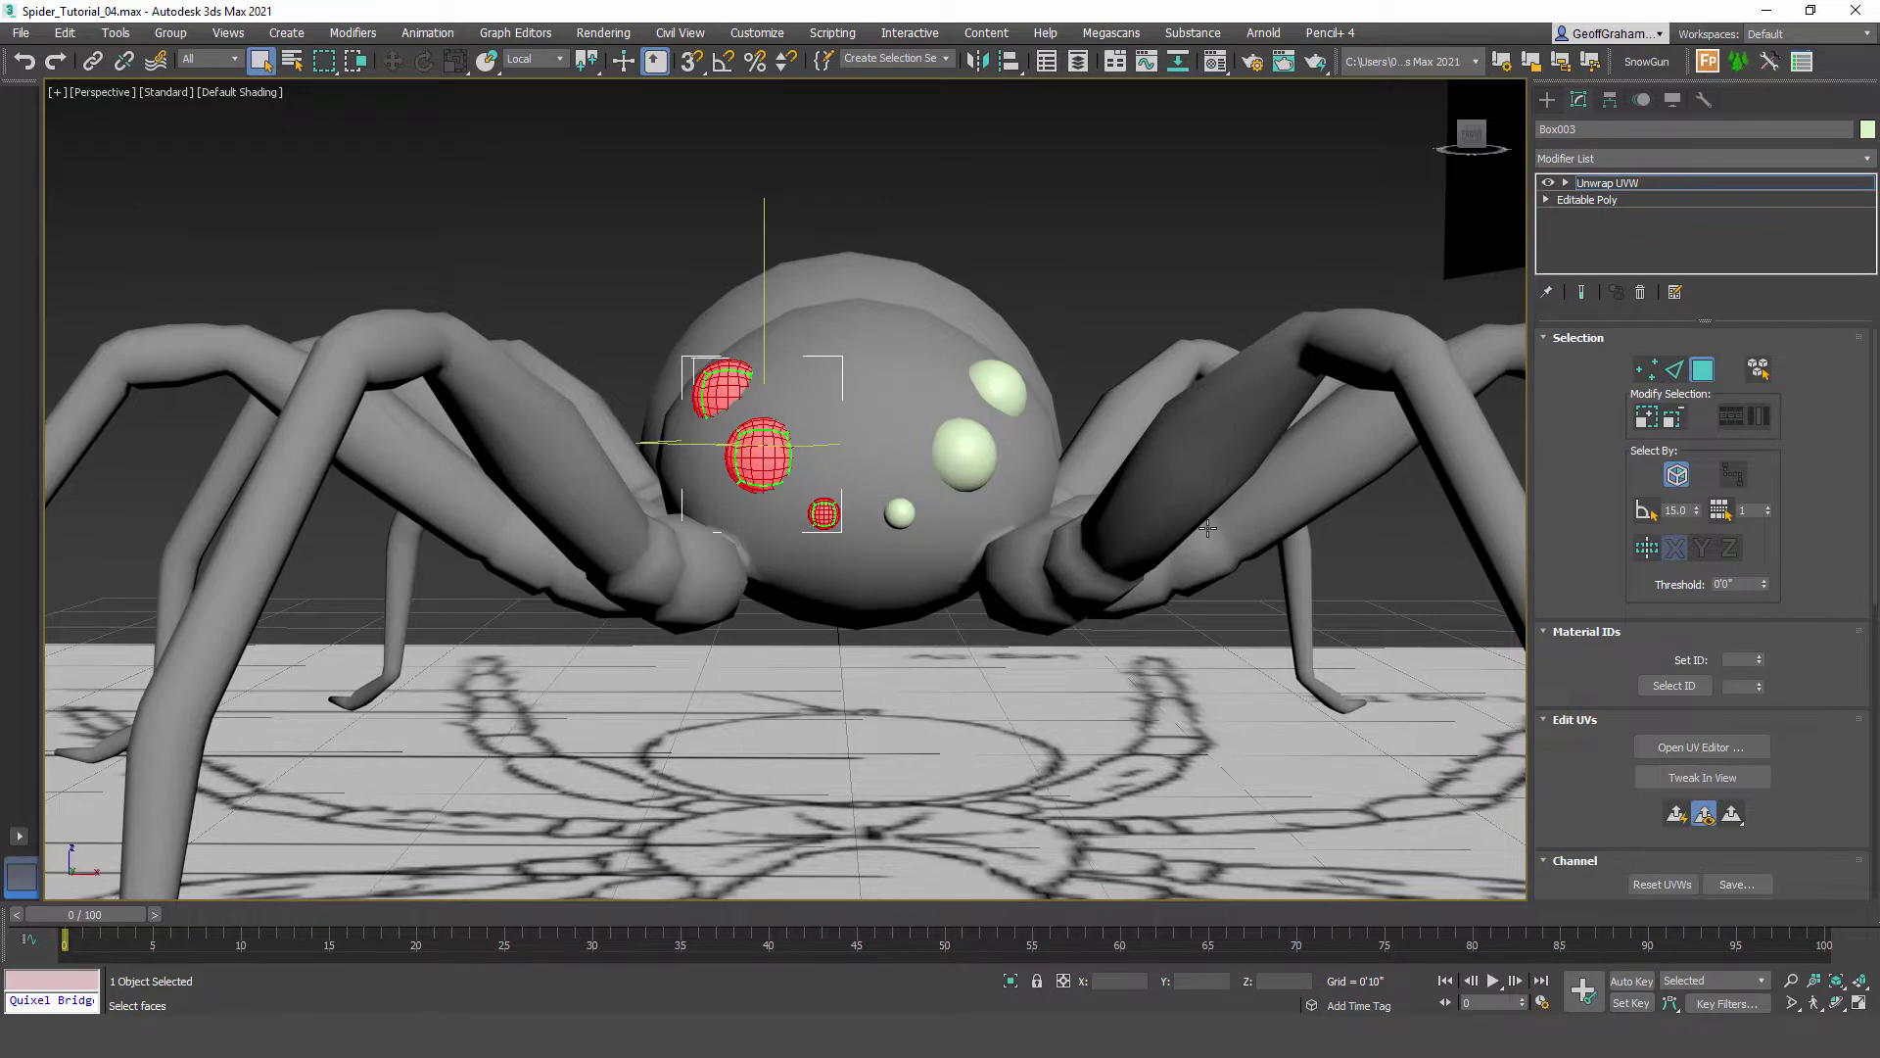
Step: Open the UV editor for the eyes, move it clear of the head, and display the texture checker image
left_click(1702, 747)
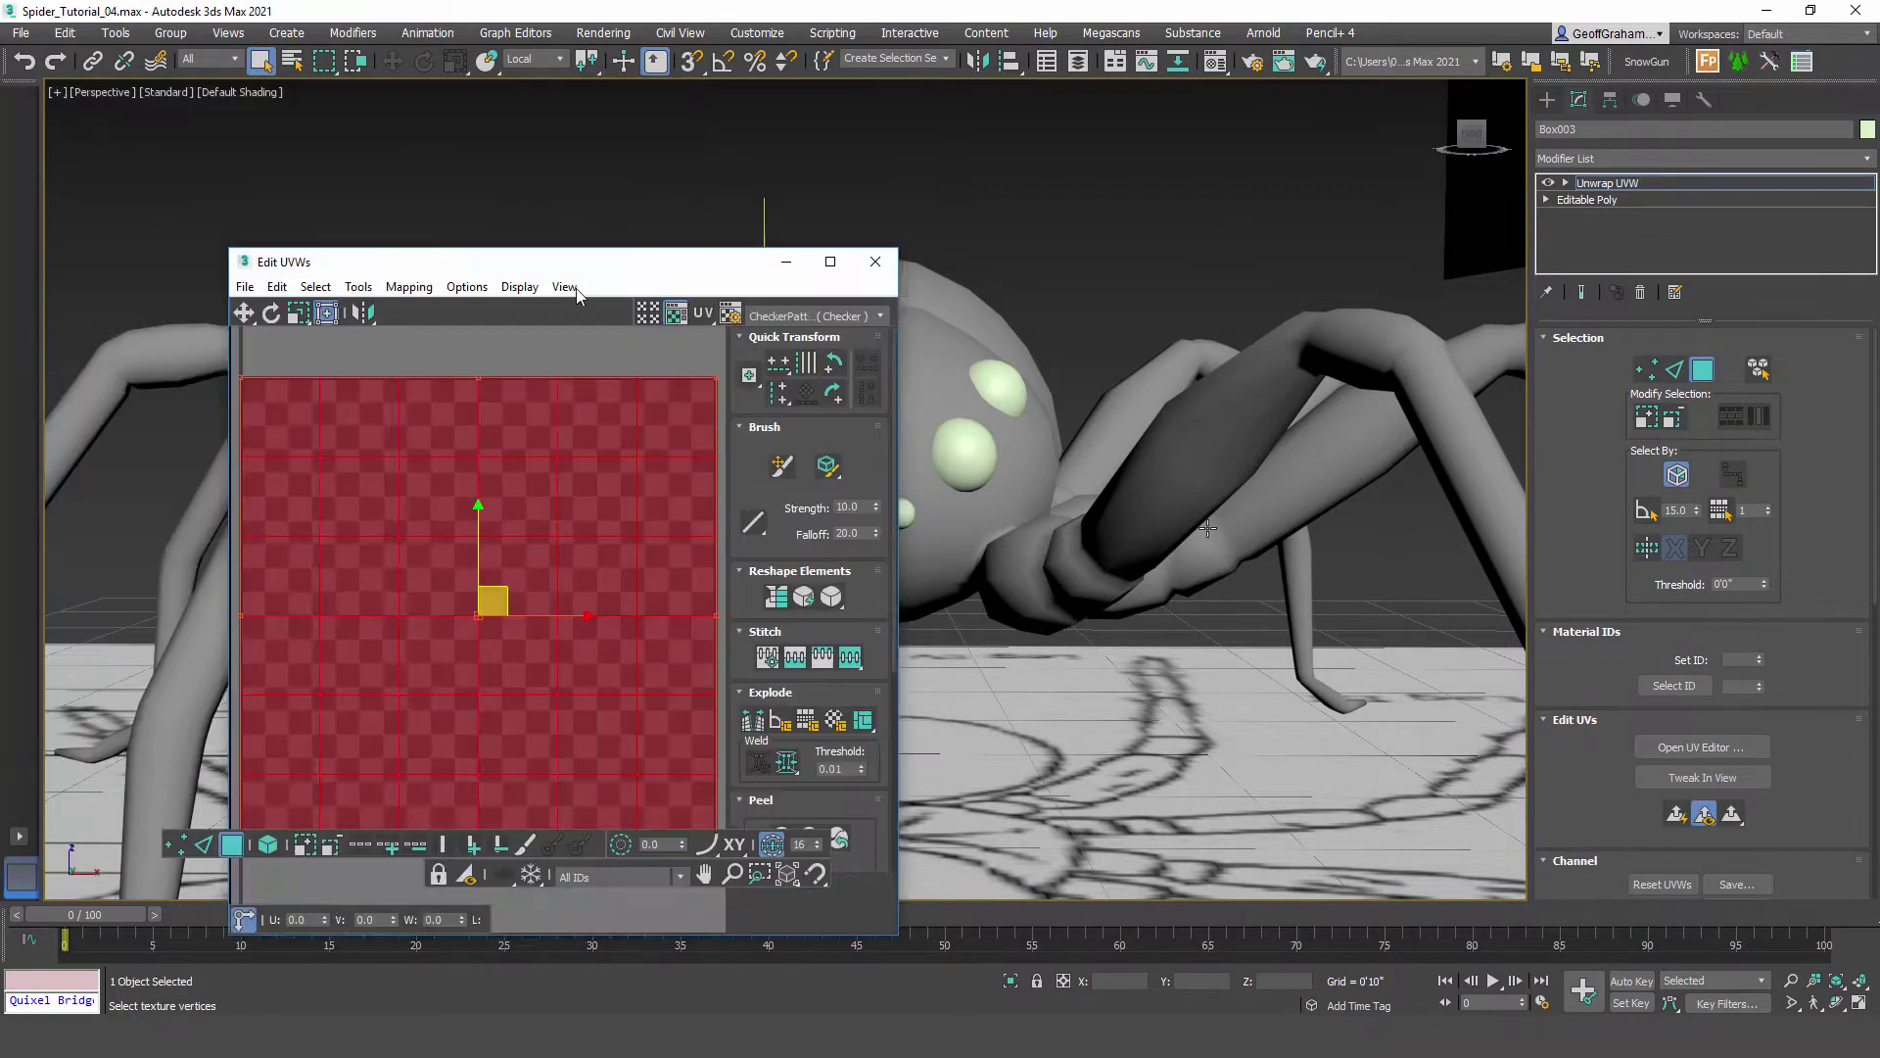
left_click_drag(576, 290, 1391, 190)
scroll(1241, 495, "down", 2)
scroll(1242, 495, "up", 1)
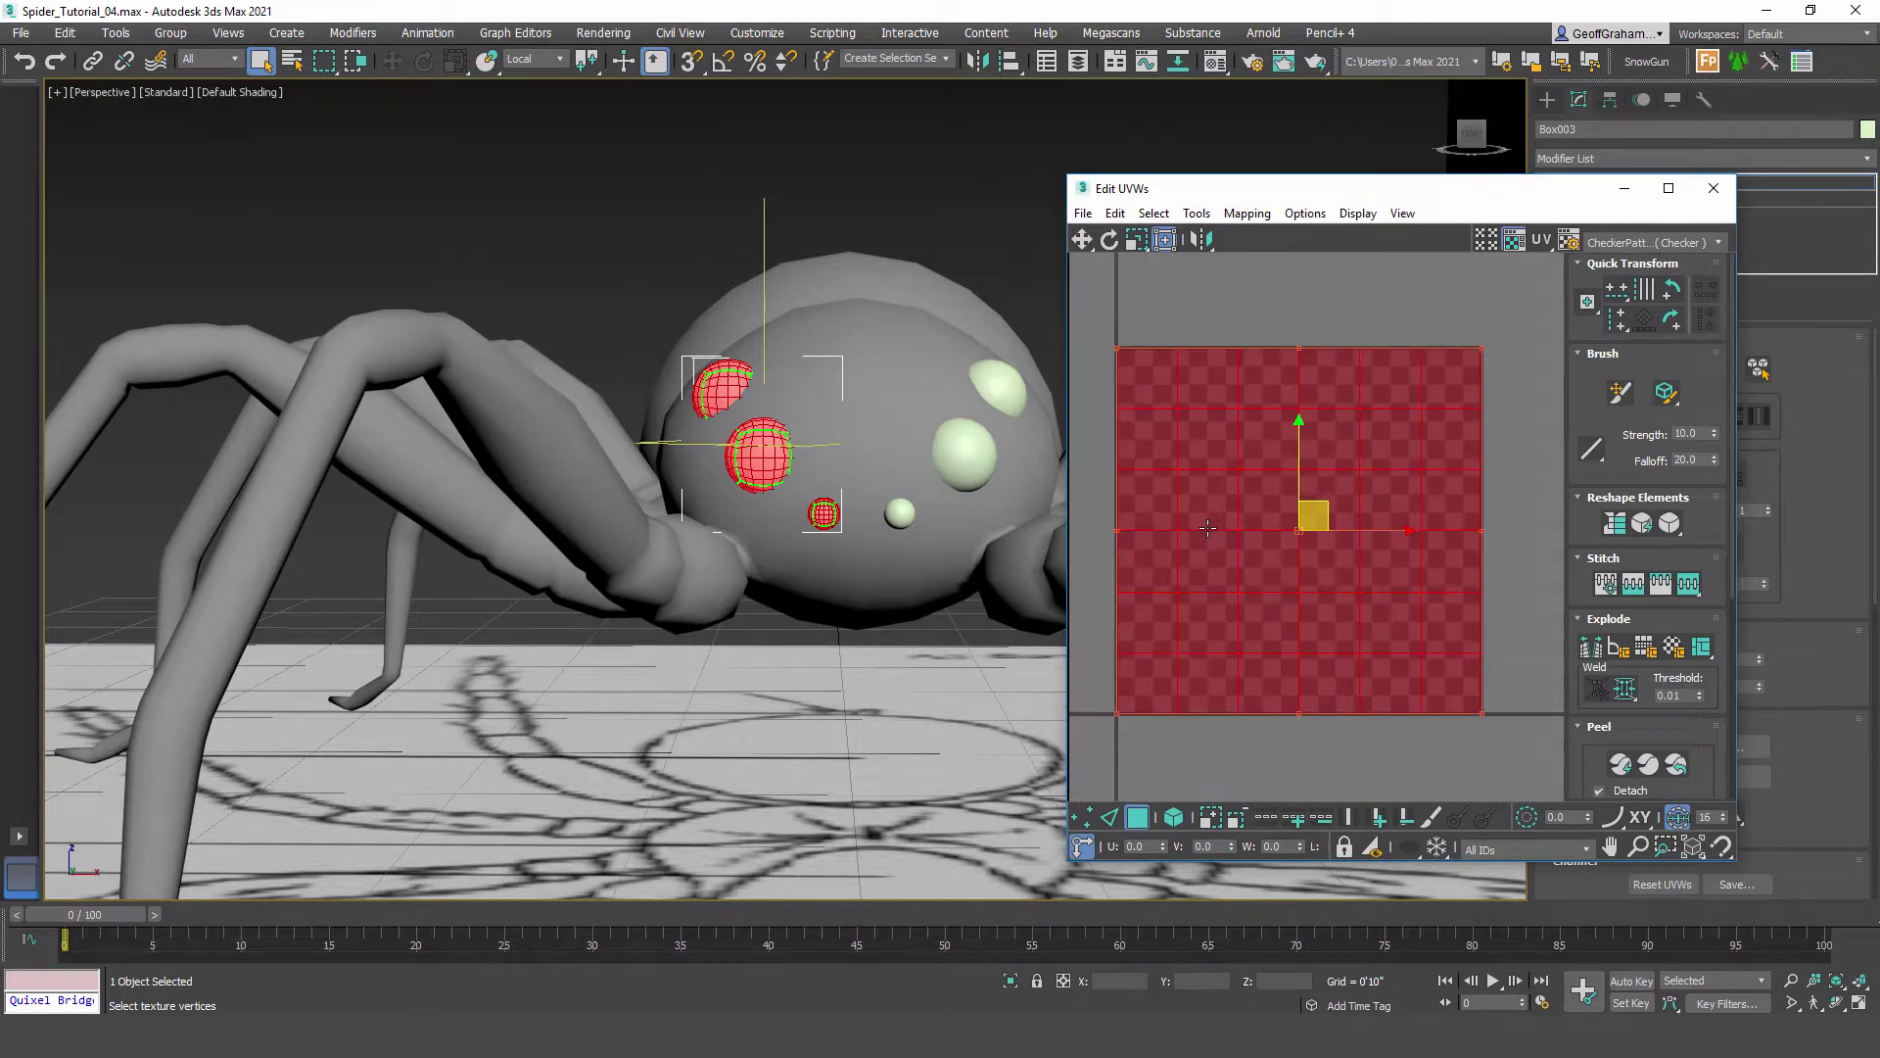
left_click(1656, 242)
left_click(1665, 260)
Step: Examine the checker mapping and UV seams on the eyes from several angles, and close the UV editor
key("z")
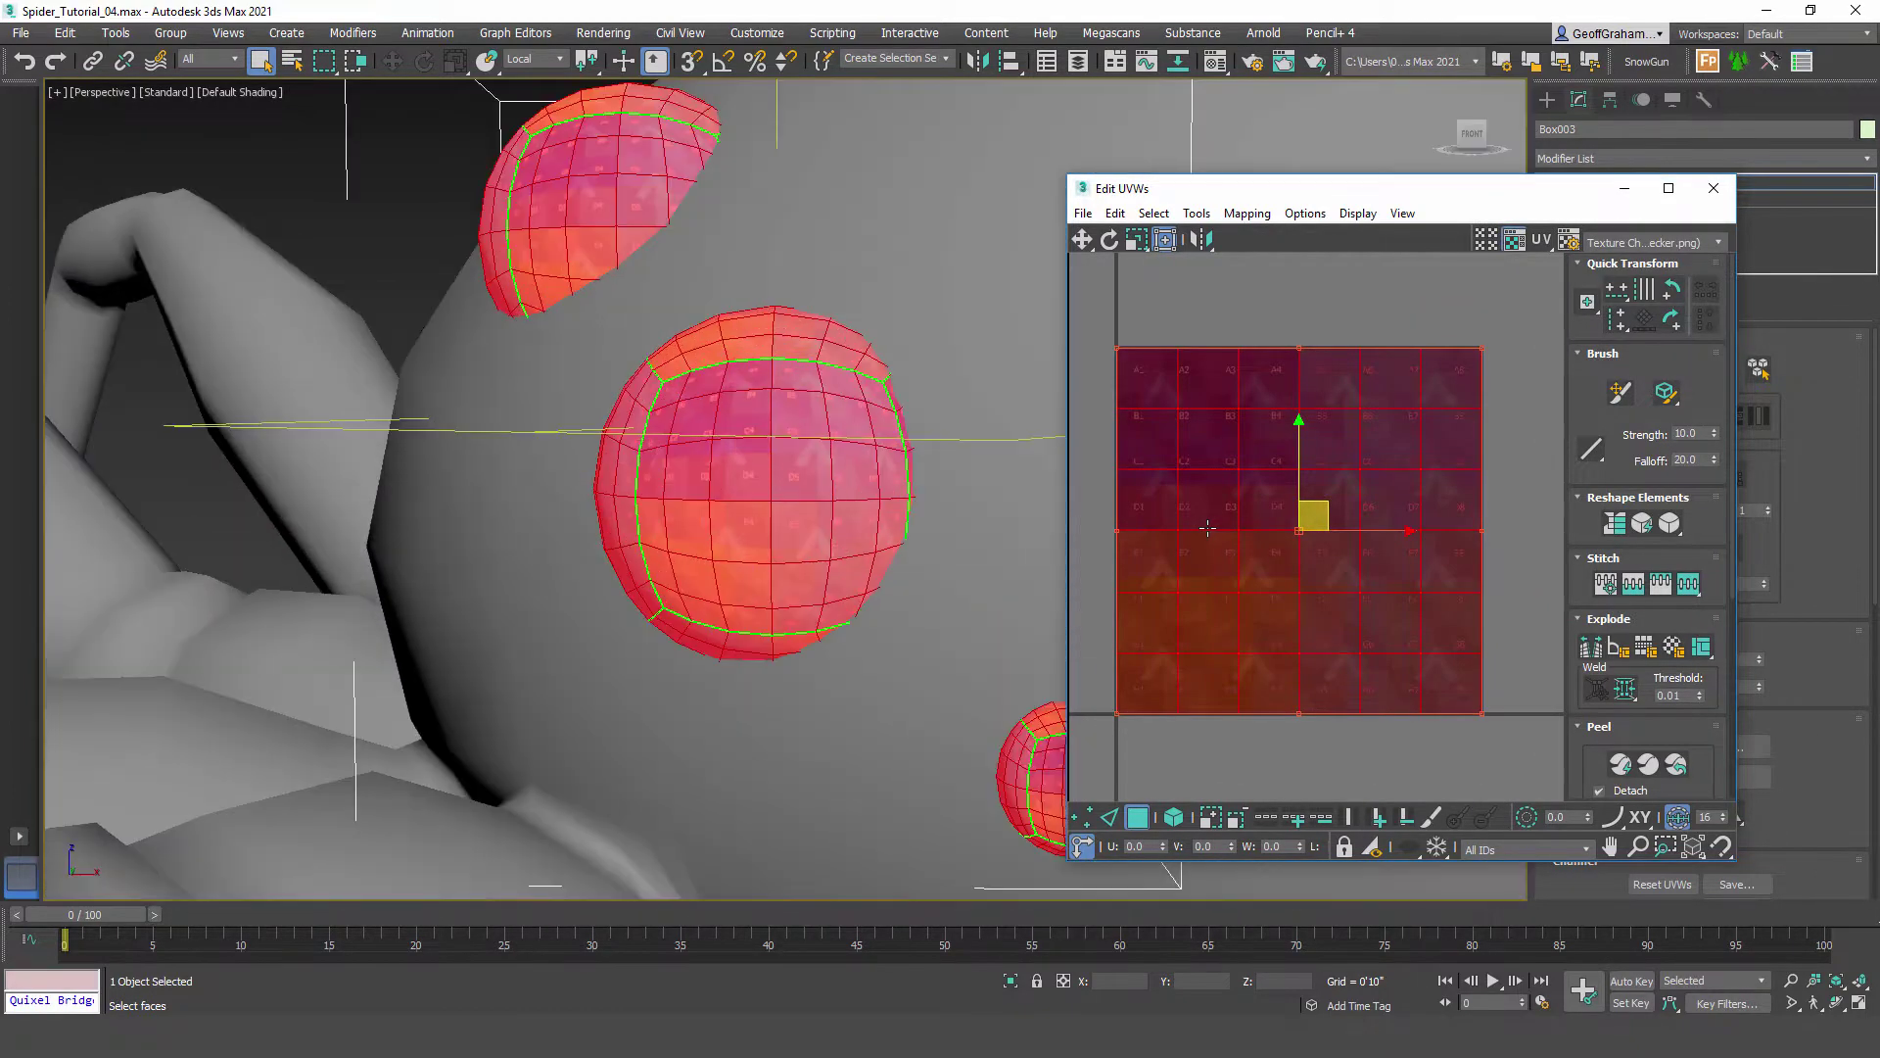
middle_click_drag(784, 490, 911, 559, "alt")
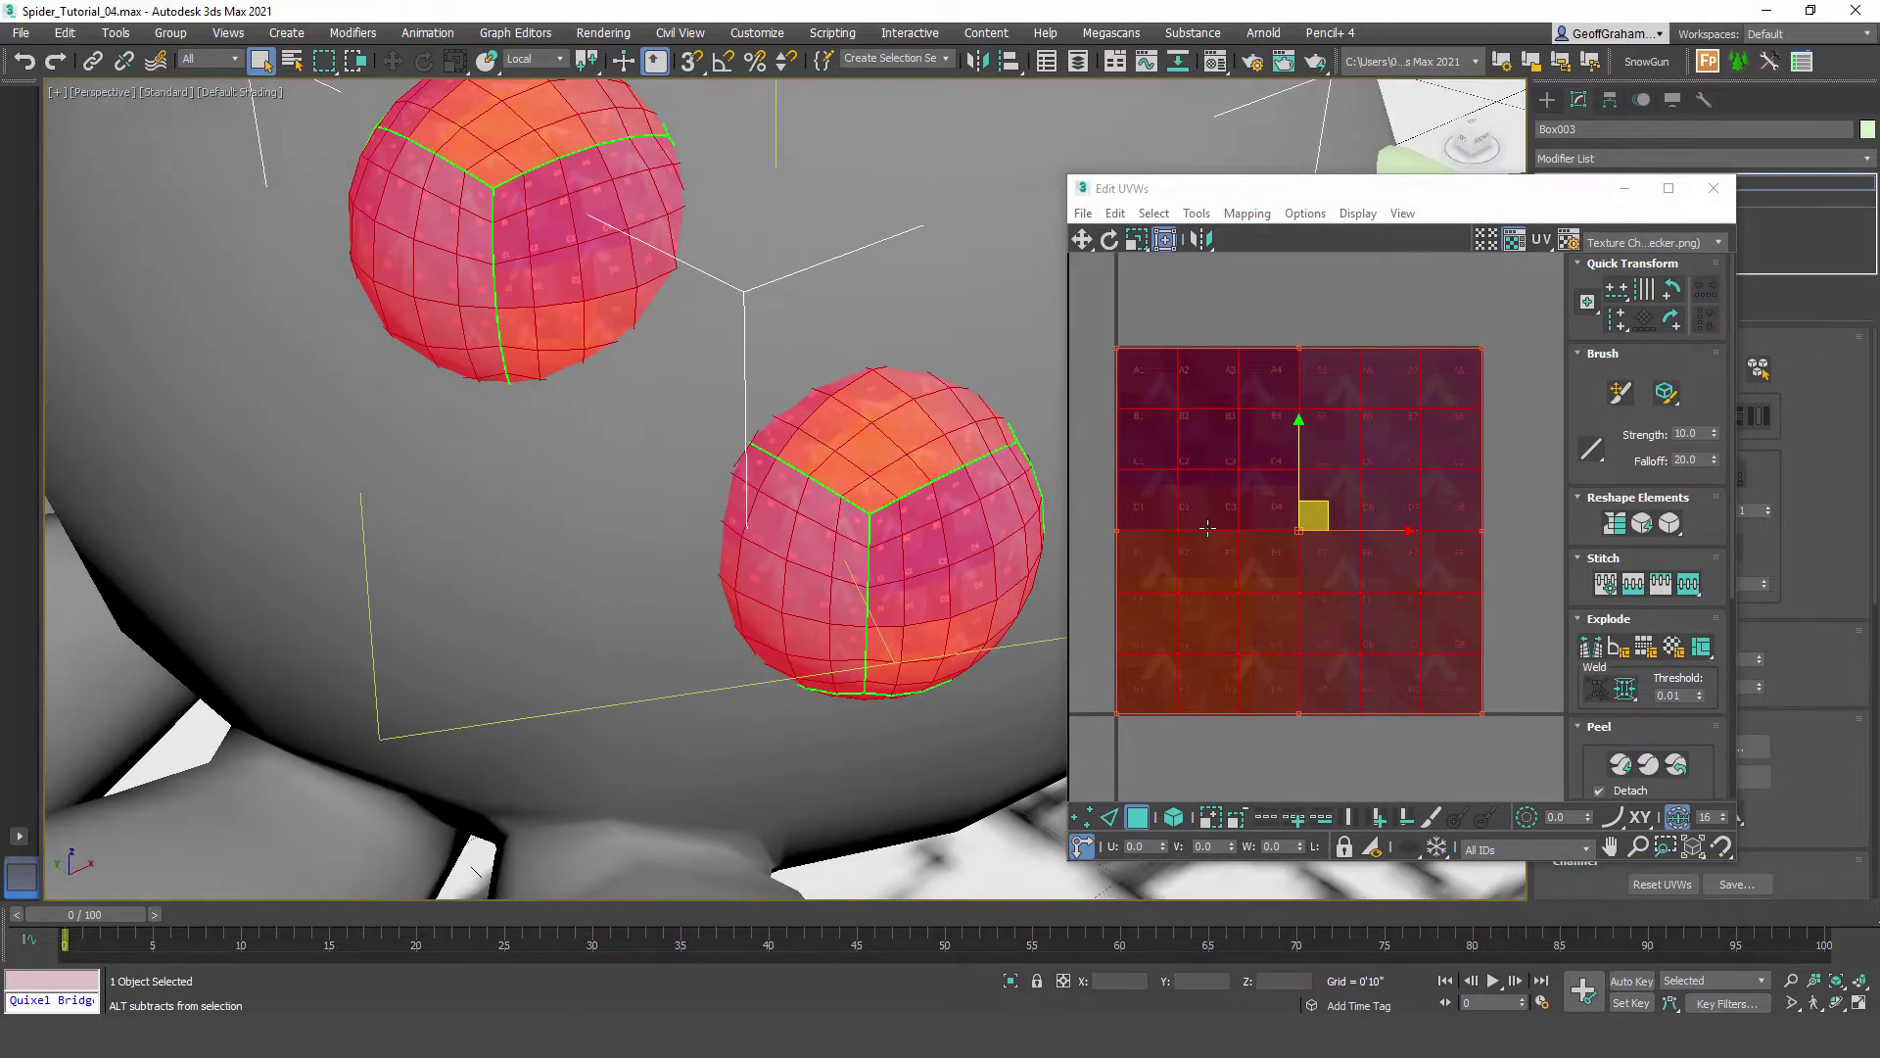
middle_click_drag(1208, 528, 1207, 527, "alt")
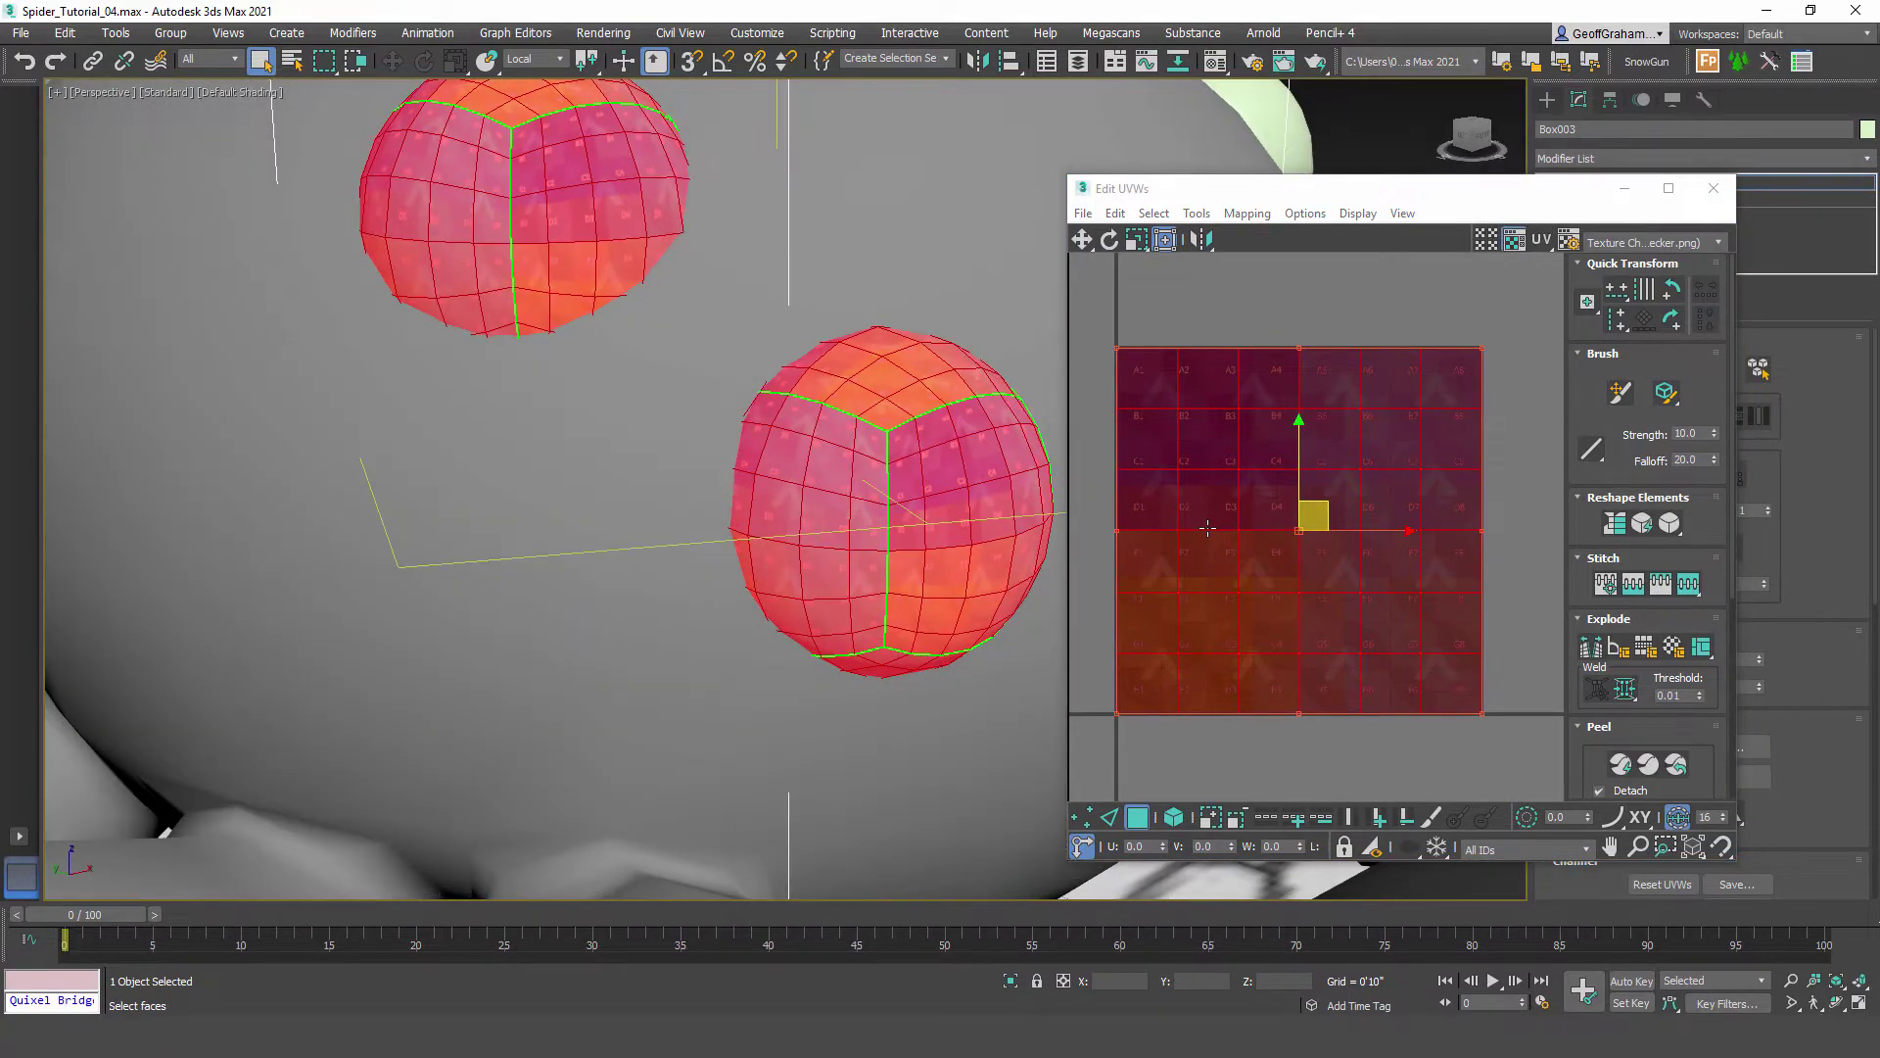
middle_click_drag(911, 558, 795, 500, "alt")
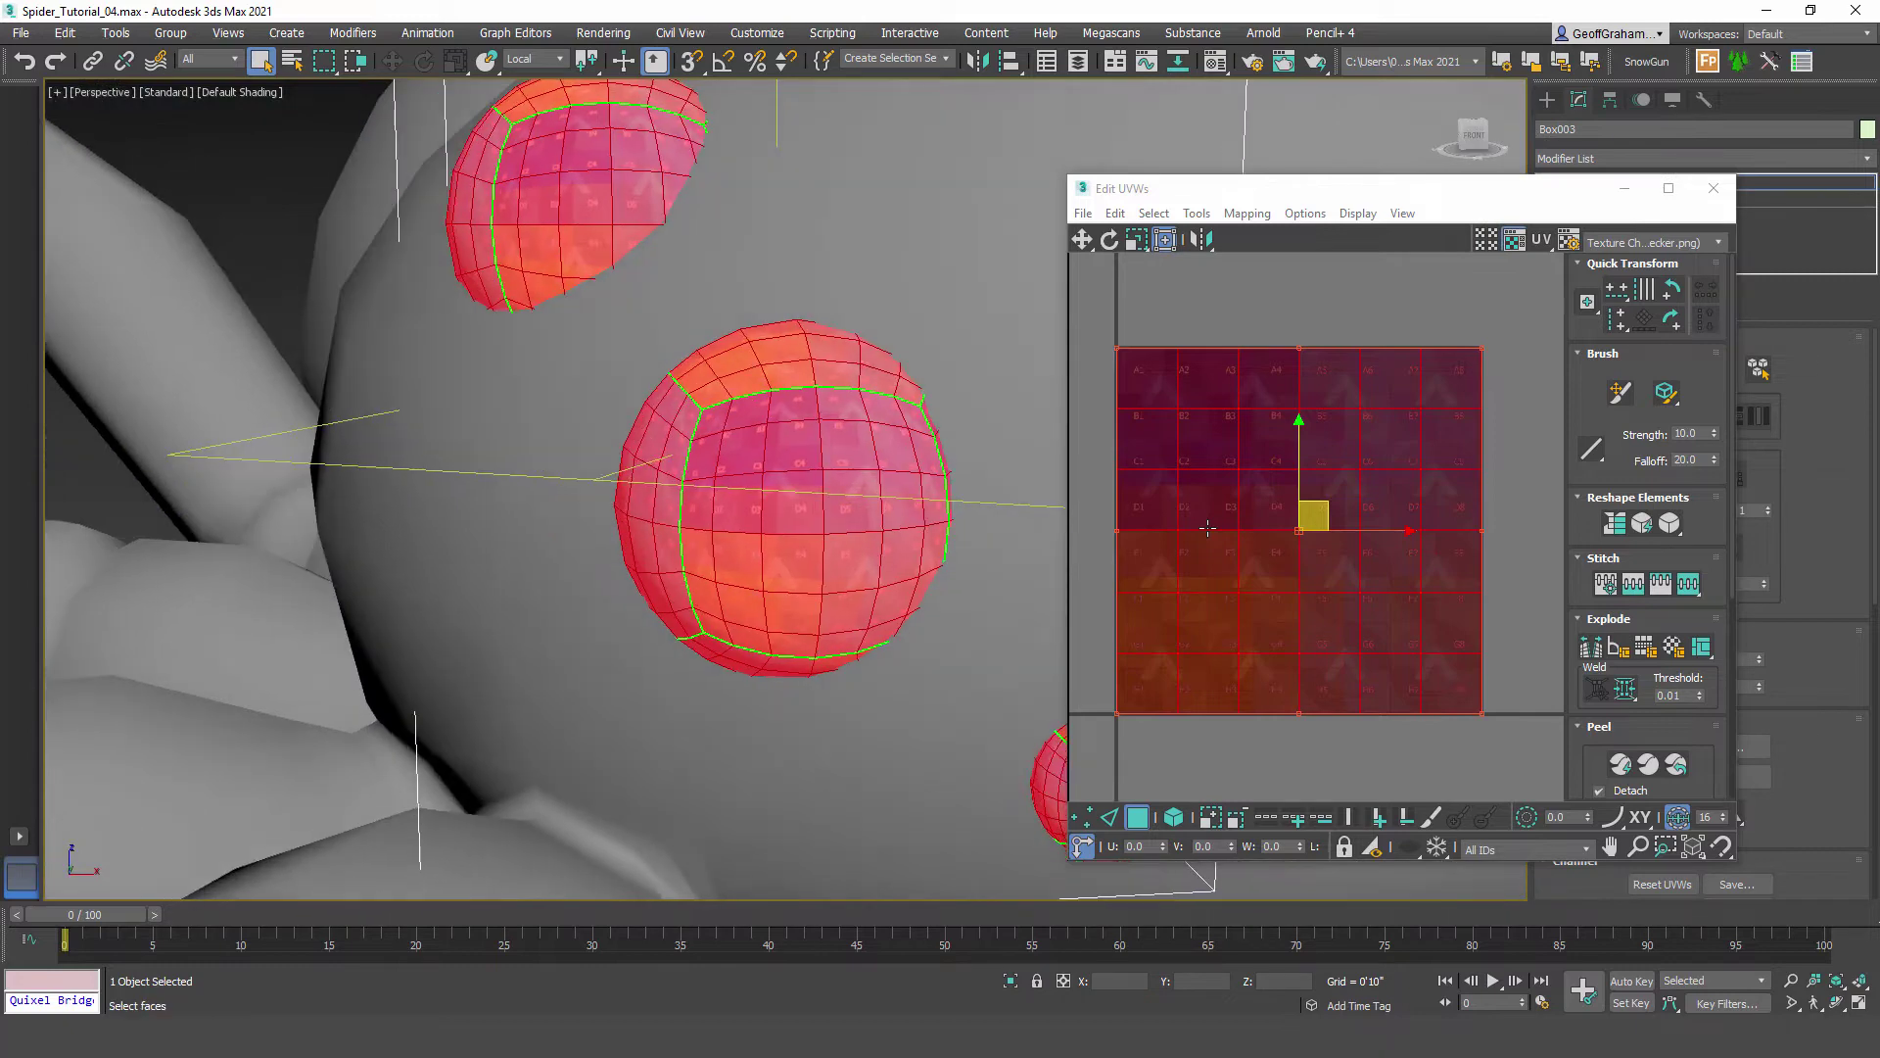
scroll(548, 520, "down", 3)
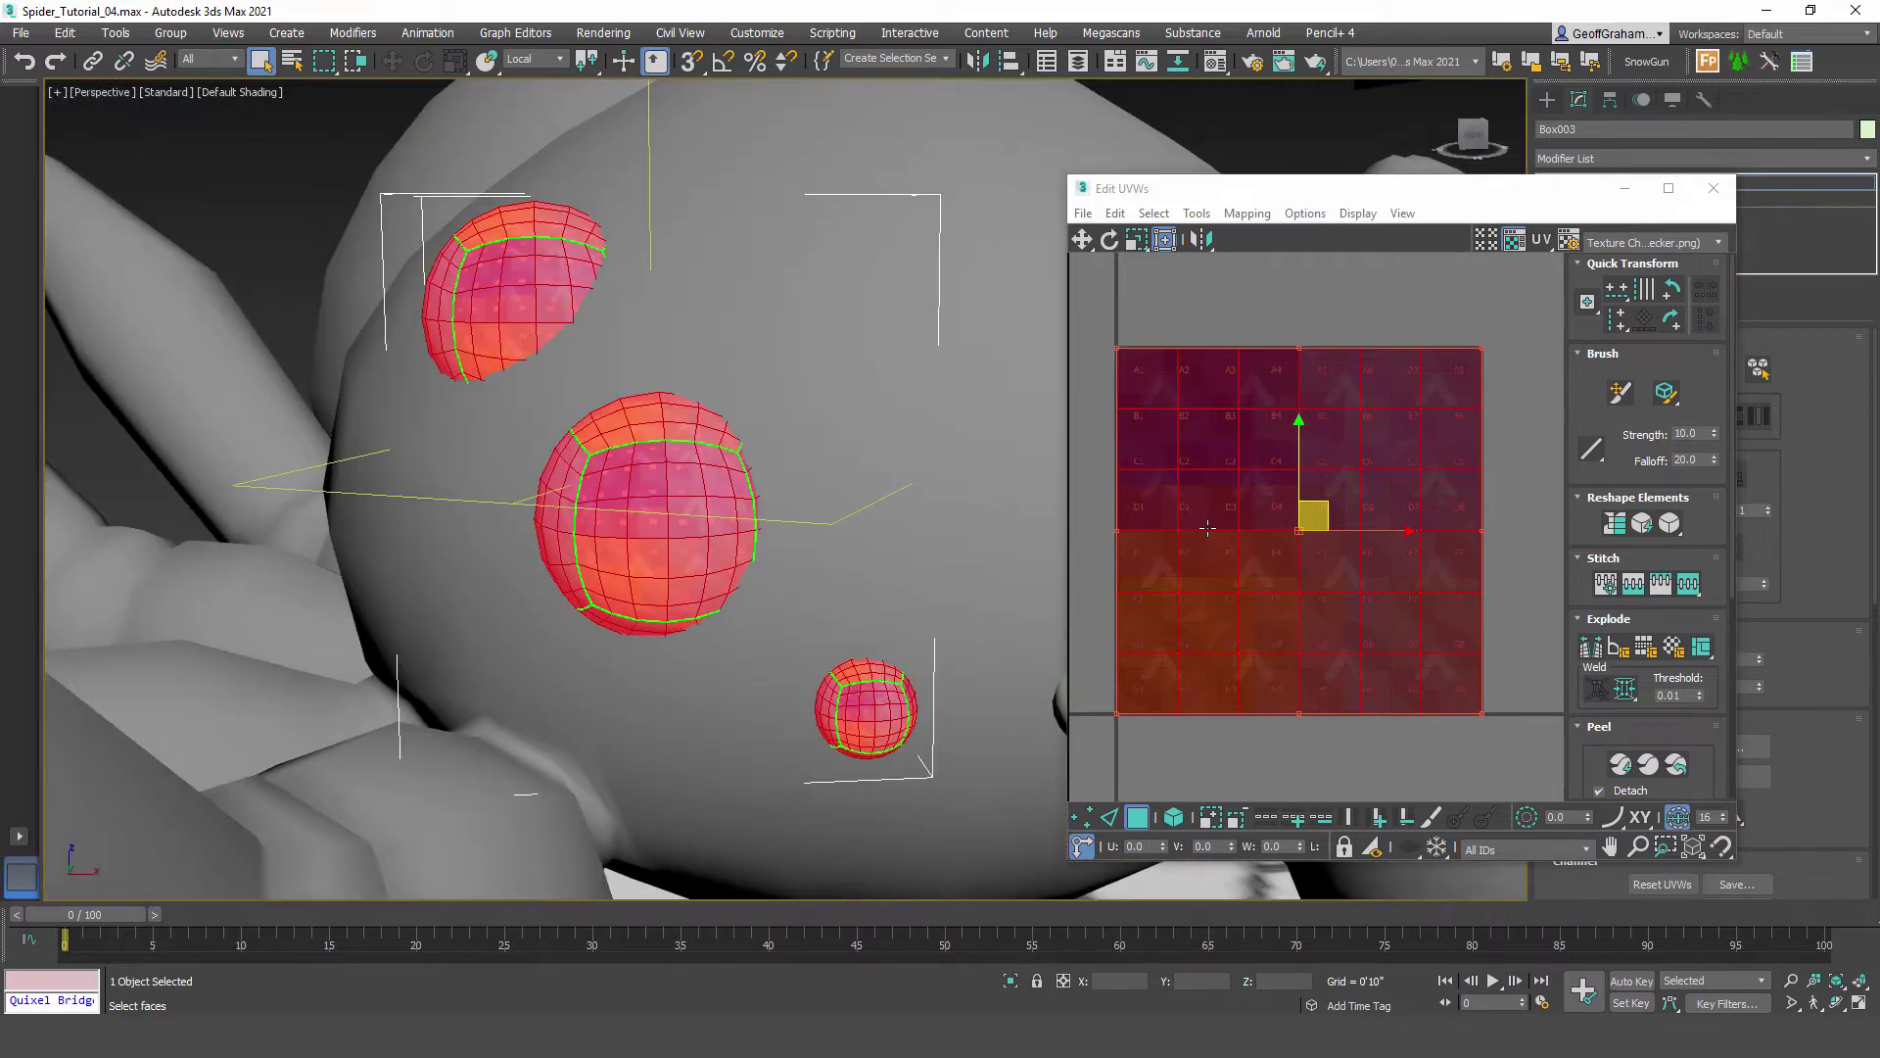
middle_click_drag(1208, 528, 1208, 528, "alt")
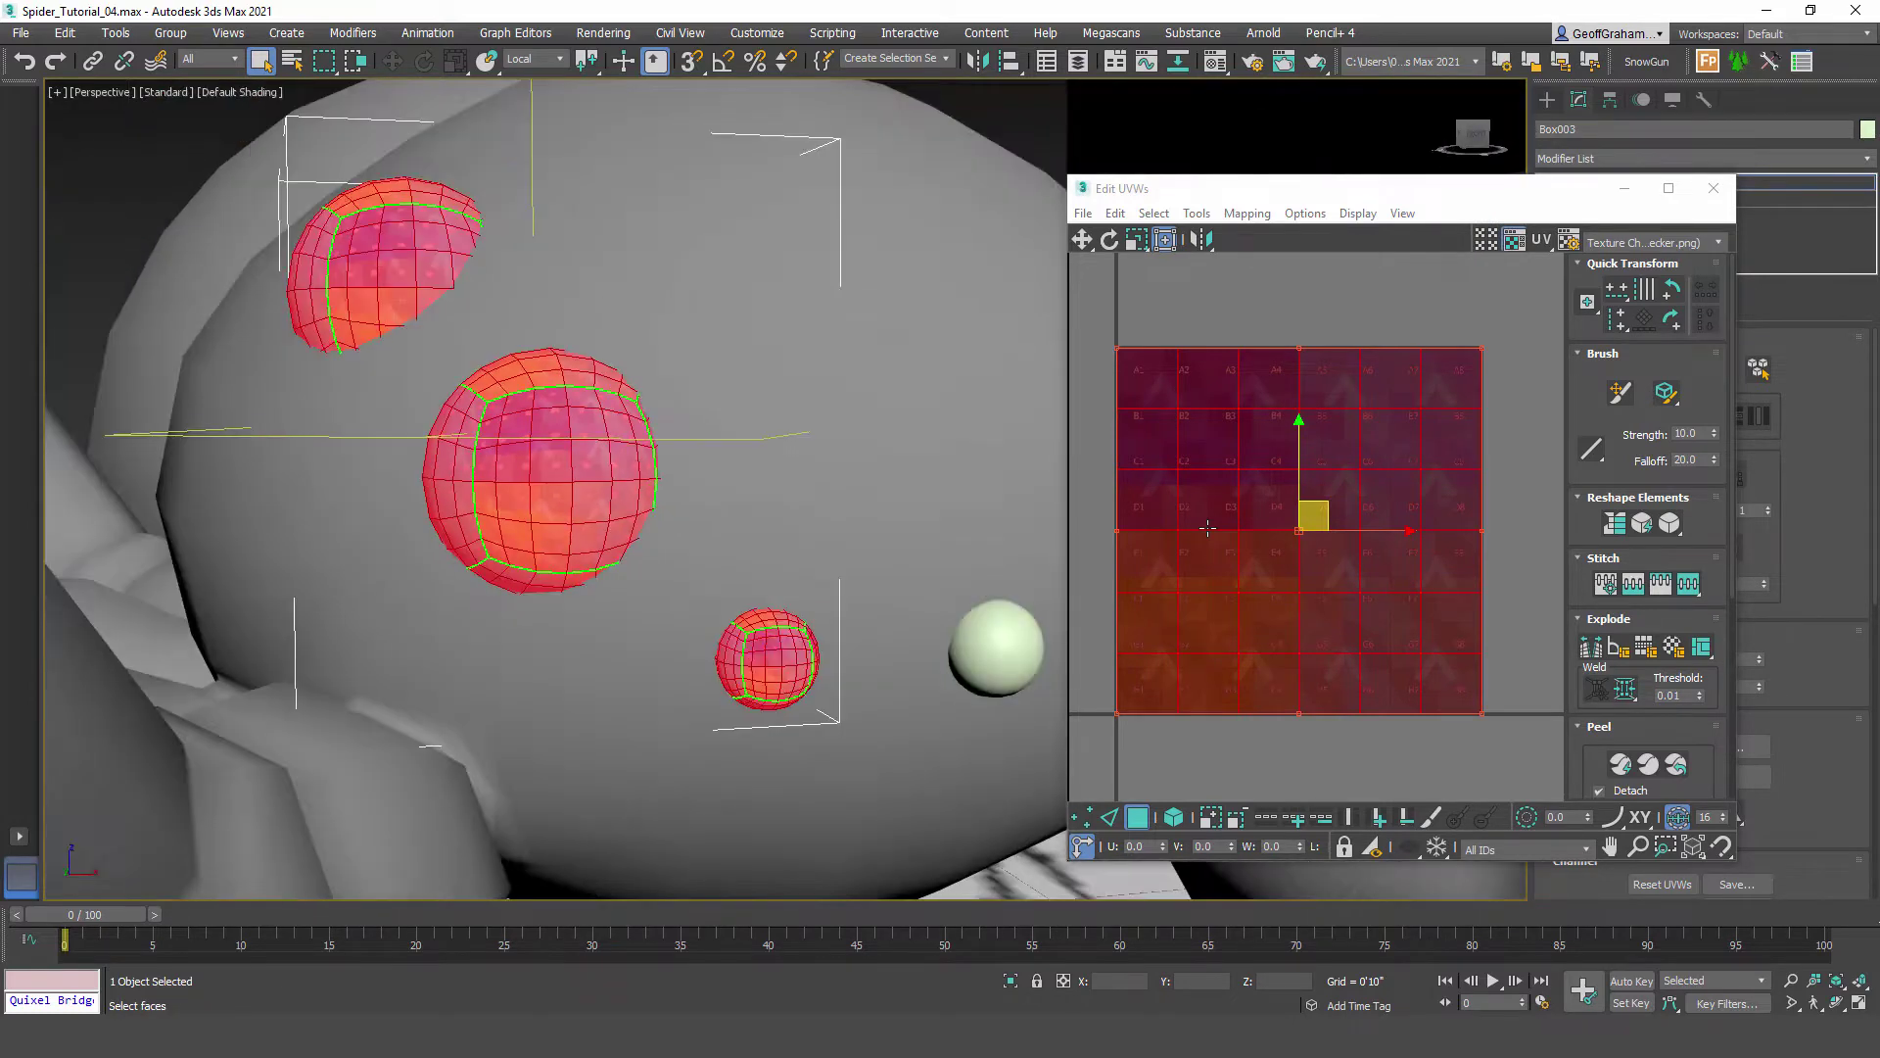
scroll(625, 537, "down", 3)
left_click(1714, 188)
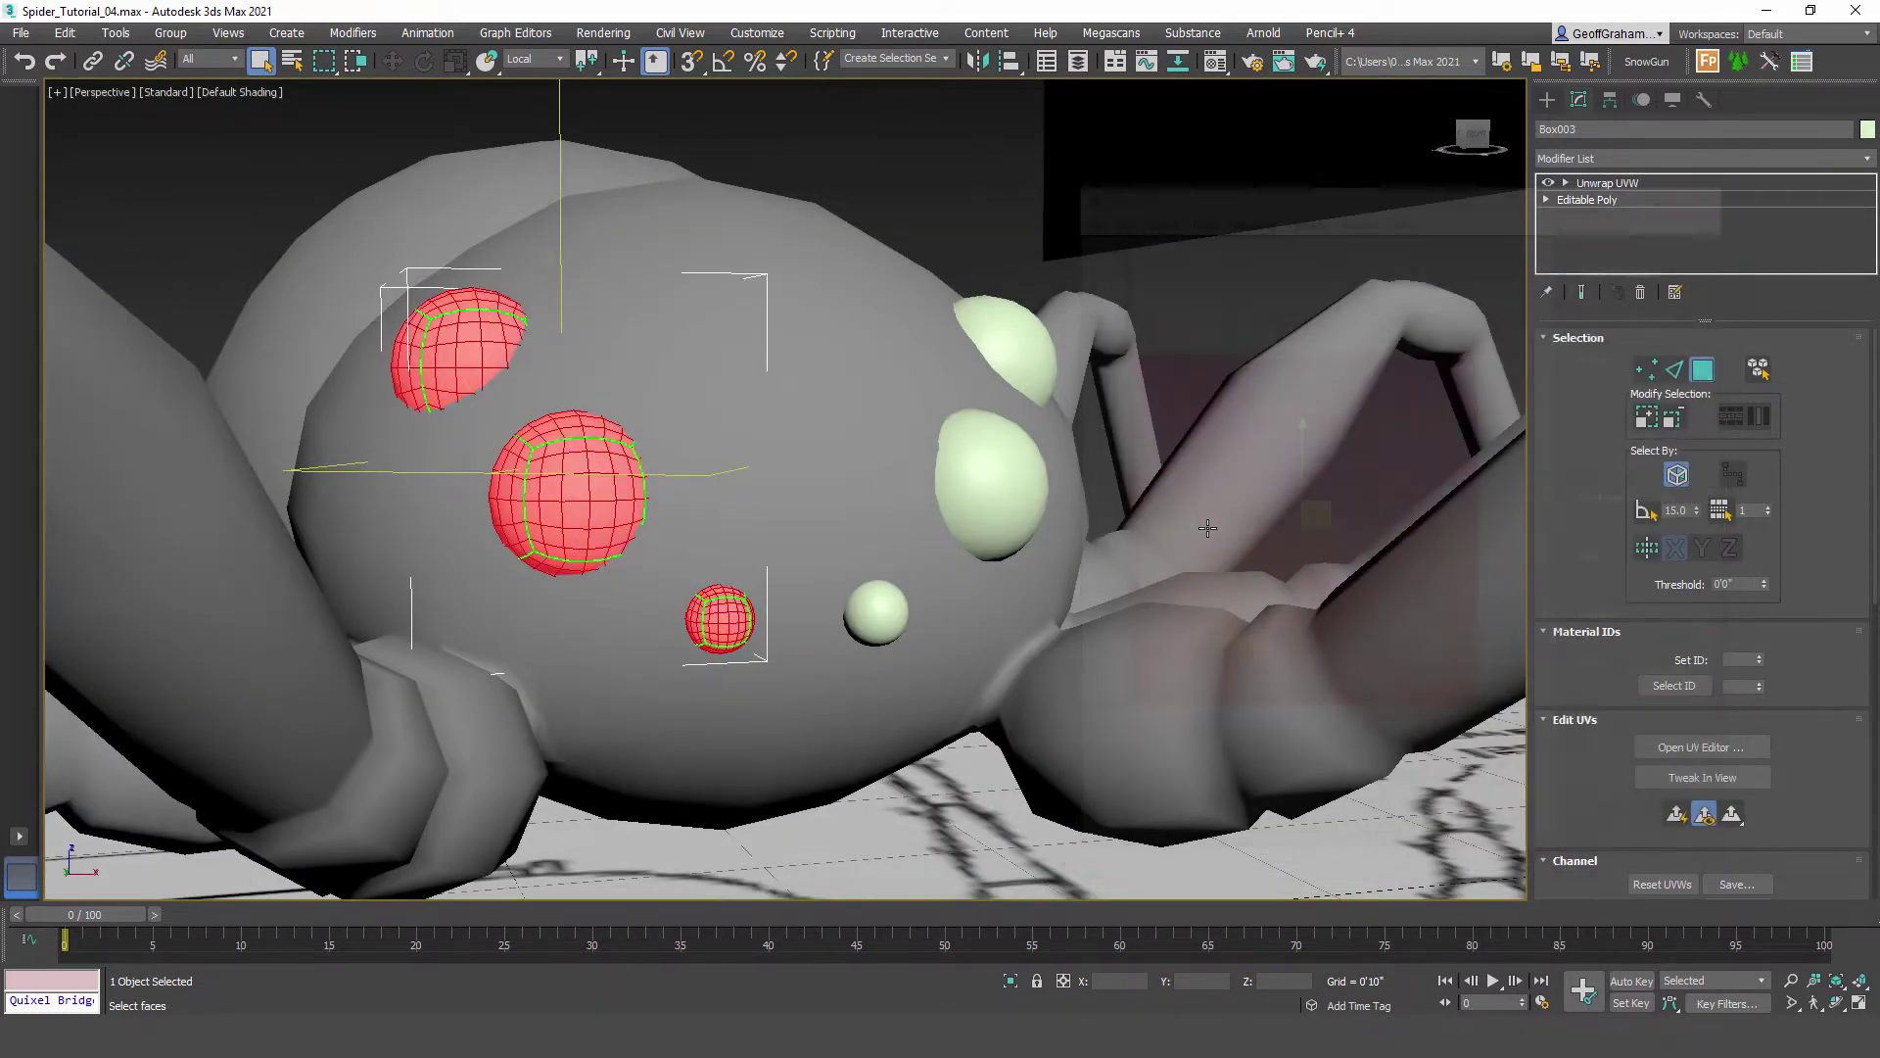
Step: Leave polygon selection and collapse the unwrapped eyes to an Editable Poly
key("3")
scroll(1208, 528, "down", 3)
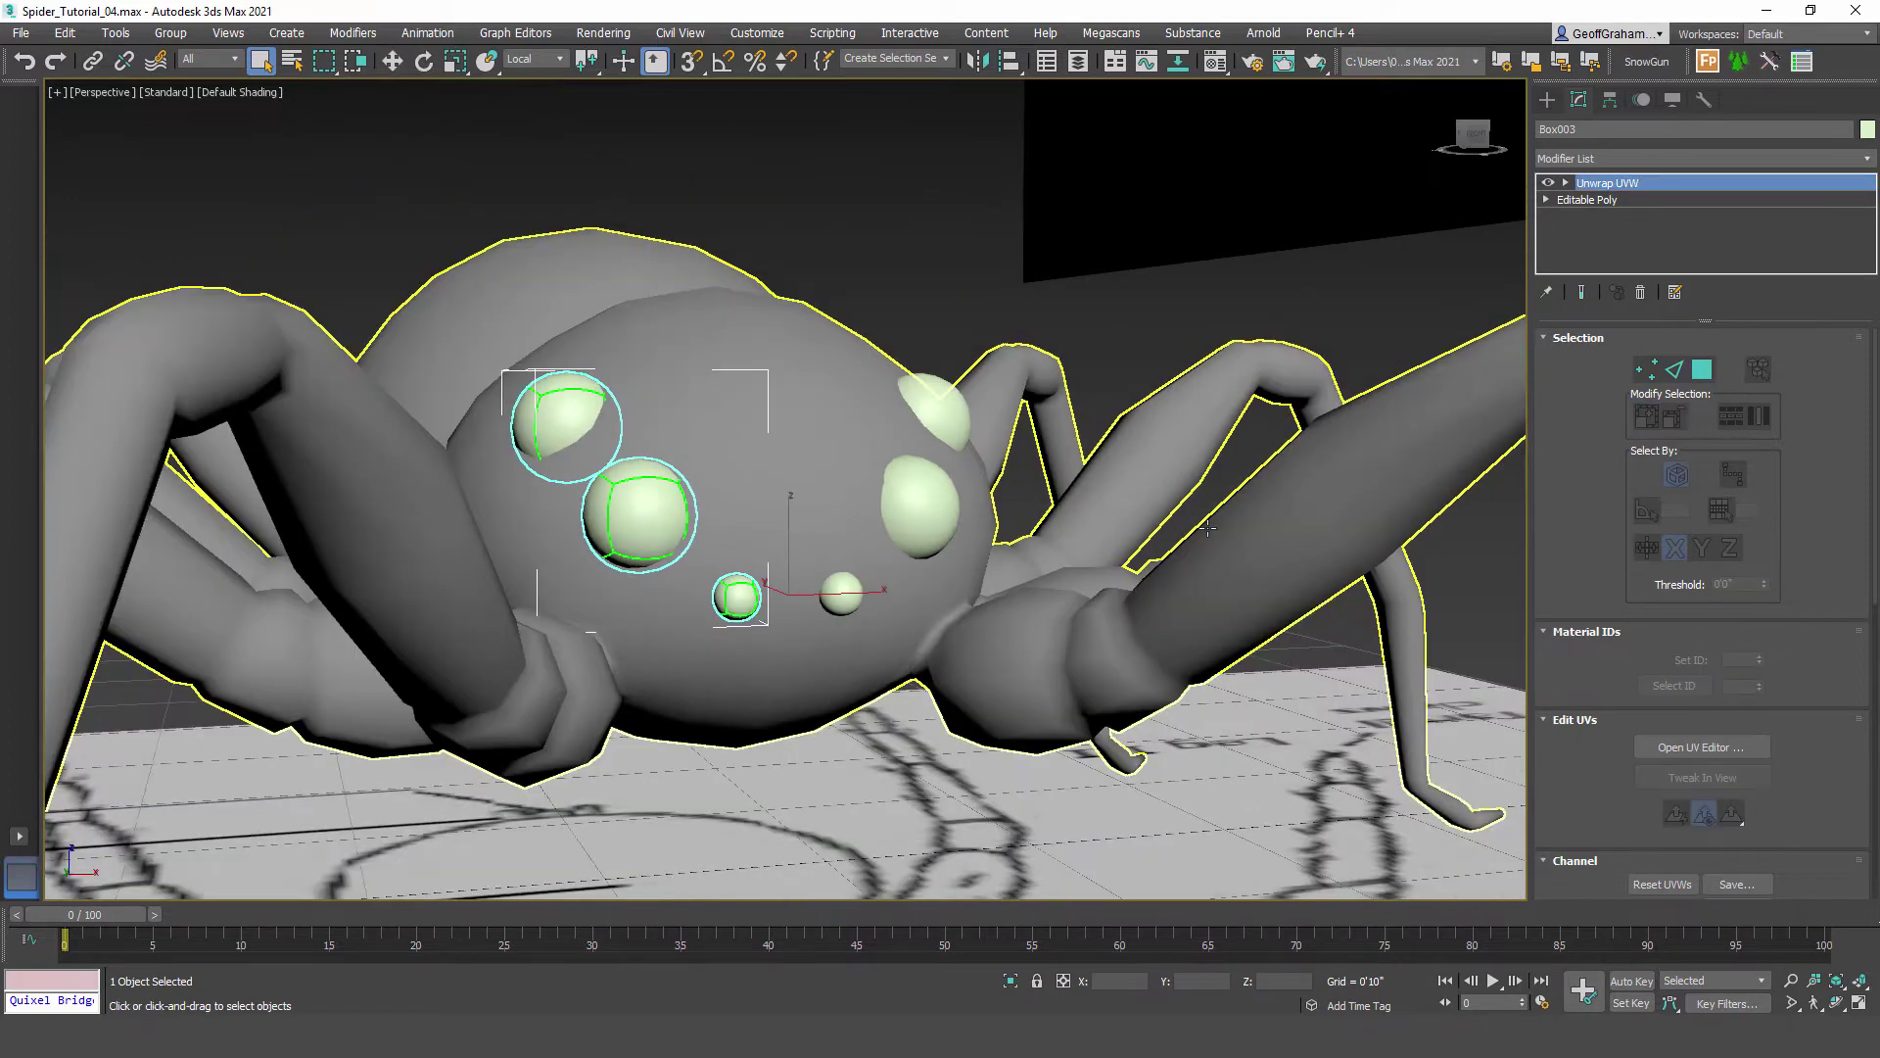
middle_click_drag(1207, 528, 1208, 528, "alt")
right_click(620, 499)
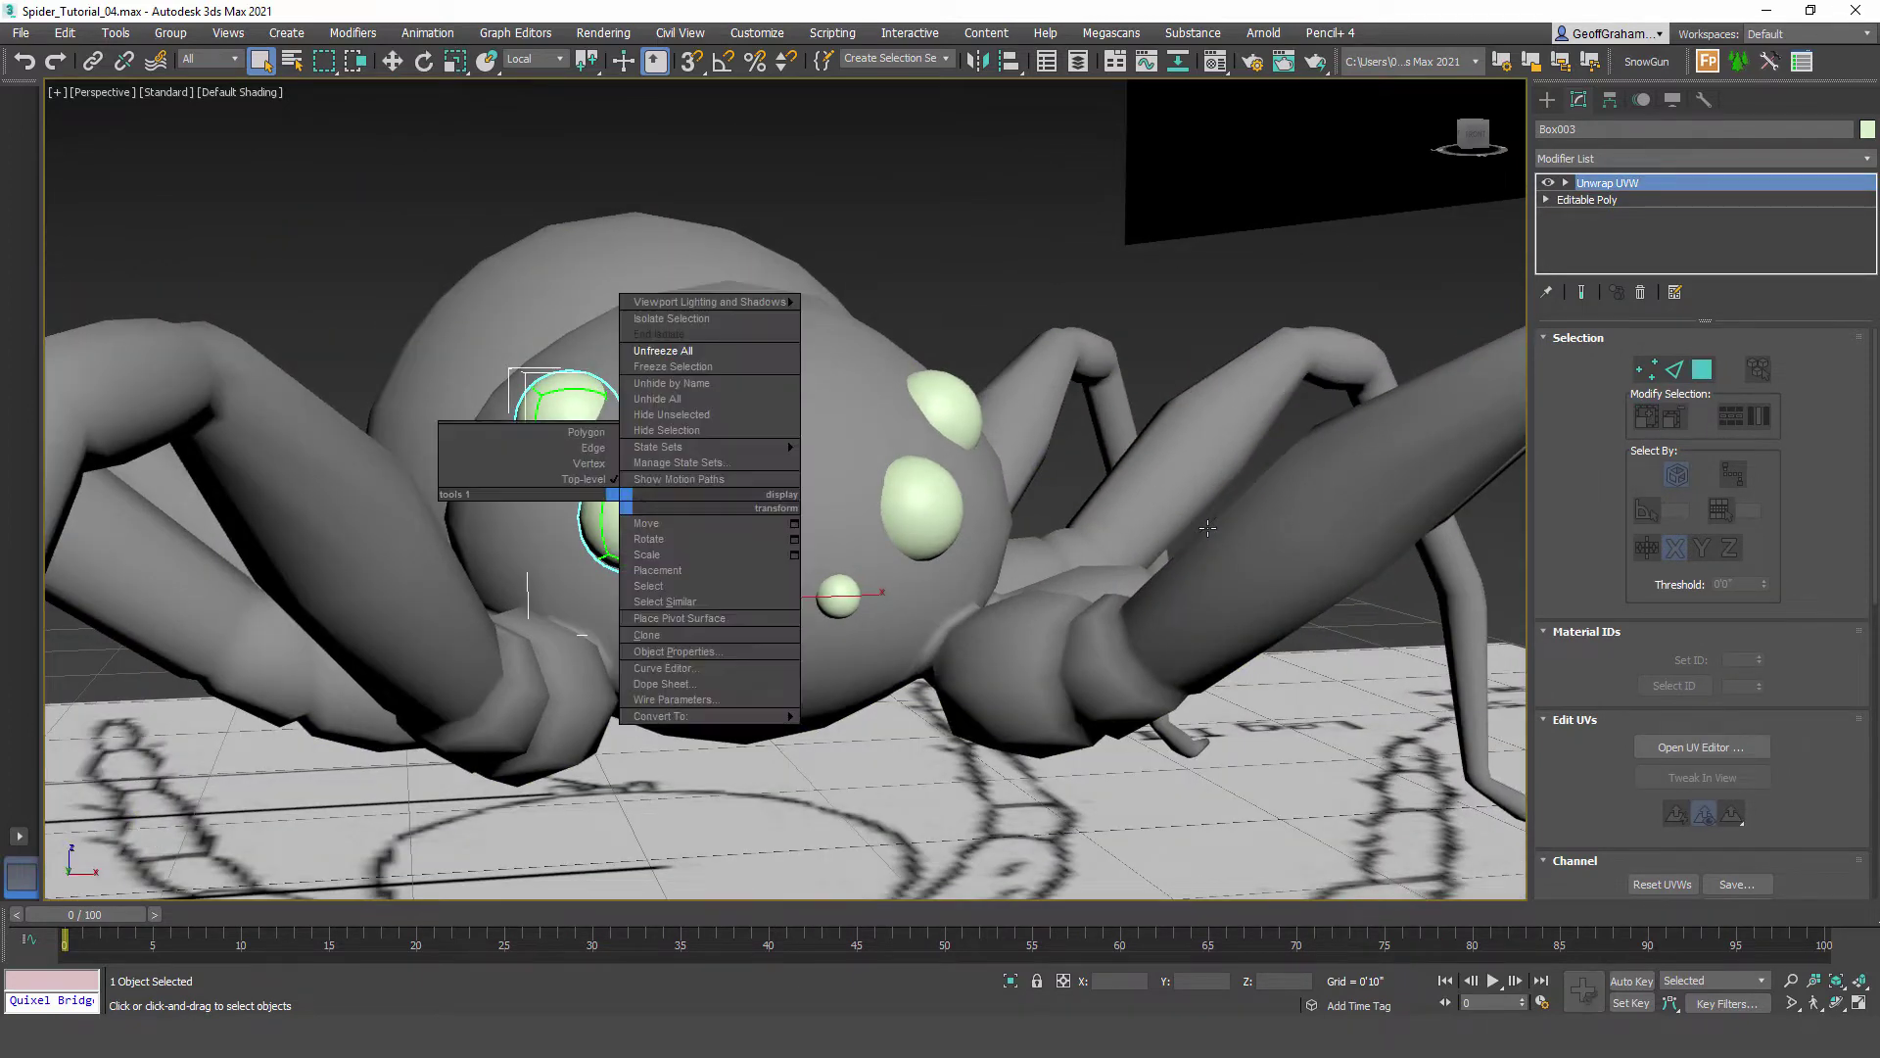
mouse_move(675, 715)
left_click(867, 732)
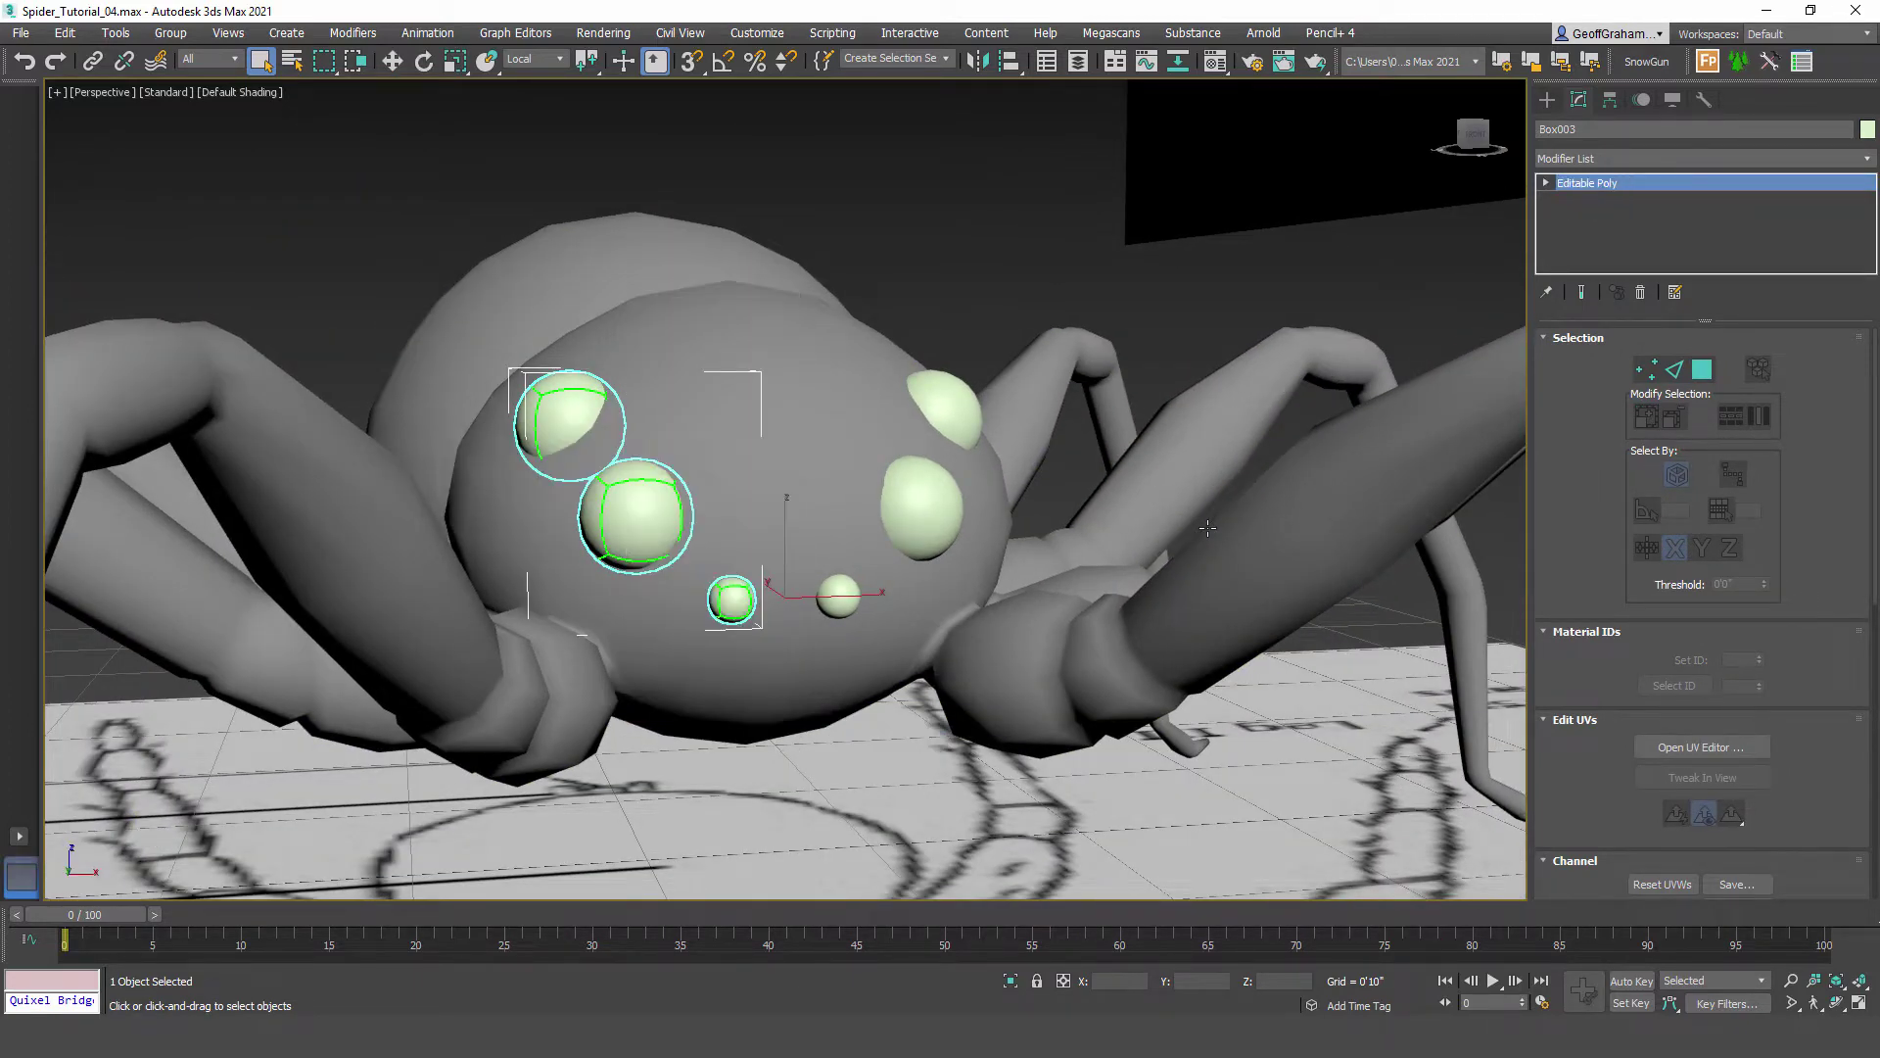
Step: Attach both sets of eyes to the spider body so they form one Editable Poly, and leave the Attach command
left_click(1207, 527)
left_click(1207, 528)
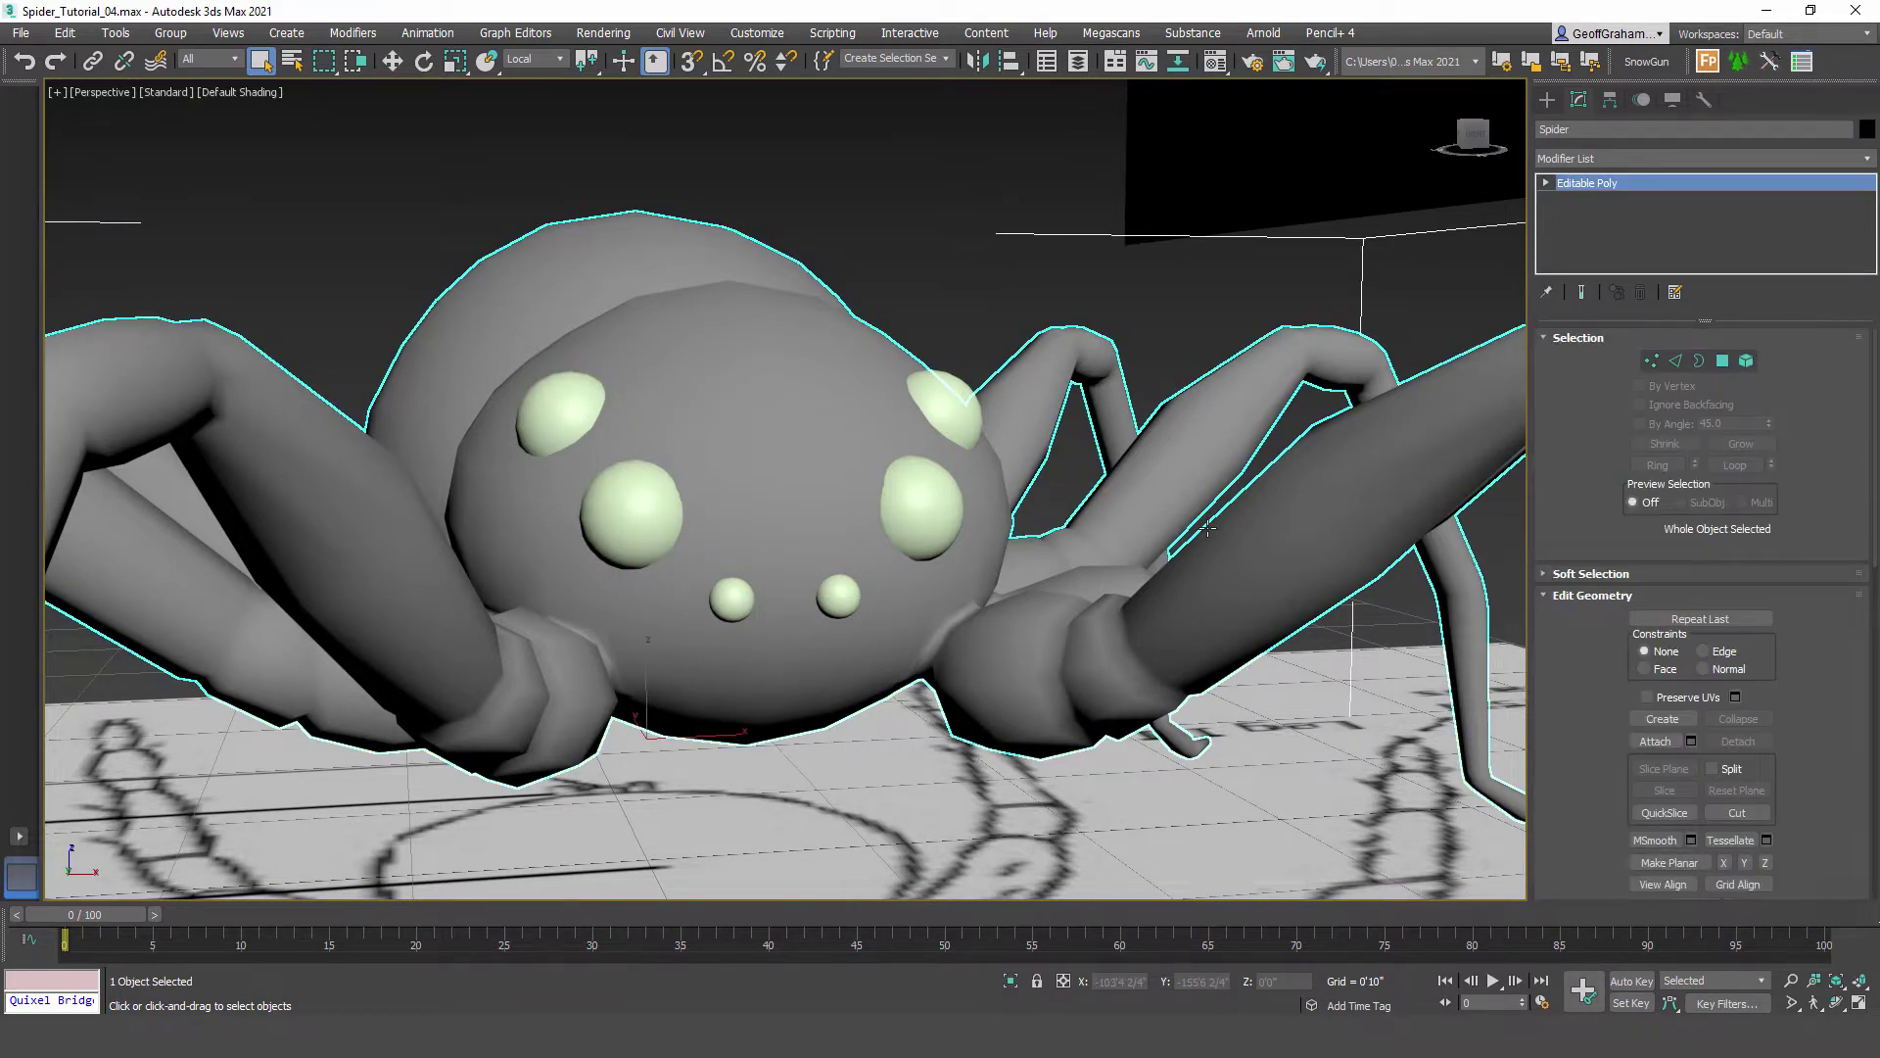
left_click(1655, 742)
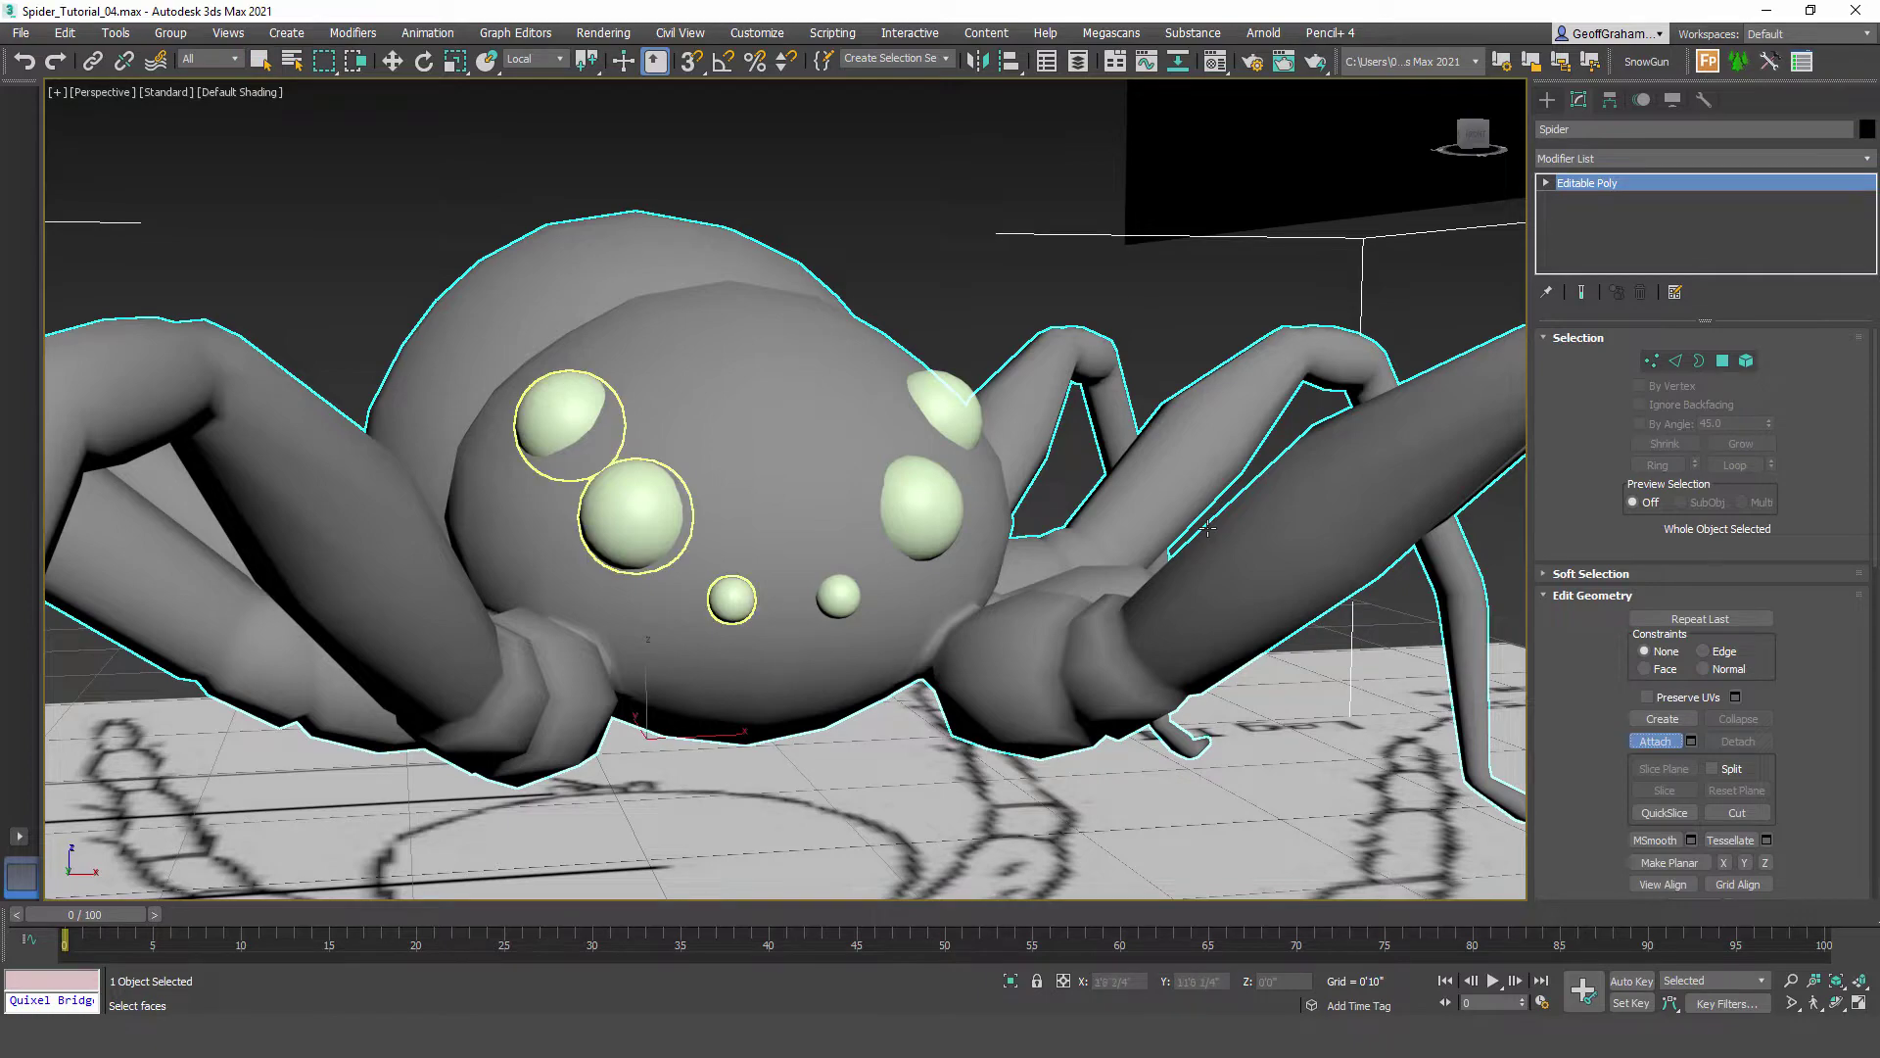
left_click(635, 513)
left_click(920, 509)
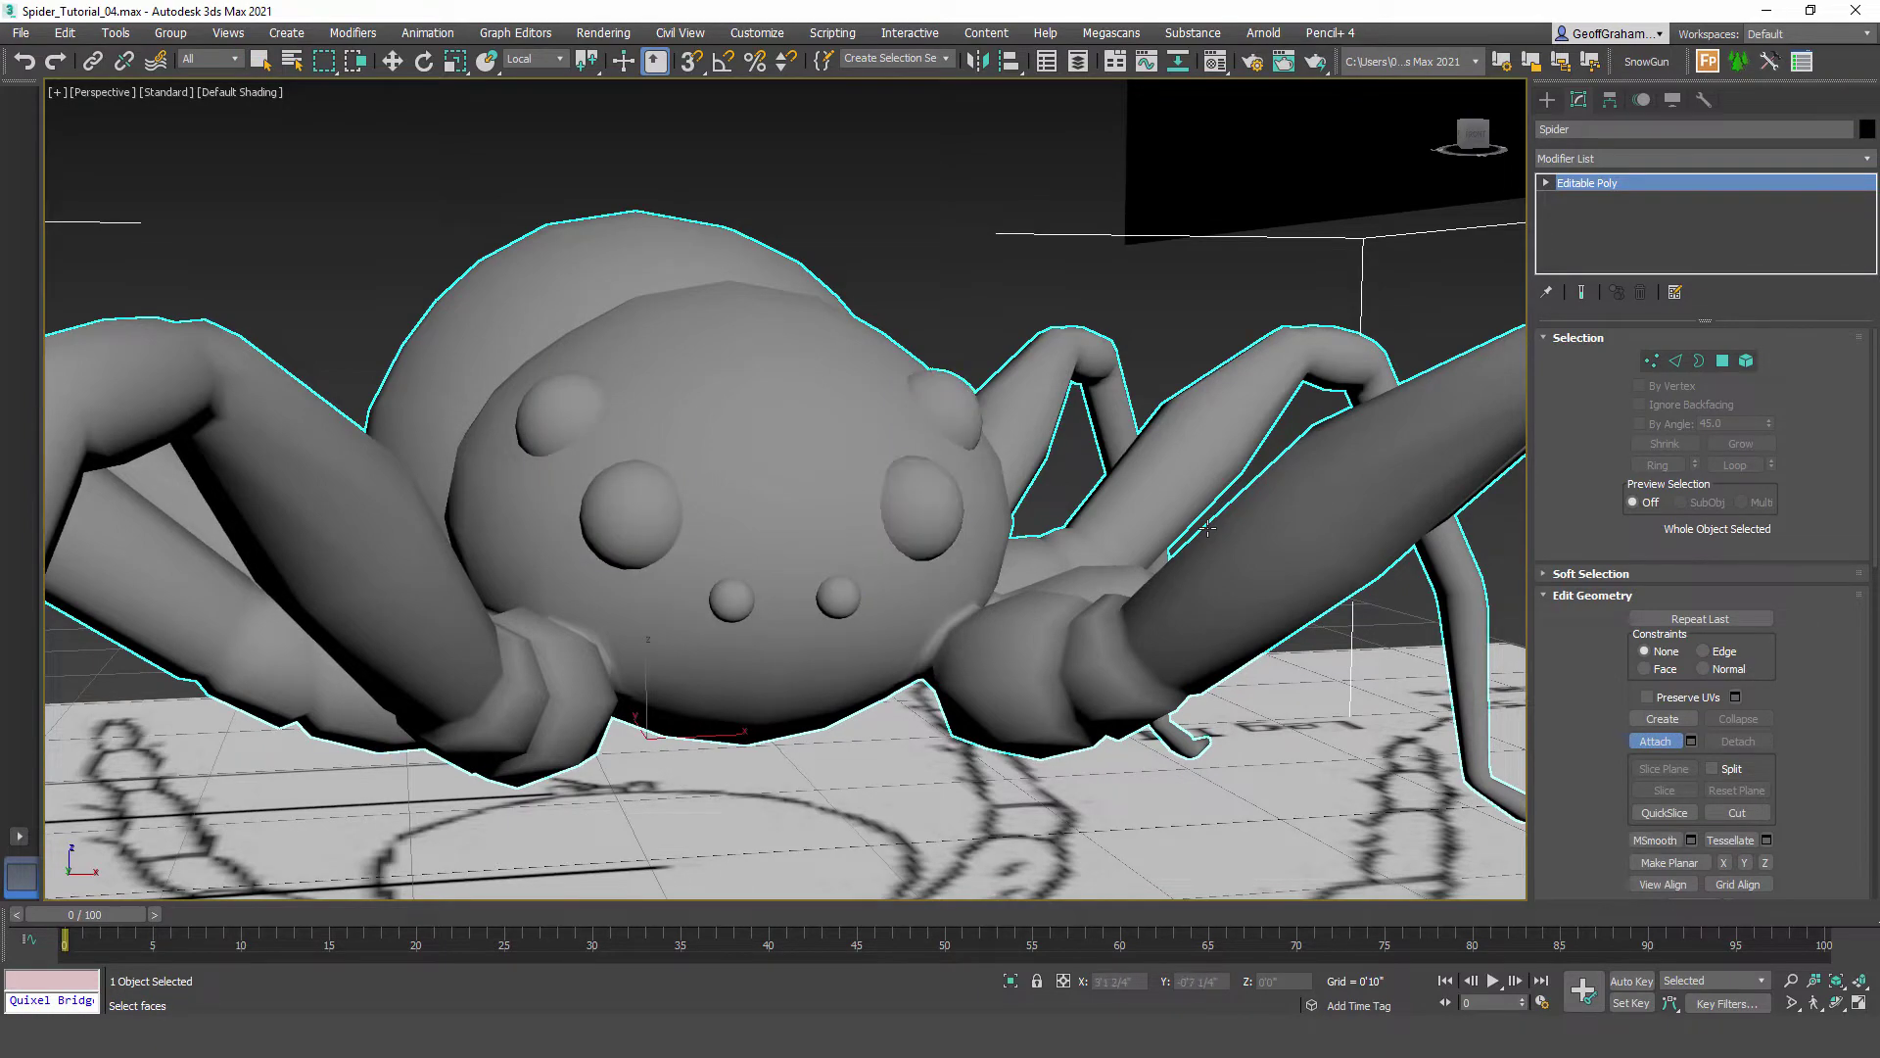
key("w")
Step: Give the 09 - Default material in the Material Editor a dark red diffuse color with RGB values 82, 2, 2
scroll(1207, 528, "down", 5)
middle_click_drag(1208, 527, 1166, 627, "alt")
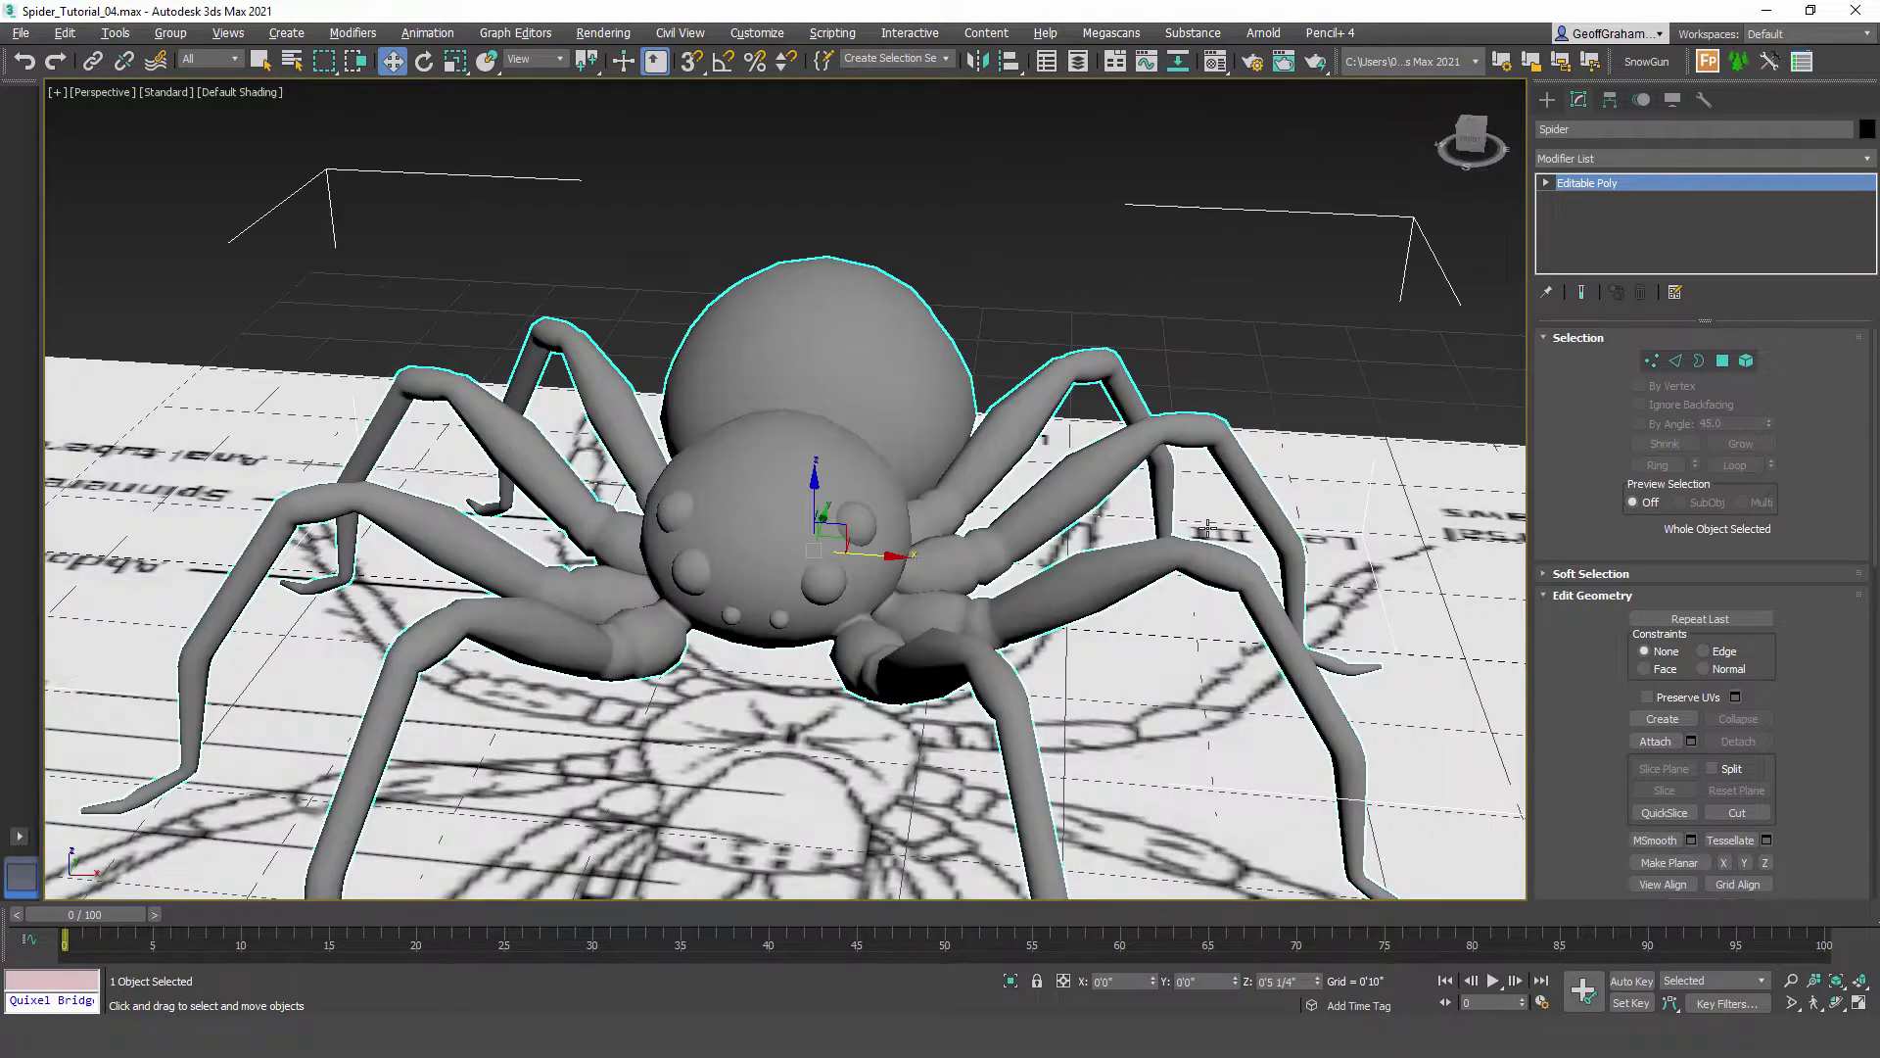
middle_click_drag(1208, 528, 1207, 528, "alt")
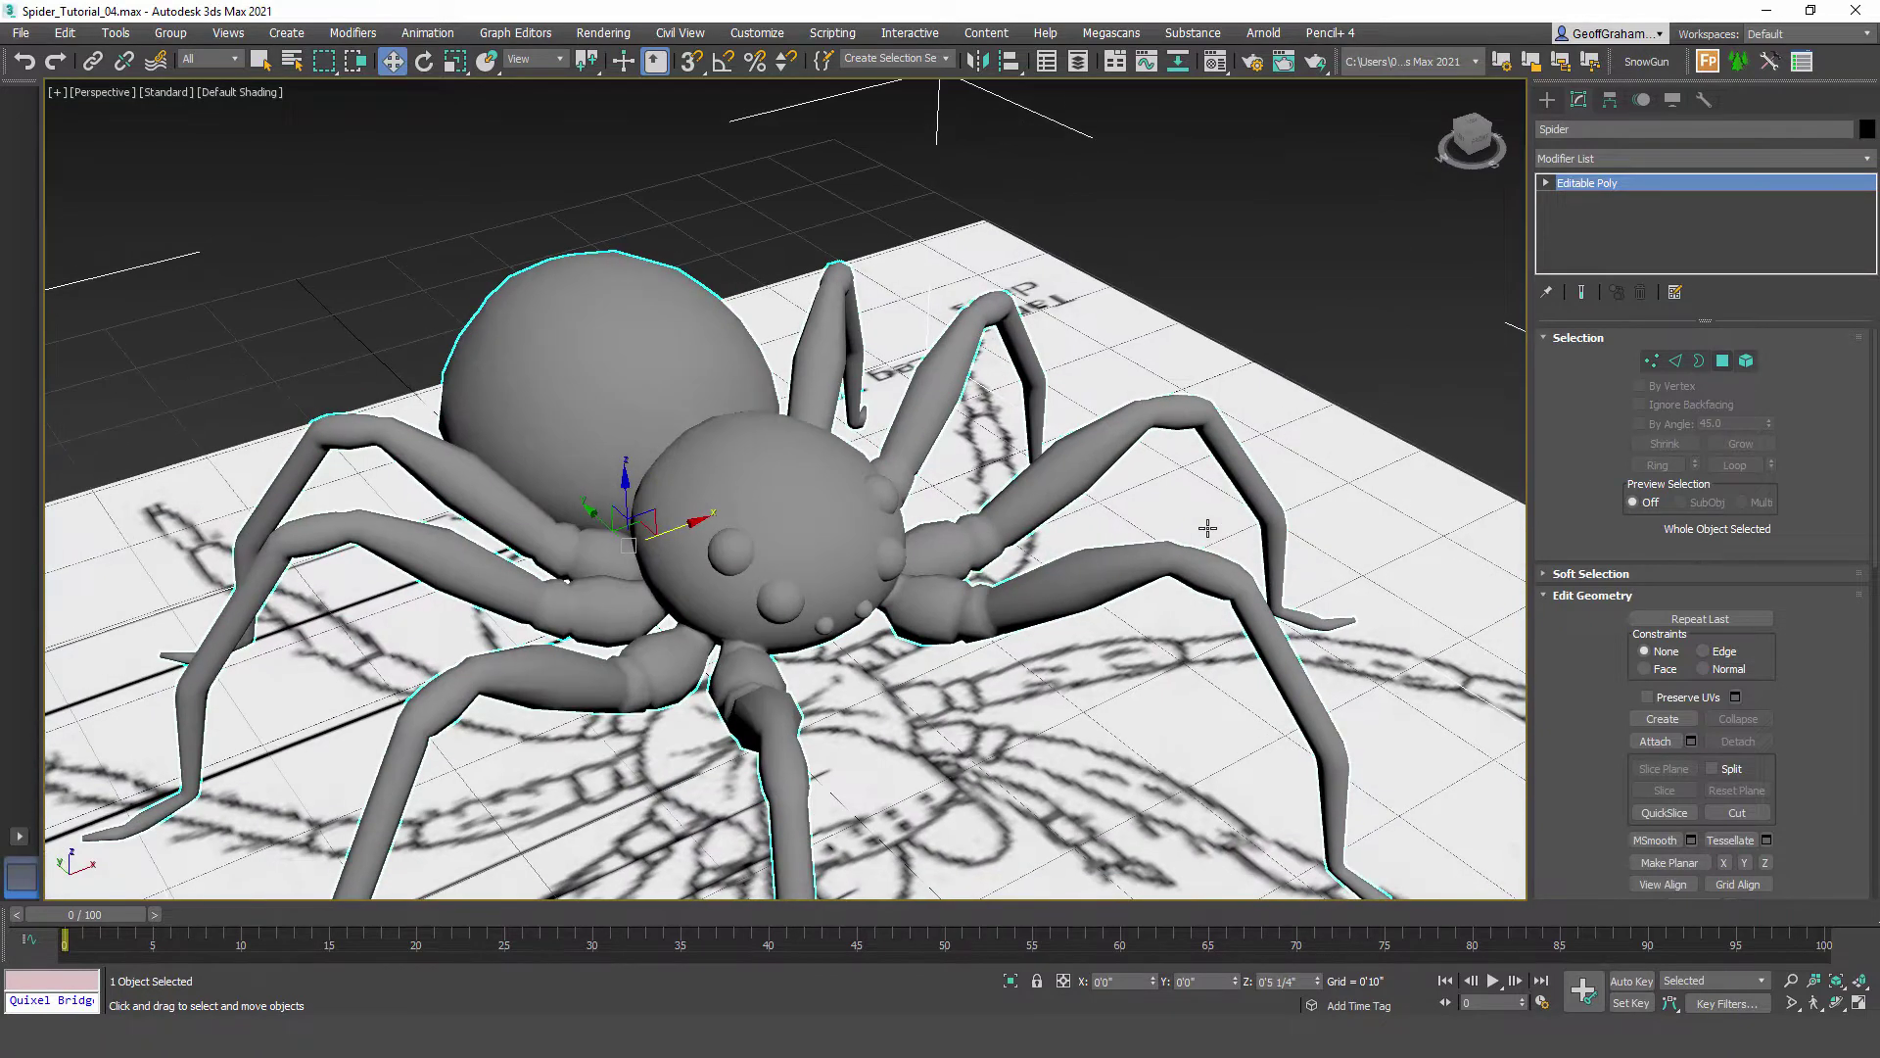
key("m")
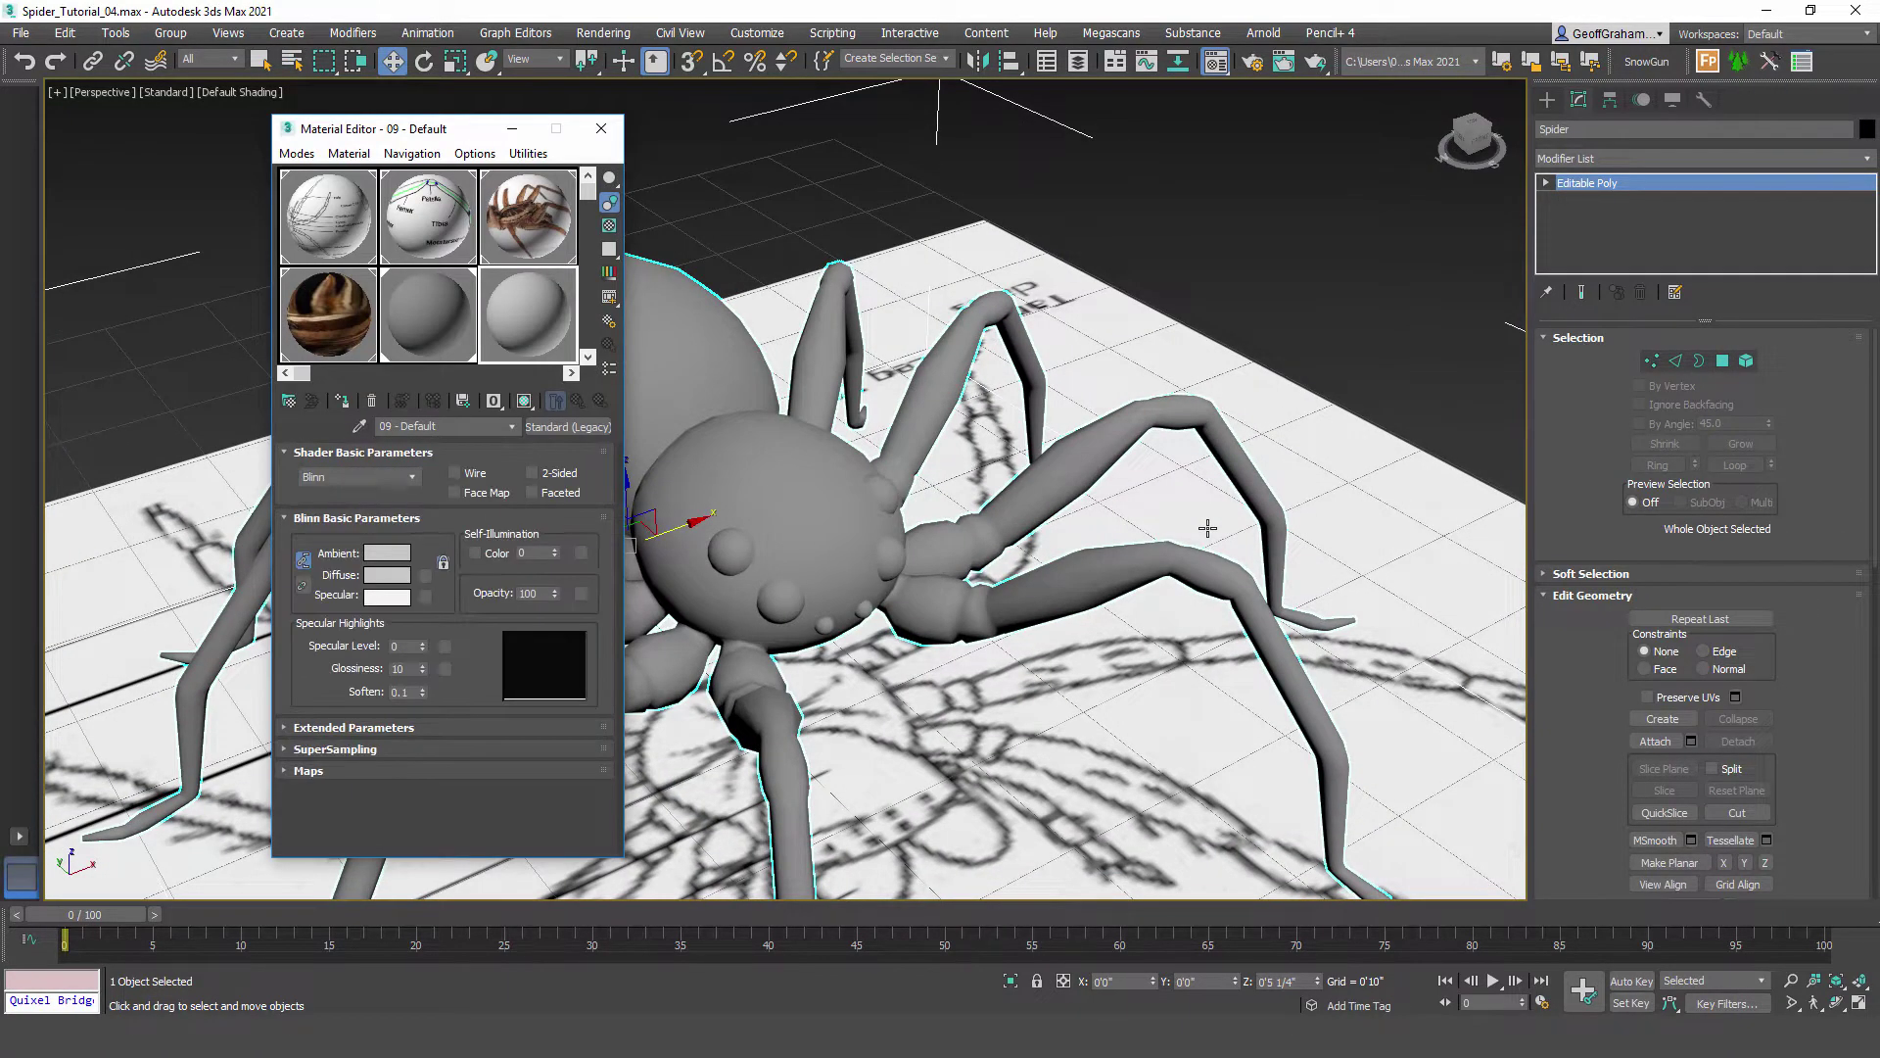
left_click(387, 575)
mouse_move(542, 164)
left_mouse_down()
mouse_move(546, 232)
mouse_move(577, 132)
left_mouse_up()
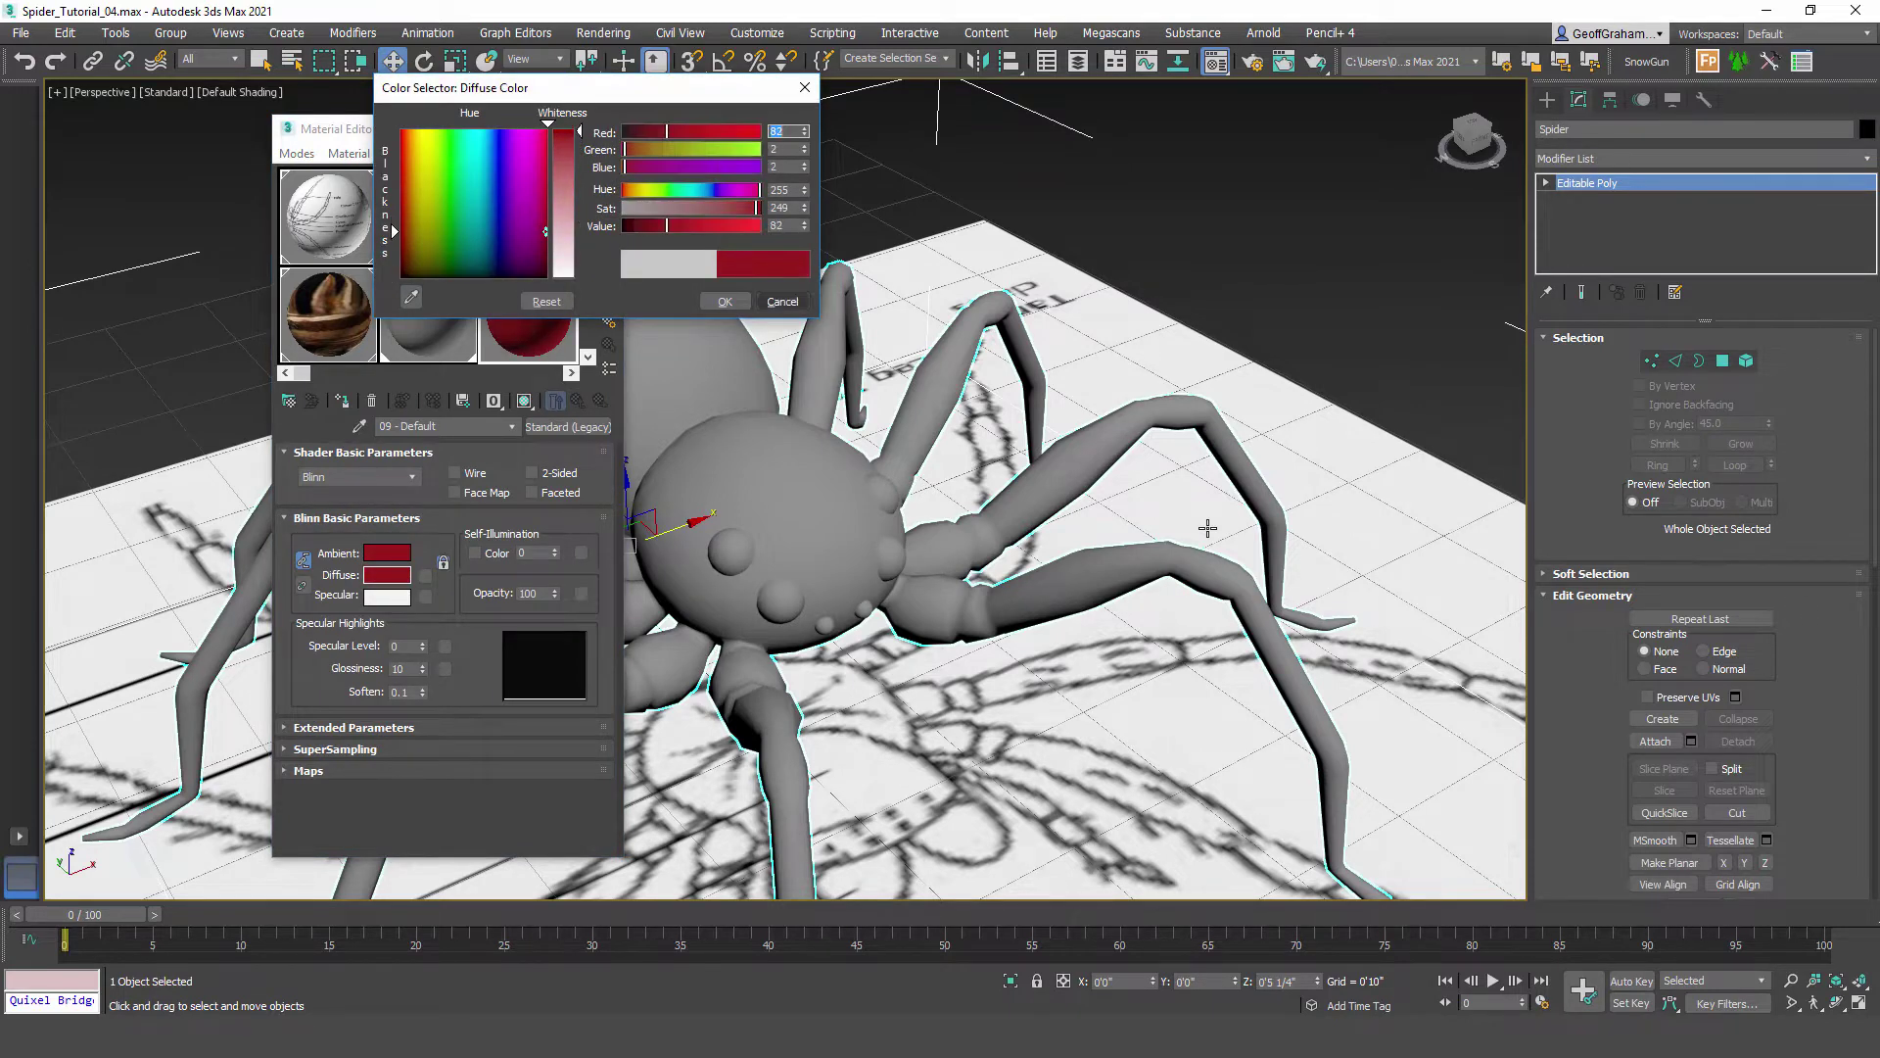
left_click(724, 302)
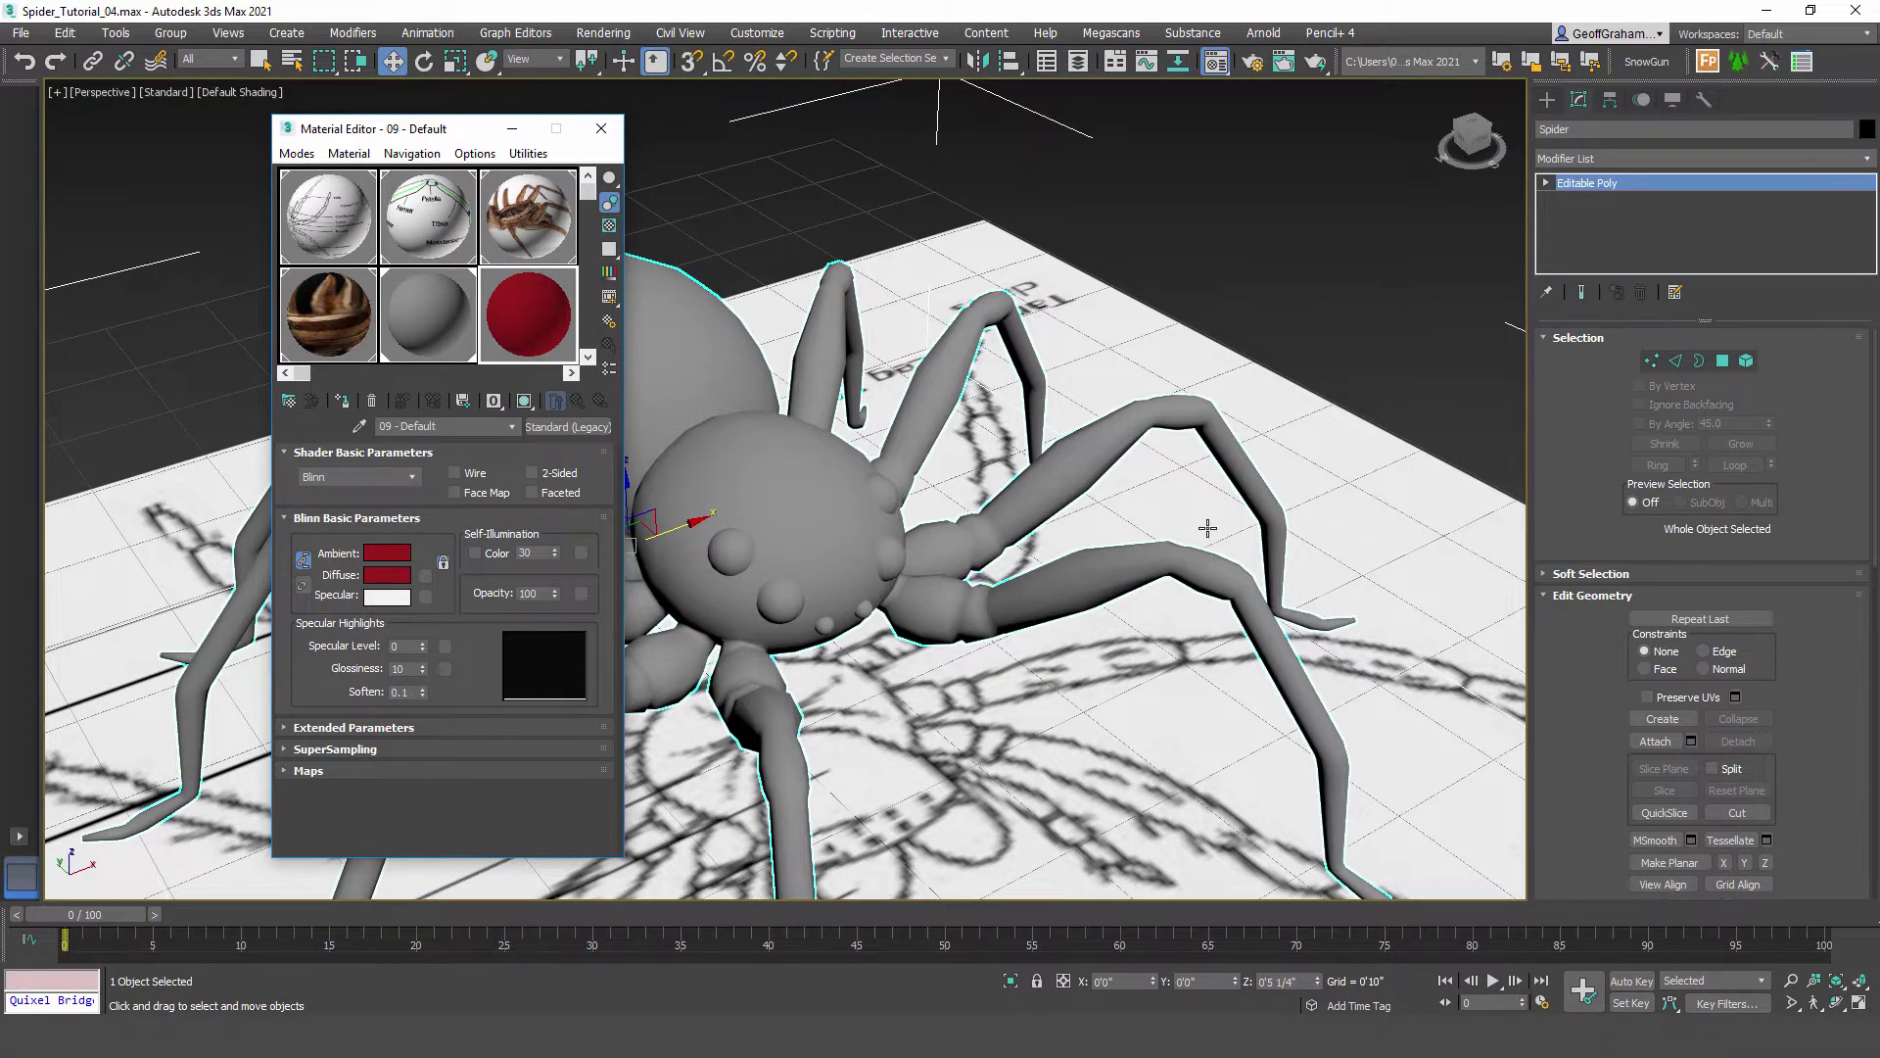
Step: Set the red material's specular level to 48 and glossiness to 43, and move the Material Editor aside
left_click_drag(556, 523, 555, 552)
mouse_move(422, 645)
left_mouse_down()
mouse_move(422, 600)
mouse_move(422, 640)
left_mouse_up()
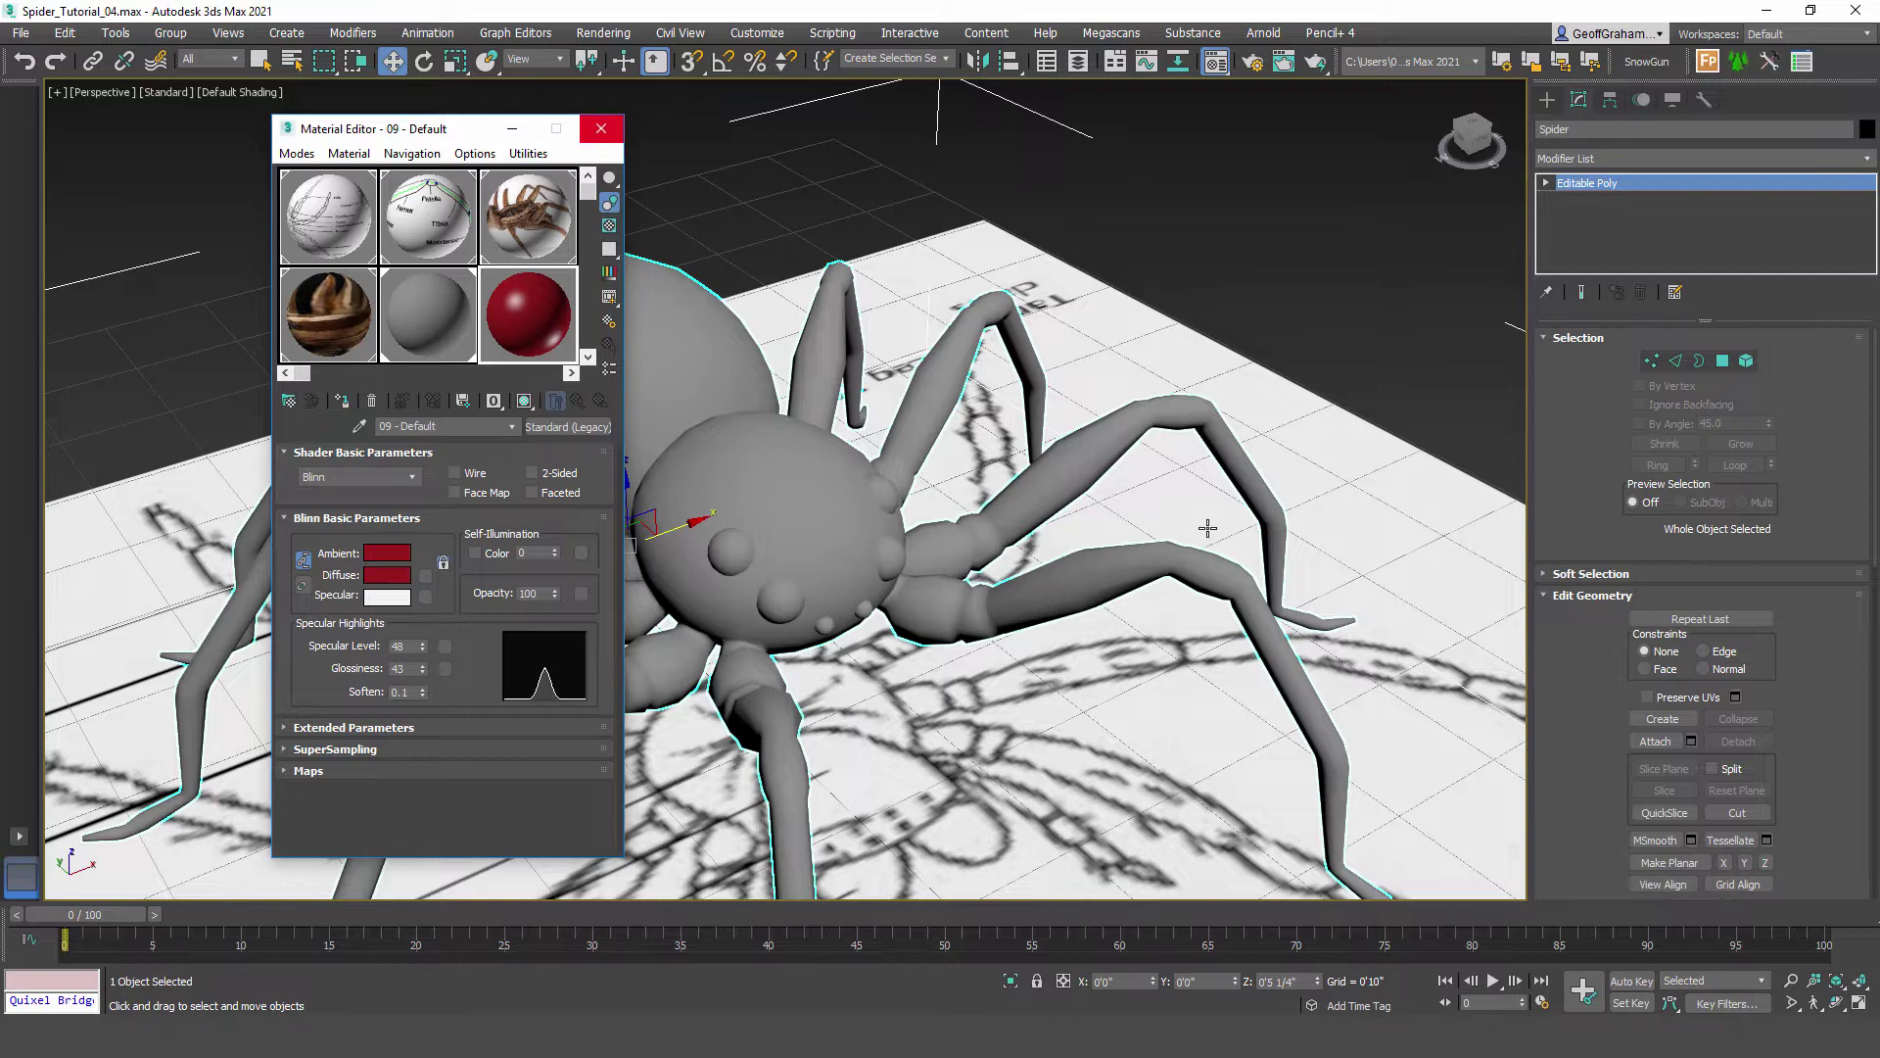
left_click_drag(548, 128, 515, 109)
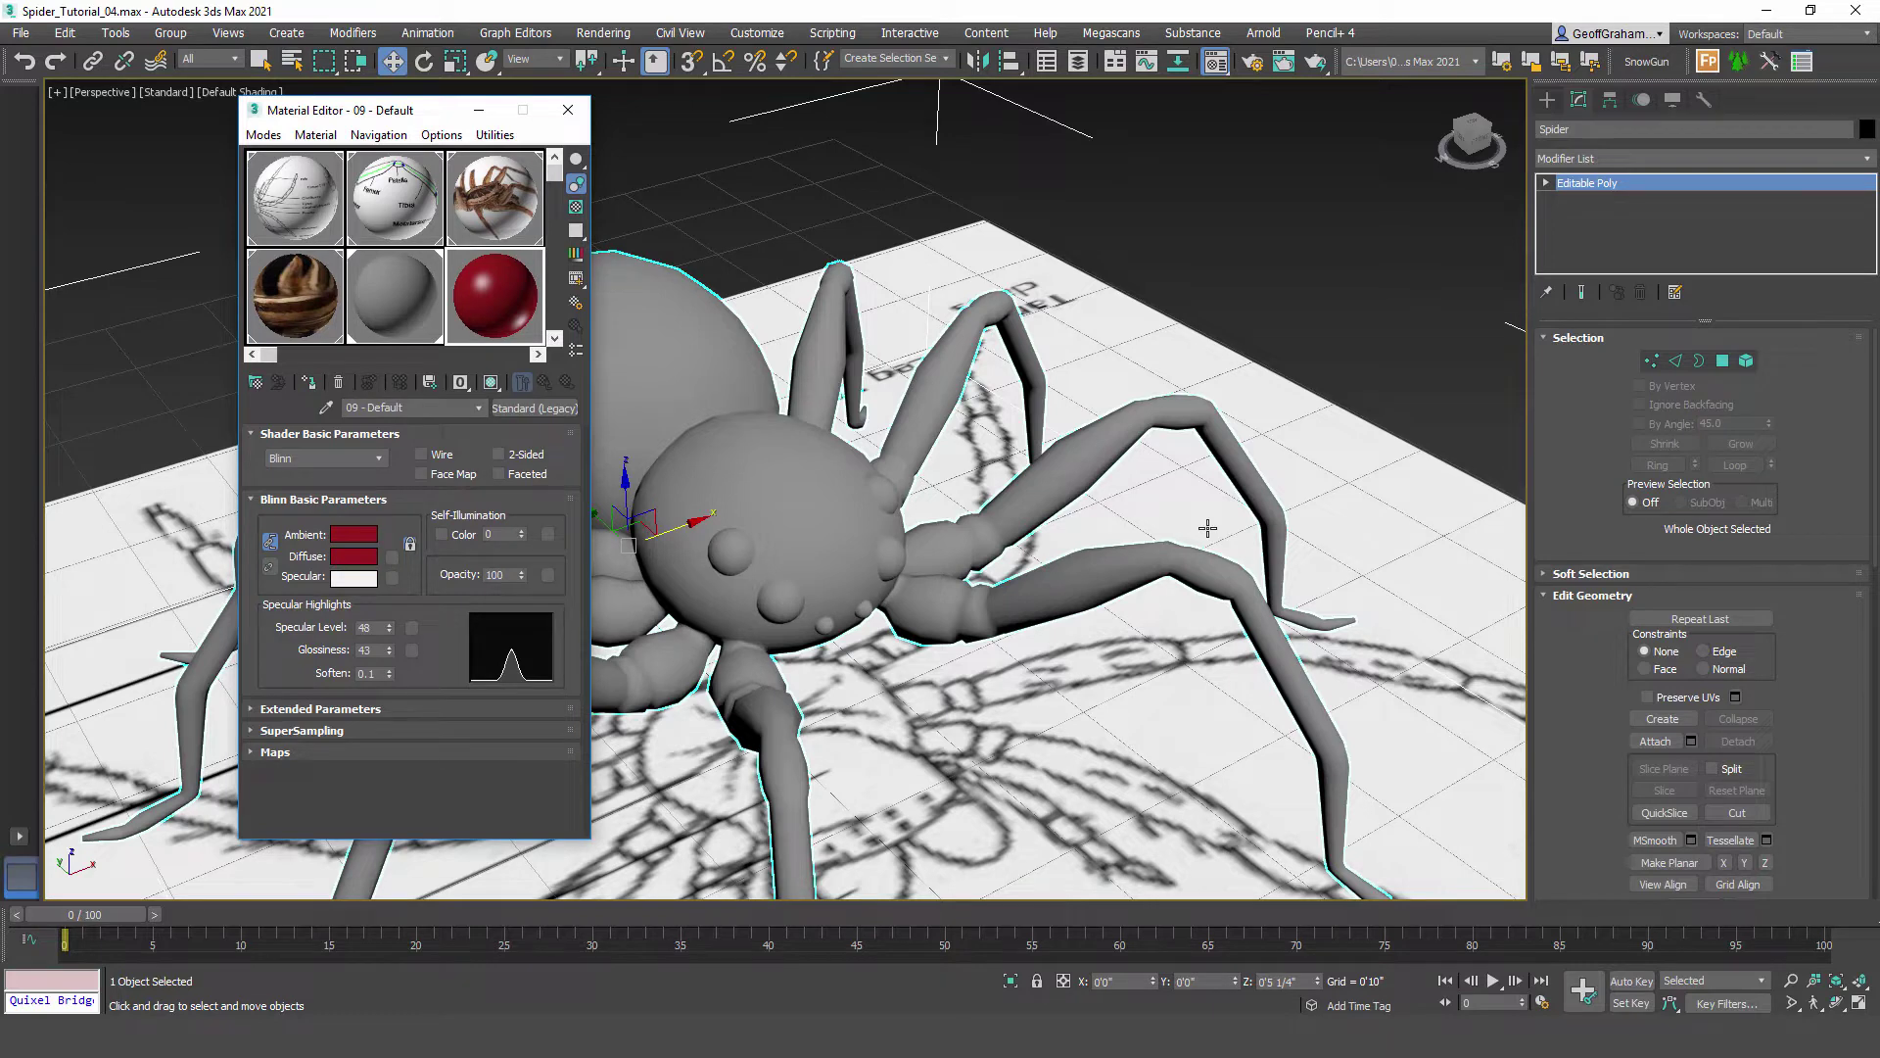
Step: Assign the red 09 - Default material to the six eye elements of the spider, close the Material Editor, and deselect everything
left_click(1746, 360)
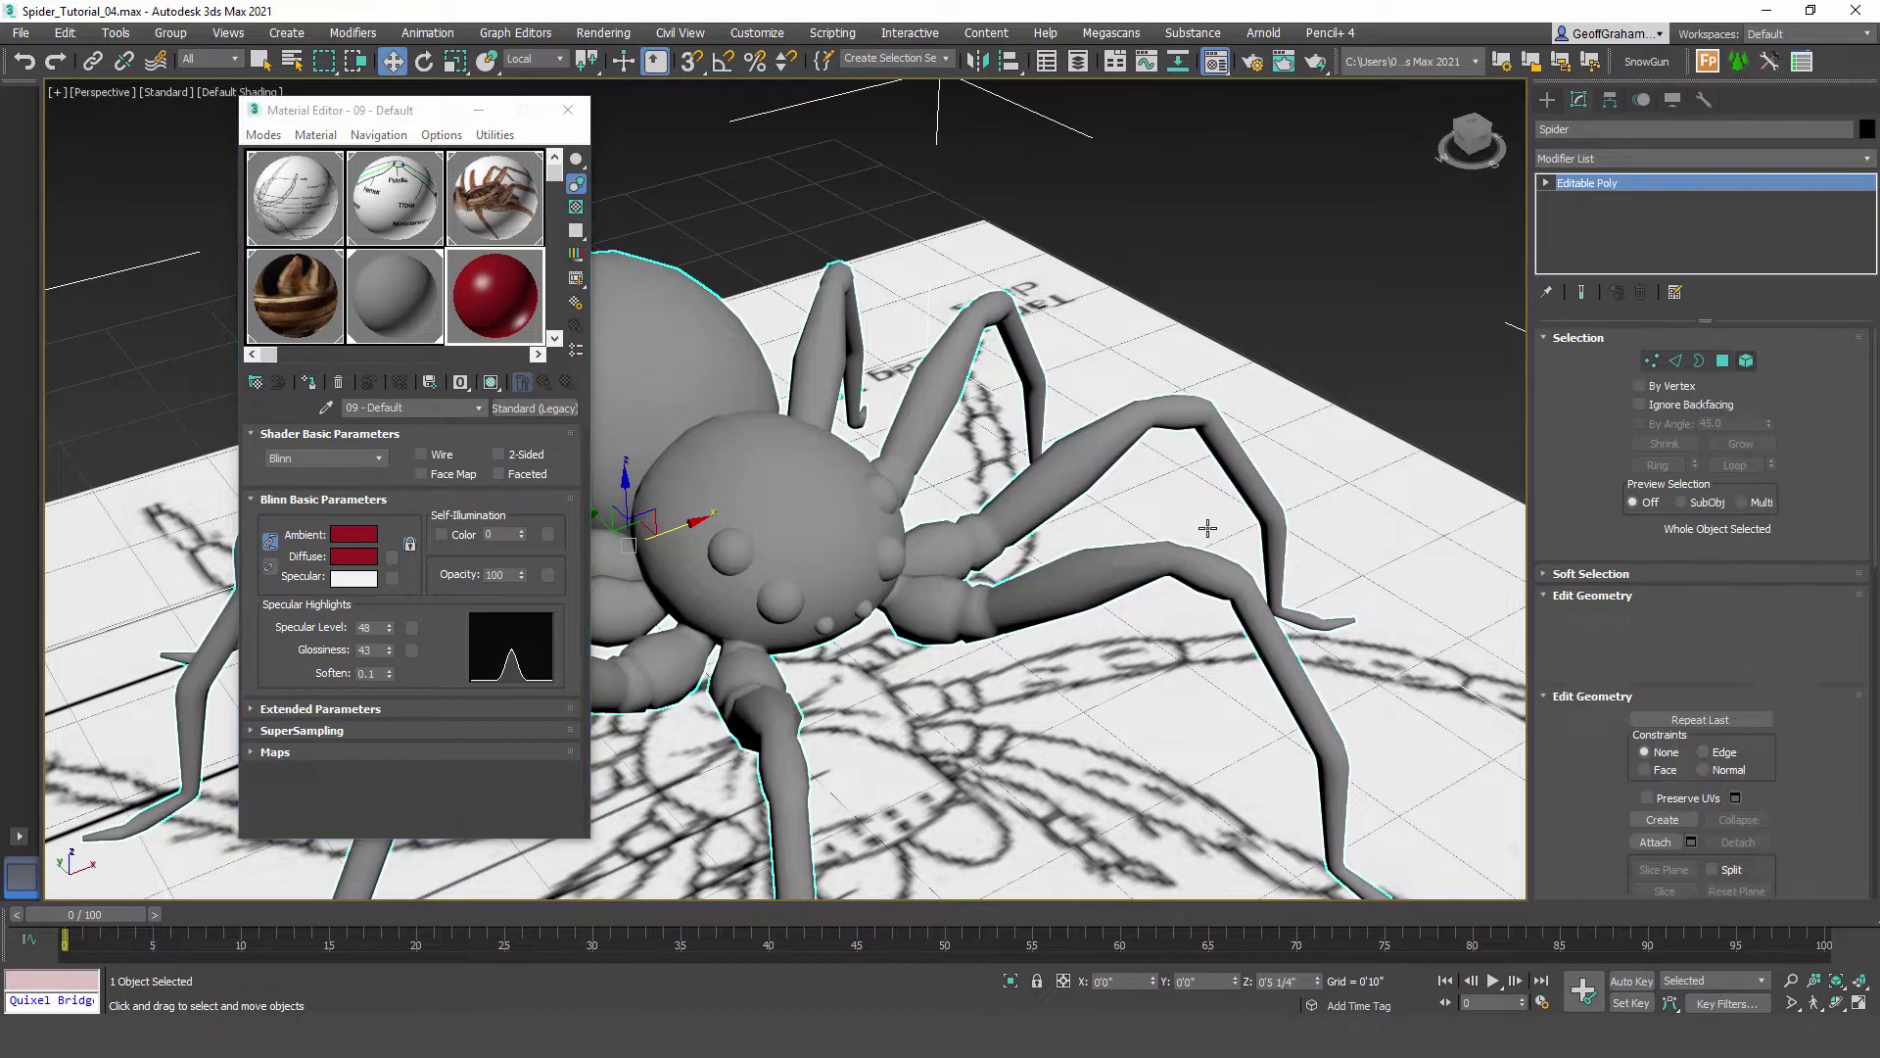
left_click(732, 551)
left_click(780, 601, "ctrl")
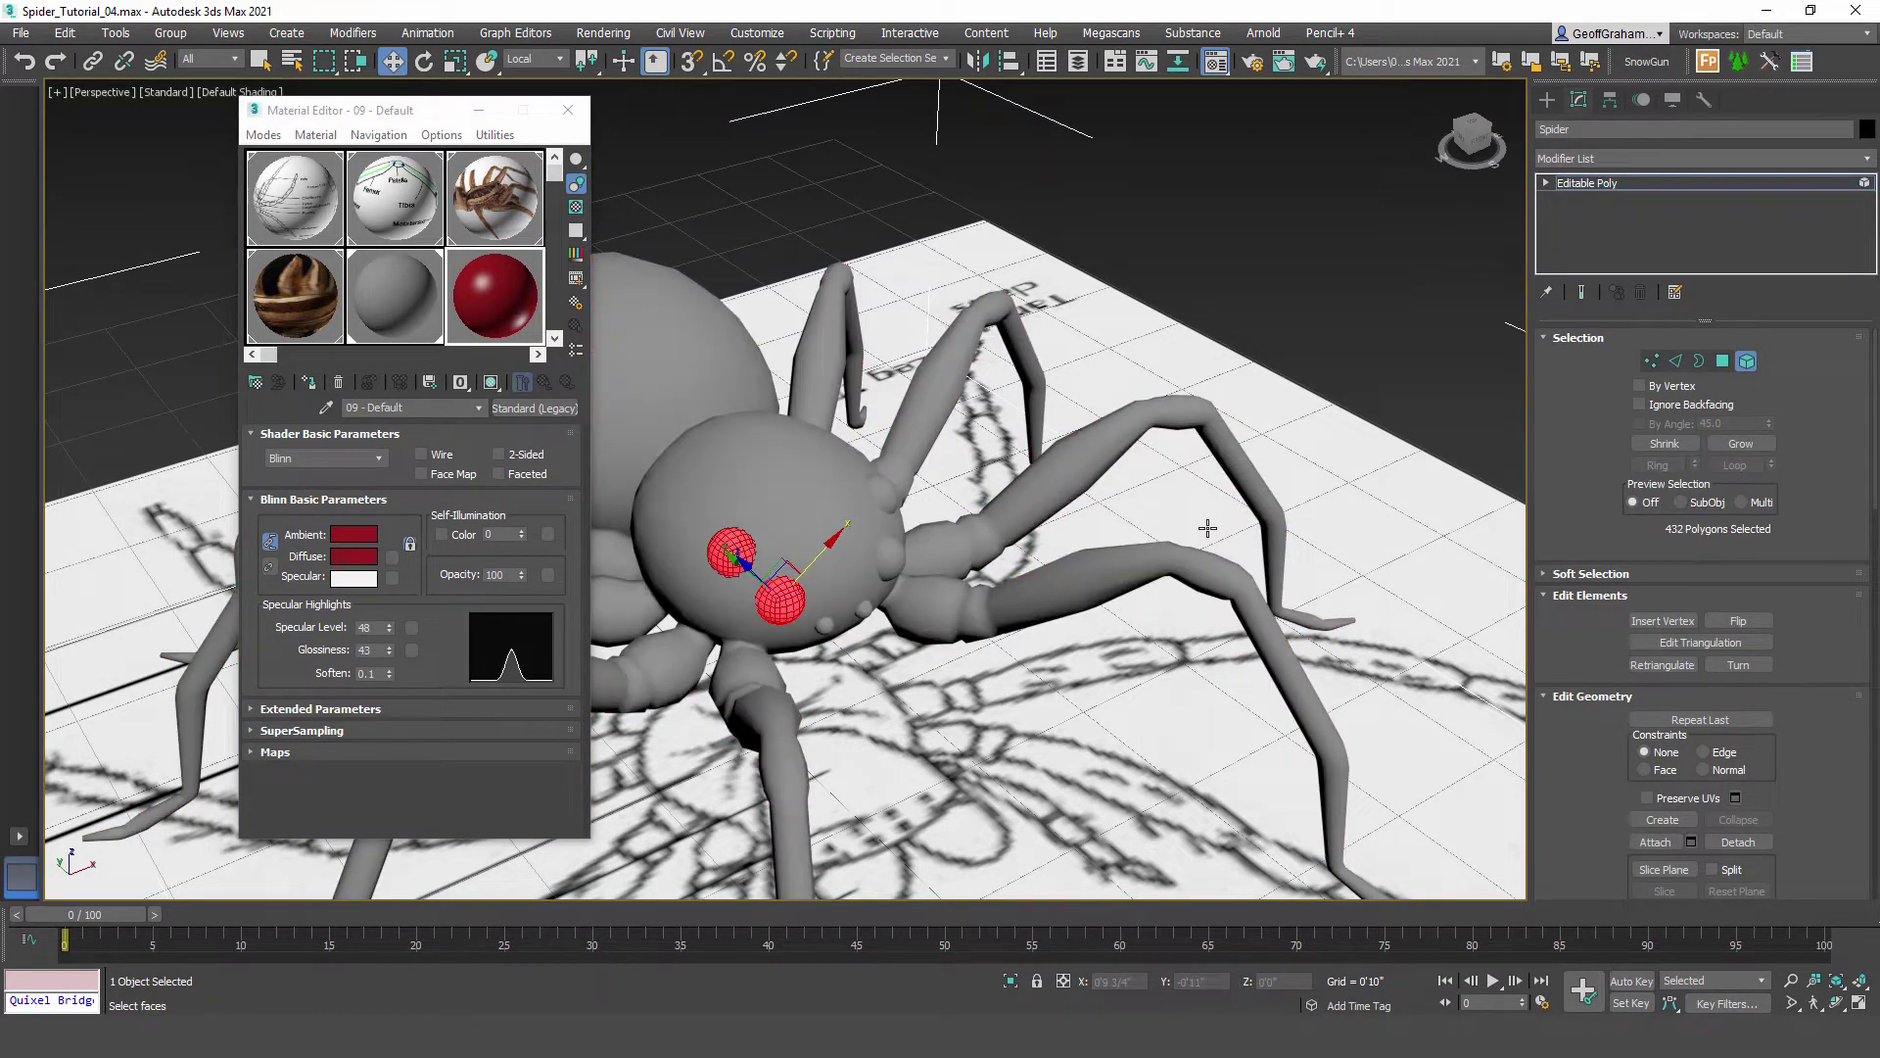
left_click(825, 626, "ctrl")
left_click(863, 609, "ctrl")
left_click(891, 558, "ctrl")
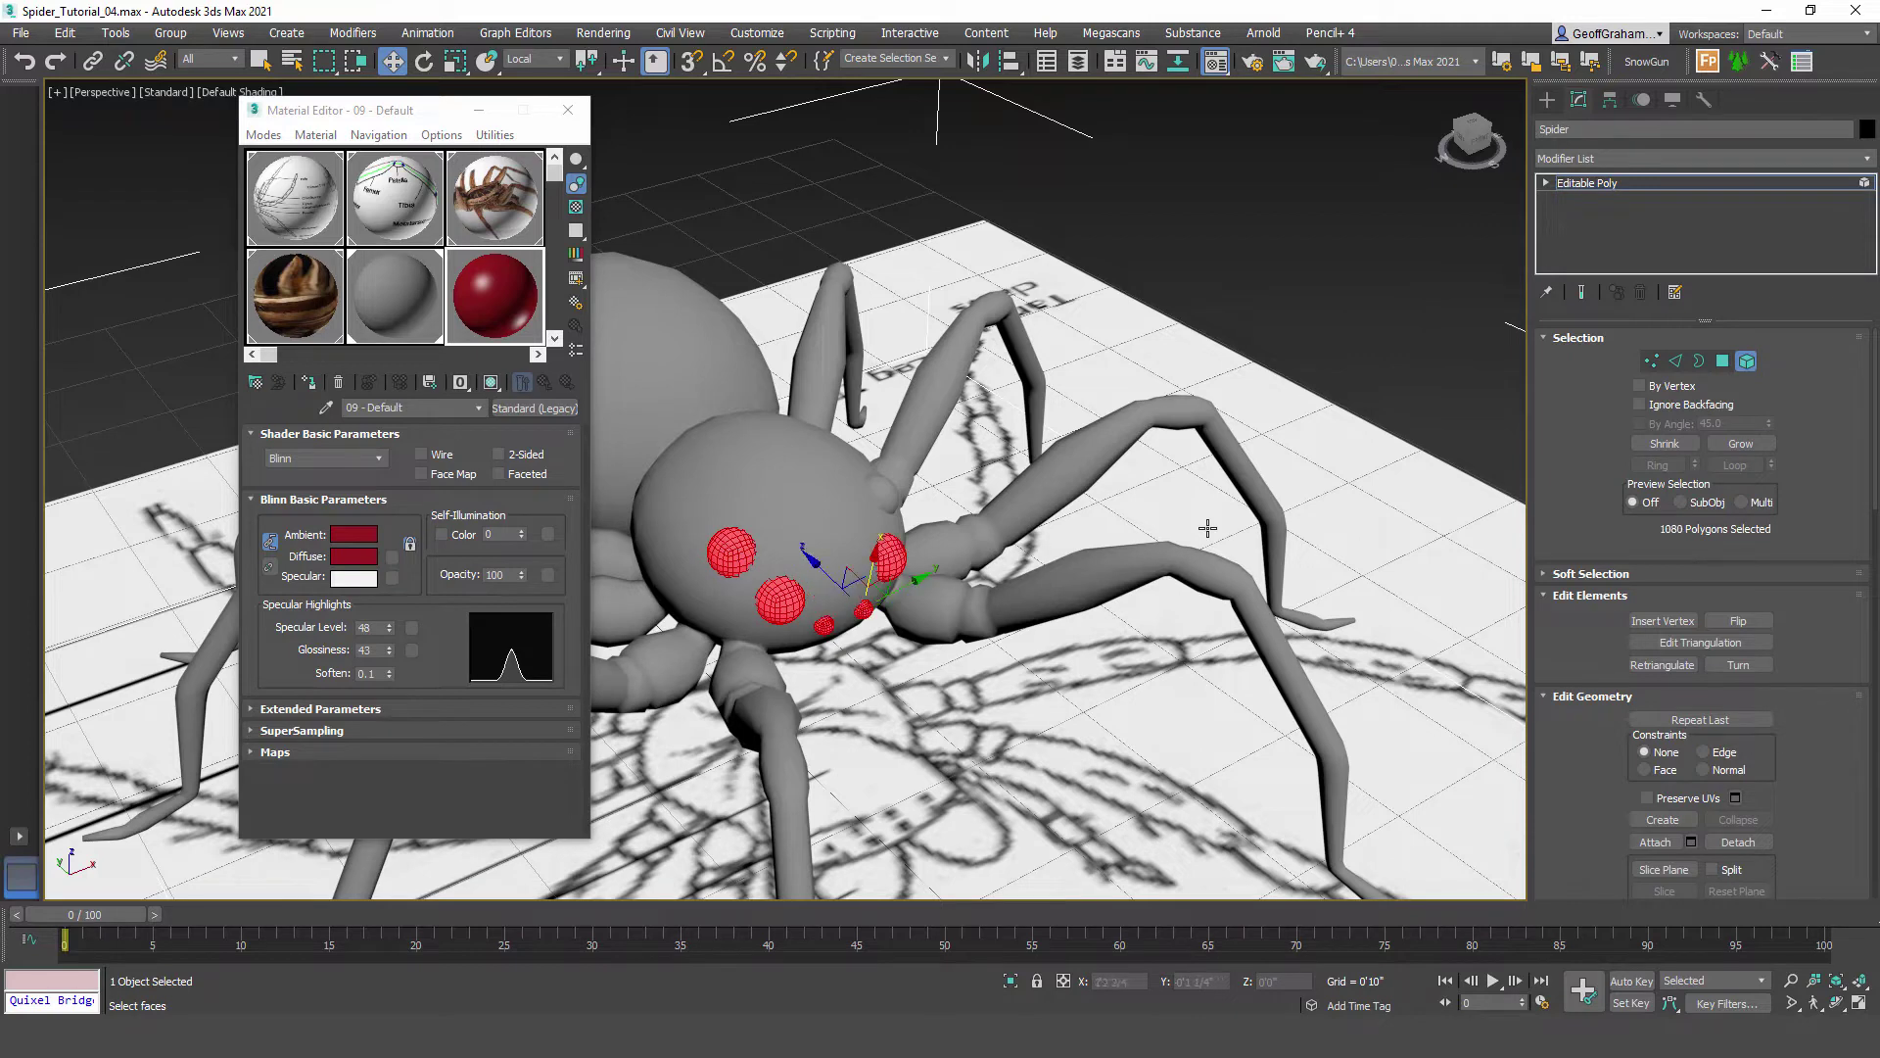
left_click(883, 495, "ctrl")
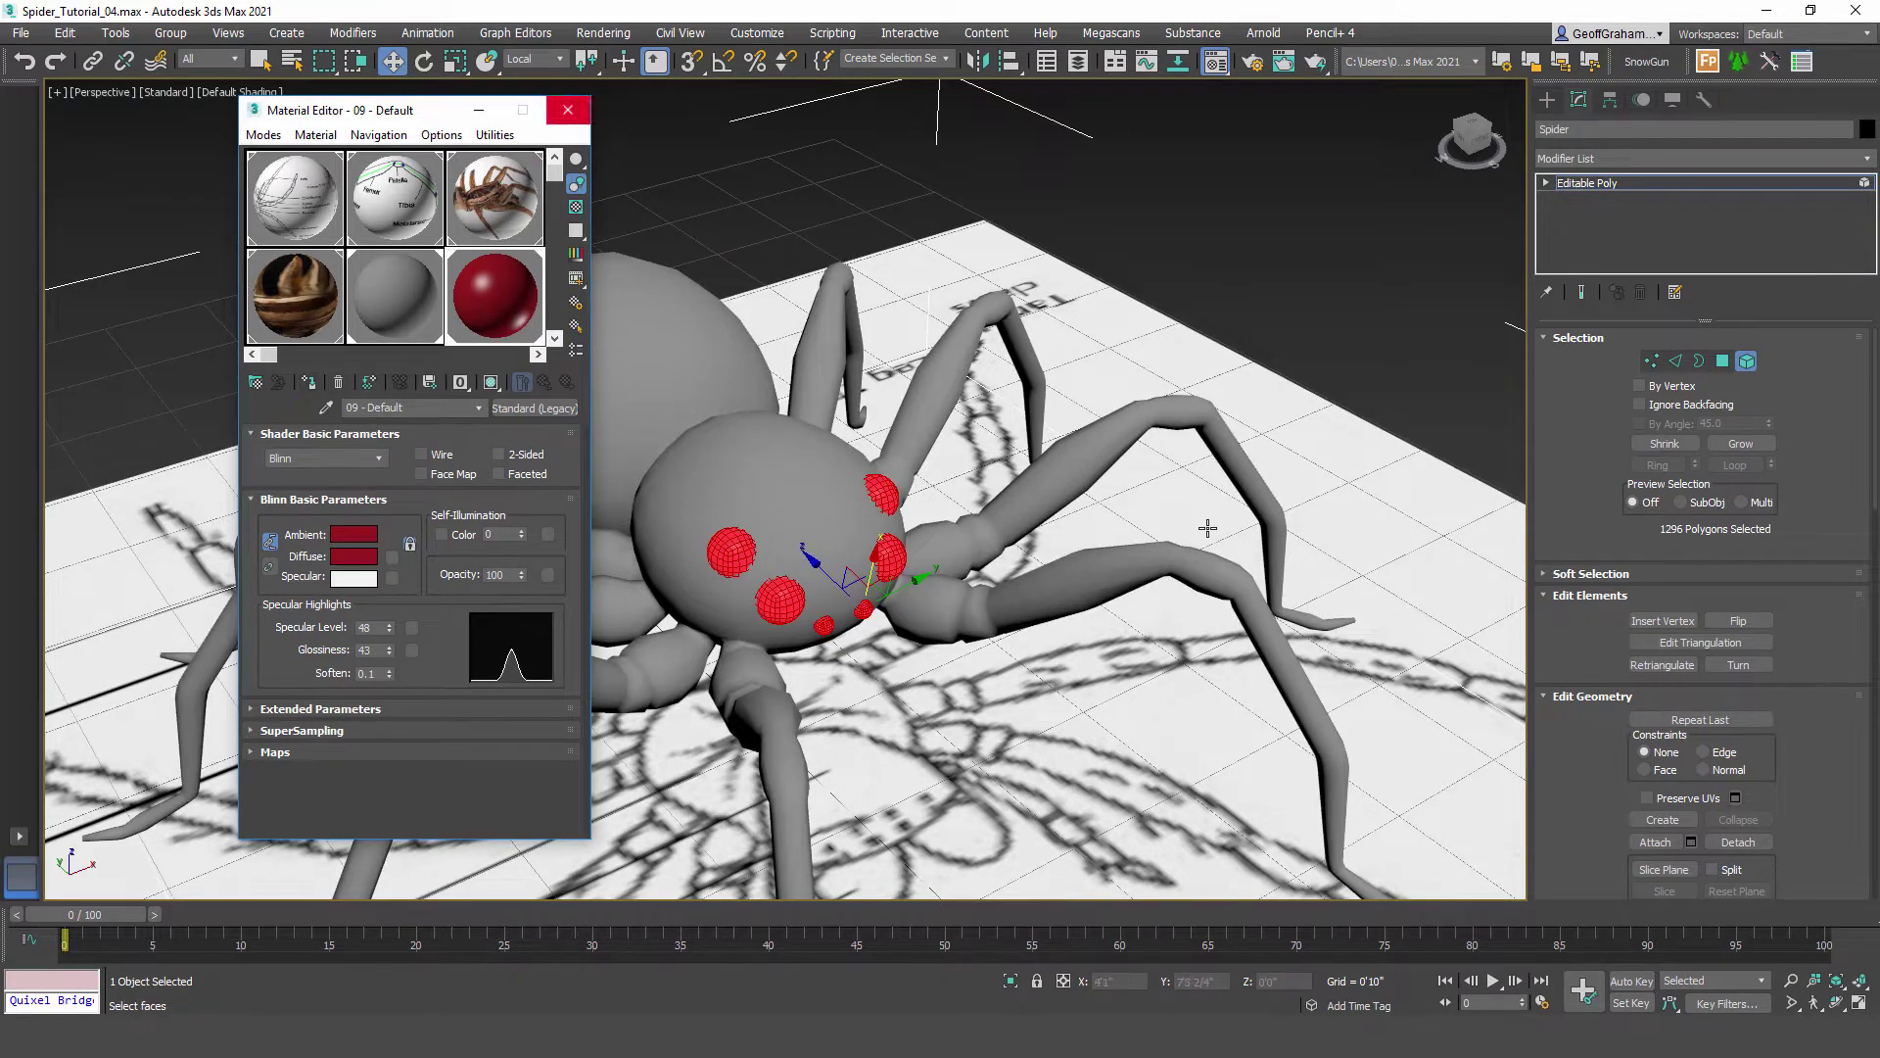
key("m")
key("6")
key("ctrl+d")
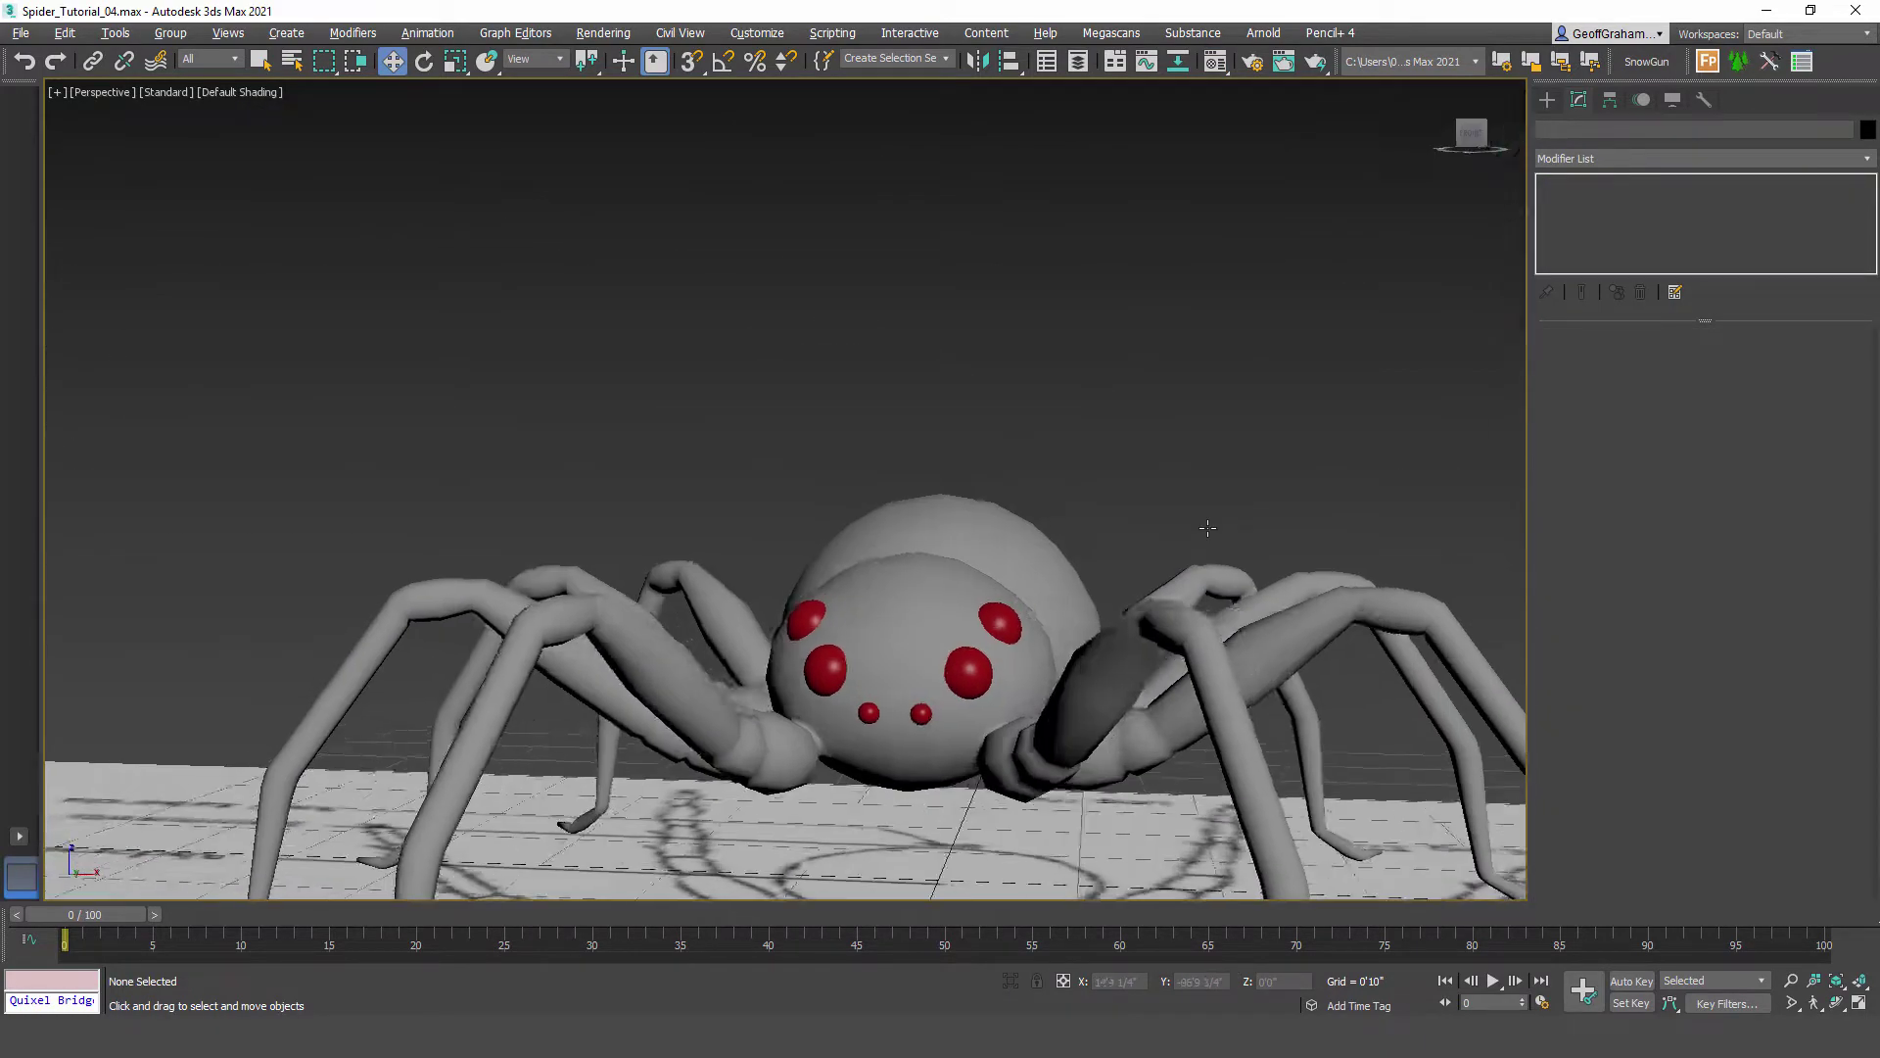
Step: Step back through the earlier views to examine the red-eyed spider from the front and side
key("shift+z")
key("shift+z")
key("shift+z")
key("shift+z")
key("shift+z")
key("shift+z")
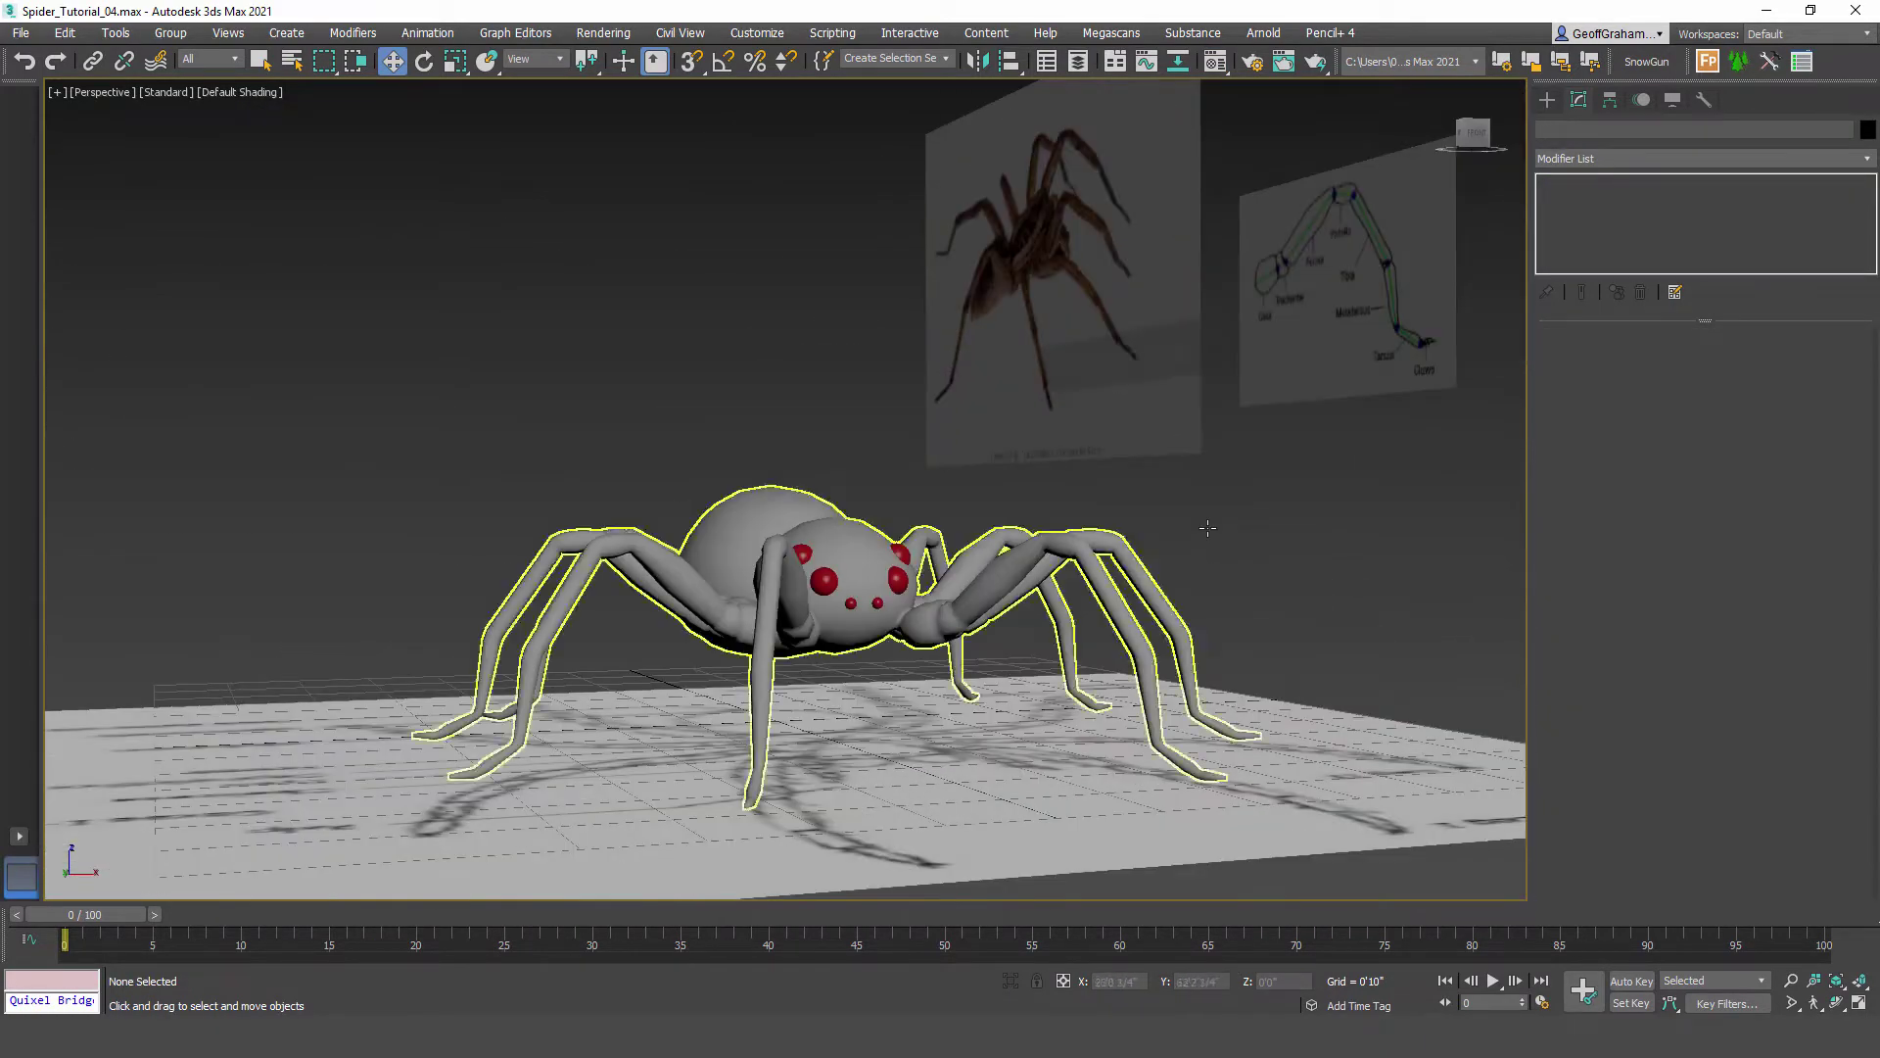
key("shift+z")
key("shift+z")
key("shift+z")
key("shift+z")
key("shift+z")
key("shift+z")
key("shift+z")
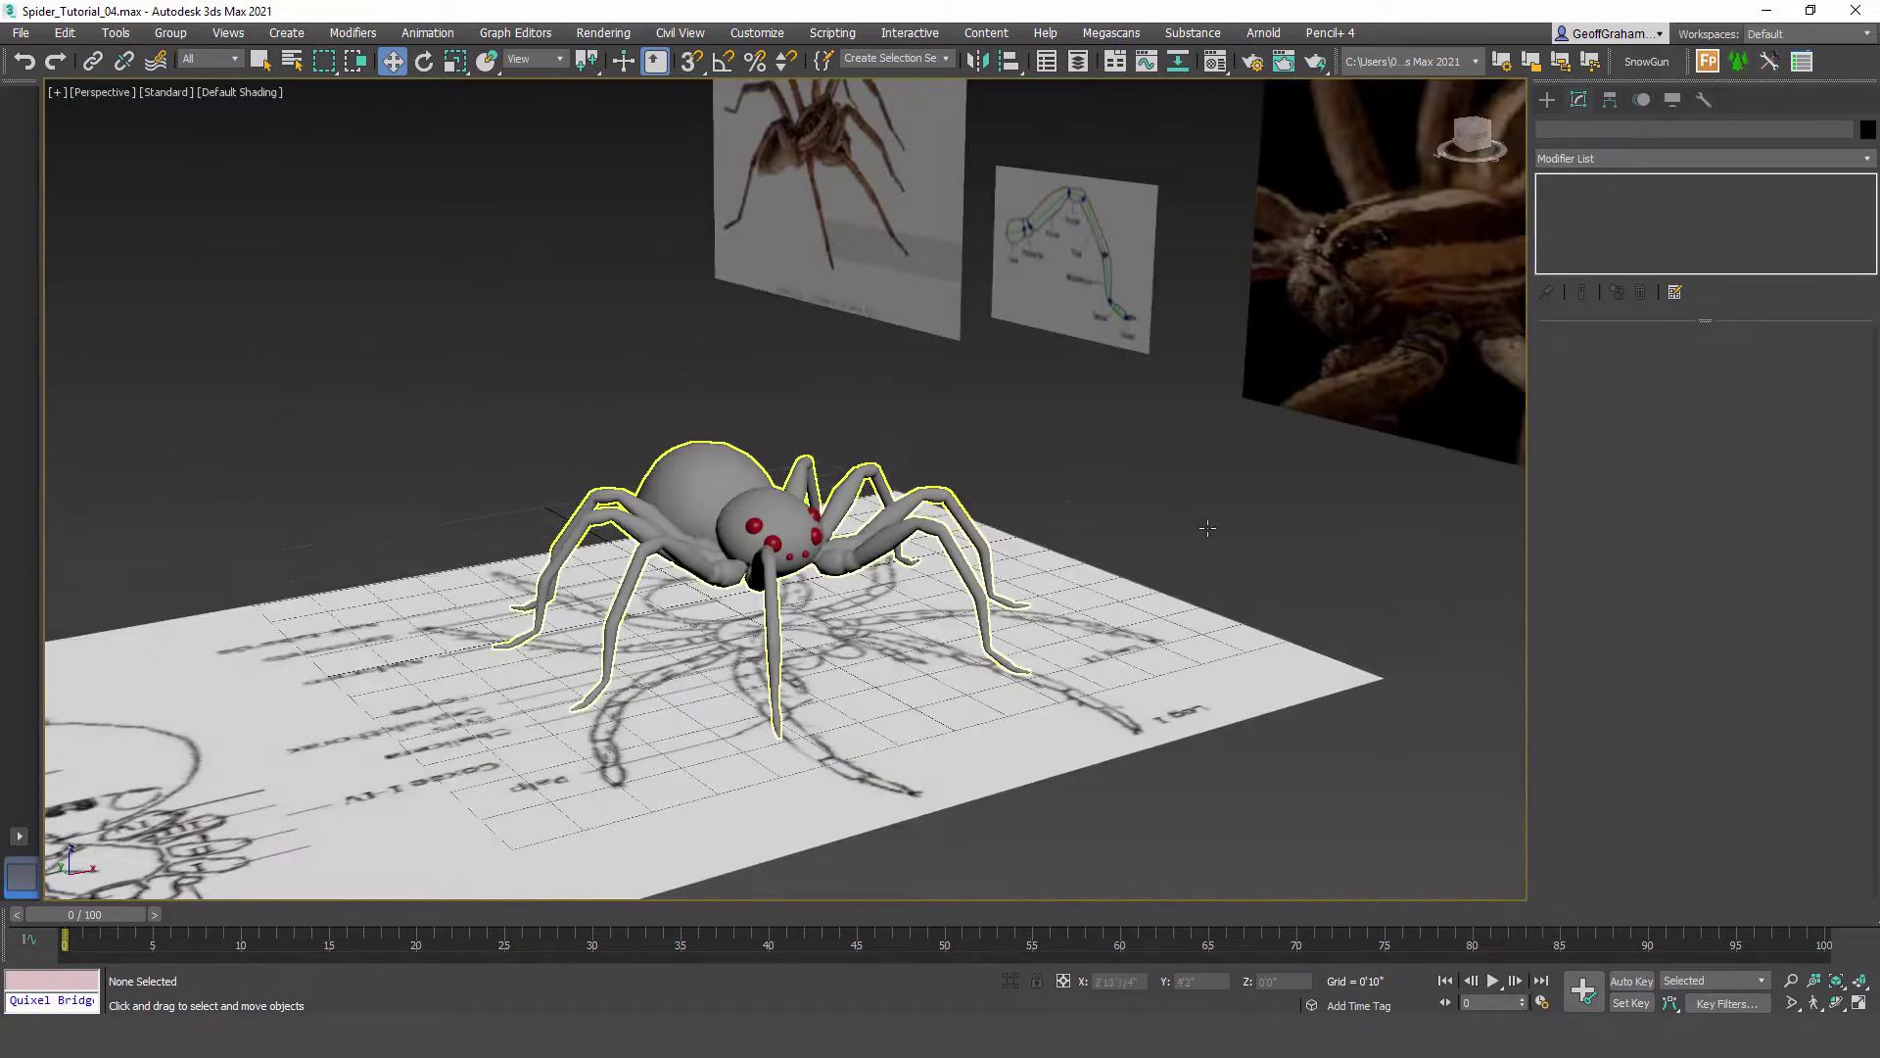
Step: Select the spider and save the scene as an incremented copy named Spider_Tutorial_05.max
left_click(730, 509)
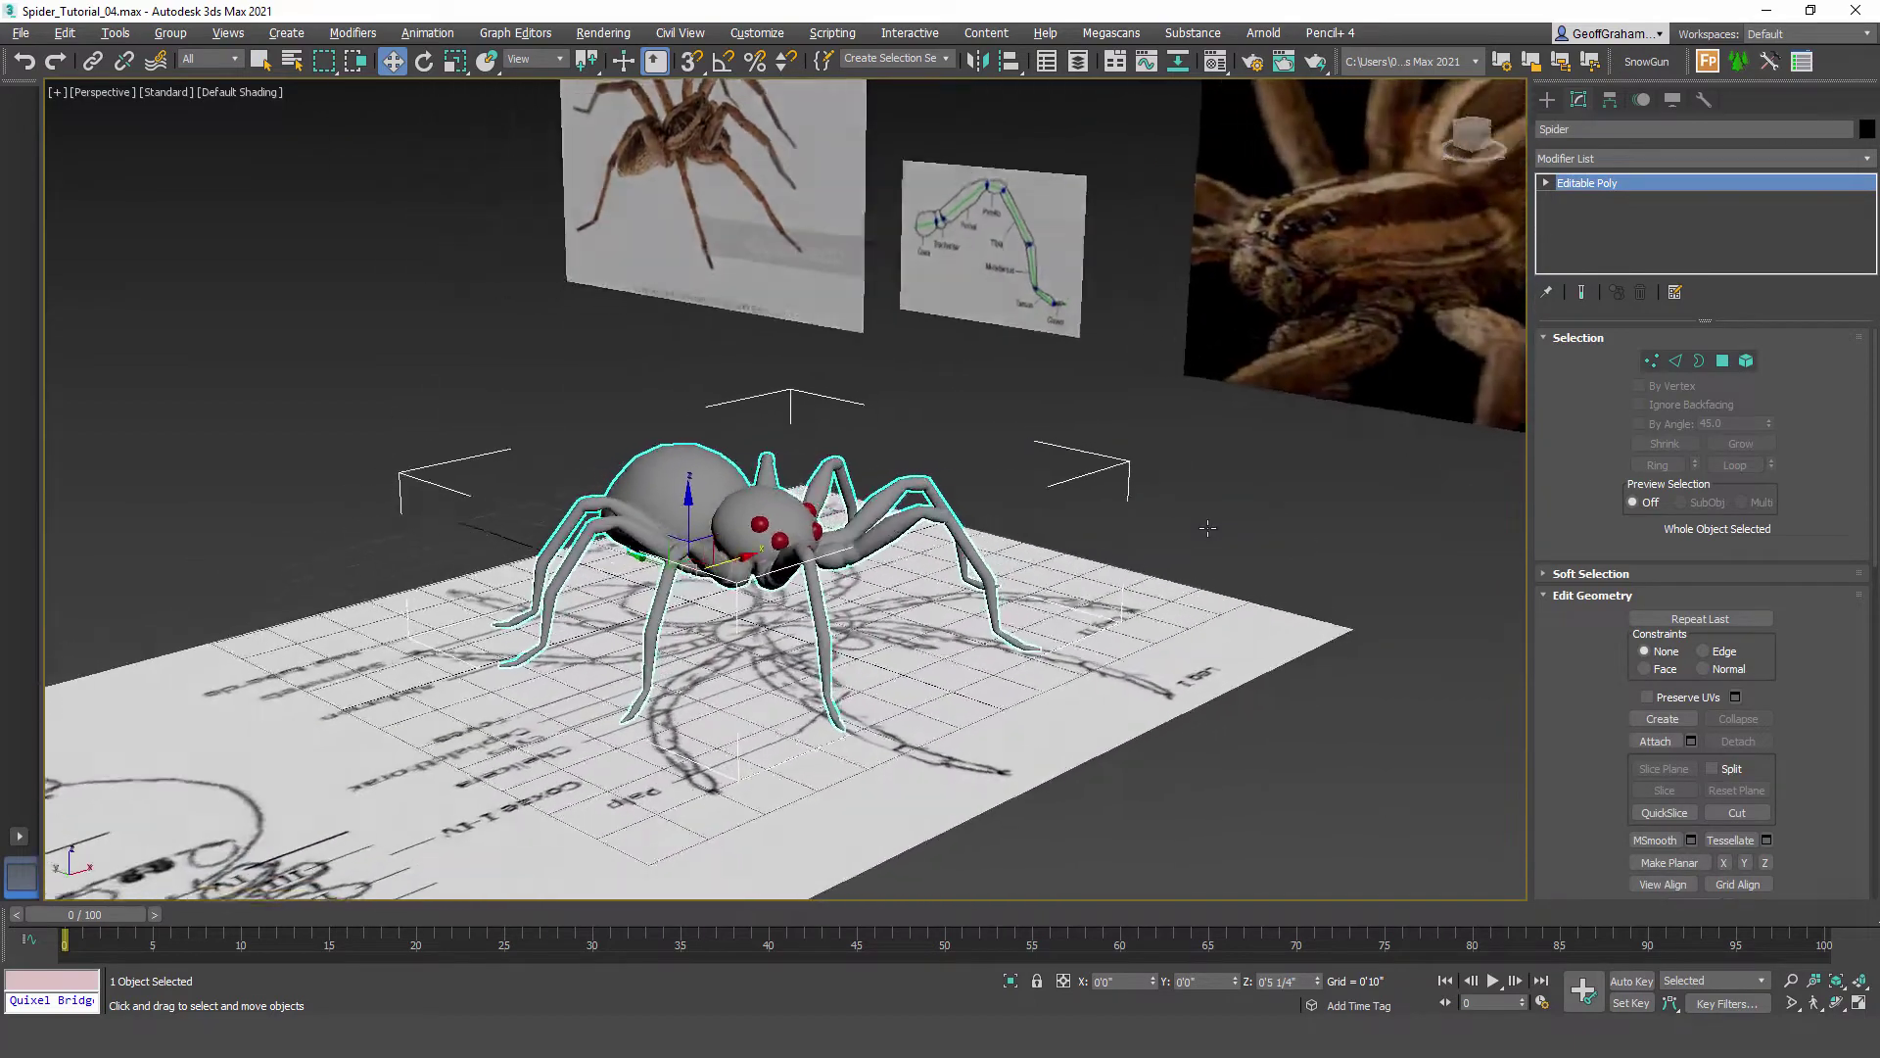
left_click(21, 34)
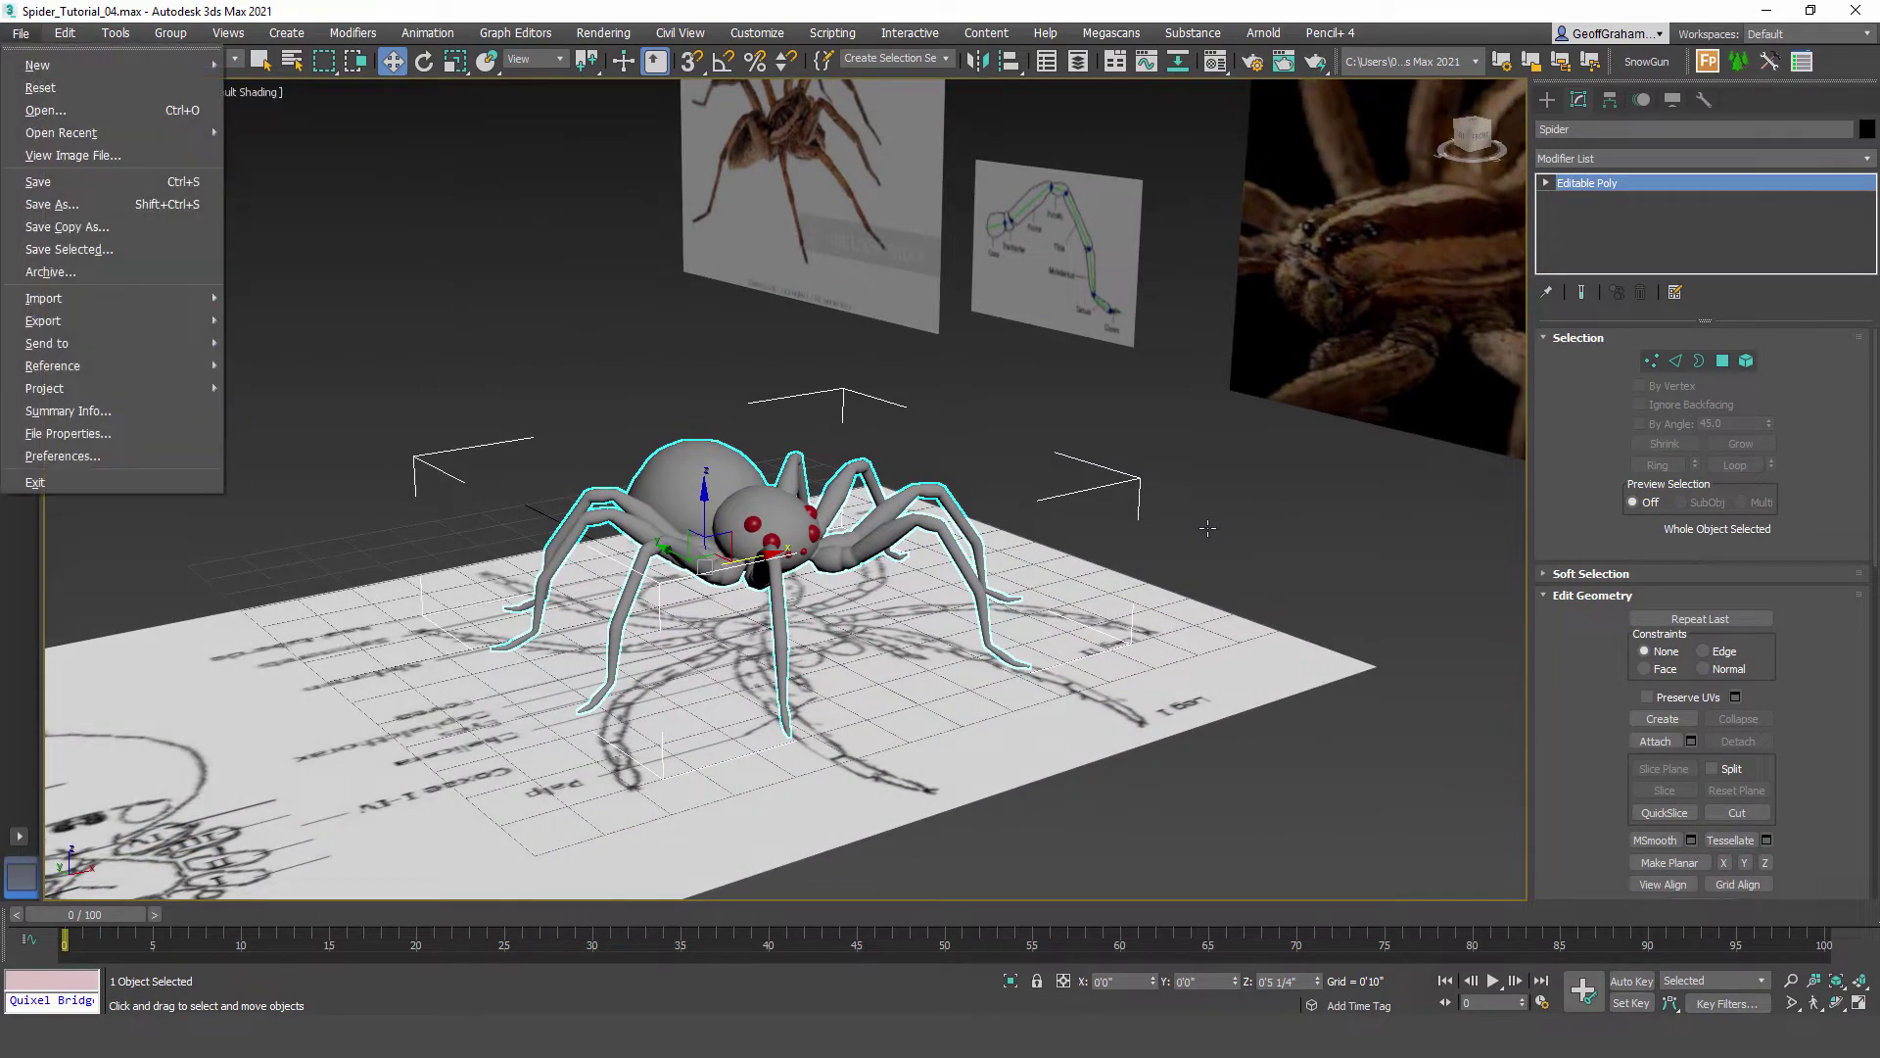
left_click(55, 202)
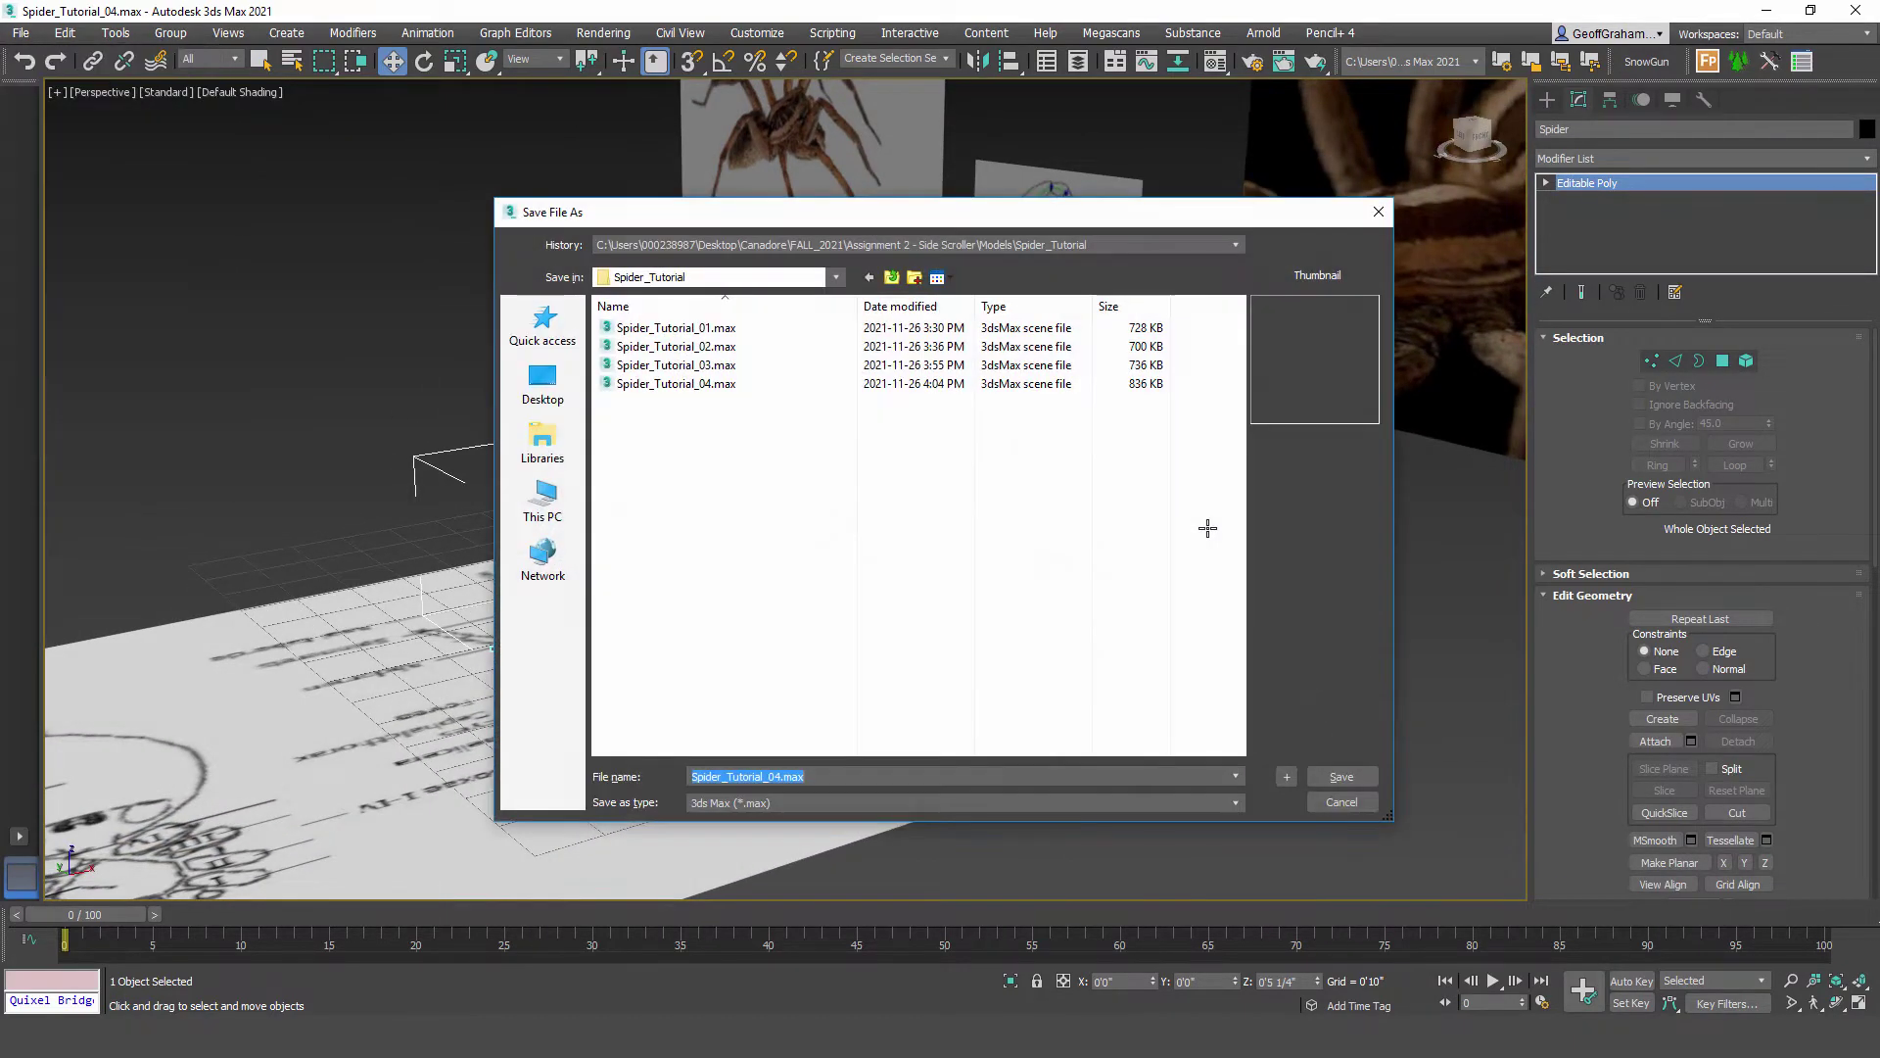
left_click(1287, 777)
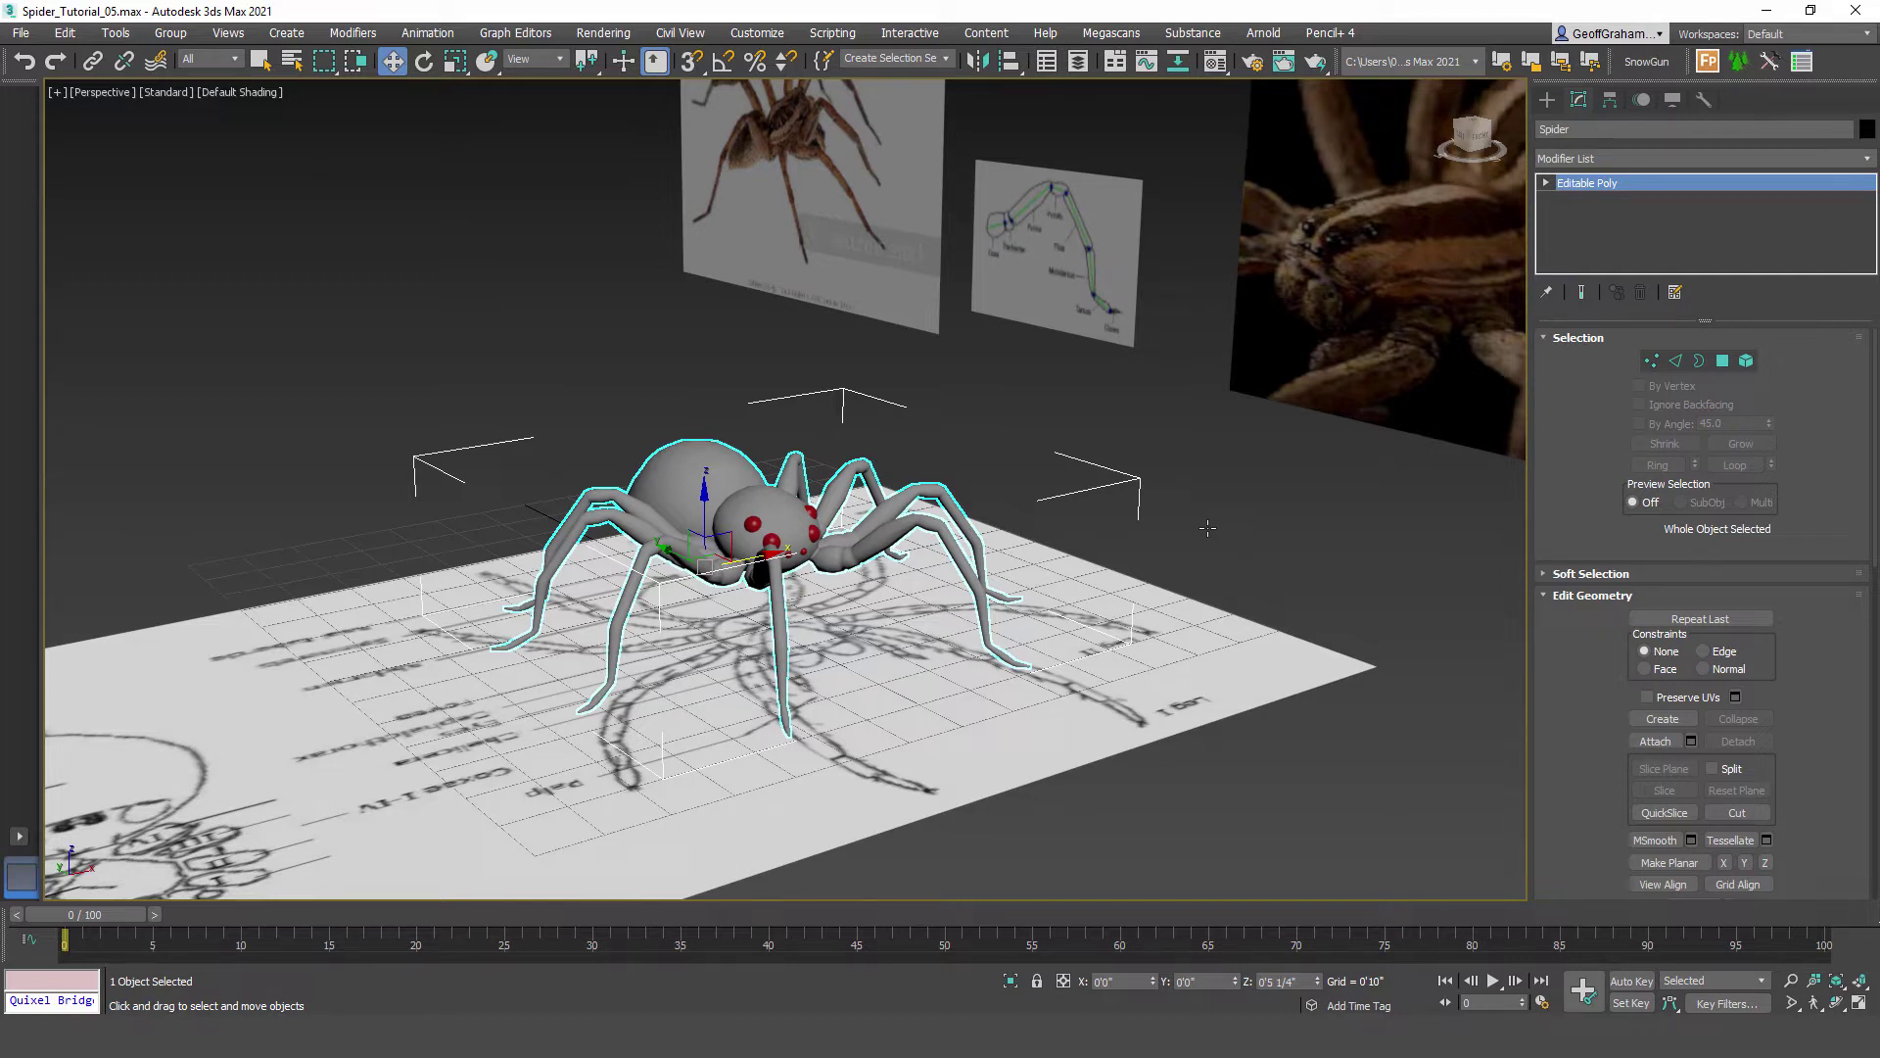
Step: Select the spider and examine its shaded body, head and red eyes from above and from the front
middle_click_drag(1207, 528, 1207, 528, "alt")
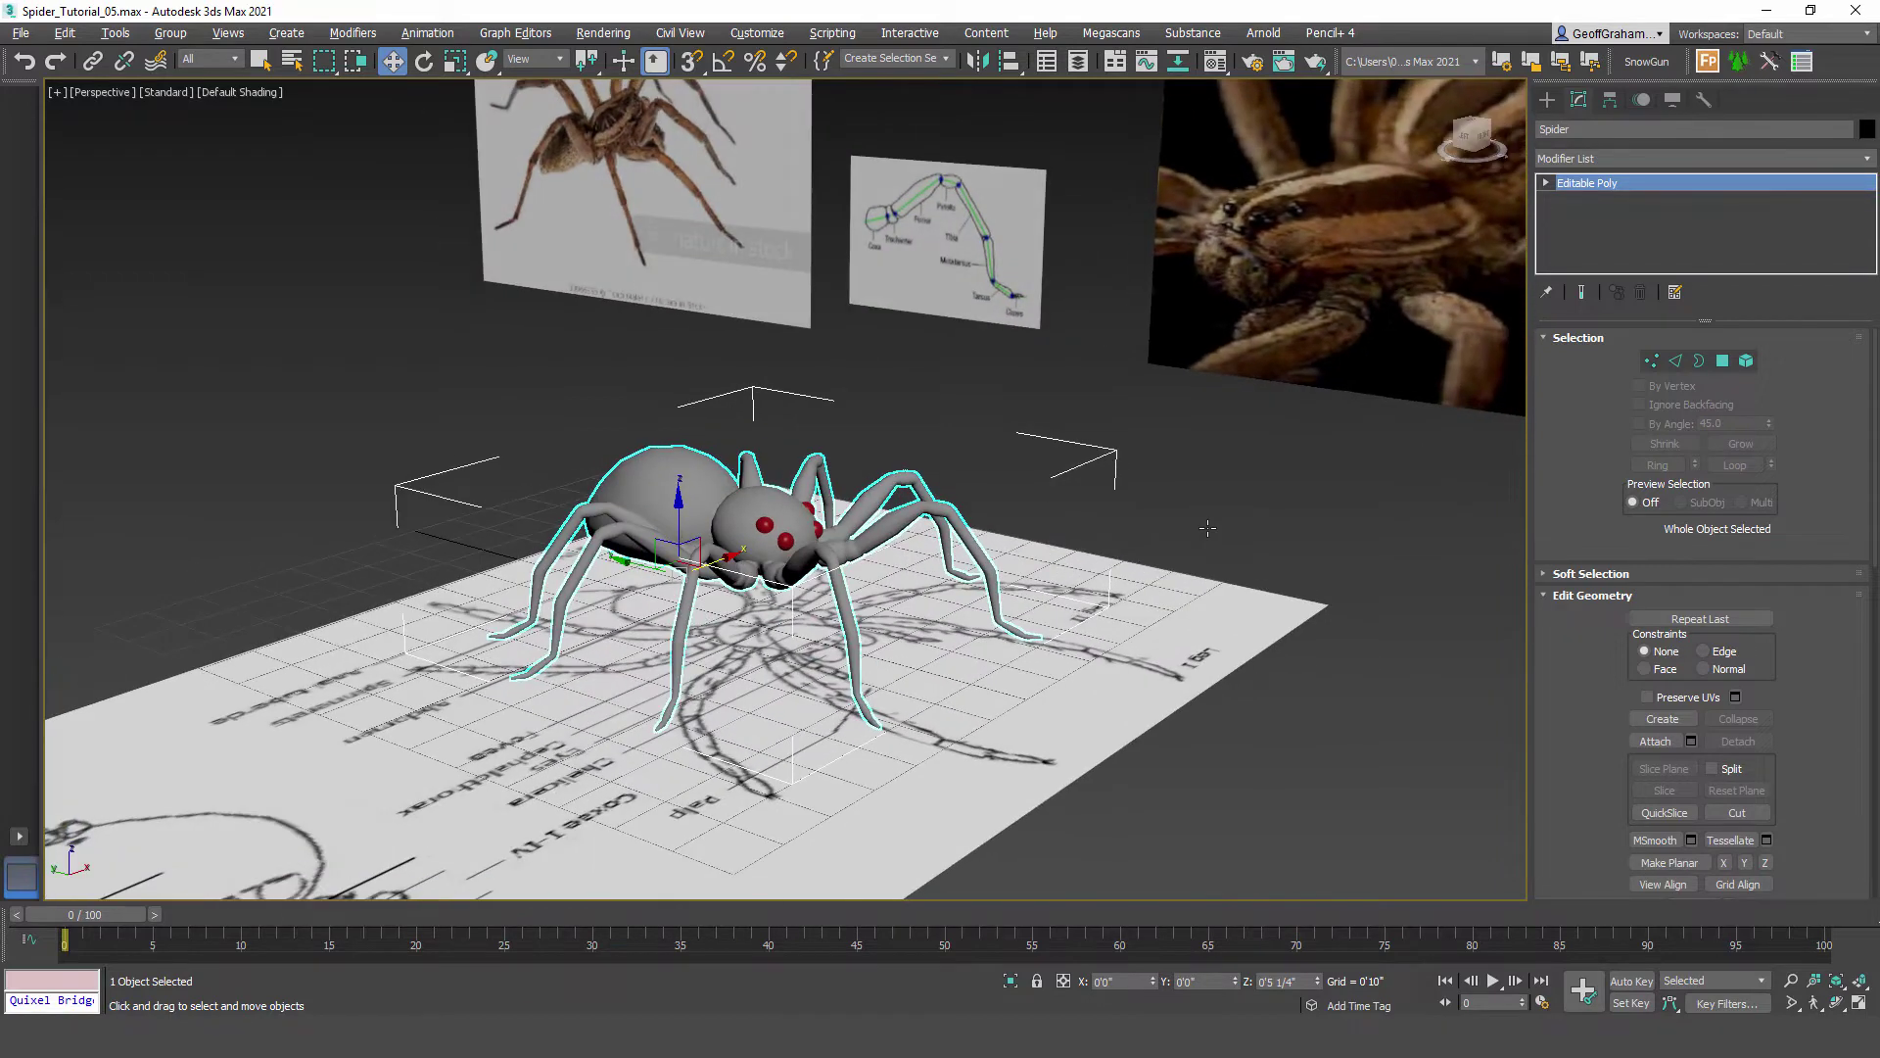
key("F10")
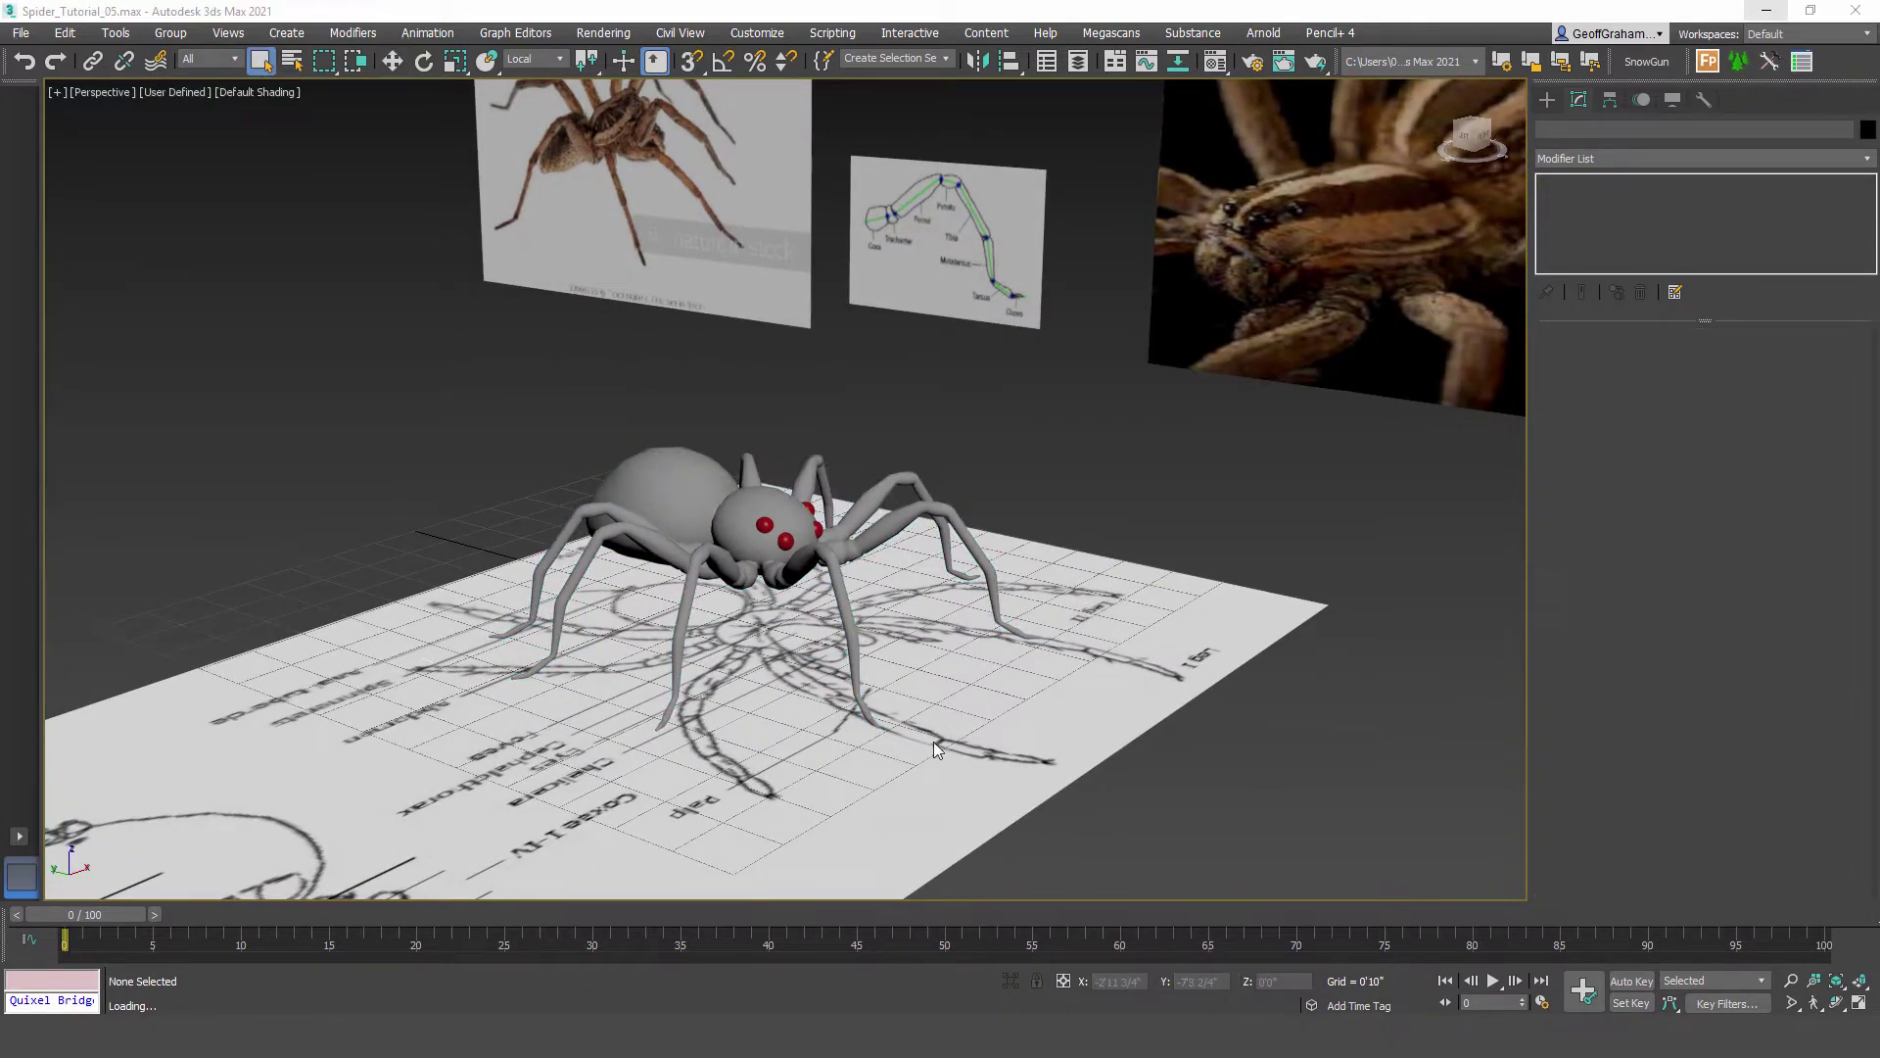
middle_click_drag(759, 535, 730, 537, "alt")
middle_click_drag(840, 506, 782, 585)
scroll(827, 523, "up", 4)
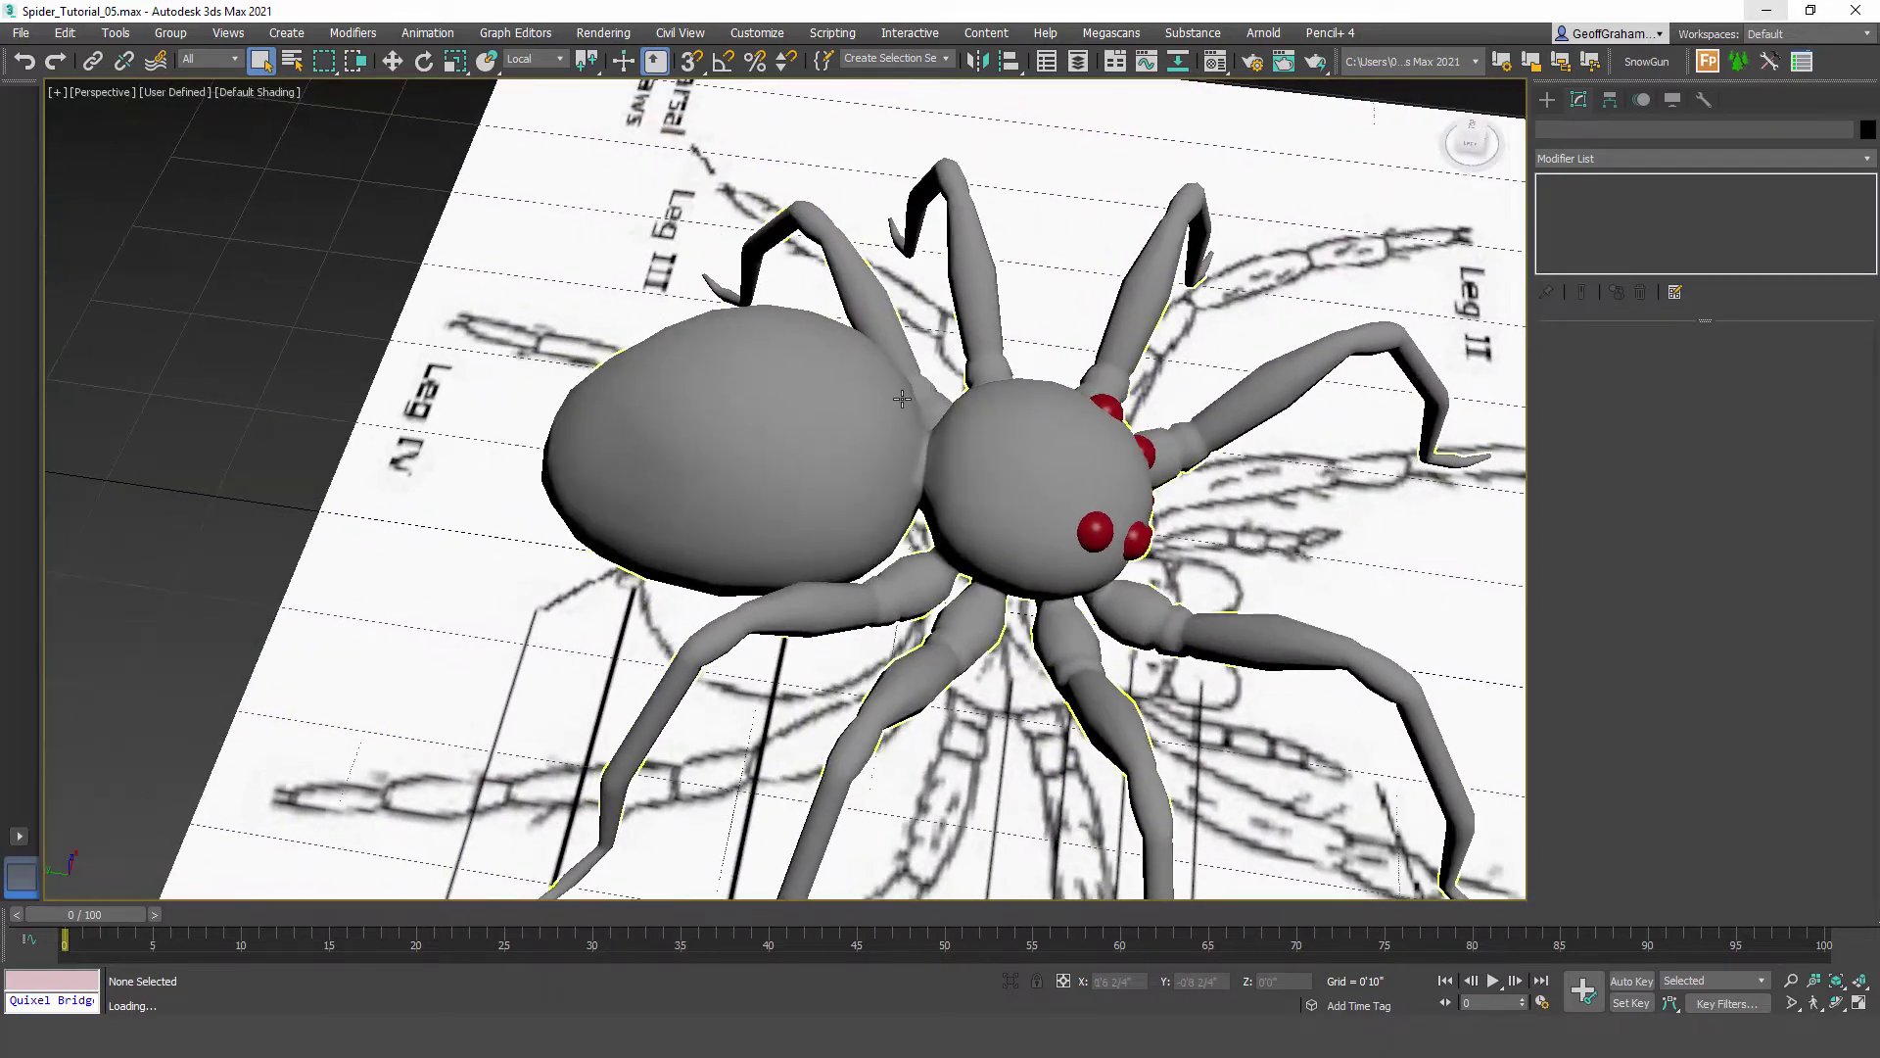
left_click(783, 585)
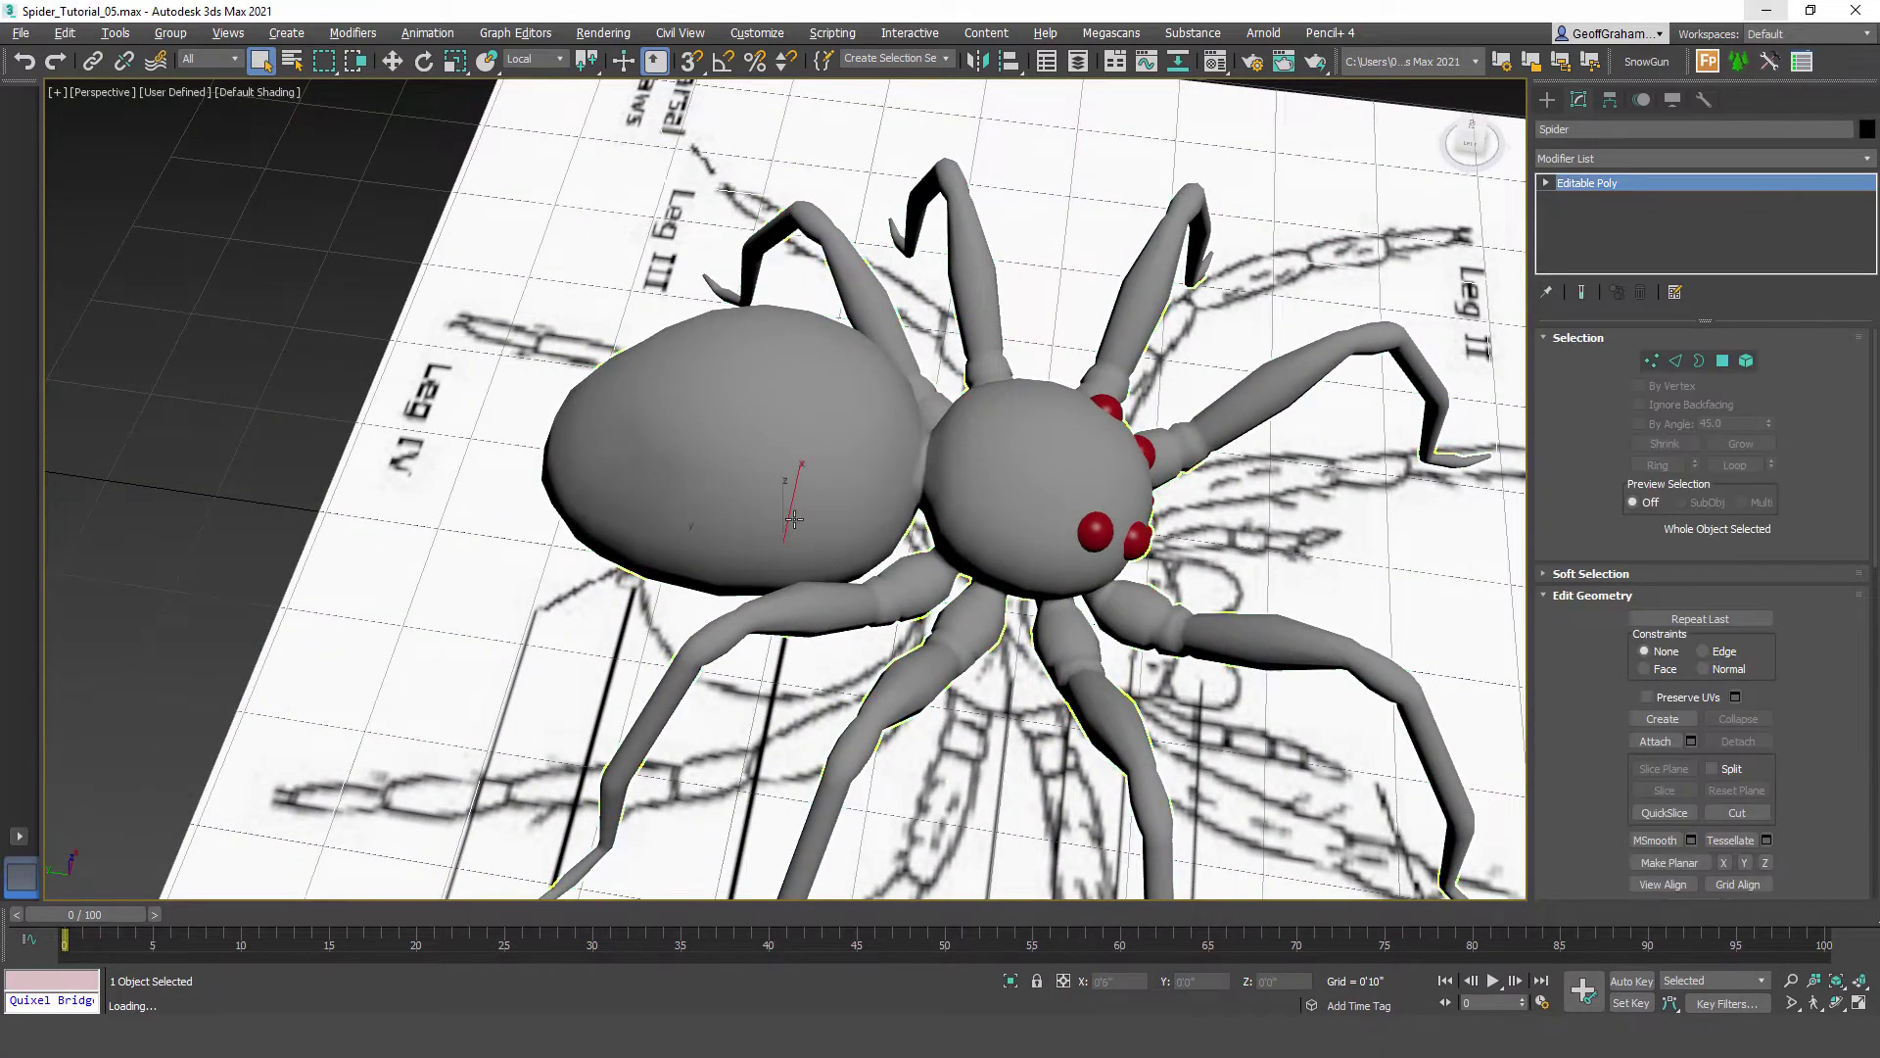
middle_click_drag(793, 519, 712, 504, "alt")
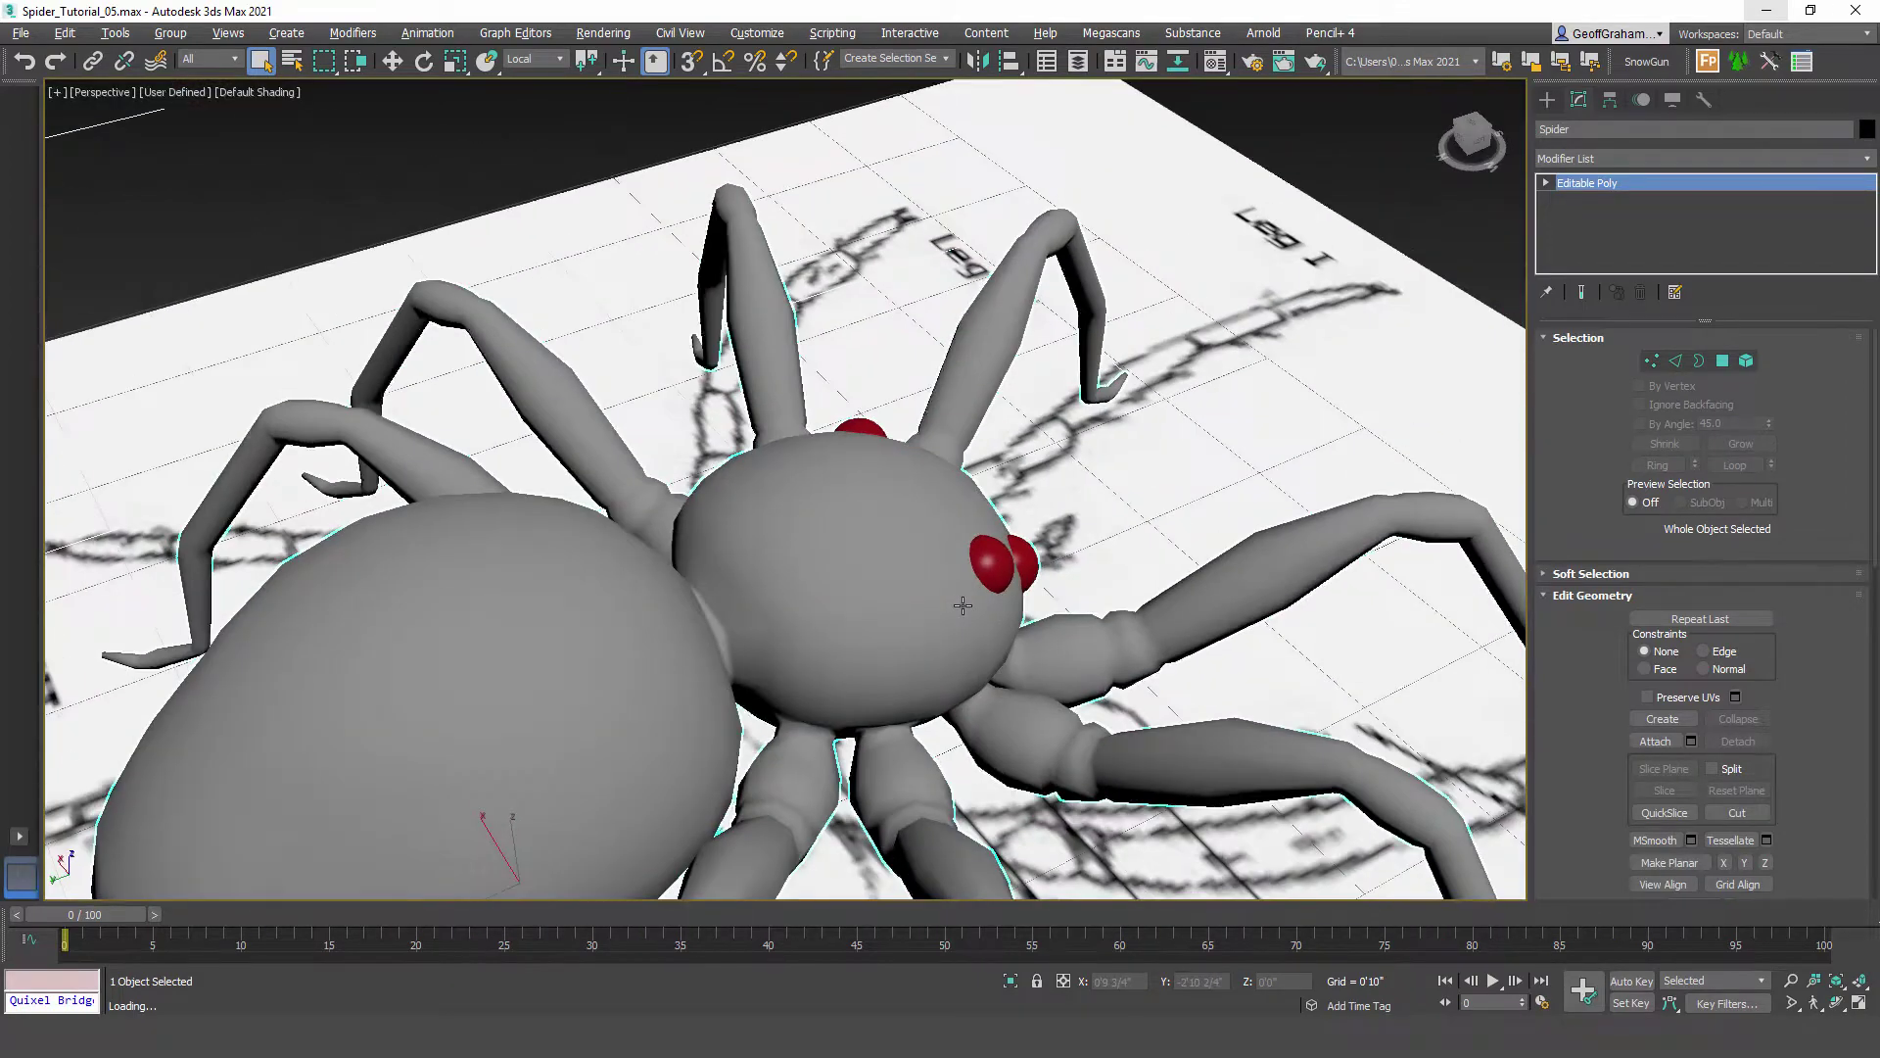
mouse_move(1008, 484)
middle_mouse_down("alt")
mouse_move(1032, 474)
mouse_move(987, 456)
middle_mouse_up("alt")
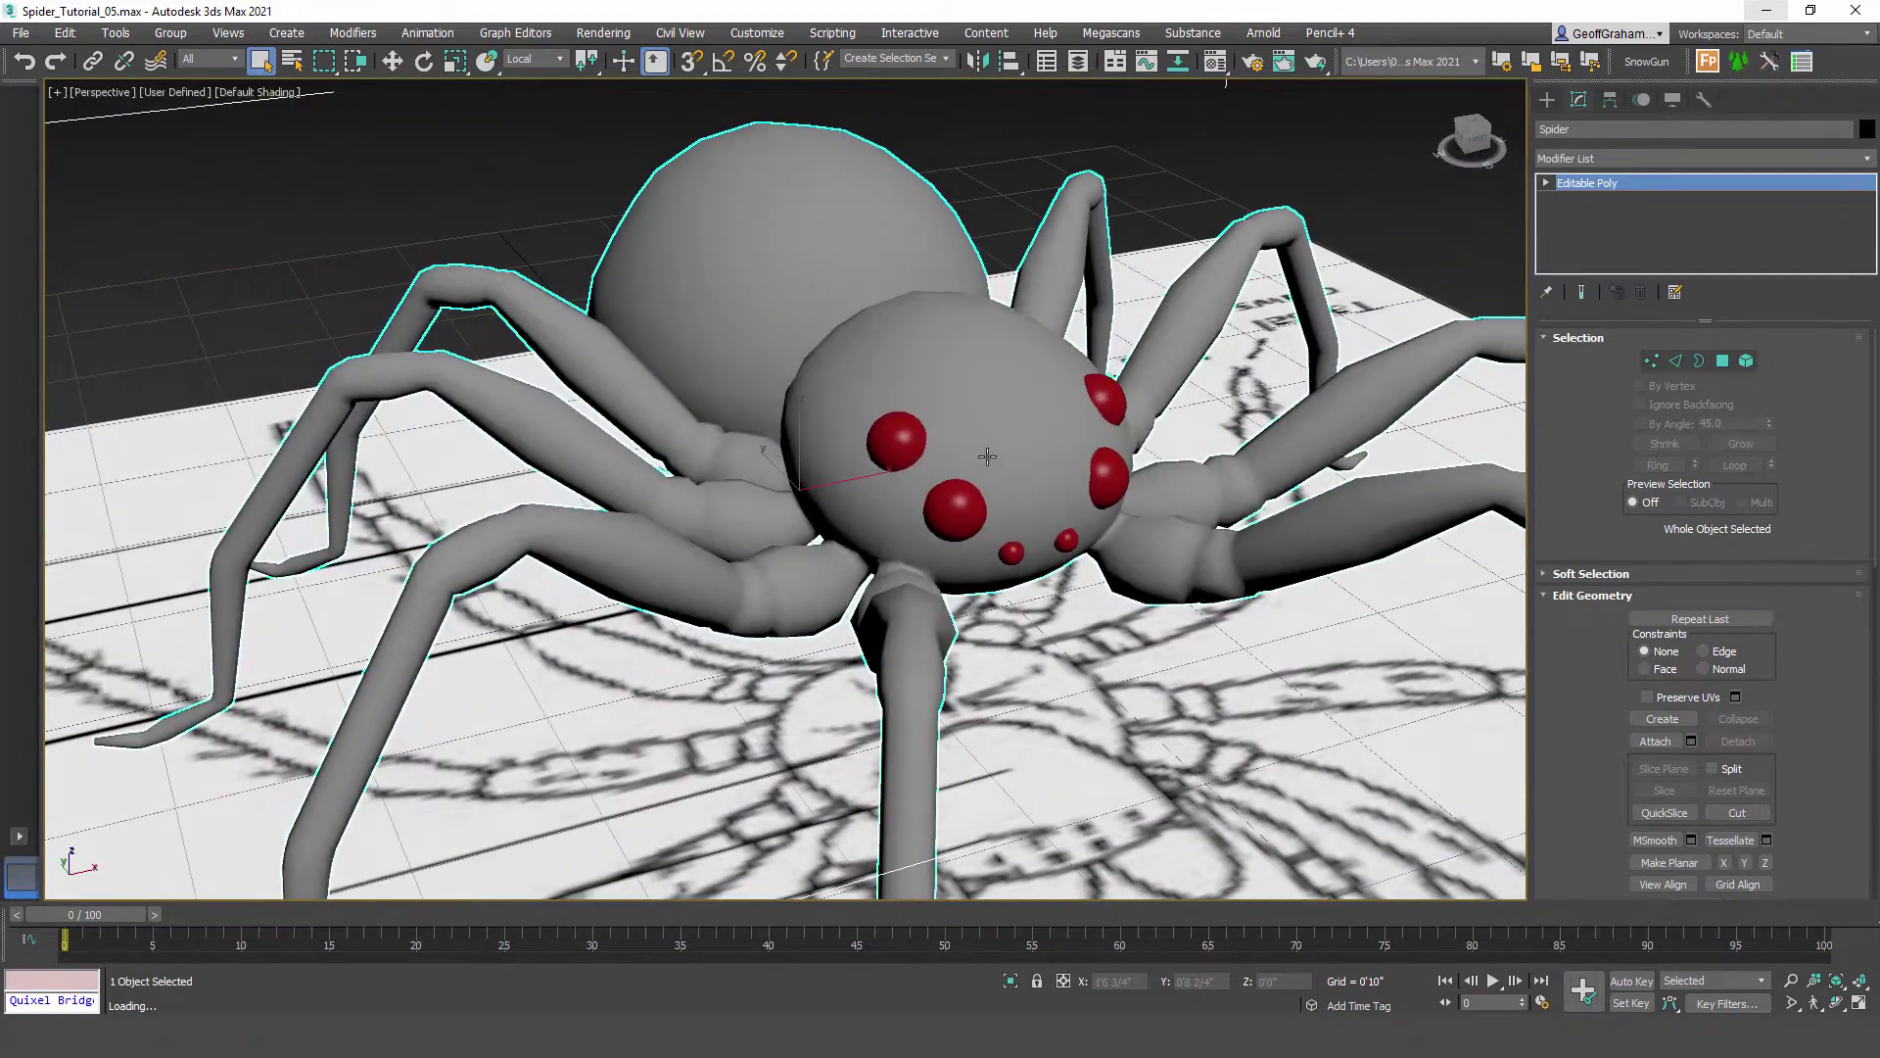
Step: Display edged faces on the spider and examine the mesh of its abdomen, head, eyes and leg joints from several angles
key("F4")
middle_click_drag(735, 465, 929, 529, "alt")
scroll(845, 537, "up", 3)
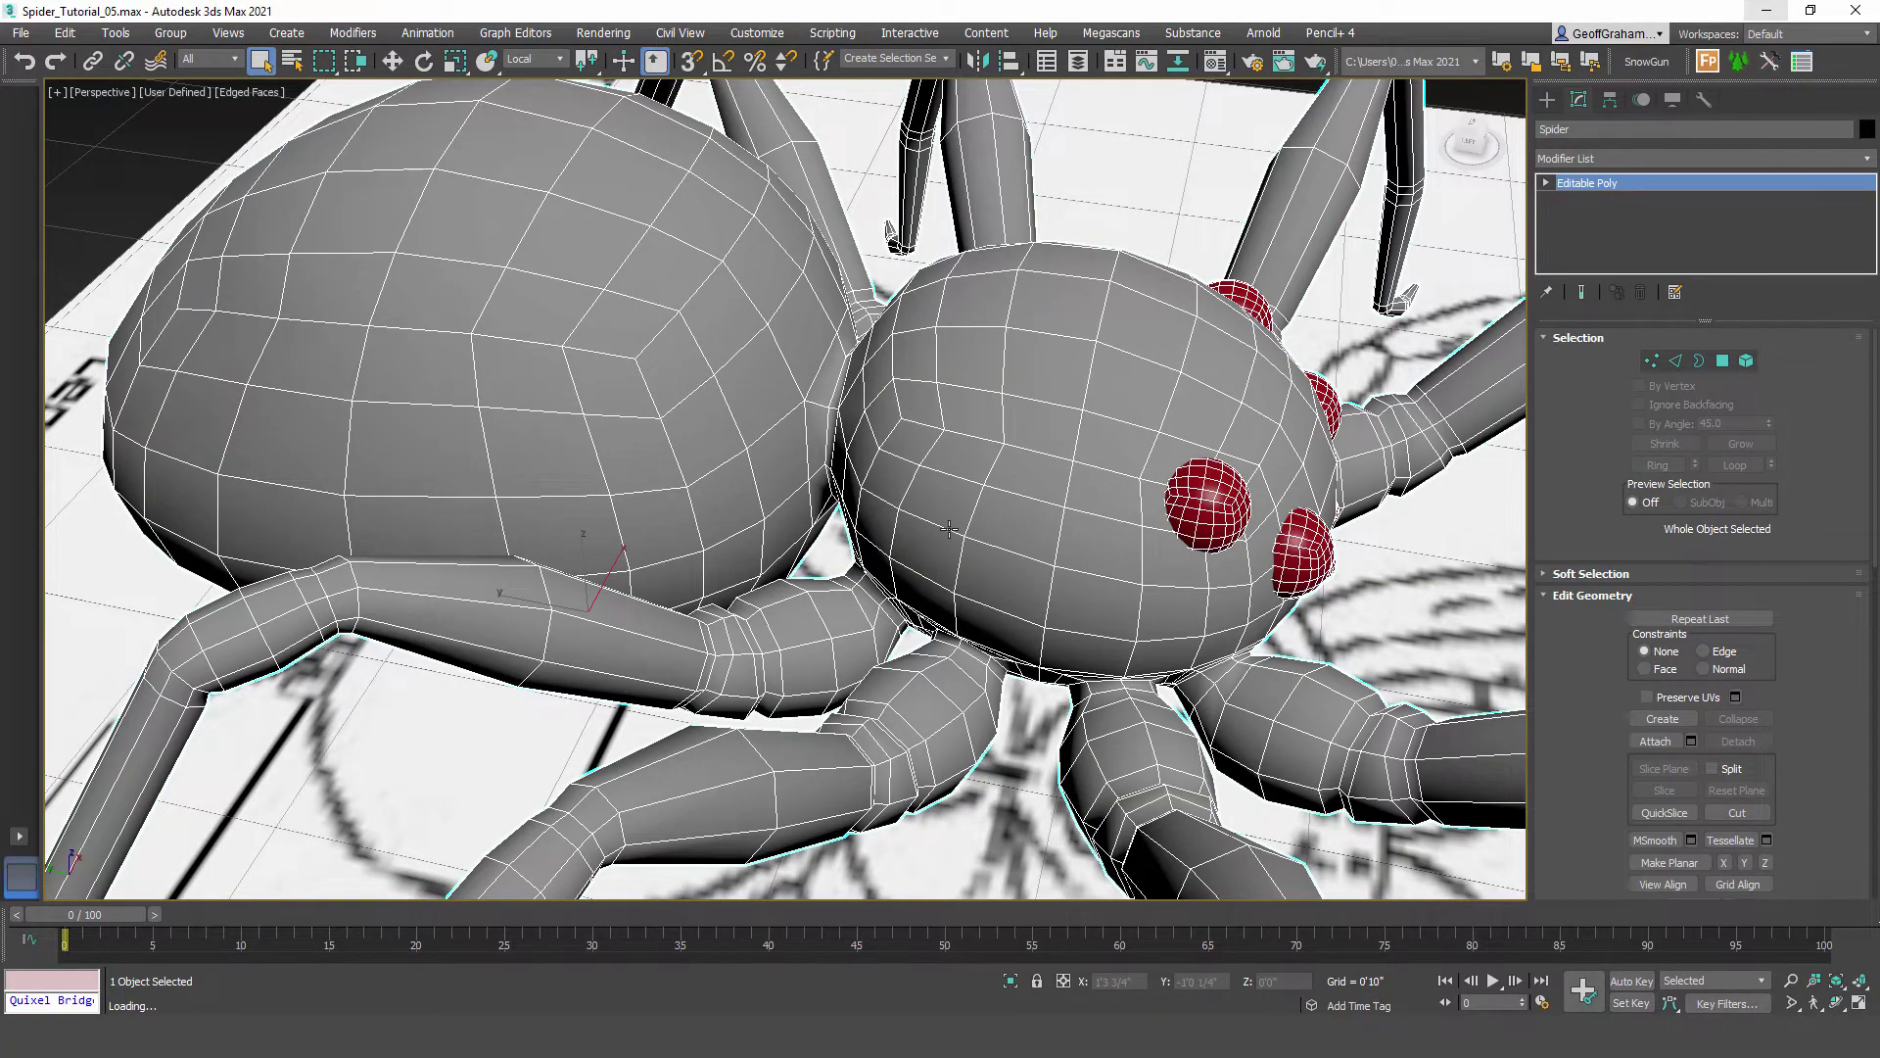
middle_click_drag(1009, 526, 975, 505, "alt")
scroll(943, 485, "down", 5)
scroll(1036, 559, "up", 5)
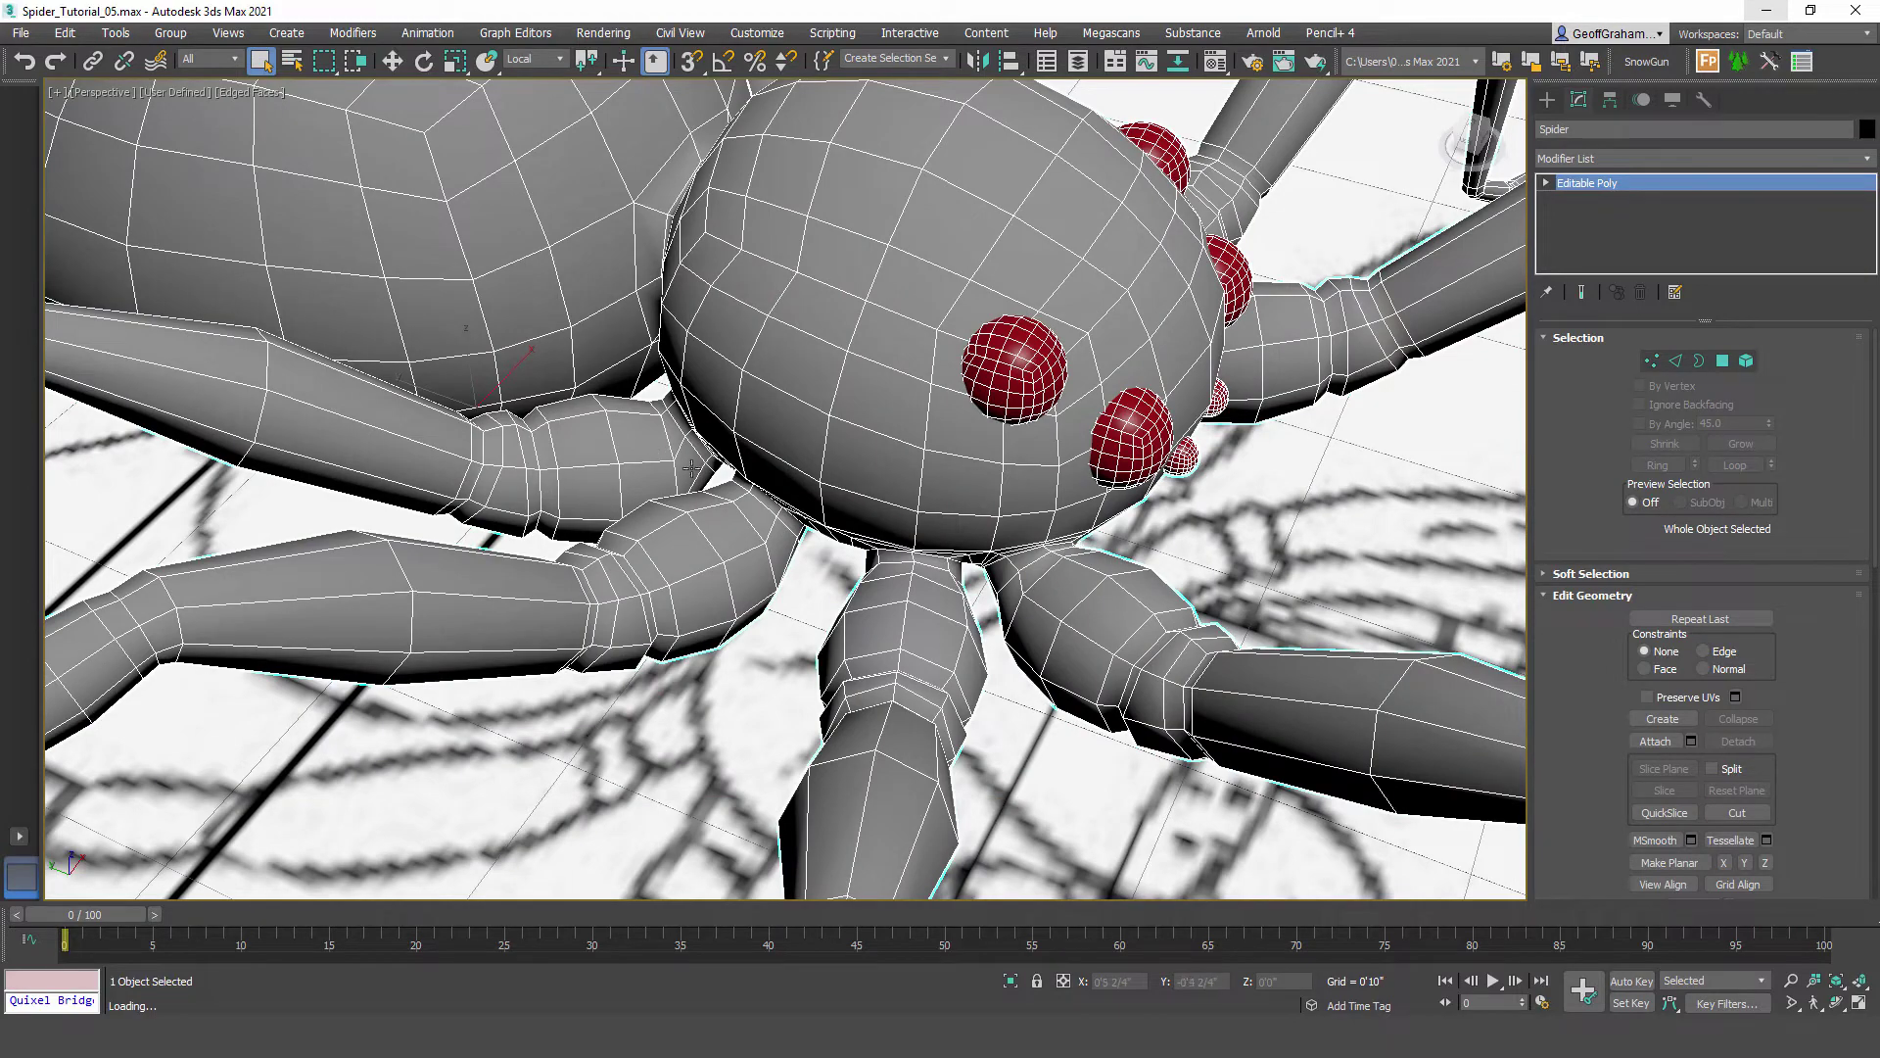
middle_click_drag(692, 468, 915, 445, "alt")
scroll(916, 445, "down", 4)
middle_click_drag(840, 578, 895, 445, "alt")
key("z")
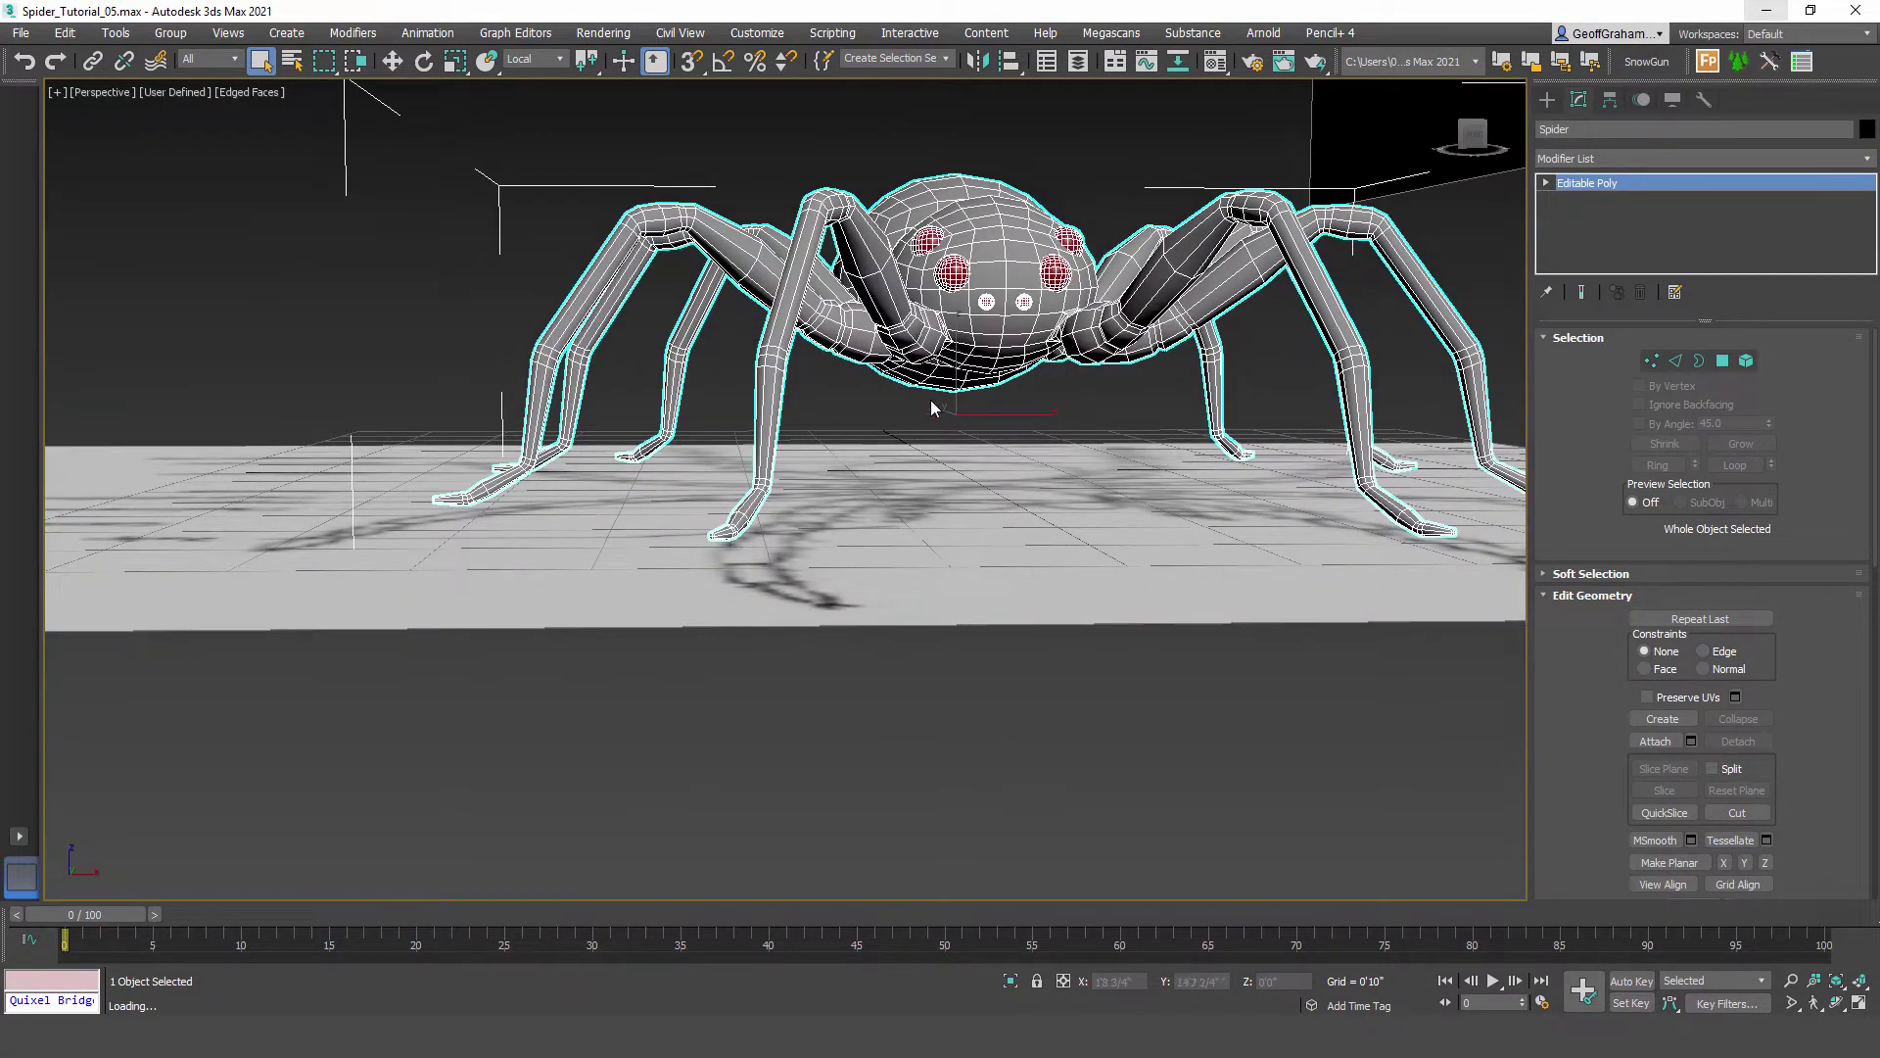
middle_click_drag(713, 335, 871, 416, "alt")
middle_click_drag(955, 348, 962, 439)
scroll(962, 439, "up", 3)
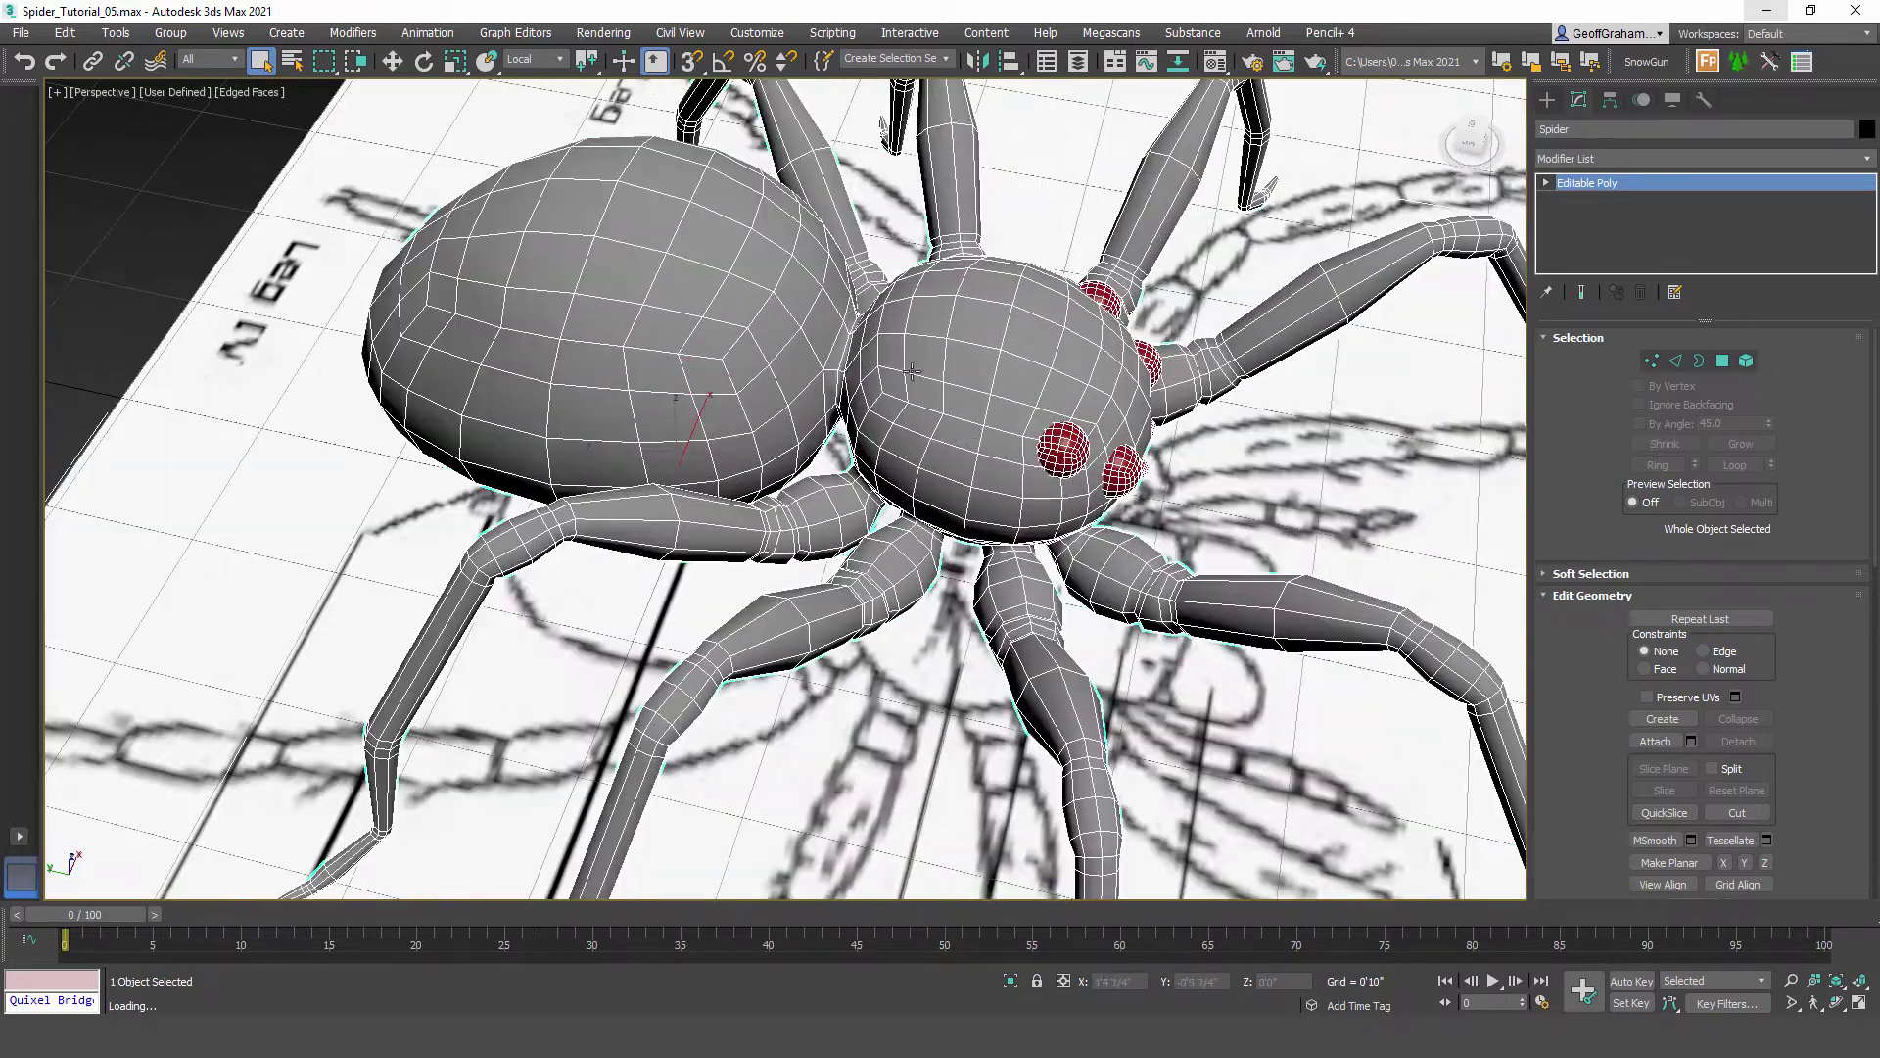
middle_click_drag(1051, 500, 991, 538, "alt")
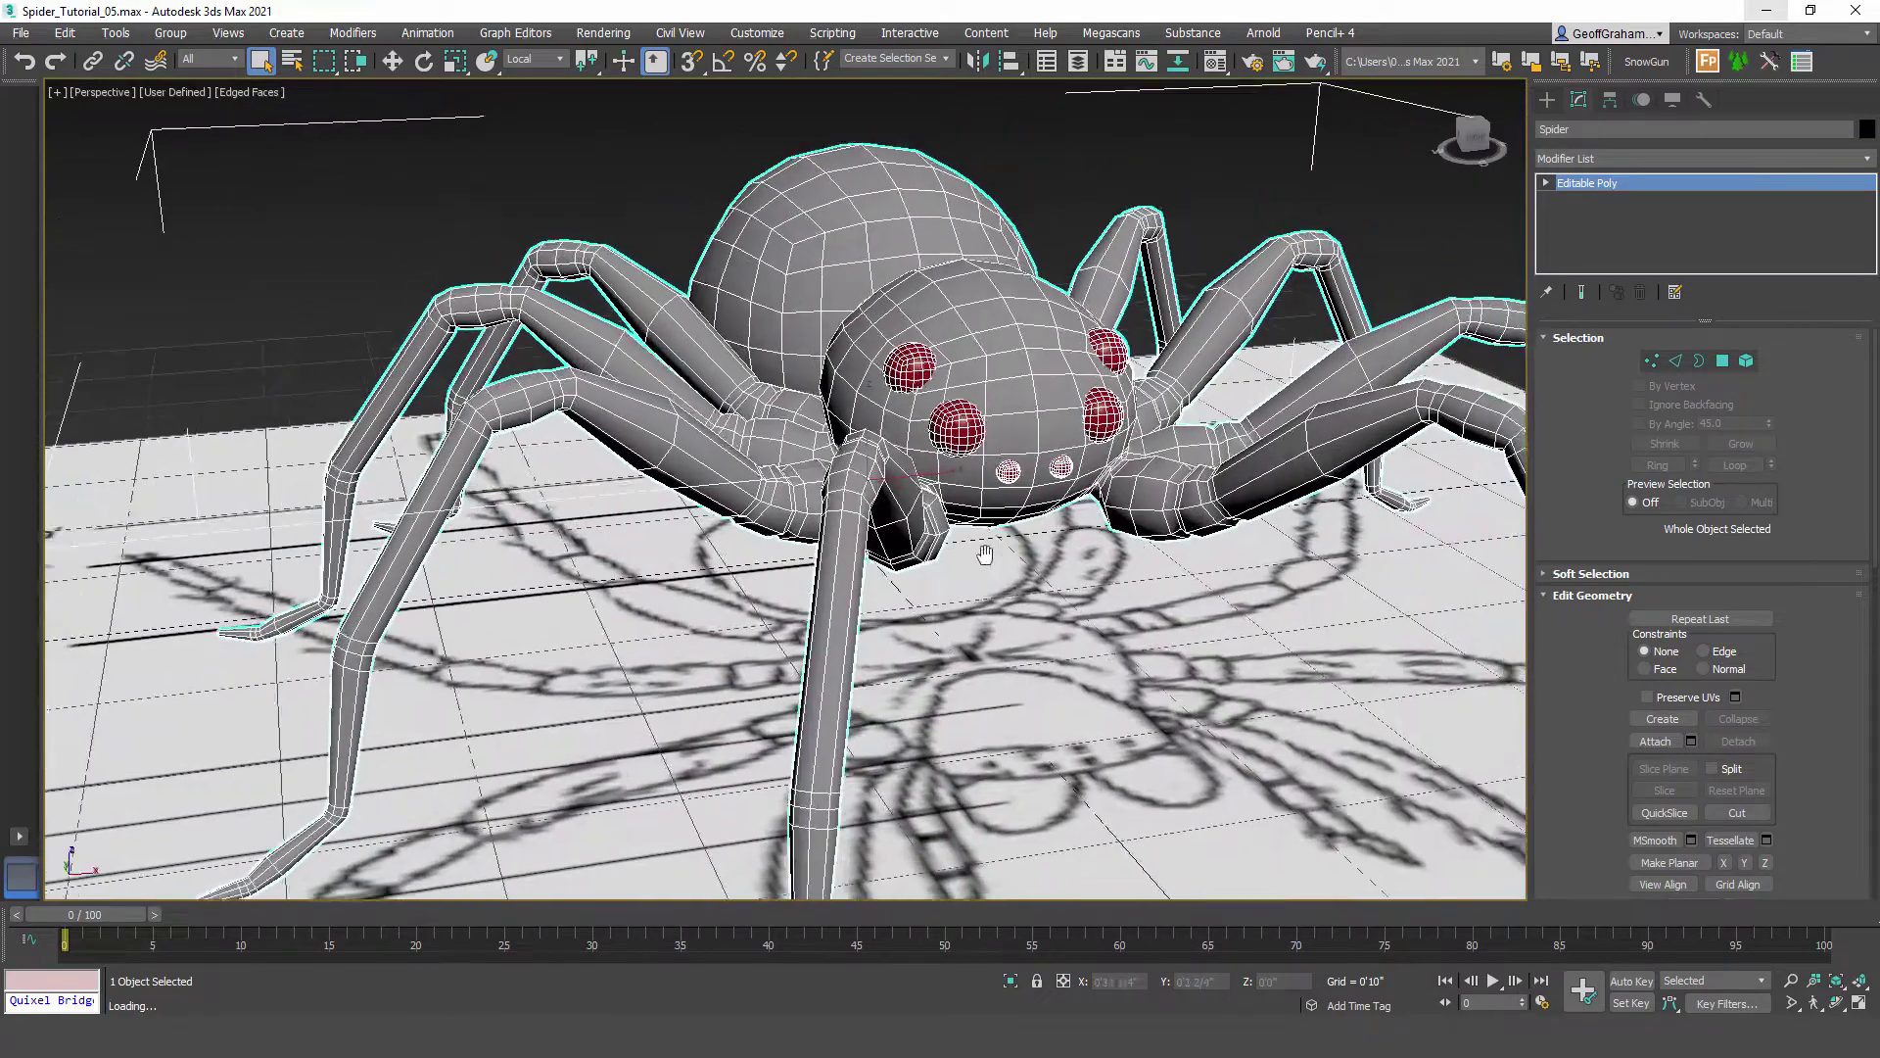
scroll(883, 550, "up", 5)
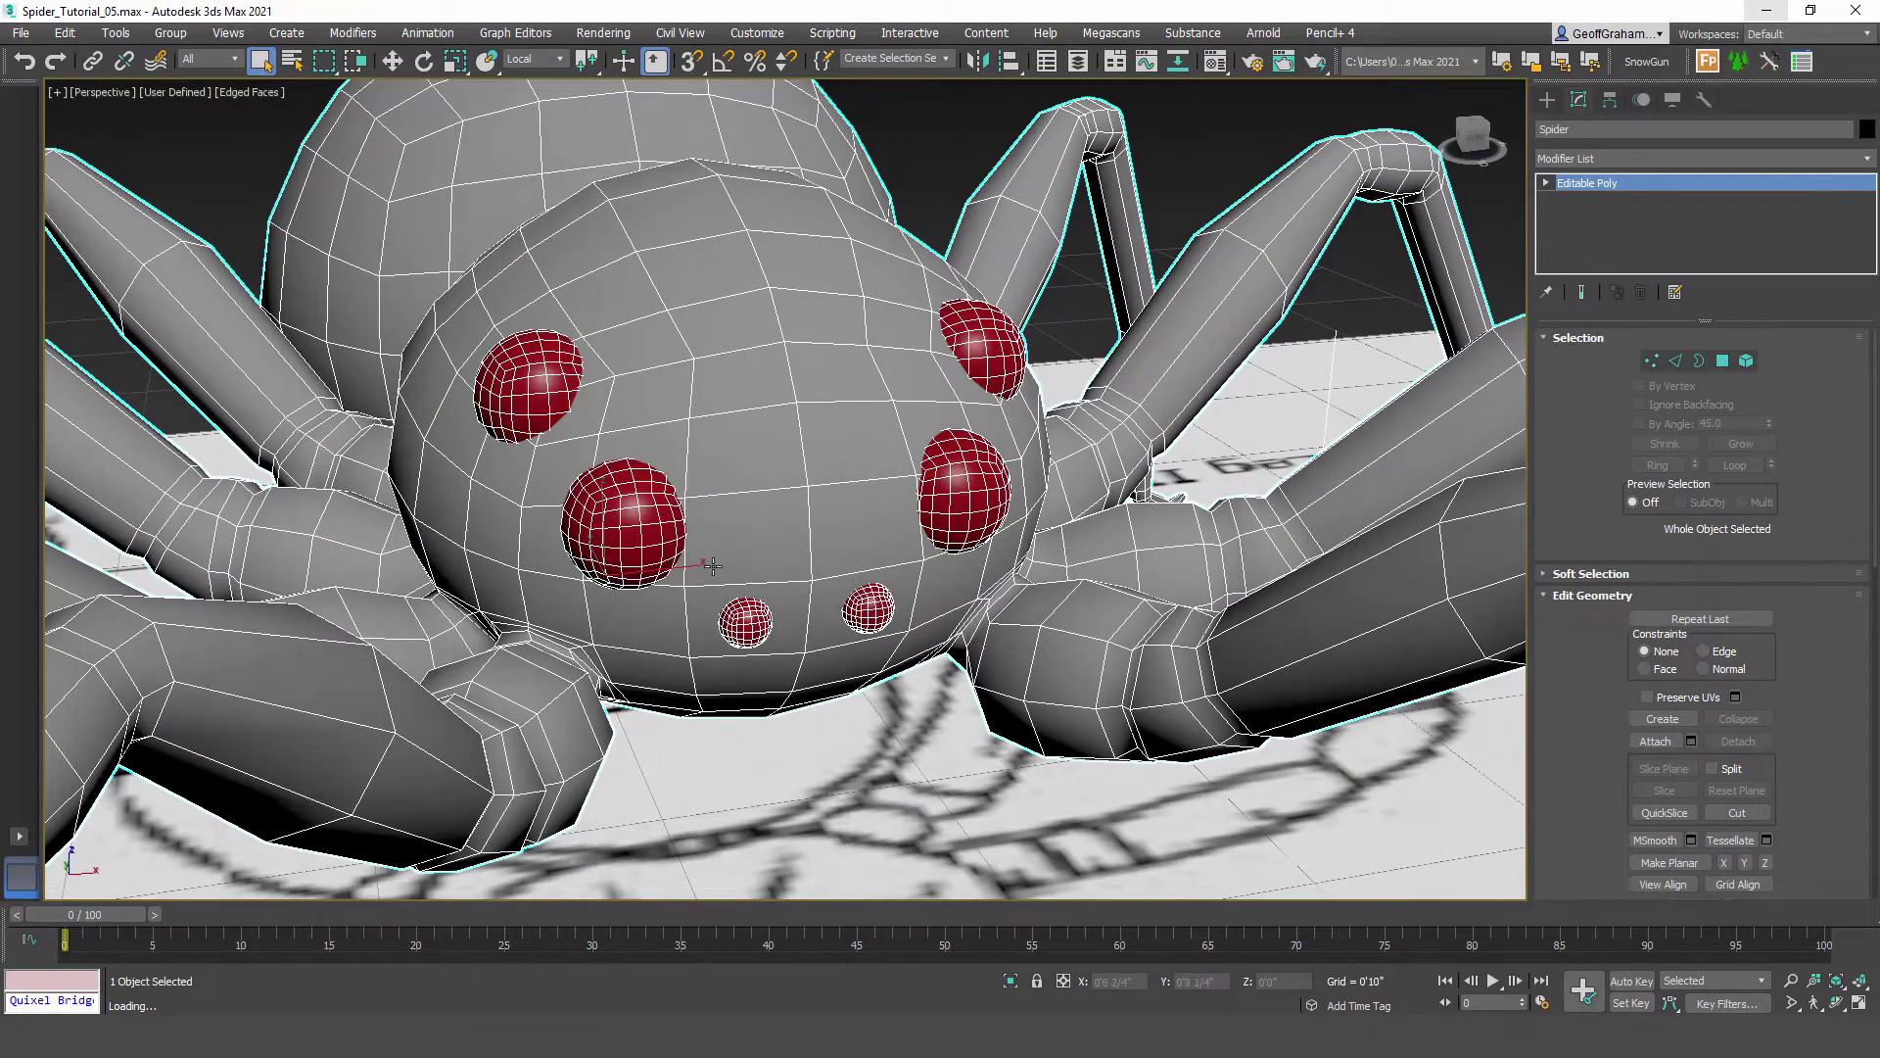
middle_click_drag(713, 566, 963, 367, "alt")
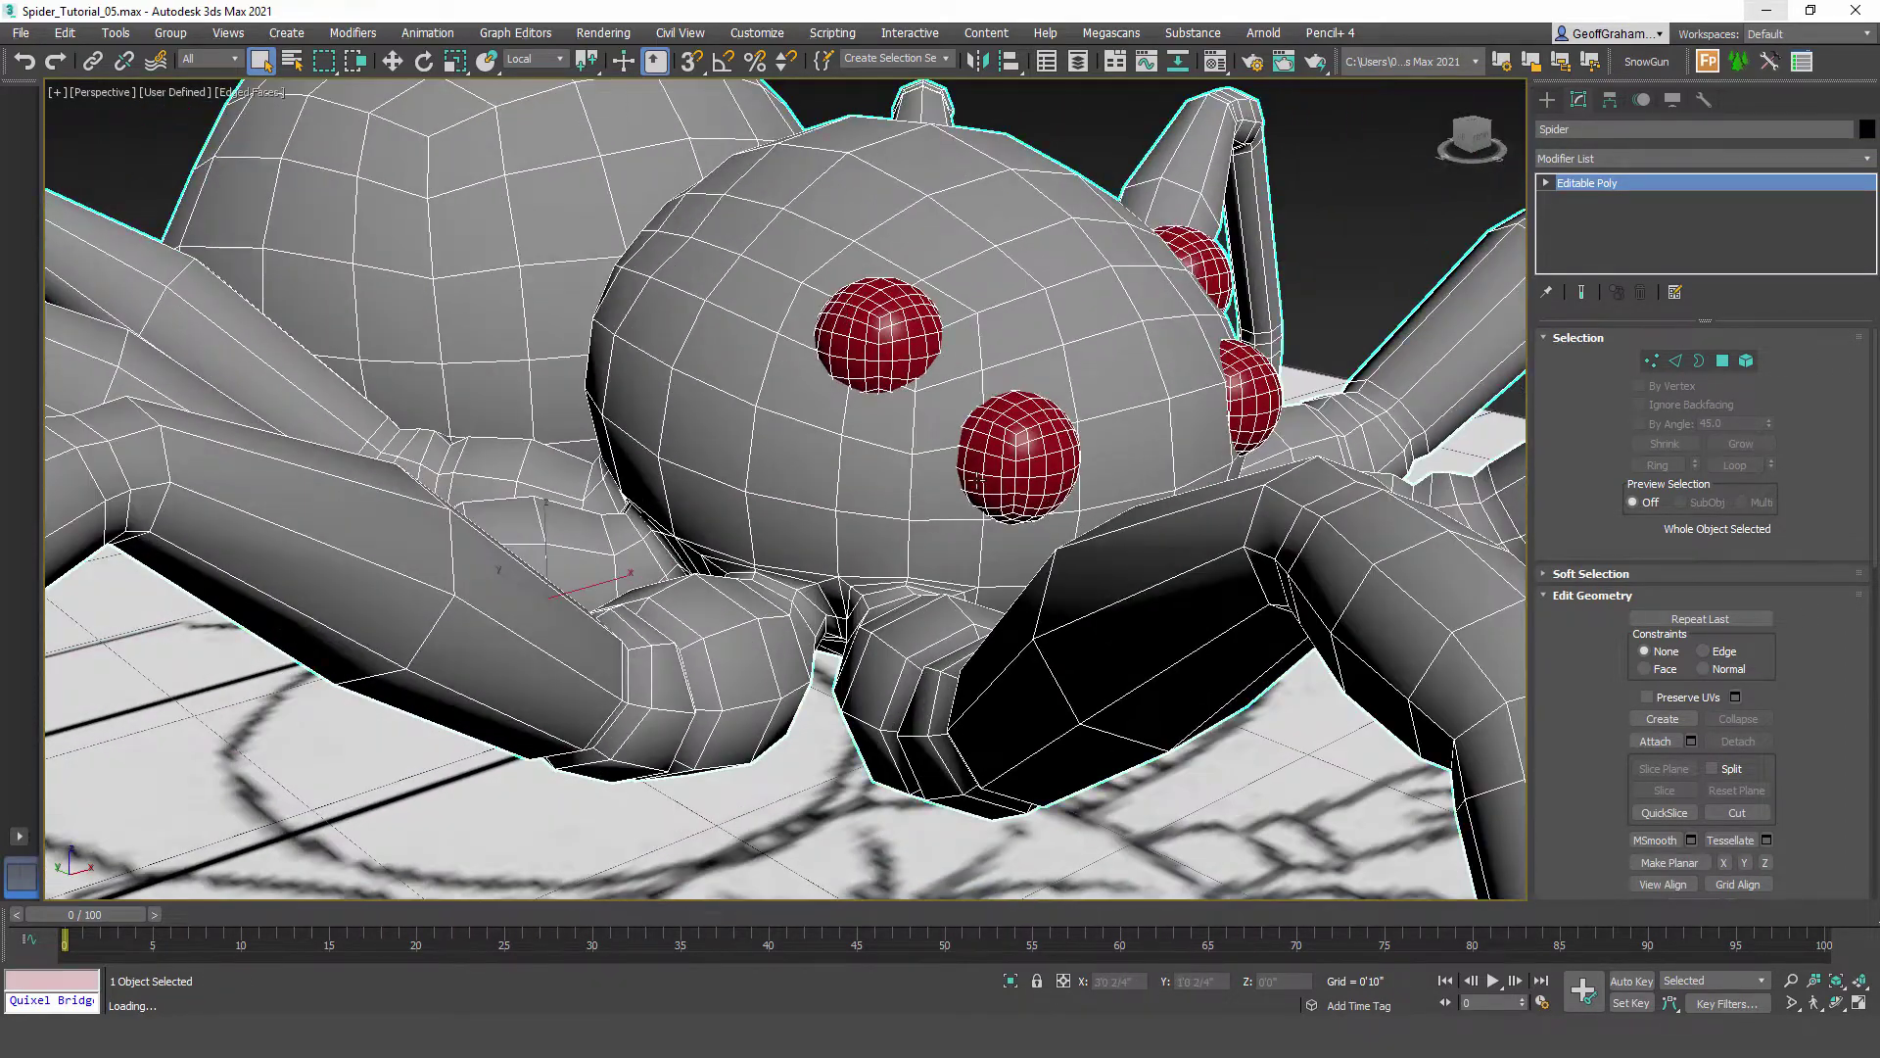
middle_click_drag(979, 479, 954, 484, "alt")
scroll(636, 483, "down", 3)
middle_click_drag(636, 484, 925, 476, "alt")
middle_click_drag(730, 460, 661, 428, "alt")
middle_click_drag(904, 361, 1165, 306)
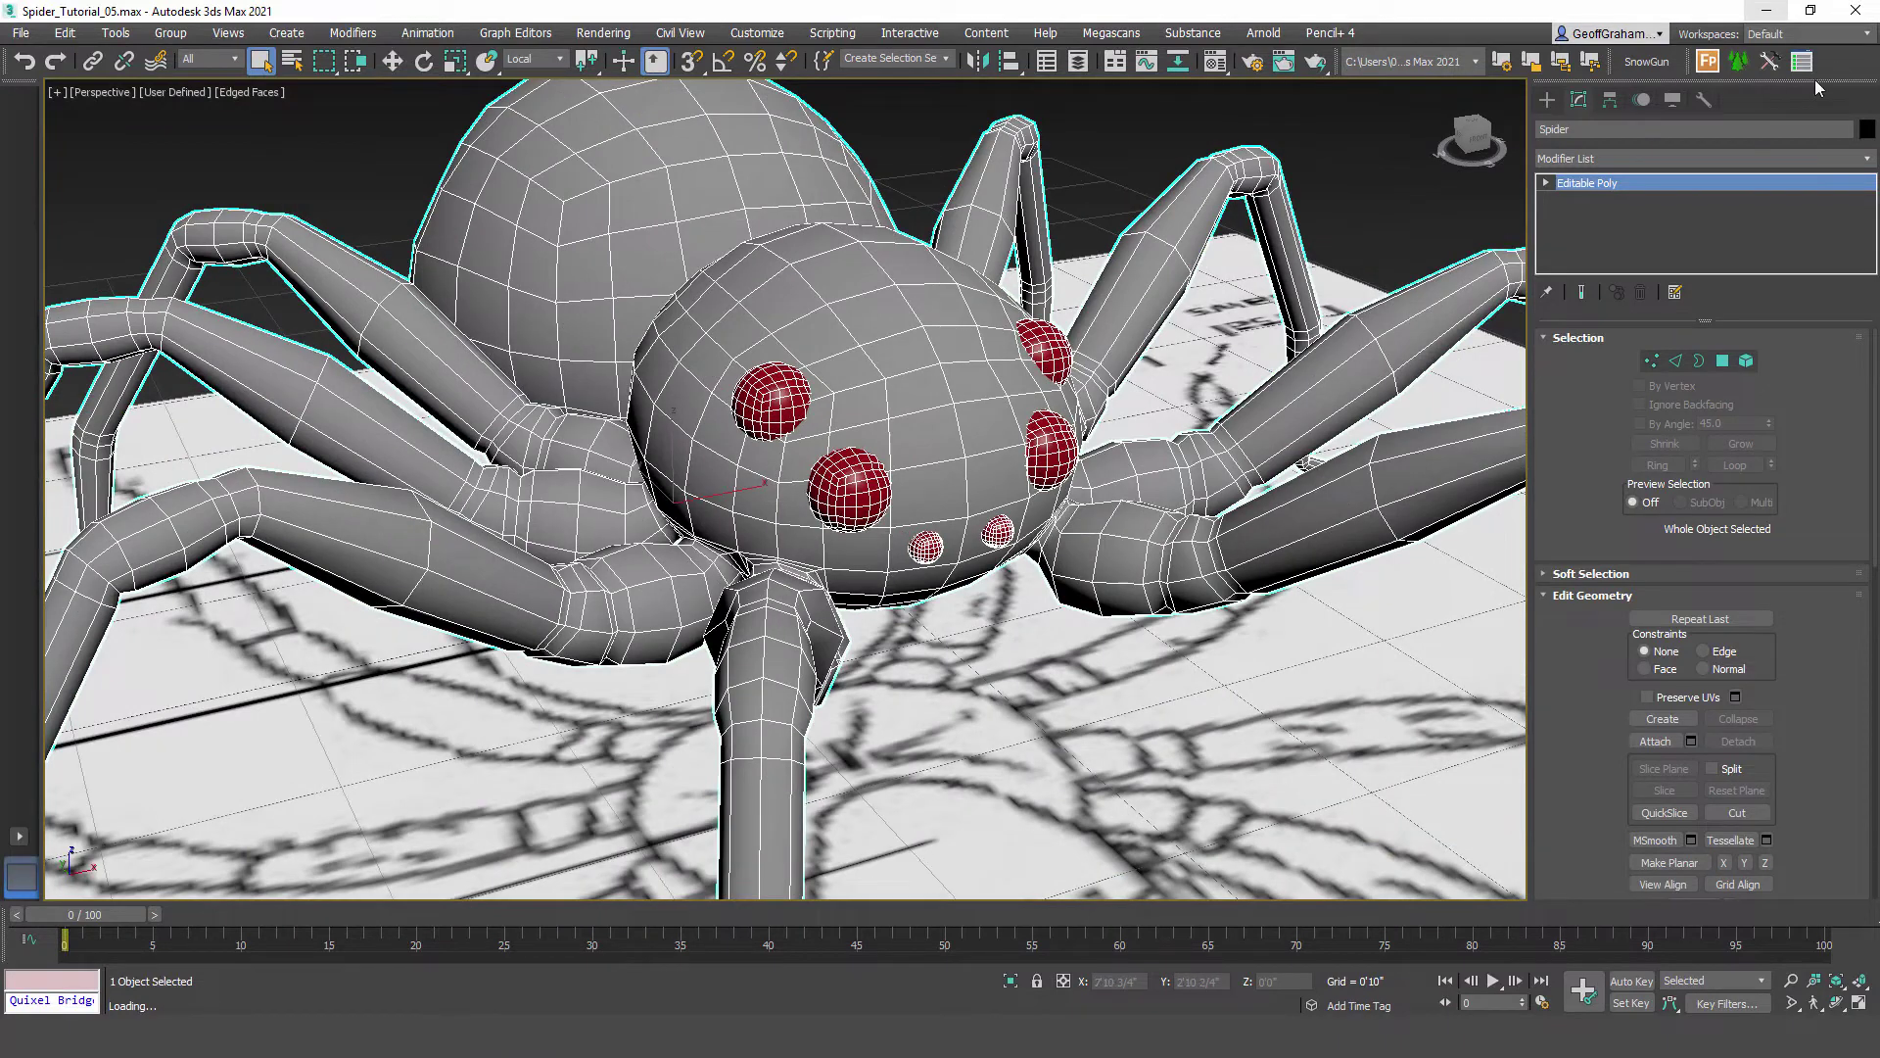
Step: Add an Unwrap UVW modifier to the spider
left_click(1871, 161)
scroll(1689, 881, "down", 15)
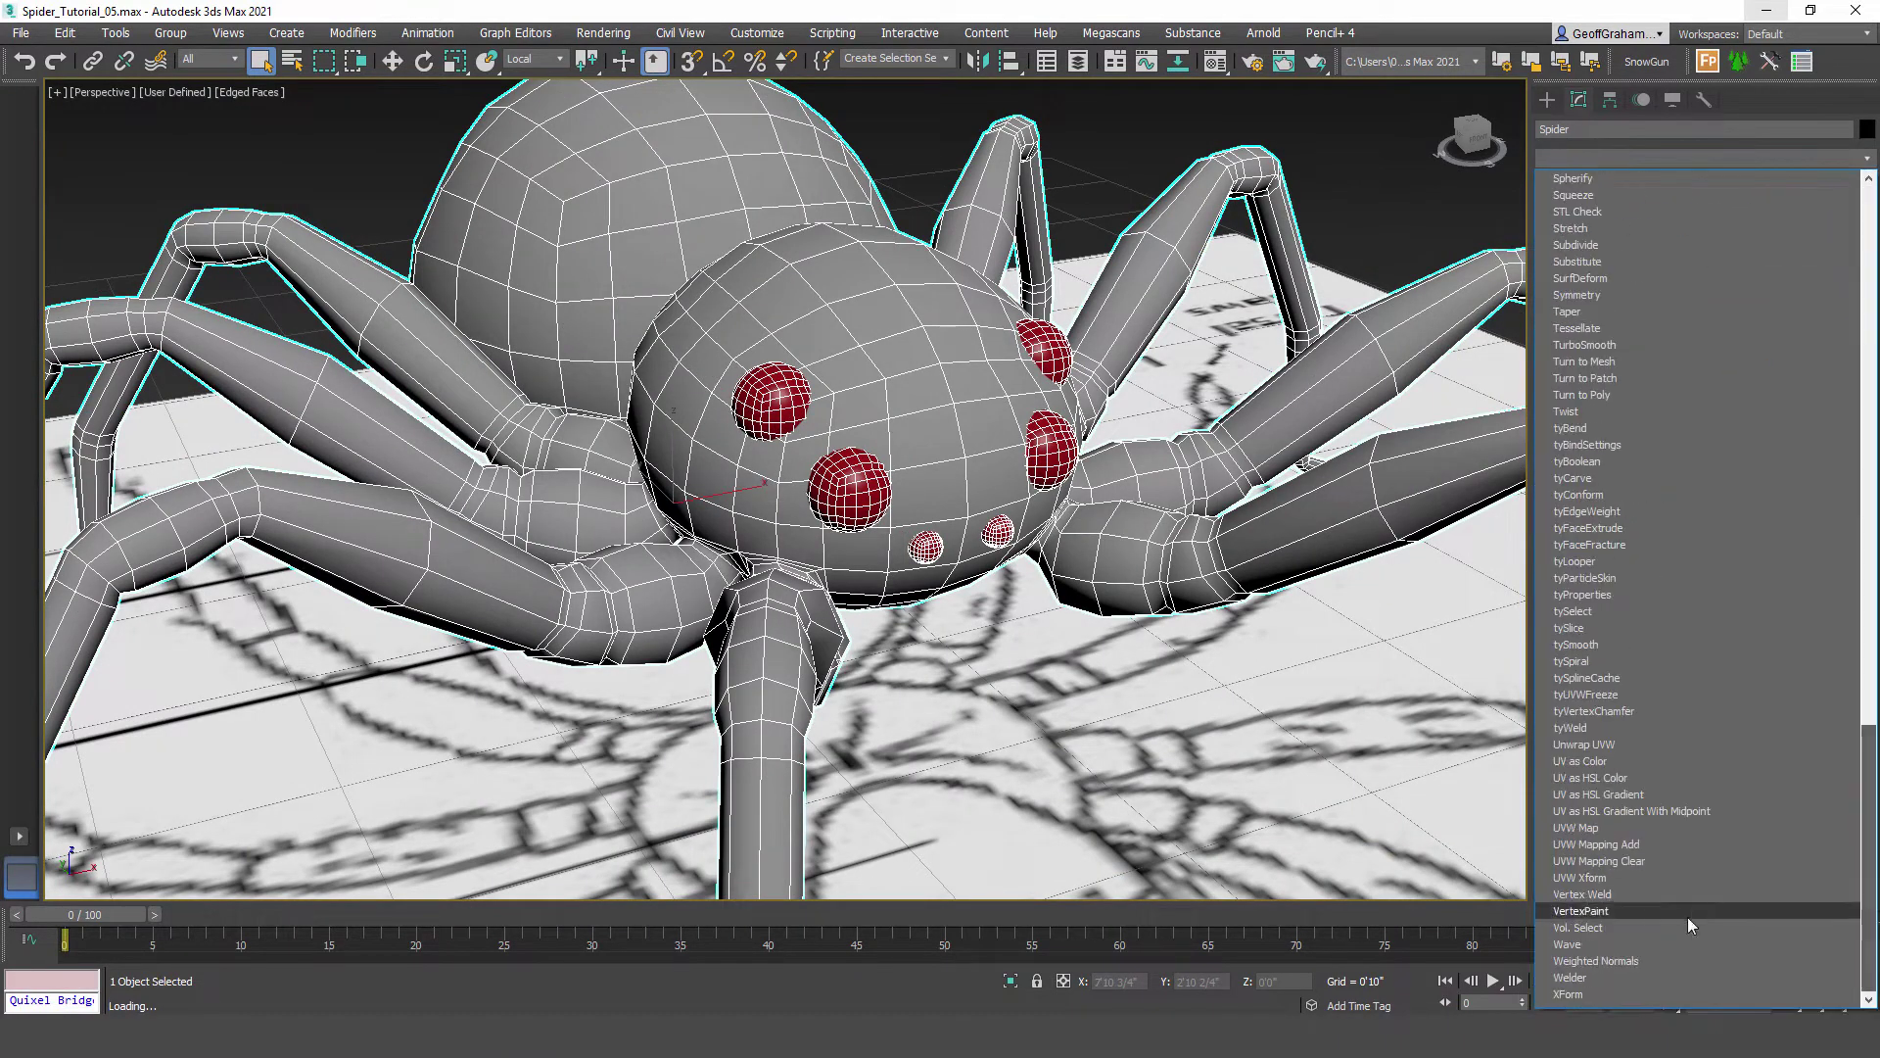
key("u")
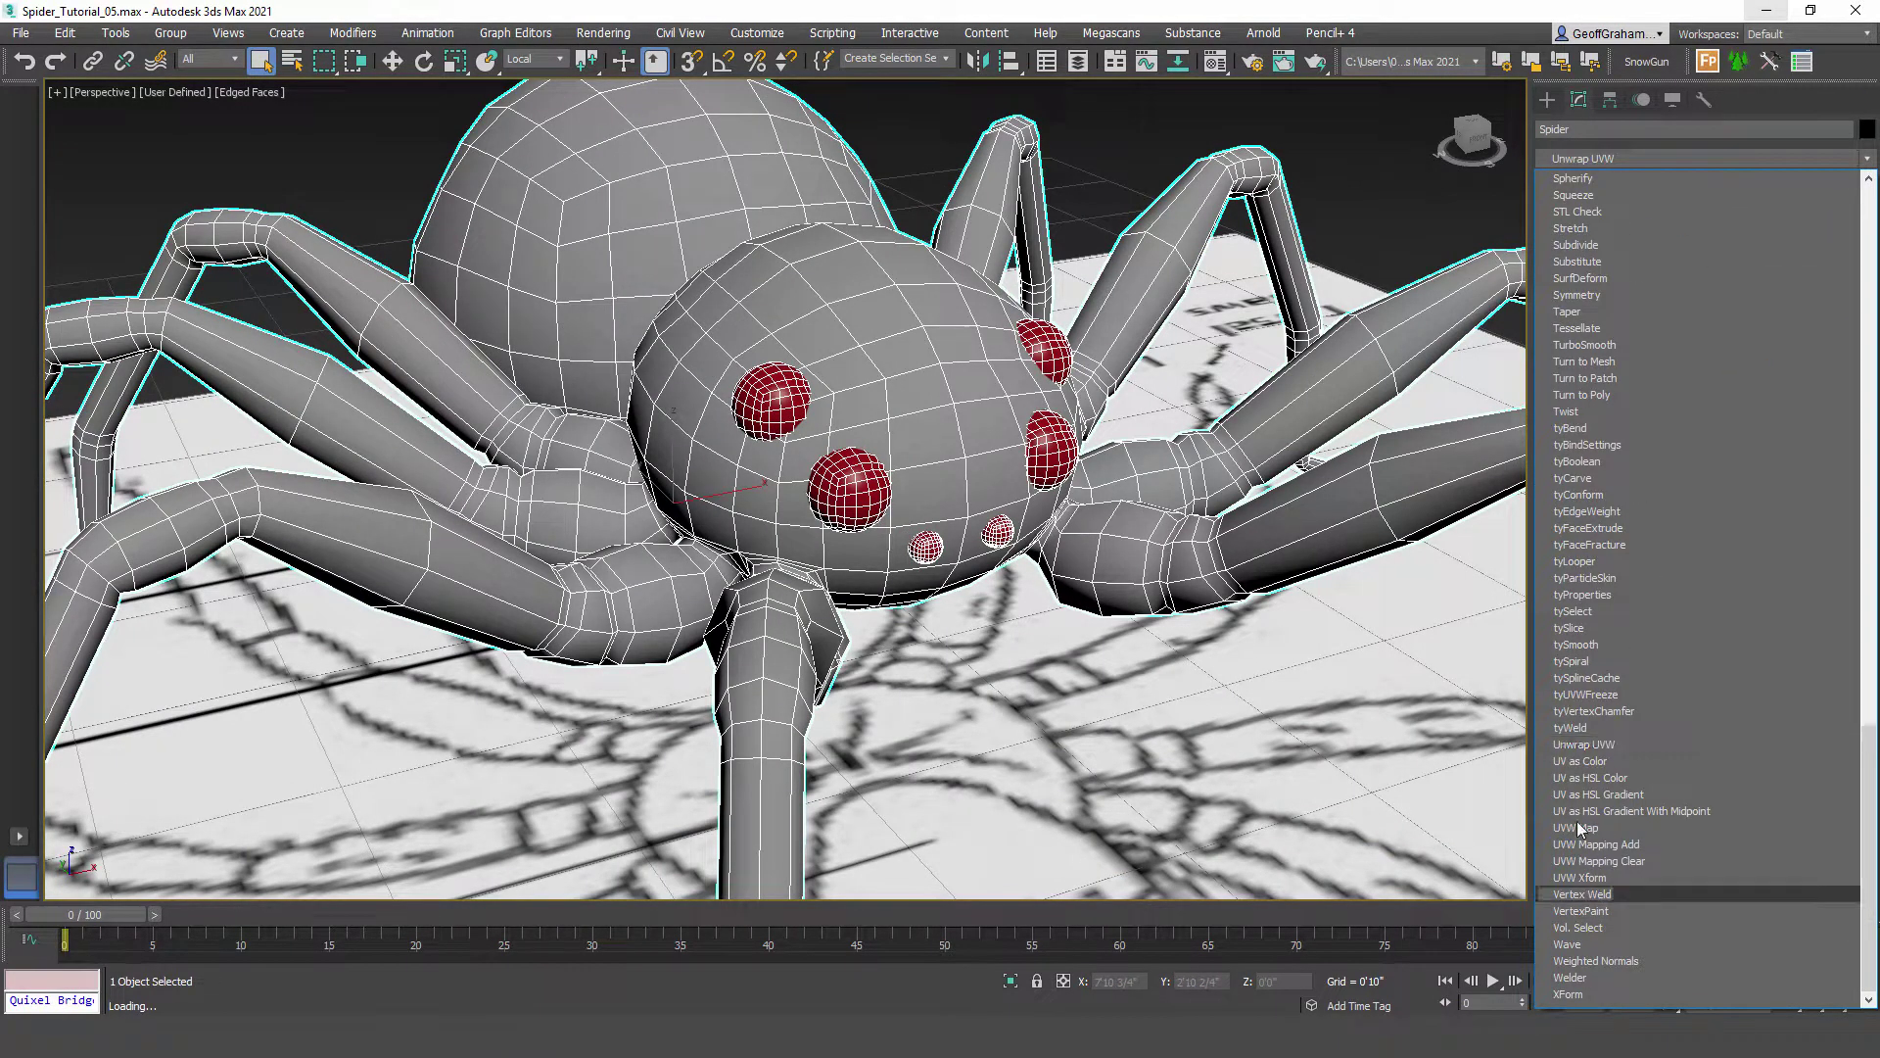
left_click(1585, 745)
Step: Set the Unwrap UVW selection to edges, turn off ignoring backfaces, and enable symmetrical selection along X
scroll(1714, 466, "down", 5)
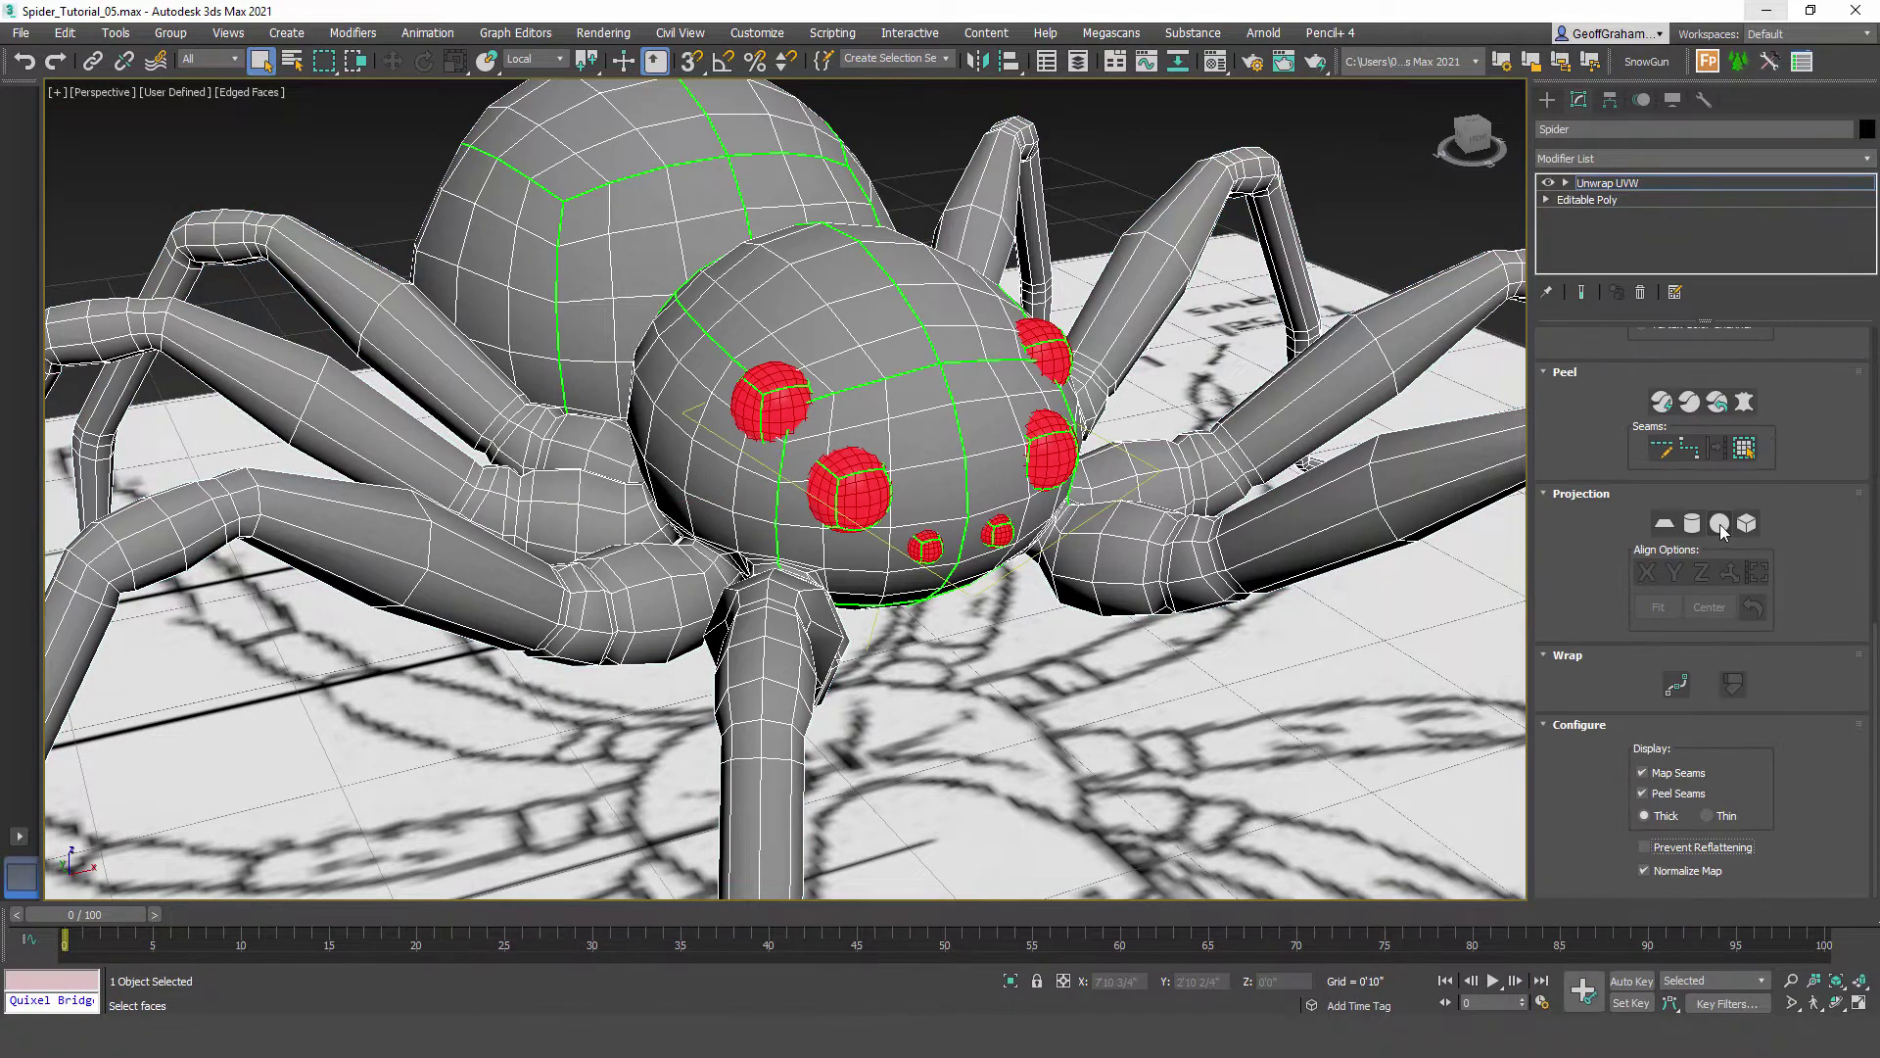
left_click_drag(1877, 701, 1863, 312)
left_click(1685, 375)
left_click(1685, 374)
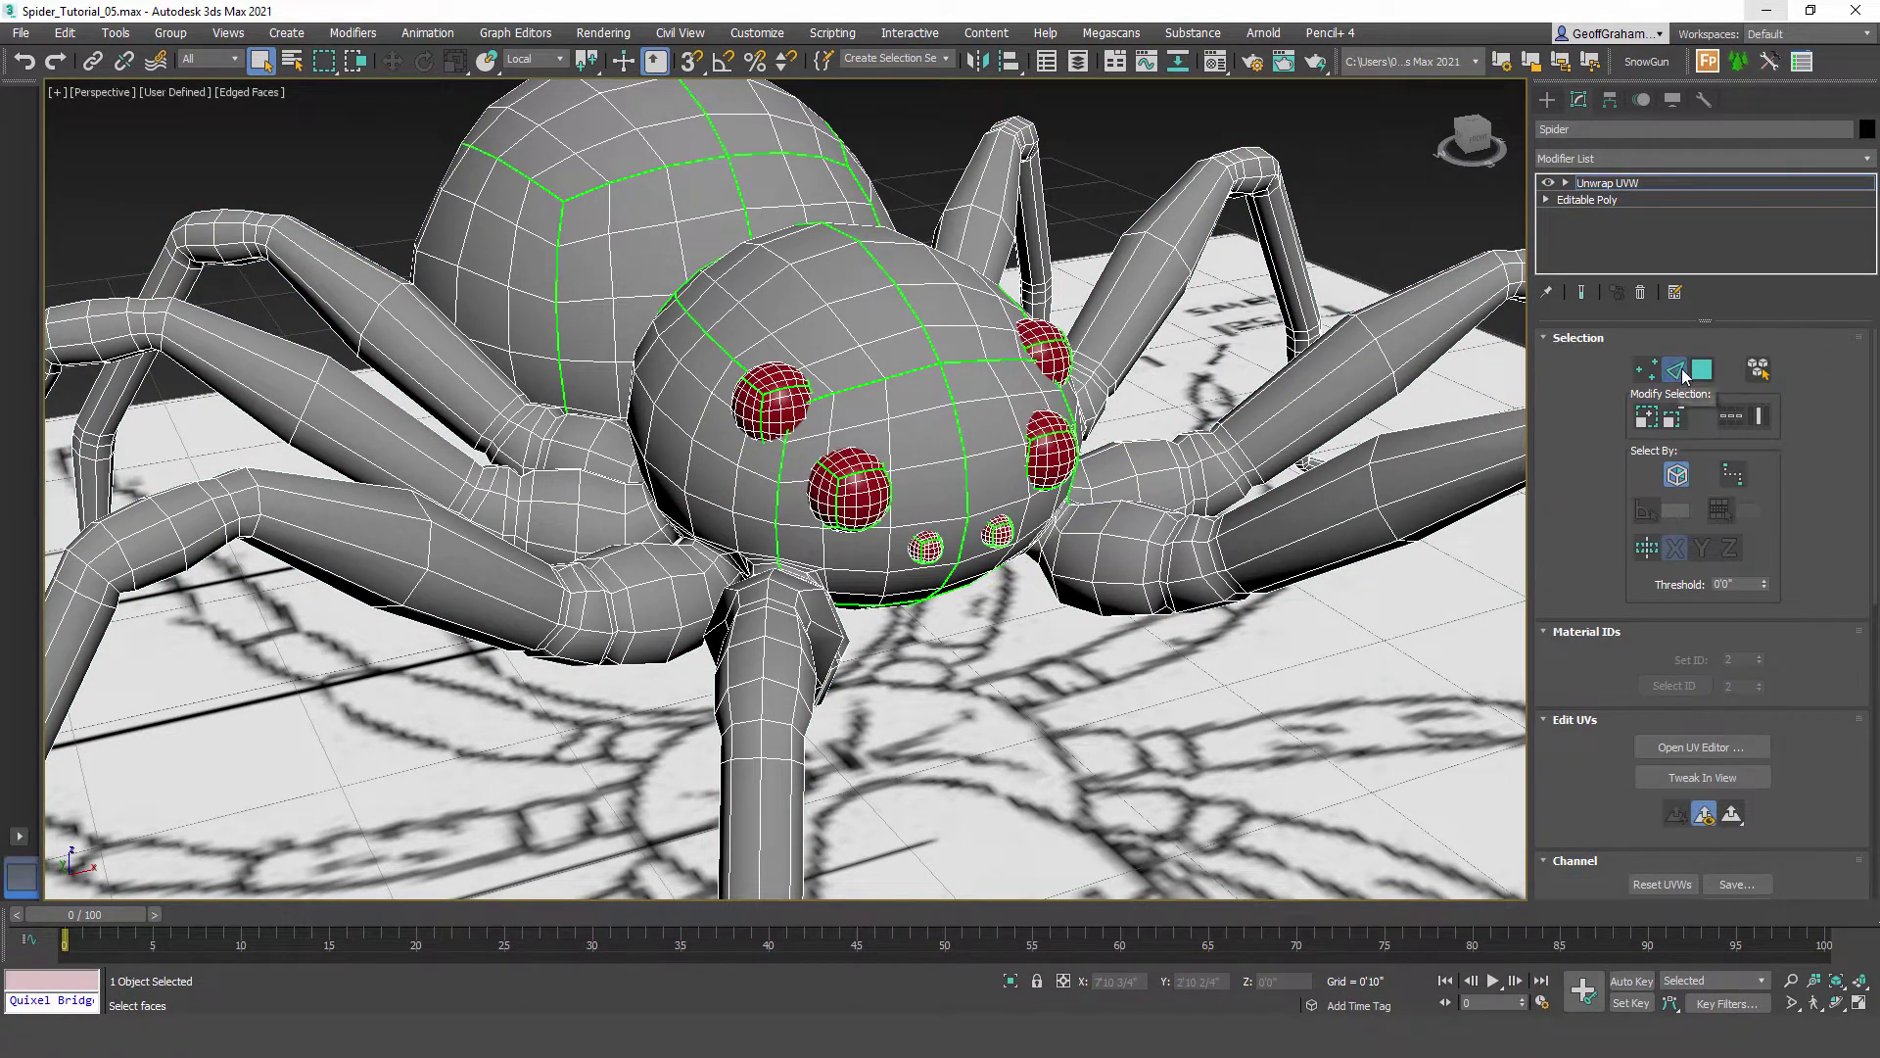
left_click(1678, 475)
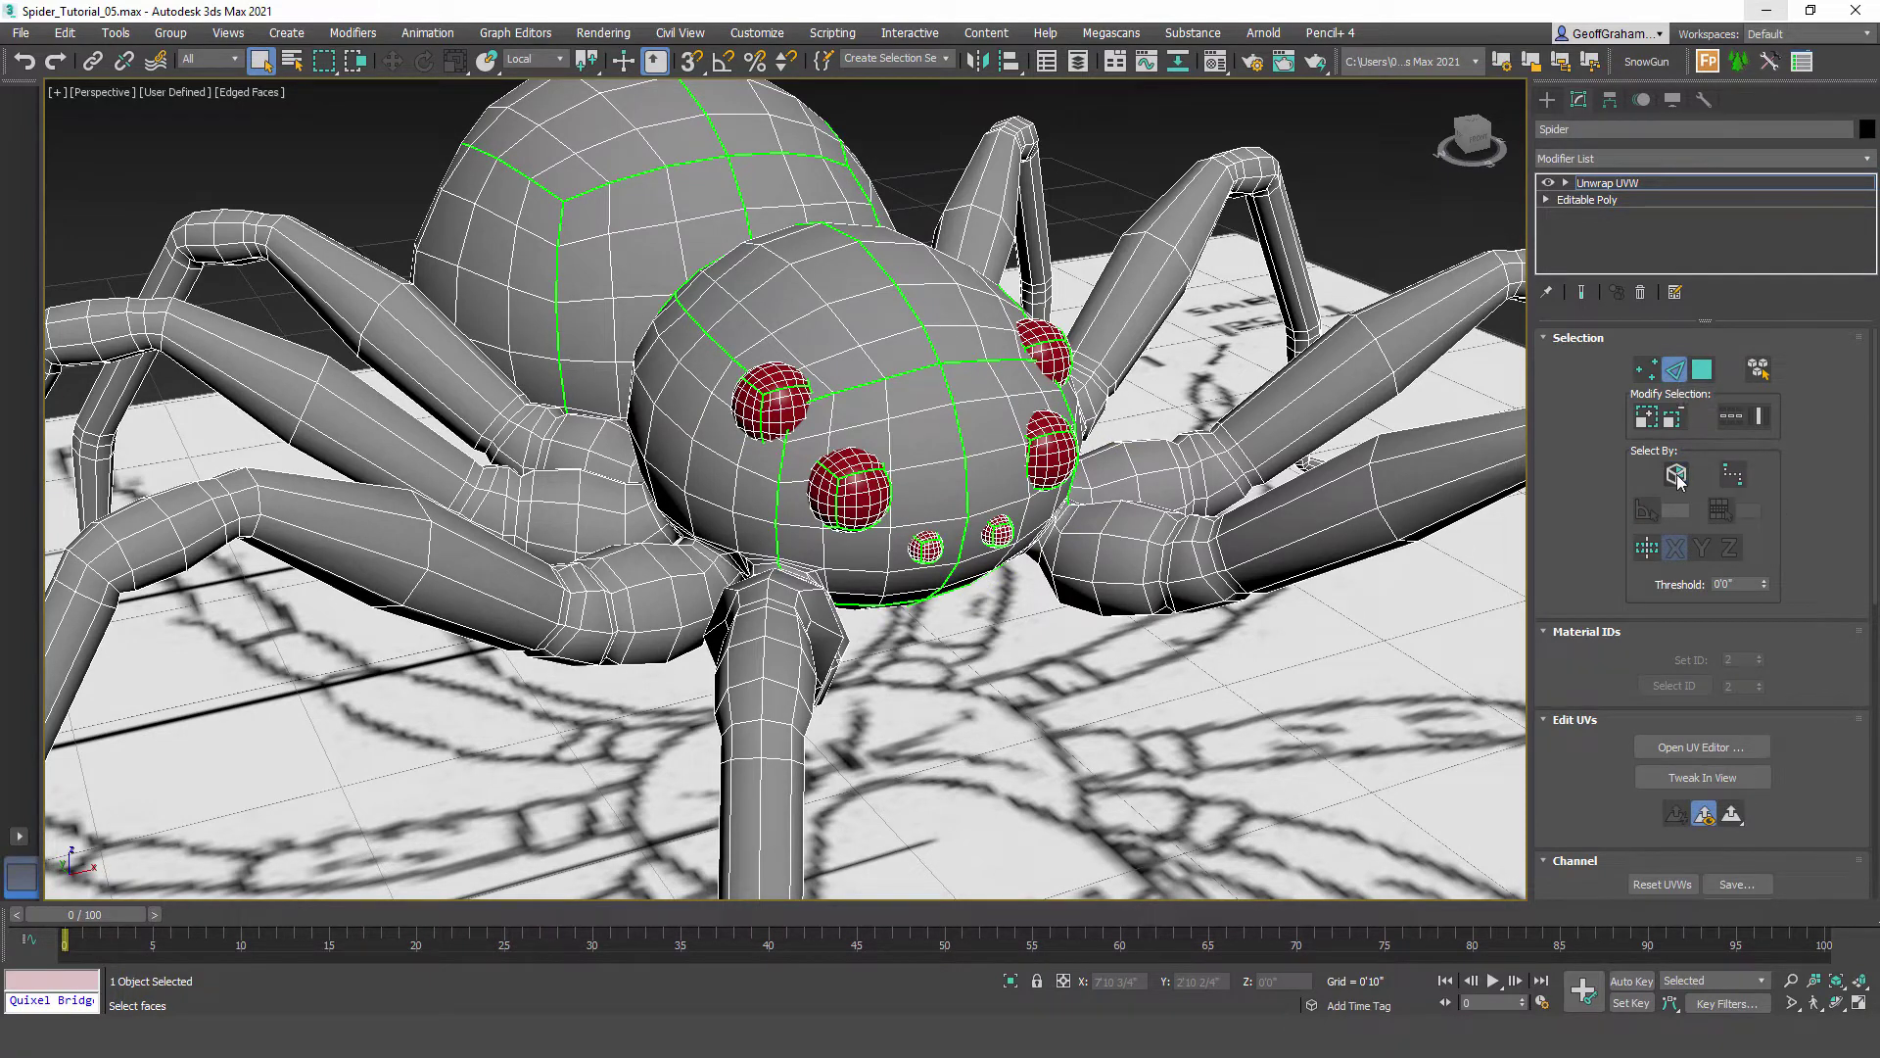
left_click(1647, 549)
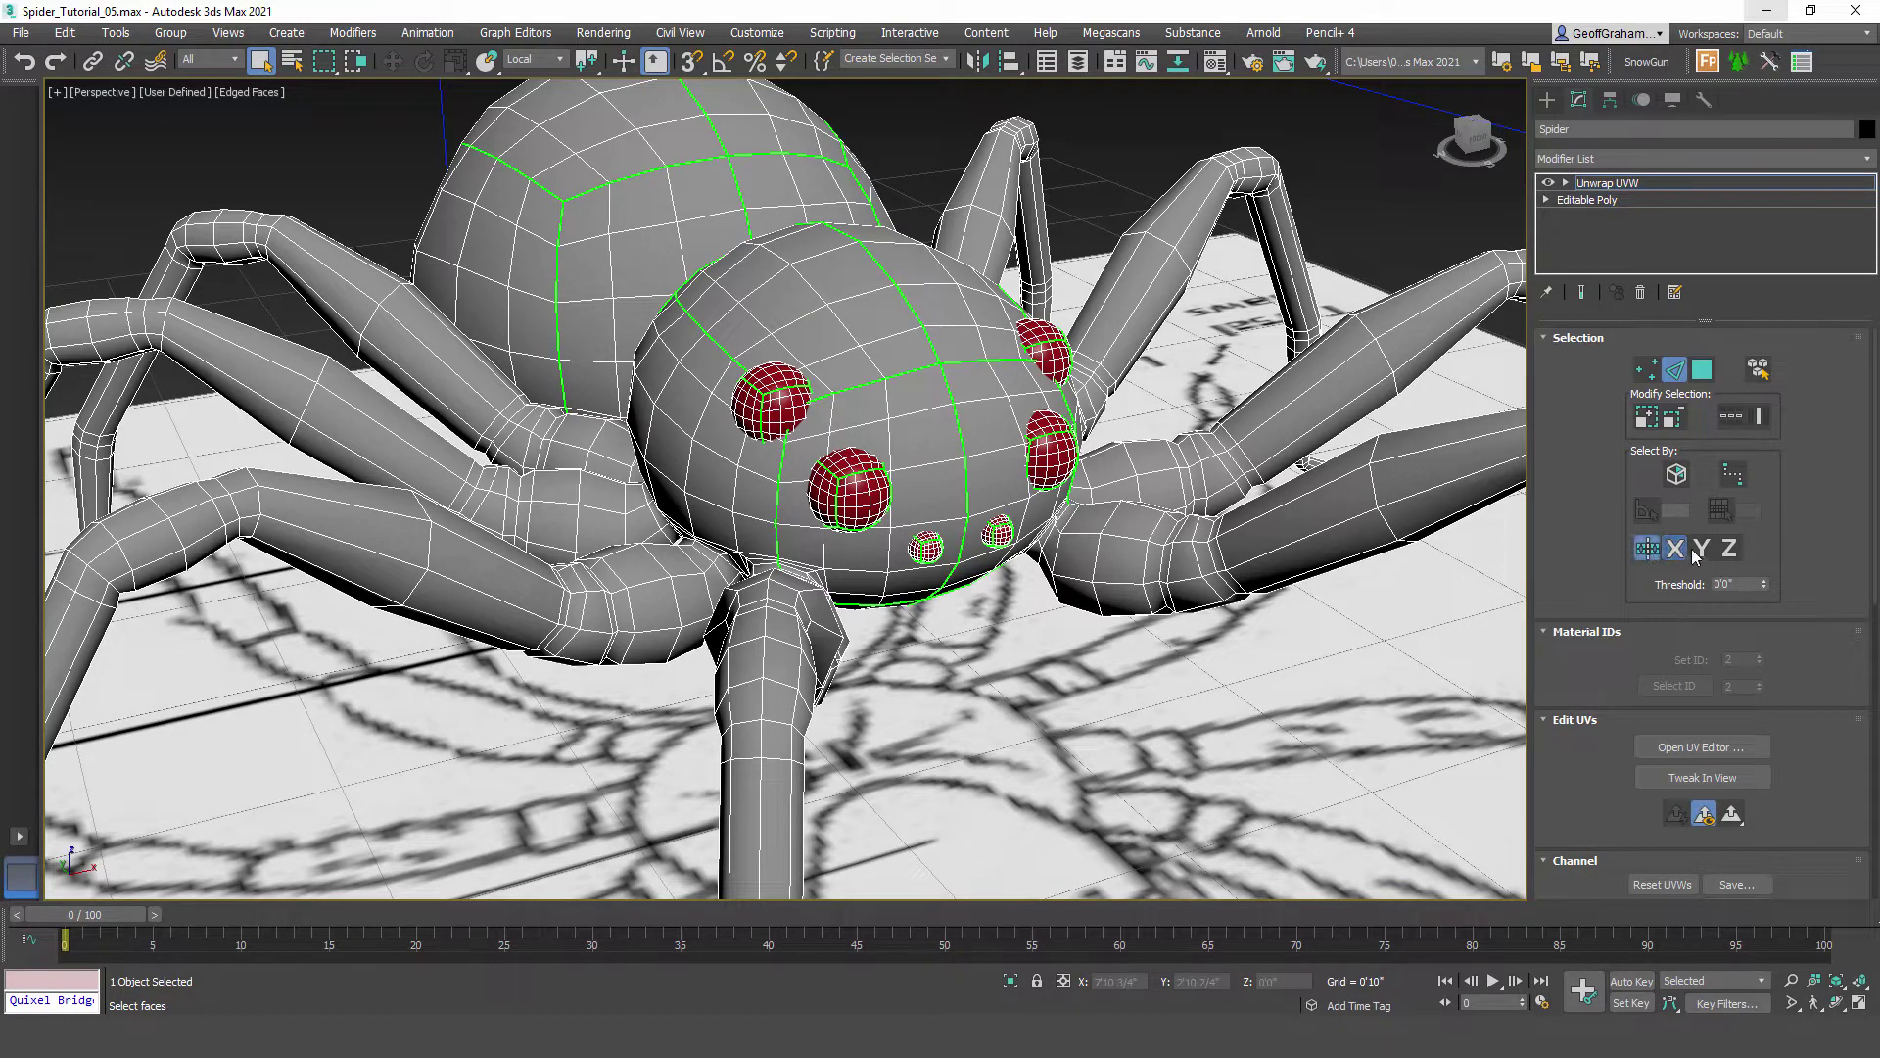
Step: Hide the map seams on the spider and widen the modifier settings area to two columns
middle_click_drag(646, 473, 697, 472, "alt")
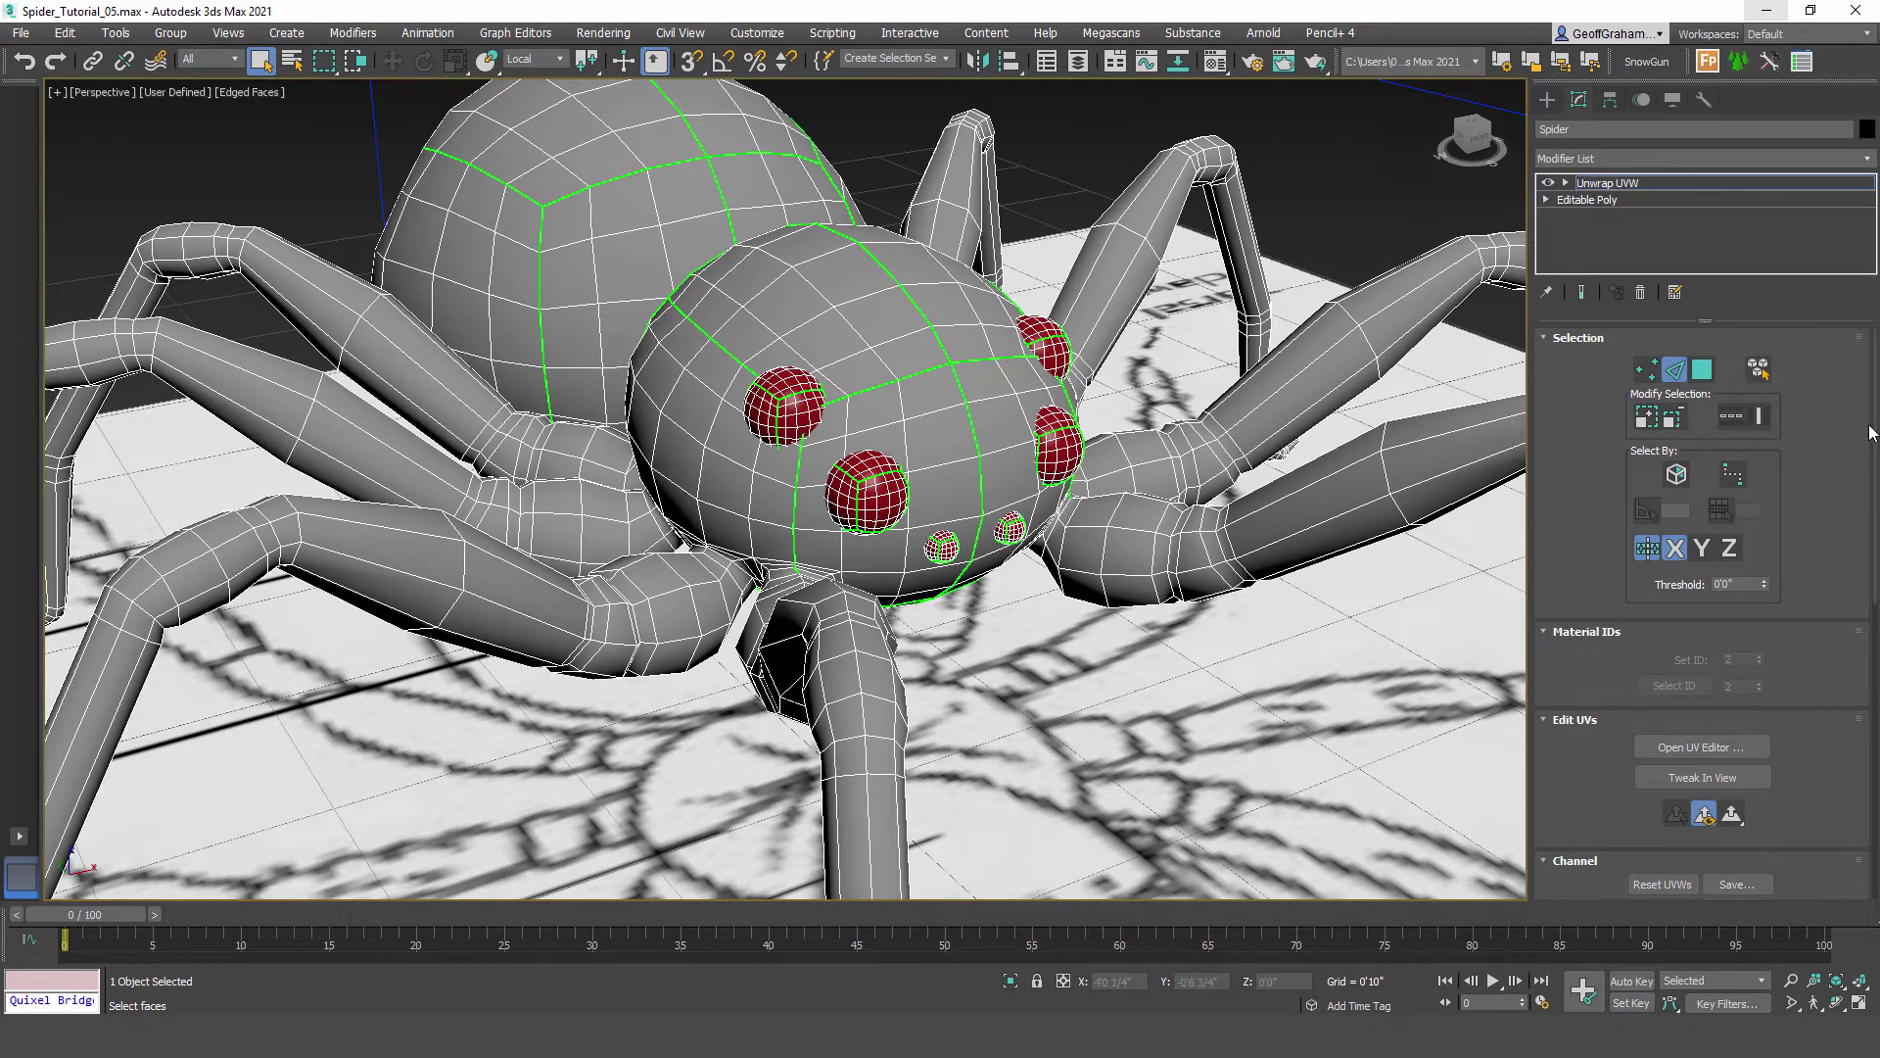
scroll(1870, 432, "down", 10)
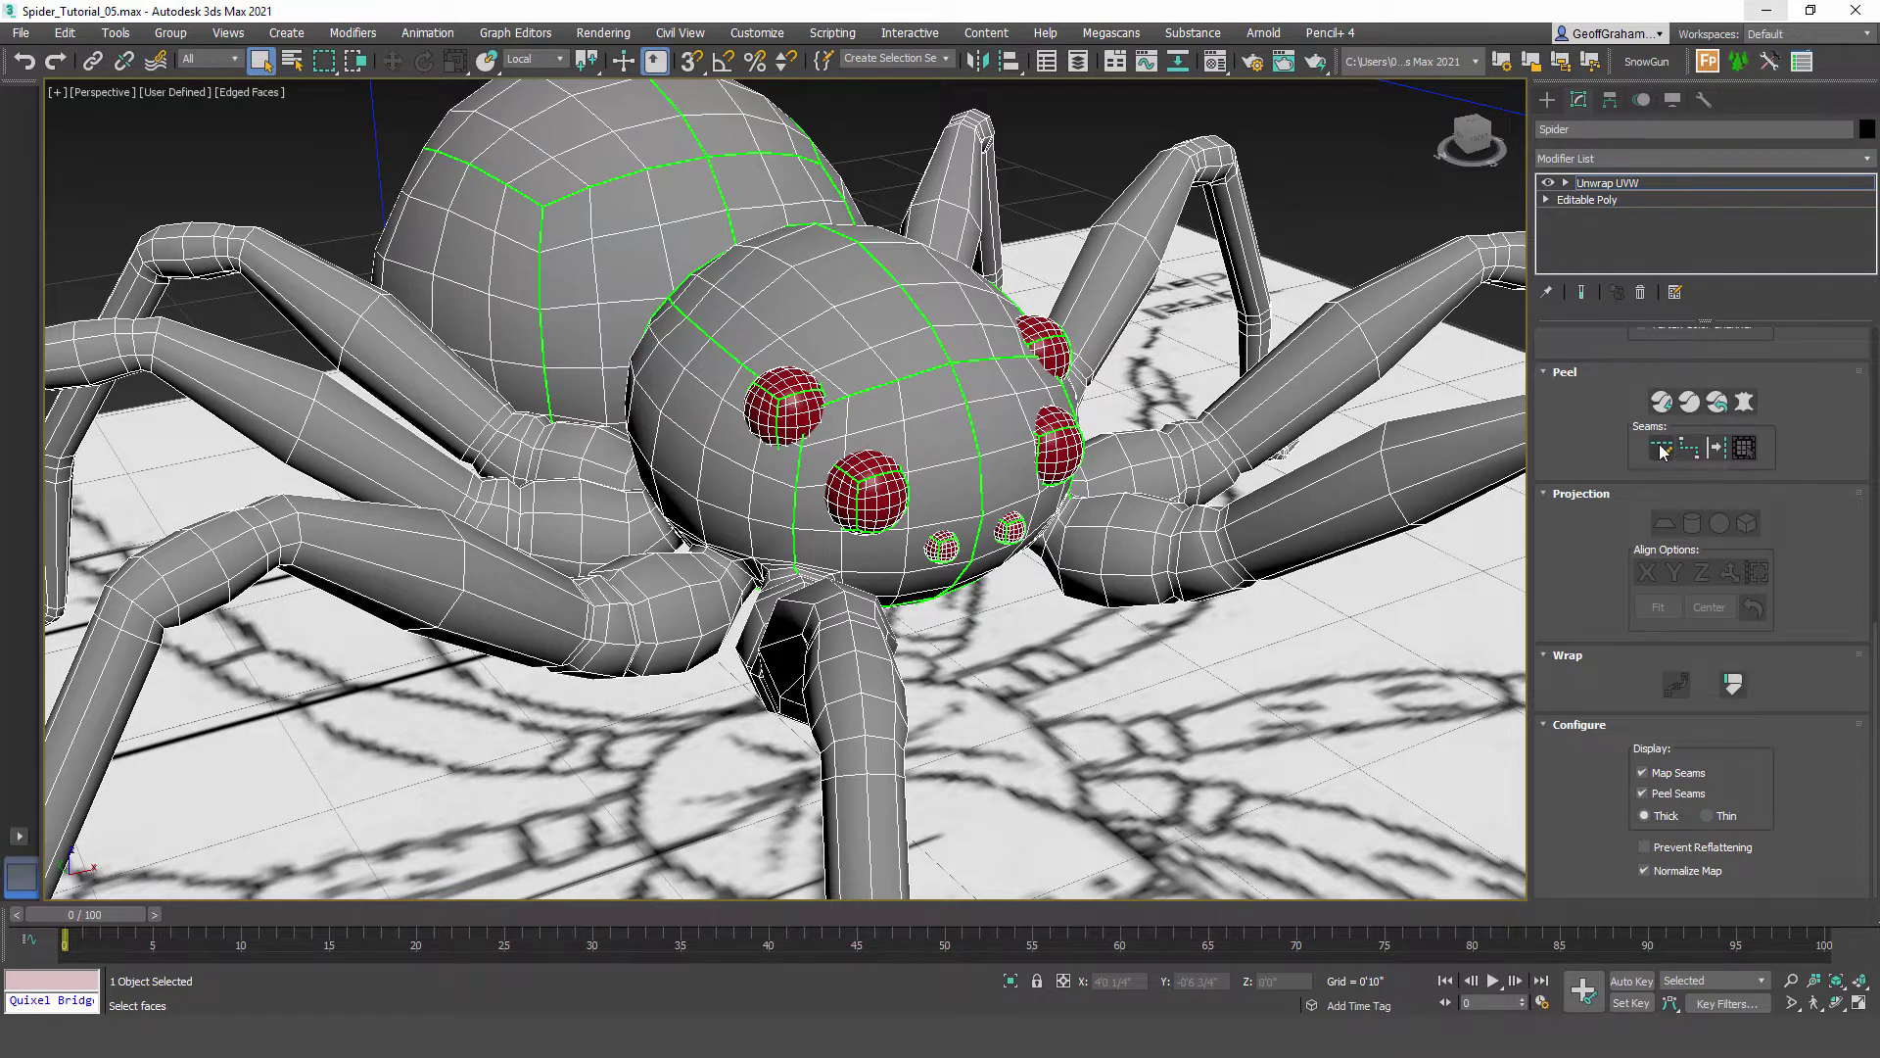
left_click(1642, 773)
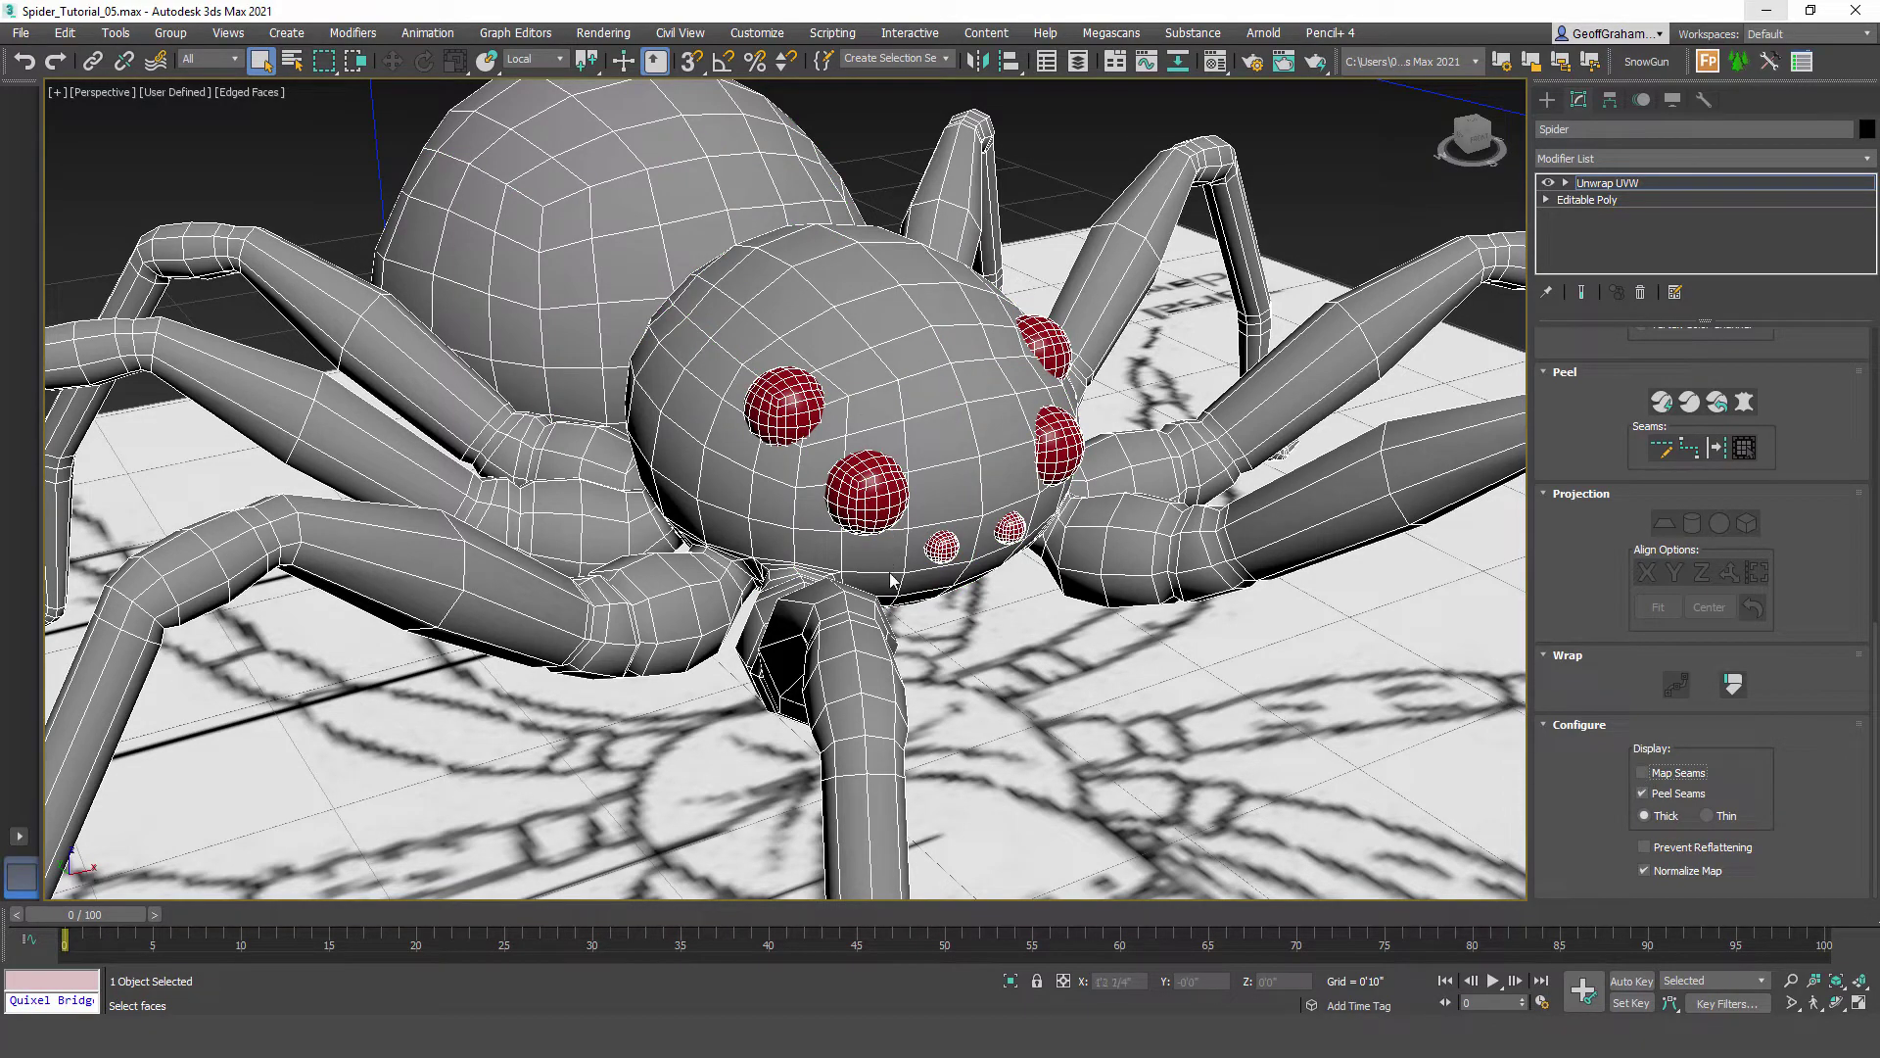
middle_click_drag(822, 488, 862, 549, "alt")
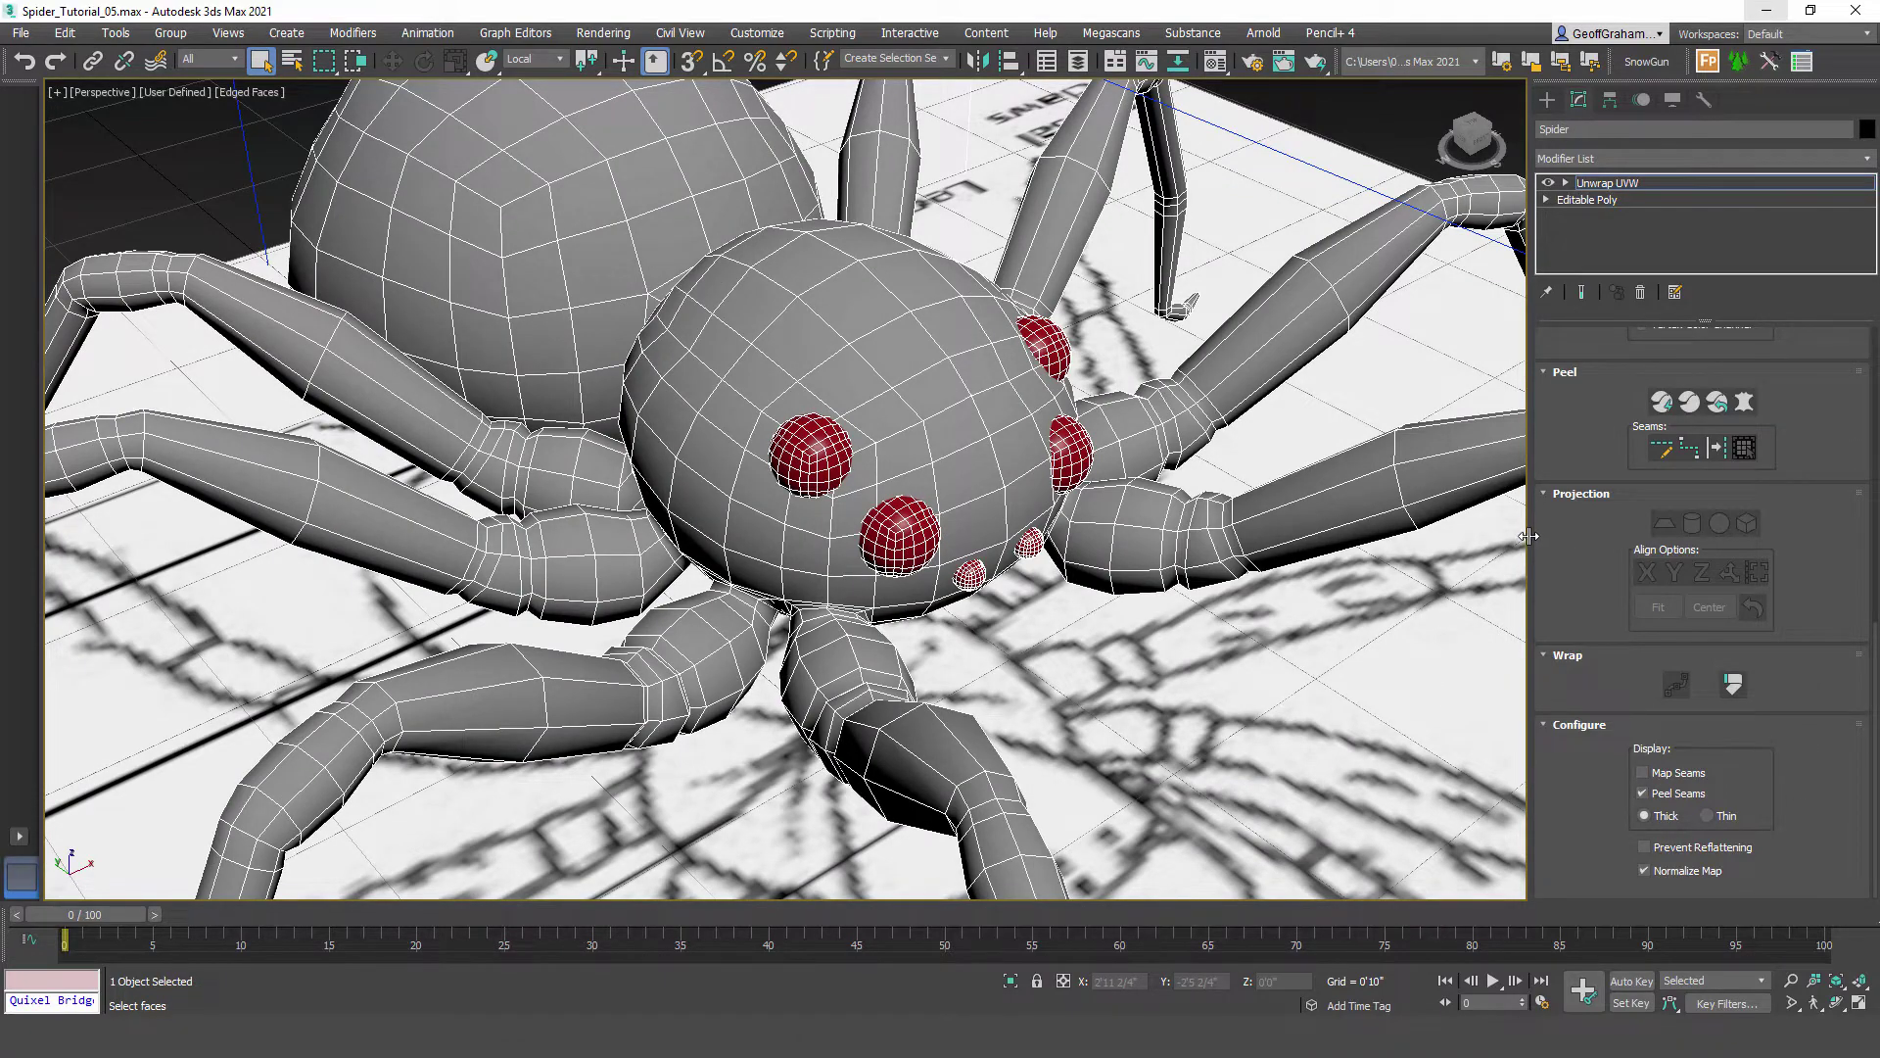
left_click_drag(1528, 542, 1382, 541)
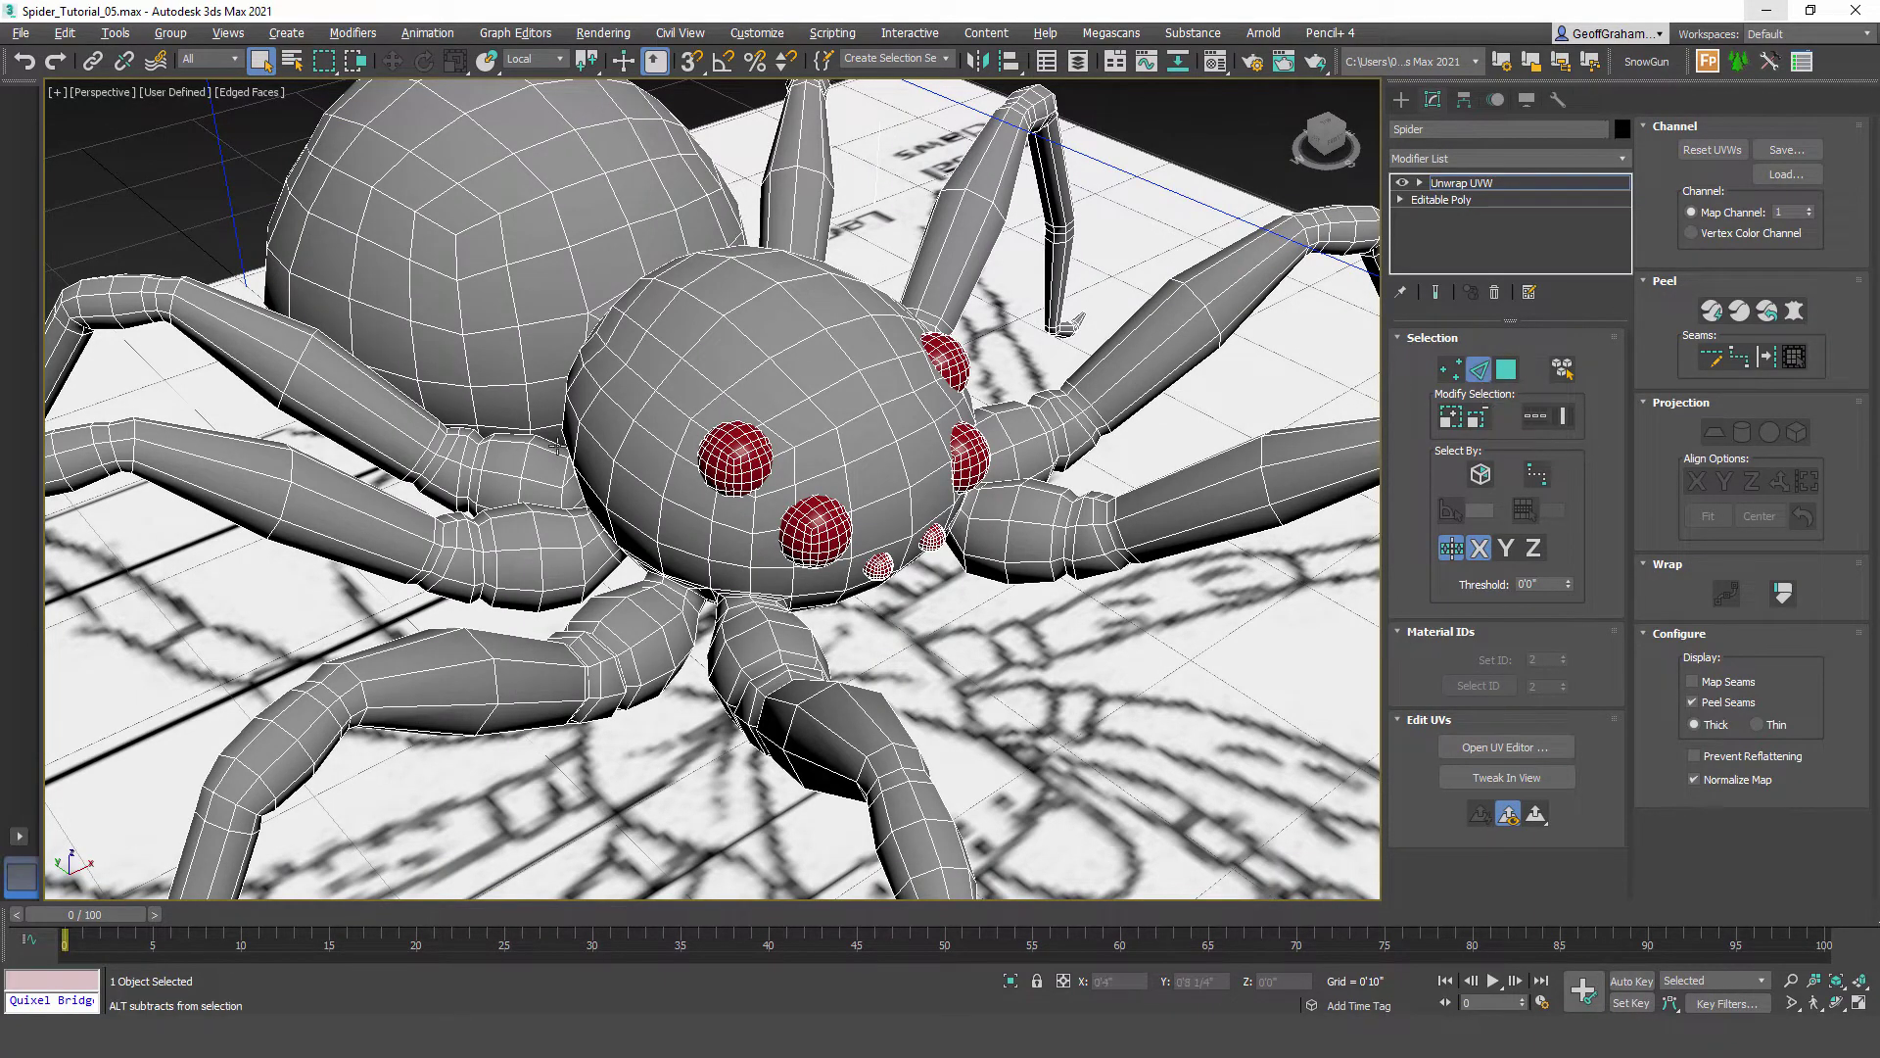
Step: Select the edge loop along the abdomen's lower side, extend it around the join with the head, and convert it to peel seams
middle_click_drag(783, 470, 925, 533, "alt")
scroll(945, 466, "up", 3)
scroll(859, 494, "up", 2)
scroll(899, 568, "down", 3)
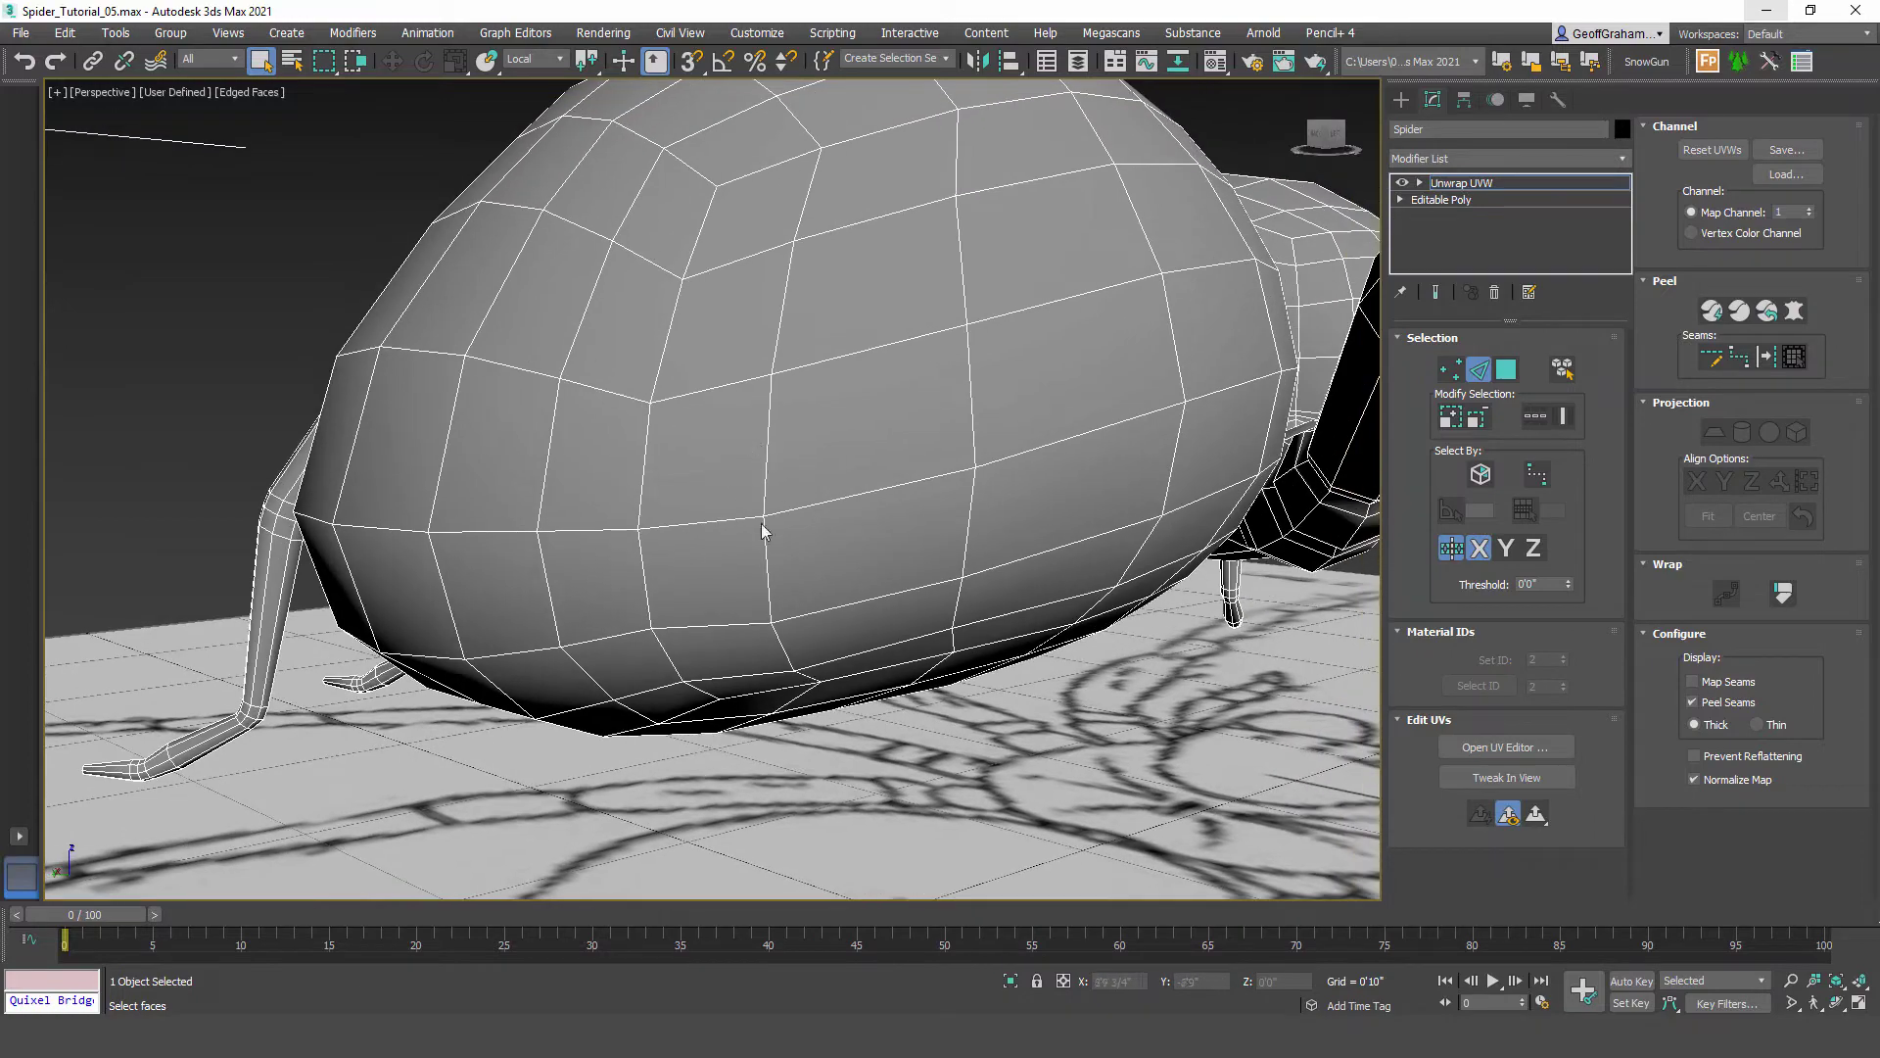
middle_click_drag(854, 373, 982, 419, "alt")
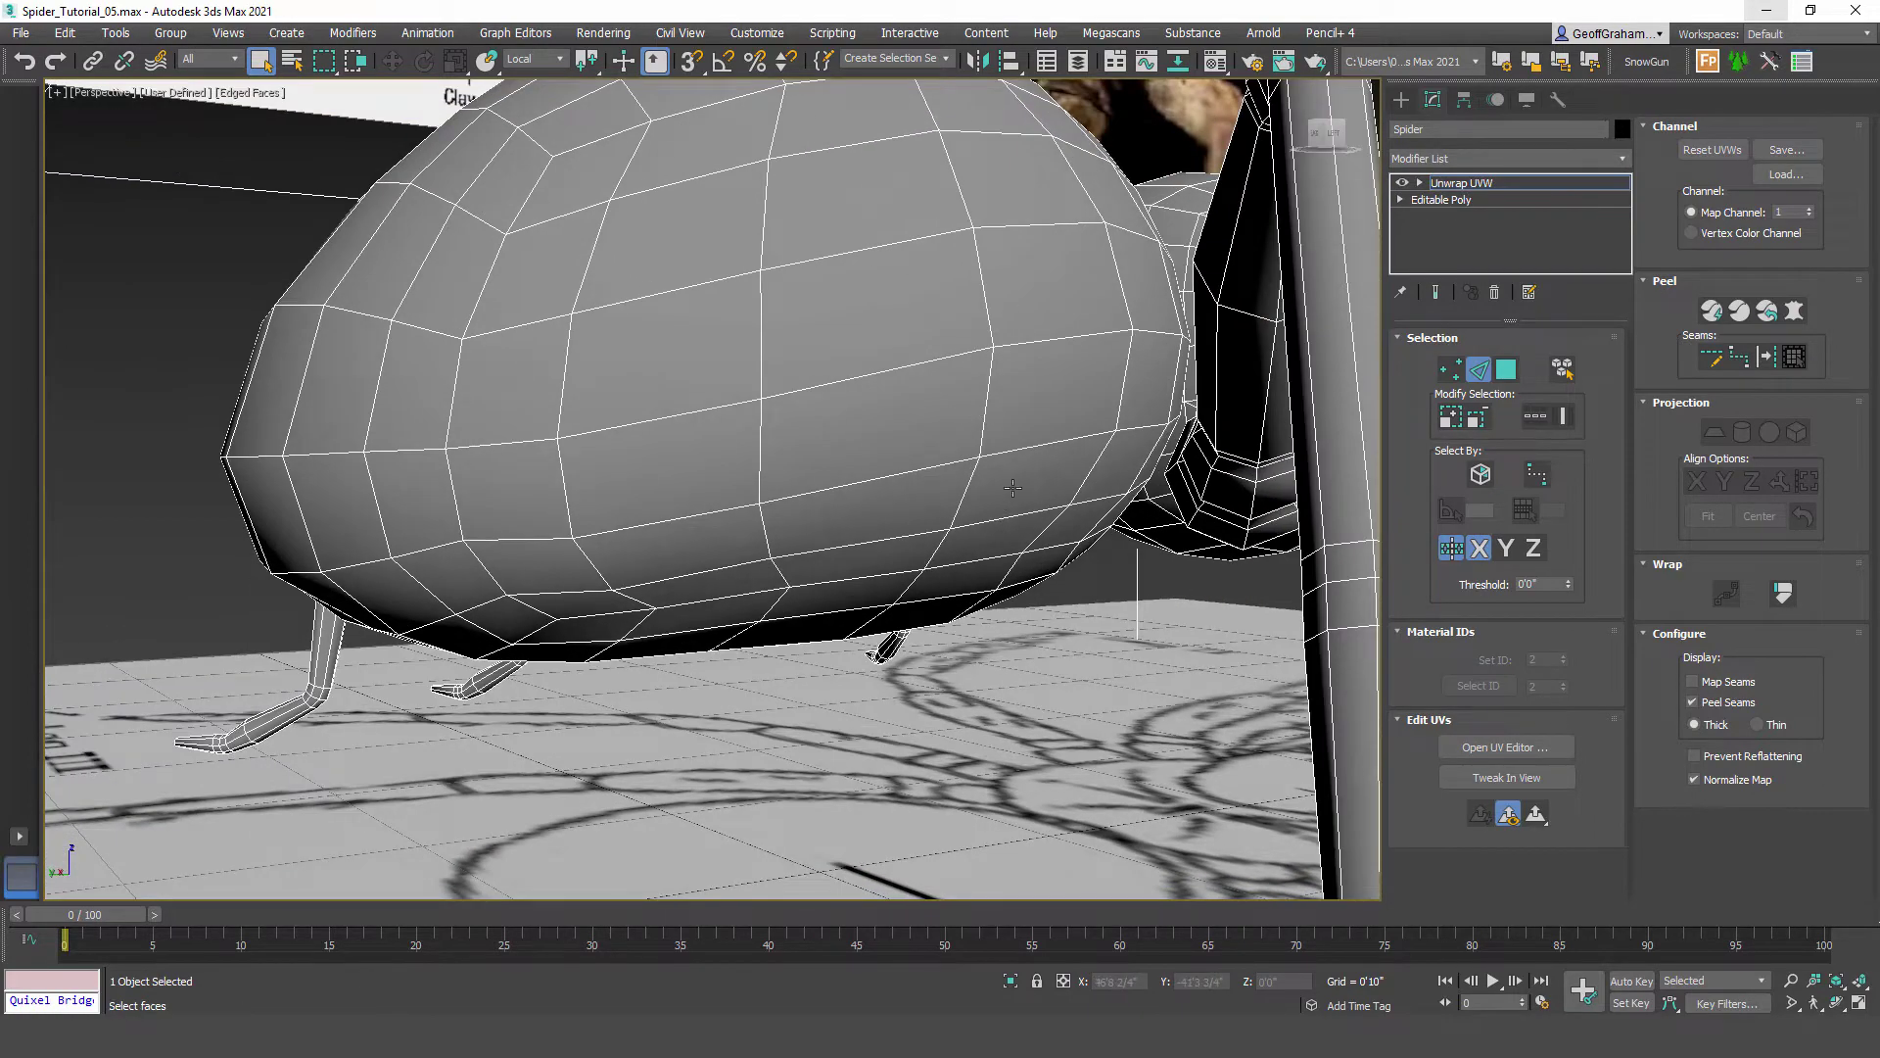
middle_click_drag(1013, 487, 876, 538, "alt")
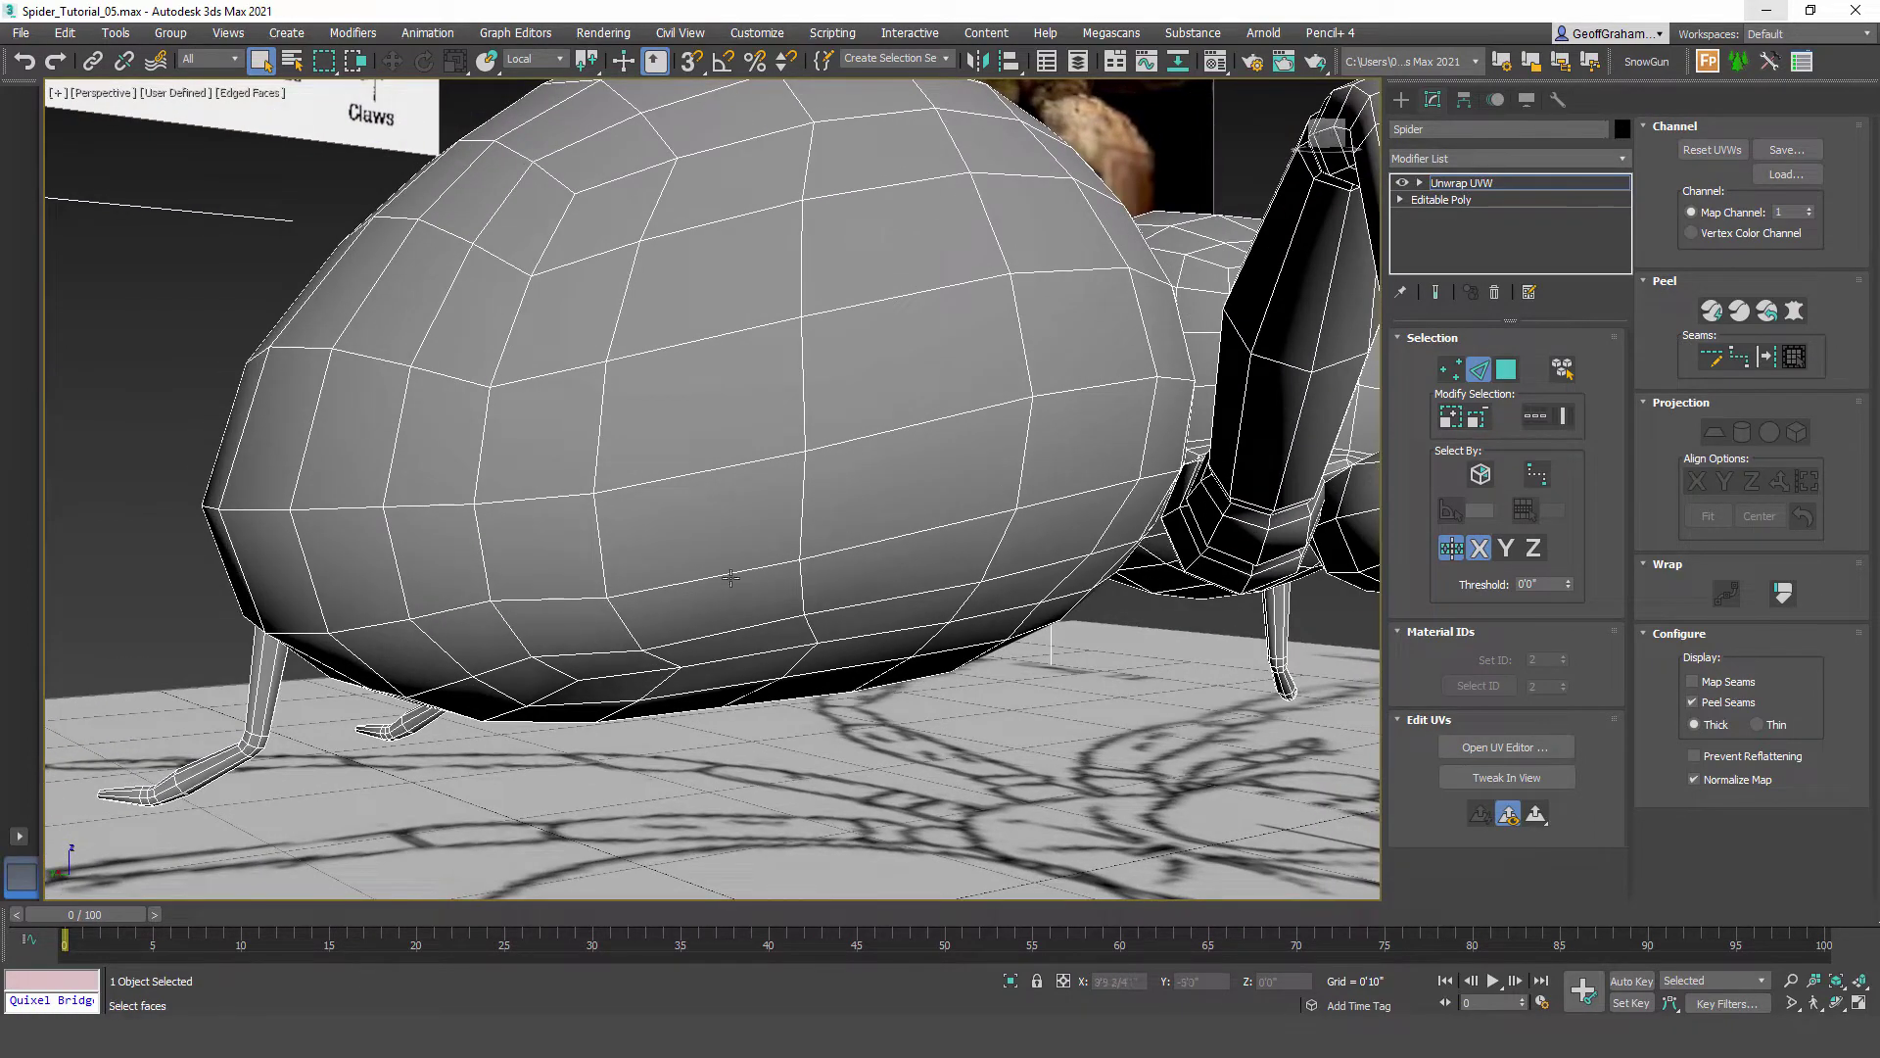
middle_click_drag(665, 536, 999, 623, "alt")
double_click(965, 493)
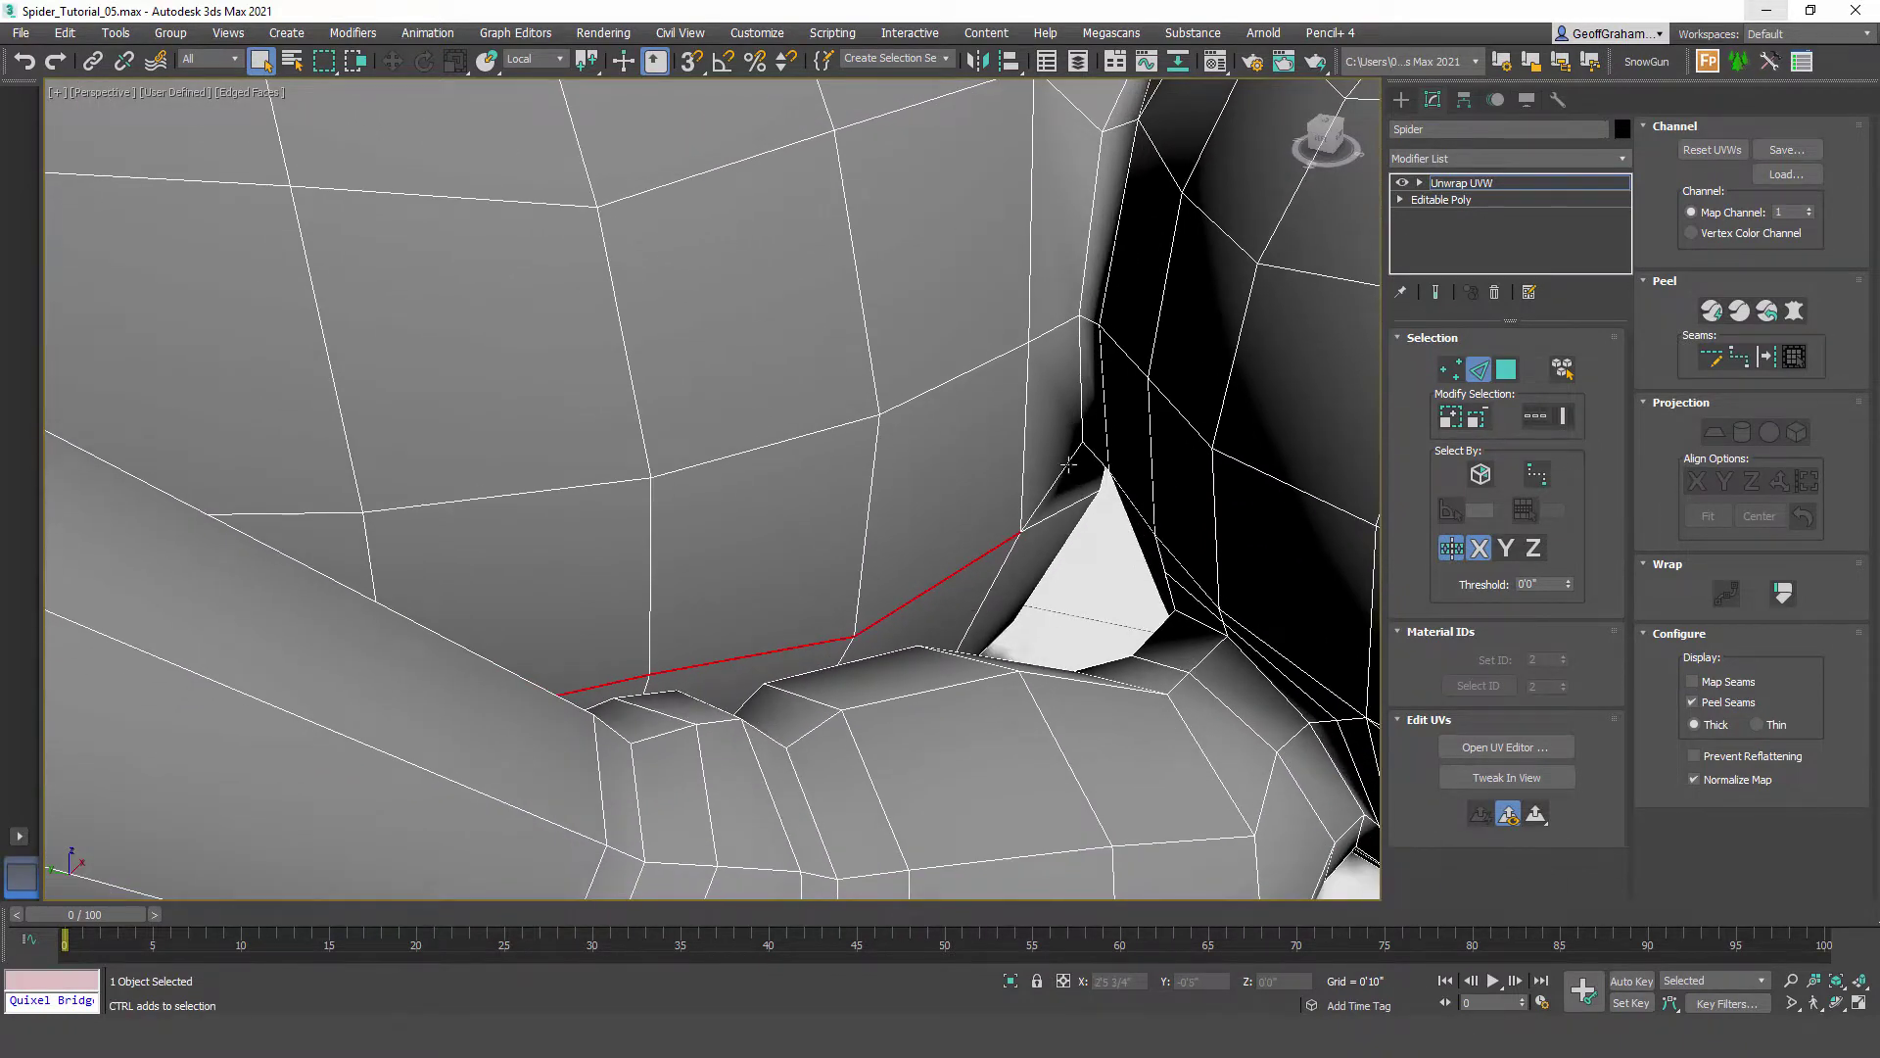
left_click(1079, 360)
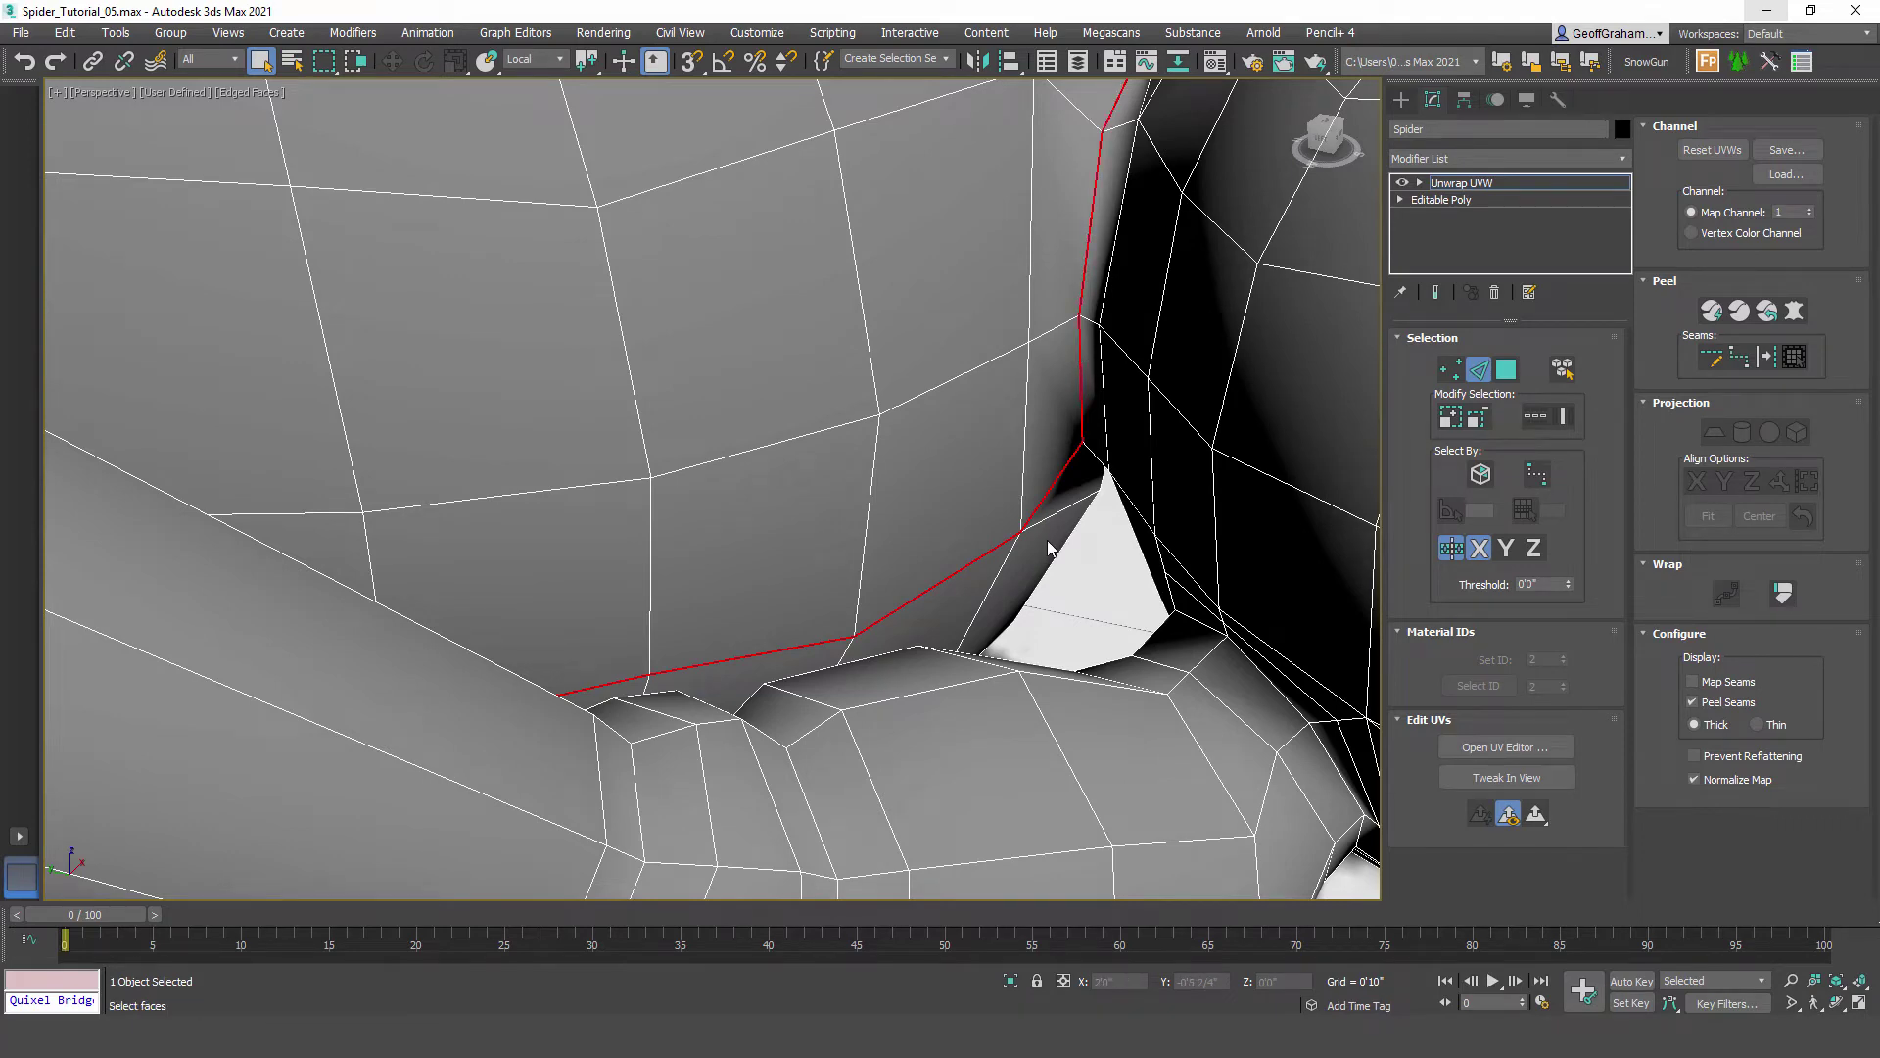
middle_click_drag(1044, 557, 1095, 418, "alt")
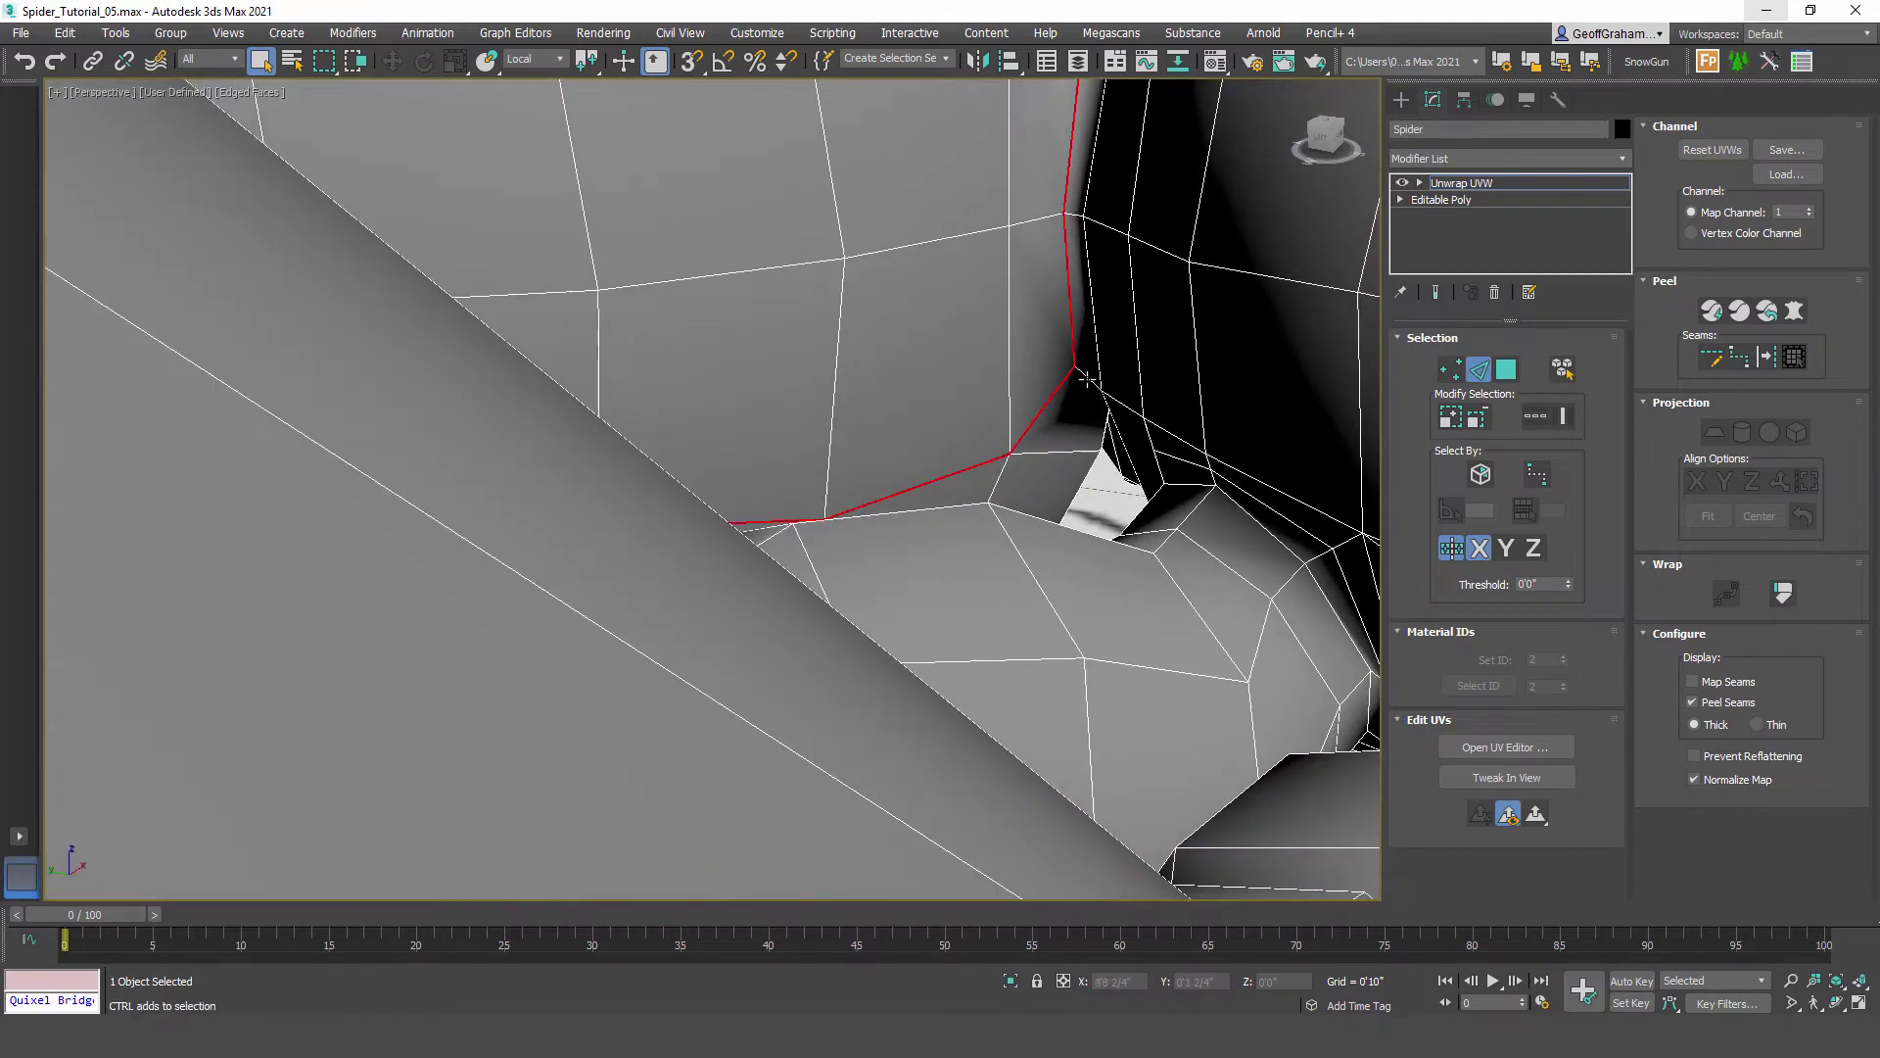
middle_click_drag(1007, 480, 1068, 372, "alt")
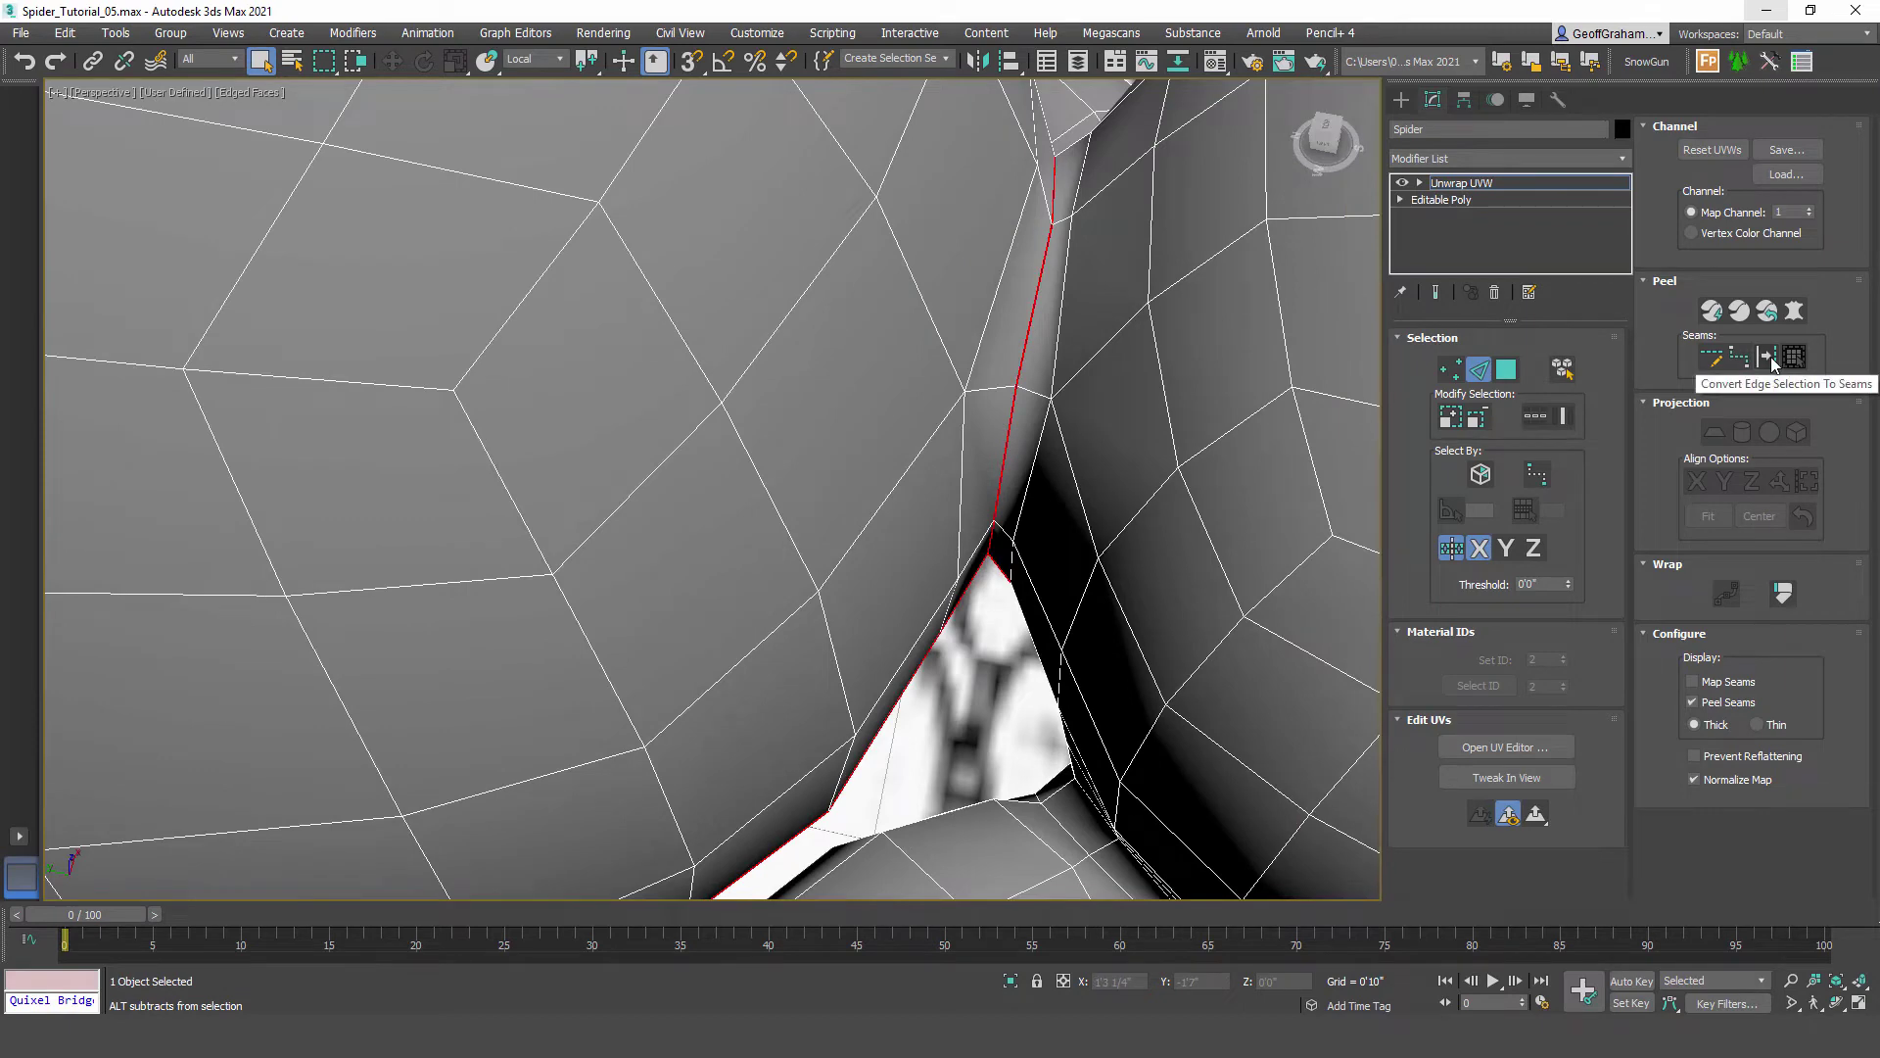
left_click(1774, 362)
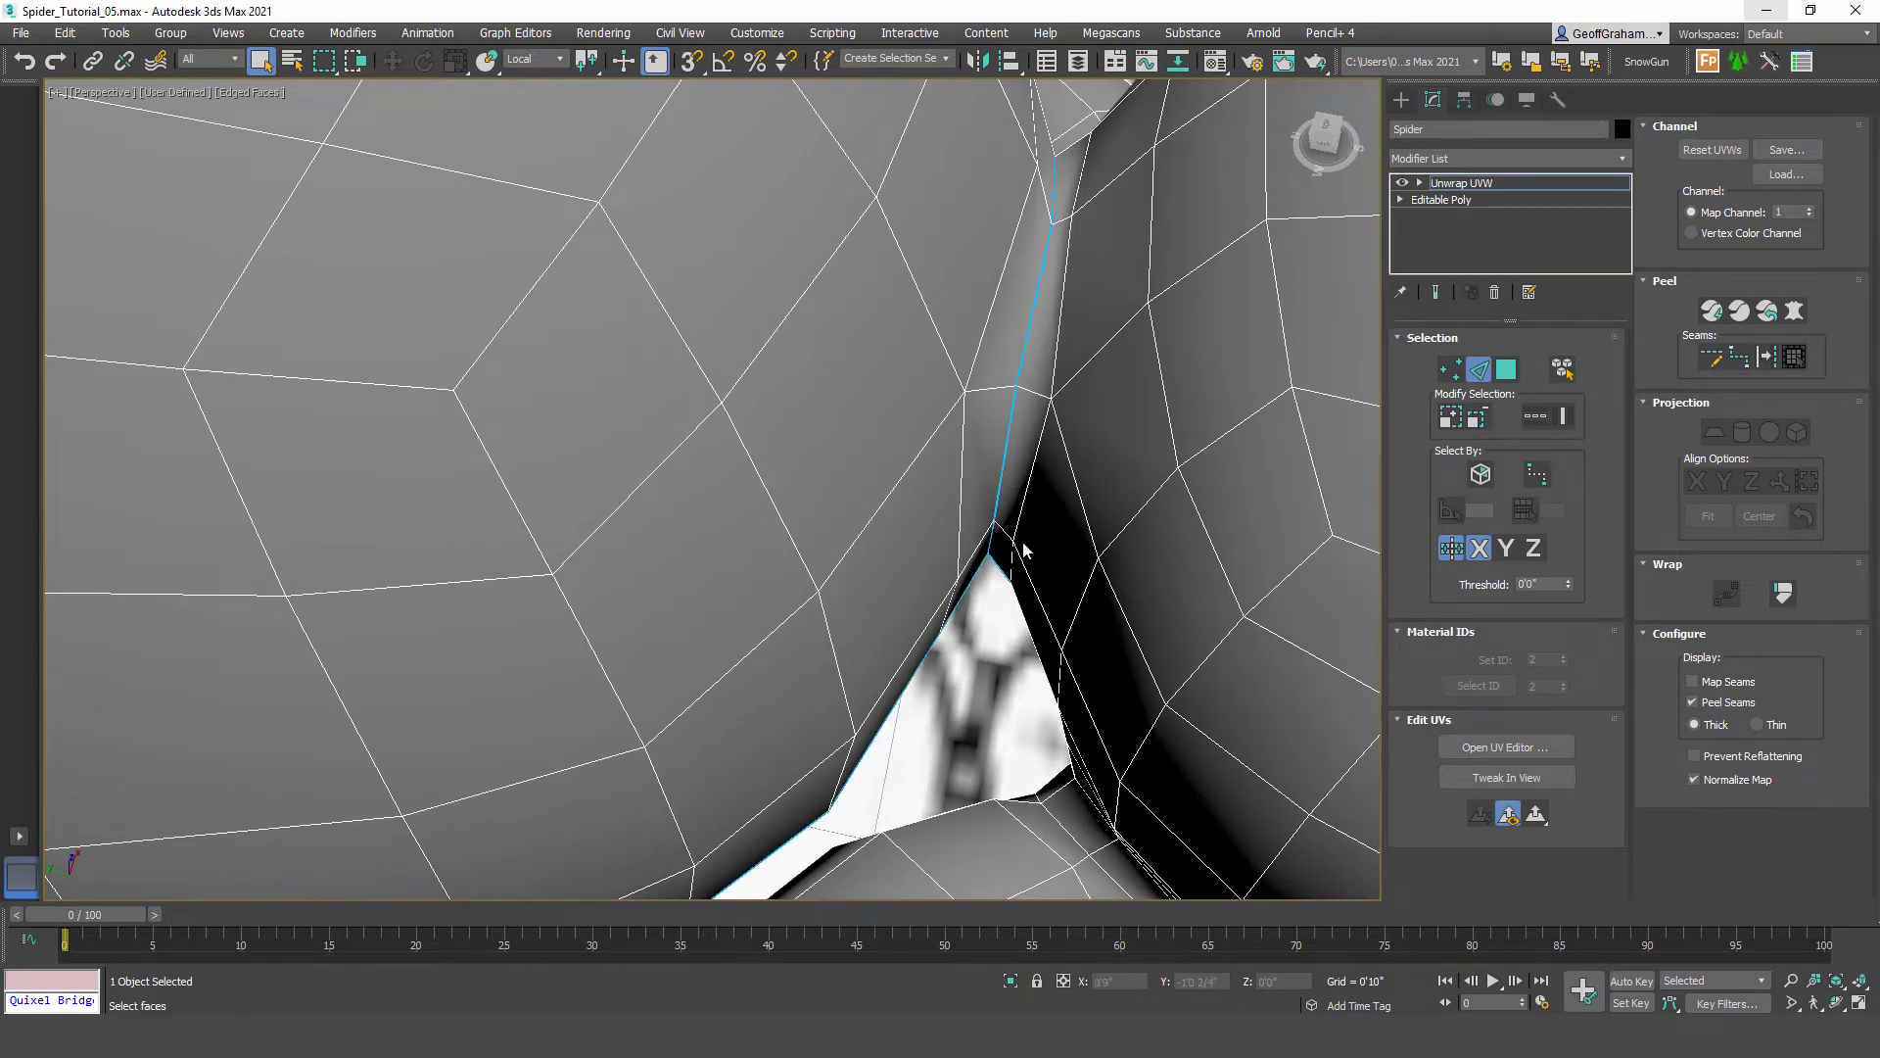
Step: Examine the new peel seam around the abdomen from above, behind and both sides
middle_click_drag(1020, 546, 930, 468, "alt")
scroll(930, 468, "down", 6)
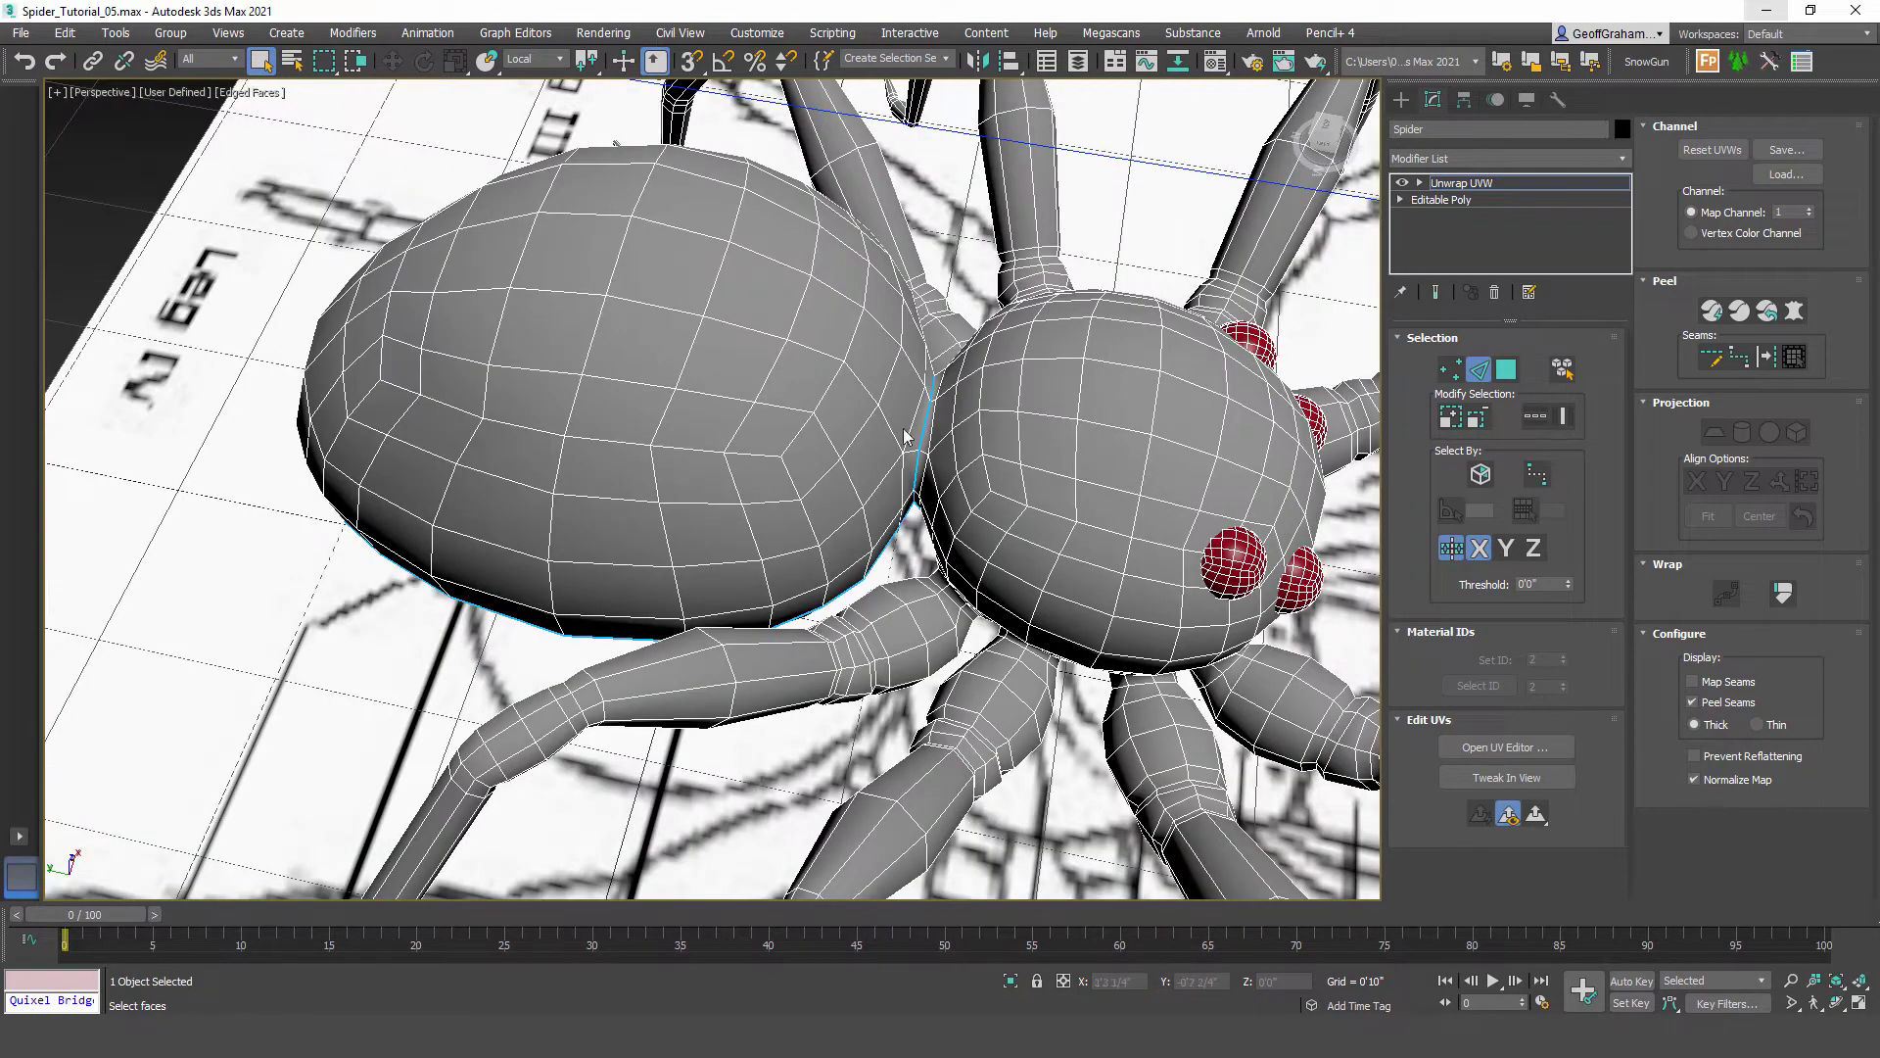
middle_click_drag(1179, 609, 655, 353, "alt")
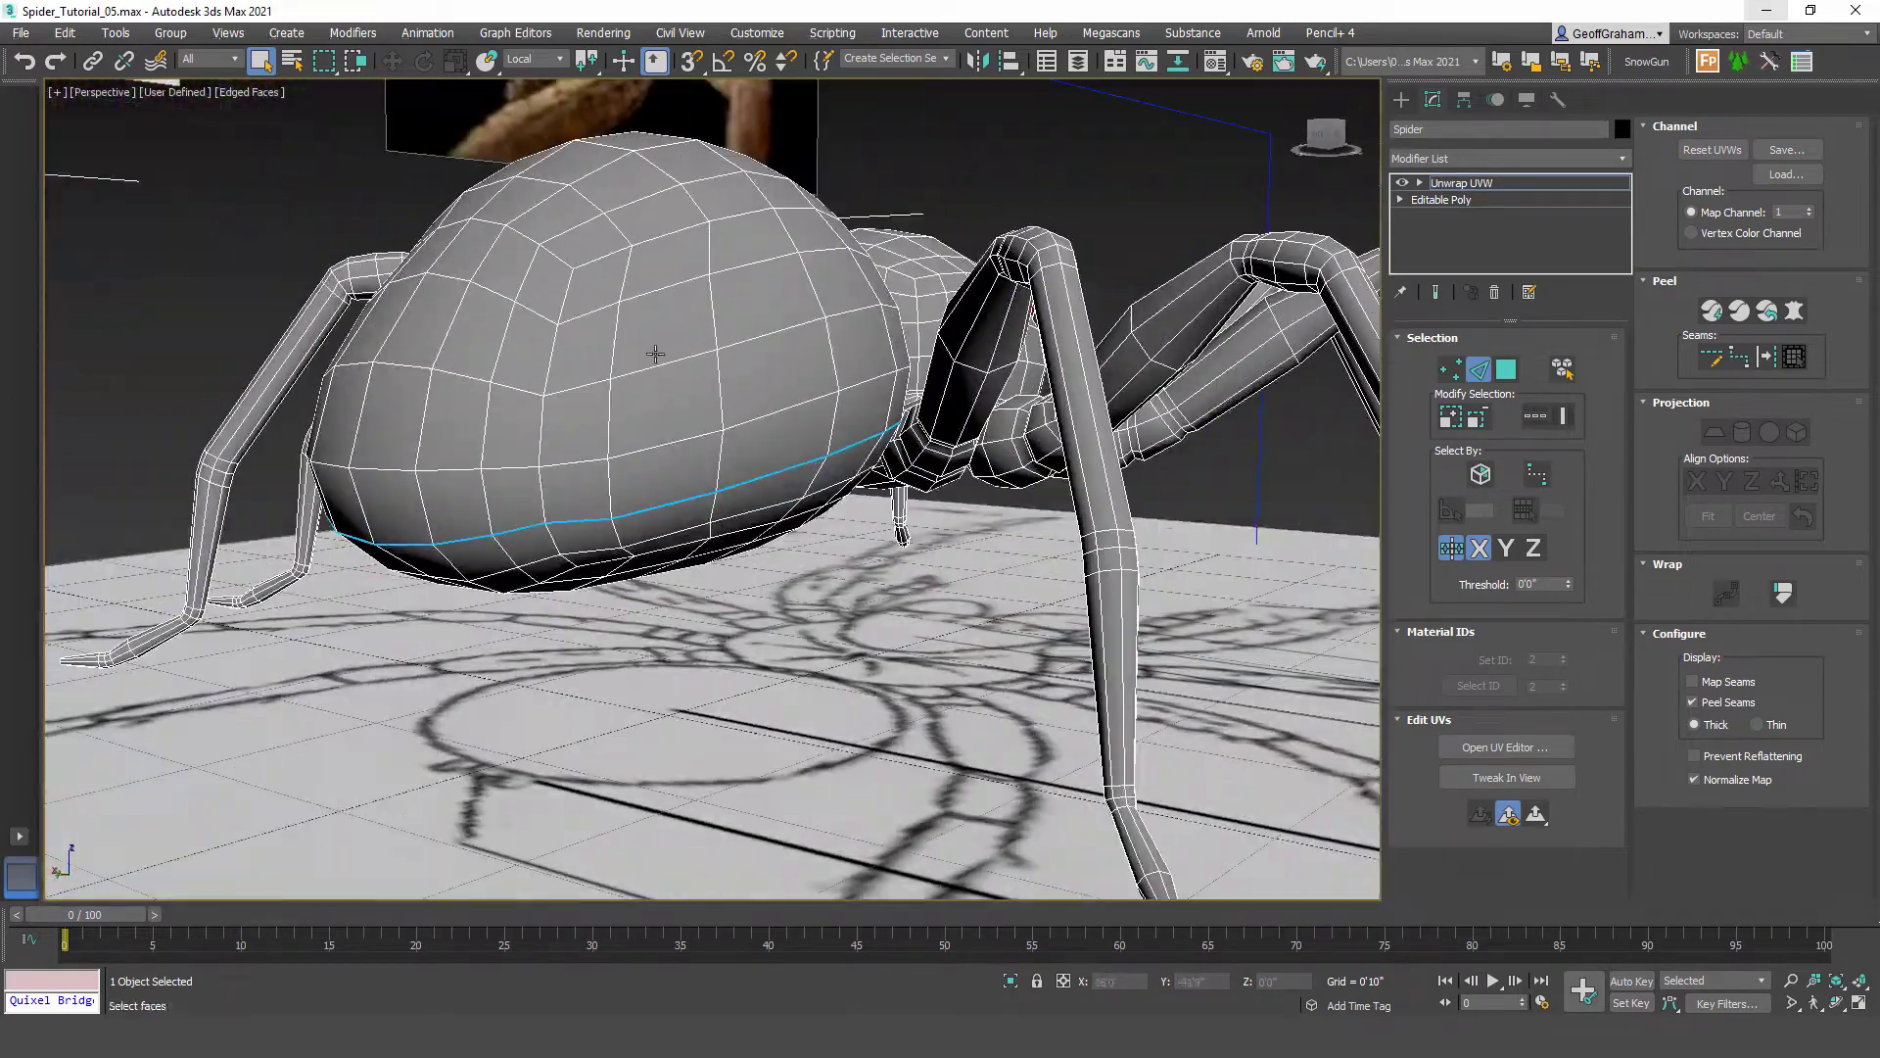
middle_click_drag(821, 482, 639, 600, "alt")
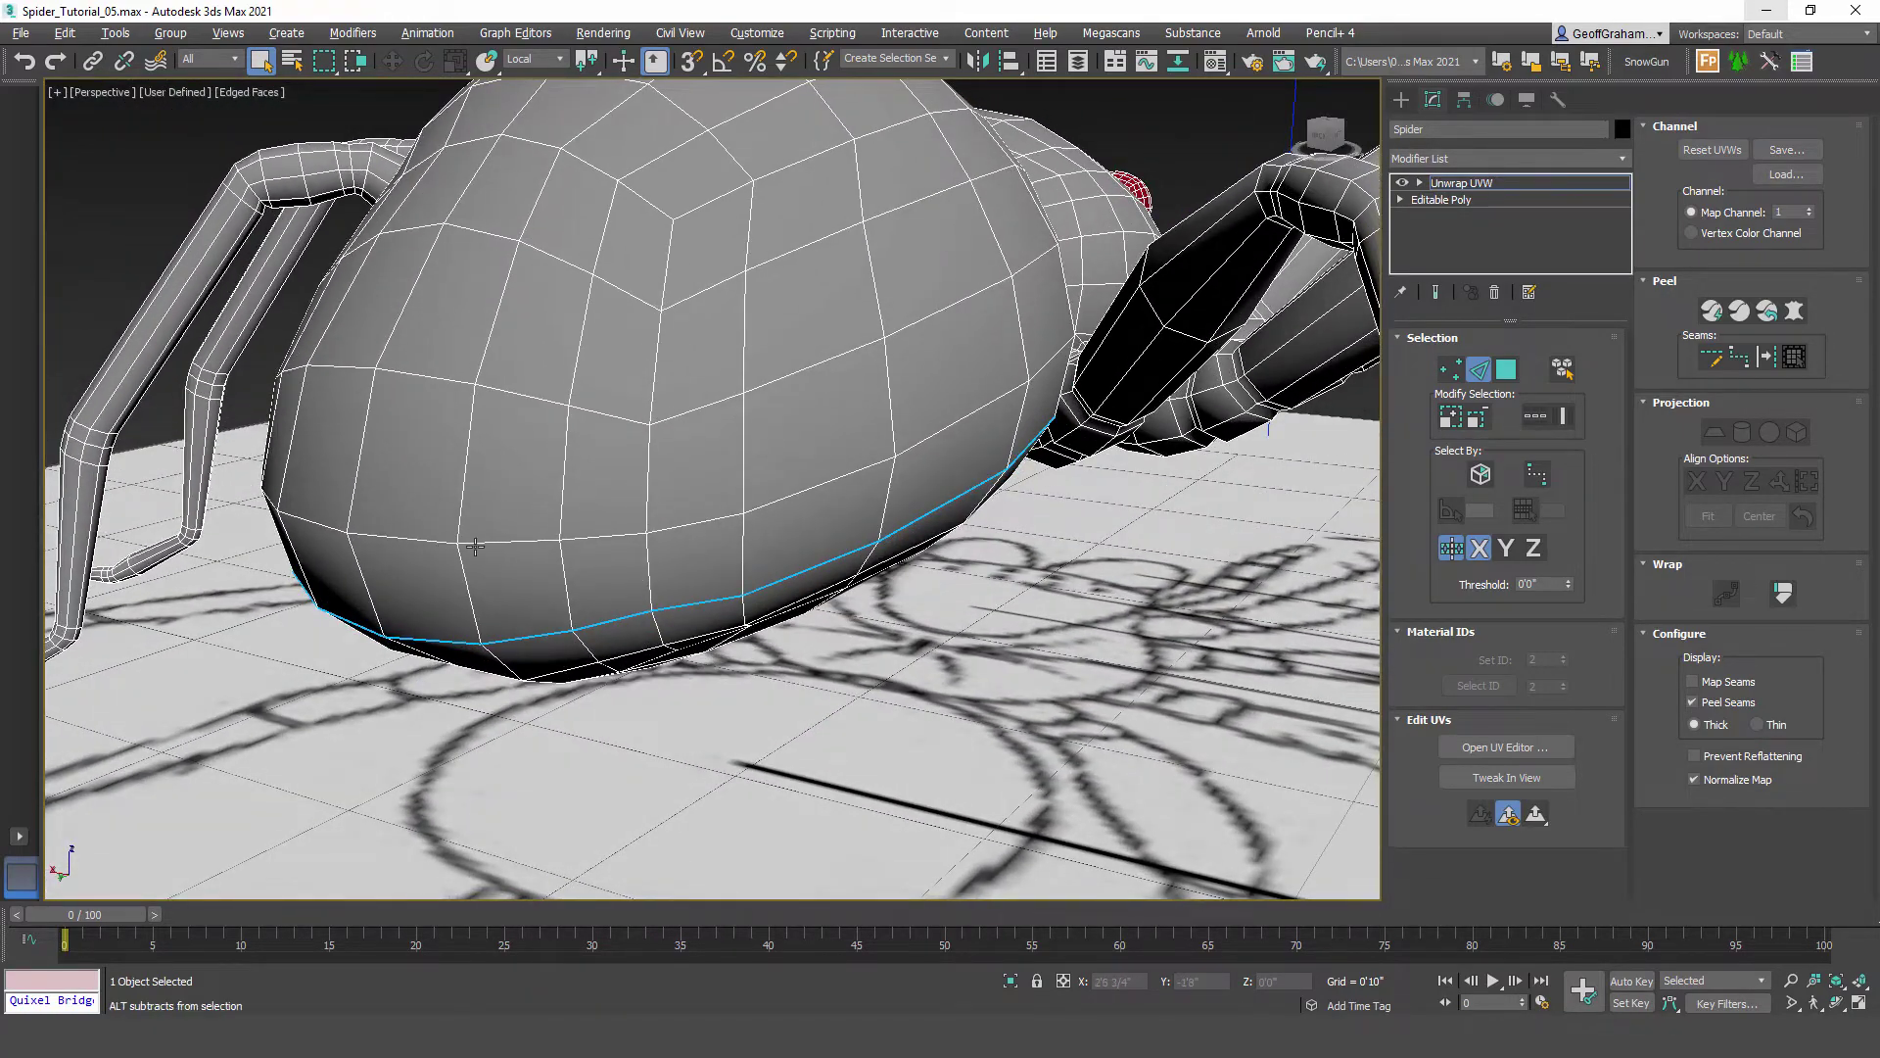
middle_click_drag(474, 549, 879, 434, "alt")
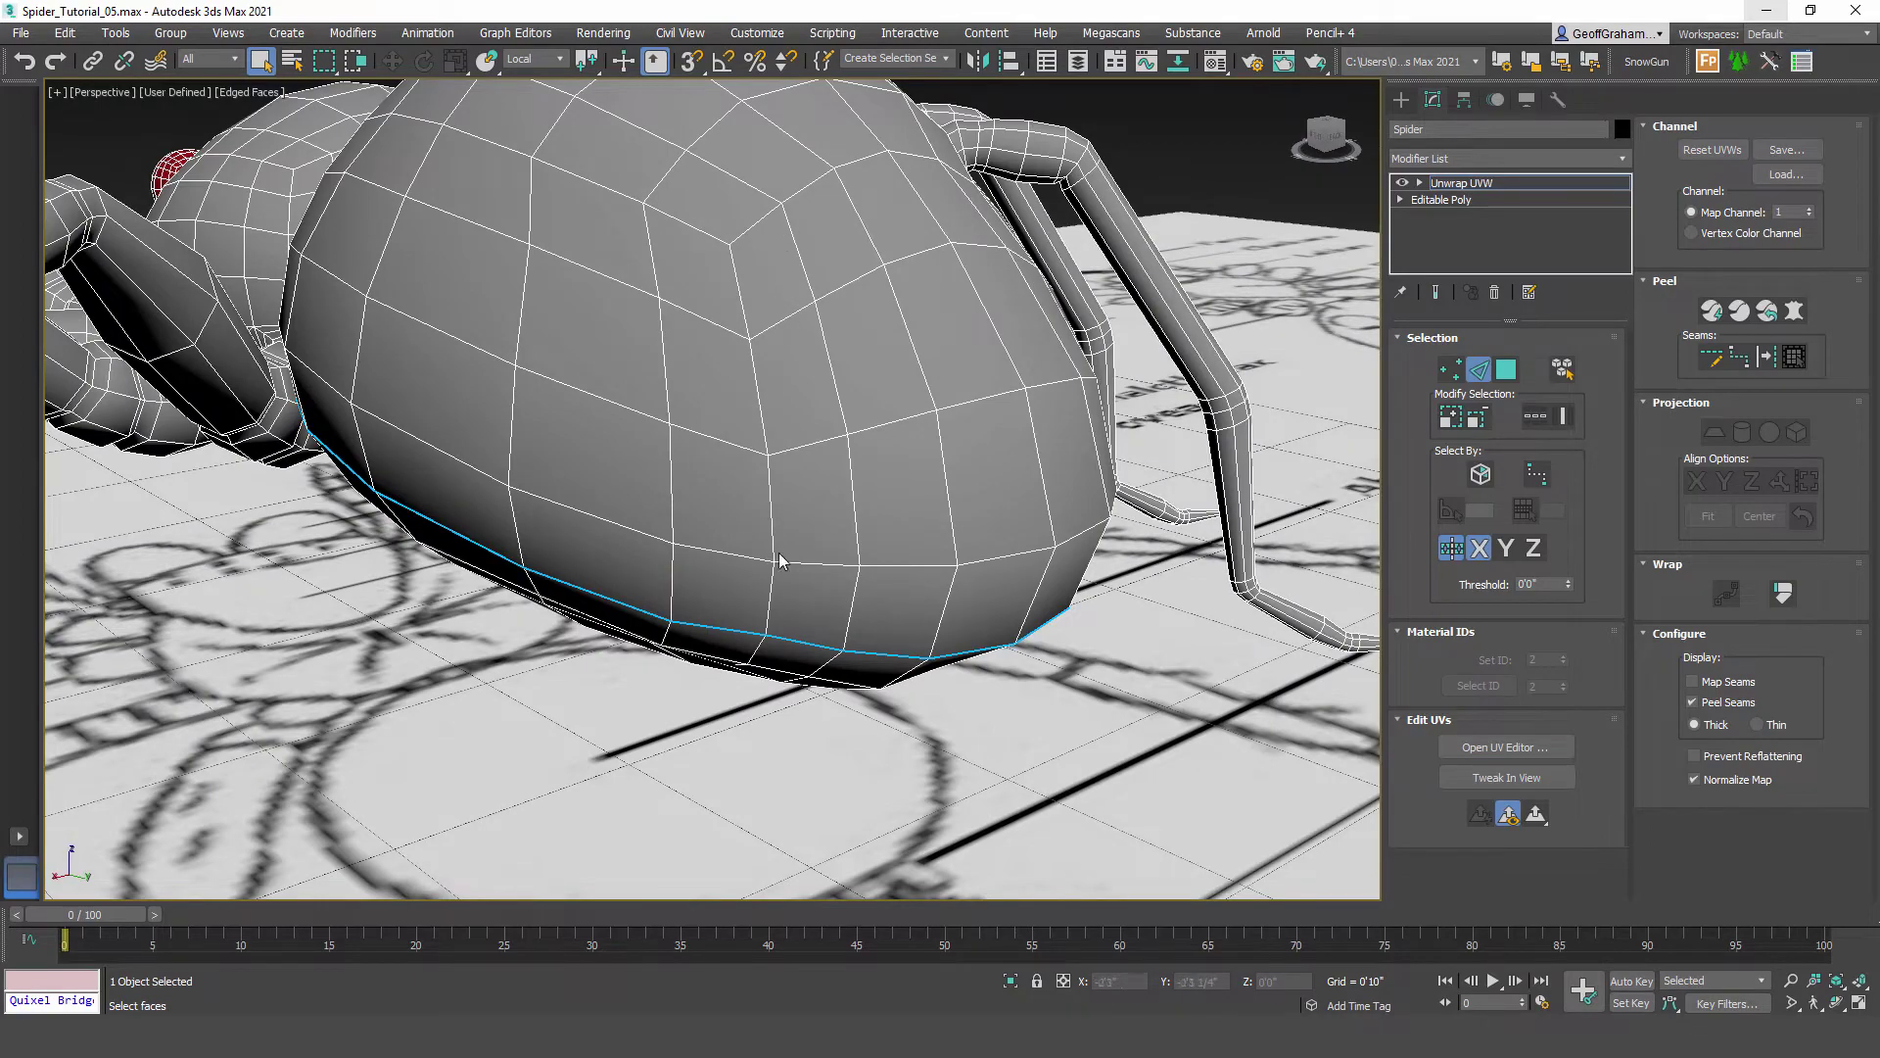
middle_click_drag(781, 560, 802, 470, "alt")
middle_click_drag(770, 522, 776, 548)
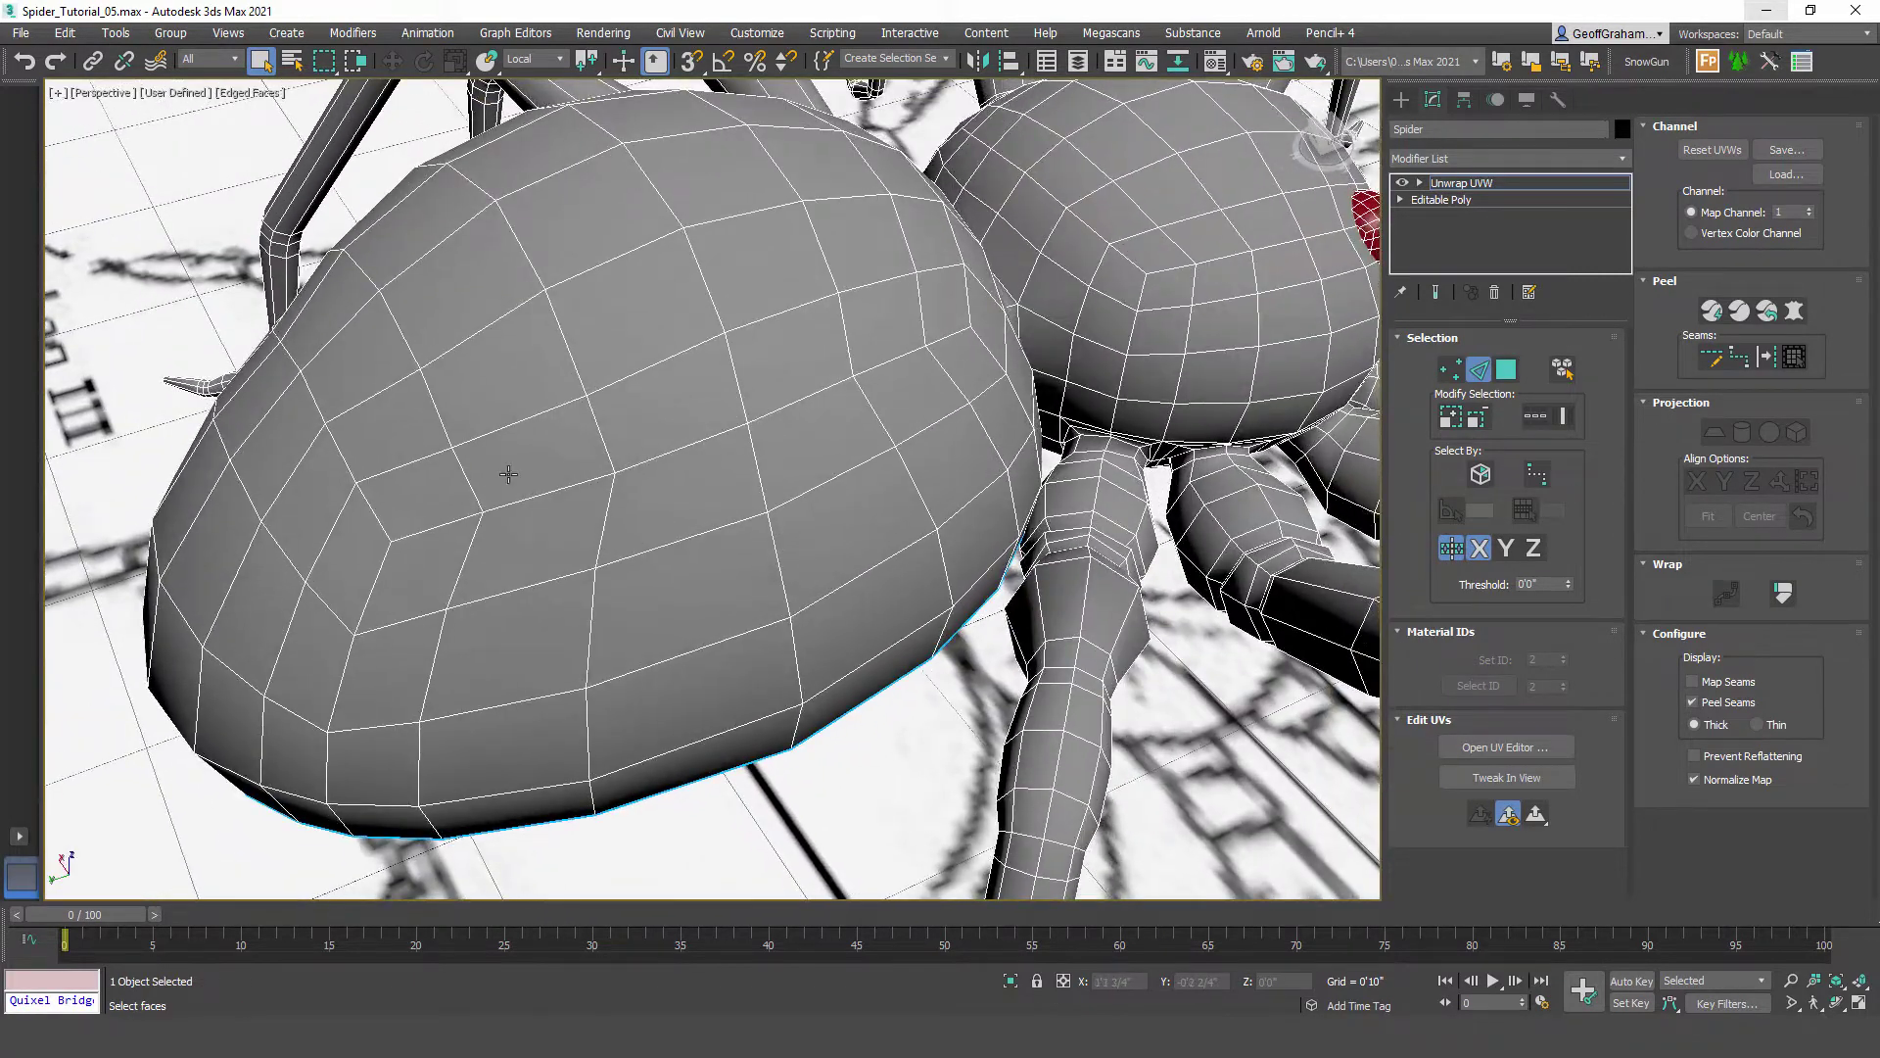
middle_click_drag(396, 476, 685, 370, "alt")
Step: Select the edge loop where the front leg bases meet the underside of the head
middle_click_drag(803, 426, 850, 659, "alt")
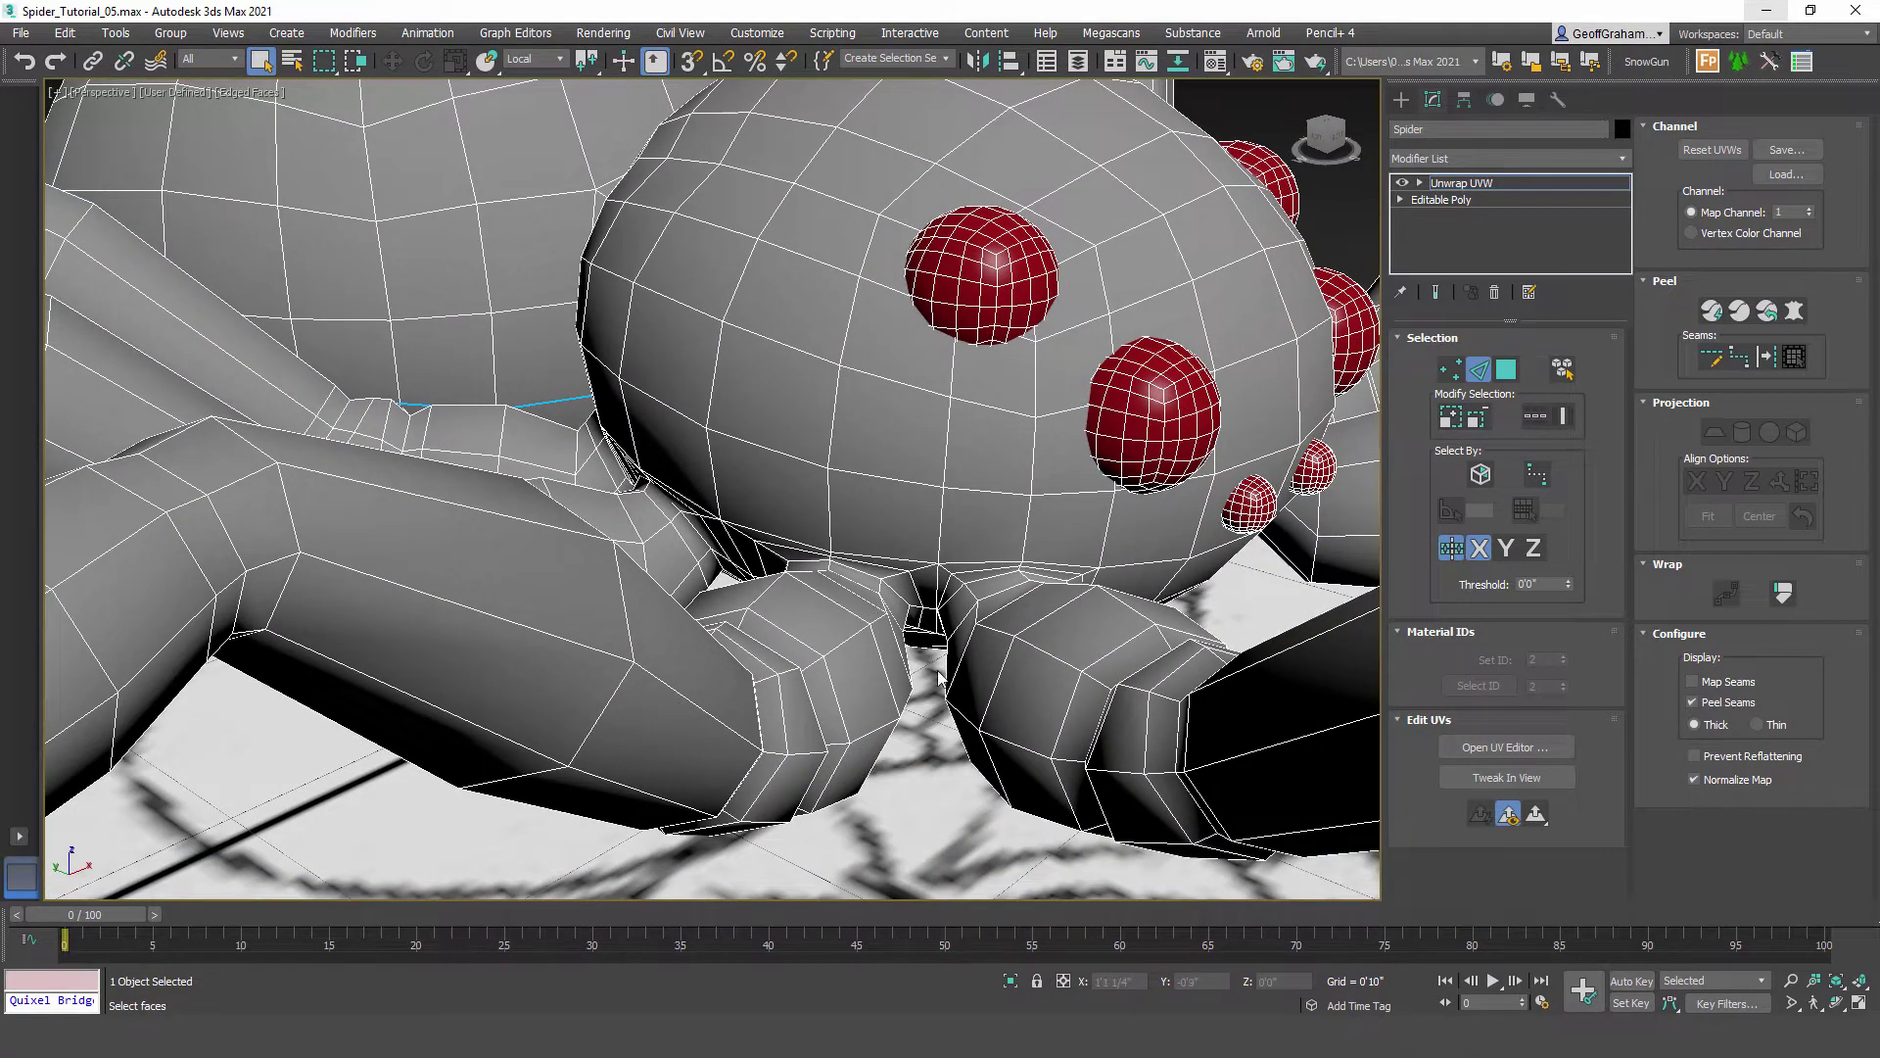
scroll(942, 609, "up", 5)
middle_click_drag(850, 606, 912, 617)
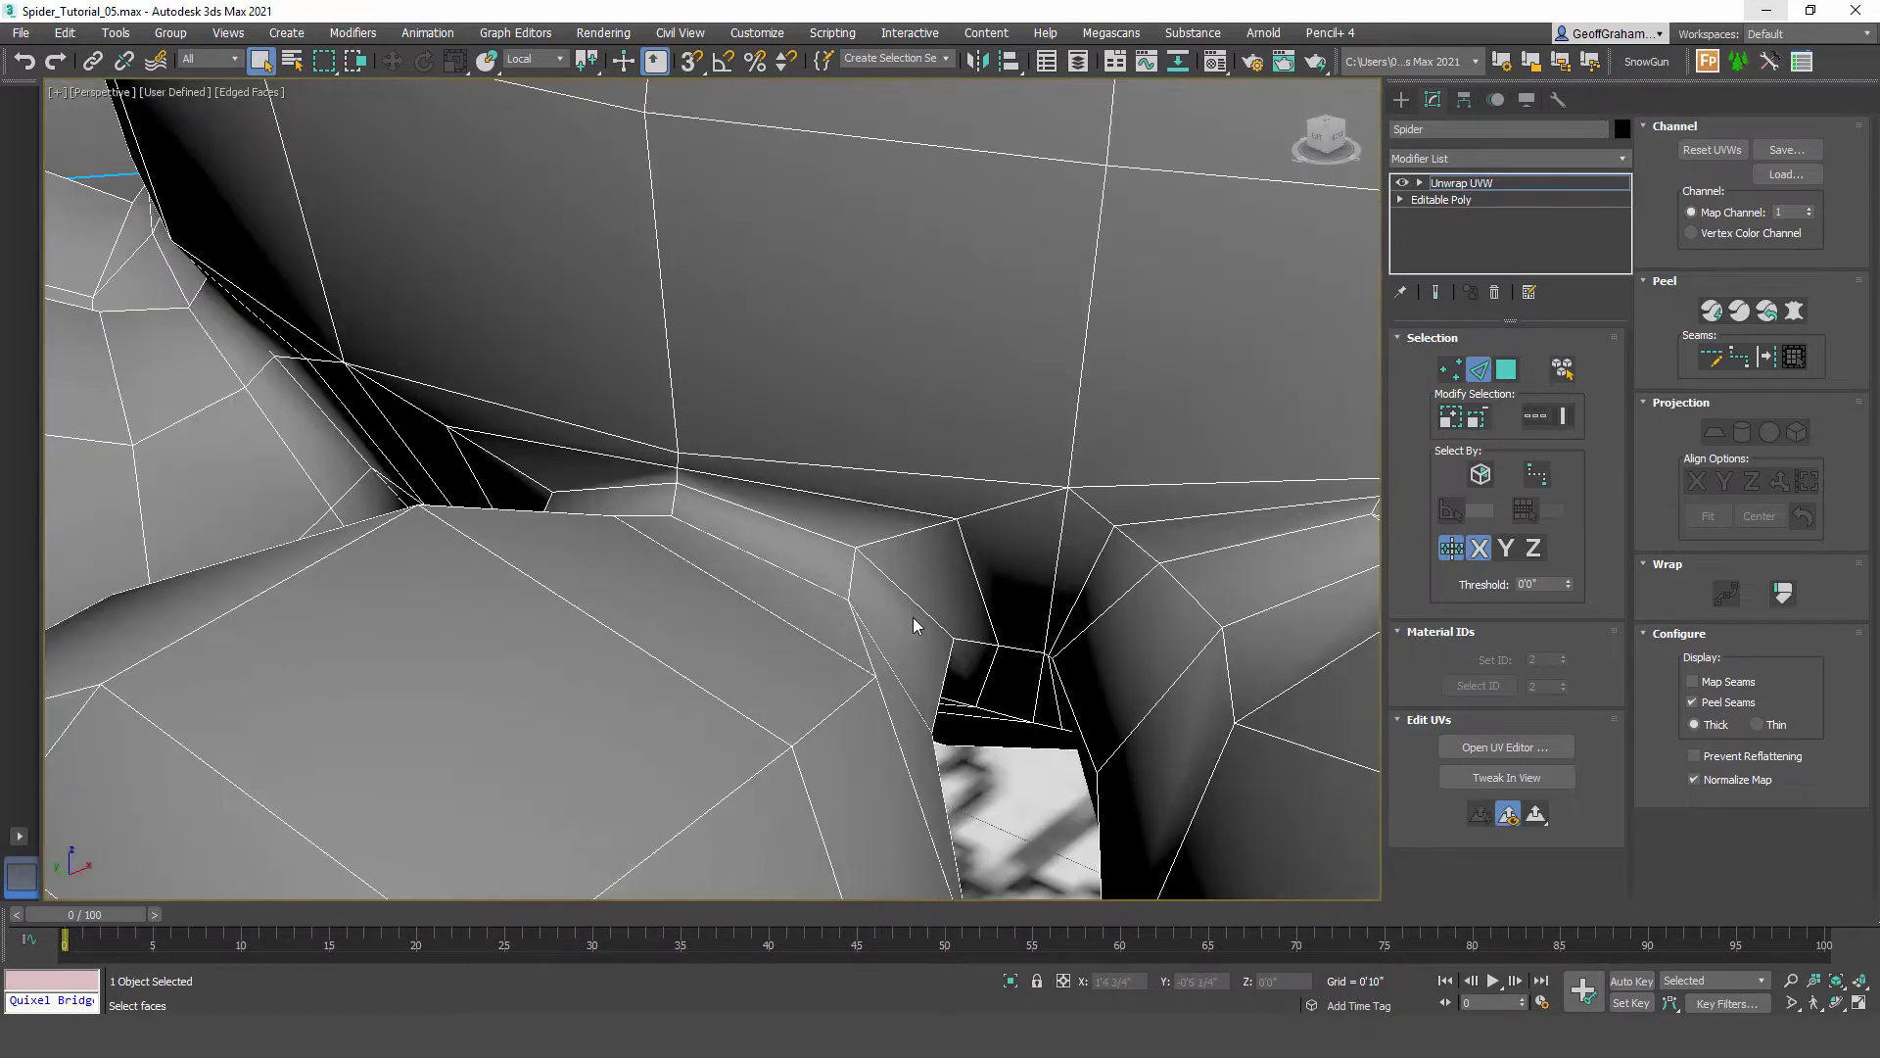
double_click(906, 593)
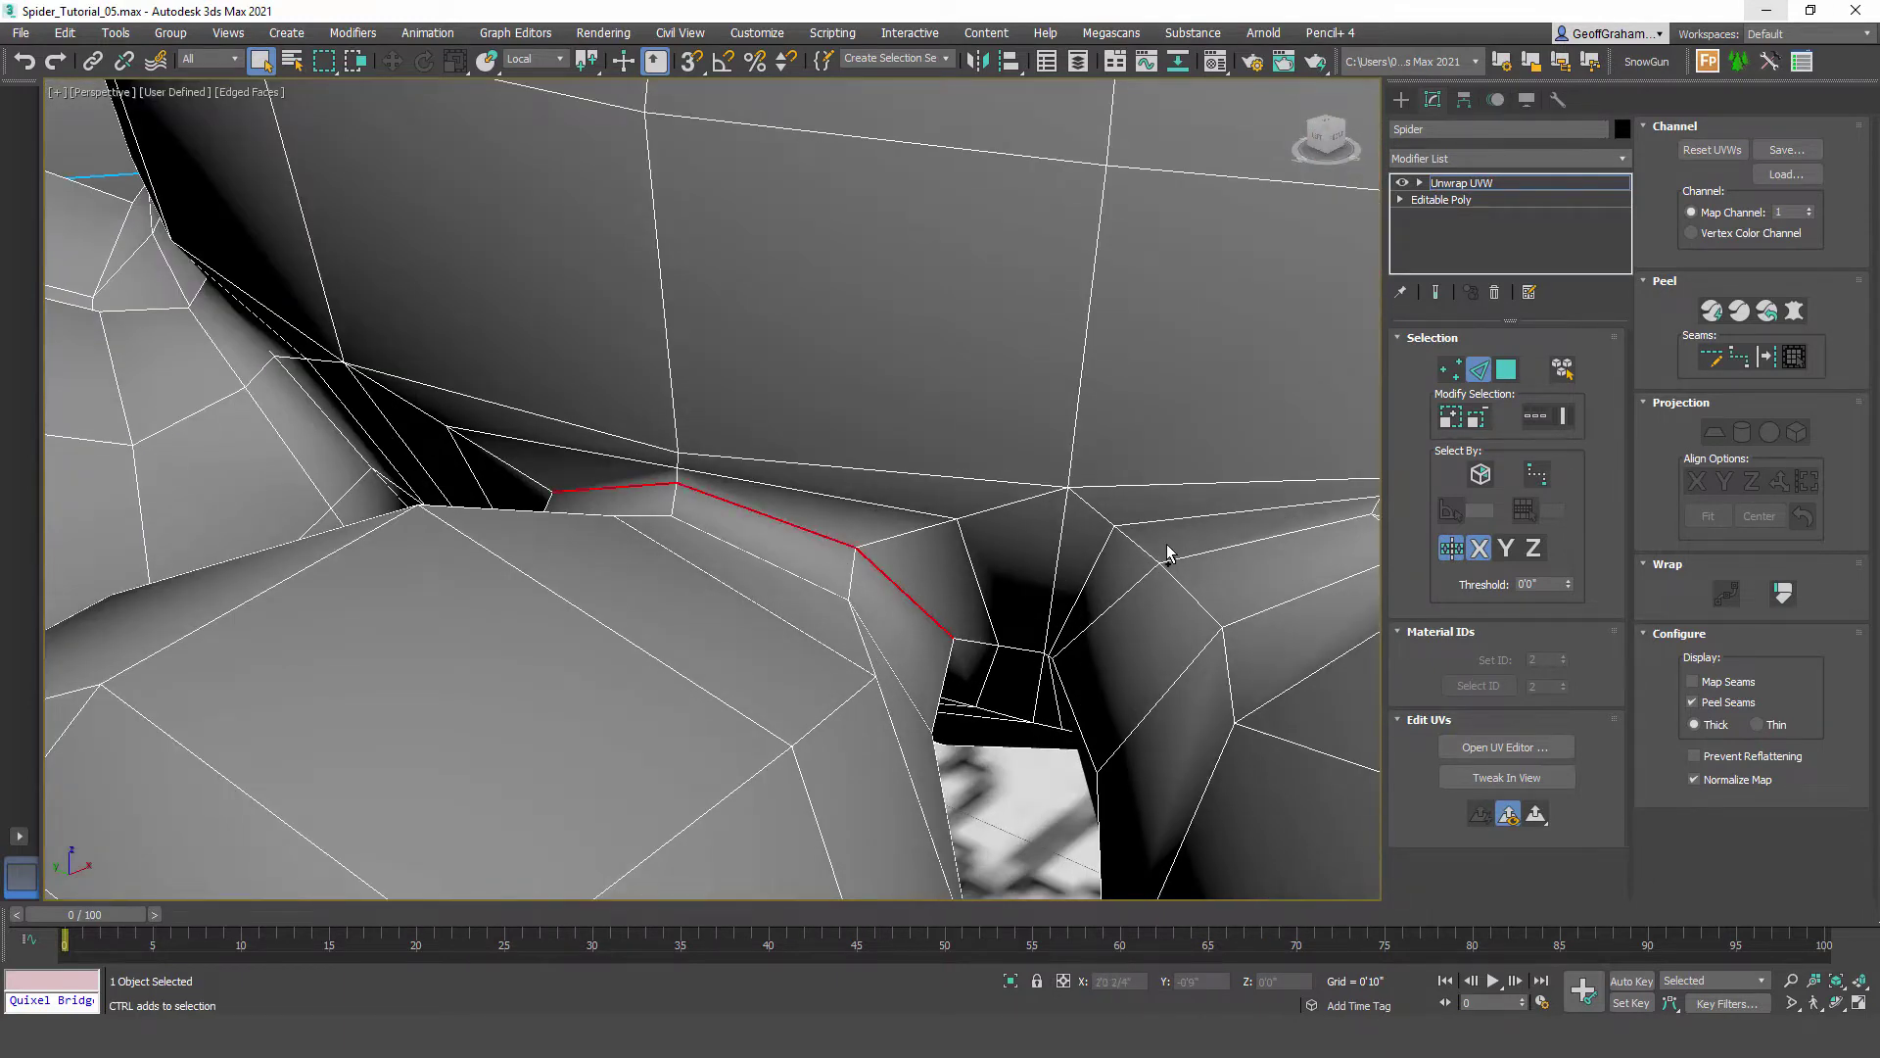
Step: Add the edge loops around the bases of the neighbouring legs, where they meet the head, to the edge selection
middle_click_drag(1077, 648, 1077, 648, "alt")
middle_click_drag(1214, 593, 1079, 655)
double_click(1133, 601, "ctrl")
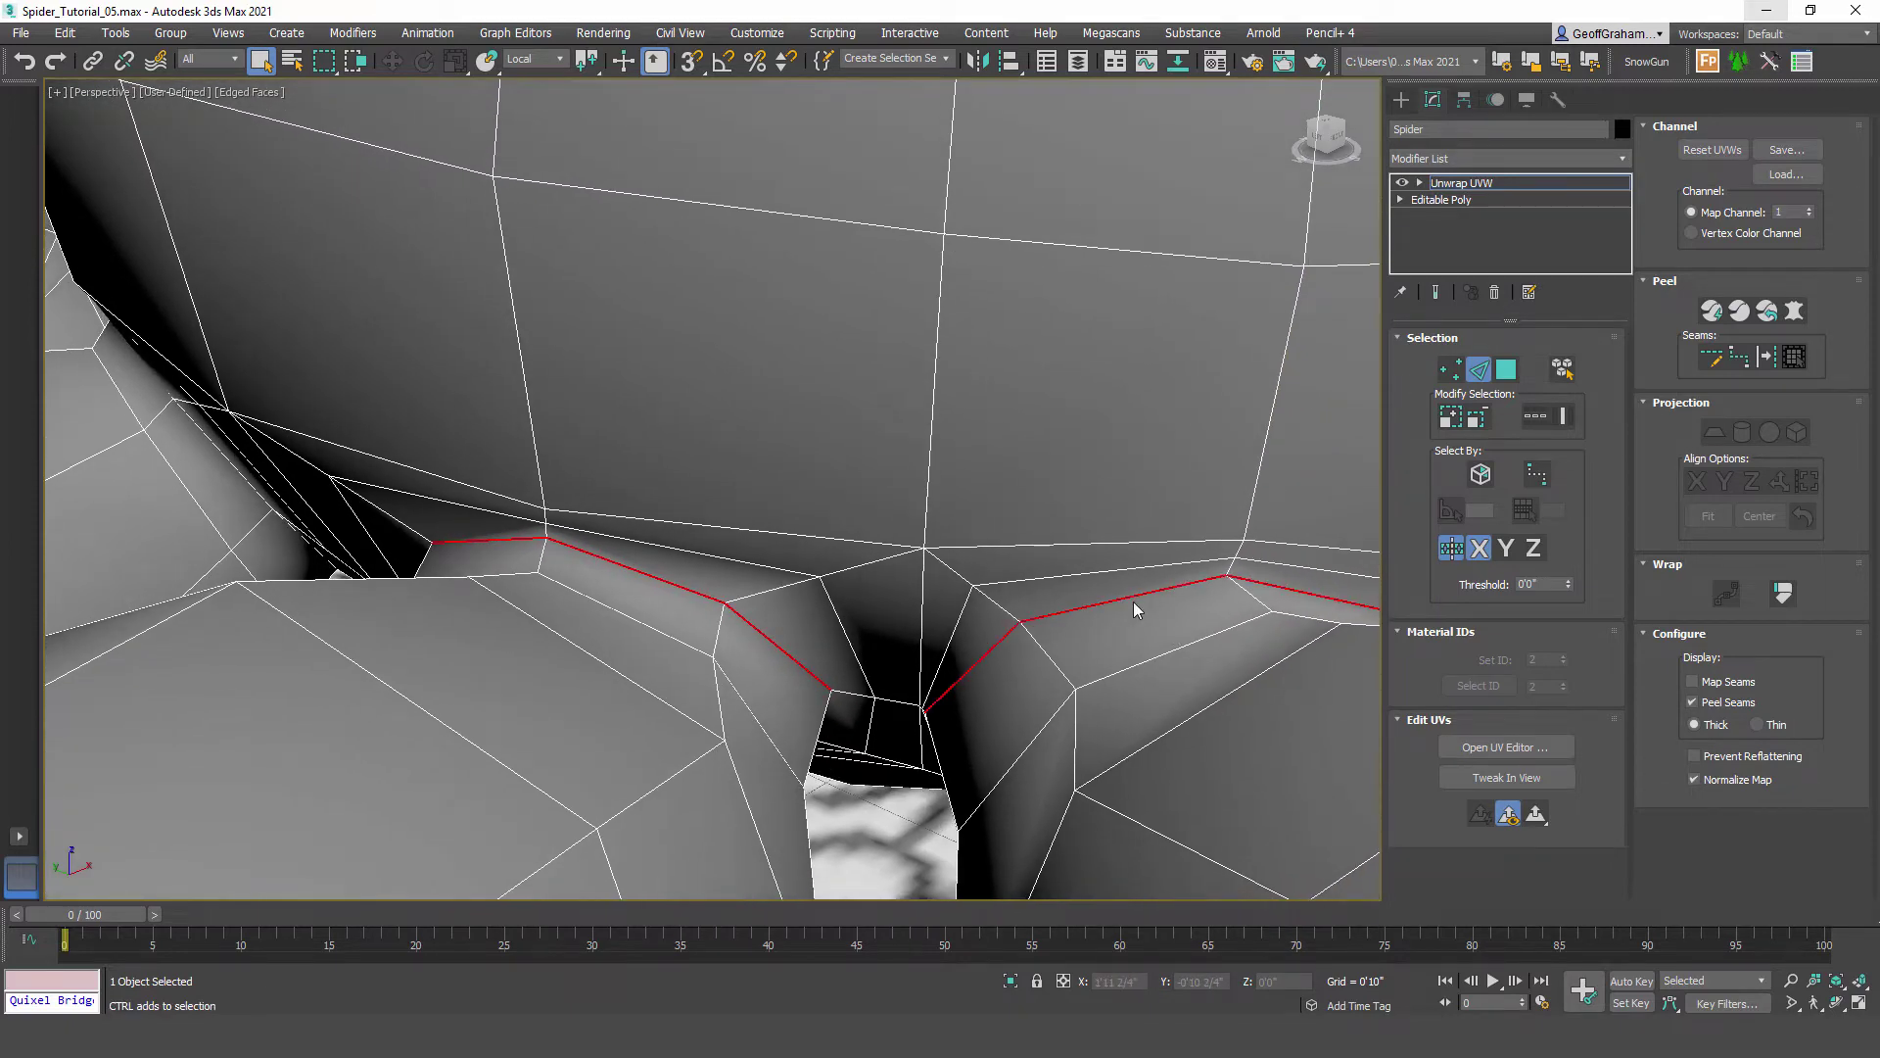
middle_click_drag(666, 530, 1084, 598)
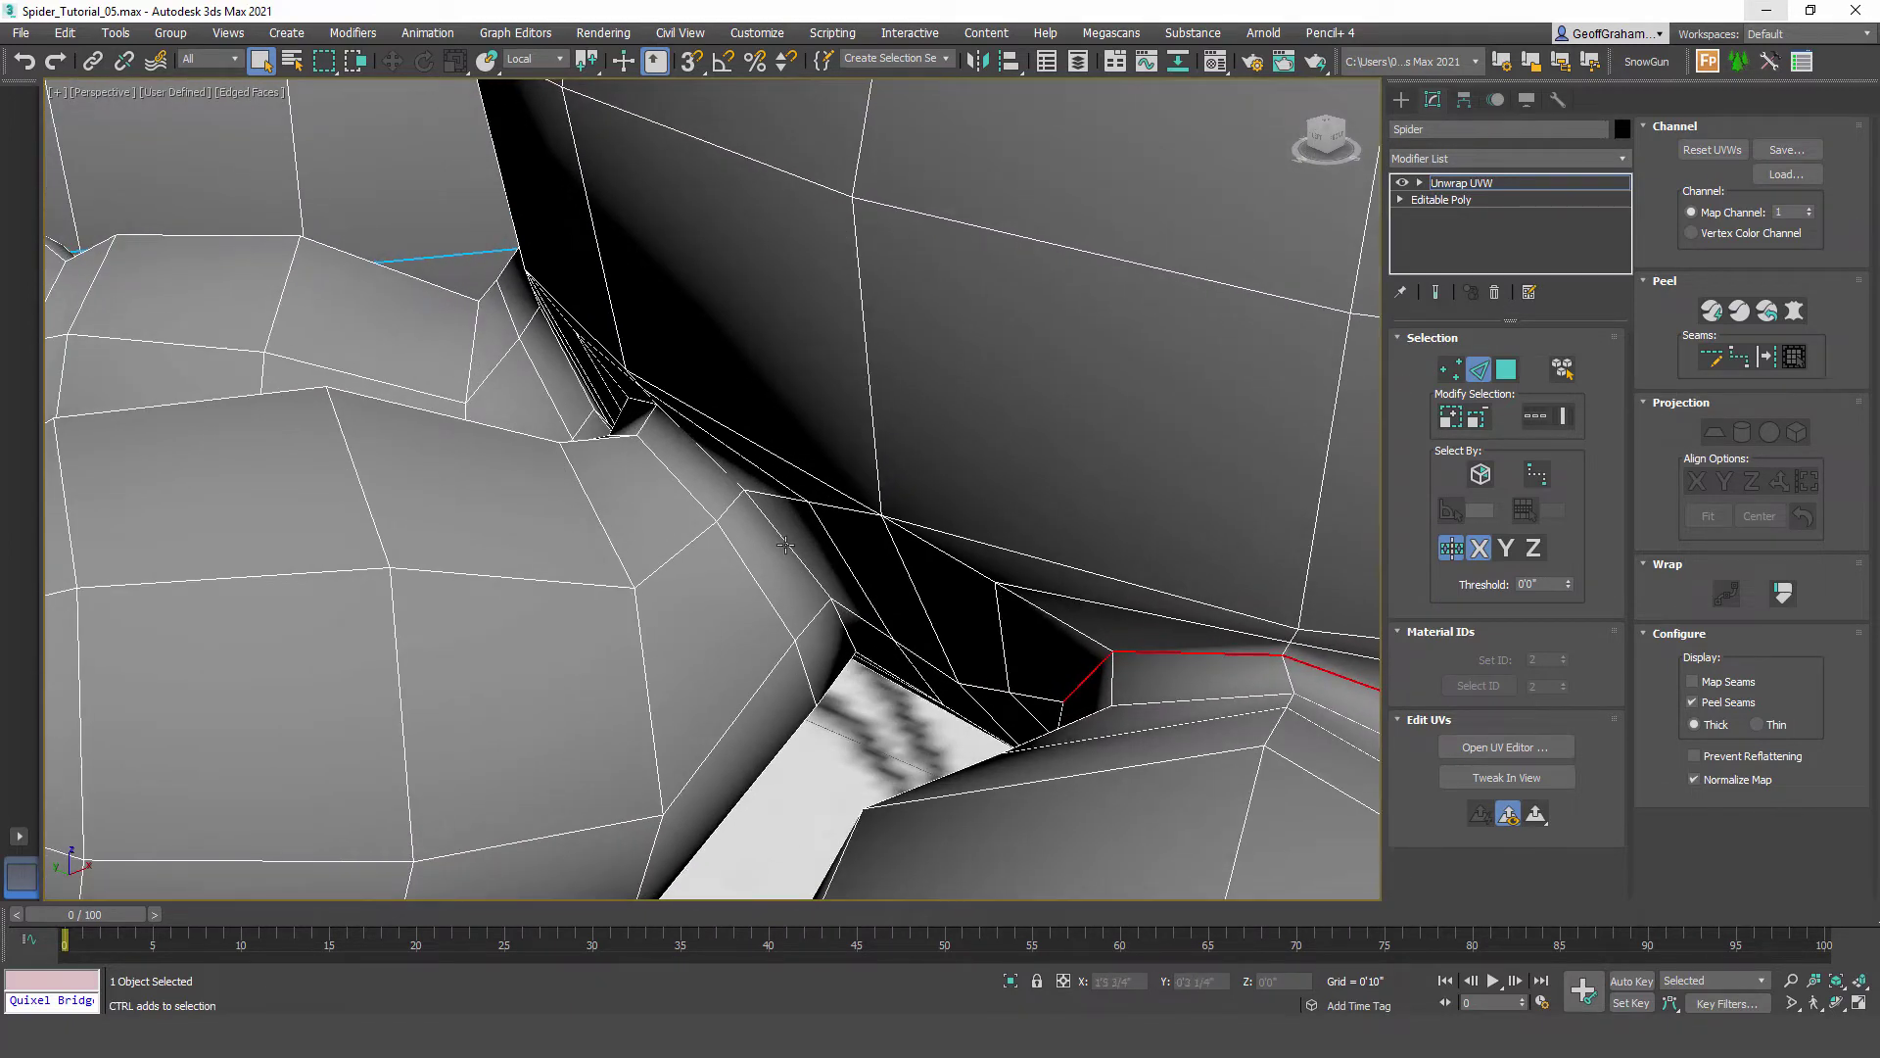
middle_click_drag(742, 522, 786, 514)
scroll(934, 544, "up", 2)
double_click(971, 636, "ctrl")
scroll(787, 514, "down", 2)
scroll(867, 585, "down", 2)
middle_click_drag(1035, 662, 827, 533)
Step: Isolate the spider from the scene and convert the selected leg-base edges to peel seams
right_click(823, 438)
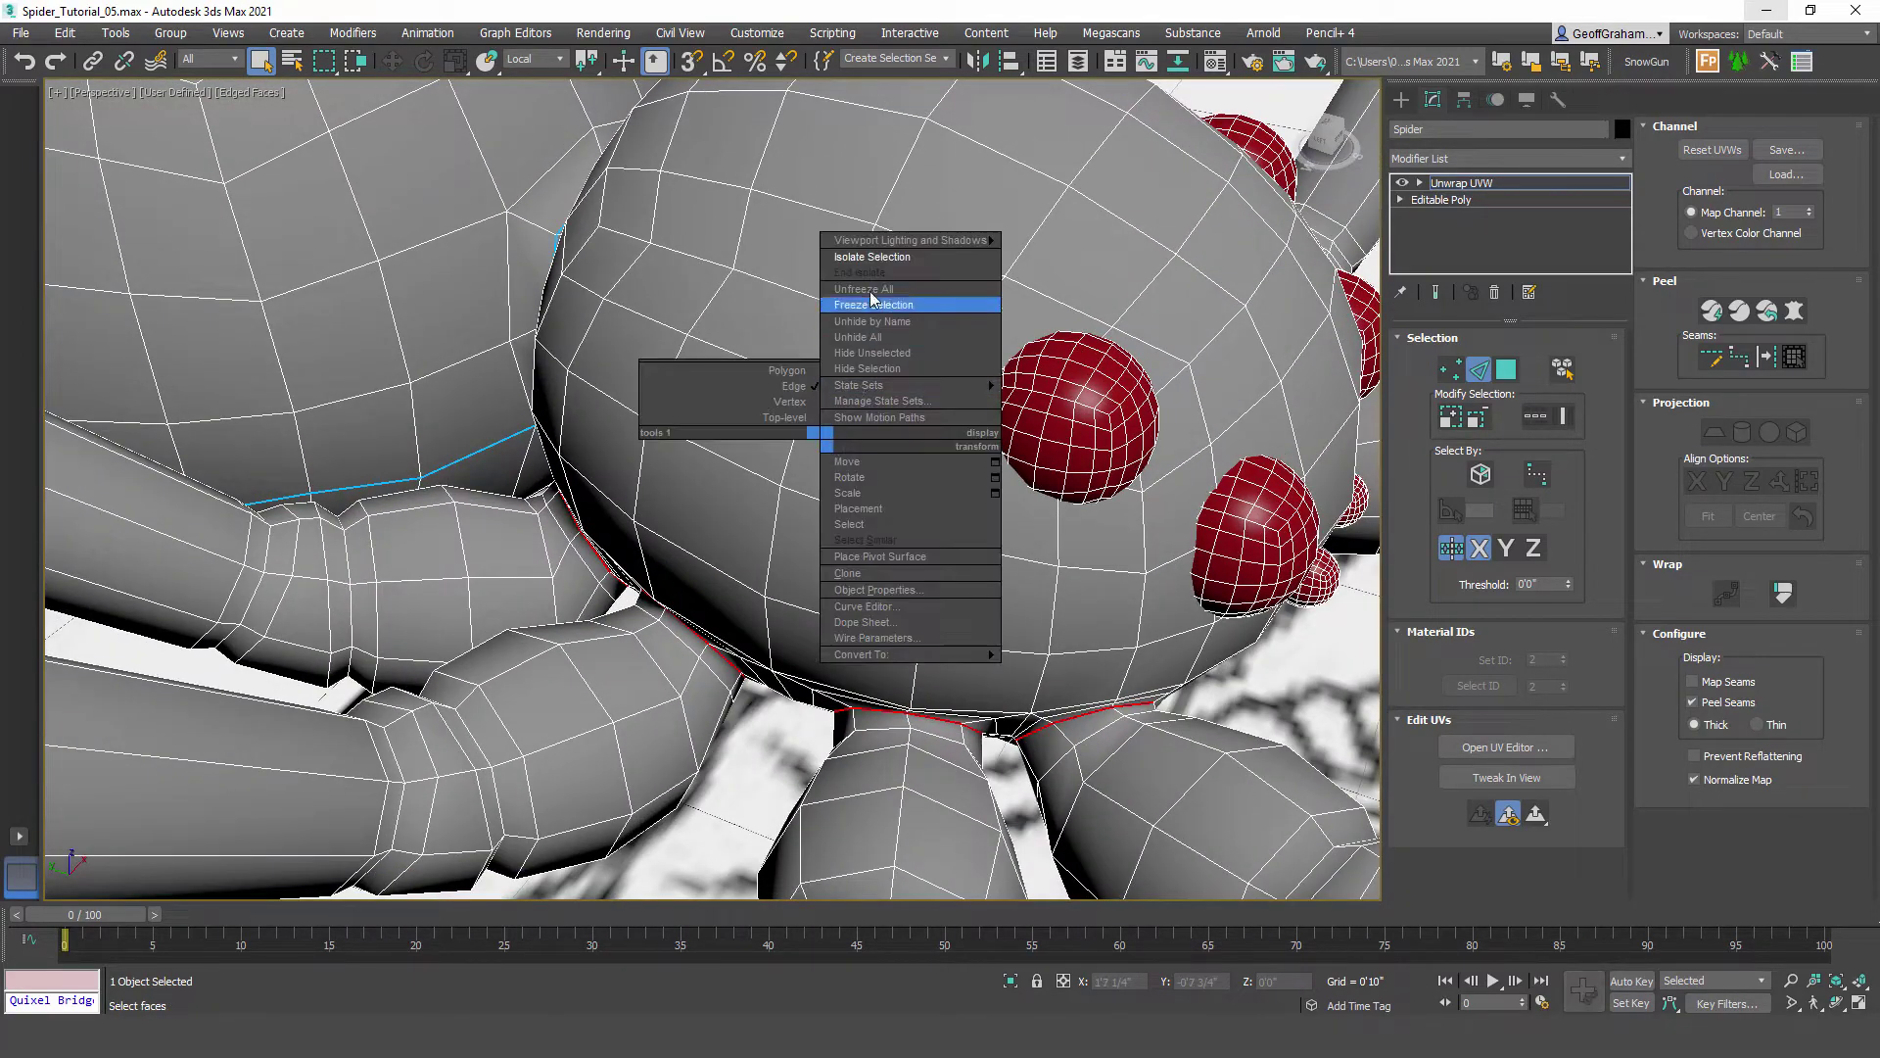
left_click(874, 258)
scroll(1162, 450, "down", 6)
middle_click_drag(861, 534, 1013, 527)
scroll(997, 573, "up", 10)
scroll(1012, 527, "down", 2)
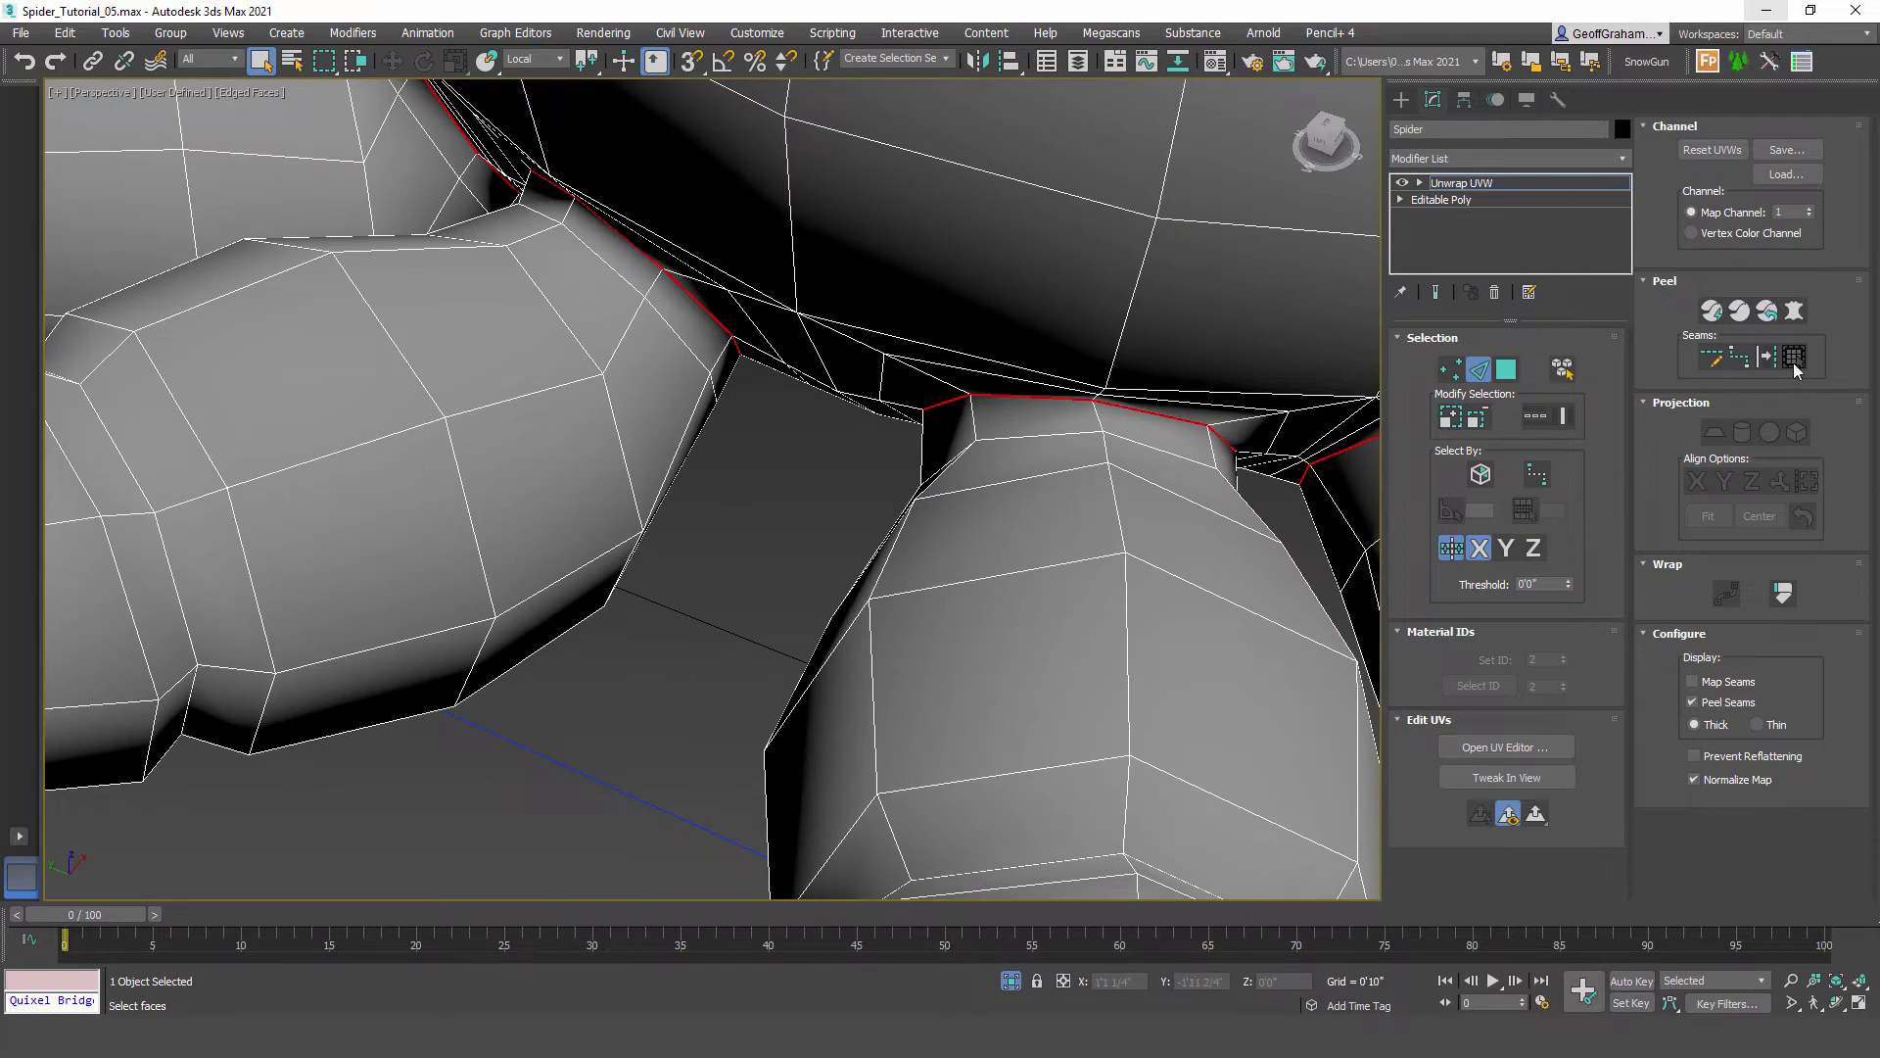
left_click(1769, 357)
scroll(993, 463, "down", 2)
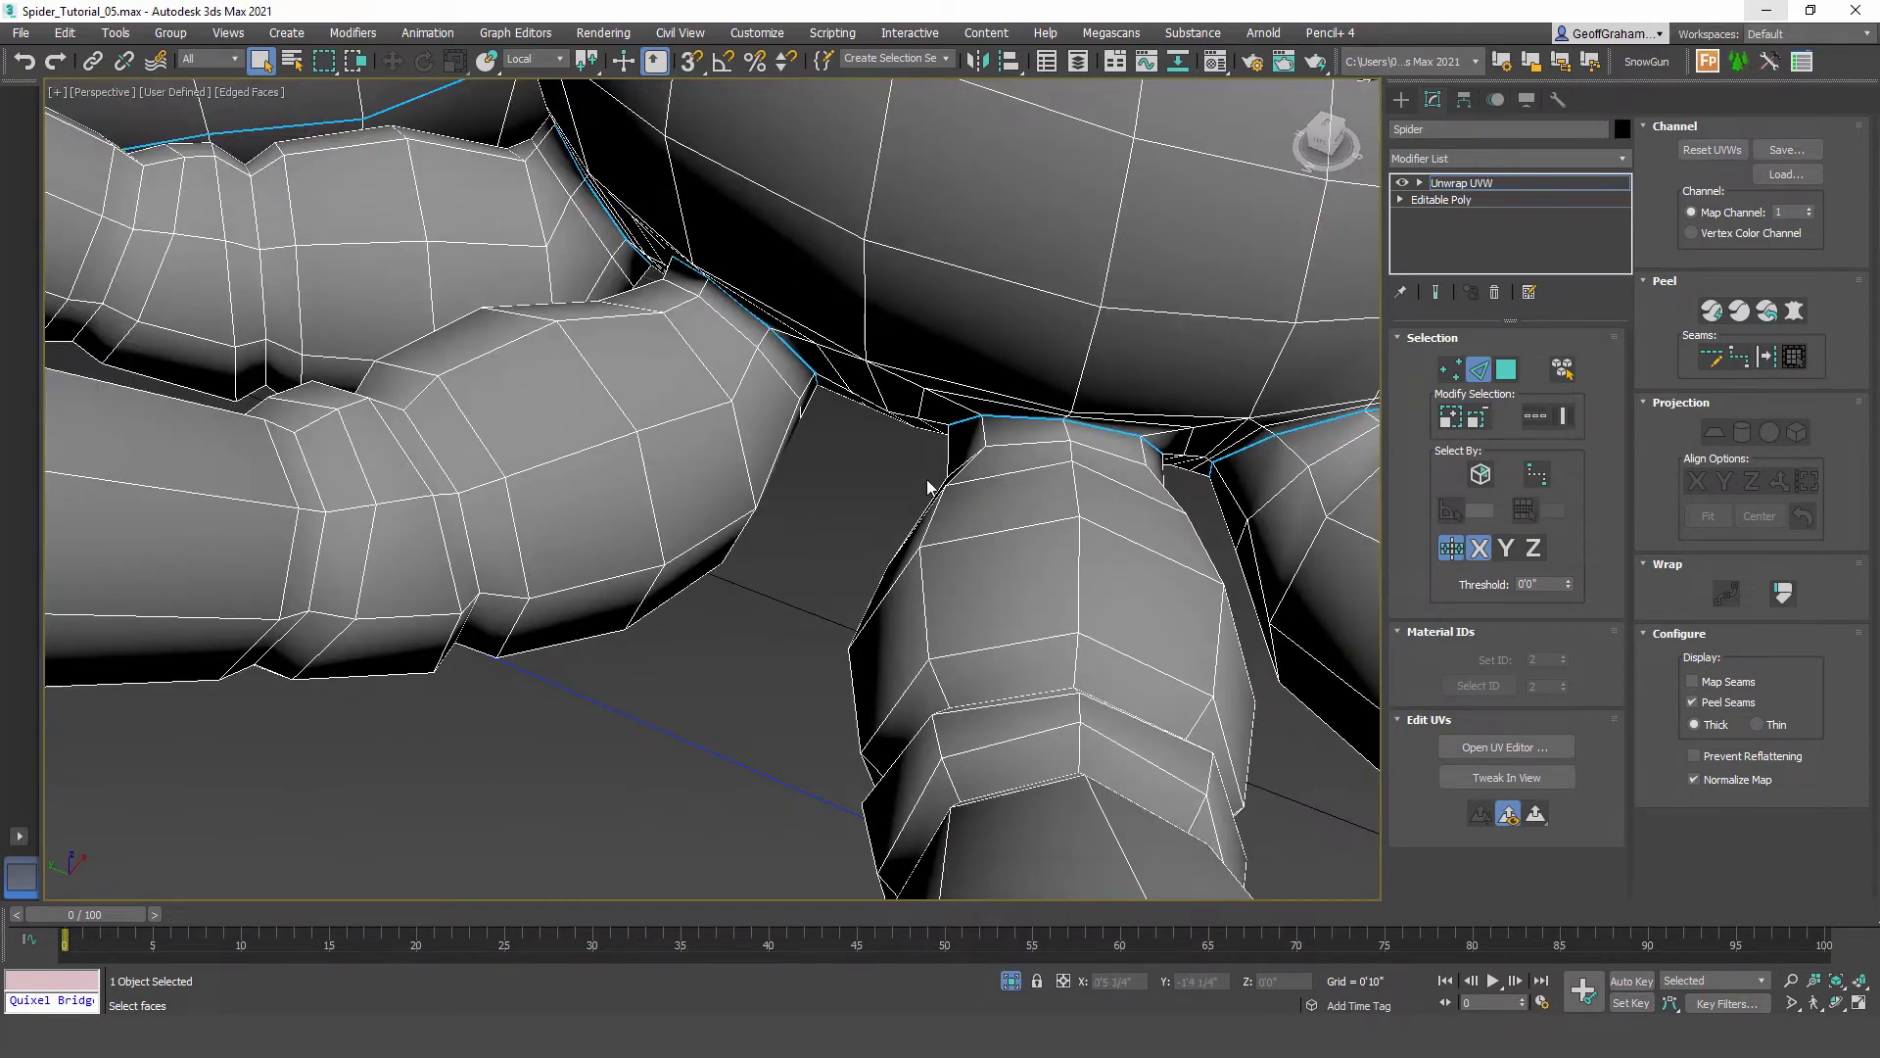
Step: Select the lengthwise edge loop running along the underside of the front leg
left_click_drag(928, 481, 1166, 502, "alt")
middle_click_drag(1165, 502, 909, 468, "alt")
scroll(1157, 520, "down", 4)
scroll(909, 469, "up", 2)
middle_click_drag(999, 632, 997, 602, "alt")
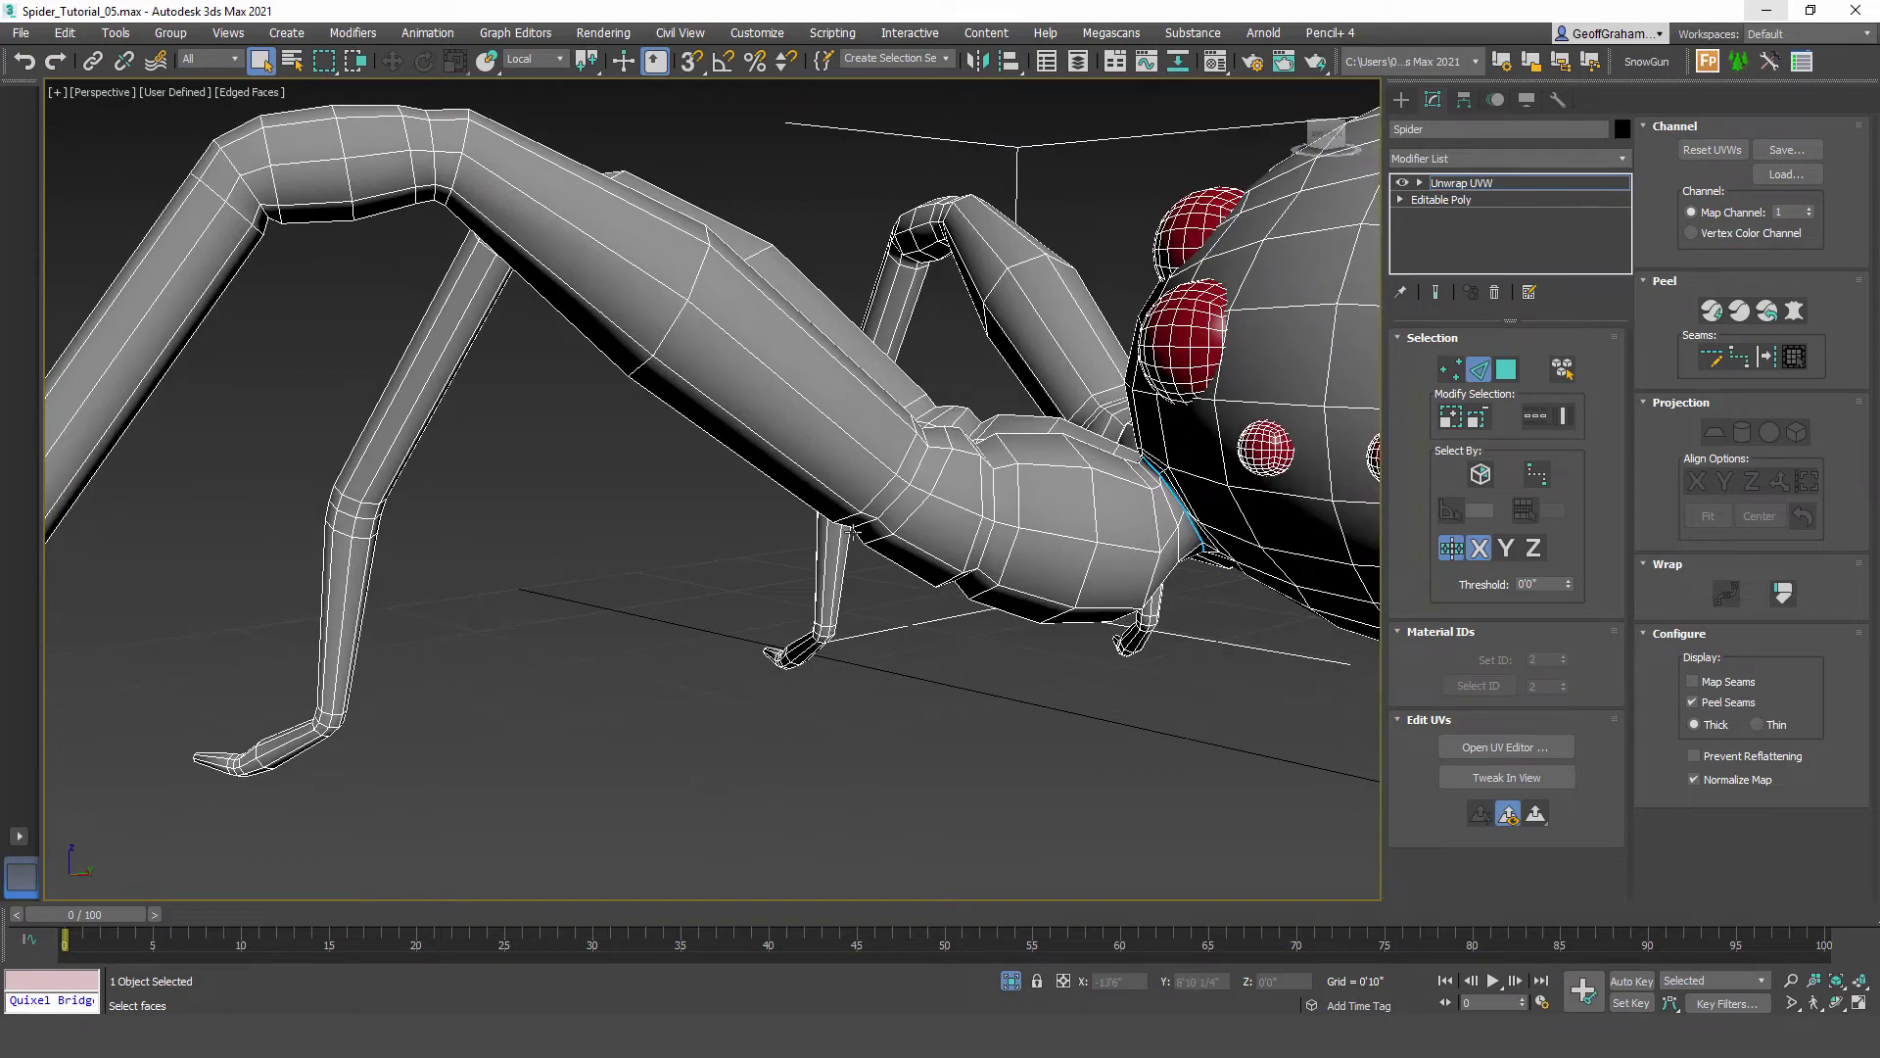
middle_click_drag(853, 532, 784, 717, "alt")
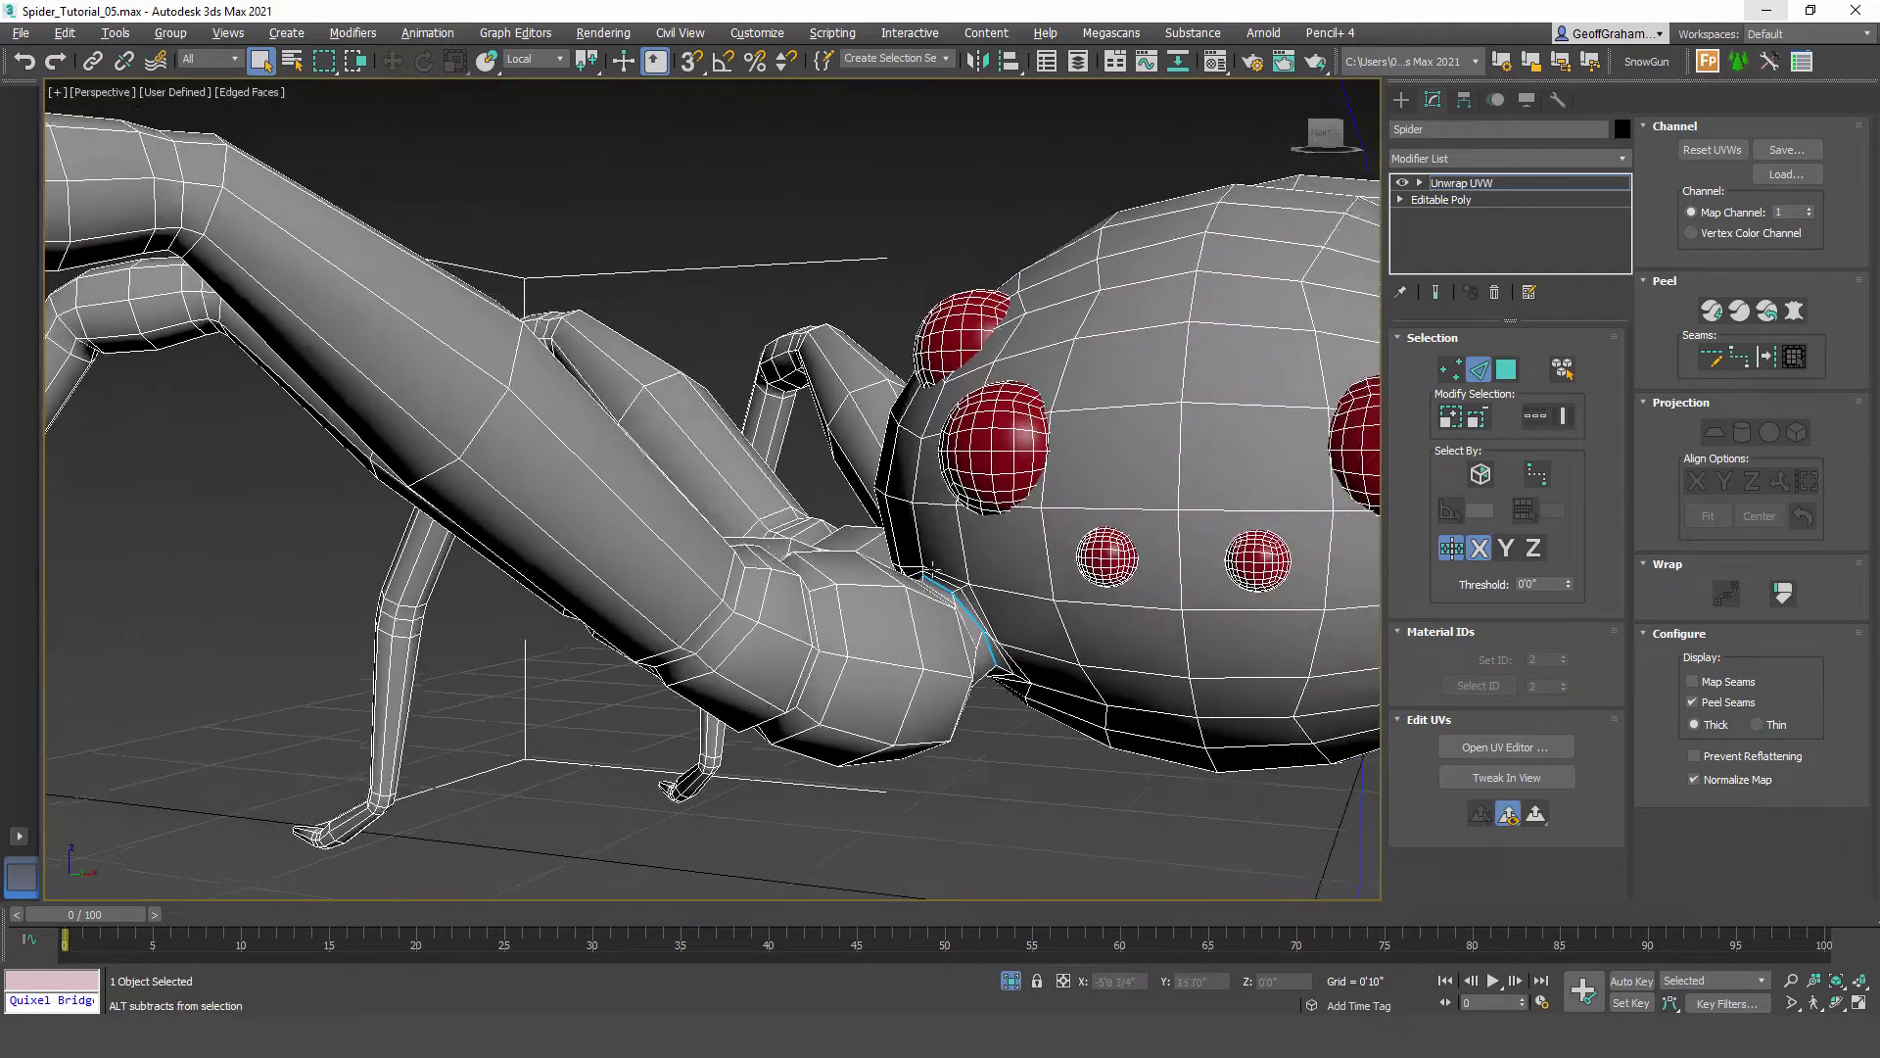
middle_click_drag(933, 570, 970, 561, "alt")
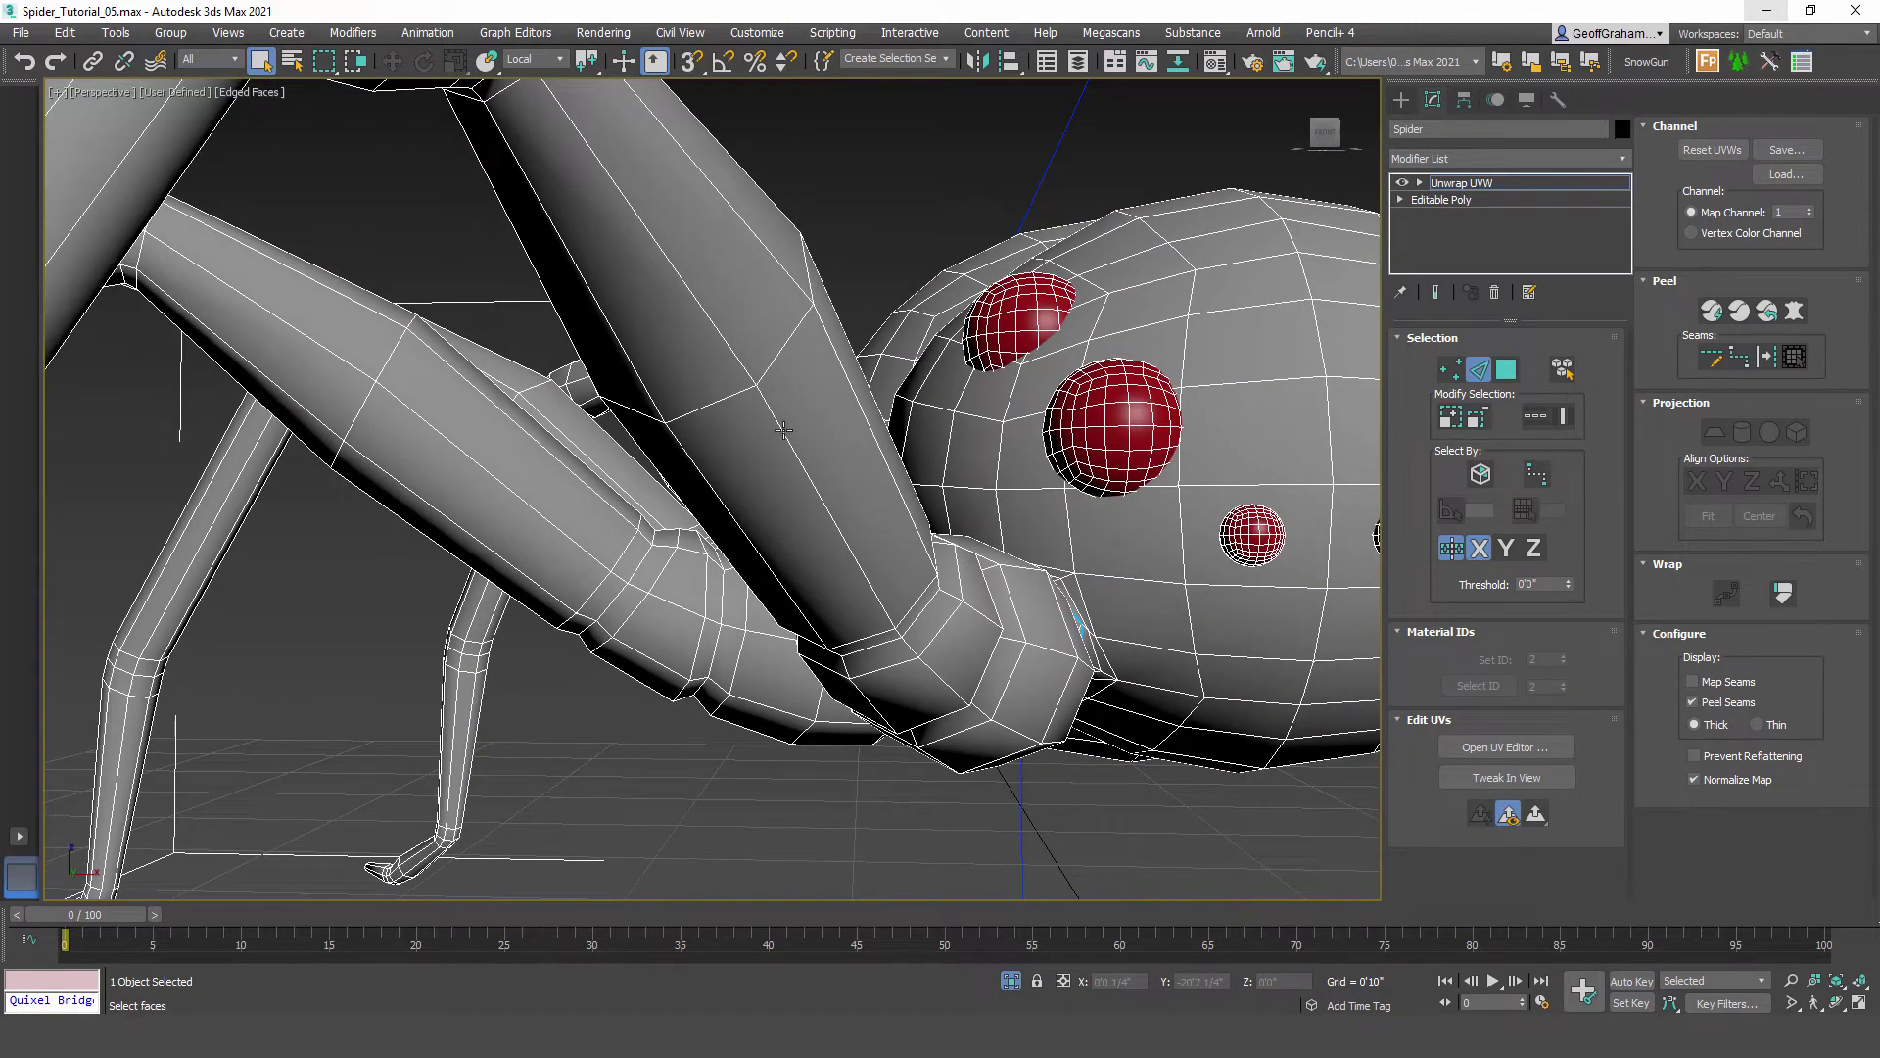
middle_click_drag(783, 429, 737, 593, "alt")
double_click(720, 568)
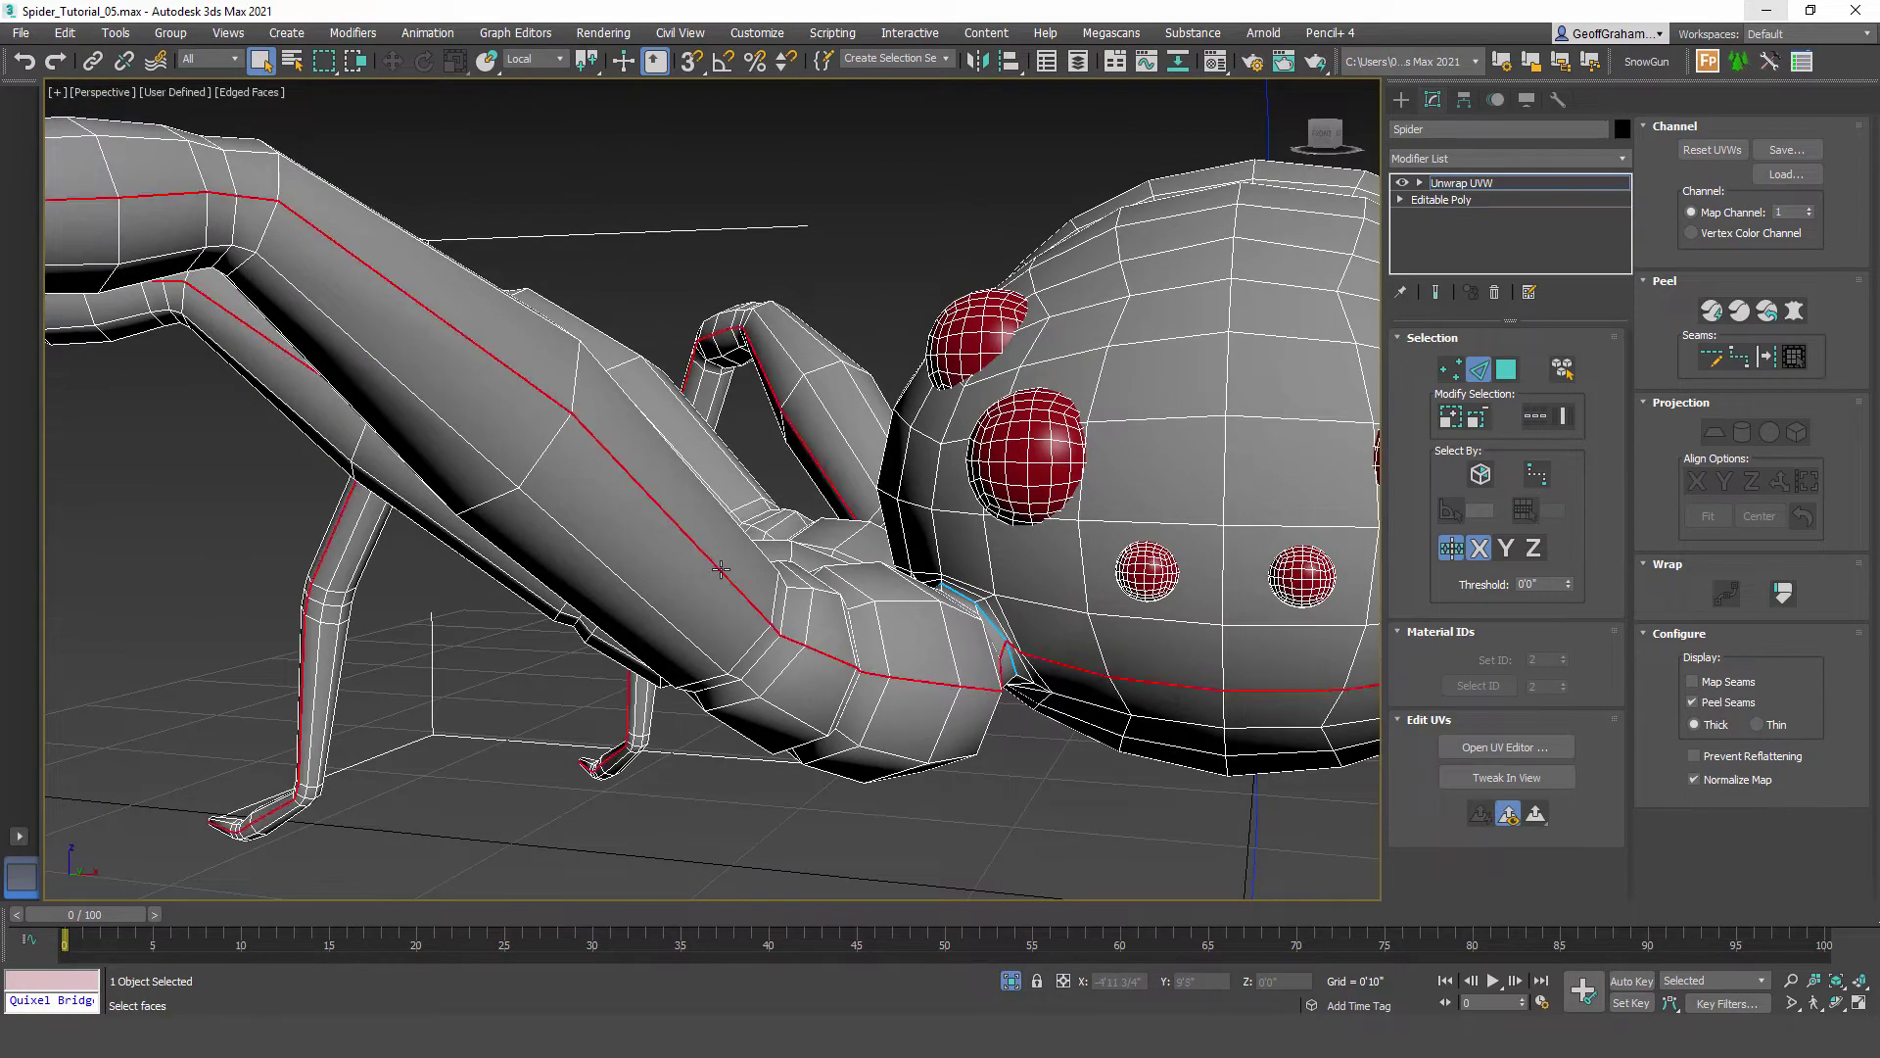
left_click(653, 625)
double_click(652, 607)
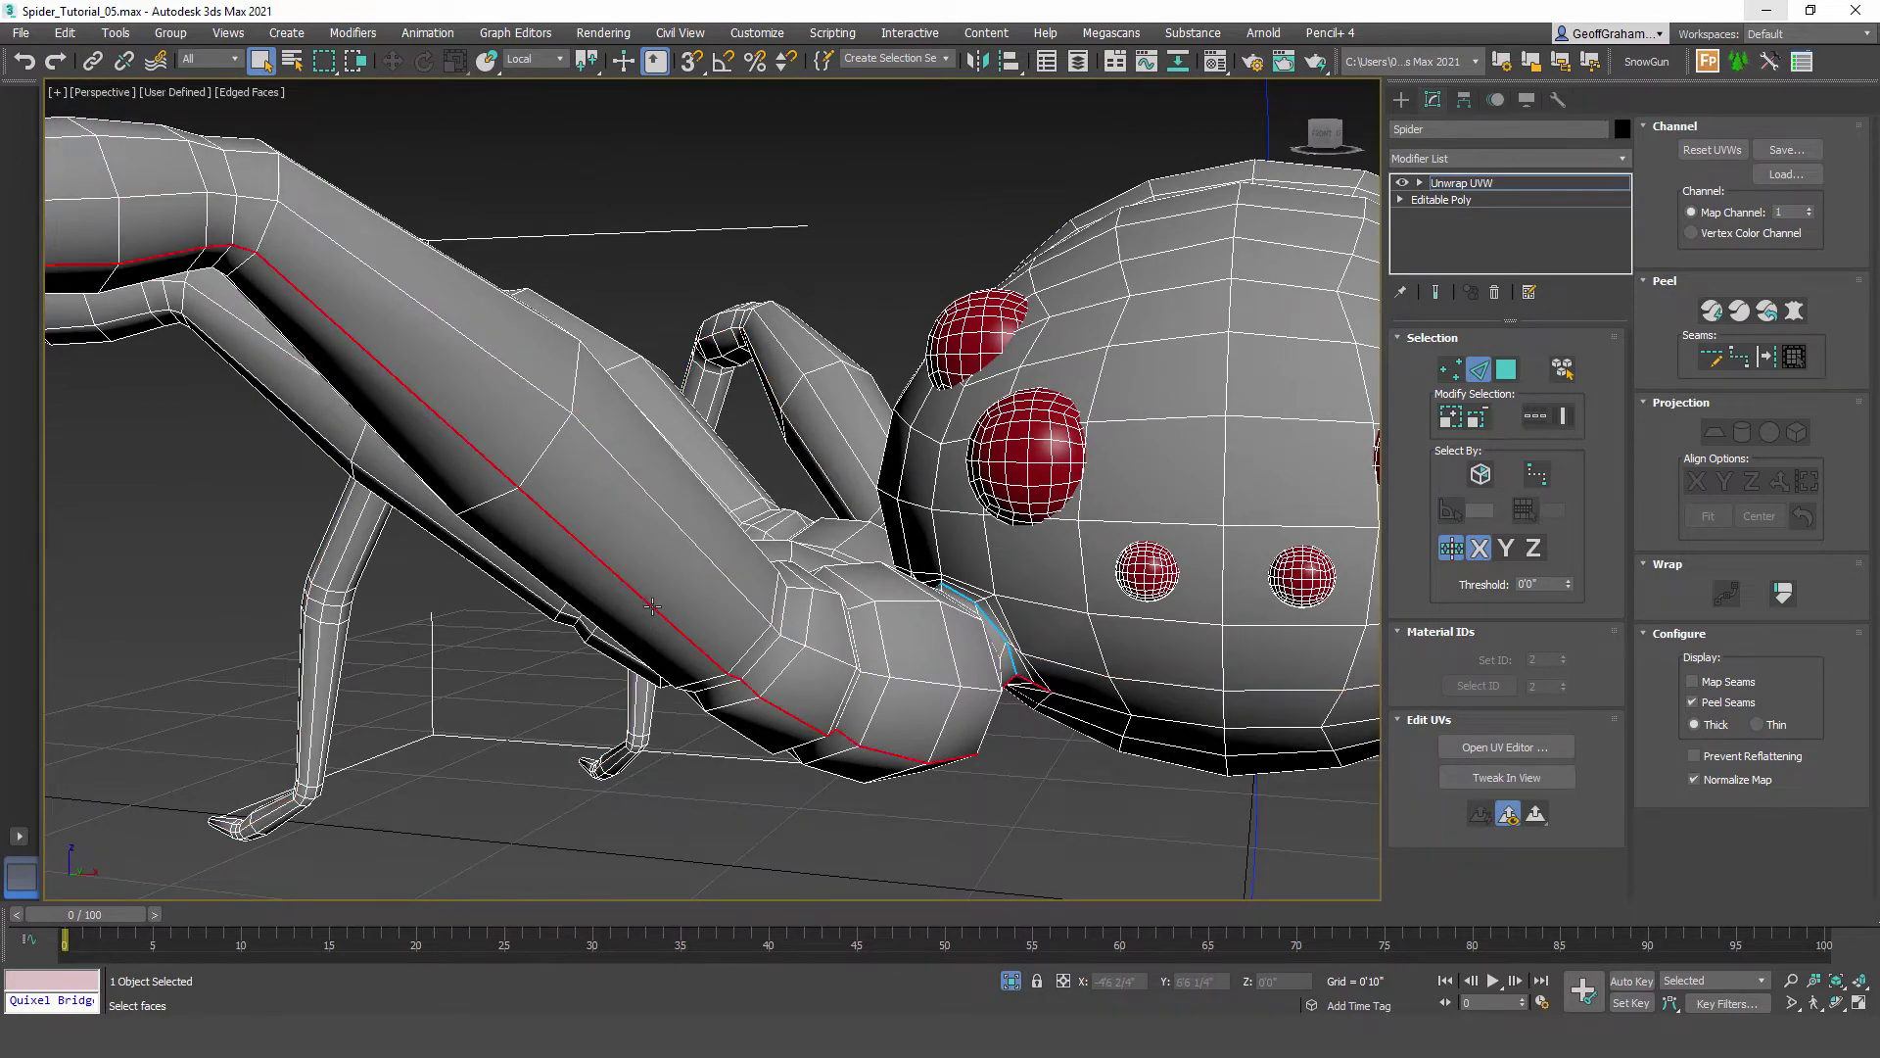
Step: Add the lengthwise edge loops along the undersides of the remaining legs to the selection
middle_click_drag(702, 671, 855, 637, "alt")
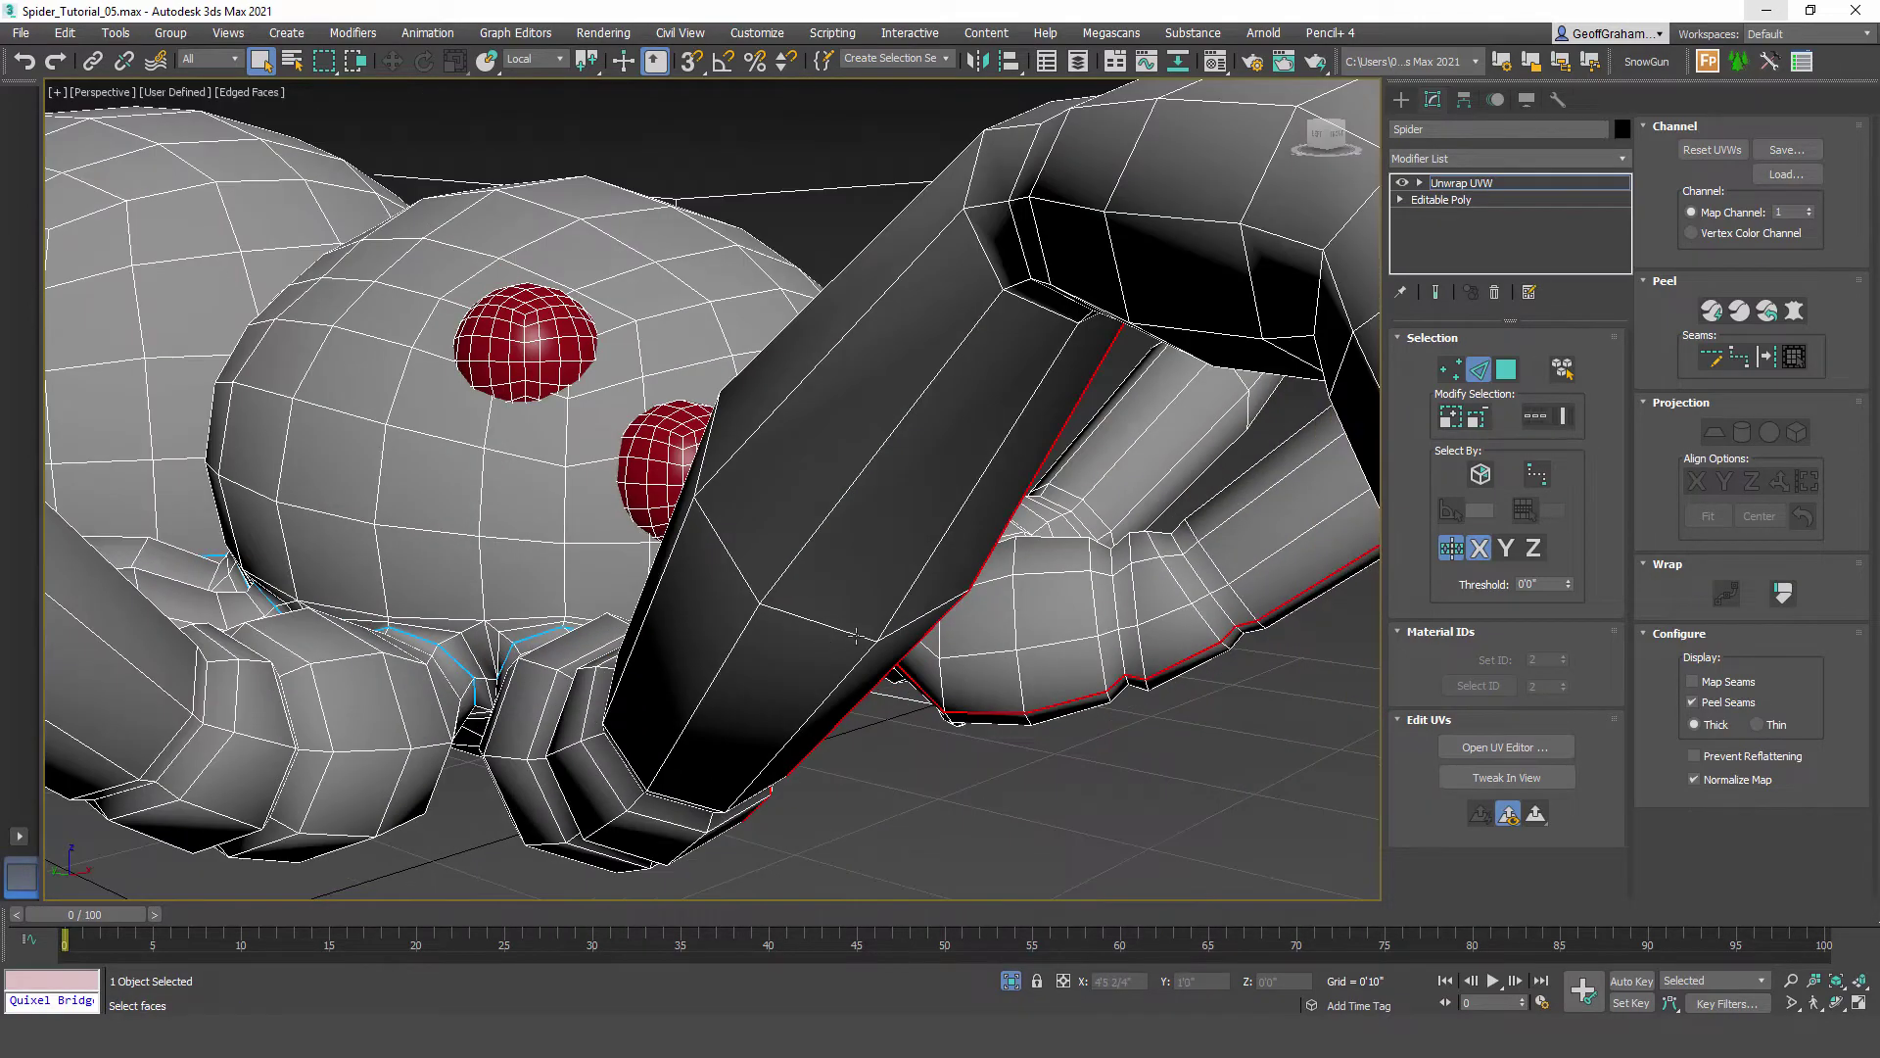
middle_click_drag(895, 434, 937, 284, "alt")
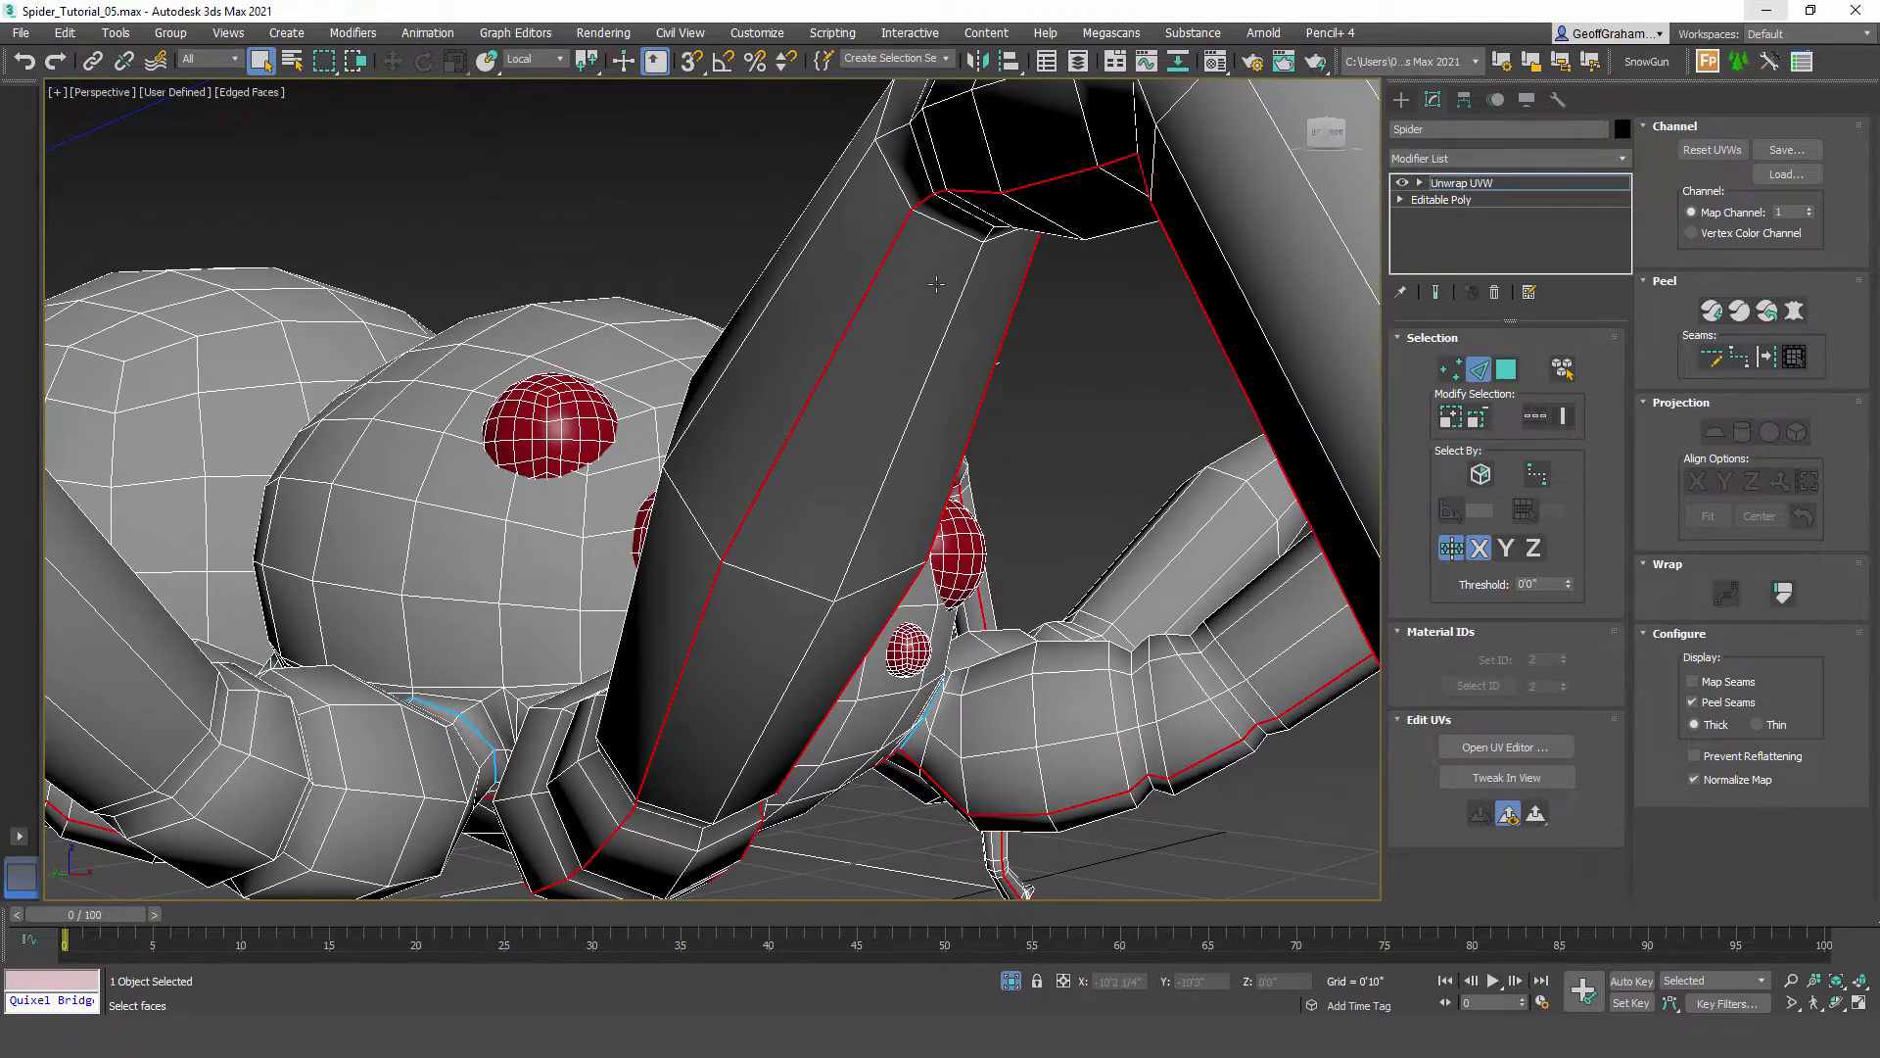
middle_click_drag(751, 697, 1246, 553)
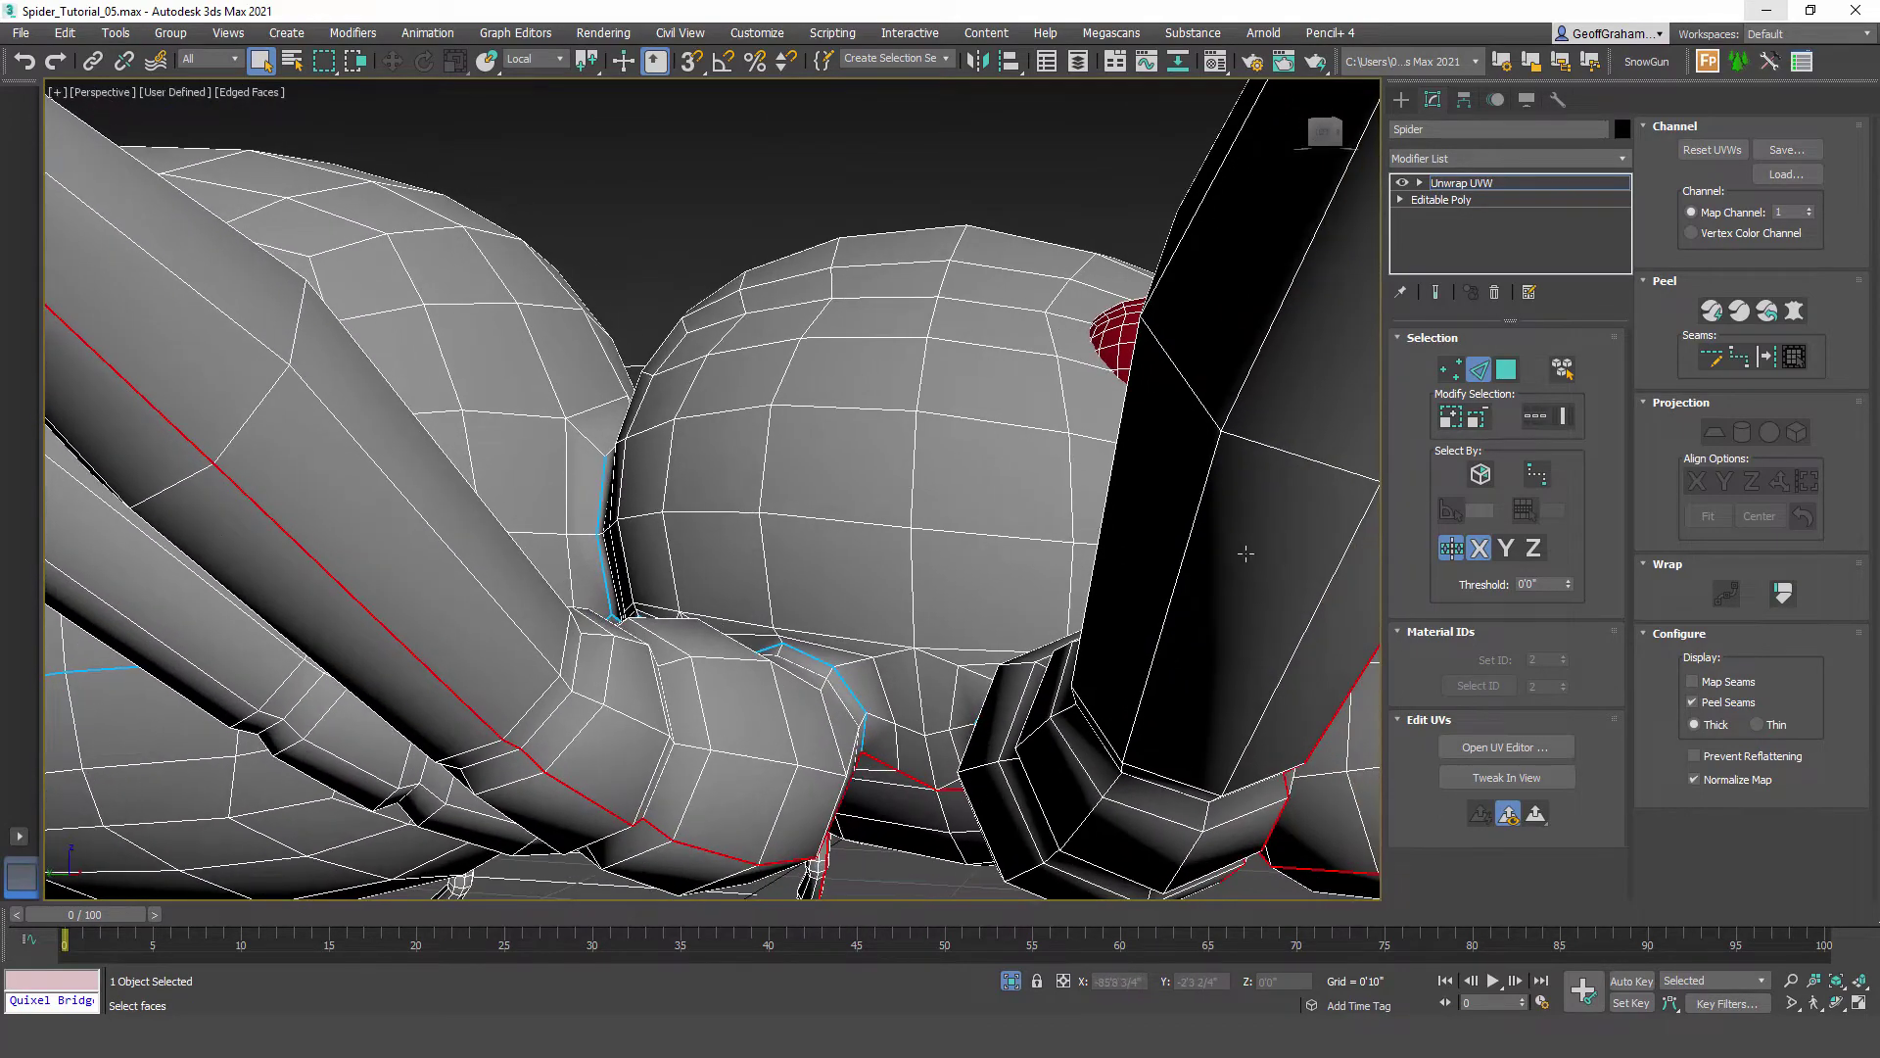
mouse_move(1201, 494)
middle_mouse_down("alt")
mouse_move(778, 544)
mouse_move(1217, 509)
middle_mouse_up("alt")
double_click(1201, 480)
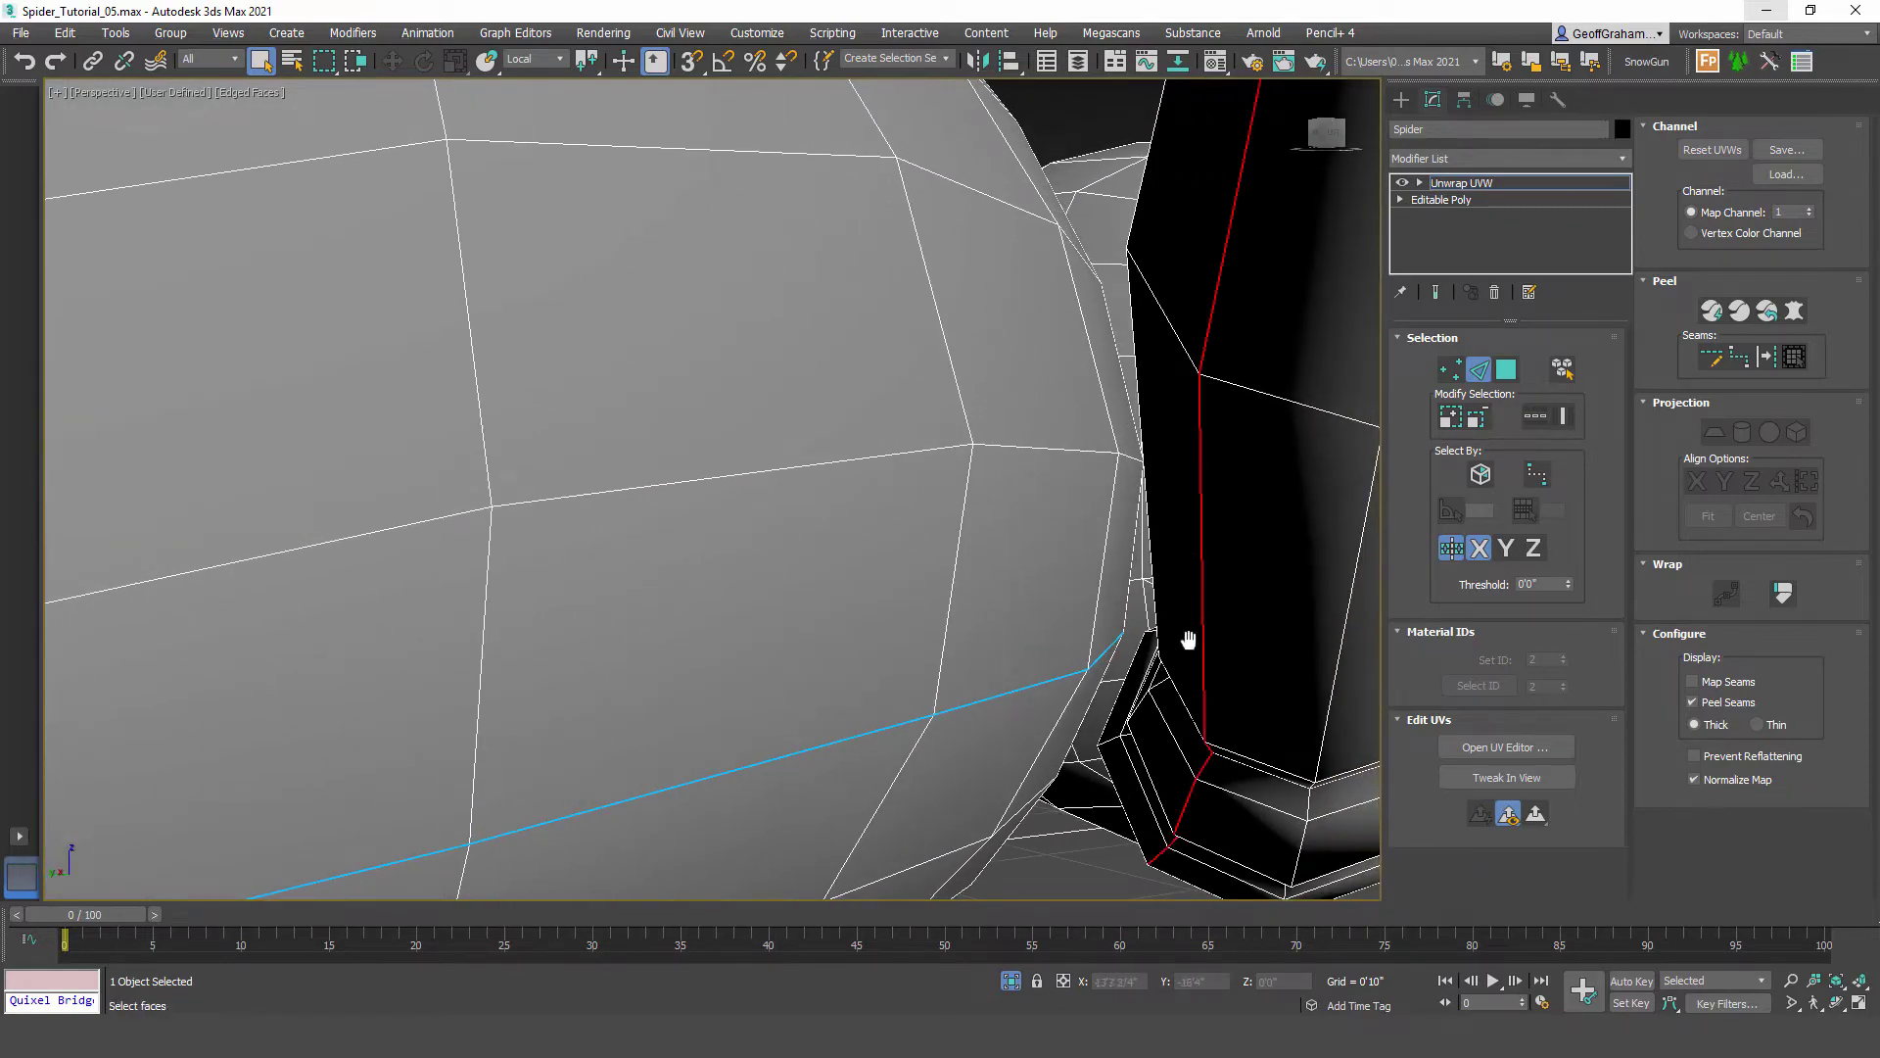
middle_click_drag(1188, 640, 750, 611, "alt")
scroll(933, 550, "down", 3)
scroll(934, 550, "down", 3)
scroll(752, 508, "down", 3)
scroll(864, 641, "up", 4)
scroll(755, 520, "up", 4)
middle_click_drag(755, 520, 755, 528)
scroll(754, 529, "down", 4)
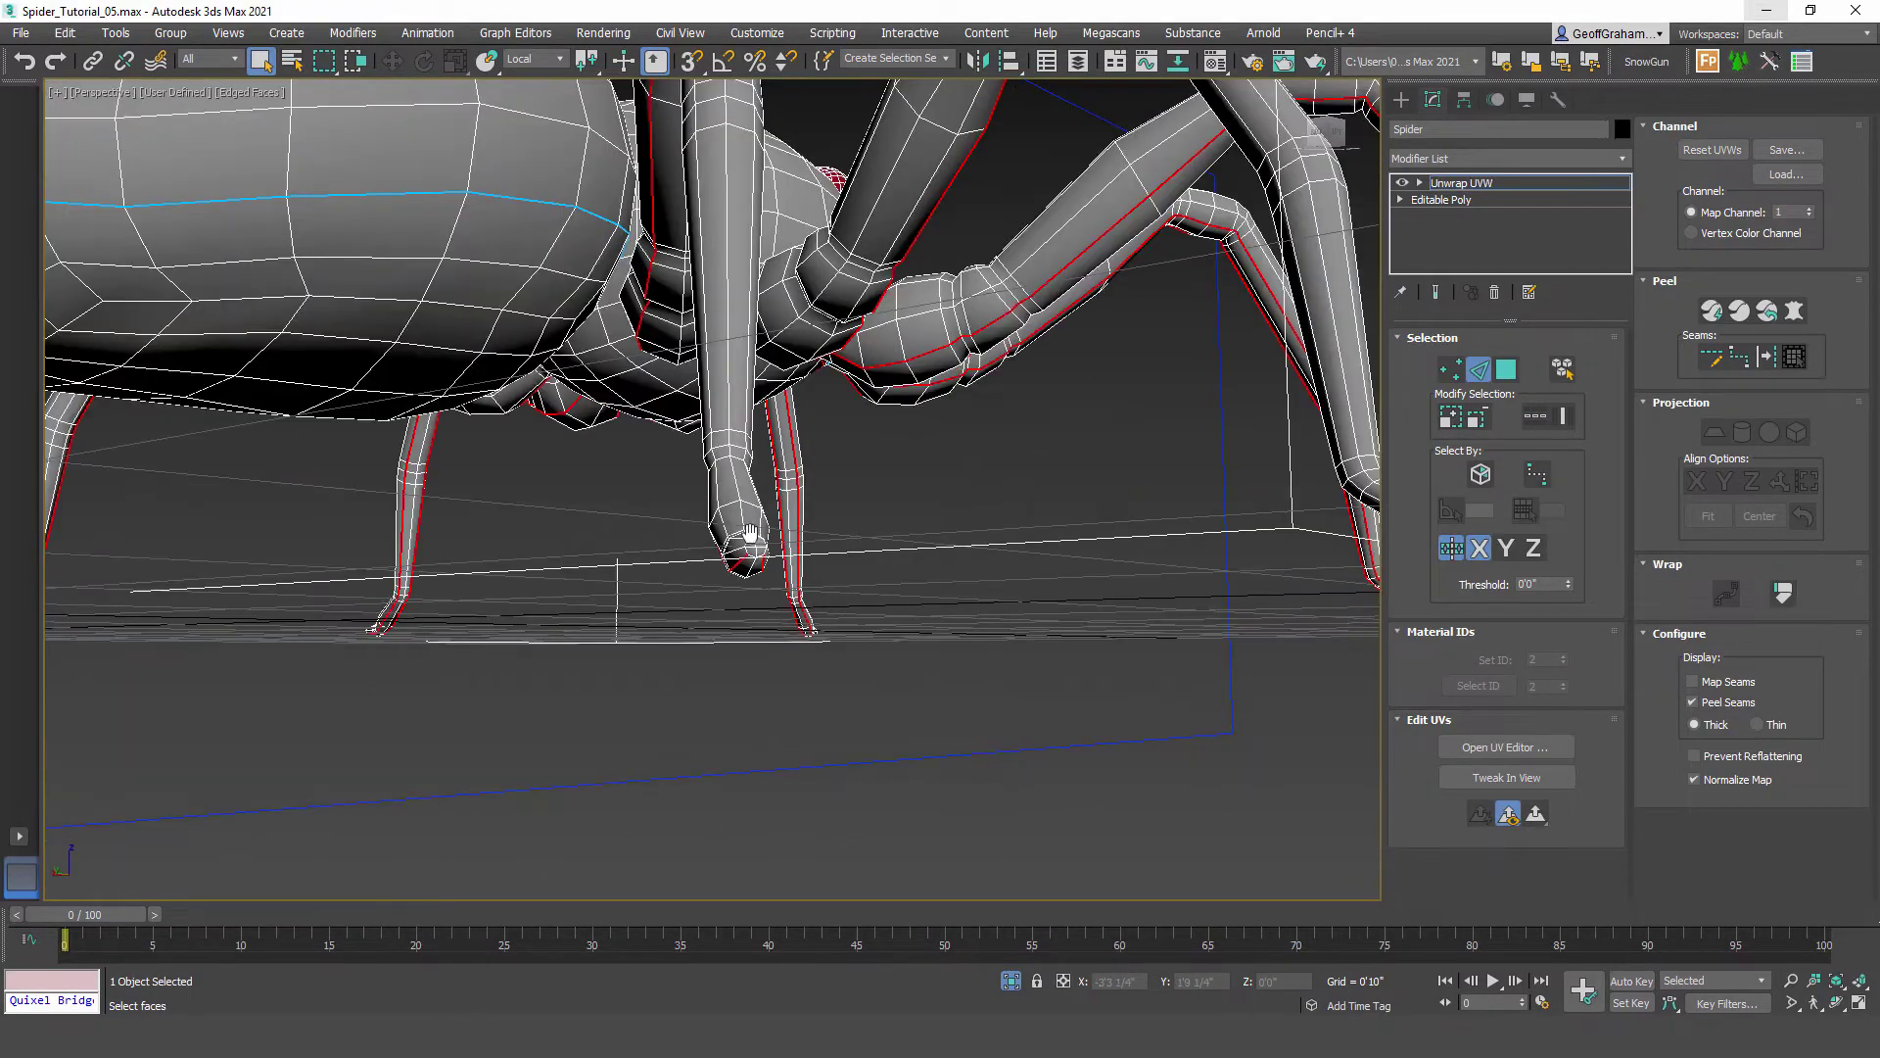
Step: Add the edges around the foot tip to the selection, joining the leg's lengthwise edge lines there
middle_click_drag(789, 622, 778, 628, "alt")
left_click(1792, 981)
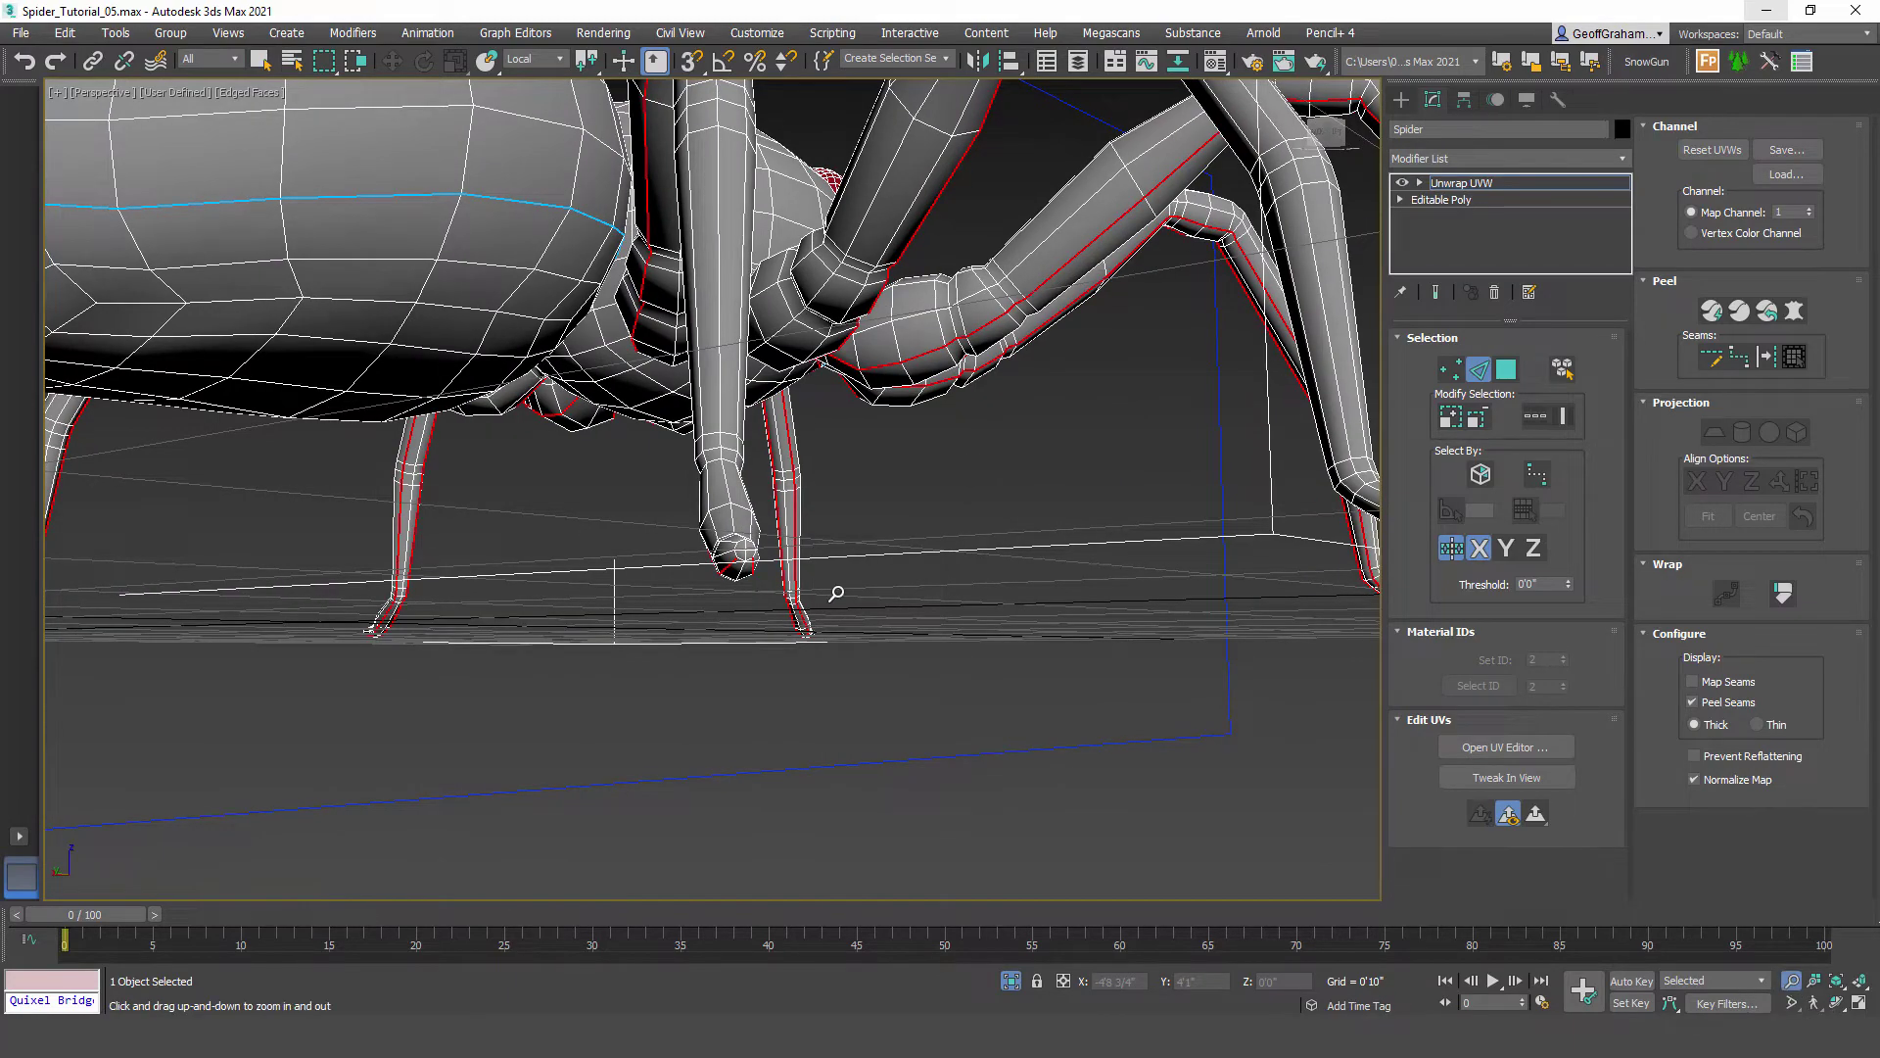
left_click_drag(721, 568, 723, 533)
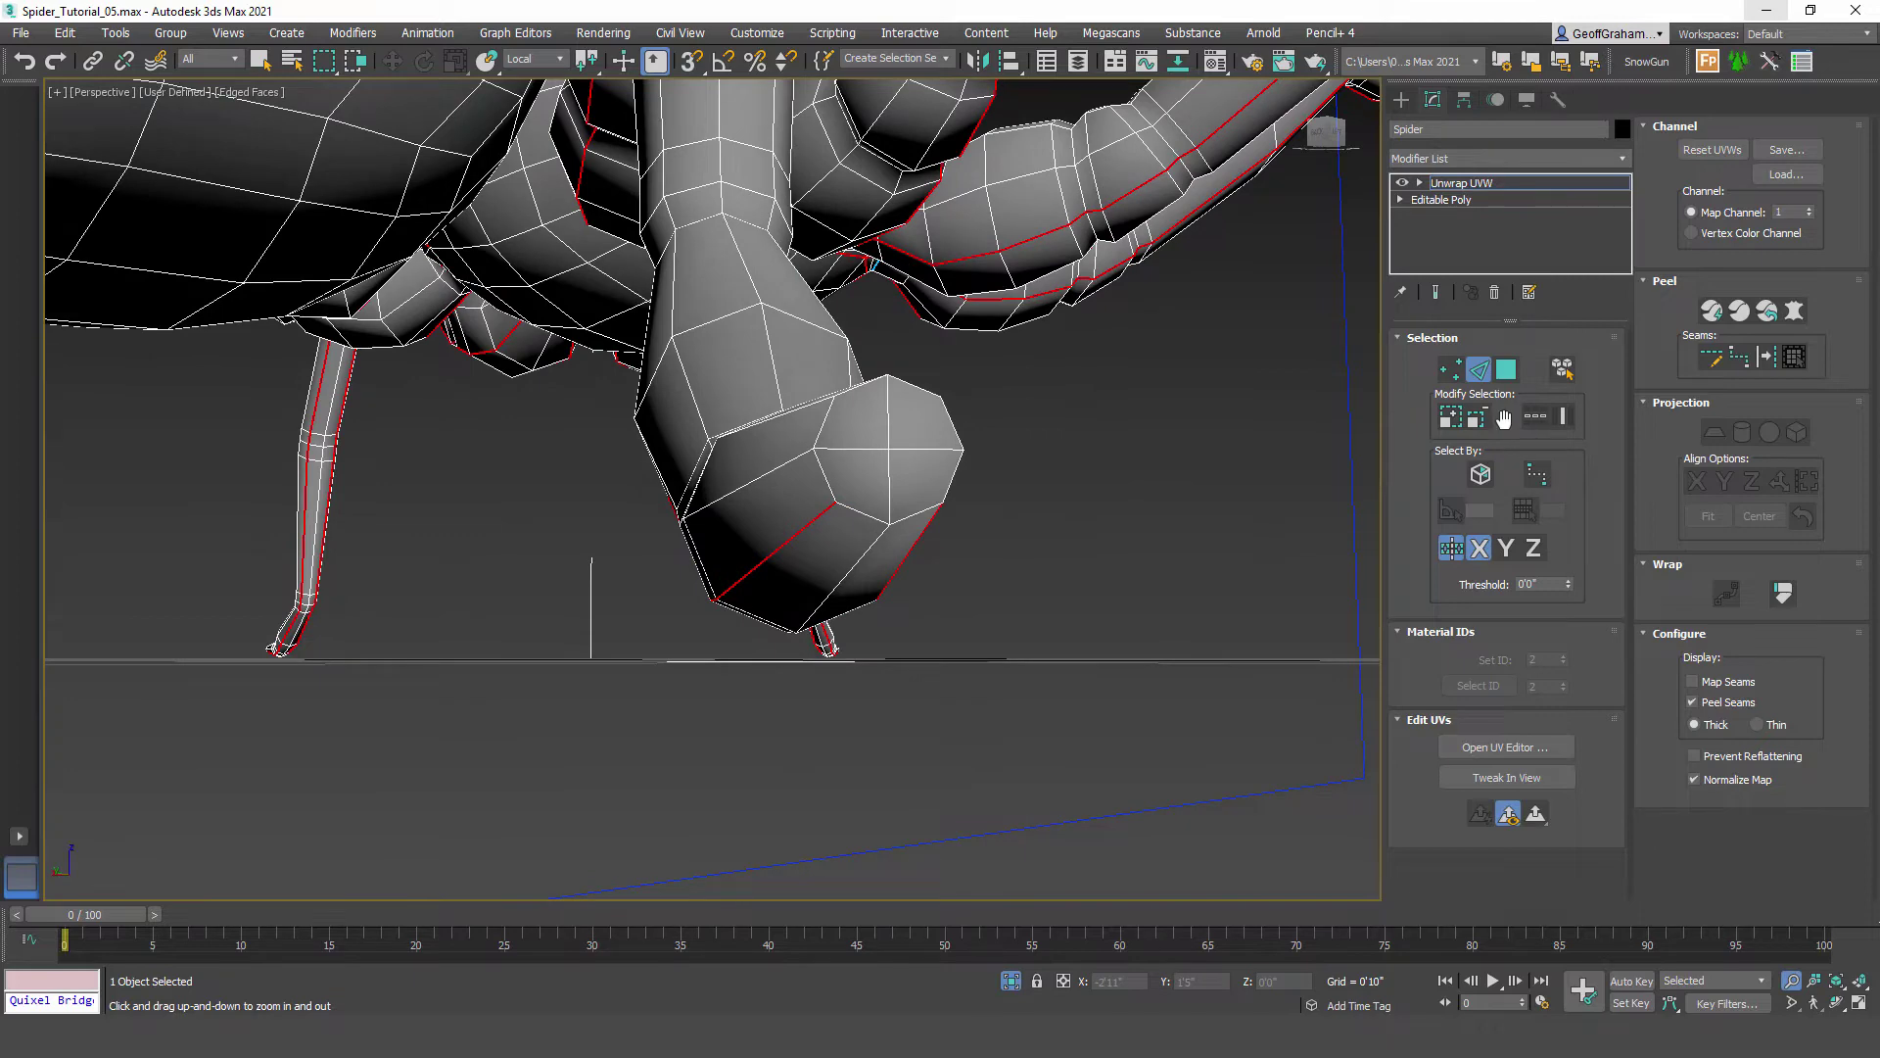
left_click(1481, 370)
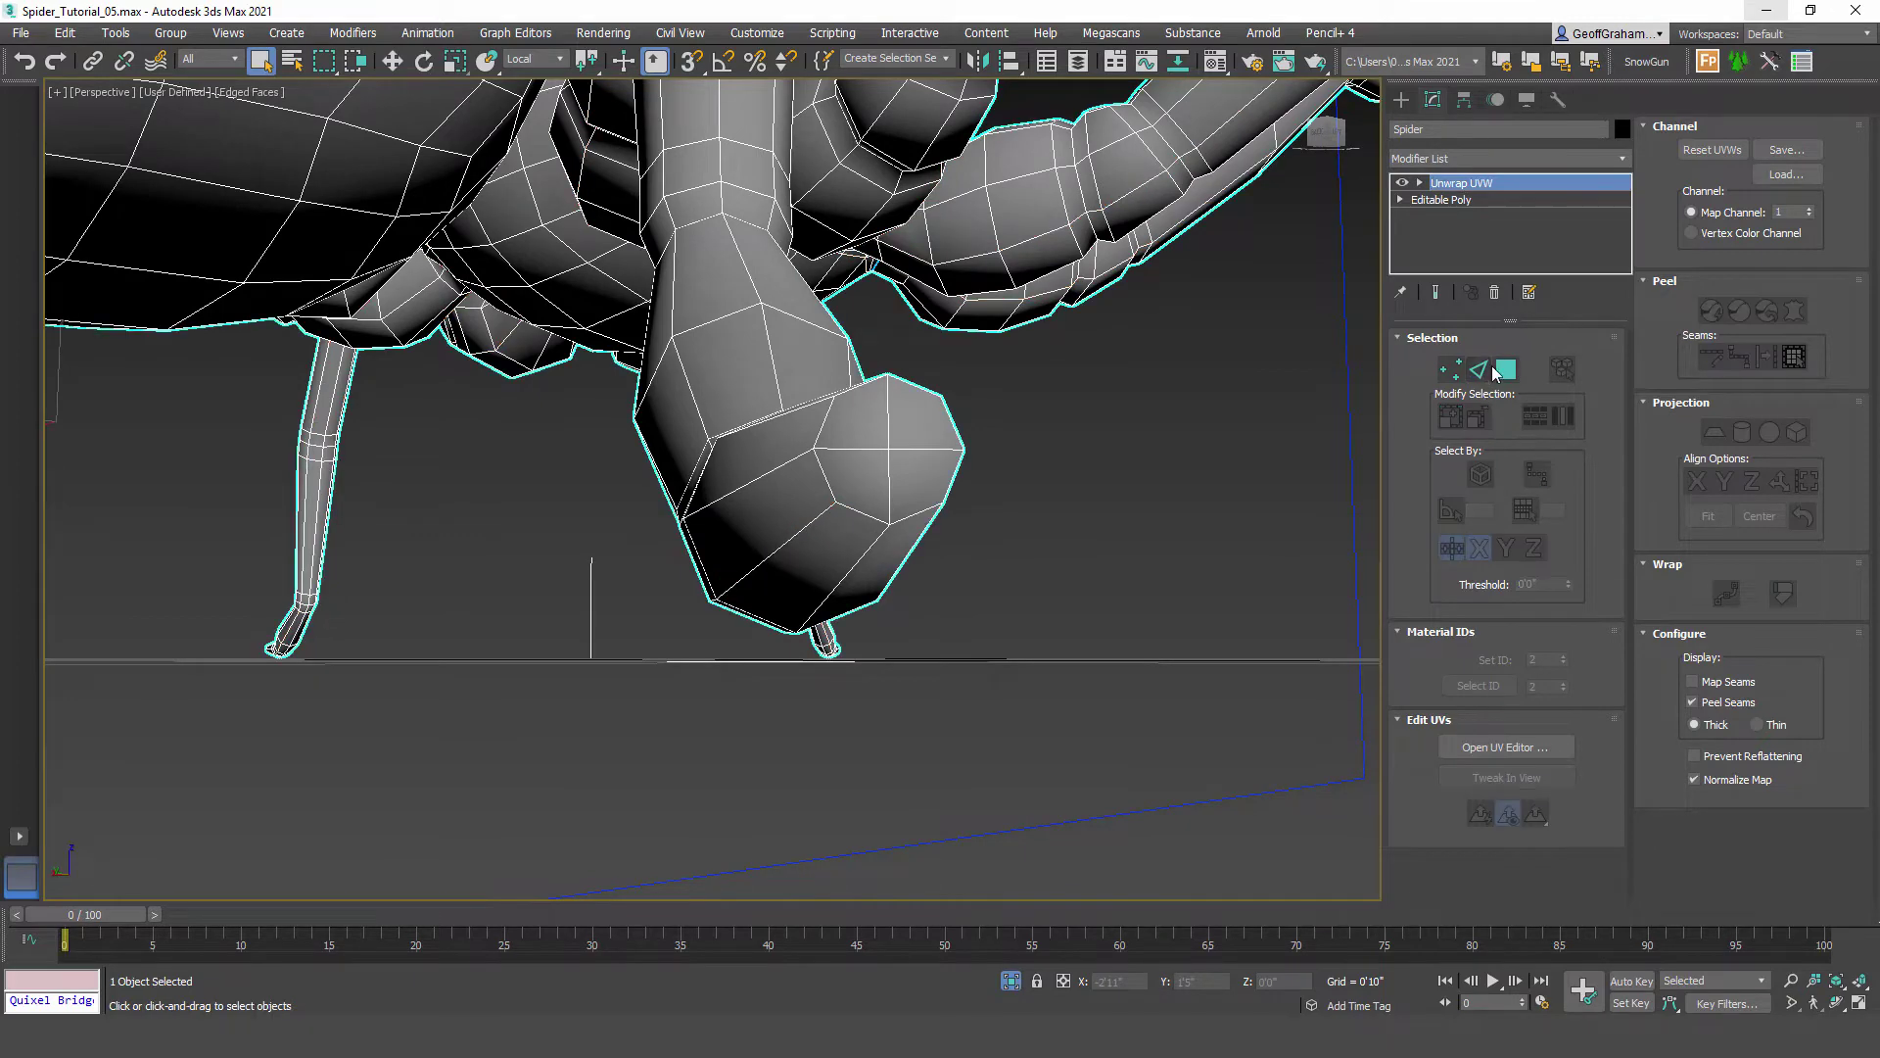
left_click(1484, 372)
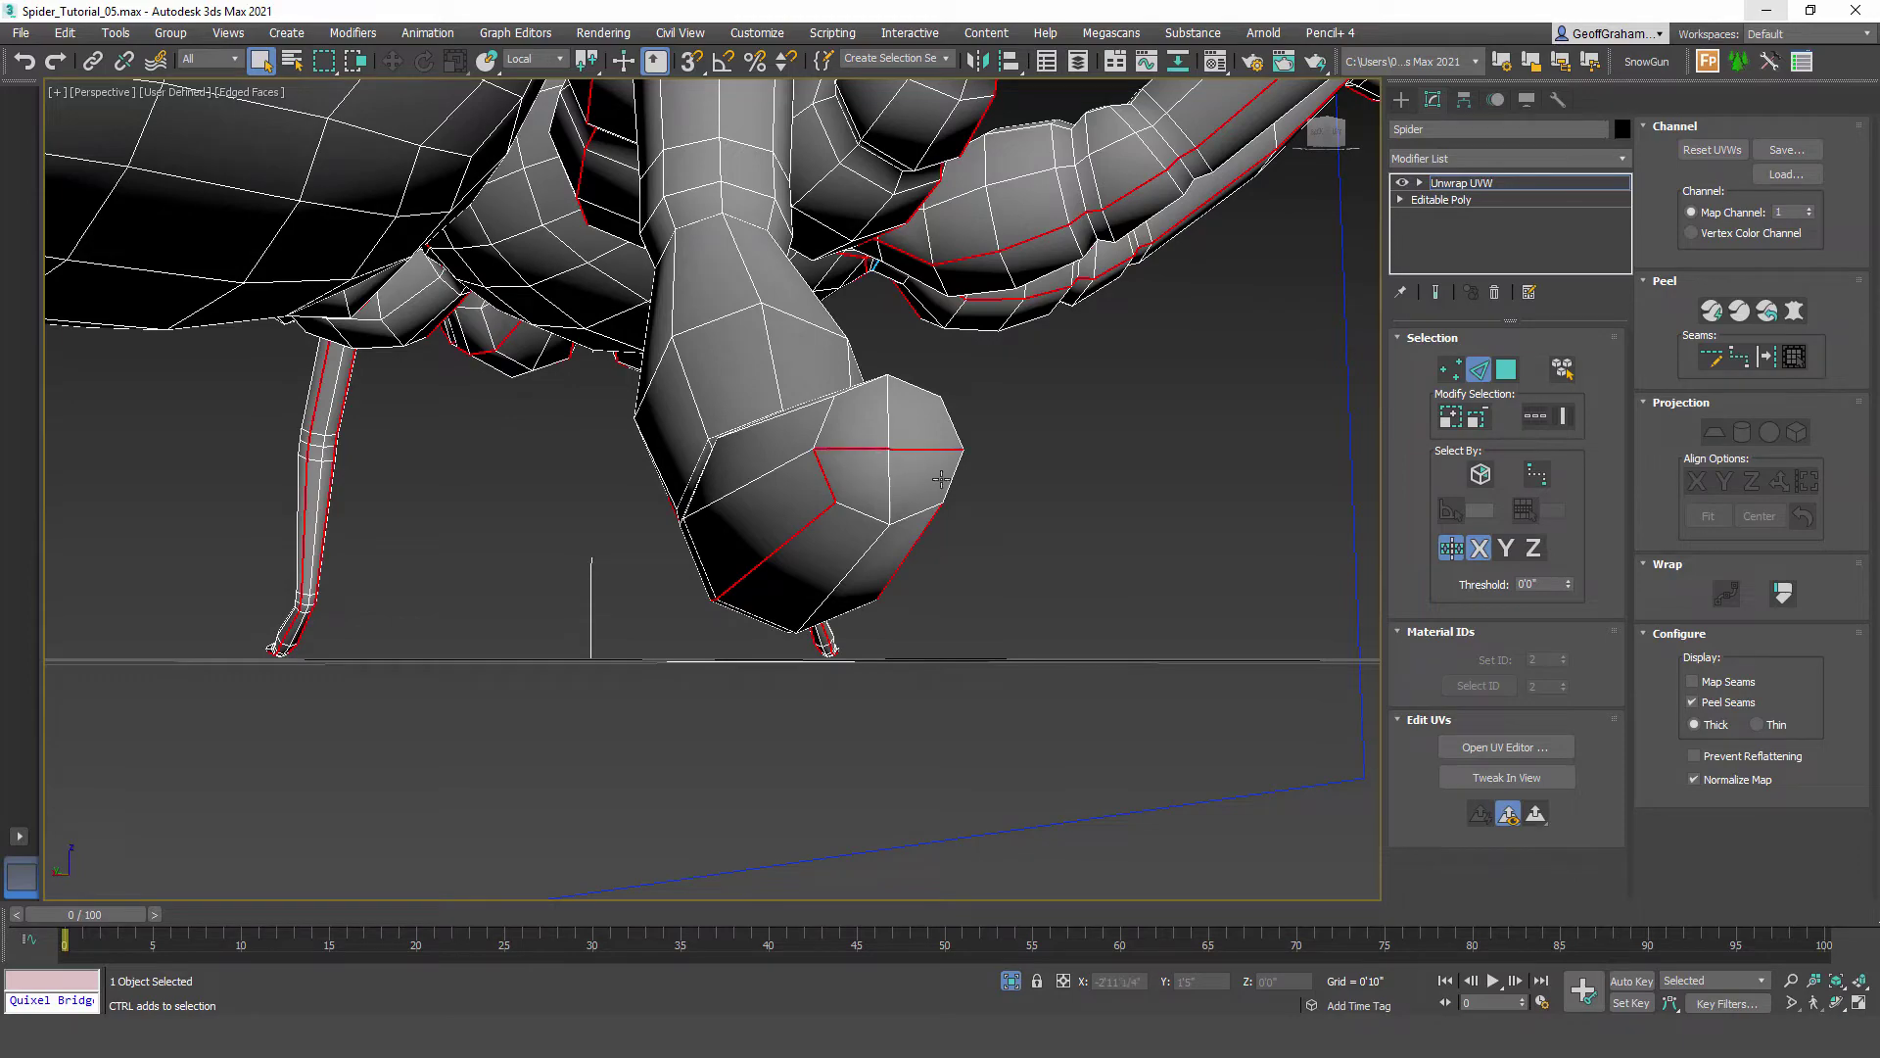
middle_click_drag(1069, 532, 787, 519)
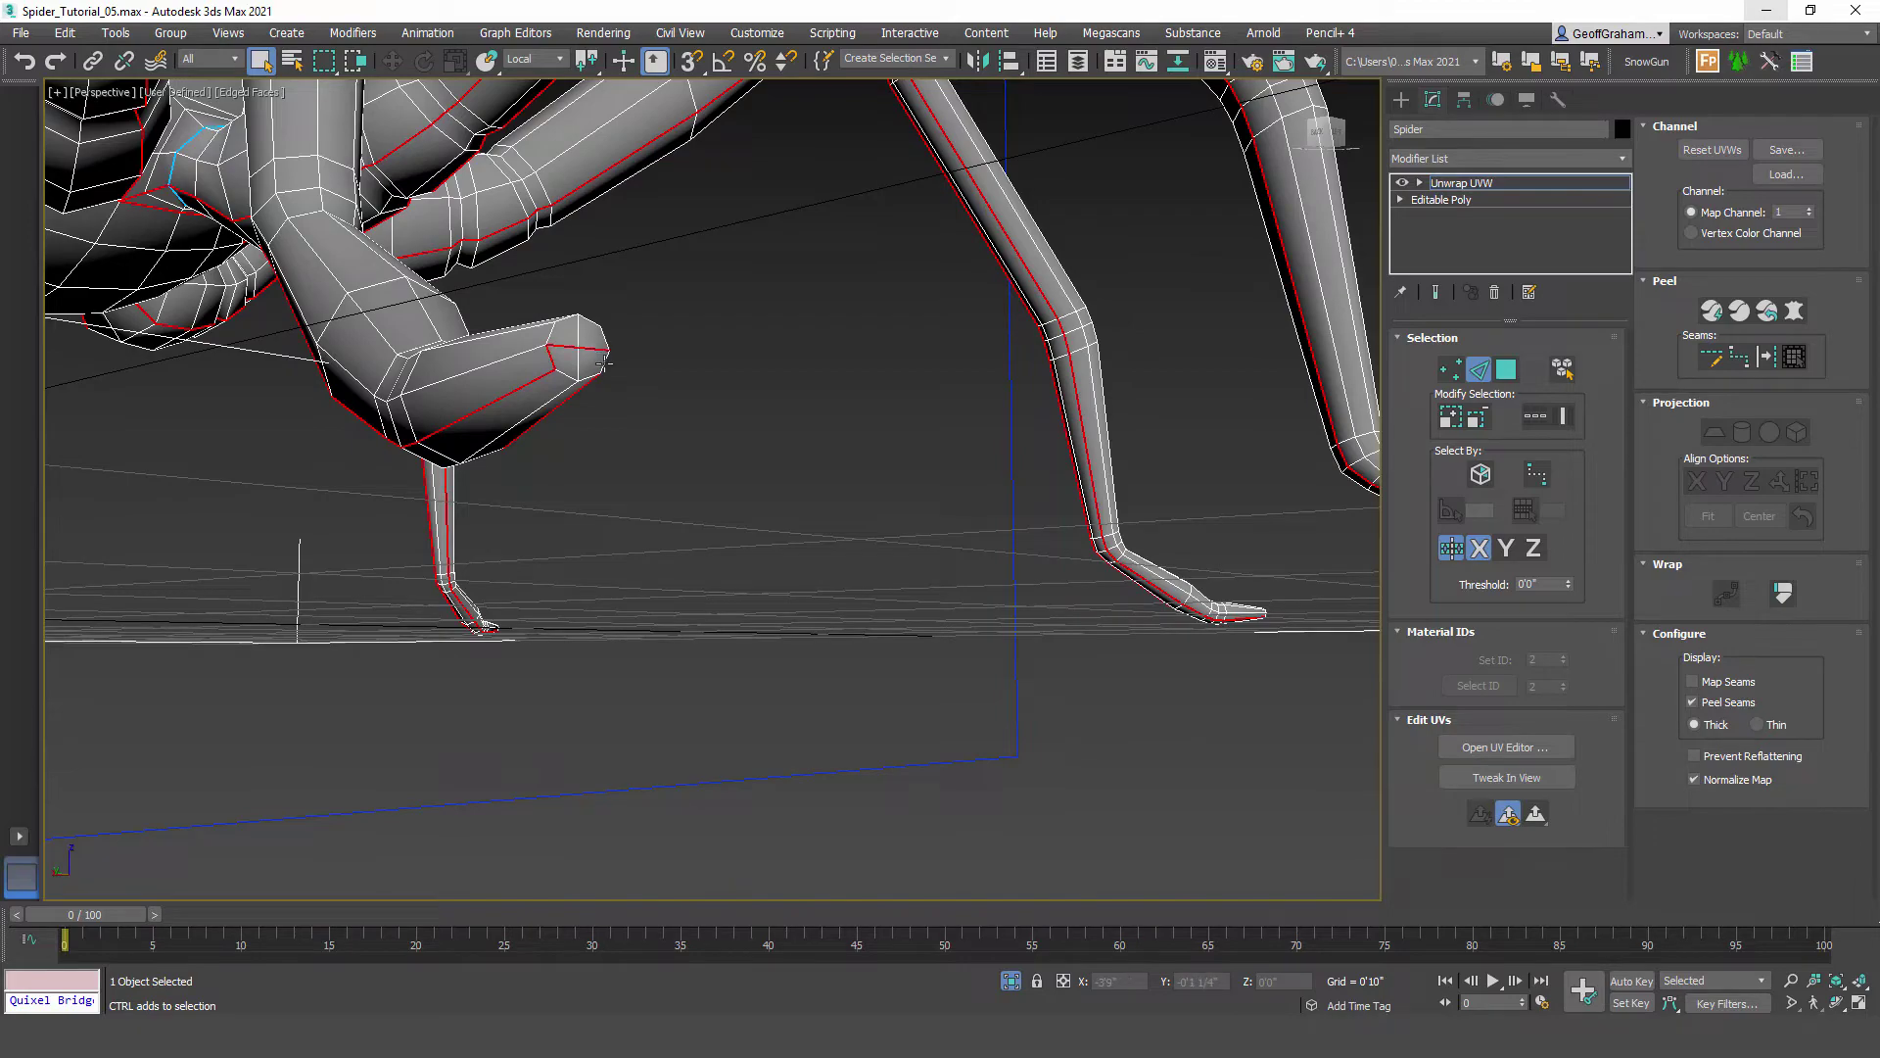
middle_click_drag(608, 389, 737, 531)
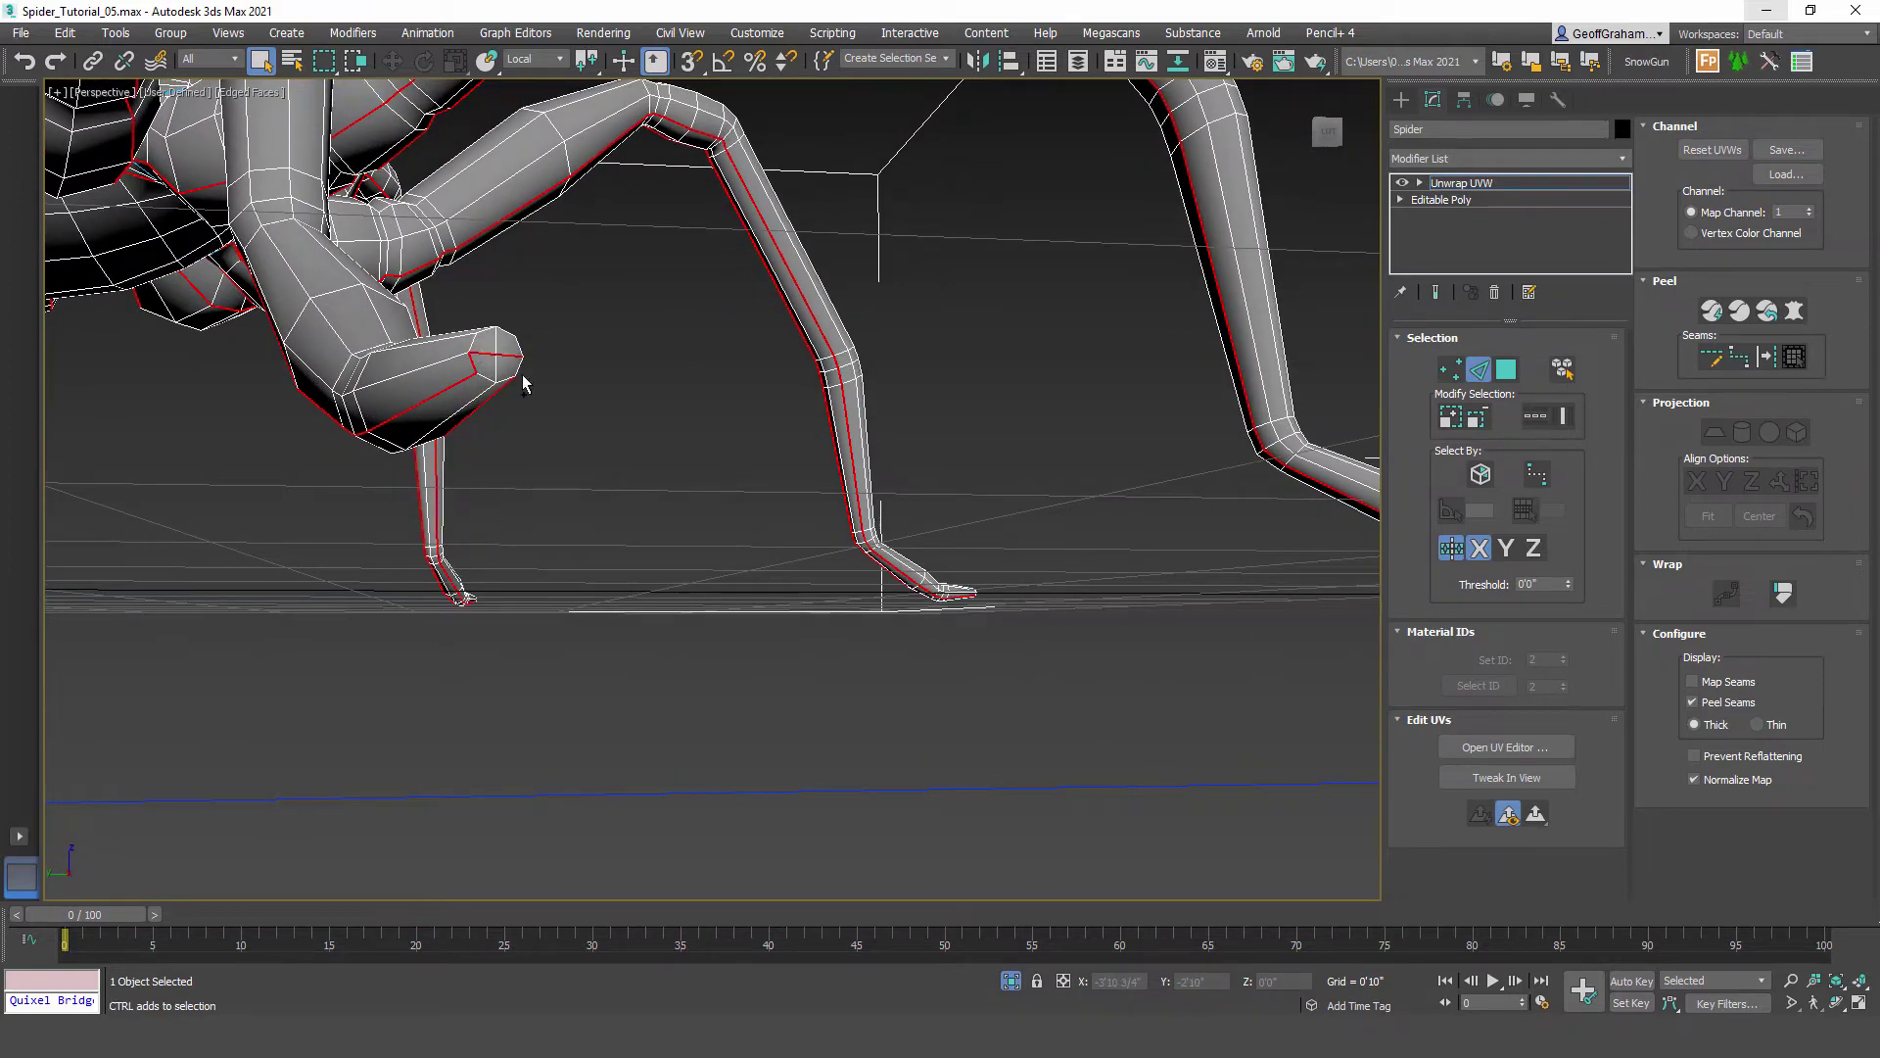
middle_click_drag(1073, 584, 890, 544, "alt")
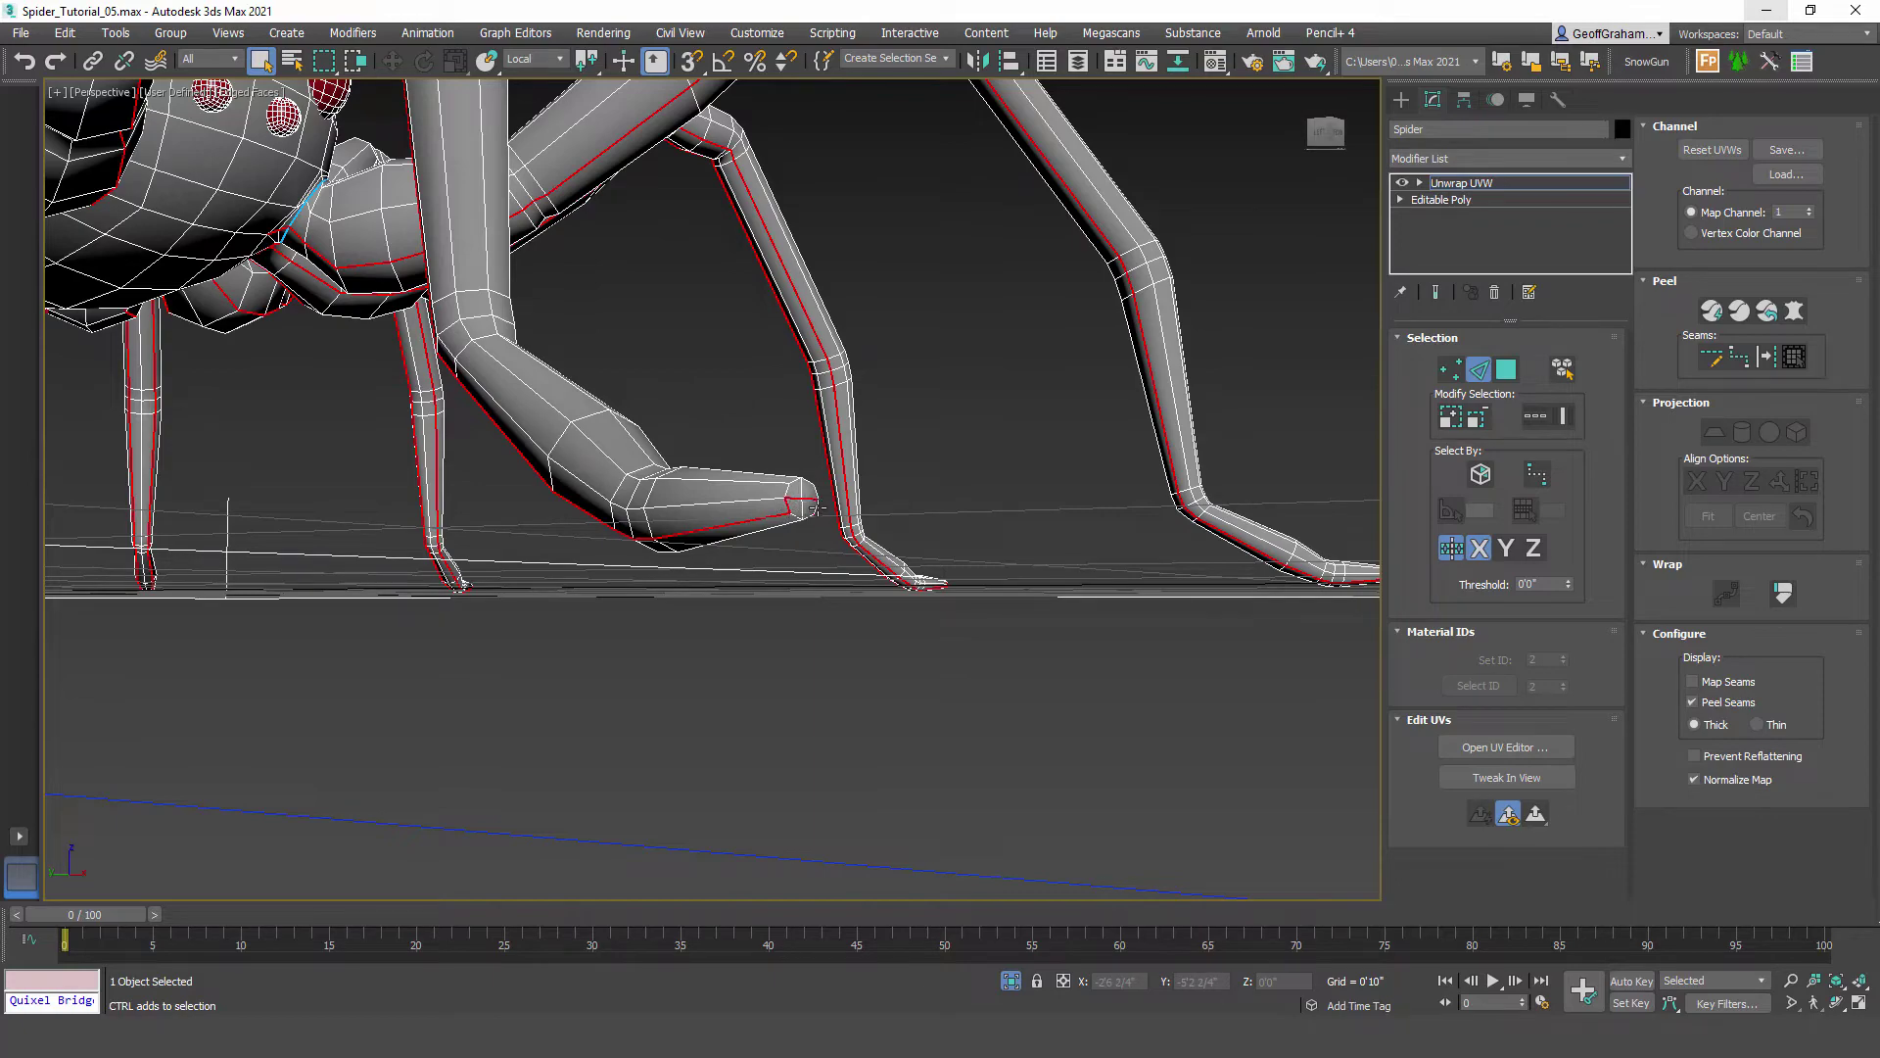
middle_click_drag(795, 589, 835, 596, "alt")
Step: Deselect the edges that run past the base seams of the front legs onto the spider's underside
scroll(797, 590, "down", 6)
scroll(908, 595, "up", 4)
scroll(810, 608, "up", 6)
scroll(838, 595, "up", 6)
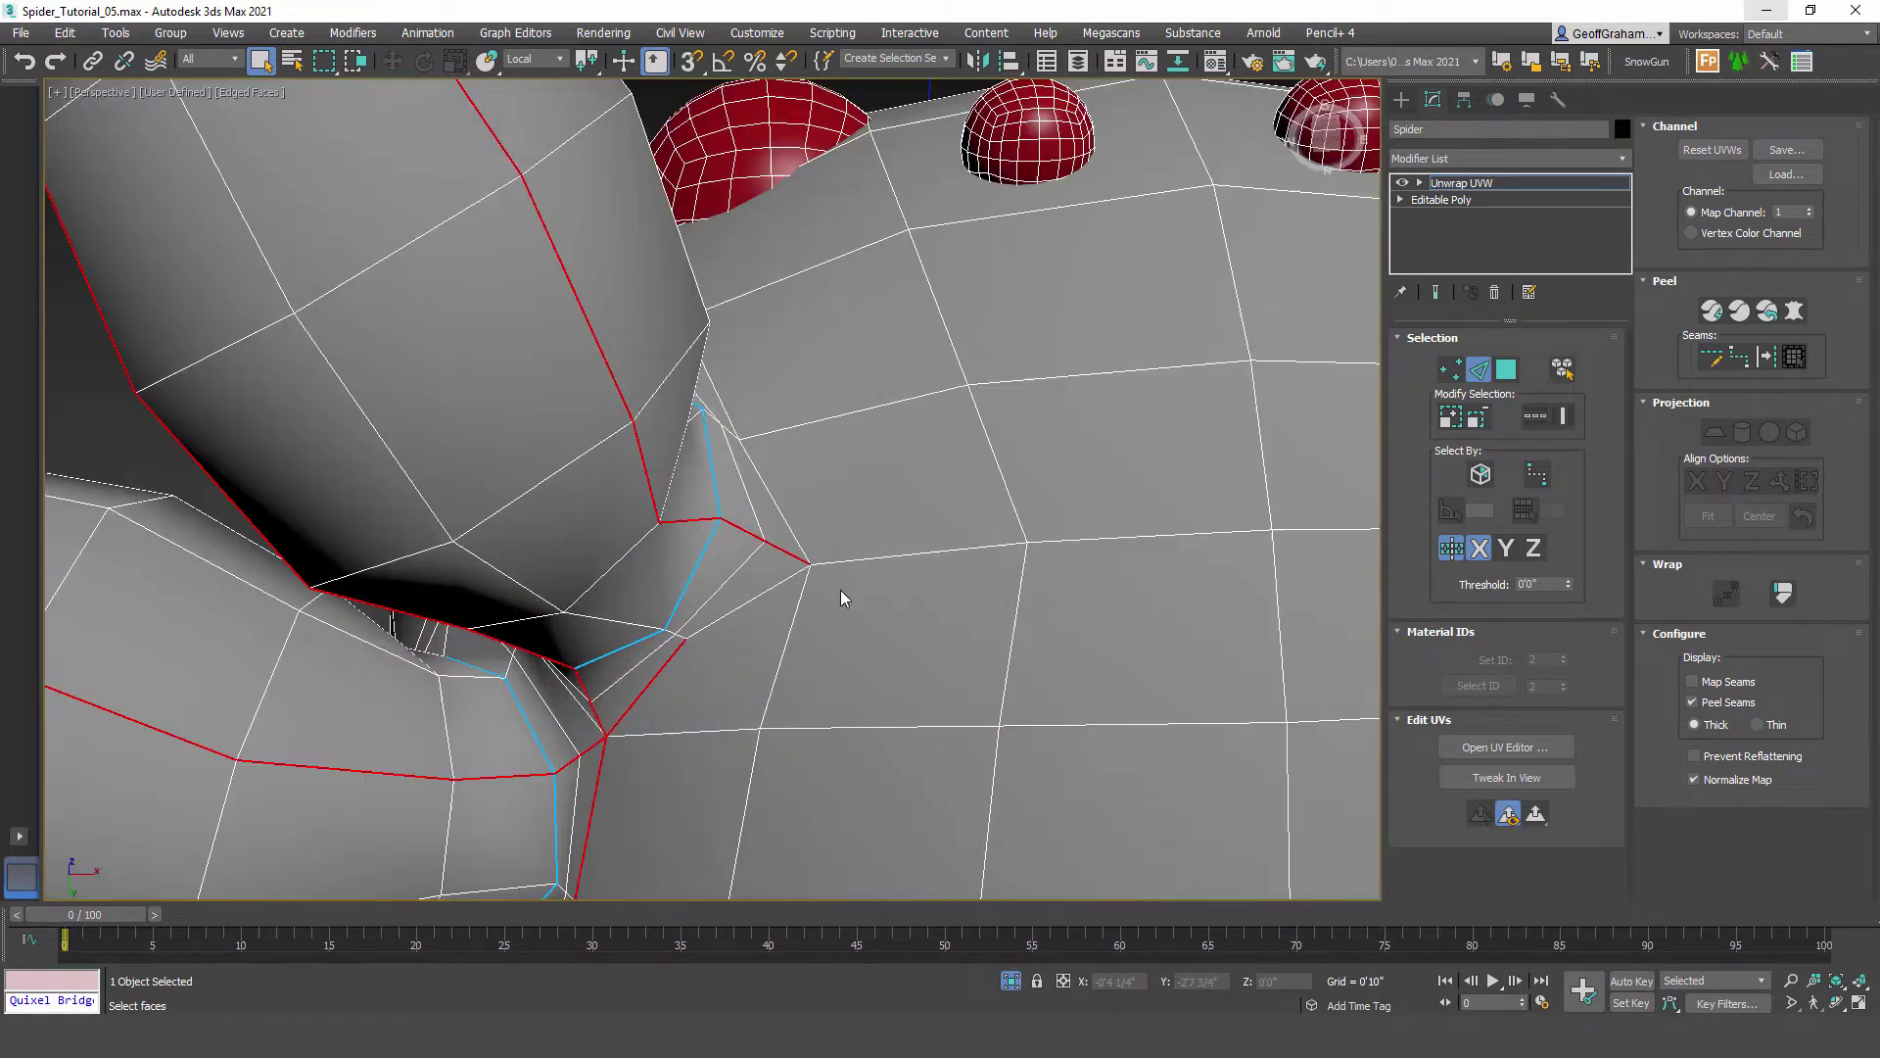
left_click_drag(866, 601, 765, 556, "alt")
left_click(648, 684, "alt")
middle_click_drag(634, 718, 963, 619)
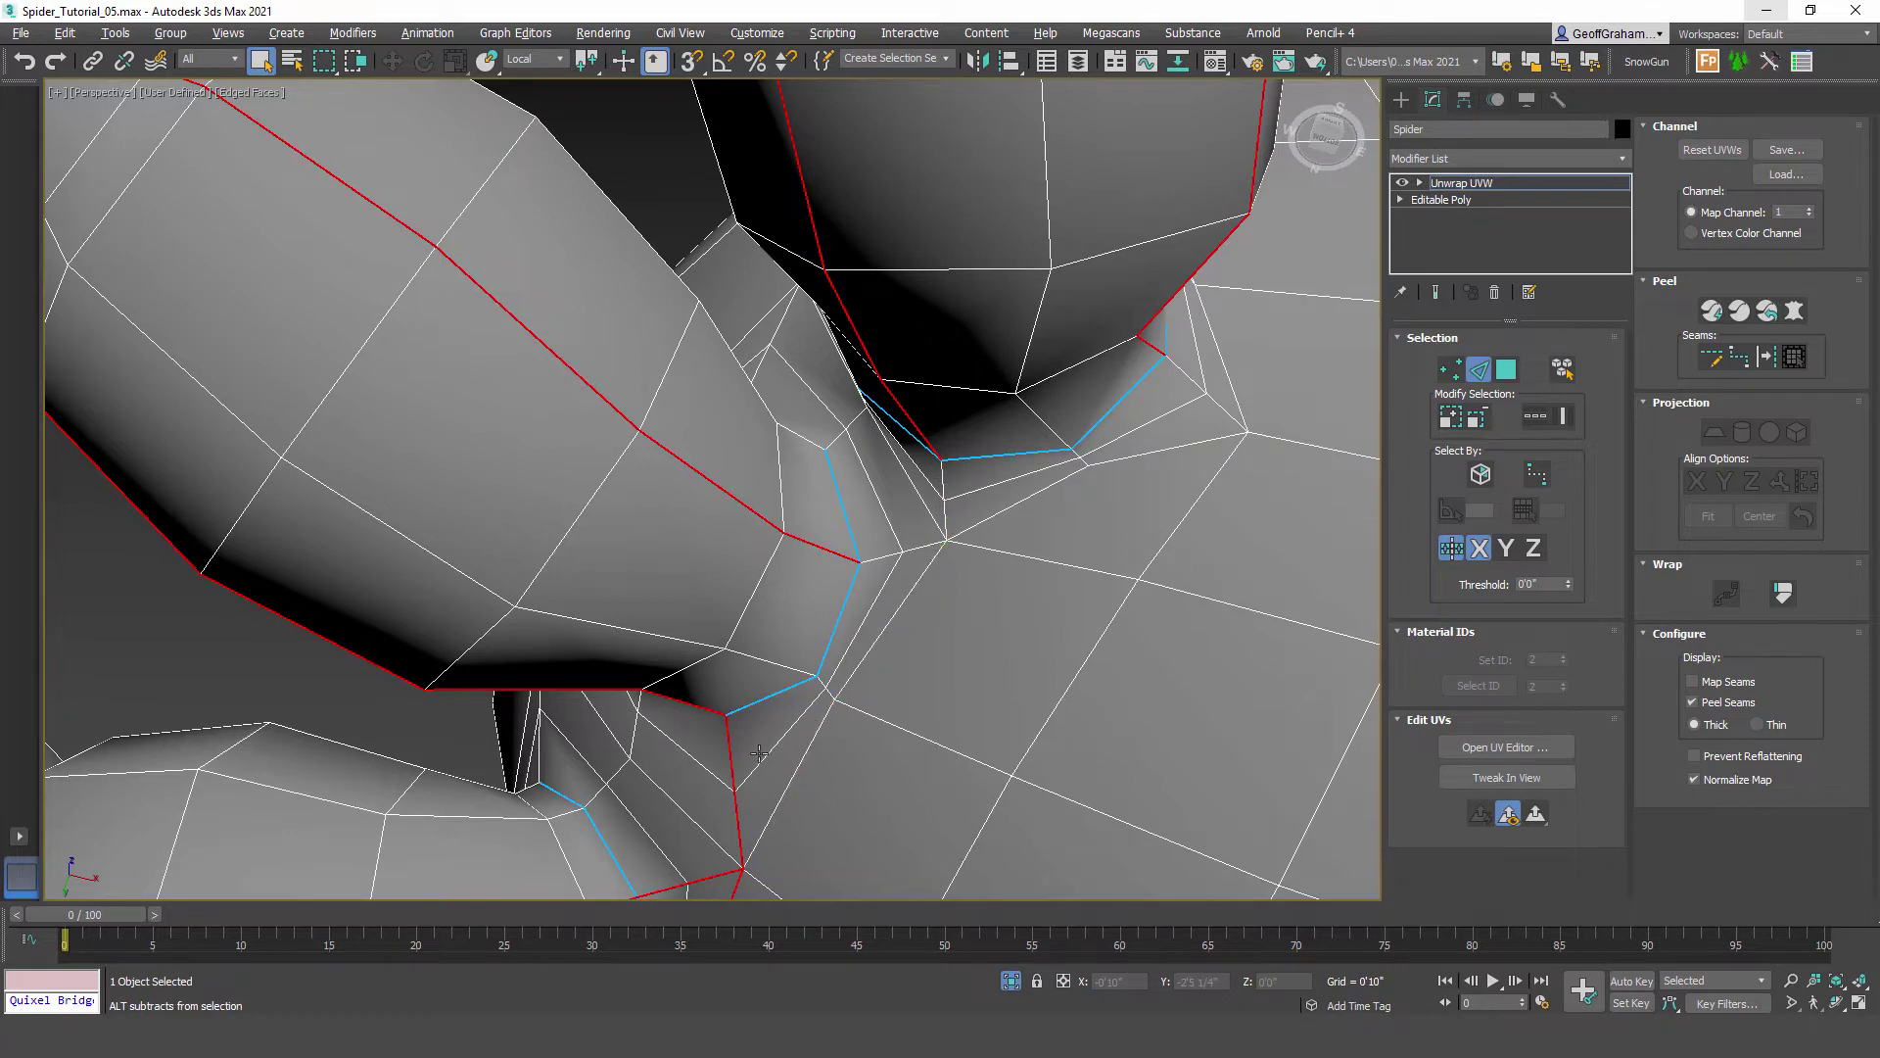
middle_click_drag(777, 809, 952, 457, "alt")
left_click_drag(938, 536, 843, 454, "alt")
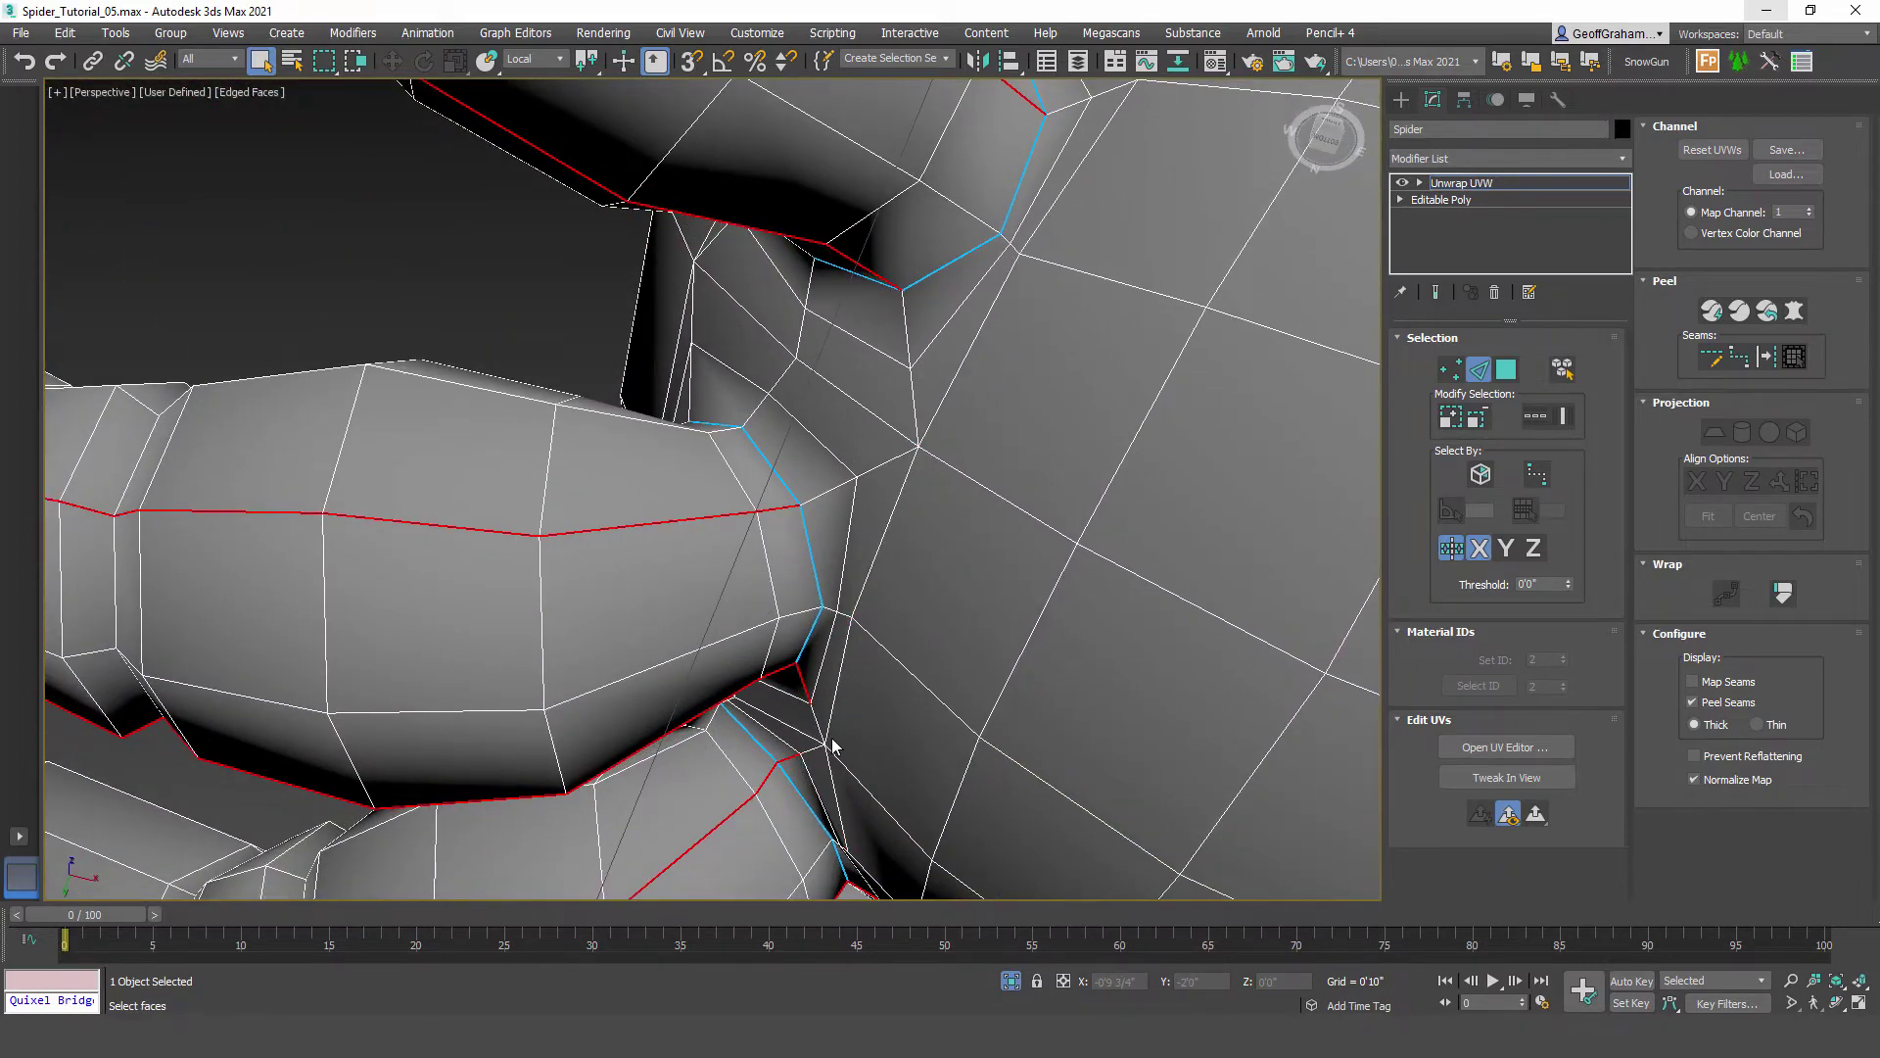
Step: Deselect the remaining edges that extend beyond the base seams of the rear legs onto the body
middle_click_drag(832, 746, 909, 353, "alt")
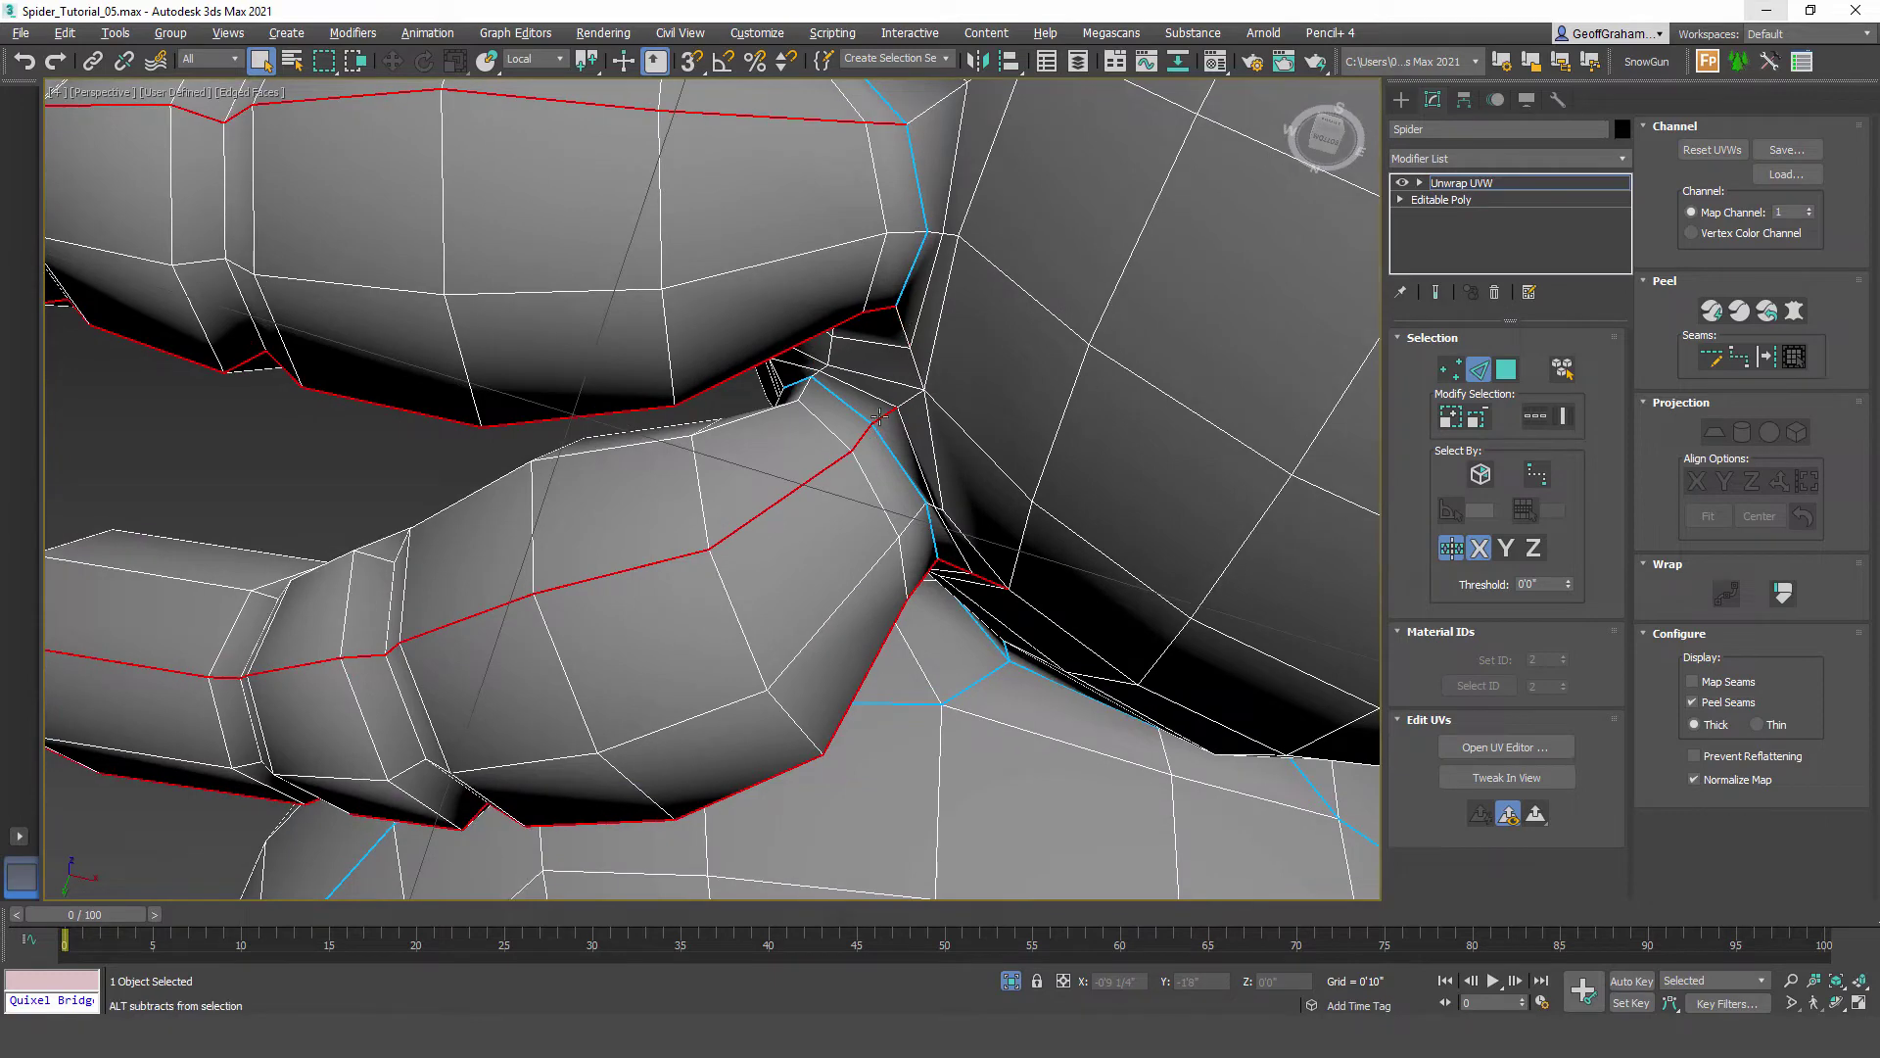
middle_click_drag(918, 468, 834, 339)
left_click_drag(963, 560, 874, 428, "alt")
middle_click_drag(907, 407, 839, 412, "alt")
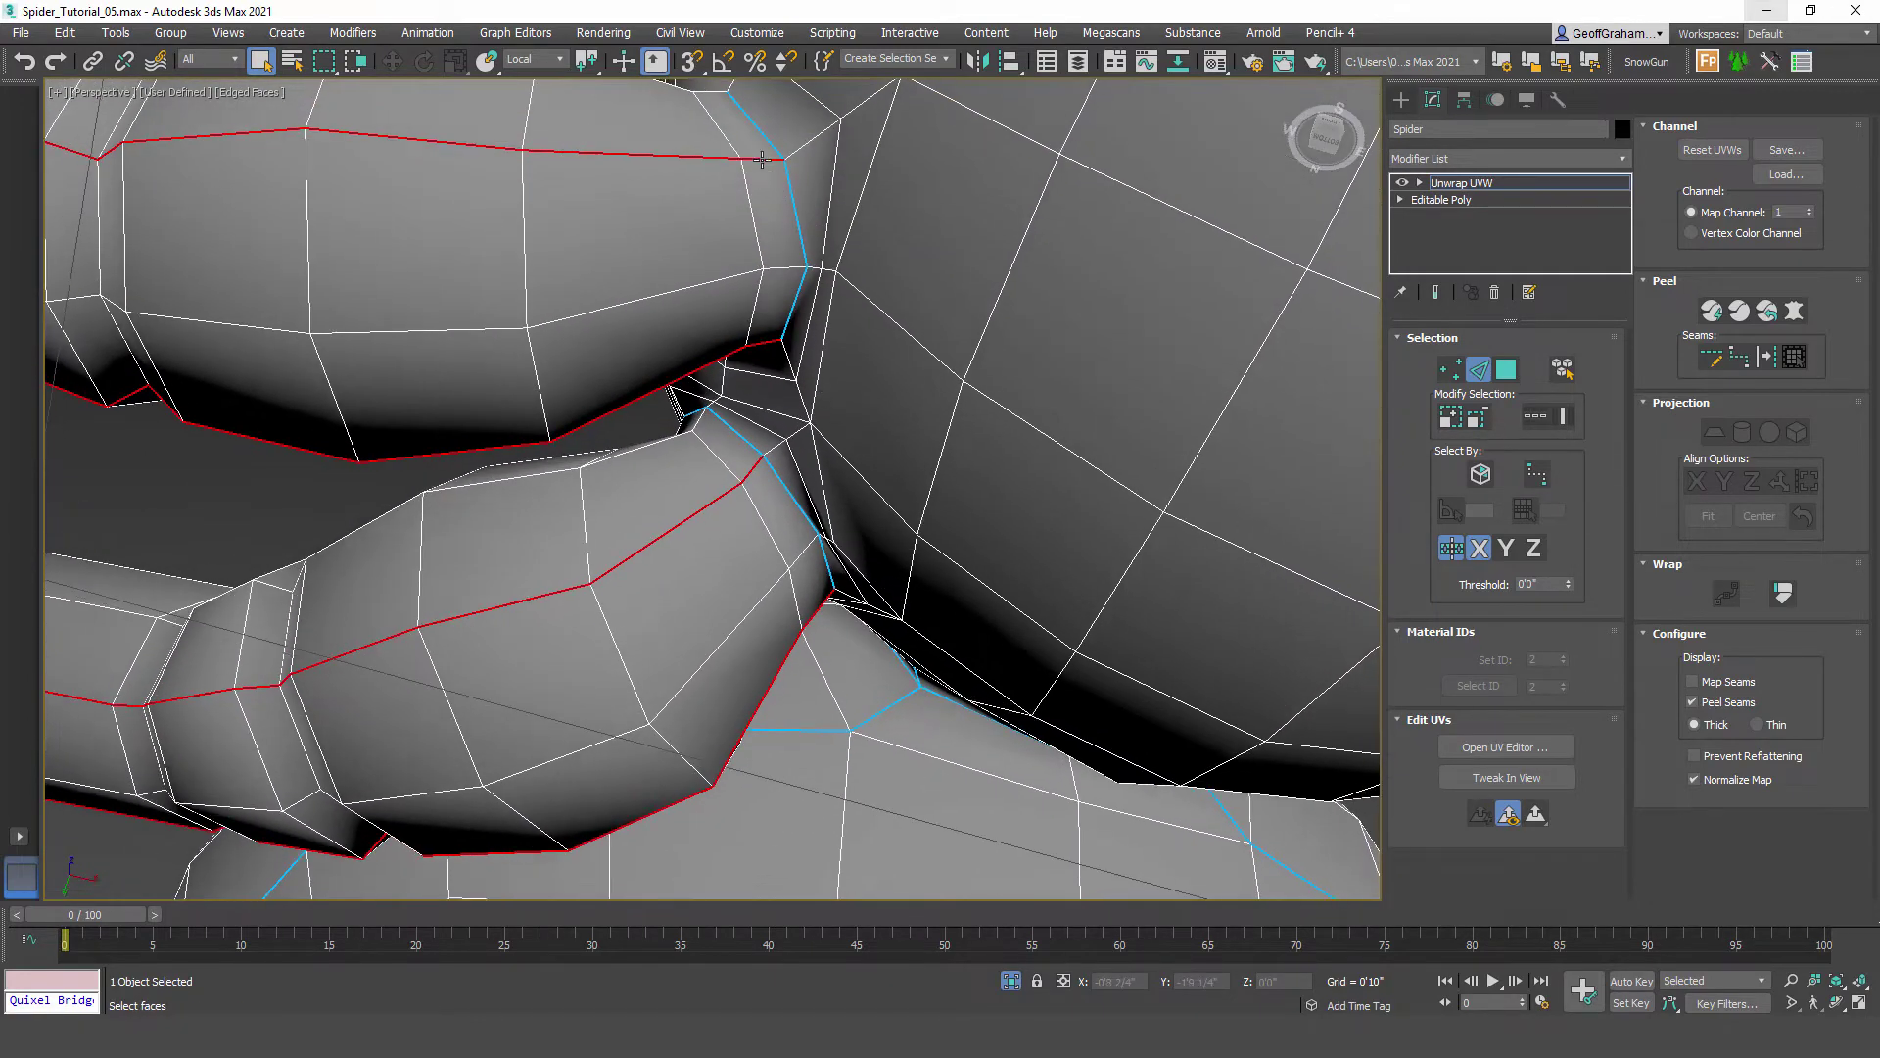
middle_click_drag(862, 533, 767, 274, "alt")
middle_click_drag(890, 343, 797, 768)
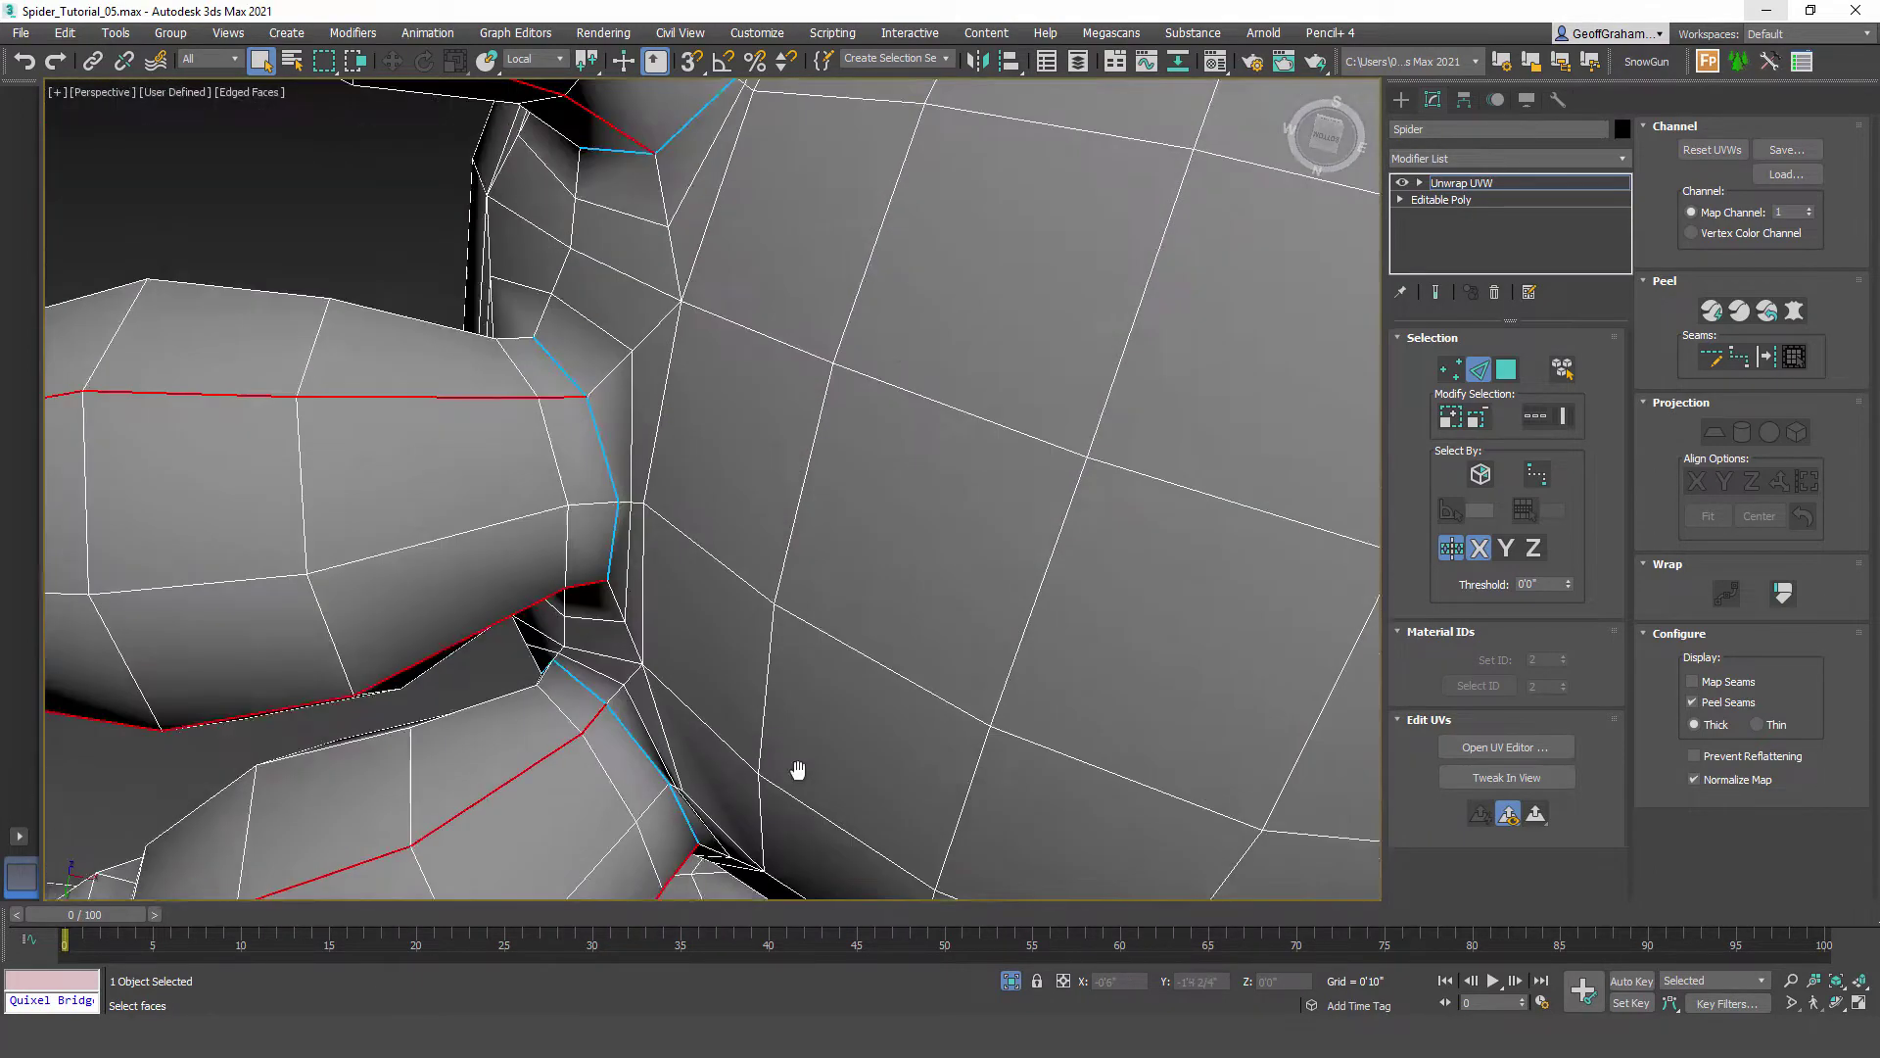
Step: Convert the selected lengthwise leg edges to peel seams
scroll(894, 398, "down", 2)
middle_click_drag(894, 399, 844, 637)
scroll(985, 487, "down", 2)
middle_click_drag(986, 486, 727, 477, "alt")
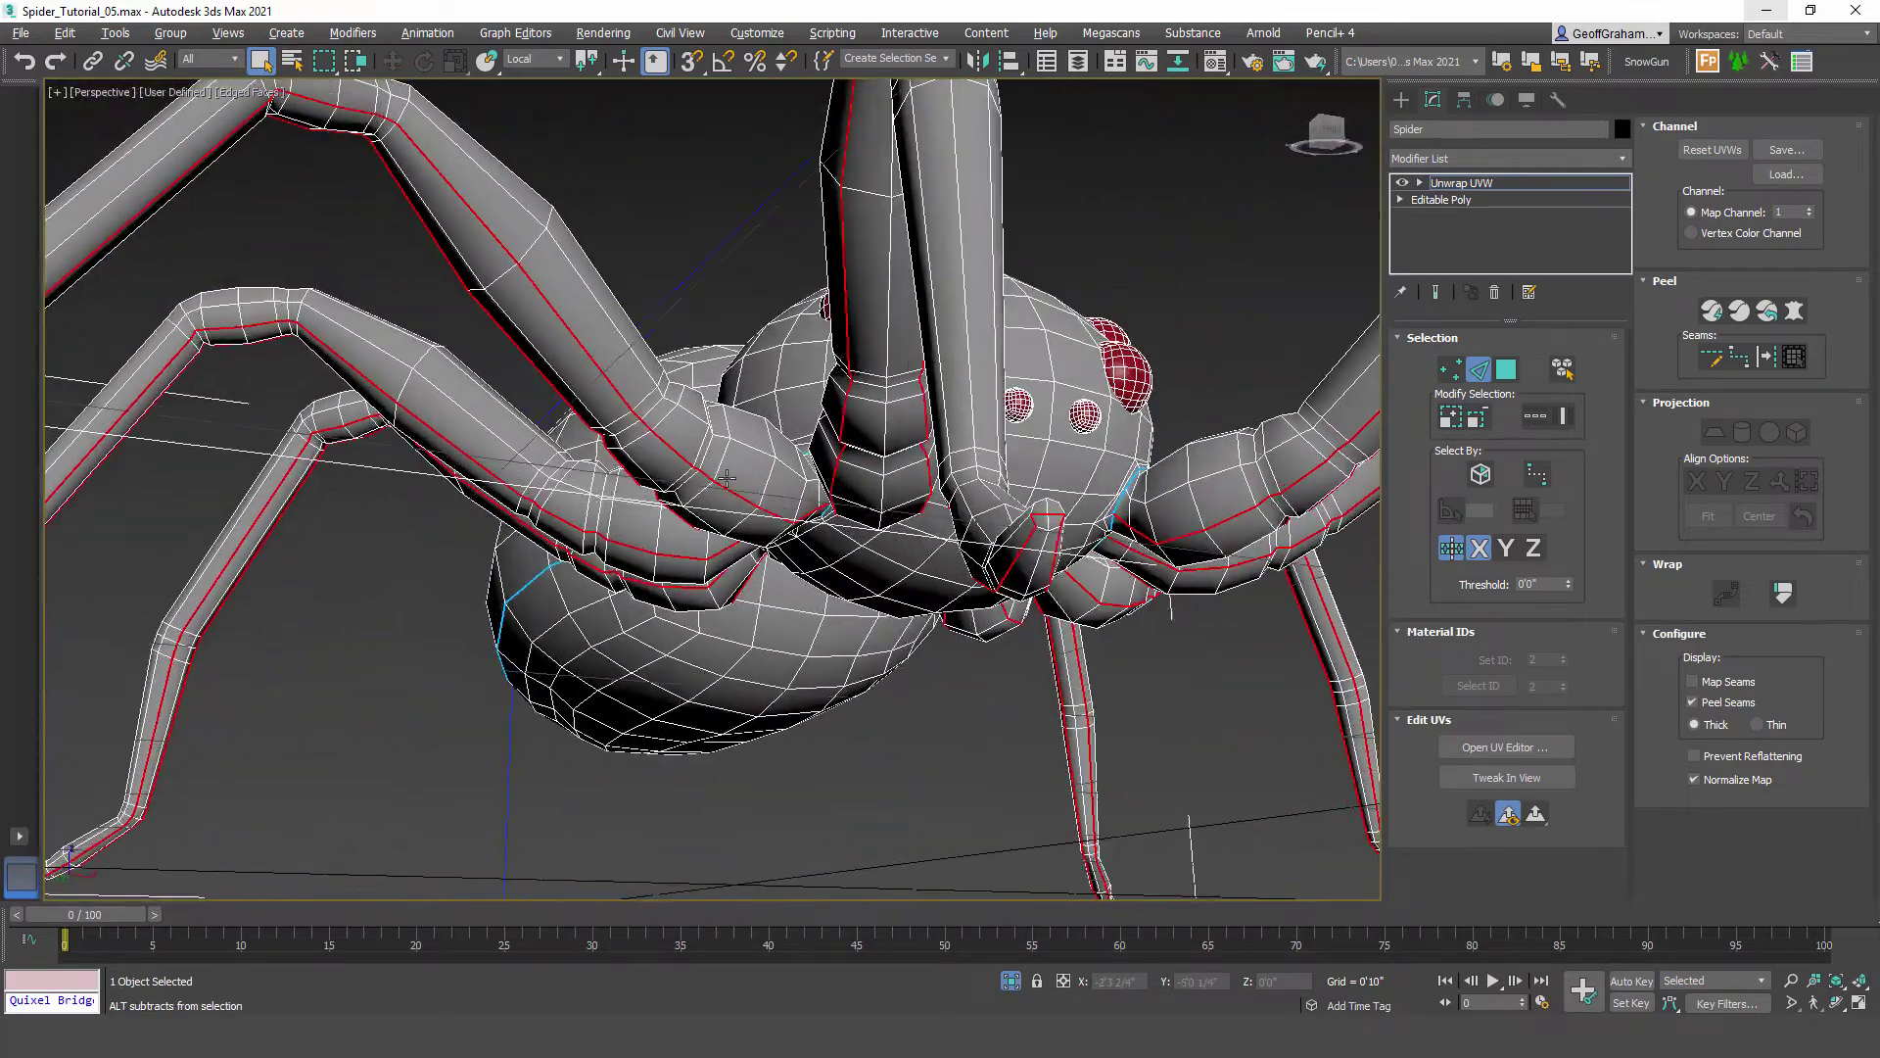
left_click(1766, 359)
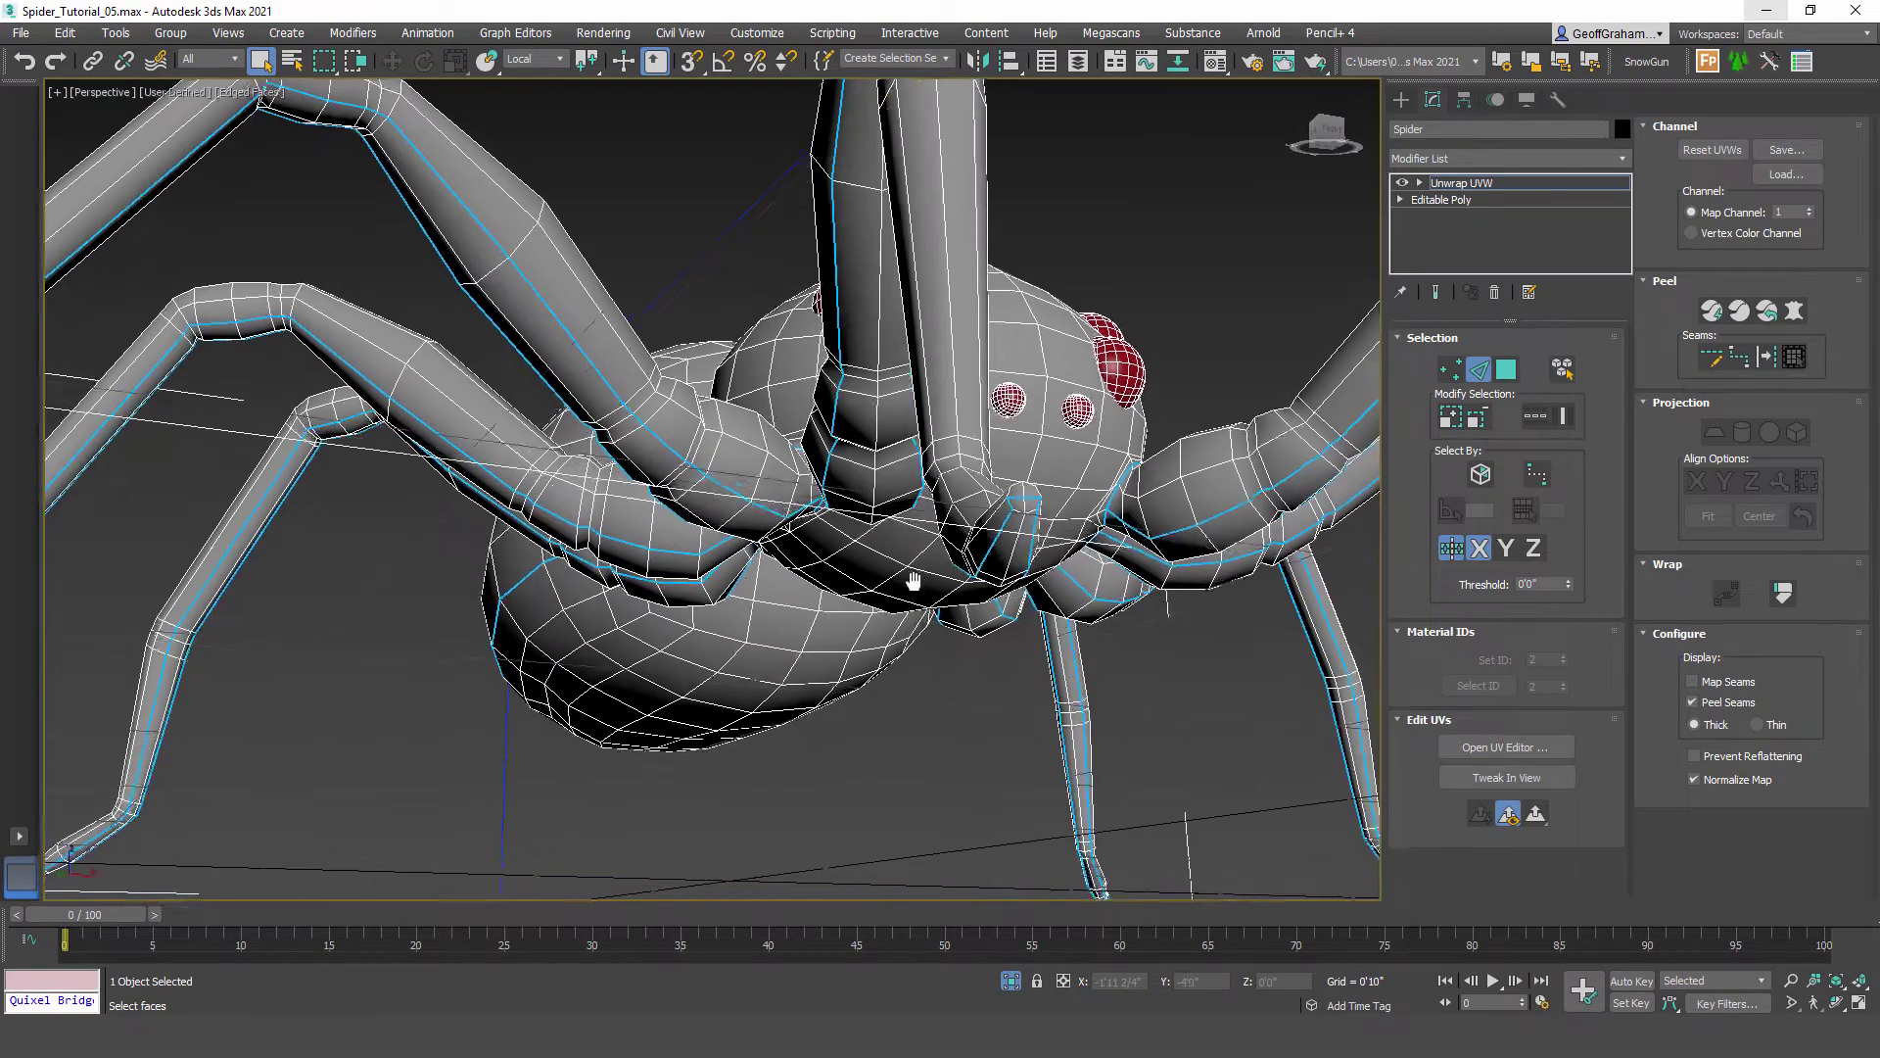
Step: Examine the seams around the leg bases and the joint between the abdomen and the head for gaps
scroll(911, 588, "down", 2)
middle_click_drag(908, 591, 1029, 654, "alt")
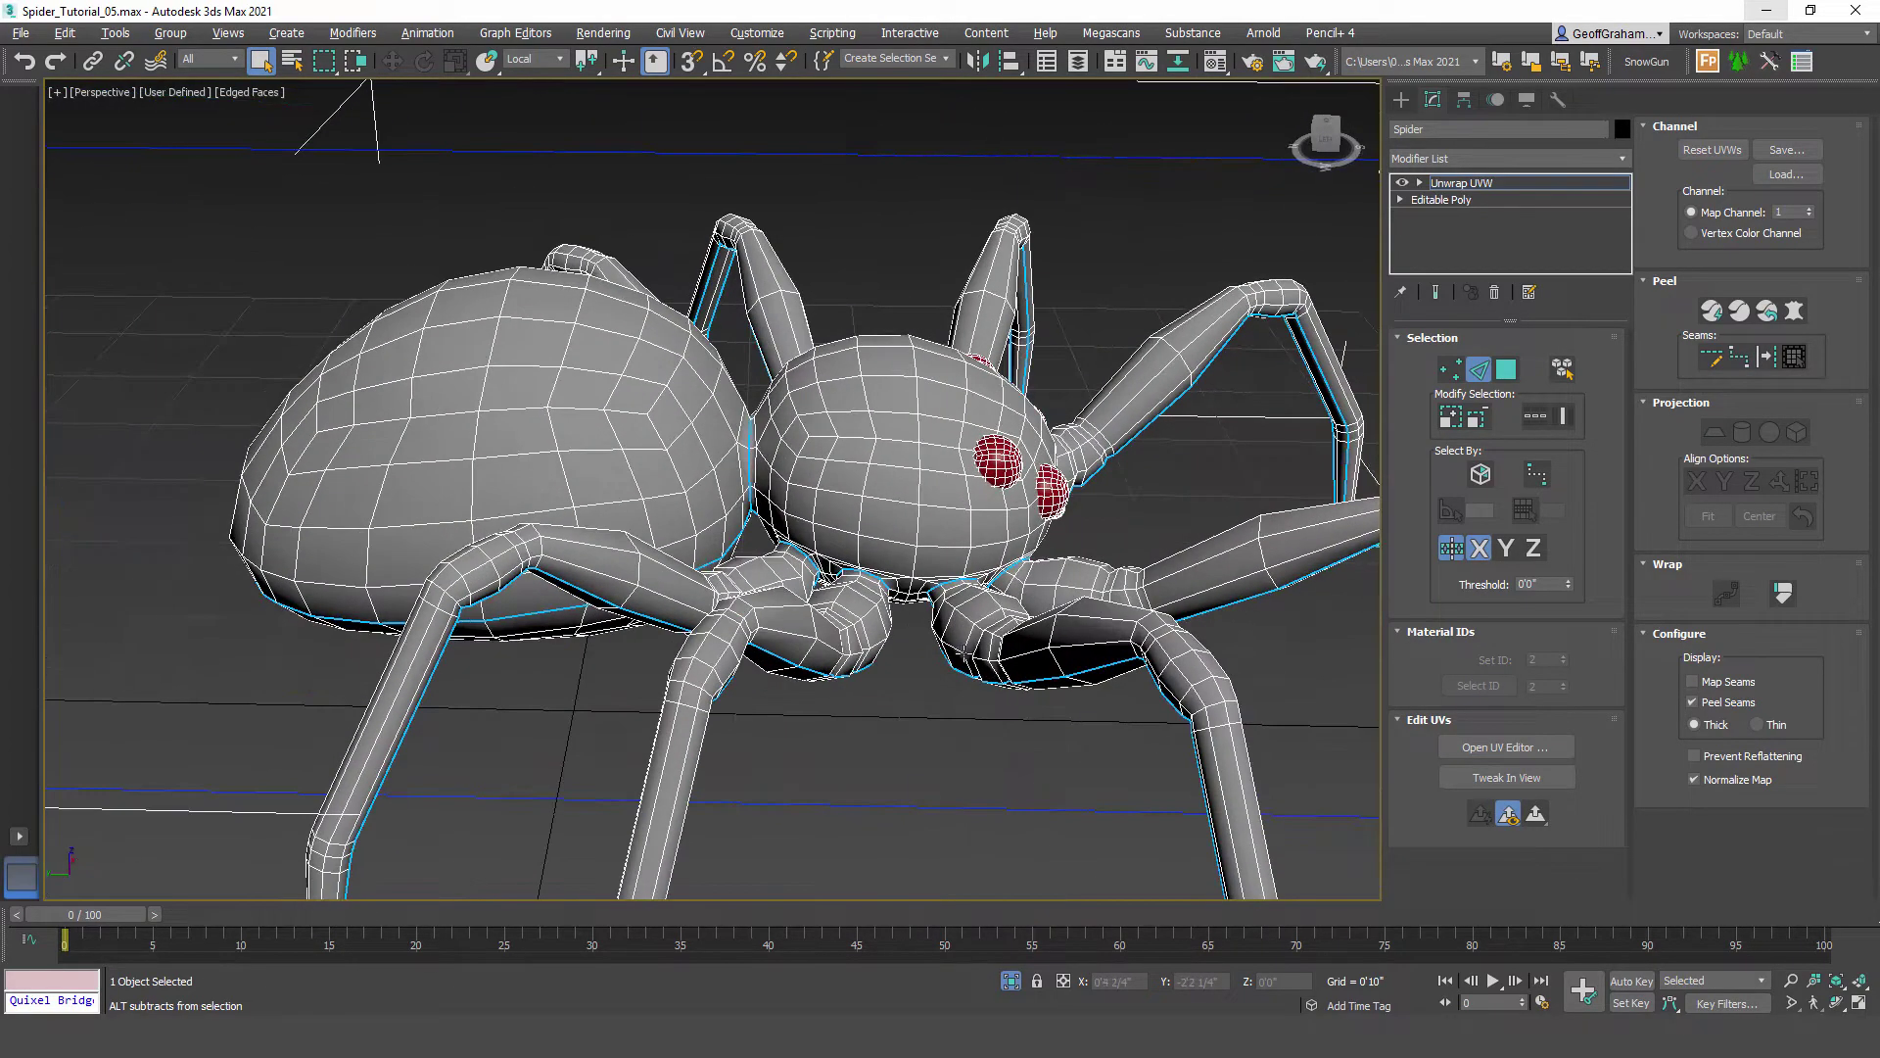
scroll(842, 537, "up", 3)
scroll(843, 544, "up", 3)
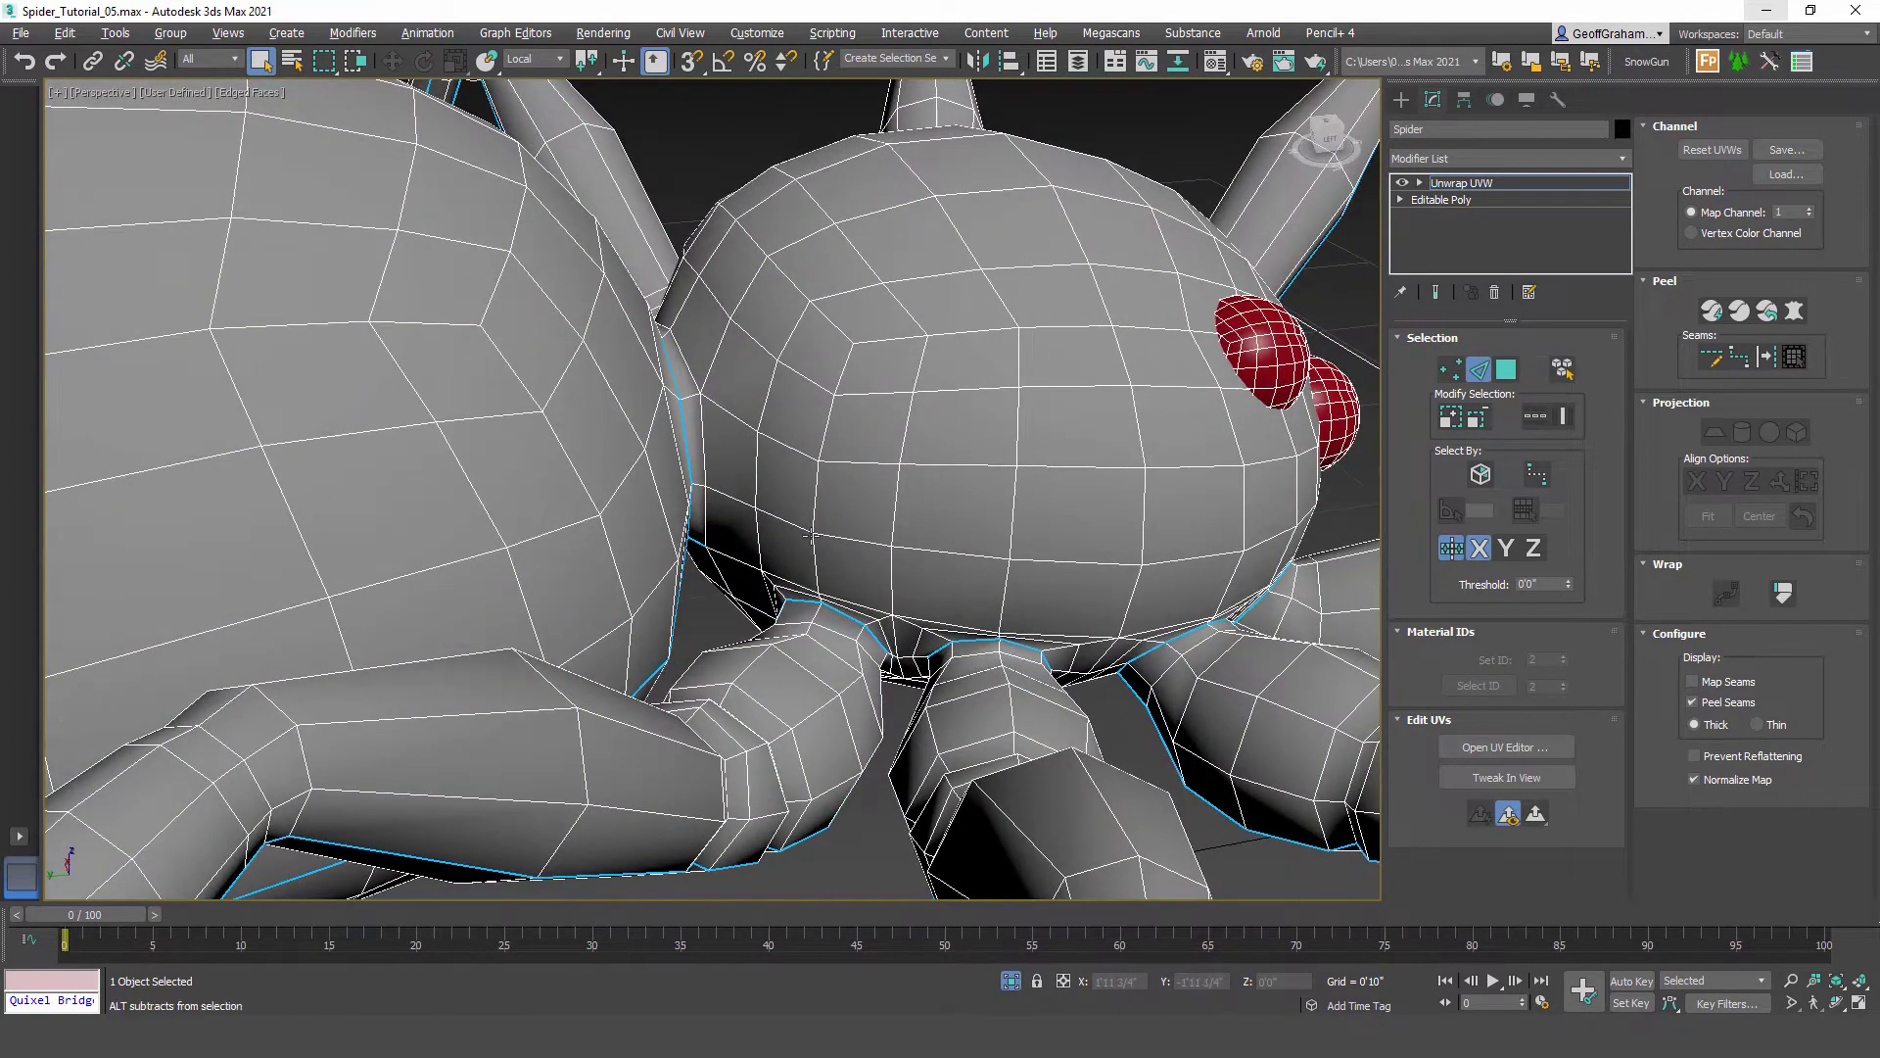
middle_click_drag(800, 436, 891, 376, "alt")
middle_click_drag(729, 497, 785, 608, "alt")
scroll(820, 580, "up", 3)
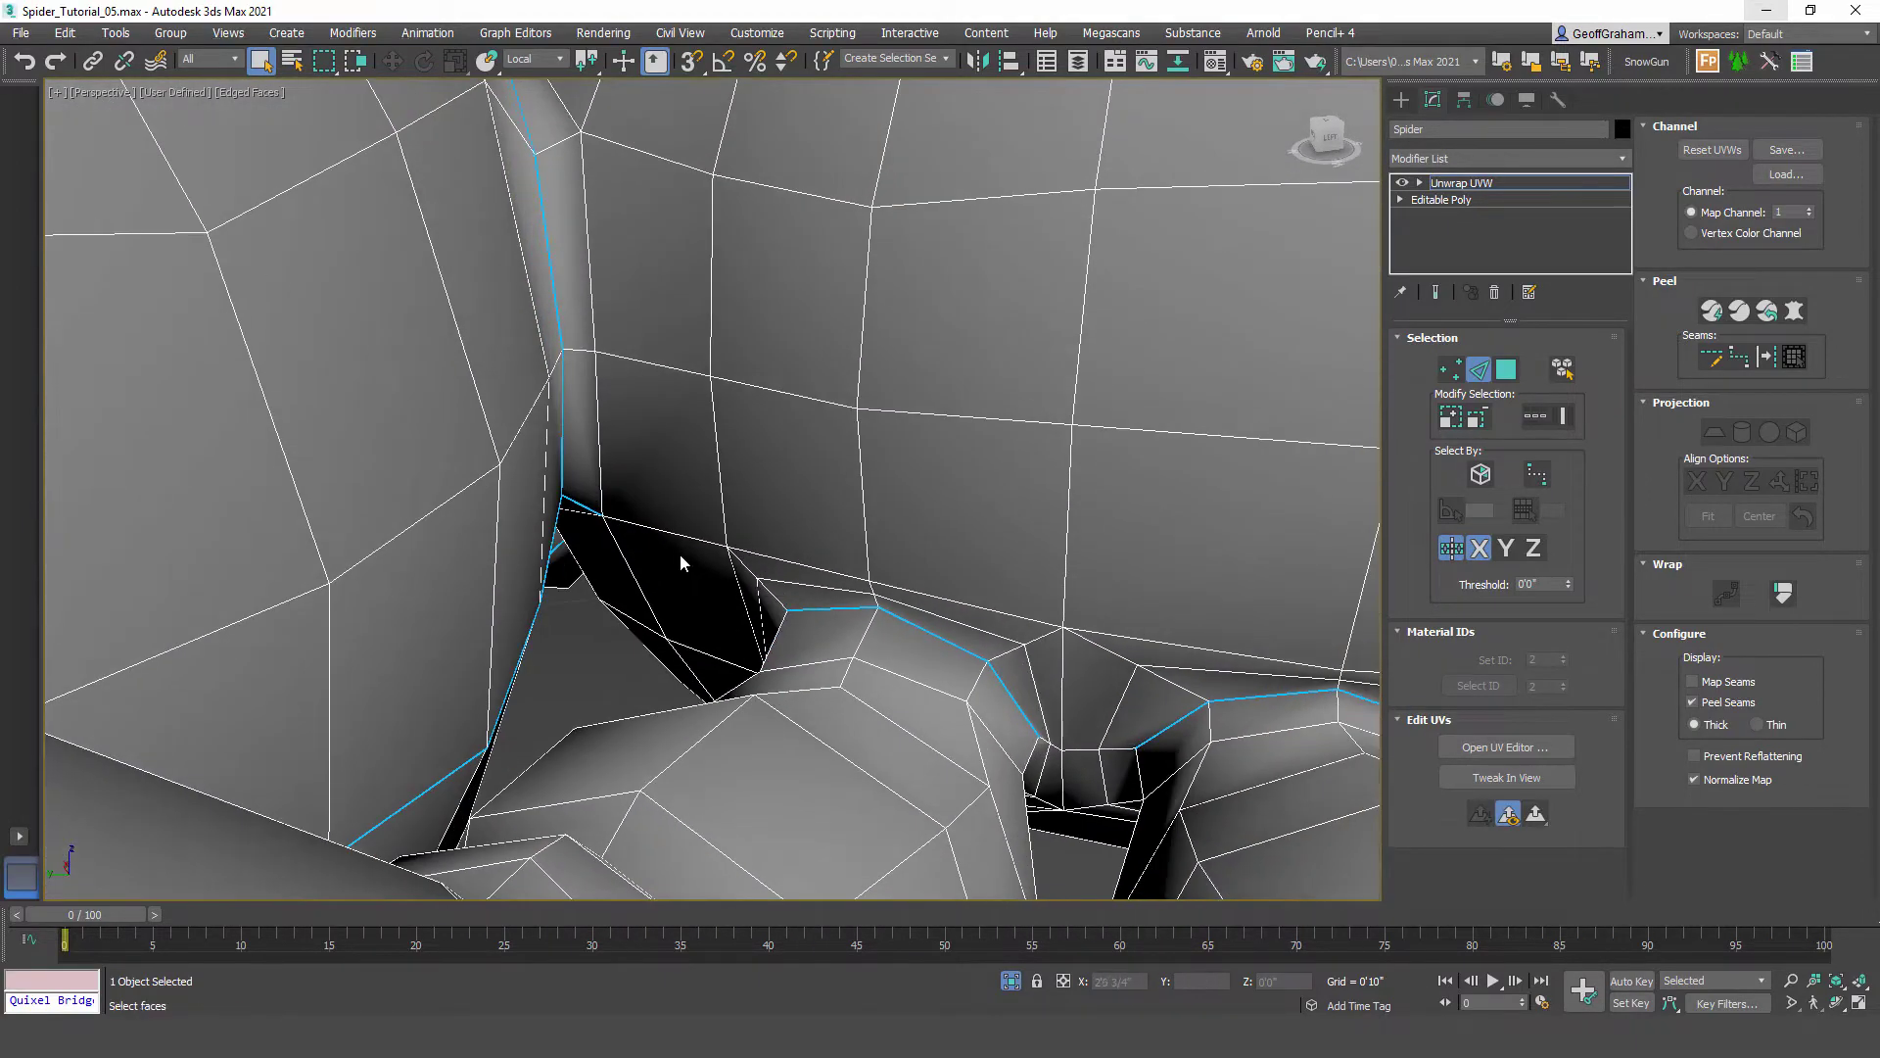
middle_click_drag(680, 555, 813, 595)
scroll(735, 582, "up", 2)
mouse_move(688, 555)
middle_mouse_down("alt")
mouse_move(673, 550)
mouse_move(696, 536)
middle_mouse_up("alt")
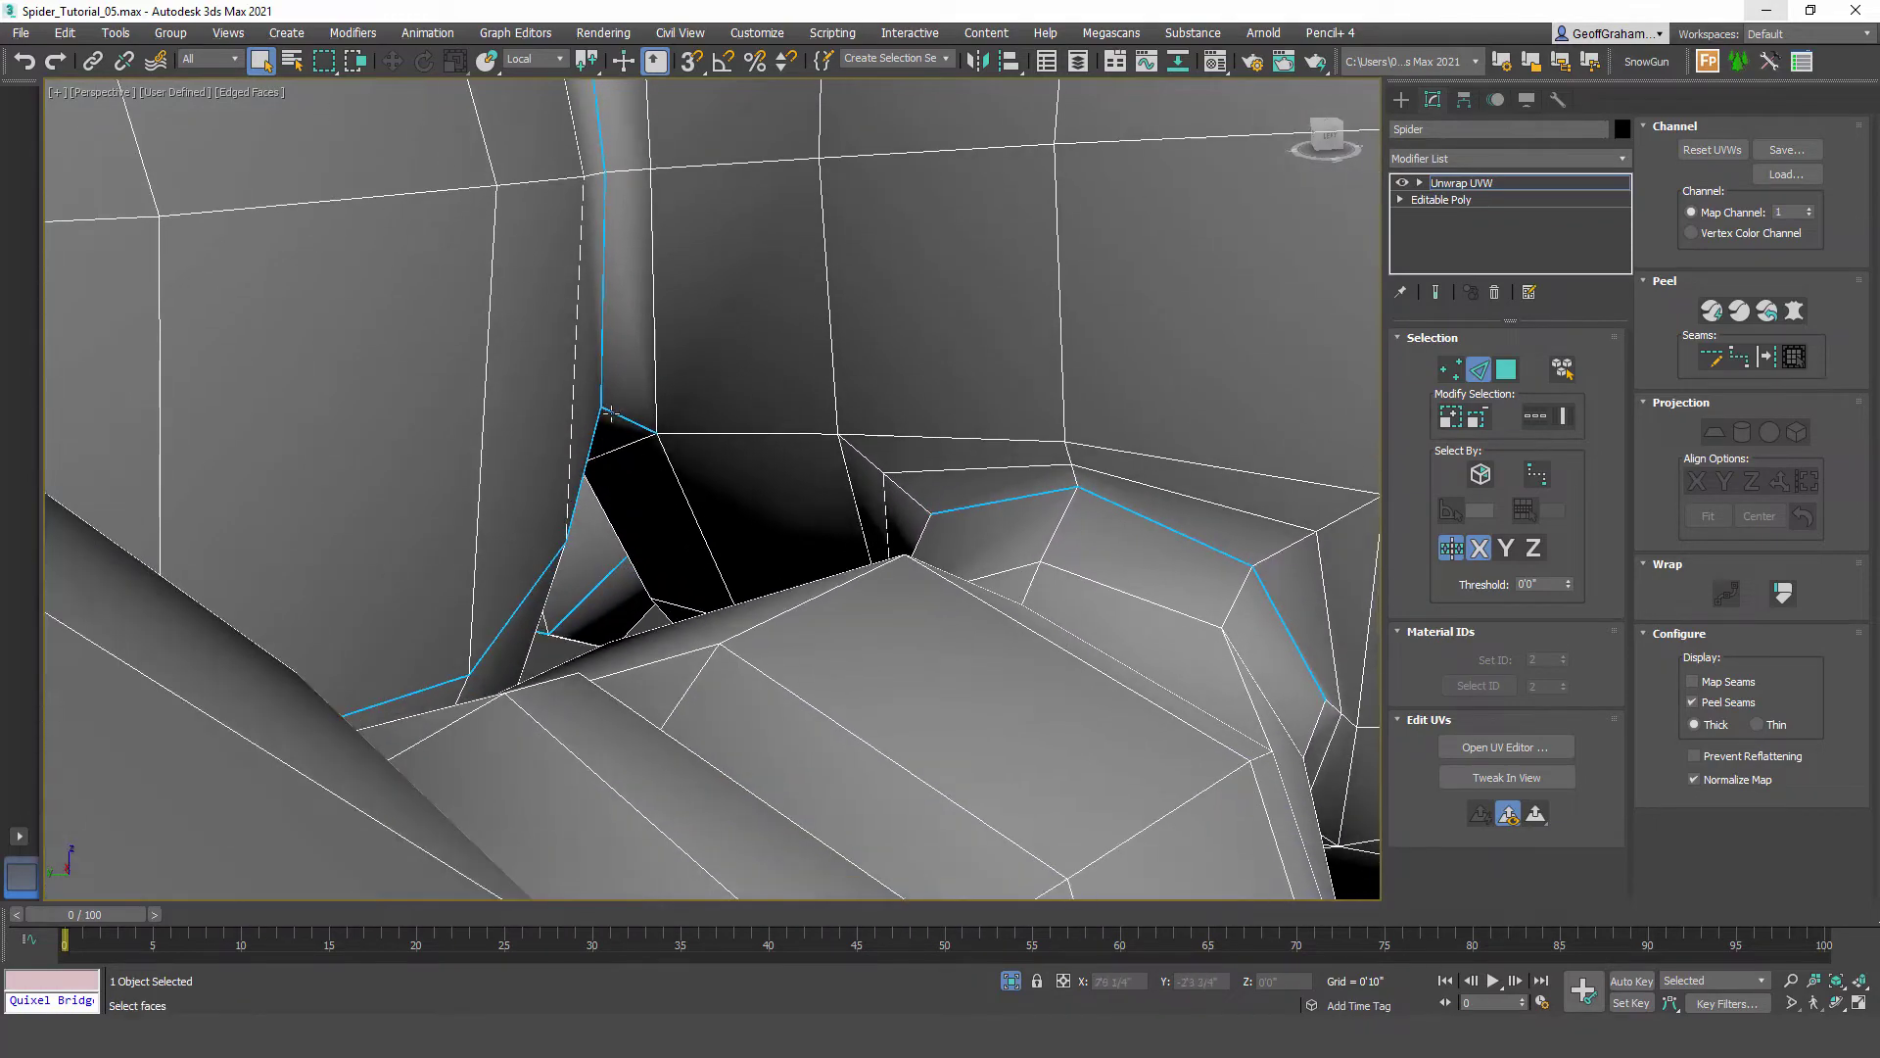
middle_click_drag(642, 448, 599, 427, "alt")
middle_click_drag(947, 601, 933, 604)
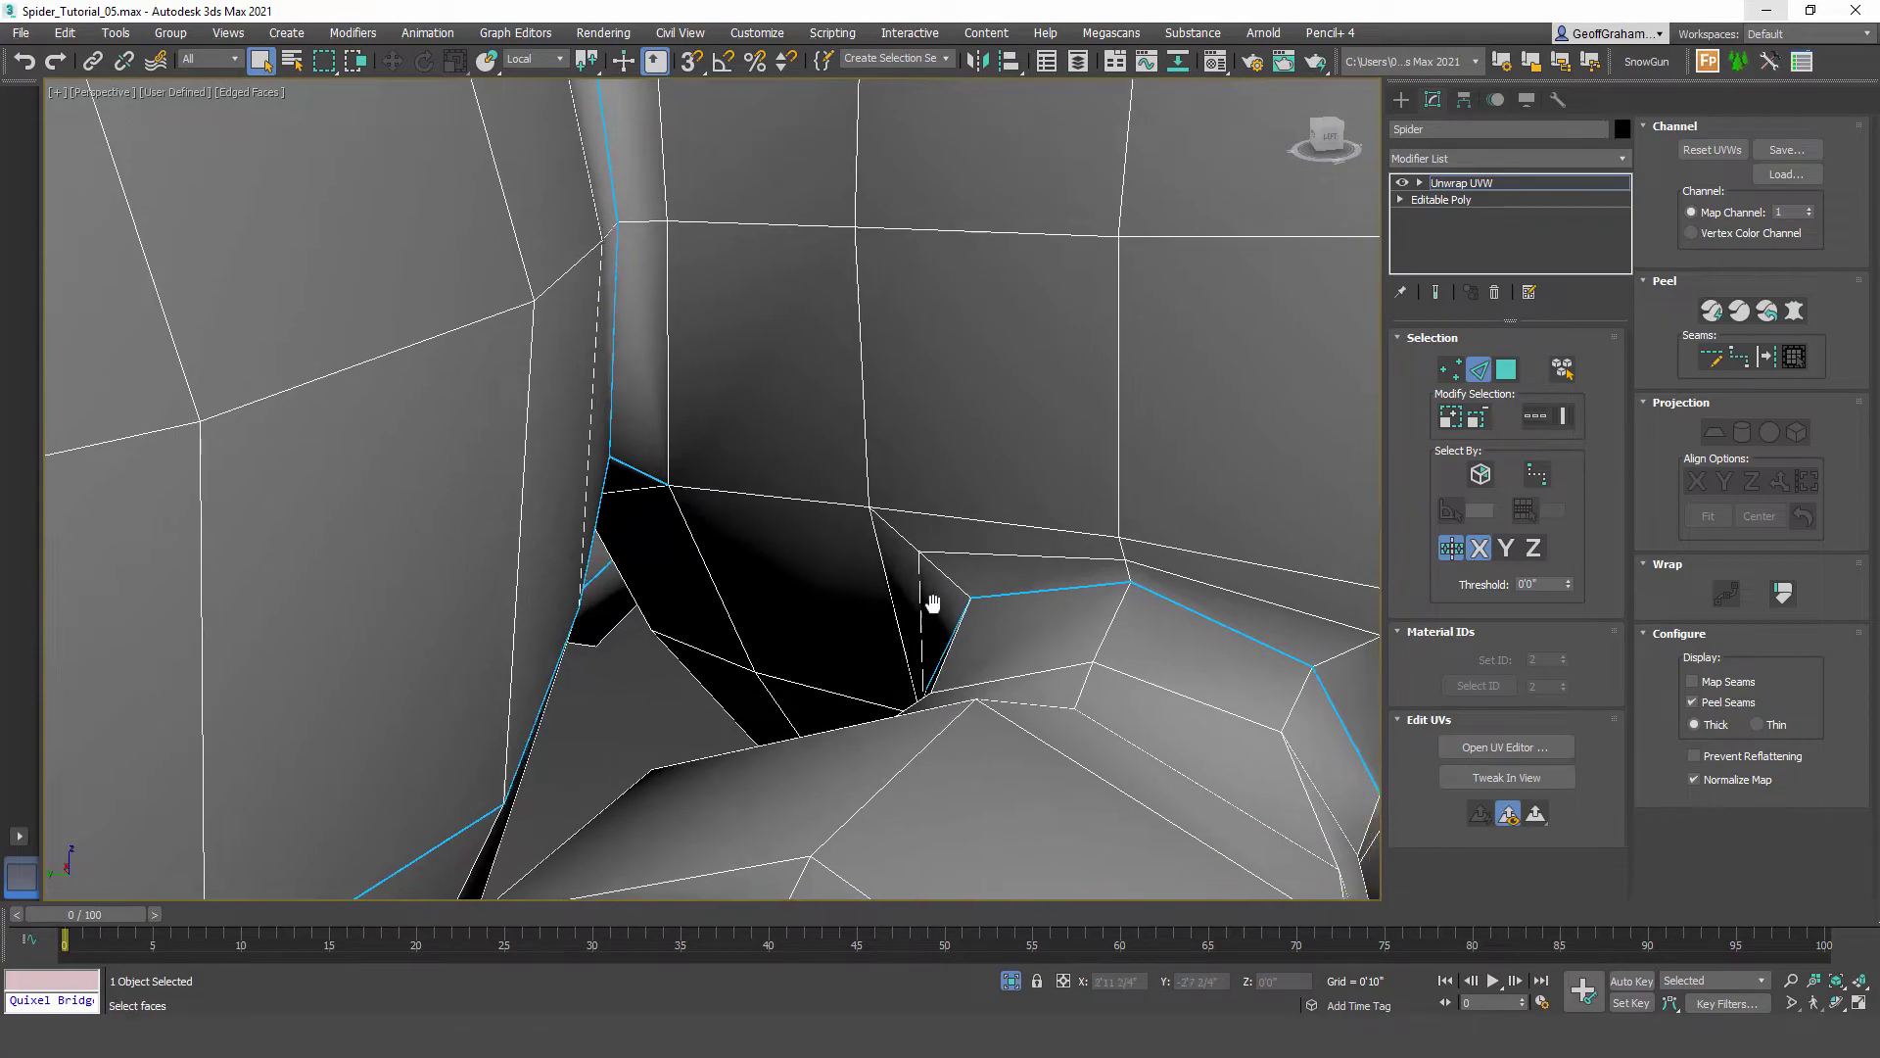
Step: Examine the front of the head and the base seams of the front legs for where the body seam should run
scroll(740, 592, "down", 6)
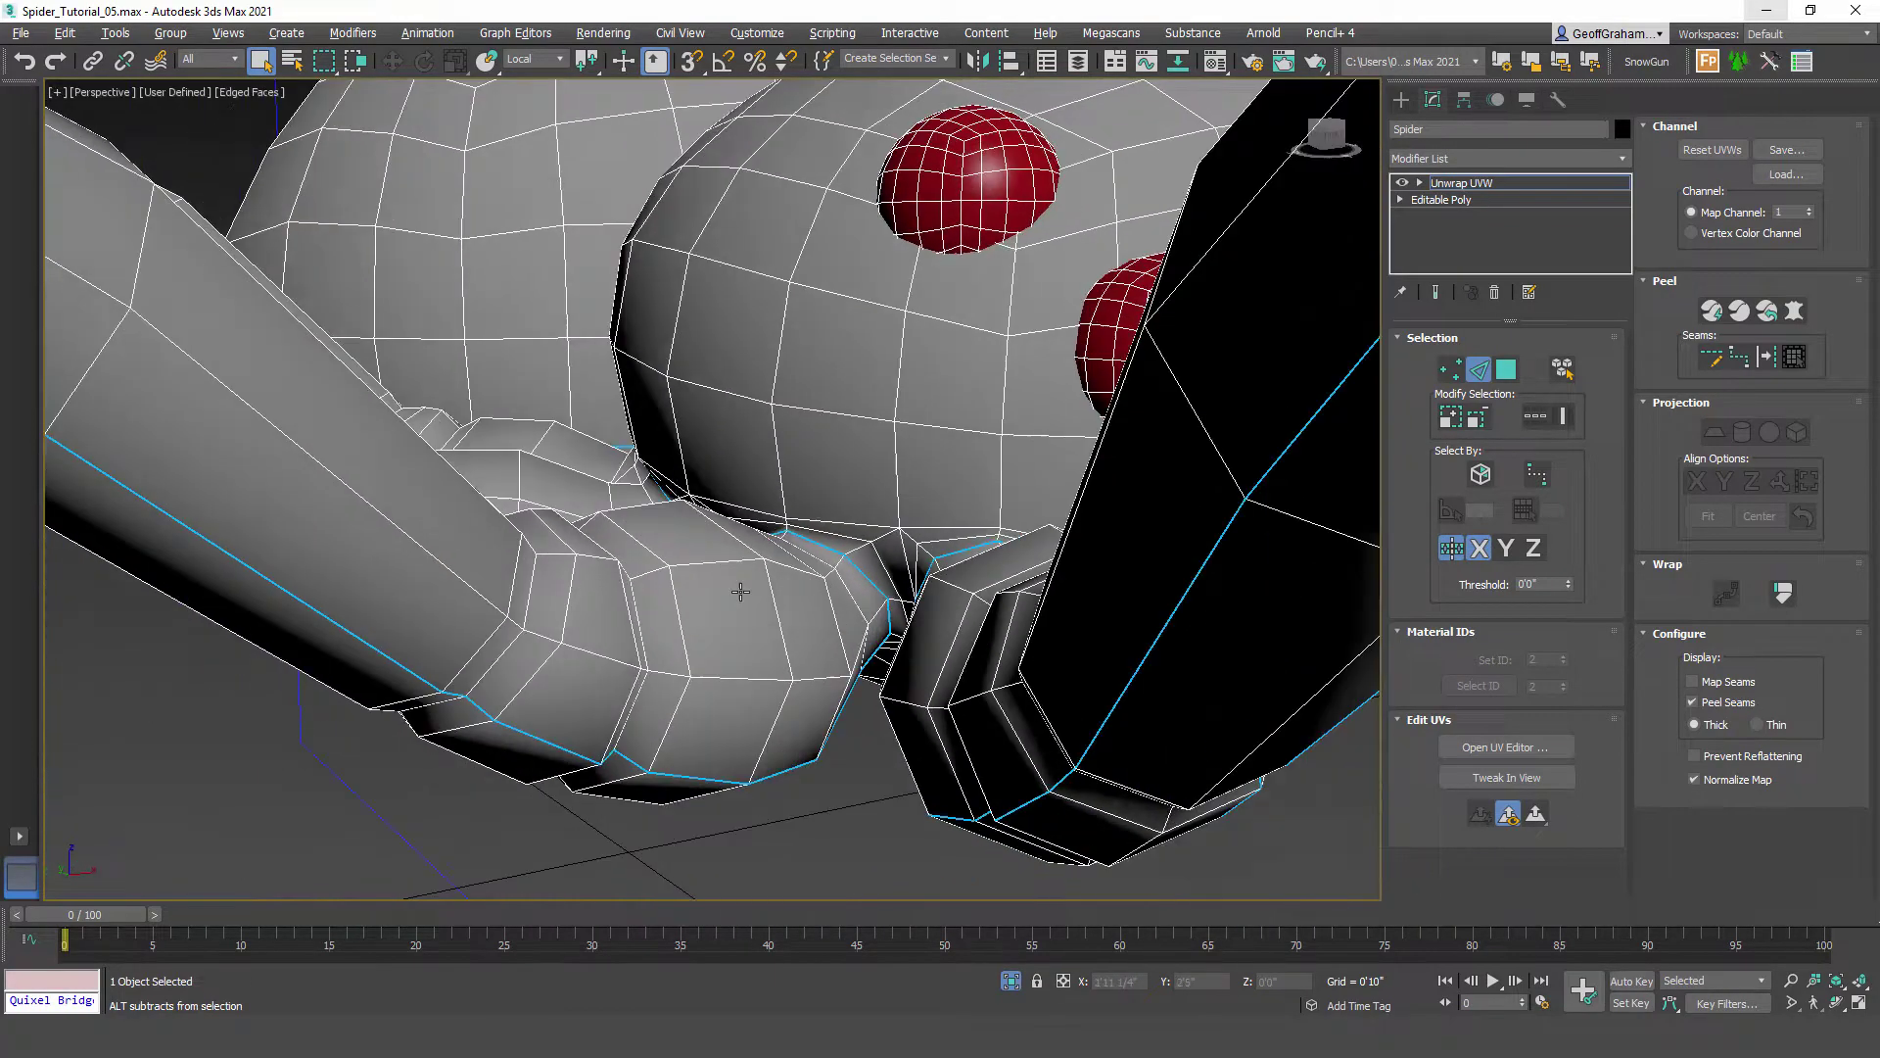
middle_click_drag(741, 591, 490, 600, "alt")
middle_click_drag(858, 686, 860, 640, "alt")
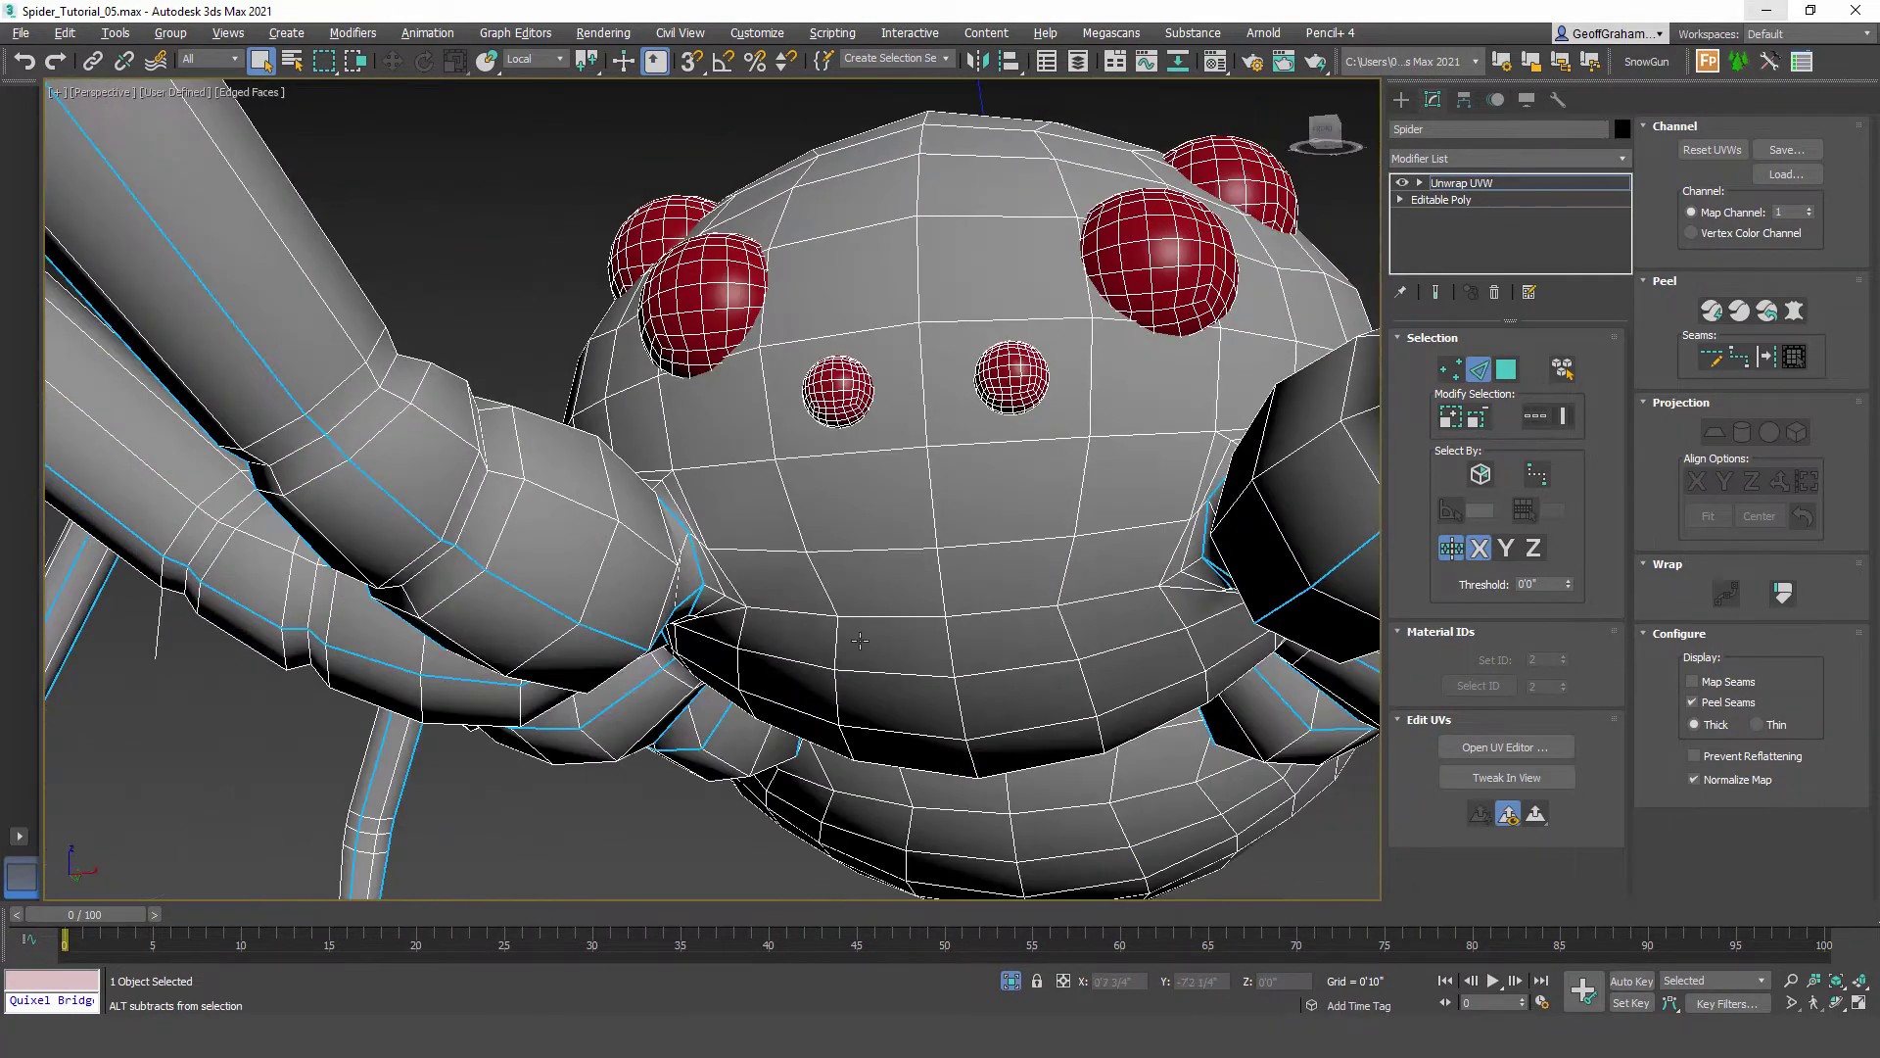
middle_click_drag(961, 532, 934, 604, "alt")
scroll(961, 571, "down", 5)
scroll(960, 571, "up", 2)
scroll(961, 571, "up", 3)
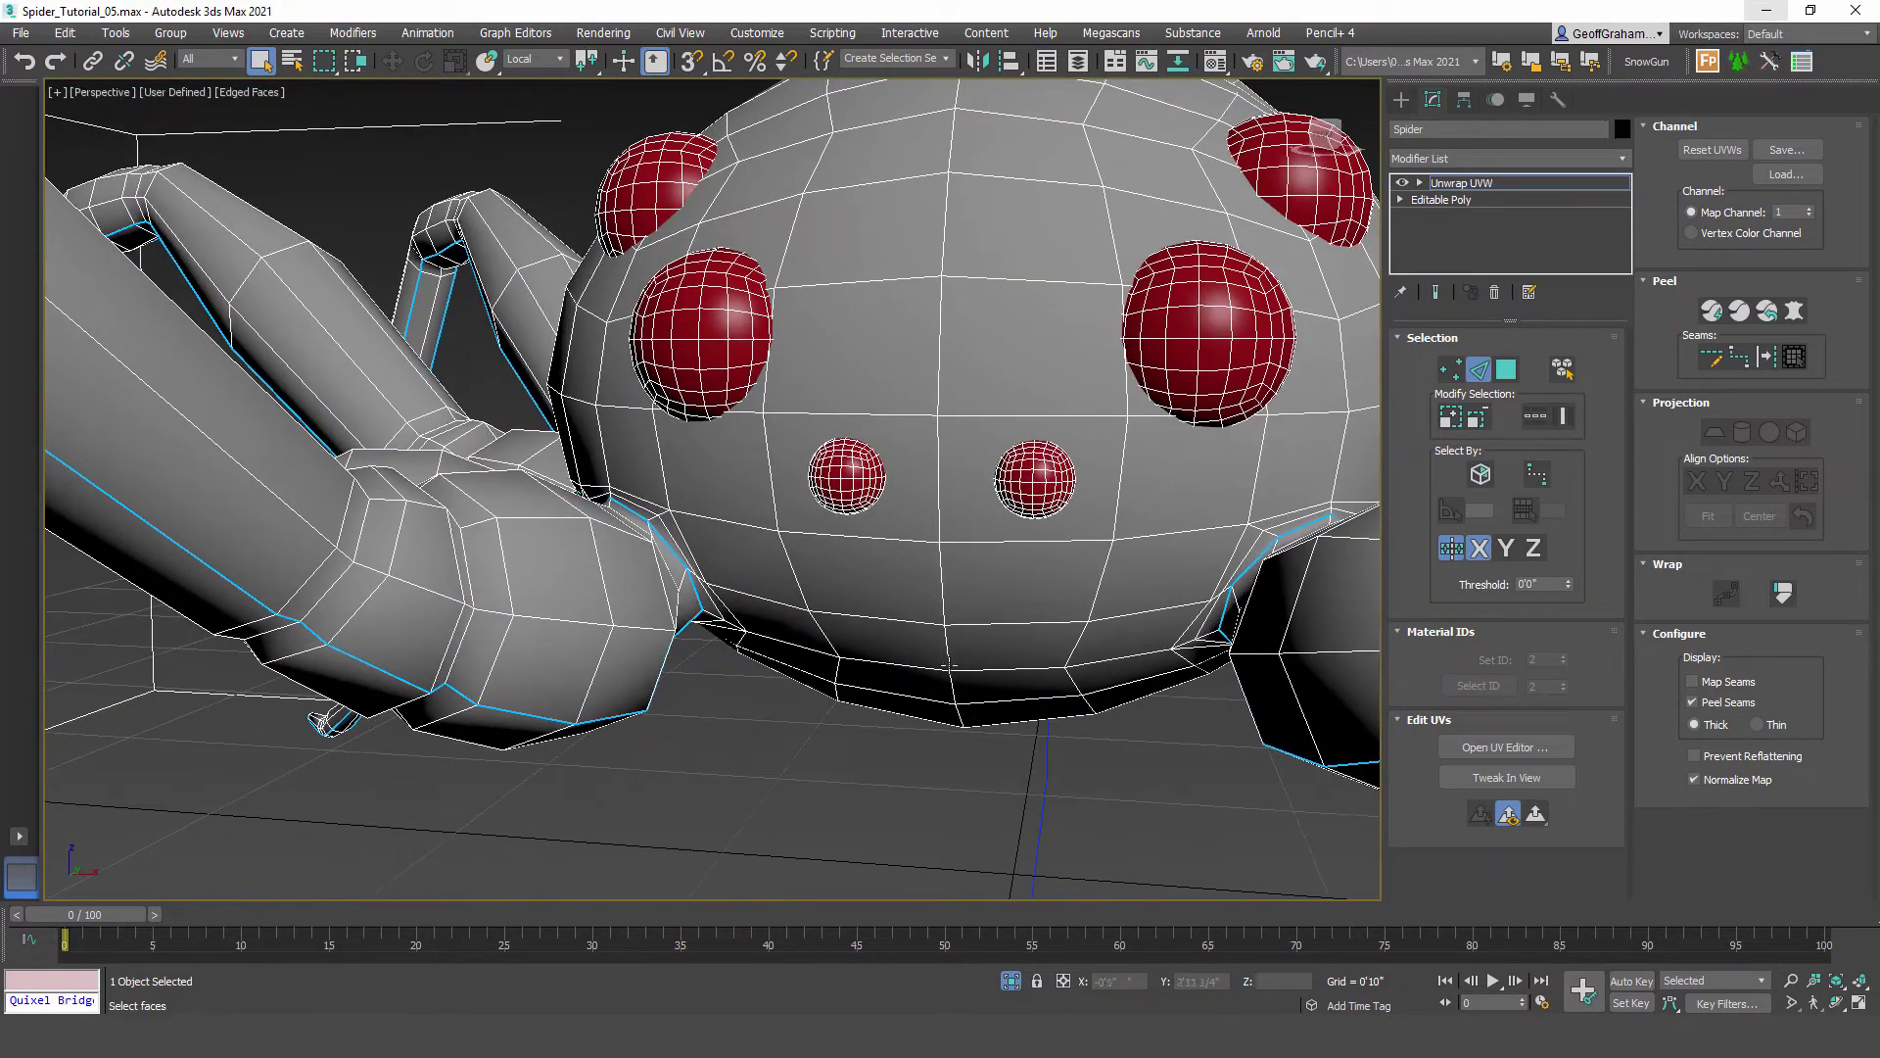
middle_click_drag(930, 699, 961, 652, "alt")
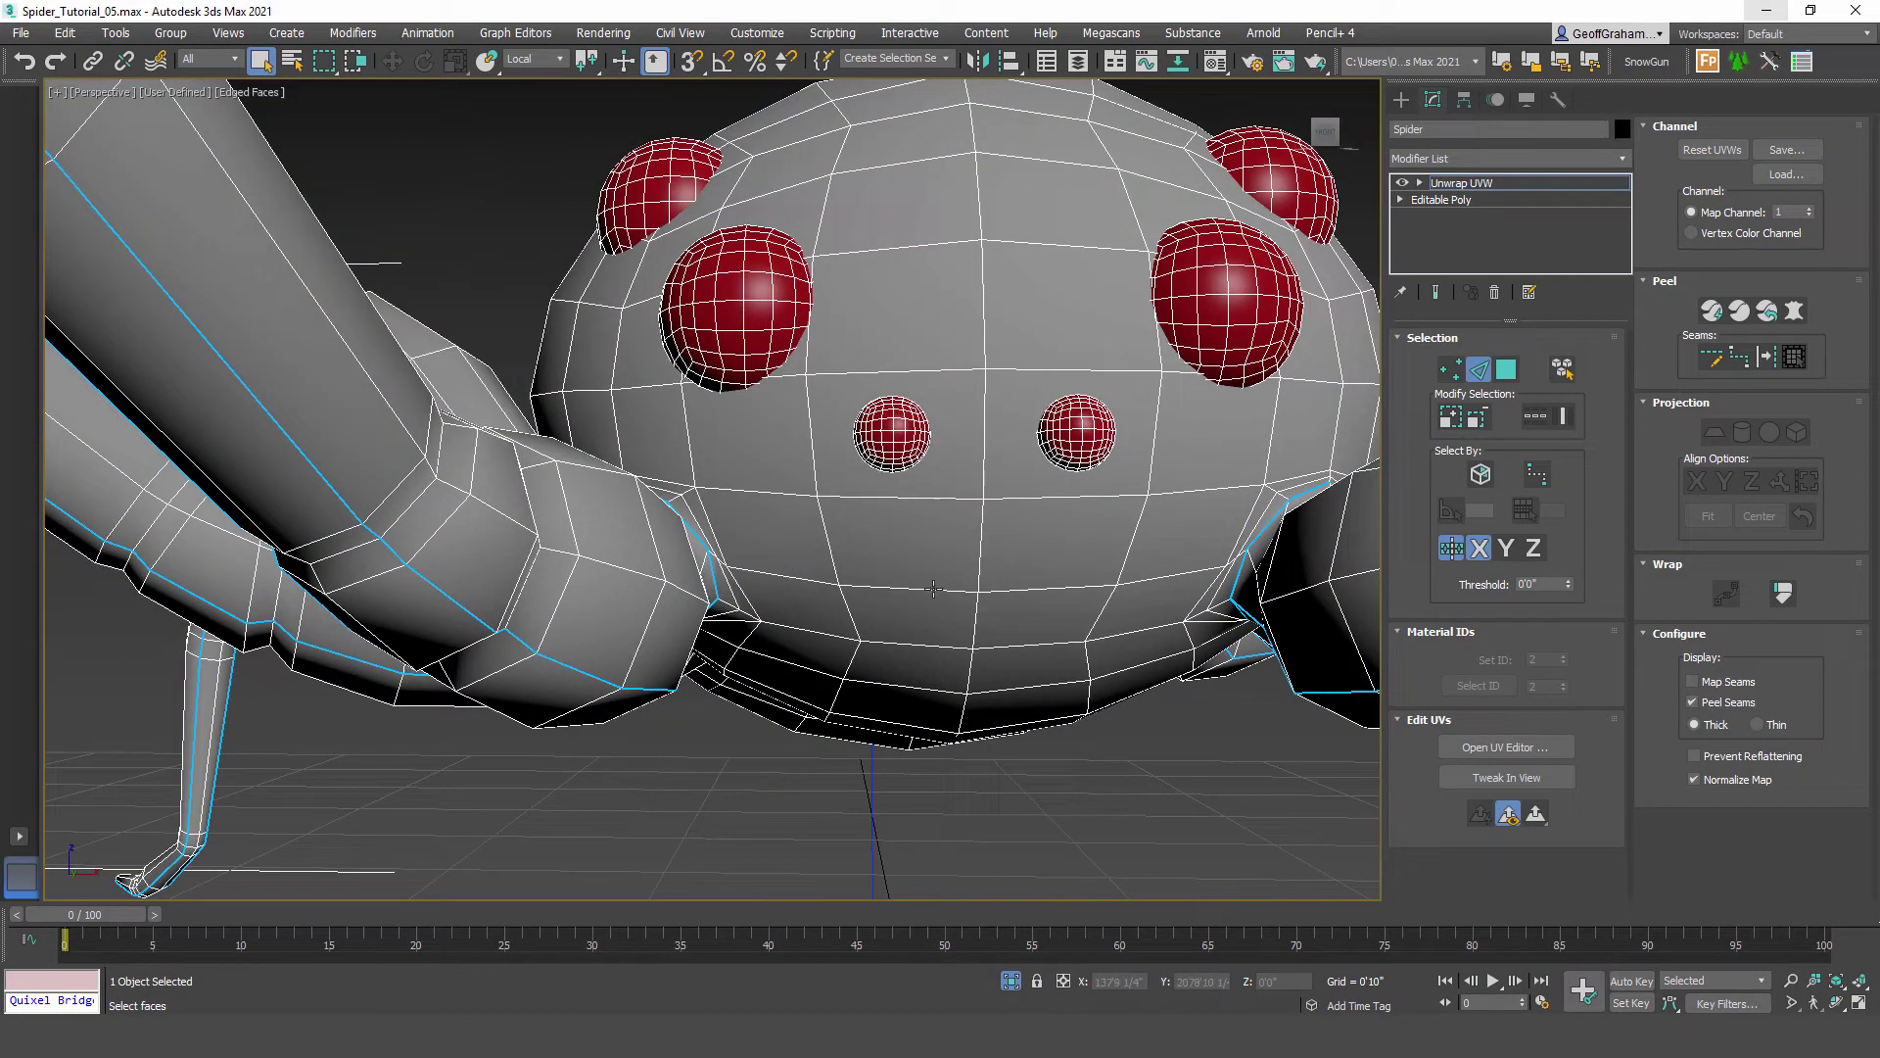
Step: Create a point-to-point seam across the front of the head below the small eyes, joining the base seams of the front legs
double_click(933, 587)
left_click(1123, 814)
scroll(827, 609, "up", 4)
middle_click_drag(886, 639, 848, 589)
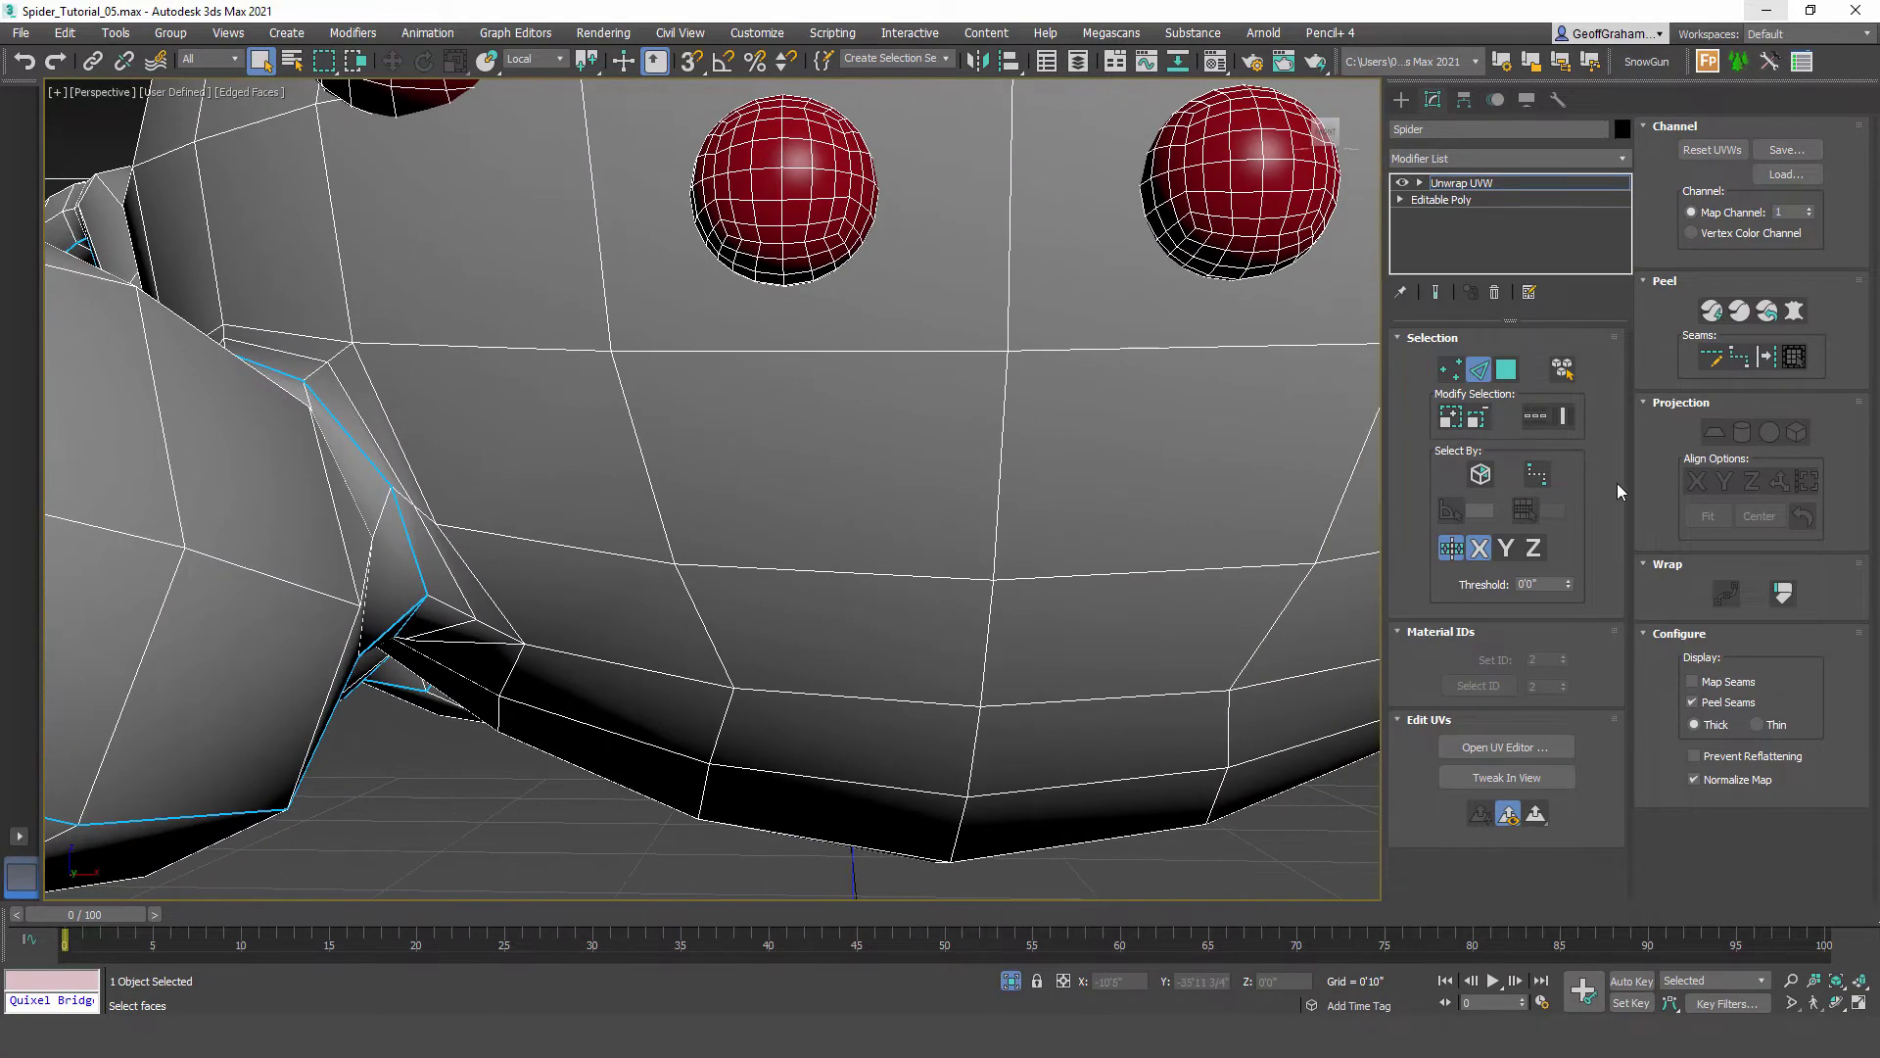
left_click(1739, 356)
left_click(980, 582)
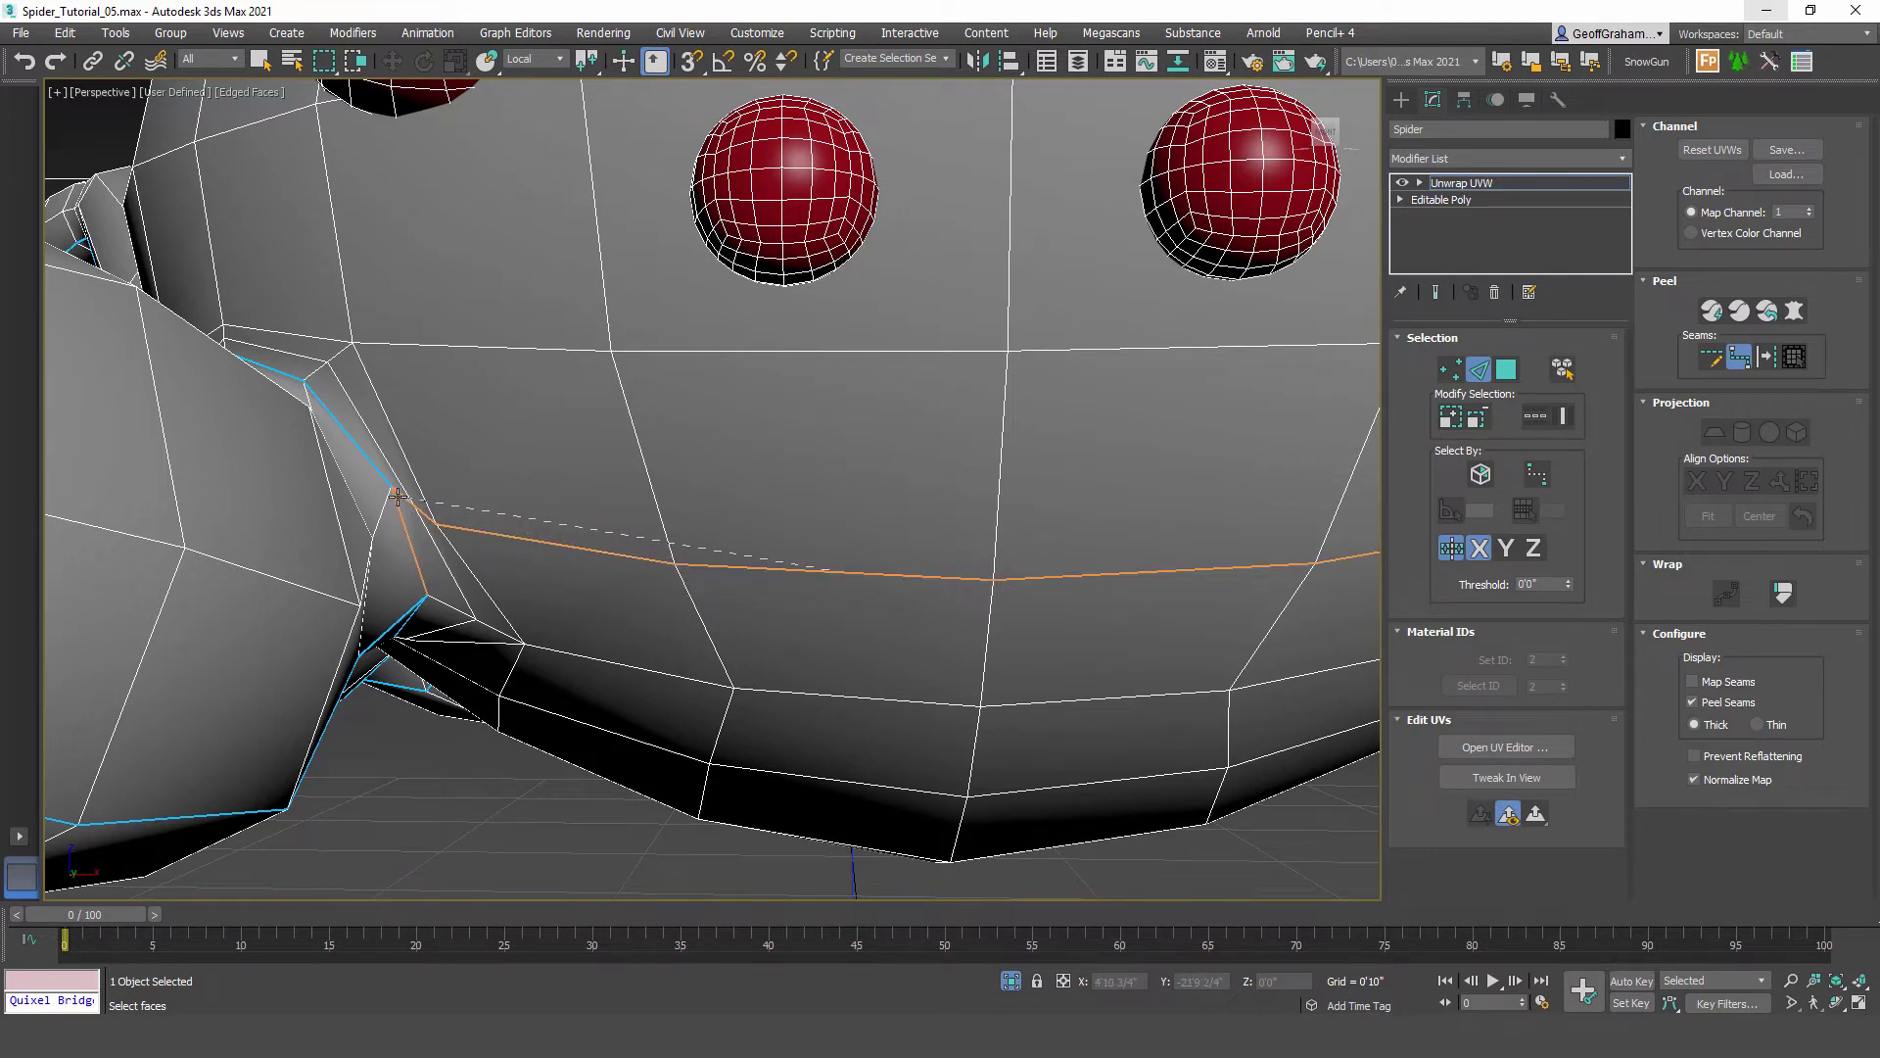
left_click(402, 496)
Step: Join the base seams of two neighbouring legs with a point-to-point seam across the gap between them
middle_click_drag(692, 613, 798, 625, "alt")
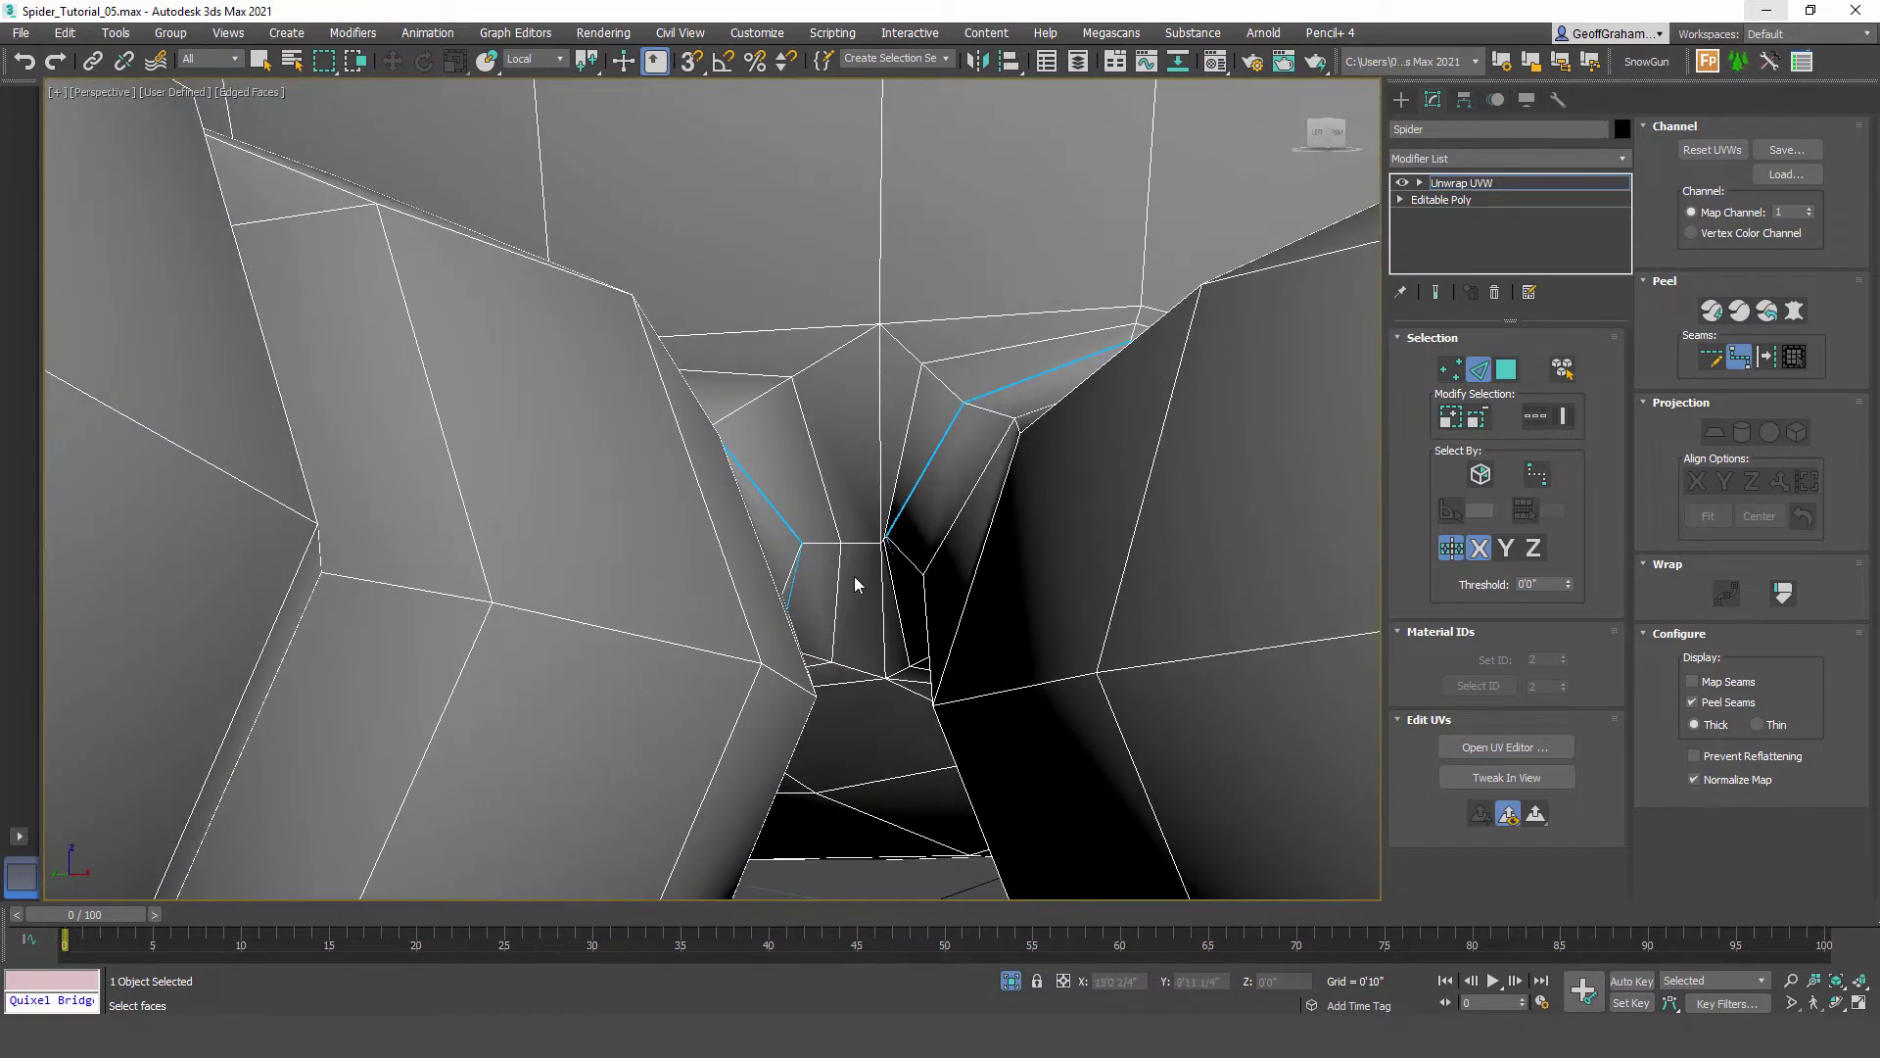
scroll(854, 576, "up", 2)
scroll(878, 544, "up", 2)
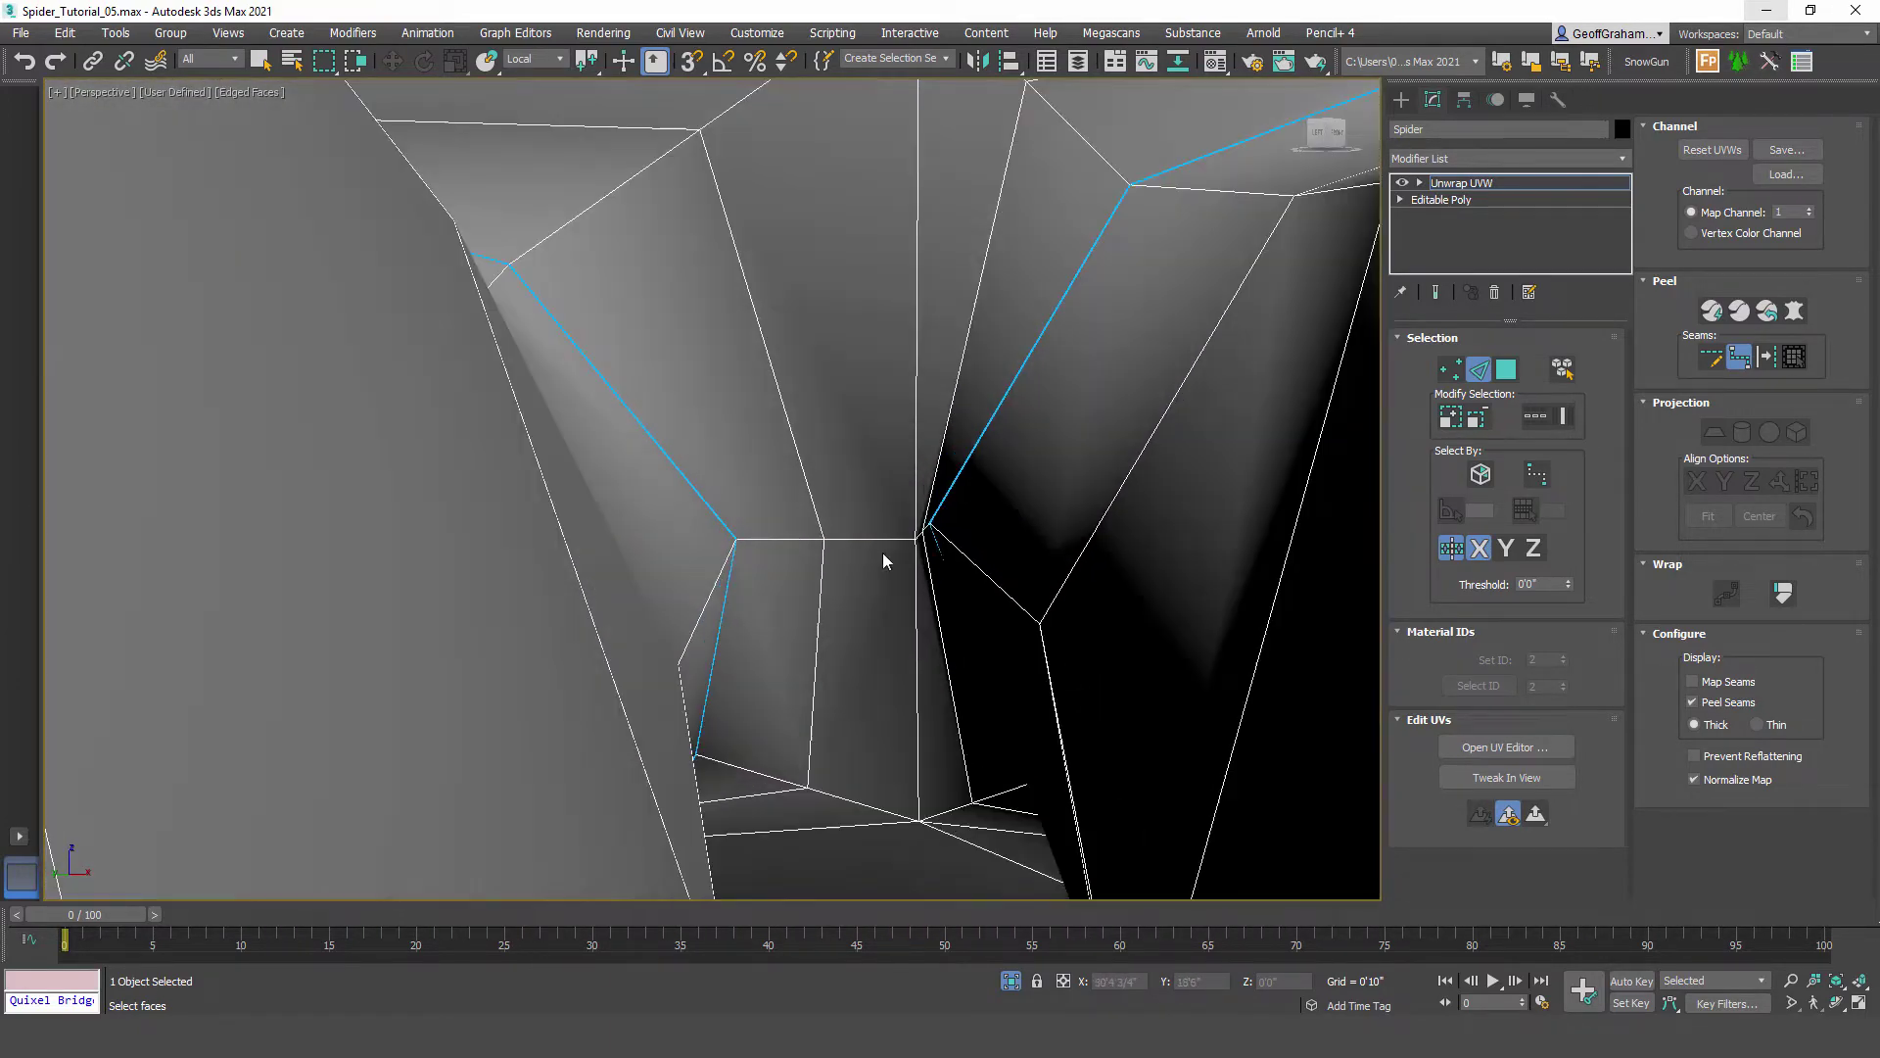
scroll(886, 556, "up", 2)
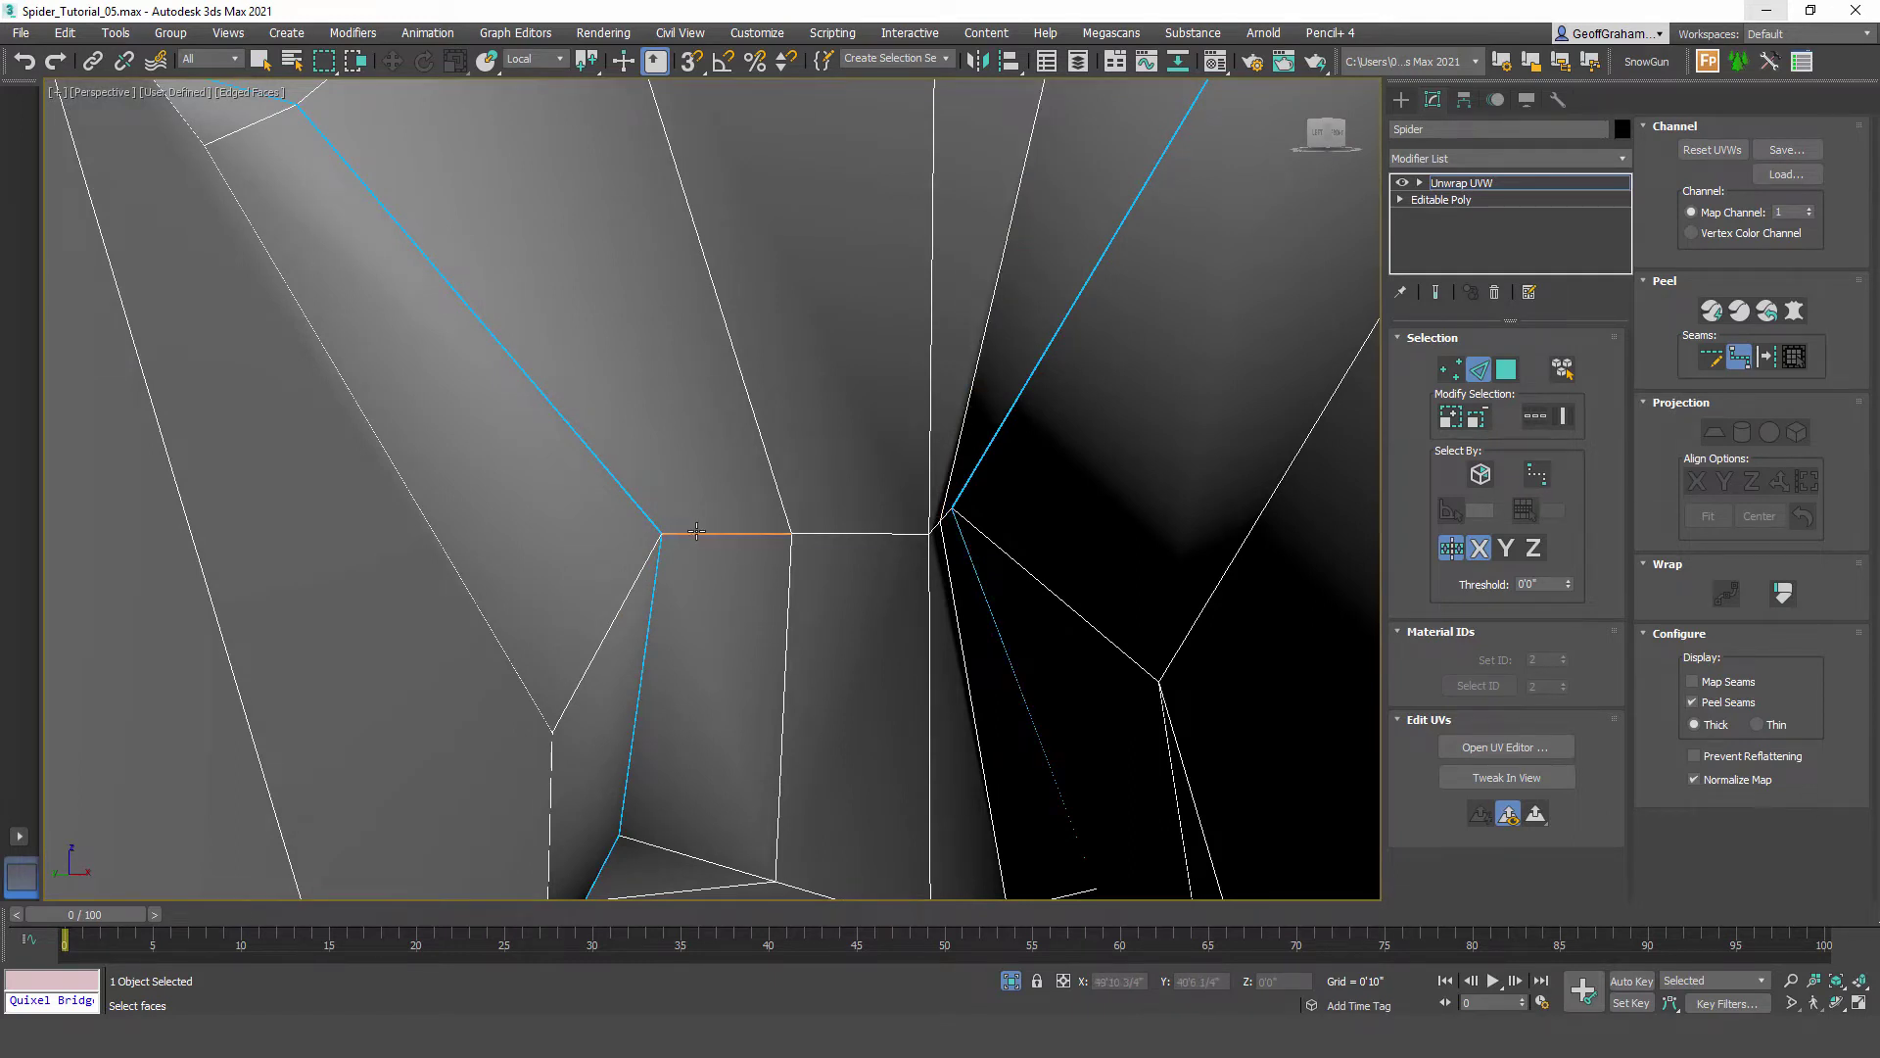
left_click(949, 512)
scroll(865, 725, "down", 2)
scroll(850, 701, "down", 4)
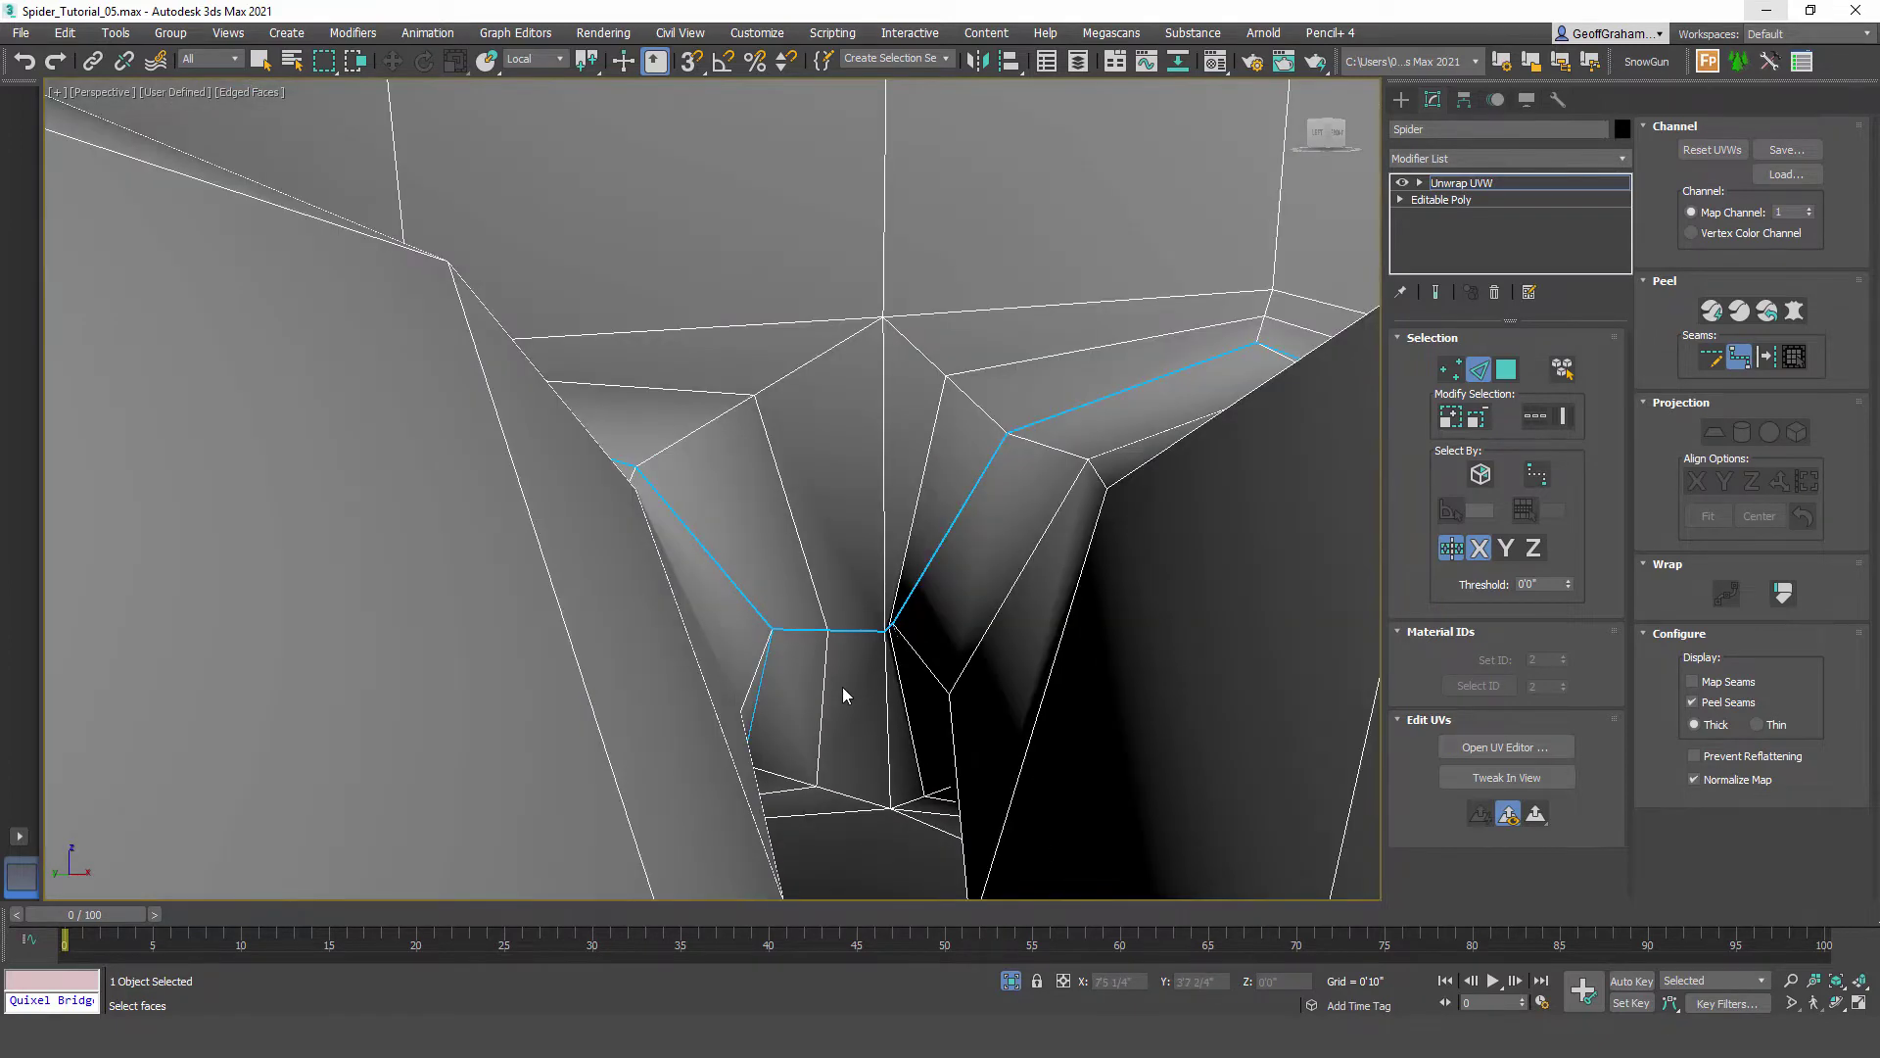
Step: Bridge the remaining gaps between neighbouring leg bases with point-to-point seams, undoing any misplaced segment
middle_click_drag(721, 678, 796, 674, "alt")
key("ctrl+z")
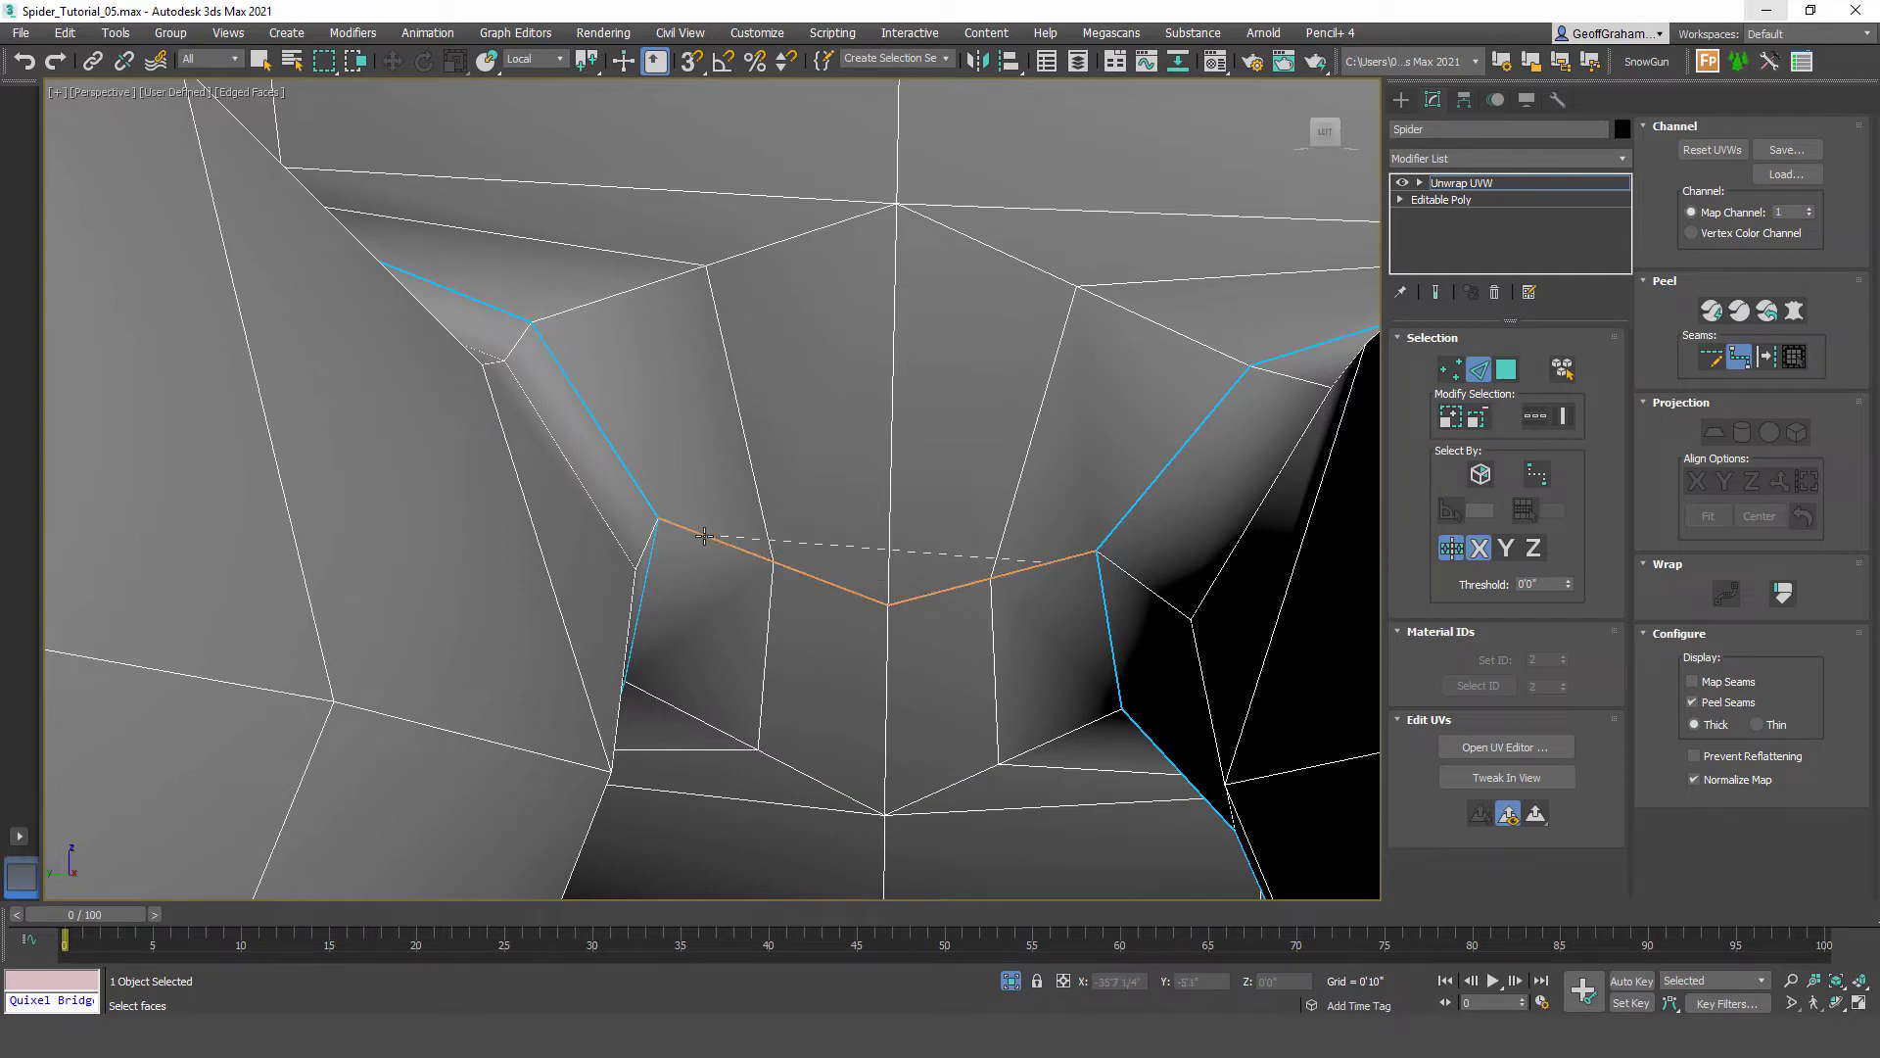
scroll(715, 637, "down", 2)
middle_click_drag(714, 641, 793, 634, "alt")
key("ctrl+z")
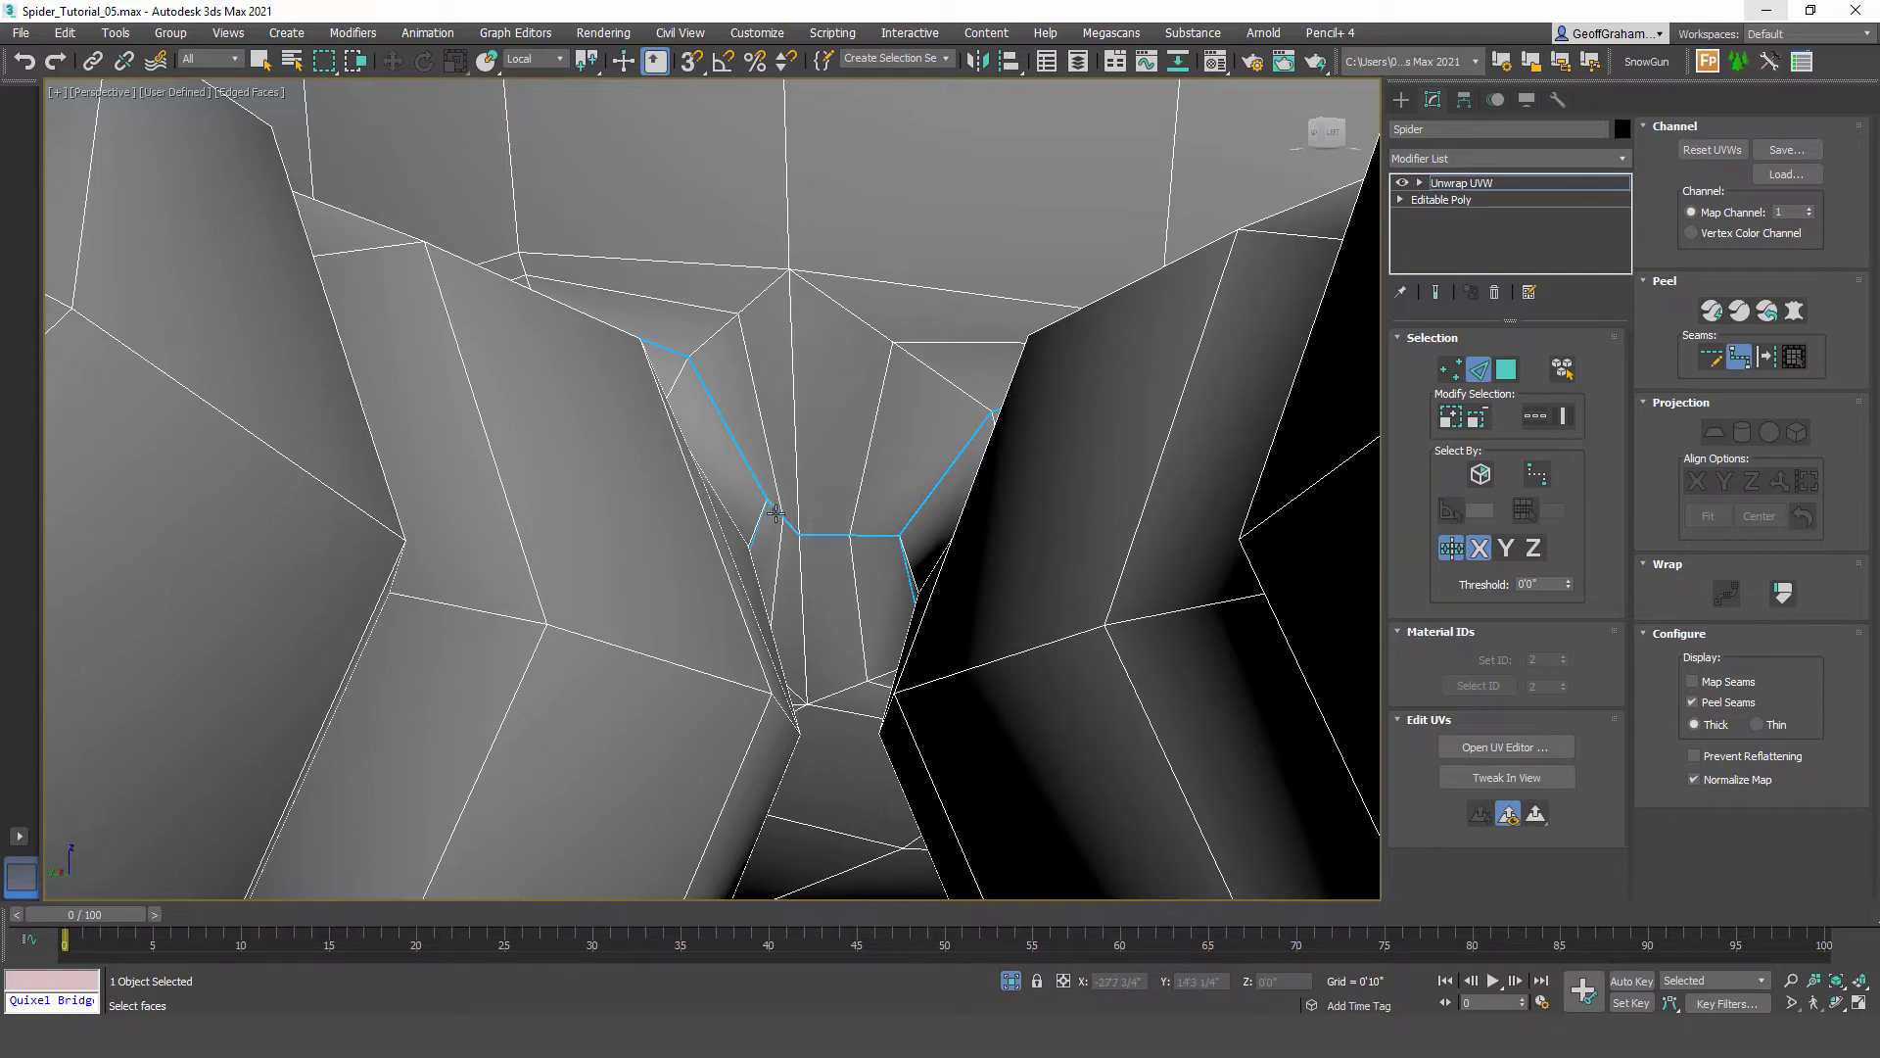
Step: Examine the seam around the head, from the abdomen joint past the leg bases to the front, for gaps
middle_click_drag(777, 596, 854, 654, "alt")
middle_click_drag(813, 400, 1021, 547)
scroll(1022, 546, "up", 3)
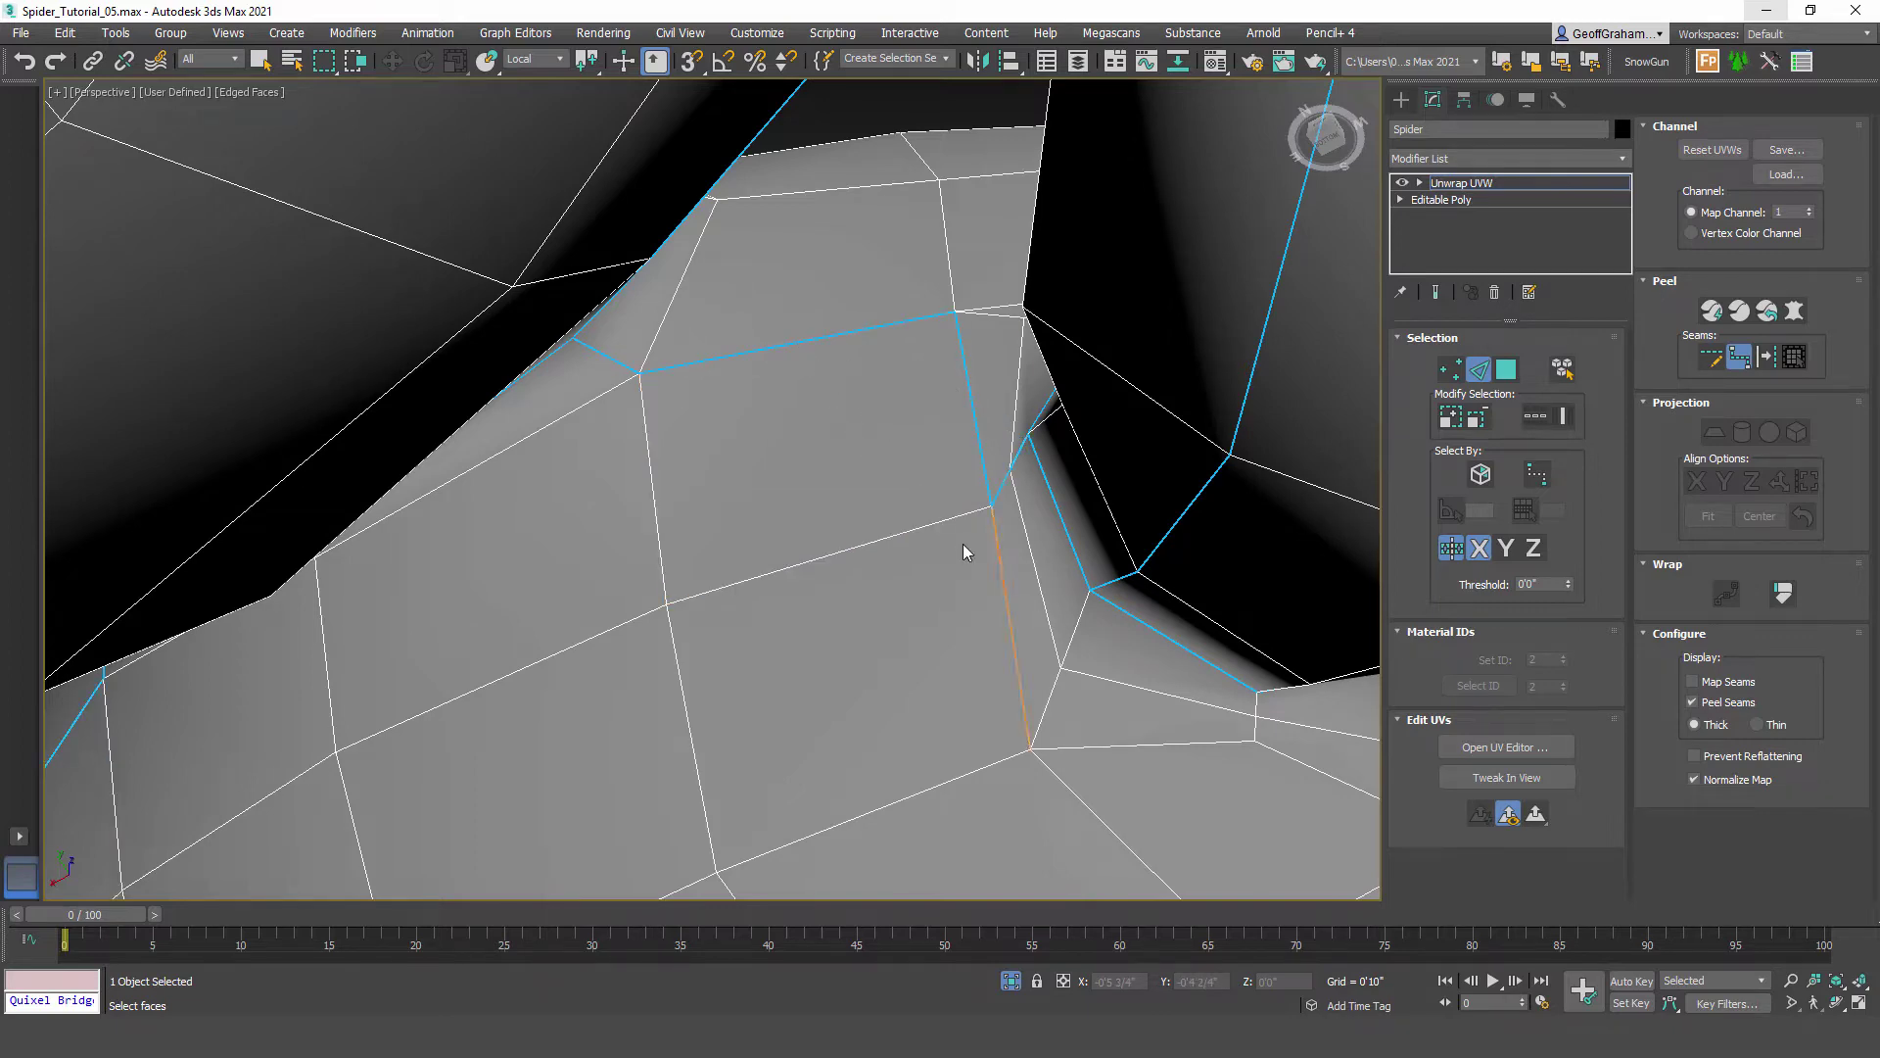
middle_click_drag(961, 543, 957, 579, "alt")
scroll(957, 579, "up", 3)
middle_click_drag(977, 706, 799, 496)
scroll(931, 578, "down", 5)
scroll(806, 660, "down", 2)
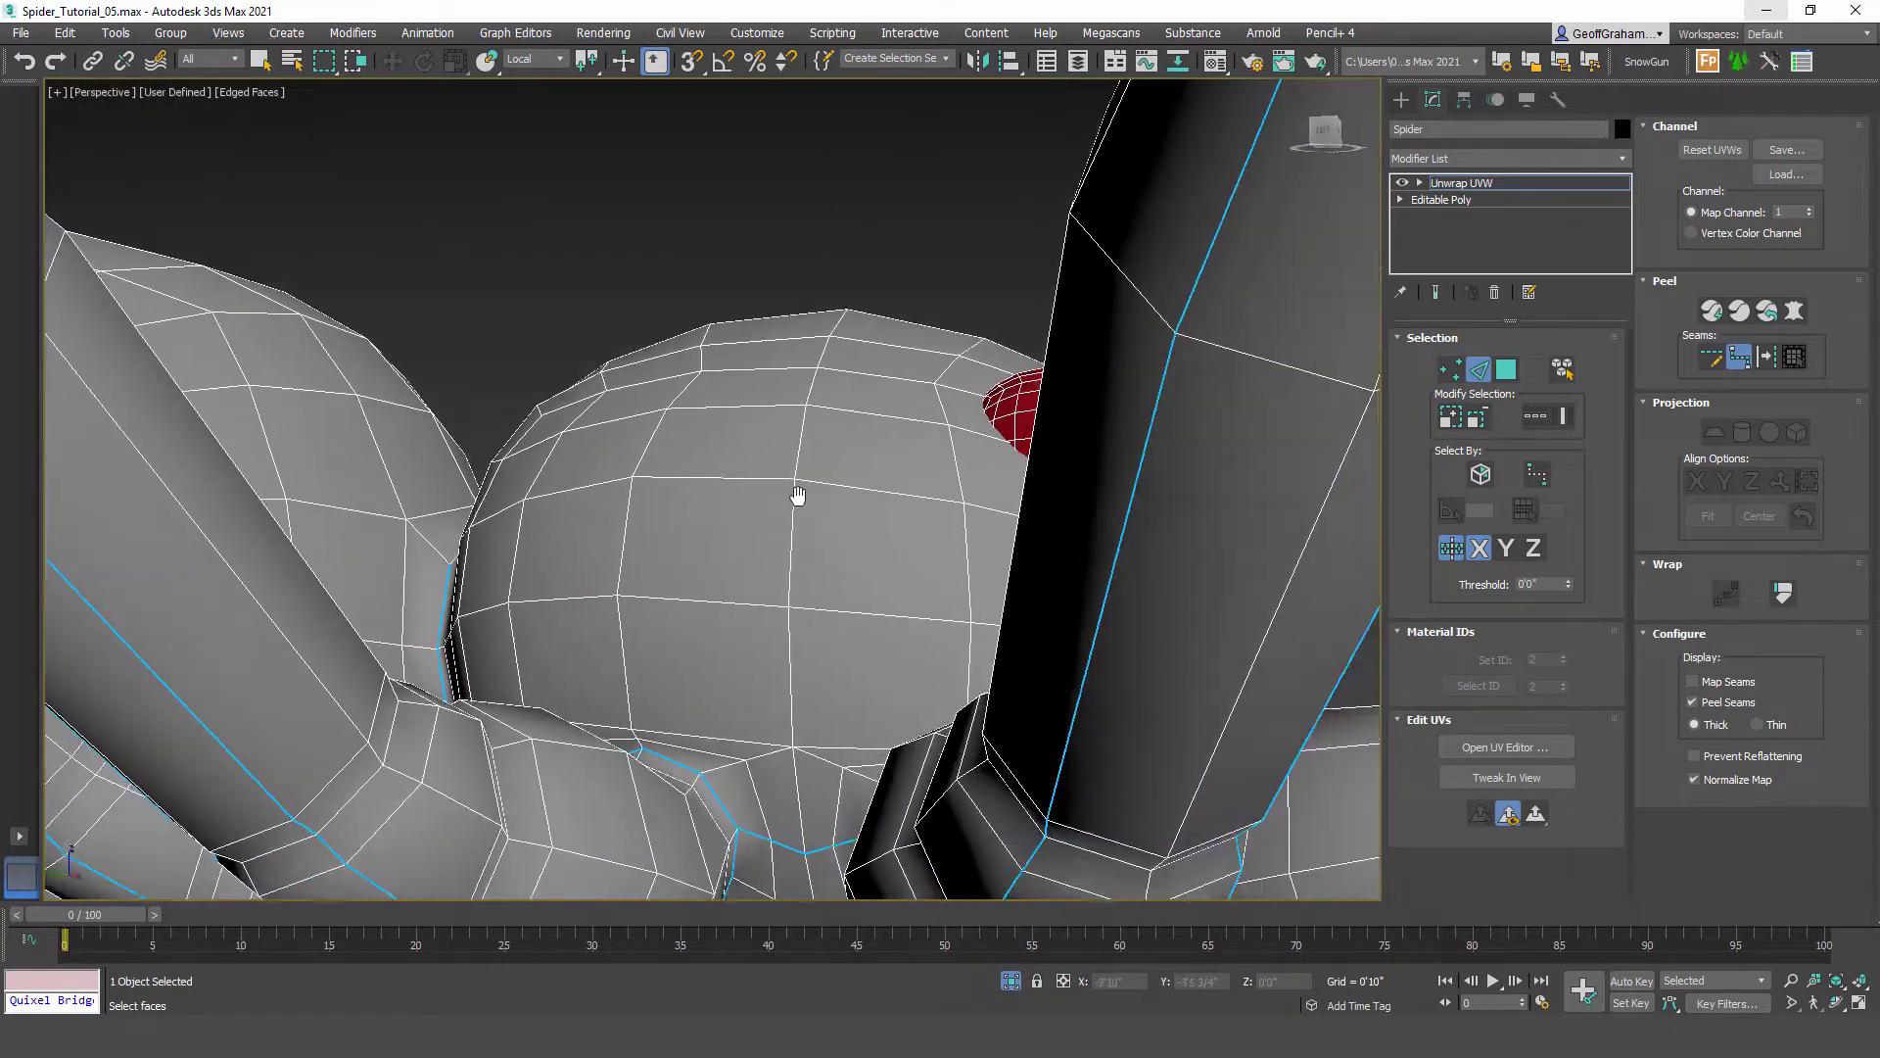
middle_click_drag(999, 676, 803, 662, "alt")
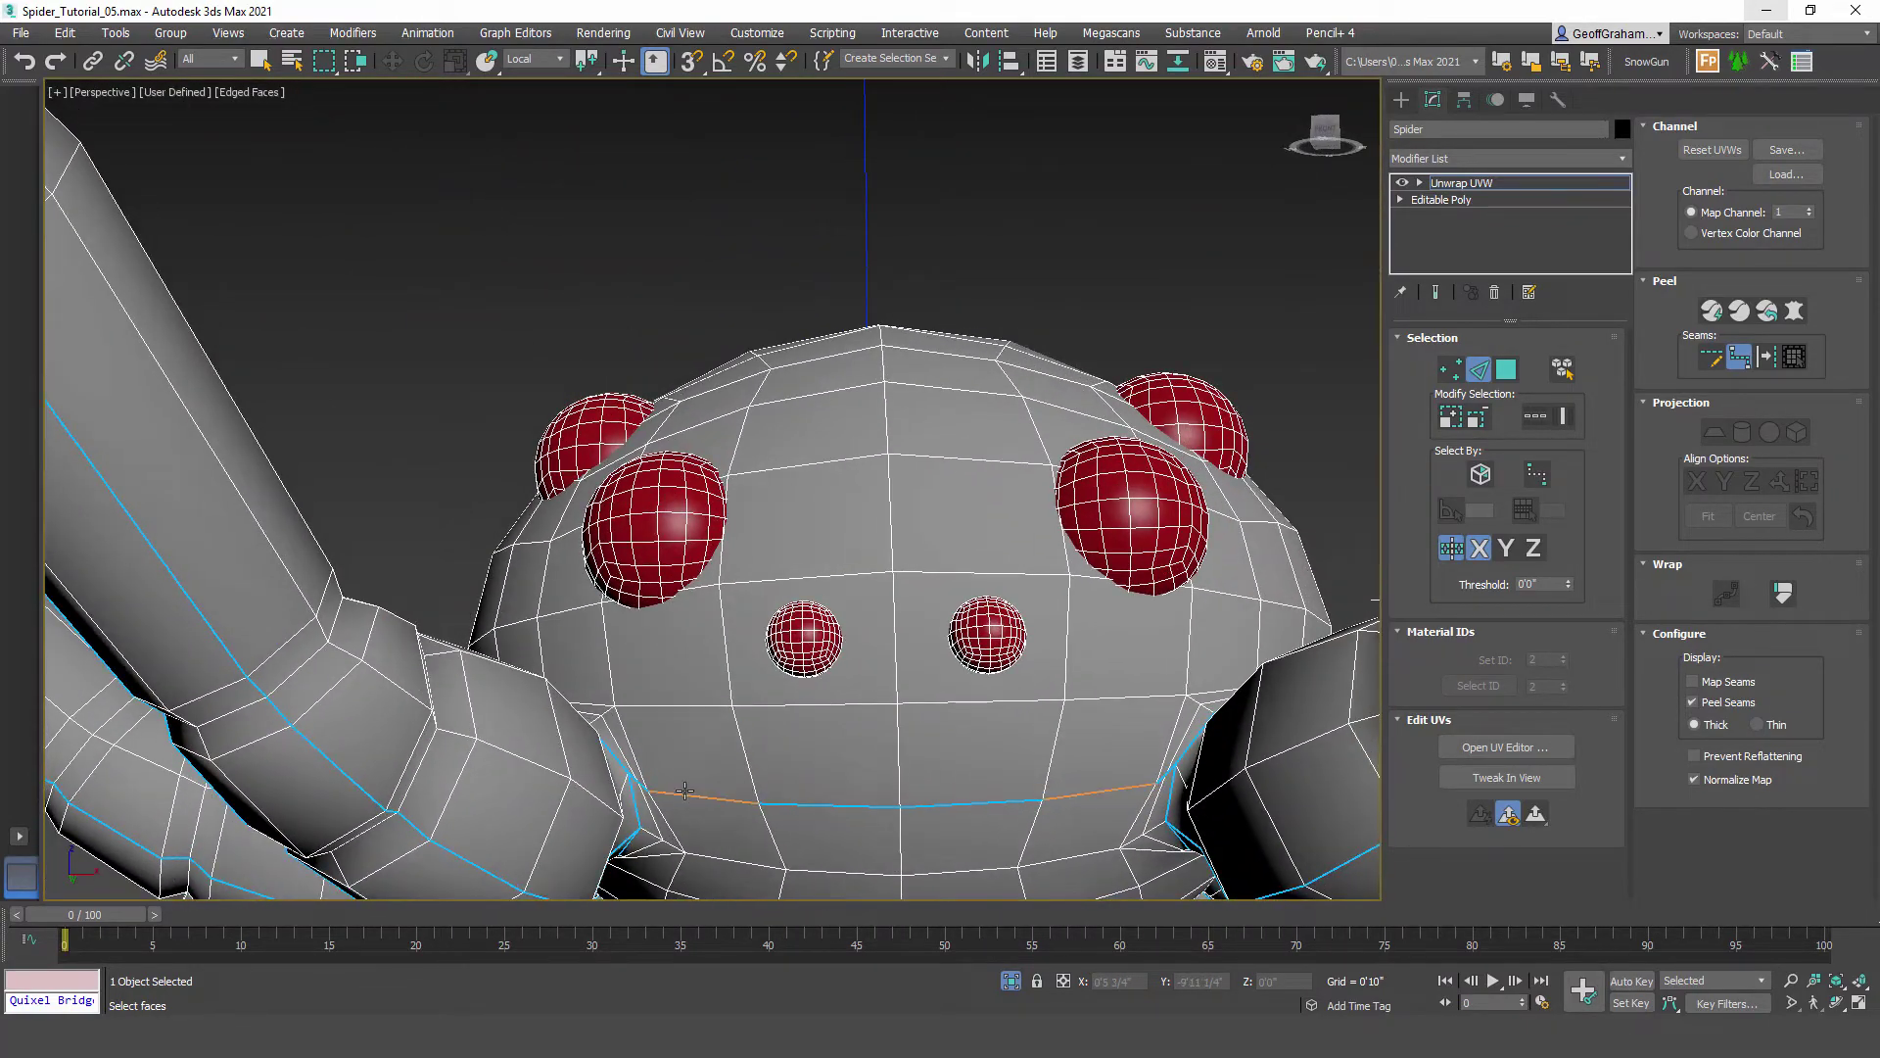
scroll(979, 784, "down", 5)
middle_click_drag(916, 624, 852, 510, "alt")
middle_click_drag(784, 833, 941, 724, "alt")
scroll(815, 725, "down", 3)
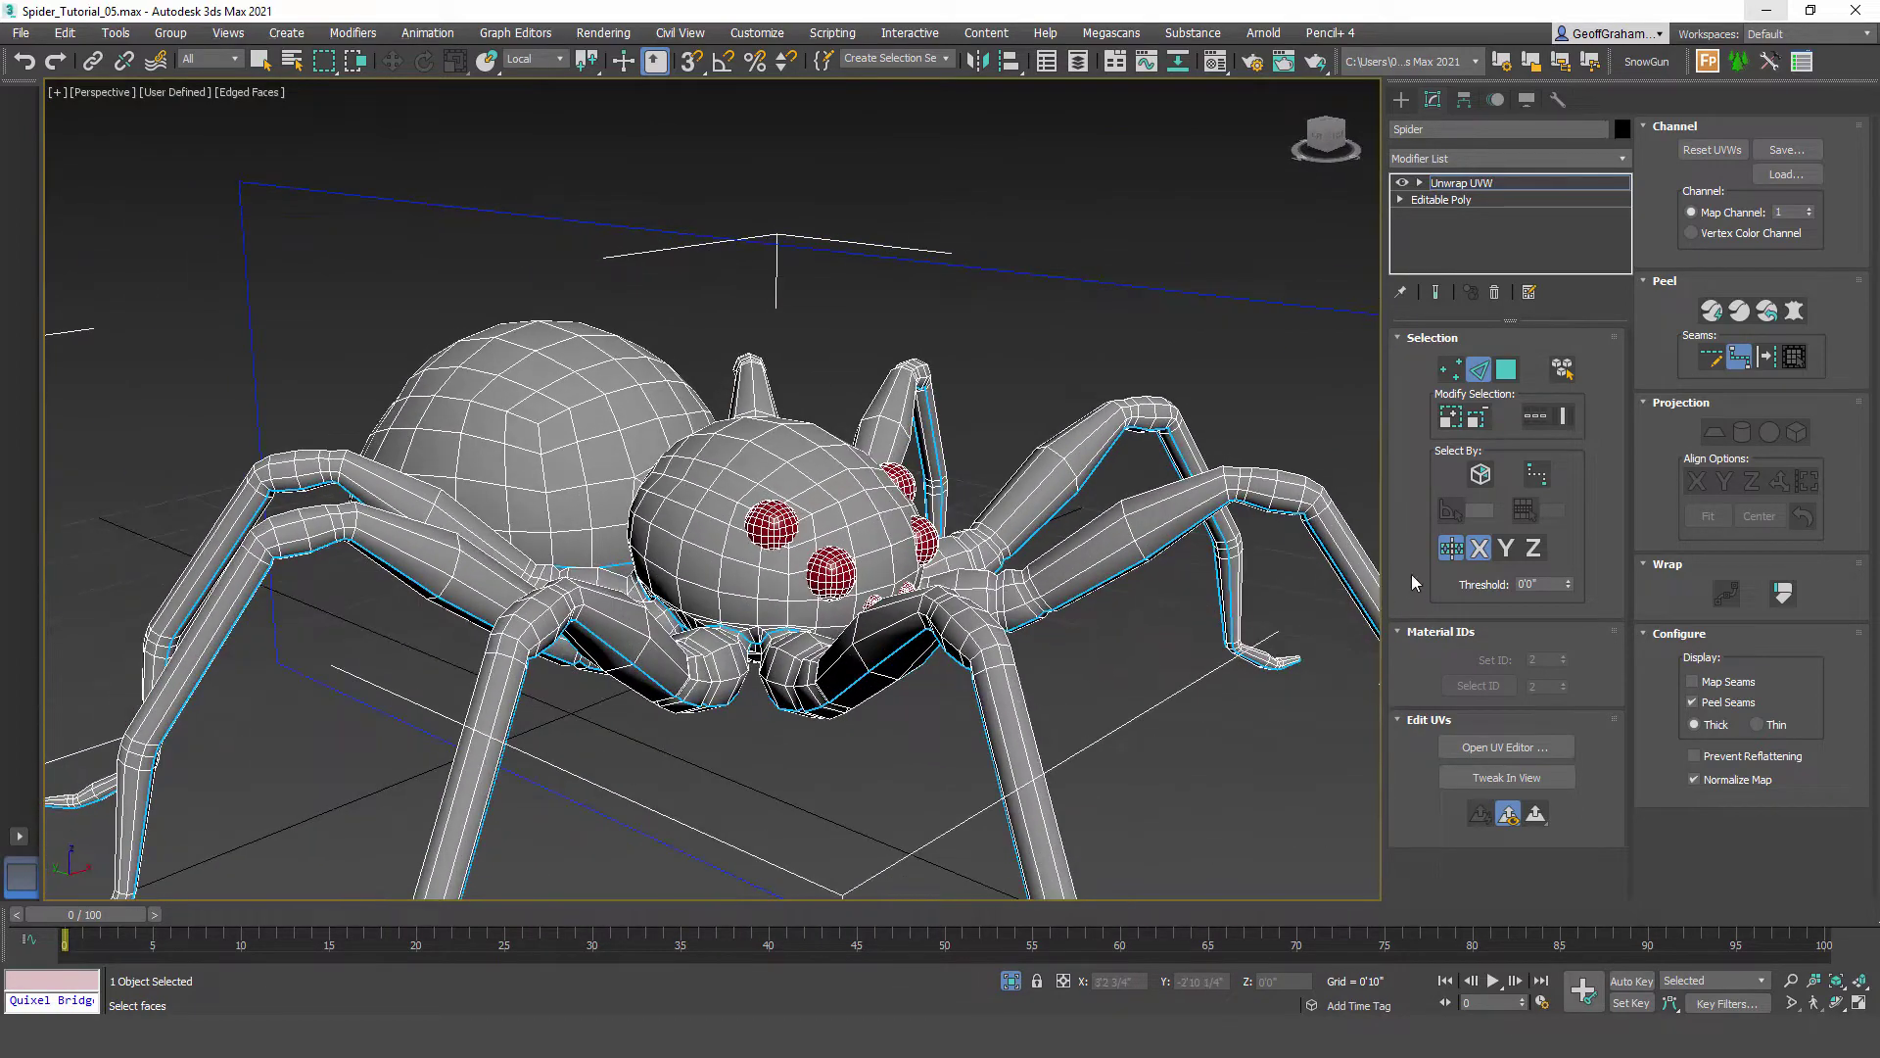
Step: Finish seam creation, switch to polygon selection and select the head's upper shell by expanding a head polygon selection to the seams
left_click(1734, 362)
left_click(1478, 369)
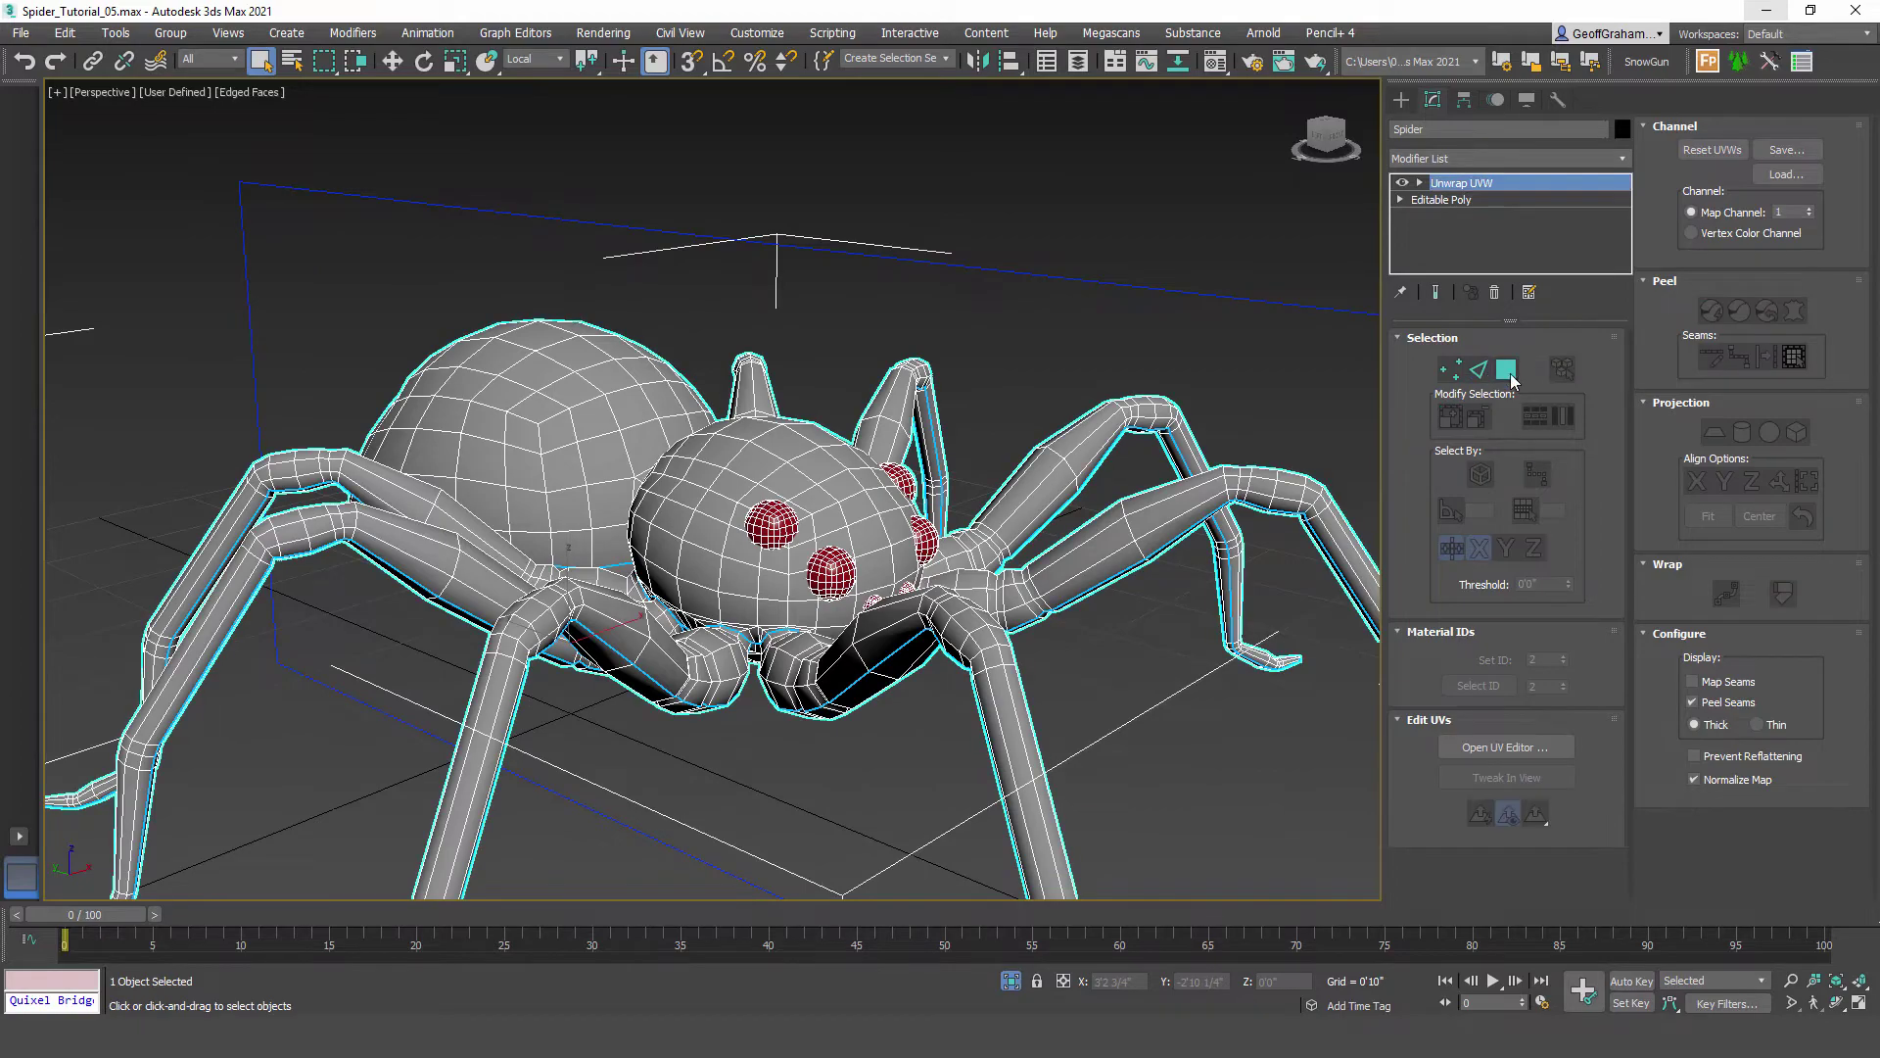
left_click(1506, 369)
middle_click_drag(769, 506, 974, 587)
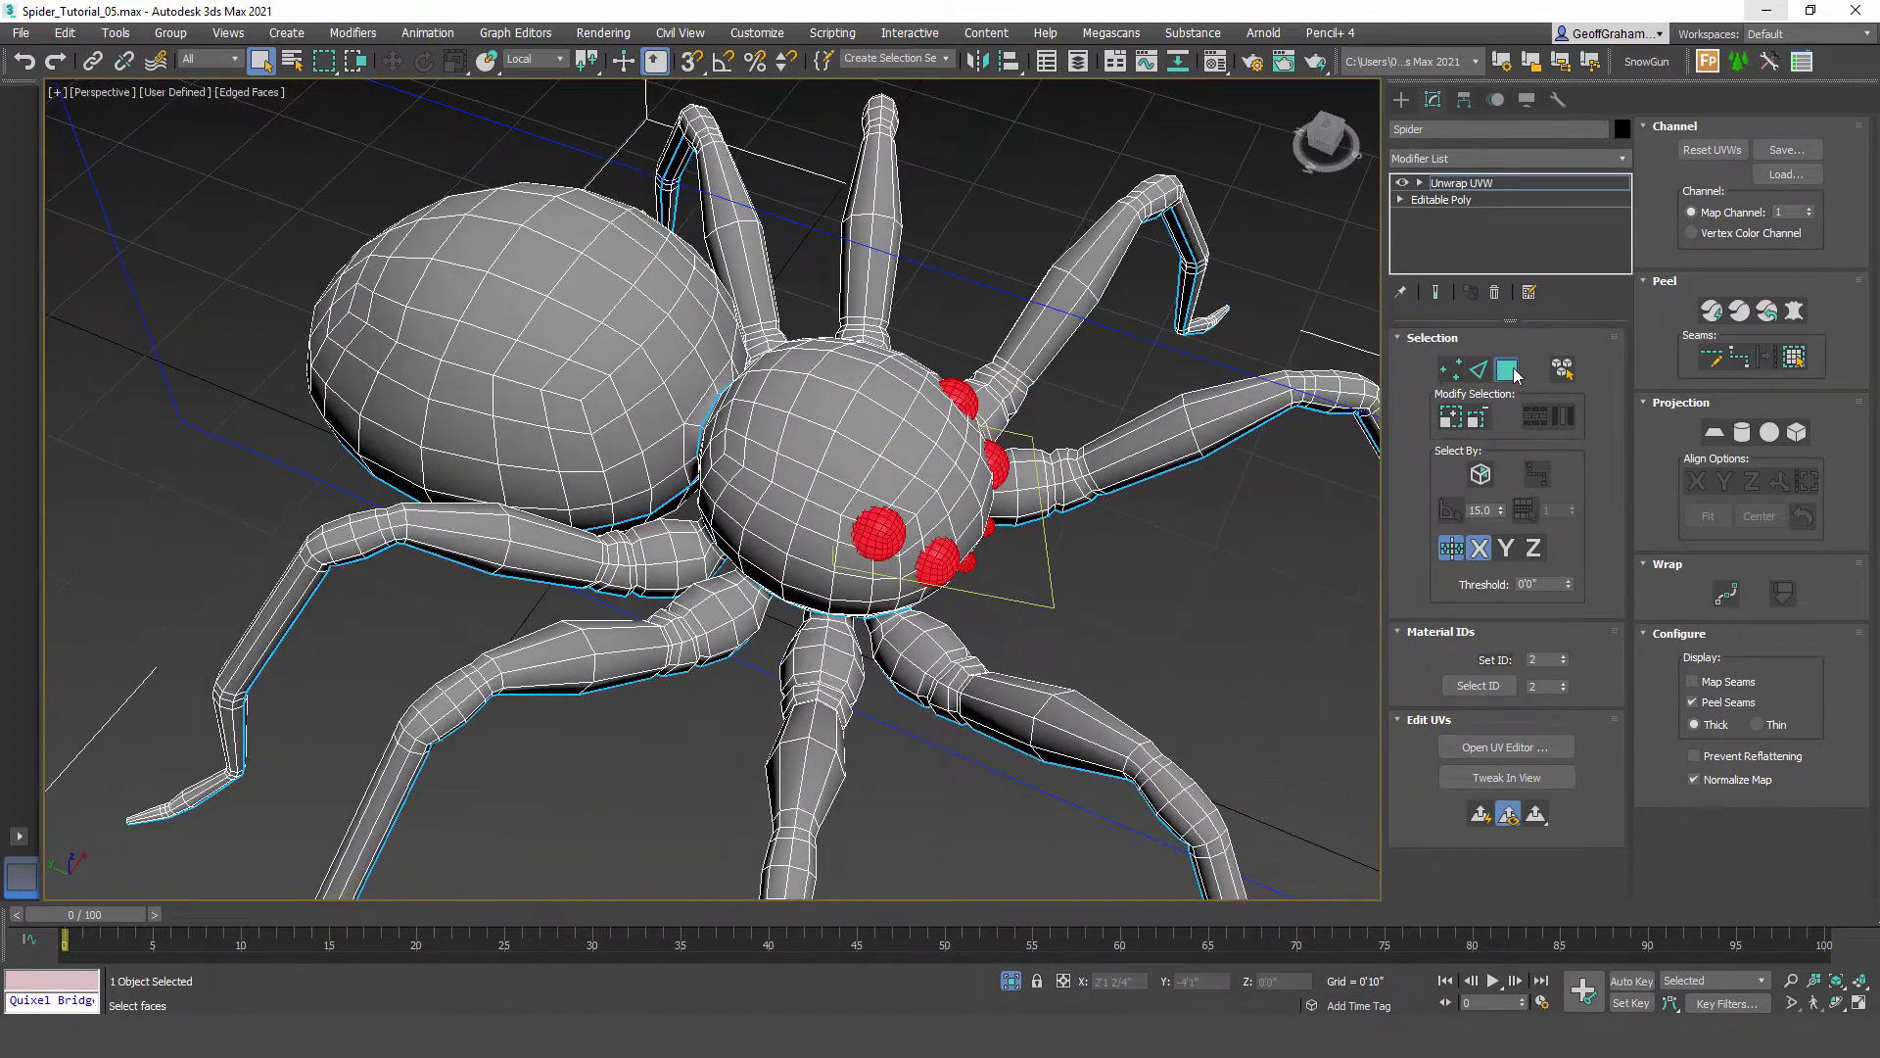
left_click(1509, 377)
left_click(1508, 377)
left_click(871, 440)
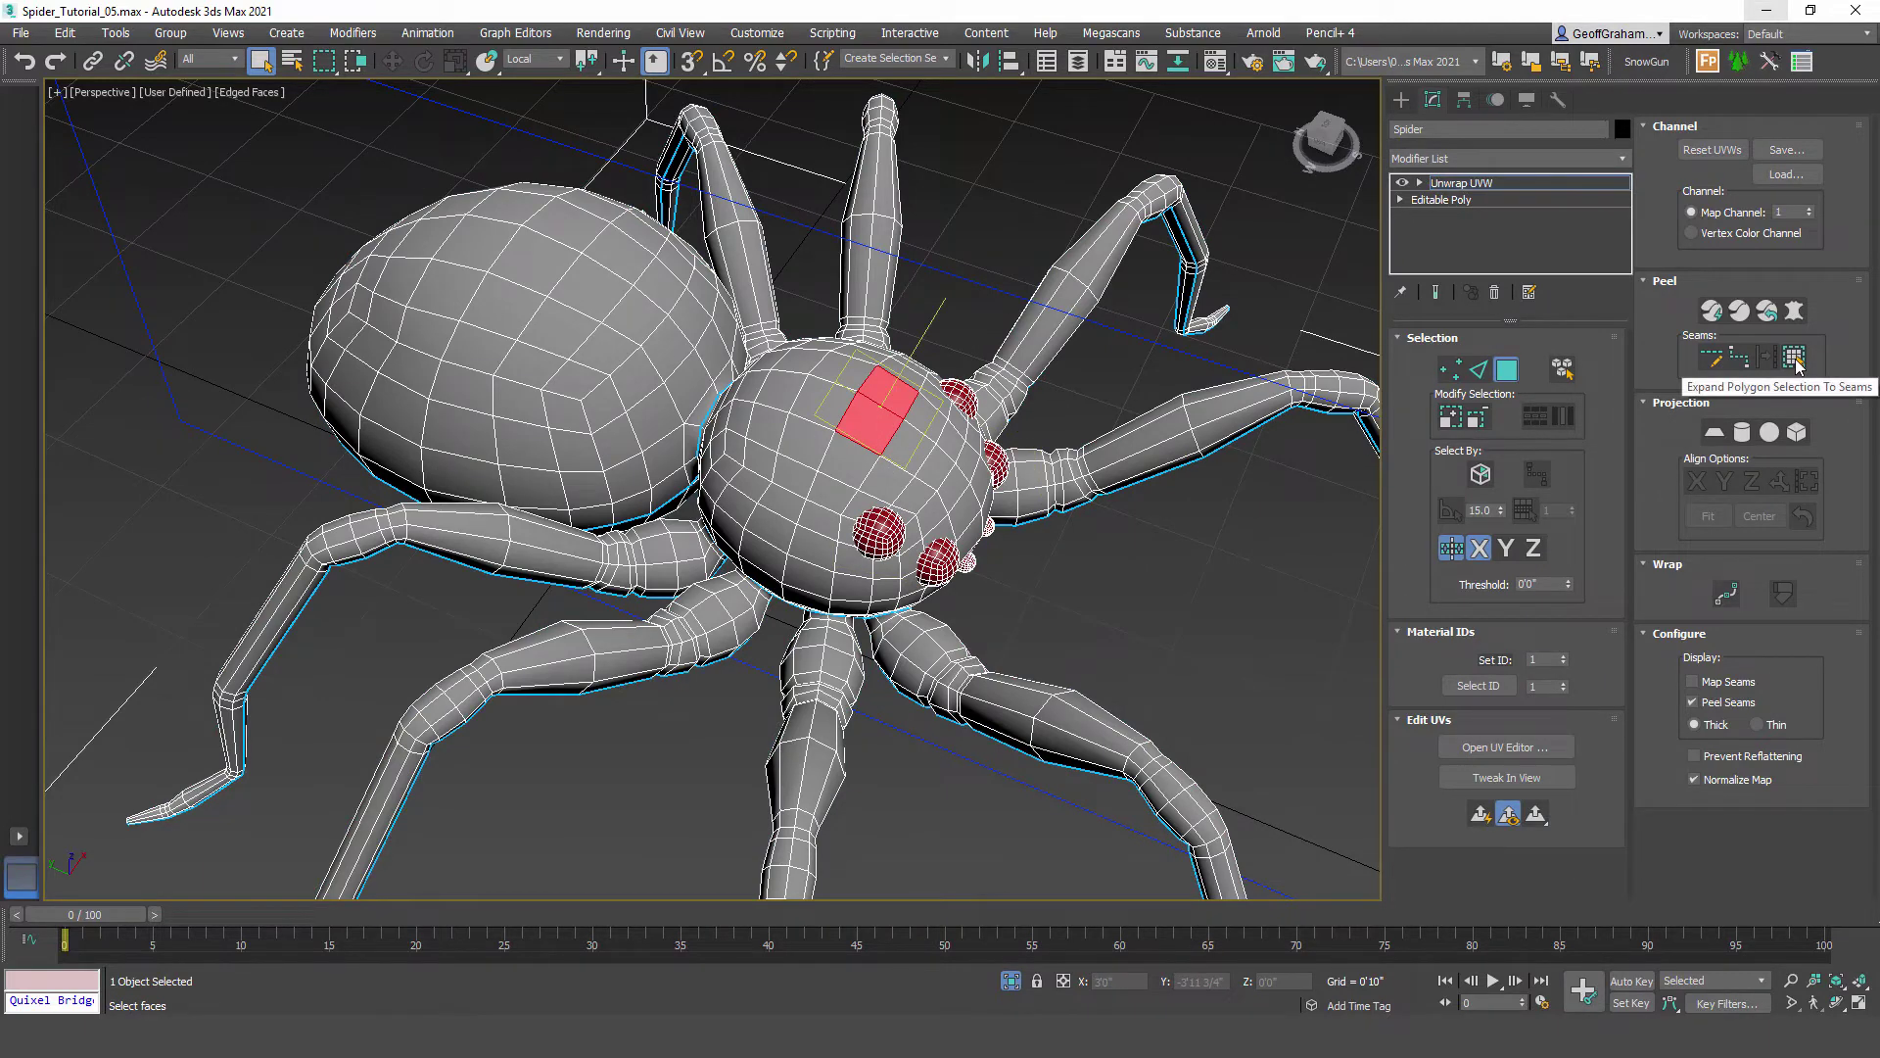
left_click(1799, 360)
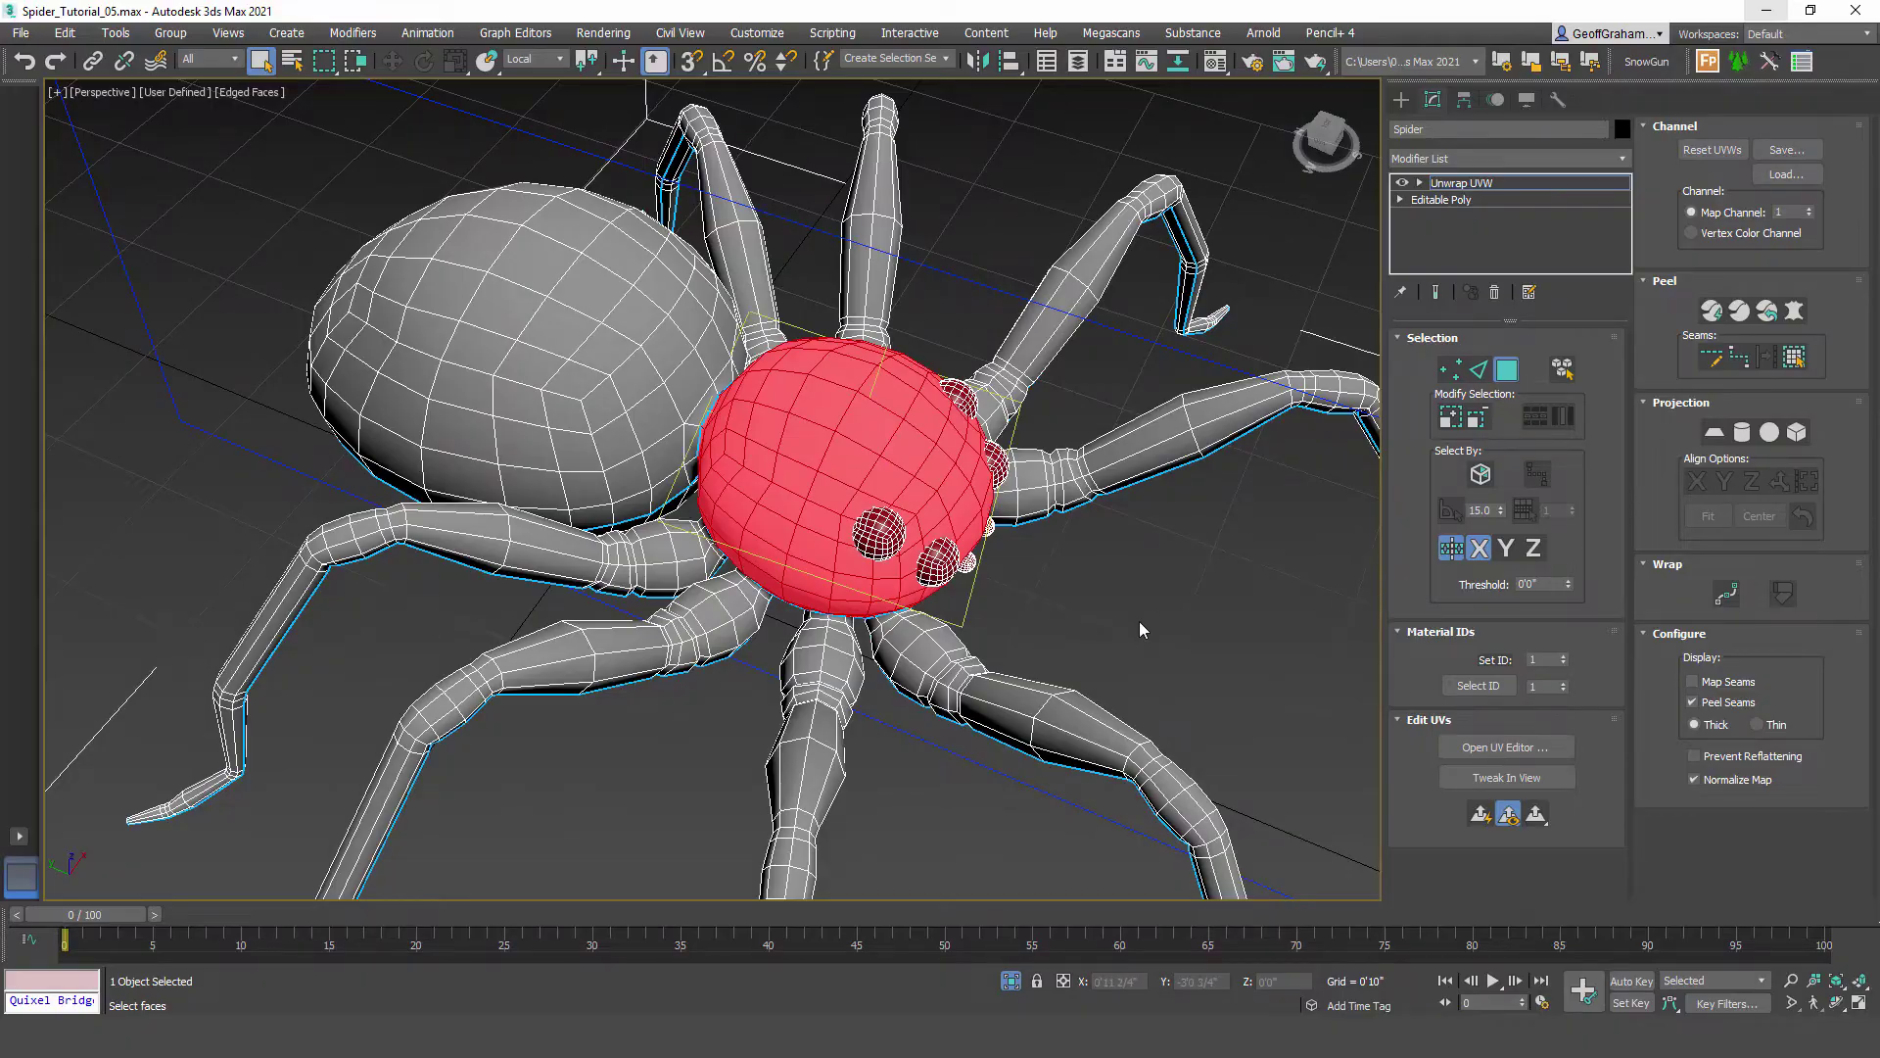
Step: Check the selection from the underside, unwrap the head's upper shell with Quick Peel and inspect its UVs in the Edit UVWs window
middle_click_drag(1138, 620, 1213, 520, "alt")
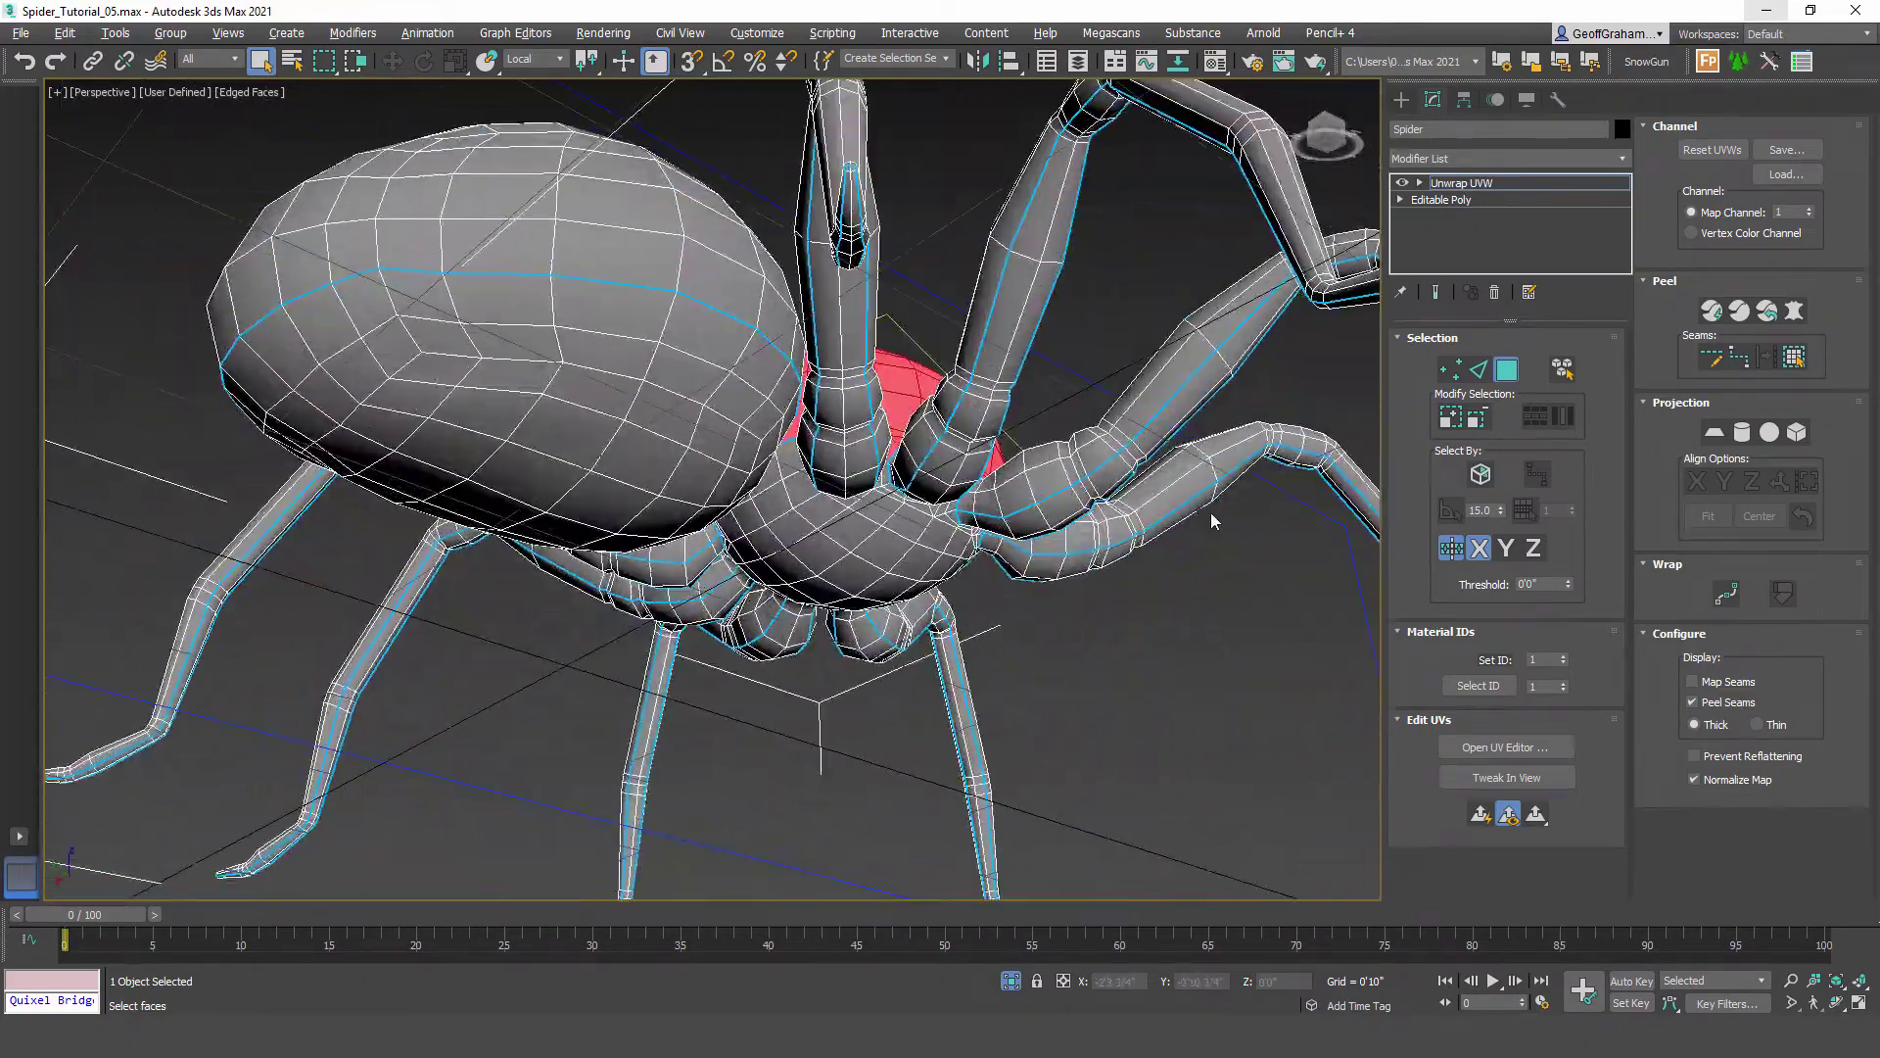
scroll(833, 517, "up", 5)
middle_click_drag(820, 523, 1154, 585, "alt")
scroll(660, 663, "down", 5)
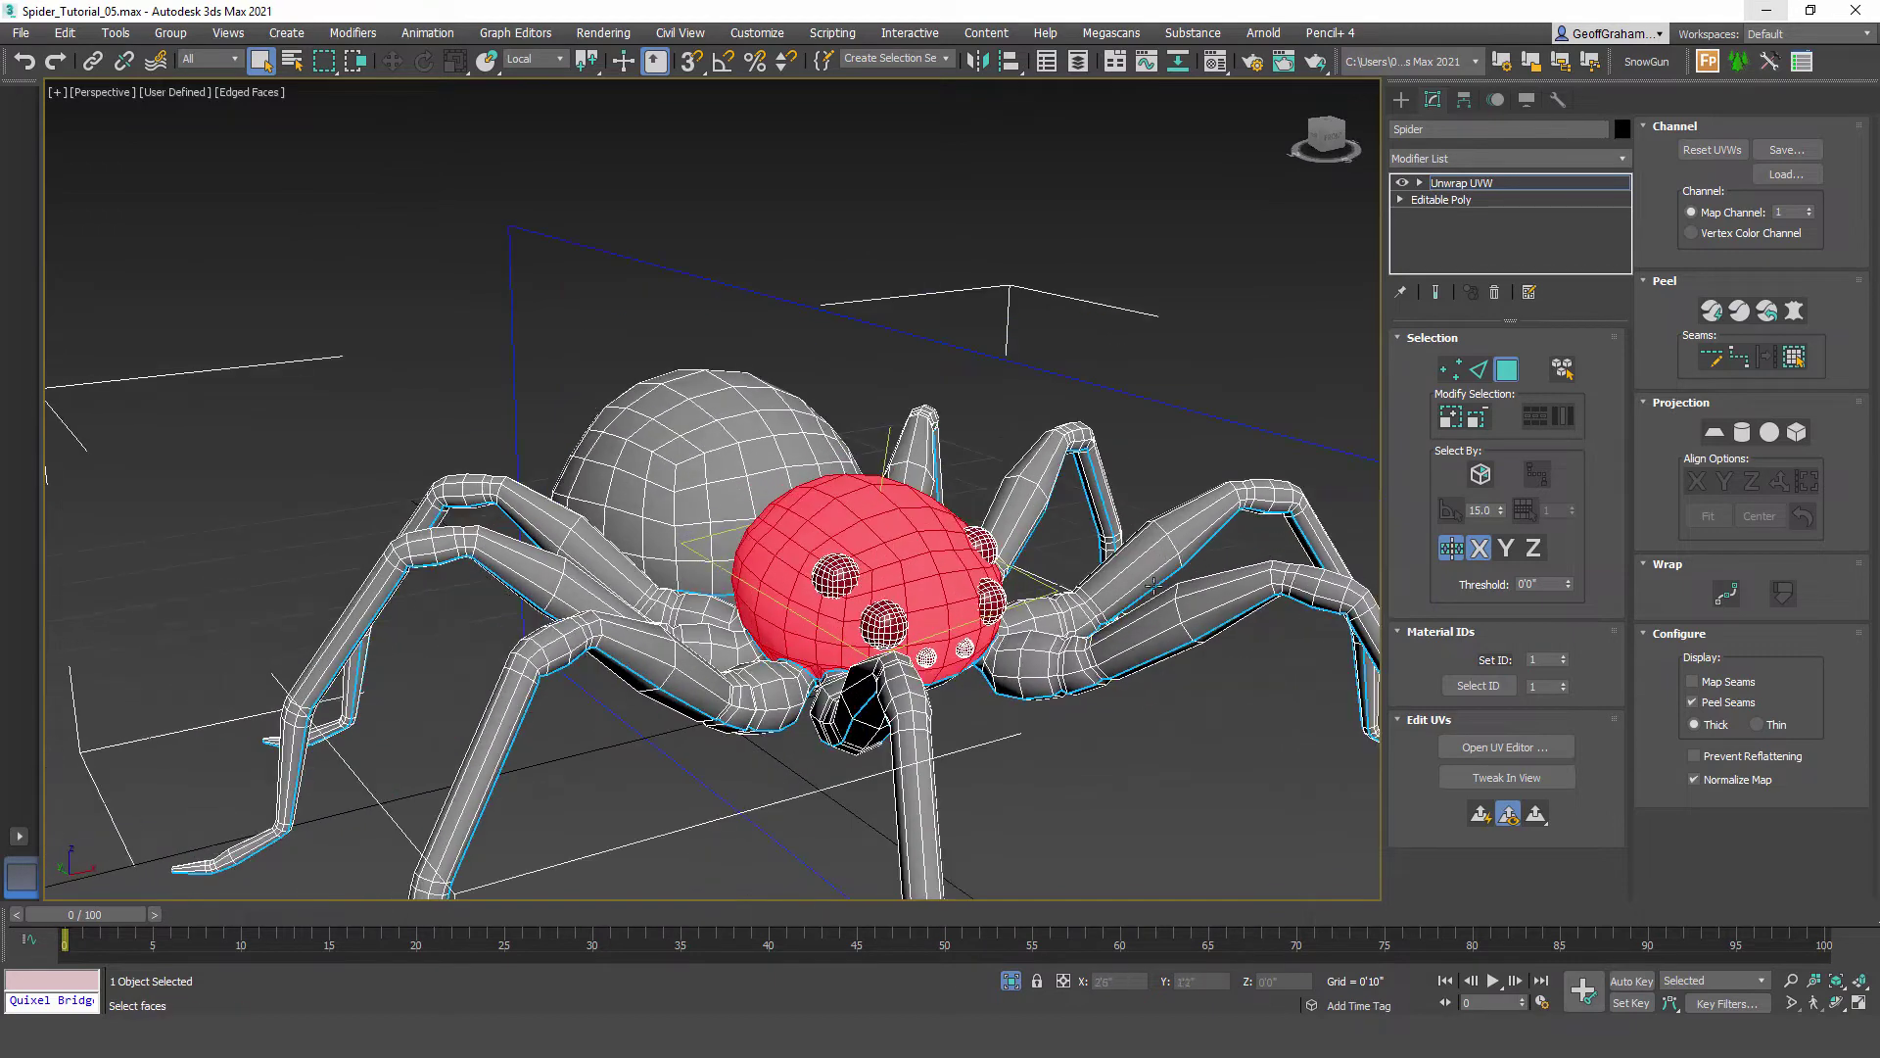
left_click(1714, 314)
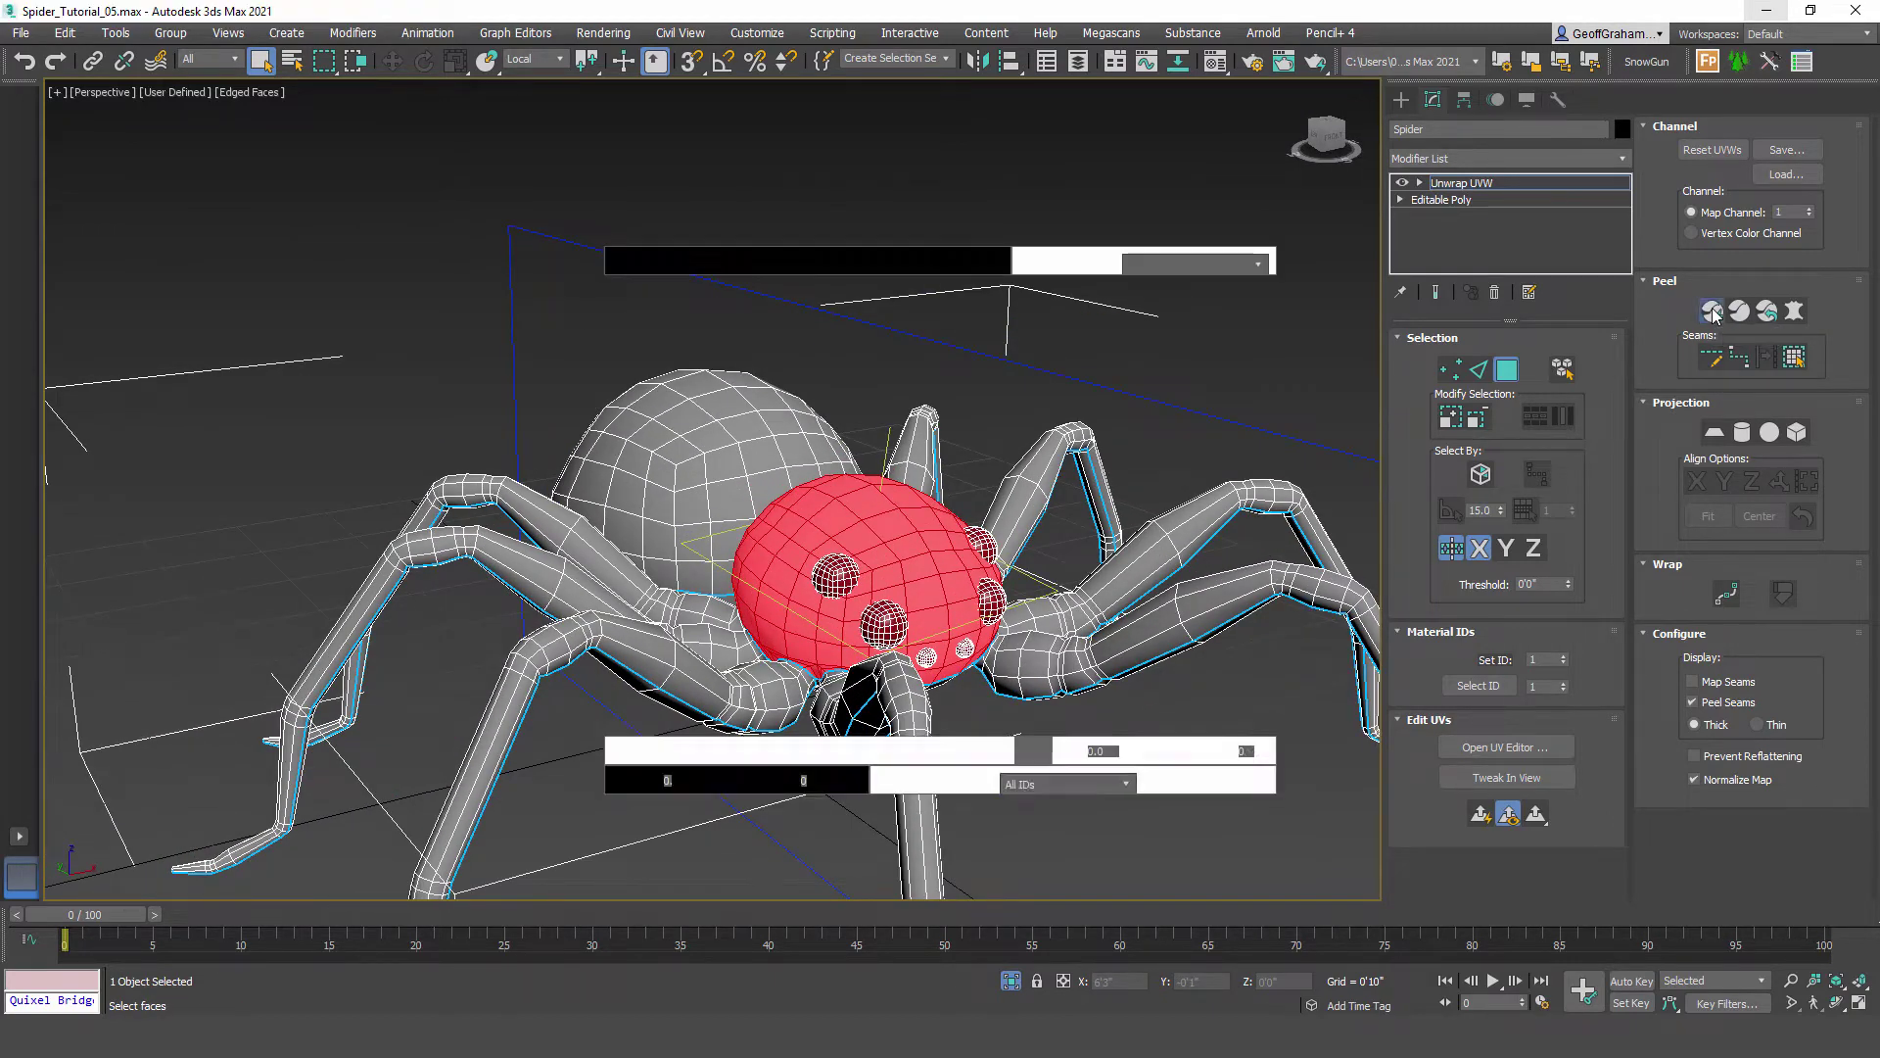
left_click_drag(423, 111, 518, 119)
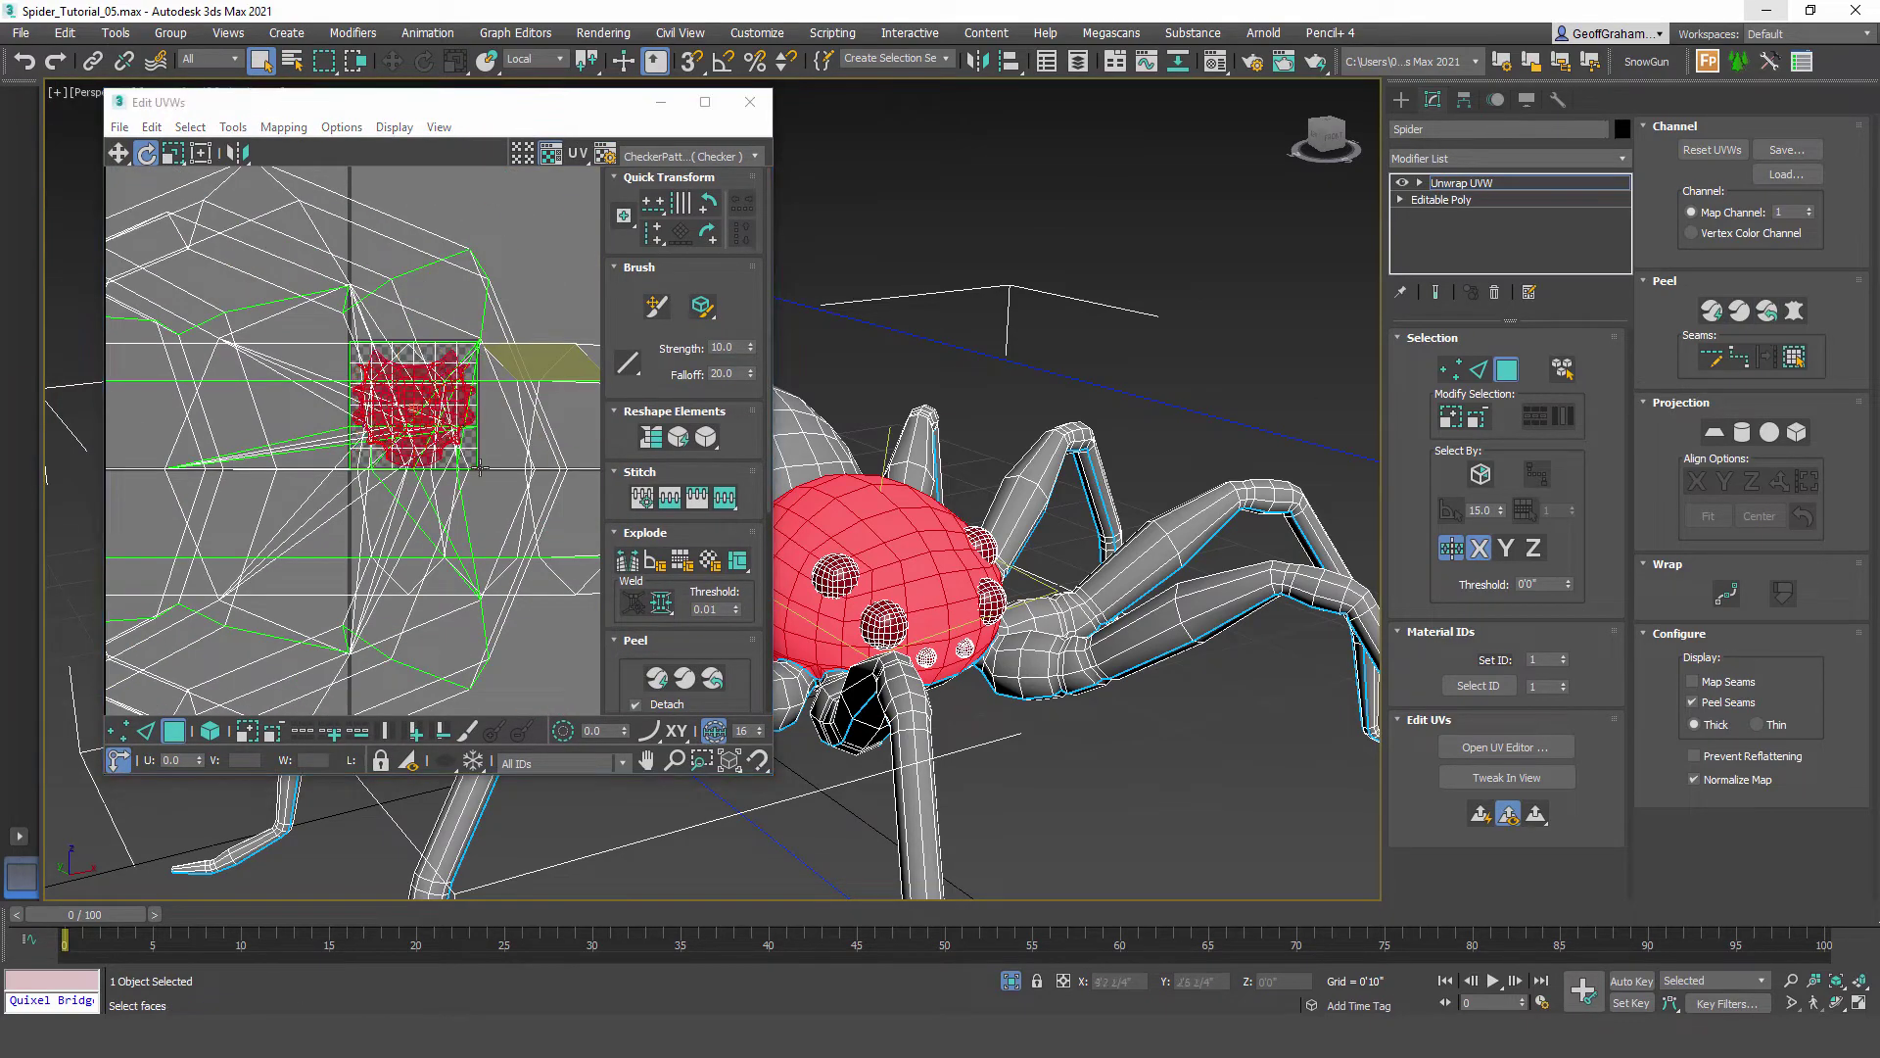
scroll(453, 428, "up", 6)
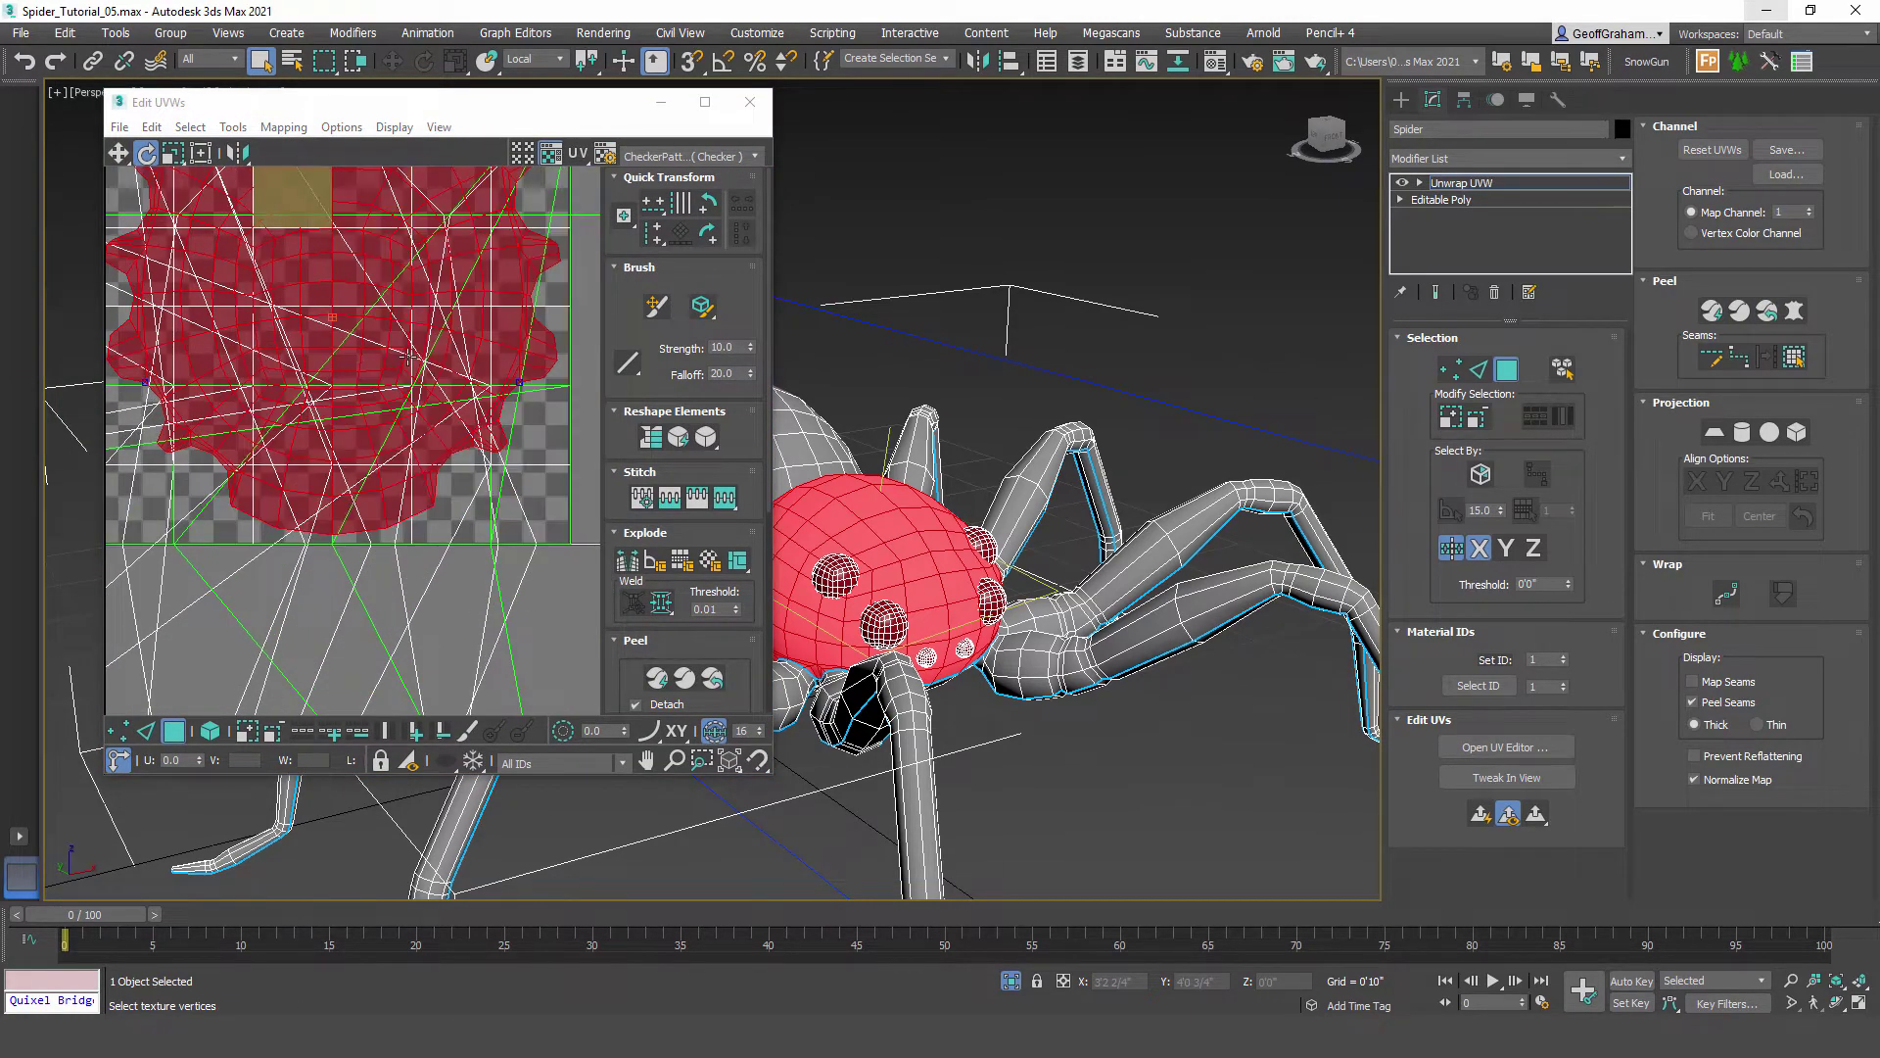
Step: Select the underside of the head by expanding one of its polygons to the seams and unwrap it with Quick Peel
middle_click_drag(993, 426, 1117, 520)
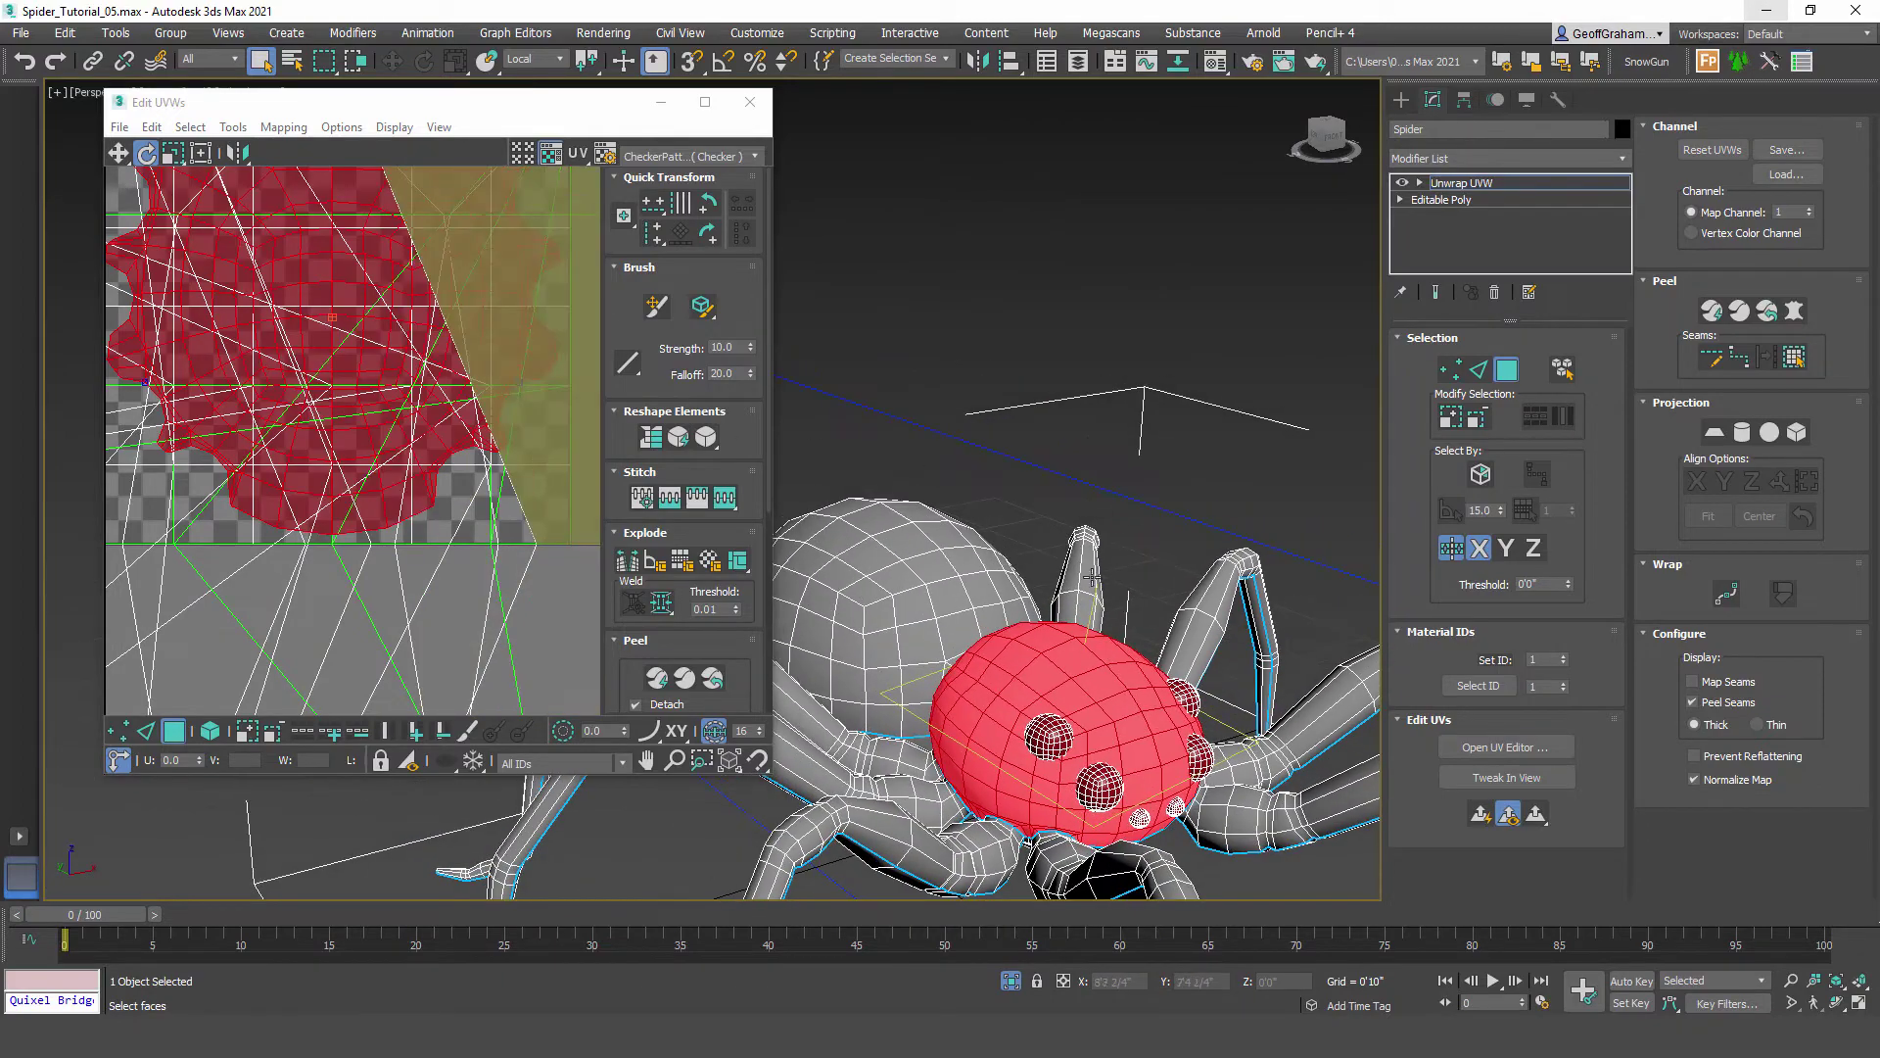
middle_click_drag(1128, 689, 1198, 624)
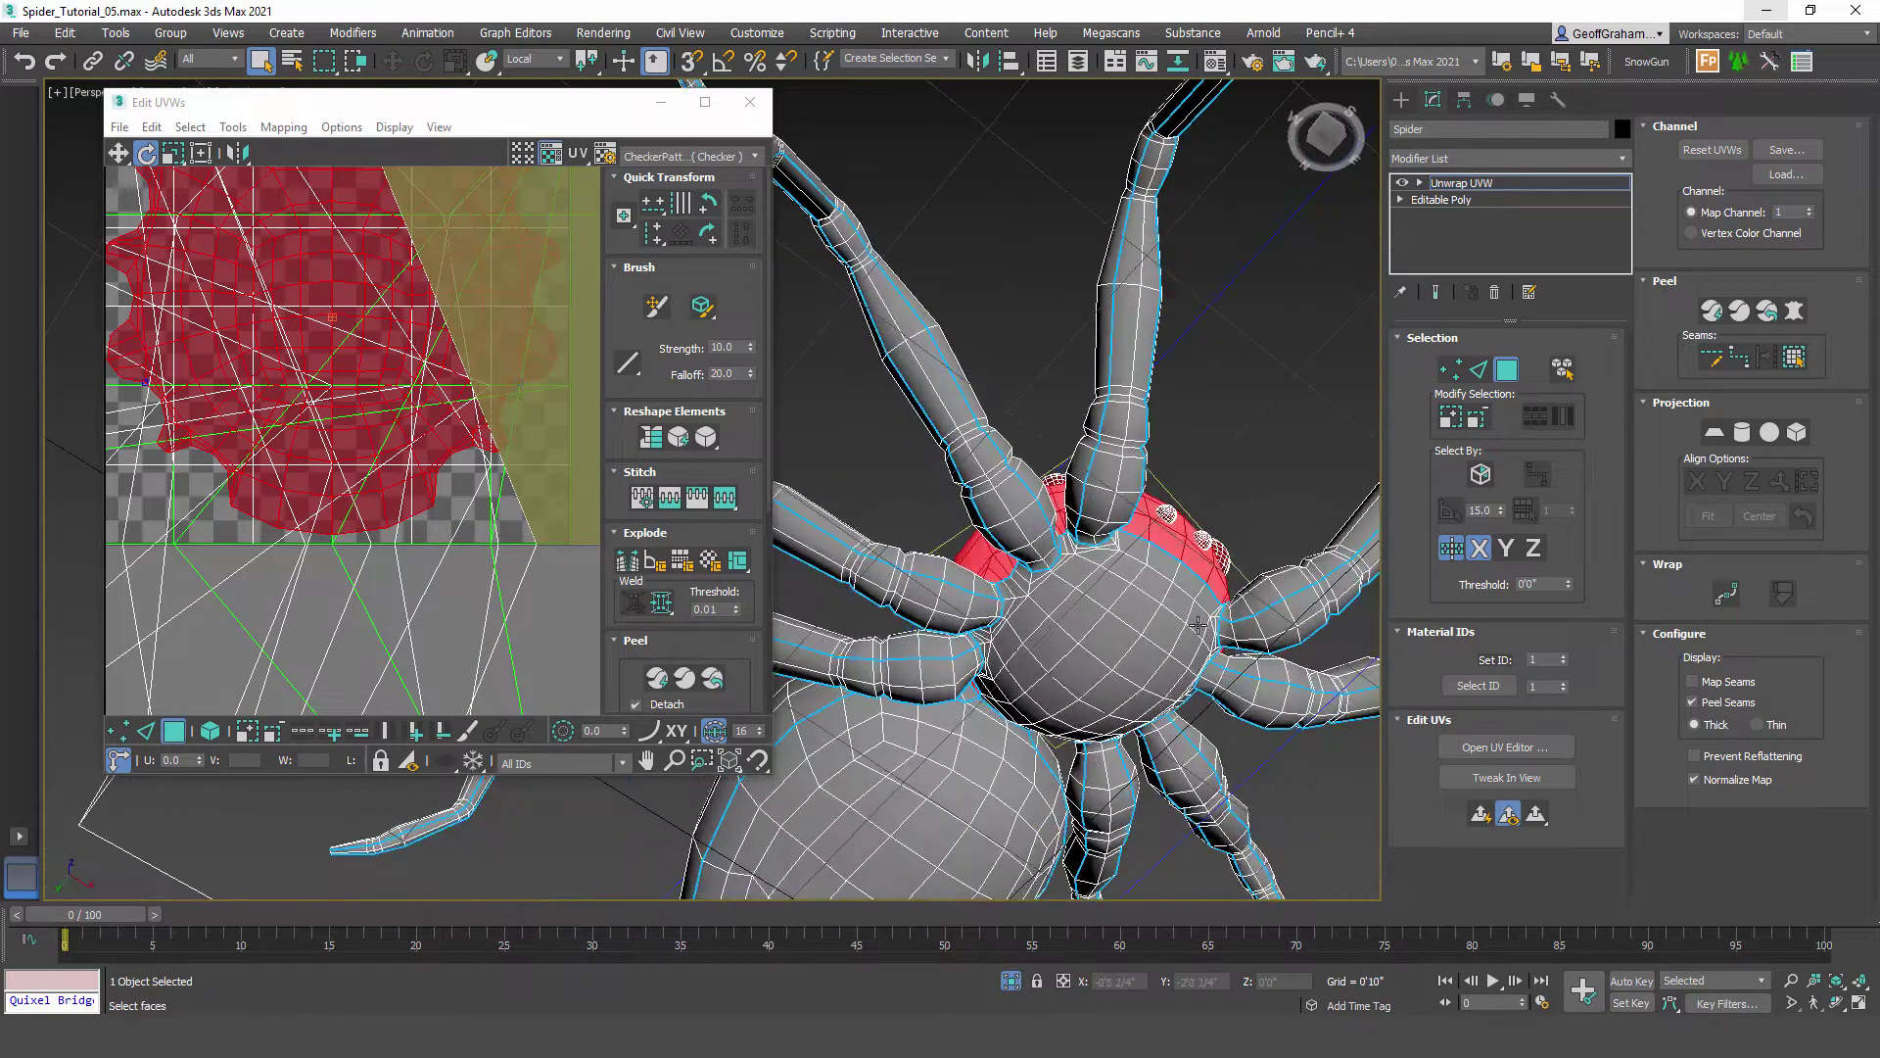
left_click(1106, 619)
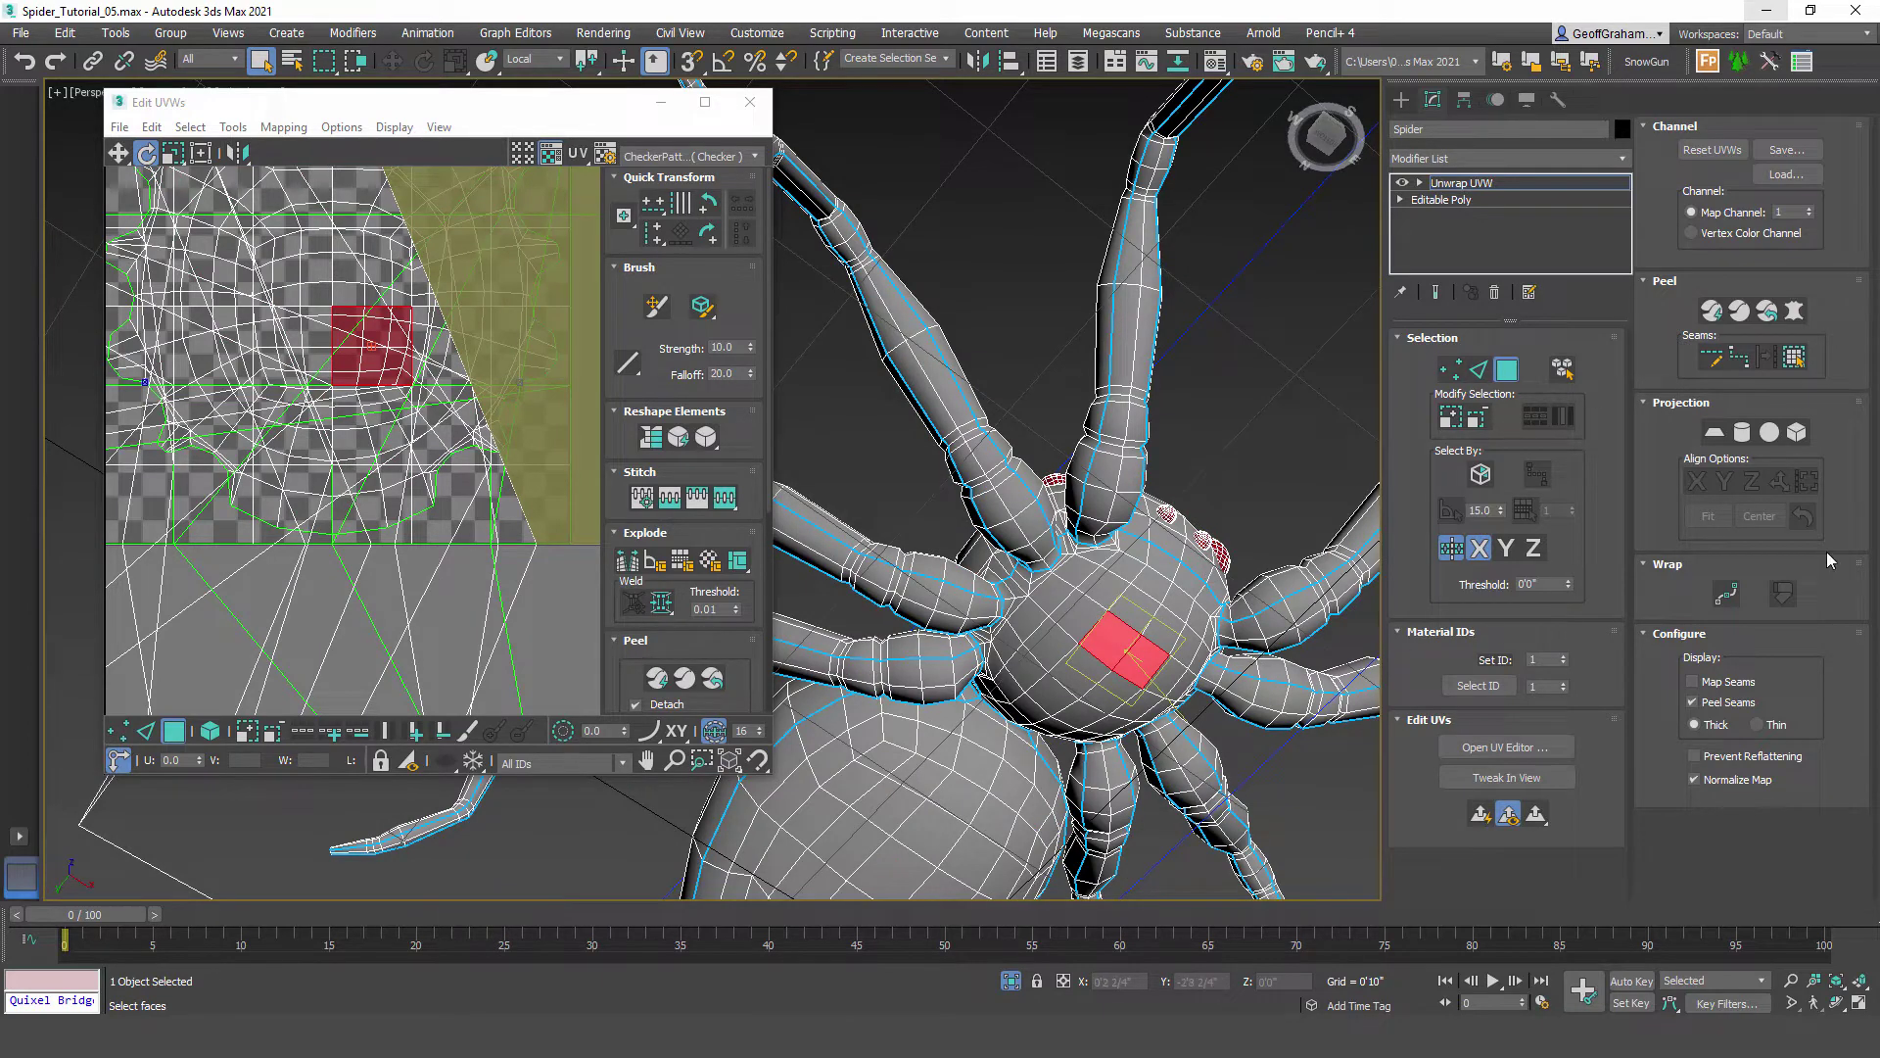
left_click(1795, 359)
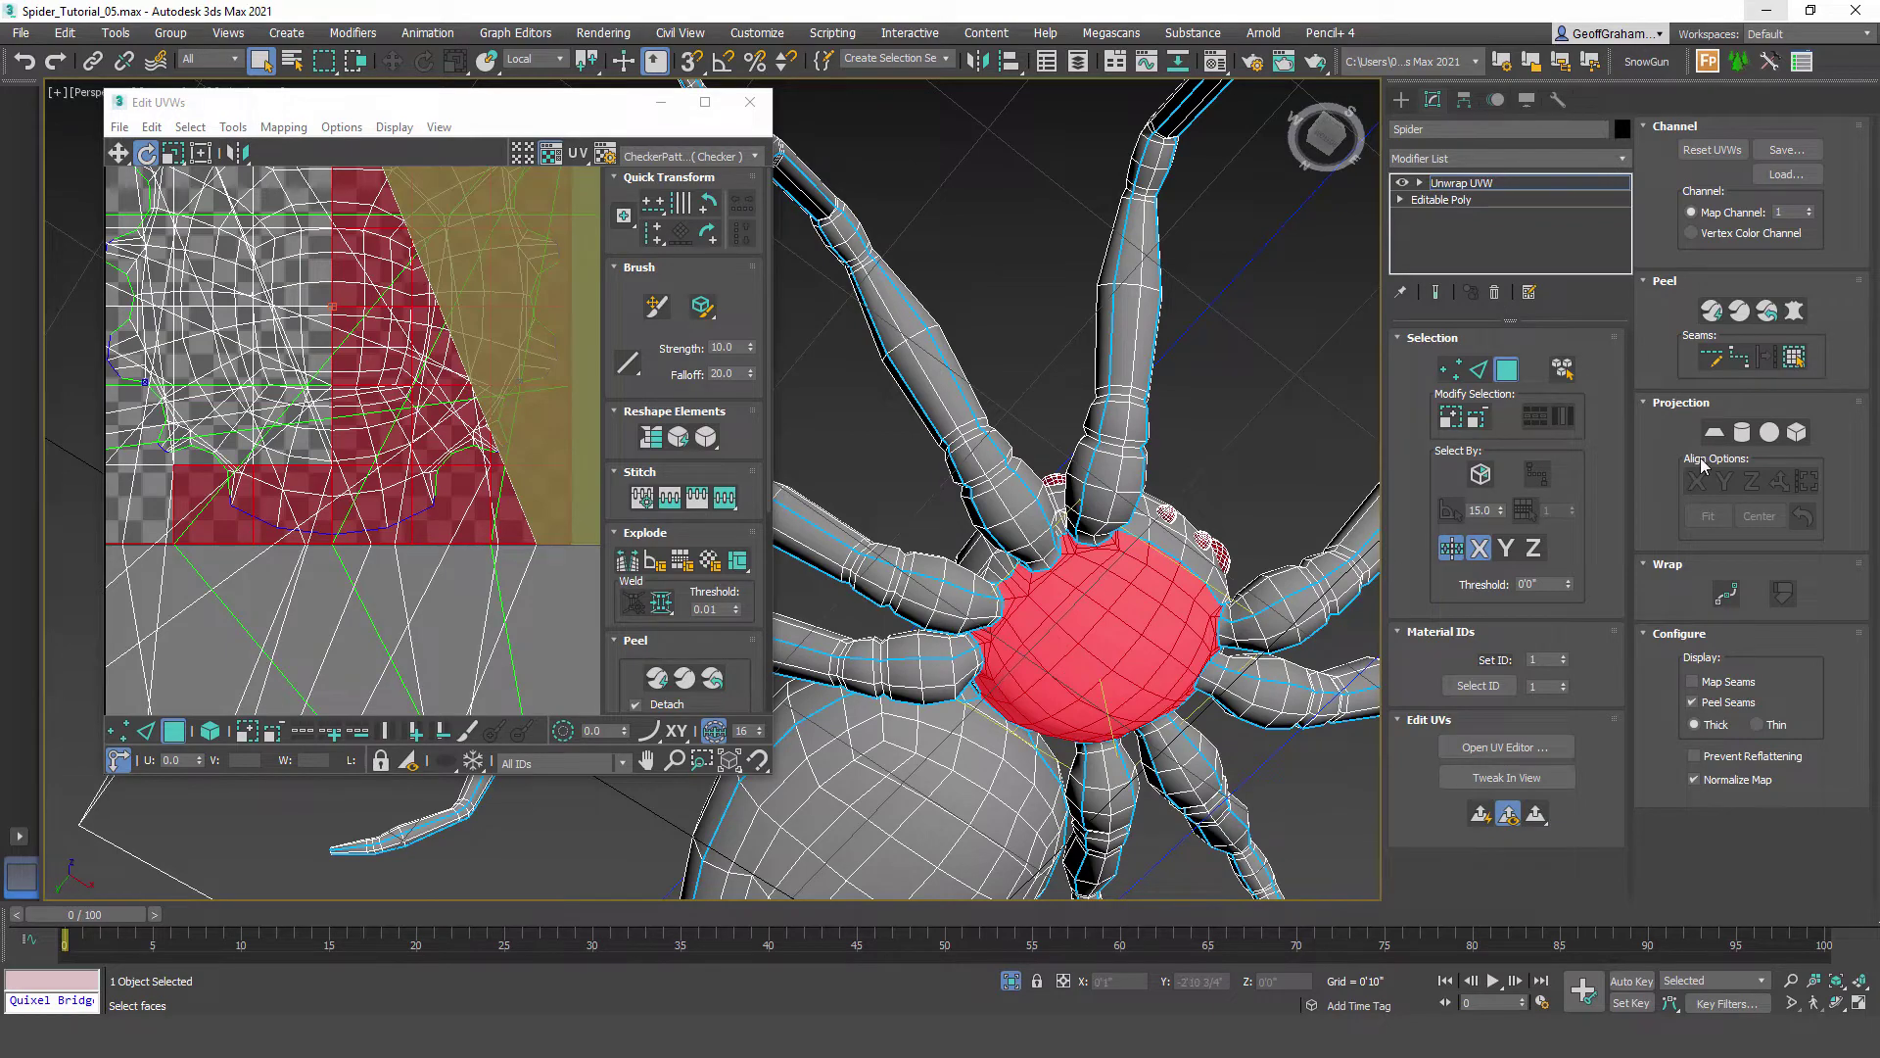
left_click(1711, 313)
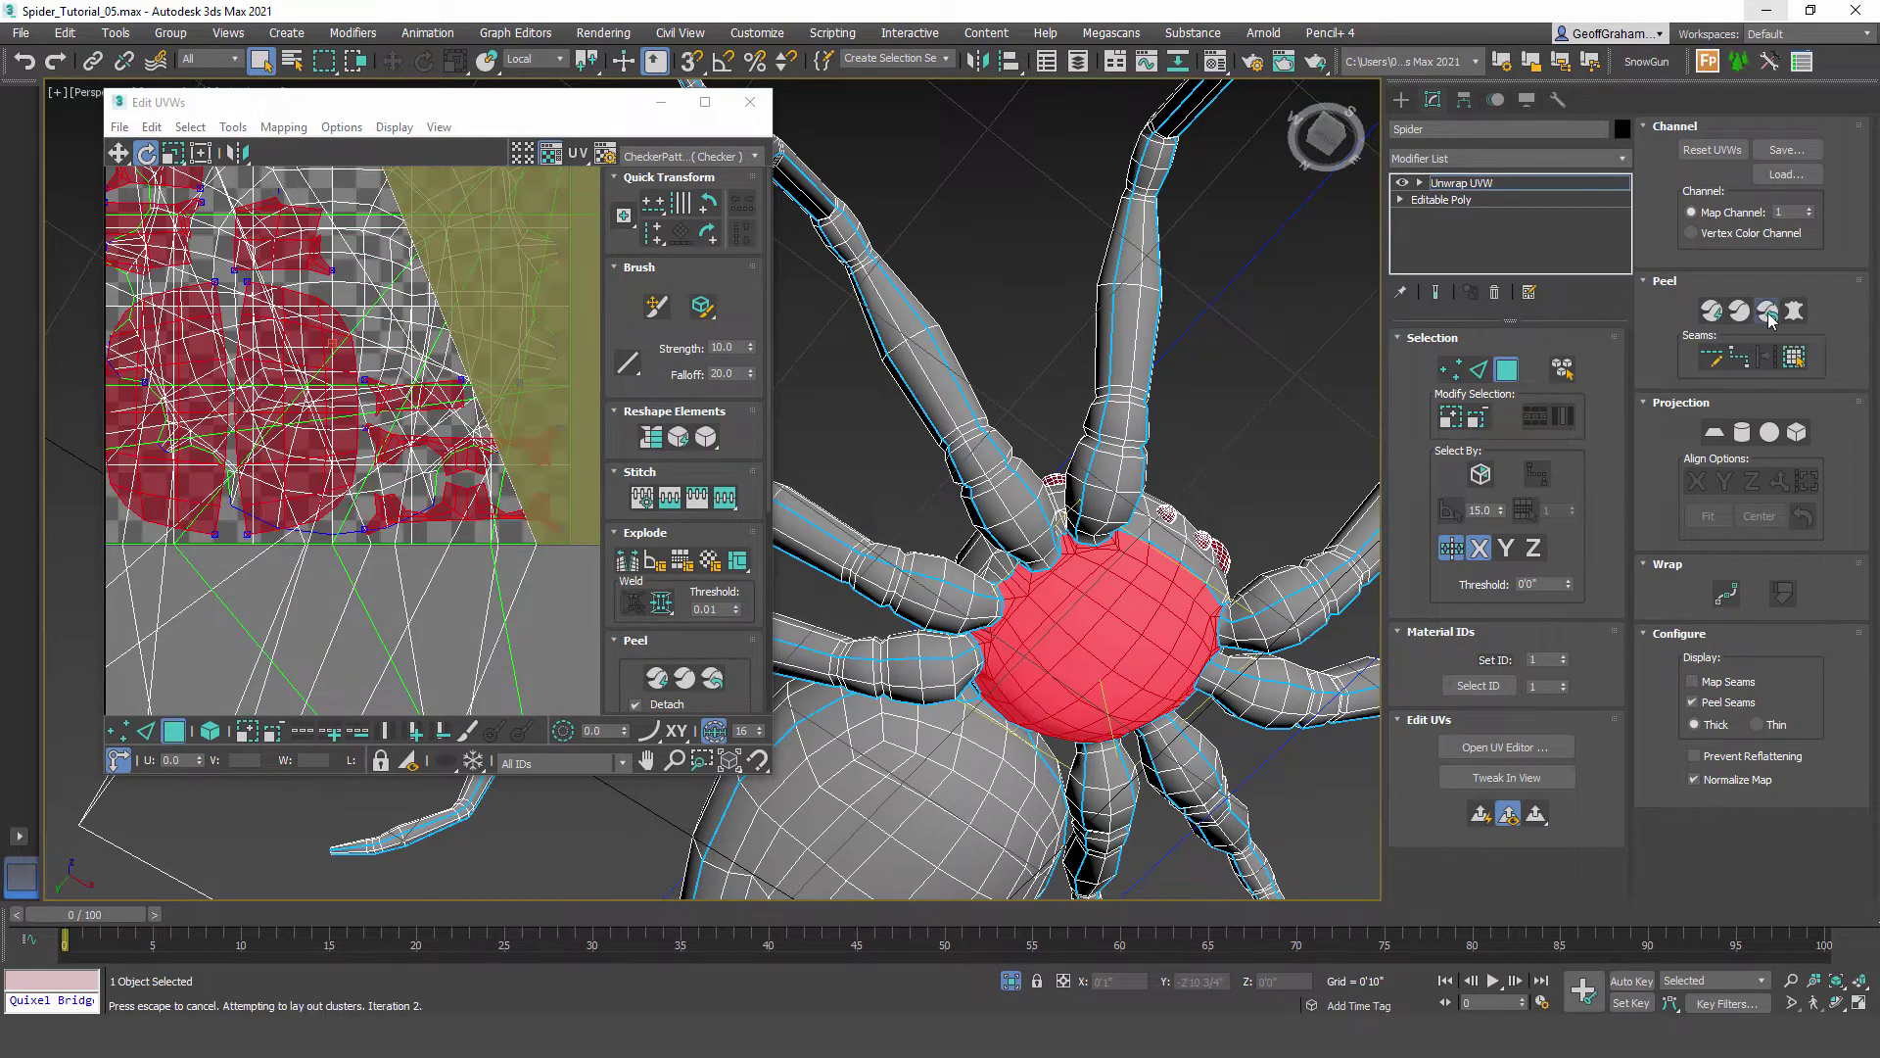
Step: Select the abdomen's upper half by expanding a polygon selection to the seams and unwrap it with Quick Peel
middle_click_drag(921, 711, 1055, 510, "alt")
left_click(1006, 428)
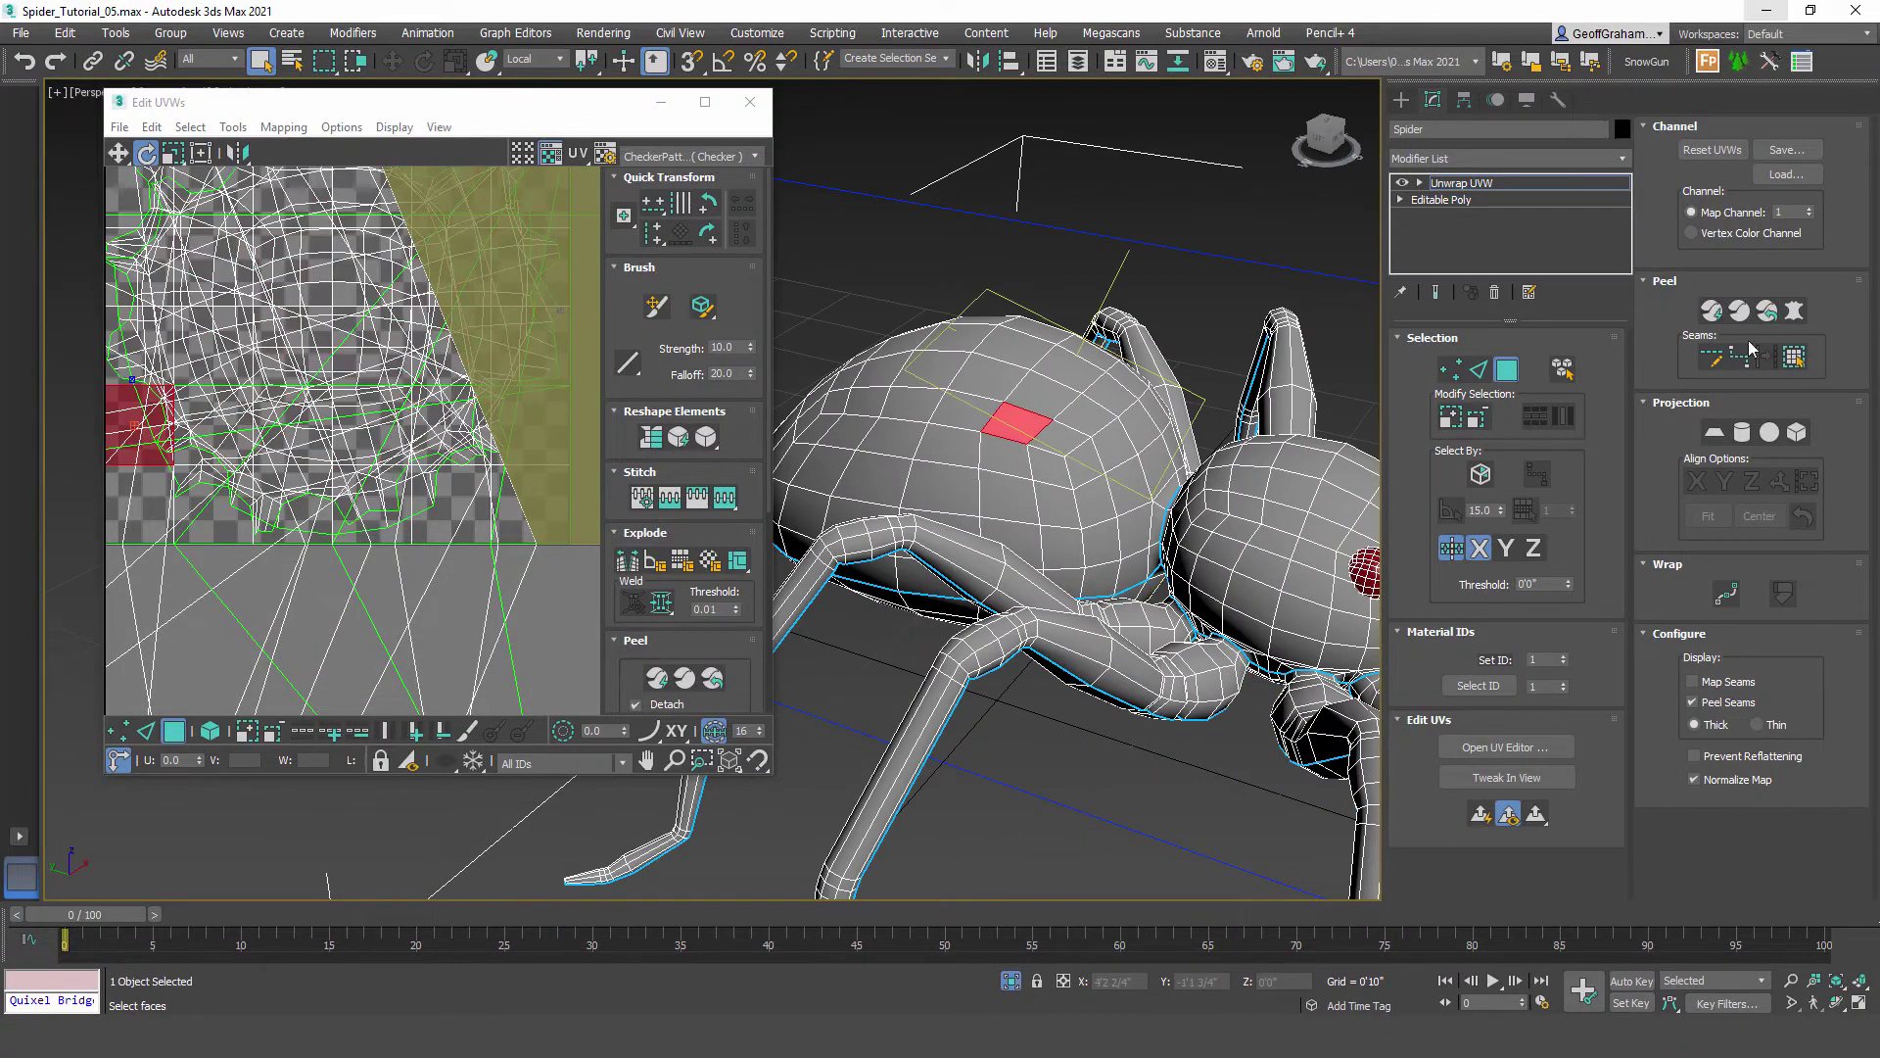
left_click(1798, 362)
left_click(1713, 311)
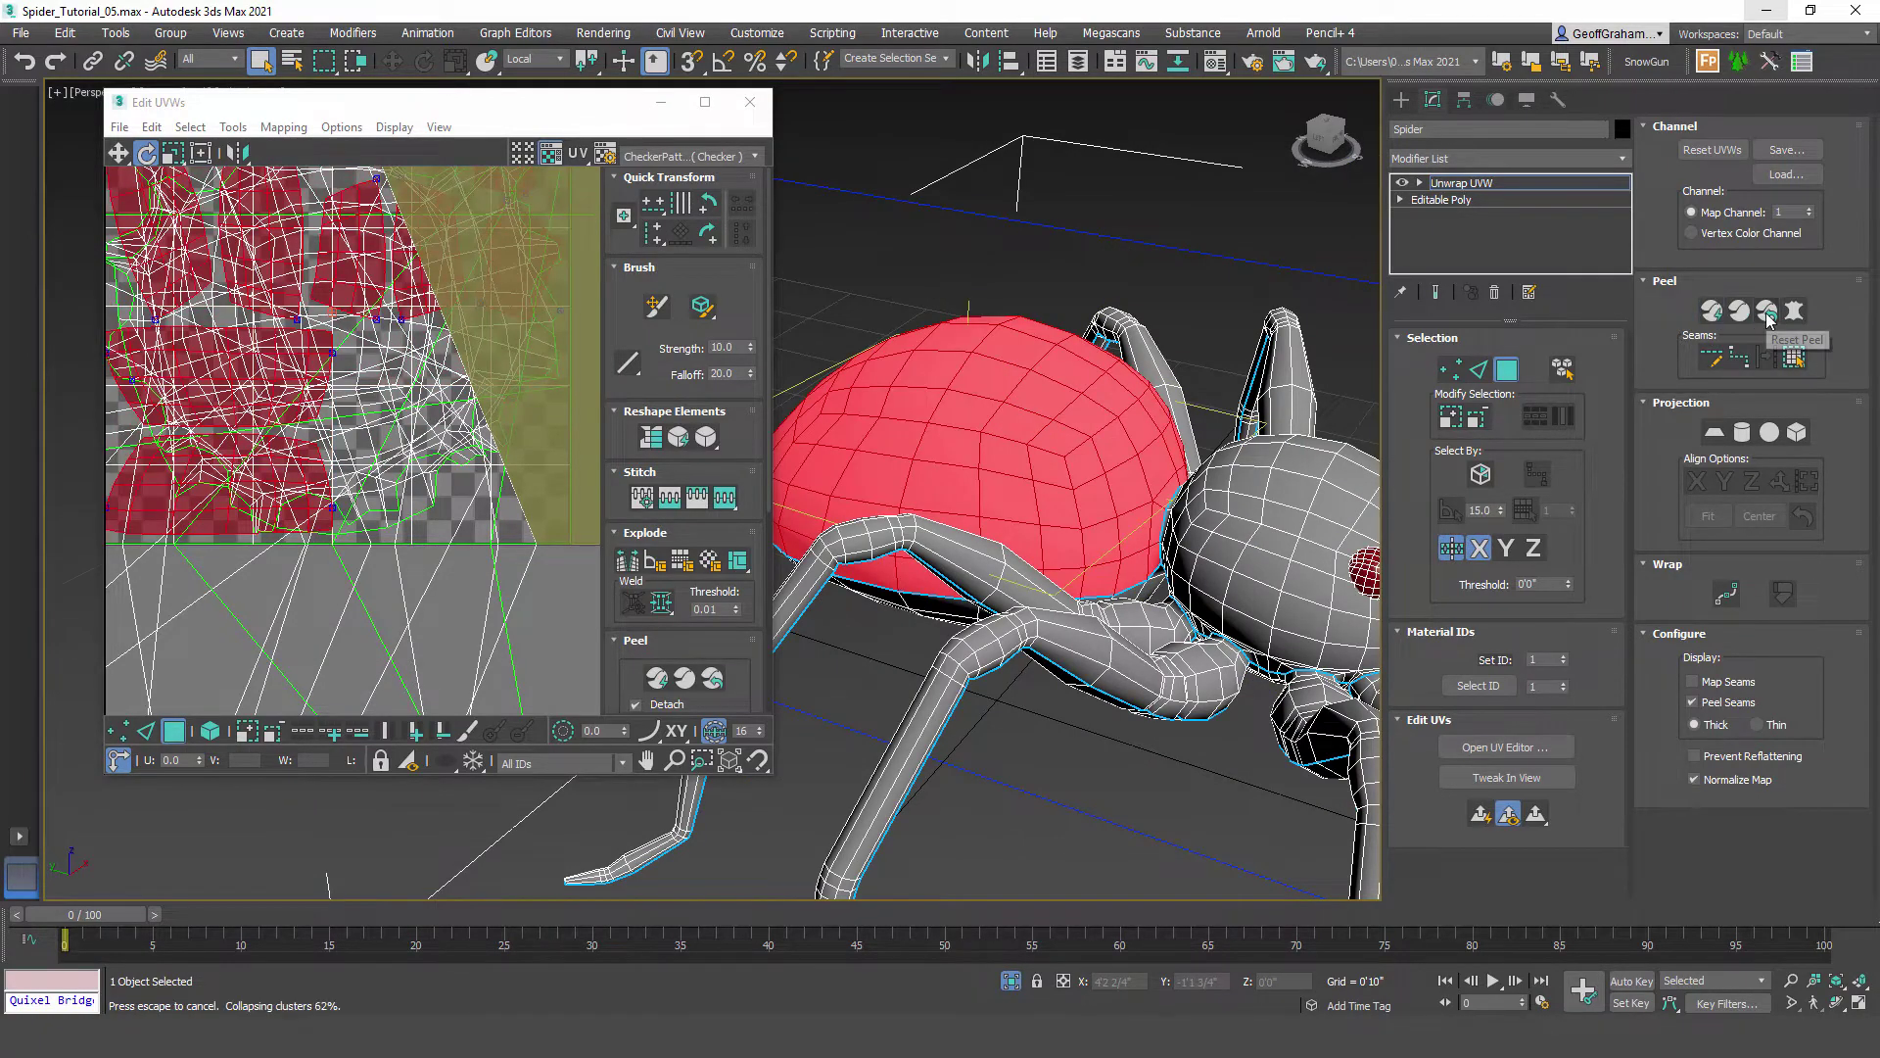
Step: Select the abdomen's underside by expanding a polygon selection to the seams and unwrap it with Quick Peel
middle_click_drag(1008, 587, 1018, 462, "alt")
left_click(1003, 482)
left_click(1796, 366)
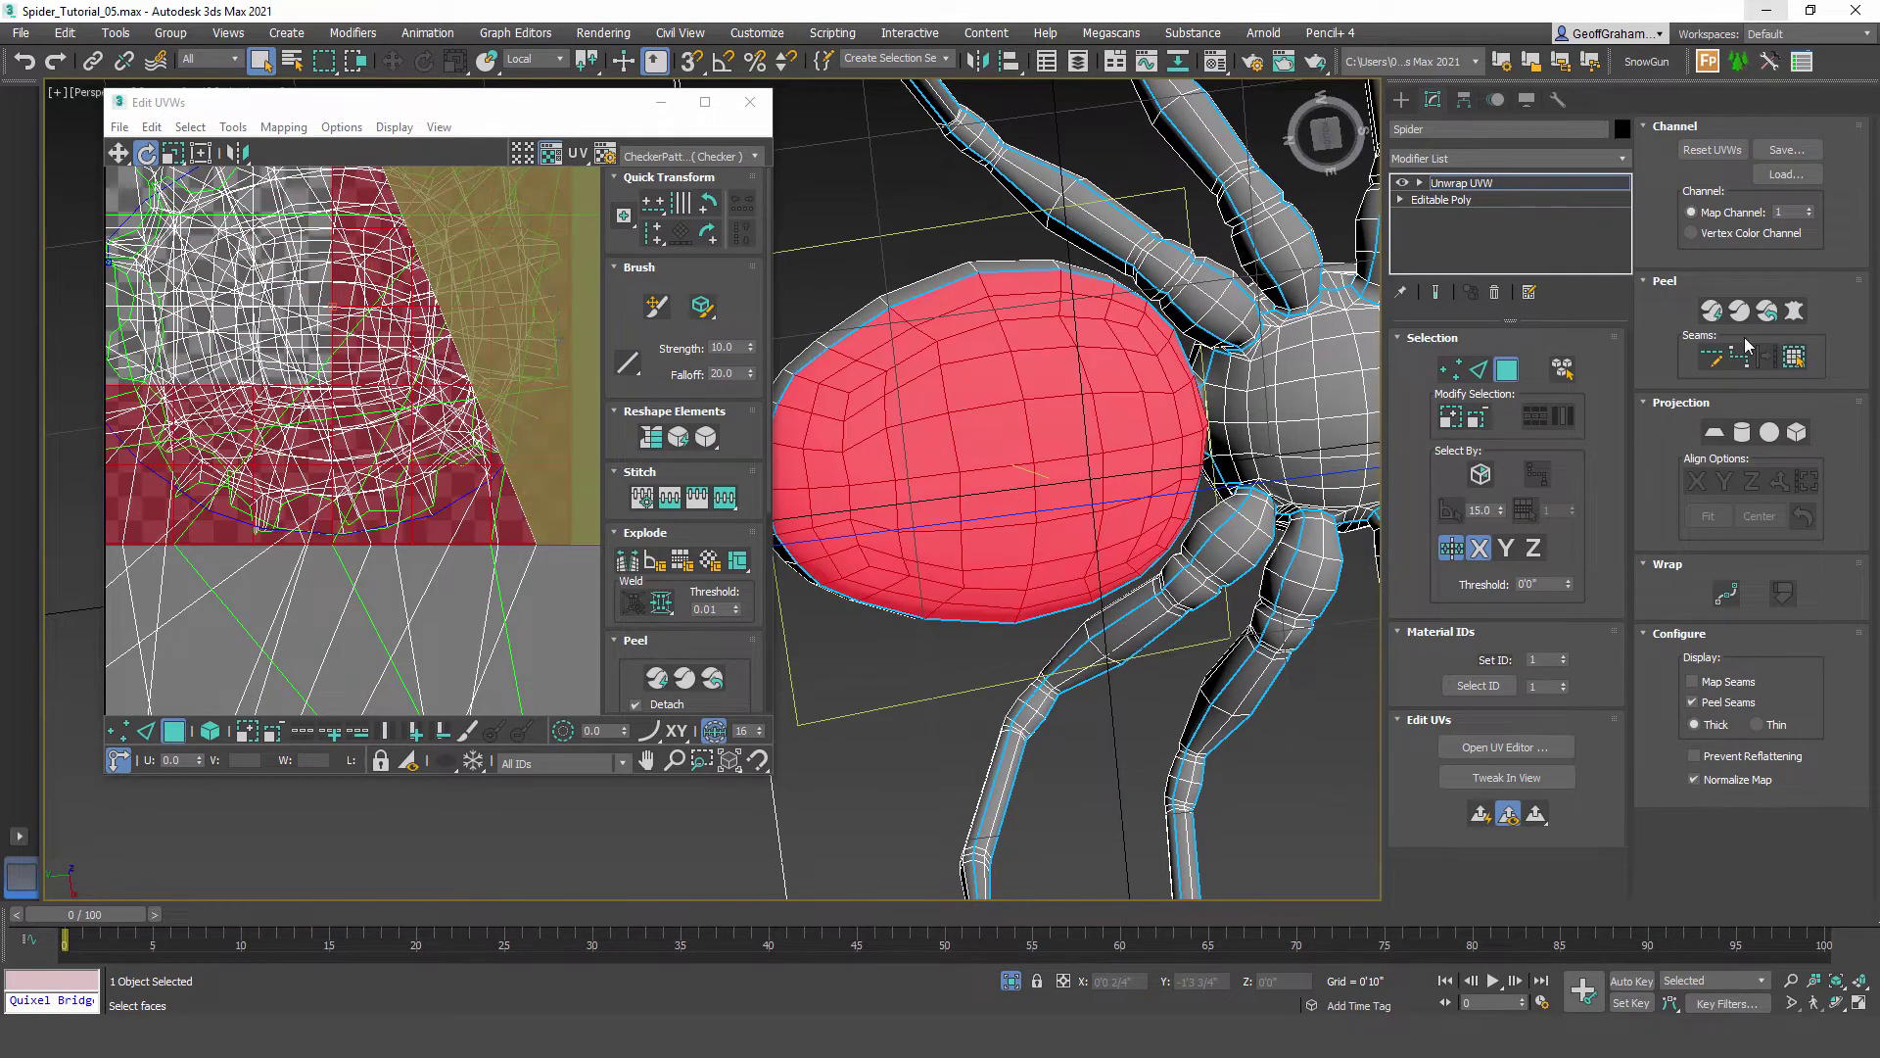
left_click(1712, 311)
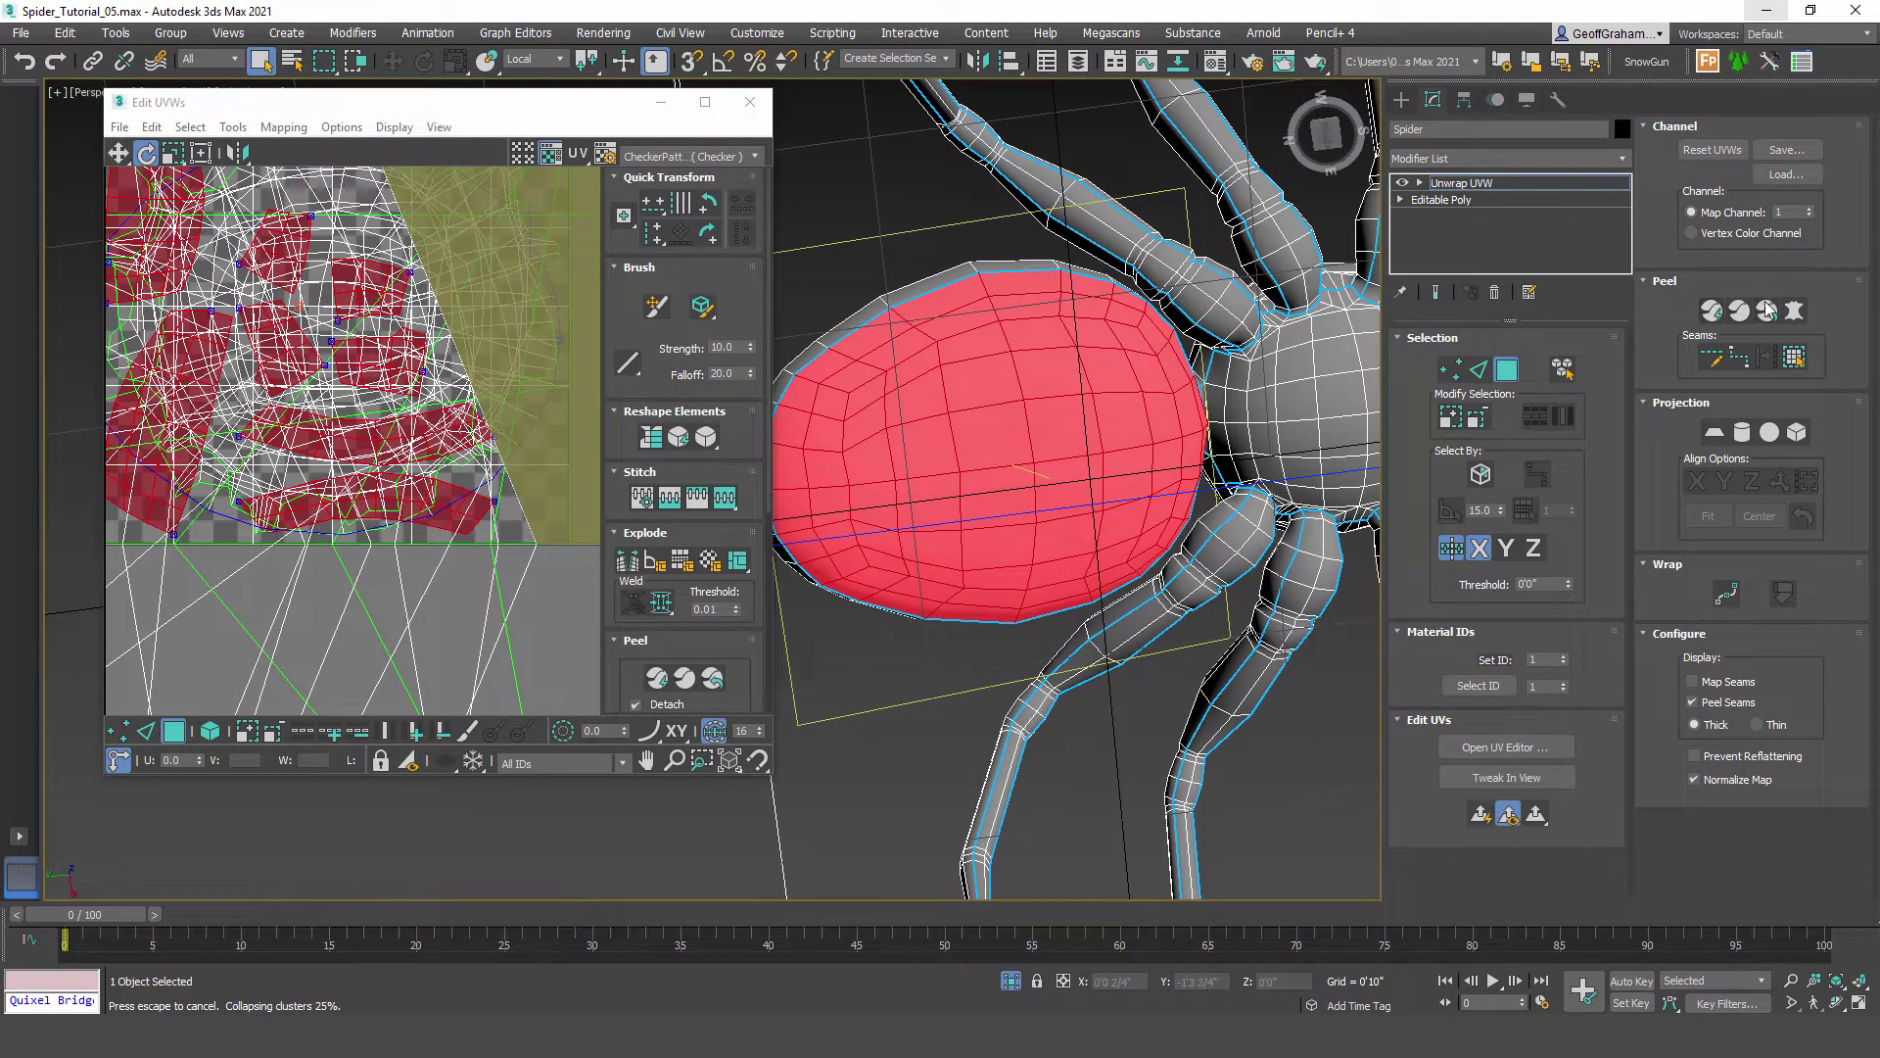
middle_click_drag(1083, 369, 1093, 509)
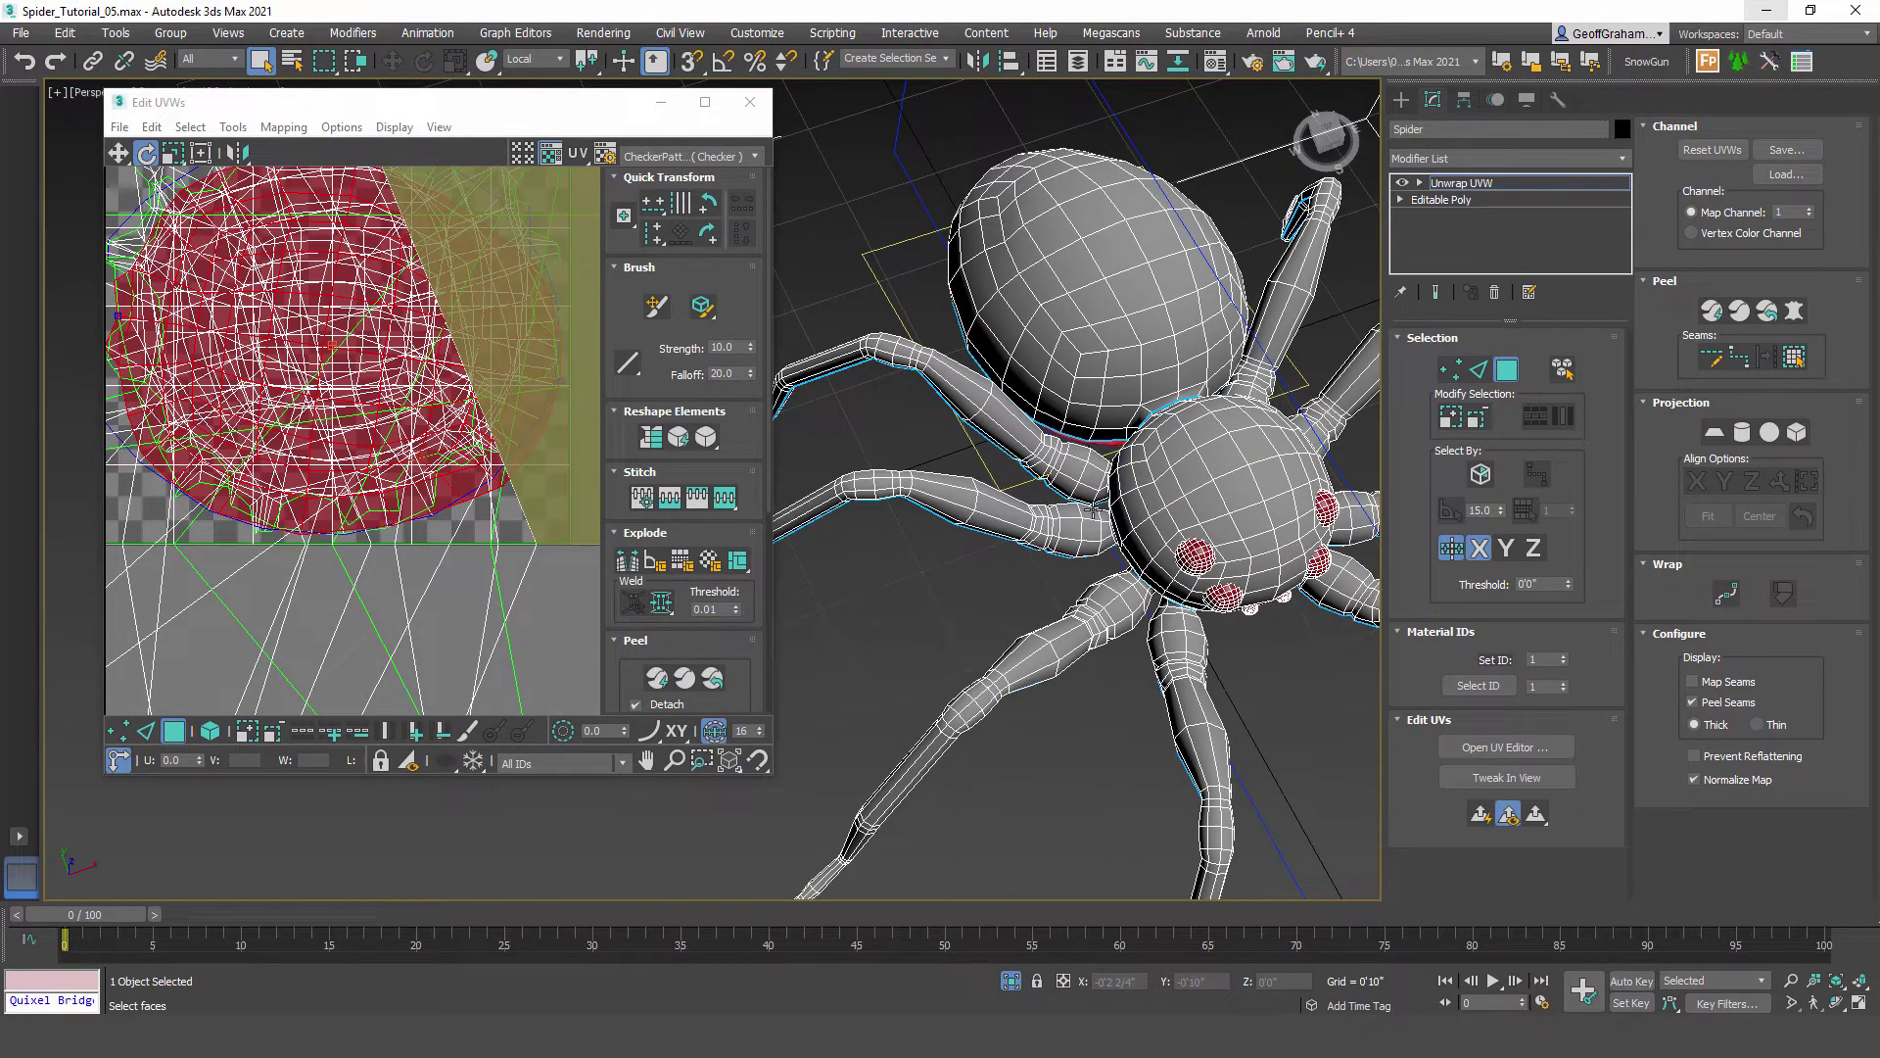
Step: Select the upper sides of the rear pair of legs by expanding a polygon selection to the seams and unwrap them with Quick Peel
left_click(1077, 464)
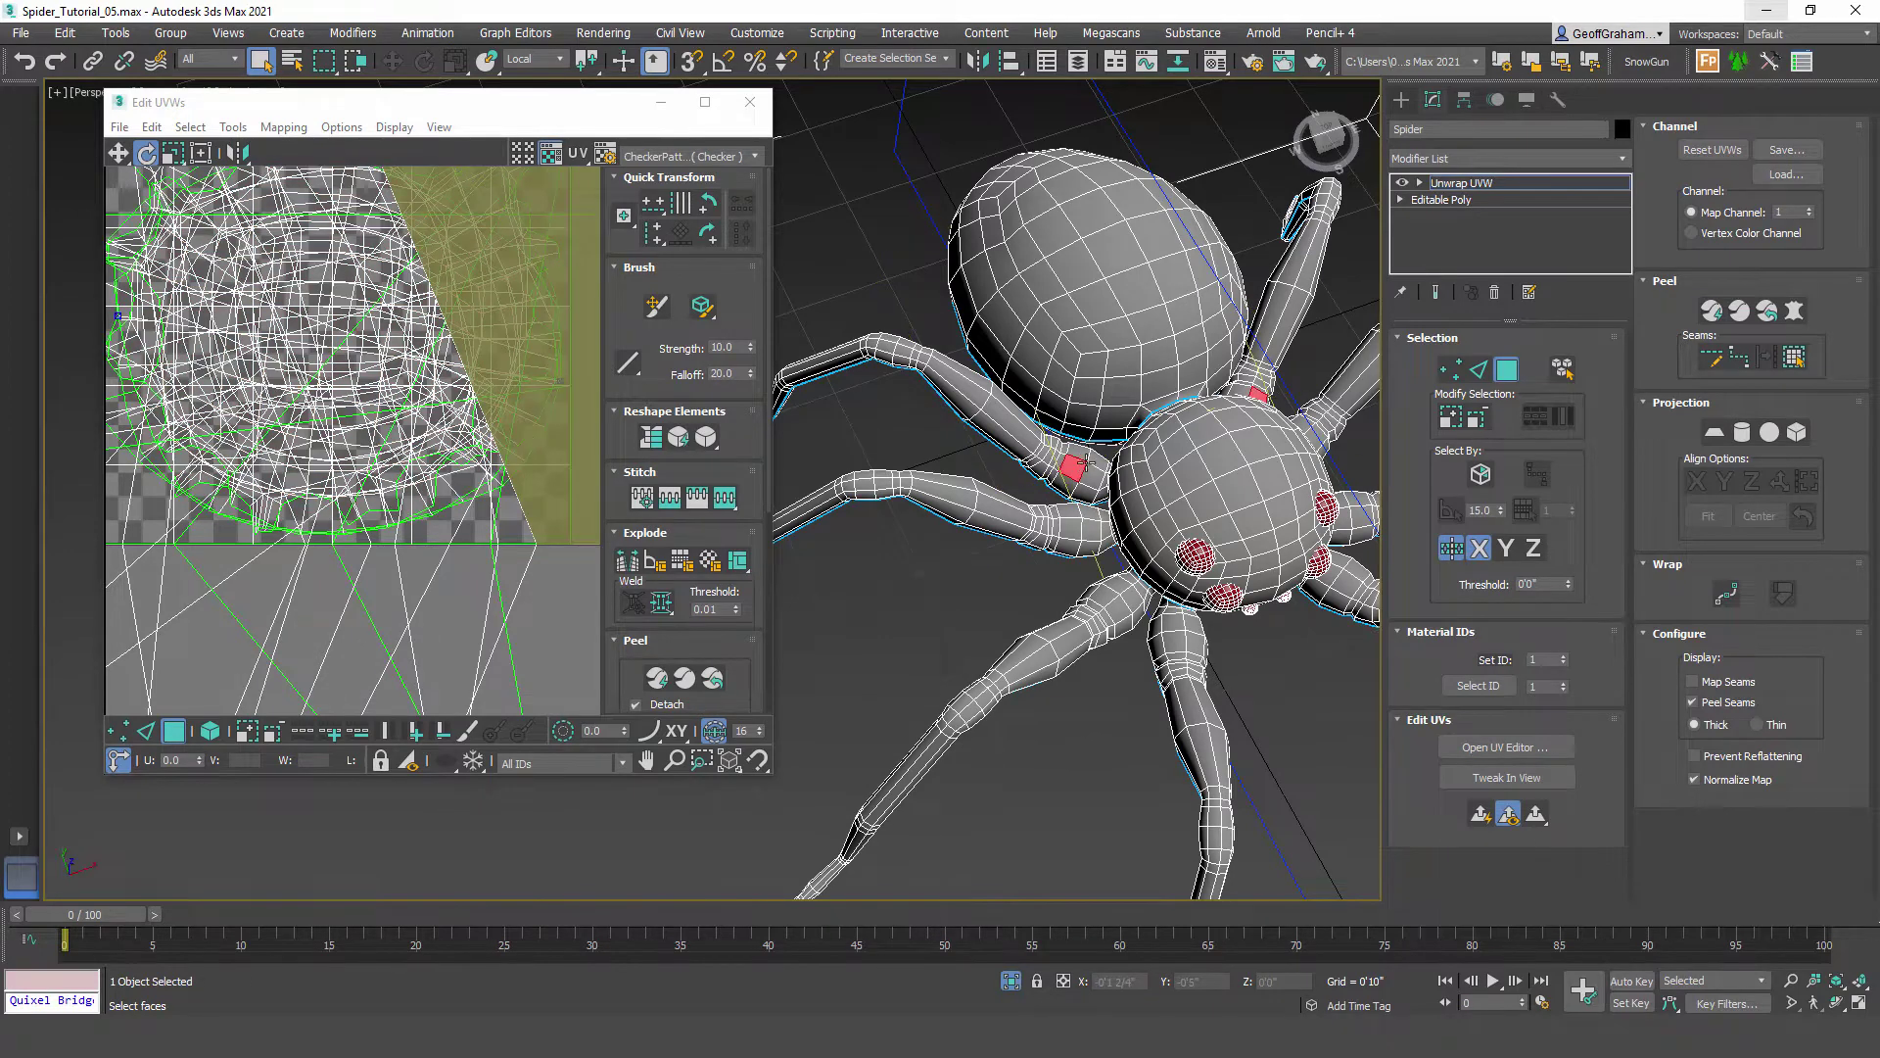
left_click(1795, 360)
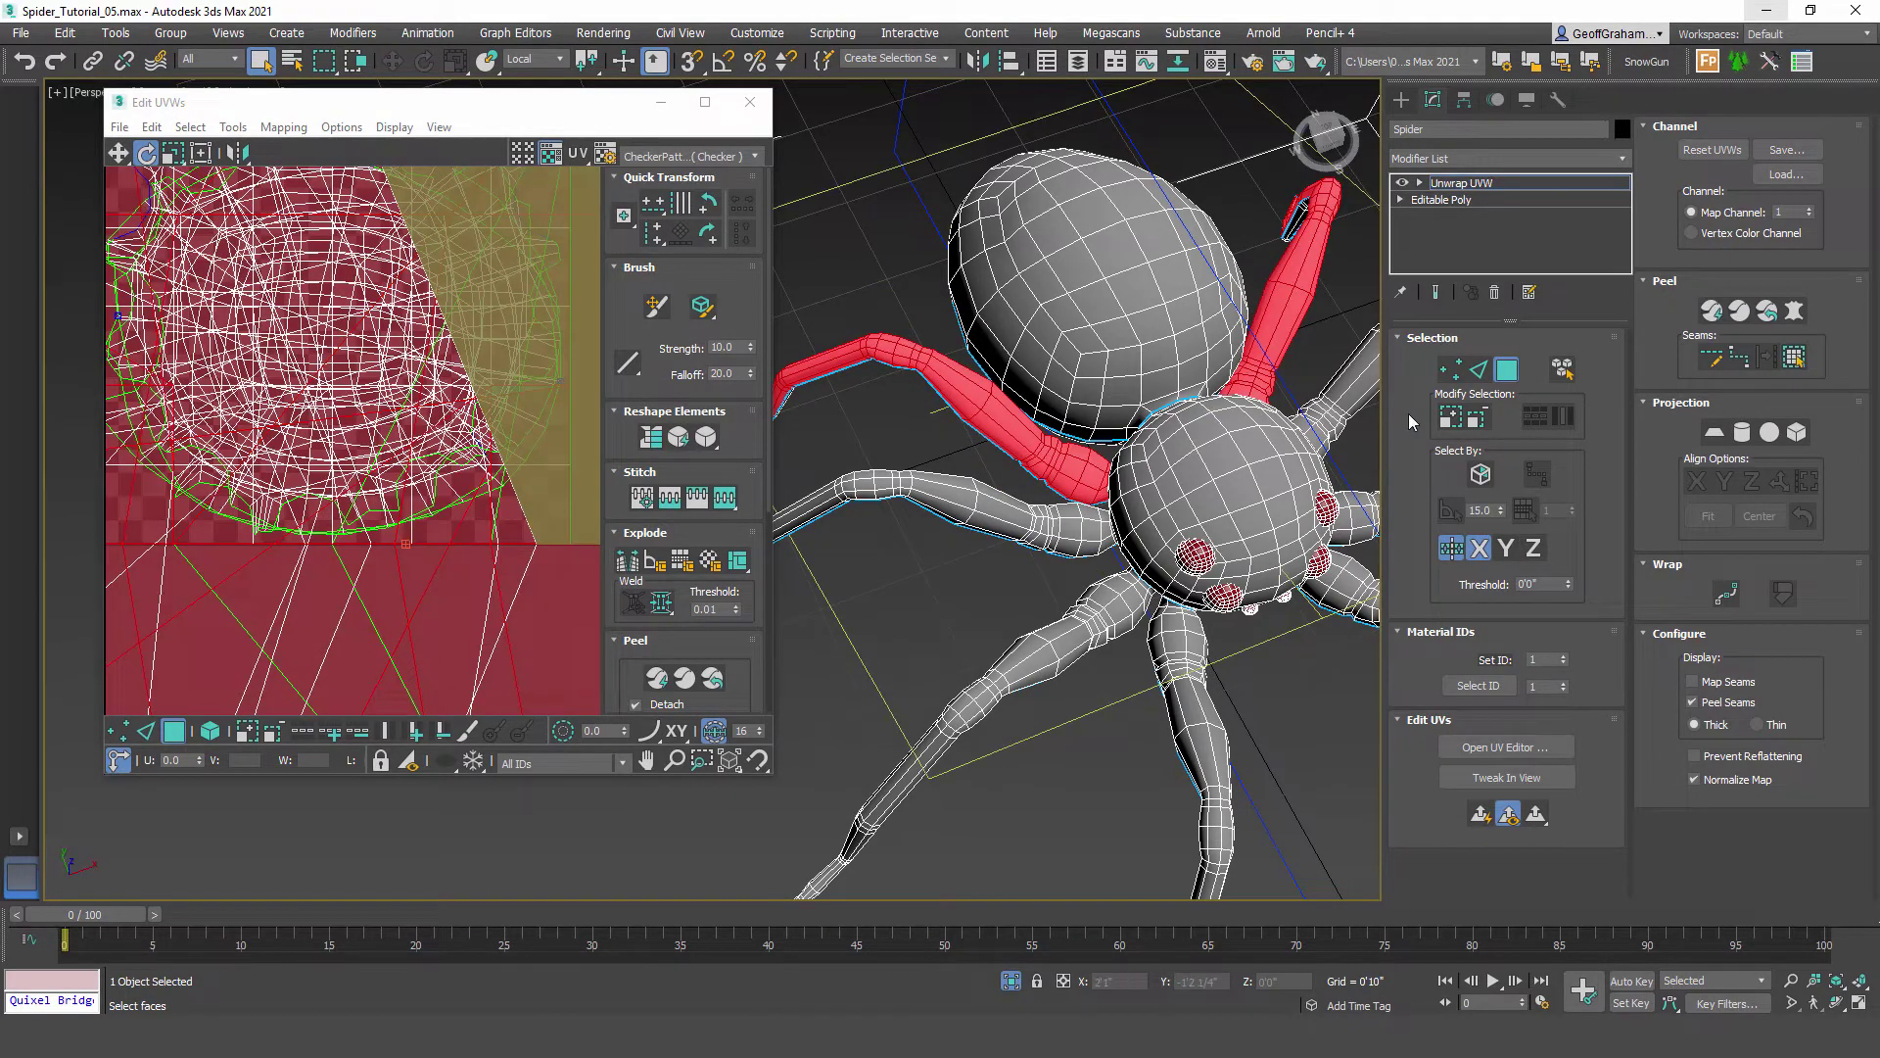
middle_click_drag(1250, 412, 952, 359, "alt")
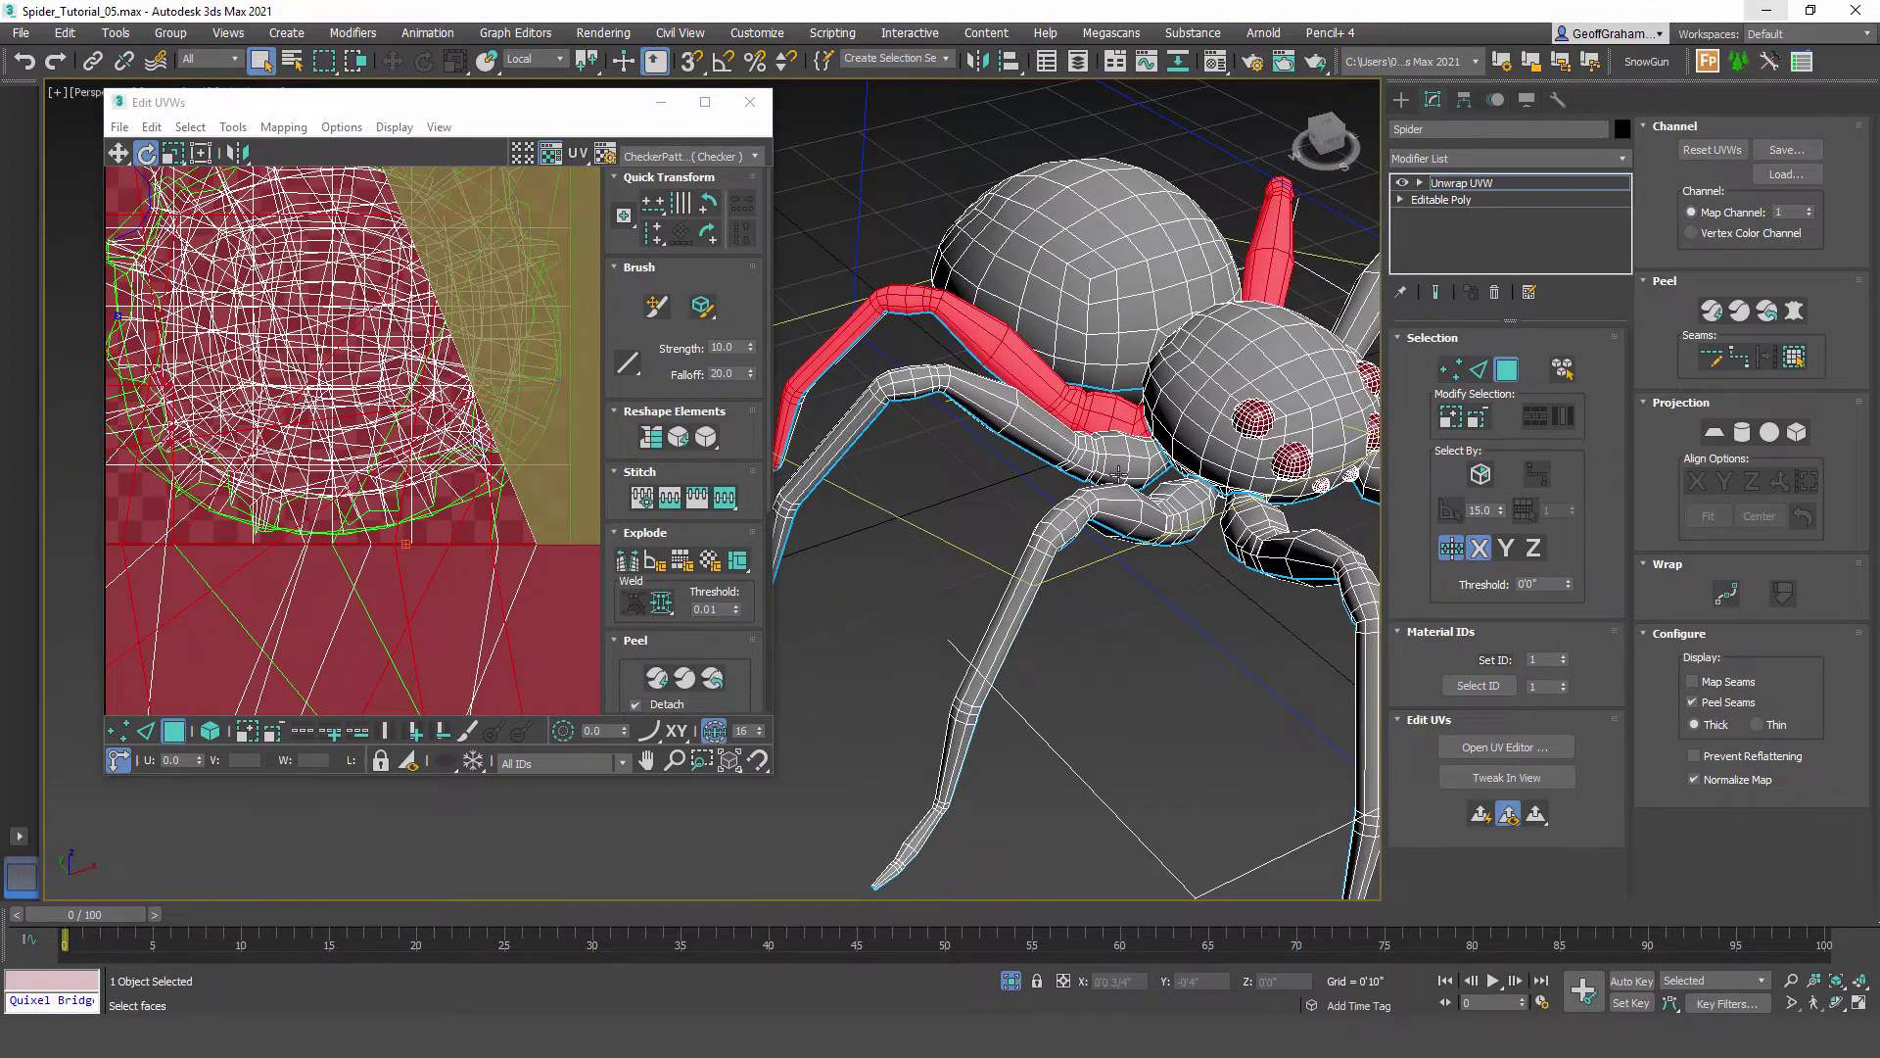
scroll(1128, 473, "up", 4)
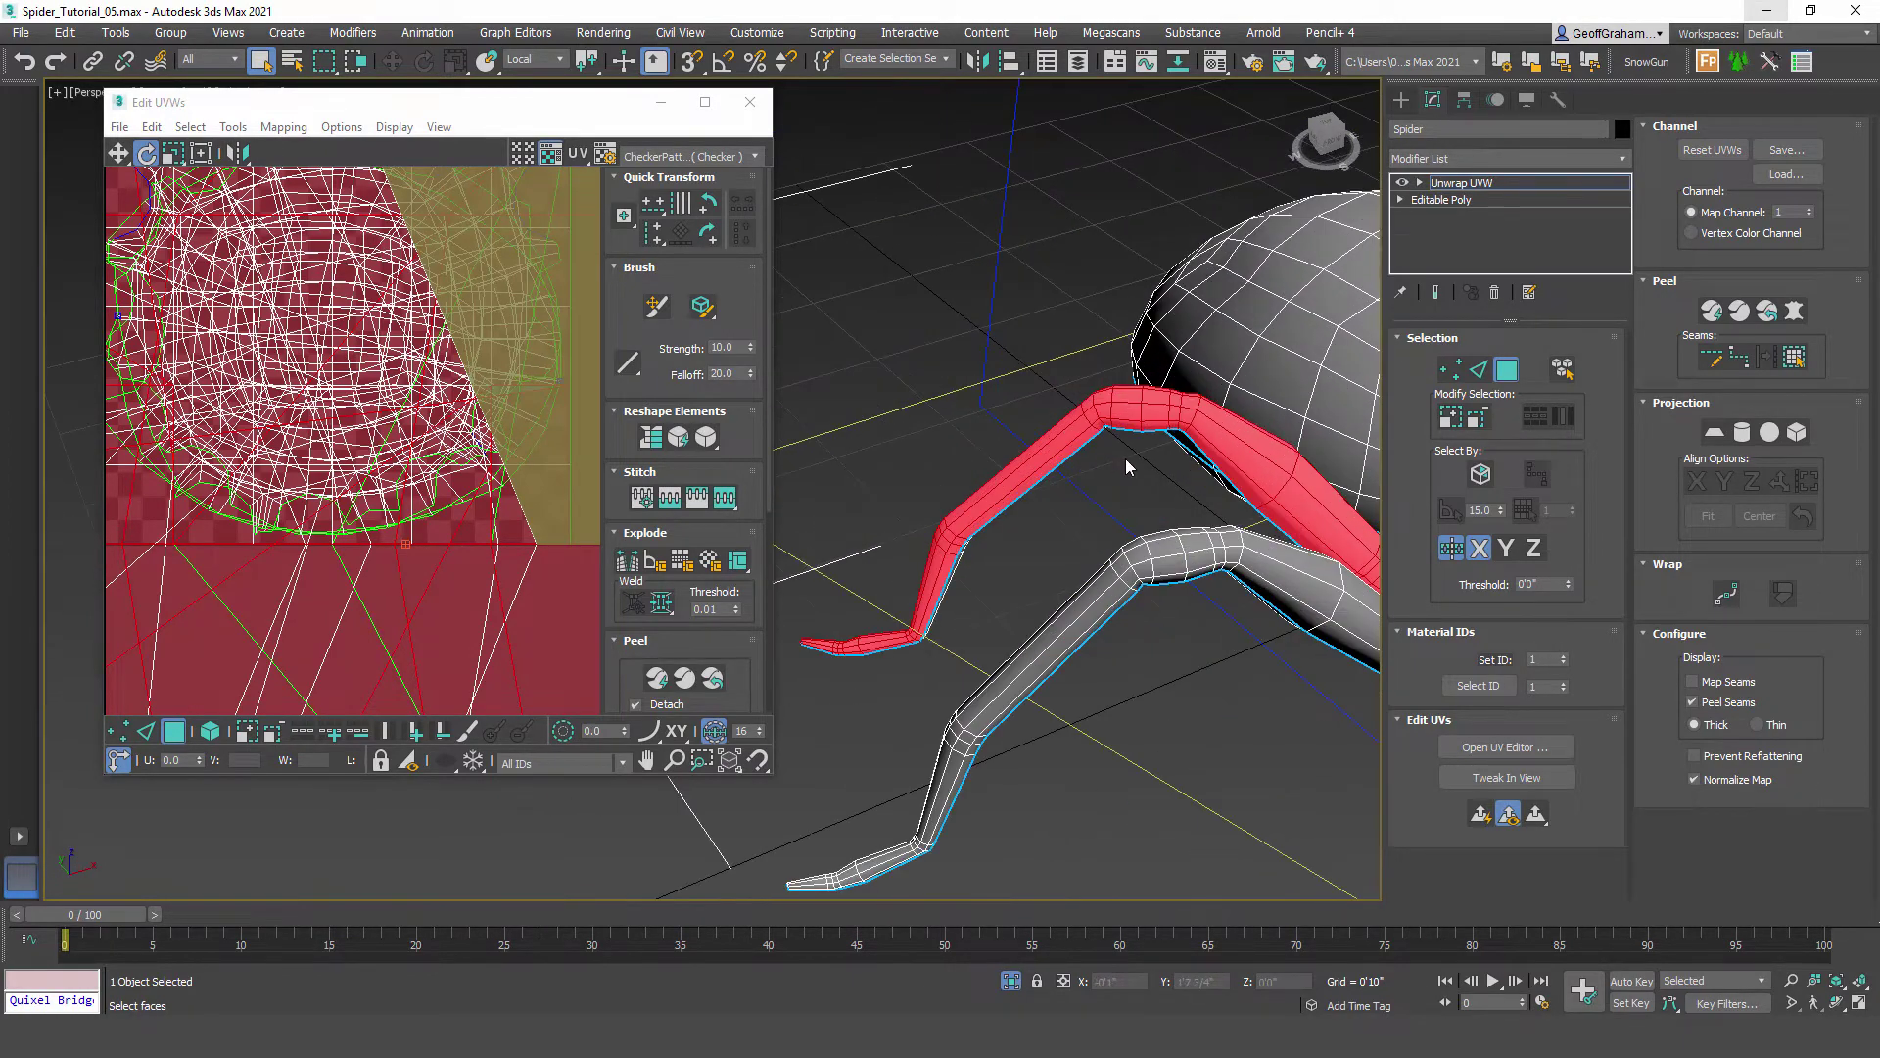
scroll(1126, 458, "up", 2)
middle_click_drag(1097, 482, 943, 611)
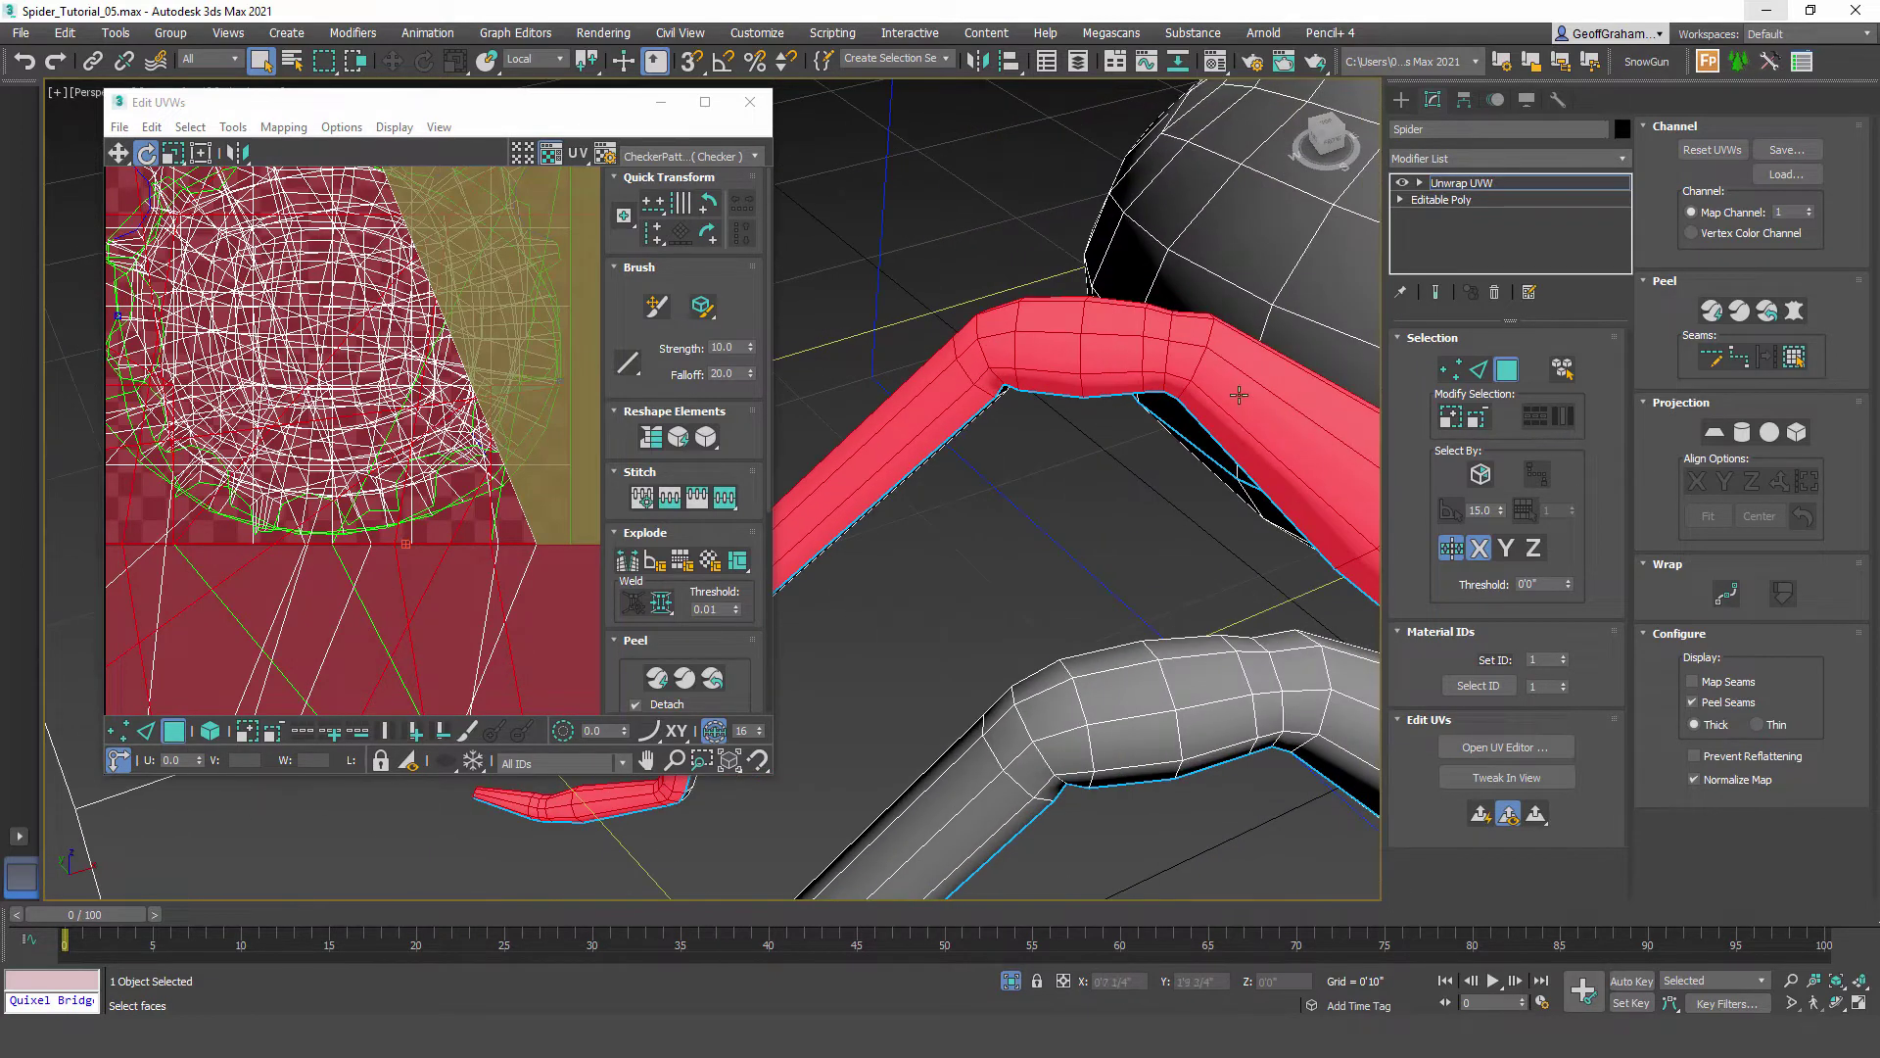
scroll(1019, 447, "down", 5)
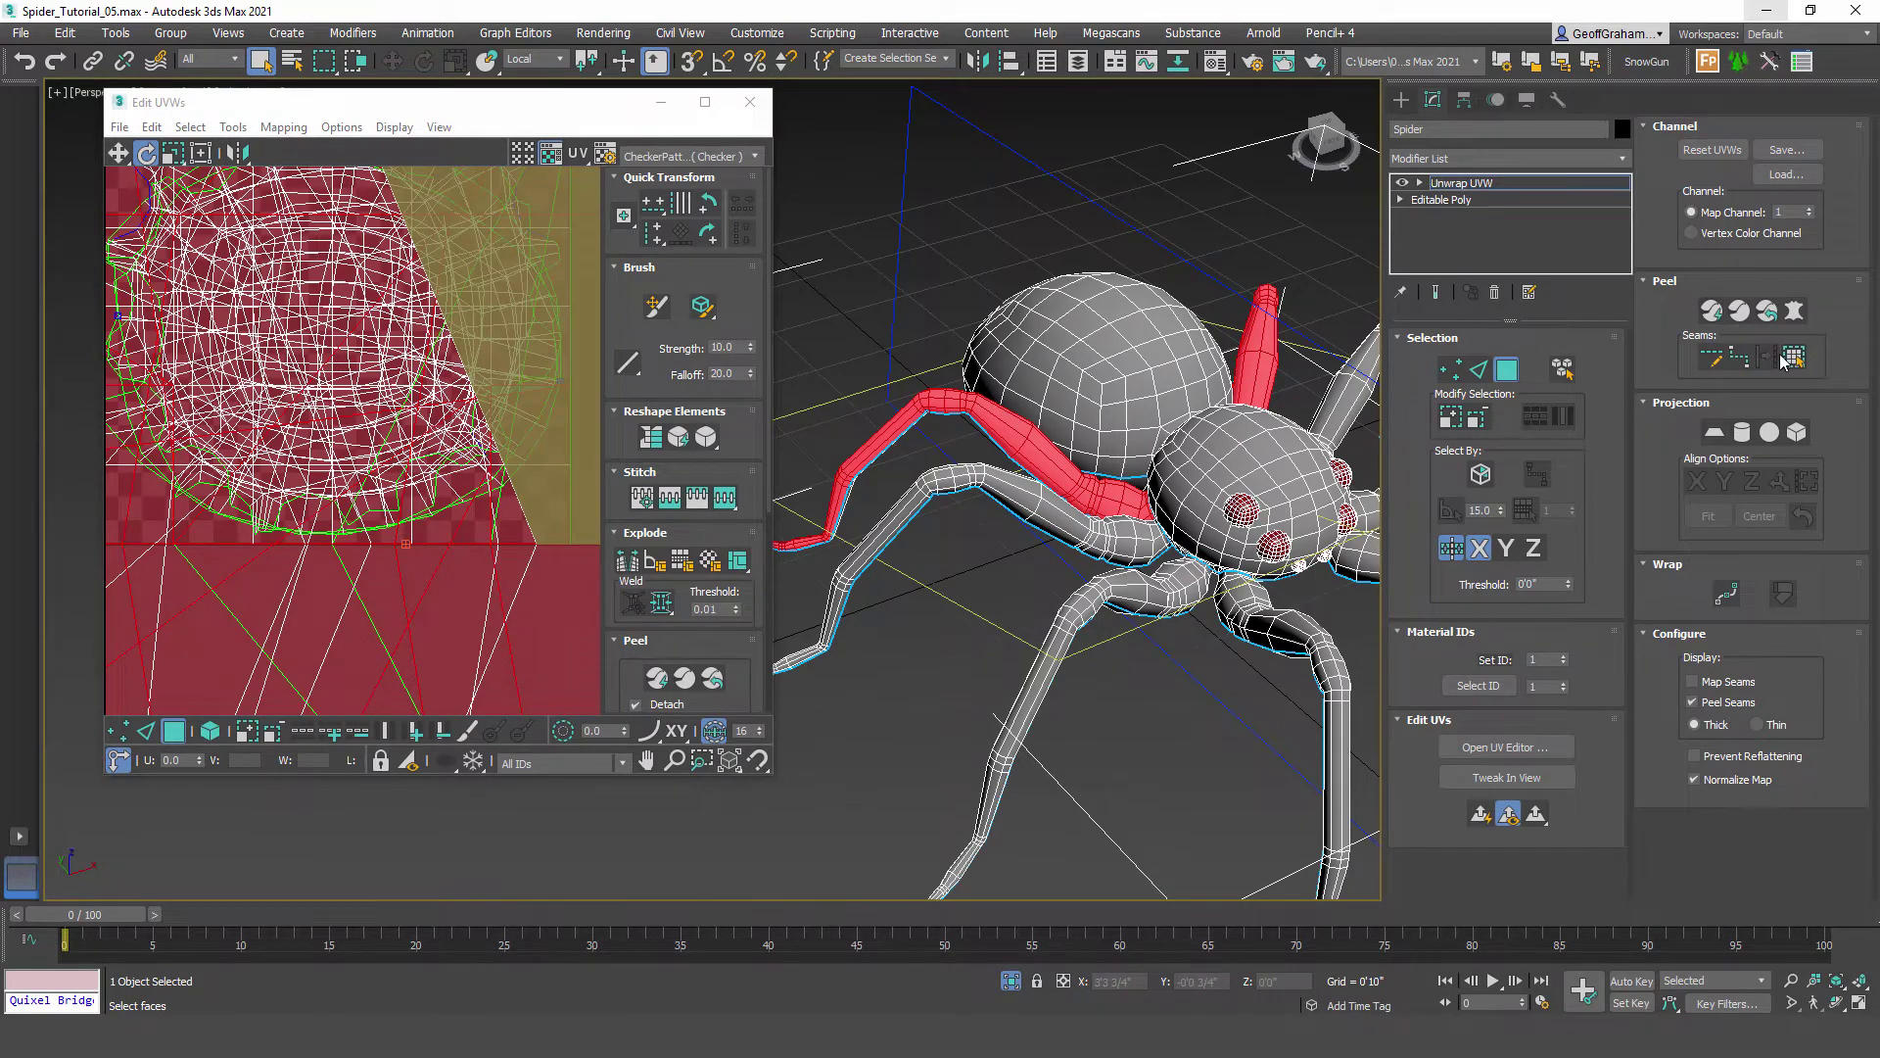
middle_click_drag(1087, 580, 907, 424, "alt")
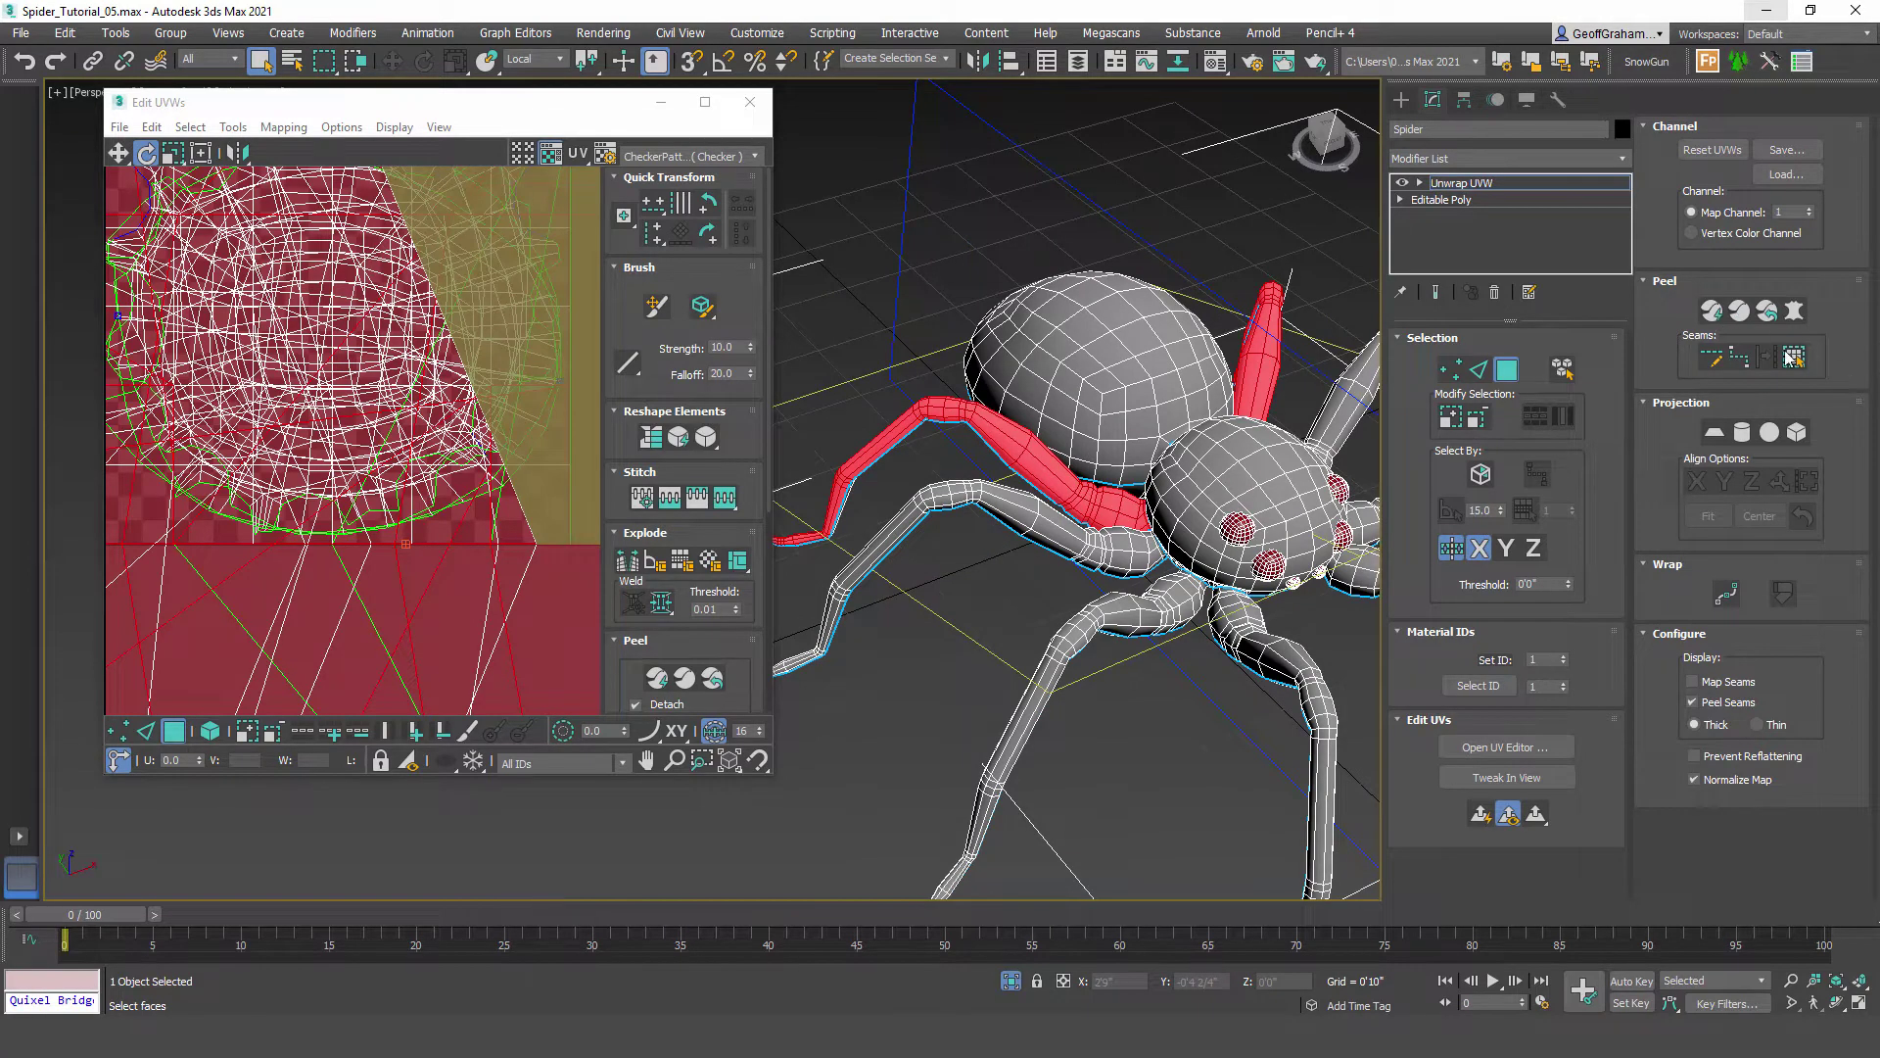
left_click(1712, 311)
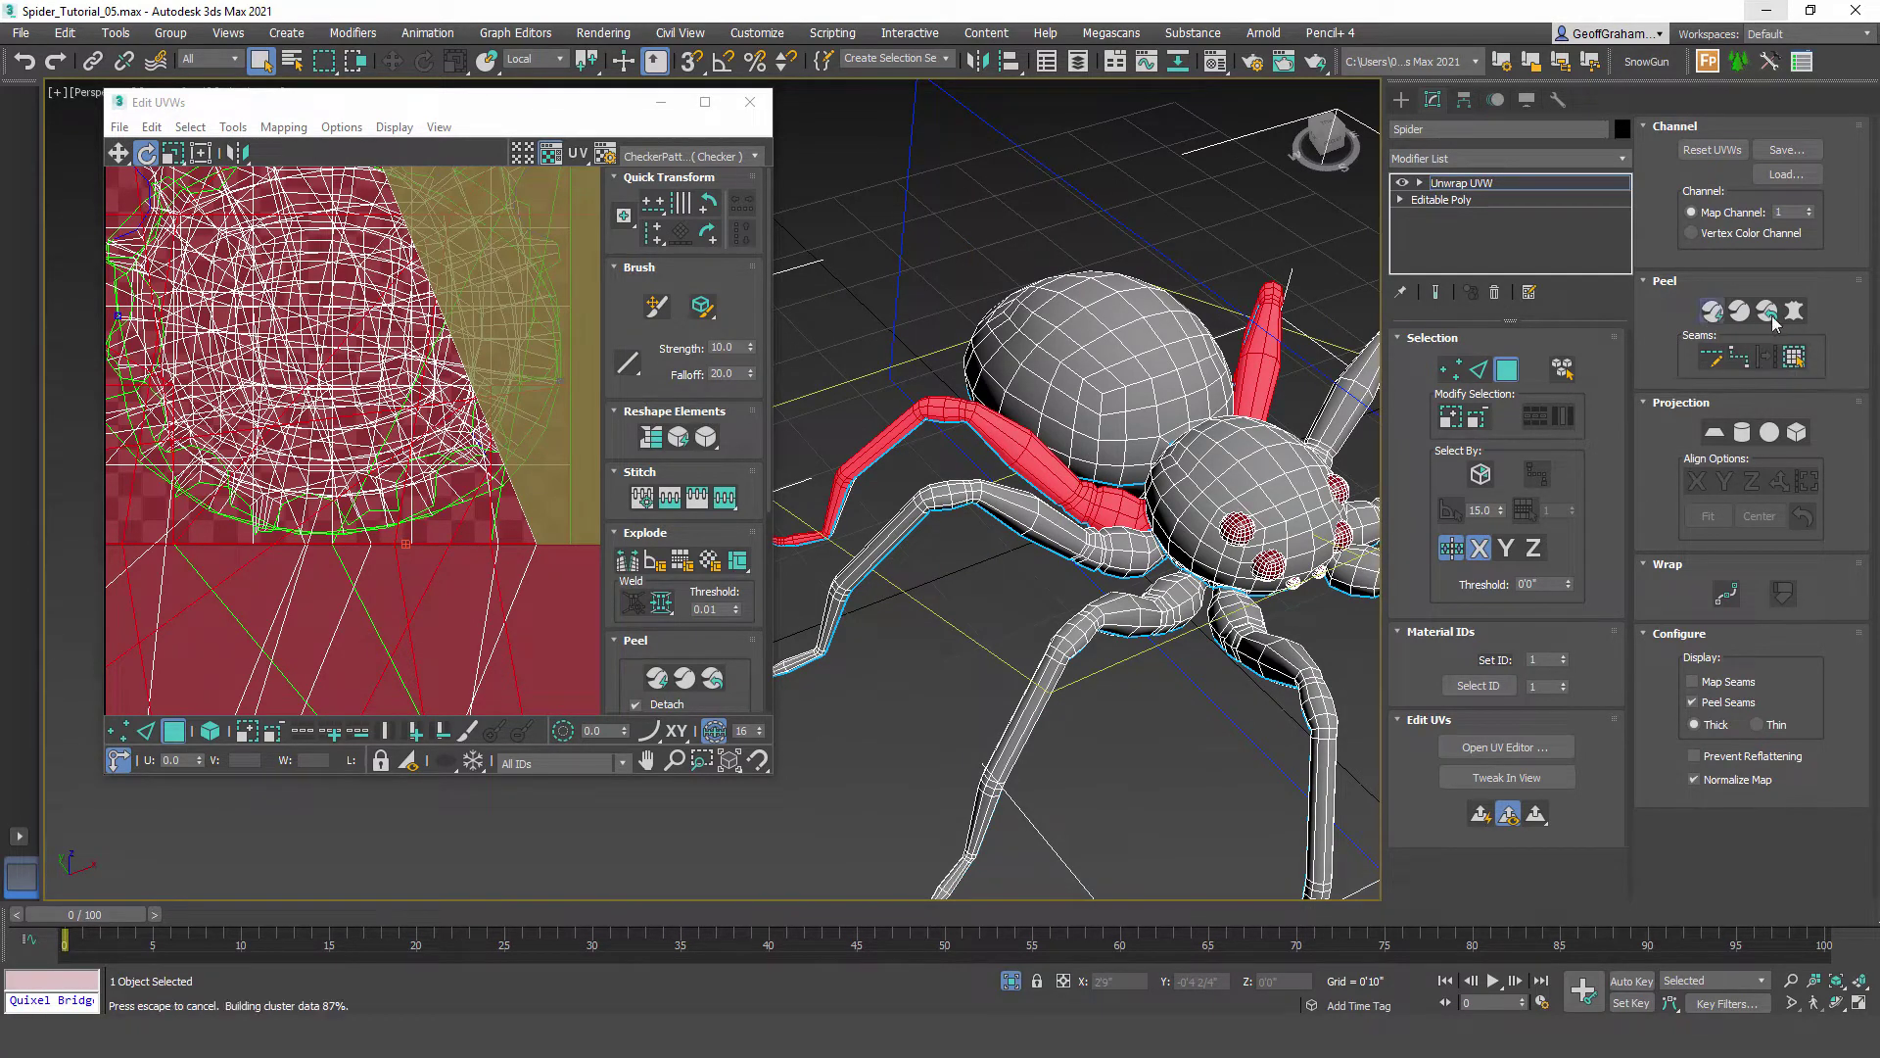
Step: Select the undersides of the rear pair of legs by expanding a polygon selection to the seams and unwrap them with Quick Peel
middle_click_drag(1087, 510, 1099, 355, "alt")
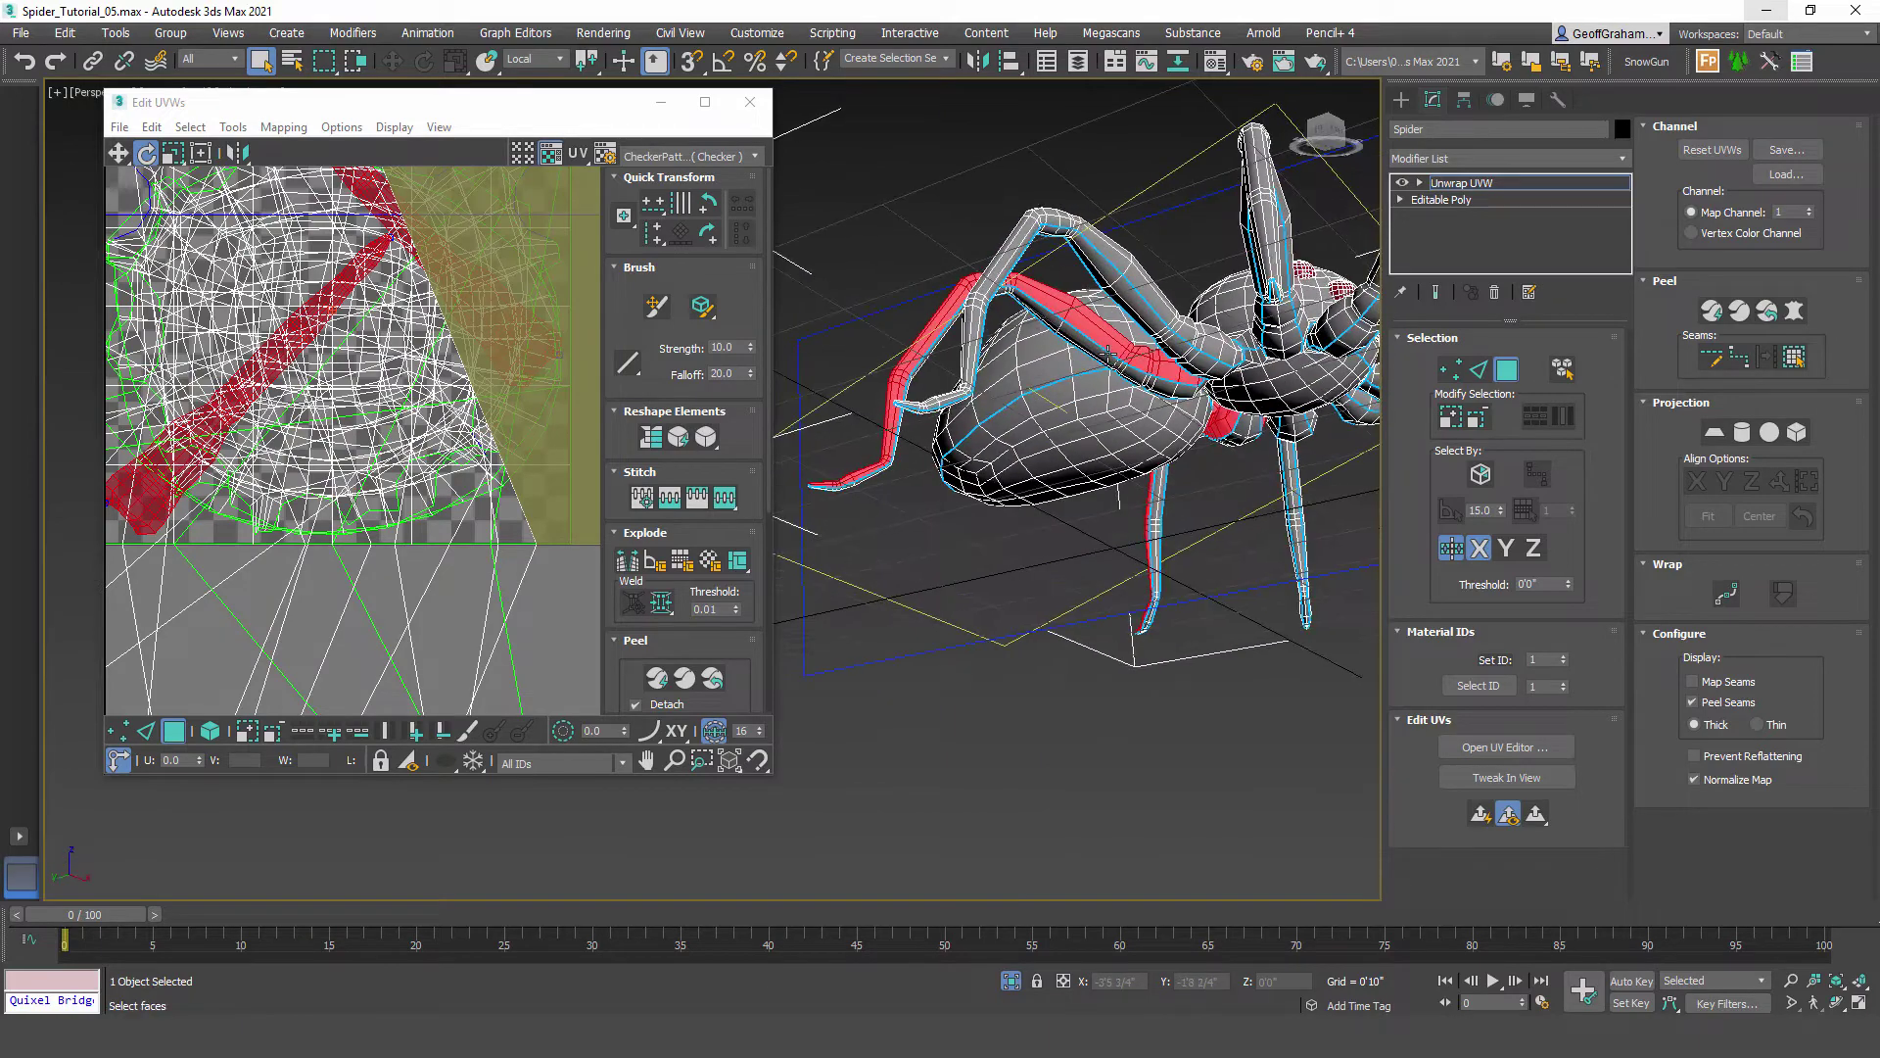
left_click(1095, 351)
left_click(1793, 357)
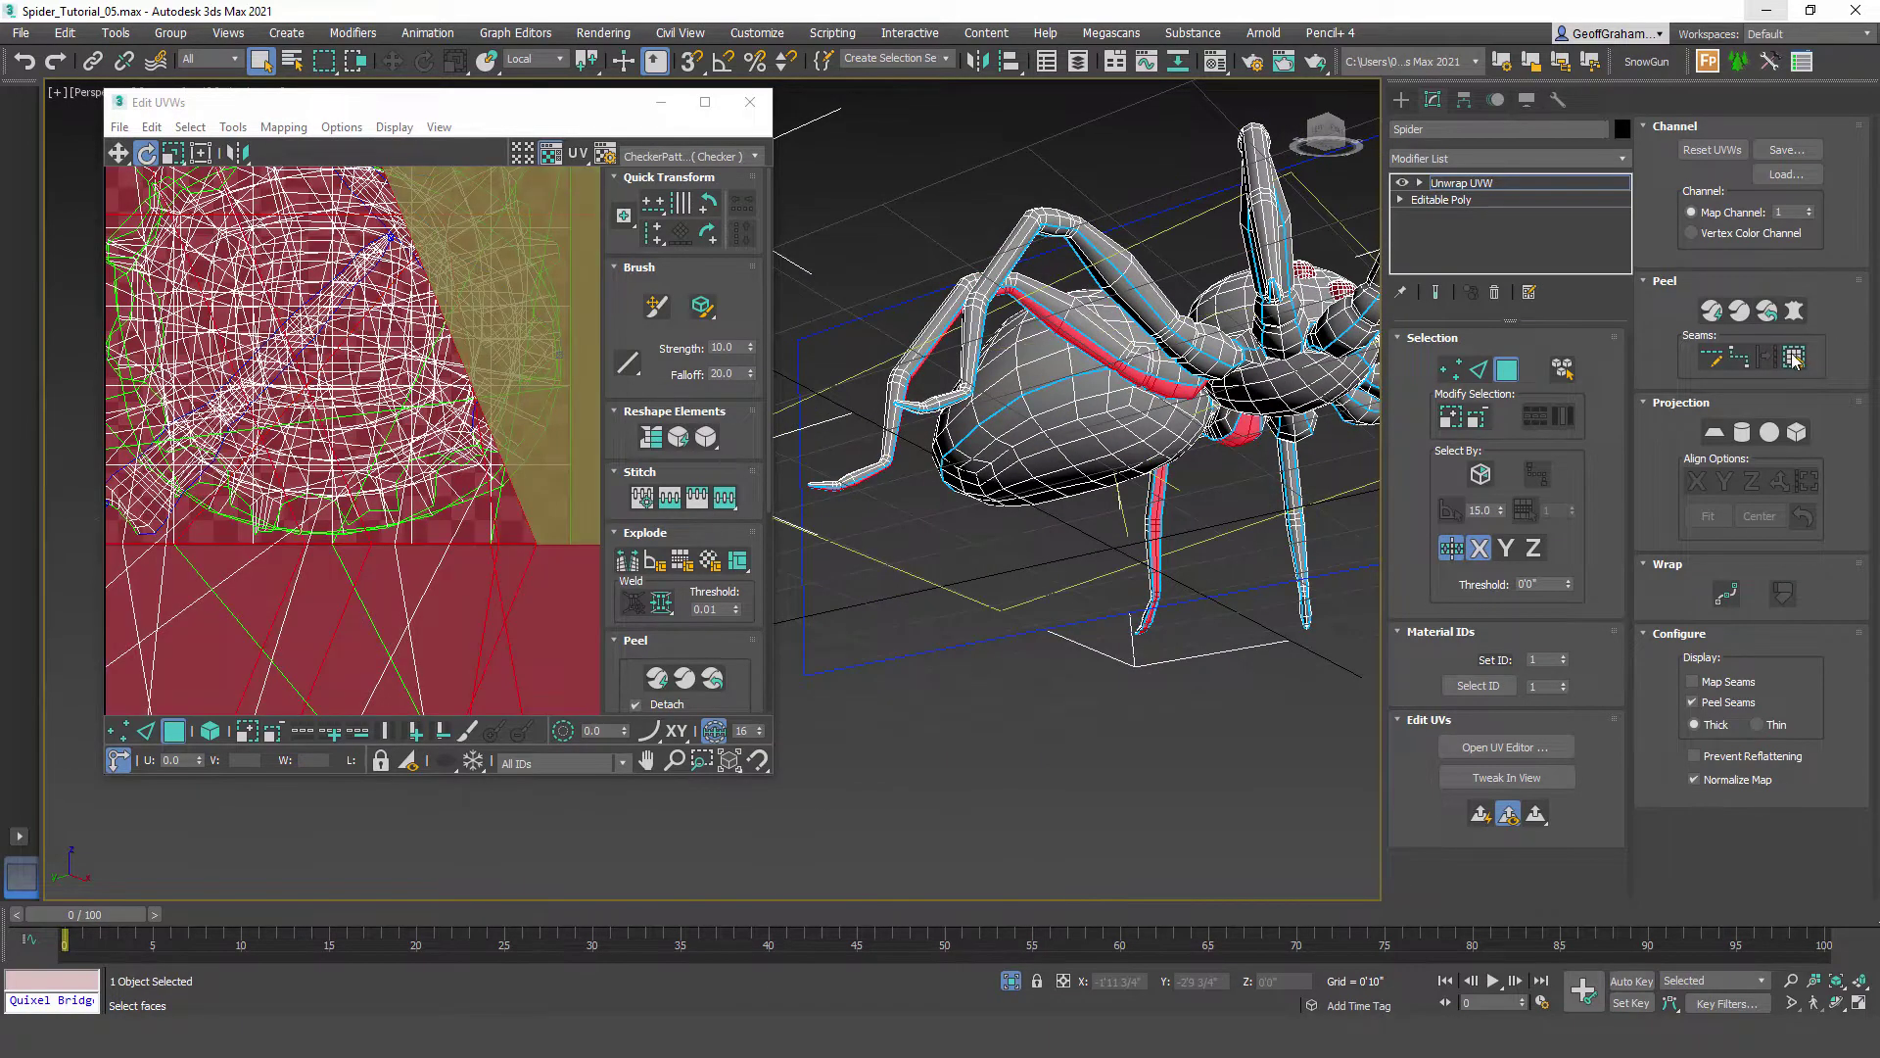
left_click(1712, 311)
Step: Expand a polygon on the upper side of the second pair of legs from the rear to the seams and unwrap it with Quick Peel
middle_click_drag(1141, 428, 1078, 565, "alt")
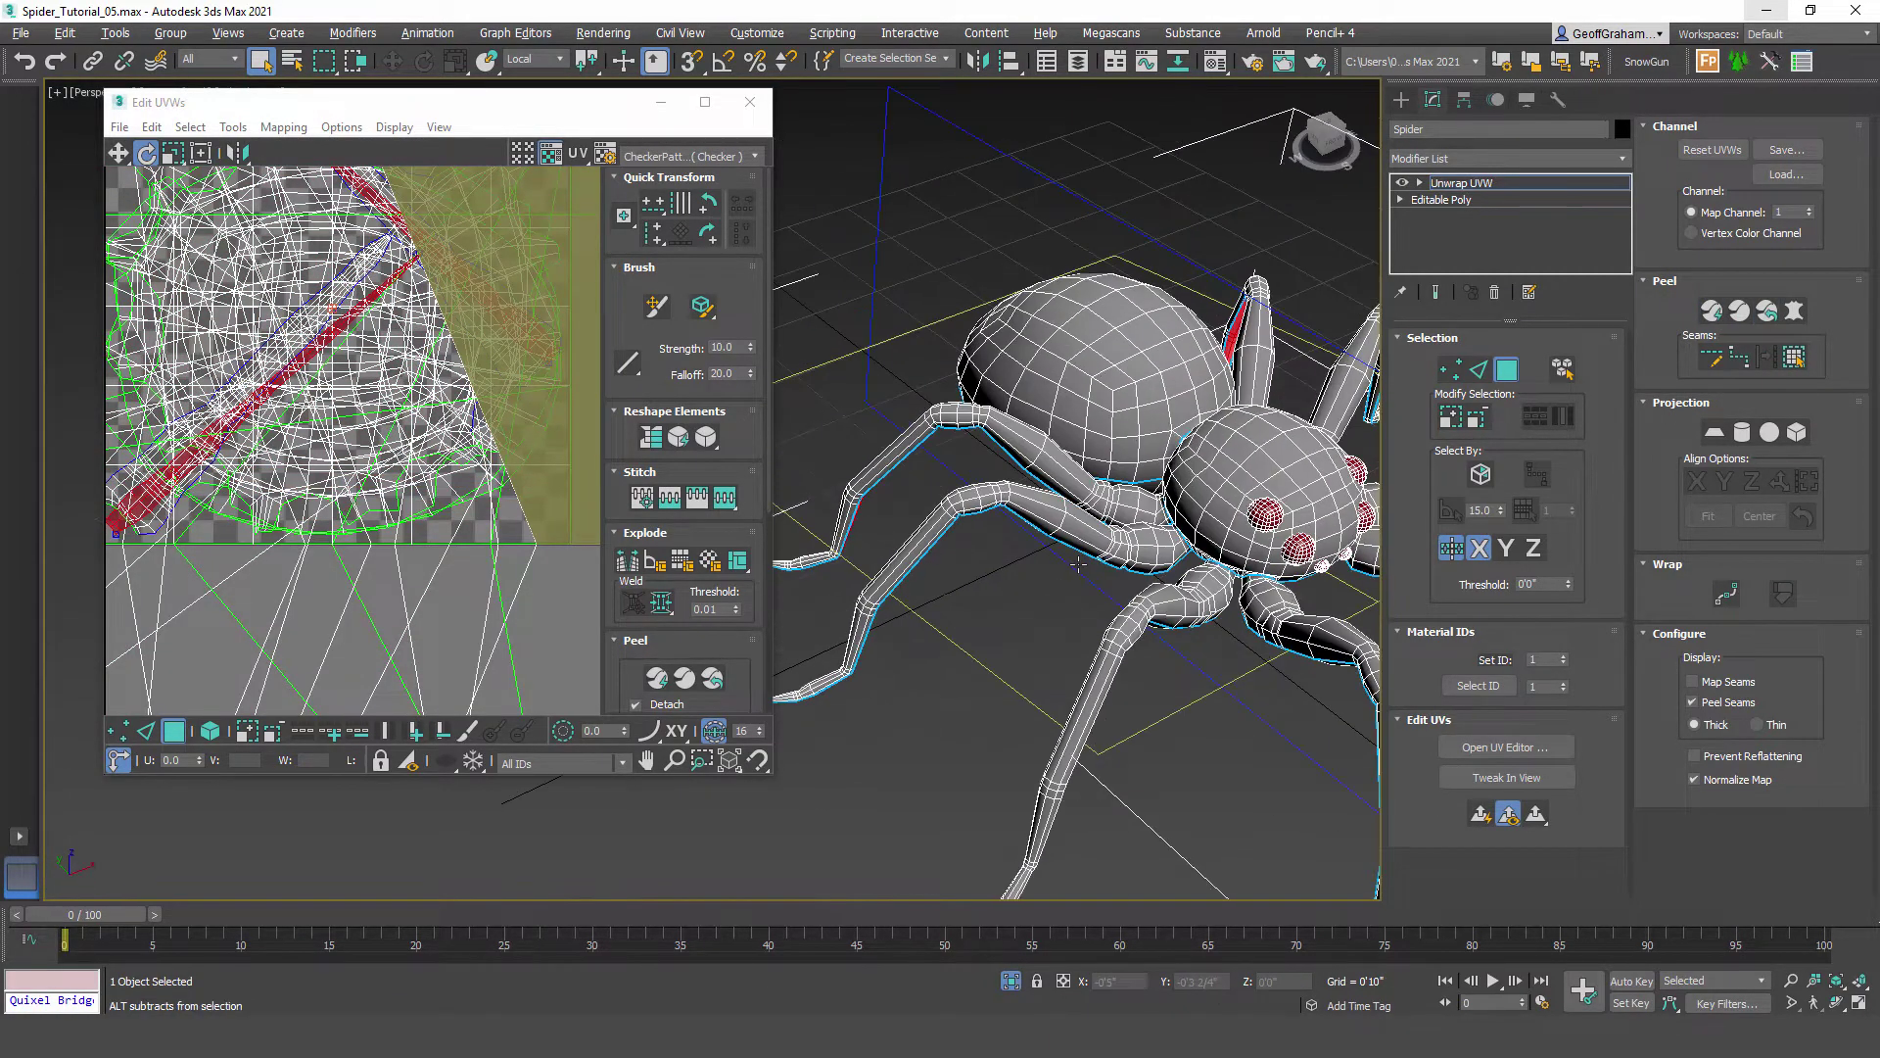
left_click(1094, 536)
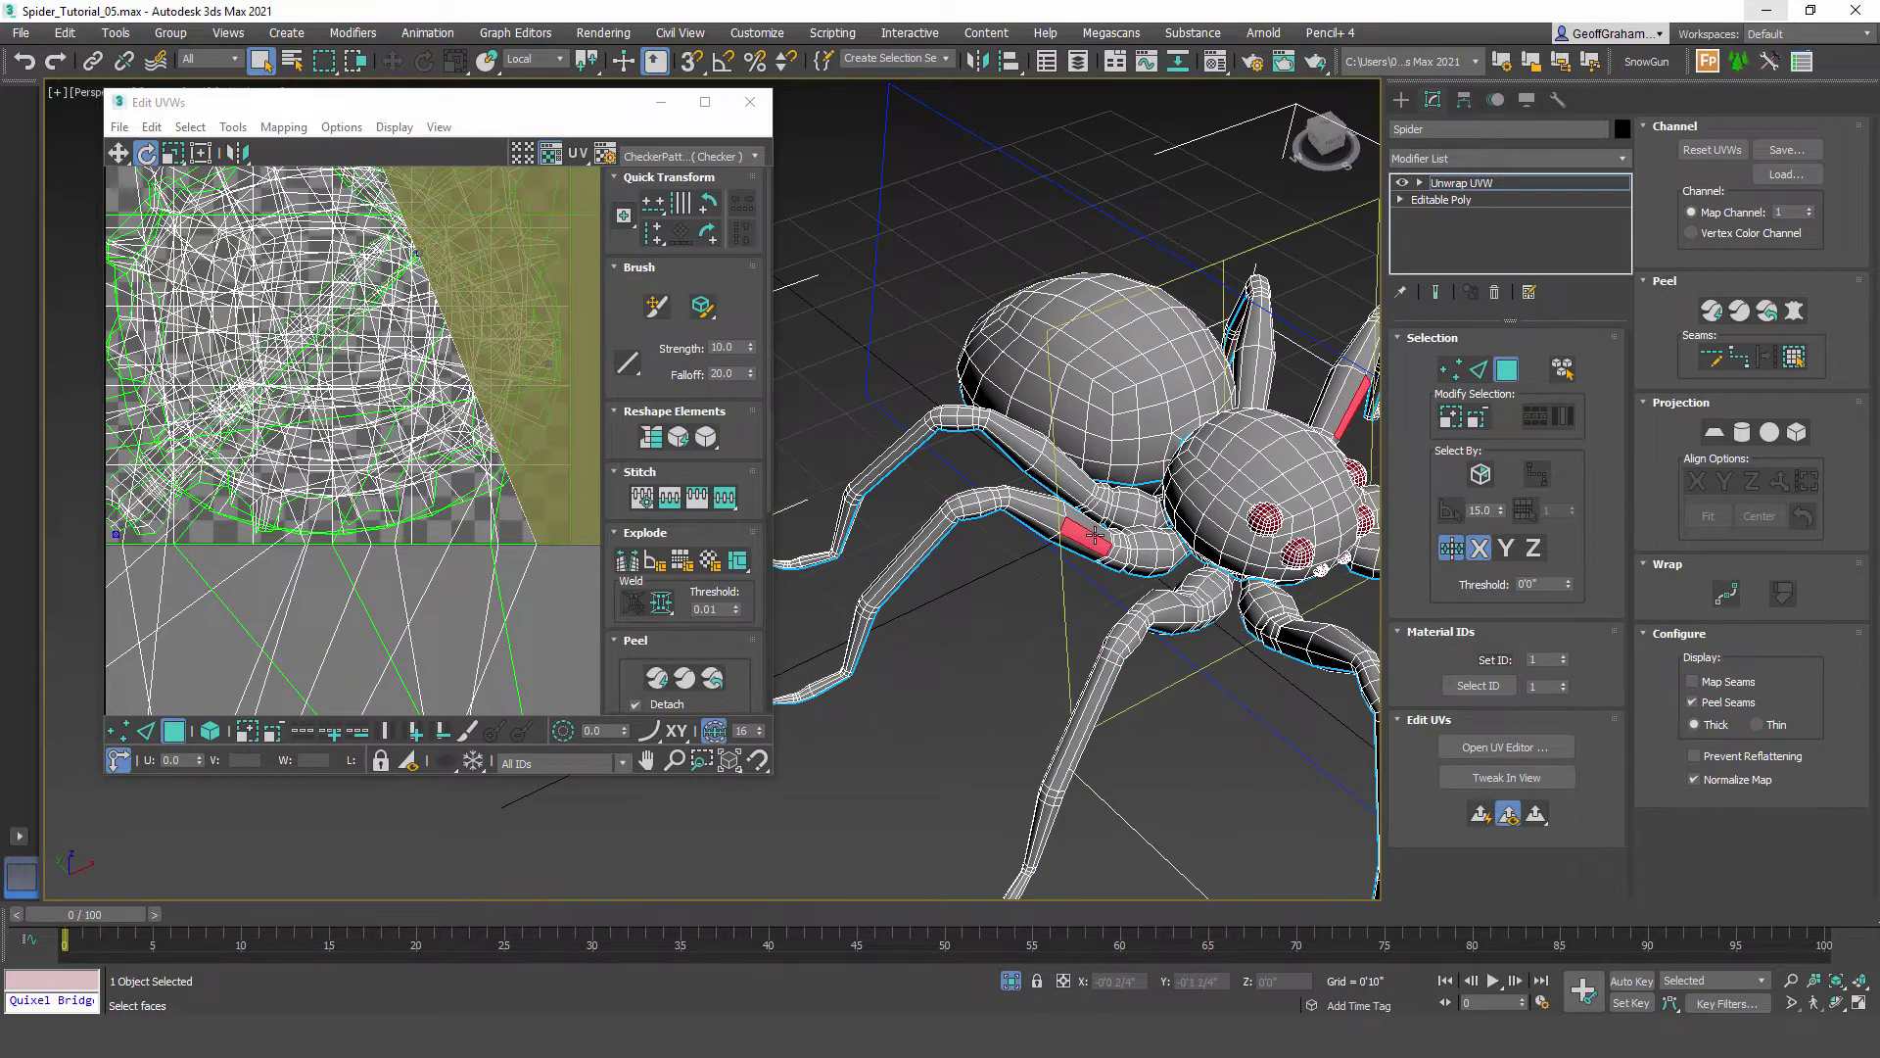
left_click(1778, 359)
left_click(1767, 313)
Step: Expand a polygon on the underside of the second pair of legs from the rear to the seams and unwrap it with Quick Peel
middle_click_drag(1070, 538, 1160, 411, "alt")
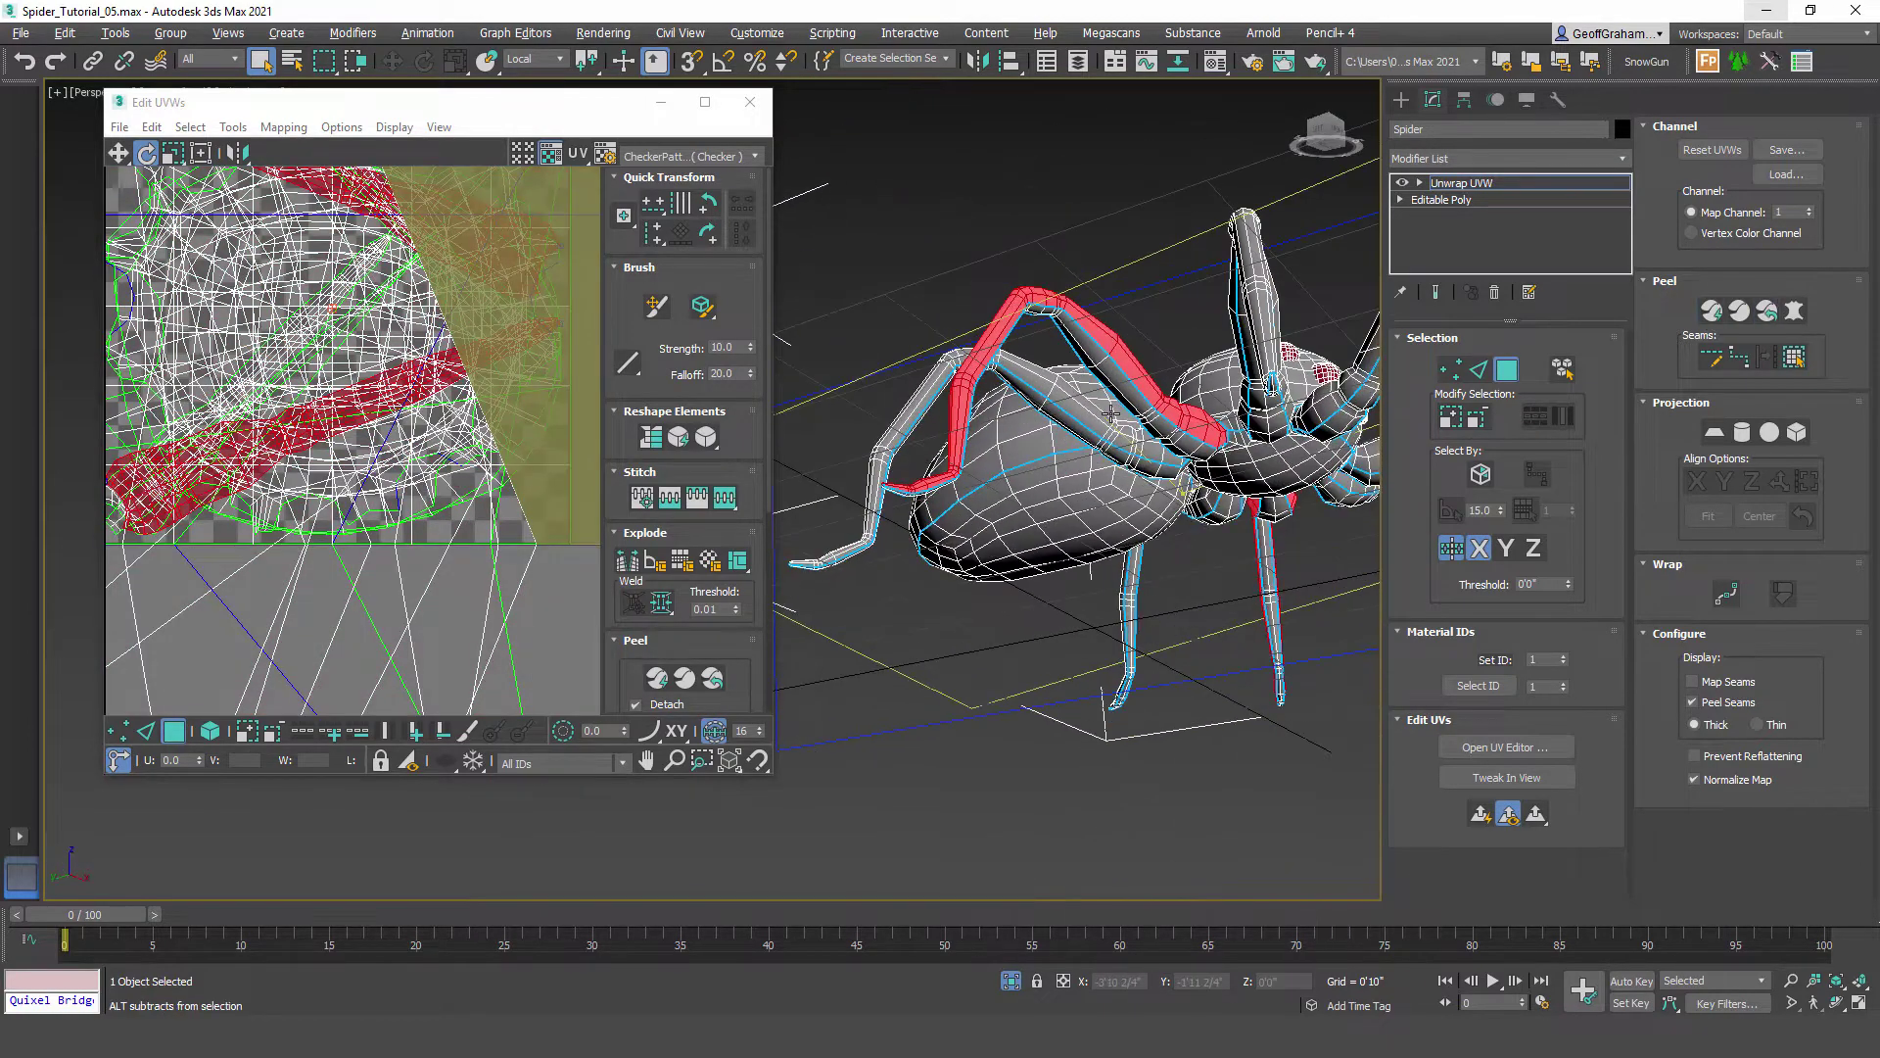
left_click(1141, 392)
left_click(1793, 355)
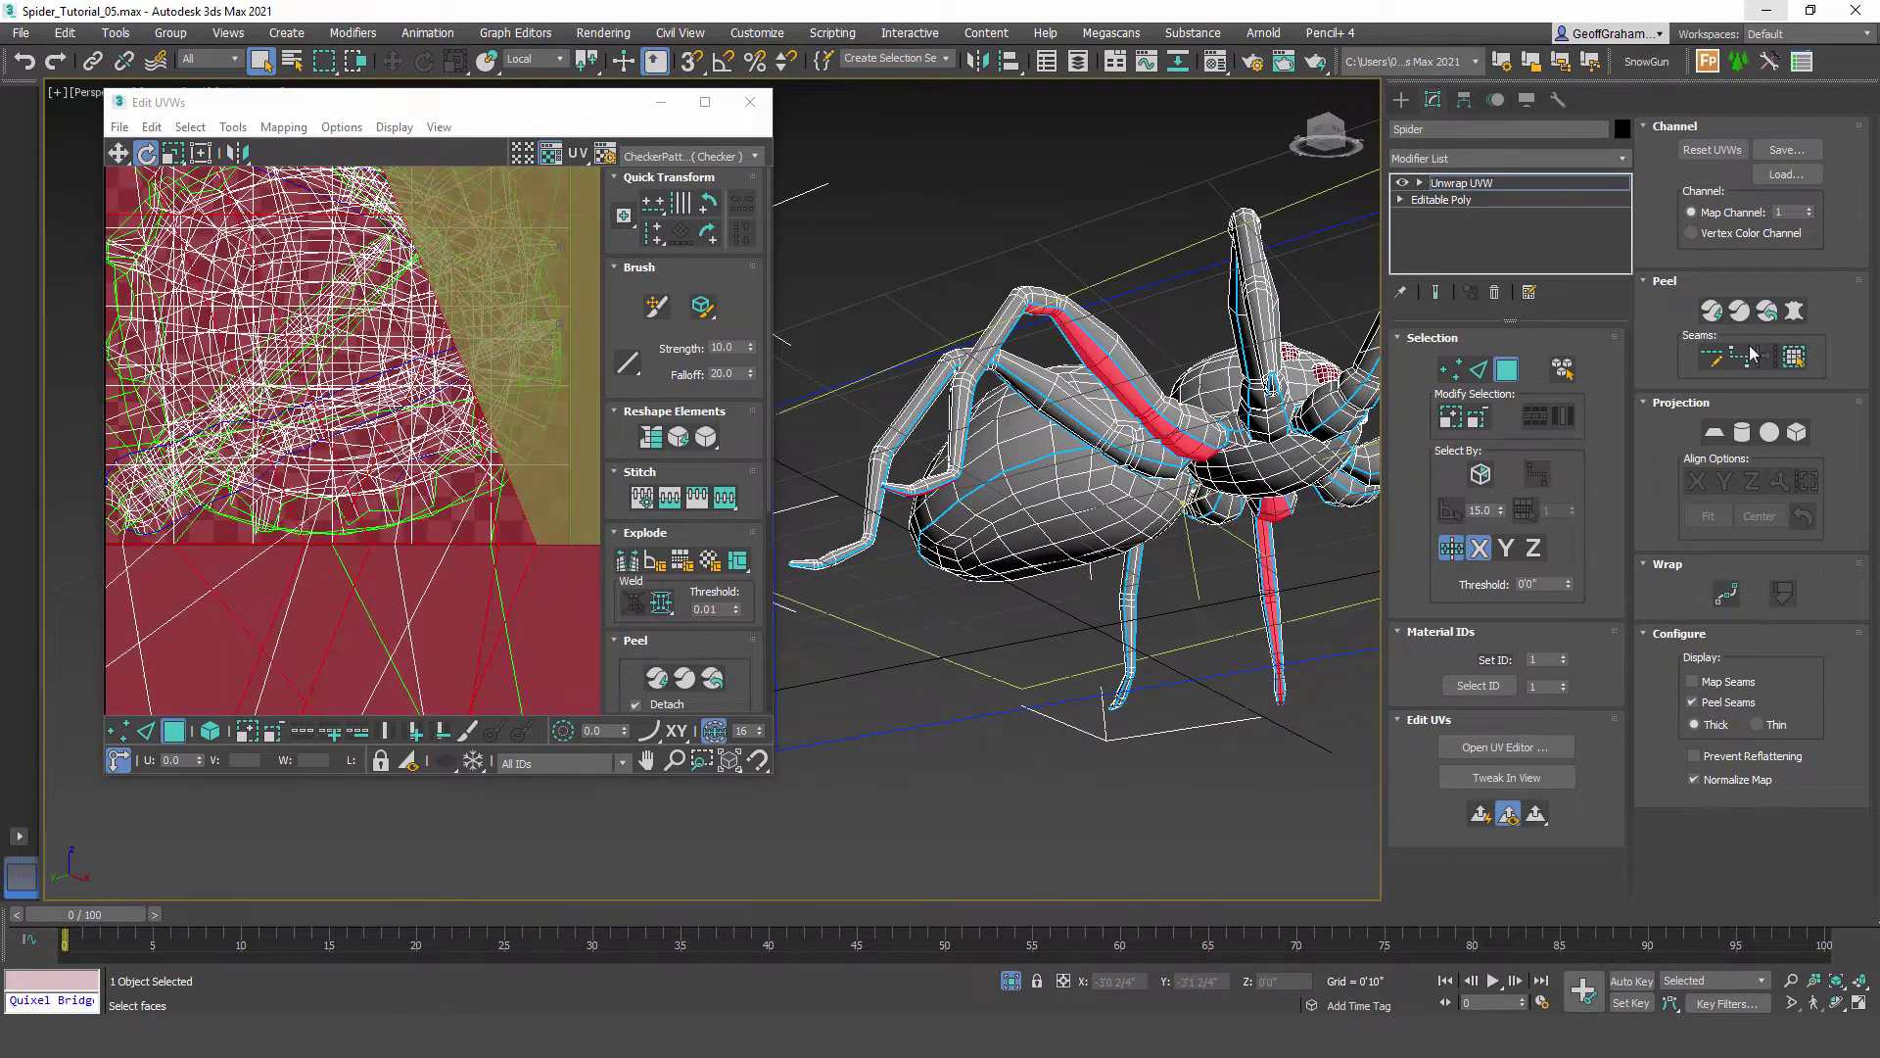
left_click(1708, 316)
Step: Expand a polygon on the upper side of the third pair of legs from the rear to the seams and unwrap it with Quick Peel
middle_click_drag(1241, 521, 1114, 591, "alt")
left_click(1104, 580)
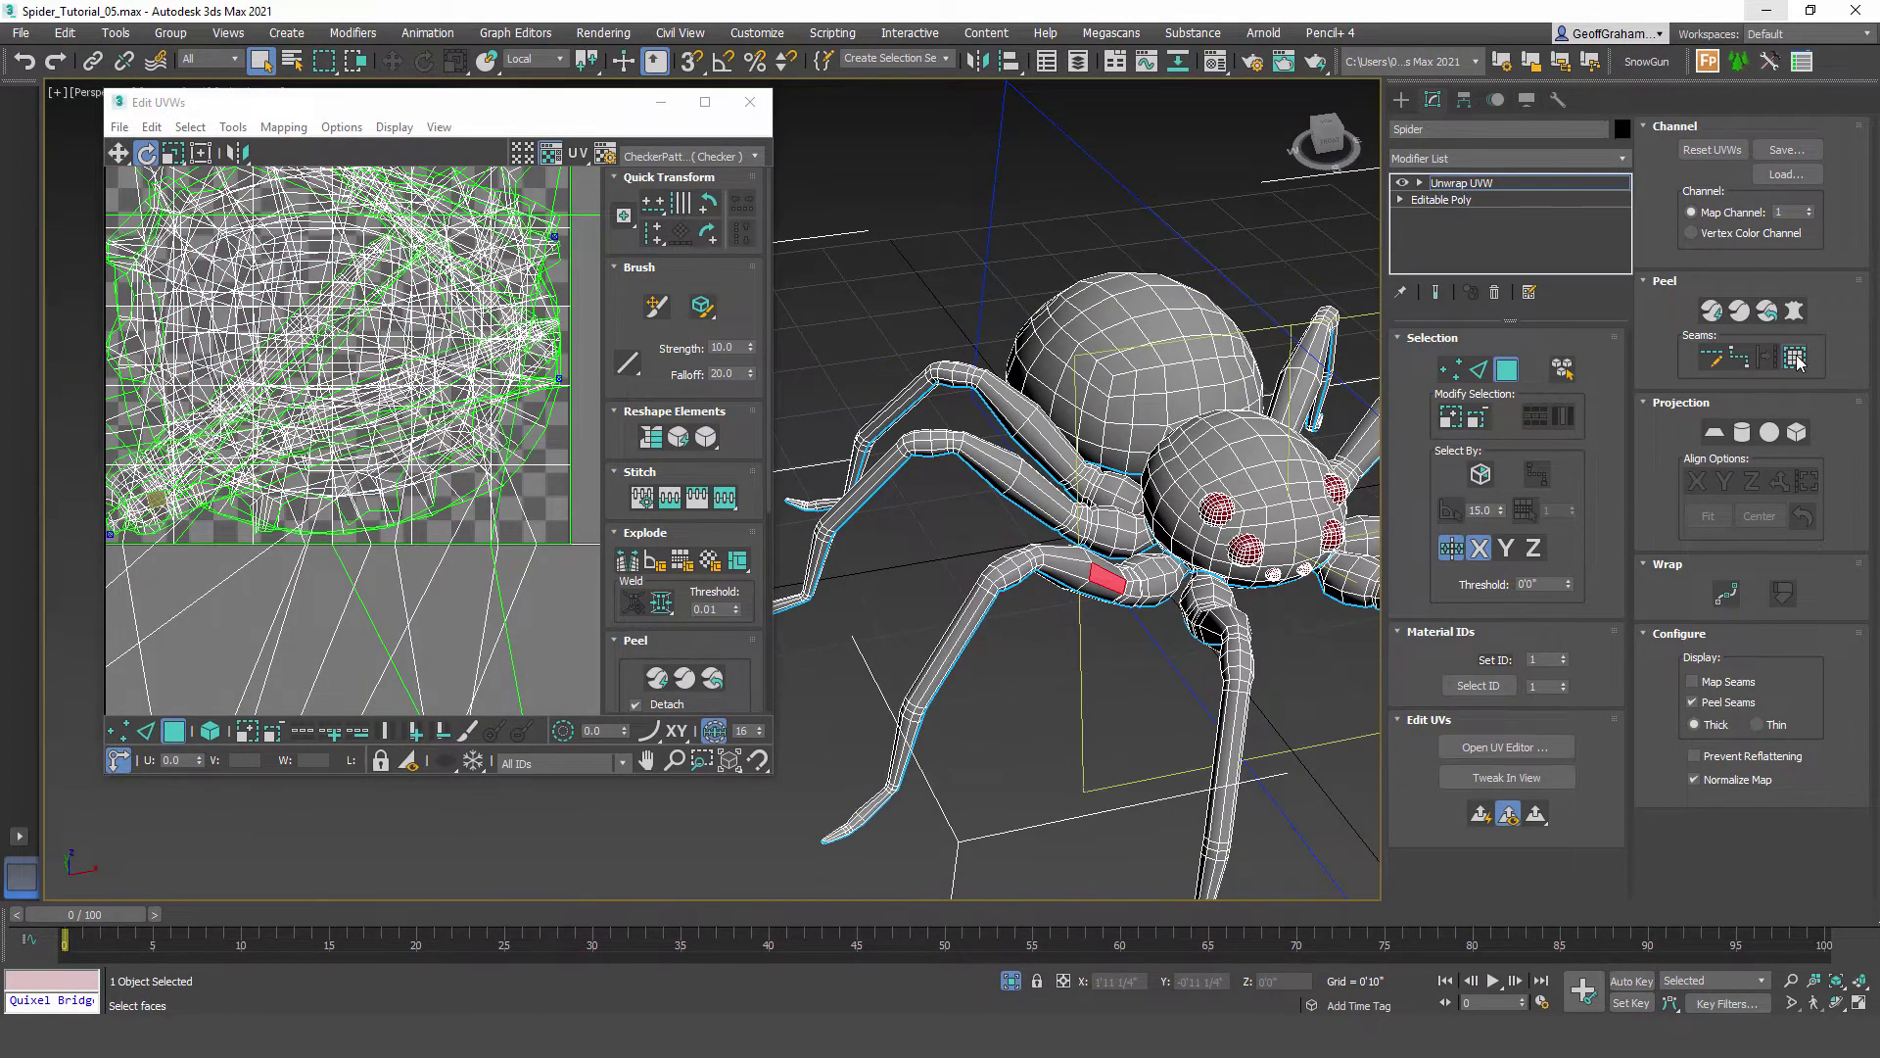
left_click(1797, 360)
left_click(1710, 311)
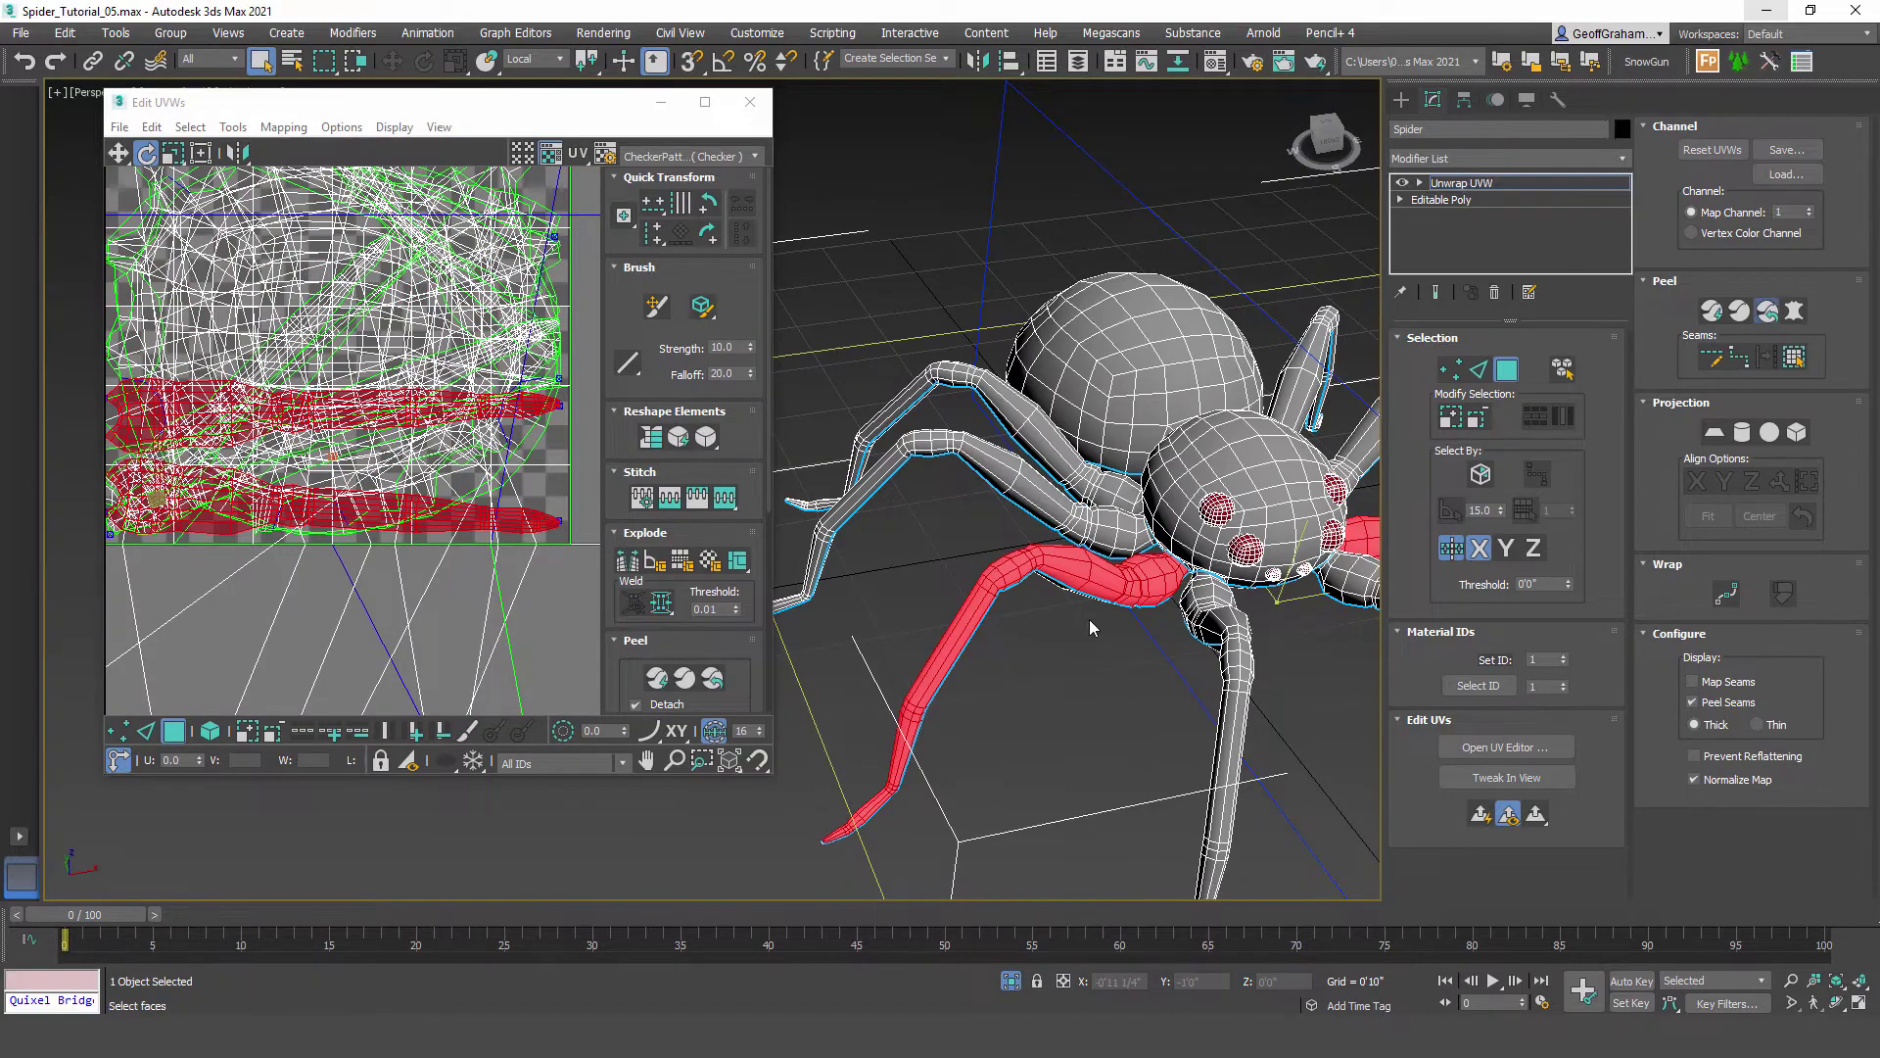
Step: Expand a polygon on the underside of the third pair of legs from the rear to the seams and unwrap it with Quick Peel
middle_click_drag(1092, 627, 1126, 548, "alt")
left_click(1099, 519)
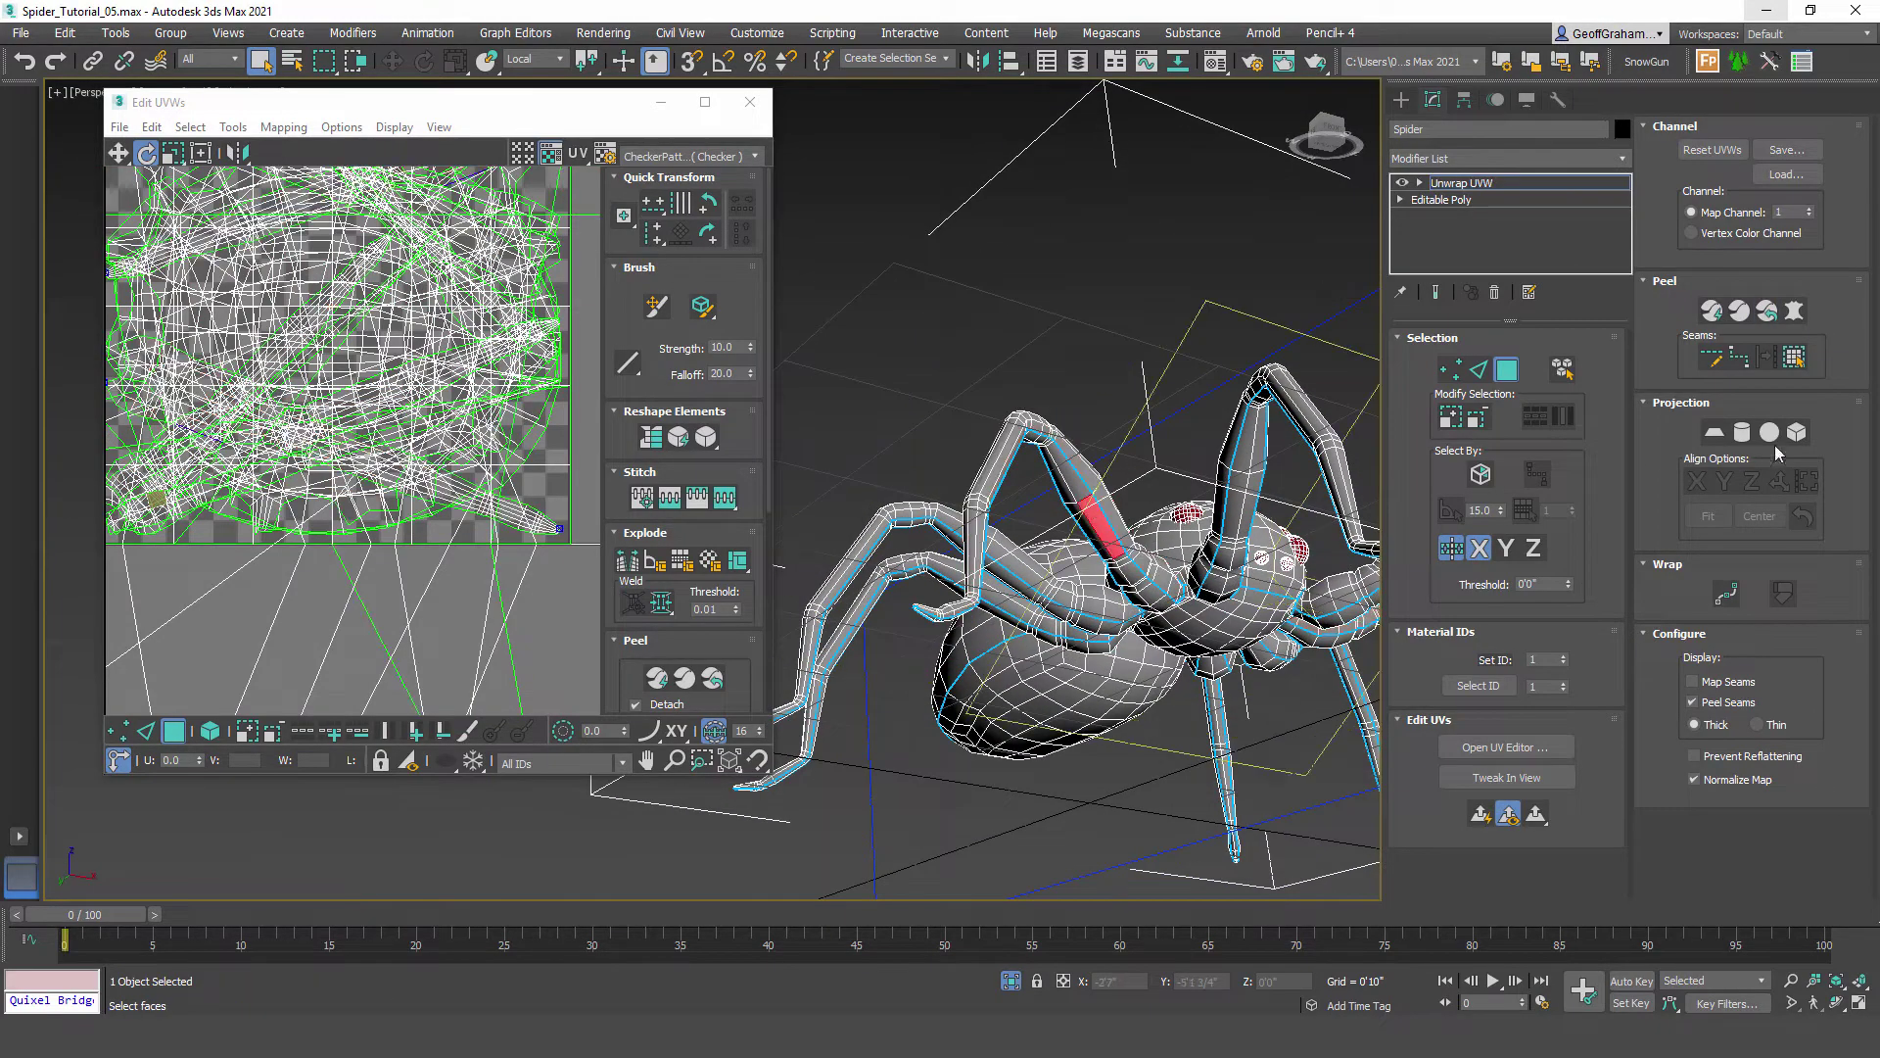
left_click(1797, 360)
left_click(1710, 312)
Step: Select the upper sides of the front pair of legs by expanding a polygon selection to the seams and unwrap them with Quick Peel
middle_click_drag(1146, 617, 950, 583, "alt")
scroll(1038, 594, "up", 3)
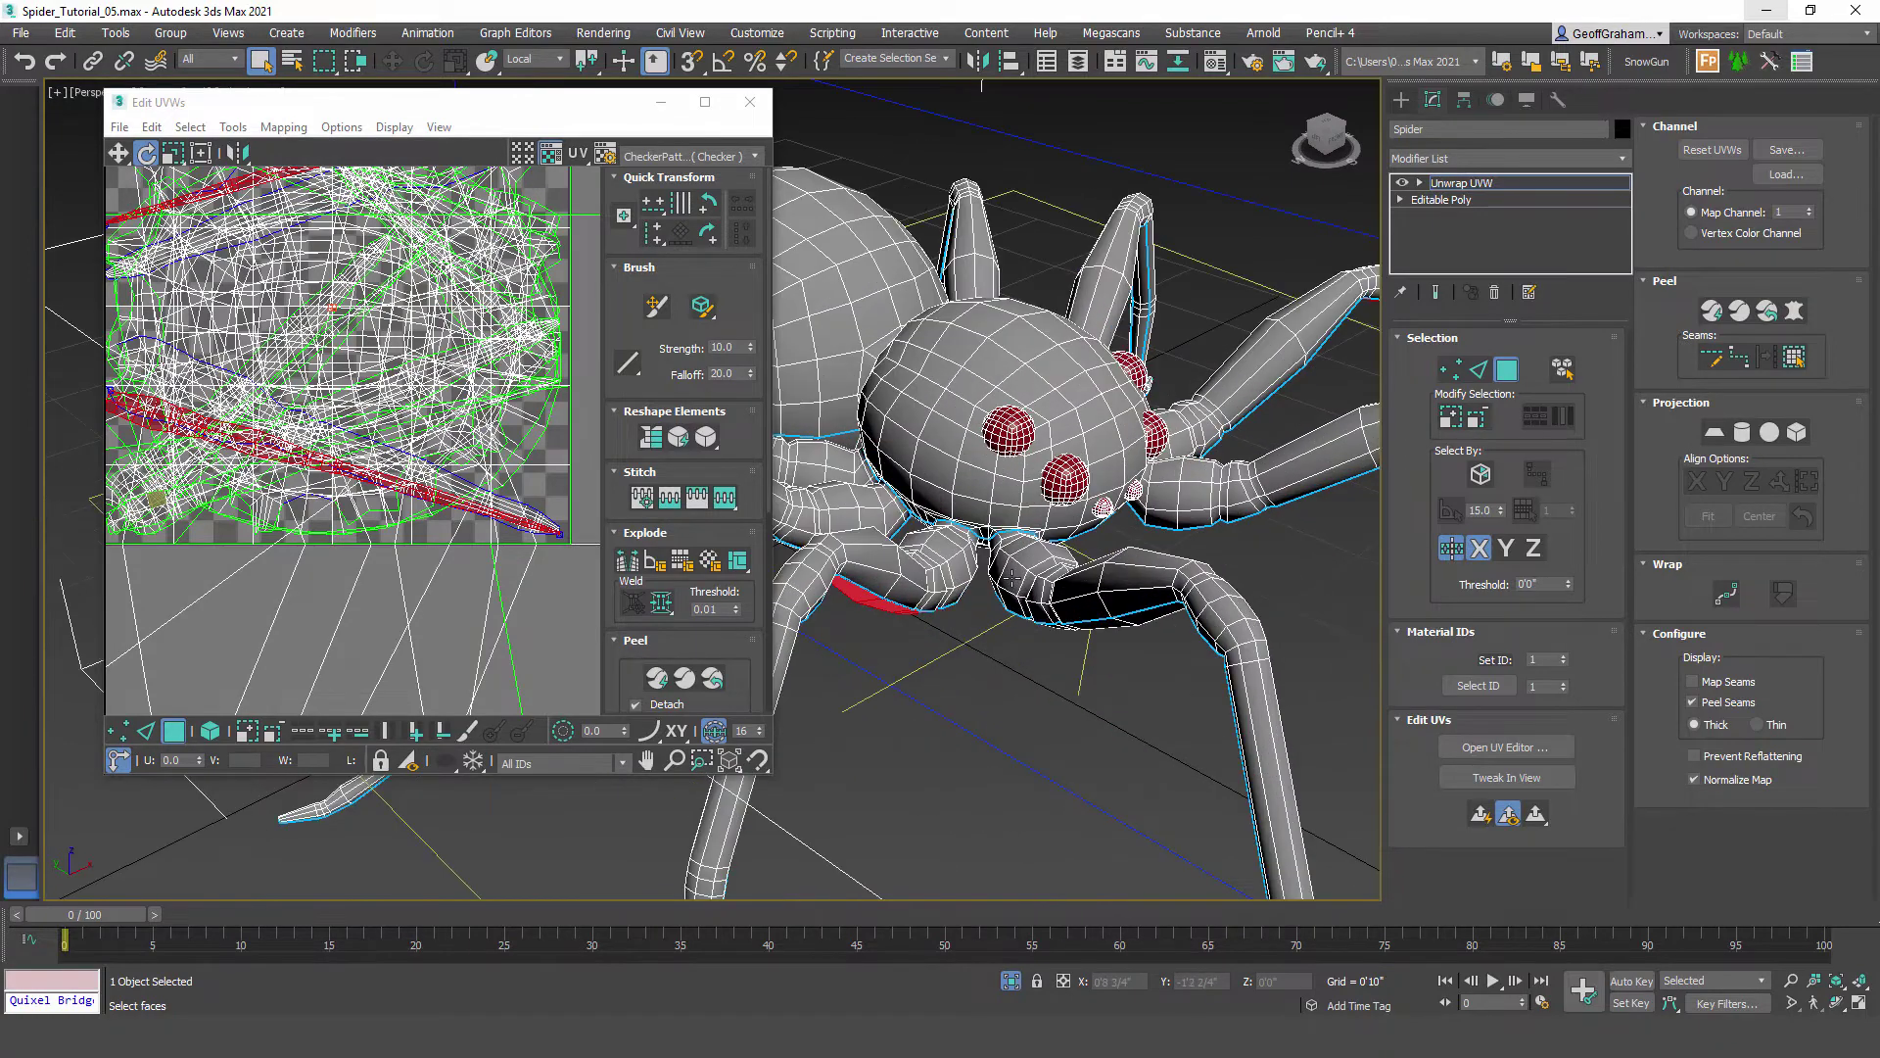
left_click(1011, 576)
left_click(1800, 361)
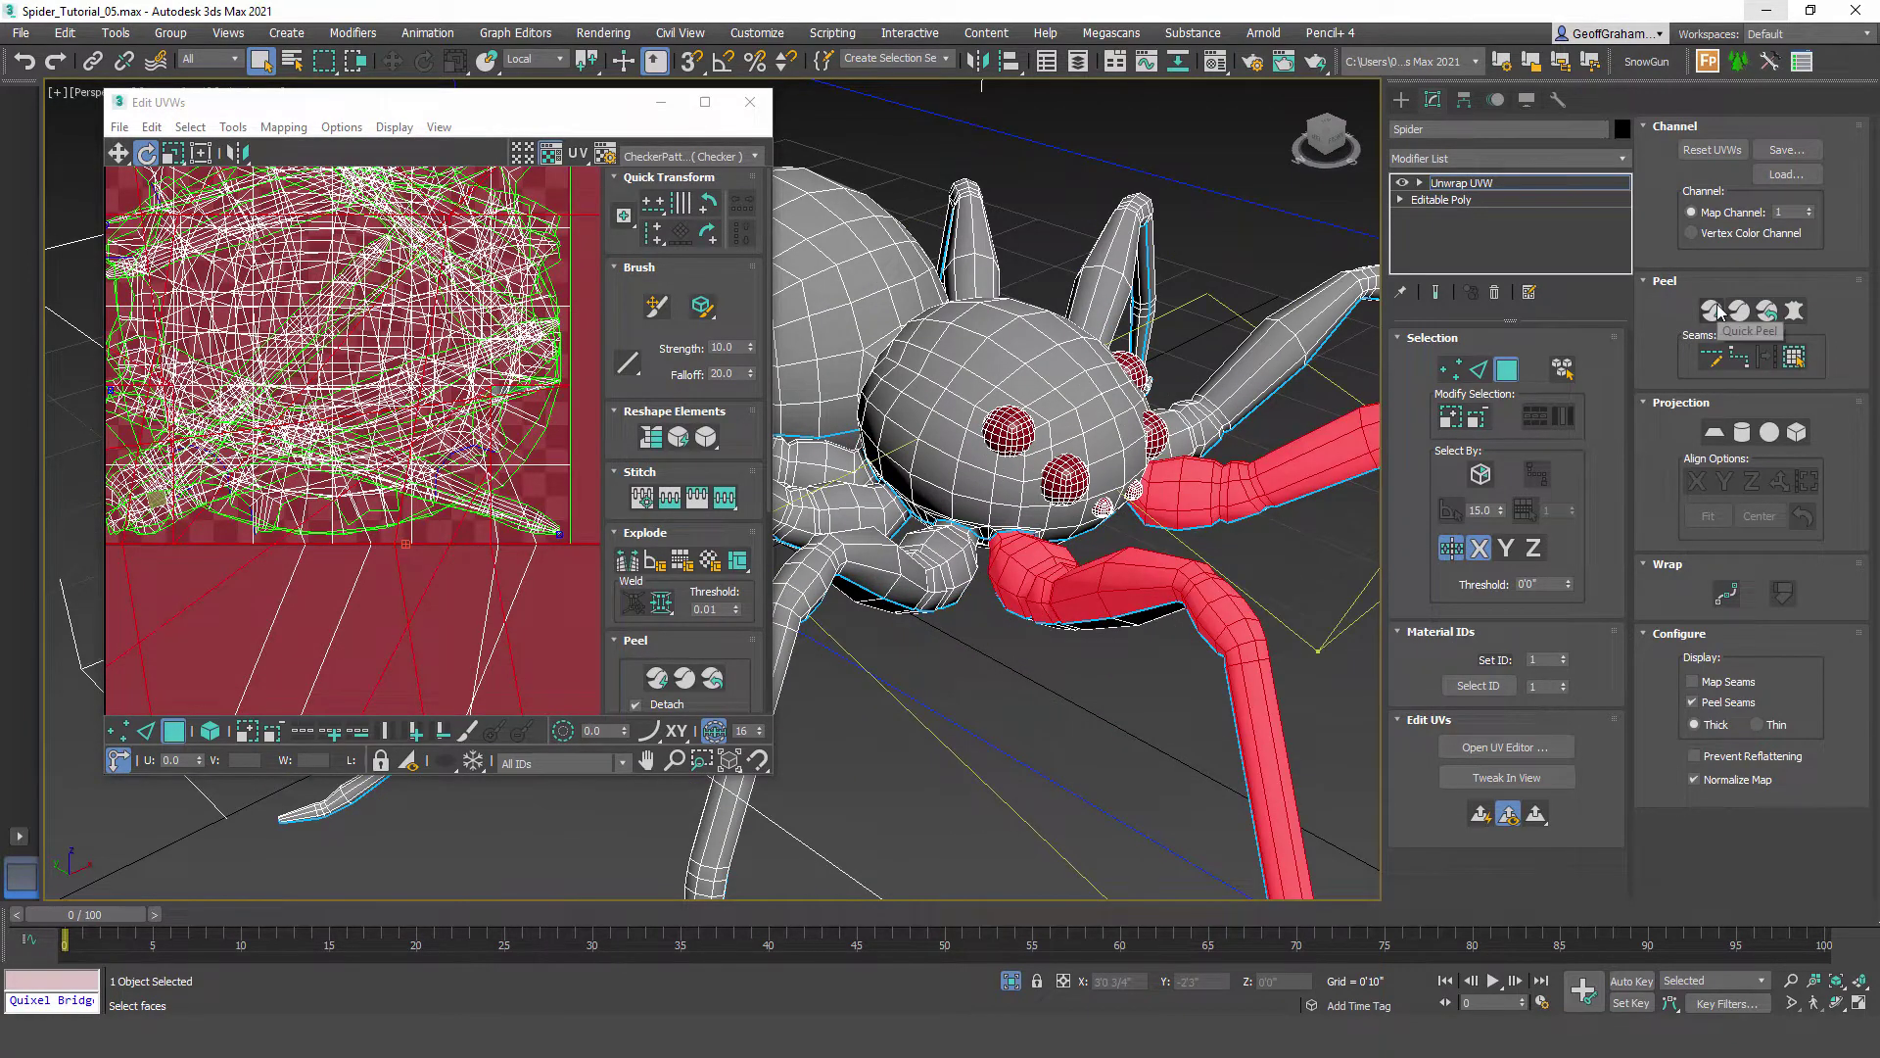
left_click(1714, 312)
Step: Select the undersides of the front legs up to the seams, unwrap them with Quick Peel, and undo the repeated peel
middle_click_drag(1161, 561, 1148, 455, "alt")
left_click(1130, 450)
left_click(1797, 361)
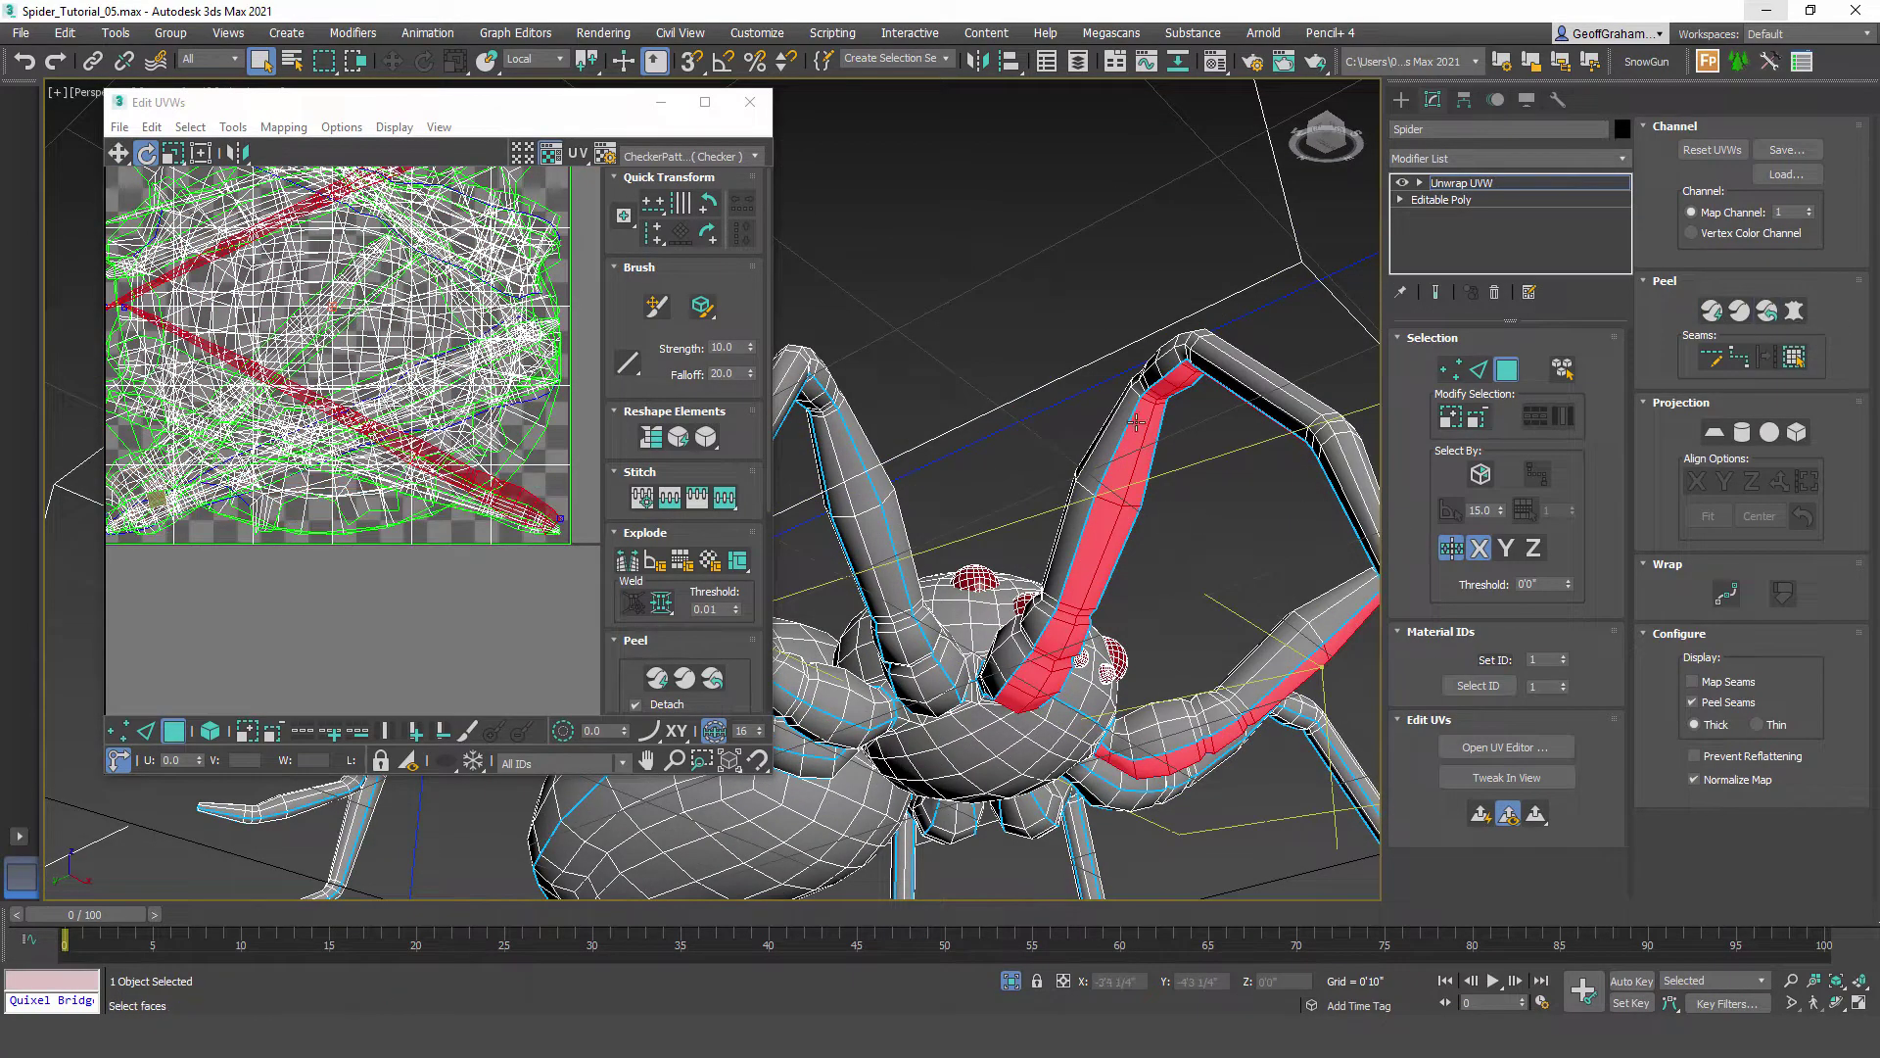
middle_click_drag(1136, 423, 1053, 529, "alt")
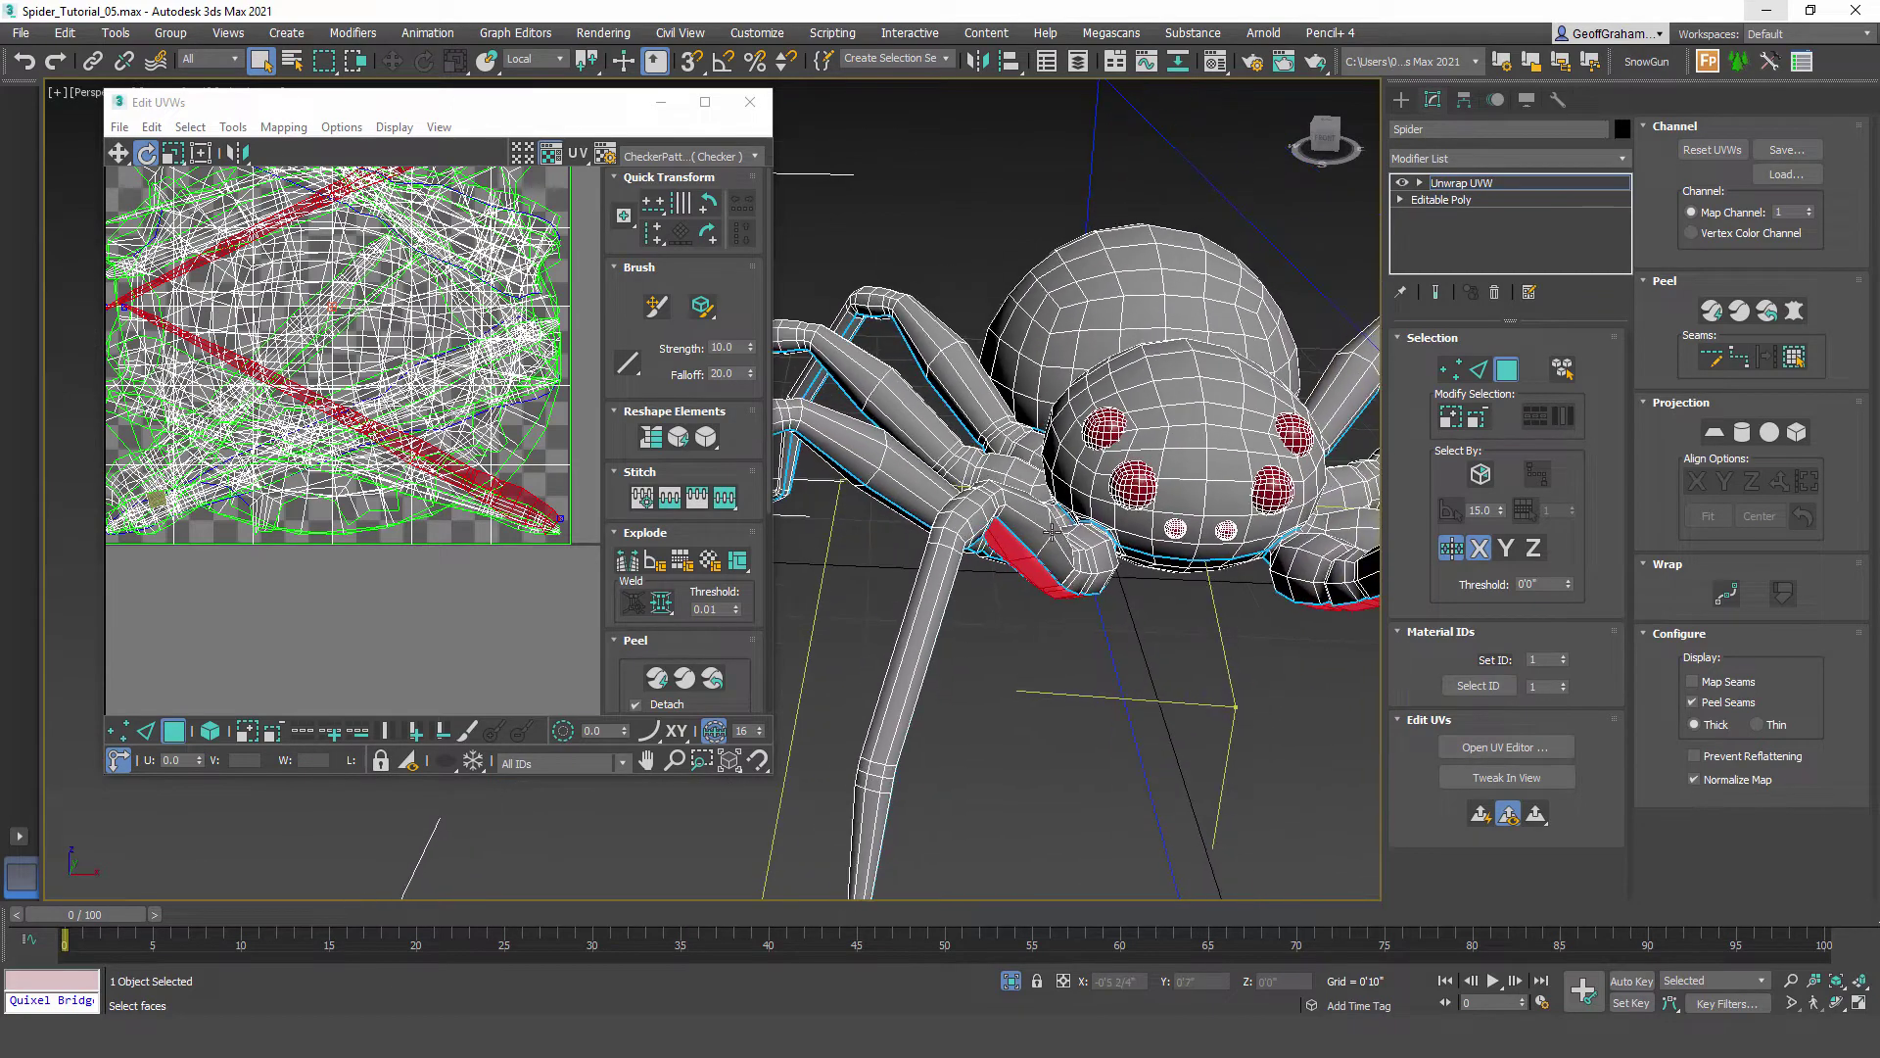
scroll(1152, 534, "down", 3)
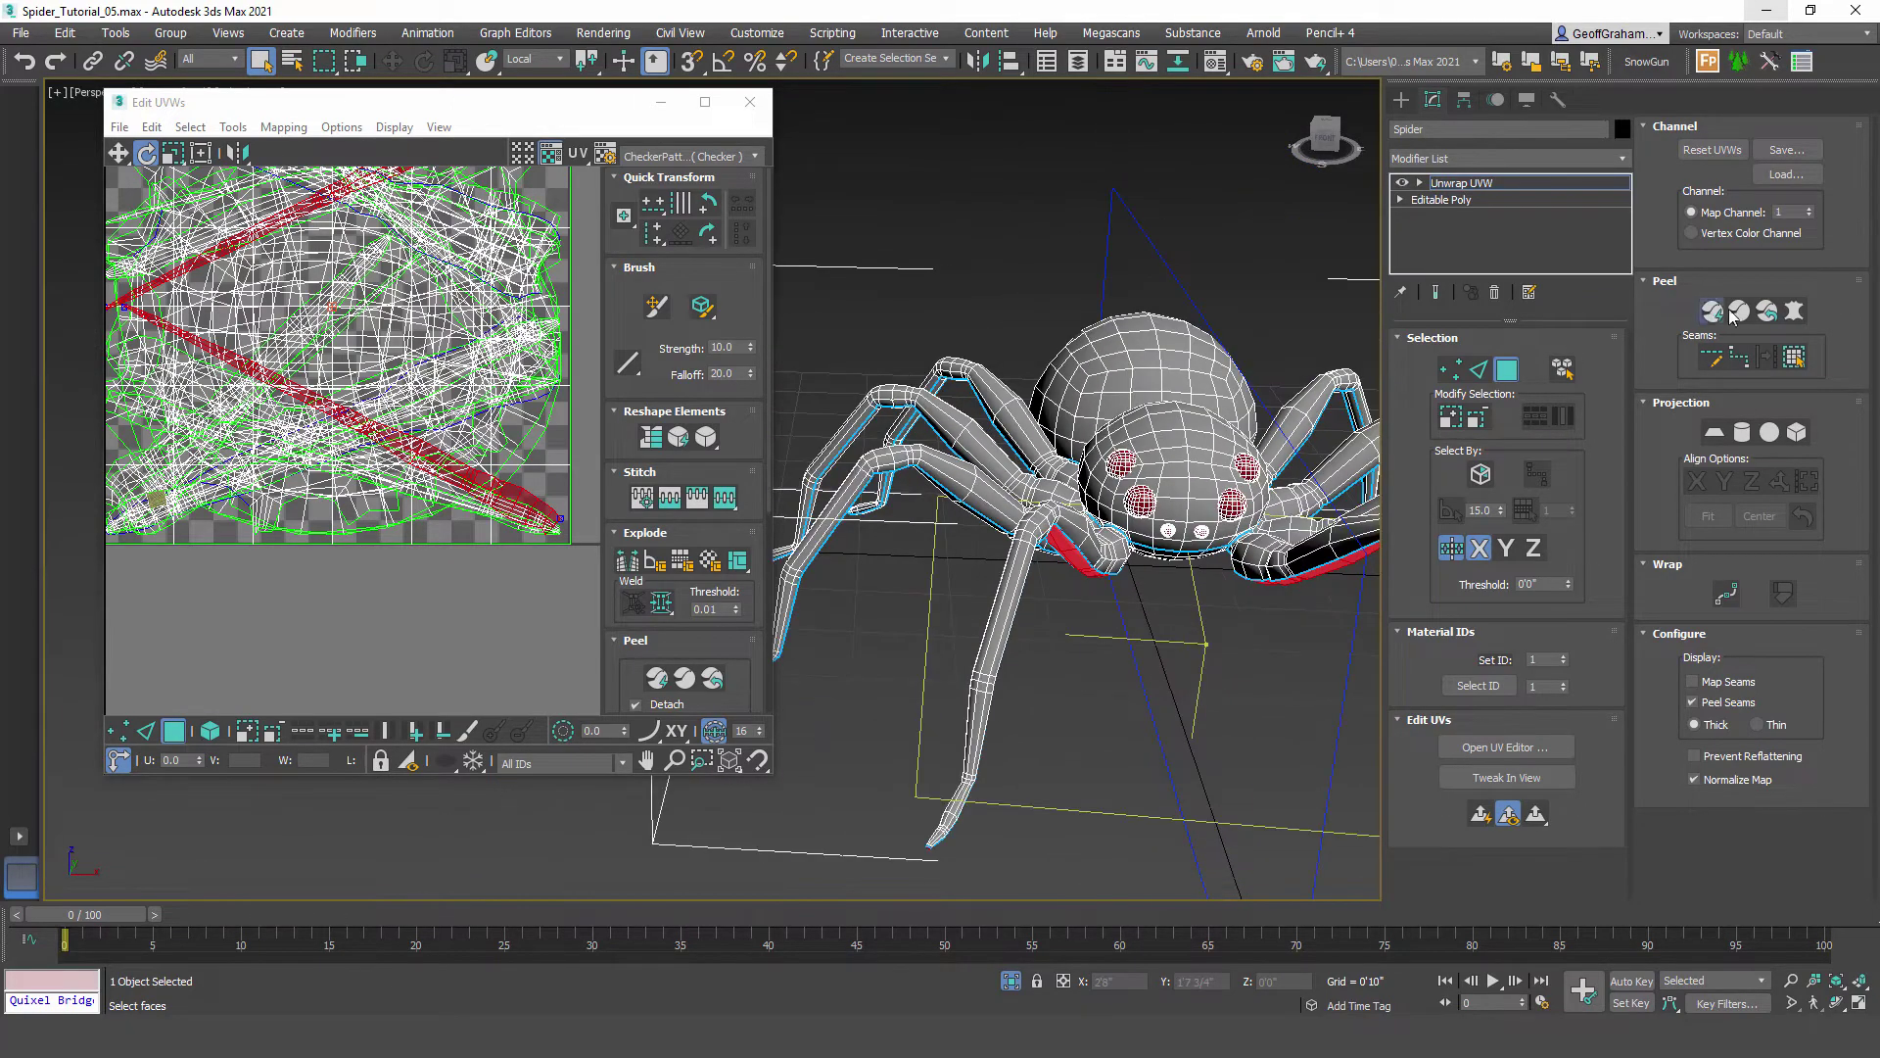
left_click(1720, 312)
key("ctrl+z")
Step: Examine the spider's head, eyes and legs up close and as a whole, leaving and re-entering the polygon level to check the peeled parts
scroll(1133, 483, "down", 3)
middle_click_drag(1021, 549, 1097, 516, "alt")
scroll(1074, 481, "up", 4)
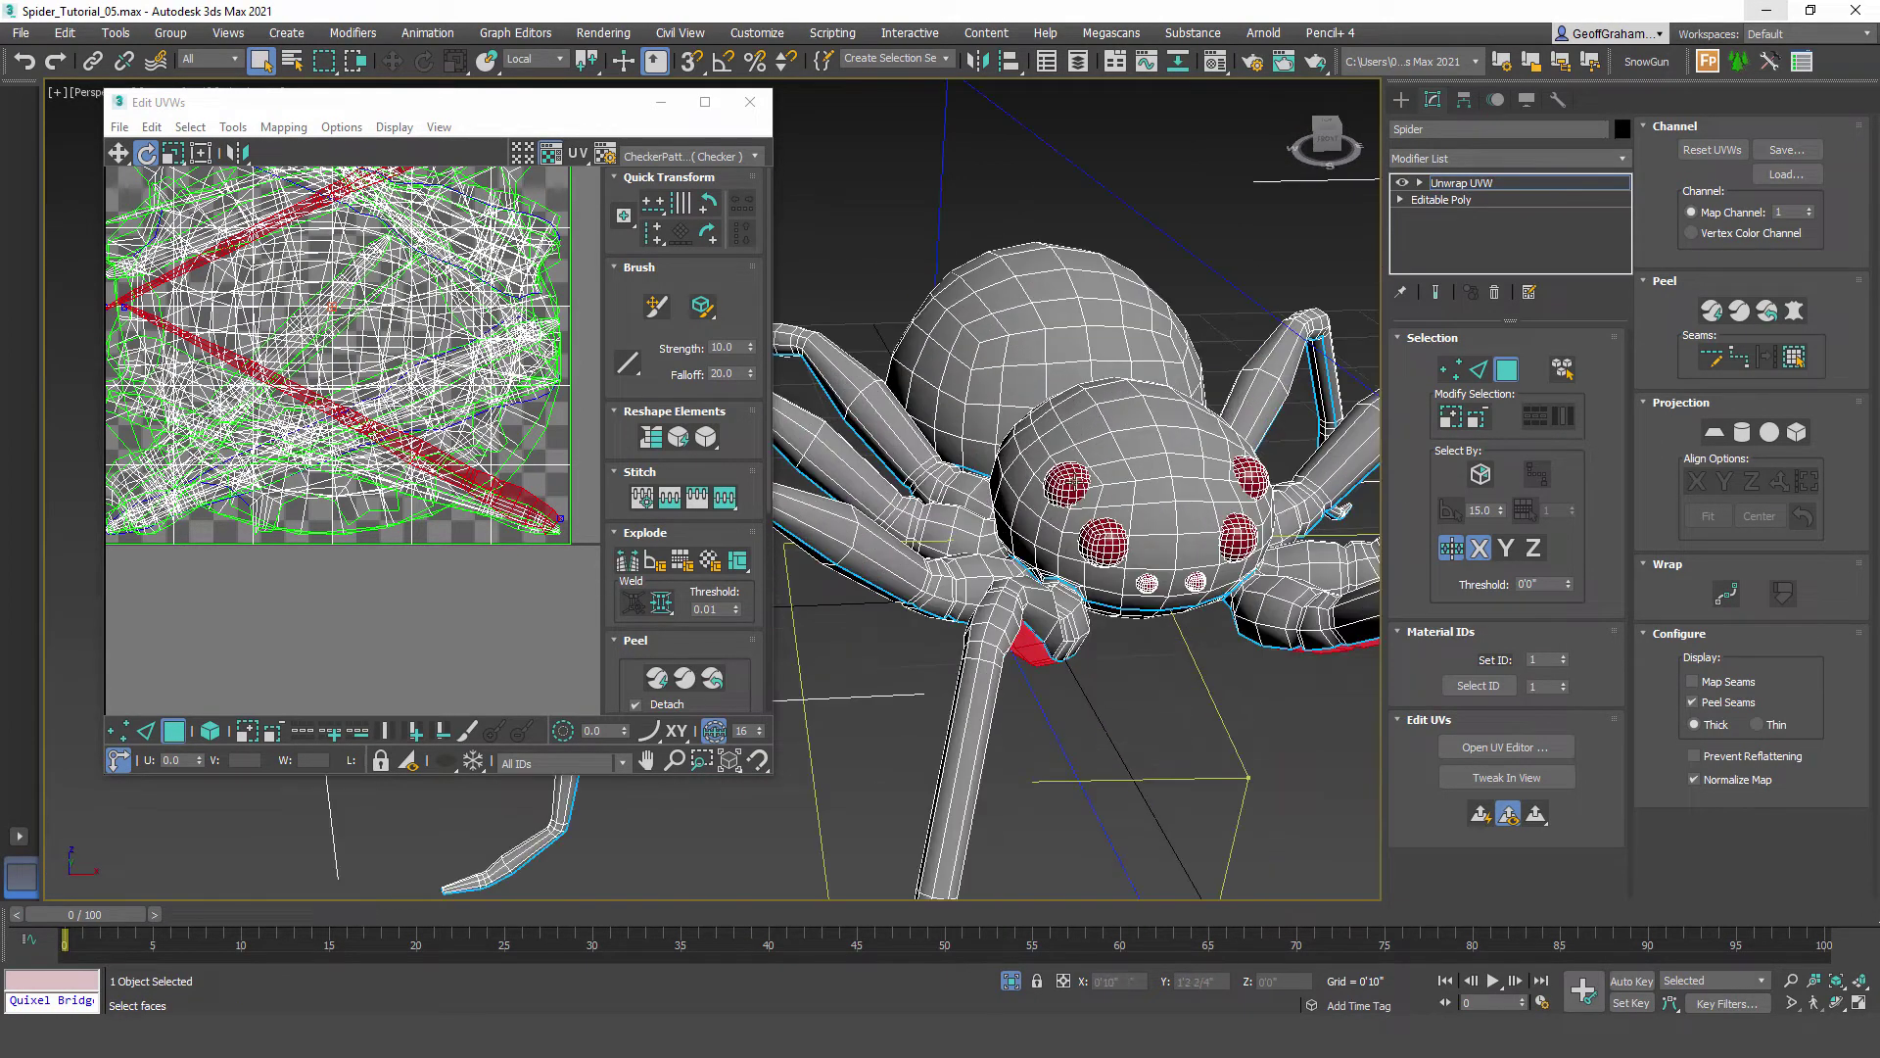
scroll(1074, 477, "down", 5)
scroll(1095, 581, "up", 8)
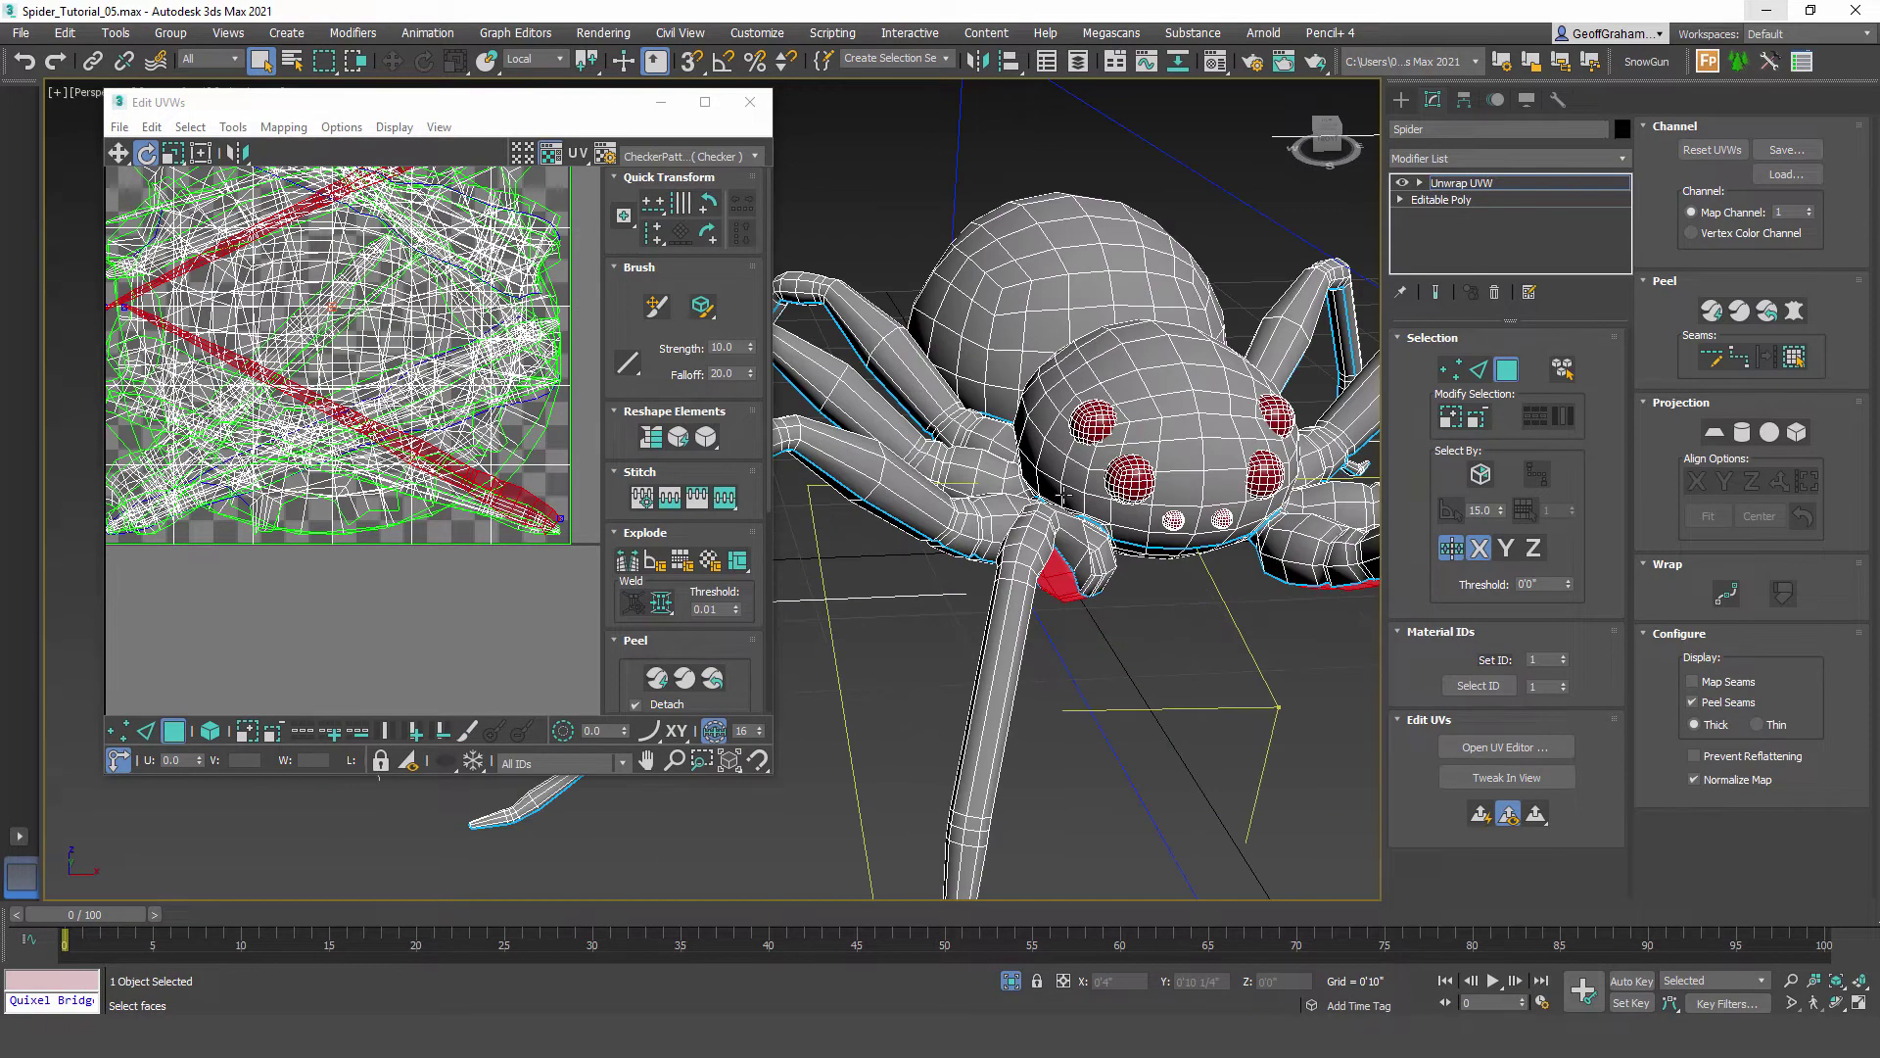
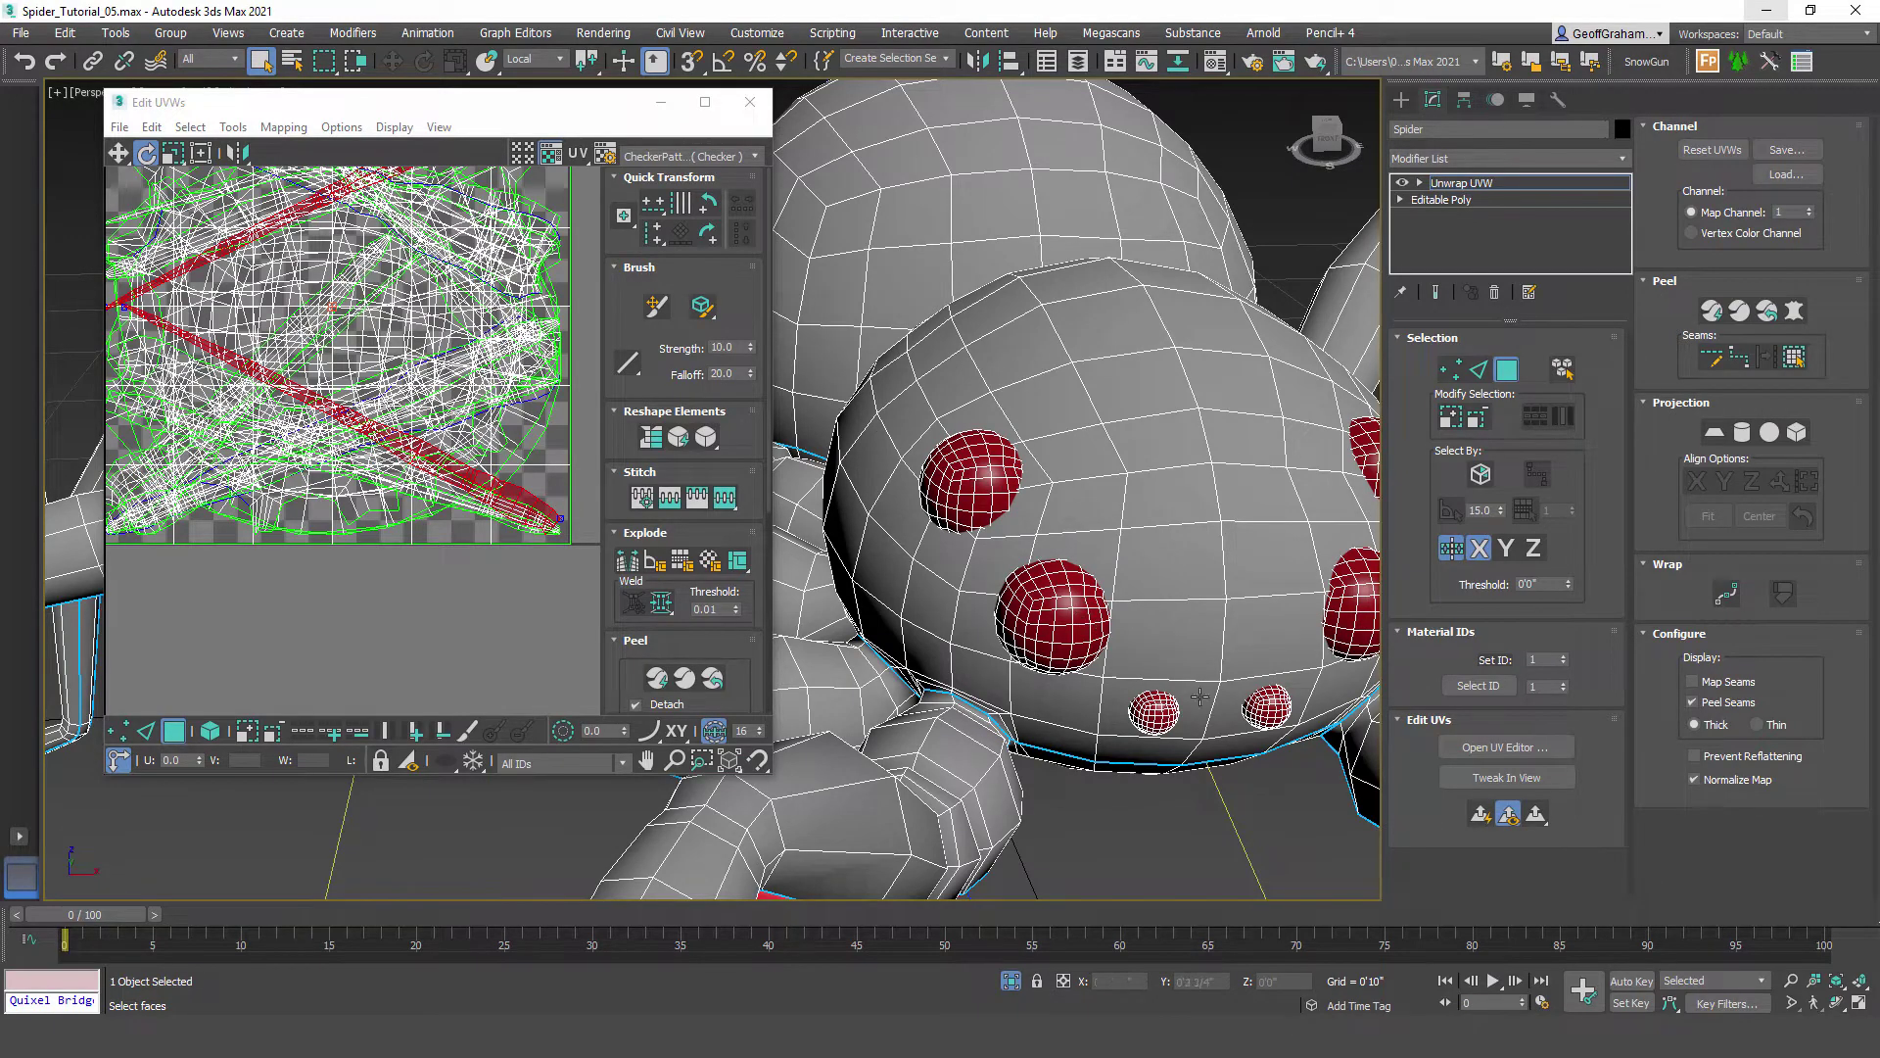
scroll(1054, 528, "down", 7)
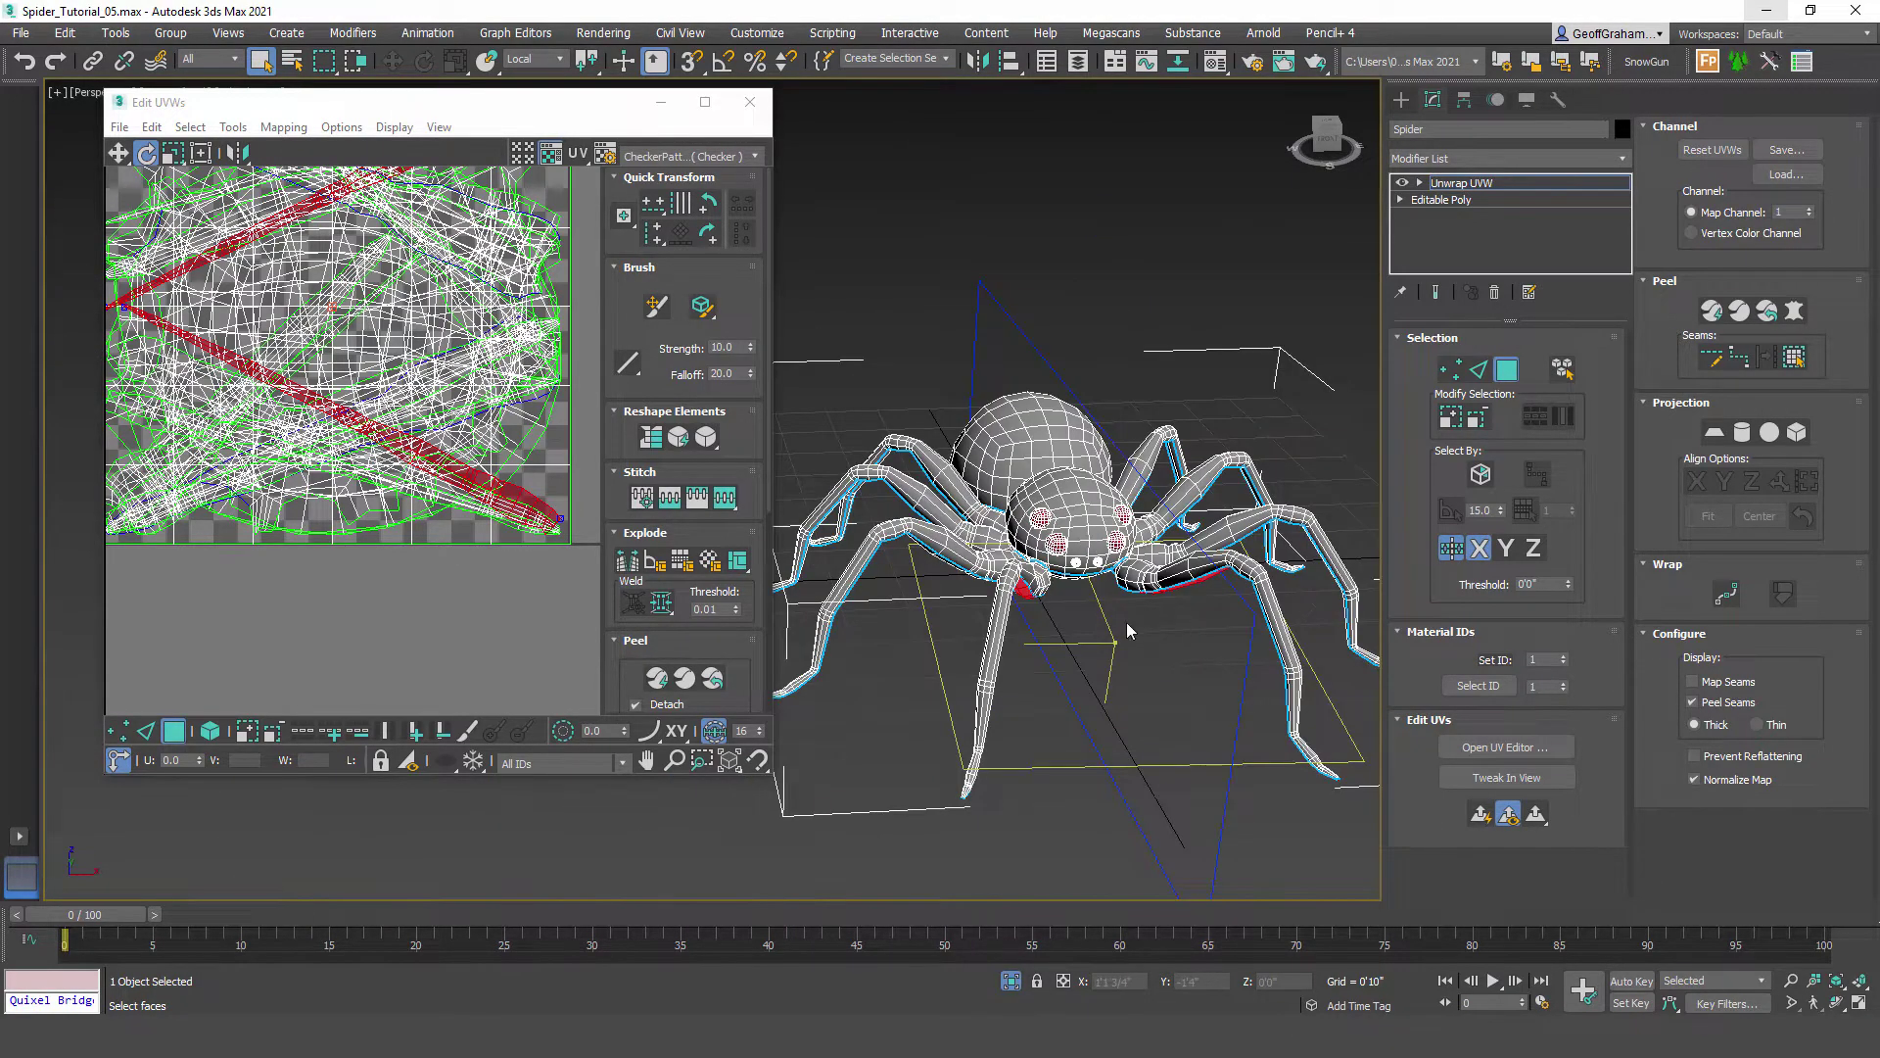
middle_click_drag(1128, 627, 1136, 586, "alt")
left_click(1511, 377)
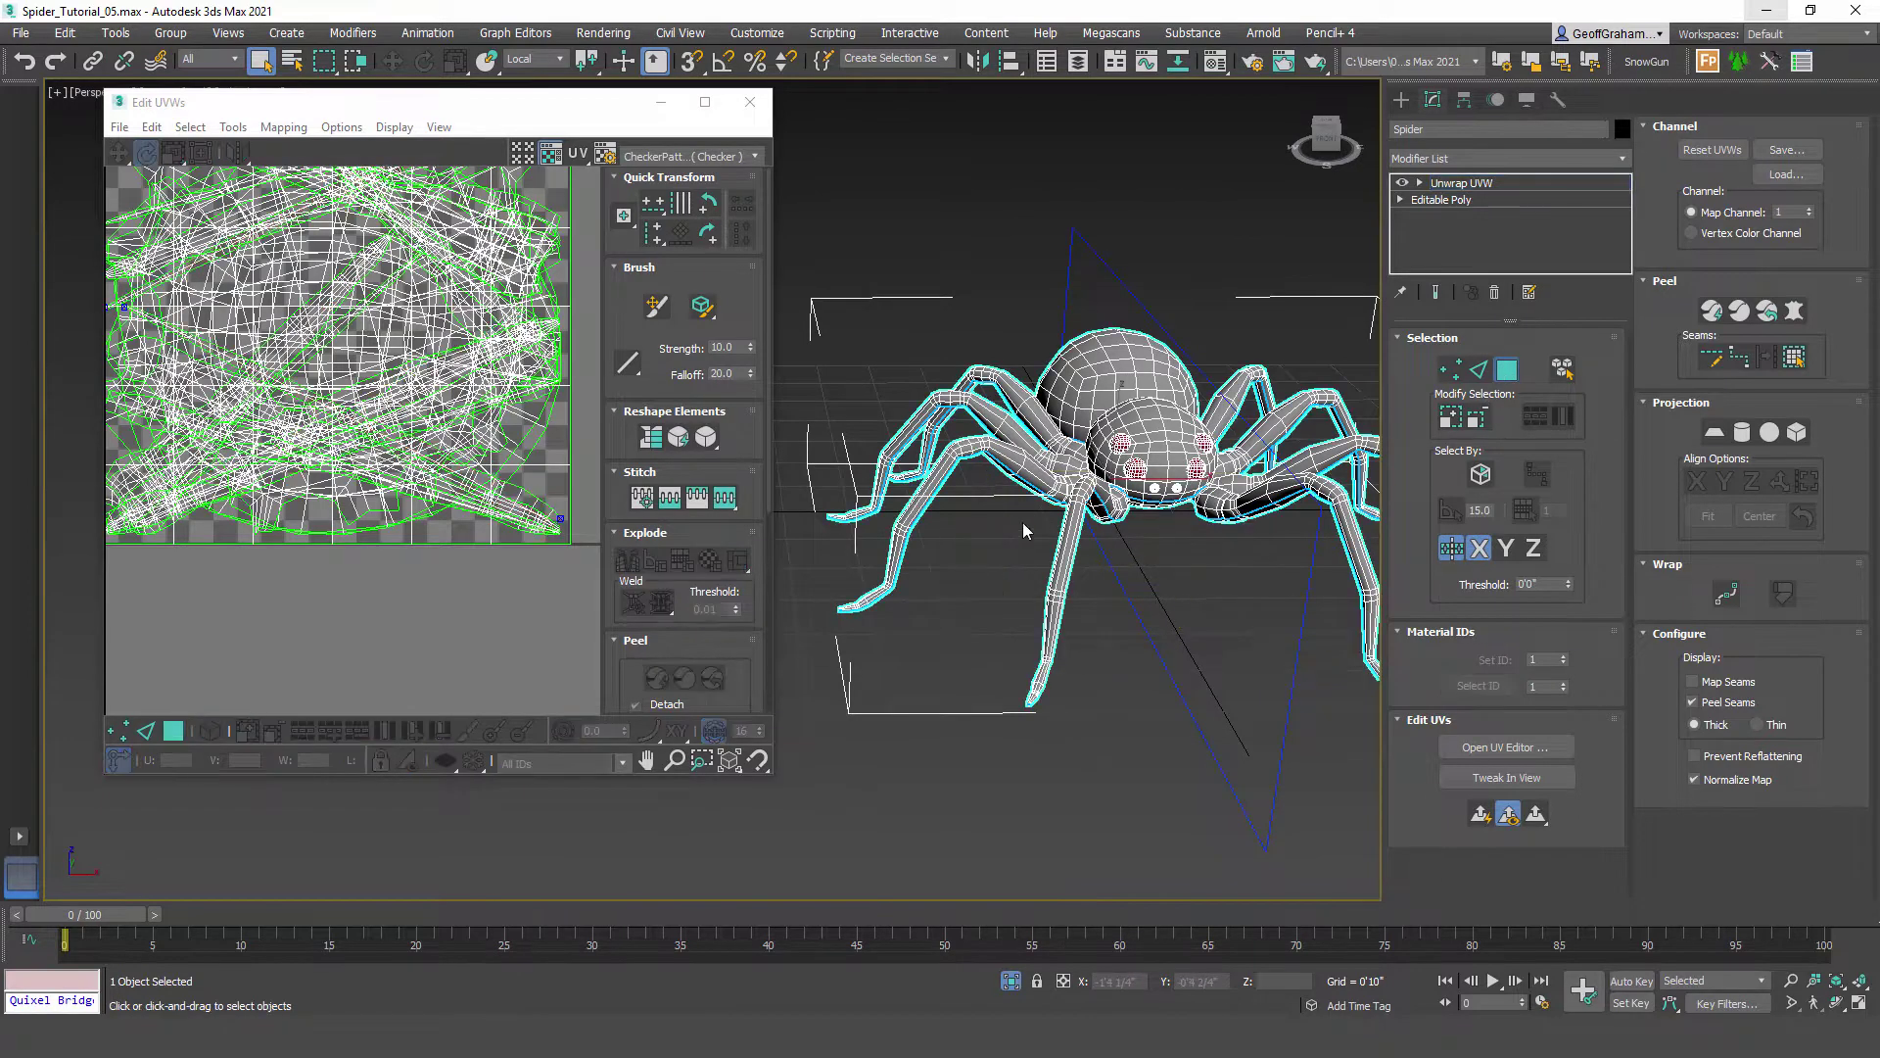
middle_click_drag(1025, 525, 1097, 603, "alt")
scroll(1037, 588, "down", 4)
left_click(1506, 369)
Step: Select all of the spider's UV polygons in the Edit UVWs window and pack the overlapping clusters into the UV square
scroll(201, 282, "down", 5)
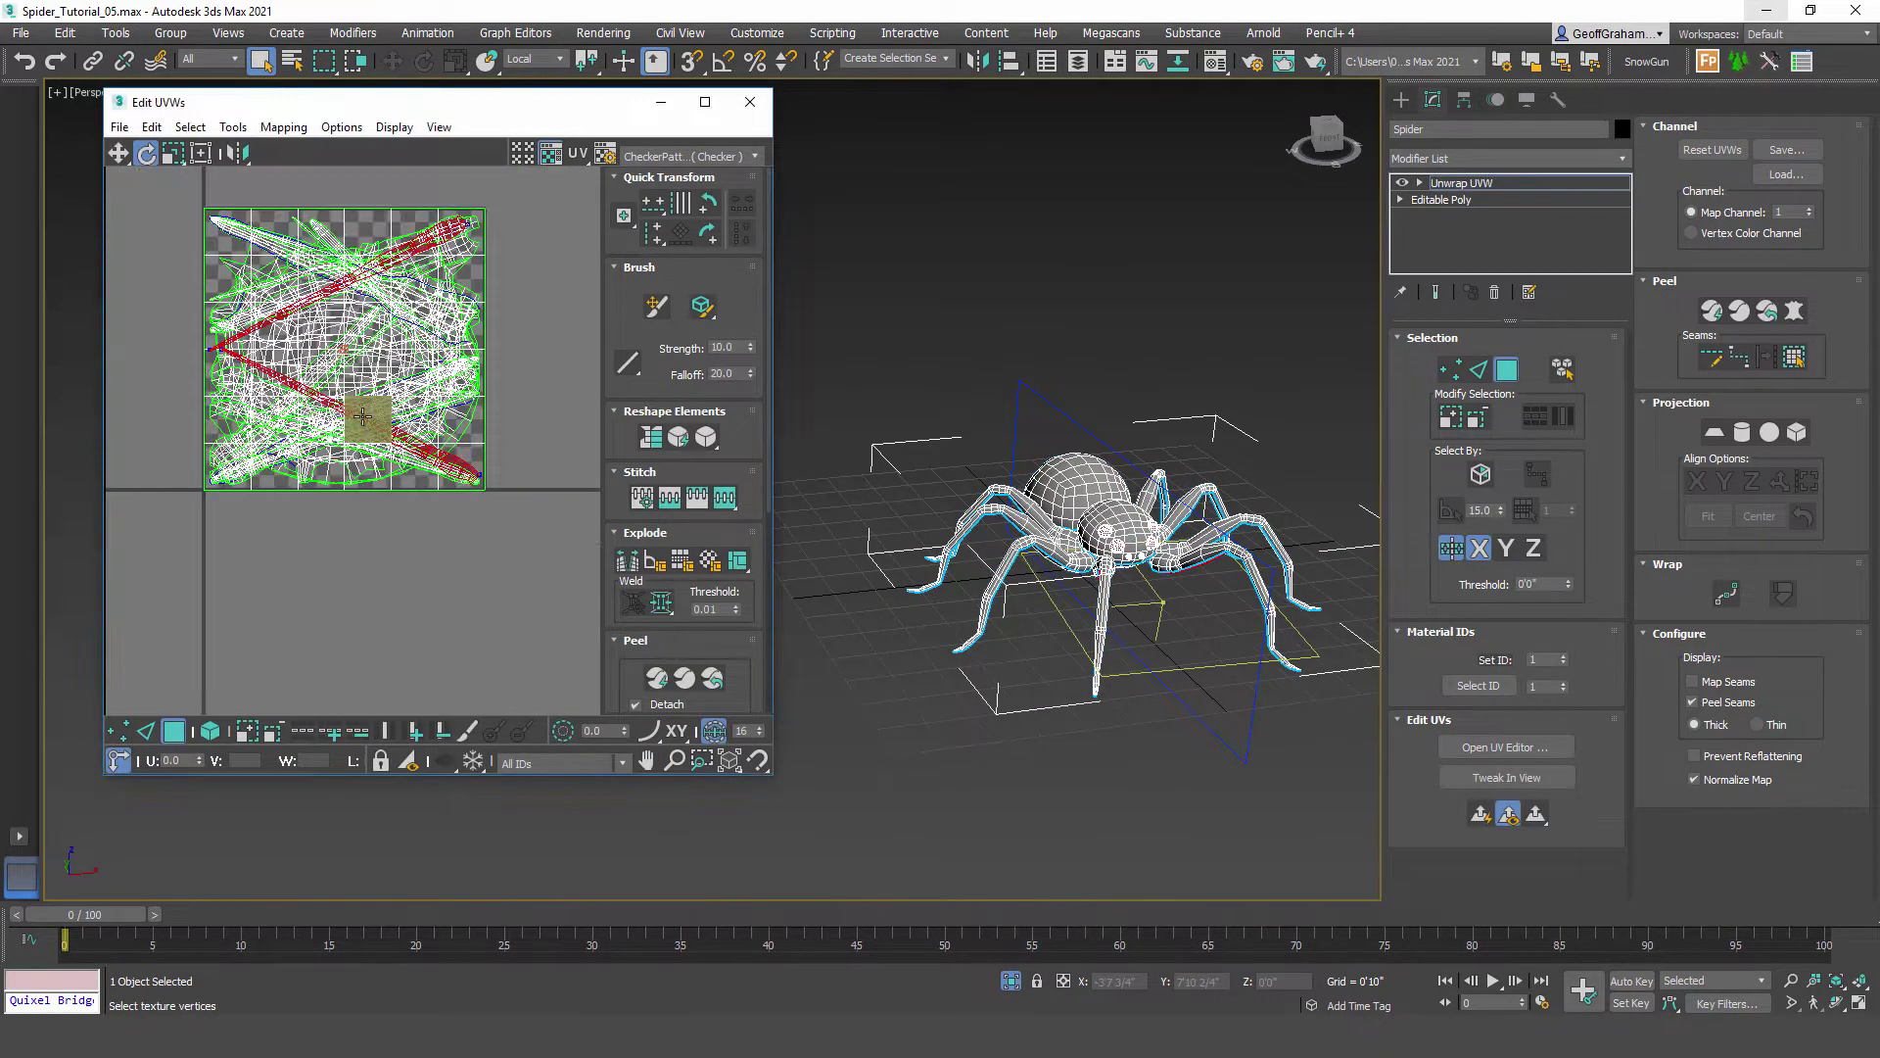
left_click_drag(337, 361, 519, 600)
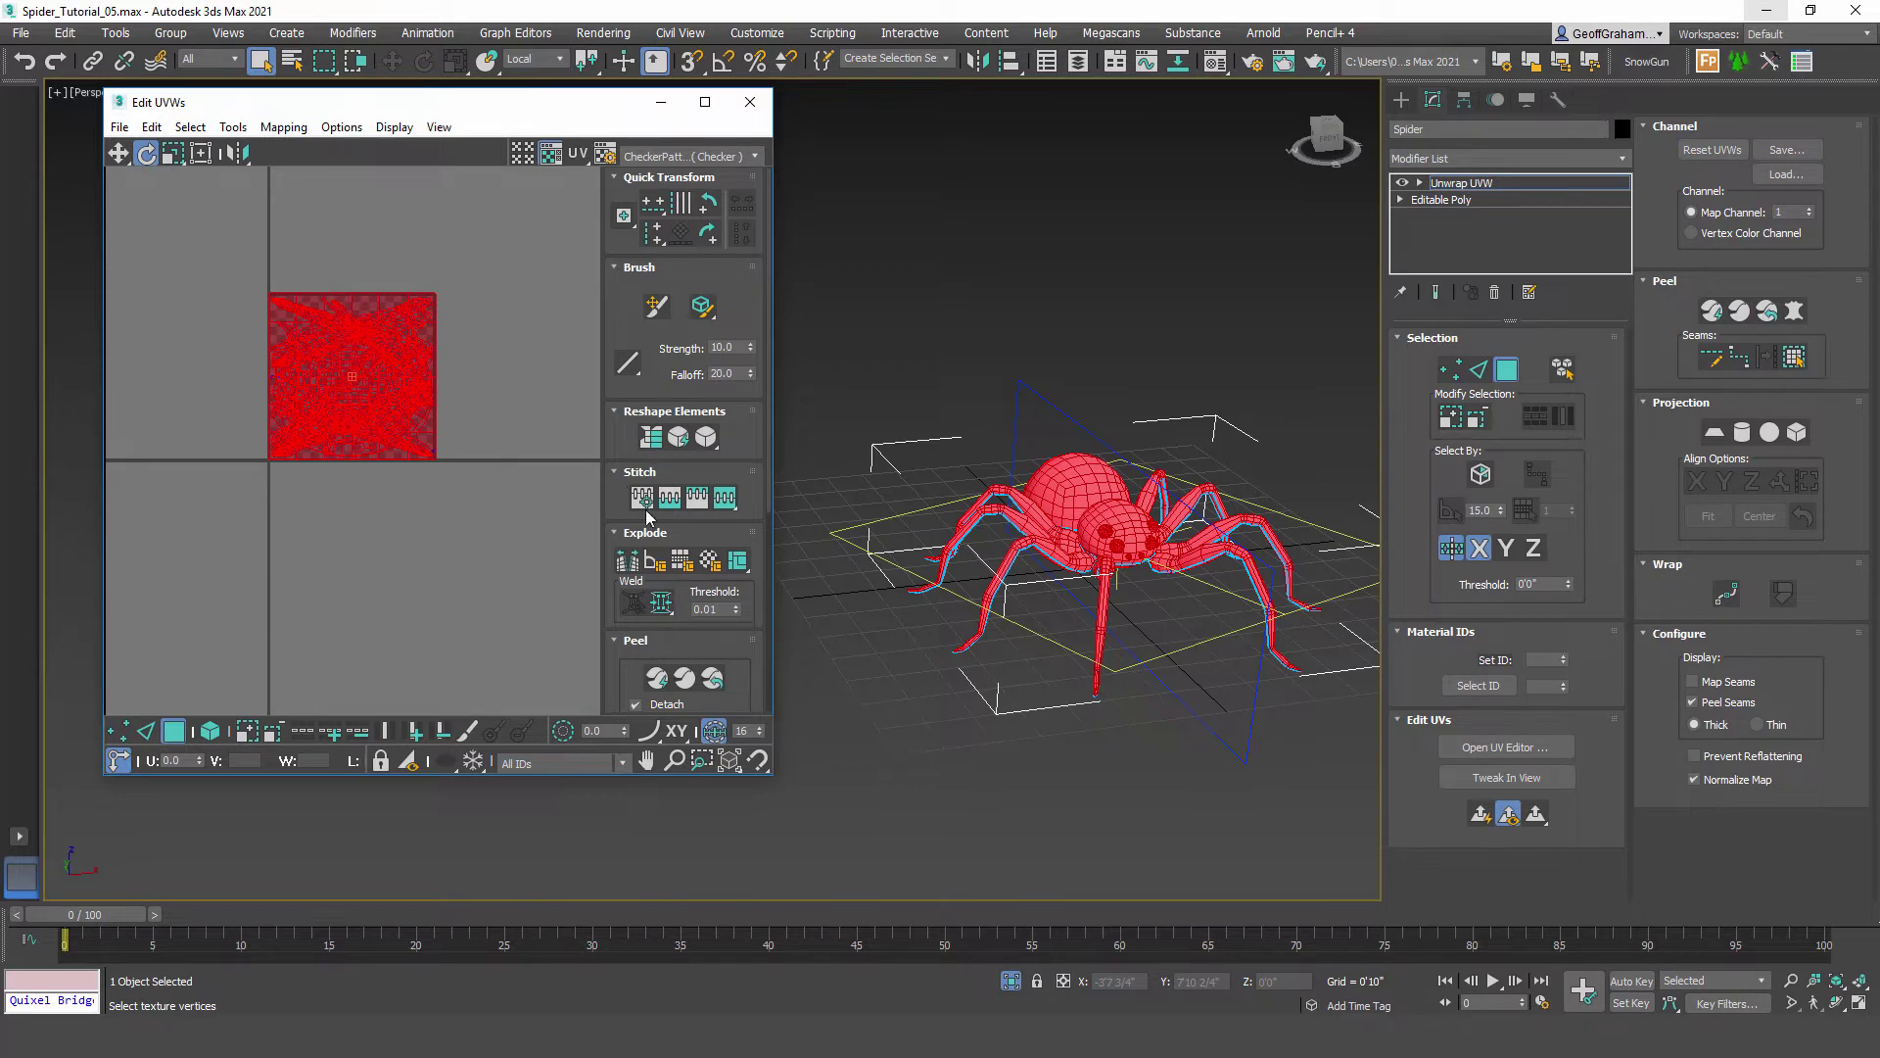
left_click_drag(770, 426, 766, 670)
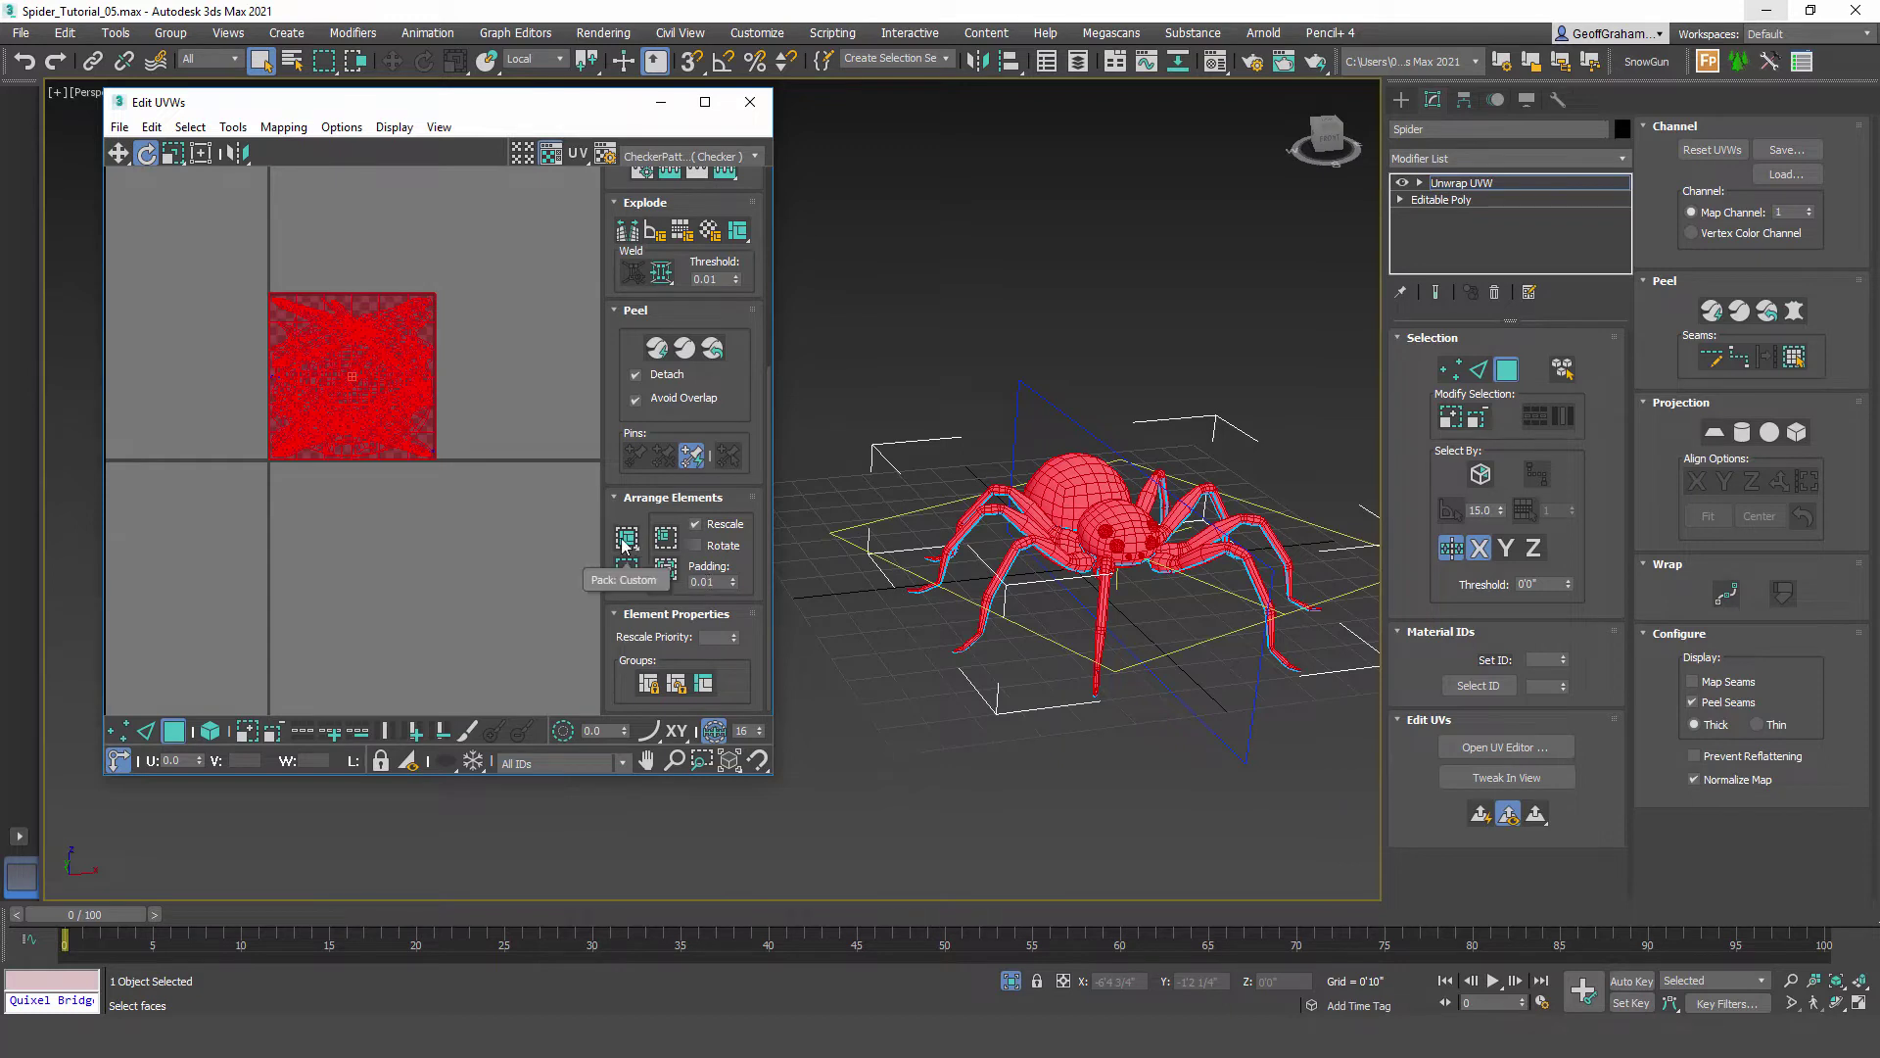
left_click(667, 570)
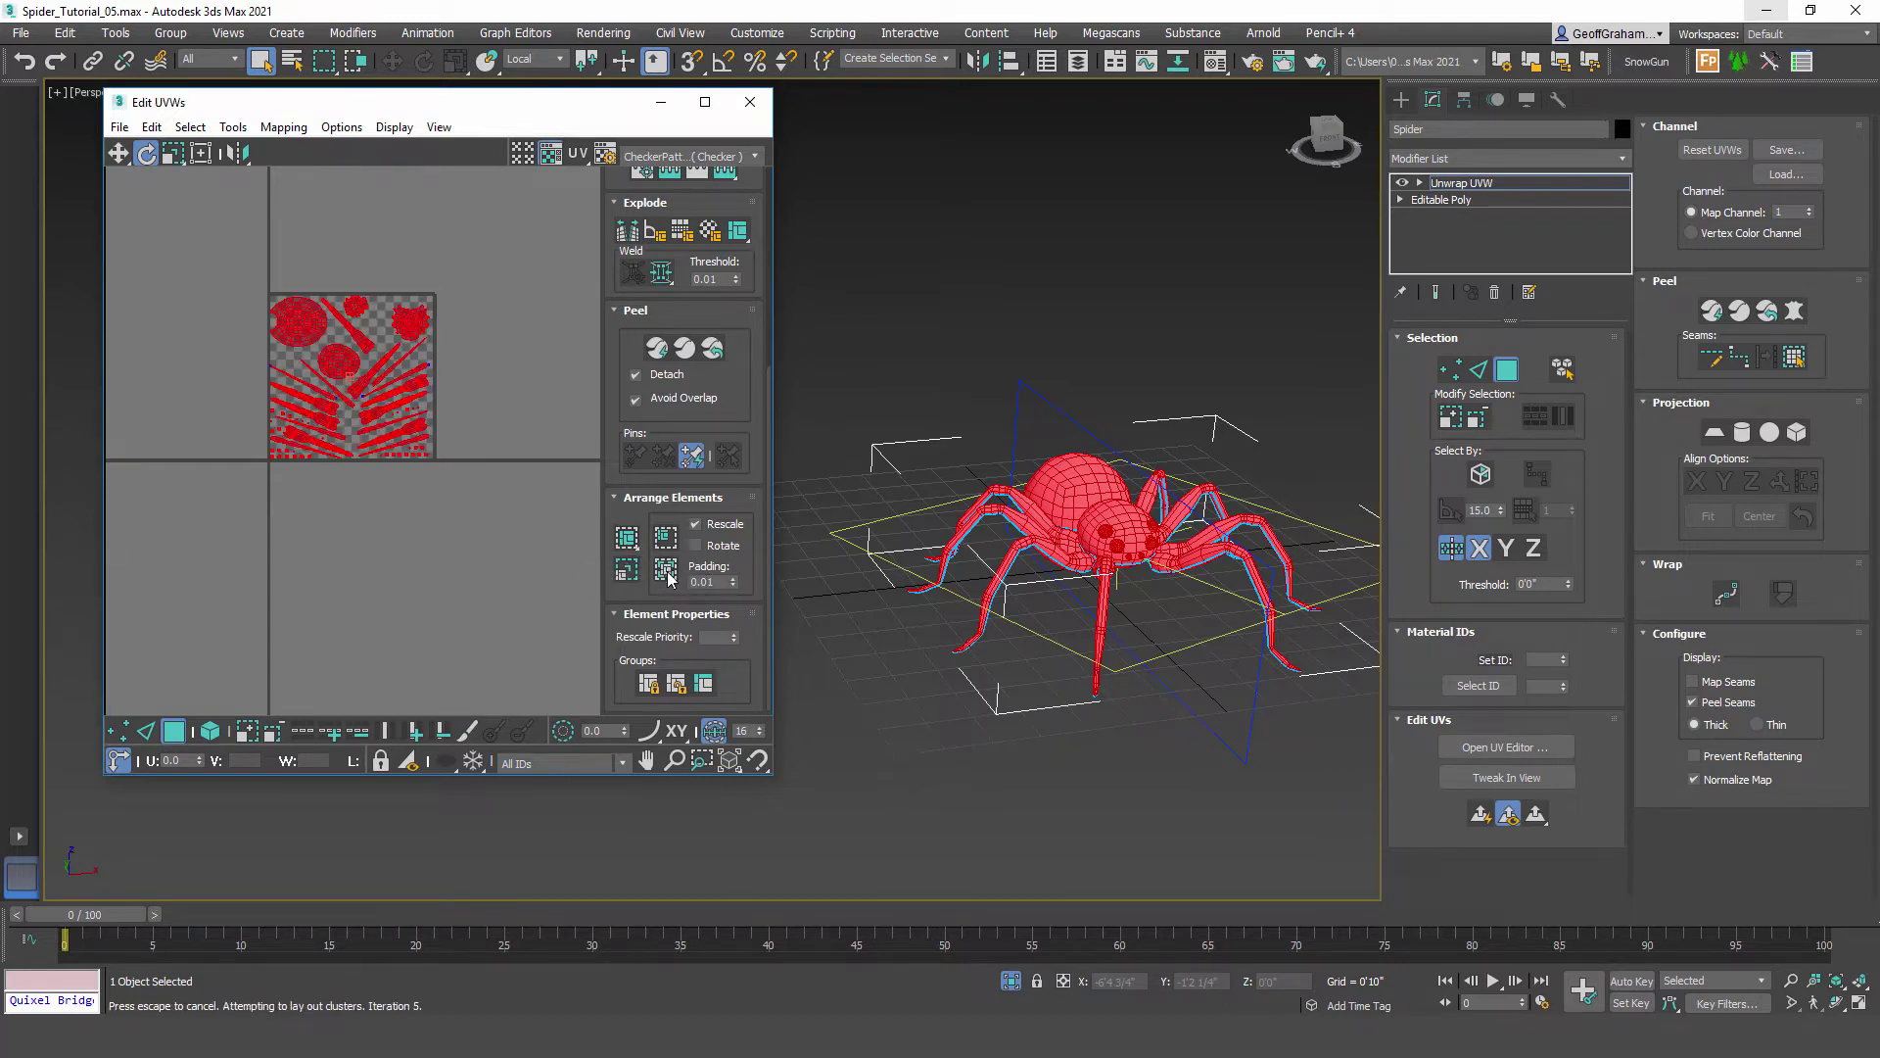
Step: Inspect the packed UV layout up close, checking the head, abdomen, leg and eye clusters
scroll(313, 378, "up", 8)
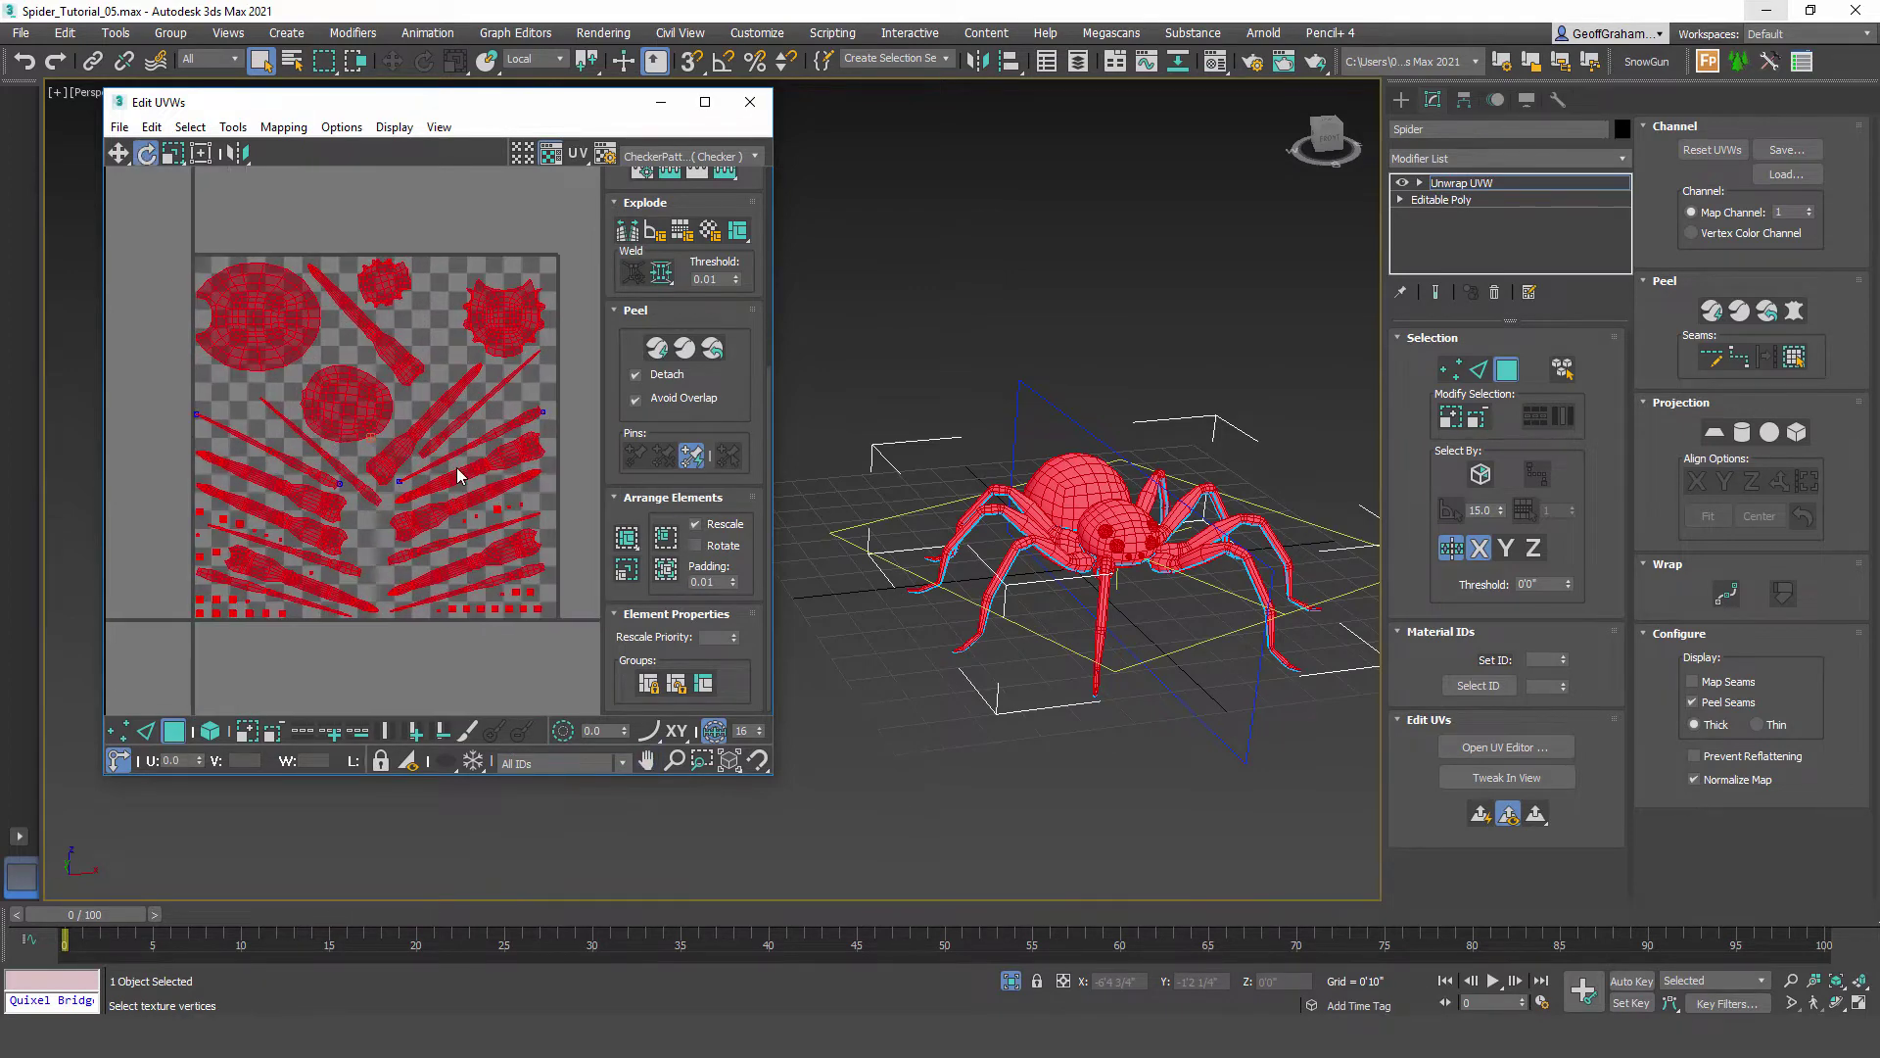
middle_click_drag(402, 490, 412, 376)
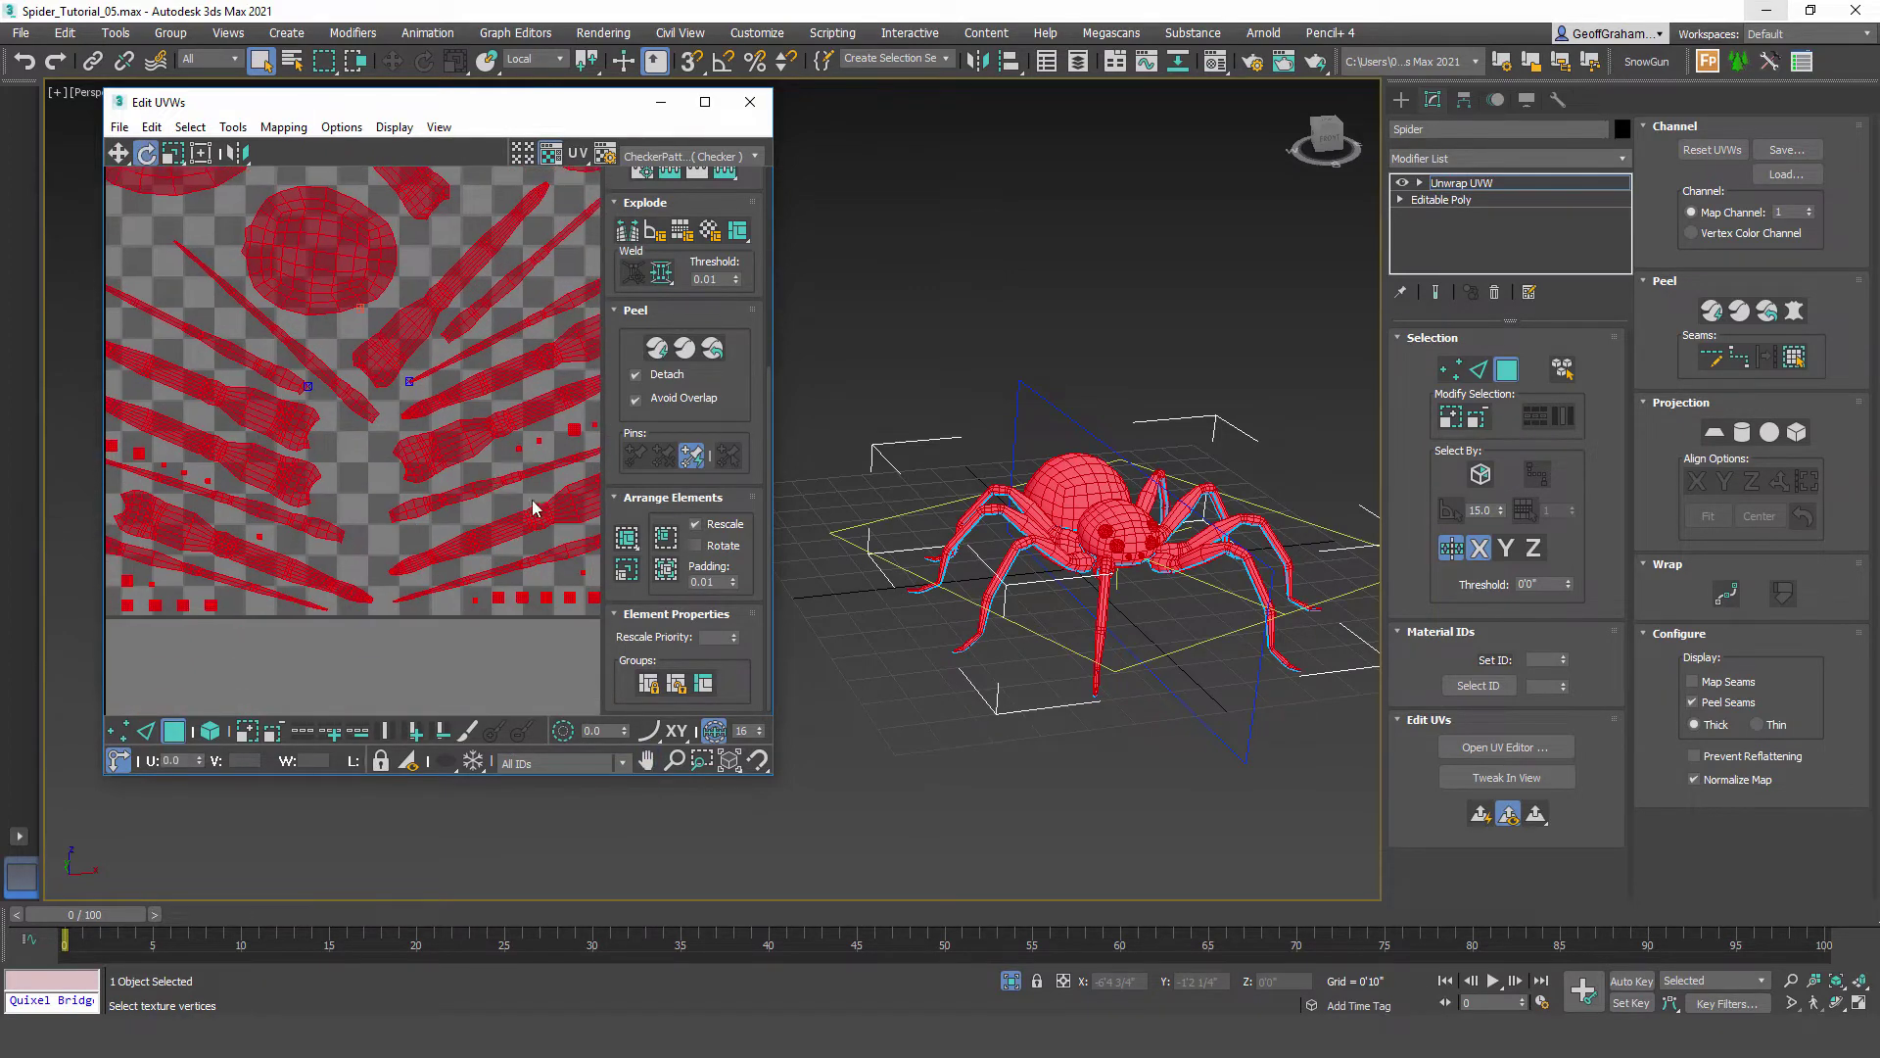
middle_click_drag(458, 462, 388, 505)
scroll(443, 431, "up", 3)
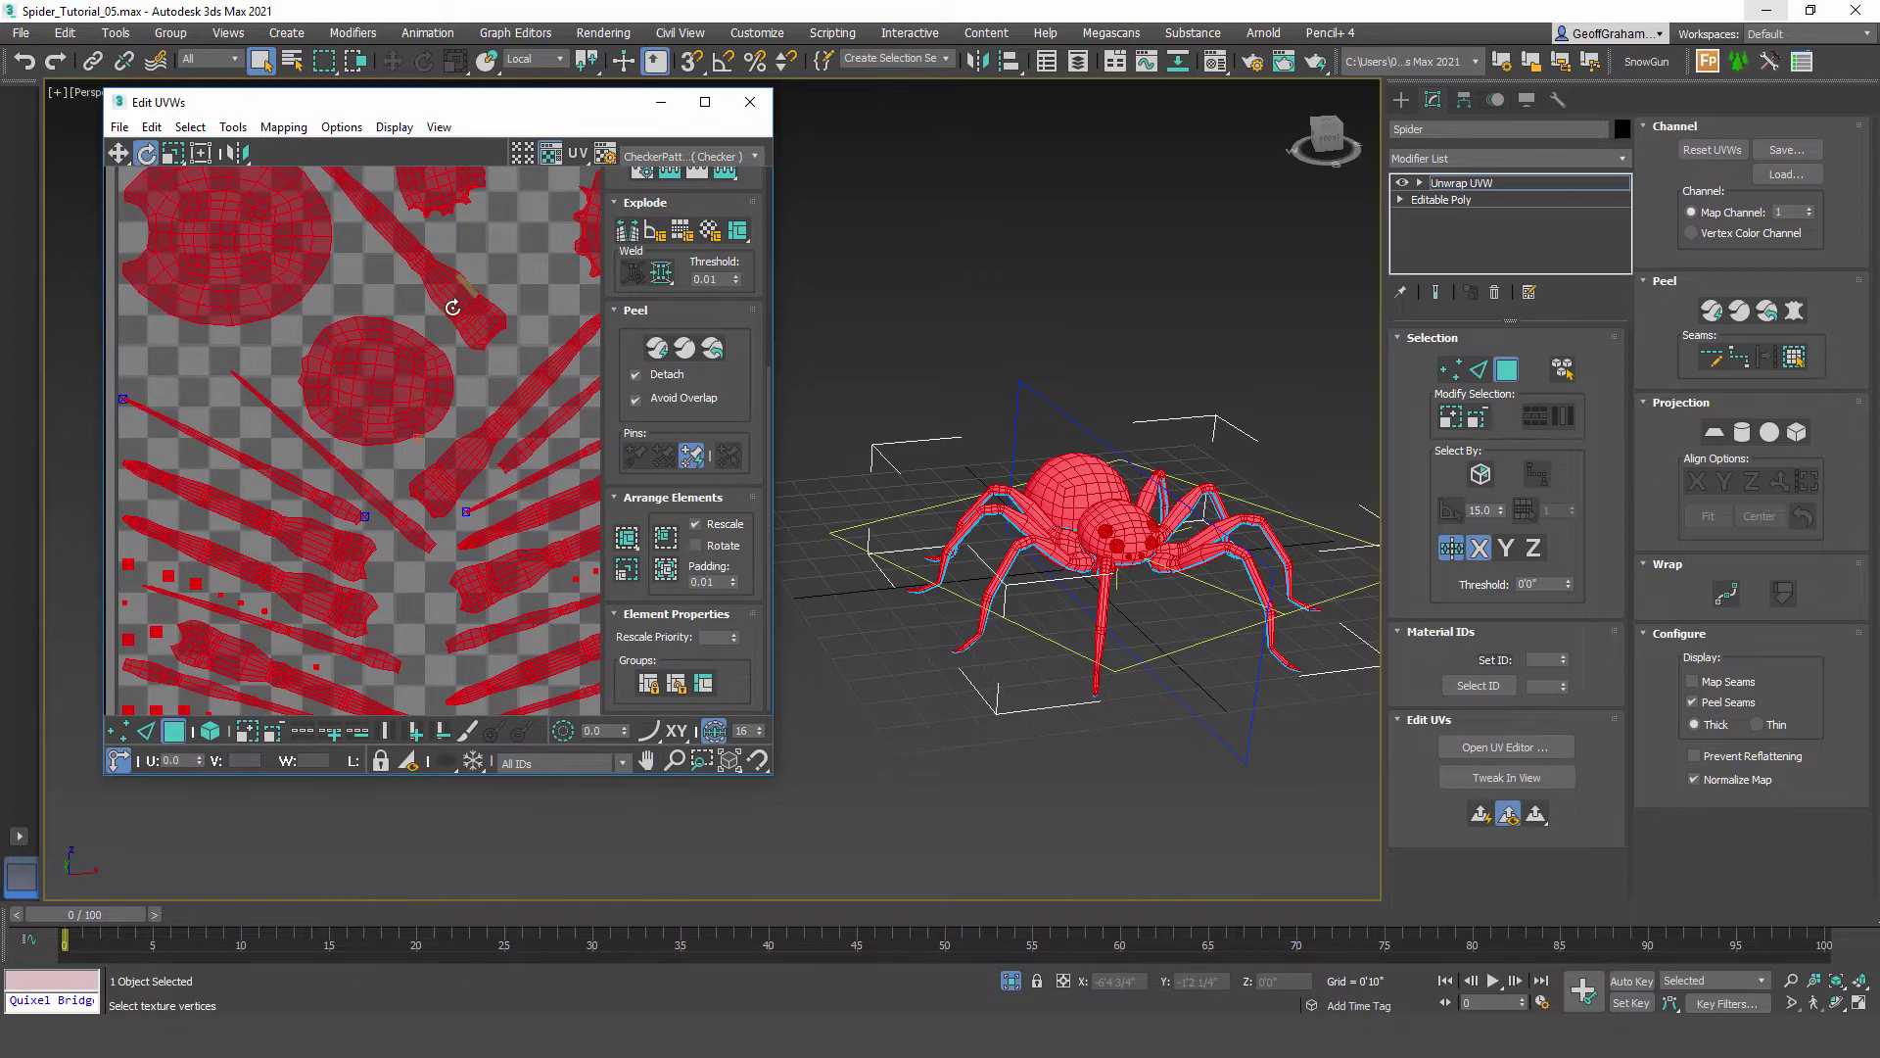
scroll(448, 313, "up", 6)
scroll(481, 356, "down", 8)
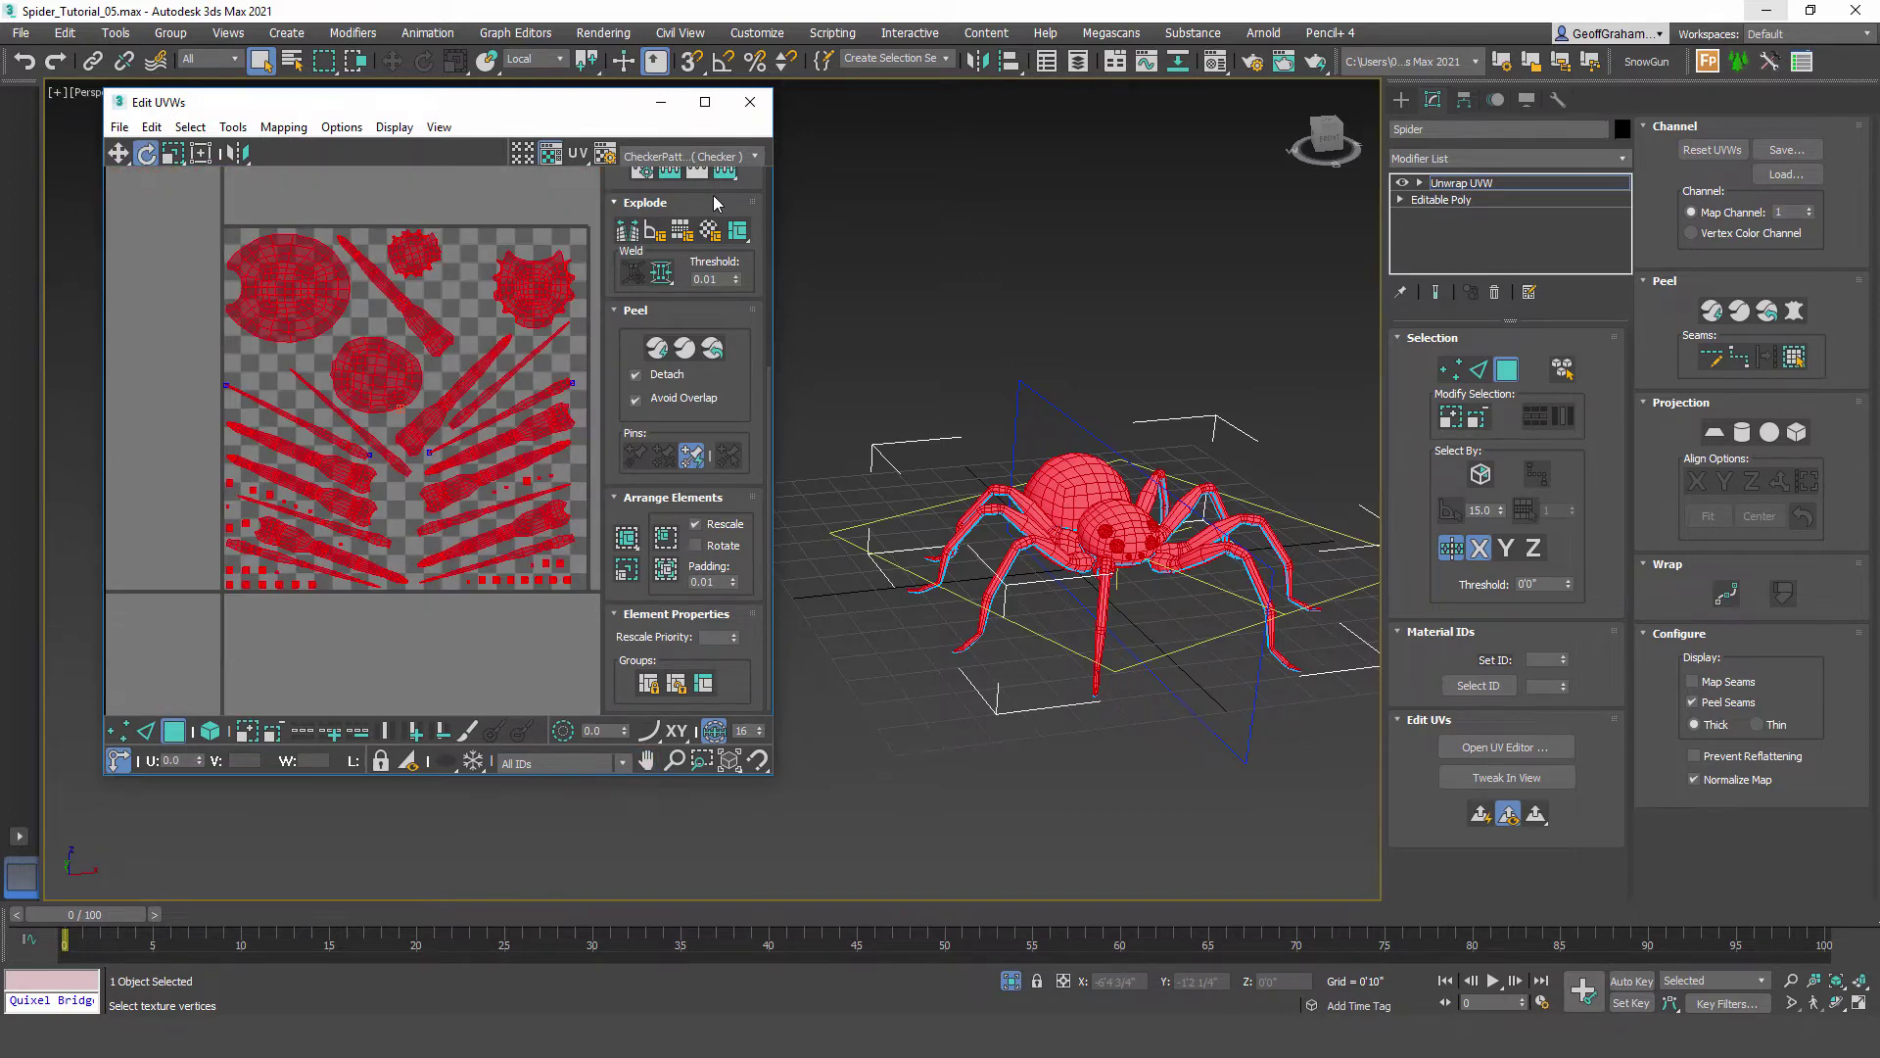
Step: Display the Texture Checker map on the spider and turn off the shaded highlight of its selected faces
left_click(738, 162)
left_click(669, 180)
middle_click_drag(1091, 511, 1099, 560, "alt")
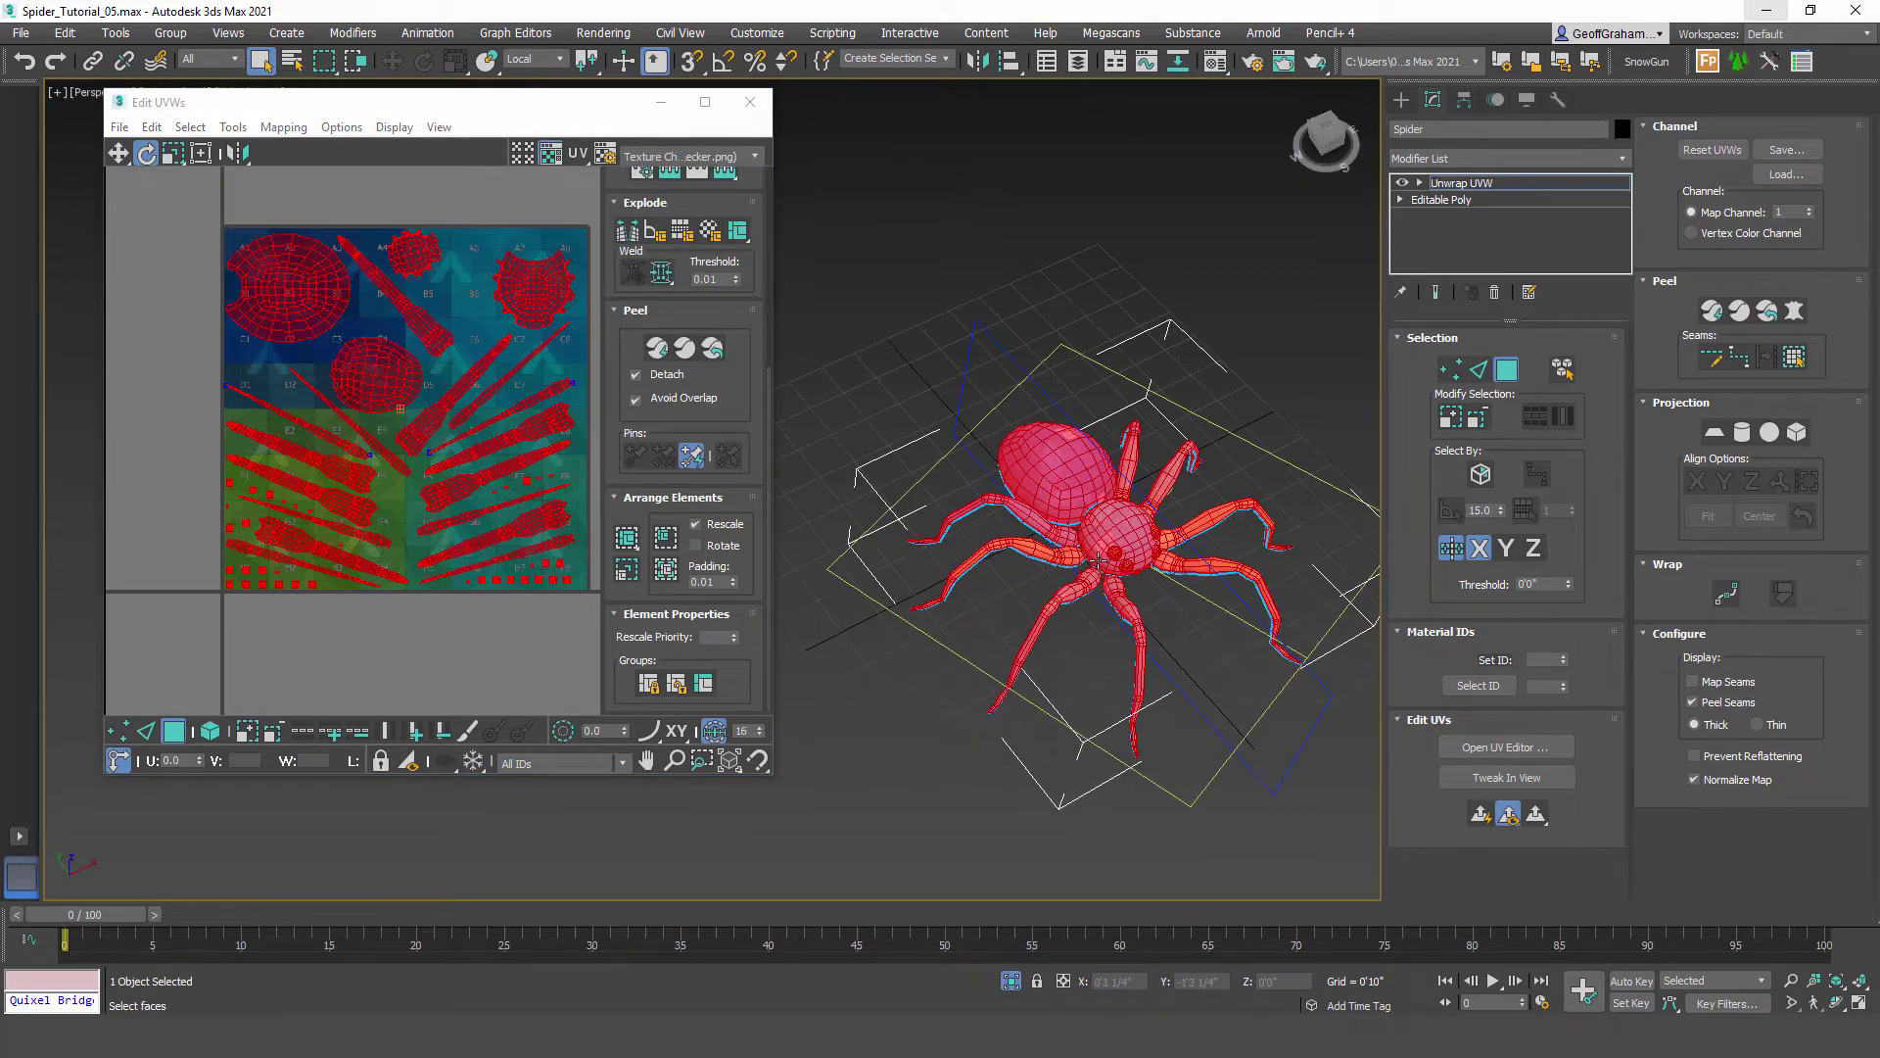
key("F2")
scroll(1112, 526, "up", 5)
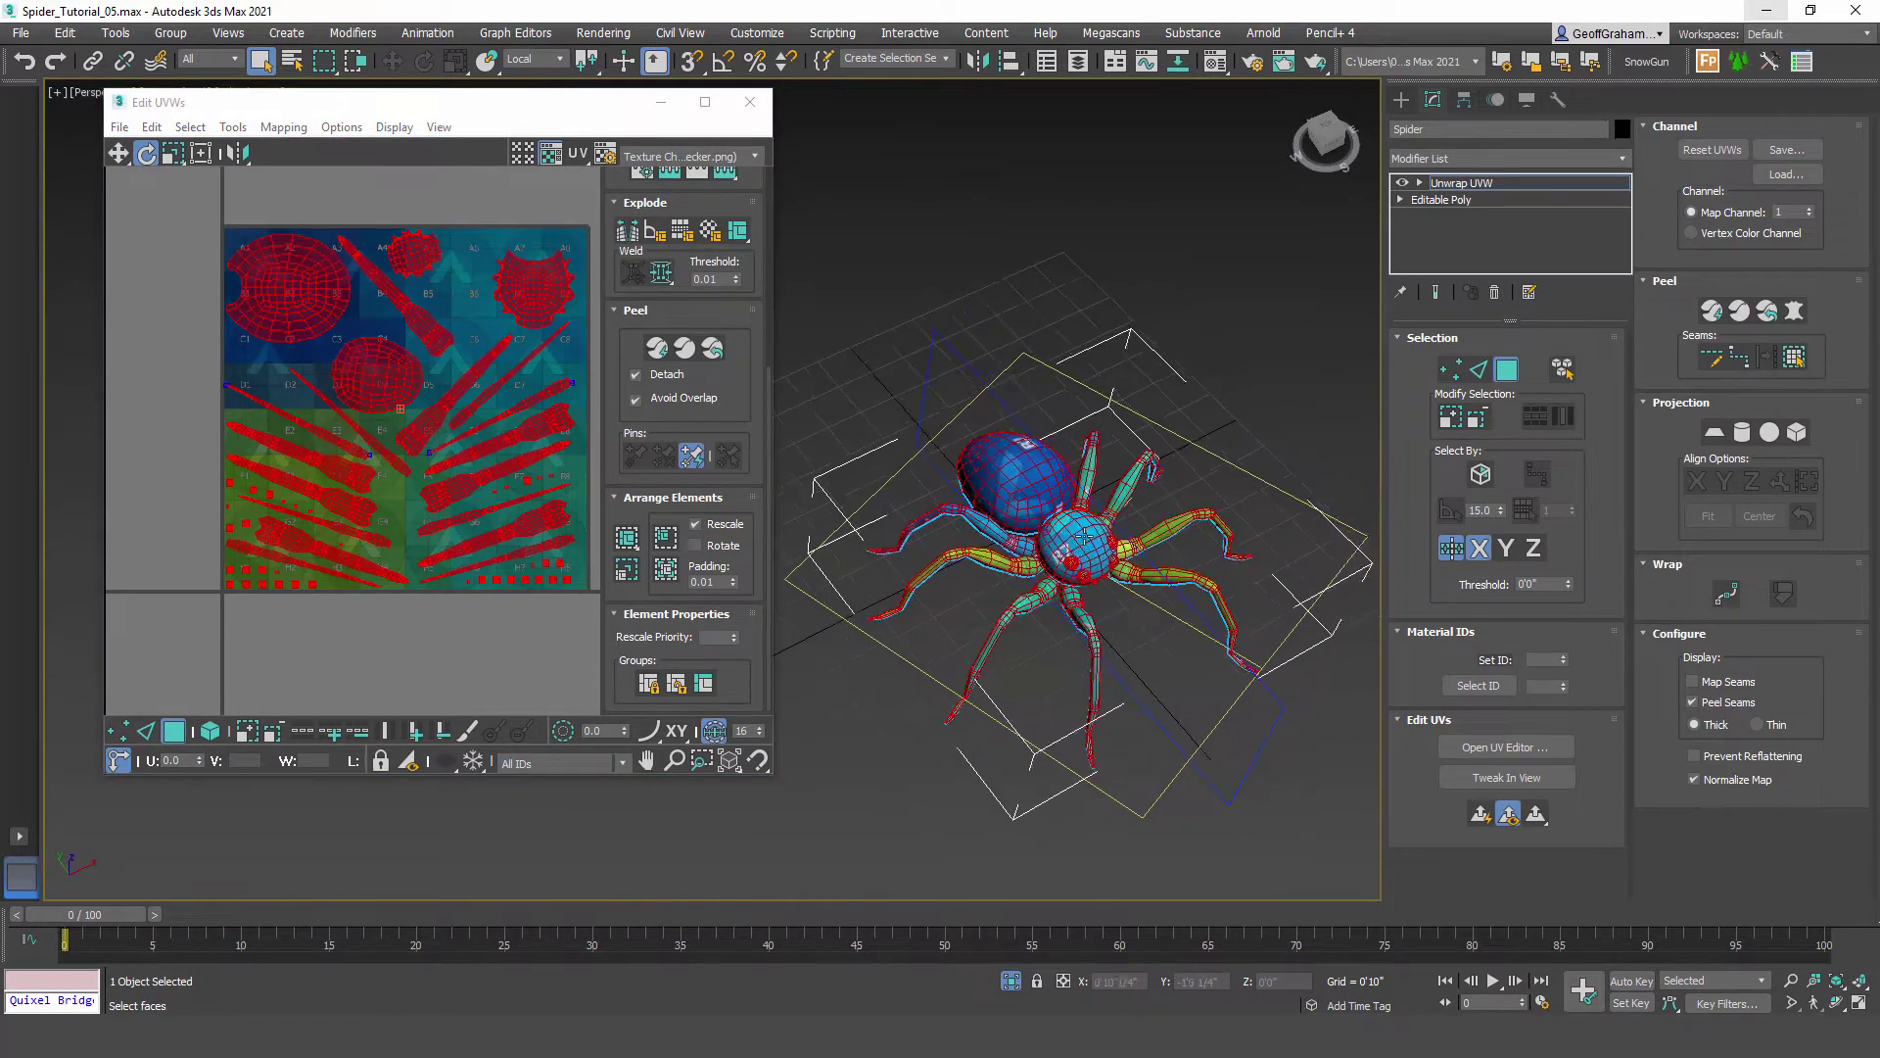
middle_click_drag(1128, 521, 1178, 501)
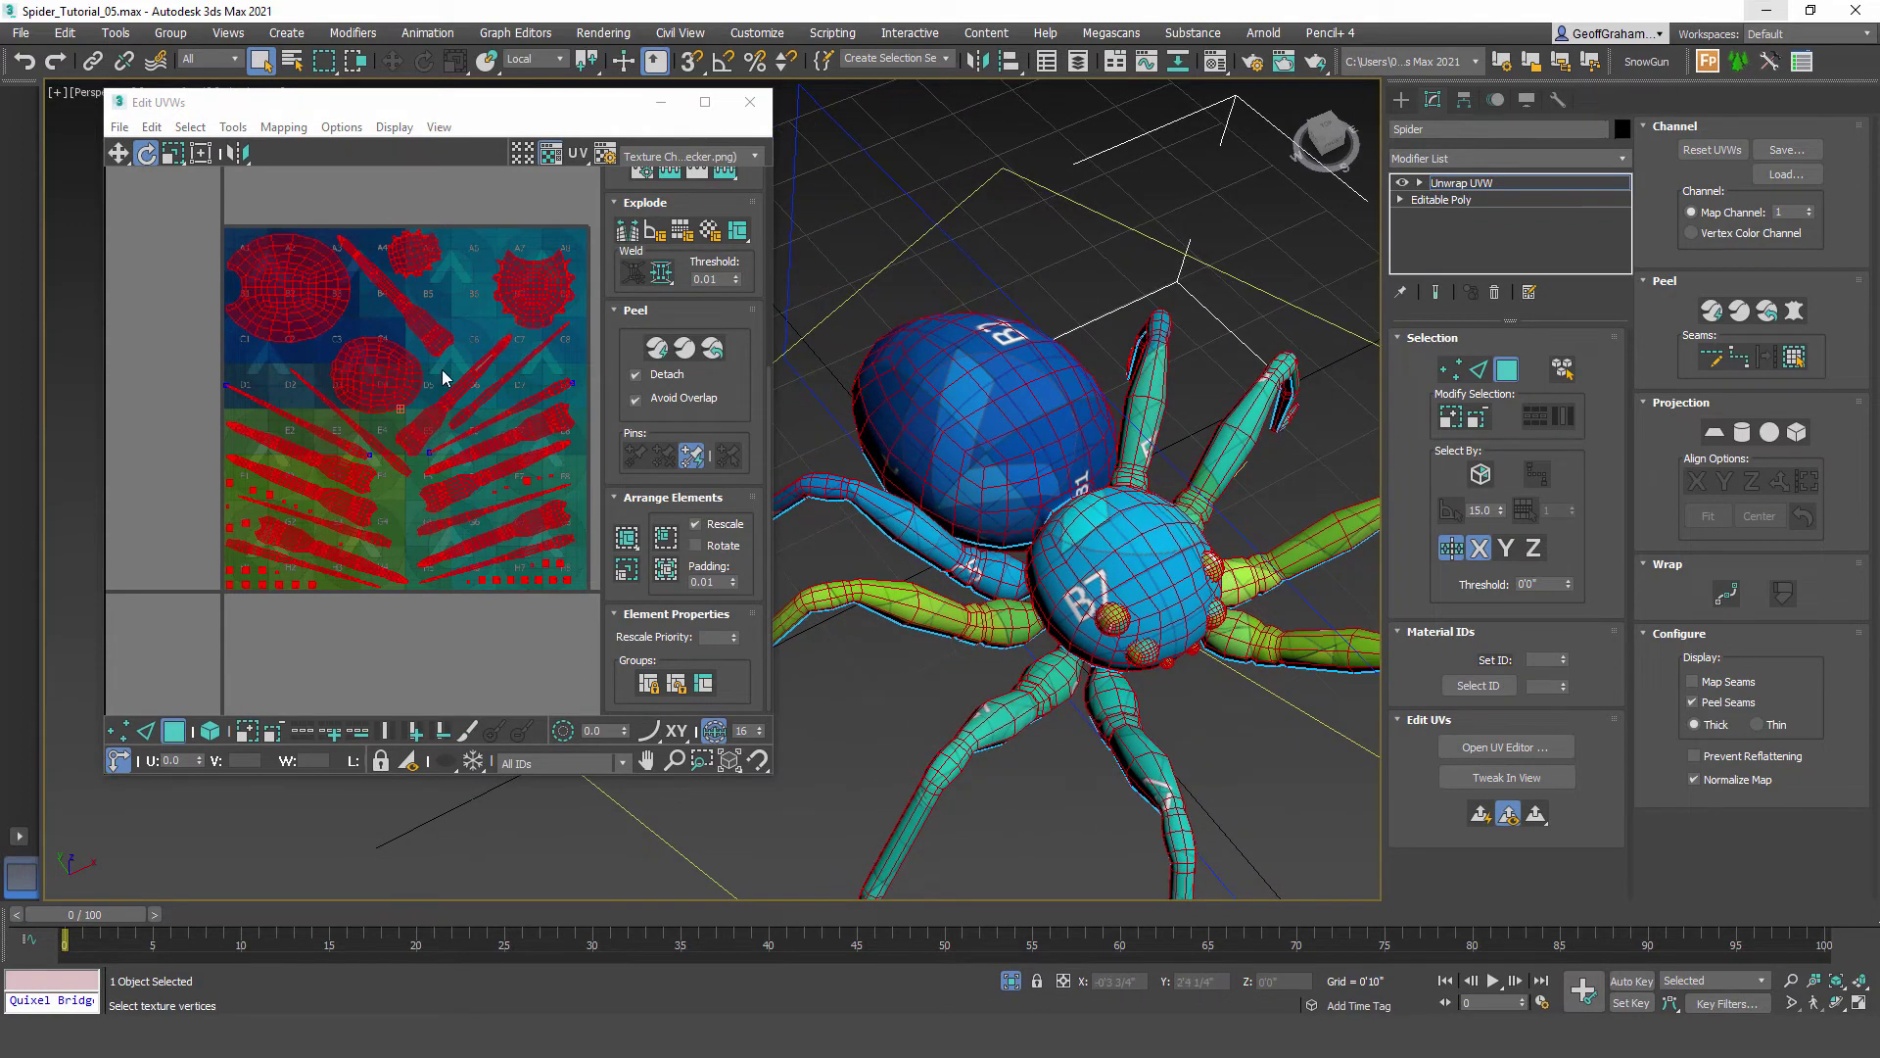
Step: Scale all the selected UV clusters up together well beyond the UV square for a finer checker pattern
scroll(442, 379, "down", 3)
left_click(166, 159)
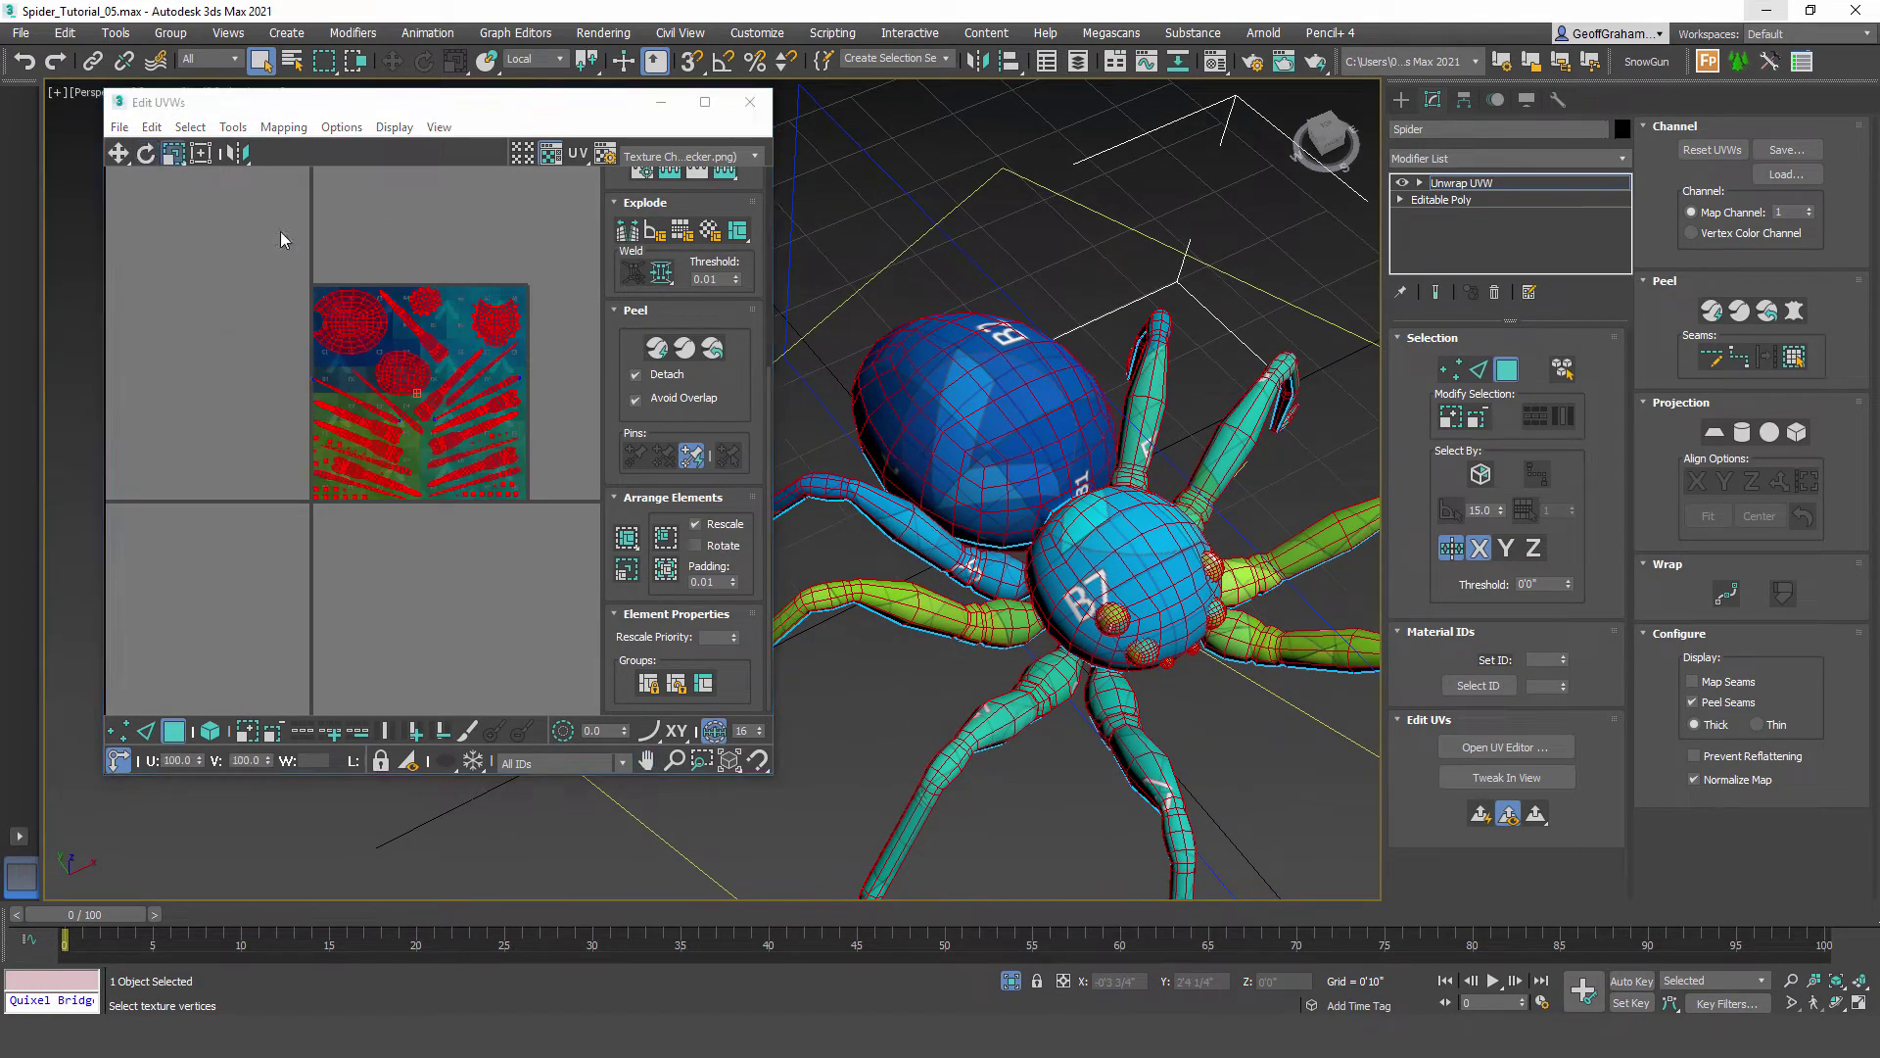
left_click_drag(347, 327, 394, 42)
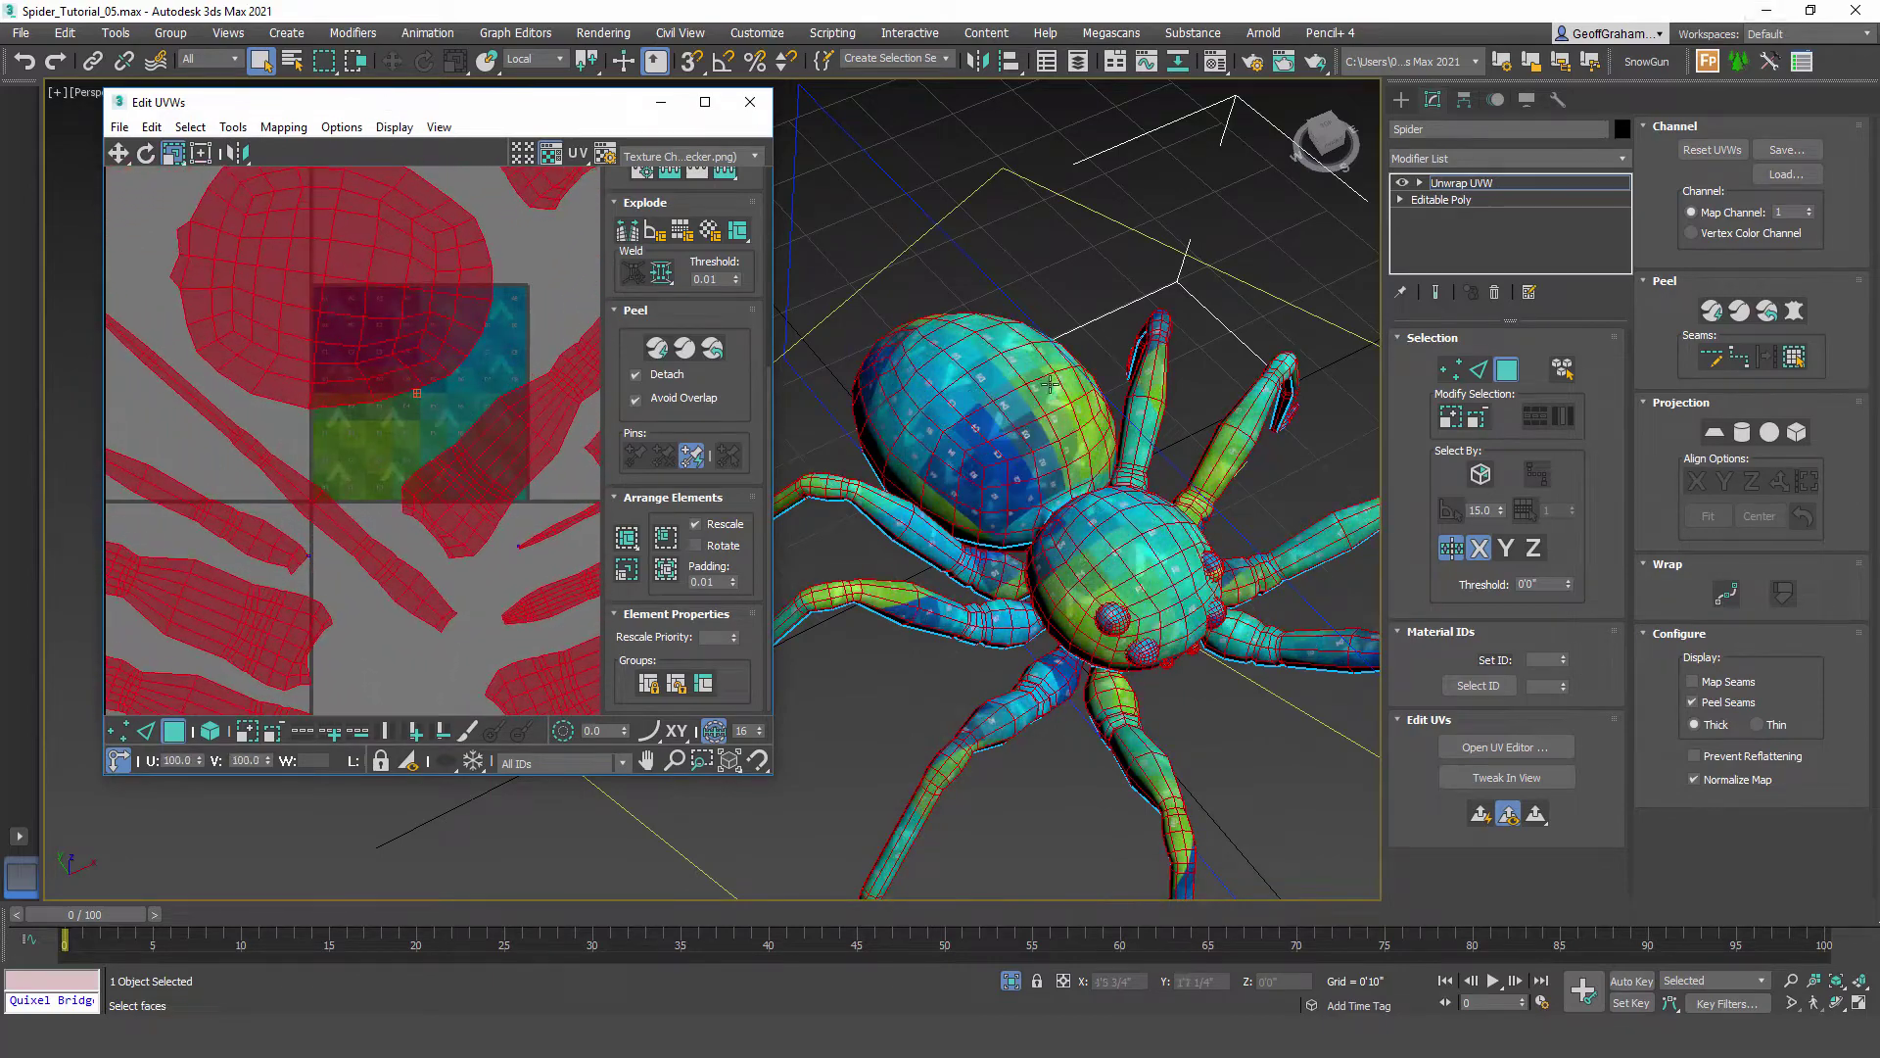
Step: Examine the checker pattern on the abdomen from above and along its side seam for stretching and orientation
scroll(1063, 427, "up", 6)
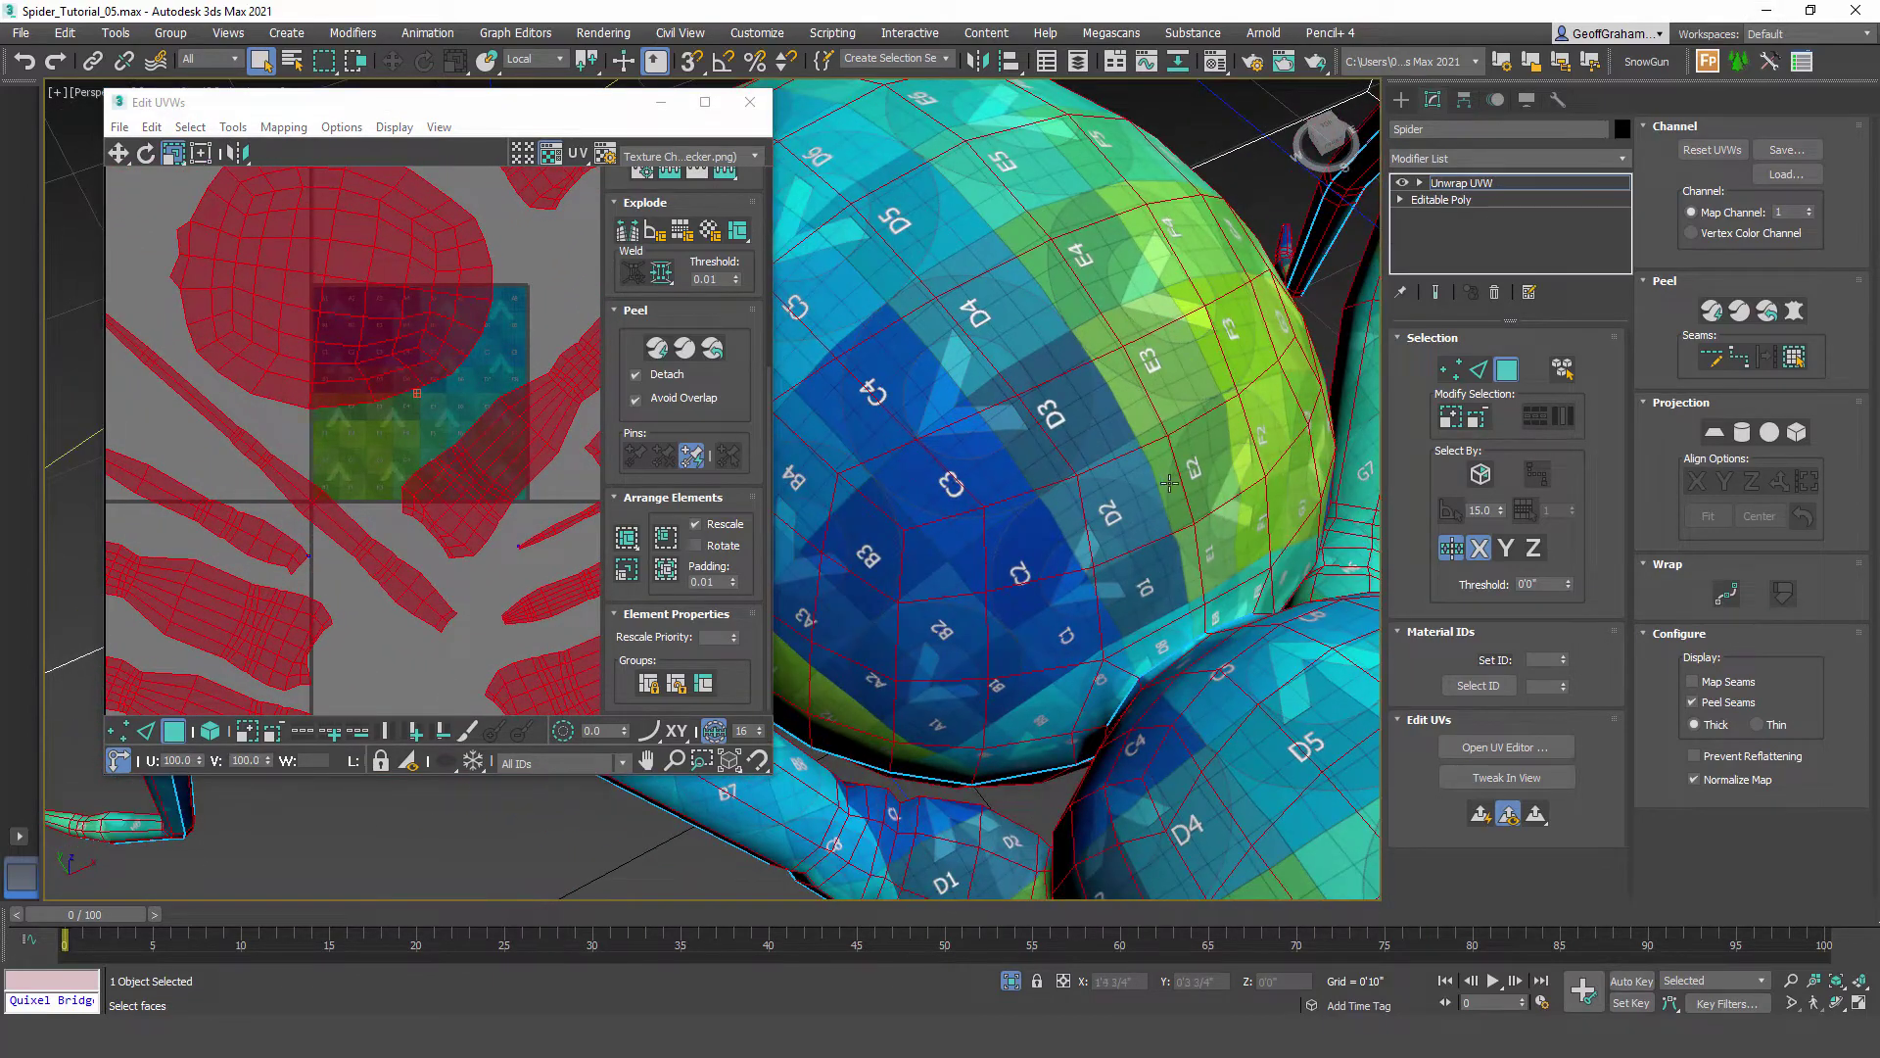
middle_click_drag(1104, 502, 1115, 492, "alt")
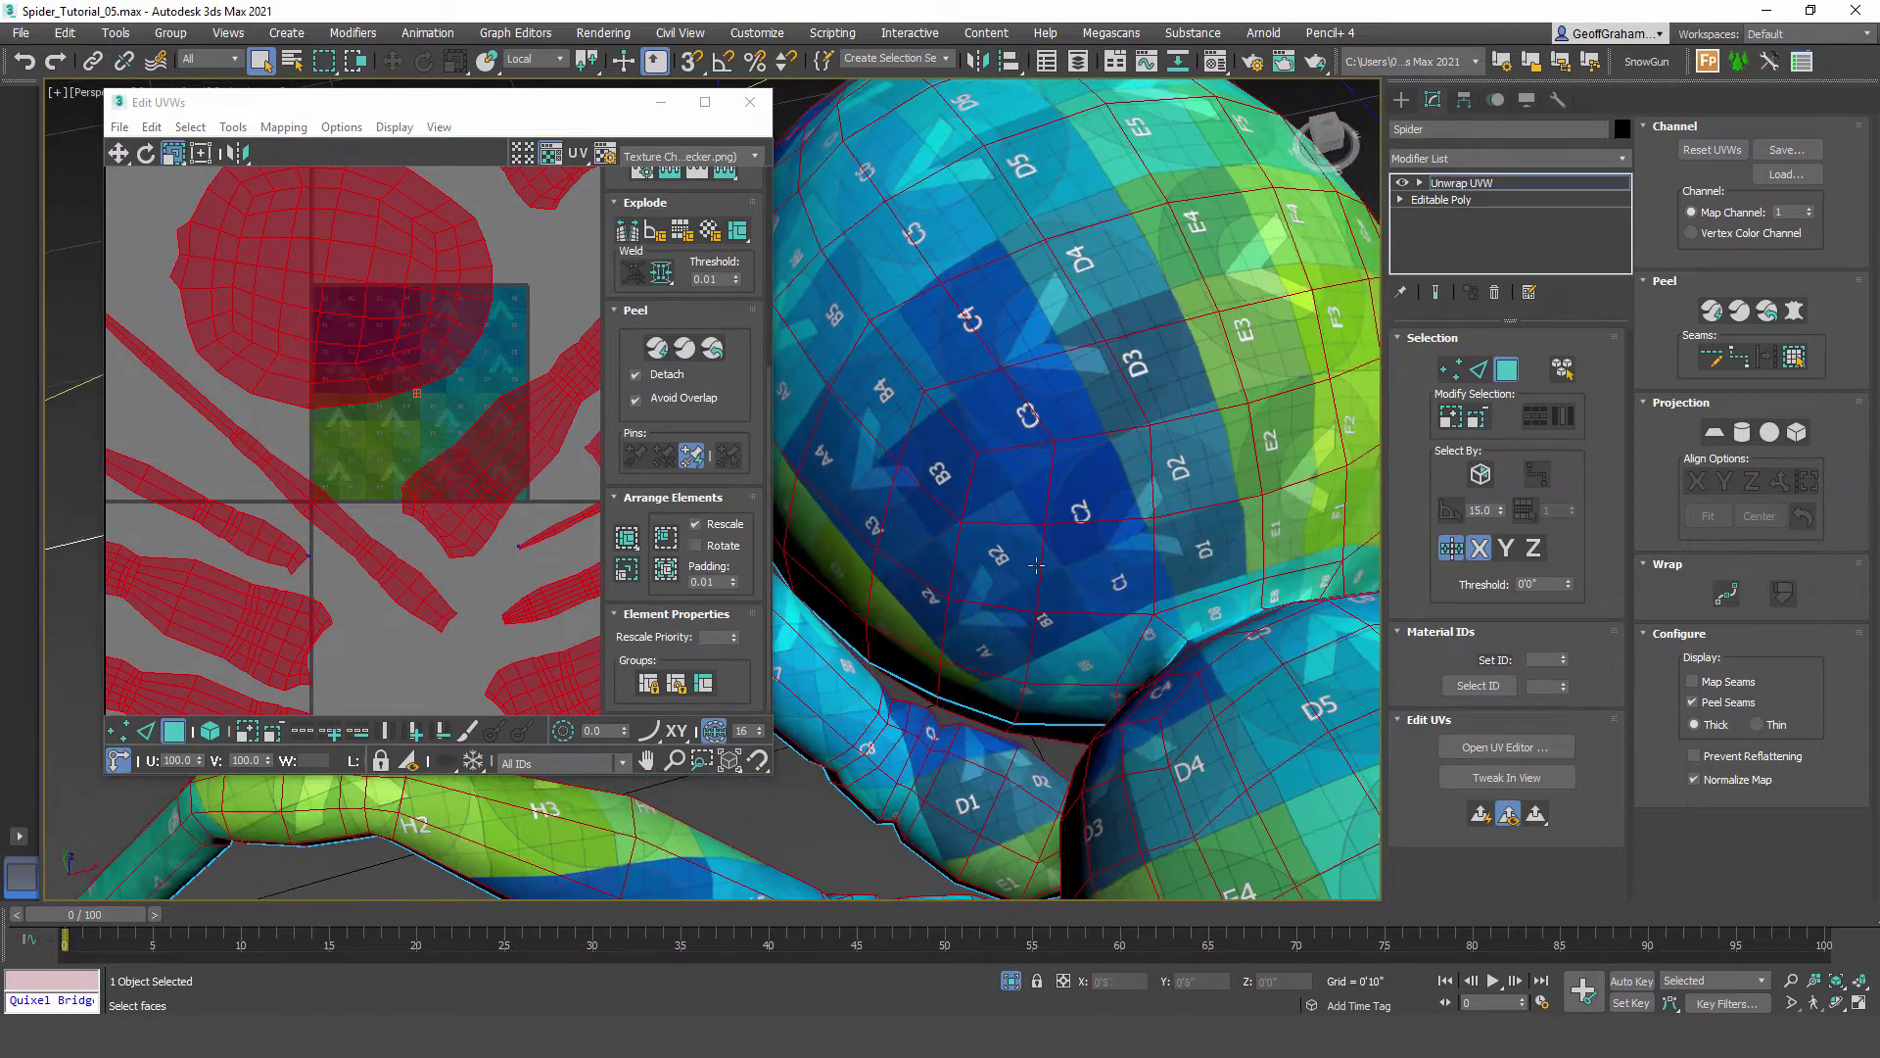
scroll(1036, 565, "down", 6)
scroll(941, 565, "up", 2)
middle_click_drag(950, 568, 1170, 590, "alt")
middle_click_drag(1028, 590, 1287, 597, "alt")
scroll(1086, 416, "up", 3)
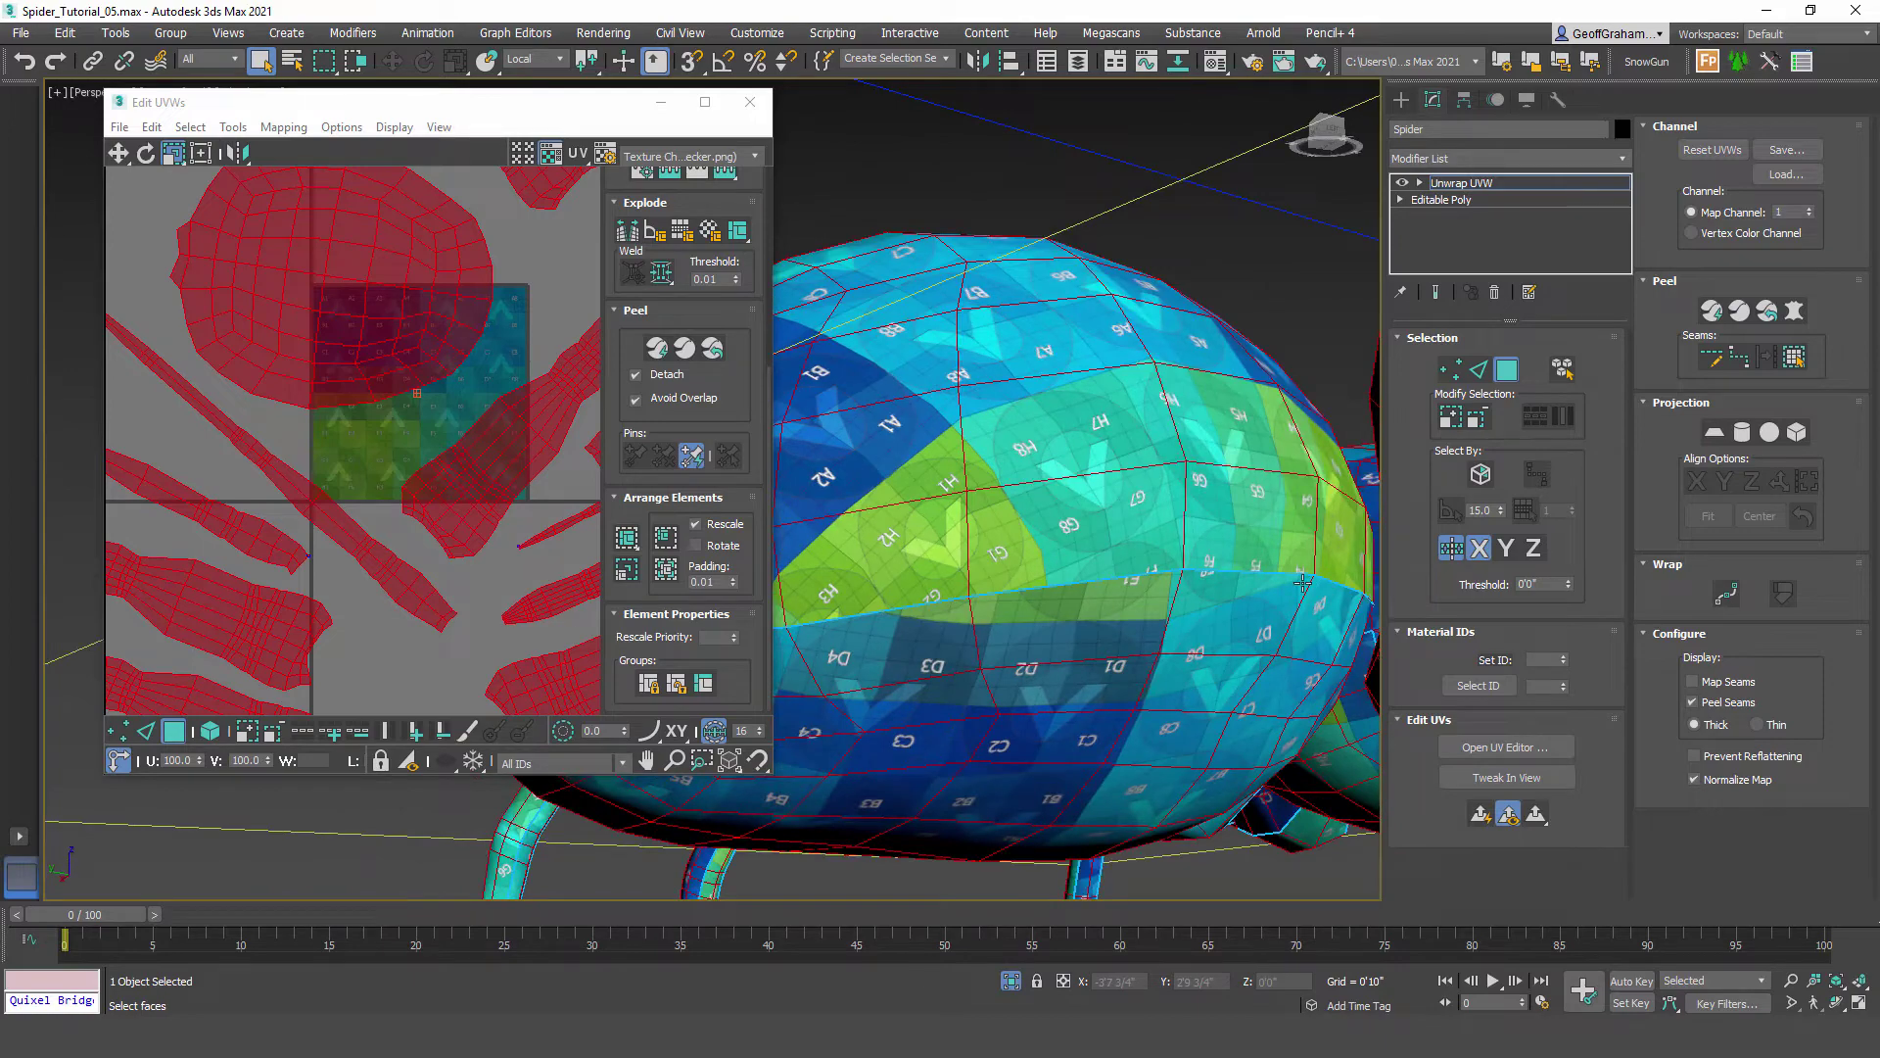
Step: Examine the checker pattern on the legs, eyes and head from several angles, including the seam across the face
middle_click_drag(1065, 589, 1054, 499, "alt")
scroll(1165, 502, "up", 6)
middle_click_drag(1175, 503, 1067, 482)
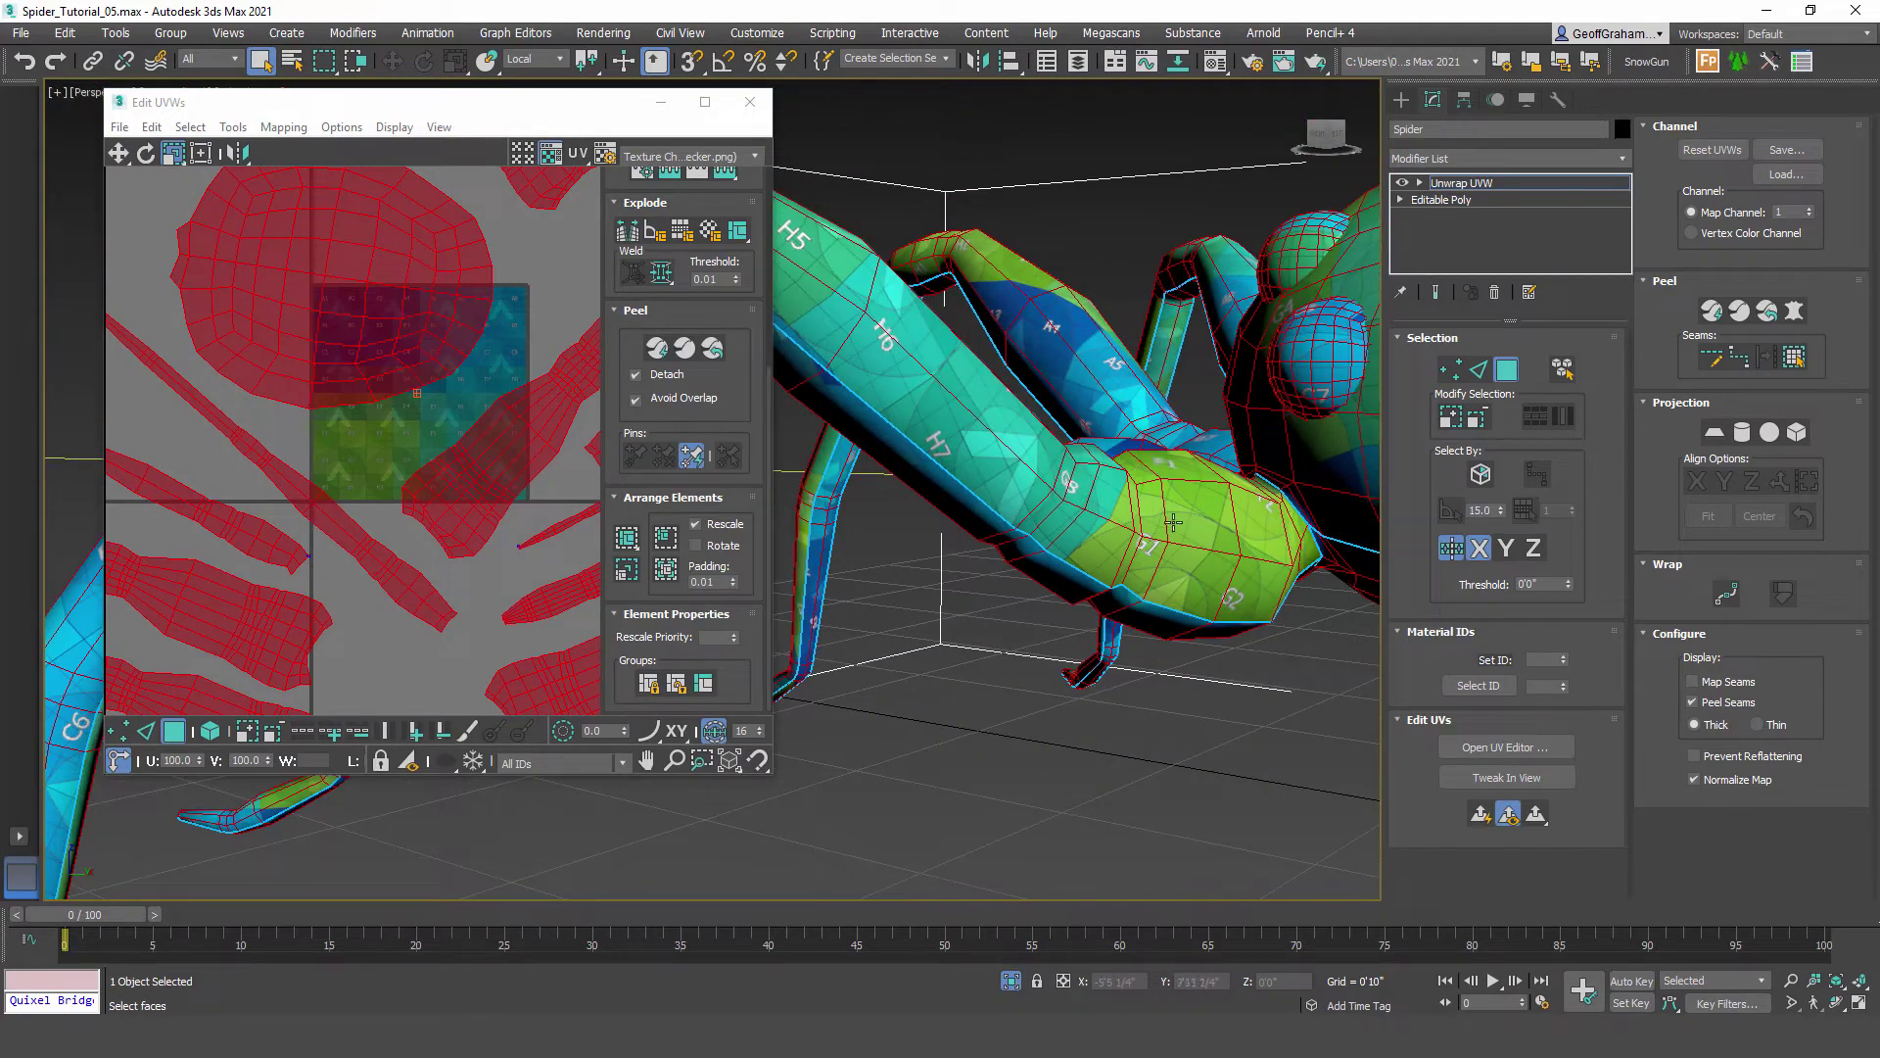
middle_click_drag(1172, 522, 1083, 559, "alt")
scroll(1083, 503, "up", 3)
scroll(1070, 534, "up", 5)
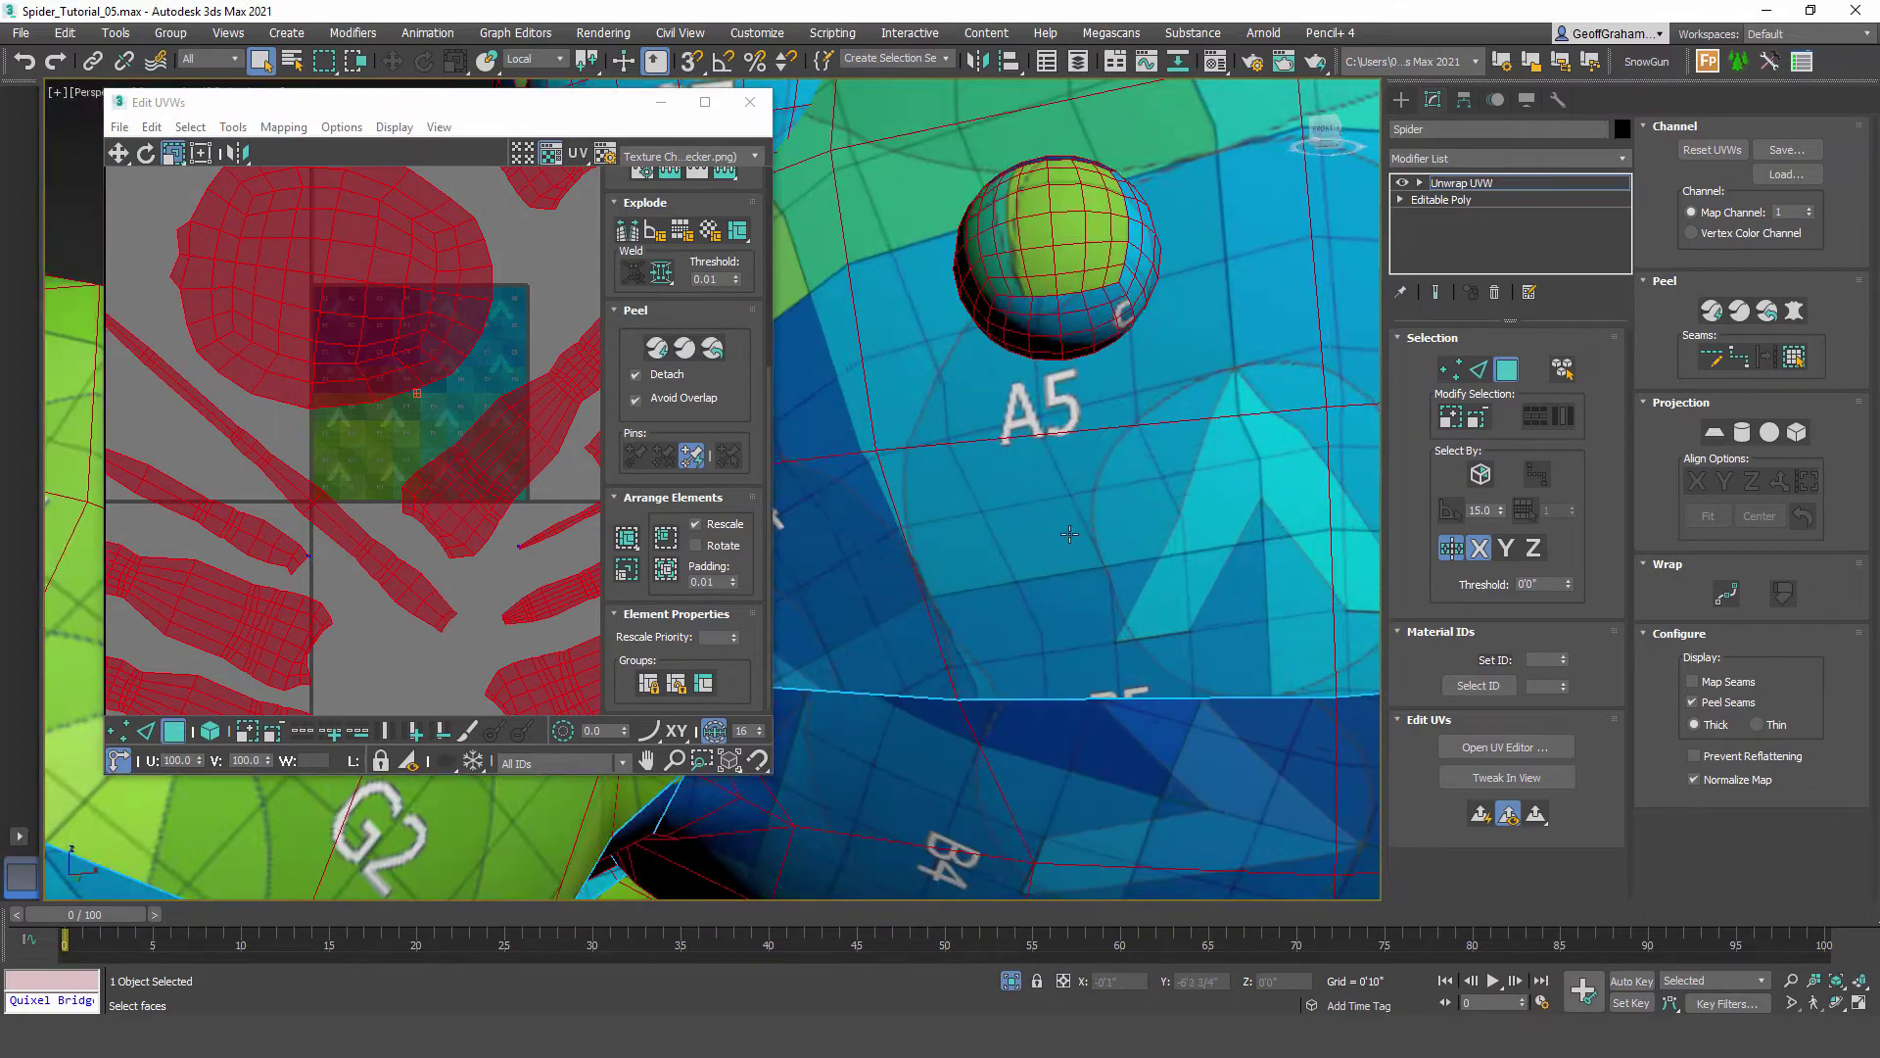
scroll(1032, 529, "down", 7)
middle_click_drag(1032, 529, 1059, 623, "alt")
middle_click_drag(1117, 717, 1025, 402, "alt")
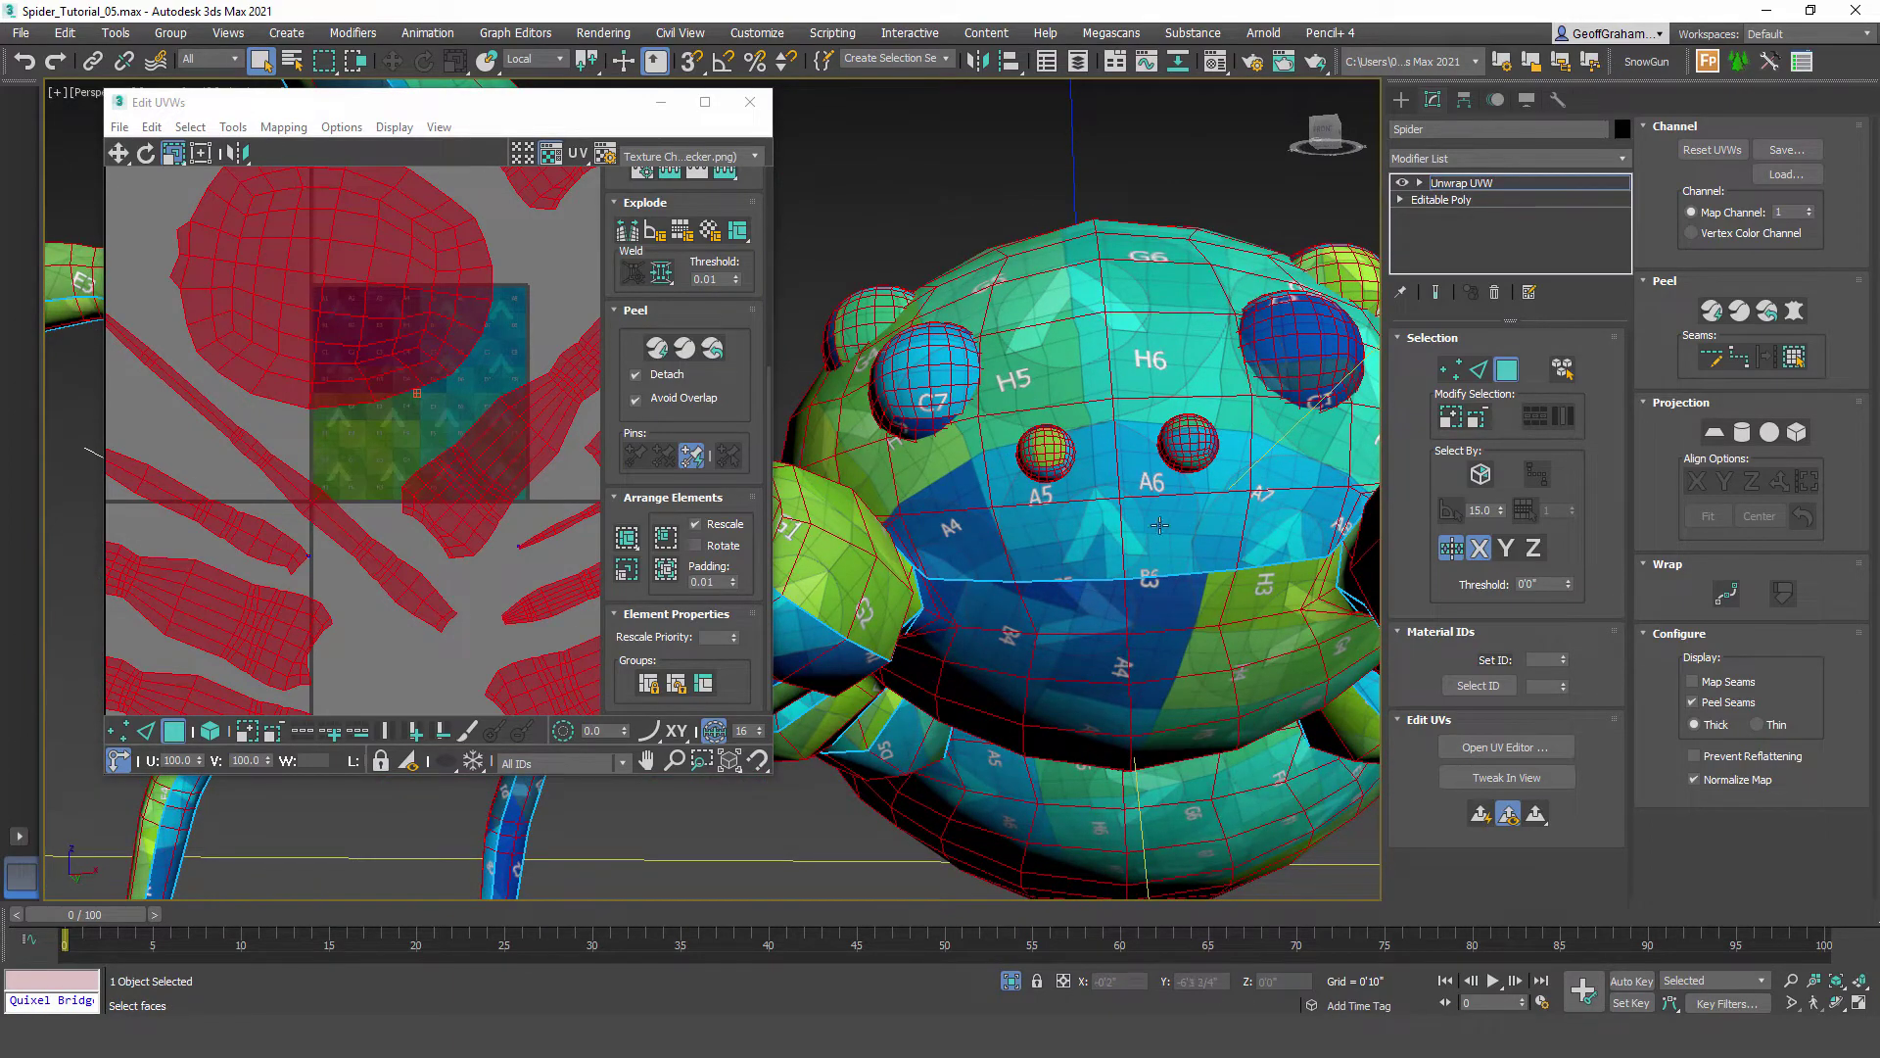
middle_click_drag(1160, 526, 1166, 537, "alt")
middle_click_drag(893, 564, 986, 650, "alt")
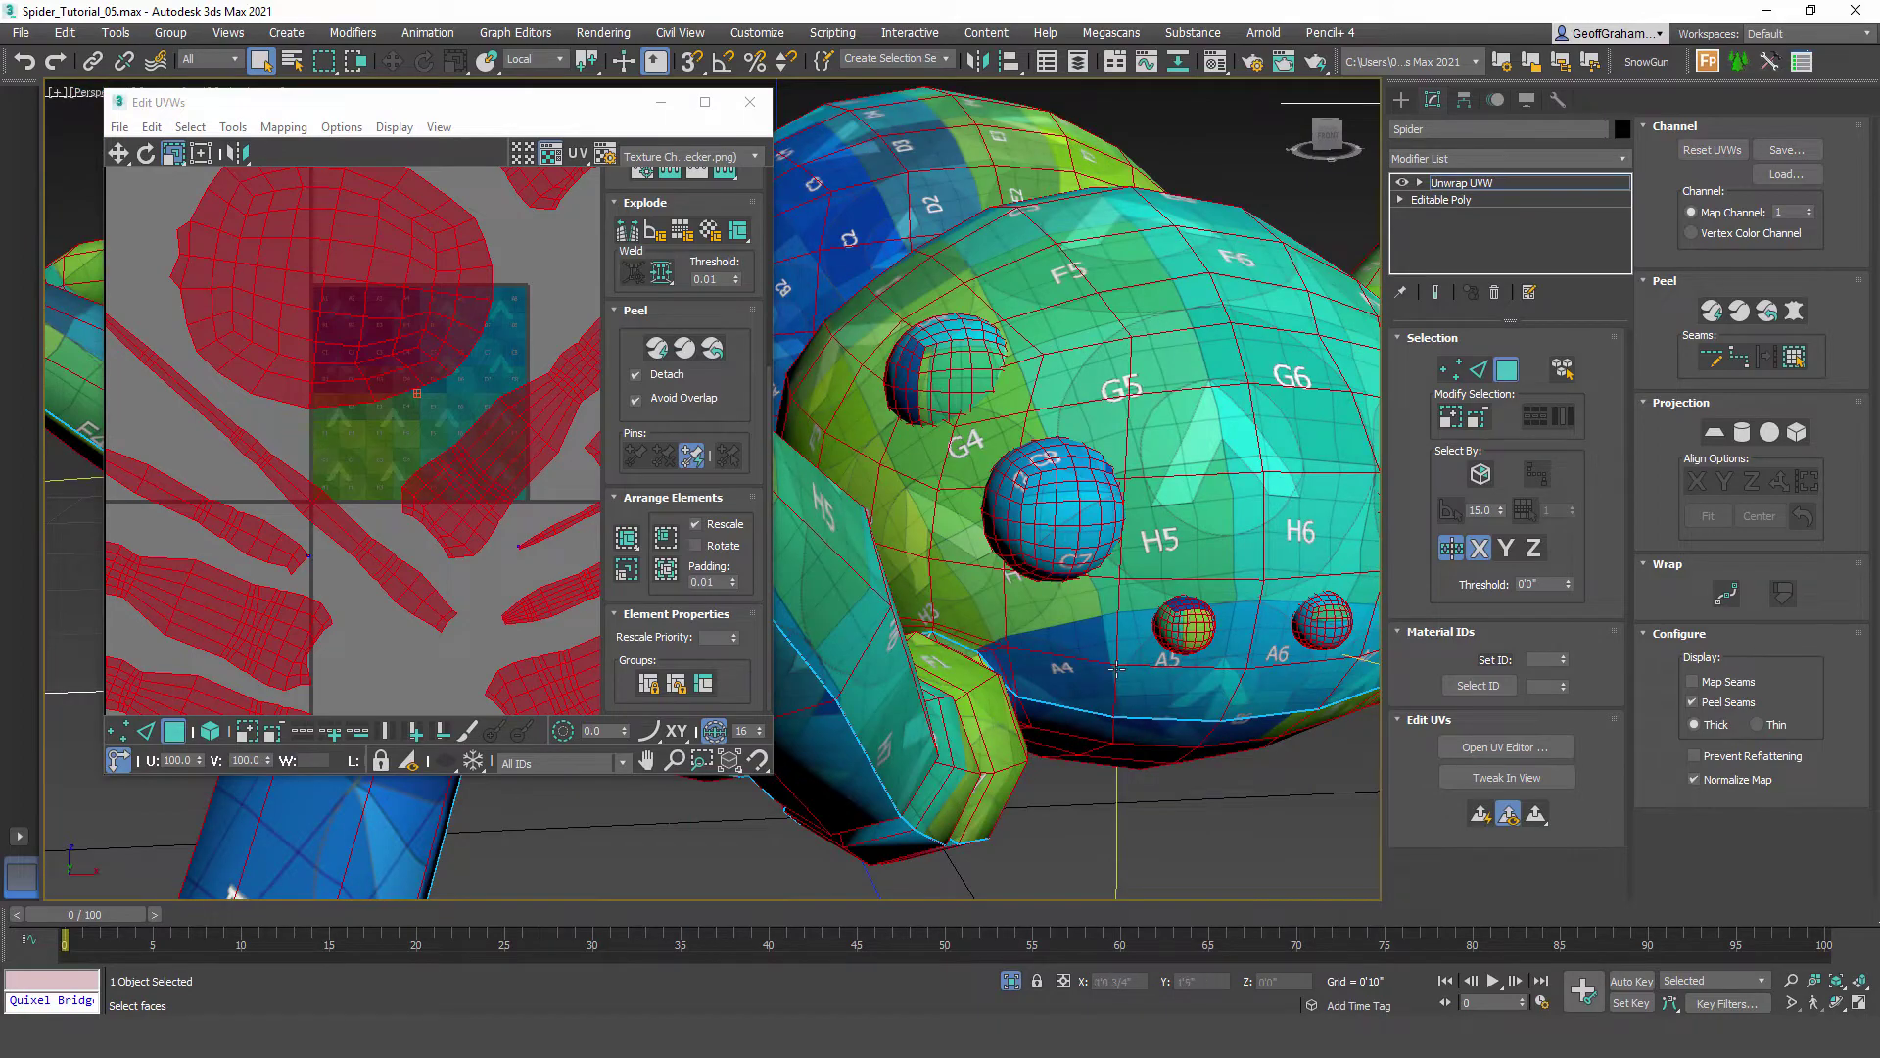
middle_click_drag(1116, 669, 1112, 507, "alt")
scroll(1117, 456, "up", 5)
scroll(1142, 589, "down", 7)
middle_click_drag(431, 467, 408, 651)
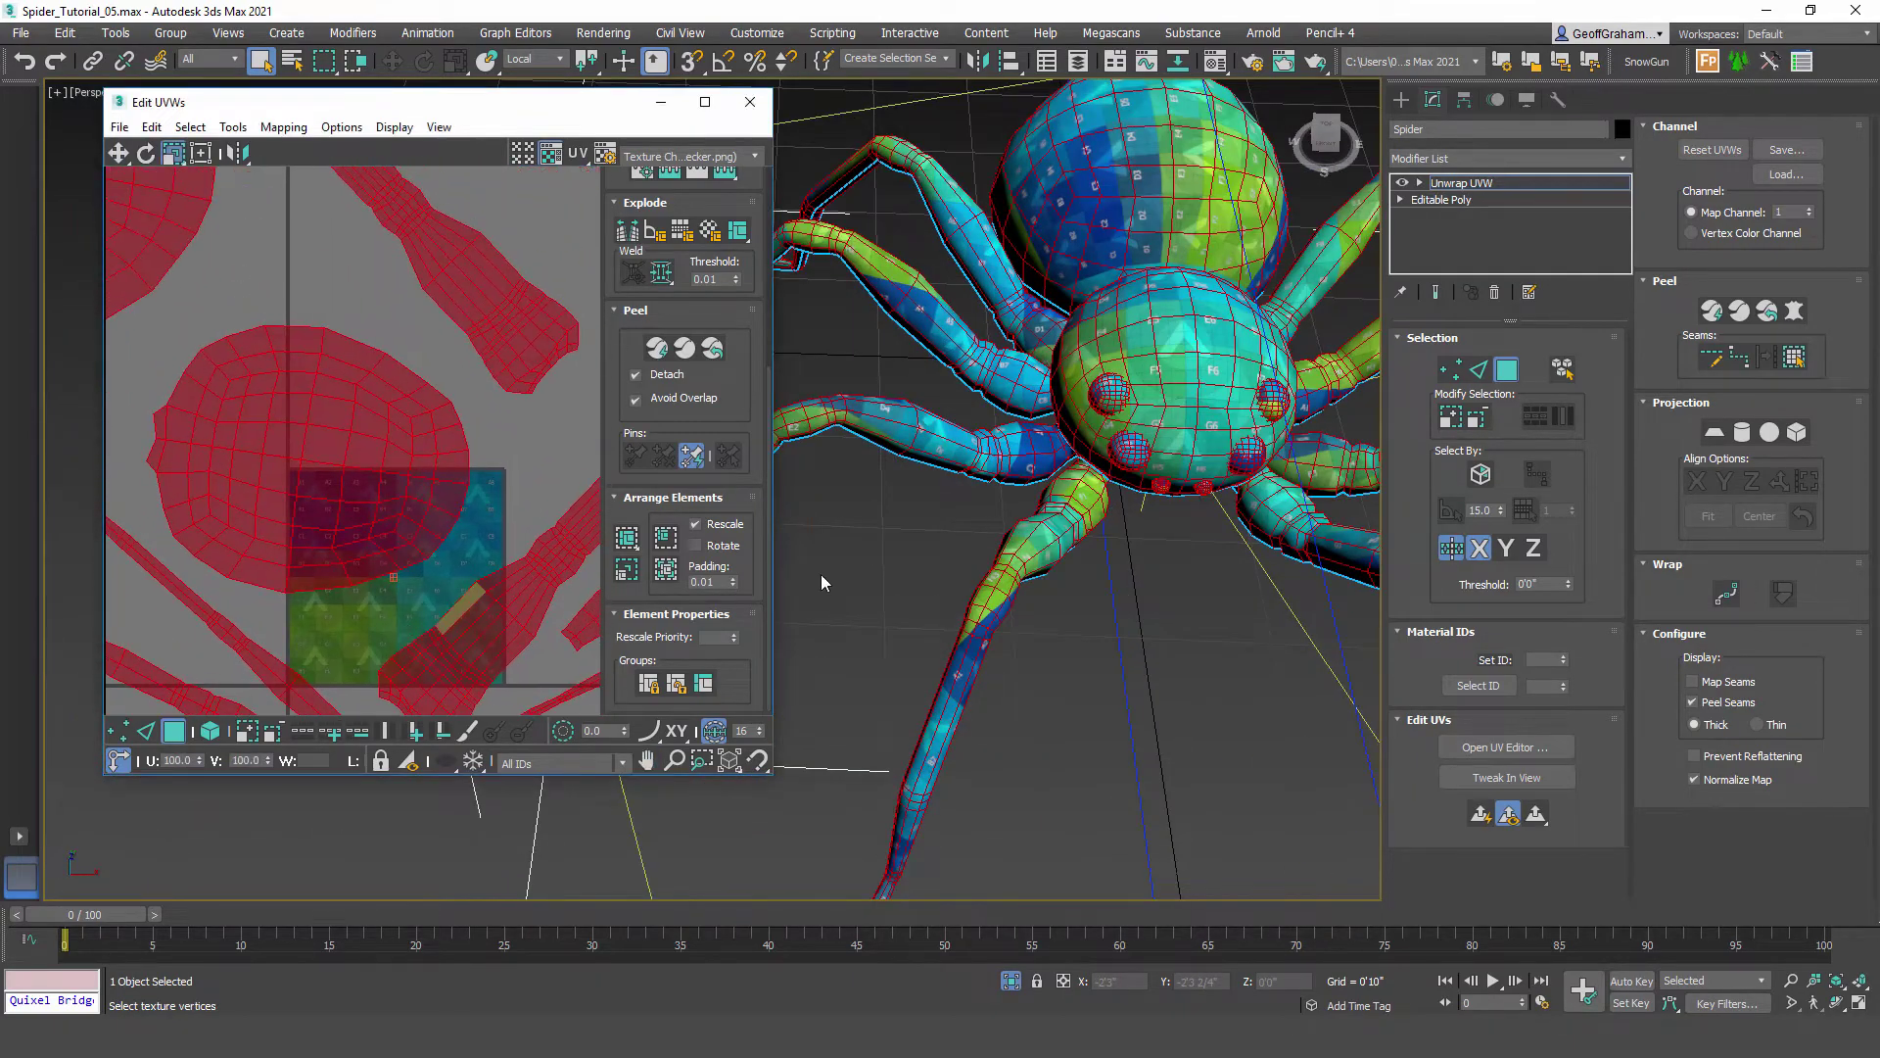
middle_click_drag(1151, 309, 1090, 546, "alt")
scroll(1090, 545, "up", 6)
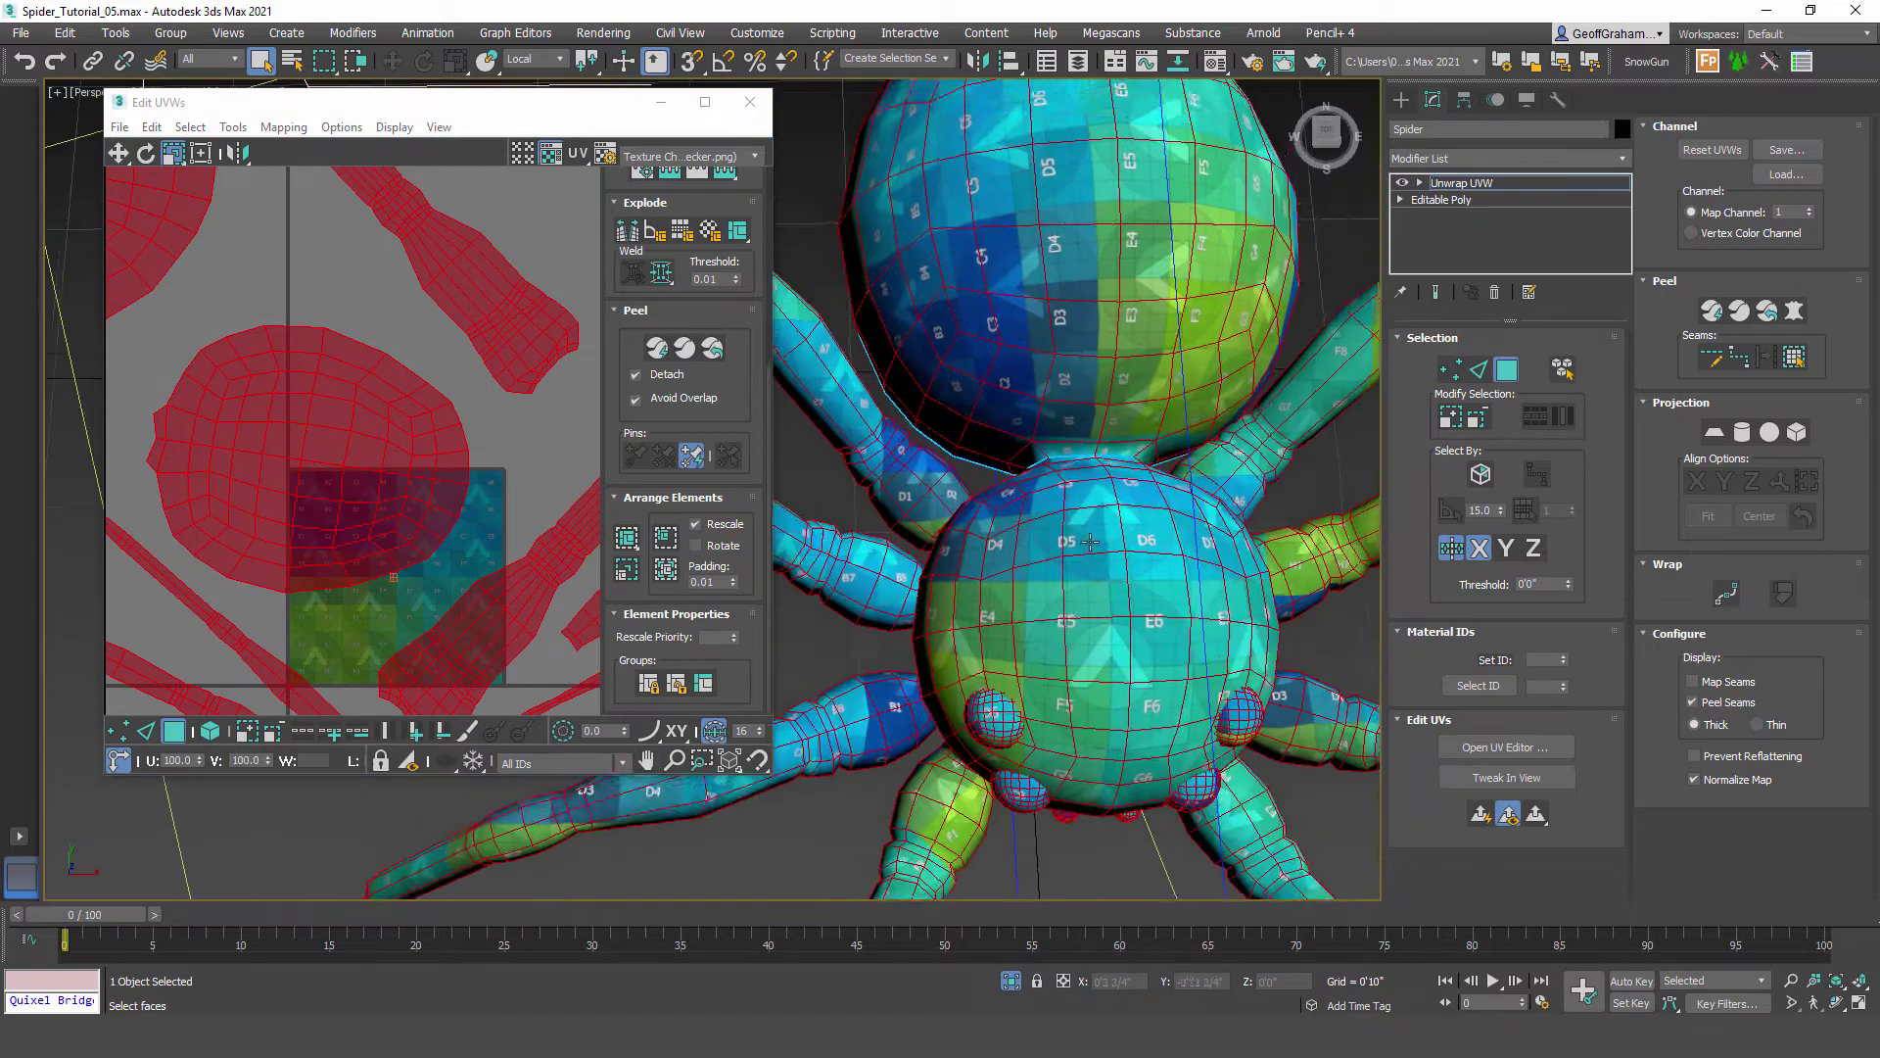
scroll(487, 473, "down", 4)
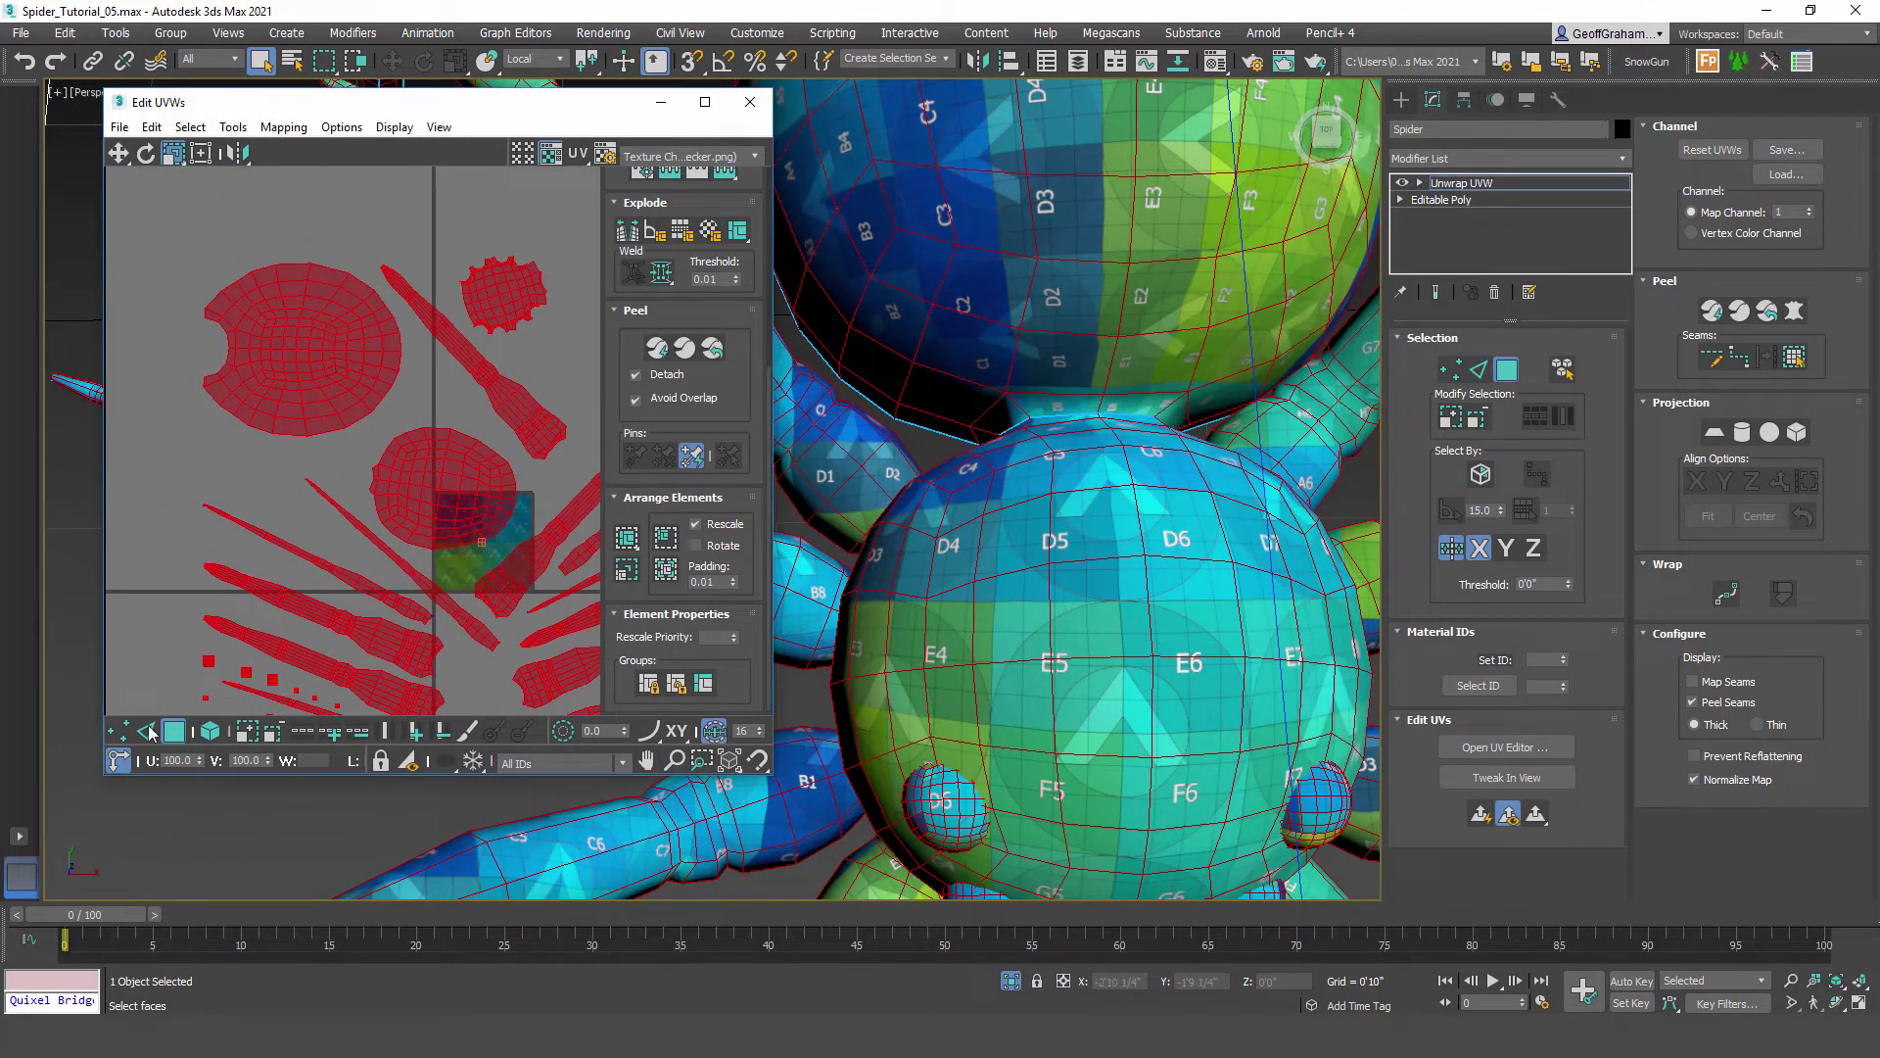
left_click(118, 735)
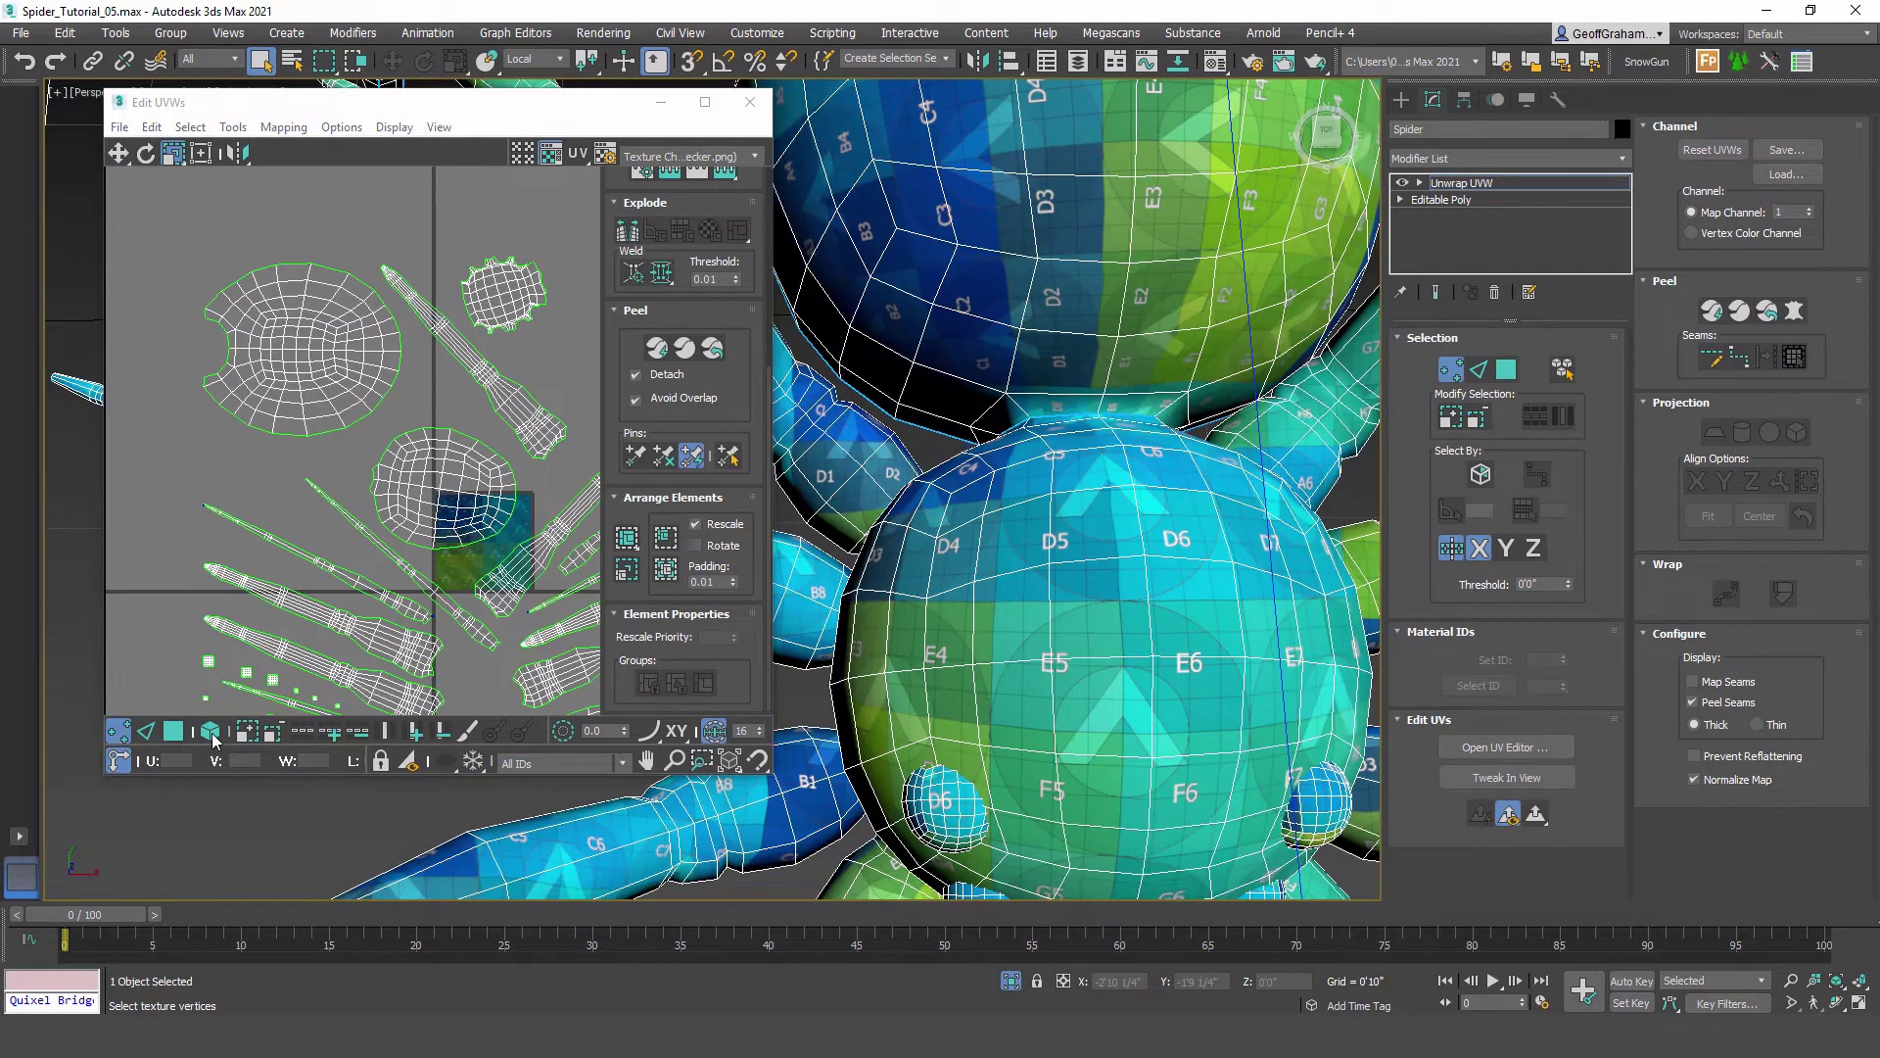
double_click(338, 382)
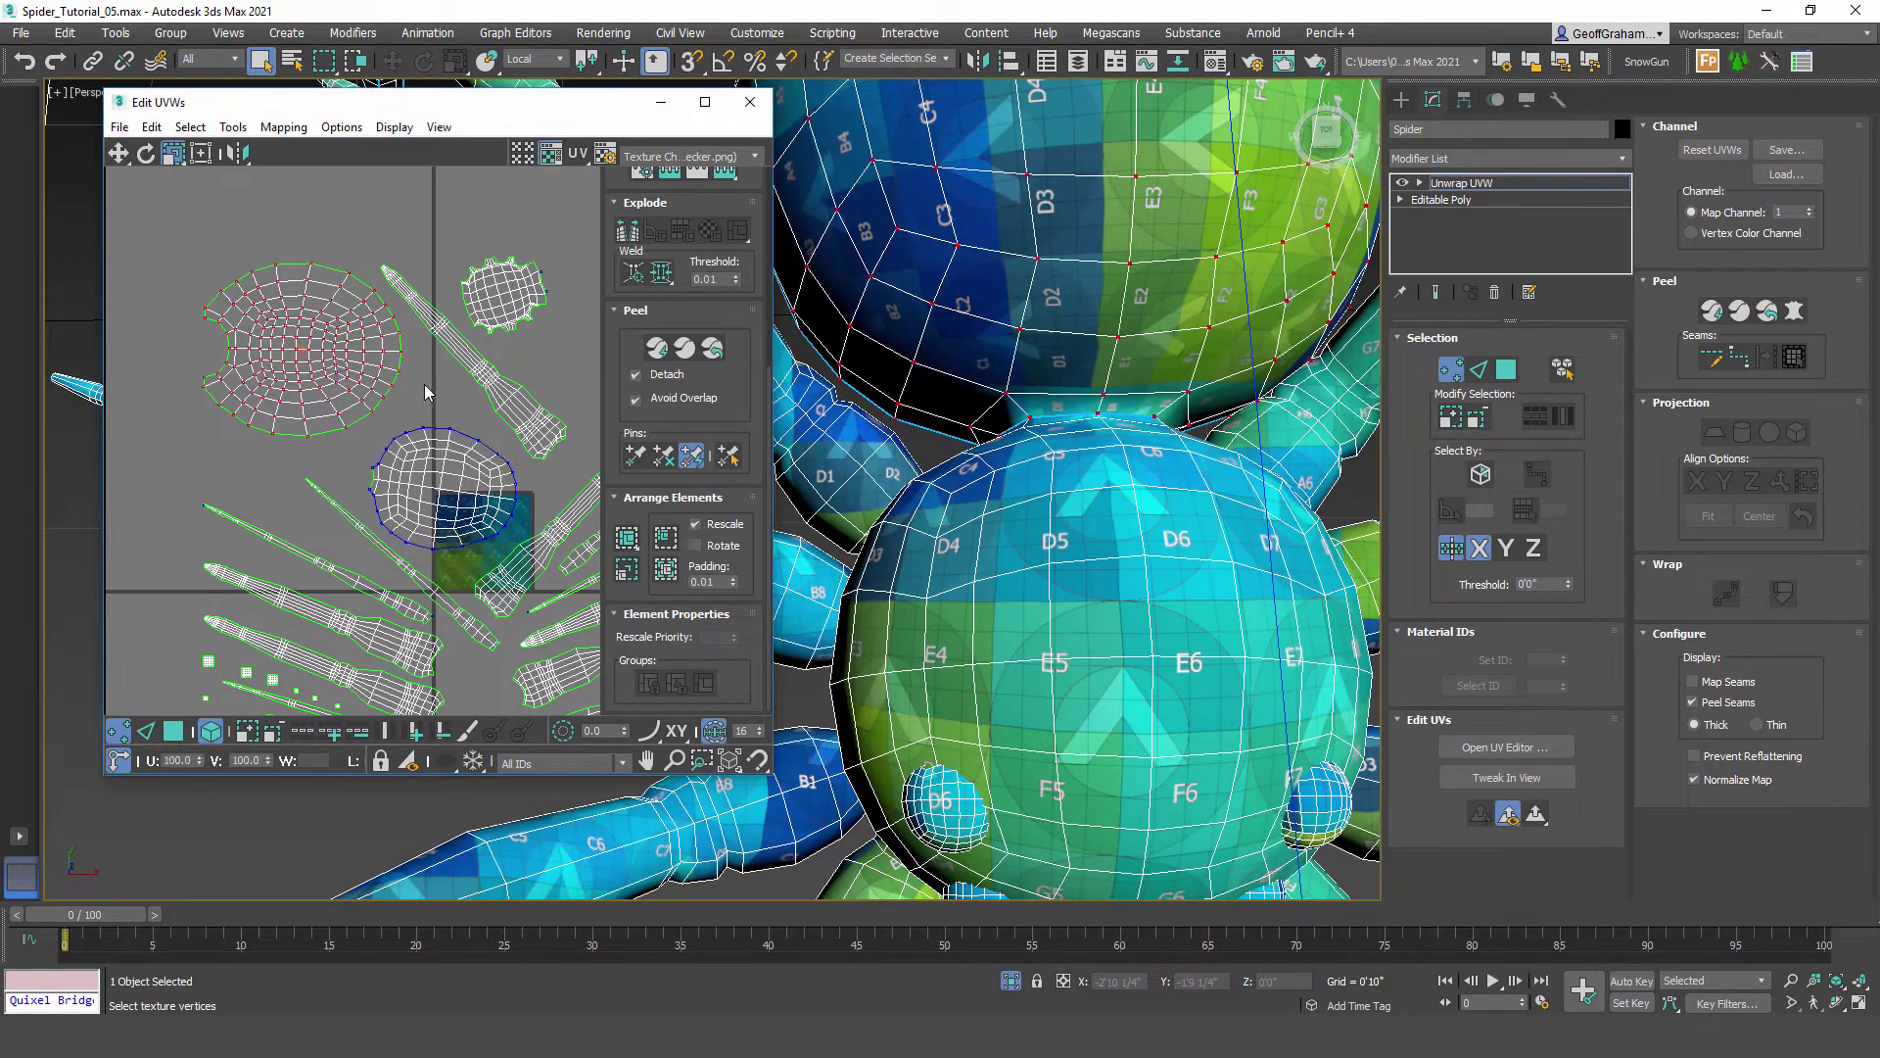
left_click(122, 738)
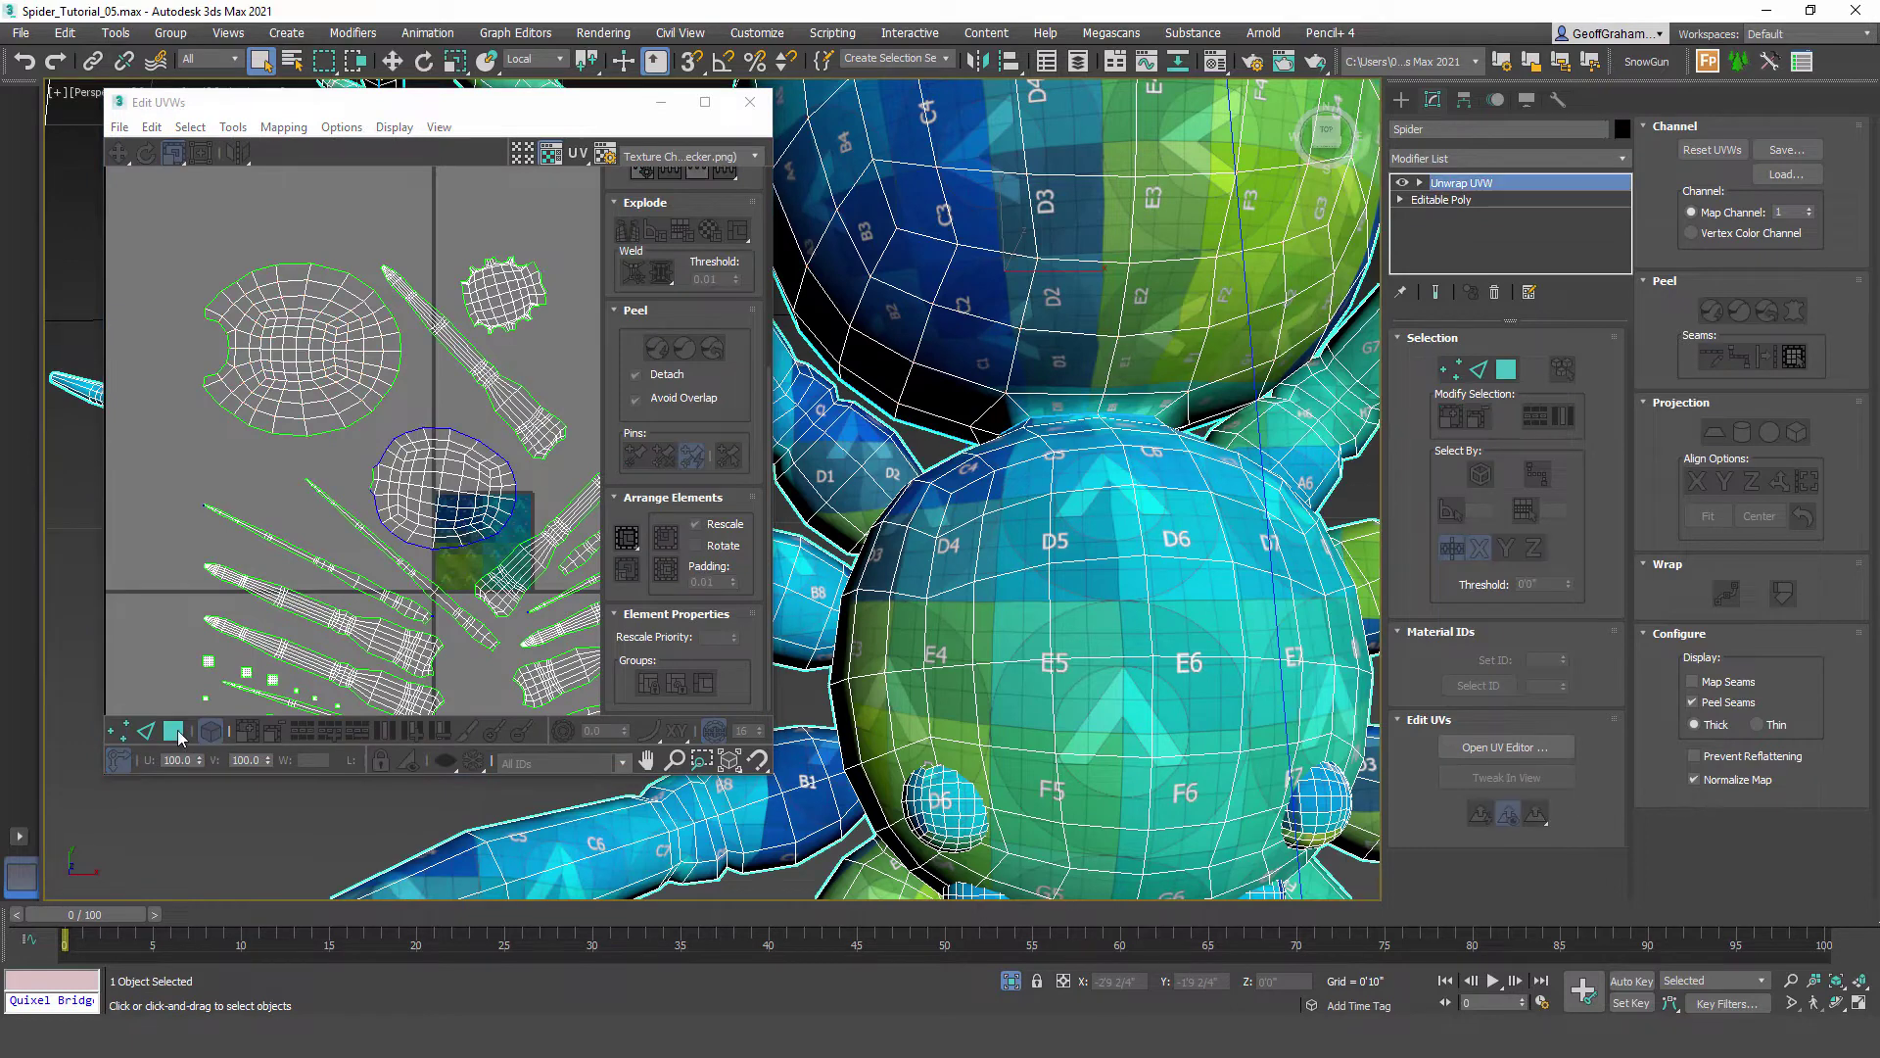
Step: Return to polygon selection with element selection enabled and select the entire upper abdomen UV cluster
left_click(177, 733)
left_click(206, 736)
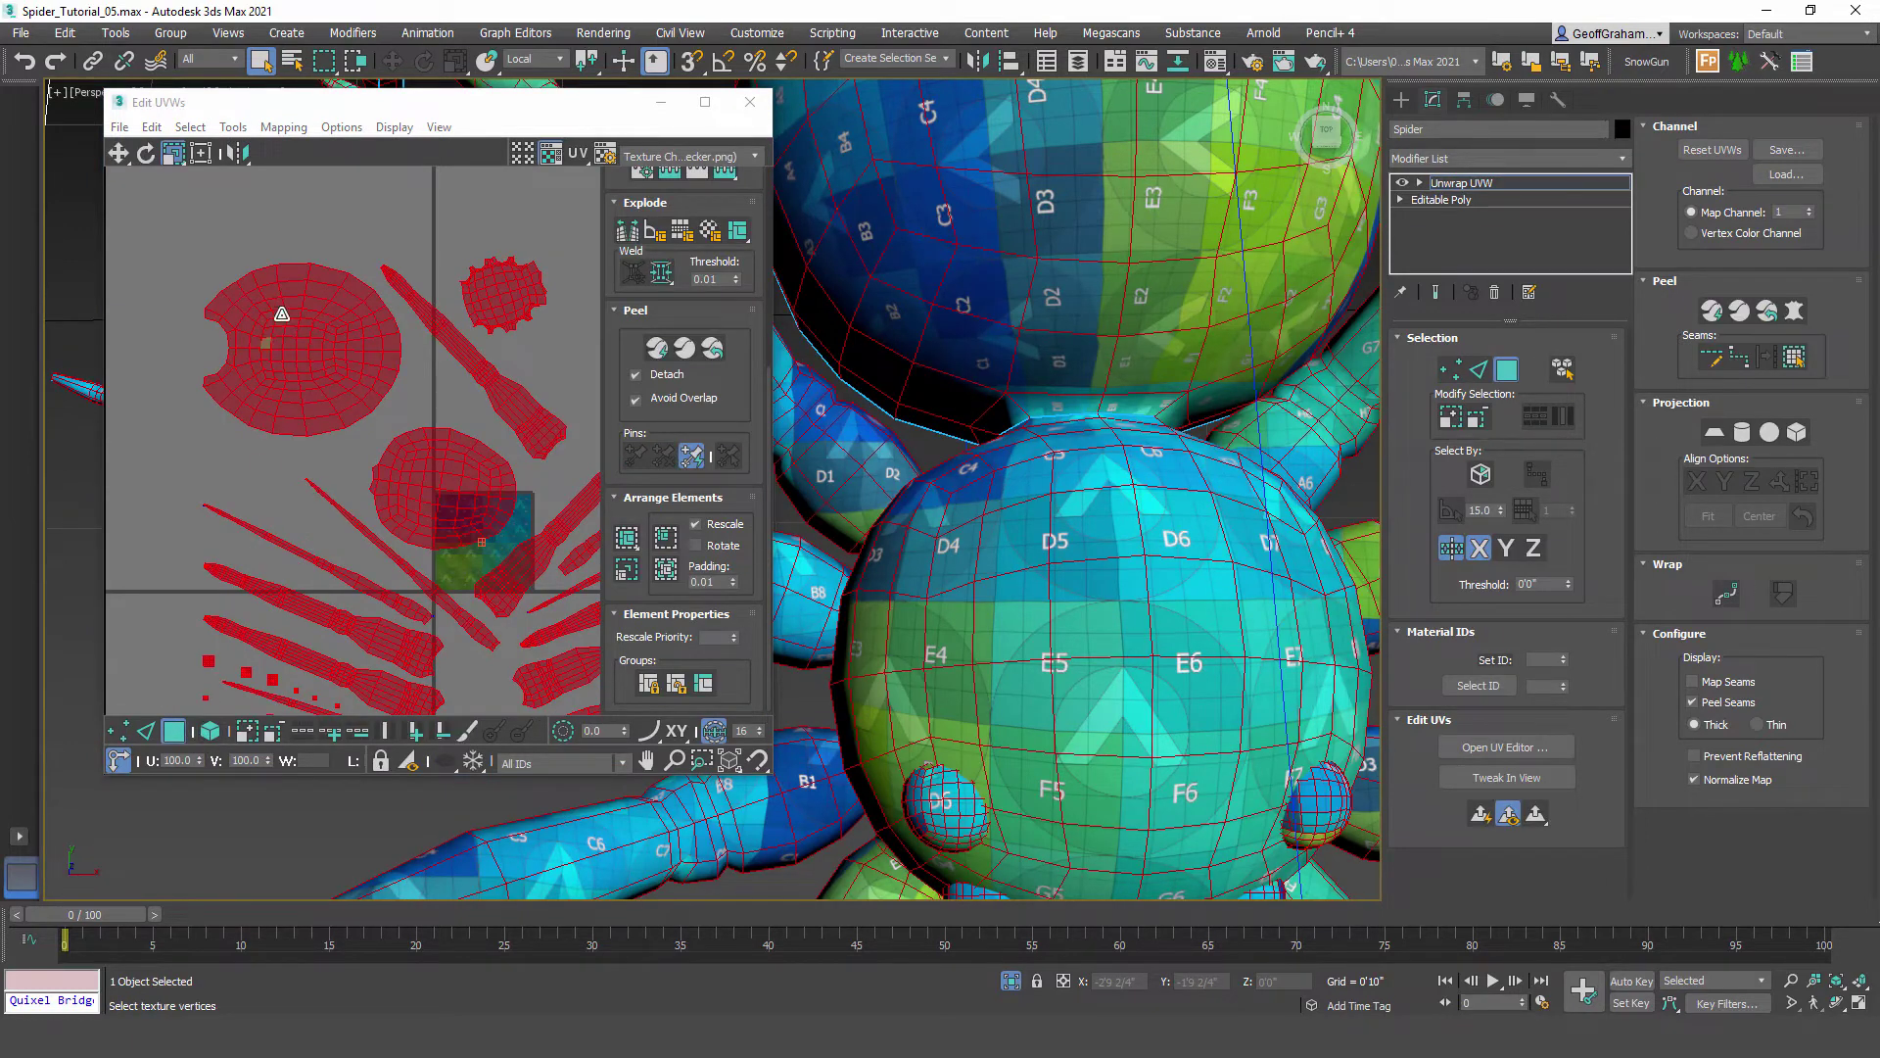
left_click(236, 208)
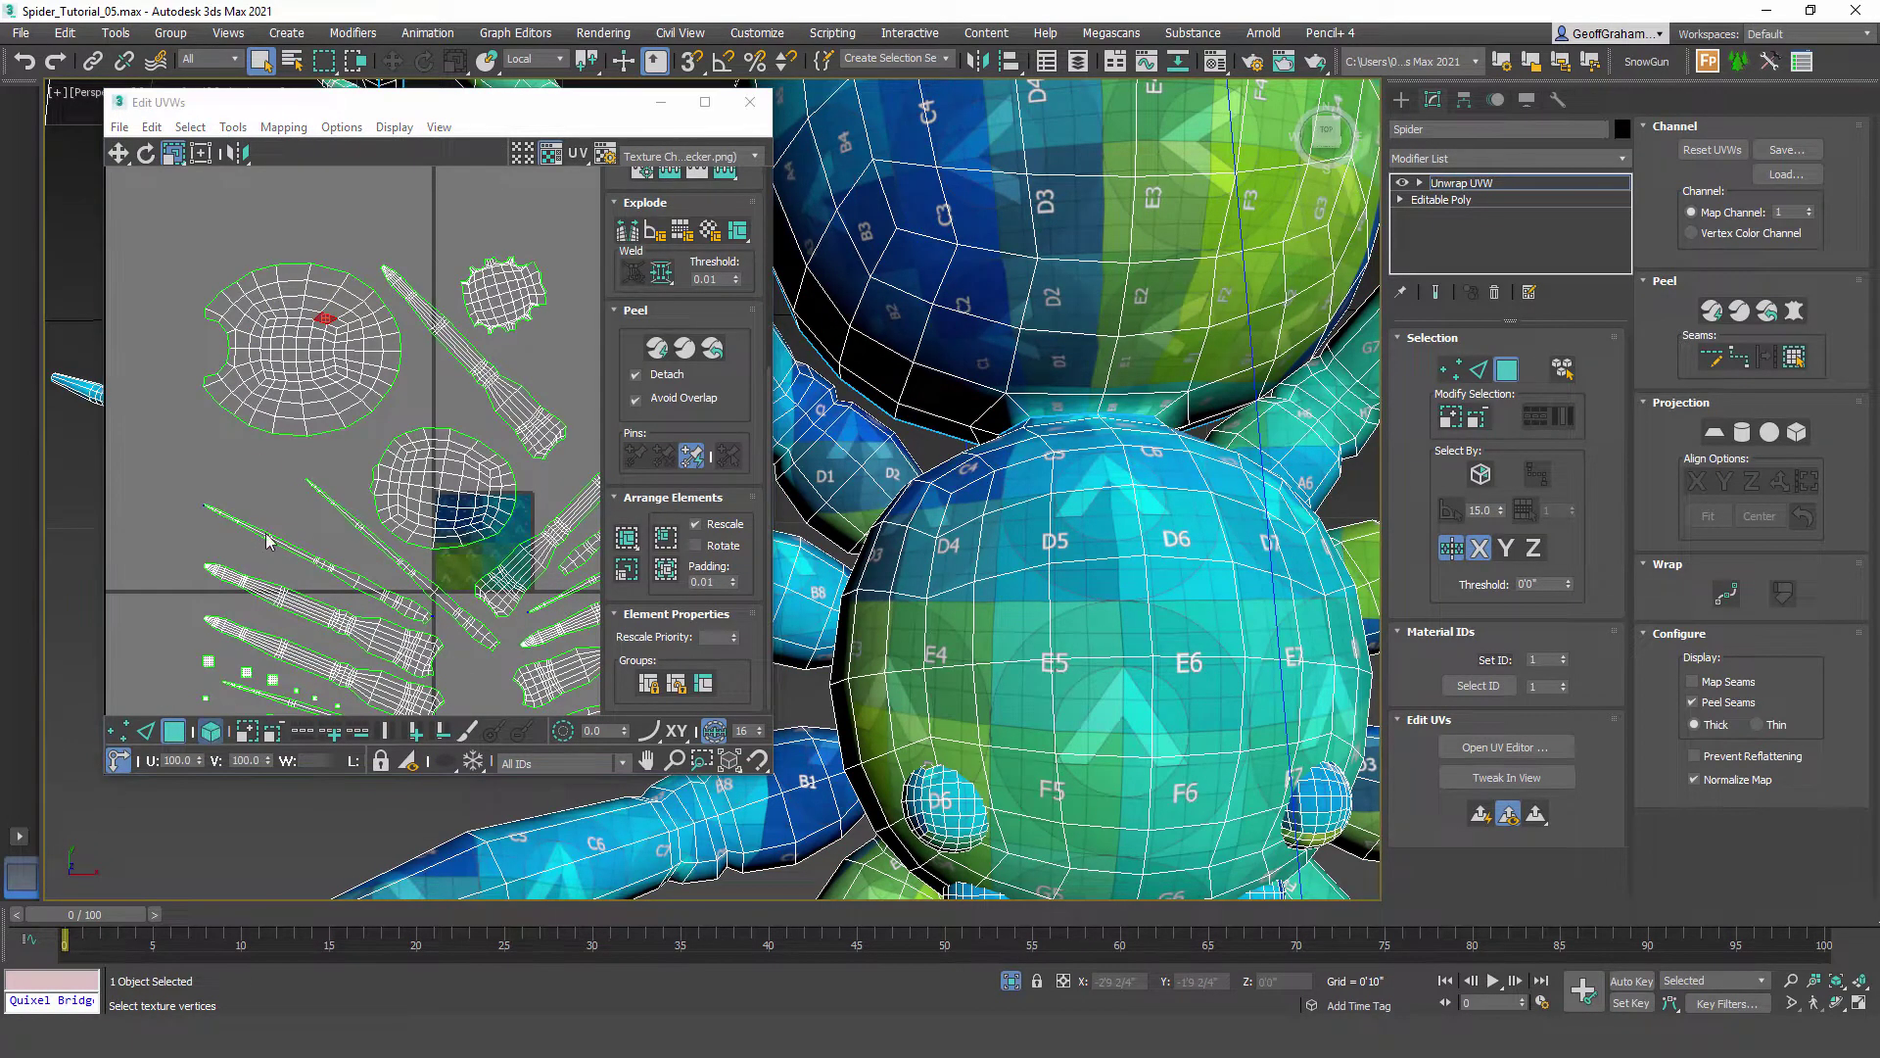
left_click(210, 731)
left_click(268, 287)
Step: Rotate the upper abdomen cluster 90 degrees counter-clockwise with the quick transform
middle_click_drag(899, 371, 1001, 606)
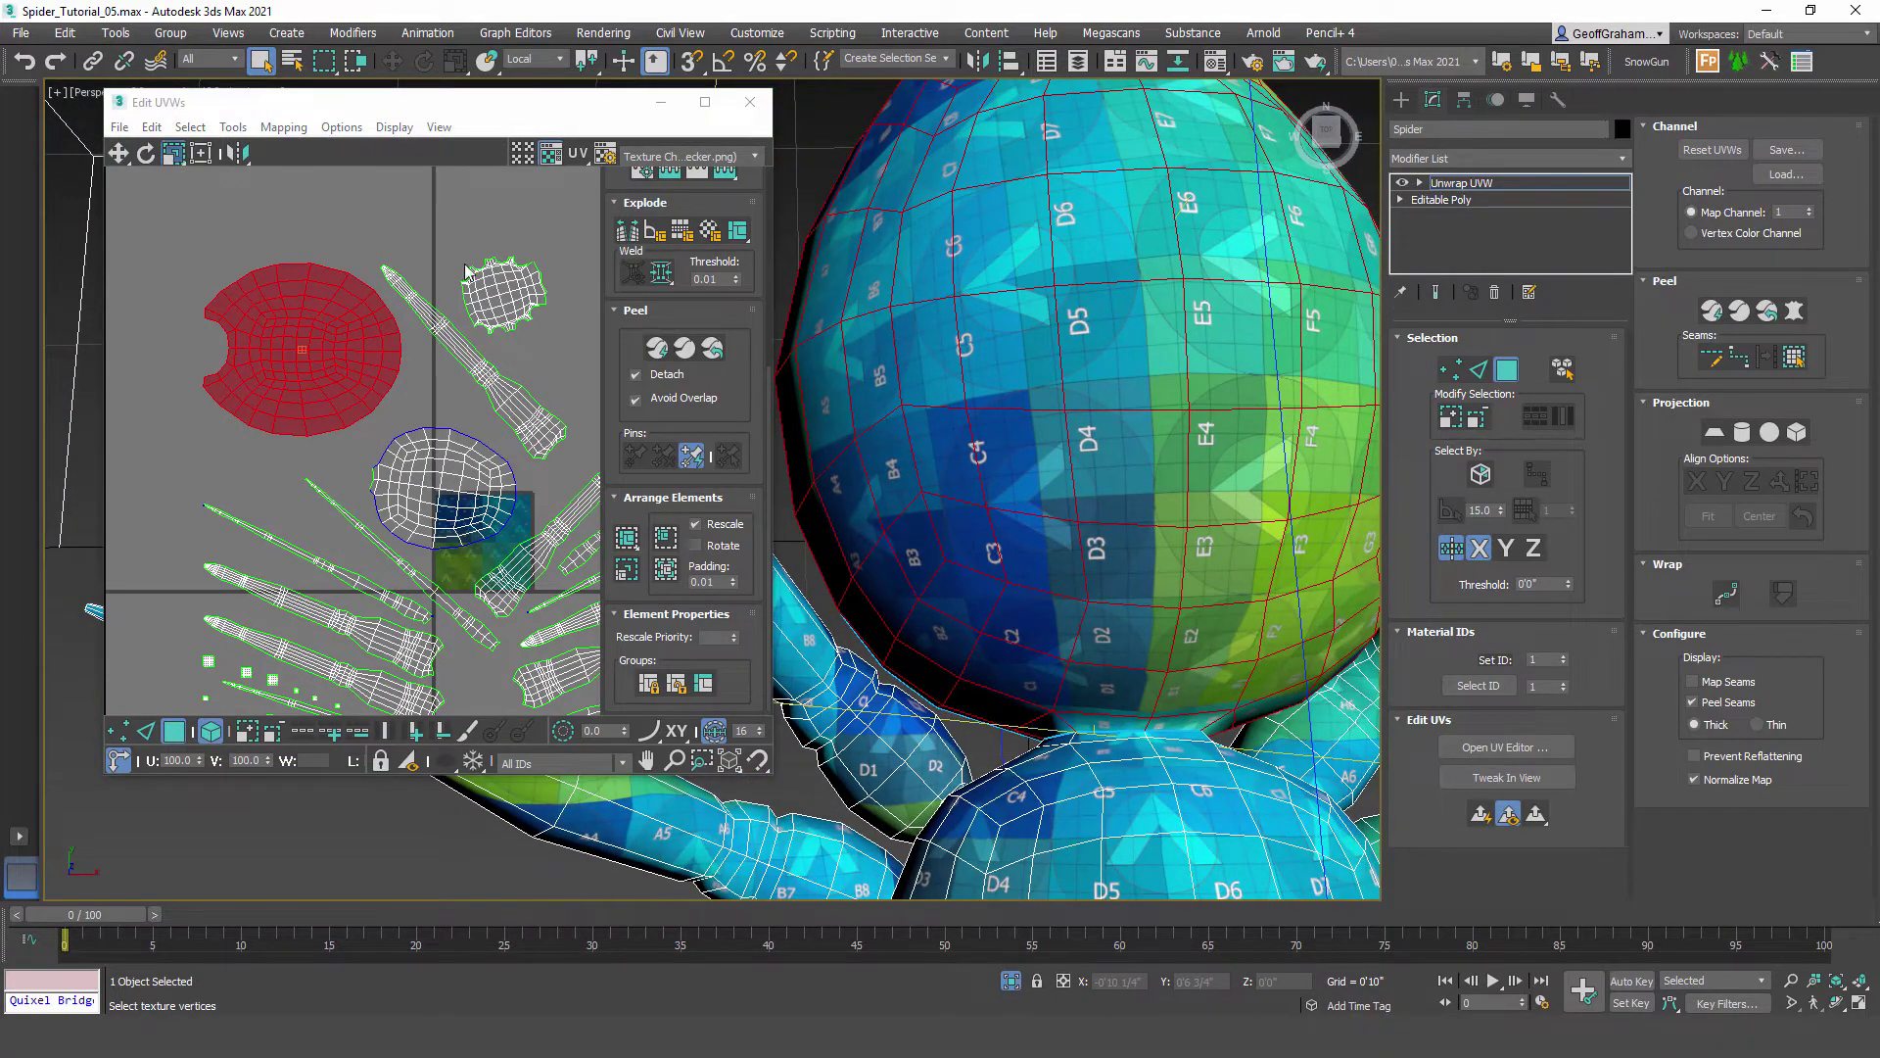
left_click_drag(767, 432, 768, 212)
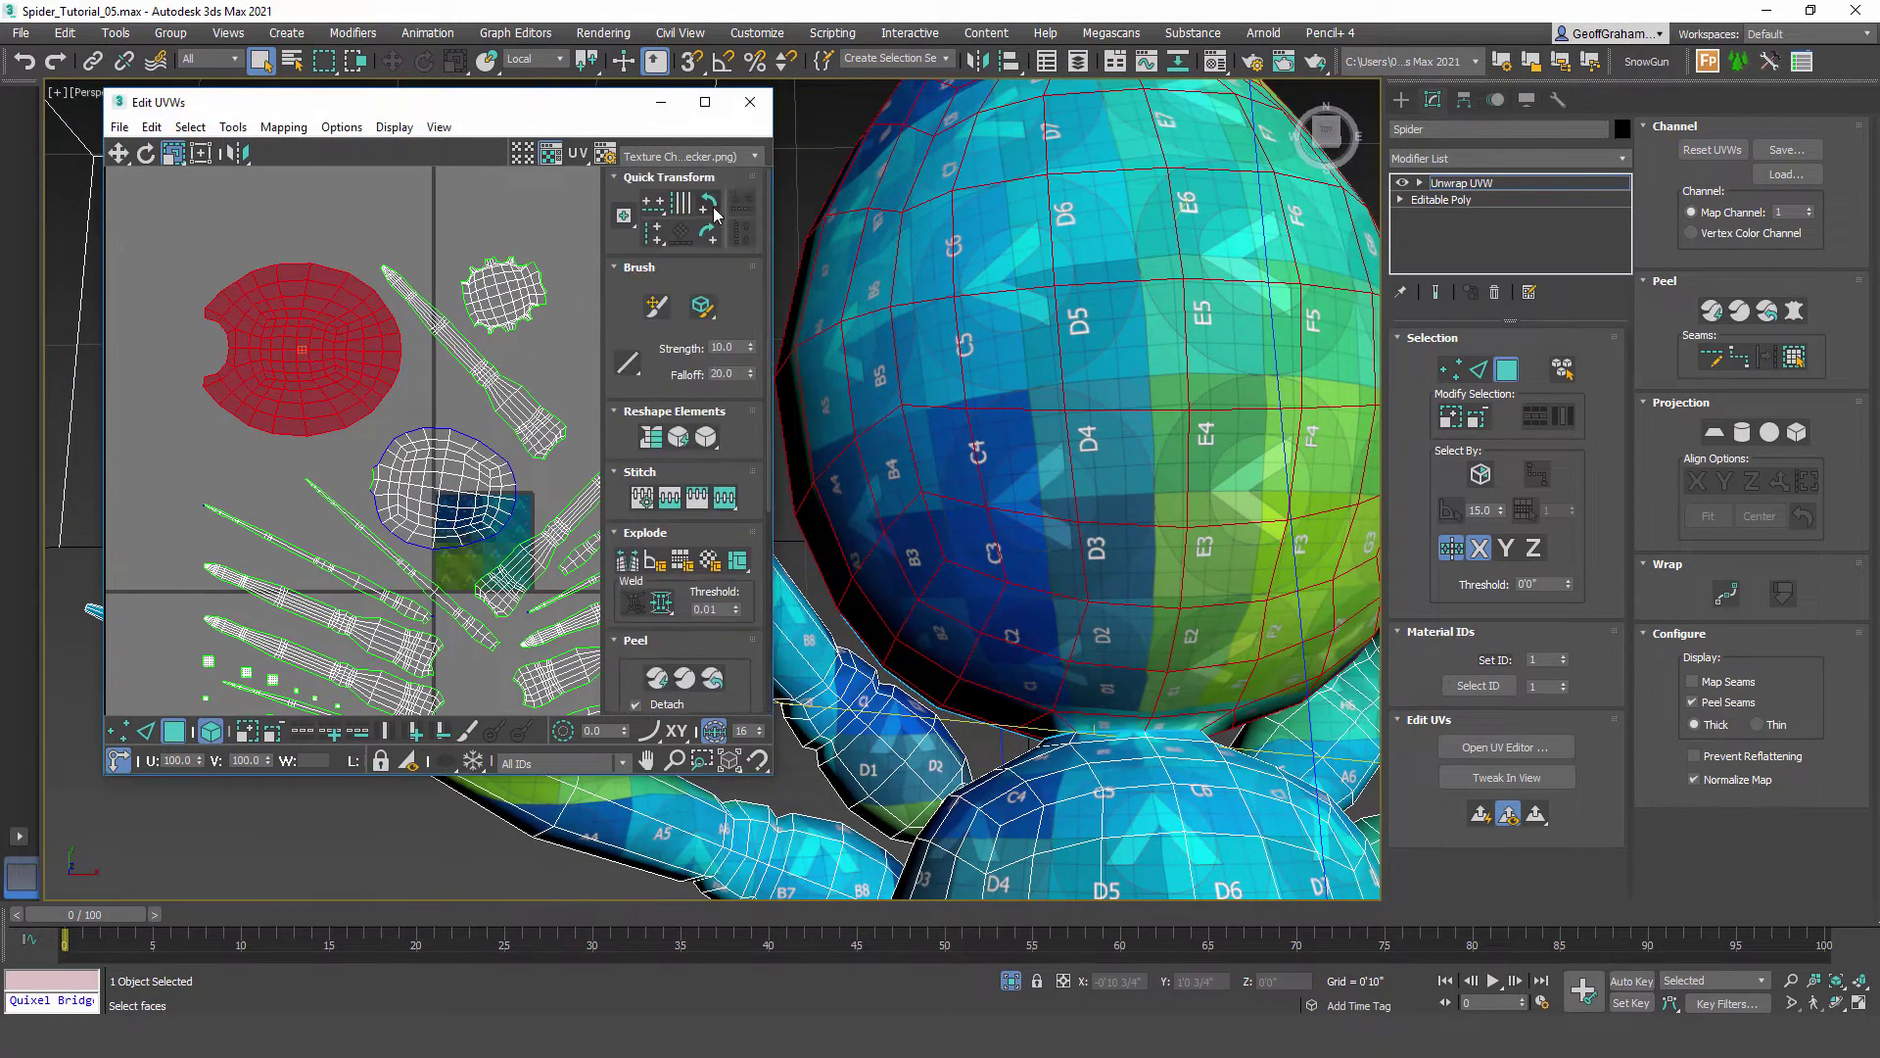
left_click(710, 204)
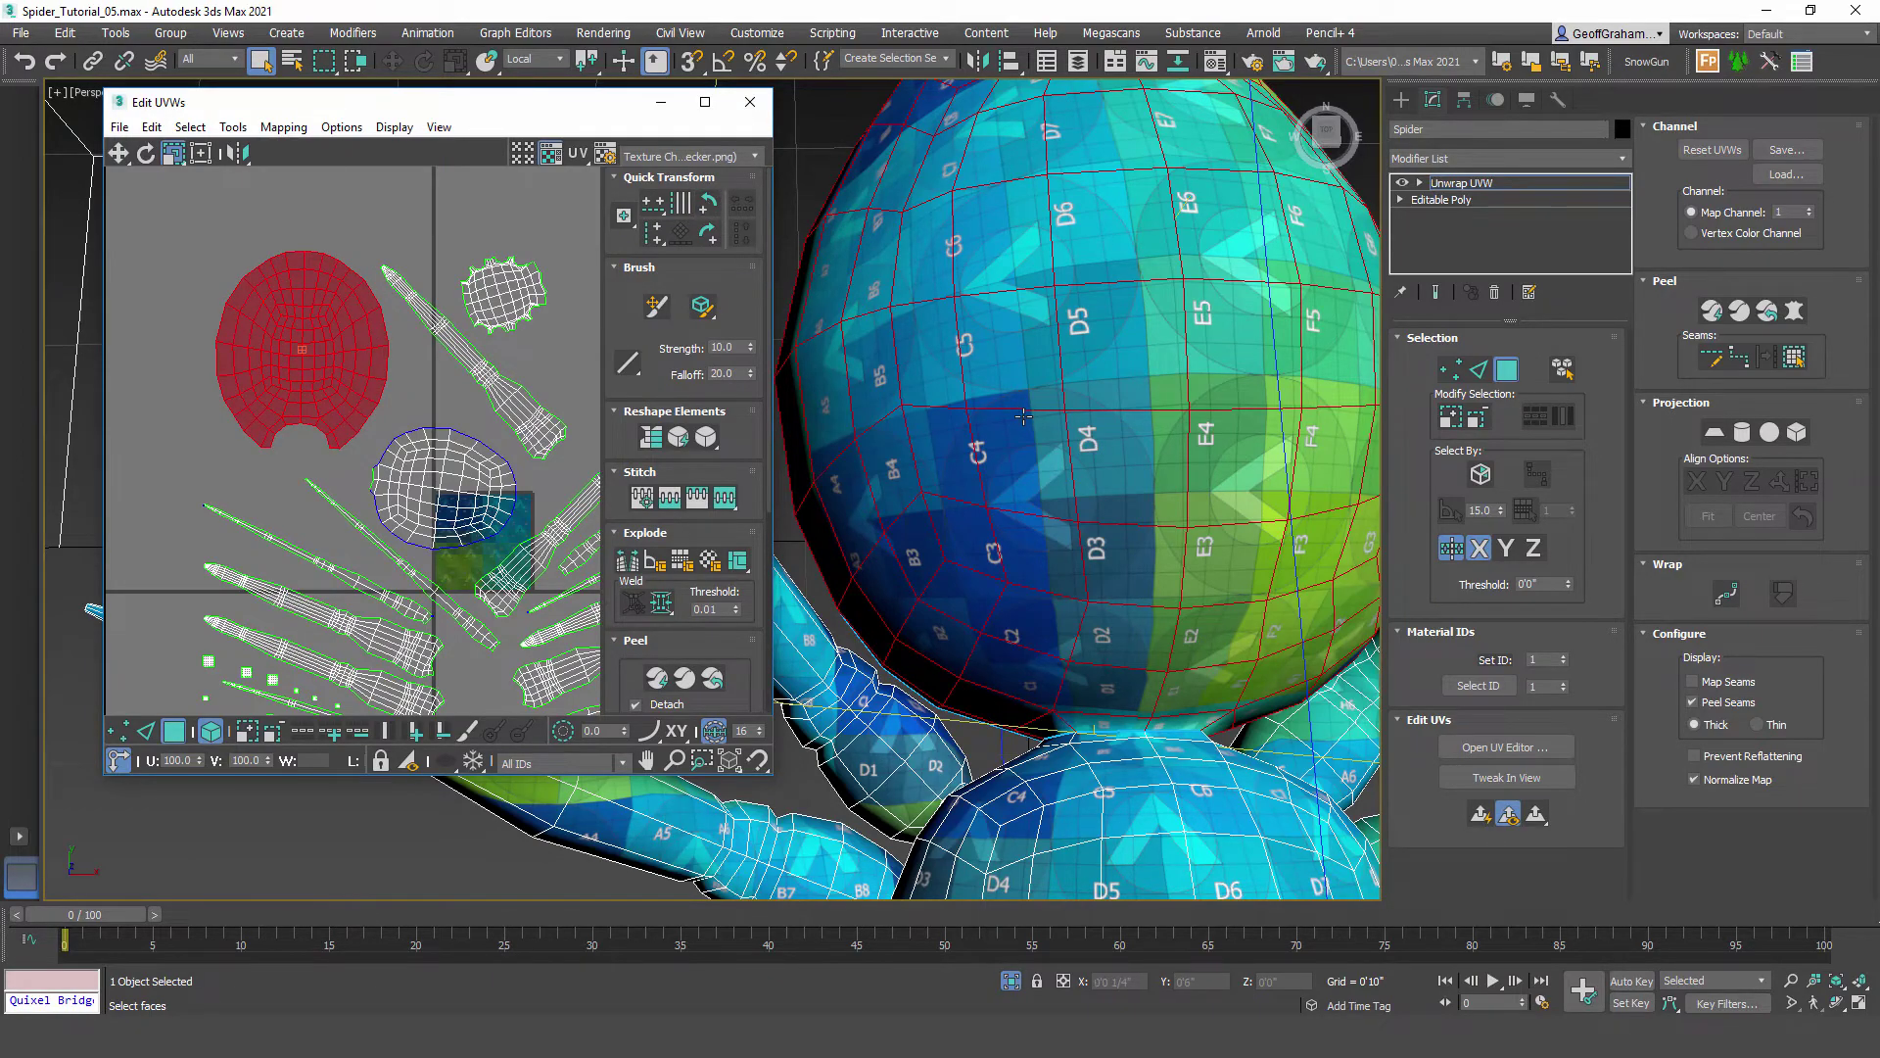
Step: Pick a face on the abdomen's underside to locate its UV cluster, and select that whole cluster
middle_click_drag(1022, 417, 1096, 400, "alt")
scroll(1061, 498, "up", 4)
scroll(1059, 538, "down", 5)
scroll(1096, 399, "up", 4)
scroll(989, 459, "down", 5)
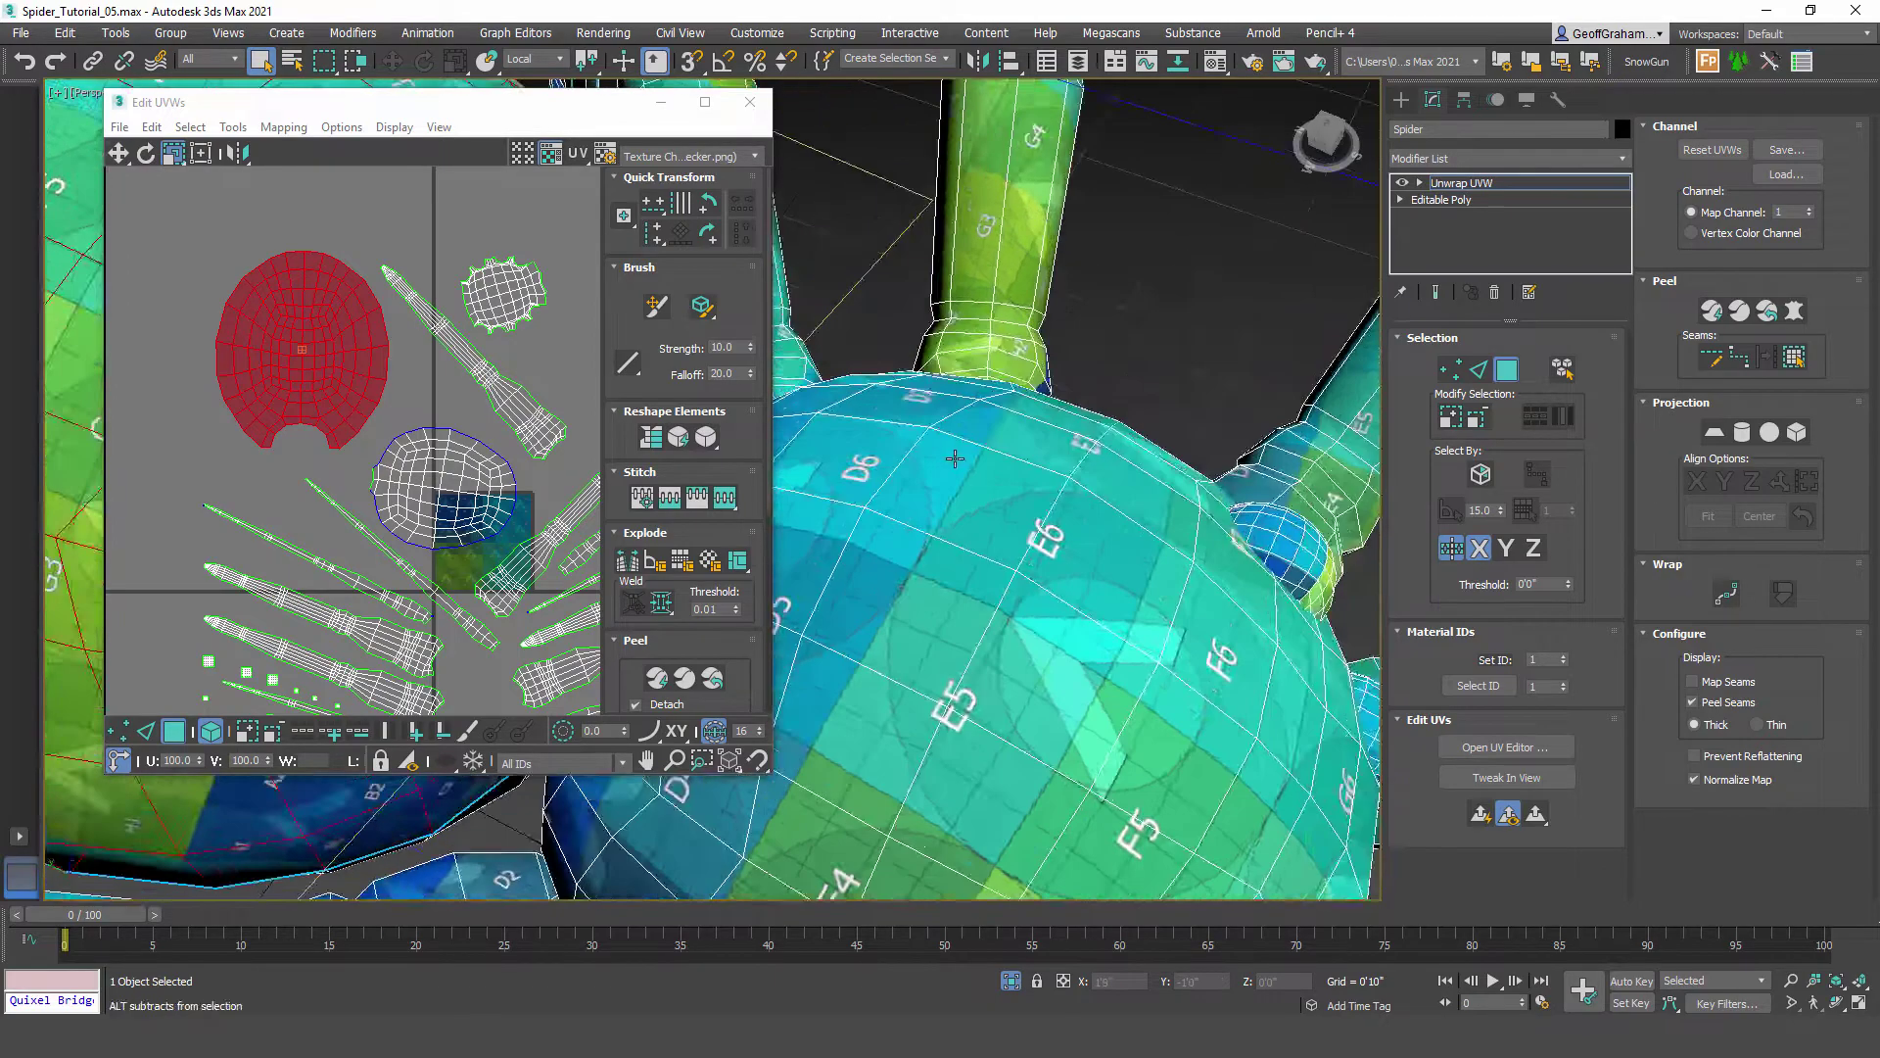
middle_click_drag(989, 460, 1139, 328, "alt")
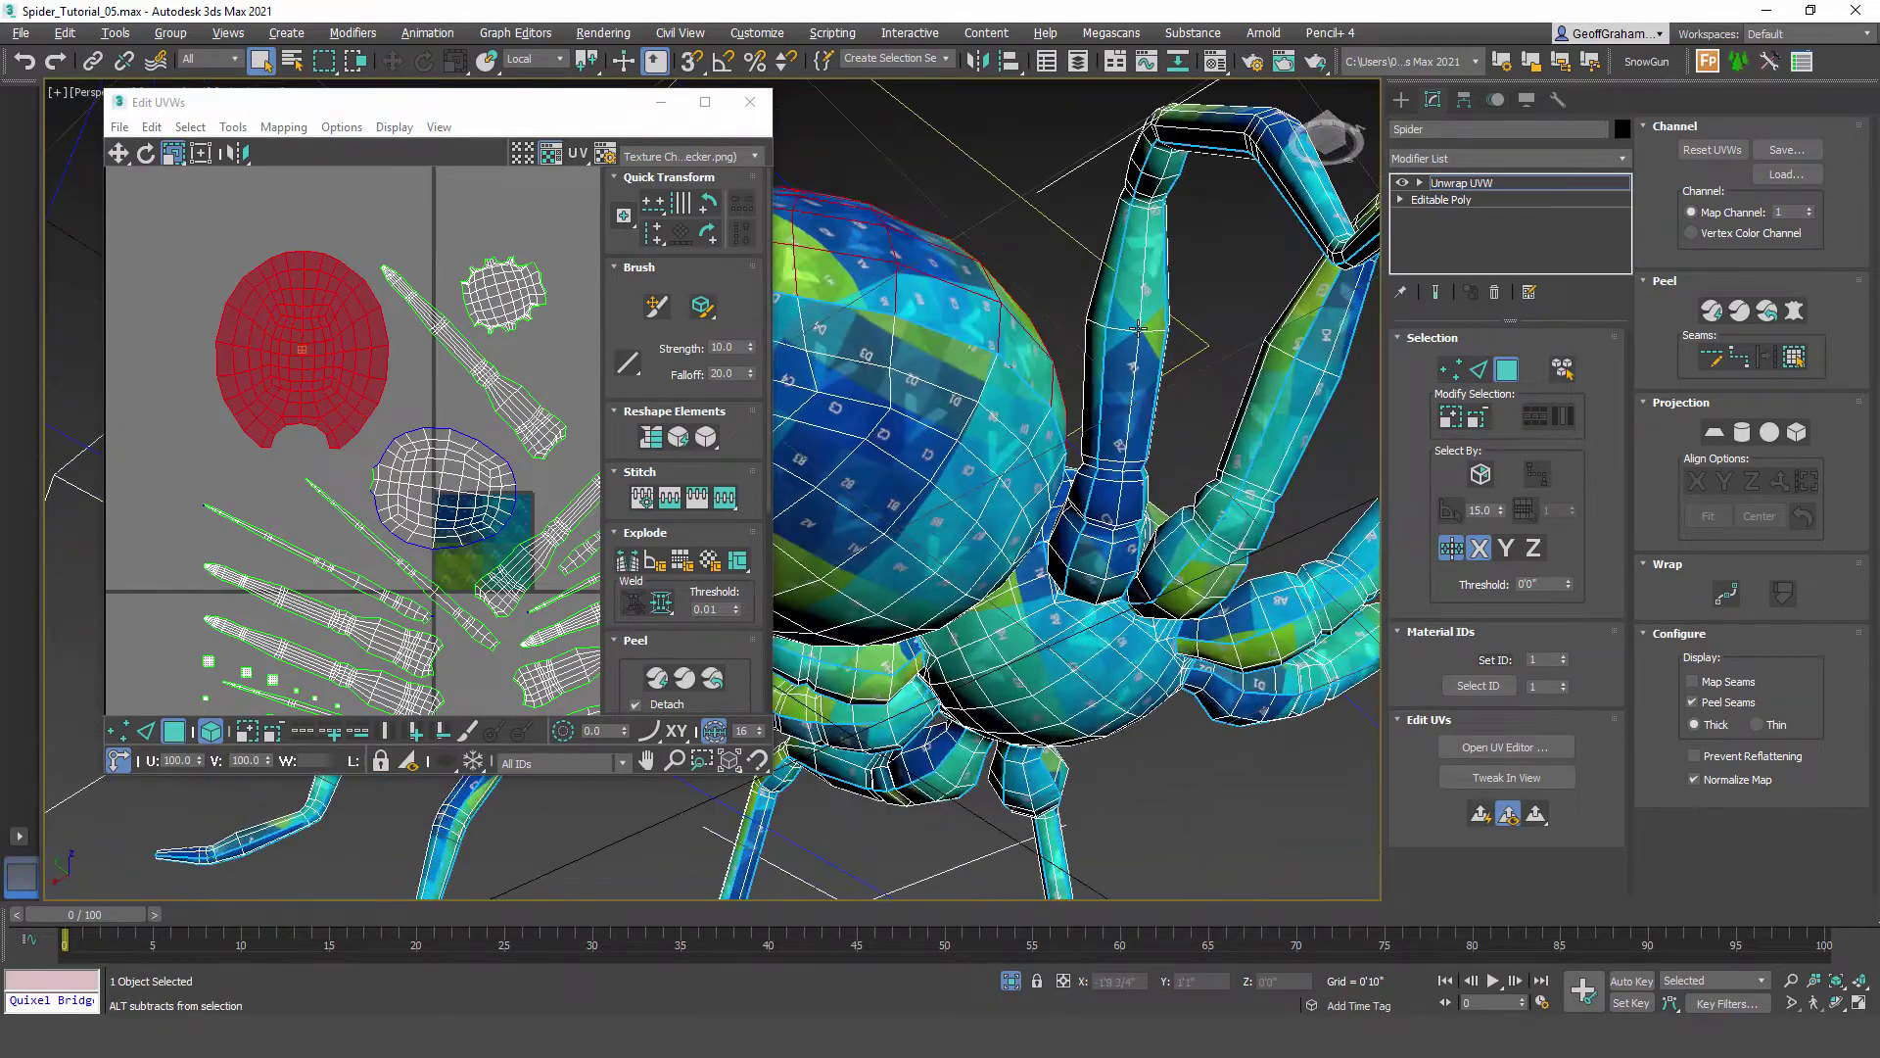
middle_click_drag(999, 454, 1088, 397, "alt")
scroll(1009, 460, "up", 3)
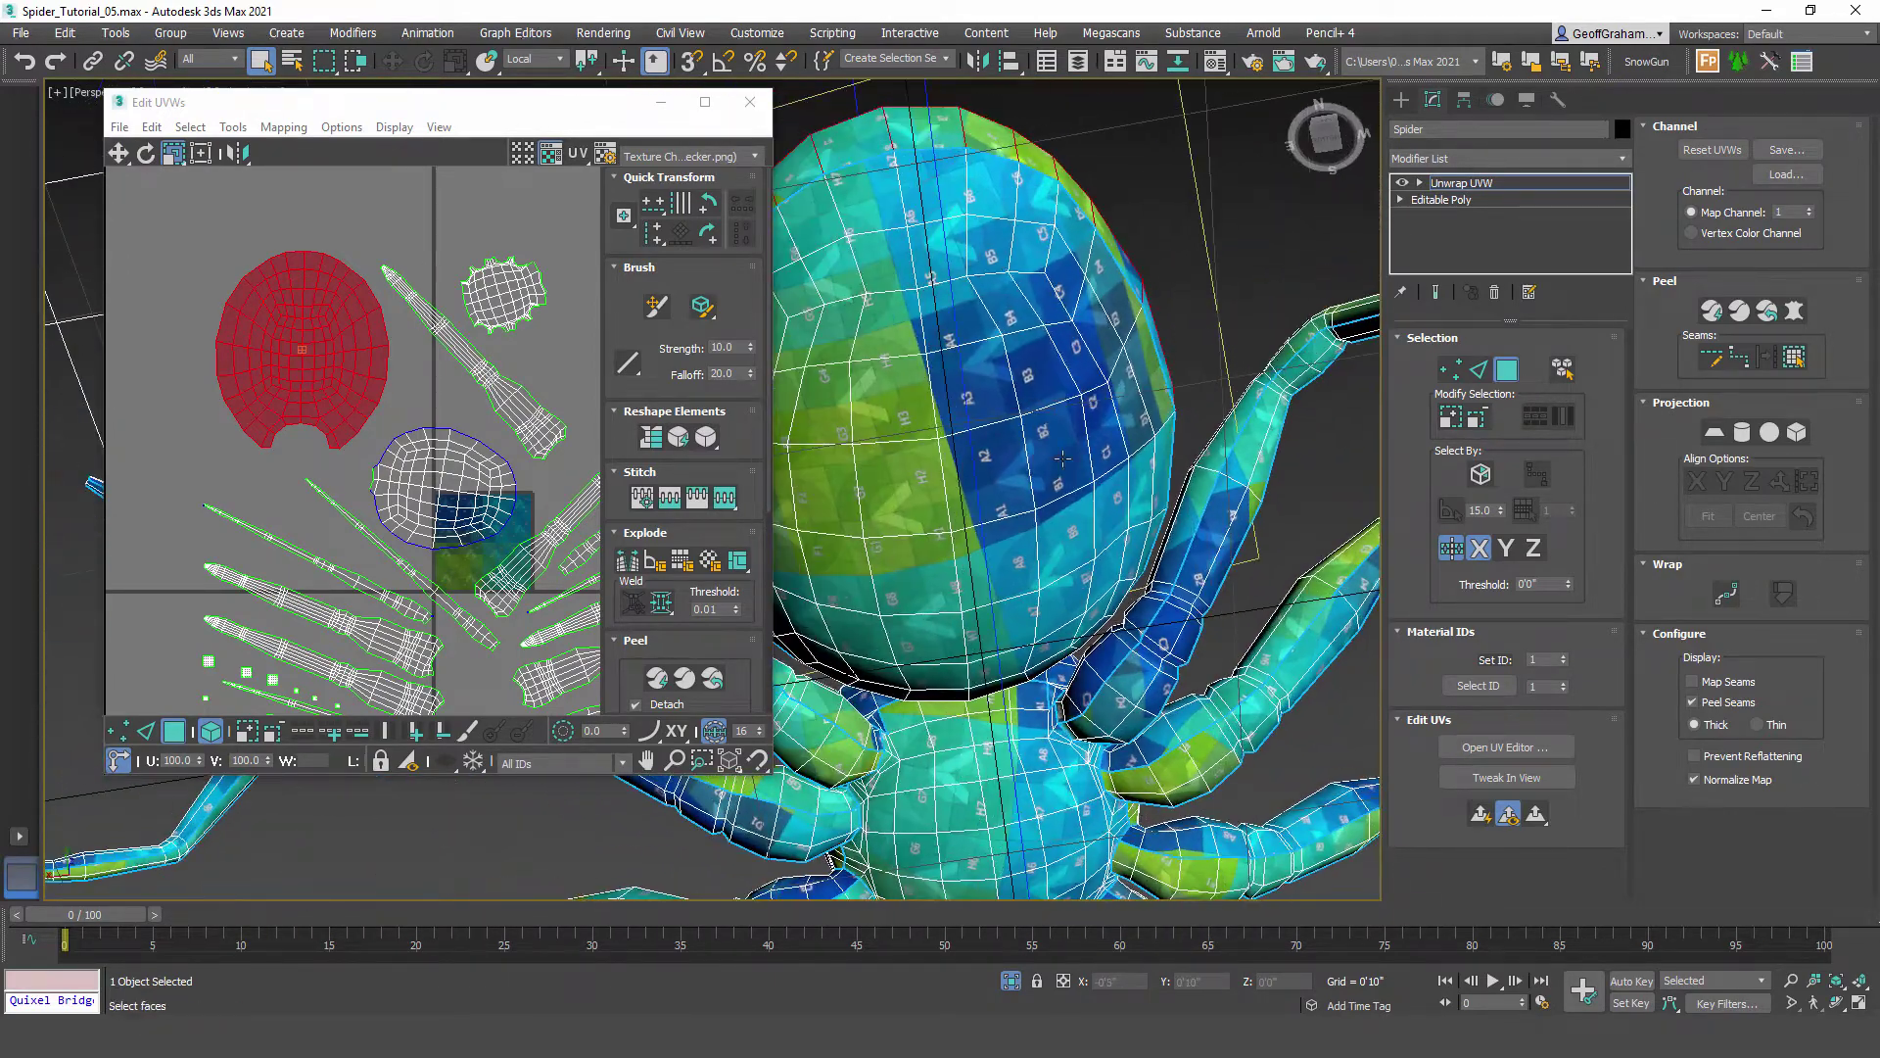
left_click(971, 382)
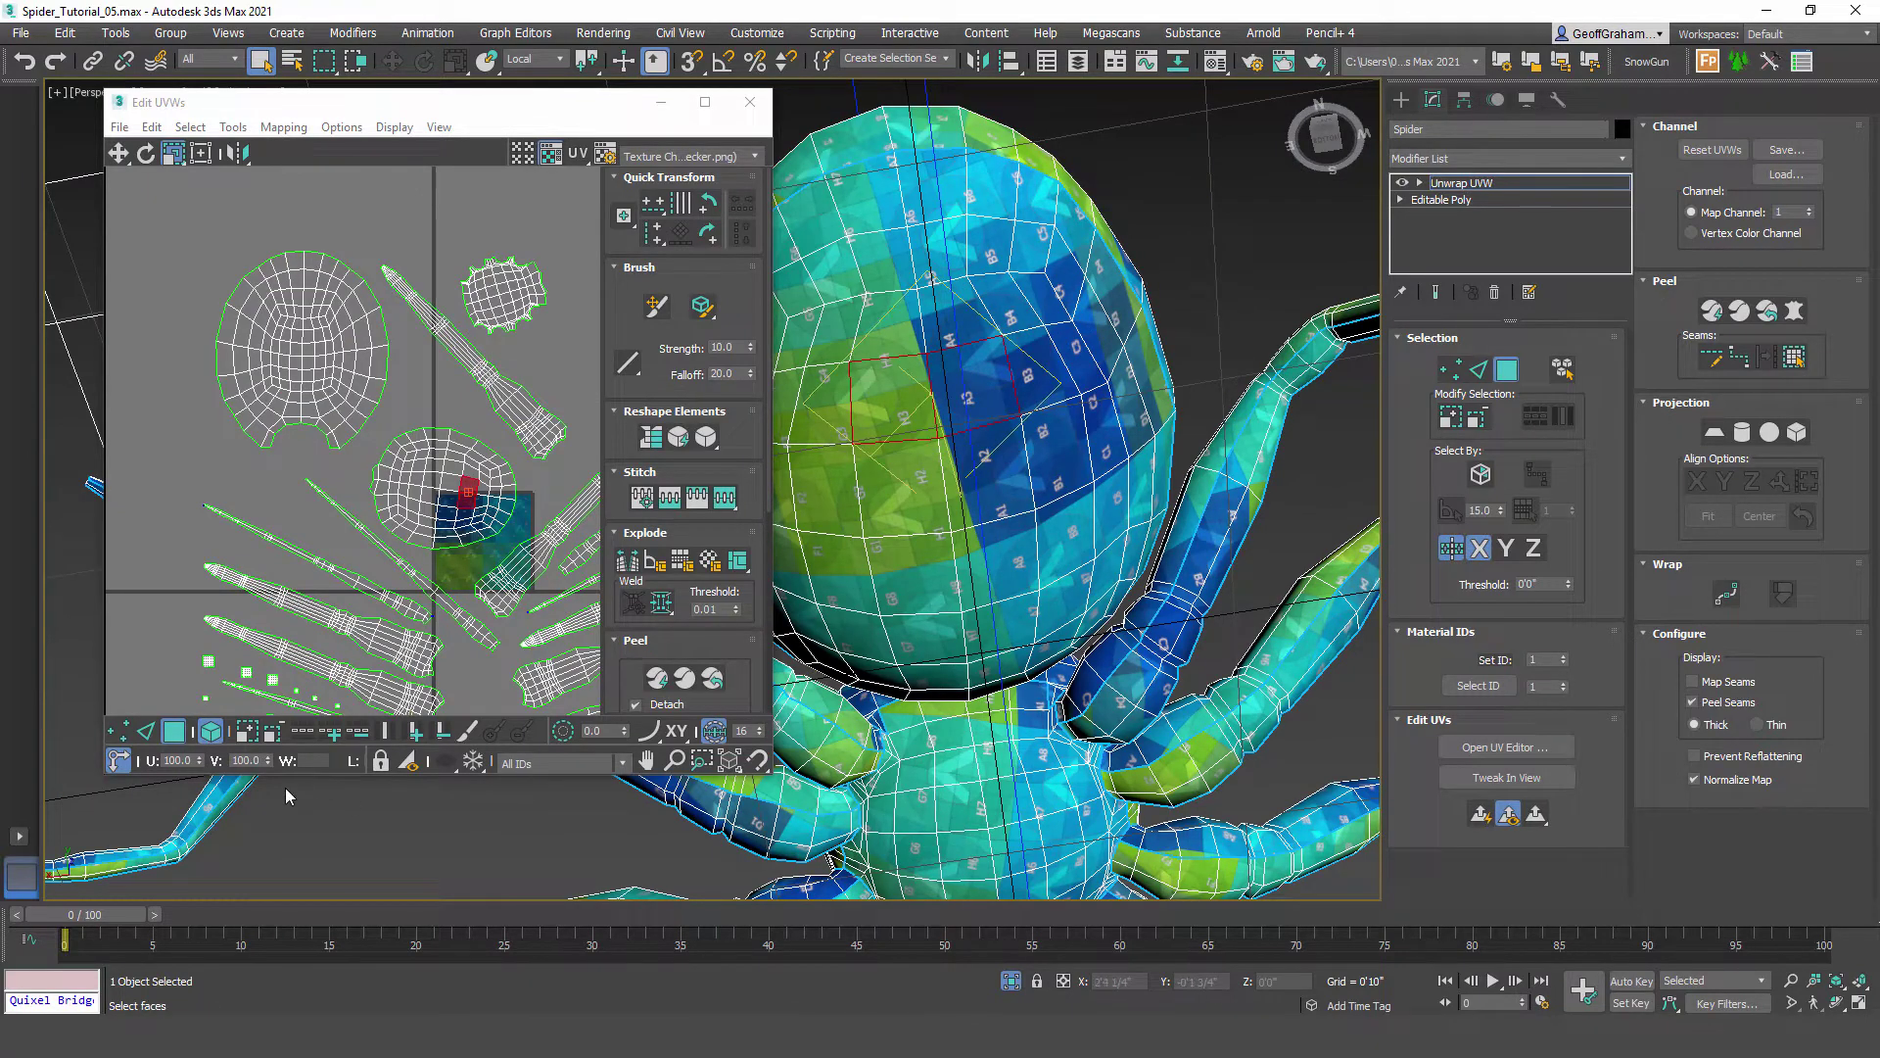
double_click(457, 463)
Step: Straighten the abdomen's underside cluster with a slight freehand rotation and turn it 90 degrees counter-clockwise so it stands upright
scroll(456, 463, "up", 3)
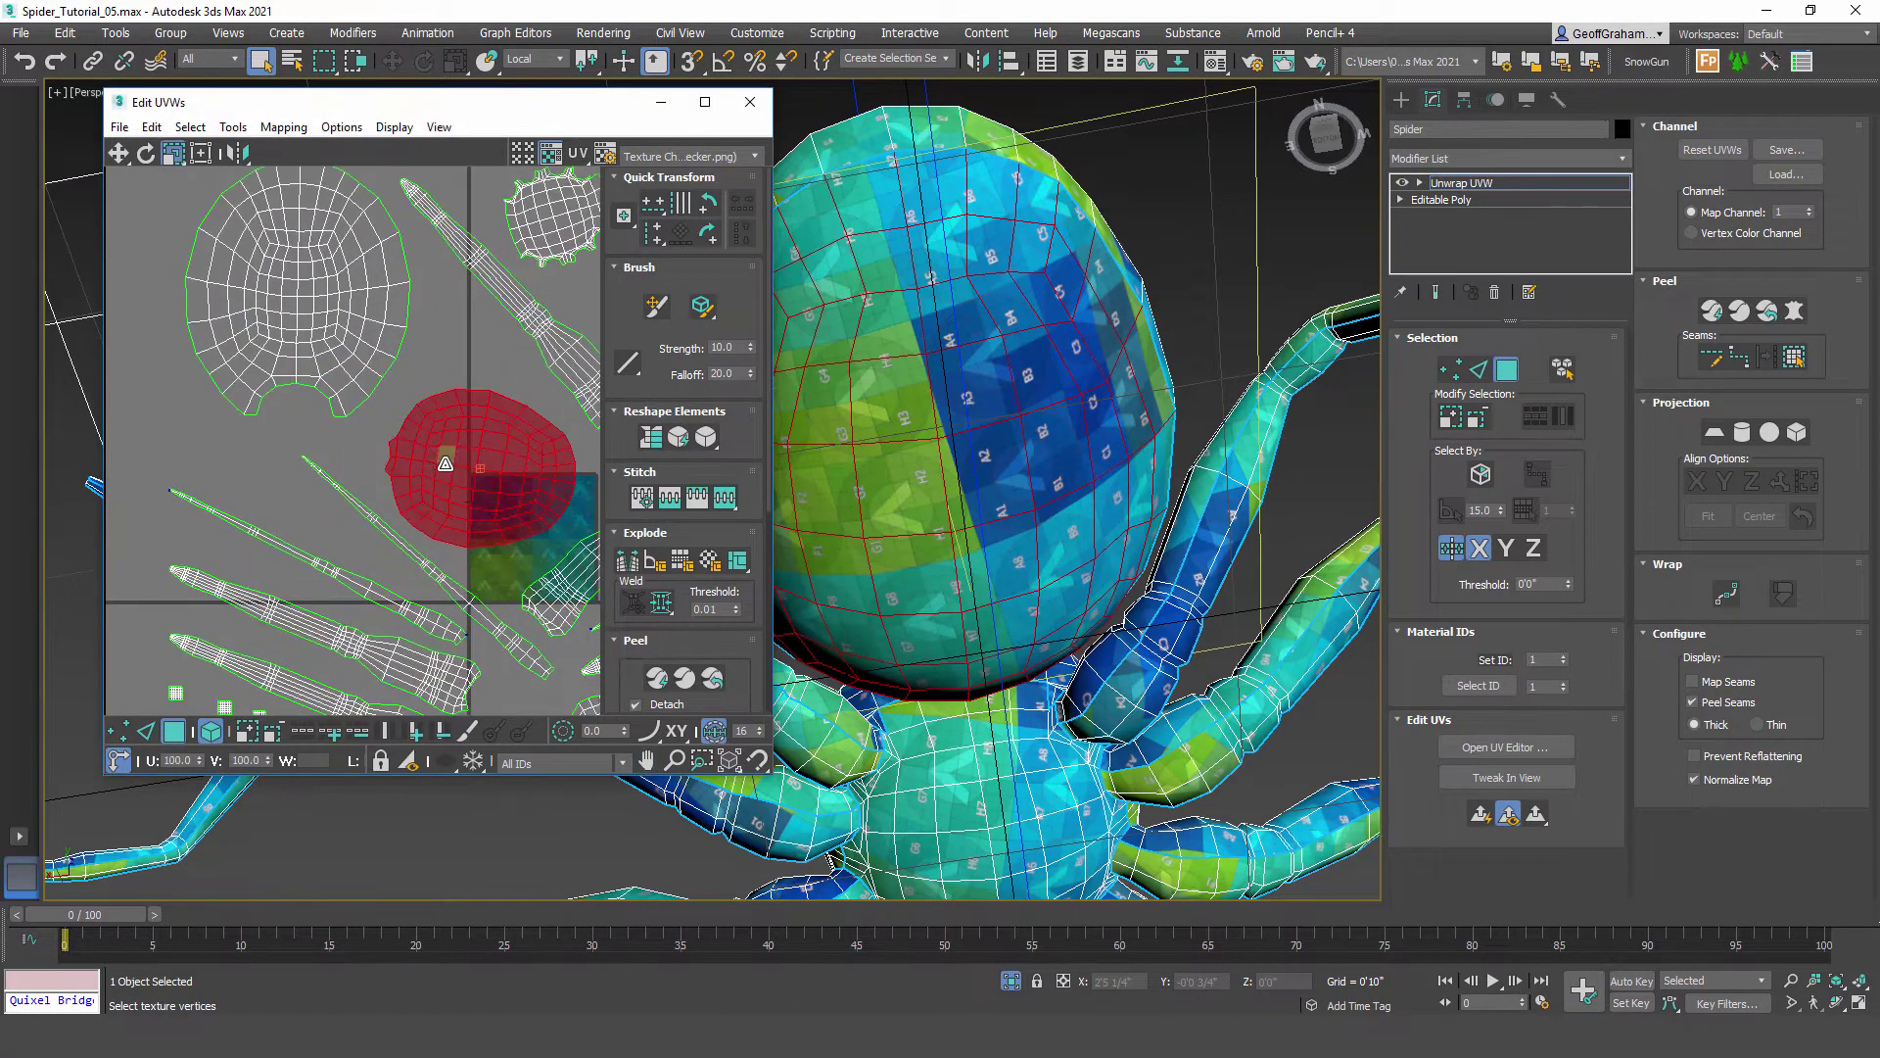
left_click(146, 154)
scroll(365, 489, "up", 4)
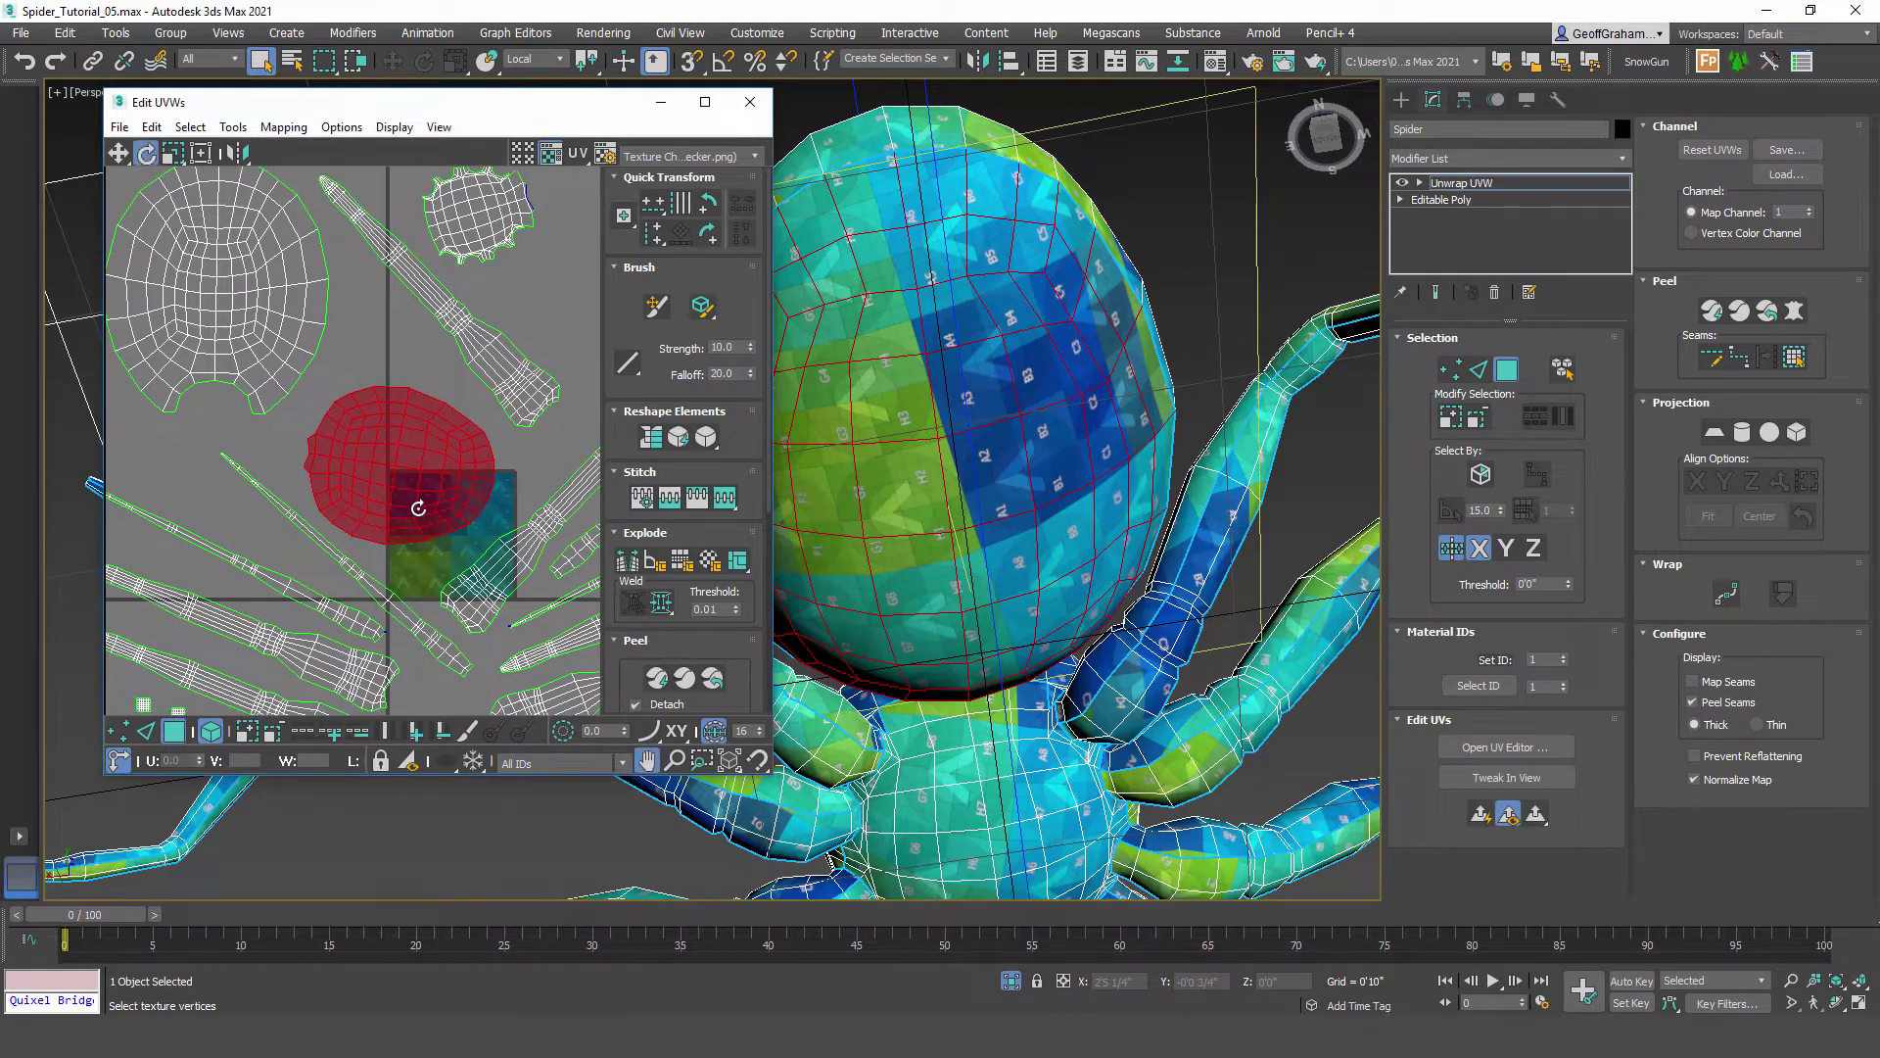
left_click_drag(438, 368, 427, 362)
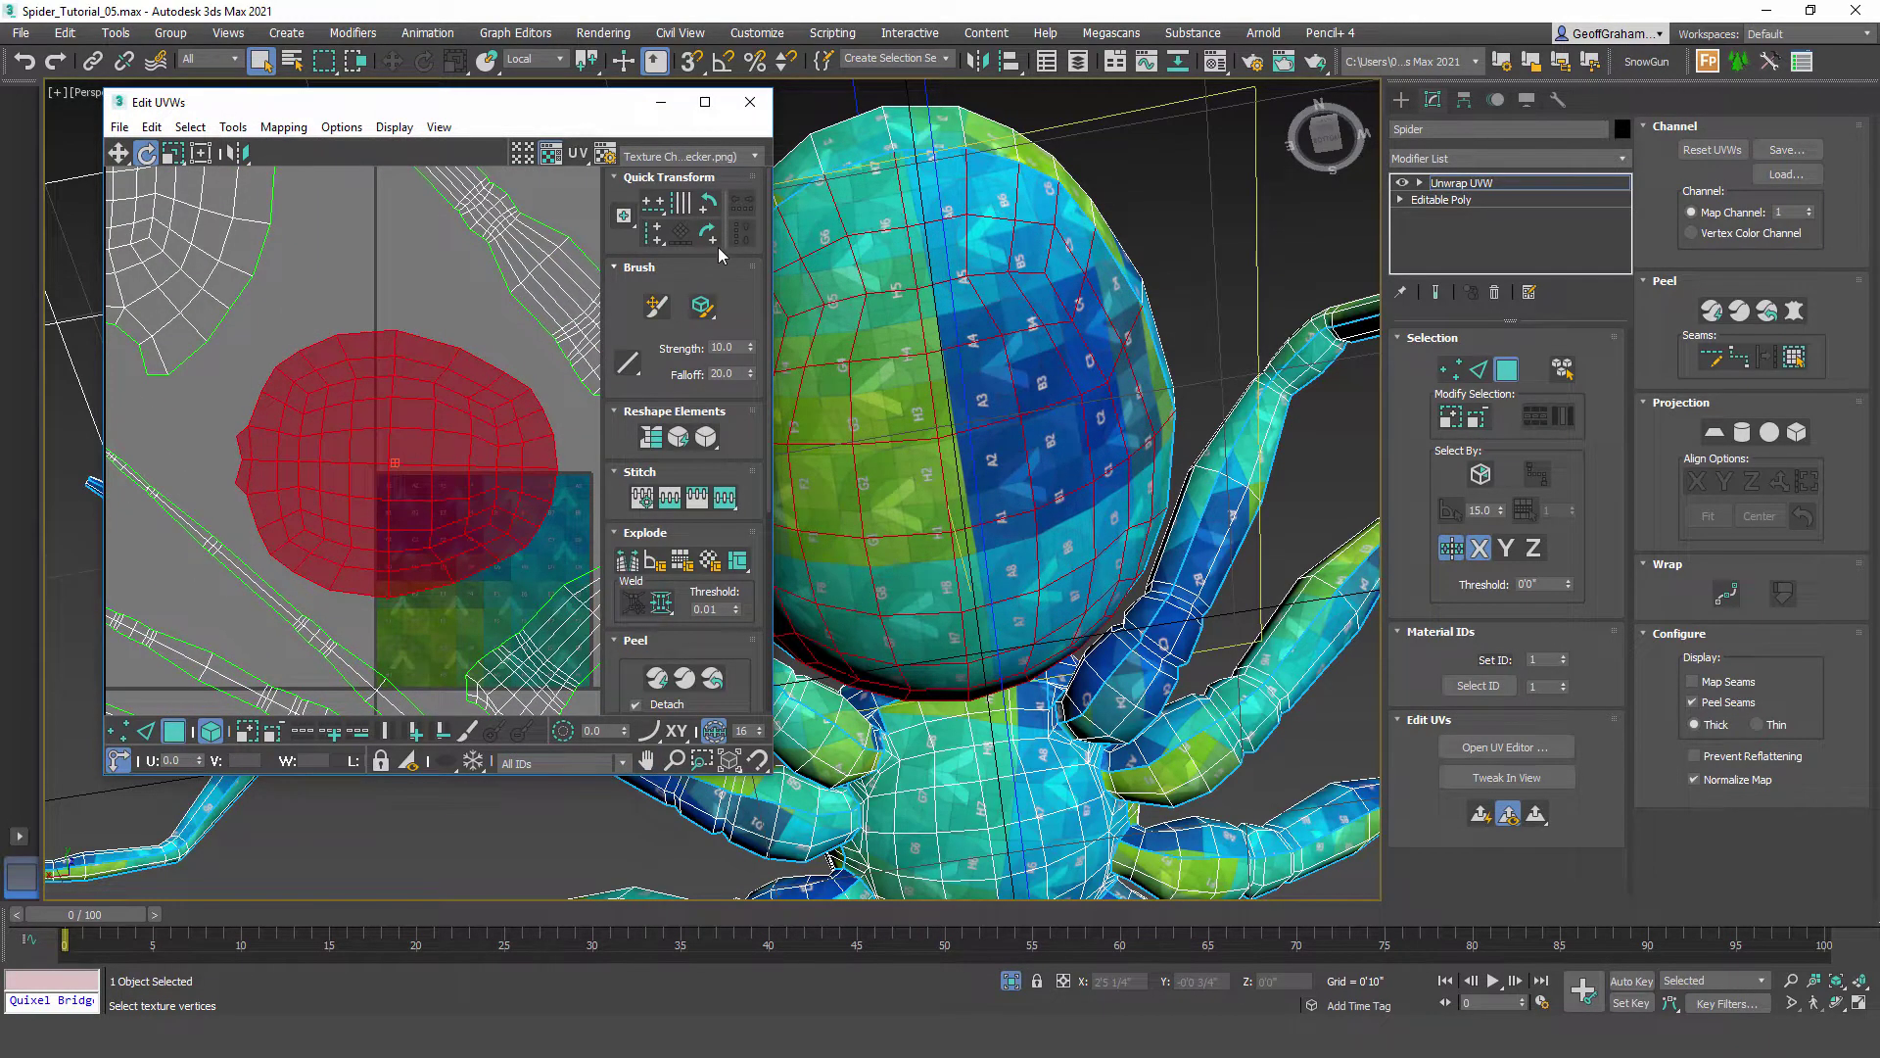
left_click(708, 203)
left_click(708, 203)
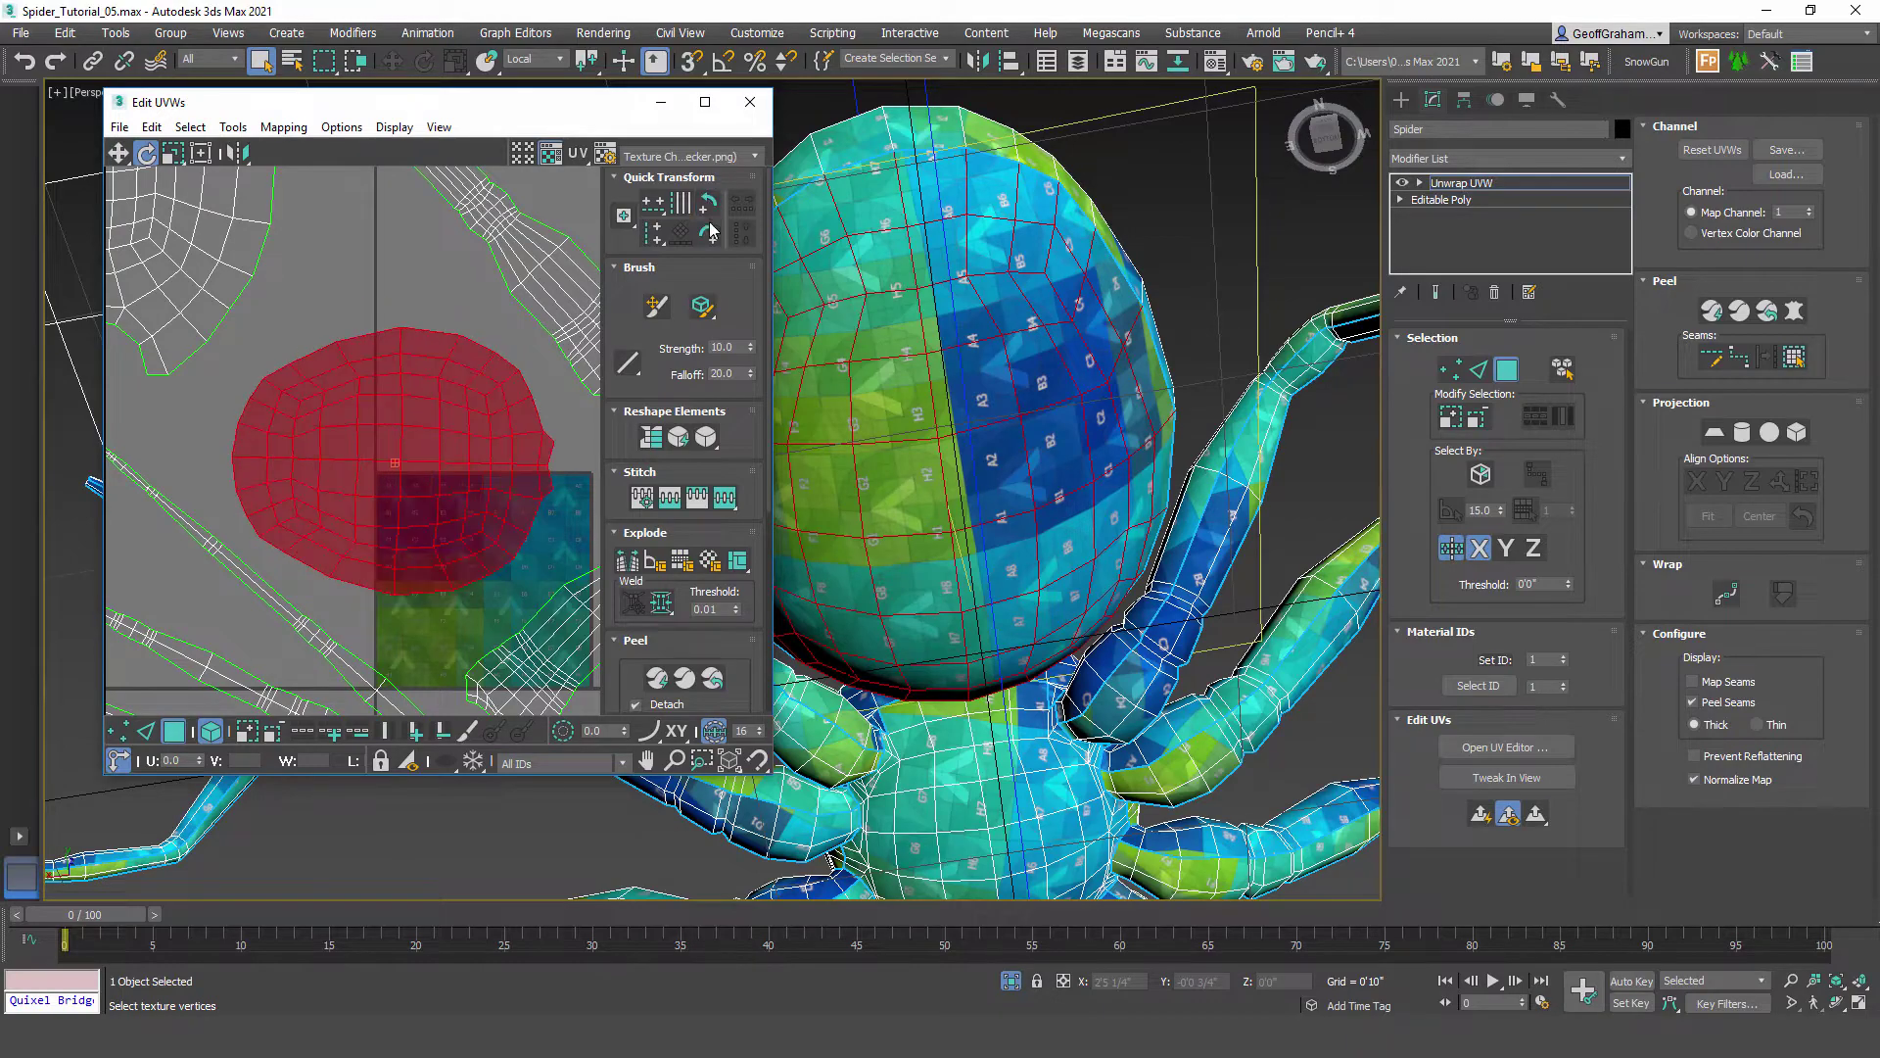
left_click(710, 232)
Step: Pick a face on the underside of the head to find its UV cluster, and select that whole cluster
middle_click_drag(1121, 401, 670, 416, "alt")
middle_click_drag(1006, 482, 982, 388, "alt")
left_click(983, 386)
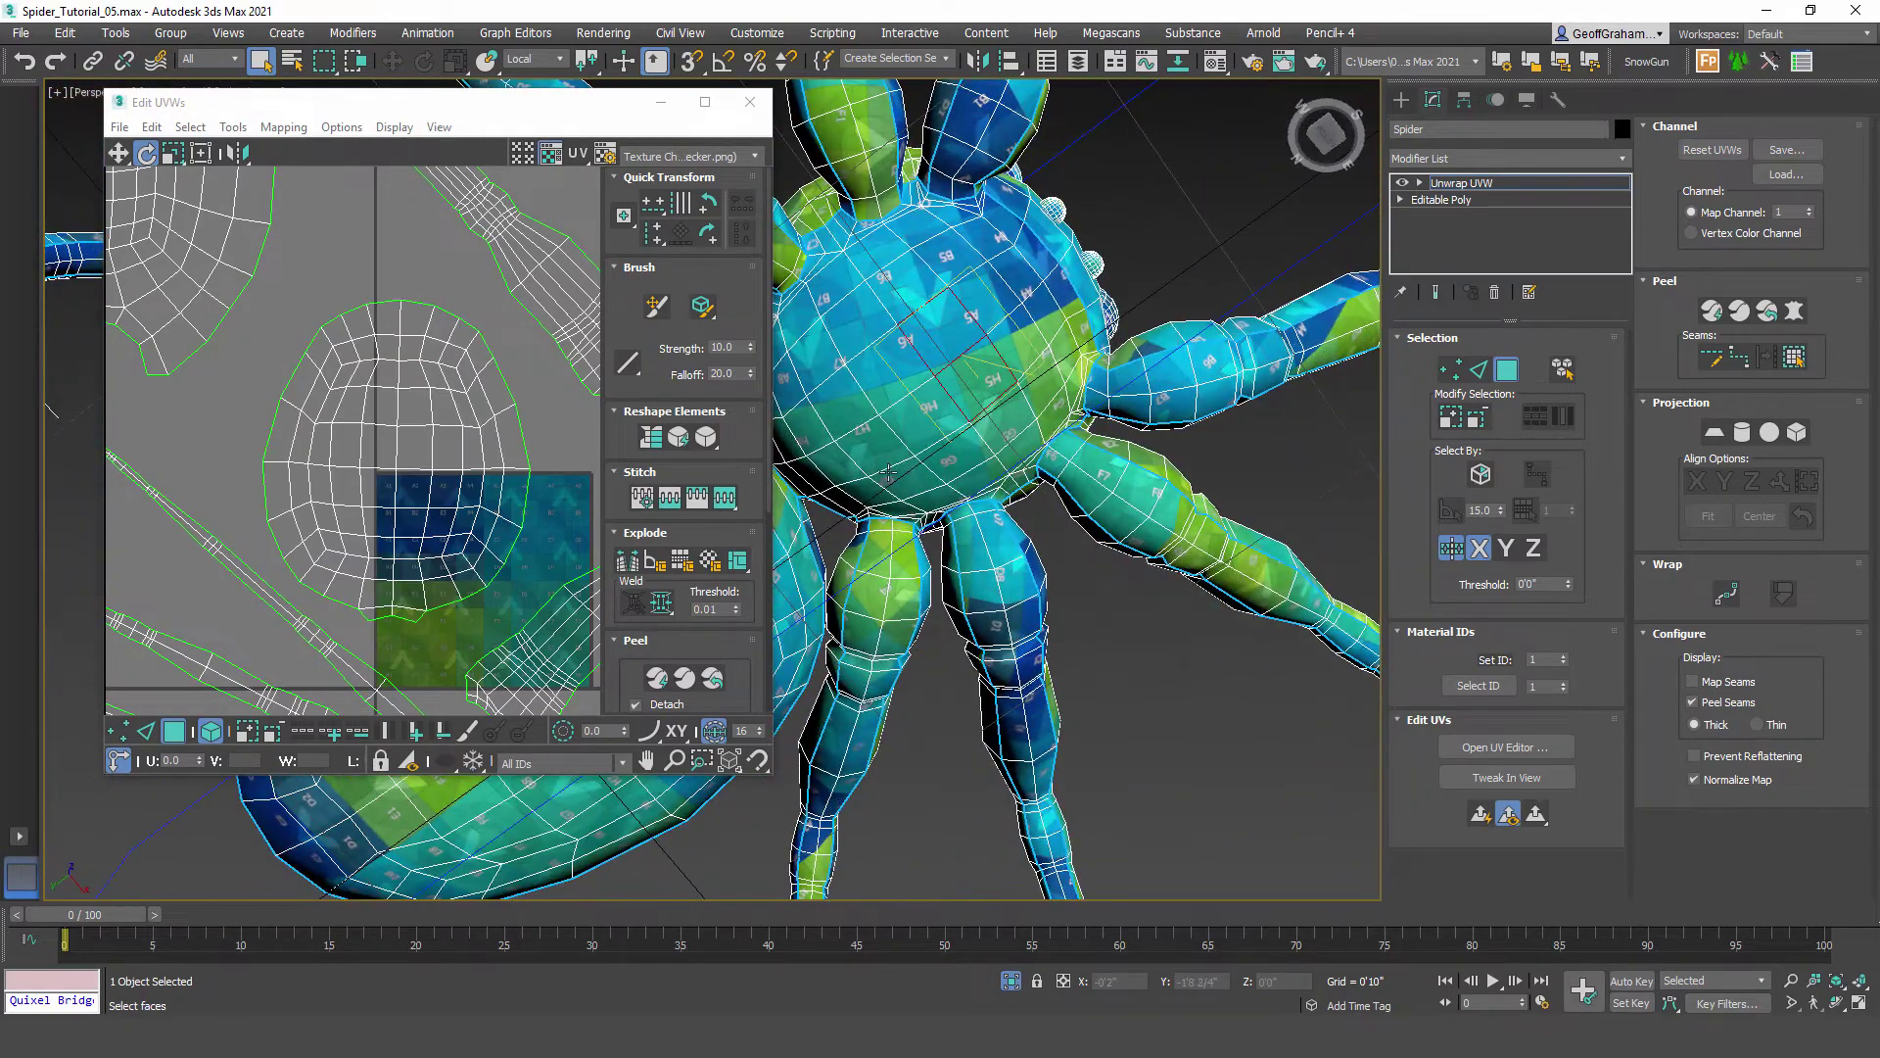
scroll(491, 463, "down", 3)
middle_click_drag(454, 416, 388, 335)
middle_click_drag(455, 405, 431, 610)
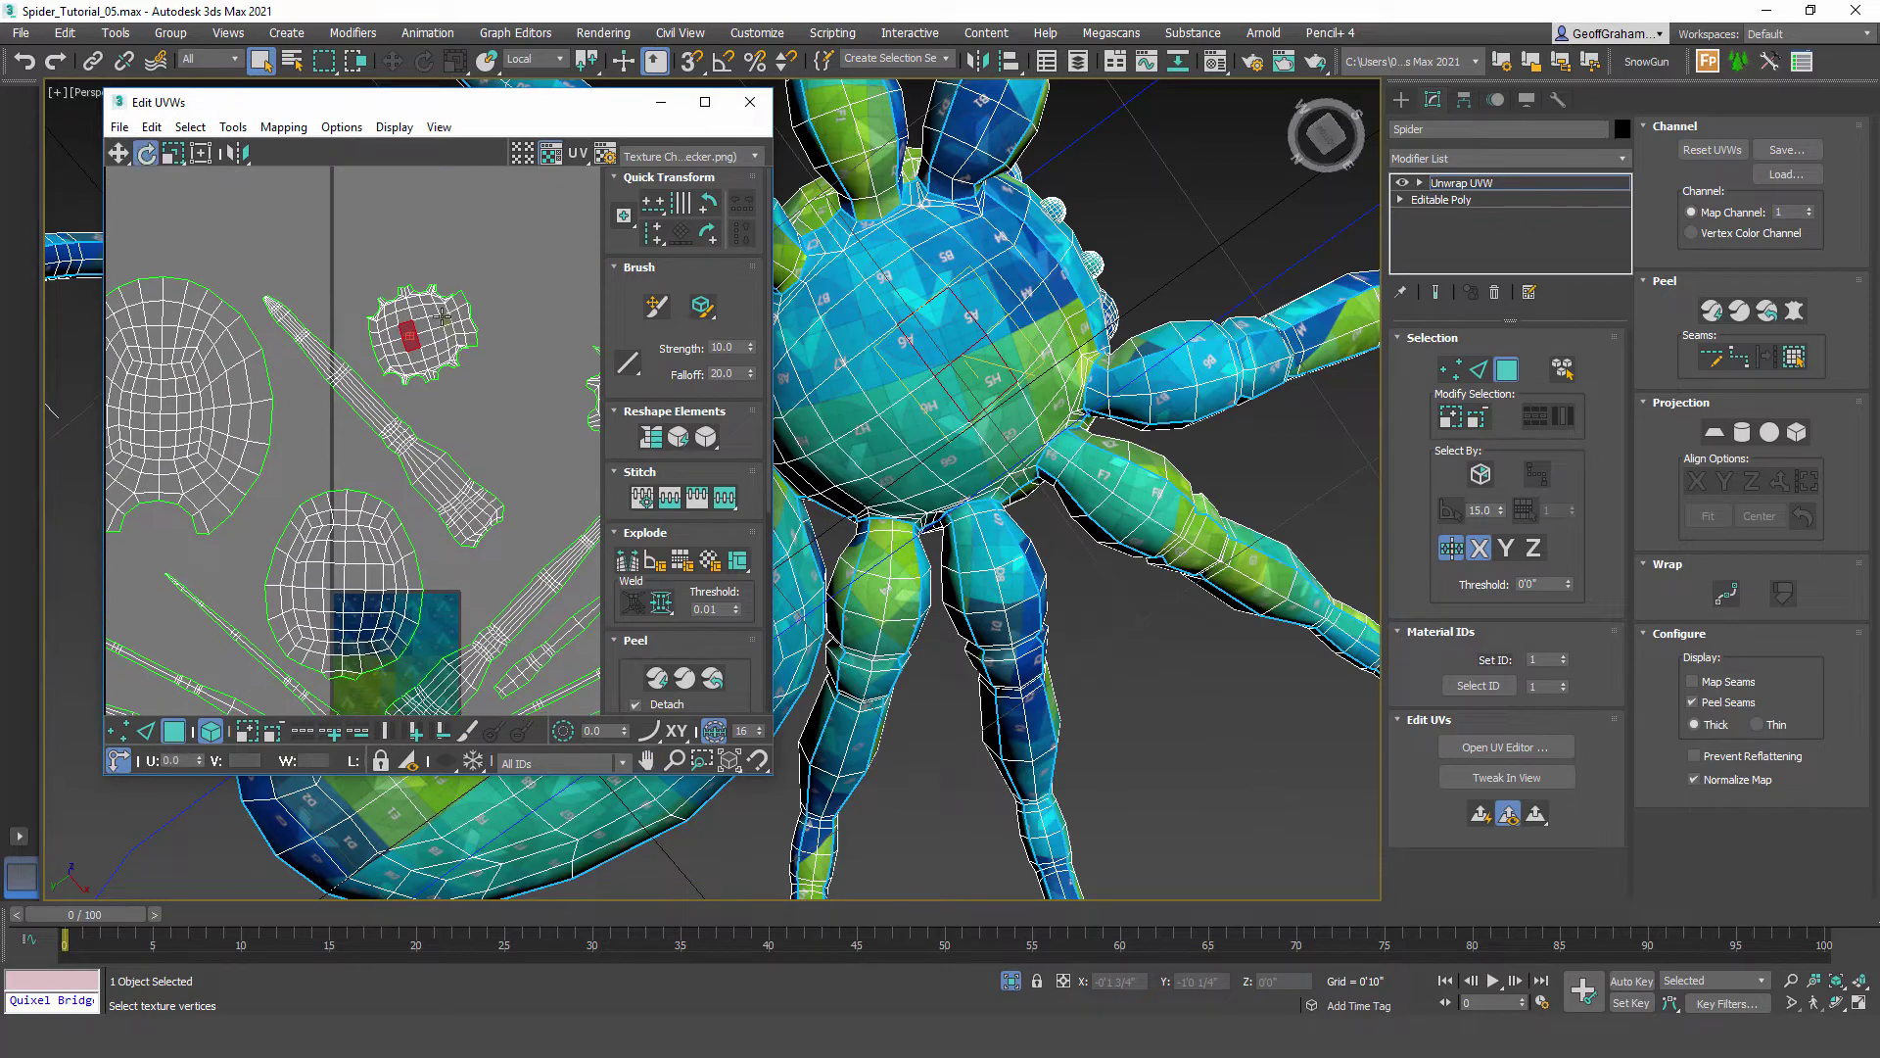
left_click(441, 315)
Step: Rotate the head's underside cluster freehand until its polygon rows line up with the UV grid
middle_click_drag(441, 316, 412, 540)
scroll(468, 482, "up", 2)
scroll(454, 525, "up", 1)
left_click_drag(525, 434, 351, 428)
middle_click_drag(938, 559, 999, 531)
Step: Look over the whole UV layout to check which head and leg clusters still need straightening
scroll(419, 521, "down", 3)
middle_click_drag(441, 617, 463, 372)
scroll(367, 587, "down", 1)
middle_click_drag(364, 593, 351, 400)
middle_click_drag(402, 427, 369, 436)
scroll(421, 519, "down", 1)
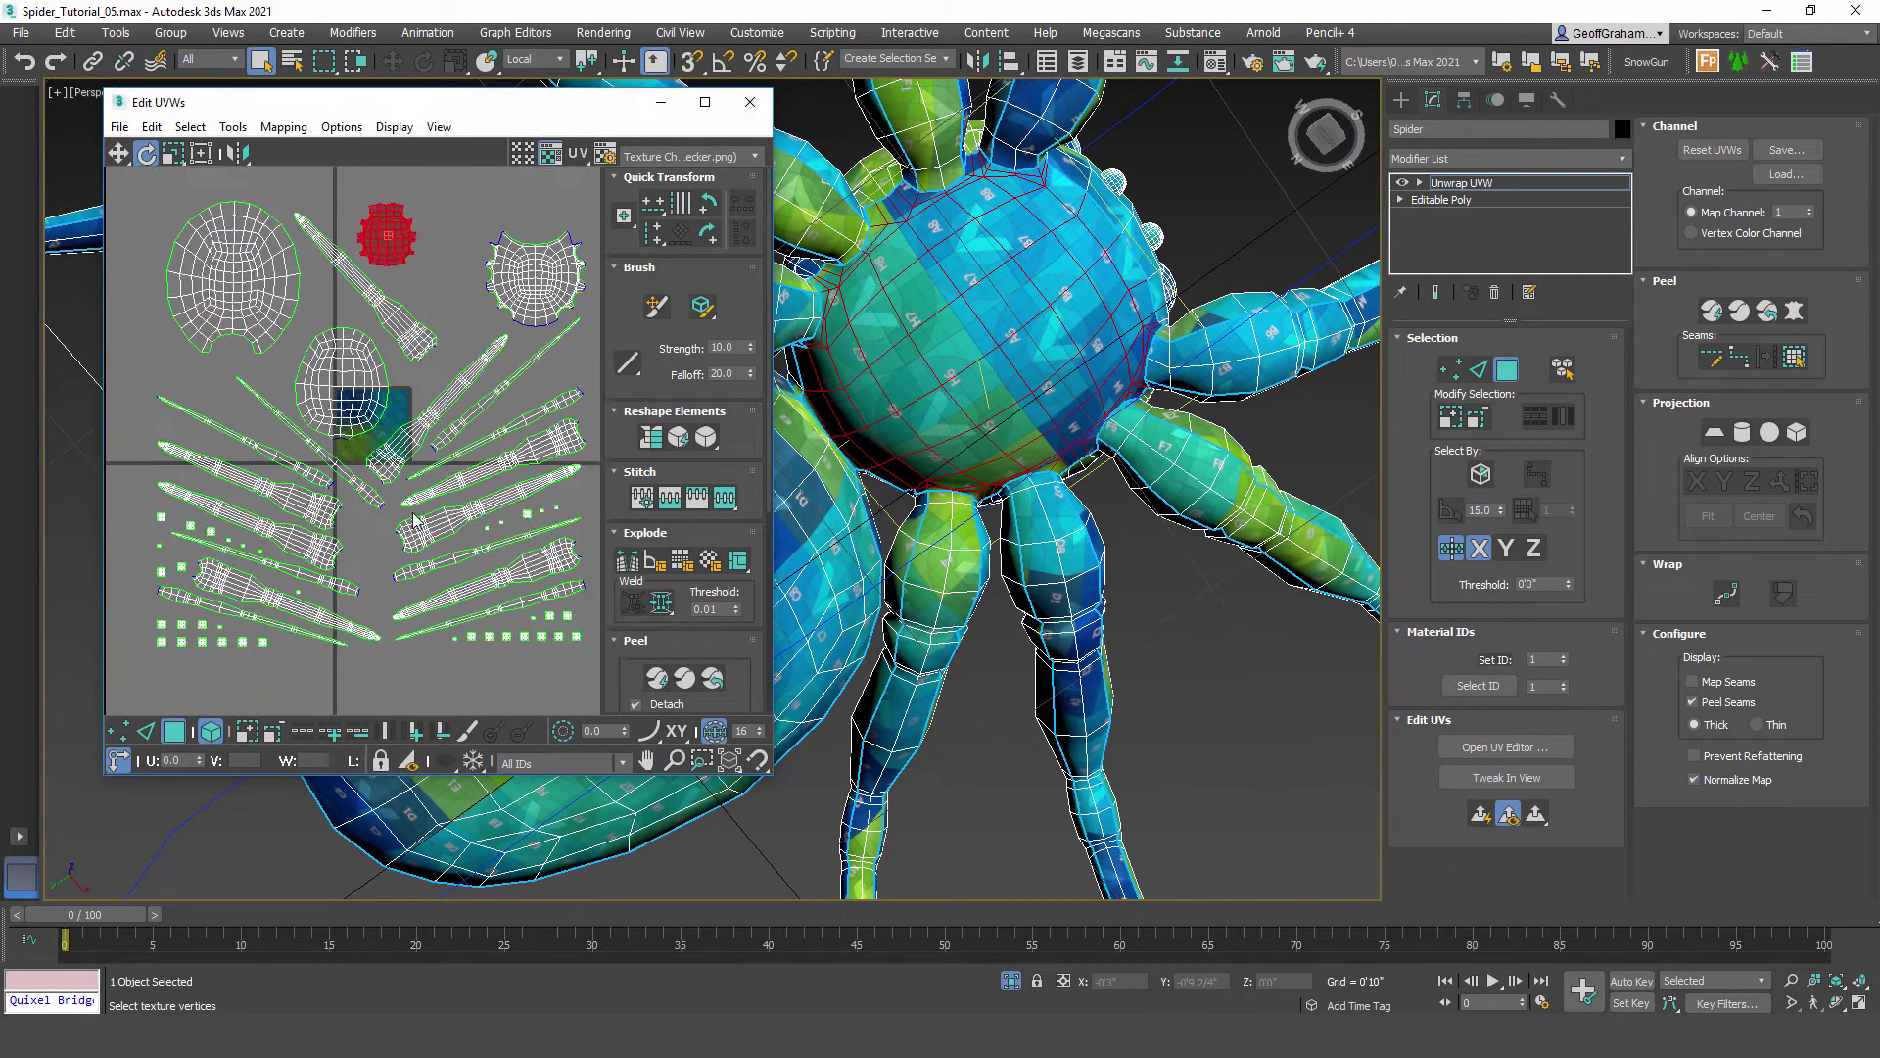
middle_click_drag(494, 488, 510, 535)
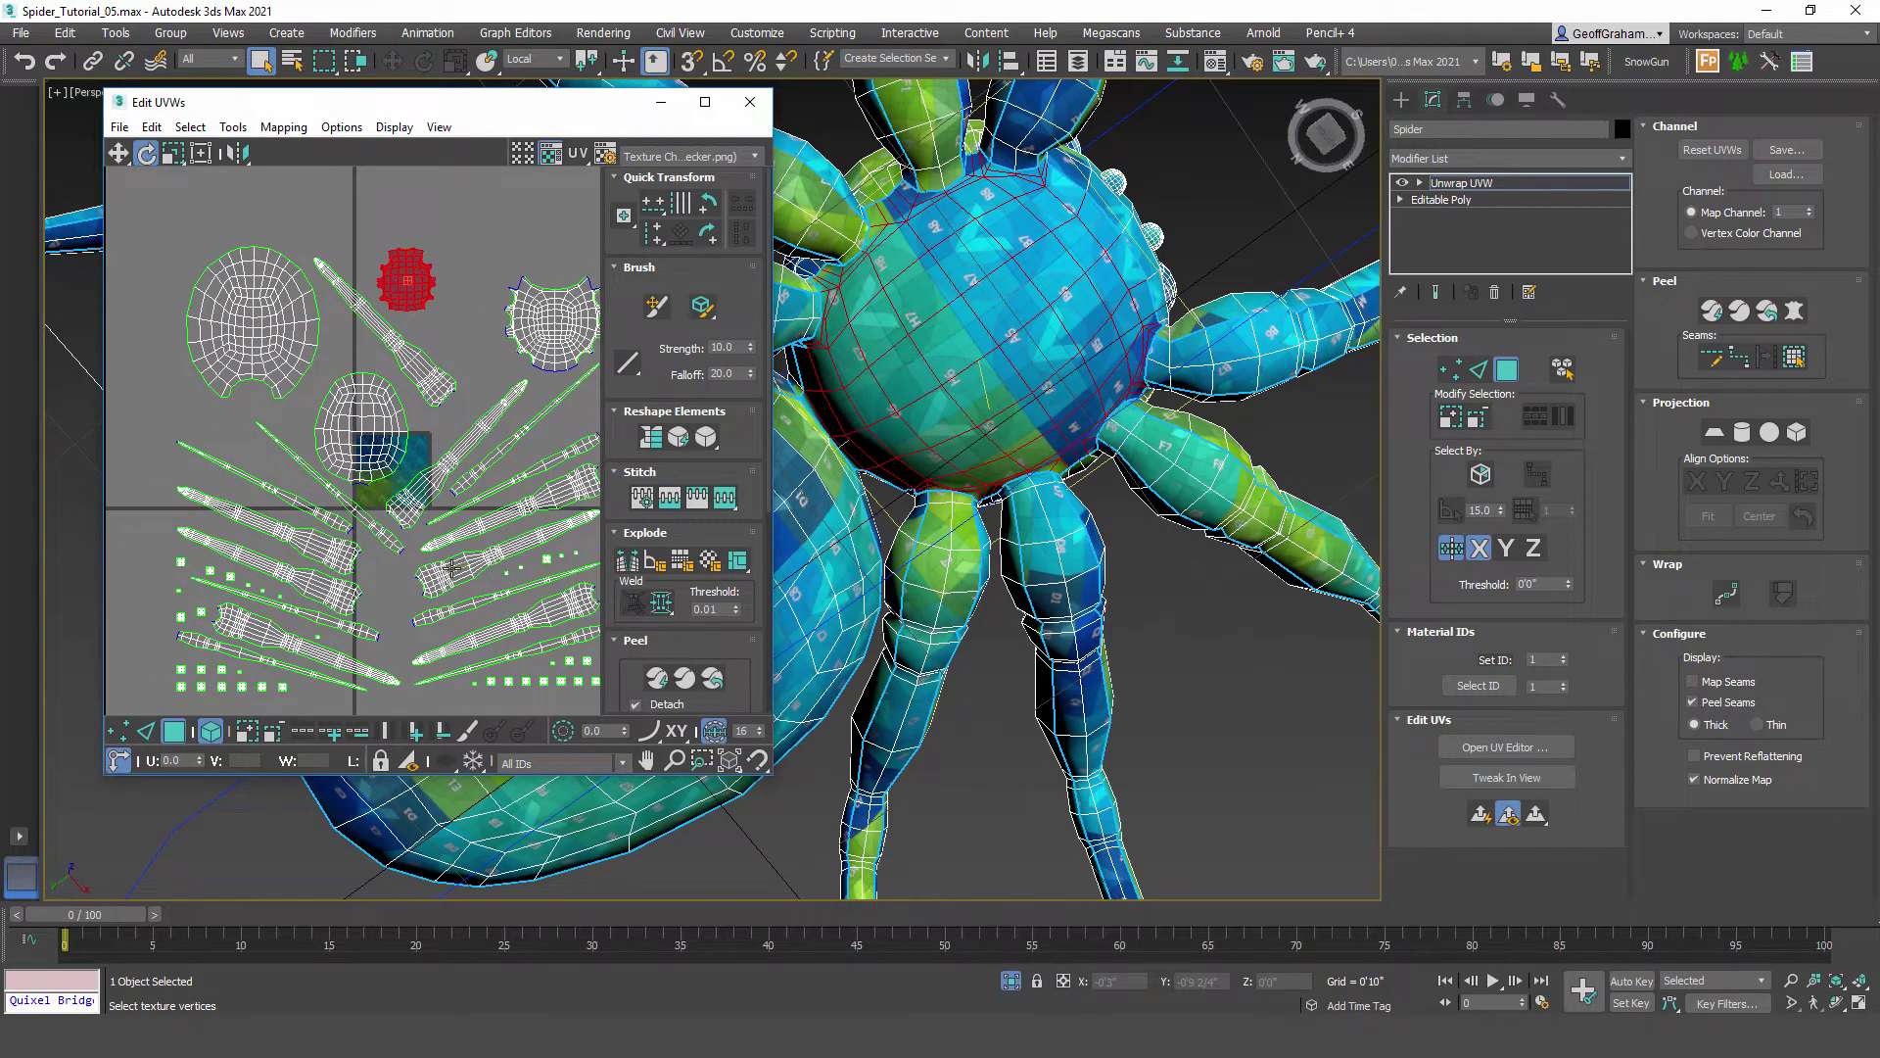
Step: Select all of the spider's UV clusters and pack them into the UV tile with Rescale on, Rotate off and padding 0.01
scroll(303, 558, "down", 5)
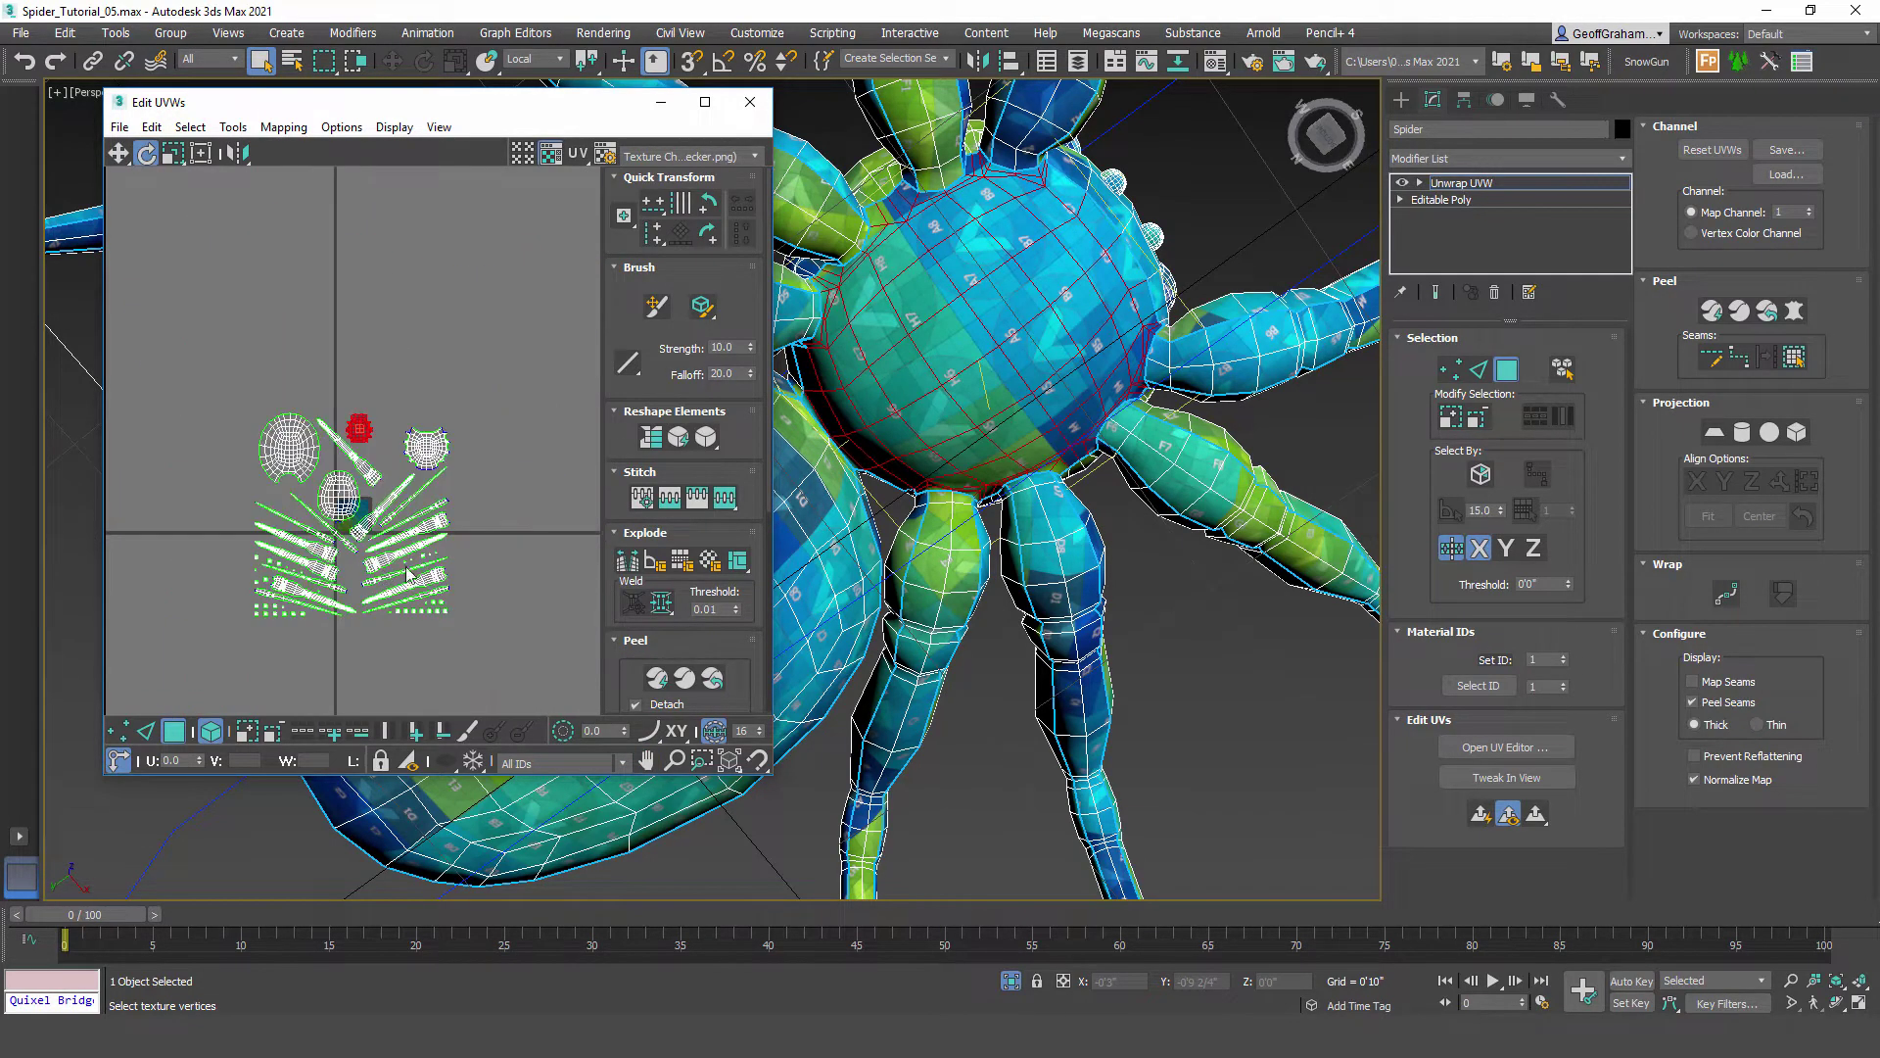
middle_click_drag(1037, 496, 1033, 686, "alt")
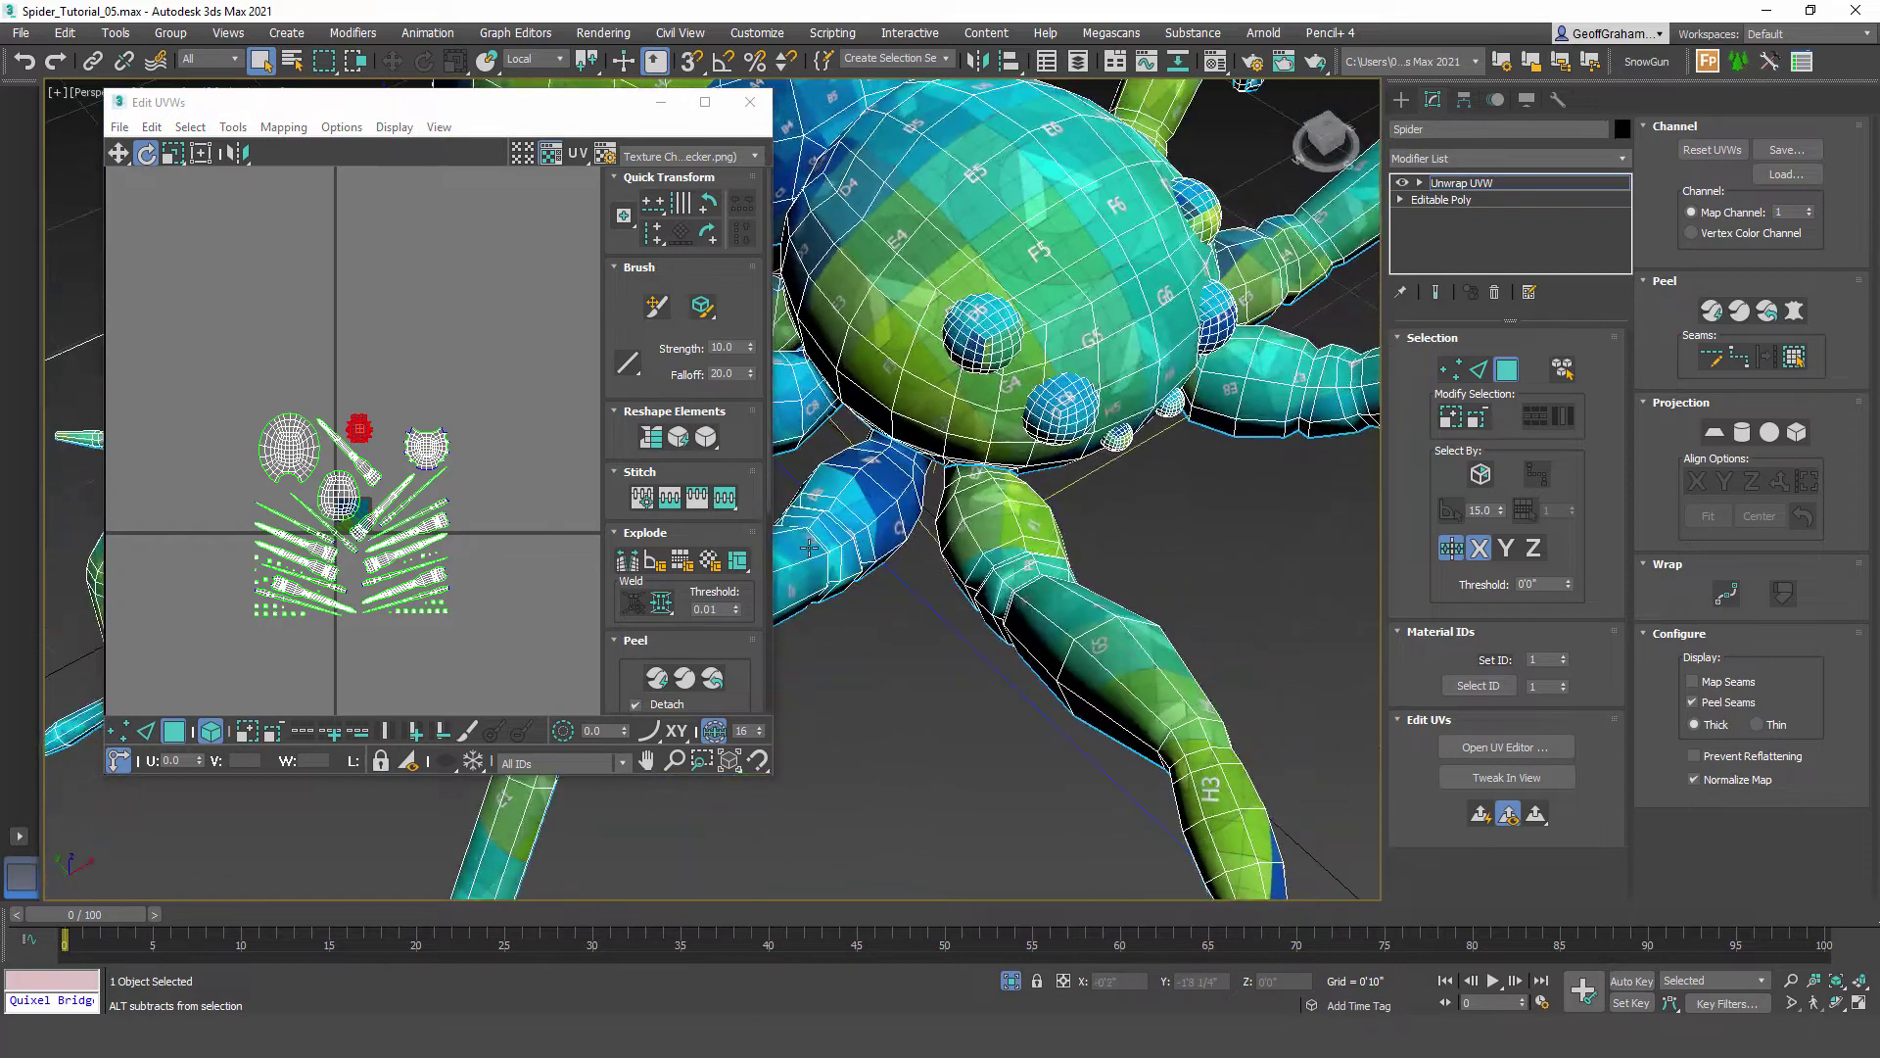
left_click_drag(194, 398, 515, 672)
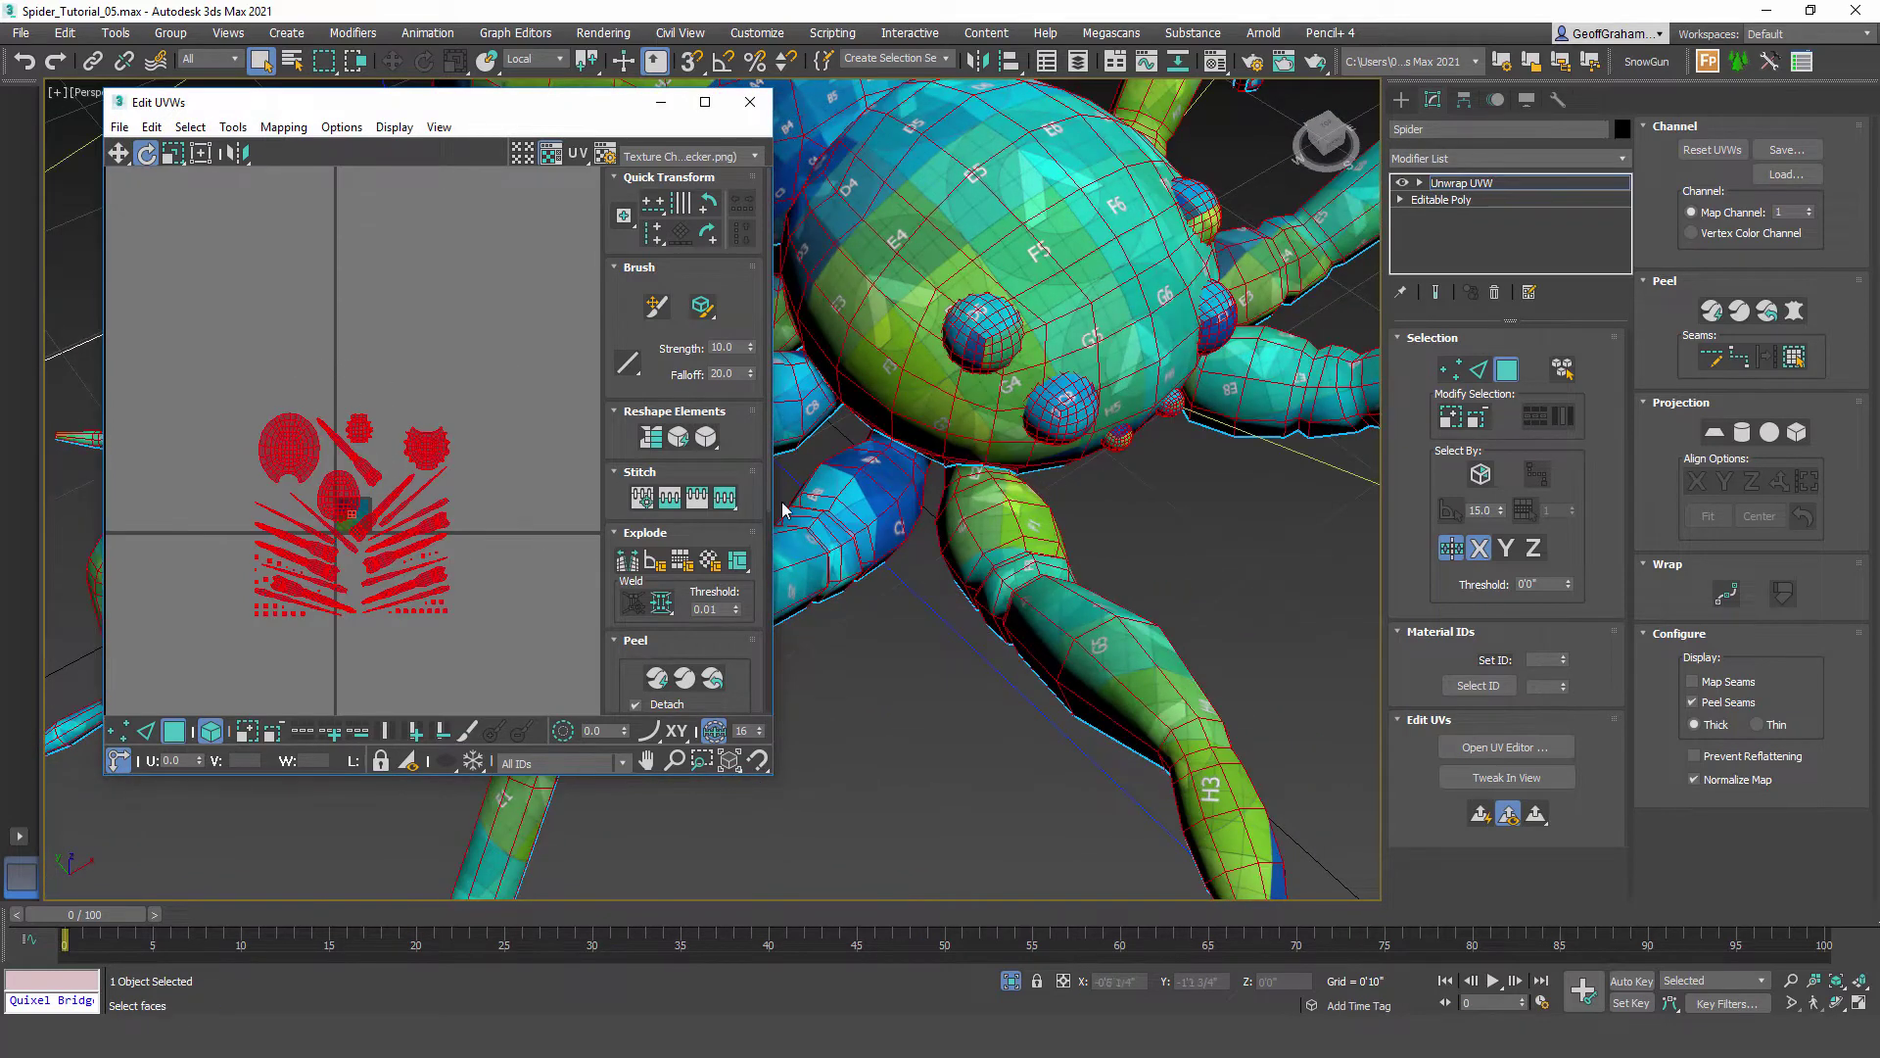
left_click_drag(770, 443, 786, 676)
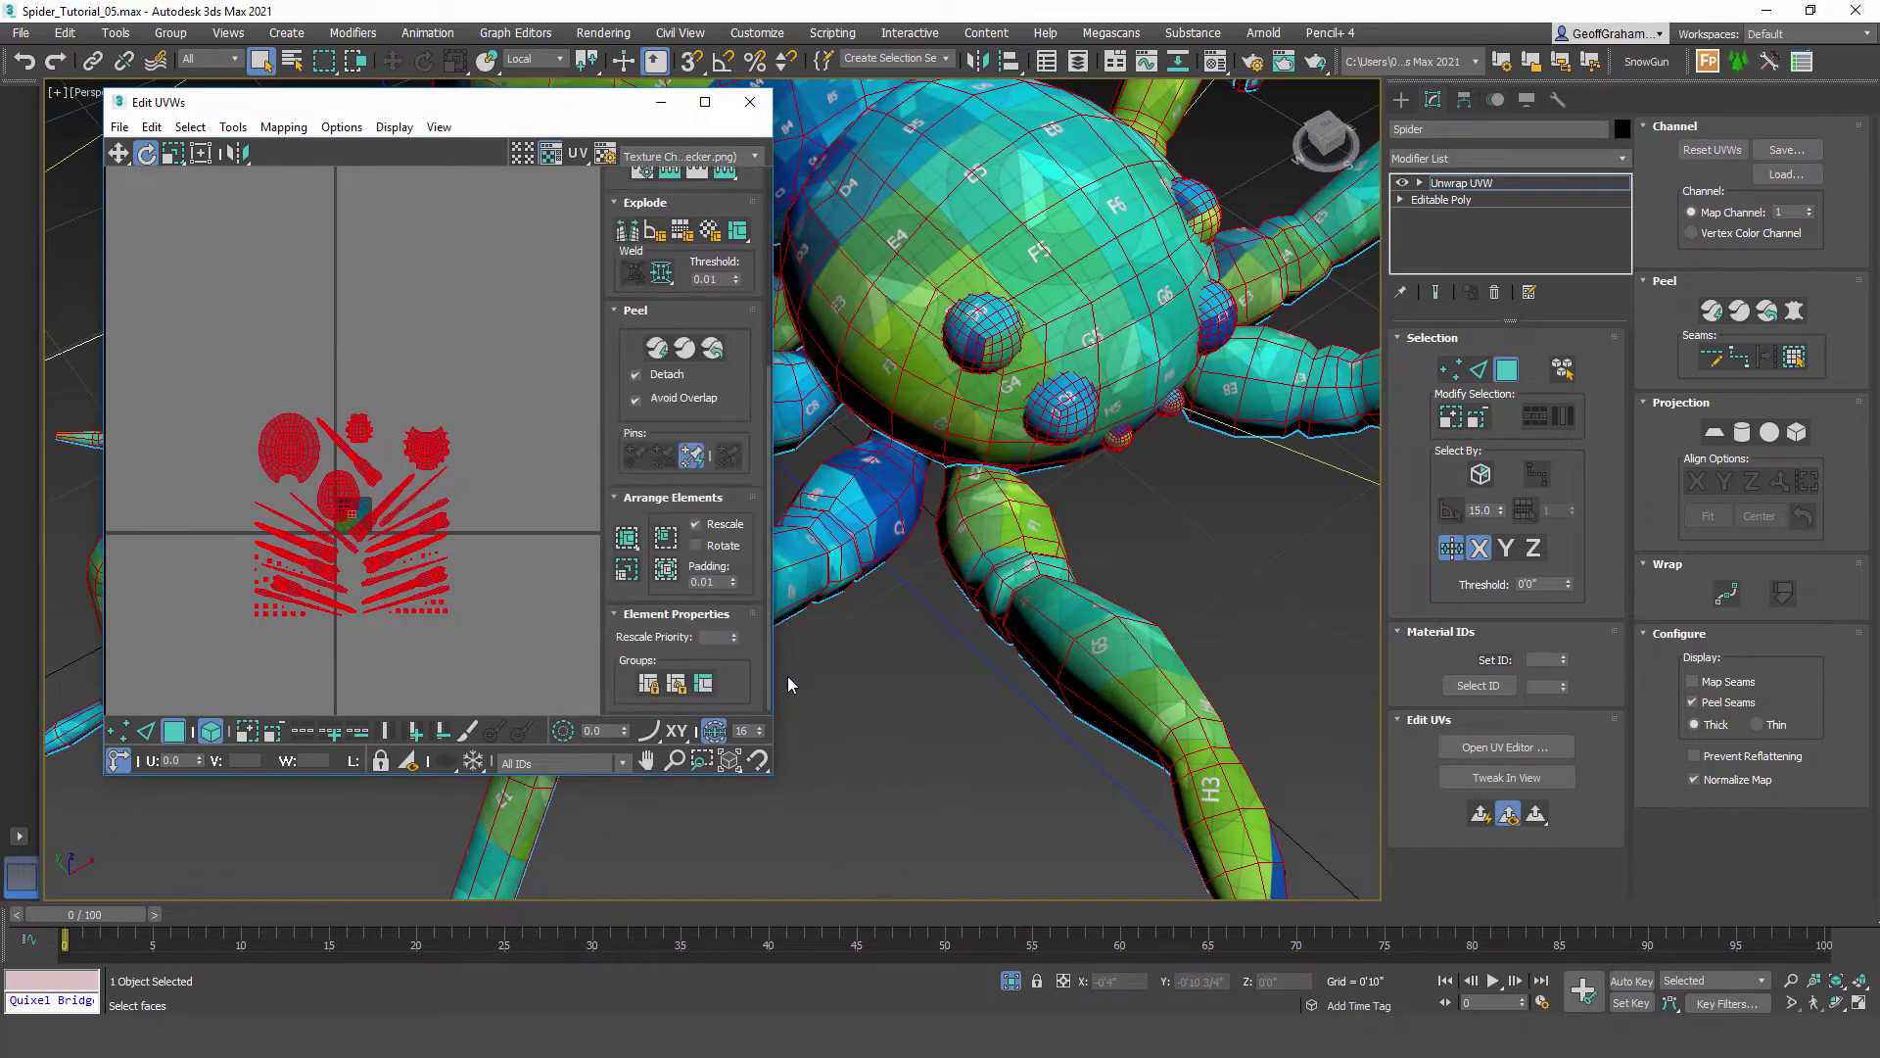
left_click(668, 573)
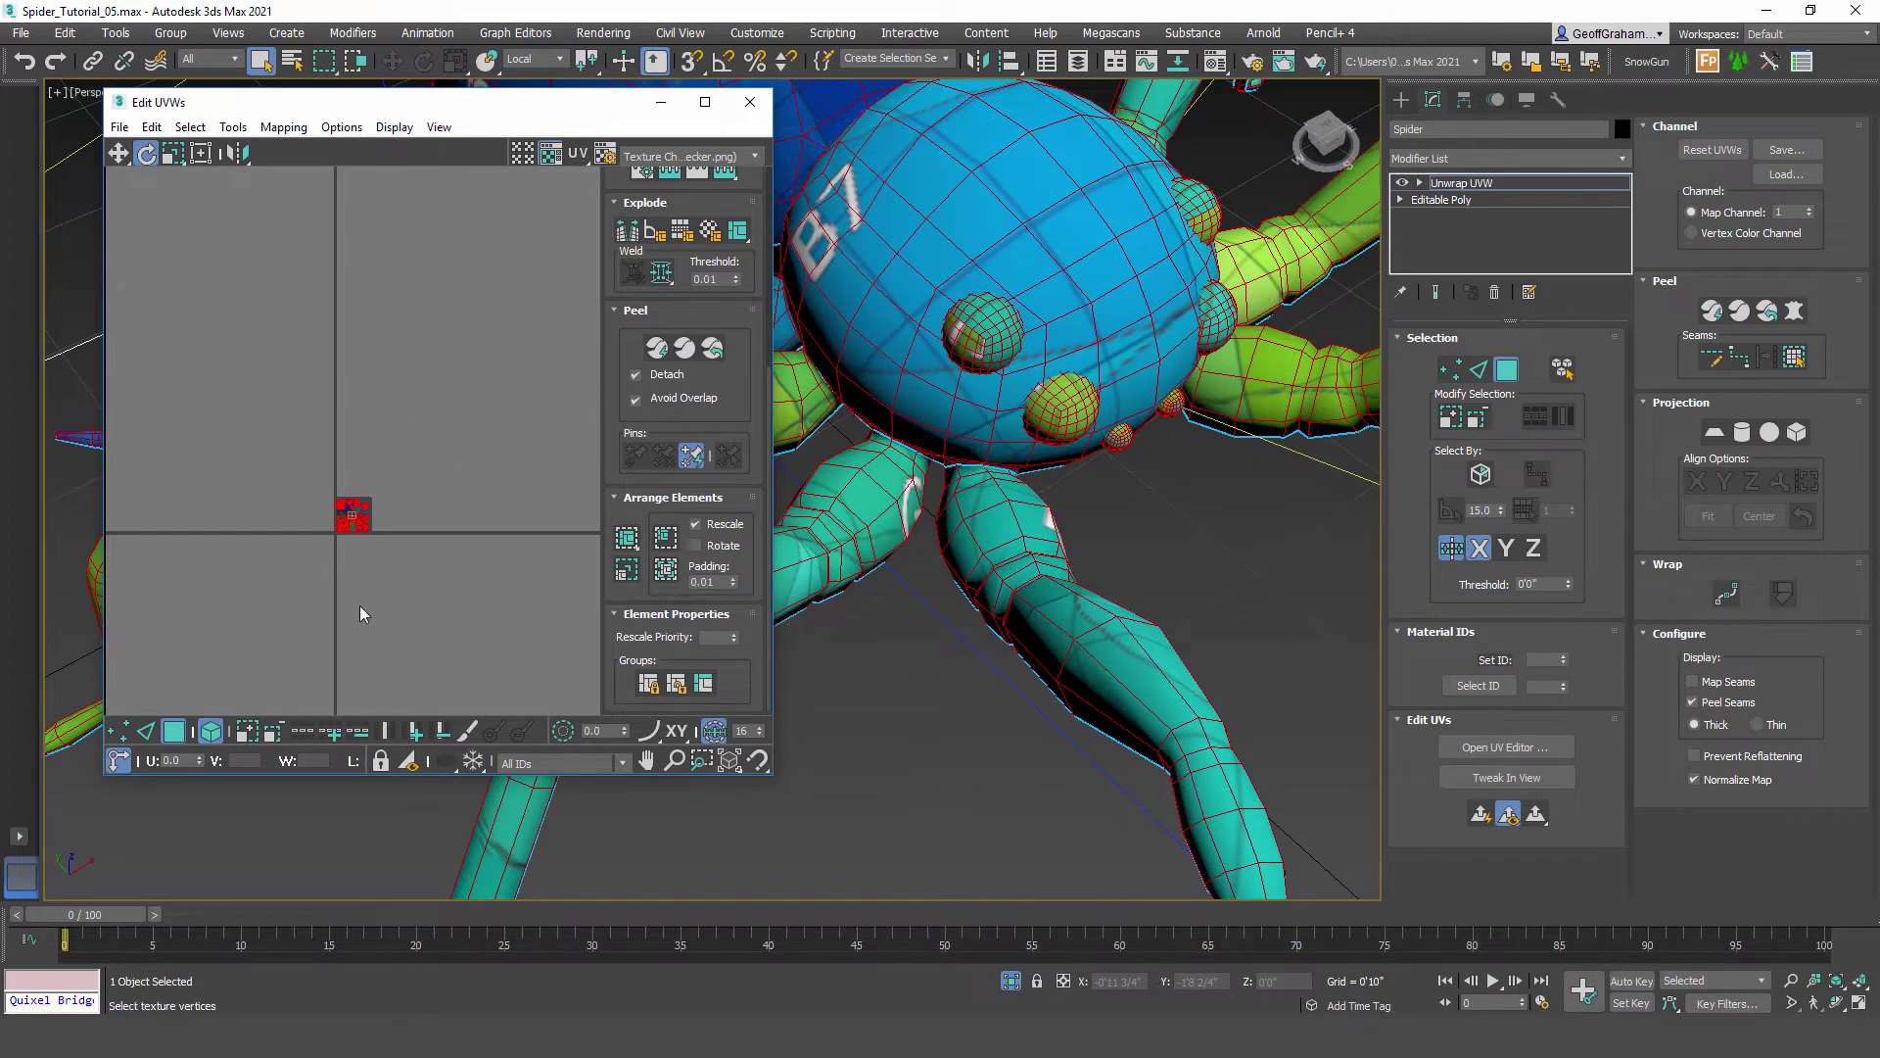
scroll(310, 505, "up", 10)
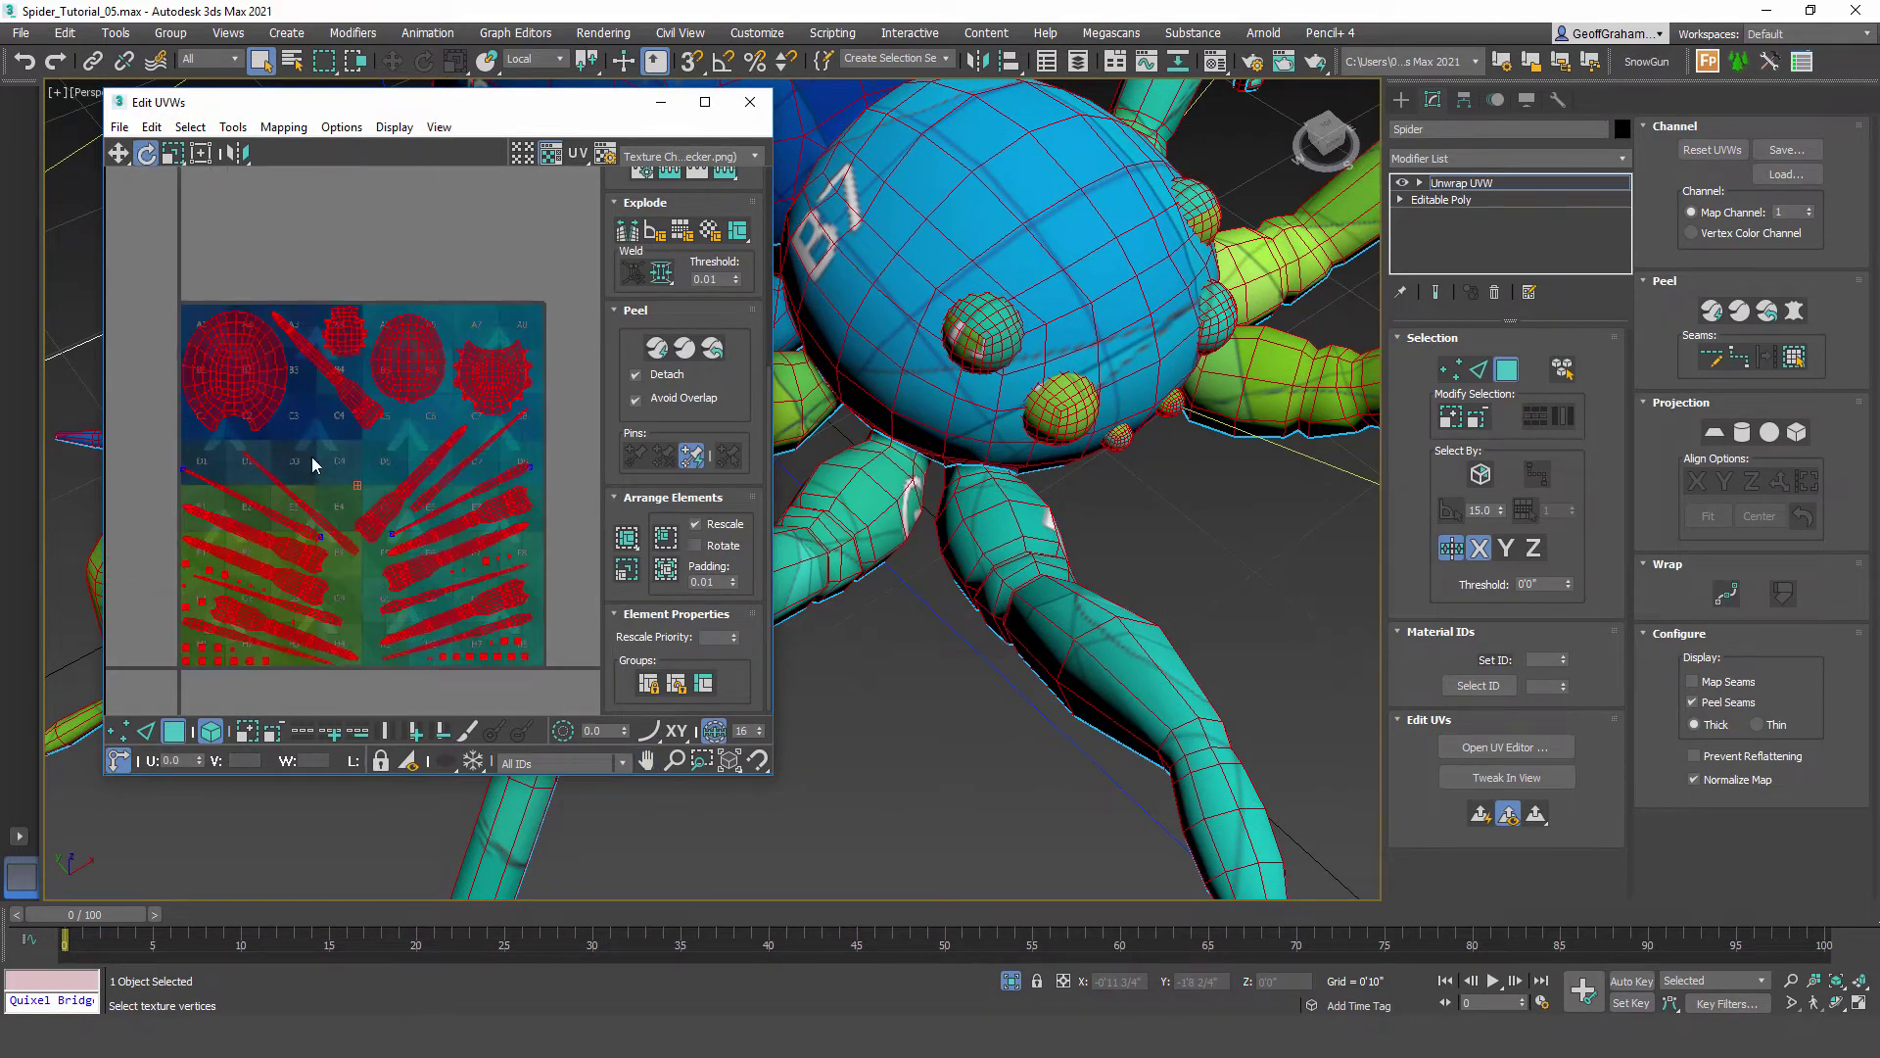
scroll(312, 465, "down", 2)
middle_click_drag(431, 477, 461, 504)
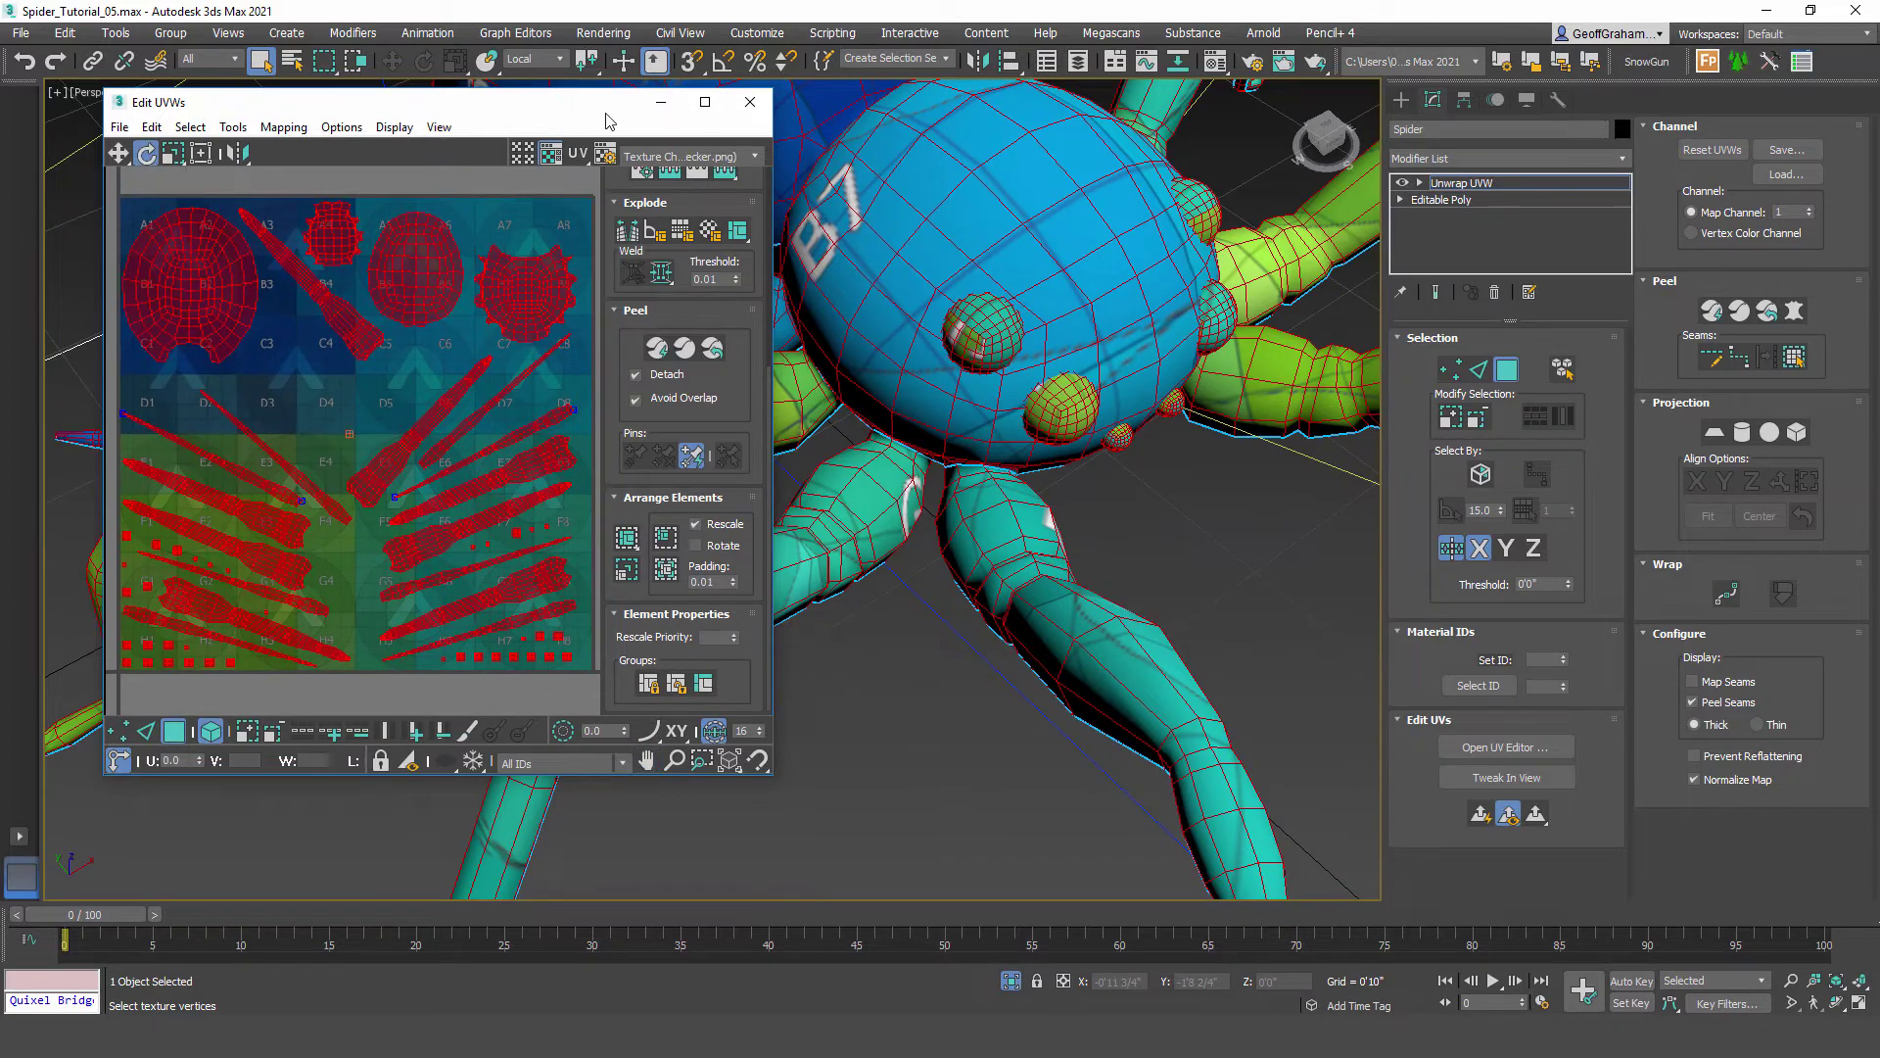
Step: Close the UV editor and leave the spider's Unwrap UVW face editing so the whole model shows in object mode
left_click_drag(607, 121, 631, 131)
middle_click_drag(414, 588, 445, 526)
middle_click_drag(455, 457, 425, 487)
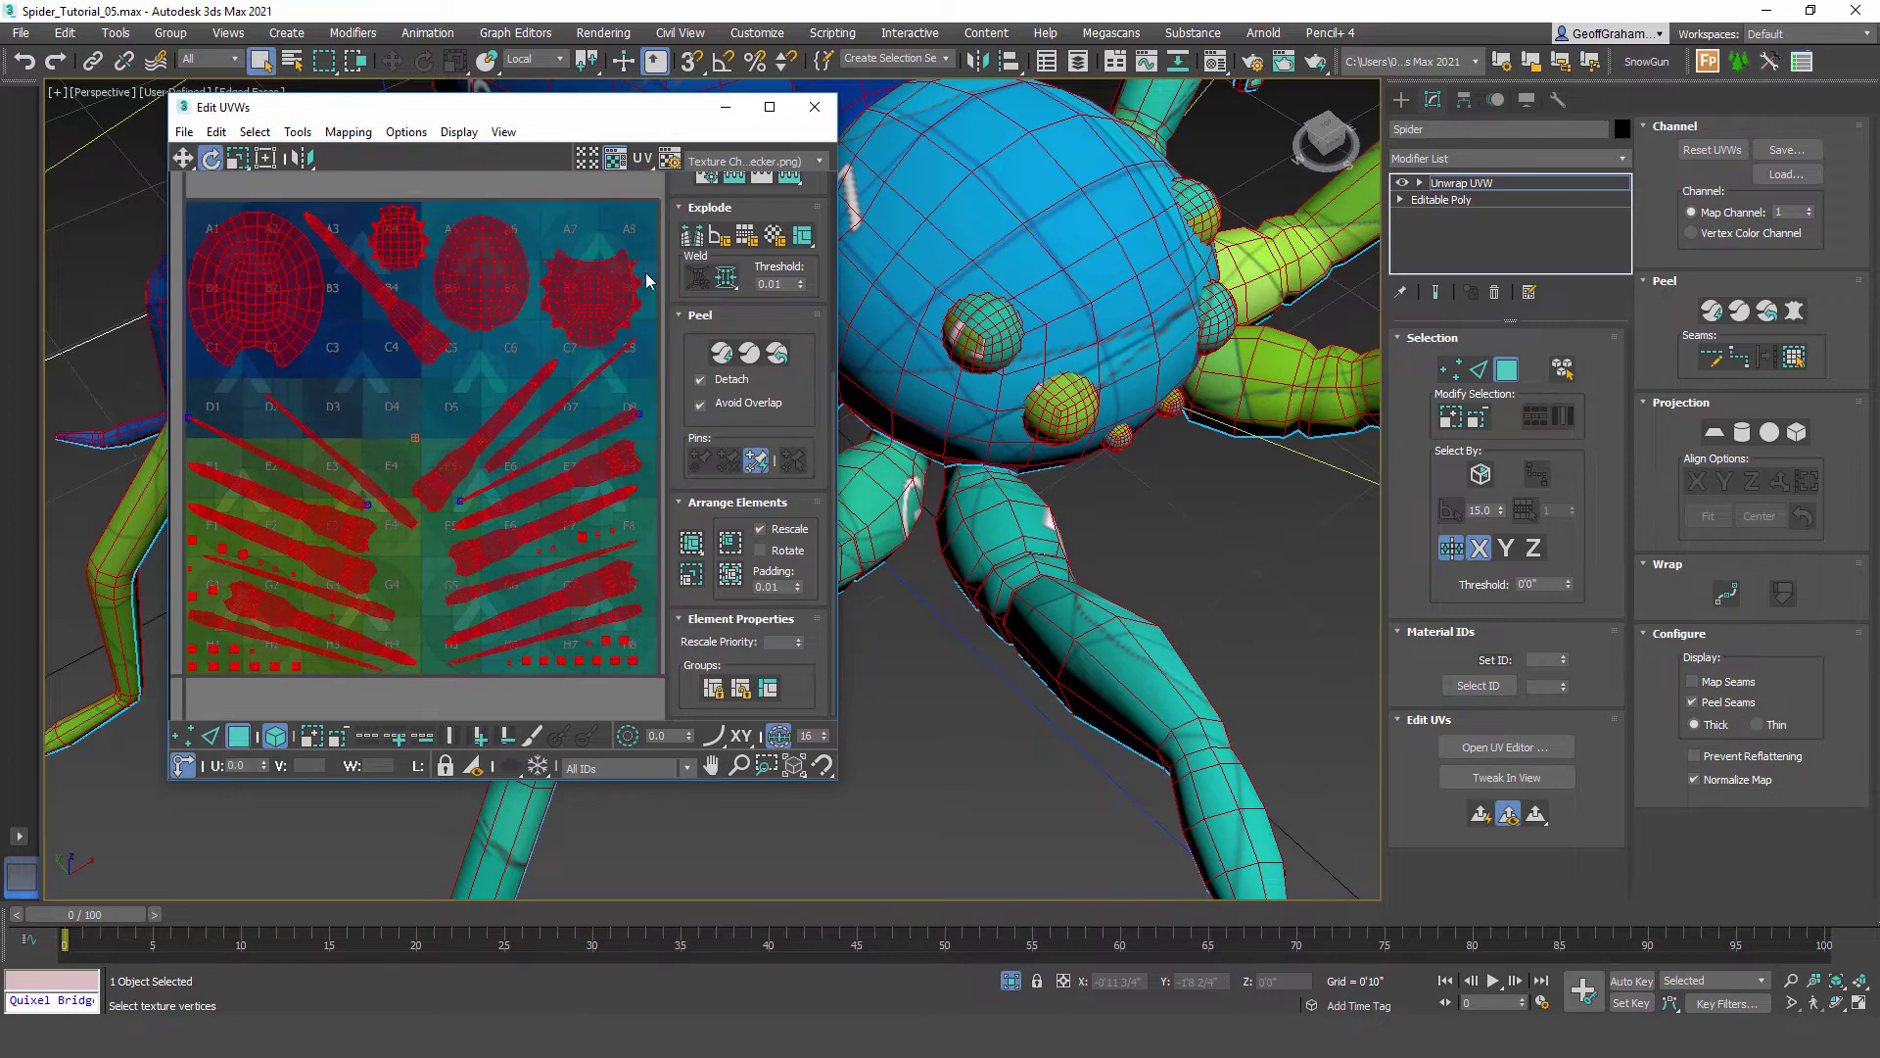
left_click(814, 107)
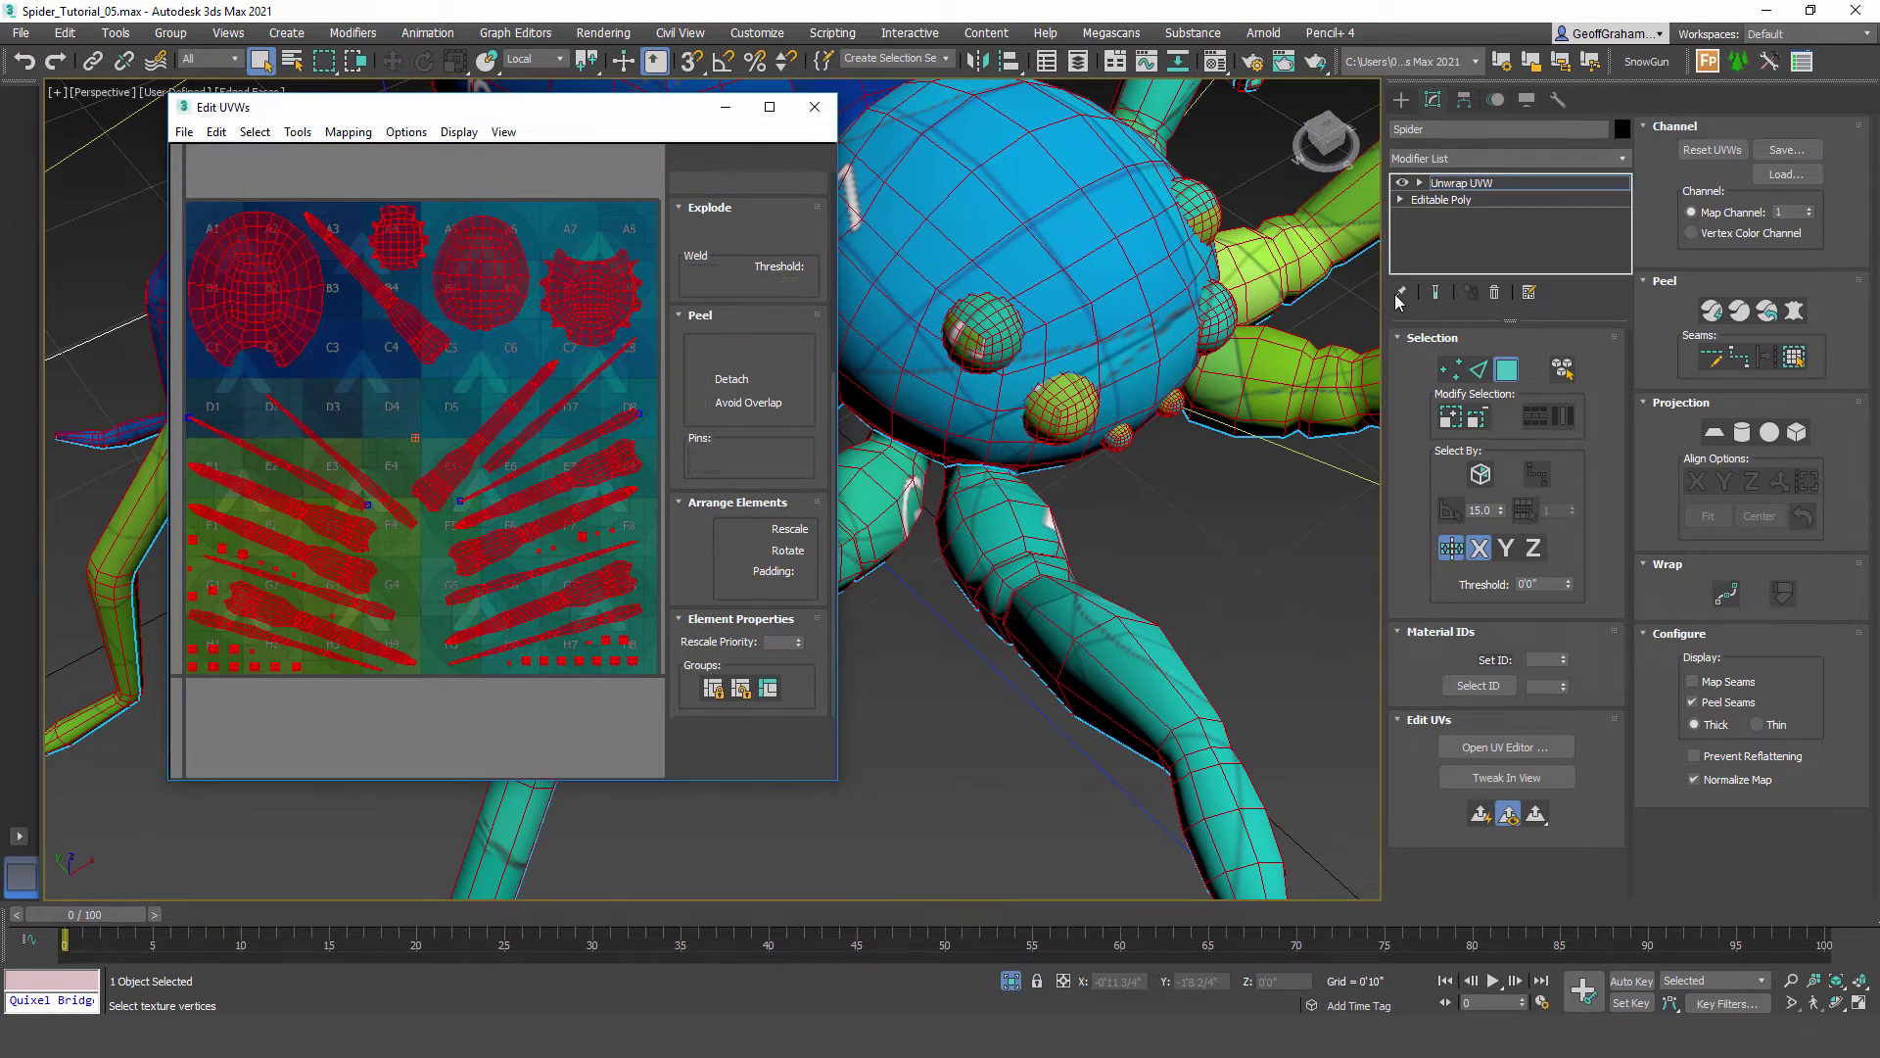
scroll(1041, 281, "down", 3)
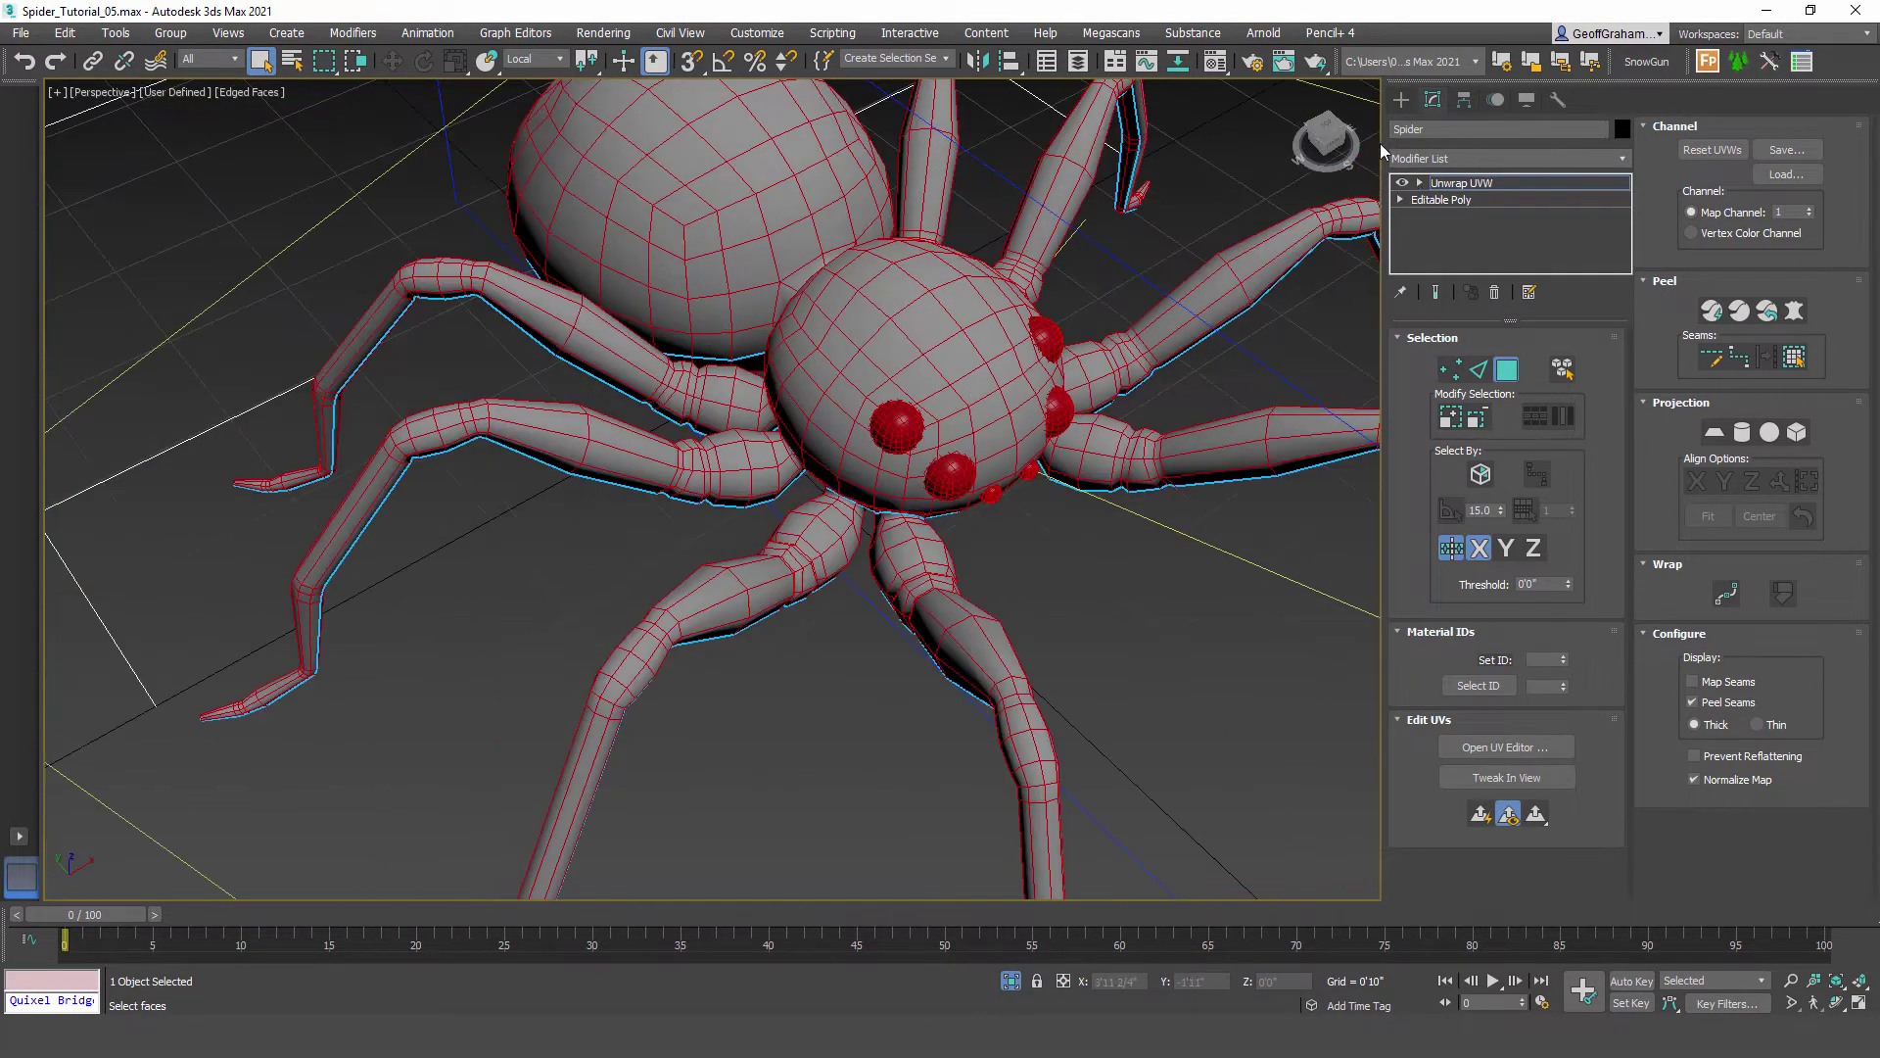
left_click(1401, 99)
scroll(734, 490, "down", 5)
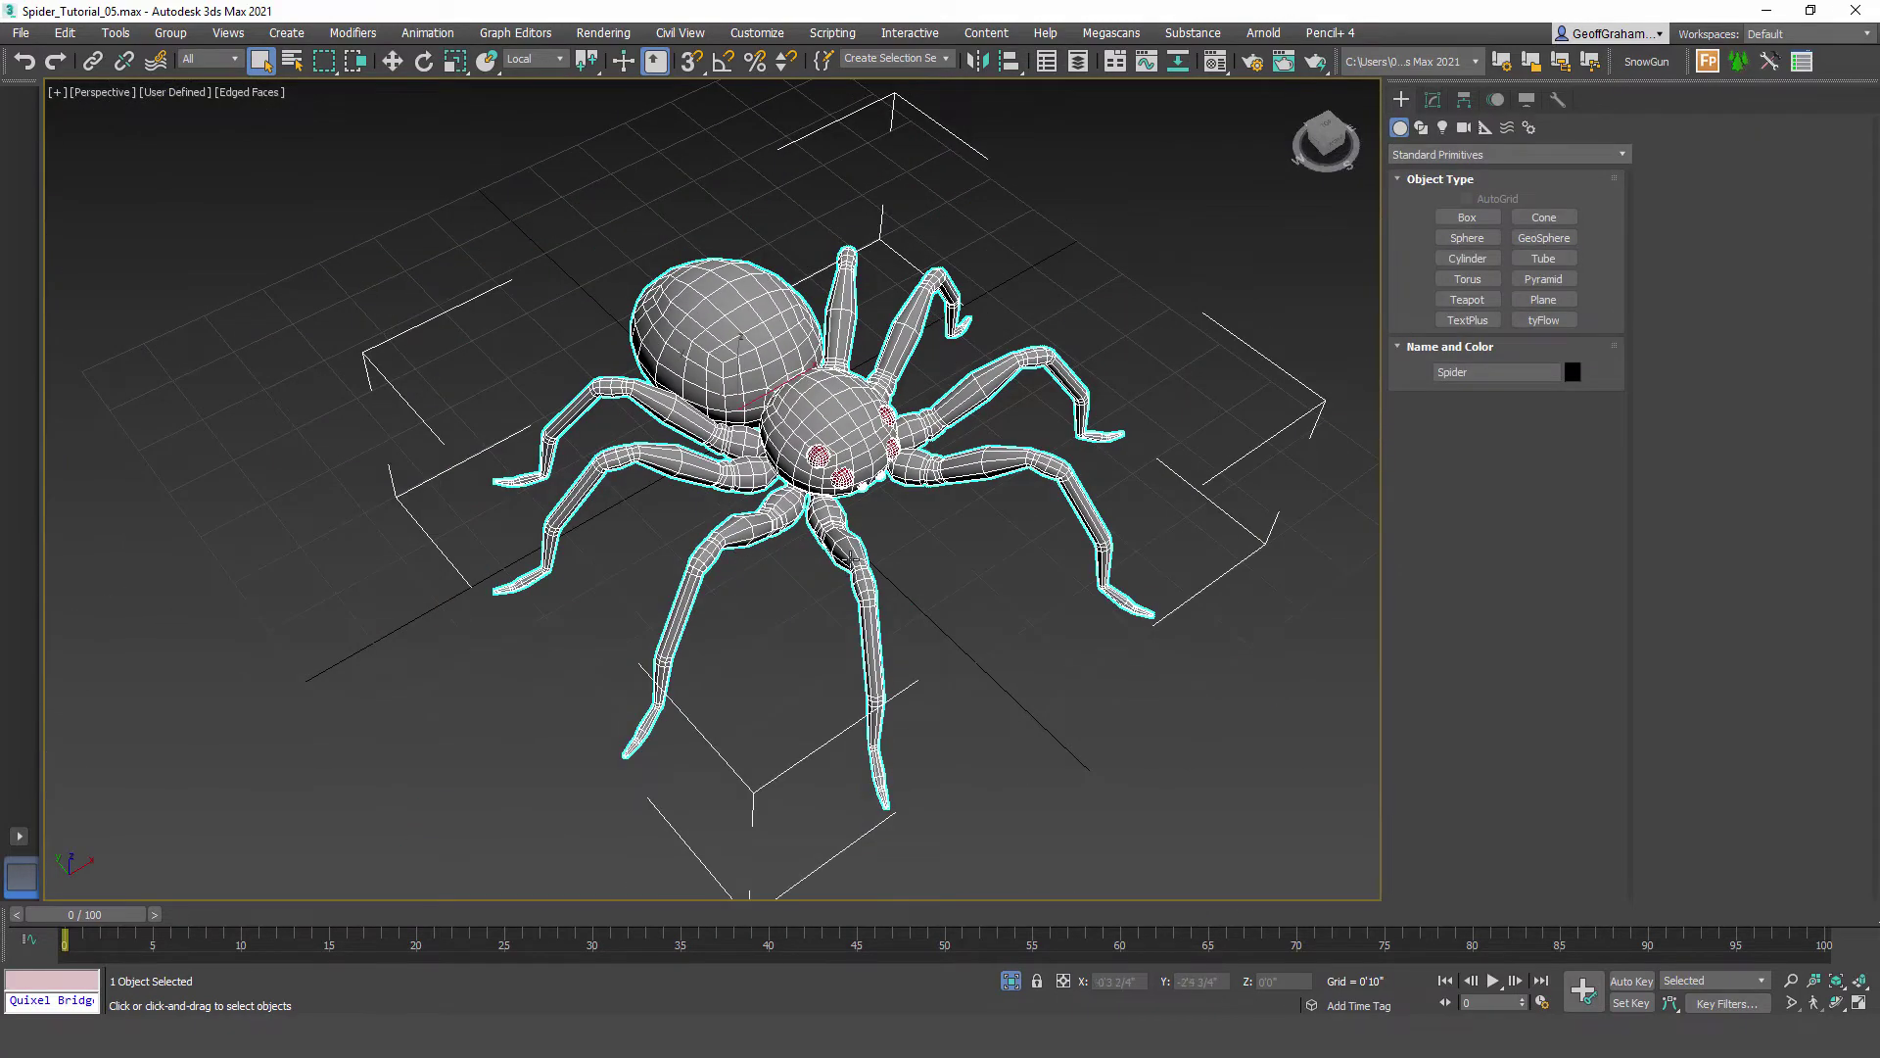
middle_click_drag(852, 559, 867, 496, "alt")
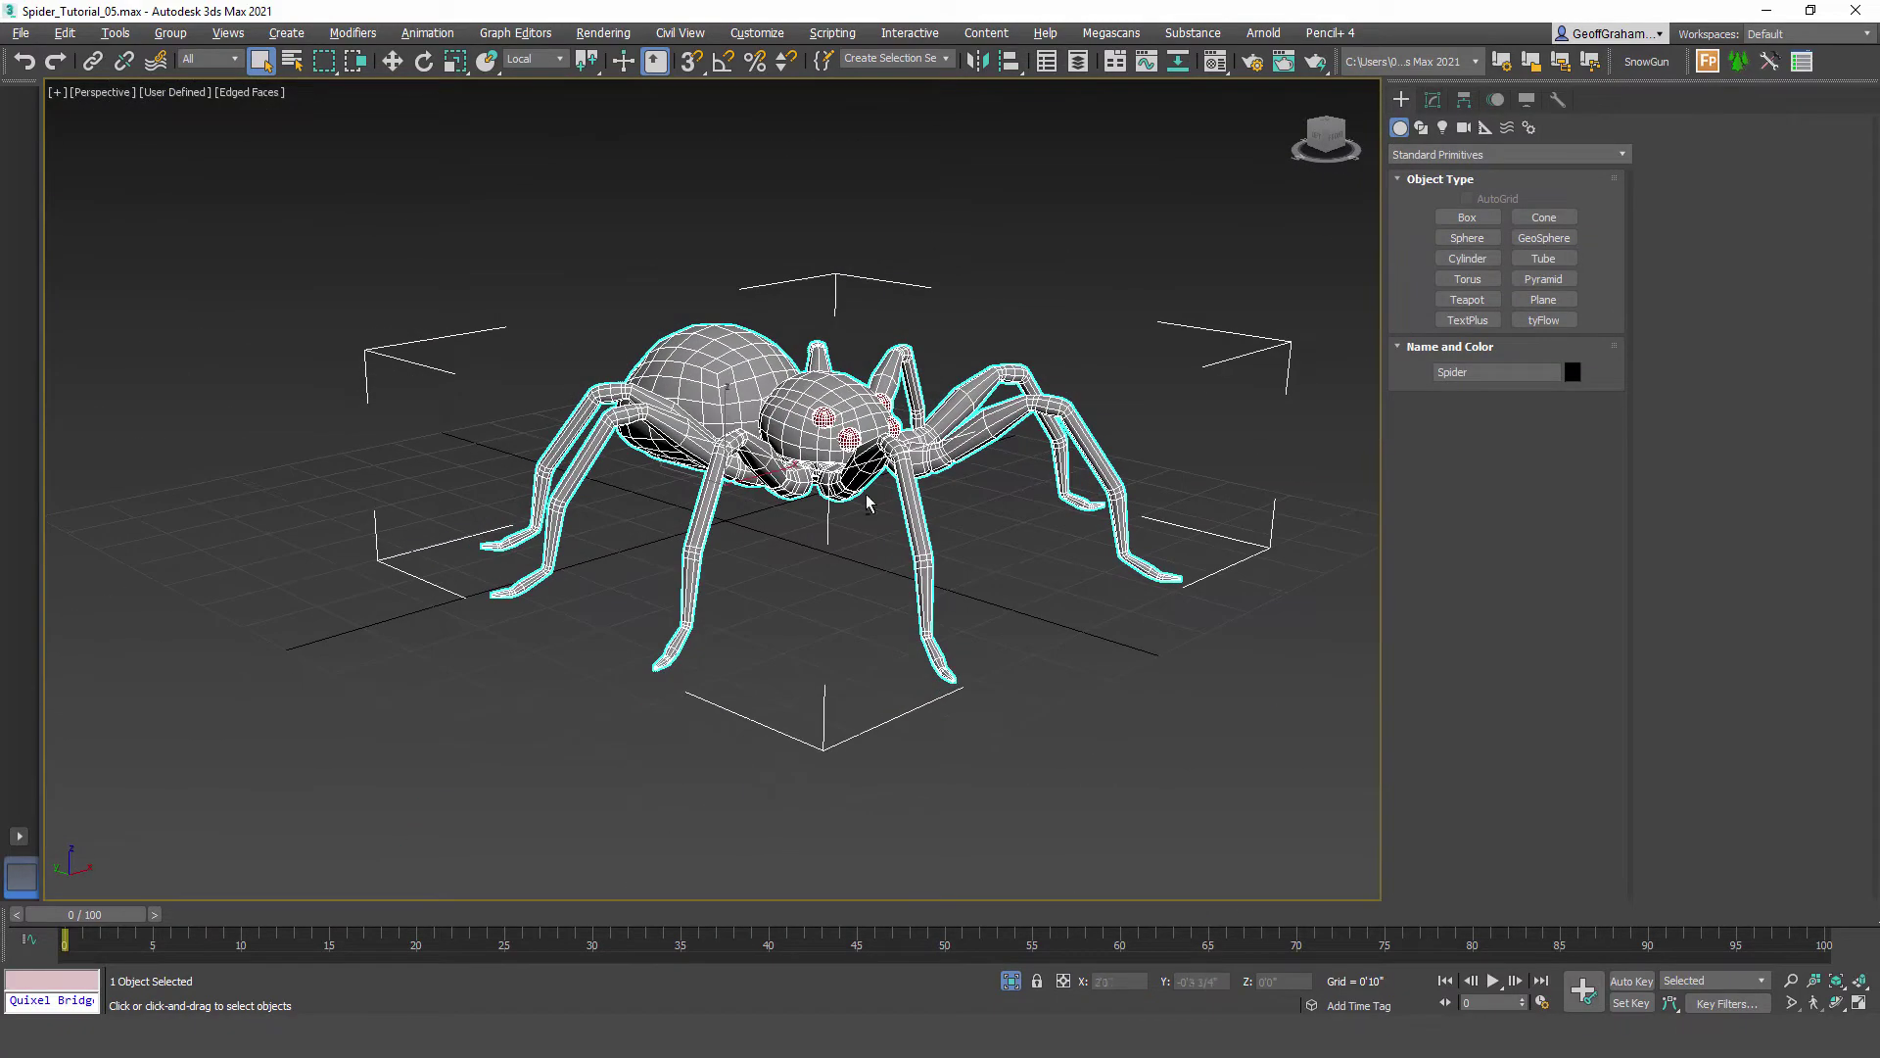
Step: Save the scene as Spider_Tutorial_06.max and narrow the command panel to enlarge the viewport
left_click(21, 32)
left_click(61, 206)
left_click(1288, 777)
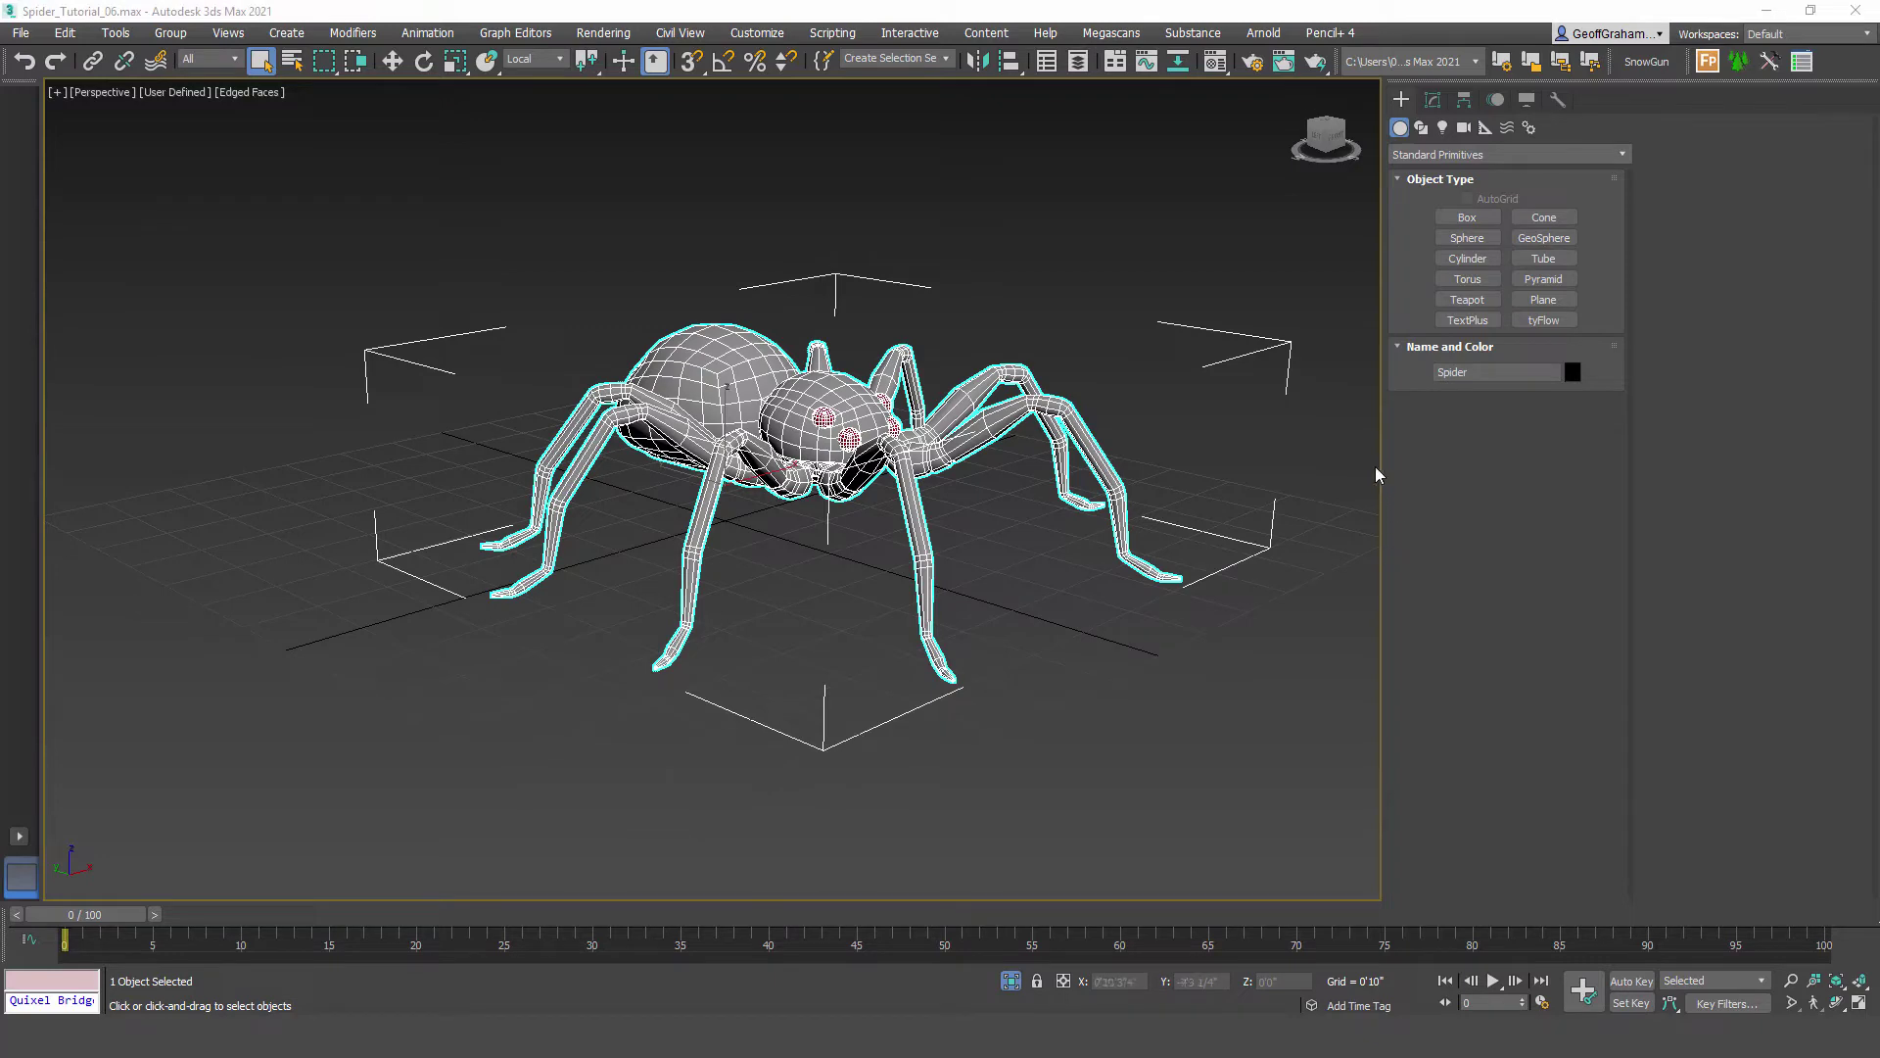
left_click_drag(1381, 511, 1547, 534)
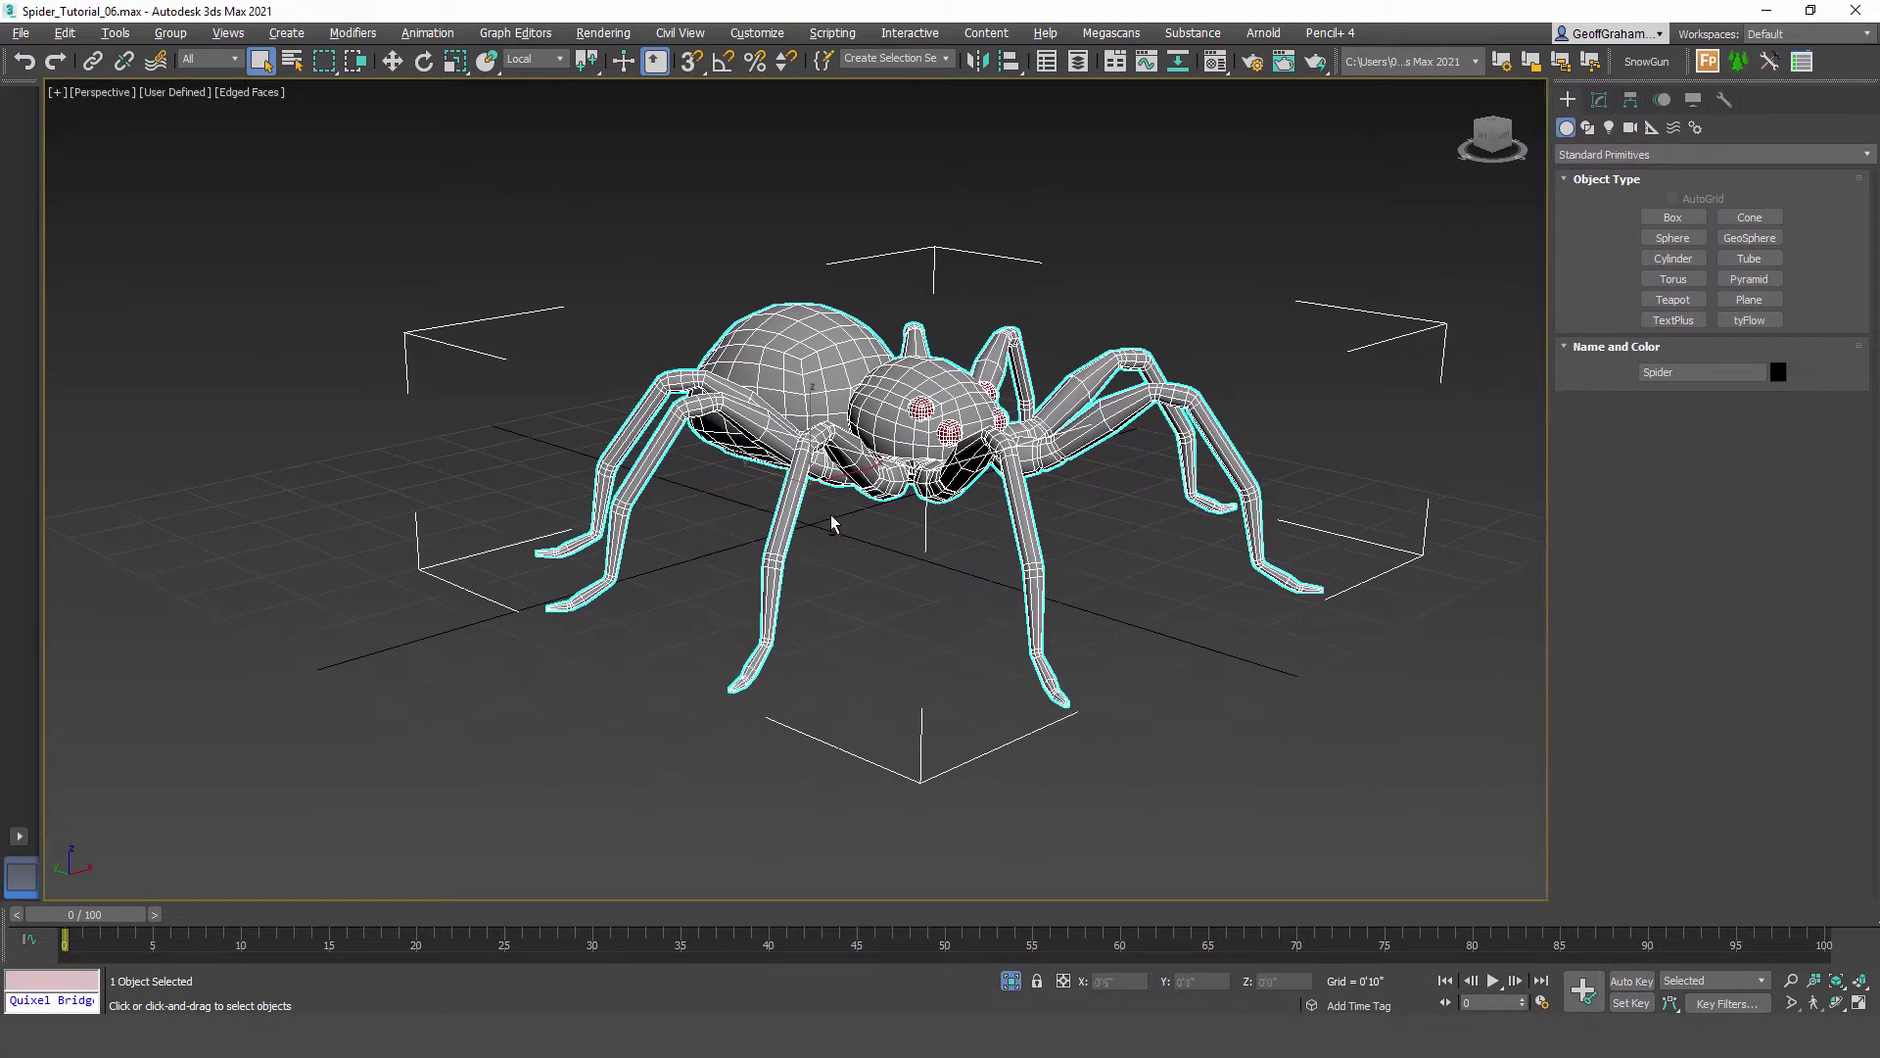
Step: Deselect the spider and unhide the reference image planes around it
middle_click_drag(836, 524, 920, 516, "alt")
left_click(1288, 503)
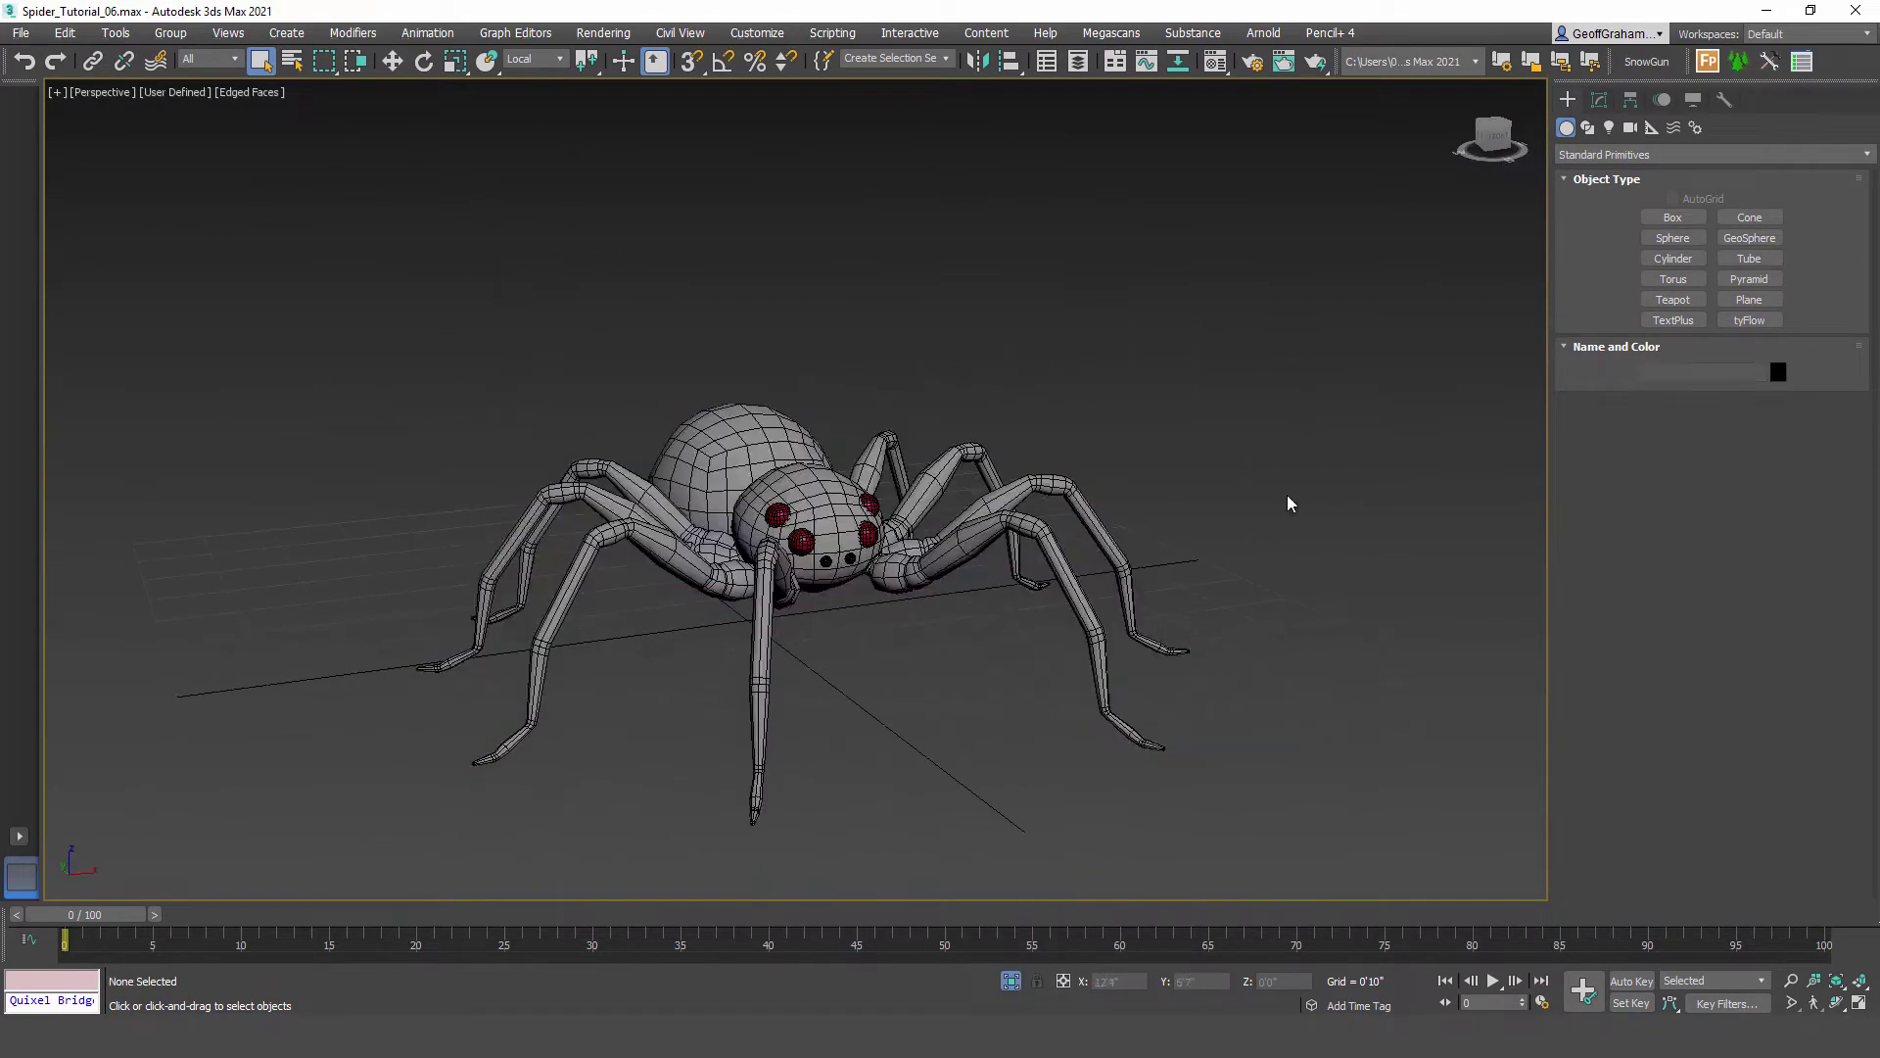
right_click(723, 434)
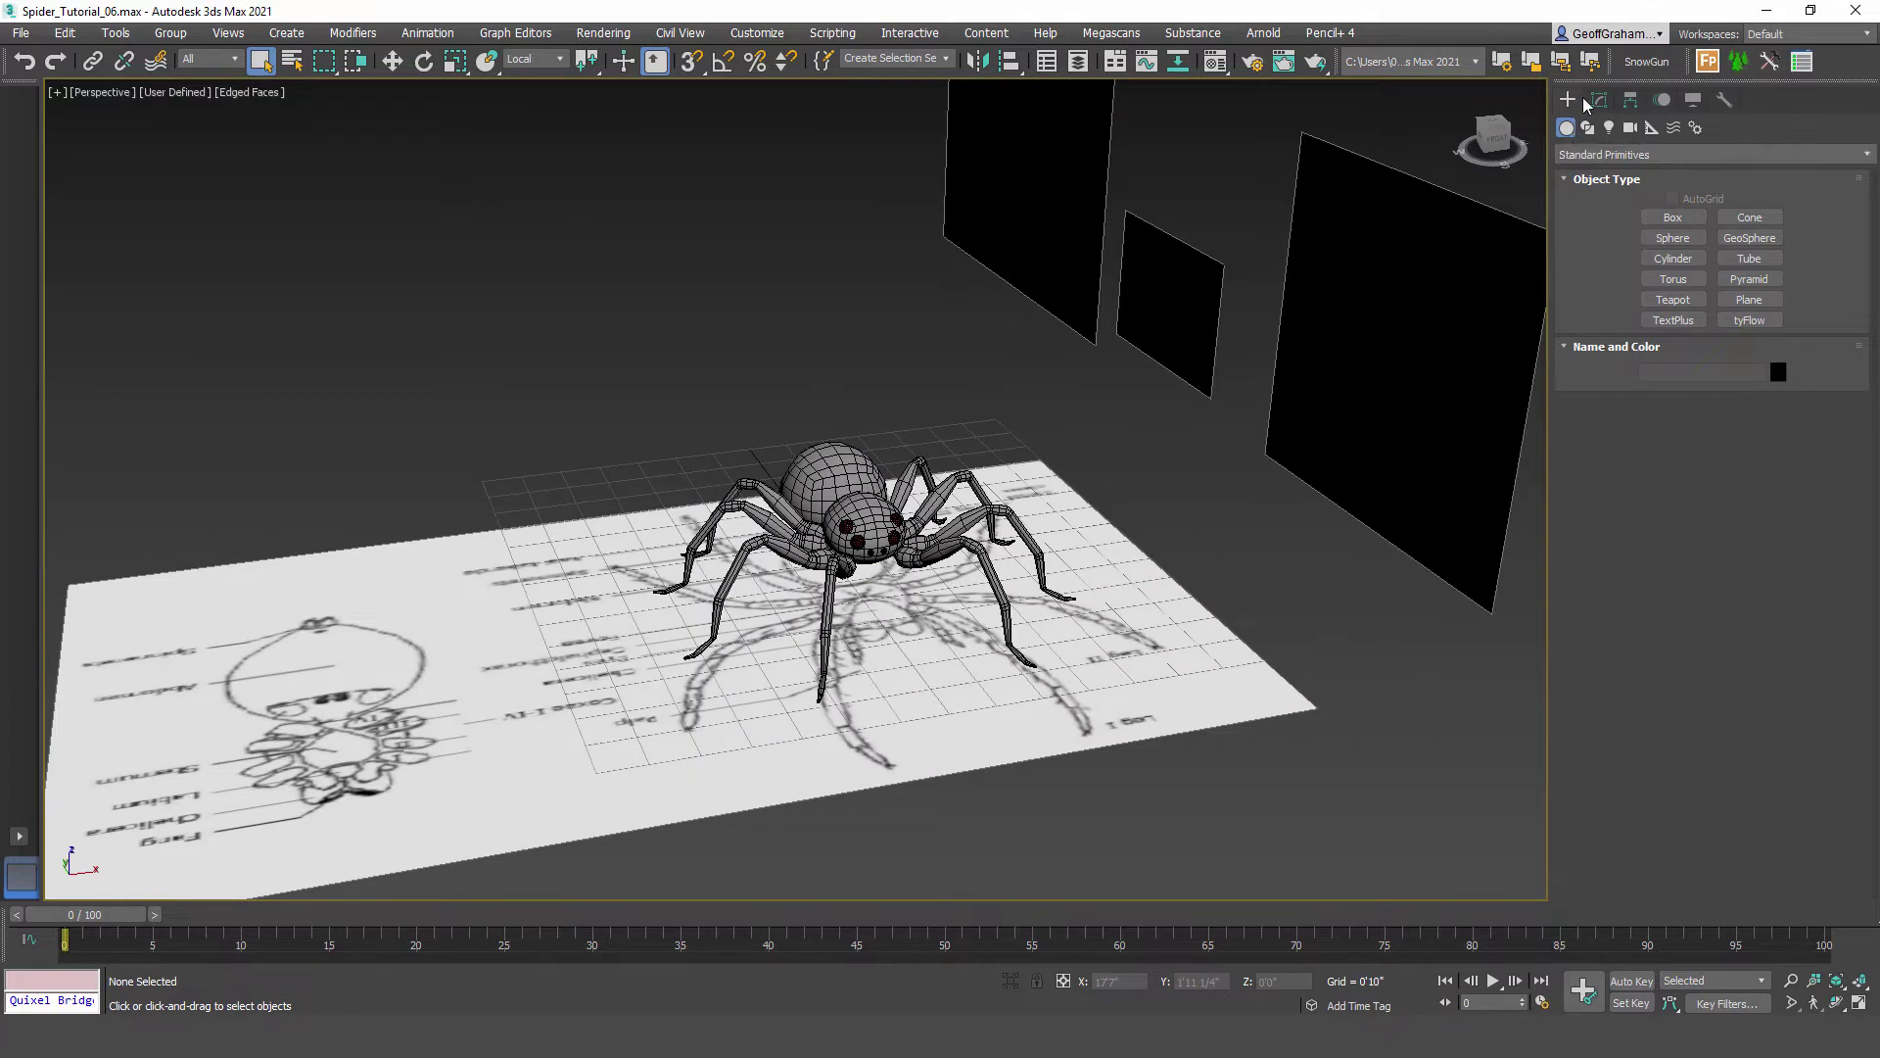
Step: Switch the creation category to the CAT Objects helpers and start CATParent to bring up its rig presets
left_click(1655, 130)
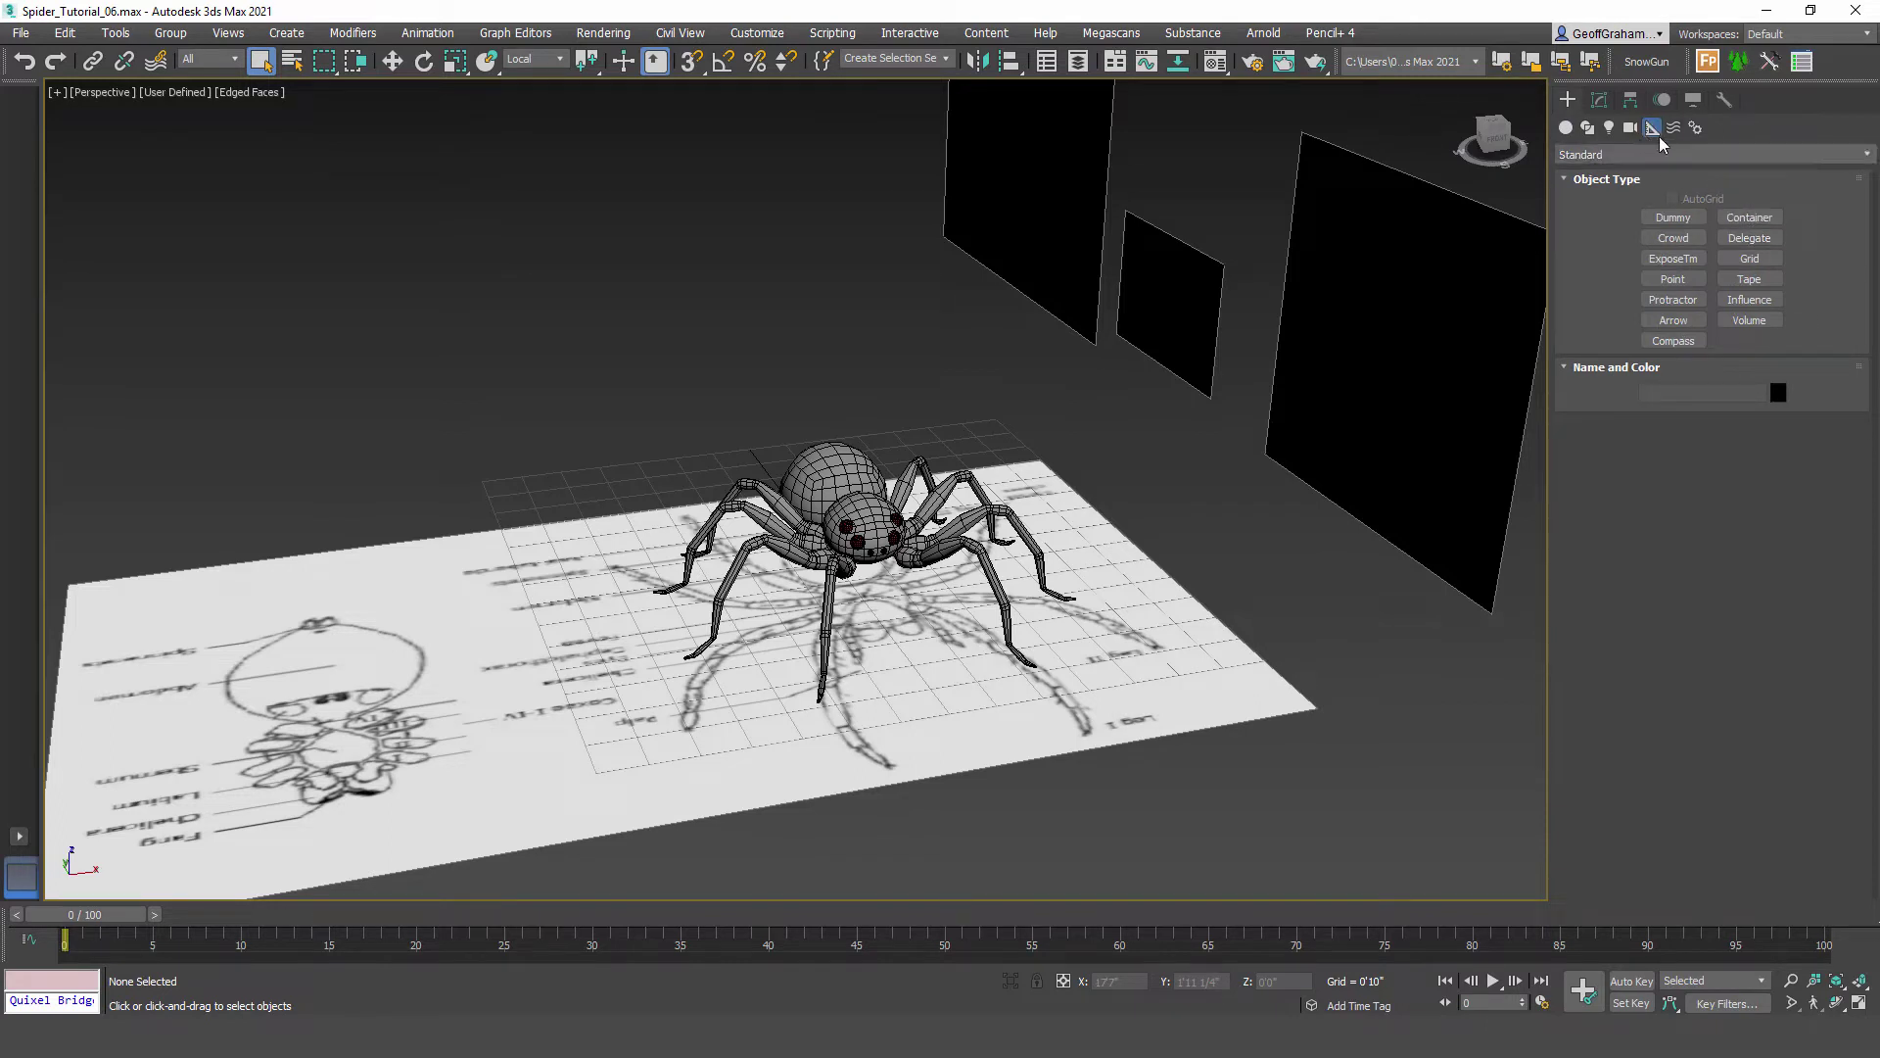
left_click(1714, 154)
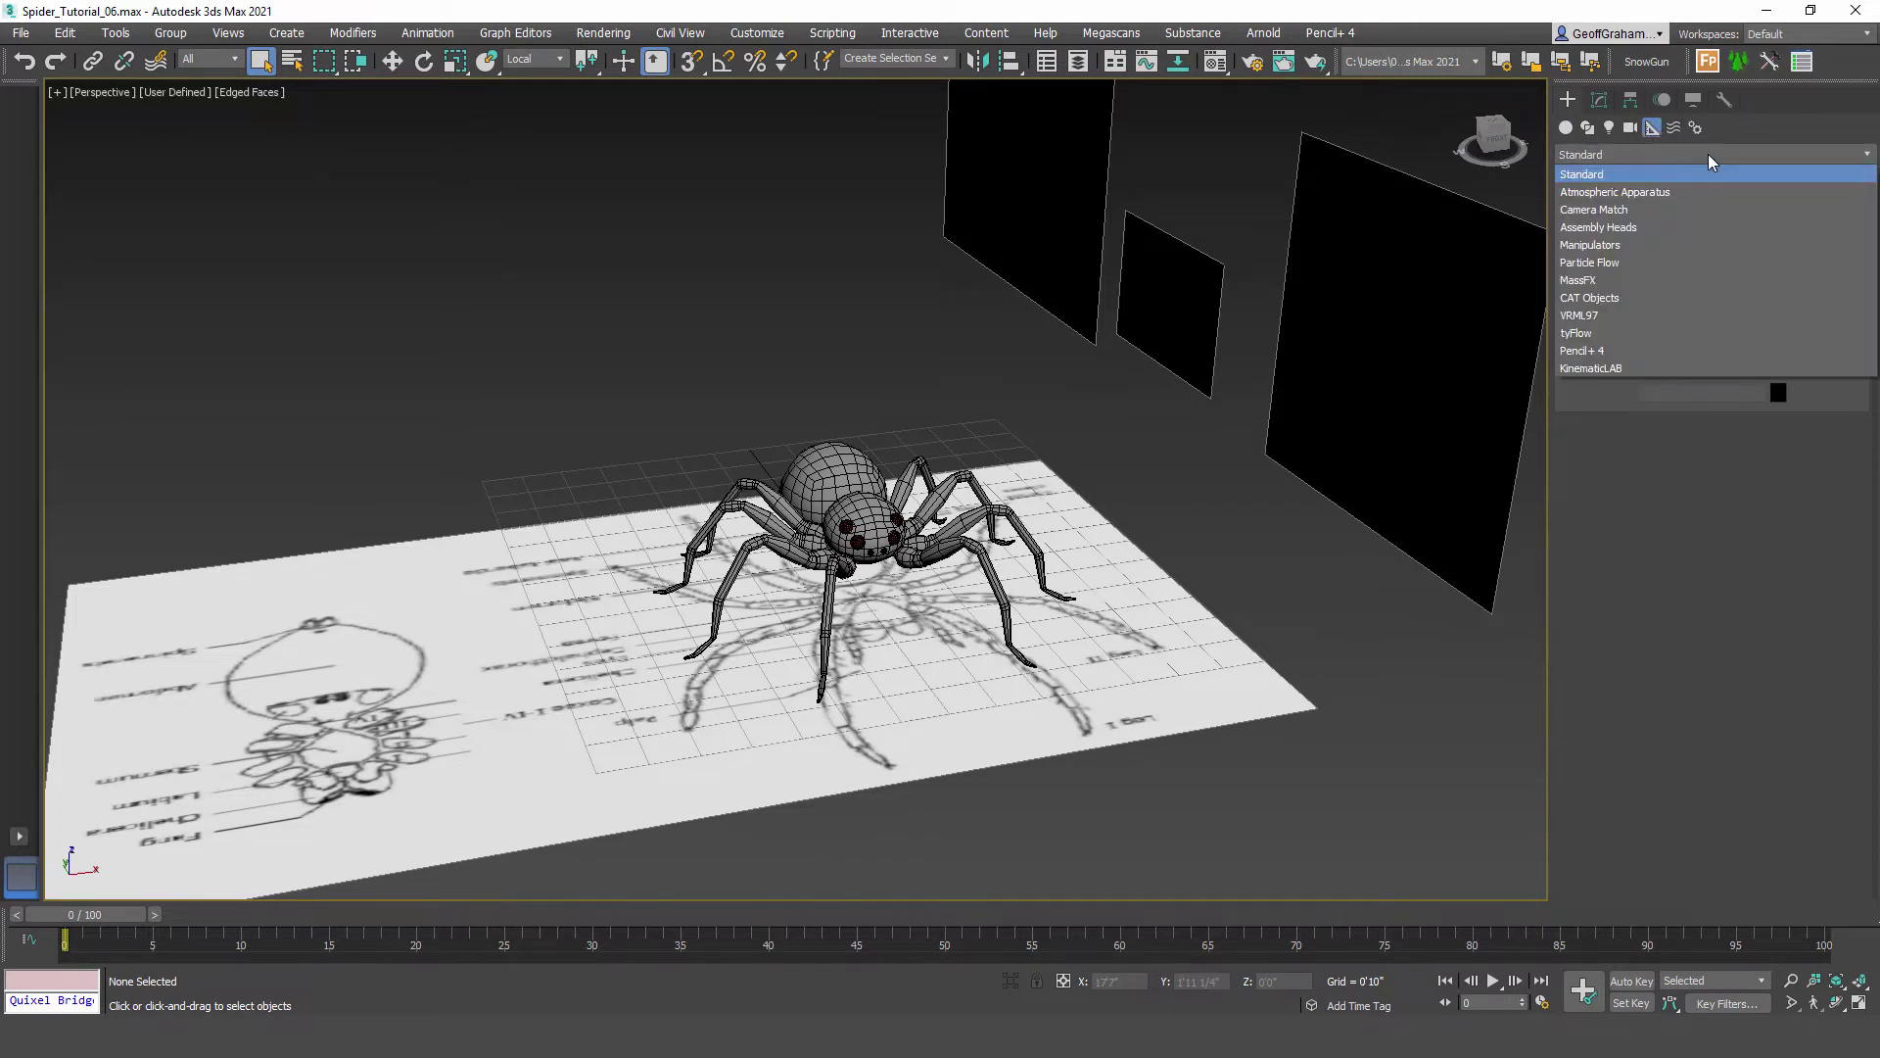
left_click(1603, 299)
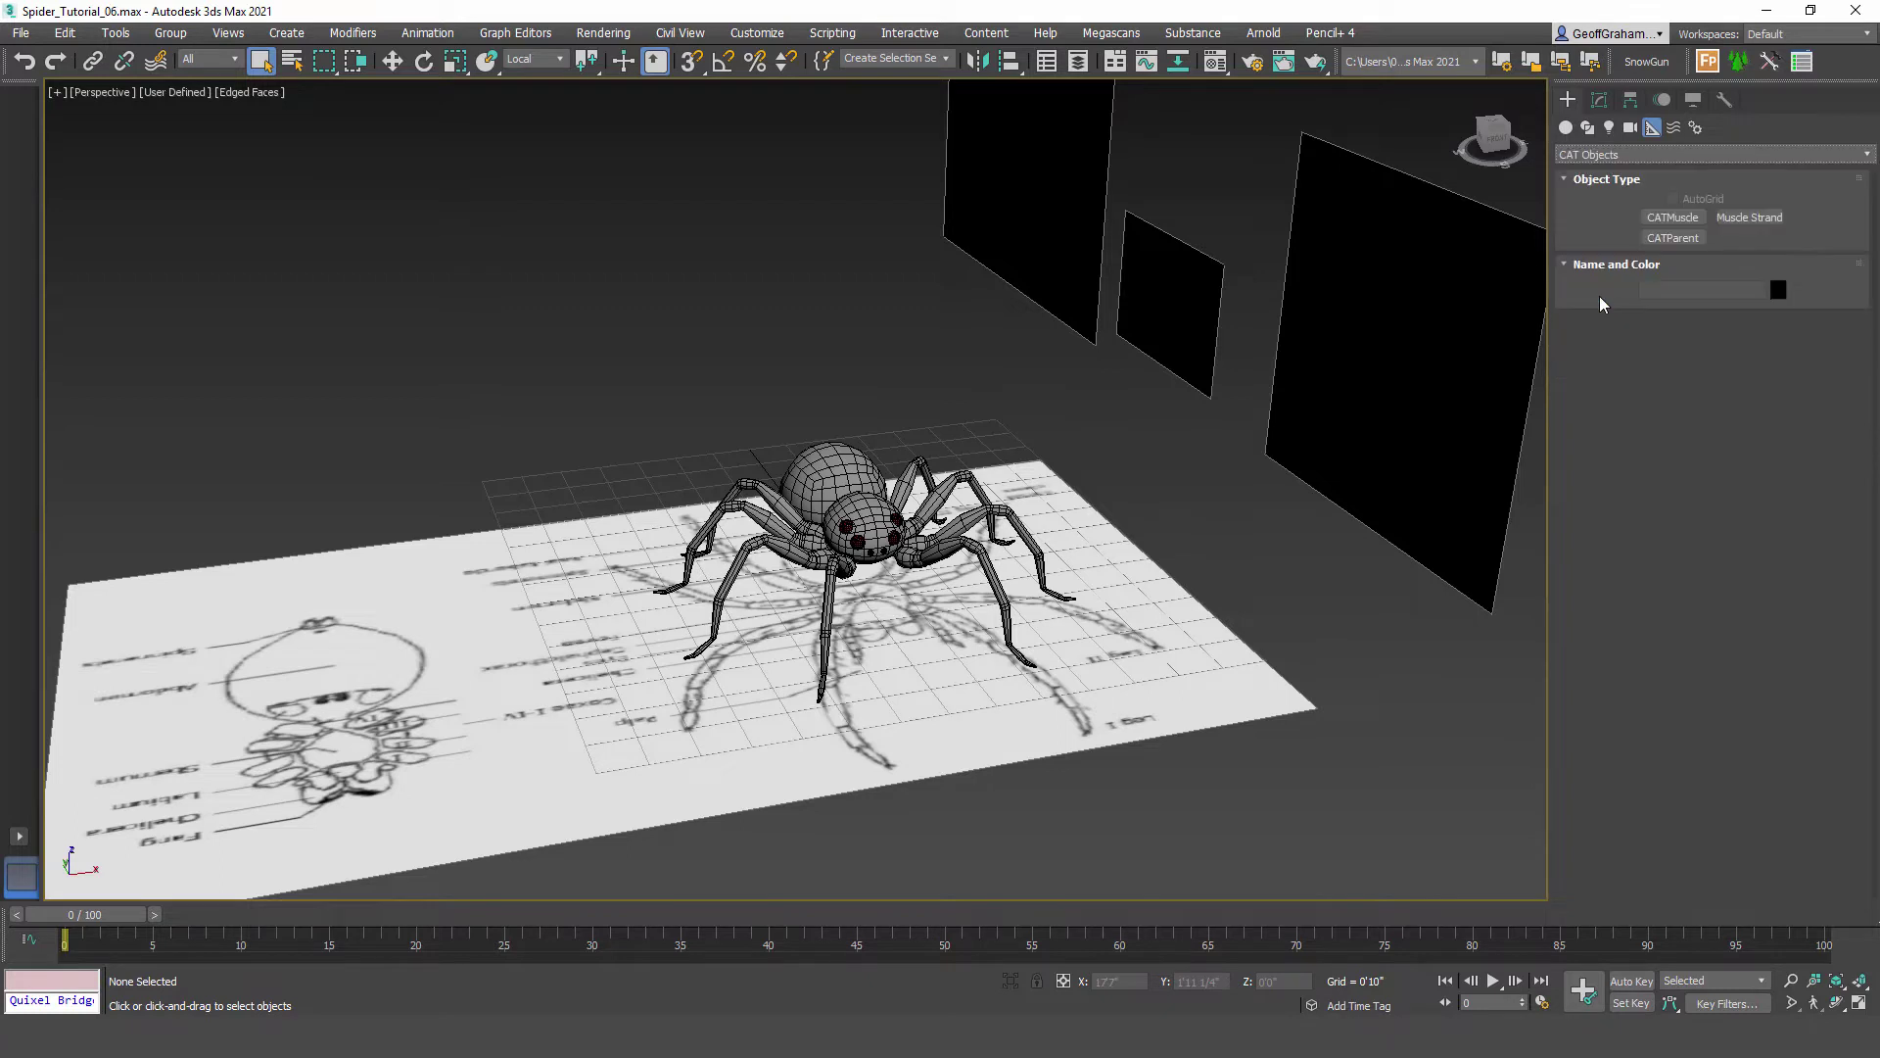
left_click(1673, 238)
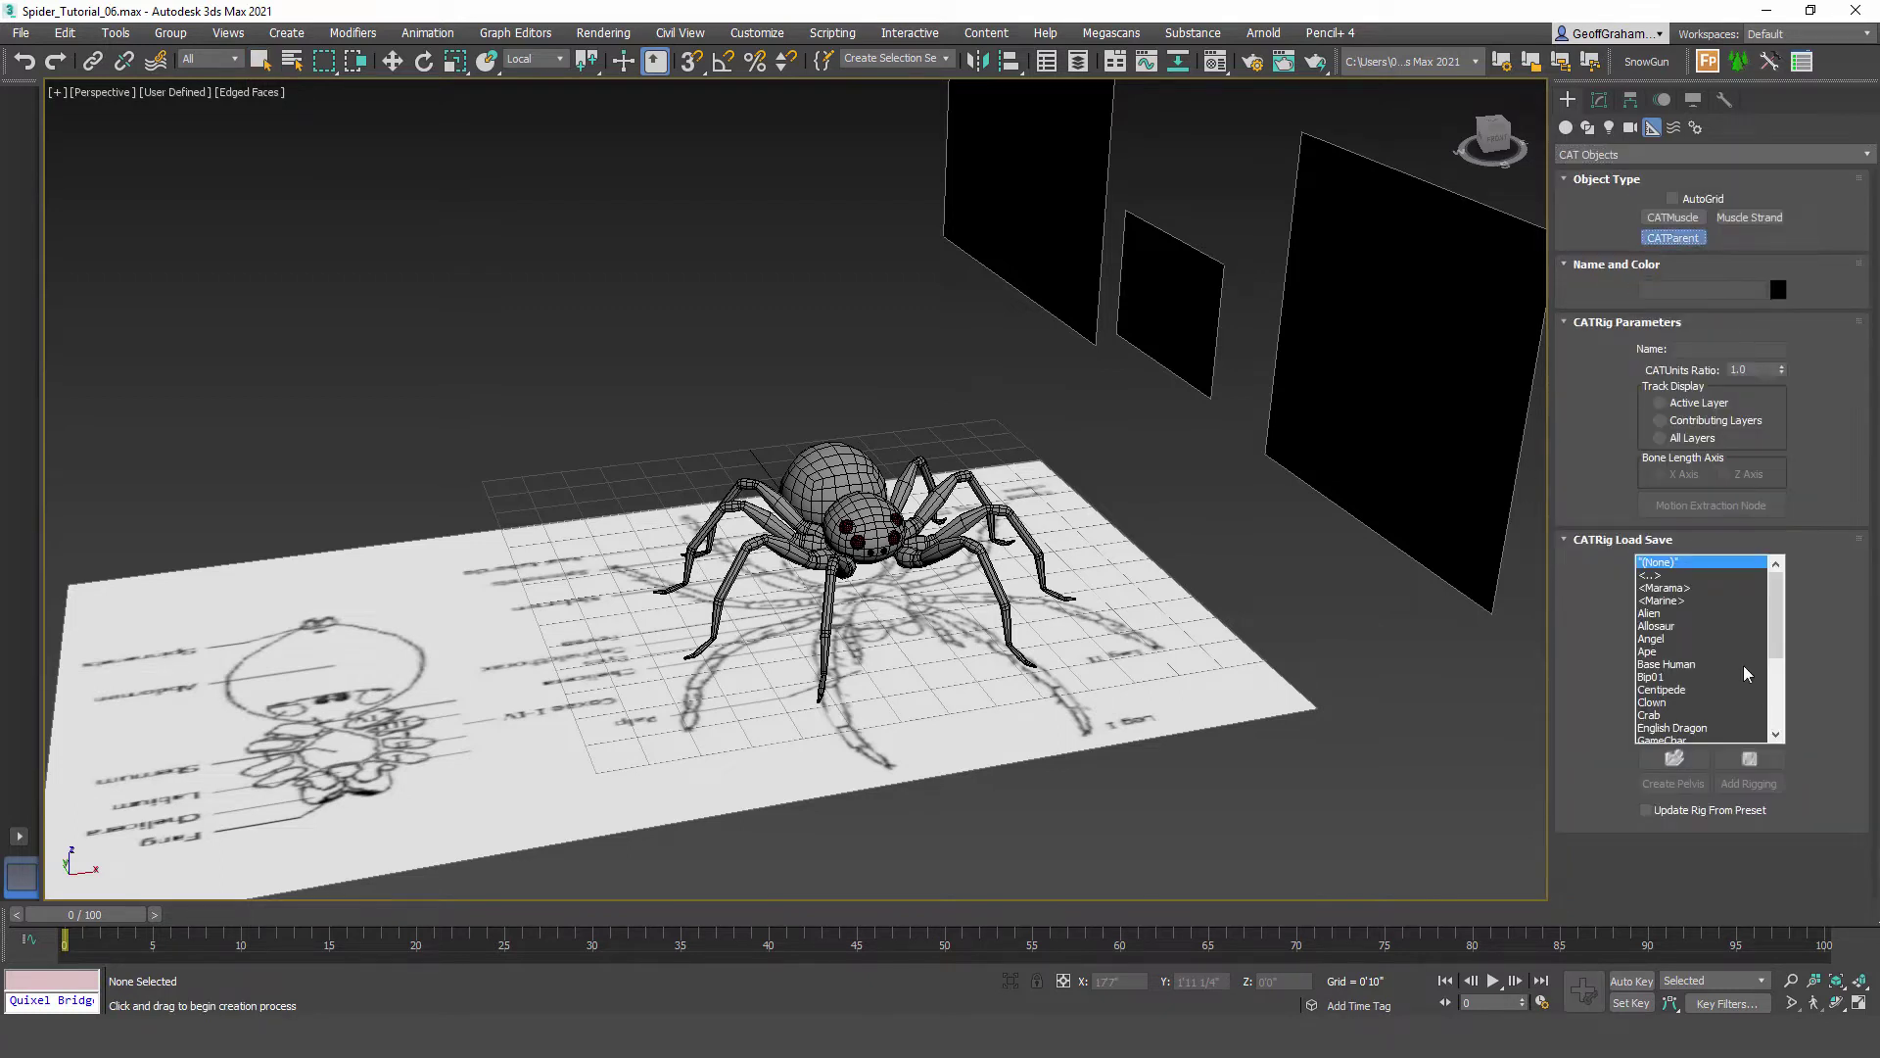
Step: Create a new active layer named CAT_Rig for the rig and close the Layer Explorer
left_click(1080, 62)
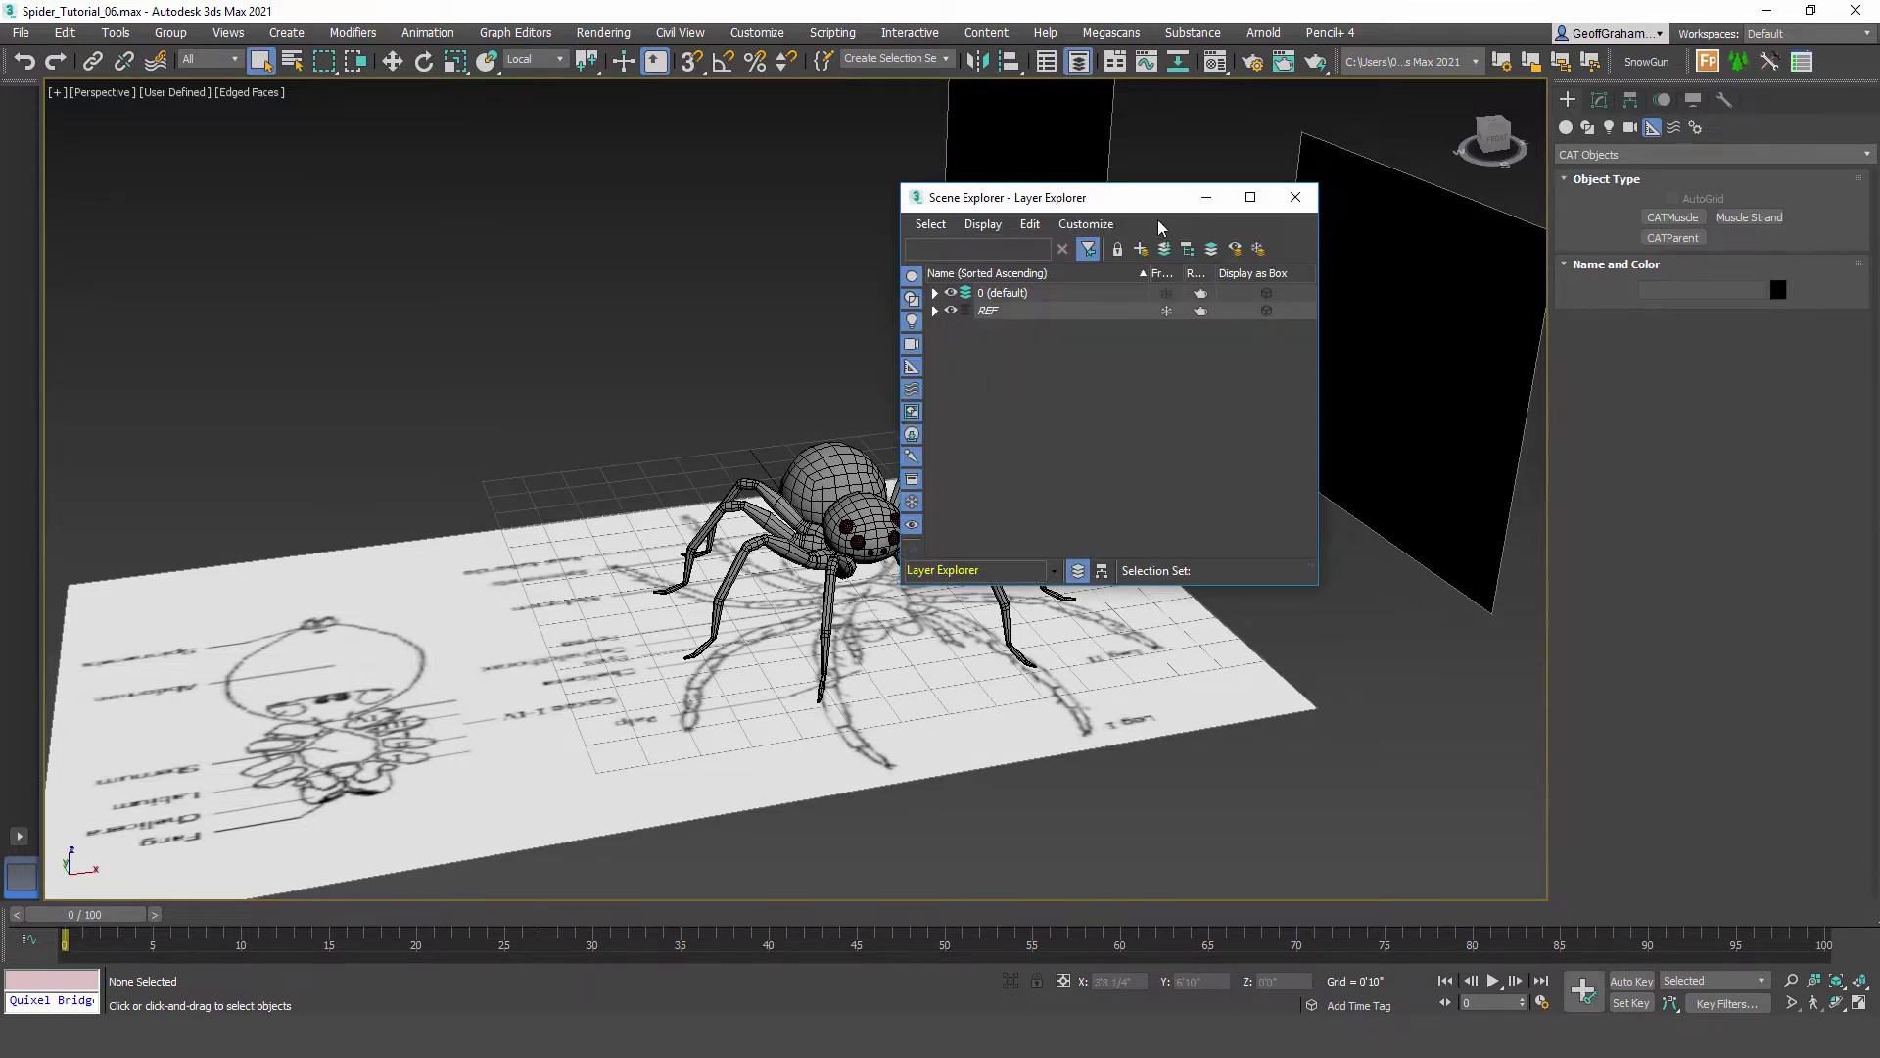
left_click_drag(1155, 197, 683, 227)
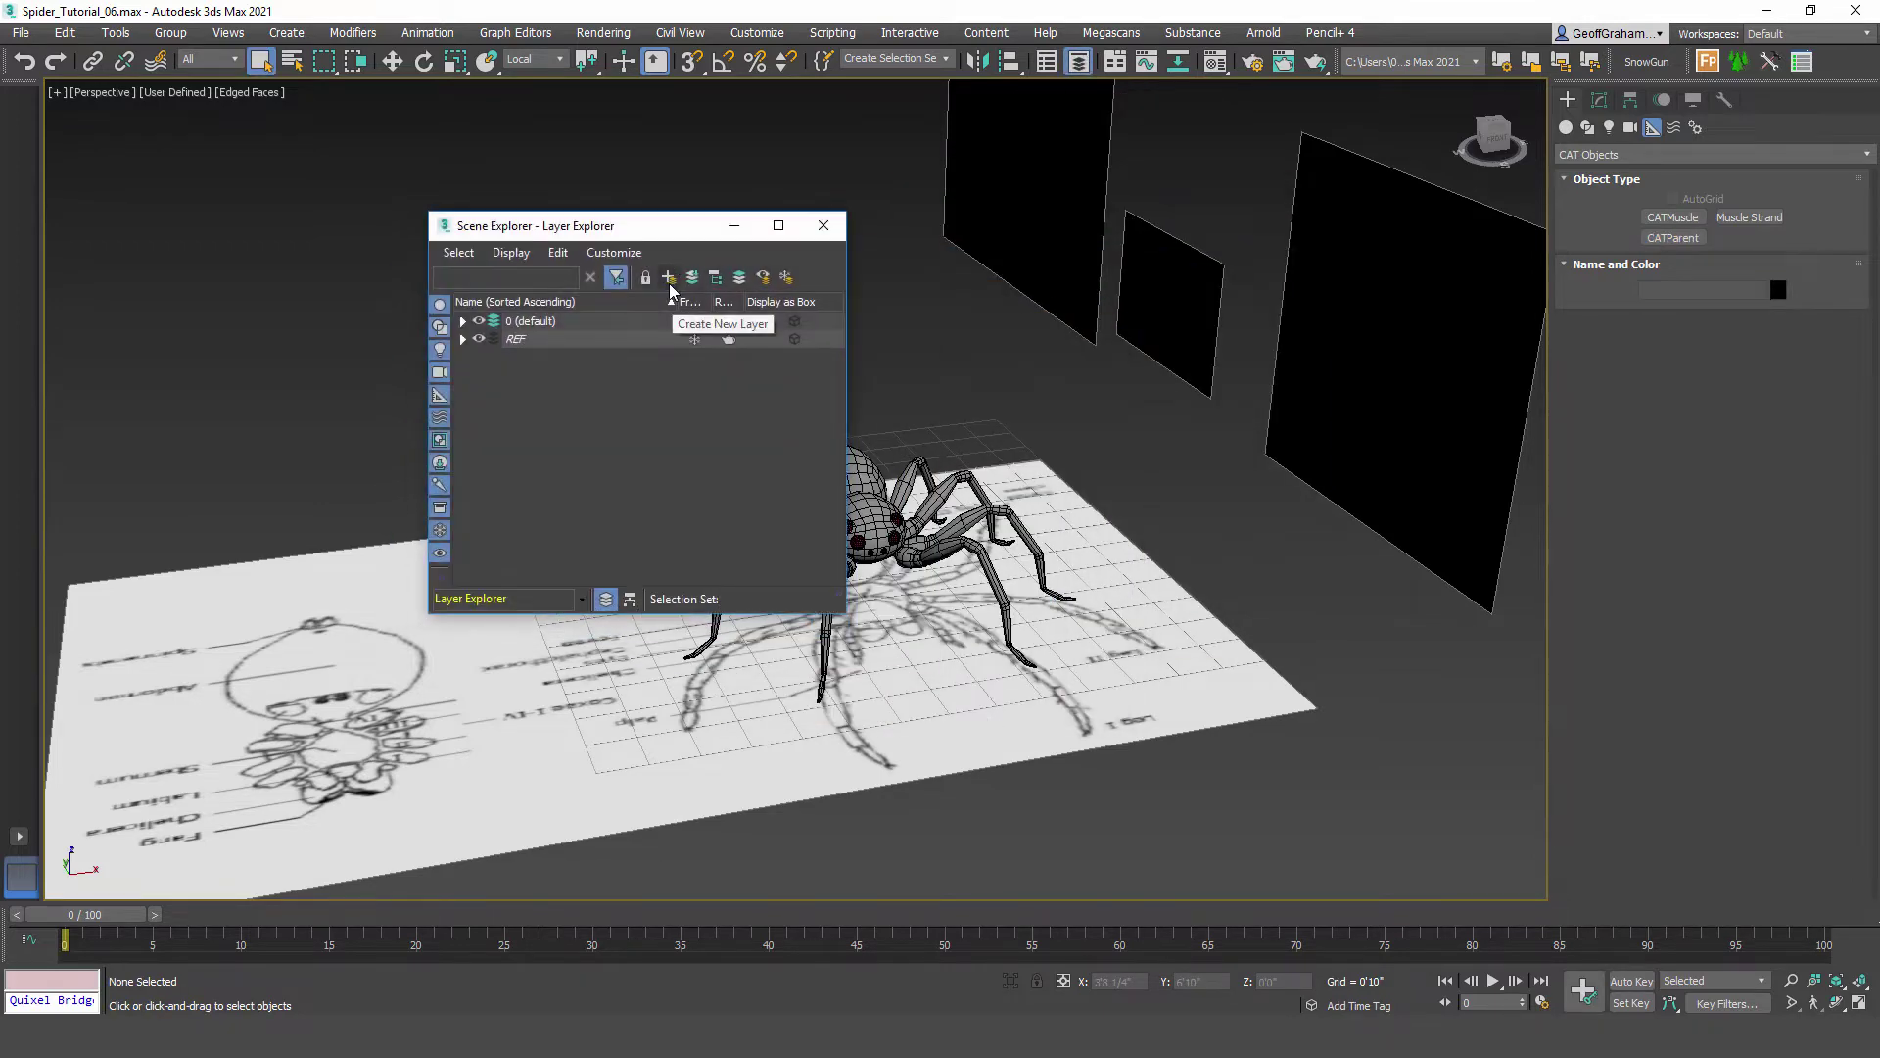
left_click(670, 281)
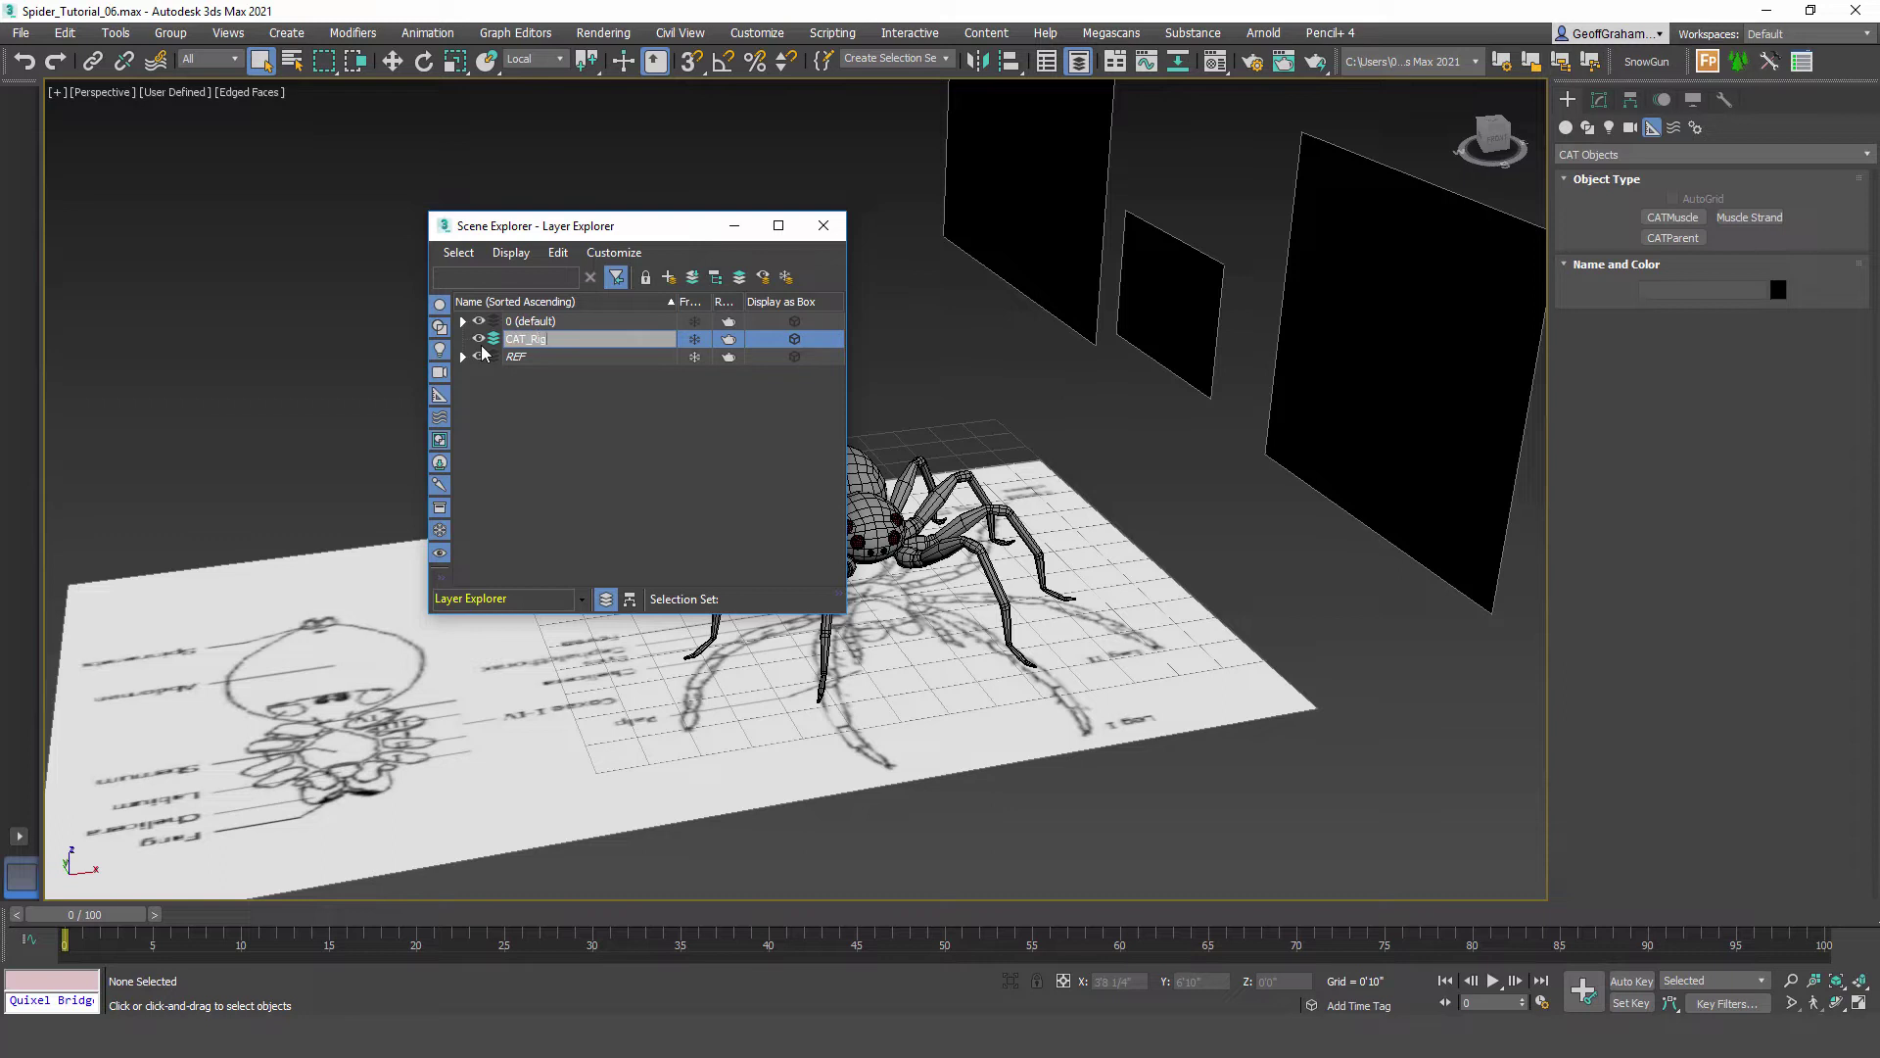
key("Return")
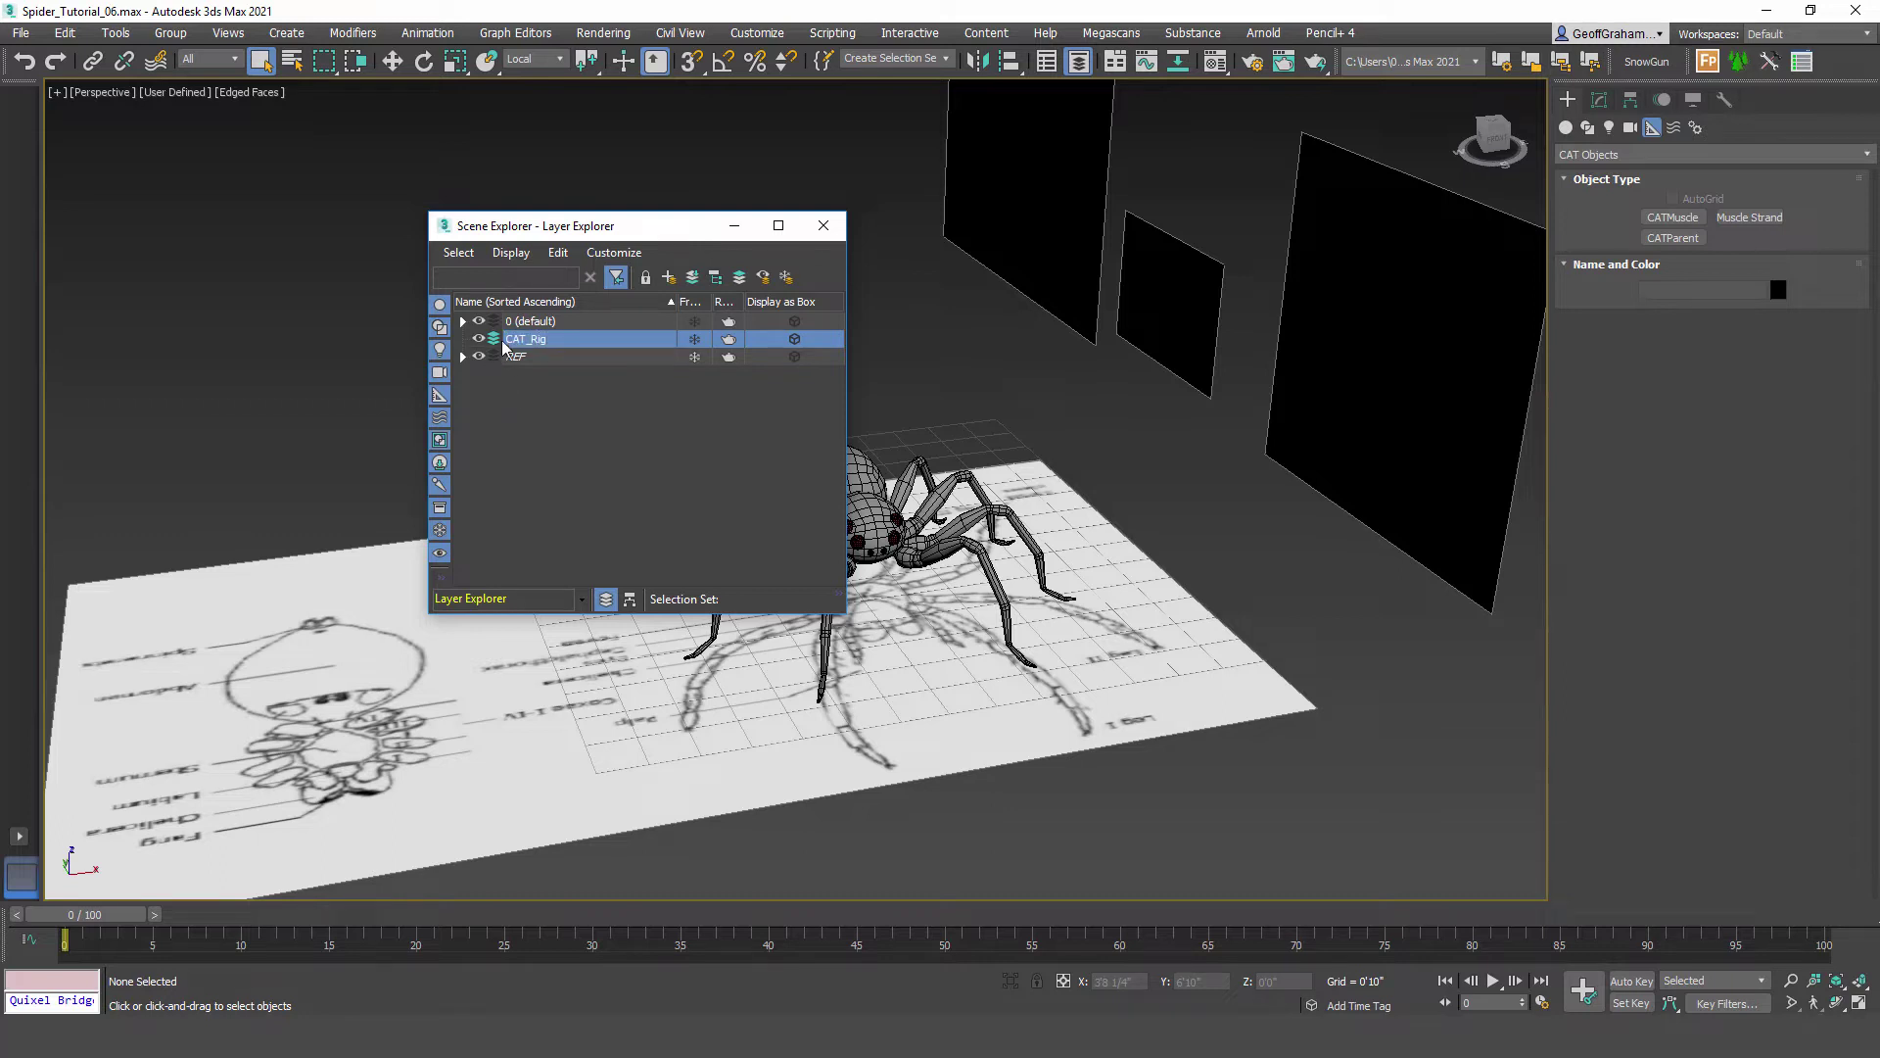
left_click_drag(670, 231, 535, 174)
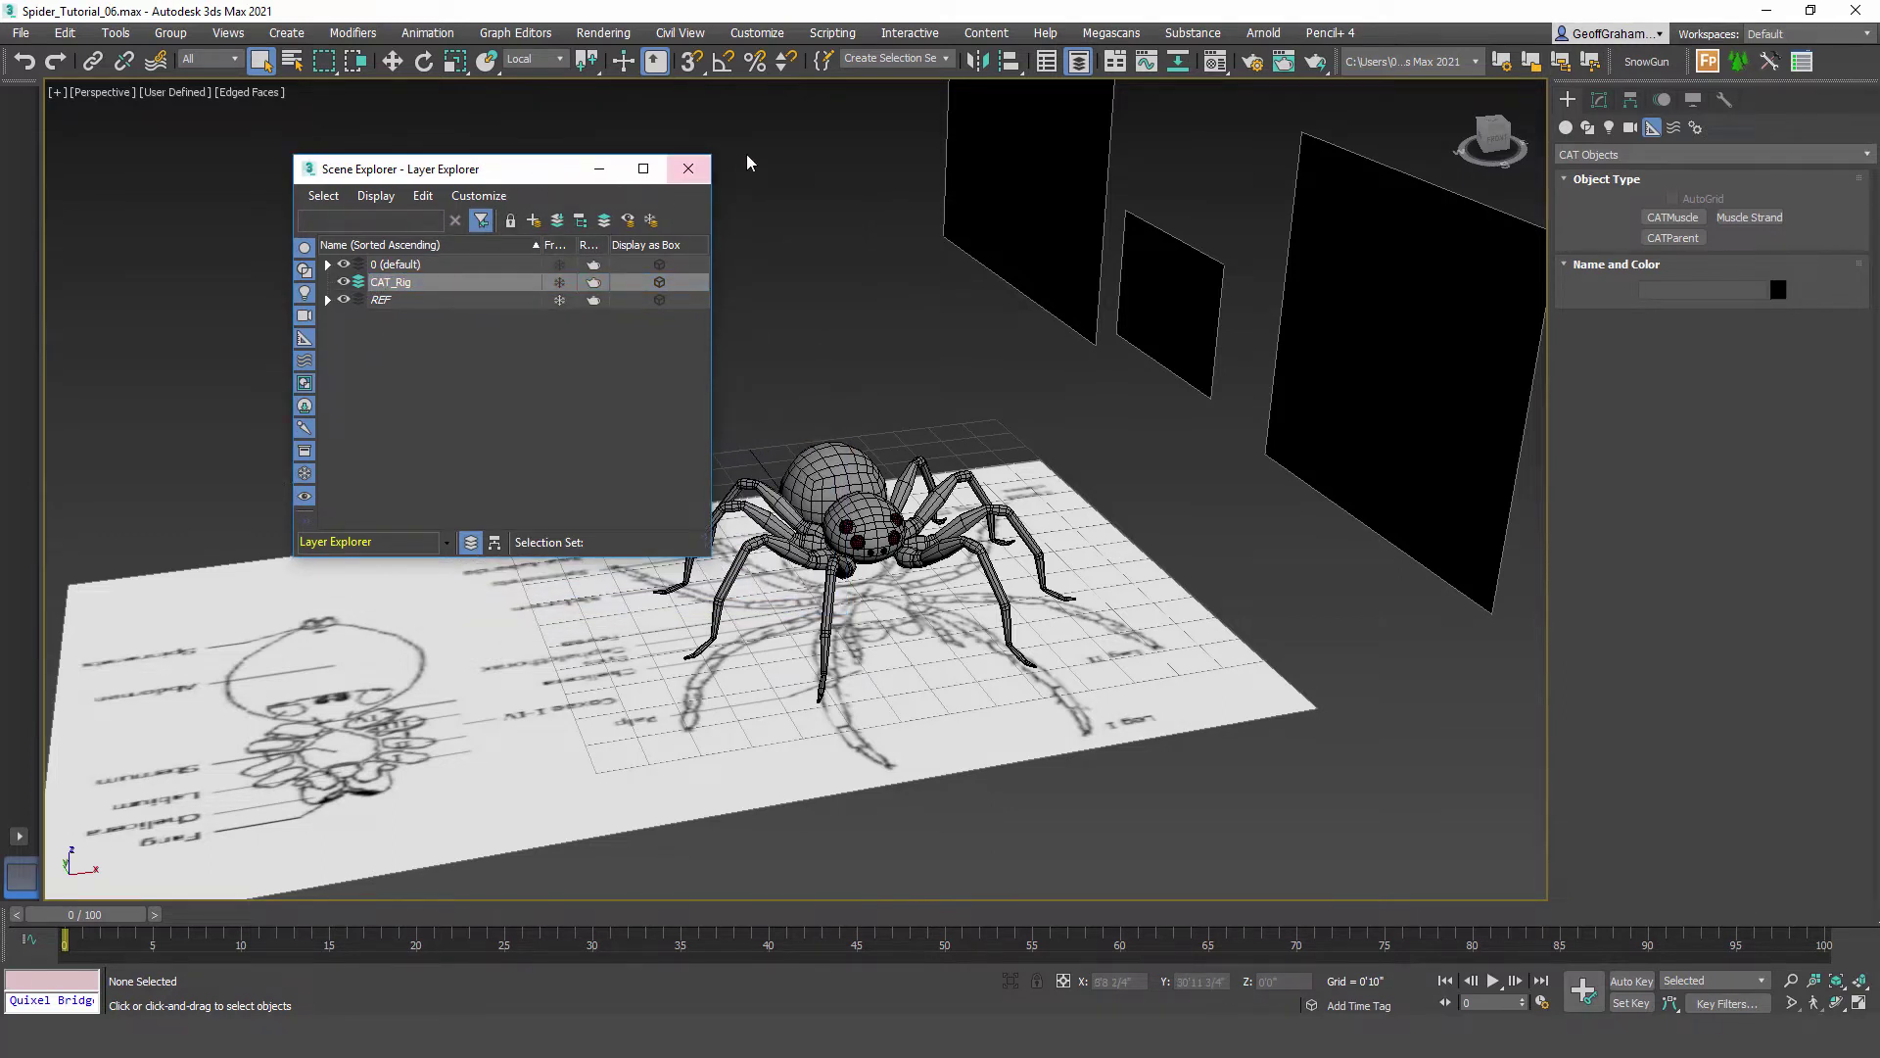
left_click(690, 178)
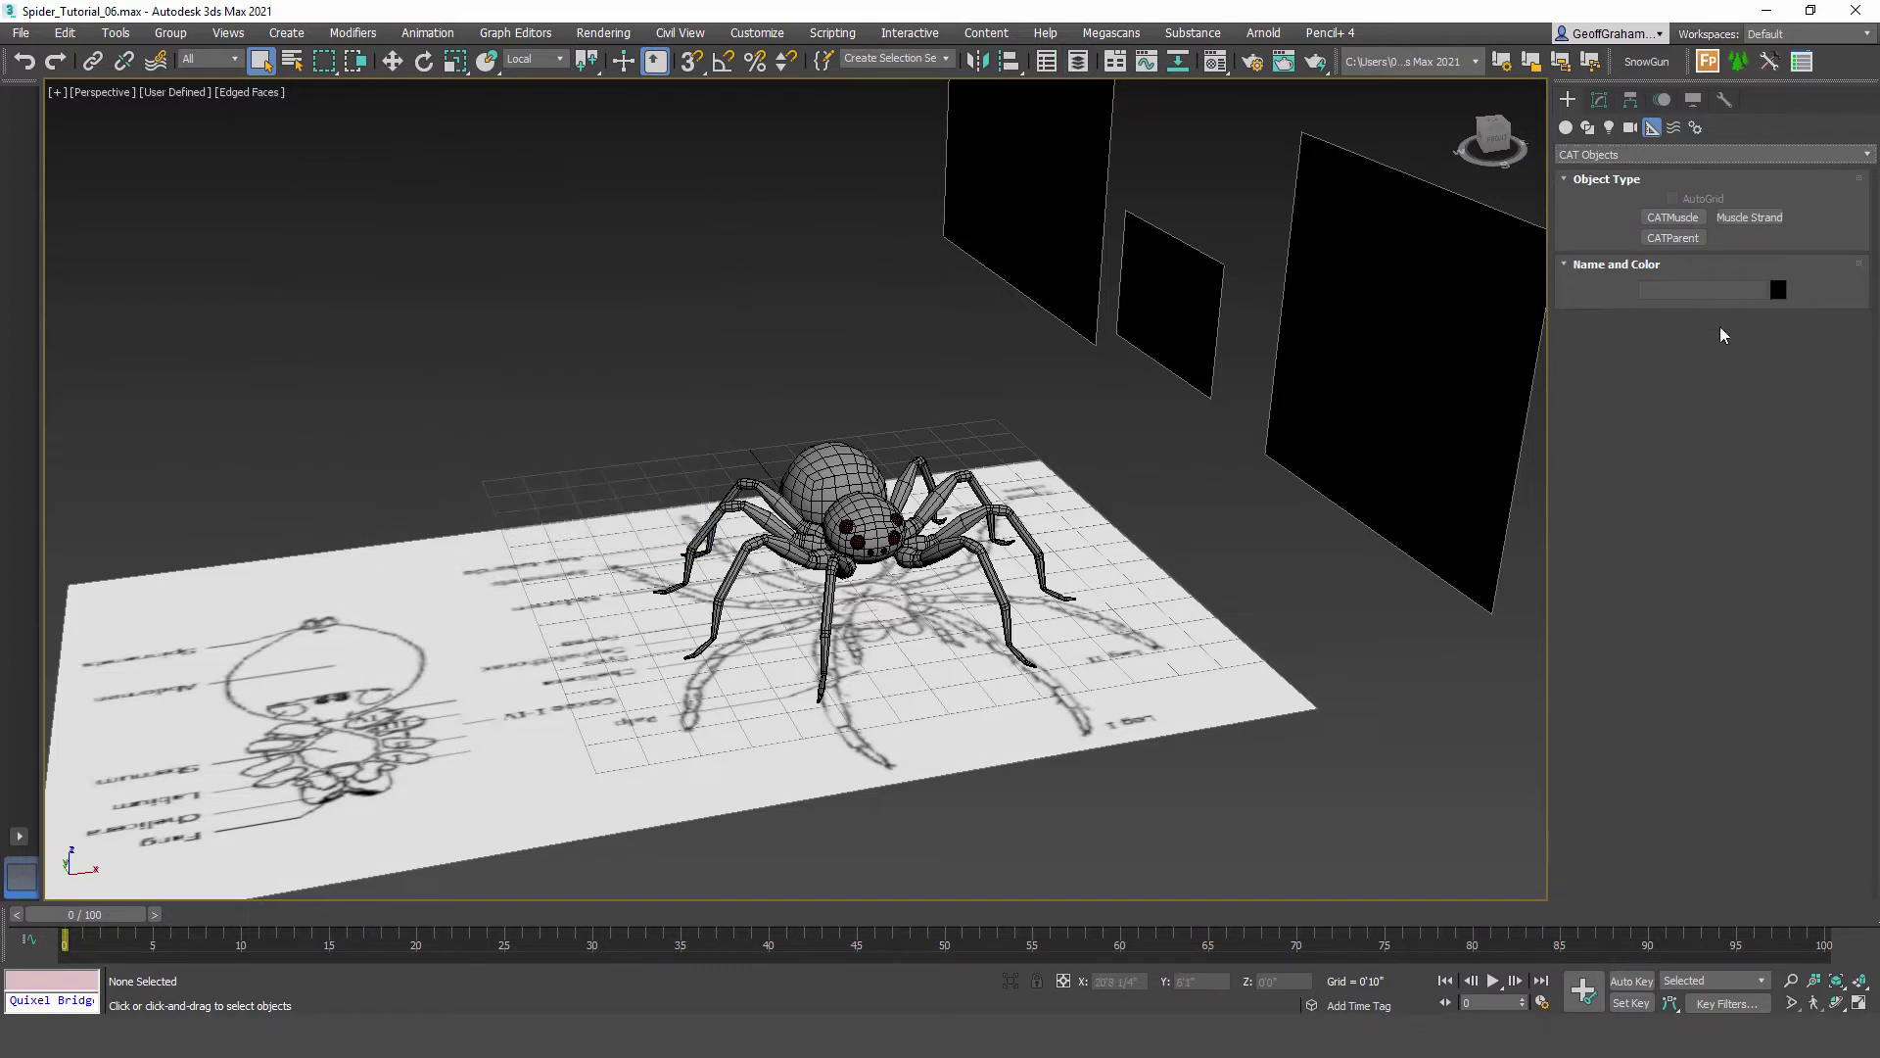
Step: Create a CATParent with the Spider preset on the ground beneath the model, at a CATUnits Ratio of about 0.659
left_click(1691, 245)
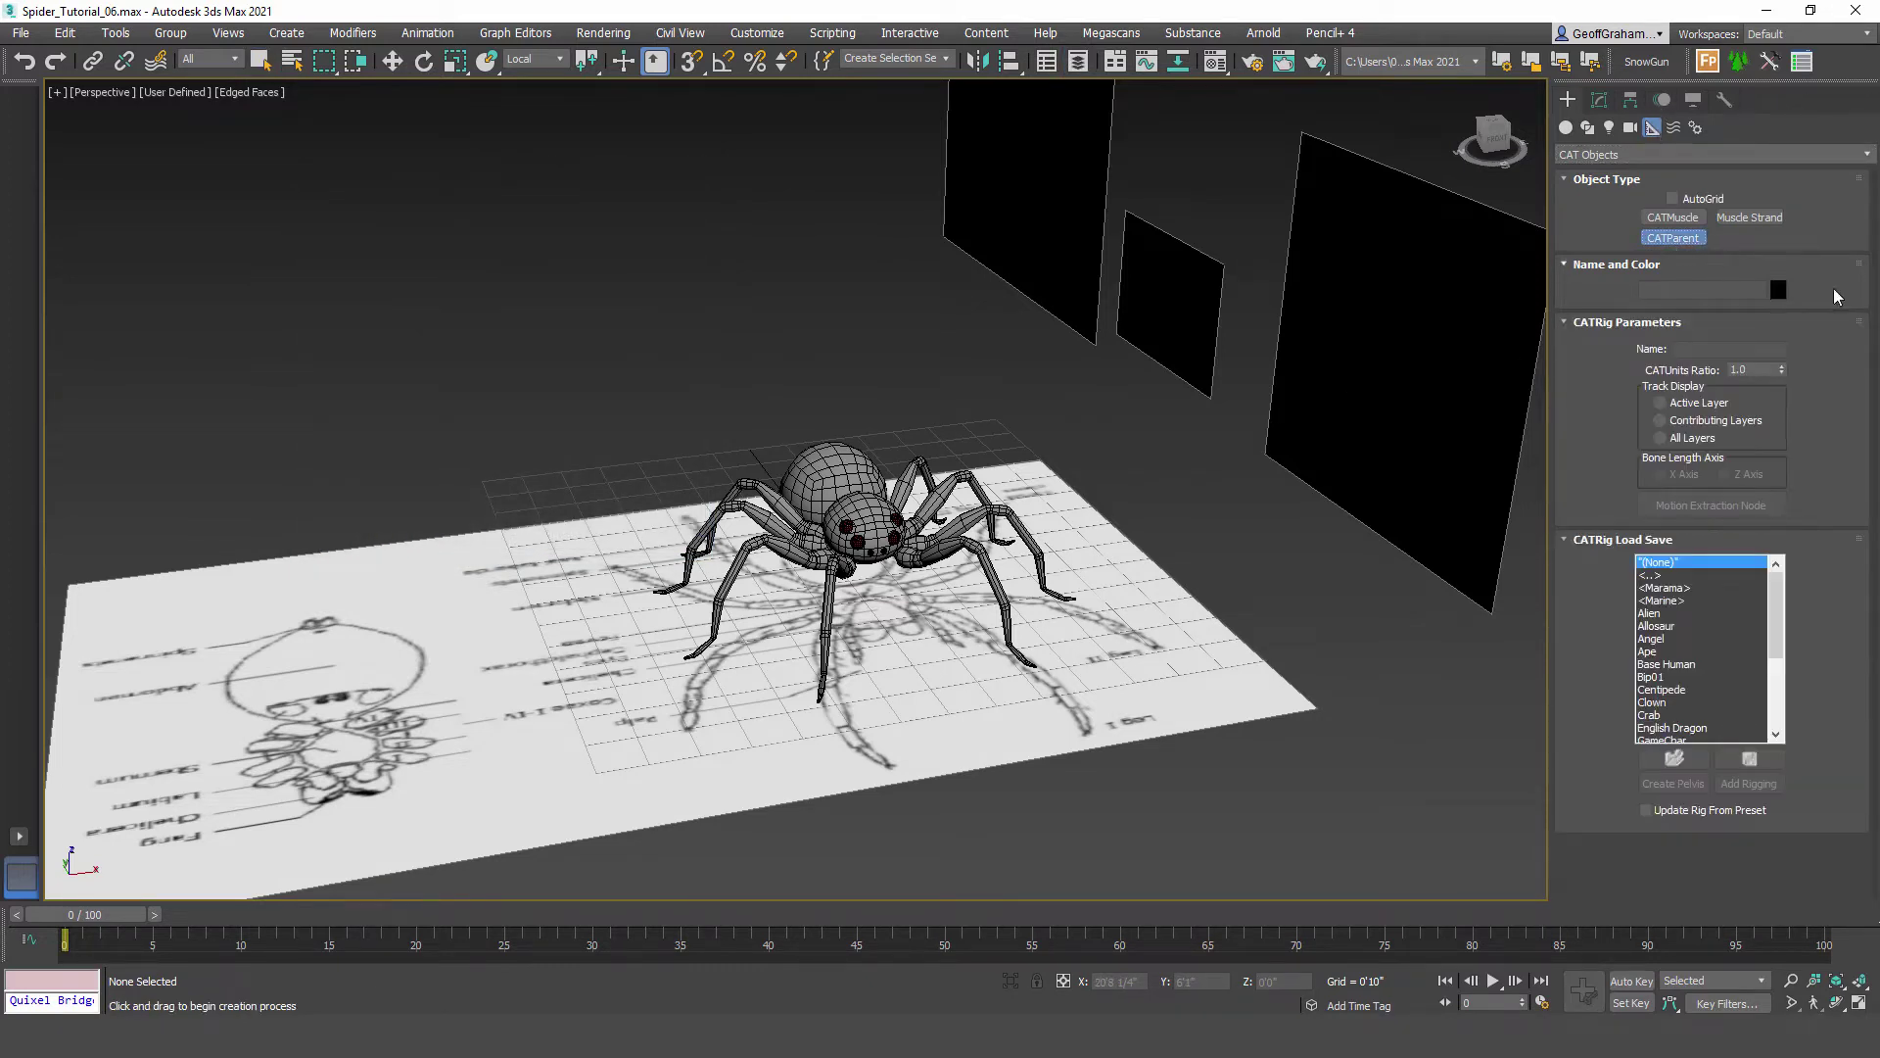
scroll(1734, 701, "down", 5)
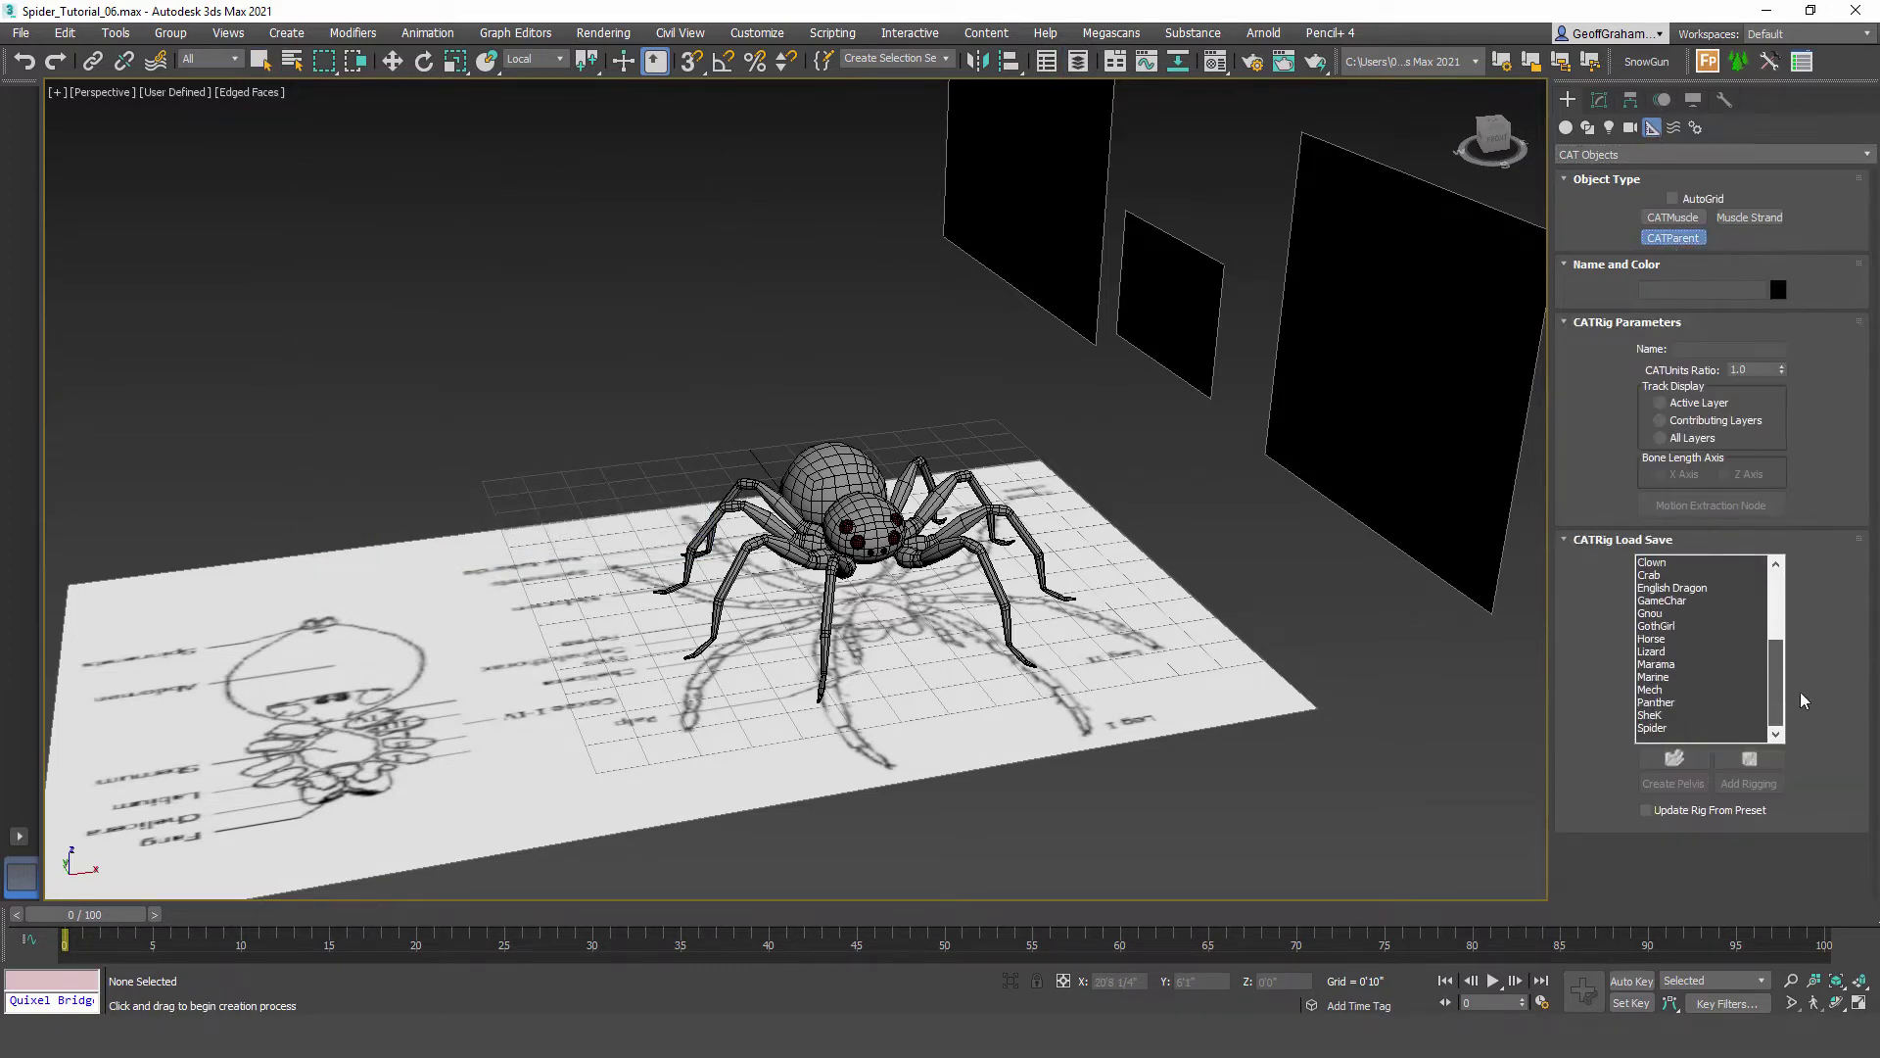
left_click(1653, 729)
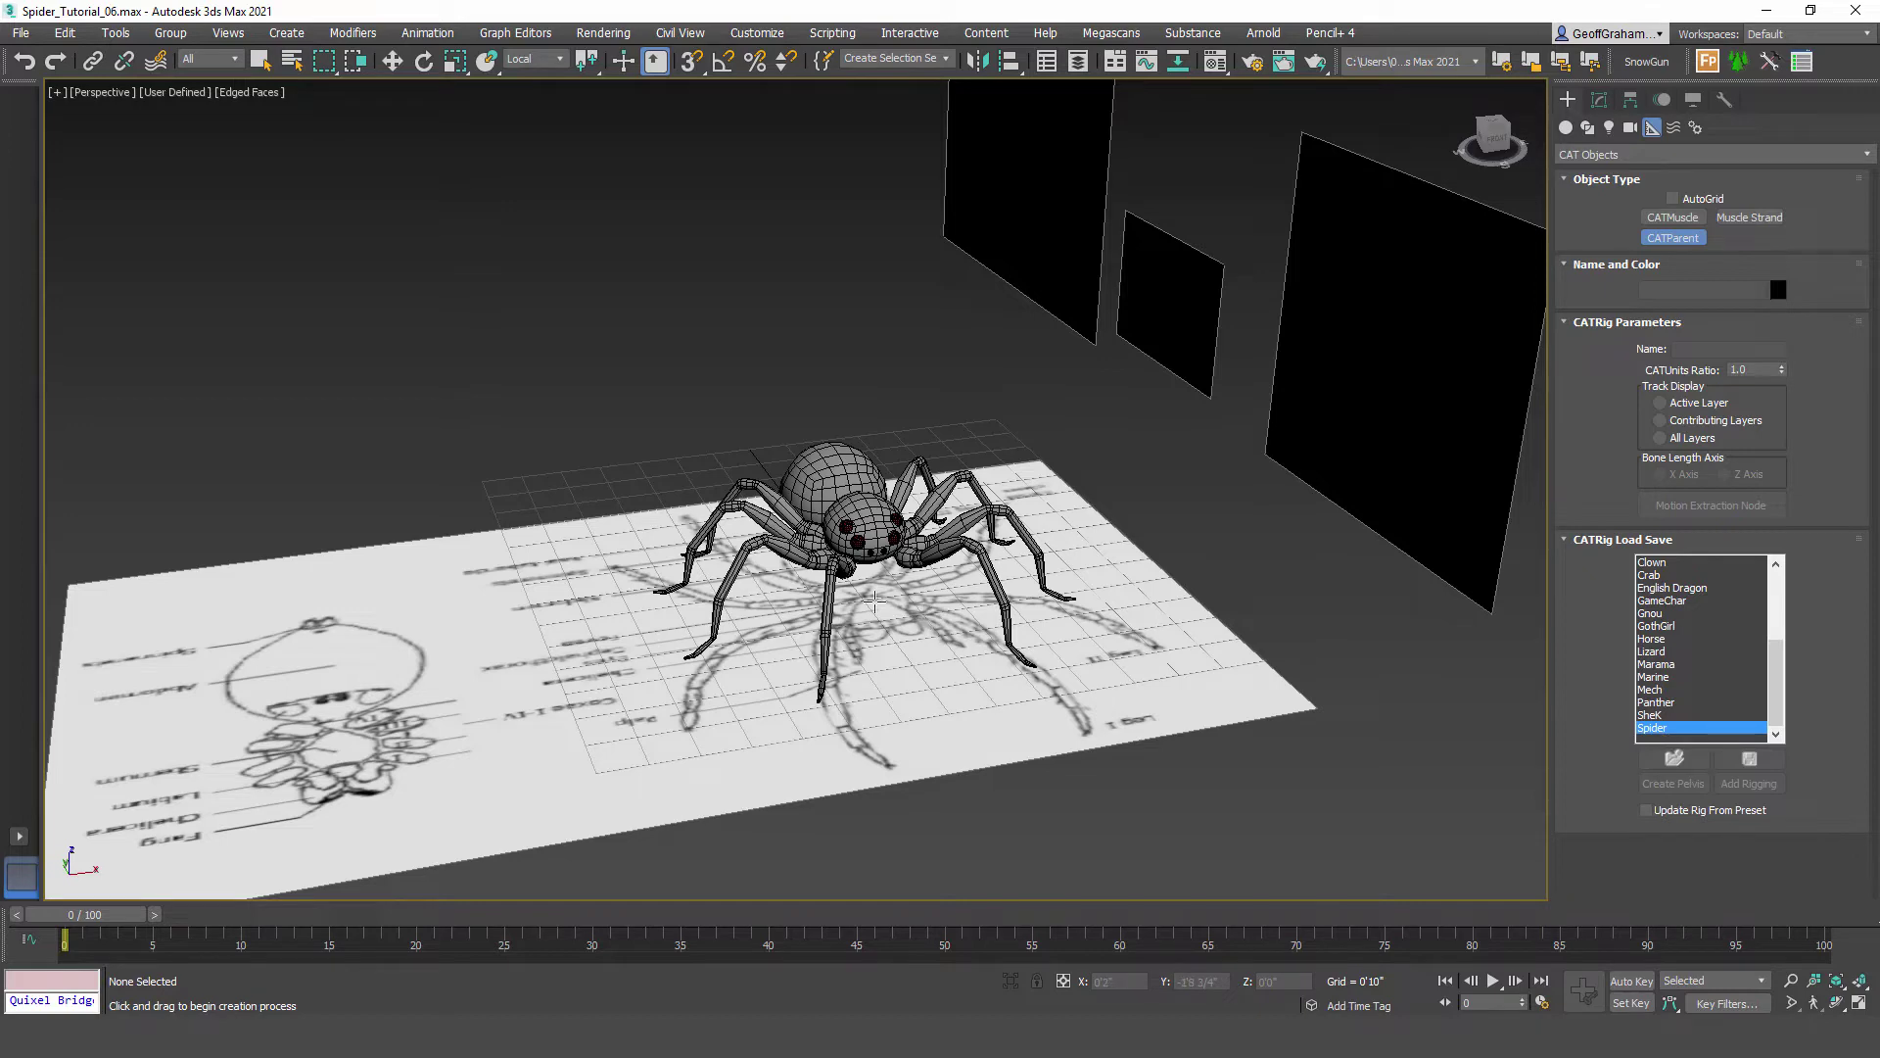
left_click_drag(866, 594, 825, 394)
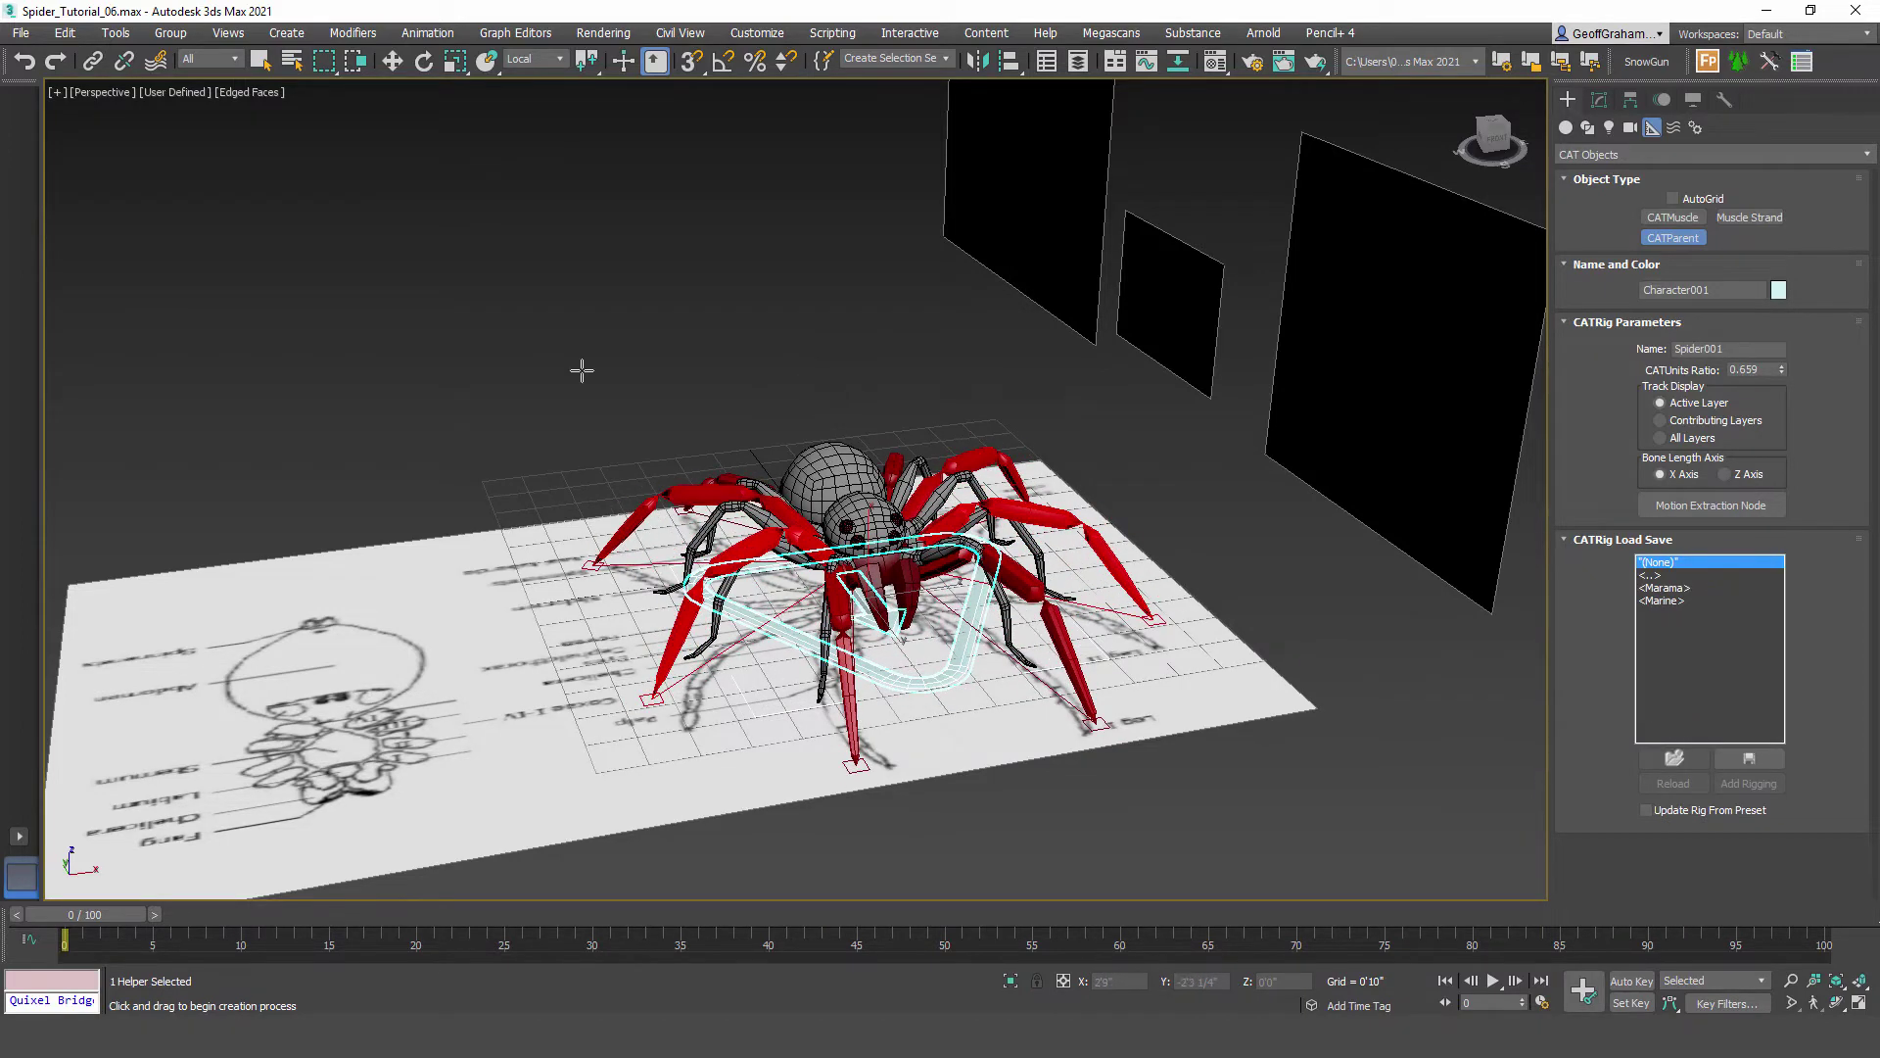
Step: Move the CAT rig to the world origin by setting its absolute X, Y and Z positions to 0
right_click(392, 62)
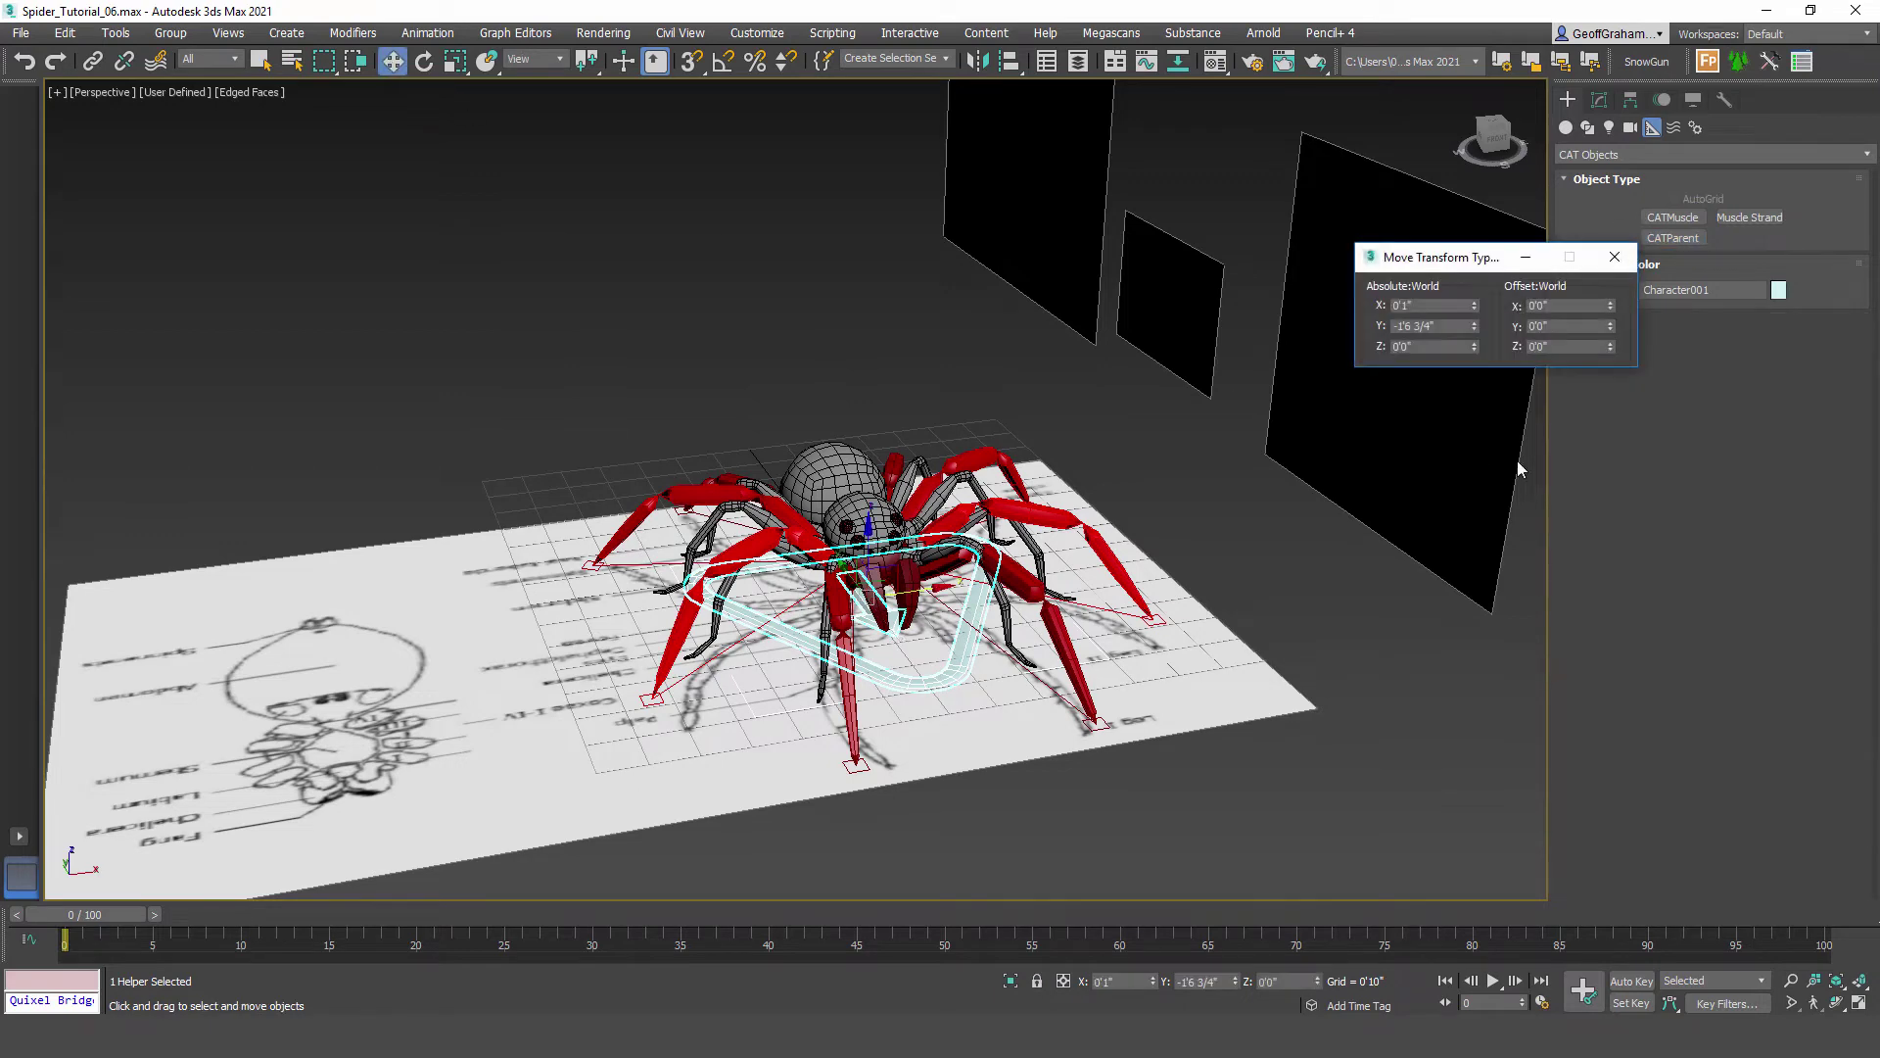
right_click(1474, 326)
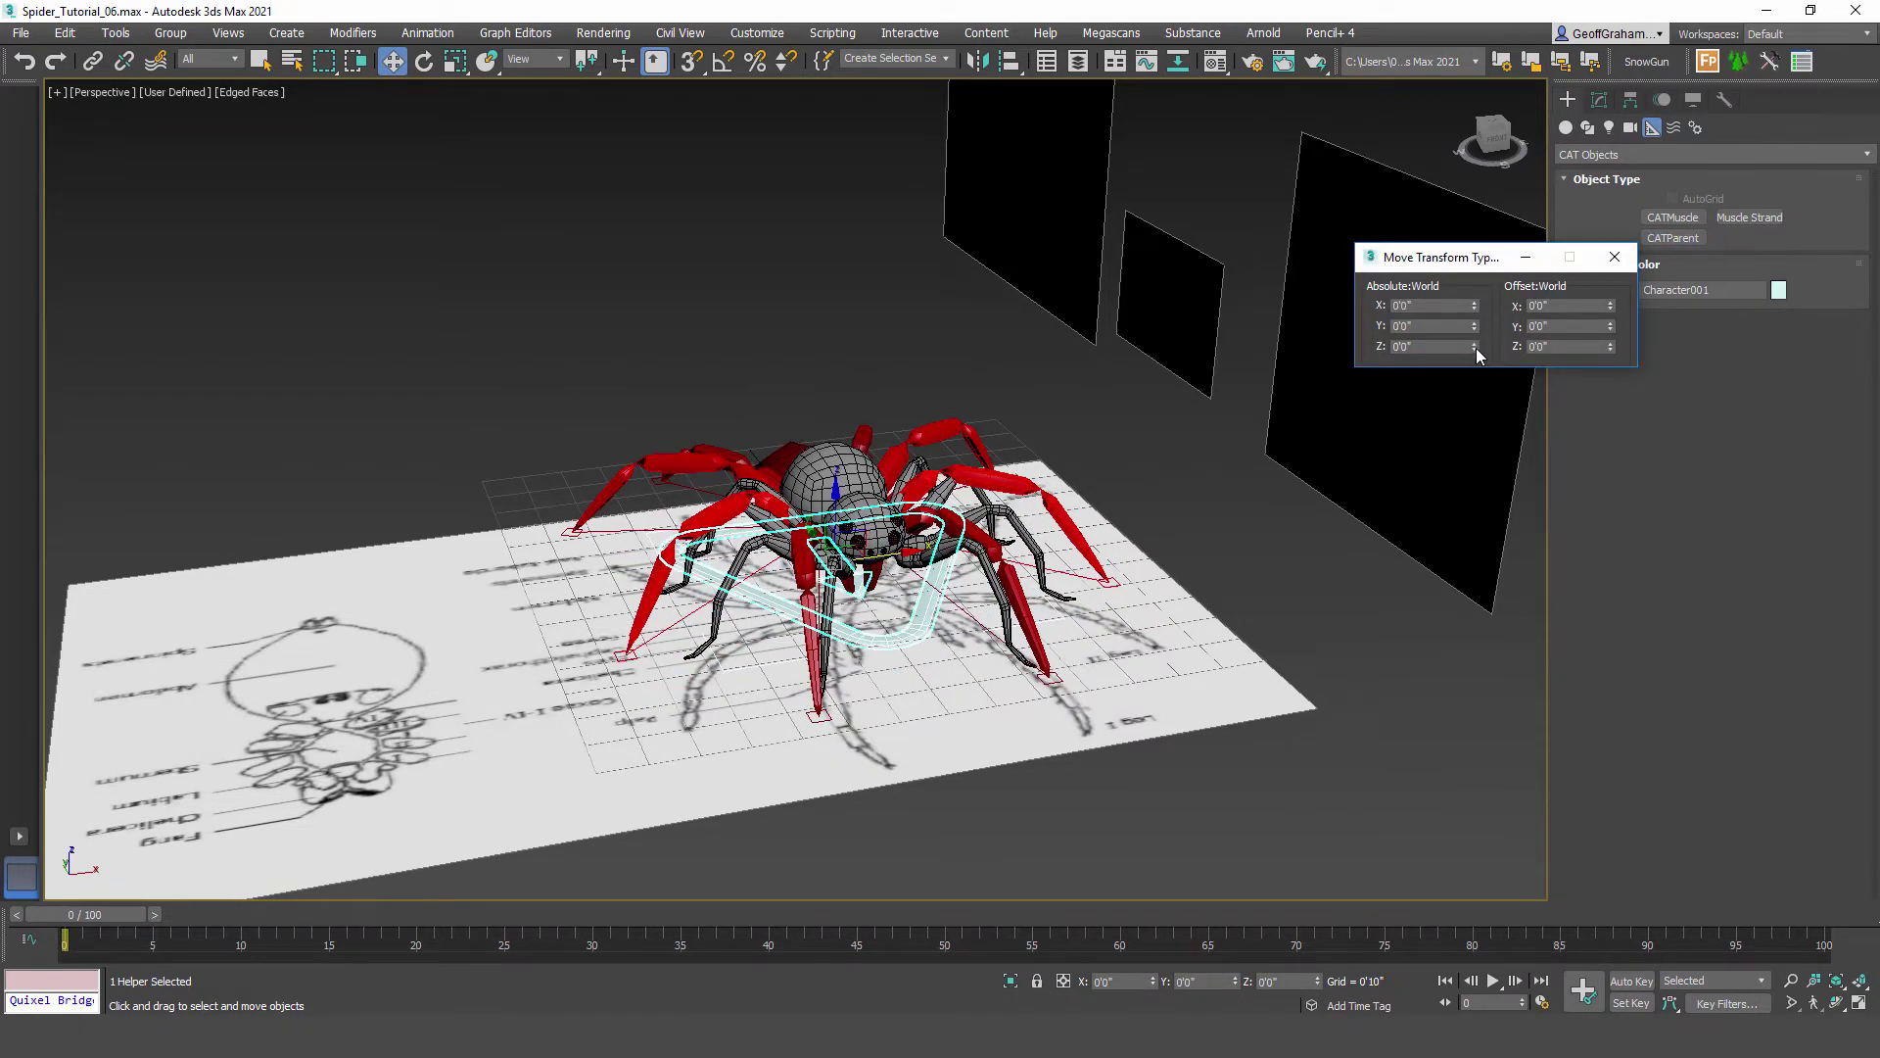
left_click(1616, 259)
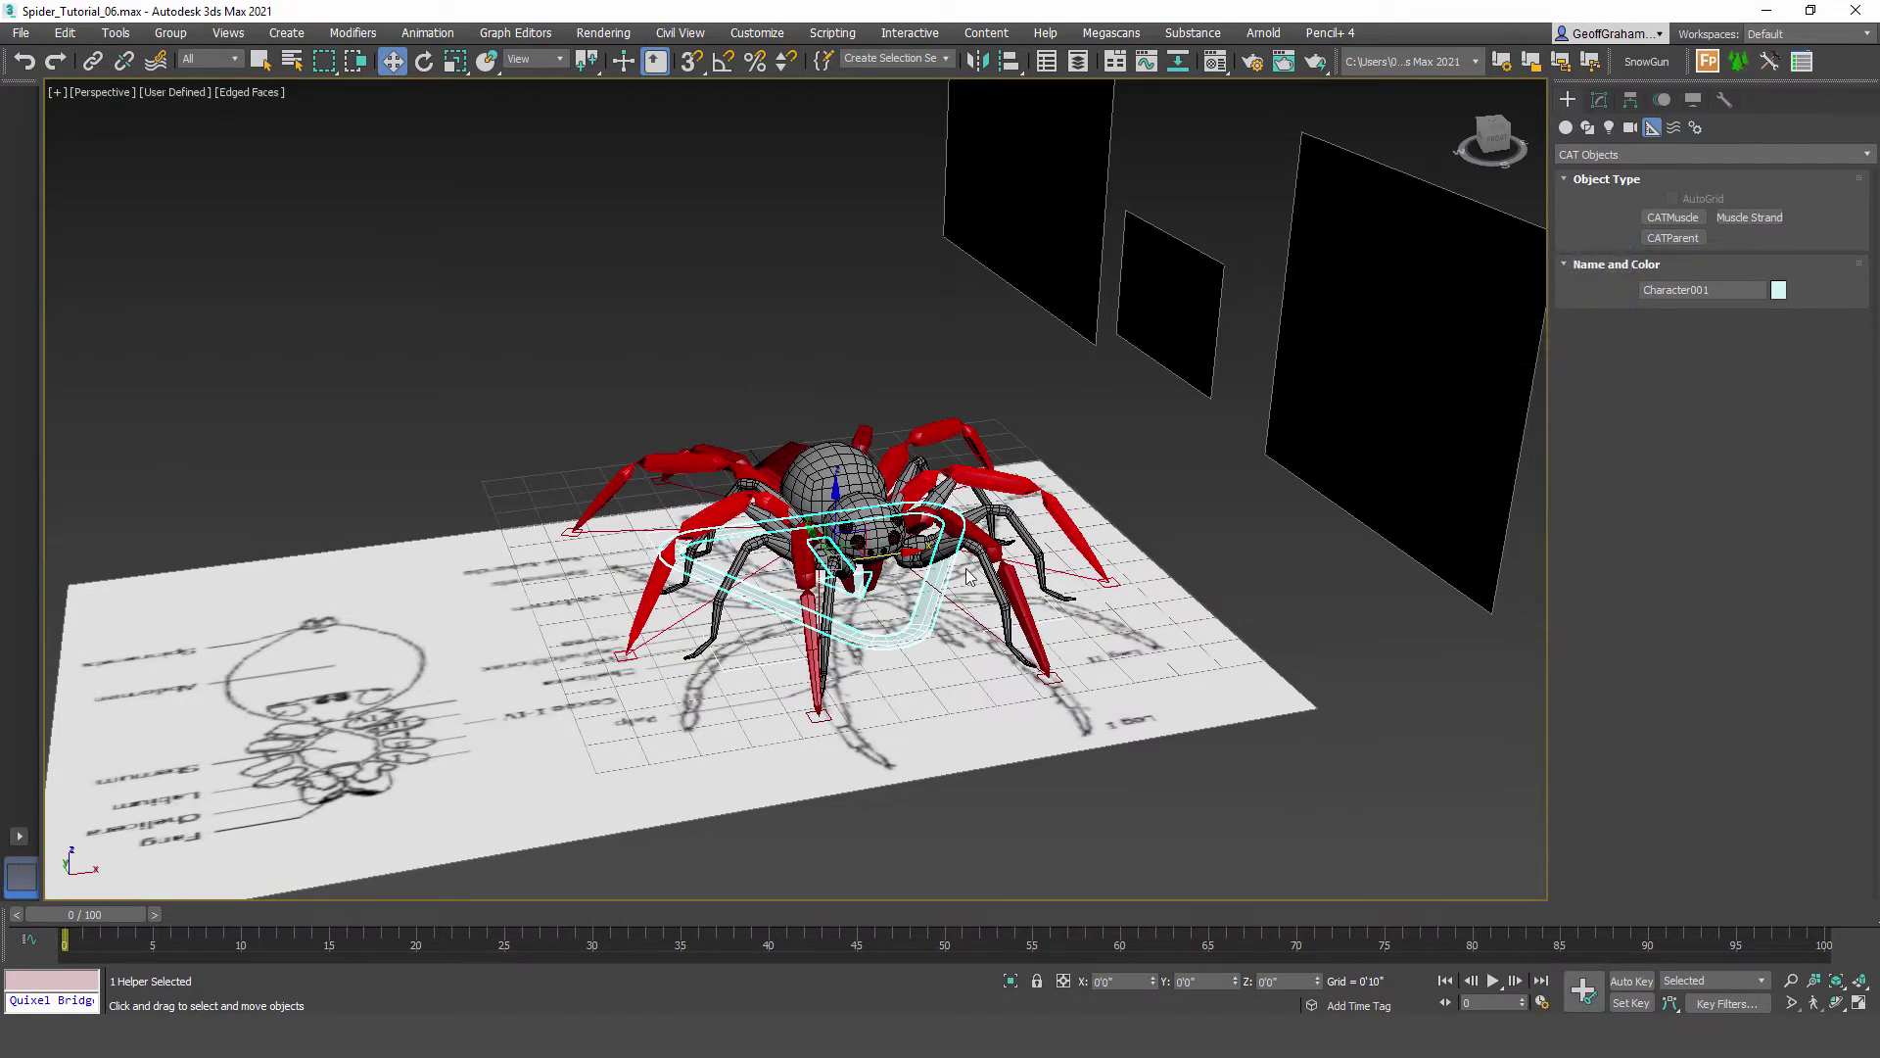
Step: In the top view, try shifting the CAT rig along Y to meet the model, and reset its absolute Y position to 0
key("t")
left_click_drag(917, 312, 973, 465)
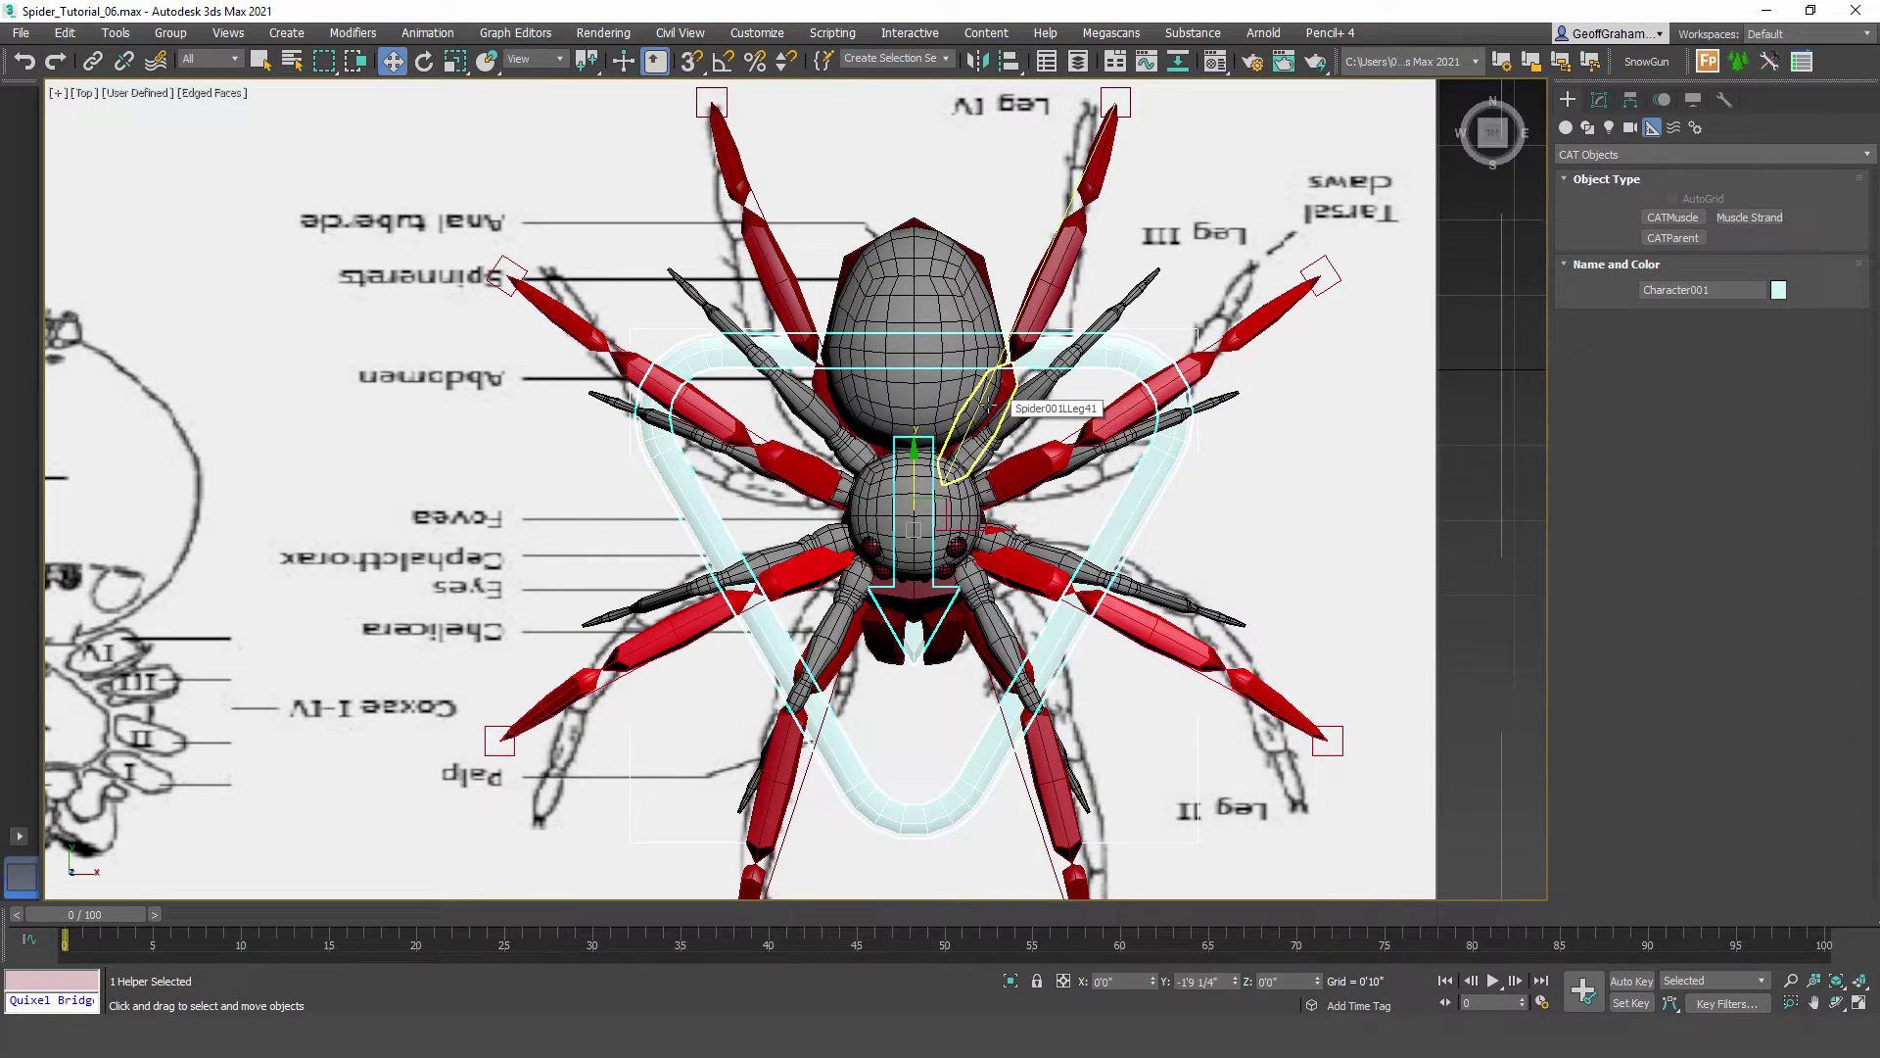
right_click(392, 61)
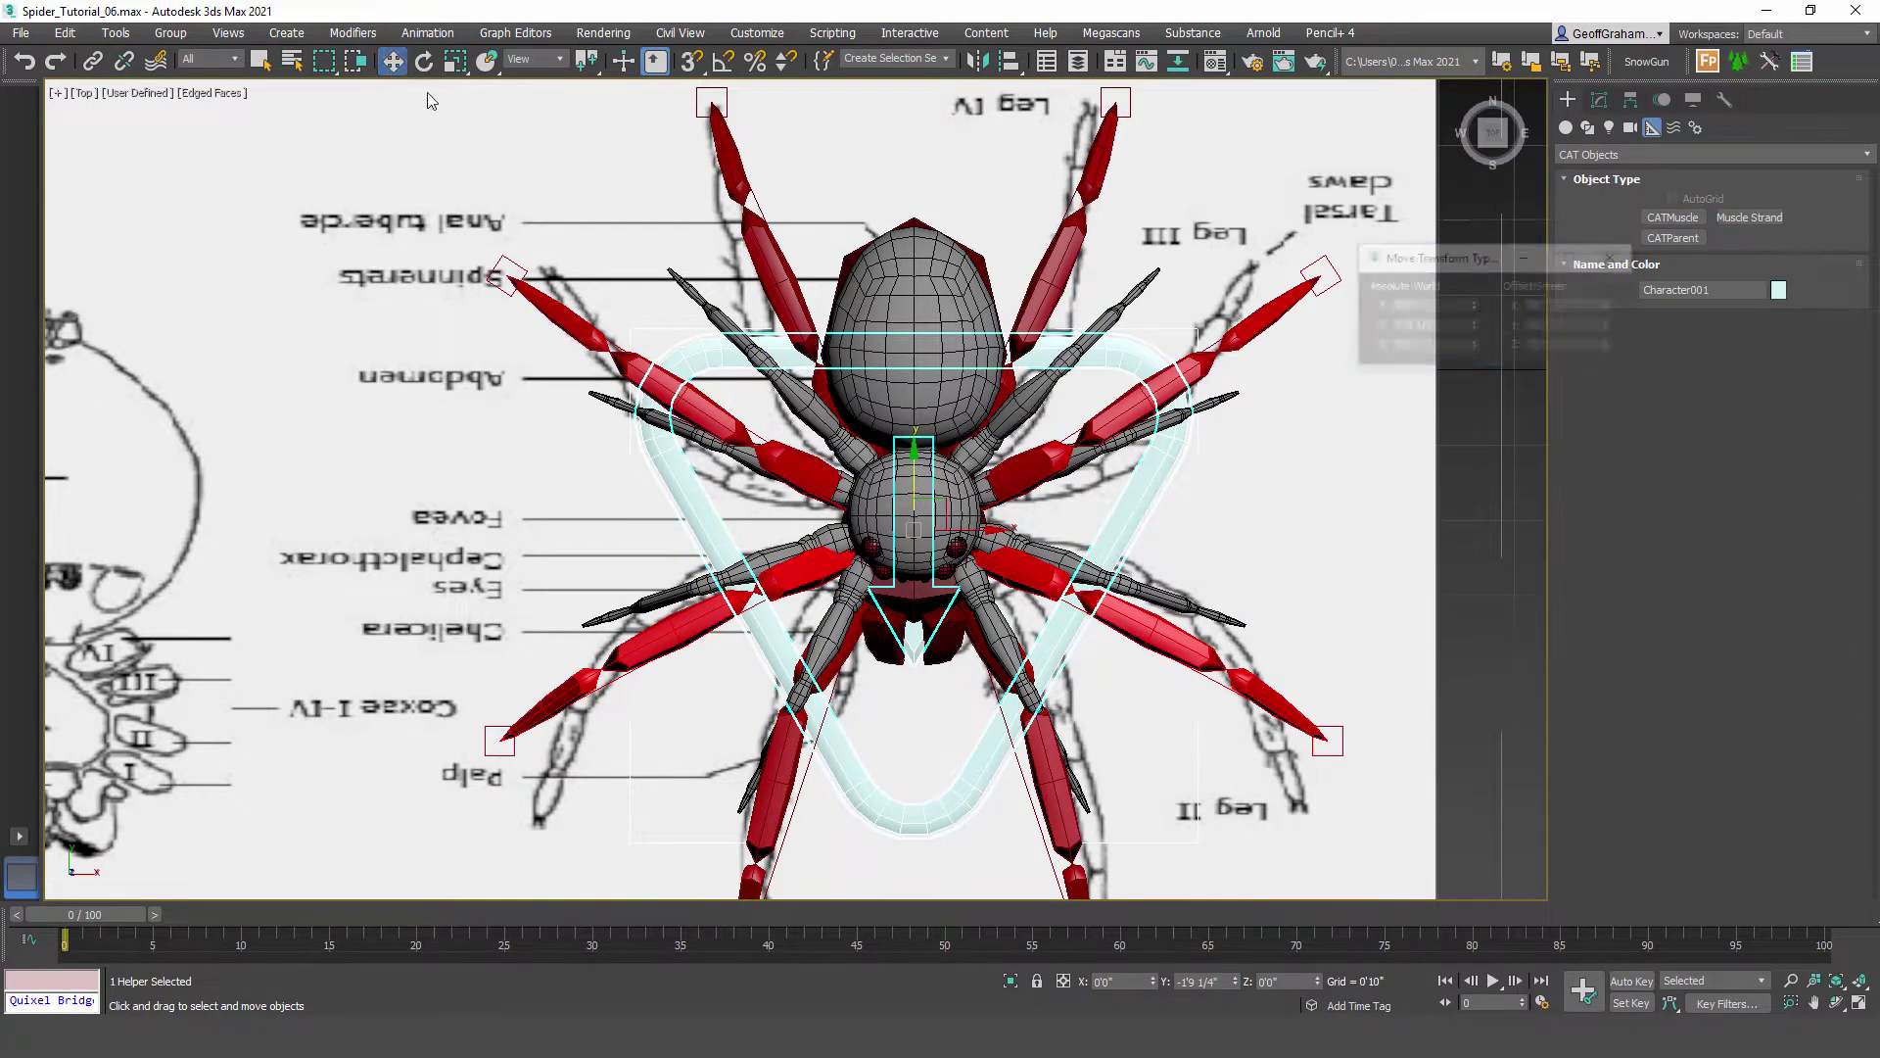
right_click(1474, 327)
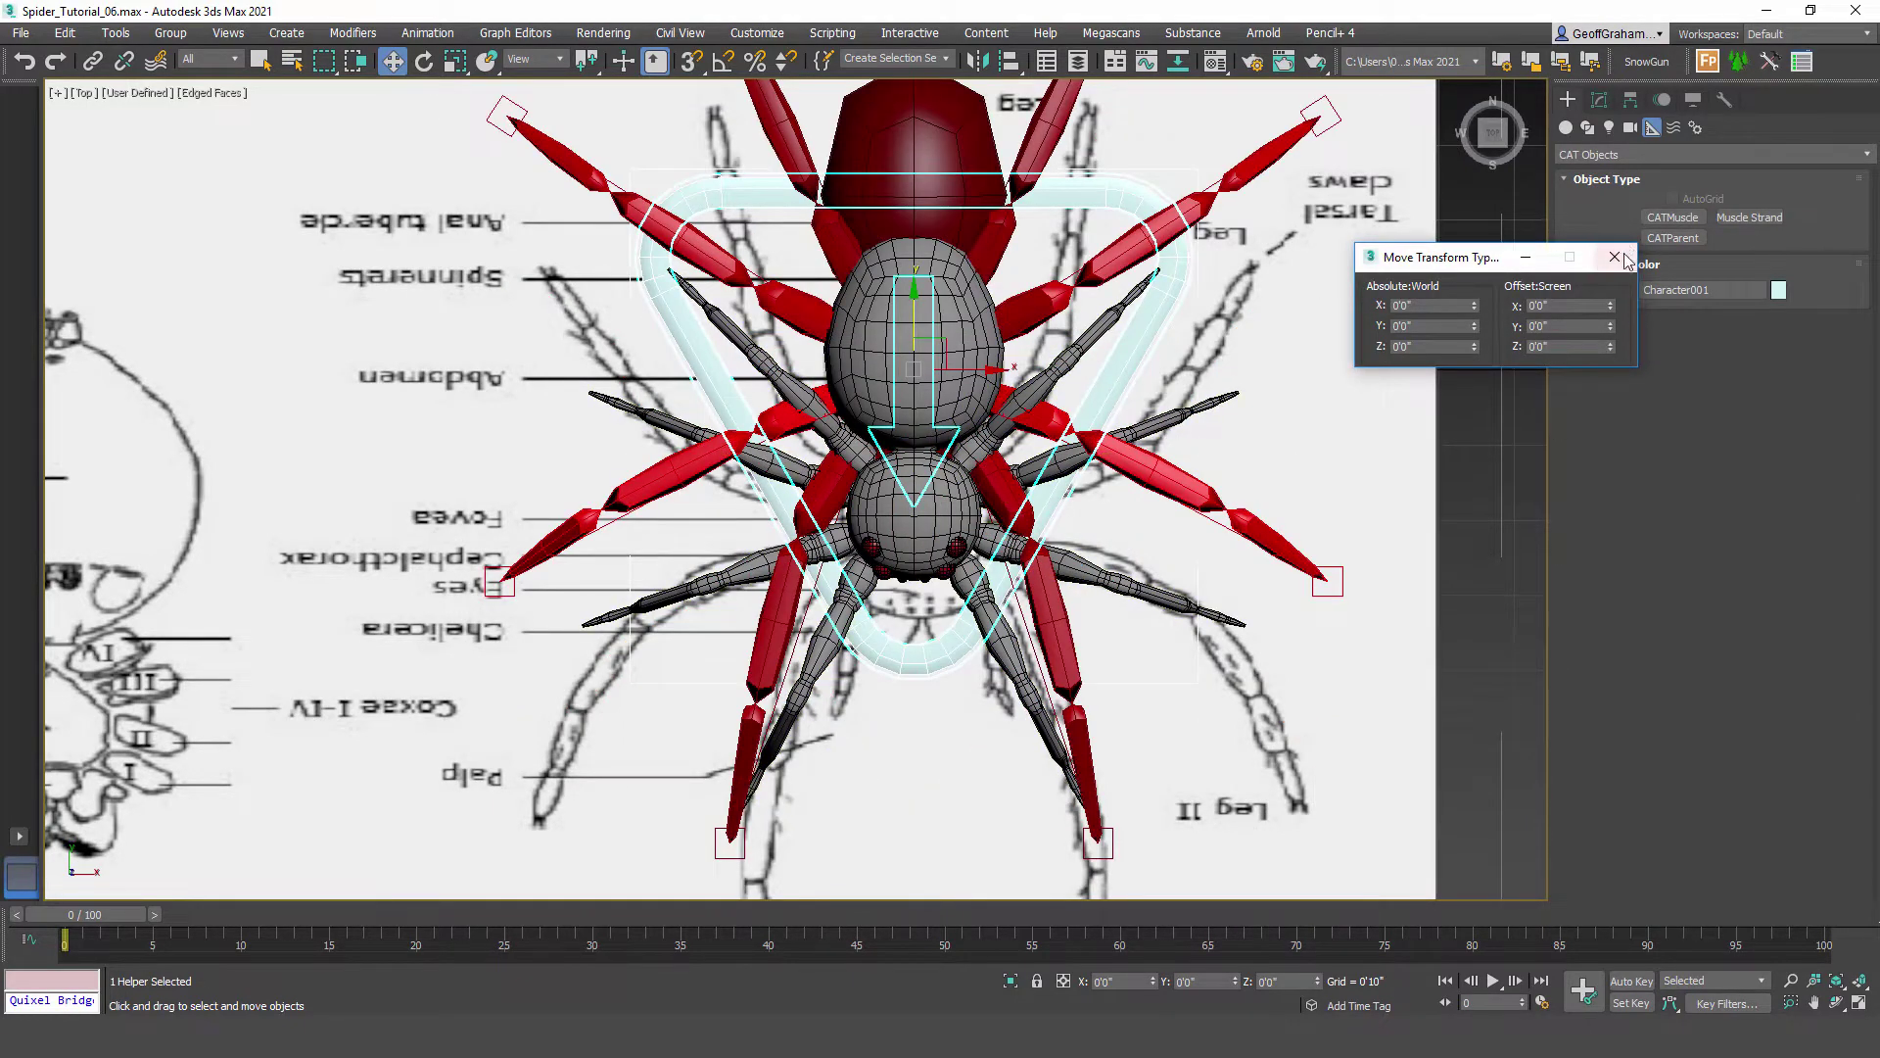
left_click(1616, 256)
Step: Move the spider model along Y to about 1'8 1/4" so its body lines up with the CAT rig
left_click(940, 271)
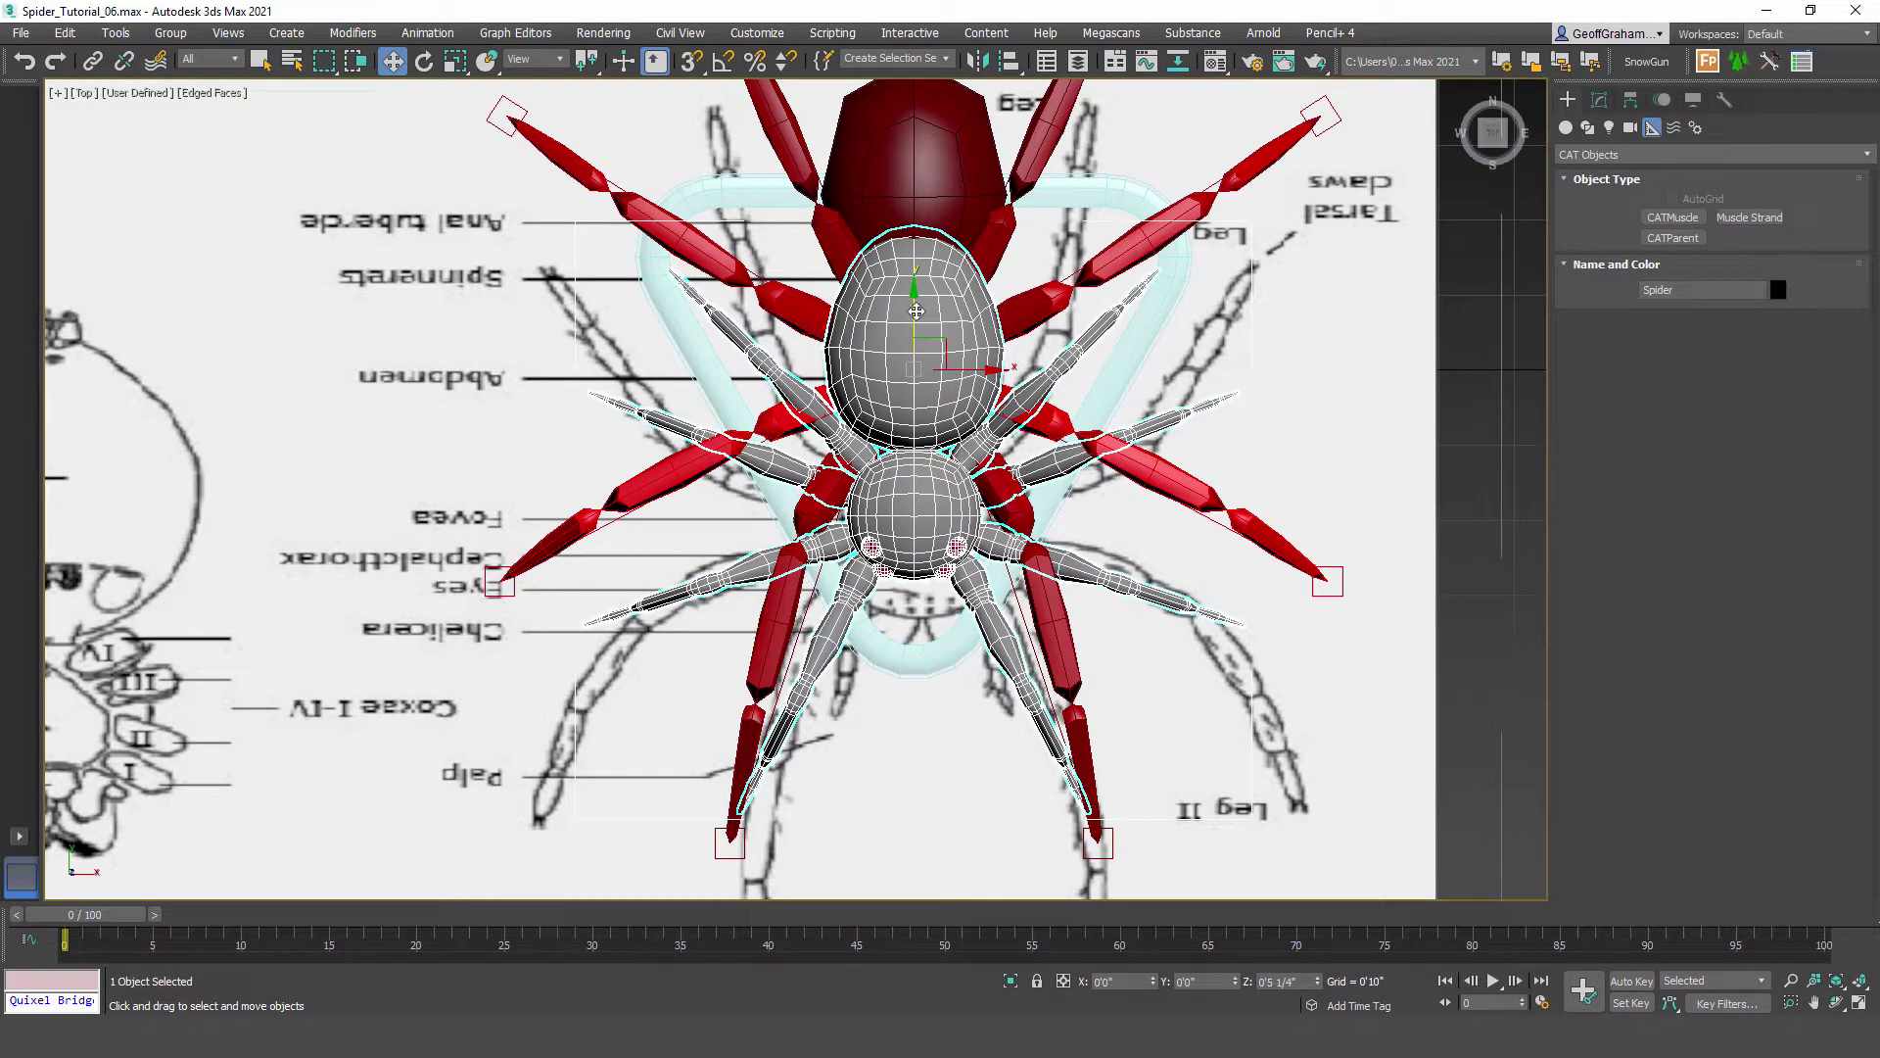
left_click_drag(916, 311, 911, 158)
middle_click_drag(888, 327, 877, 495)
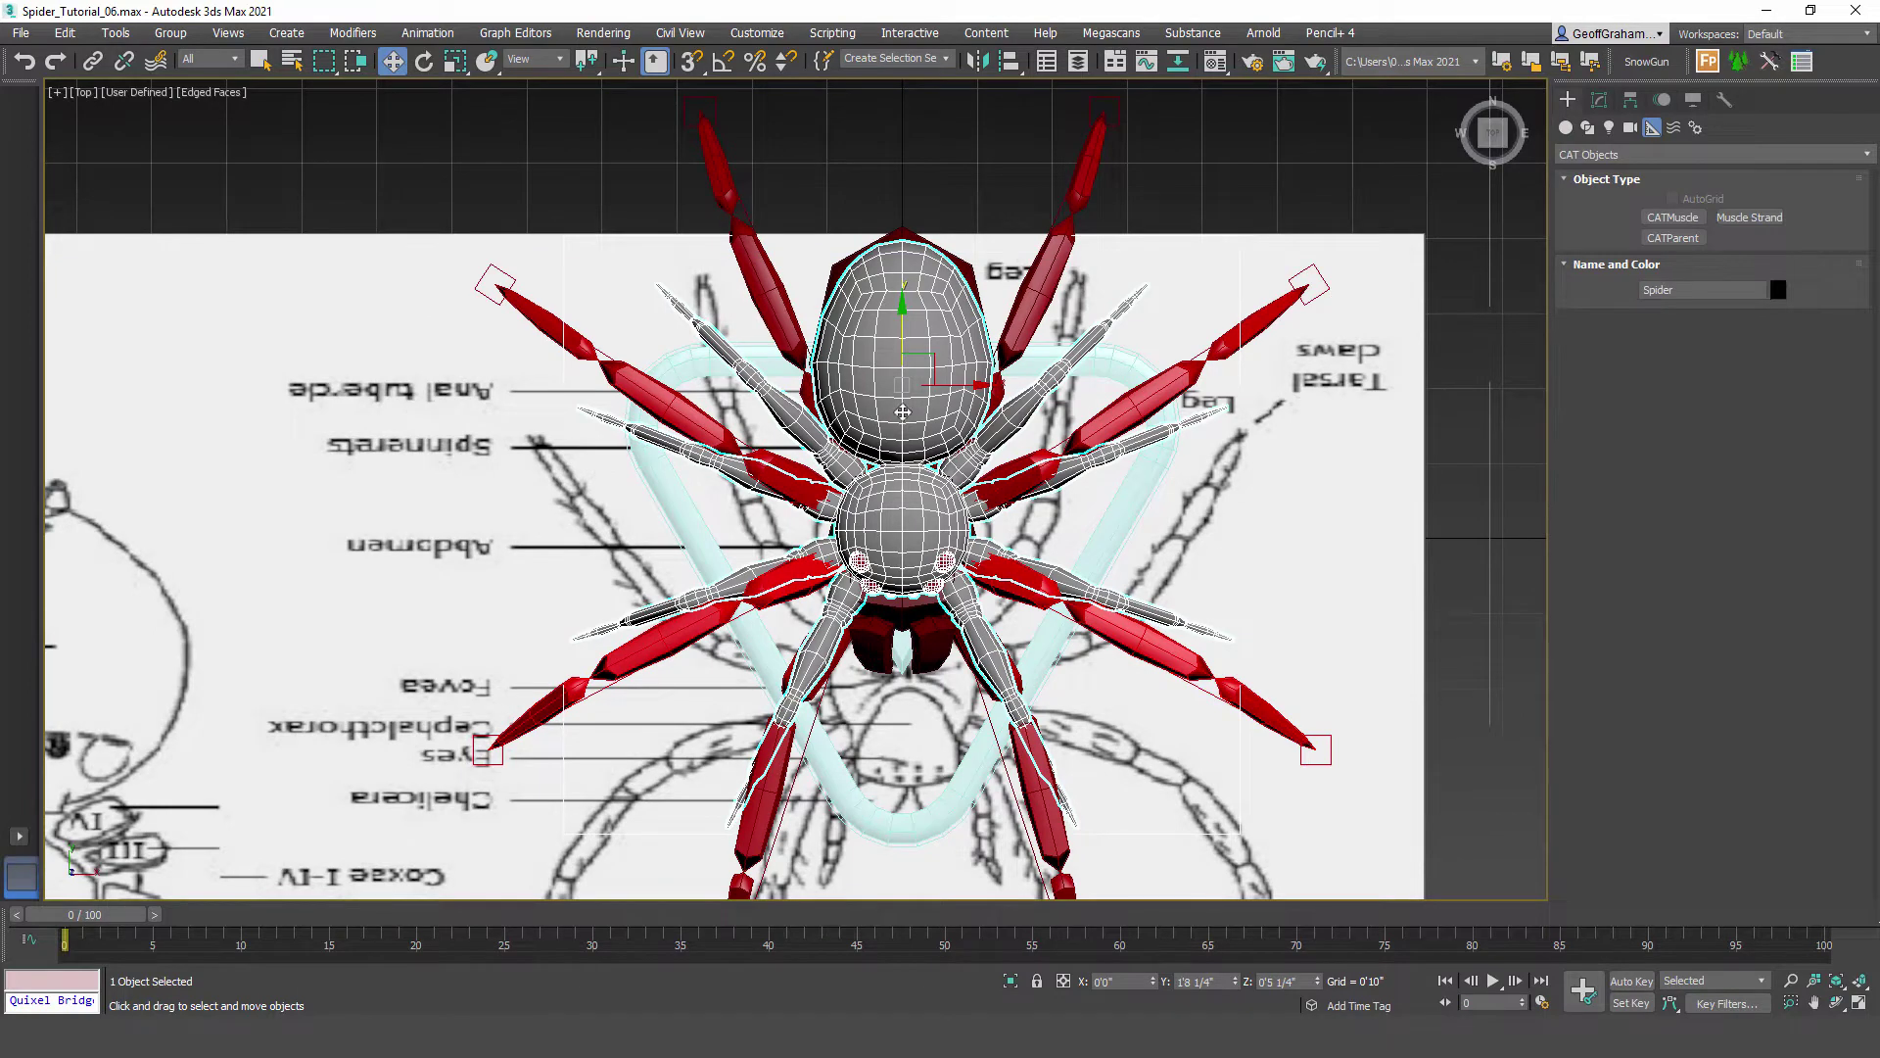
middle_click_drag(902, 412, 881, 356)
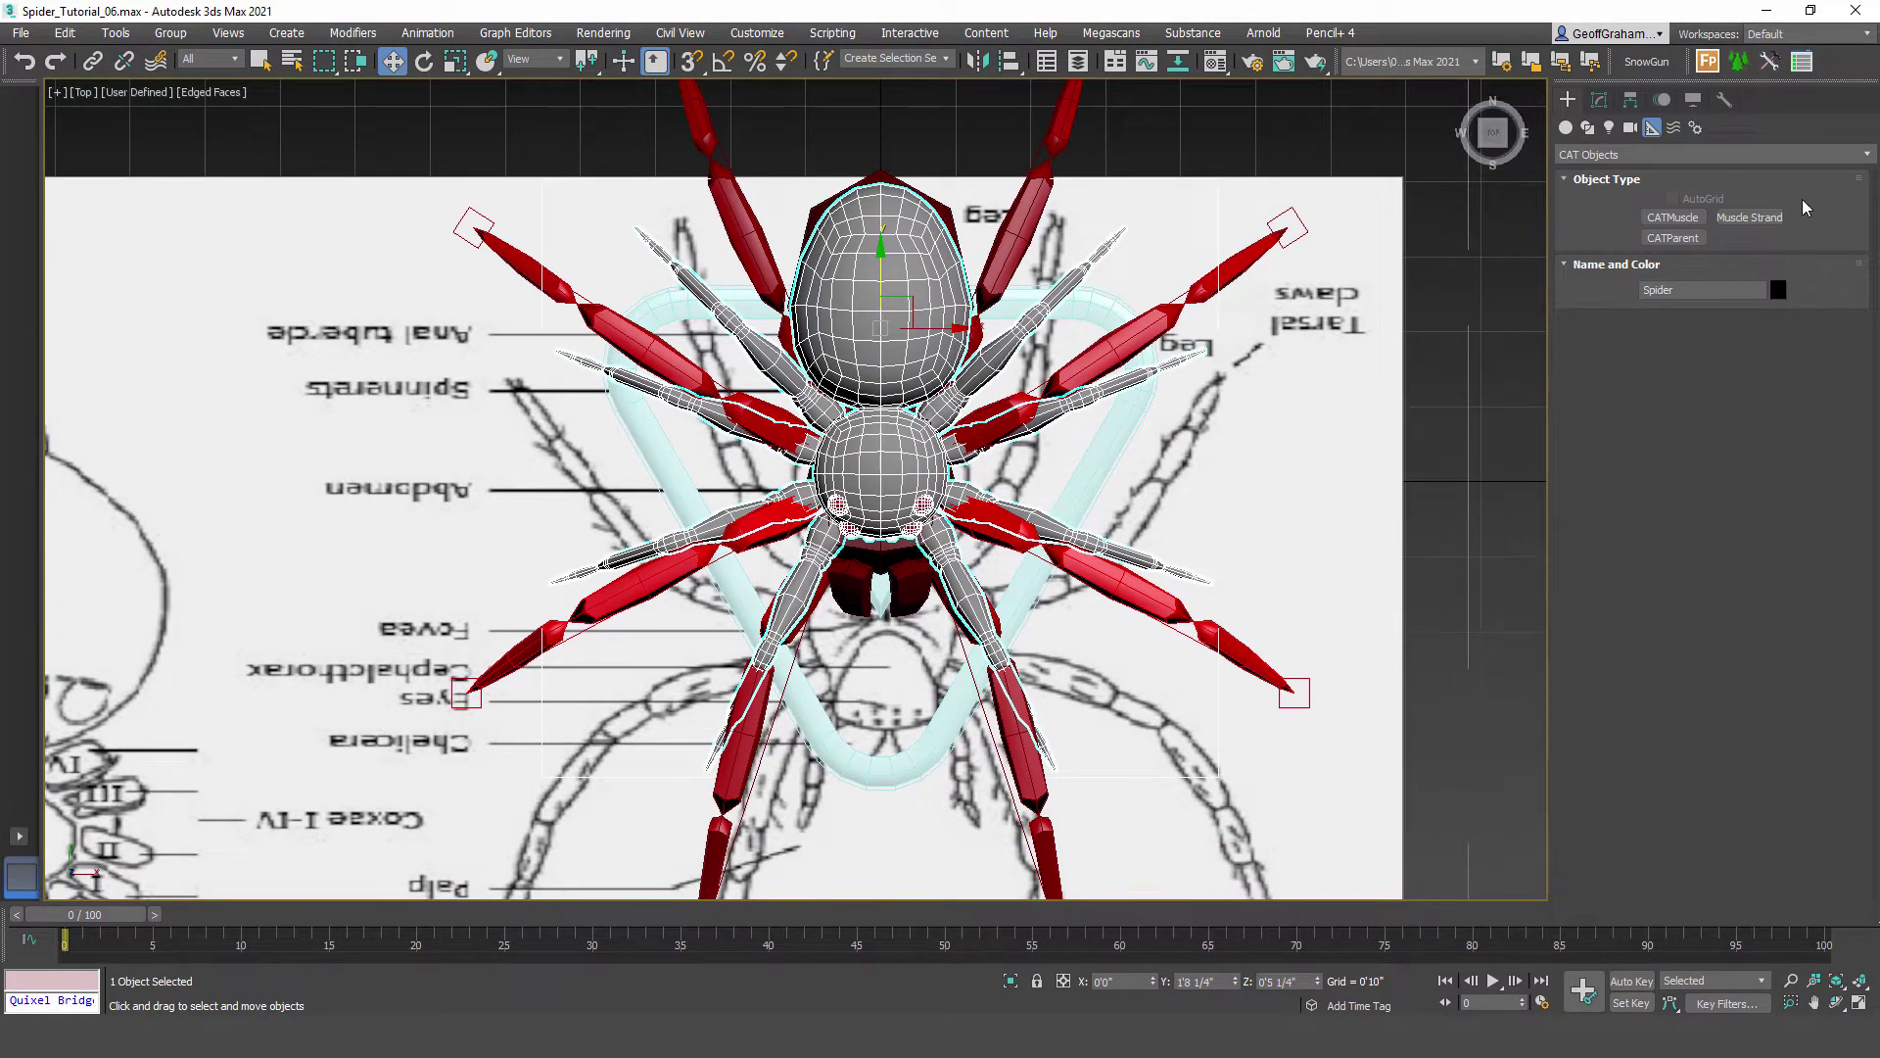
Step: Center the spider model's pivot to the object with Affect Pivot Only, and leave pivot editing
left_click(1631, 99)
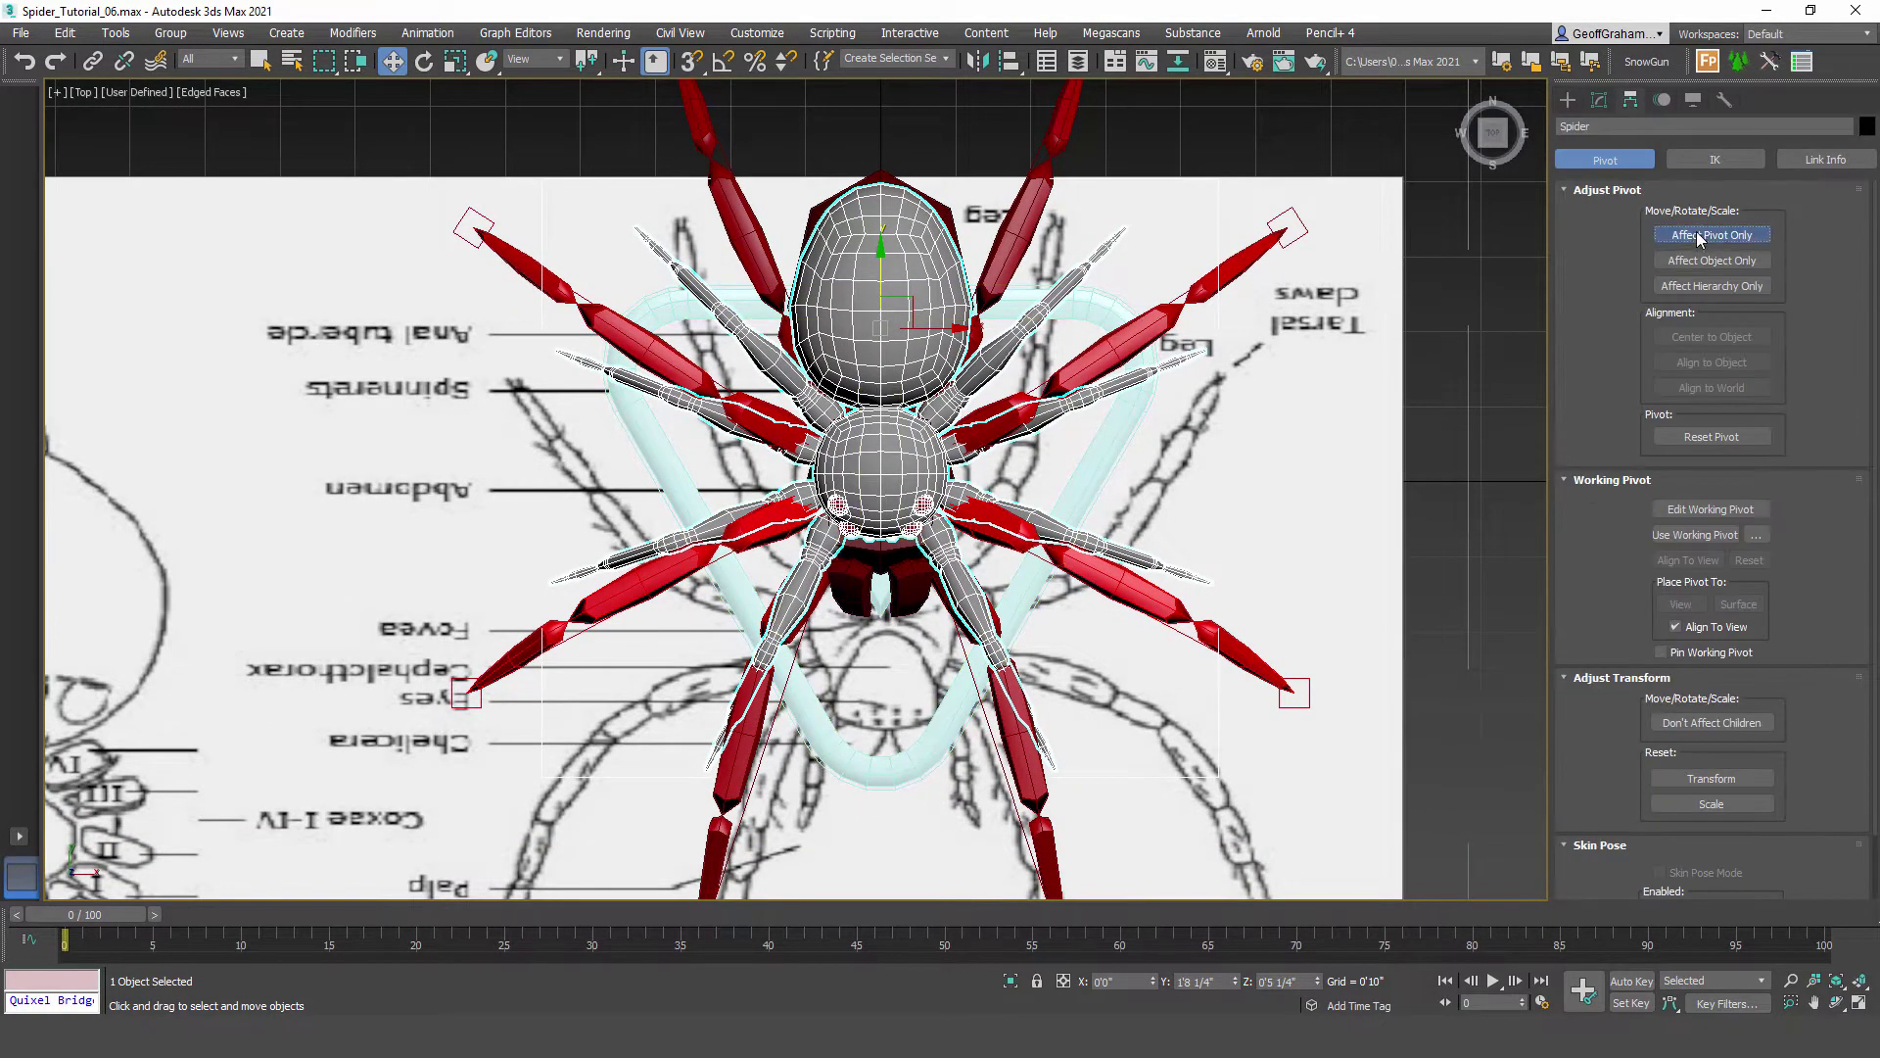
left_click(1700, 238)
left_click(1728, 340)
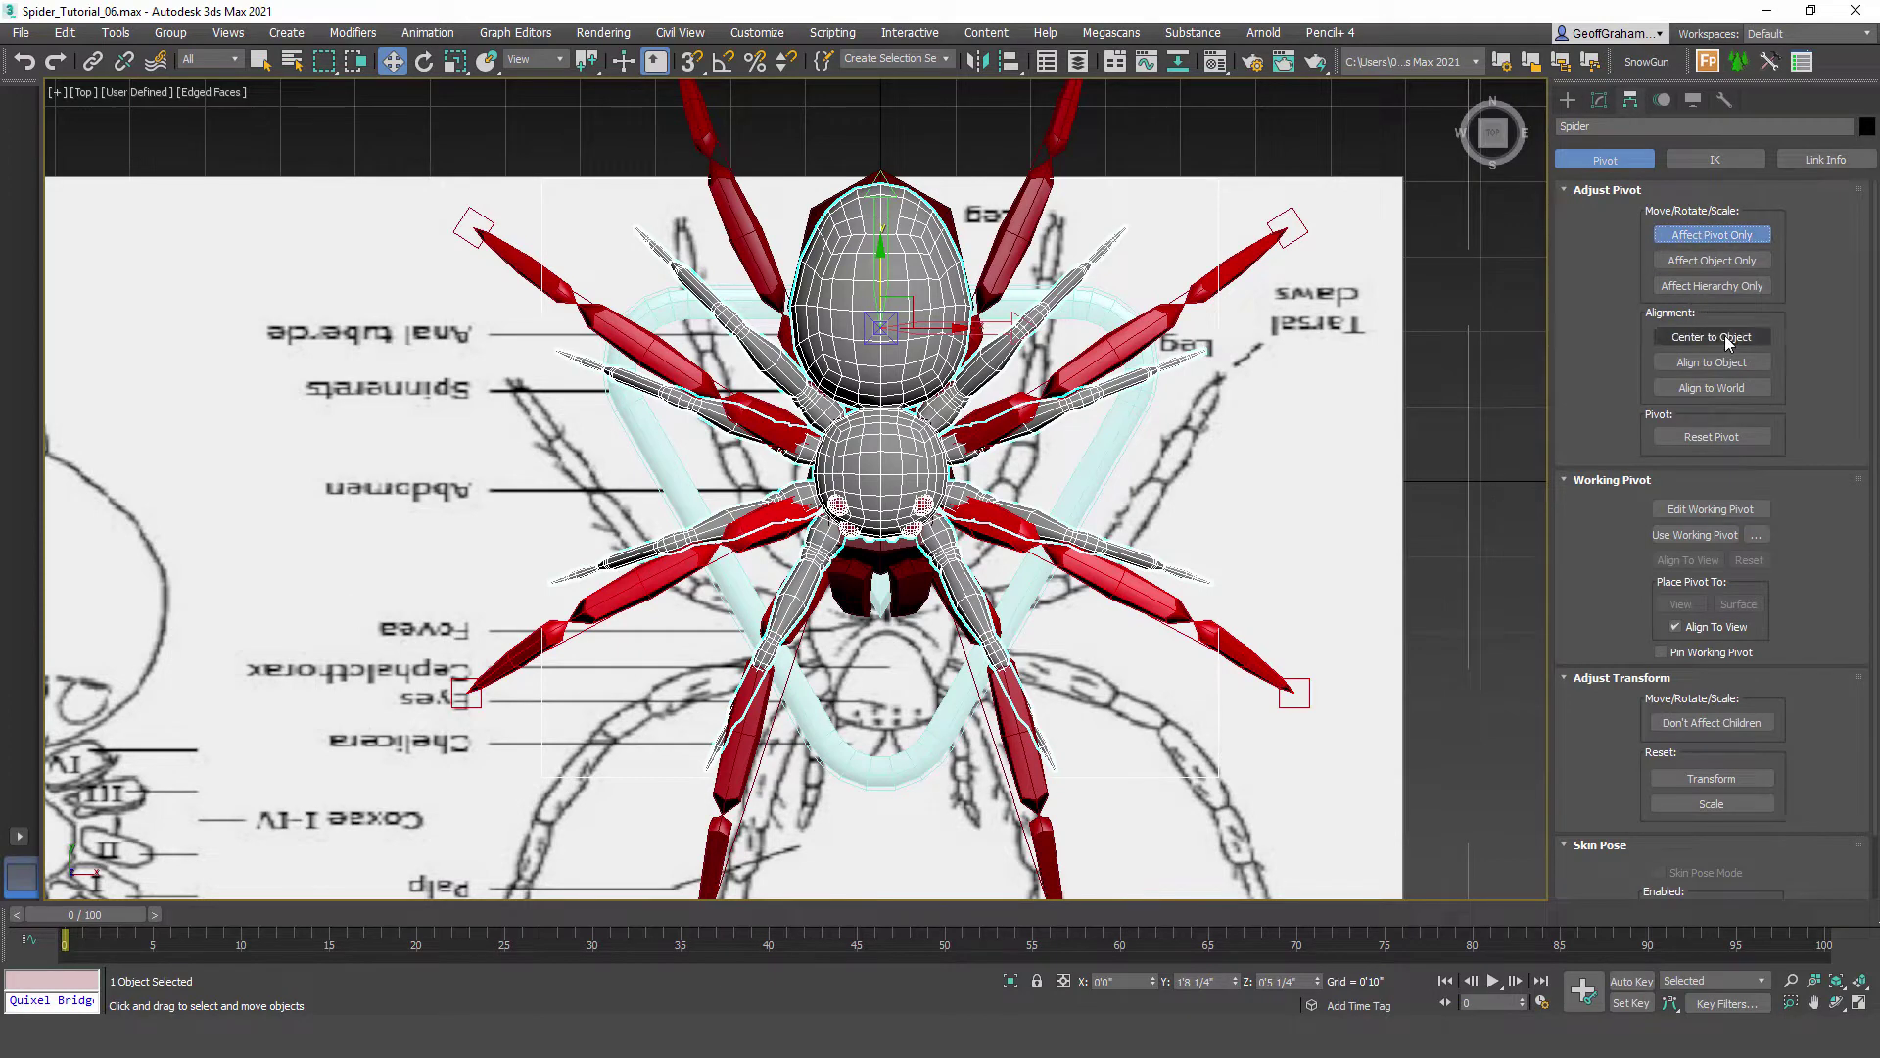
left_click(1758, 237)
Step: Set the spider model's absolute Y position to 0 to align it with the world origin
right_click(392, 61)
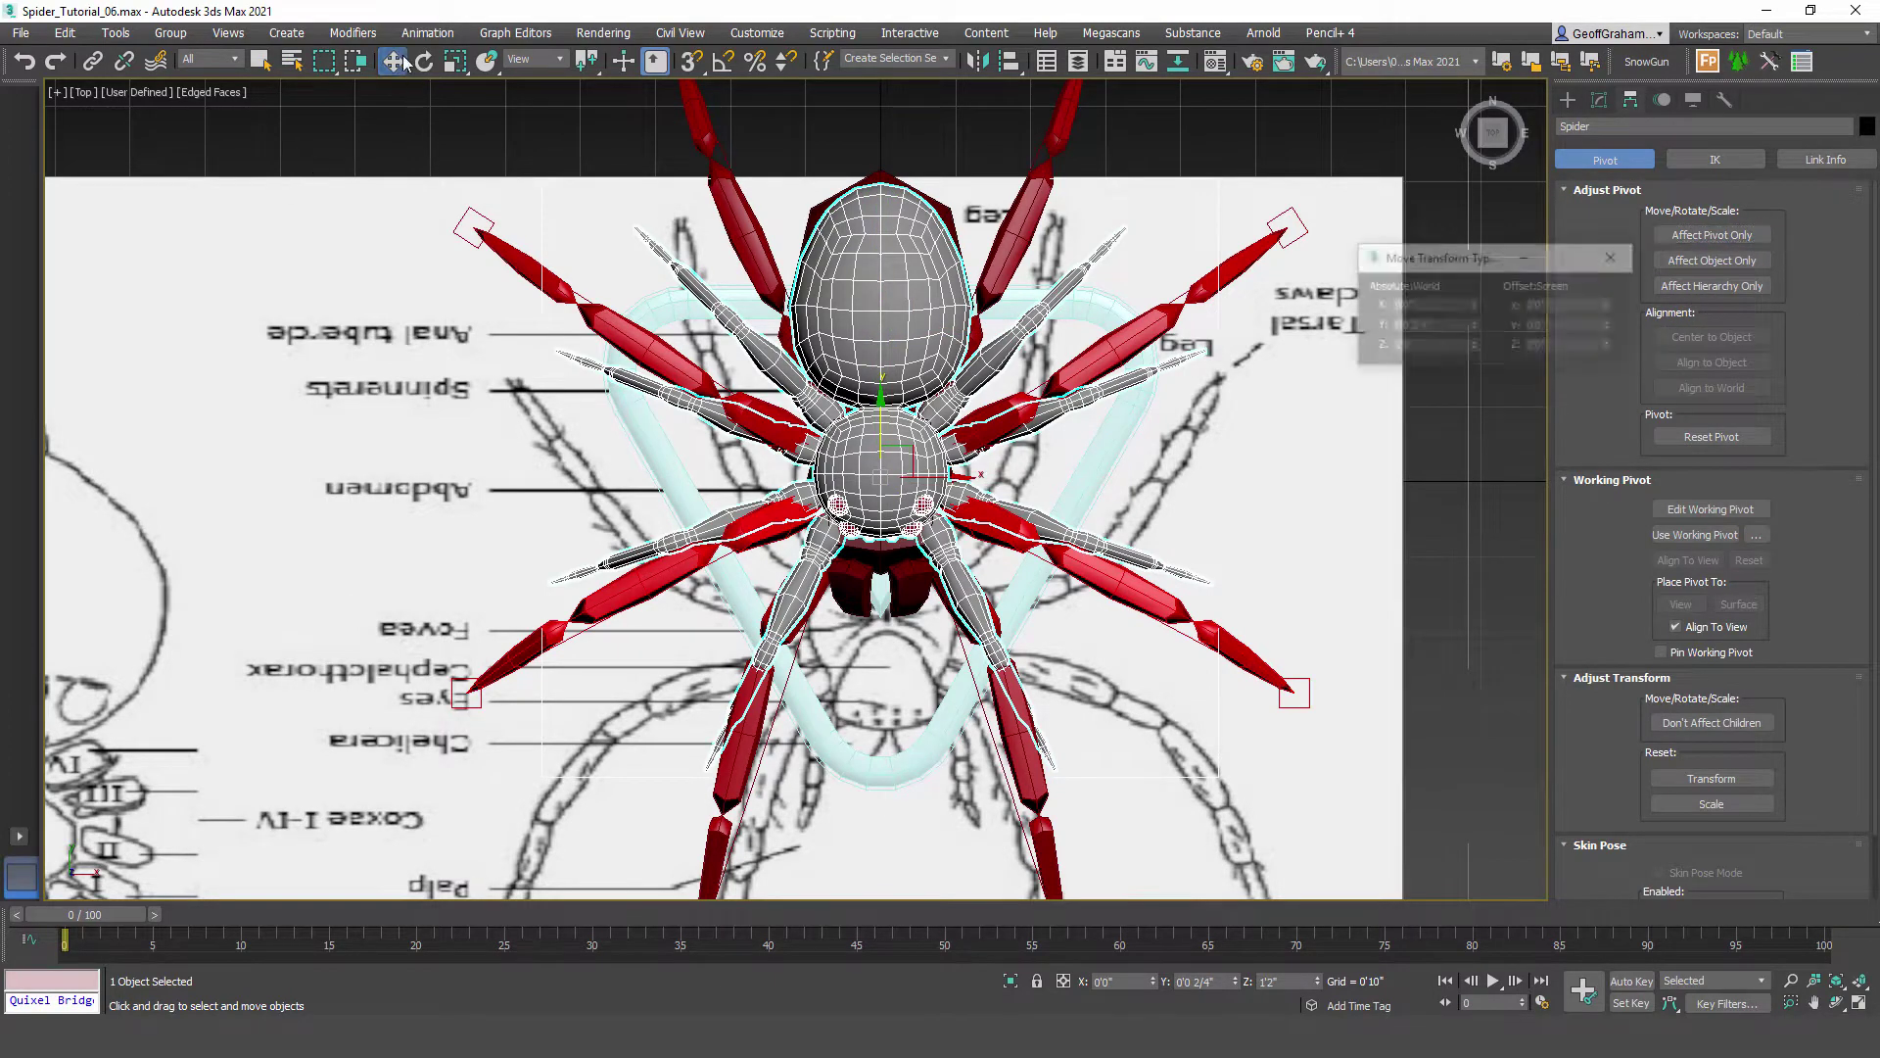
right_click(1481, 325)
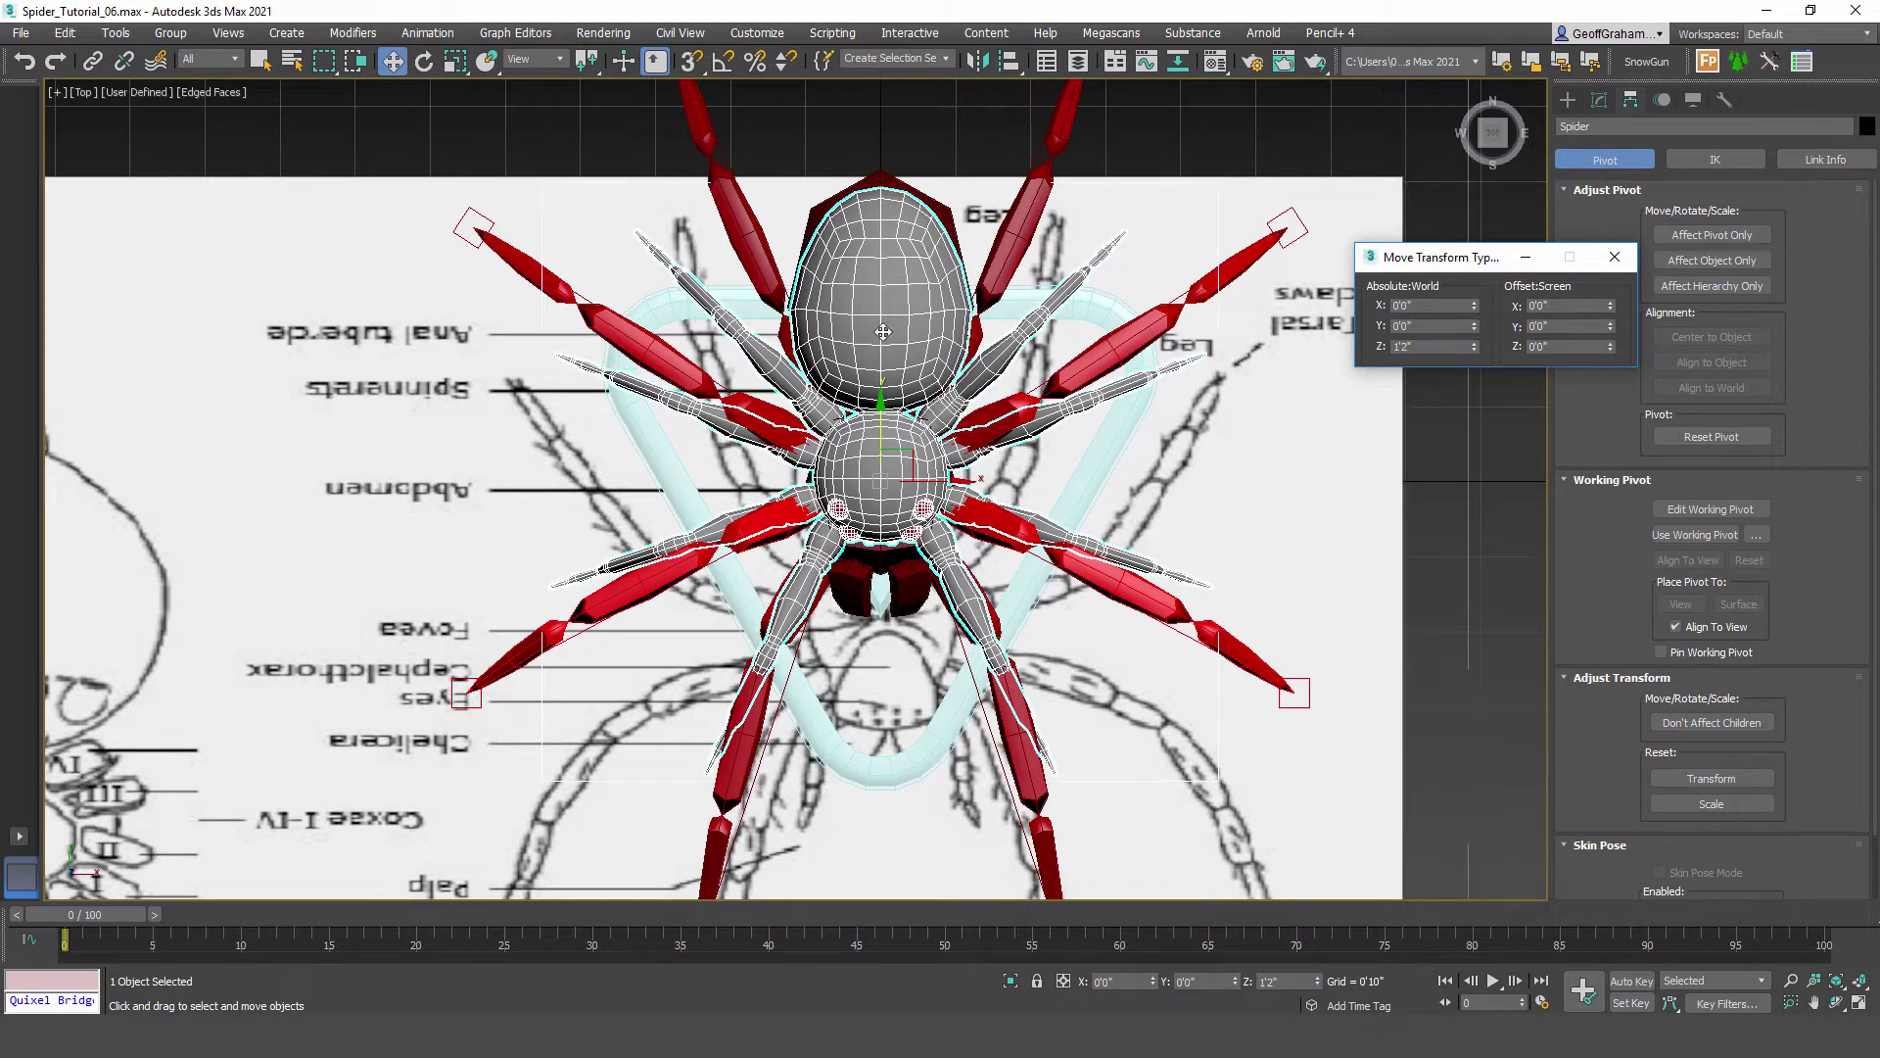
left_click(1616, 257)
Step: Hide the REF layer in the Layer Explorer and close the explorer
left_click(1108, 458)
scroll(859, 447, "down", 5)
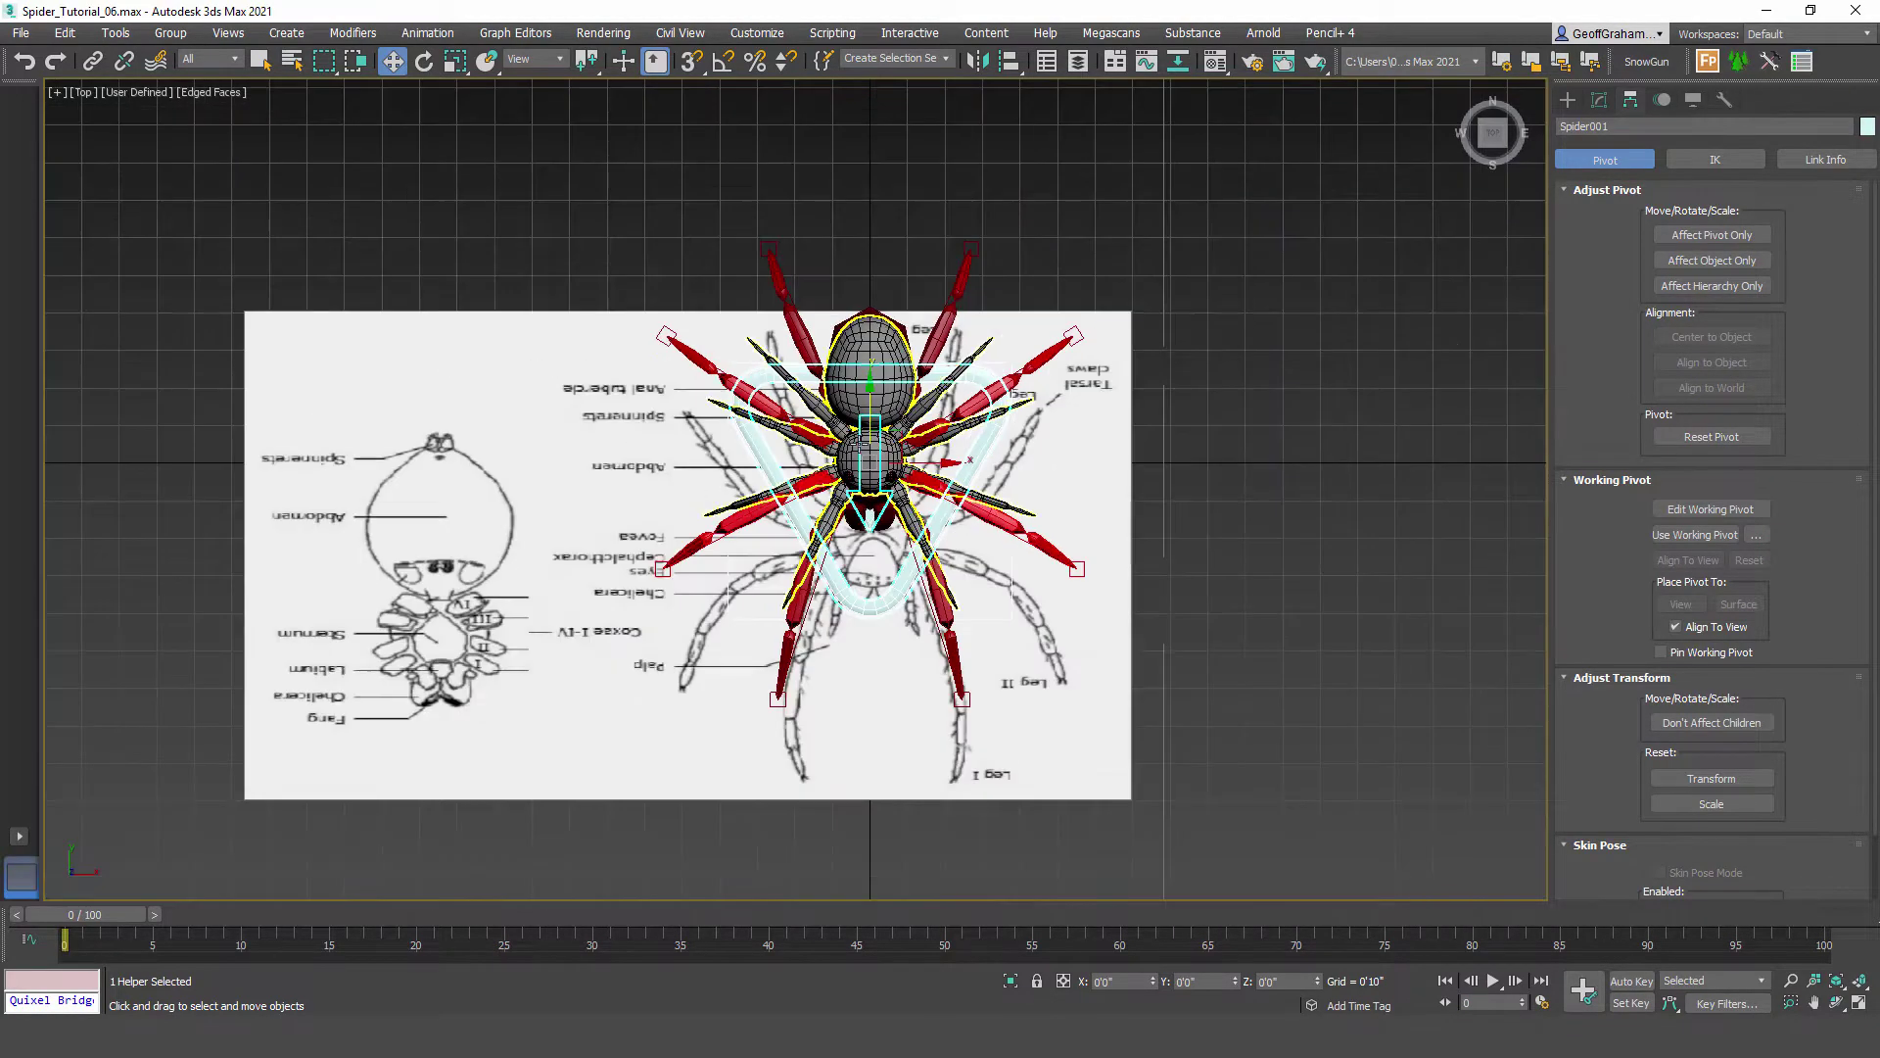
left_click(532, 568)
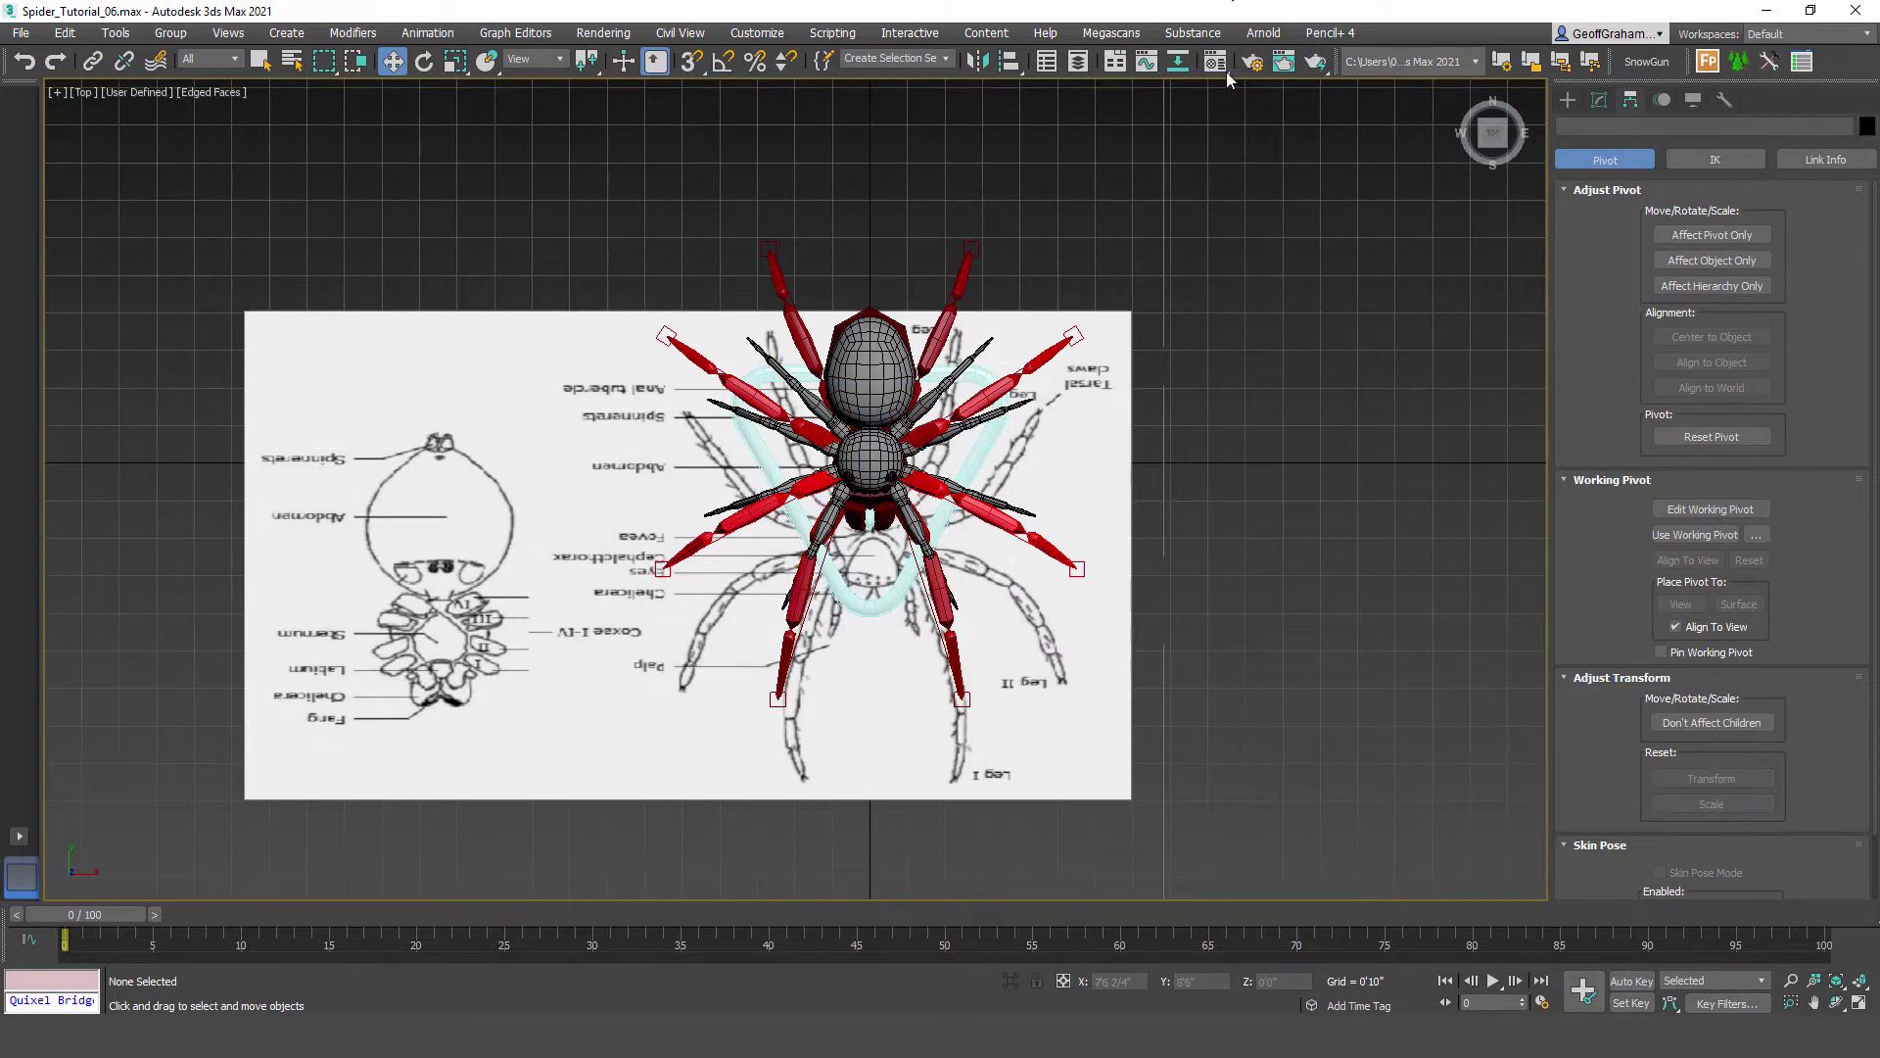
left_click(1078, 67)
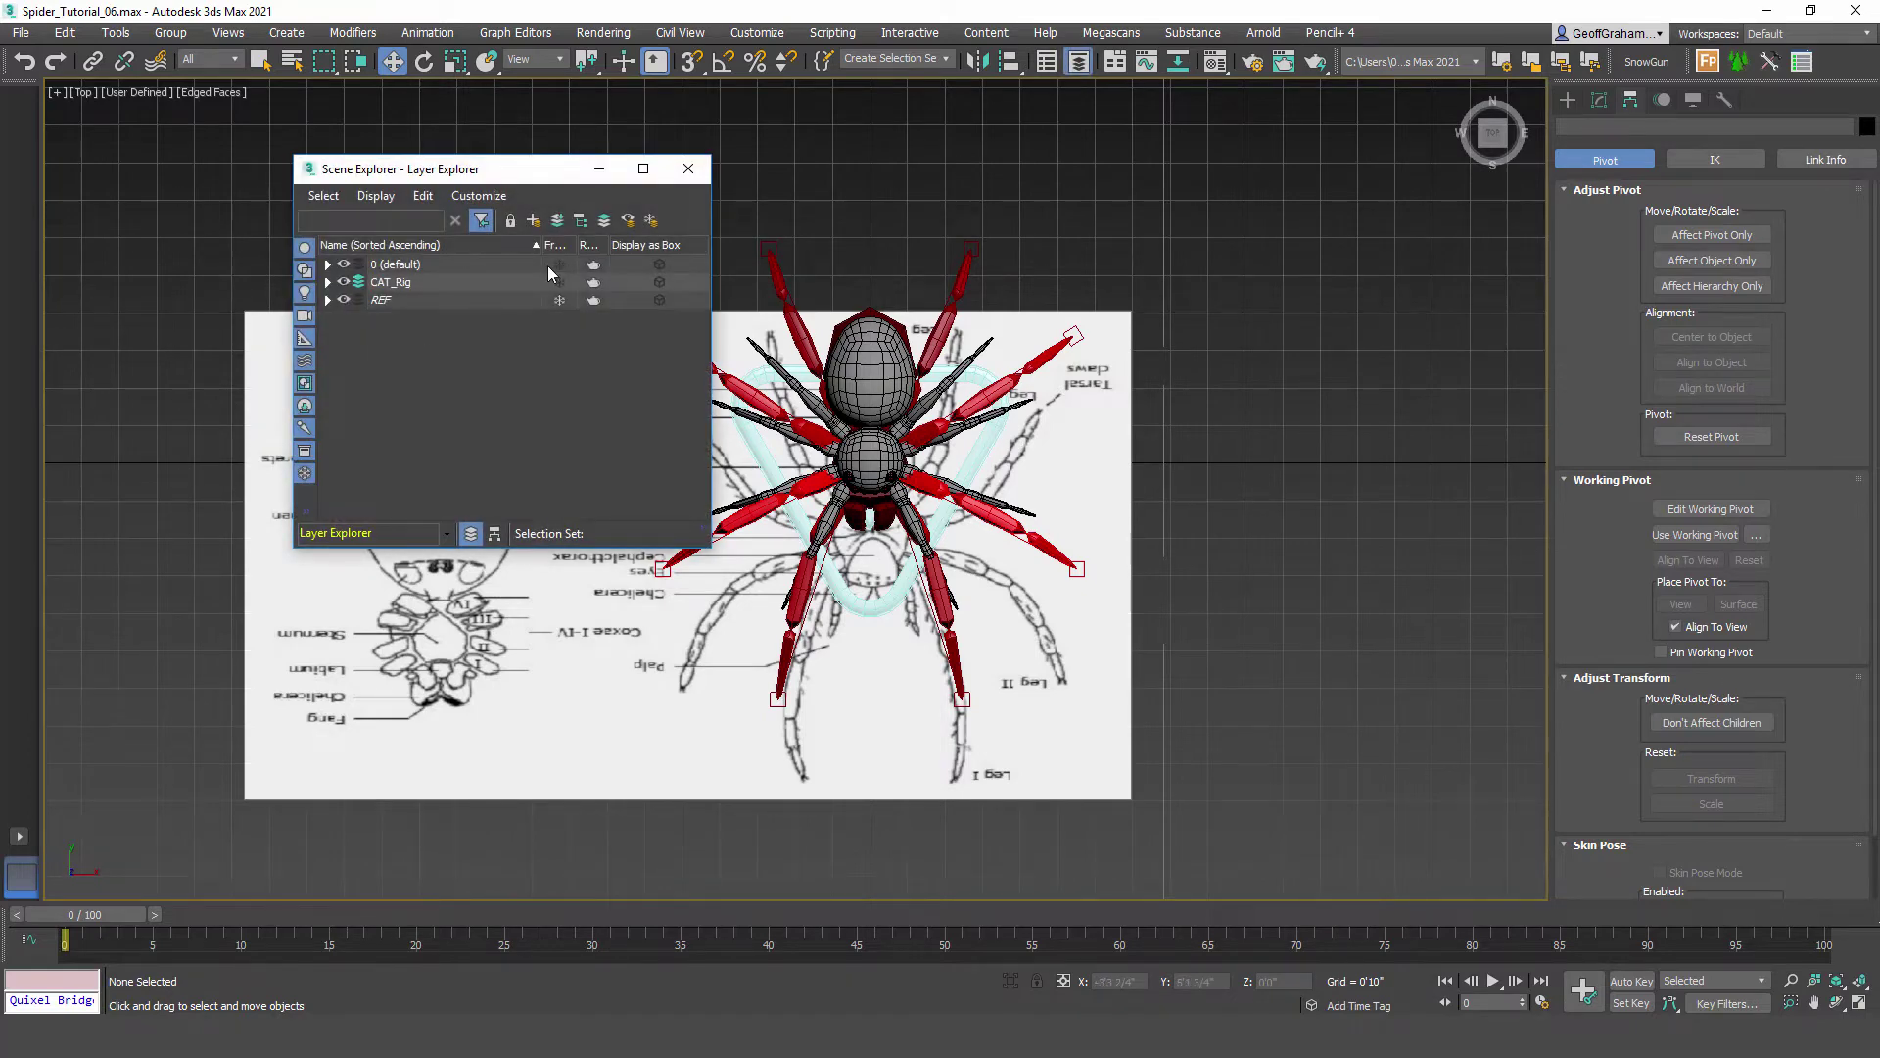
left_click(344, 299)
left_click(688, 169)
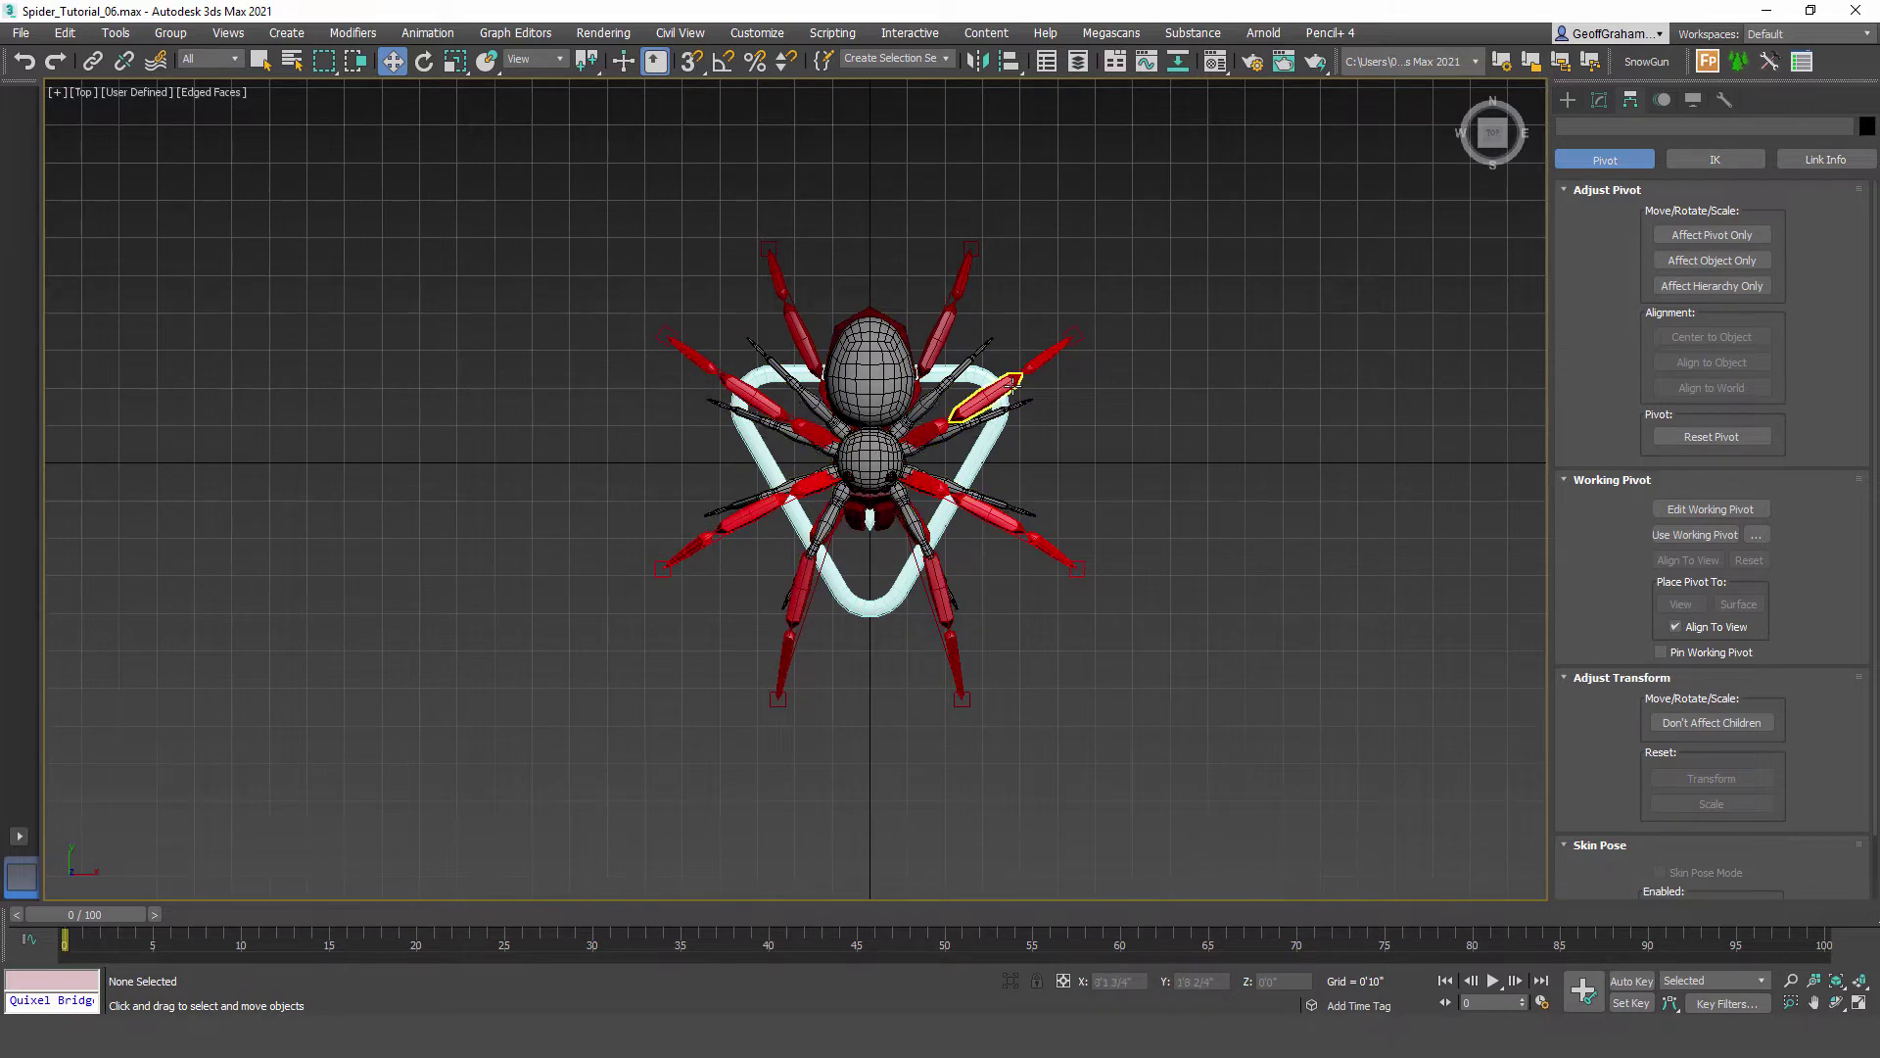
Step: Select the CATParent in the perspective view and lower its CATUnits Ratio to 0.649
scroll(1041, 386, "up", 3)
left_click(1076, 417)
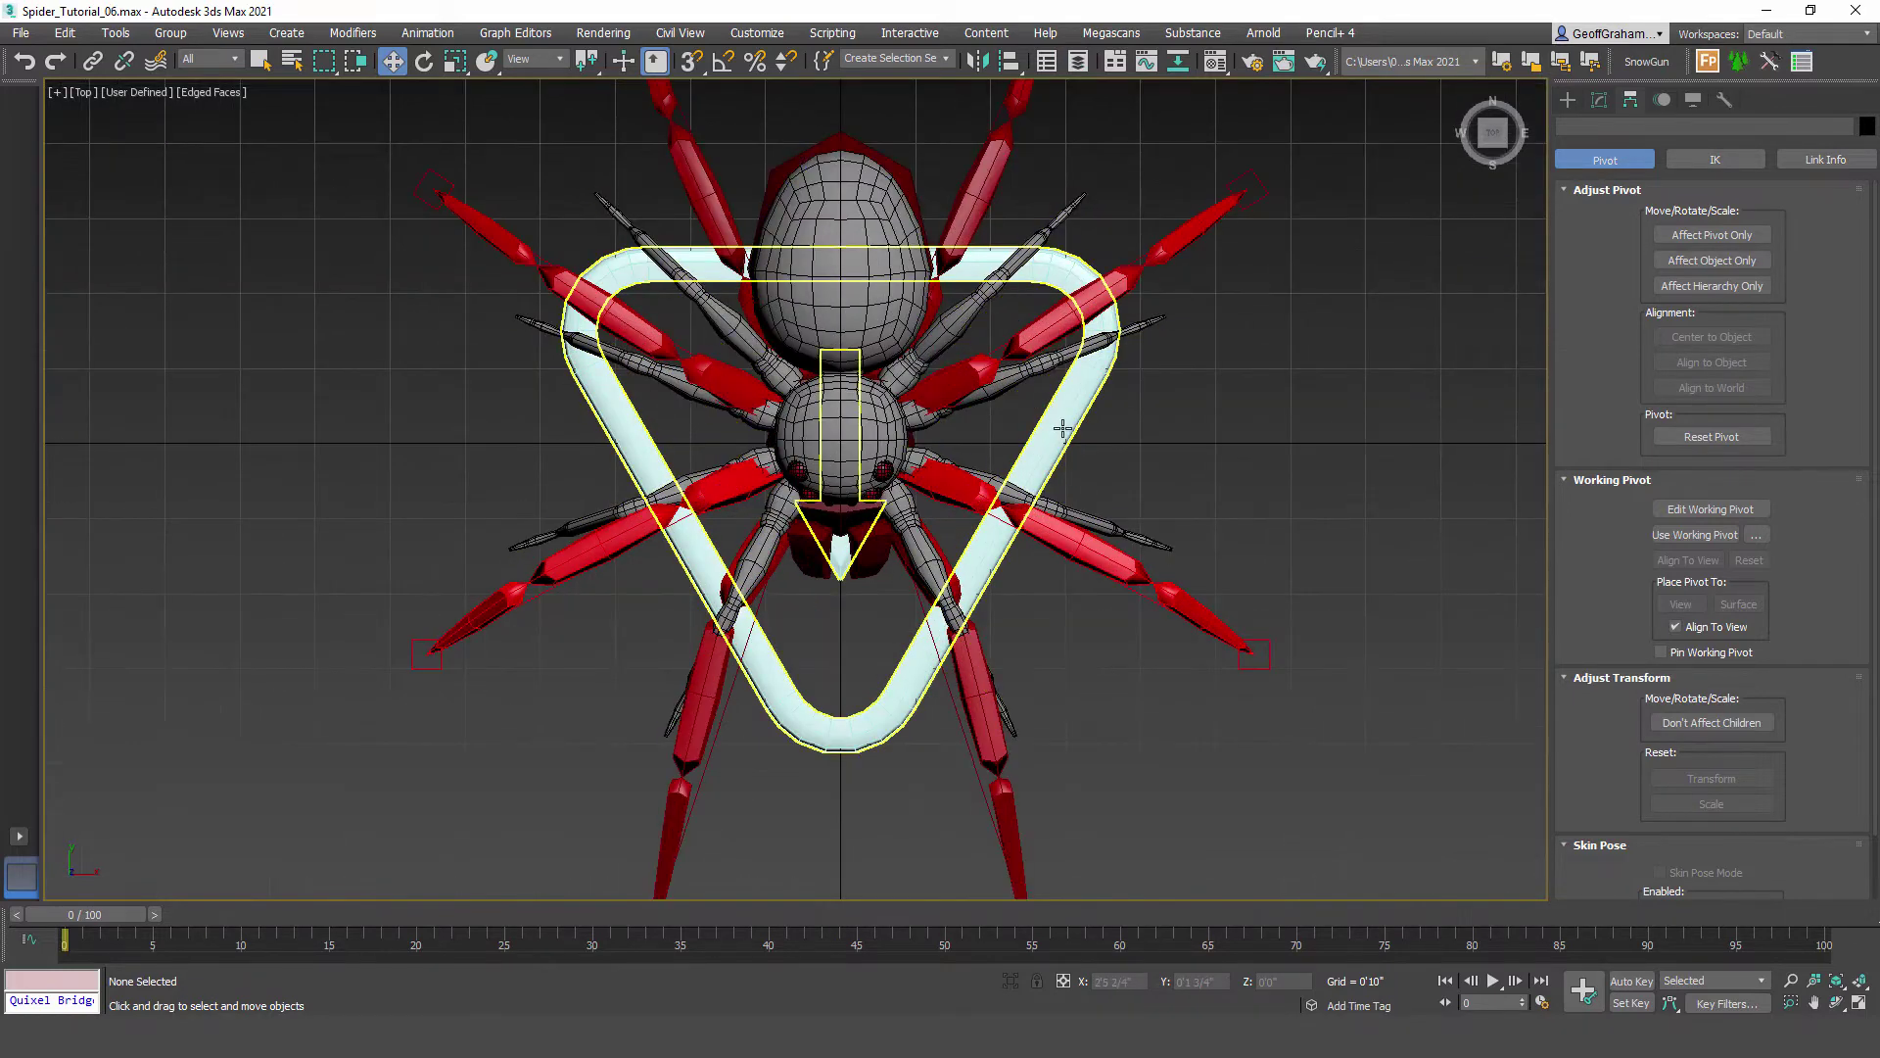
key("p")
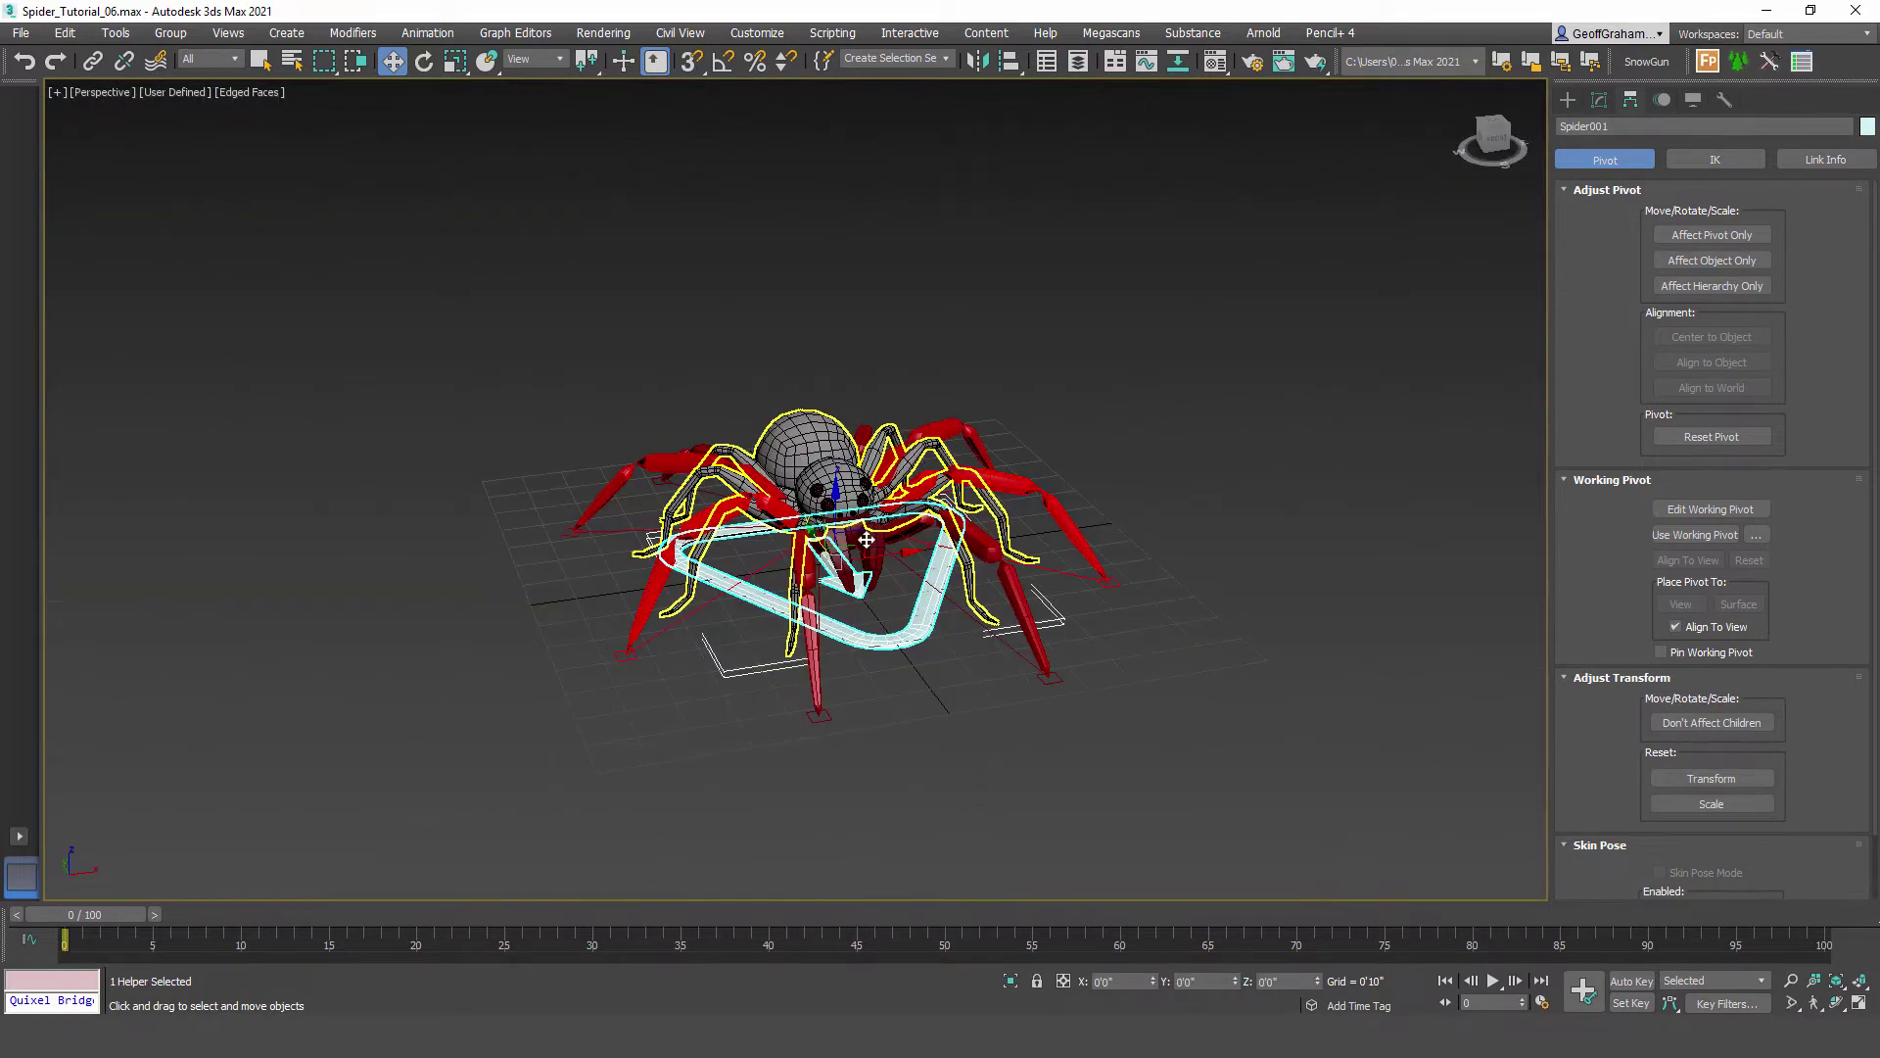
middle_click_drag(754, 583, 901, 496, "alt")
scroll(951, 577, "up", 3)
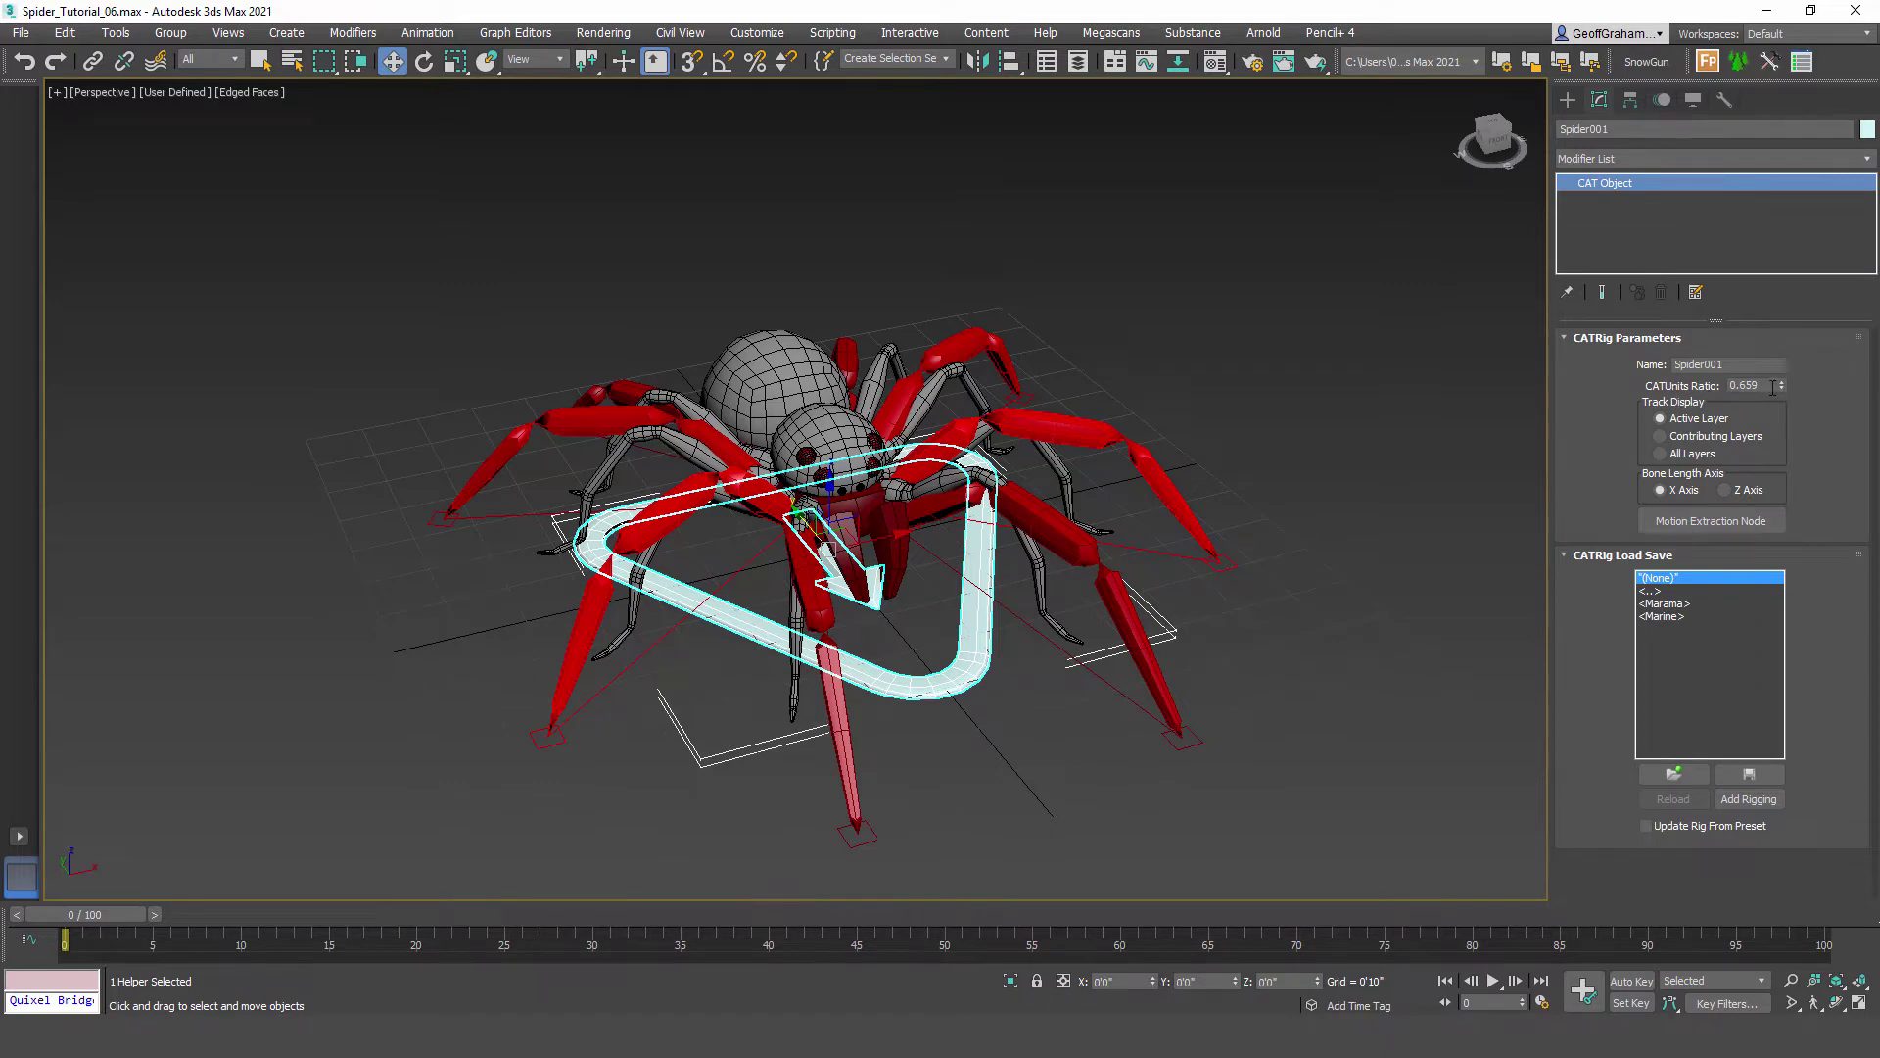
left_click_drag(1781, 387, 1779, 388)
Step: Examine how the rig's hub, abdomen and leg bones fit the spider model from above, the front and the side
middle_click_drag(941, 415, 909, 499, "alt")
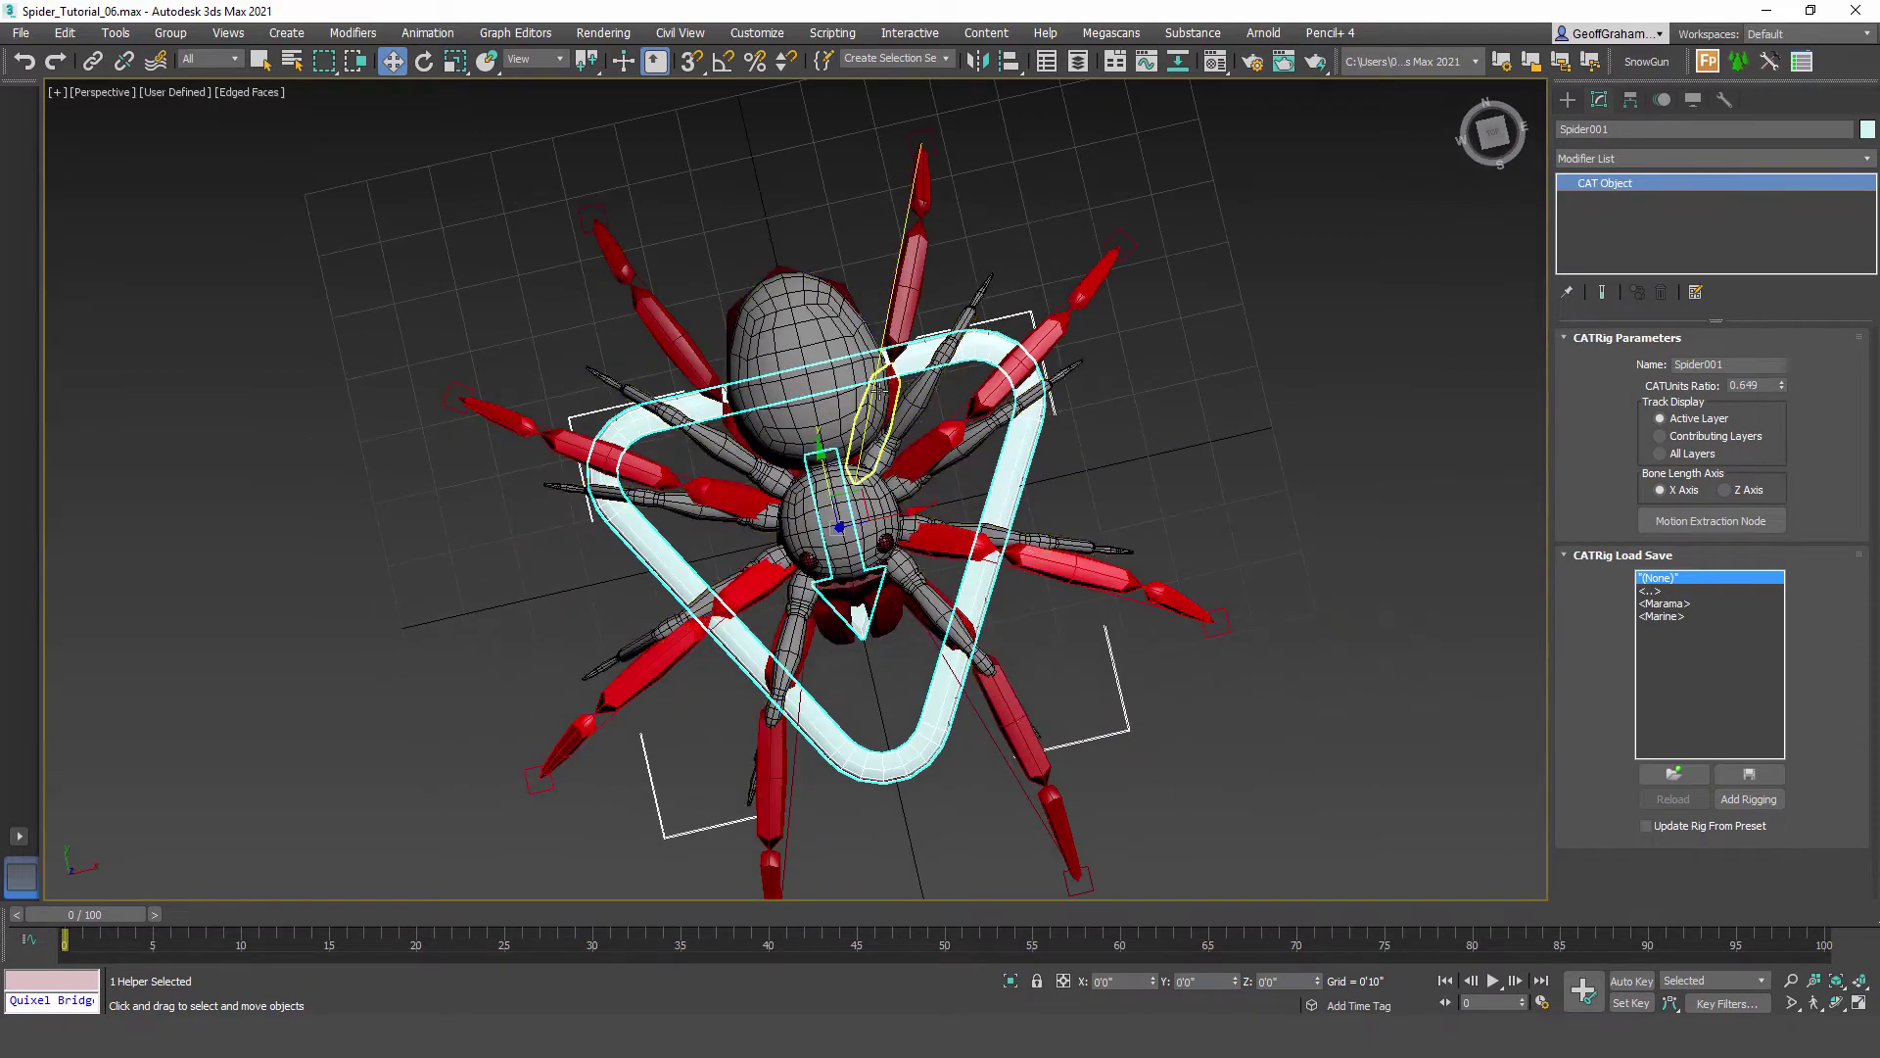
mouse_move(866, 392)
middle_mouse_down("alt")
mouse_move(811, 396)
mouse_move(886, 371)
middle_mouse_up("alt")
scroll(811, 395, "up", 5)
middle_click_drag(800, 561, 979, 707)
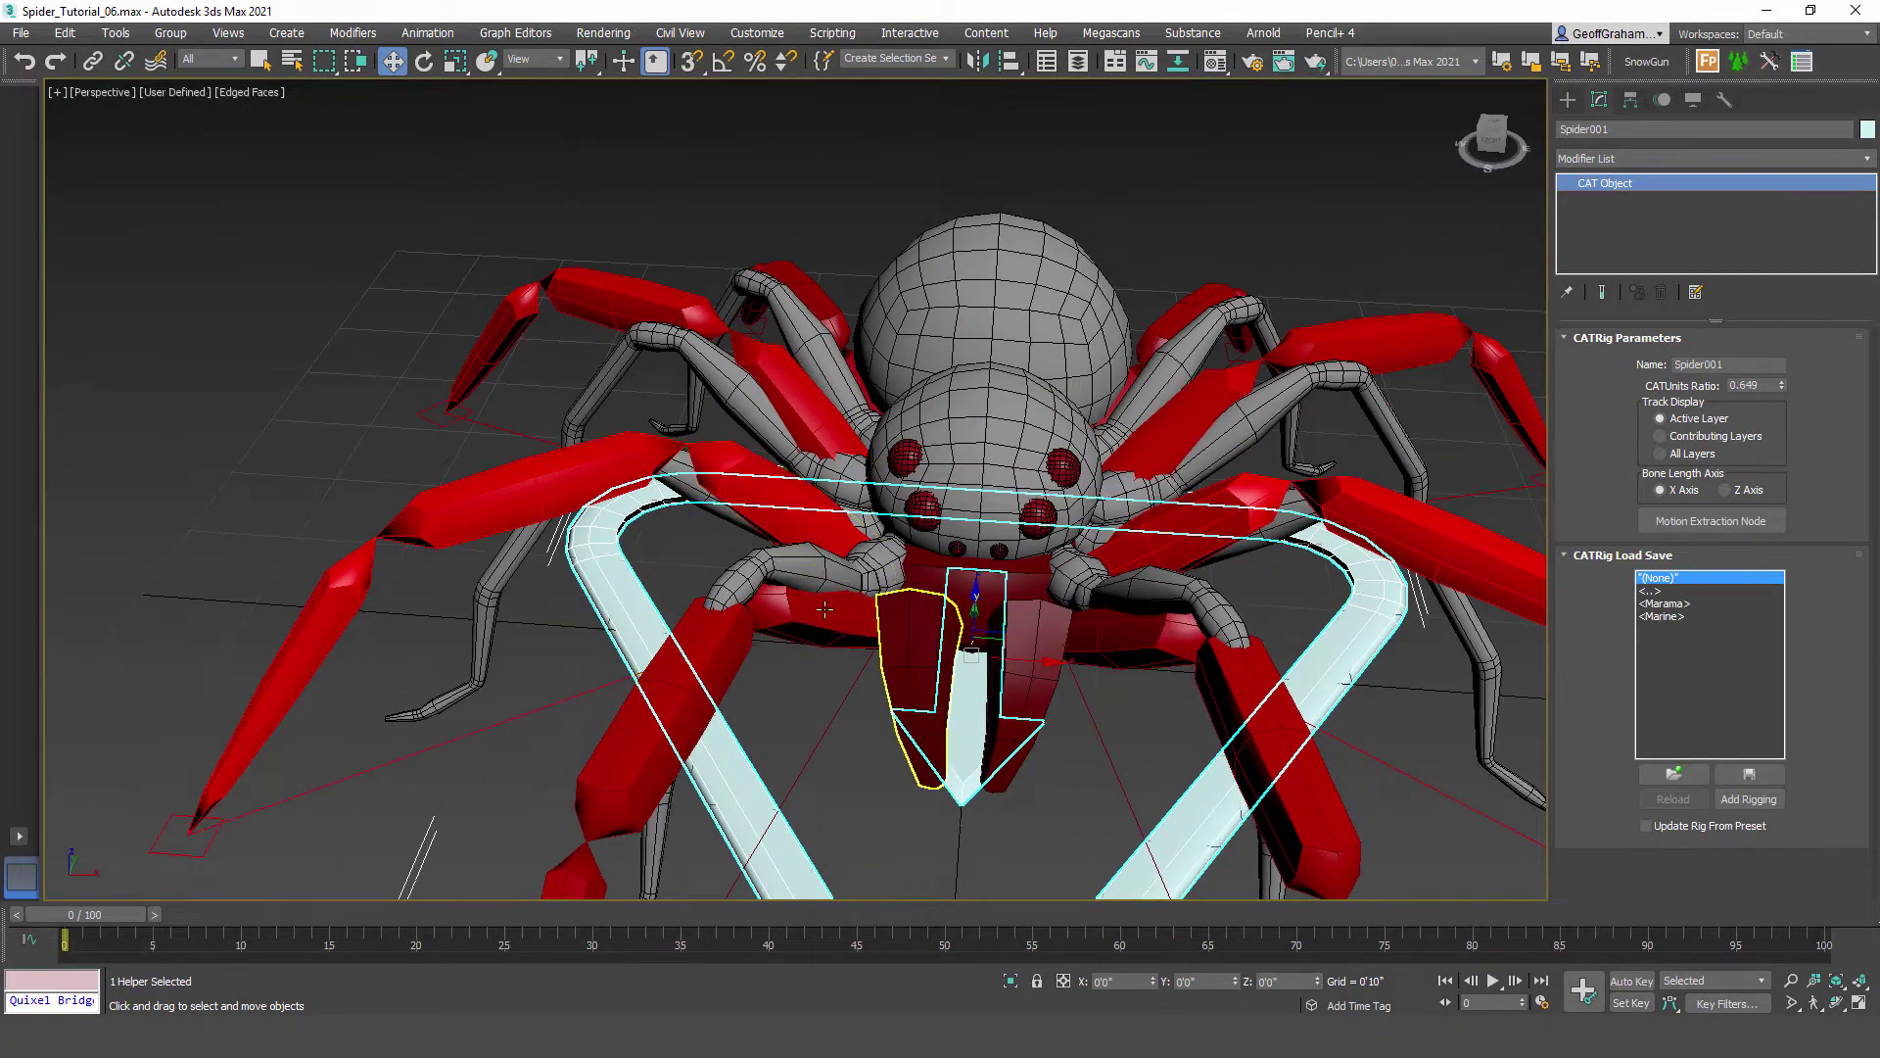
middle_click_drag(824, 609, 828, 510, "alt")
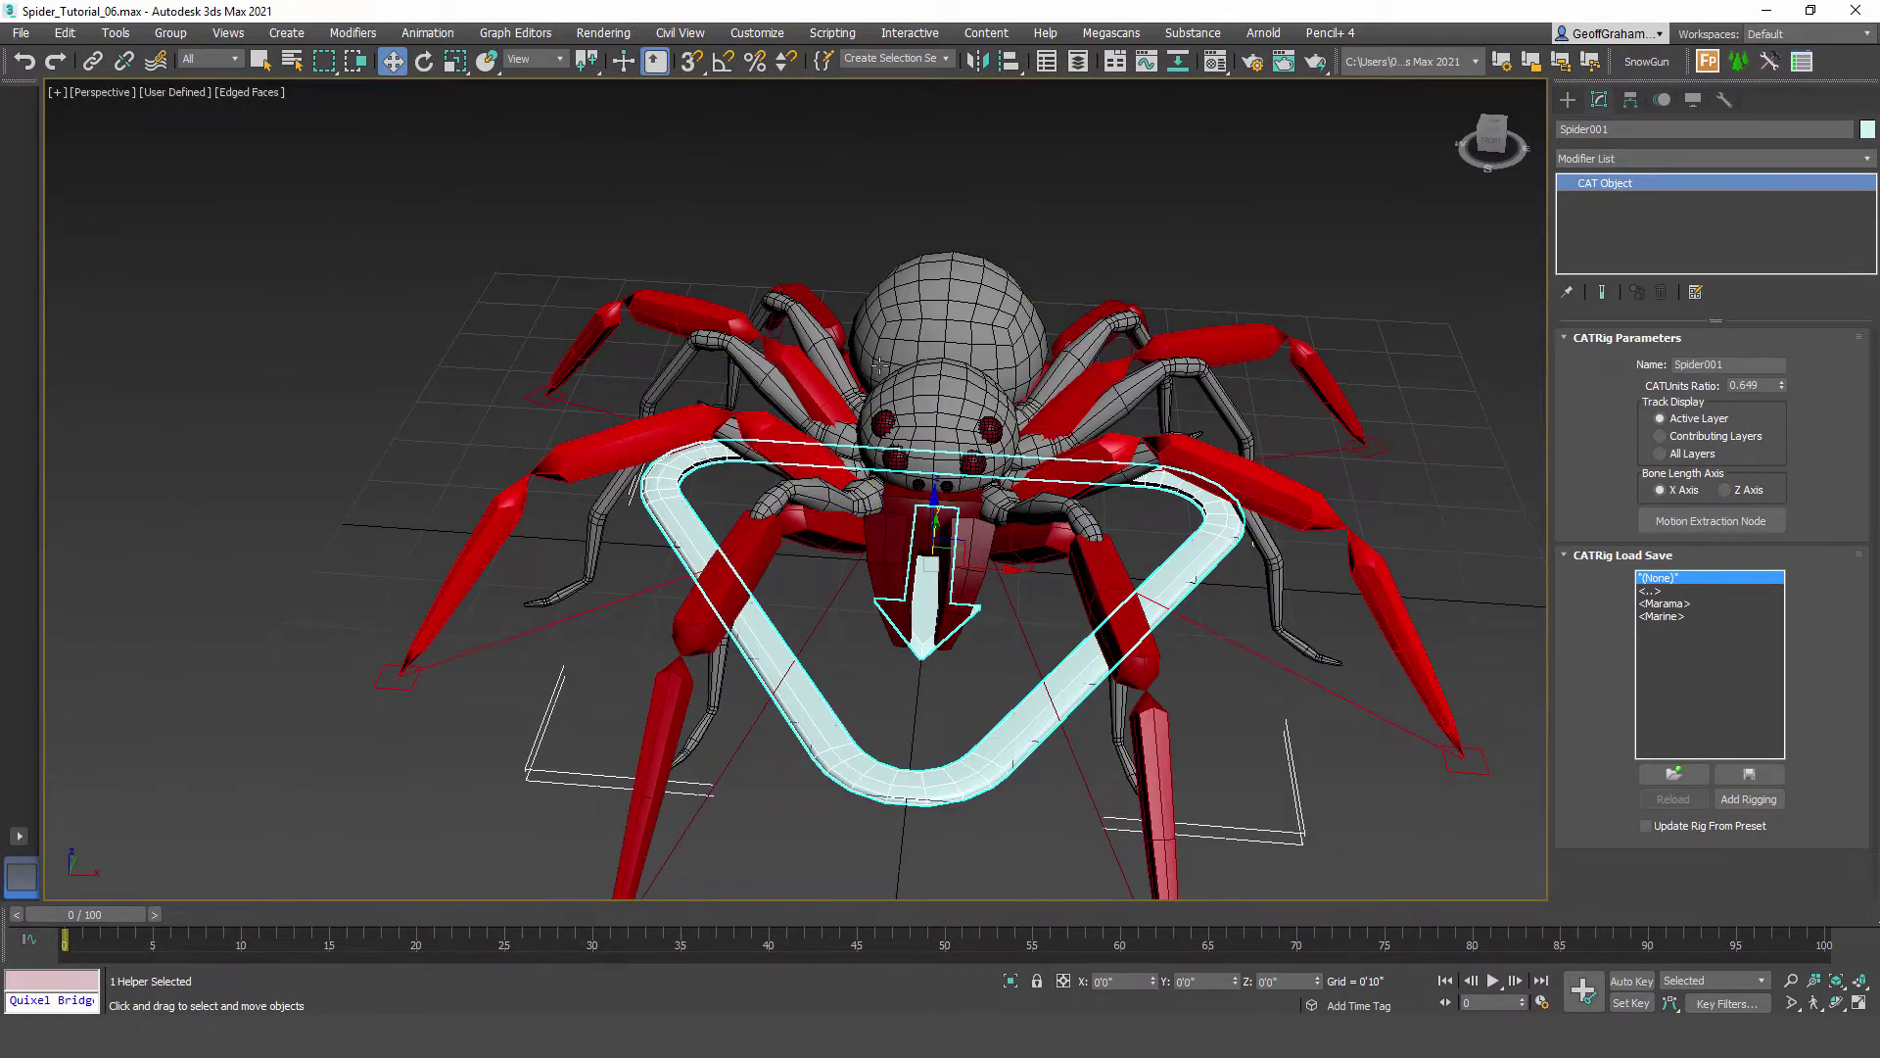
middle_click_drag(926, 431, 1002, 528, "alt")
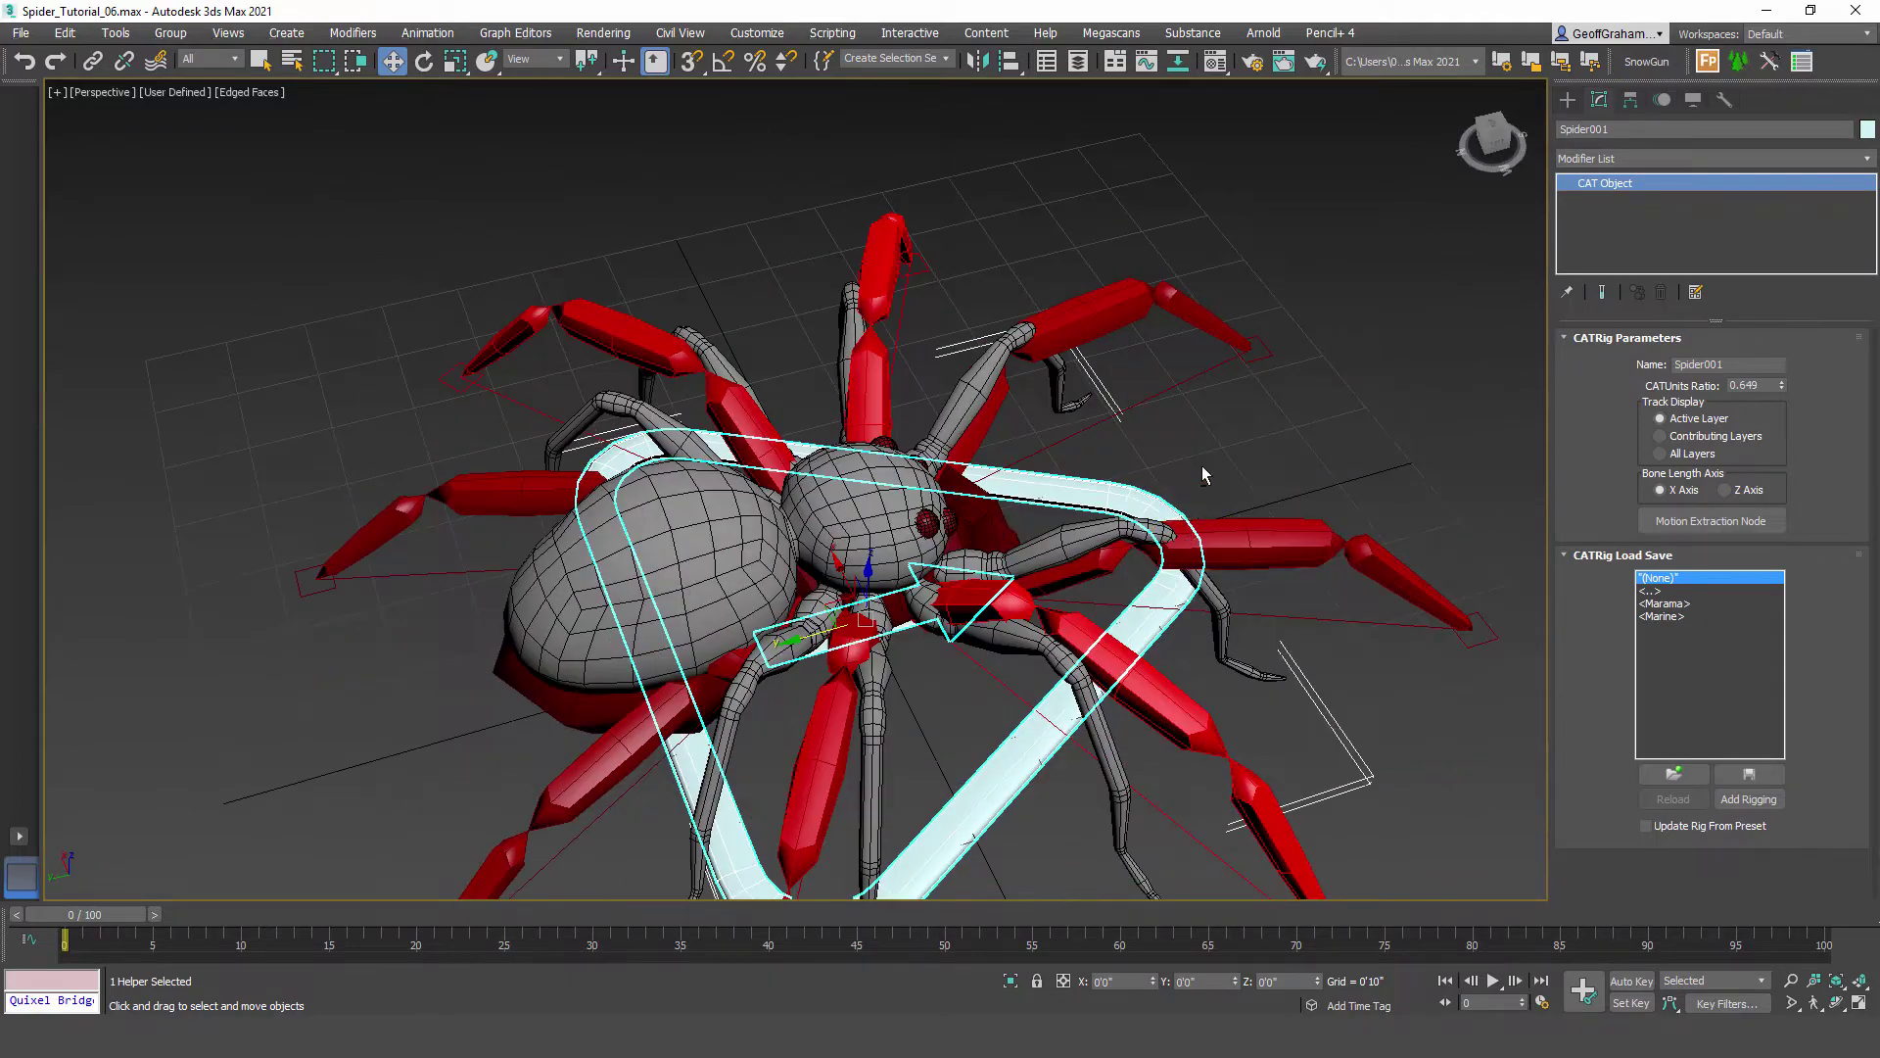
middle_click_drag(1202, 467, 886, 581, "alt")
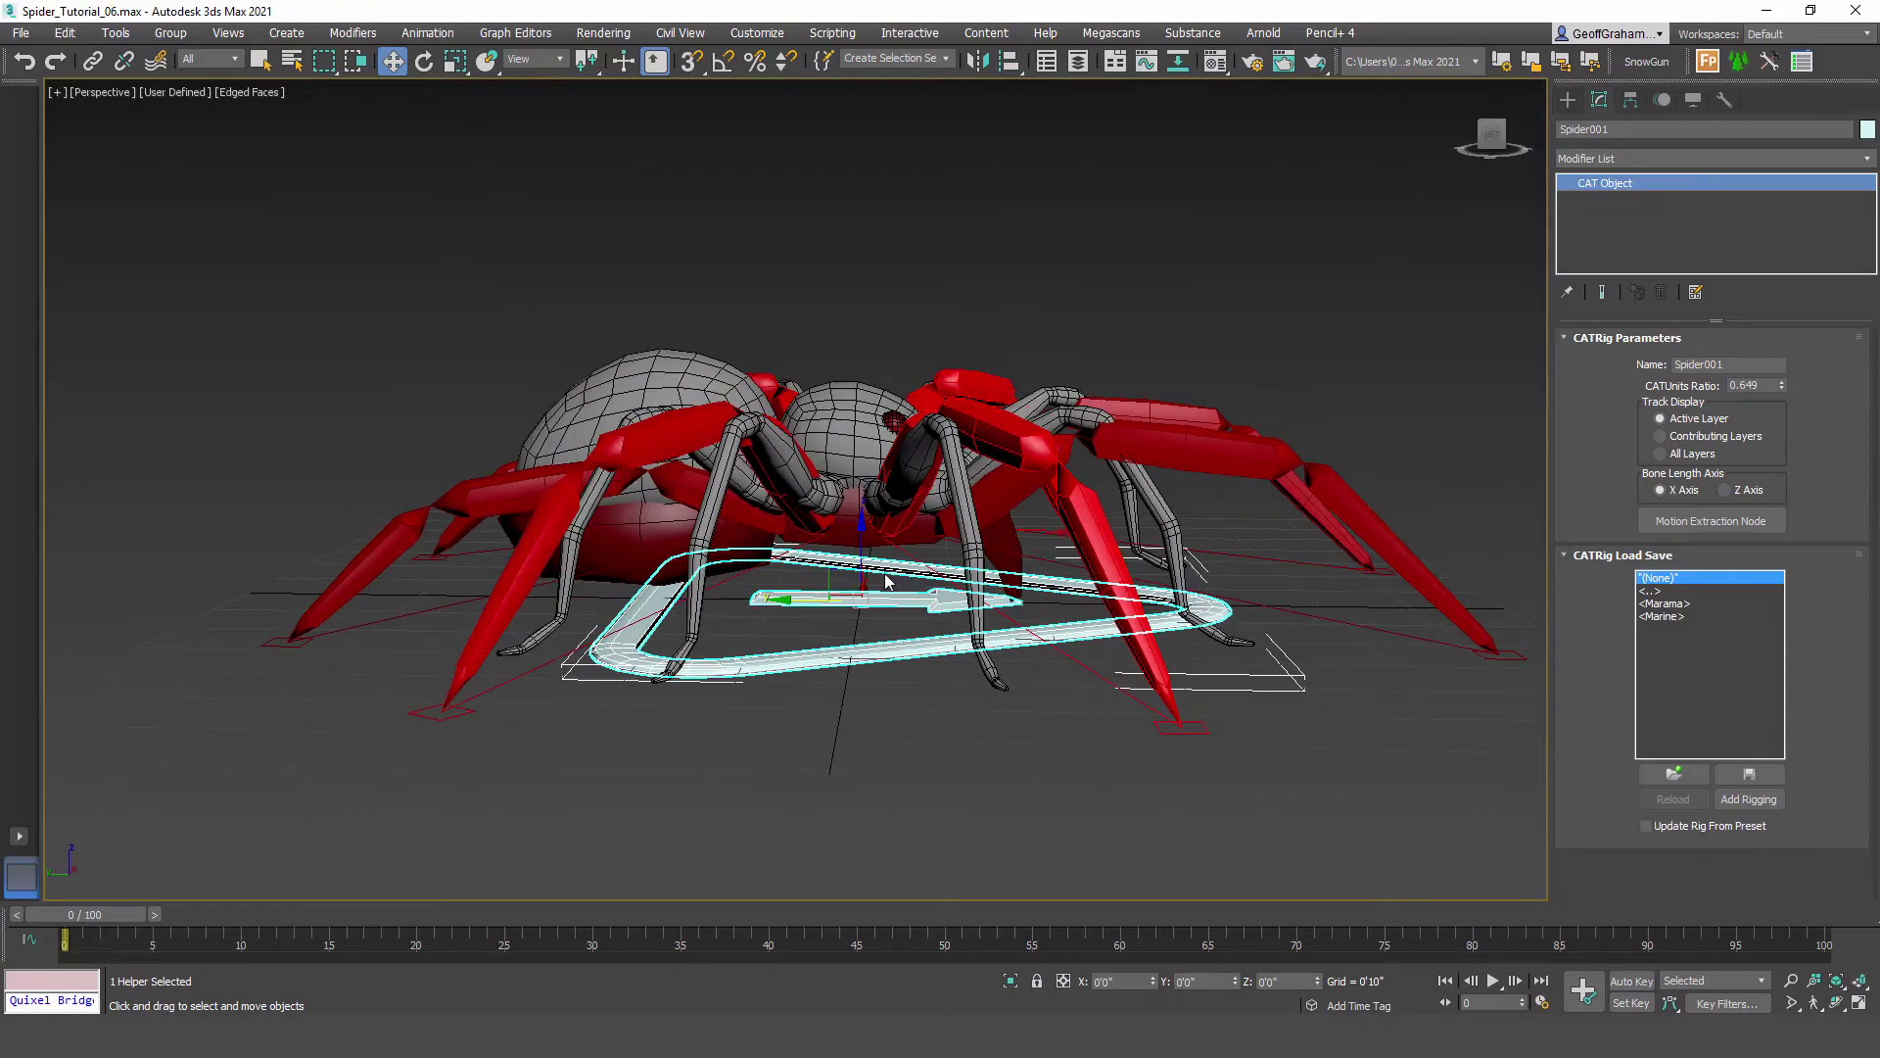
scroll(886, 580, "up", 6)
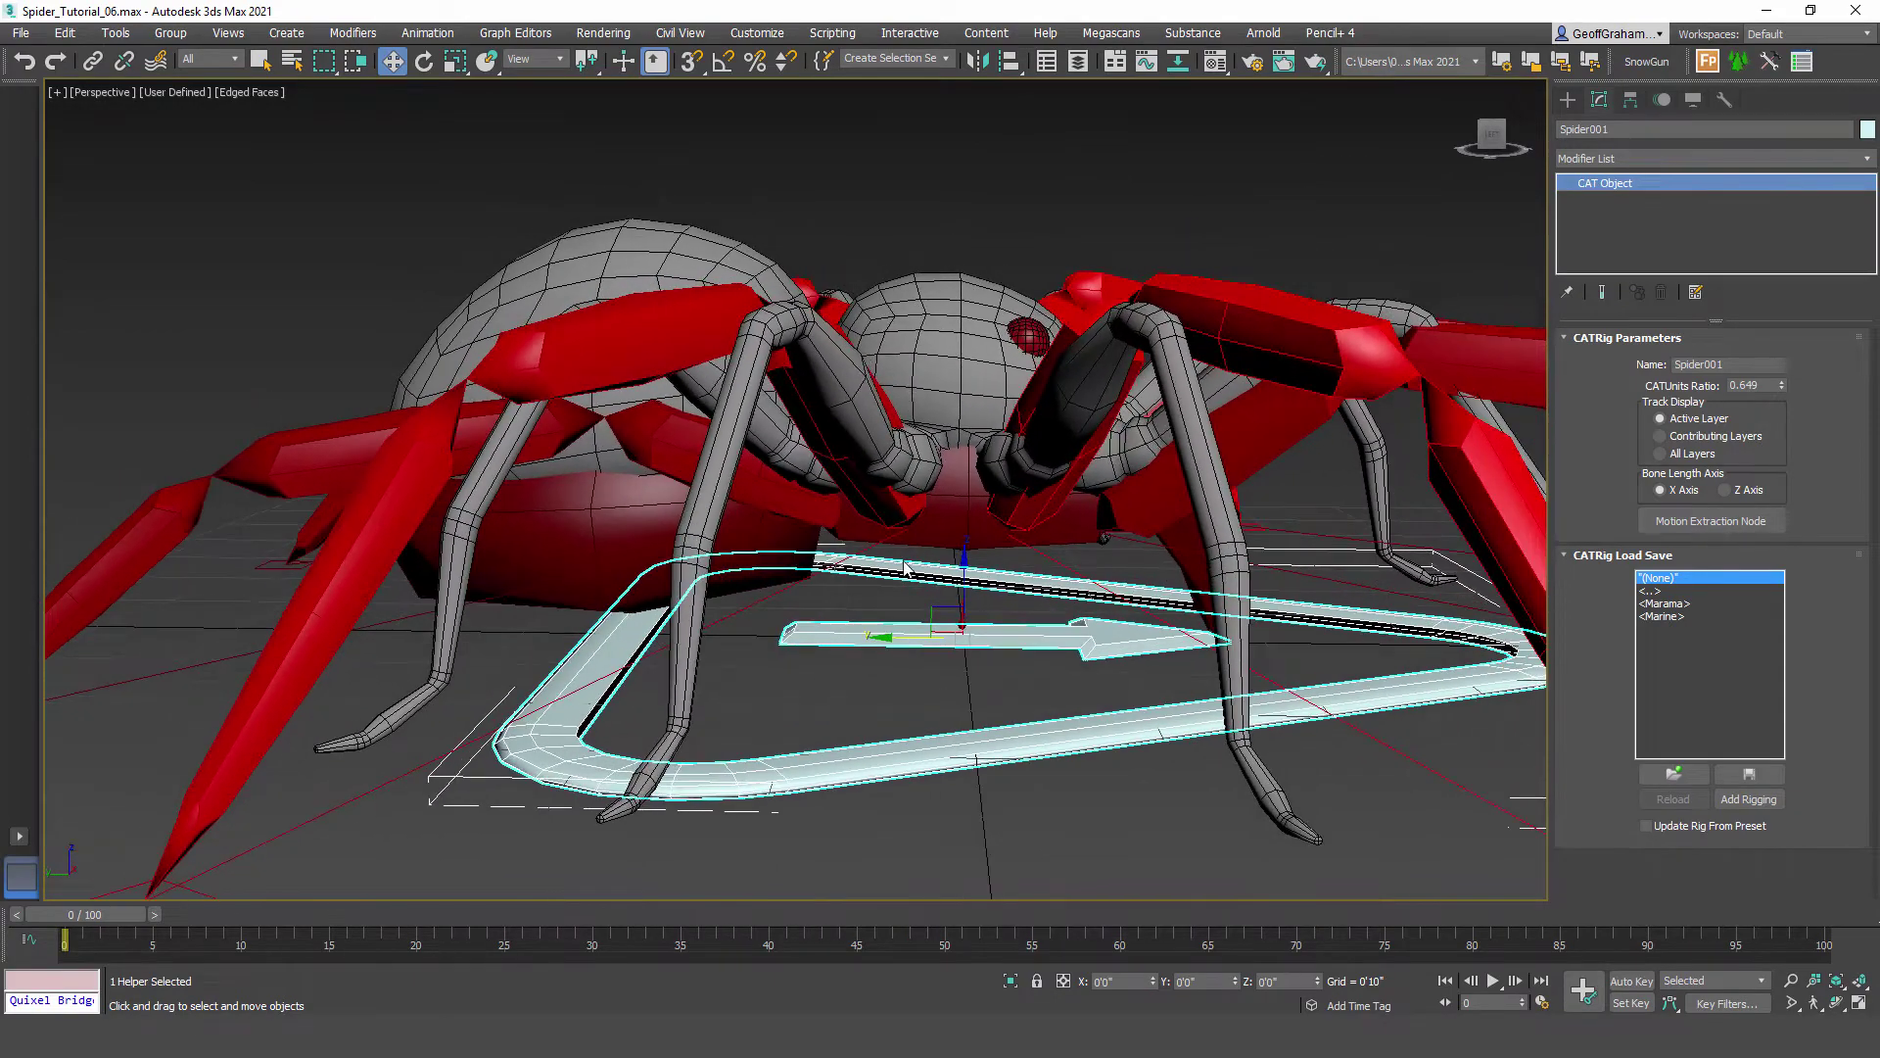
left_click(964, 504)
middle_click_drag(965, 503, 952, 507, "alt")
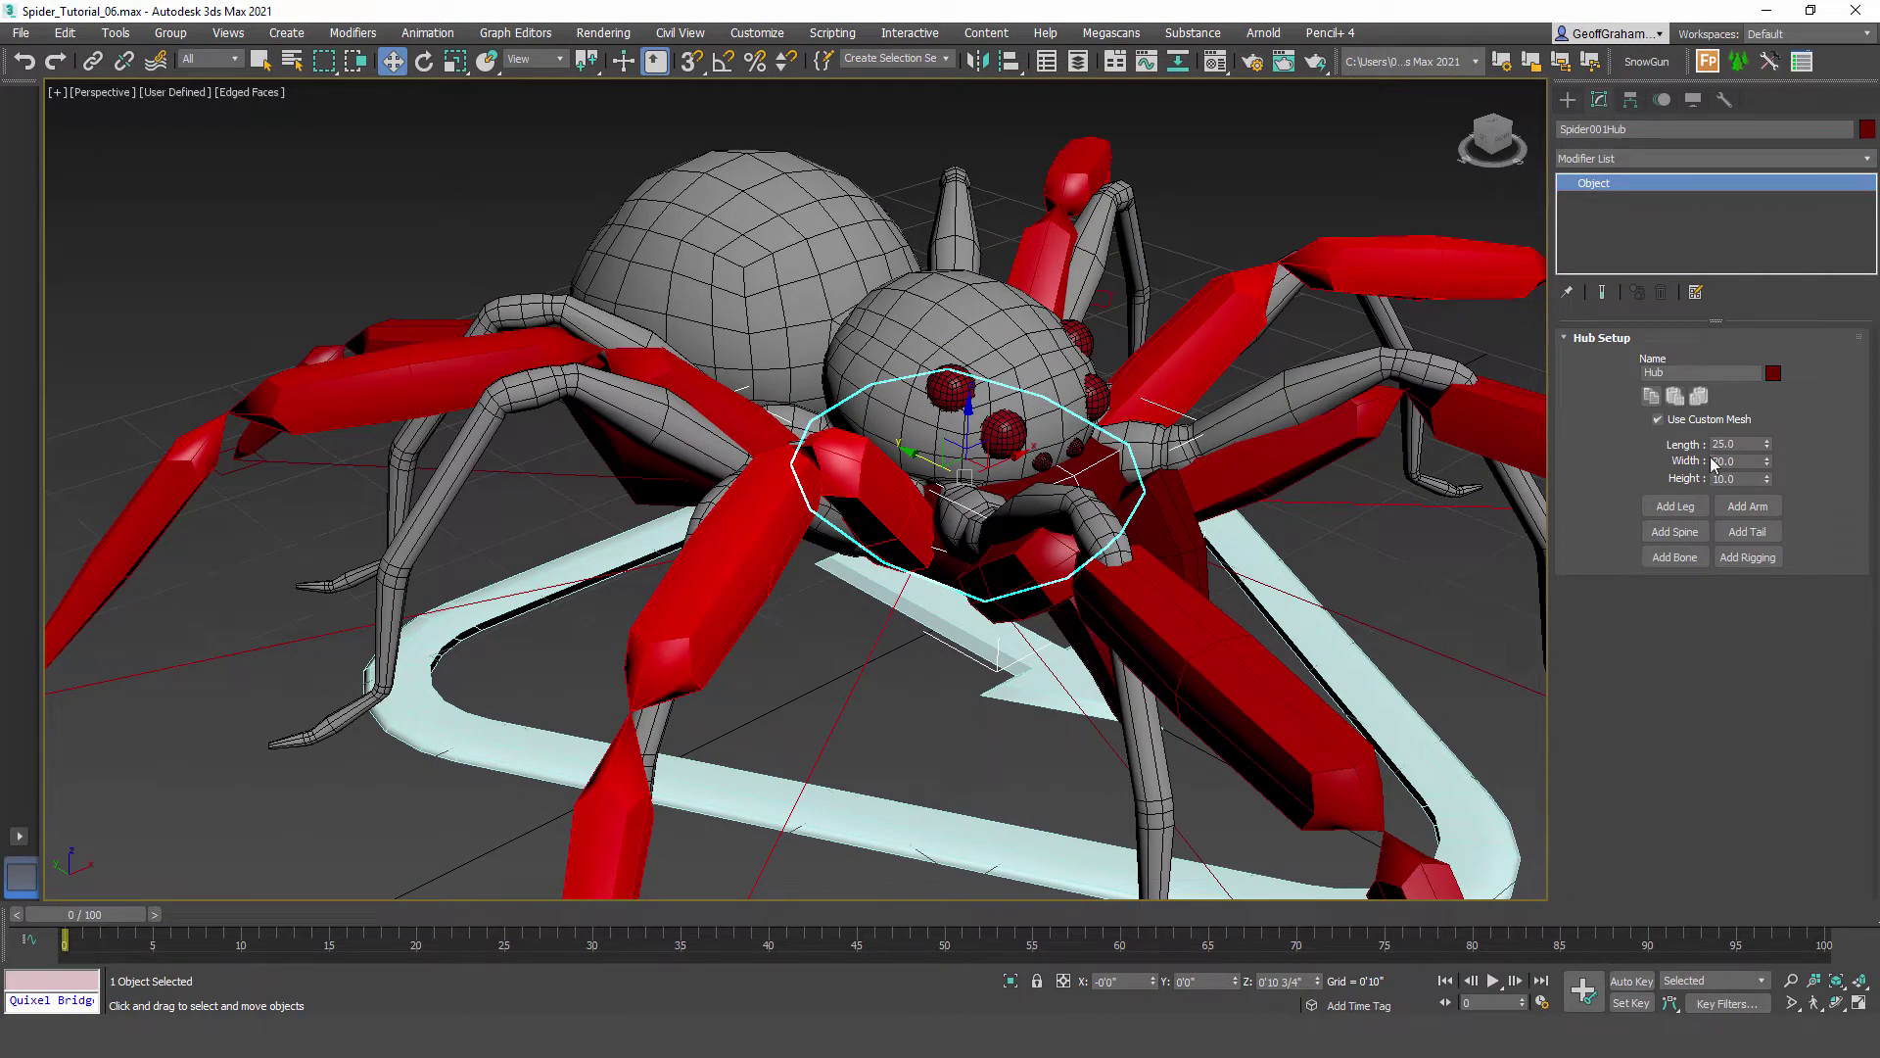
Step: Try lengthening bone 2 of RLeg2 to 43.152 and moving its joint, and undo both changes
left_click(761, 522)
middle_click_drag(802, 625, 1004, 584, "alt")
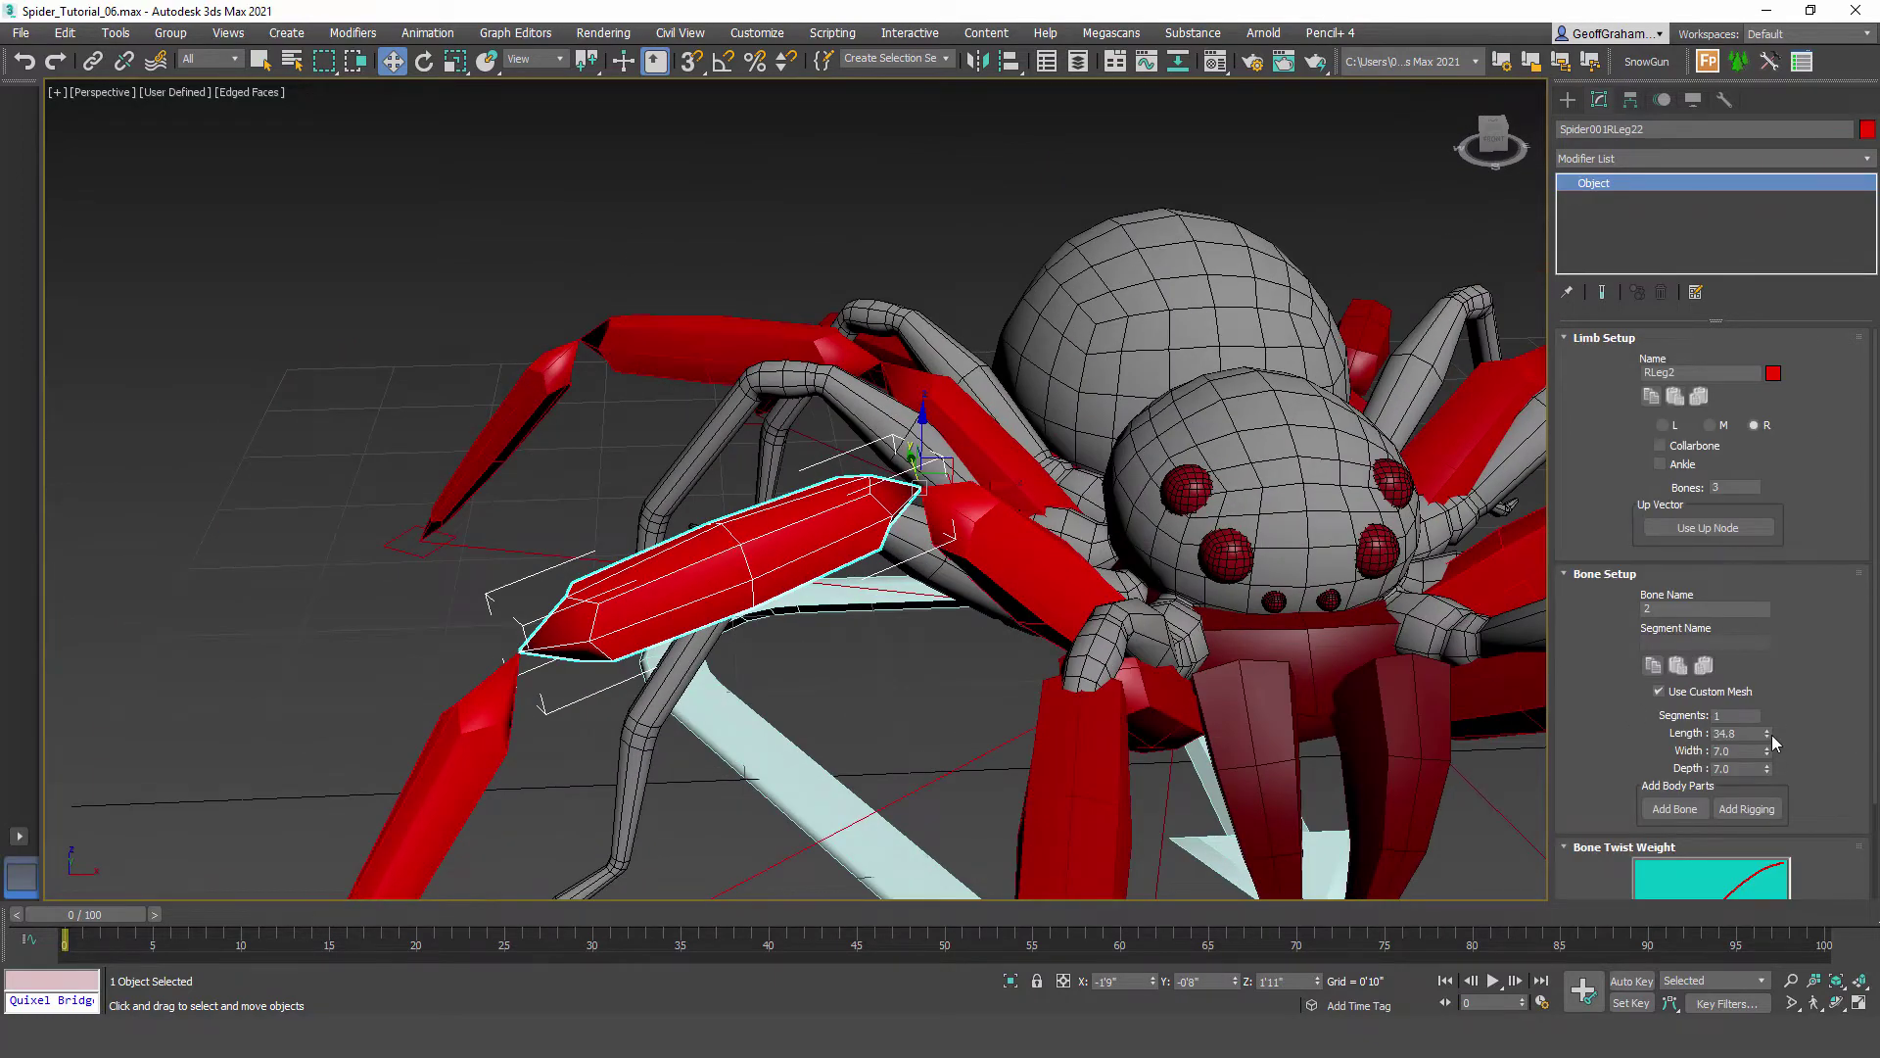
left_click_drag(1771, 735, 1772, 678)
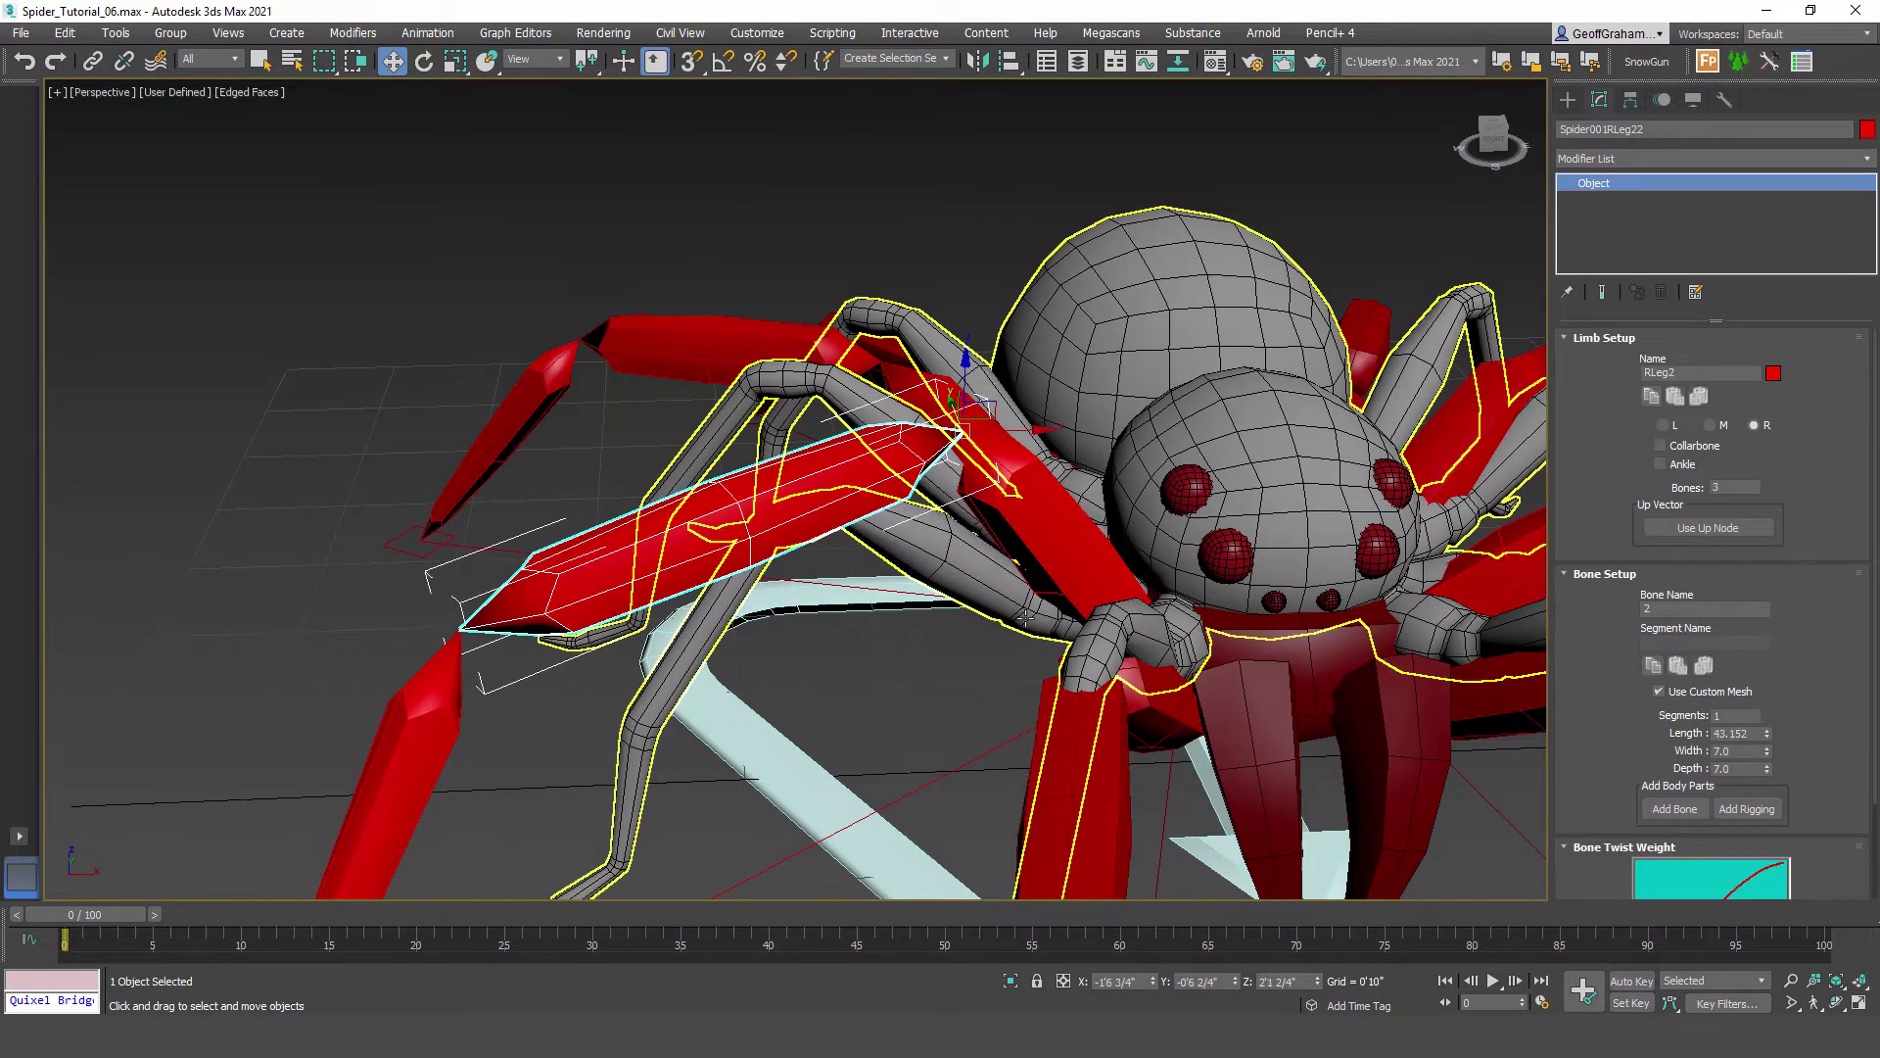
key("ctrl+z")
middle_click_drag(1025, 618, 972, 508, "alt")
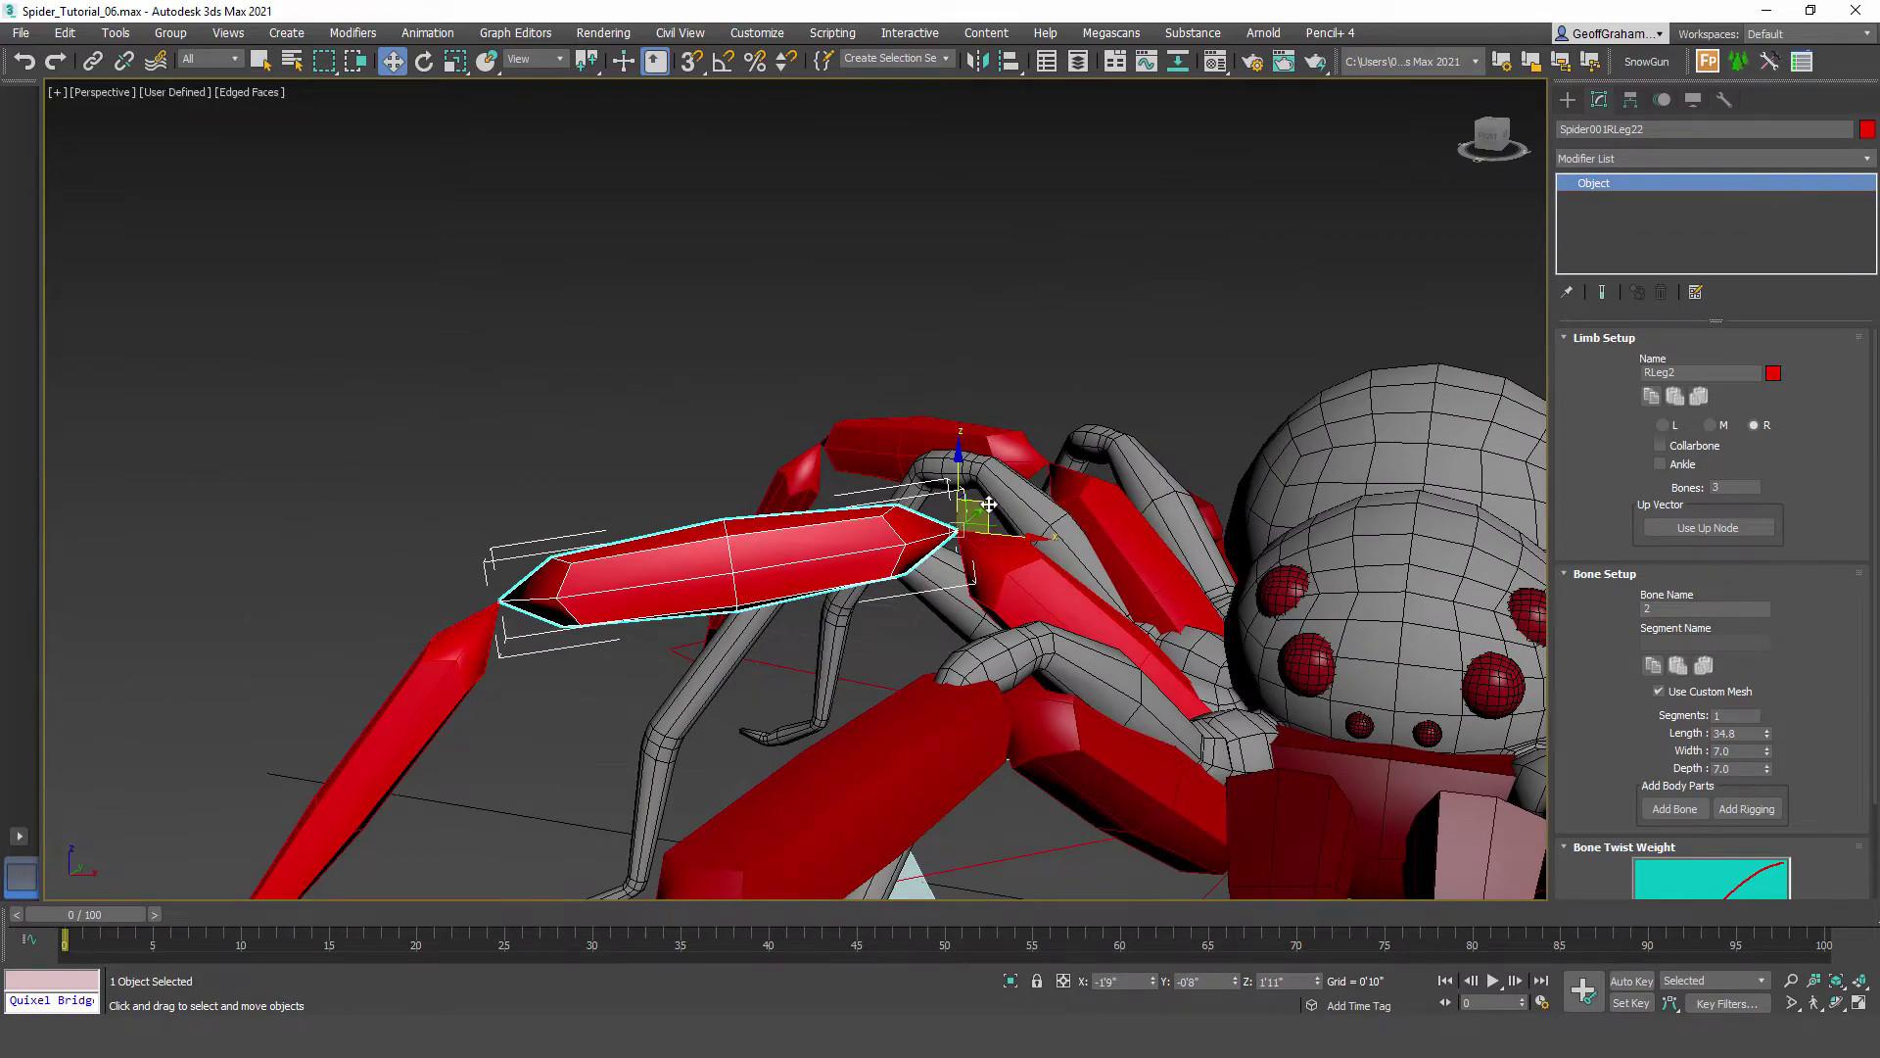
mouse_move(989, 504)
left_mouse_down()
mouse_move(891, 538)
mouse_move(1028, 516)
mouse_move(987, 499)
left_mouse_up()
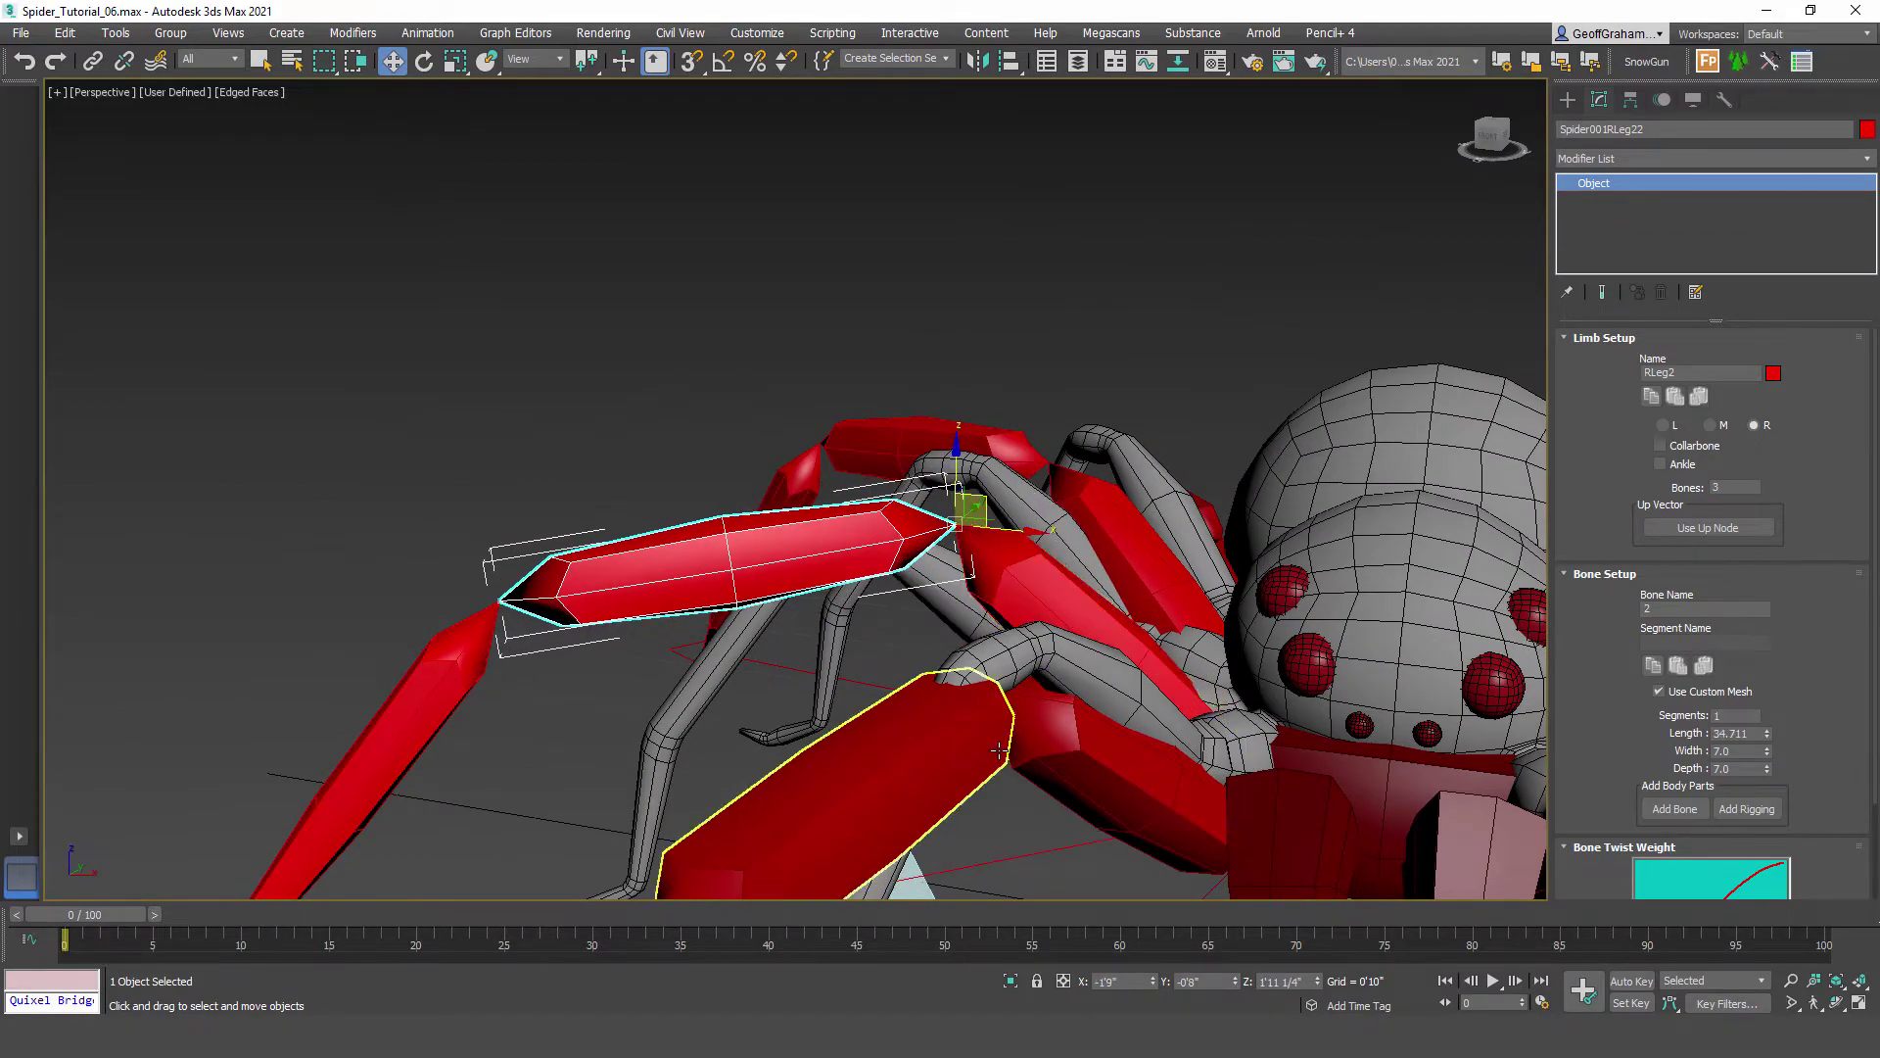
key("ctrl+z")
Step: Raise the hub and abdomen bone together to the level of the model's body, at a Z of about 1'3 3/4"
middle_click_drag(799, 499, 915, 553, "alt")
left_click(915, 553)
left_click(750, 453, "ctrl")
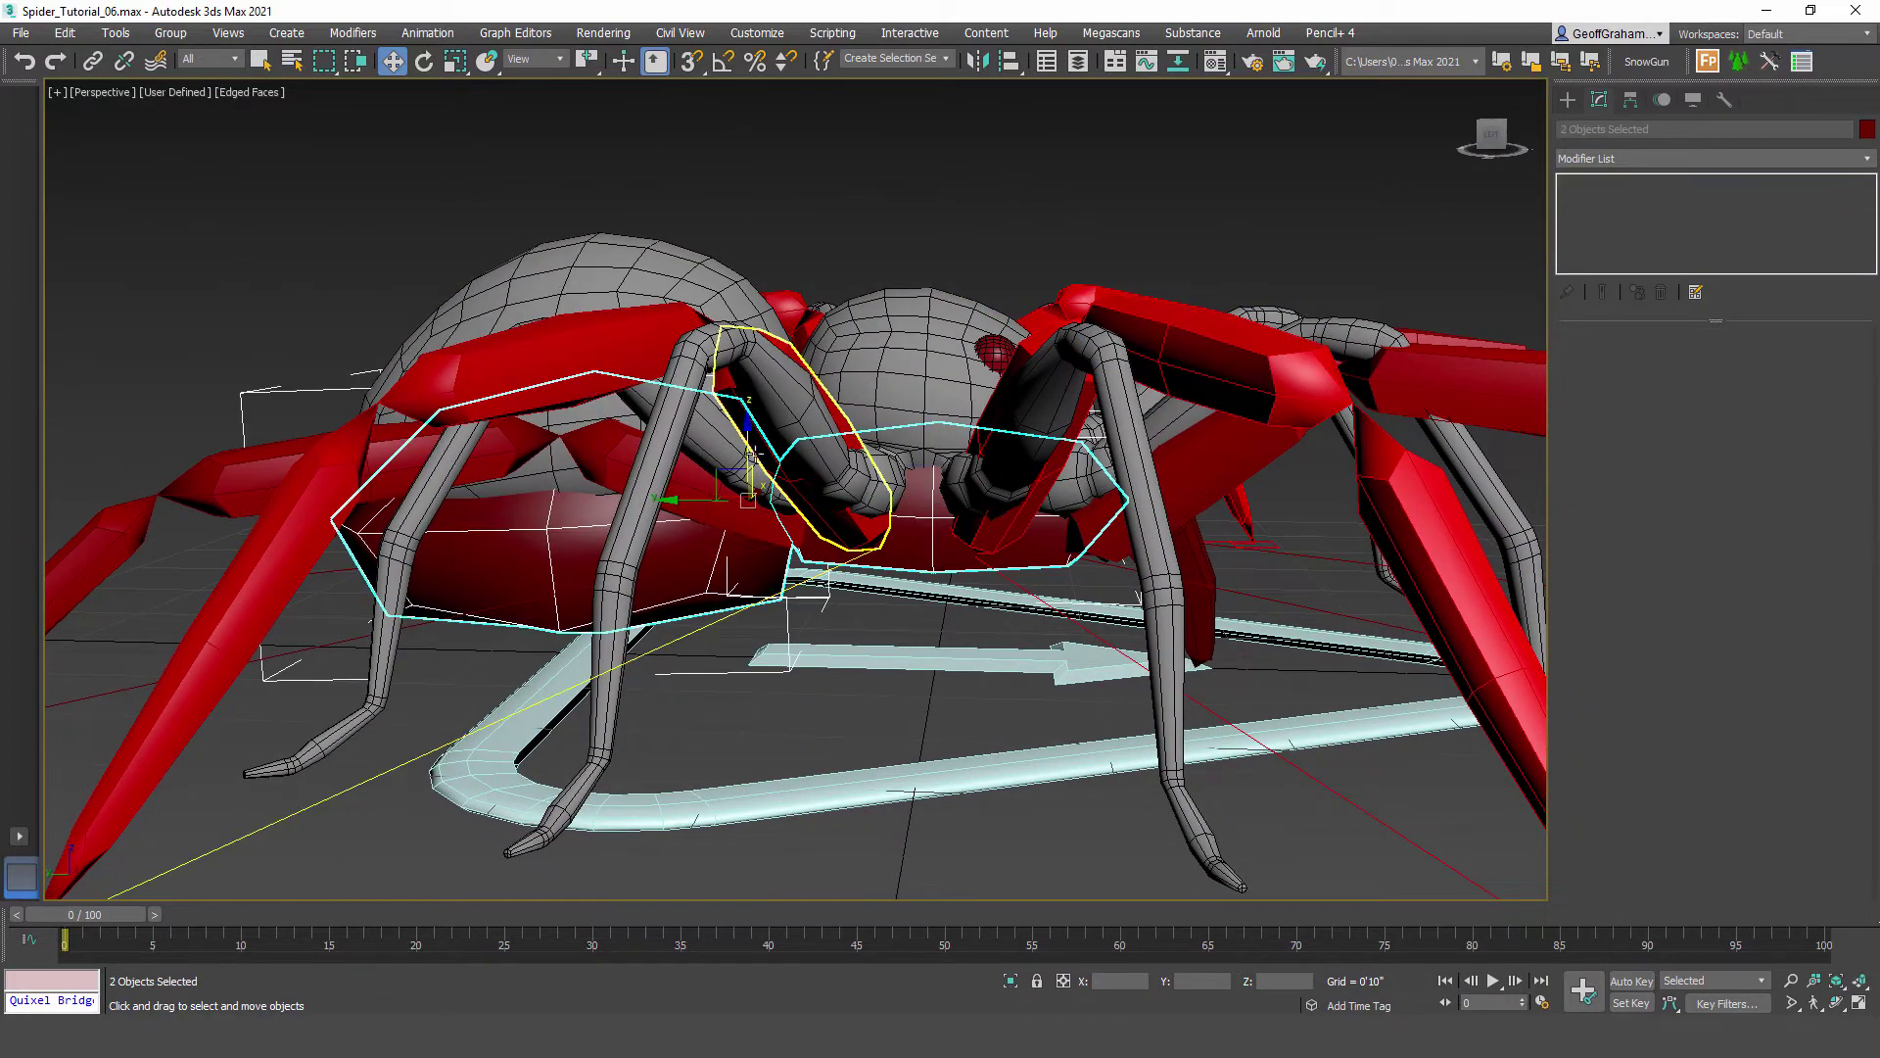
left_click_drag(750, 449, 766, 356)
middle_click_drag(854, 536, 874, 601, "alt")
scroll(876, 624, "up", 3)
scroll(873, 601, "up", 4)
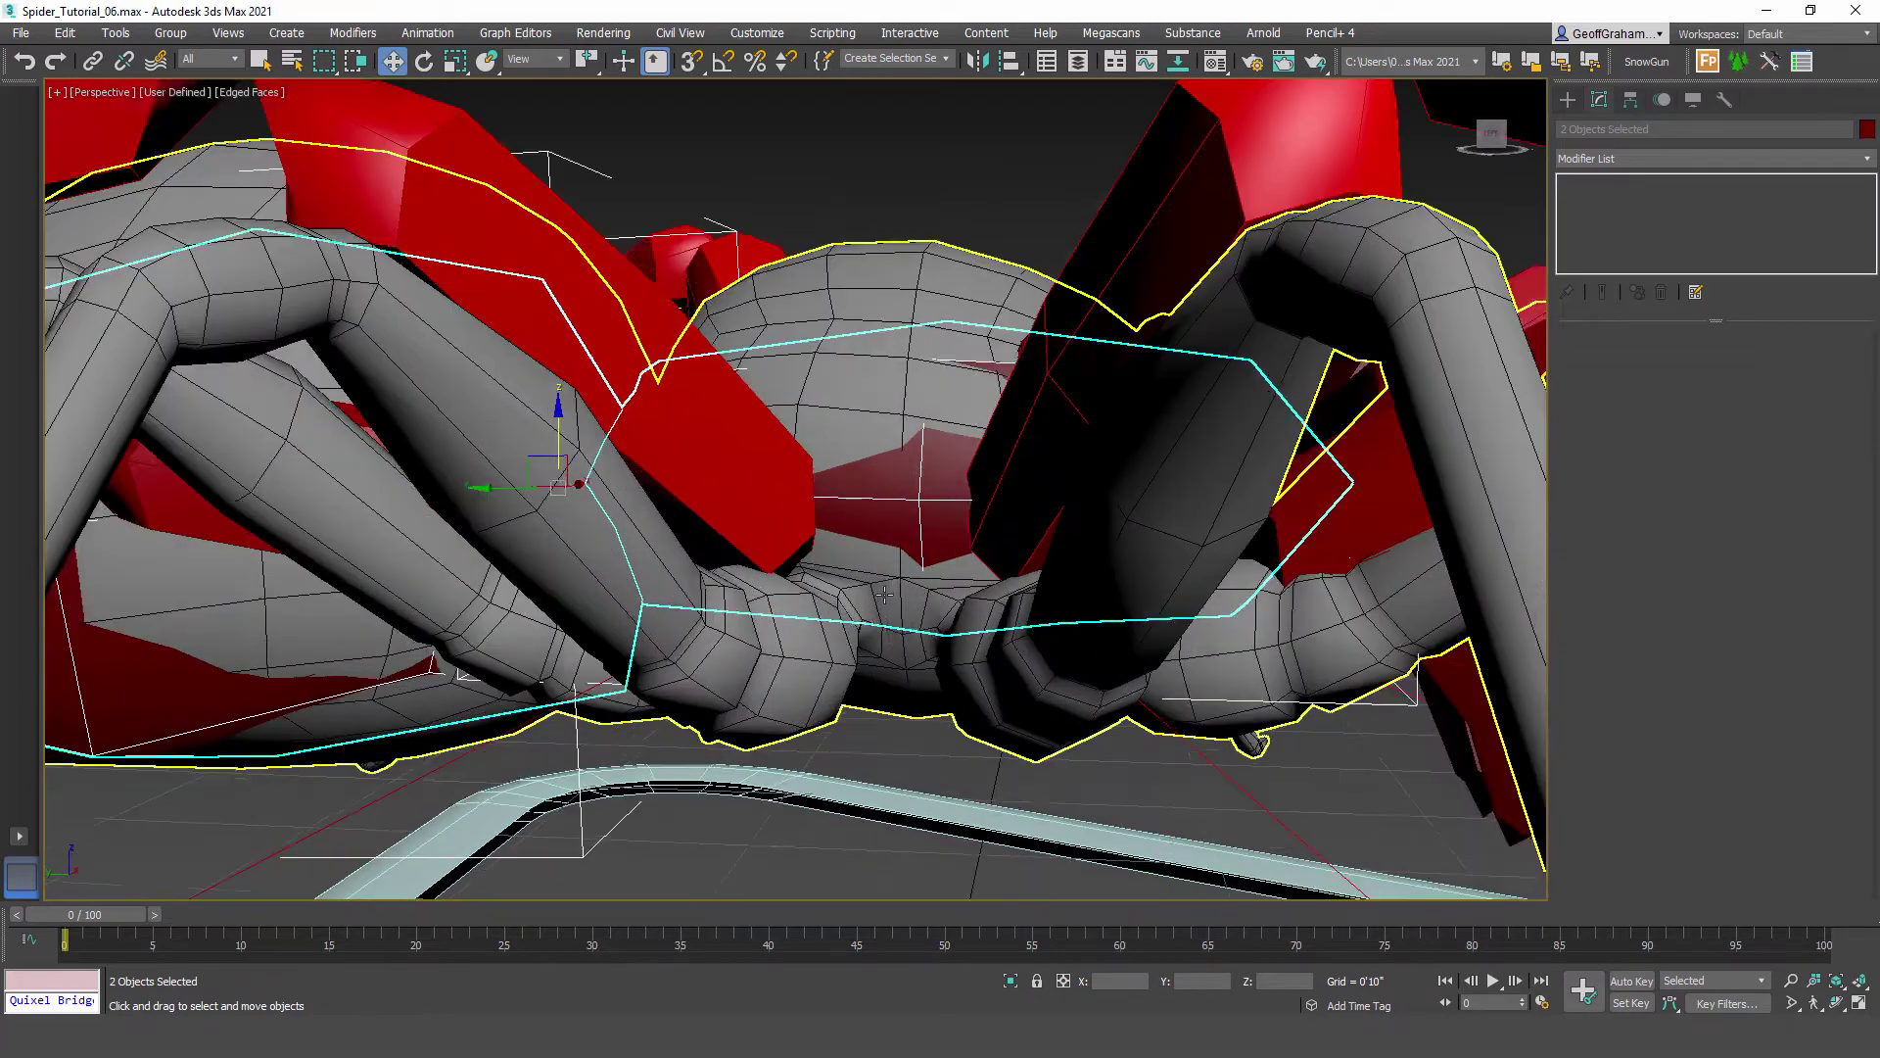
left_click_drag(591, 408, 636, 464)
middle_click_drag(789, 548, 890, 529)
scroll(994, 541, "down", 5)
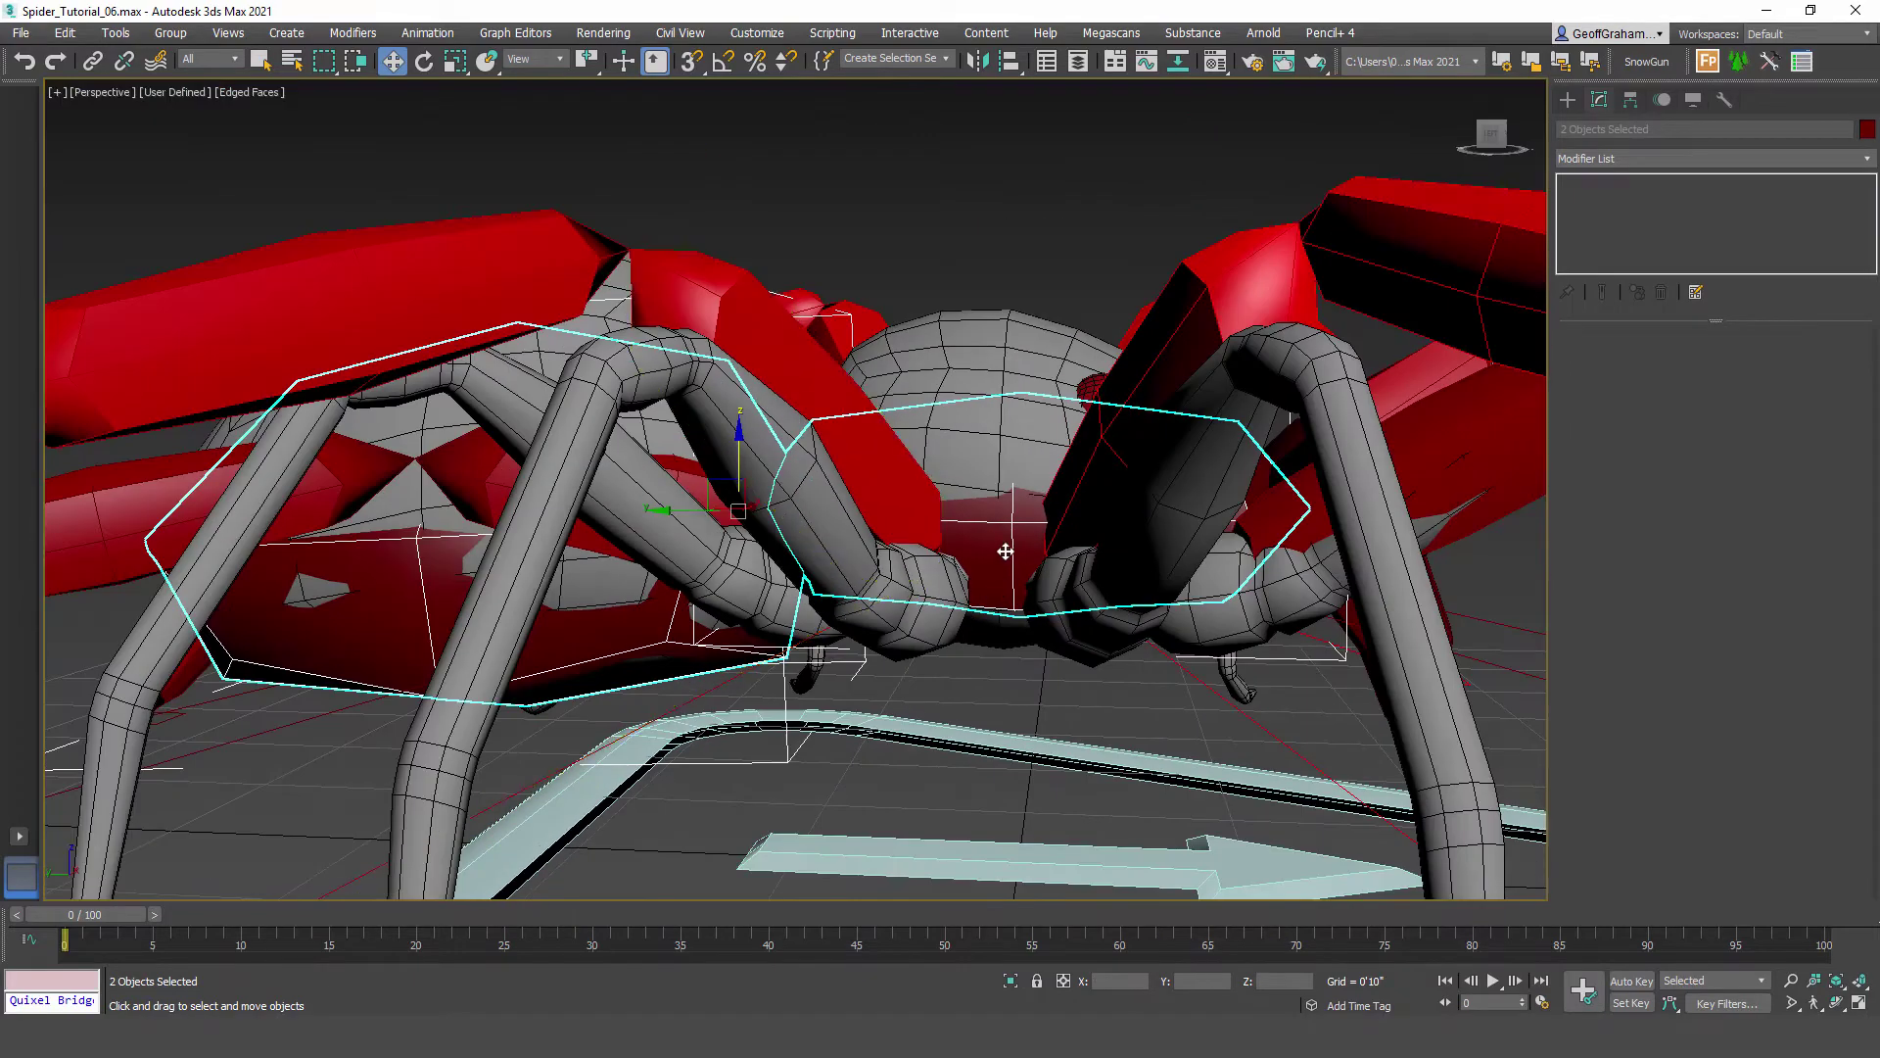
Step: Slide the abdomen bone along Y toward the hub so its joint meets the model's waist, at about 0'9 1/4"
left_click(992, 539)
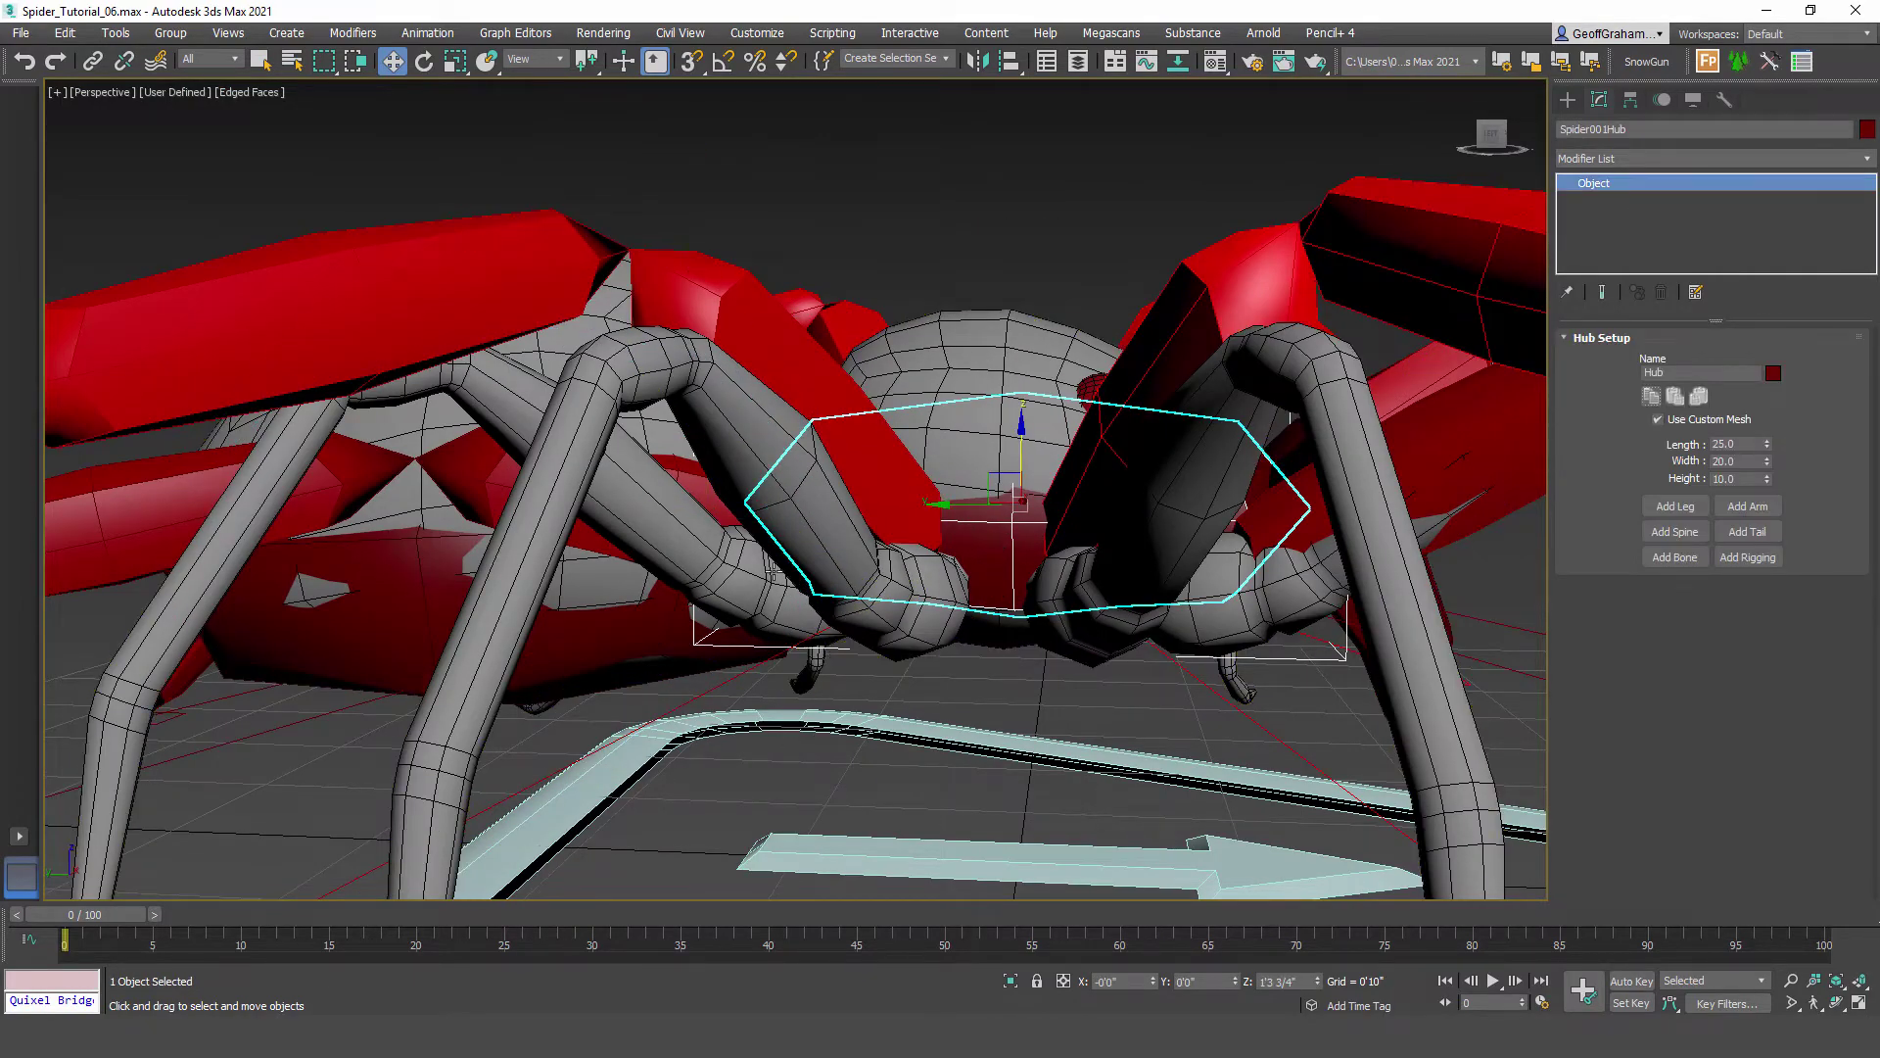
middle_click_drag(774, 571, 828, 753, "alt")
left_click(251, 409)
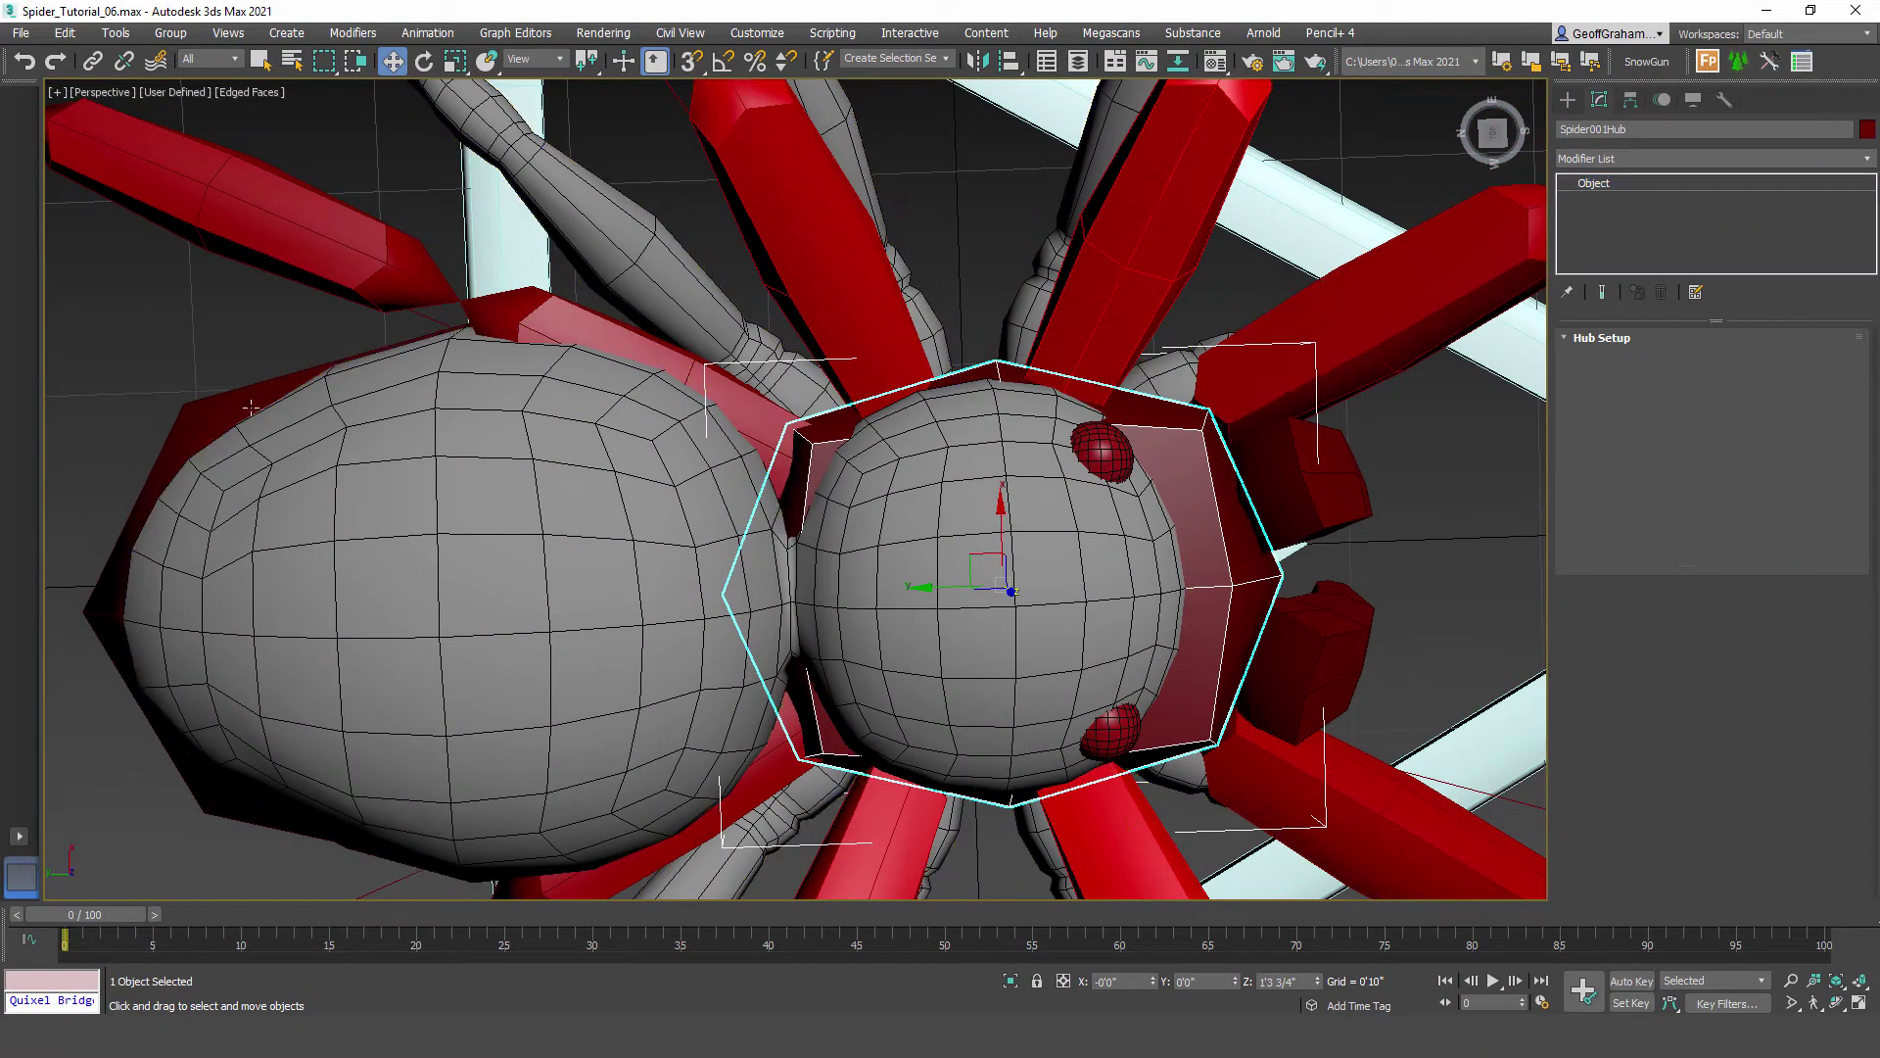
left_click(822, 456)
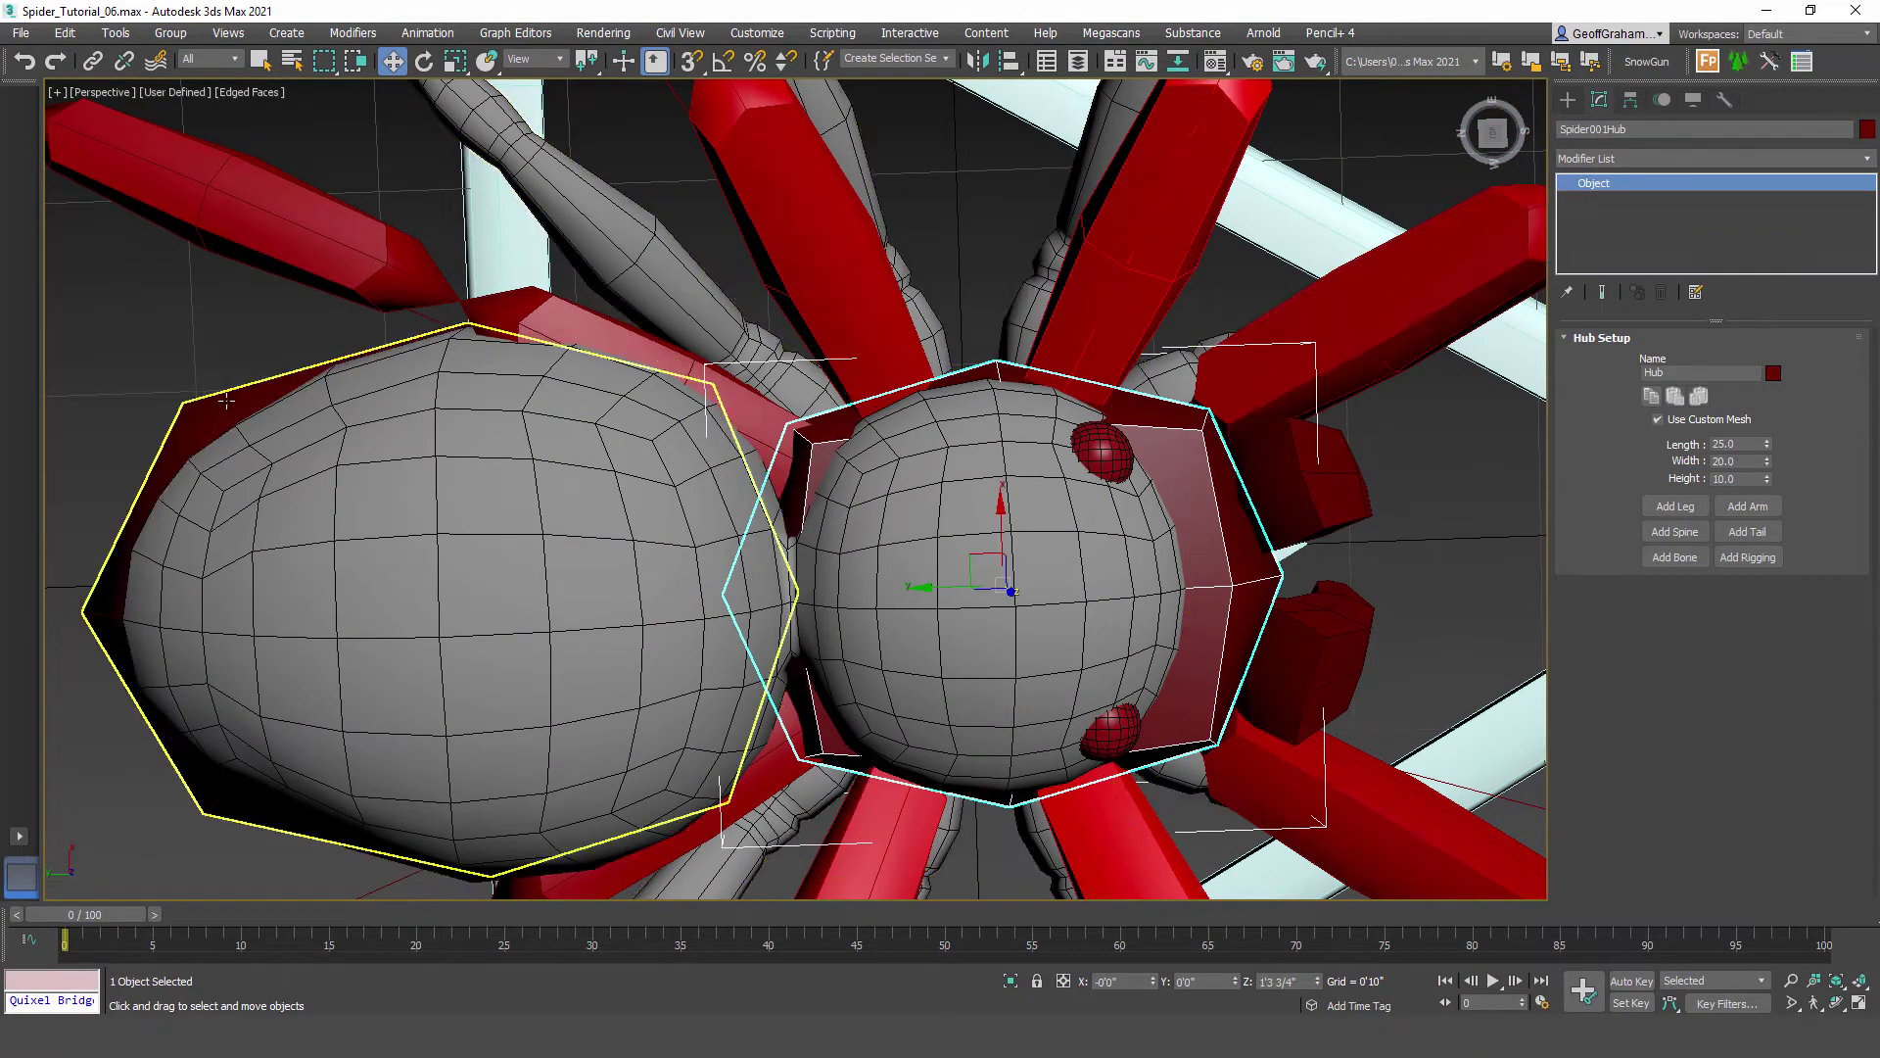
left_click(253, 421)
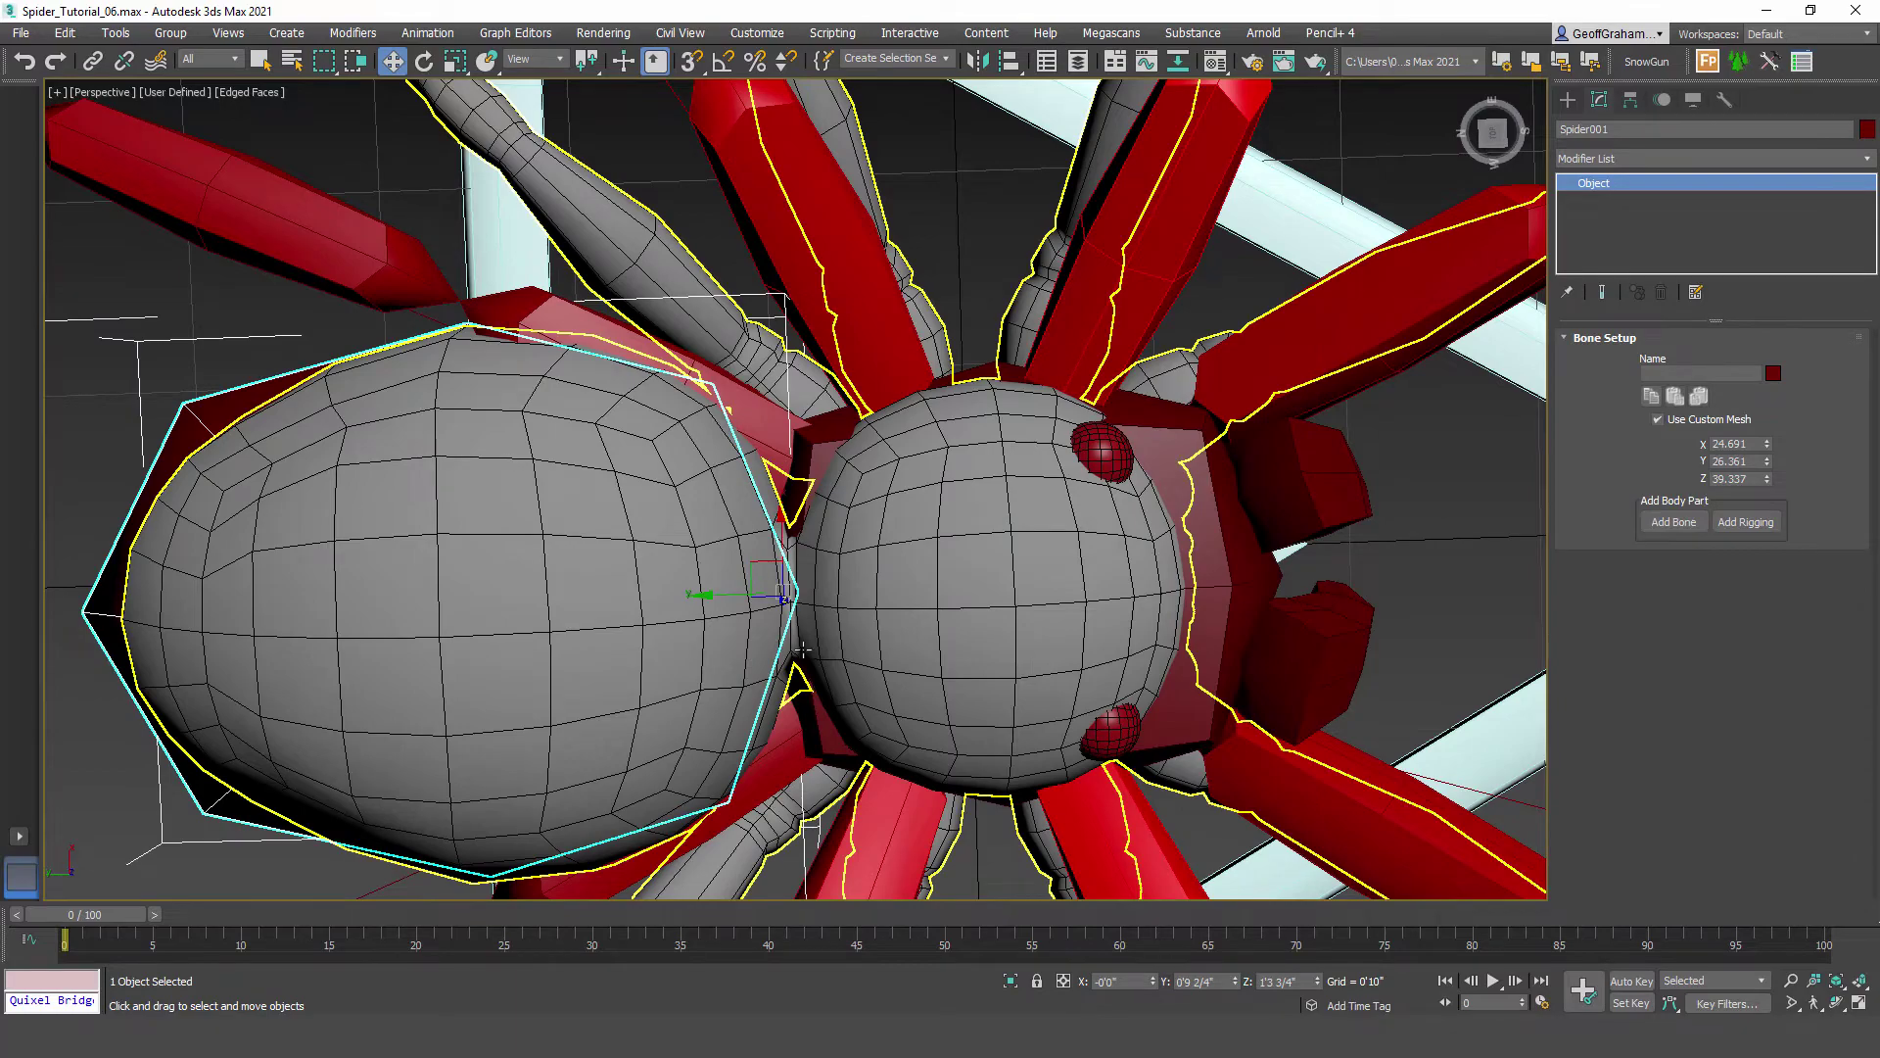
middle_click_drag(795, 627, 773, 555, "alt")
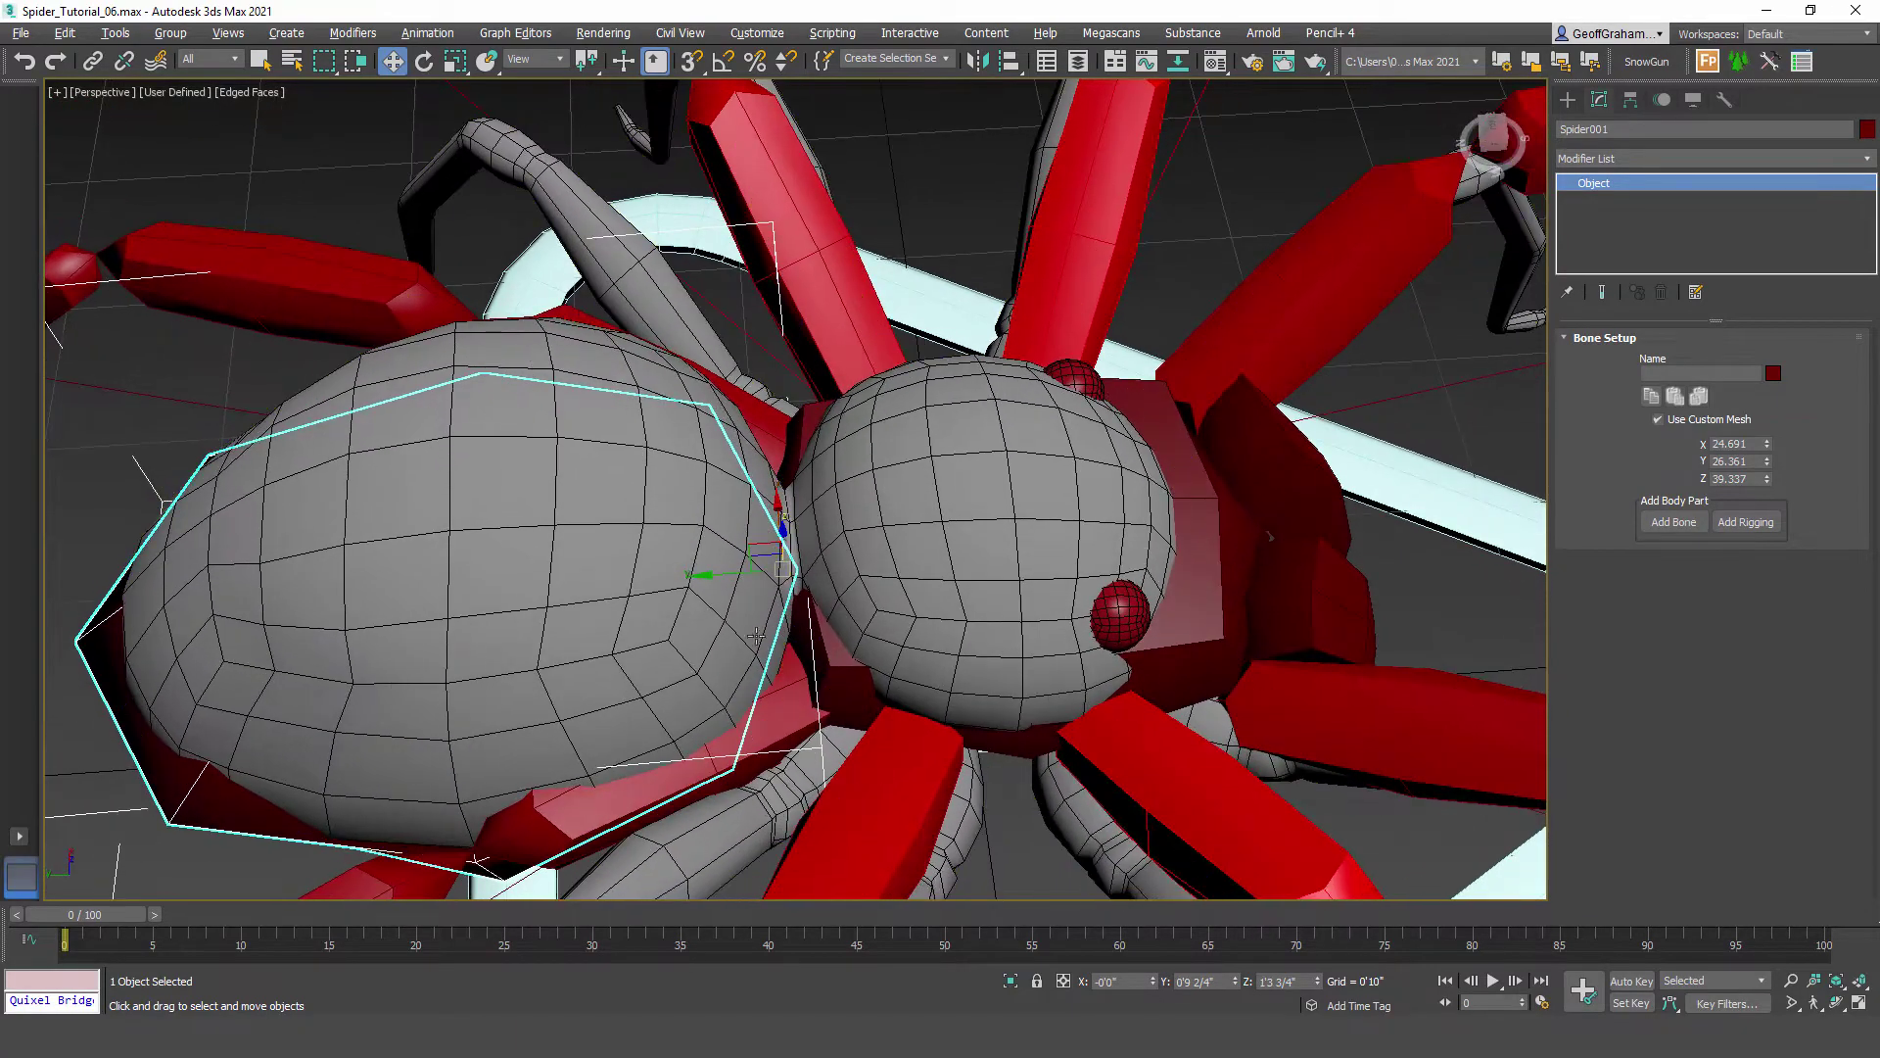
scroll(756, 636, "up", 5)
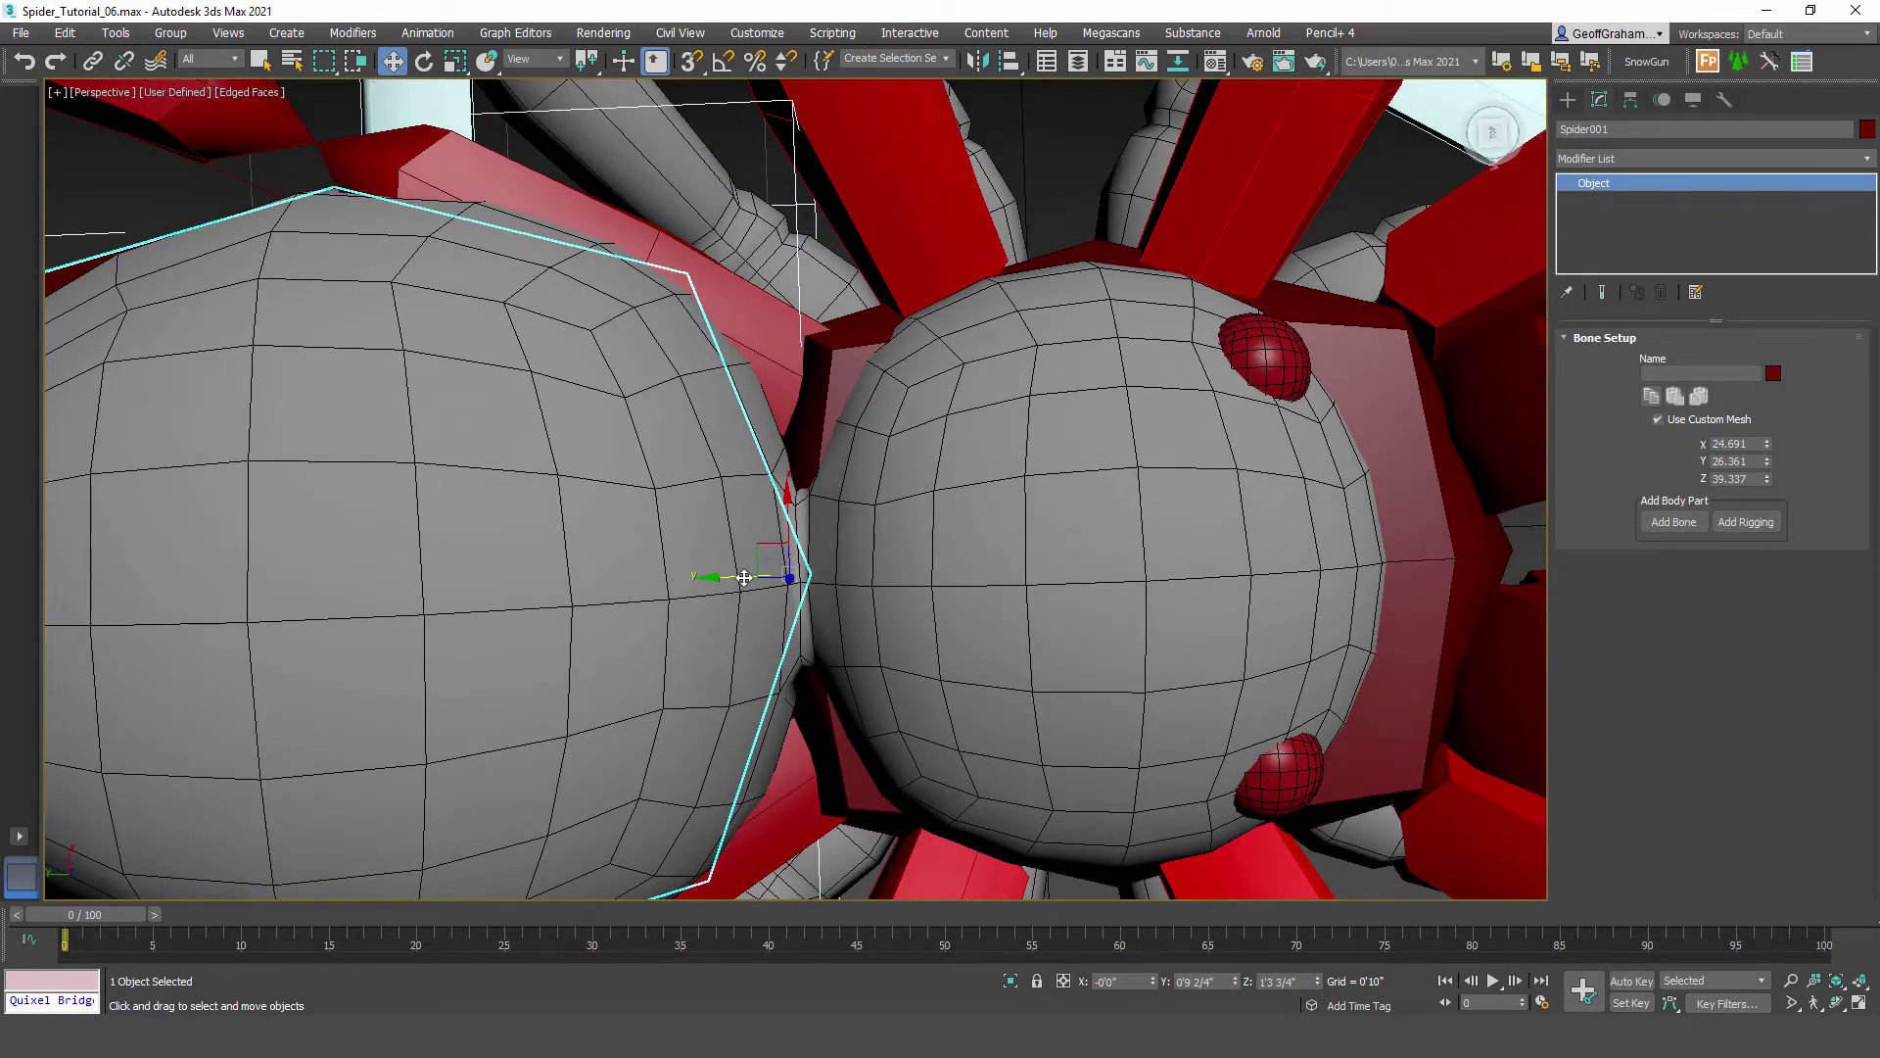
left_click_drag(745, 578, 785, 553)
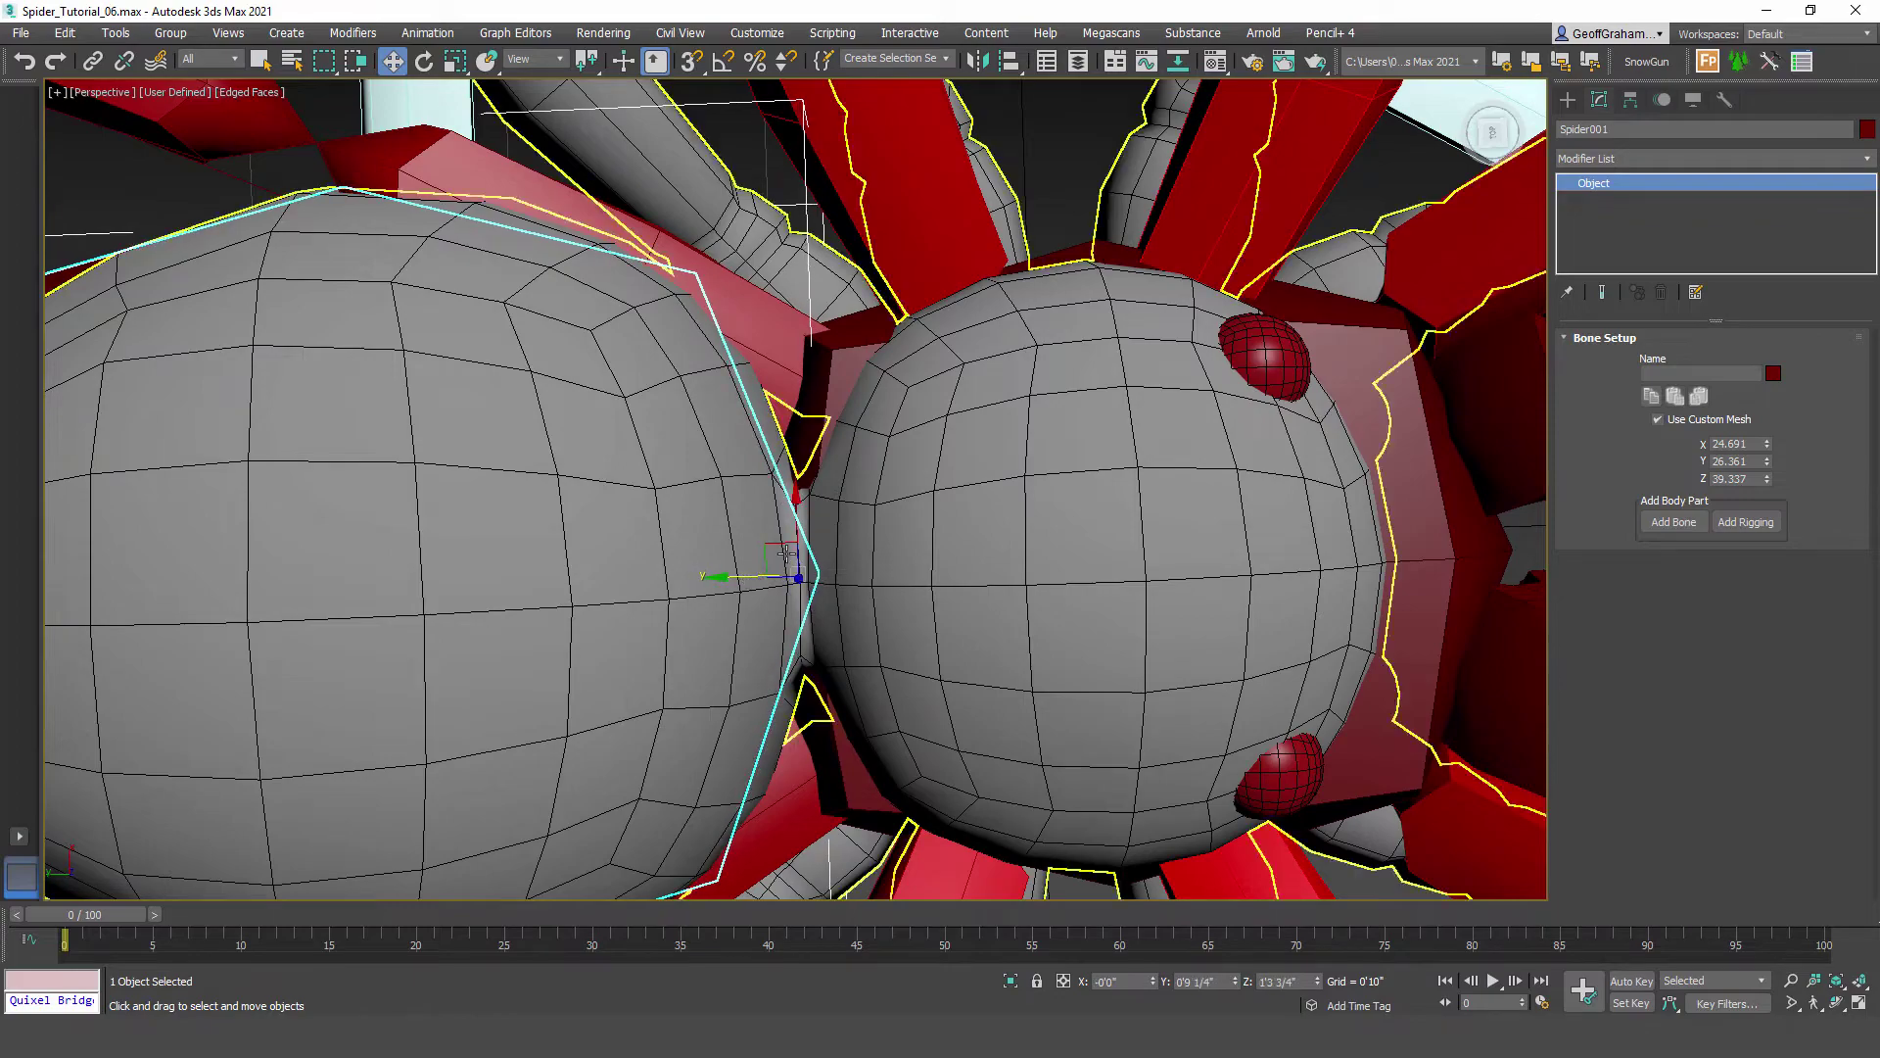
left_click(882, 389)
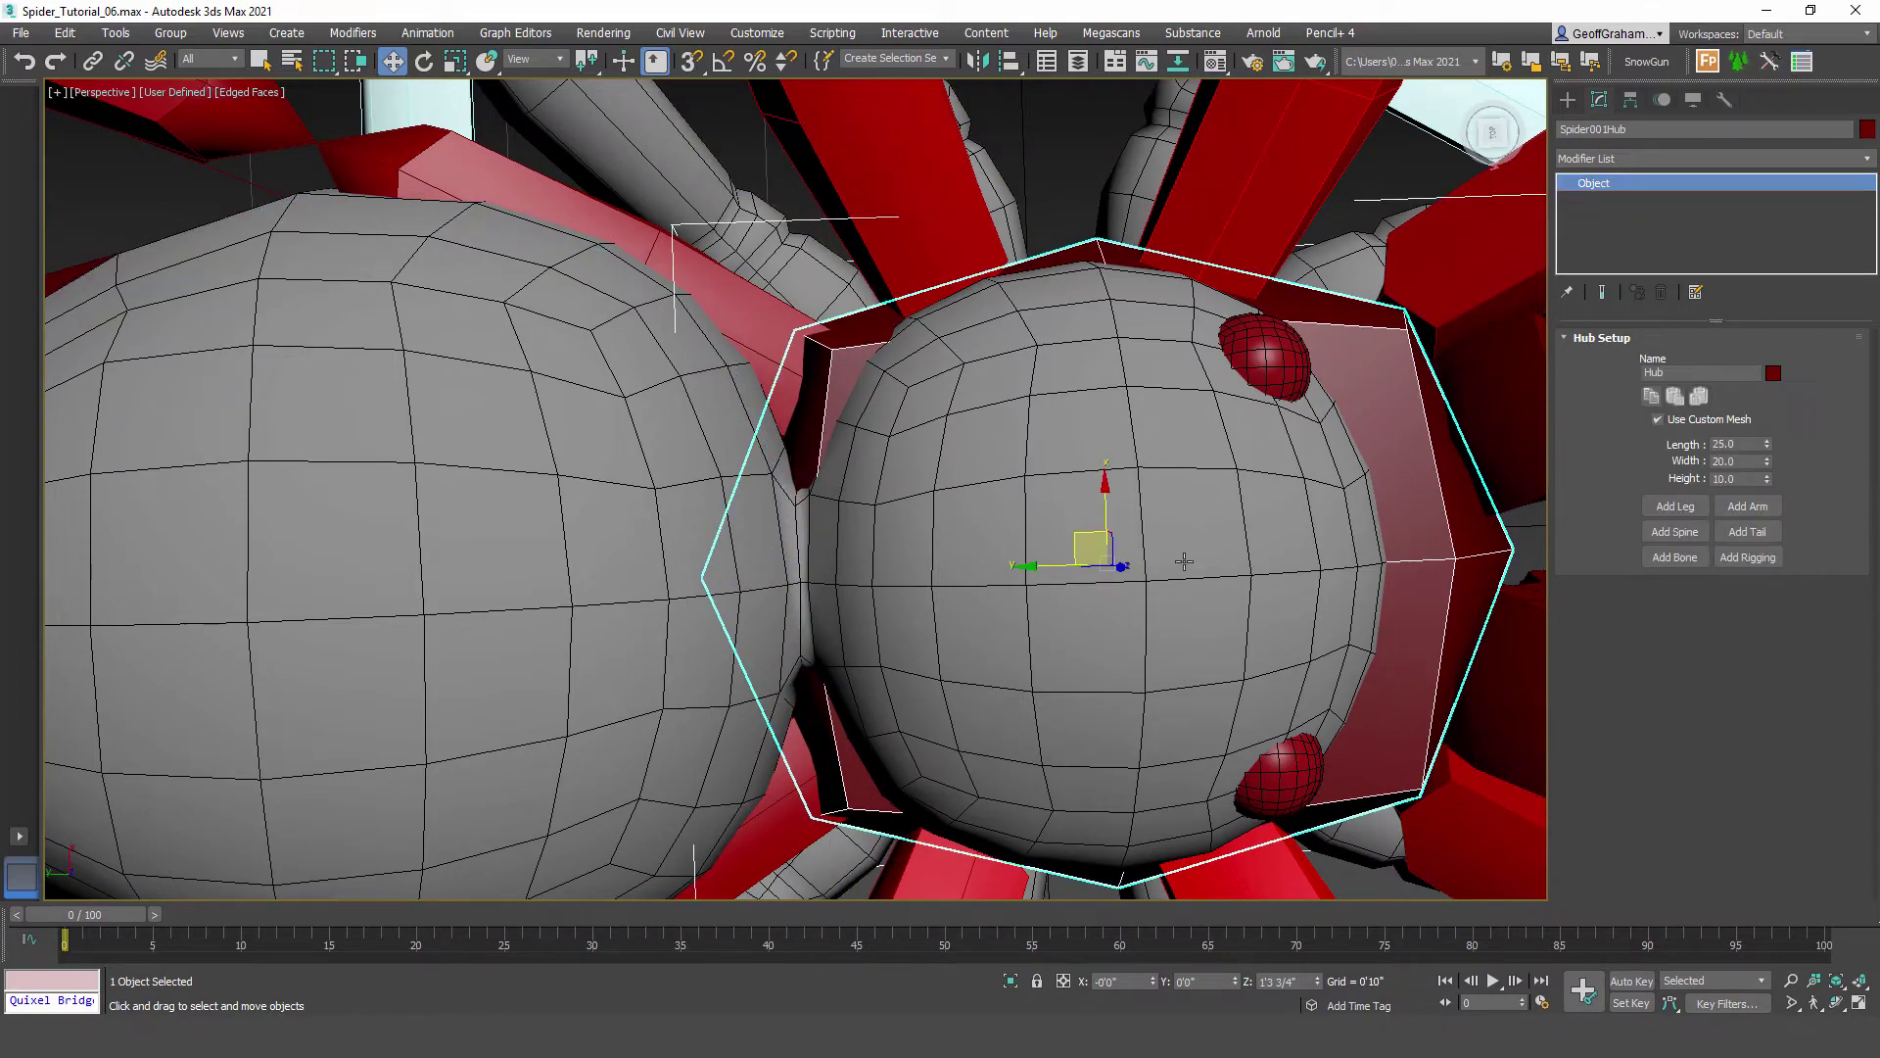
Step: Delete the two fang bones hanging from the front of the hub
middle_click_drag(1184, 561, 945, 730, "alt")
scroll(884, 634, "down", 5)
left_click(953, 722)
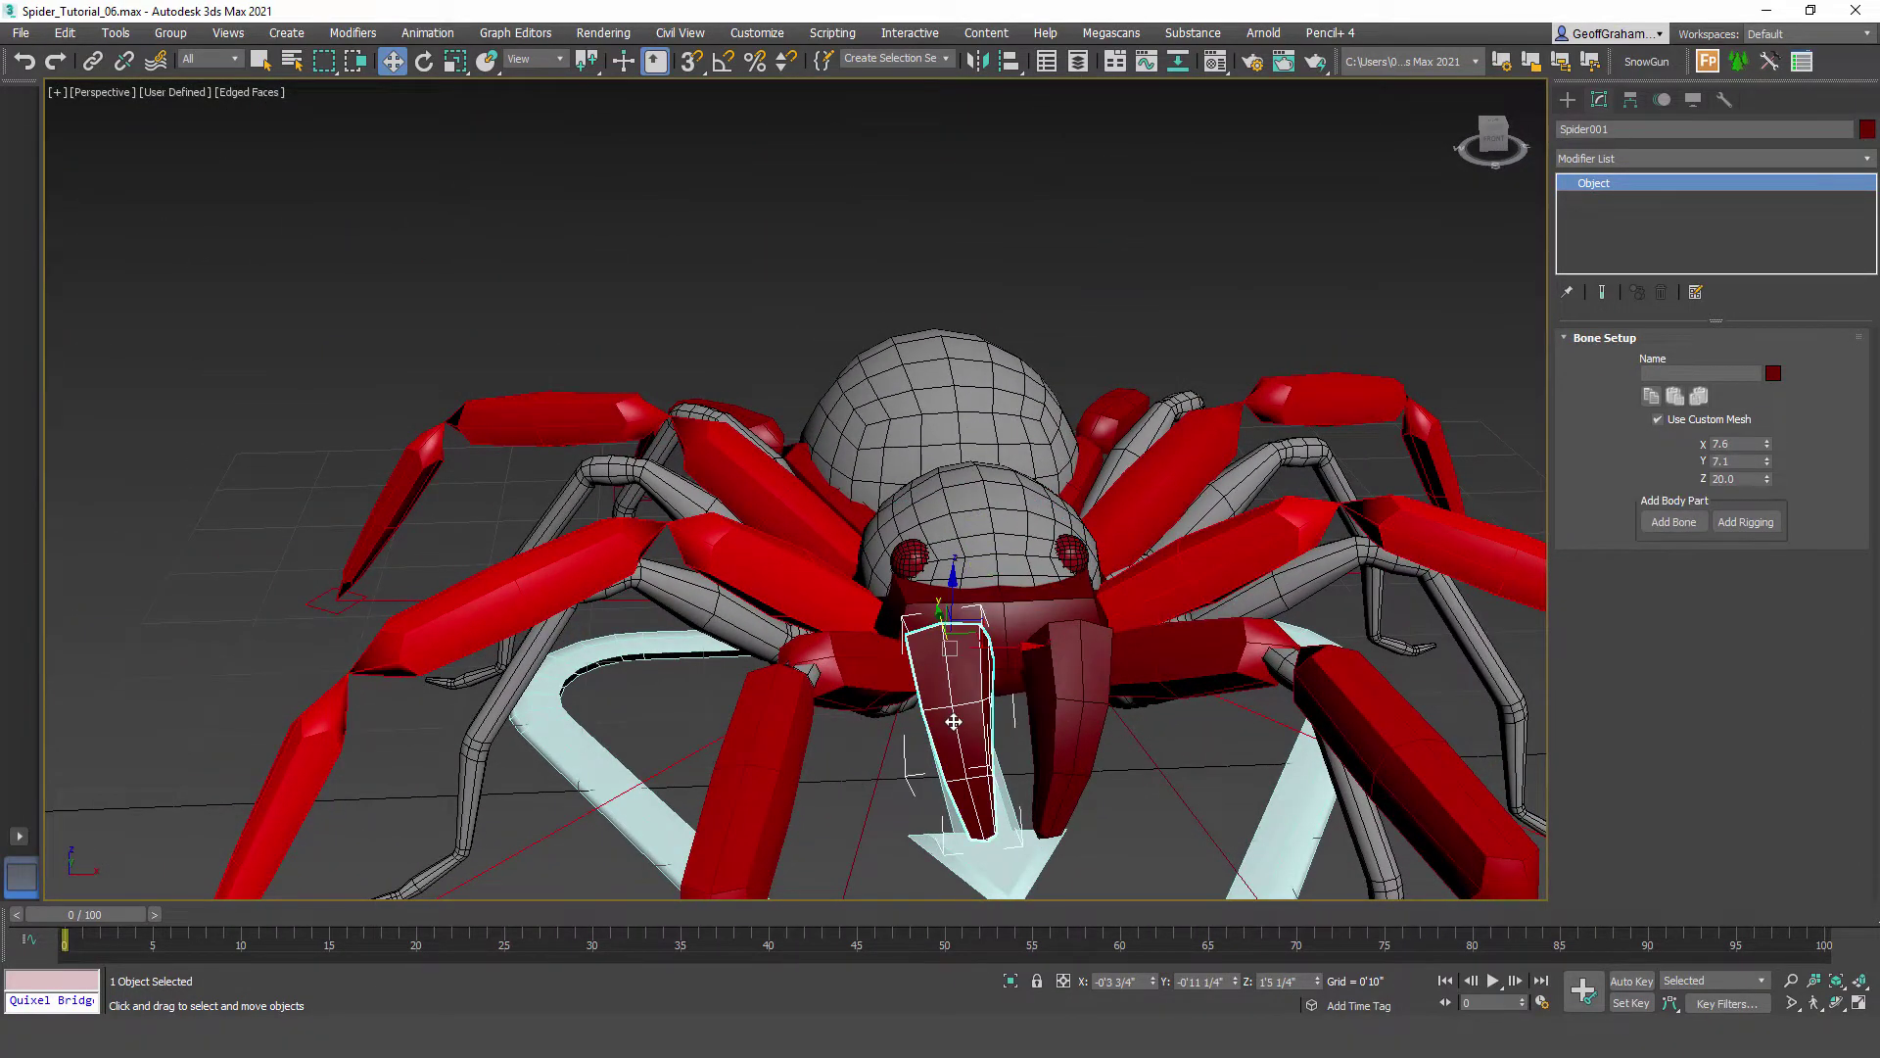
left_click(1068, 727, "ctrl")
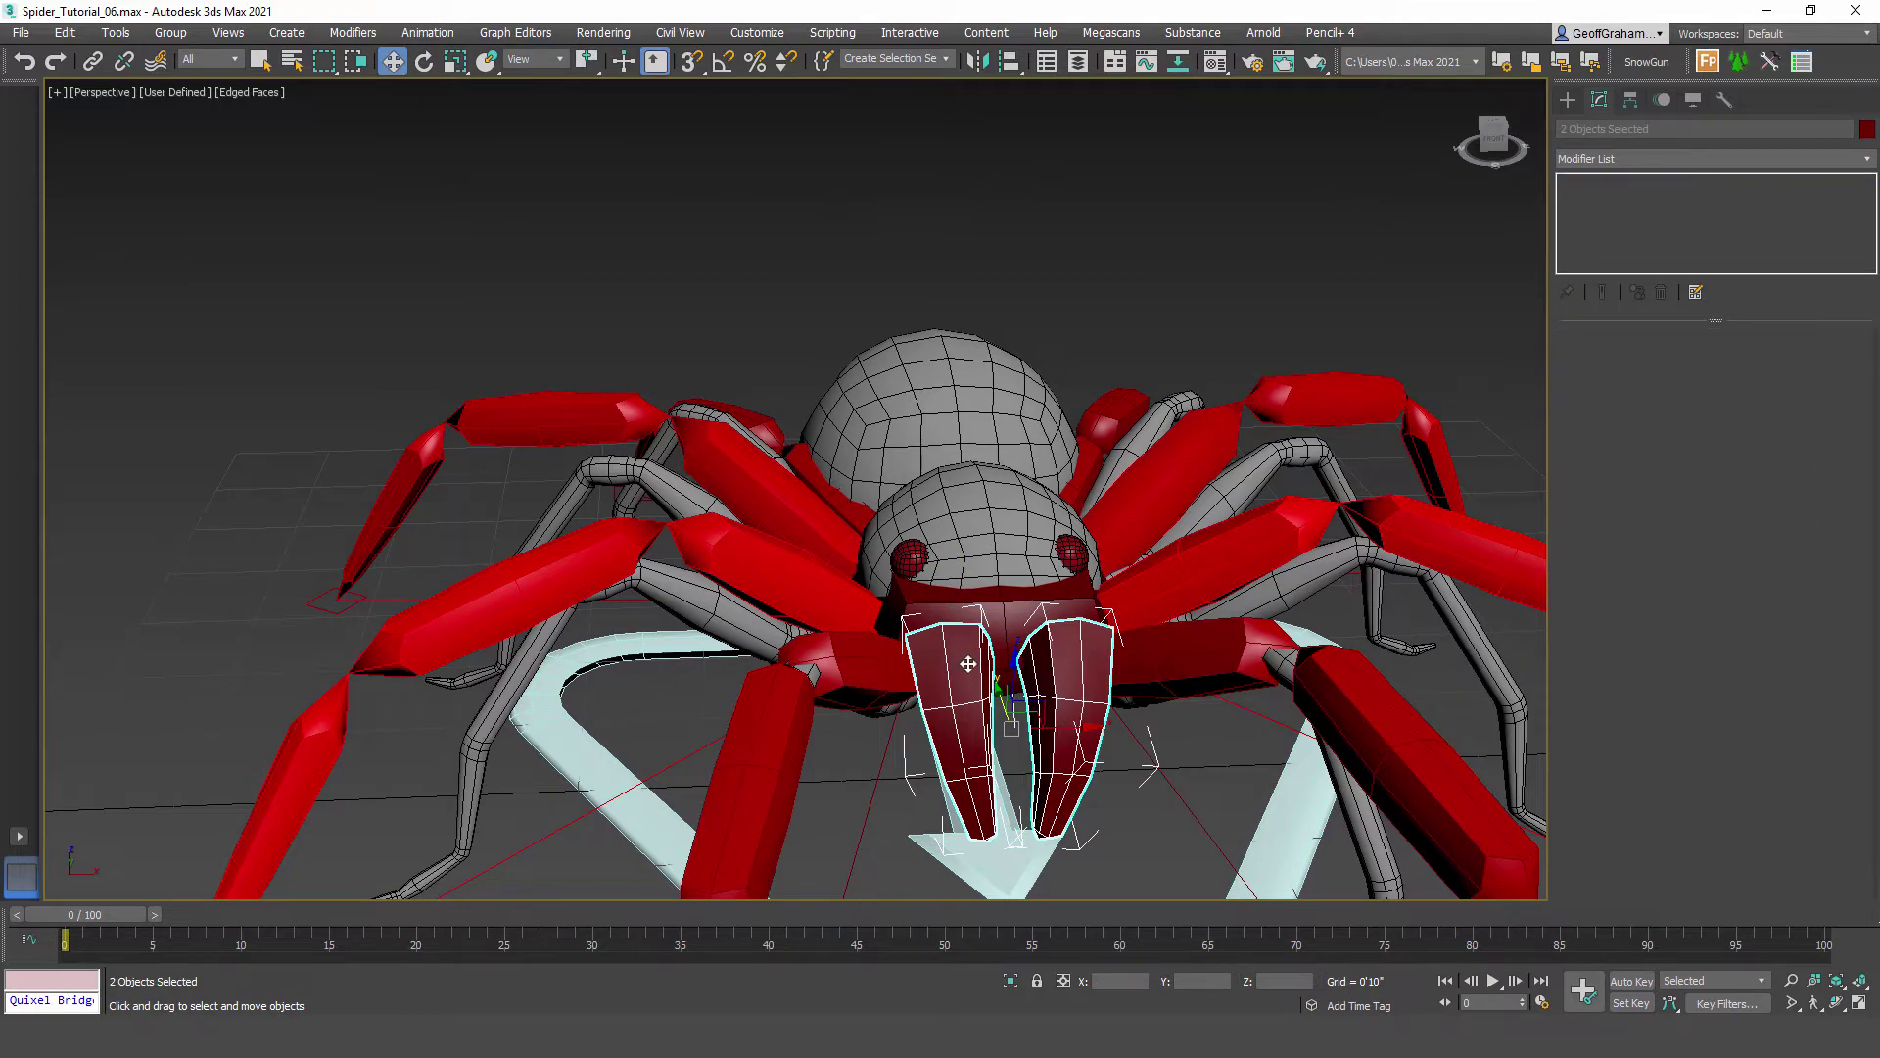
middle_click_drag(968, 664, 923, 698, "alt")
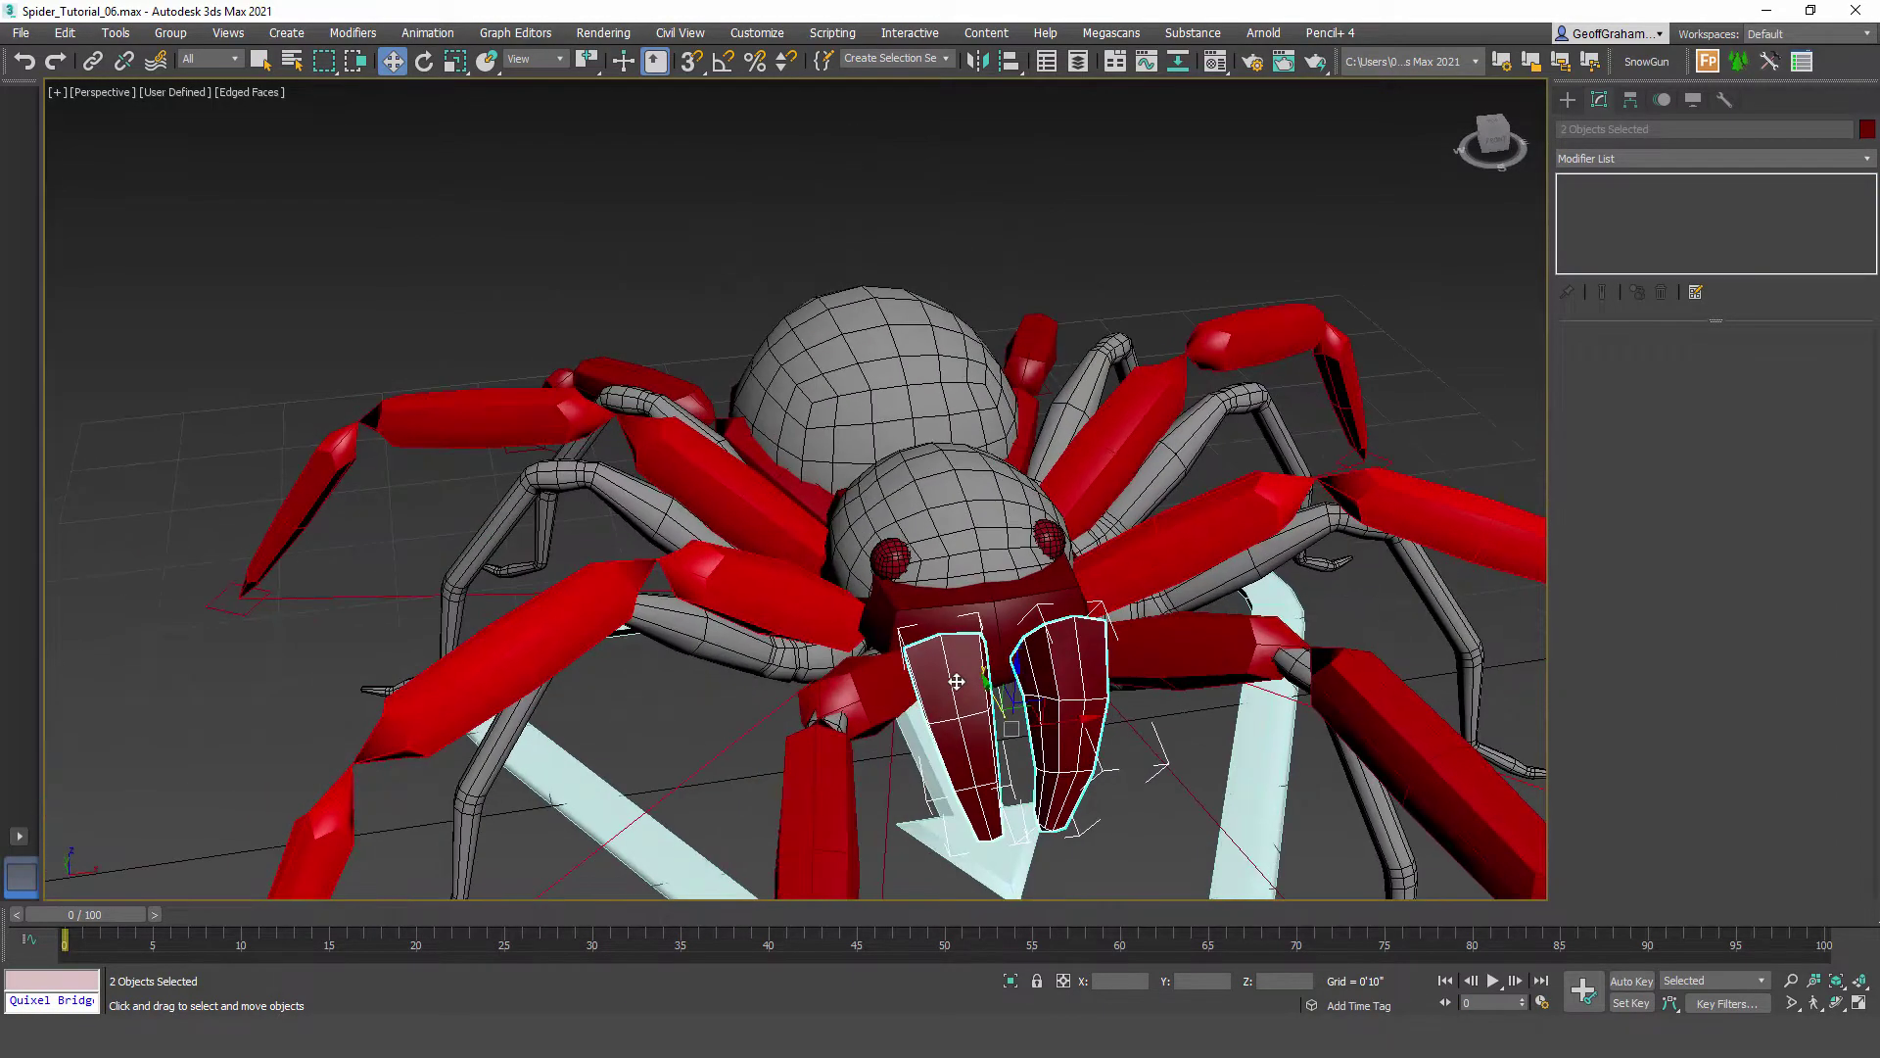
key("Delete")
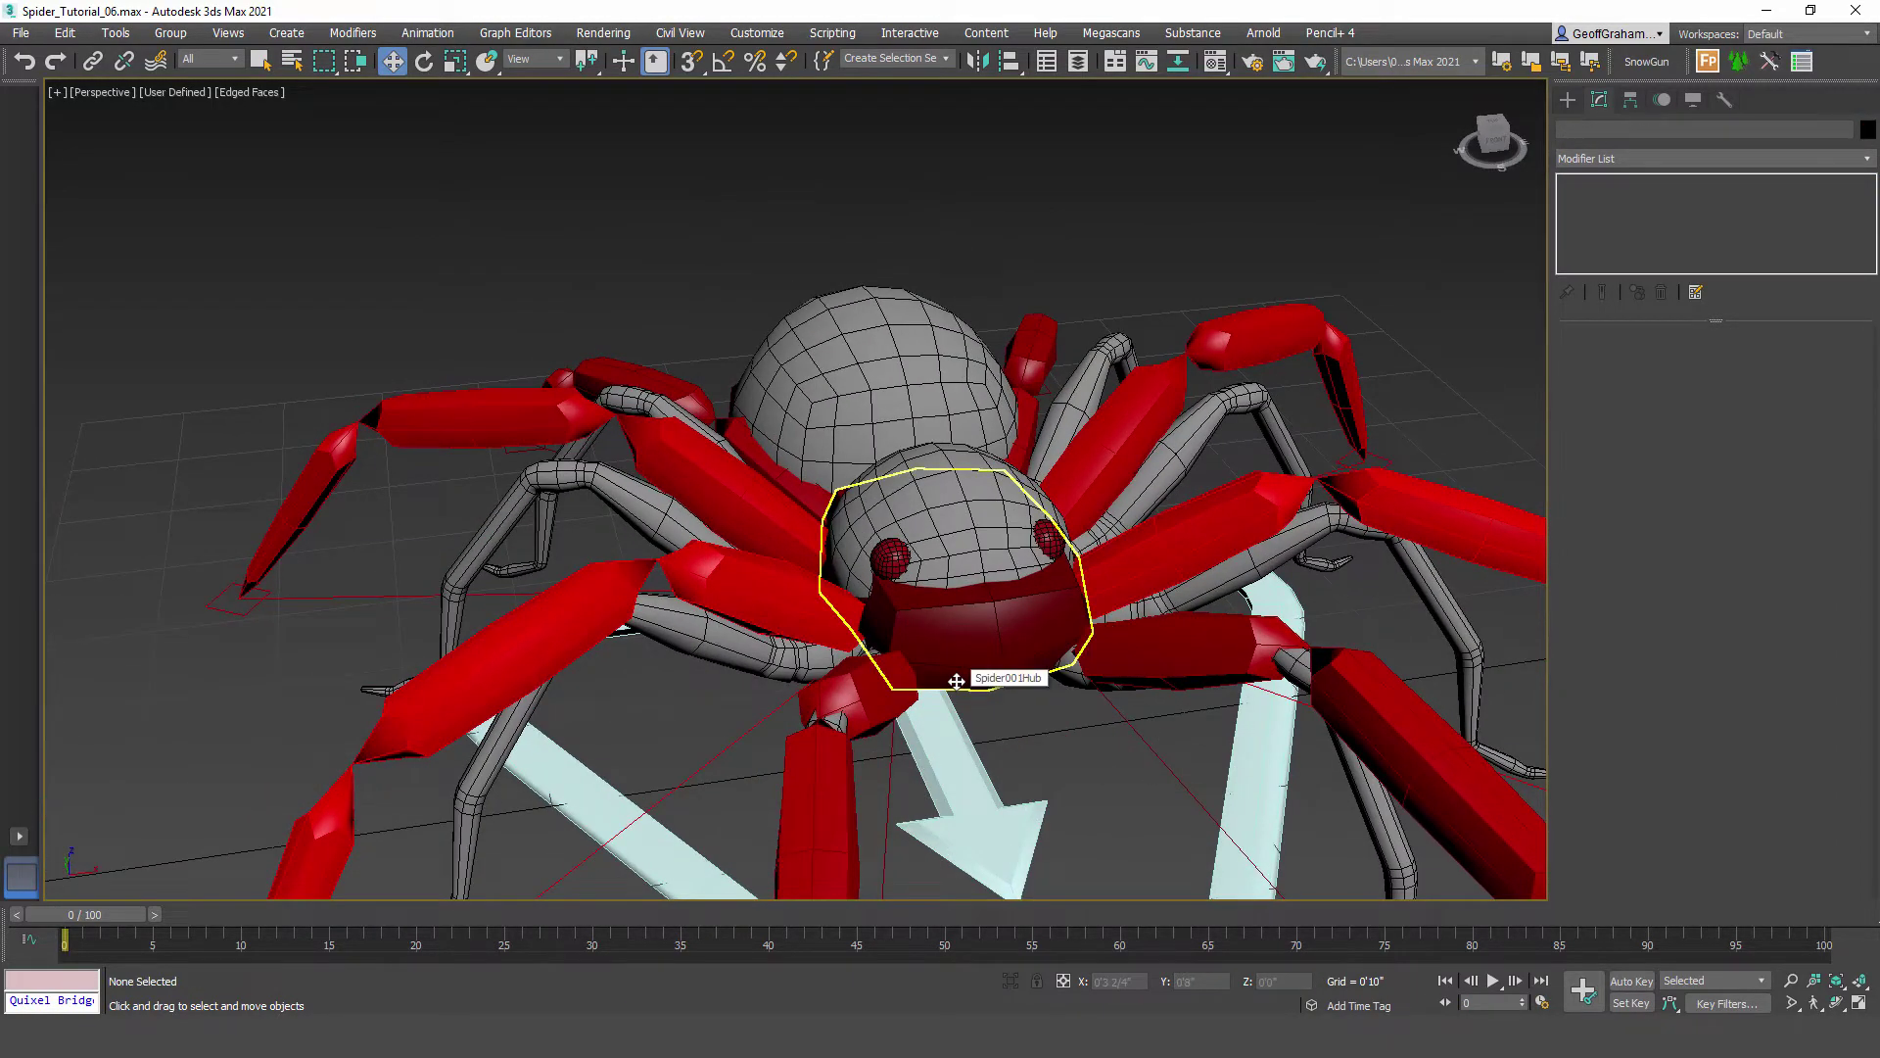
Step: Resize the hub to length 20.75, width 19.6 and height 10.6 to fit the model's head section
middle_click_drag(889, 641, 1009, 730, "alt")
scroll(983, 704, "up", 3)
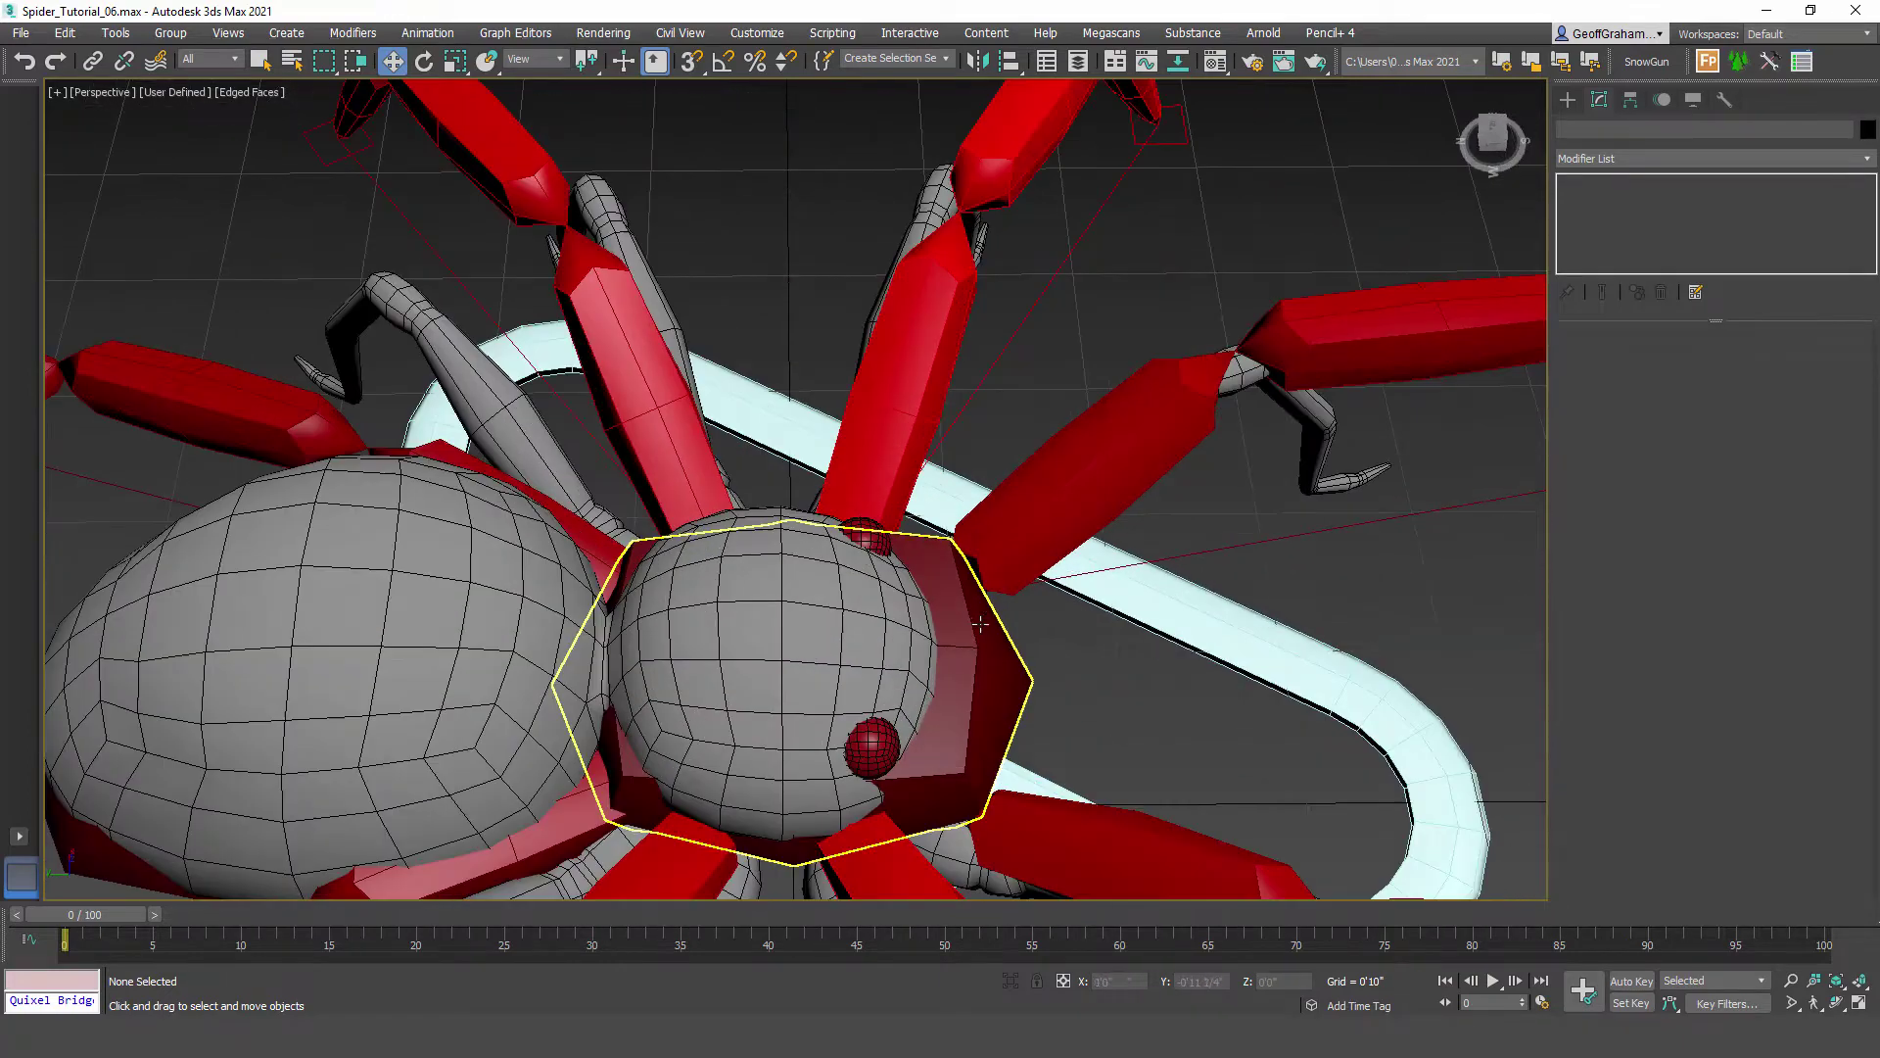
left_click(983, 704)
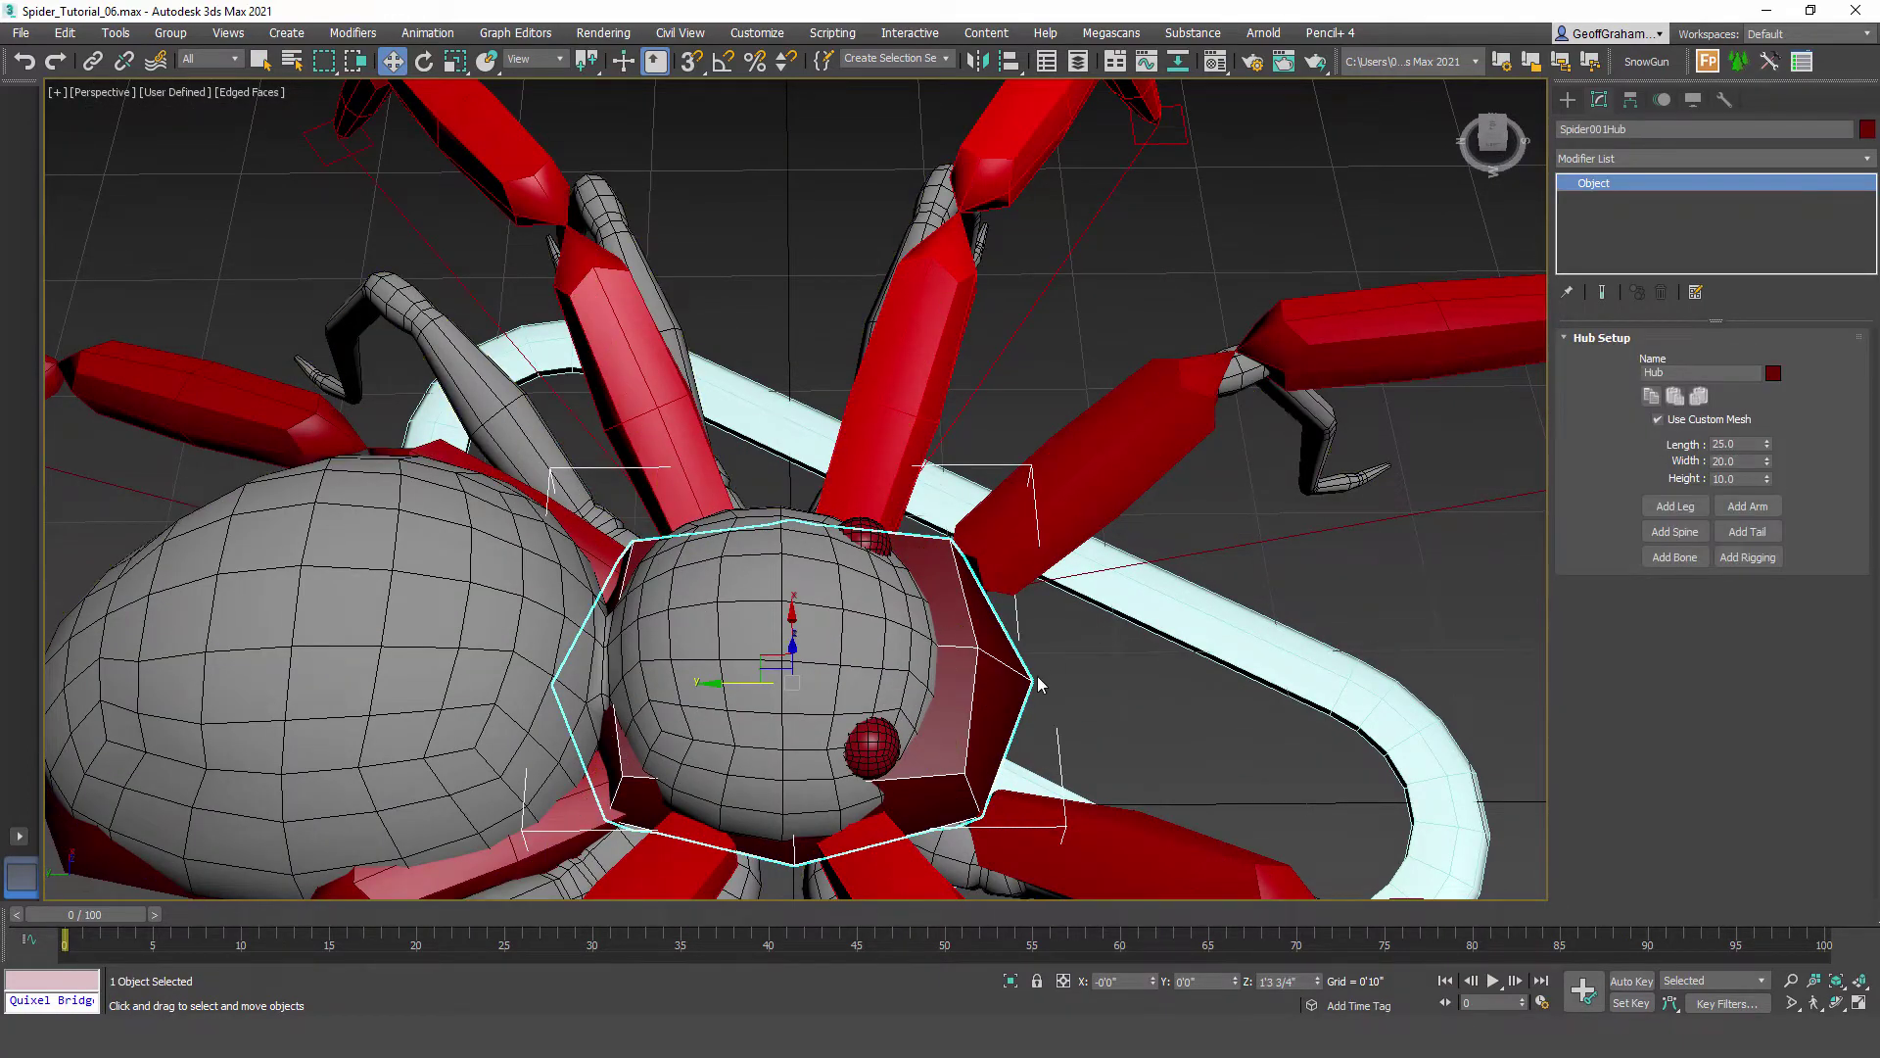
left_click_drag(1769, 460, 1774, 474)
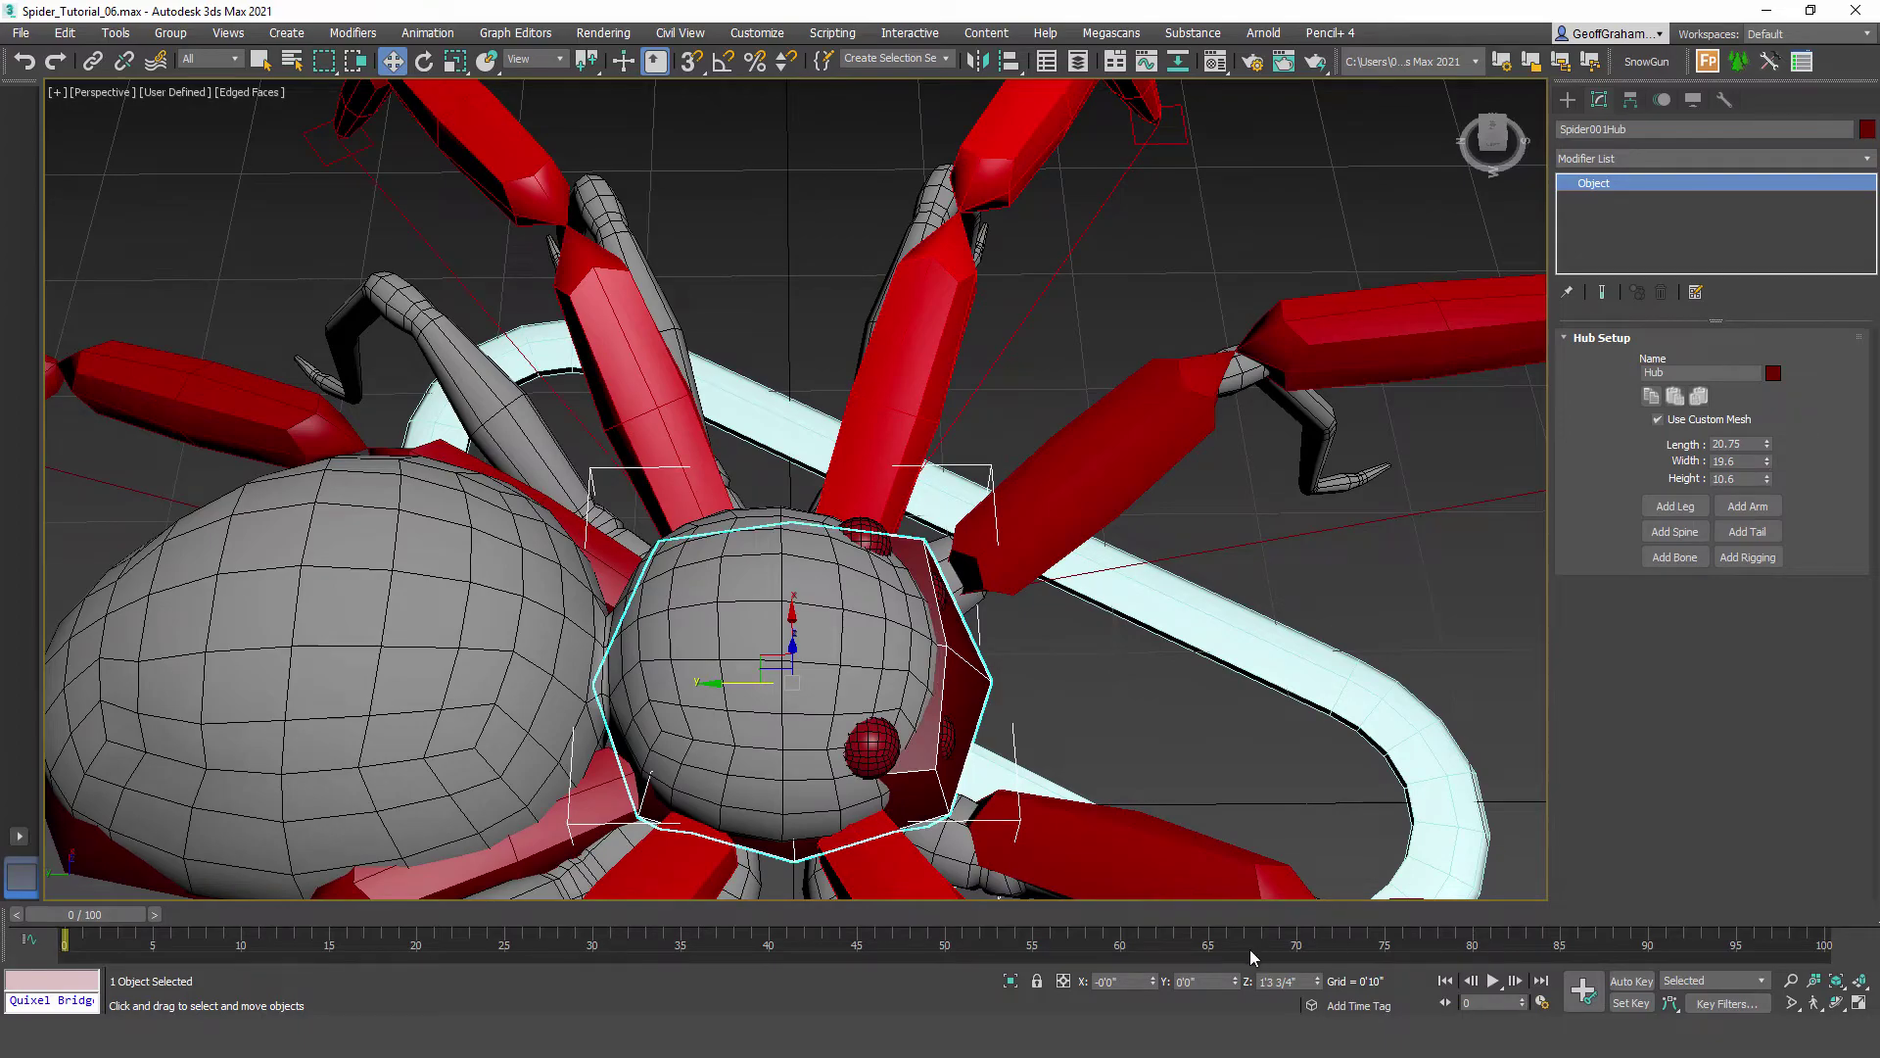
Step: Examine from the front and above how the rig's hub and leg bones fit the spider model
middle_click_drag(1166, 712, 1001, 1009, "alt")
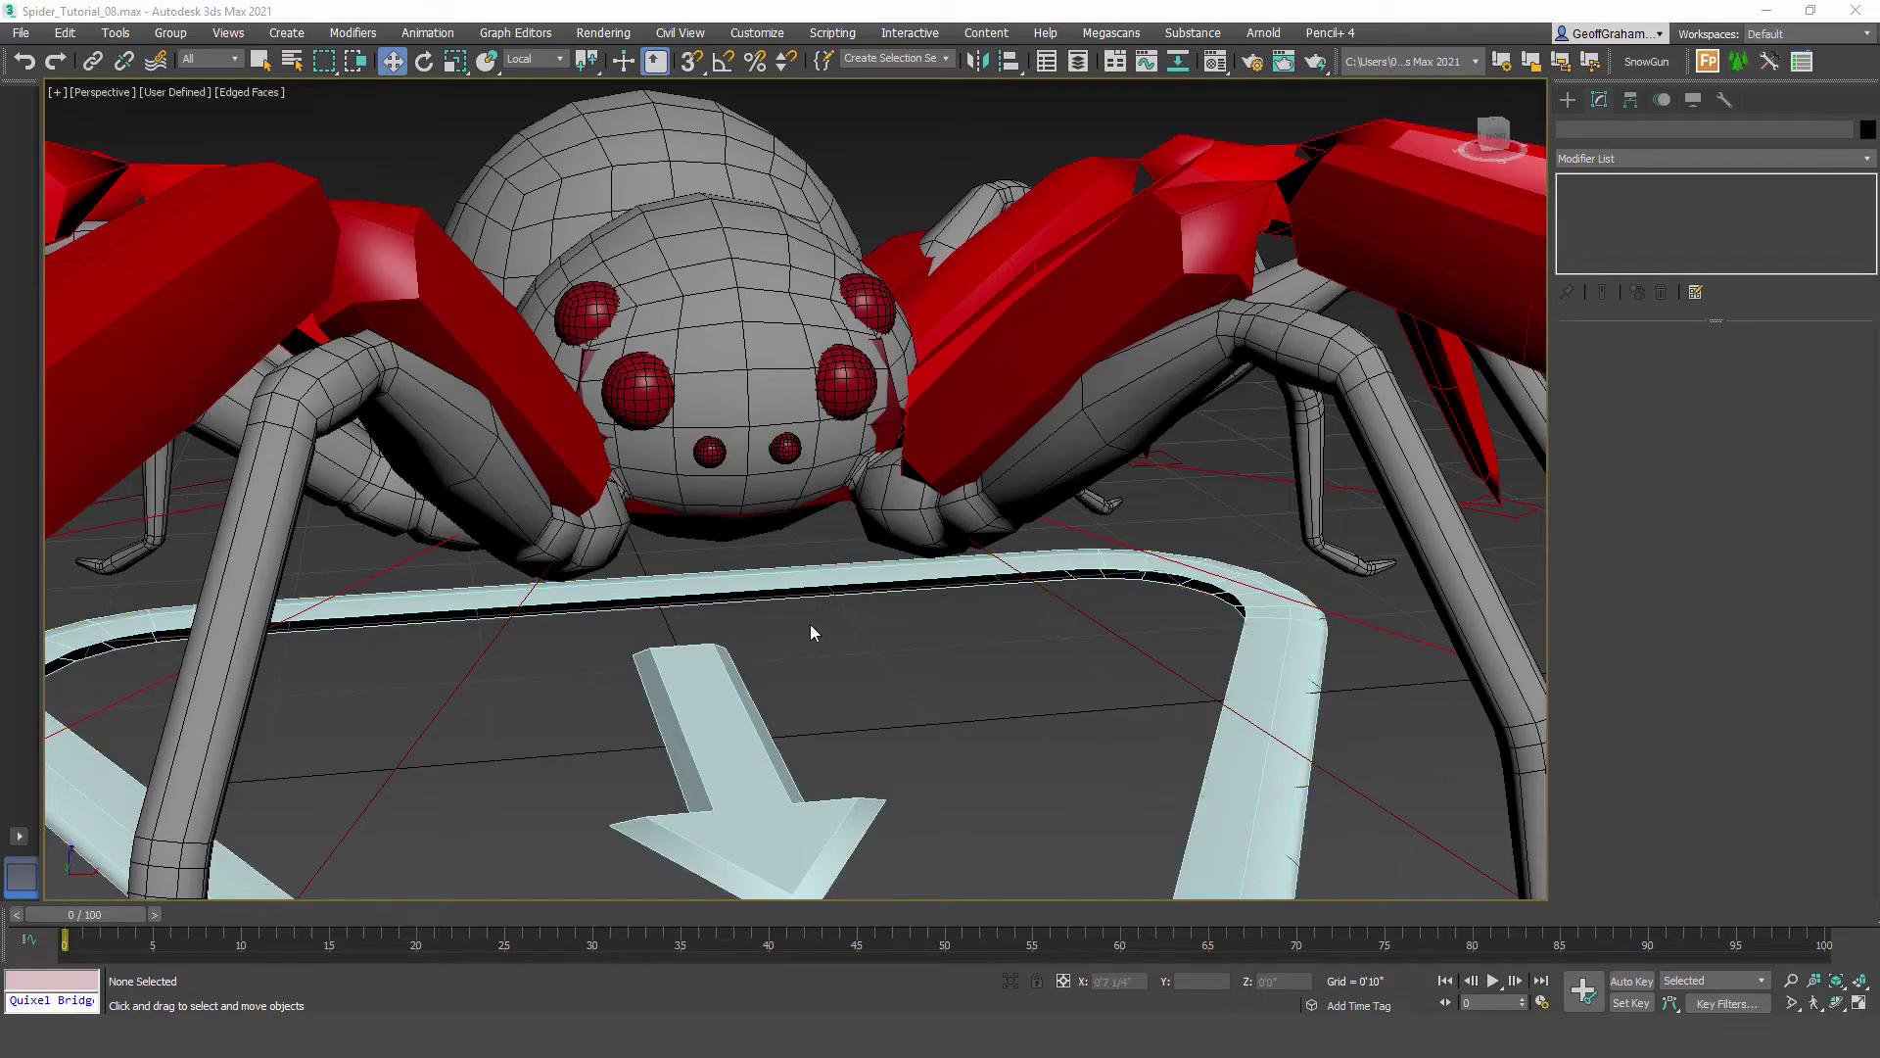
scroll(784, 617, "up", 3)
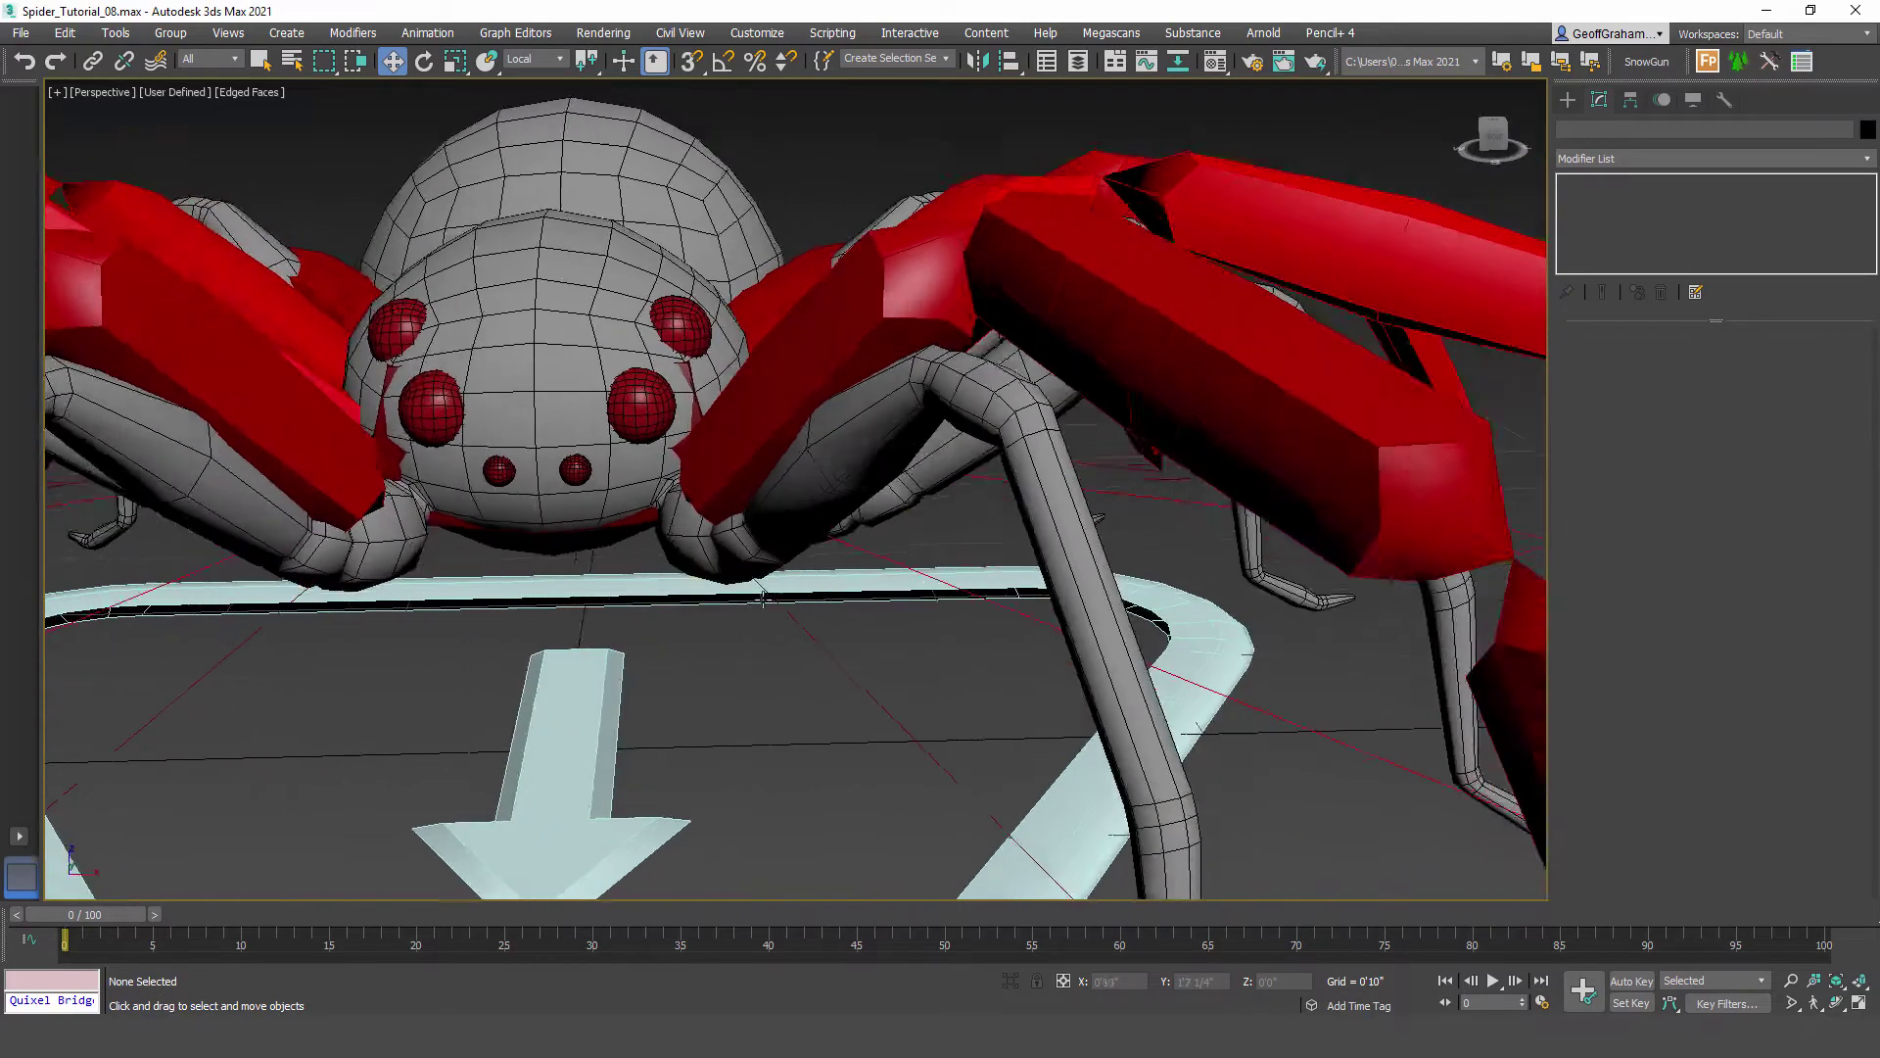
middle_click_drag(763, 600, 910, 609)
middle_click_drag(745, 534, 1023, 532, "alt")
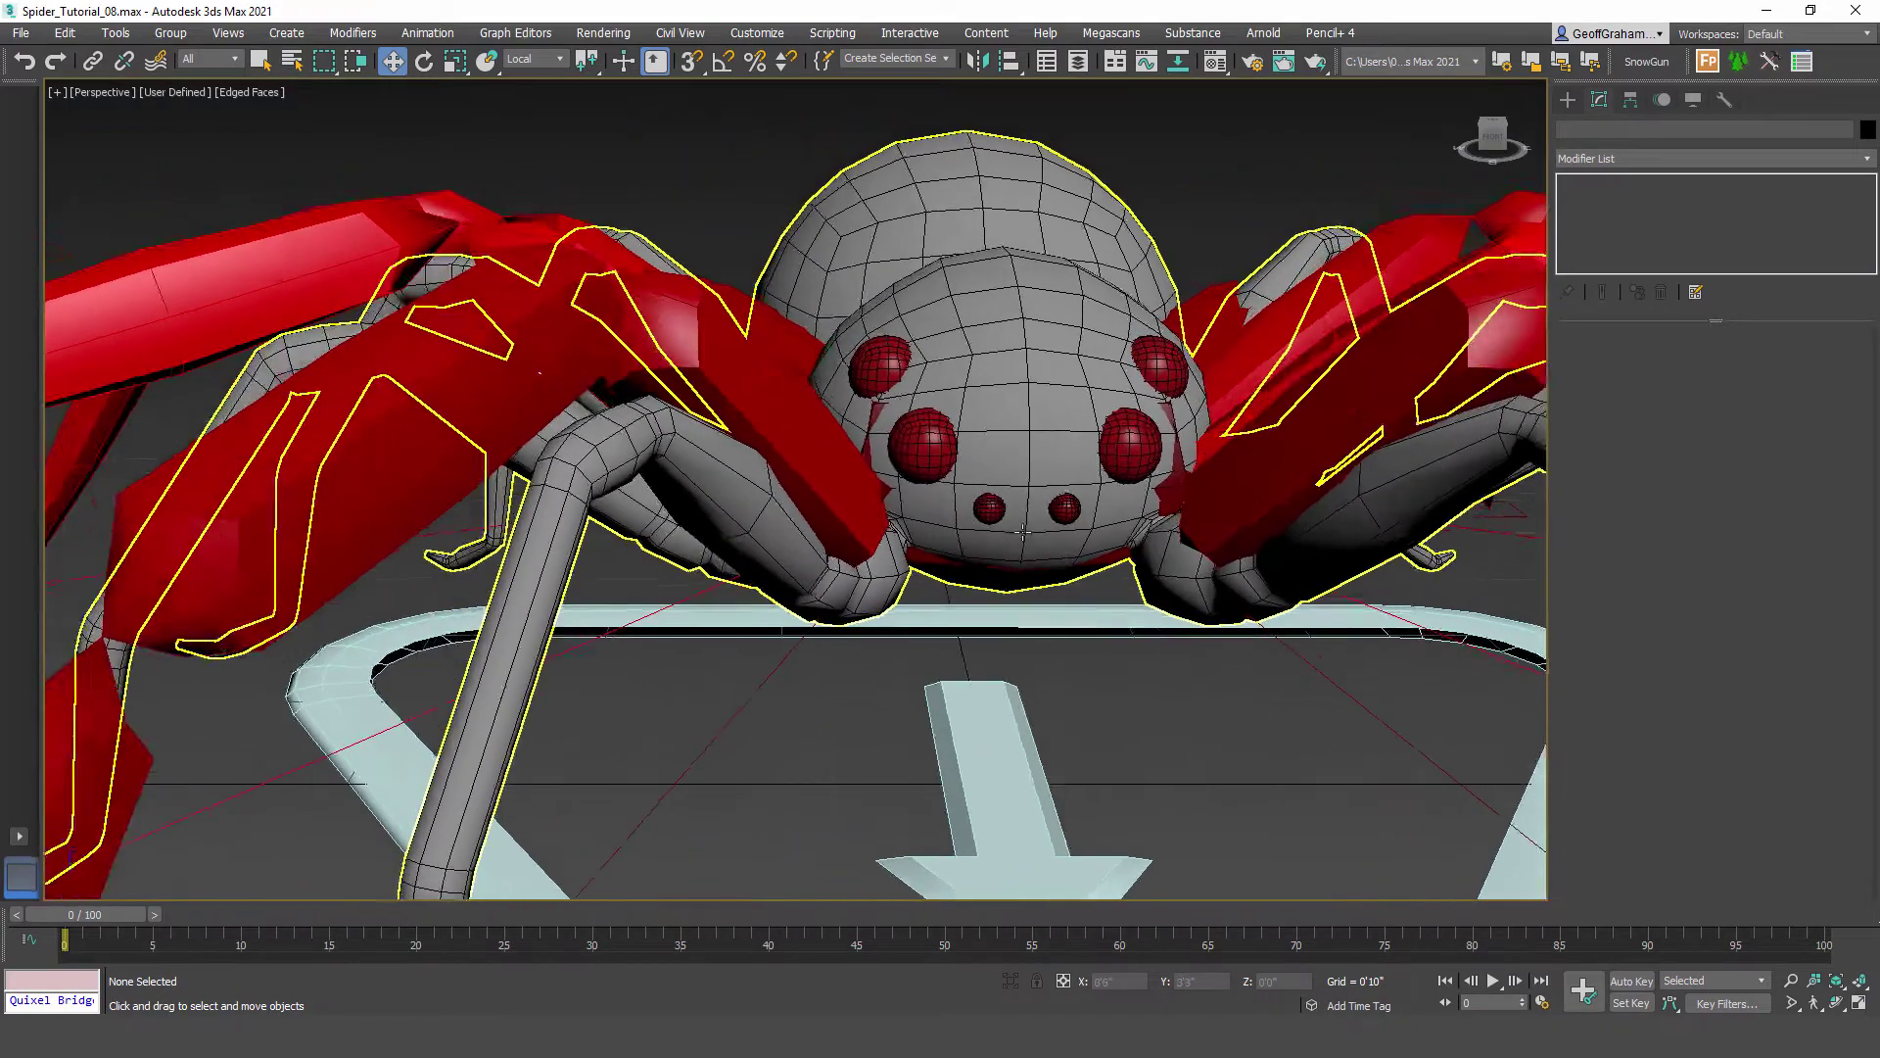
scroll(1022, 532, "down", 5)
middle_click_drag(837, 754, 1049, 711)
scroll(1159, 629, "up", 5)
scroll(1007, 625, "down", 5)
scroll(1014, 672, "up", 3)
middle_click_drag(1034, 568, 940, 492)
middle_click_drag(1130, 637, 1069, 634)
middle_click_drag(916, 426, 944, 340, "alt")
middle_click_drag(1063, 446, 867, 500, "alt")
middle_click_drag(968, 703, 845, 698, "alt")
middle_click_drag(844, 698, 964, 700)
mouse_move(965, 578)
middle_mouse_down("alt")
mouse_move(863, 560)
mouse_move(956, 575)
middle_mouse_up("alt")
scroll(863, 560, "down", 3)
scroll(956, 575, "up", 3)
scroll(956, 575, "down", 3)
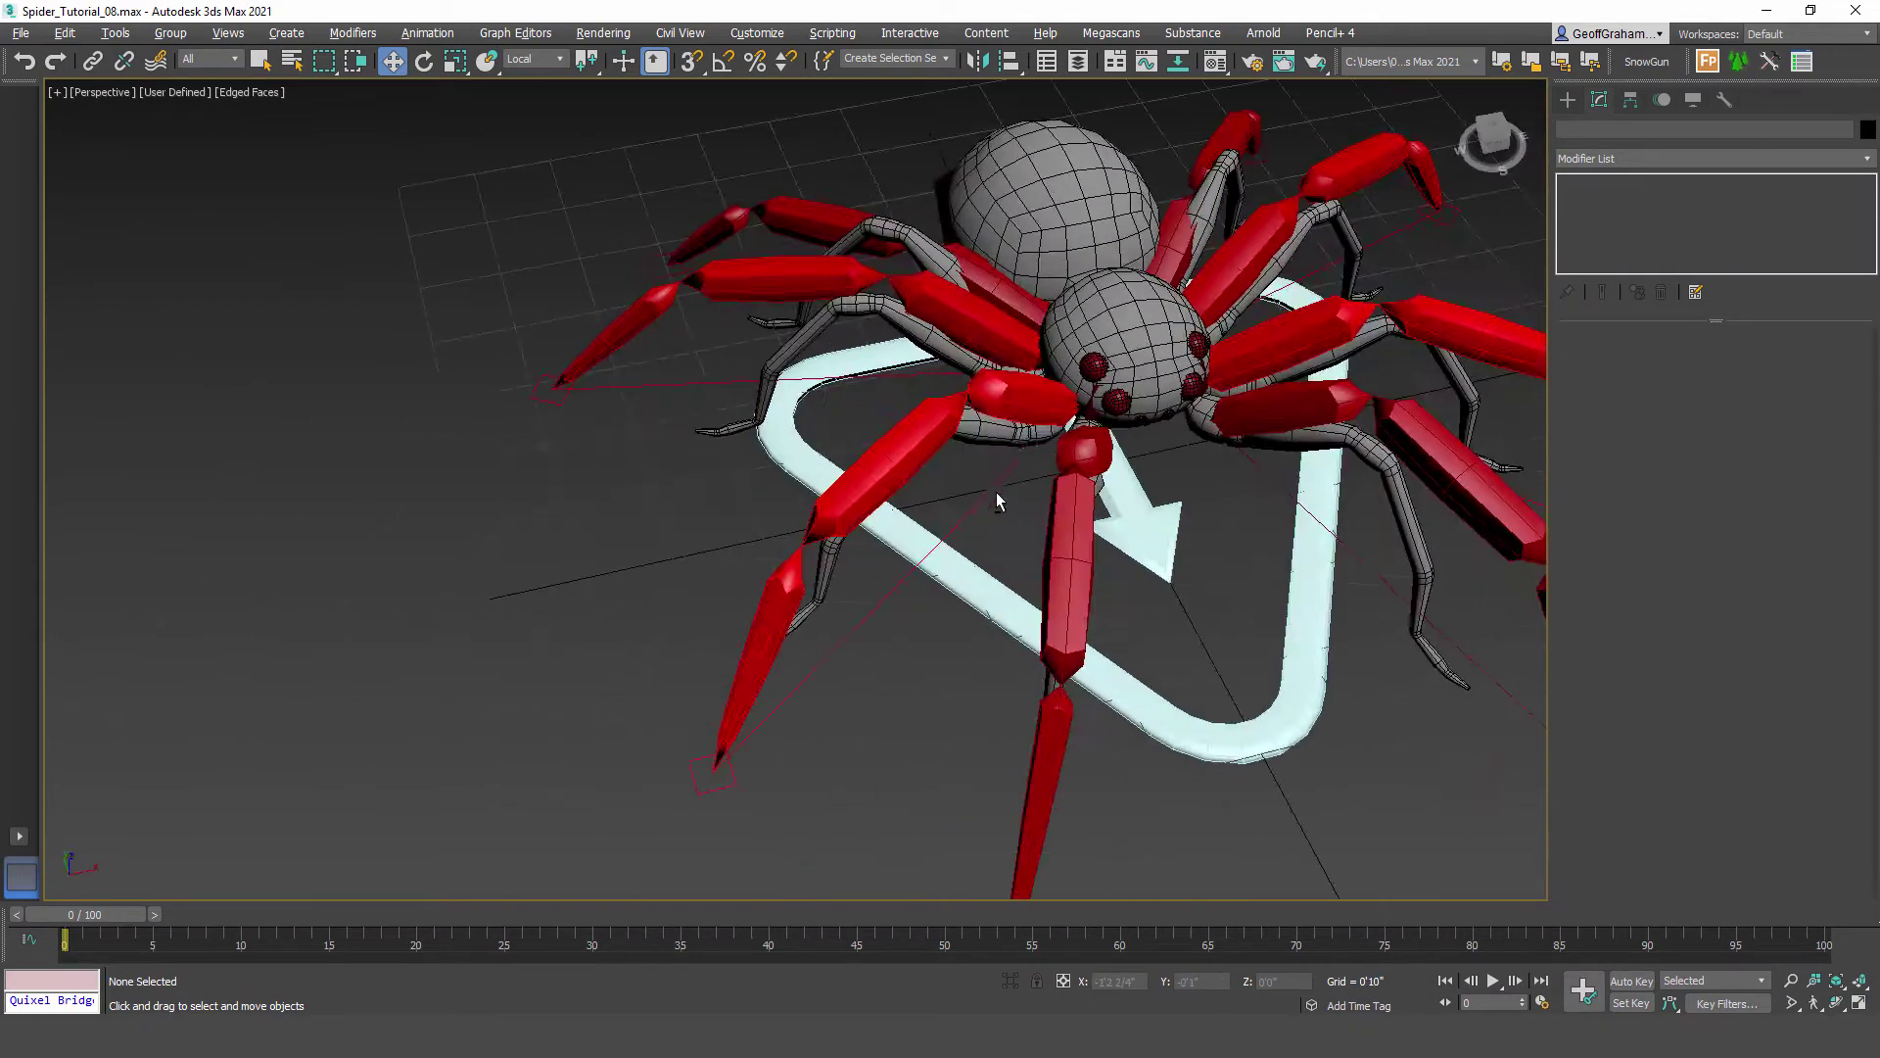
Step: Move the RLeg1 IK platform to the tip of the model's front right foot
middle_click_drag(1125, 650, 965, 690, "alt")
scroll(965, 691, "up", 3)
middle_click_drag(769, 747, 989, 485)
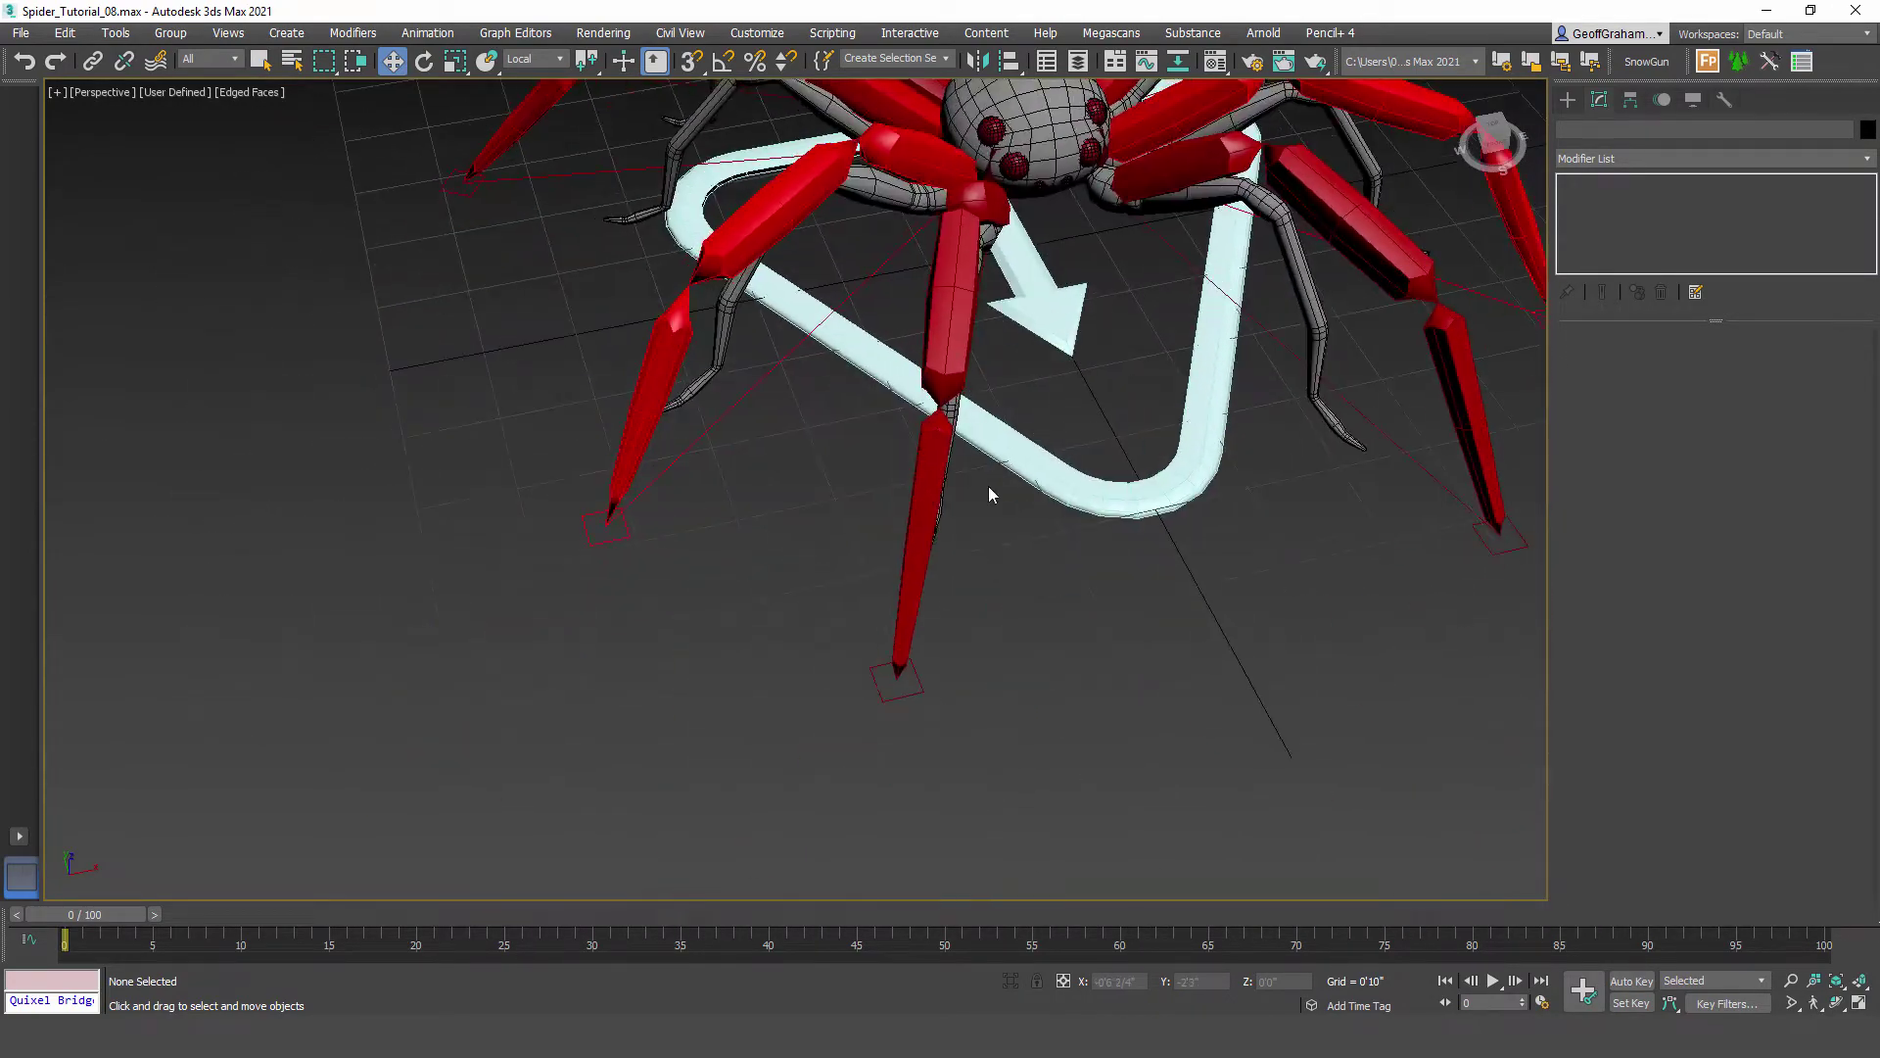
scroll(944, 662, "up", 4)
middle_click_drag(944, 662, 1004, 568, "alt")
middle_click_drag(1004, 568, 1026, 777)
scroll(982, 739, "down", 2)
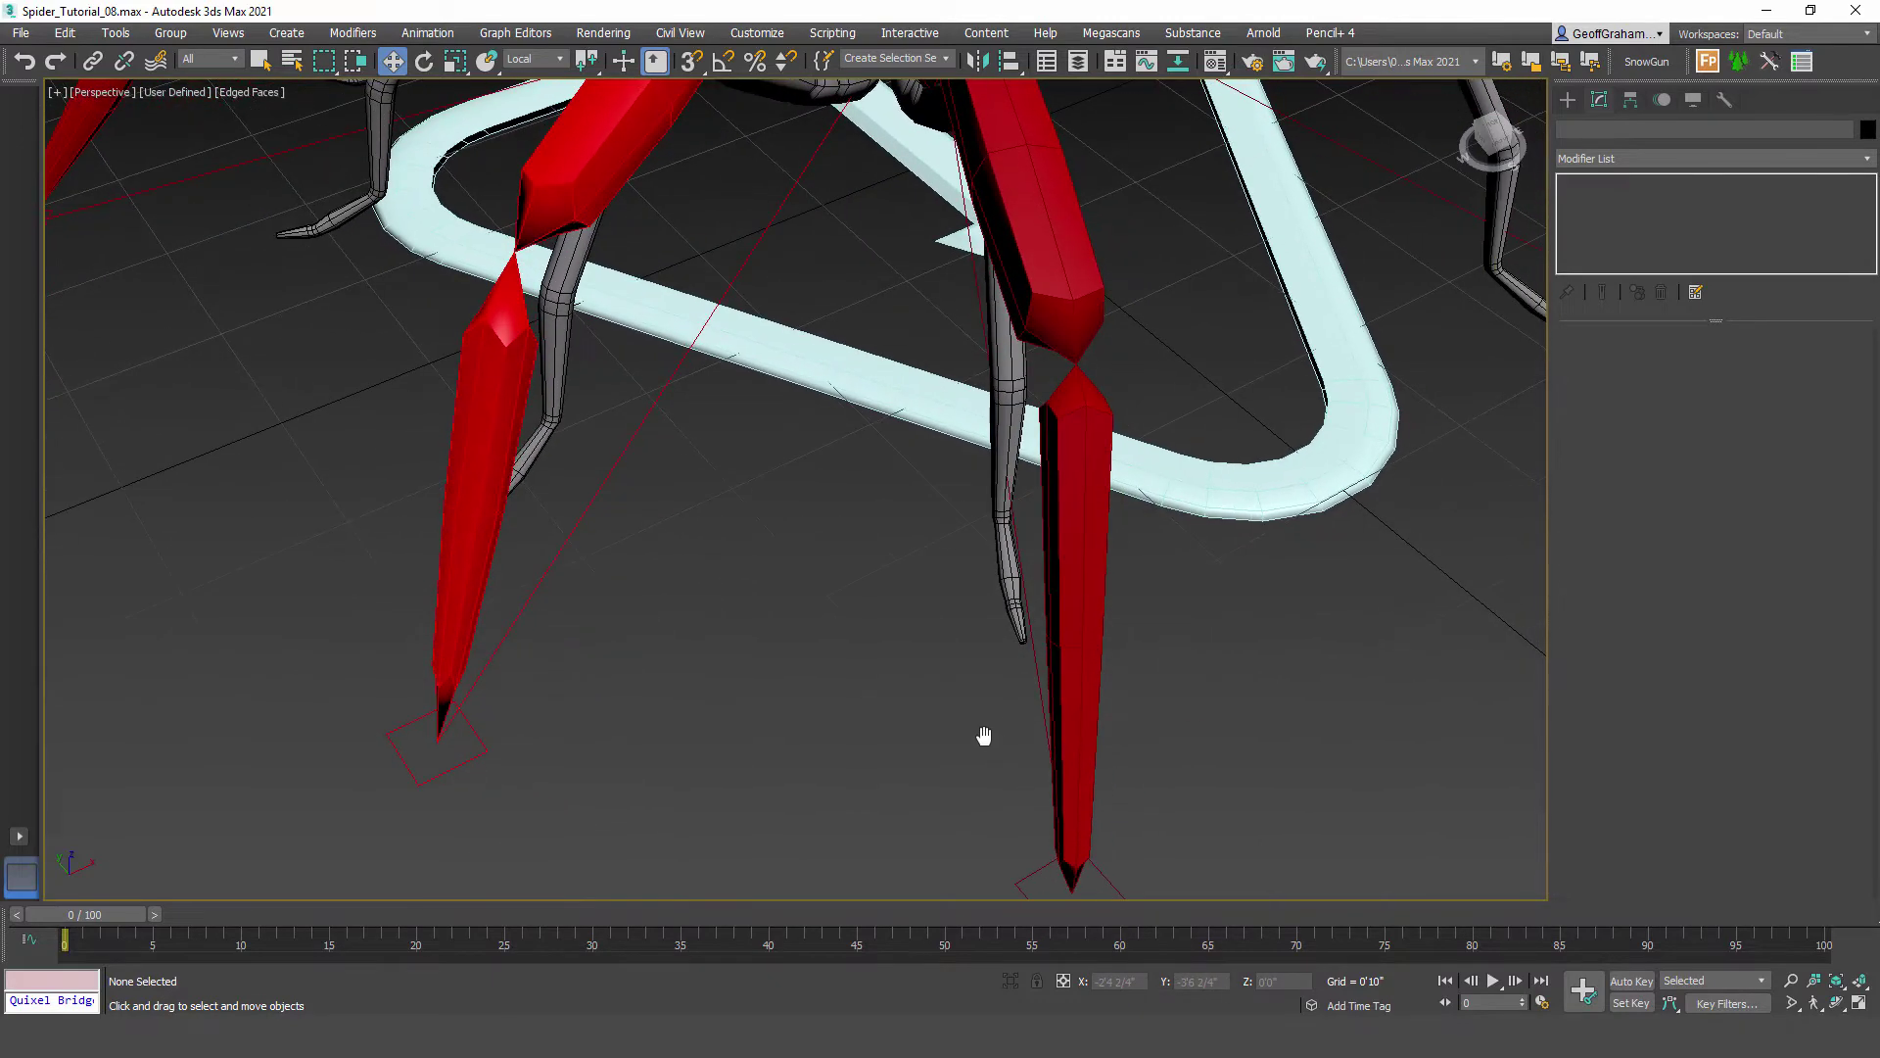
scroll(974, 676, "up", 3)
left_click(1011, 712)
middle_click_drag(1011, 712, 958, 731)
left_click_drag(956, 731, 923, 493)
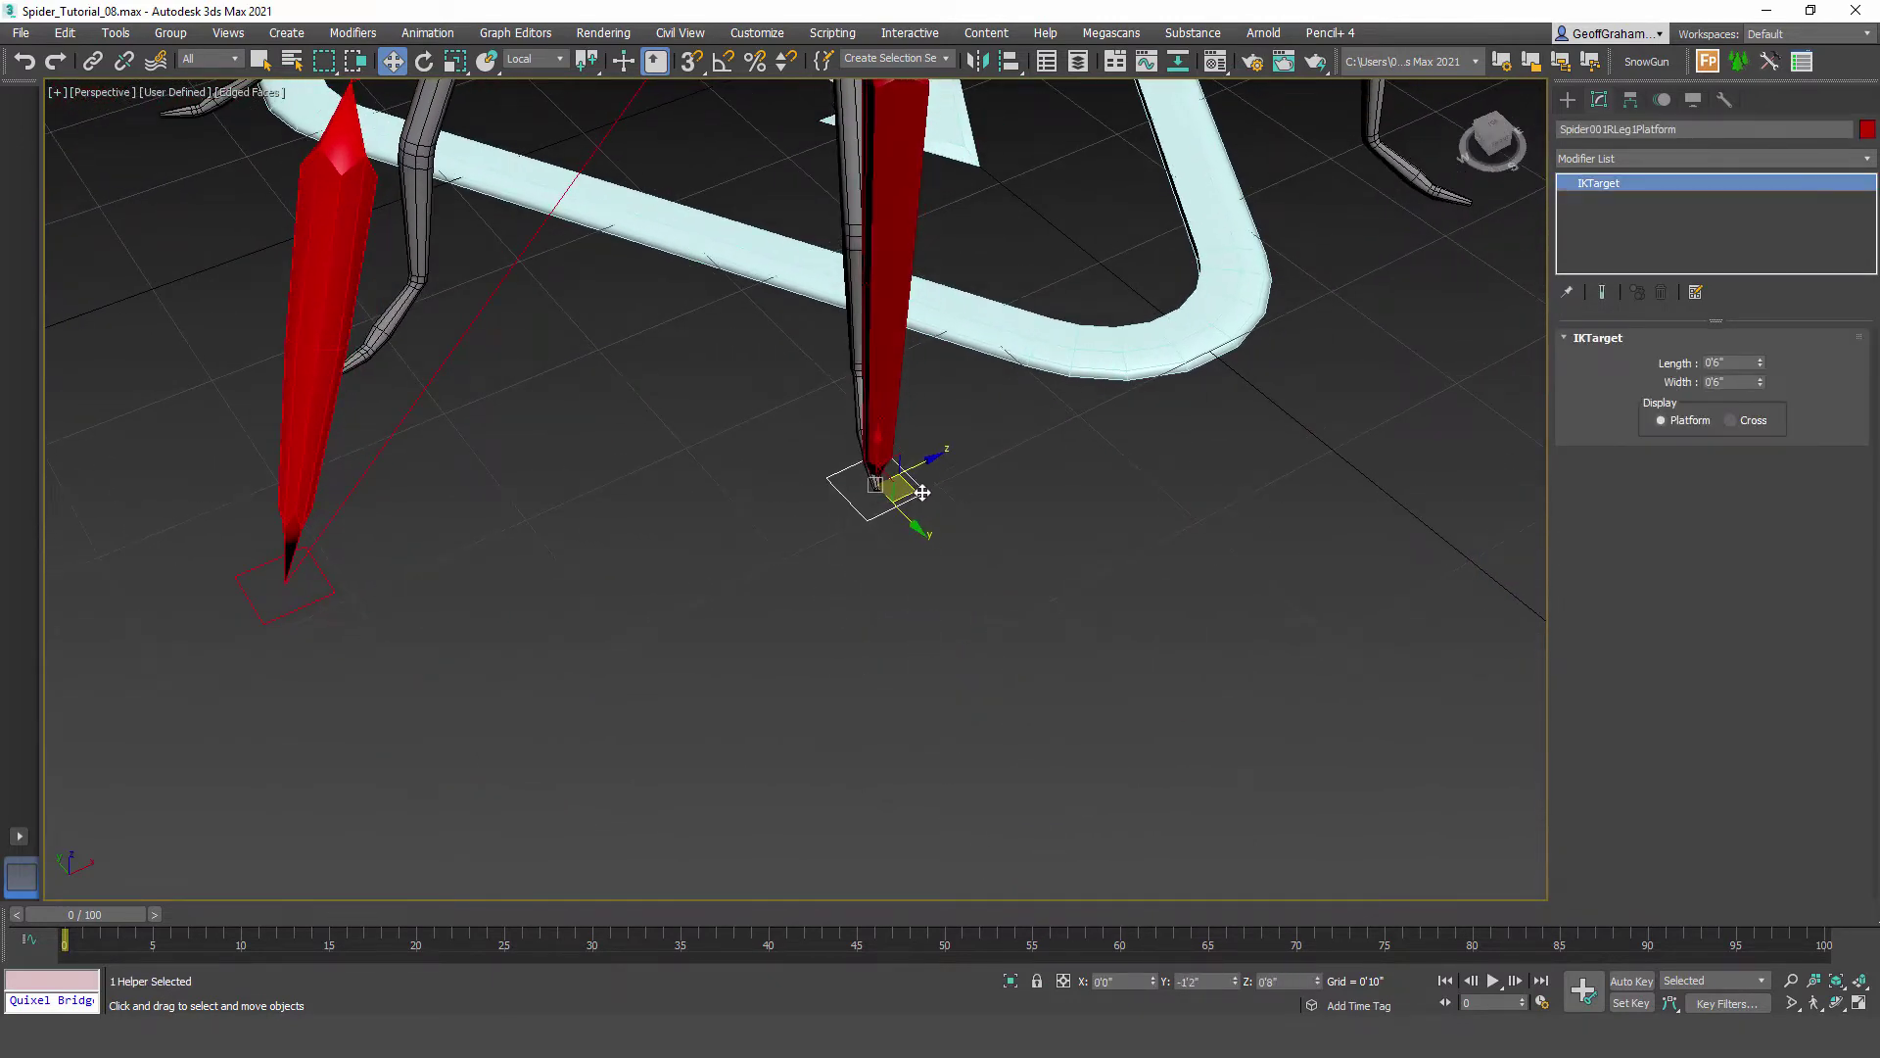
Step: Move the RLeg2 IK platform to the tip of the model's second right foot
middle_click_drag(385, 613, 473, 682)
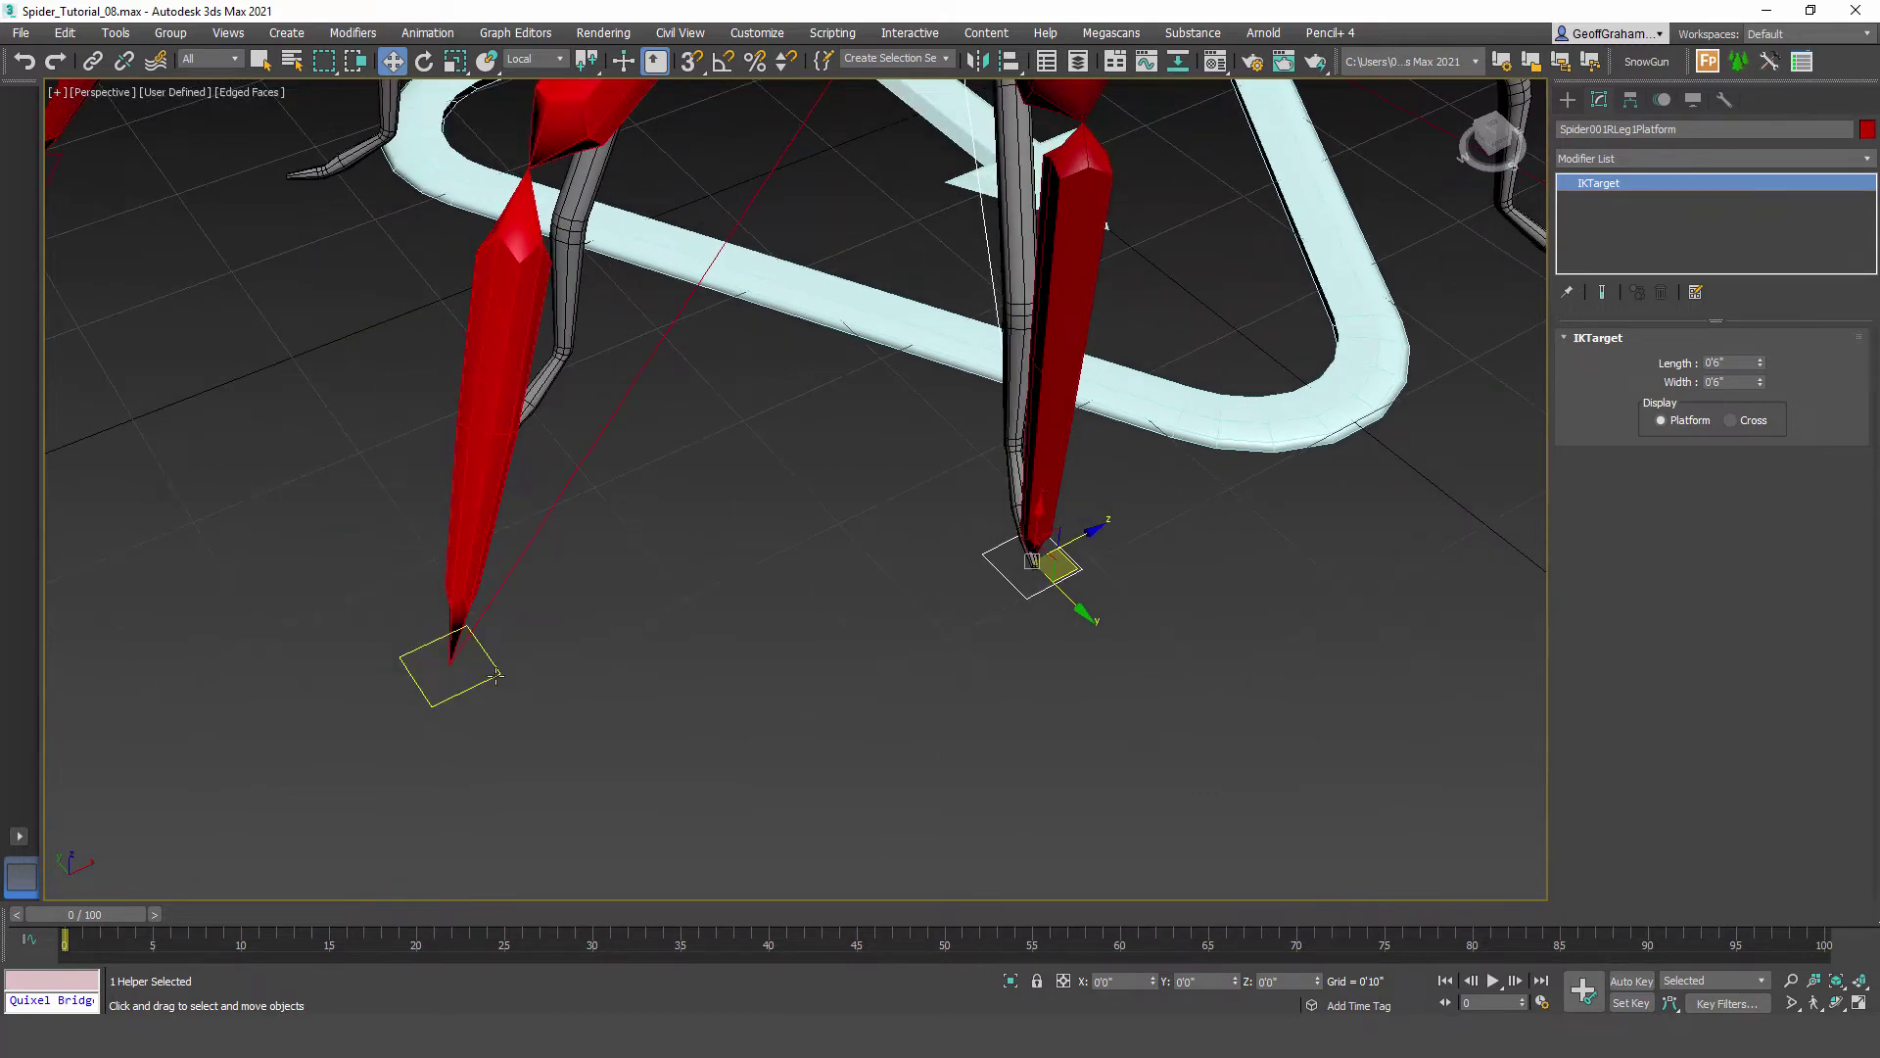
left_click(497, 676)
left_click_drag(496, 676, 530, 453)
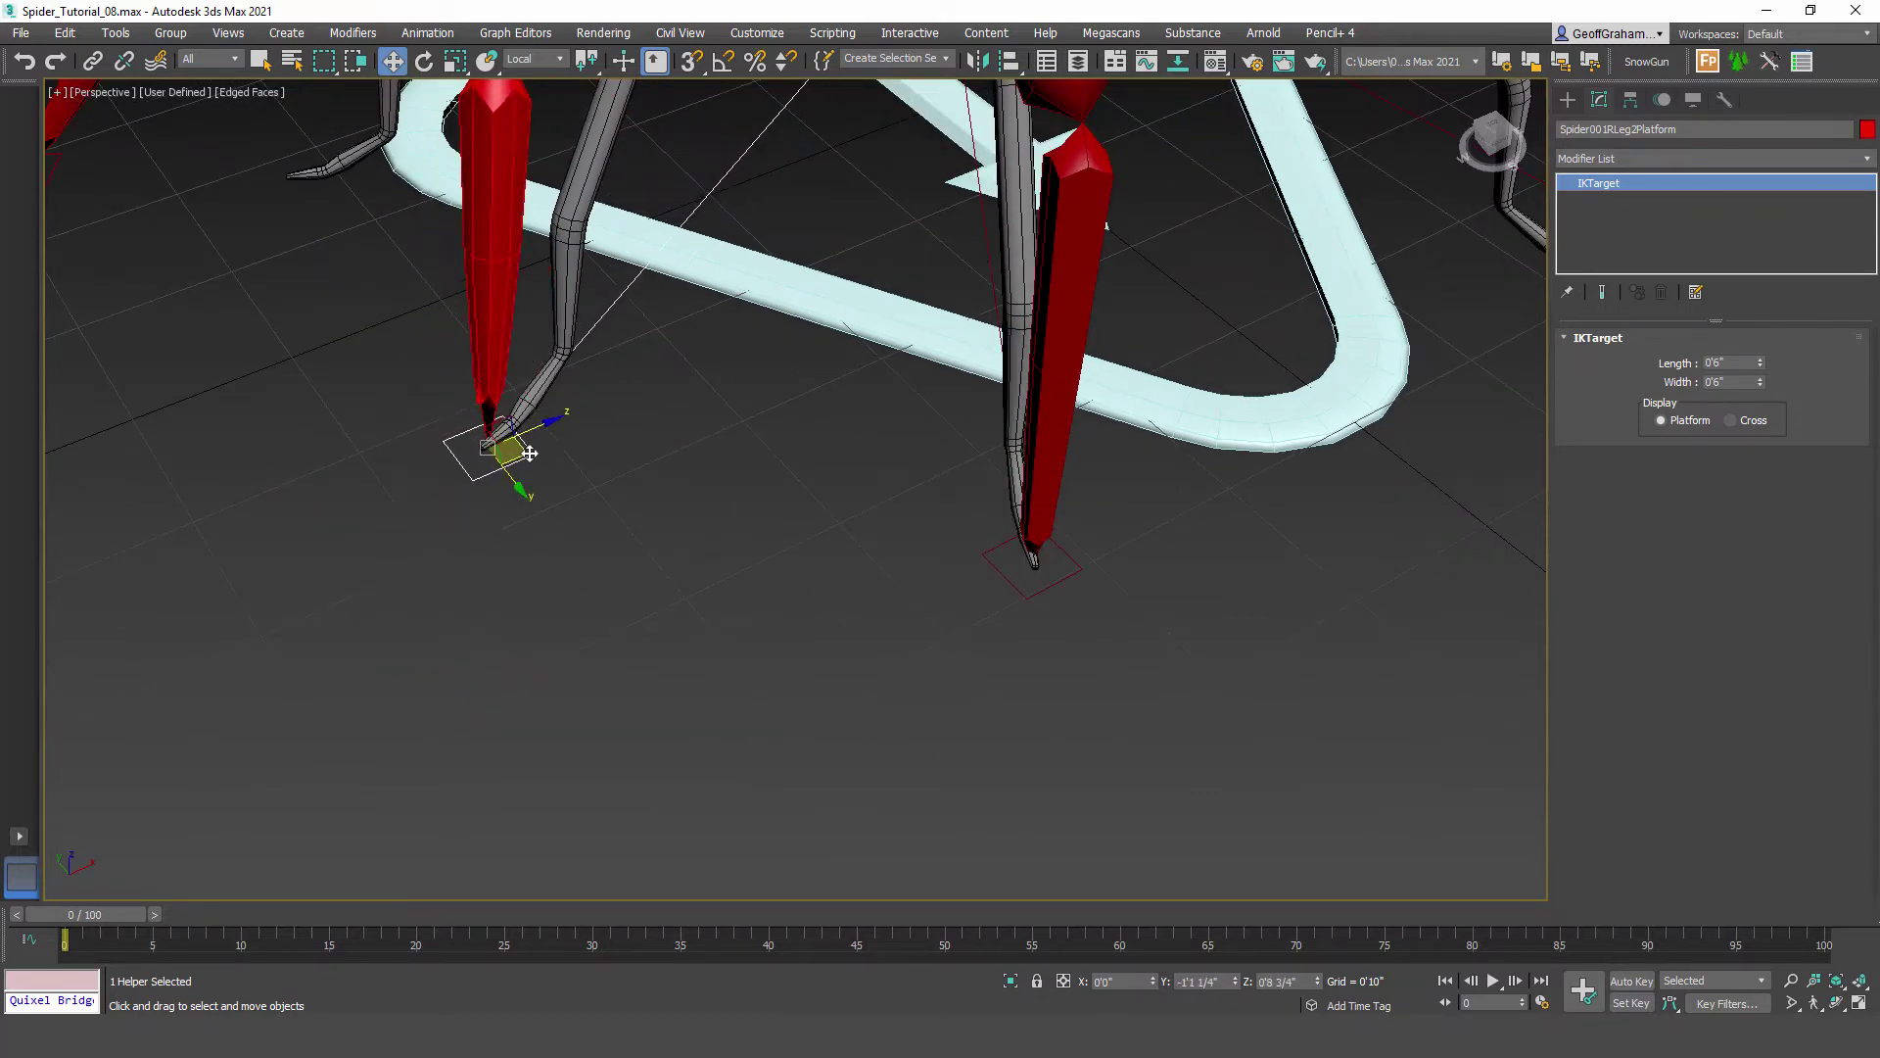
Step: Nudge the RLeg1 IK platform into closer alignment with the model's front right foot tip
middle_click_drag(1003, 614, 993, 611, "alt")
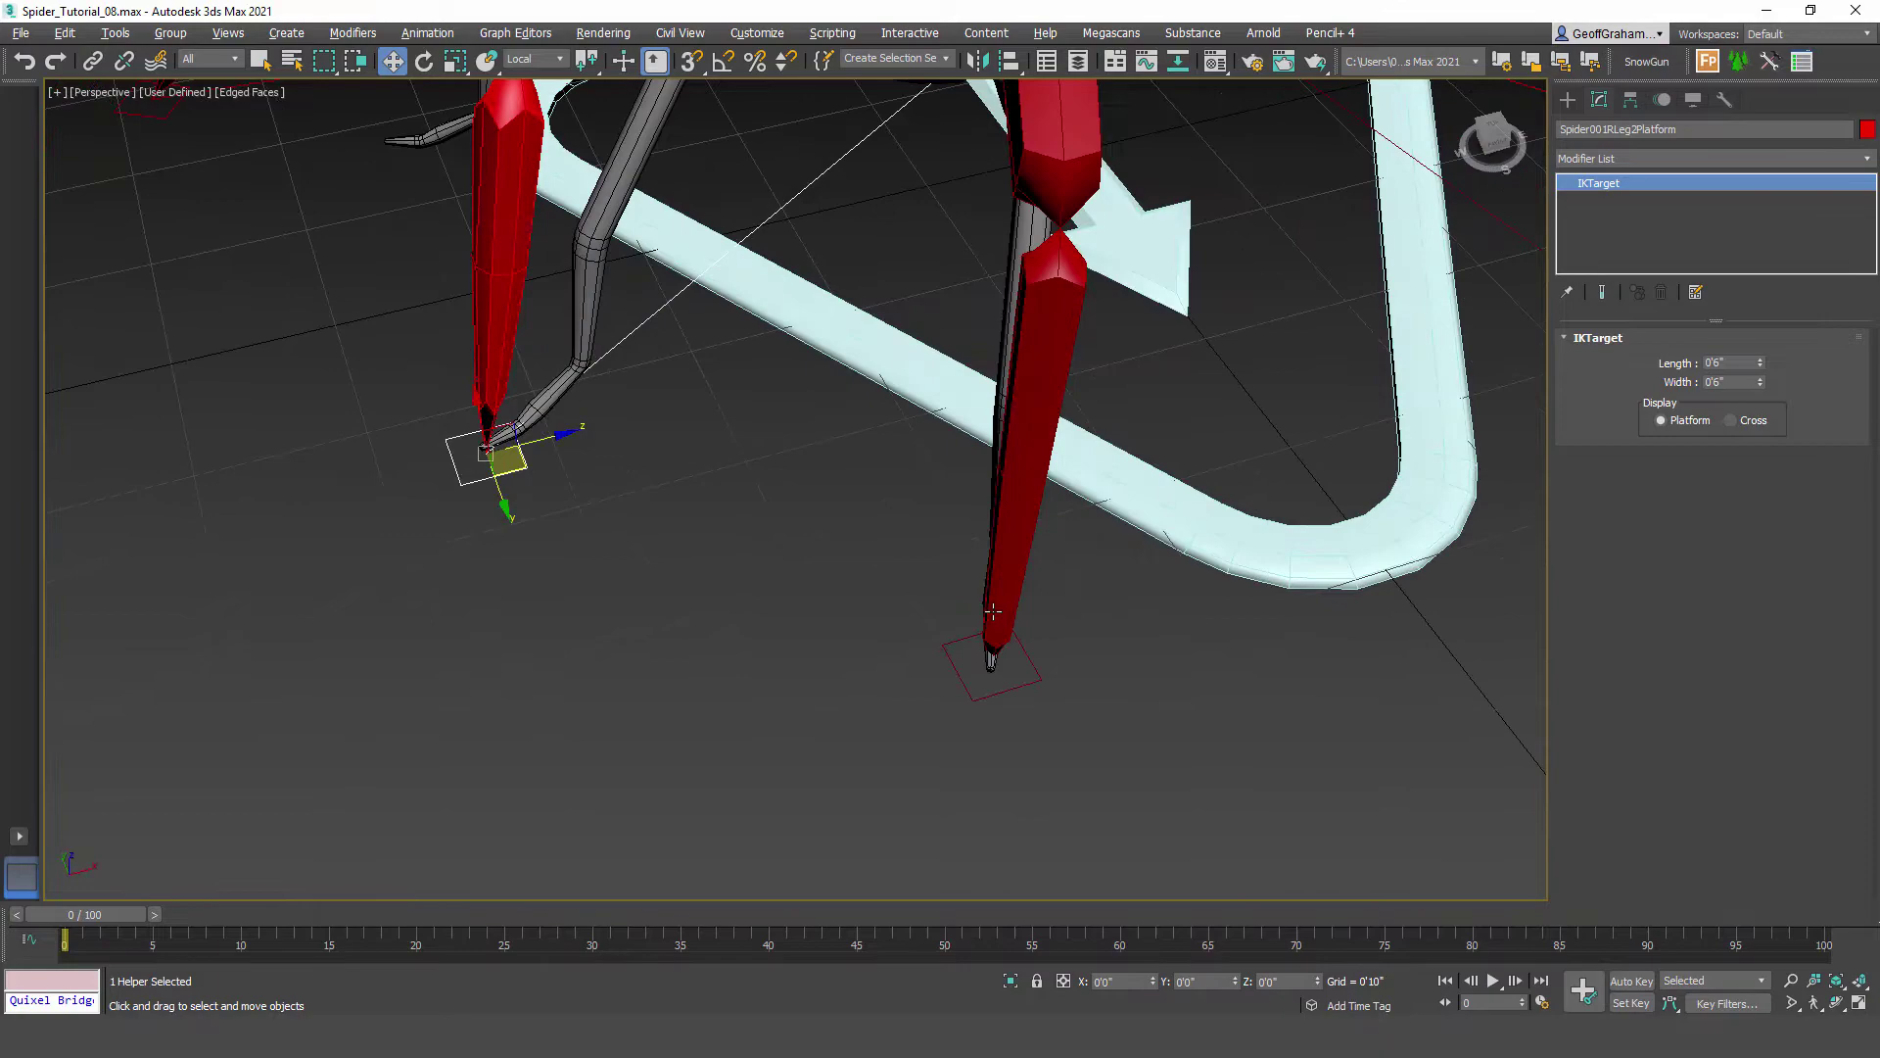
left_click(1033, 670)
middle_click_drag(952, 695, 965, 679, "alt")
mouse_move(1032, 677)
left_mouse_down()
mouse_move(1011, 672)
mouse_move(1031, 681)
left_mouse_up()
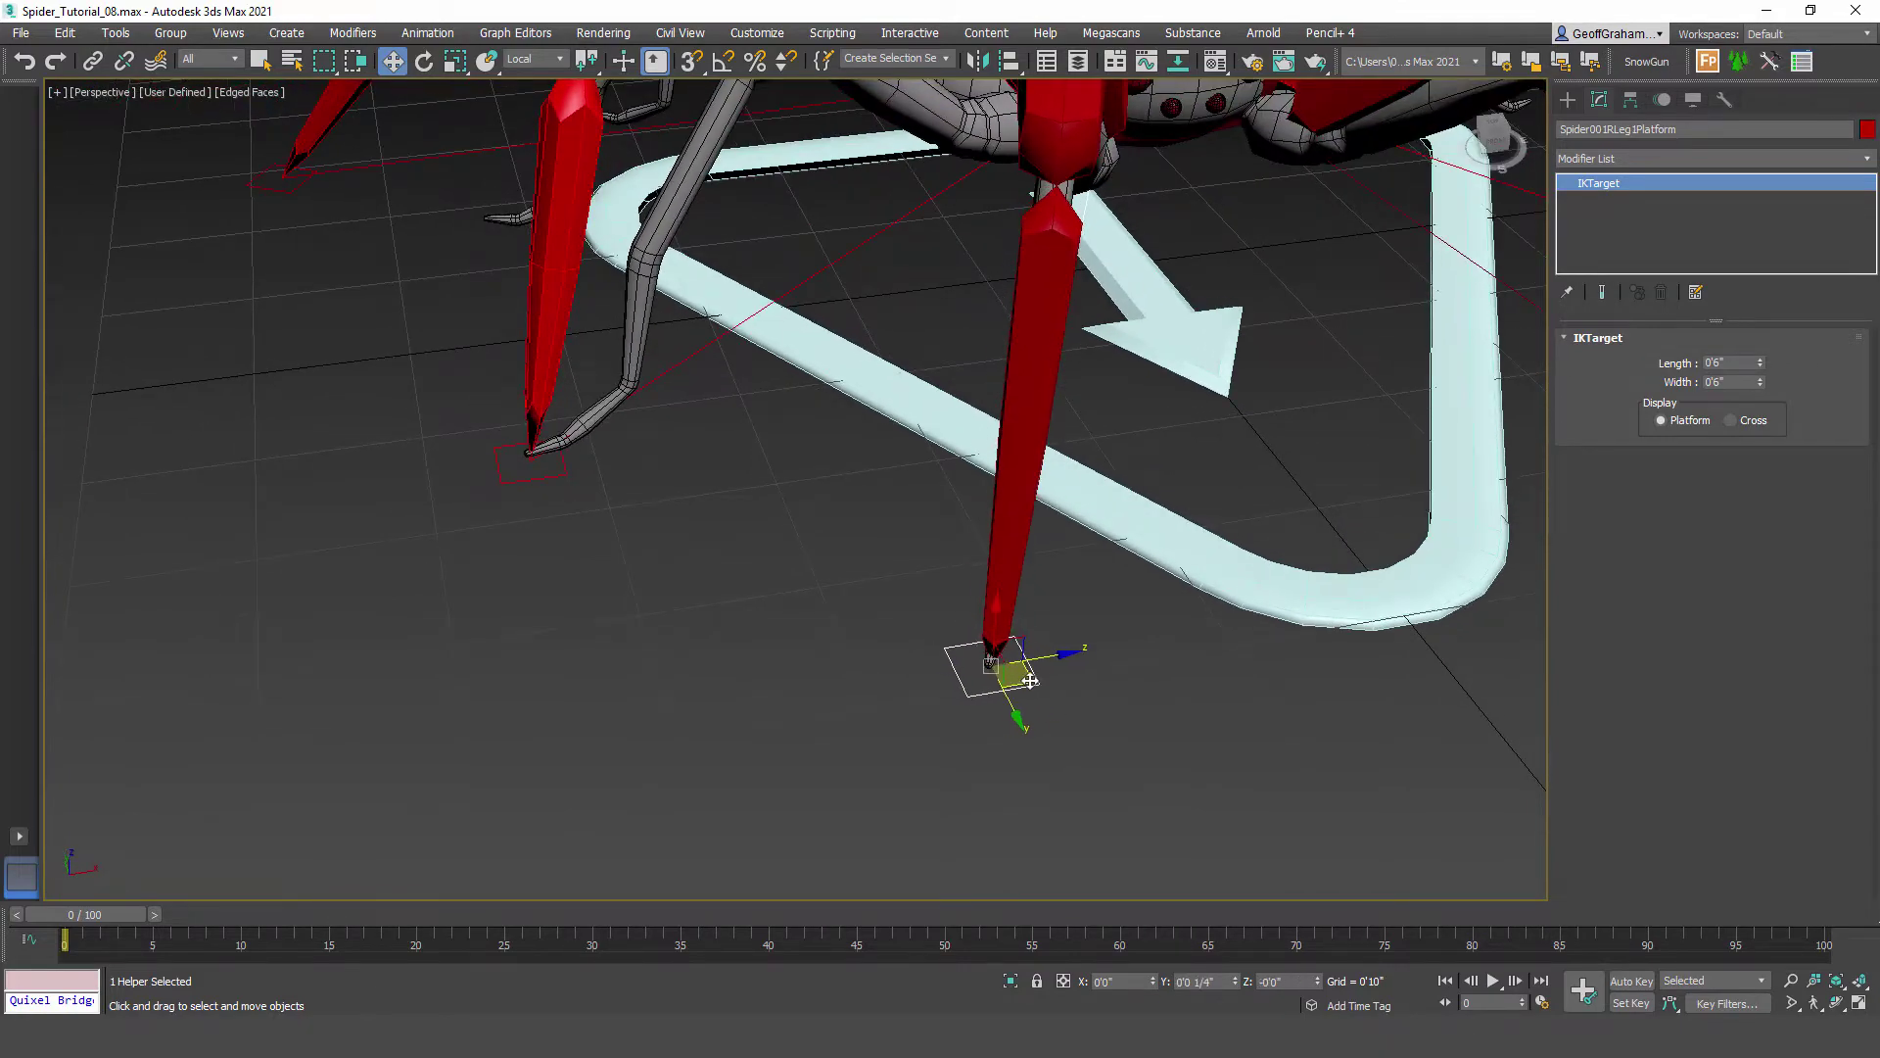
Step: Move the RLeg3 IK platform to the model's third right foot and fine-tune its position at the tip
middle_click_drag(548, 489, 1084, 714)
middle_click_drag(783, 612, 887, 531, "alt")
middle_click_drag(725, 686, 942, 446)
left_click(602, 623)
left_click_drag(594, 629, 913, 554)
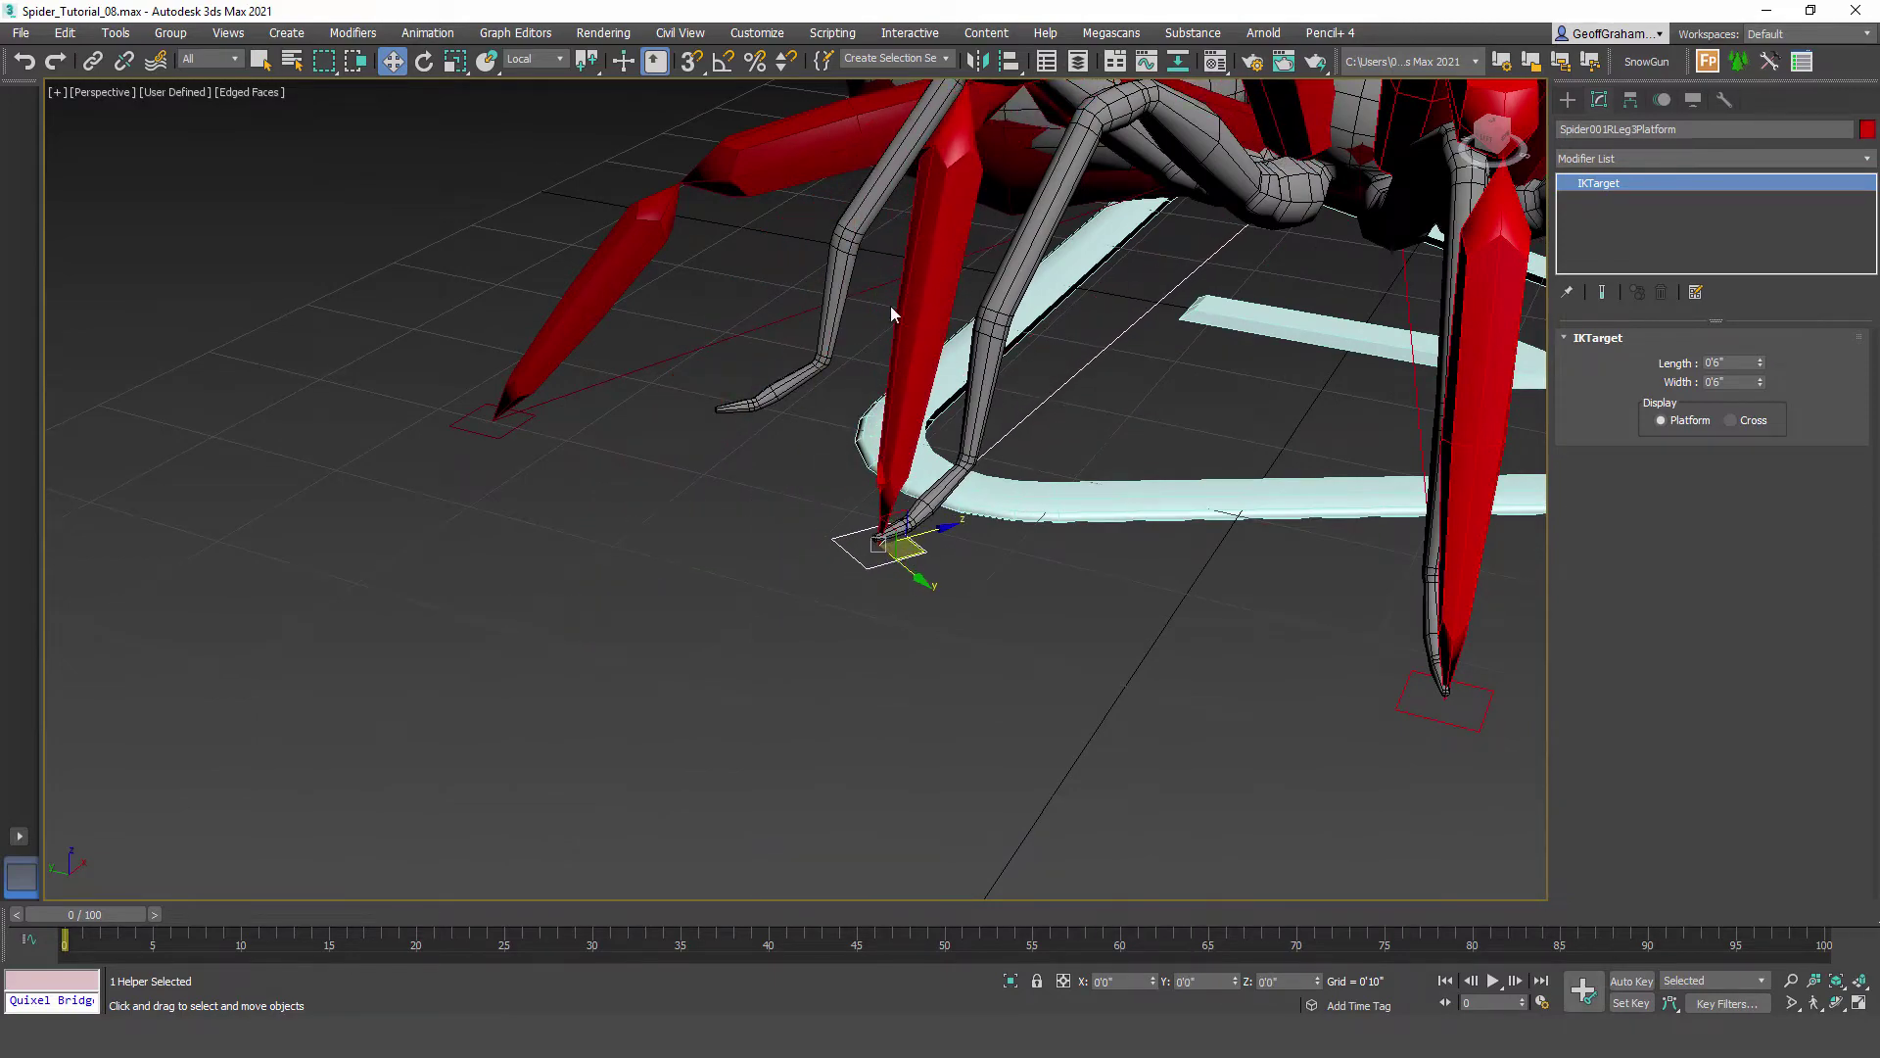
middle_click_drag(1004, 443, 950, 587)
middle_click_drag(999, 568, 1055, 566, "alt")
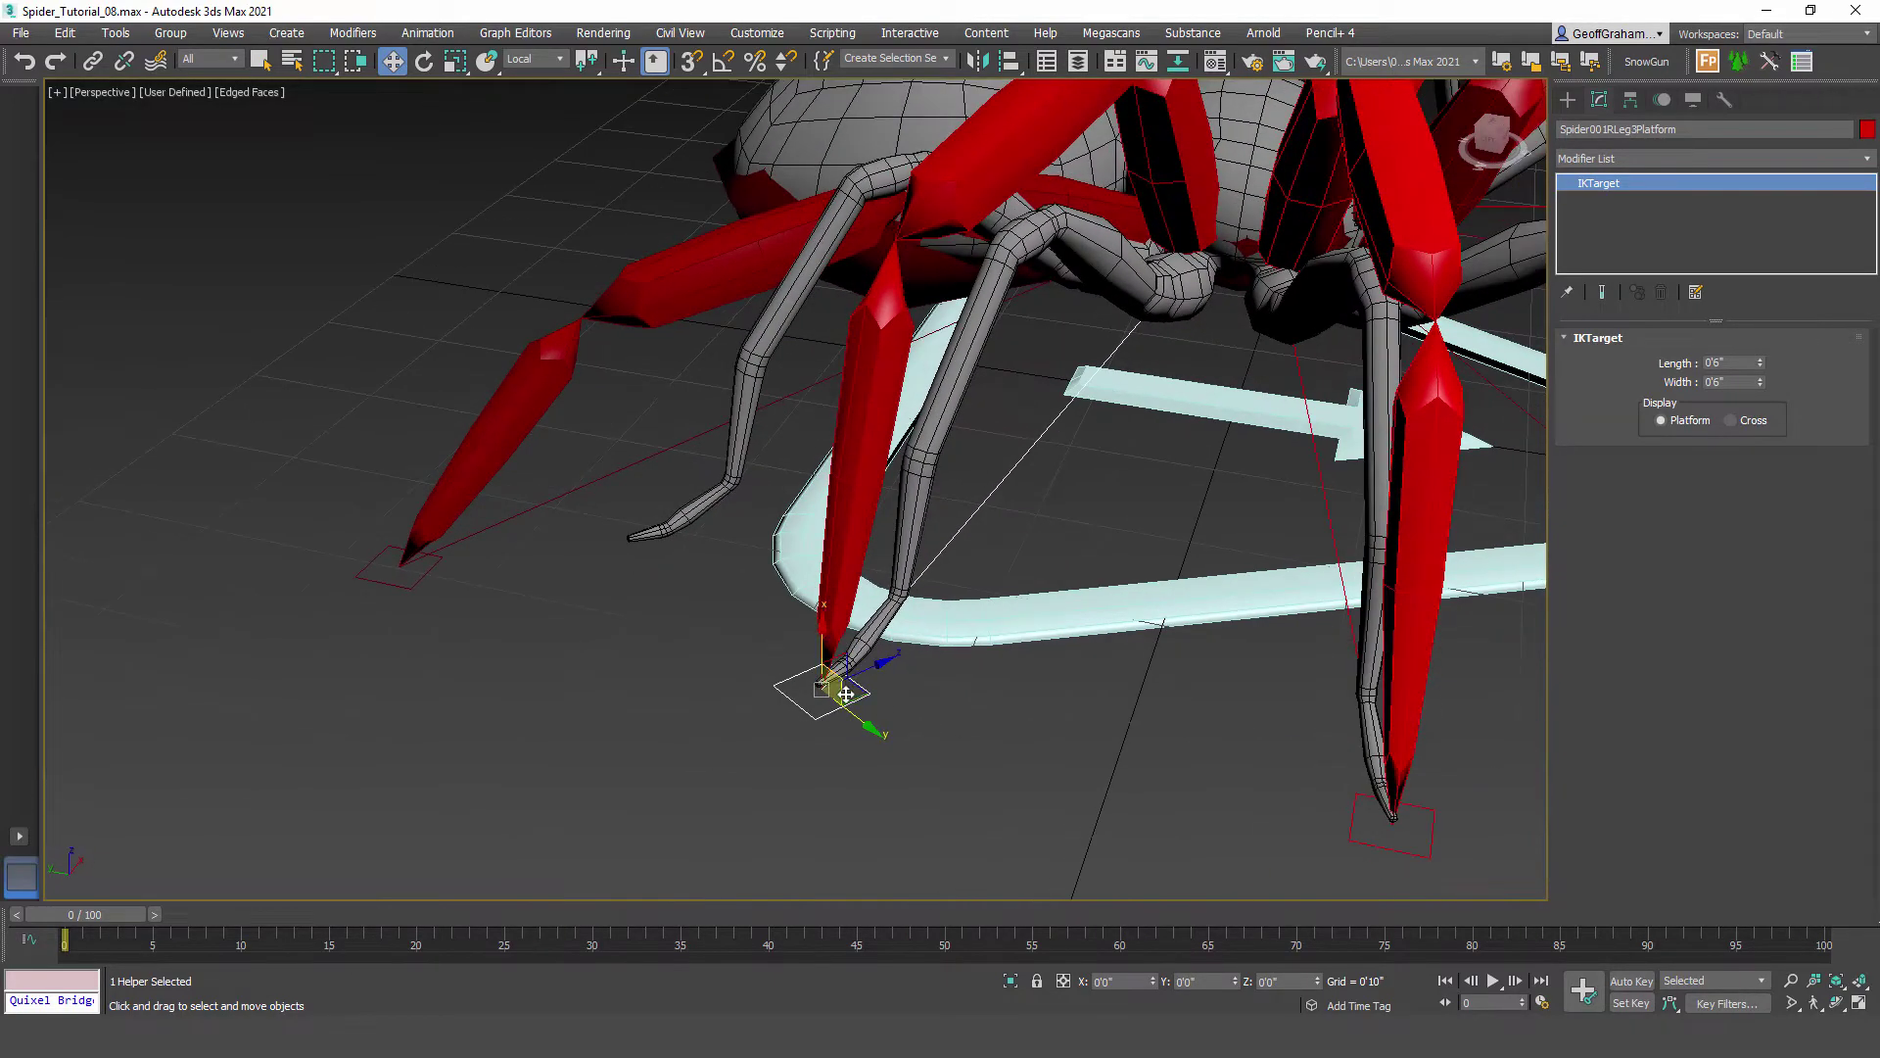
left_click_drag(854, 704, 863, 696)
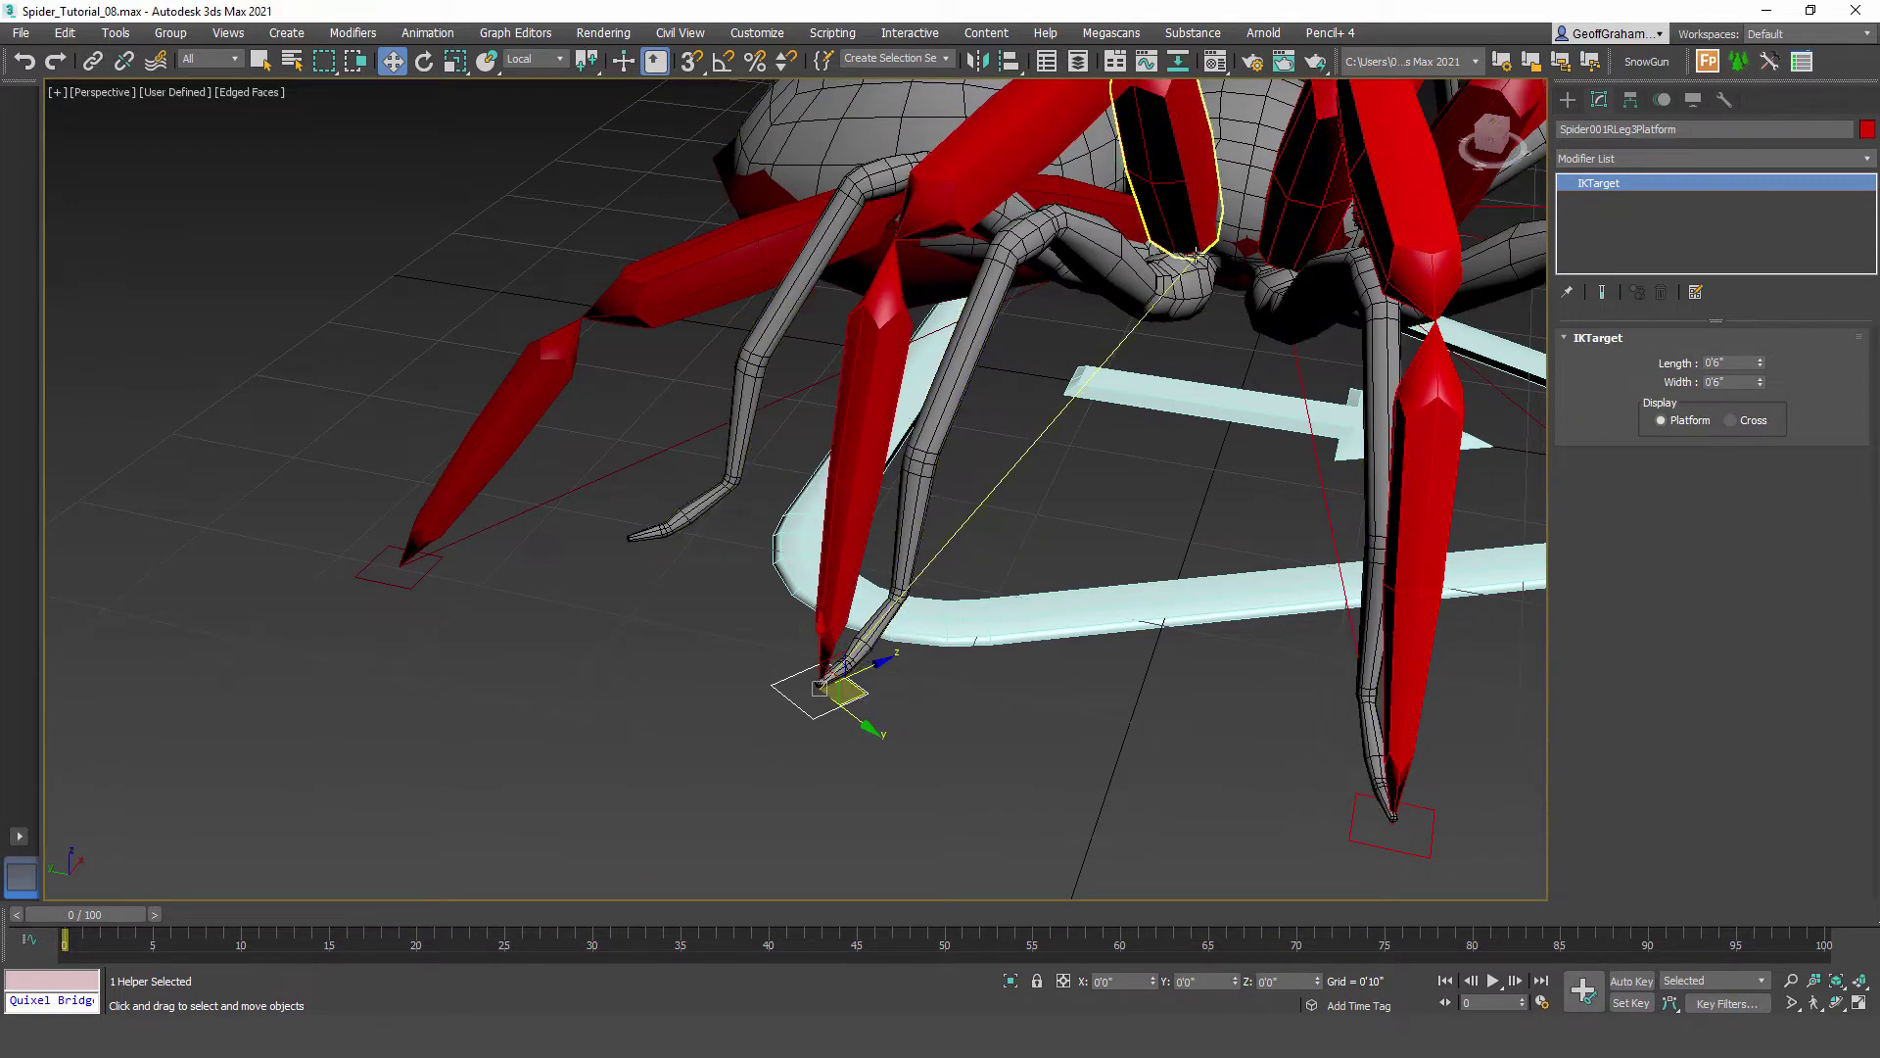
Step: Move the RLeg4 IK platform to the tip of the model's rear right foot
middle_click_drag(416, 637, 695, 568)
left_click(665, 555)
left_click_drag(683, 517, 848, 429)
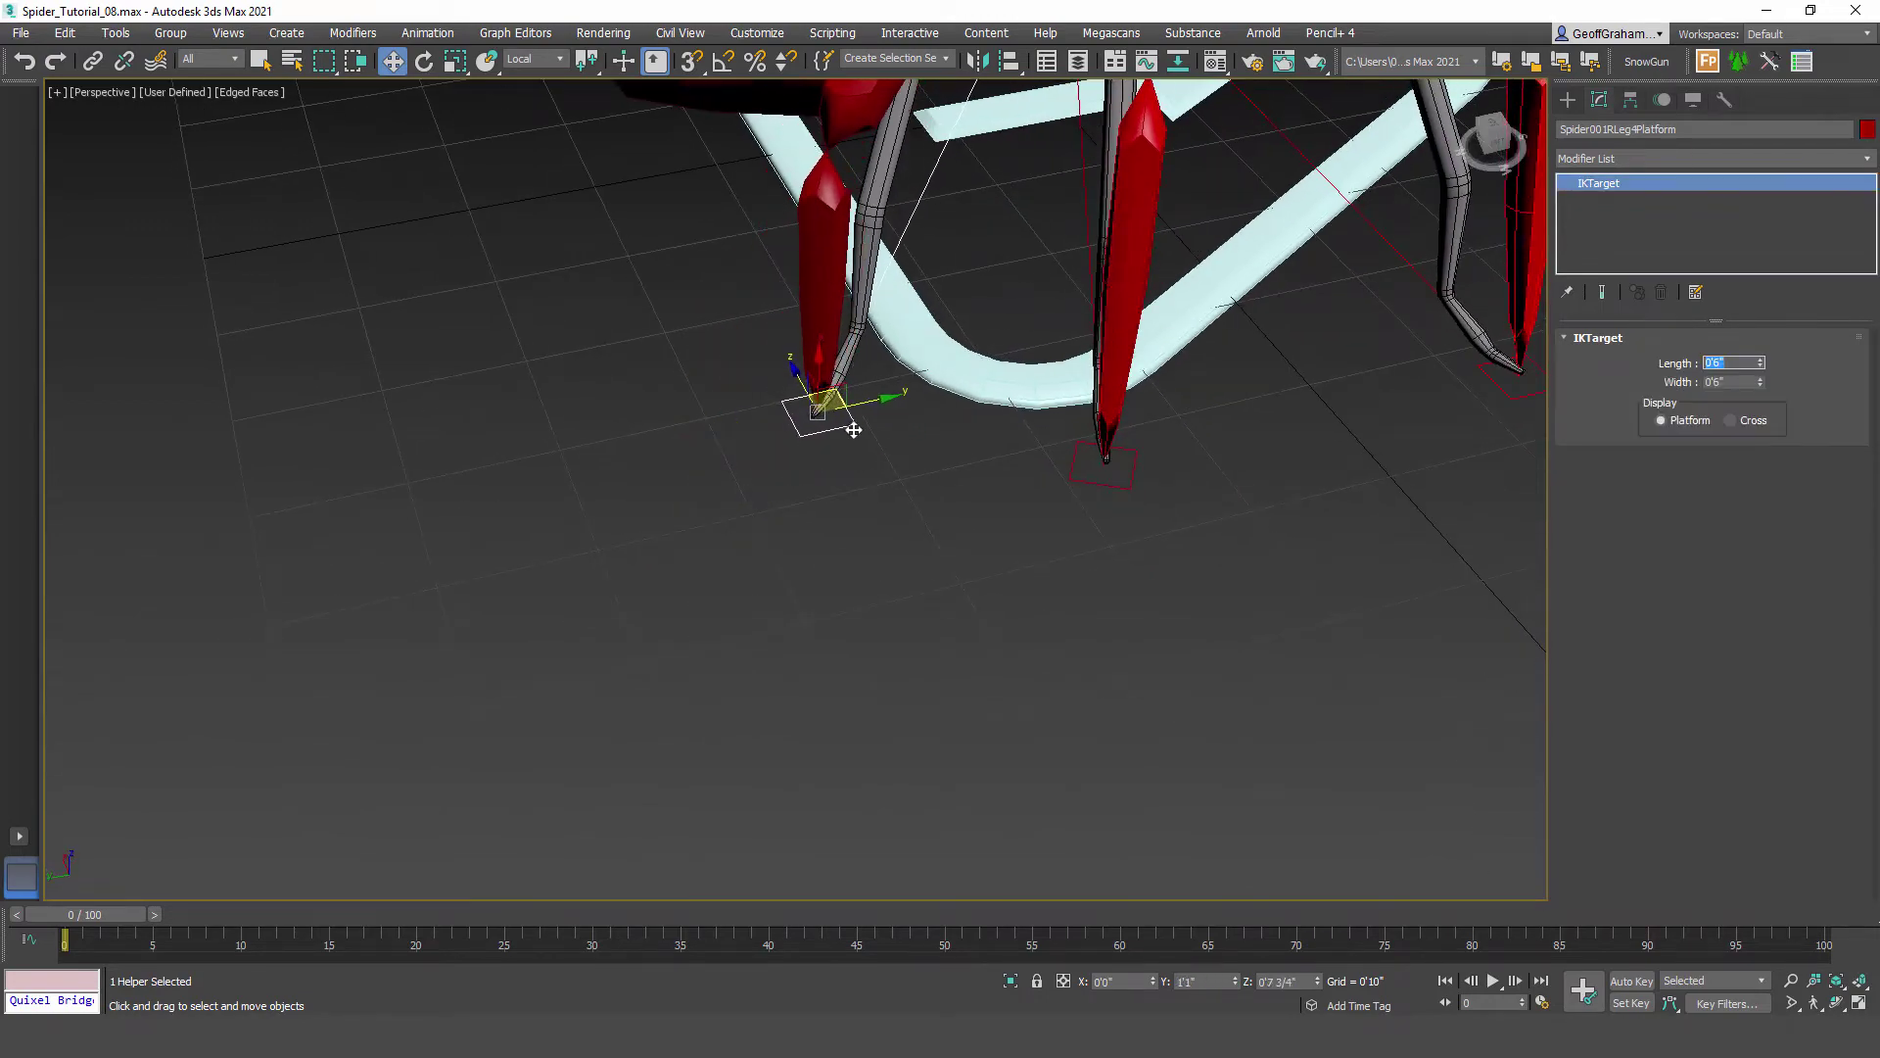
middle_click_drag(968, 328, 874, 723)
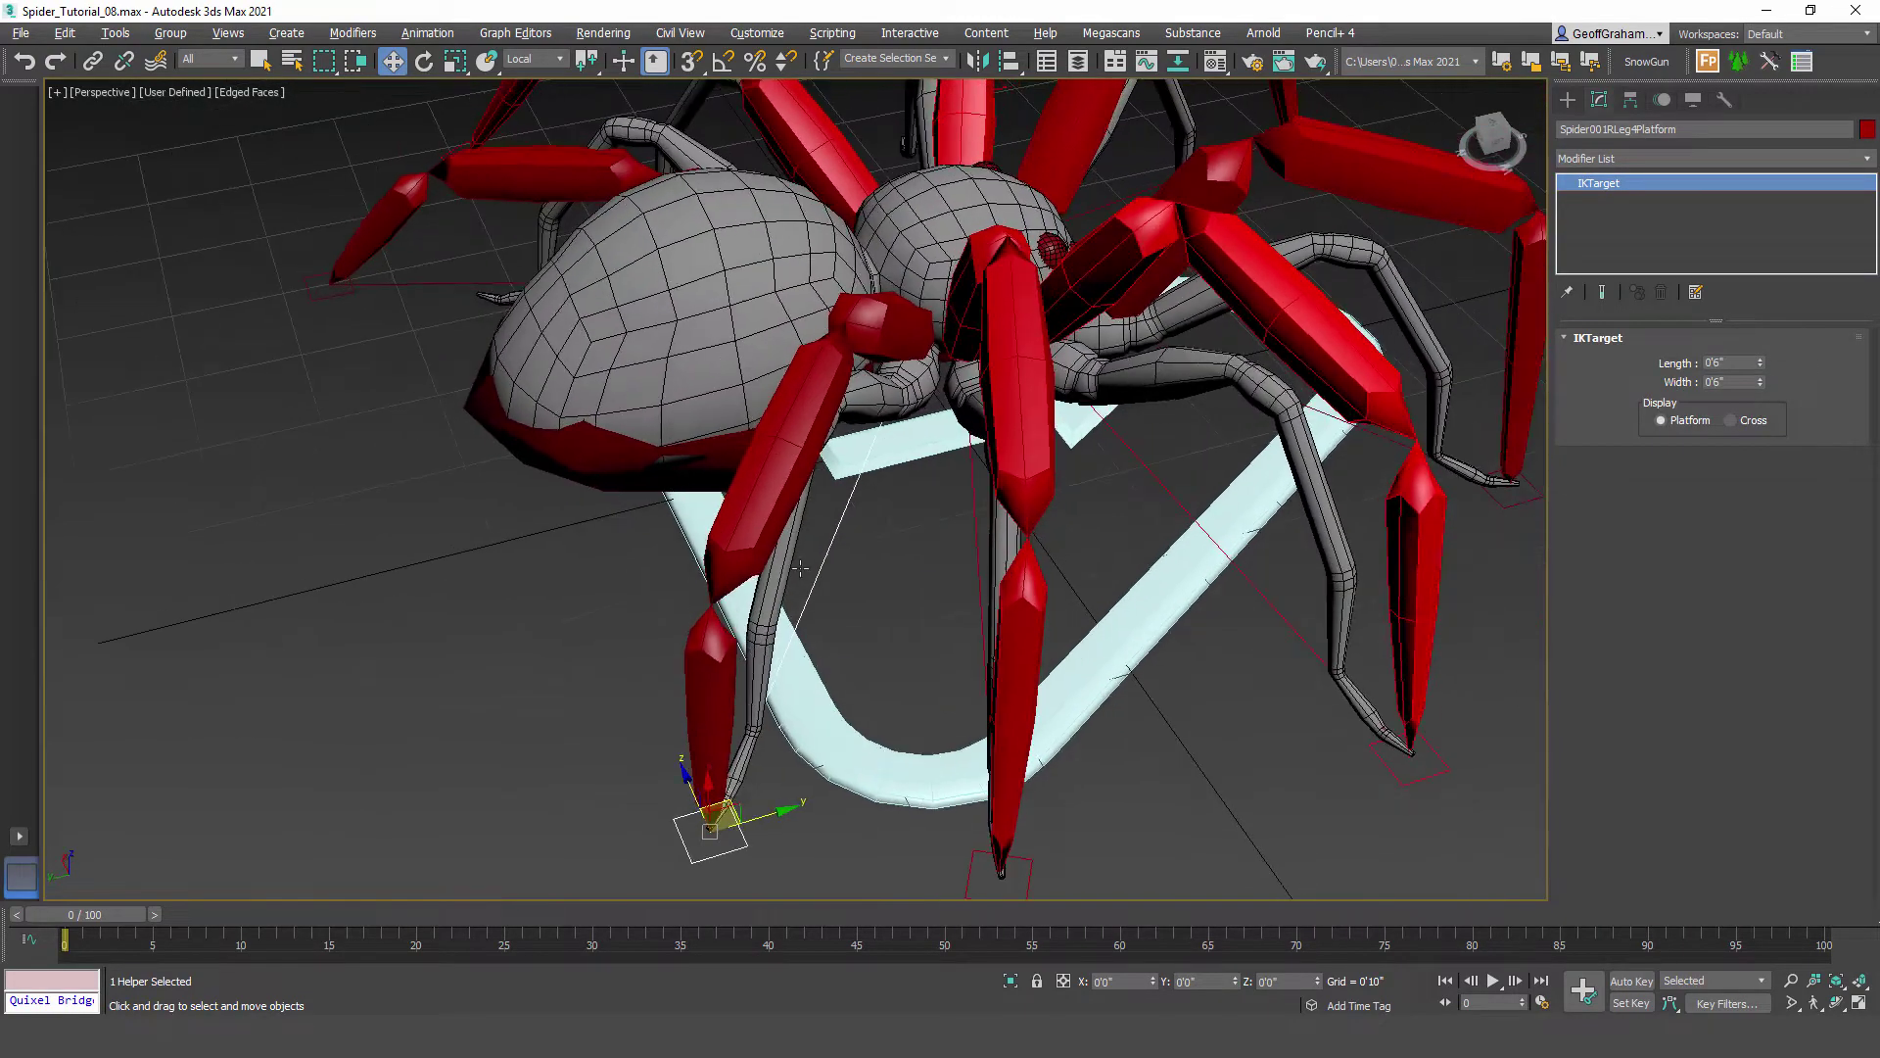
Step: Rotate bone 1 of RLeg4 slightly to follow the direction of the model's rear right leg
middle_click_drag(749, 494, 821, 505, "alt")
middle_click_drag(821, 505, 925, 556)
middle_click_drag(832, 771, 865, 672)
middle_click_drag(846, 397, 856, 565)
left_click(868, 412)
middle_click_drag(967, 576, 964, 668, "alt")
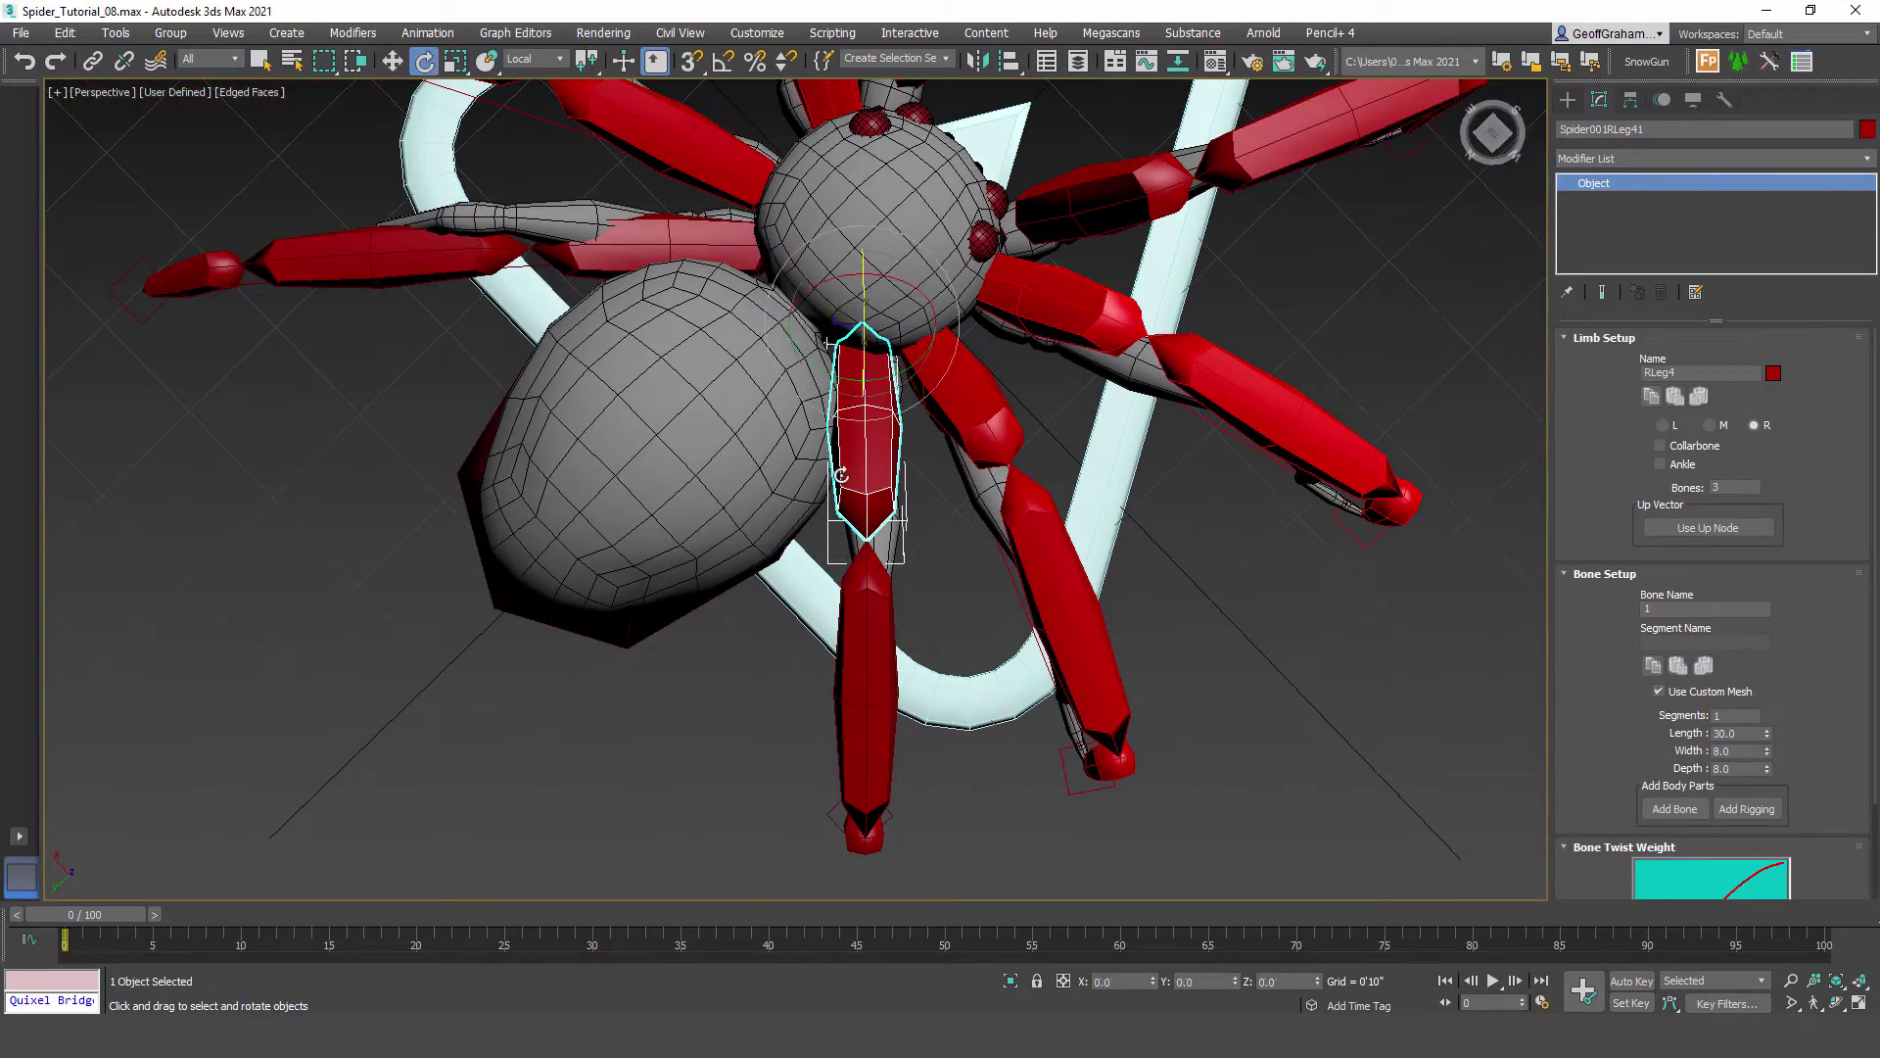
mouse_move(916, 292)
left_mouse_down()
mouse_move(895, 280)
mouse_move(915, 293)
mouse_move(902, 305)
left_mouse_up()
middle_click_drag(884, 602, 966, 168, "alt")
middle_click_drag(977, 544, 1023, 768, "alt")
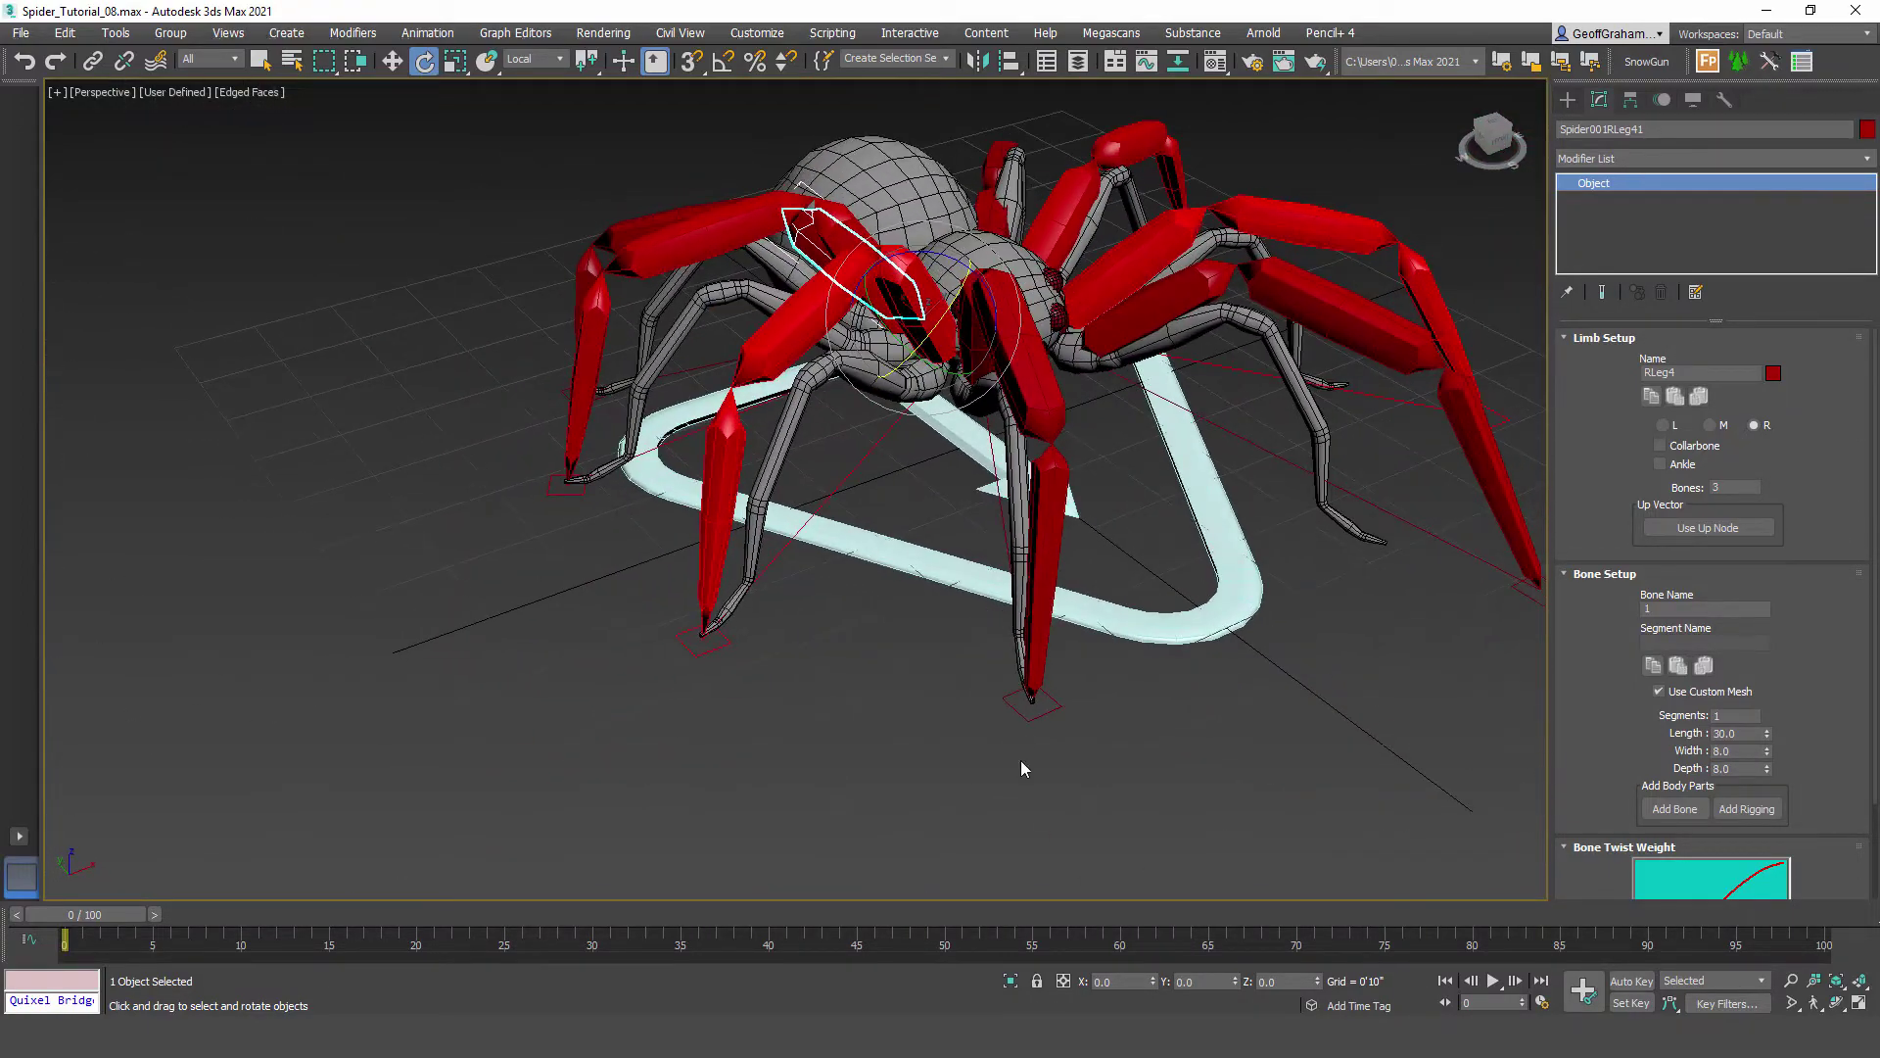
Step: Select the RLeg1 IK platform and check the front right leg's bones against the model
left_click(1056, 706)
middle_click_drag(1056, 707, 928, 317, "alt")
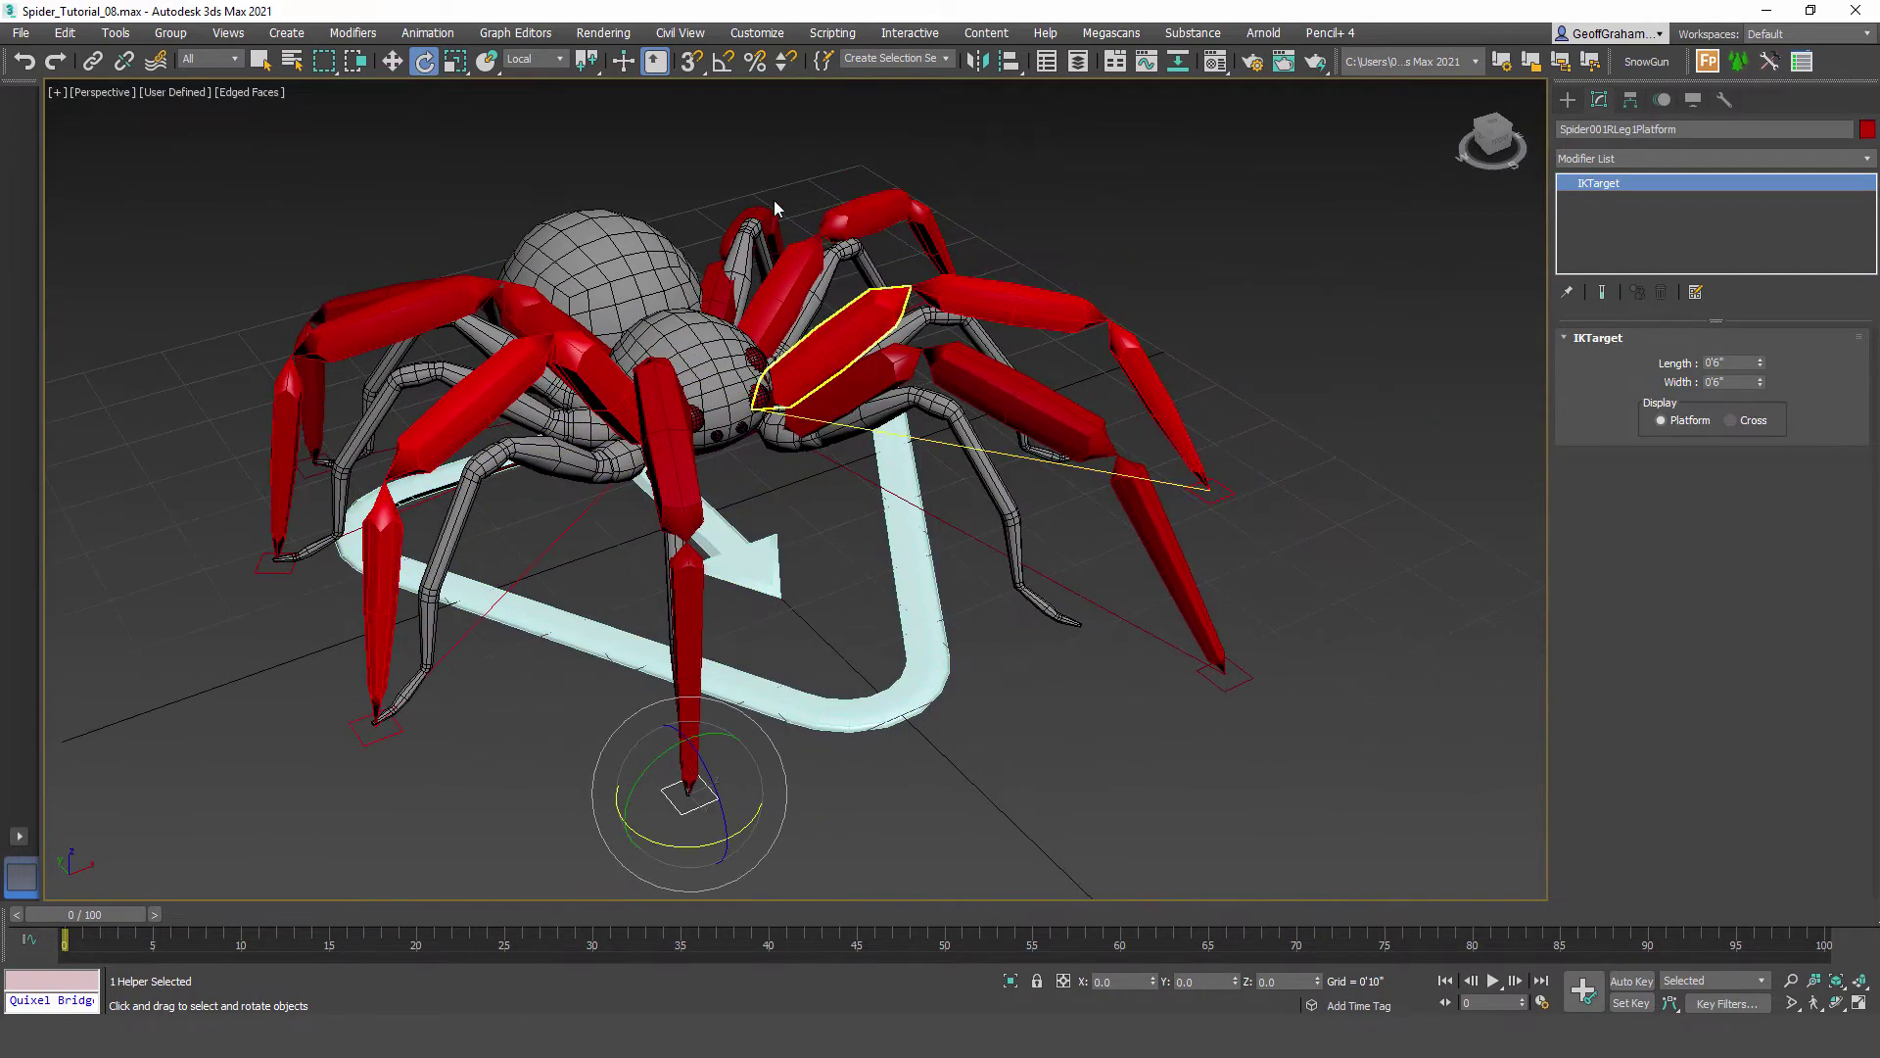
middle_click_drag(1107, 475, 918, 380, "alt")
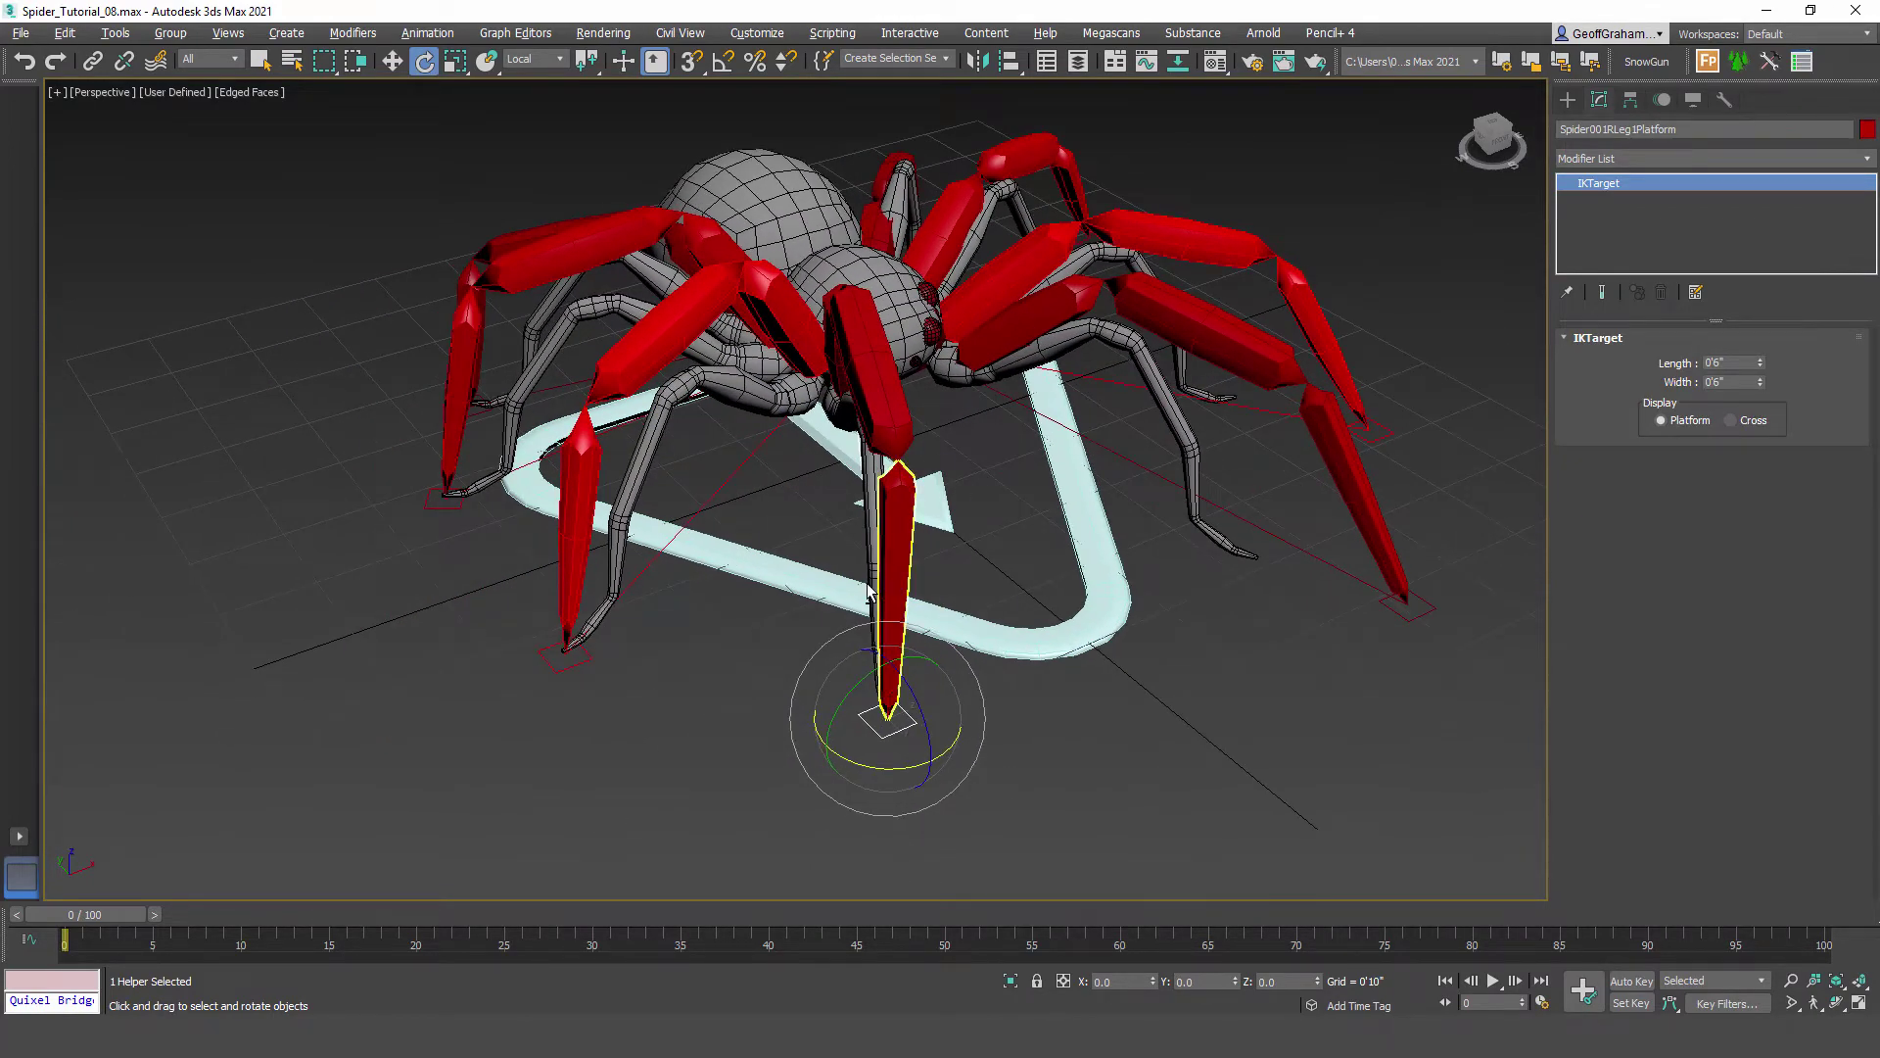
Step: Display the limb animation settings of the RLeg1 and RLeg2 IK platforms
middle_click_drag(868, 592, 1188, 784, "alt")
left_click(1185, 775)
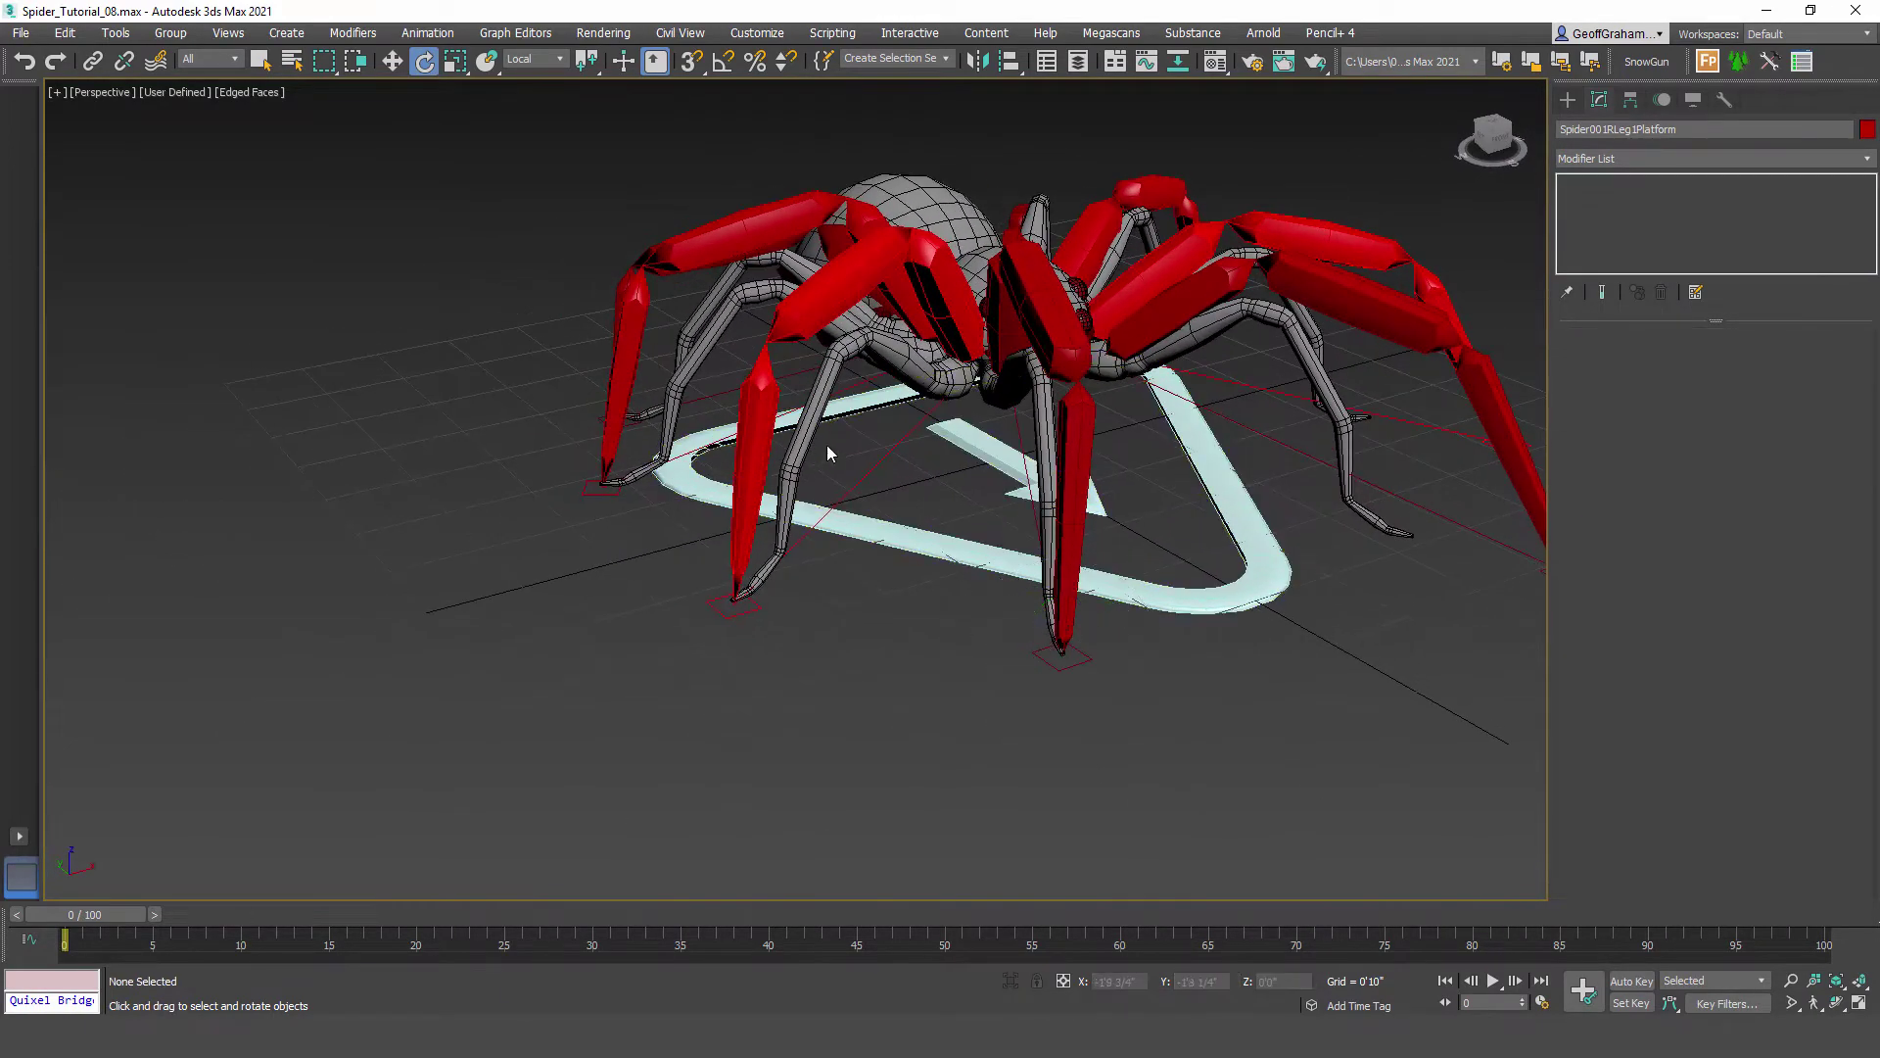
left_click(1088, 660)
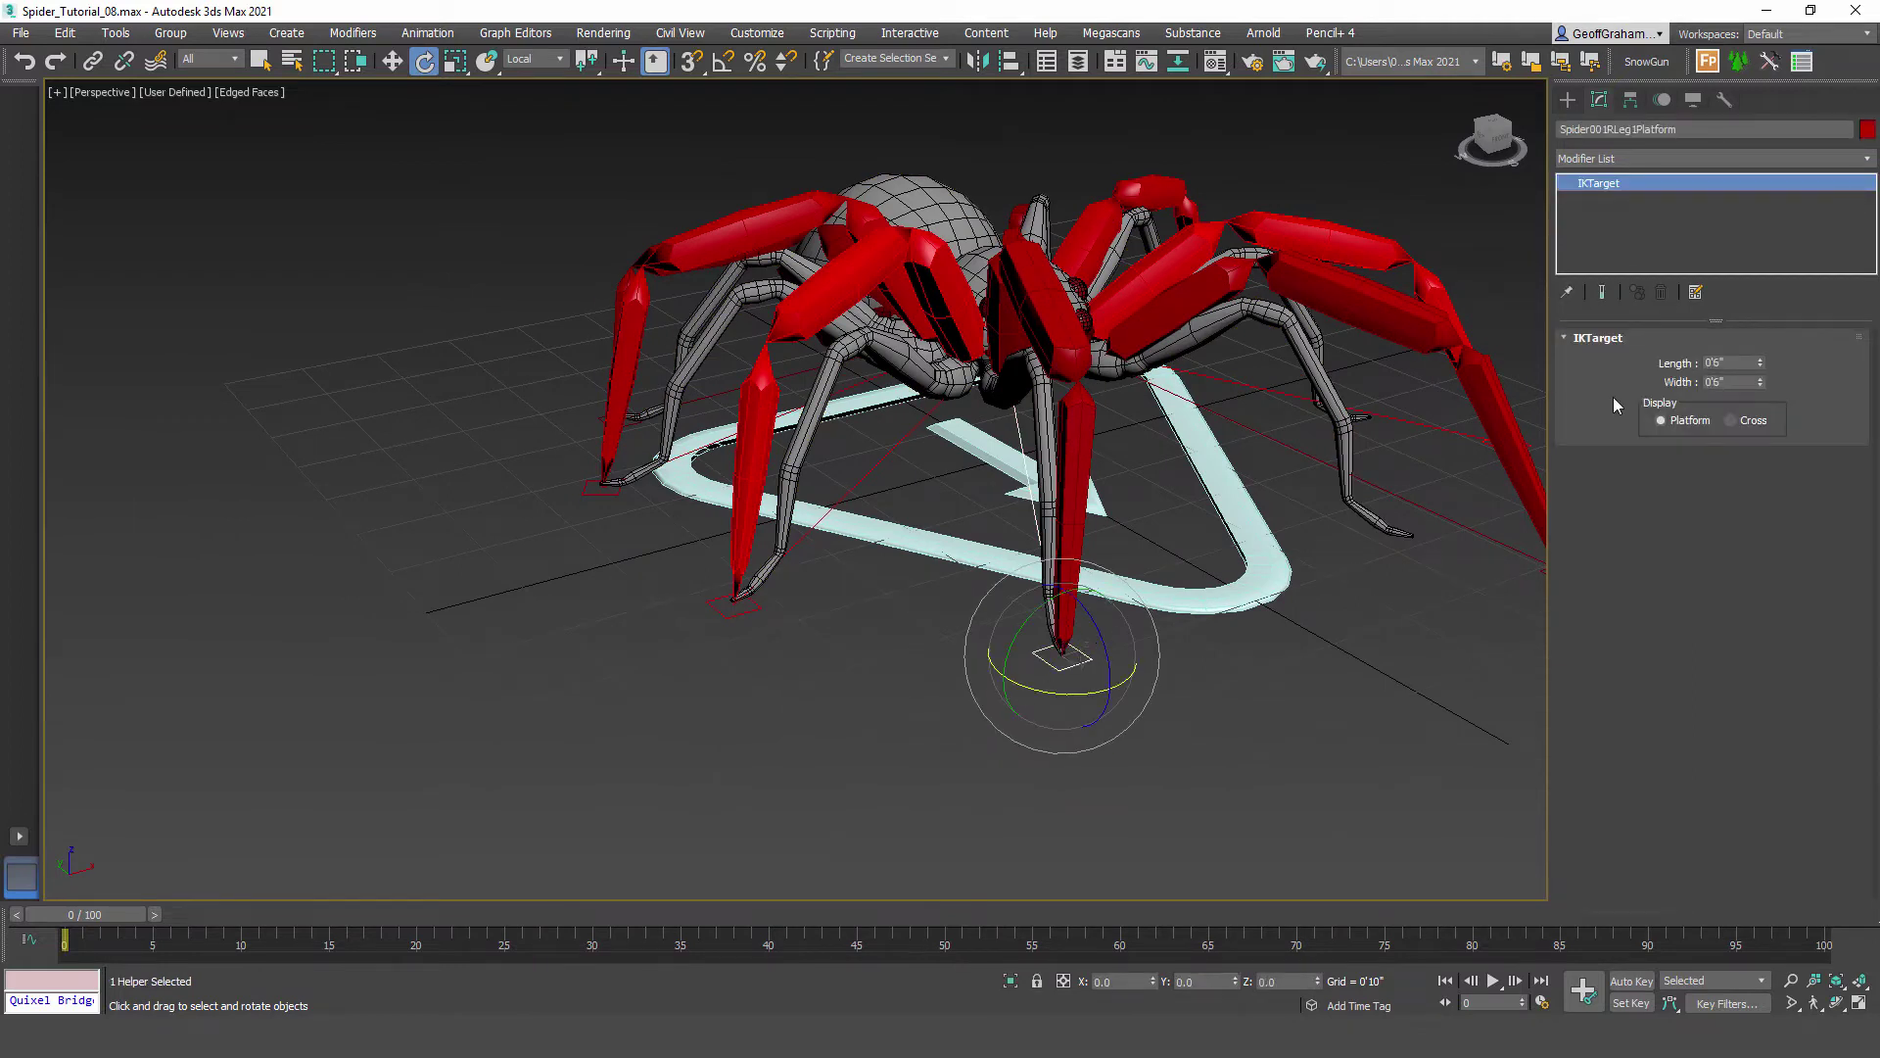
left_click(1663, 101)
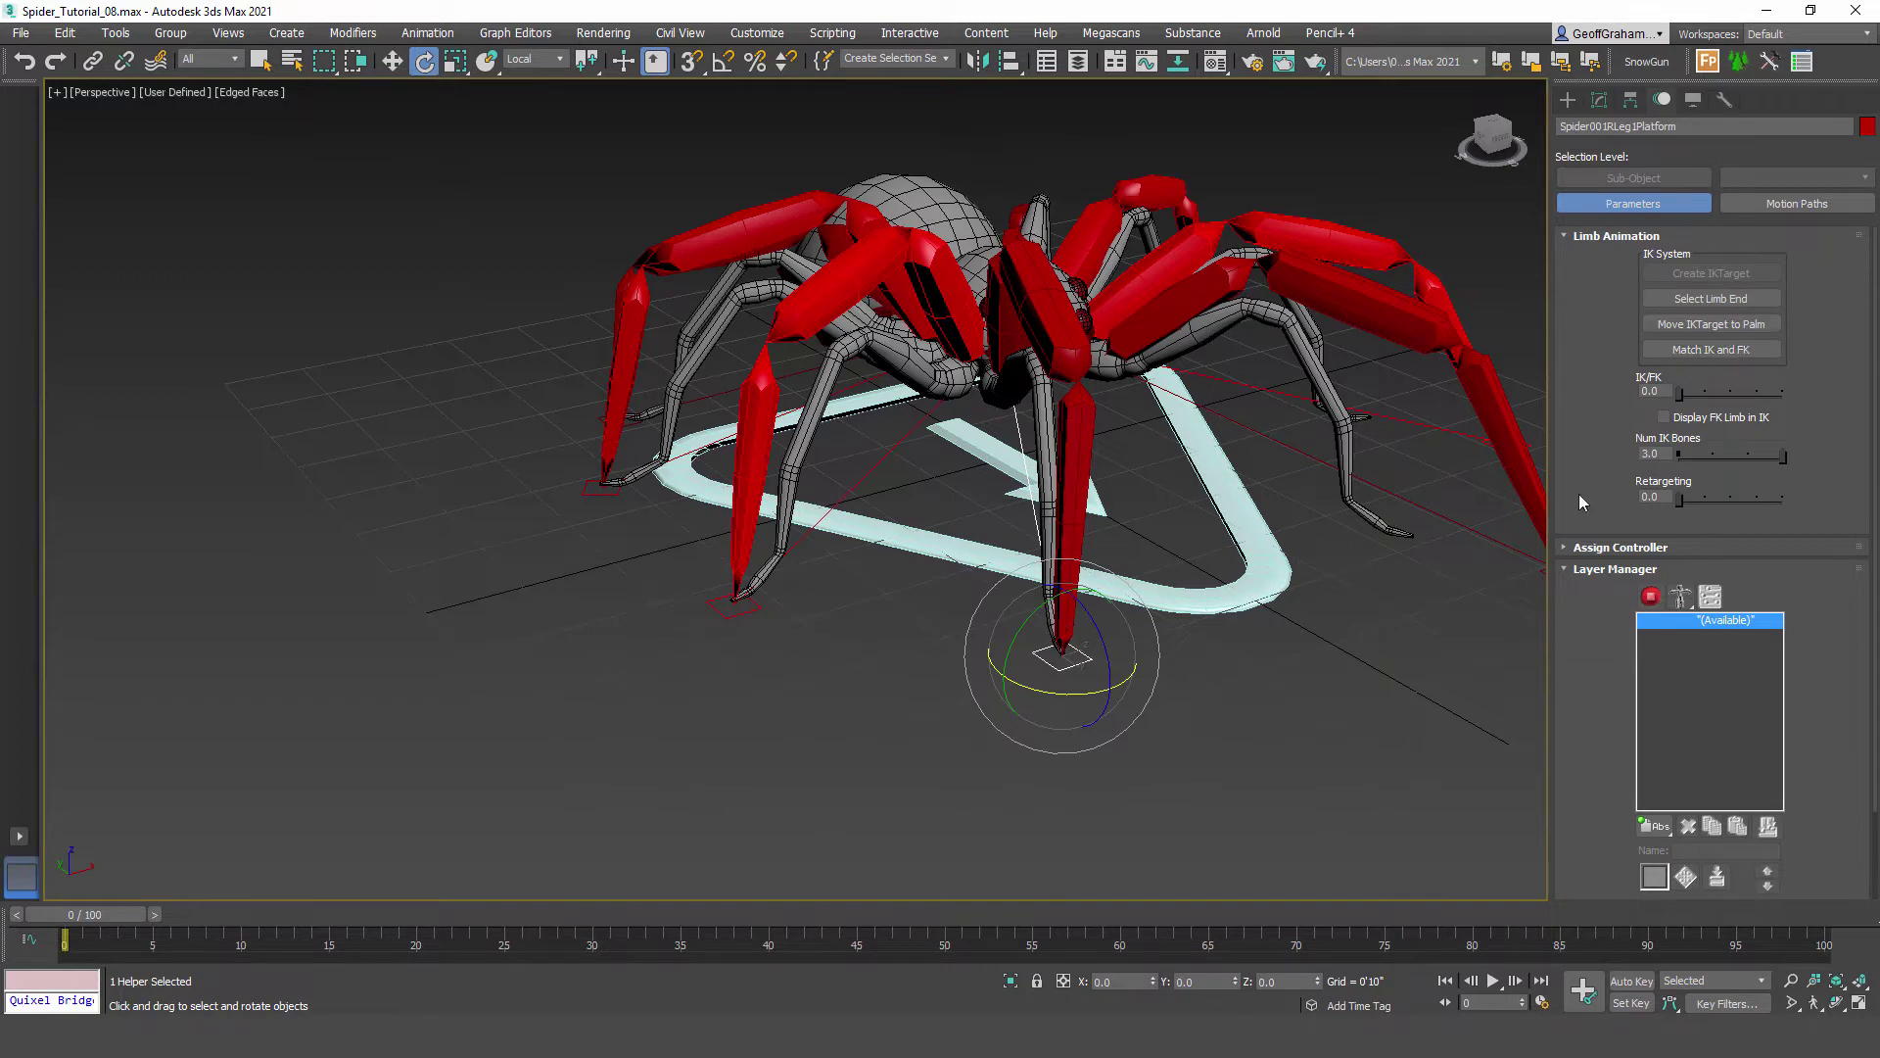
left_click(759, 609)
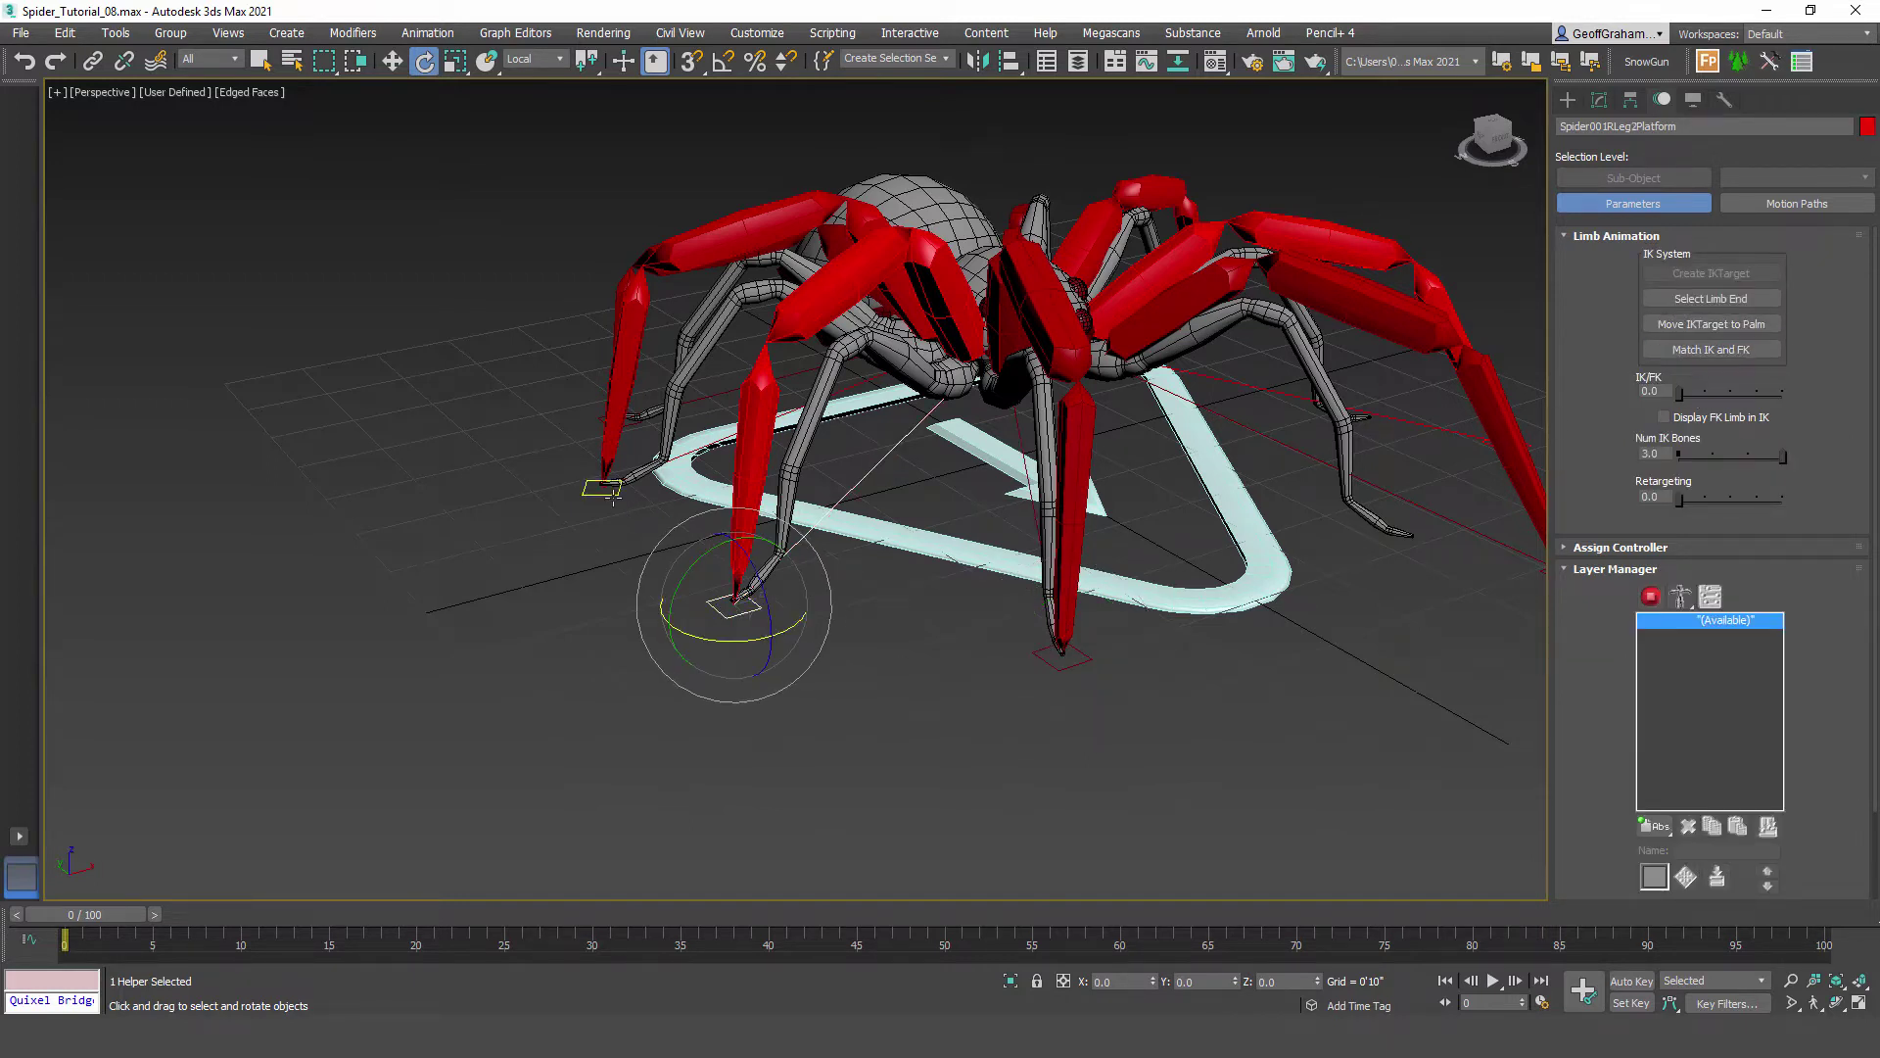
Step: Match IK and FK for the RLeg3 limb and set its IK/FK value to 1.0
left_click(609, 491)
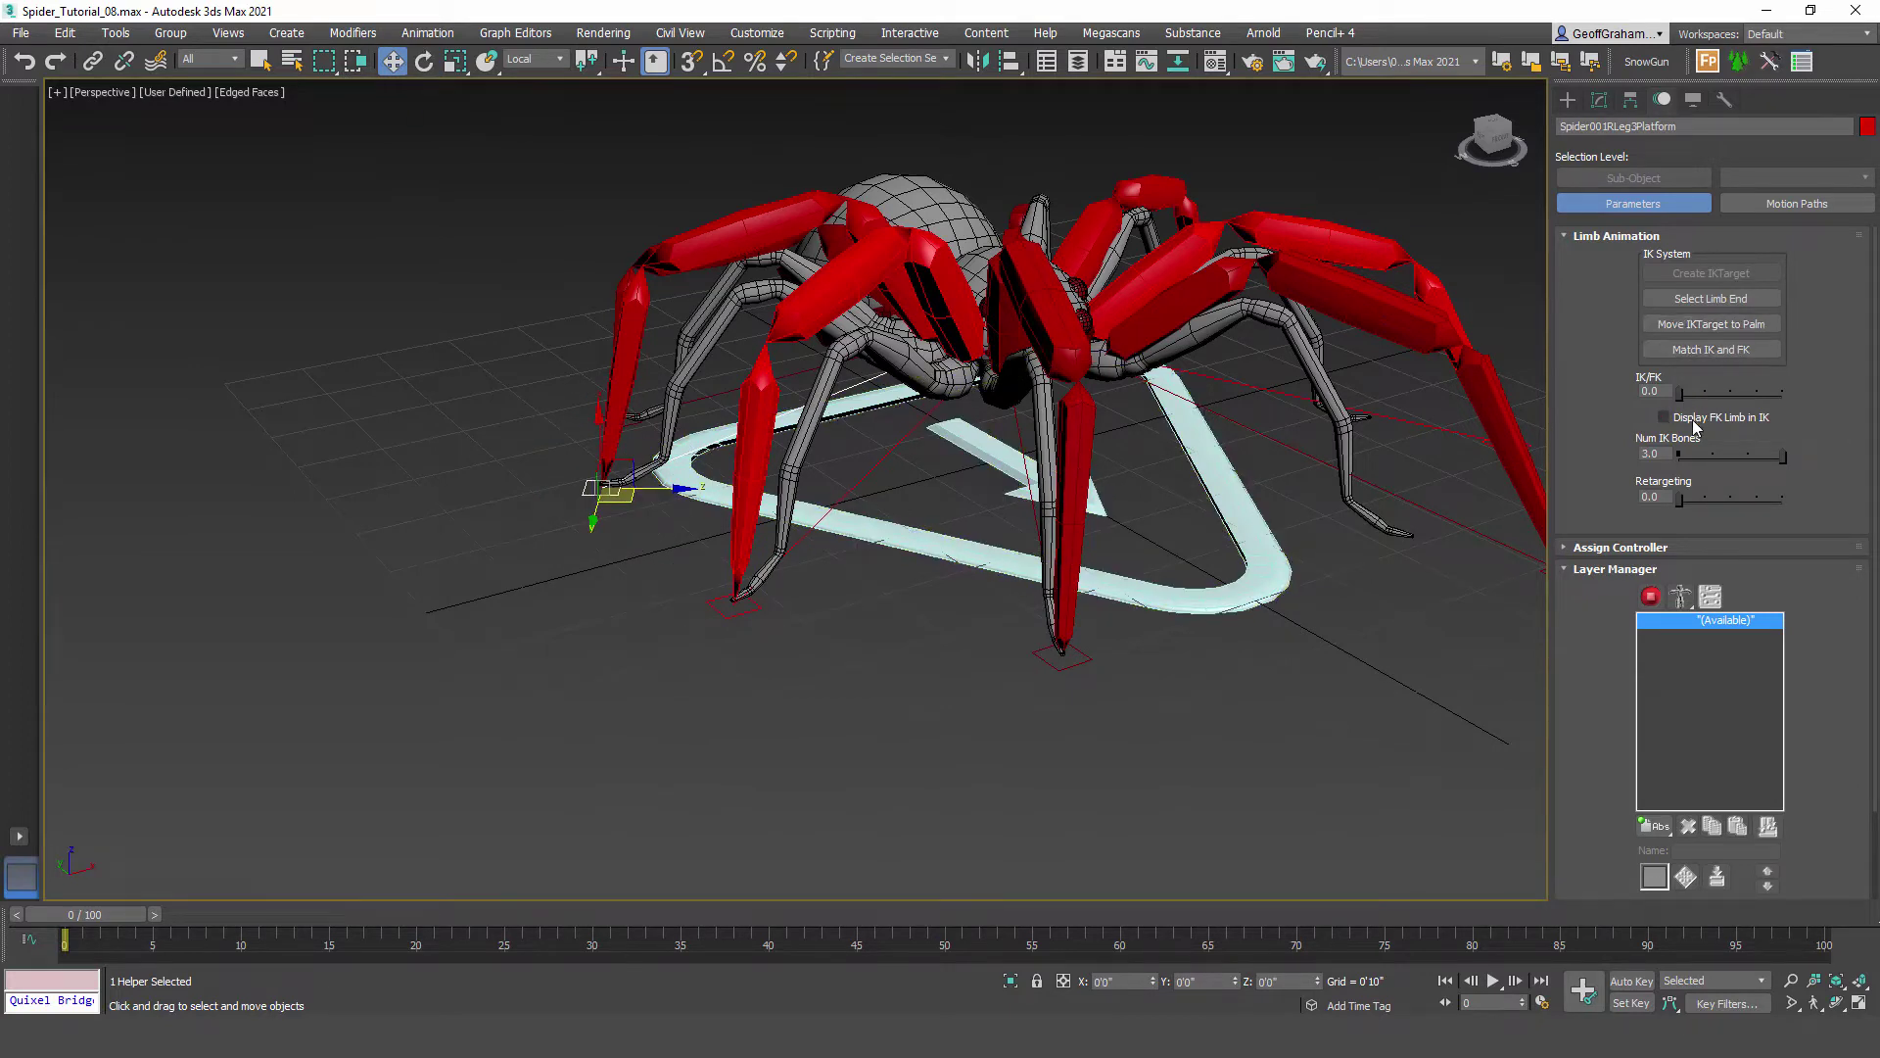
left_click_drag(1676, 396, 1847, 402)
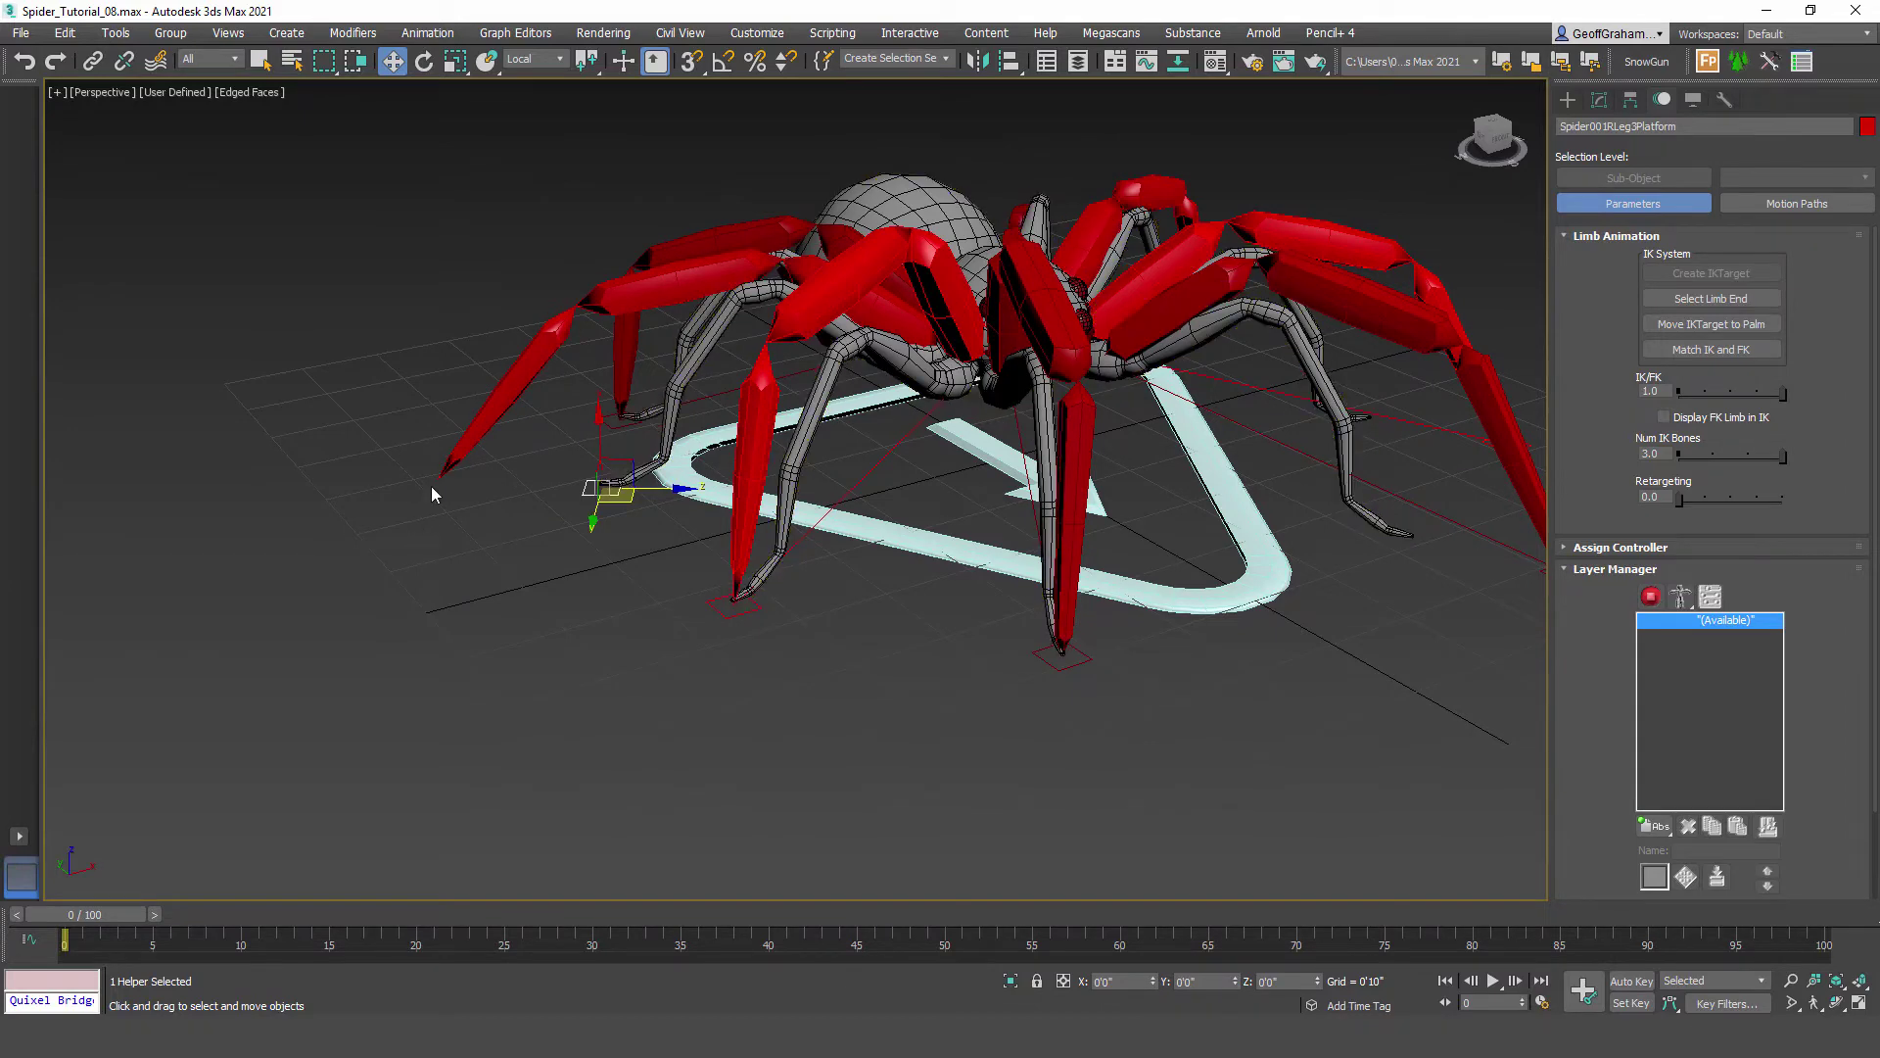
left_click_drag(1784, 395, 1584, 407)
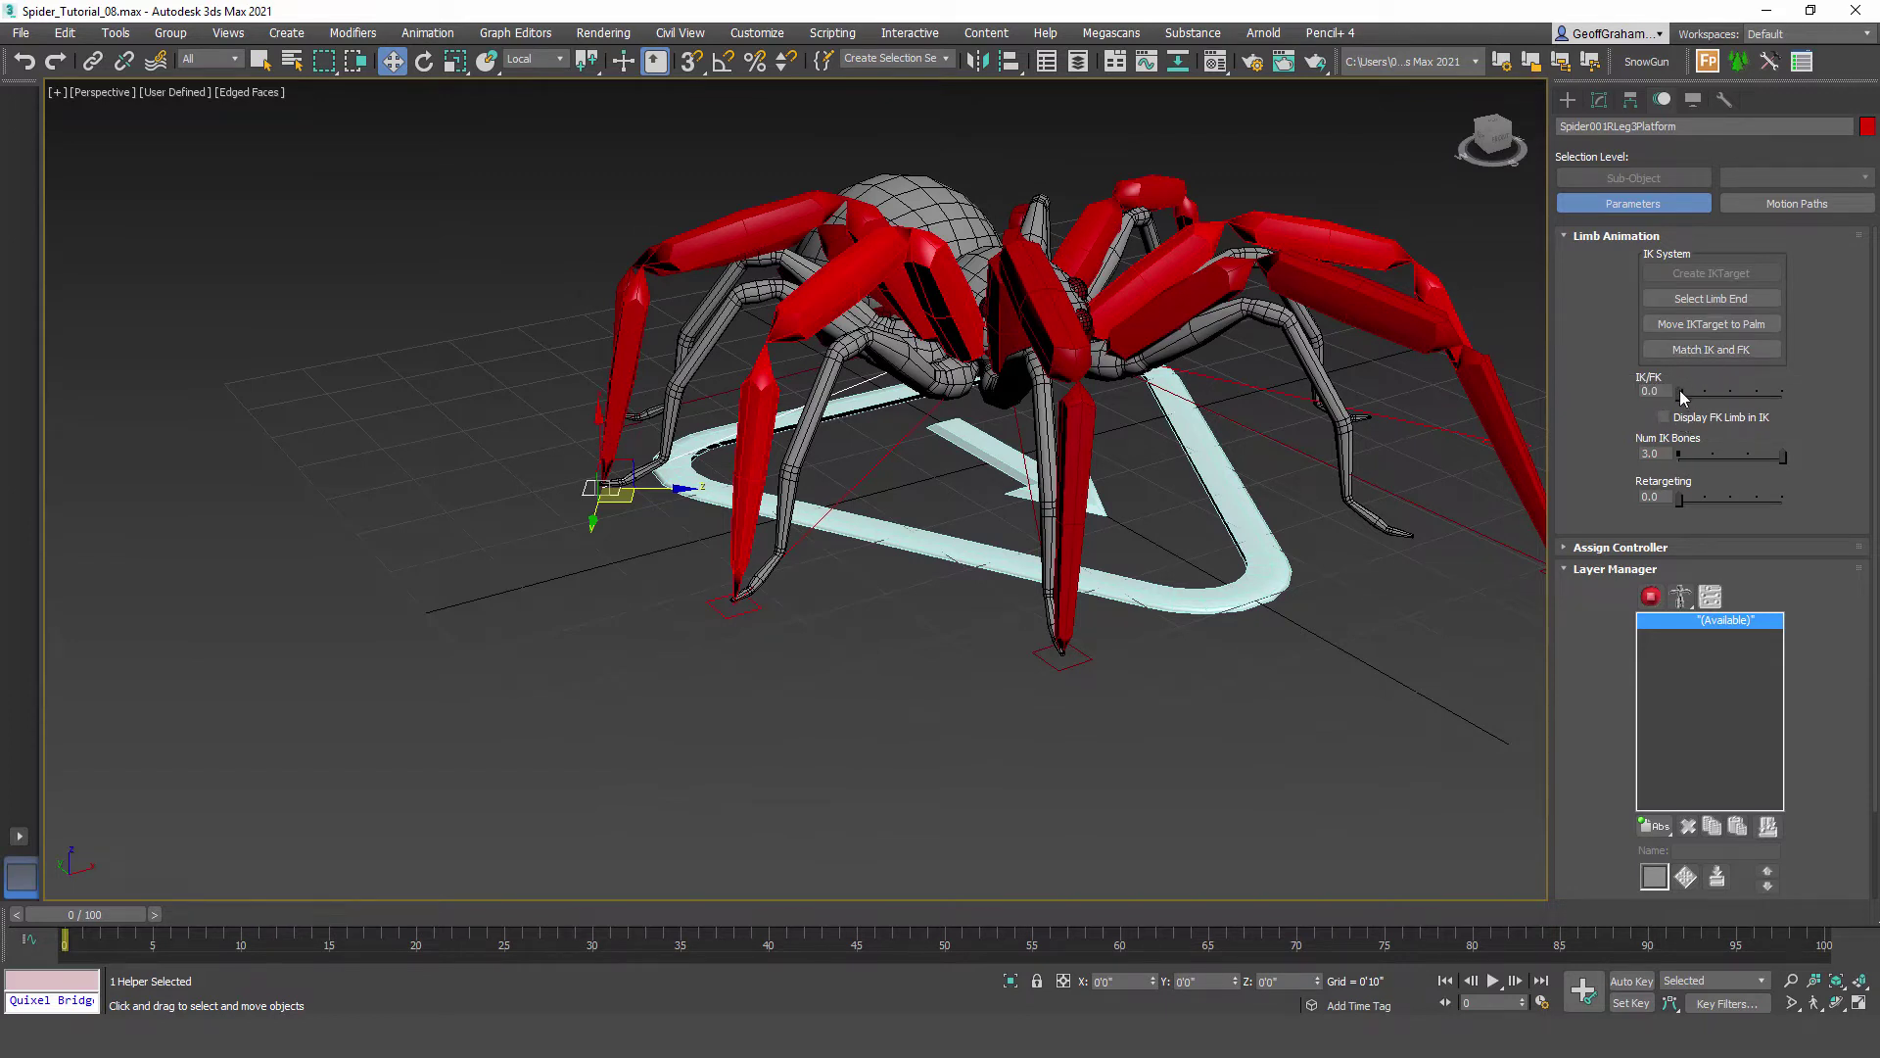
left_click_drag(1679, 390, 1874, 402)
middle_click_drag(571, 578, 520, 551, "alt")
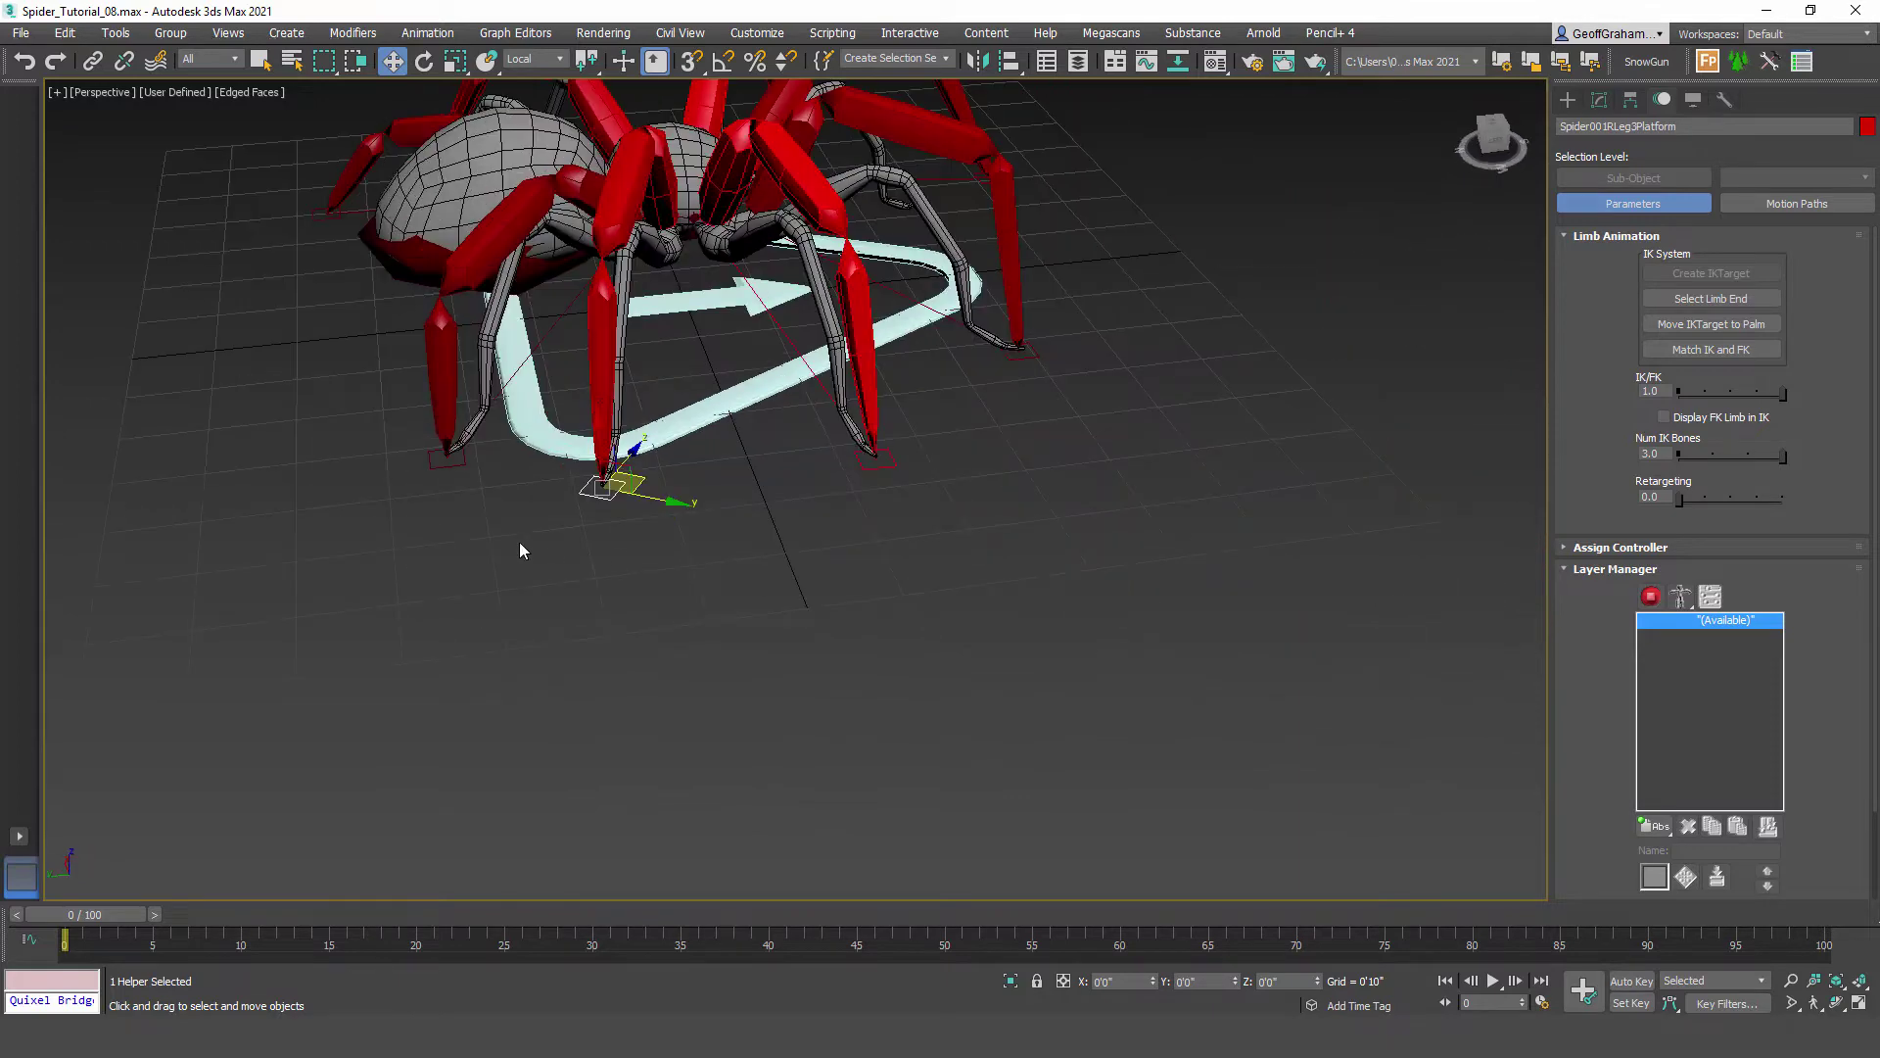
Step: Match IK and FK for the RLeg4 limb and set its IK/FK value to 1.0
left_click(449, 459)
scroll(701, 584, "up", 5)
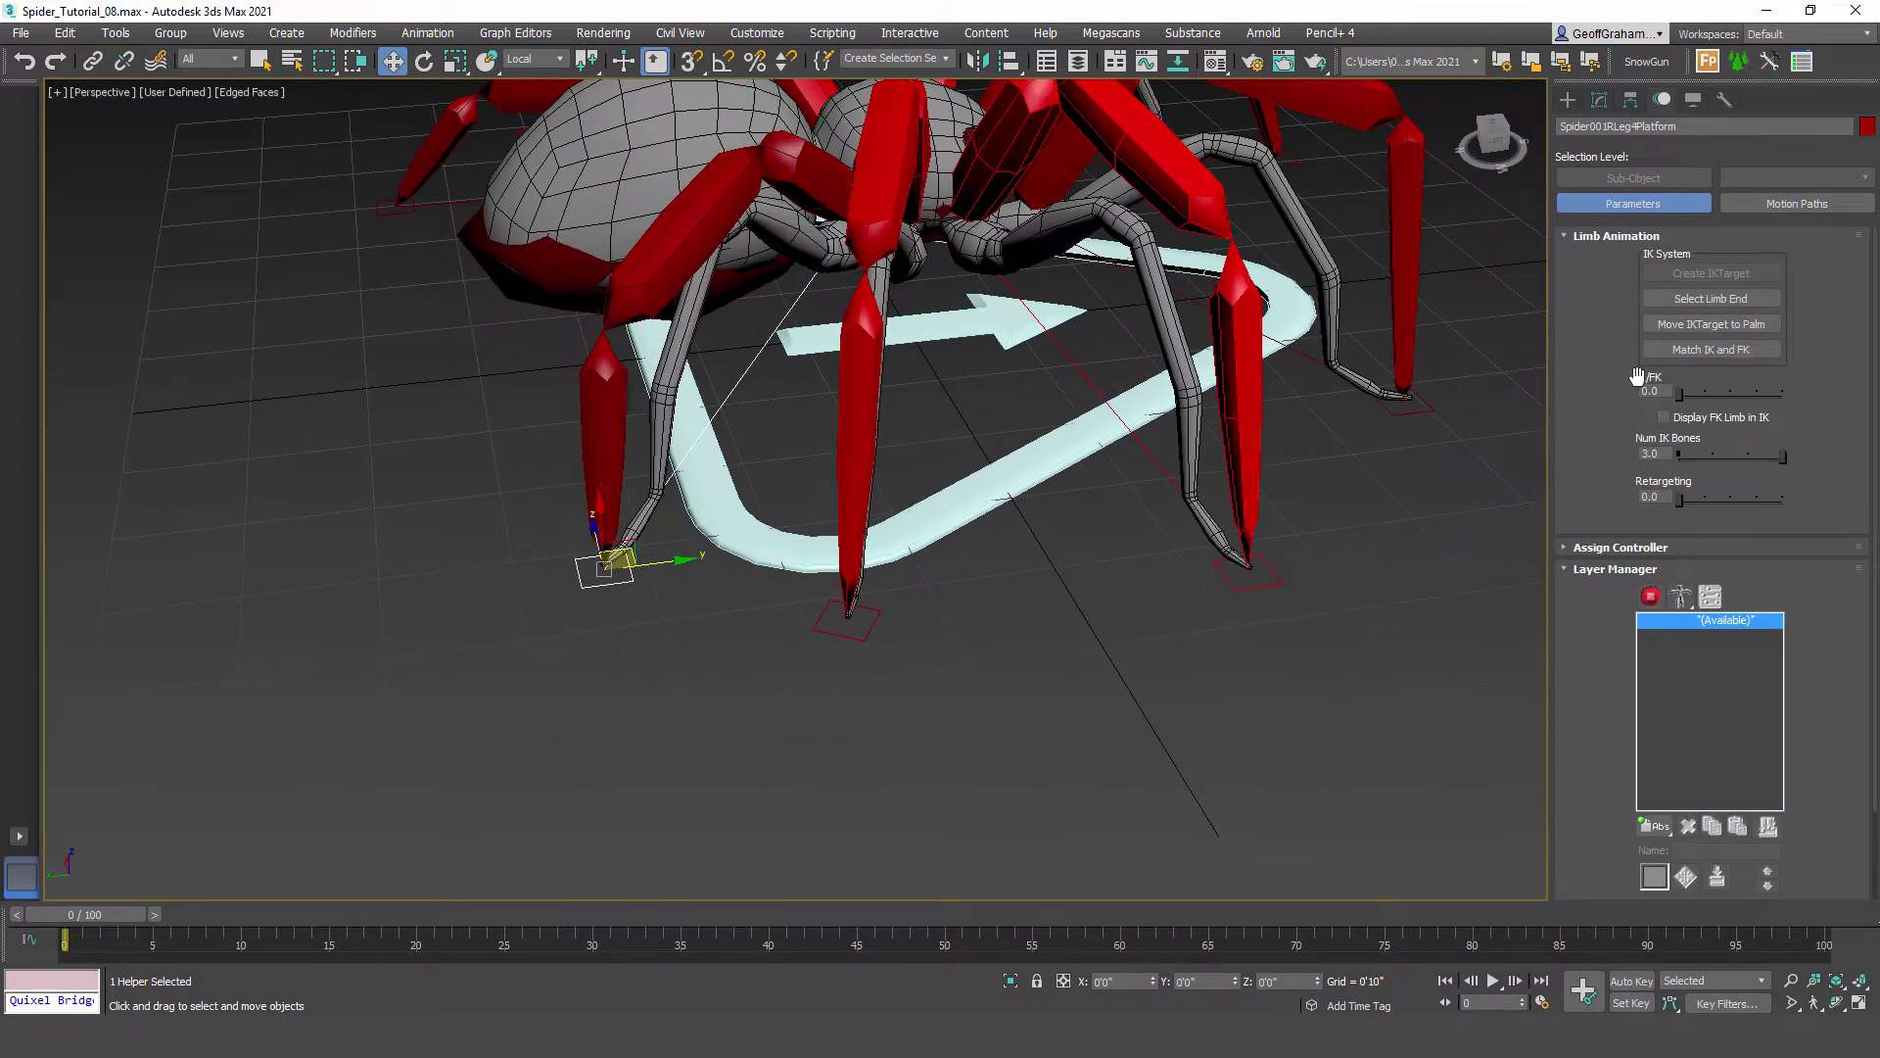
left_click(1741, 355)
left_click_drag(1681, 392, 1782, 393)
Step: Match IK and FK for the RLeg2 and RLeg1 limbs and set both IK/FK values to 1.0
left_click(870, 627)
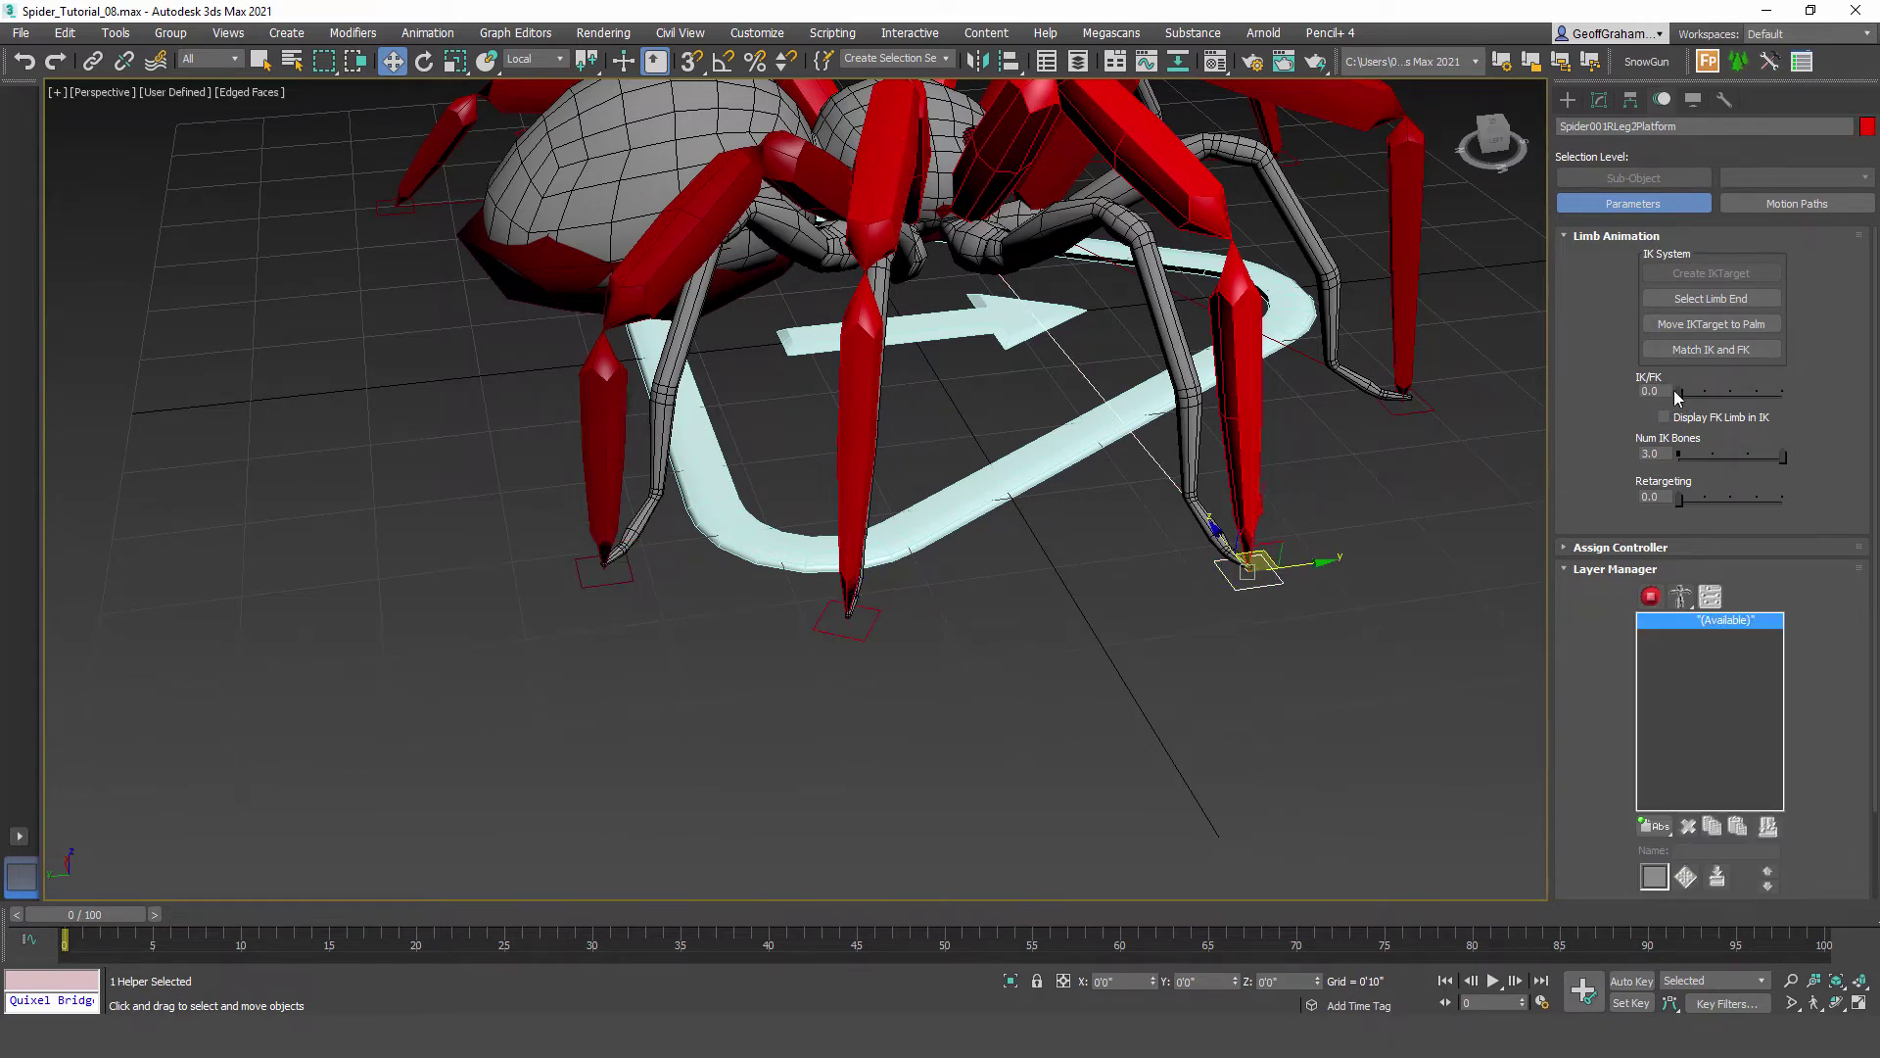
middle_click_drag(1349, 444, 1046, 614, "alt")
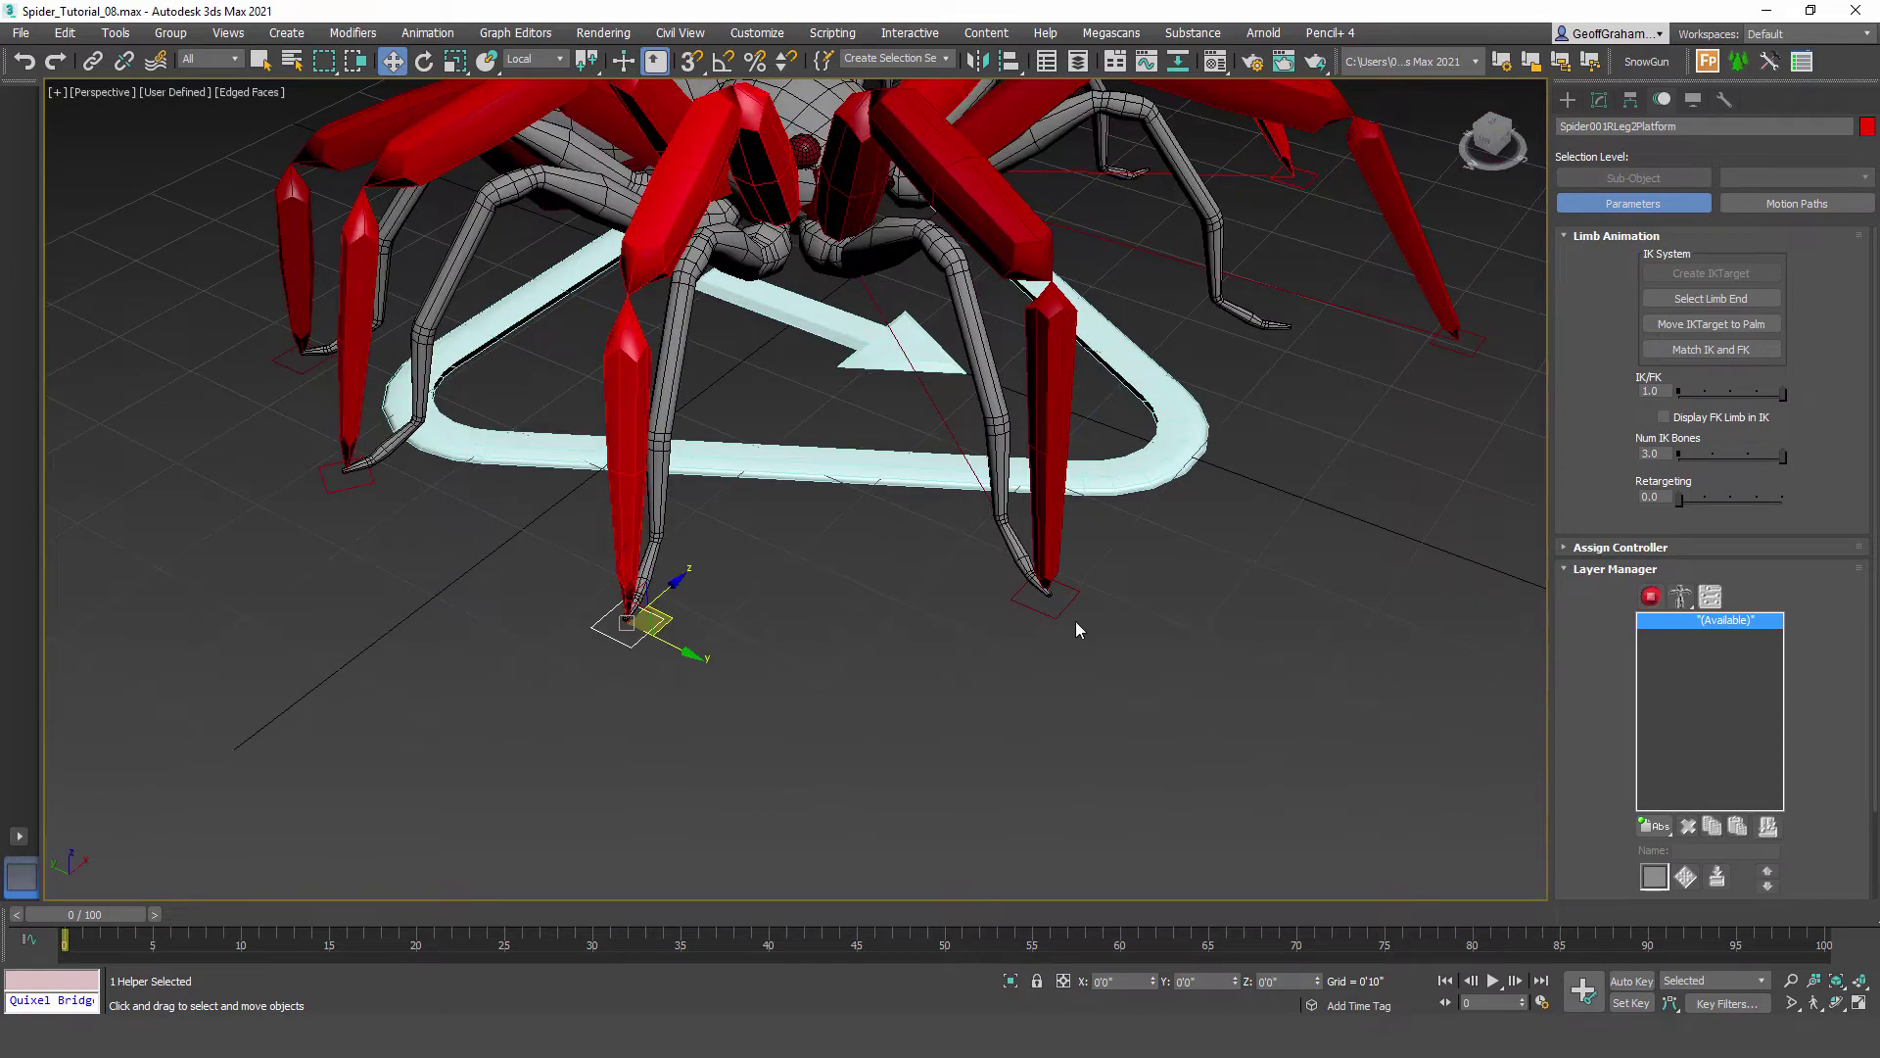
left_click_drag(1682, 392, 1783, 393)
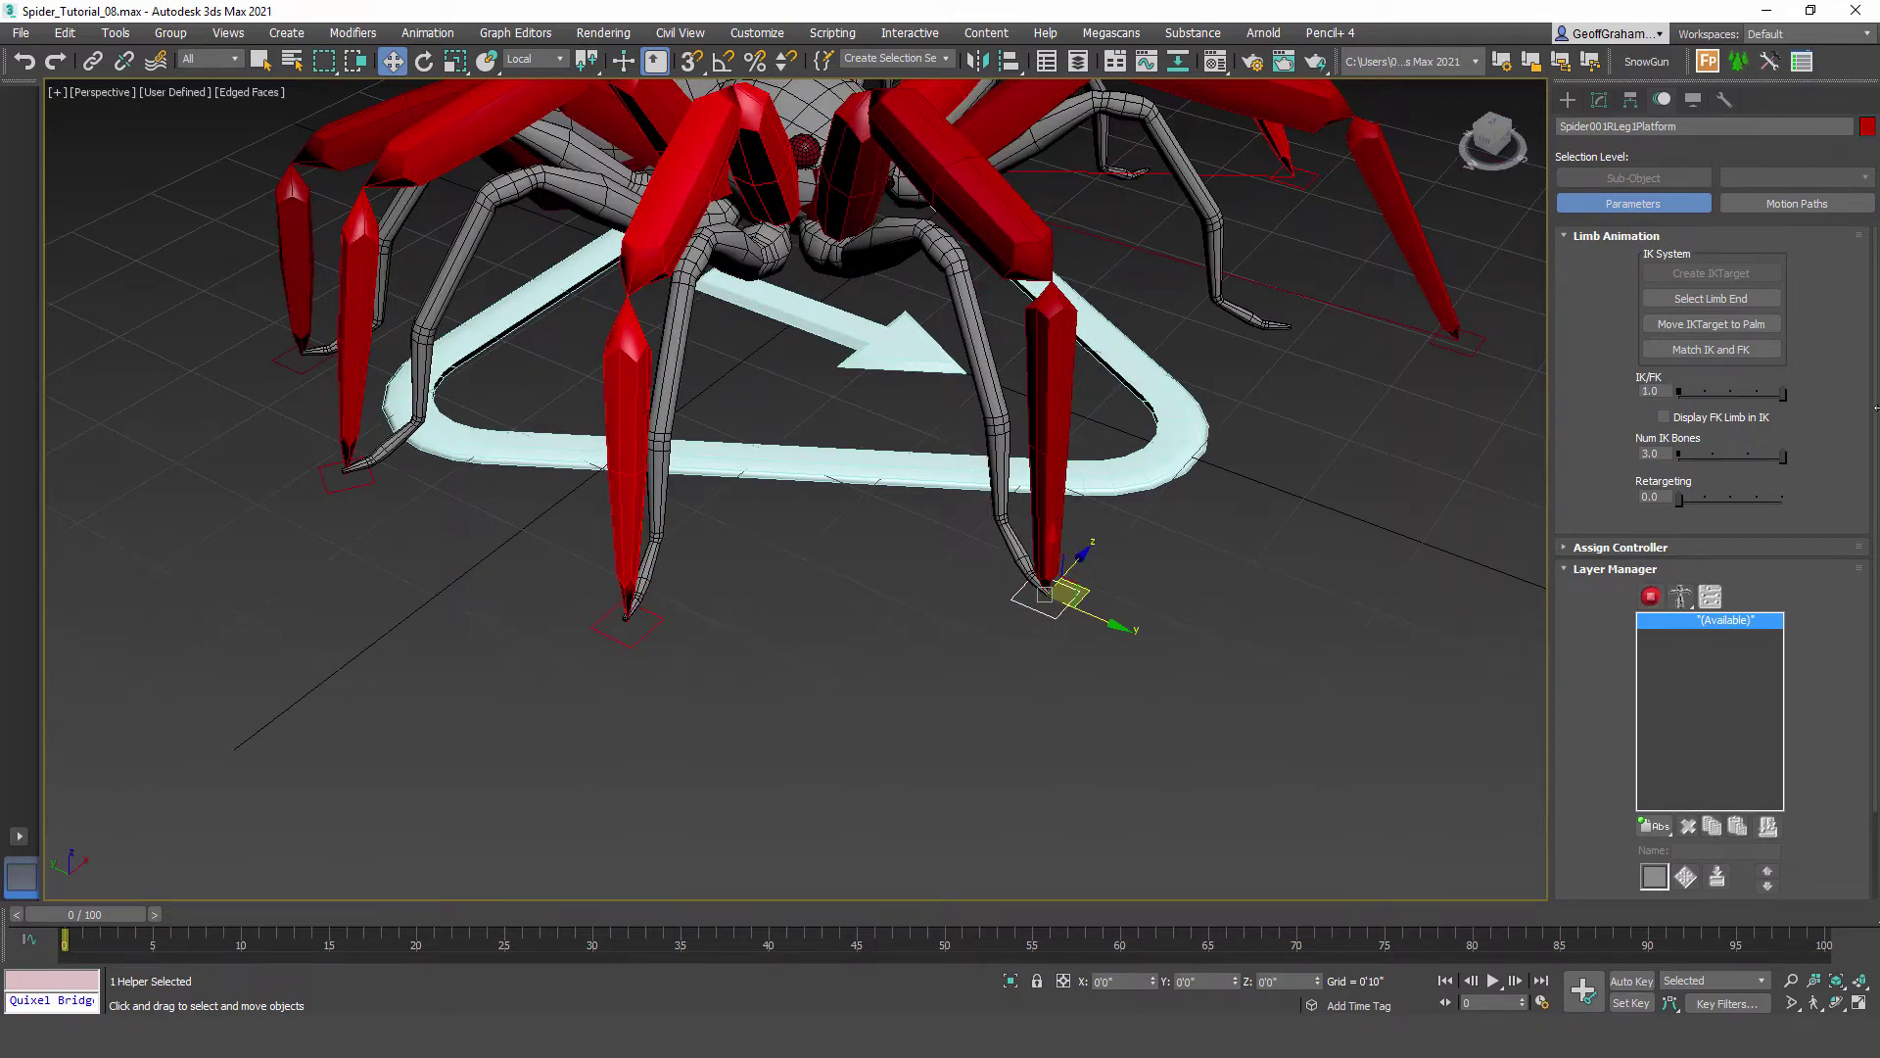
Step: Test forward kinematics on RLeg1 by rotating its second bone, and undo the rotation
middle_click_drag(1127, 509, 736, 320, "alt")
left_click(759, 258)
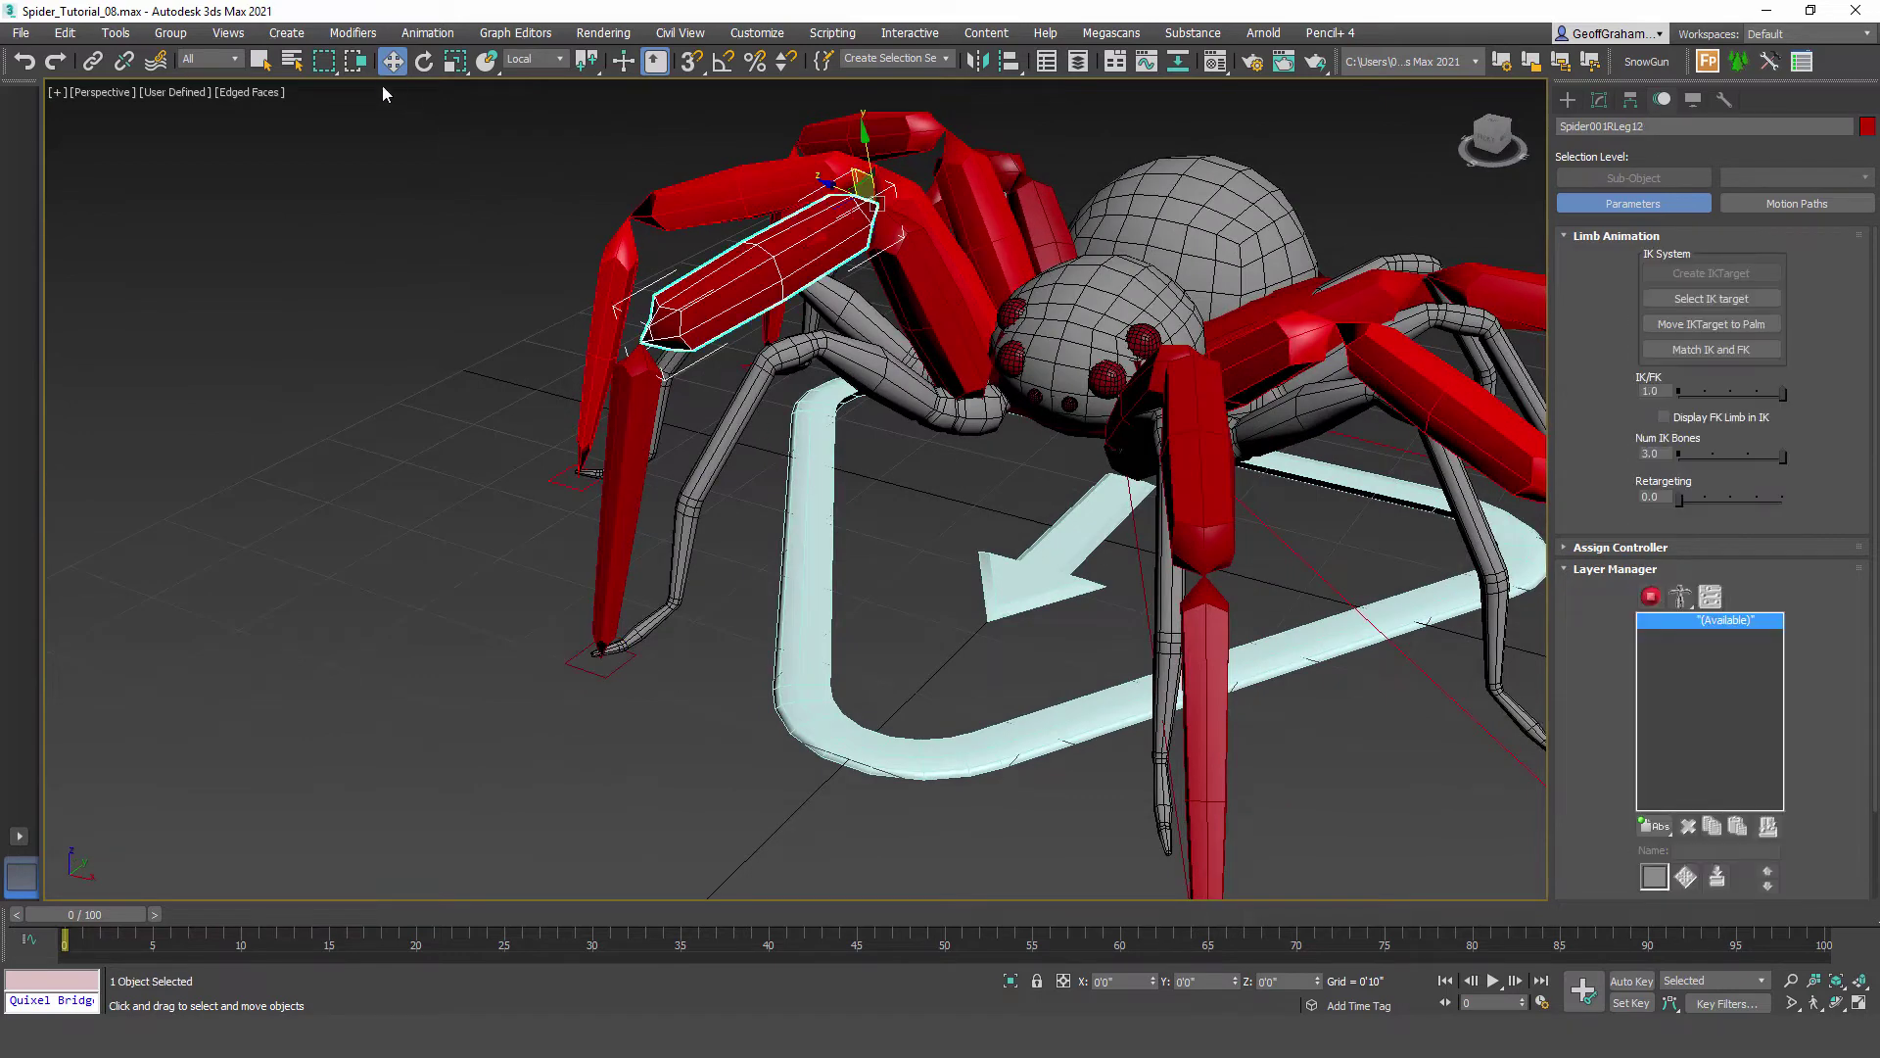
left_click(424, 60)
left_click_drag(826, 170, 805, 429)
key("ctrl+z")
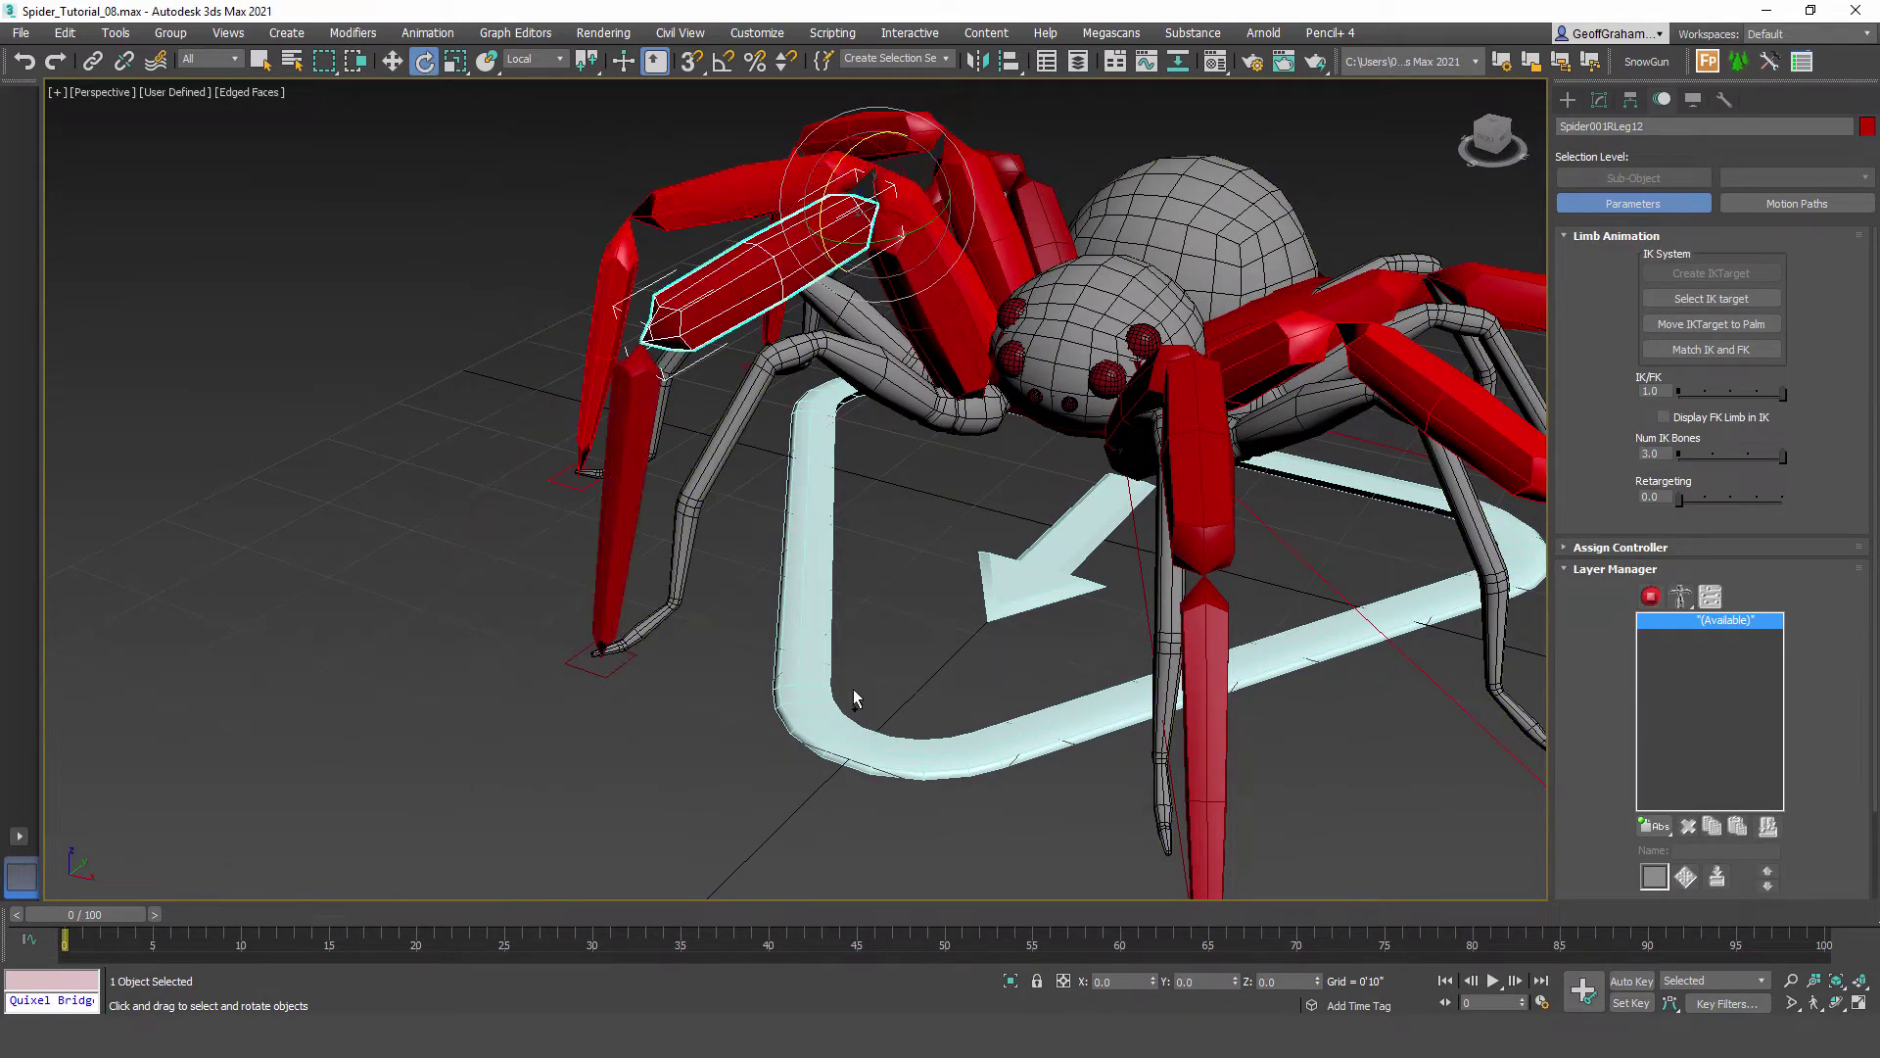
Step: Save the scene under its current file name
middle_click_drag(803, 607, 879, 546, "alt")
left_click(22, 35)
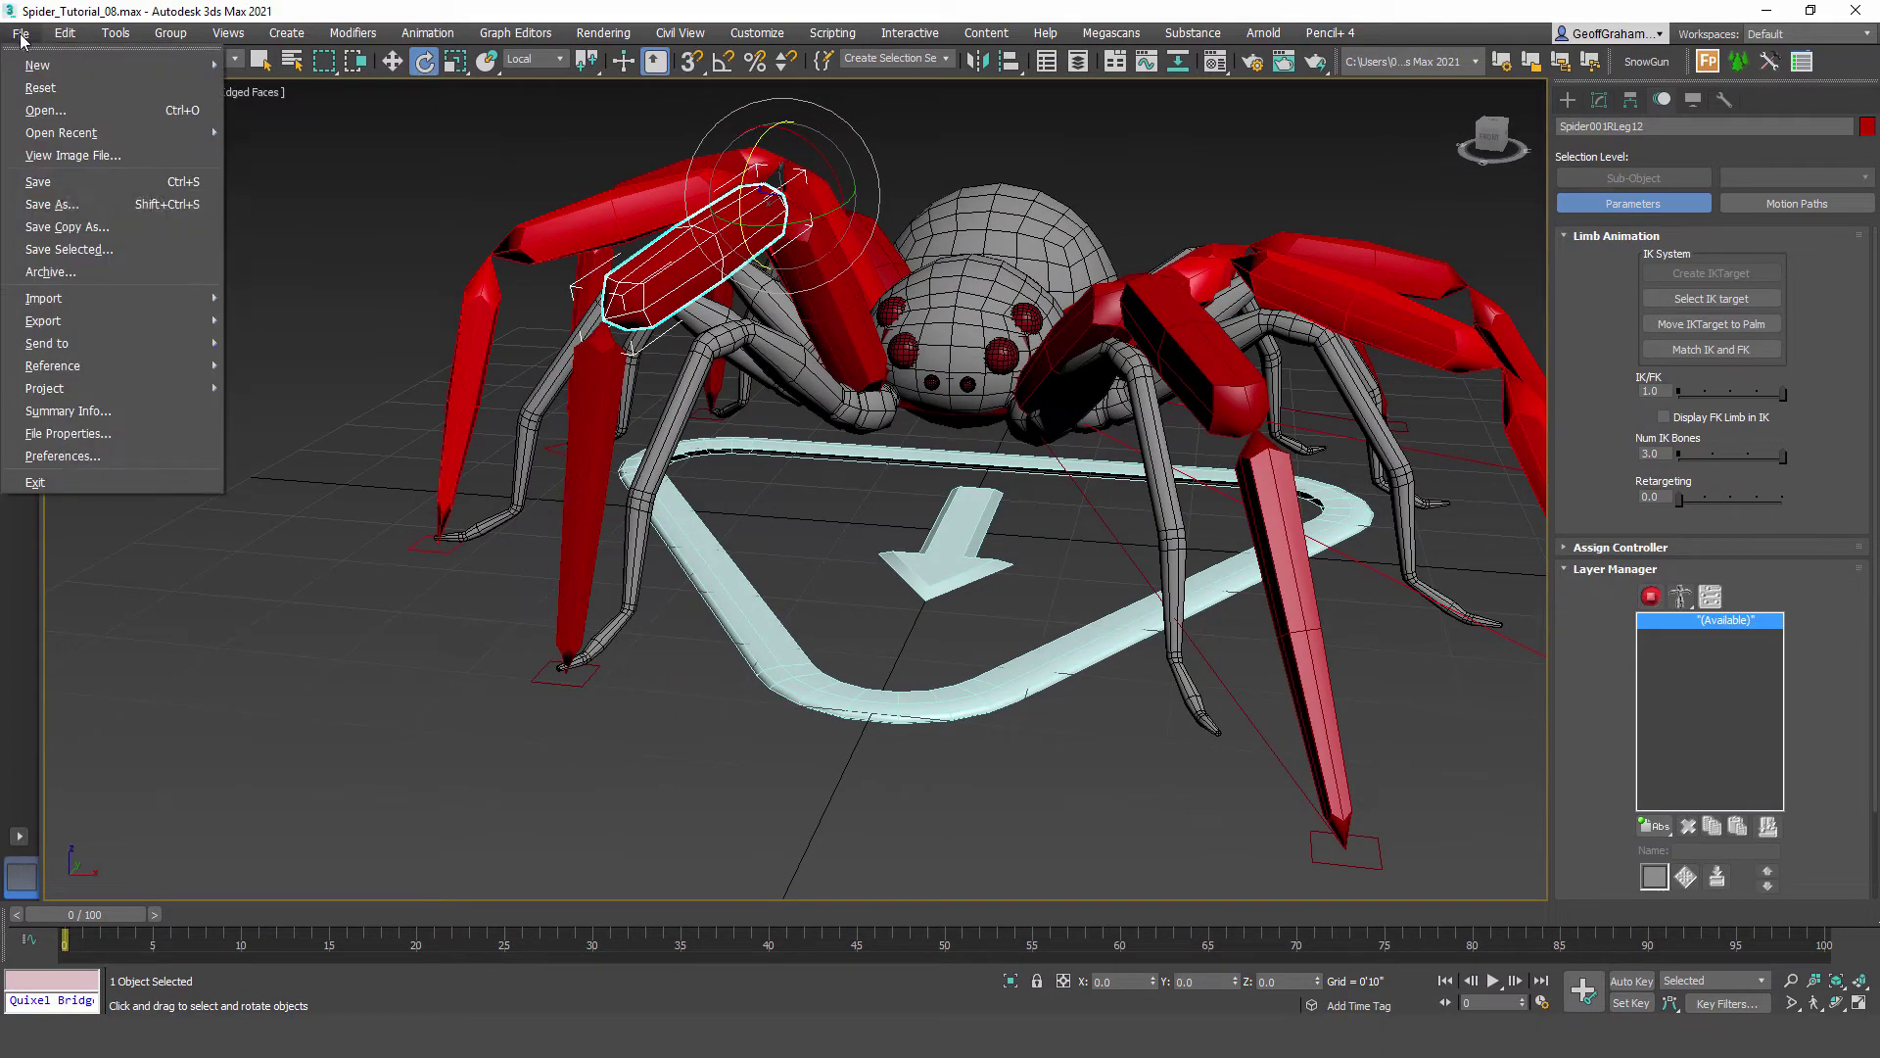
left_click(35, 182)
Step: Select bone 1 of RLeg1 and set the limb's number of bones to 8
scroll(911, 524, "up", 5)
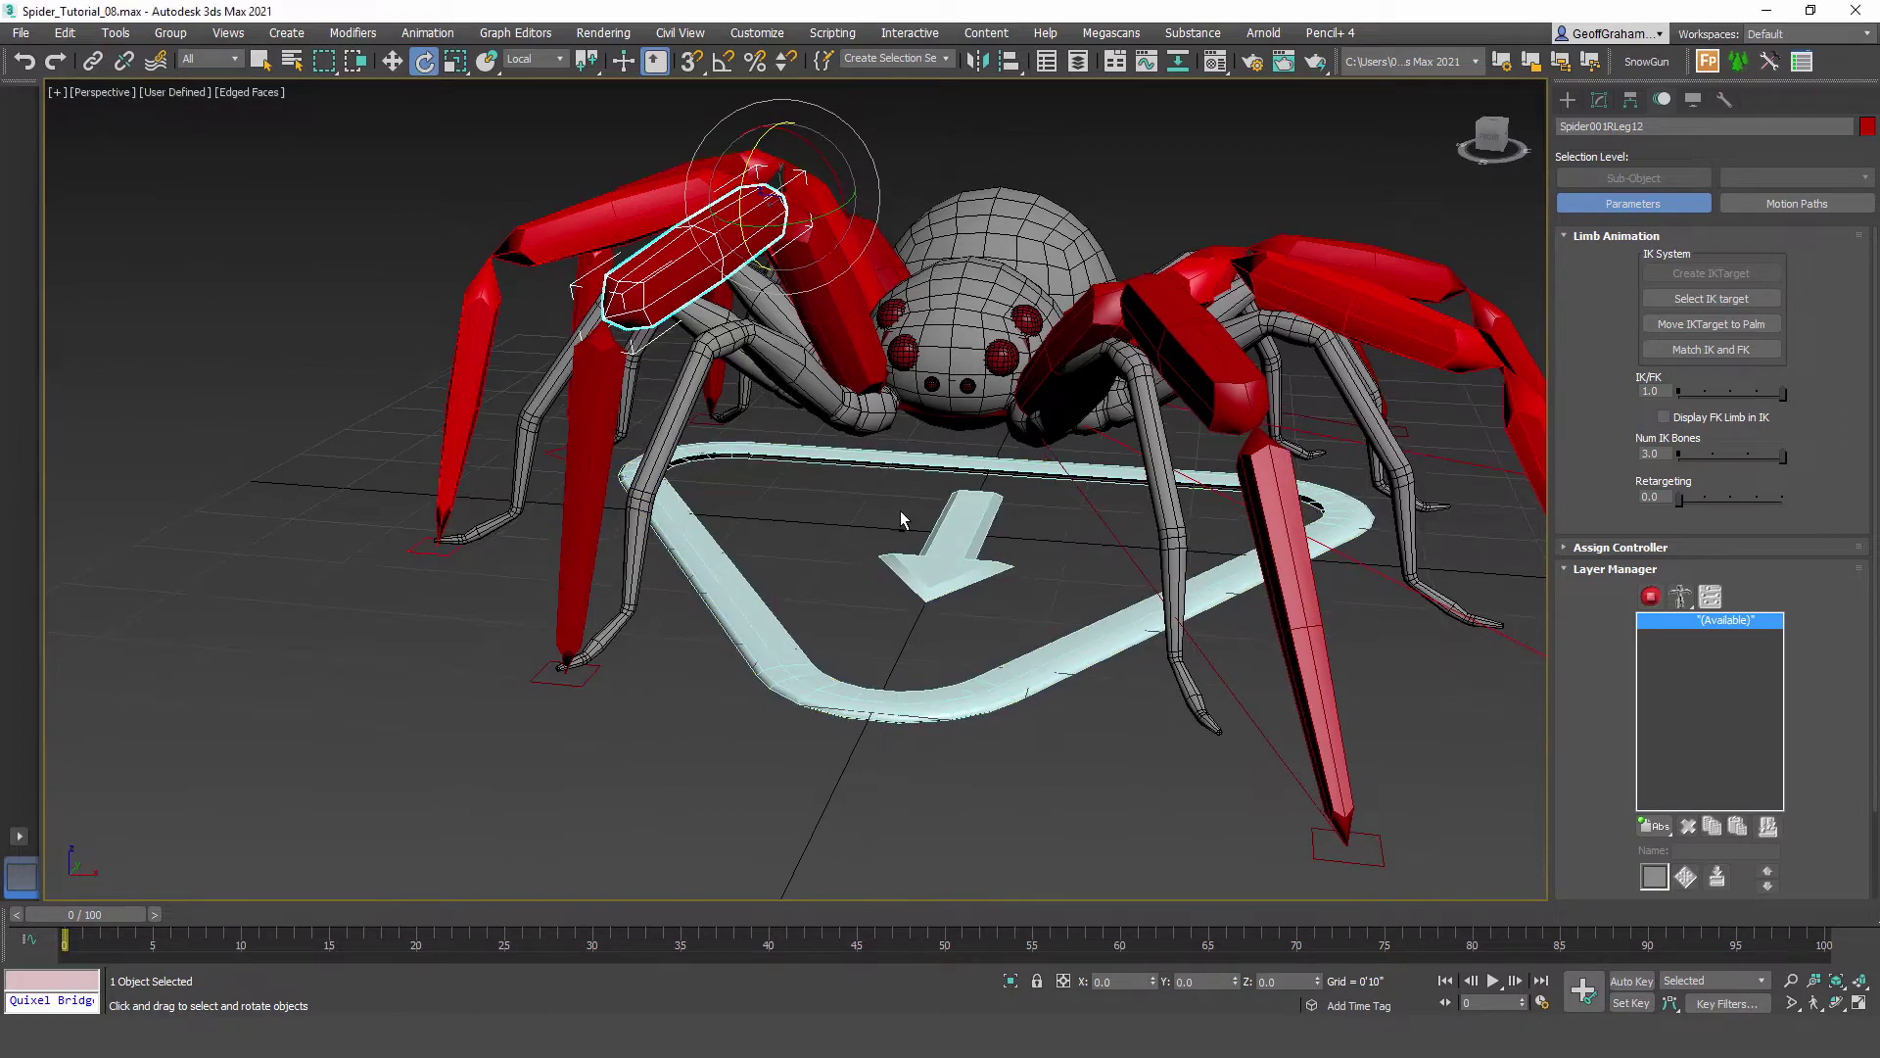
middle_click_drag(953, 555, 1025, 510, "alt")
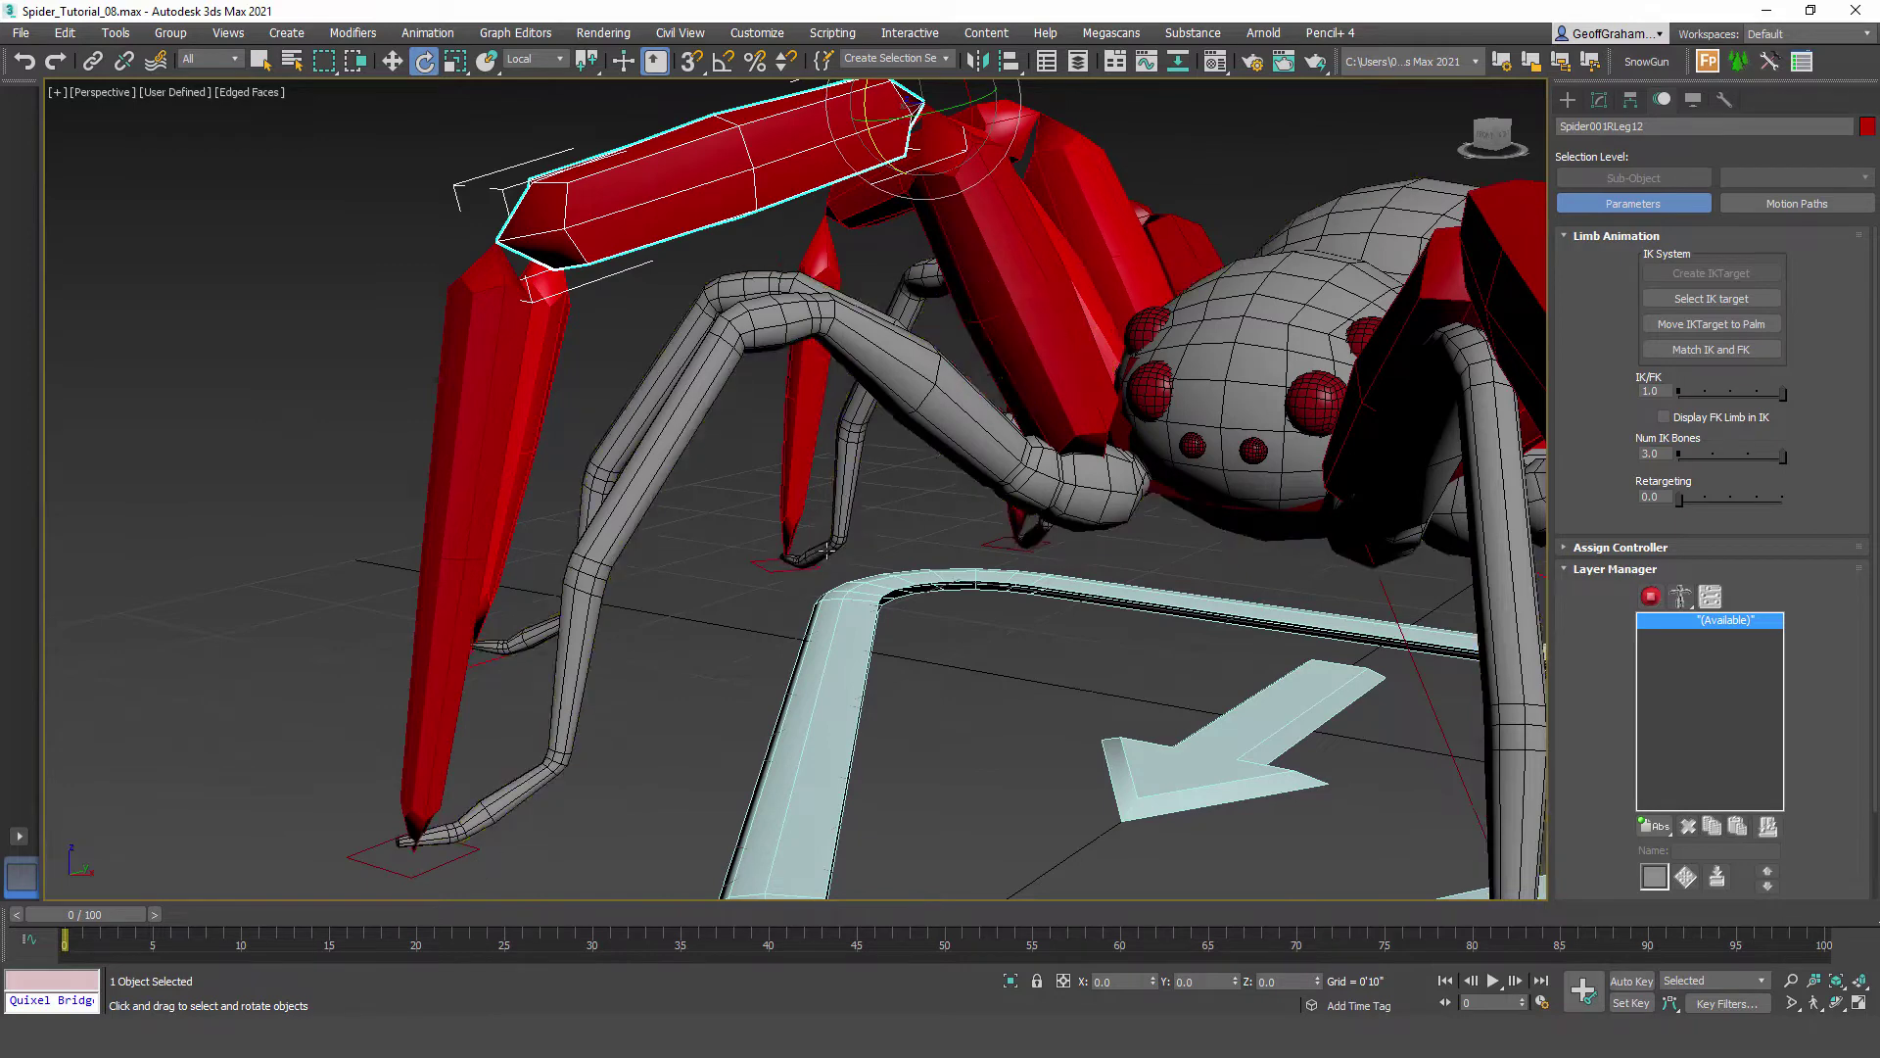
middle_click_drag(911, 529, 961, 637, "alt")
left_click(958, 409)
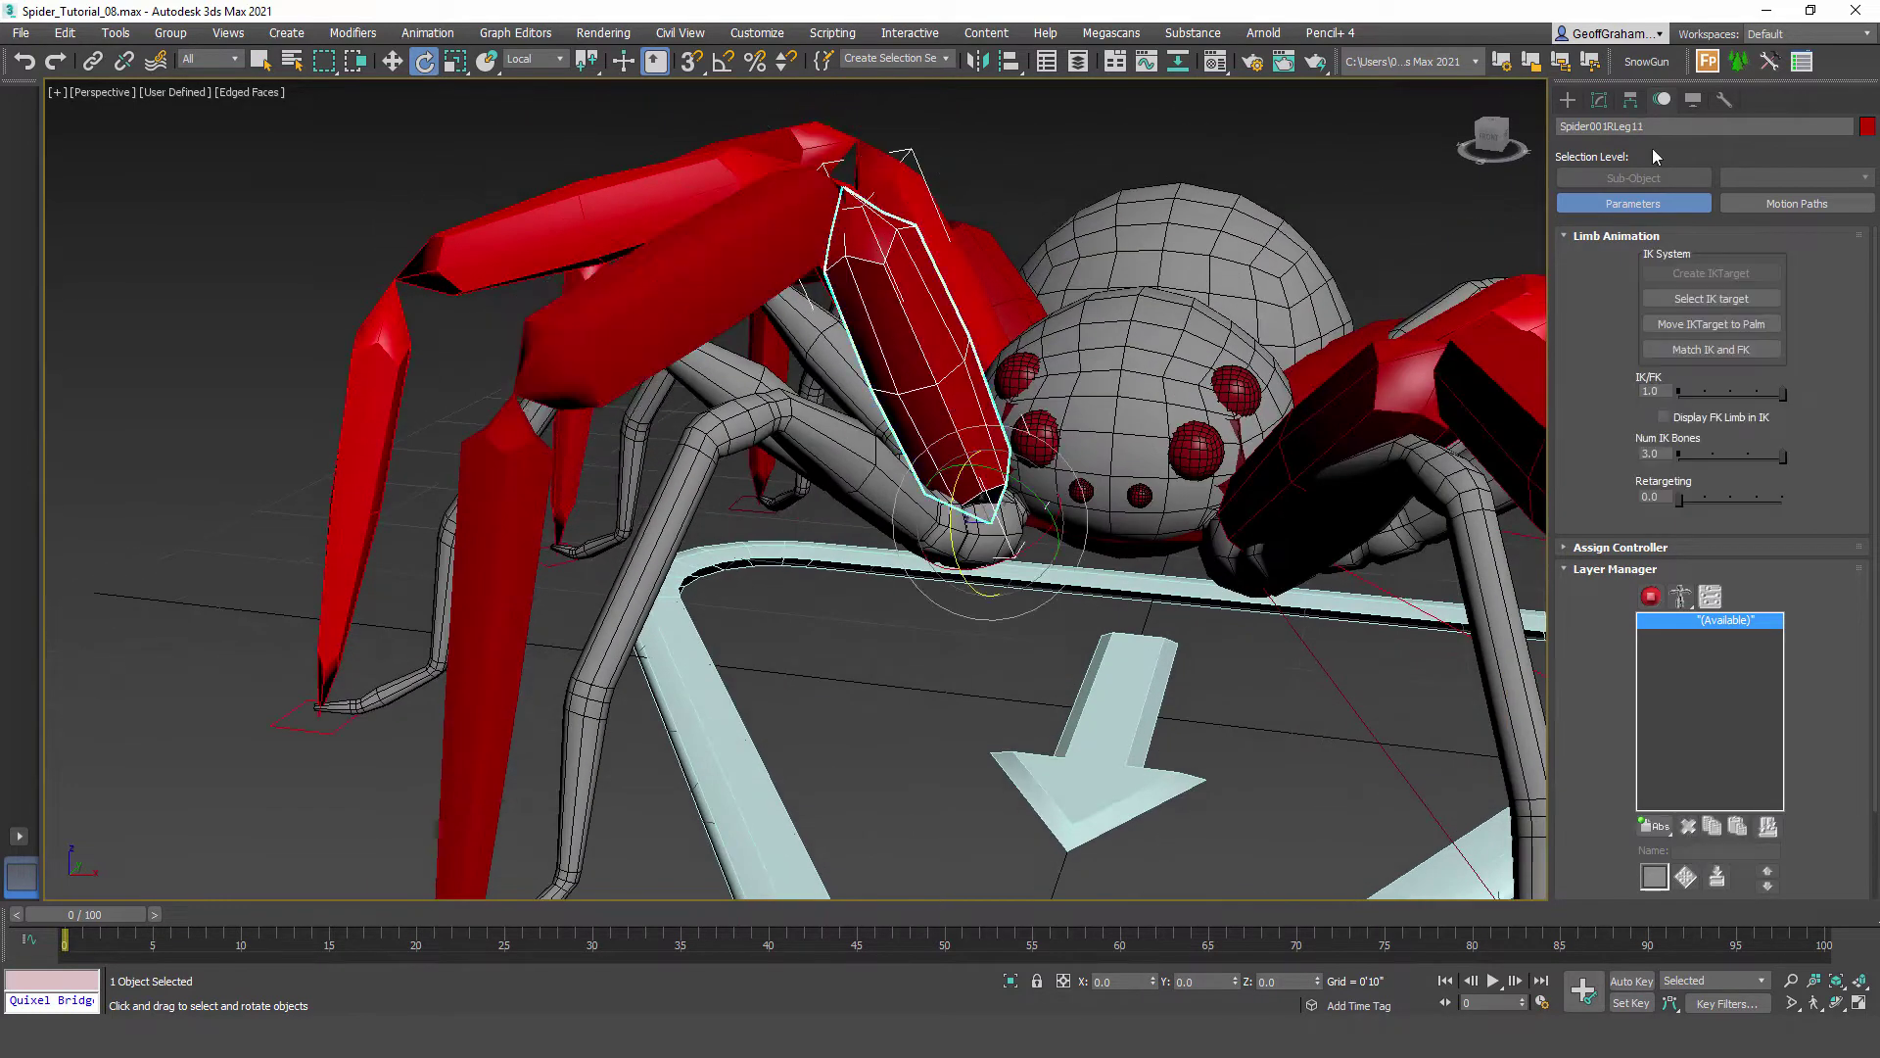
left_click(1599, 100)
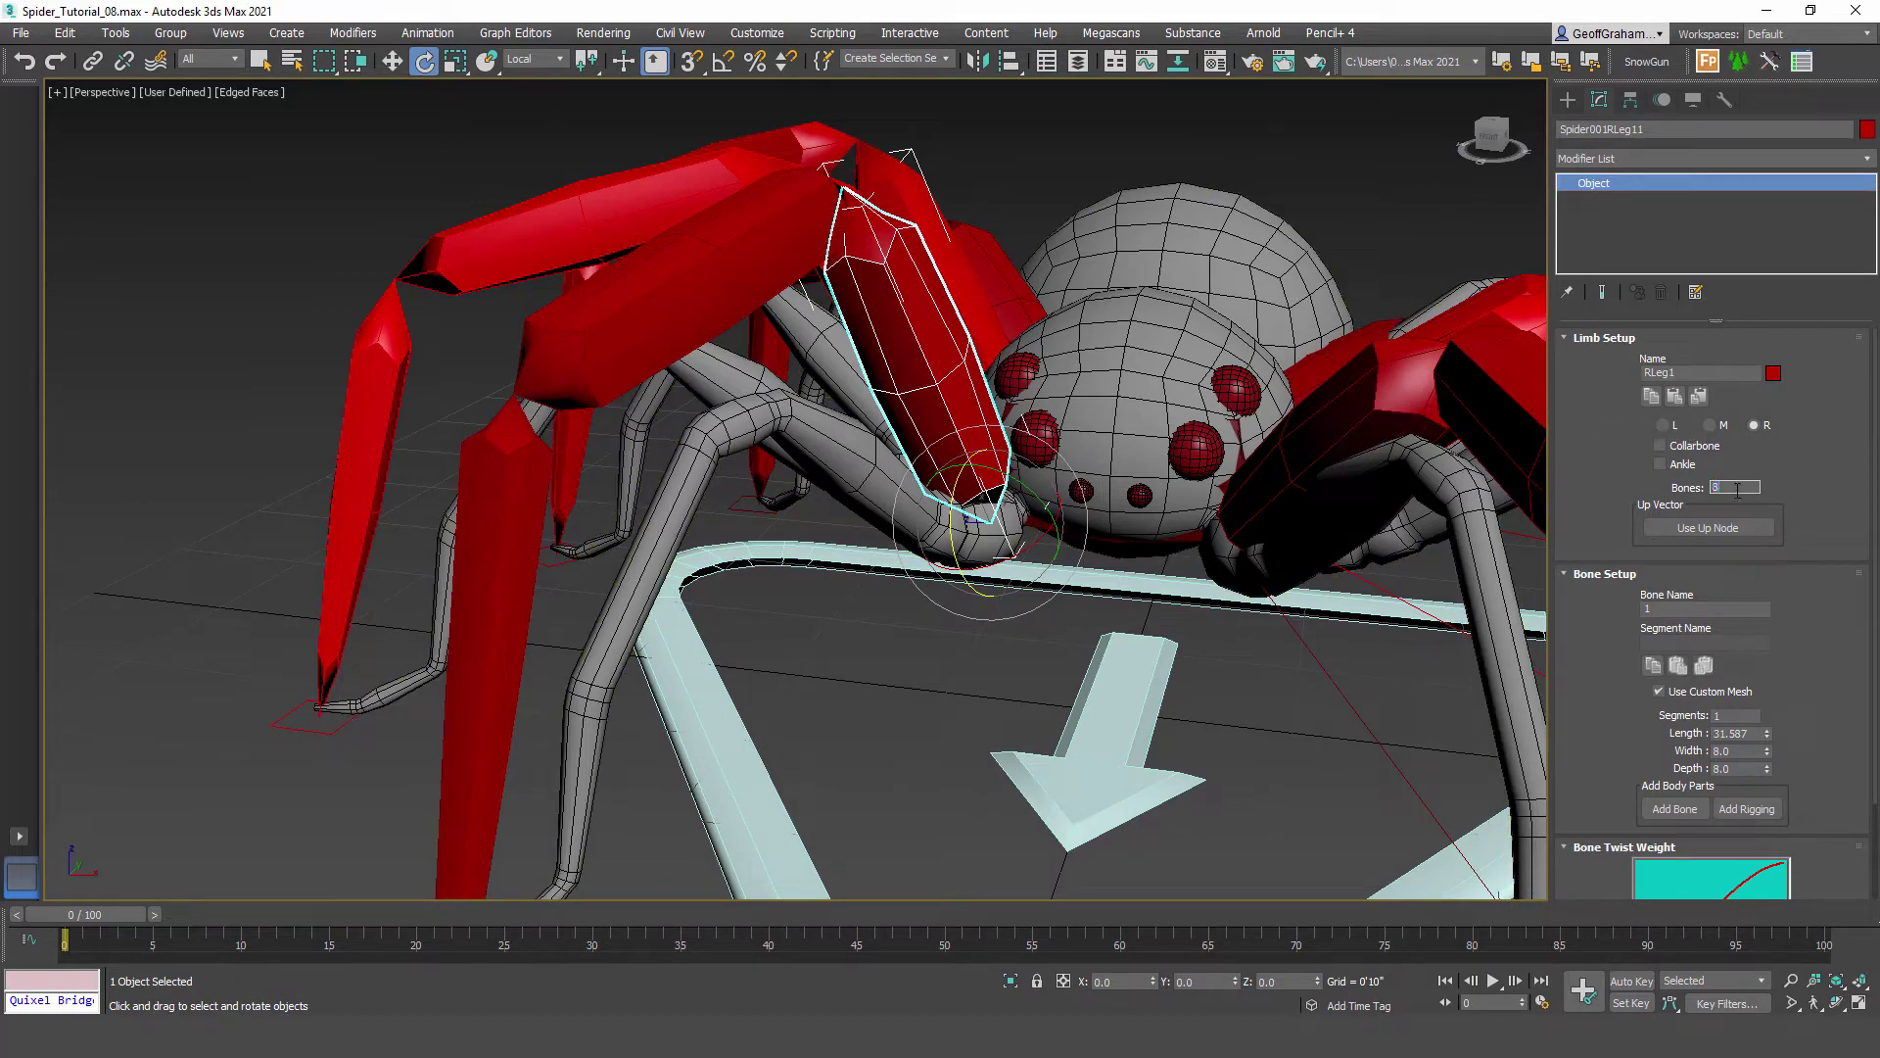
middle_click_drag(569, 666, 710, 320)
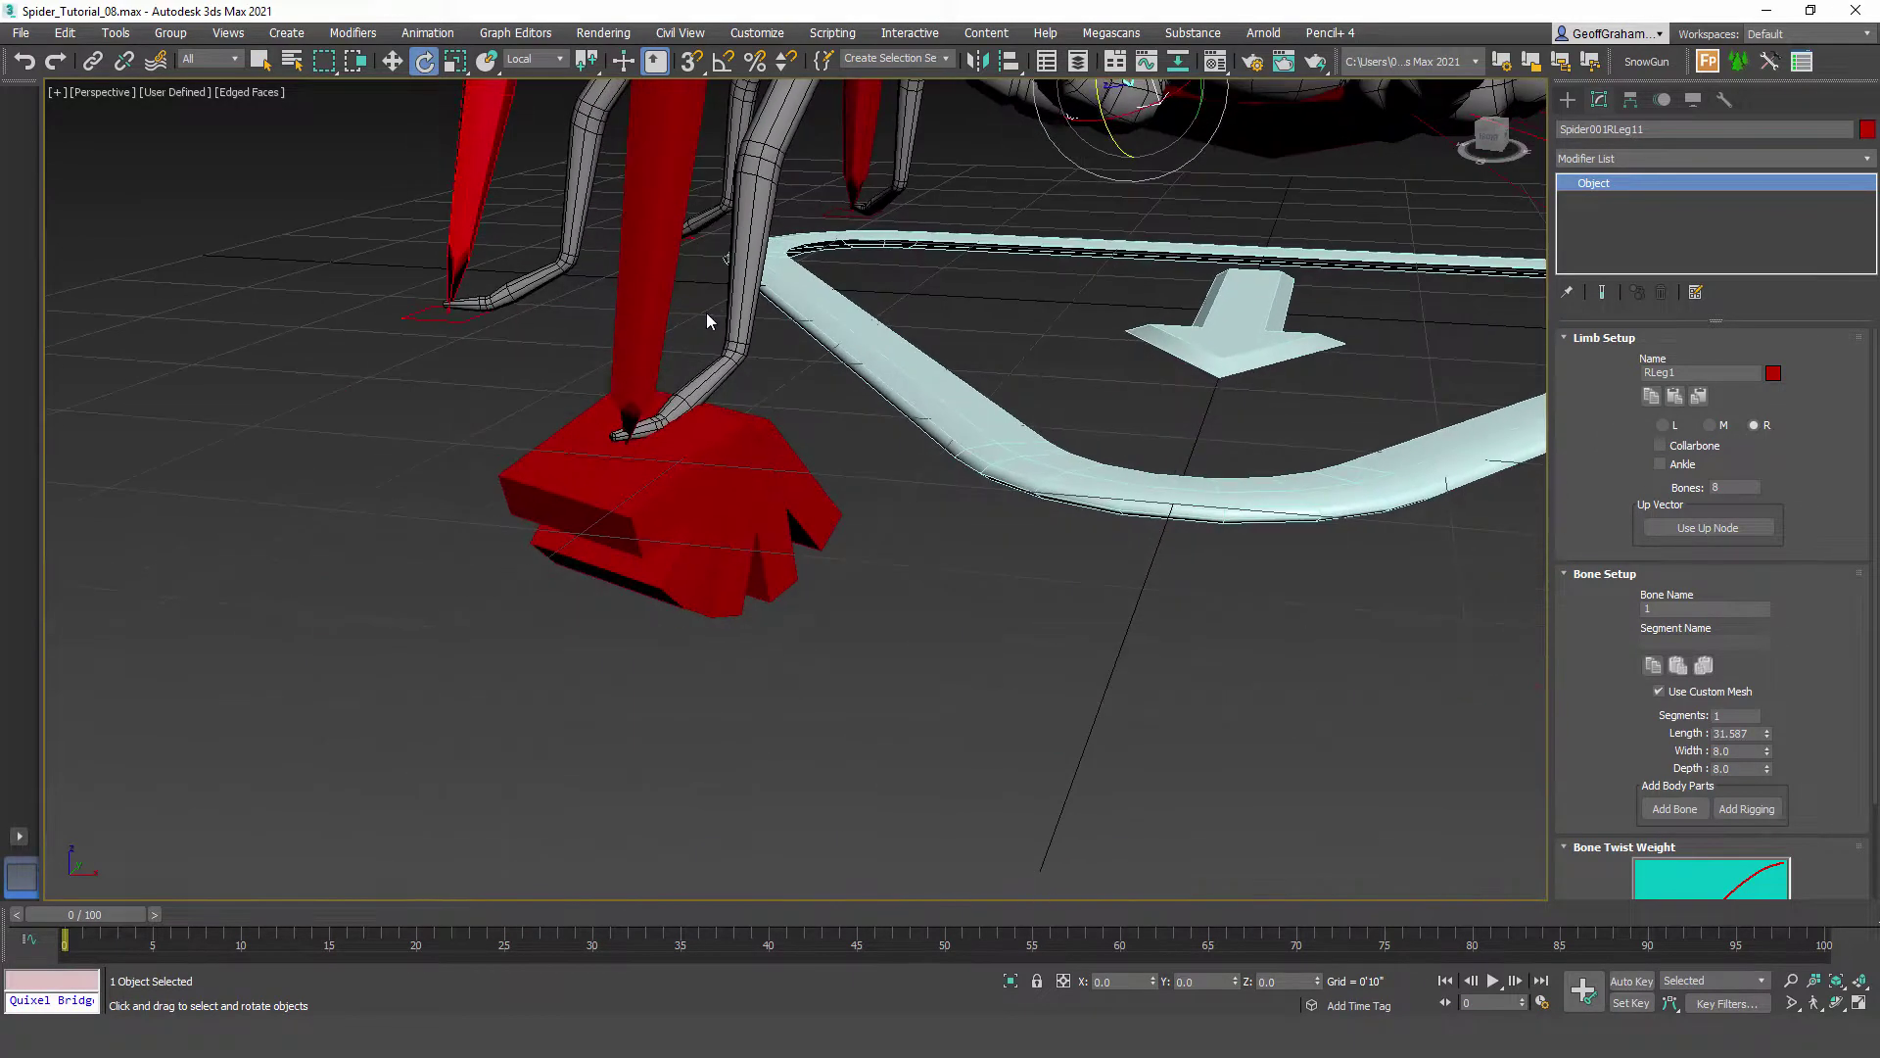
Step: Rotate the added bones 4 and 5 of RLeg1 so they lie level beneath the foot tip
middle_click_drag(723, 576, 617, 448, "alt")
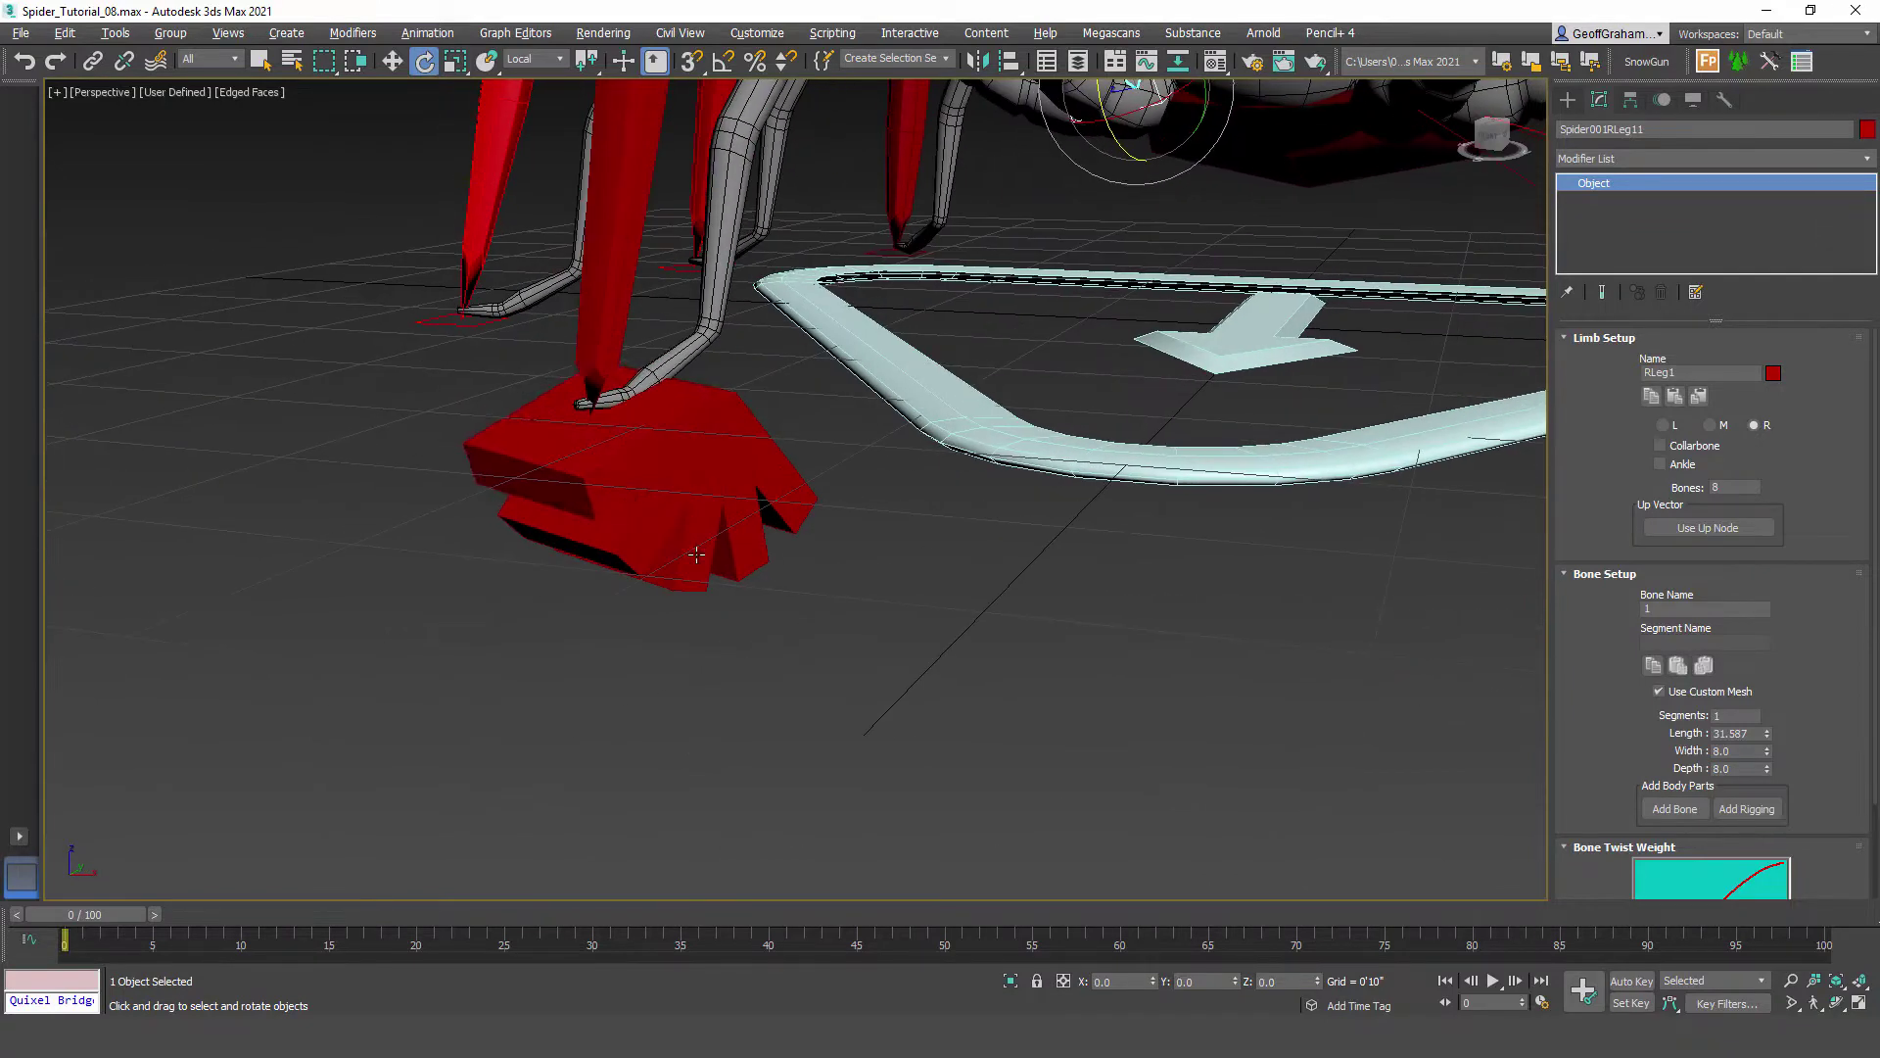
left_click(617, 448)
left_click_drag(549, 384, 576, 360)
left_click(529, 518)
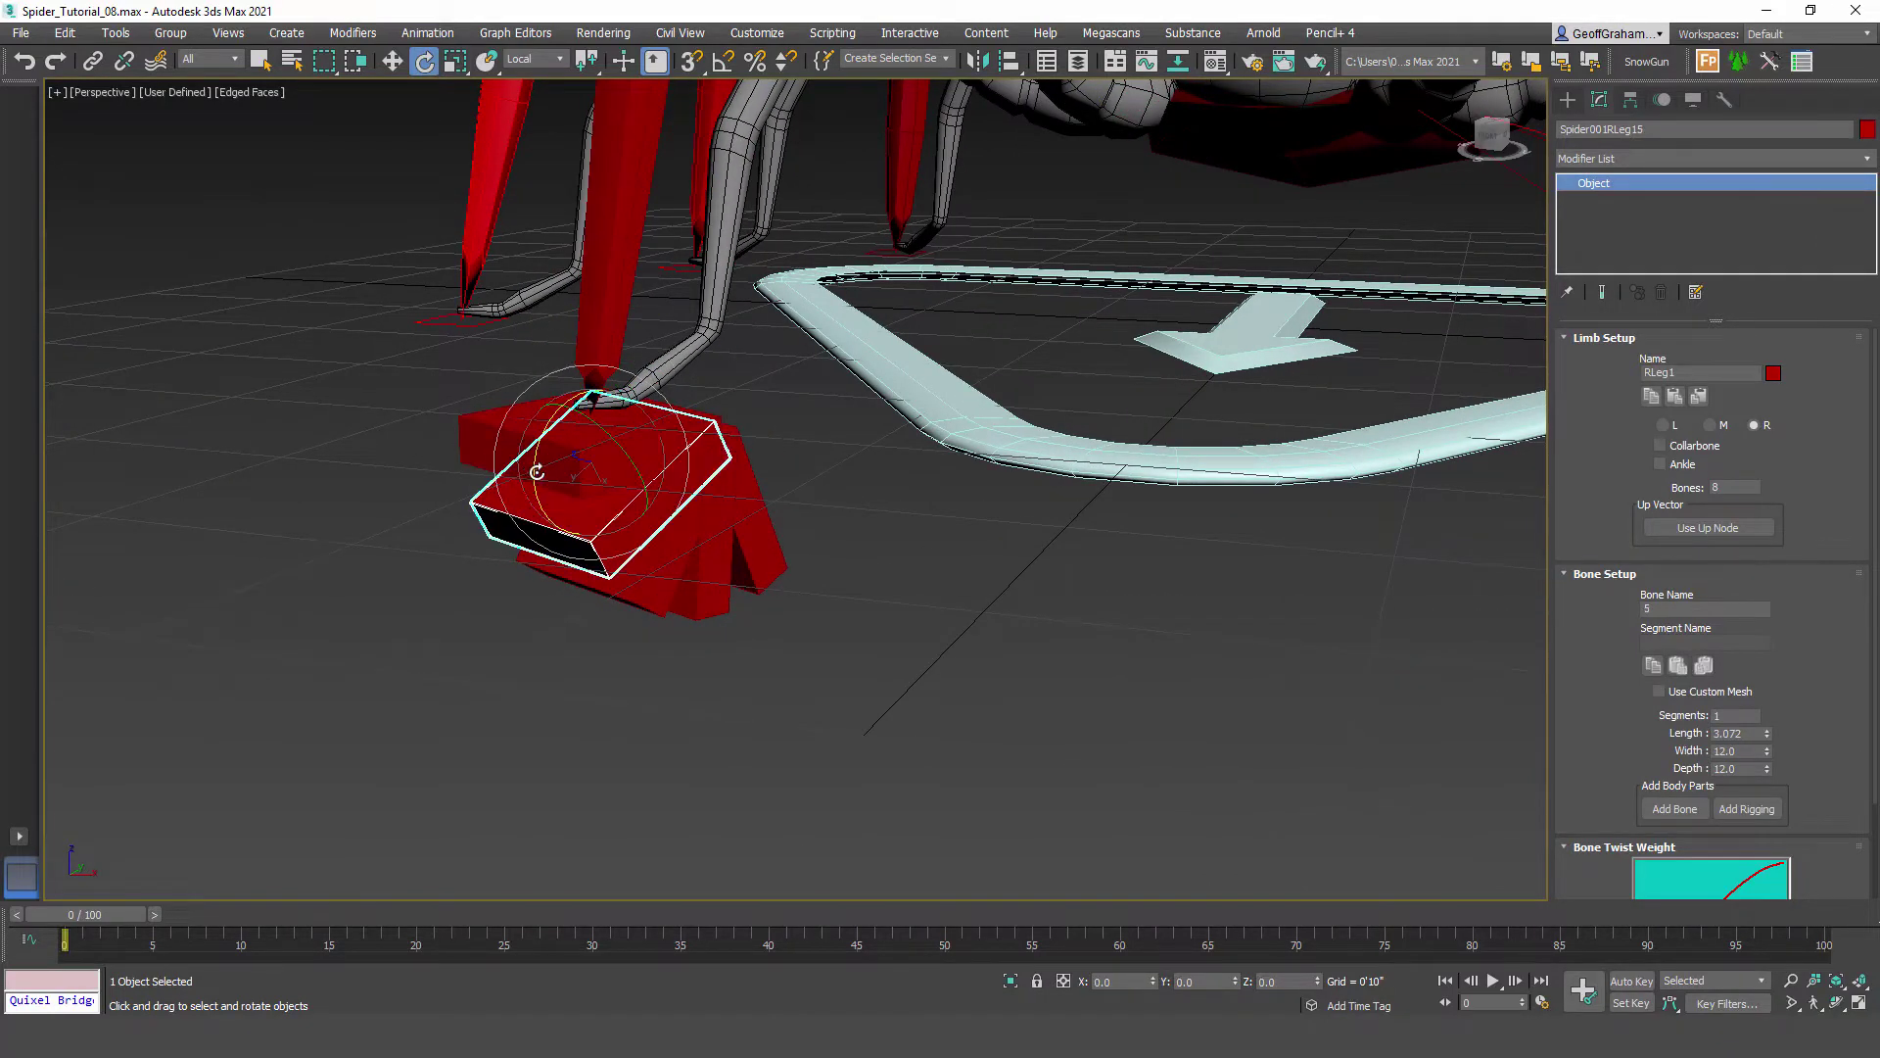
left_click_drag(537, 472, 547, 404)
left_click(441, 632)
Step: Rotate bones 6, 7 and 8 of RLeg1 so the added bones form a straight vertical stack
left_click(544, 562)
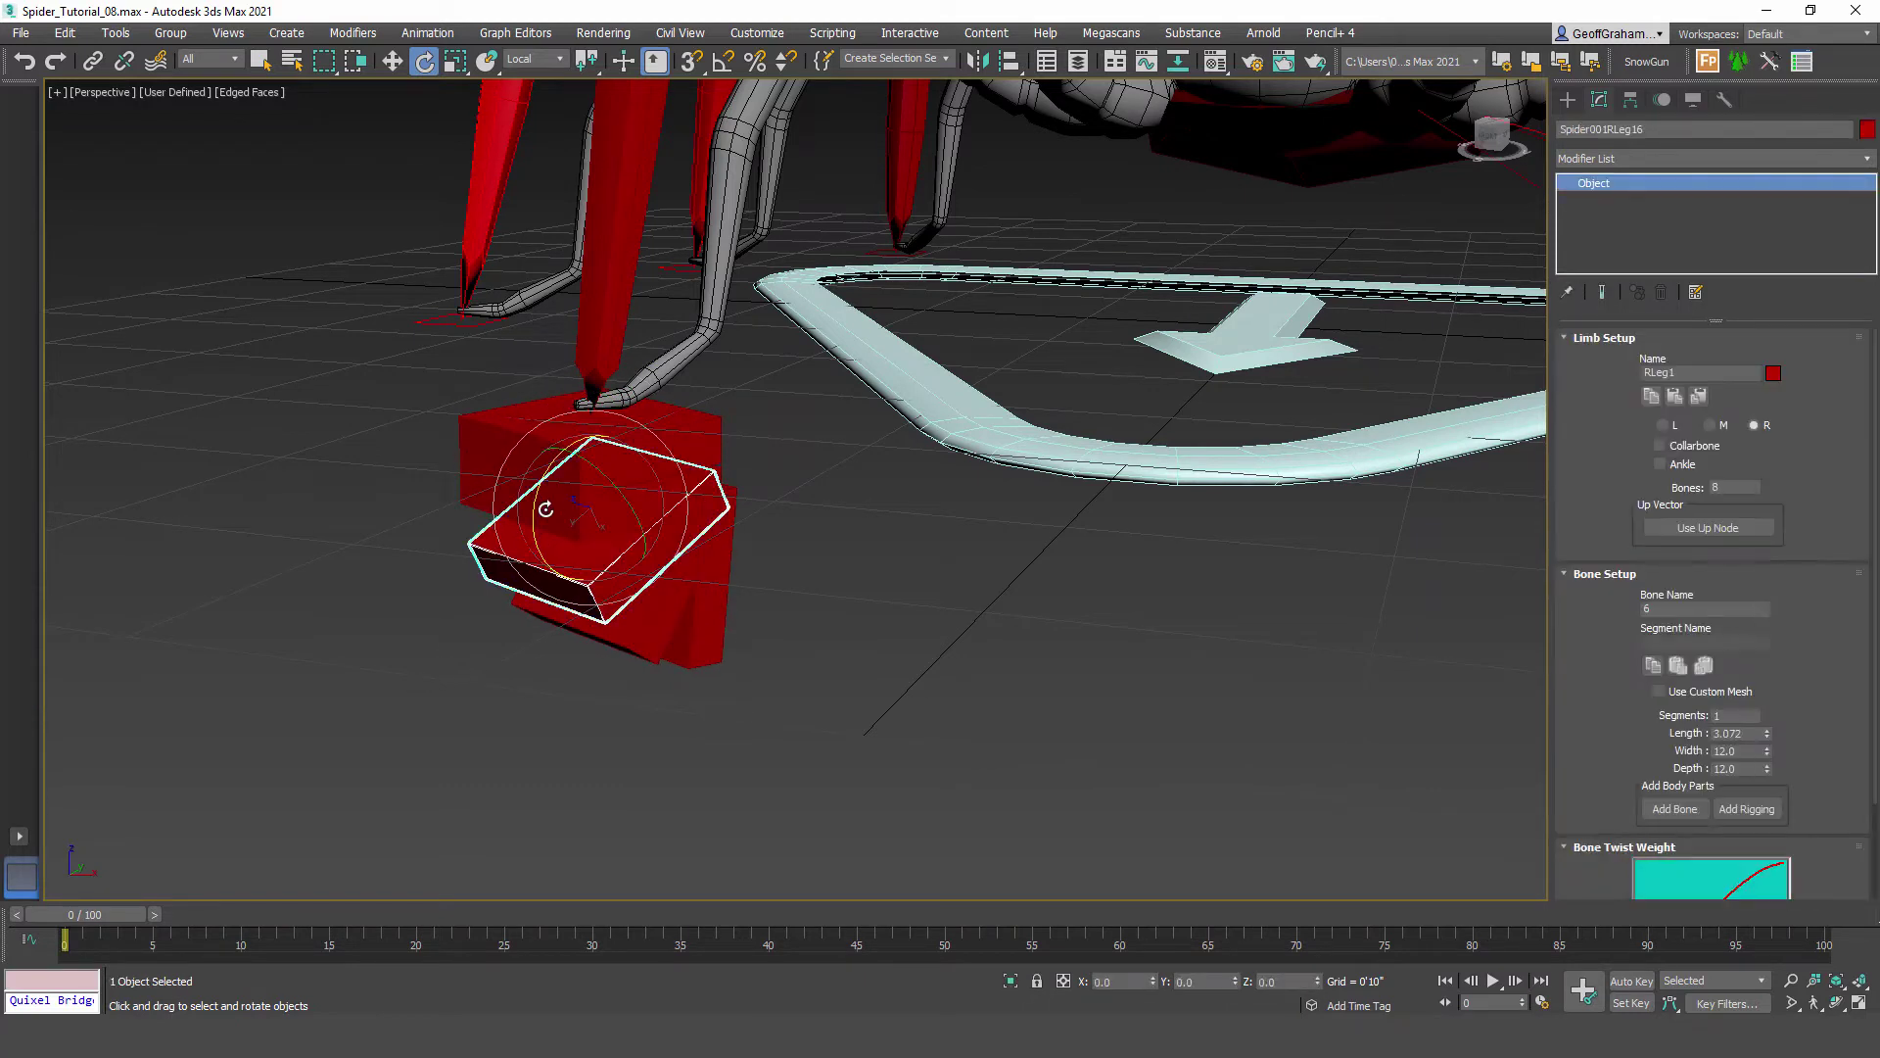
left_click_drag(543, 509, 558, 446)
left_click(538, 606)
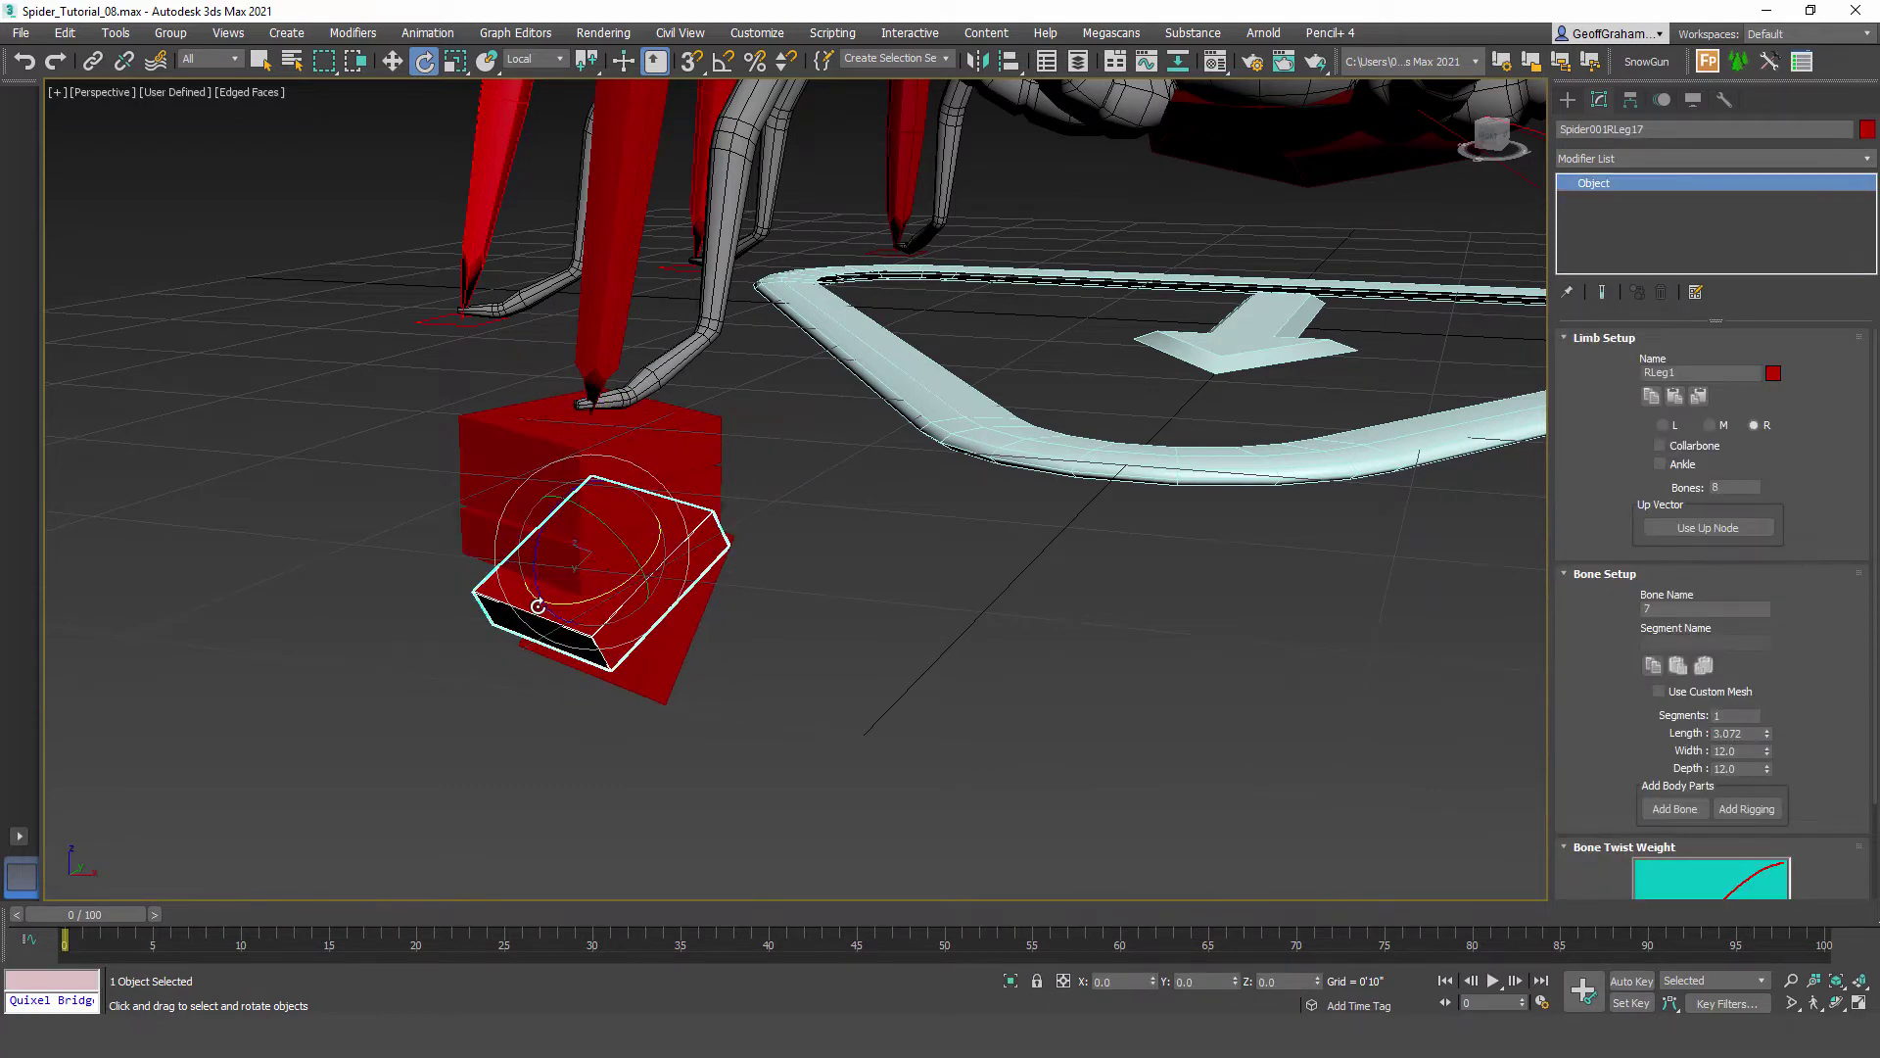
left_click_drag(534, 580, 543, 511)
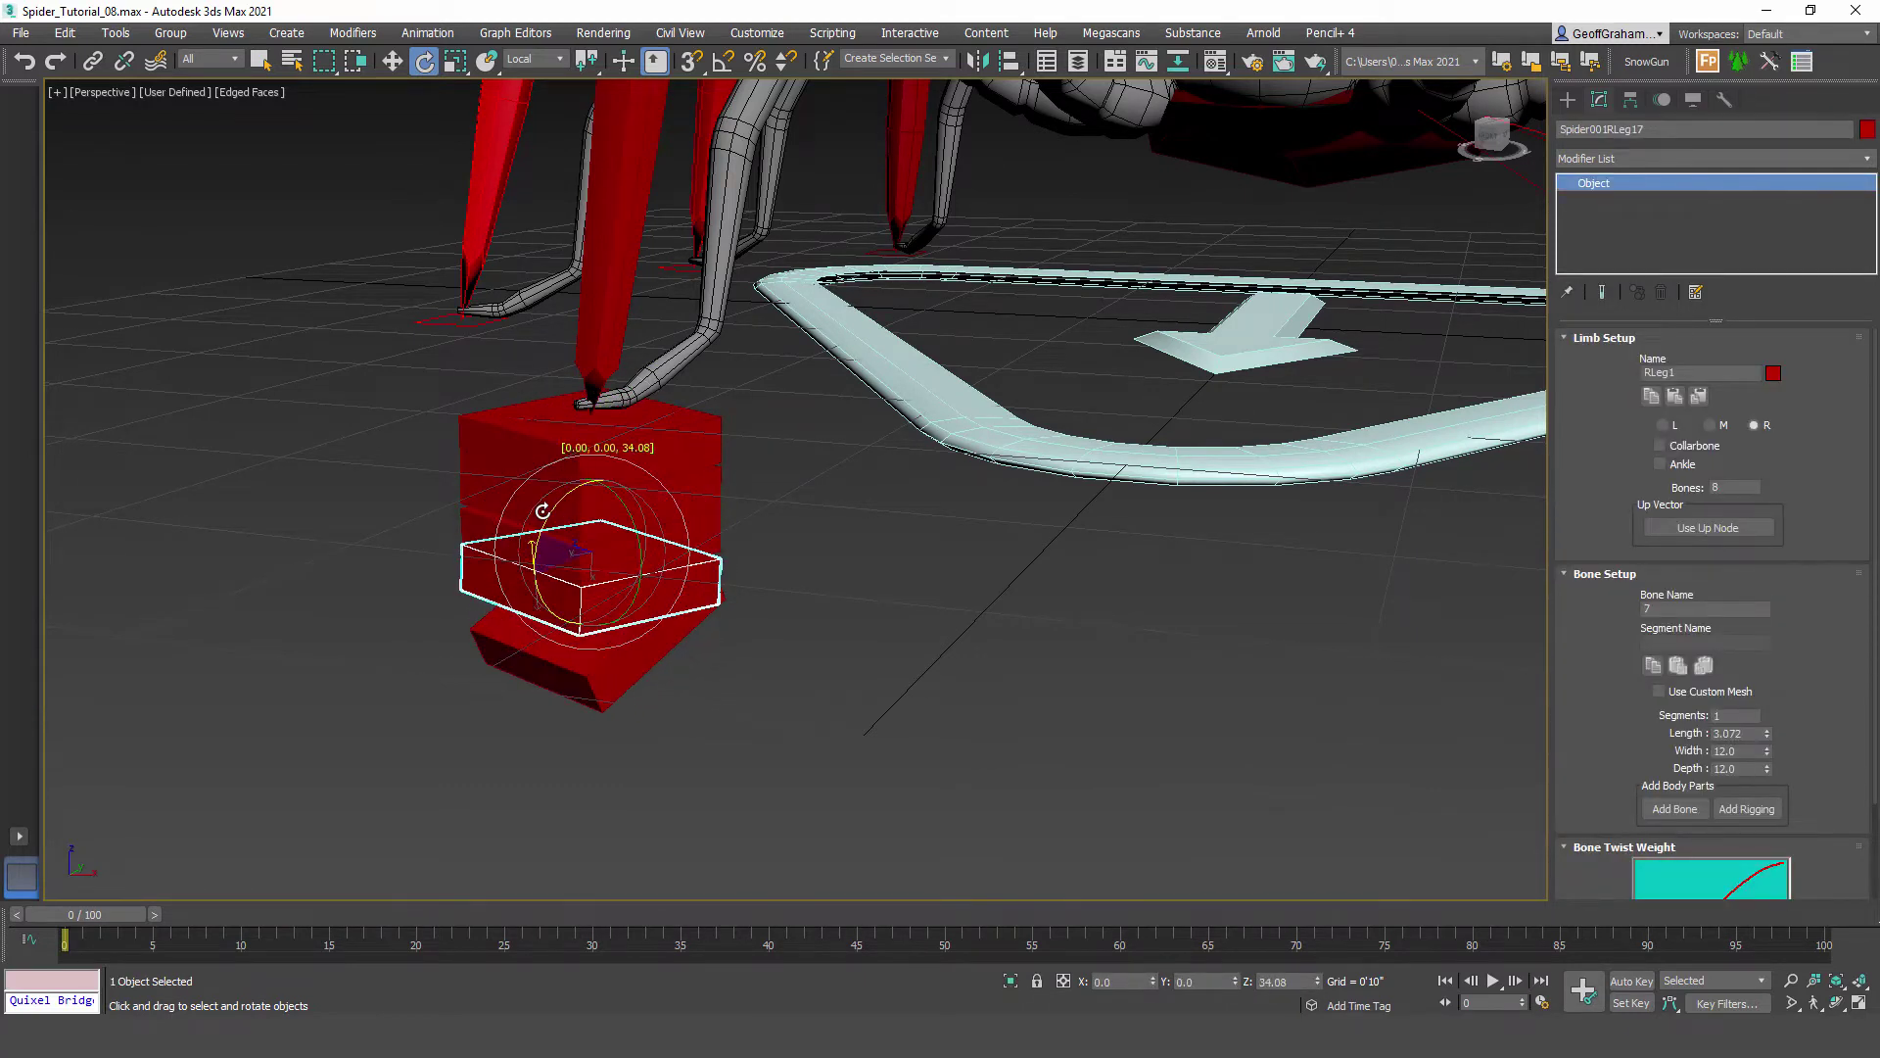
left_click(536, 656)
left_click_drag(539, 617, 545, 566)
left_click(830, 607)
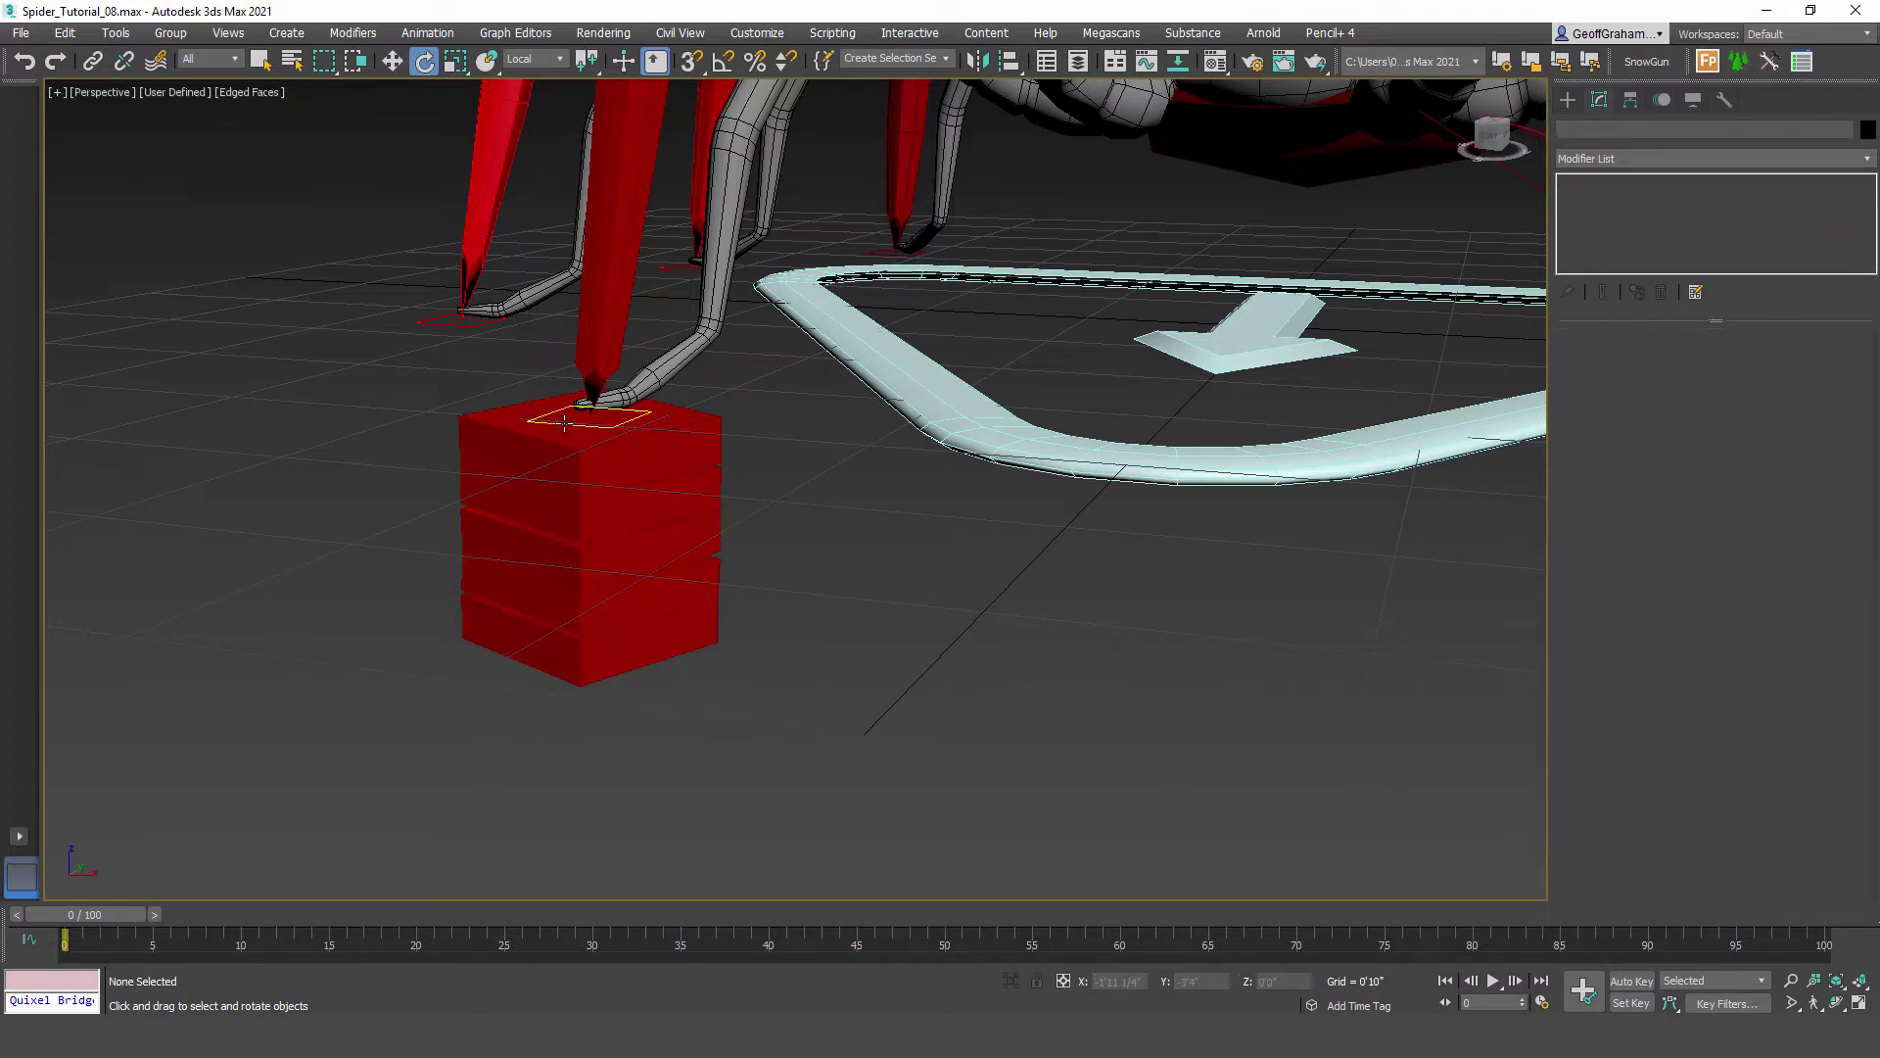
Step: Set the width and depth of RLeg1's bones 4 and 5 to 2.0
left_click(582, 454)
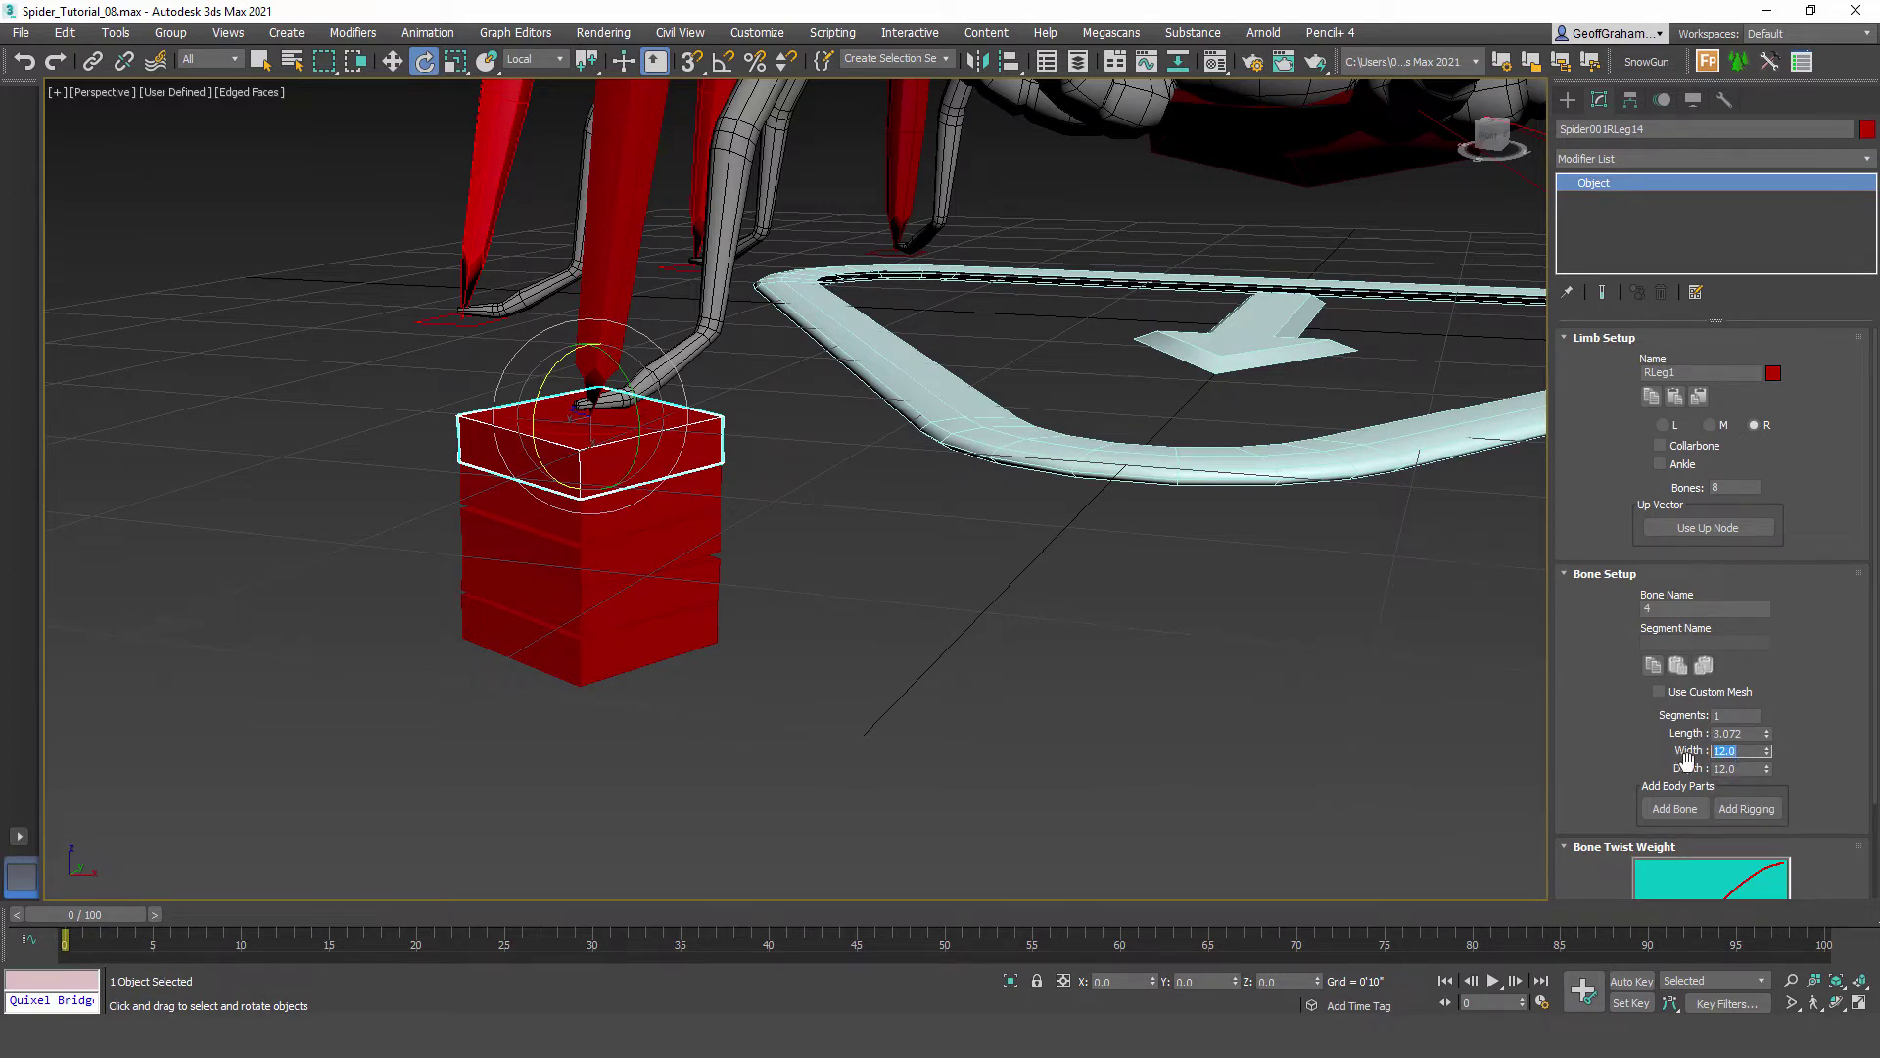
key("Tab")
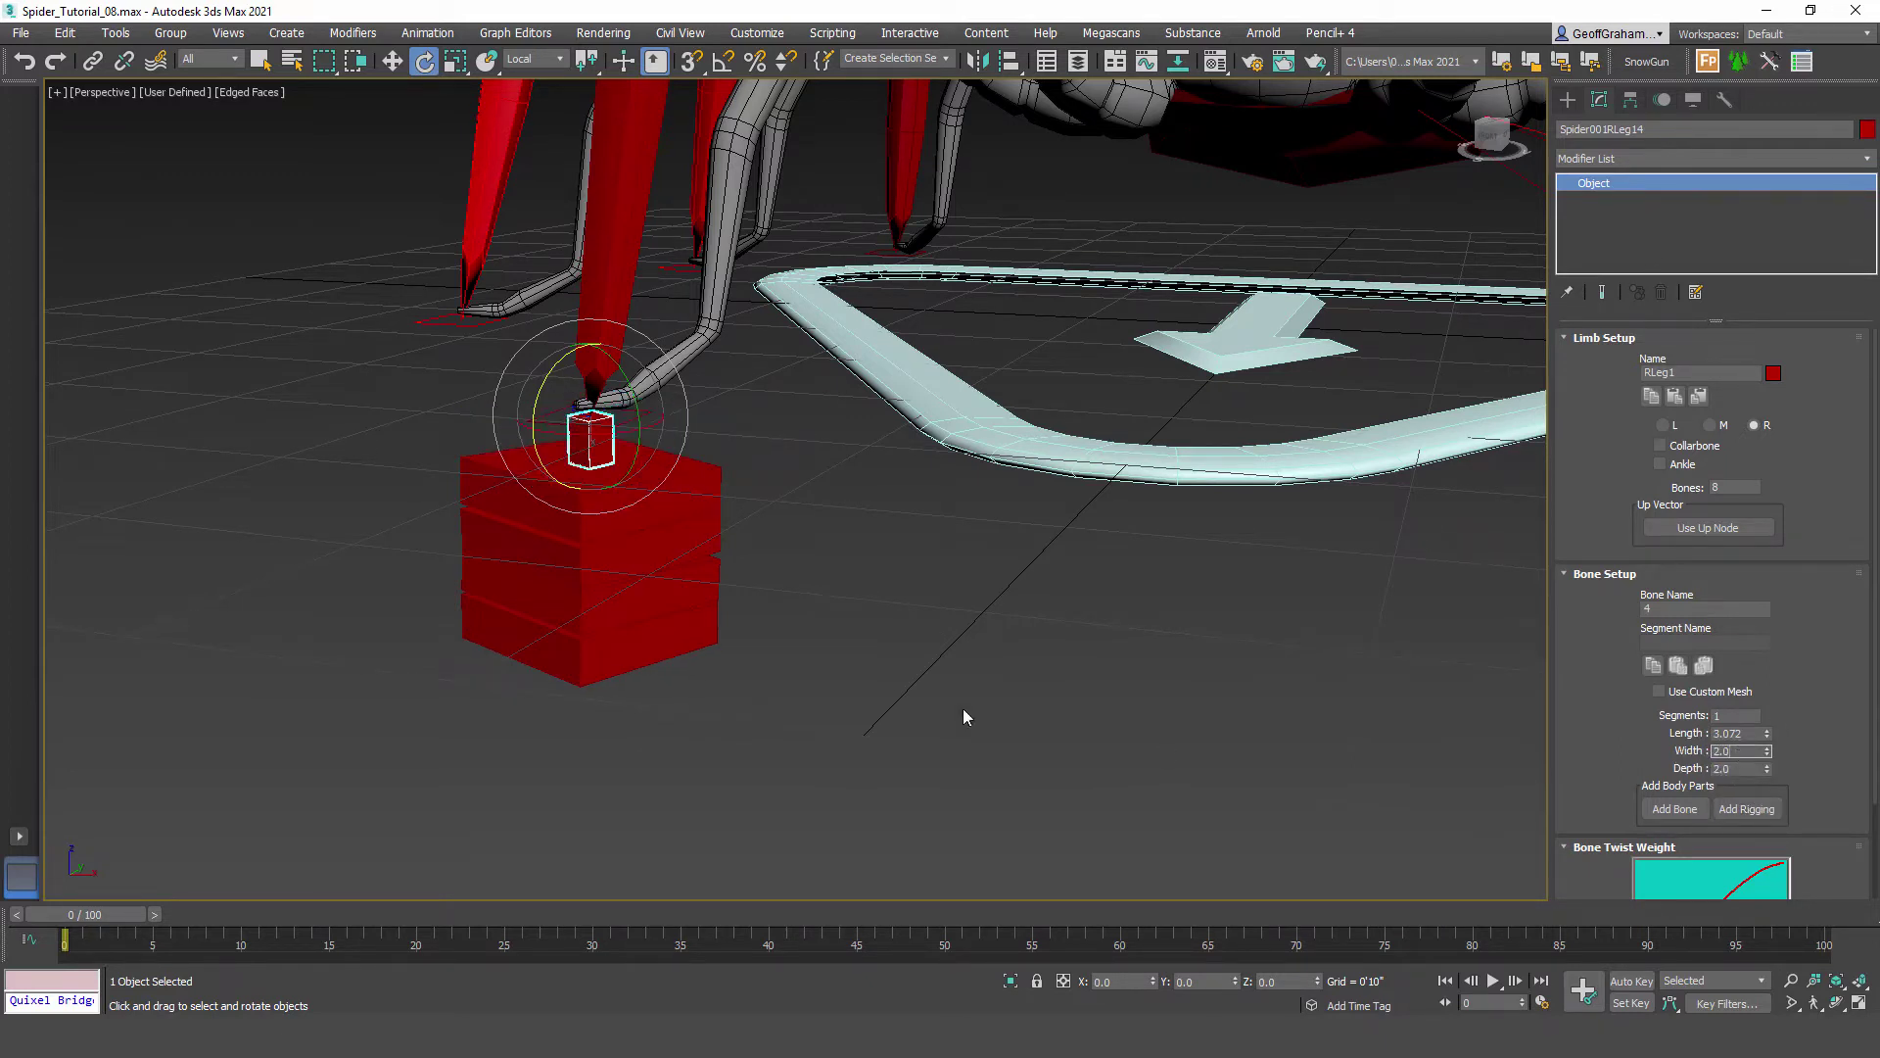
left_click(709, 501)
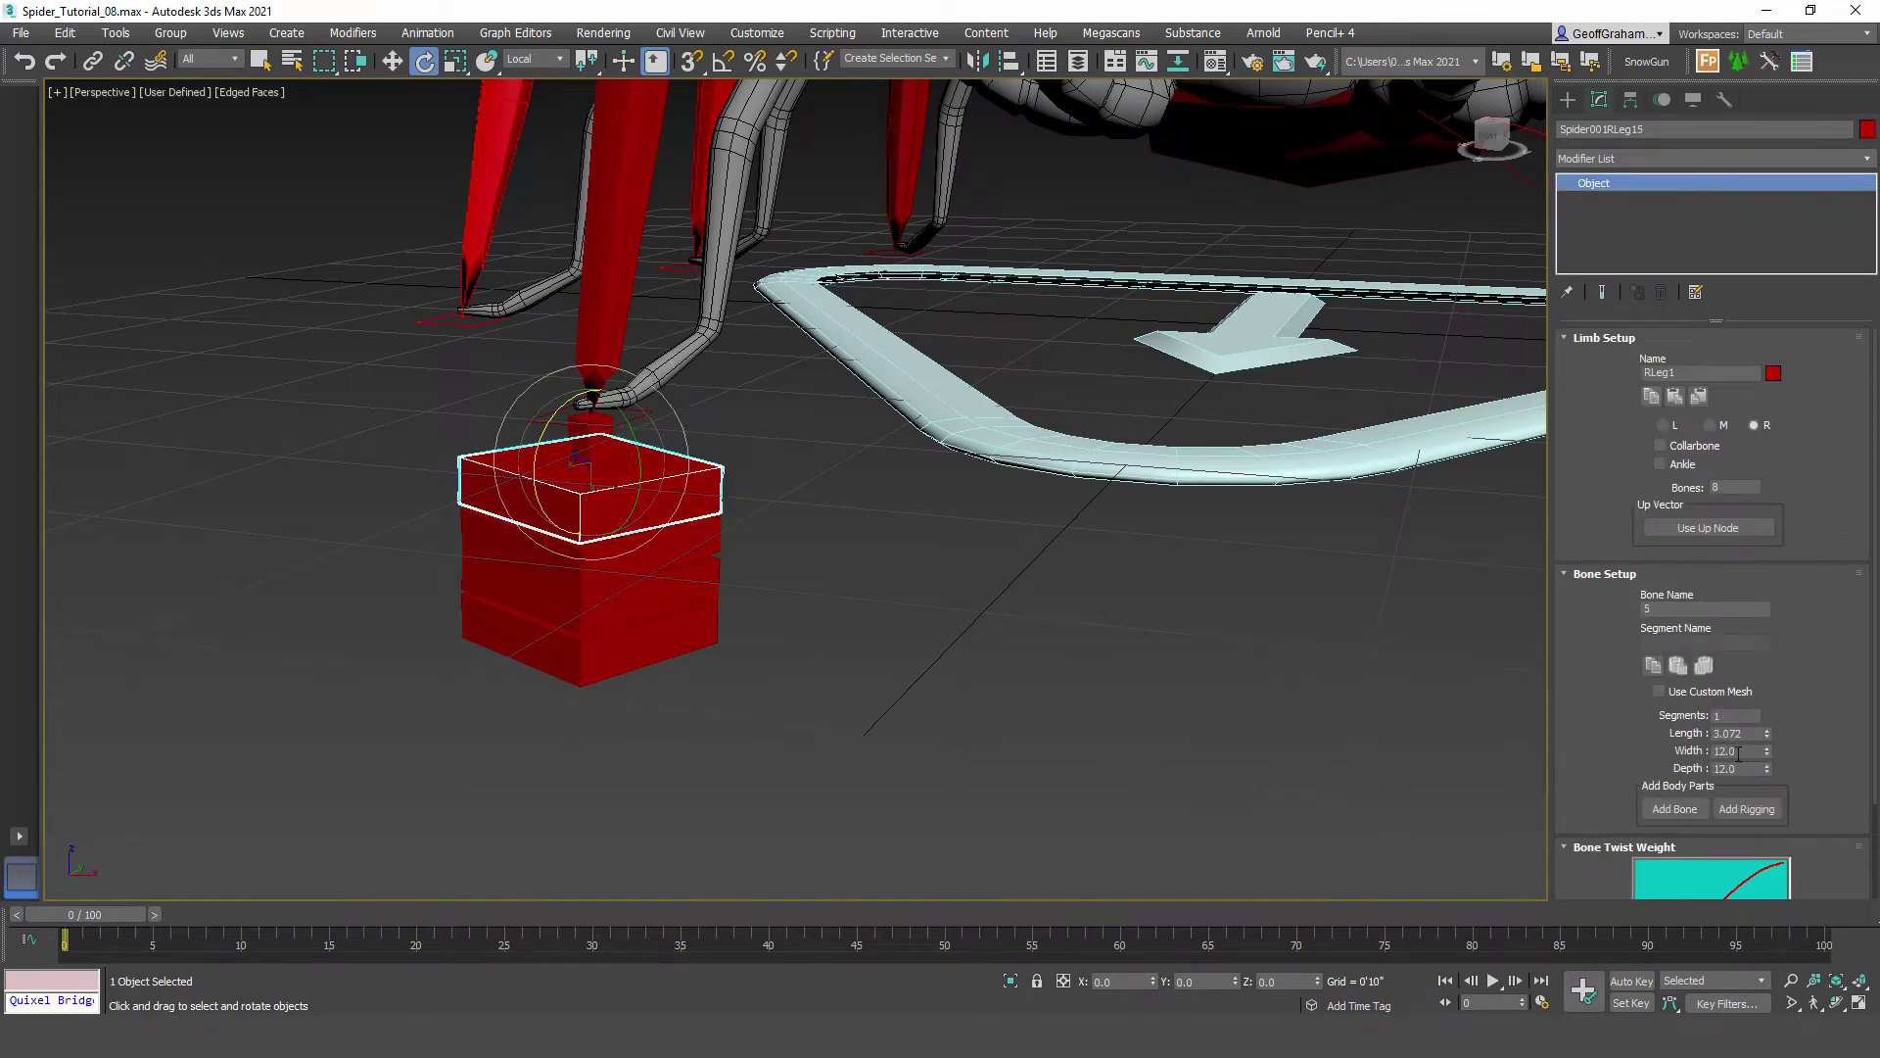
type("2")
key("Tab")
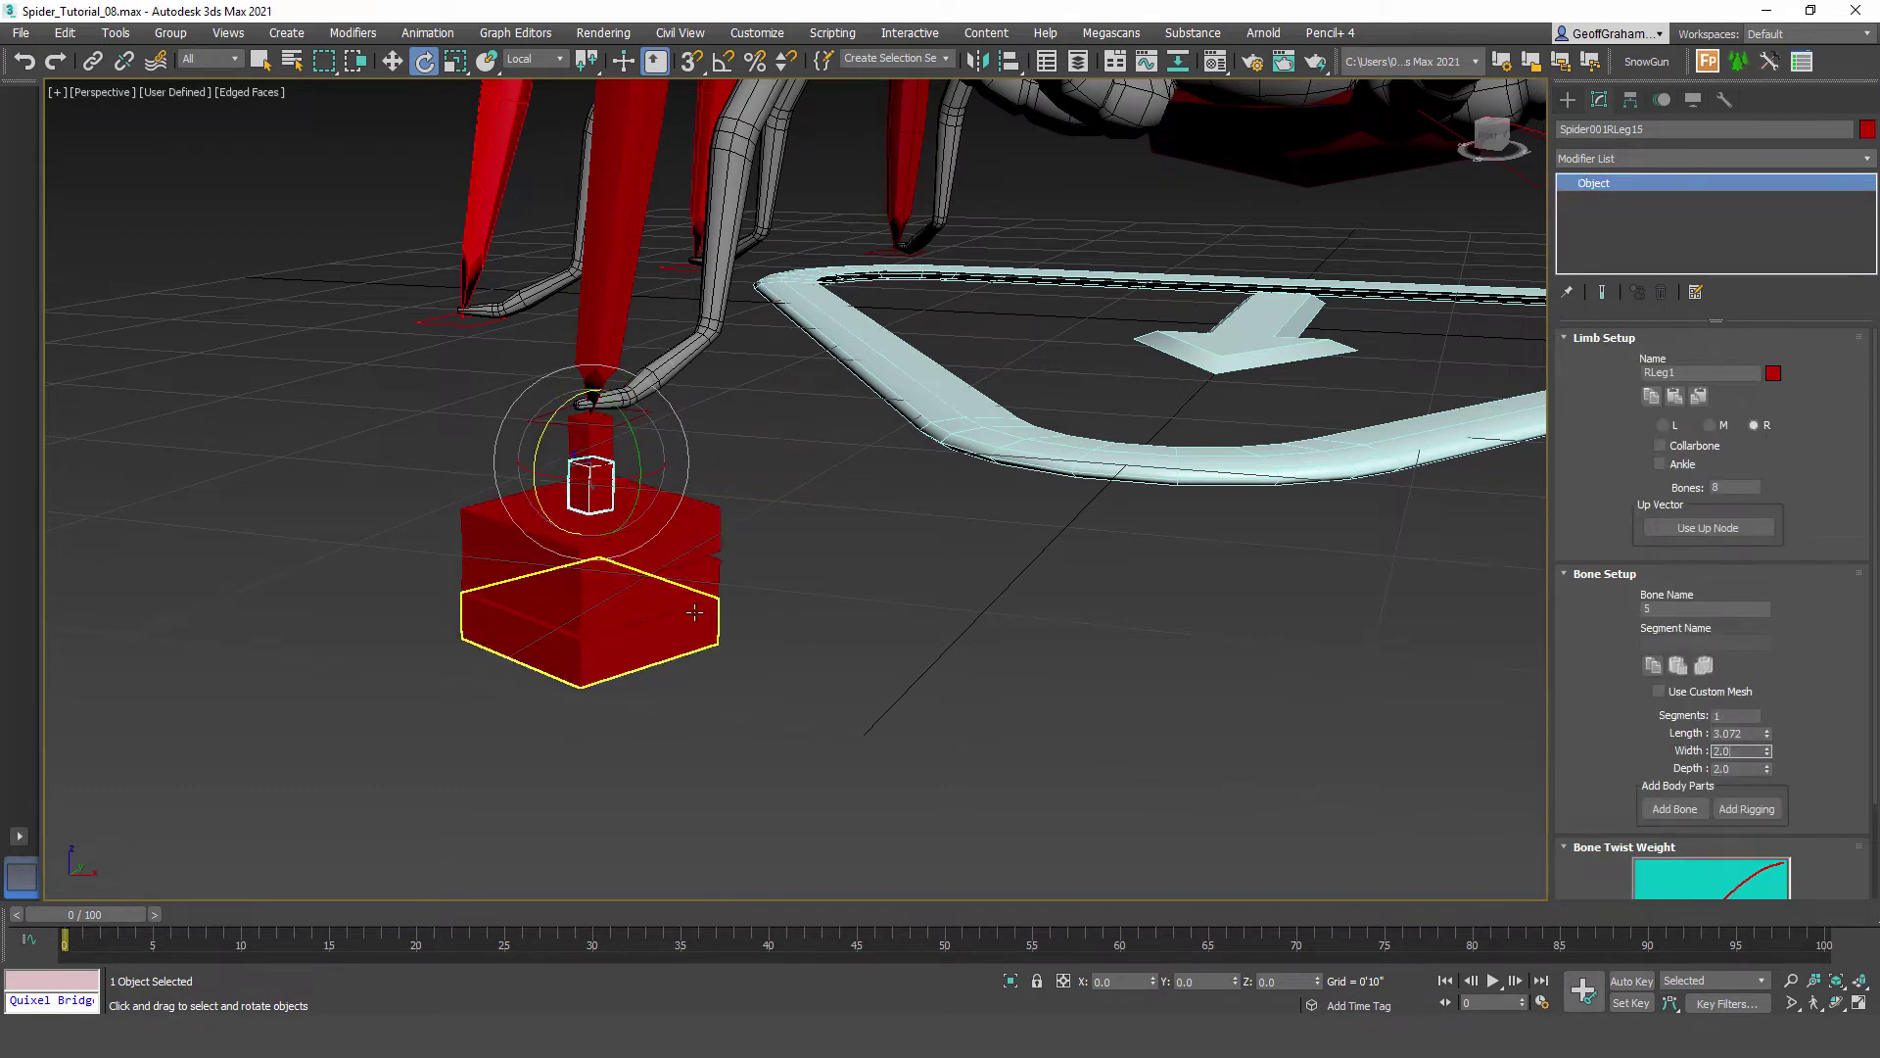
Step: Set the width and depth of RLeg1's bones 6 and 7 to 2.0
left_click(699, 538)
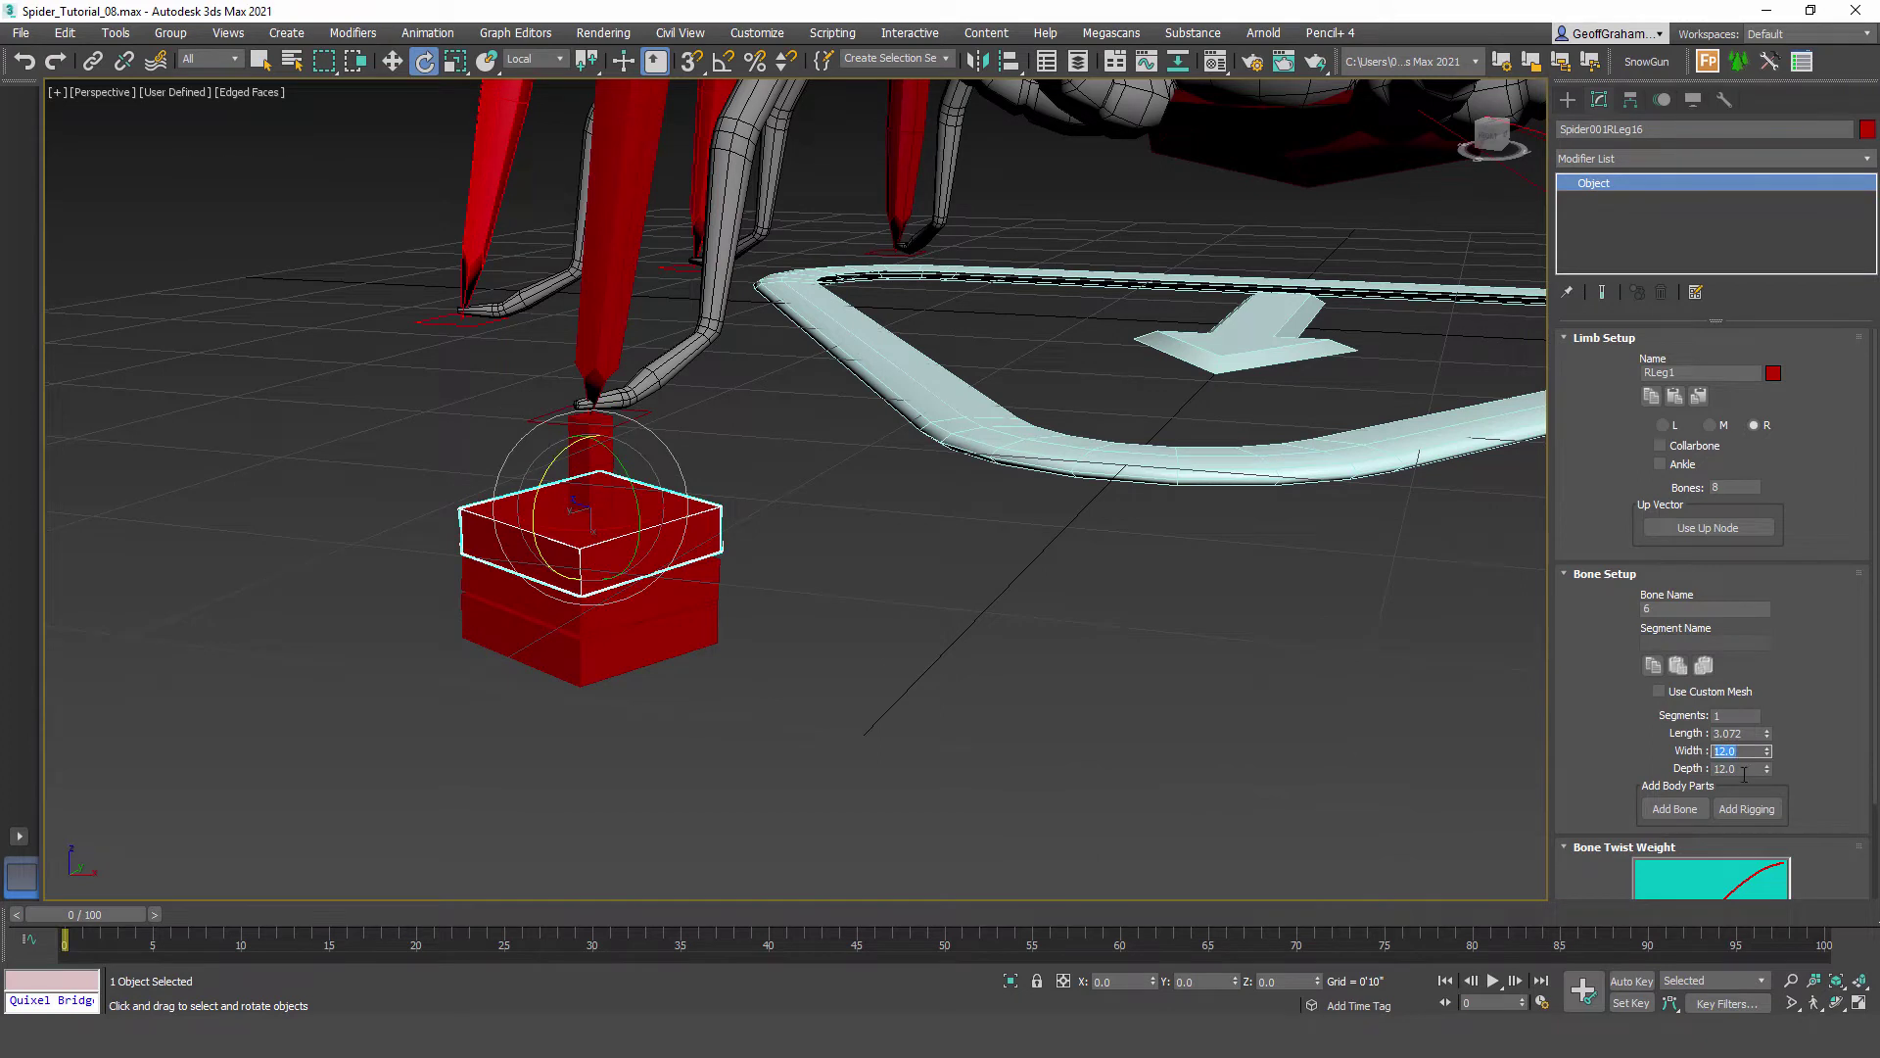
type("2")
key("Tab")
type("2")
key("Tab")
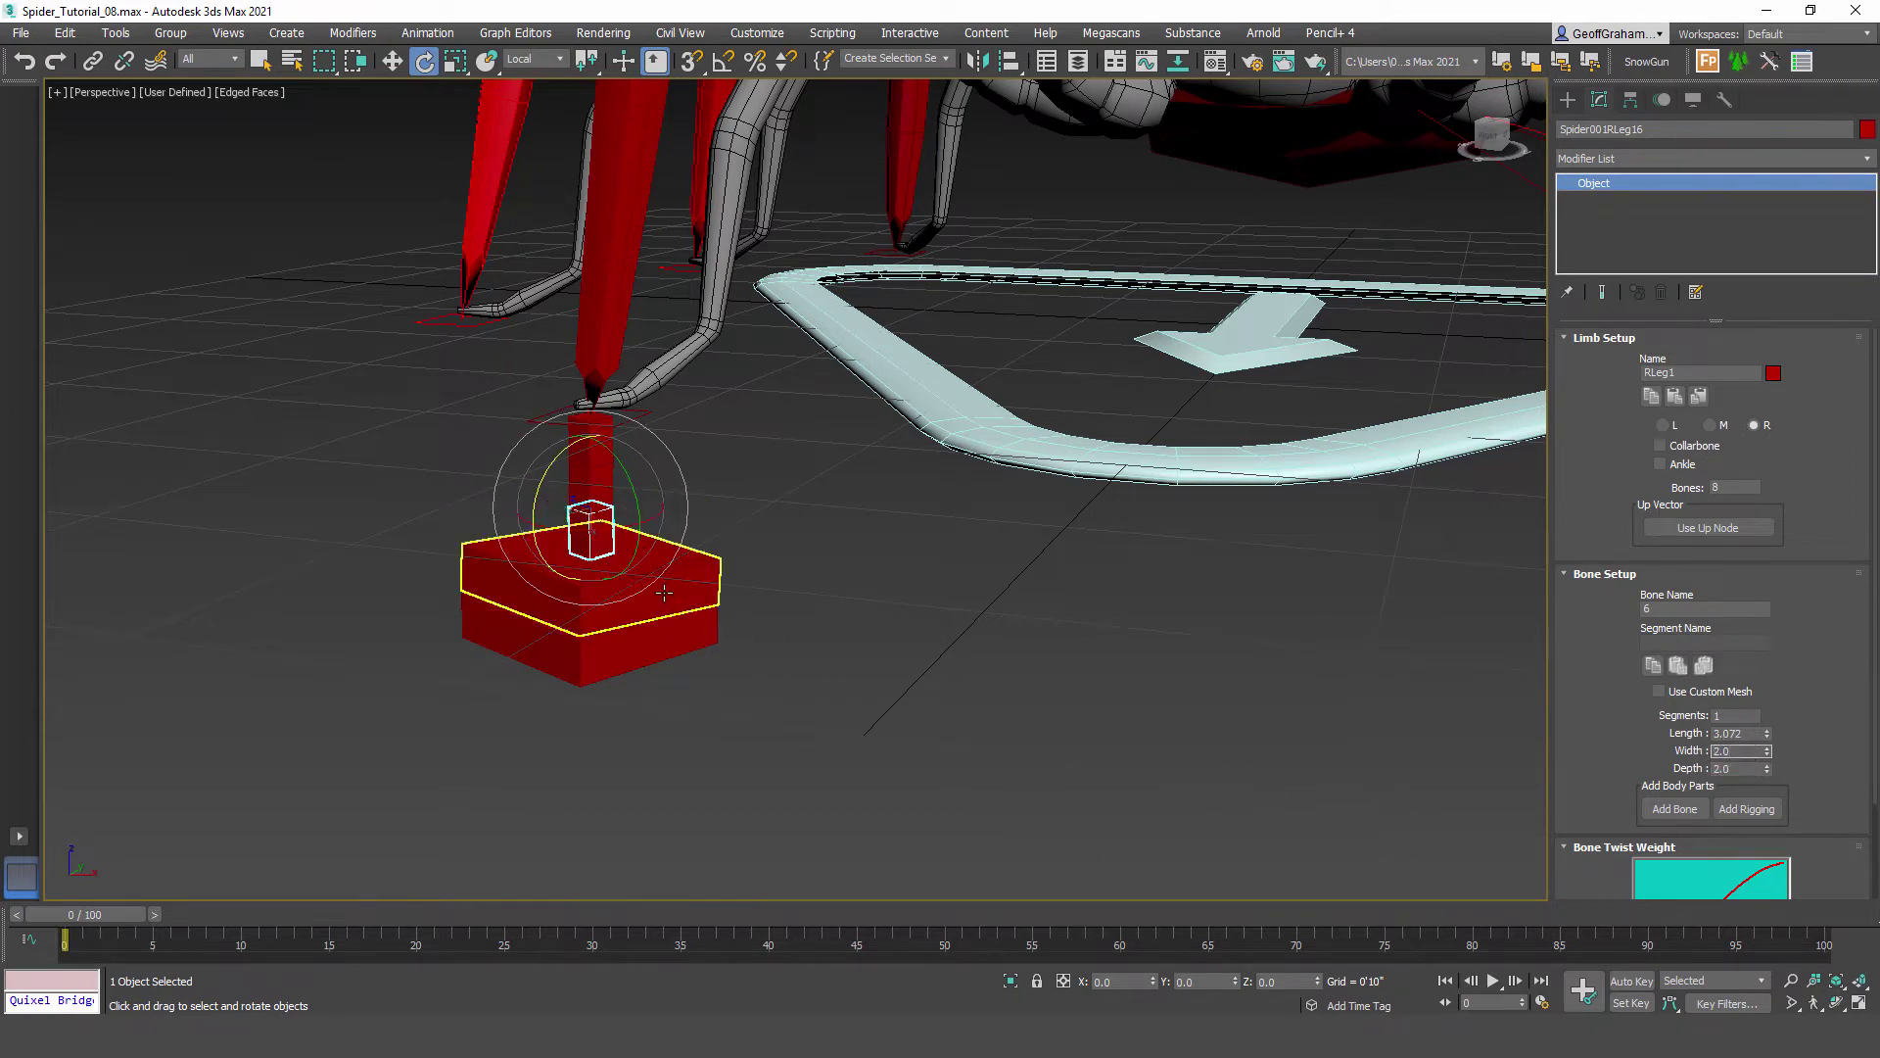
left_click(664, 592)
type("2")
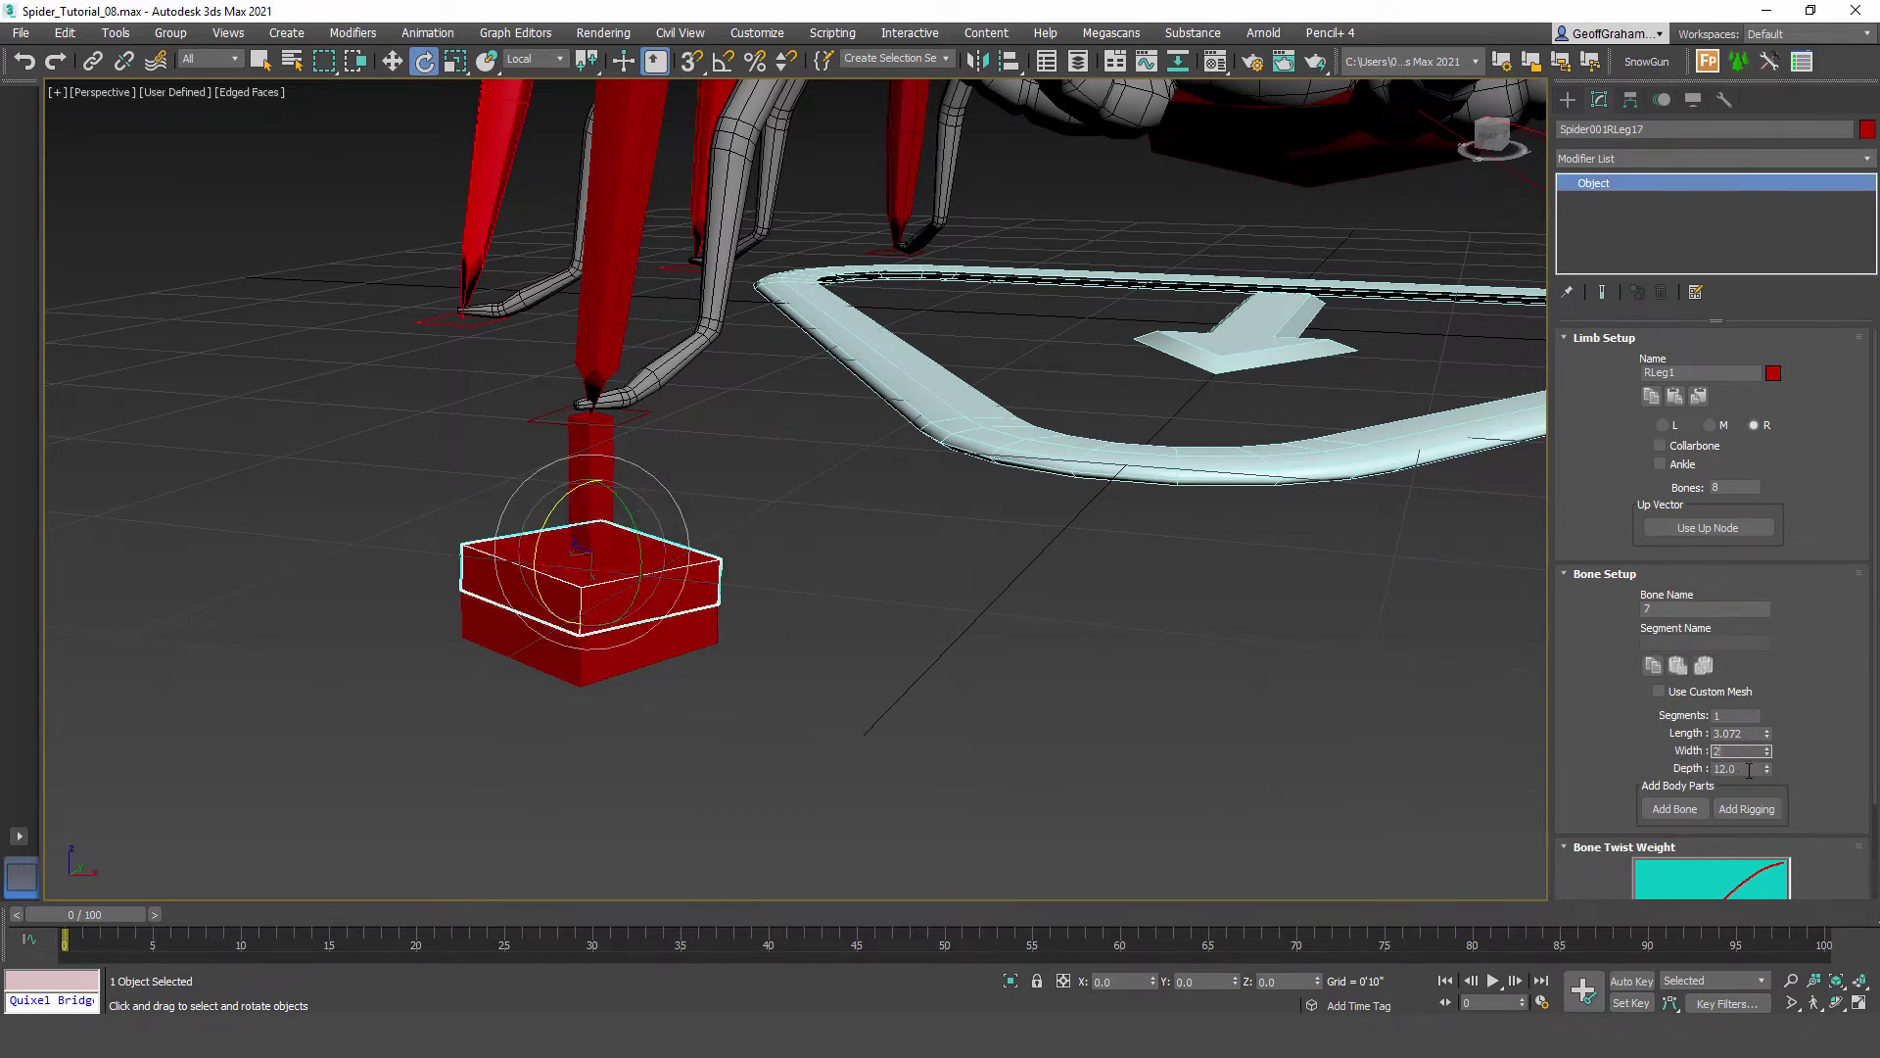
key("Tab")
type("2")
key("Tab")
Step: Set the width and depth of RLeg1's bone 8 to 2.0 and clear the selection
left_click(676, 649)
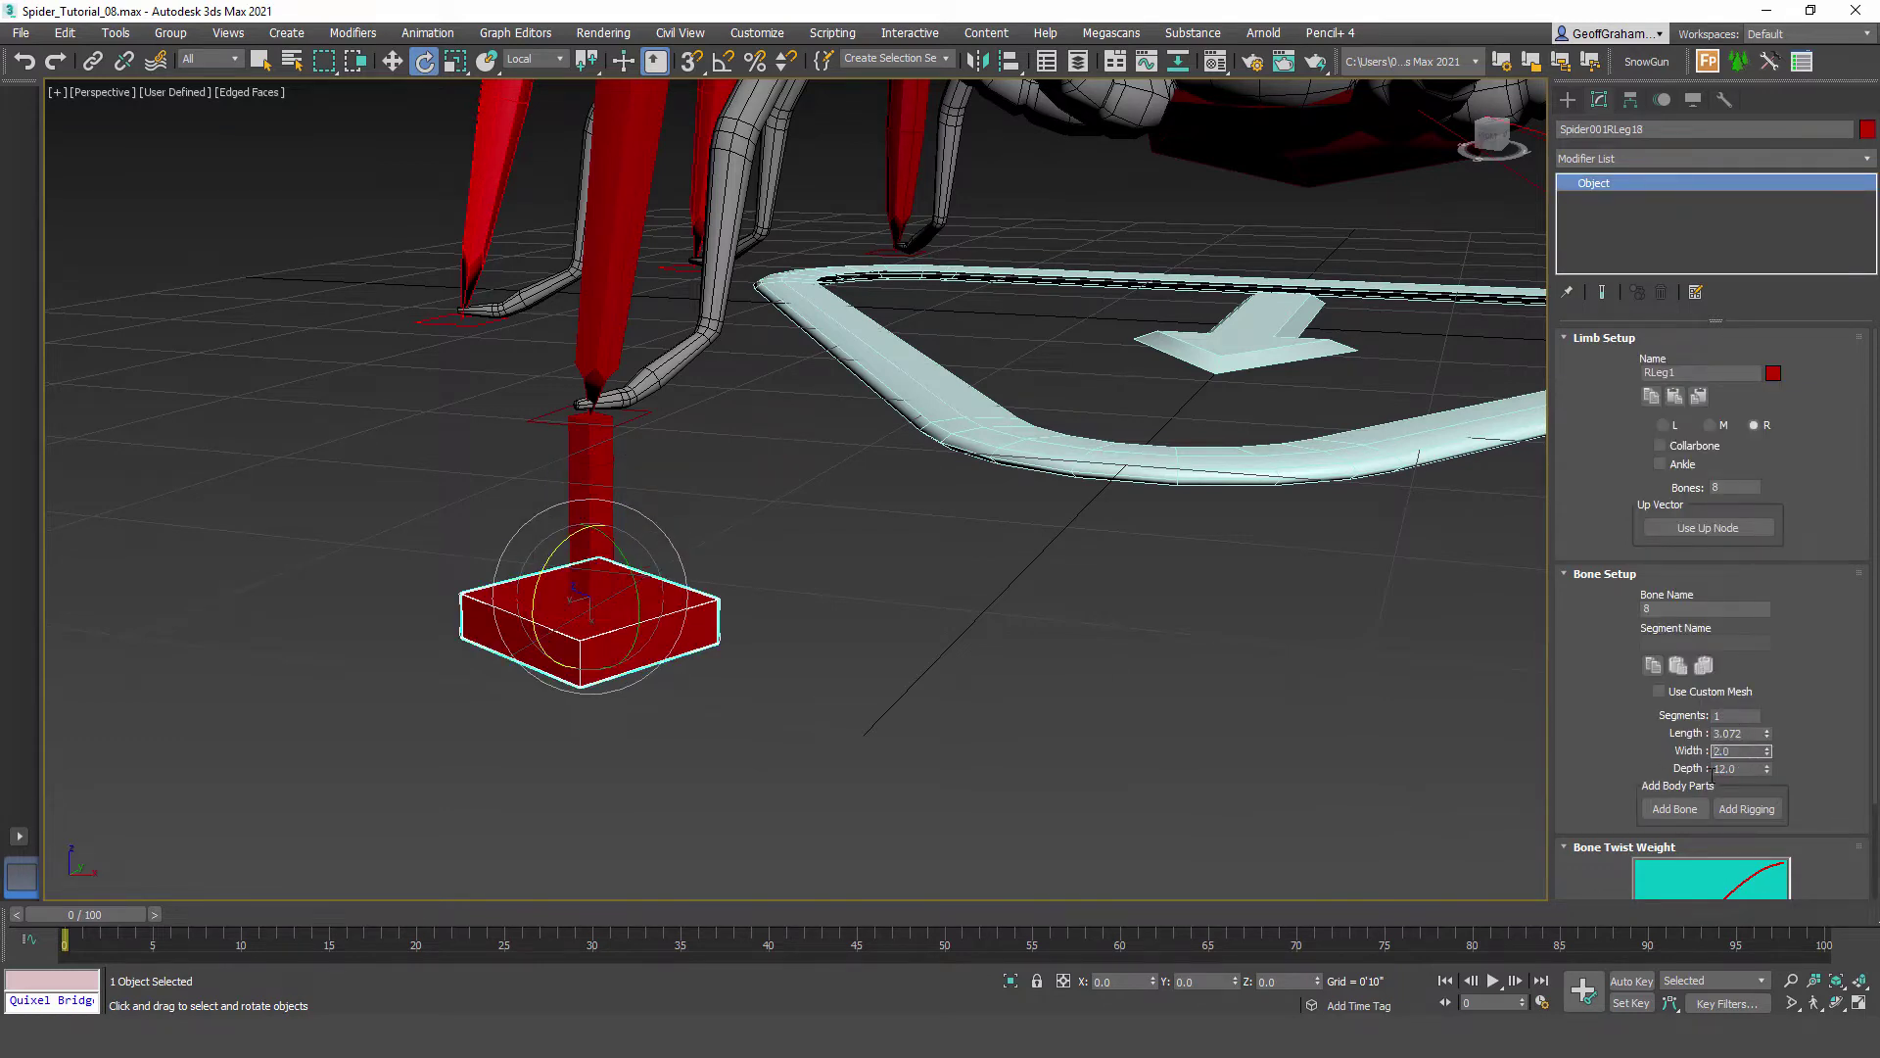
key("Tab")
type("2")
key("Tab")
left_click(1226, 748)
middle_click_drag(690, 657, 709, 691)
scroll(759, 609, "down", 6)
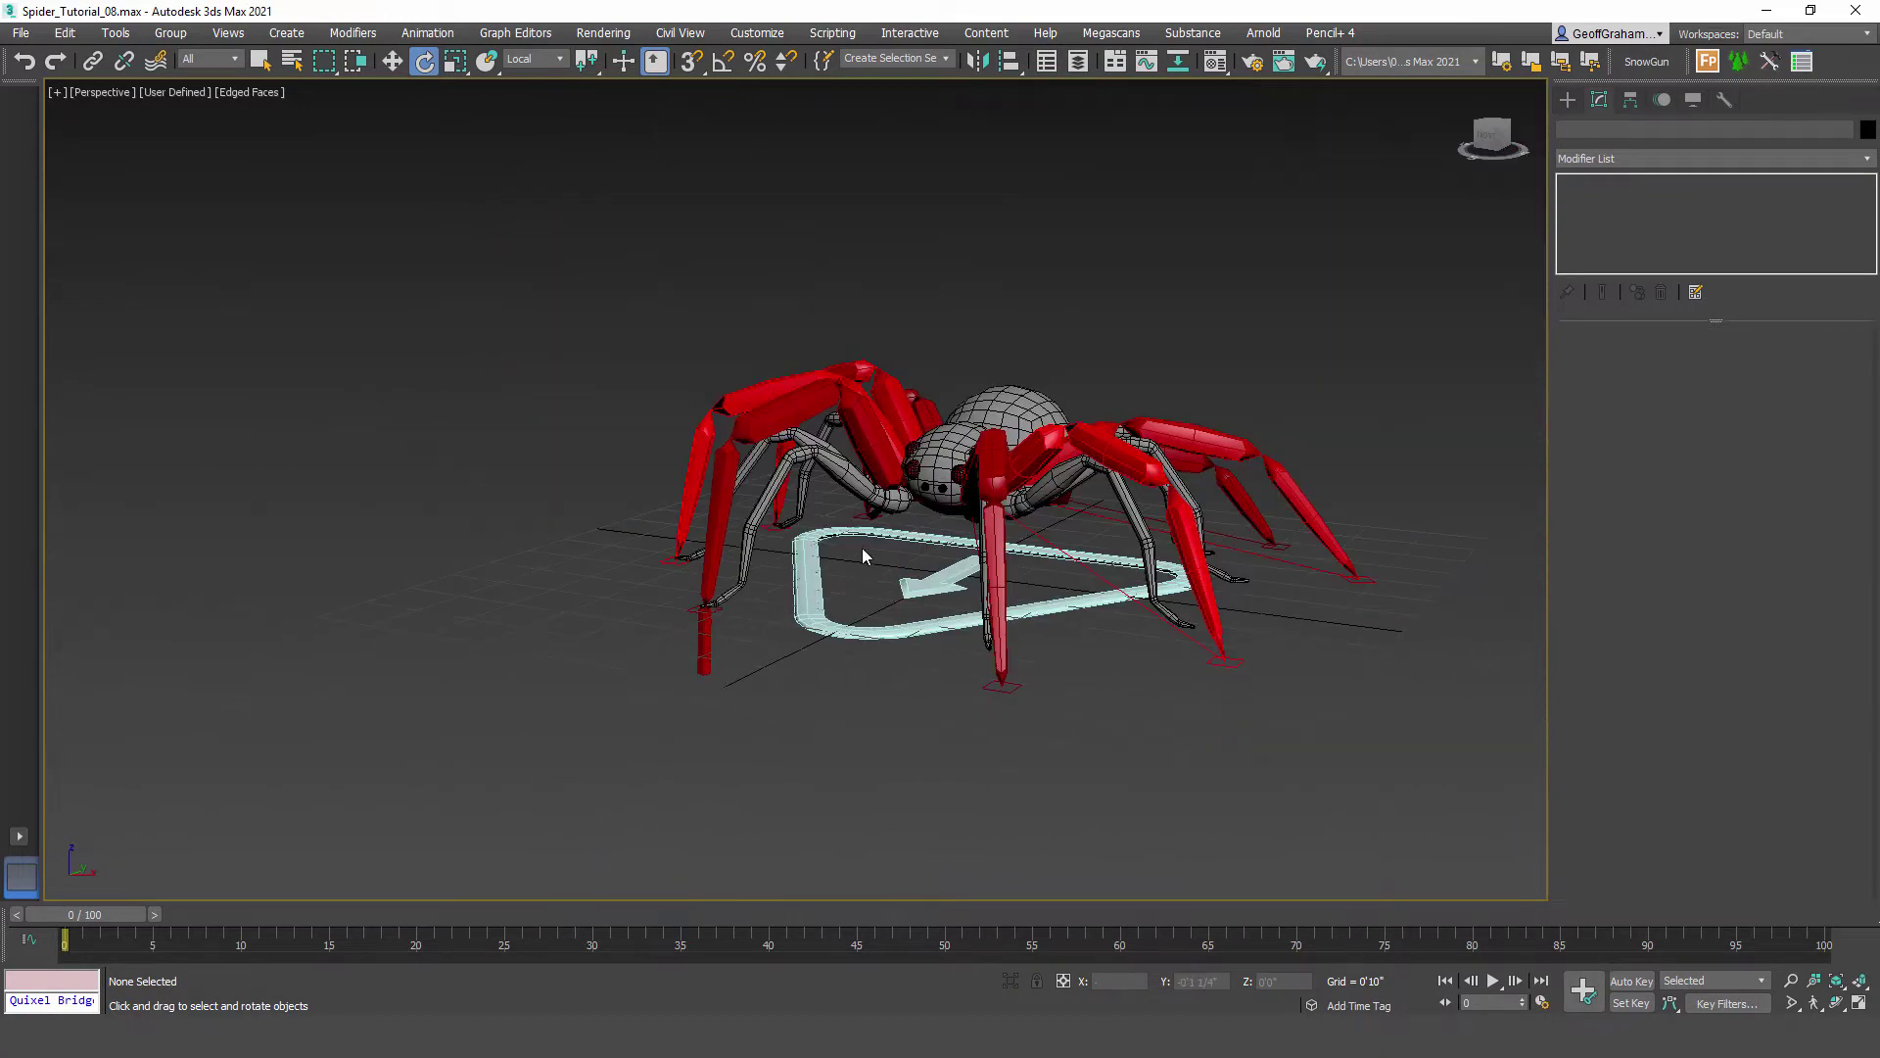
Step: Move the base of RLeg1's bone 1 inward to where the front right leg meets the body, keeping the Local coordinate system
scroll(862, 549, "up", 7)
left_click(784, 537)
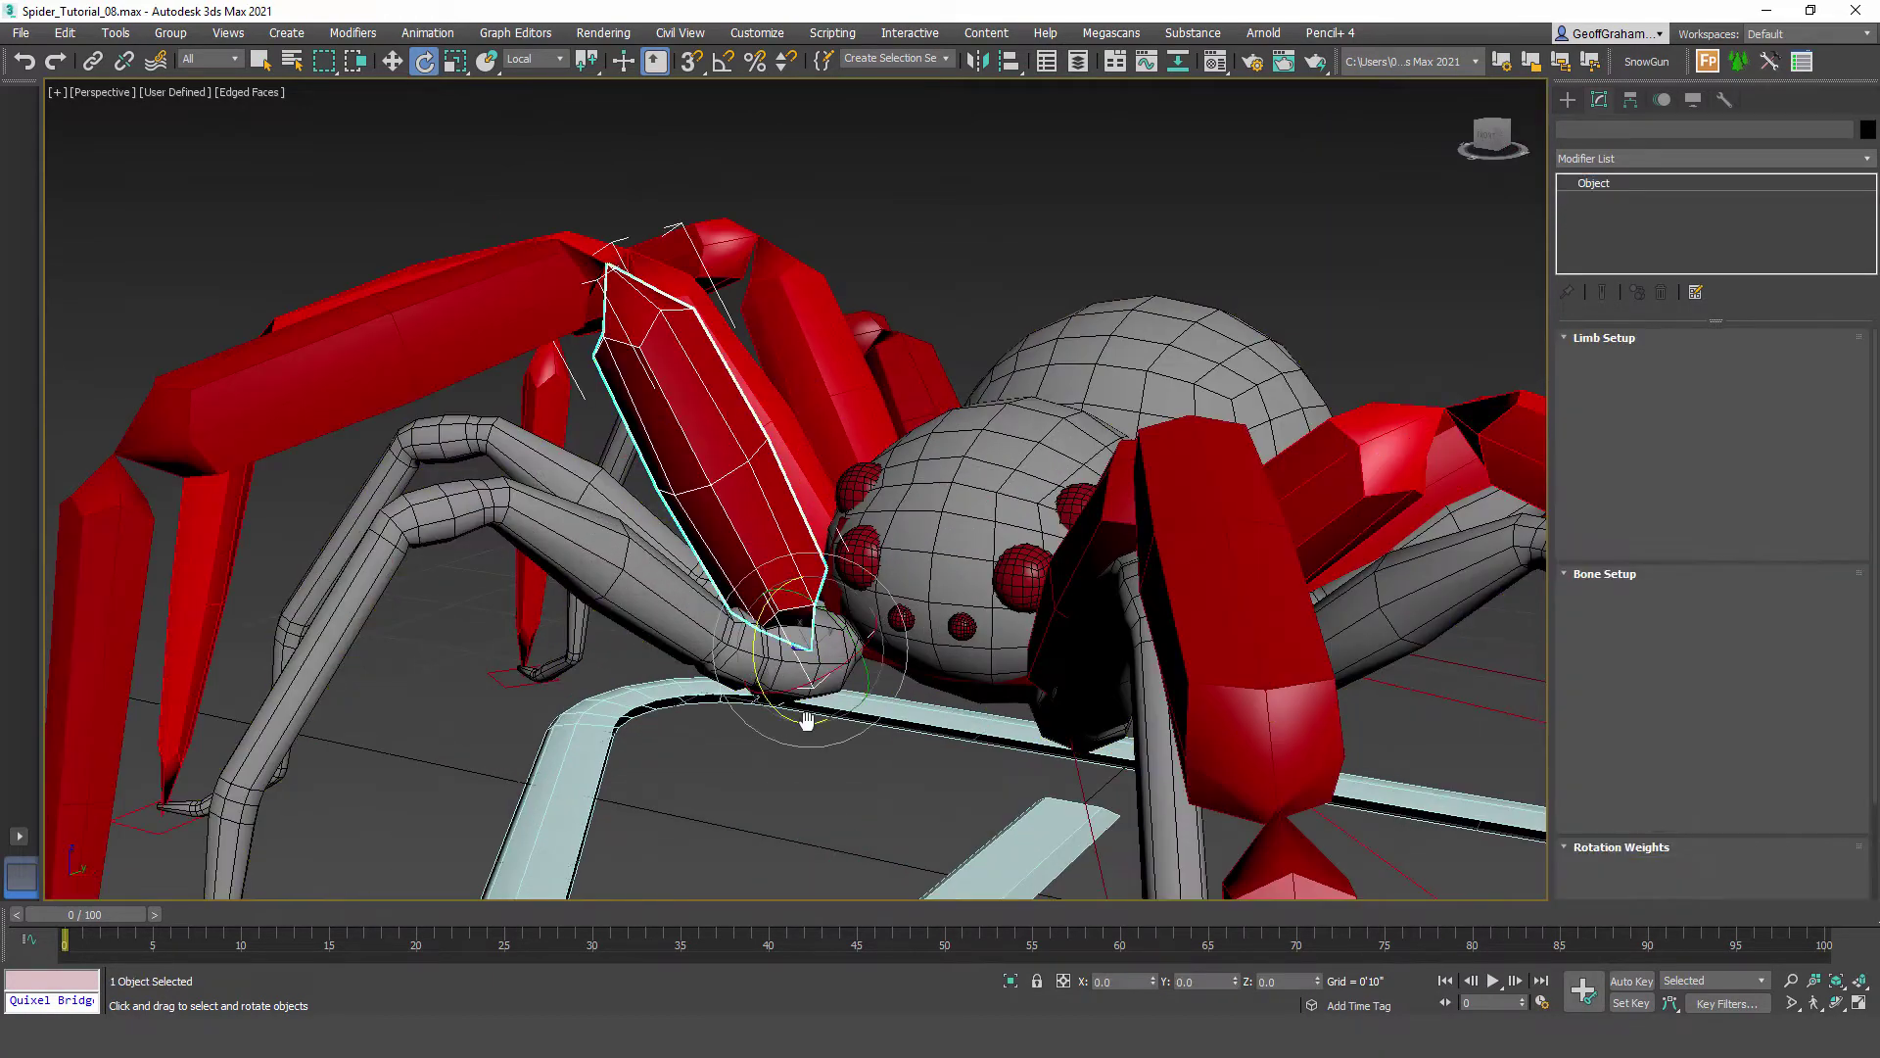
scroll(801, 627, "up", 4)
middle_click_drag(978, 650, 490, 237, "alt")
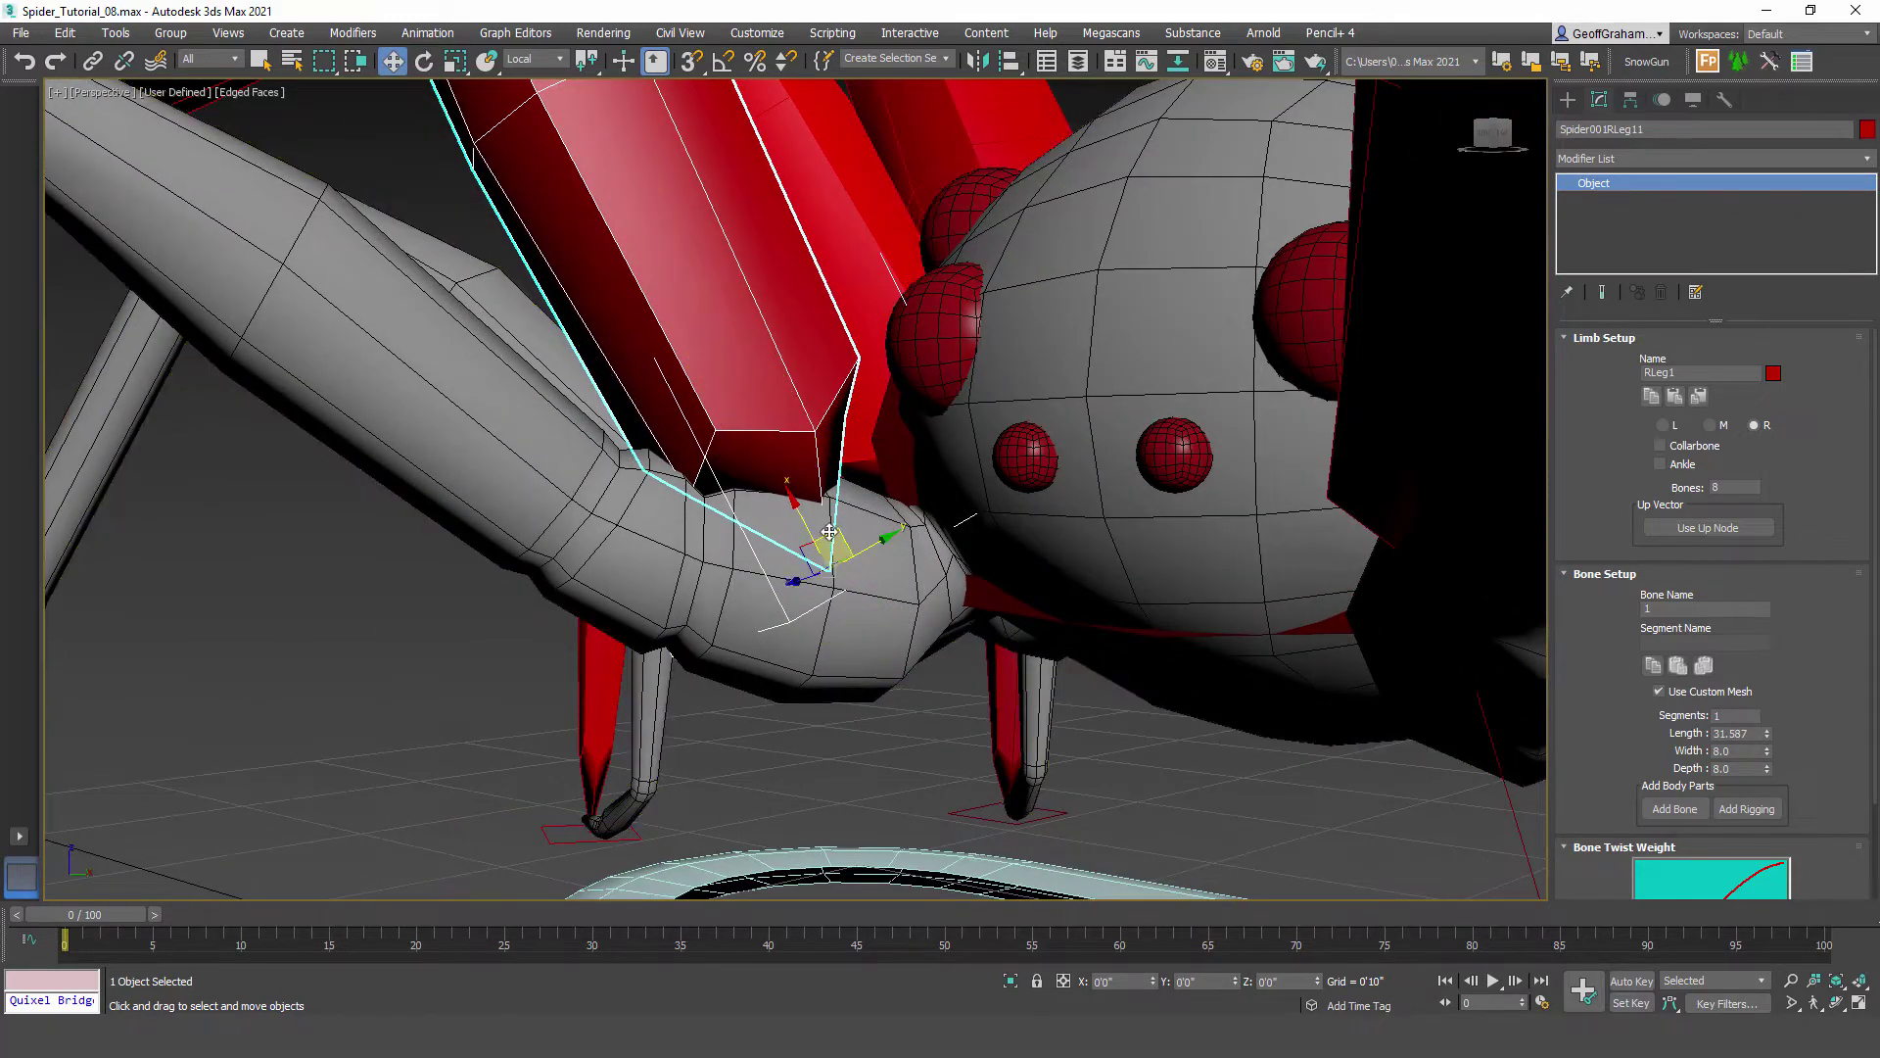
left_click_drag(827, 545, 956, 555)
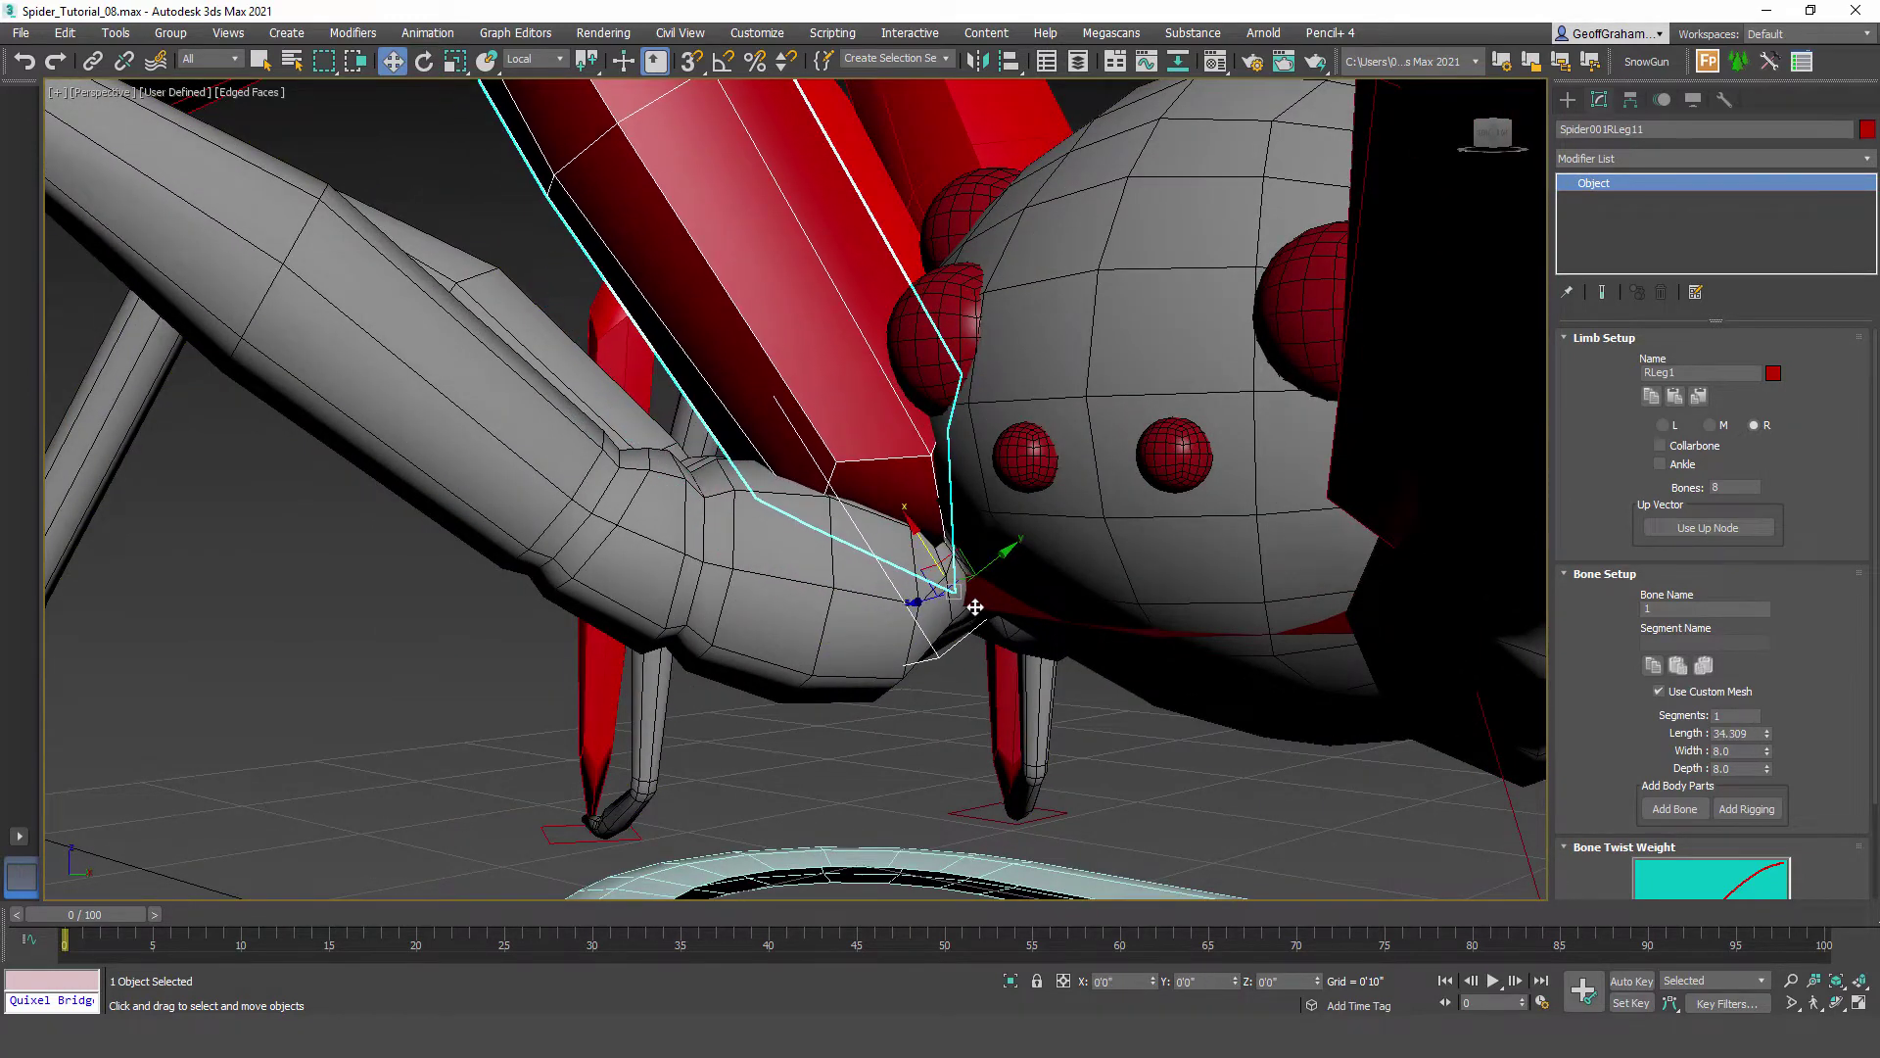
left_click(551, 60)
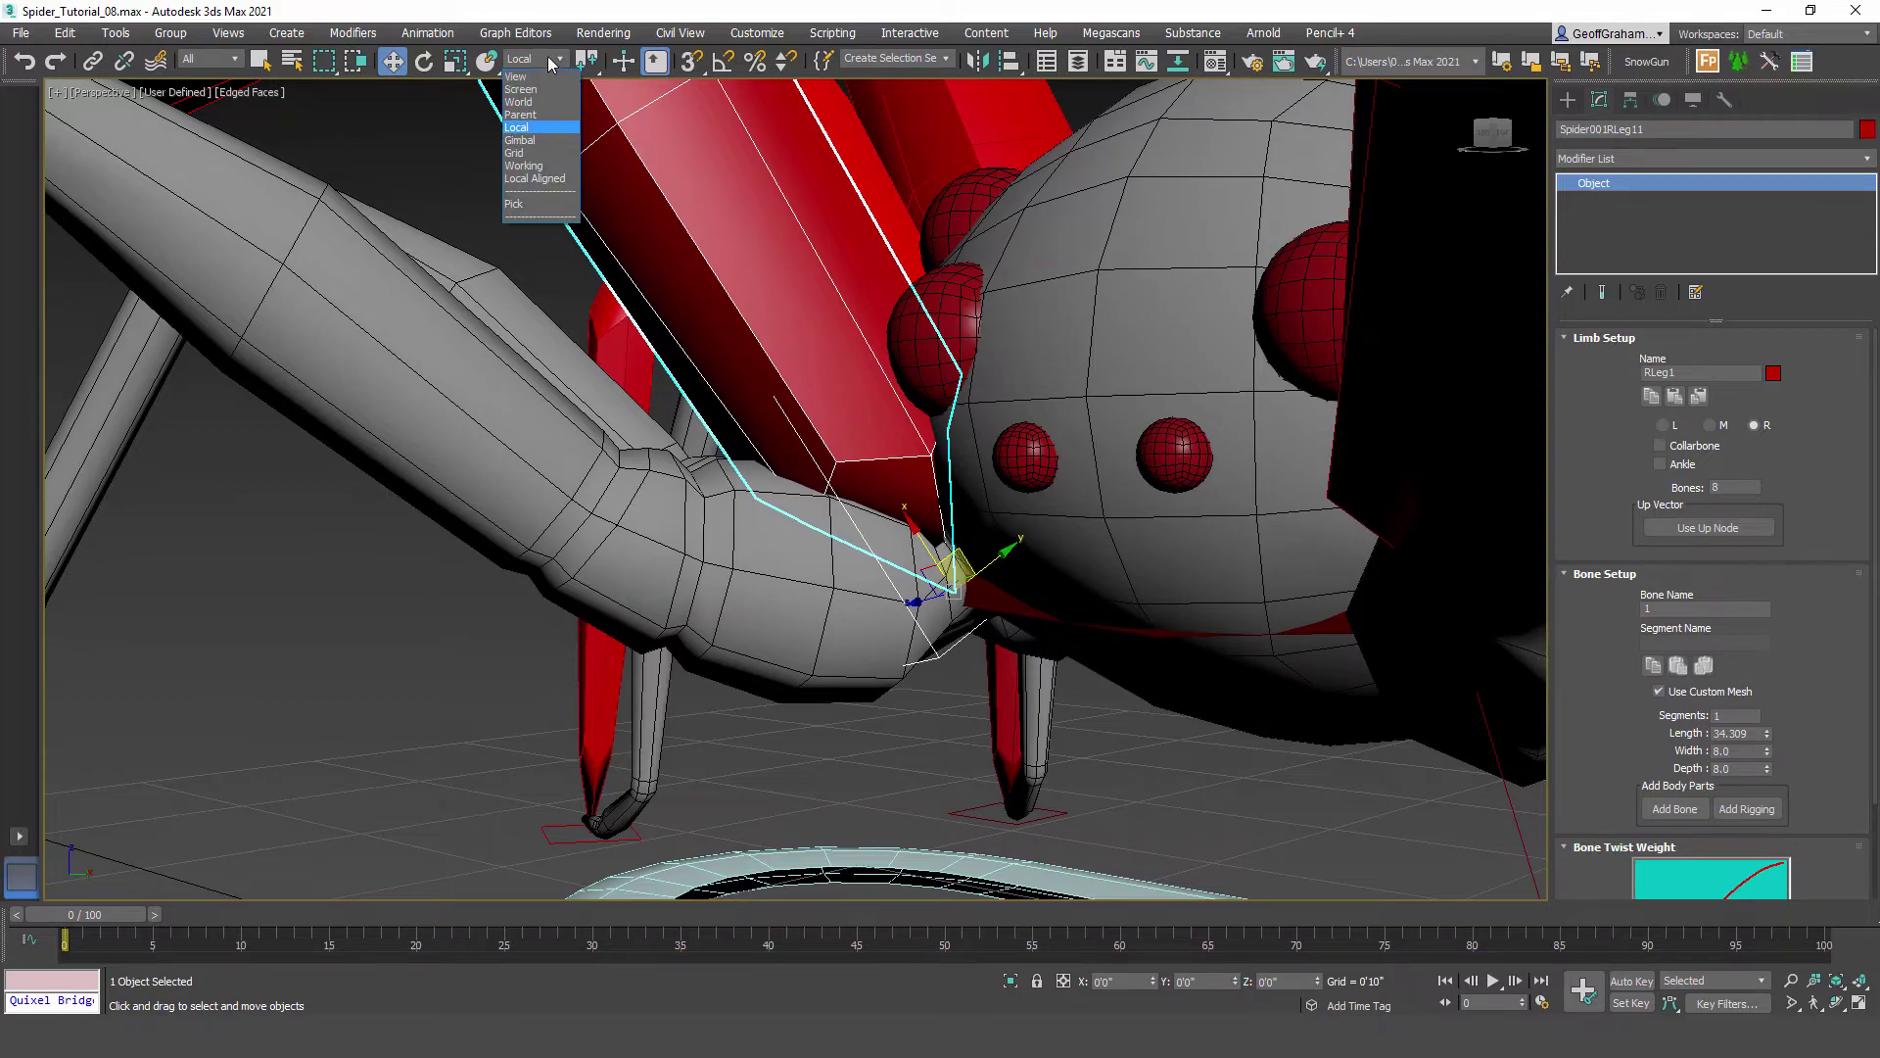
left_click(537, 129)
scroll(630, 261, "up", 10)
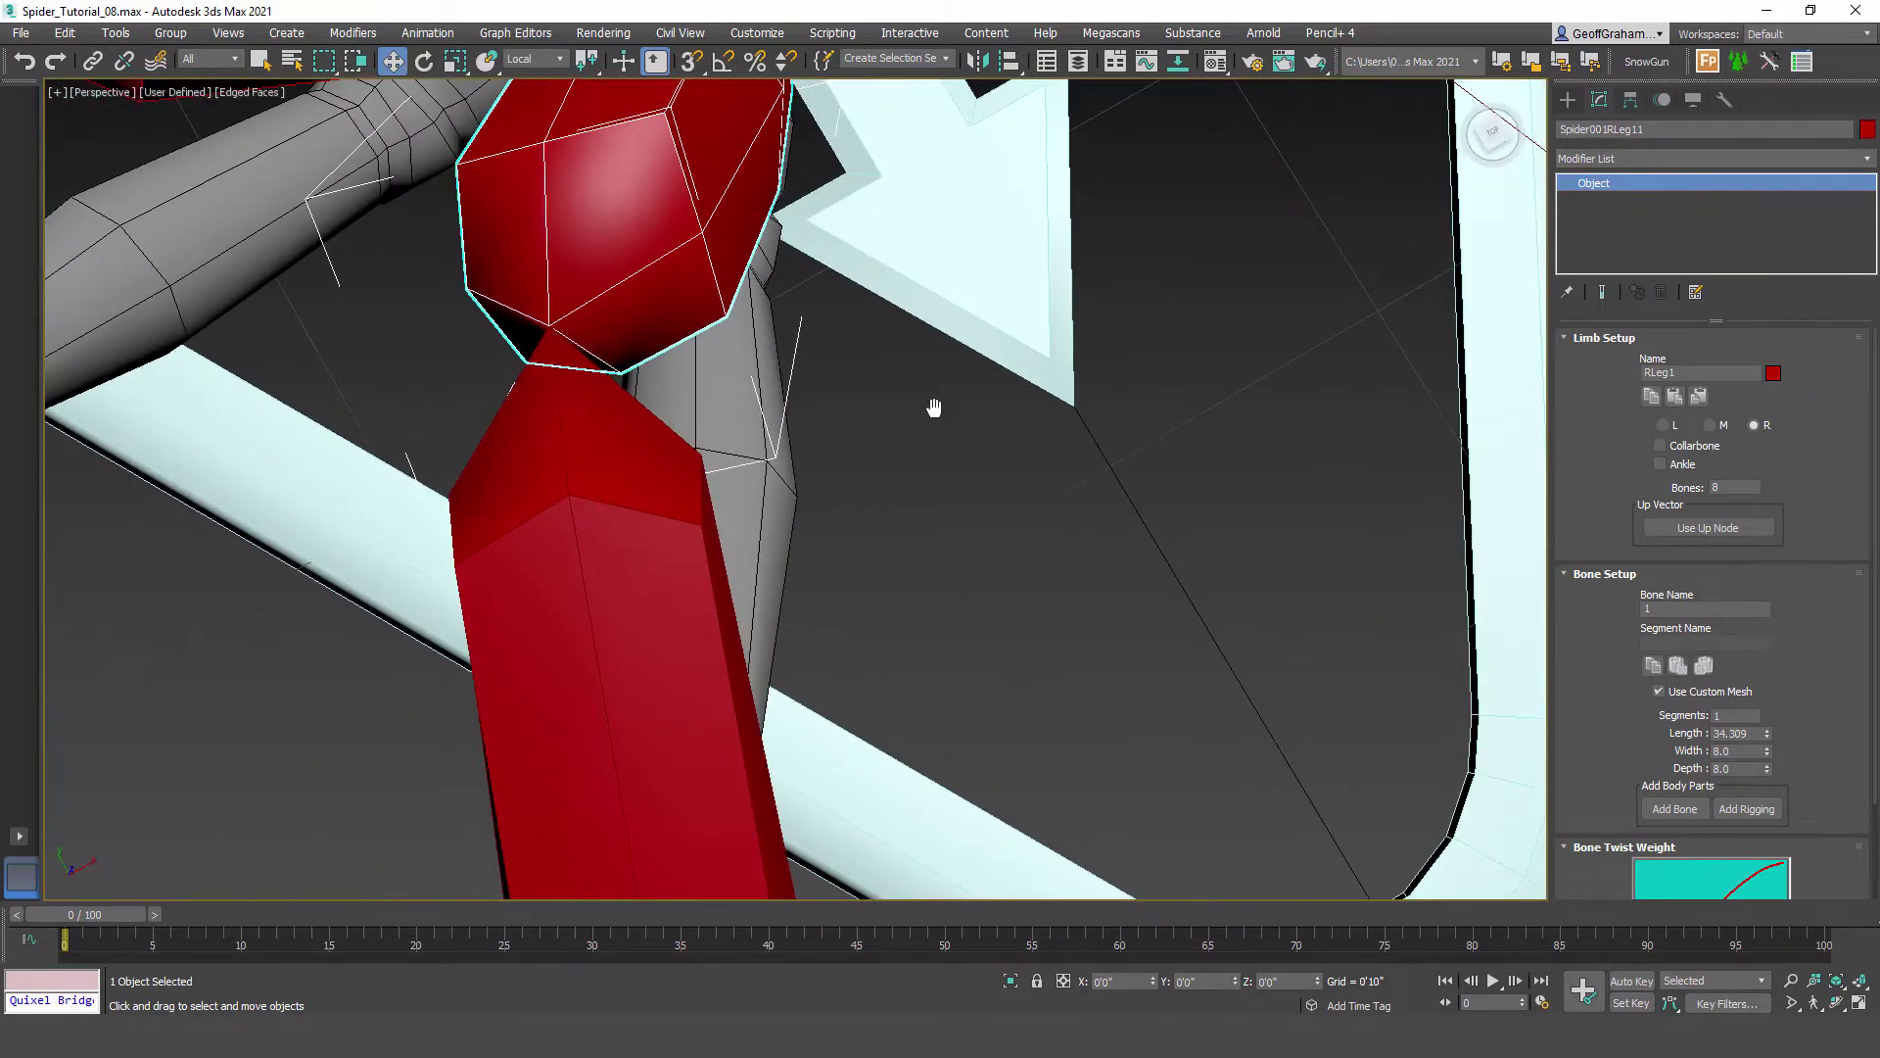
Step: Fine-tune the position of RLeg1's bone 1 base so it sits centred in the mesh leg's root, checking from several angles
middle_click_drag(934, 408, 844, 449, "alt")
scroll(843, 450, "up", 3)
middle_click_drag(927, 626, 726, 319, "alt")
scroll(731, 751, "down", 5)
scroll(727, 319, "up", 5)
middle_click_drag(641, 749, 730, 562)
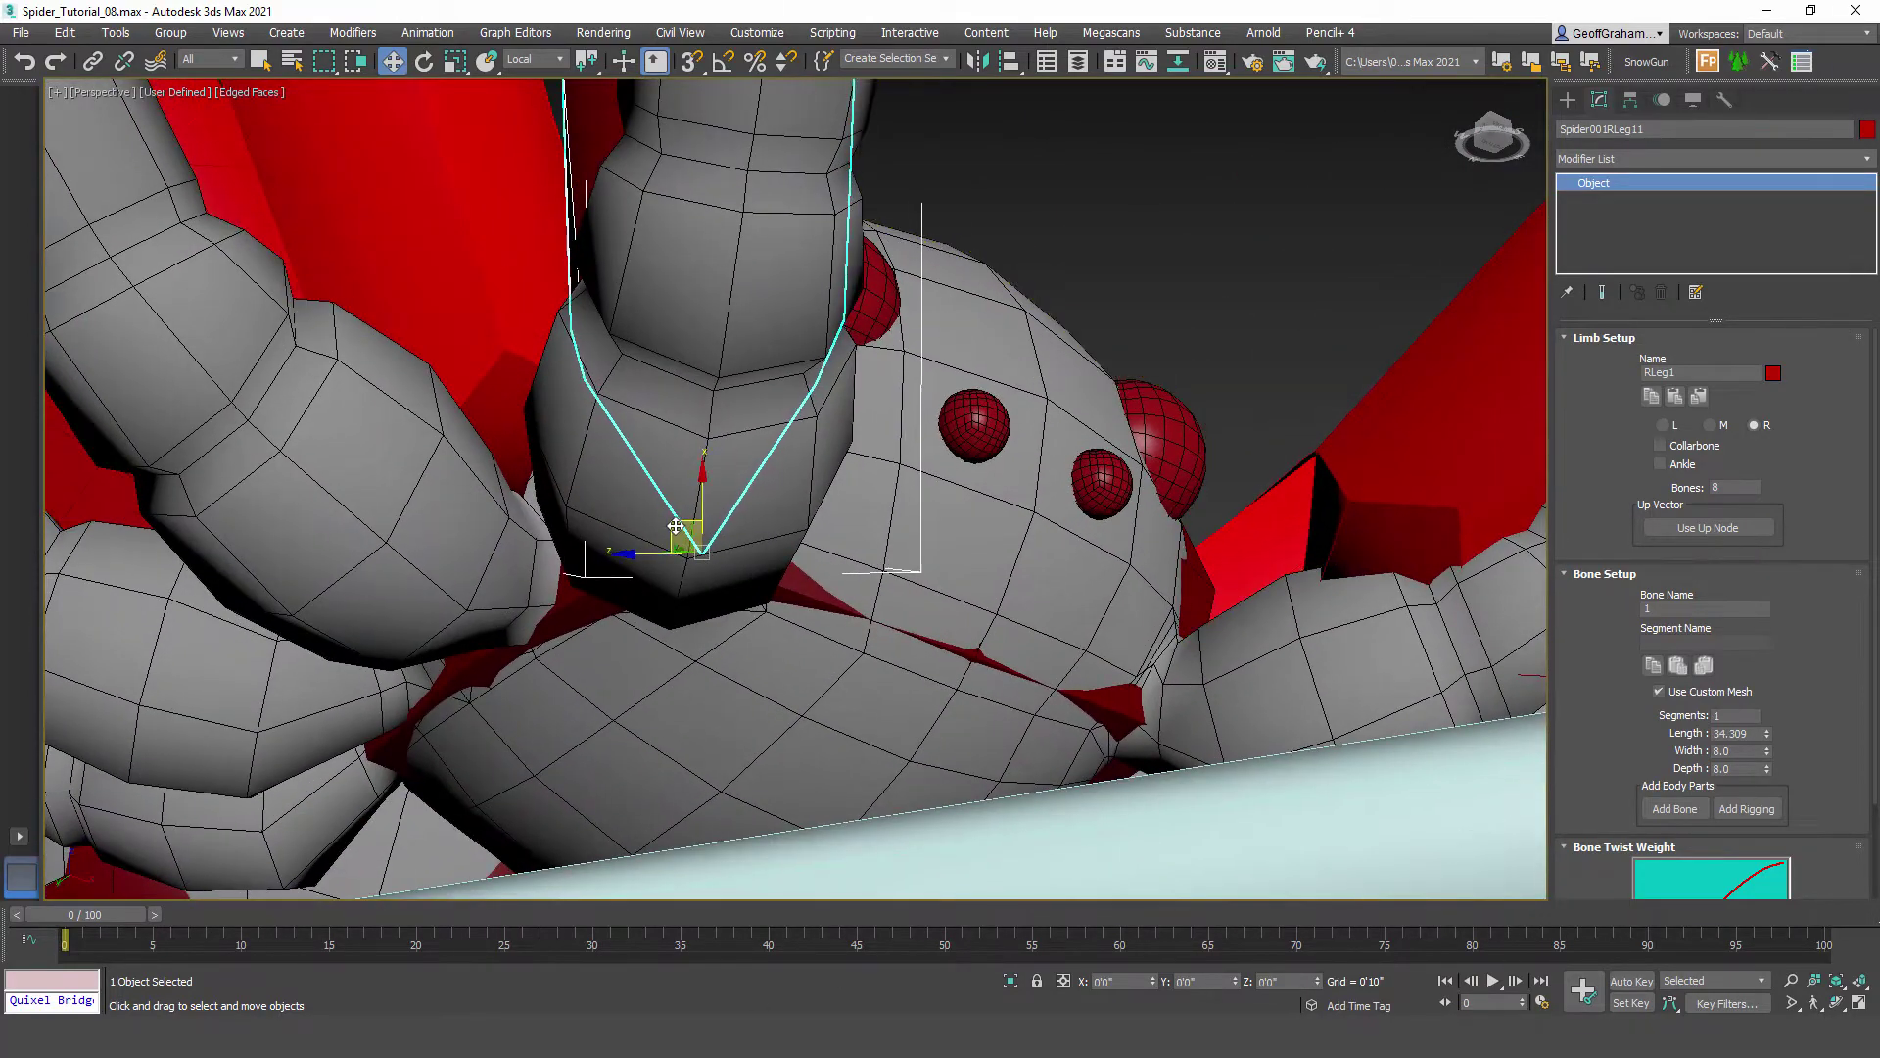
left_click_drag(676, 526, 666, 522)
middle_click_drag(662, 527, 829, 537, "alt")
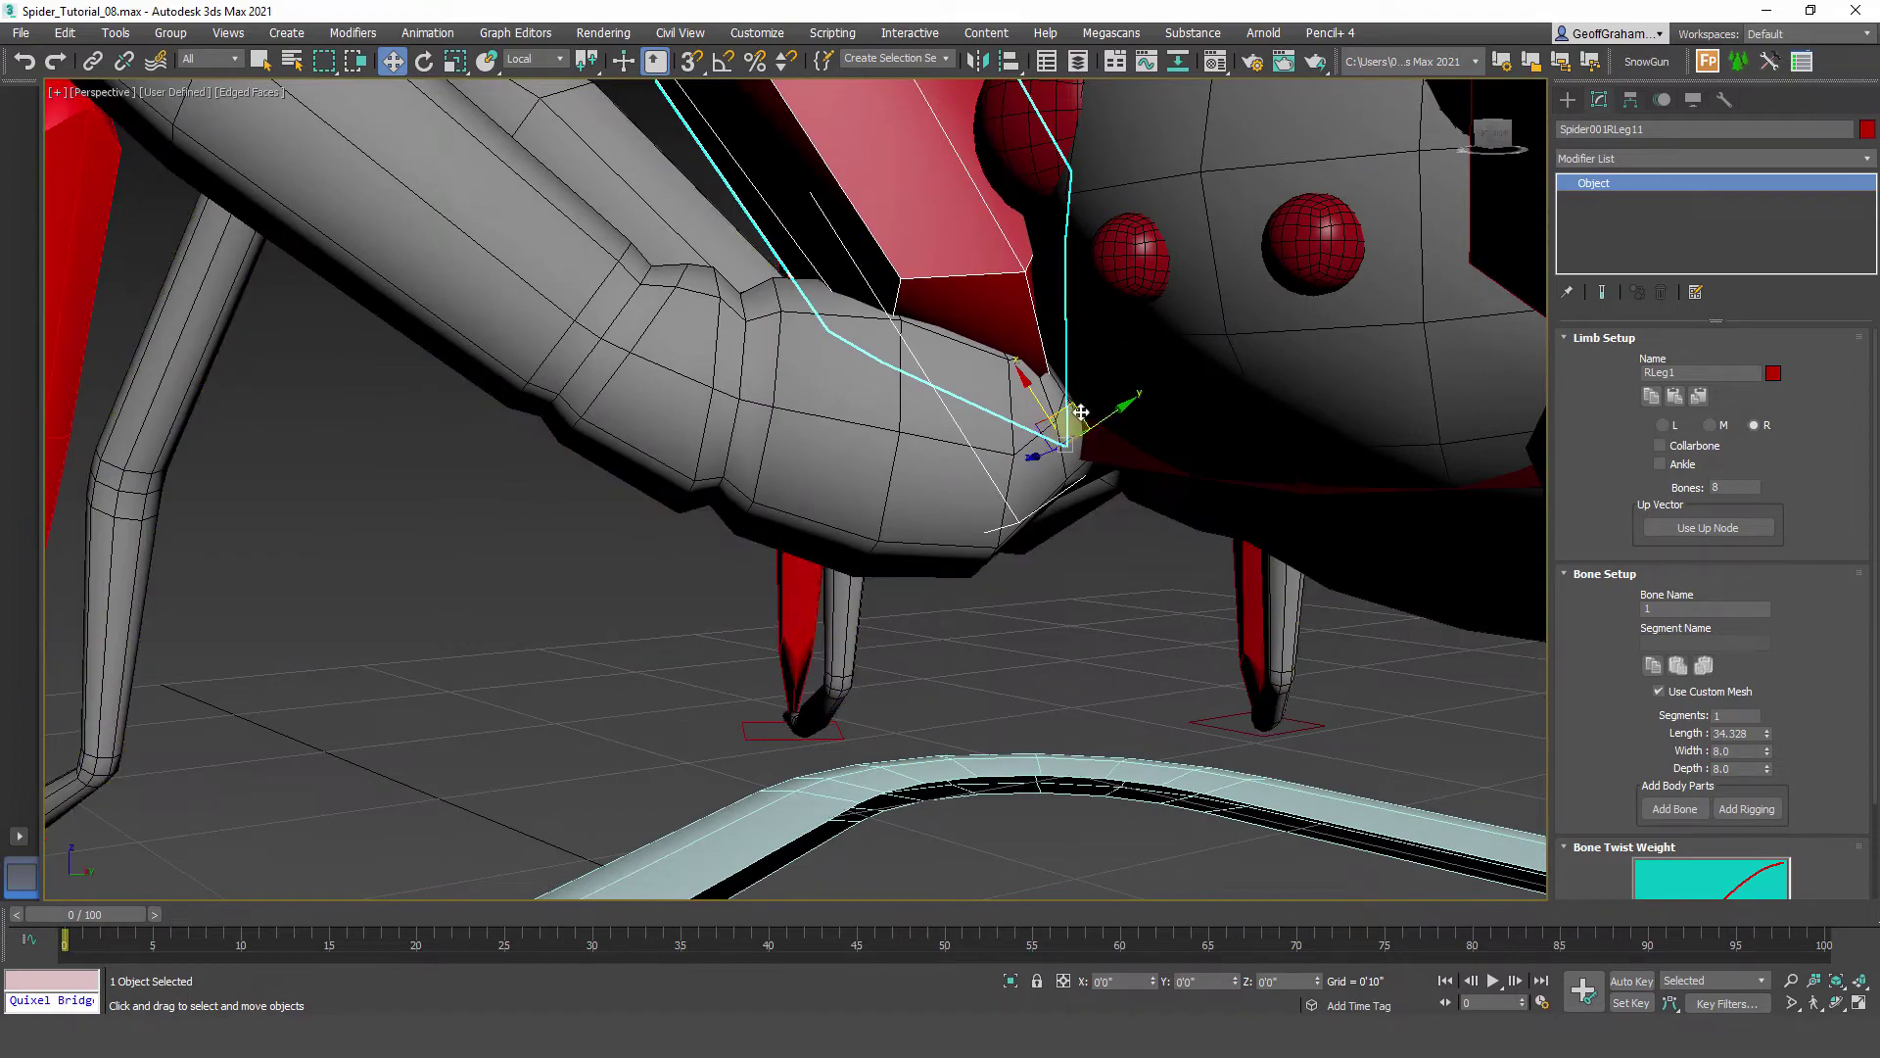
left_click_drag(1081, 412, 1072, 370)
middle_click_drag(765, 532, 963, 490, "alt")
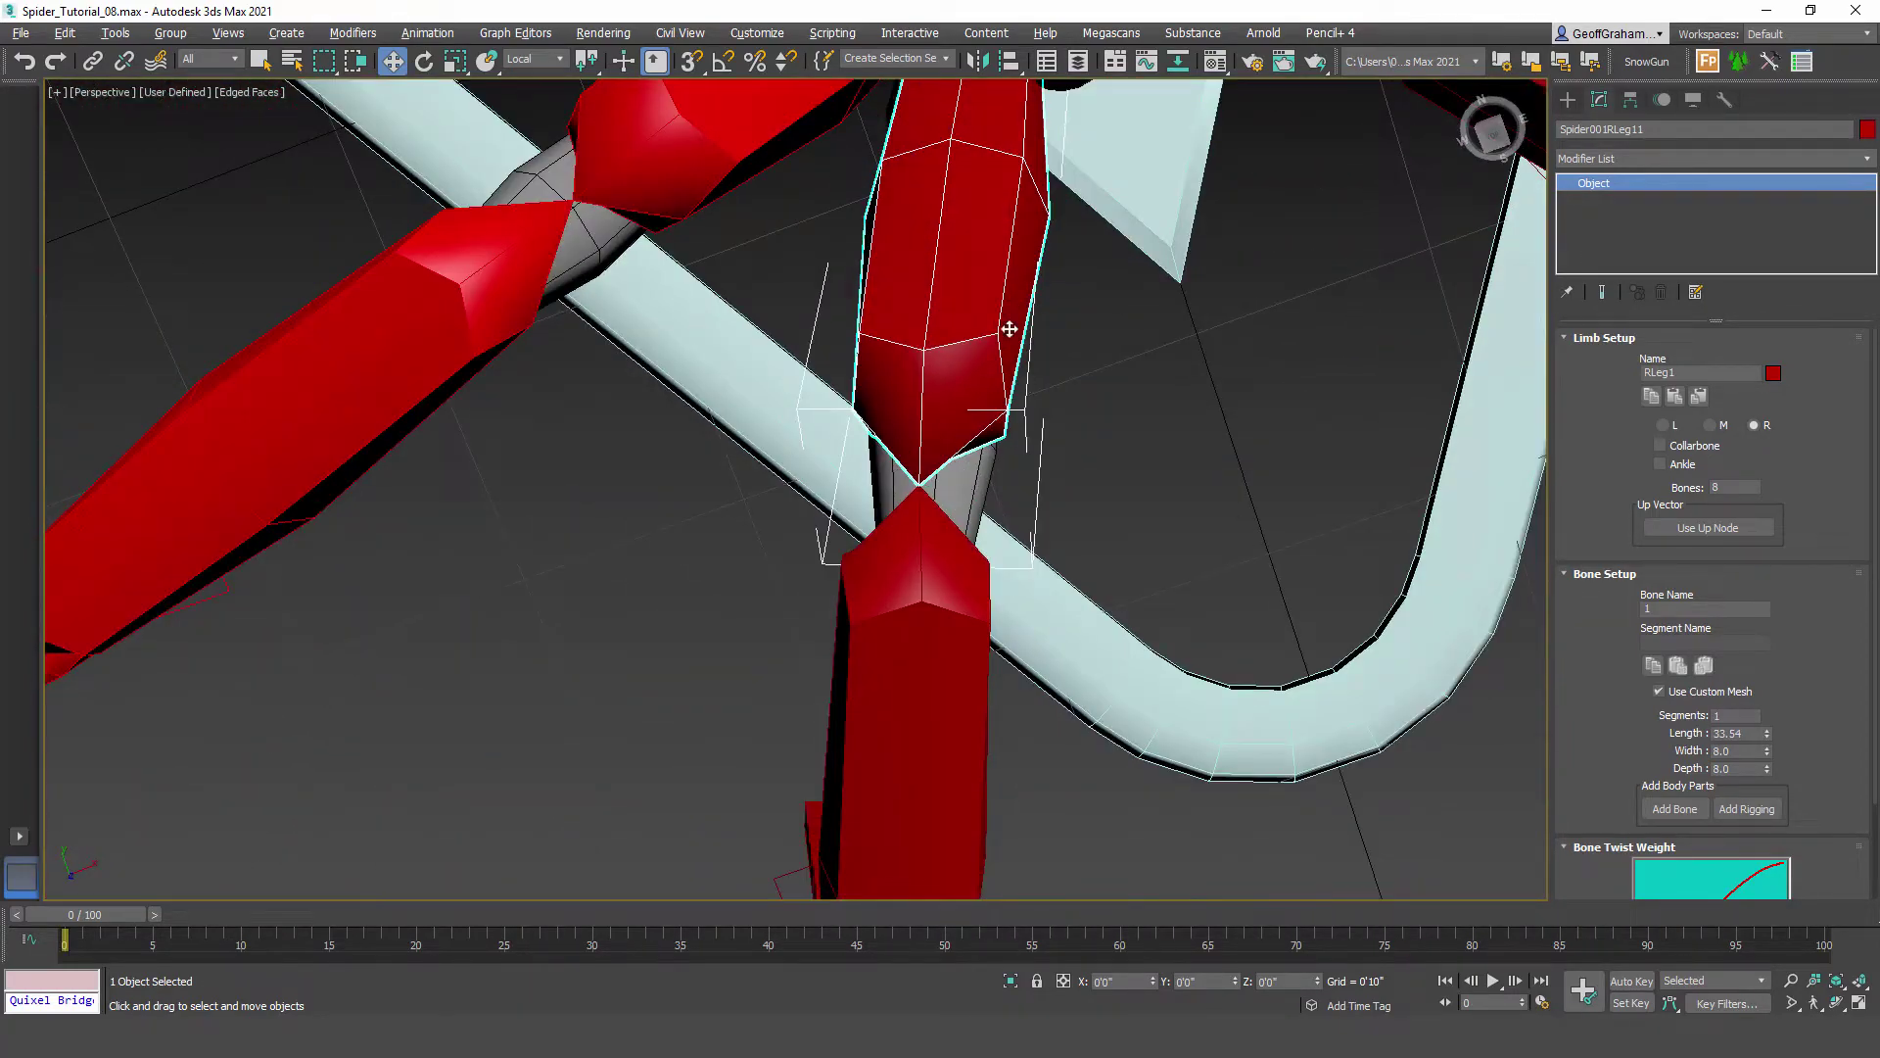
Step: Rotate RLeg1's bone 1 slightly to line it up with the leg mesh
middle_click_drag(1010, 329, 978, 187, "alt")
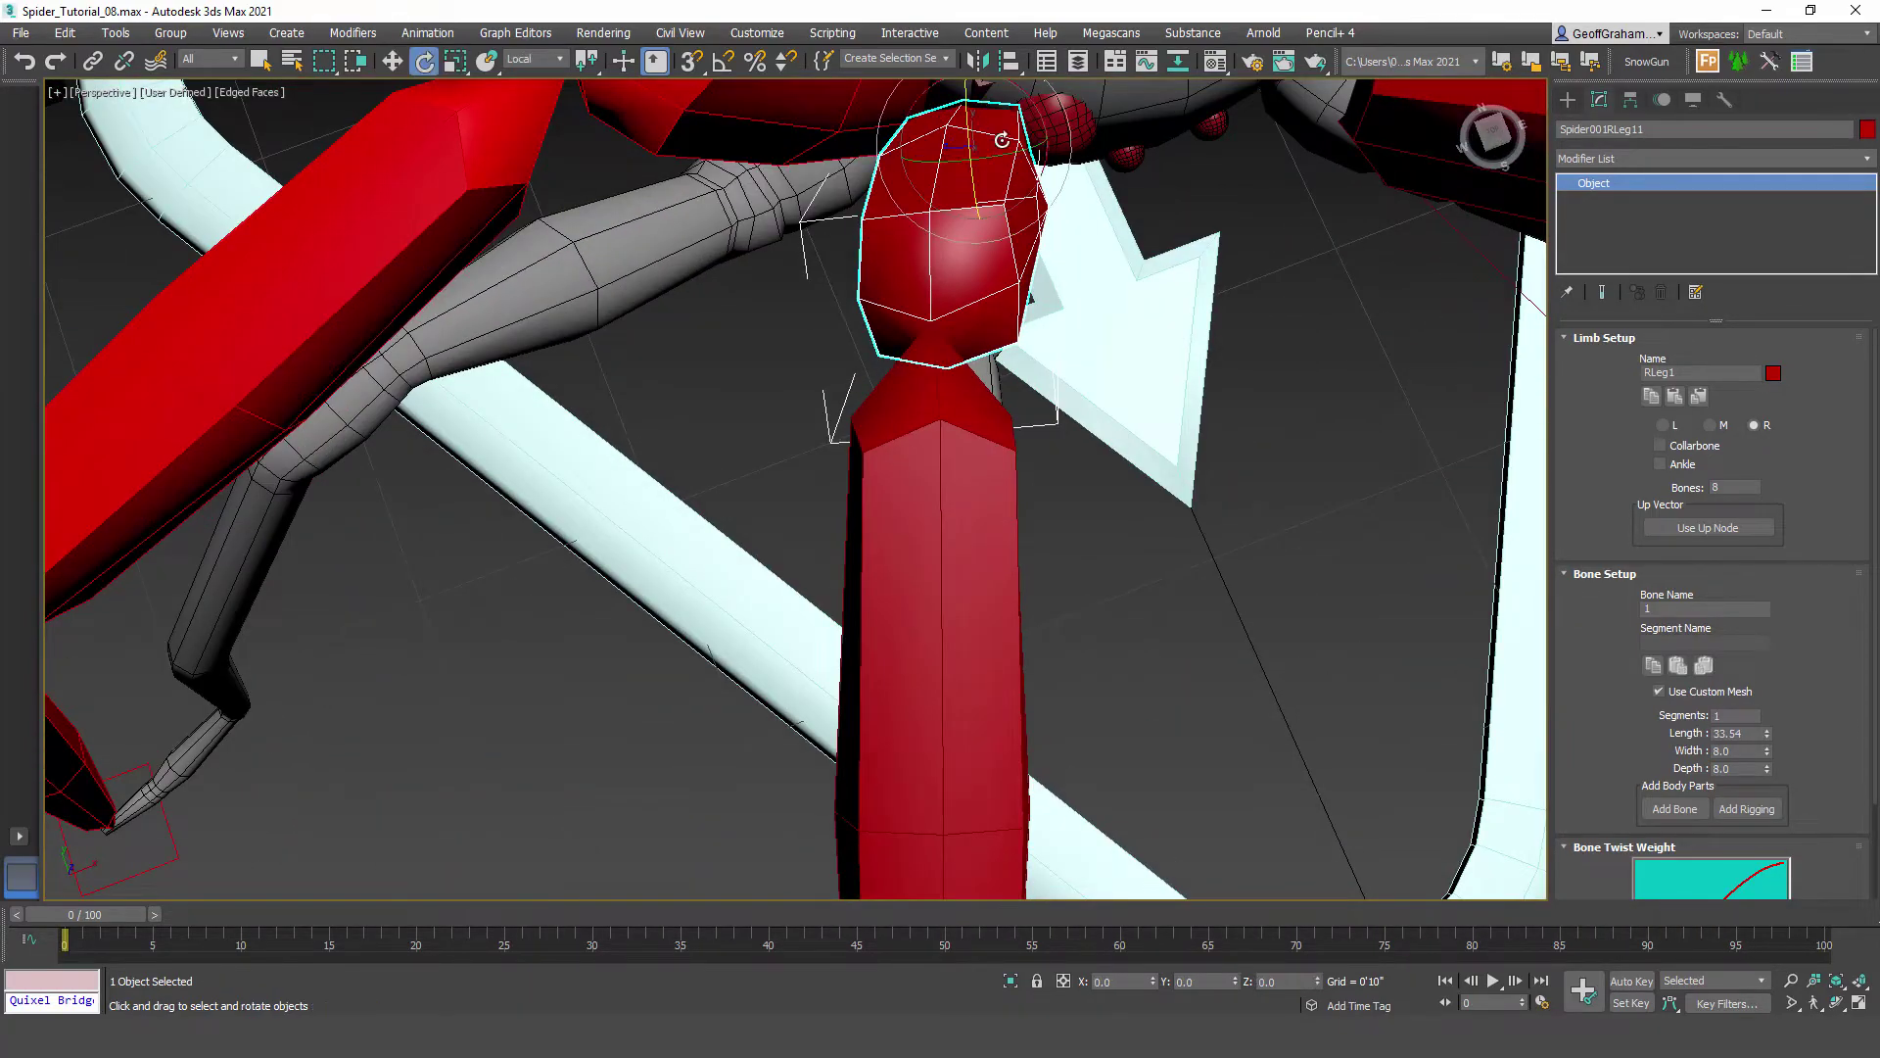
mouse_move(1022, 99)
left_mouse_down()
mouse_move(1049, 111)
mouse_move(1008, 149)
mouse_move(1032, 105)
left_mouse_up()
middle_click_drag(1058, 423, 868, 386, "alt")
Step: Move the base of RLeg1's bone 2 down to the first joint of the front right leg mesh
left_click(706, 130)
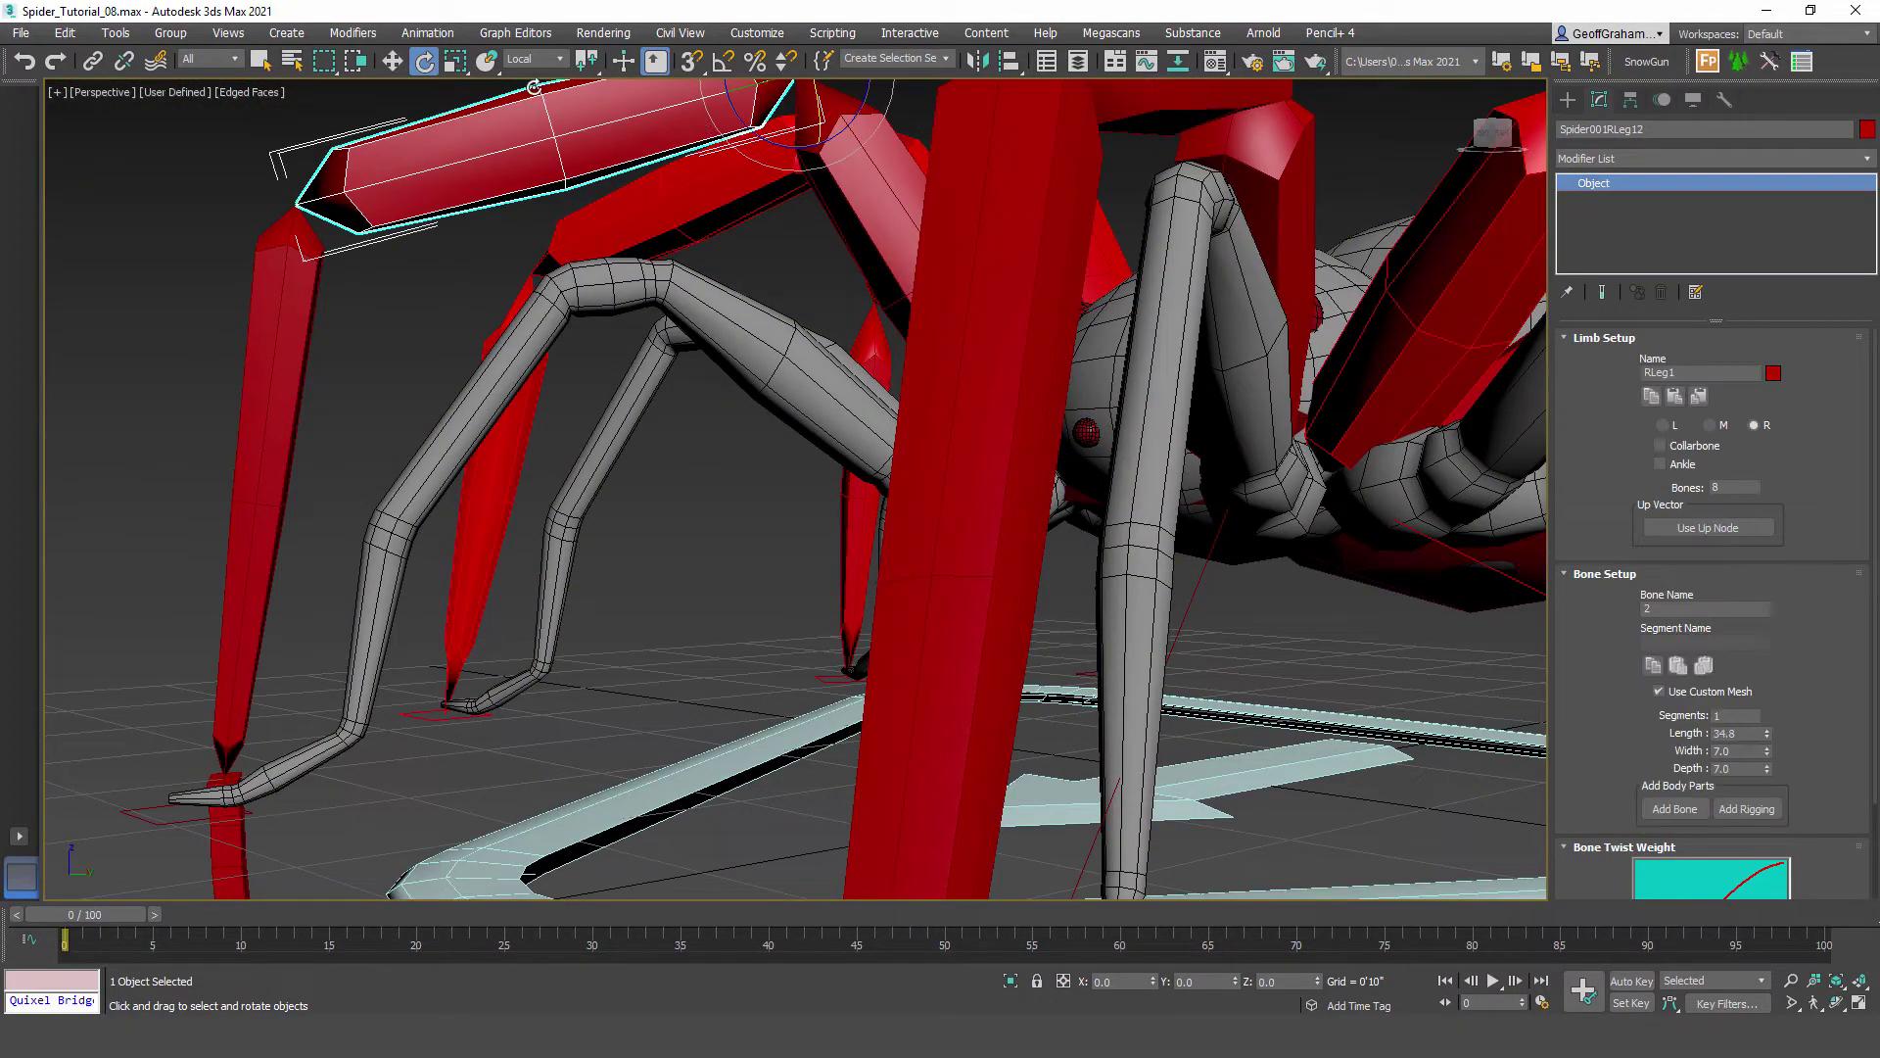
left_click(392, 61)
middle_click_drag(839, 441, 818, 196, "alt")
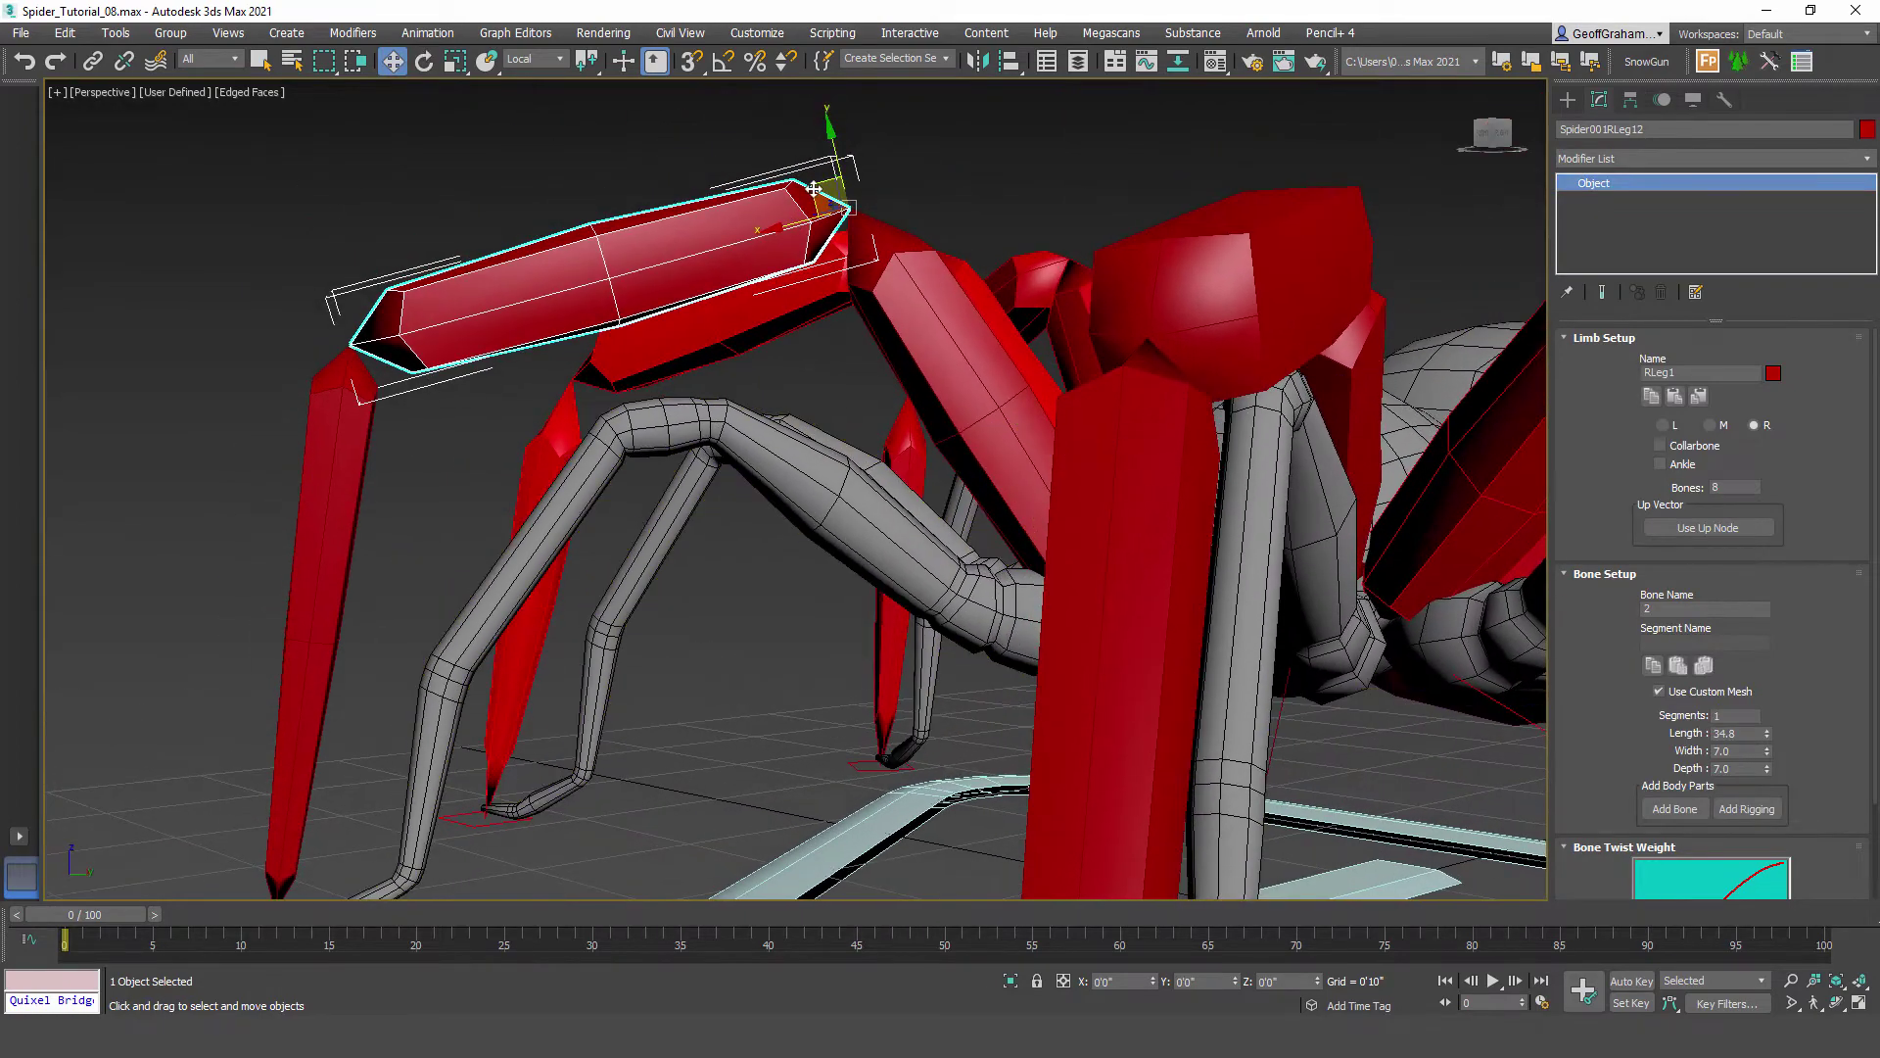
middle_click_drag(883, 527, 823, 307, "alt")
left_click_drag(803, 192, 962, 593)
middle_click_drag(1047, 719, 894, 613, "alt")
scroll(846, 582, "up", 5)
left_click_drag(916, 353, 729, 252)
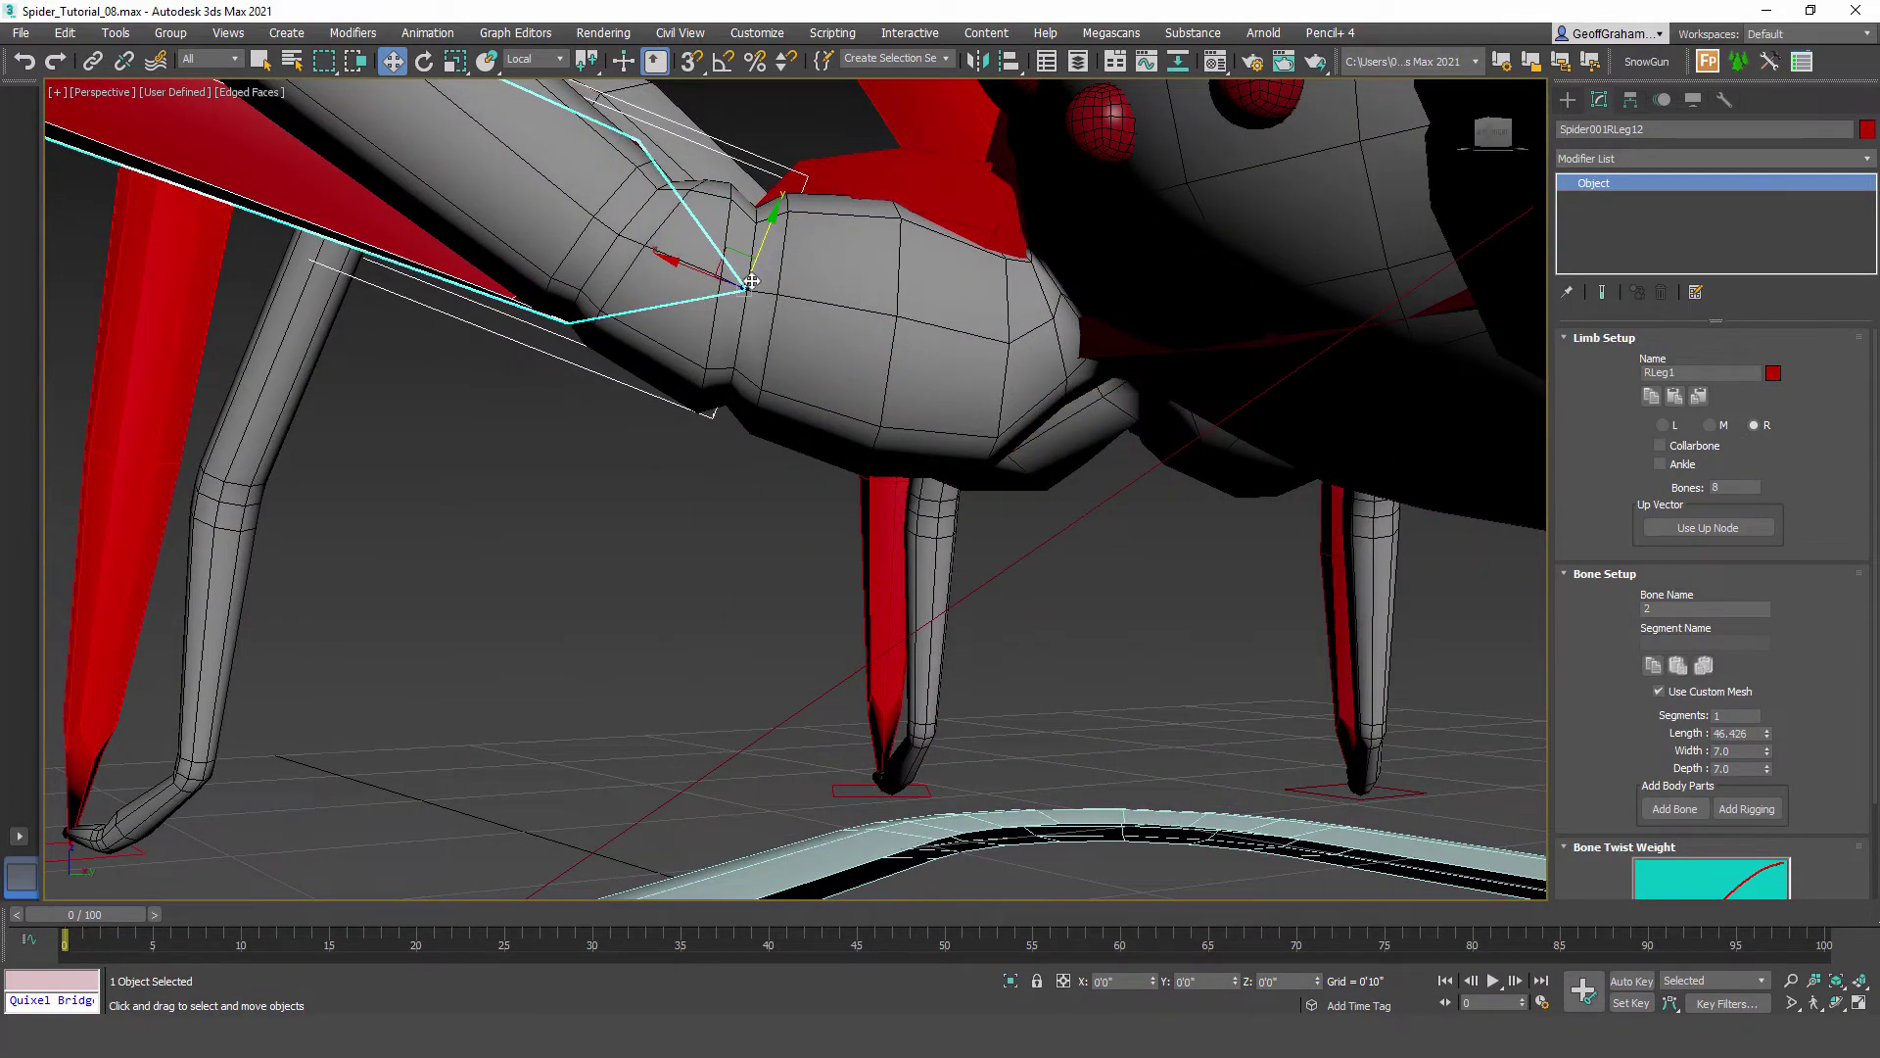
scroll(738, 288, "down", 3)
middle_click_drag(738, 288, 754, 496, "alt")
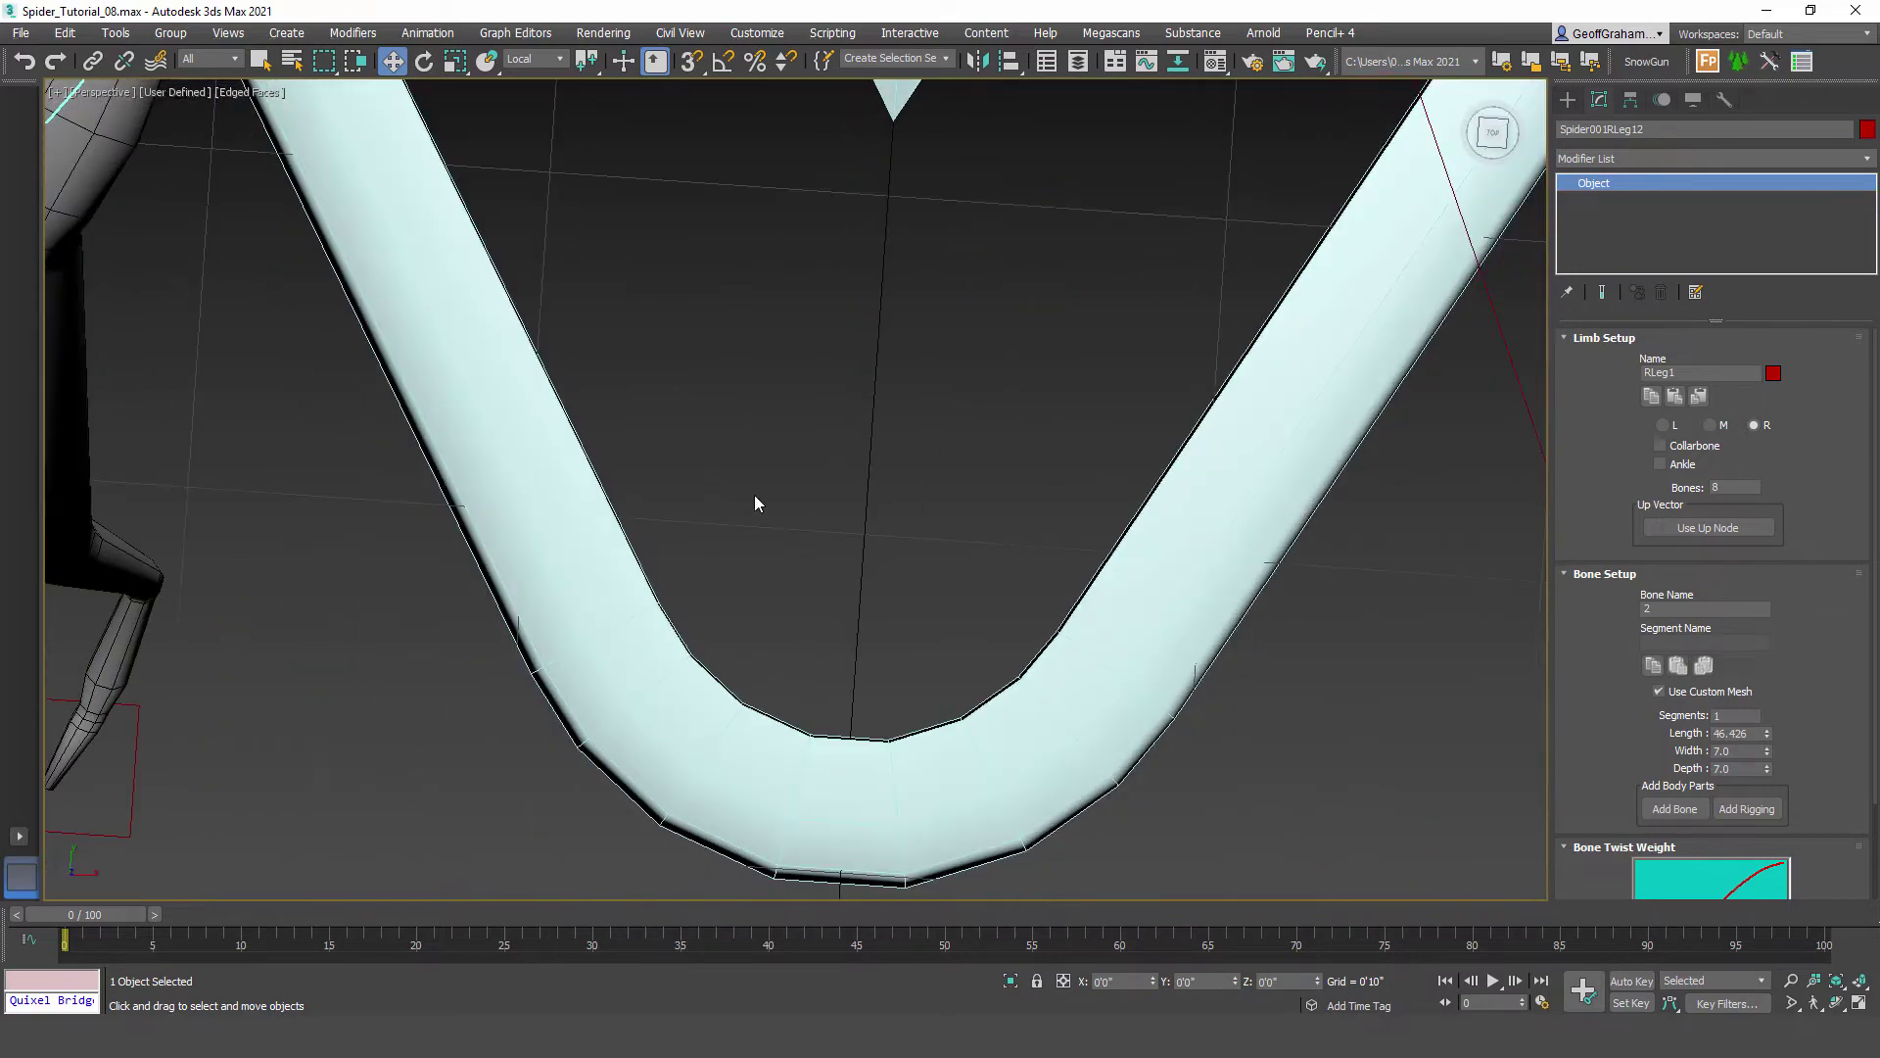
Step: Shift the base of RLeg1's bone 2 sideways, as seen from above, to centre it inside the leg mesh
scroll(754, 495, "down", 3)
key("z")
middle_click_drag(833, 423, 882, 402, "alt")
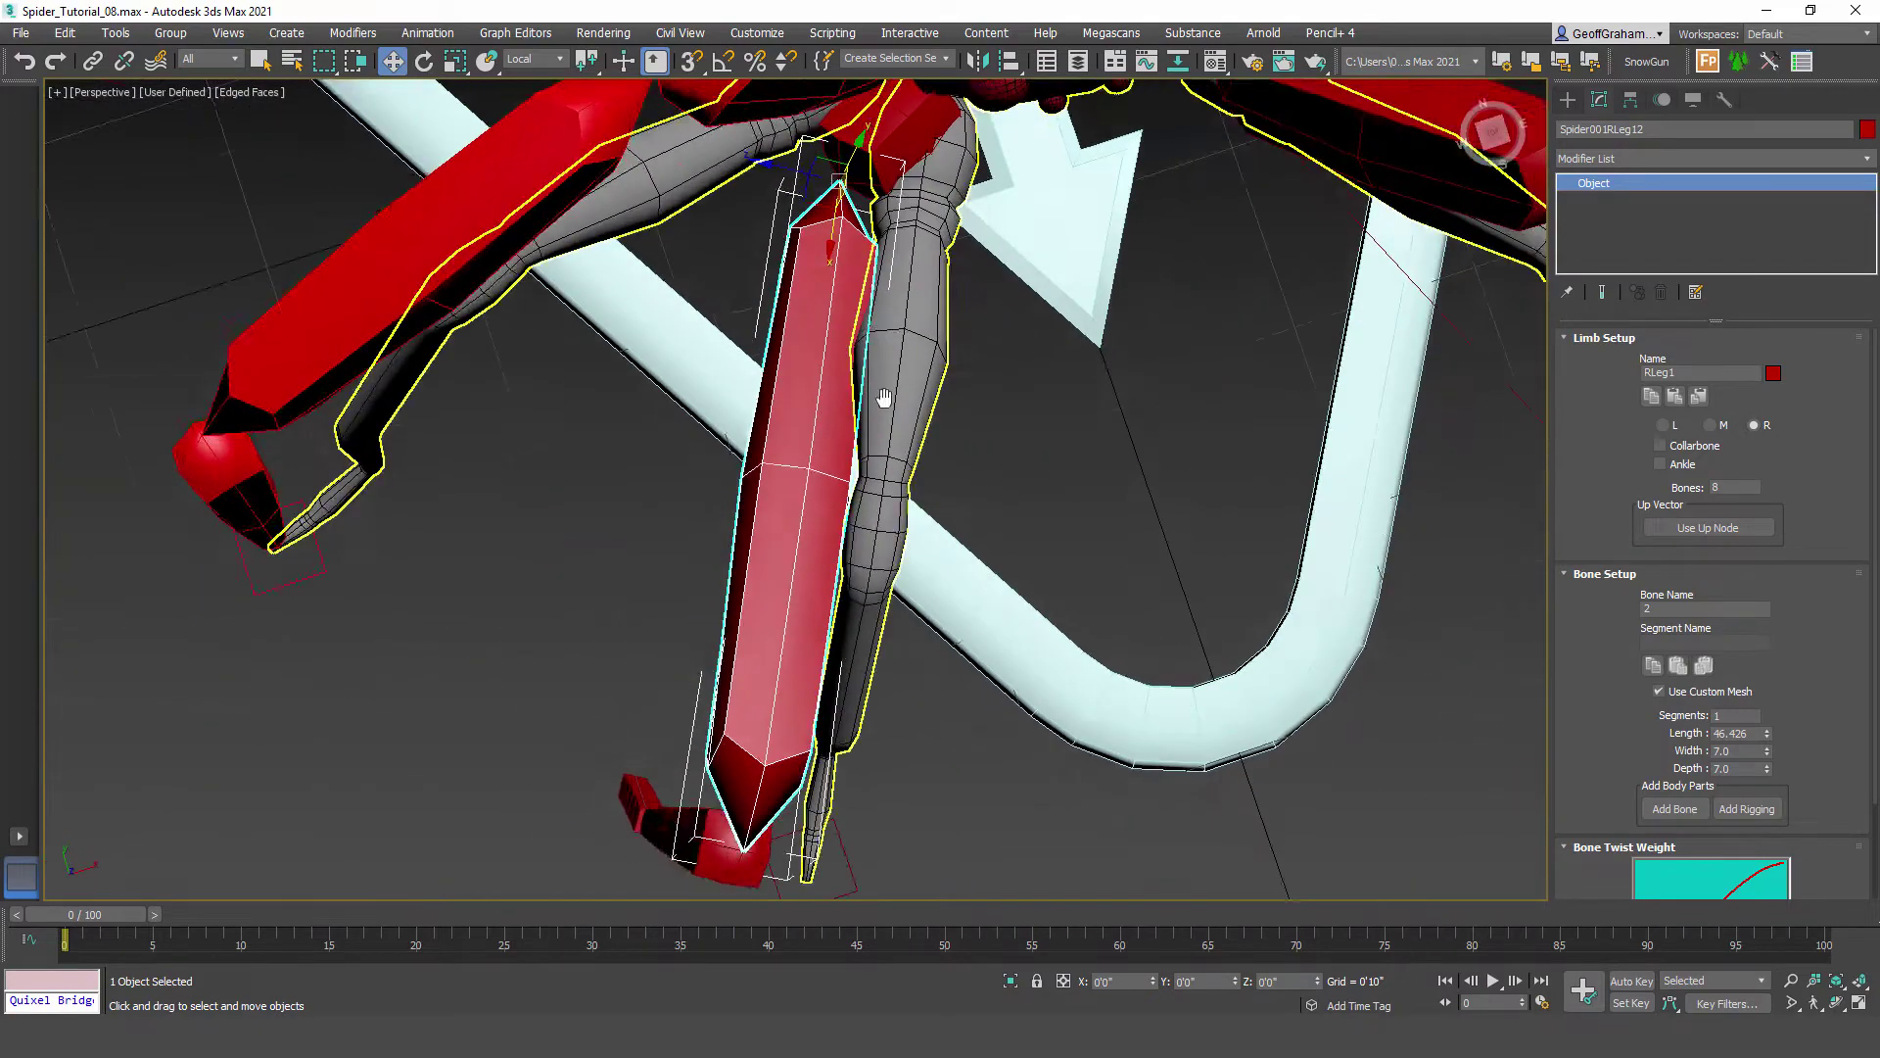
middle_click_drag(886, 255, 873, 434)
scroll(873, 434, "up", 3)
scroll(873, 434, "up", 3)
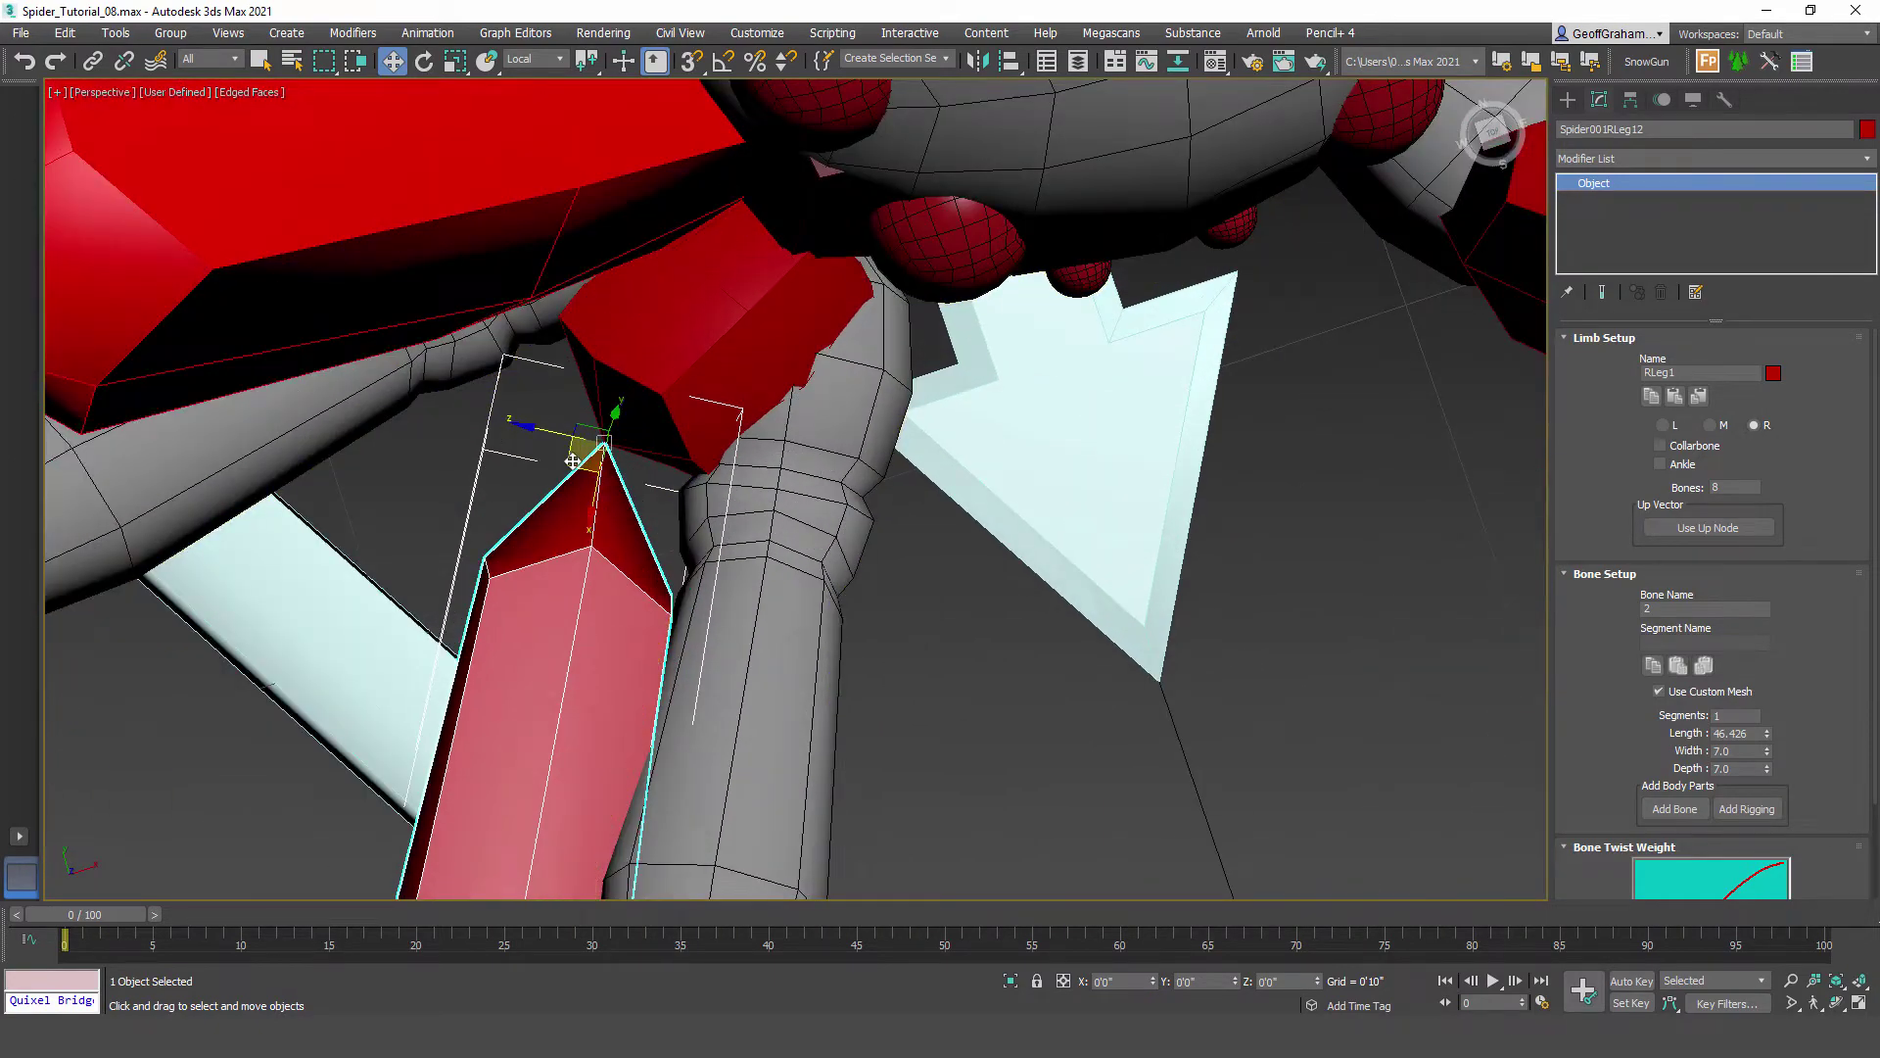
left_click_drag(573, 460, 751, 482)
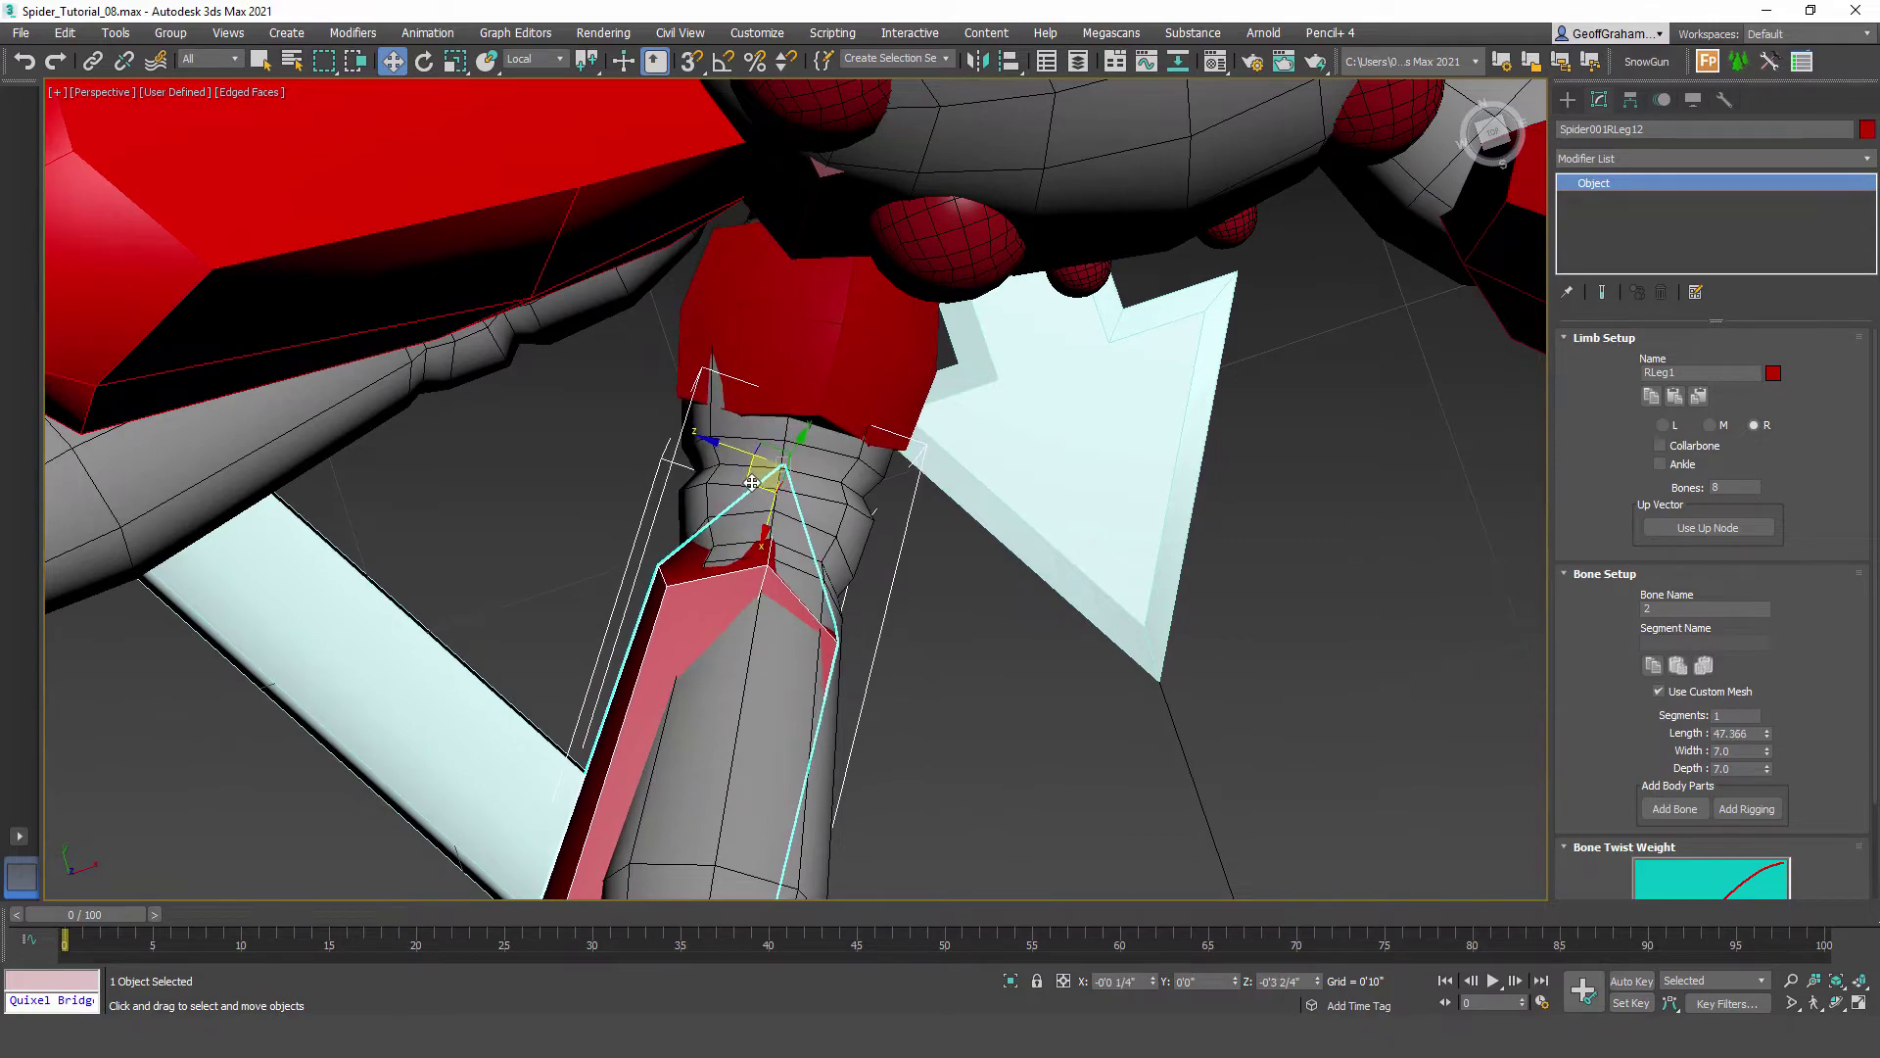
Step: Nudge the base of RLeg1's bone 2 slightly outward onto the leg mesh's first joint ring
middle_click_drag(1112, 664, 918, 490, "alt")
key("z")
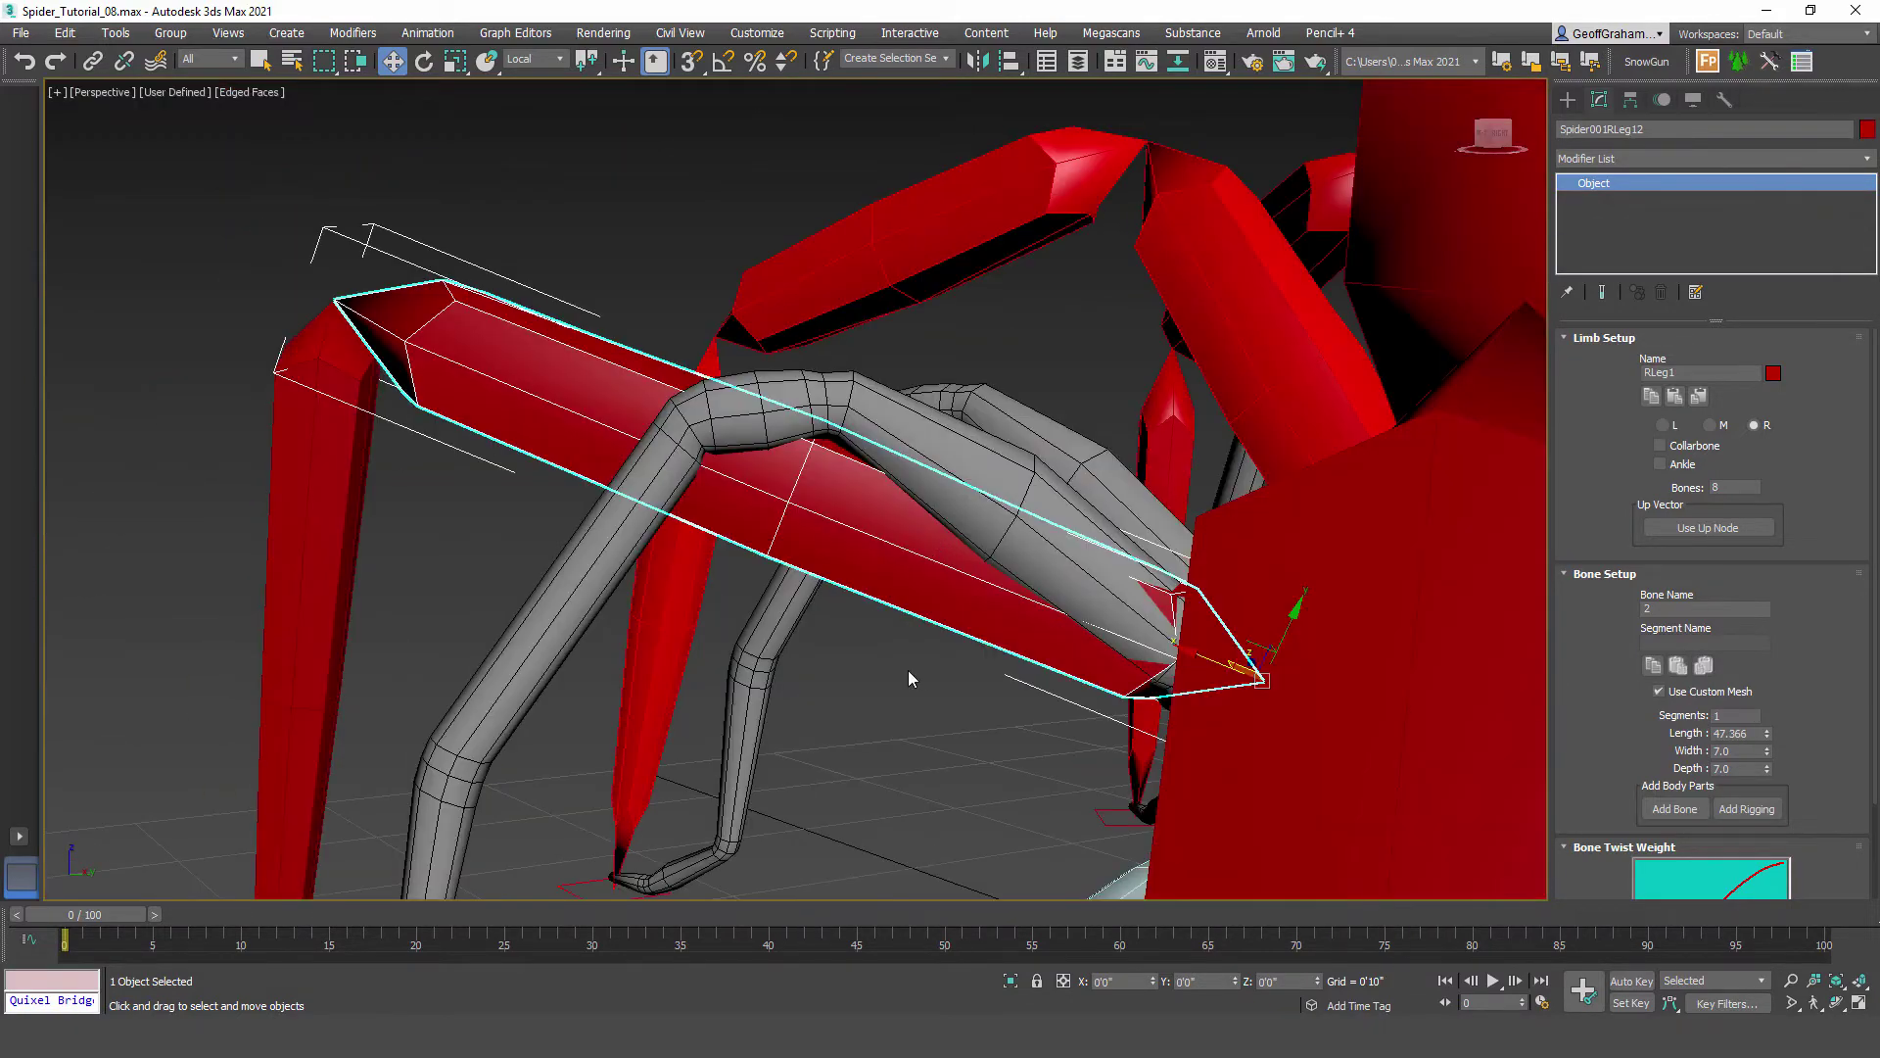
middle_click_drag(908, 670, 1058, 598, "alt")
scroll(1024, 554, "up", 3)
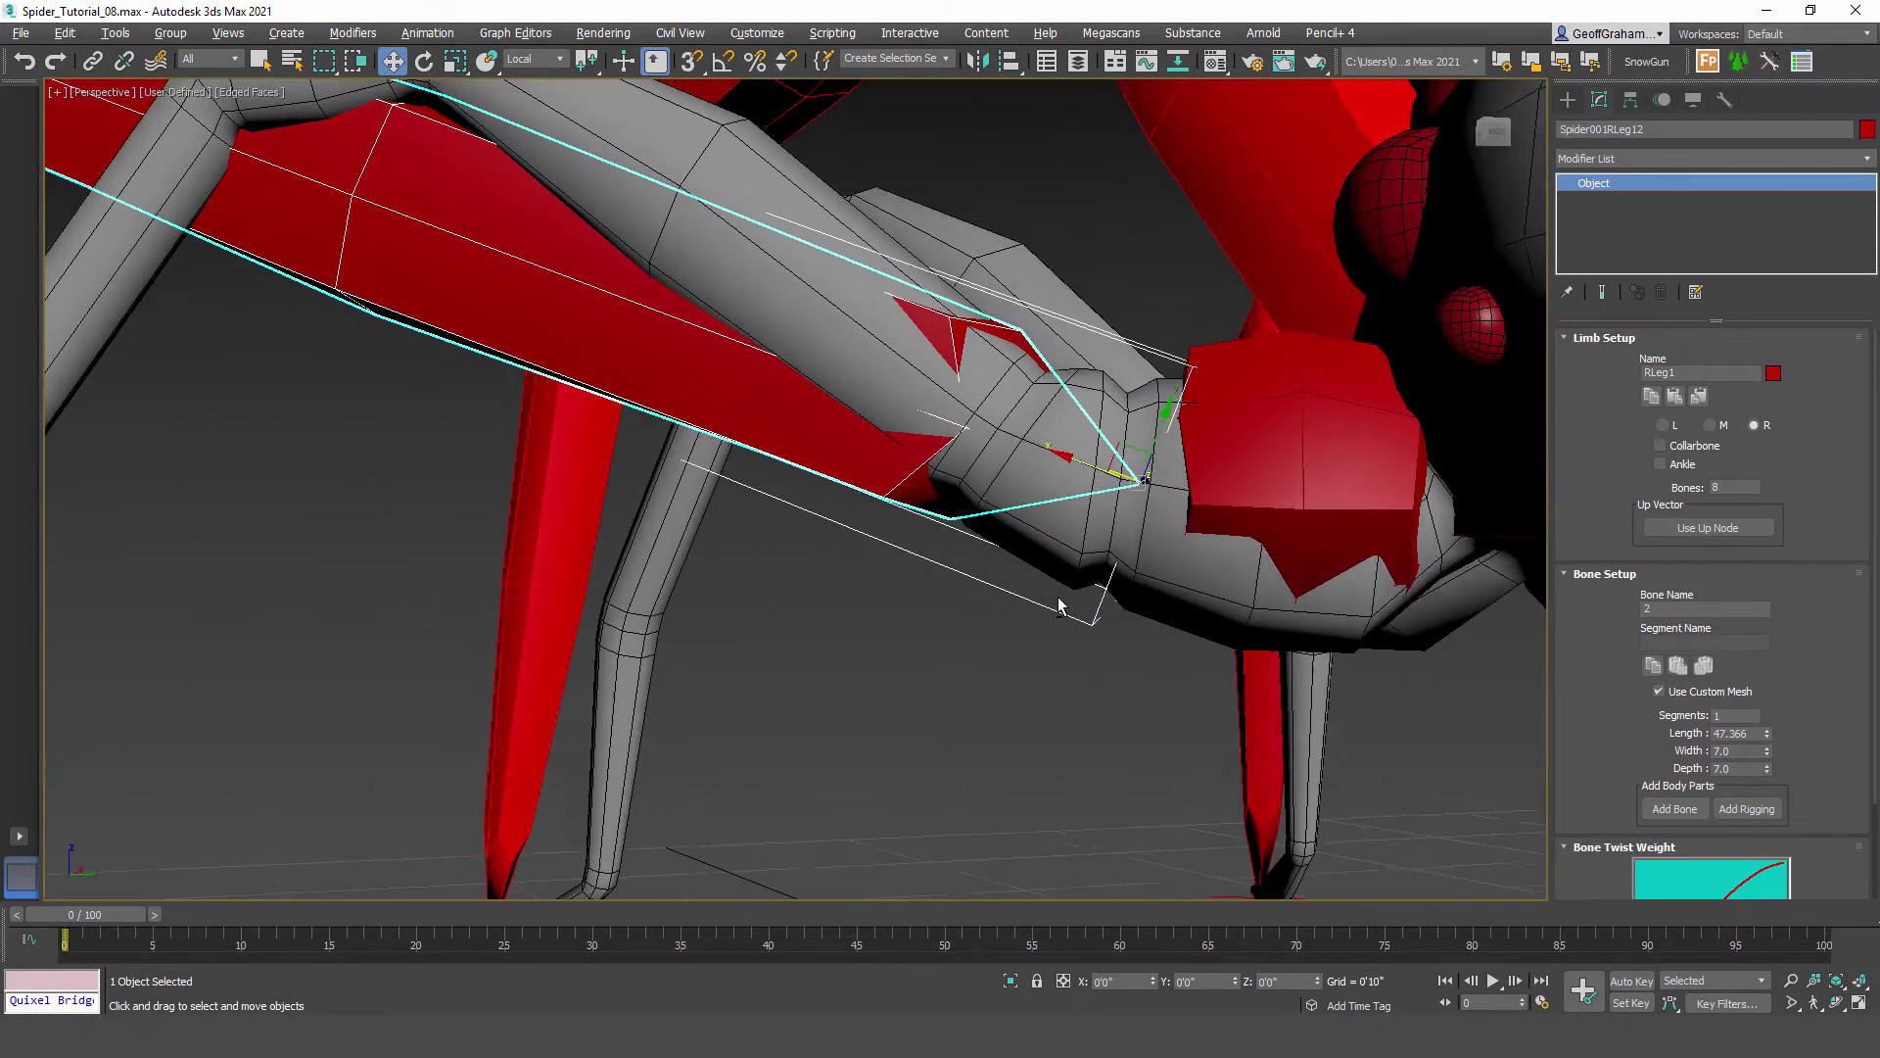
left_click_drag(1120, 446, 1108, 442)
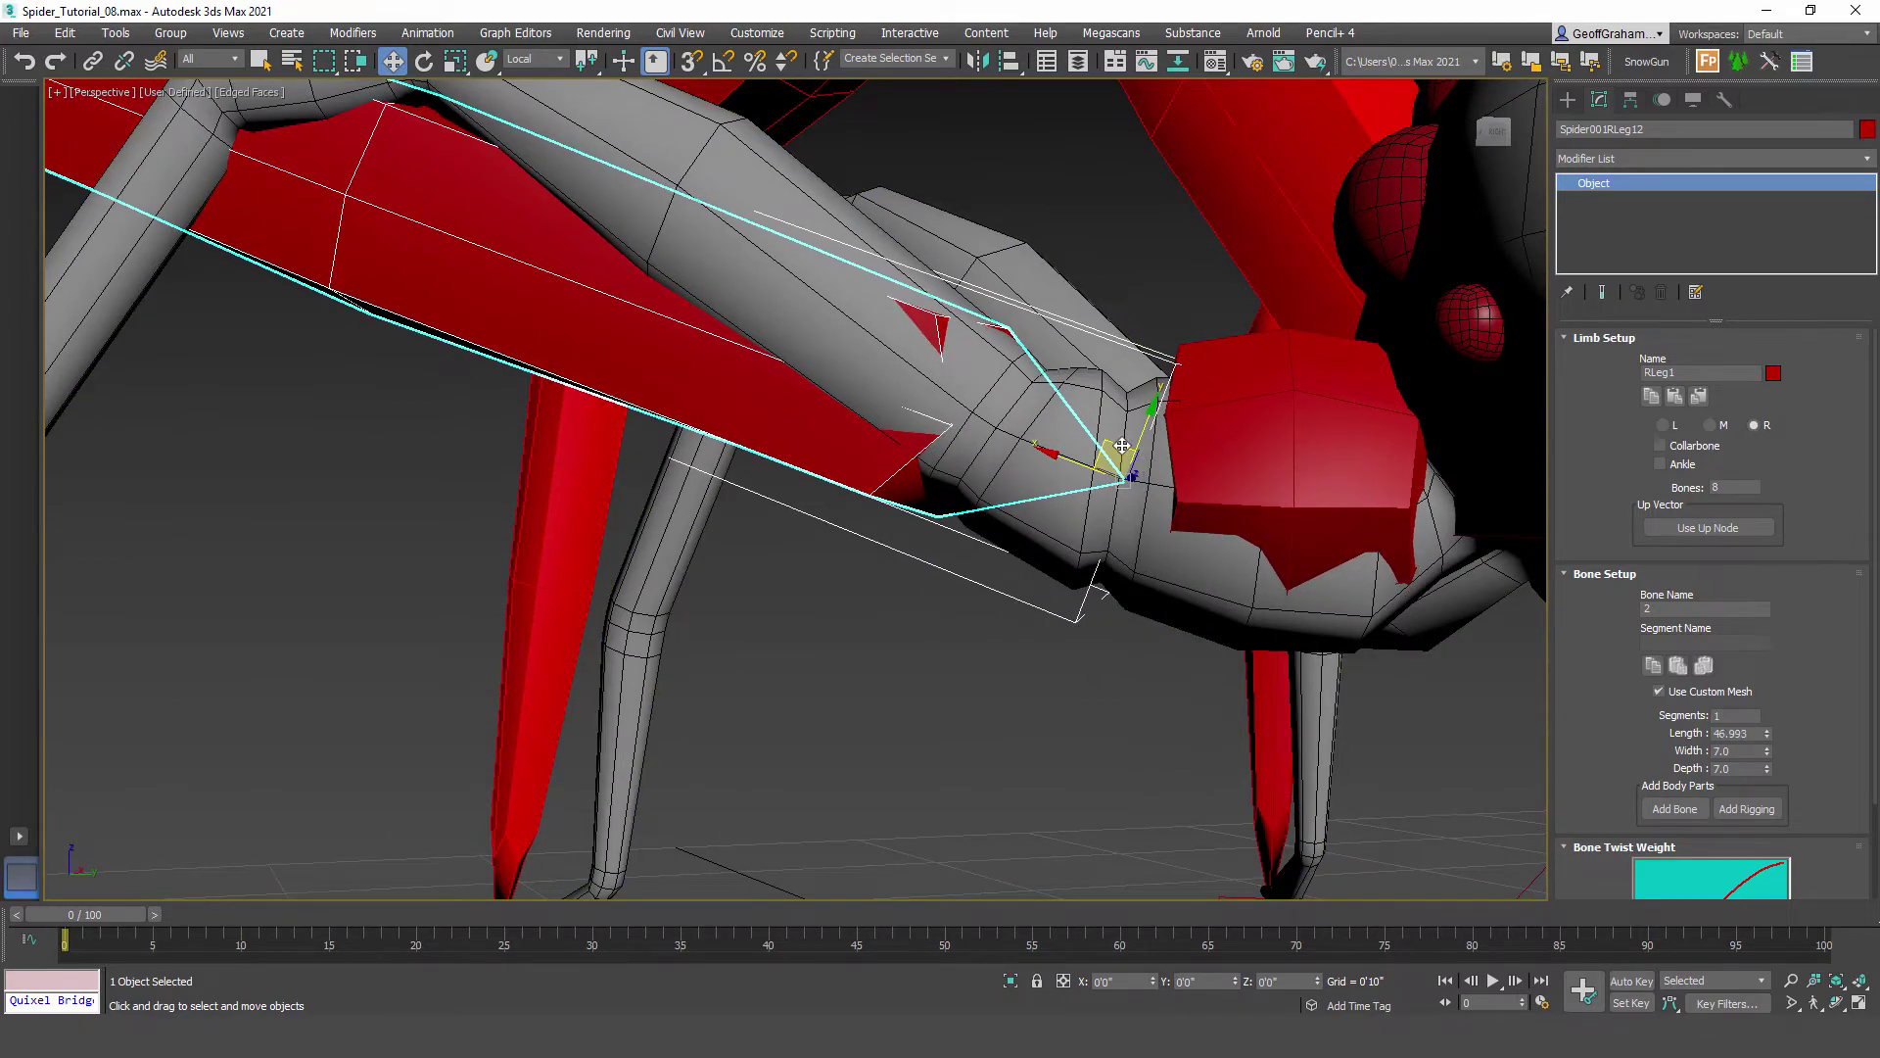
middle_click_drag(666, 466, 840, 520)
Step: Move the base of RLeg1's bone 3 inward to the leg mesh near the end of bone 2
scroll(840, 520, "down", 4)
middle_click_drag(626, 525, 691, 537, "alt")
left_click(383, 319)
left_click_drag(389, 264, 1098, 576)
key("z")
middle_click_drag(1176, 552, 1087, 519, "alt")
middle_click_drag(1136, 421, 971, 613)
scroll(881, 522, "up", 4)
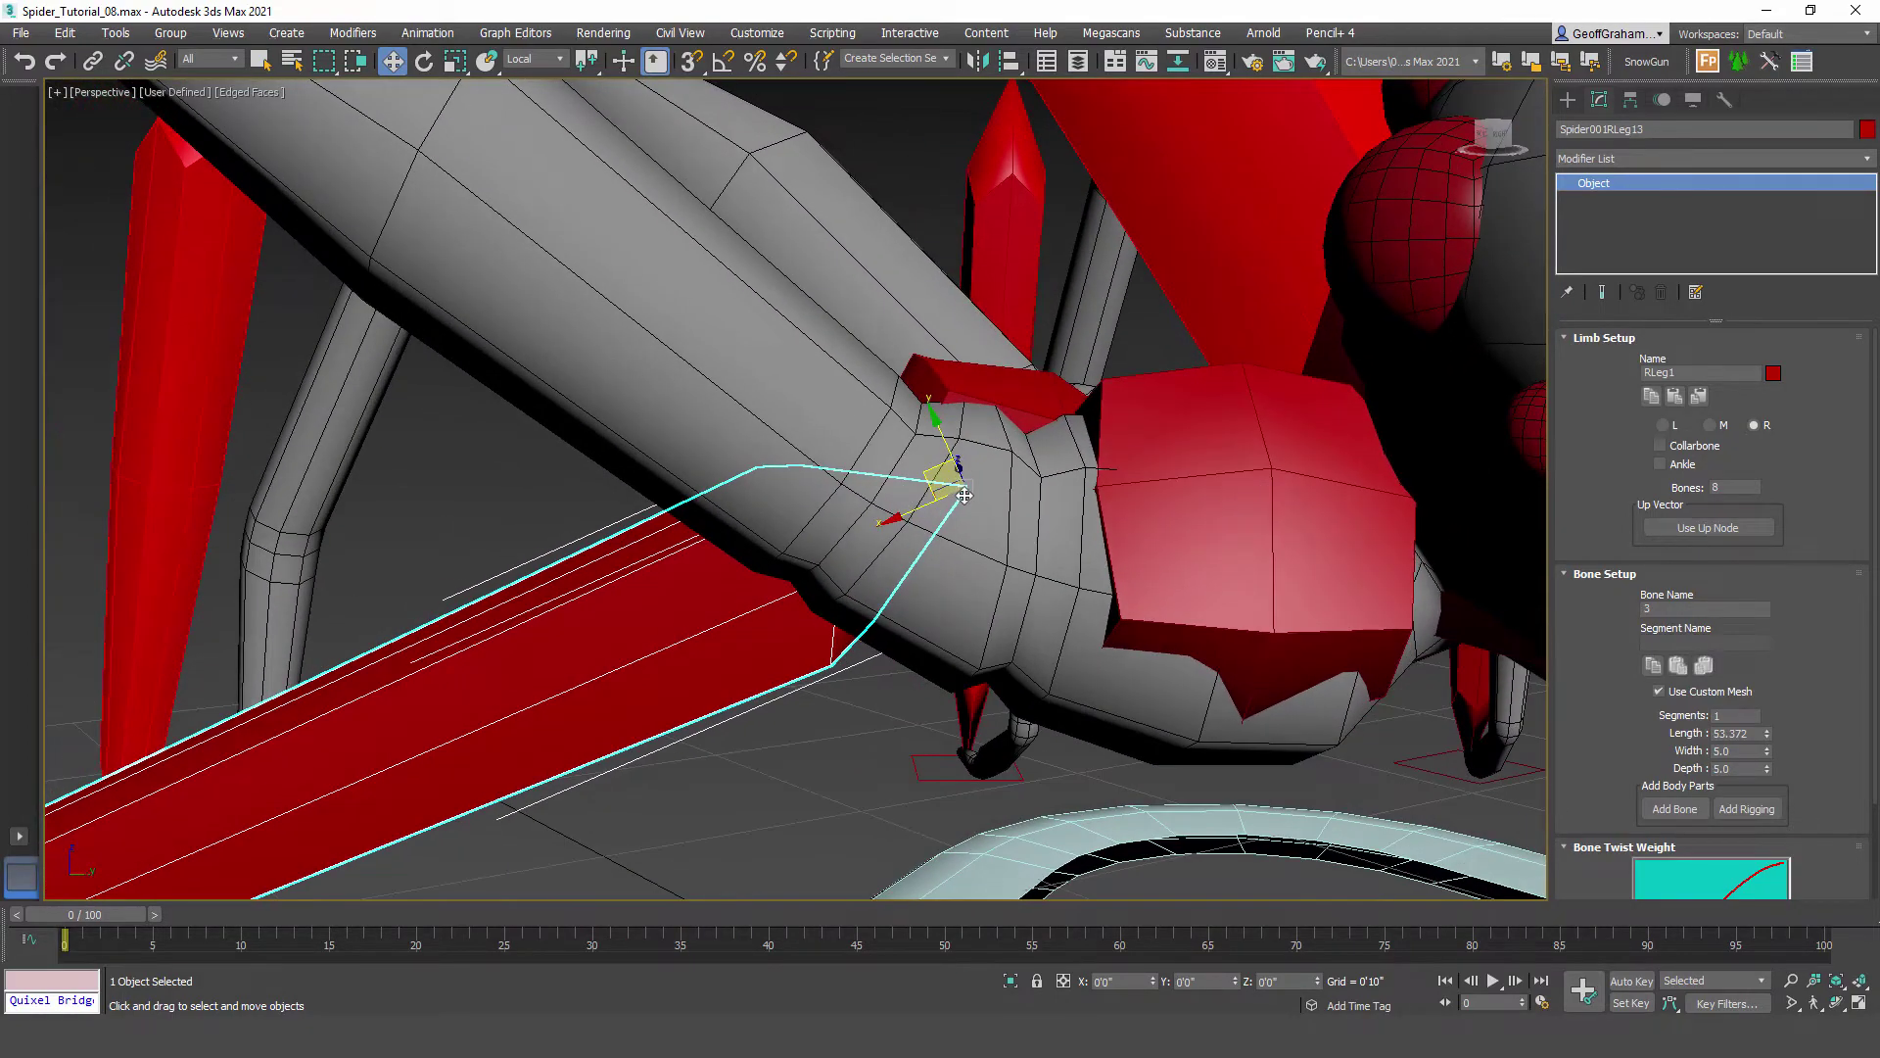
Step: Adjust the base of RLeg1's bone 3 from side and top angles so it is centred within the leg mesh
left_click_drag(922, 471, 828, 494)
middle_click_drag(840, 445, 724, 448, "alt")
left_click_drag(724, 448, 899, 432)
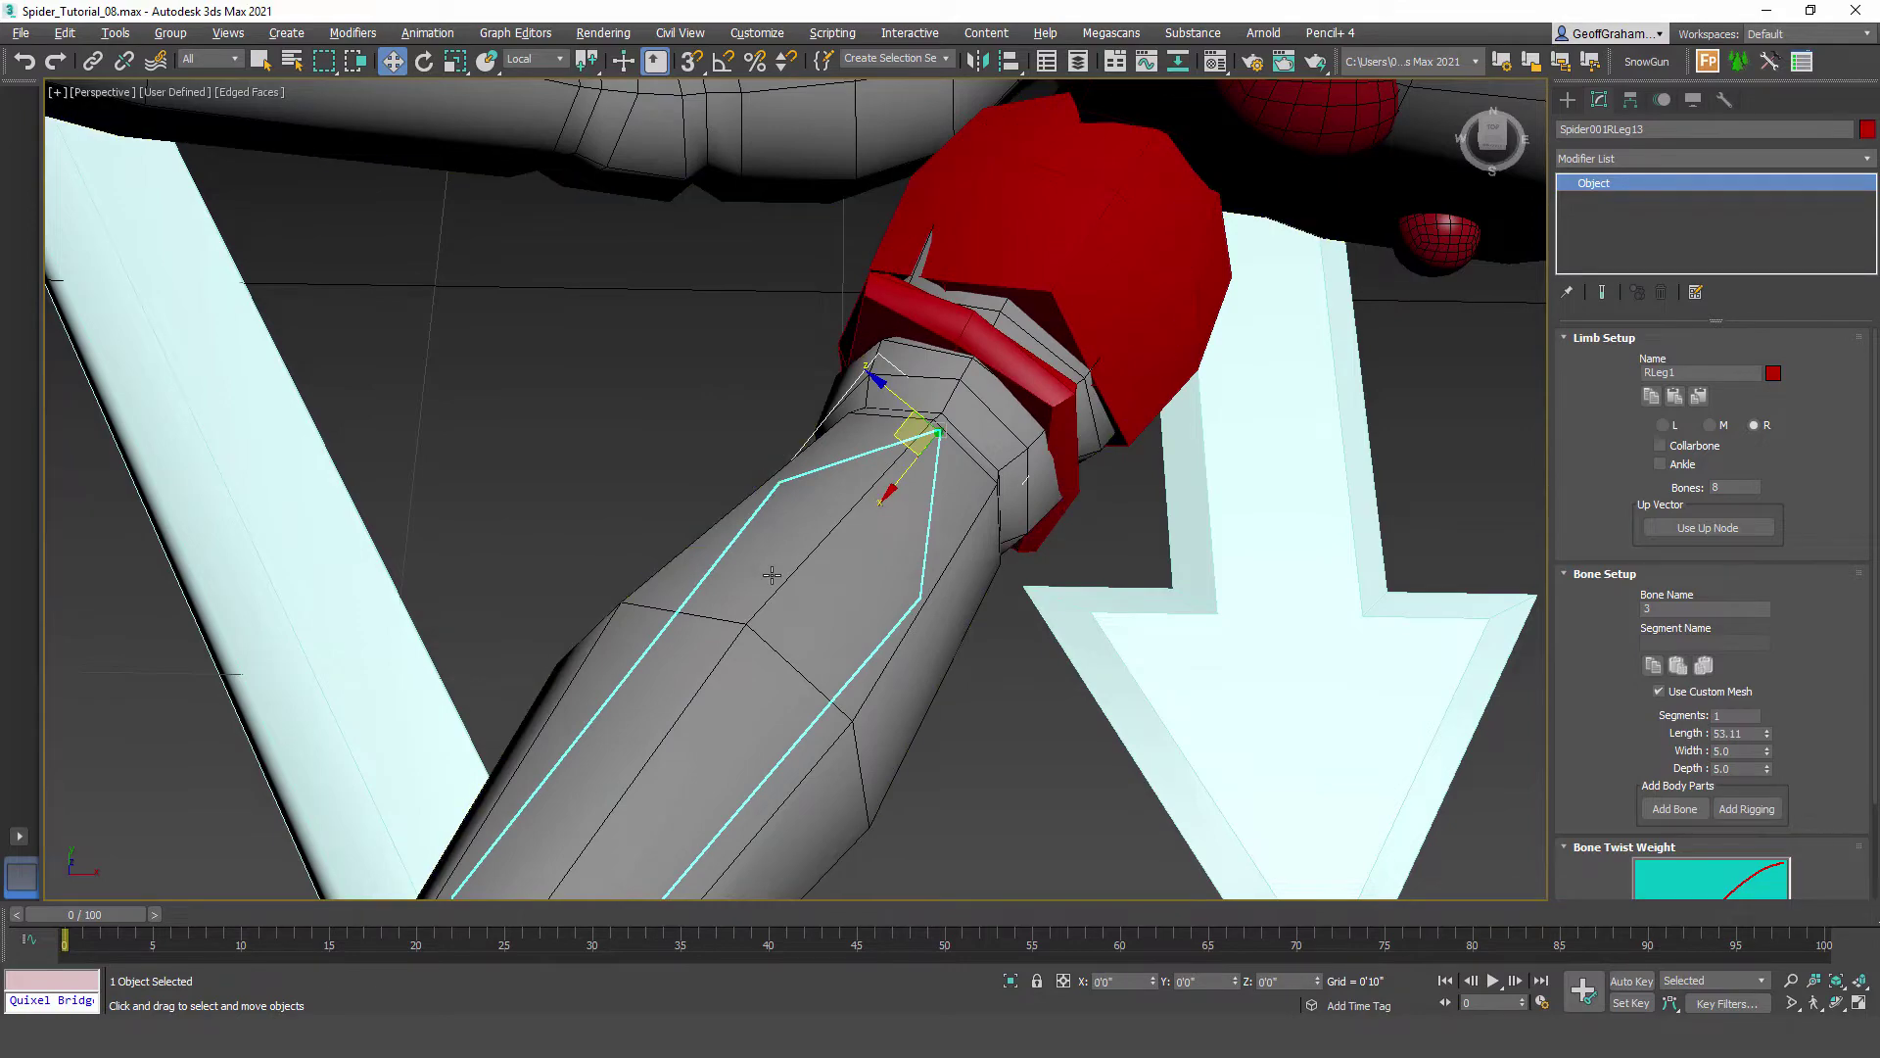
middle_click_drag(772, 574, 920, 842, "alt")
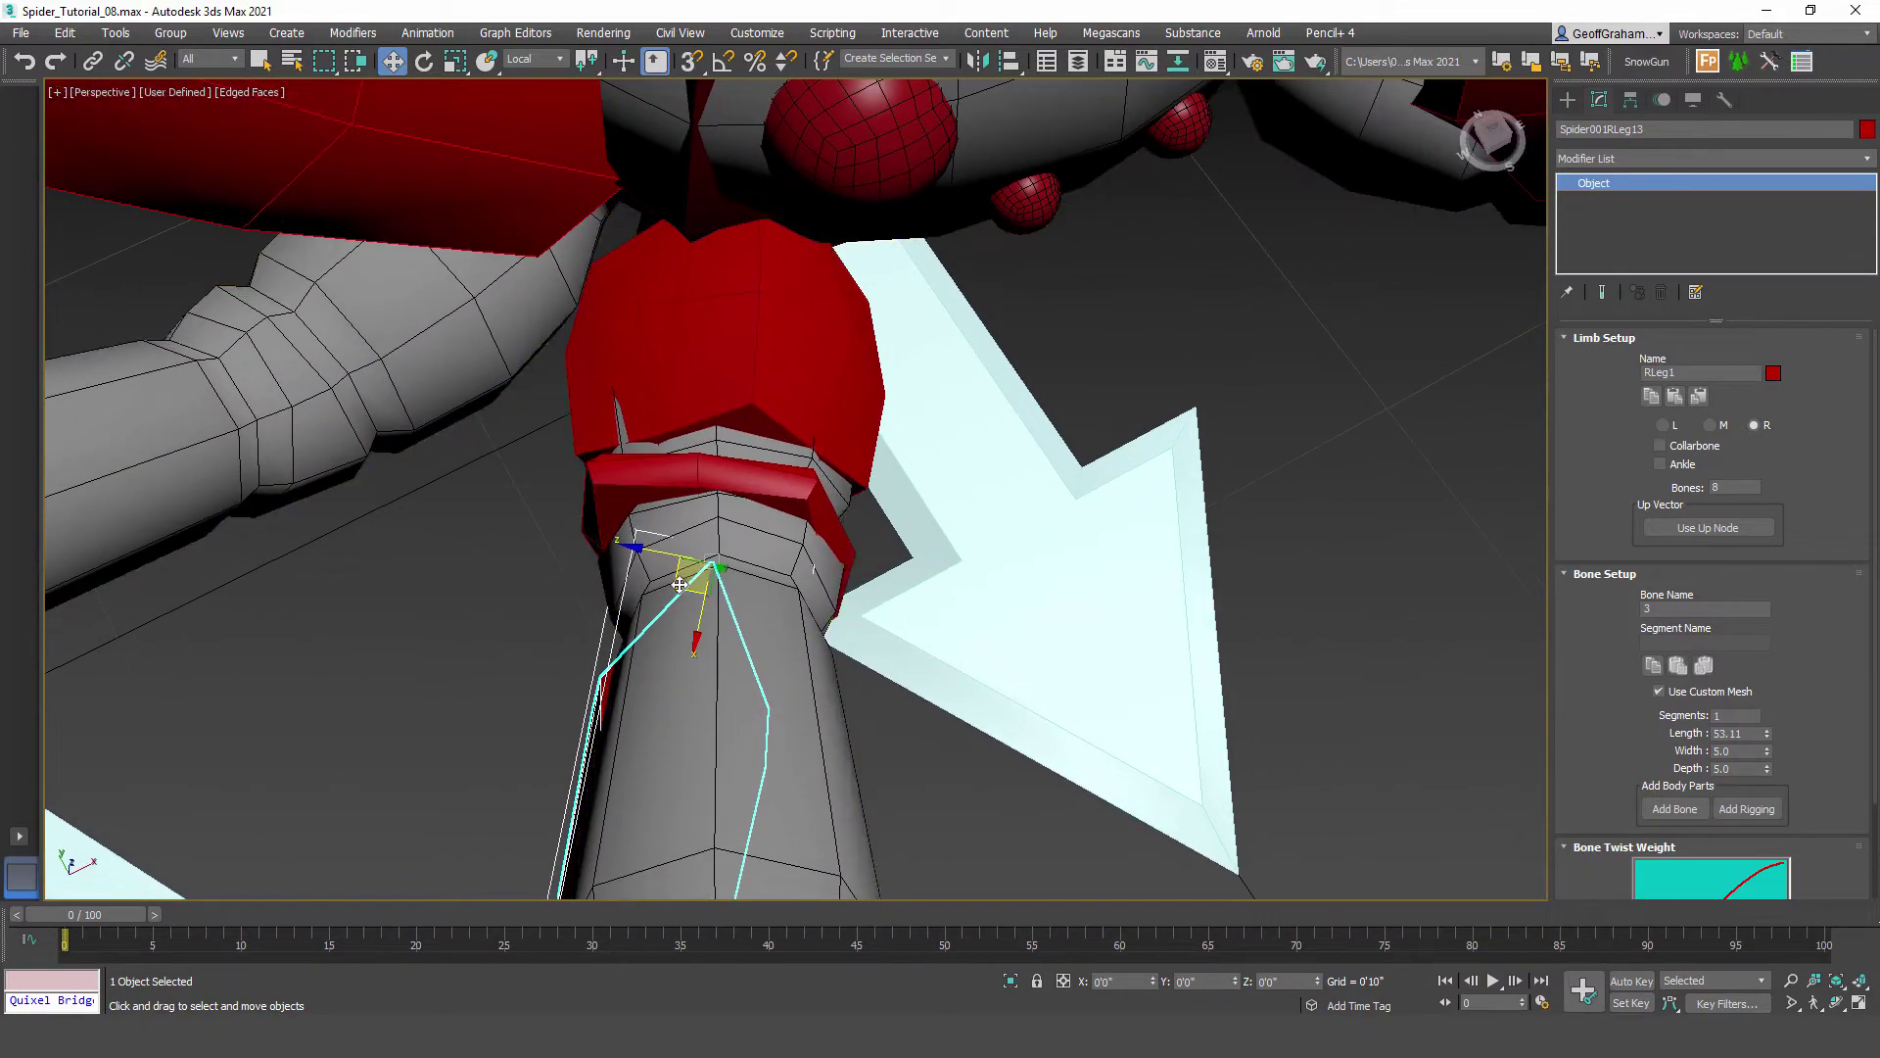
left_click_drag(679, 585, 692, 582)
middle_click_drag(1032, 709, 839, 635, "alt")
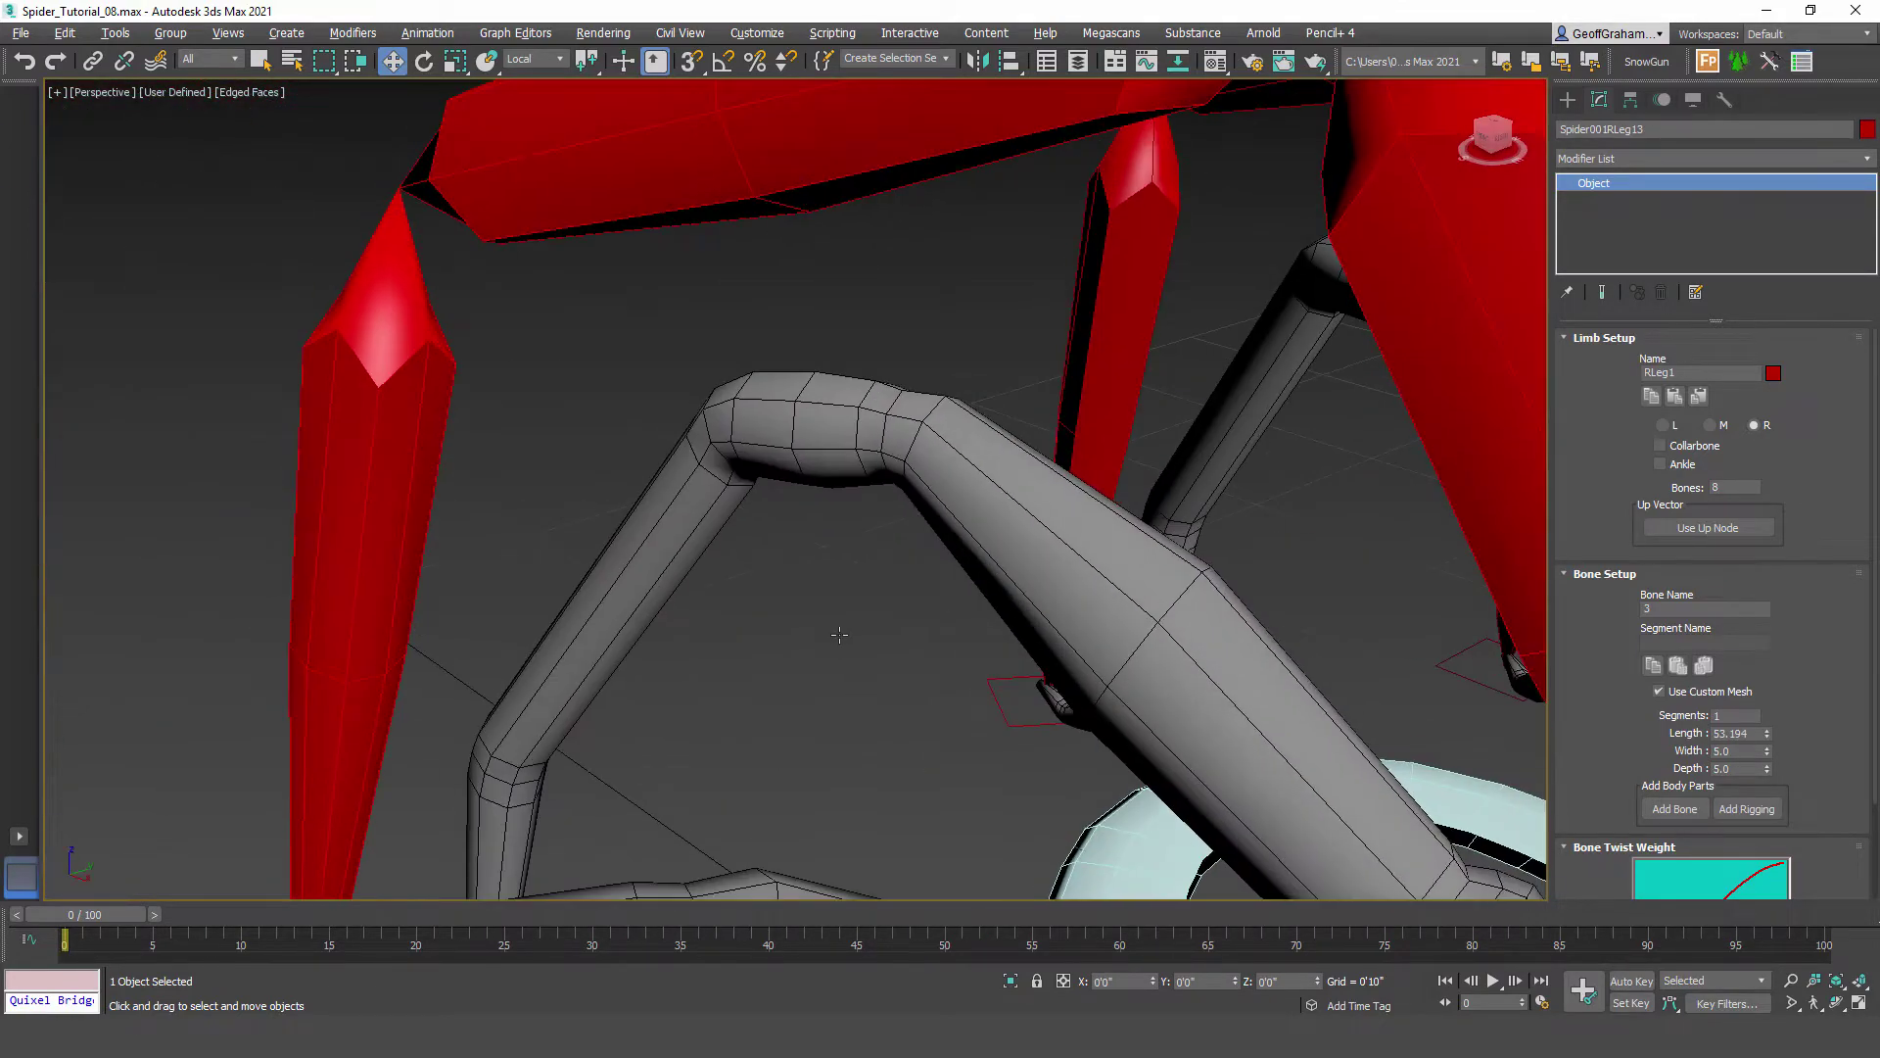
Step: Move the base of RLeg1's bone 3 farther outward along the upper leg so bone 2 fills the short joint segment
scroll(839, 634, "up", 1)
middle_click_drag(899, 723, 741, 485, "alt")
scroll(742, 486, "down", 3)
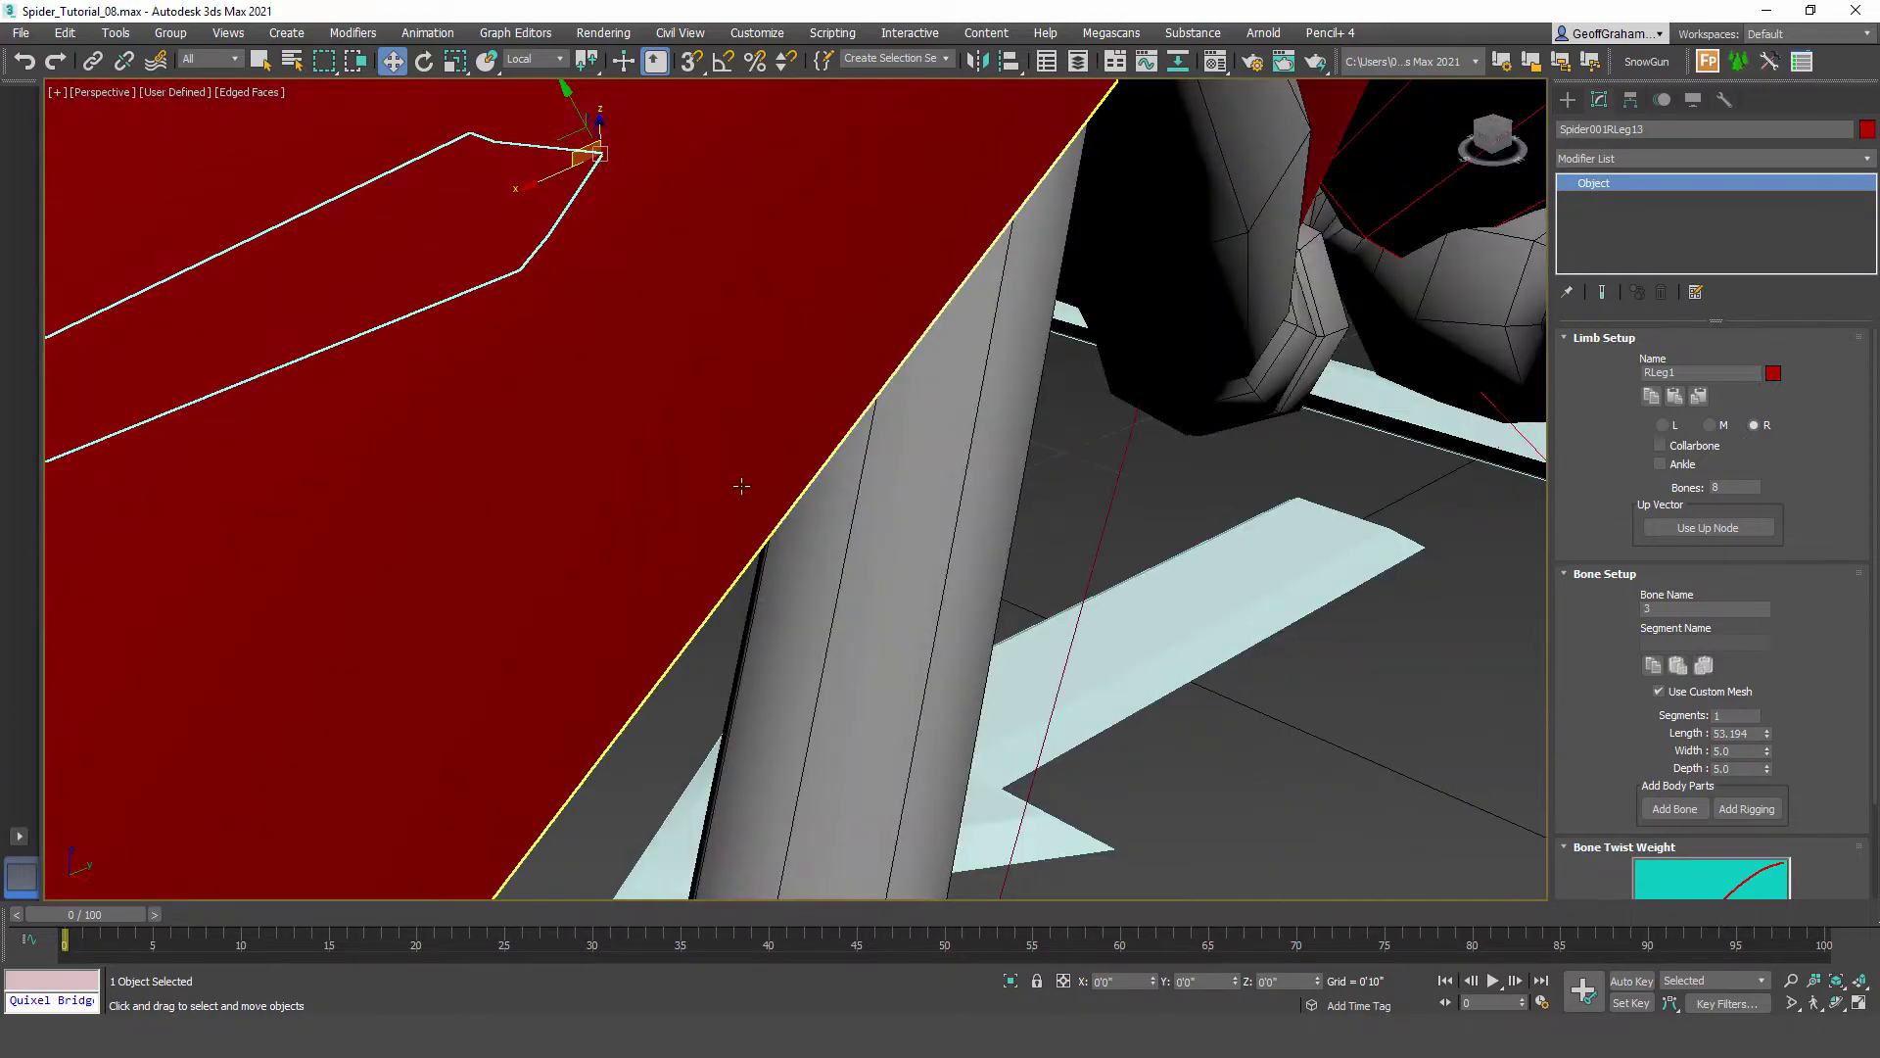
scroll(742, 486, "down", 15)
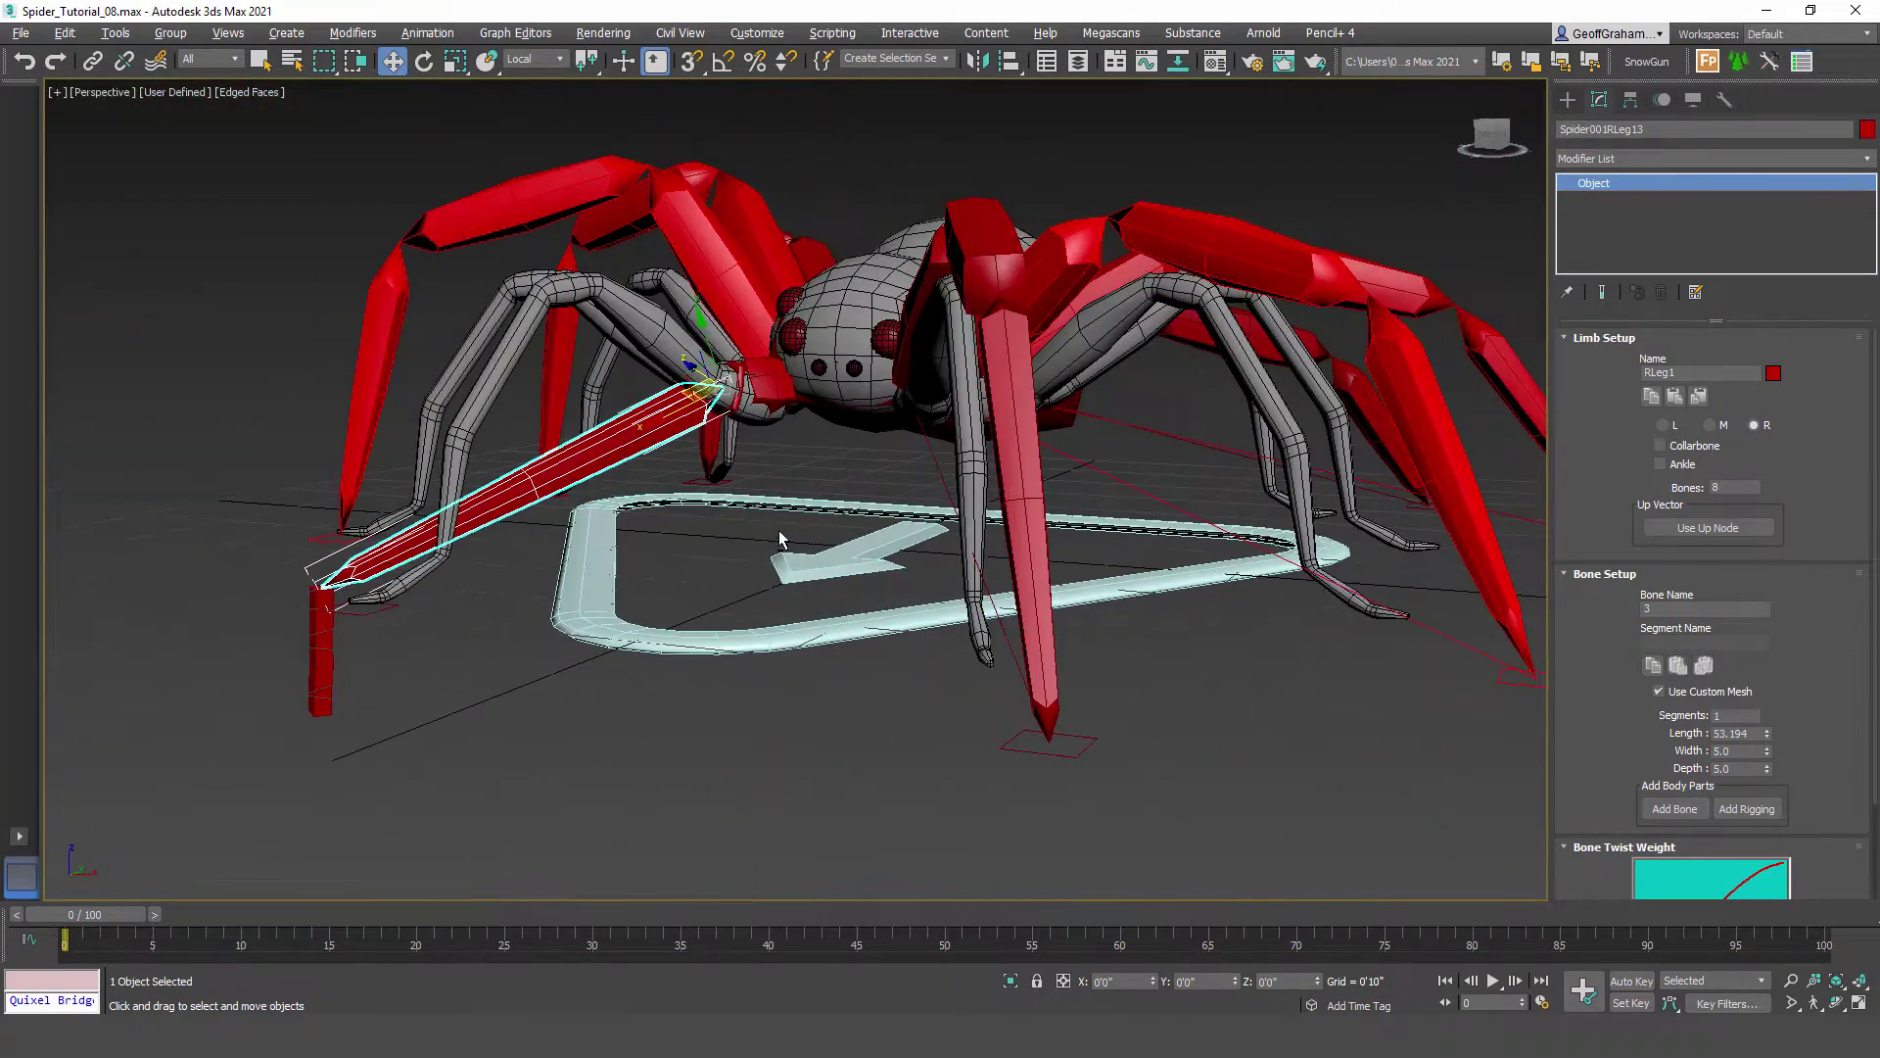
scroll(779, 530, "up", 15)
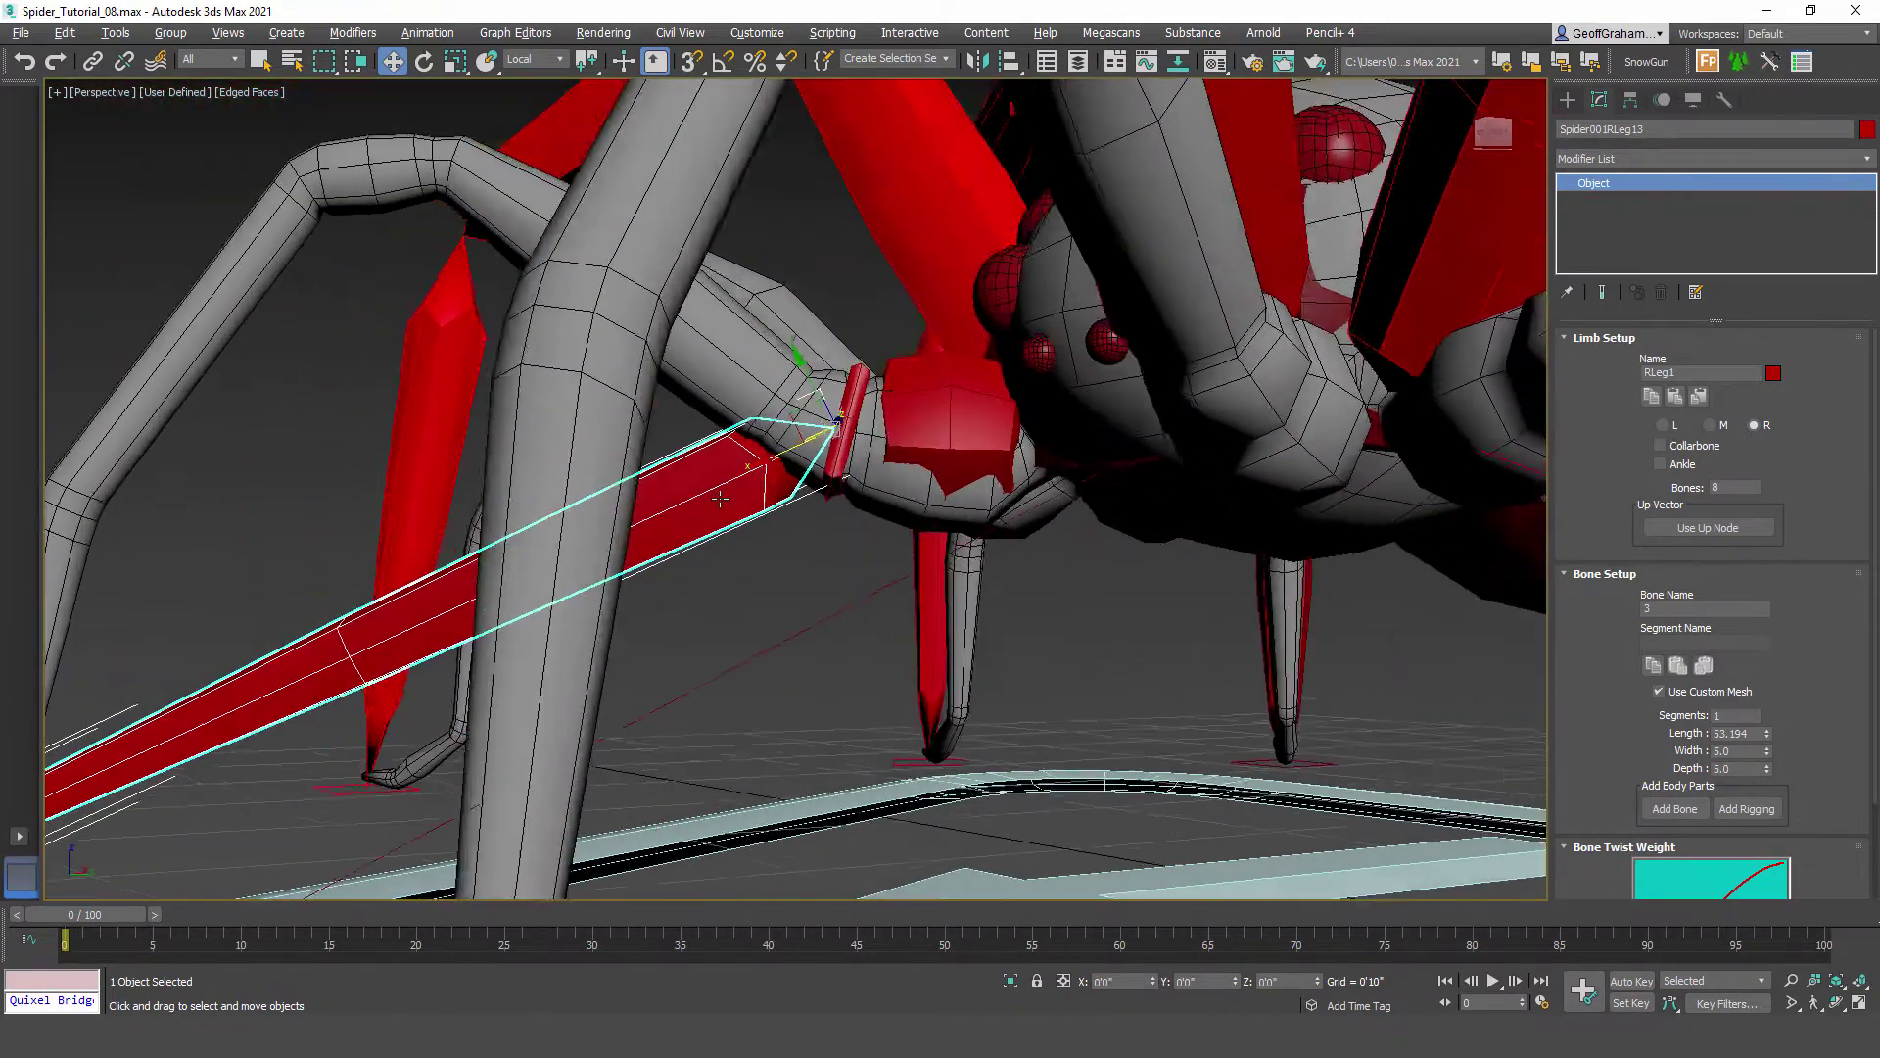
scroll(720, 499, "up", 8)
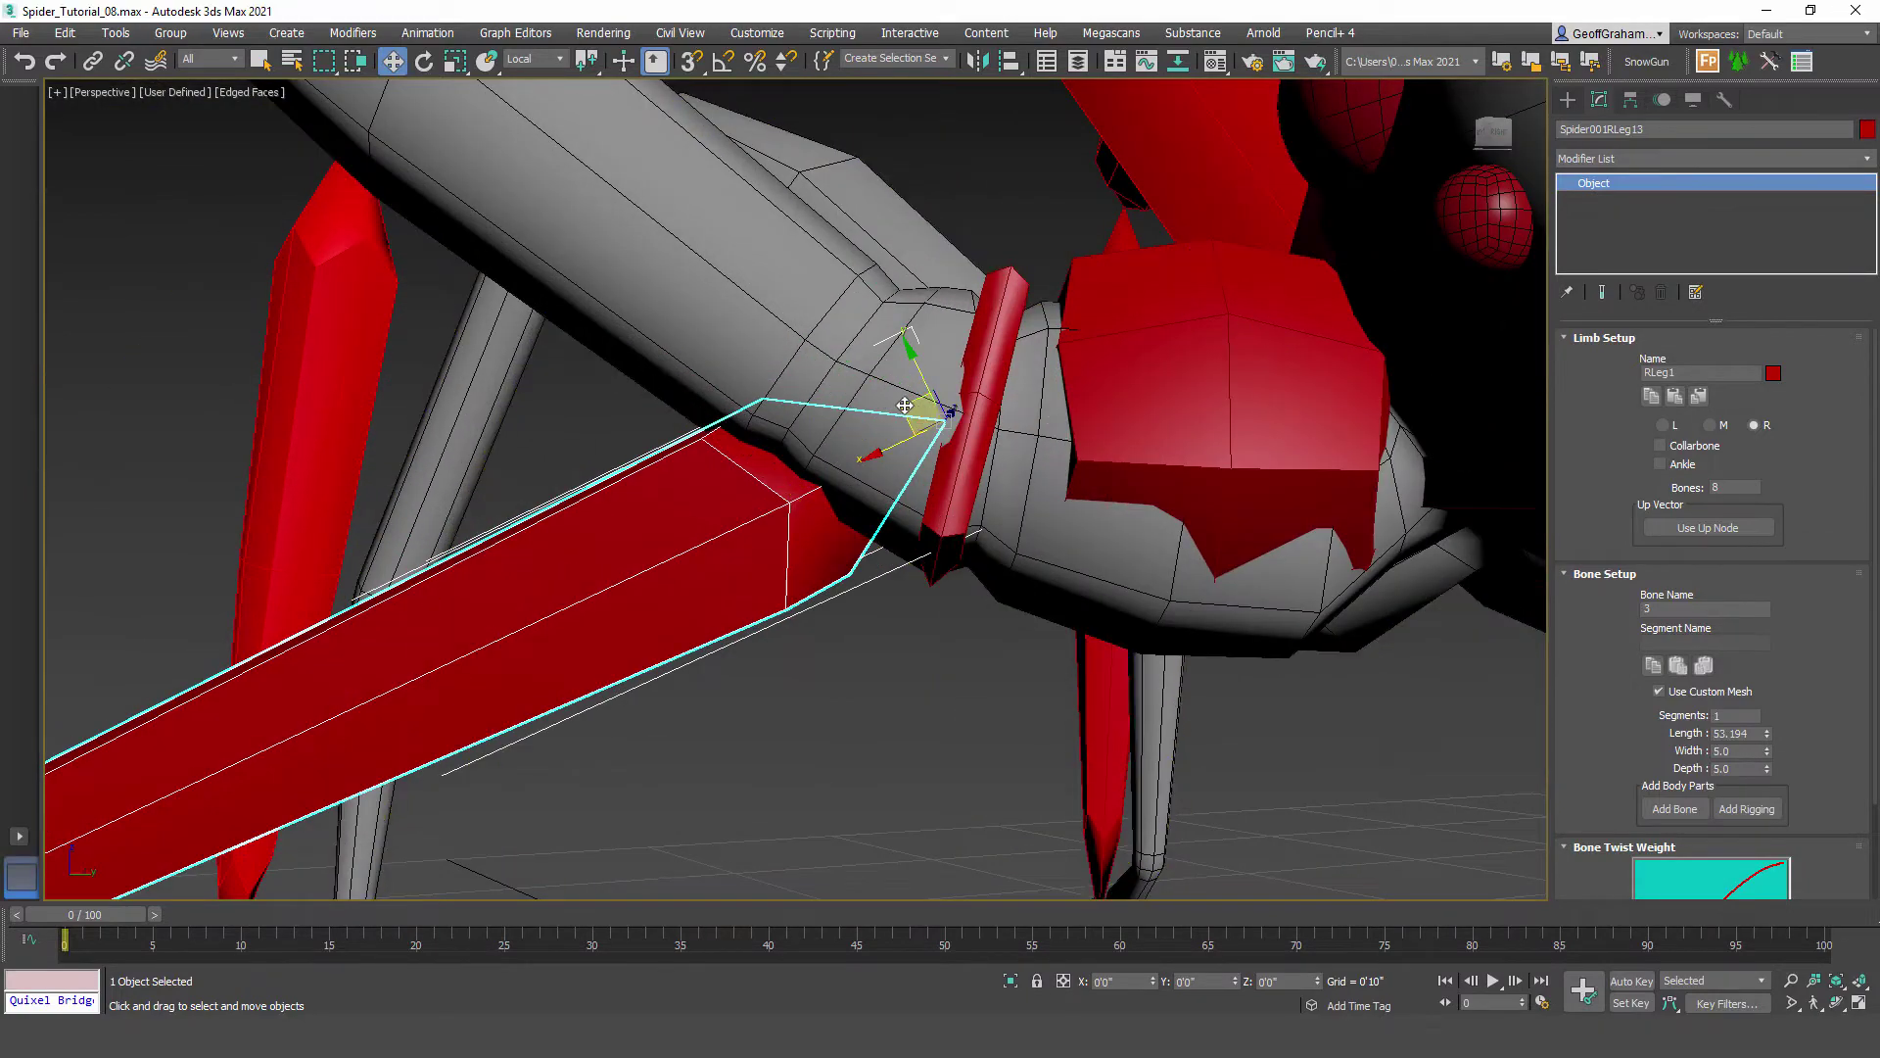
left_click_drag(905, 405, 835, 431)
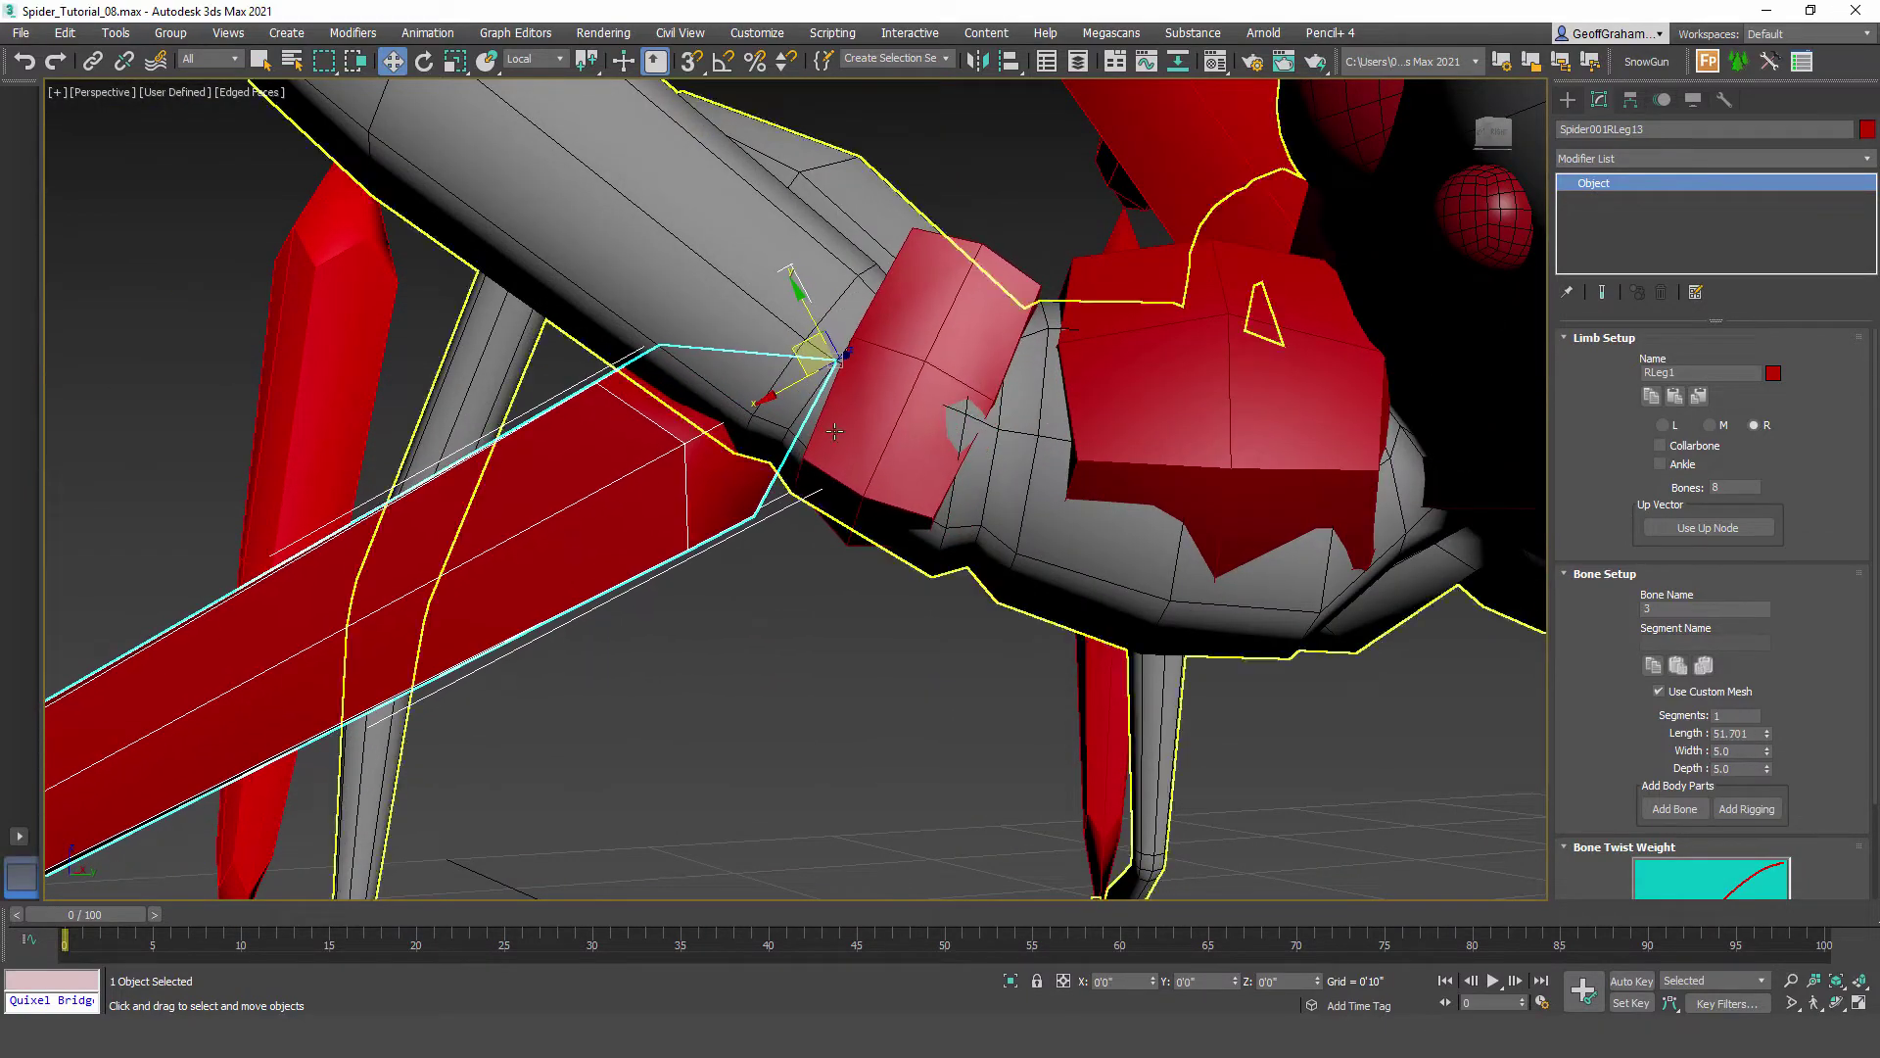
Step: Move the base of RLeg1's bone 4 up to the inner end of the leg mesh's raised knee
scroll(834, 431, "down", 8)
middle_click_drag(617, 516, 827, 486)
middle_click_drag(470, 627, 600, 752, "alt")
left_click(585, 723)
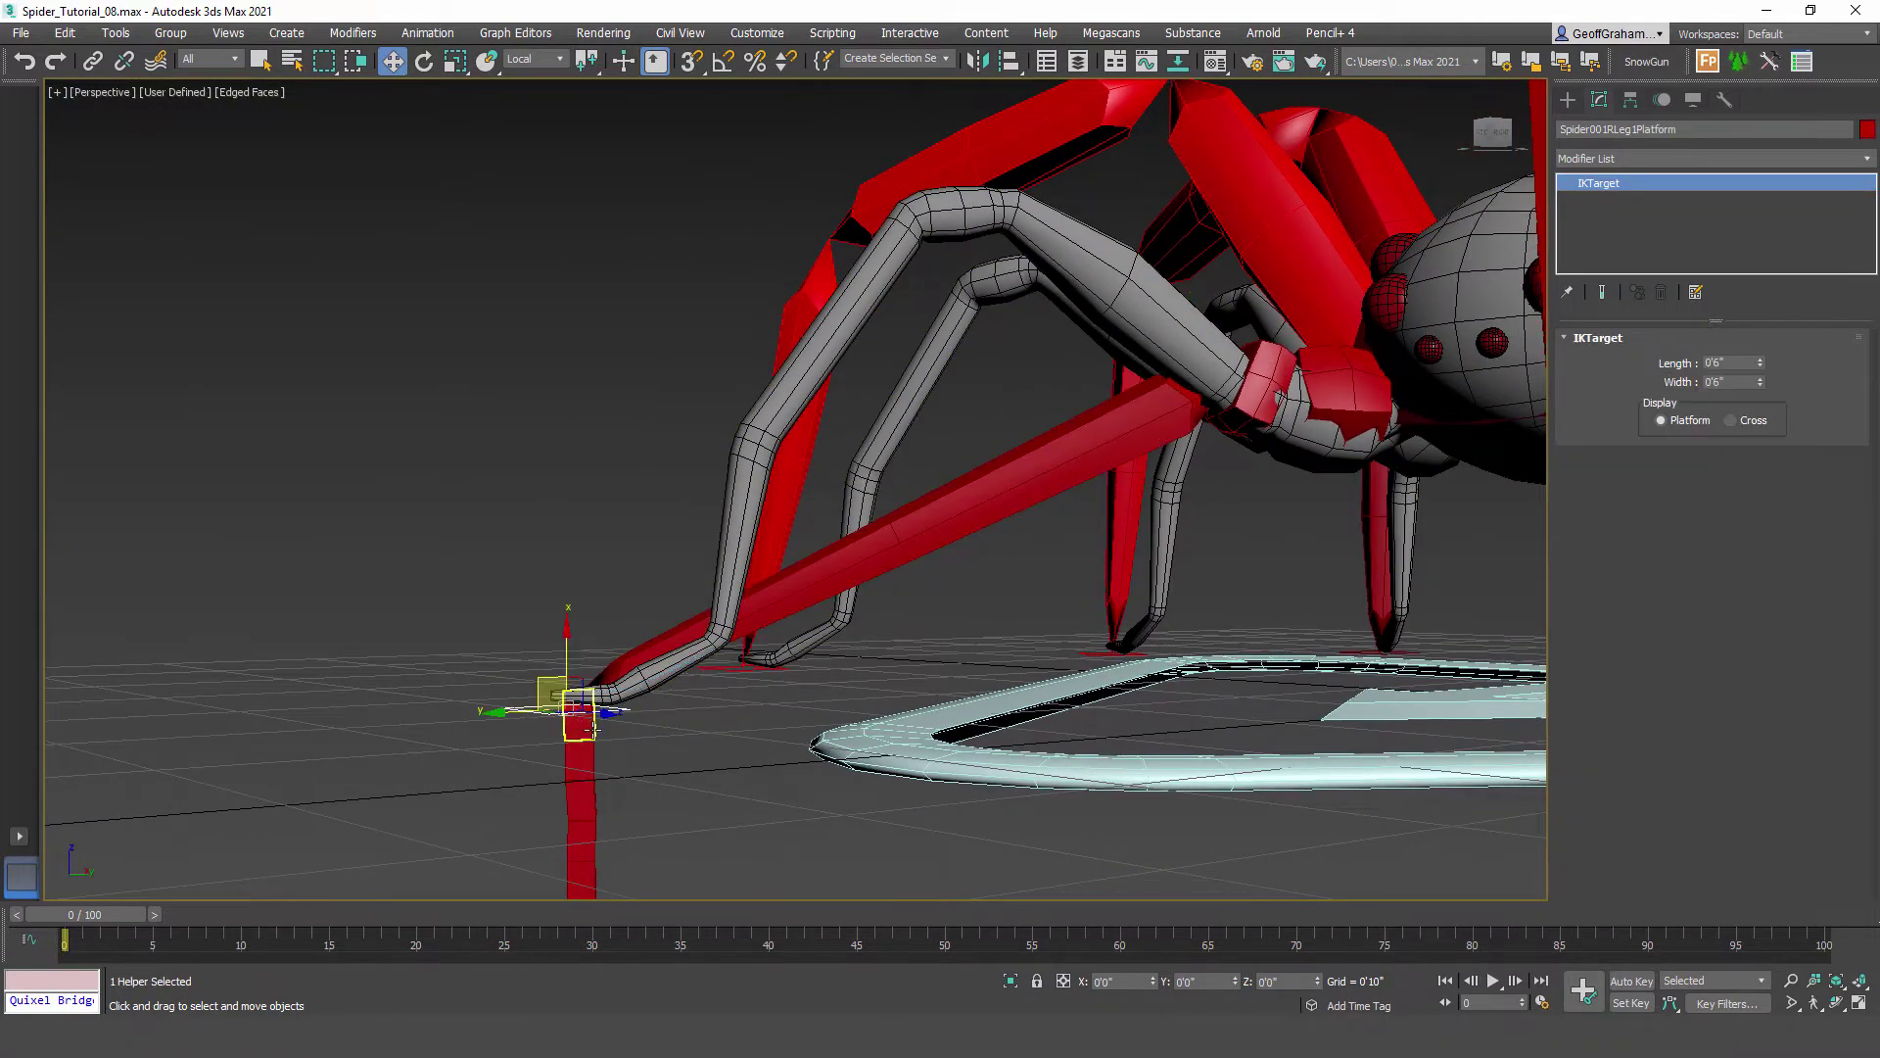
left_click(593, 729)
middle_click_drag(730, 766, 483, 750, "alt")
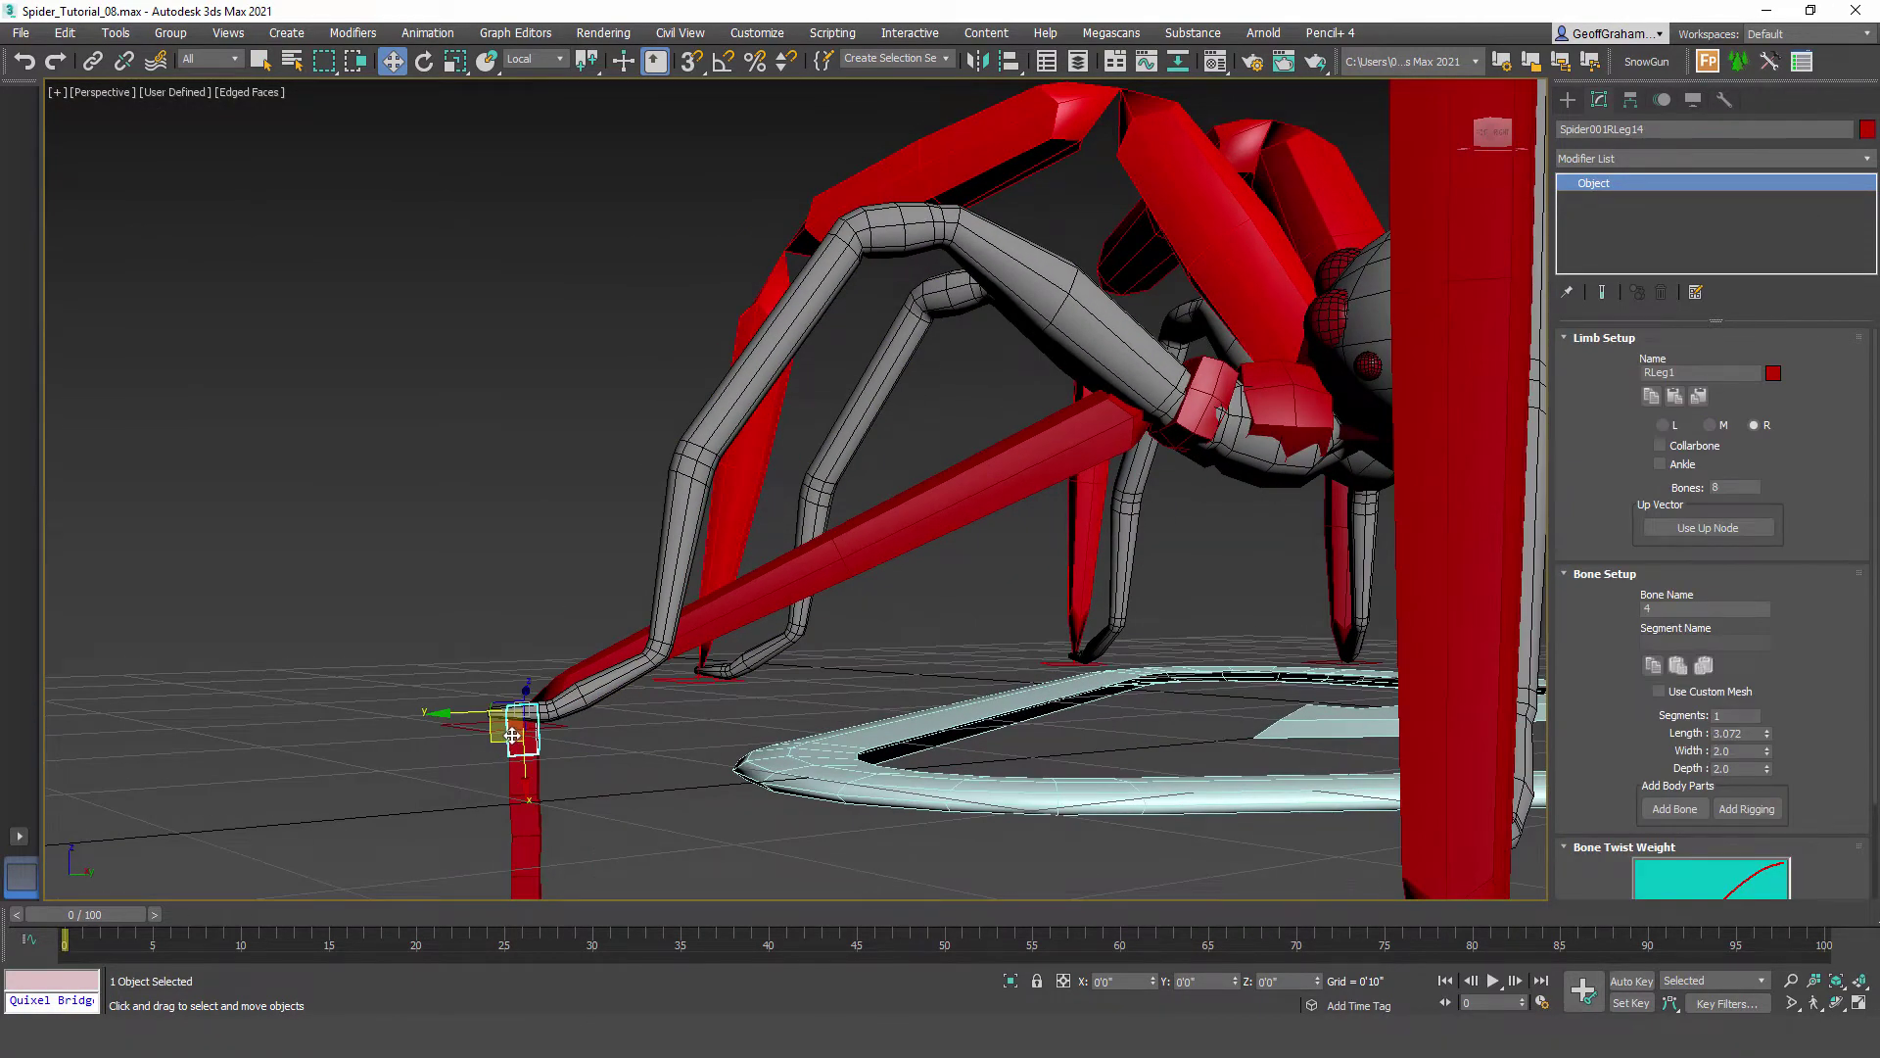
left_click_drag(511, 735, 954, 256)
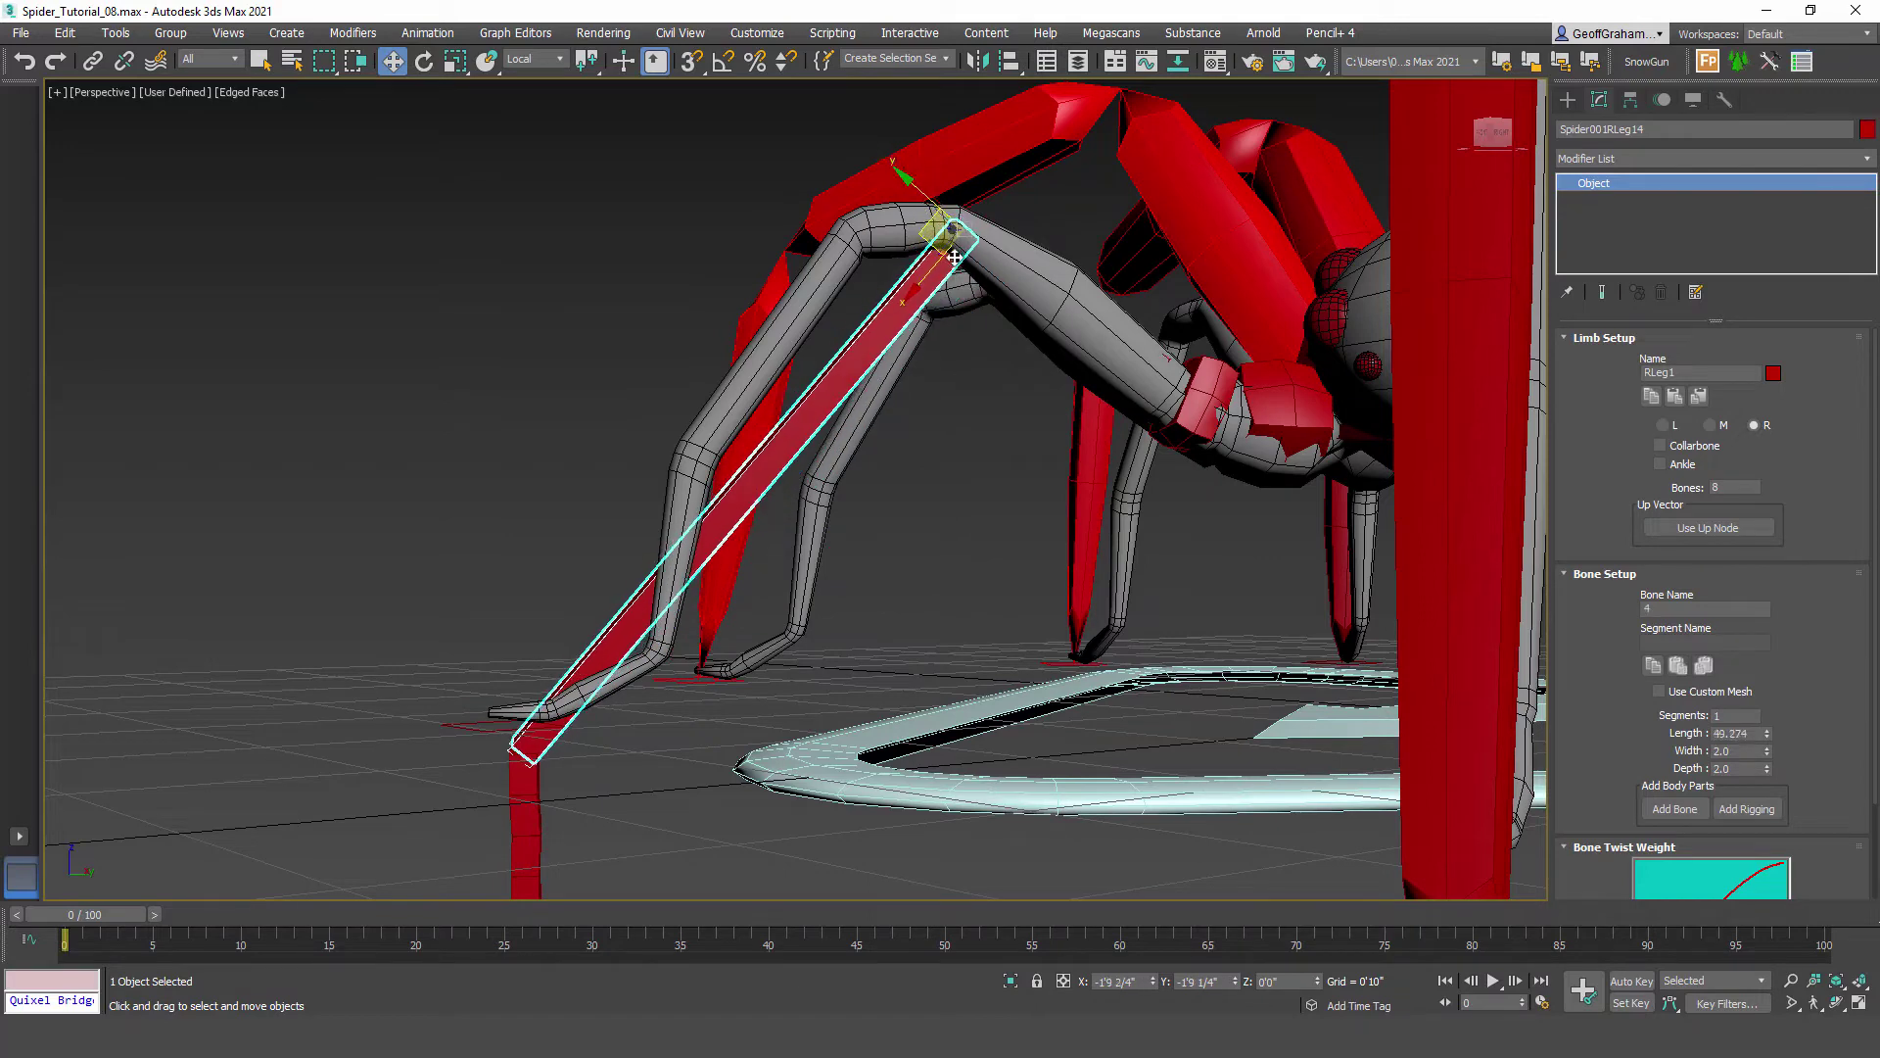
Step: Move the bases of RLeg1's bones 5, 6 and 7 to the leg mesh's outer knee, lower-leg and ankle joints respectively
left_click_drag(496, 779, 822, 253)
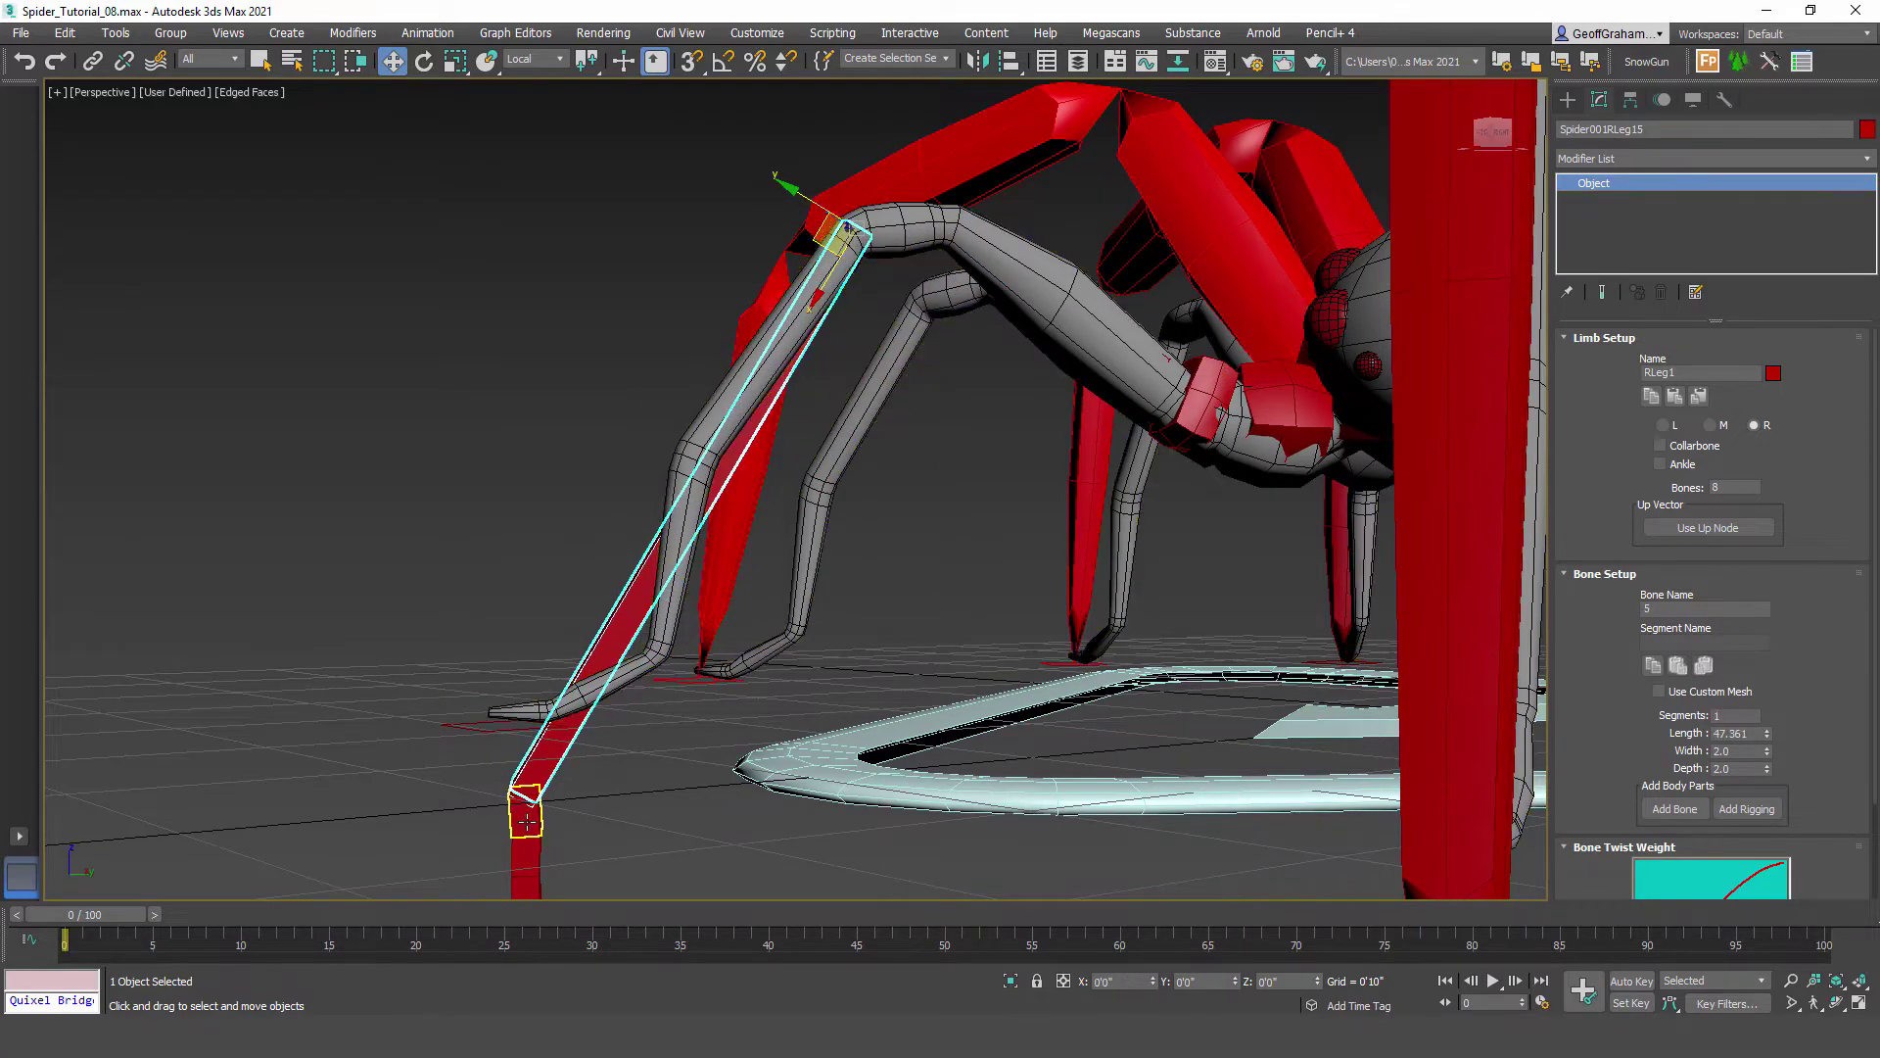
left_click_drag(498, 822, 673, 488)
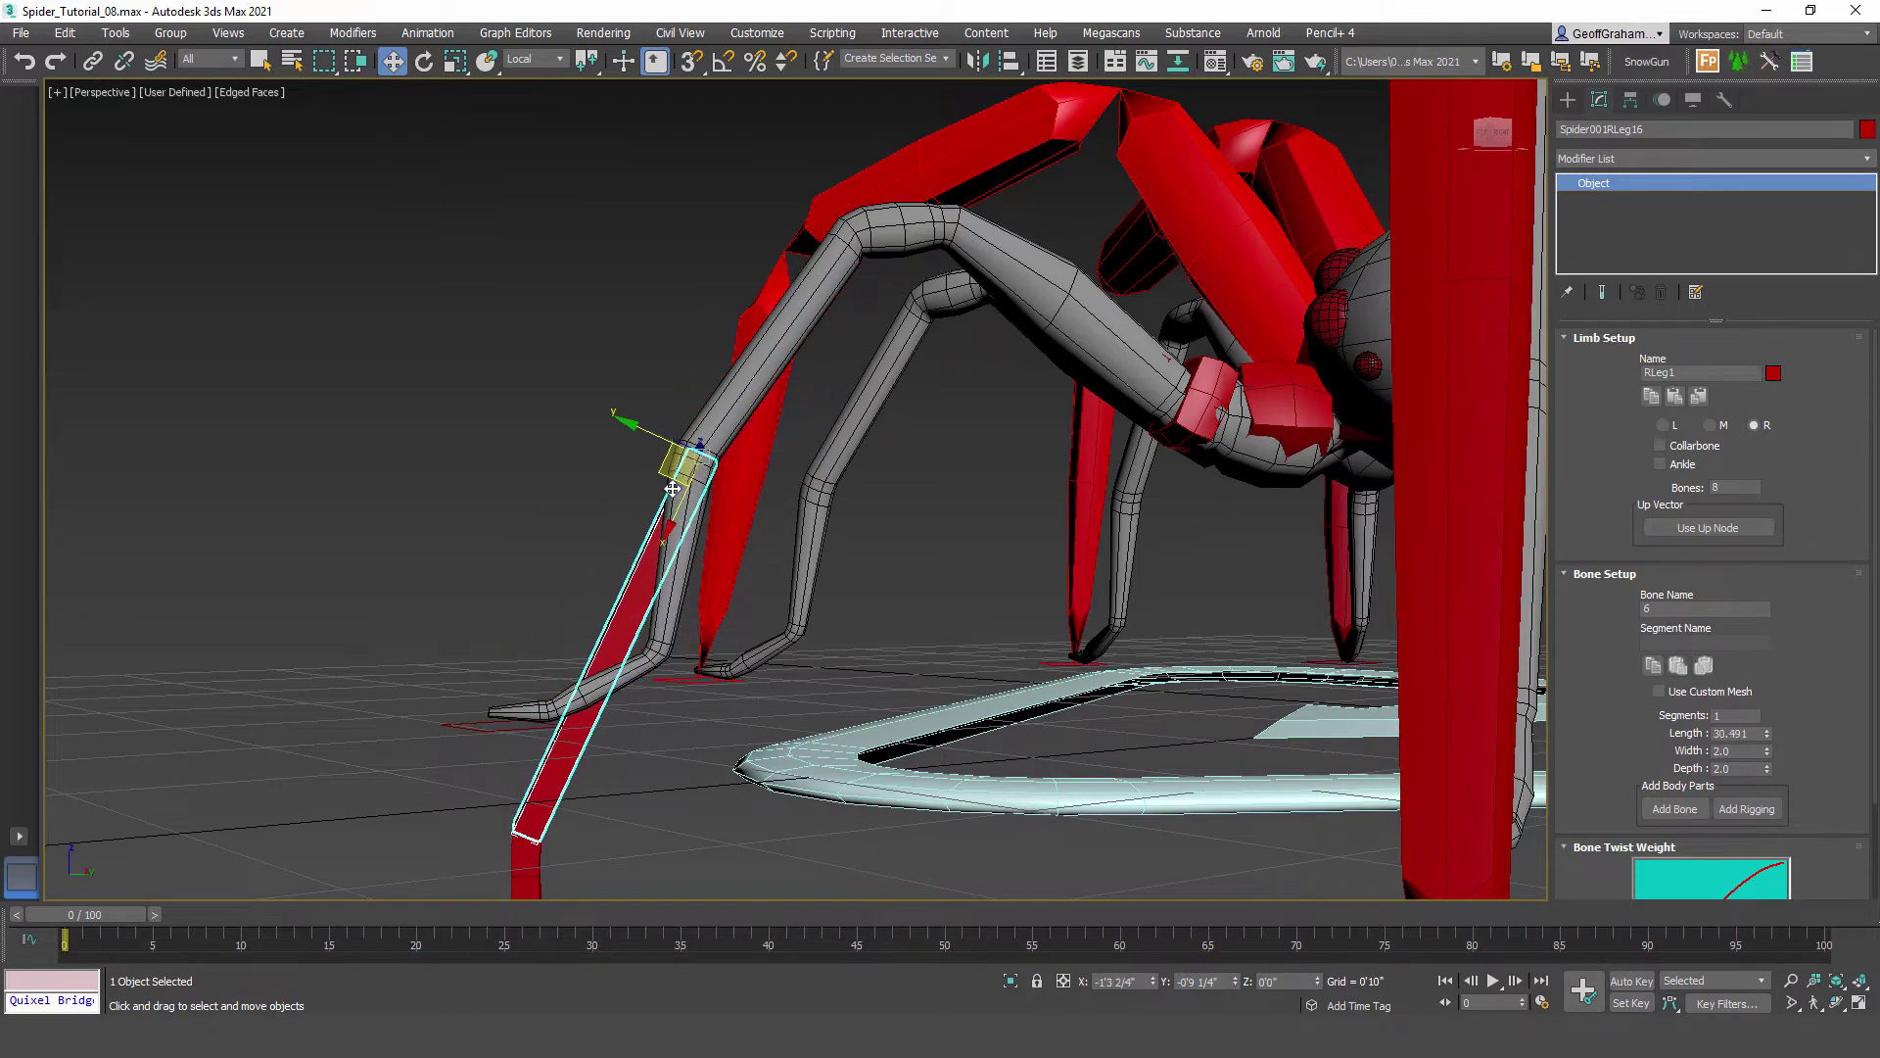
left_click(524, 854)
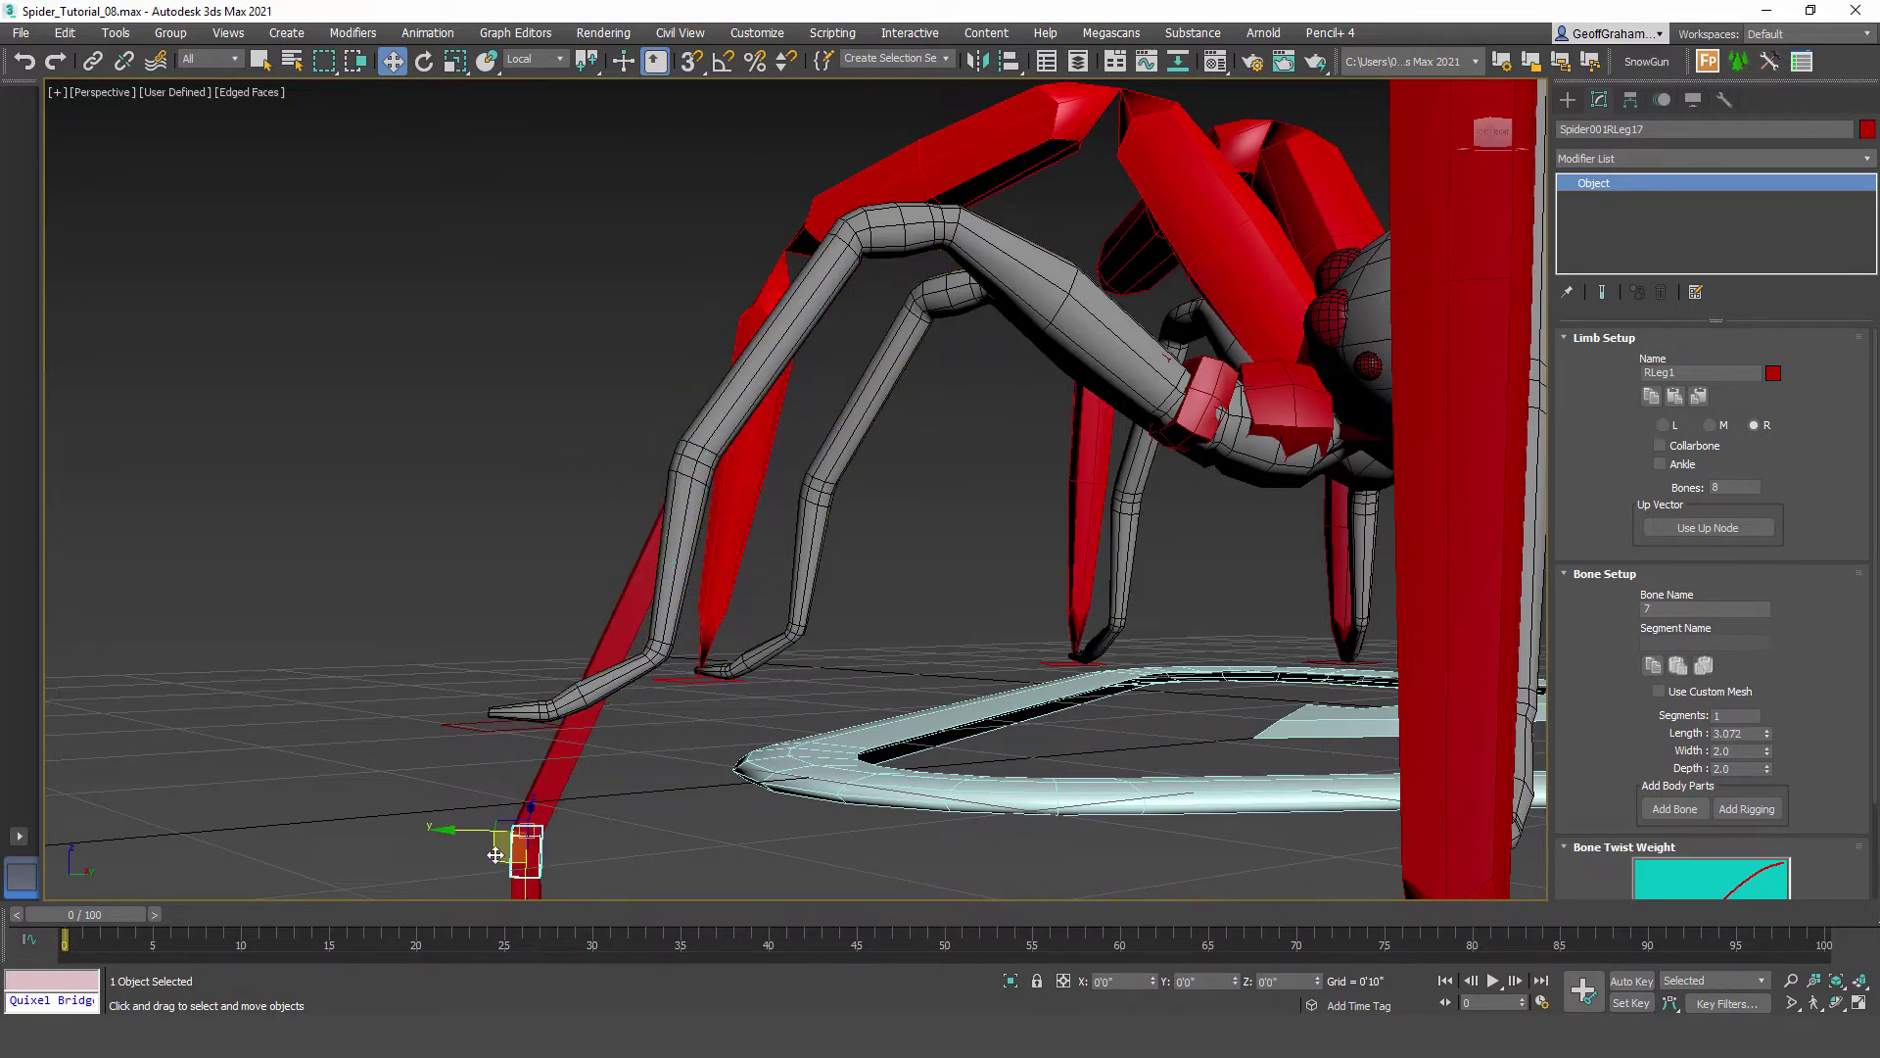
left_click_drag(496, 855, 621, 676)
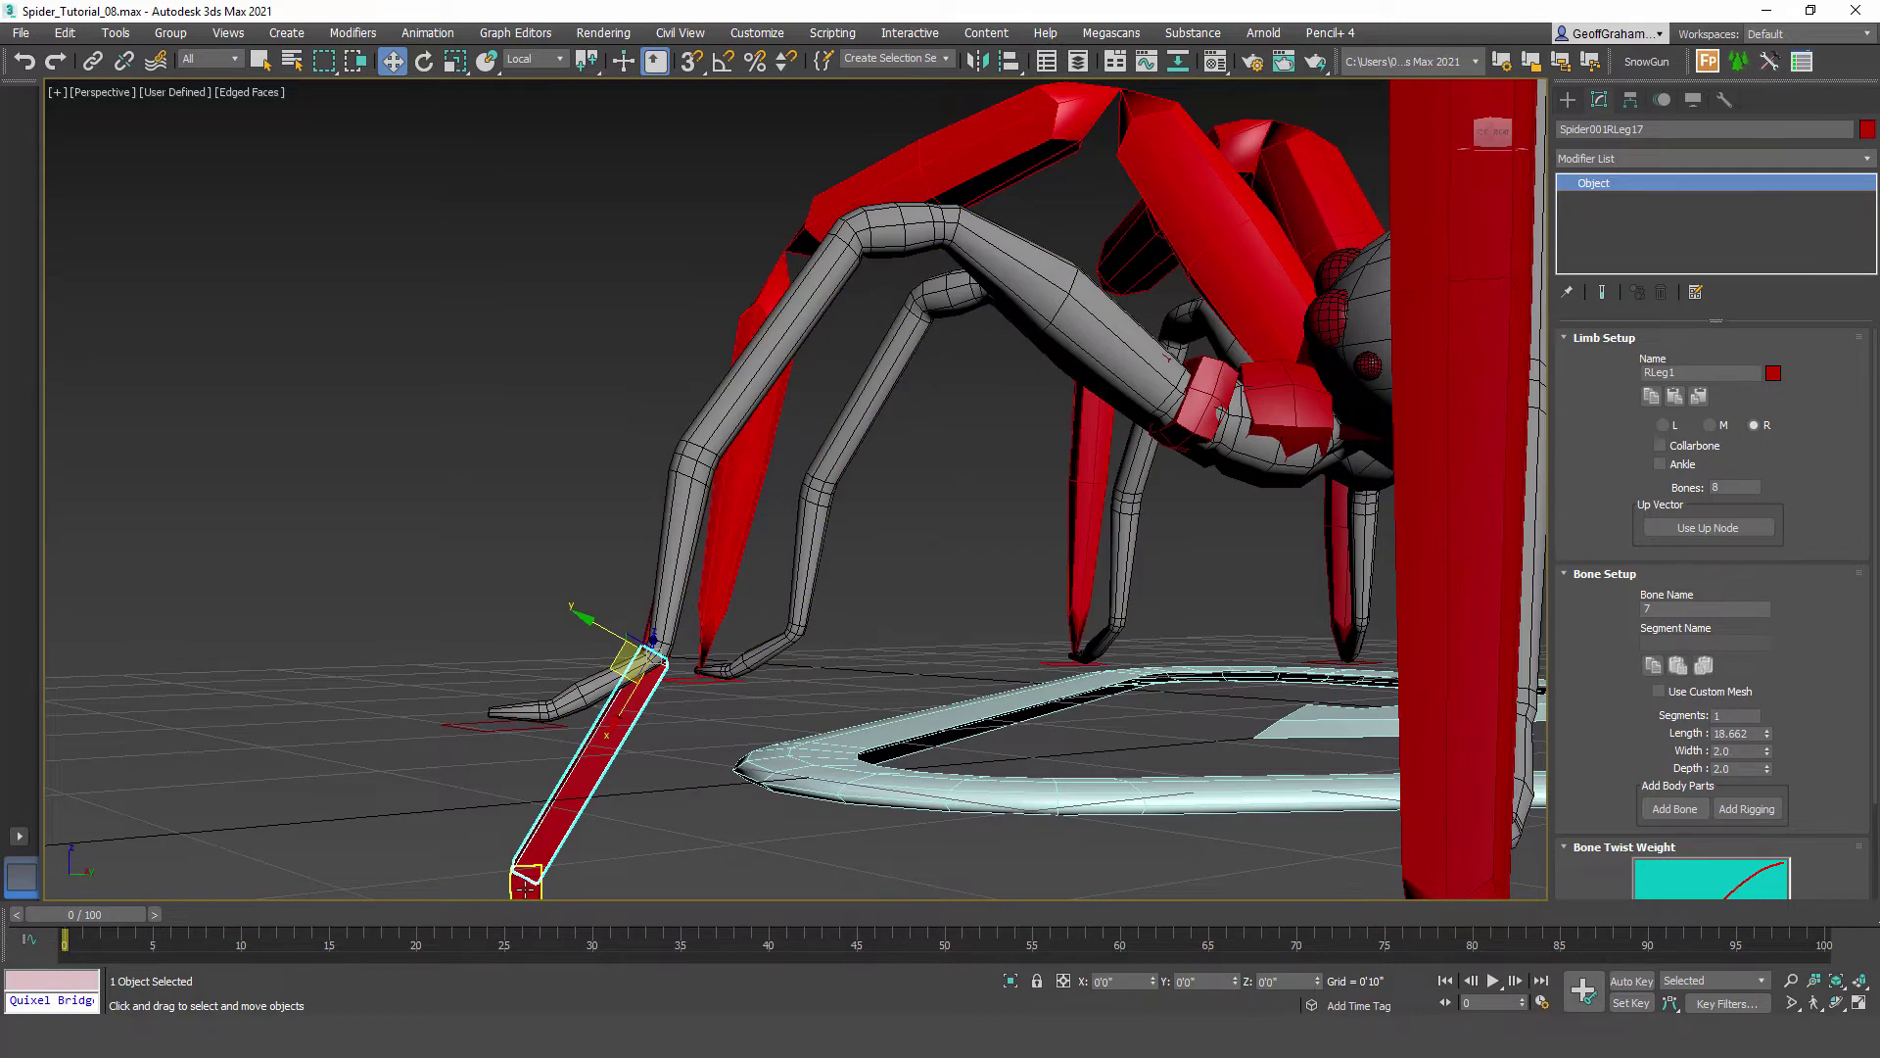
Step: Move the base of RLeg1's bone 8 up to the foot mesh's toe joint and rotate the bone to lie along the toe
middle_click_drag(651, 853, 656, 795)
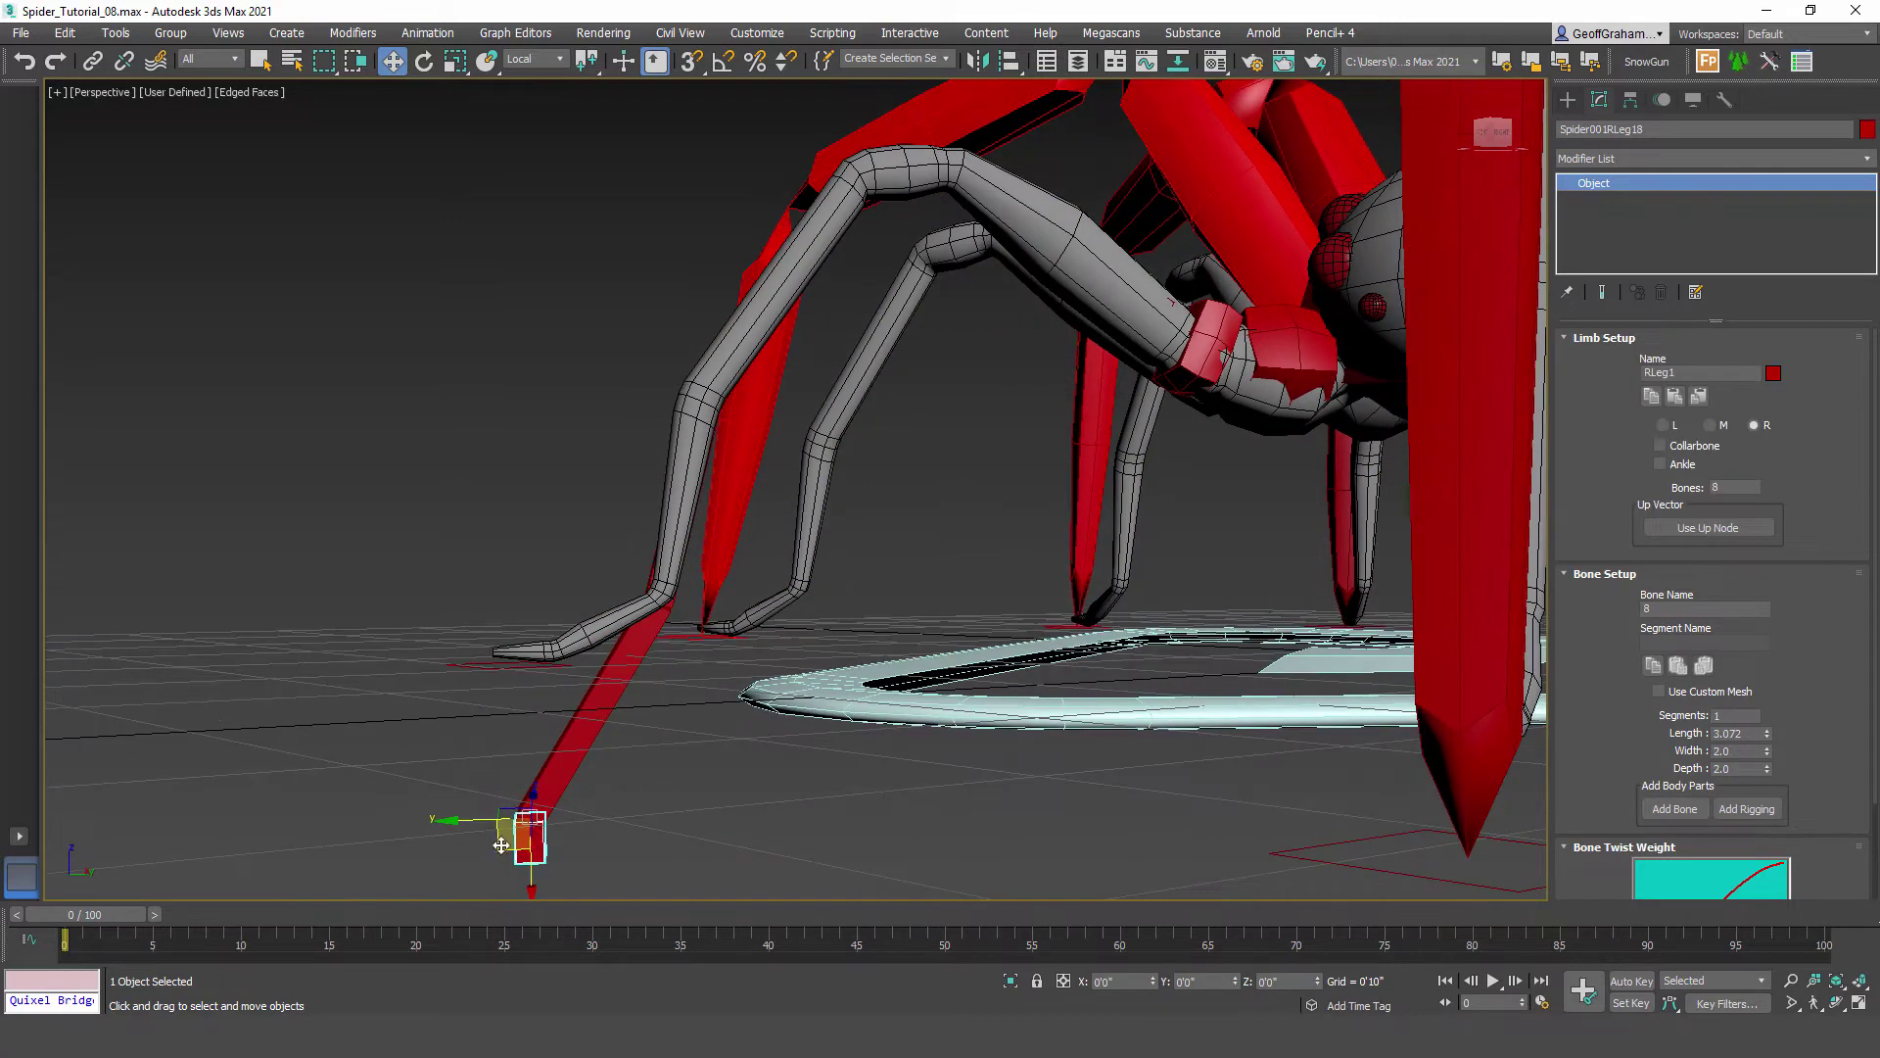
left_click_drag(500, 845, 507, 662)
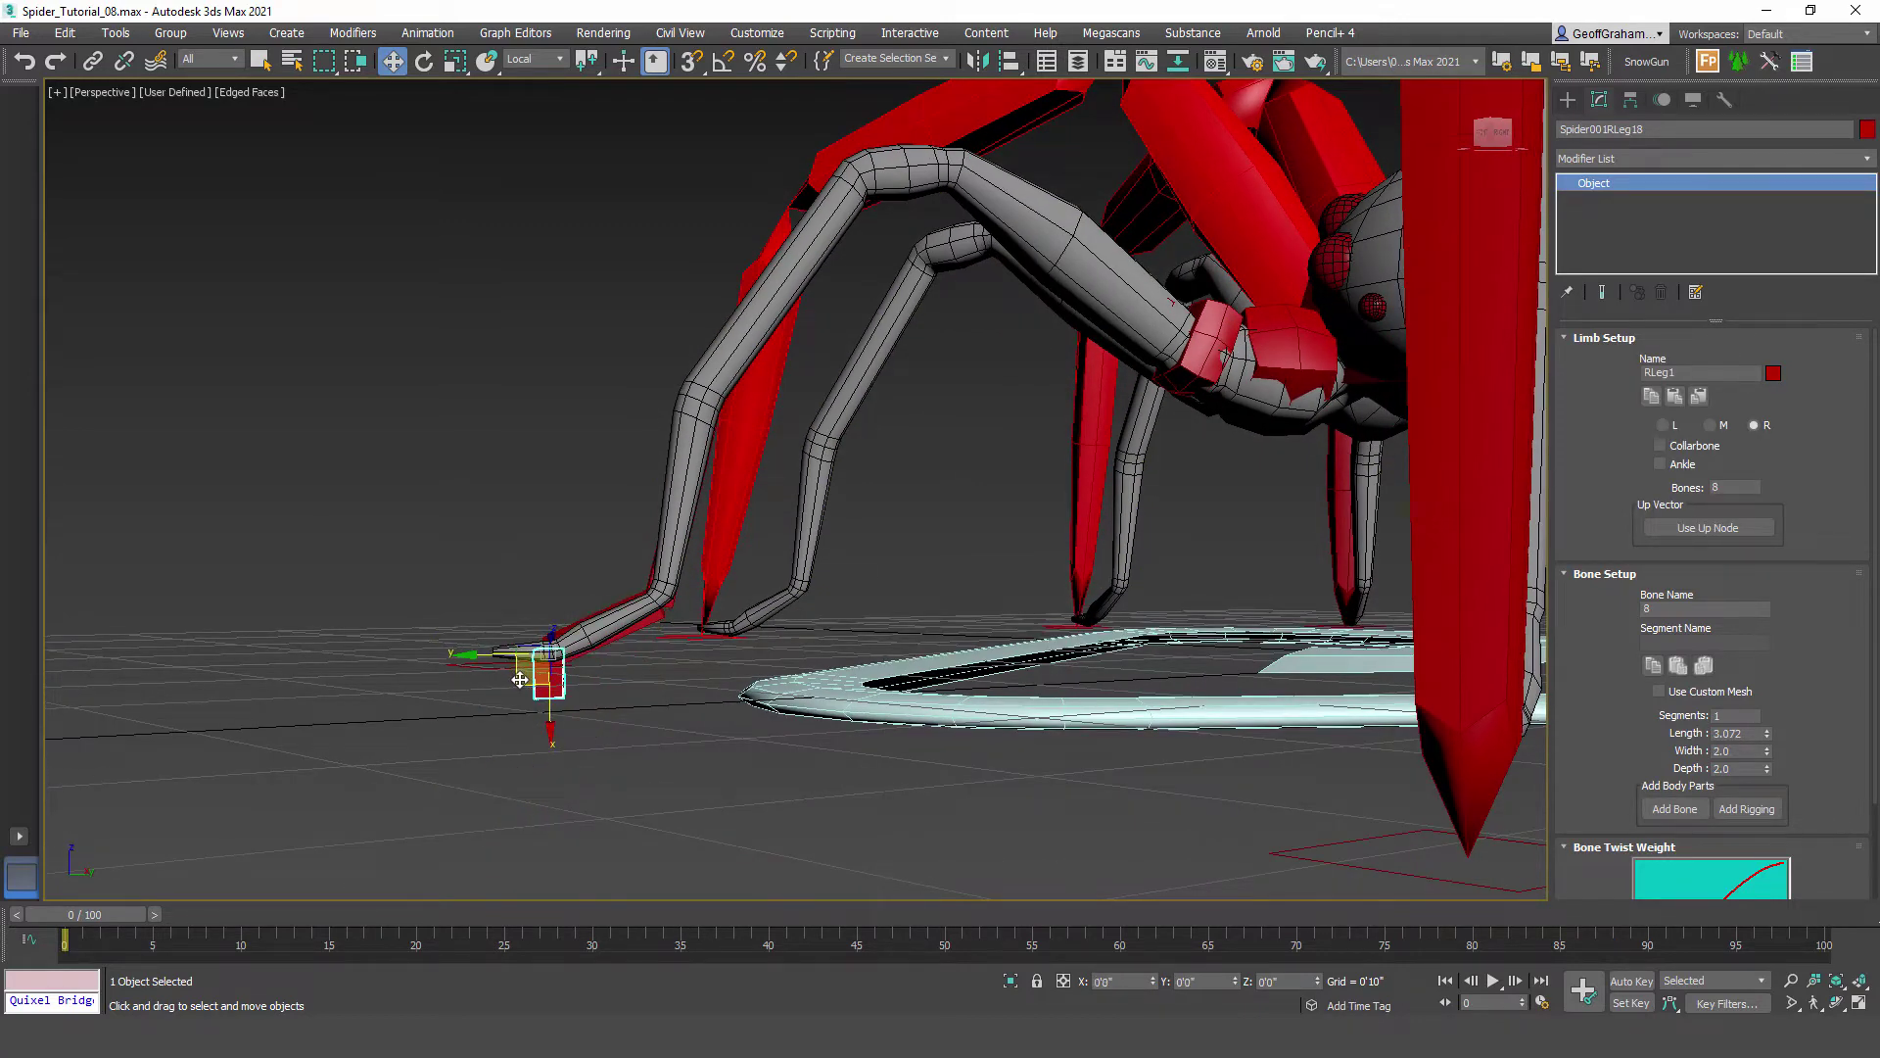
key("e")
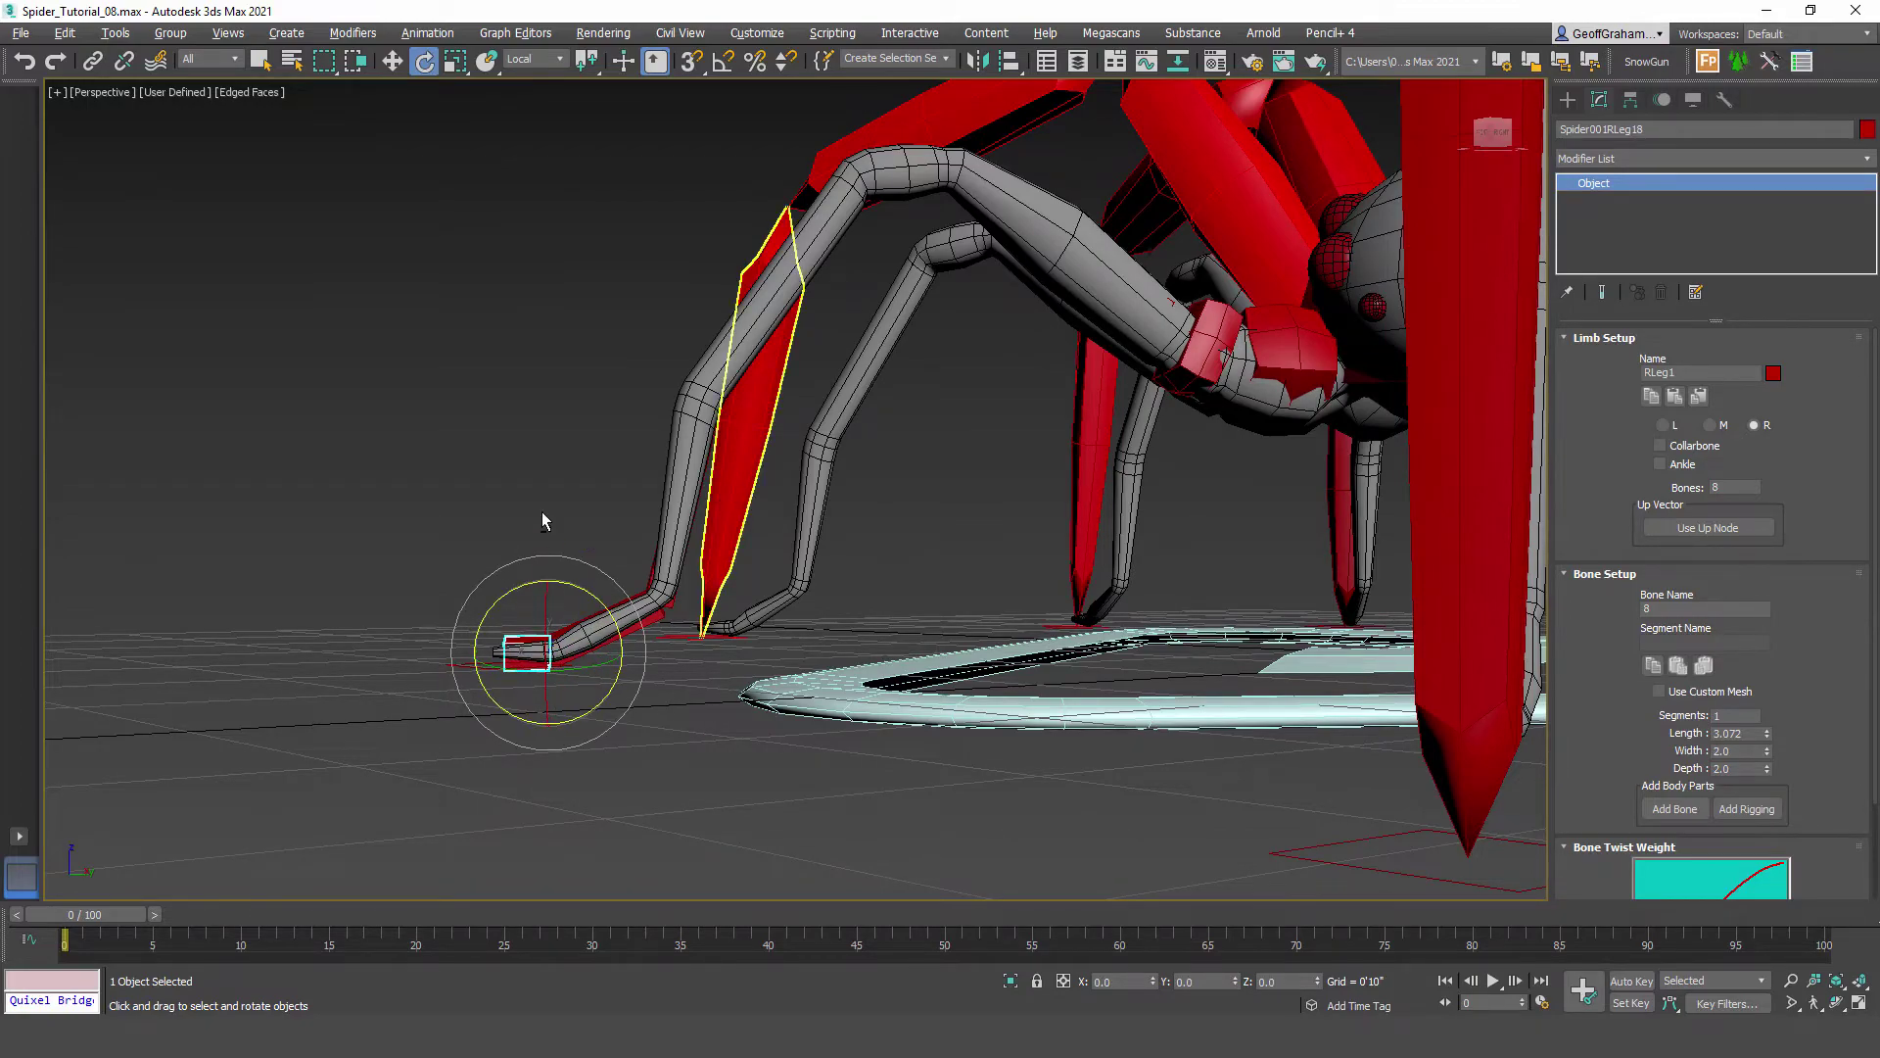
Step: Rotate RLeg1's bone 3 sideways and twist it so it follows the front right leg's upper segment
middle_click_drag(542, 511, 686, 472, "alt")
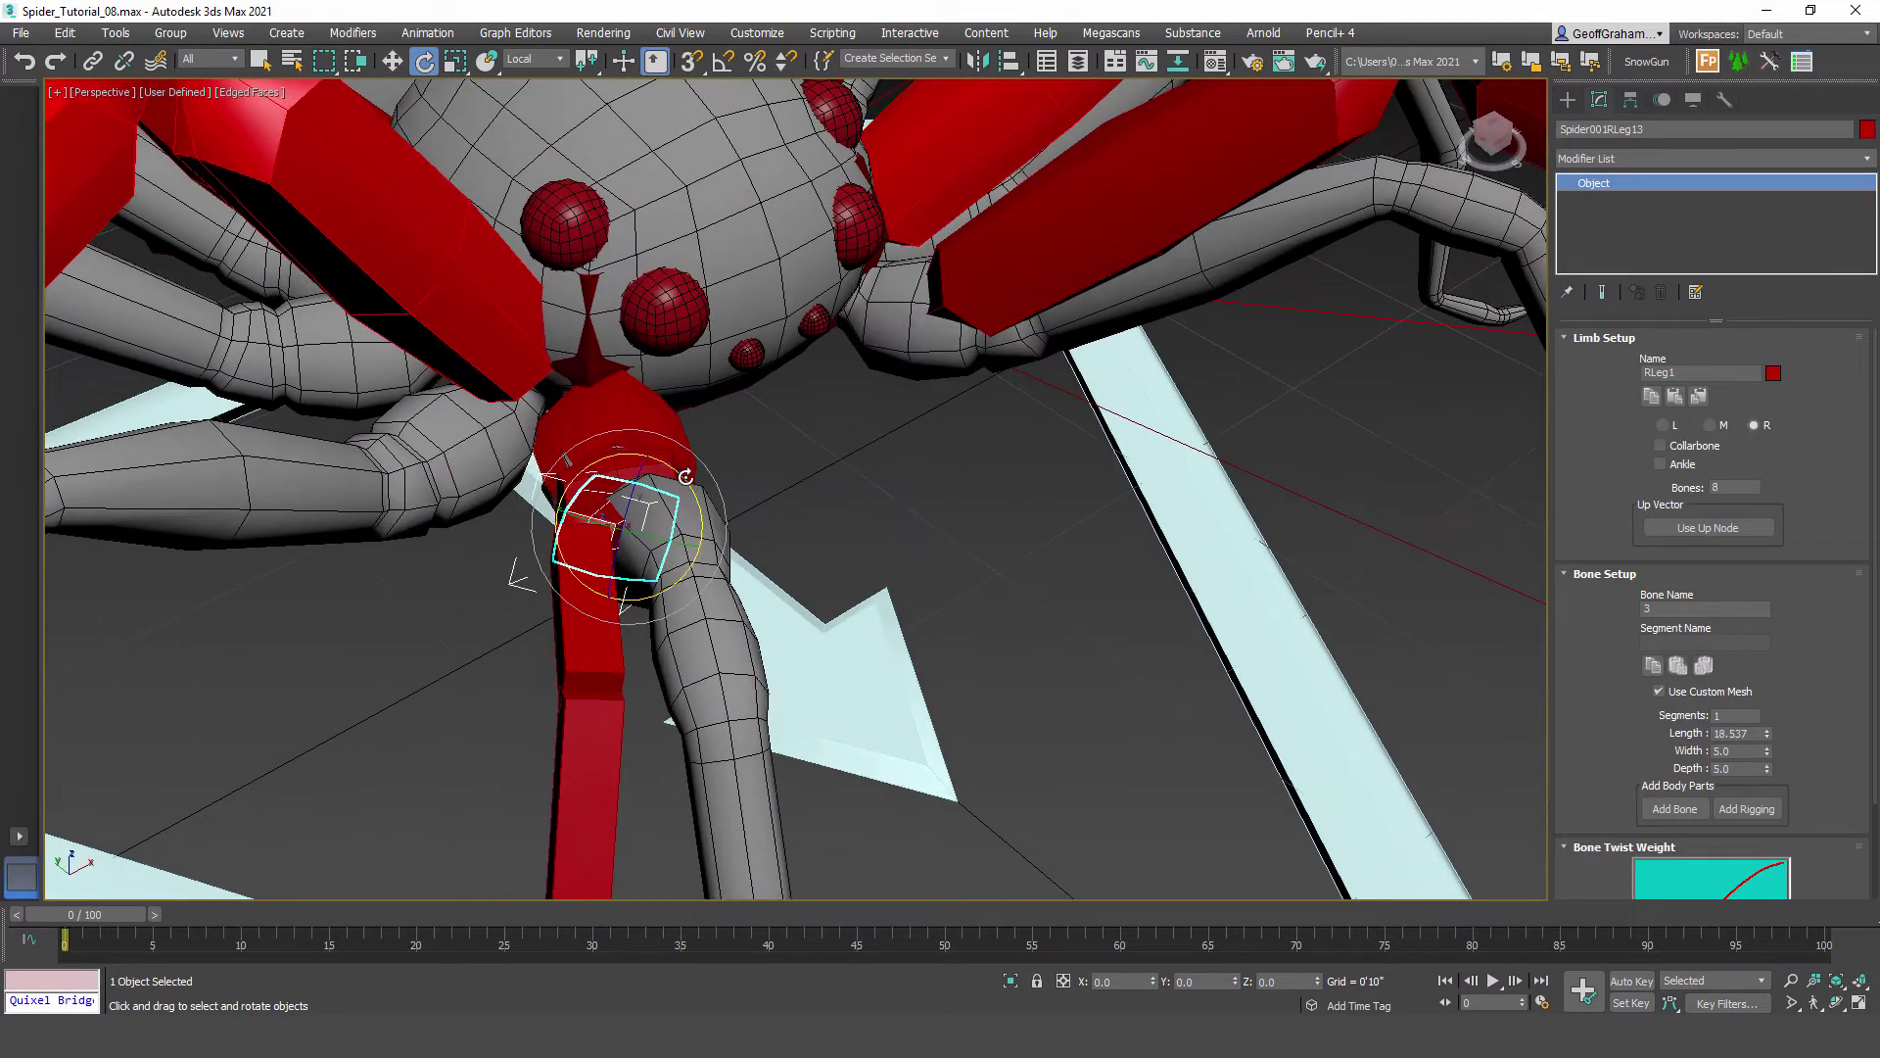
left_click_drag(685, 477, 681, 467)
left_click_drag(657, 538, 673, 544)
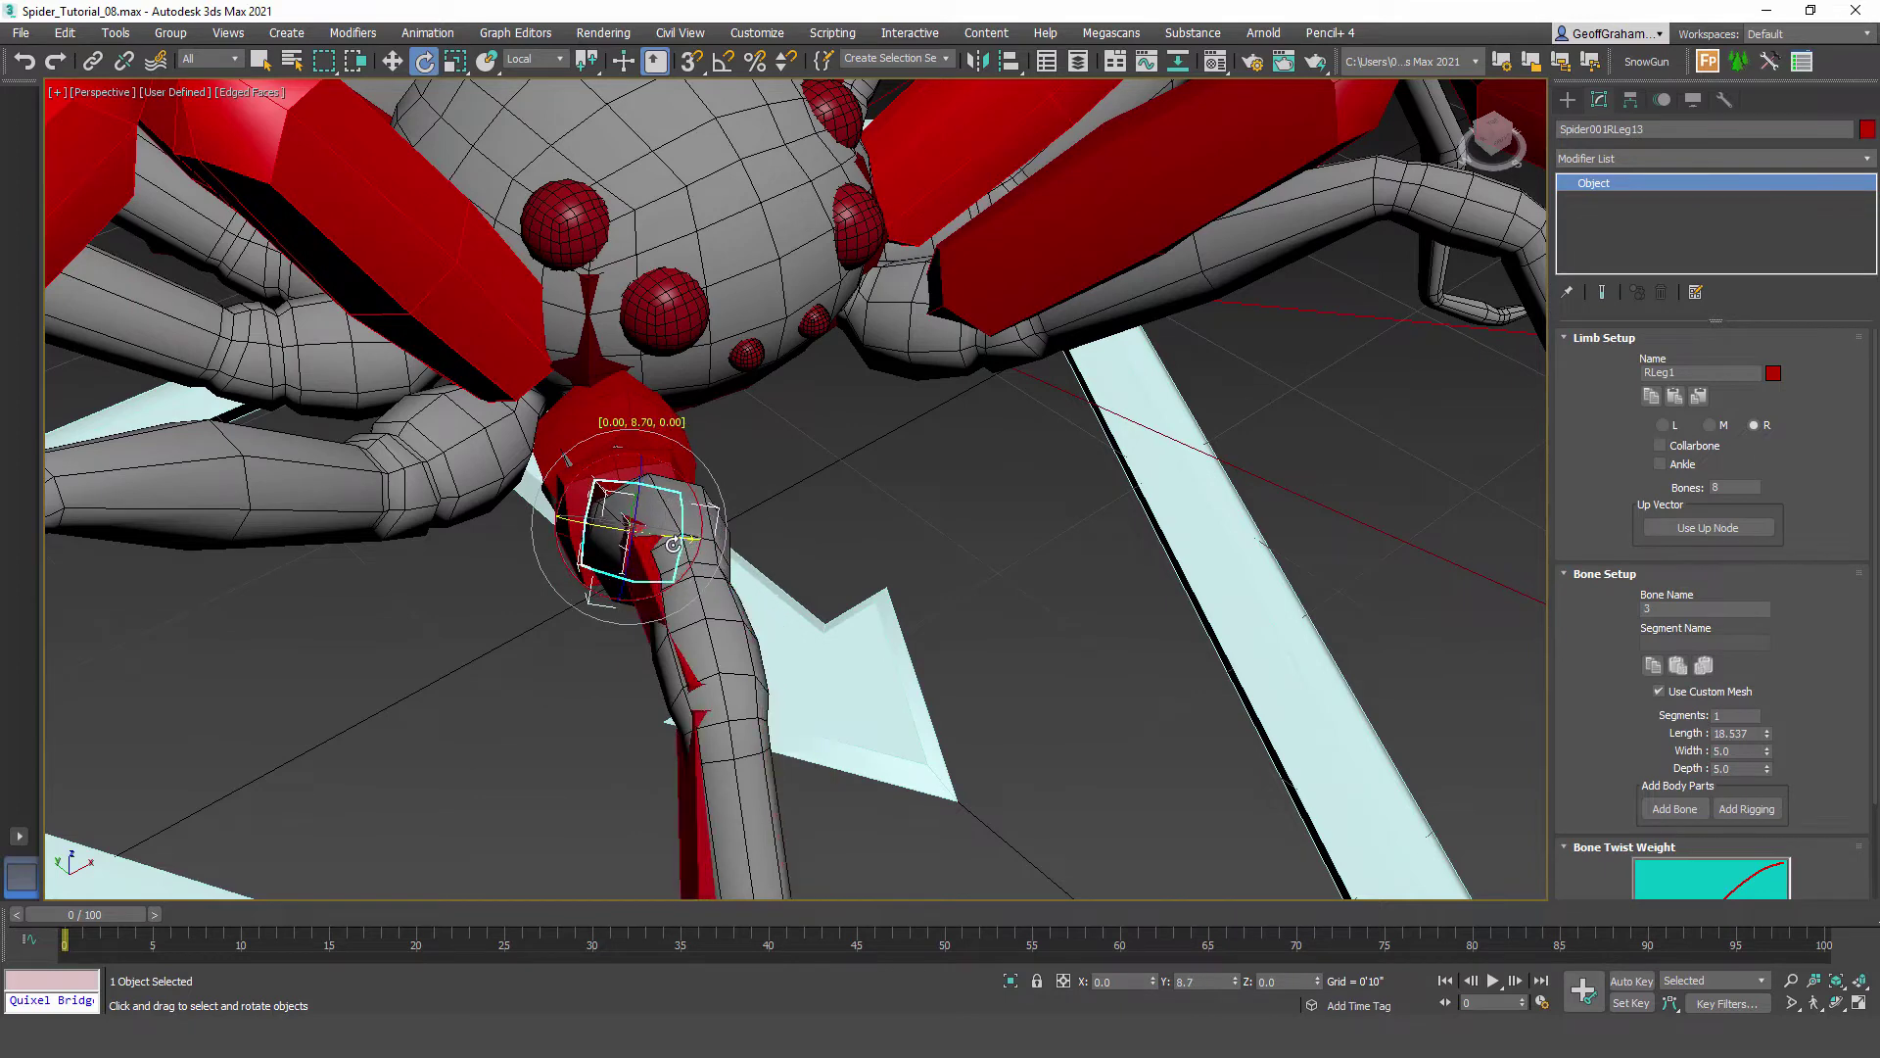
middle_click_drag(840, 621, 758, 670, "alt")
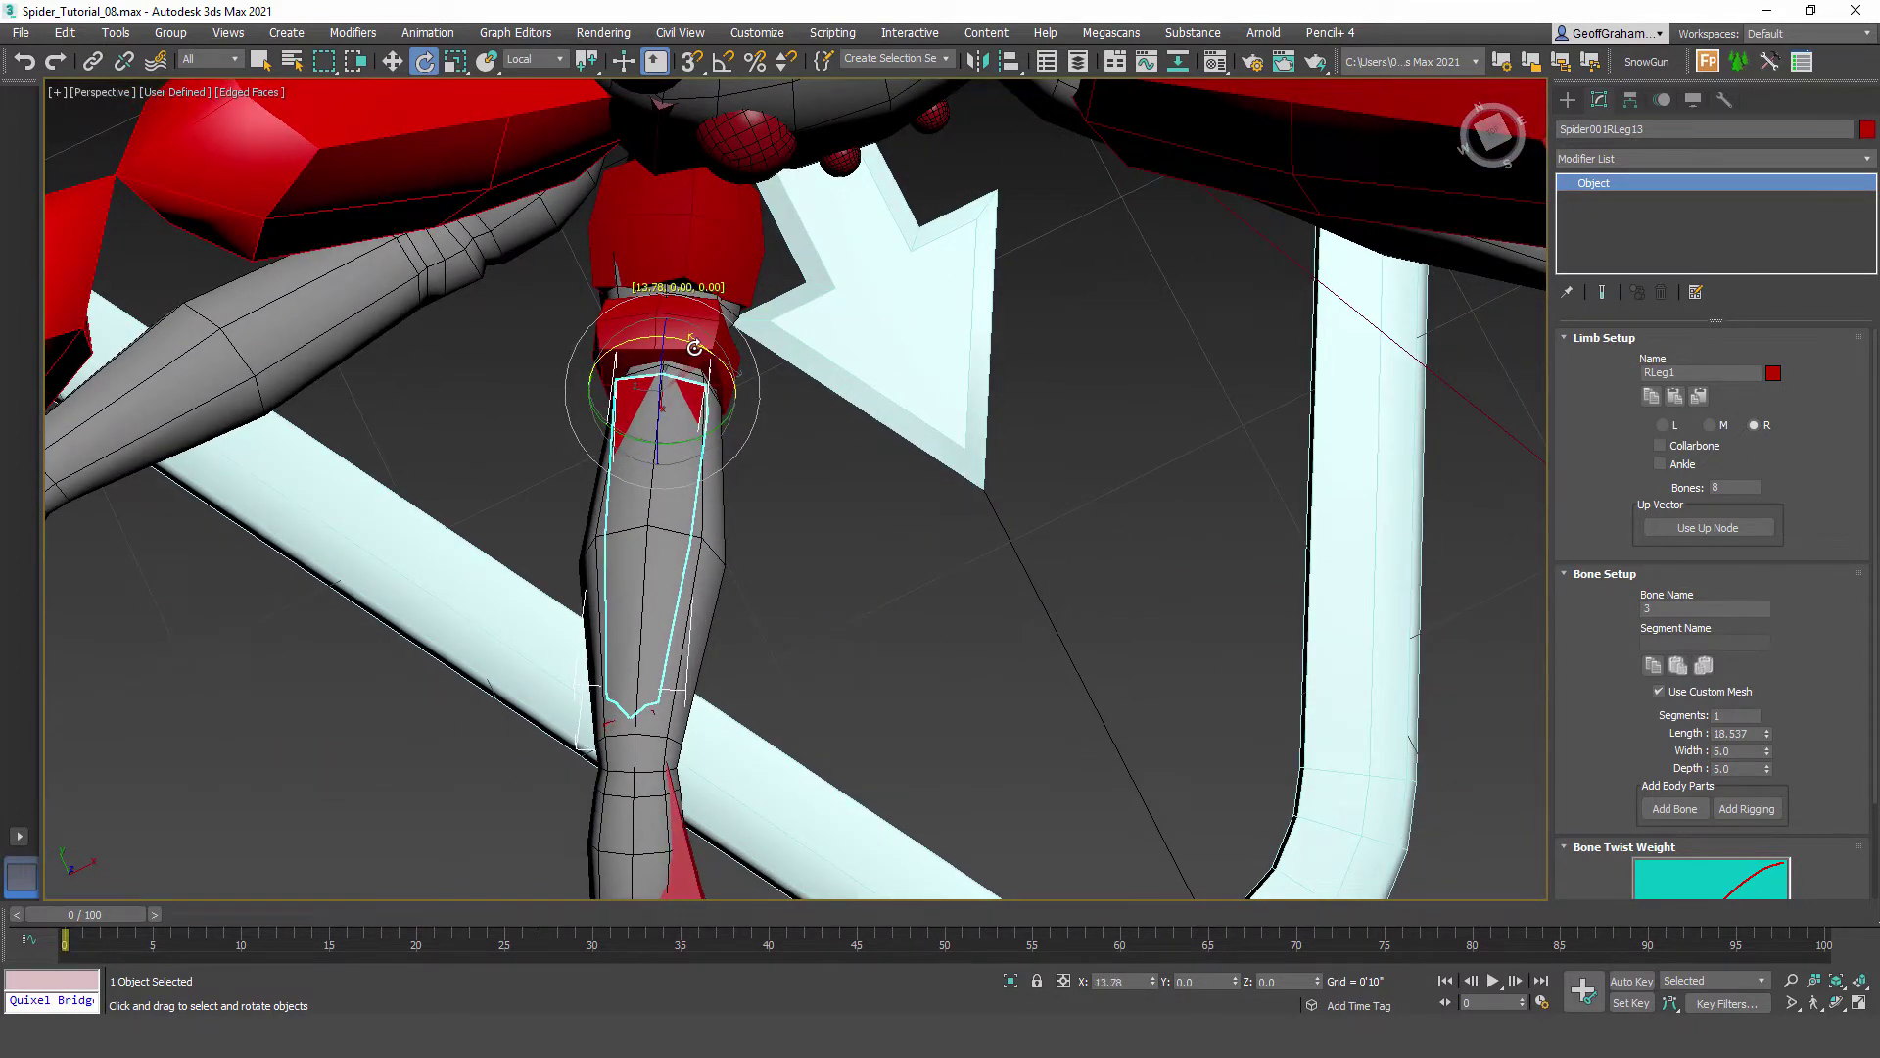
Step: Refine the base of RLeg1's bone 4 from several angles so it sits centred in the inner knee joint
middle_click_drag(792, 736, 573, 605, "alt")
left_click(464, 436)
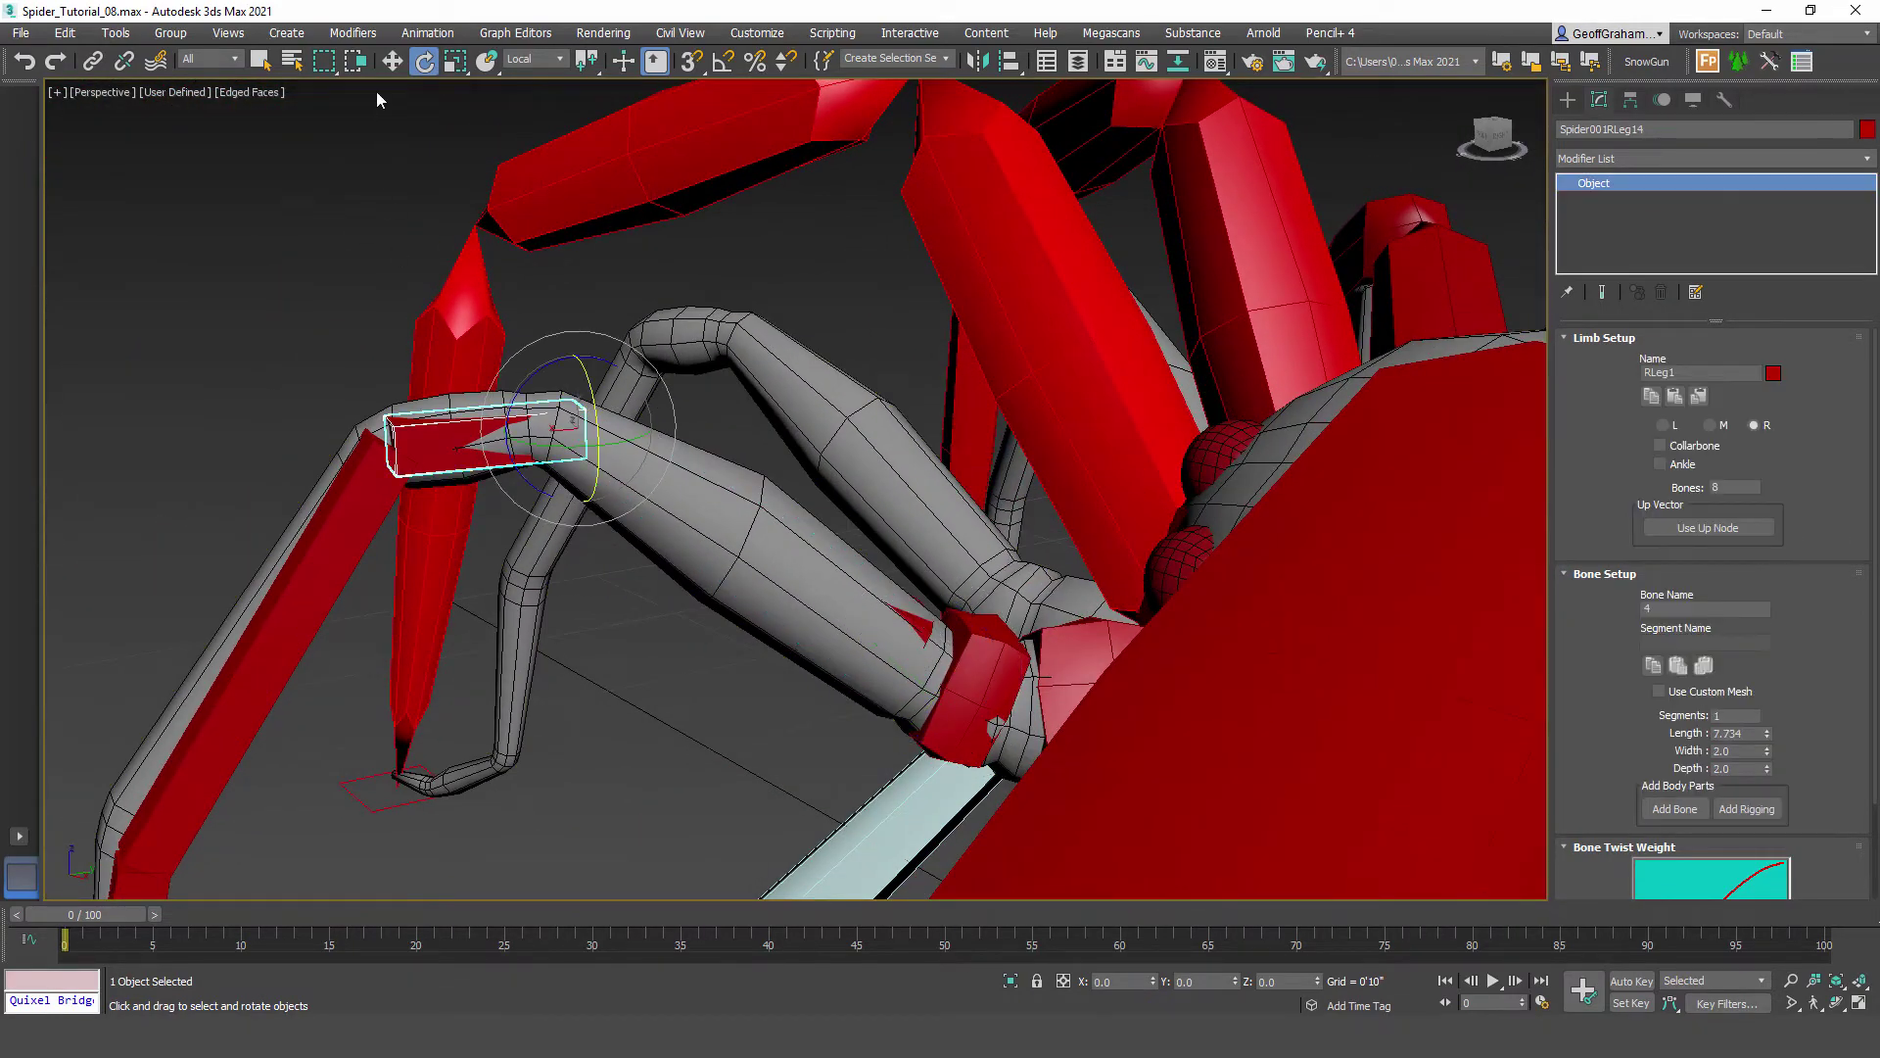
left_click(392, 62)
middle_click_drag(578, 529, 615, 501, "alt")
scroll(615, 502, "up", 2)
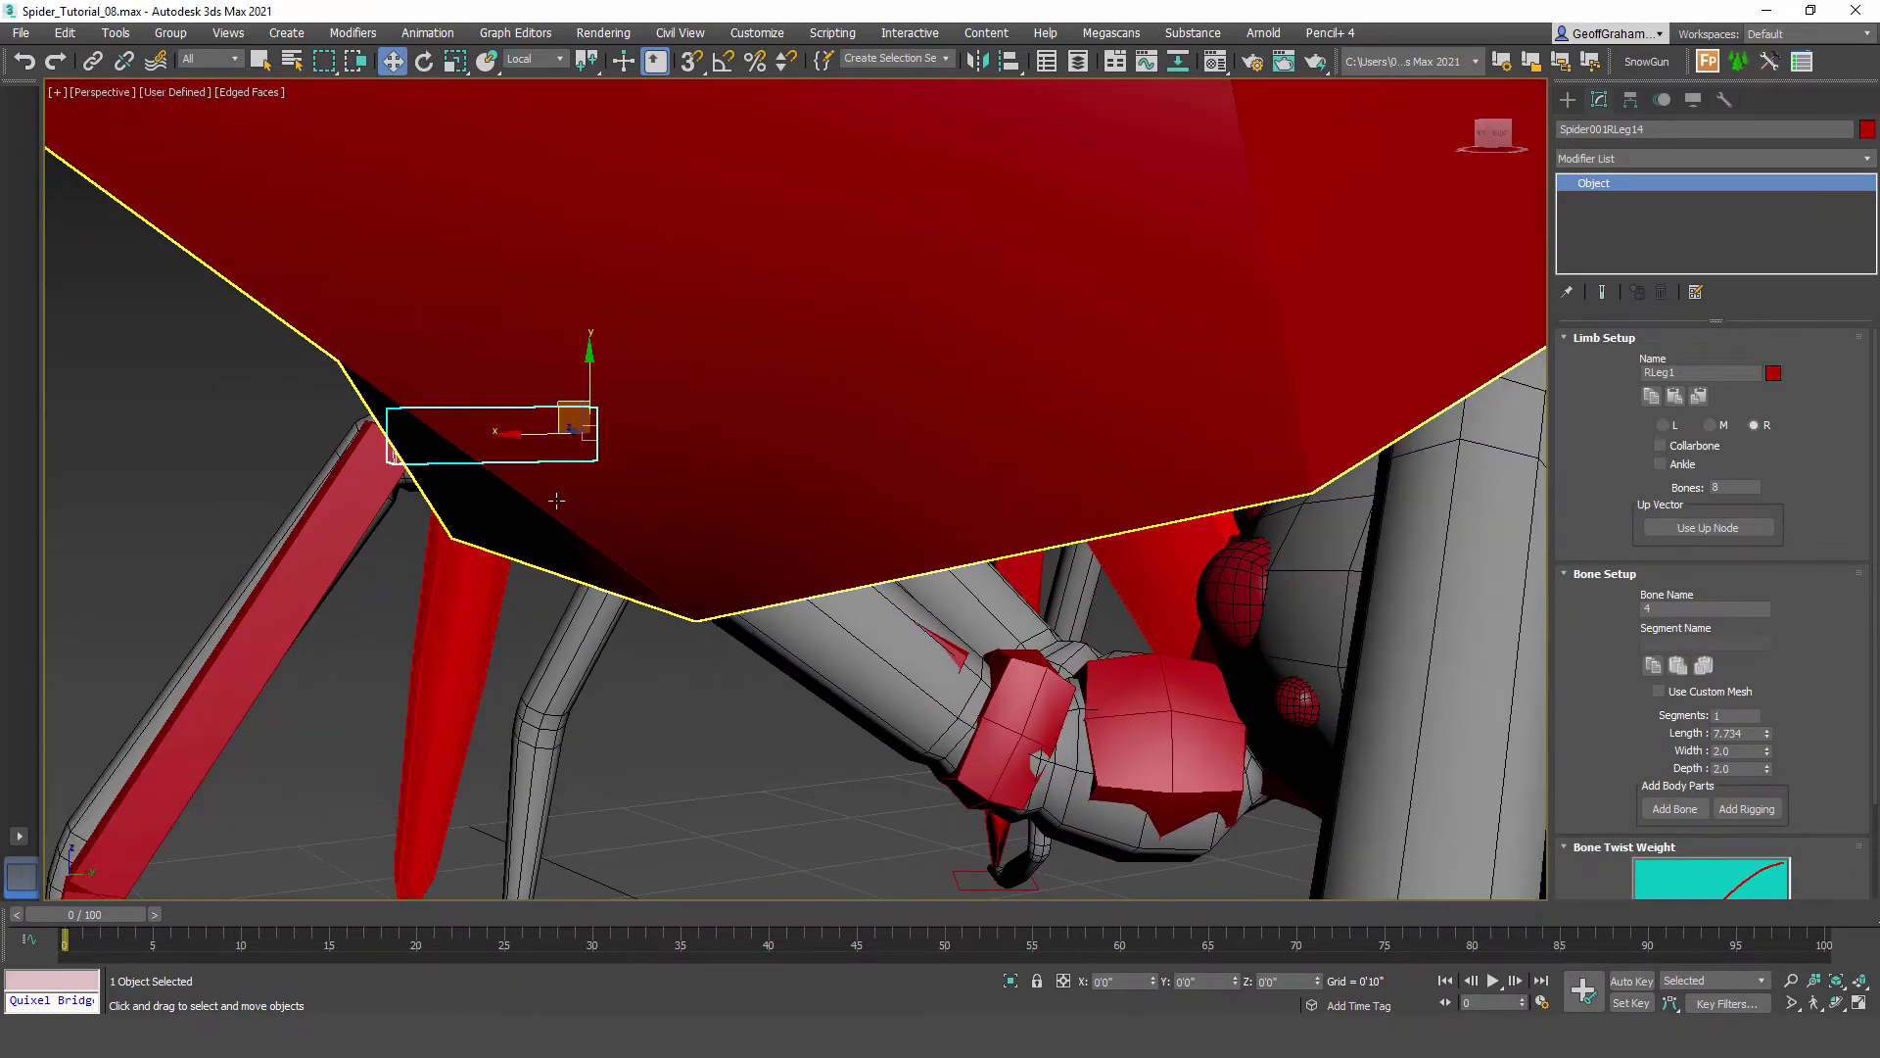
scroll(557, 500, "up", 3)
middle_click_drag(979, 565, 615, 578)
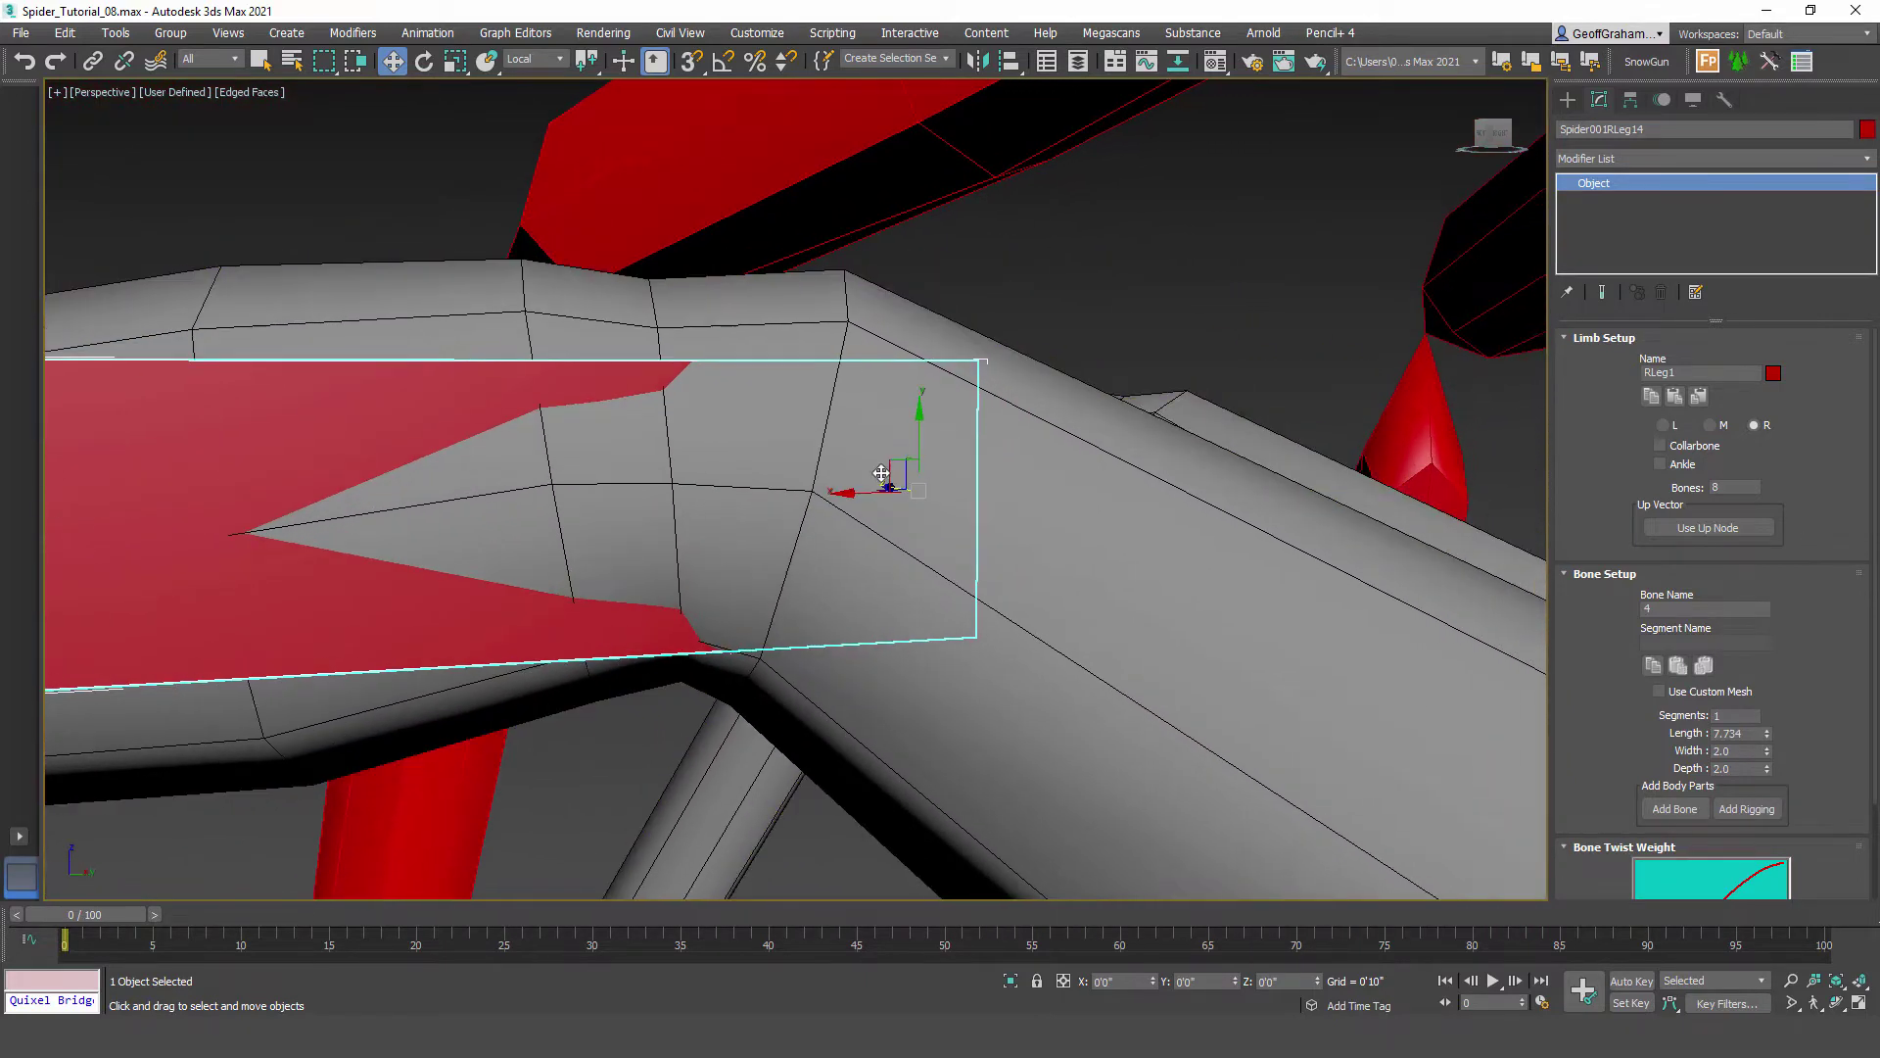
left_click_drag(893, 460, 647, 451)
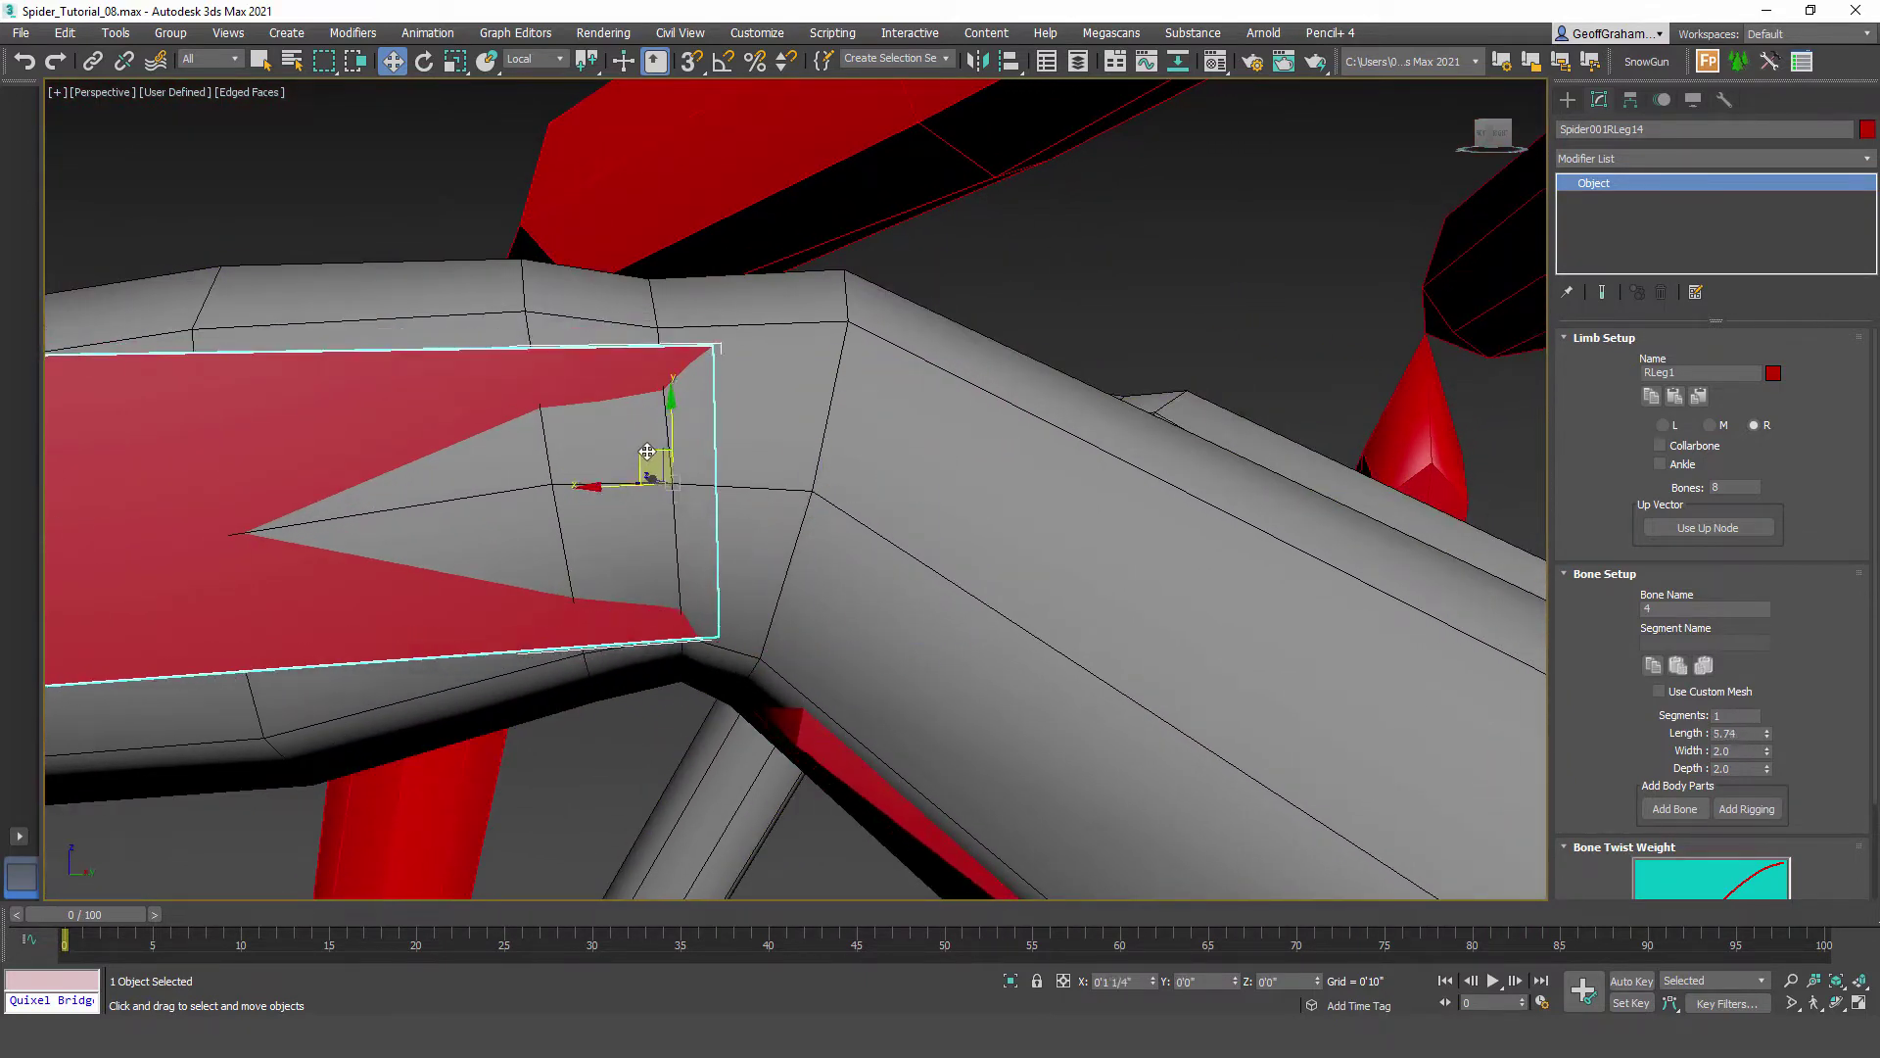
middle_click_drag(565, 479, 735, 537, "alt")
left_click_drag(526, 485, 471, 453)
middle_click_drag(1012, 600, 768, 530, "alt")
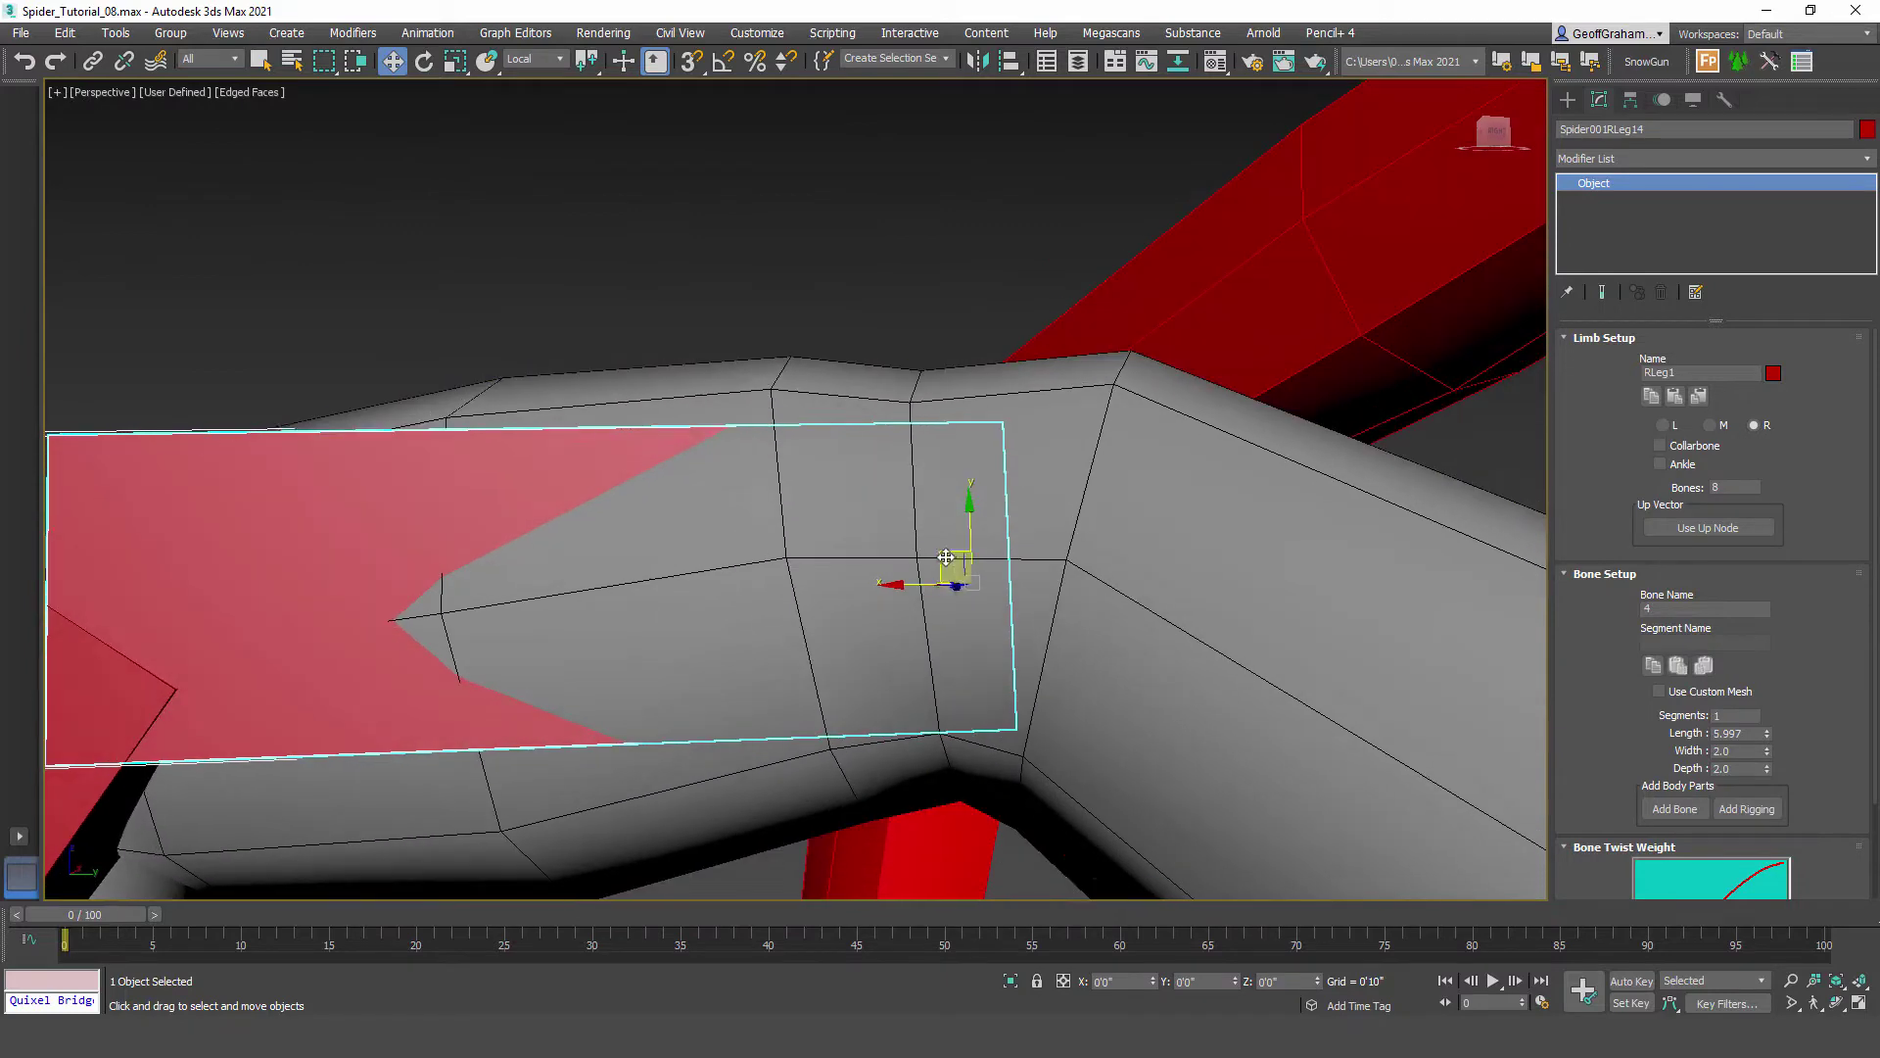
left_click_drag(946, 556, 896, 533)
Step: Adjust the base of RLeg1's bone 5 from side and front angles so it is centred in the leg mesh's outer knee
scroll(797, 541, "down", 5)
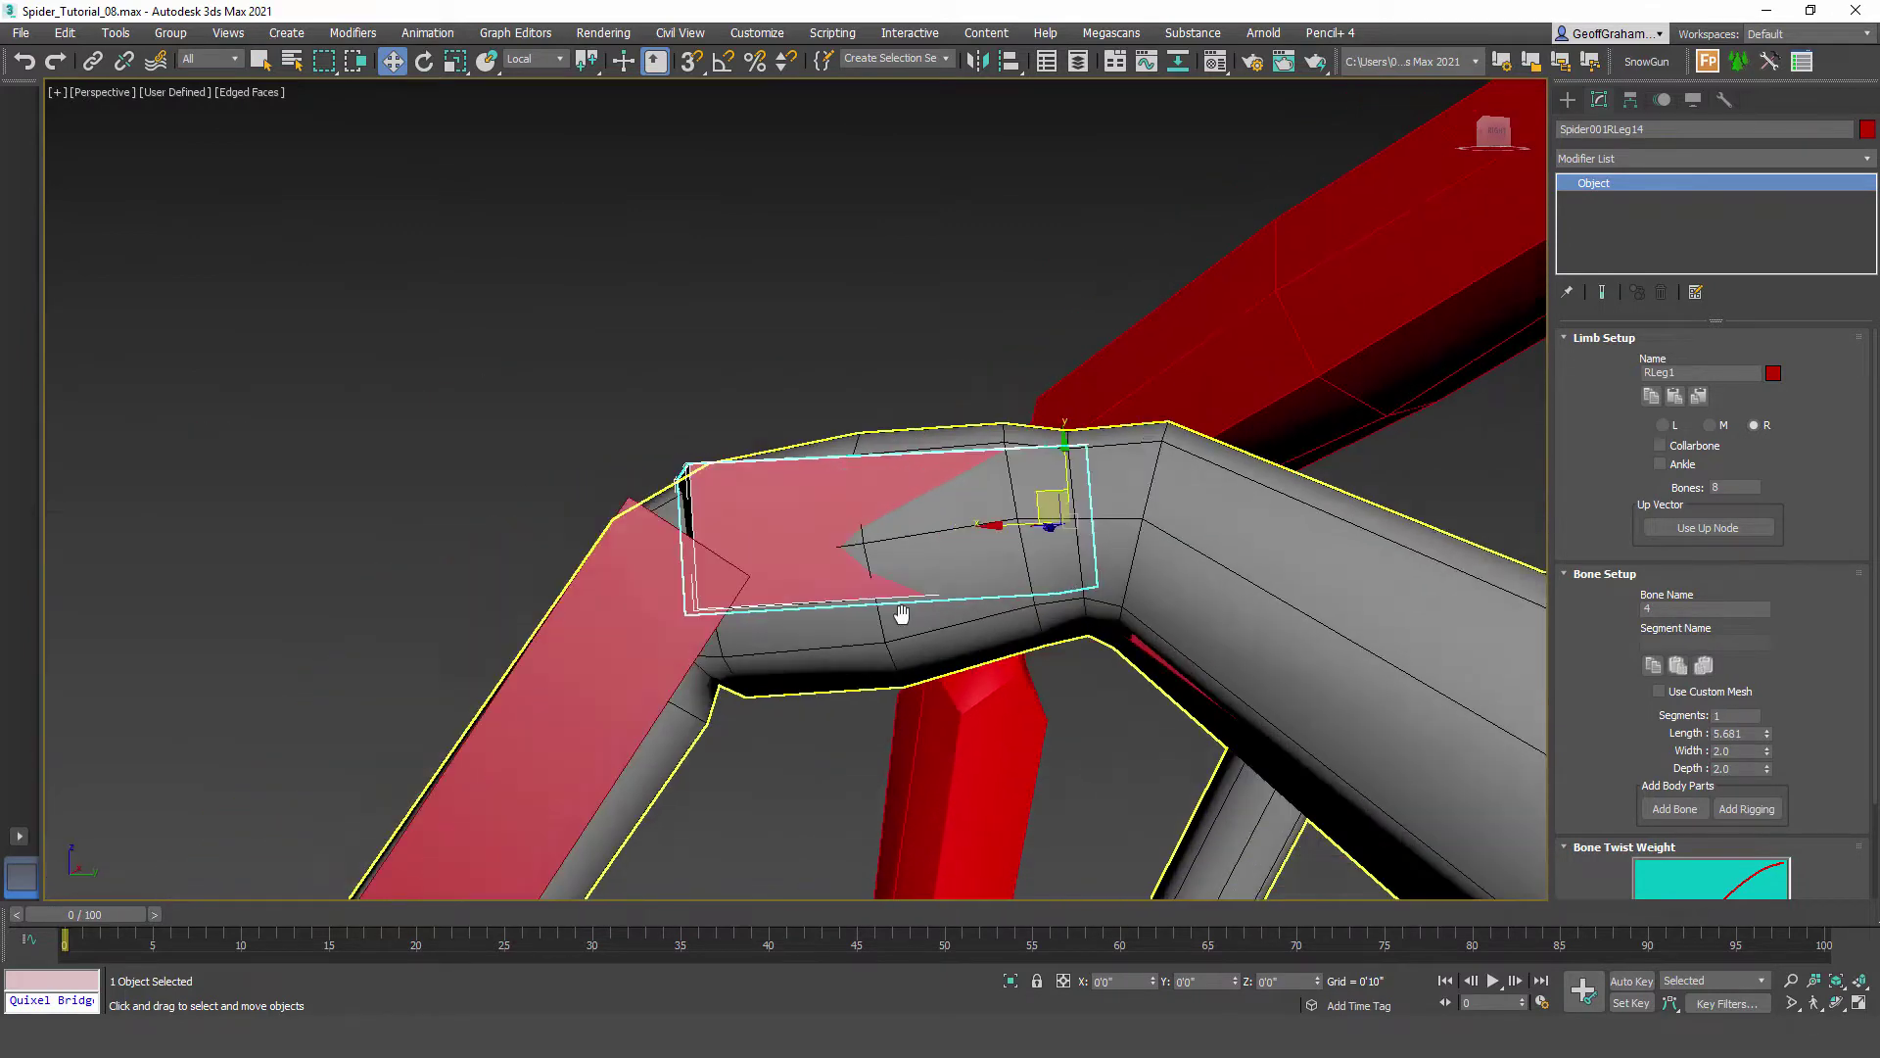
left_click(670, 598)
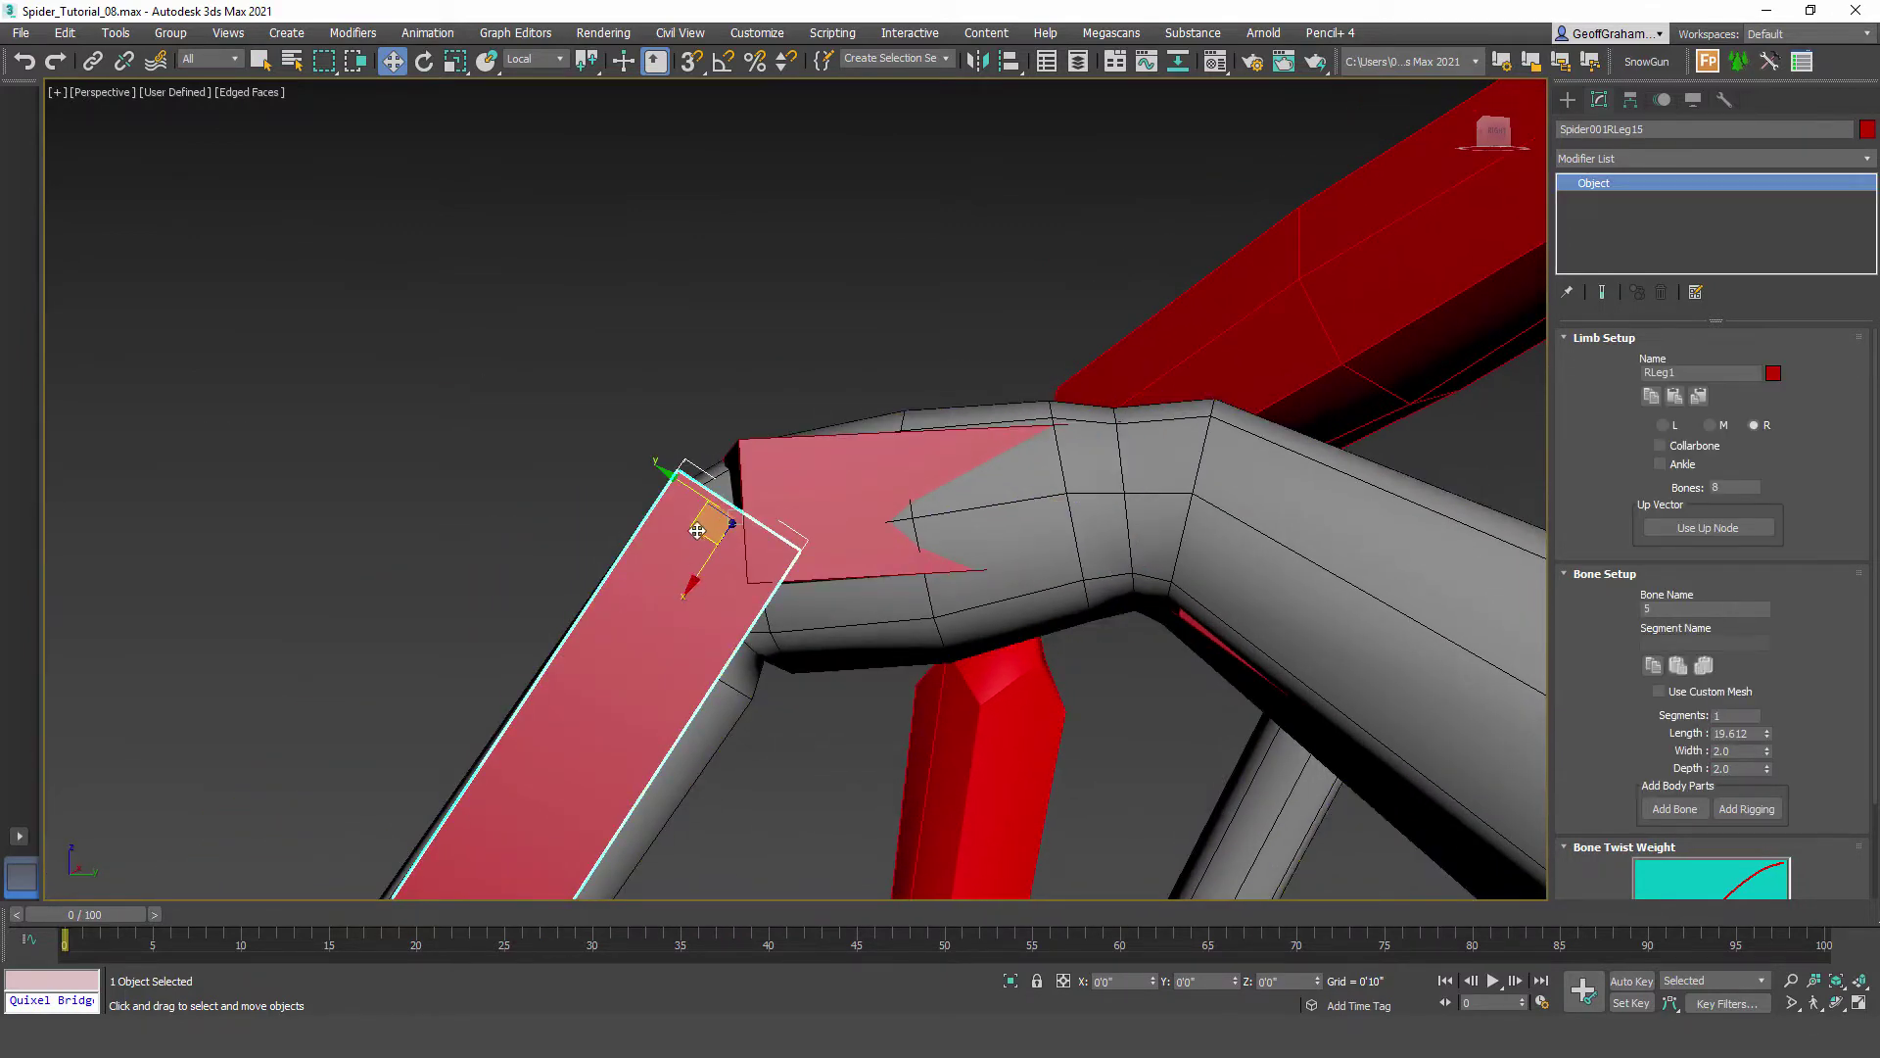
left_click_drag(697, 531, 647, 587)
middle_click_drag(560, 609, 1102, 617, "alt")
left_click_drag(817, 529, 663, 514)
middle_click_drag(1042, 746, 1077, 487, "alt")
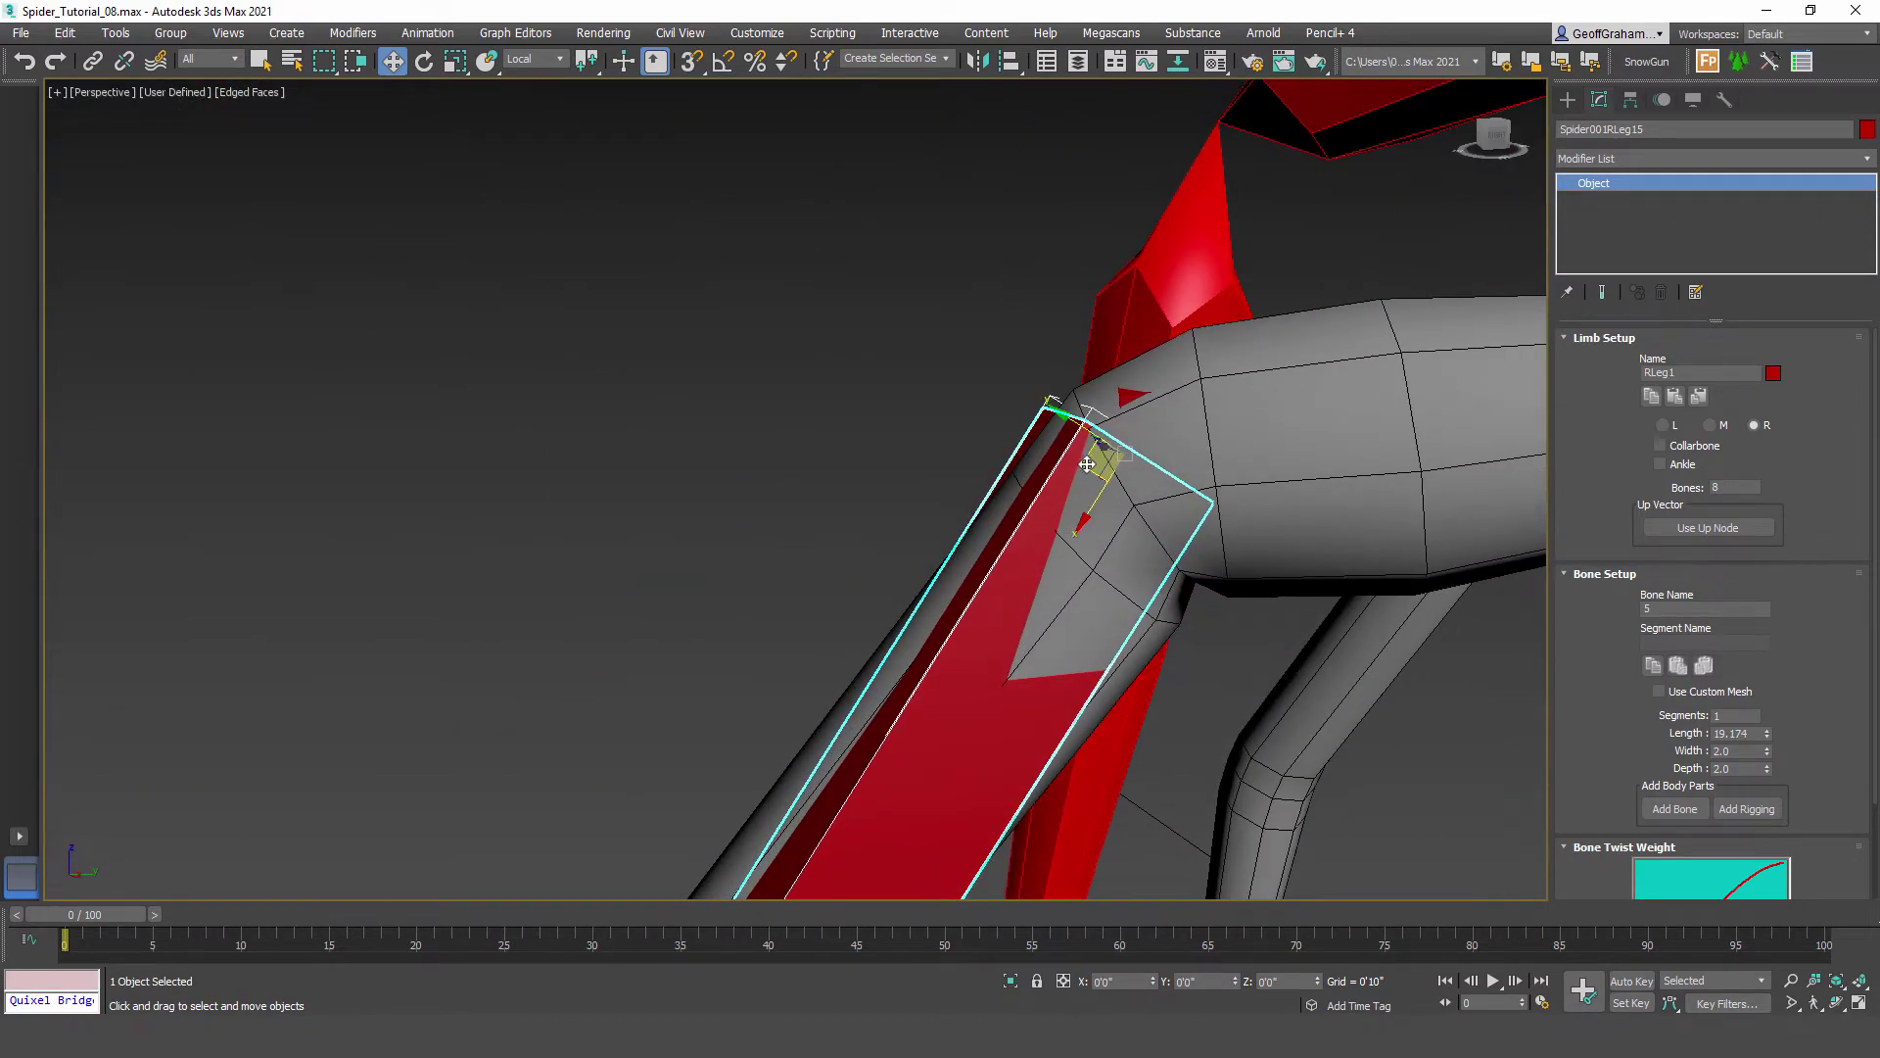
left_click_drag(1087, 465, 1095, 518)
middle_click_drag(891, 524, 1060, 595, "alt")
middle_click_drag(862, 539, 1028, 750)
left_click_drag(766, 608, 769, 596)
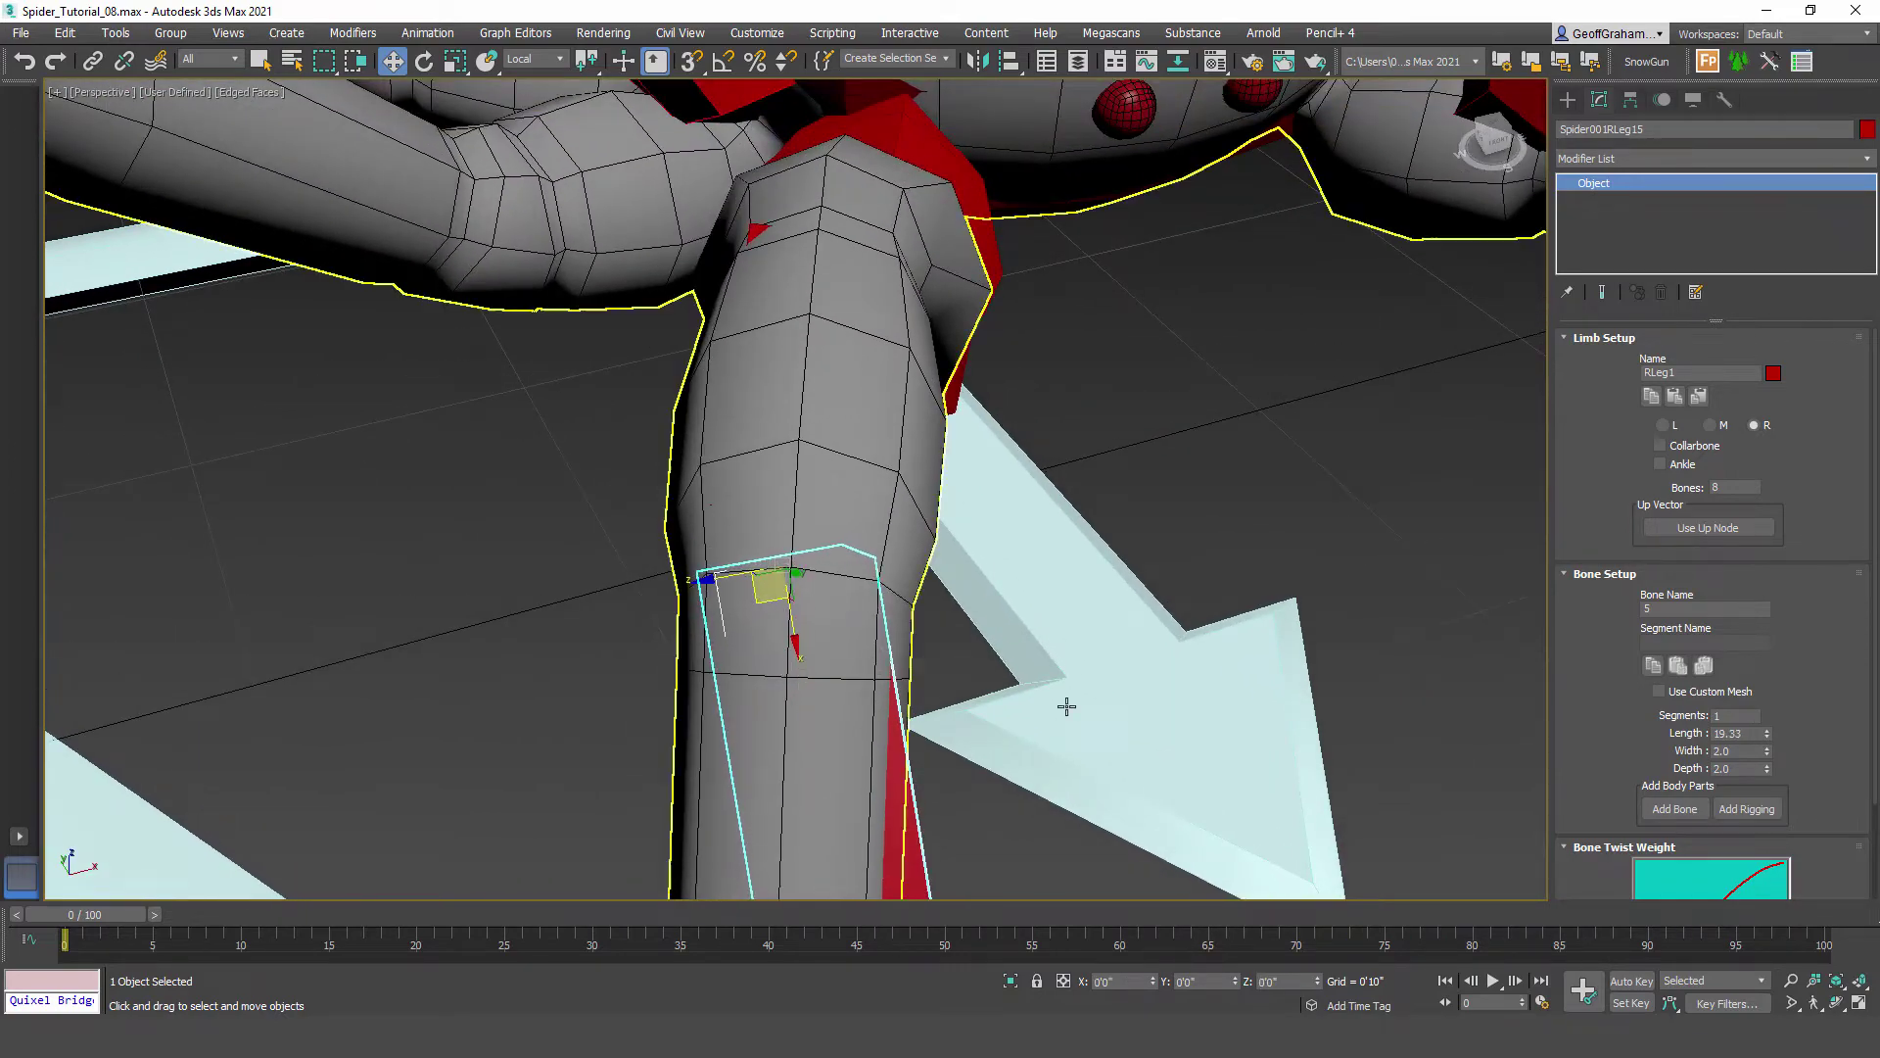
middle_click_drag(1067, 706, 649, 402, "alt")
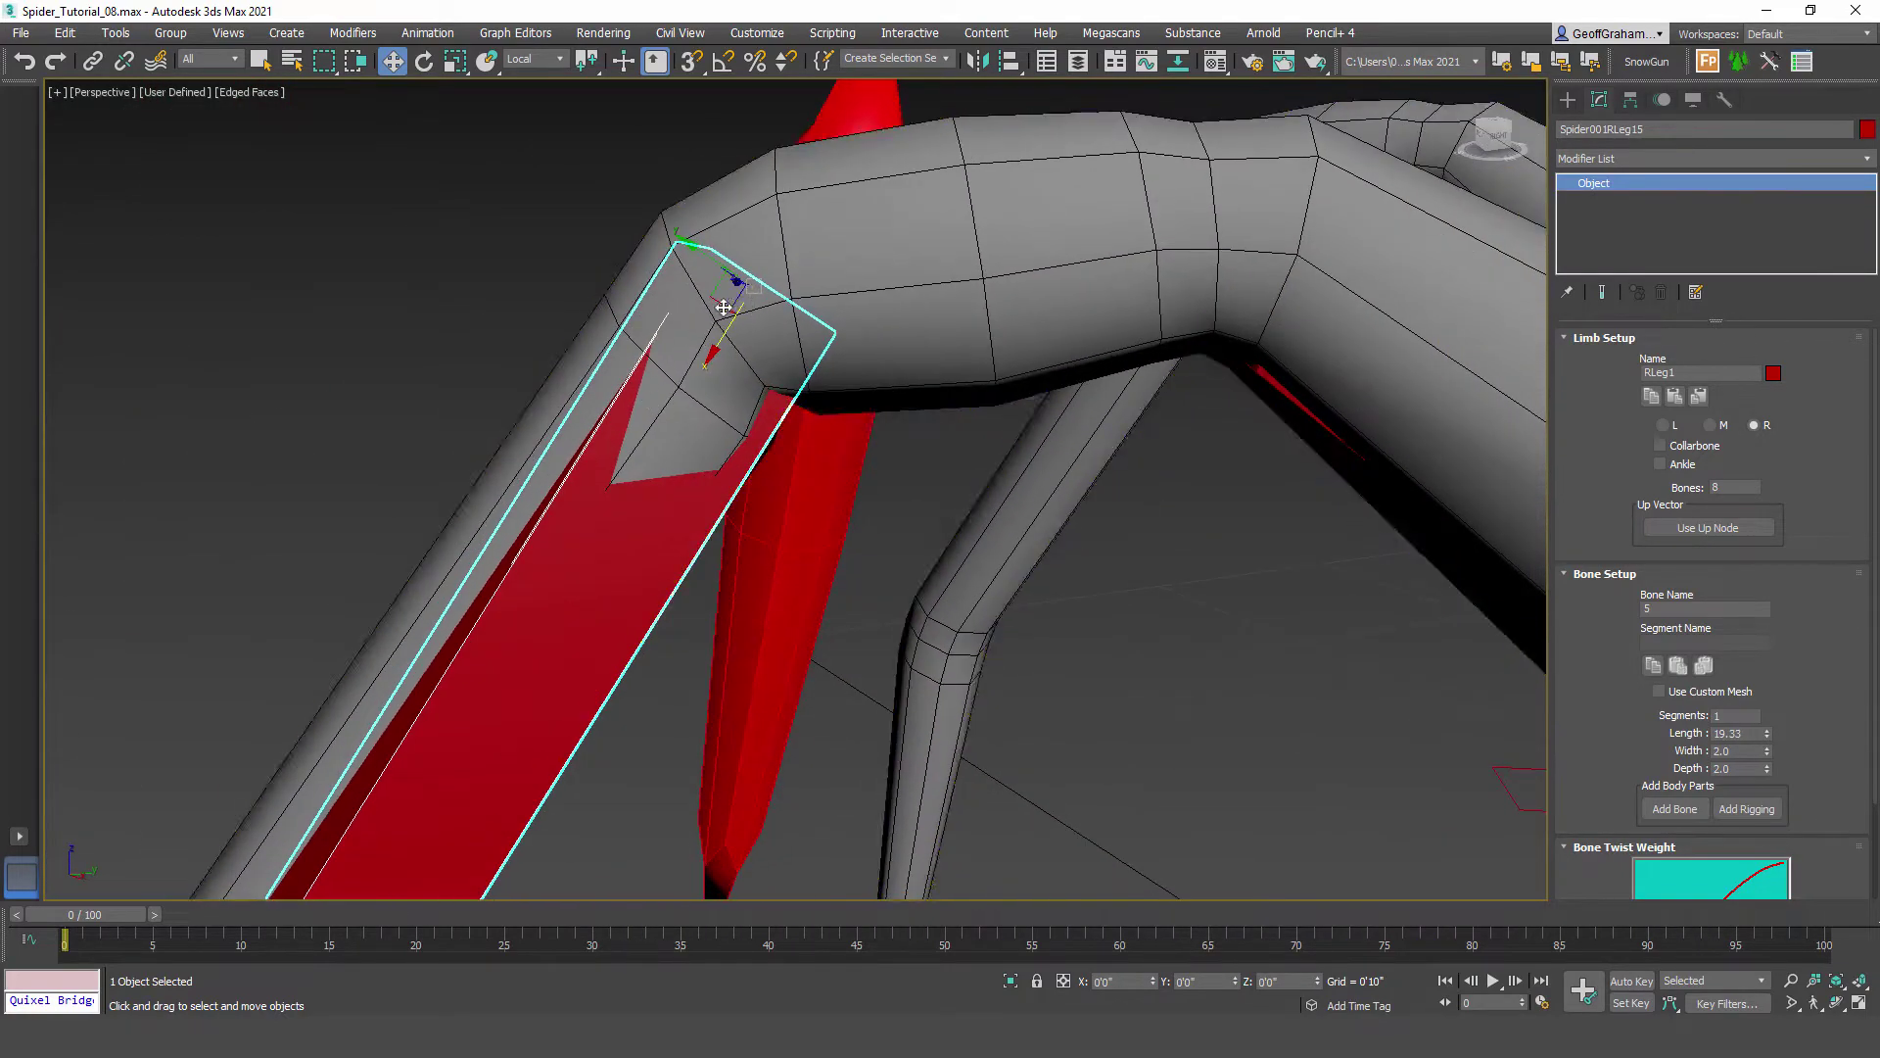
left_click_drag(718, 301, 676, 337)
scroll(599, 775, "down", 2)
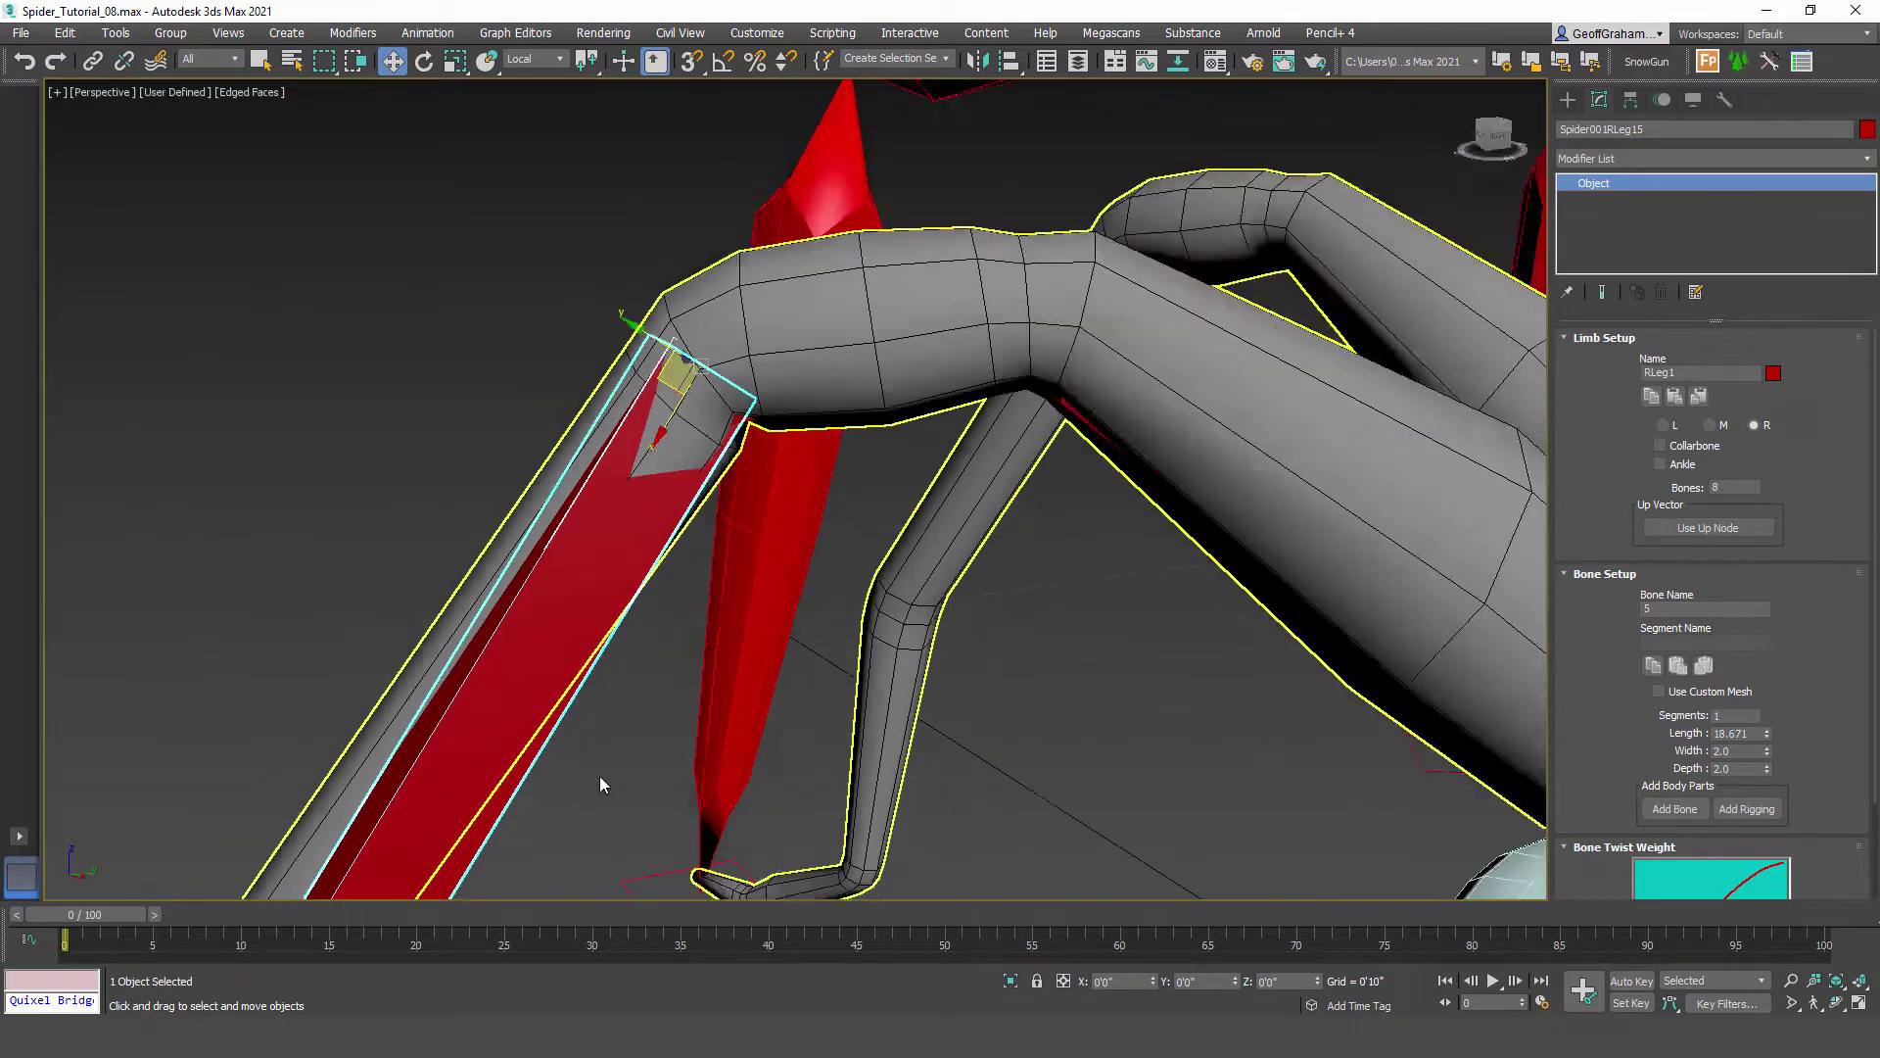
Step: Move the base of RLeg1's bone 6 into the centre of the leg mesh's lower-leg joint
middle_click_drag(600, 776, 580, 591)
middle_click_drag(695, 616, 580, 528, "alt")
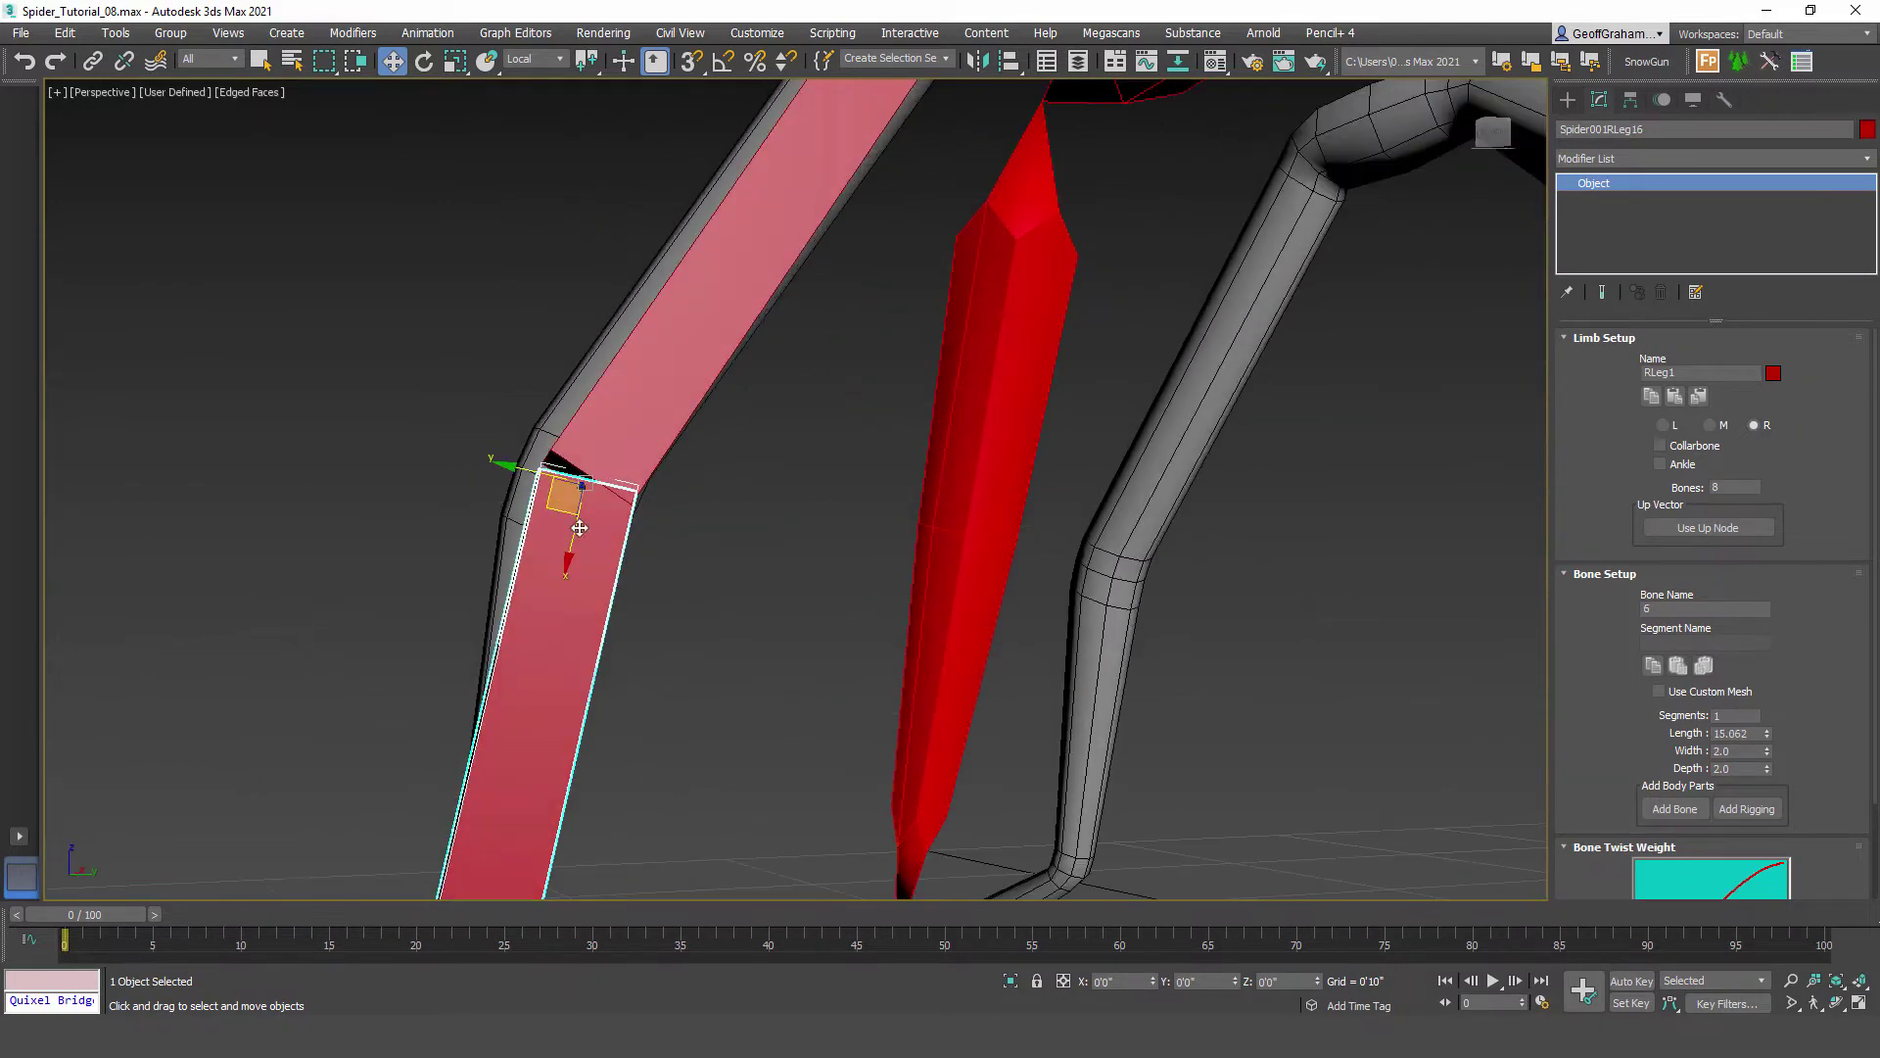
left_click_drag(550, 504, 538, 503)
middle_click_drag(369, 450, 483, 529, "alt")
left_click_drag(471, 507, 276, 484)
middle_click_drag(676, 658, 679, 619, "alt")
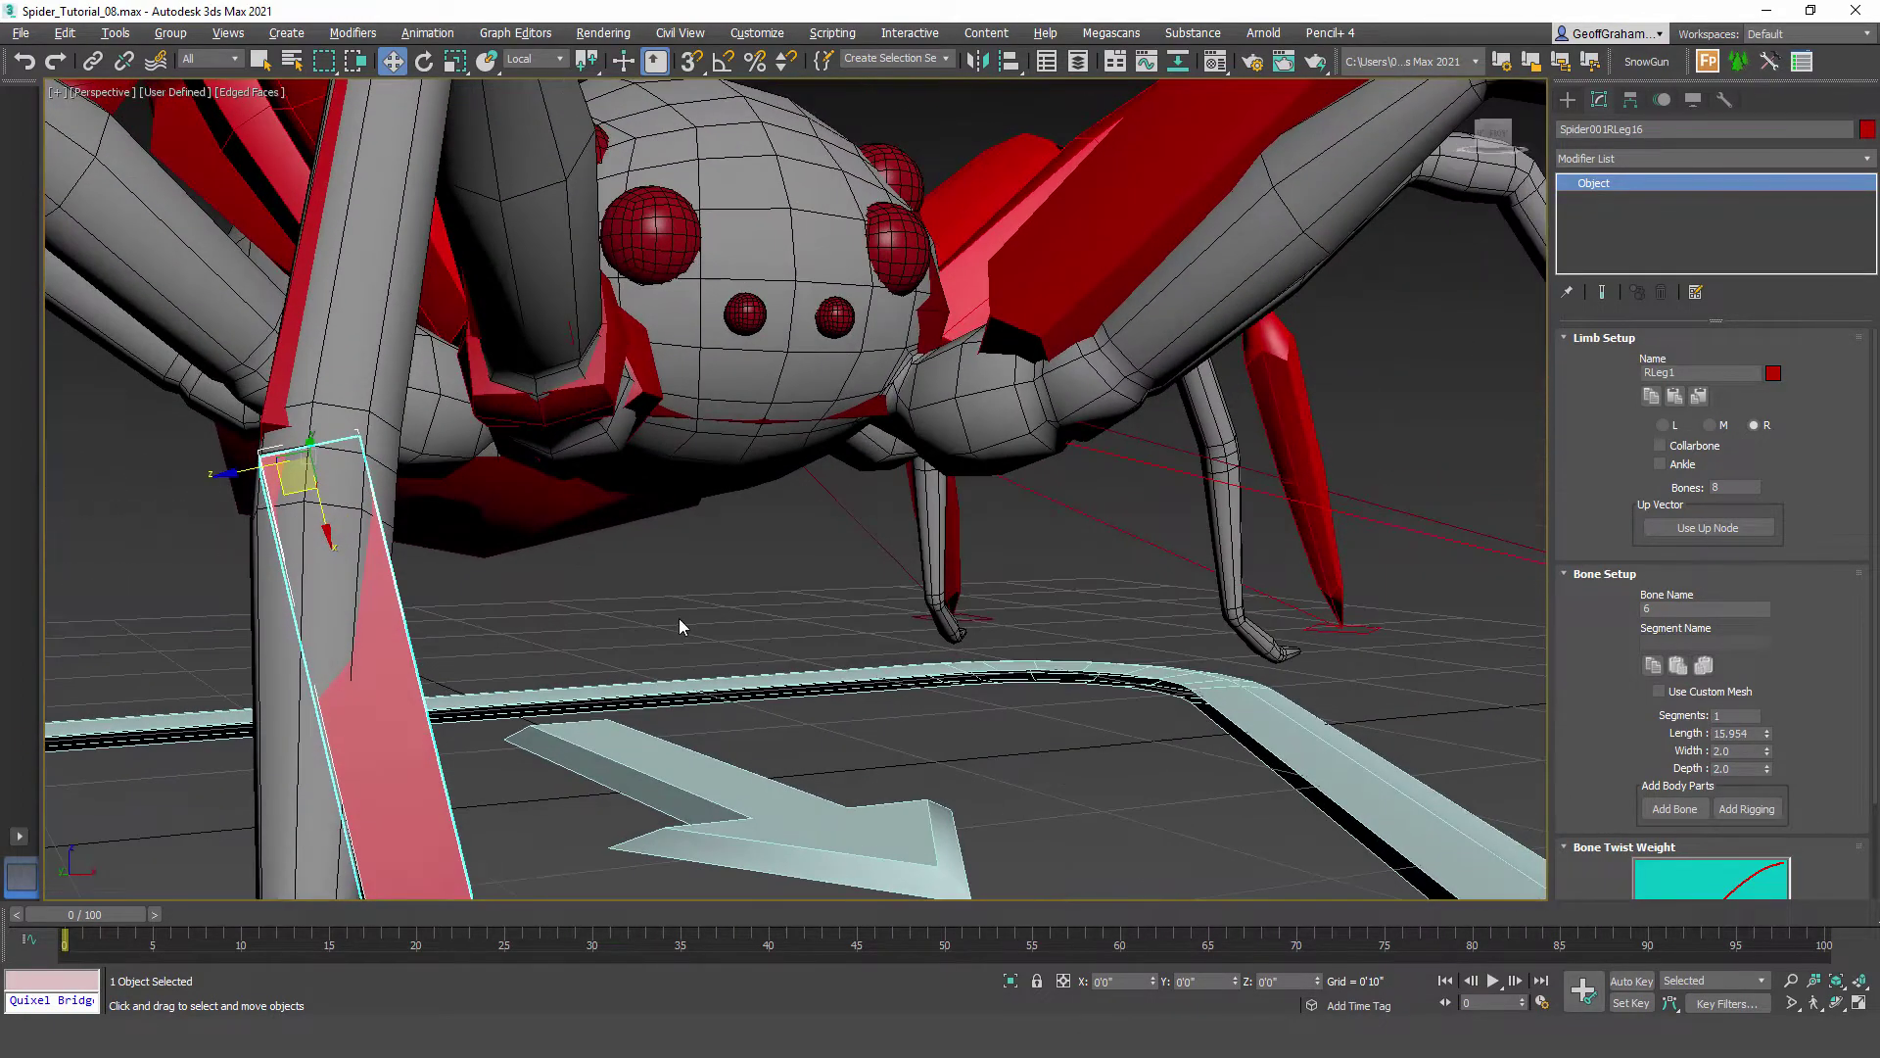
middle_click_drag(607, 489, 721, 473)
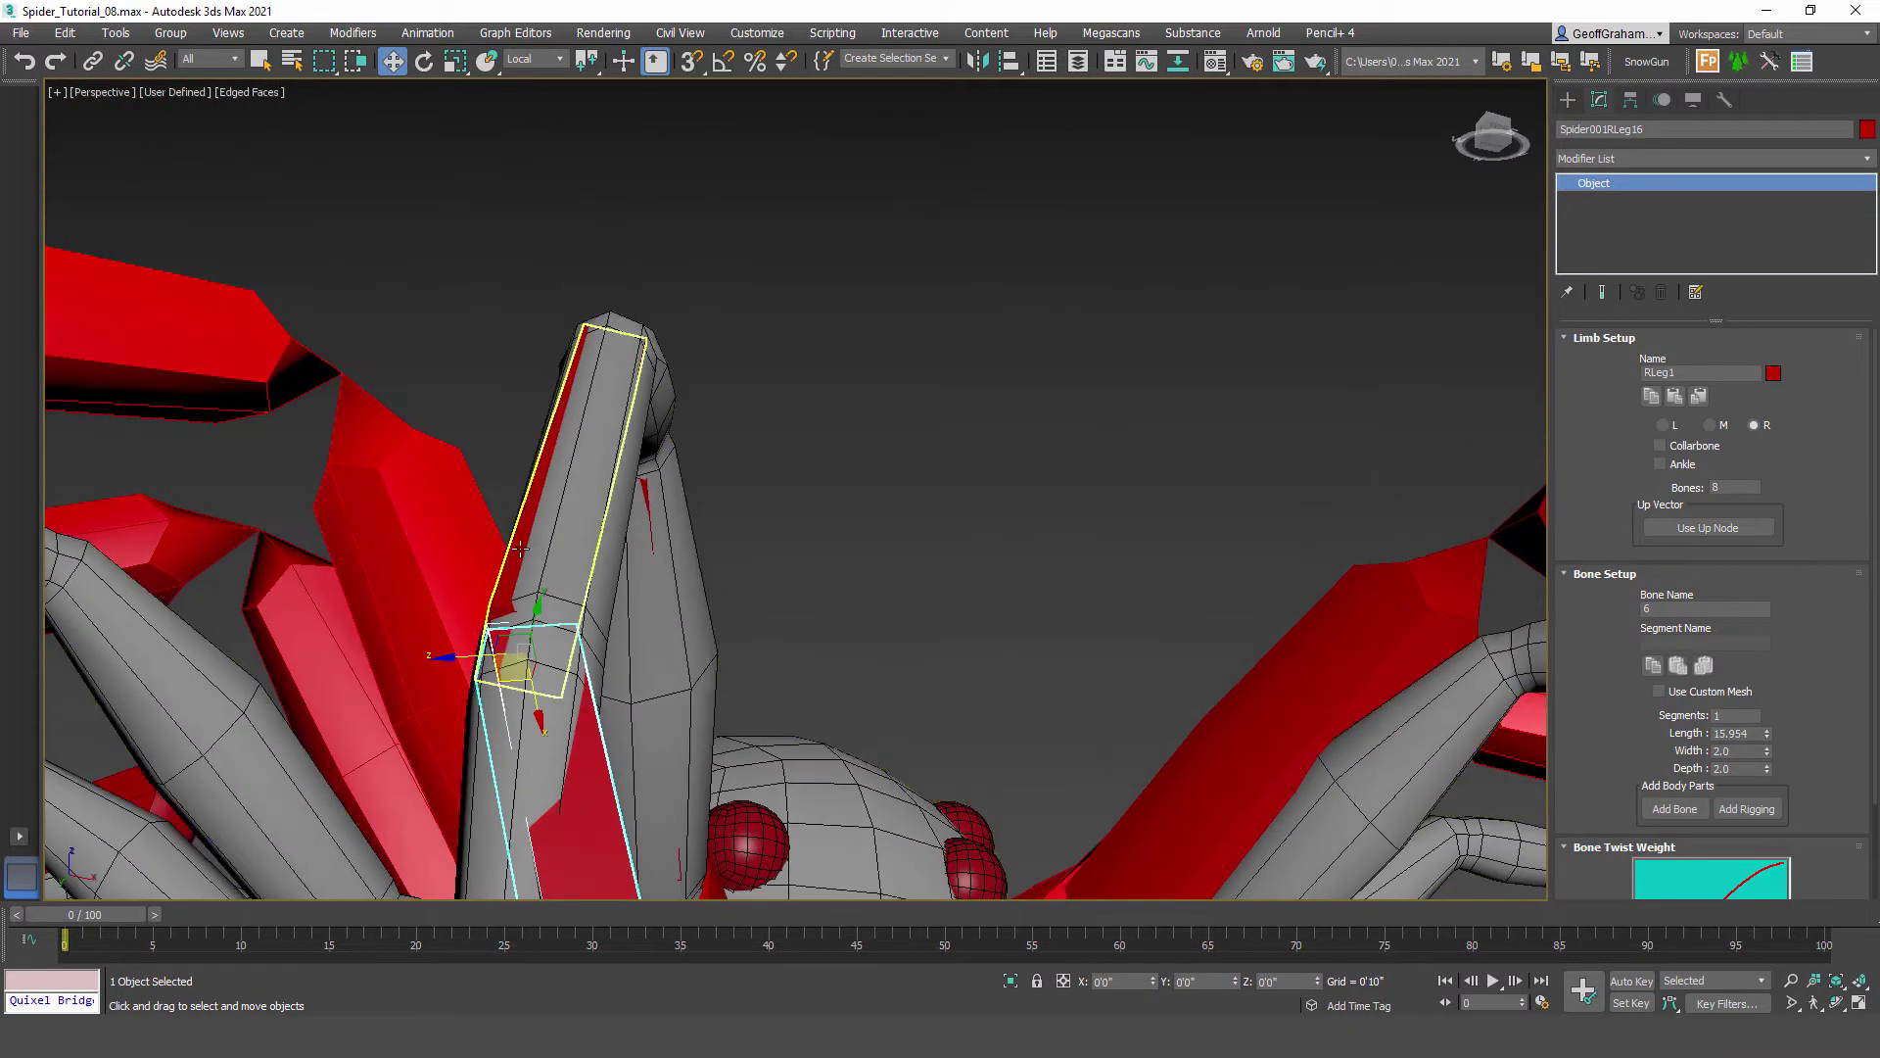
Step: Rotate RLeg1's bone 5 to line up with the leg mesh below the outer knee, and recentre bone 6's base in its joint
key("e")
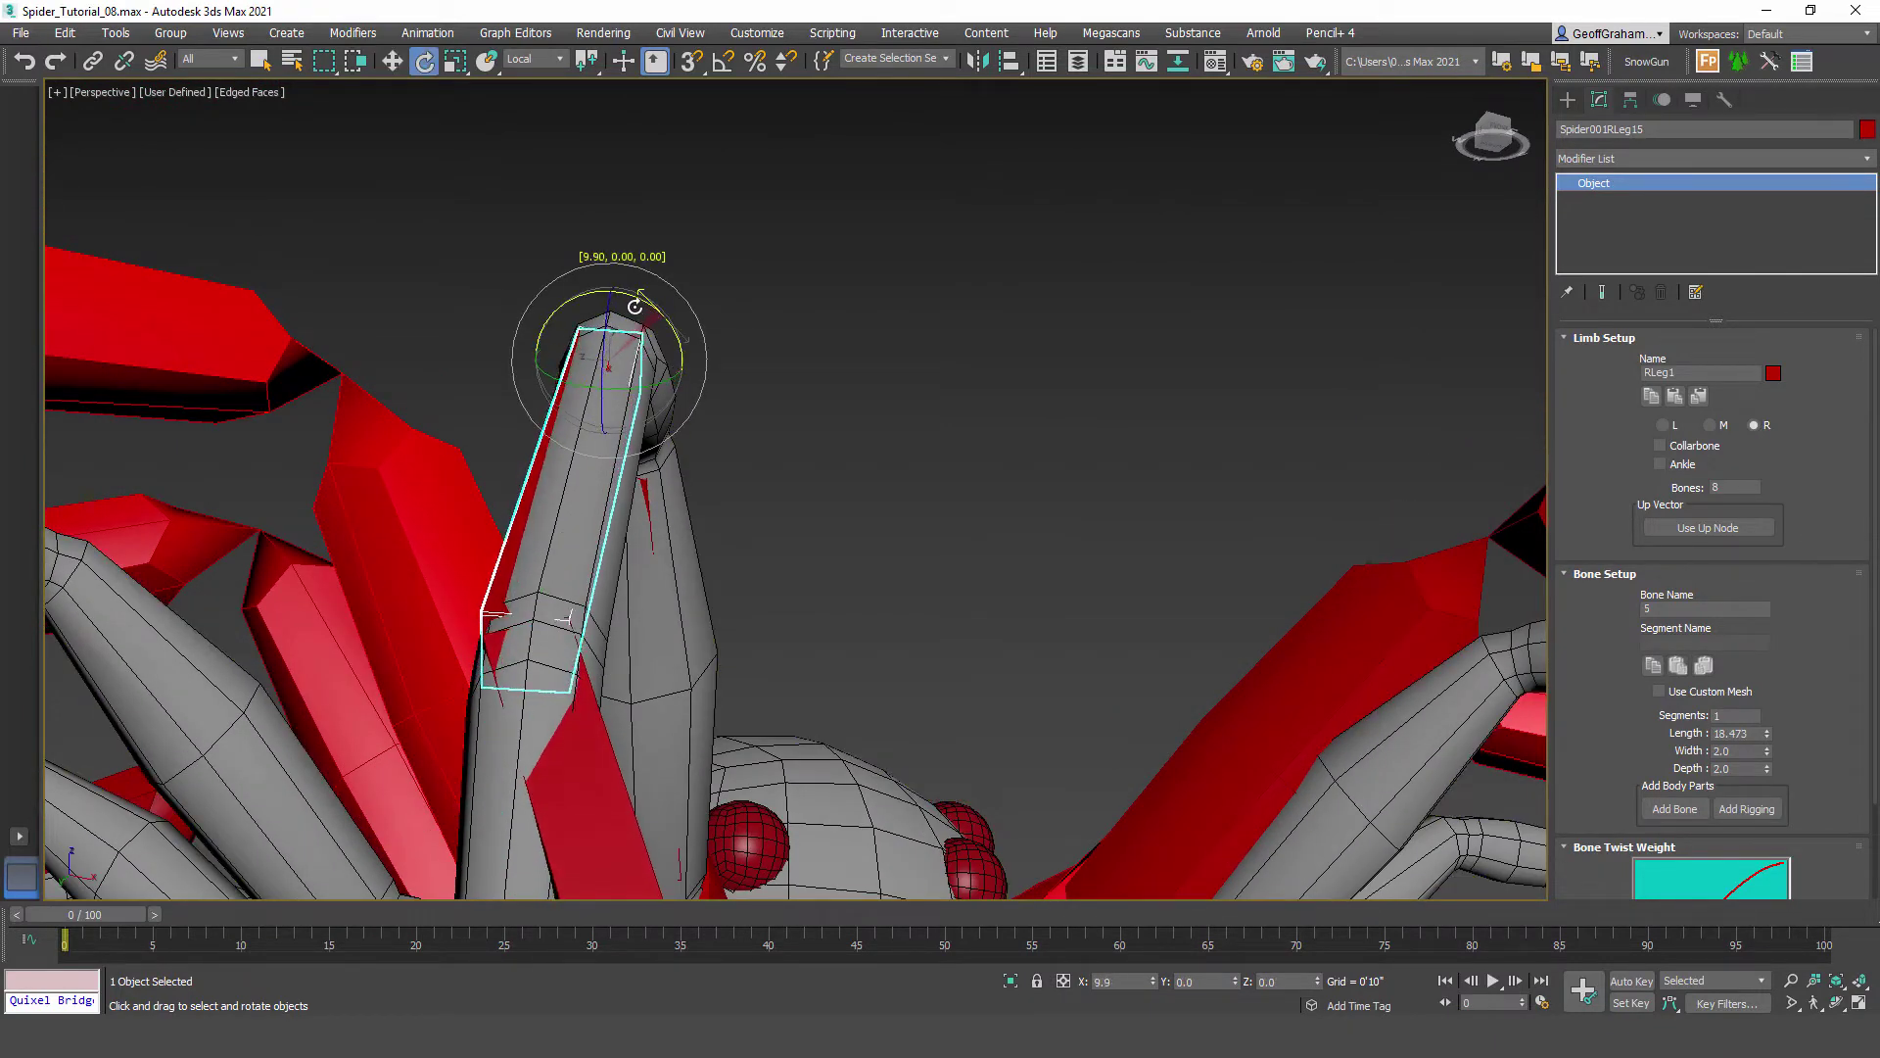
middle_click_drag(629, 316, 602, 568, "alt")
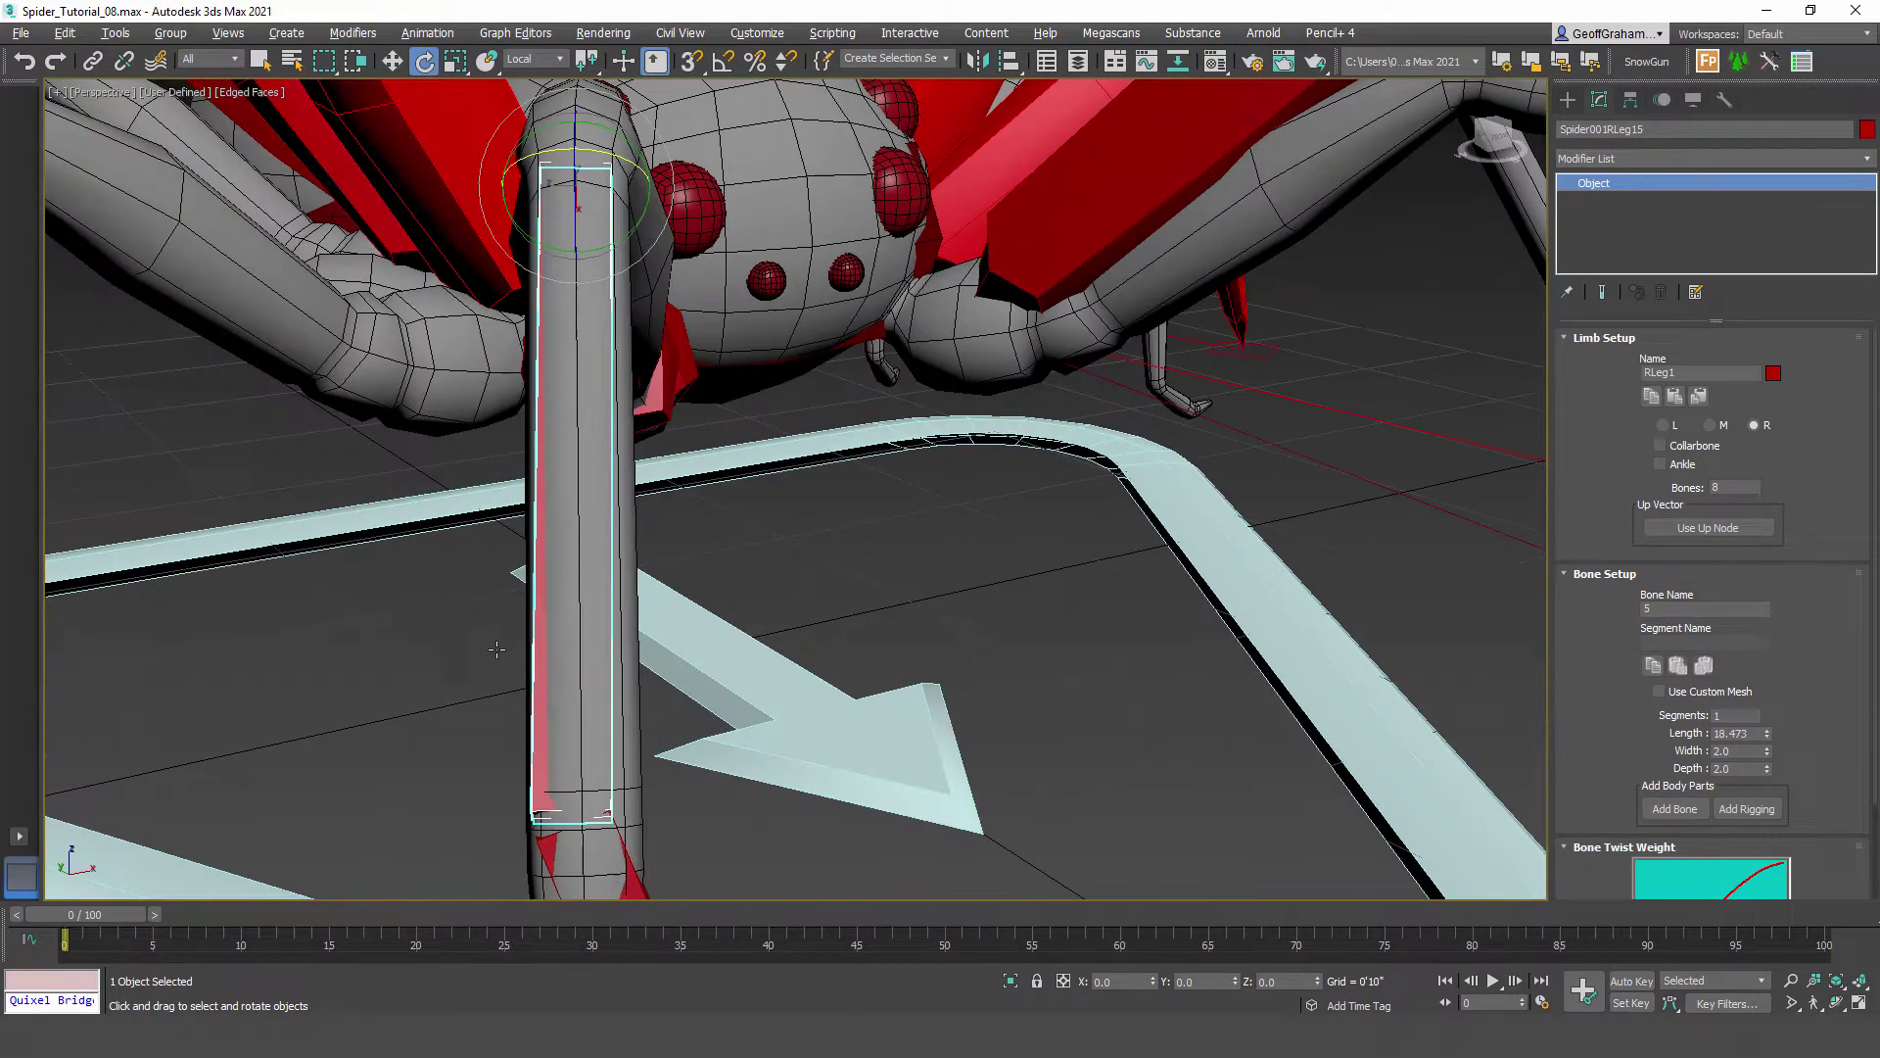
middle_click_drag(546, 717, 531, 519)
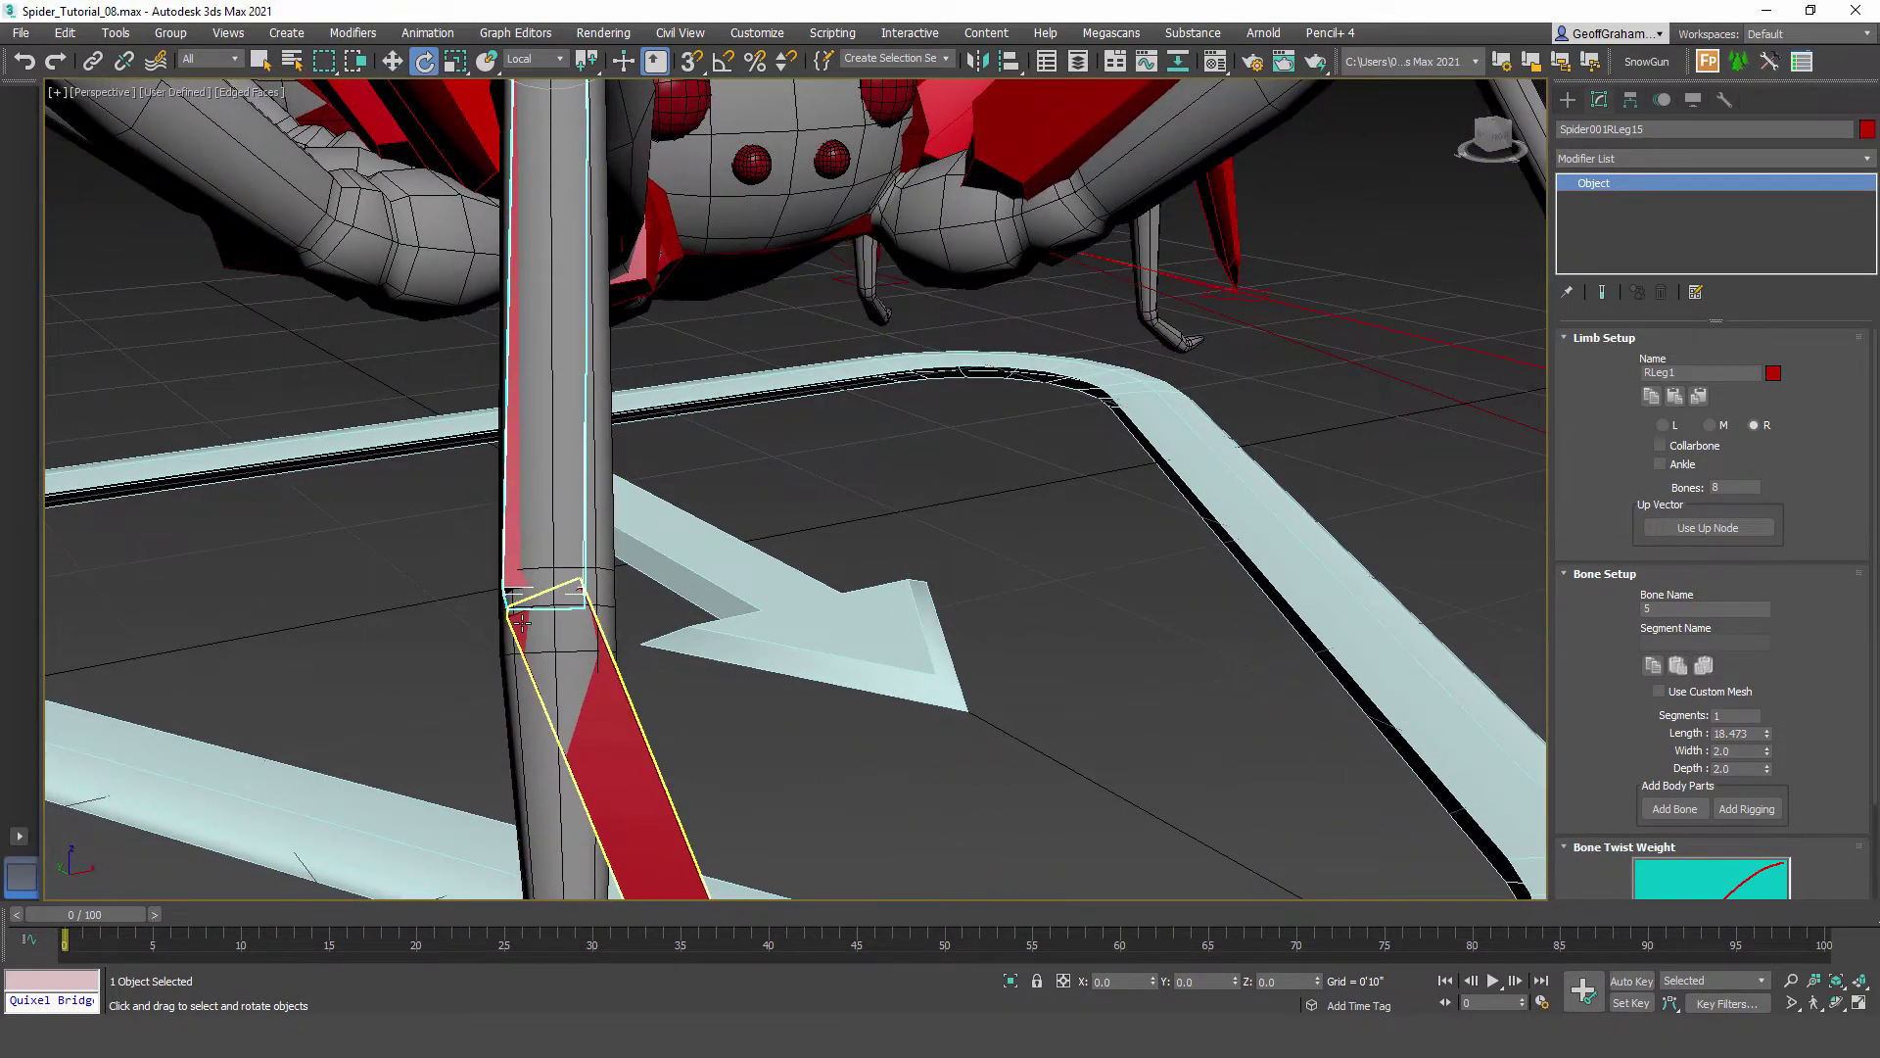
left_click_drag(536, 639, 552, 637)
middle_click_drag(604, 707, 715, 578, "alt")
Step: Rotate RLeg1's bone 6 sideways so it runs down the lower-leg mesh towards the ankle
scroll(692, 576, "down", 4)
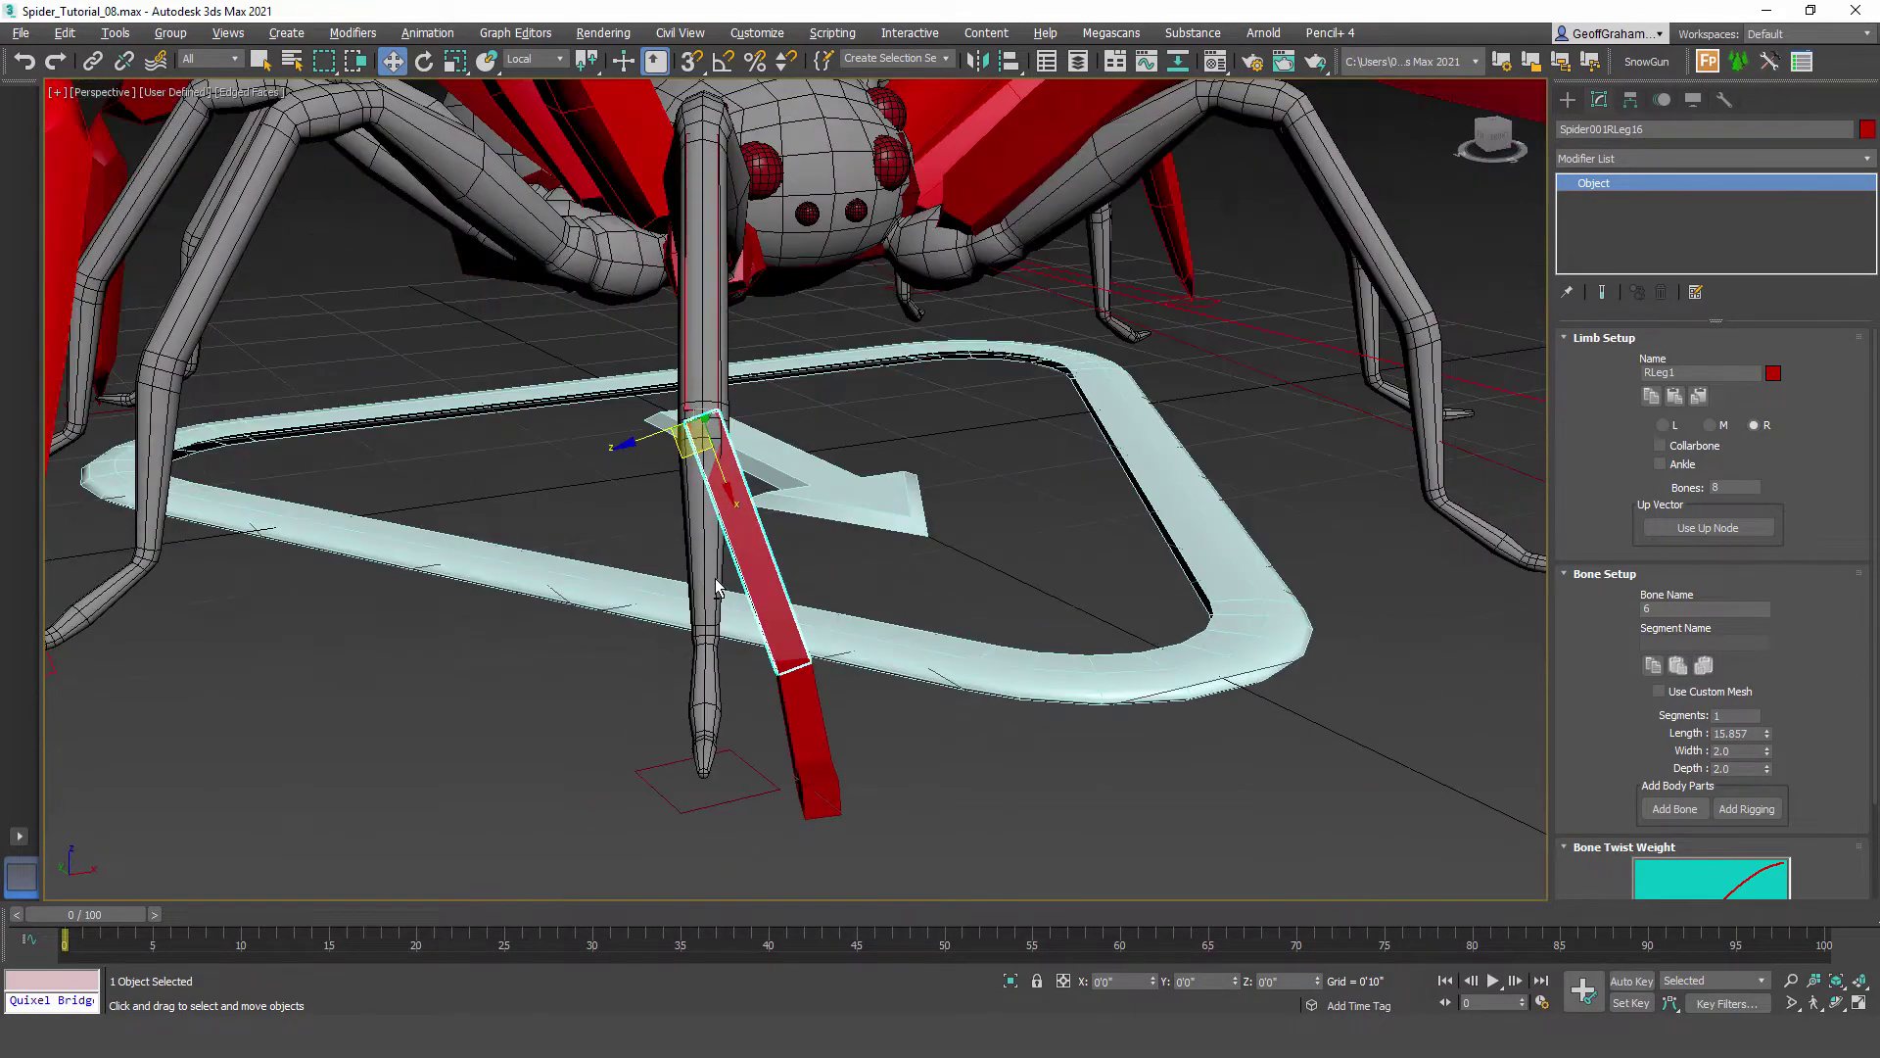
scroll(725, 549, "up", 3)
key("e")
left_click_drag(760, 383, 765, 349)
middle_click_drag(774, 588, 784, 501, "alt")
Step: Rotate RLeg1's bone 7 sideways to match the direction of the foot mesh
middle_click_drag(654, 627, 703, 653, "alt")
left_click(704, 651)
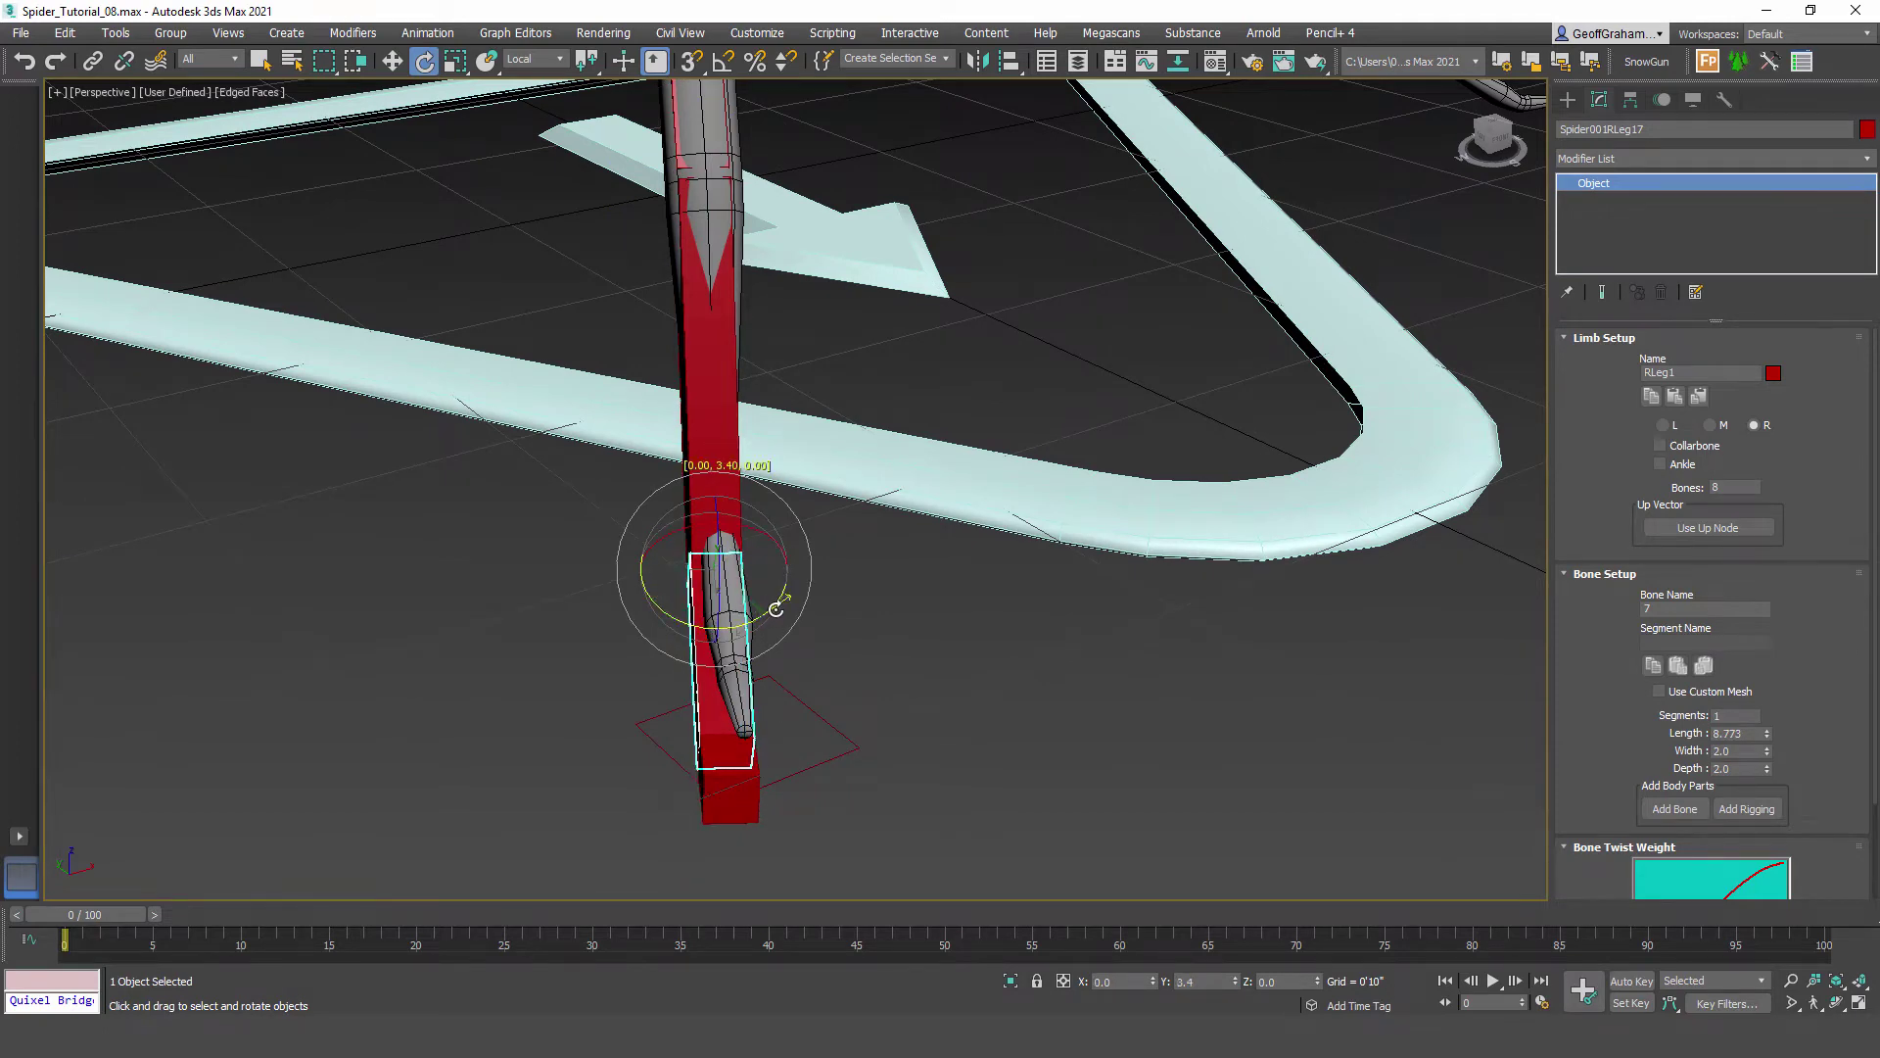
left_click_drag(782, 608, 781, 611)
Step: Move the base of RLeg1's bone 7 up to the ankle joint and centre it within the foot mesh
middle_click_drag(818, 703, 679, 629, "alt")
left_click(825, 601)
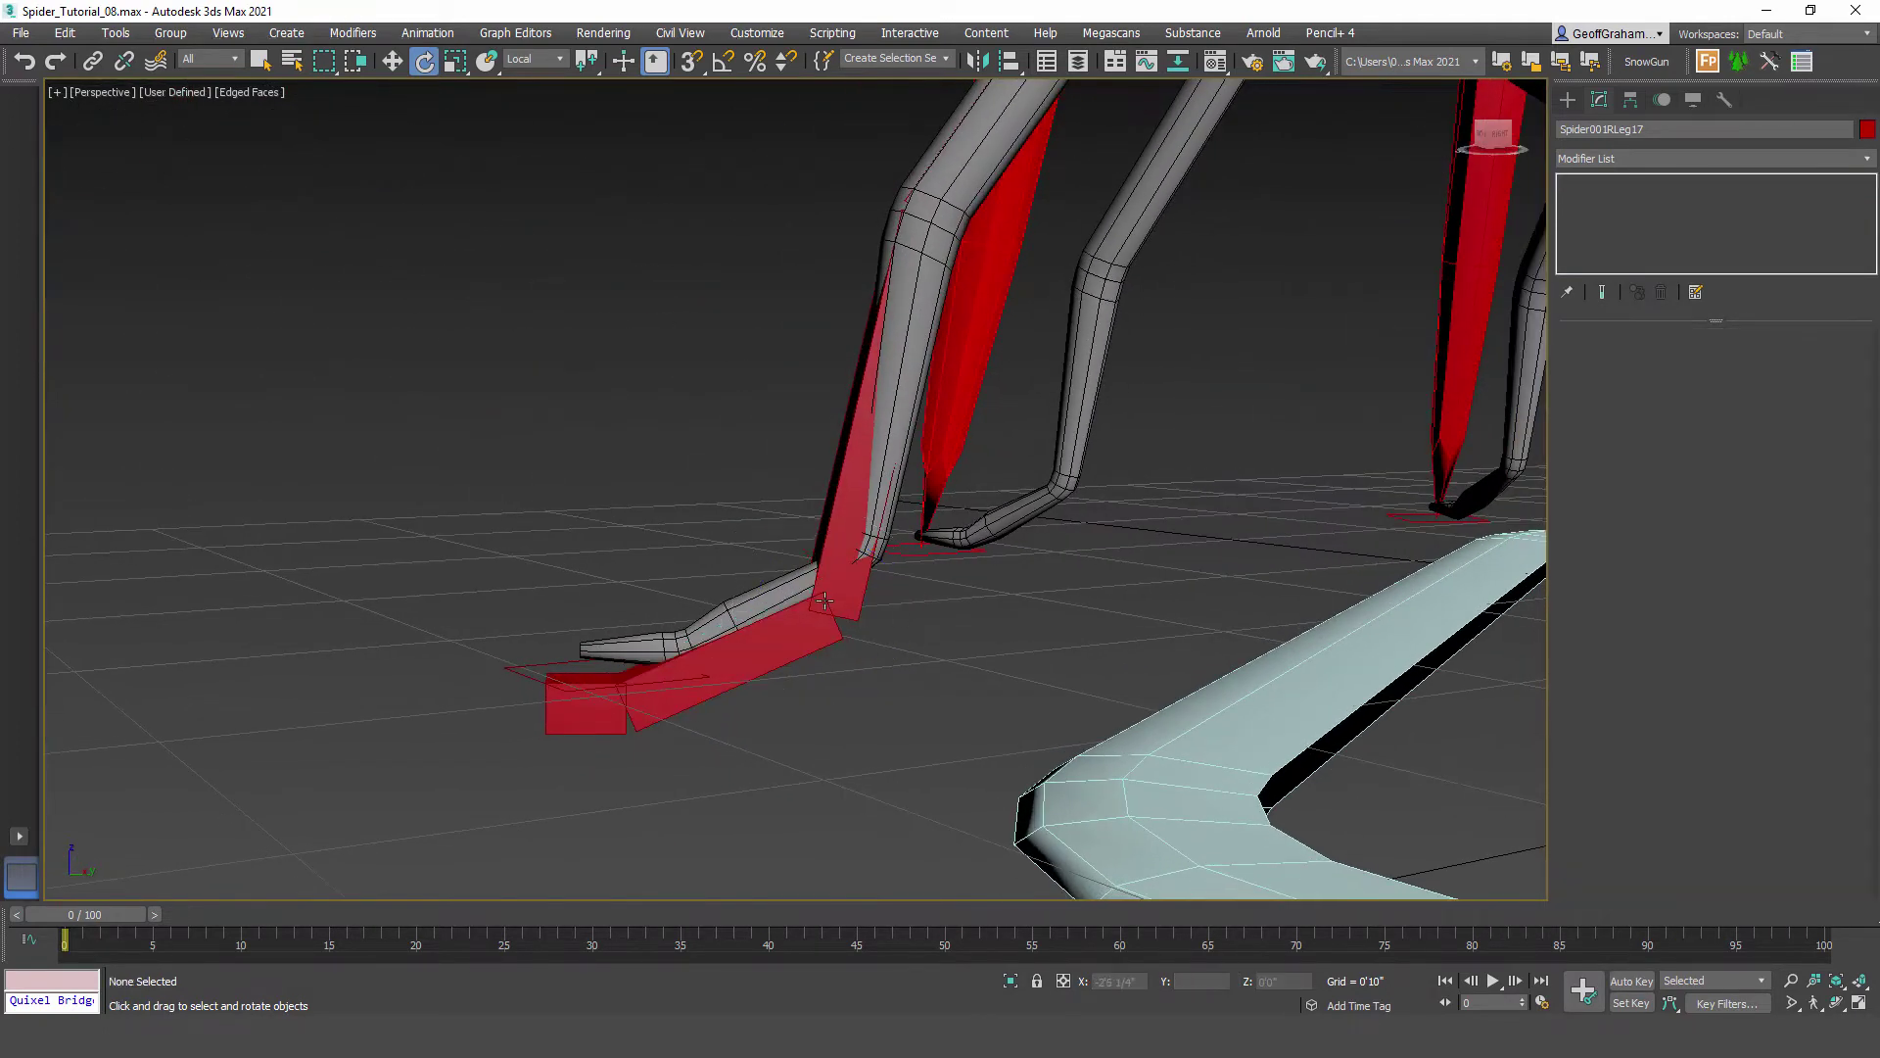
left_click(828, 635)
key("w")
left_click_drag(791, 601, 833, 544)
scroll(774, 612, "up", 5)
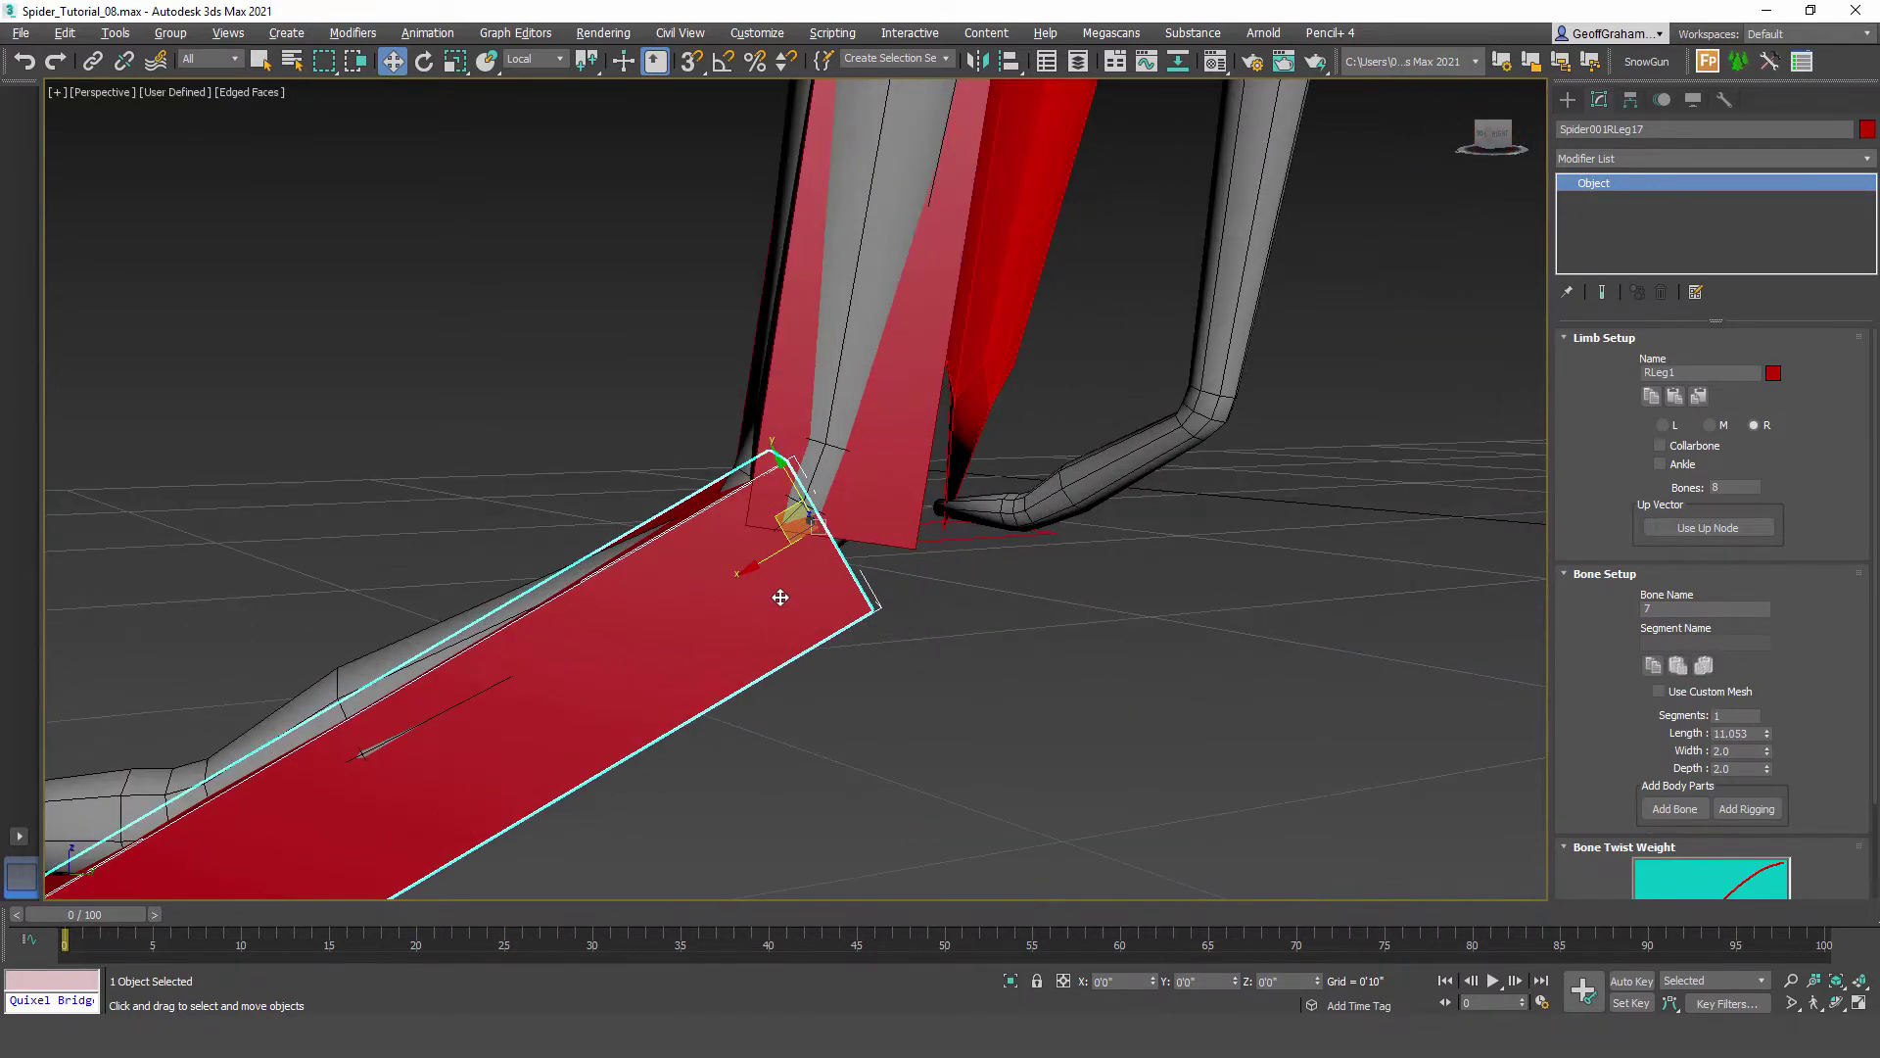
middle_click_drag(780, 597, 793, 578, "alt")
left_click_drag(784, 511, 744, 476)
middle_click_drag(569, 510, 772, 562, "alt")
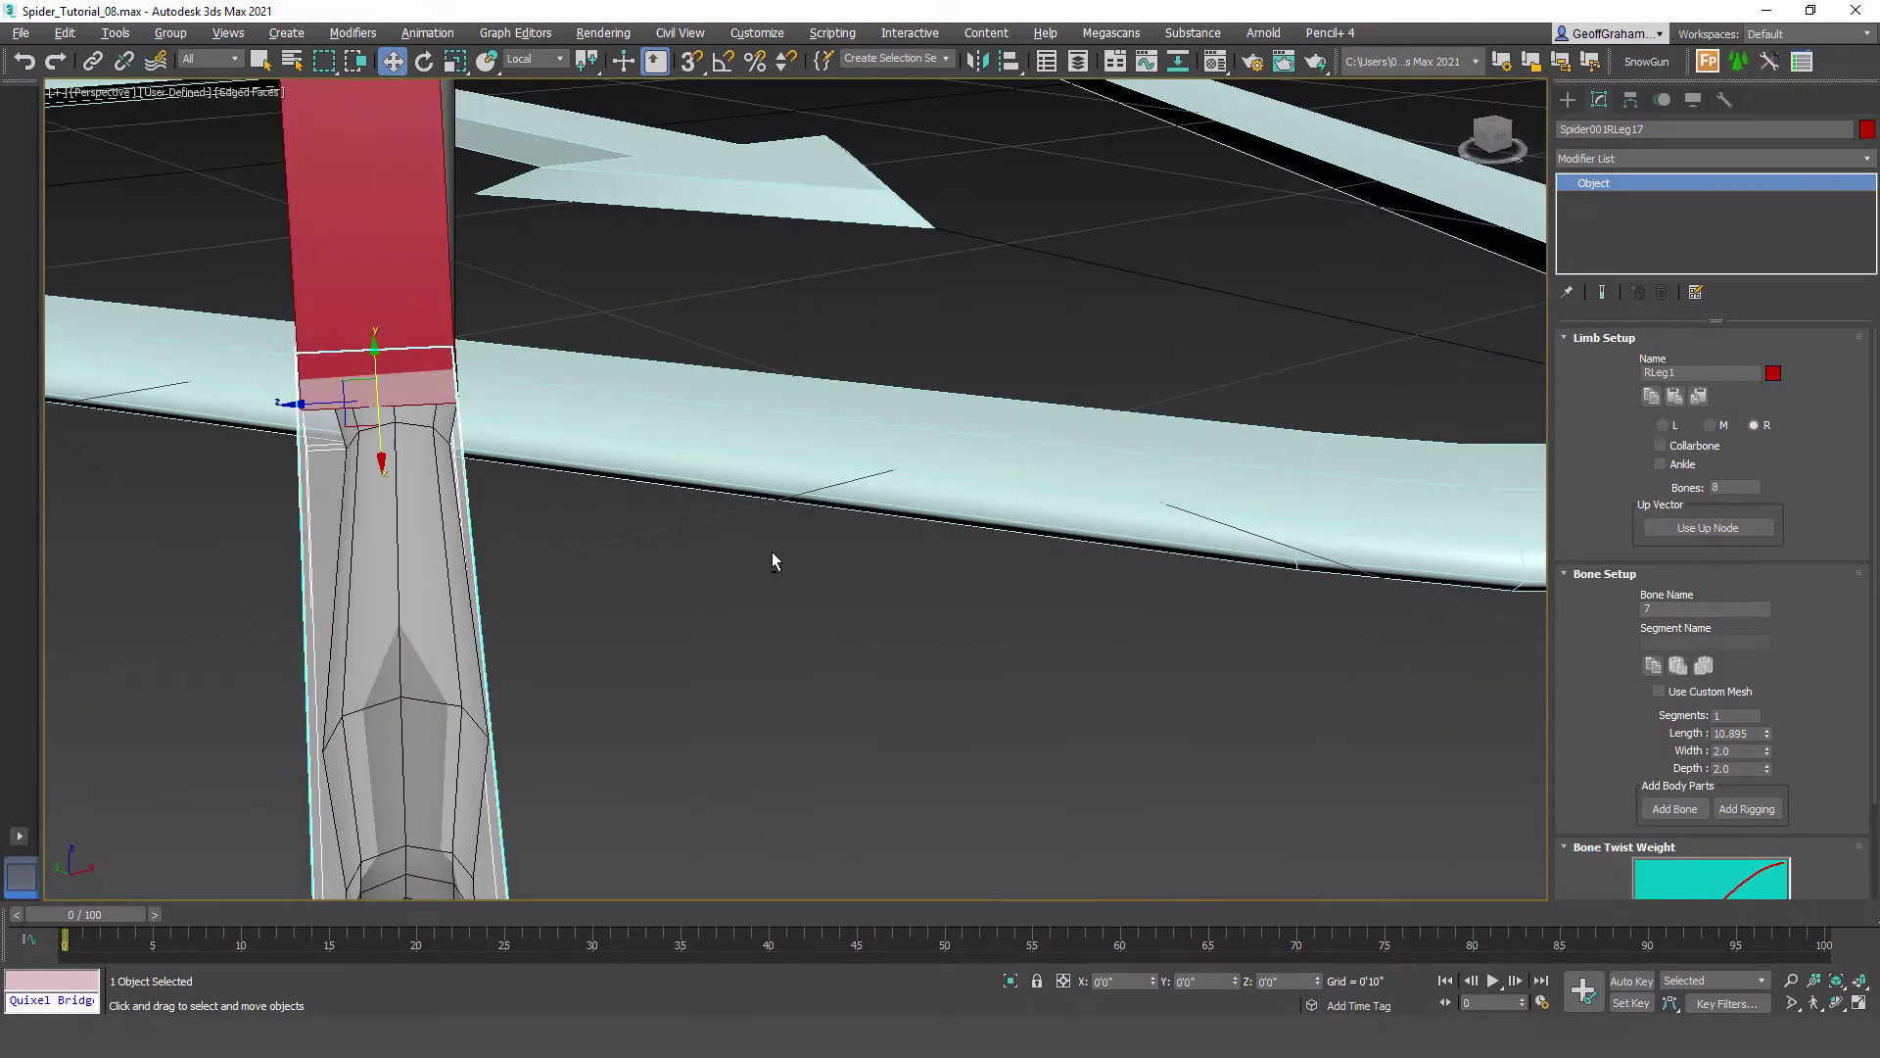
left_click_drag(320, 407, 336, 404)
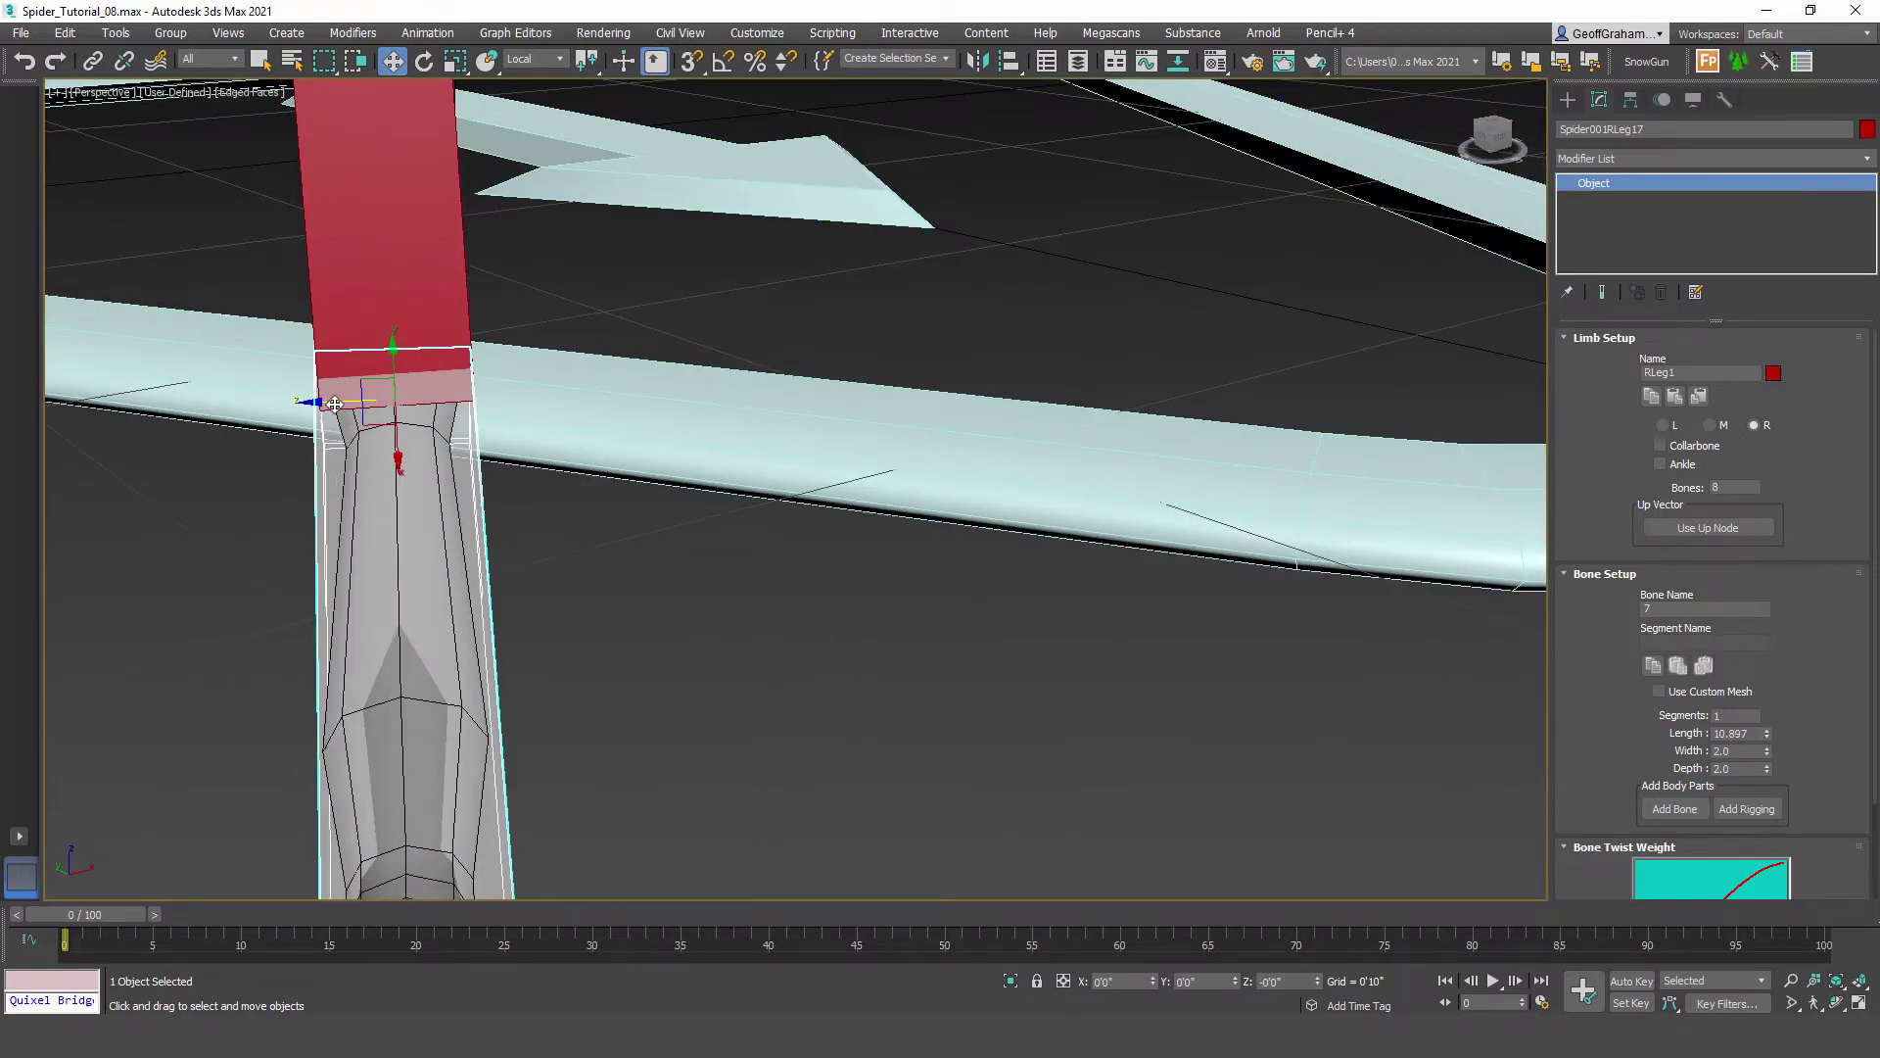
middle_click_drag(335, 403, 643, 617, "alt")
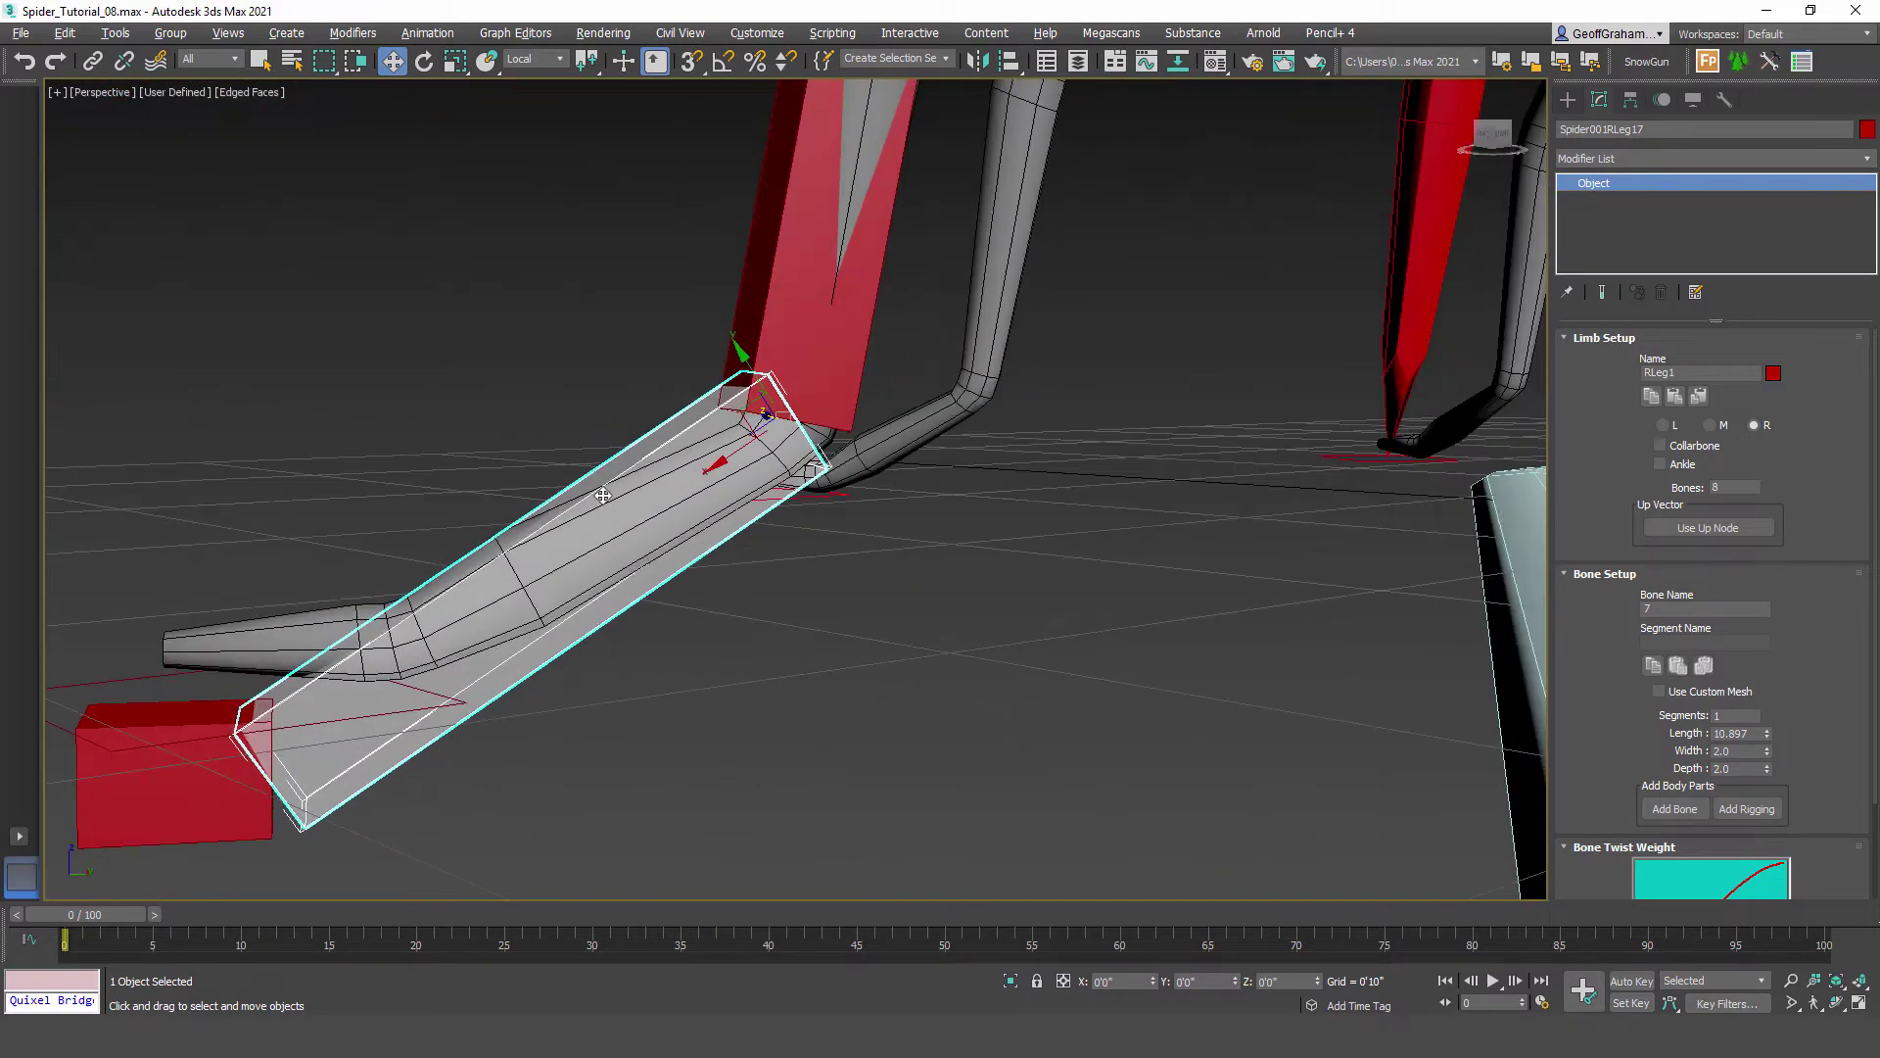
Step: Move the base of RLeg1's bone 8 up to the toe joint and toggle the bone's see-through display
middle_click_drag(602, 496, 738, 541, "alt")
left_click(458, 685)
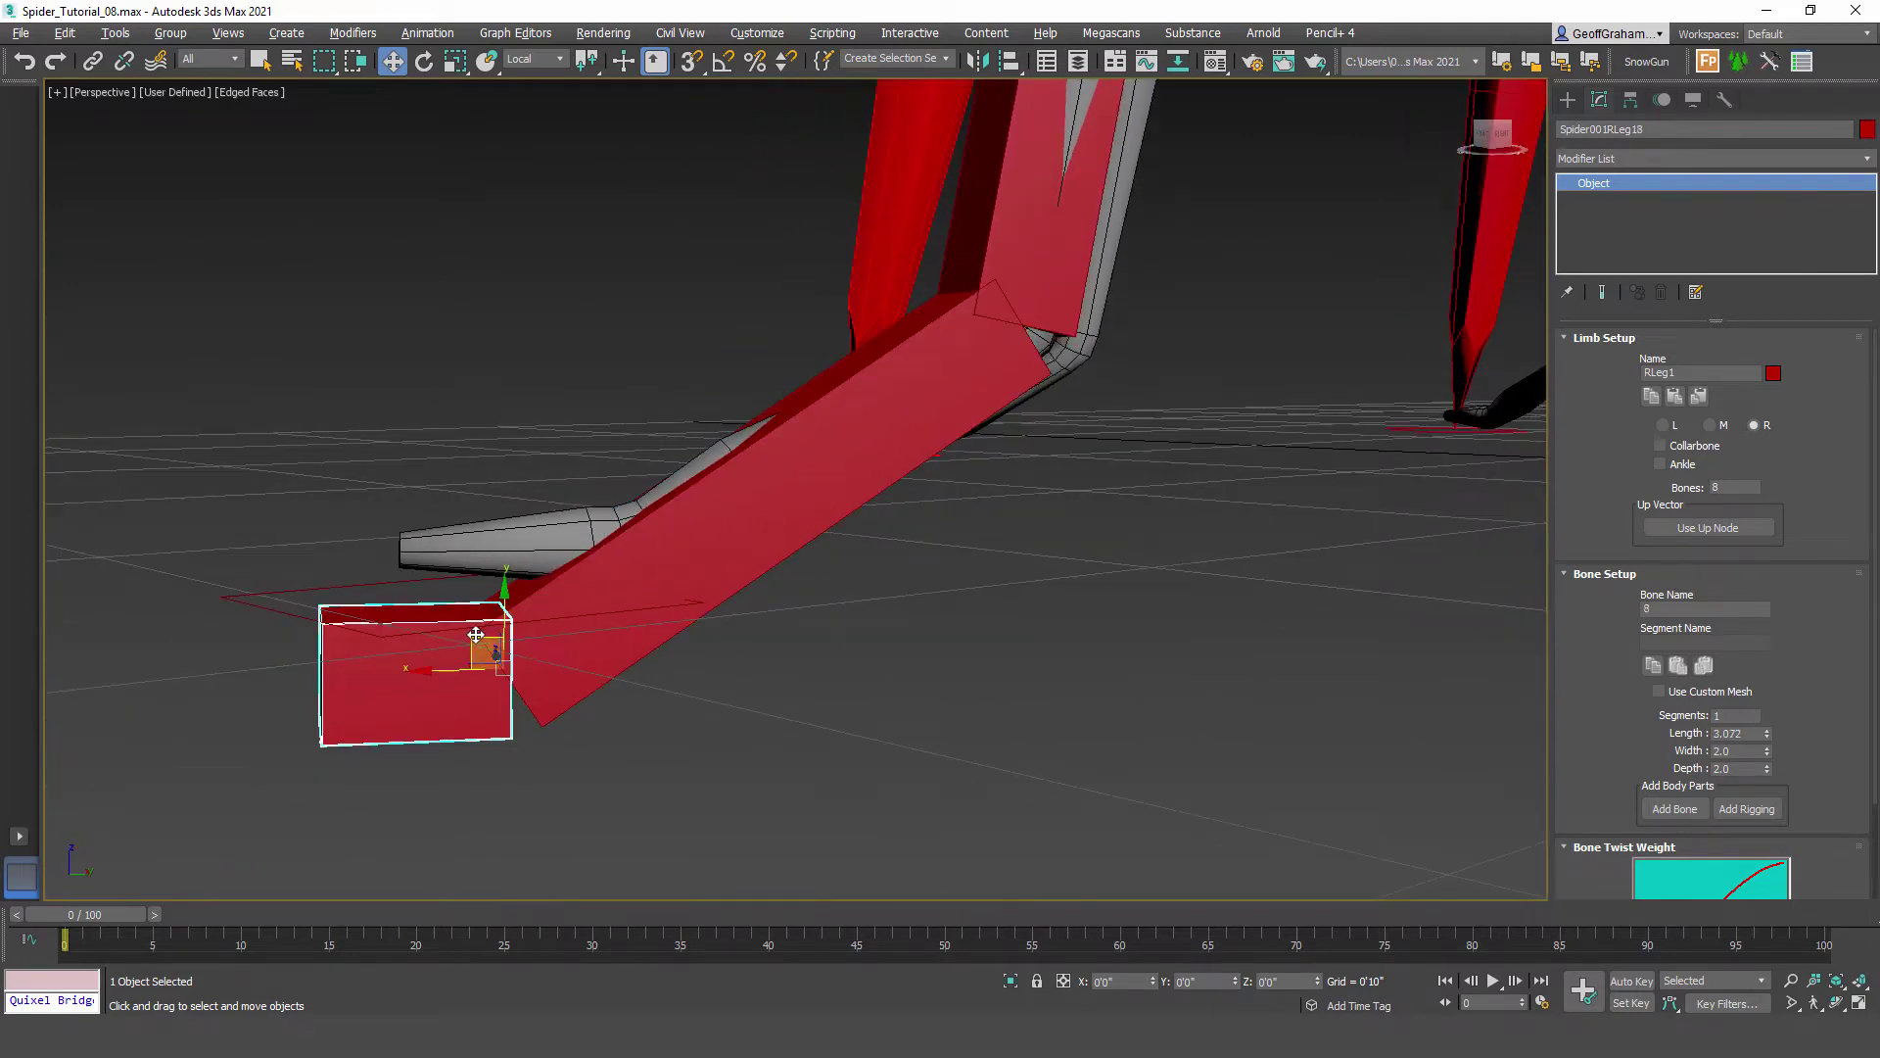
left_click_drag(475, 634, 624, 521)
key("alt+x")
Step: Rotate RLeg1's bone 8 to line up with the toe mesh and set its length to 4.731
middle_click_drag(499, 600, 568, 647, "alt")
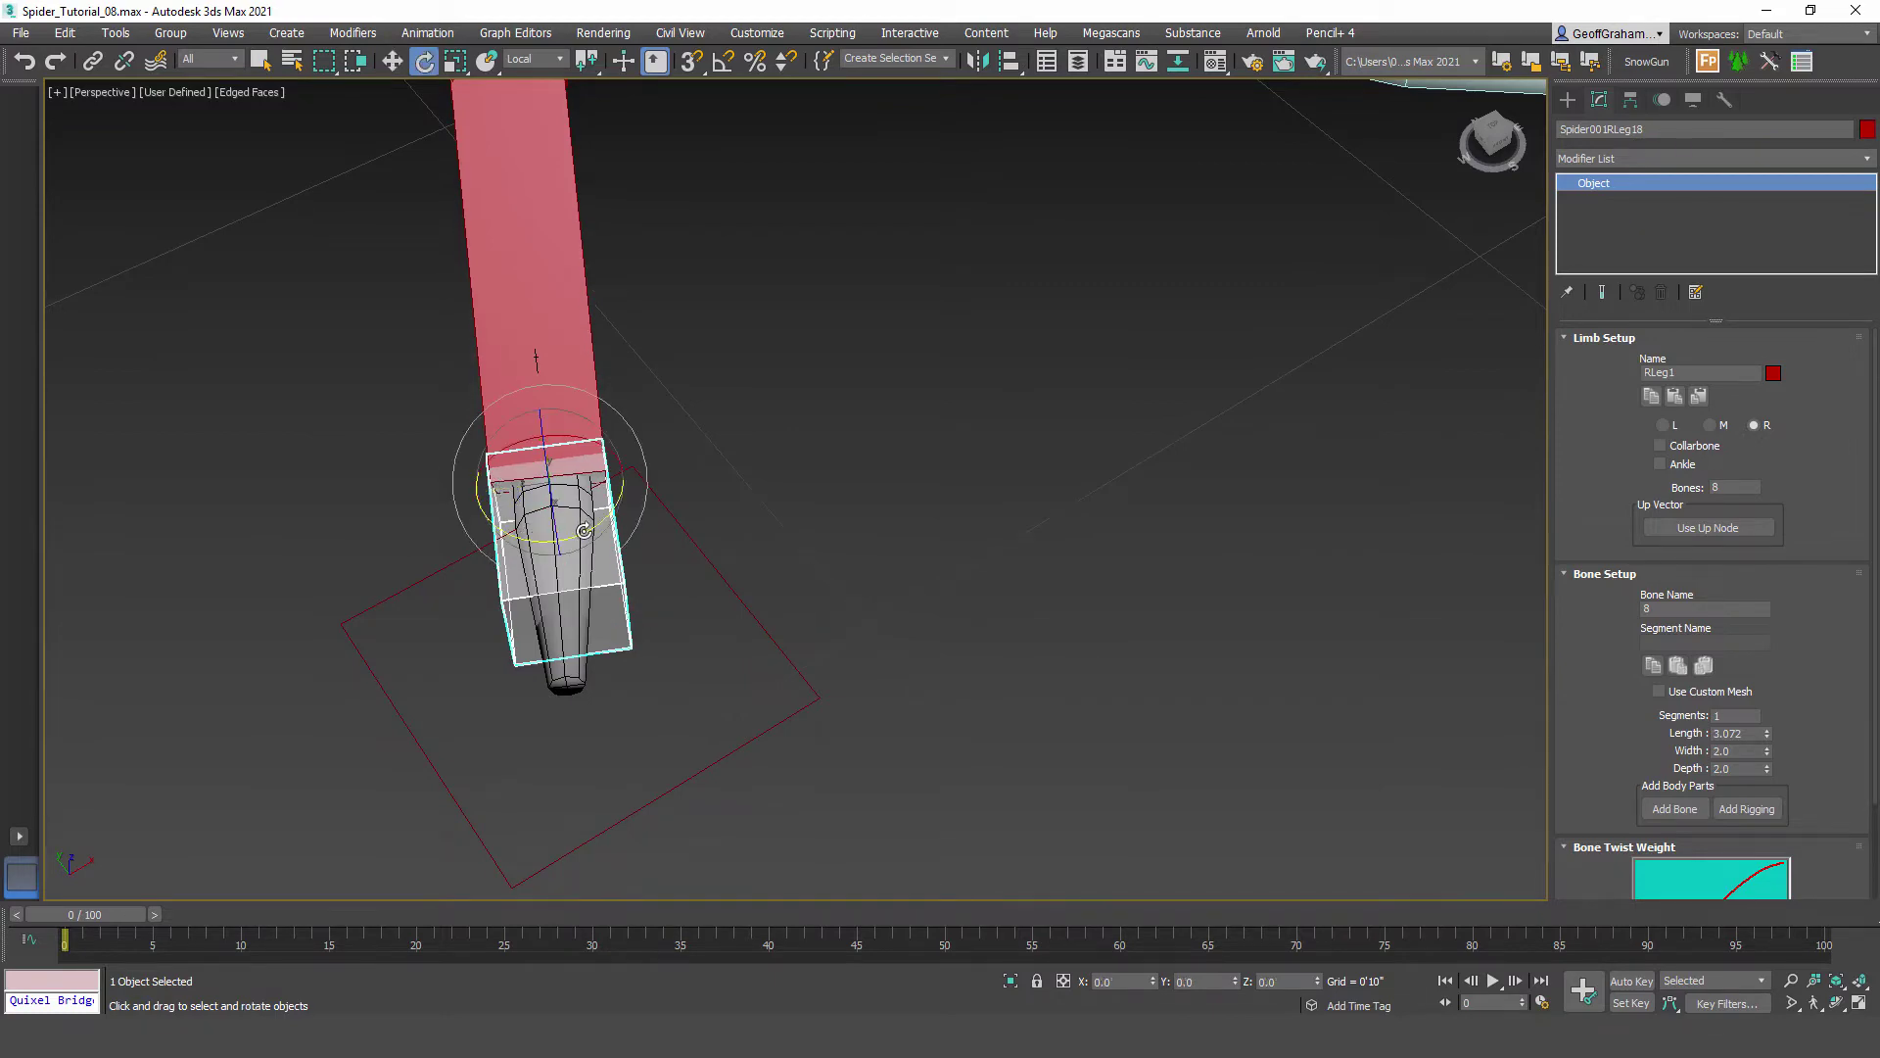
middle_click_drag(609, 658, 476, 557, "alt")
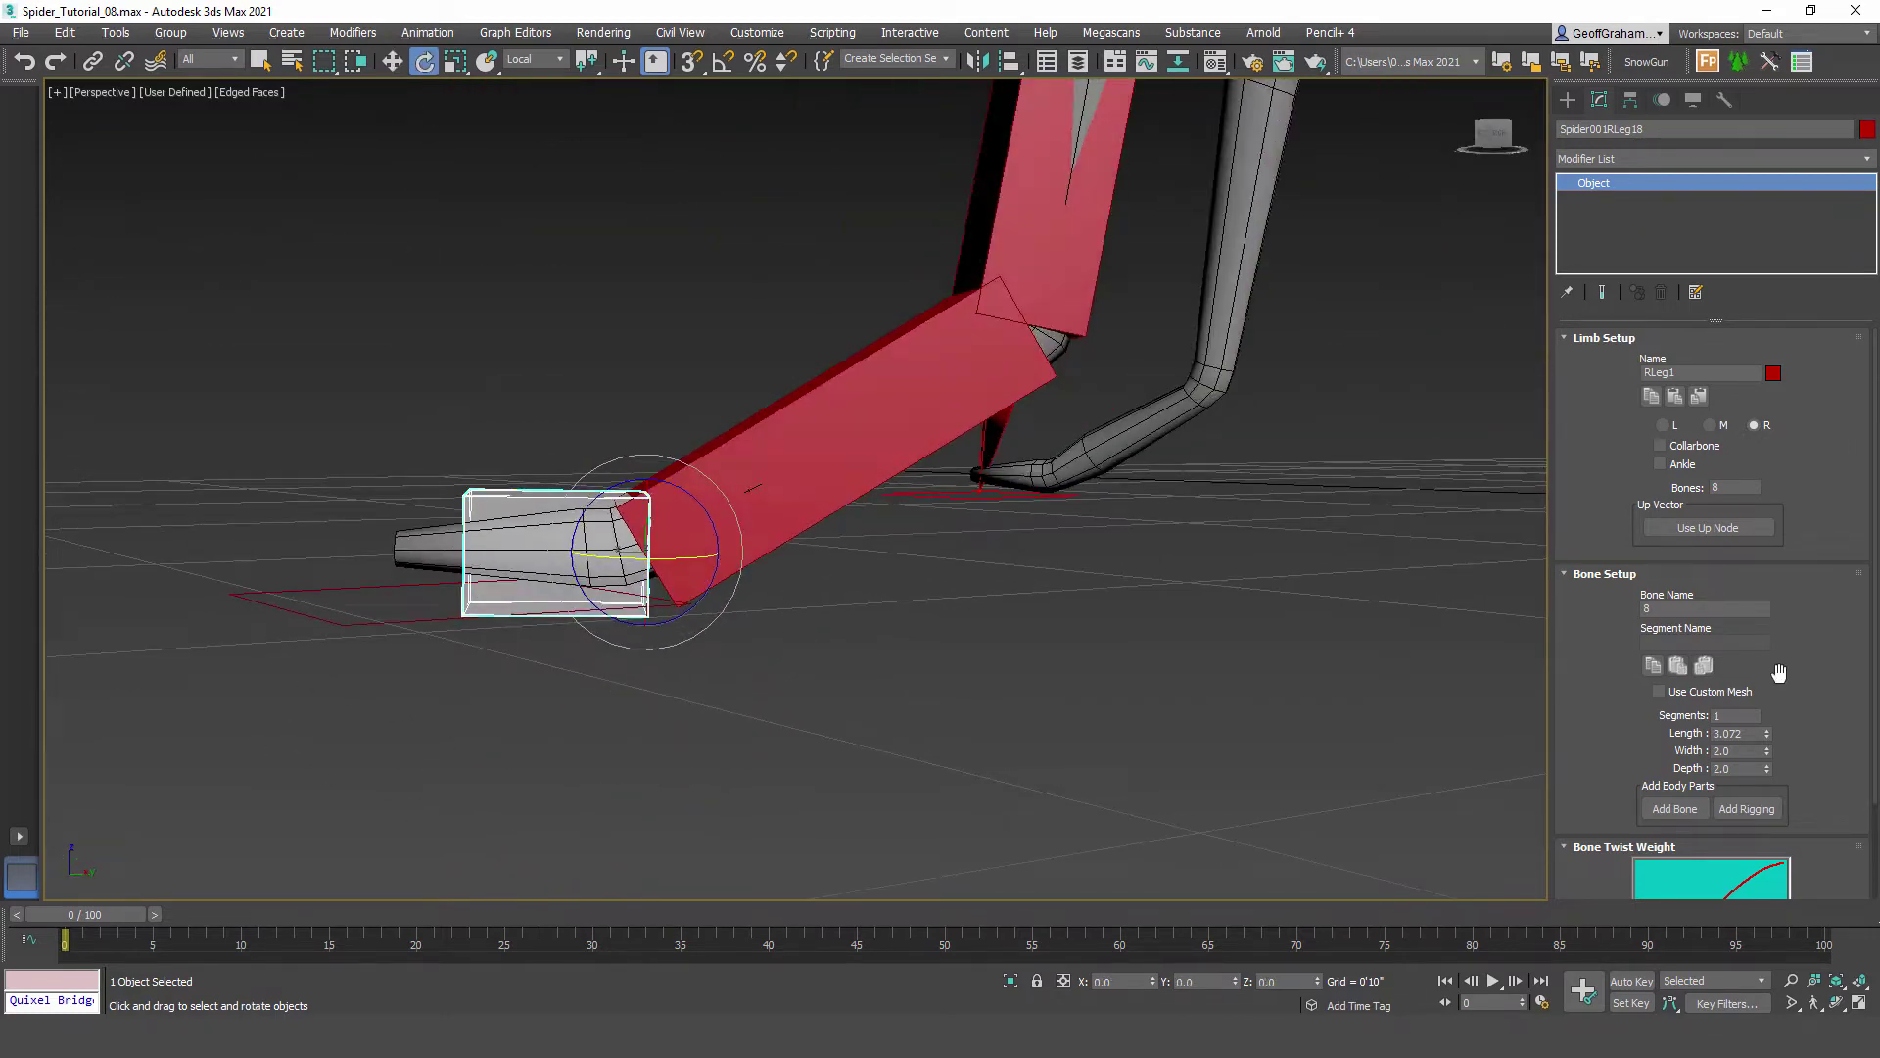
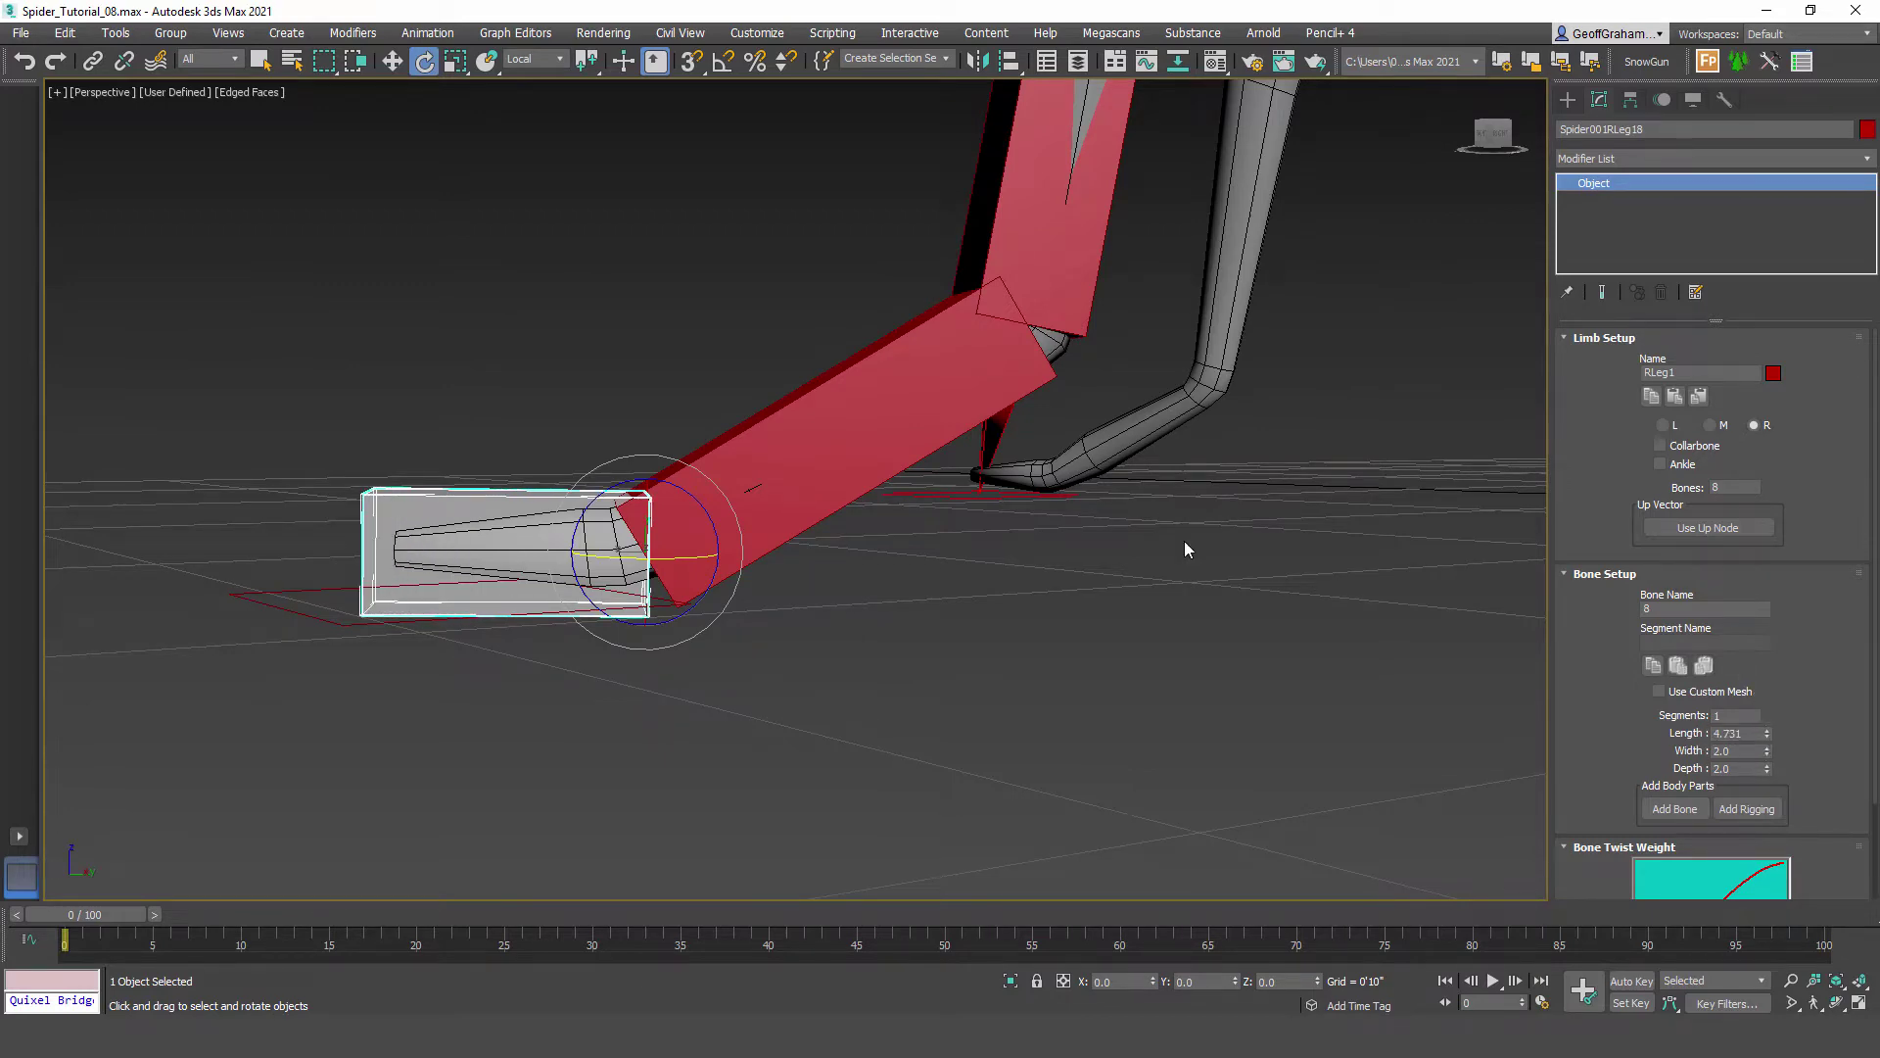
middle_click_drag(696, 676, 521, 505, "alt")
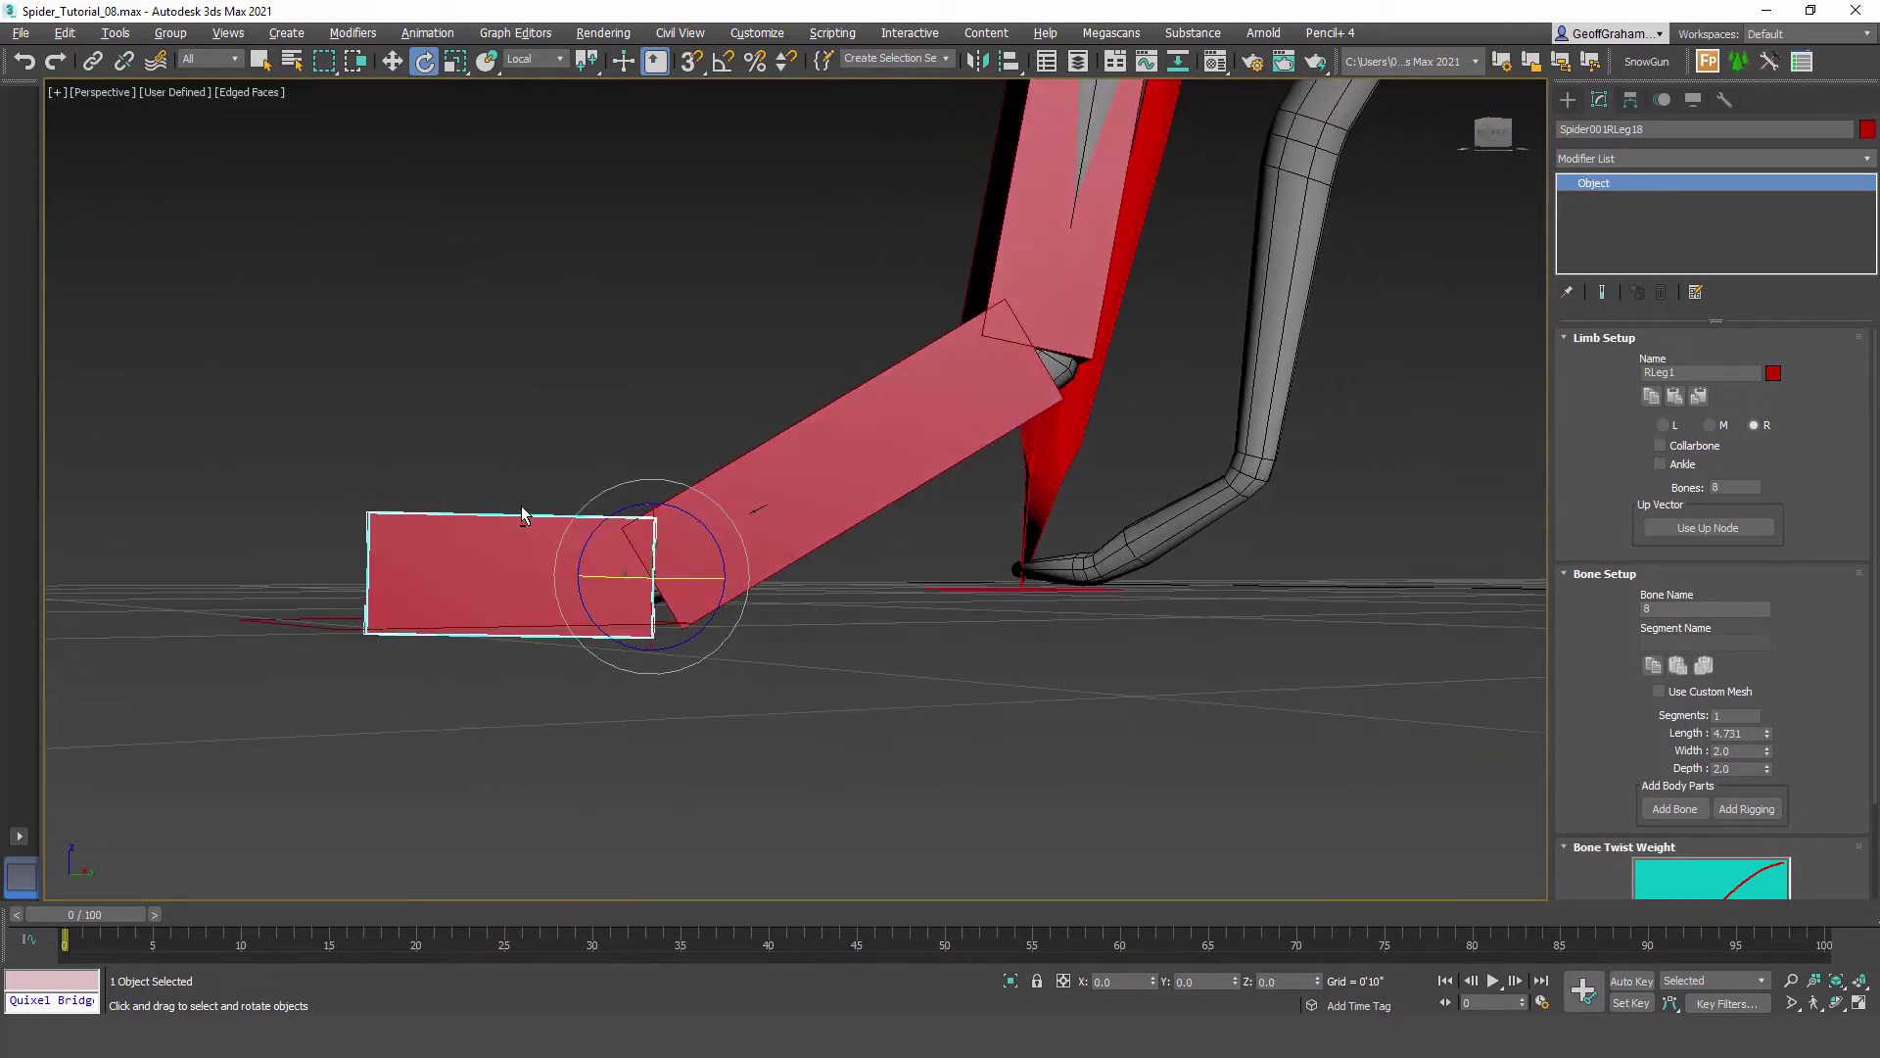
Step: Shift the base of RLeg1's bone 8 to the toe joint and set its length to 4.068, checking against the mesh in see-through display
key("alt+x")
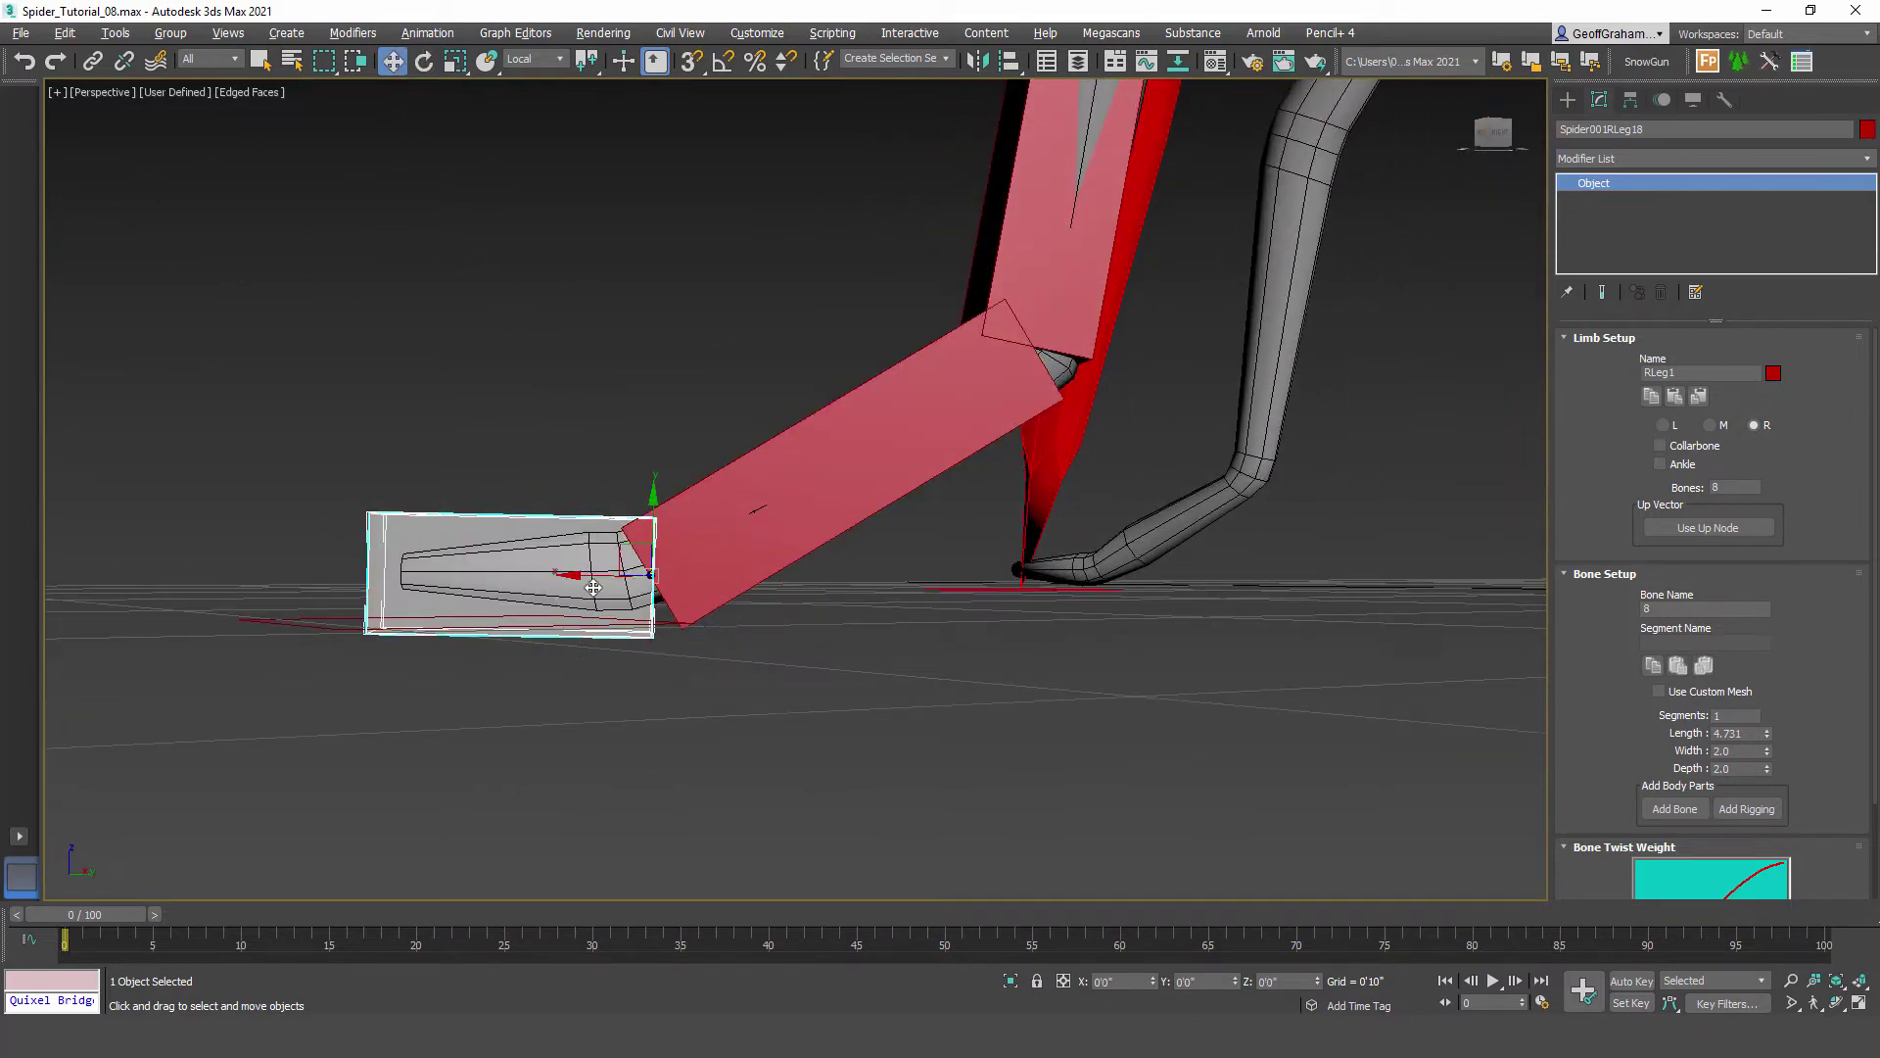
key("alt+x")
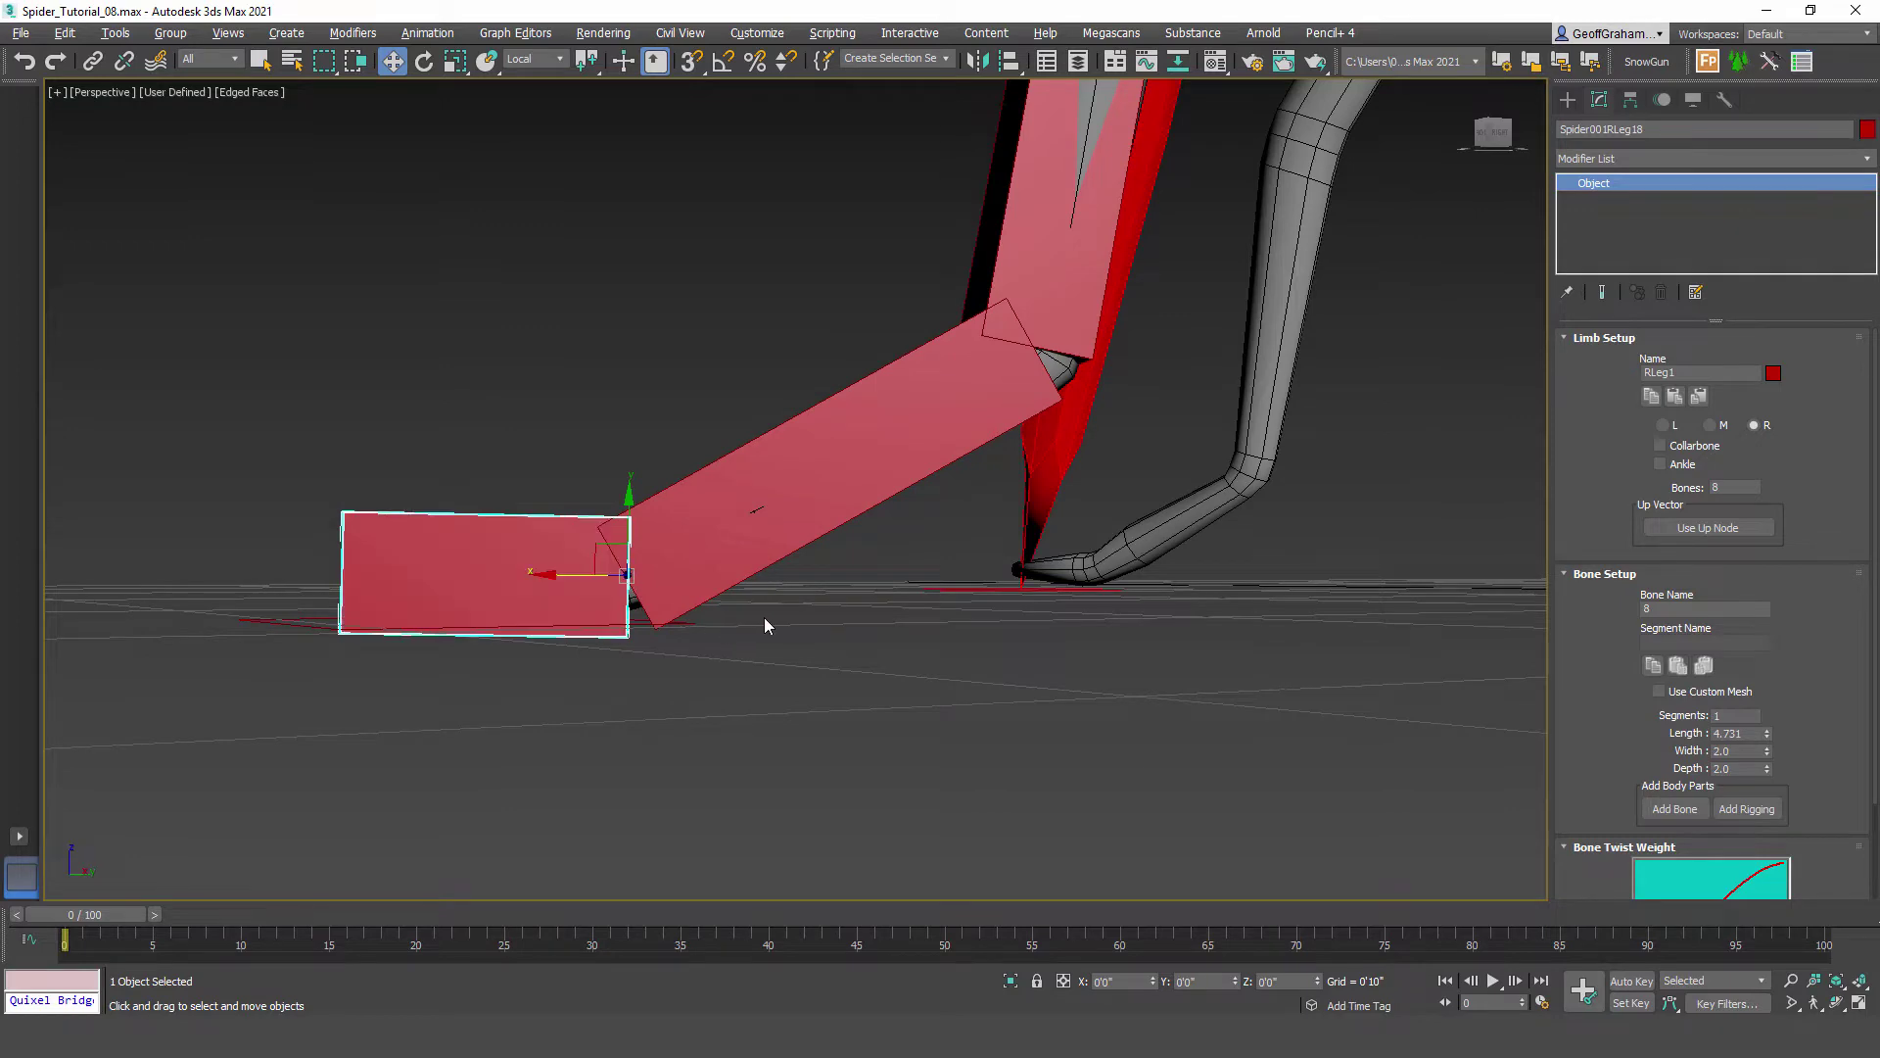
key("alt+x")
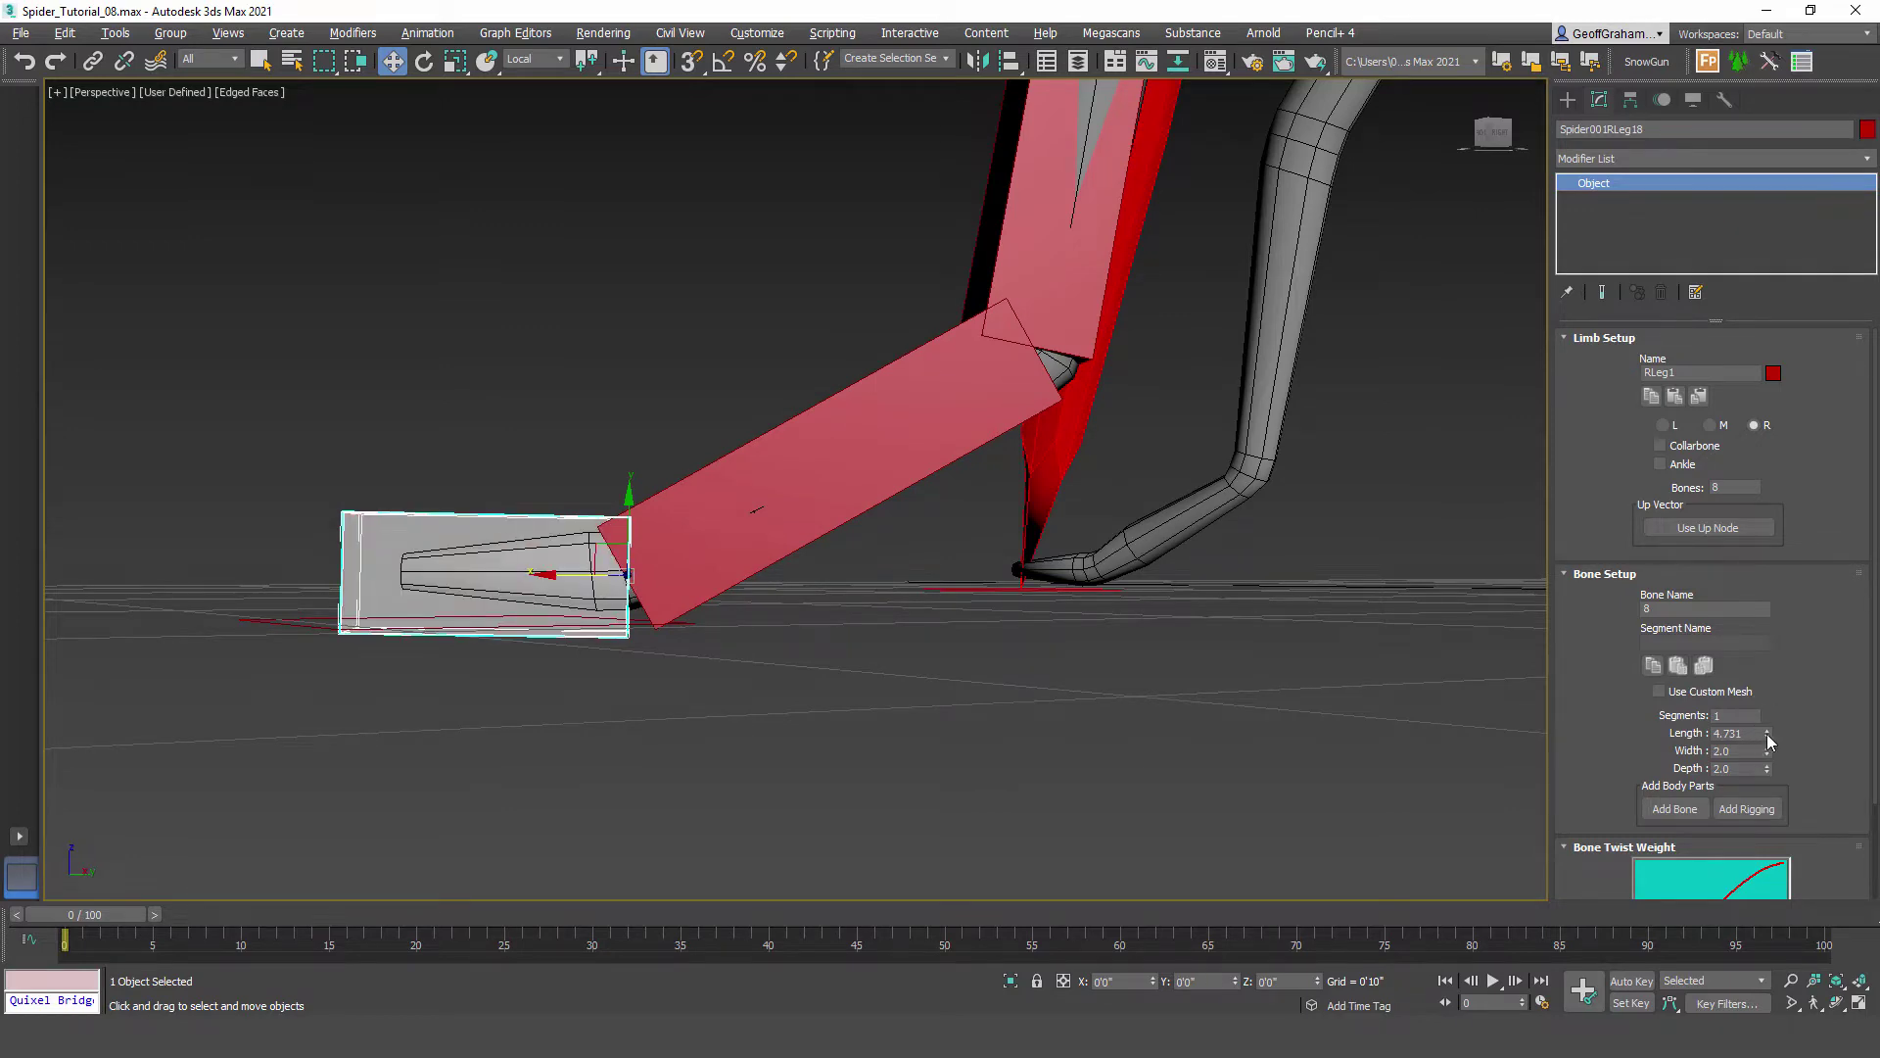
key("alt+x")
middle_click_drag(850, 590, 795, 570, "alt")
scroll(948, 597, "down", 4)
scroll(910, 624, "down", 2)
scroll(794, 570, "up", 3)
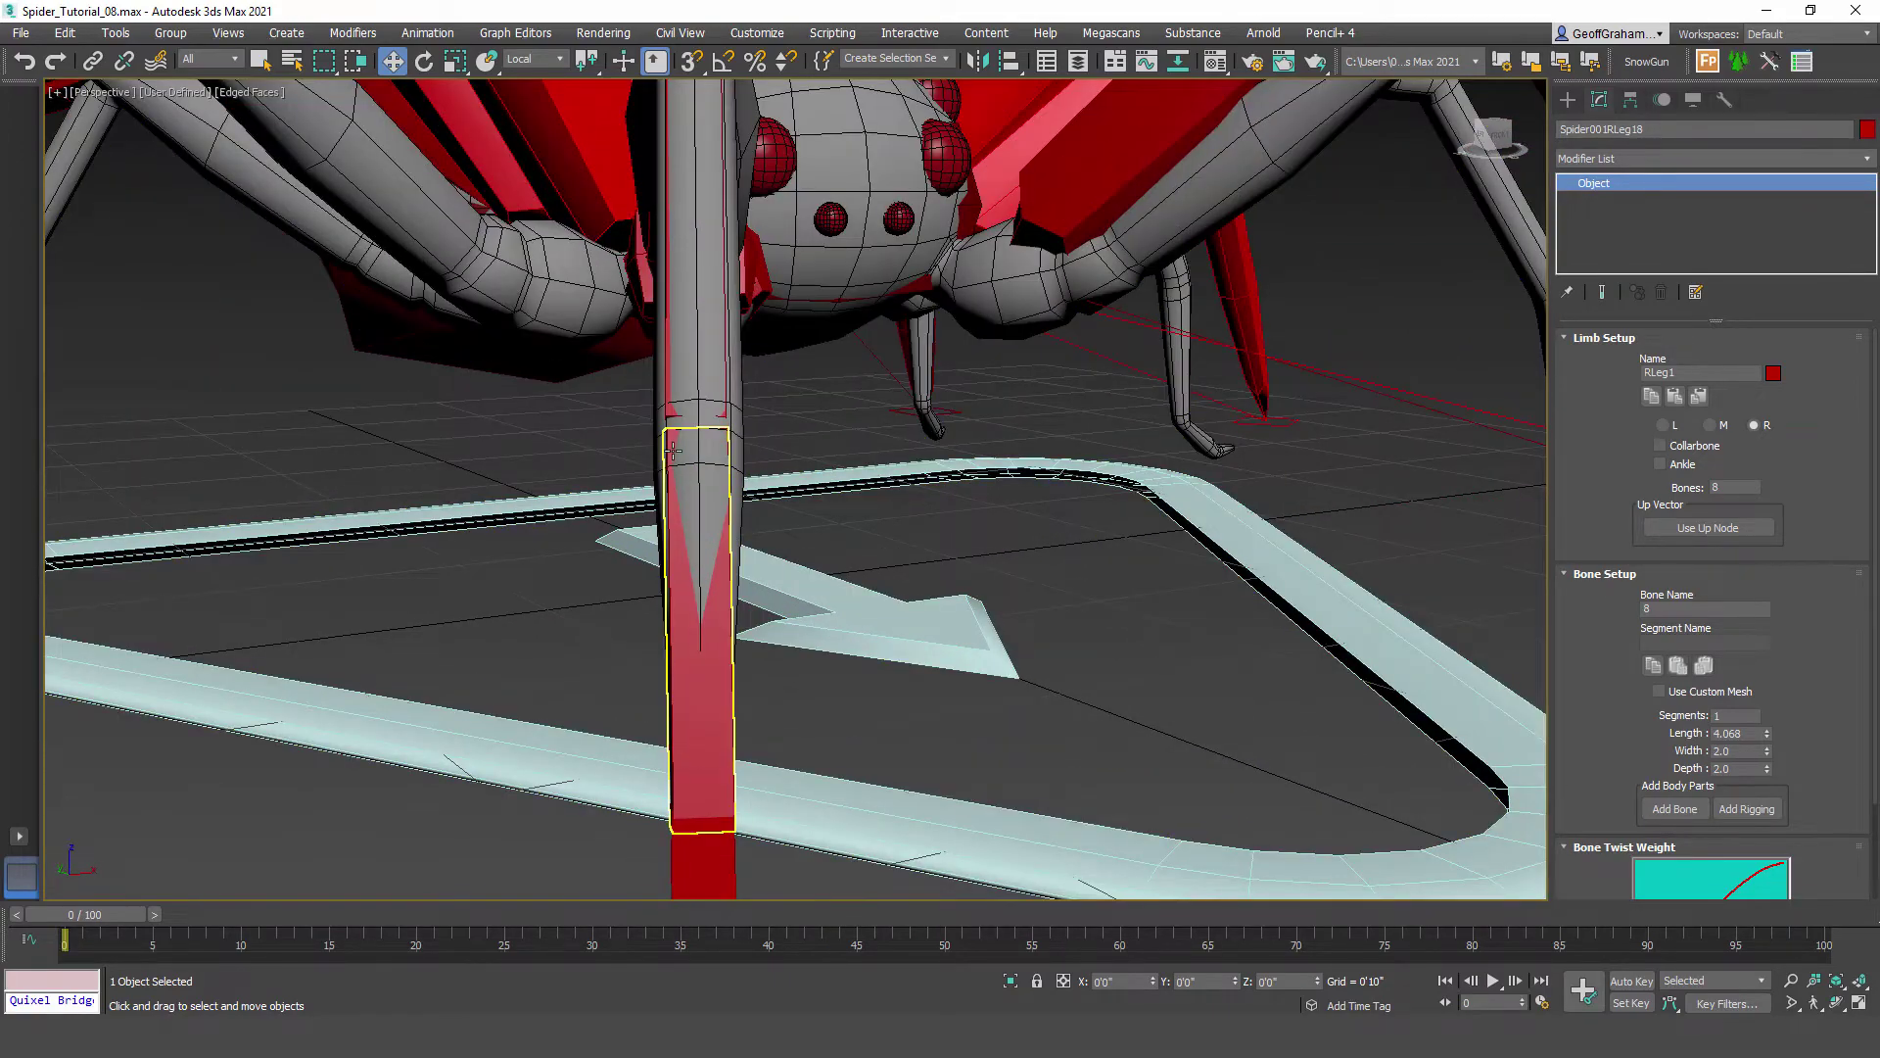
Step: Move the base of RLeg1's bone 6 sideways to centre it within the leg mesh
left_click(675, 453)
scroll(675, 453, "up", 4)
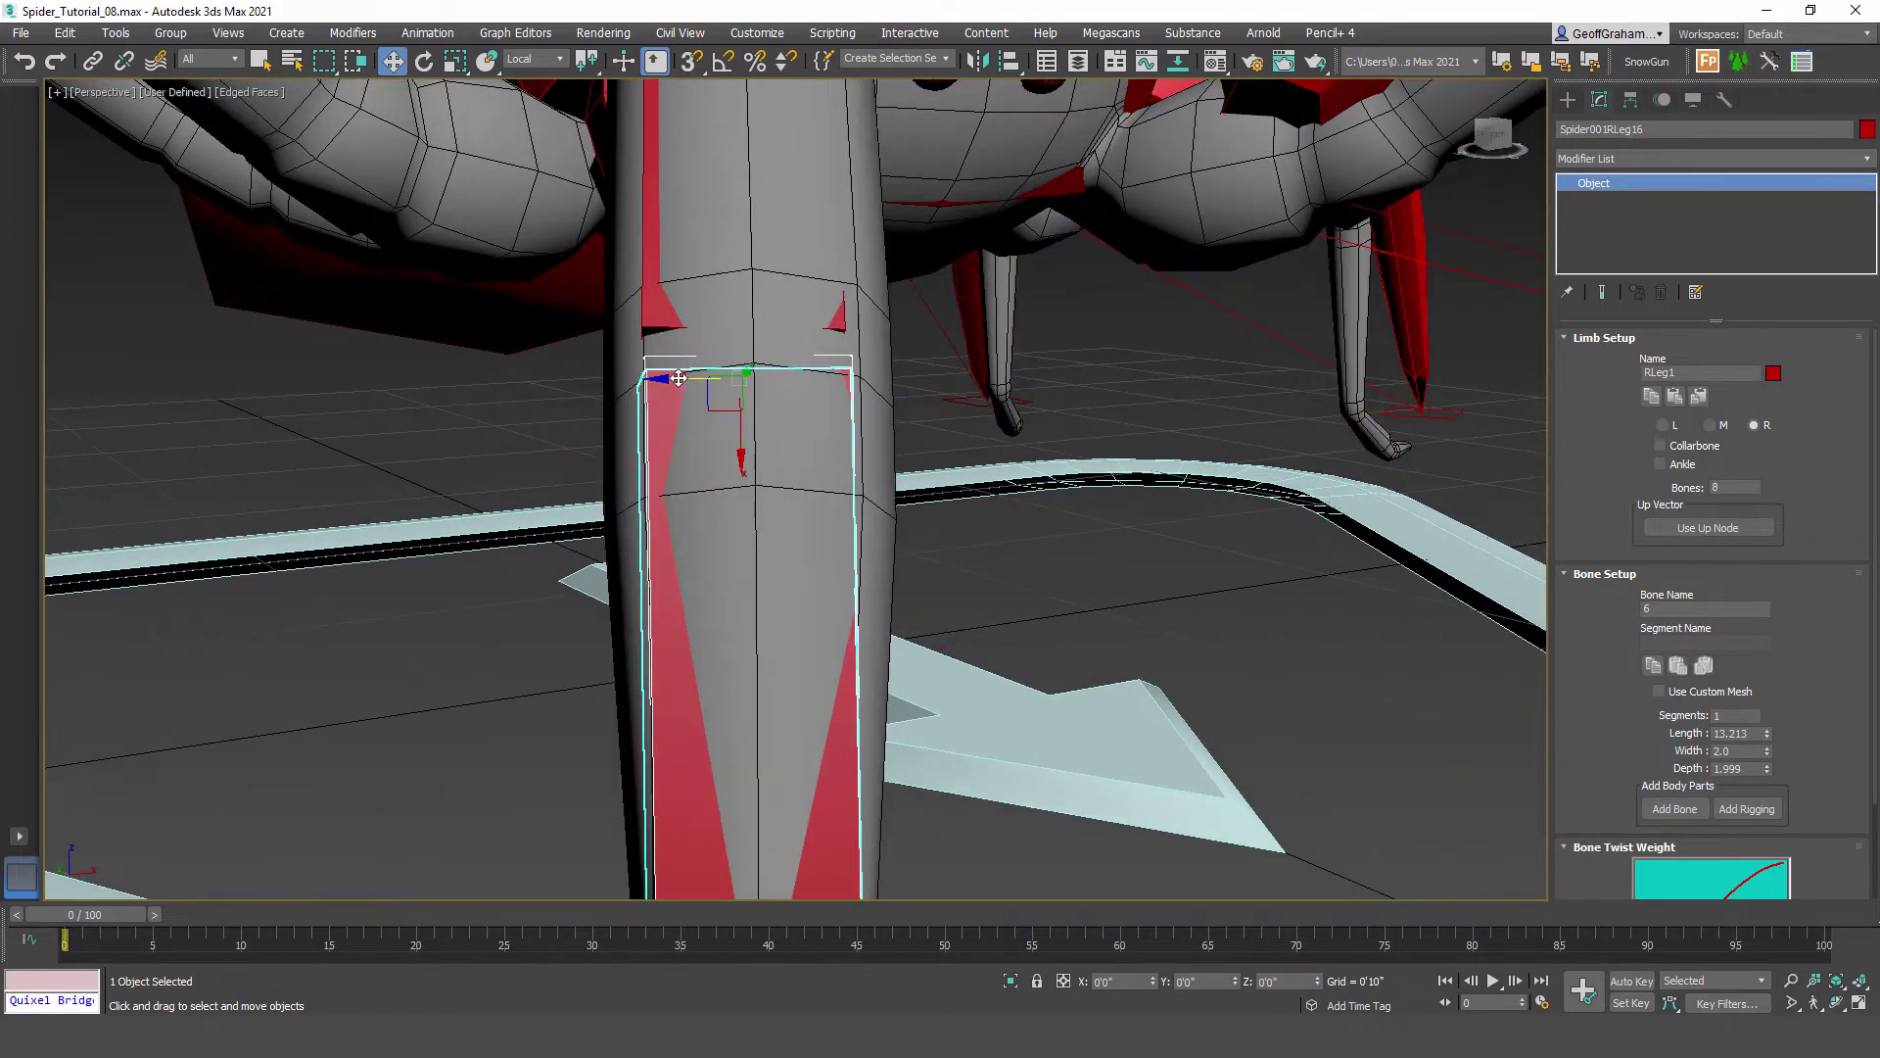
middle_click_drag(801, 380, 798, 749)
scroll(782, 532, "down", 2)
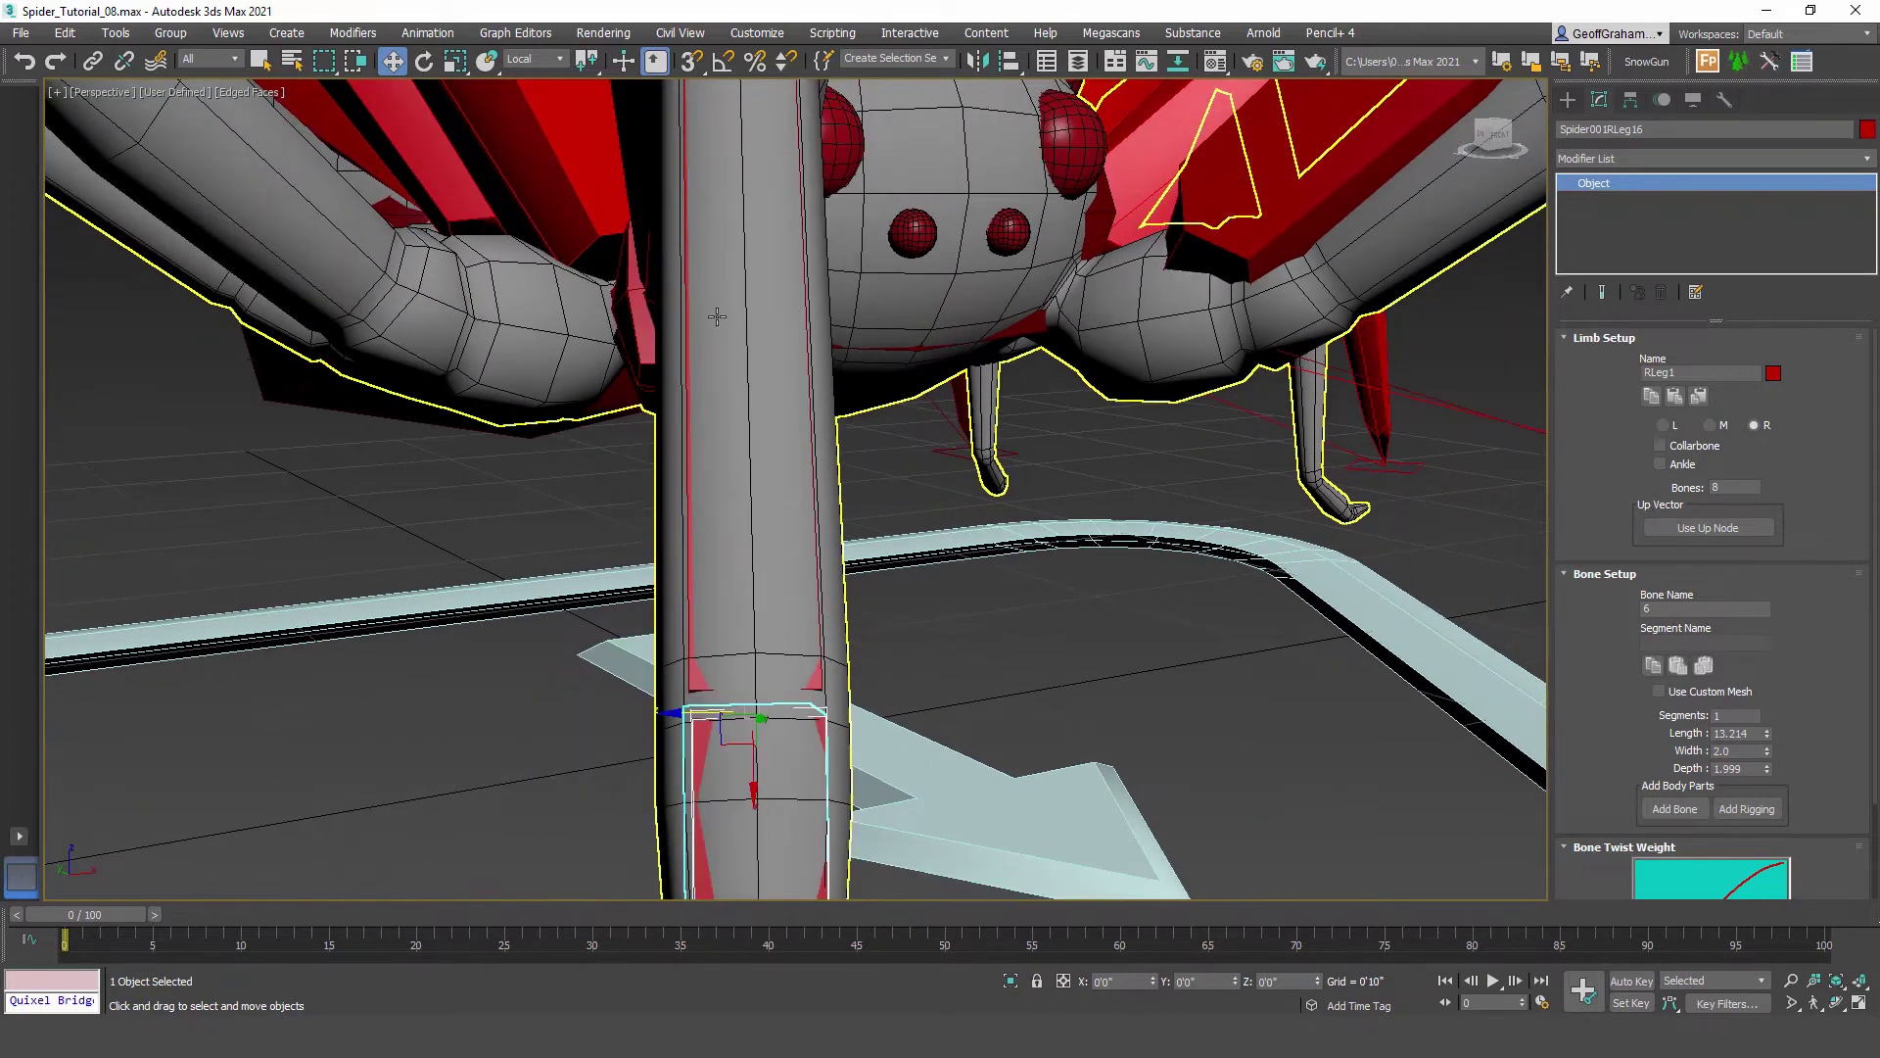
Step: Move the base of RLeg1's bone 5 sideways to centre it within the leg mesh
left_click(687, 281)
middle_click_drag(780, 255, 789, 831)
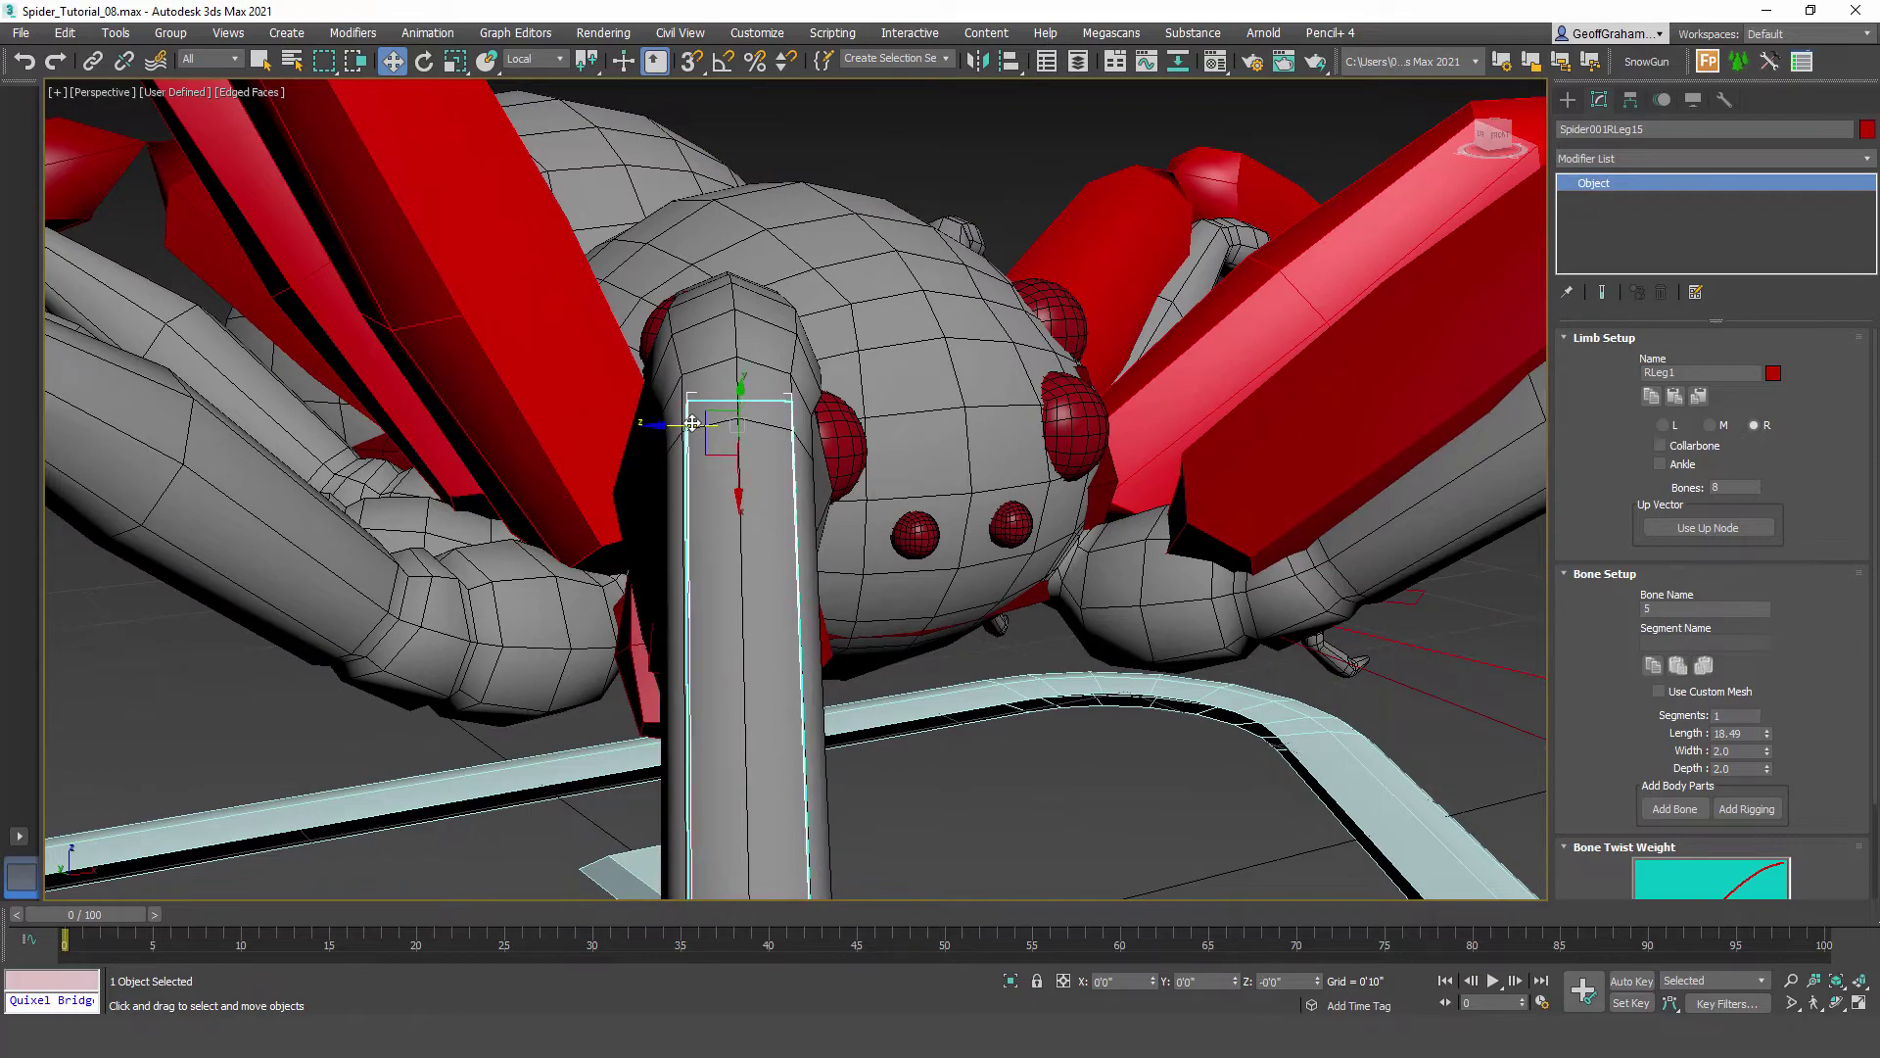
scroll(997, 725, "down", 4)
middle_click_drag(997, 725, 767, 487, "alt")
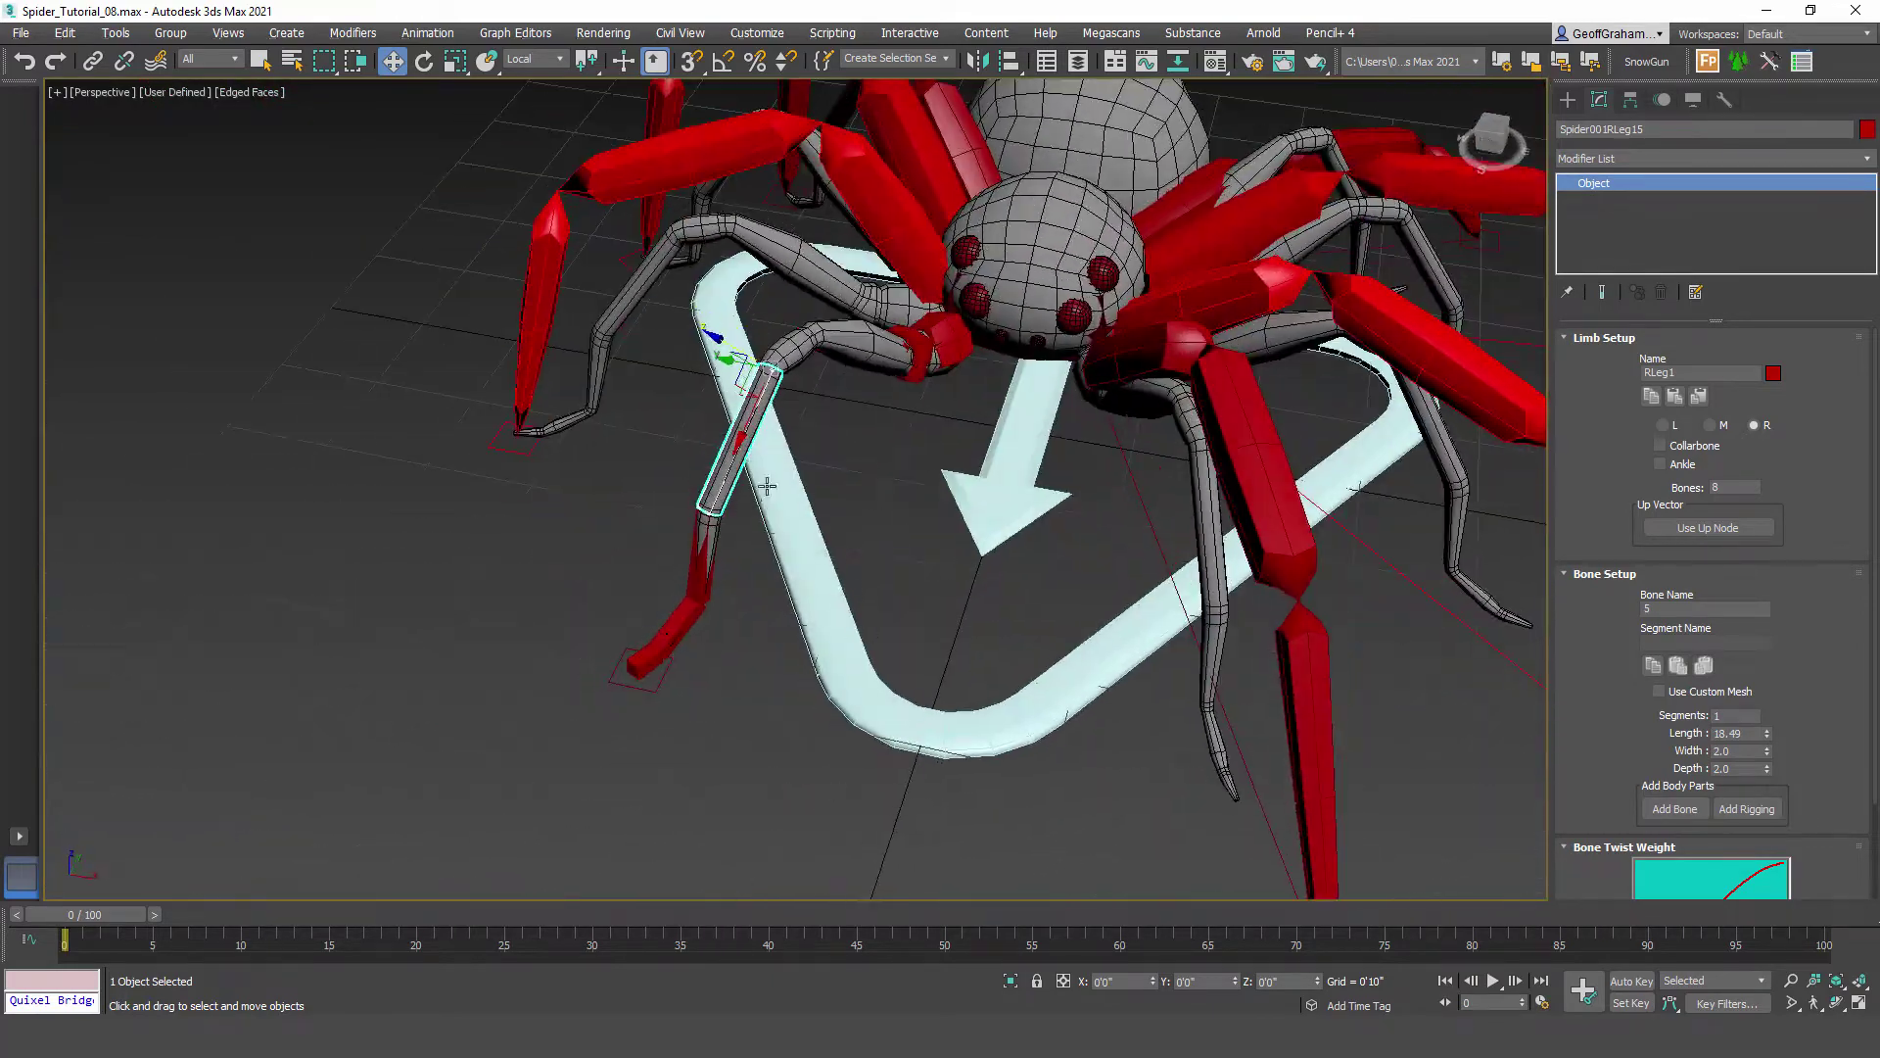
Step: Save the scene as the incremented file Spider_Tutorial_09.max
left_click(19, 34)
left_click(41, 205)
left_click(1286, 778)
Step: Twist RLeg1's bone 2 about its length to square it with the leg mesh near the body
middle_click_drag(910, 456, 733, 549, "alt")
scroll(692, 598, "up", 10)
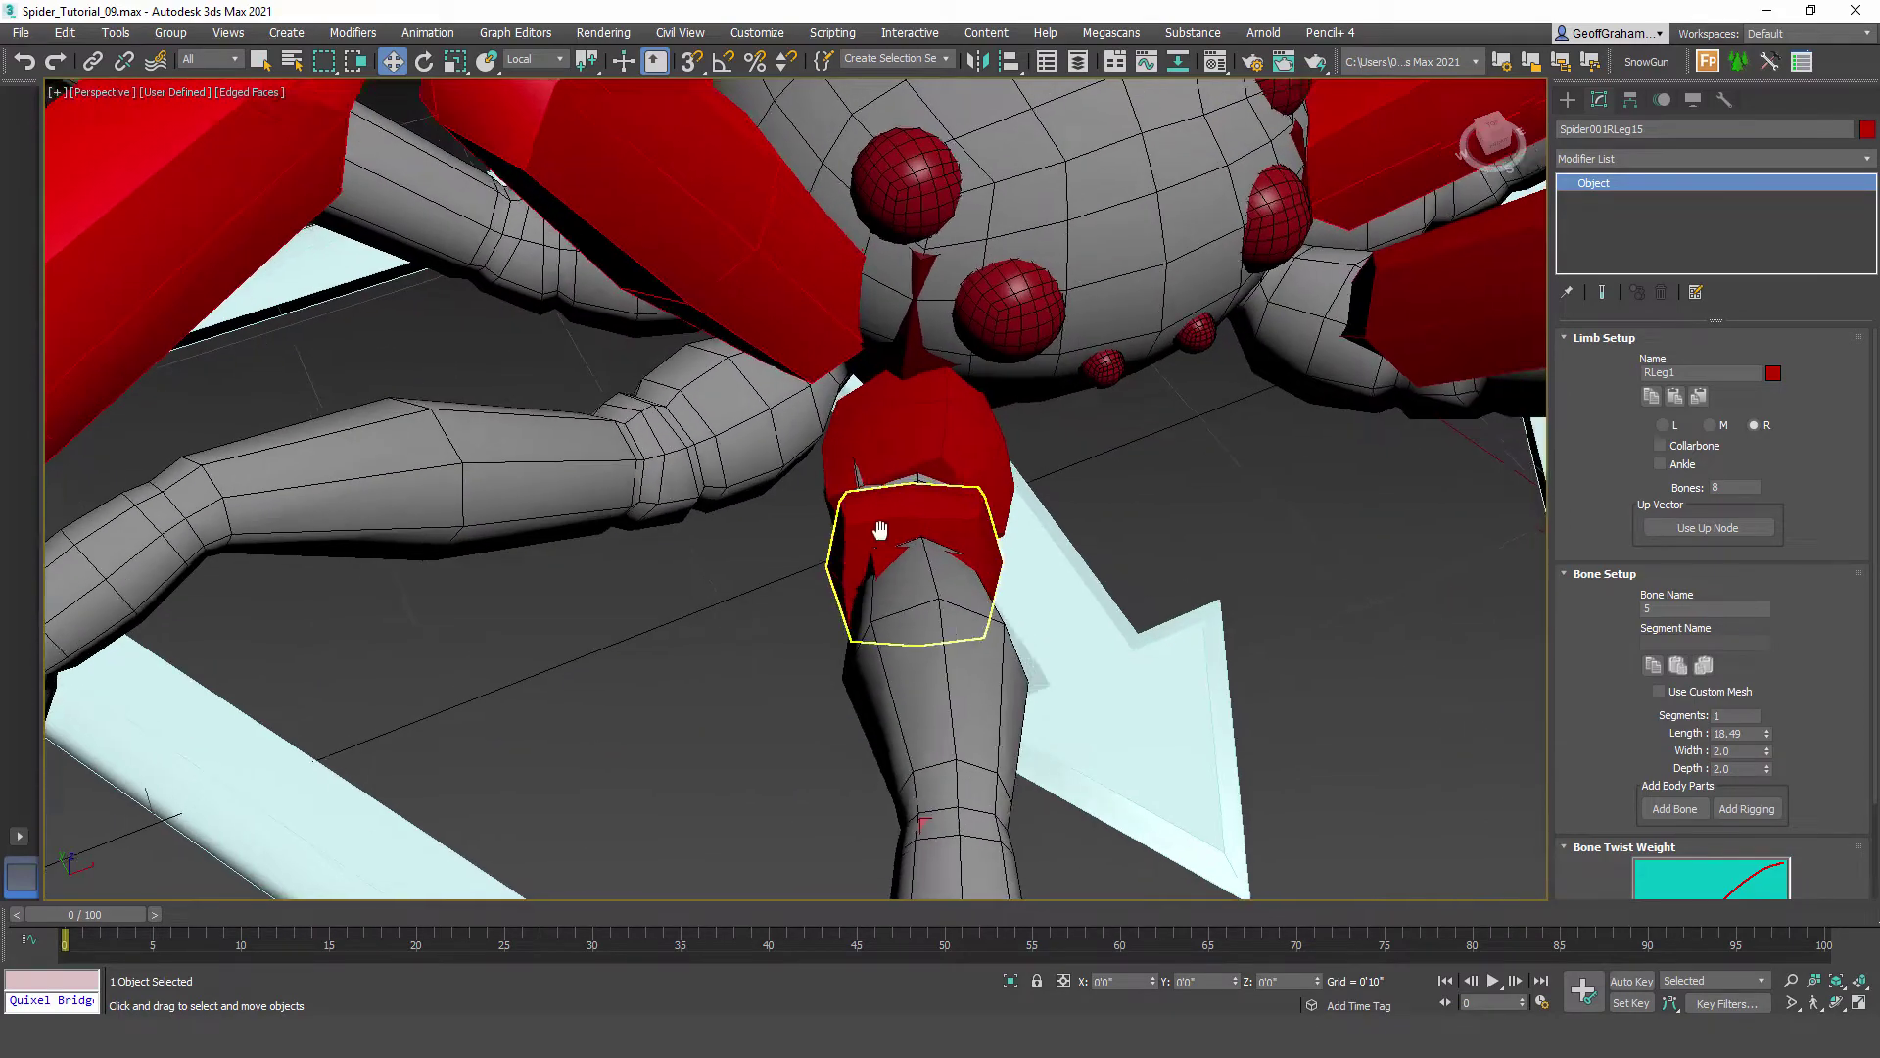
scroll(651, 665, "up", 8)
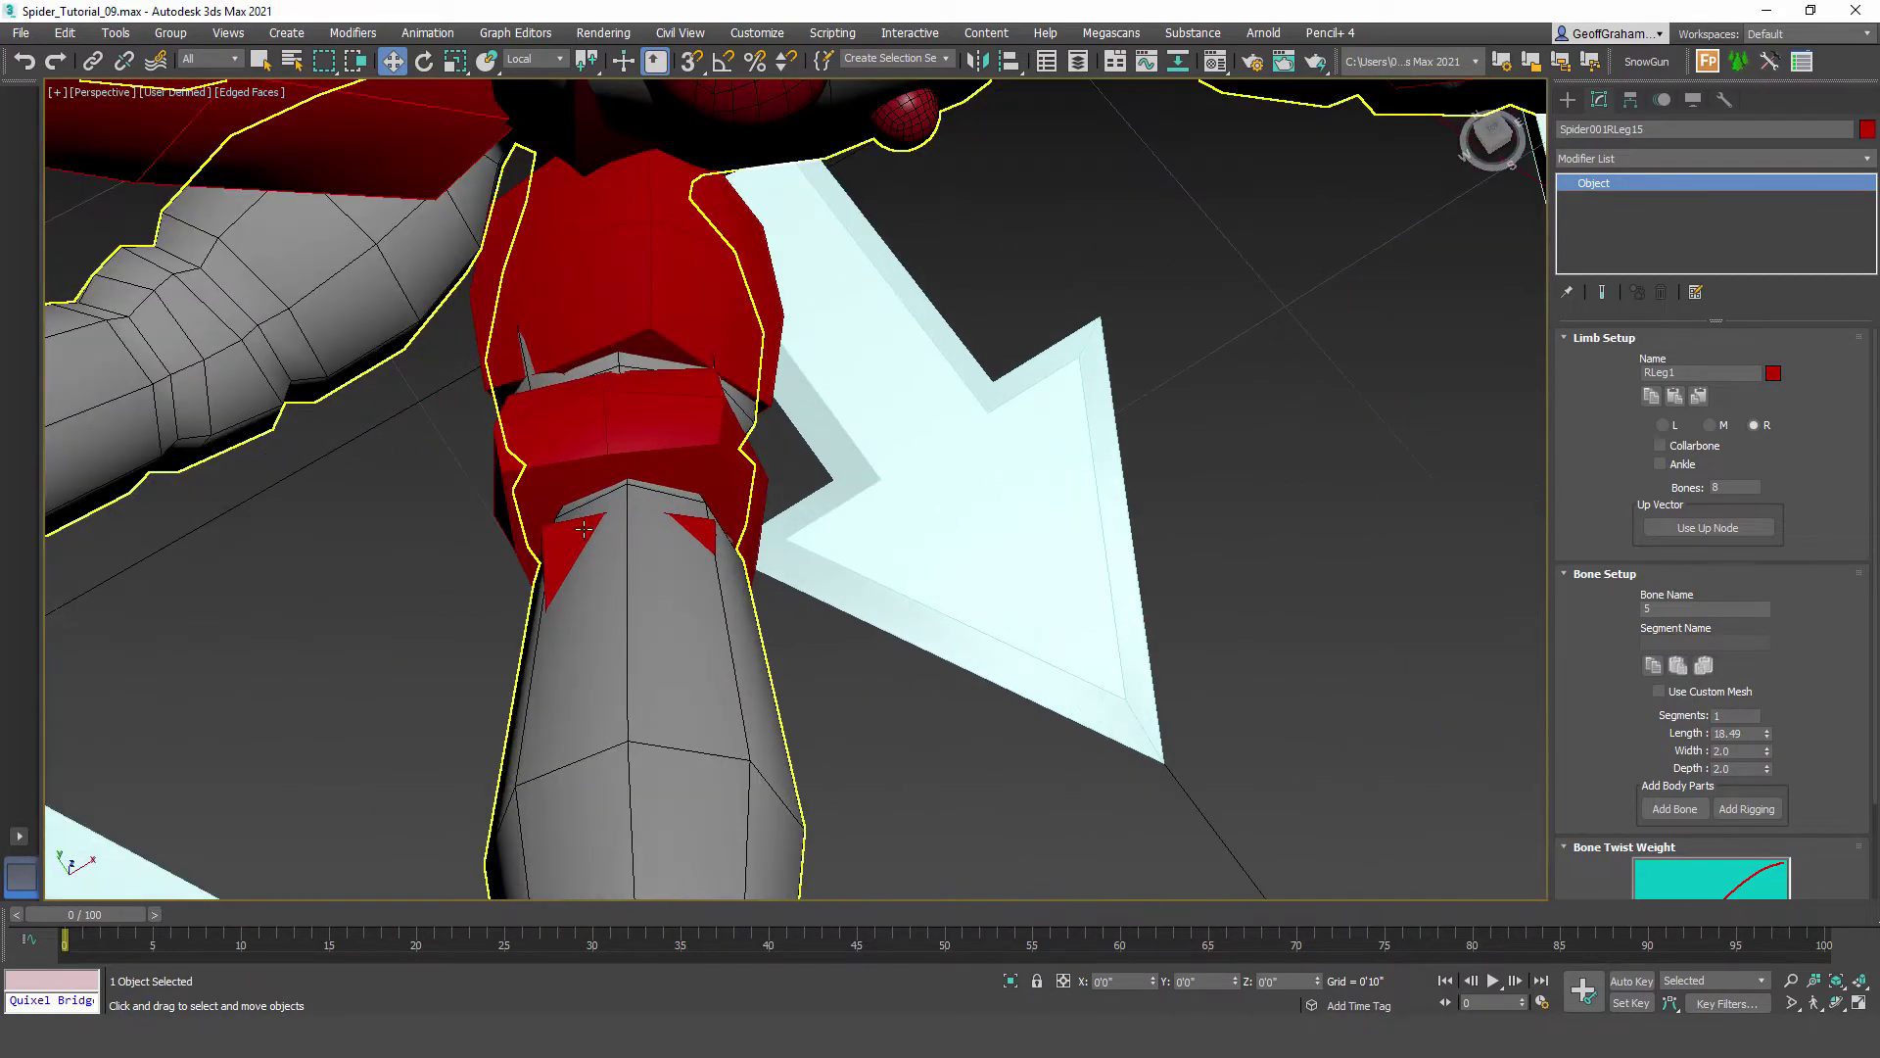
left_click(622, 399)
scroll(587, 510, "up", 5)
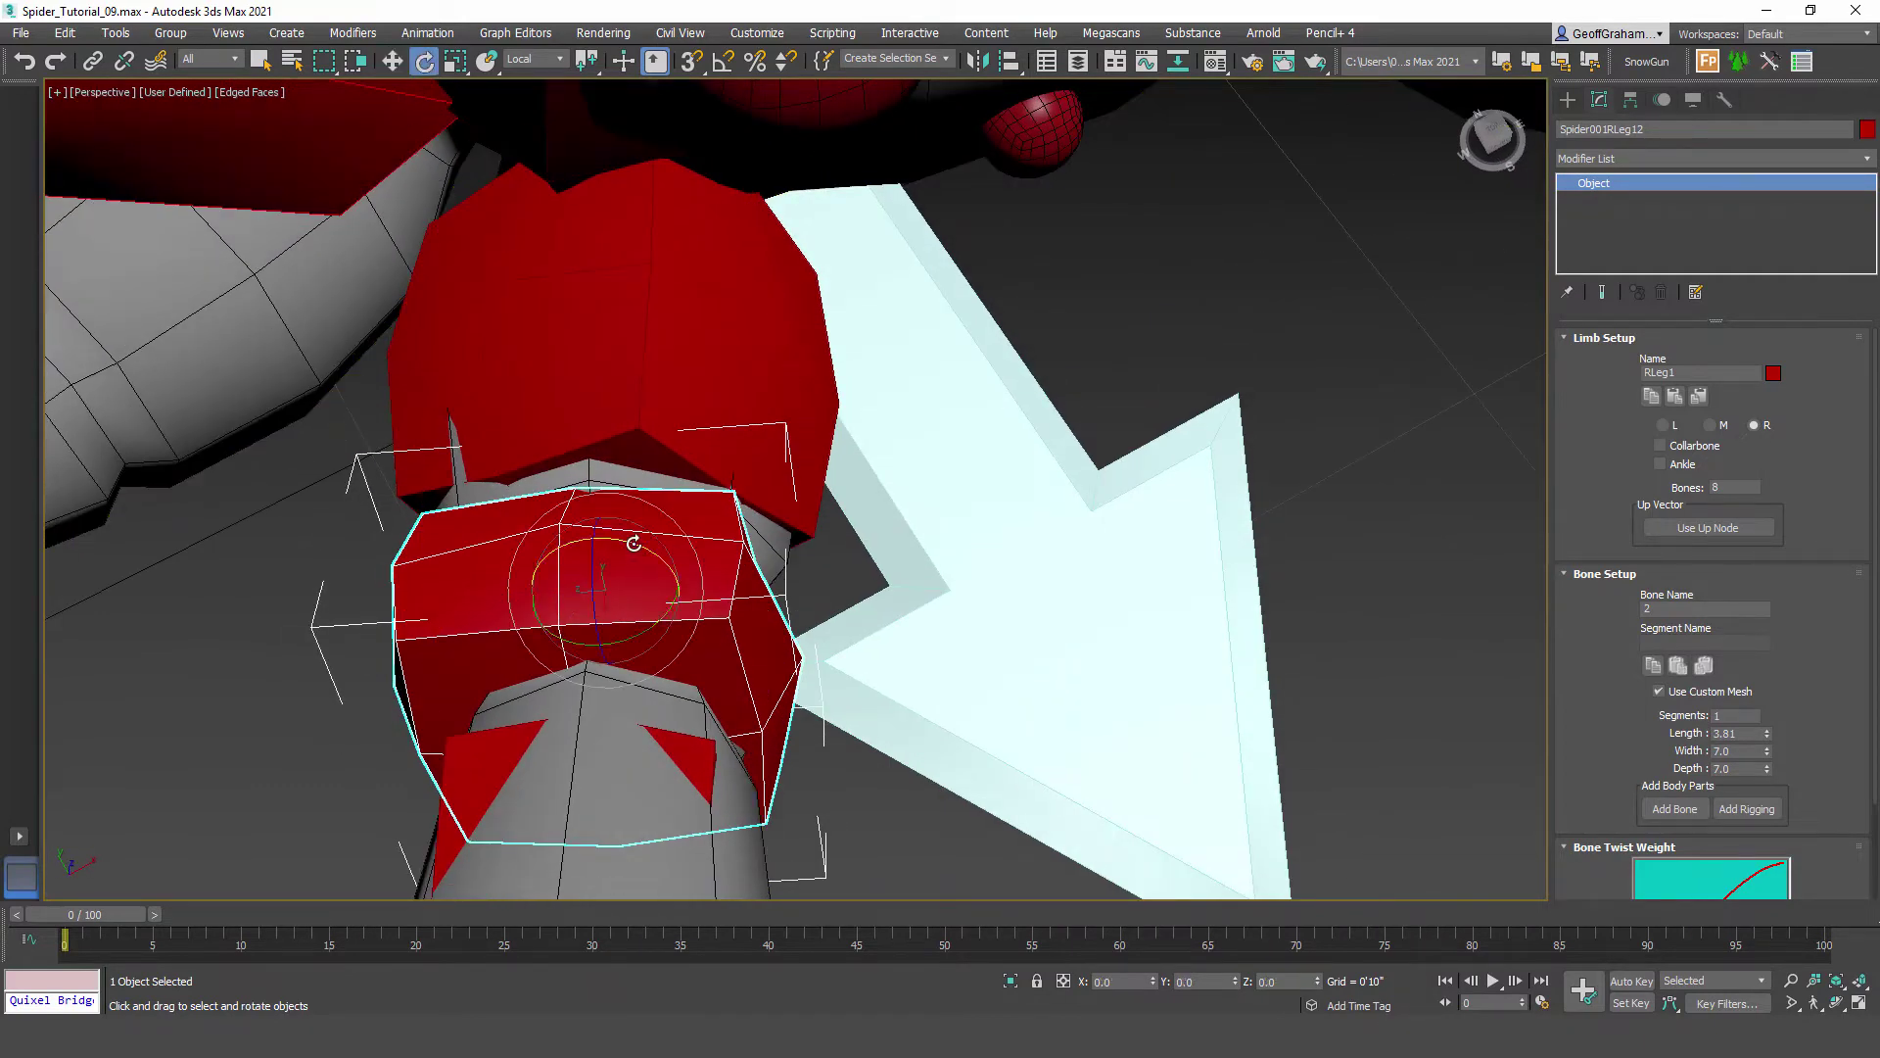
left_click_drag(633, 543, 654, 555)
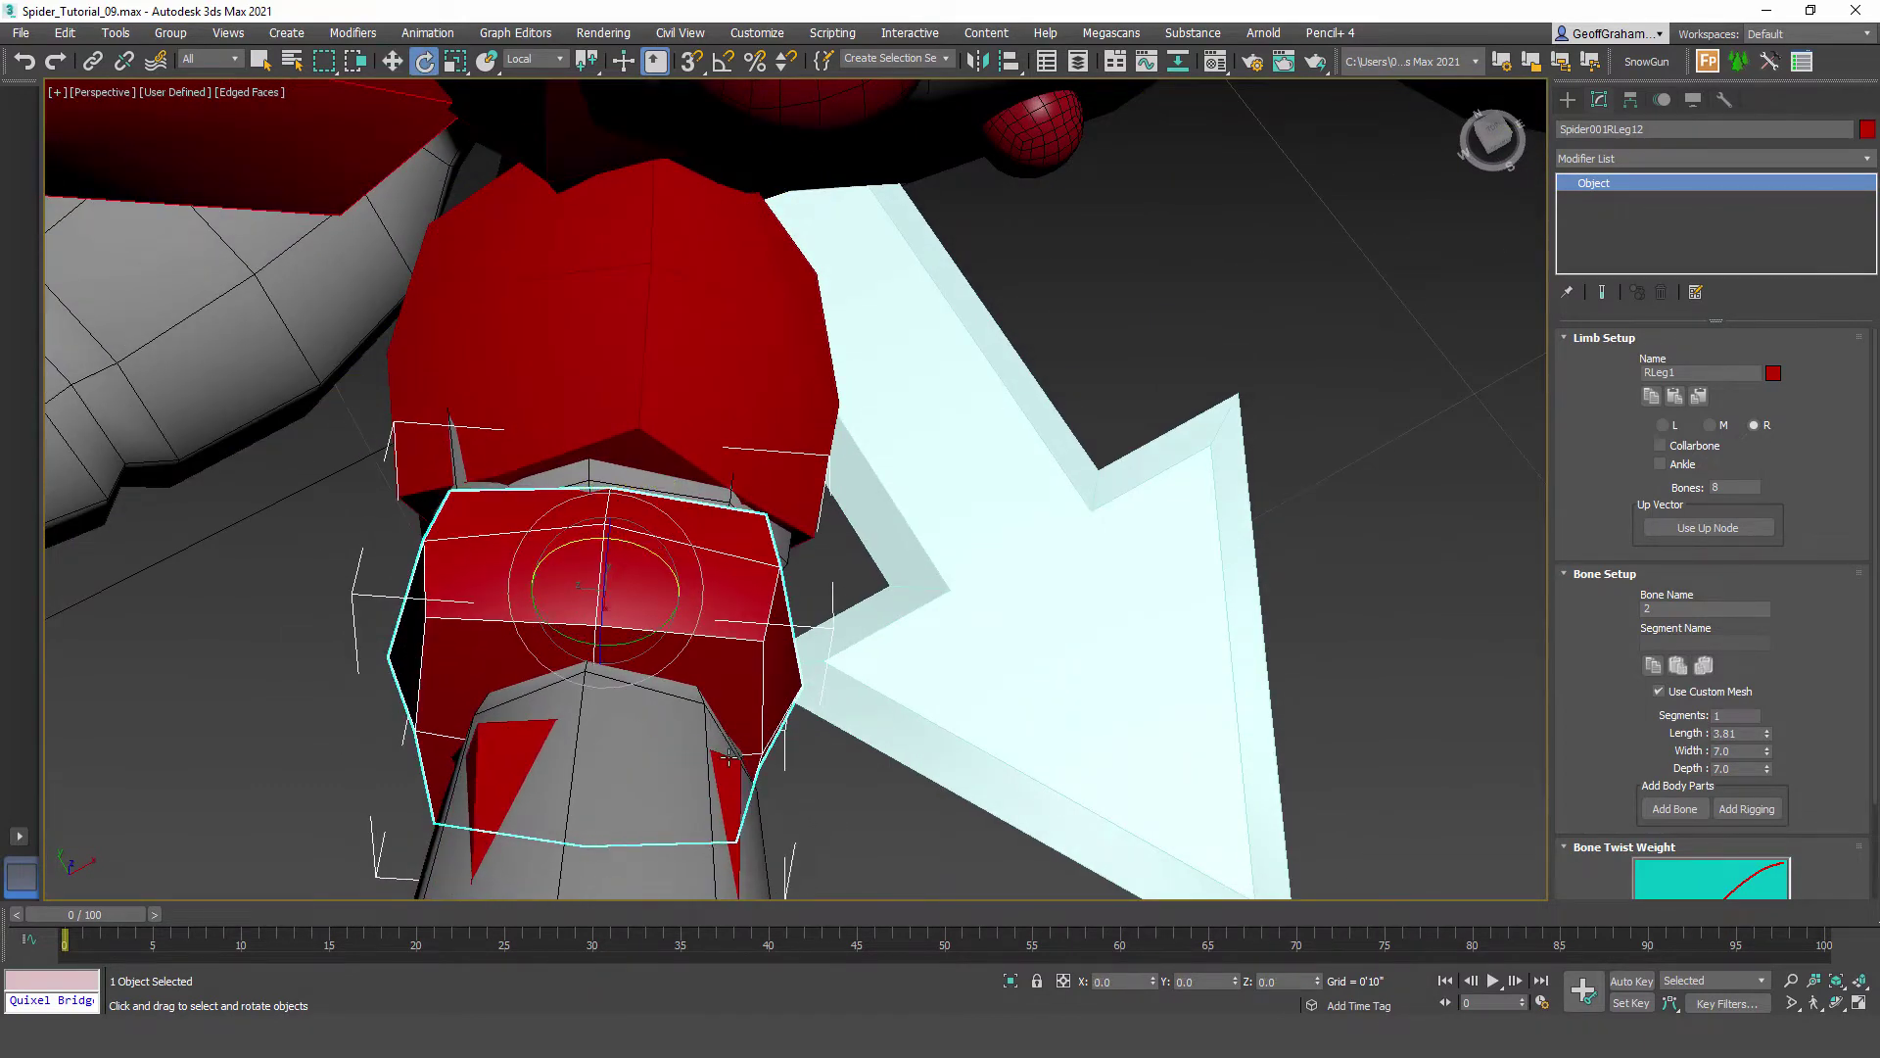
Step: Twist RLeg1's bone 1 about its length to match the leg mesh and rotate bone 2 back in line with it
left_click(635, 355)
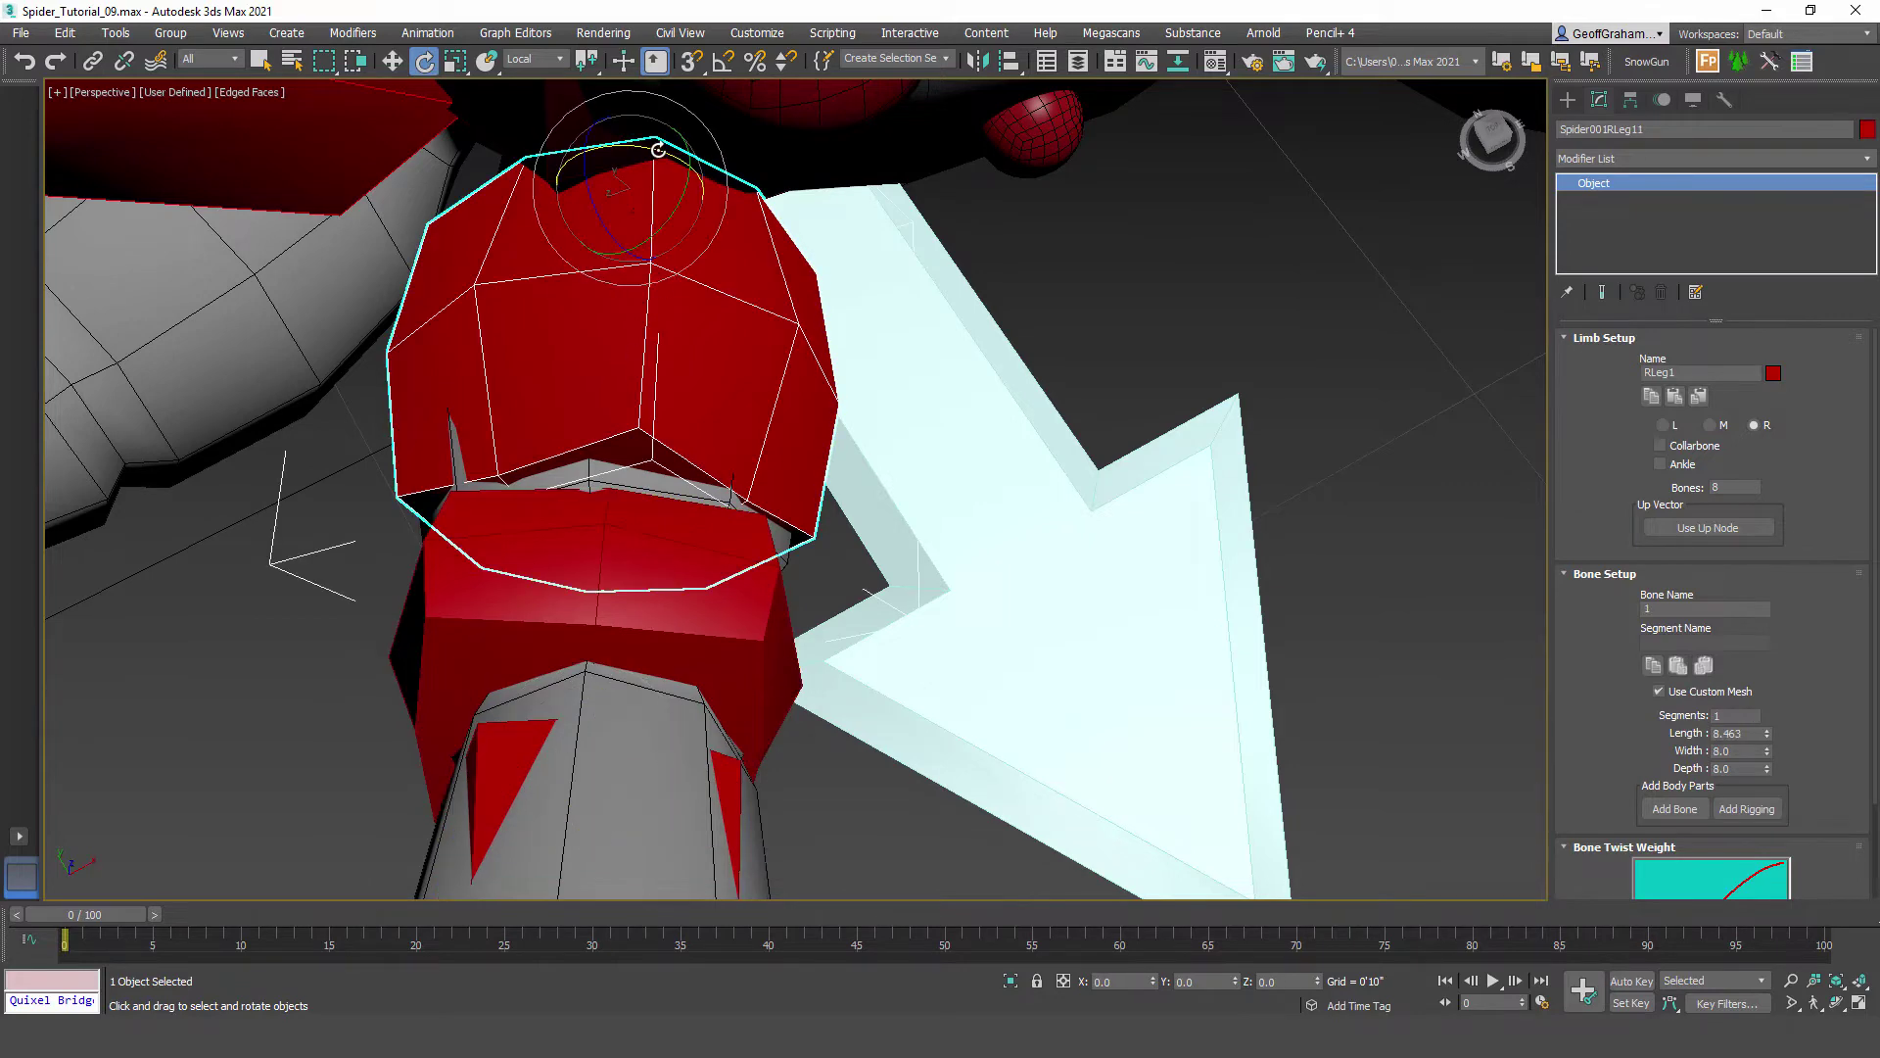
left_click_drag(658, 150, 717, 184)
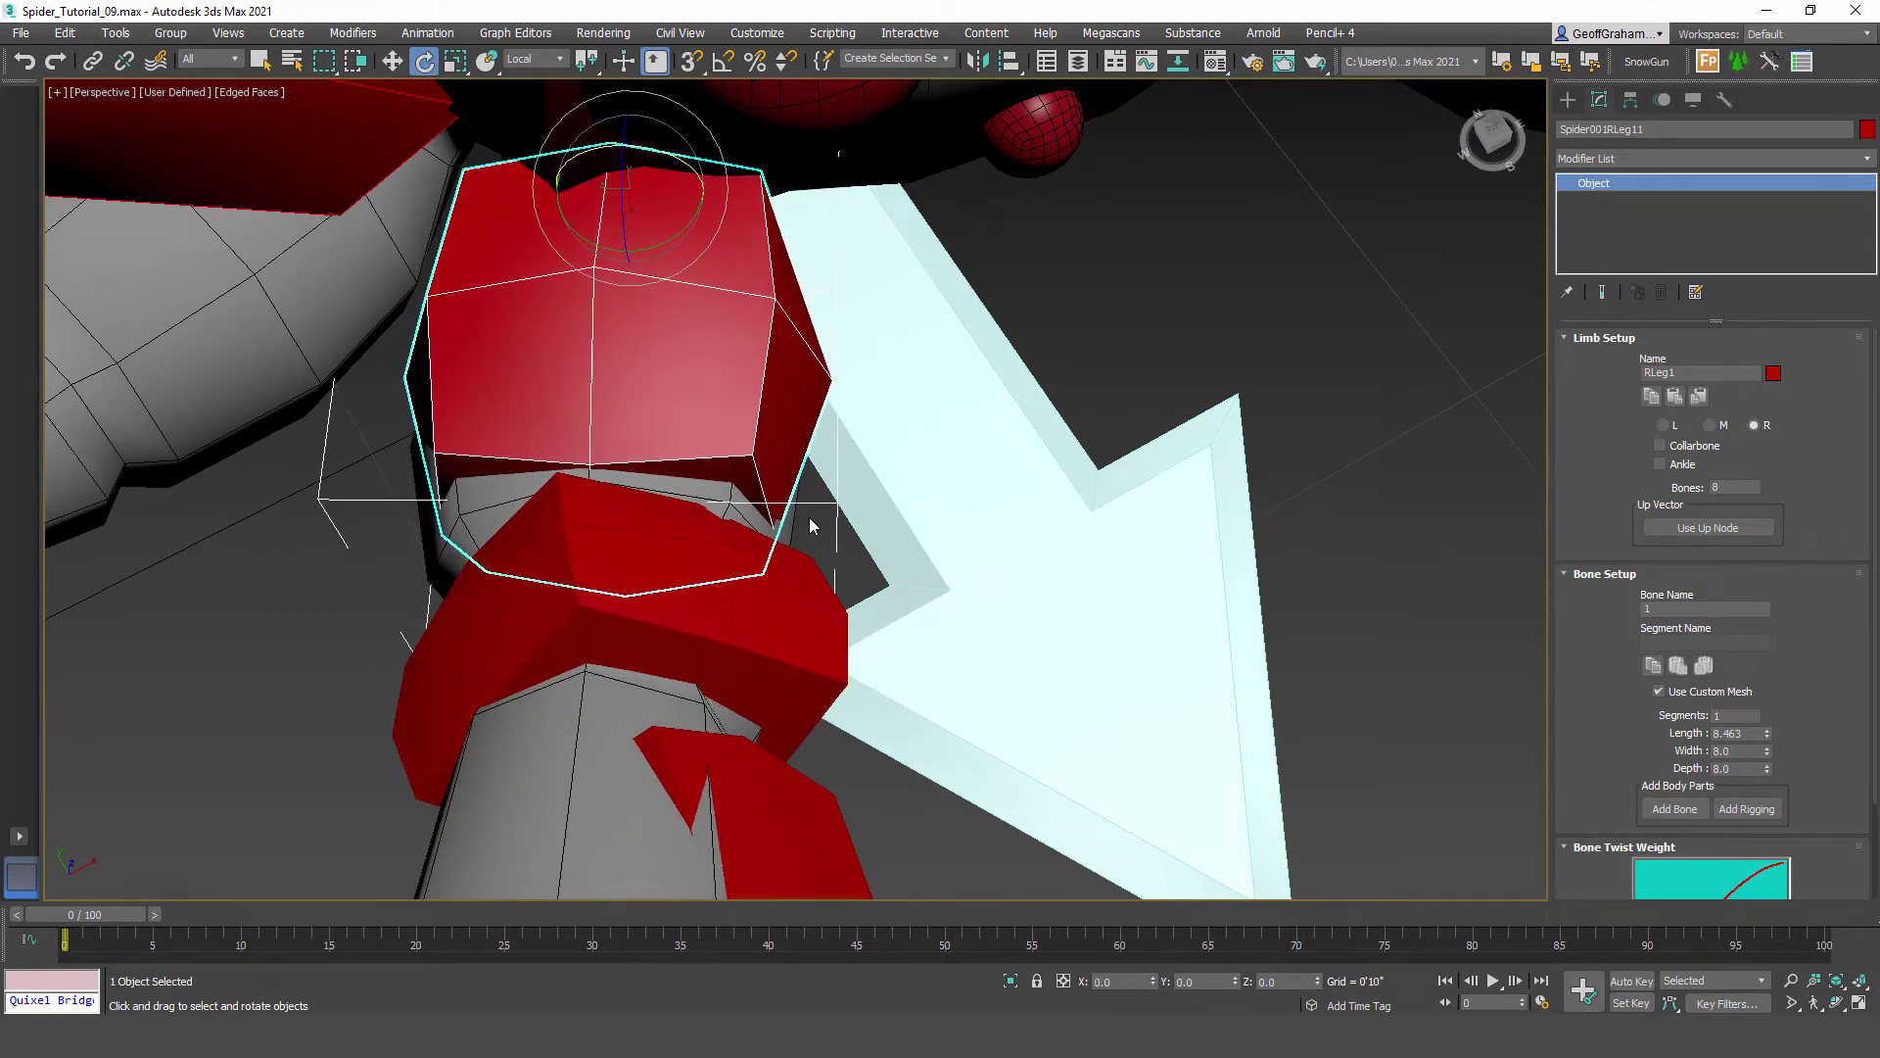
left_click(722, 598)
left_click_drag(610, 544, 549, 558)
middle_click_drag(549, 558, 632, 612, "alt")
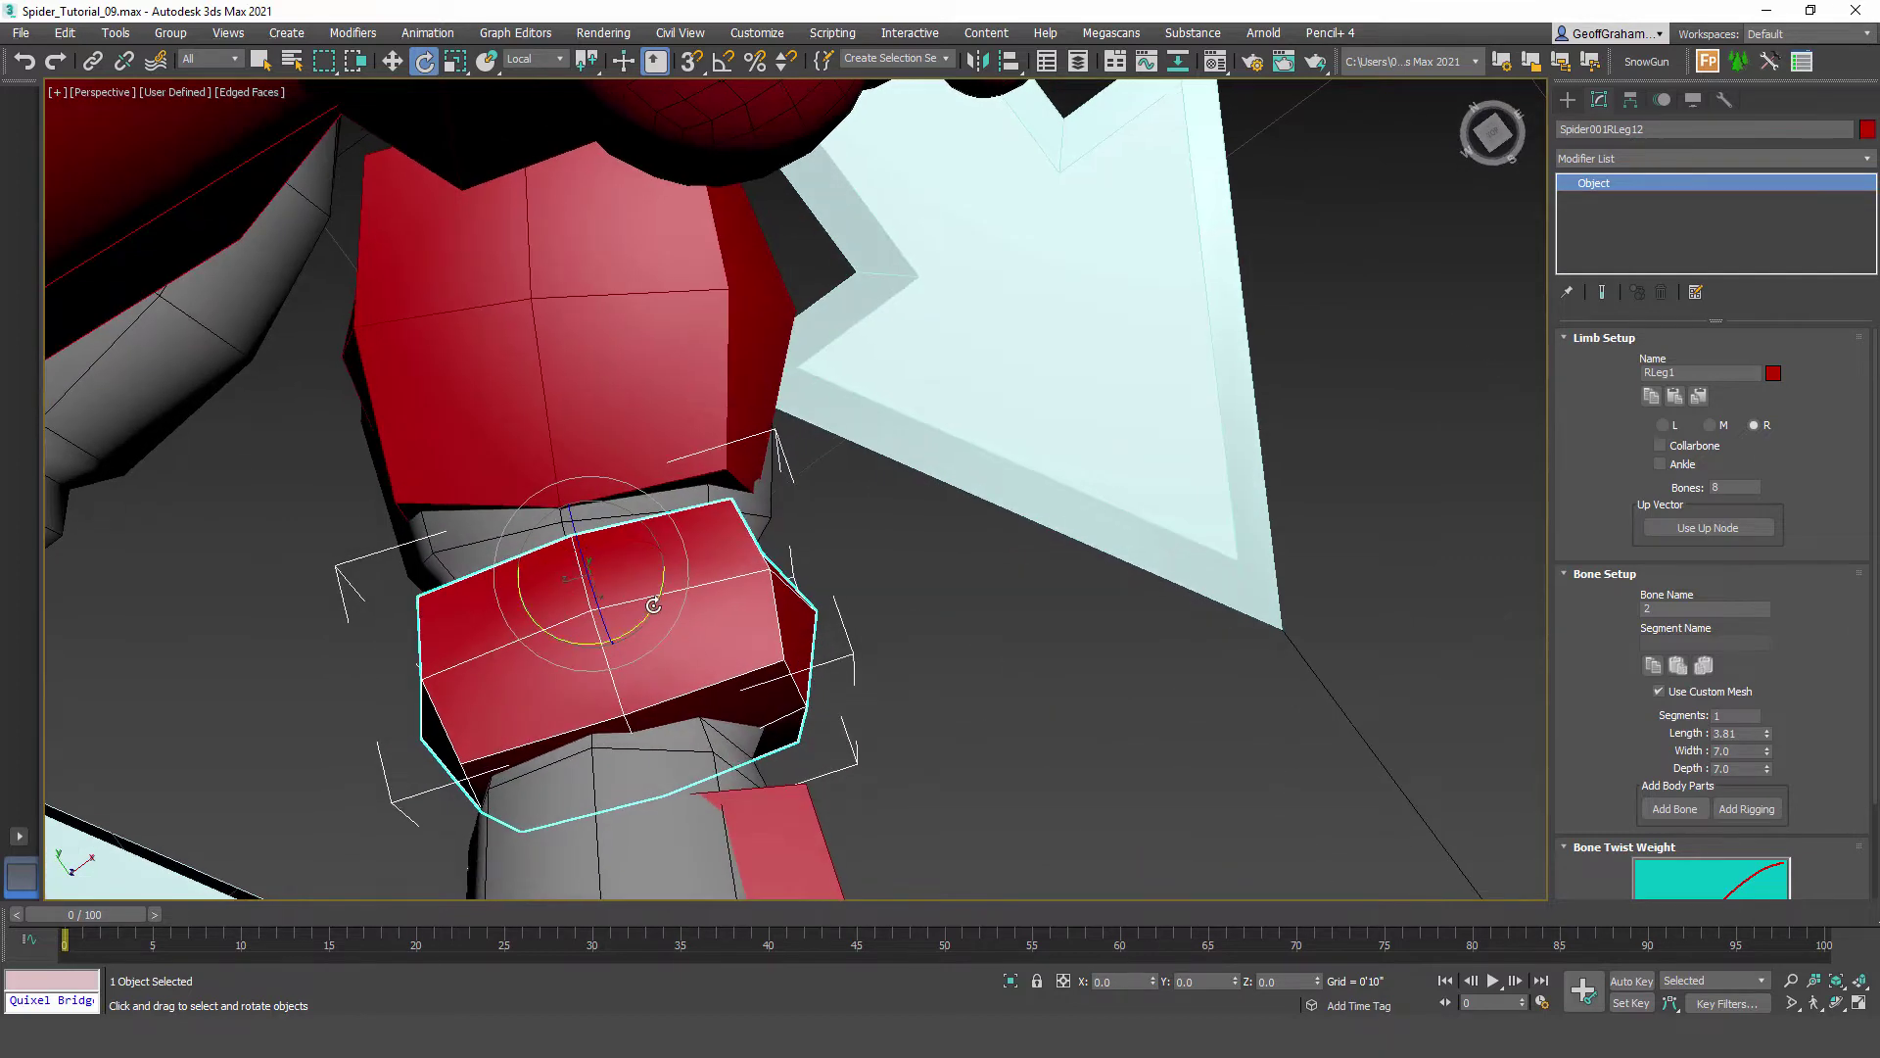
left_click_drag(631, 612, 646, 624)
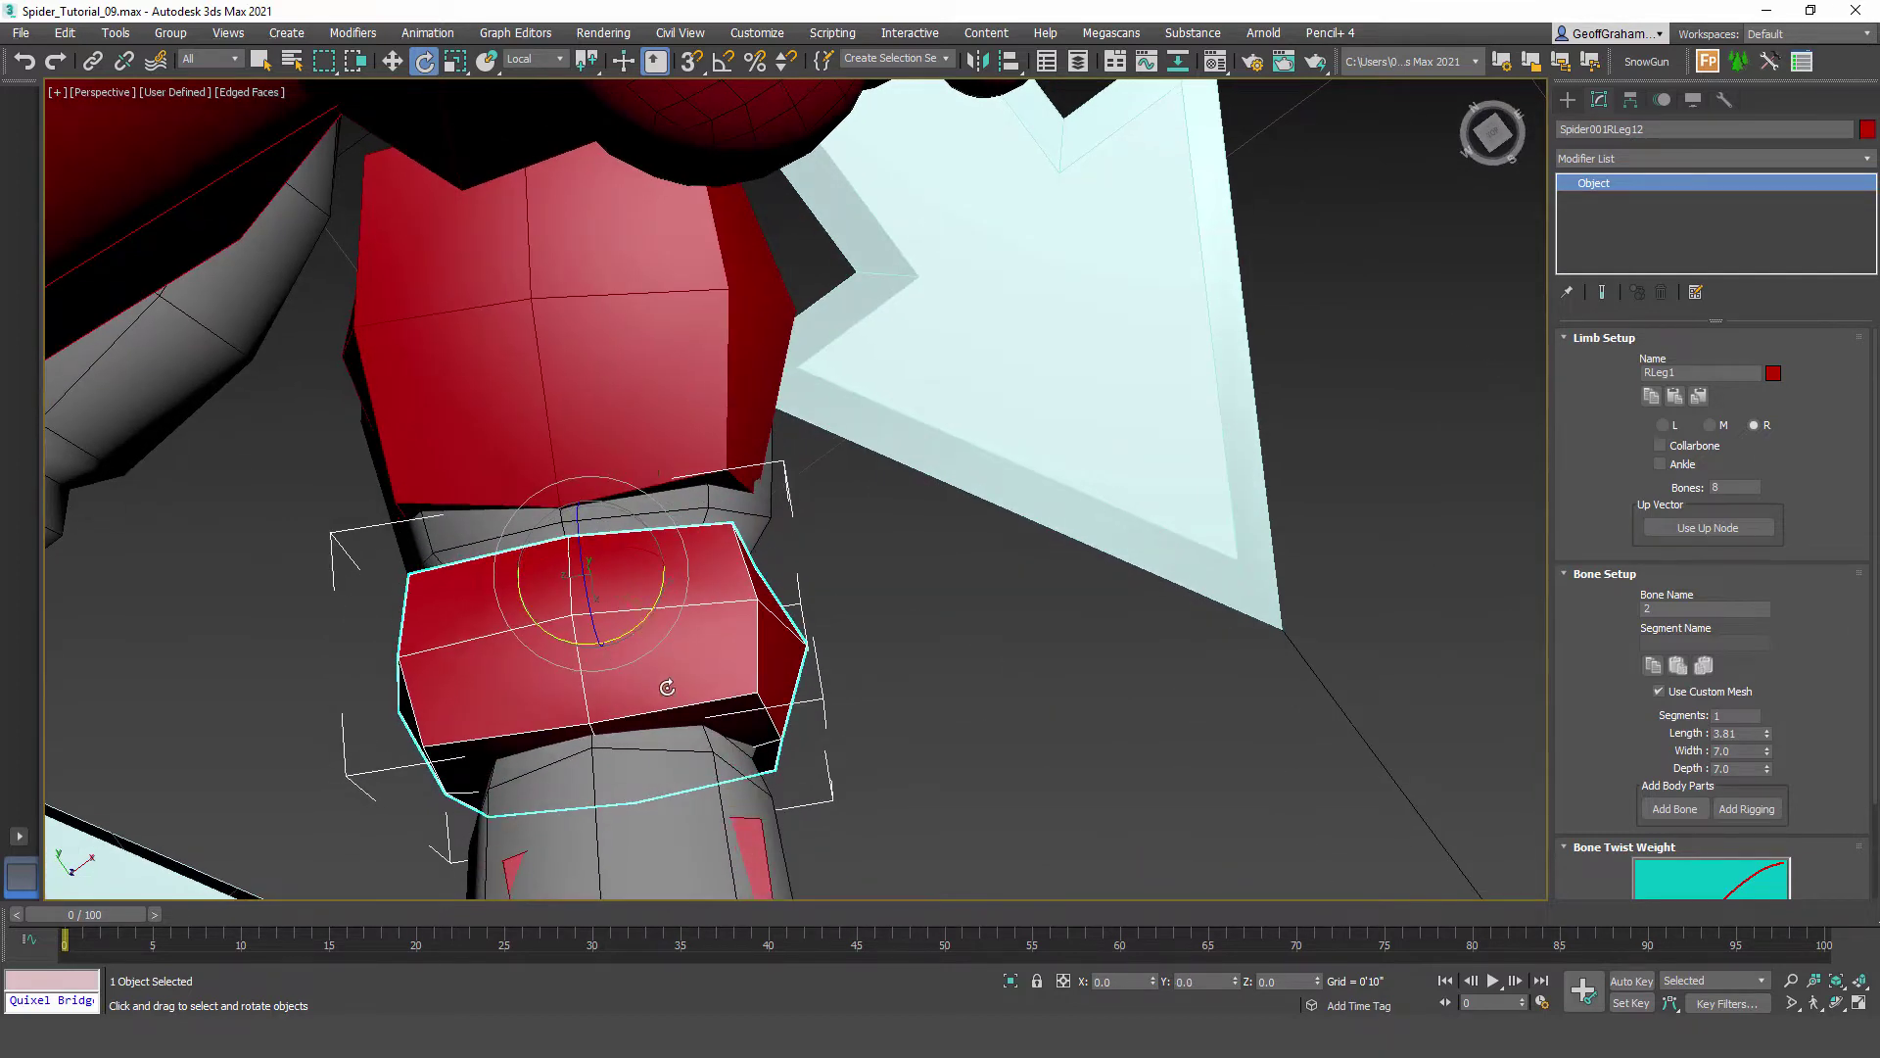
middle_click_drag(667, 687, 842, 639, "alt")
Step: Twist RLeg1's bone 3 about its length so its faces line up with the upper leg mesh
left_click(807, 591)
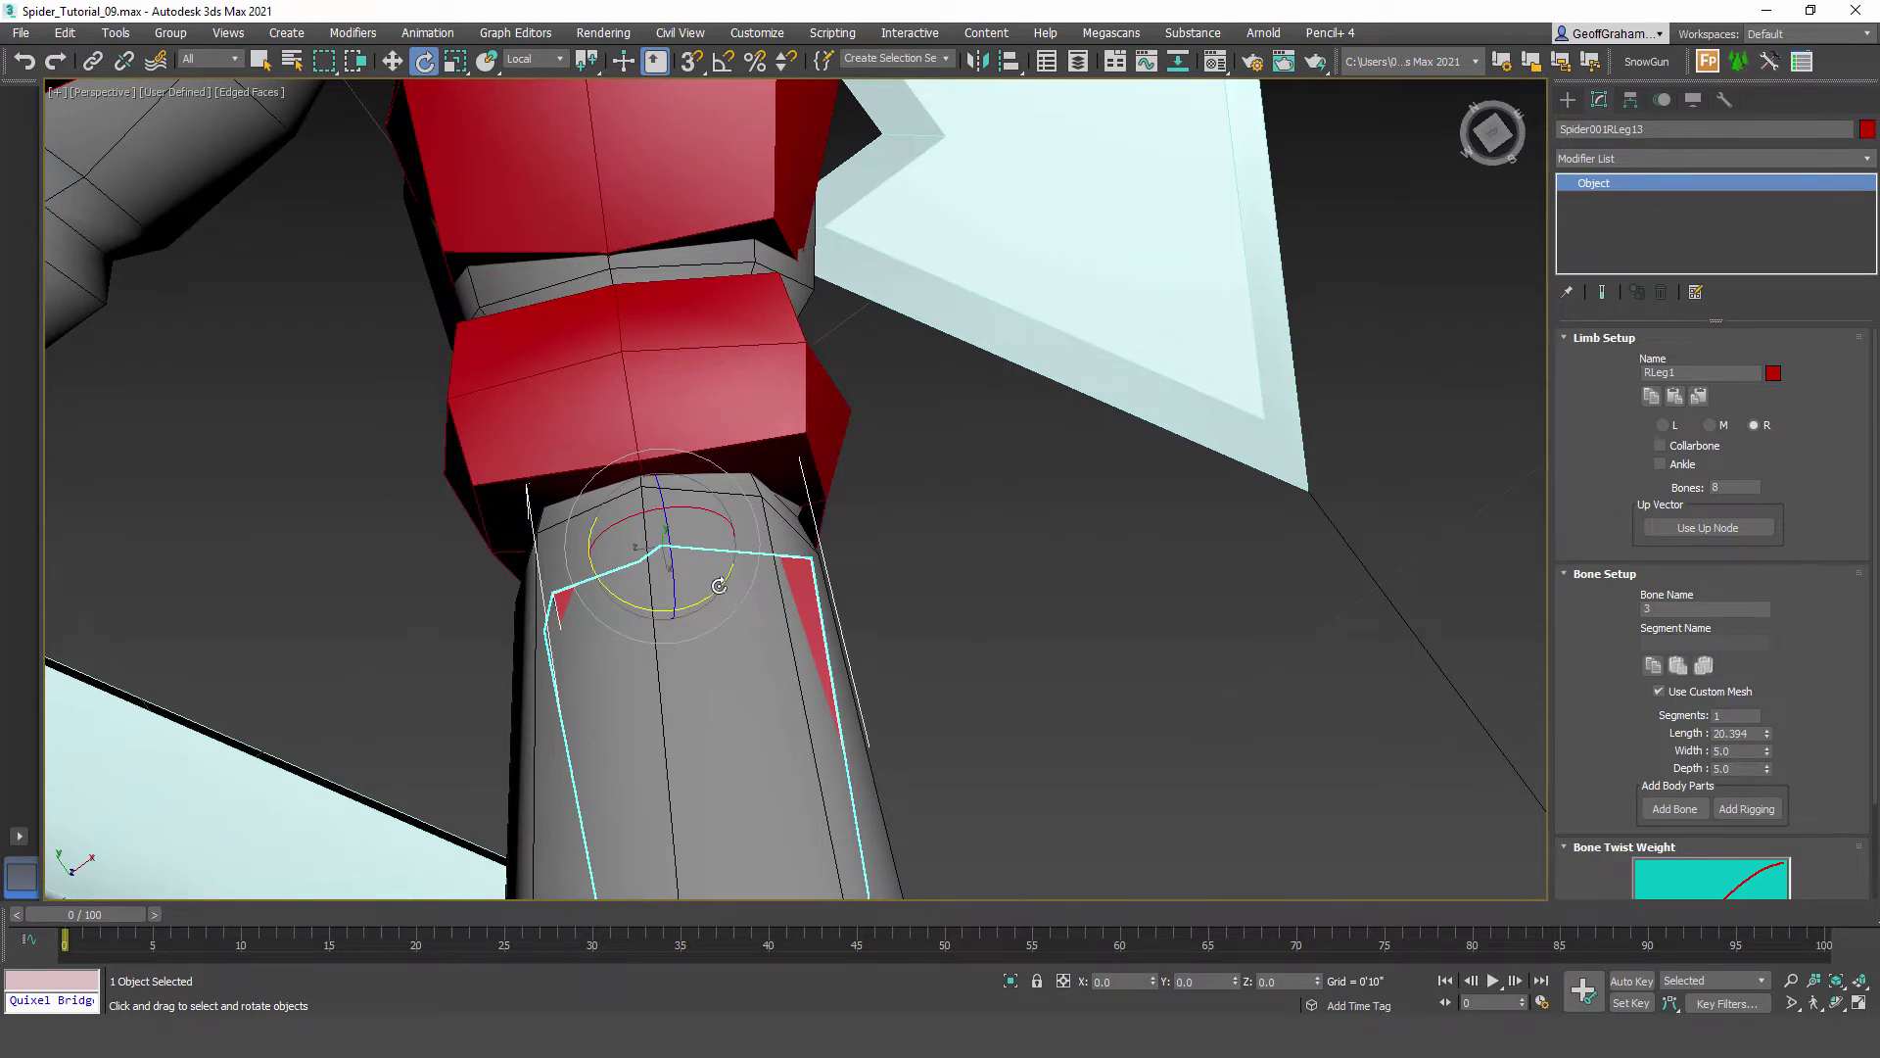
scroll(765, 589, "down", 4)
scroll(771, 590, "up", 2)
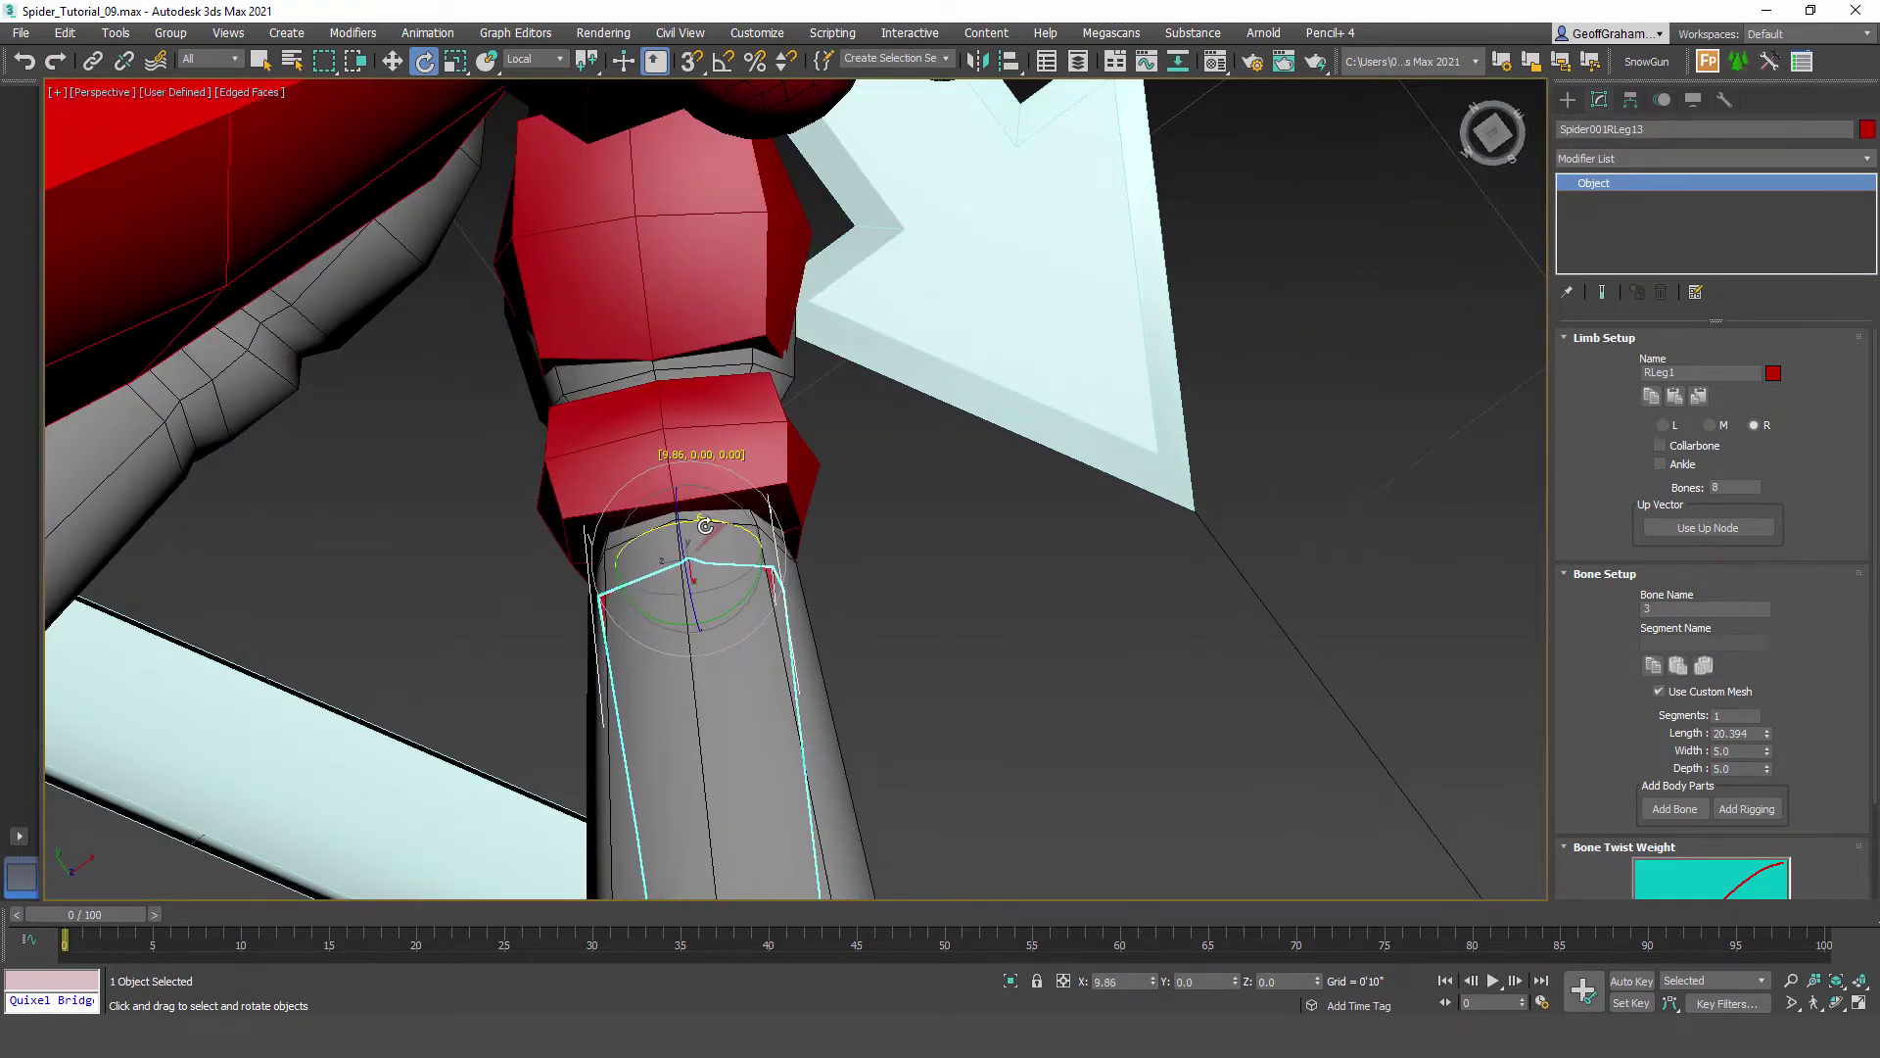
middle_click_drag(717, 534, 500, 678, "alt")
scroll(678, 551, "down", 4)
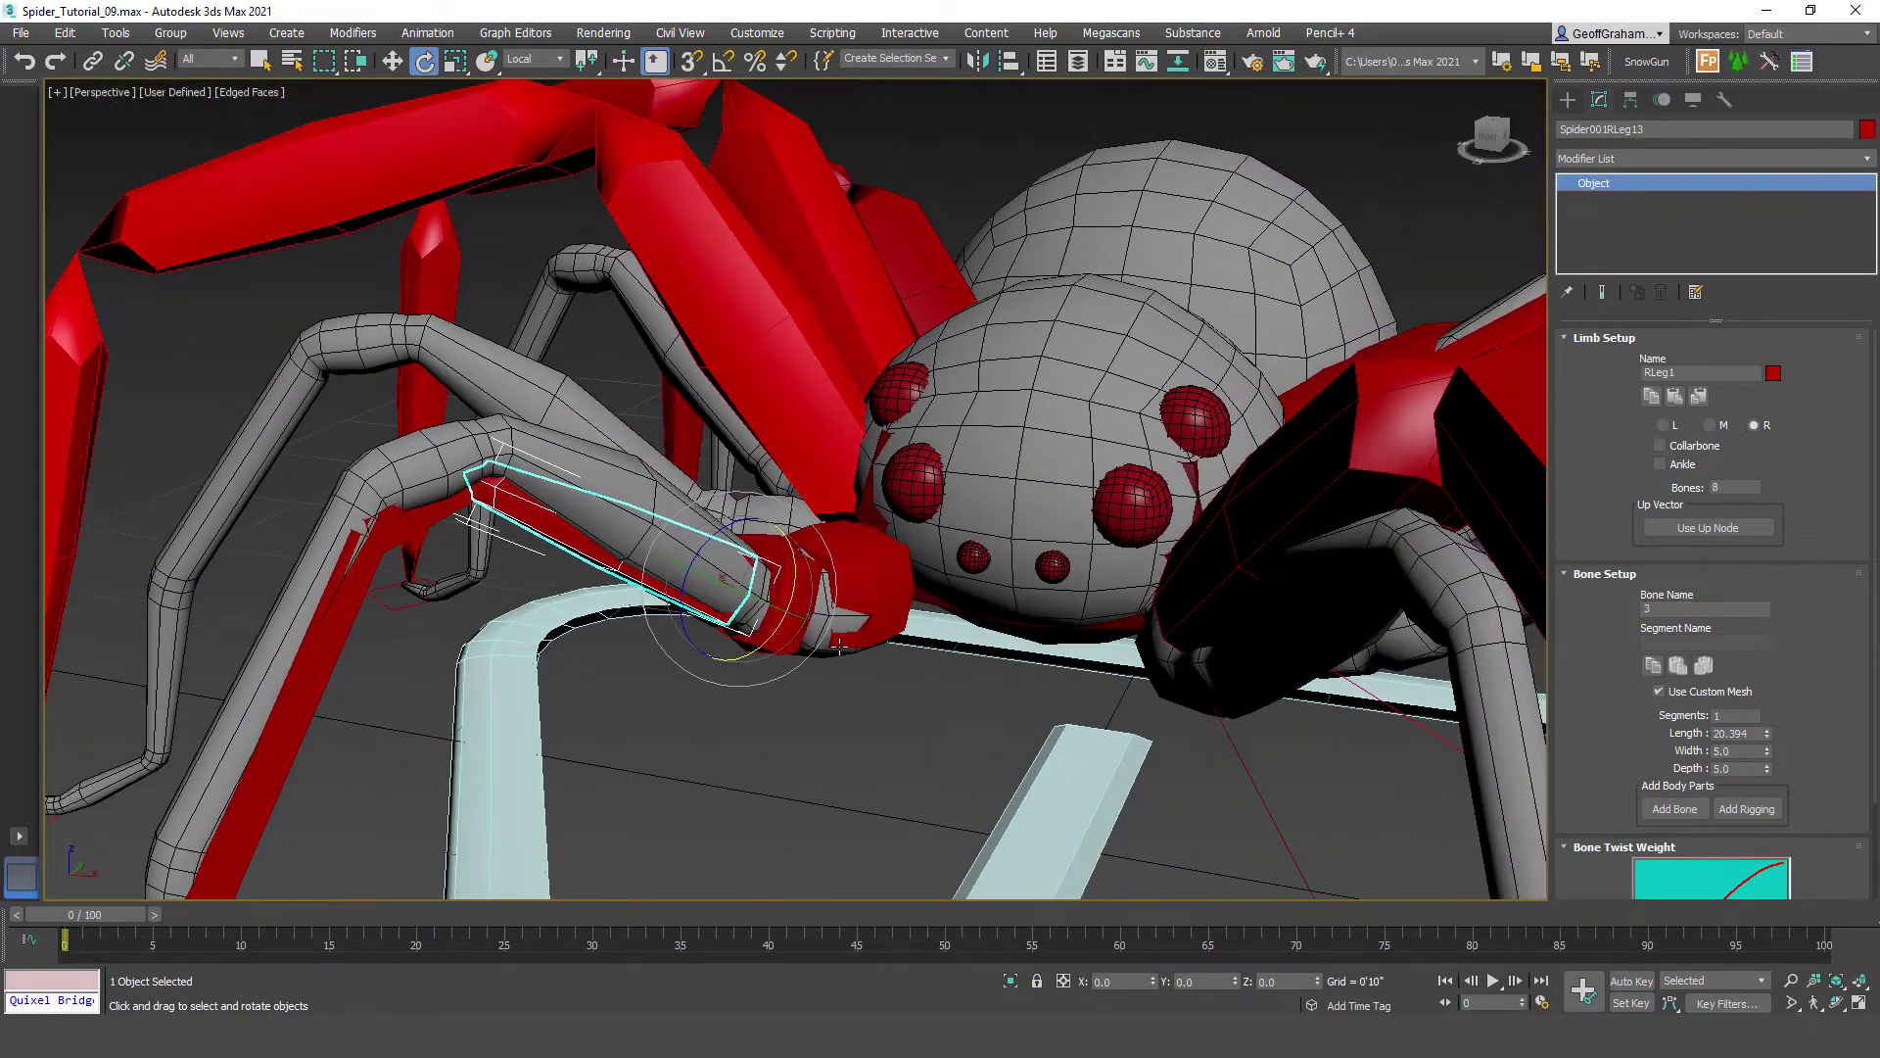
Step: Nudge the base of RLeg1's bone 2 to sit on the joint after bone 1
scroll(867, 578, "up", 5)
left_click(868, 497)
middle_click_drag(868, 497, 783, 511, "alt")
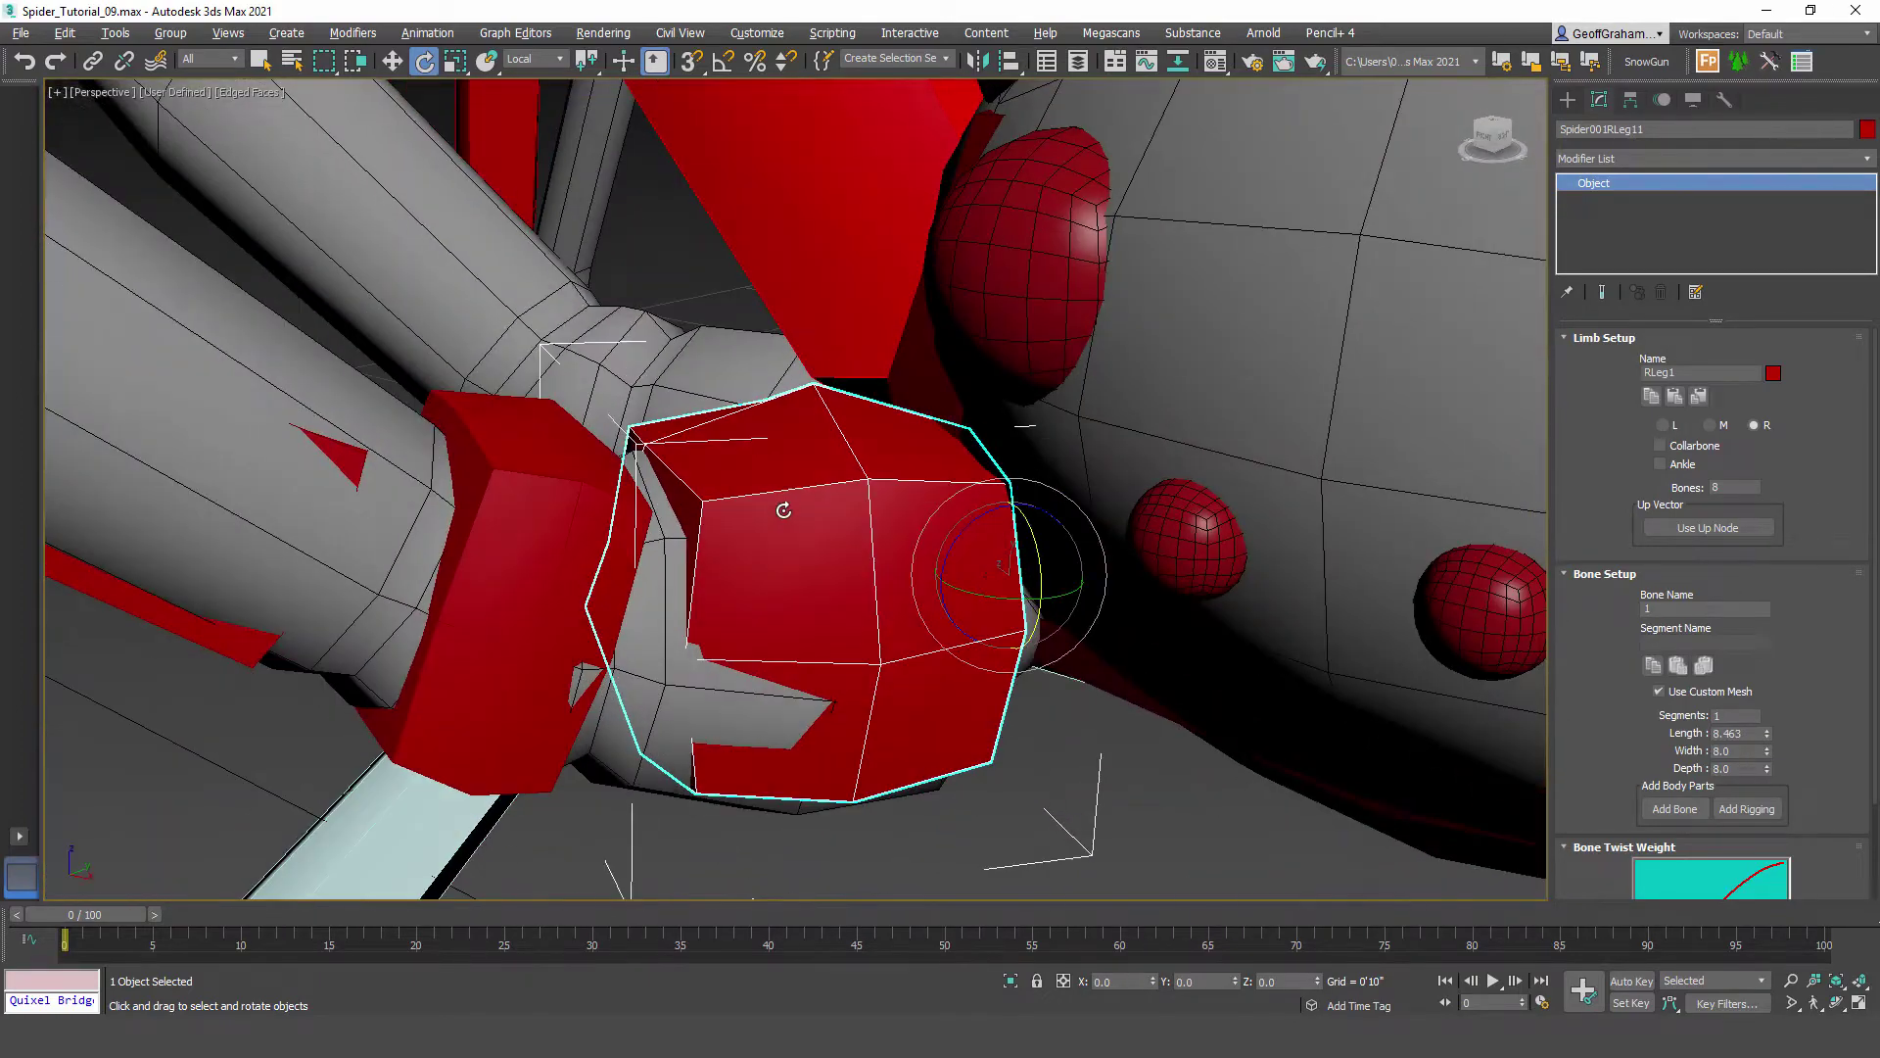
left_click(545, 519)
middle_click_drag(545, 519, 463, 177, "alt")
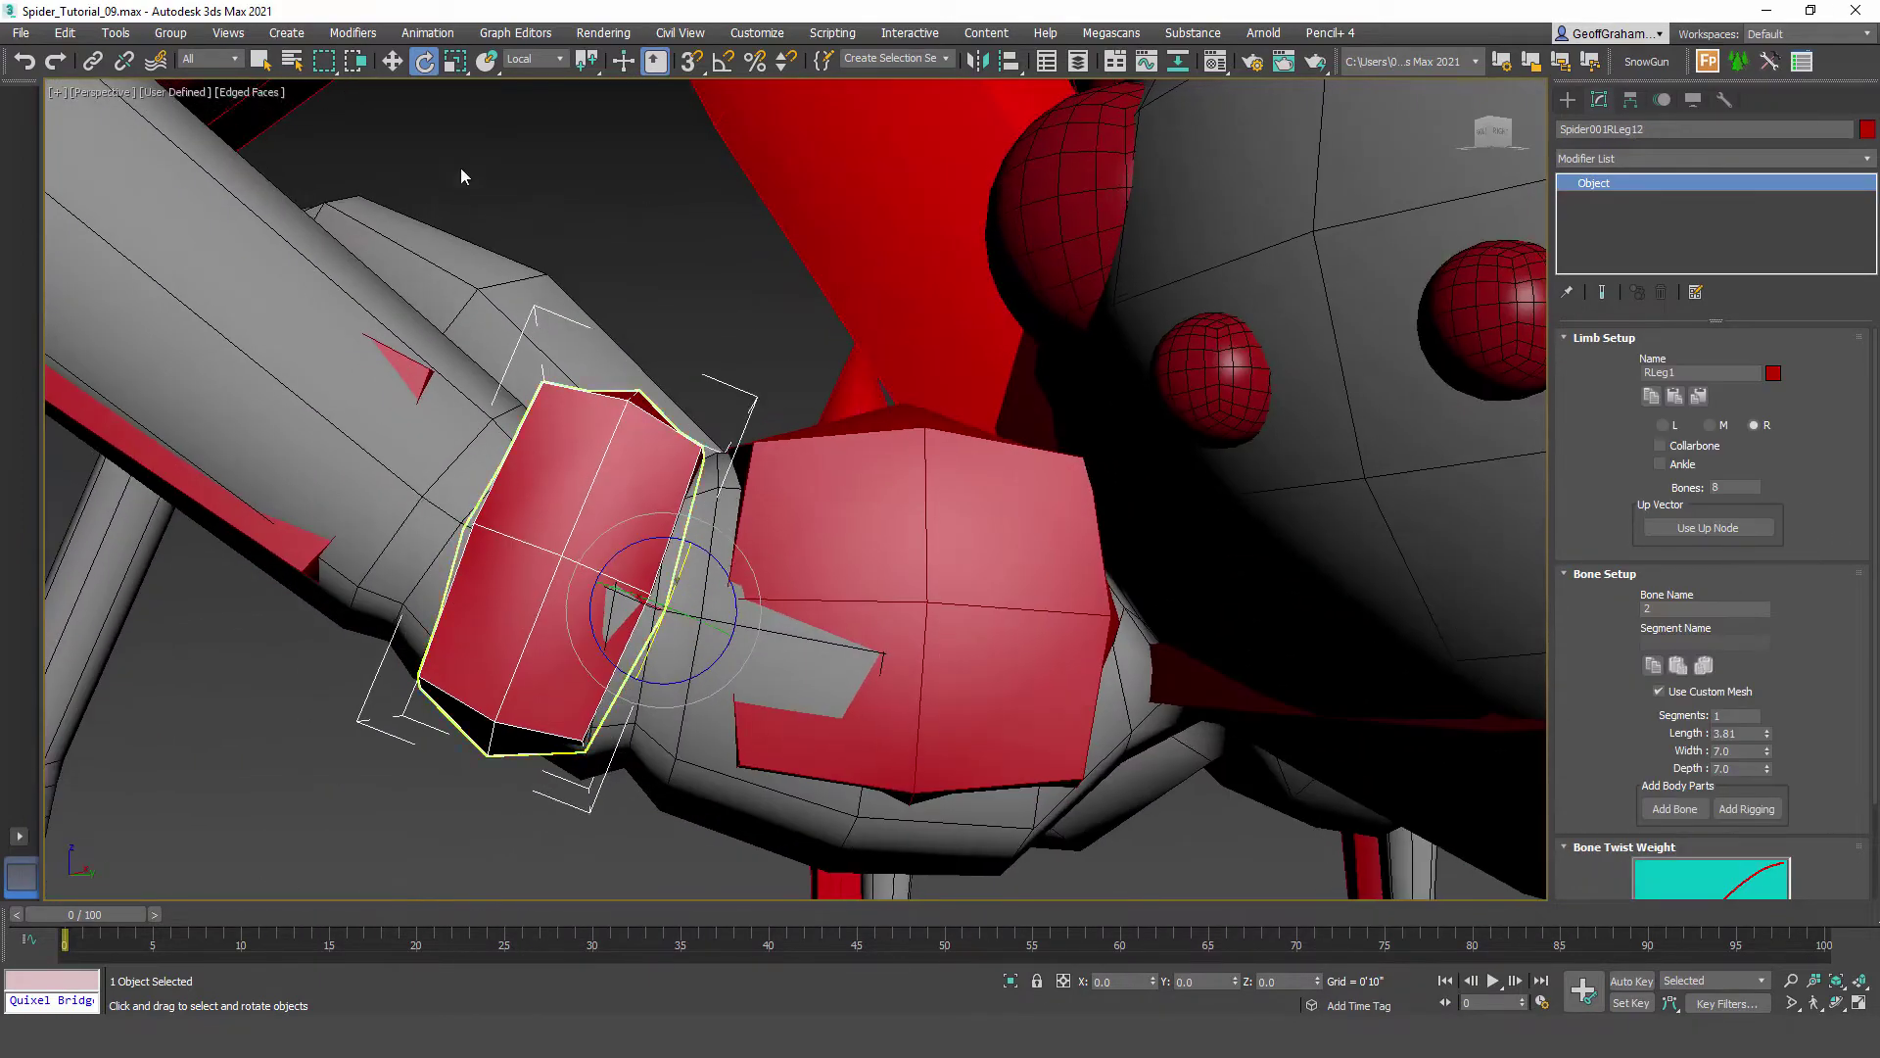
left_click(391, 62)
left_click_drag(649, 578, 641, 580)
middle_click_drag(591, 563, 841, 630)
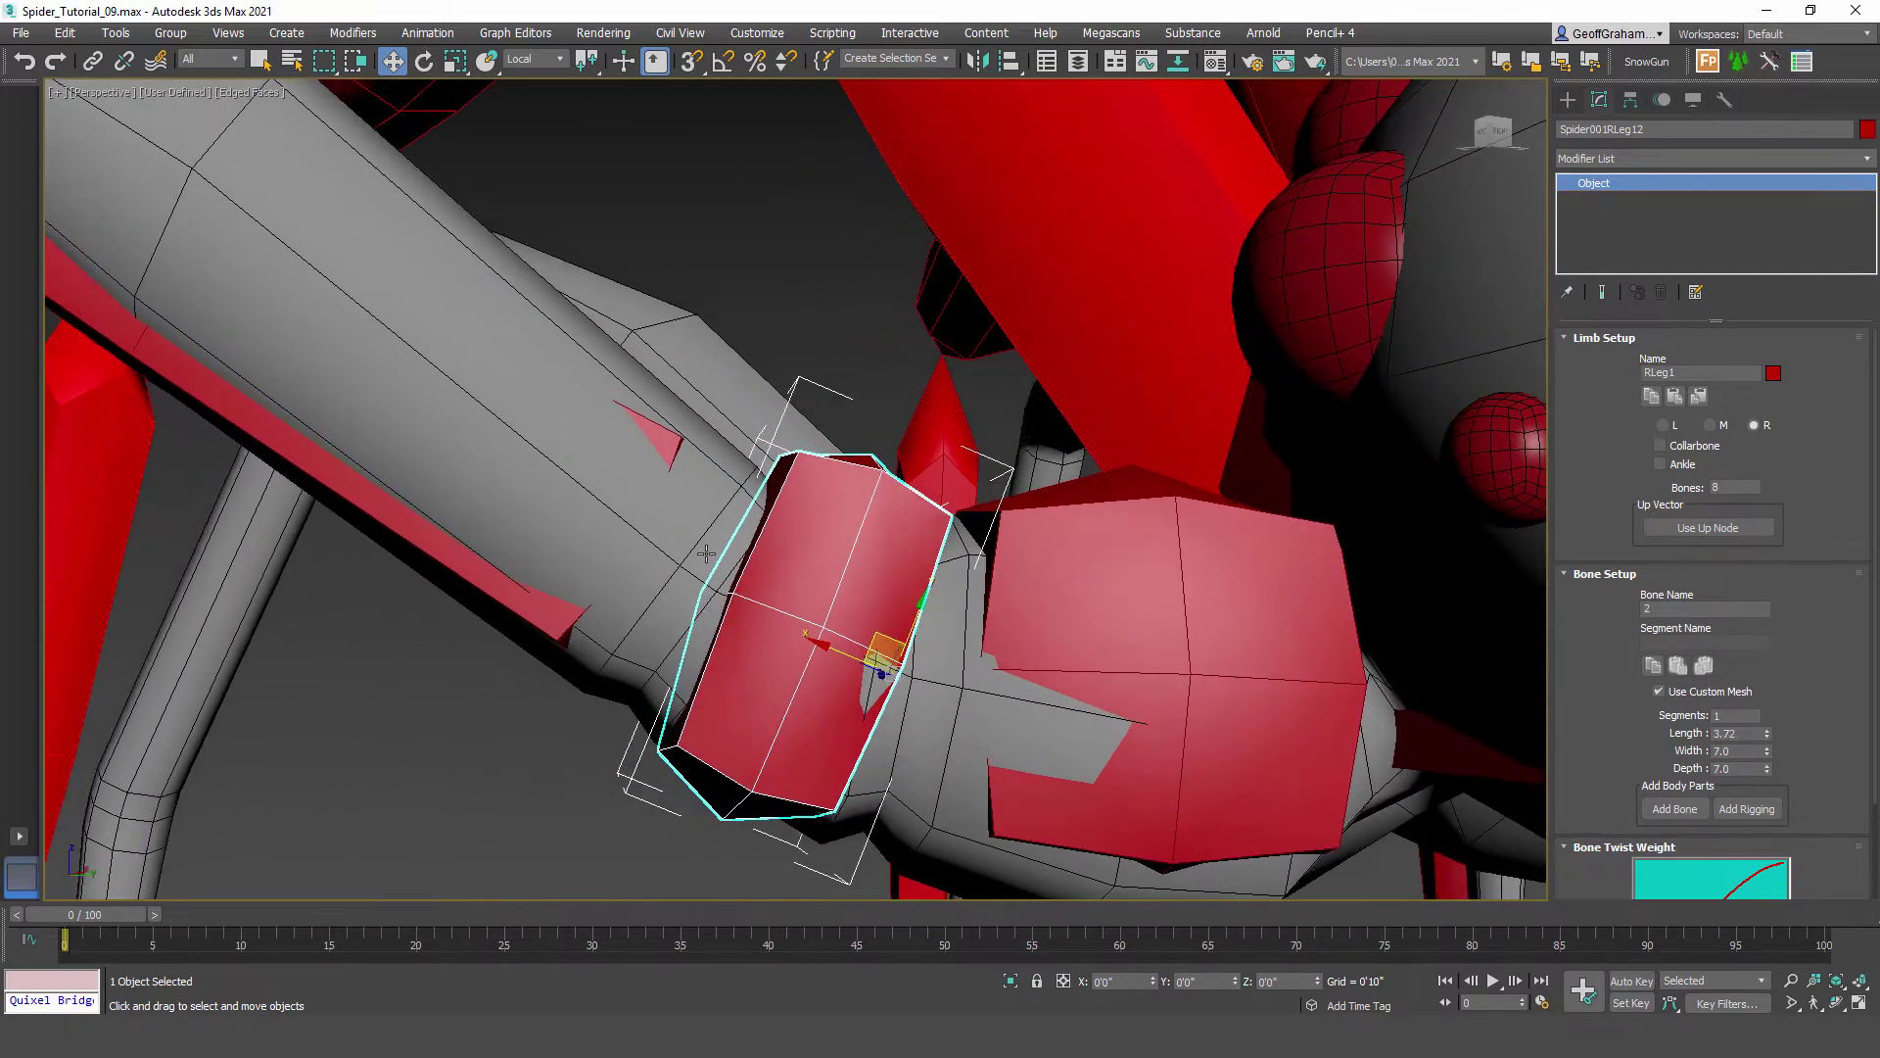
Step: Move the base of RLeg1's bone 3 closer to the joint with bone 2
left_click(661, 439)
left_click_drag(693, 560, 711, 564)
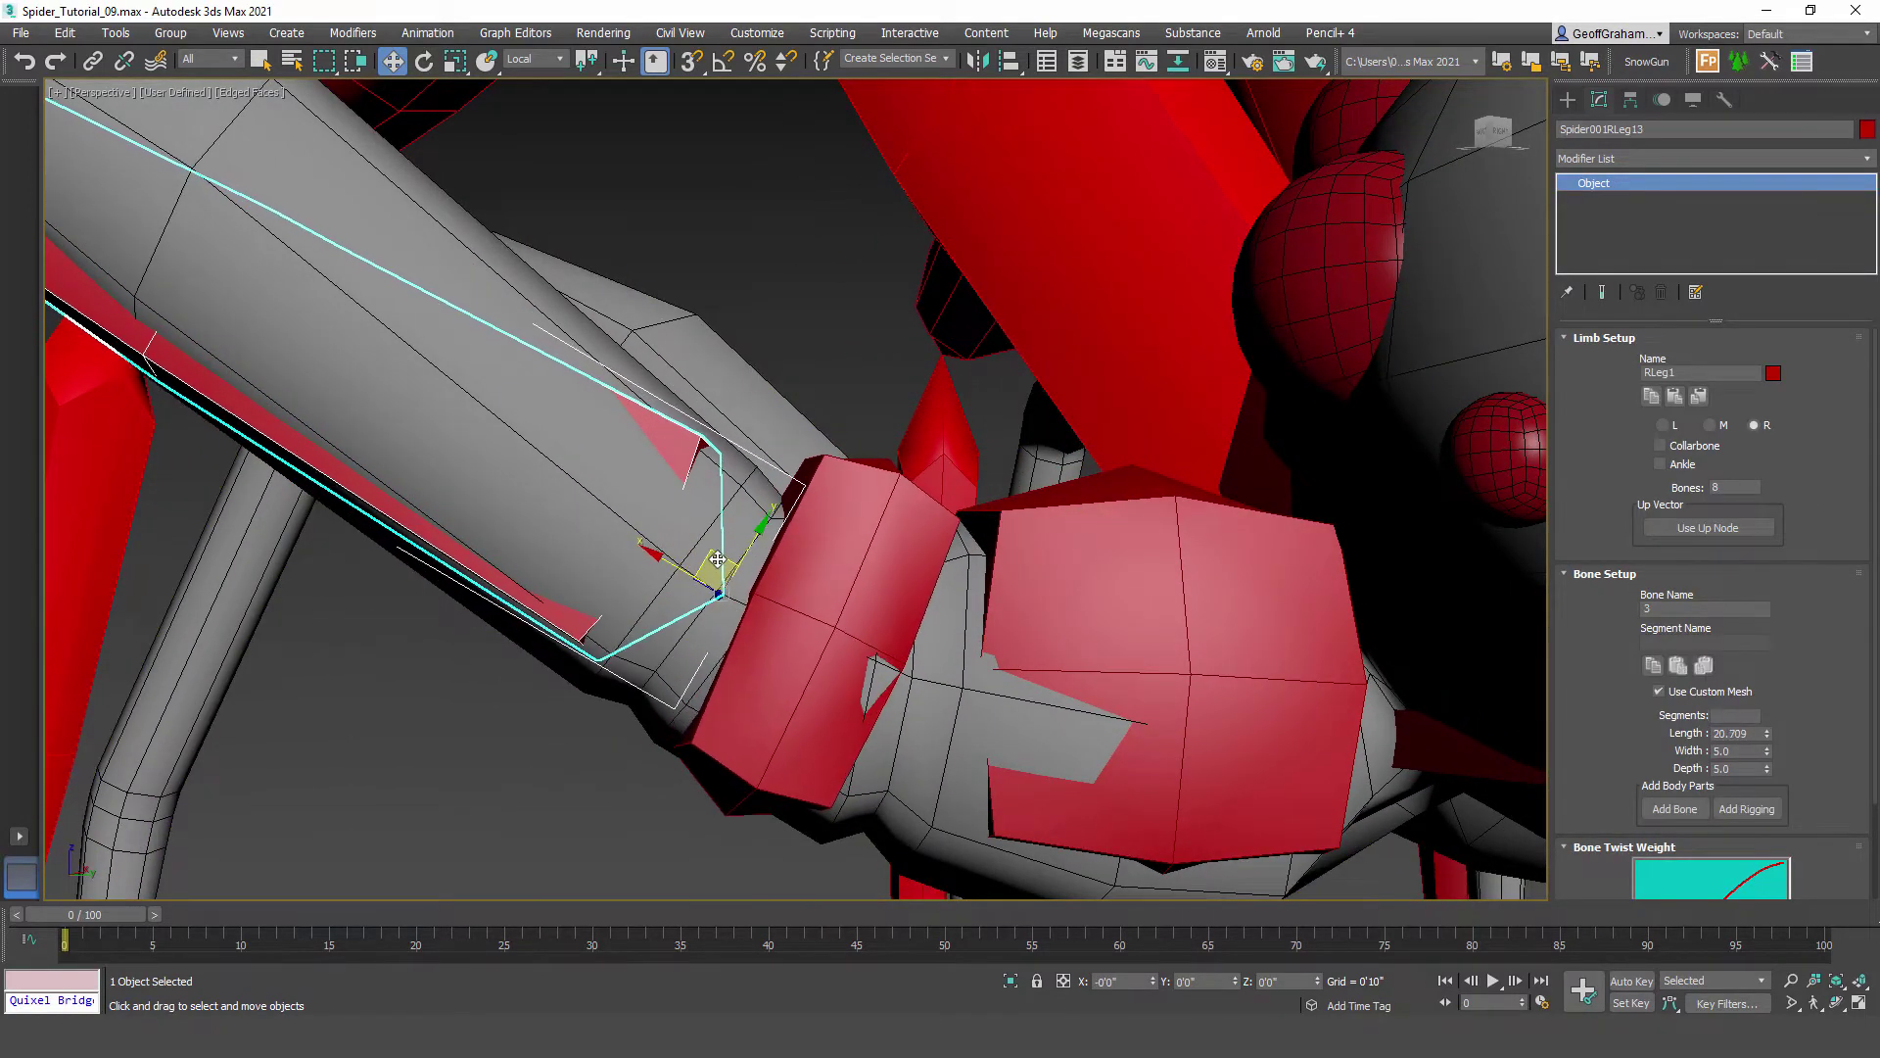
middle_click_drag(600, 505, 881, 509, "alt")
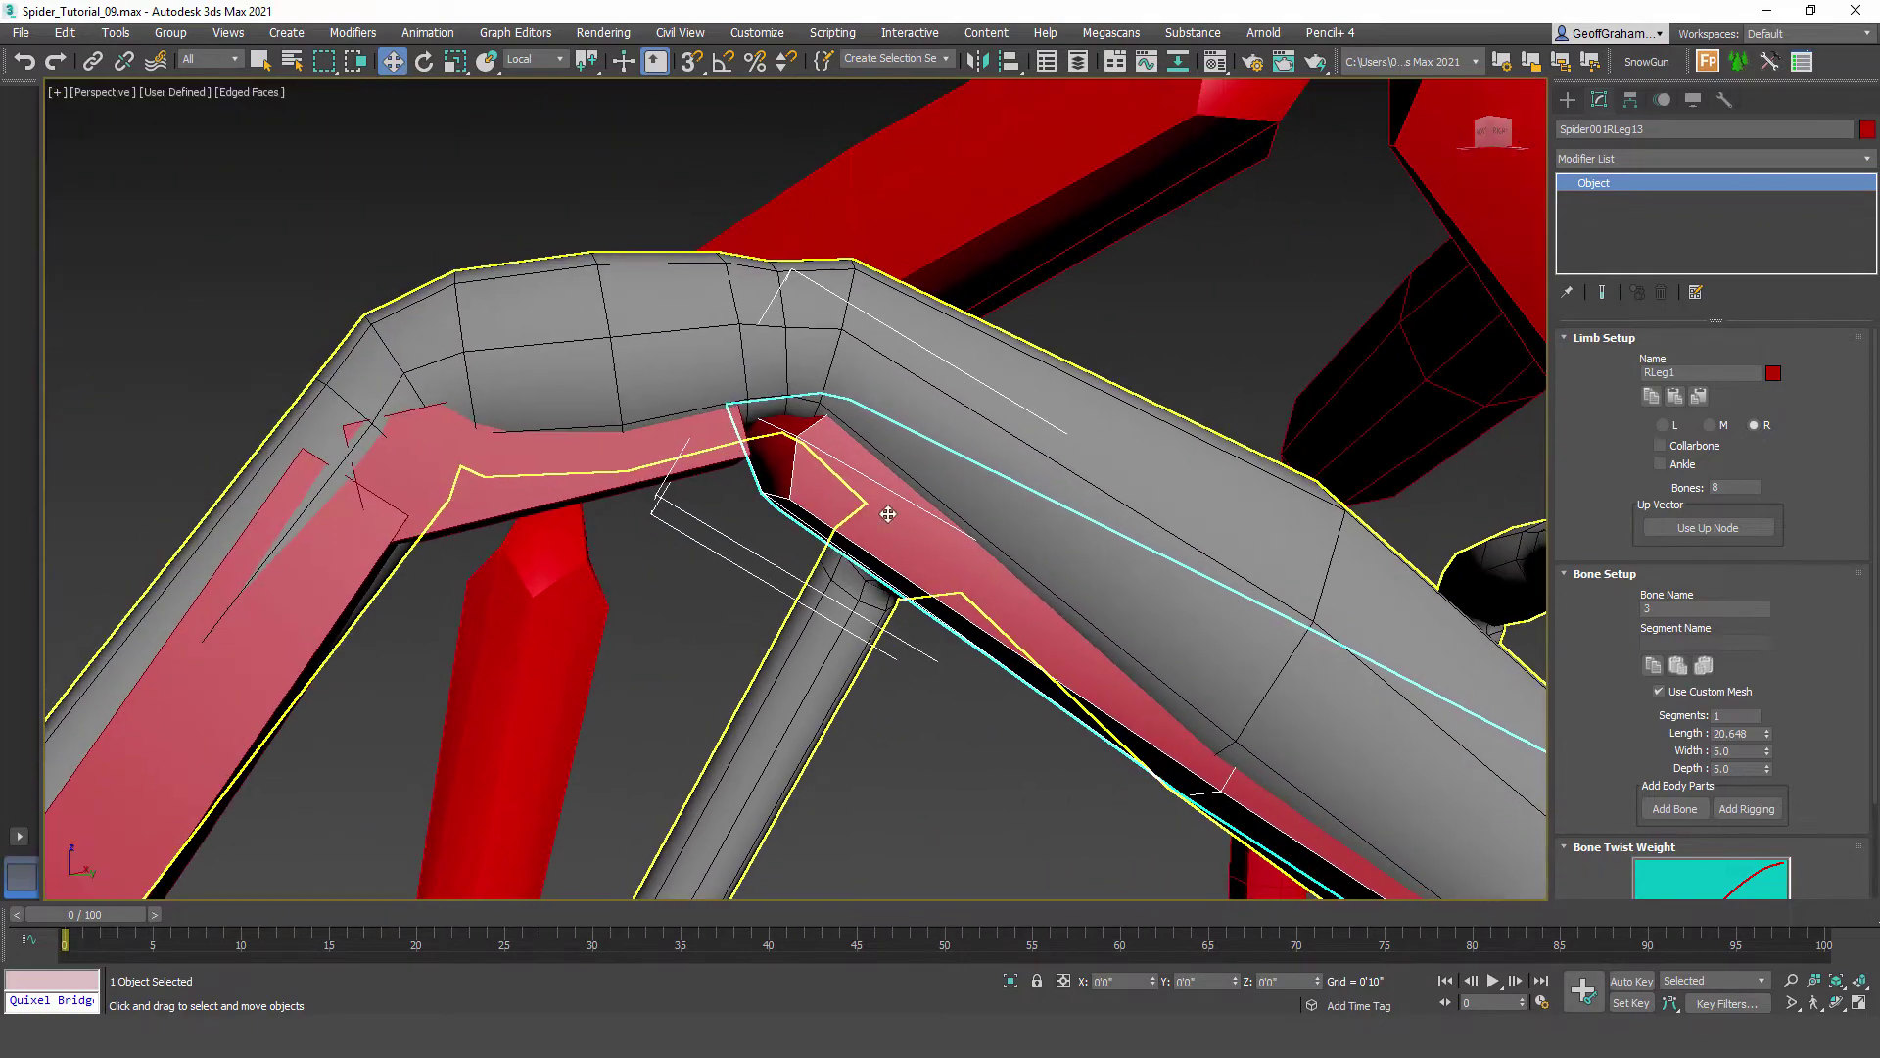
Step: Move the base of RLeg1's bone 4 up to the knee joint and centre it within the leg mesh
left_click(692, 389)
left_click_drag(691, 389, 729, 307)
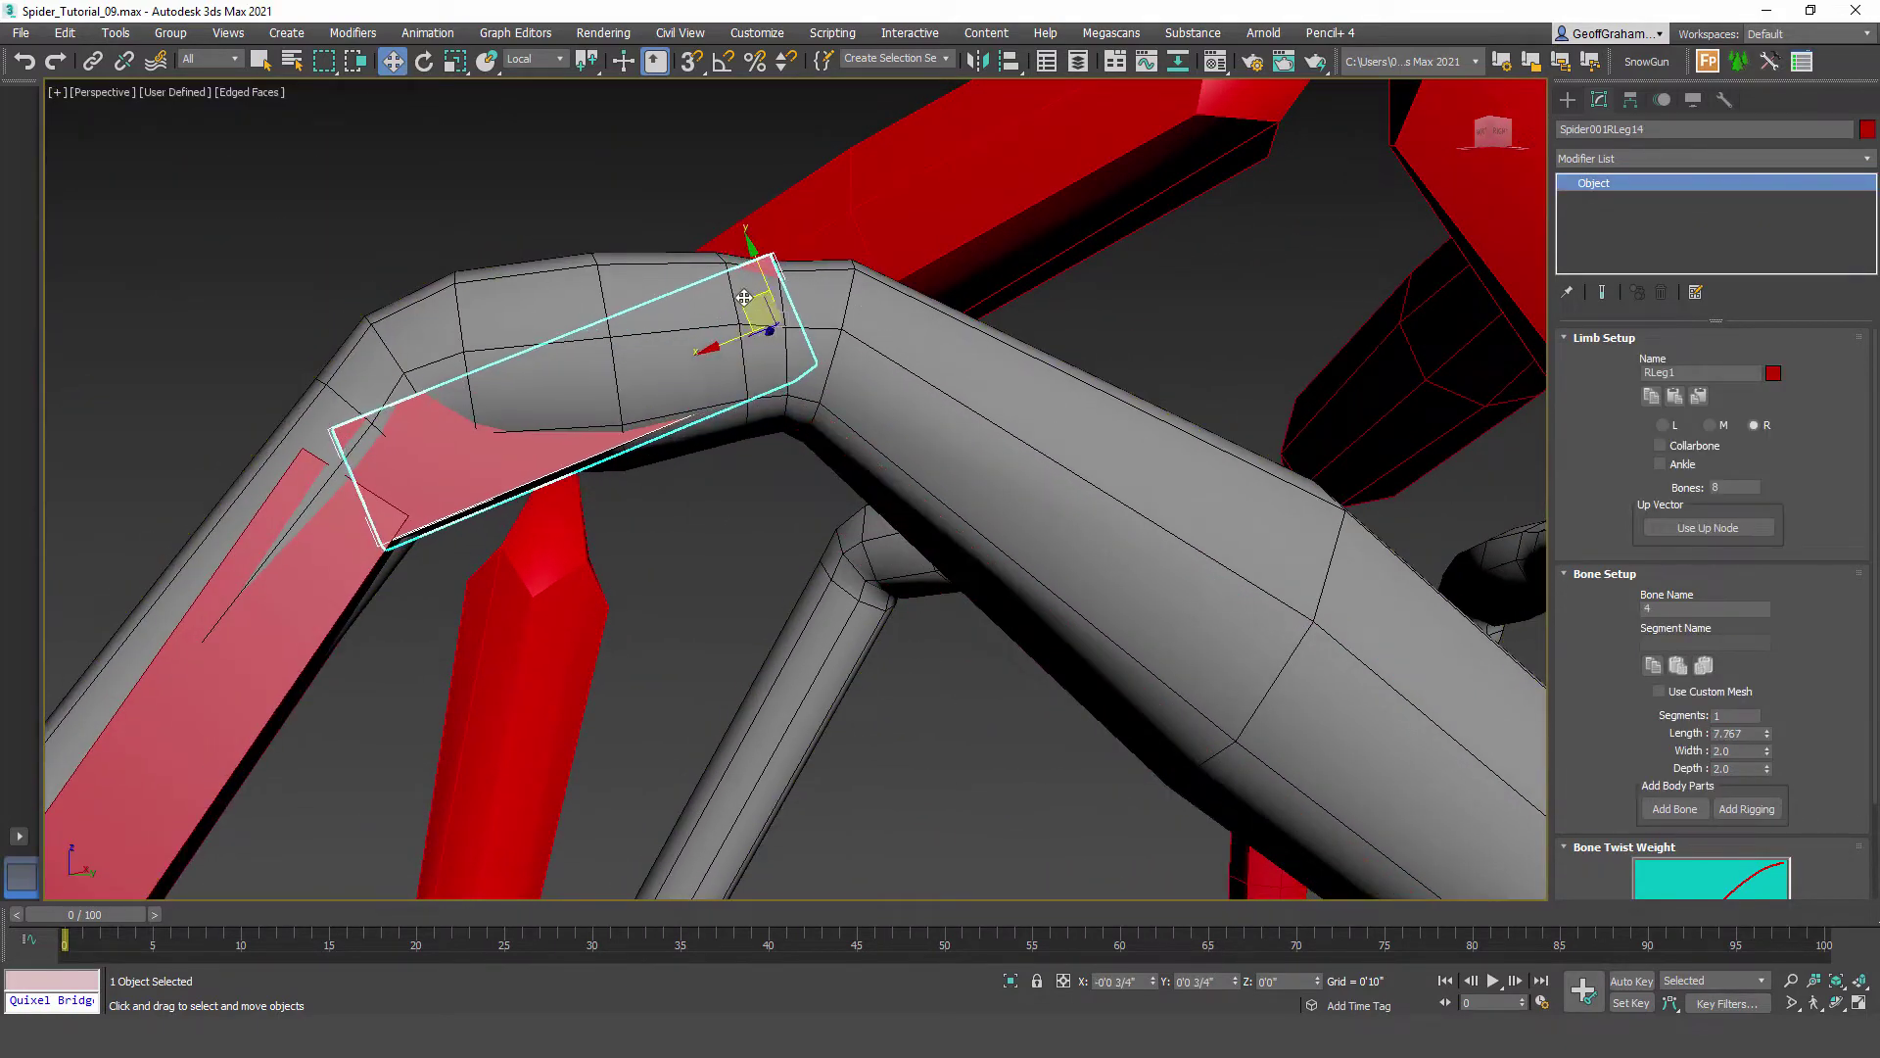
middle_click_drag(631, 391, 672, 578, "alt")
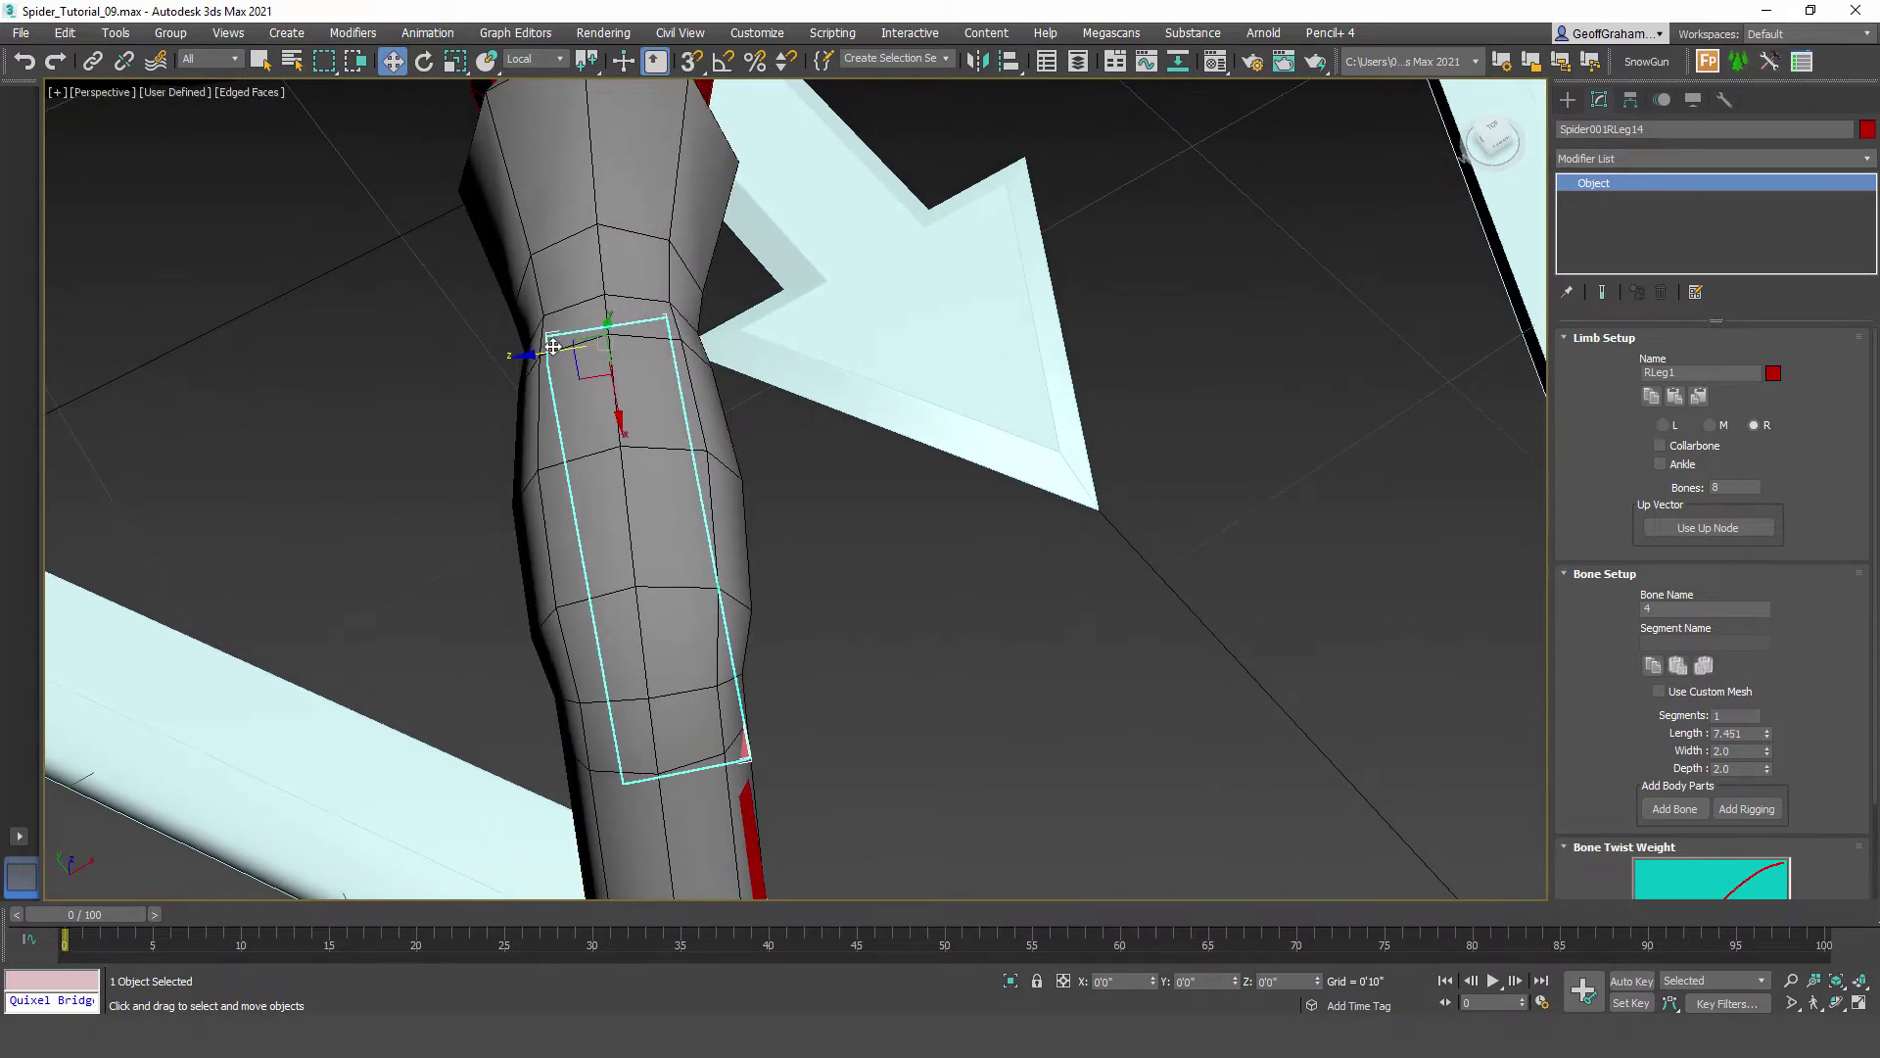
Step: Select RLeg1's bone 5 to reposition its base at the joint with bone 4
middle_click_drag(660, 560, 472, 620, "alt")
left_click(472, 620)
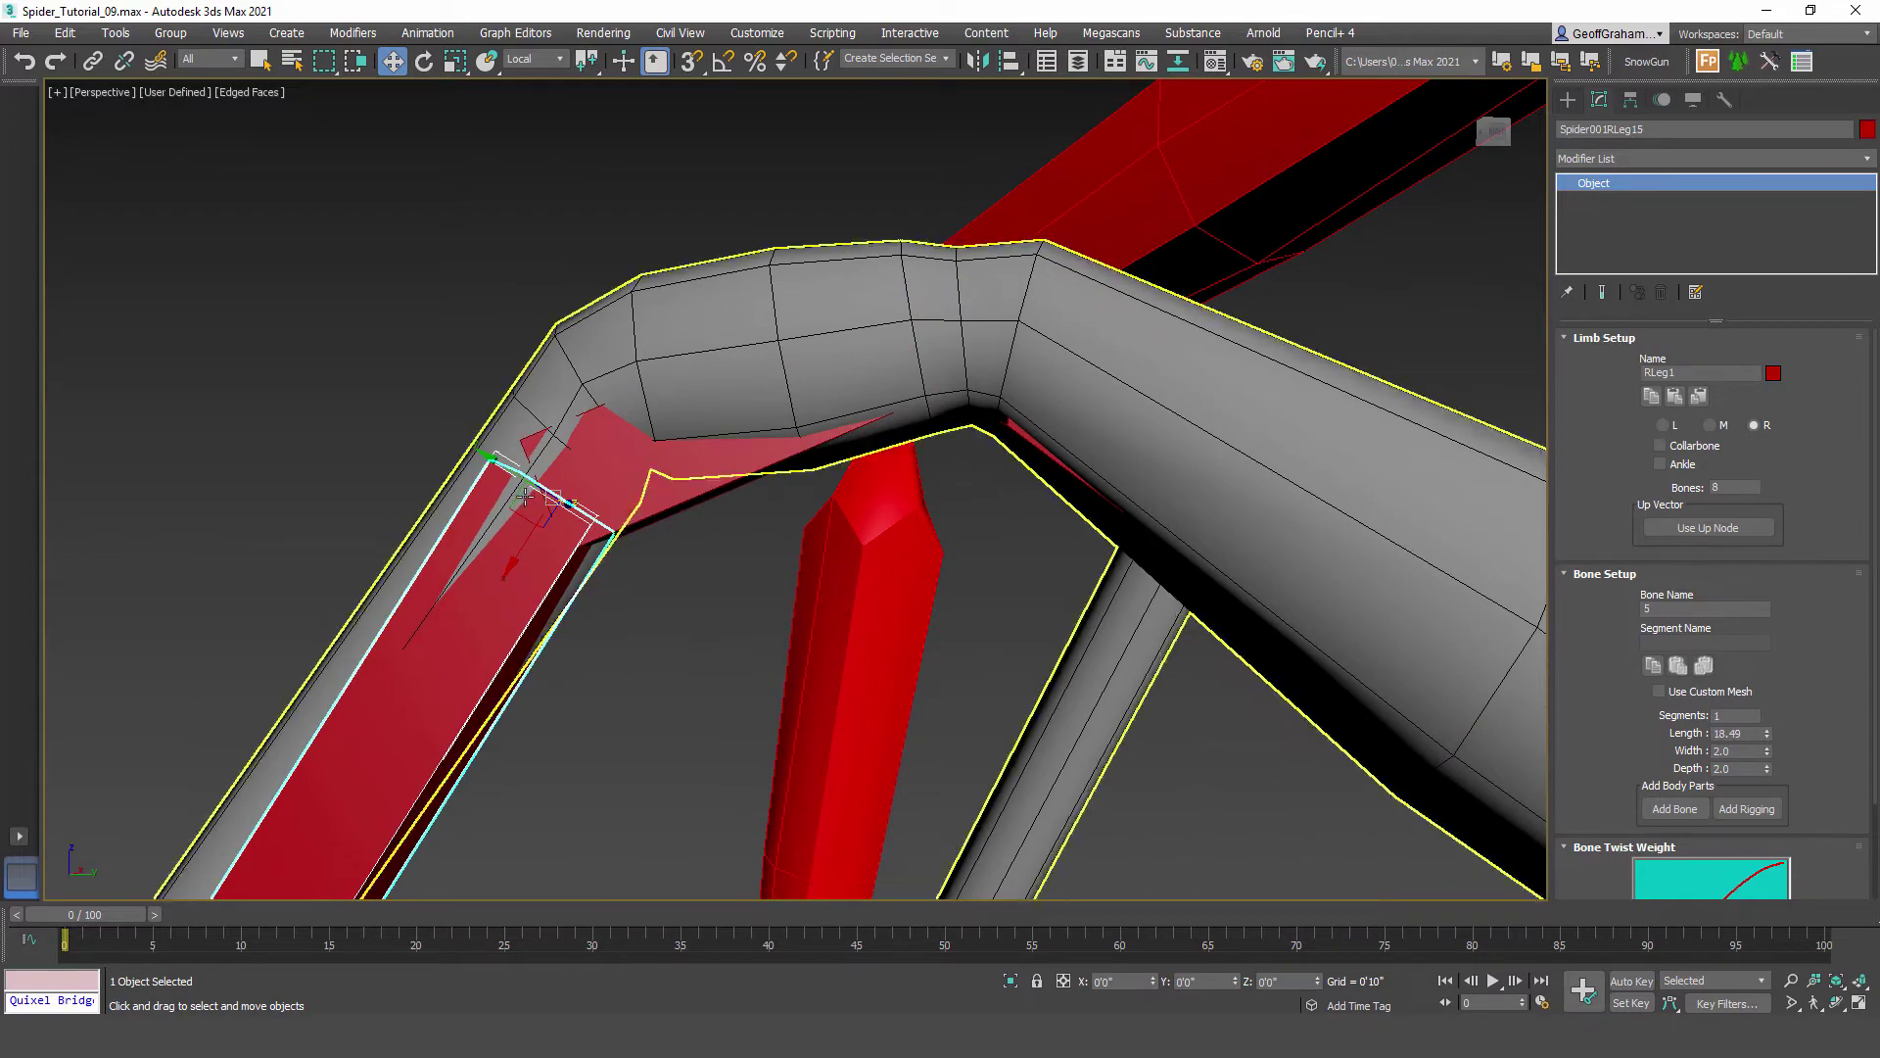
Step: Move bone 5 of the right front leg so its base sits centred inside the leg mesh at the knee bend
left_click_drag(534, 507, 568, 392)
middle_click_drag(568, 391, 619, 513, "alt")
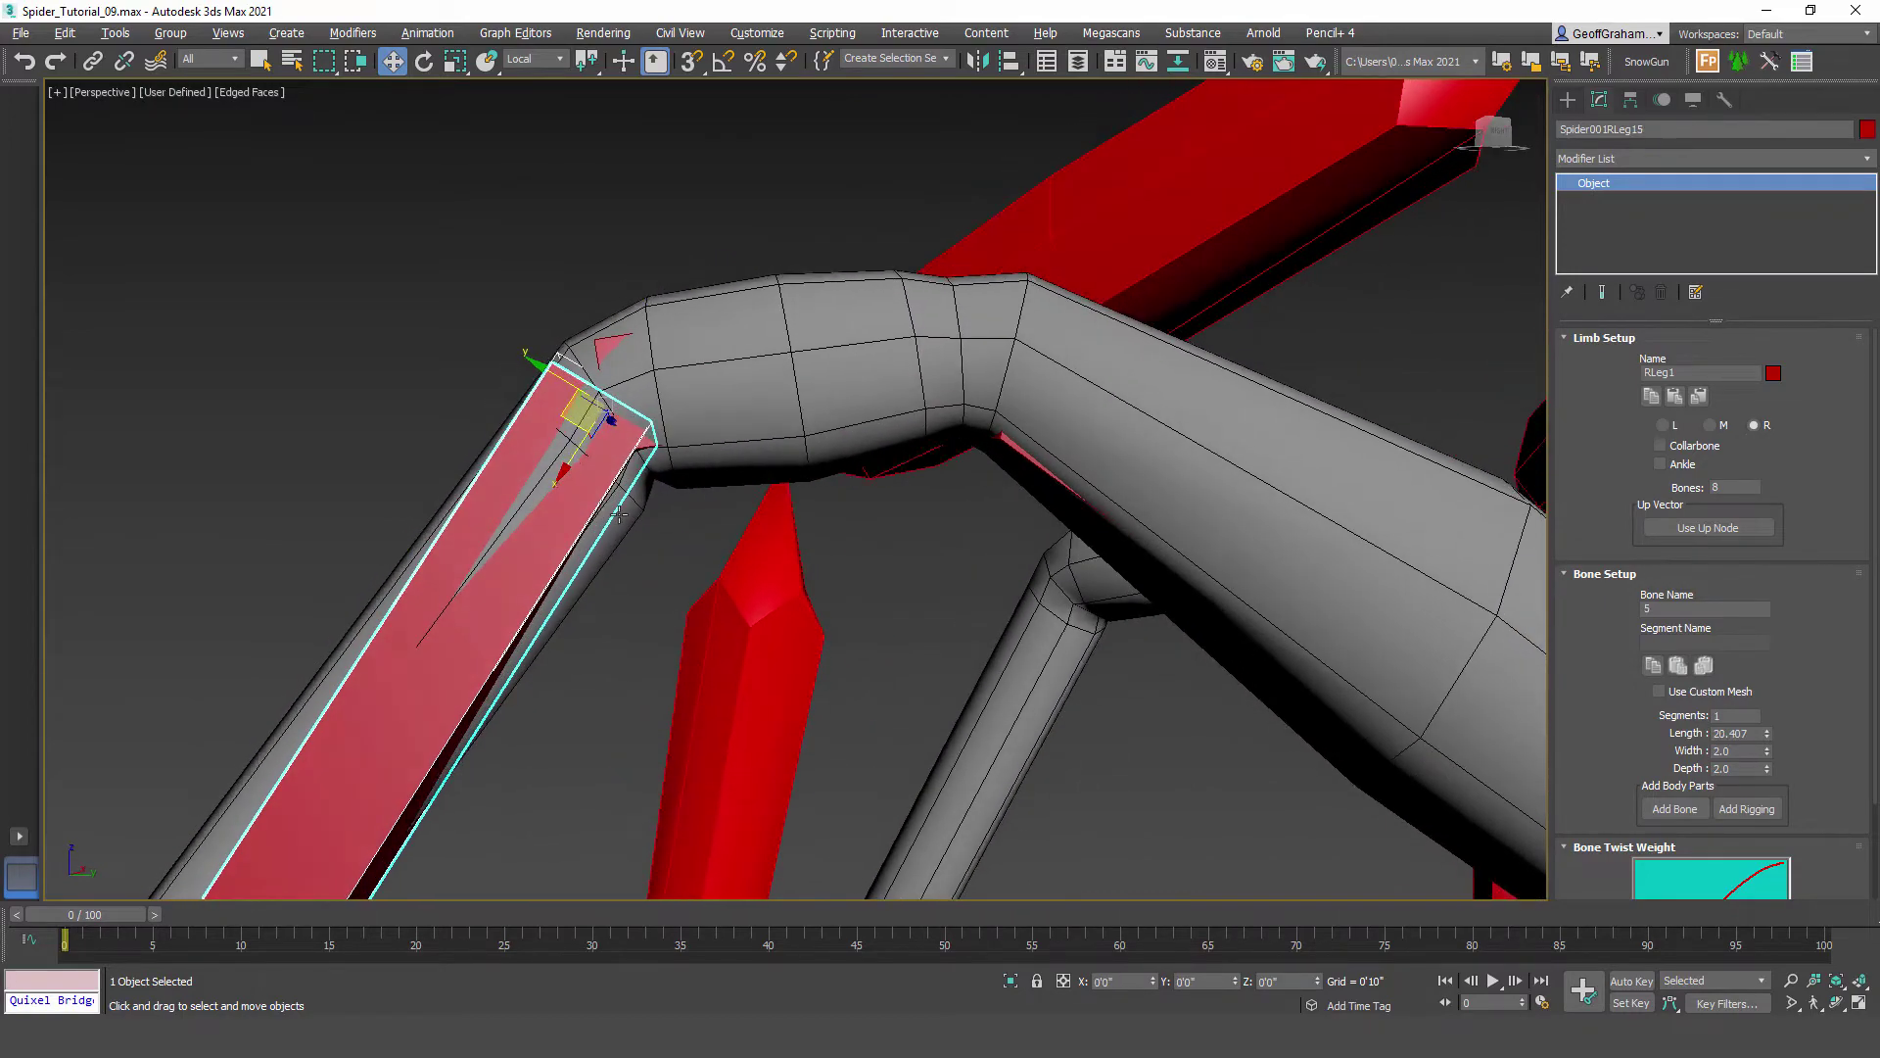
left_click_drag(574, 422, 578, 417)
middle_click_drag(627, 451, 735, 257, "alt")
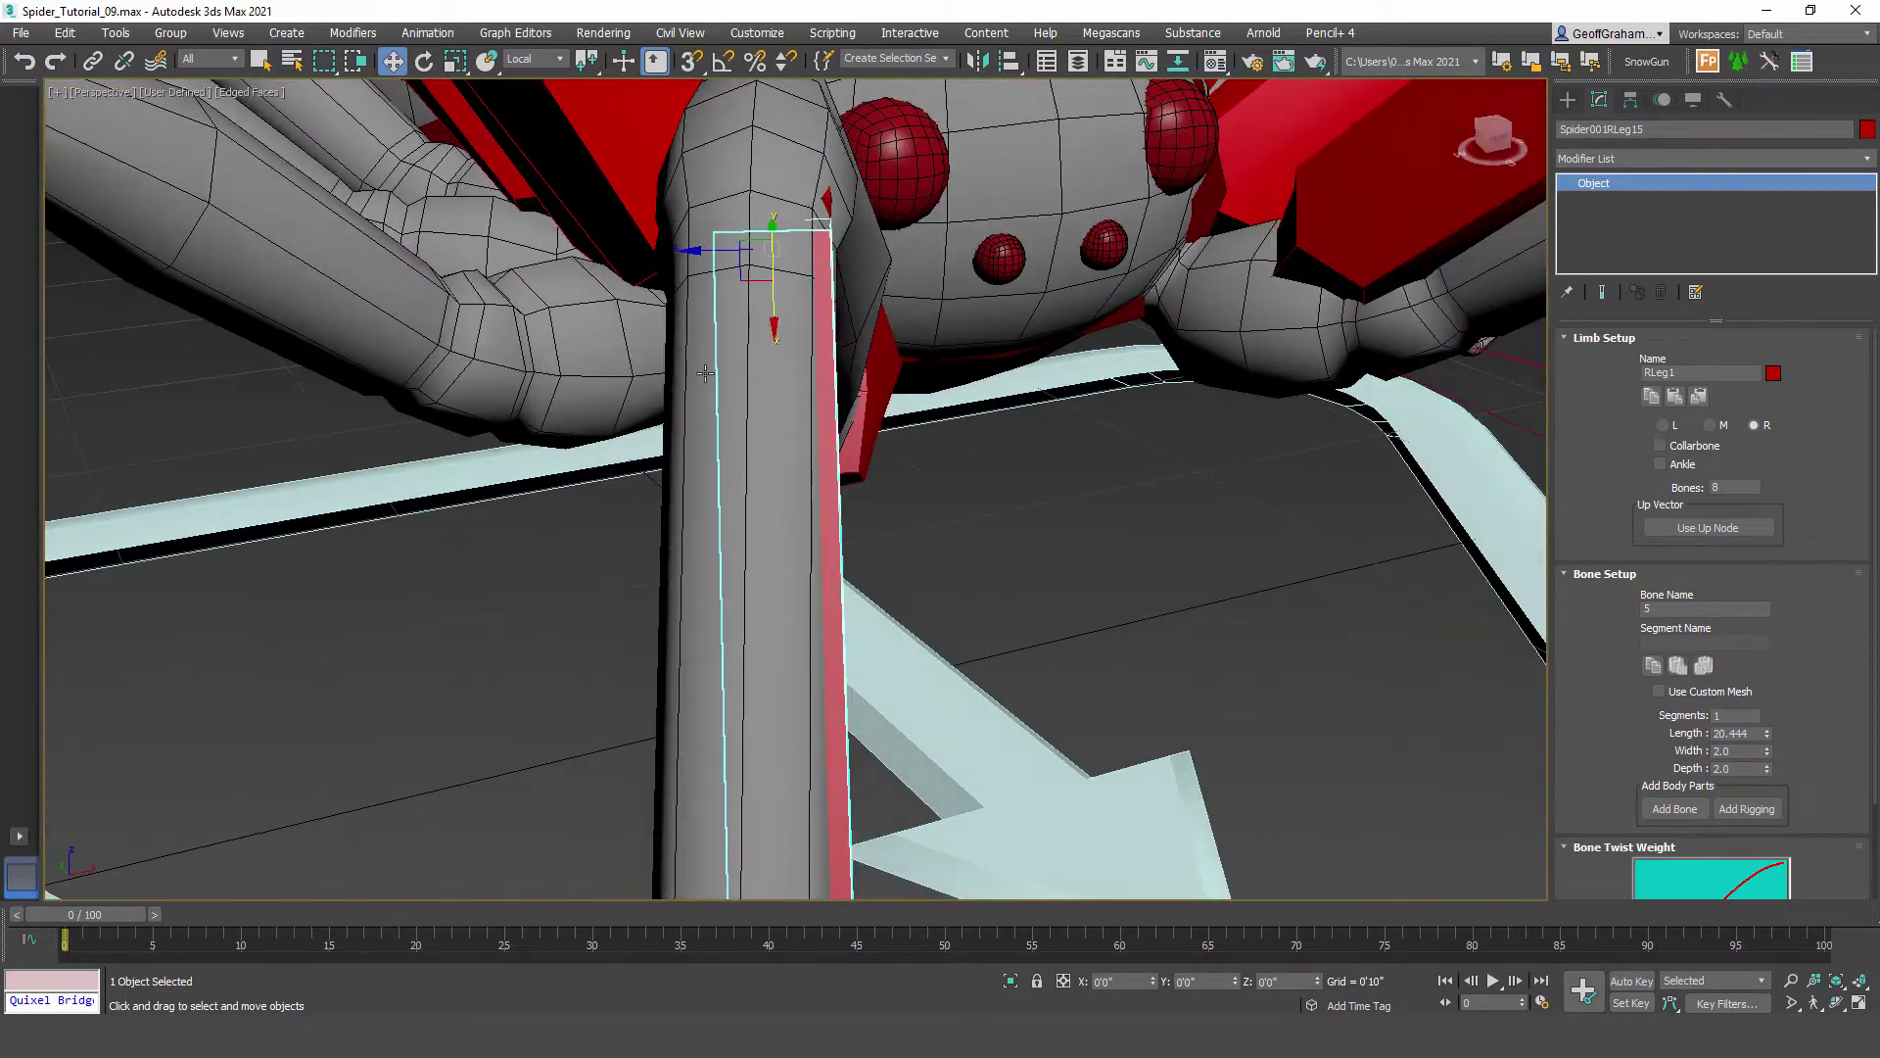
left_click_drag(736, 257, 704, 248)
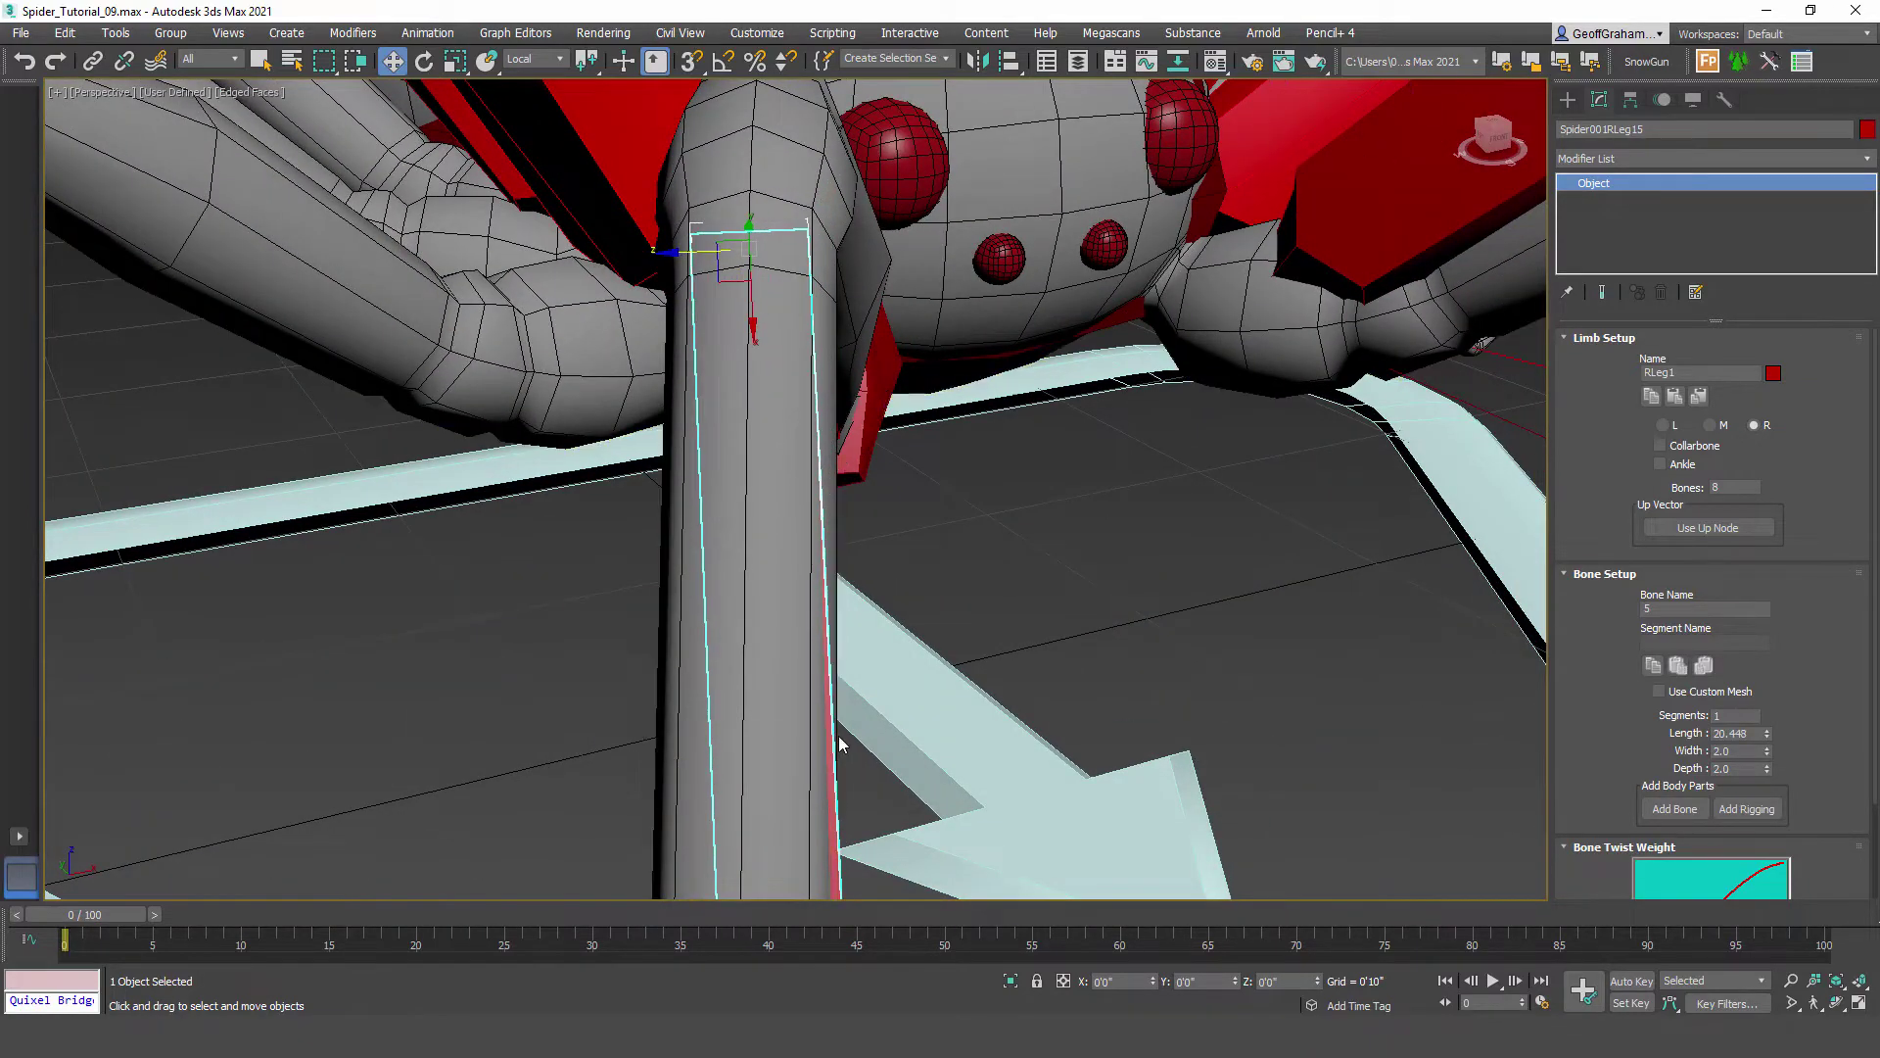
Step: Move bones 6 and 7 of the right front leg sideways and up into the lower leg mesh
middle_click_drag(840, 744, 778, 436, "alt")
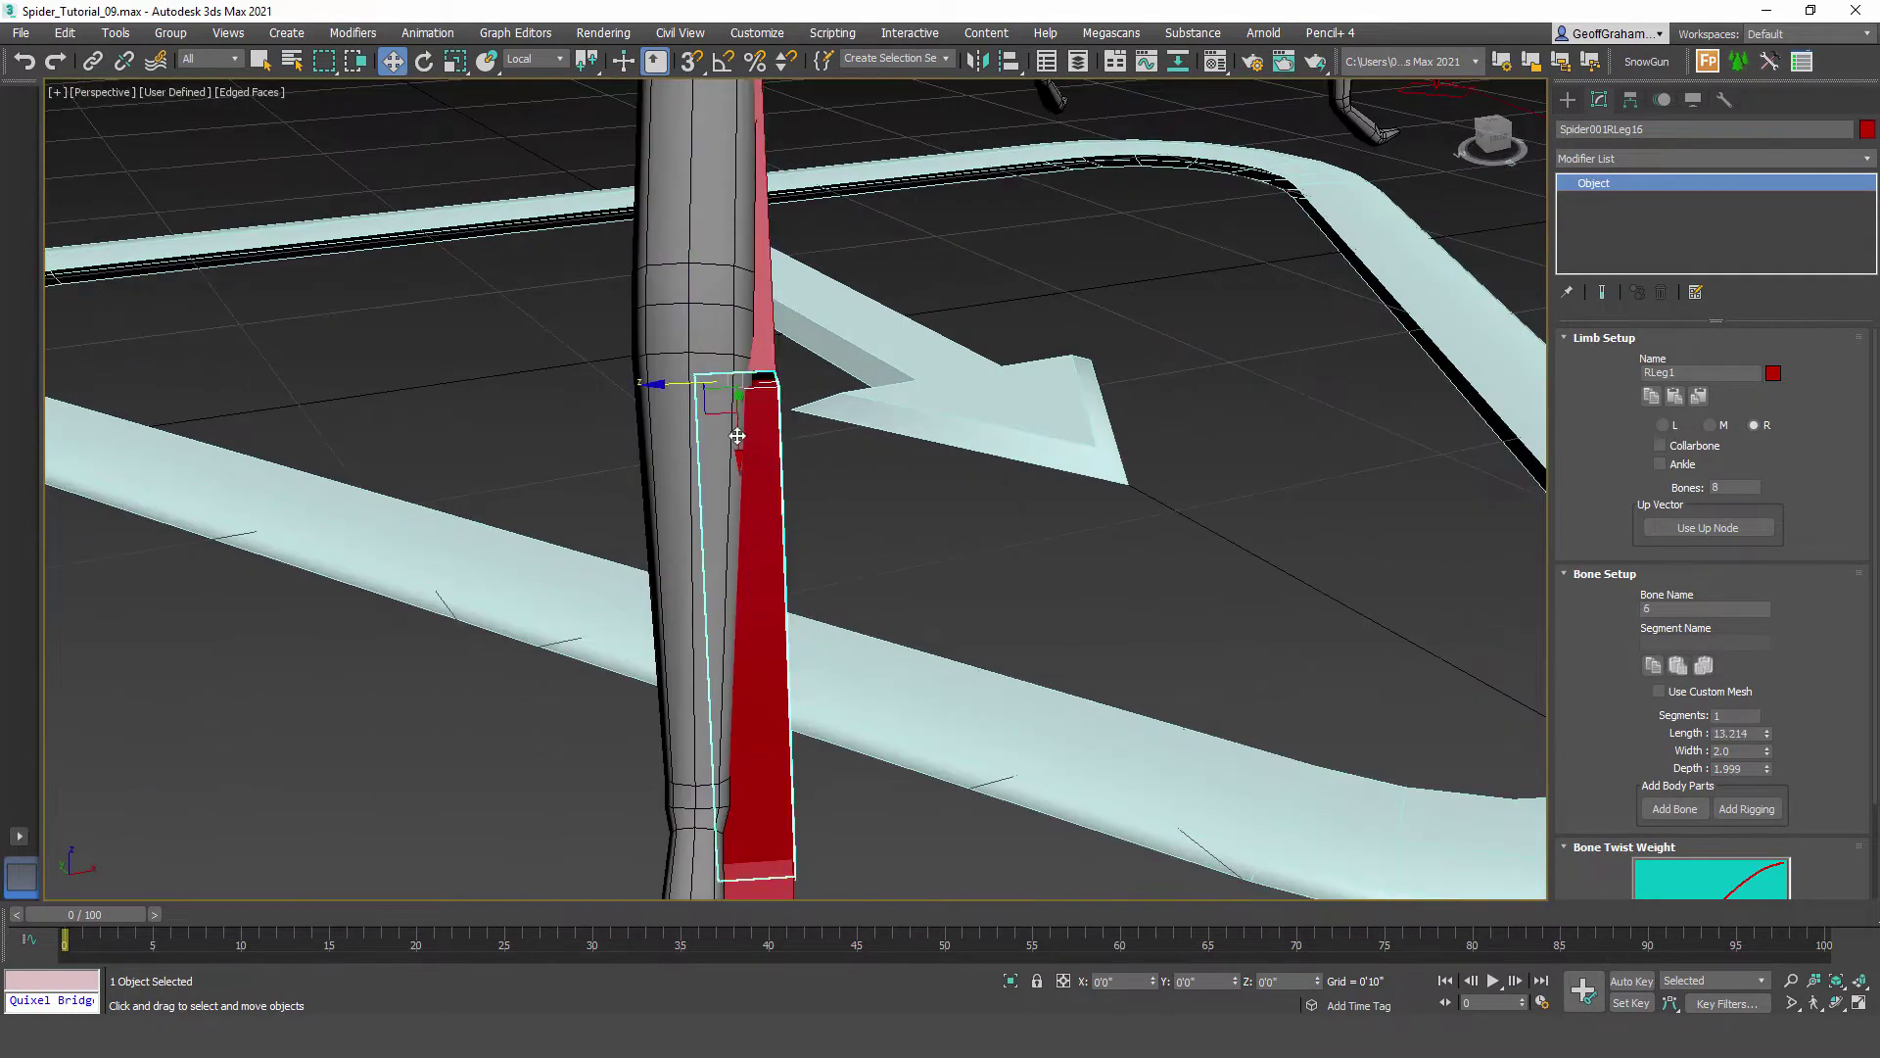
left_click_drag(713, 417, 661, 324)
middle_click_drag(794, 649, 784, 392)
left_click(752, 637)
left_click_drag(719, 607, 662, 536)
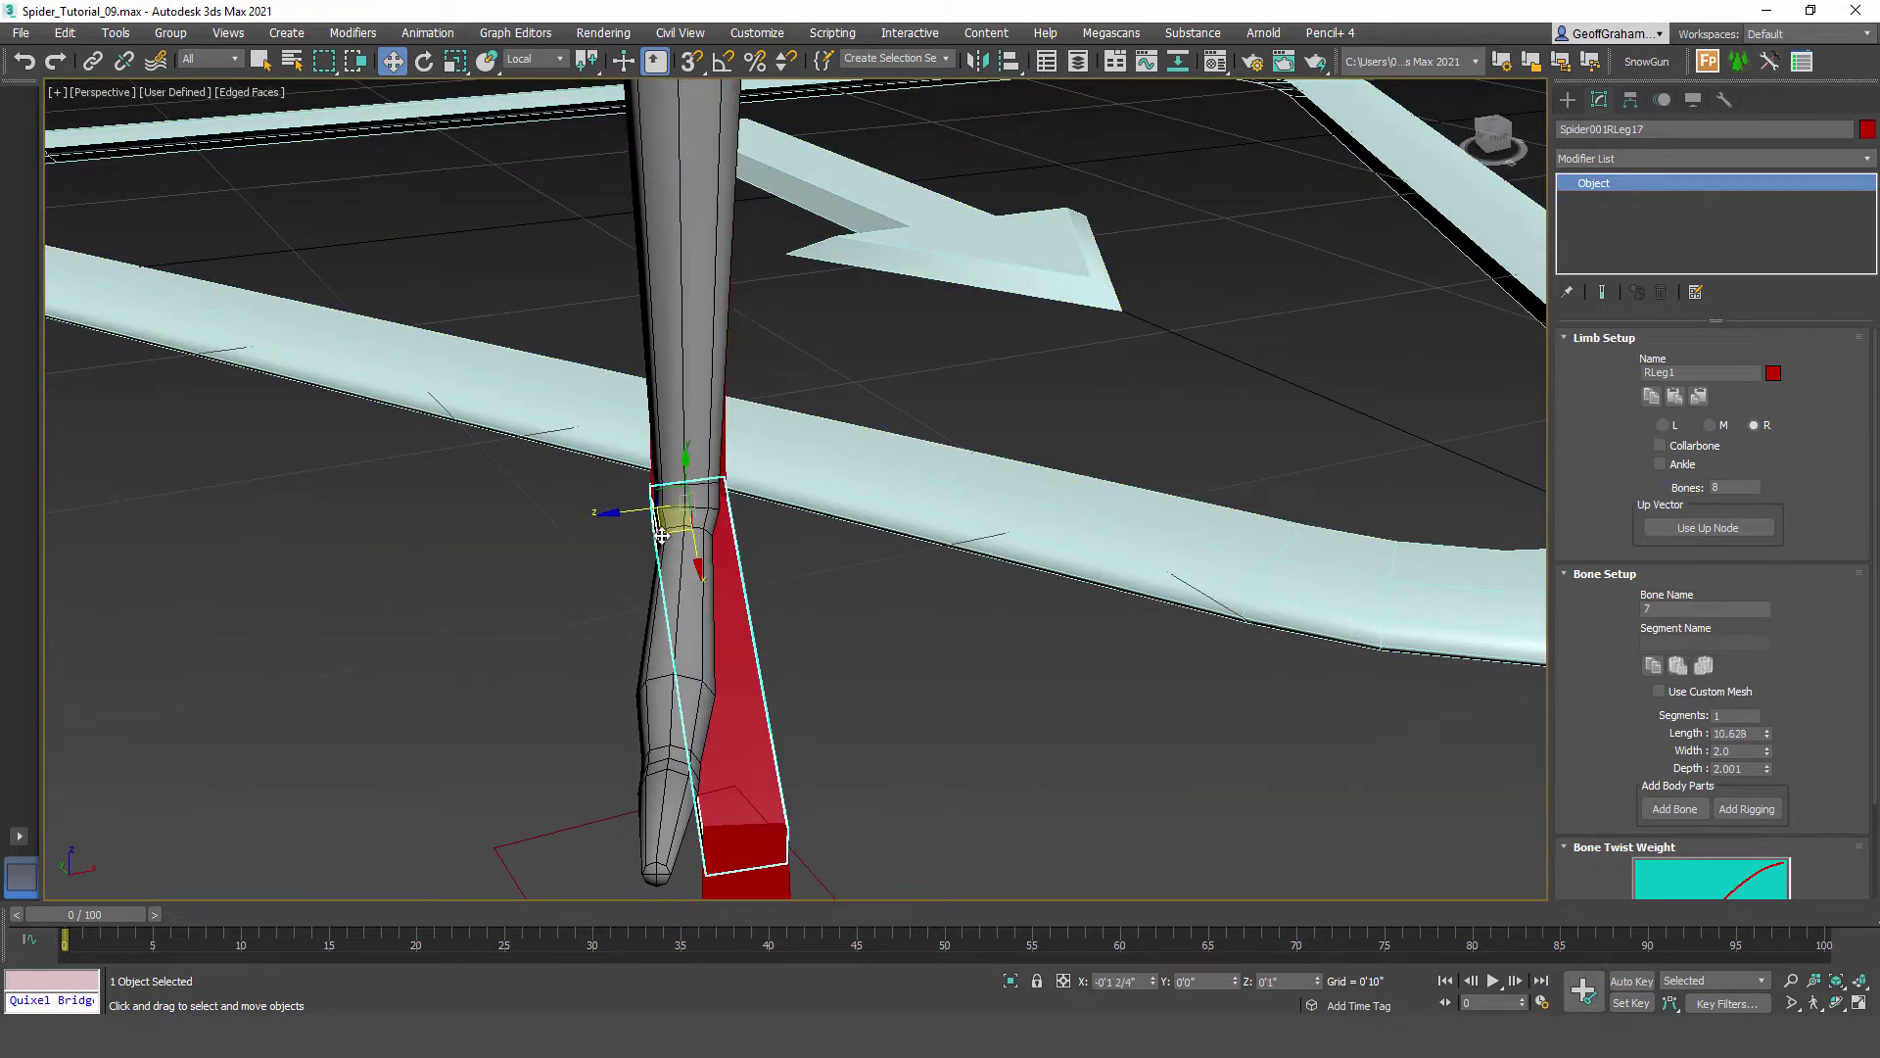
Step: Move bone 8 up and sideways onto the foot-tip joint of the right front leg
middle_click_drag(771, 616, 783, 499)
left_click(770, 722)
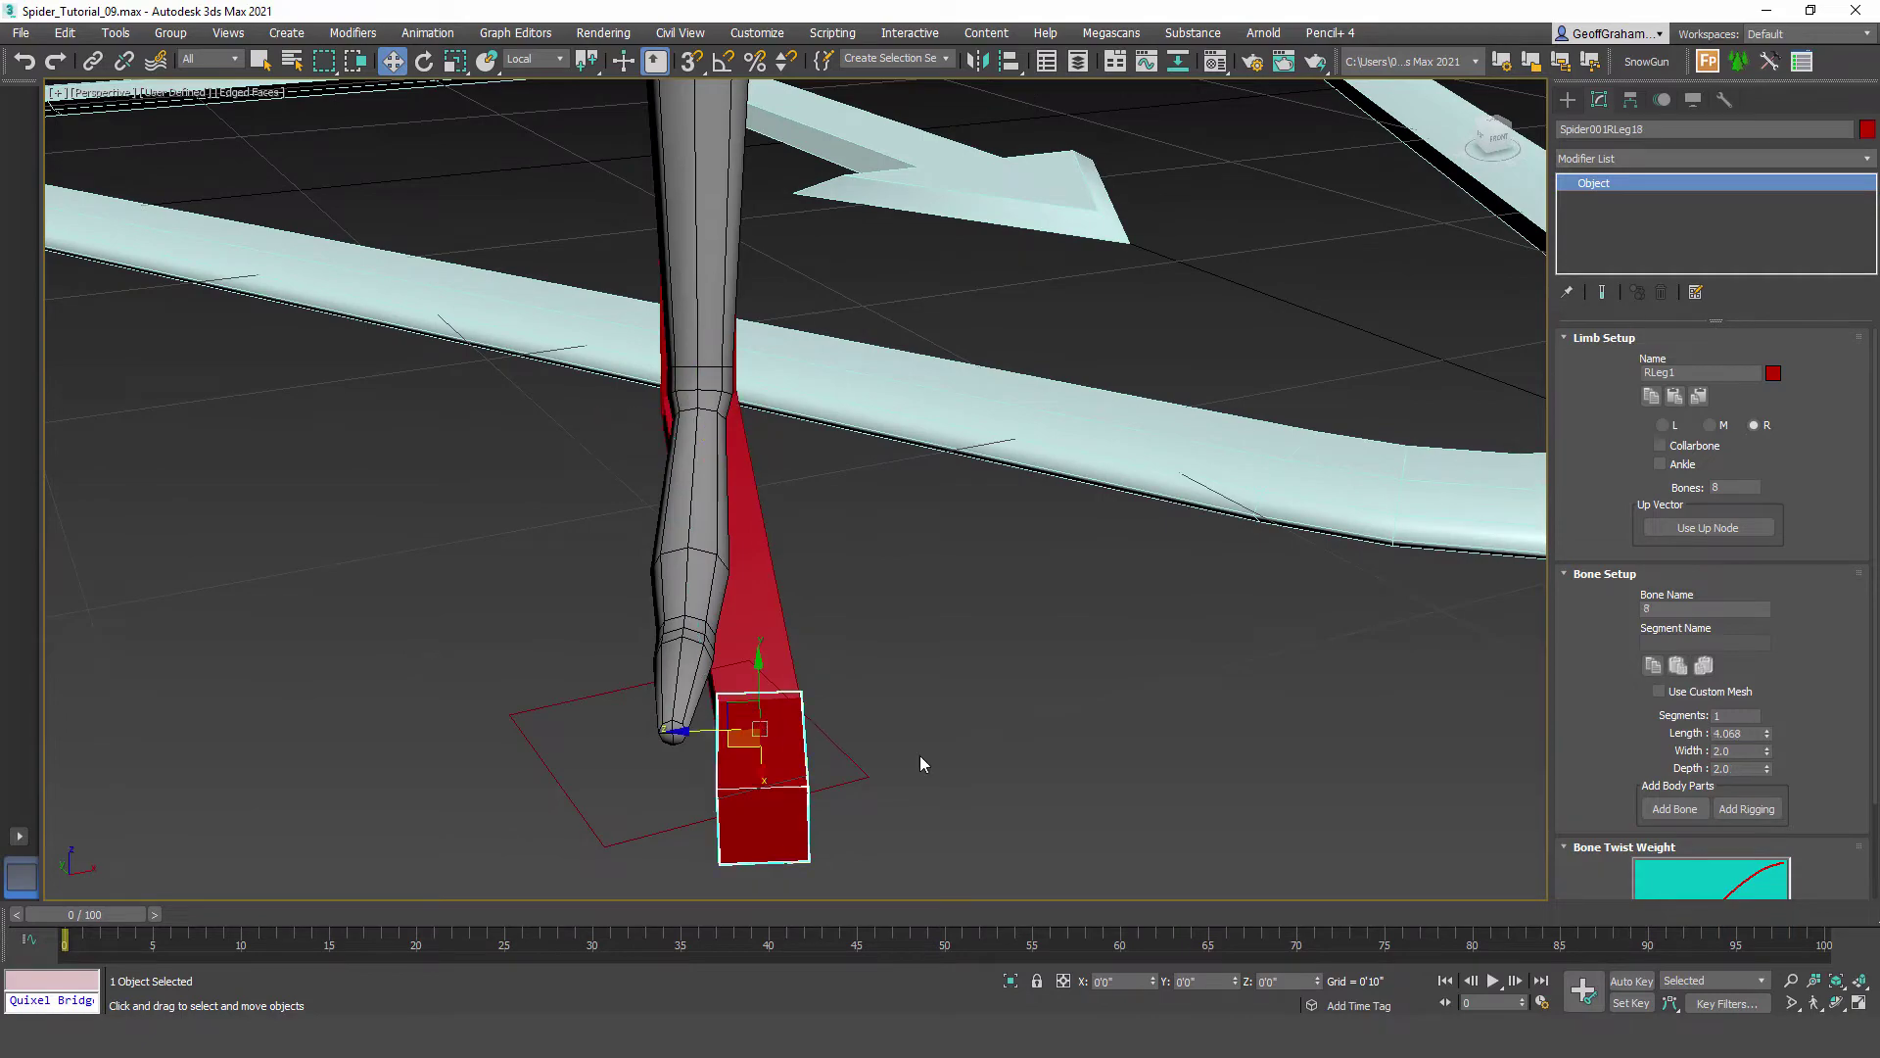
middle_click_drag(915, 763, 756, 709, "alt")
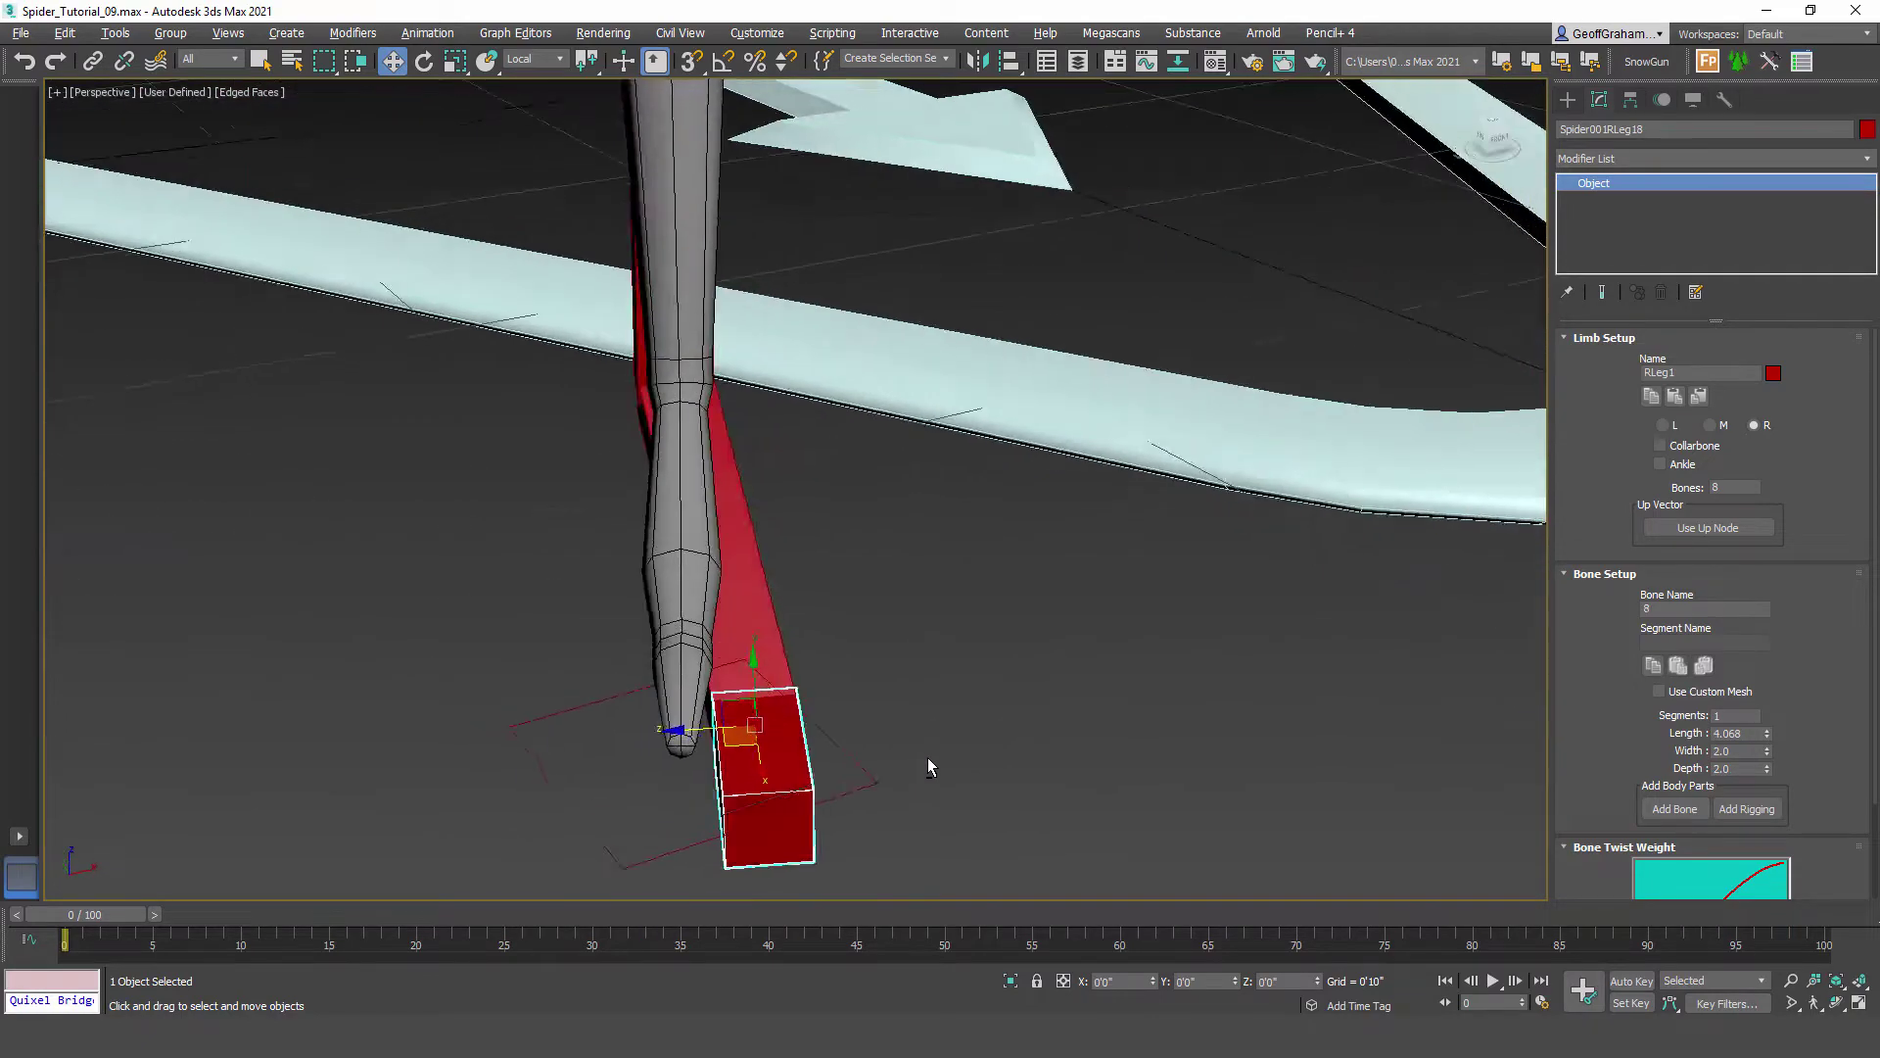
middle_click_drag(926, 756, 693, 680, "alt")
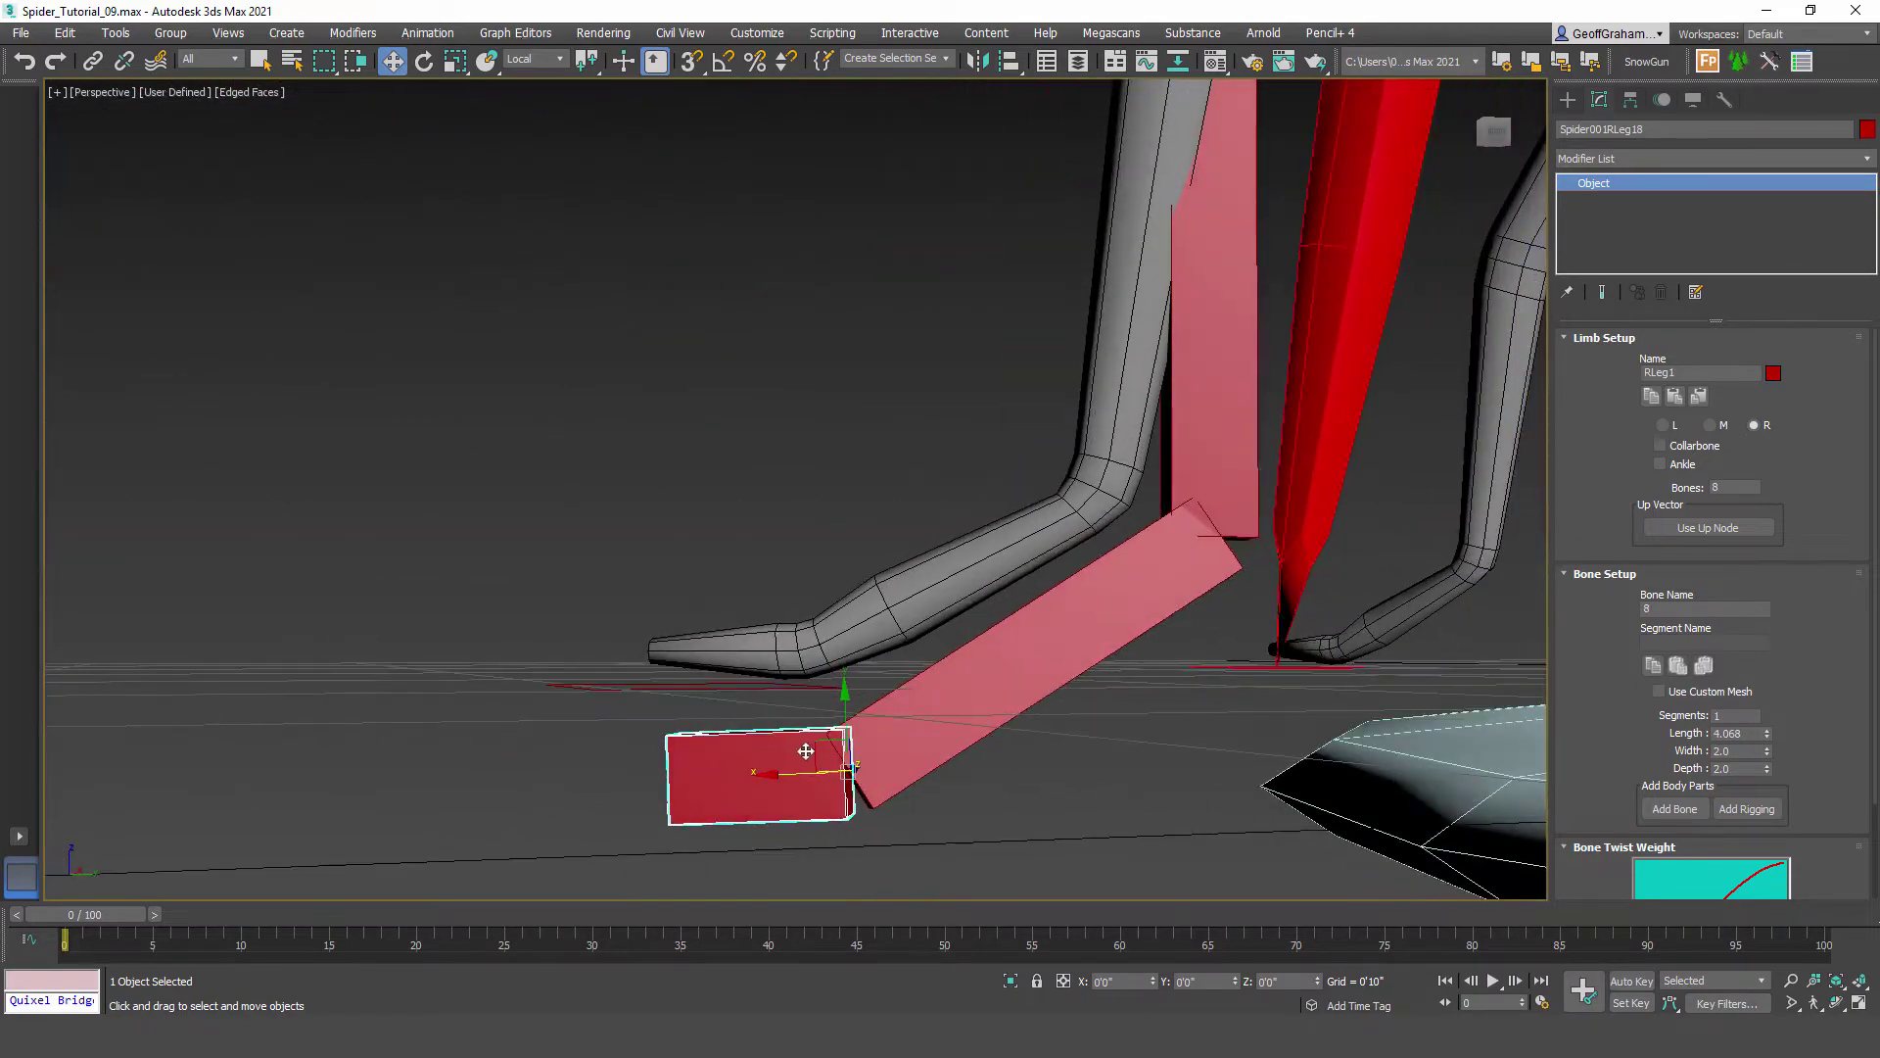
left_click_drag(821, 751, 789, 632)
middle_click_drag(723, 666, 855, 794, "alt")
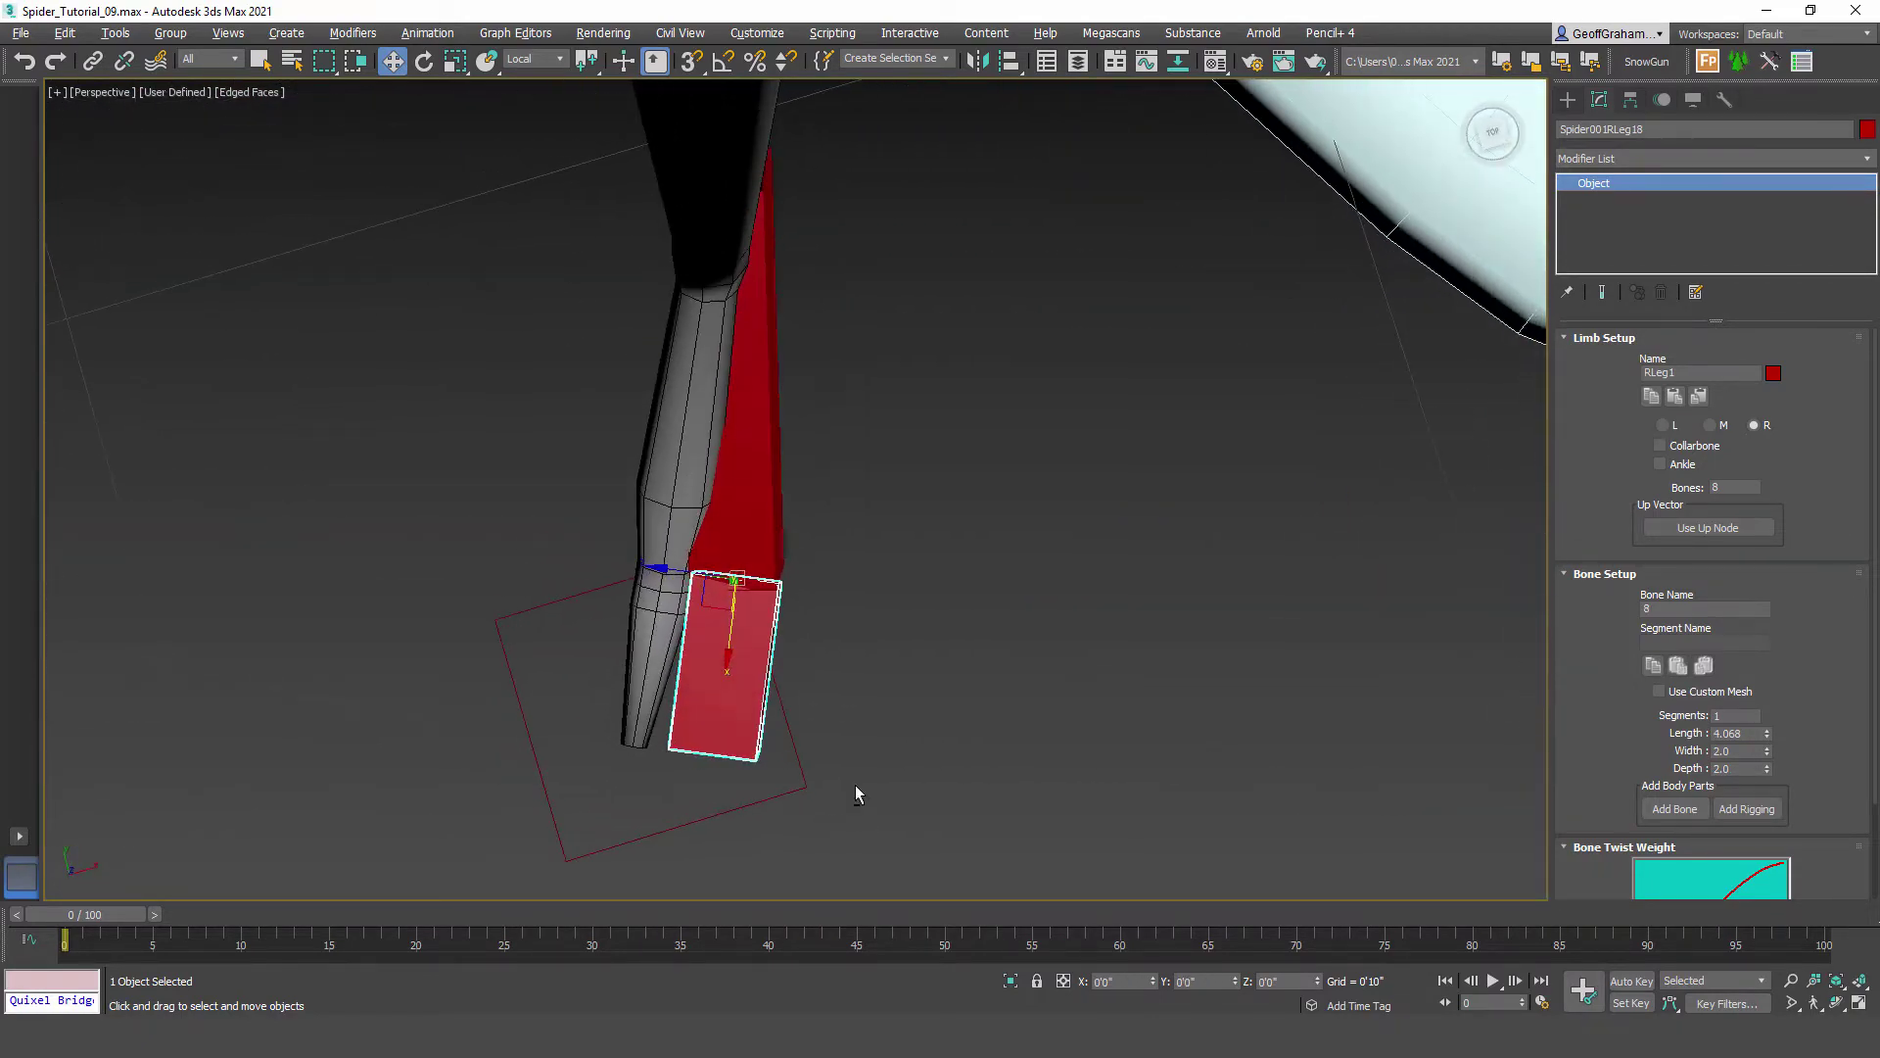
left_click_drag(696, 580, 615, 554)
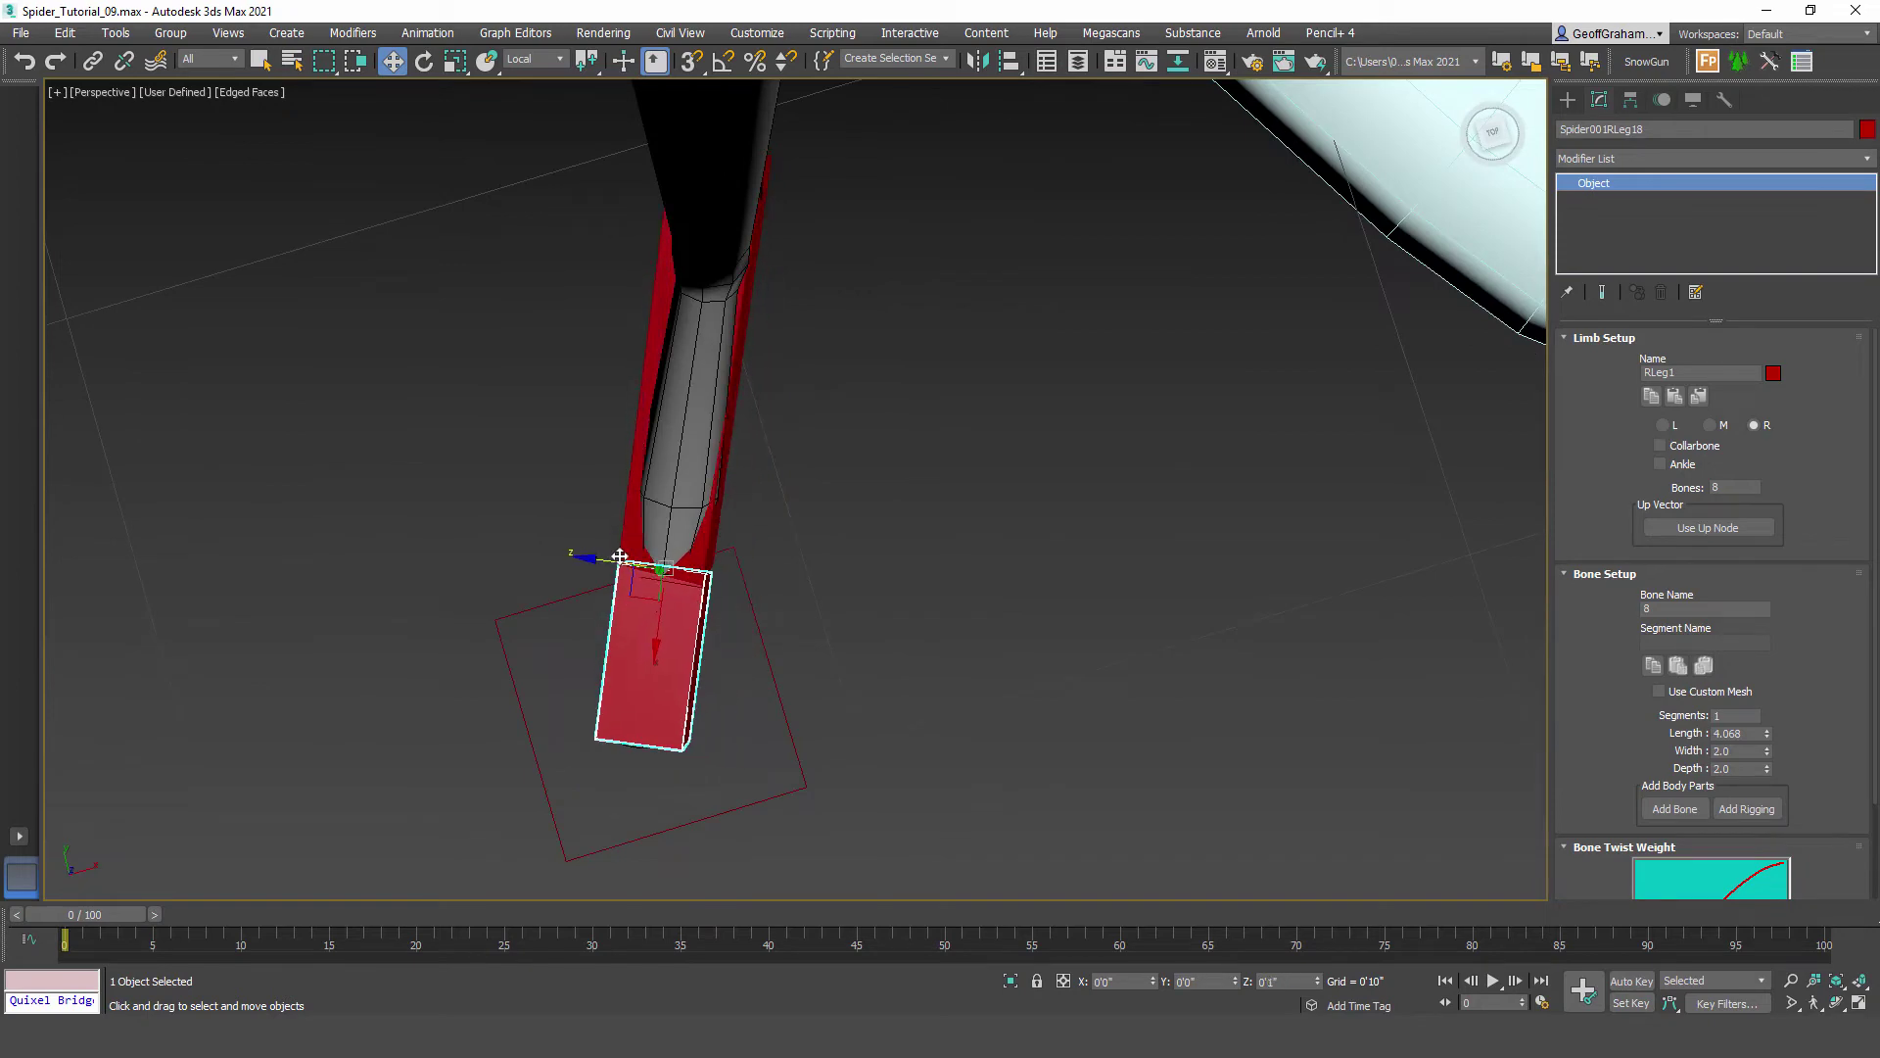
Step: Move bone 7 onto the bend above the foot and fit bone 8 around the foot tip using see-through display
middle_click_drag(620, 556, 958, 652, "alt")
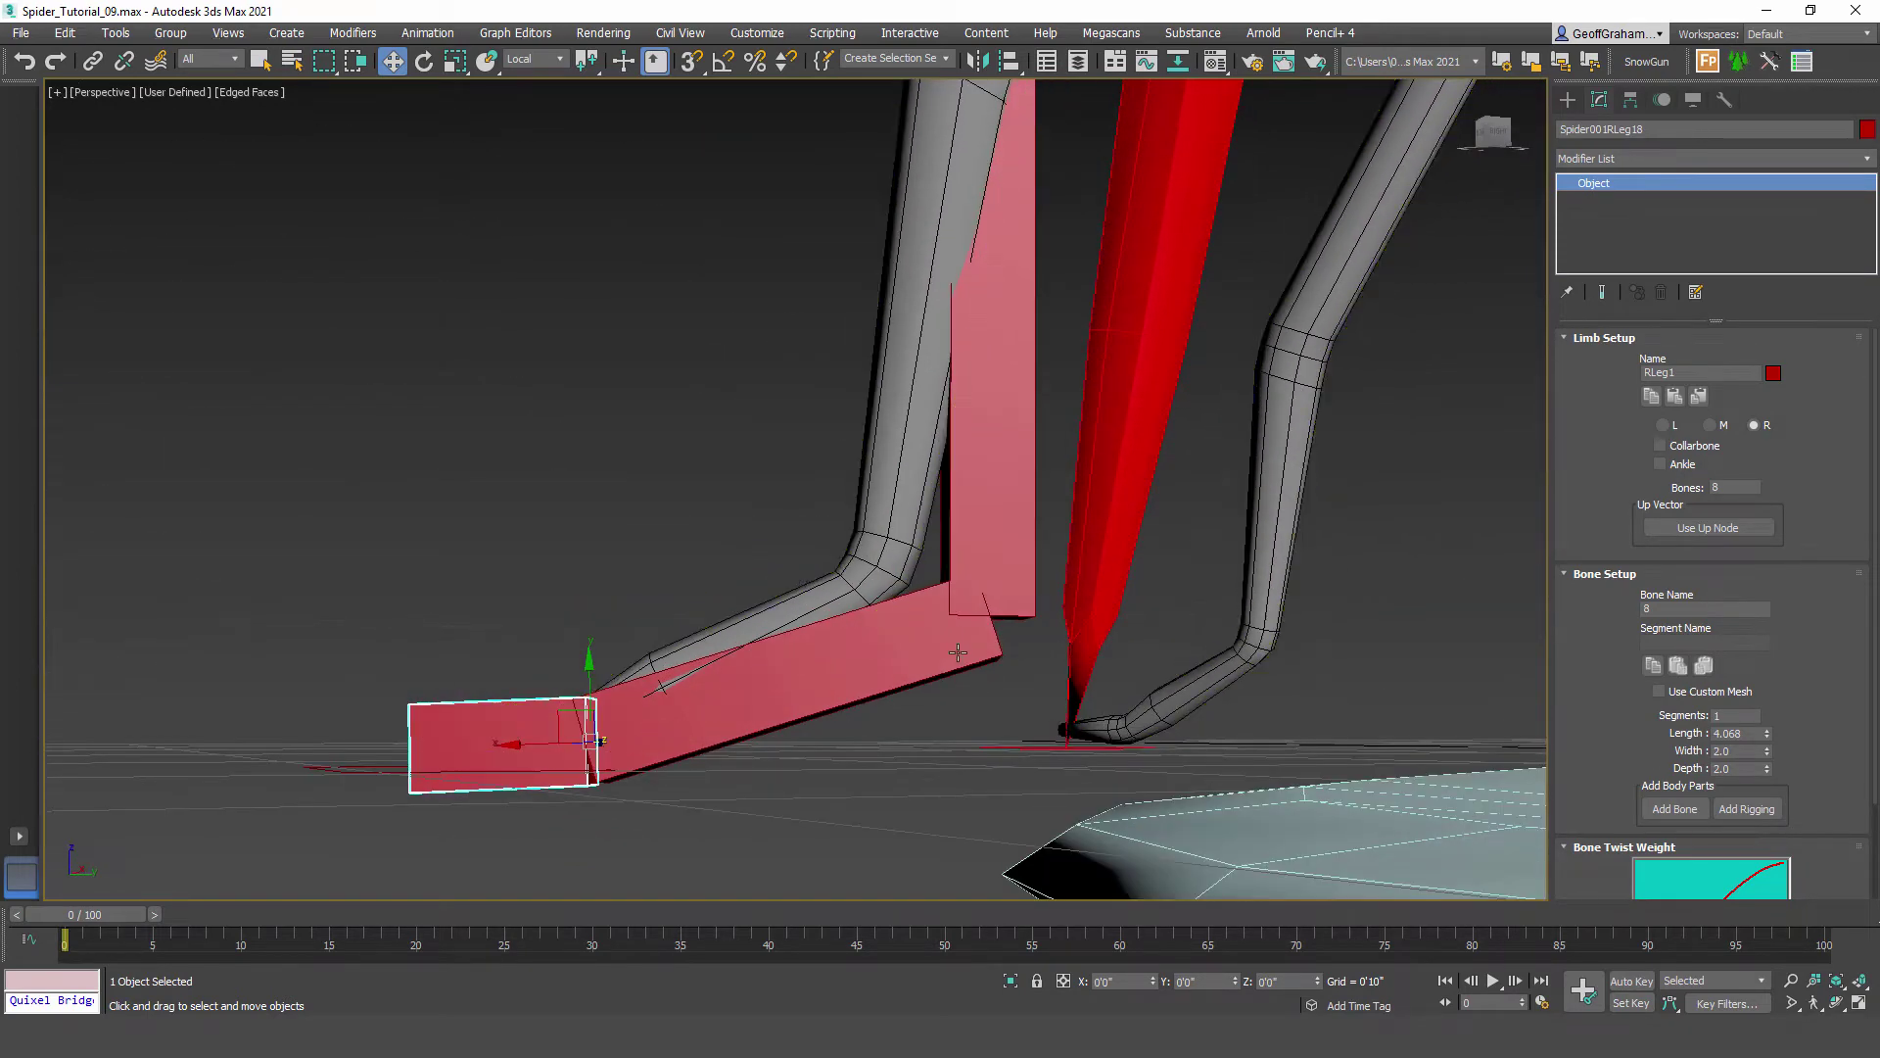
left_click_drag(953, 598, 843, 554)
middle_click_drag(692, 718, 712, 718)
scroll(712, 718, "up", 4)
left_click(727, 679)
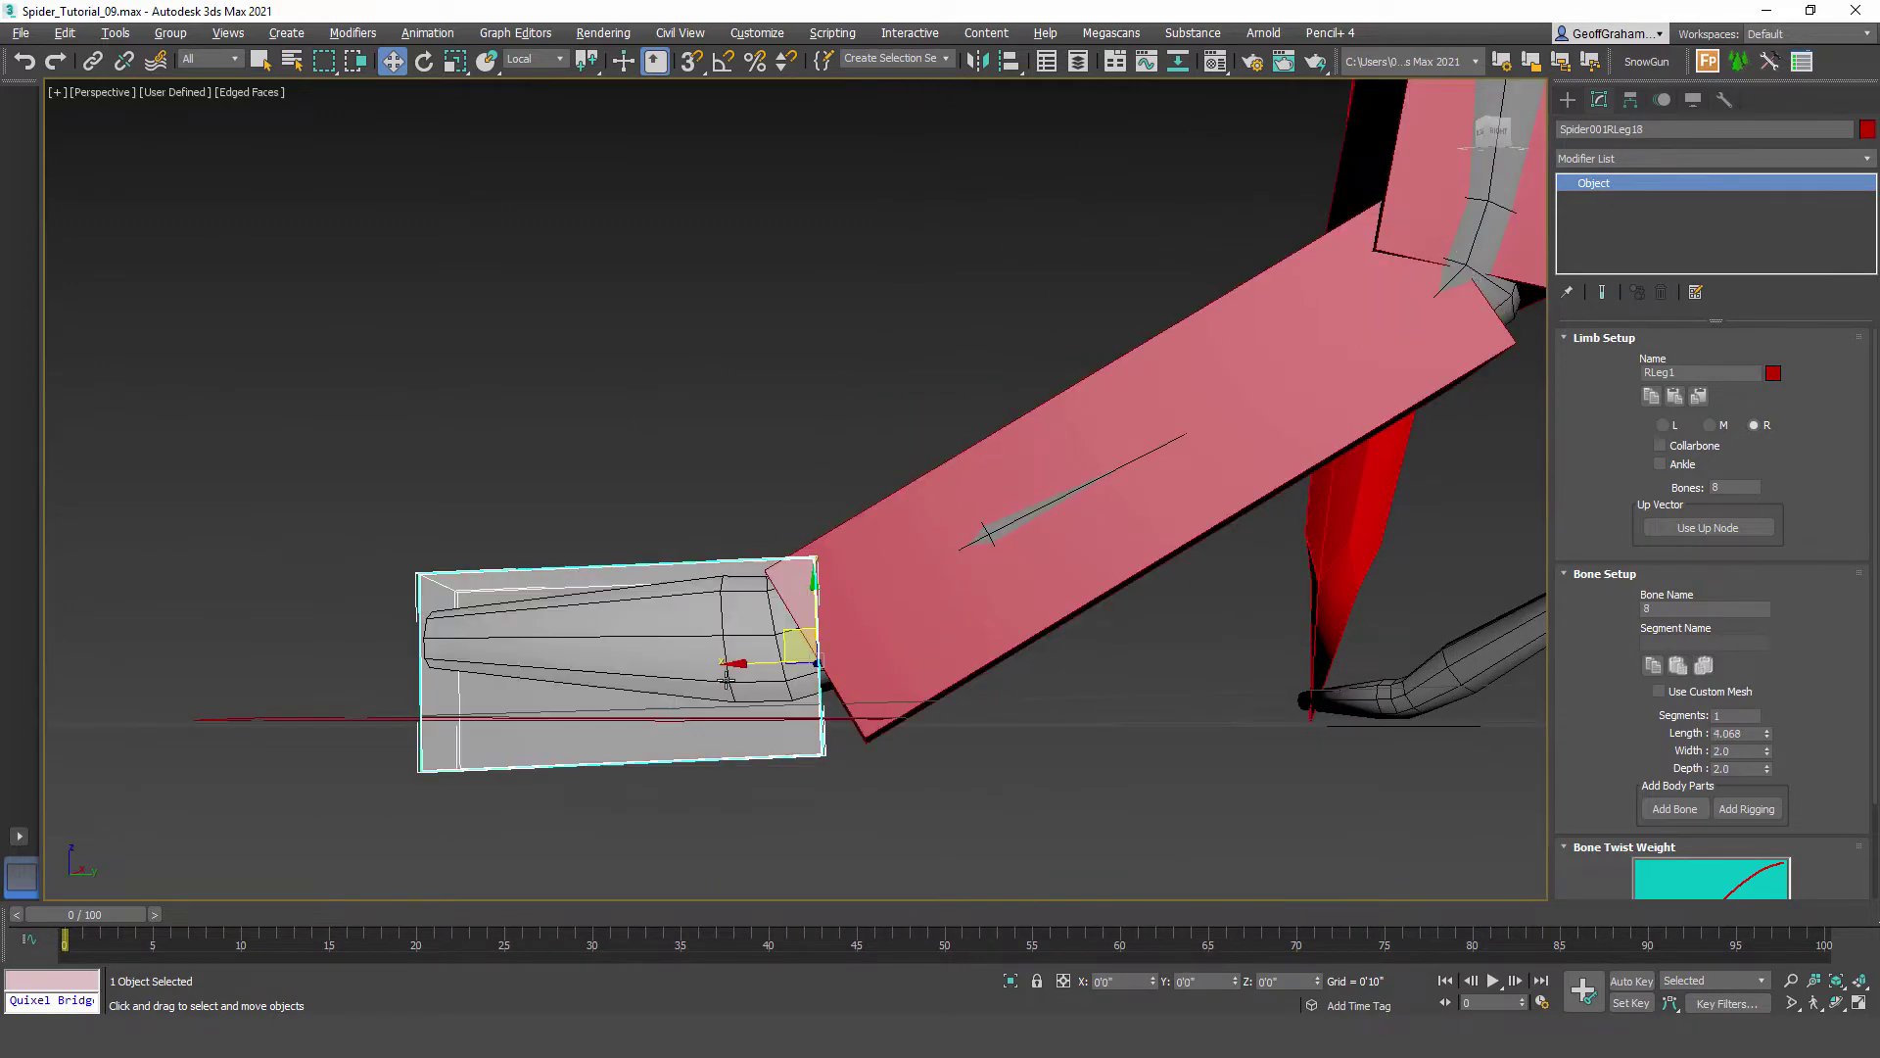
left_click_drag(799, 628, 750, 606)
key("alt+x")
middle_click_drag(537, 508, 823, 579, "alt")
key("alt+x")
left_click_drag(671, 495, 664, 493)
Step: Centre bone 7 sideways on the leg mesh using see-through display, then restore its solid display
middle_click_drag(819, 487, 792, 538)
left_click(789, 458)
key("alt+x")
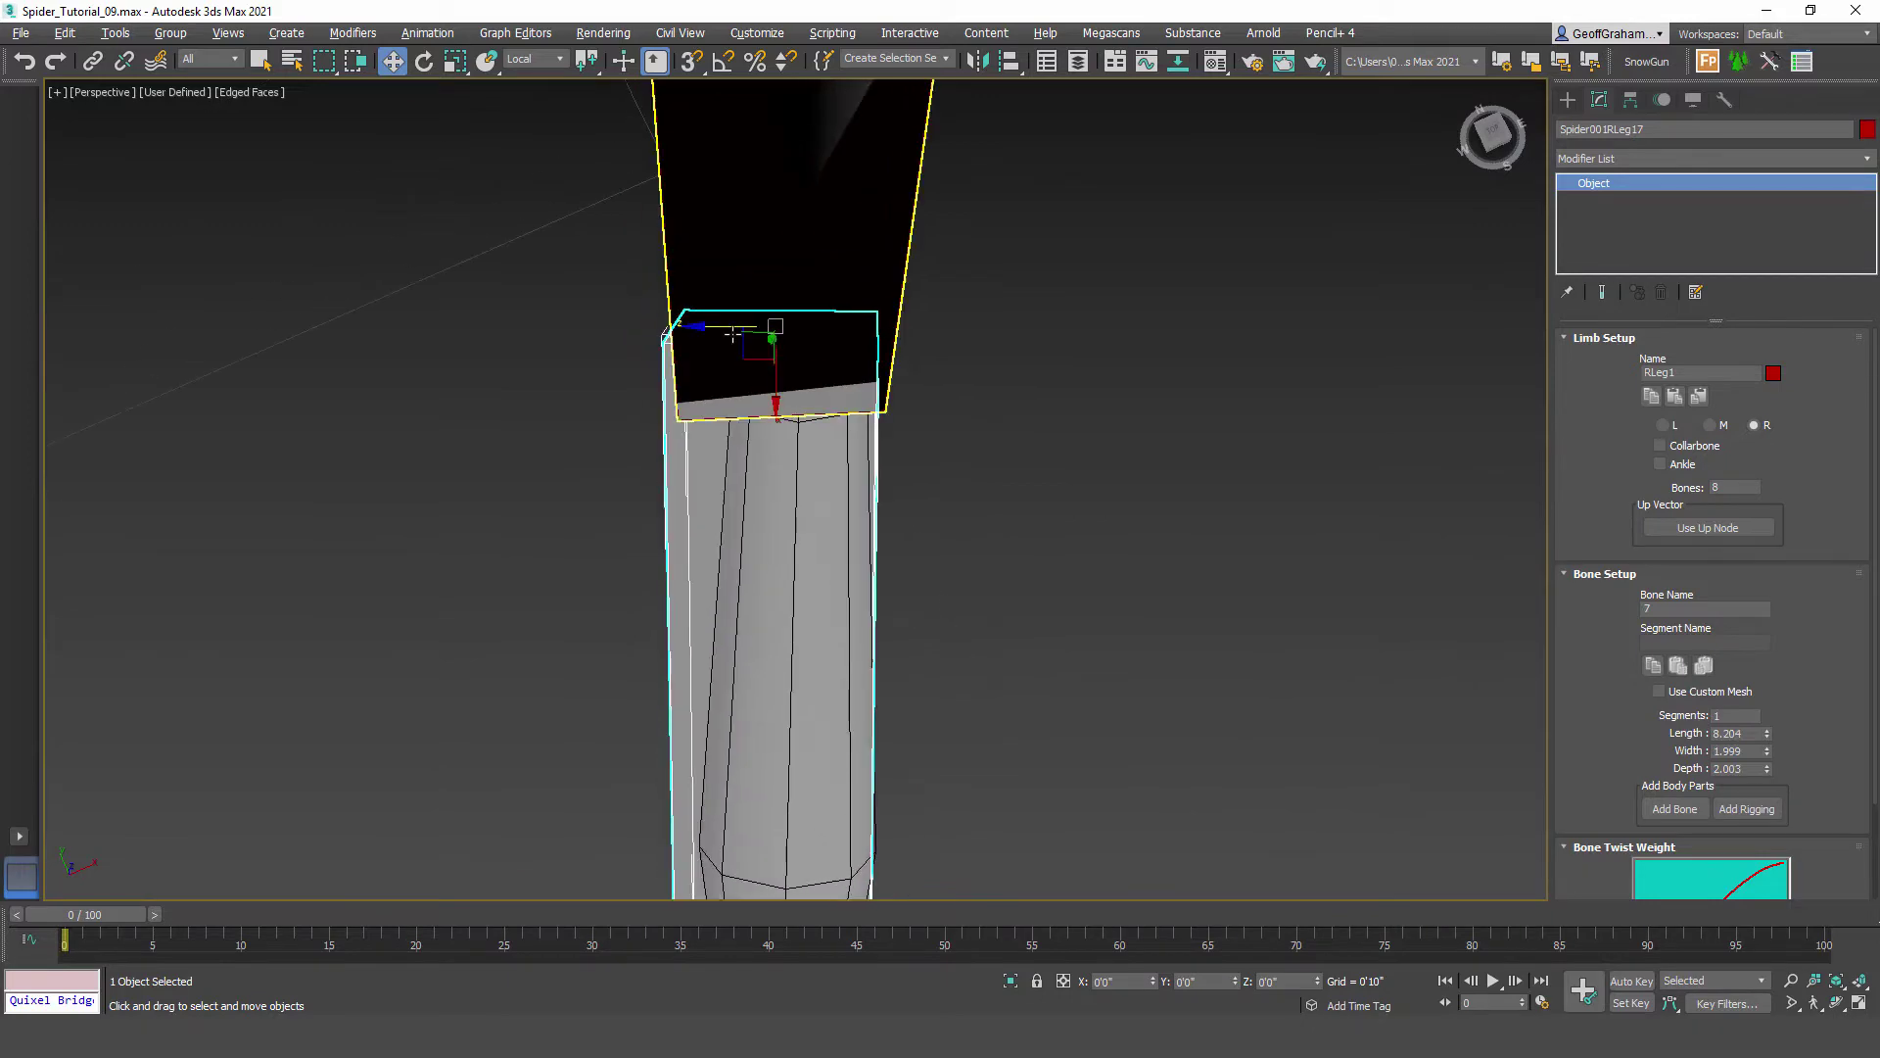
left_click_drag(724, 328, 747, 332)
key("alt+x")
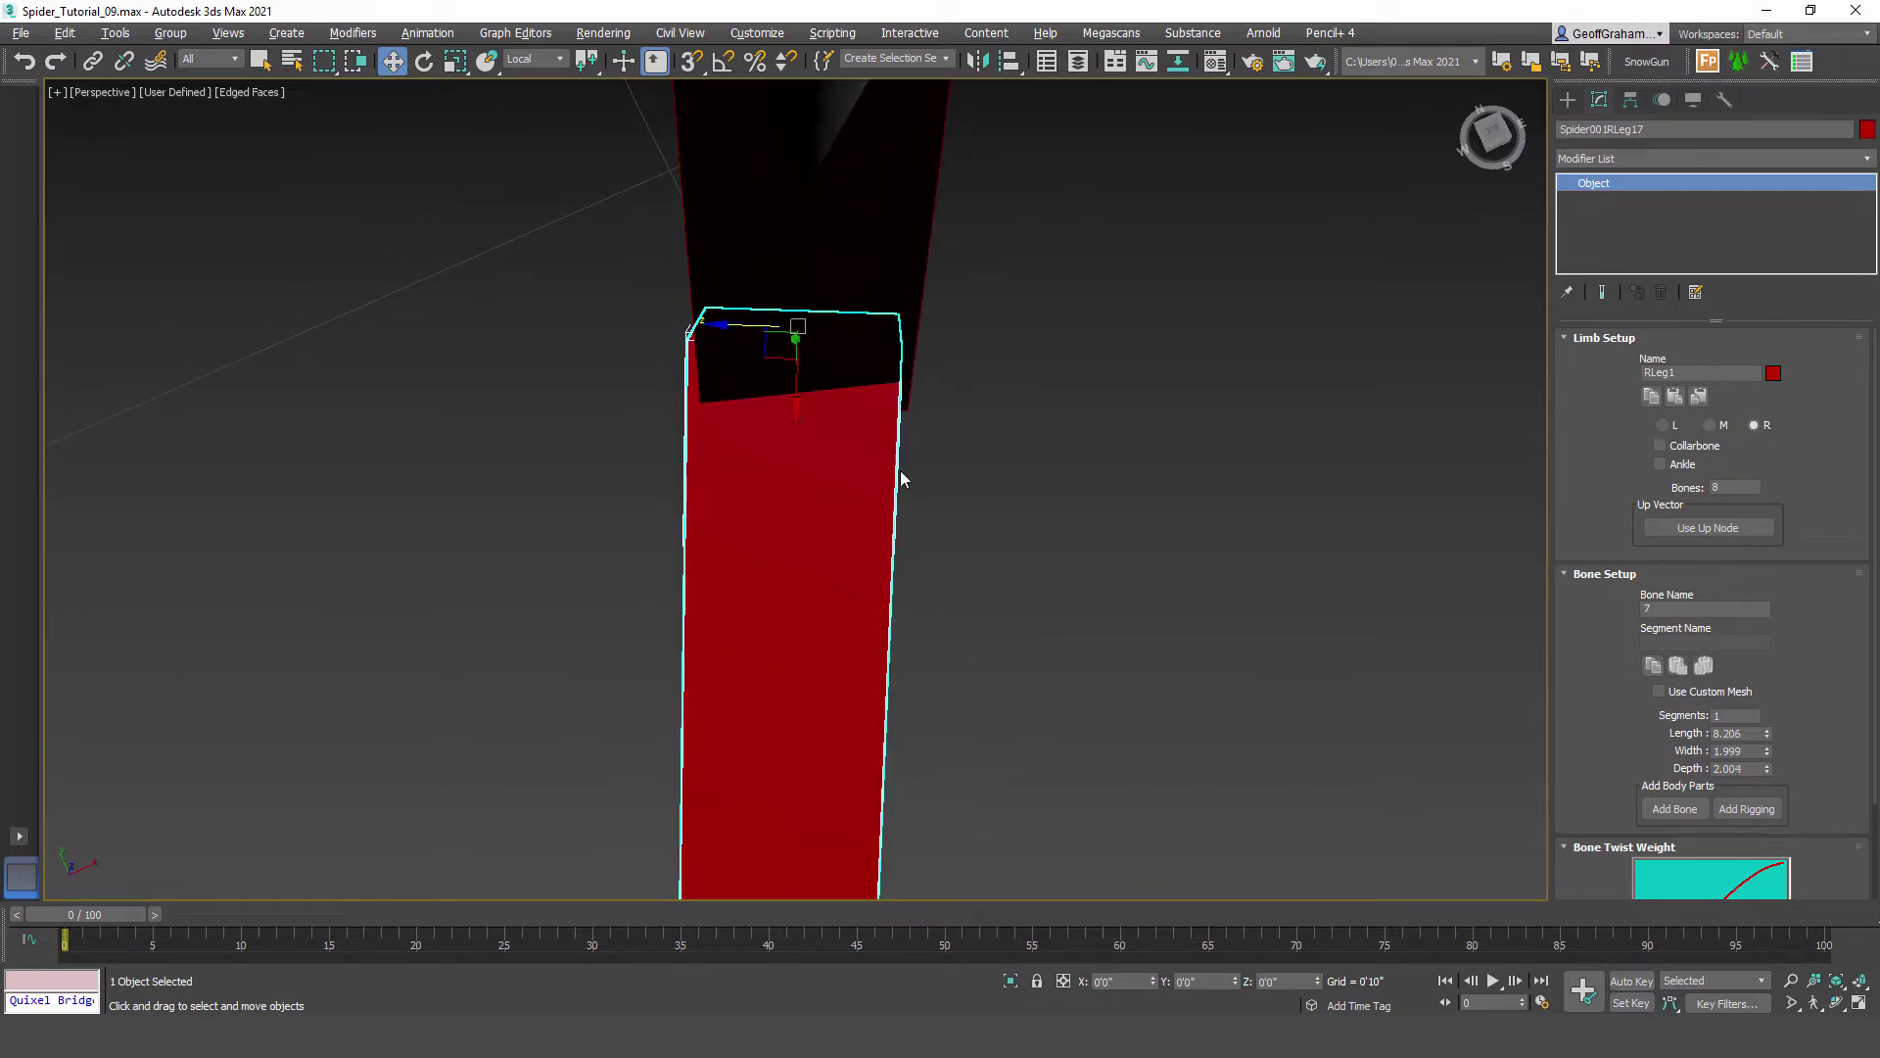
Step: Move bone 6 of the right front leg up into the bend of the lower leg mesh
middle_click_drag(902, 474, 869, 680, "alt")
scroll(928, 264, "down", 2)
left_click(906, 527)
scroll(850, 377, "down", 2)
middle_click_drag(848, 365, 855, 587)
scroll(843, 399, "up", 2)
middle_click_drag(843, 398, 870, 466, "alt")
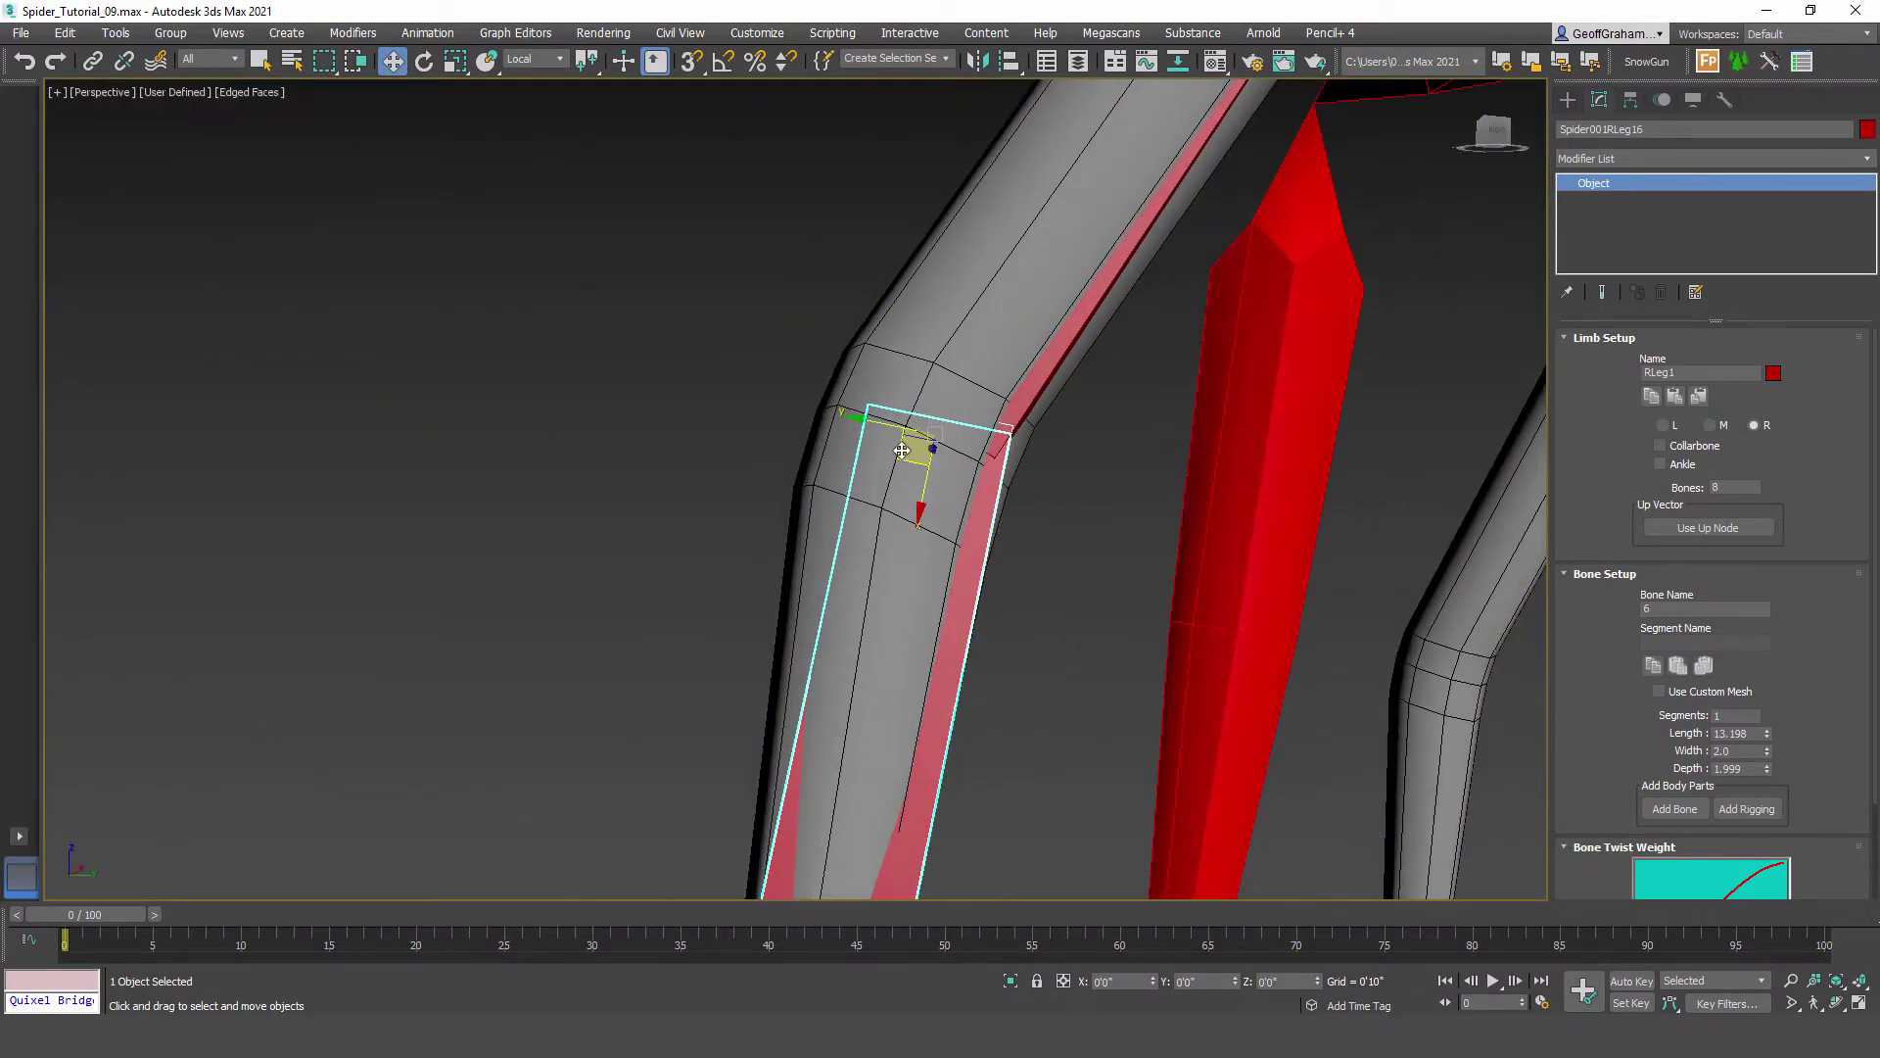
left_click_drag(902, 451, 880, 437)
Step: Rotate bone 6 about 6 degrees around its local X axis to square it with the leg mesh
middle_click_drag(880, 437, 871, 527, "alt")
scroll(934, 364, "down", 2)
left_click(1053, 488)
left_click(885, 474)
left_click_drag(879, 467, 870, 463)
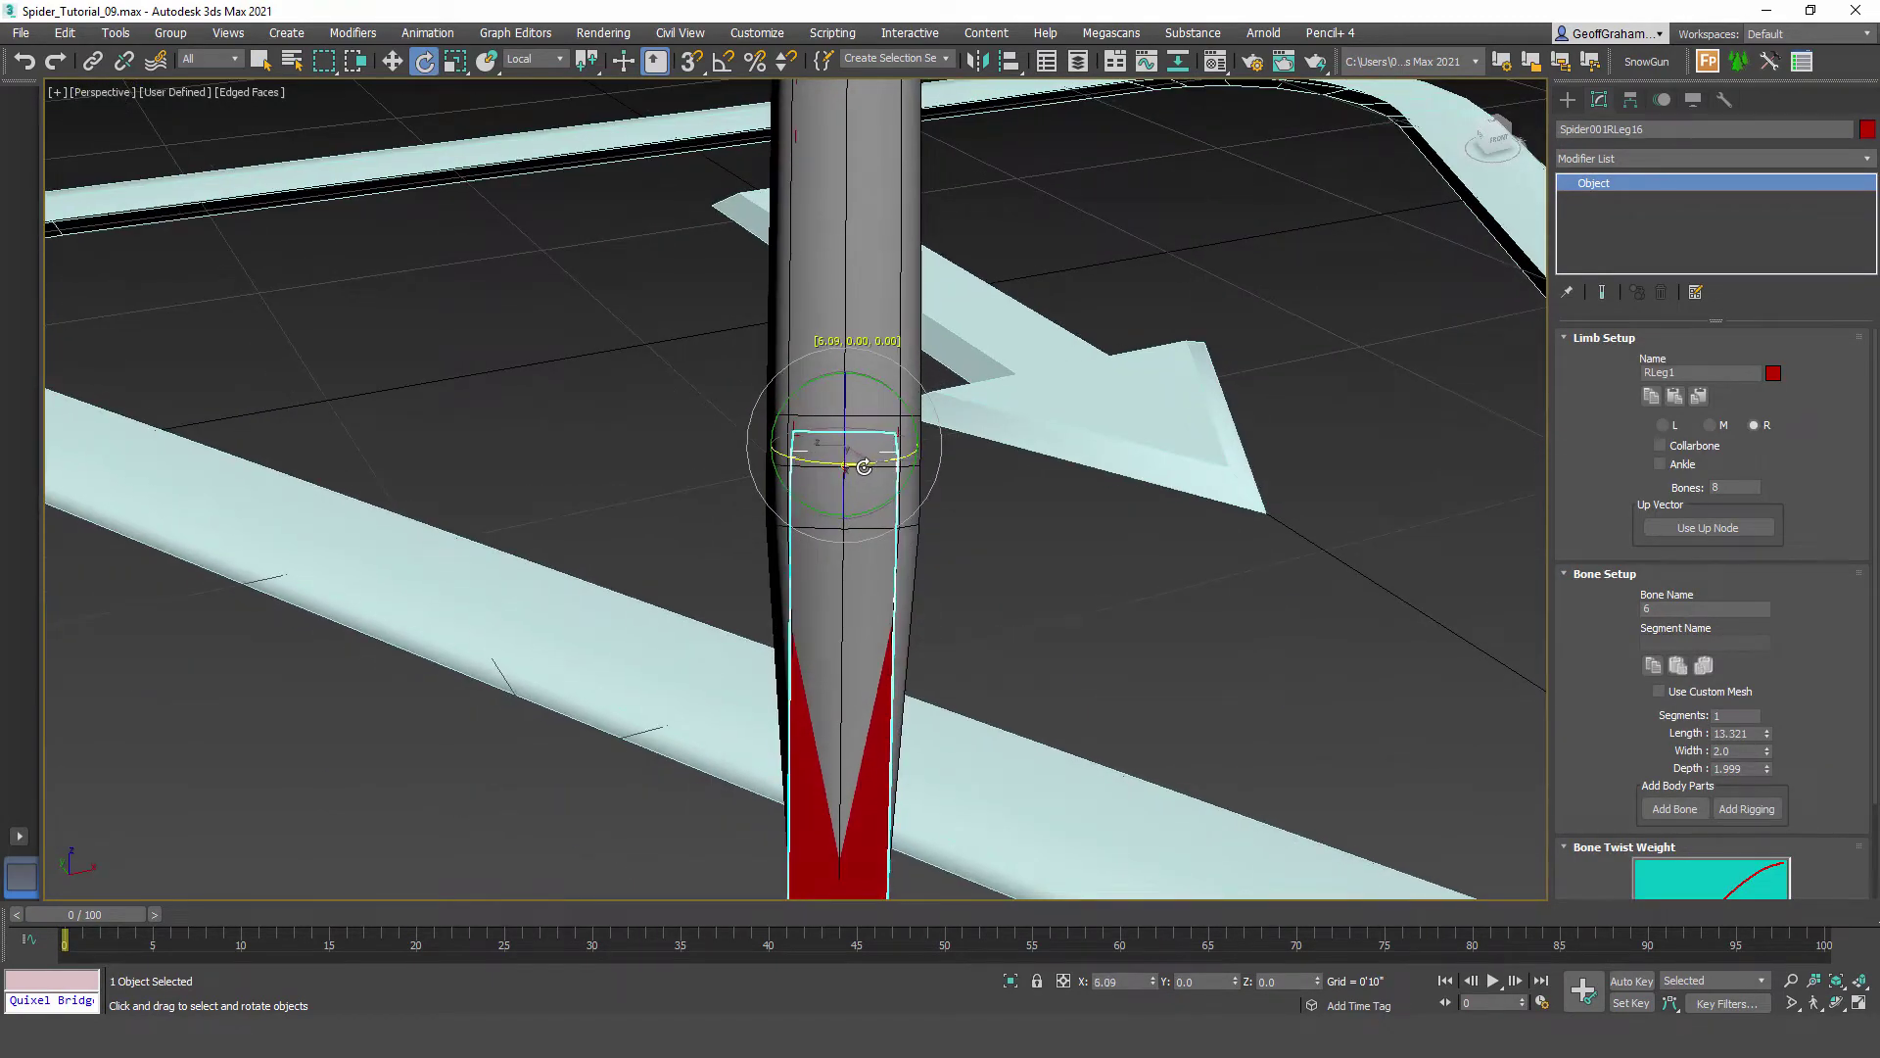
Step: Rotate bone 7 to line it up with the bone above and the leg mesh
middle_click_drag(864, 712, 884, 488, "alt")
left_click_drag(895, 557, 891, 557)
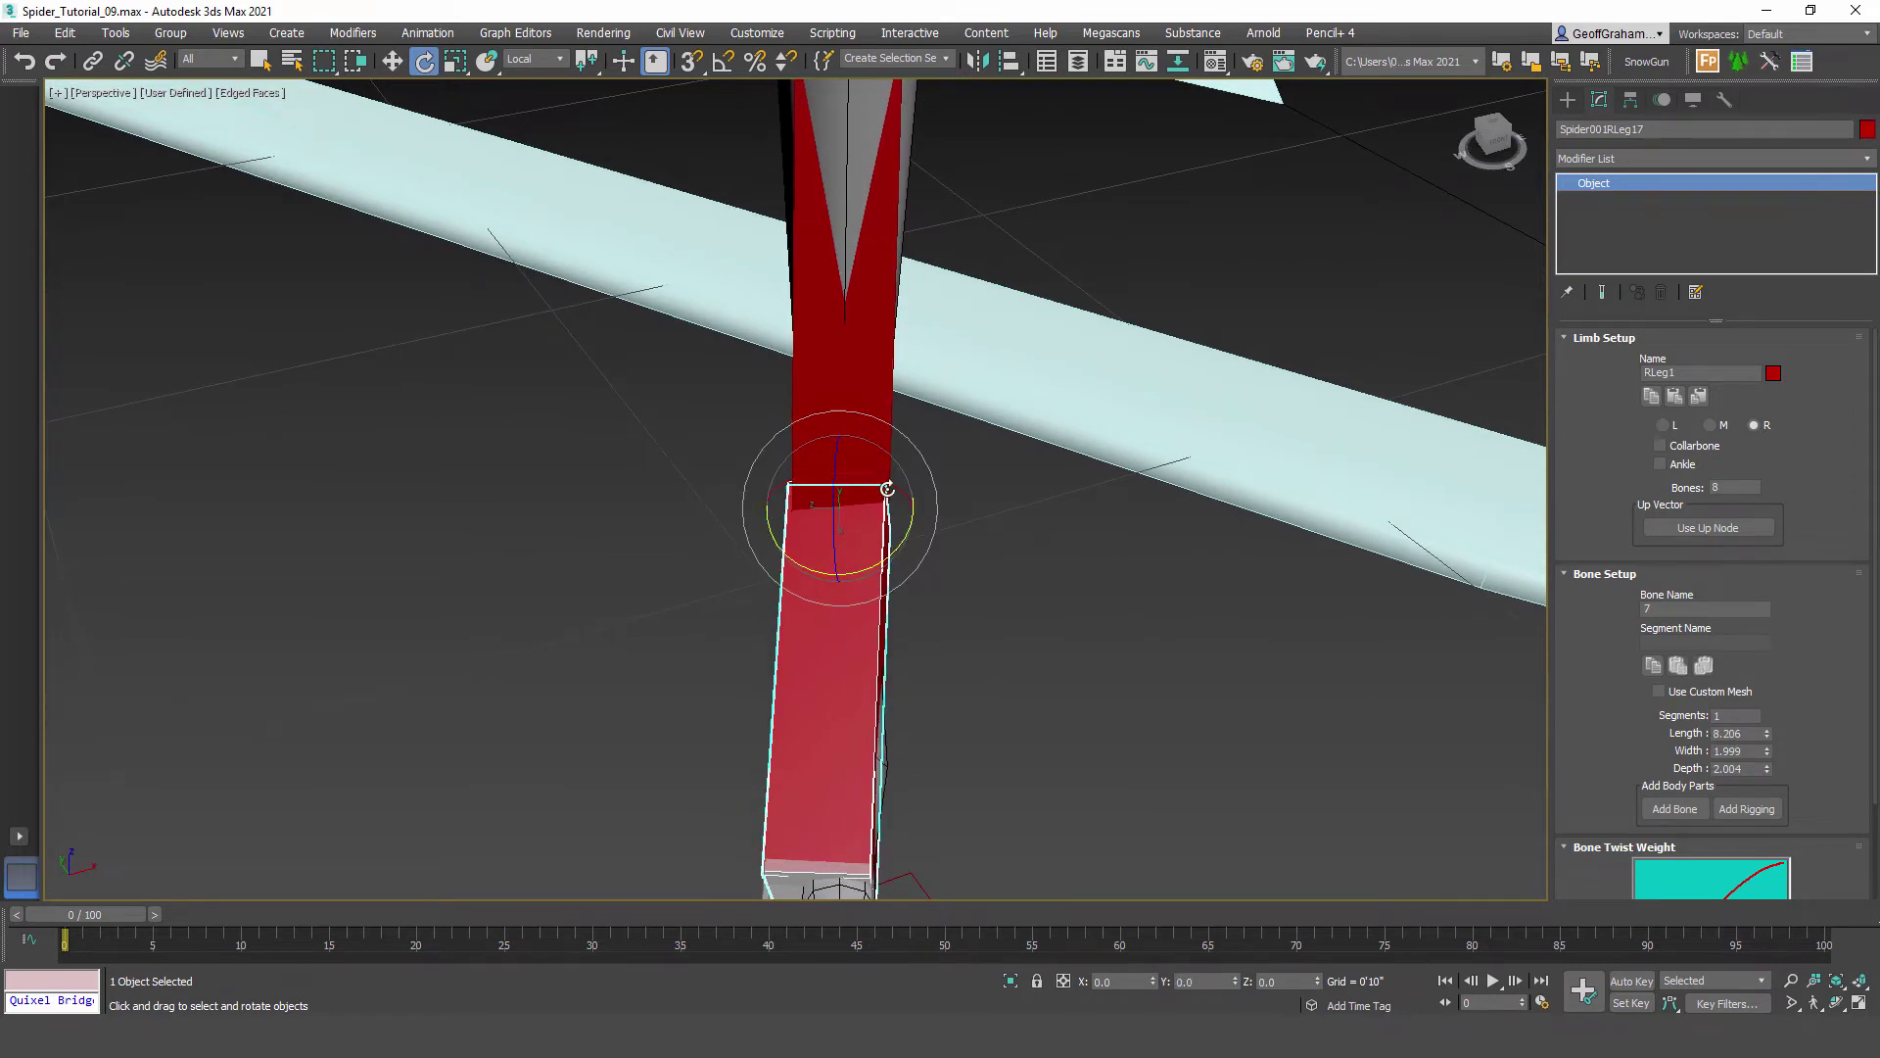
left_click_drag(887, 488, 880, 566)
Step: Make bone 7 see-through and move its base up to the ankle bend so it encloses the mesh
middle_click_drag(1003, 687, 813, 607, "alt")
middle_click_drag(983, 775, 946, 746)
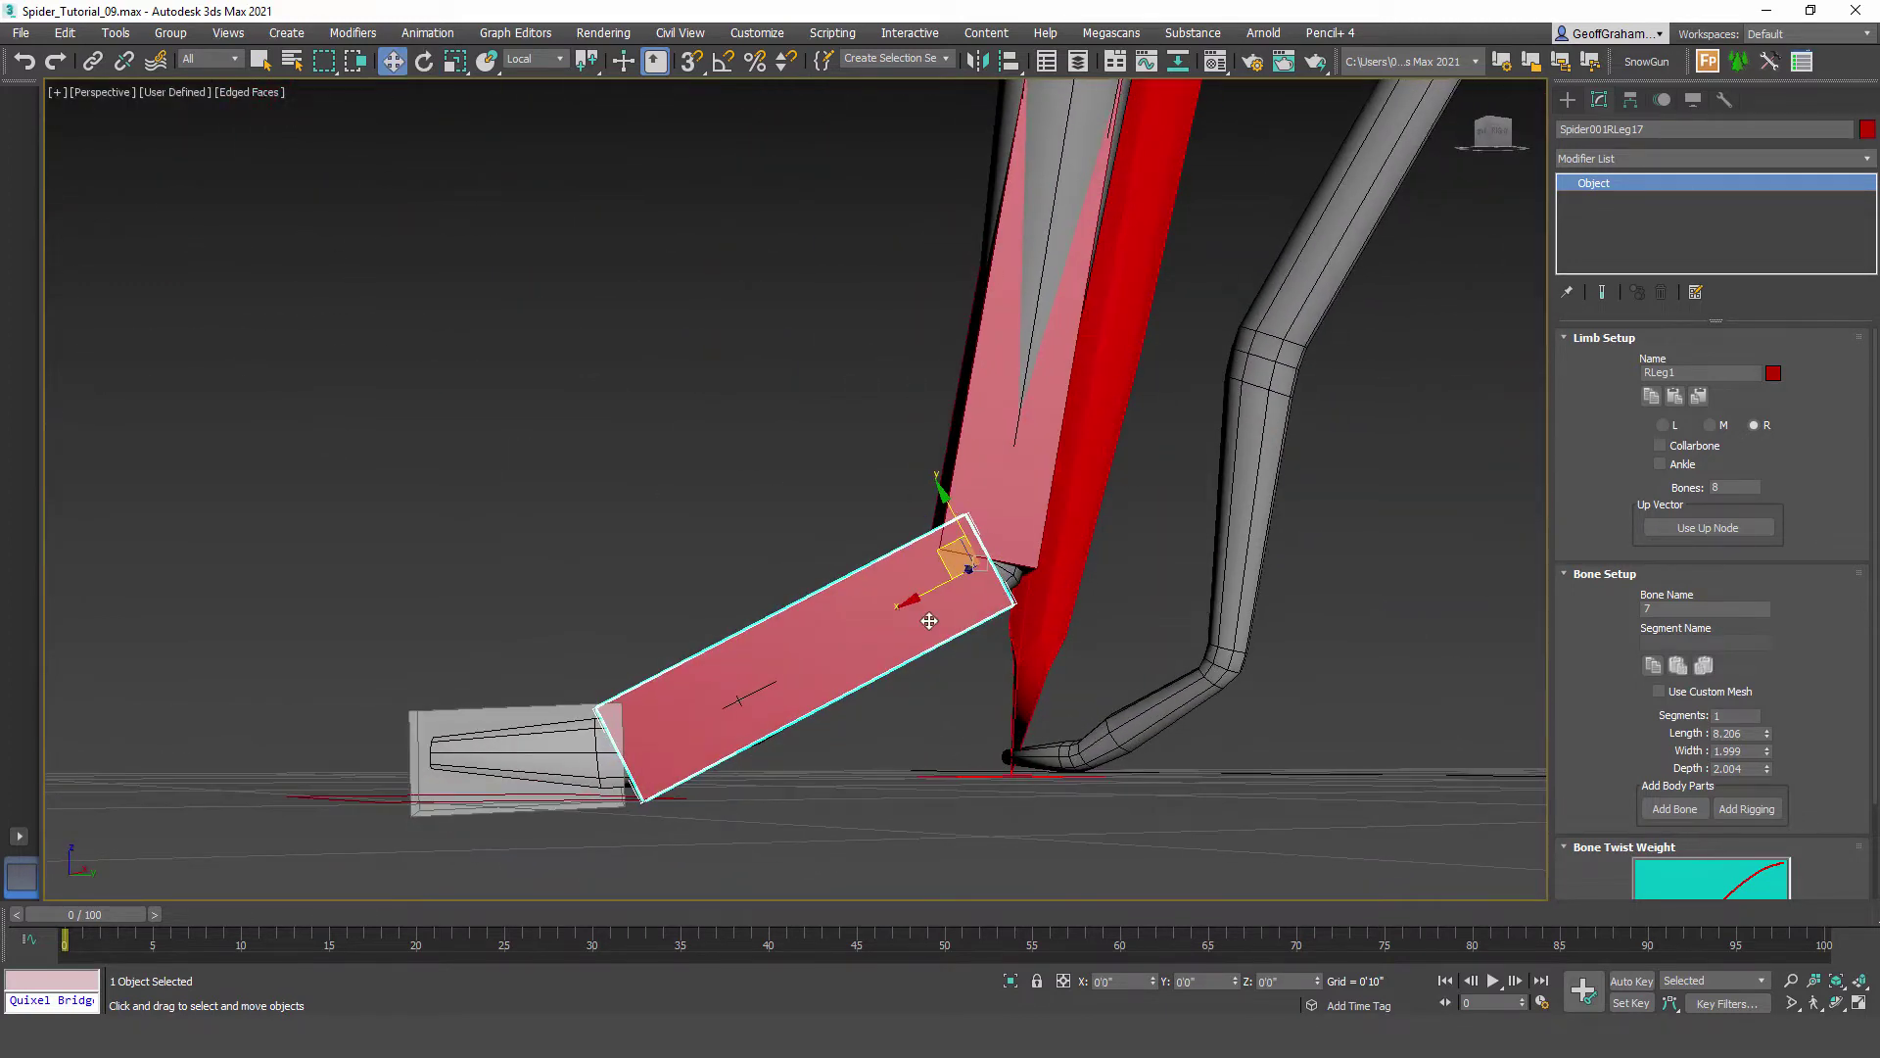
key("alt+x")
scroll(964, 608, "up", 3)
left_click_drag(954, 528, 975, 516)
middle_click_drag(679, 715, 913, 602)
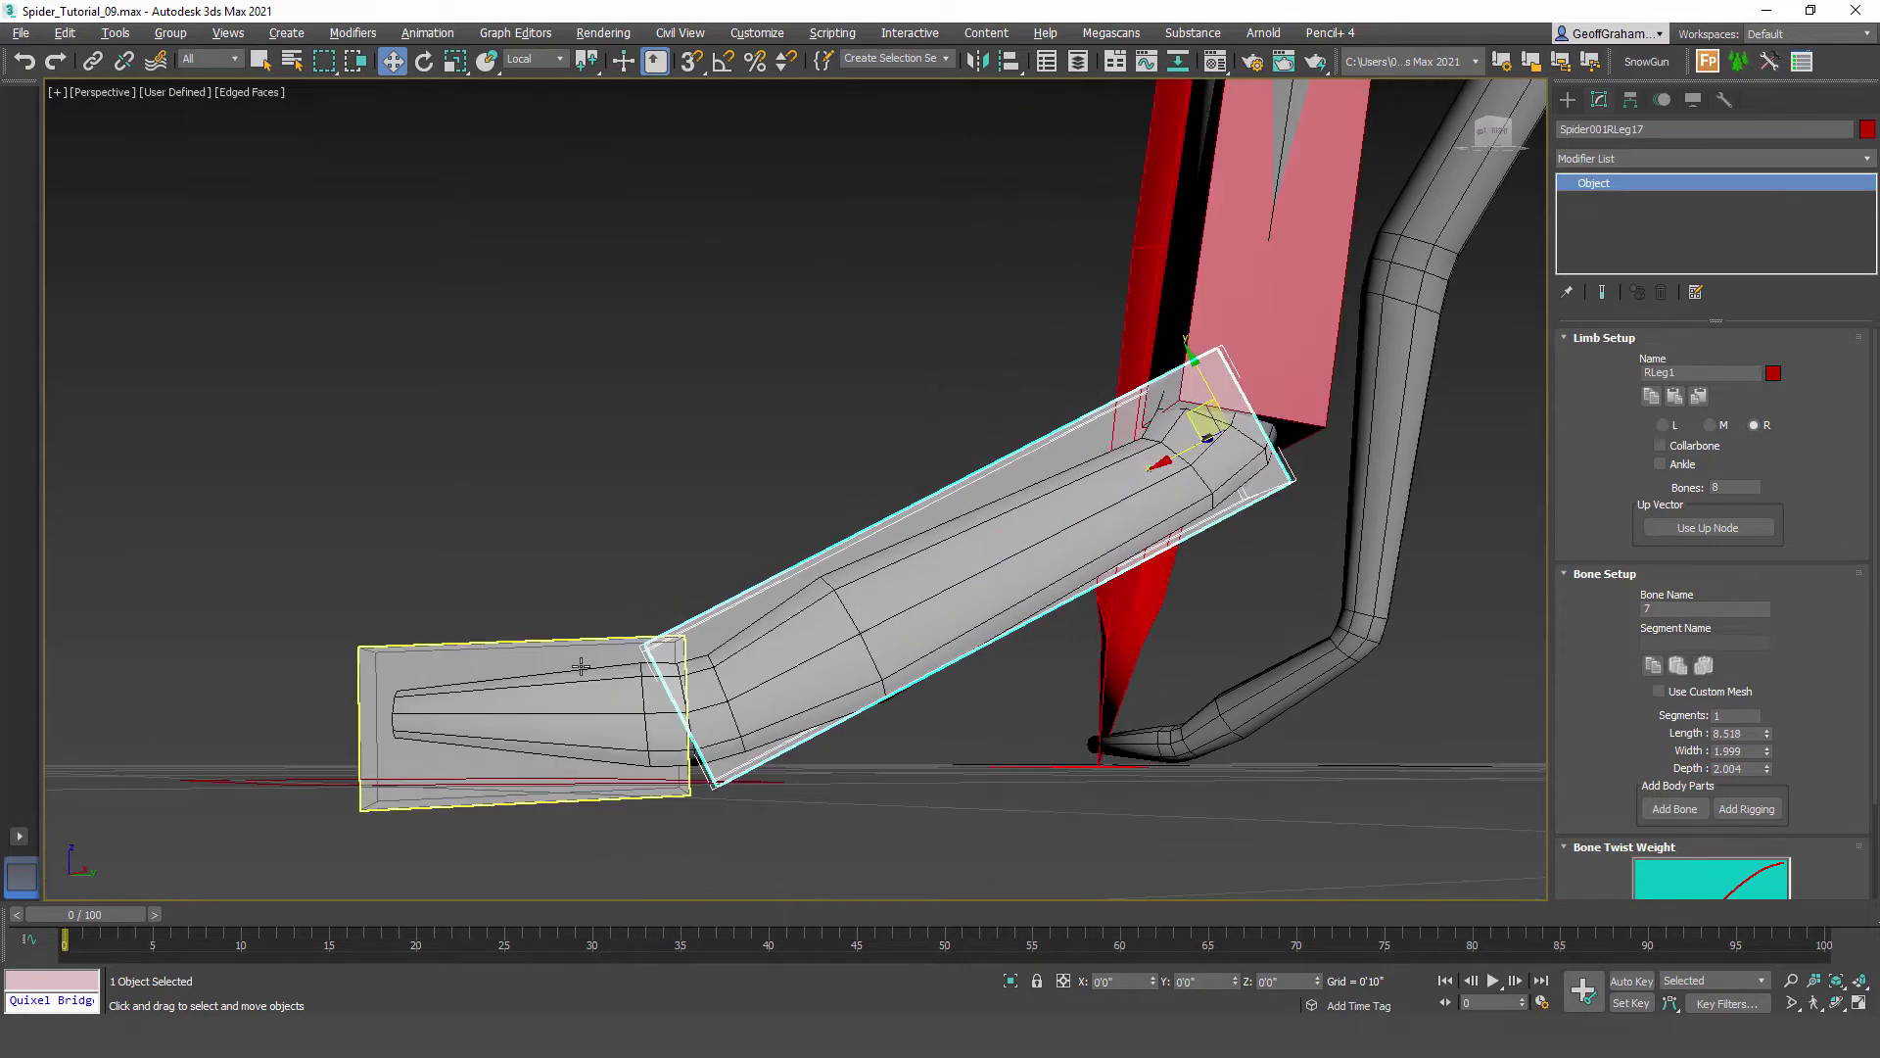
Step: Turn off the see-through display on bones 7 and 8 of the right front leg
left_click(582, 665)
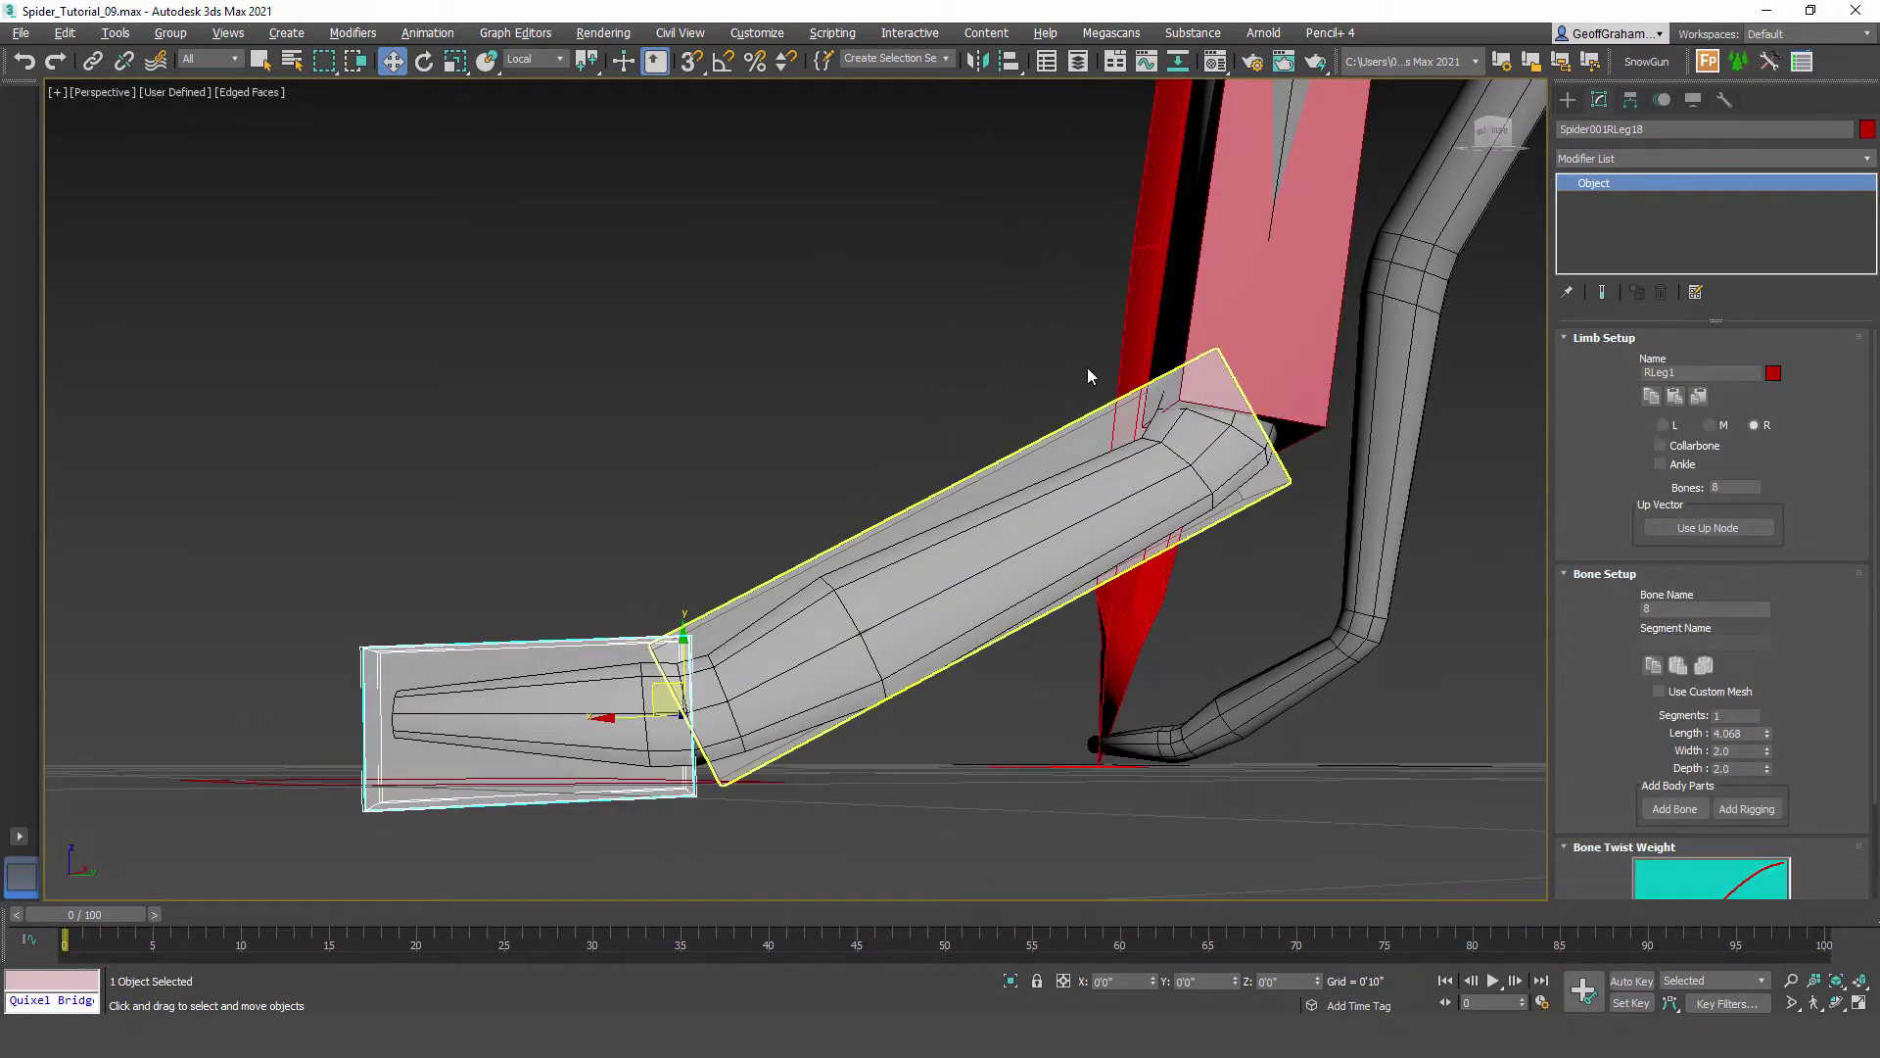
middle_click_drag(1092, 376, 860, 724)
left_click(1054, 613)
key("alt+x")
middle_click_drag(1062, 397, 752, 613)
left_click(708, 582)
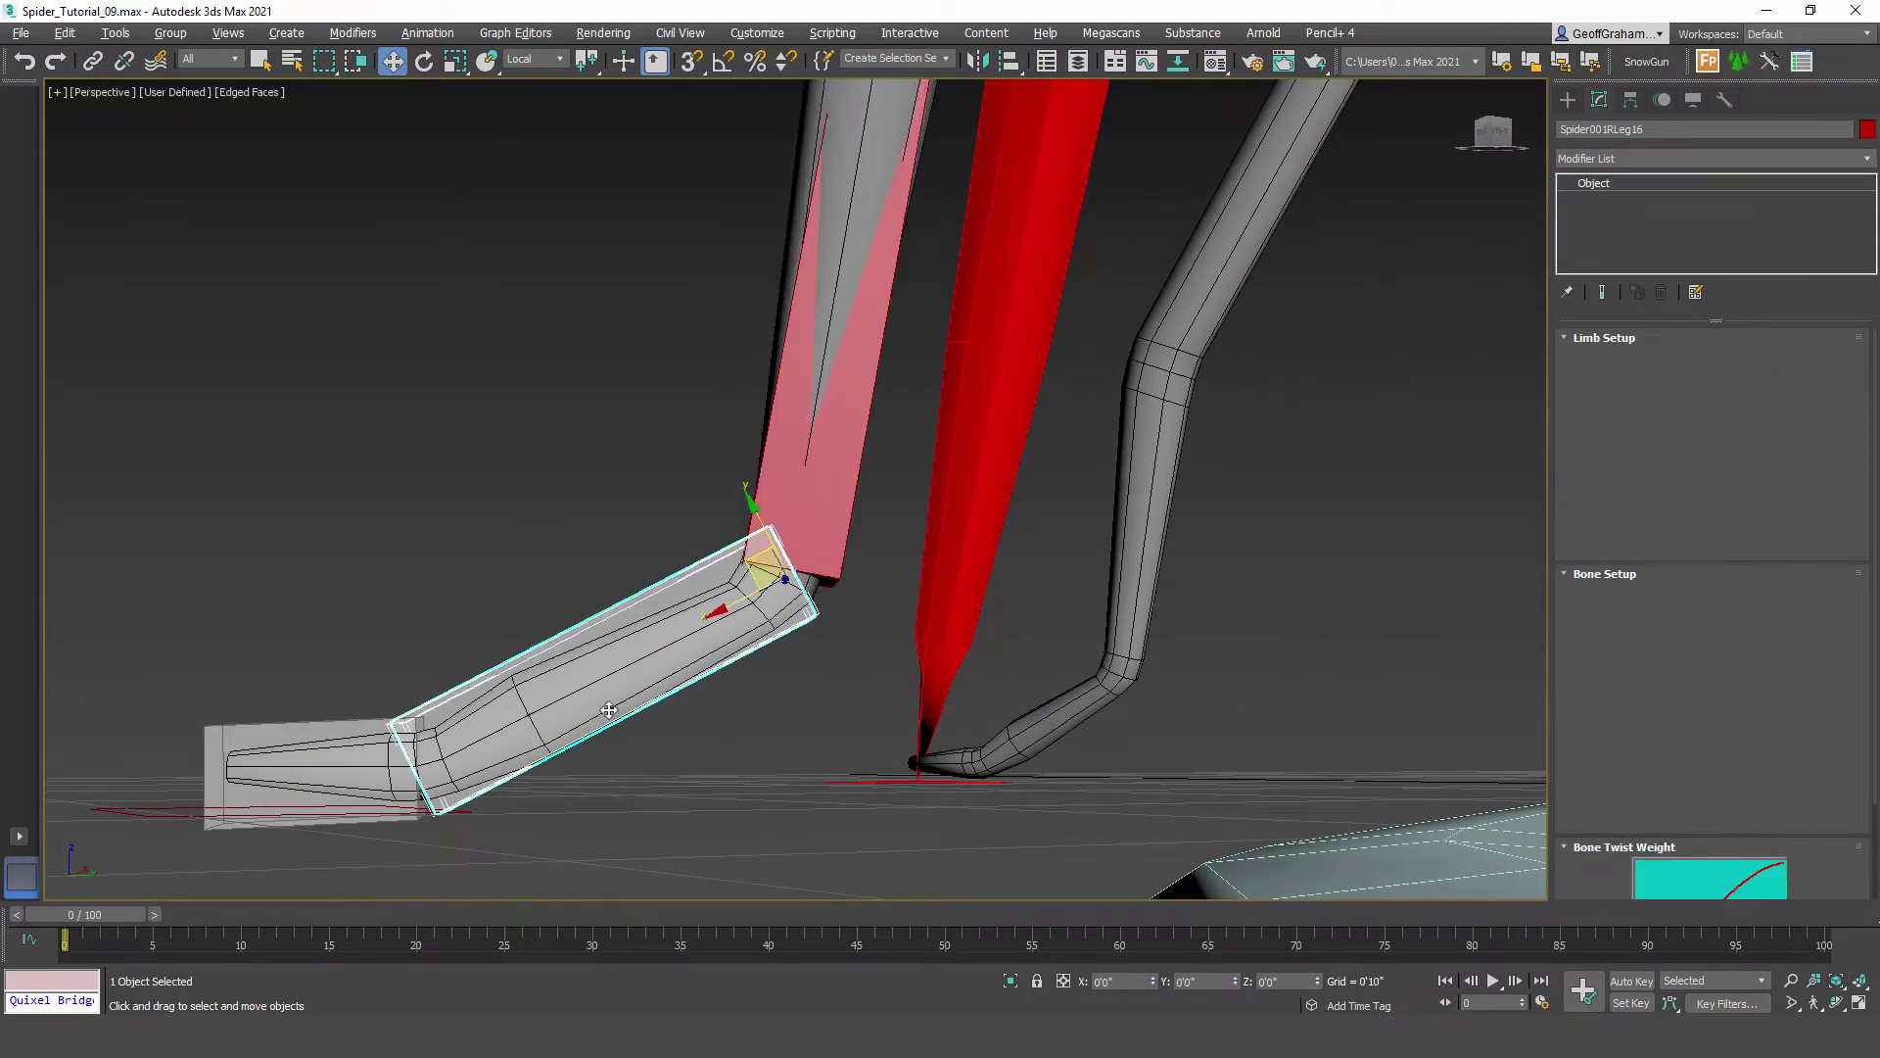
key("alt+x")
left_click(343, 731)
key("alt+x")
Step: Save the scene with the whole spider in view
middle_click_drag(517, 442, 760, 621, "alt")
scroll(667, 546, "down", 6)
middle_click_drag(867, 490, 769, 578, "alt")
middle_click_drag(843, 521, 137, 215)
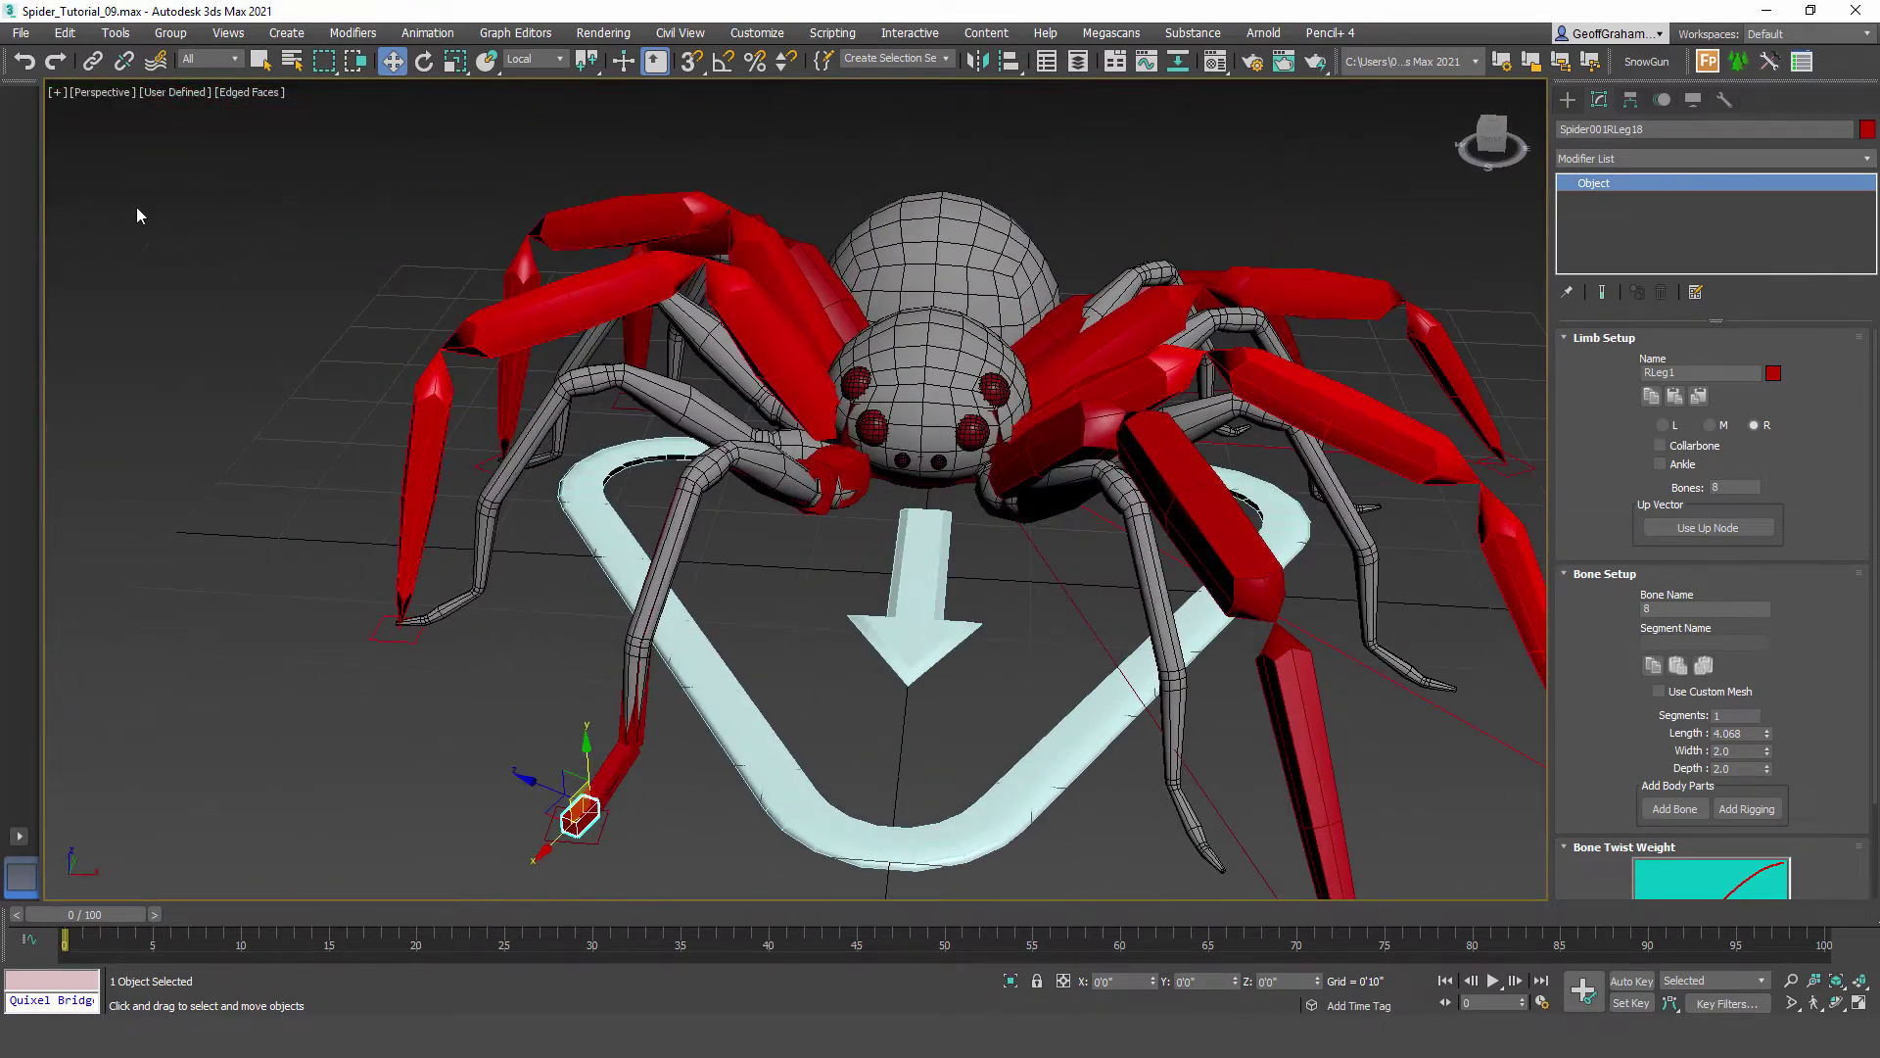
left_click(21, 33)
left_click(49, 181)
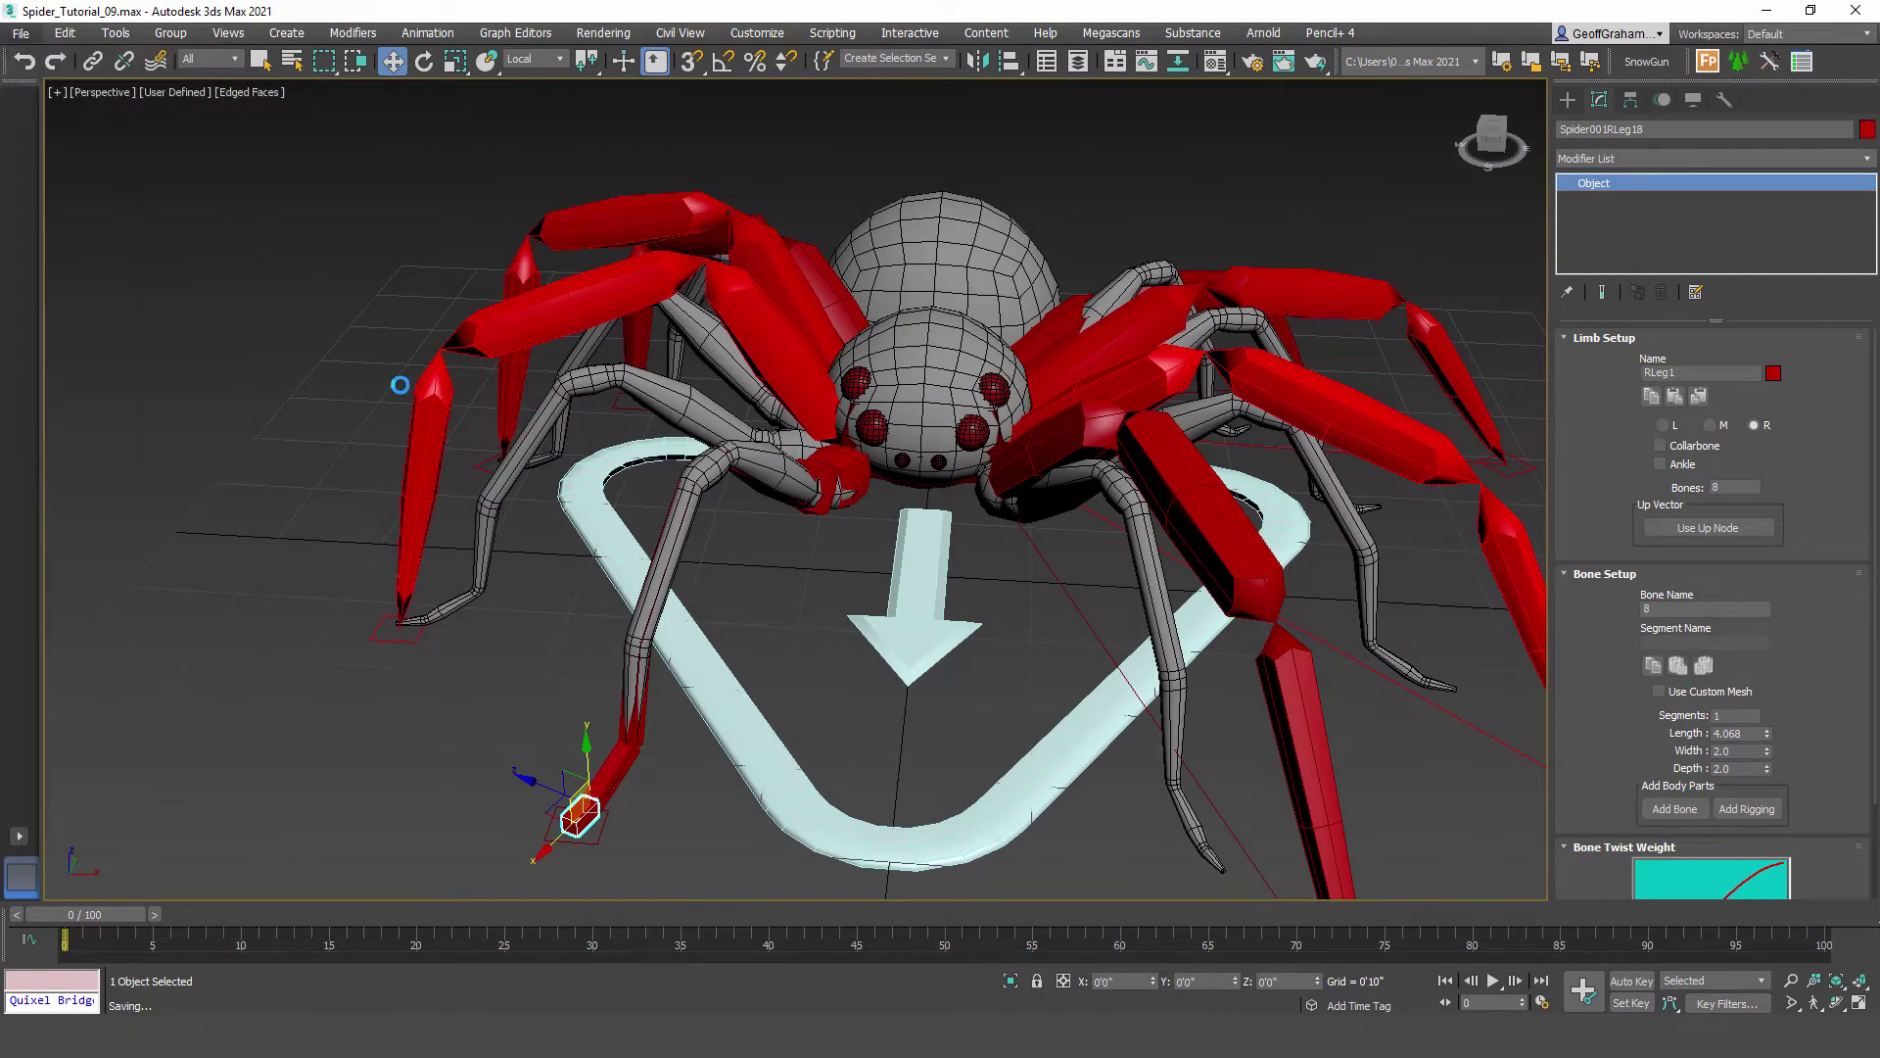
Step: Copy the RLeg1 limb settings from its first bone and paste them onto RLeg2
middle_click_drag(785, 551, 783, 627, "alt")
middle_click_drag(784, 627, 810, 663, "alt")
left_click(876, 459)
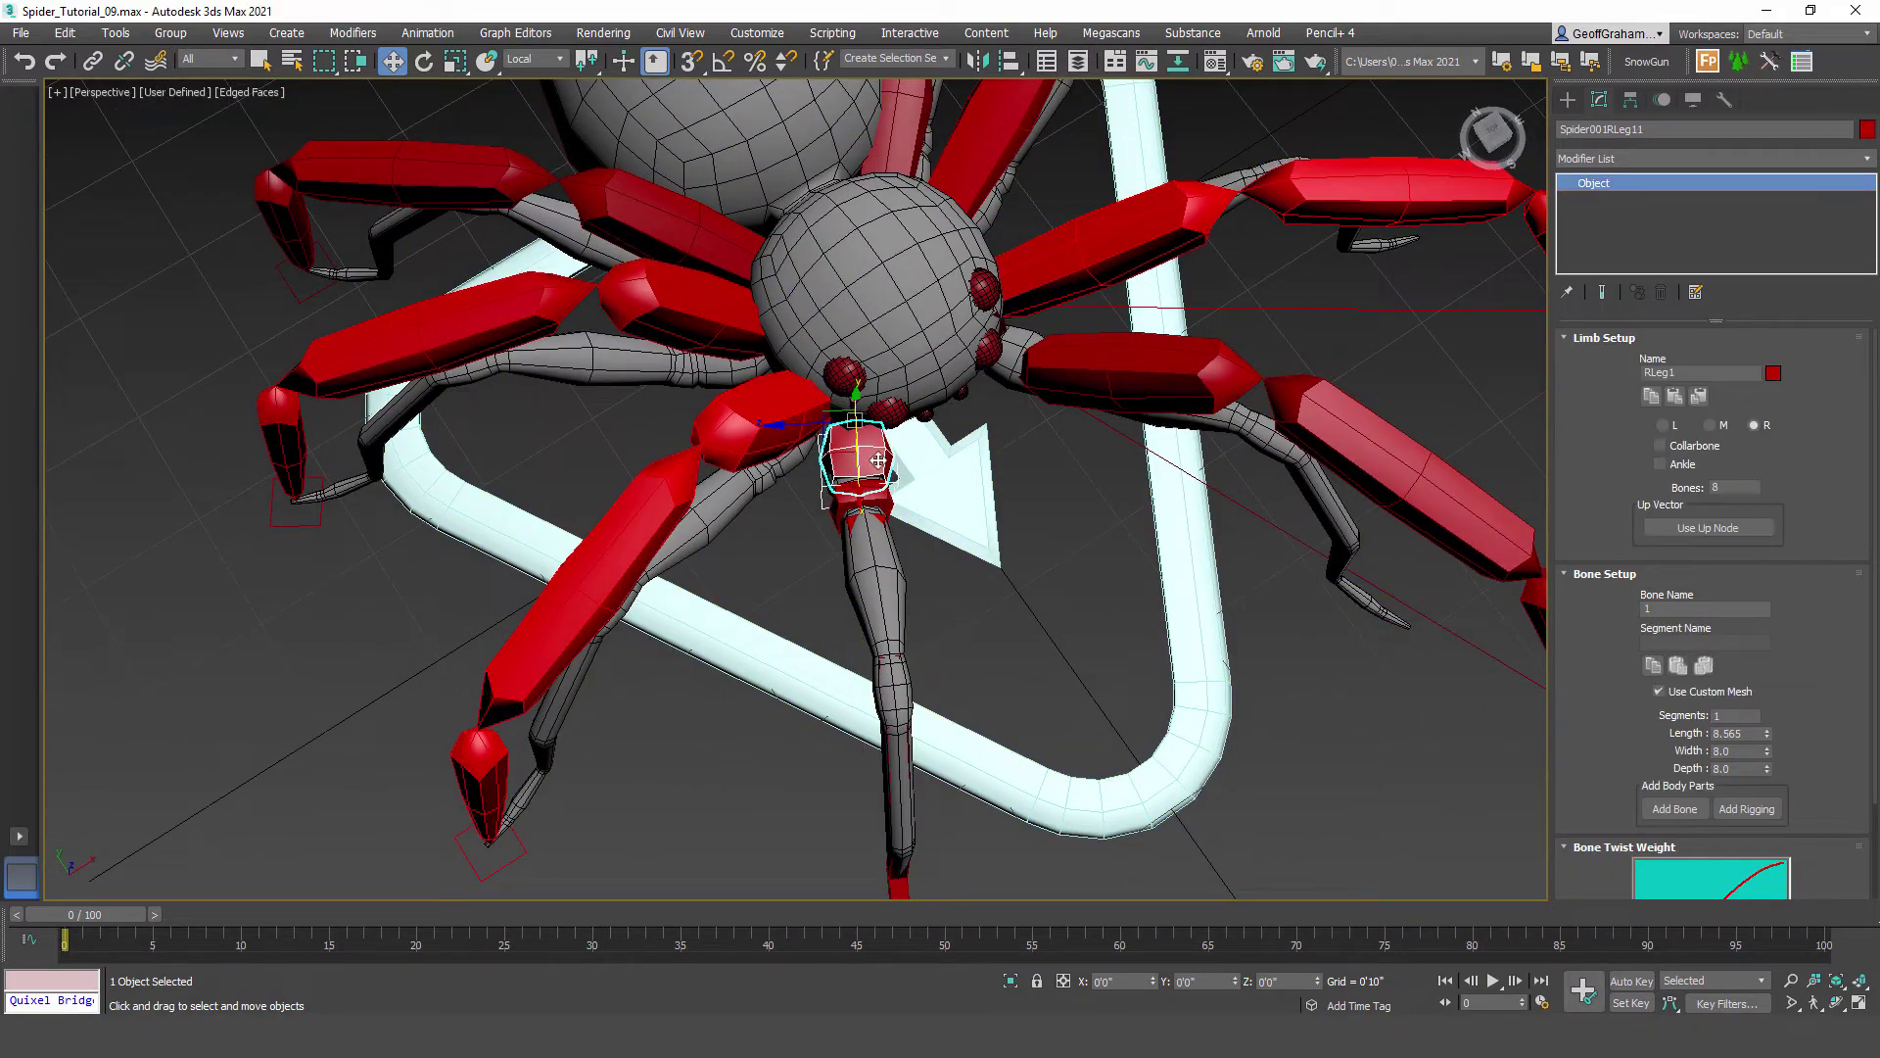
scroll(823, 477, "up", 4)
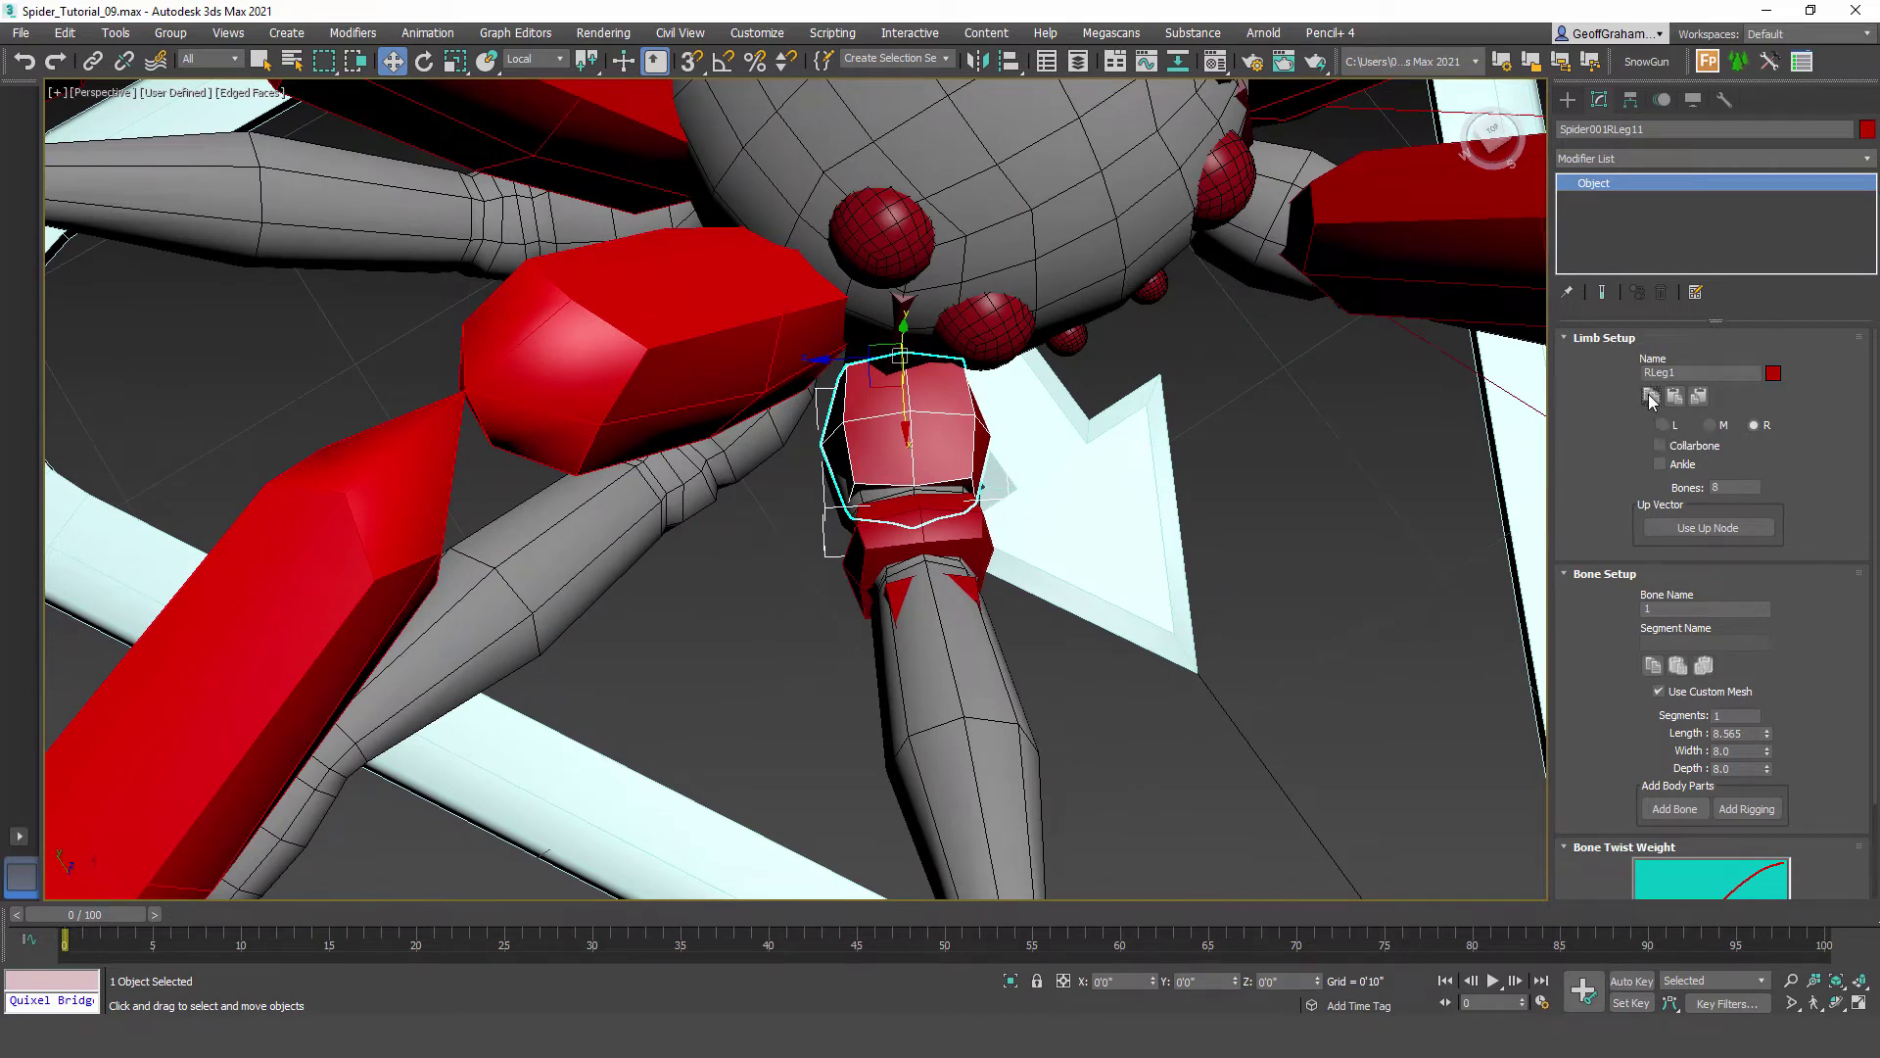
left_click(641, 287)
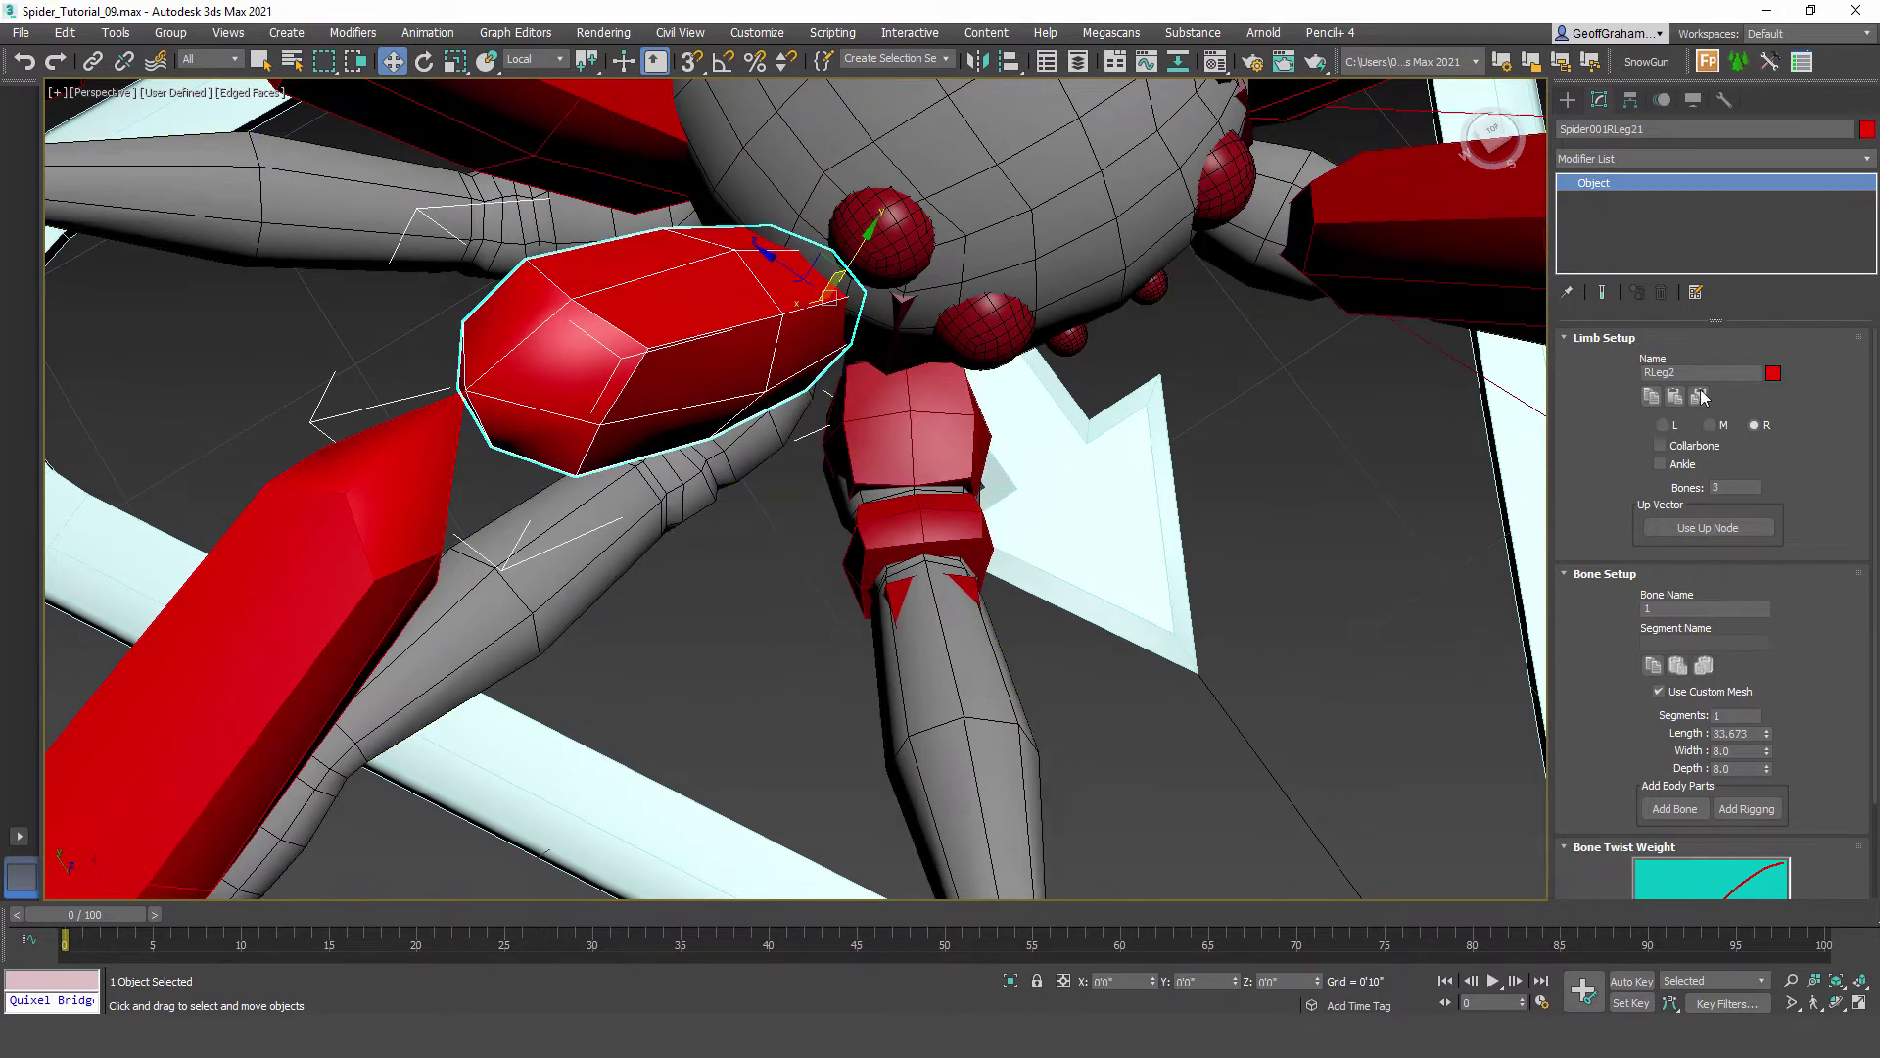
left_click(1675, 398)
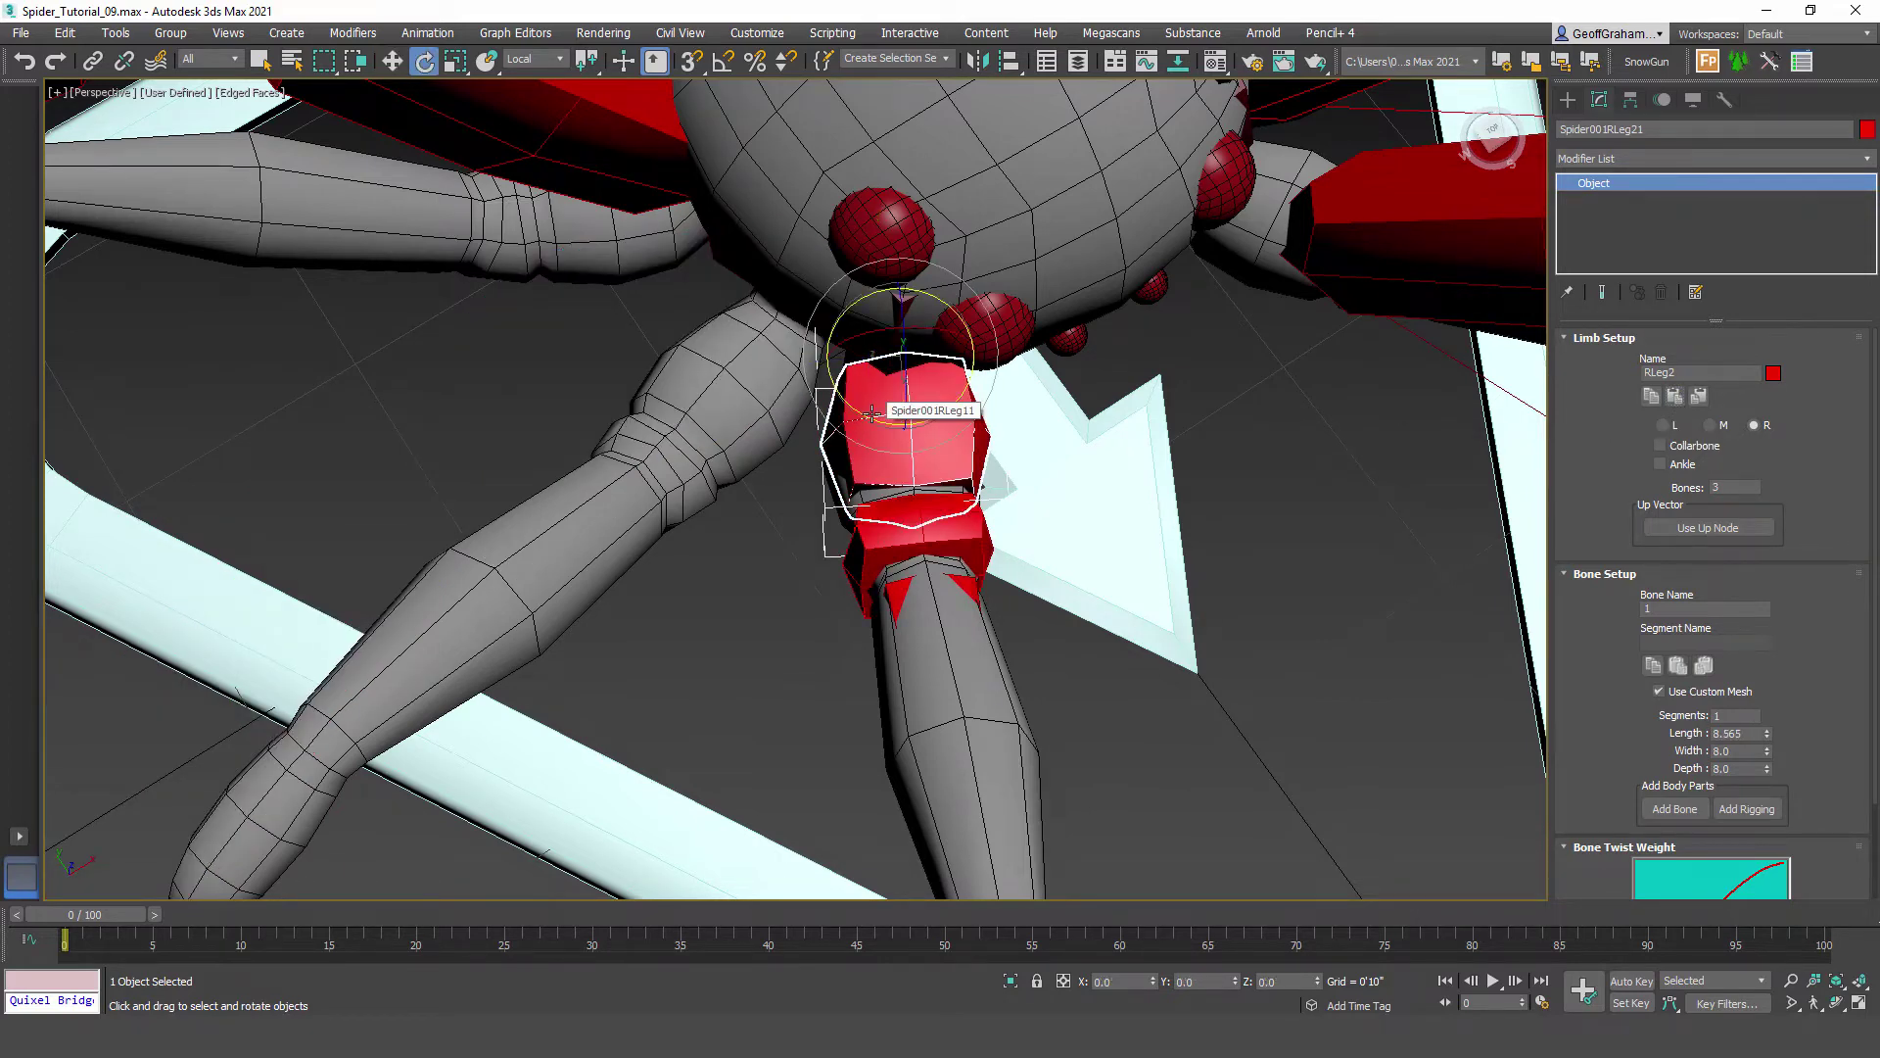
Step: Rotate the first bone of RLeg2 to swing the limb away from RLeg1 toward the second right leg's mesh
left_click_drag(863, 416, 805, 406)
middle_click_drag(599, 664, 929, 450)
scroll(772, 385, "down", 3)
mouse_move(992, 522)
middle_mouse_down("alt")
mouse_move(999, 601)
mouse_move(1011, 539)
middle_mouse_up("alt")
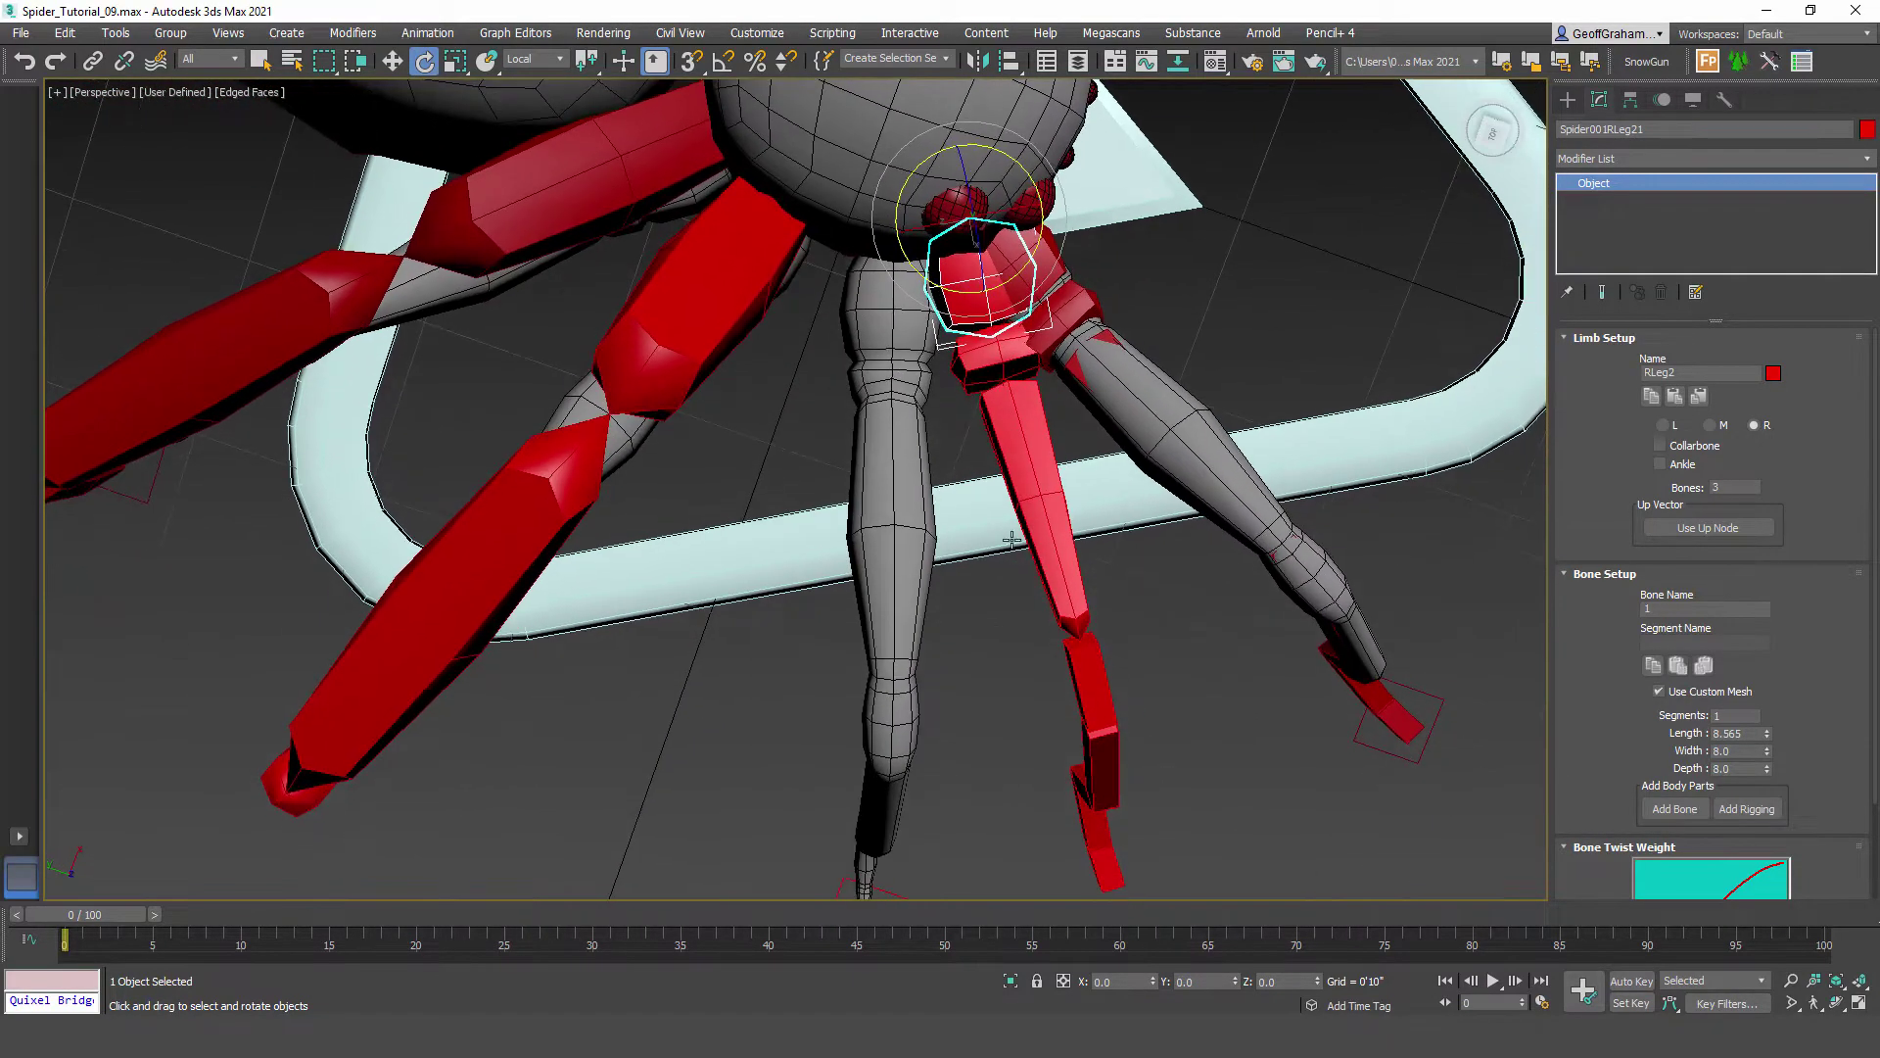
left_click_drag(954, 294, 923, 293)
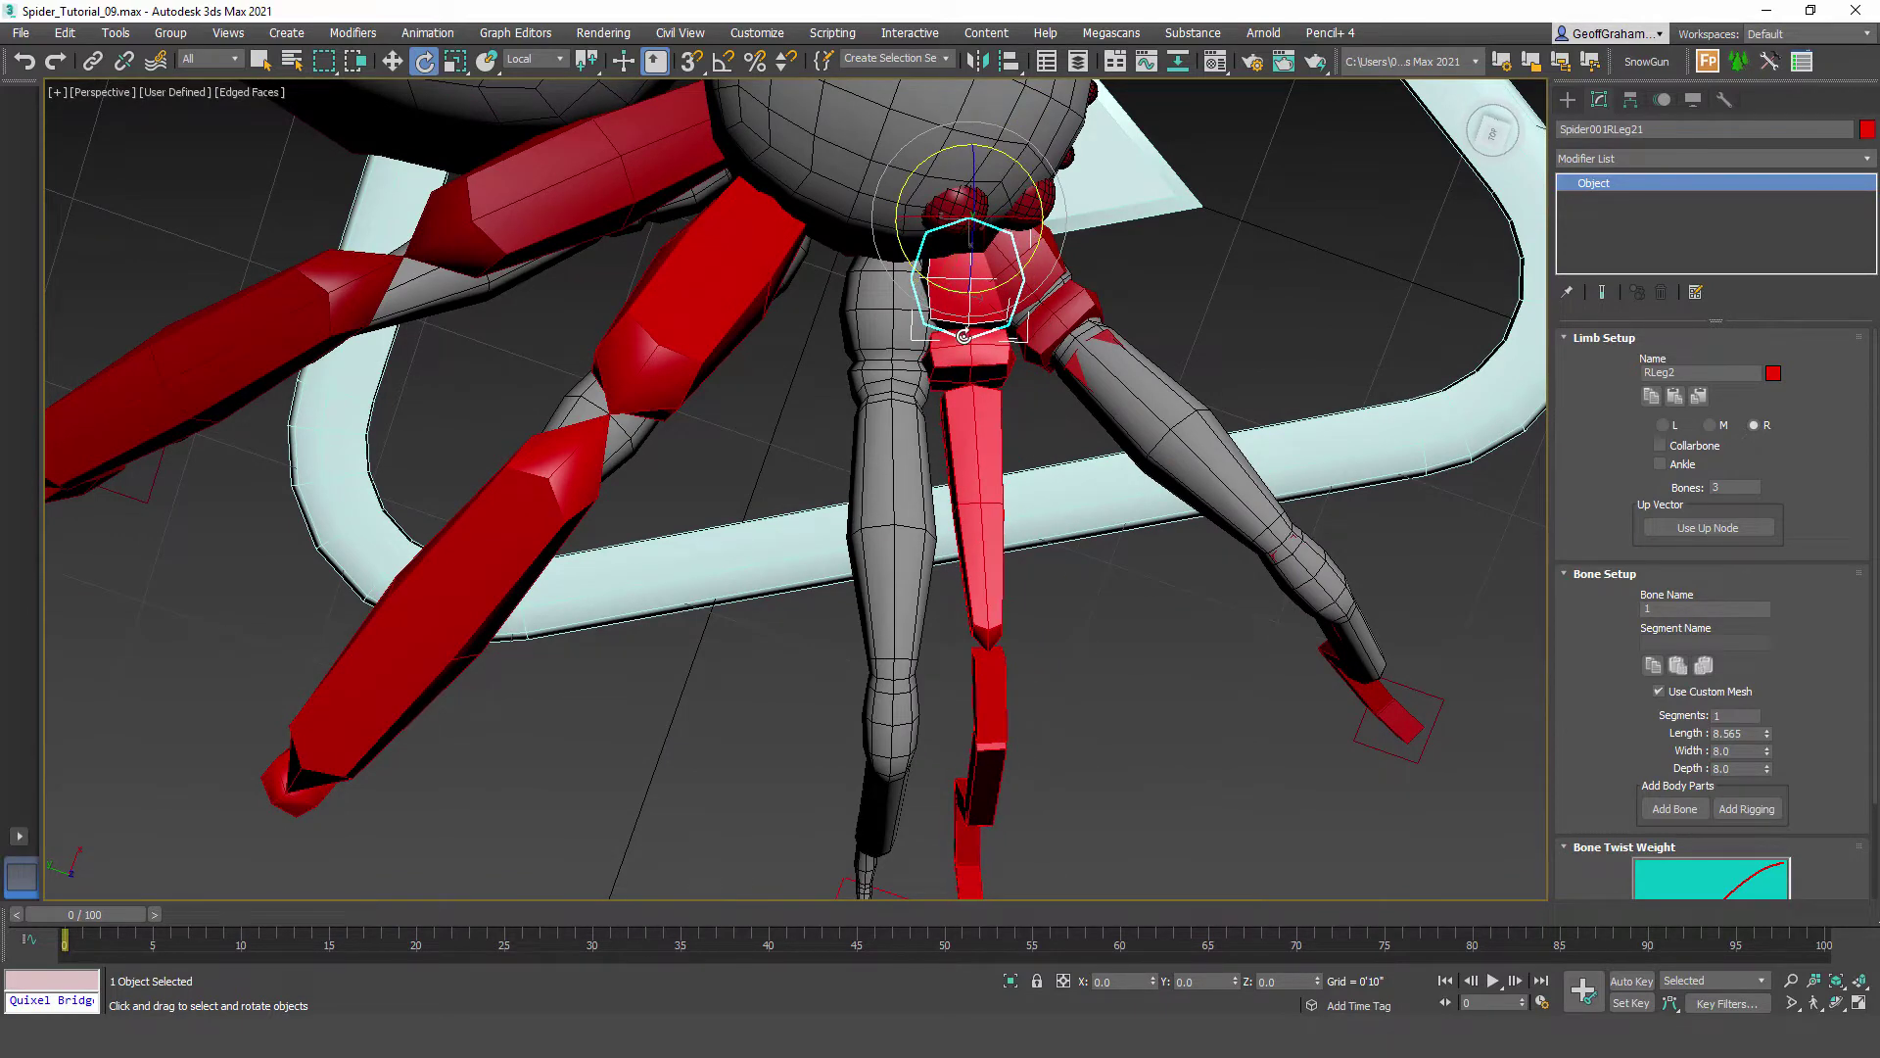
Step: Select the whole RLeg2 bone chain and move it in View coordinates along Y onto the second right leg's mesh
key("ctrl+d")
double_click(947, 291)
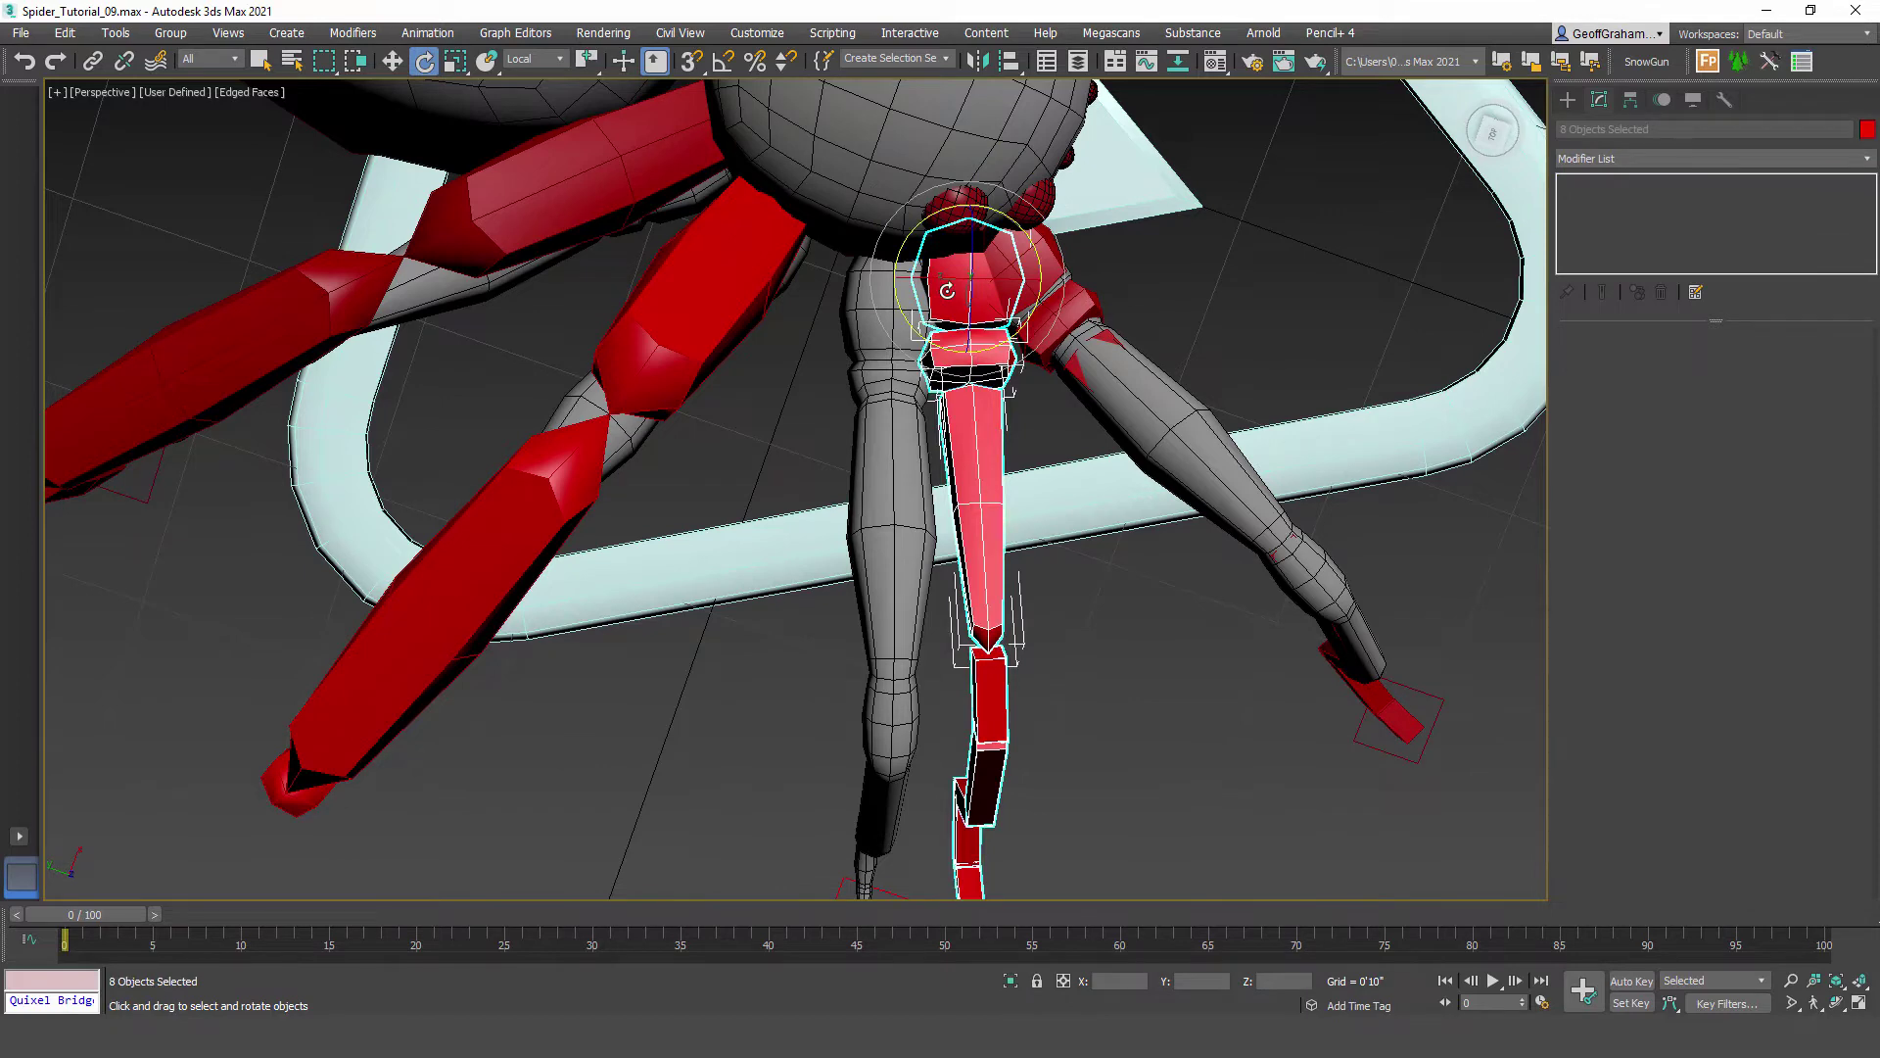
mouse_move(908, 281)
left_mouse_down()
mouse_move(823, 281)
mouse_move(919, 284)
left_mouse_up()
left_click(553, 61)
left_click(552, 77)
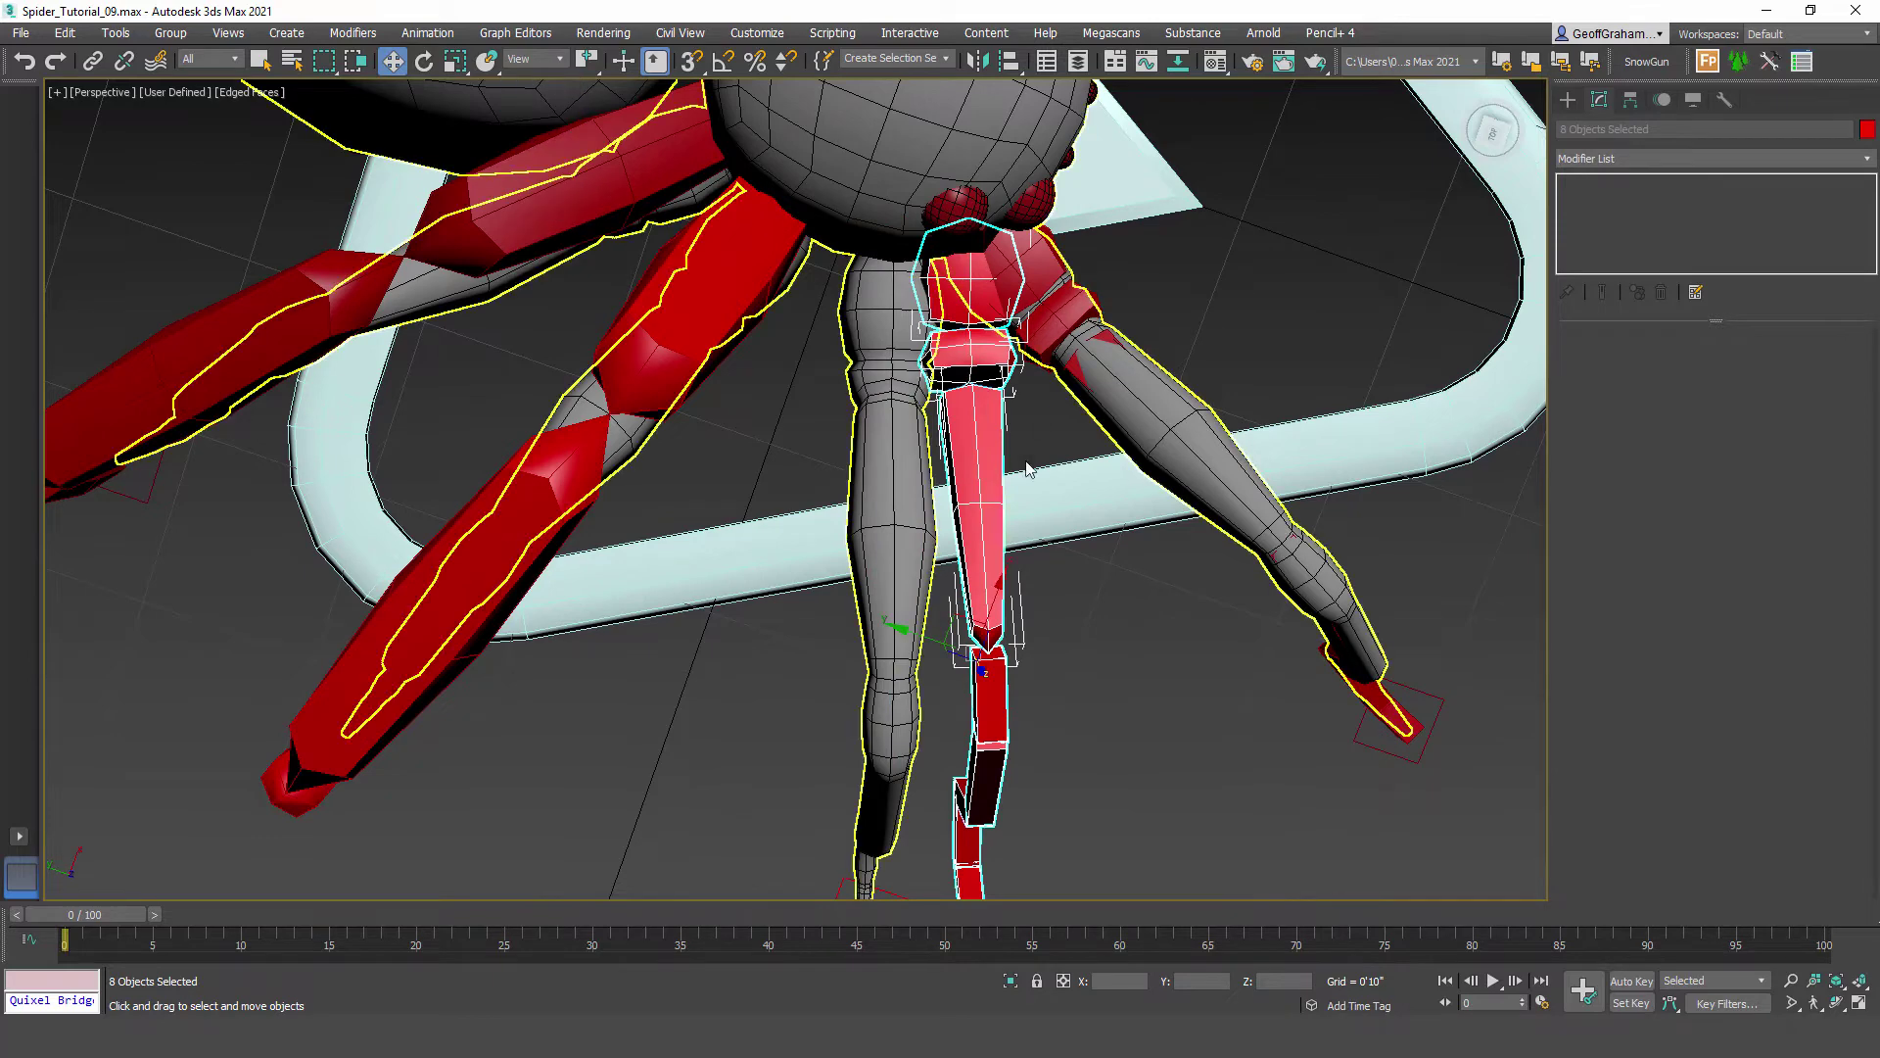
left_click(556, 63)
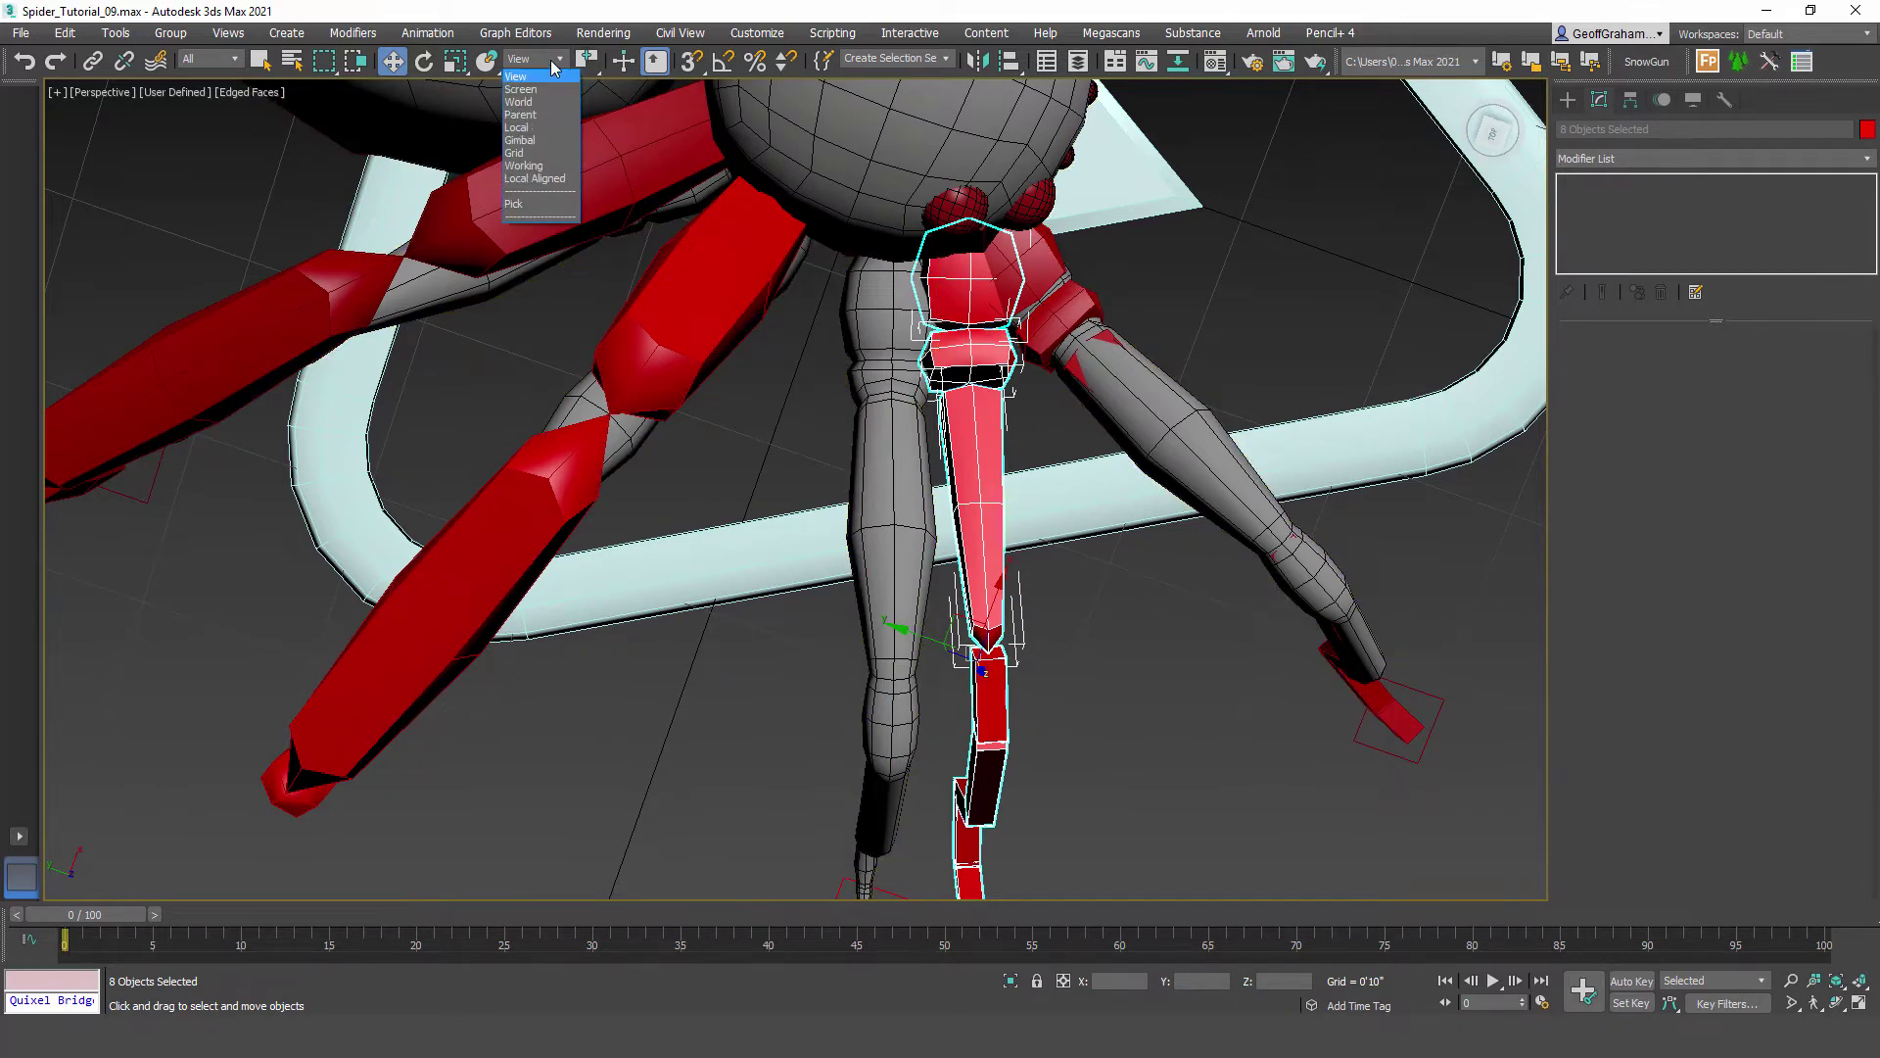
left_click(558, 80)
middle_click_drag(989, 649, 988, 556, "alt")
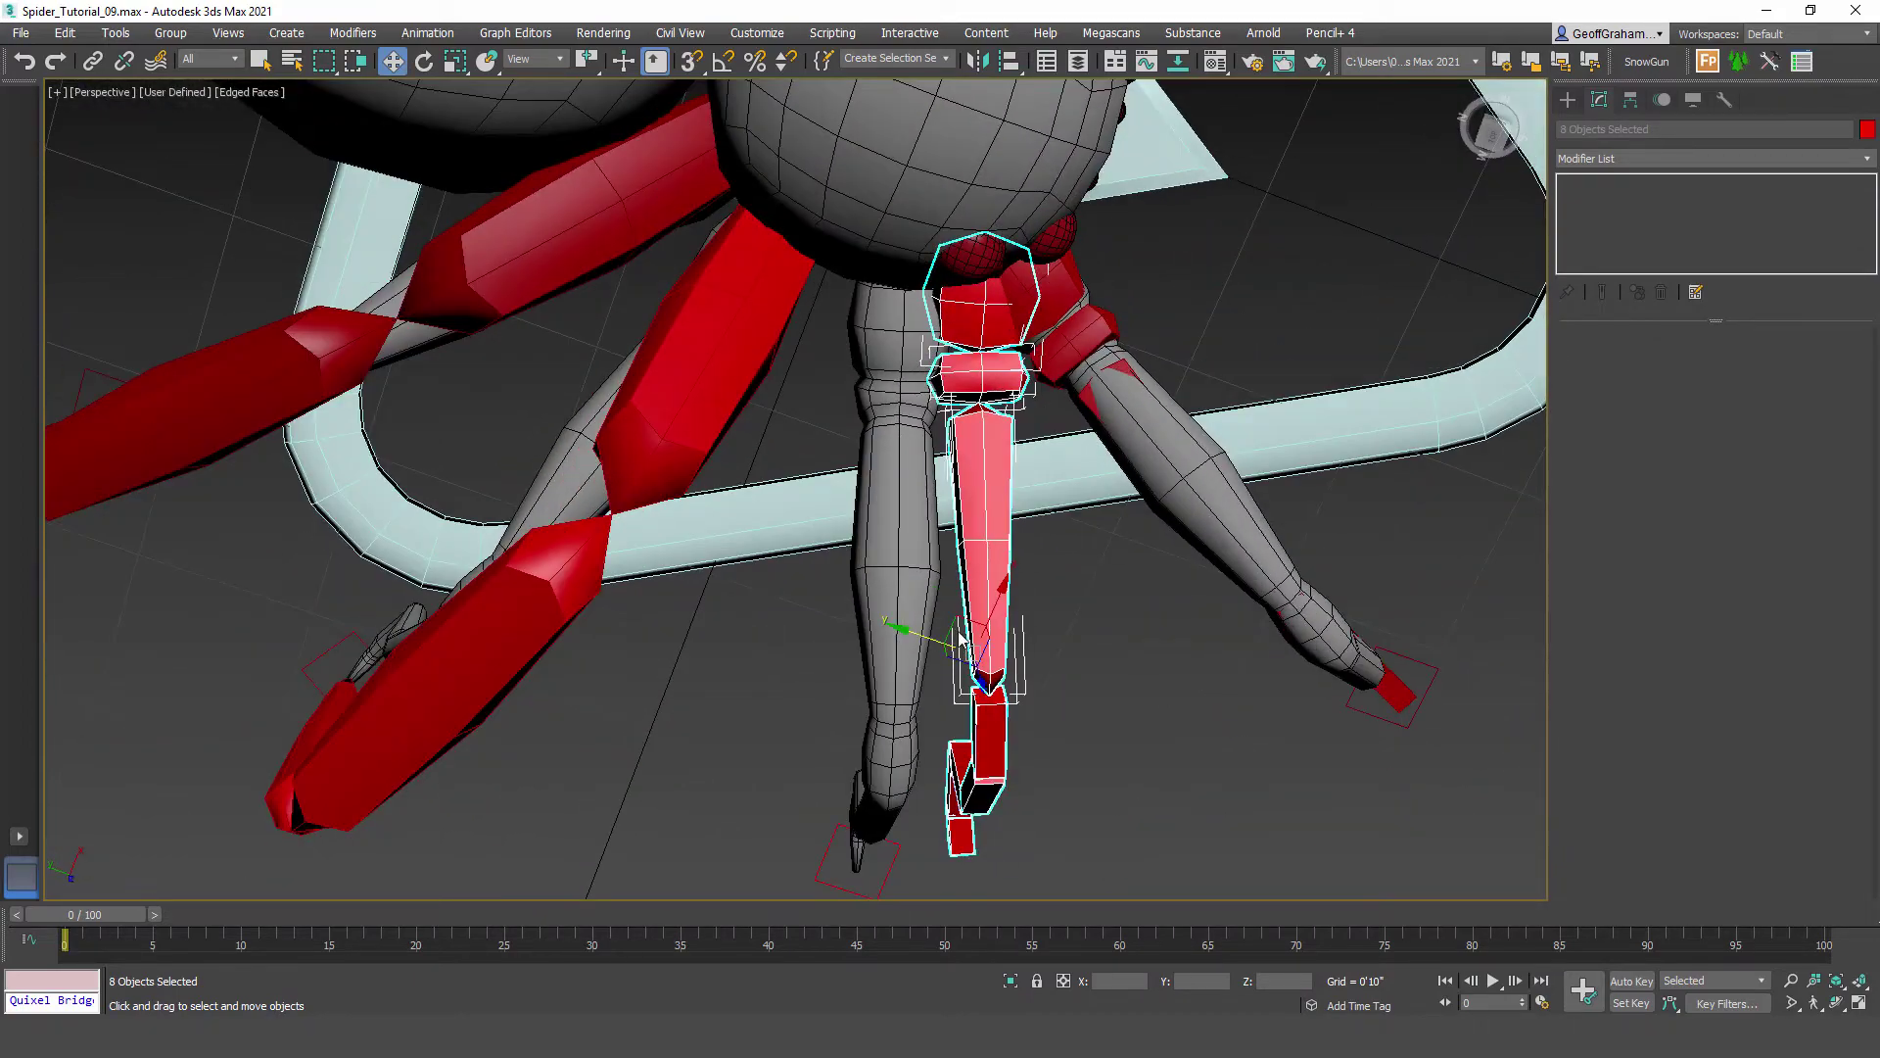
left_click_drag(965, 641, 881, 628)
Step: Rotate the first bone of RLeg2 about -3.5 degrees around Z in View coordinates to match the second right leg's direction
mouse_move(1048, 695)
middle_mouse_down("alt")
mouse_move(1021, 664)
mouse_move(1066, 666)
mouse_move(1066, 726)
middle_mouse_up("alt")
left_click(1021, 468)
left_click(947, 282)
middle_click_drag(1057, 549, 999, 534)
key("e")
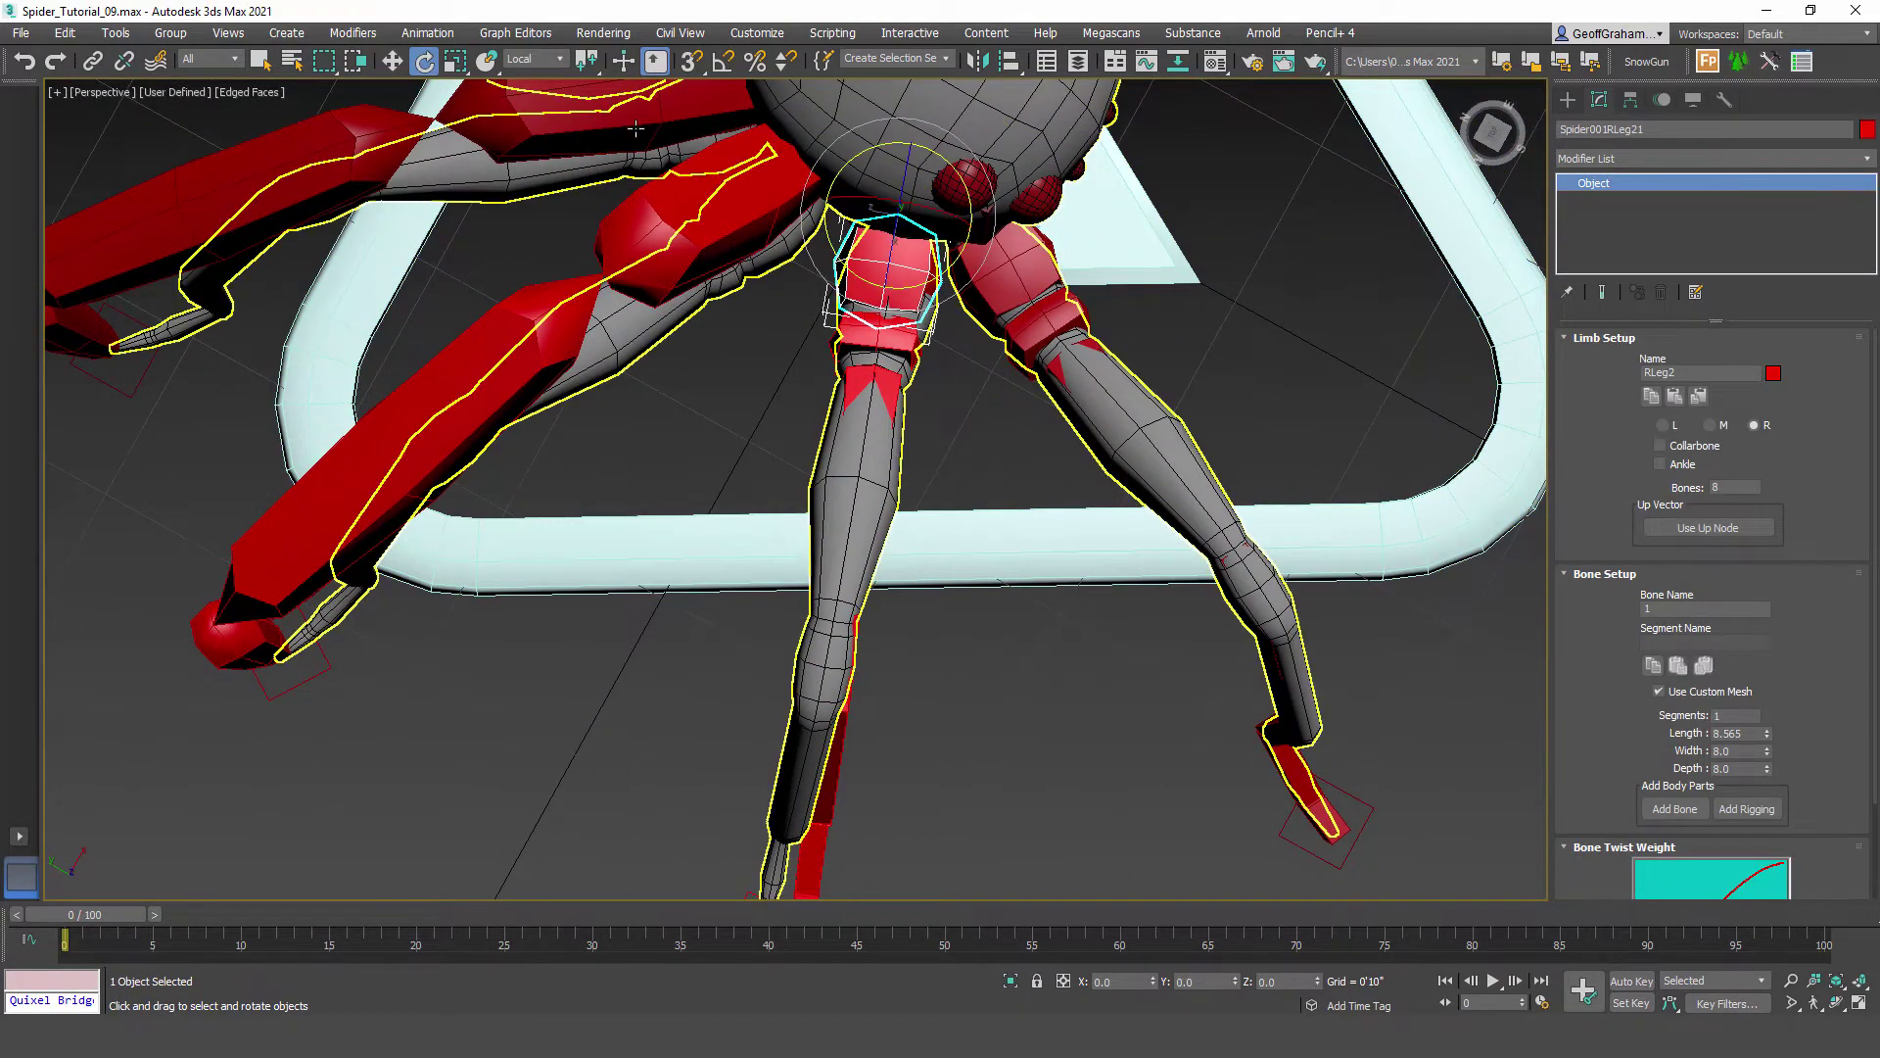
left_click(557, 61)
left_click(549, 77)
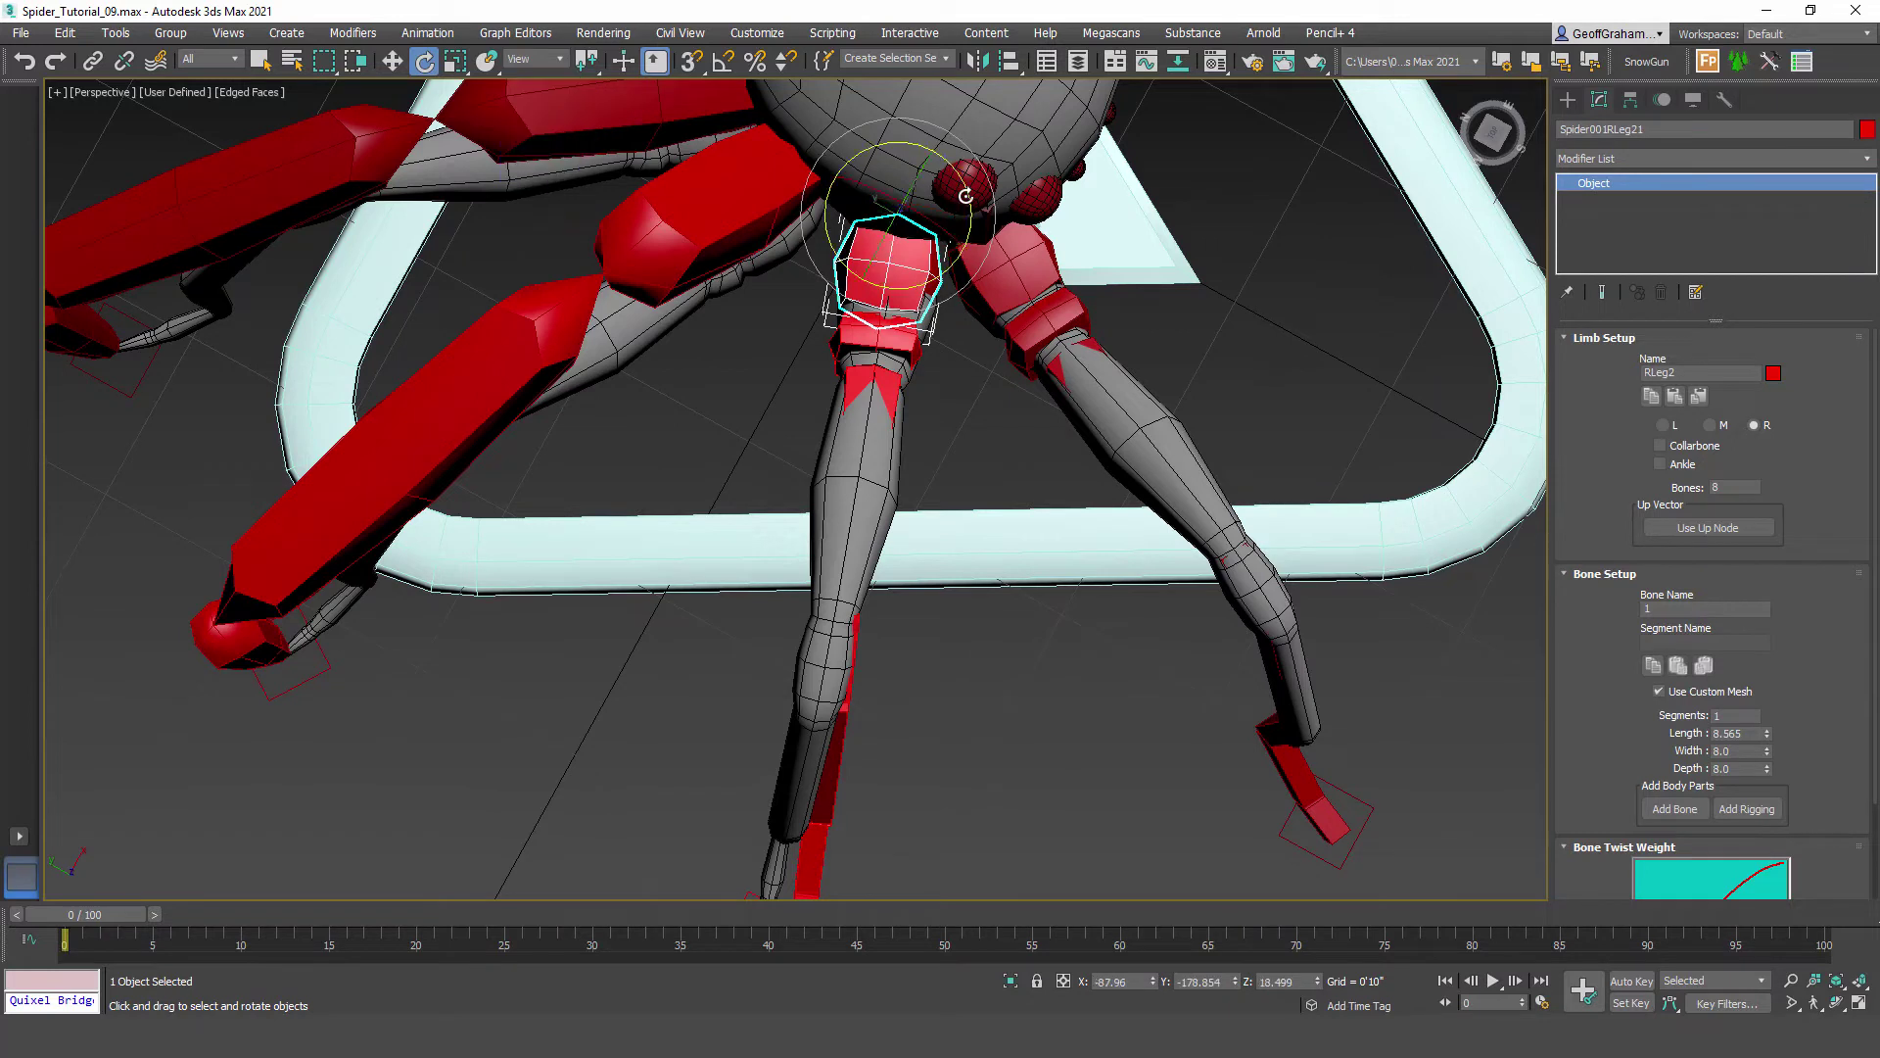
left_click_drag(967, 196, 970, 200)
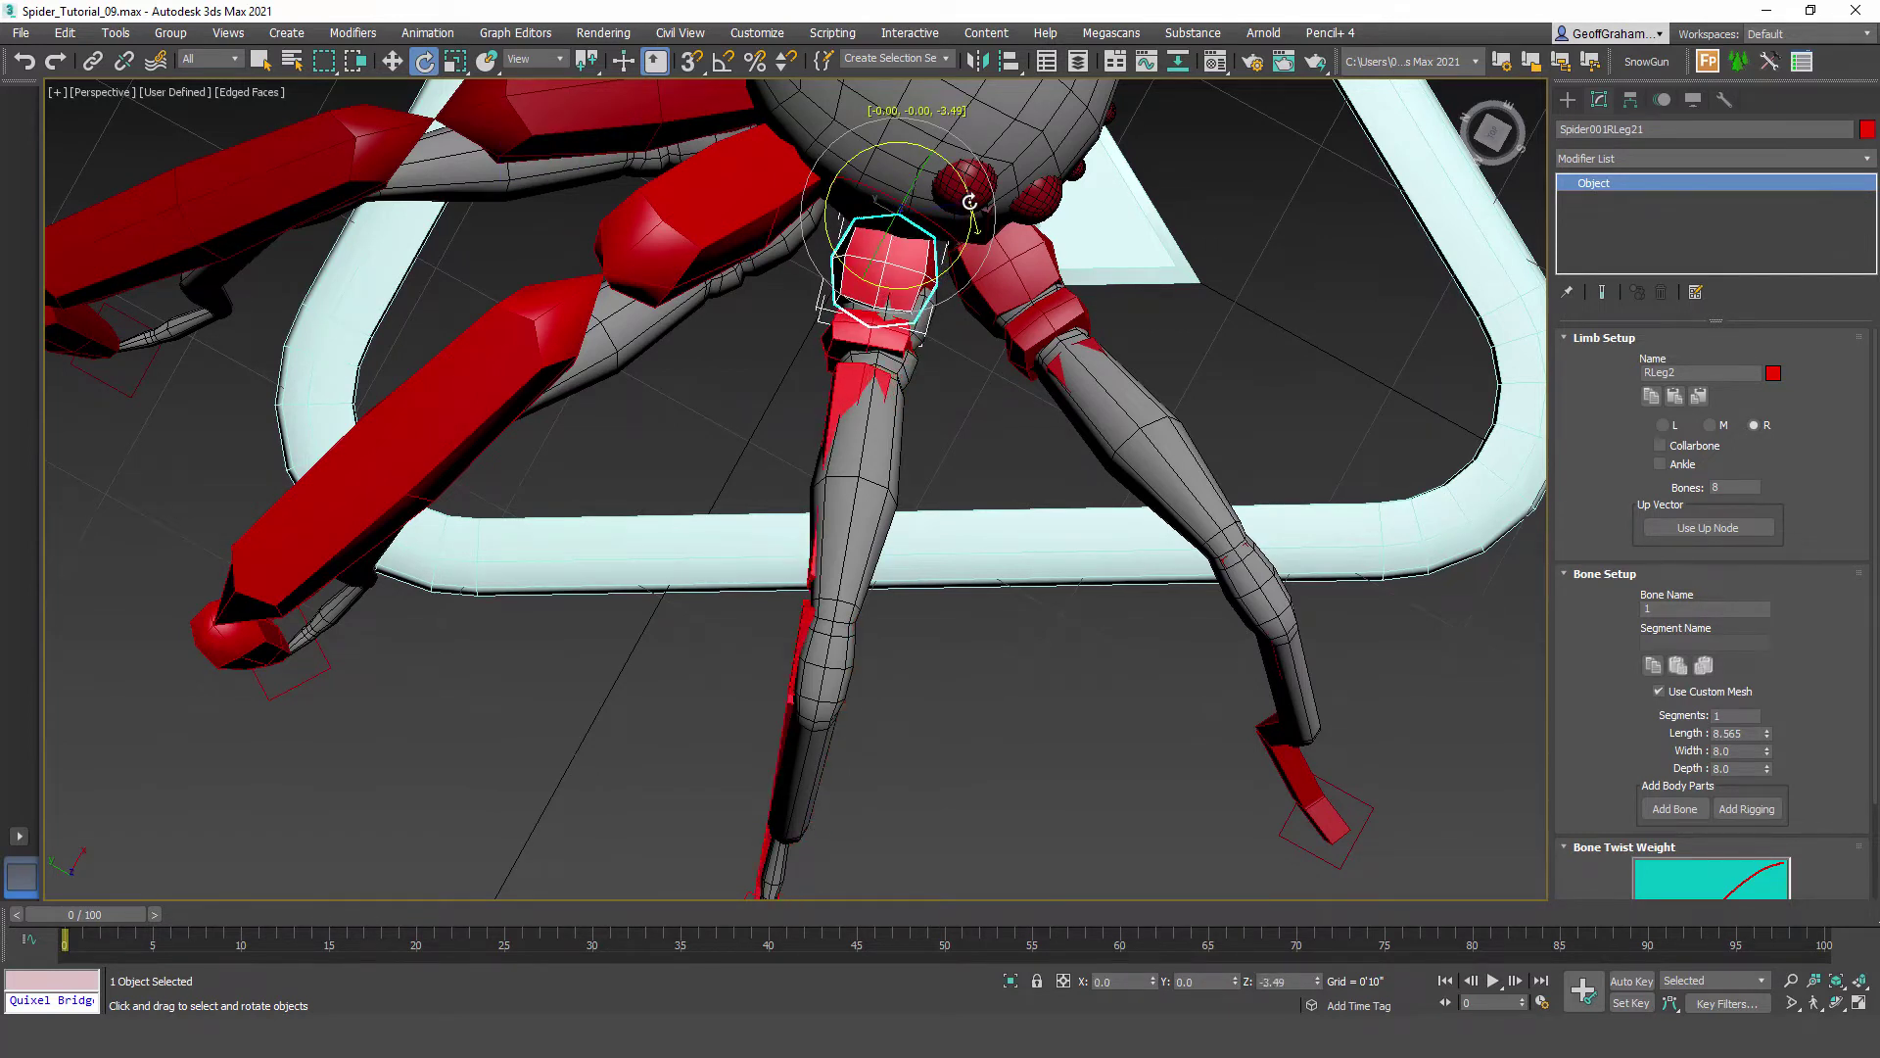
left_click(957, 383)
Step: Move the whole RLeg2 bone chain along Y and down in Z so it sits over the second right leg's mesh
double_click(863, 244)
key("w")
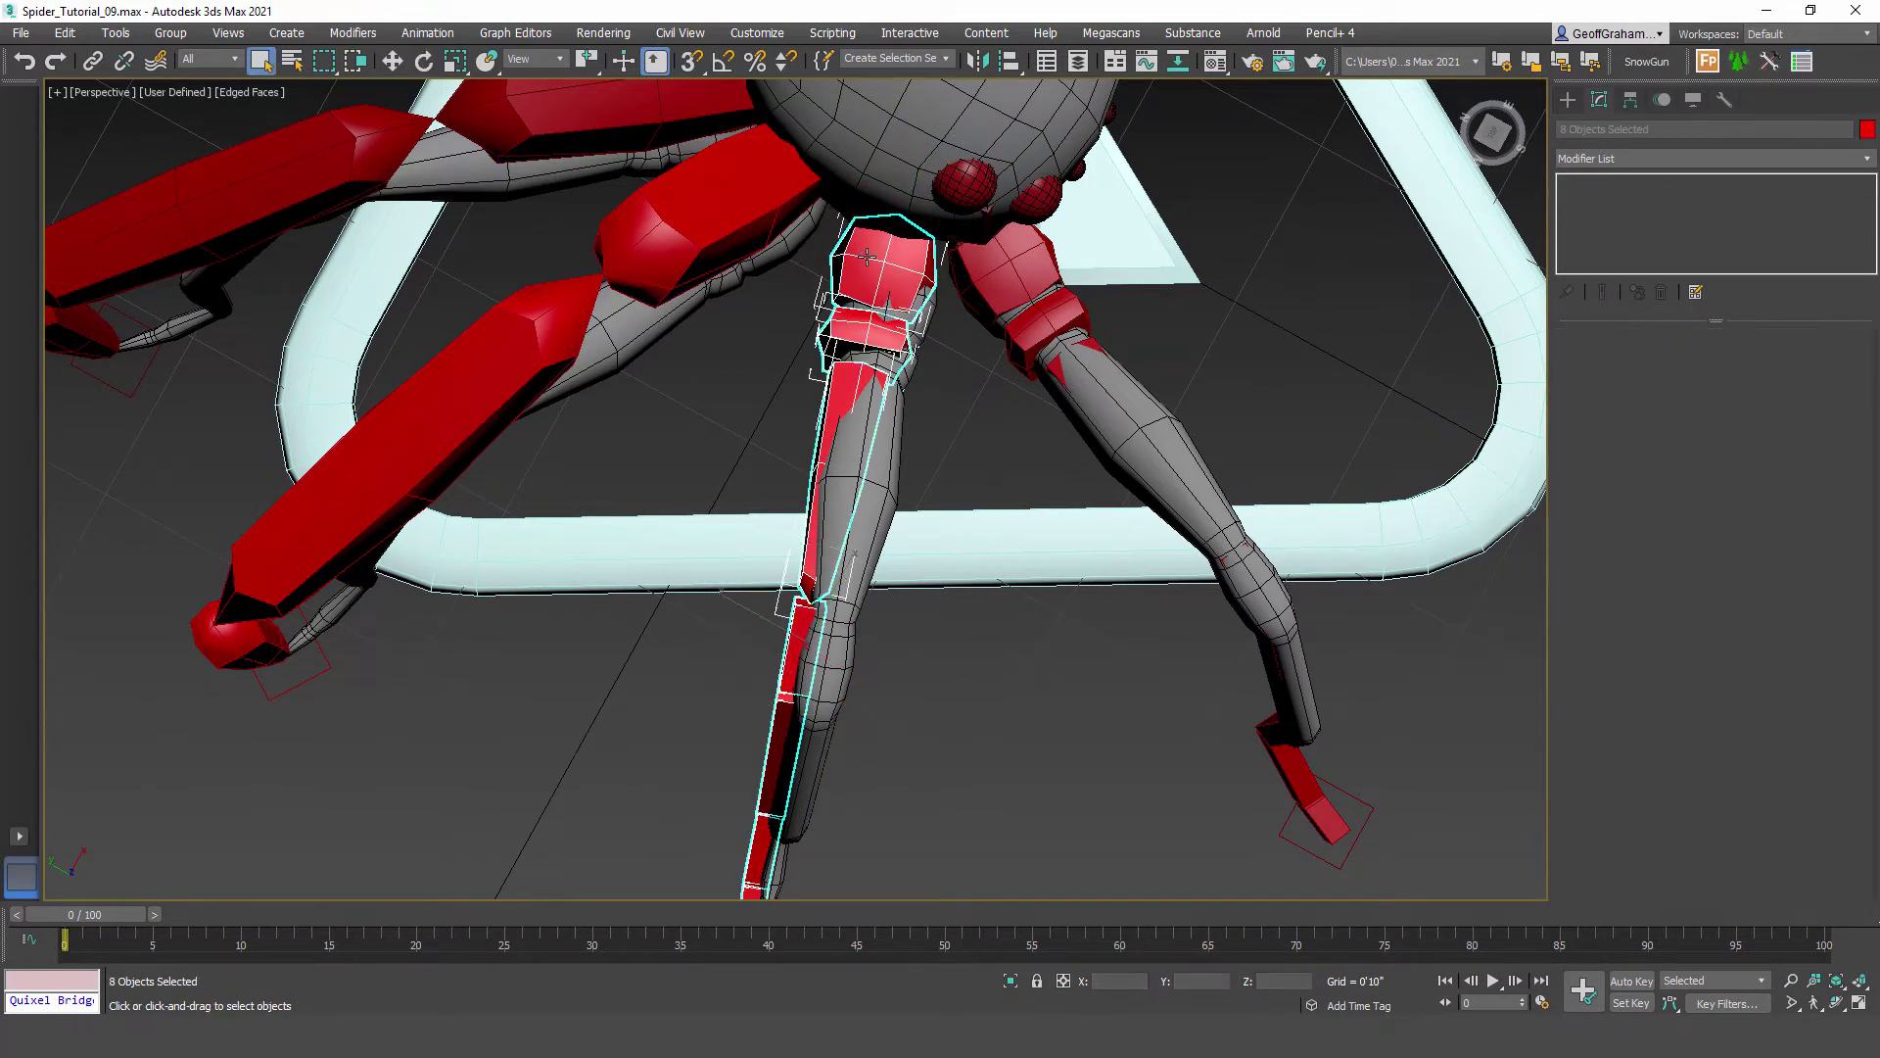
left_click_drag(794, 599, 811, 602)
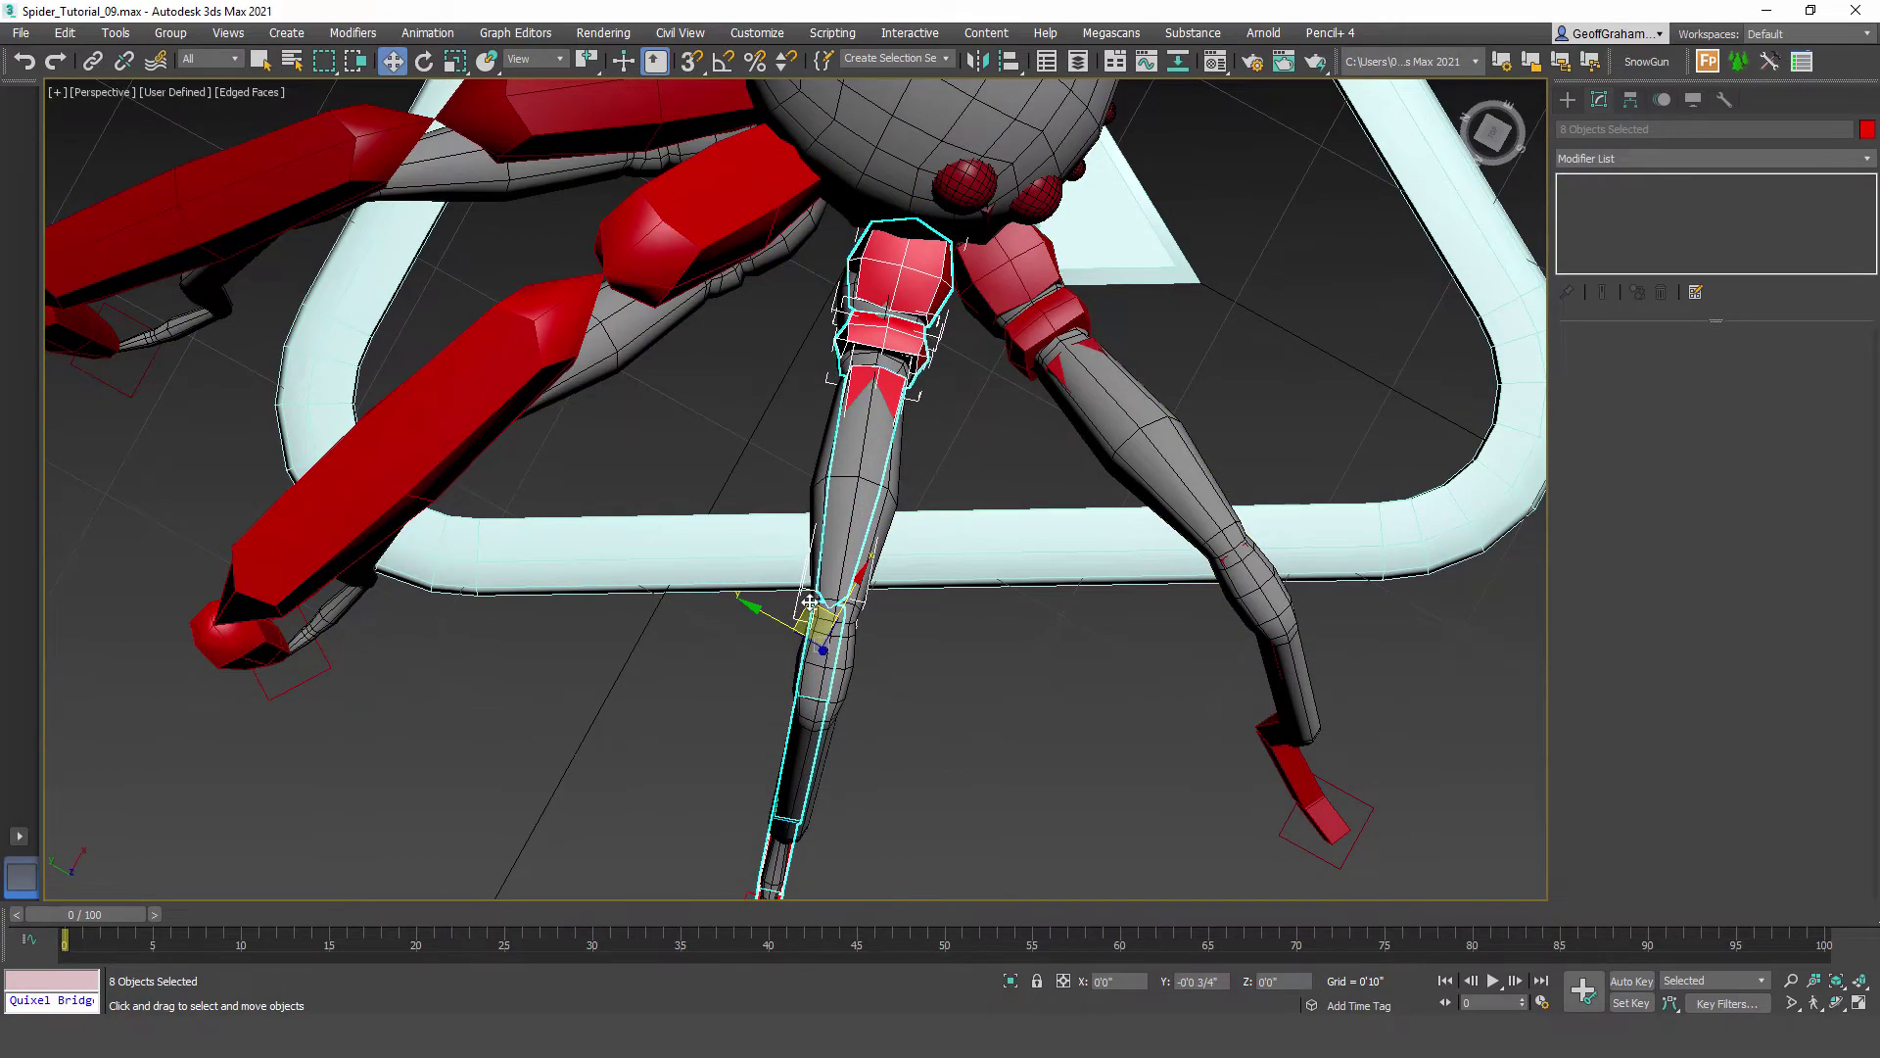
middle_click_drag(937, 676, 819, 564, "alt")
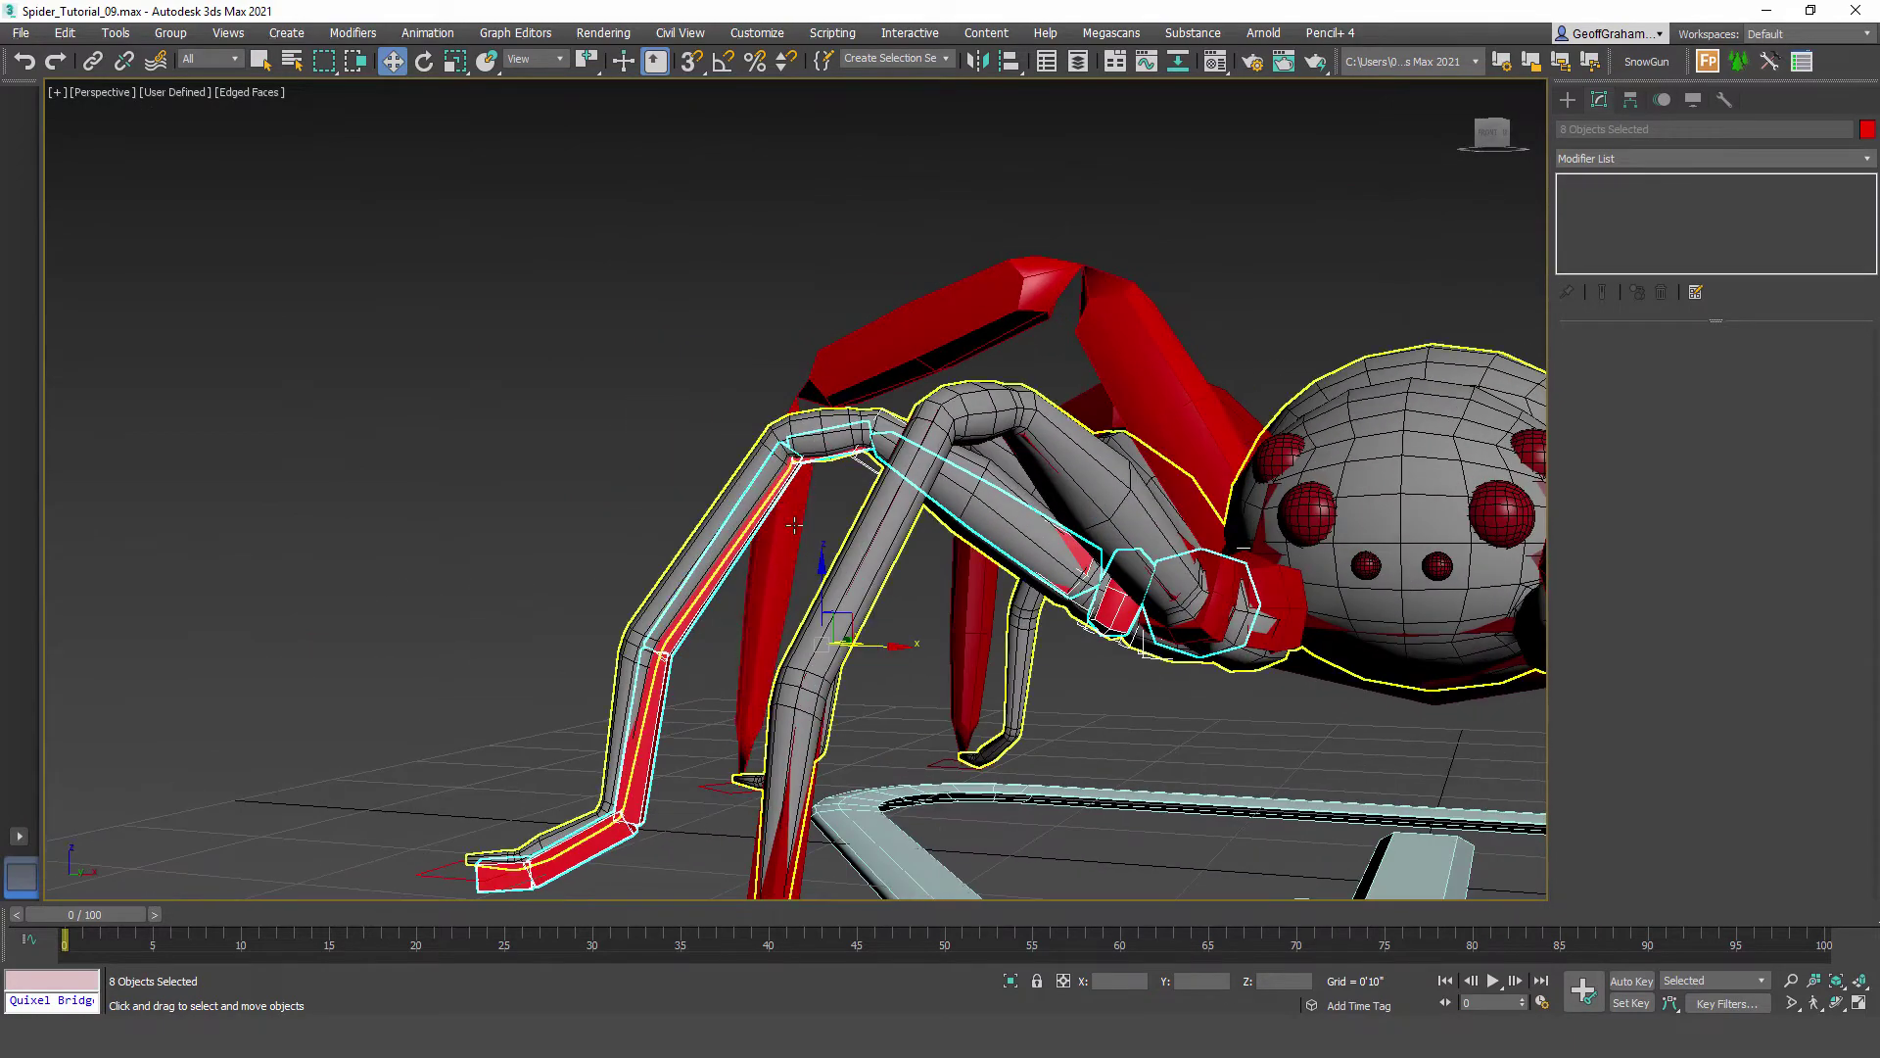
mouse_move(823, 573)
left_mouse_down()
mouse_move(823, 520)
mouse_move(826, 605)
left_mouse_up()
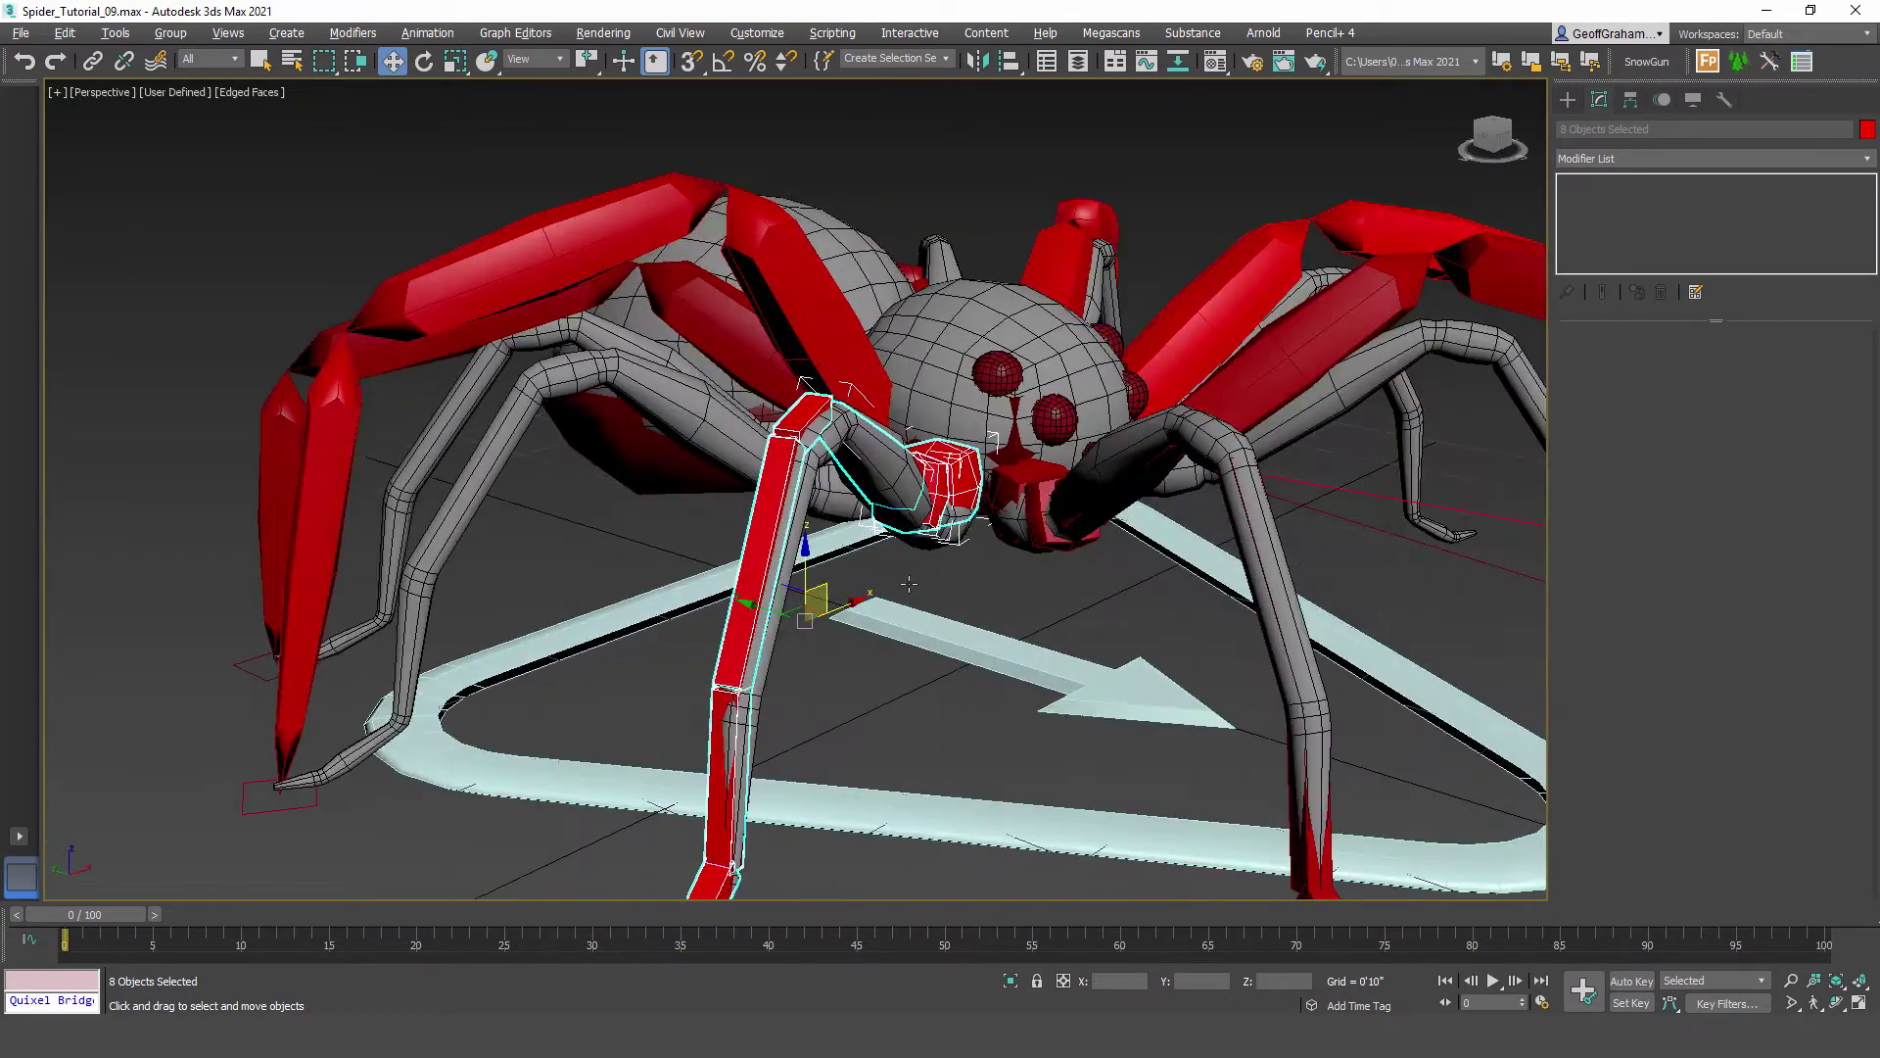
middle_click_drag(909, 584, 923, 689, "alt")
left_click(901, 603)
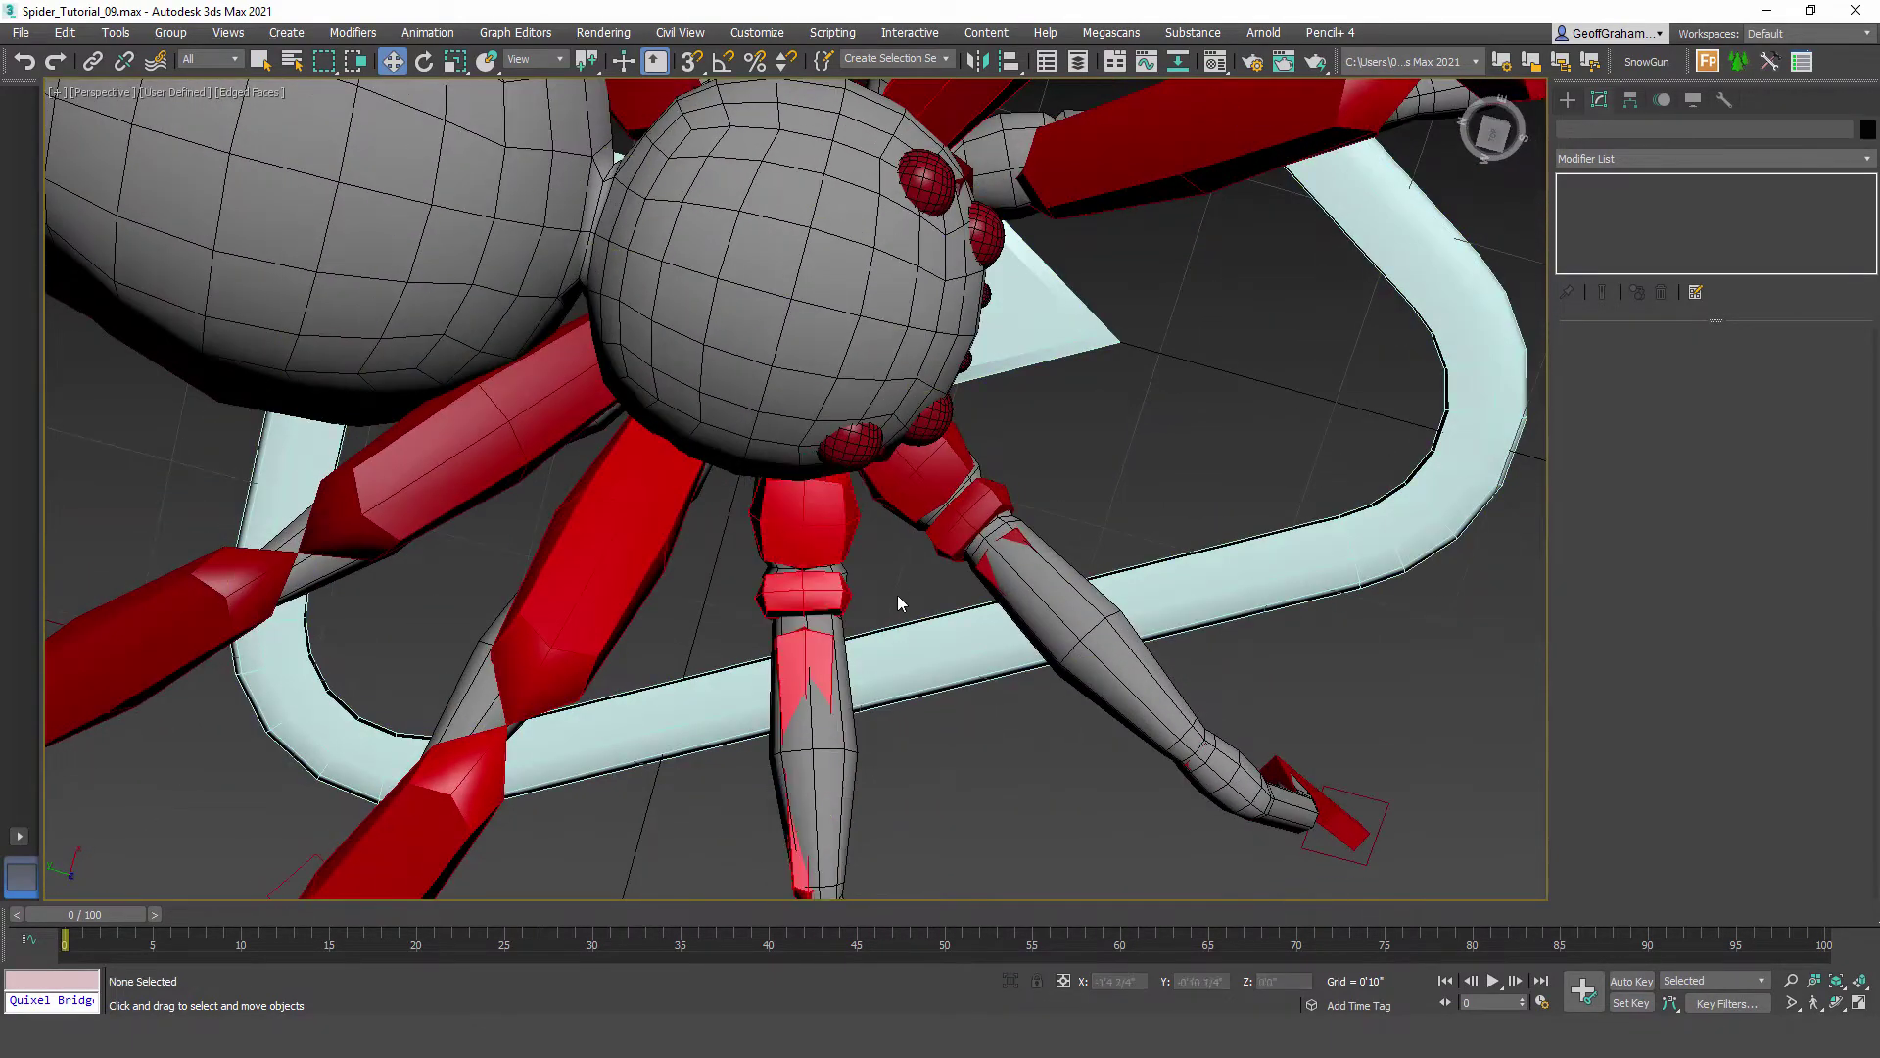
Step: Move the first bone of RLeg2 in Local coordinates so it fits inside the leg mesh's segment nearest the body
left_click(825, 512)
scroll(833, 504, "up", 6)
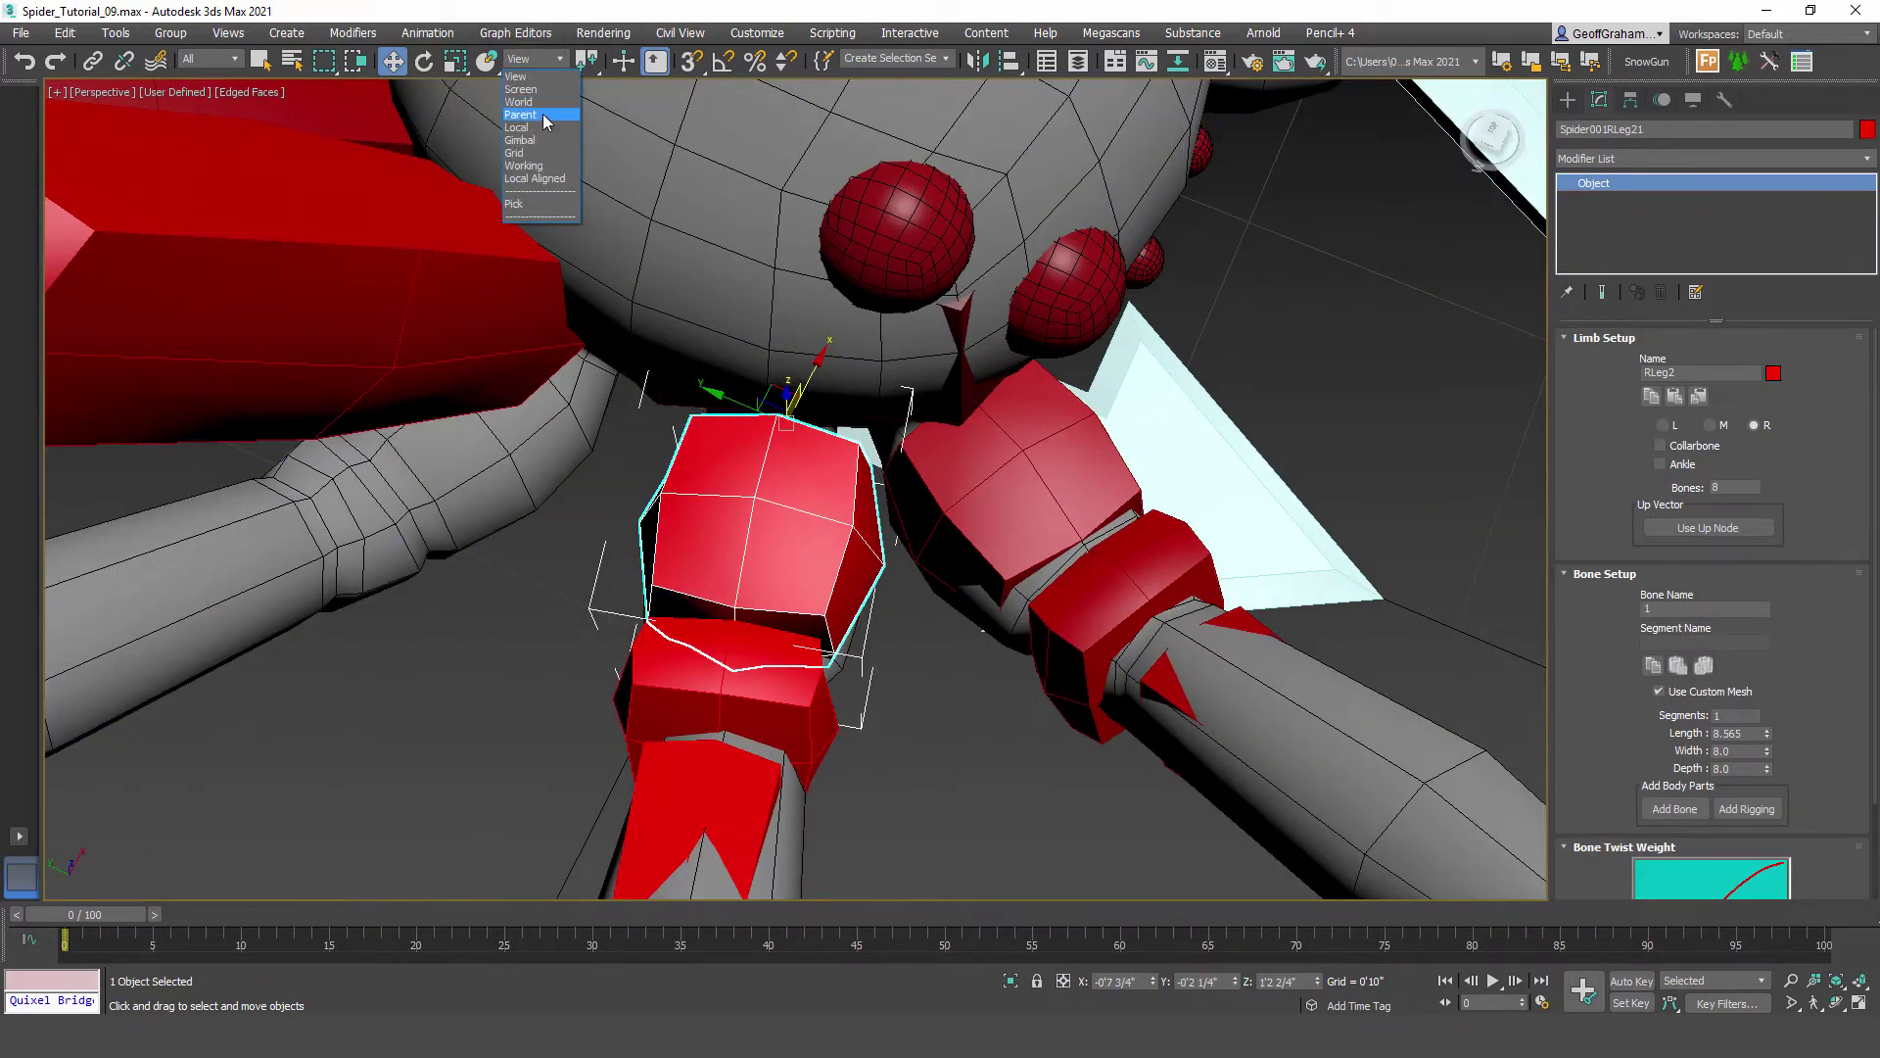
left_click(541, 129)
mouse_move(862, 587)
middle_mouse_down("alt")
mouse_move(889, 554)
mouse_move(871, 573)
middle_mouse_up("alt")
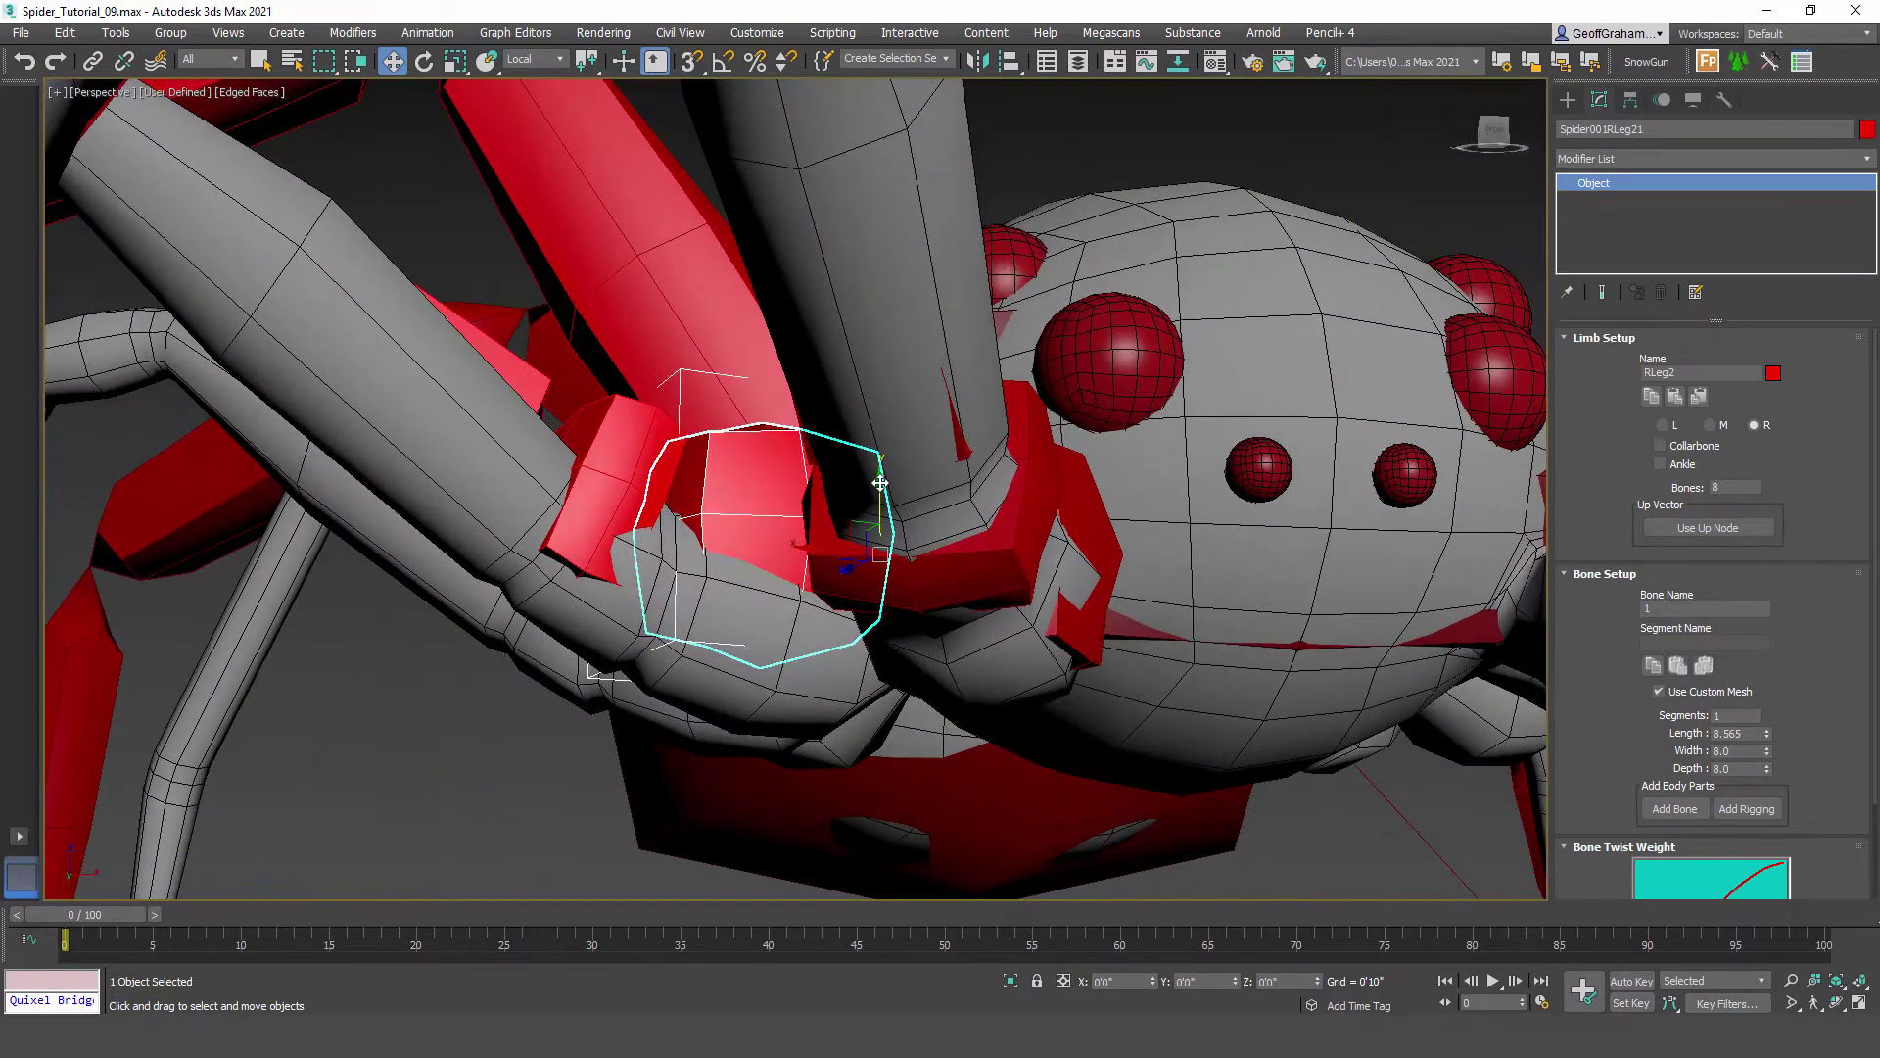
left_click_drag(897, 482, 899, 594)
middle_click_drag(899, 593, 1048, 590, "alt")
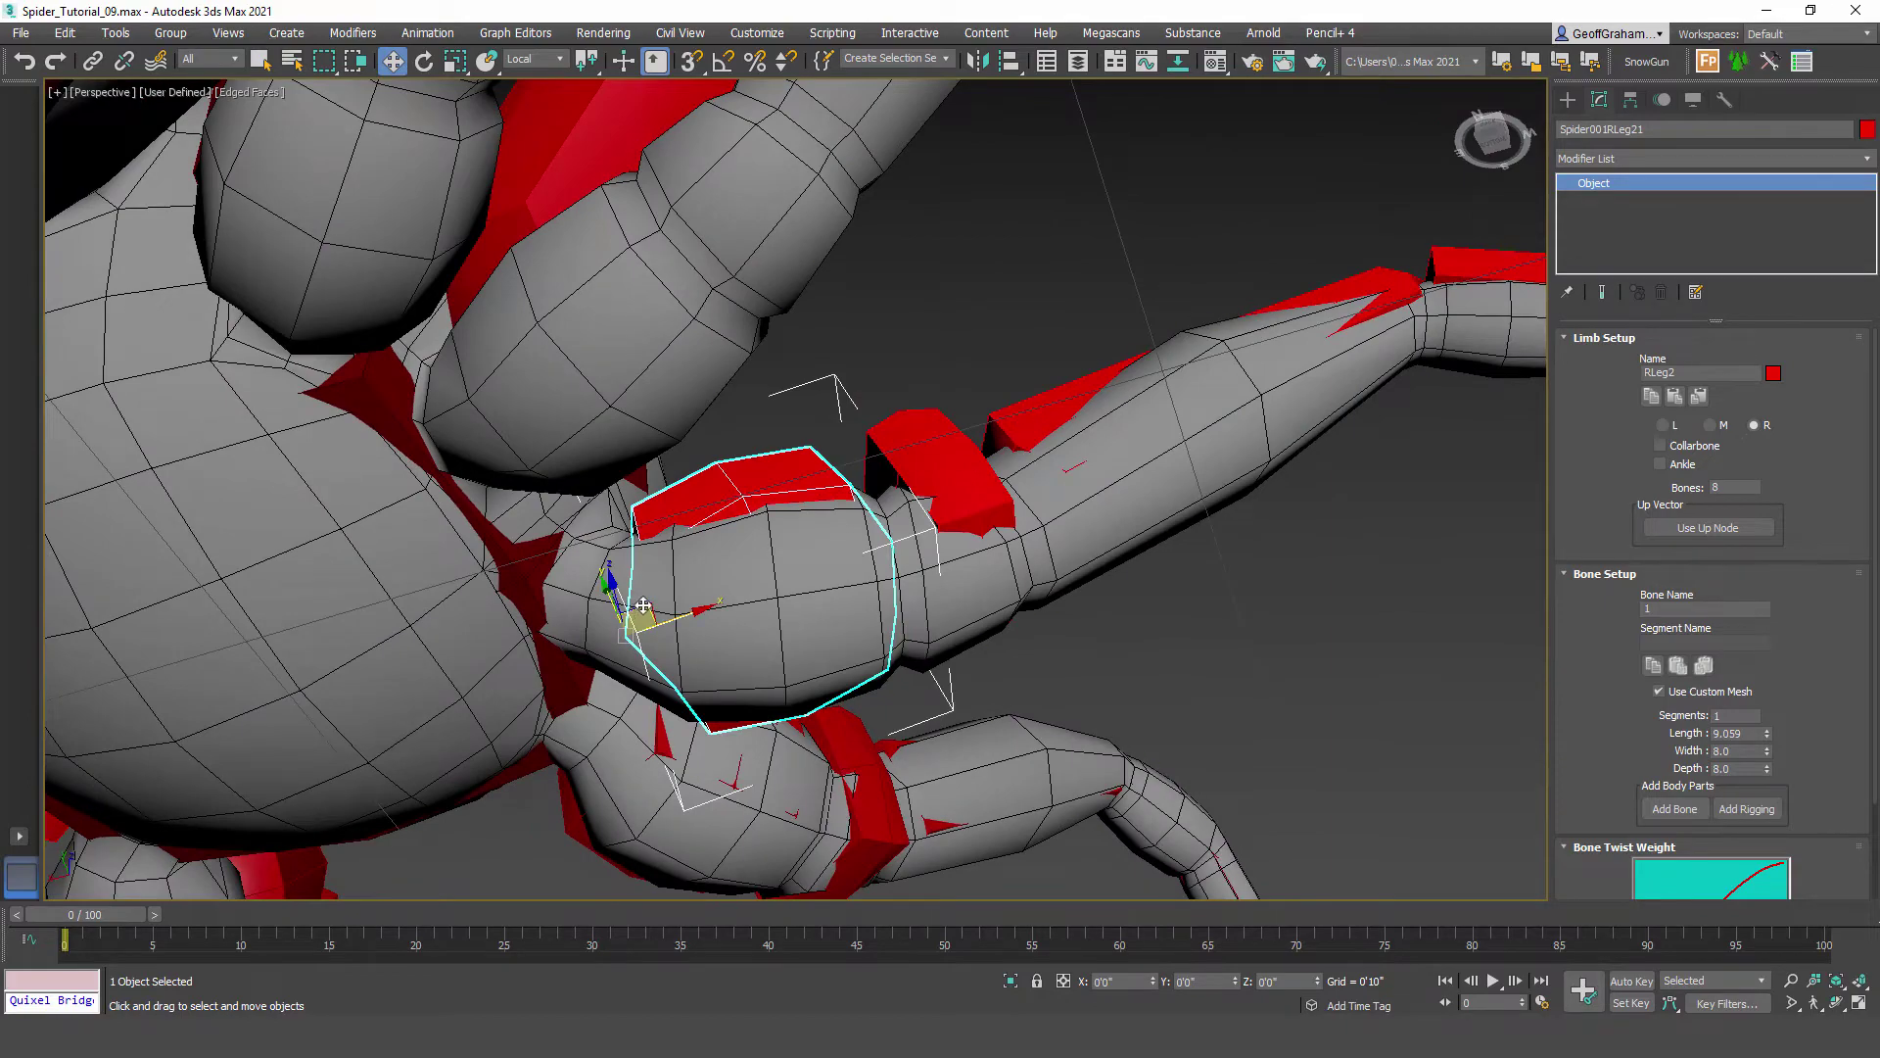
left_click_drag(570, 577, 568, 577)
mouse_move(736, 558)
middle_mouse_down("alt")
mouse_move(755, 572)
mouse_move(710, 577)
middle_mouse_up("alt")
left_click_drag(666, 474, 665, 472)
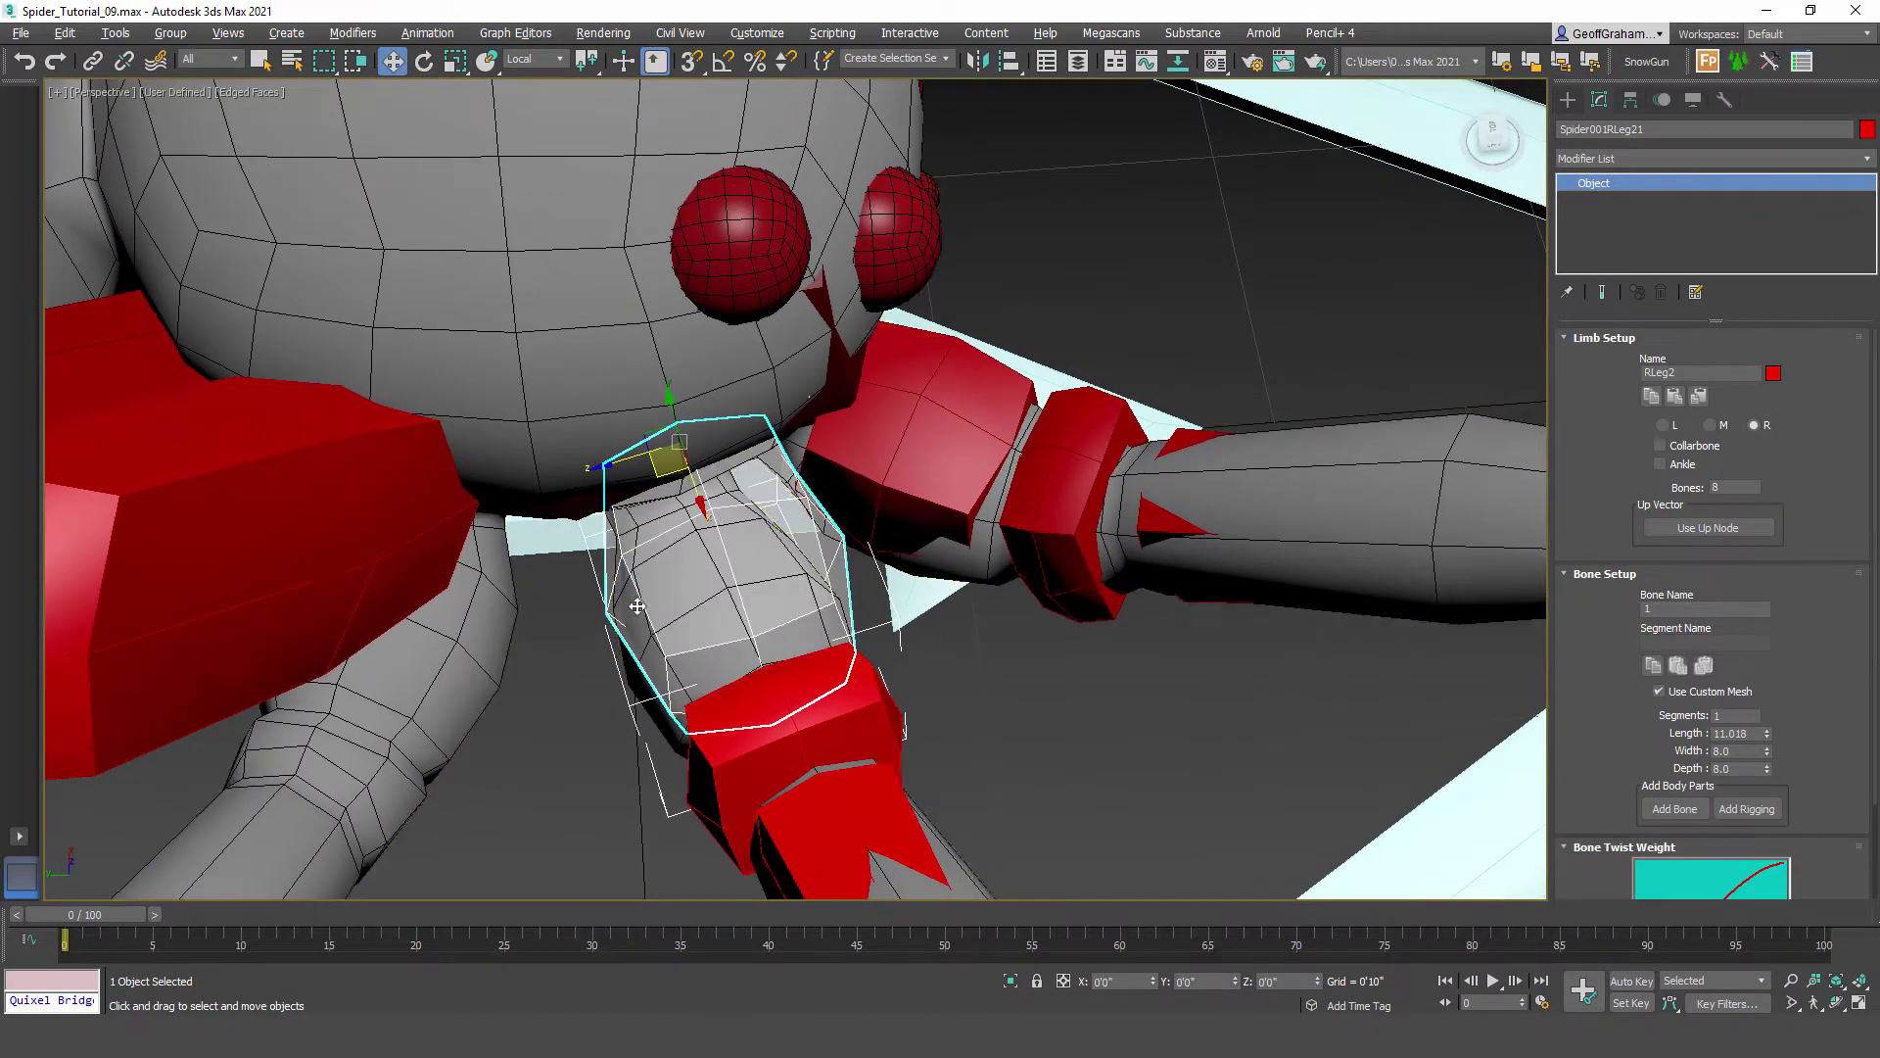
middle_click_drag(670, 480, 405, 585, "alt")
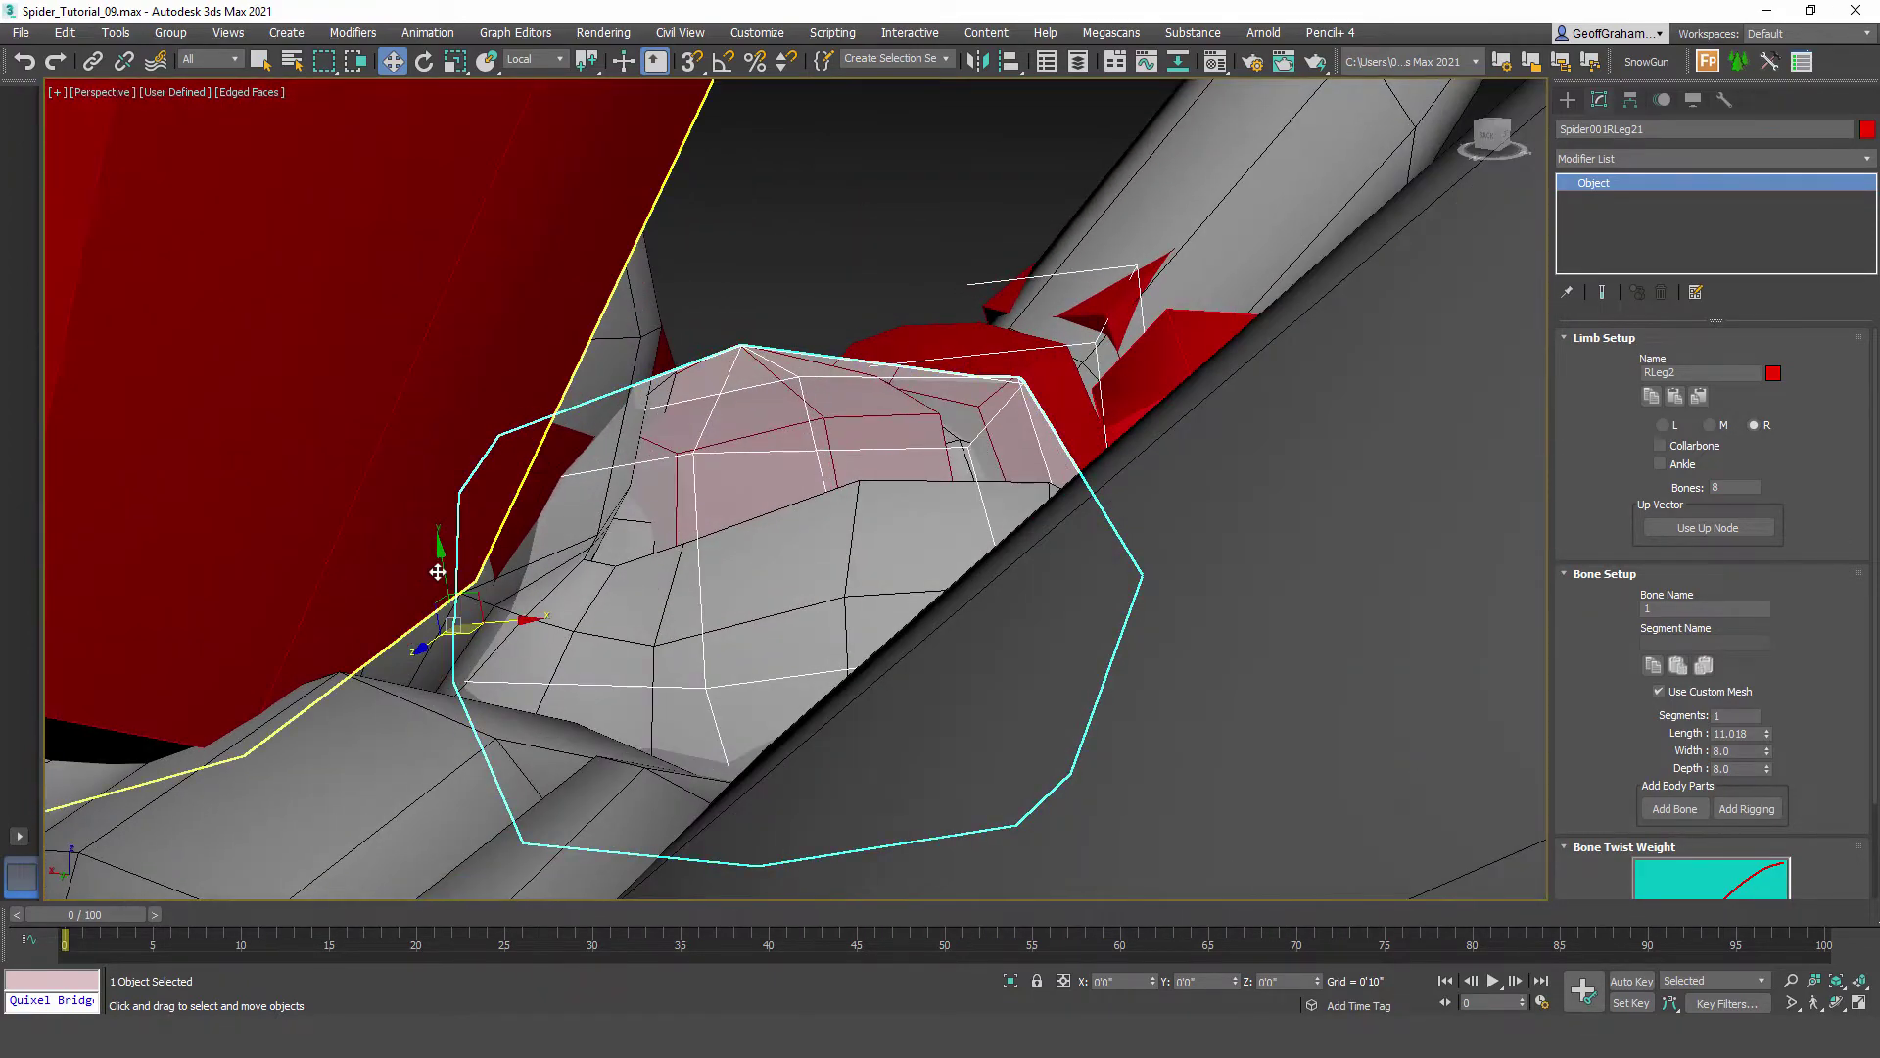
middle_click_drag(730, 707, 860, 545, "alt")
Step: Reposition the second bone of RLeg2 so it sits within the short joint segment of the leg mesh
left_click(1077, 274)
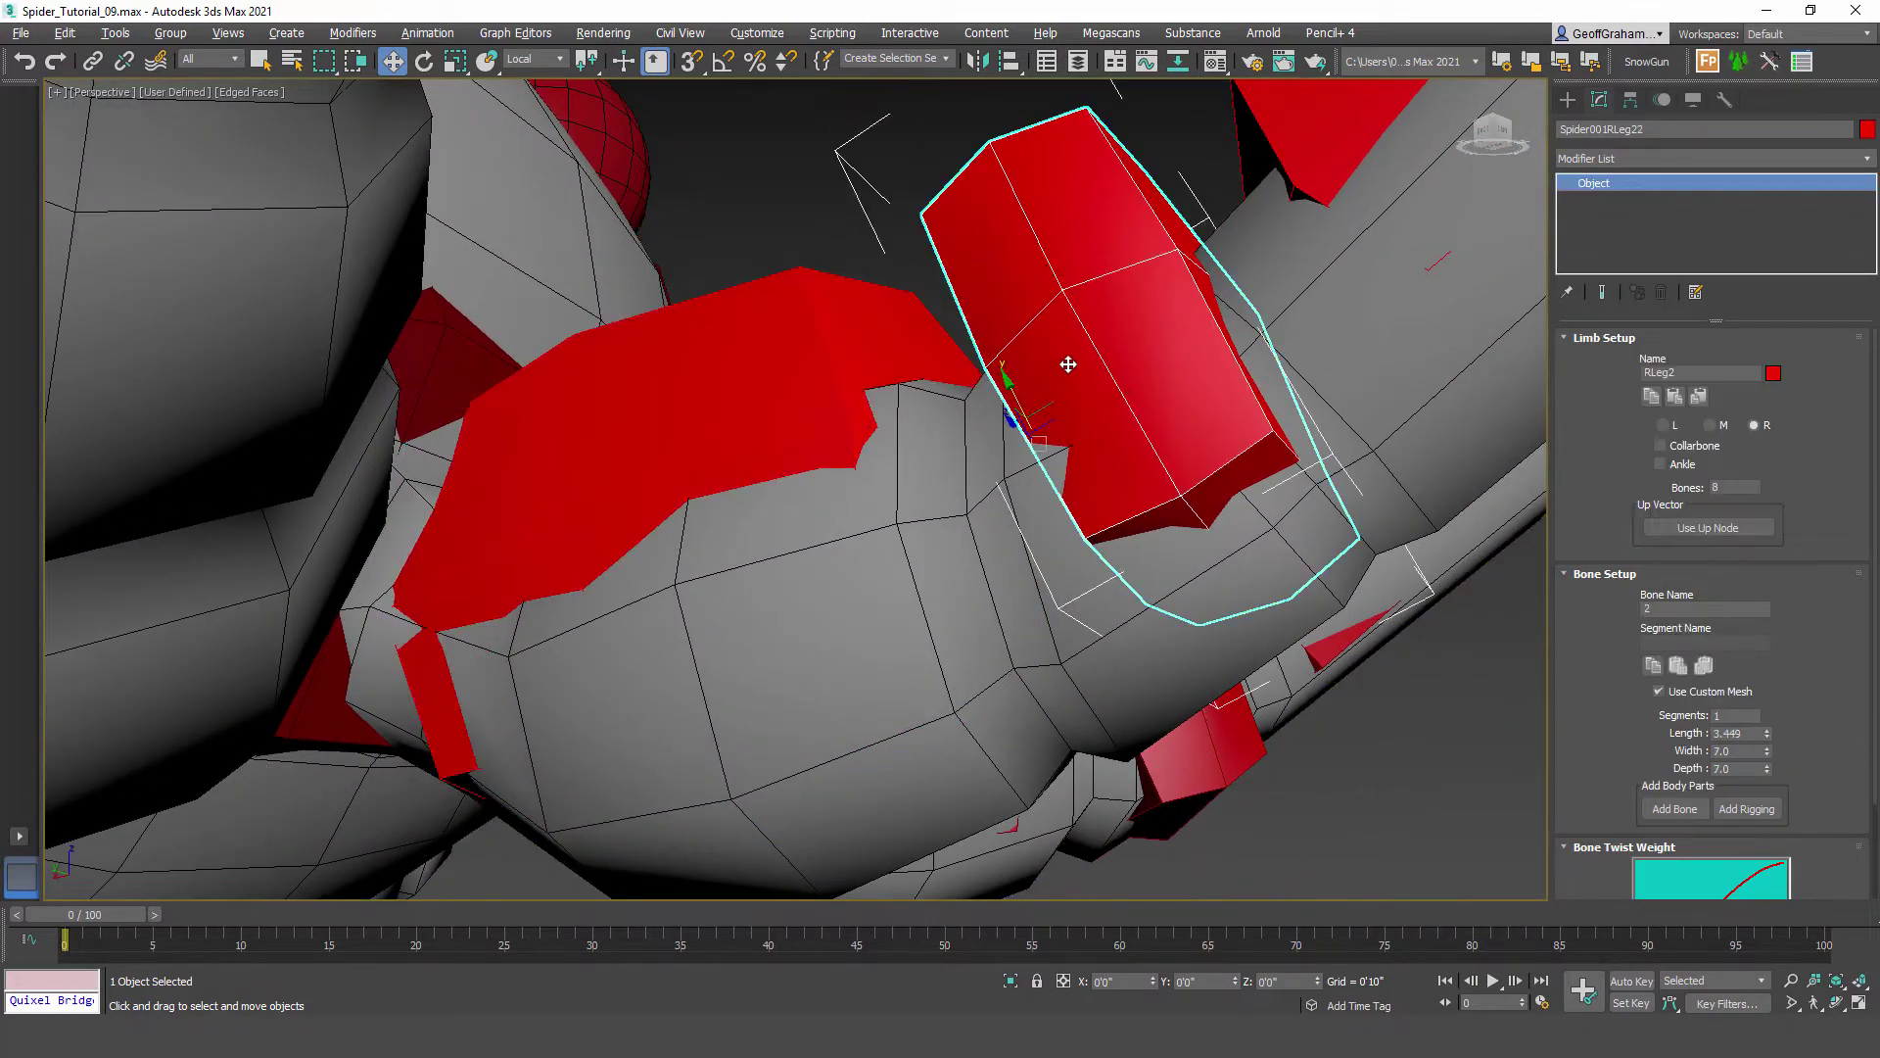
middle_click_drag(1073, 461, 1036, 400, "alt")
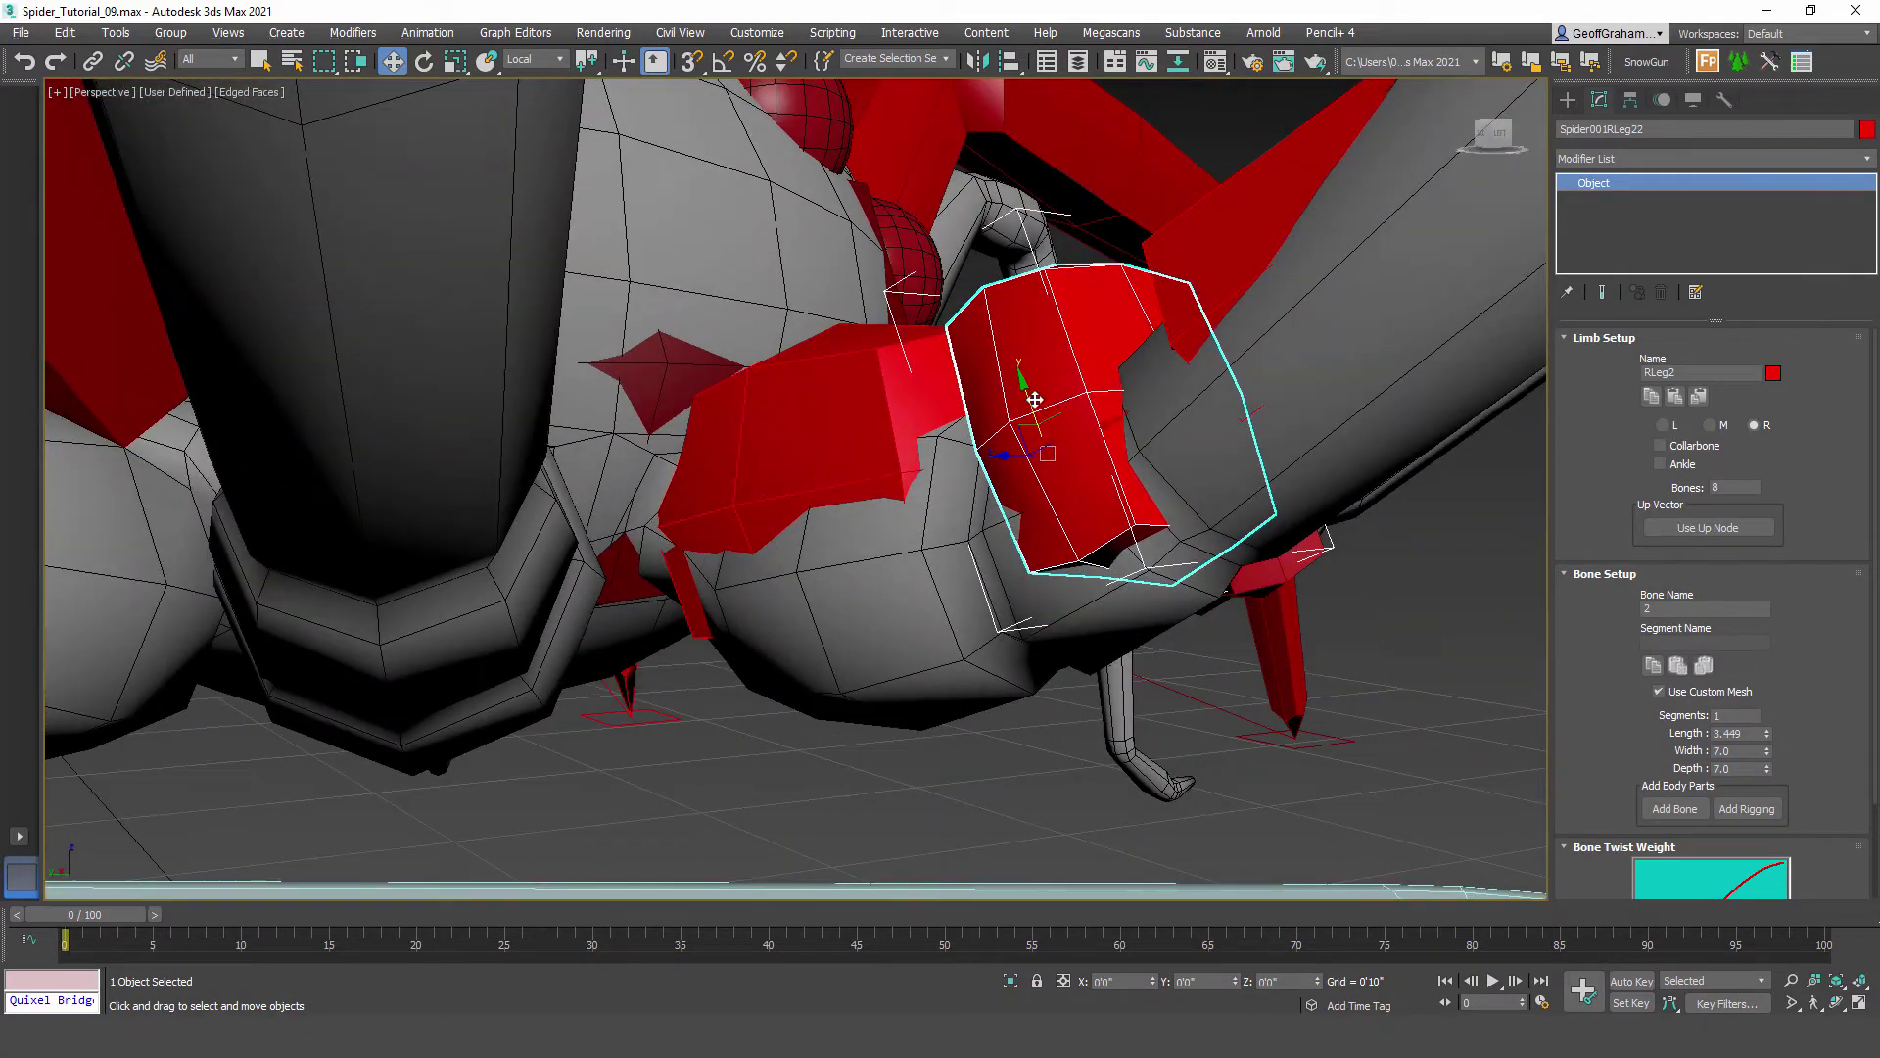
middle_click_drag(1048, 501, 1132, 600, "alt")
middle_click_drag(1144, 606, 1041, 444, "alt")
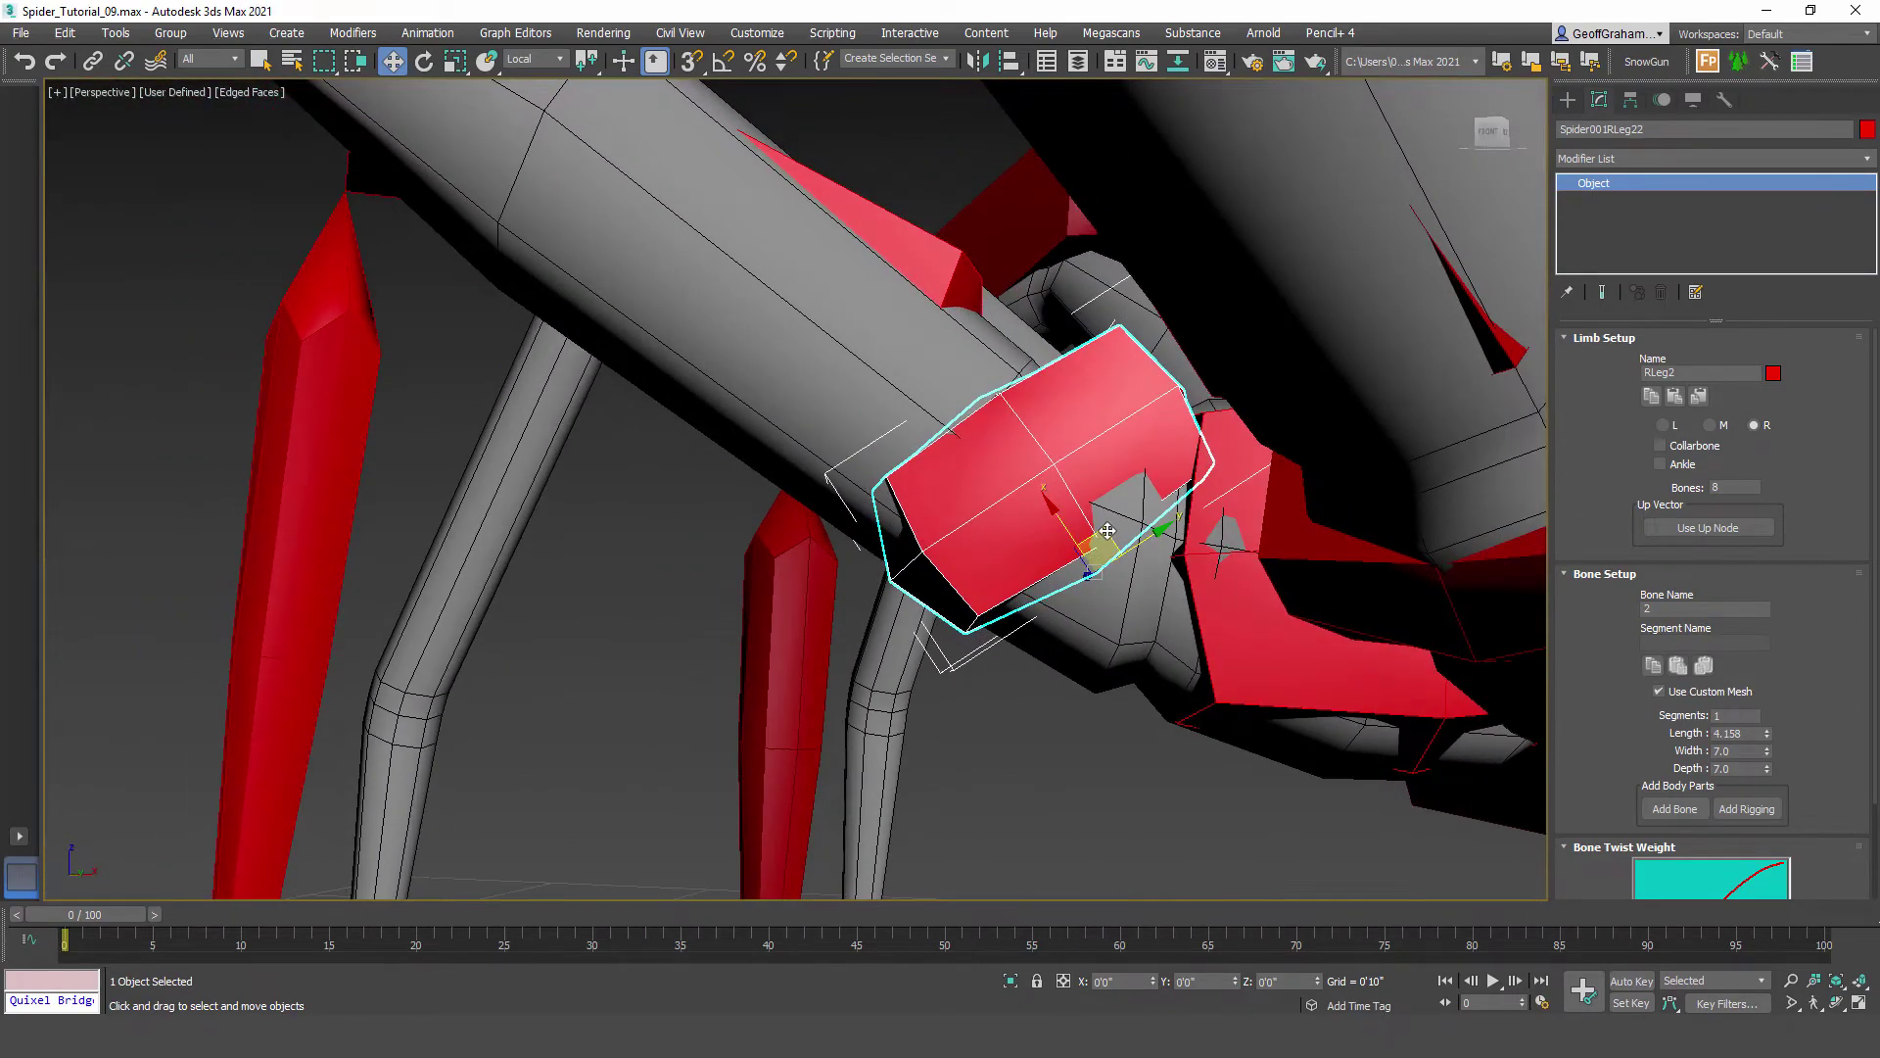
left_click_drag(1108, 531, 1188, 499)
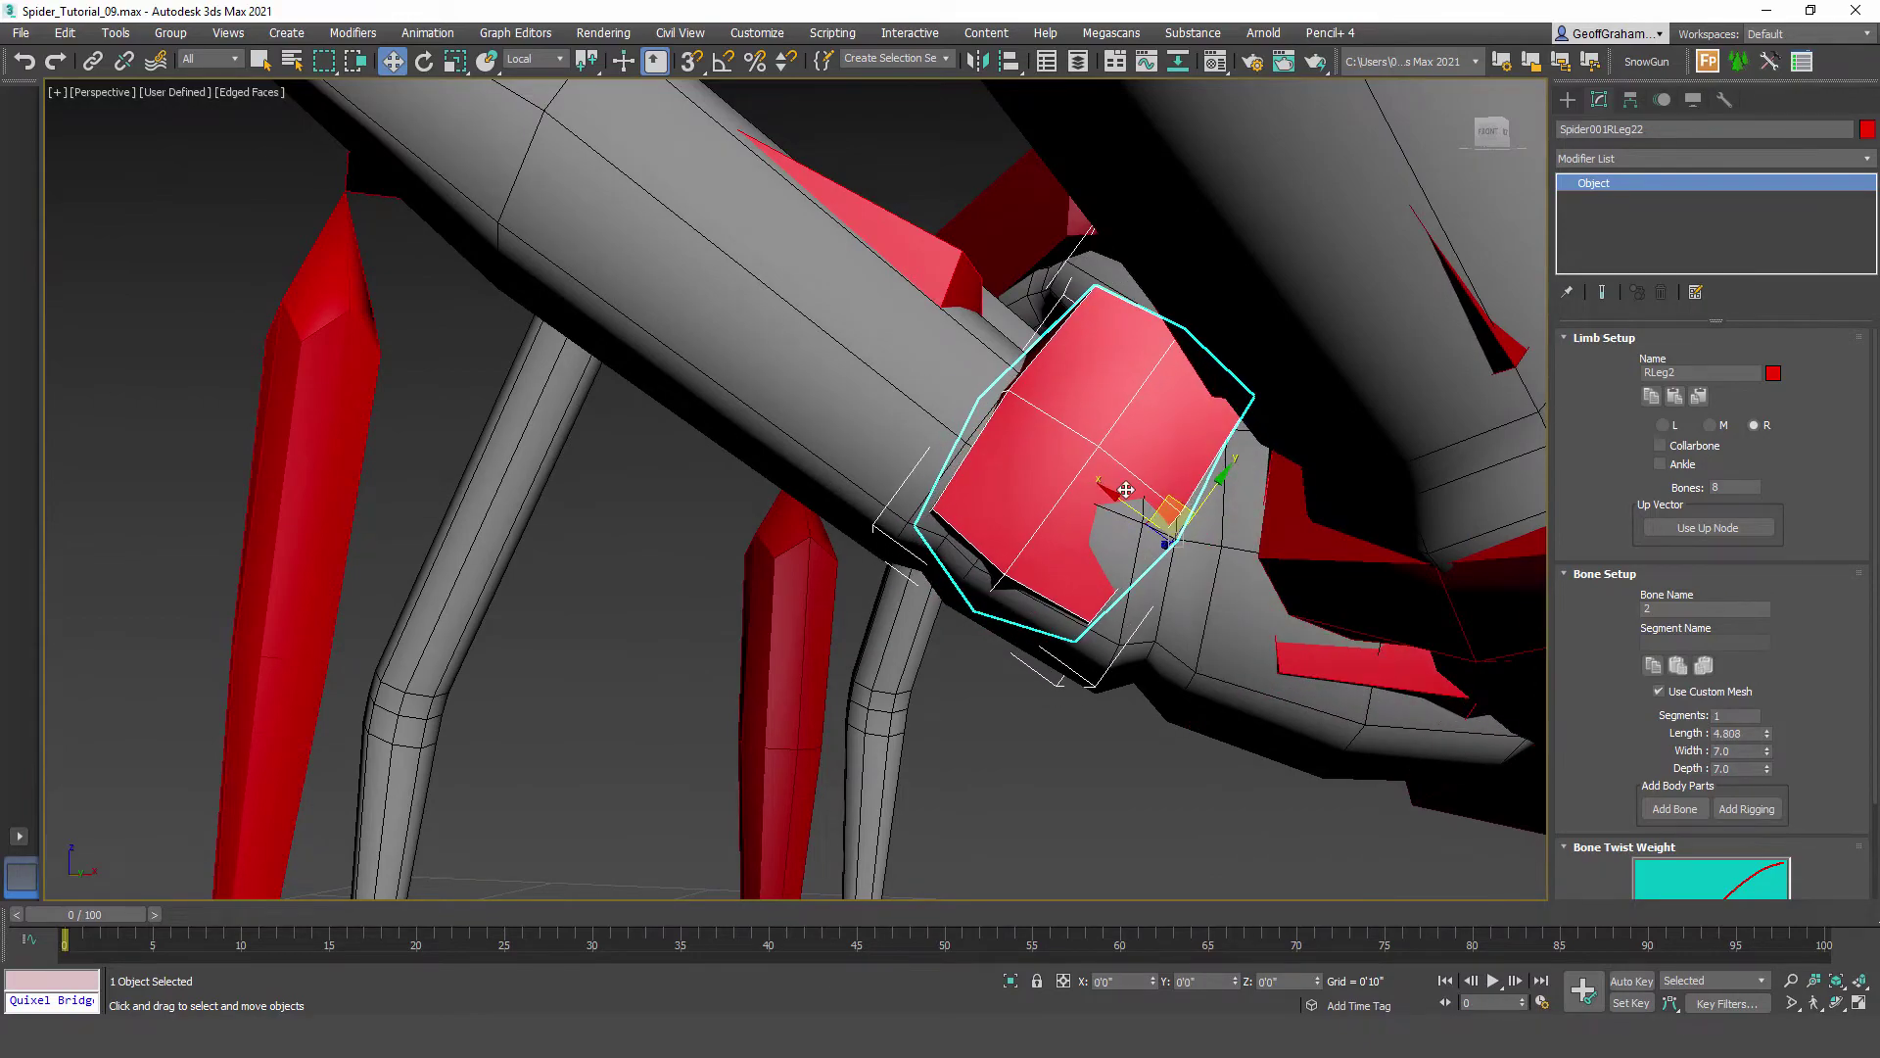
middle_click_drag(1127, 490, 1029, 525, "alt")
Step: Move the third bone of RLeg2 down so it starts at the joint and runs inside the upper leg mesh
left_click(897, 234)
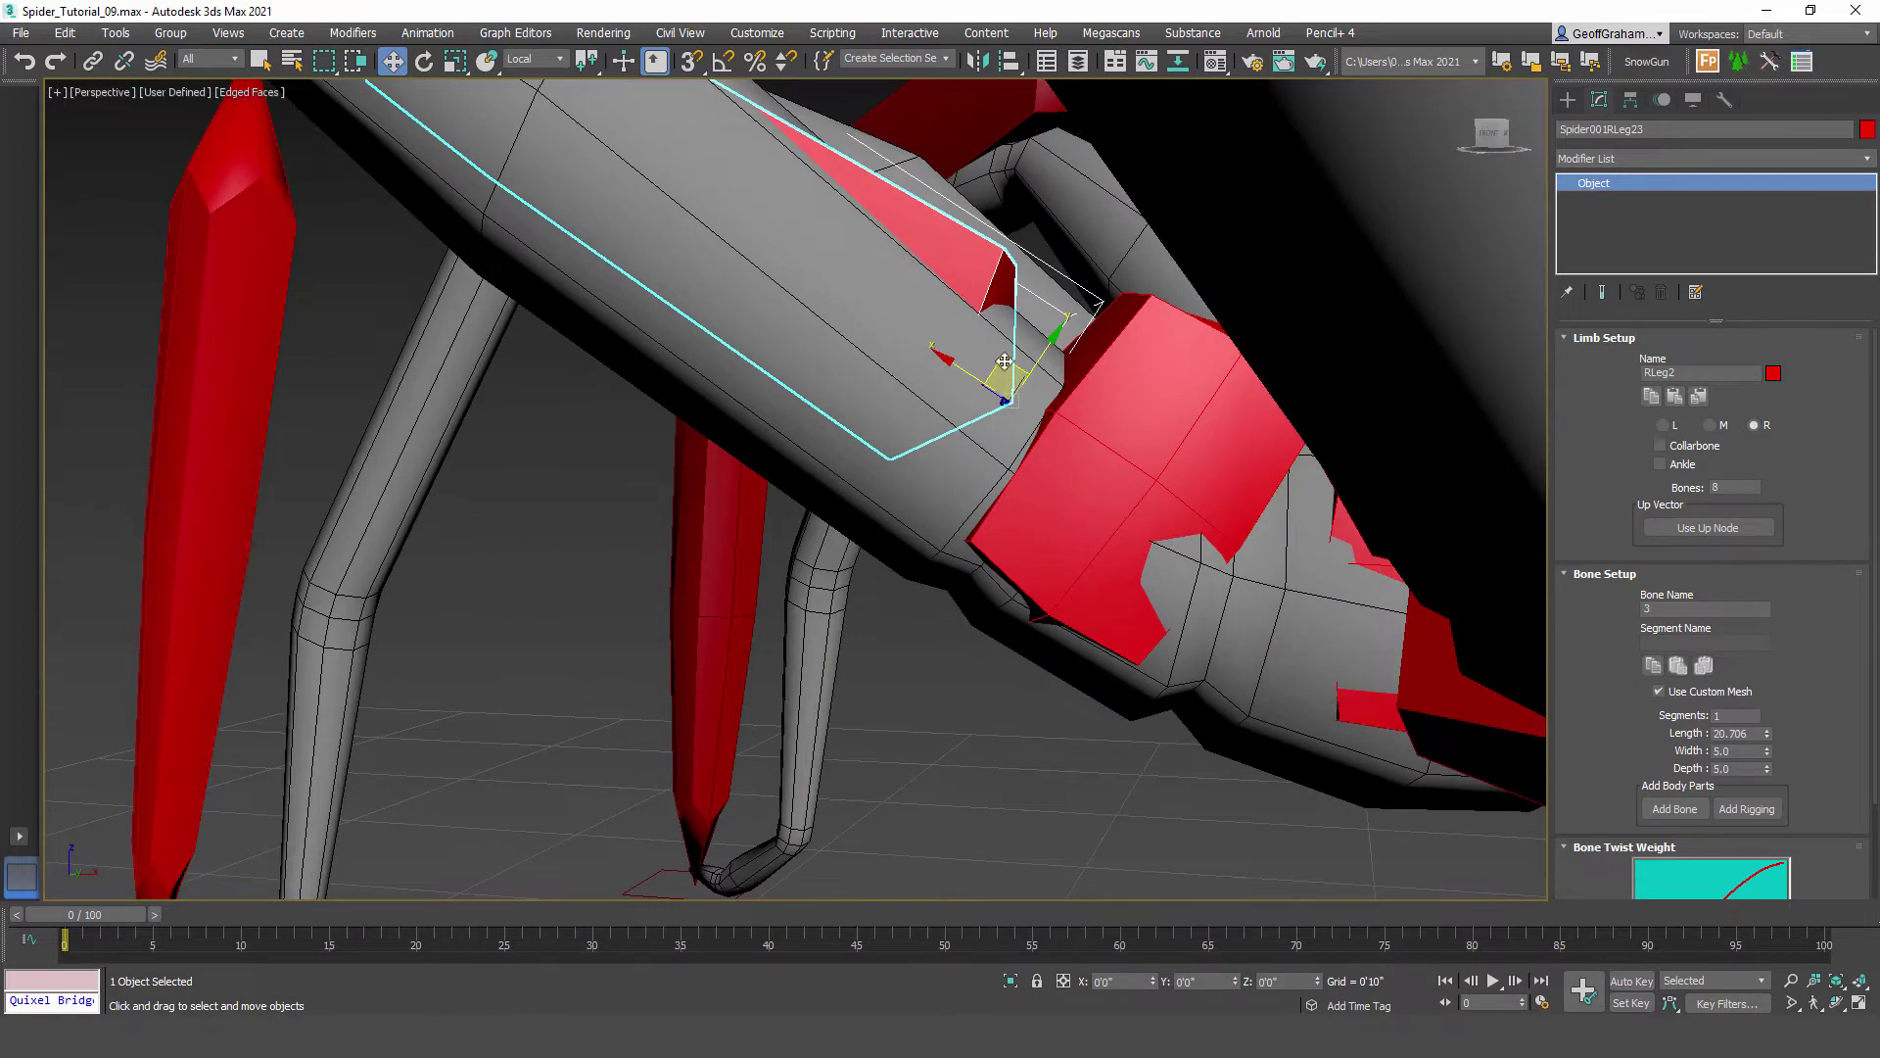
left_click_drag(1005, 361, 1043, 453)
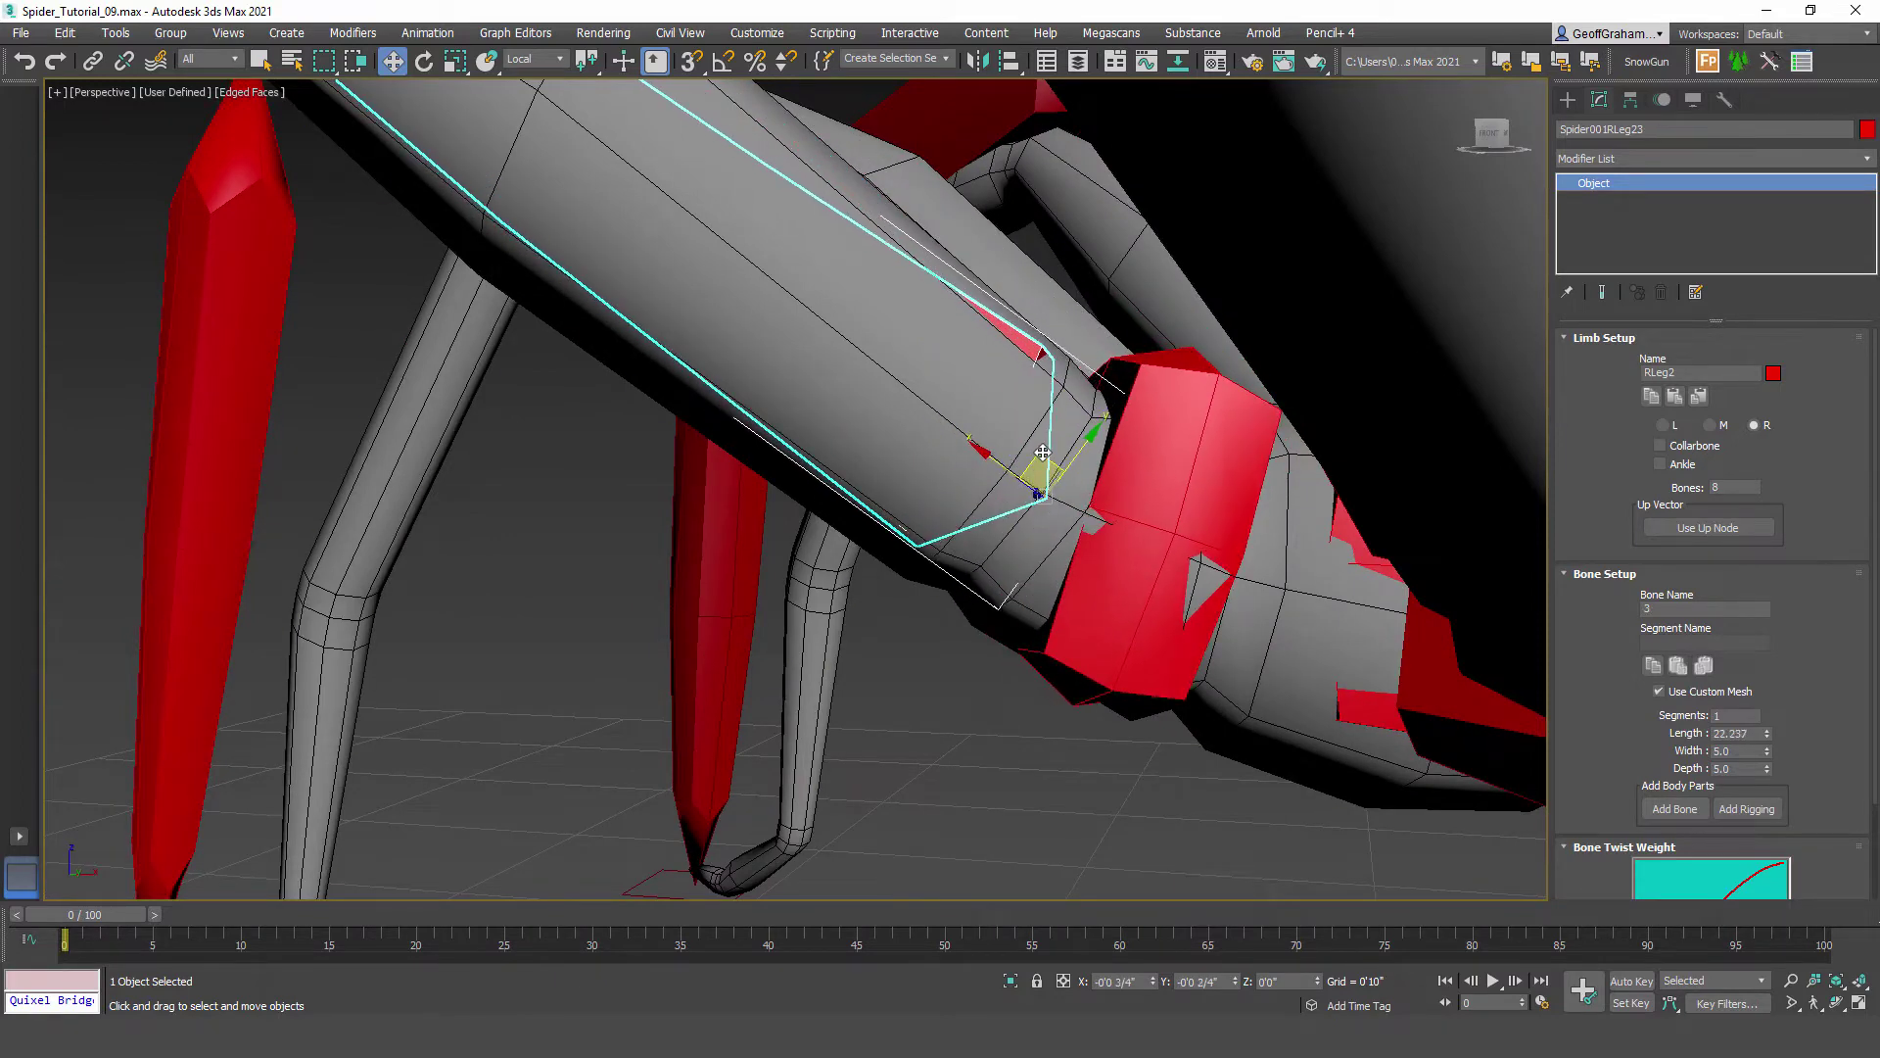
middle_click_drag(995, 421, 997, 603, "alt")
scroll(960, 576, "down", 5)
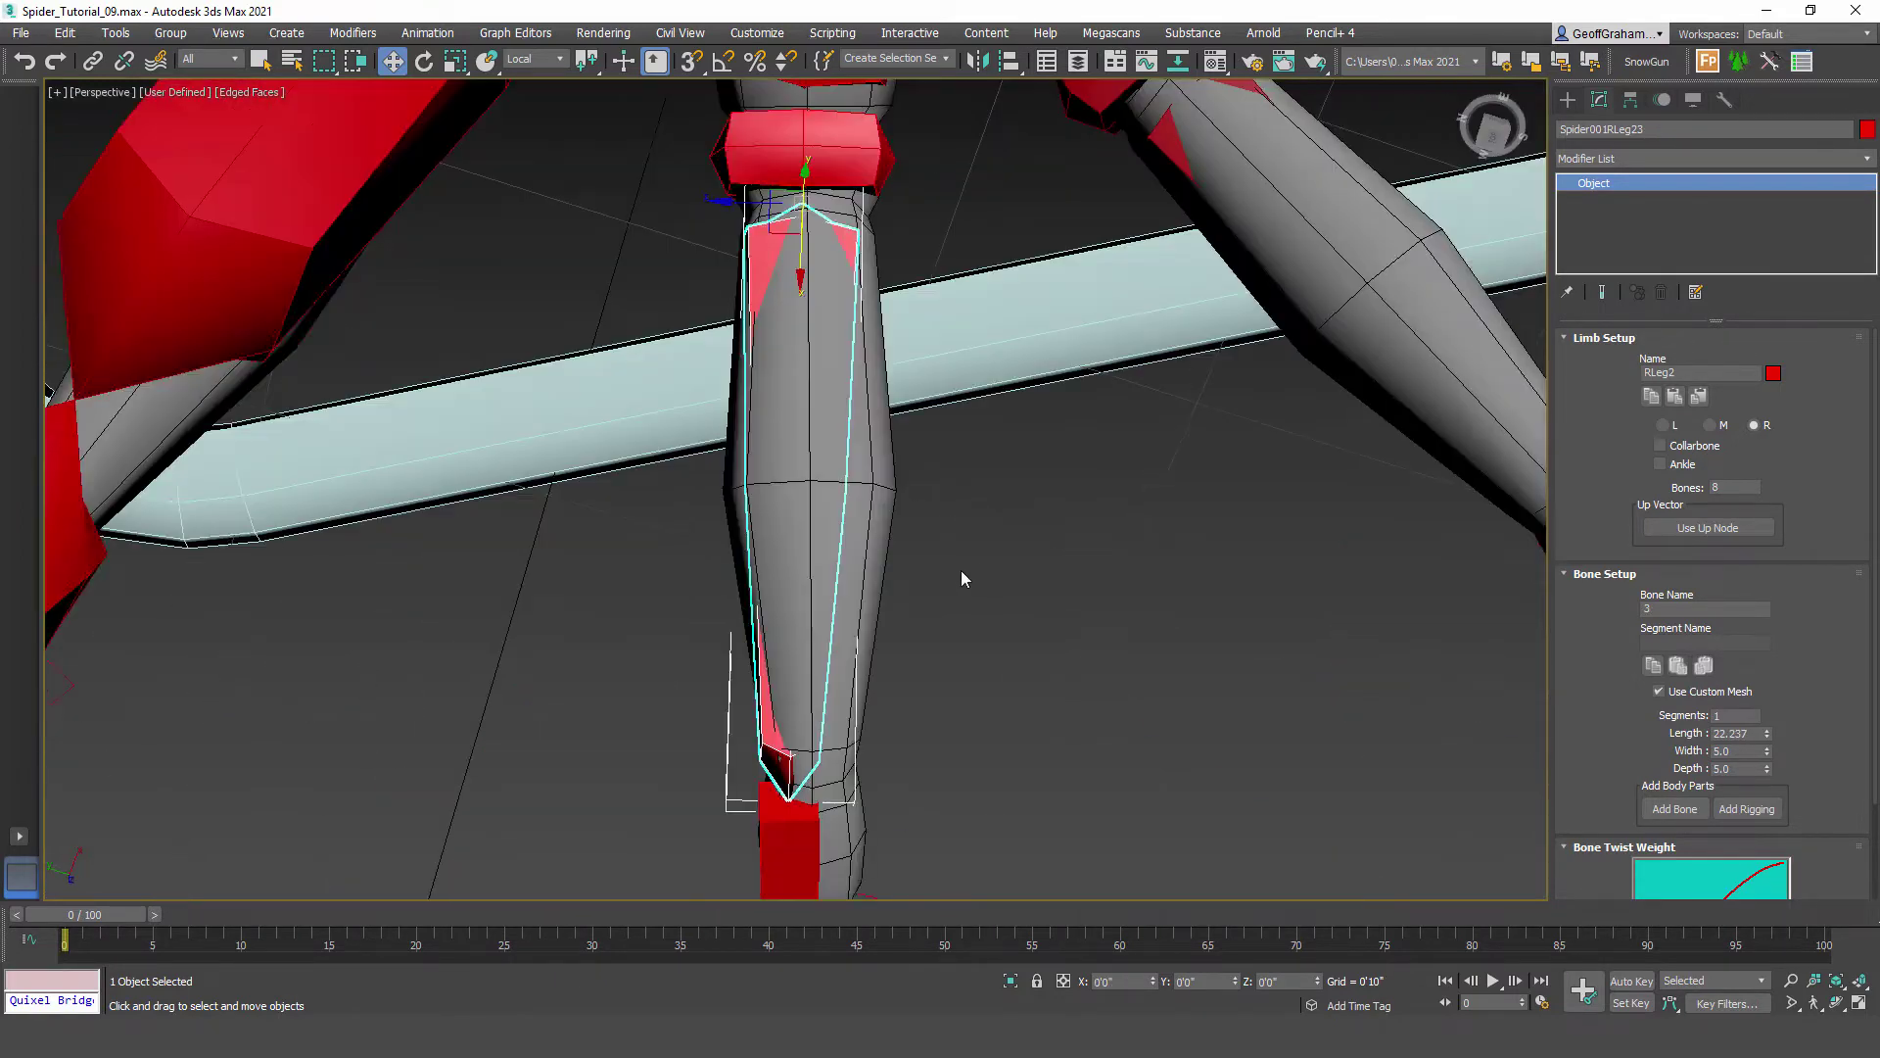
middle_click_drag(903, 500, 966, 503)
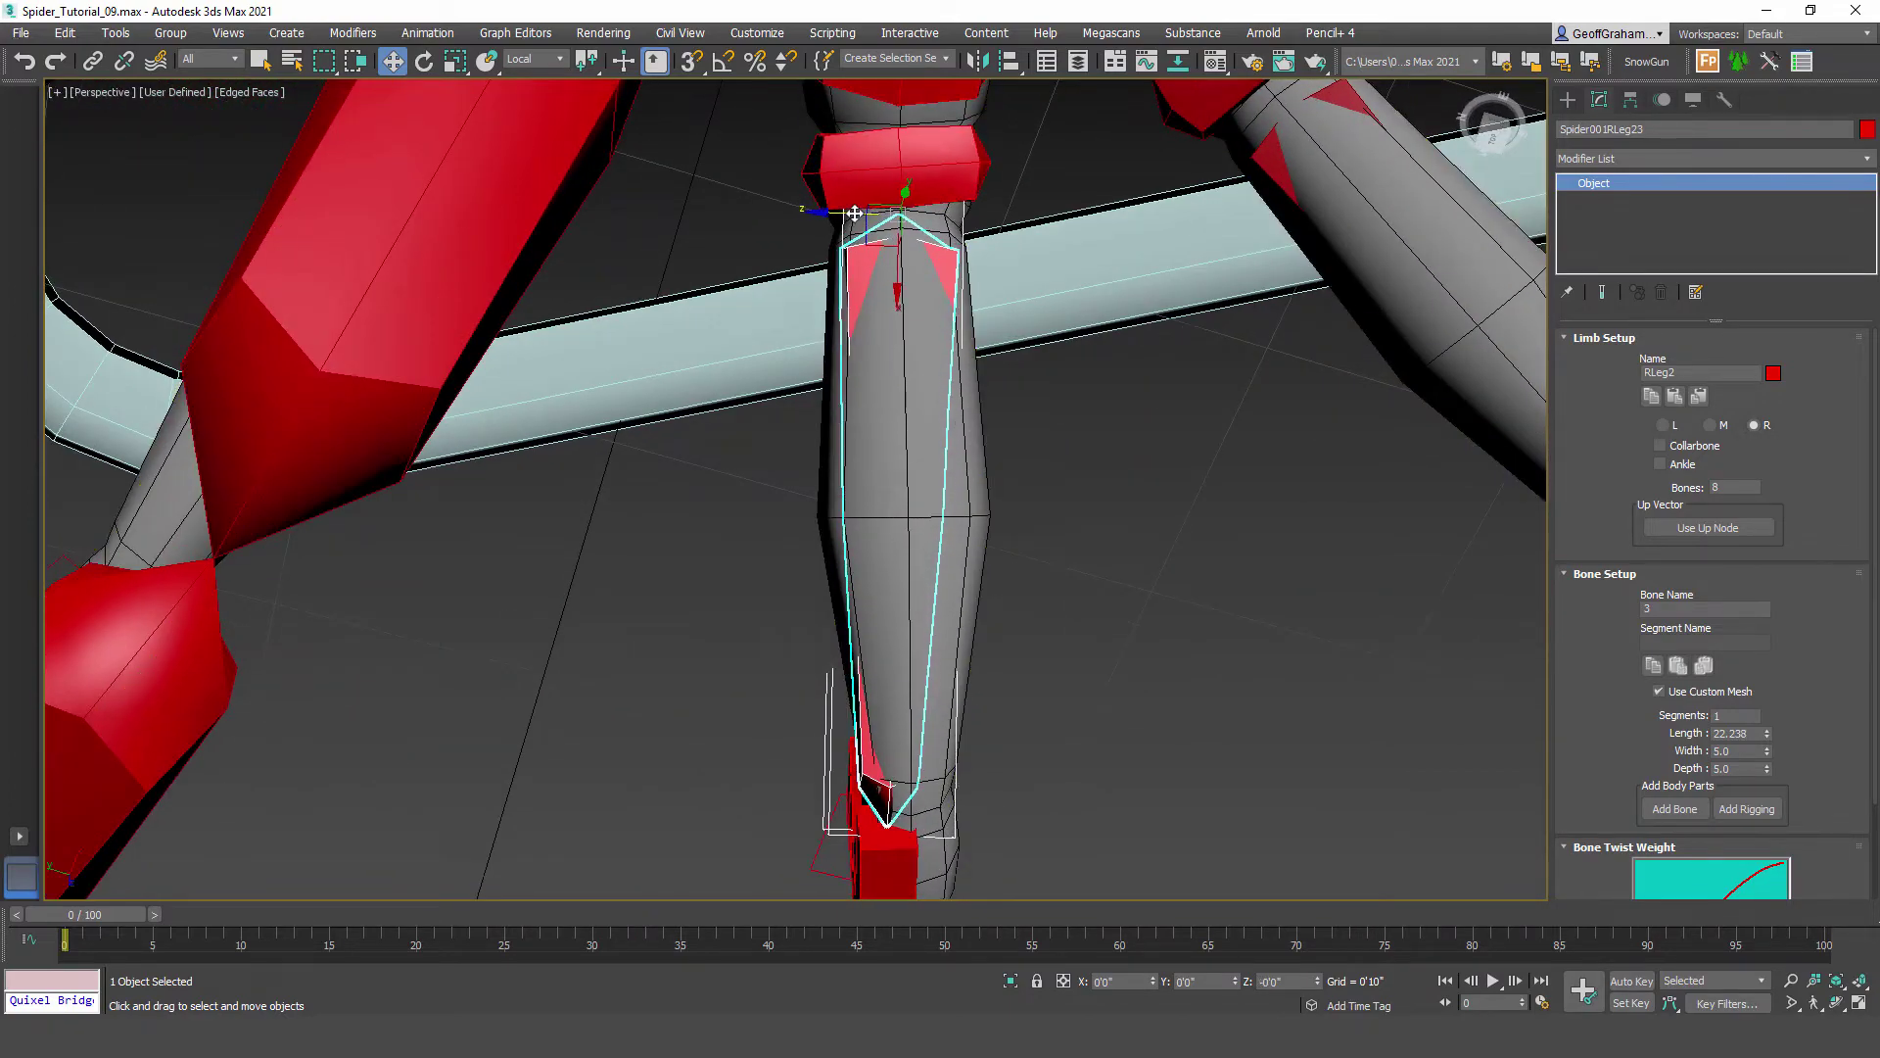
middle_click_drag(985, 707, 940, 474)
Step: Slide the fourth bone of RLeg2 sideways along its local Z axis to centre its start in the knee mesh
left_click(839, 561)
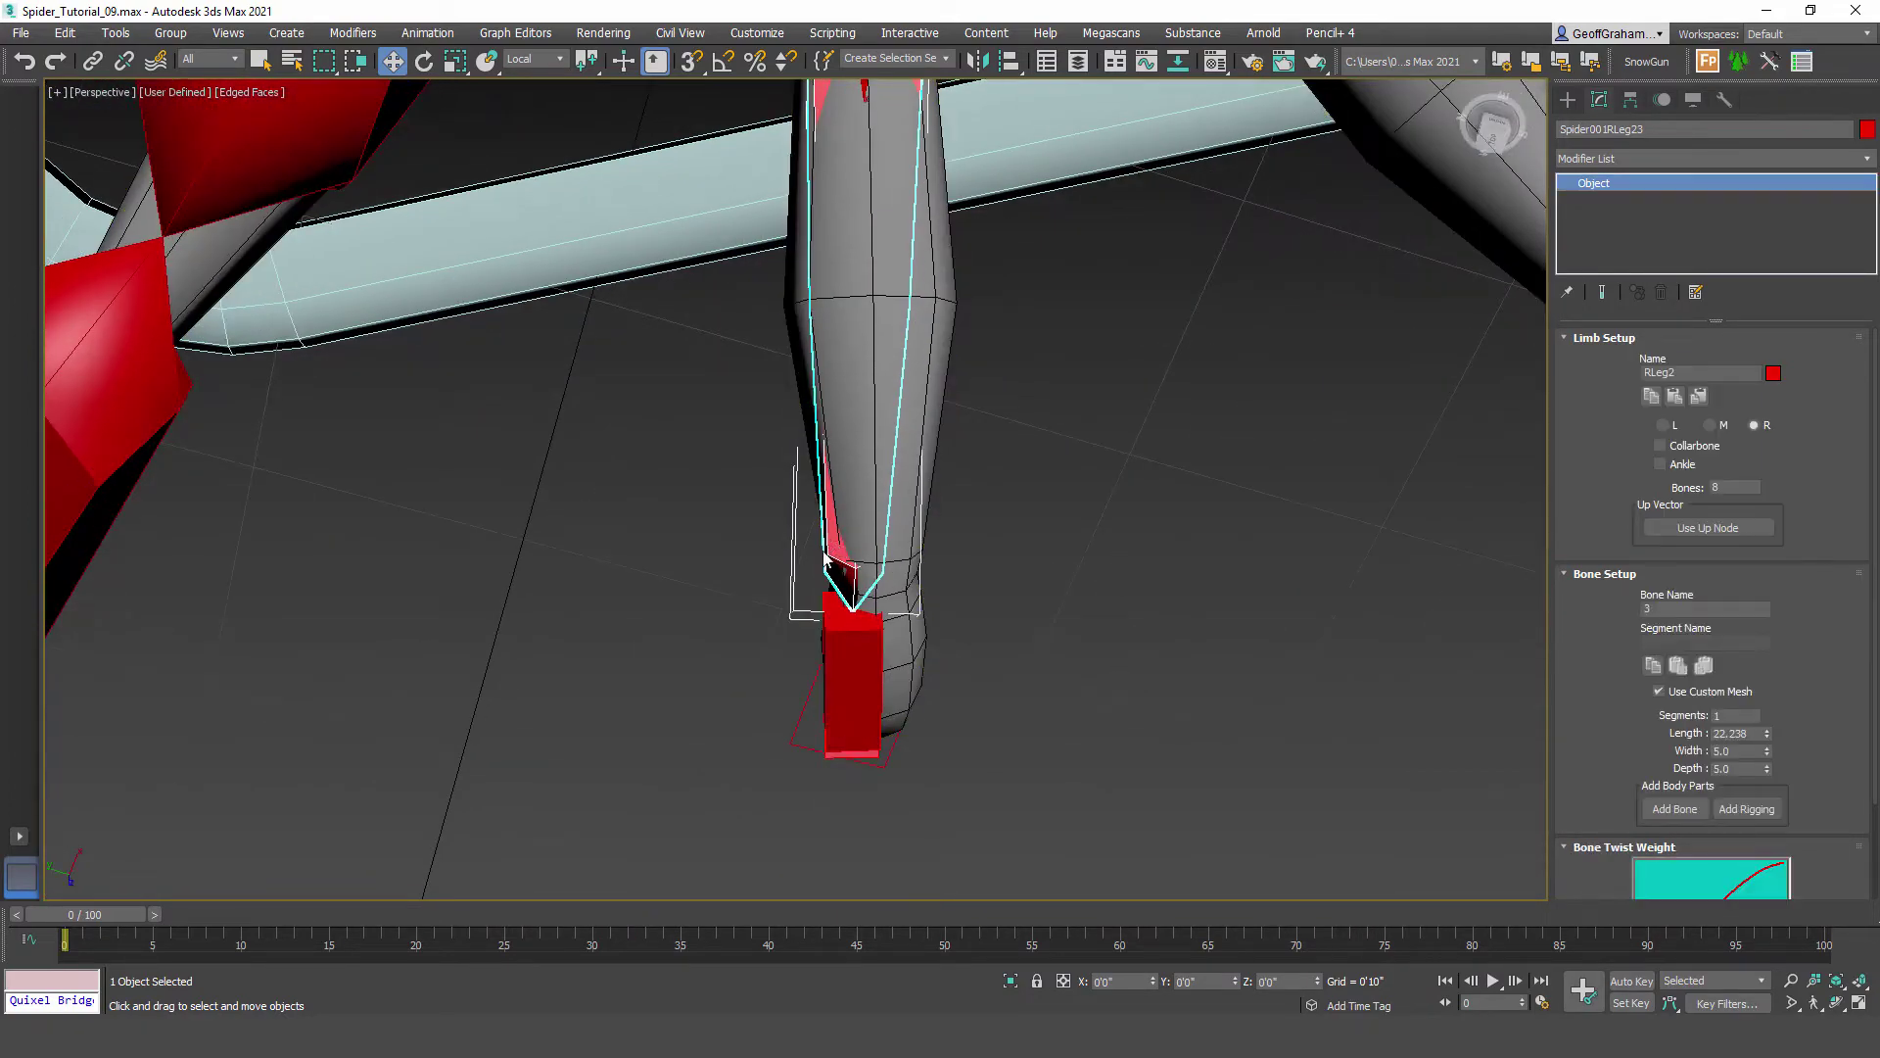
left_click(847, 646)
middle_click_drag(878, 394, 878, 539)
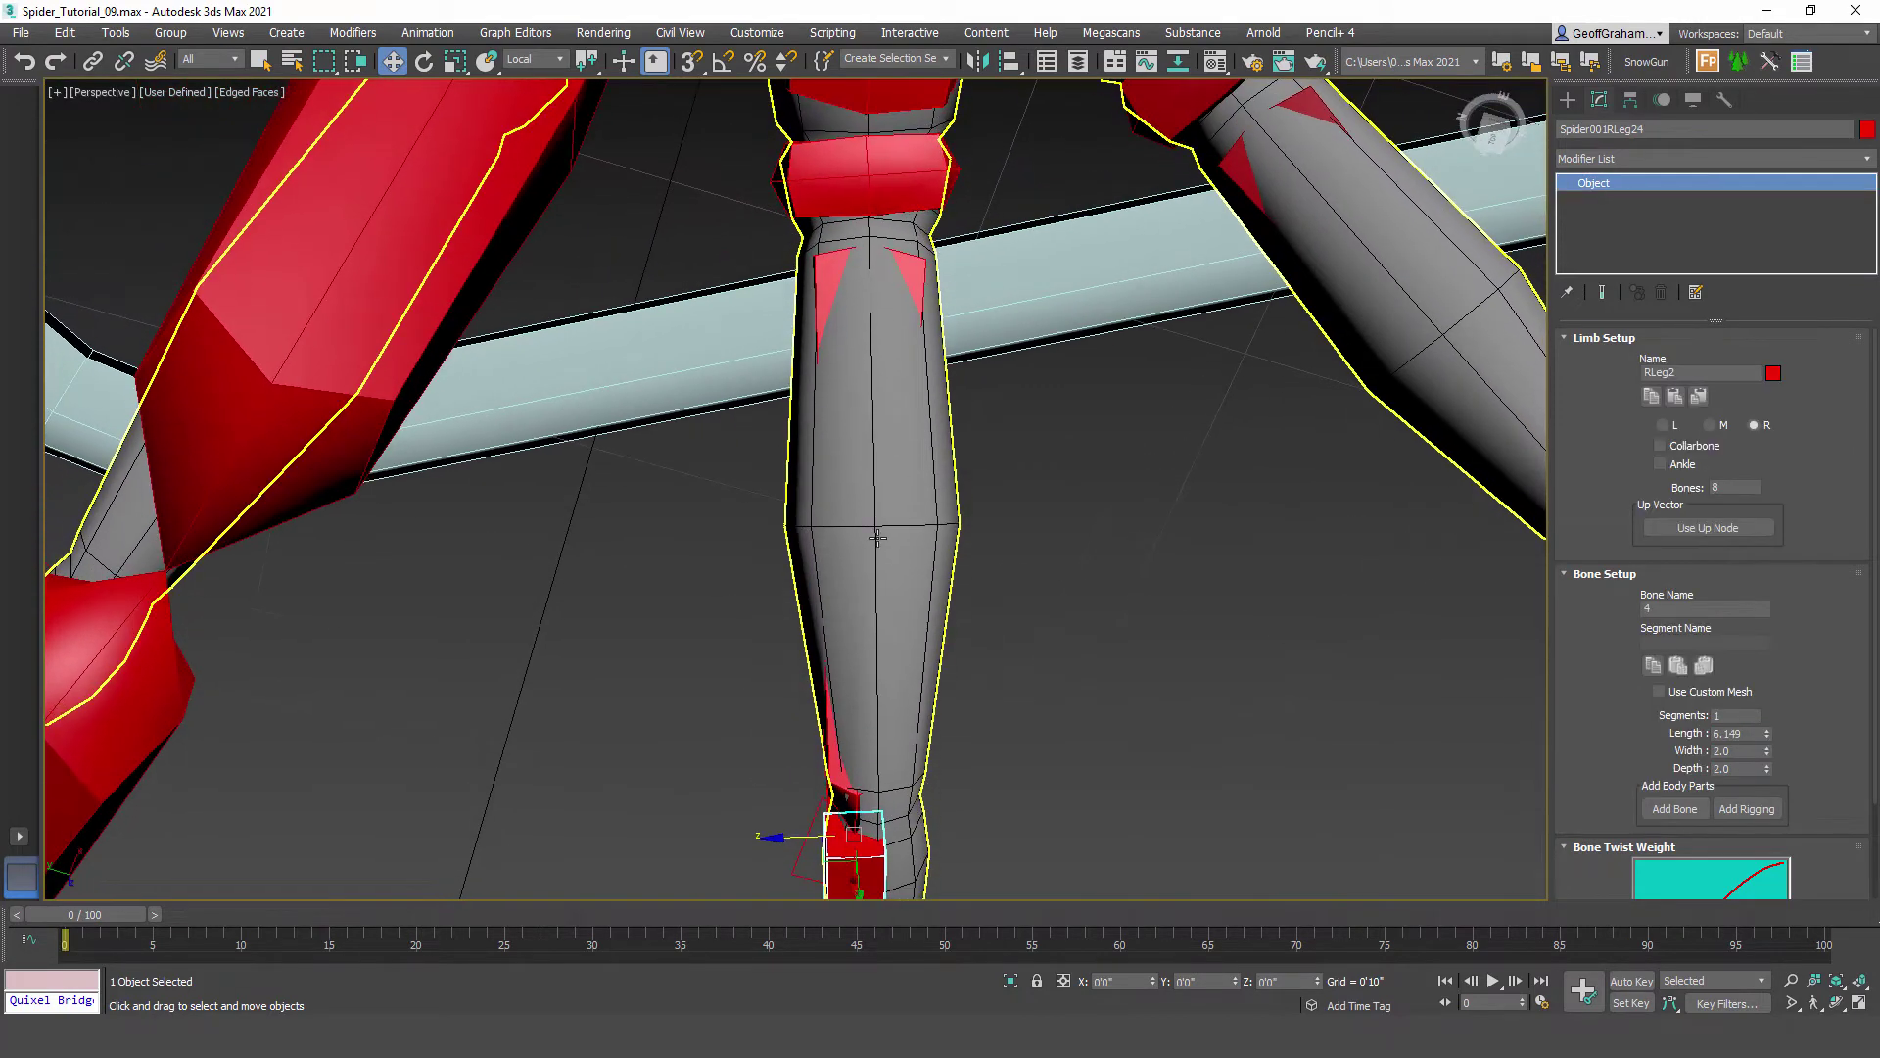
left_click(841, 276)
middle_click_drag(849, 232, 808, 524, "alt")
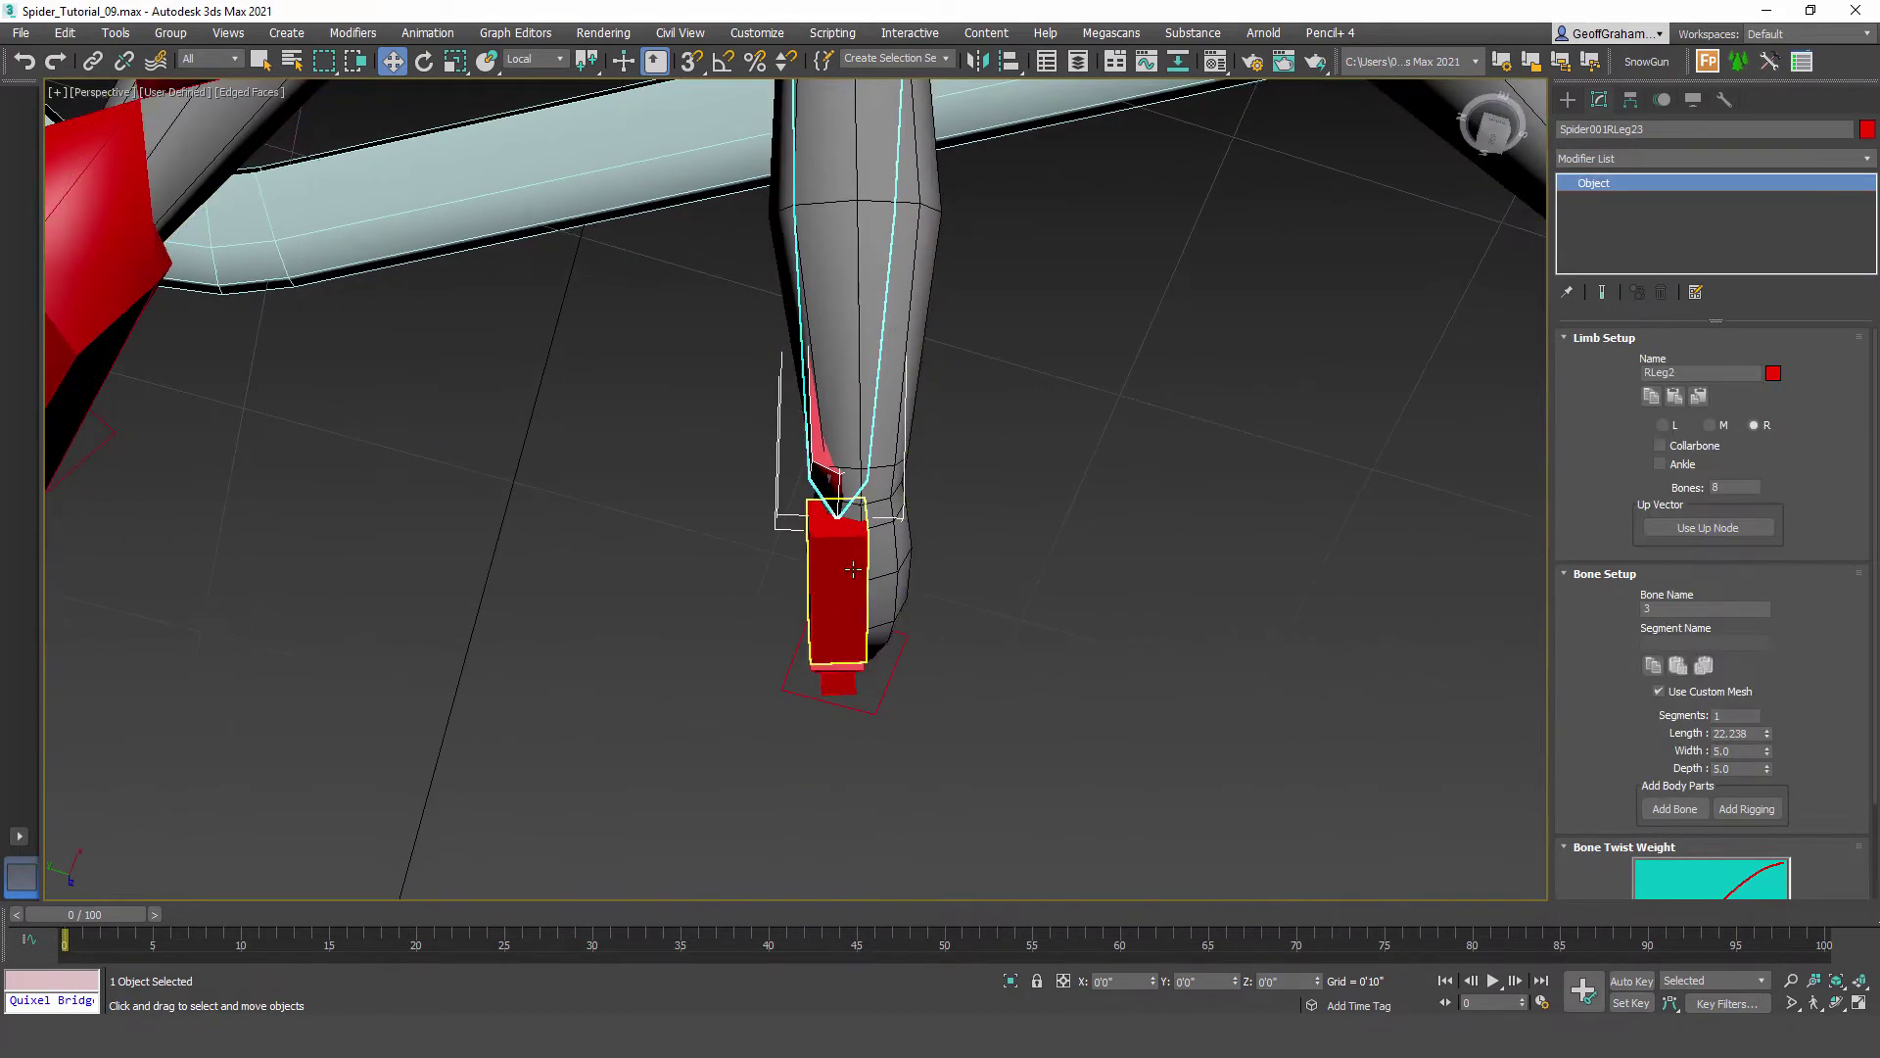
left_click(803, 522)
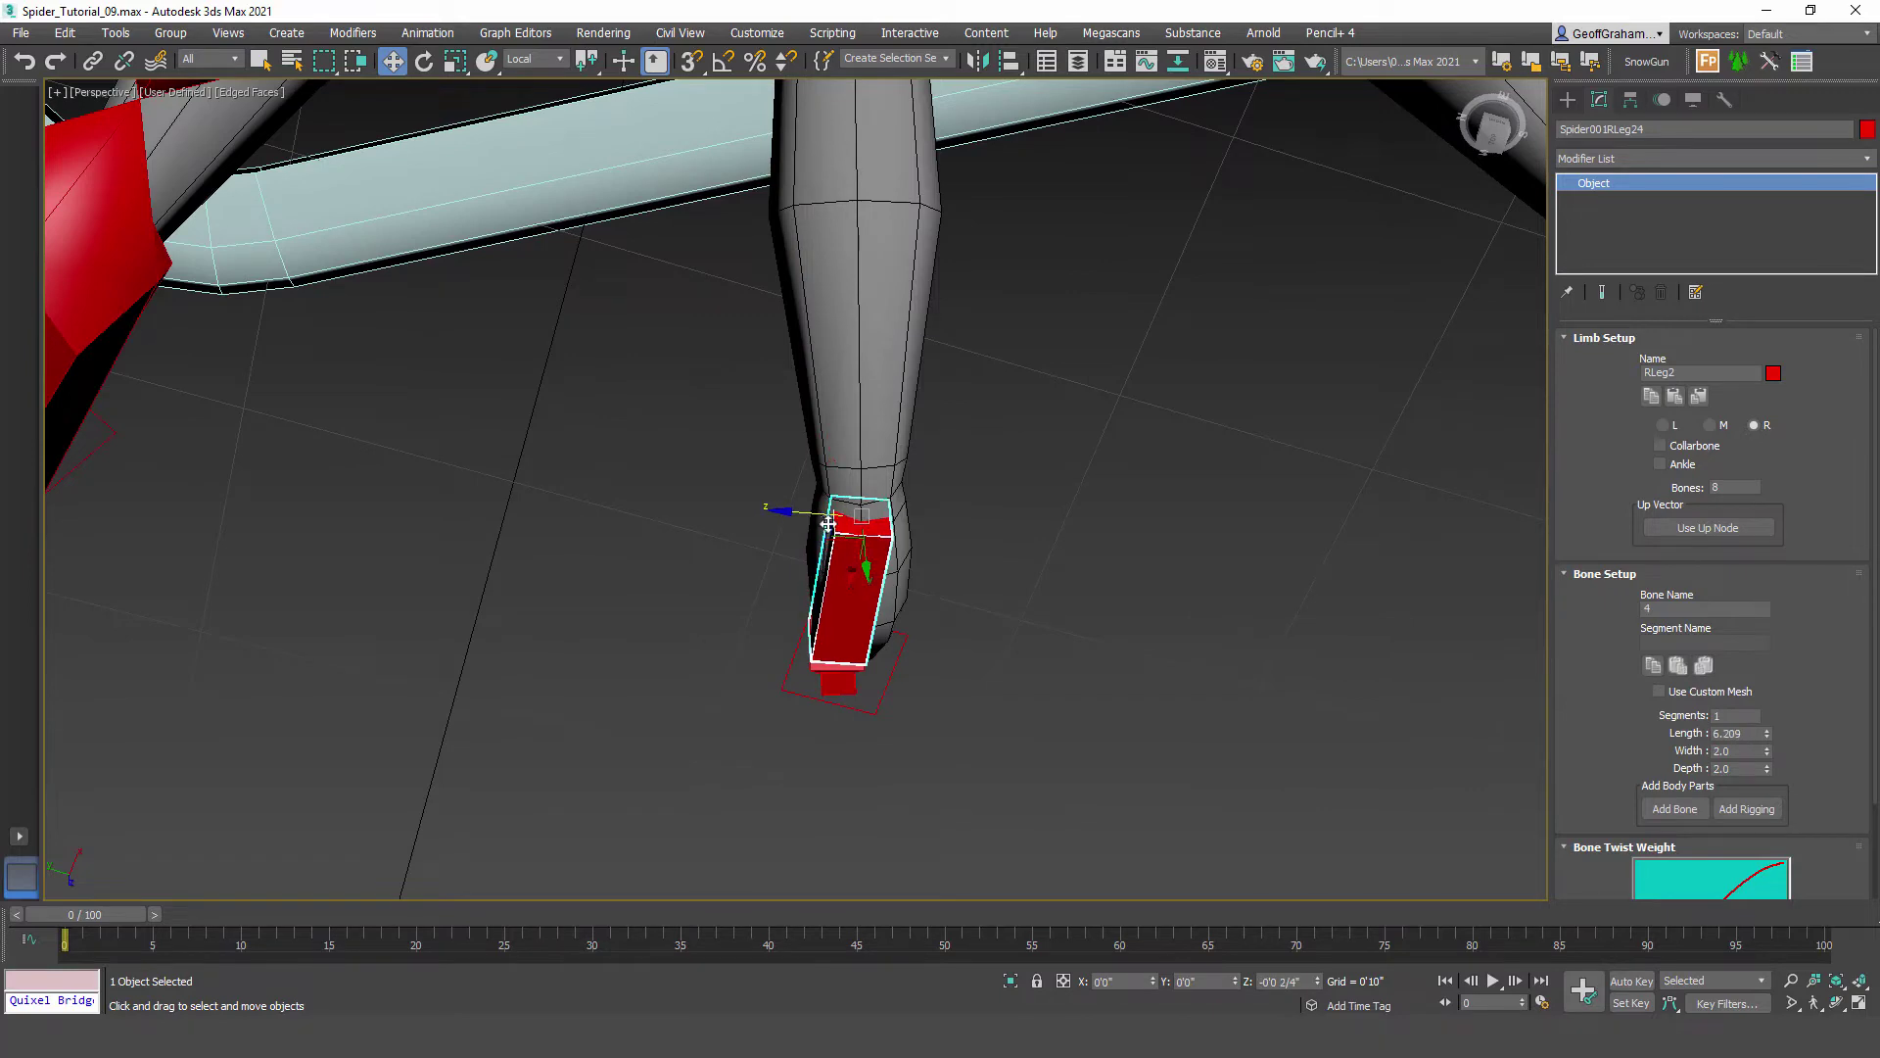
Step: Slide the fifth bone of RLeg2 sideways along its local Z axis to centre its start in the lower leg mesh
middle_click_drag(934, 691, 836, 523, "alt")
left_click(835, 523)
left_click_drag(784, 466, 811, 467)
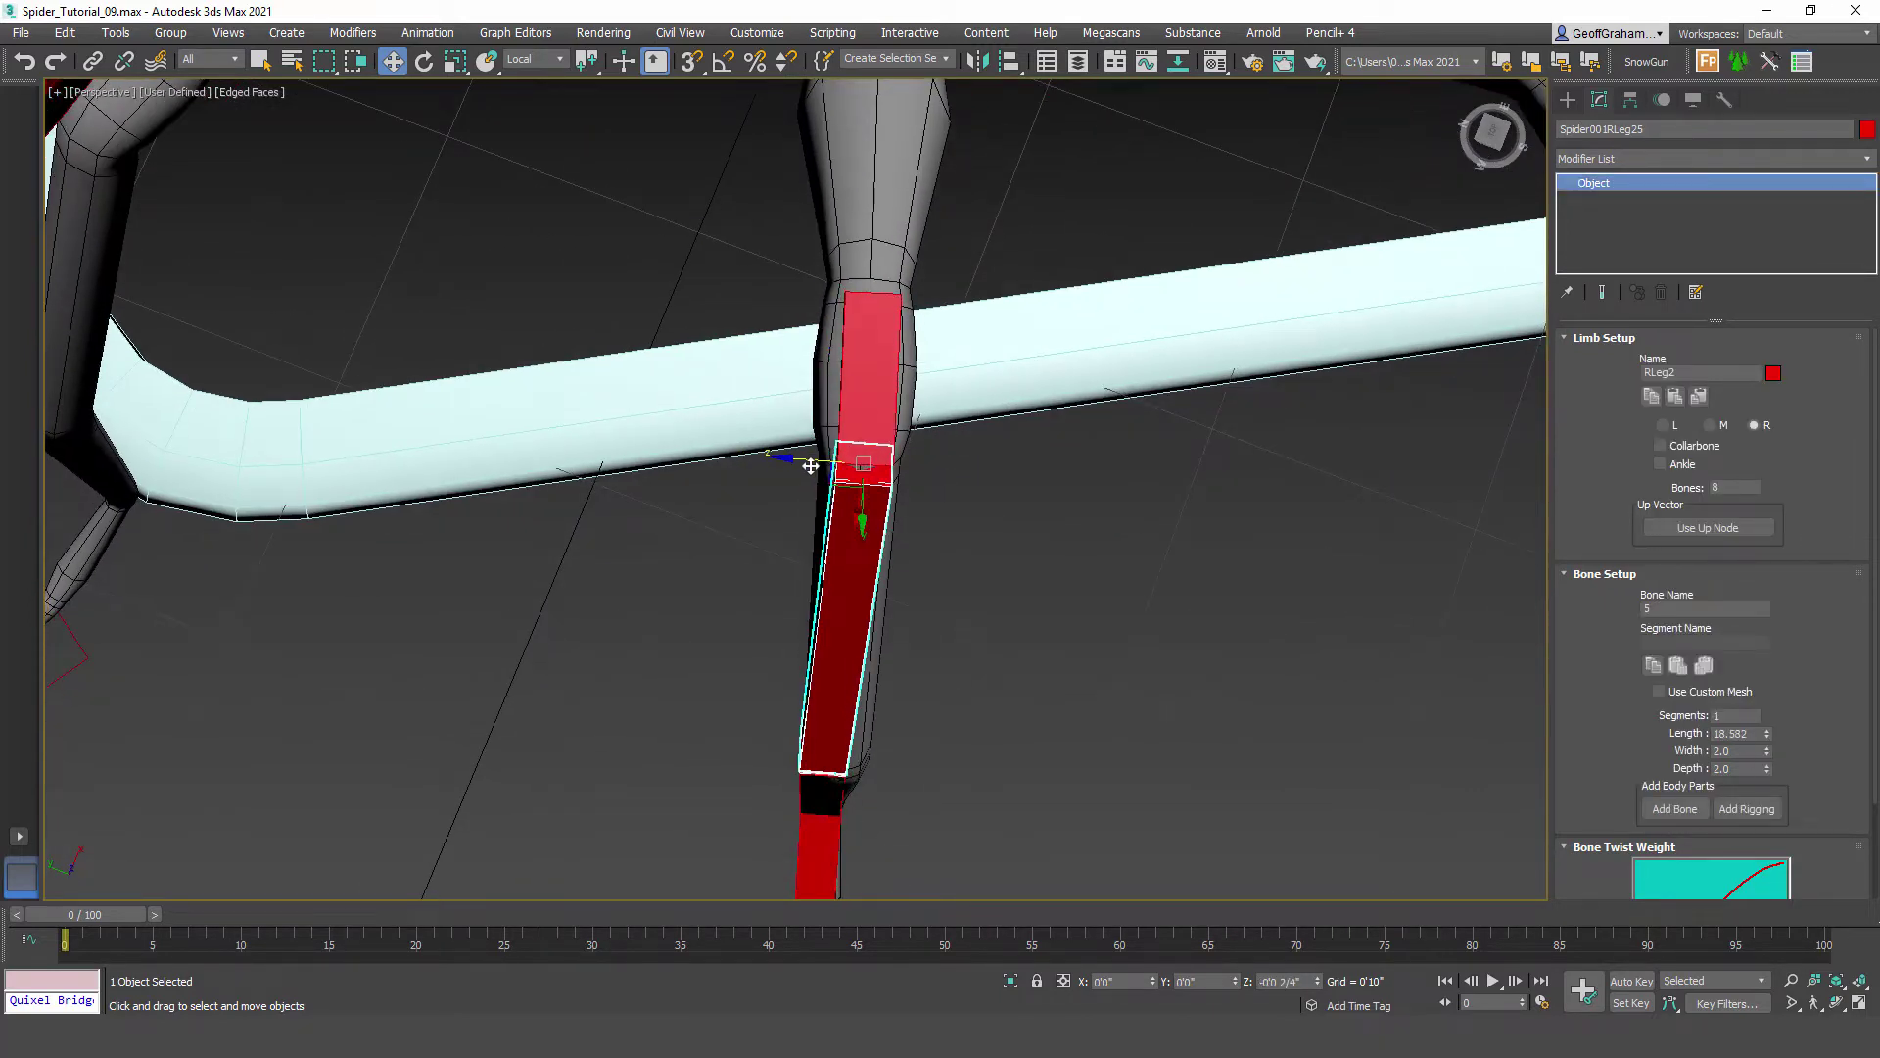
middle_click_drag(839, 671, 818, 539, "alt")
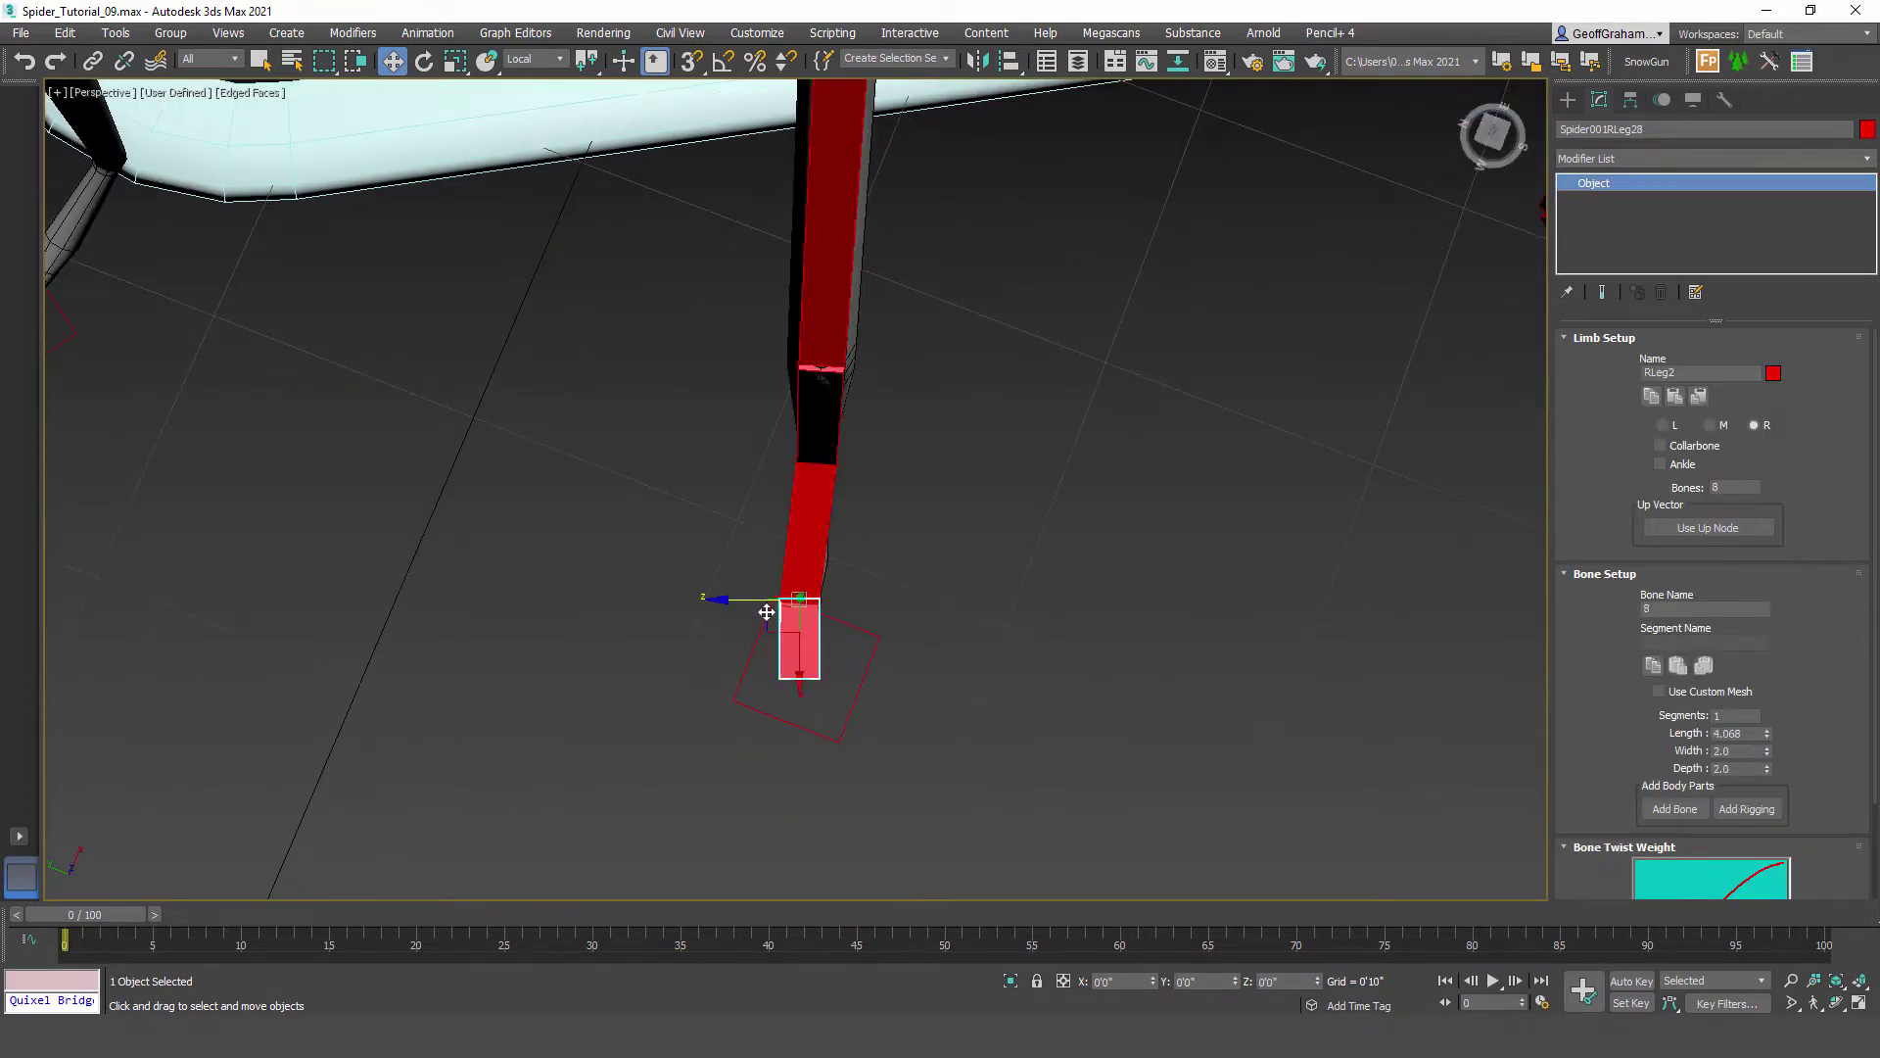
Step: Lower the fourth bone of RLeg2 in its local XY plane so its start sits inside the knee mesh from the side
middle_click_drag(1019, 625, 903, 565, "alt")
scroll(901, 564, "up", 4)
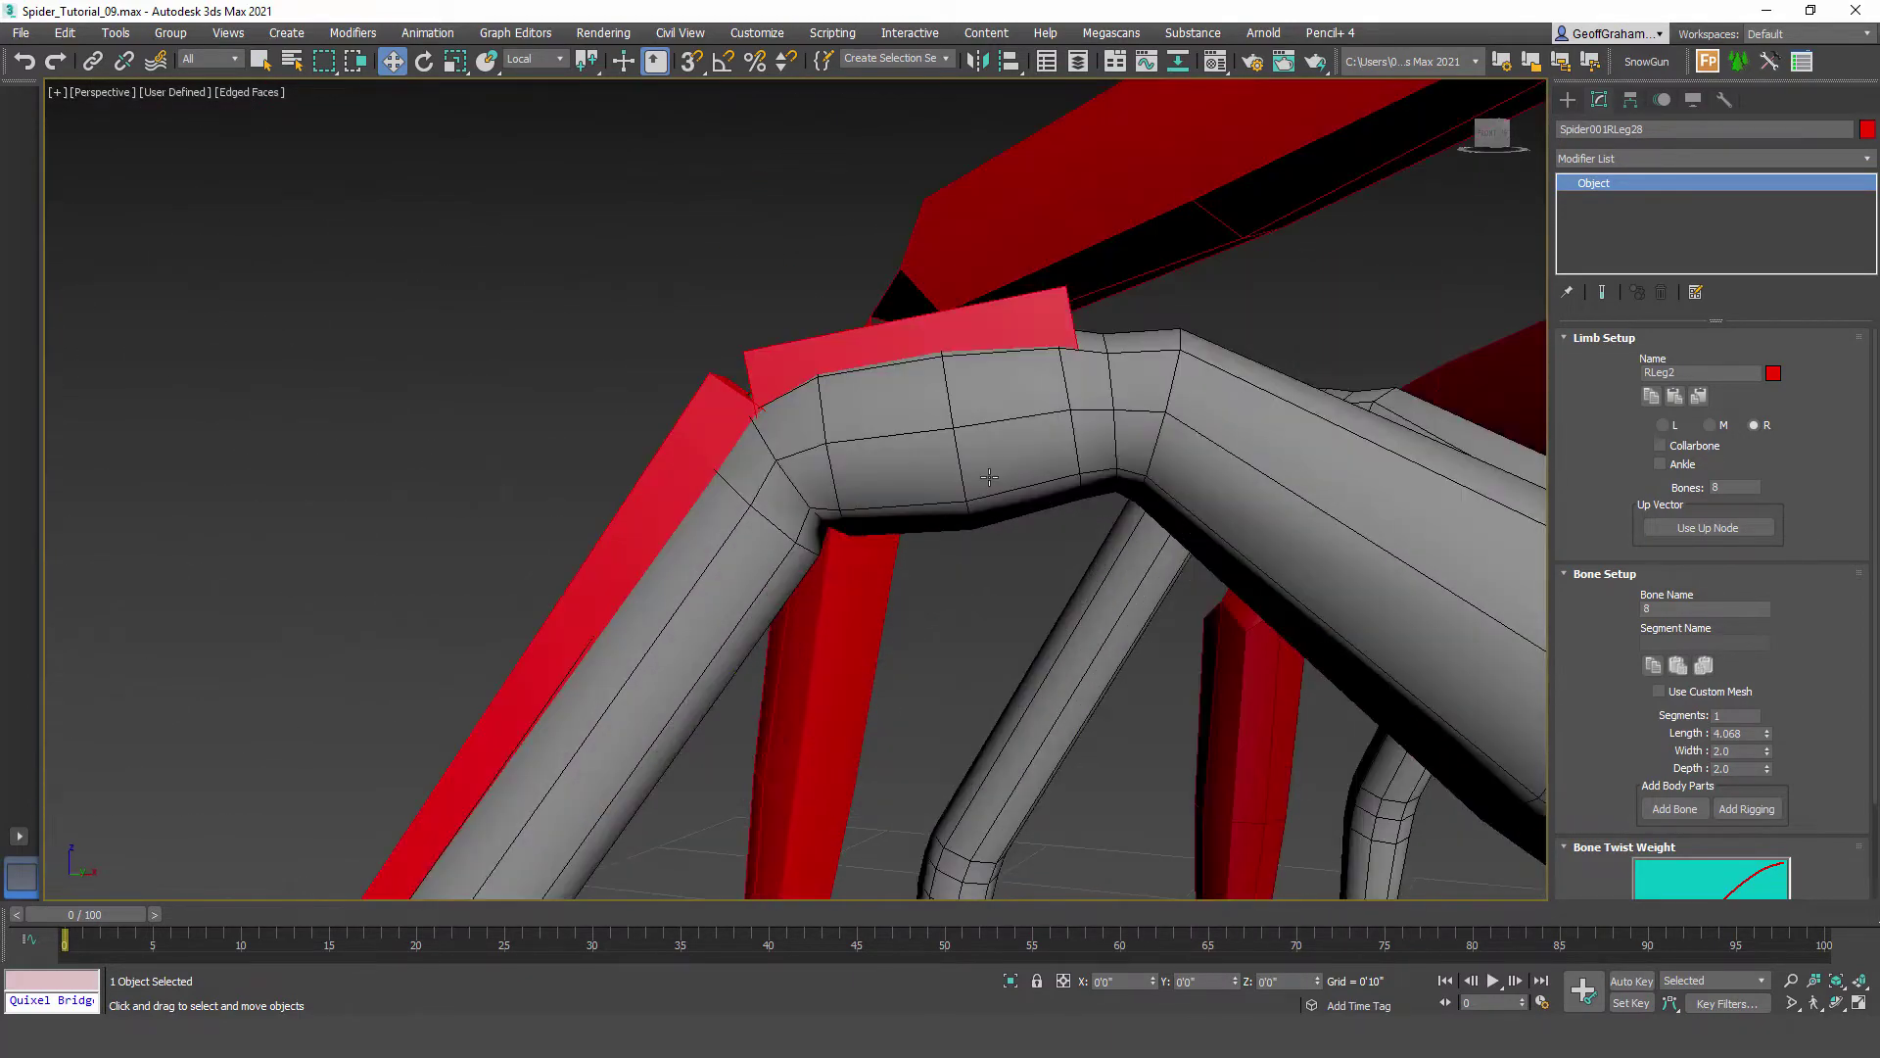
left_click(994, 318)
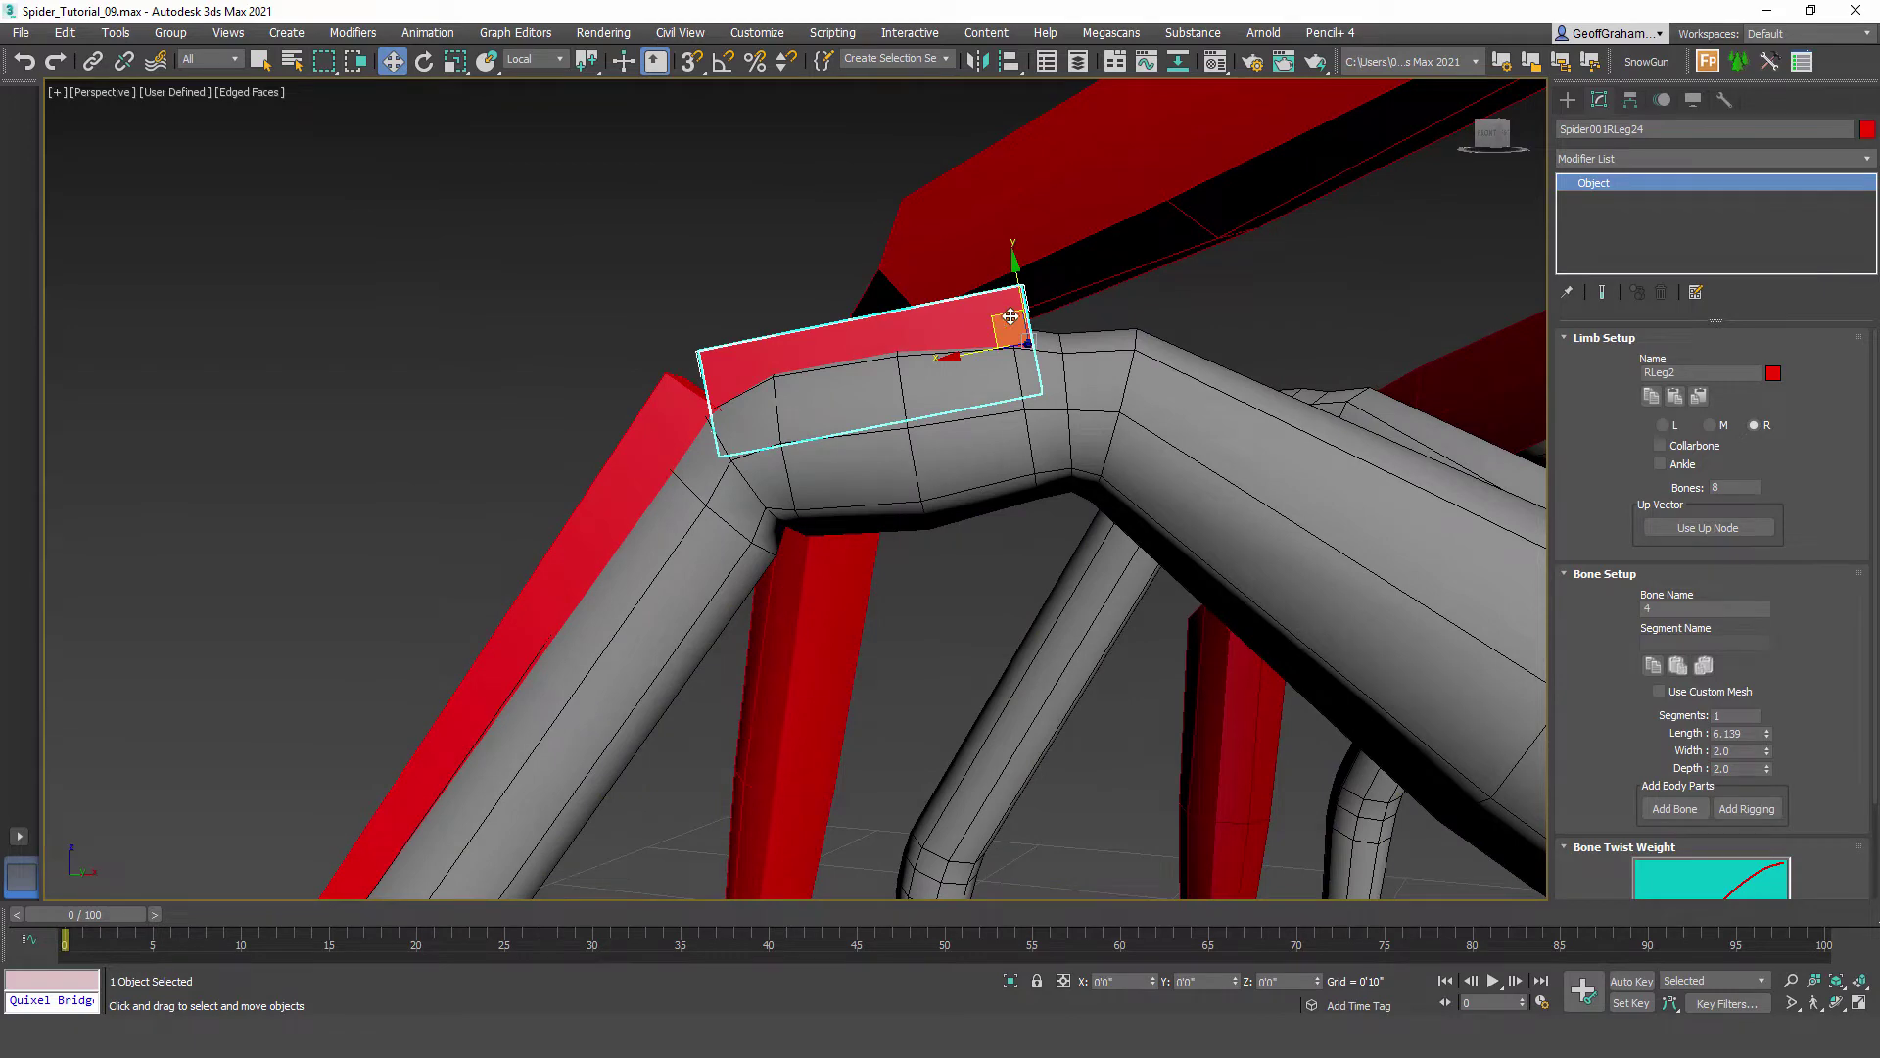
left_click_drag(1010, 317, 1044, 391)
middle_click_drag(930, 505, 842, 353, "alt")
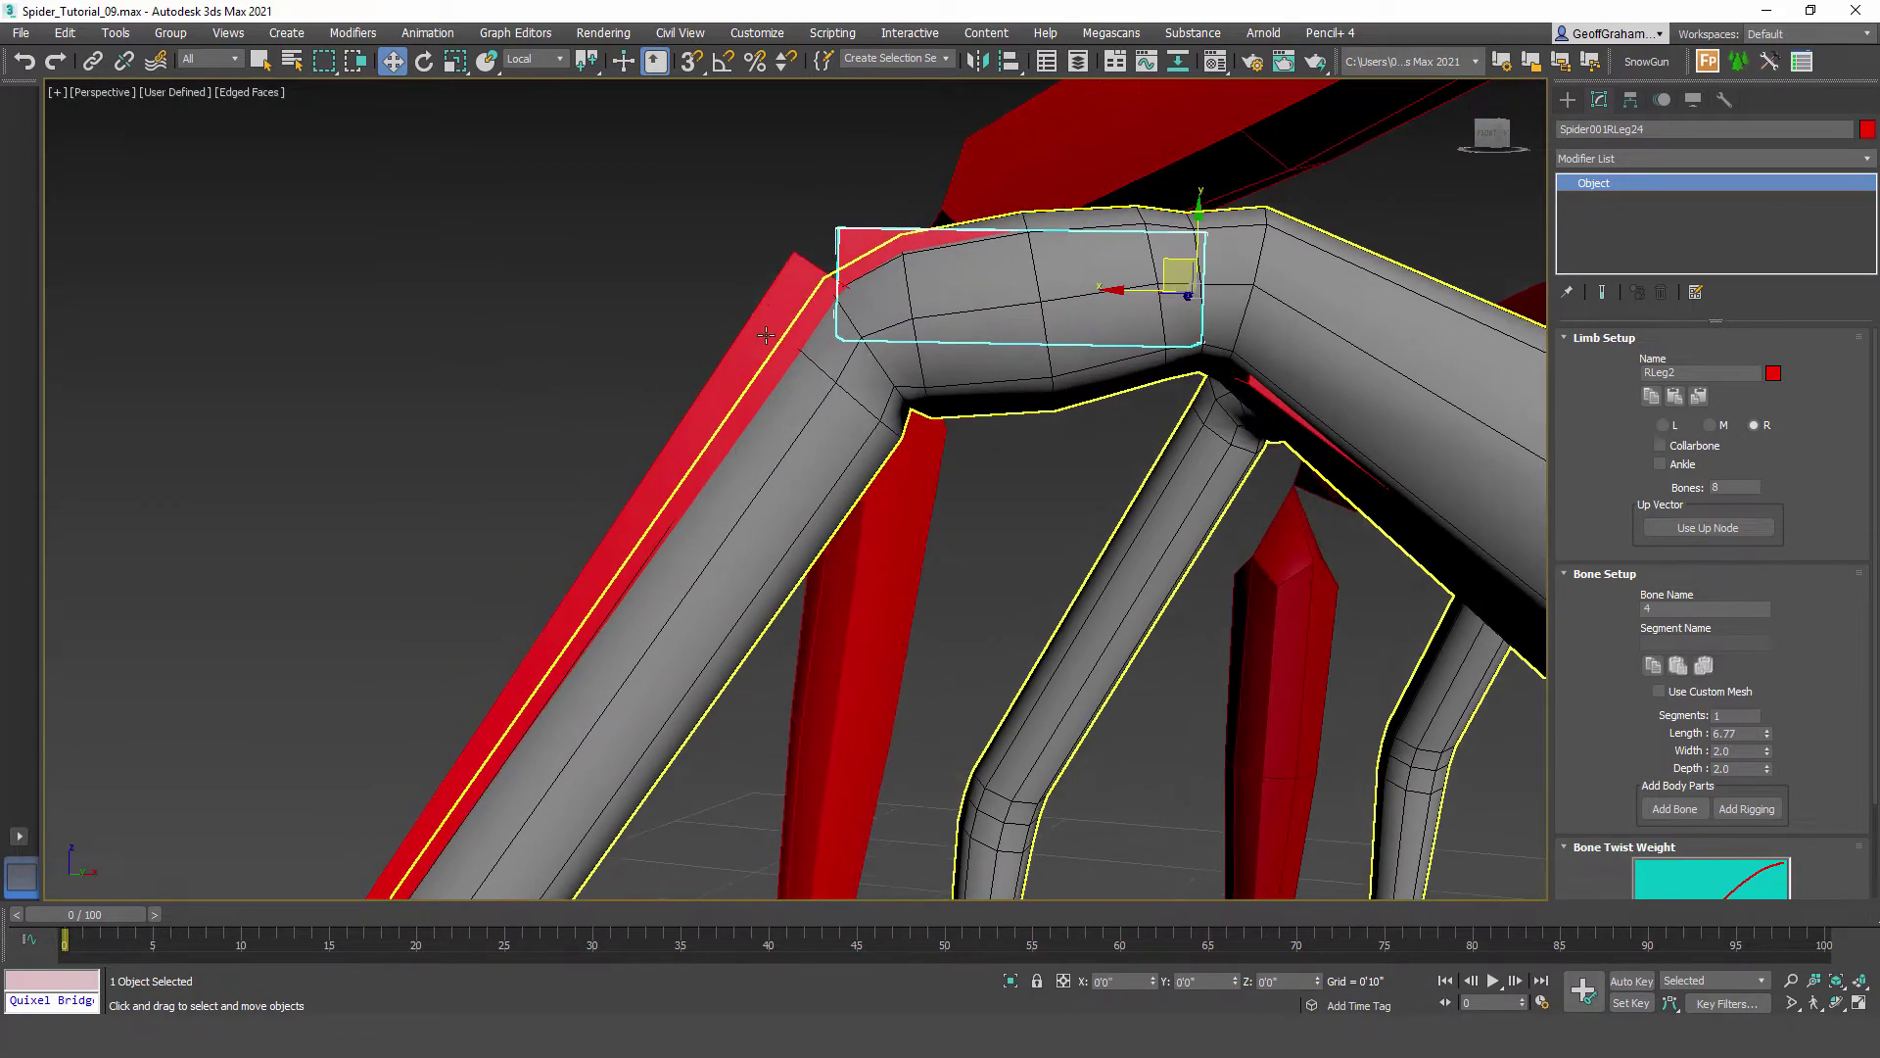
Step: Move the fifth bone of RLeg2 in its local XY plane so its start fits inside the bend below the knee
left_click(840, 350)
left_click_drag(842, 350, 831, 341)
scroll(703, 798, "down", 5)
middle_click_drag(703, 797, 815, 581)
scroll(815, 581, "up", 3)
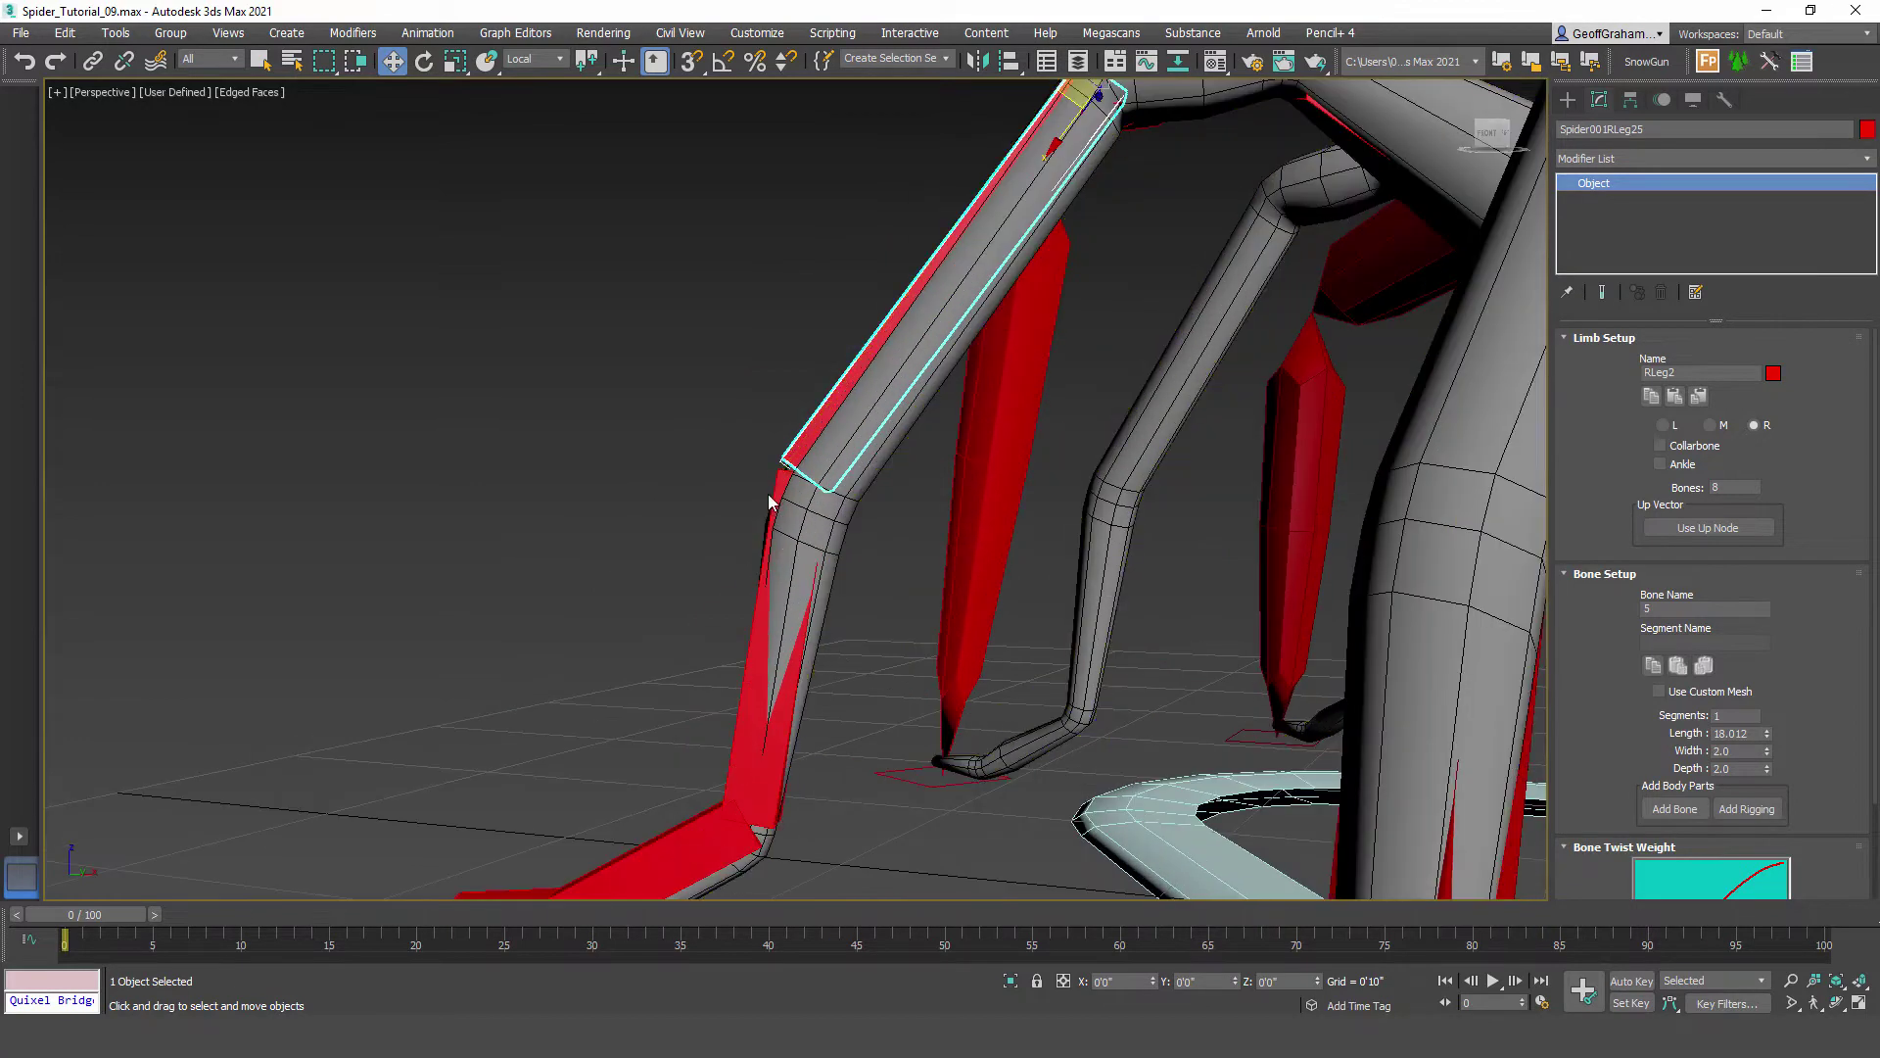
Step: Move the start of the sixth bone of RLeg2 down into the lower leg's bend so the fifth bone follows the mesh
left_click(780, 497)
scroll(780, 495, "up", 2)
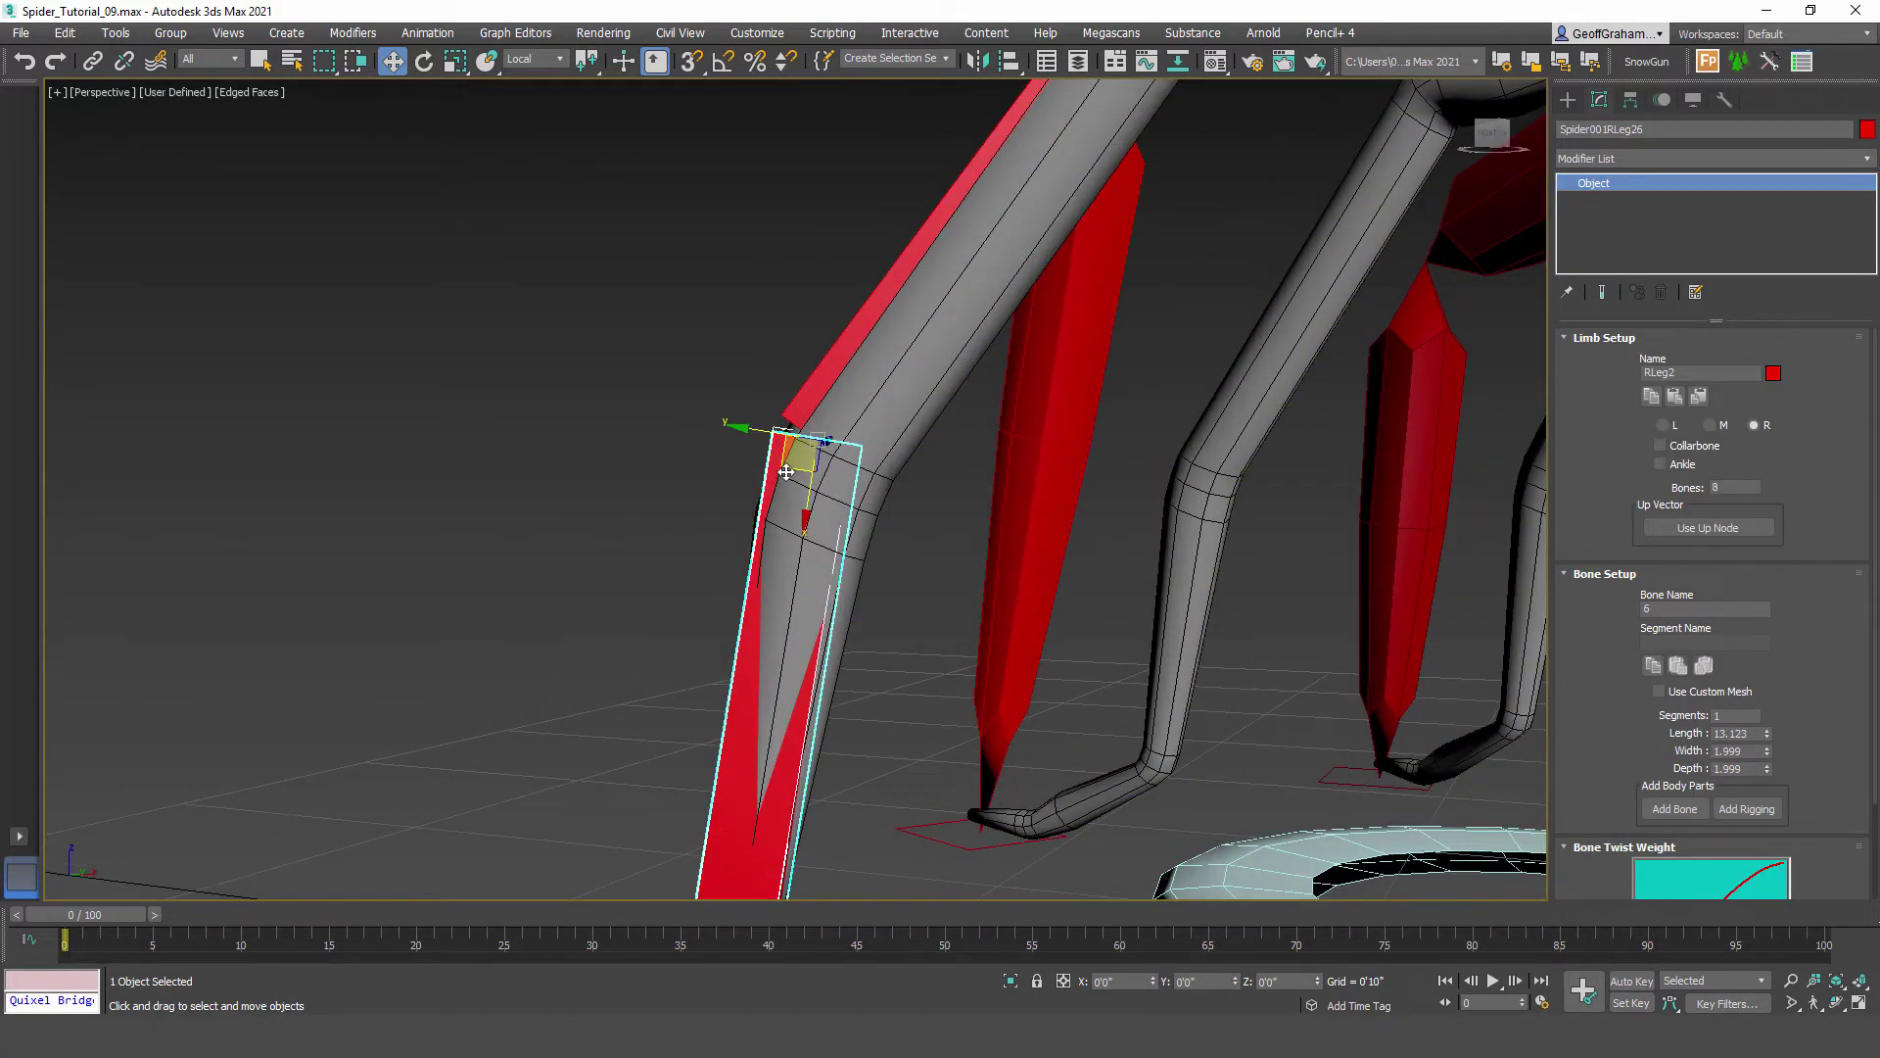
left_click_drag(794, 526, 783, 518)
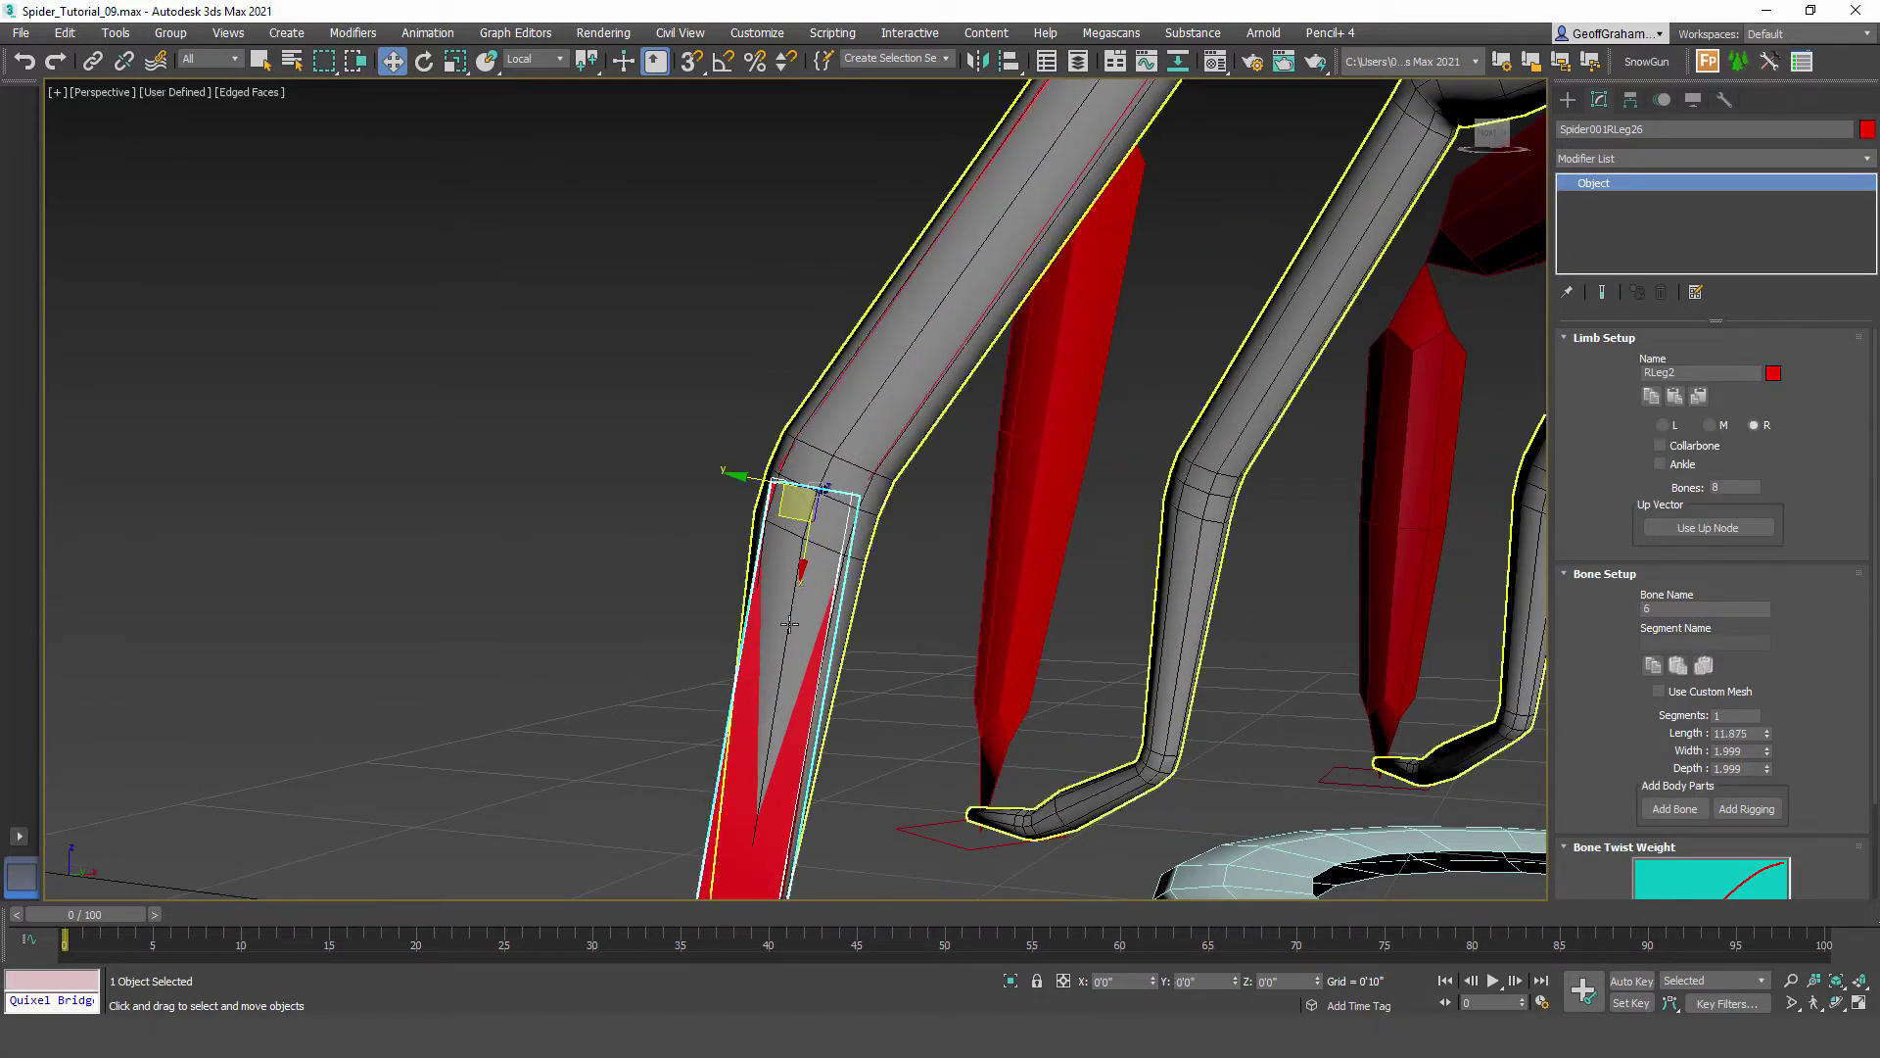
Step: Move the seventh bone of RLeg2 in its local XY plane so its start sits inside the ankle bend of the mesh
middle_click_drag(779, 803, 840, 533)
left_click(668, 578)
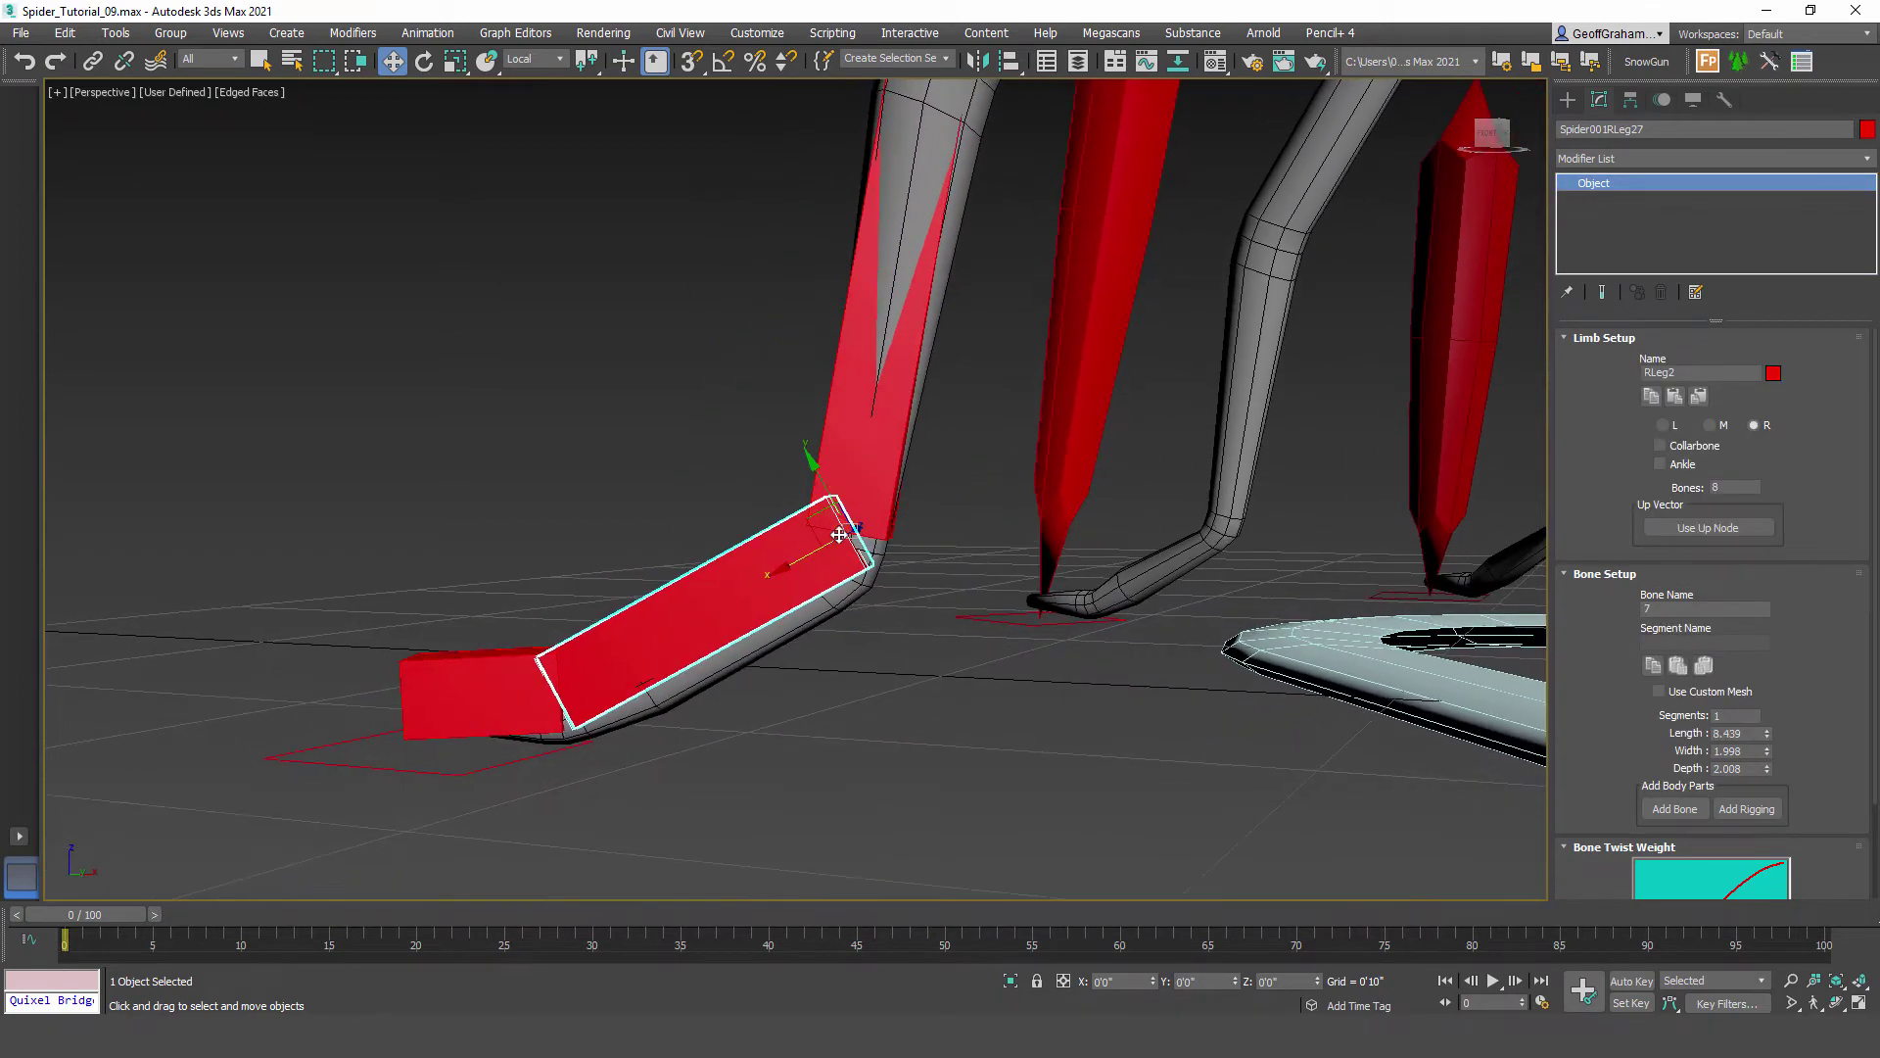
left_click_drag(815, 534, 805, 545)
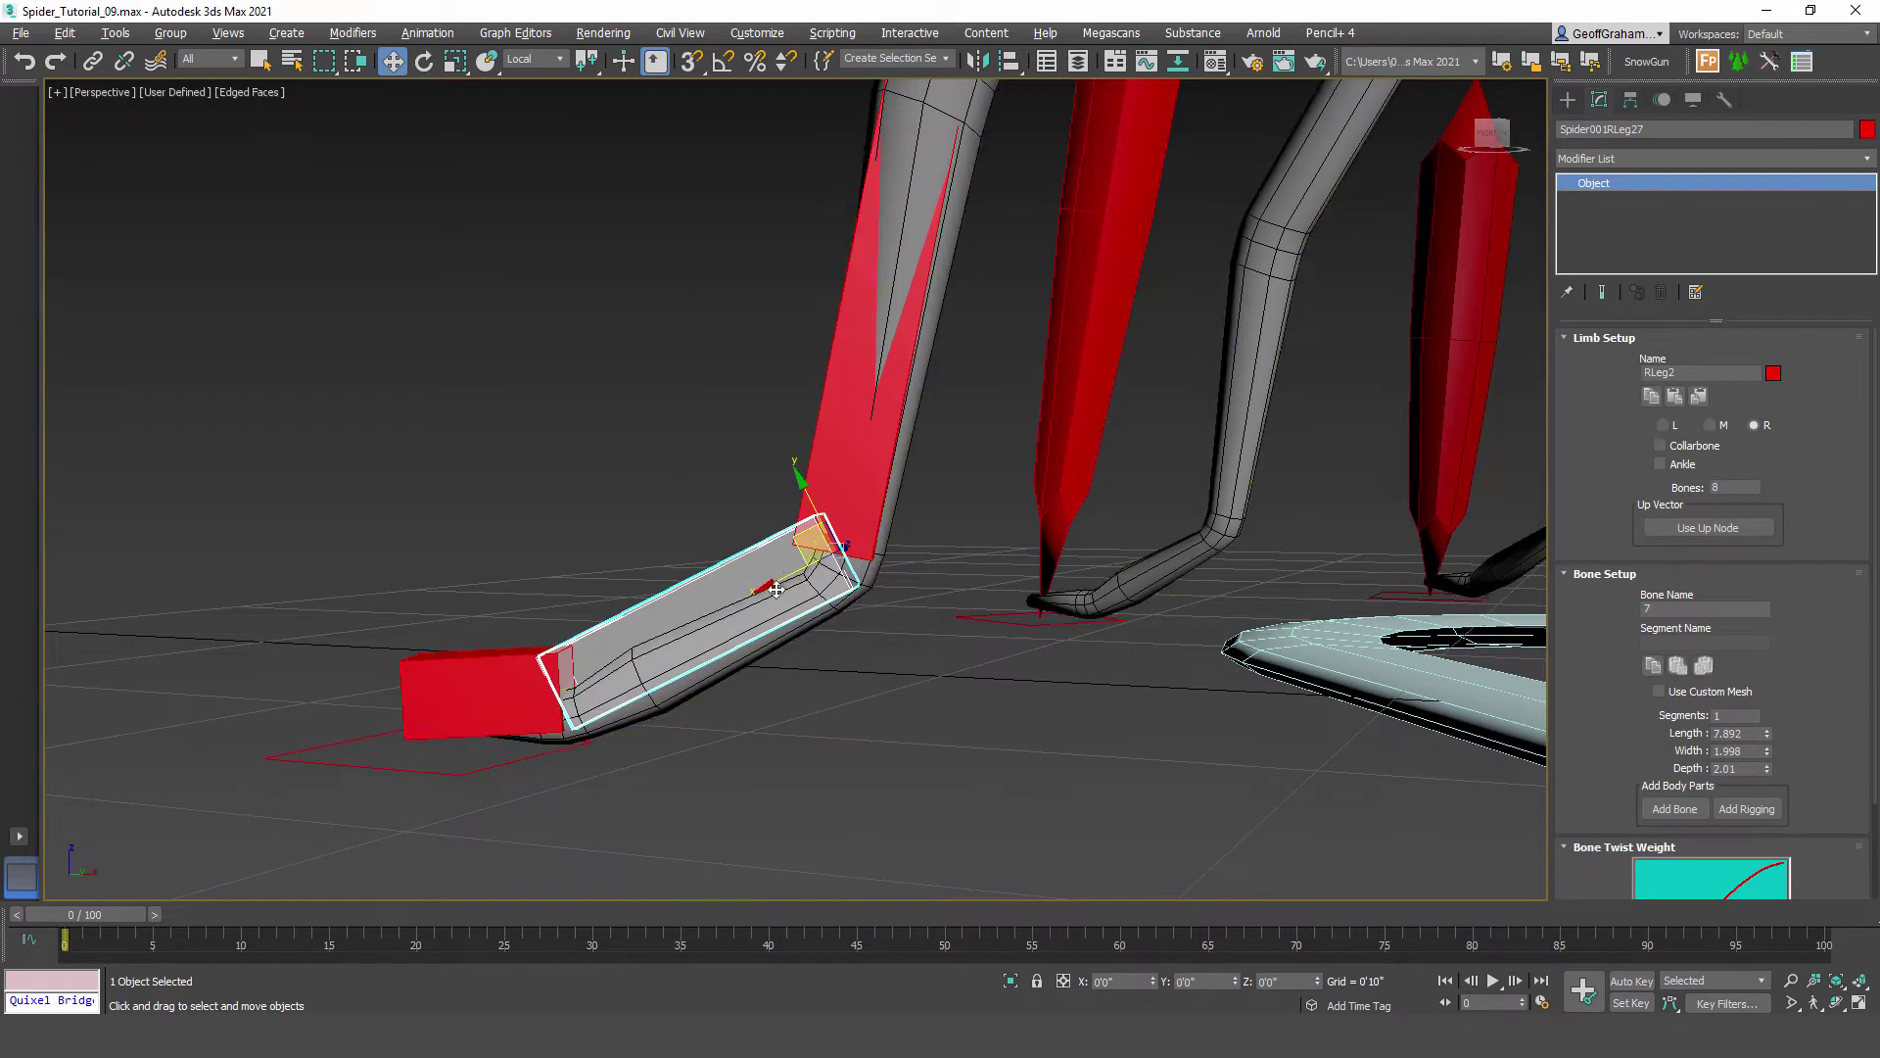
Step: Lower the starts of RLeg2's seventh and eighth bones into the foot mesh as seen from the side
middle_click_drag(776, 589, 958, 508)
scroll(821, 507, "up", 3)
mouse_move(975, 458)
left_mouse_down()
mouse_move(1000, 478)
mouse_move(984, 481)
left_mouse_up()
middle_click_drag(792, 614, 1008, 537)
left_click(821, 563)
left_click_drag(863, 517, 863, 563)
Step: Align the lower bones of RLeg2 from the front, sliding the sixth bone slightly along its local Z axis to centre it in the mesh
mouse_move(863, 563)
middle_mouse_down("alt")
mouse_move(960, 367)
mouse_move(877, 537)
middle_mouse_up("alt")
left_click(804, 446)
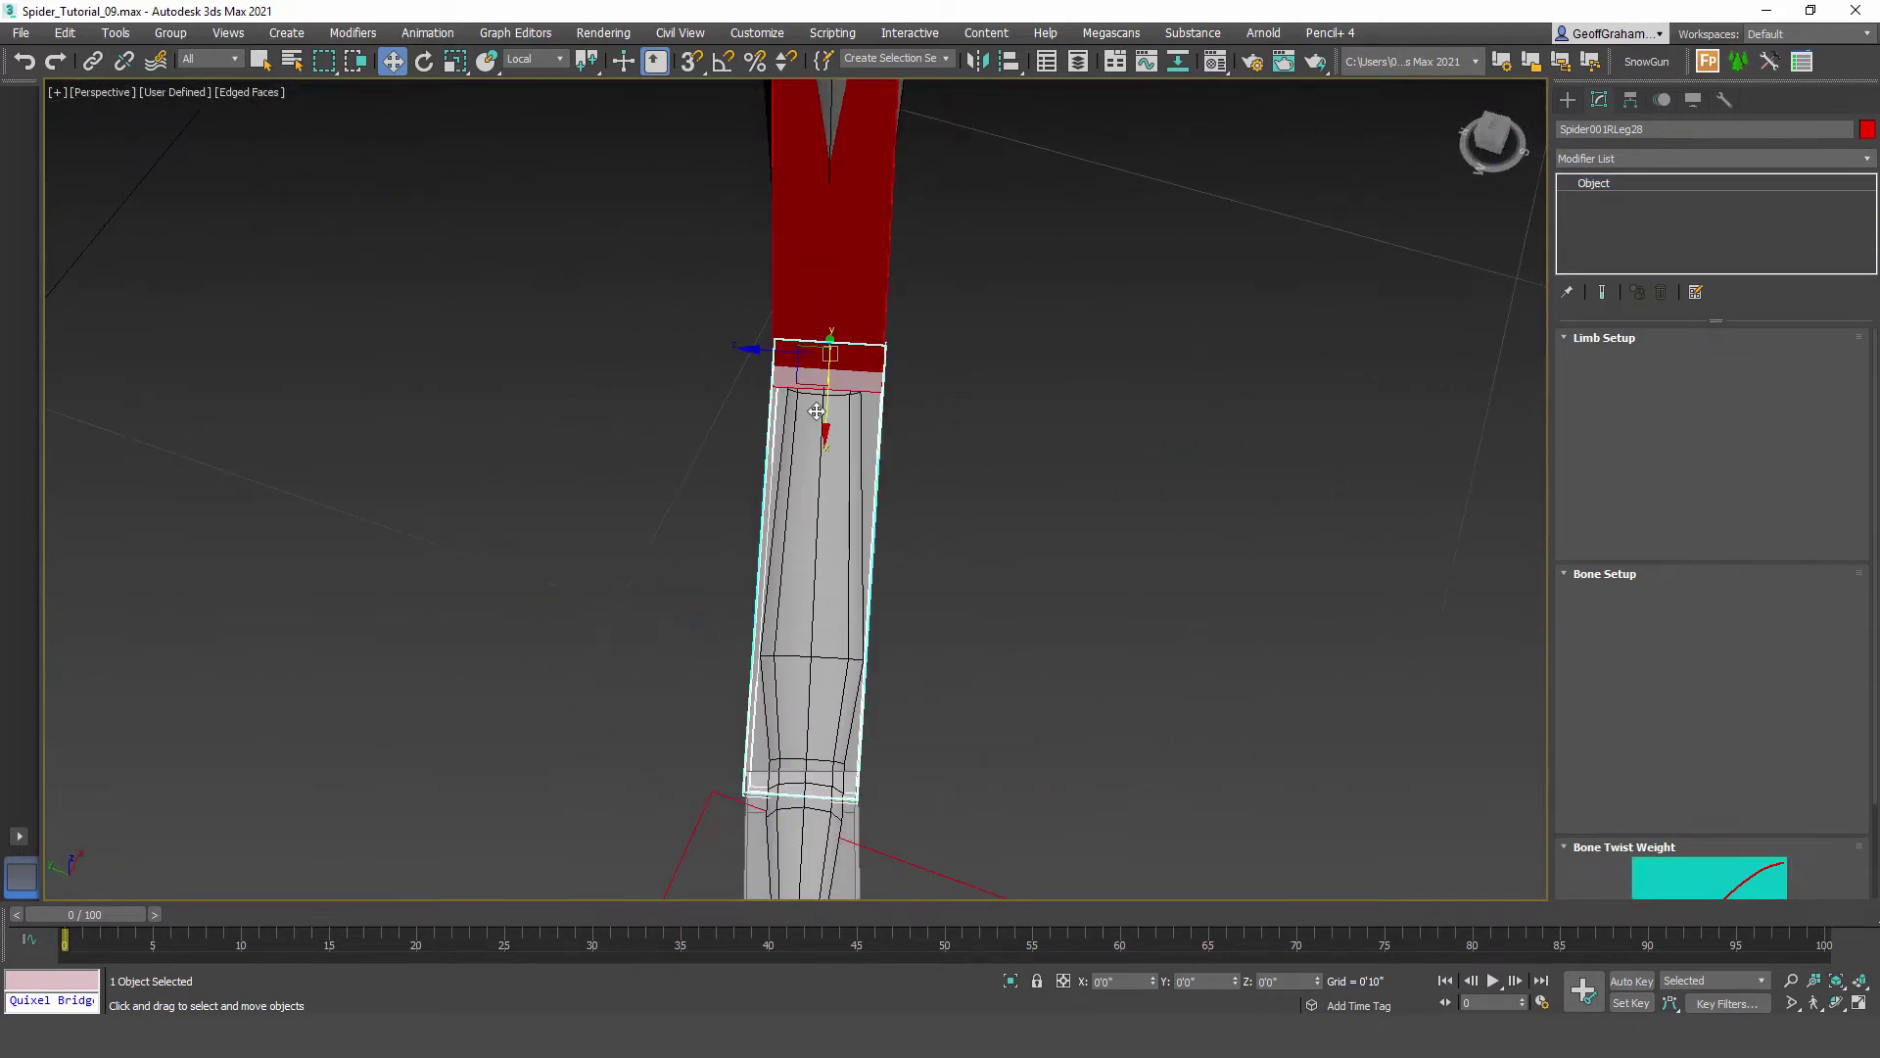
middle_click_drag(779, 353, 870, 551, "alt")
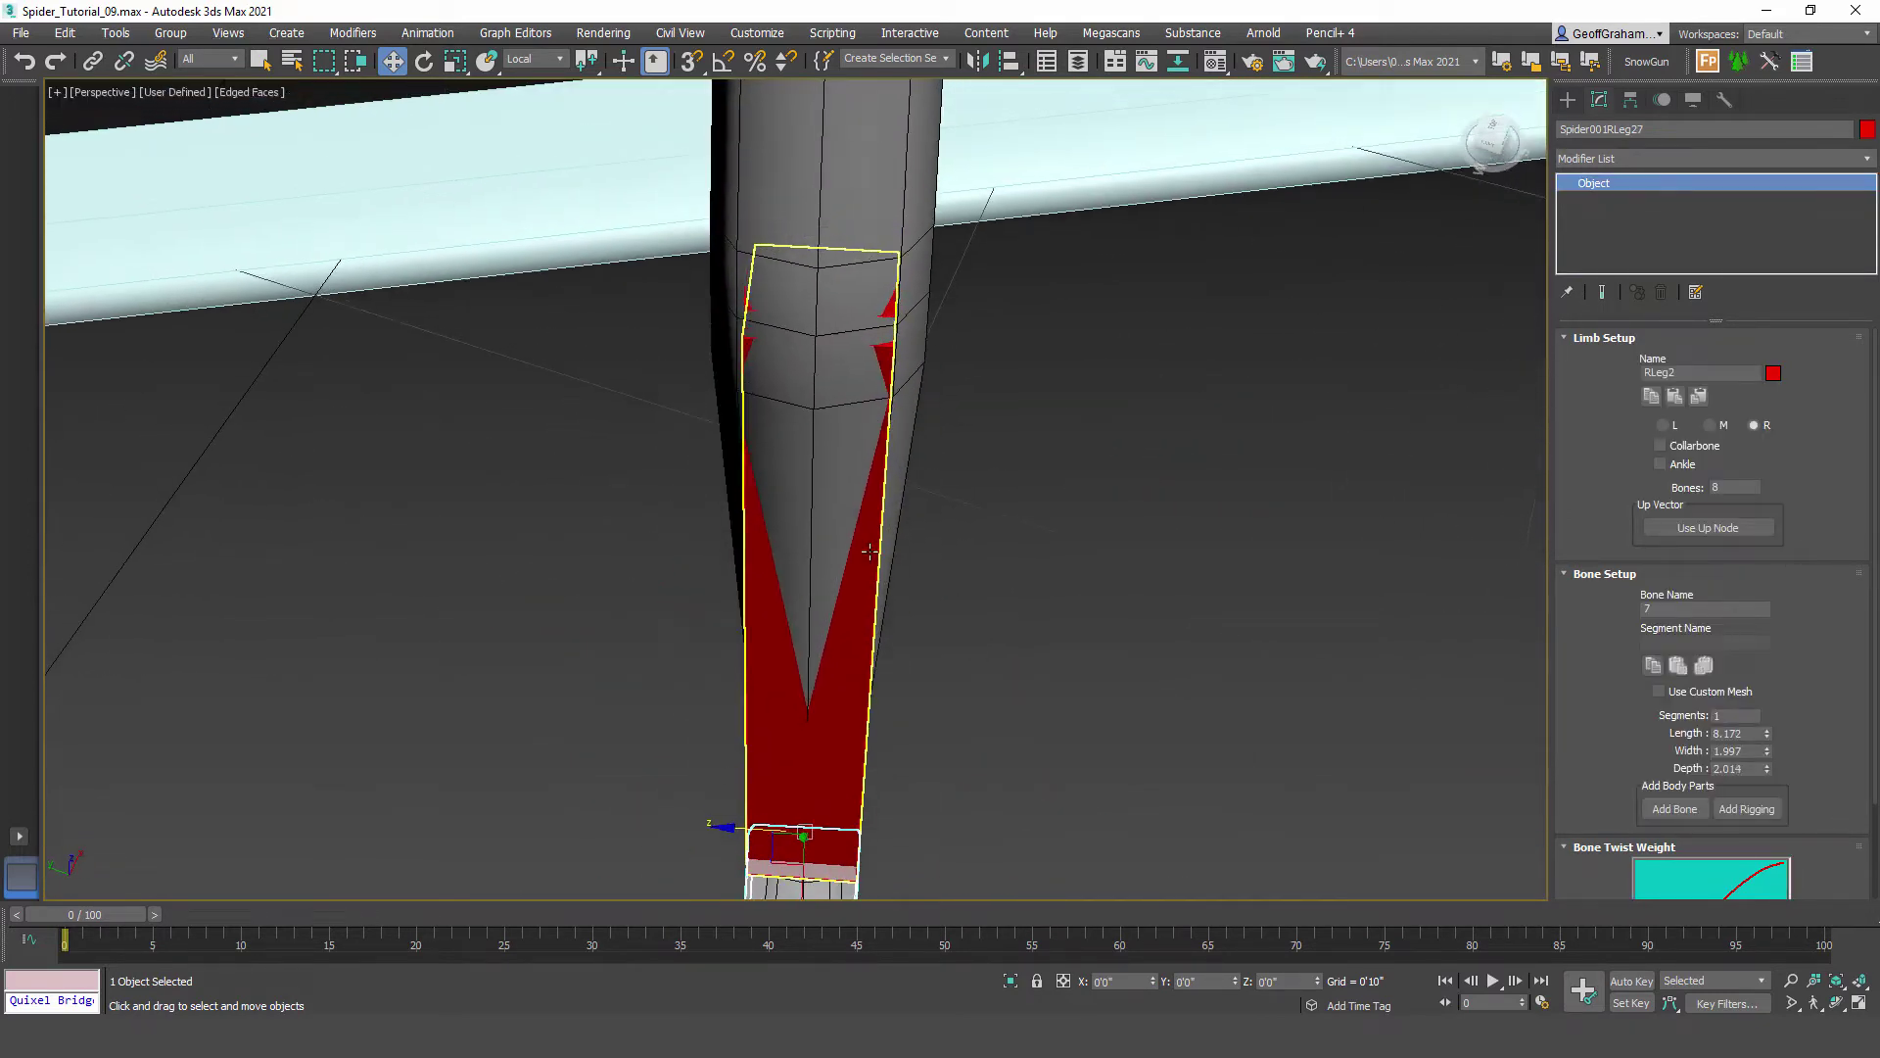
middle_click_drag(911, 808, 944, 391)
scroll(944, 391, "down", 5)
left_click(903, 638)
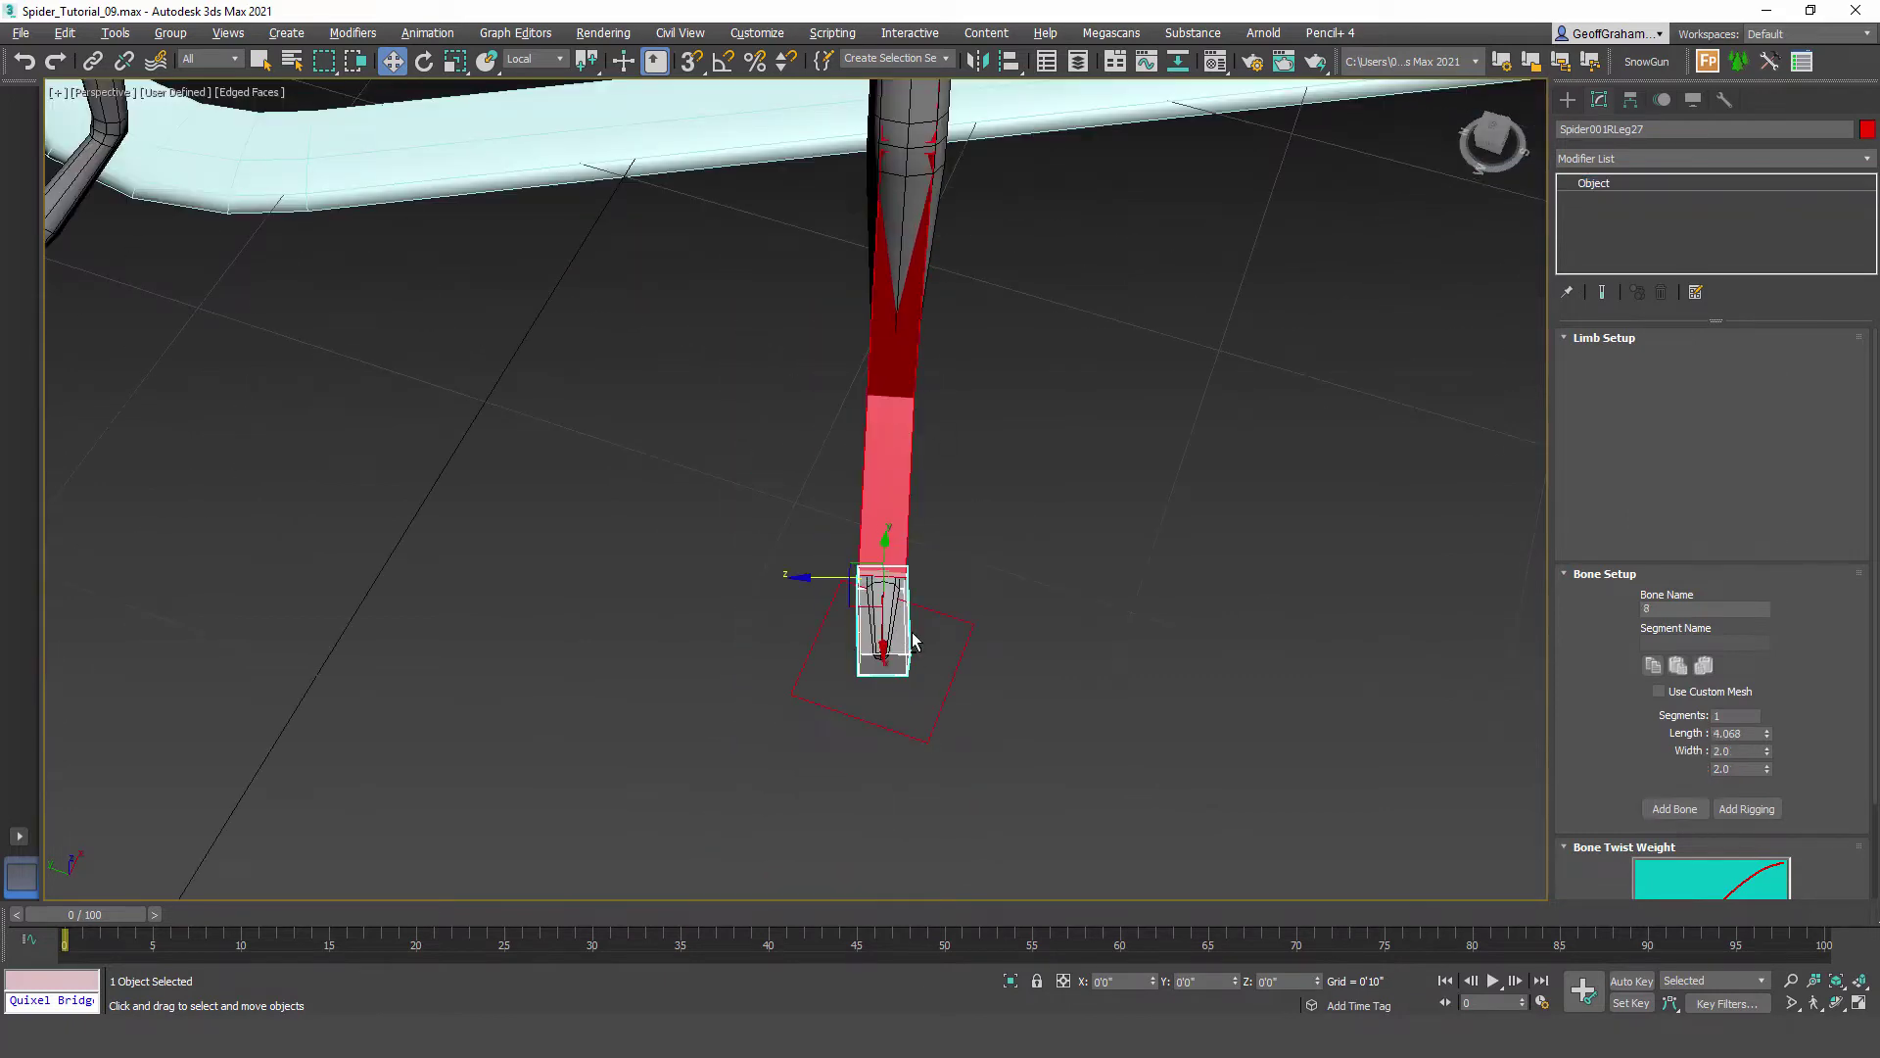
middle_click_drag(952, 481, 939, 649)
left_click(898, 508)
scroll(856, 316, "up", 2)
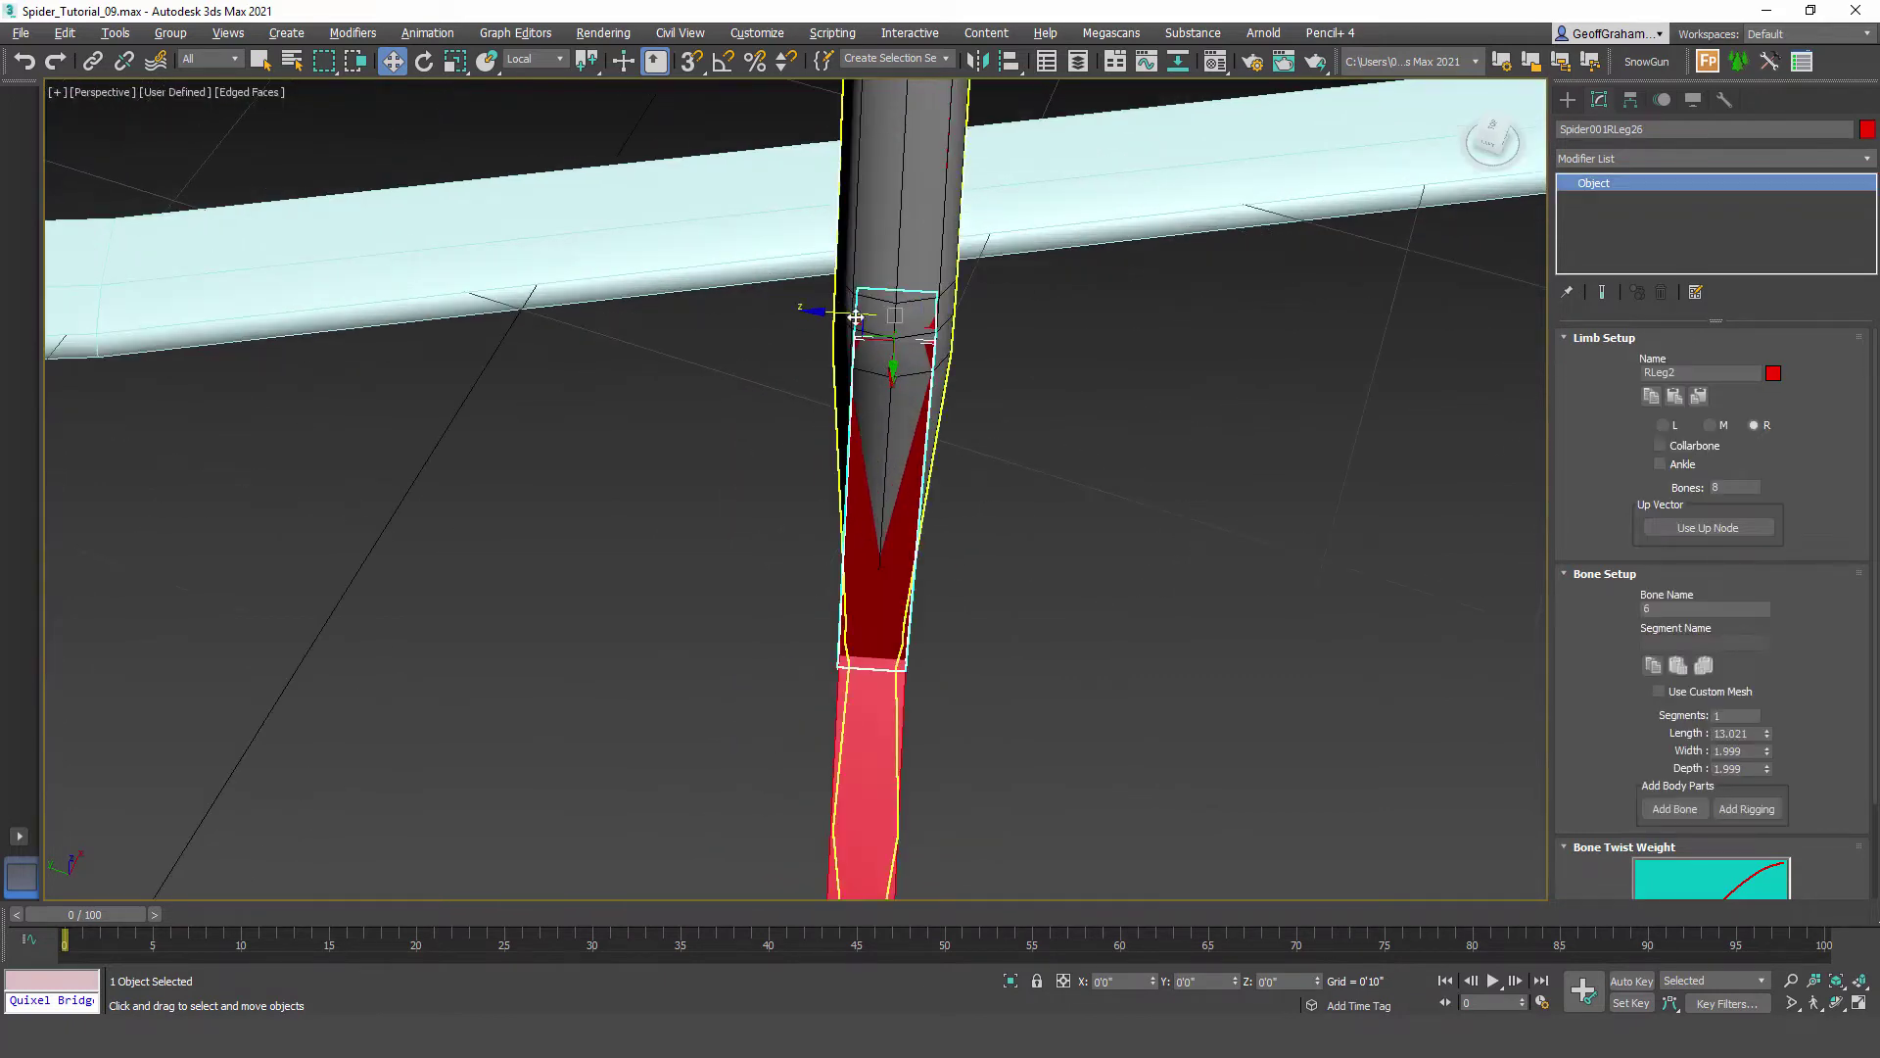
left_click_drag(845, 316, 851, 316)
Step: Save the scene with RLeg2 fitted to the second right leg
scroll(941, 404, "down", 2)
middle_click_drag(1058, 558, 968, 585, "alt")
scroll(929, 530, "down", 4)
middle_click_drag(968, 586, 1069, 605, "alt")
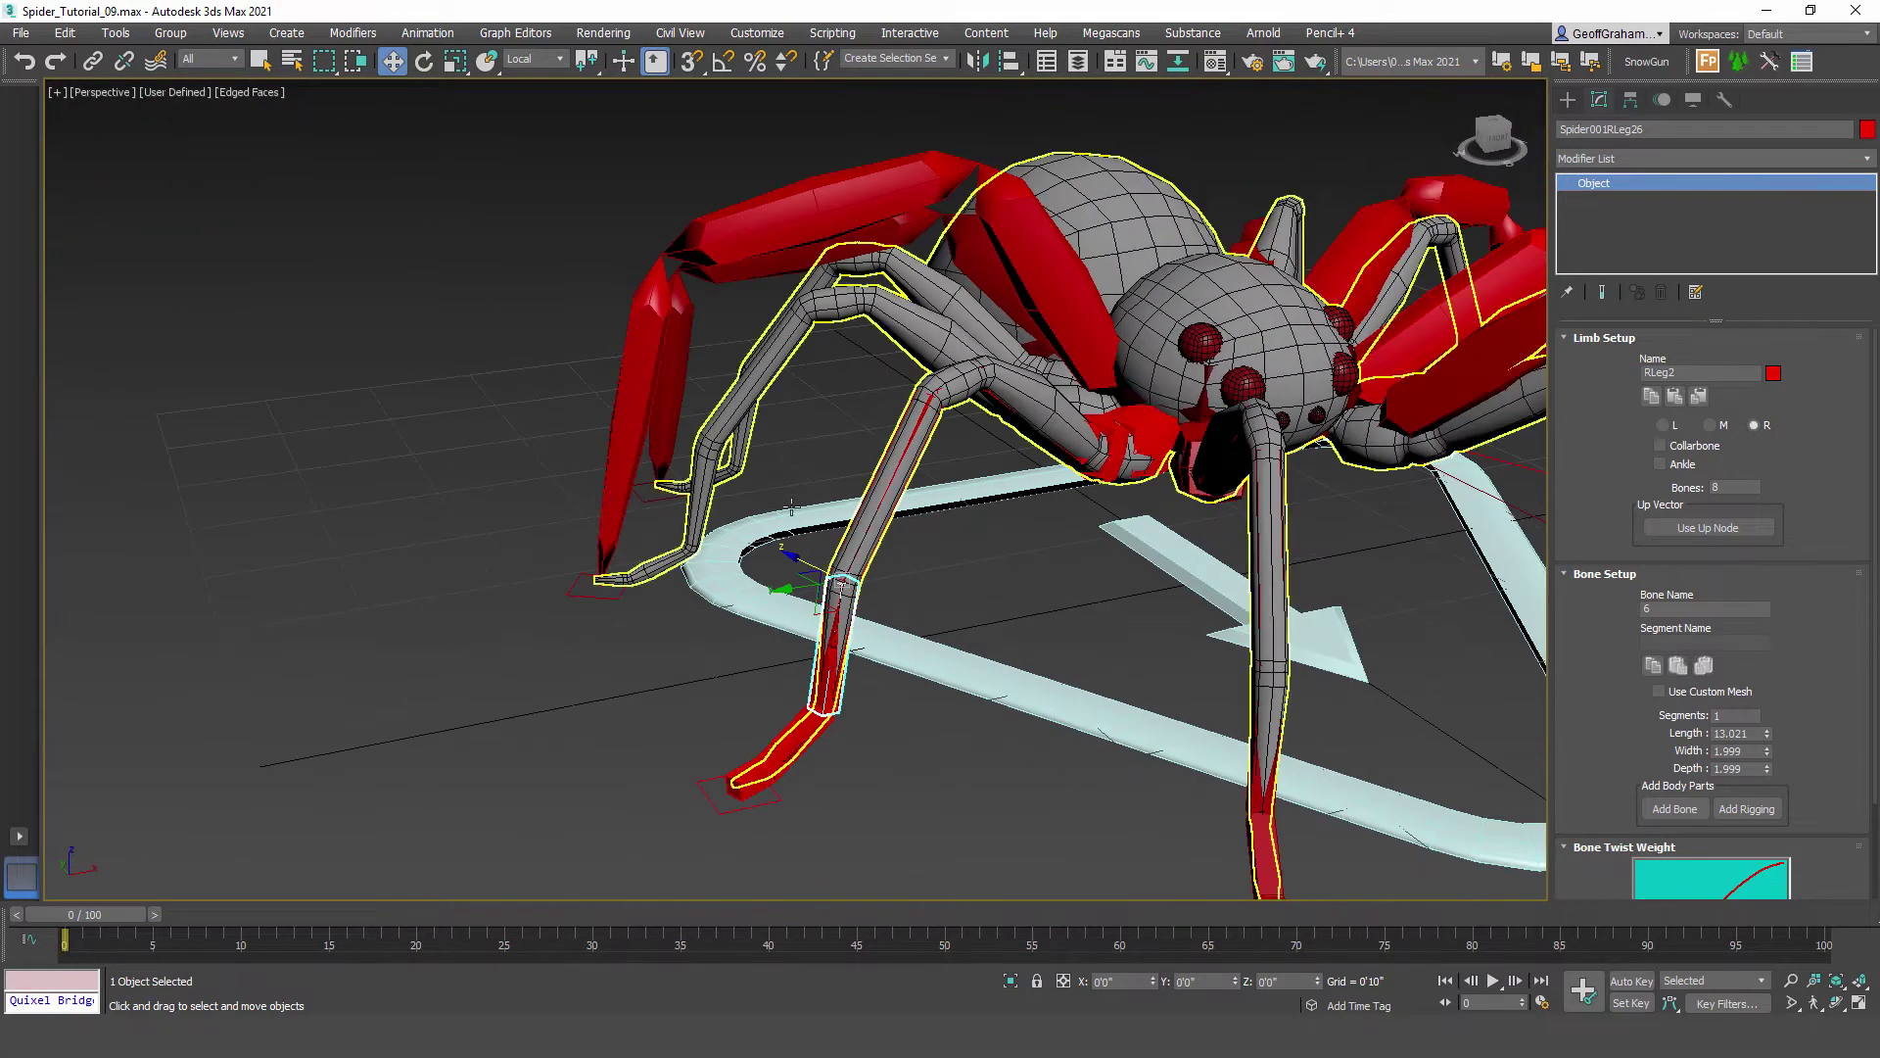
left_click(19, 35)
left_click(46, 189)
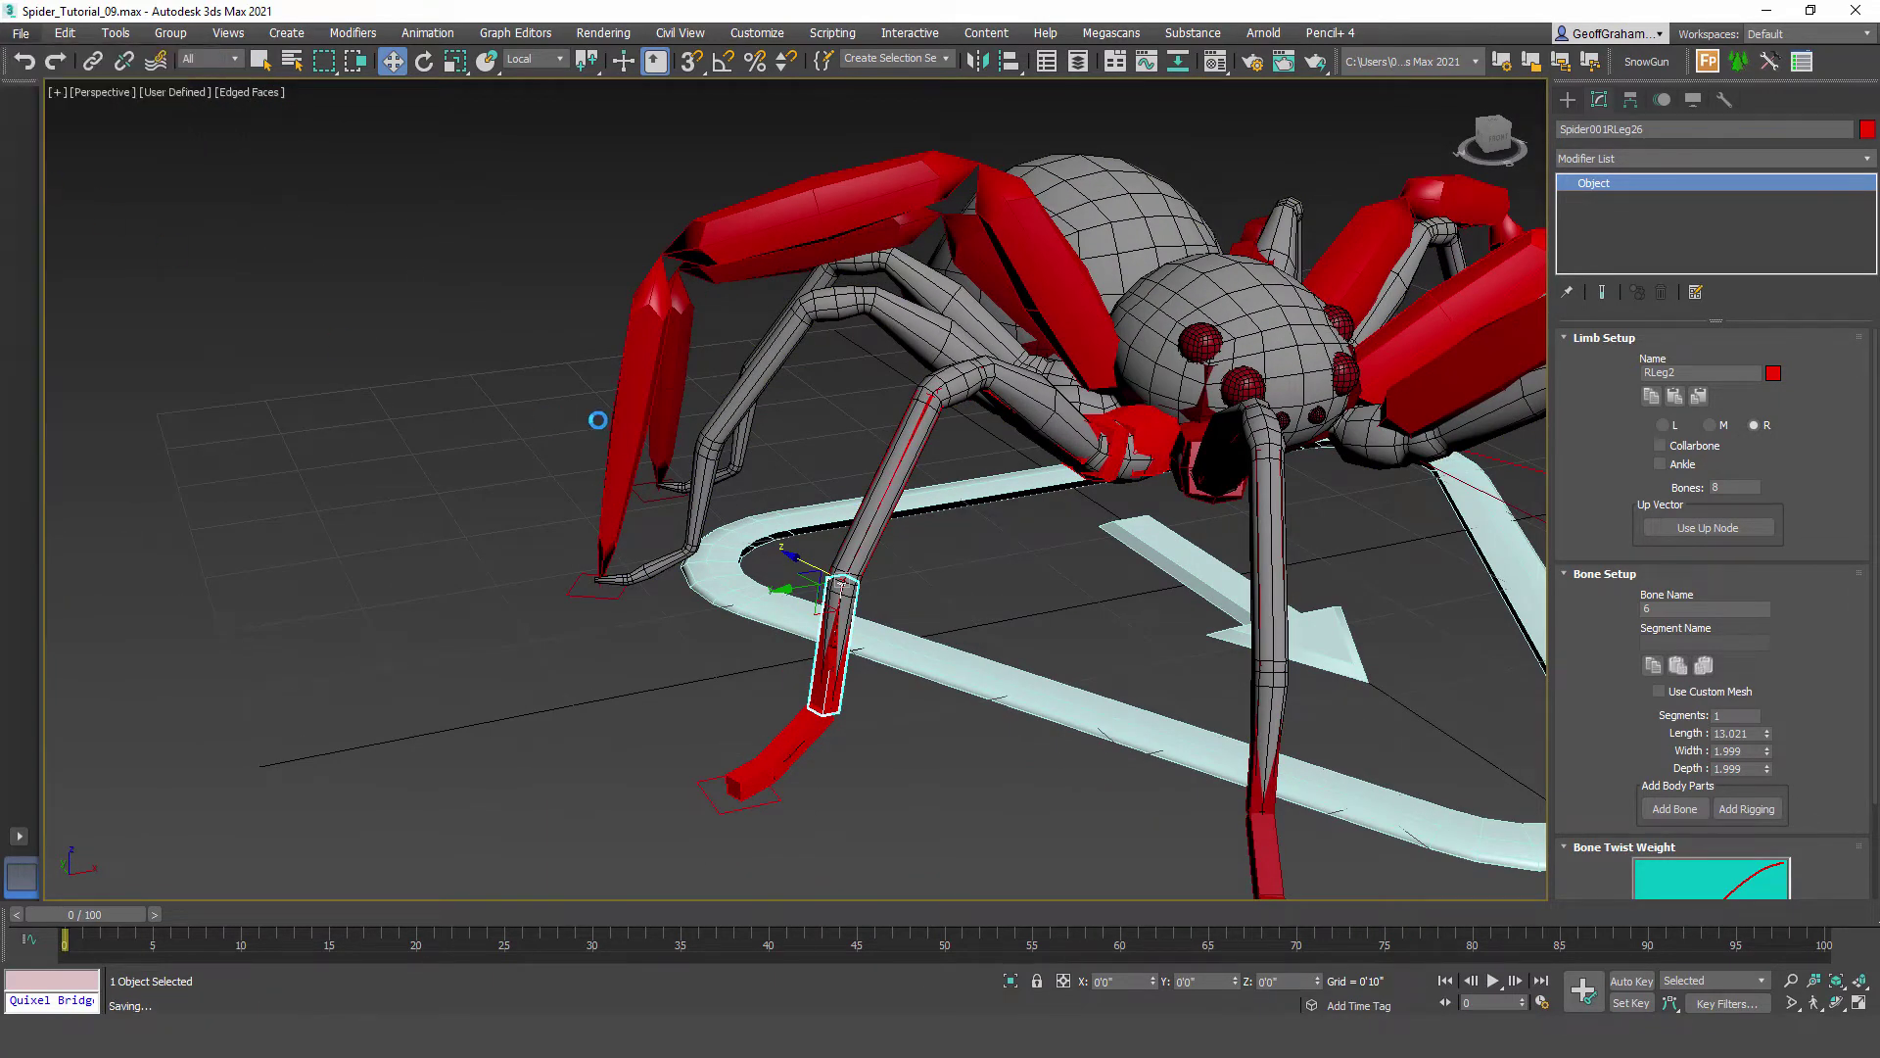
middle_click_drag(850, 419, 922, 514, "alt")
scroll(971, 525, "up", 5)
scroll(922, 512, "down", 6)
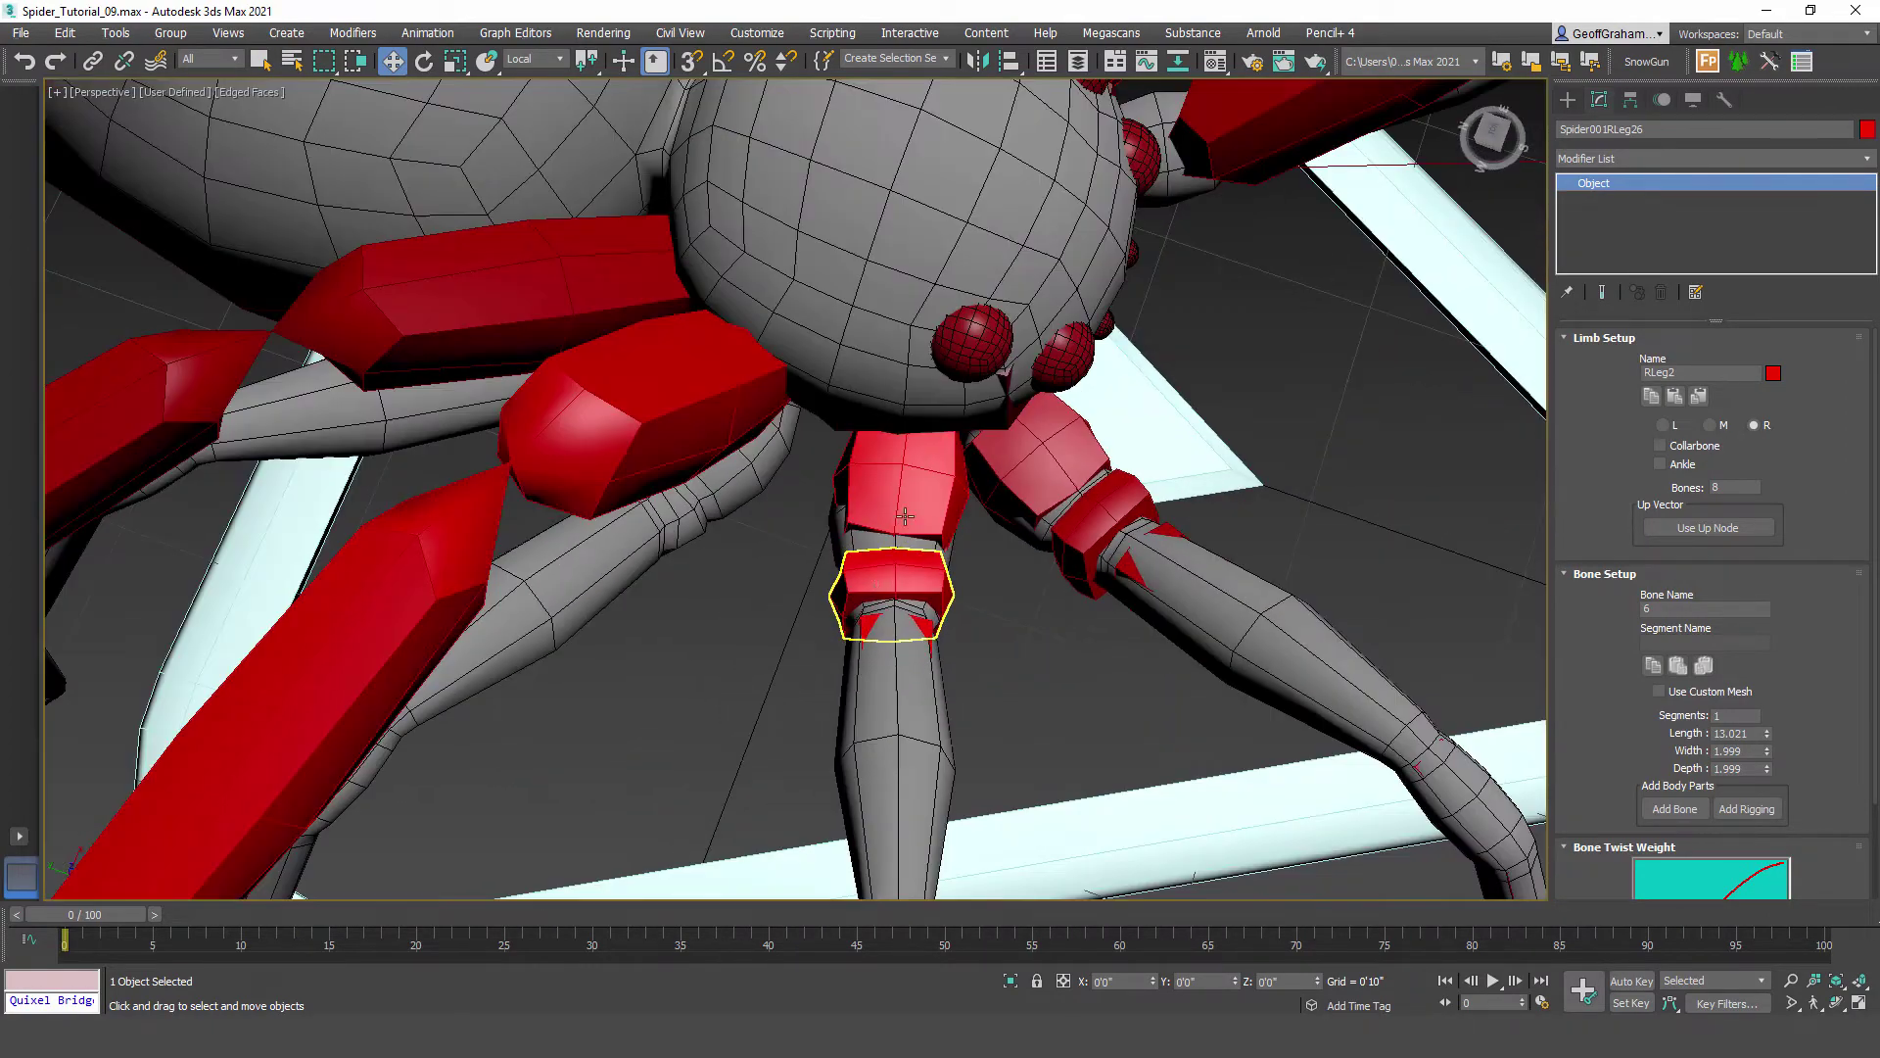
Step: Save the scene again and paste RLeg2's limb settings onto the third right leg, RLeg3
left_click(903, 483)
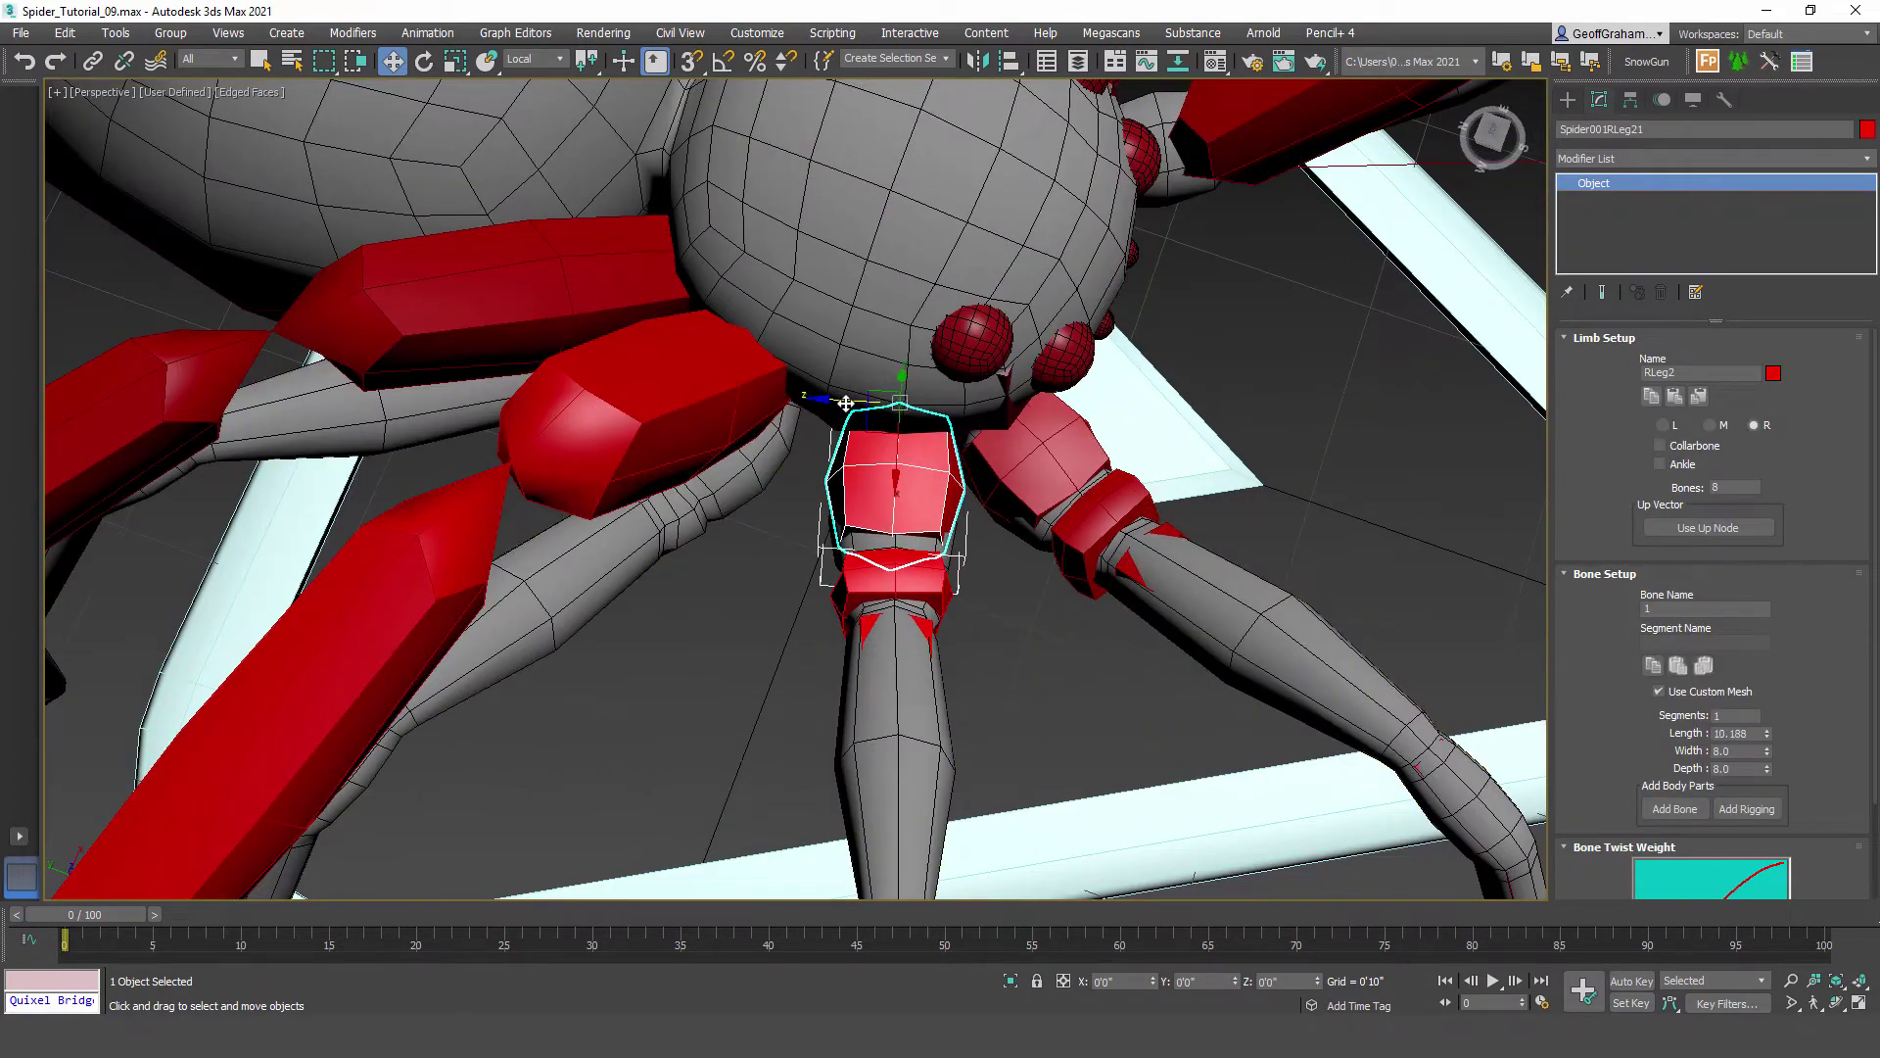
left_click(20, 33)
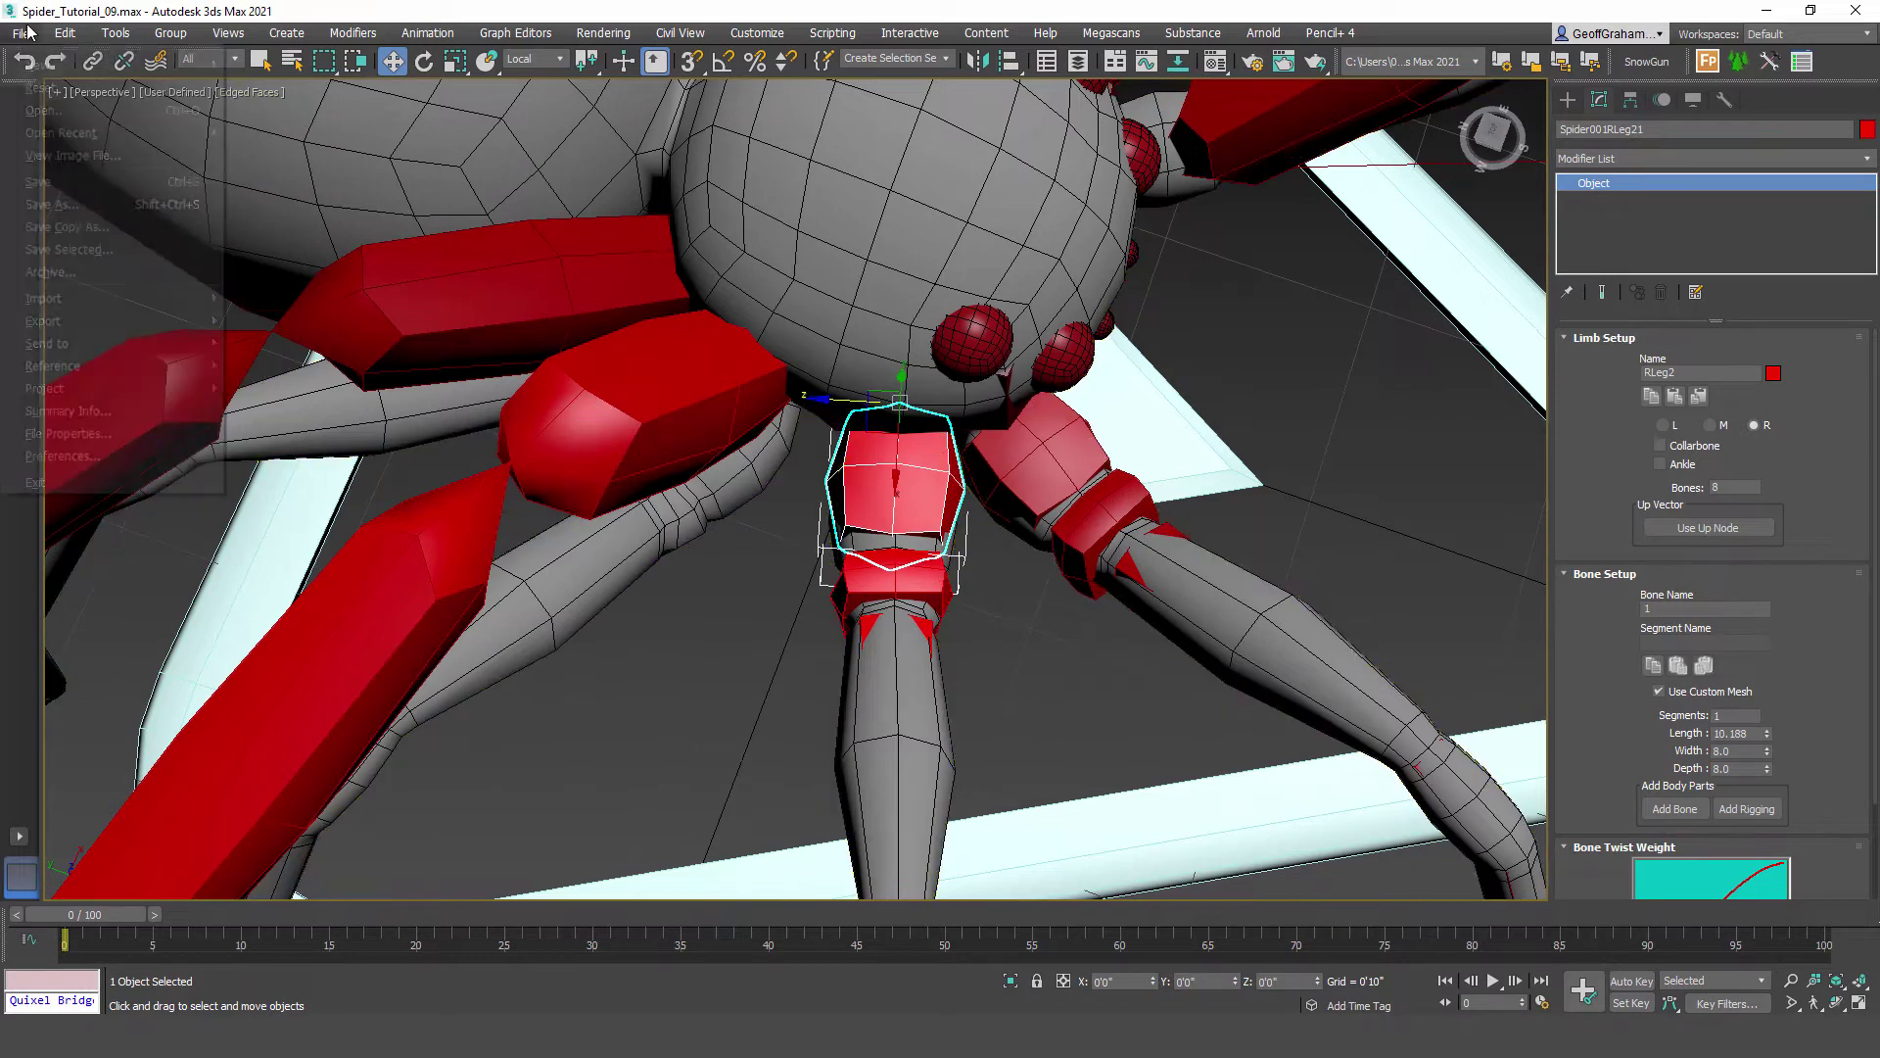
left_click(39, 182)
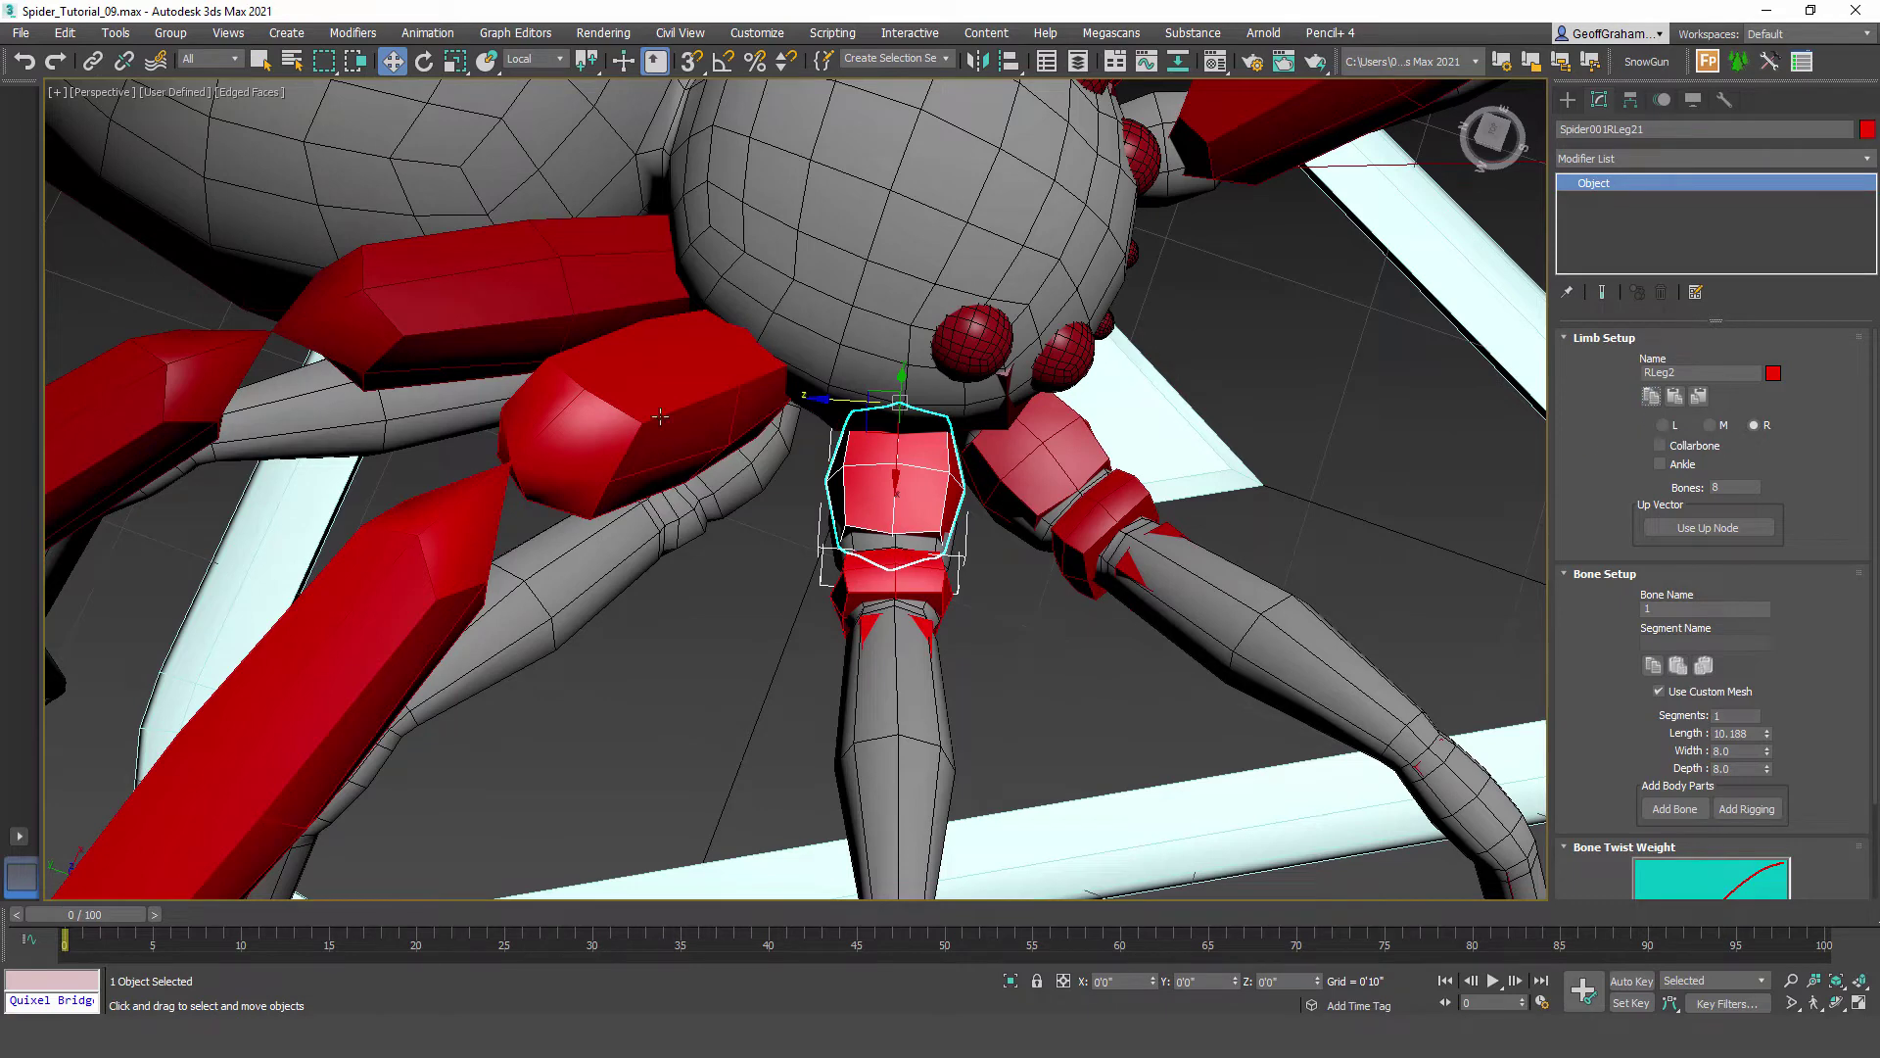
left_click(660, 418)
left_click(1674, 397)
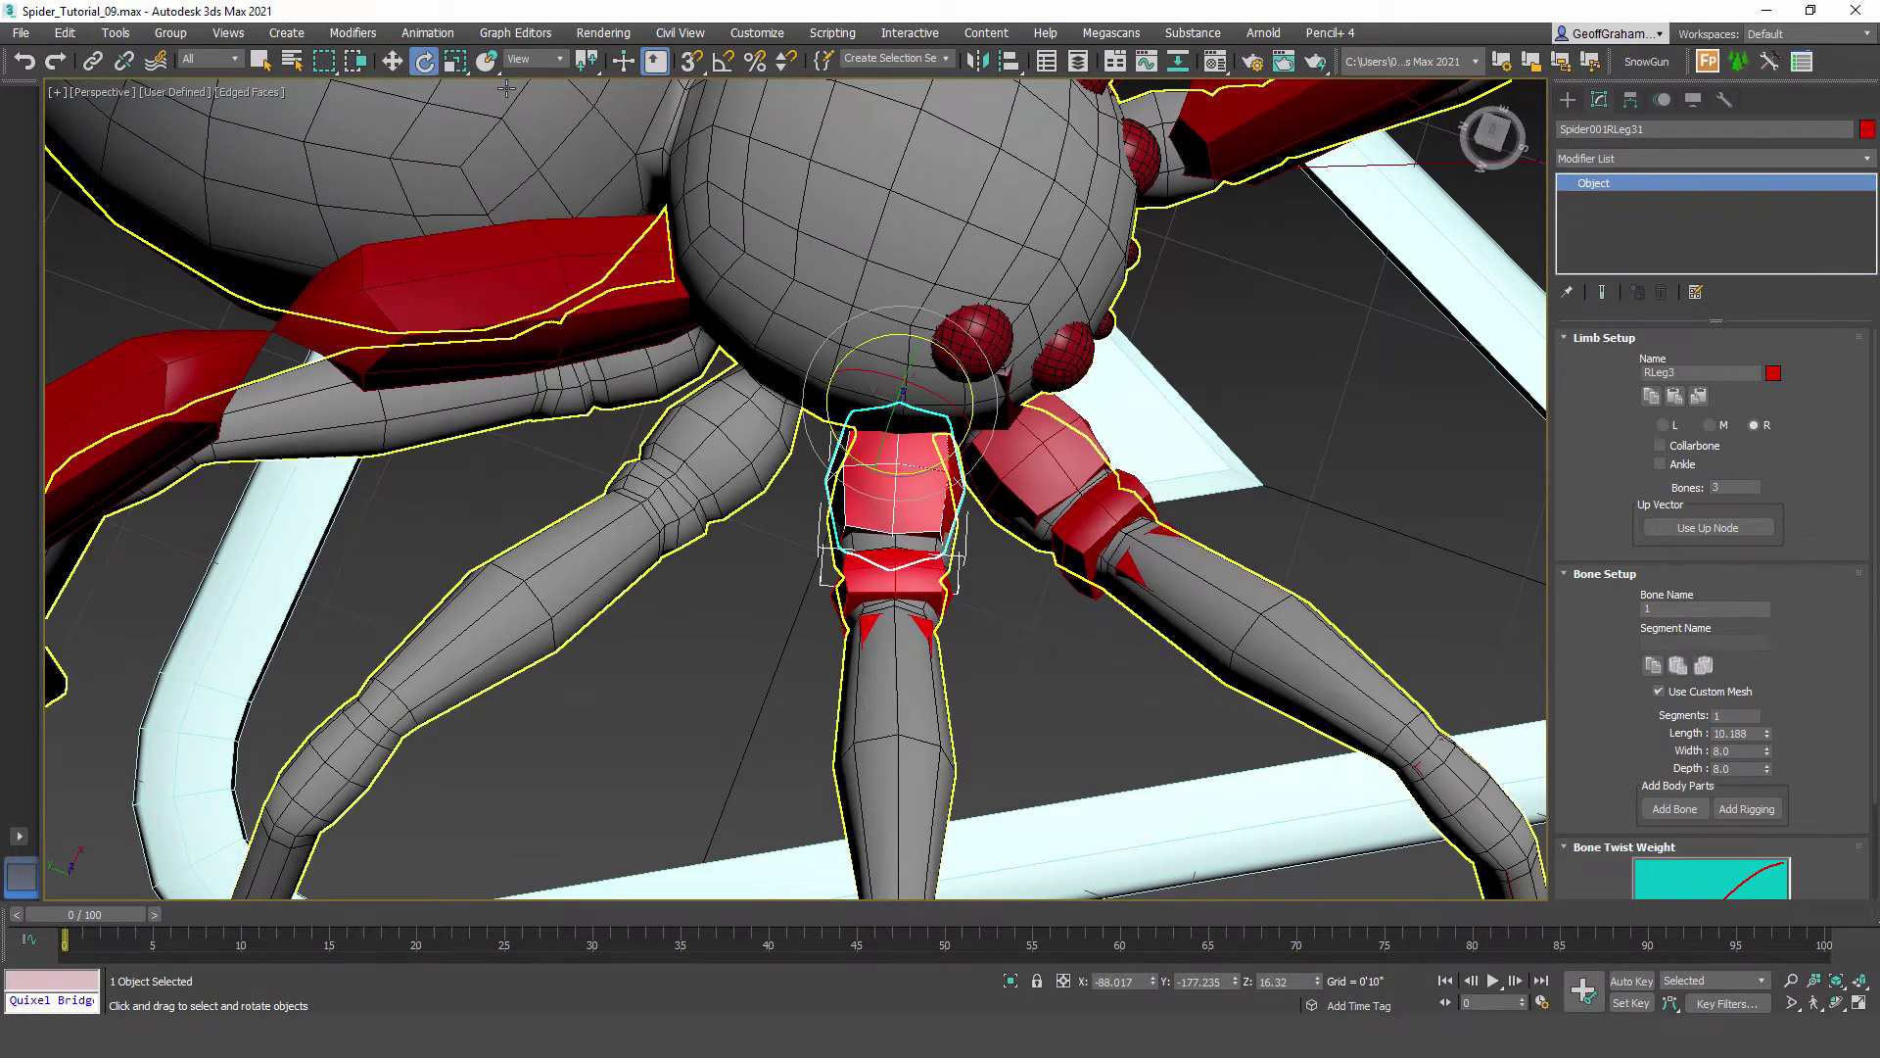
Step: Rotate the first bone of RLeg3 toward the third right leg mesh and select the whole bone chain
left_click_drag(935, 464, 895, 476)
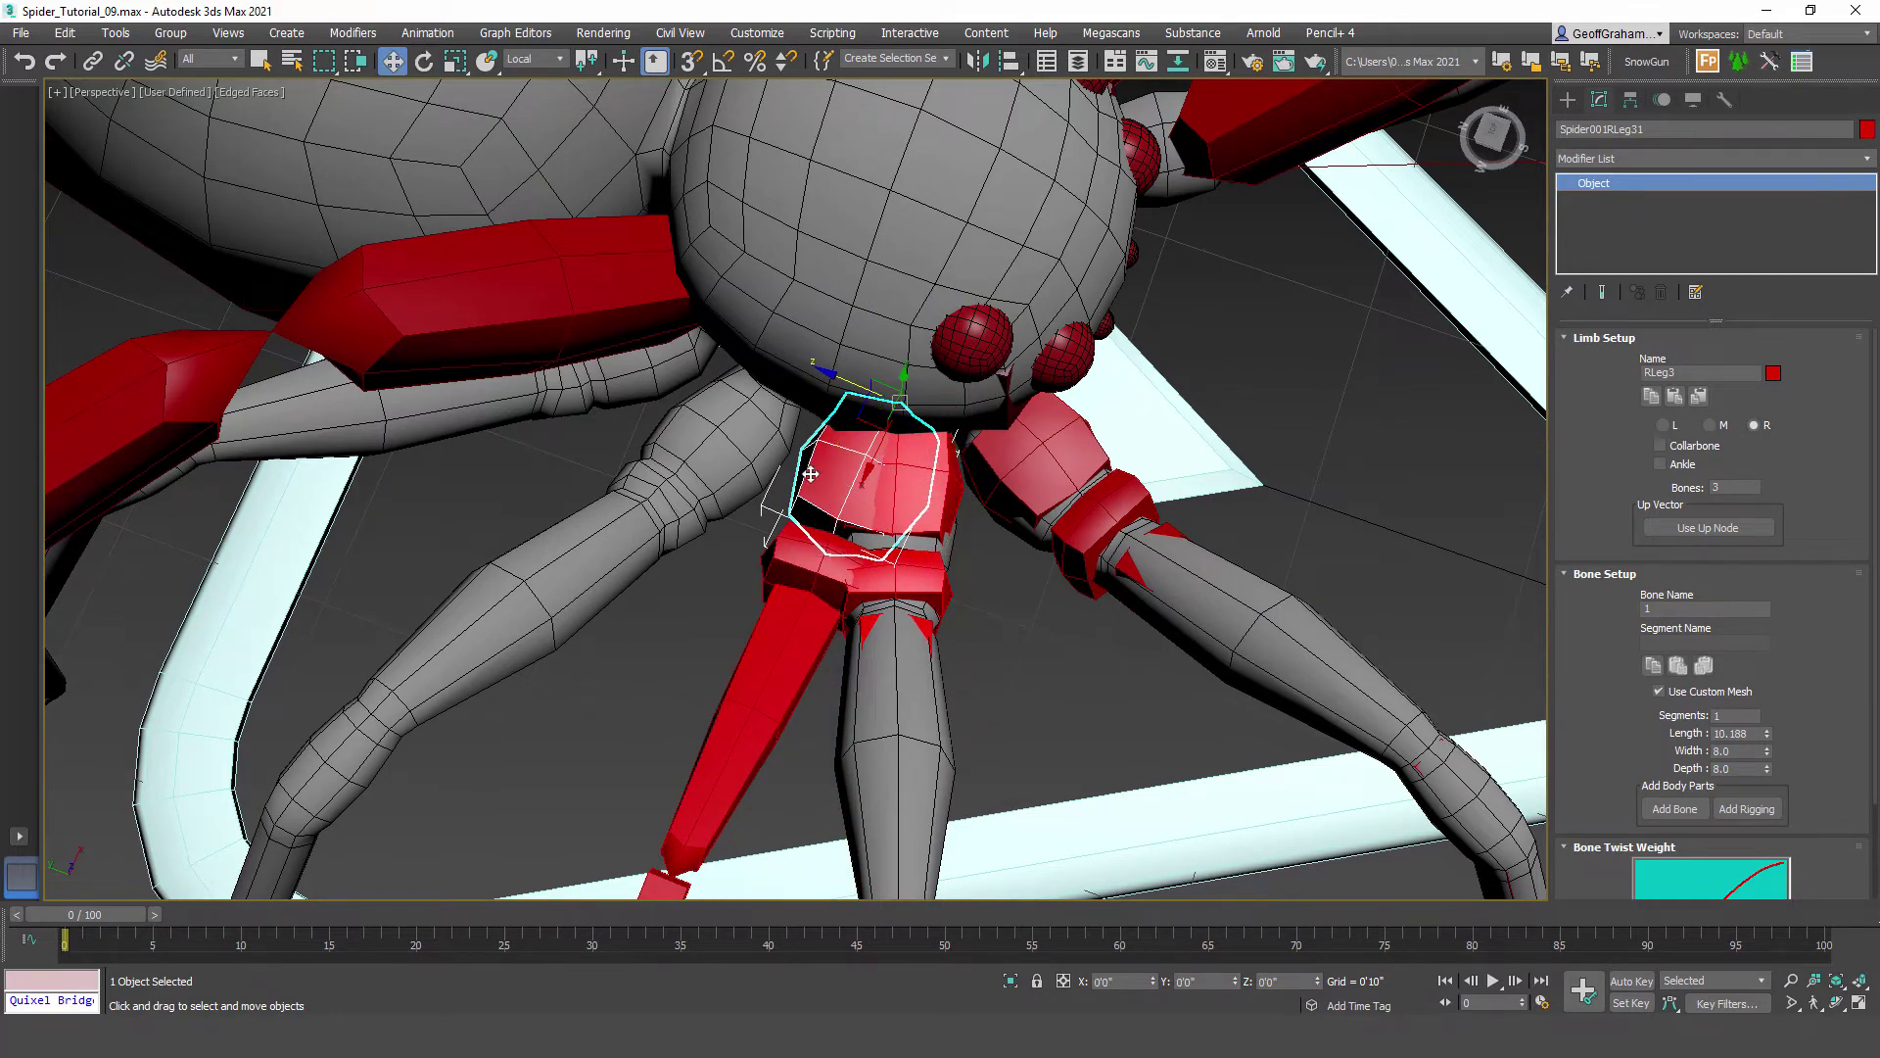
double_click(821, 479)
left_click_drag(822, 493, 690, 441)
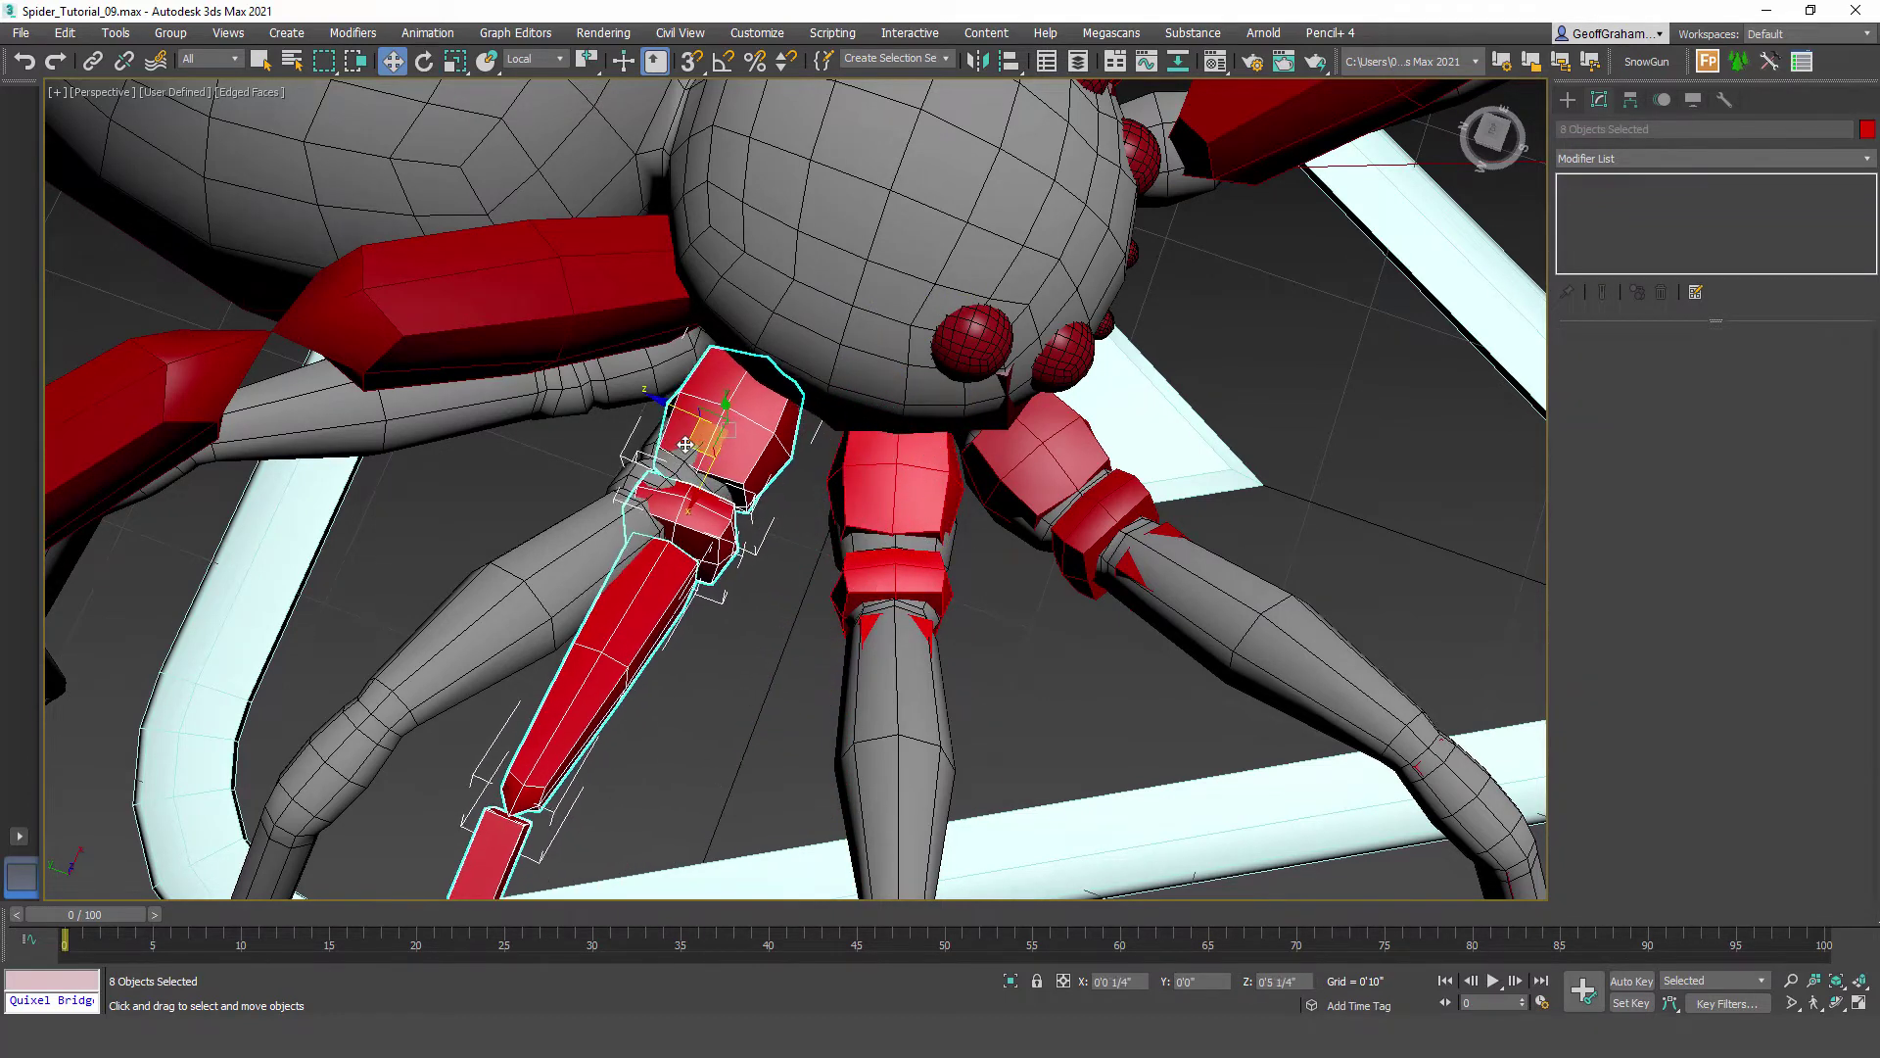
middle_click_drag(598, 578, 834, 594, "alt")
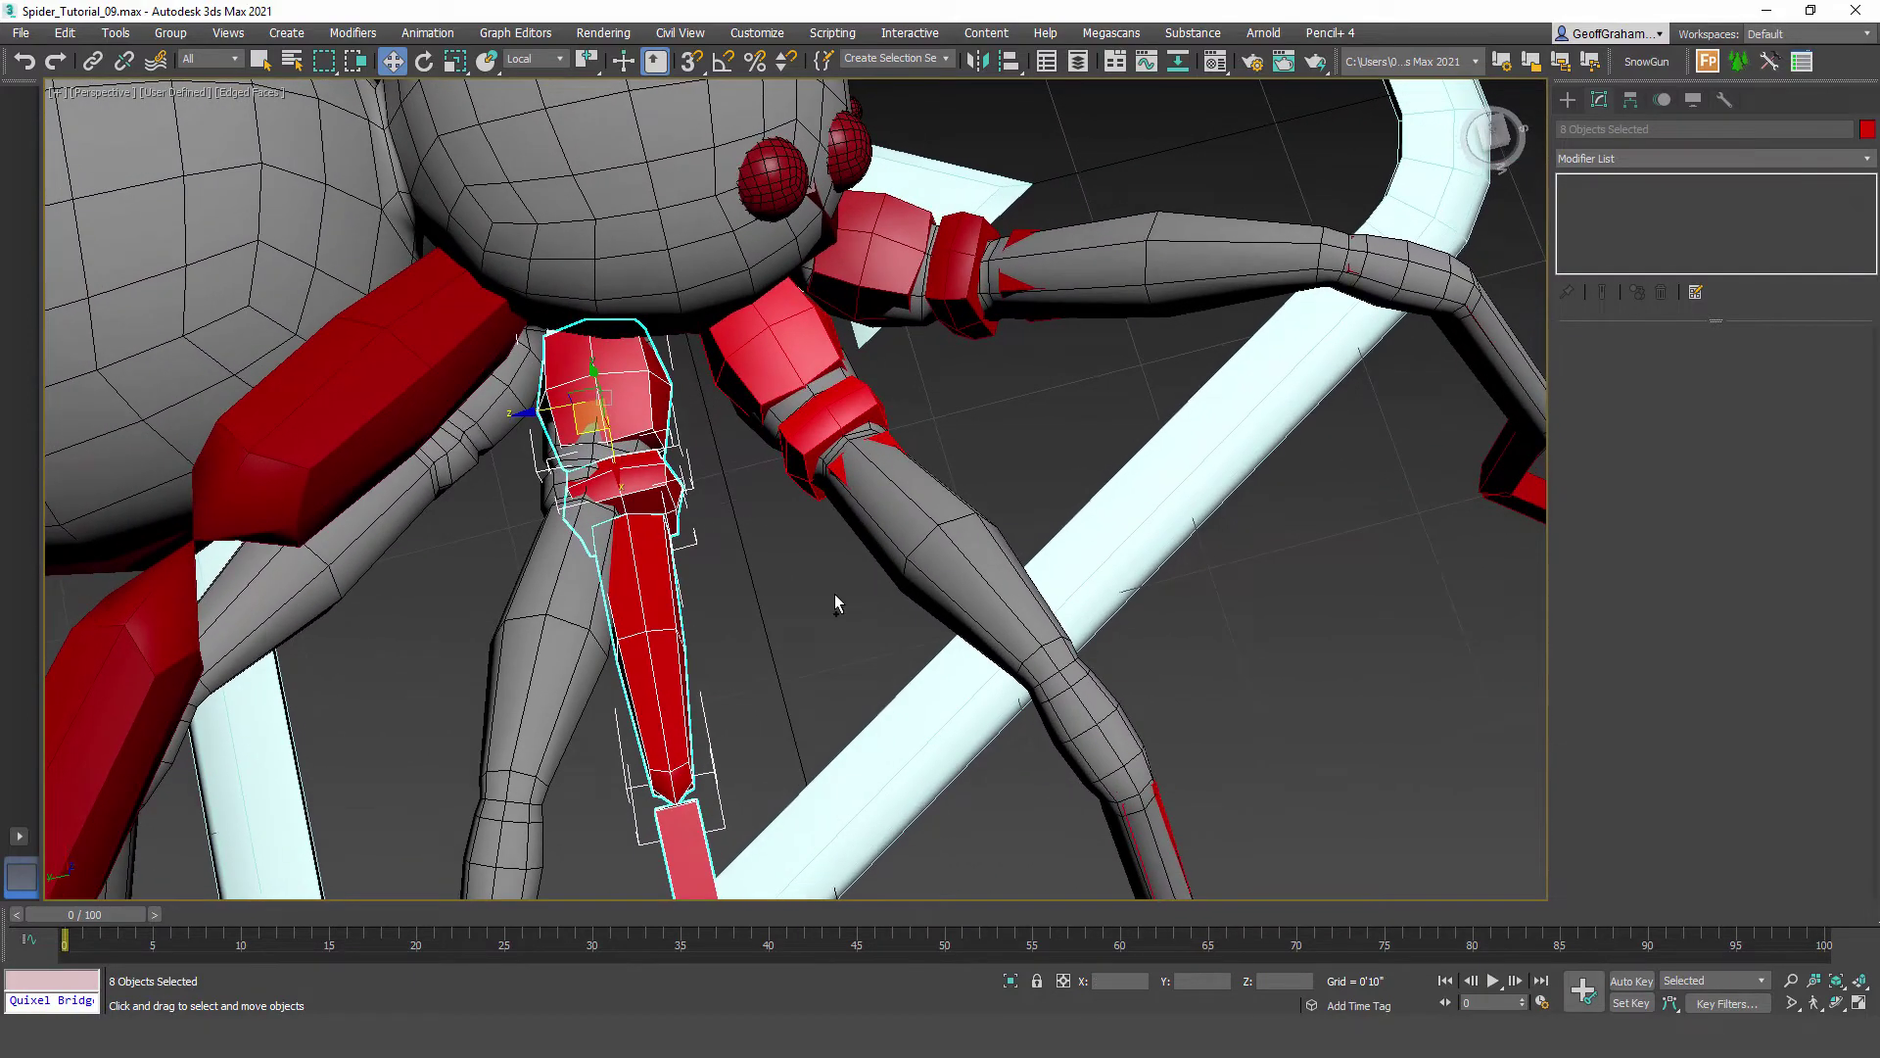
key("ctrl+z")
Step: Switch the reference coordinate system to View and move the whole RLeg3 chain to the base of the third right leg
left_click(538, 58)
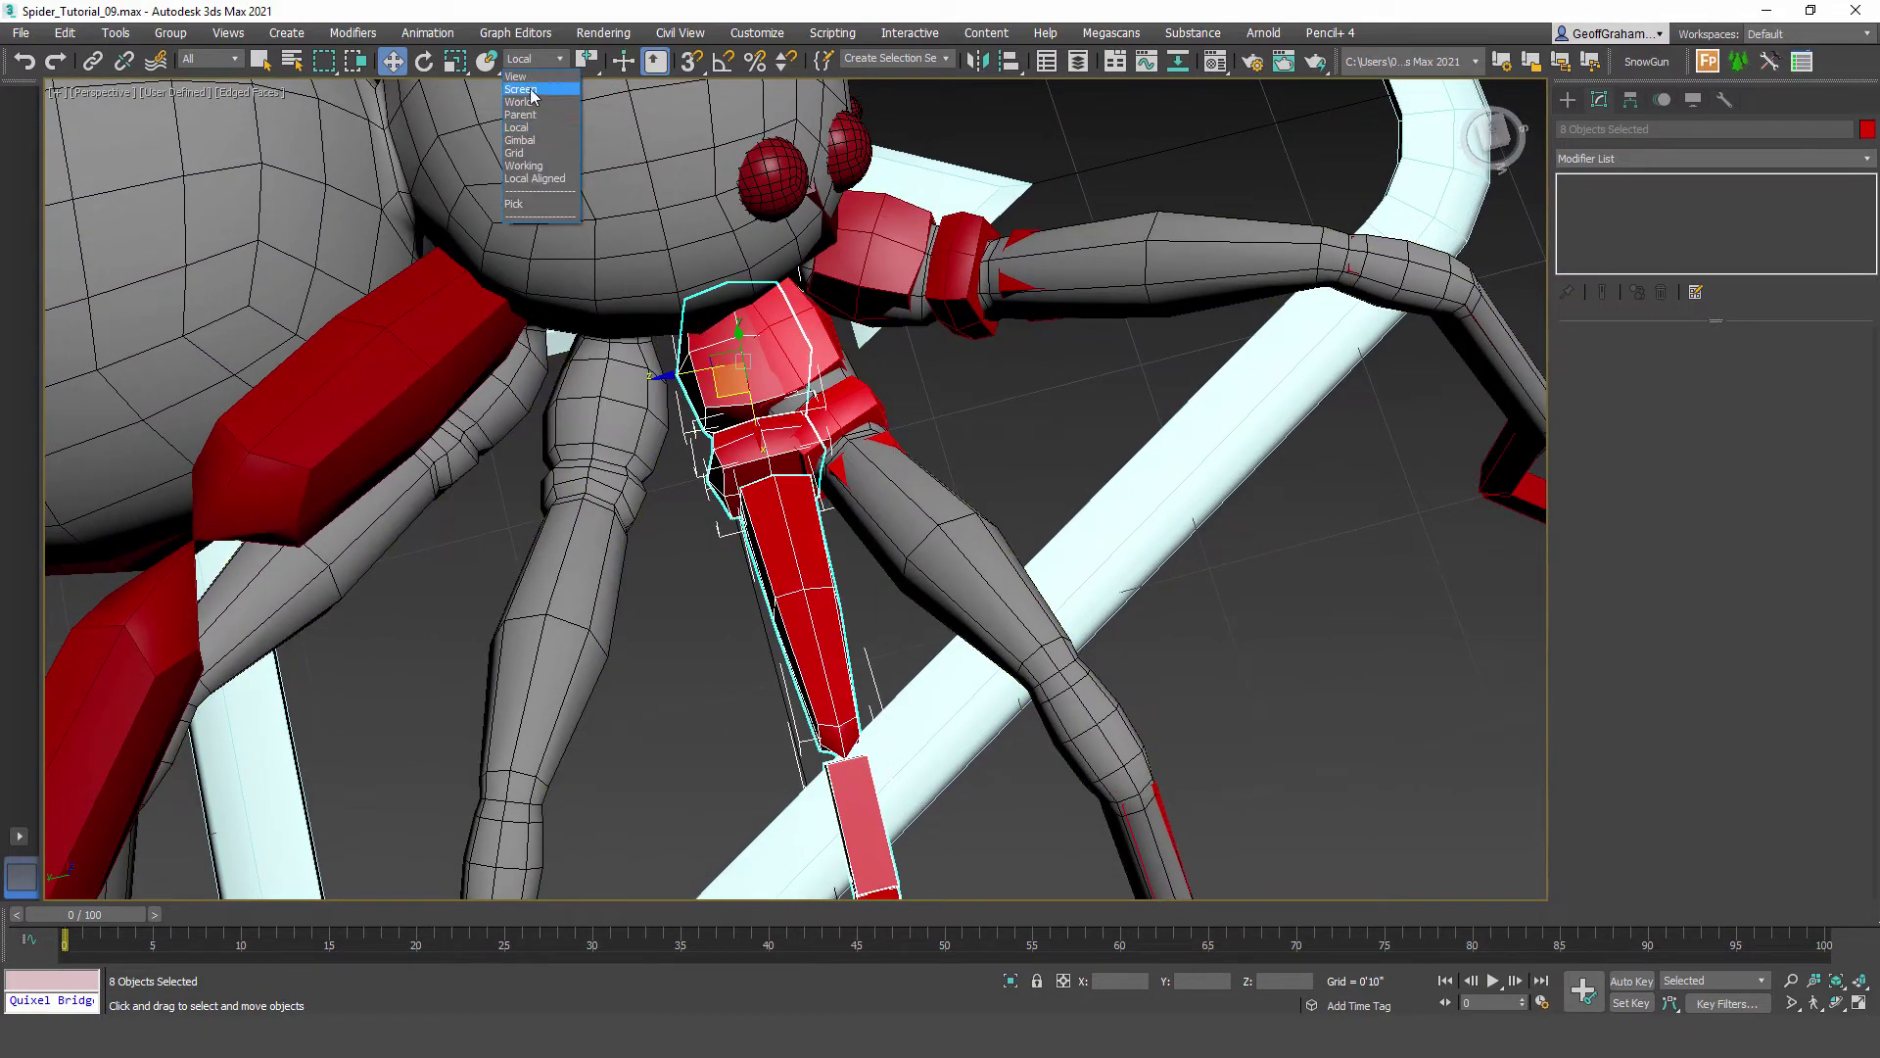
left_click(518, 76)
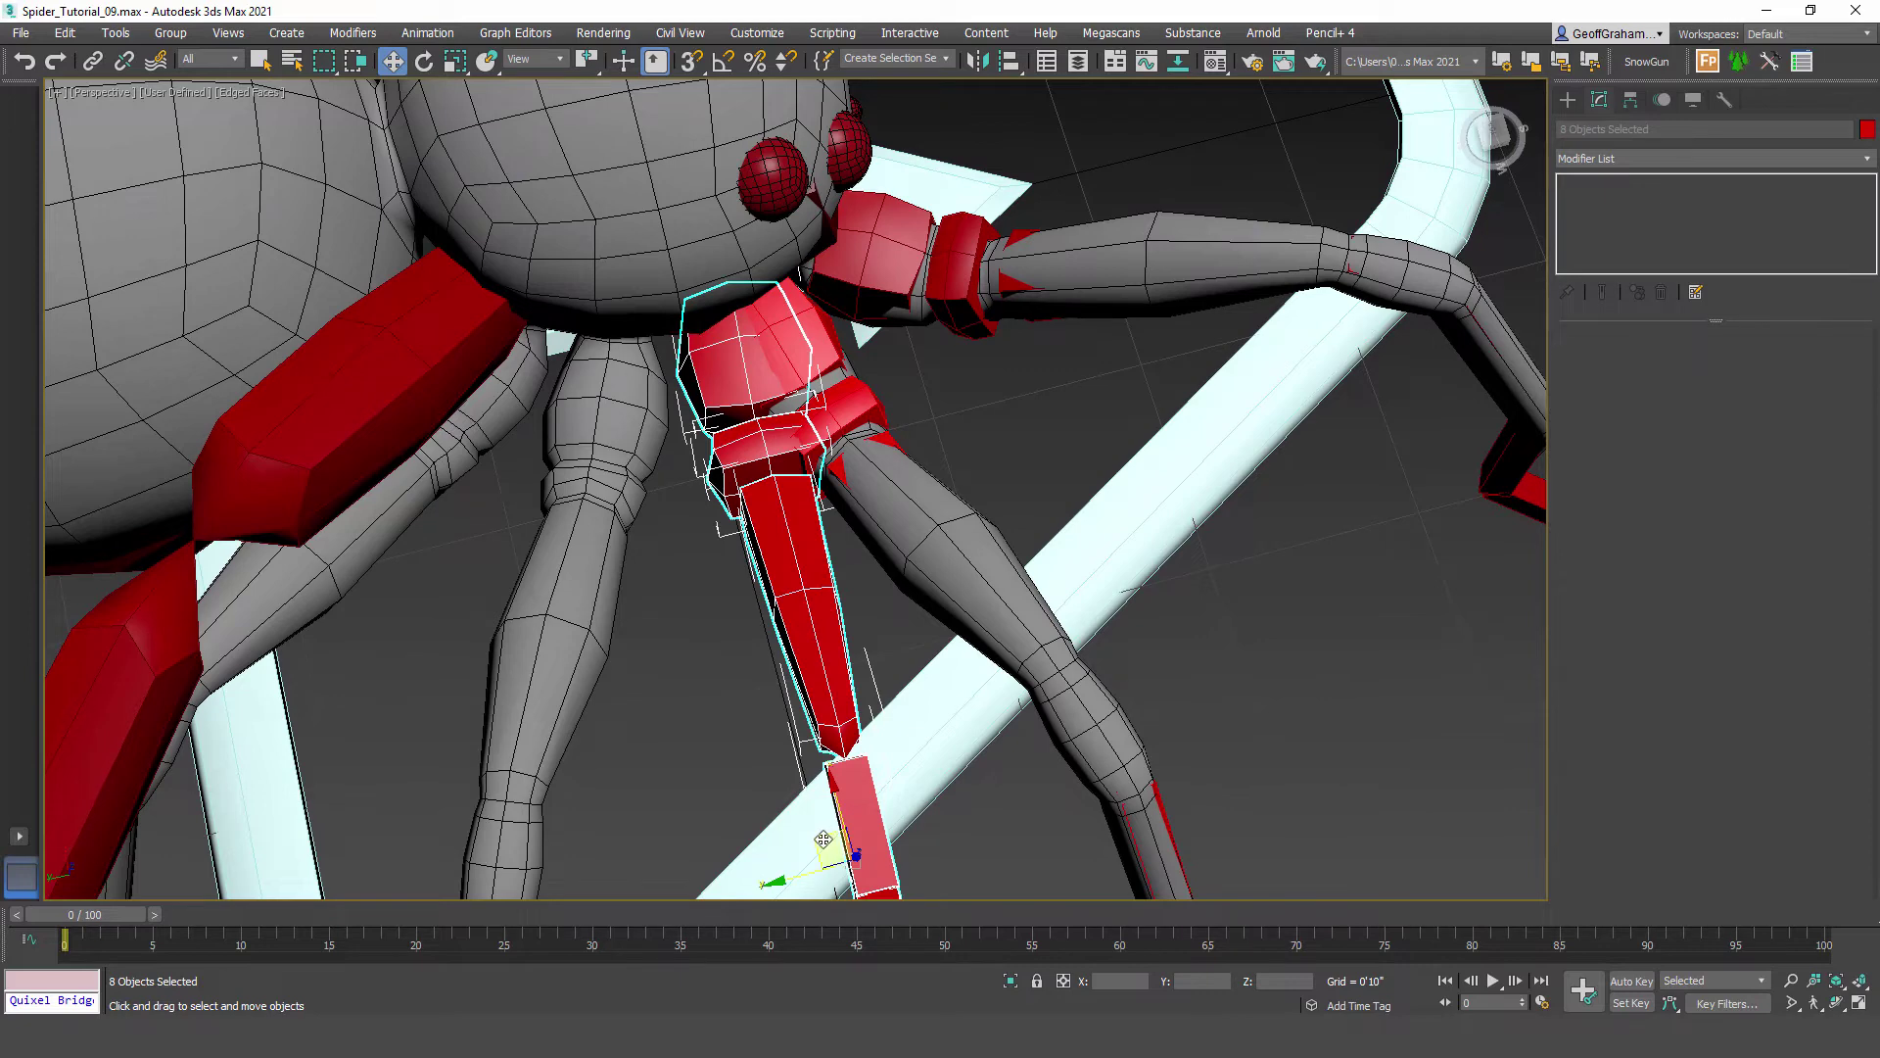
left_click_drag(827, 838, 677, 893)
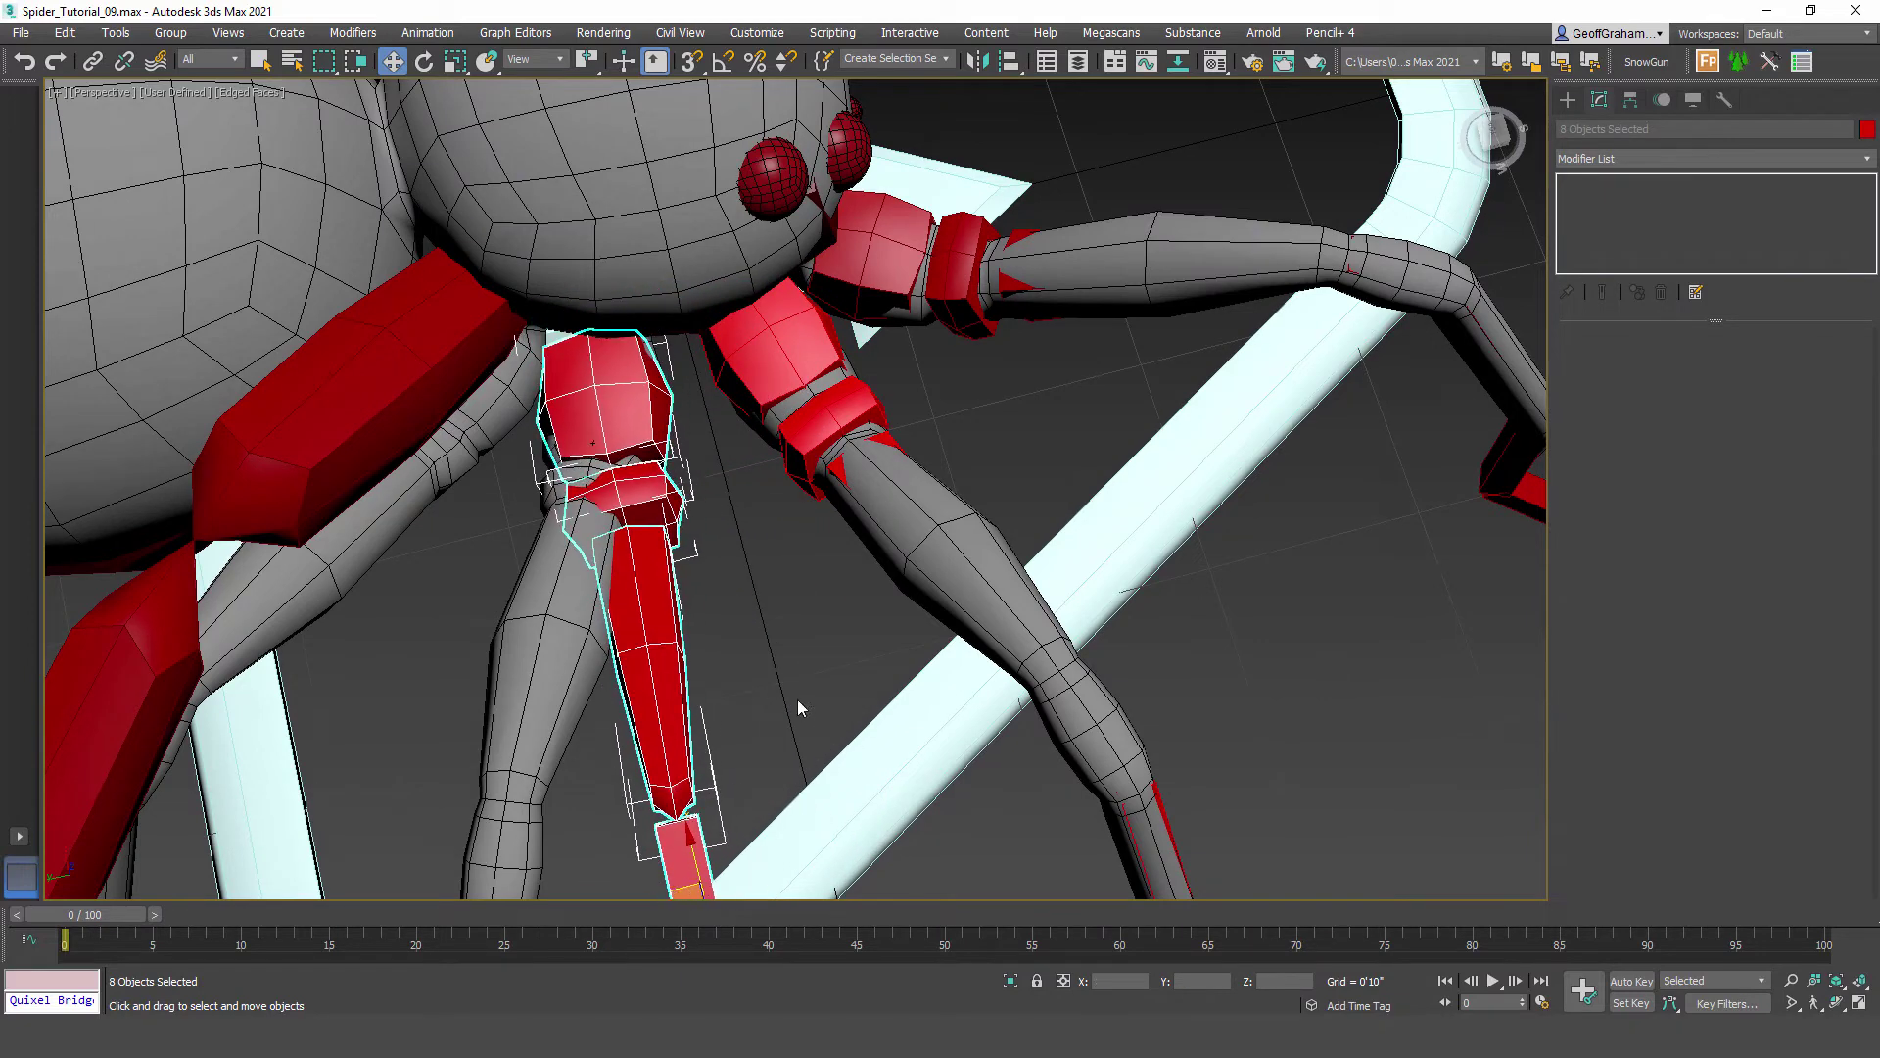
Step: Rotate RLeg3's first bone in line with the third leg mesh and move the whole chain over the mesh from above
left_click(633, 390)
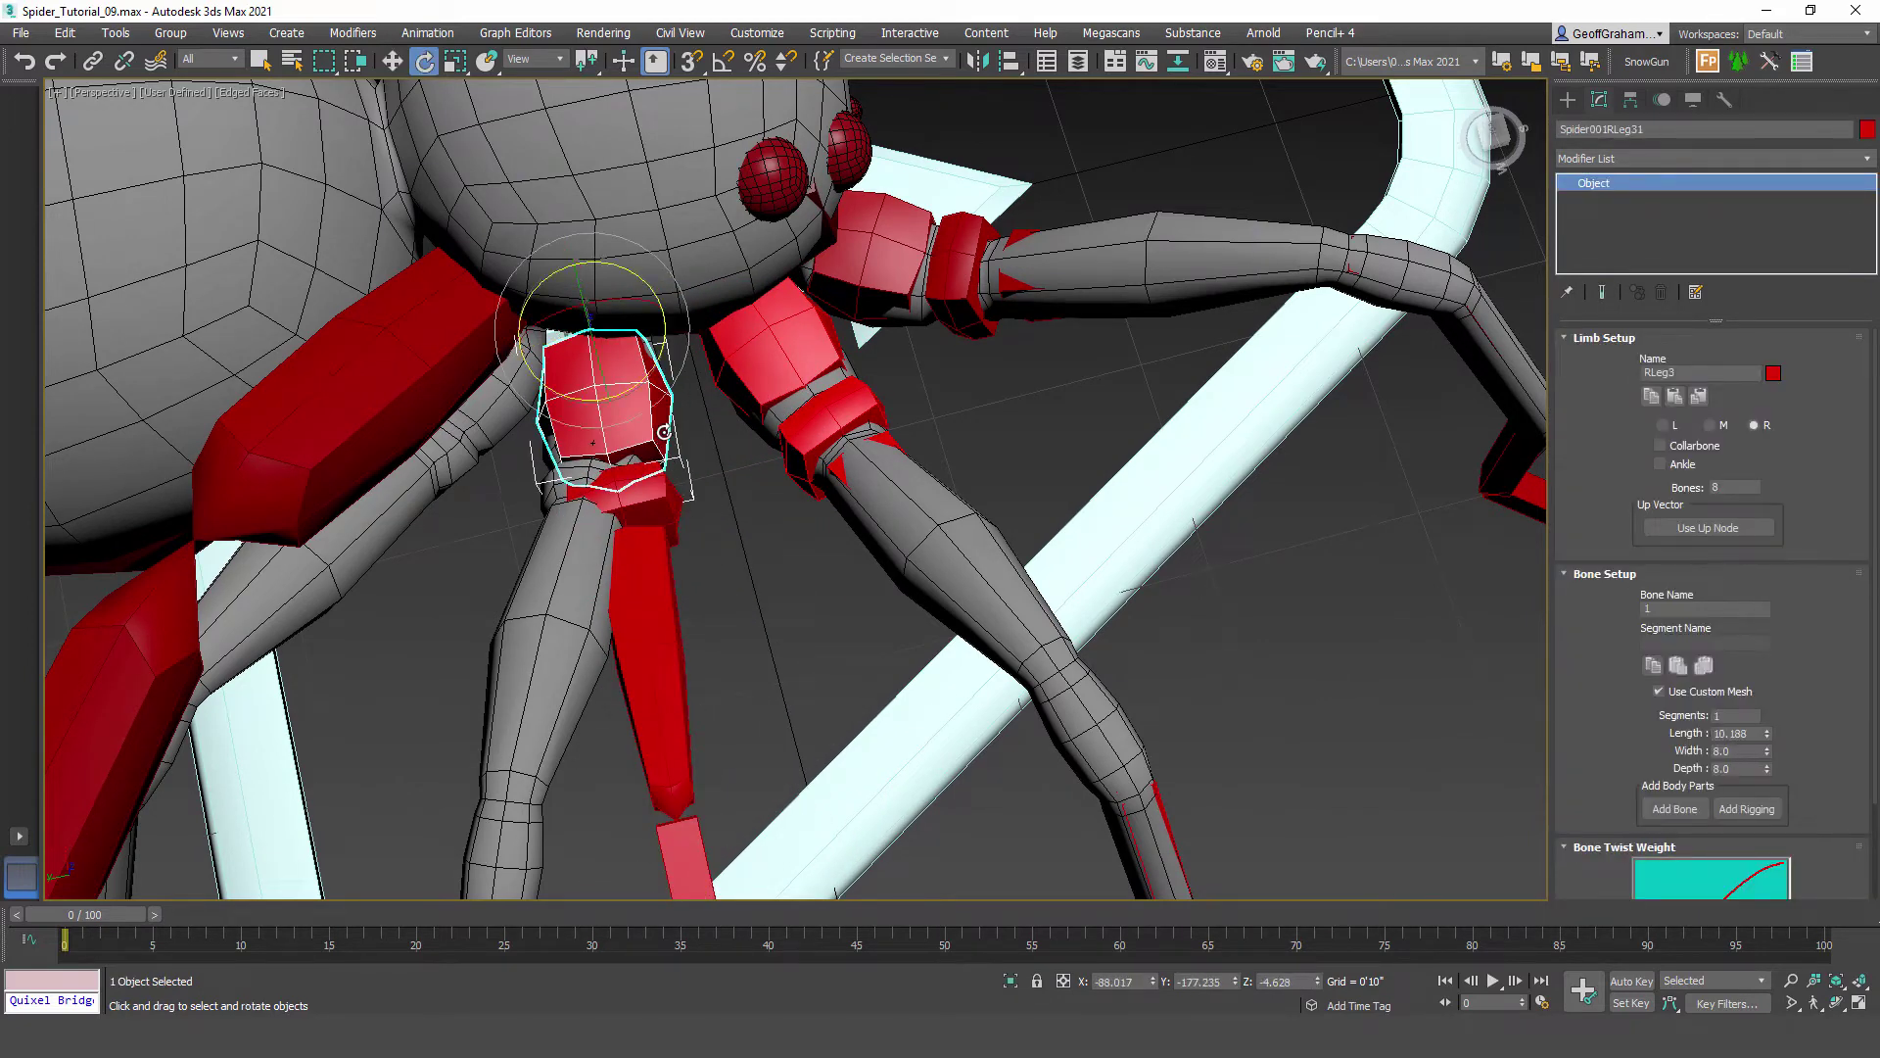
left_click_drag(660, 383, 640, 407)
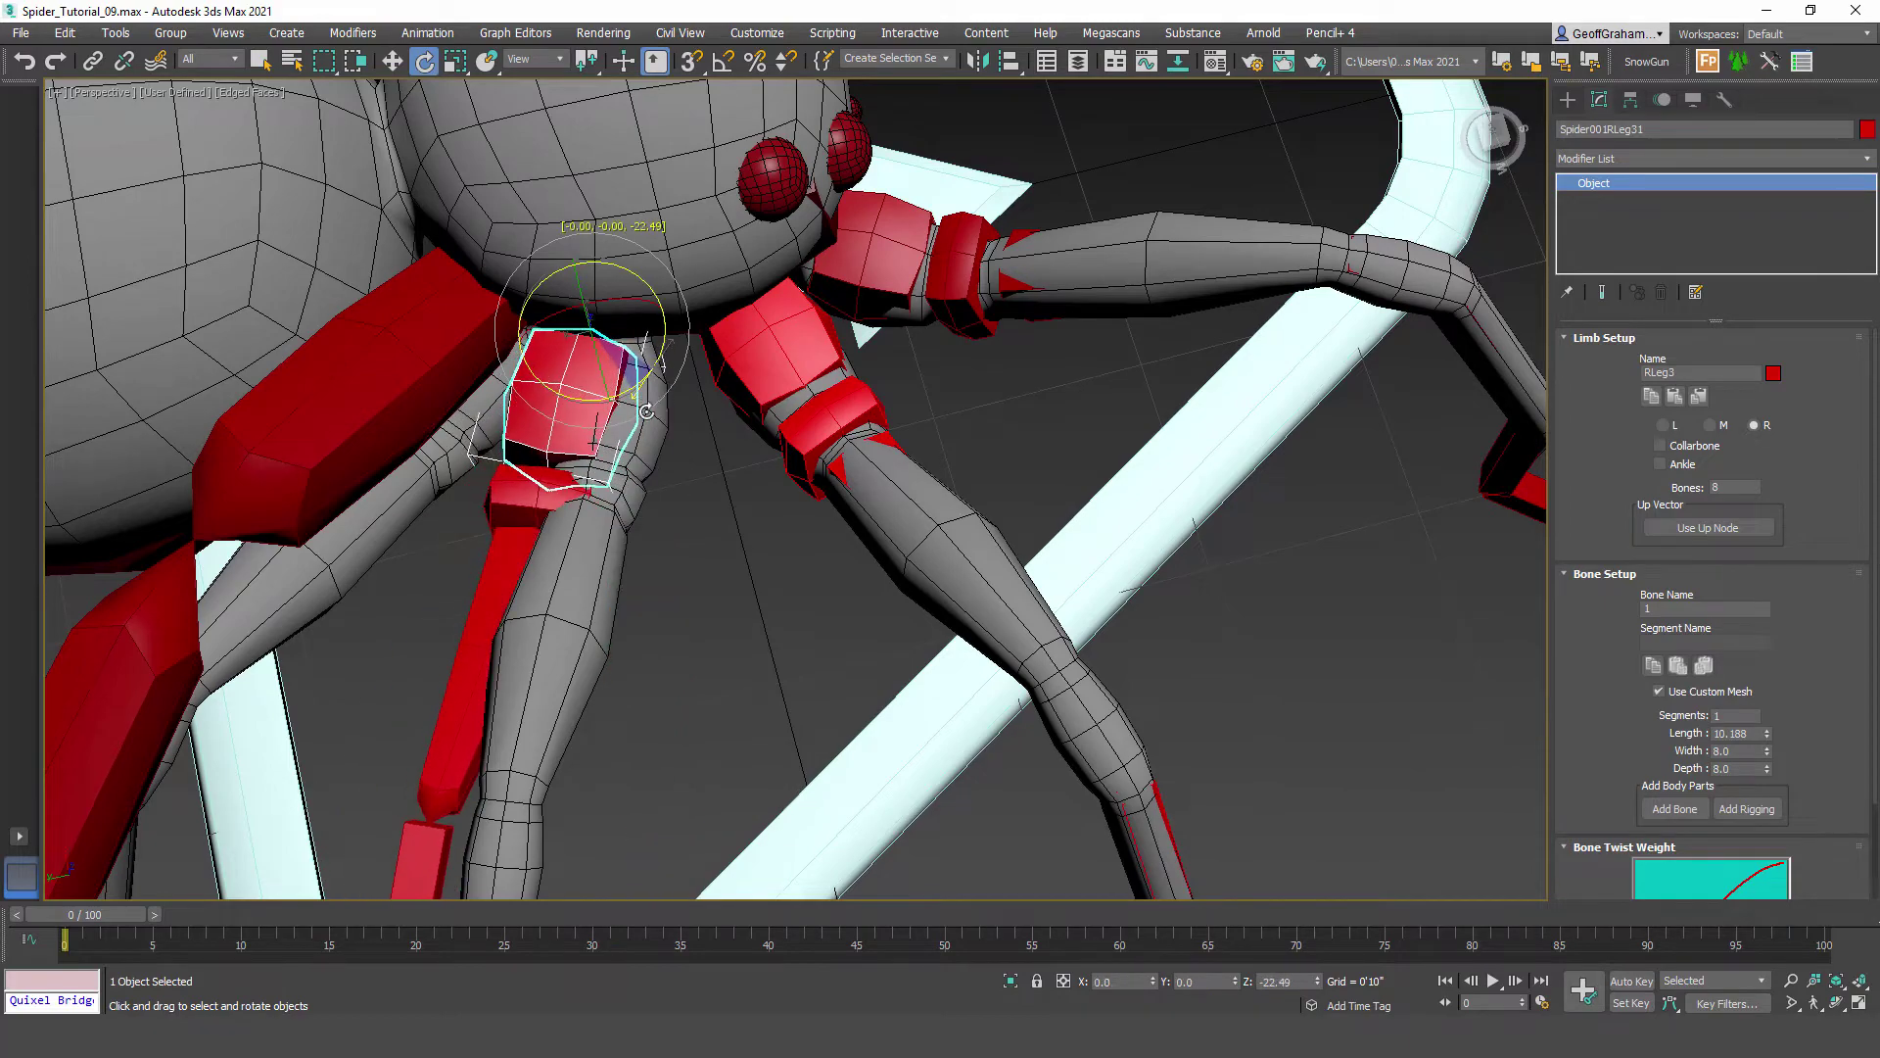
middle_click_drag(692, 644, 813, 599)
double_click(719, 338)
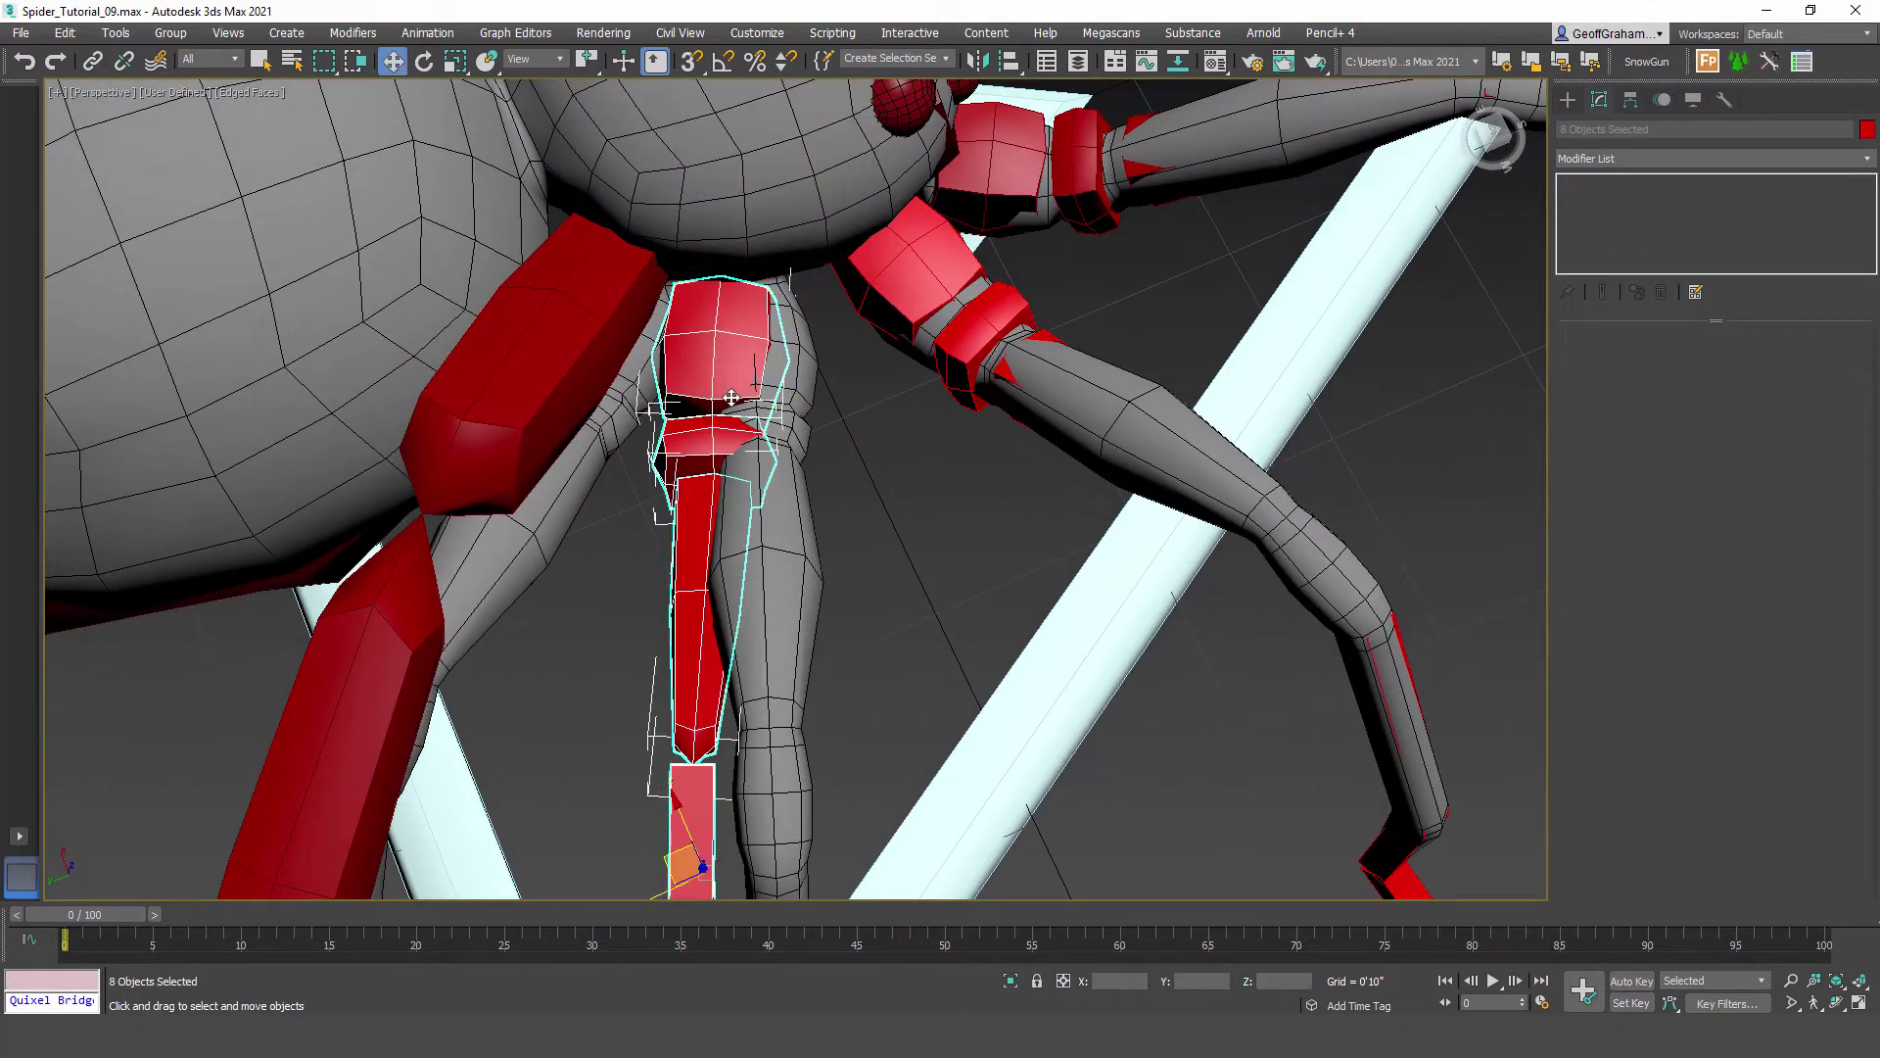
left_click_drag(668, 859, 710, 857)
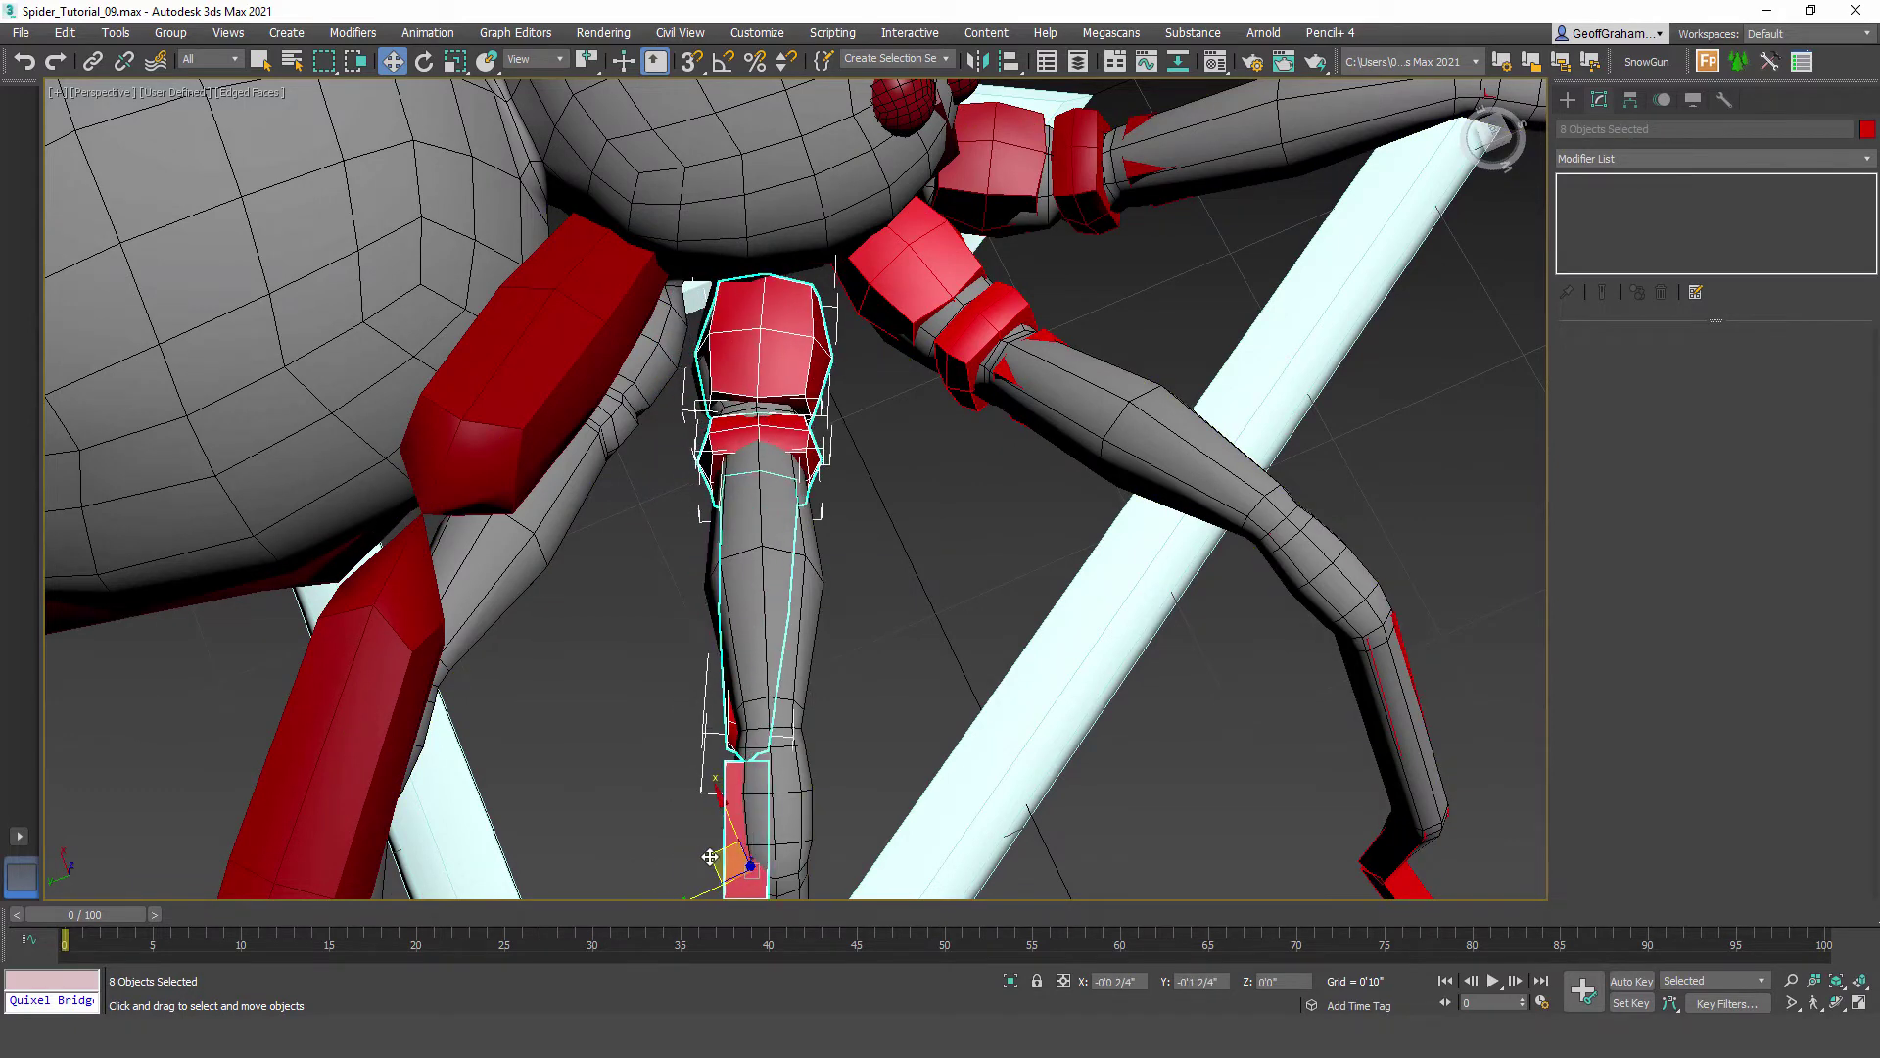
left_click(763, 343)
key("e")
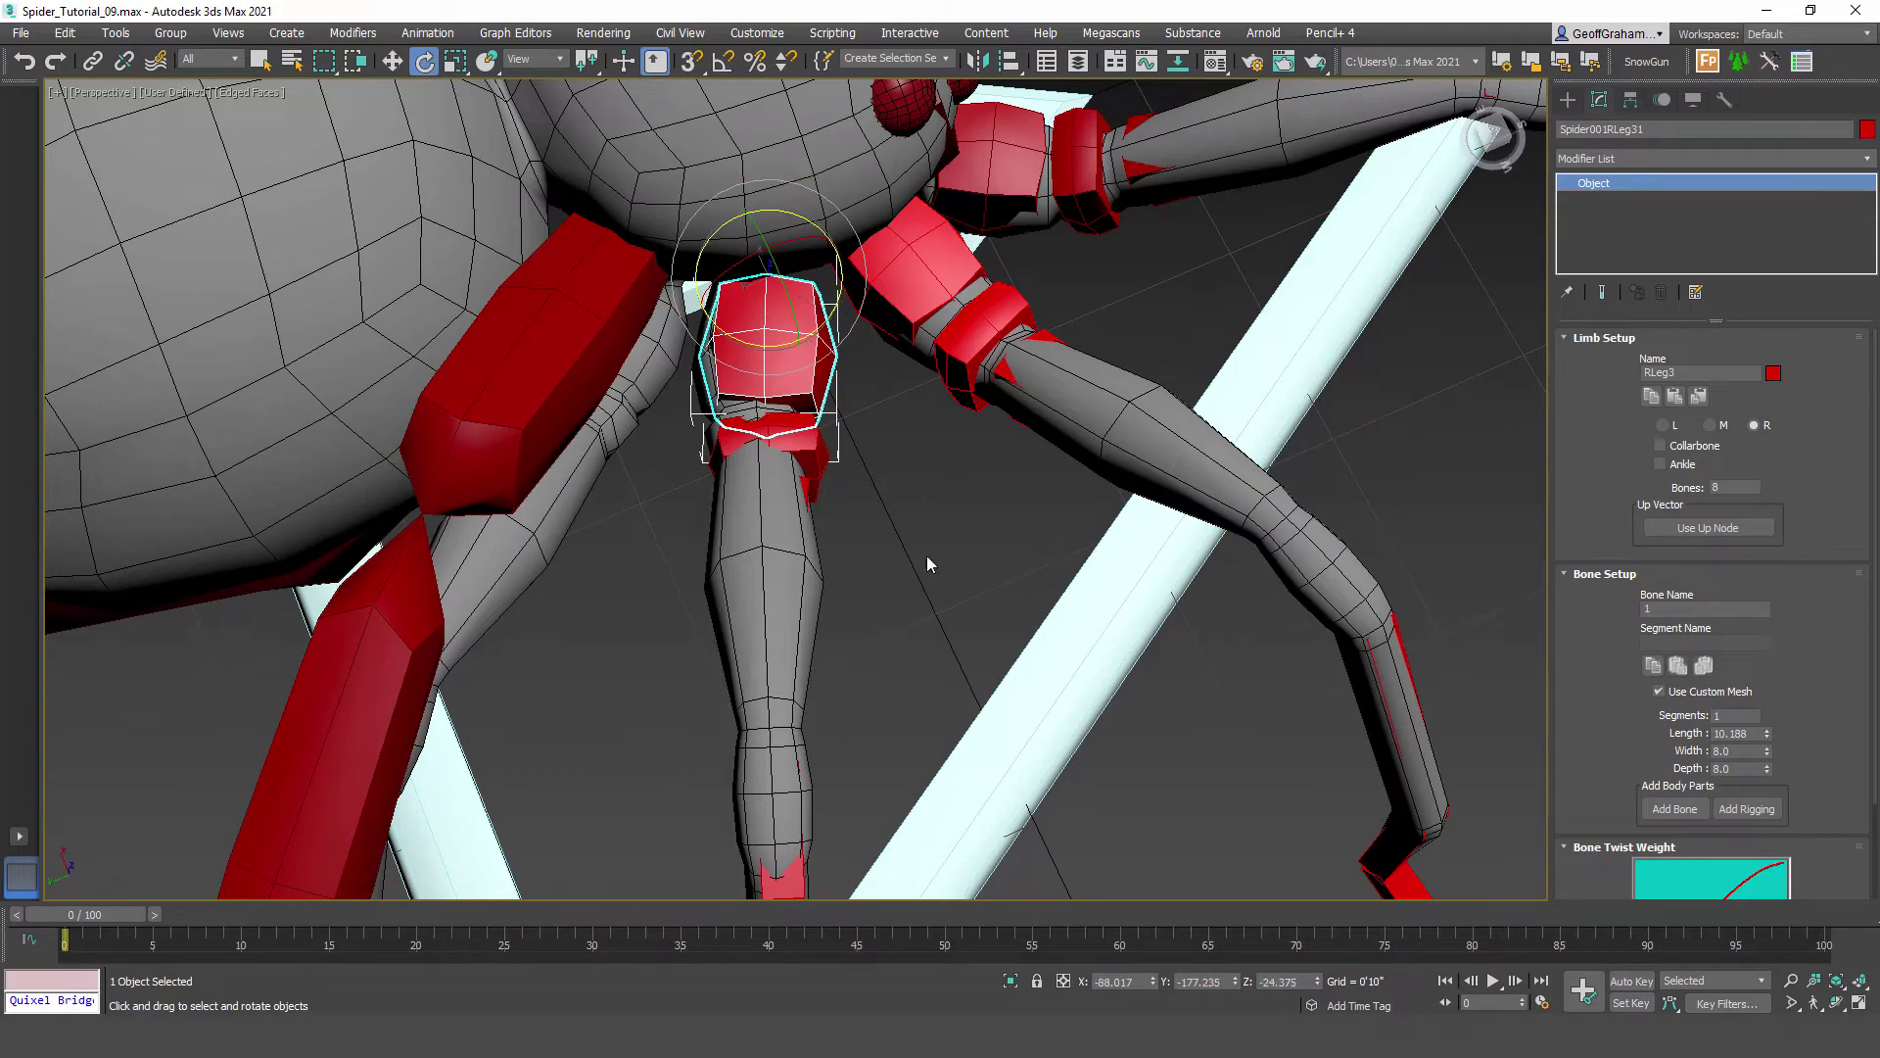
Step: Move the whole RLeg3 chain in the View XZ plane until it overlaps the third leg from the front, and deselect it
middle_click_drag(928, 563, 964, 359)
scroll(940, 564, "down", 4)
middle_click_drag(953, 575, 784, 733)
scroll(911, 752, "up", 5)
scroll(730, 642, "down", 3)
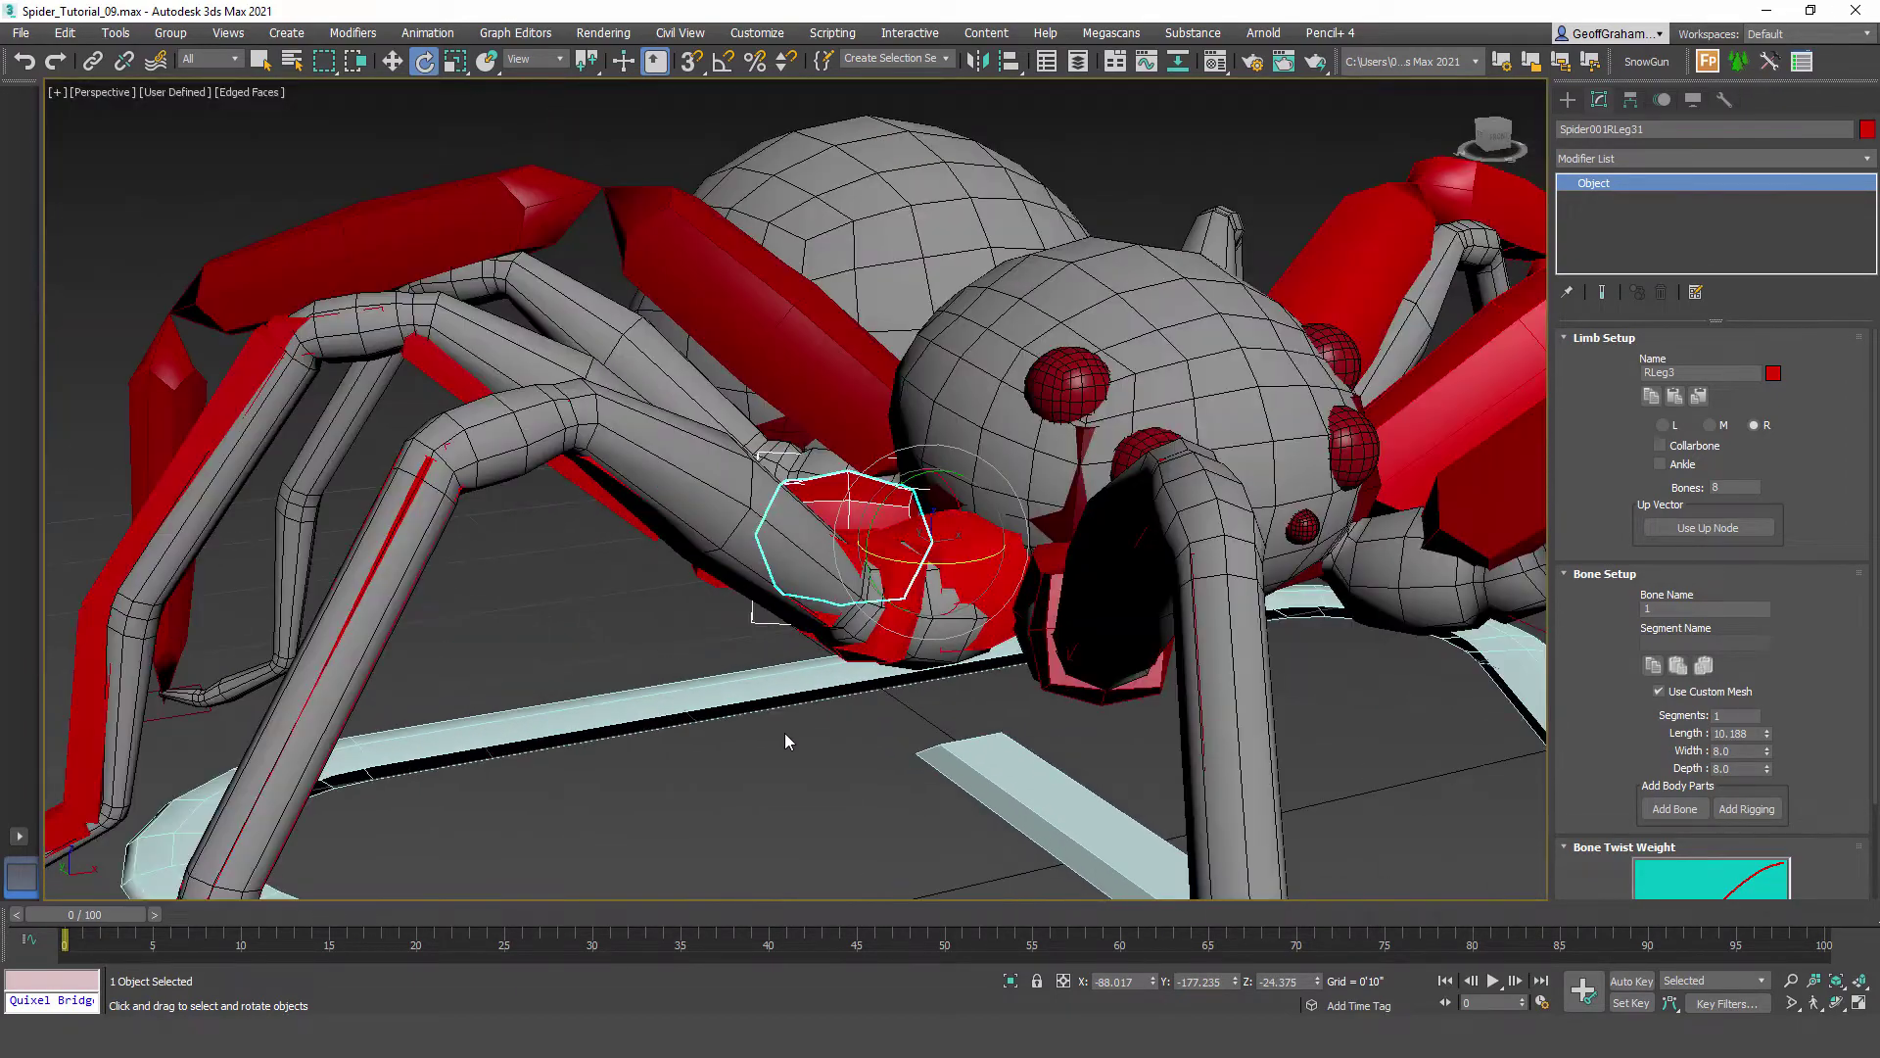
left_click(815, 768)
double_click(864, 487)
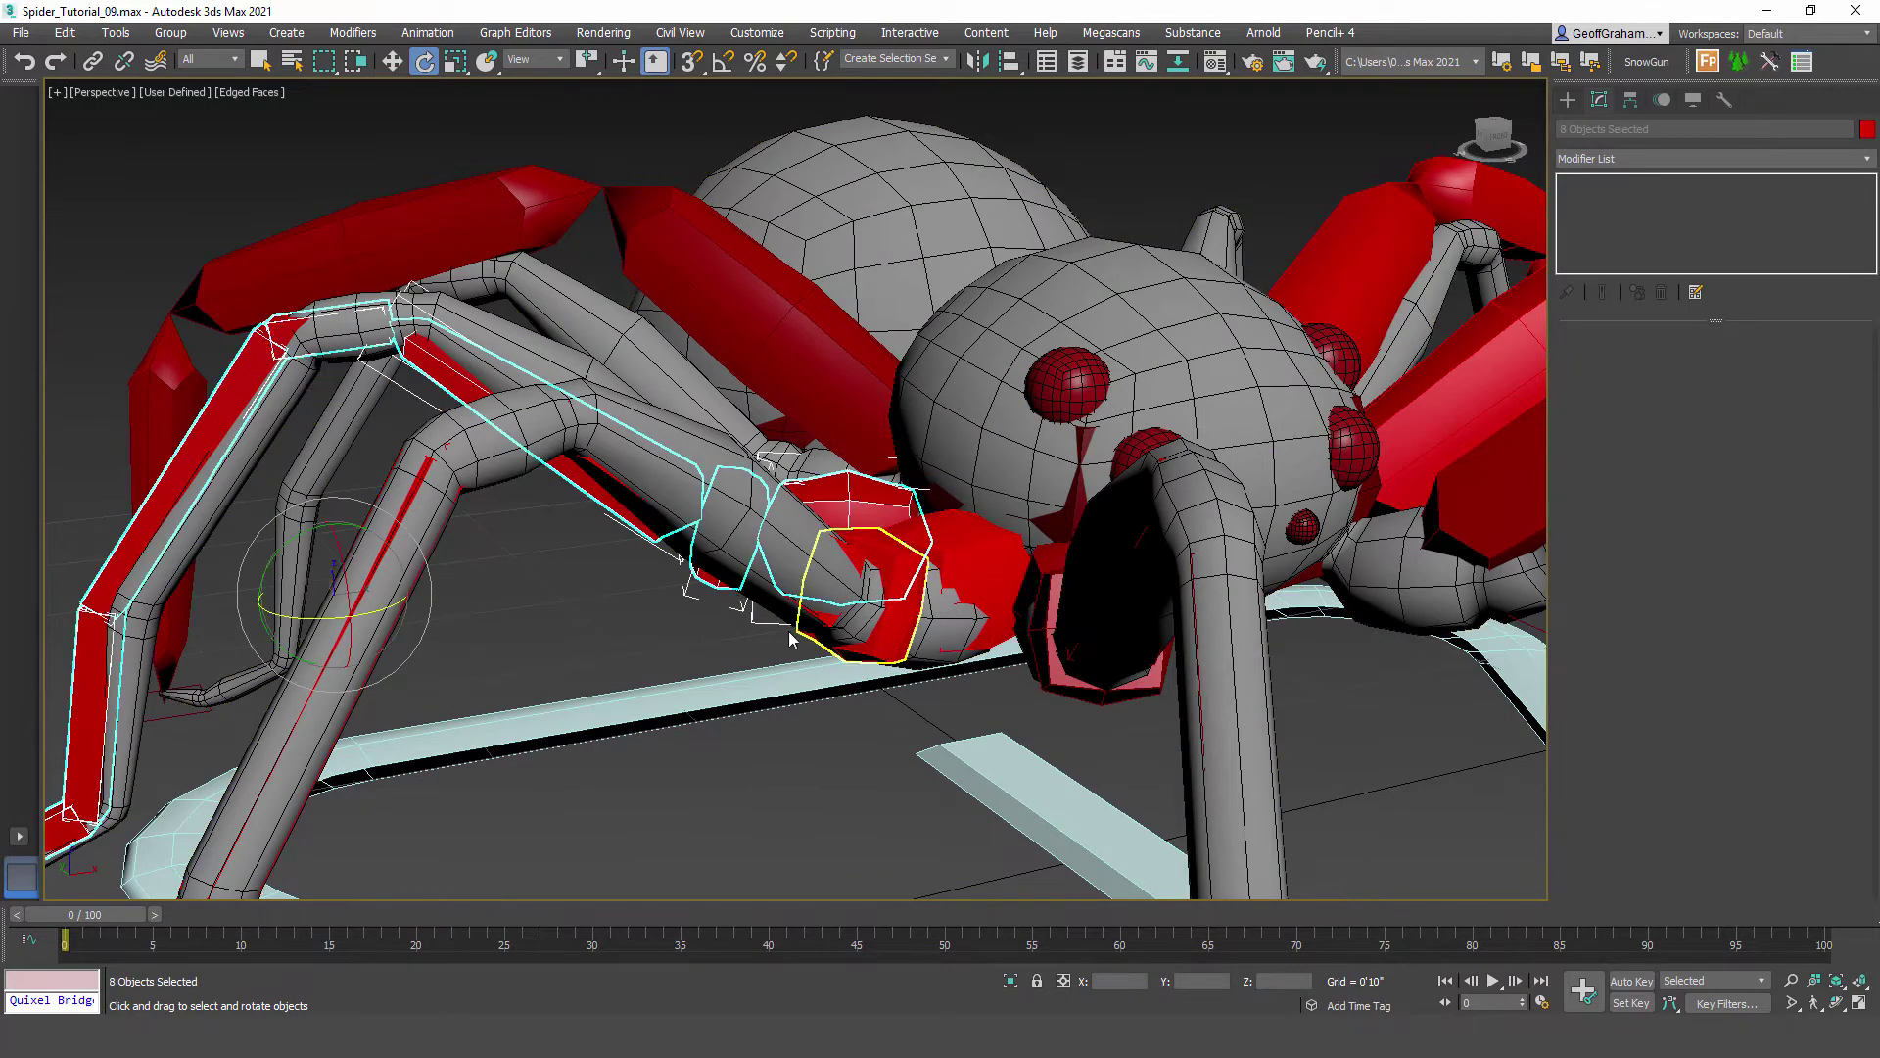
middle_click_drag(864, 486, 487, 572, "alt")
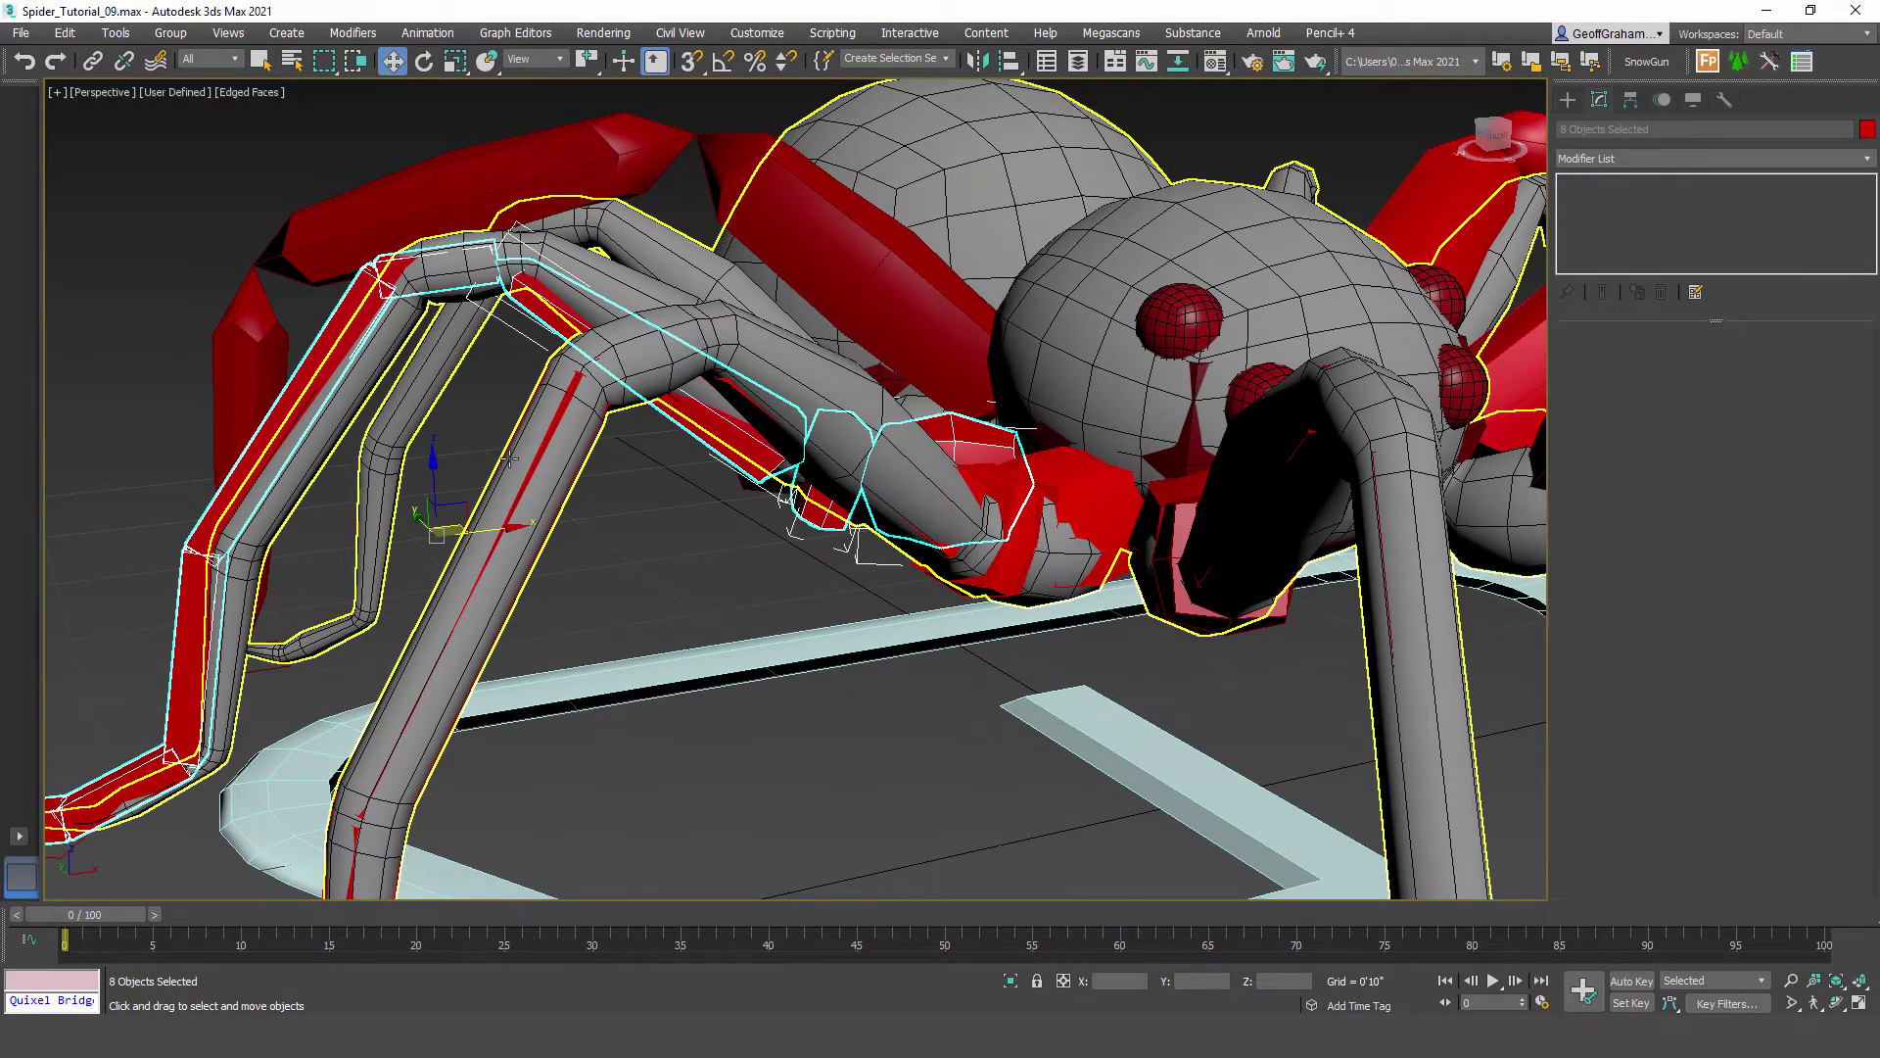
left_click_drag(467, 505, 489, 509)
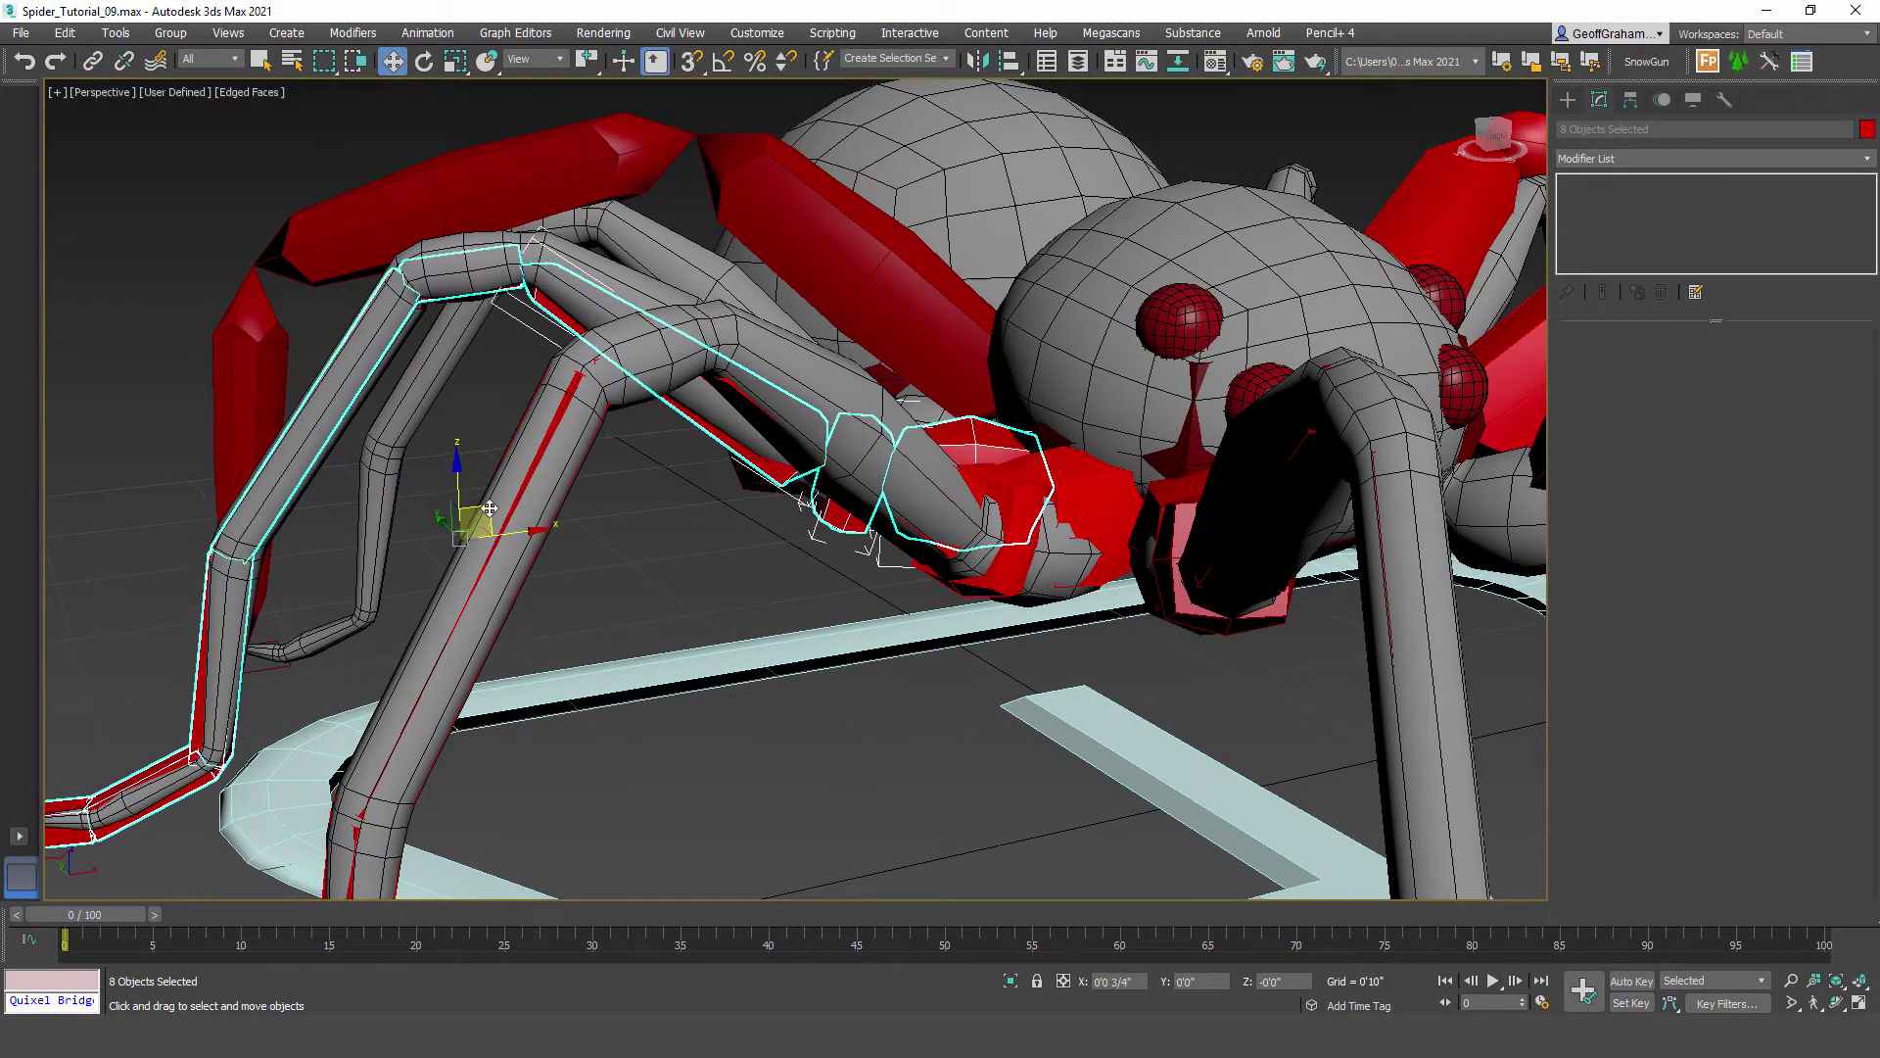
middle_click_drag(395, 429, 560, 423, "alt")
middle_click_drag(600, 592, 697, 386)
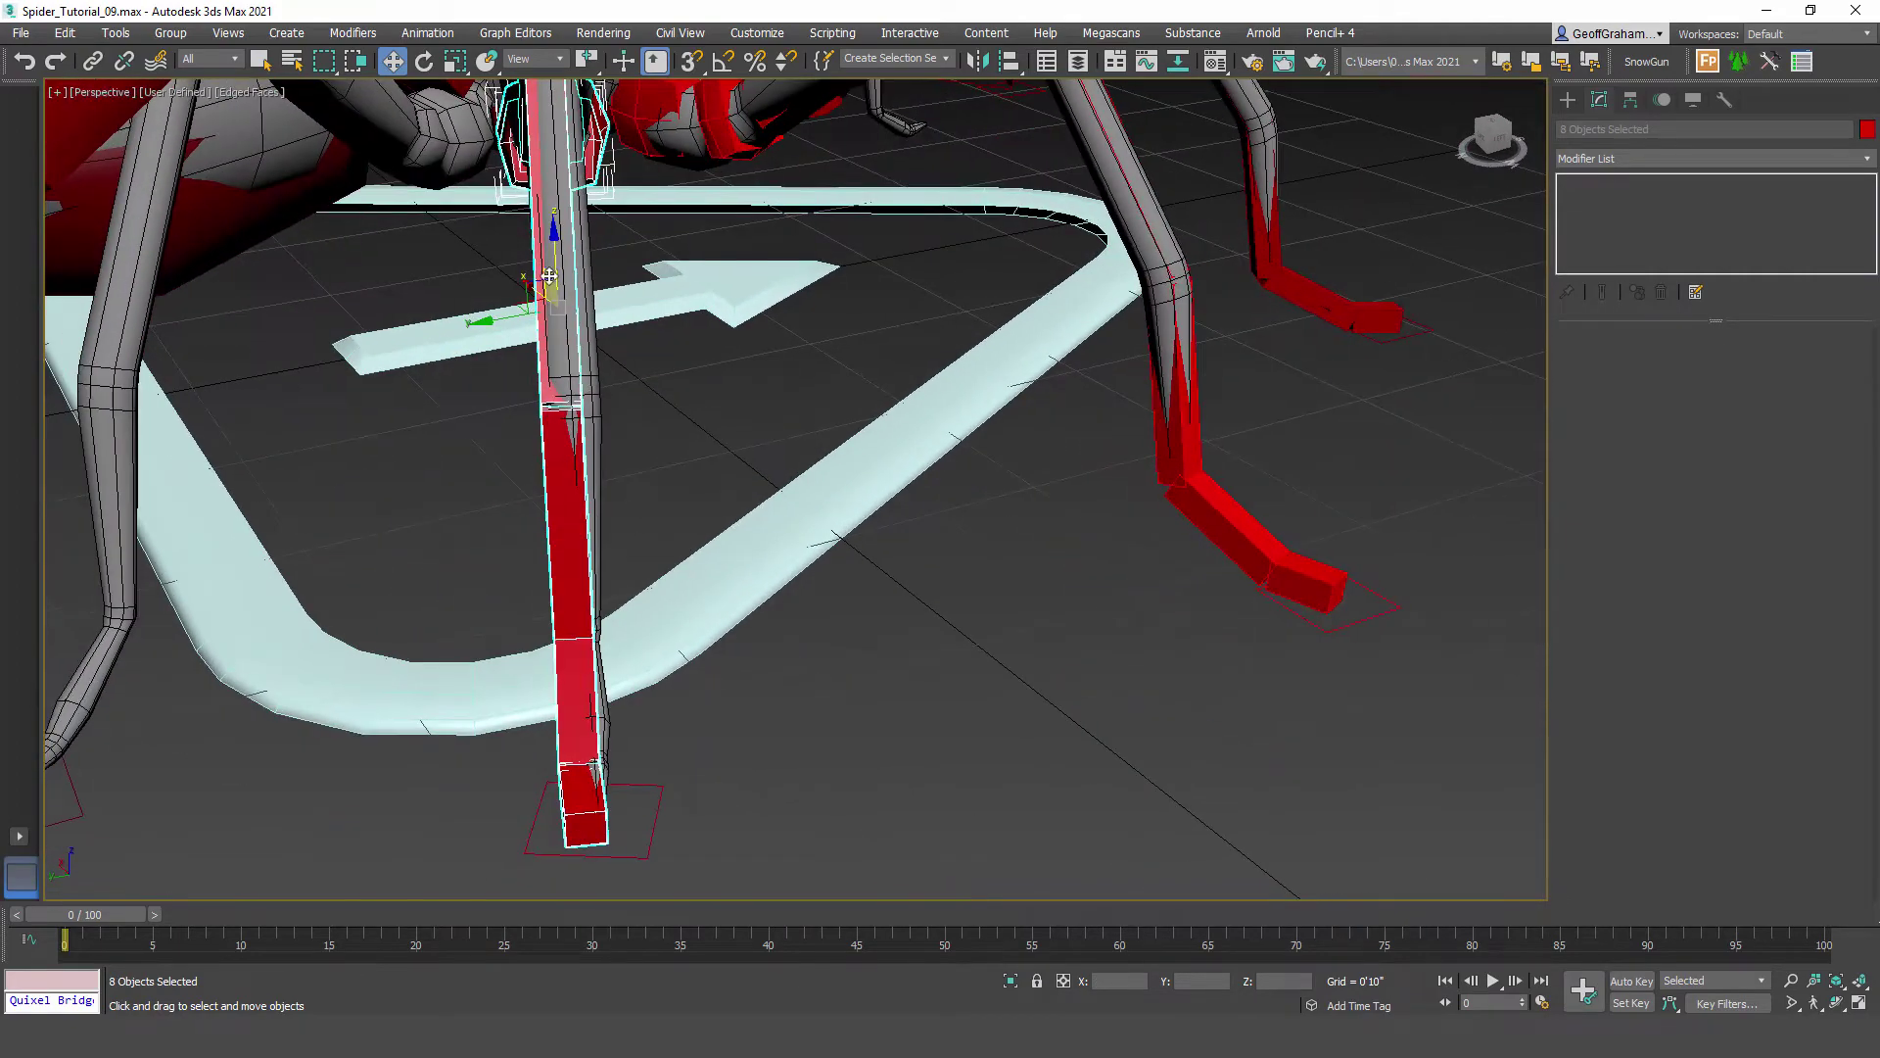
middle_click_drag(502, 323, 655, 451, "alt")
middle_click_drag(613, 355, 609, 666)
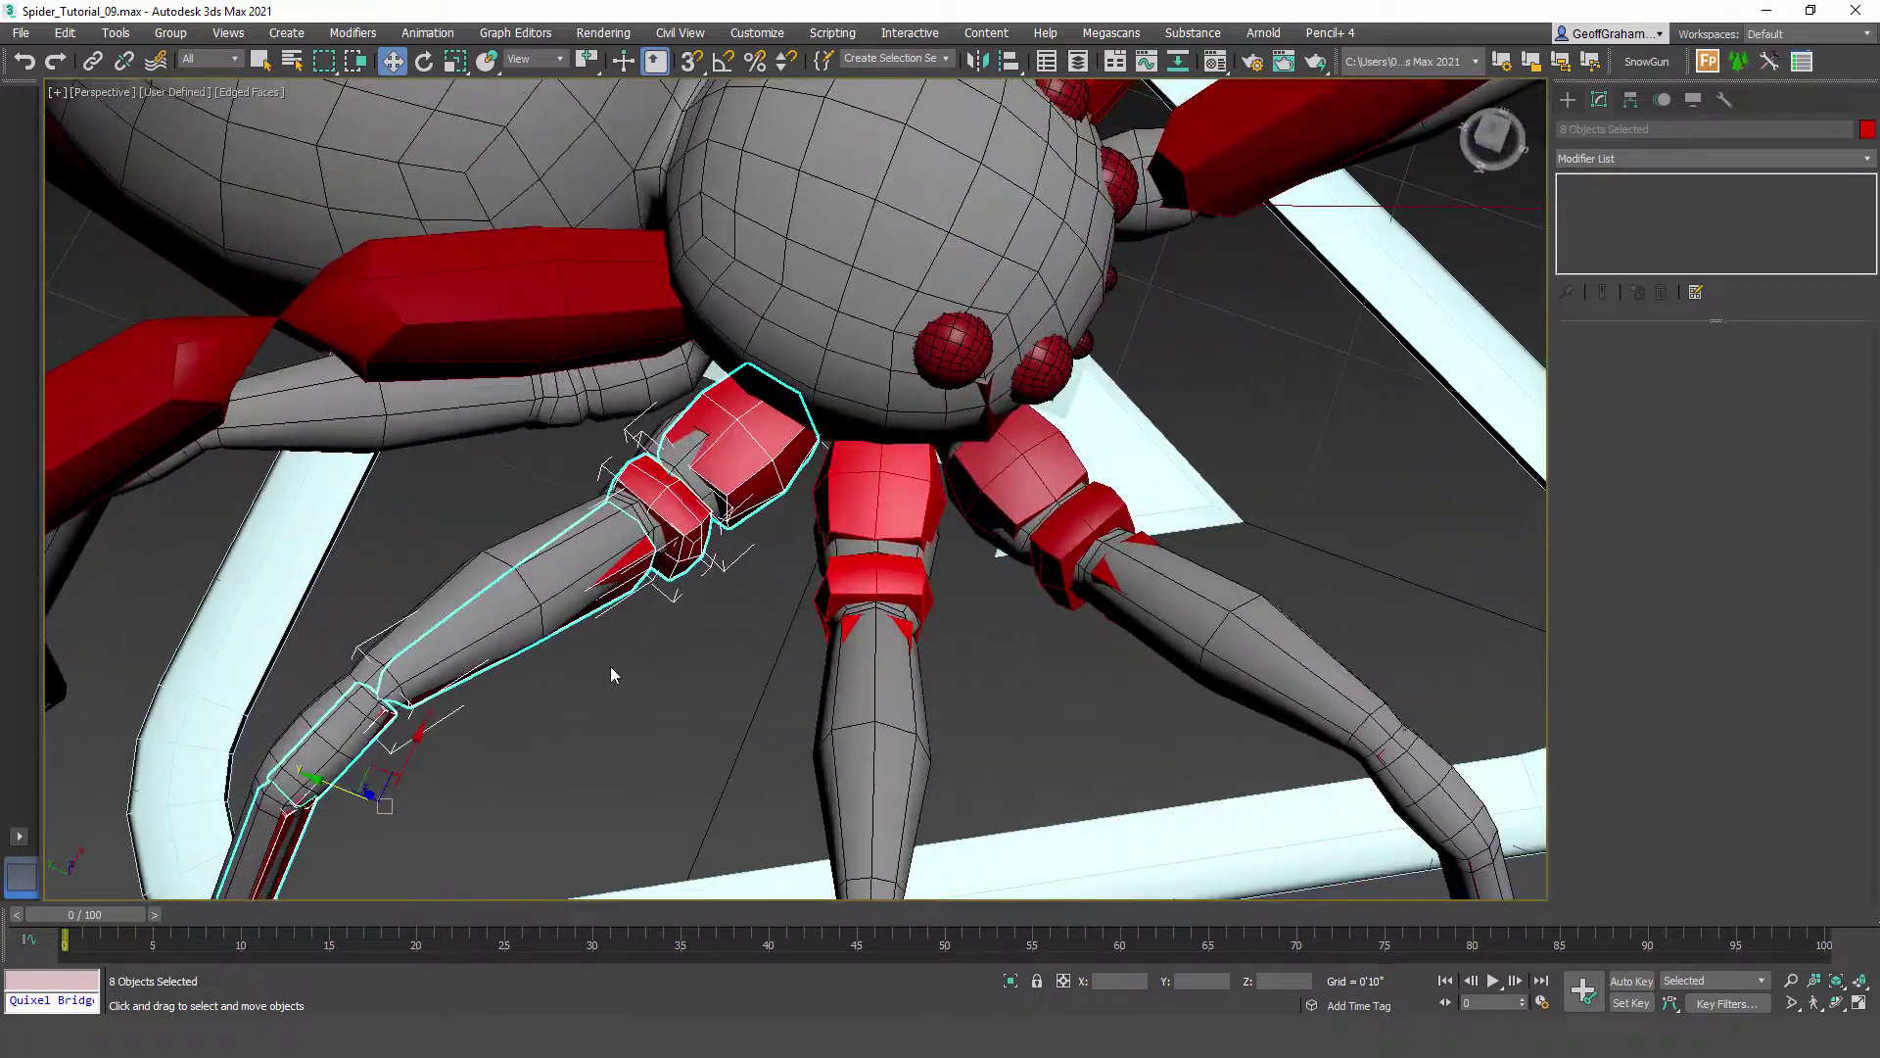
left_click(611, 668)
Step: Switch the reference coordinate system to Local and nudge RLeg3's second bone to centre its start in the mesh from above
middle_click_drag(654, 724, 801, 727, "alt")
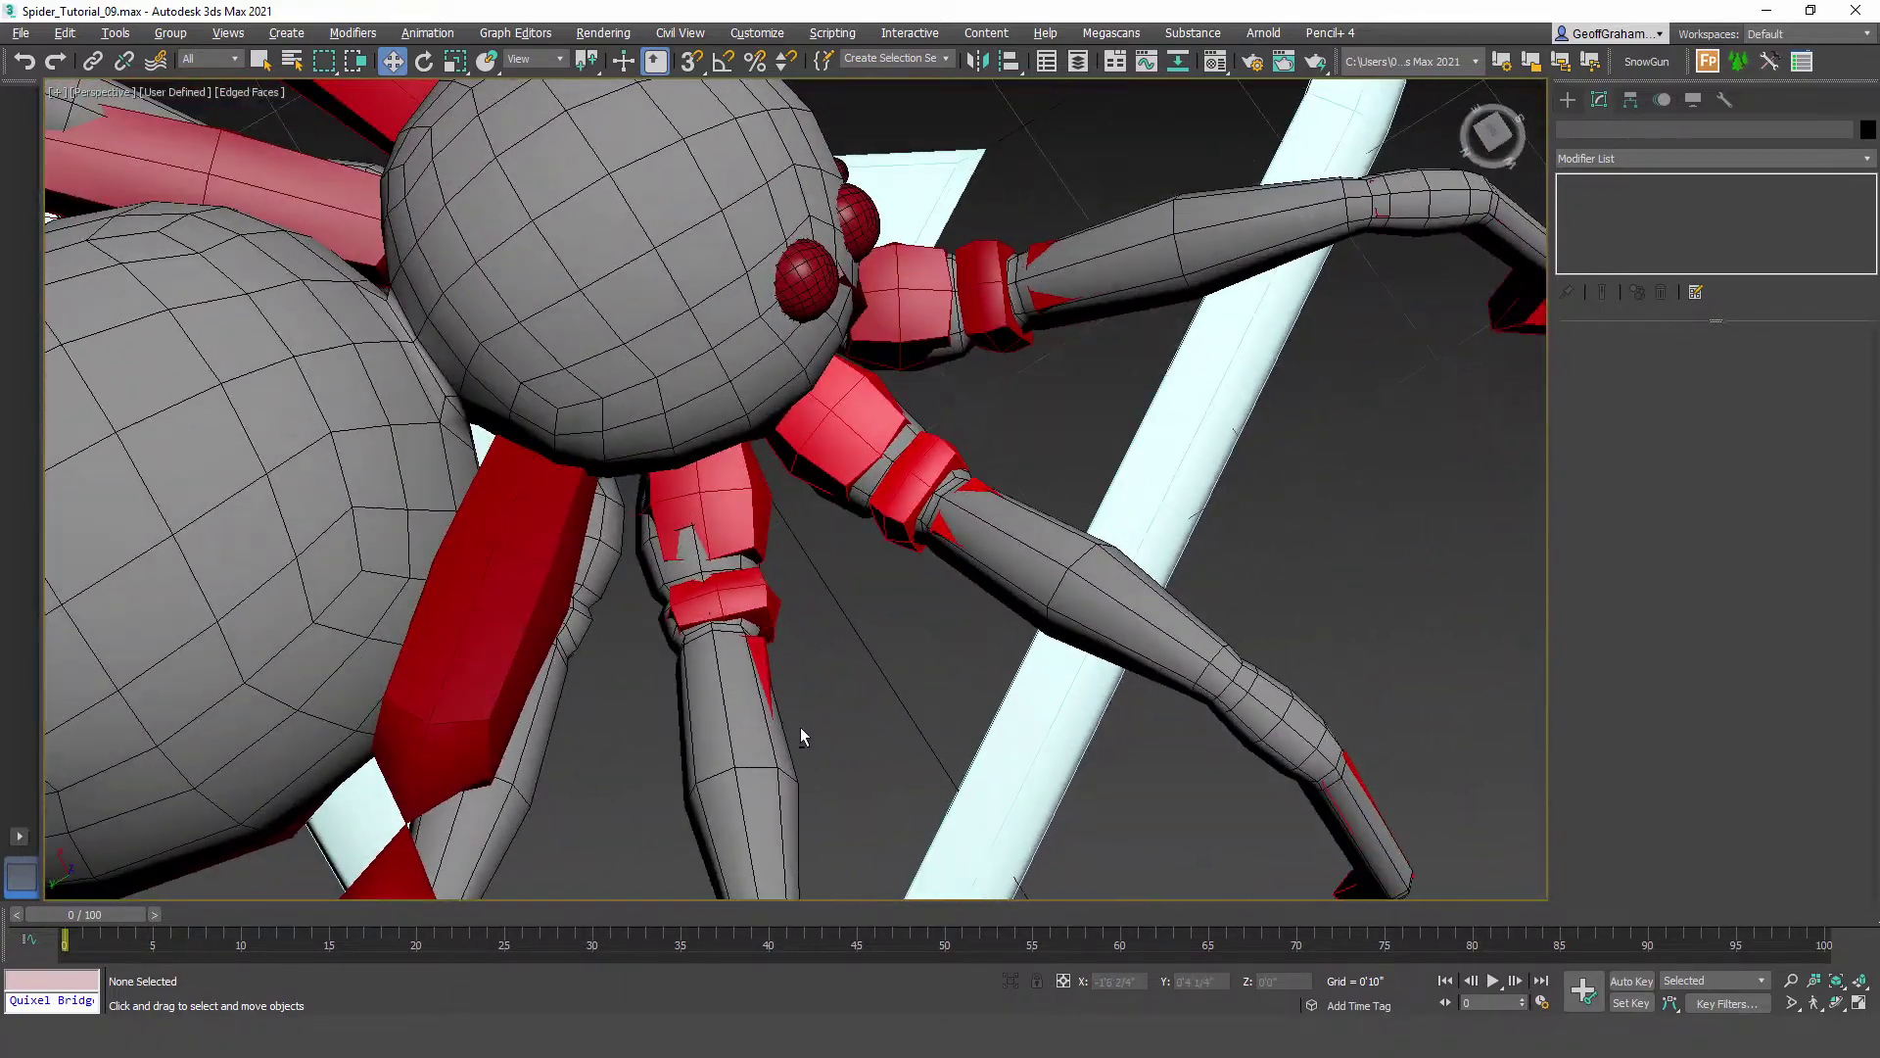
left_click(754, 612)
scroll(754, 613, "up", 3)
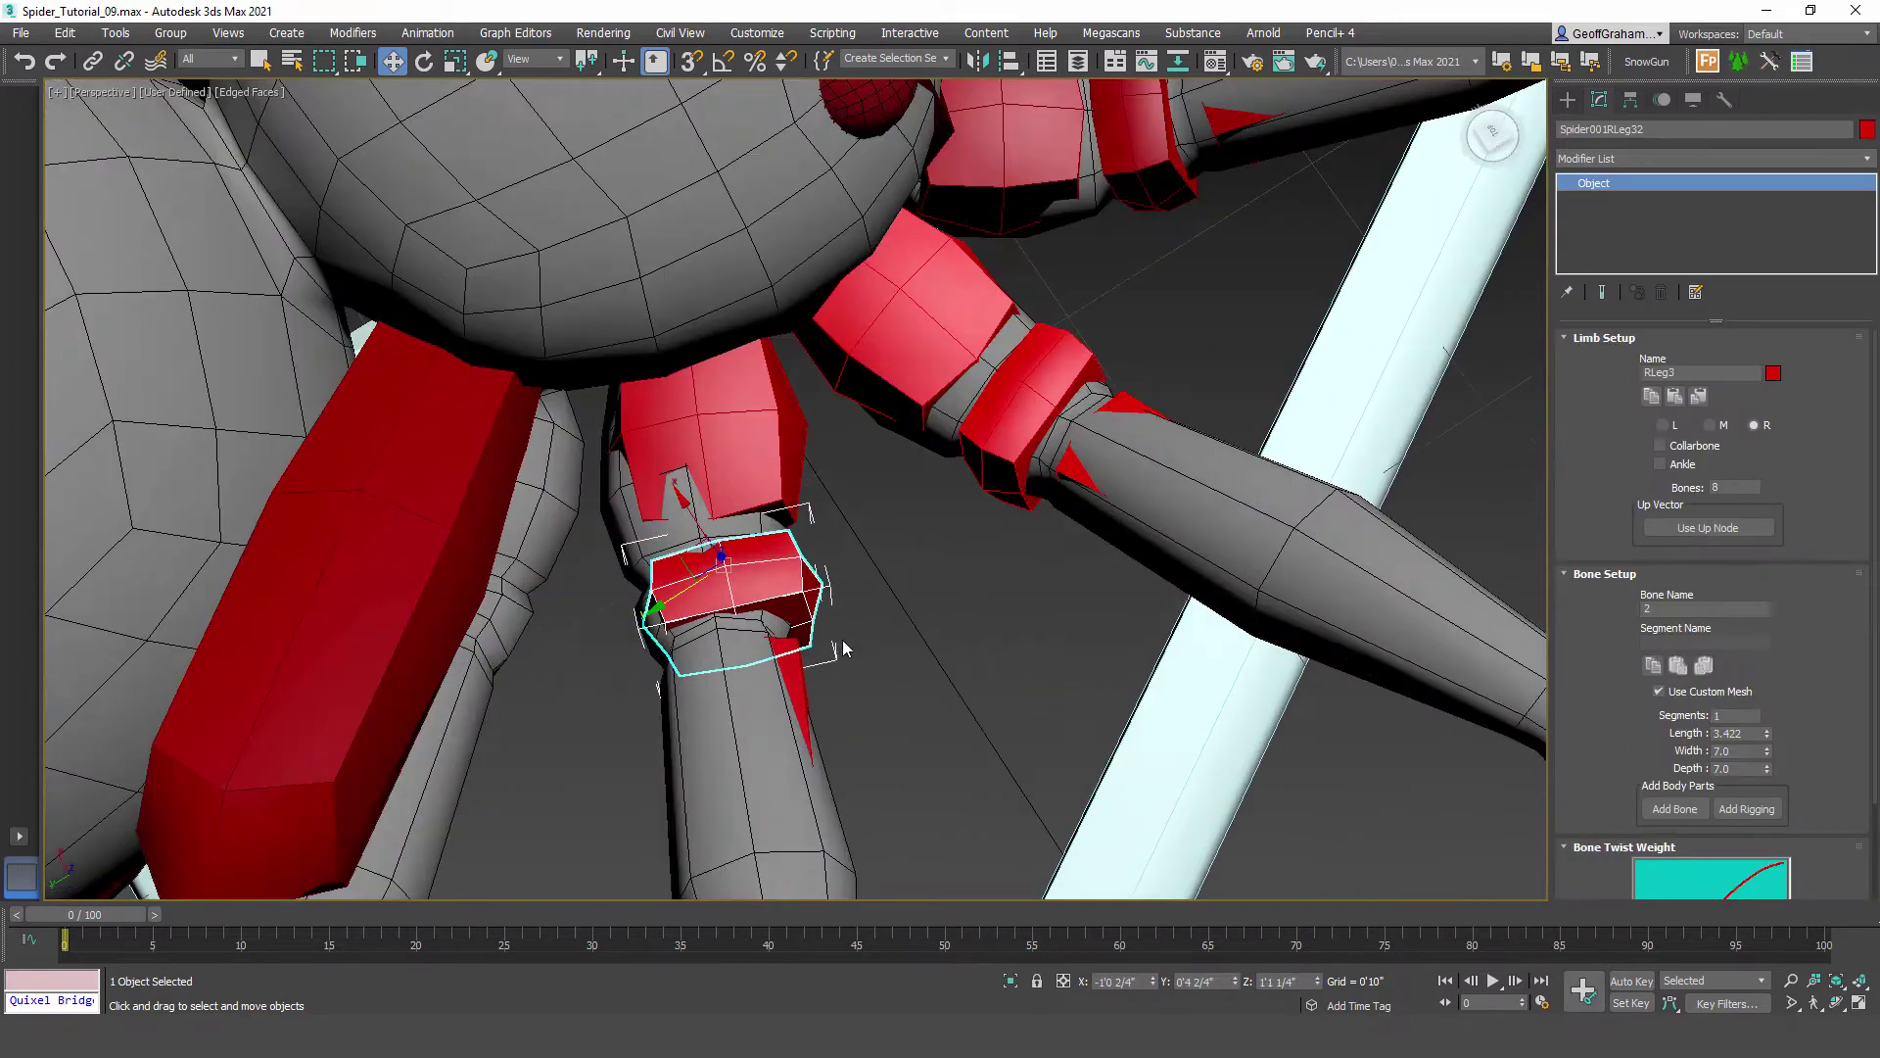
left_click(559, 59)
left_click(544, 129)
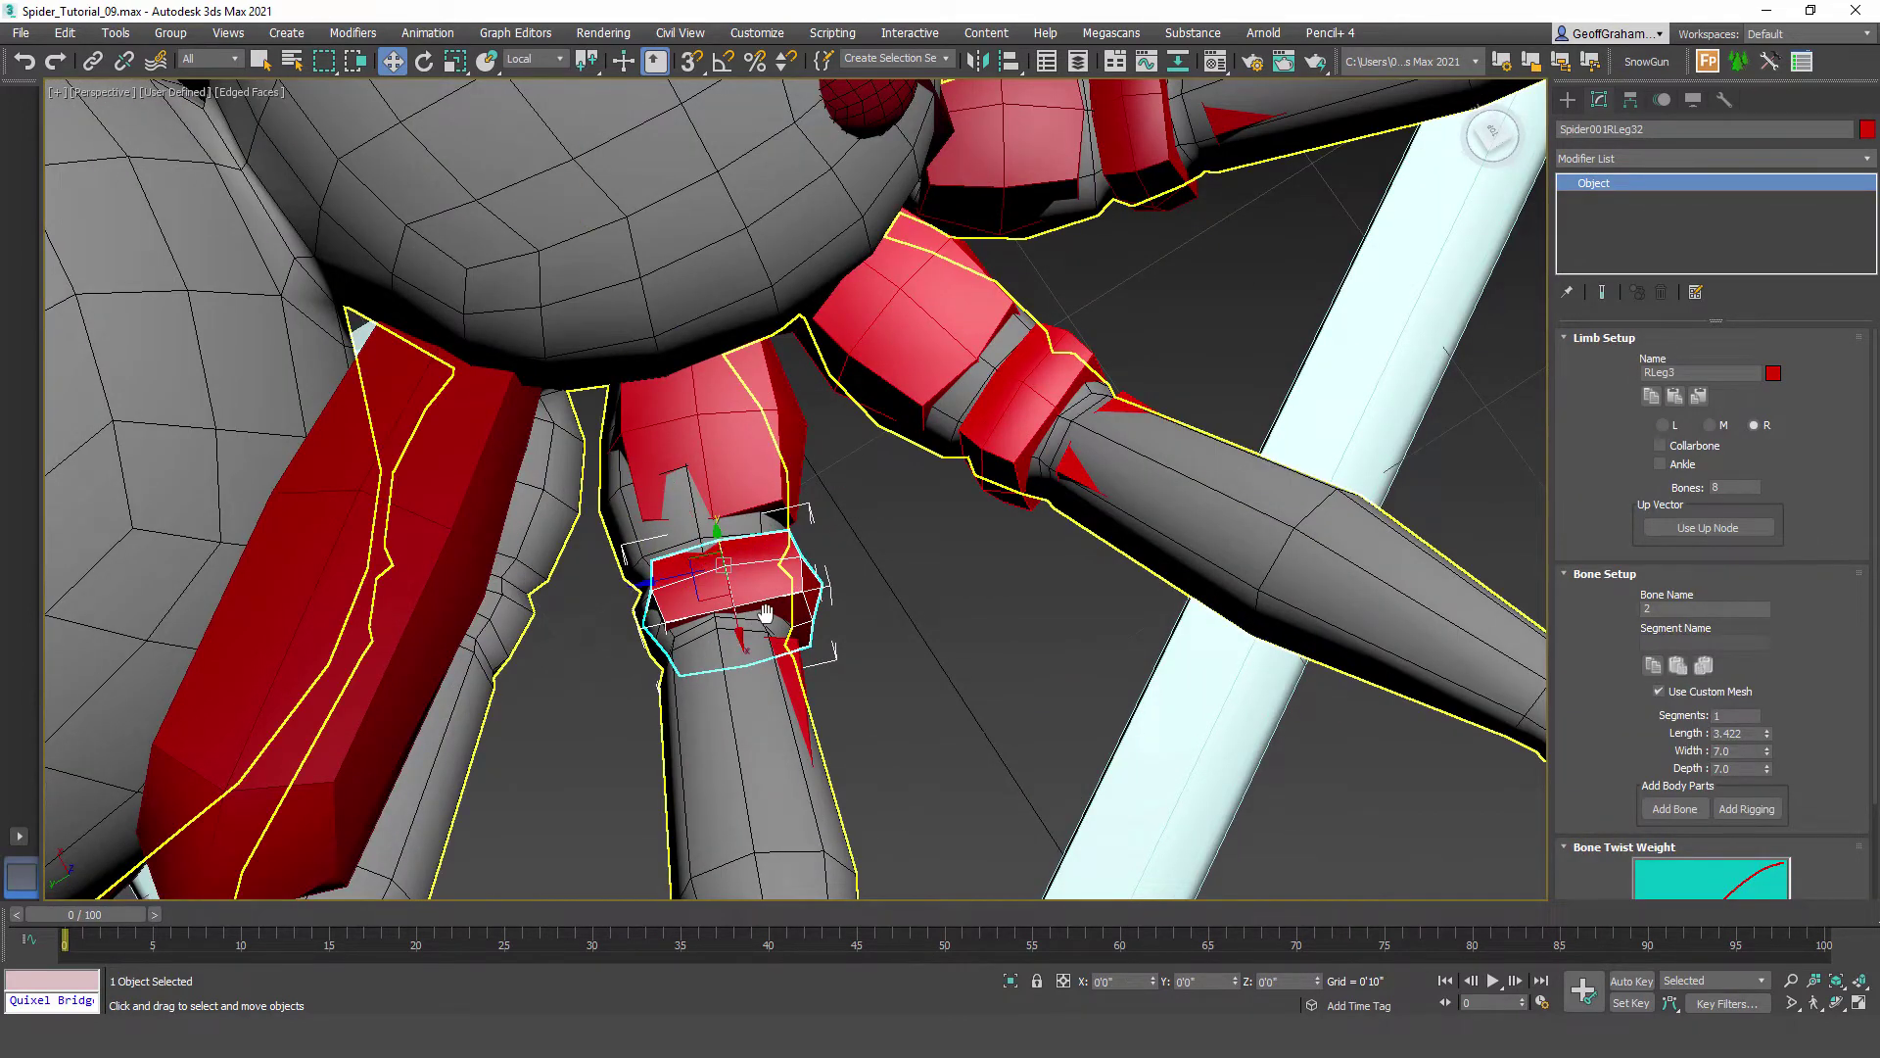
scroll(784, 629, "up", 2)
mouse_move(752, 581)
left_mouse_down()
mouse_move(727, 592)
mouse_move(749, 605)
left_mouse_up()
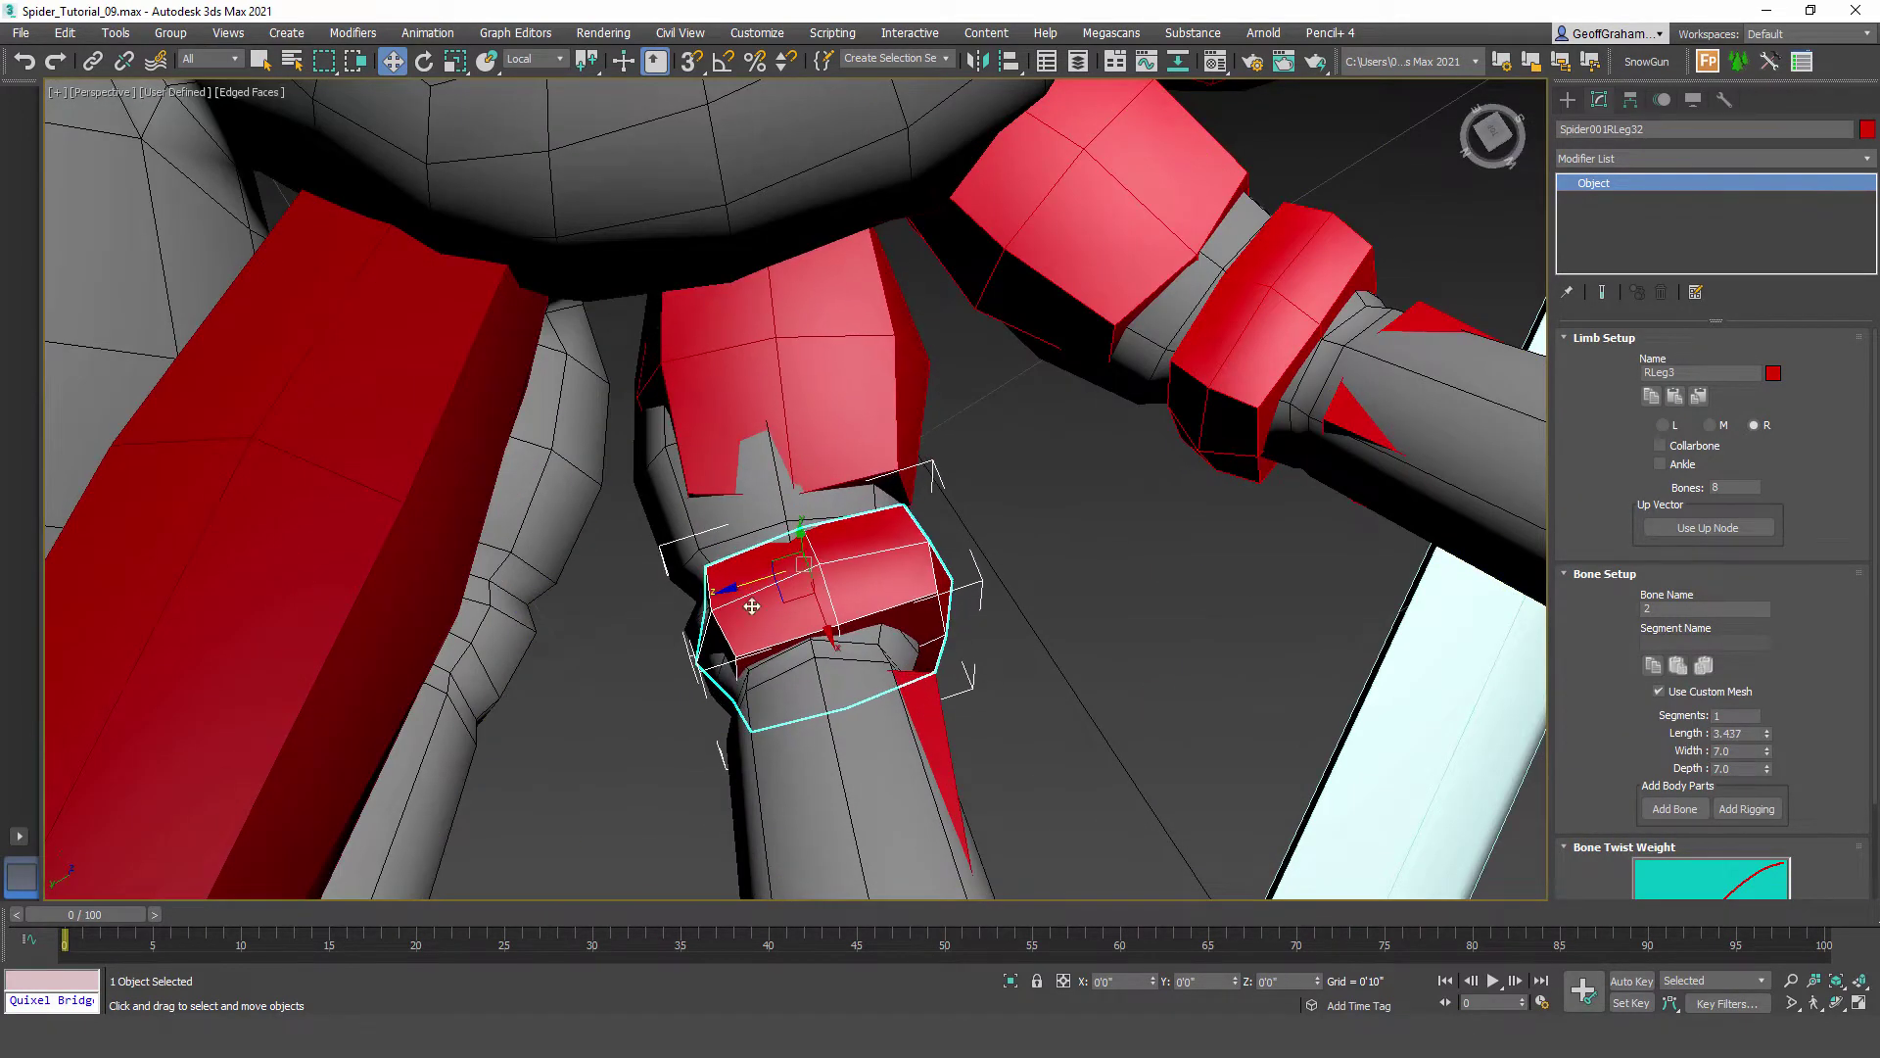
Step: Nudge RLeg3's third, first and second bones in their local XZ planes to centre them on the upper leg mesh
left_click(860, 714)
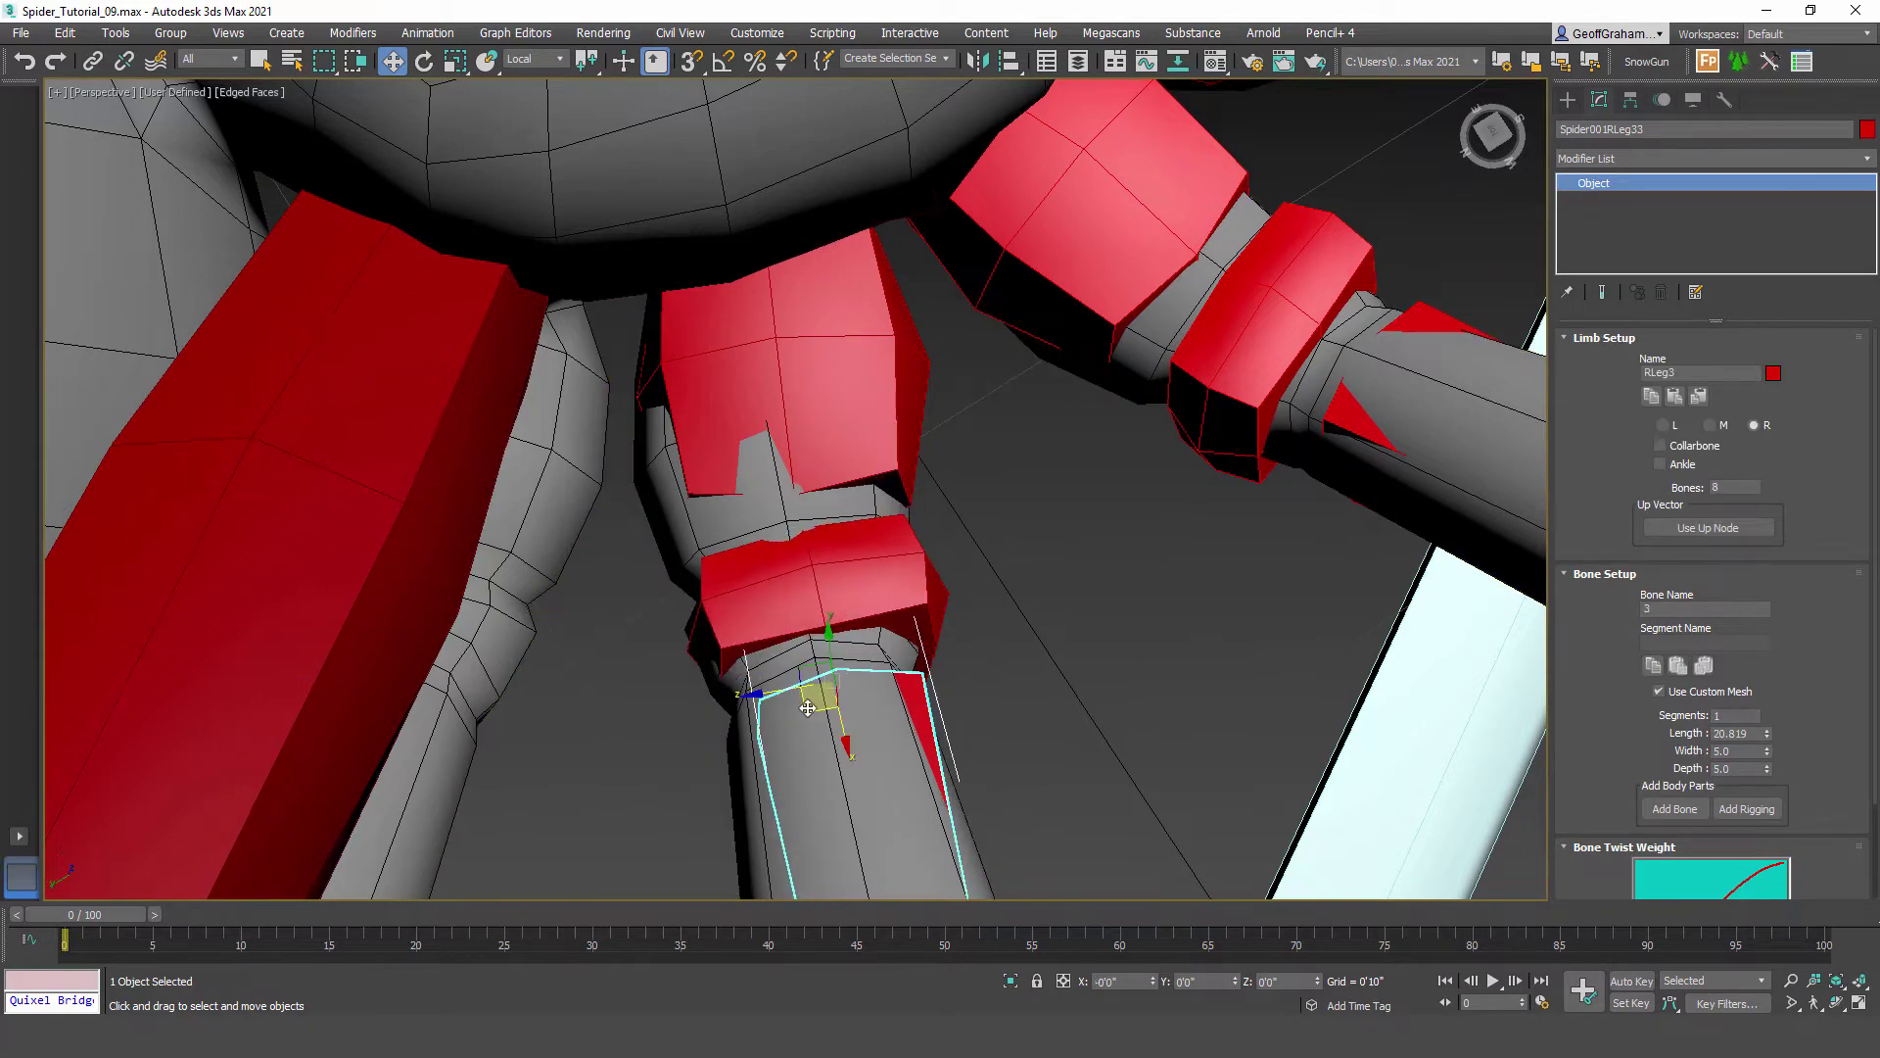
left_click(796, 311)
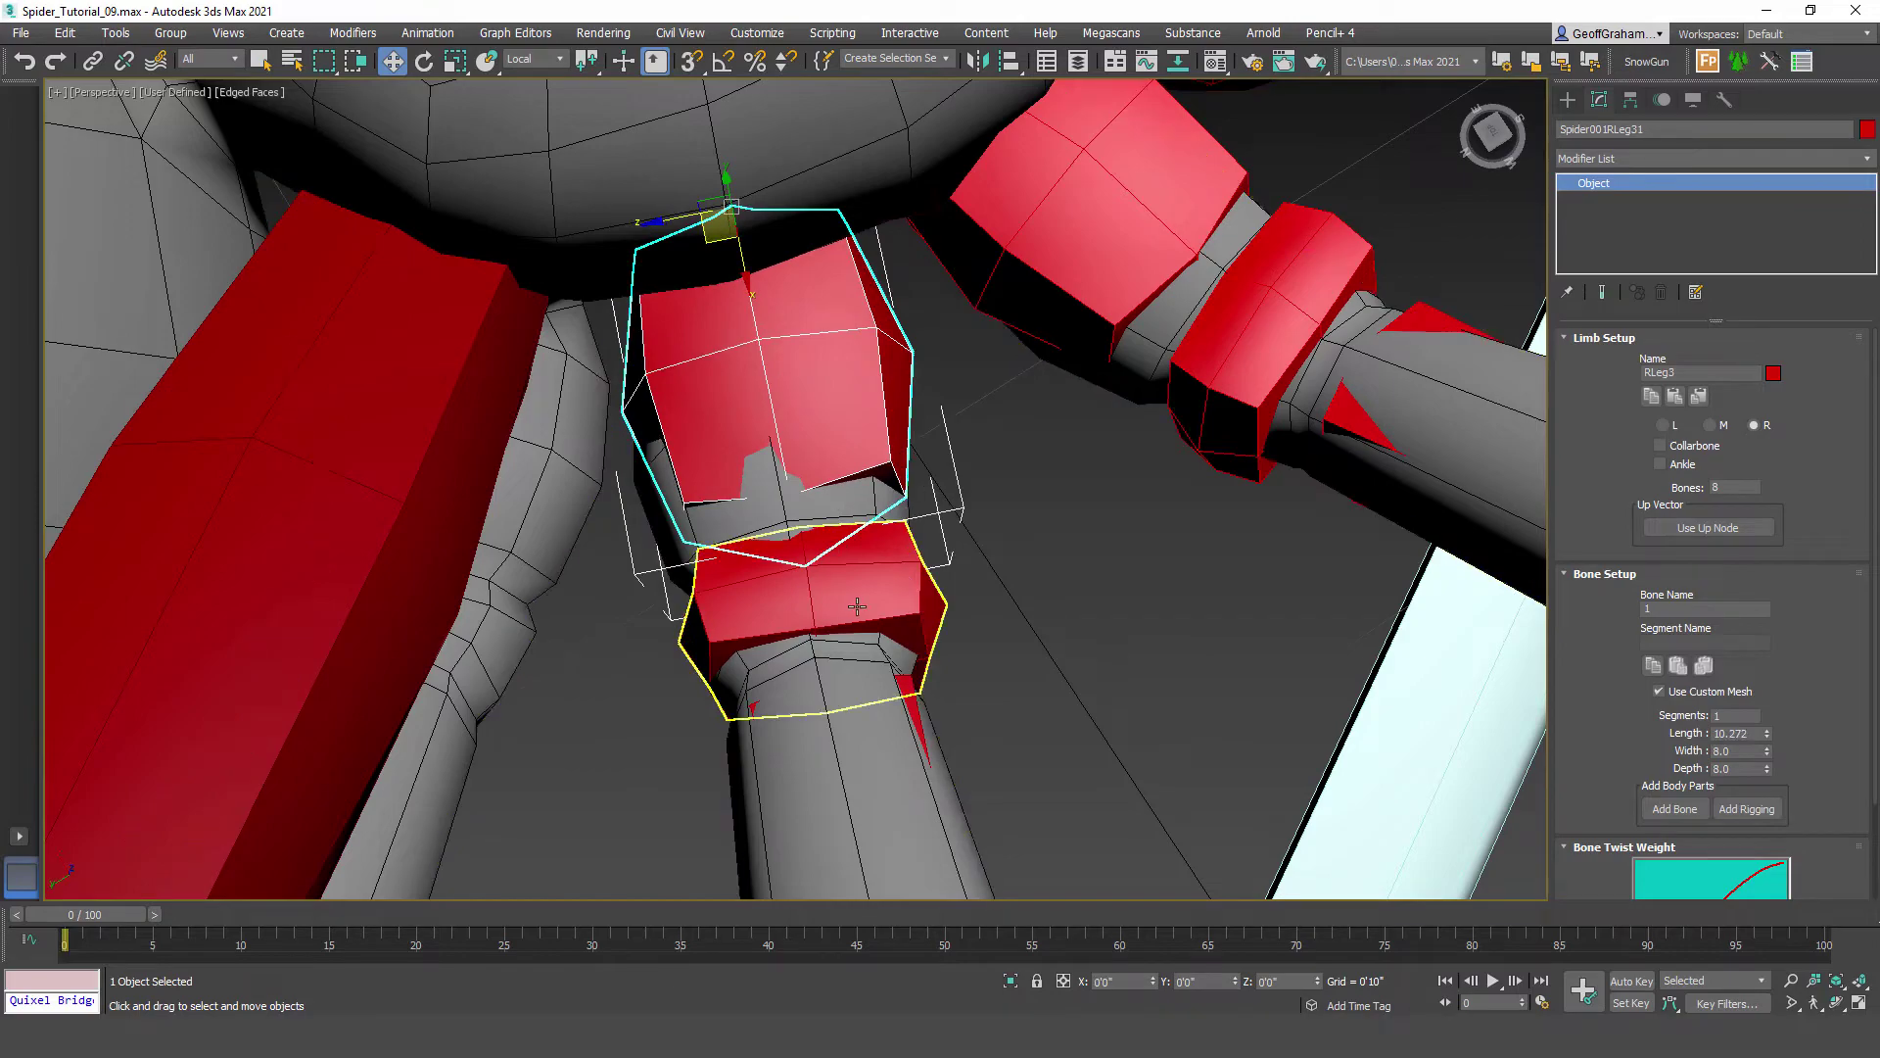
left_click(774, 595)
left_click_drag(774, 596, 776, 598)
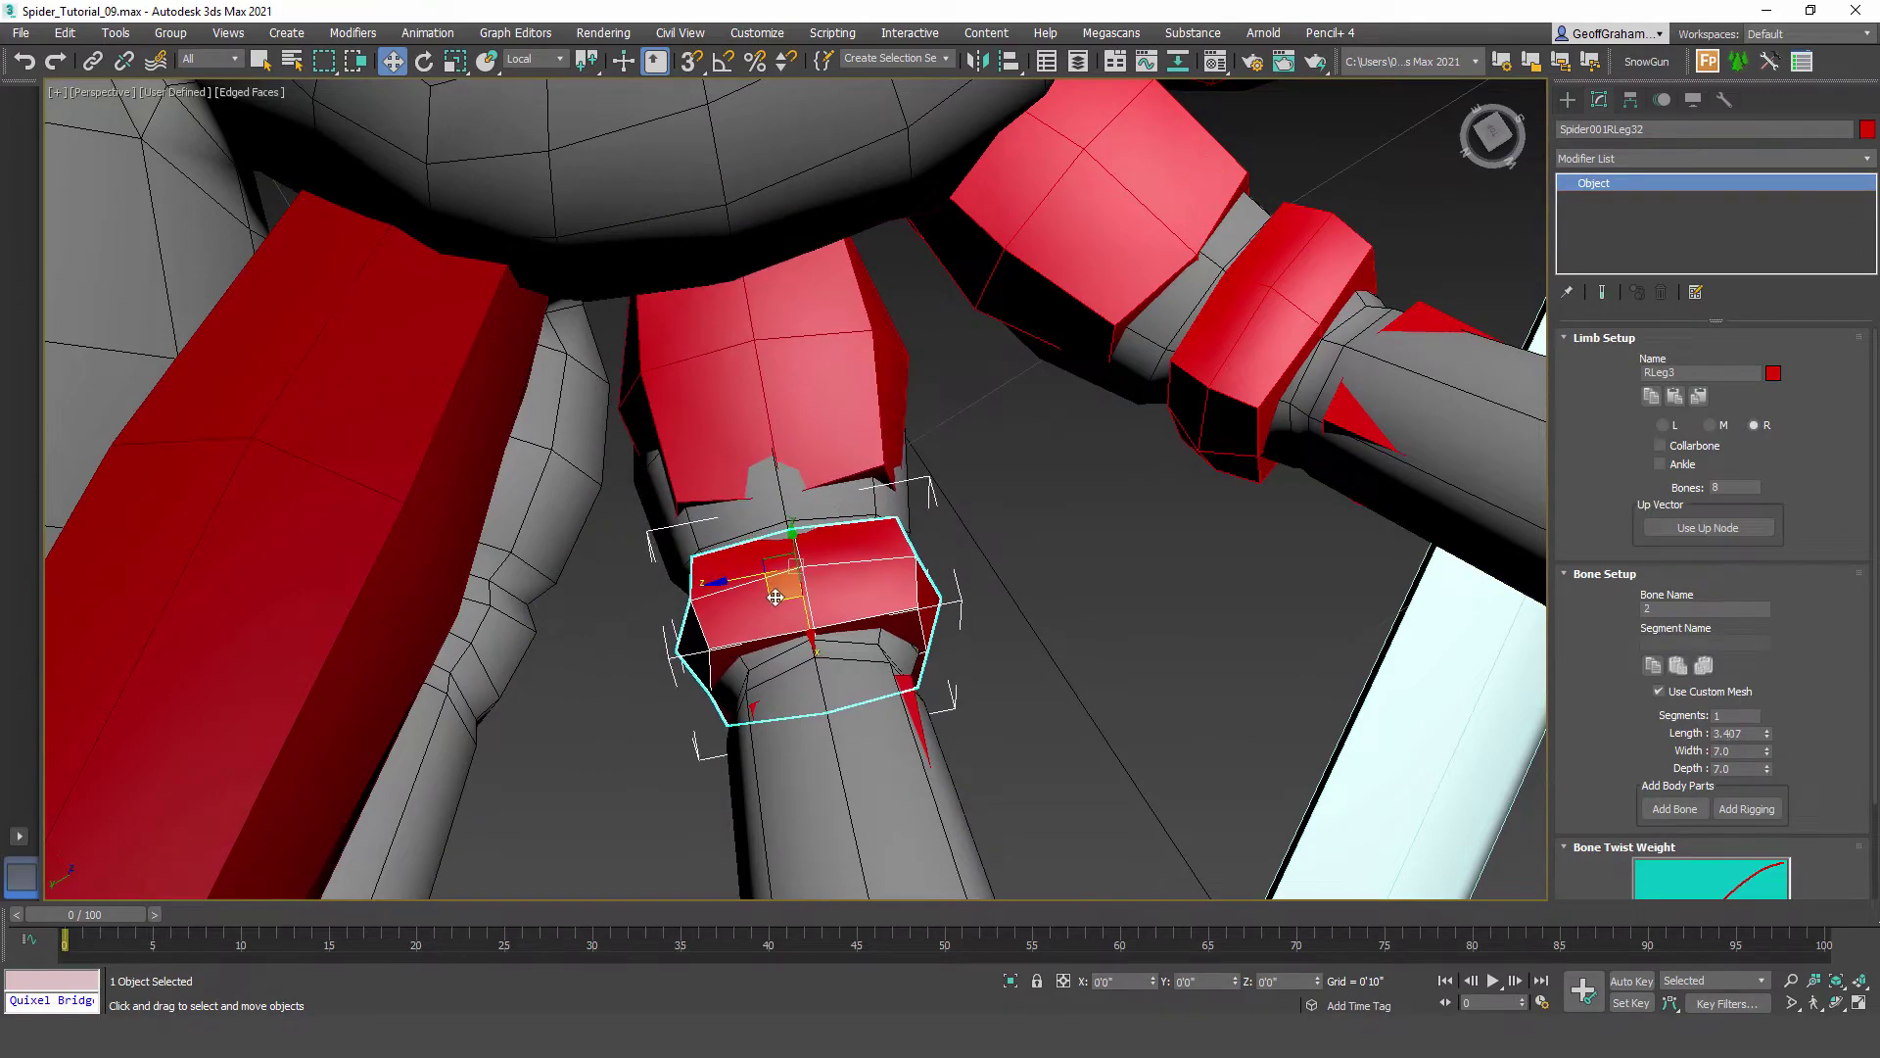
Step: Check how RLeg3's lower bones, including the fifth and sixth, sit inside the third leg mesh
middle_click_drag(903, 830, 885, 486)
scroll(885, 487, "down", 4)
middle_click_drag(879, 637, 876, 365)
left_click(935, 445)
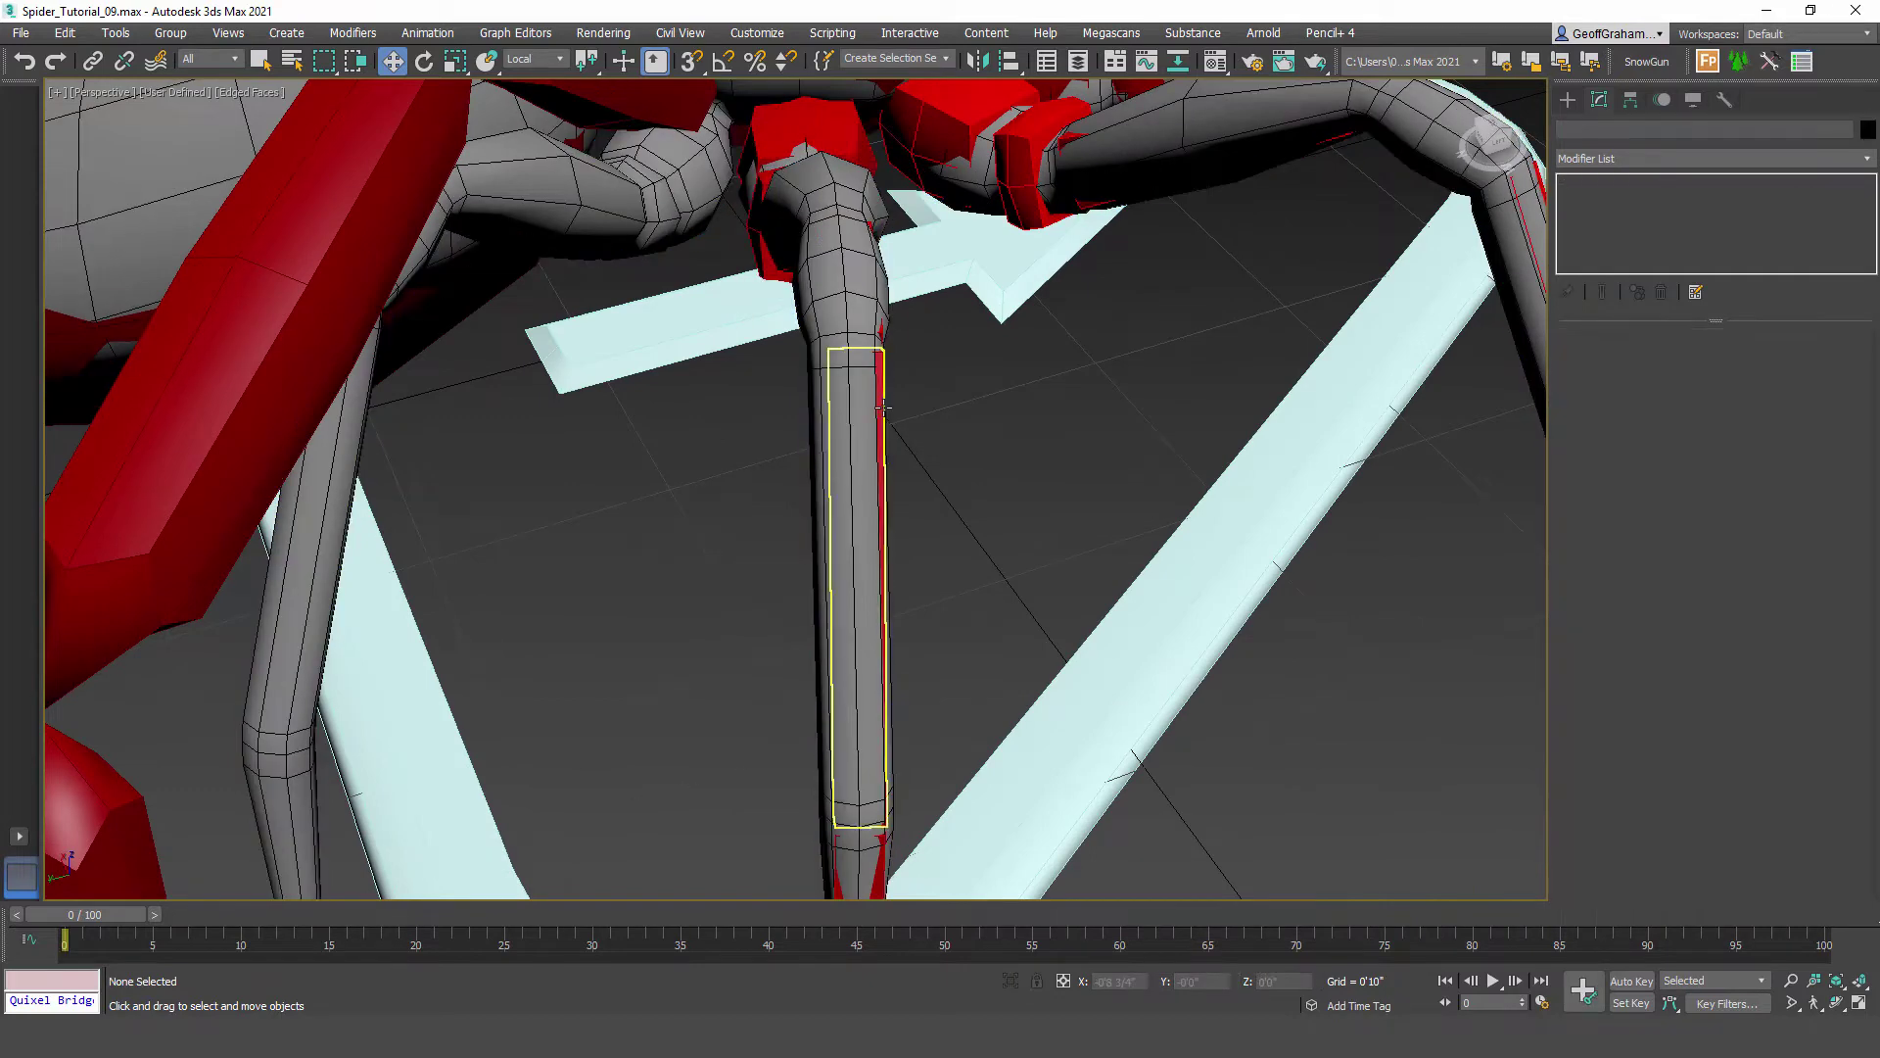
left_click(821, 367)
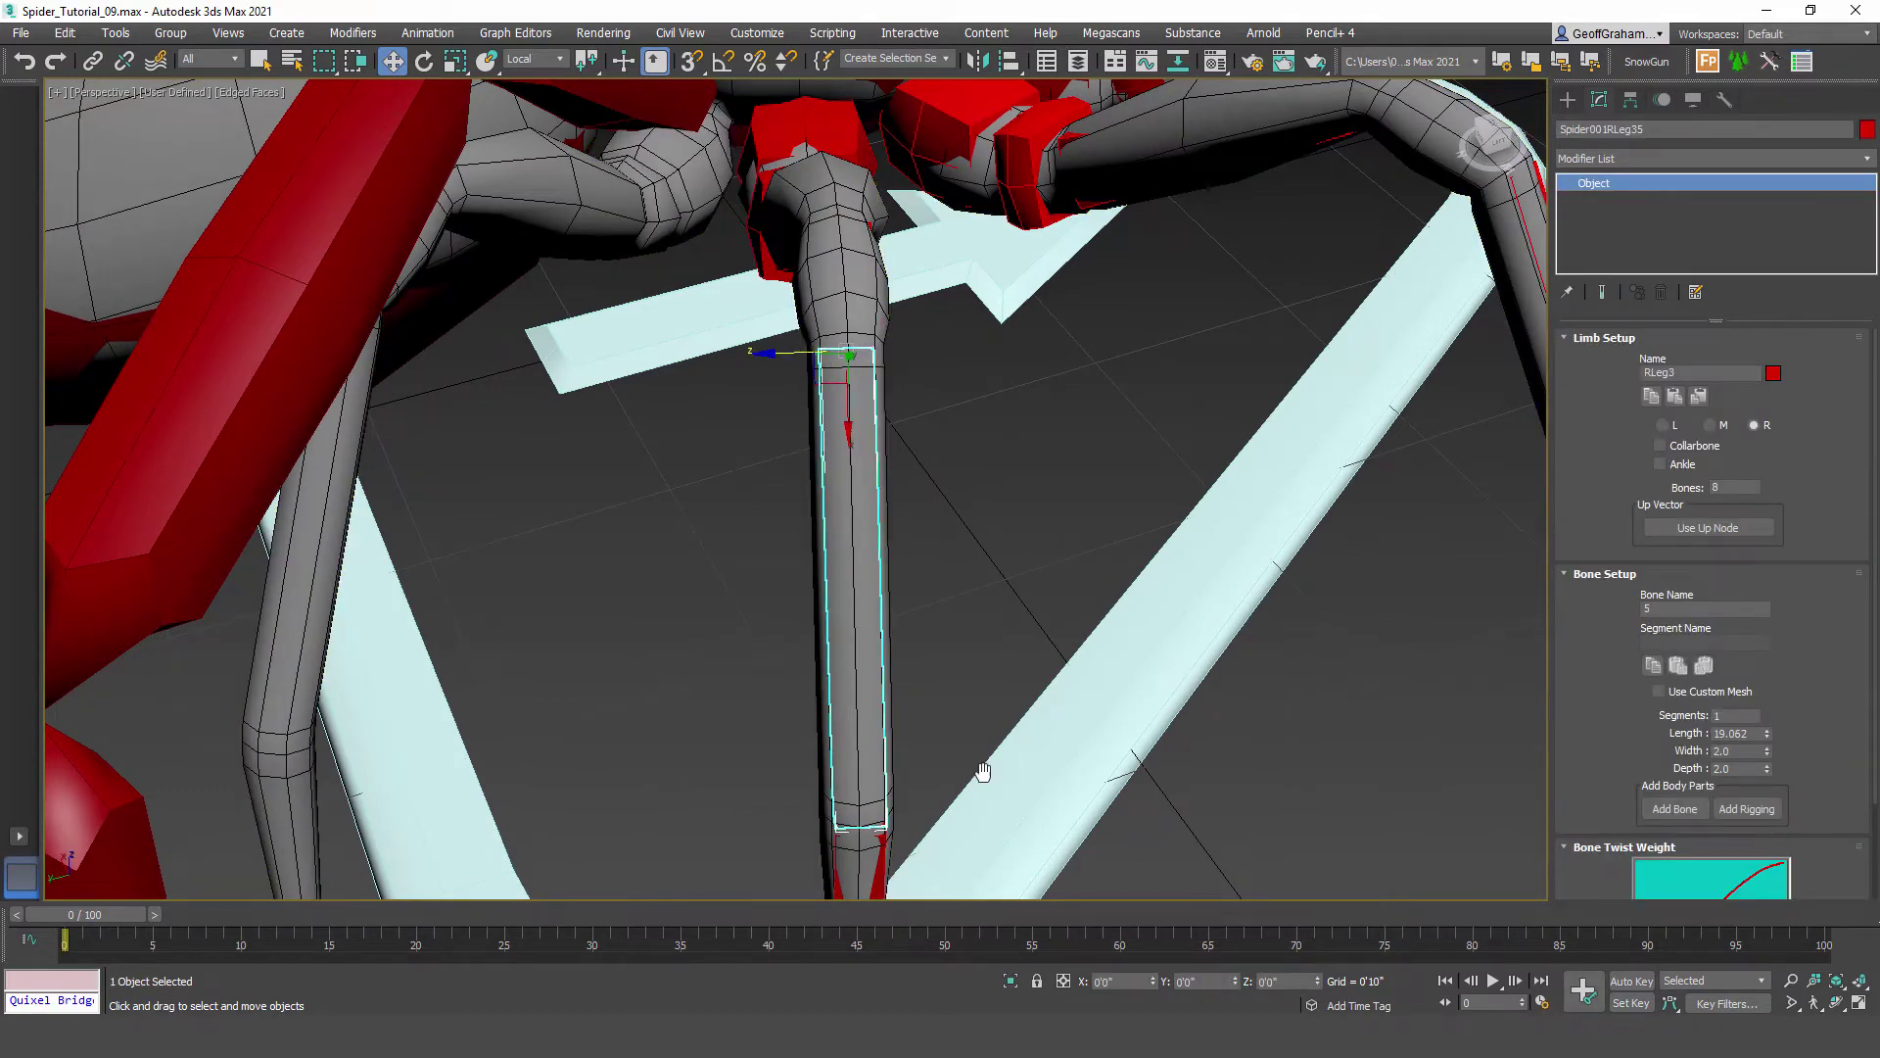
middle_click_drag(984, 772, 1011, 367)
scroll(943, 578, "down", 5)
middle_click_drag(1012, 367, 963, 729)
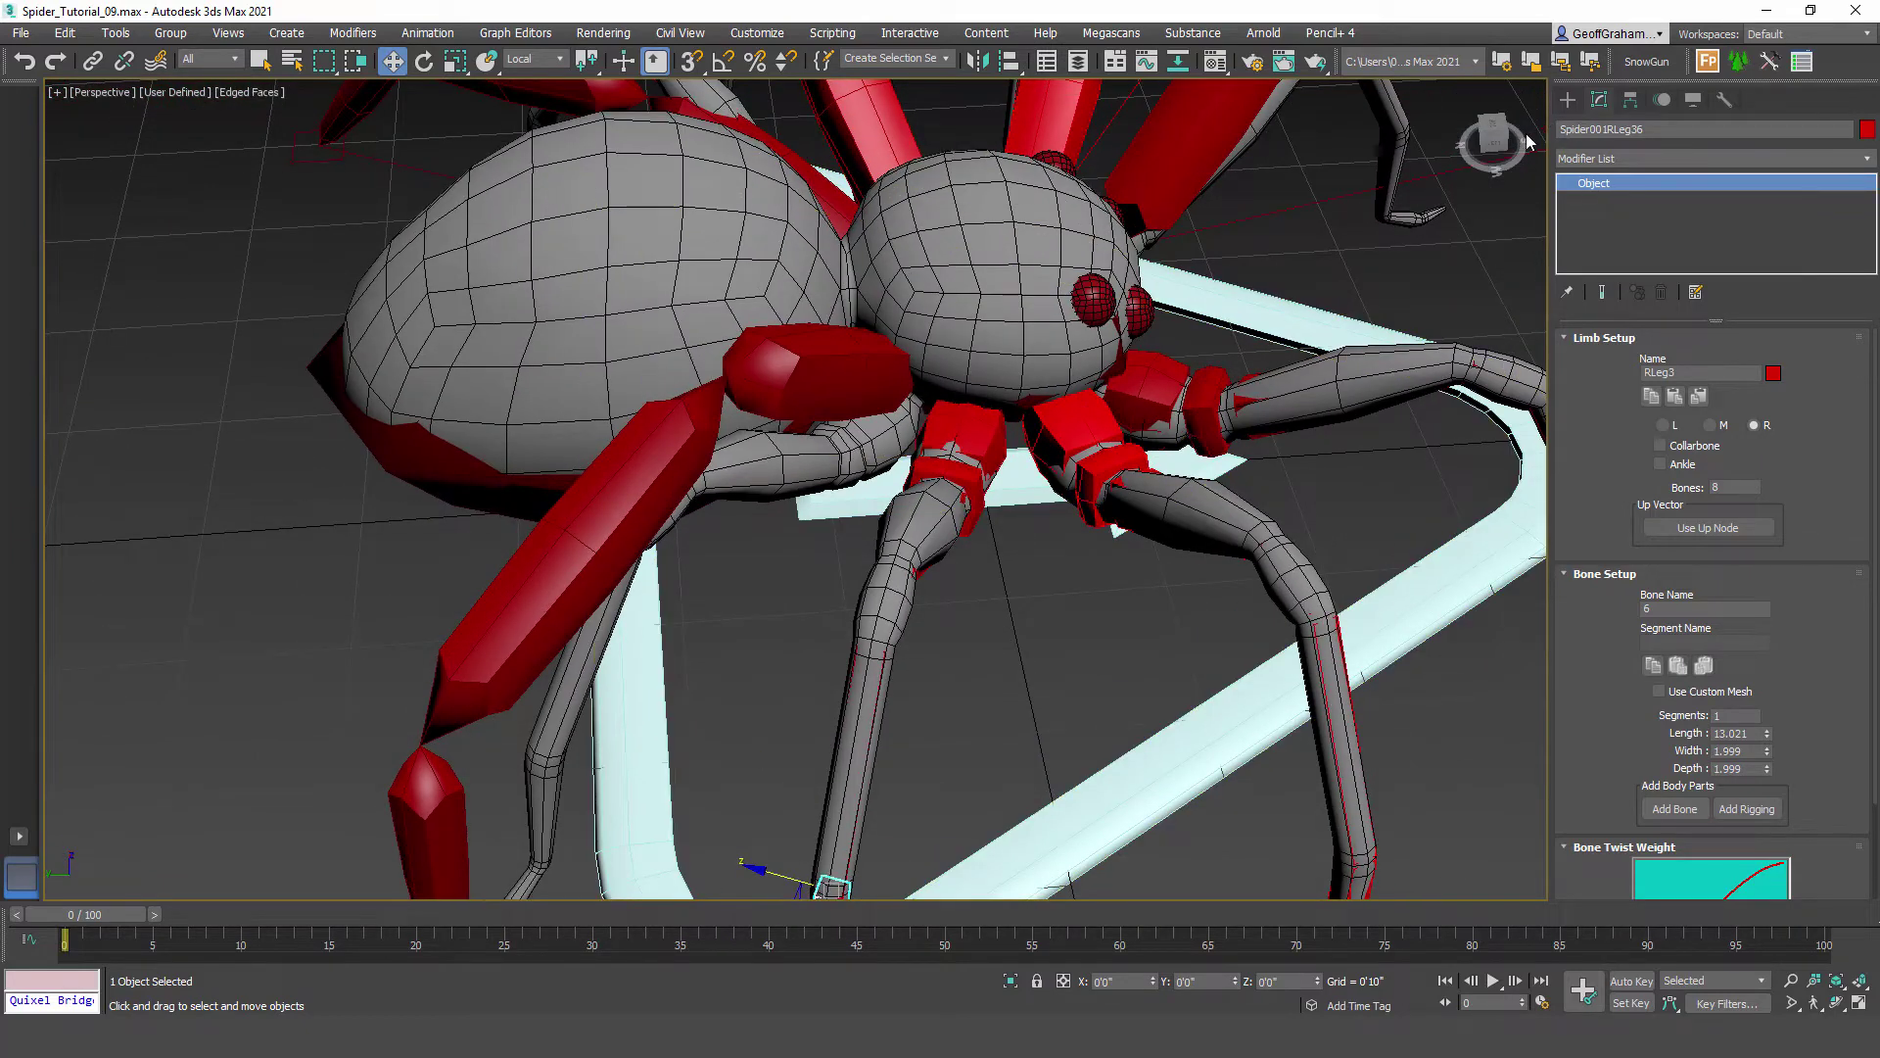
Step: Apply RLeg3's limb setup to RLeg4 and rotate RLeg4's first bone about -23.5 degrees around Z towards the fourth leg mesh
left_click(957, 443)
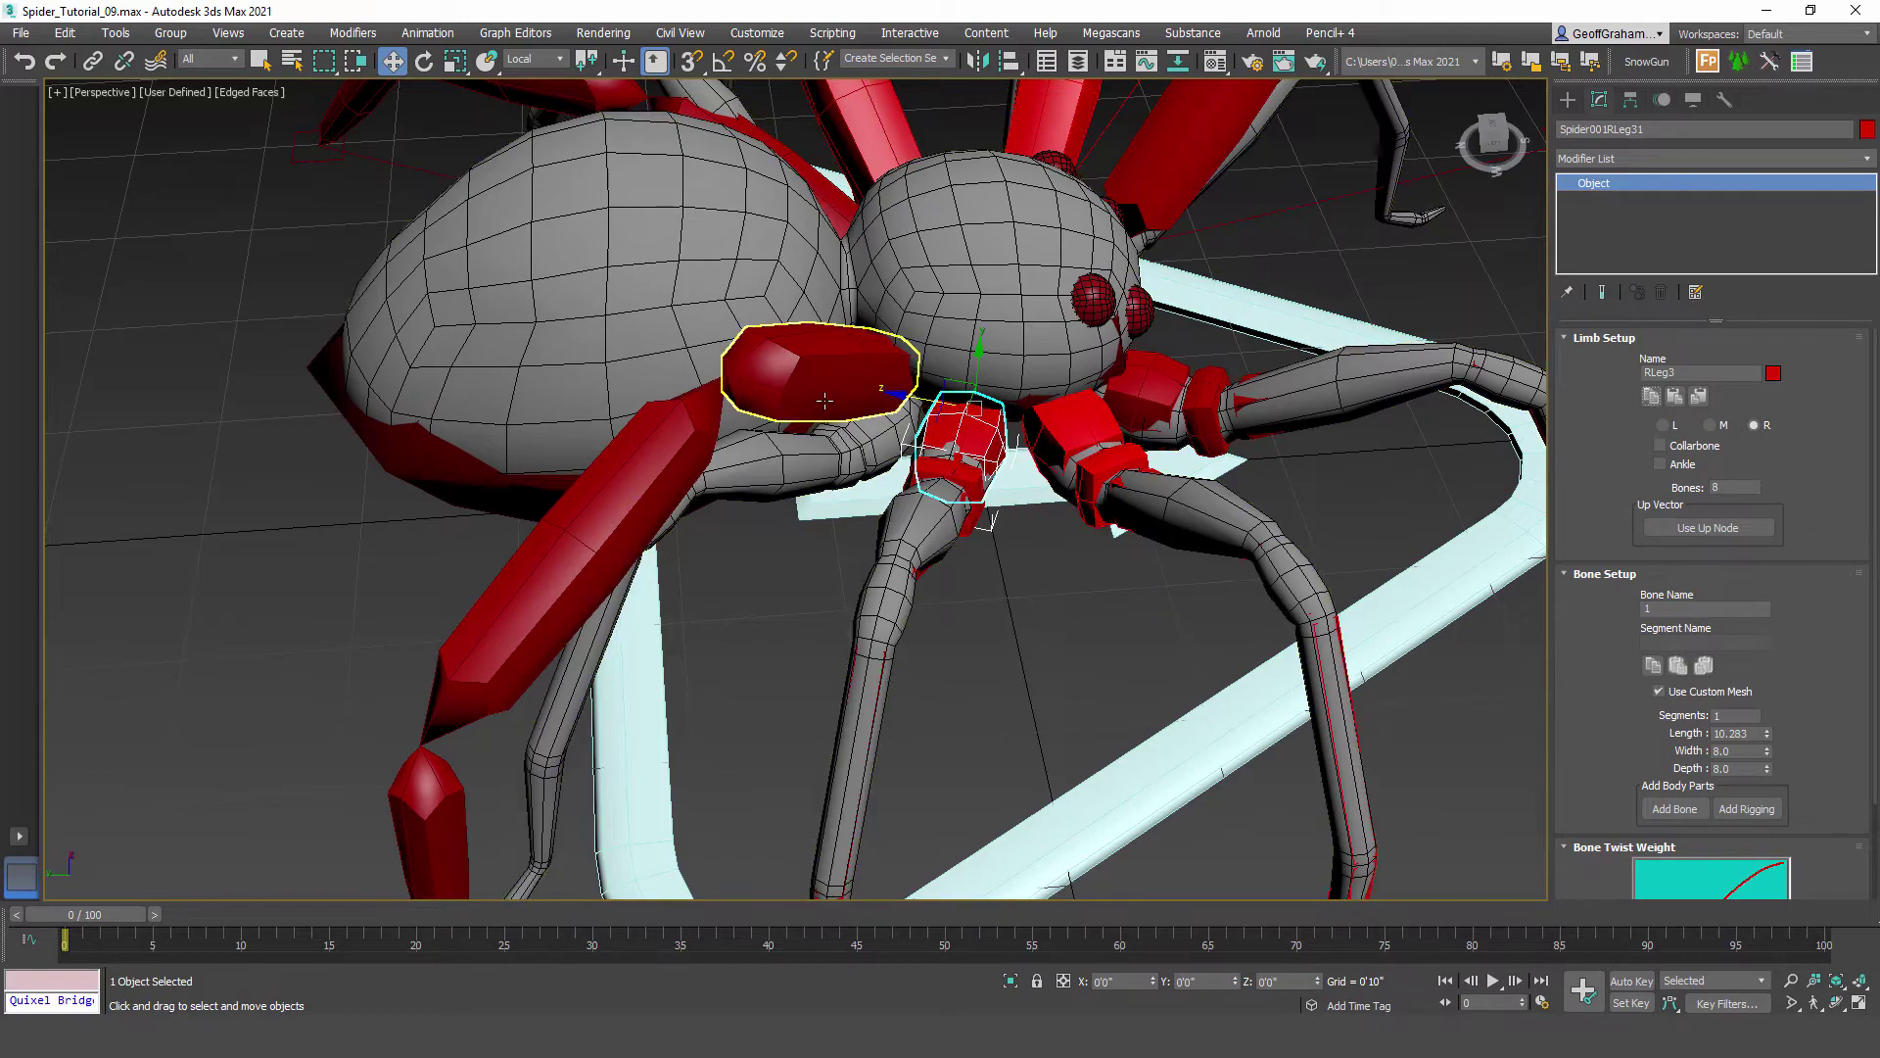
middle_click_drag(934, 546, 980, 598, "alt")
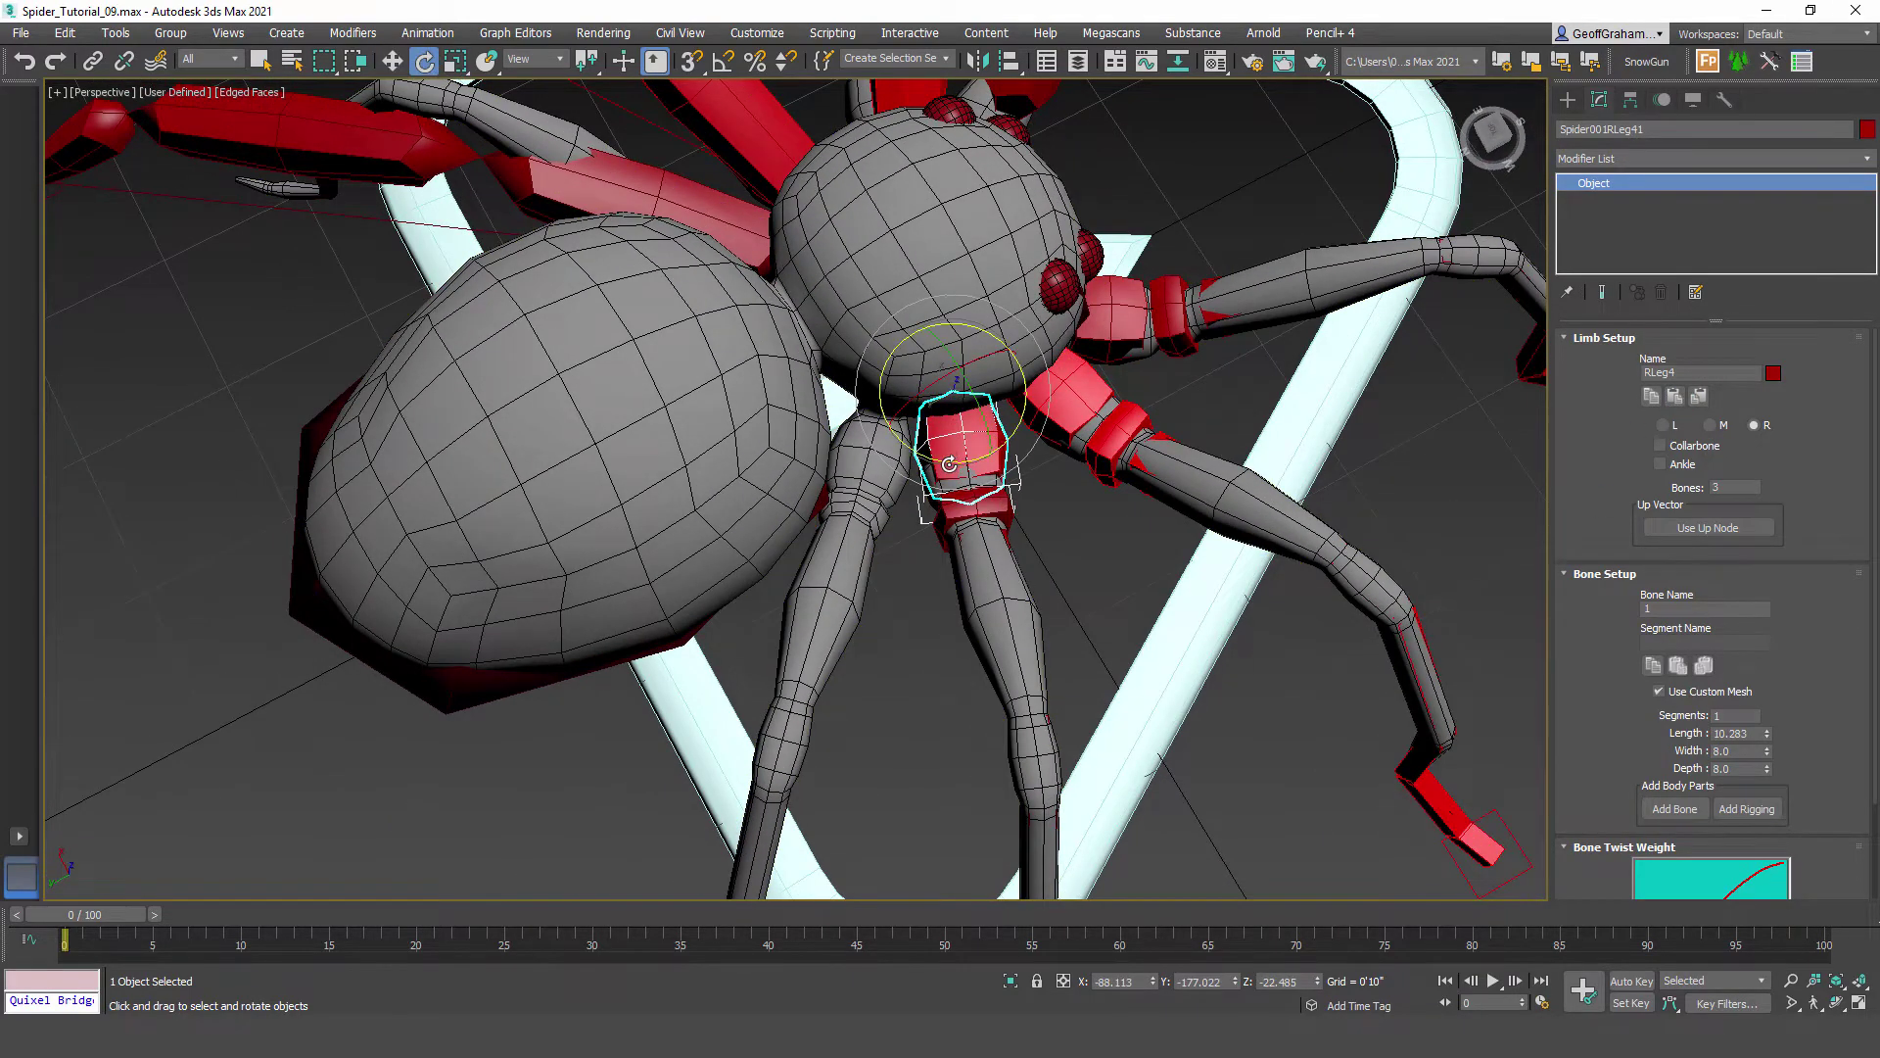
left_click_drag(949, 463, 900, 468)
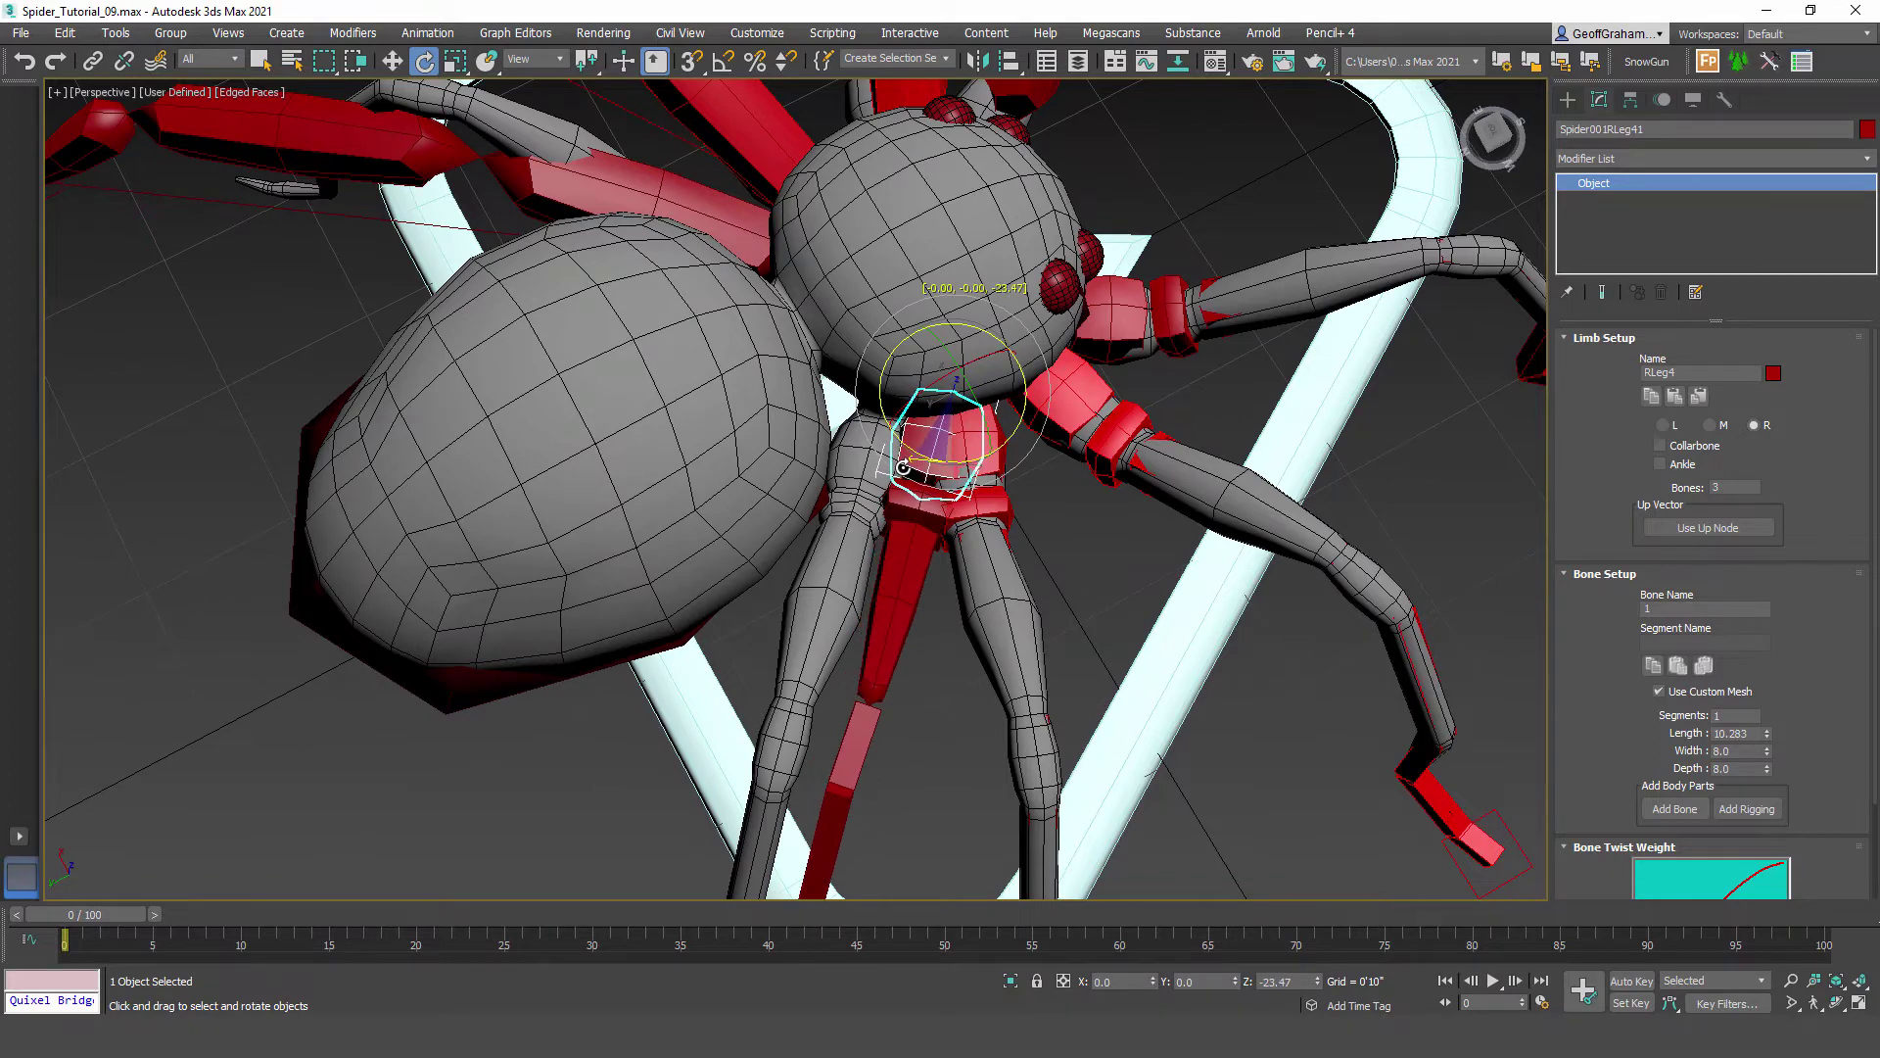
Step: Select the whole RLeg4 chain and move it over the fourth right leg mesh using the View coordinate system
key("w")
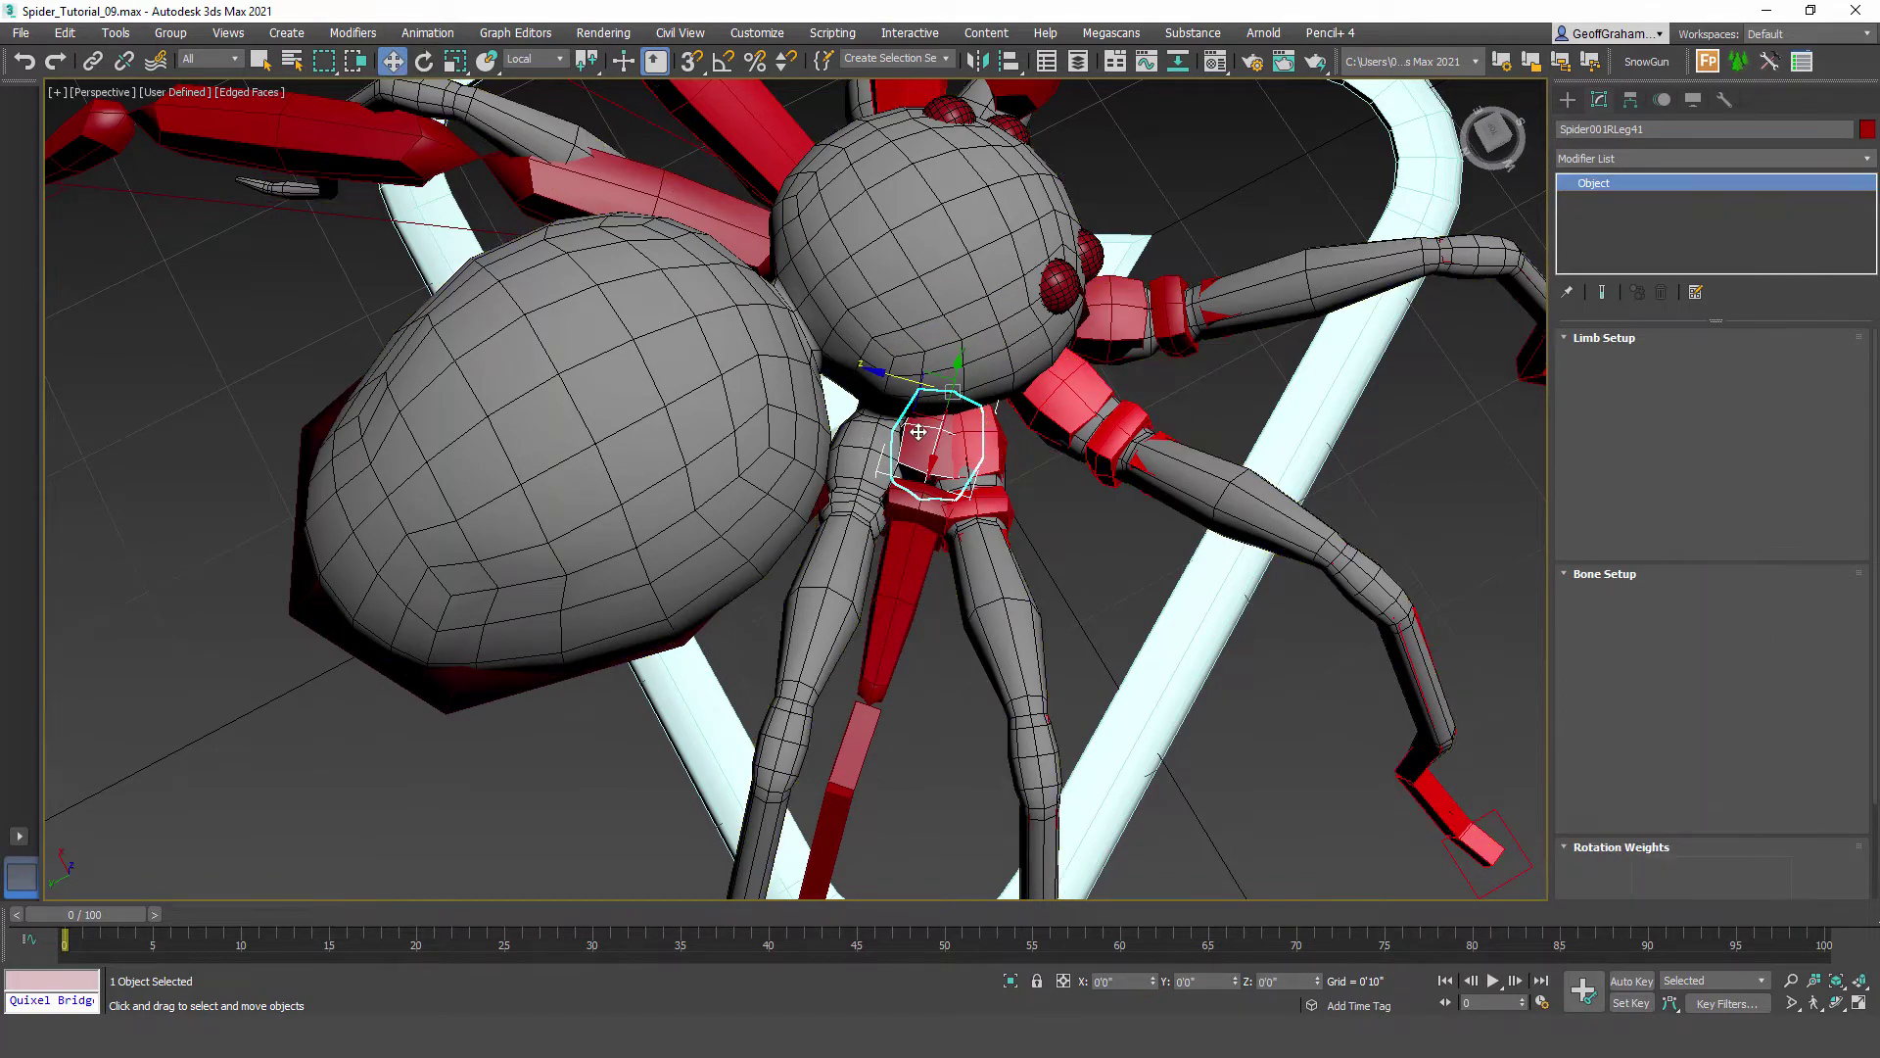
double_click(918, 431)
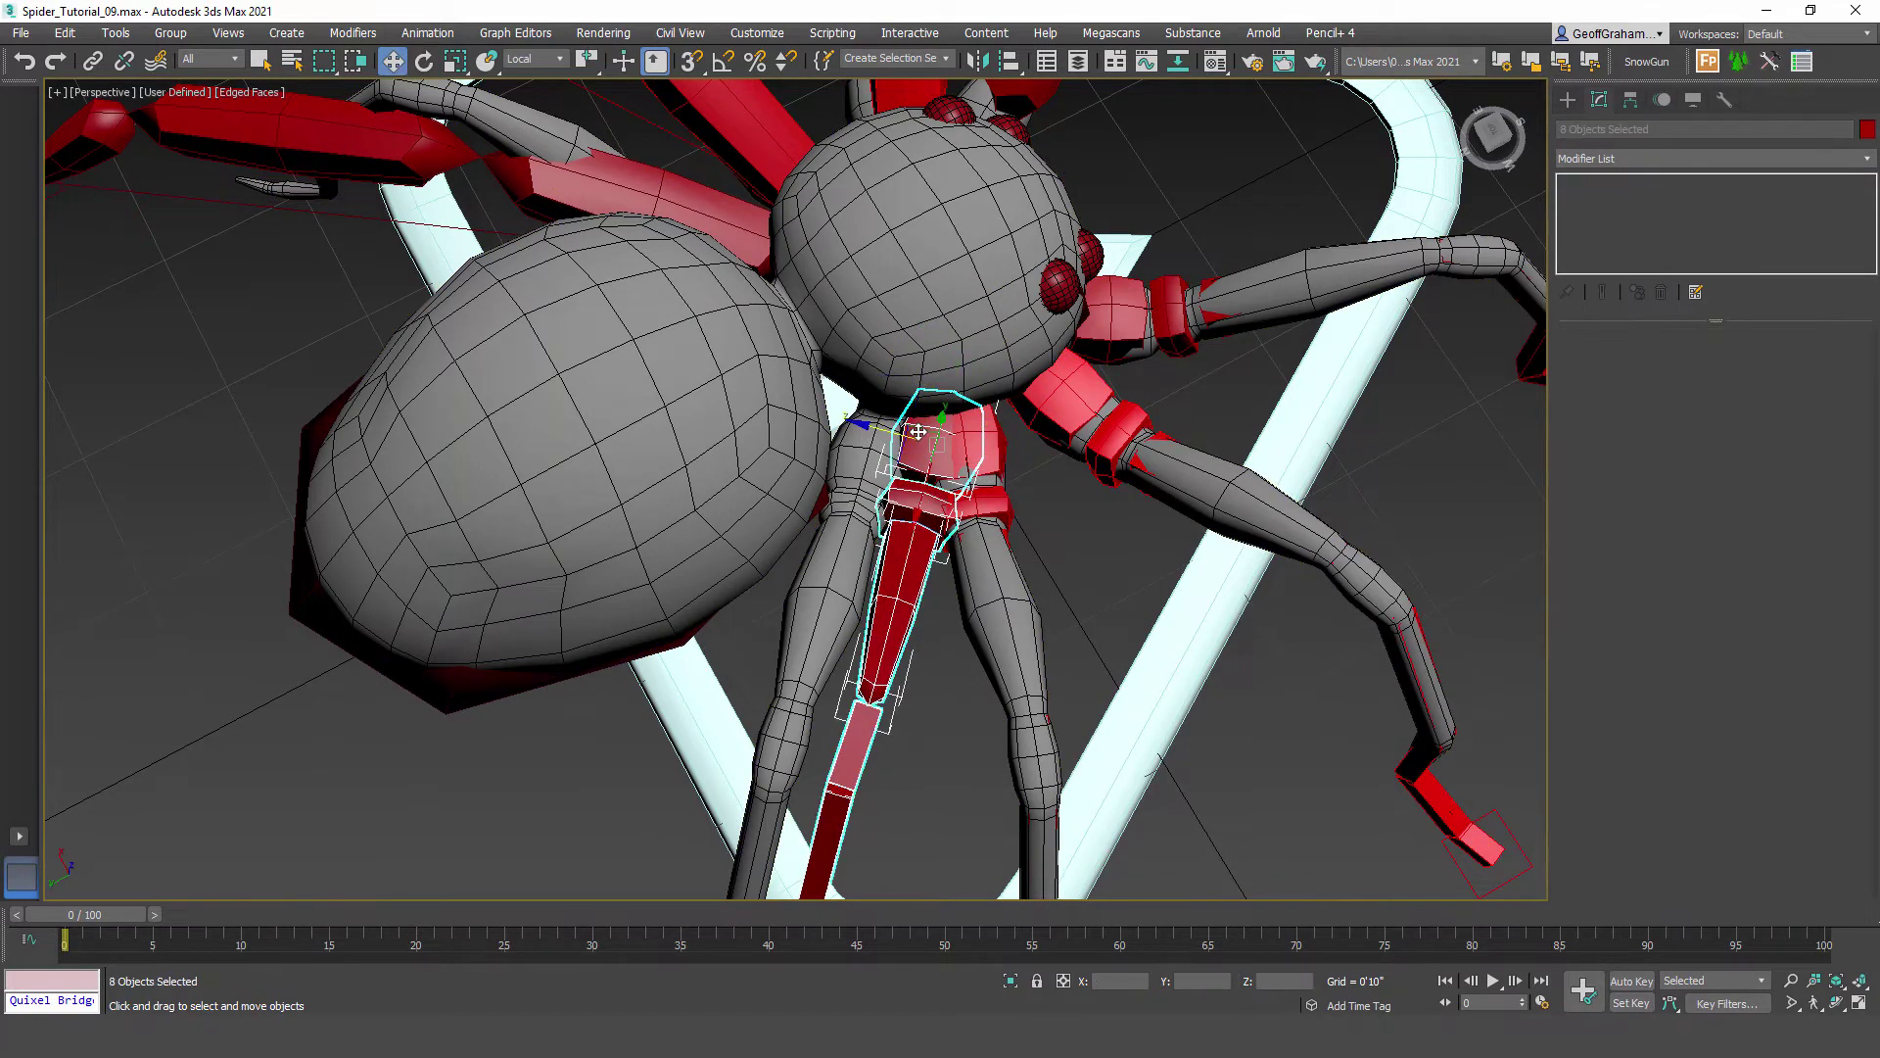
left_click(535, 58)
left_click(529, 78)
left_click_drag(826, 774, 744, 764)
middle_click_drag(743, 764, 824, 475, "alt")
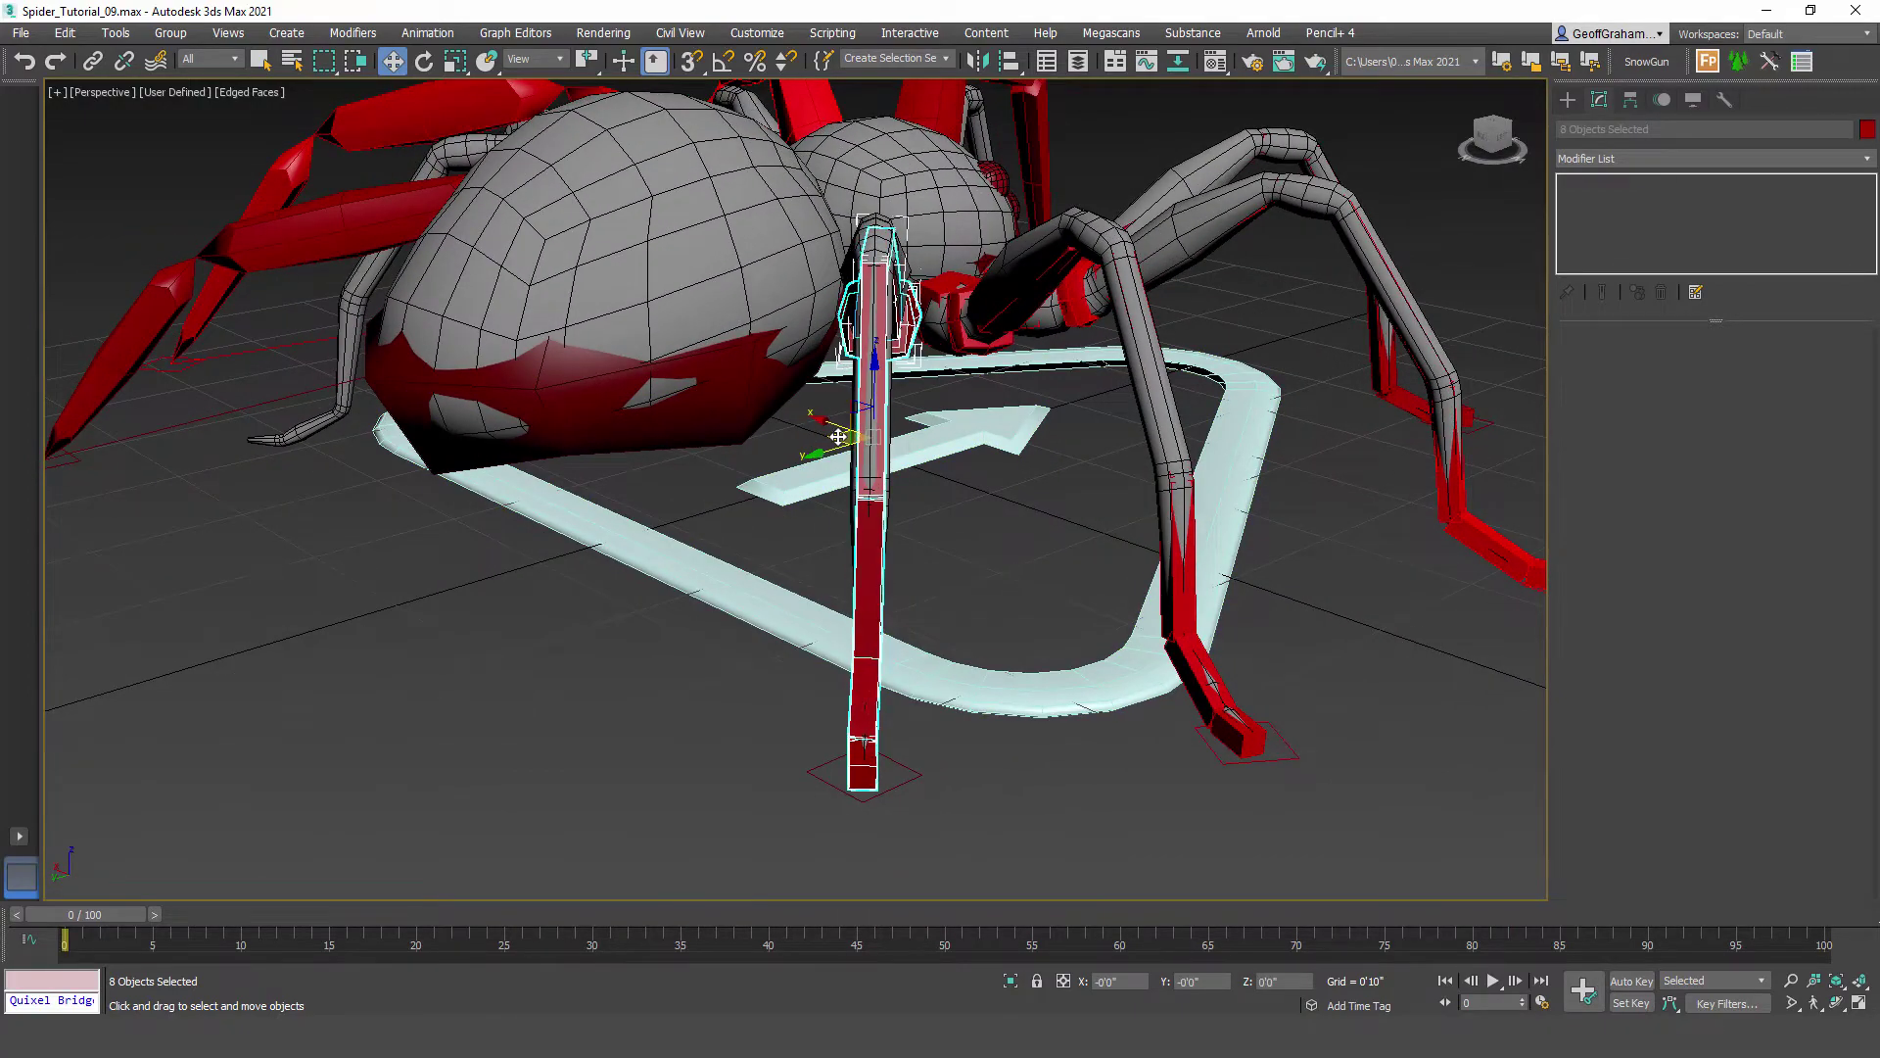
middle_click_drag(1032, 686, 982, 611, "alt")
scroll(946, 542, "up", 5)
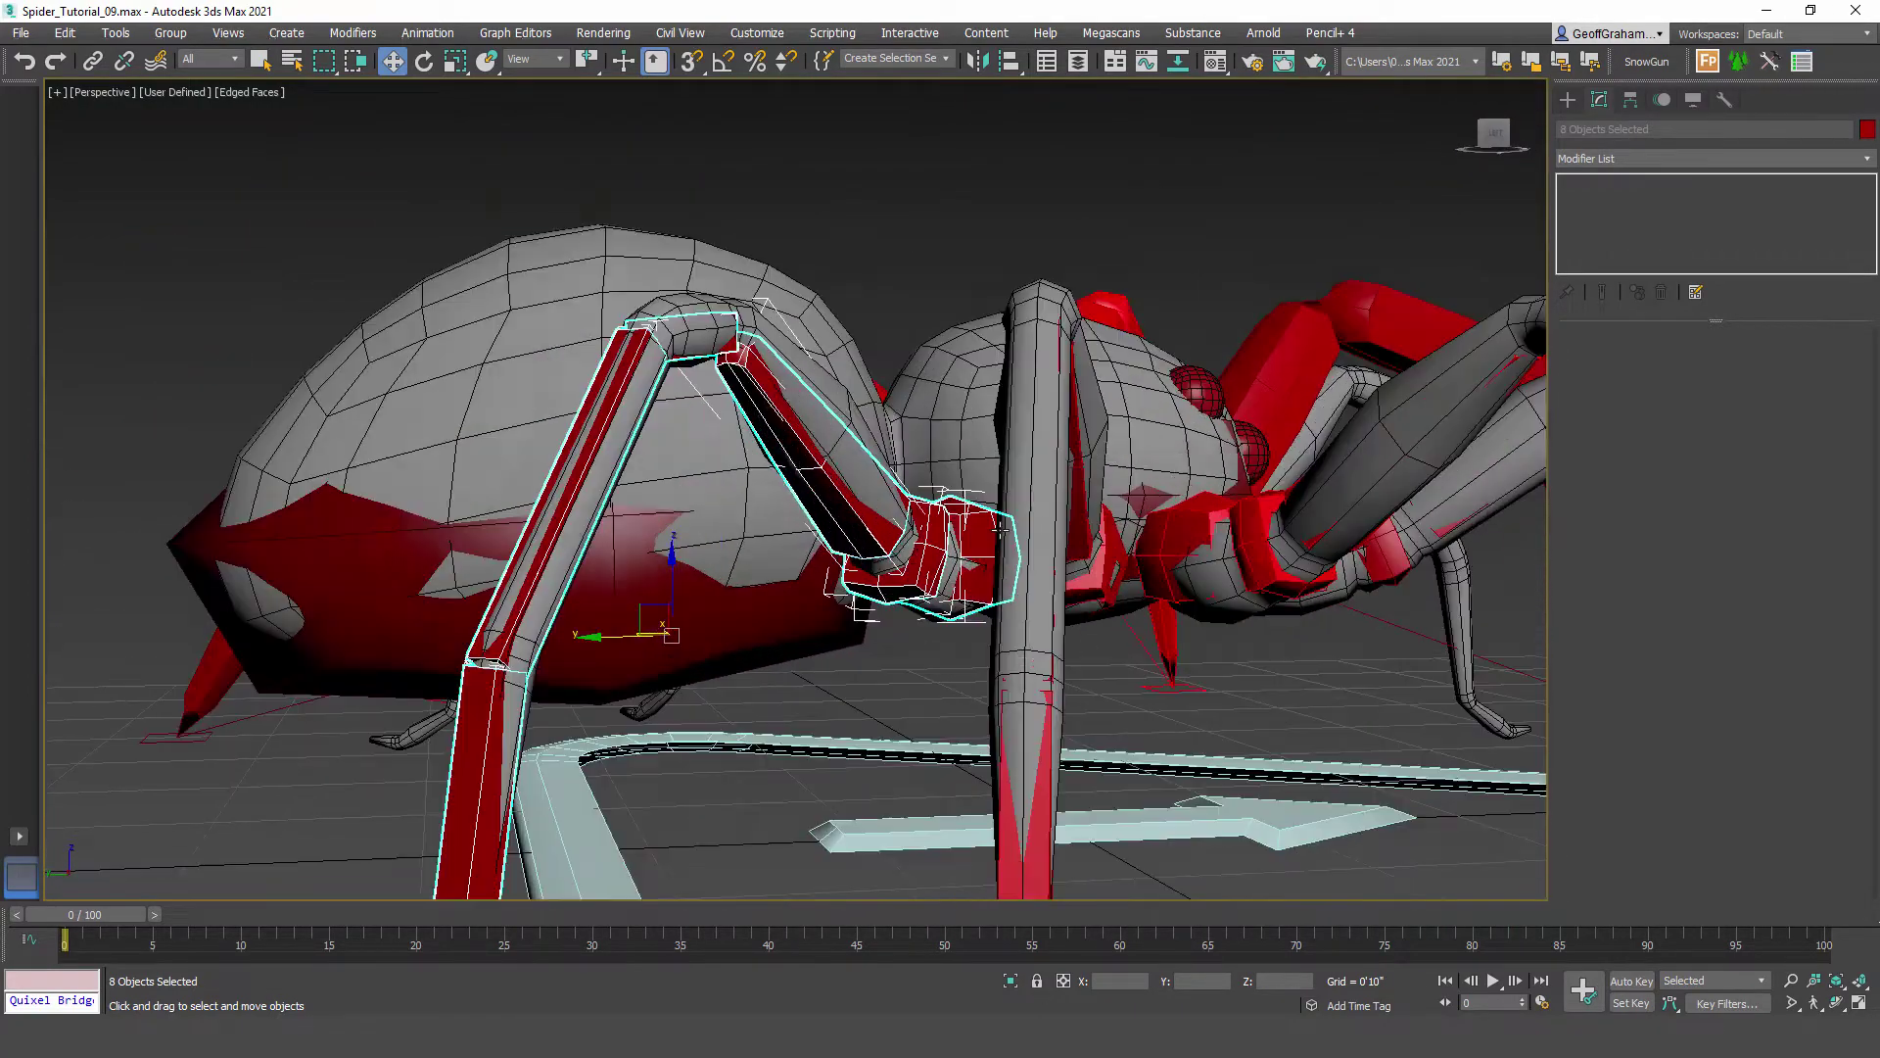
Step: Switch the reference coordinate system to Local and nudge RLeg4's third bone to centre its start in the upper leg mesh
left_click(533, 59)
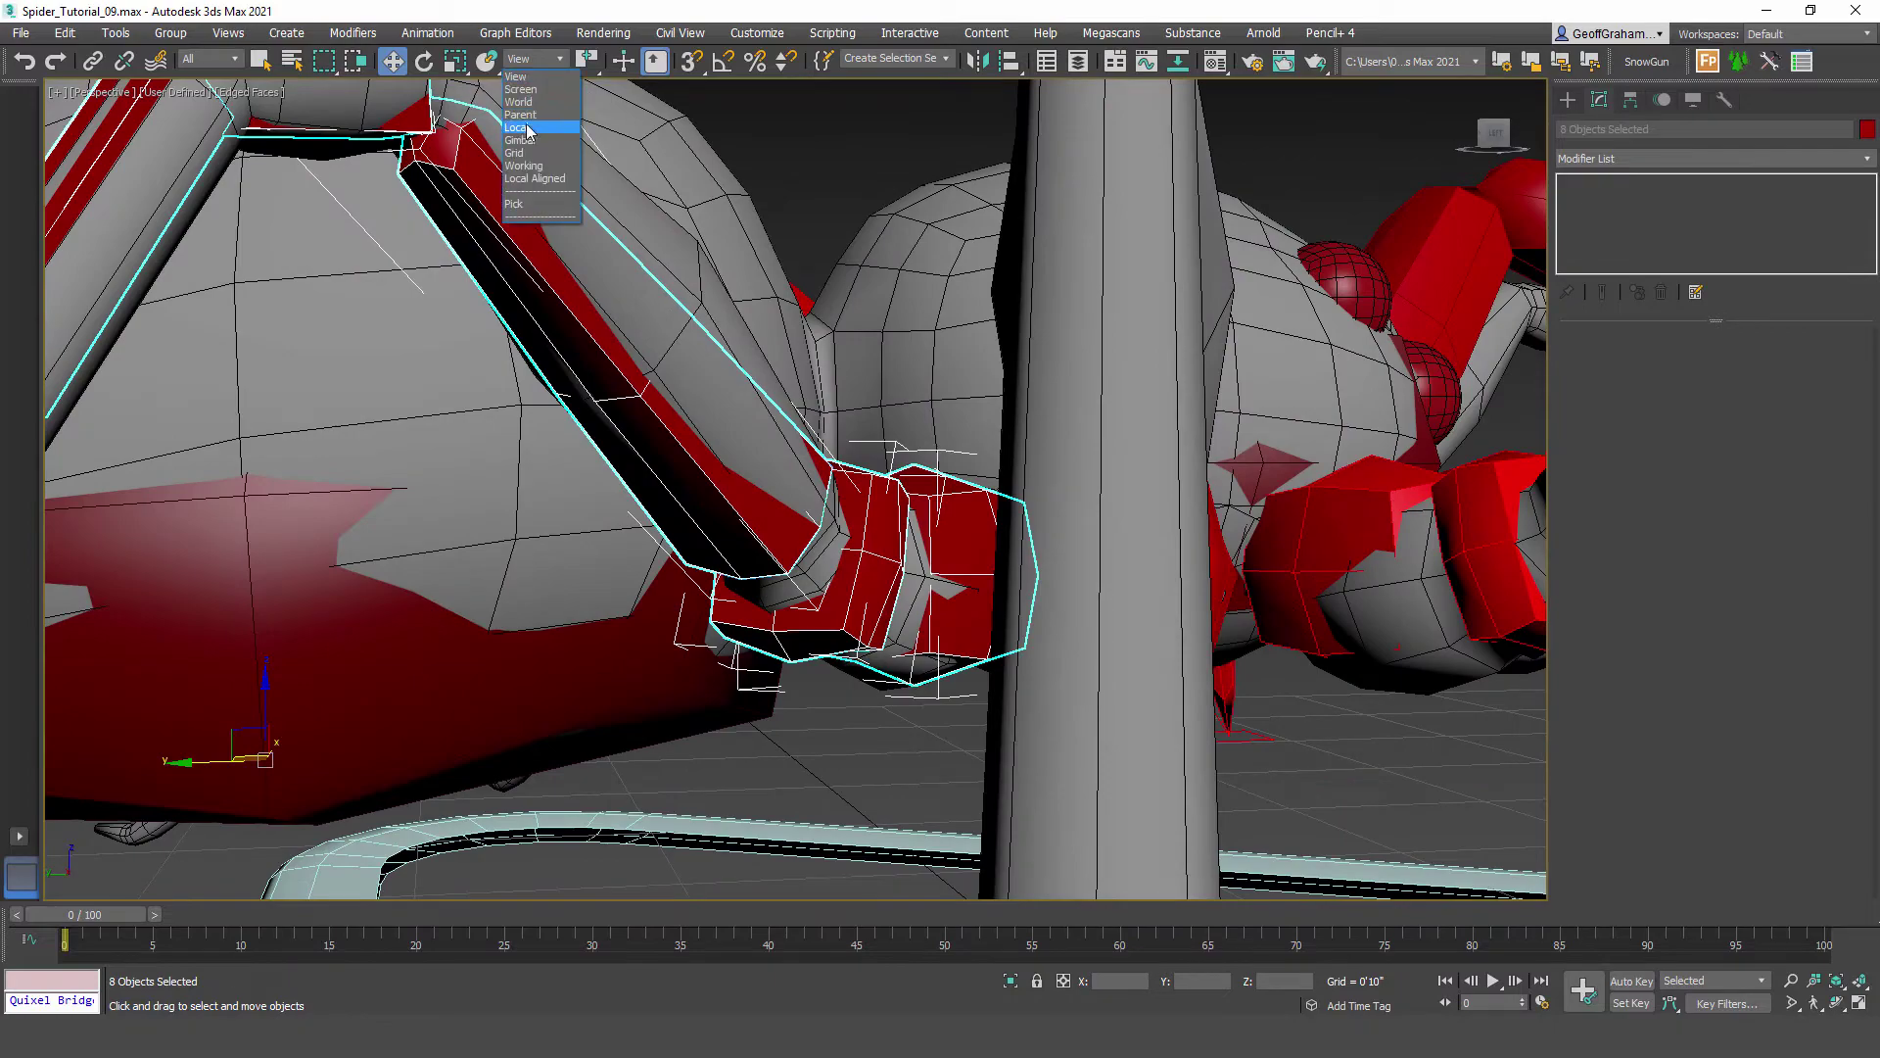
left_click(819, 186)
left_click(963, 542)
middle_click_drag(1150, 739, 1035, 683, "alt")
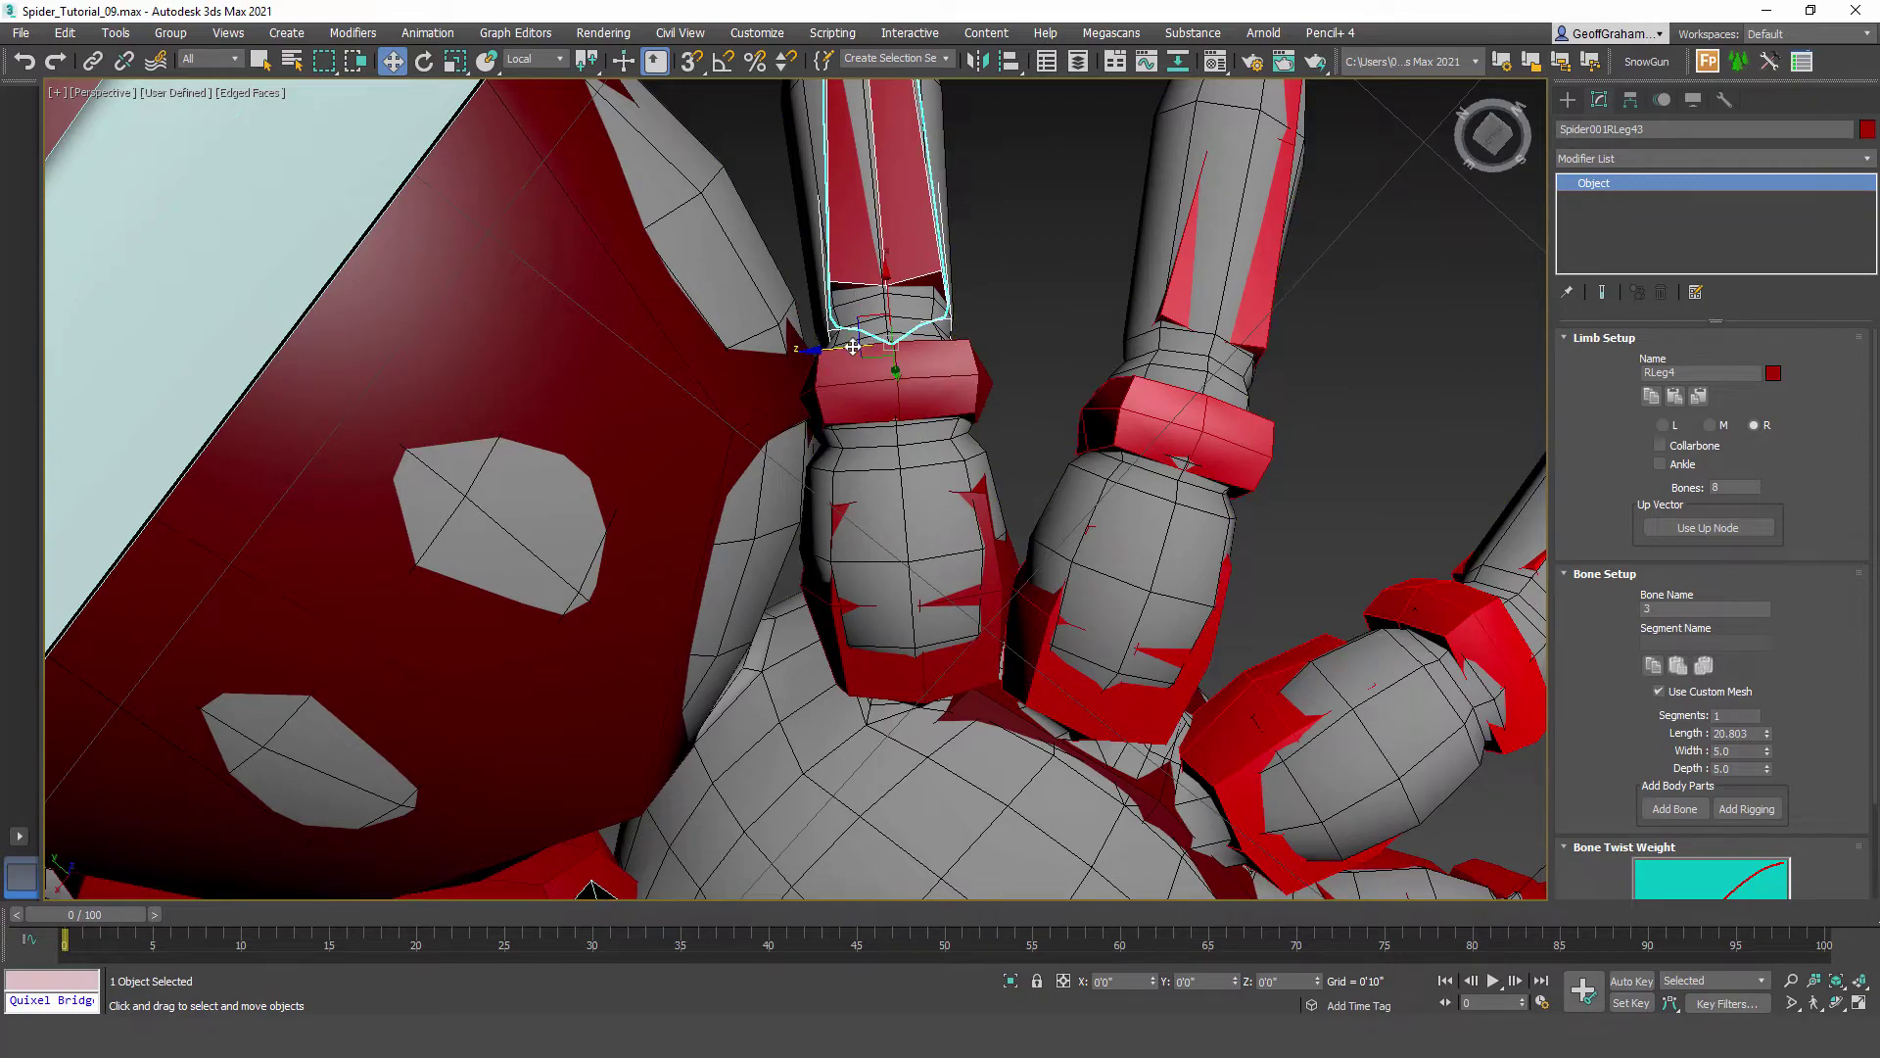
left_click_drag(853, 346, 854, 347)
middle_click_drag(886, 377, 892, 544, "alt")
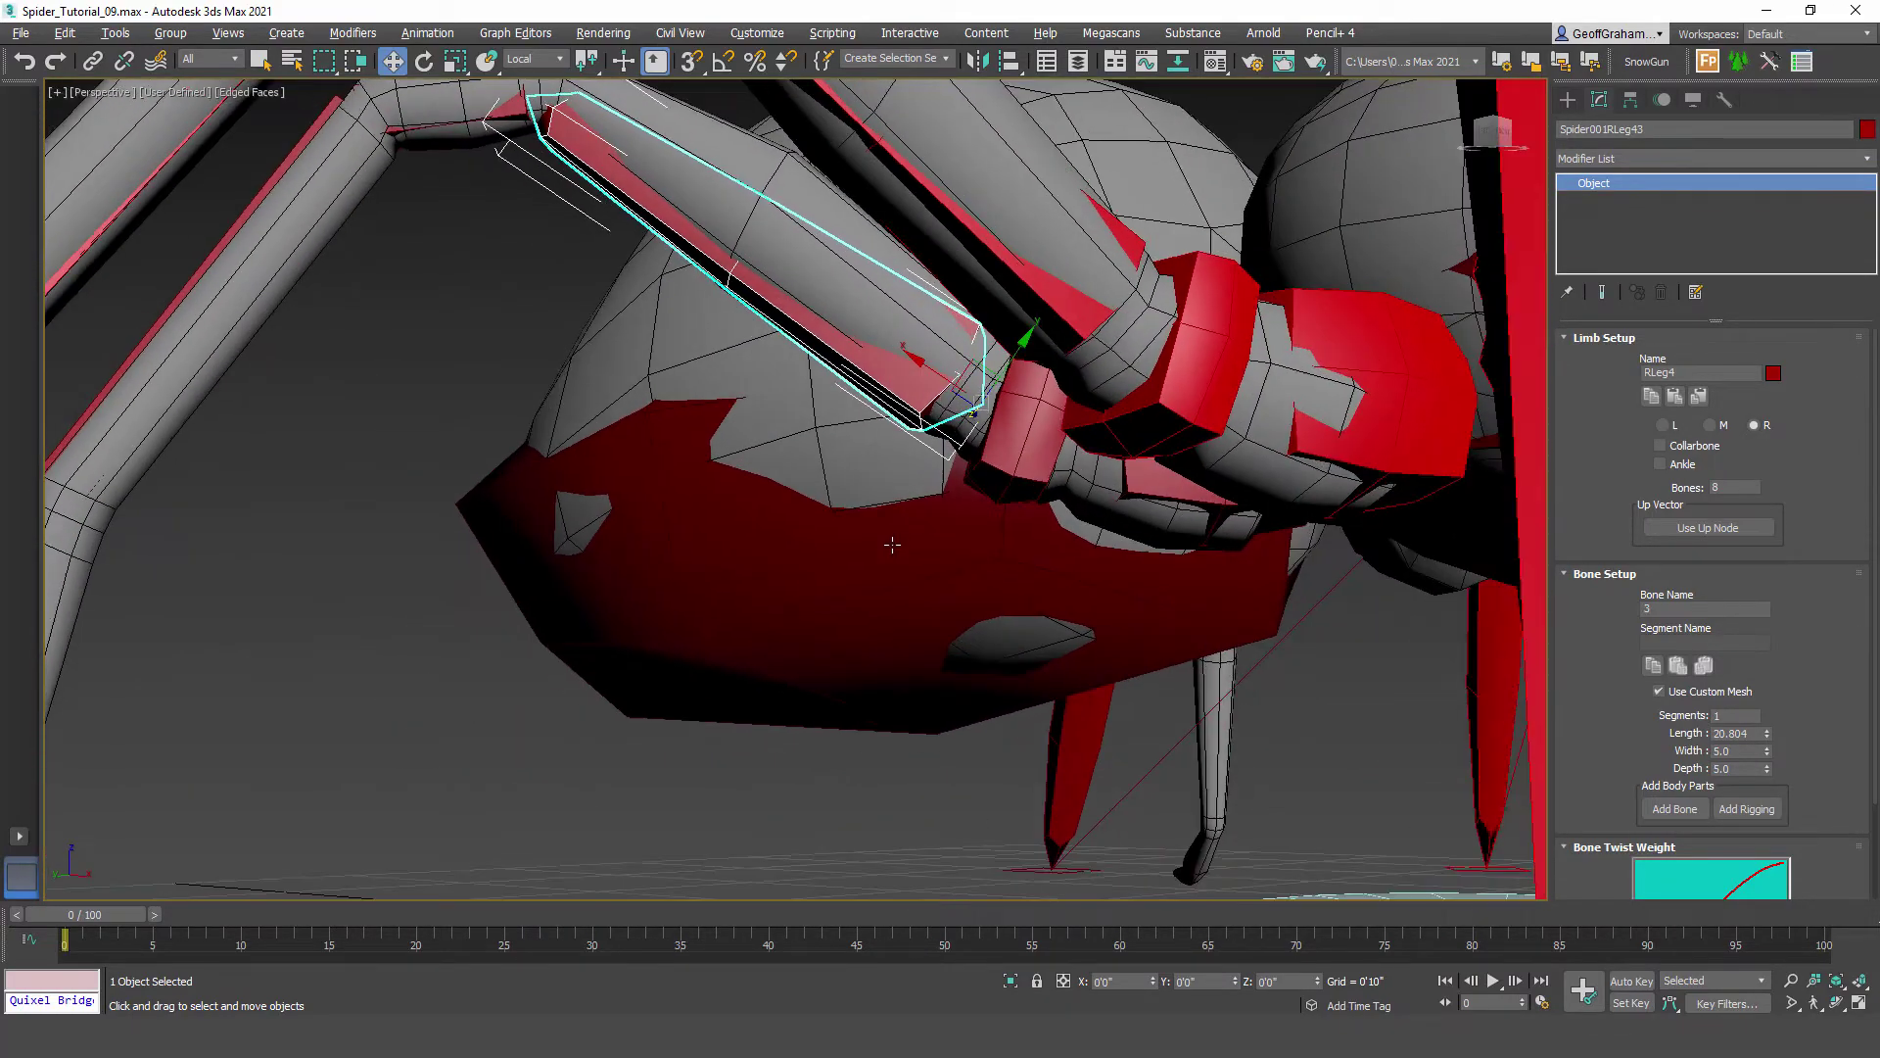
left_click_drag(975, 402, 981, 348)
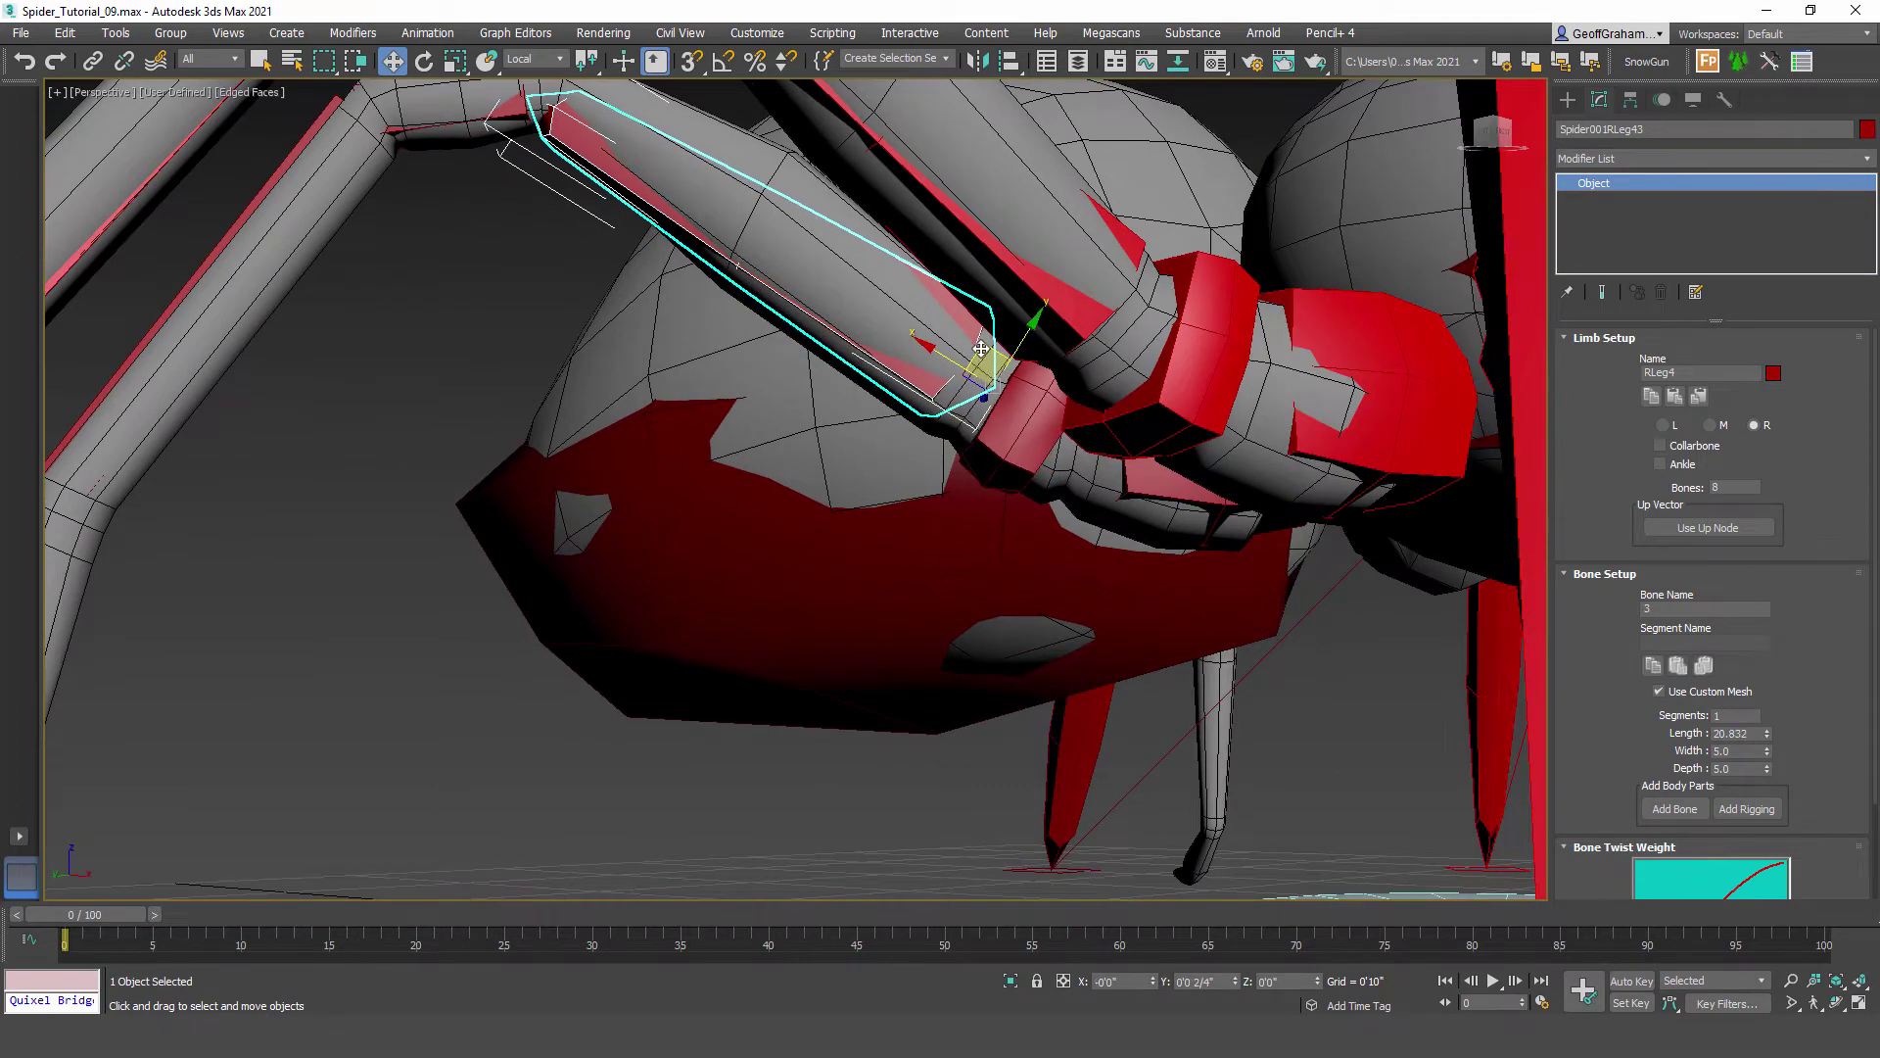
left_click(1205, 446)
left_click(1024, 461)
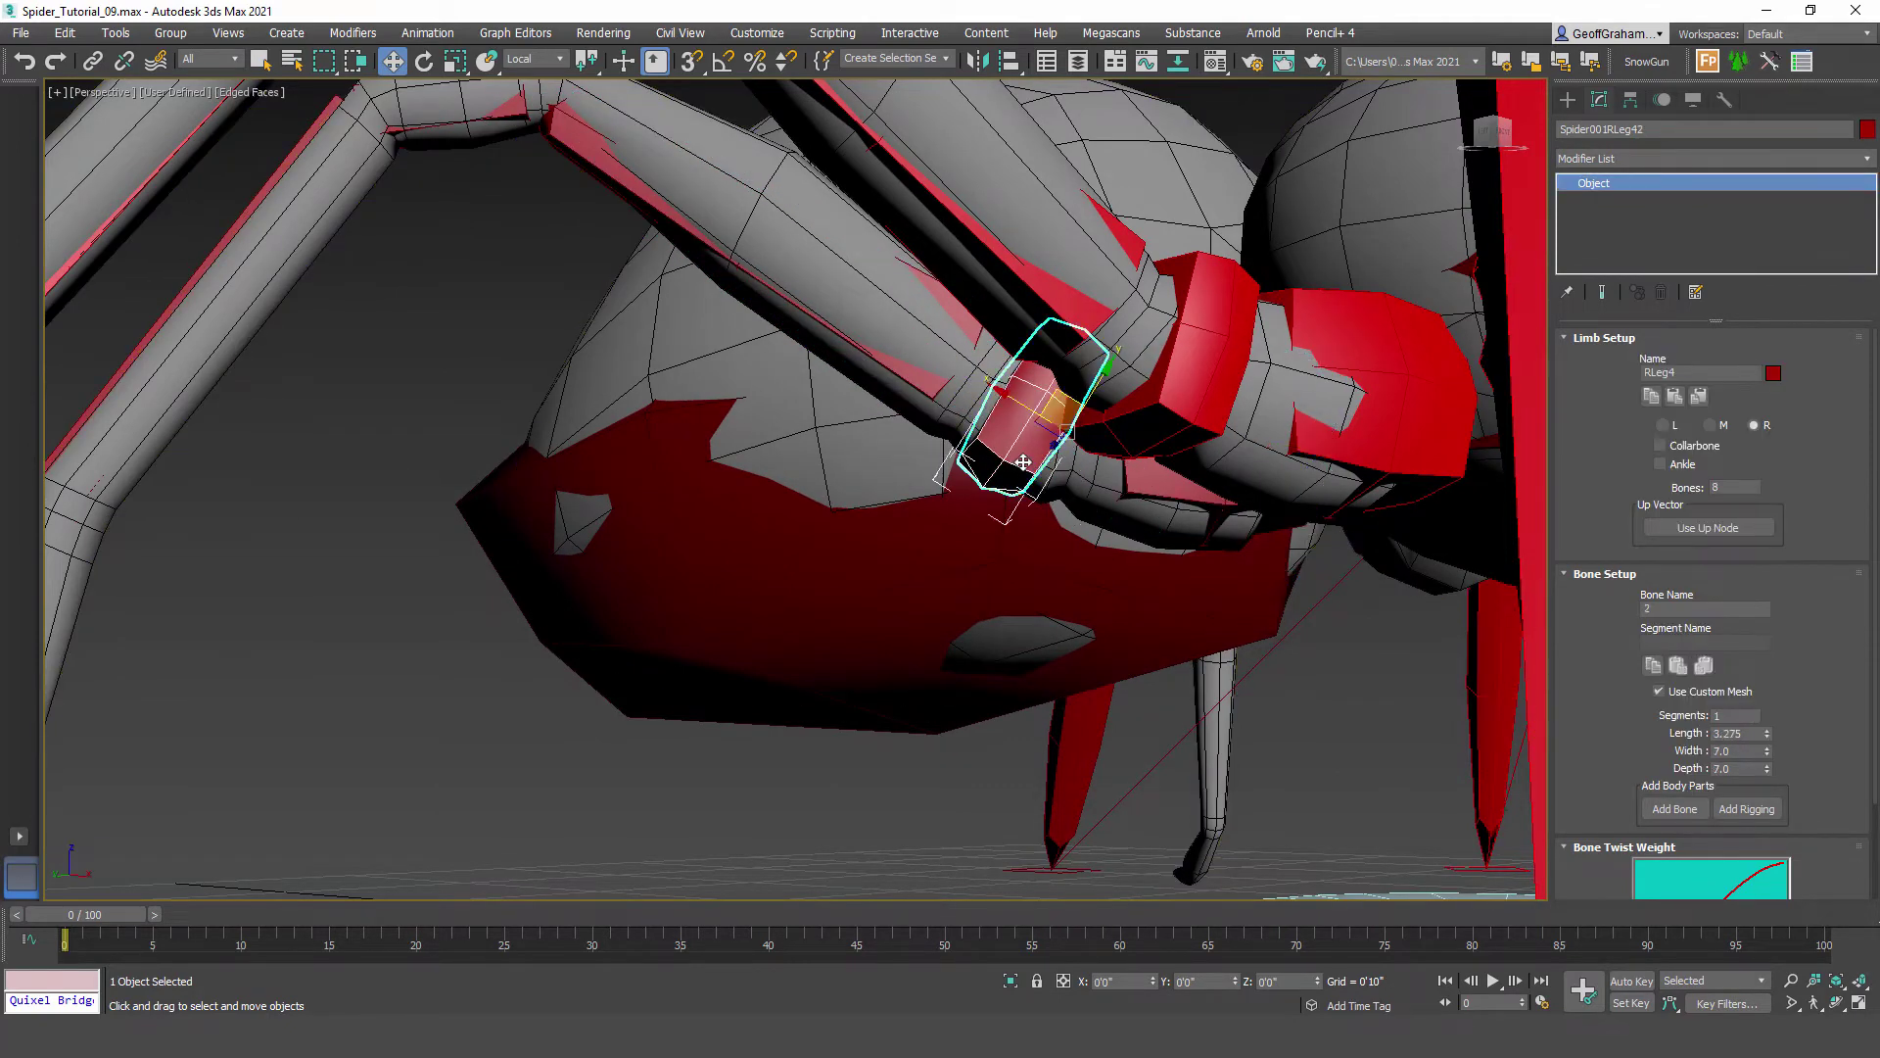
Step: Nudge RLeg4's fourth and sixth bones in their local XY planes to centre them in the knee and lower leg mesh
middle_click_drag(741, 448, 935, 563)
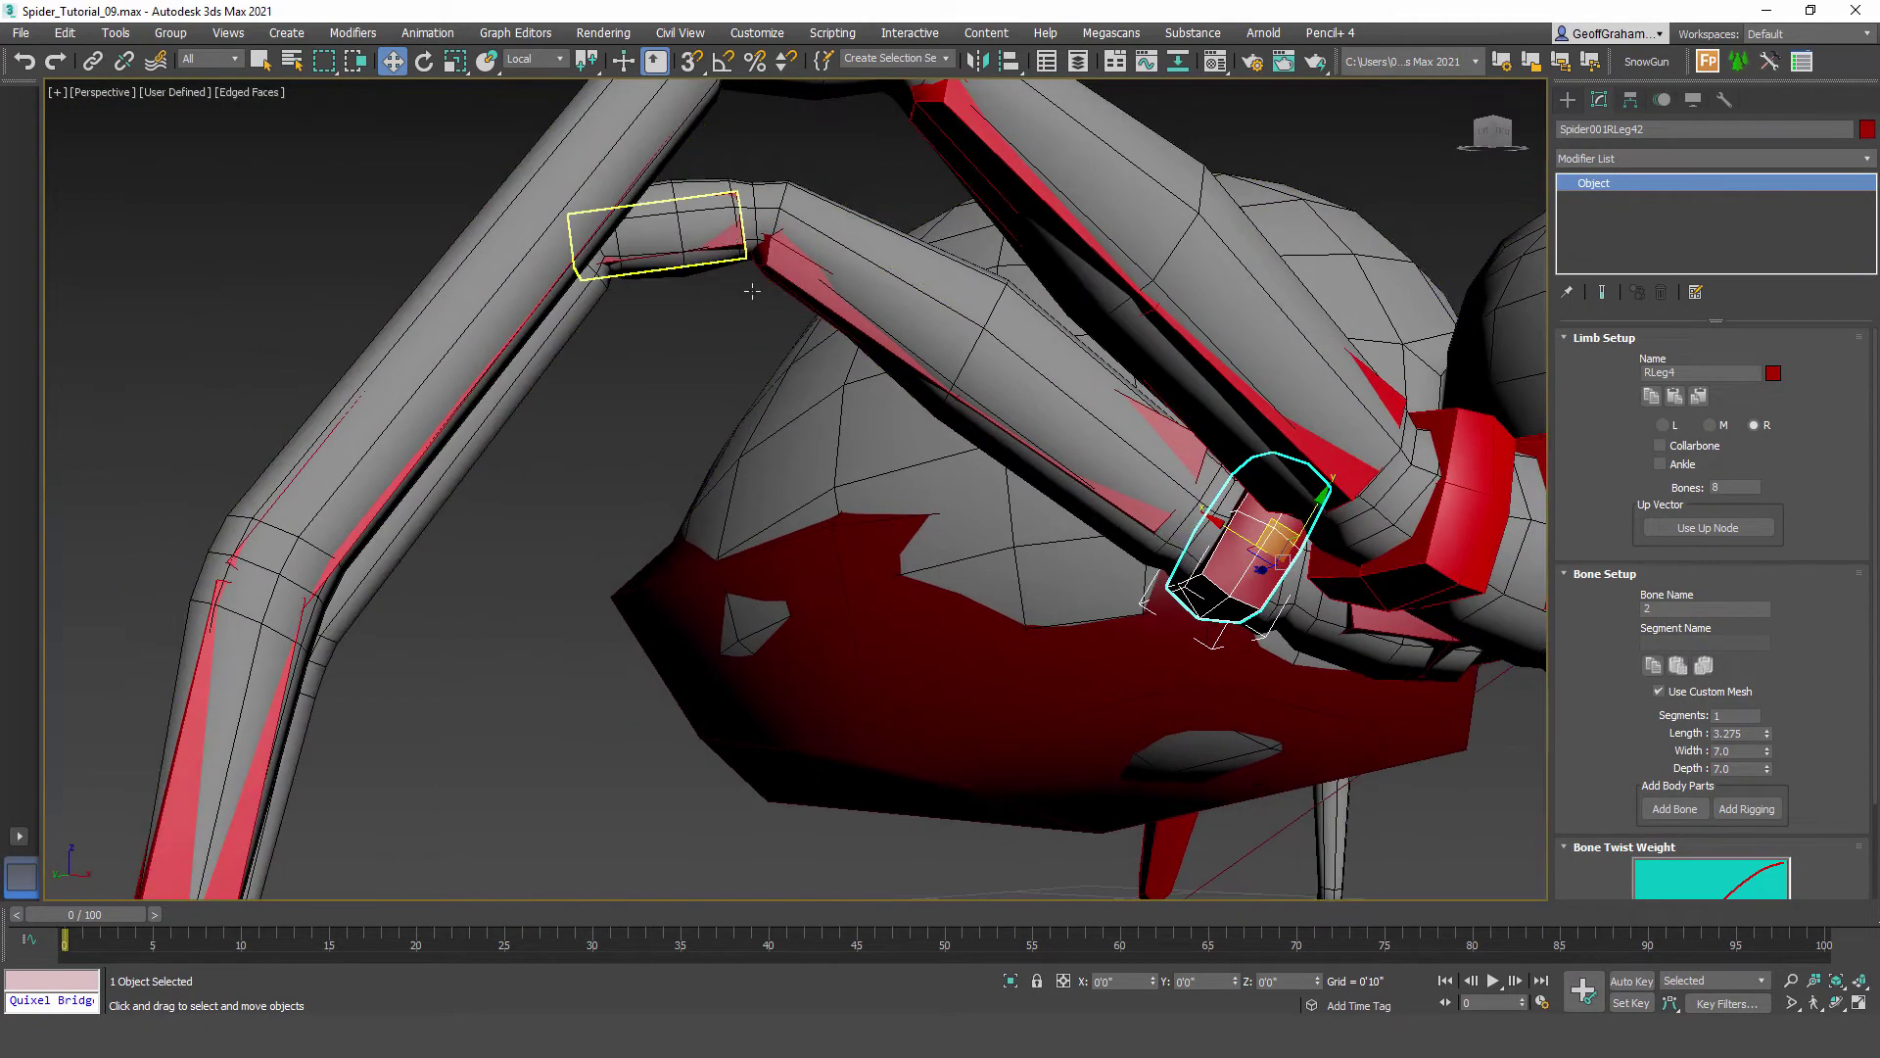
left_click(732, 239)
left_click_drag(709, 201, 717, 184)
middle_click_drag(587, 407, 714, 340)
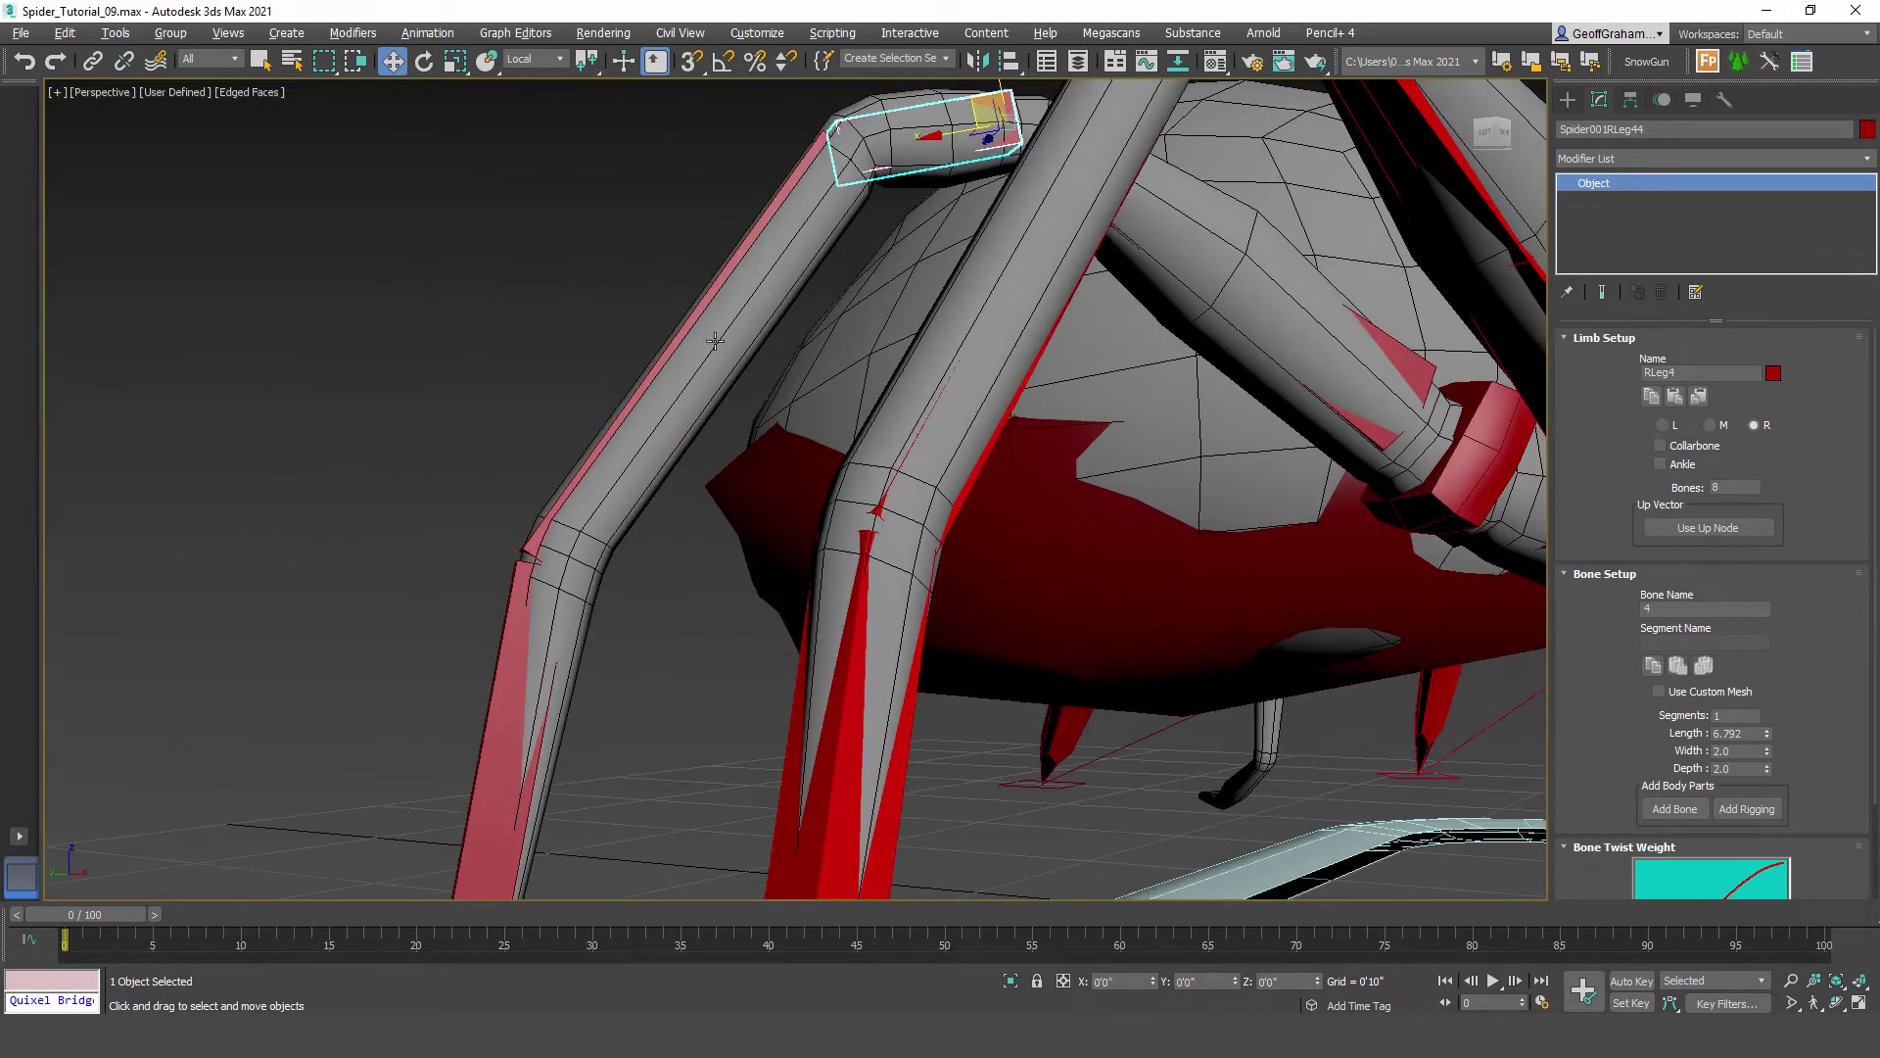
left_click(533, 596)
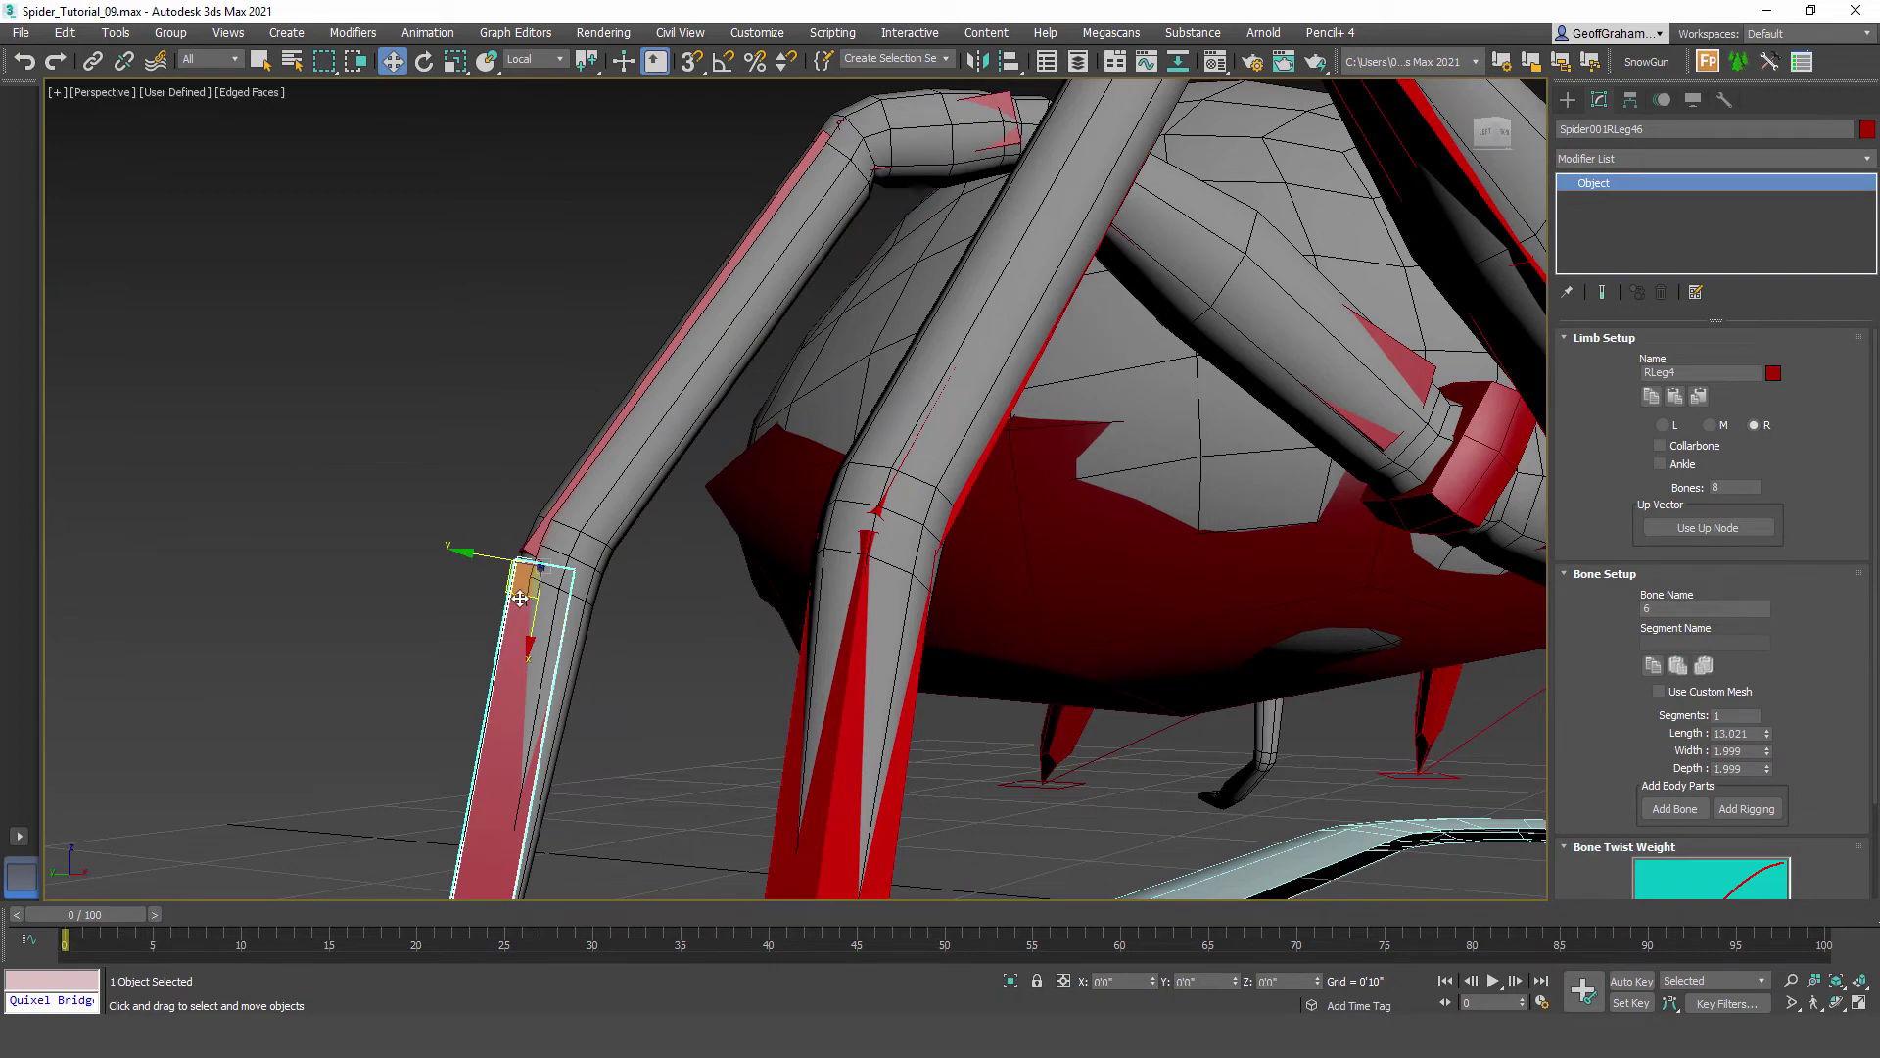
middle_click_drag(533, 594, 470, 519, "alt")
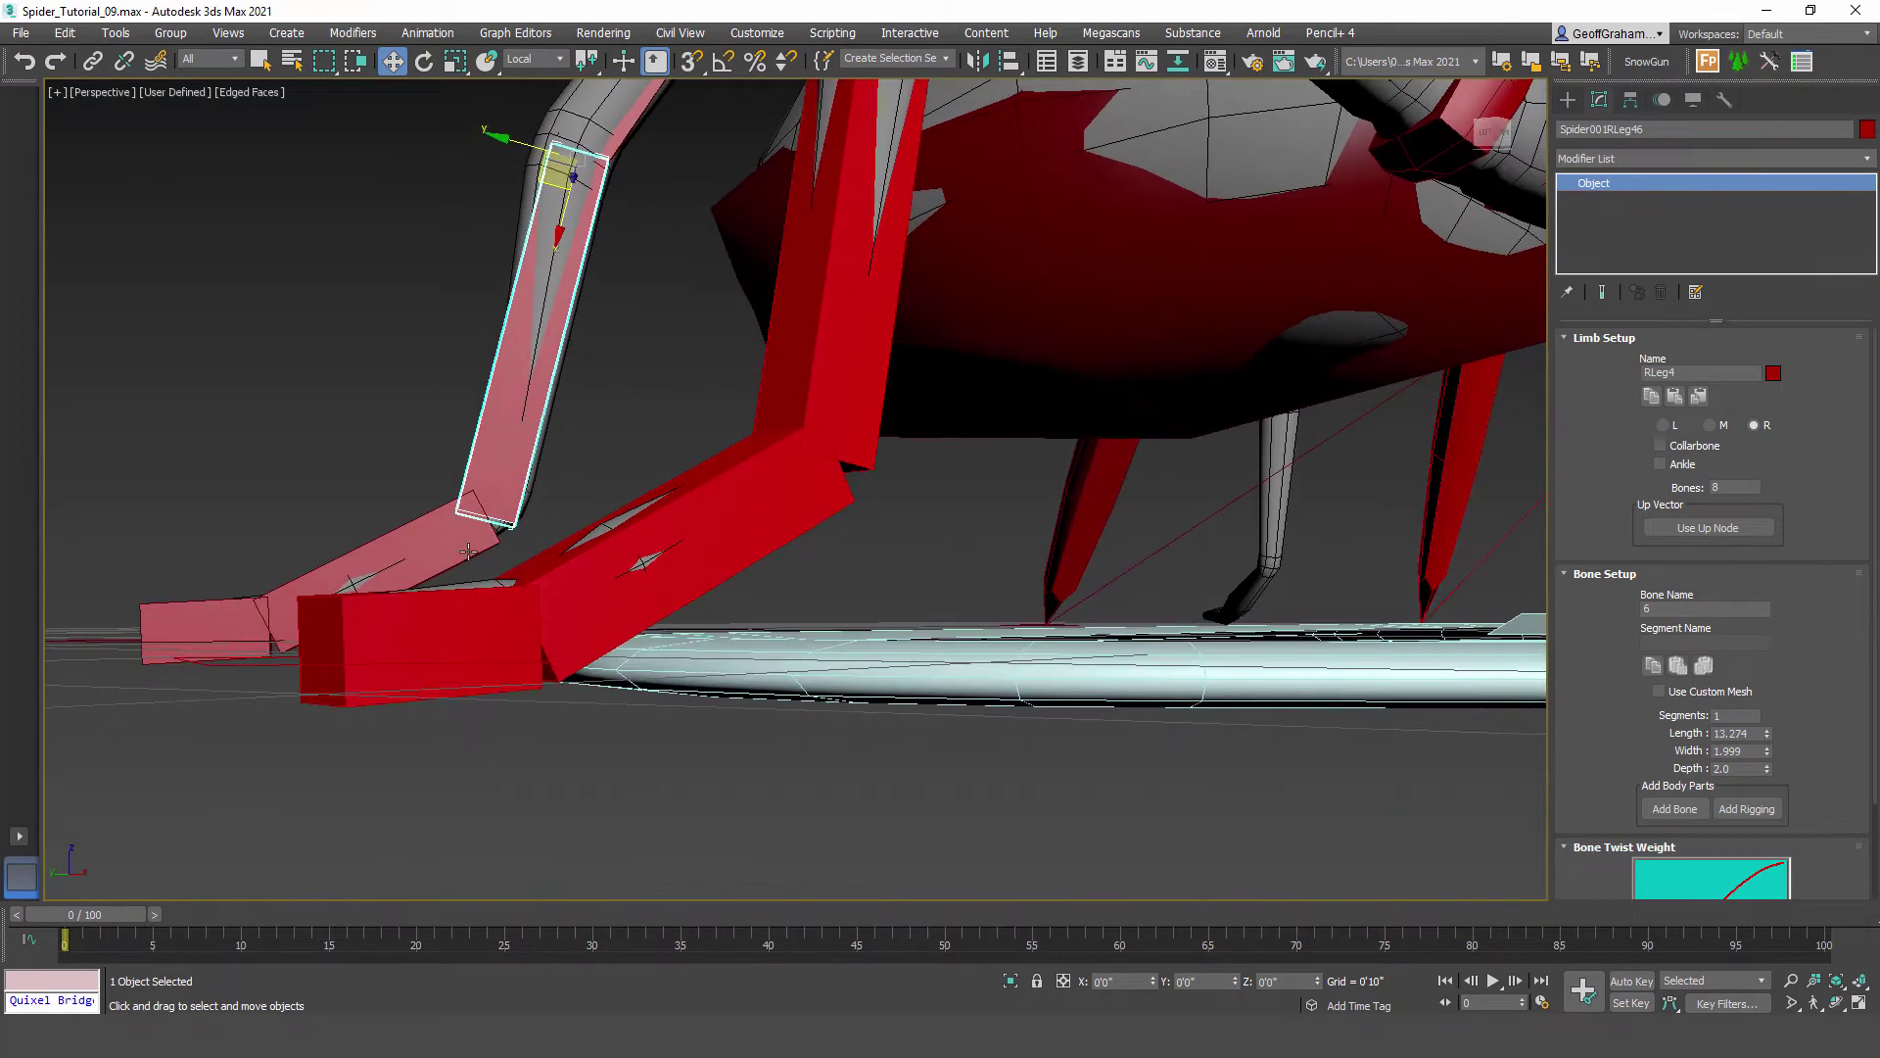
Step: Move RLeg4's seventh and eighth bones in their local XY planes to line them up with the foot mesh from the side
left_click(464, 534)
mouse_move(464, 533)
left_mouse_down()
mouse_move(485, 485)
mouse_move(468, 501)
left_mouse_up()
middle_click_drag(469, 502, 431, 579, "alt")
left_click(423, 580)
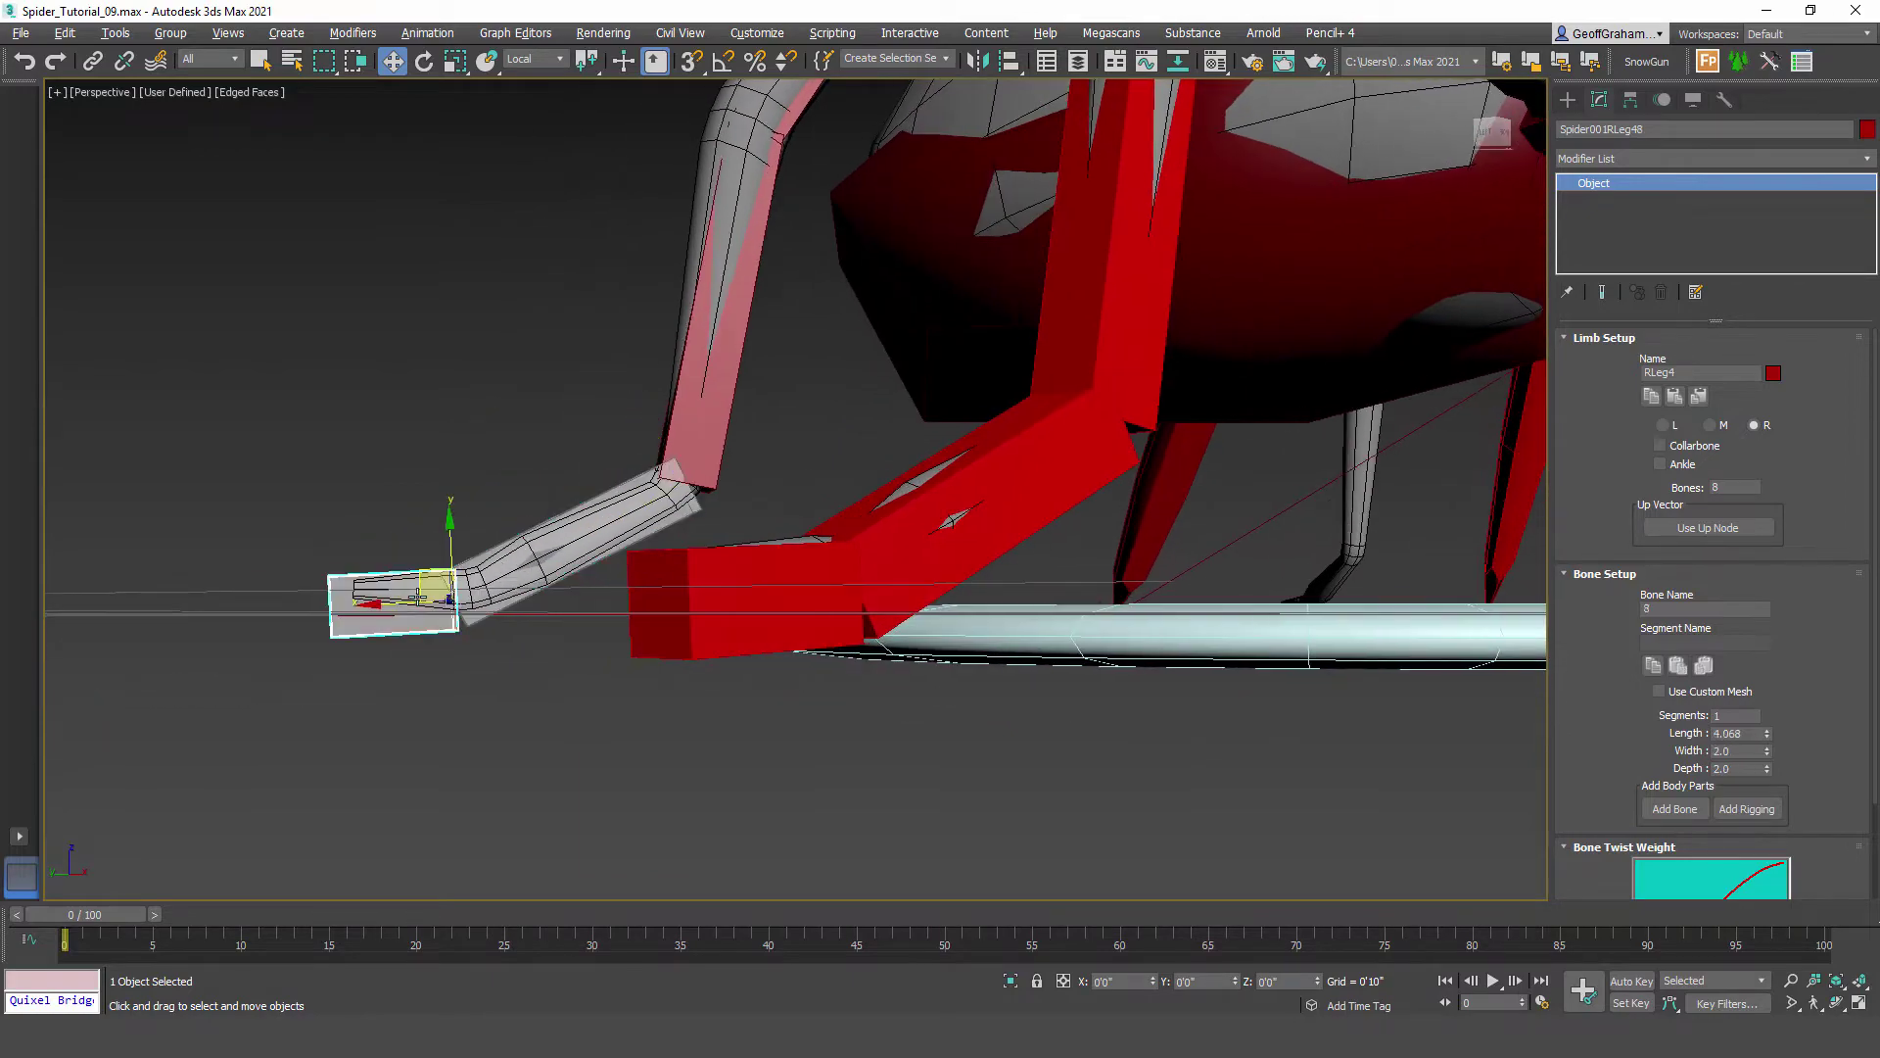
left_click_drag(423, 578, 443, 571)
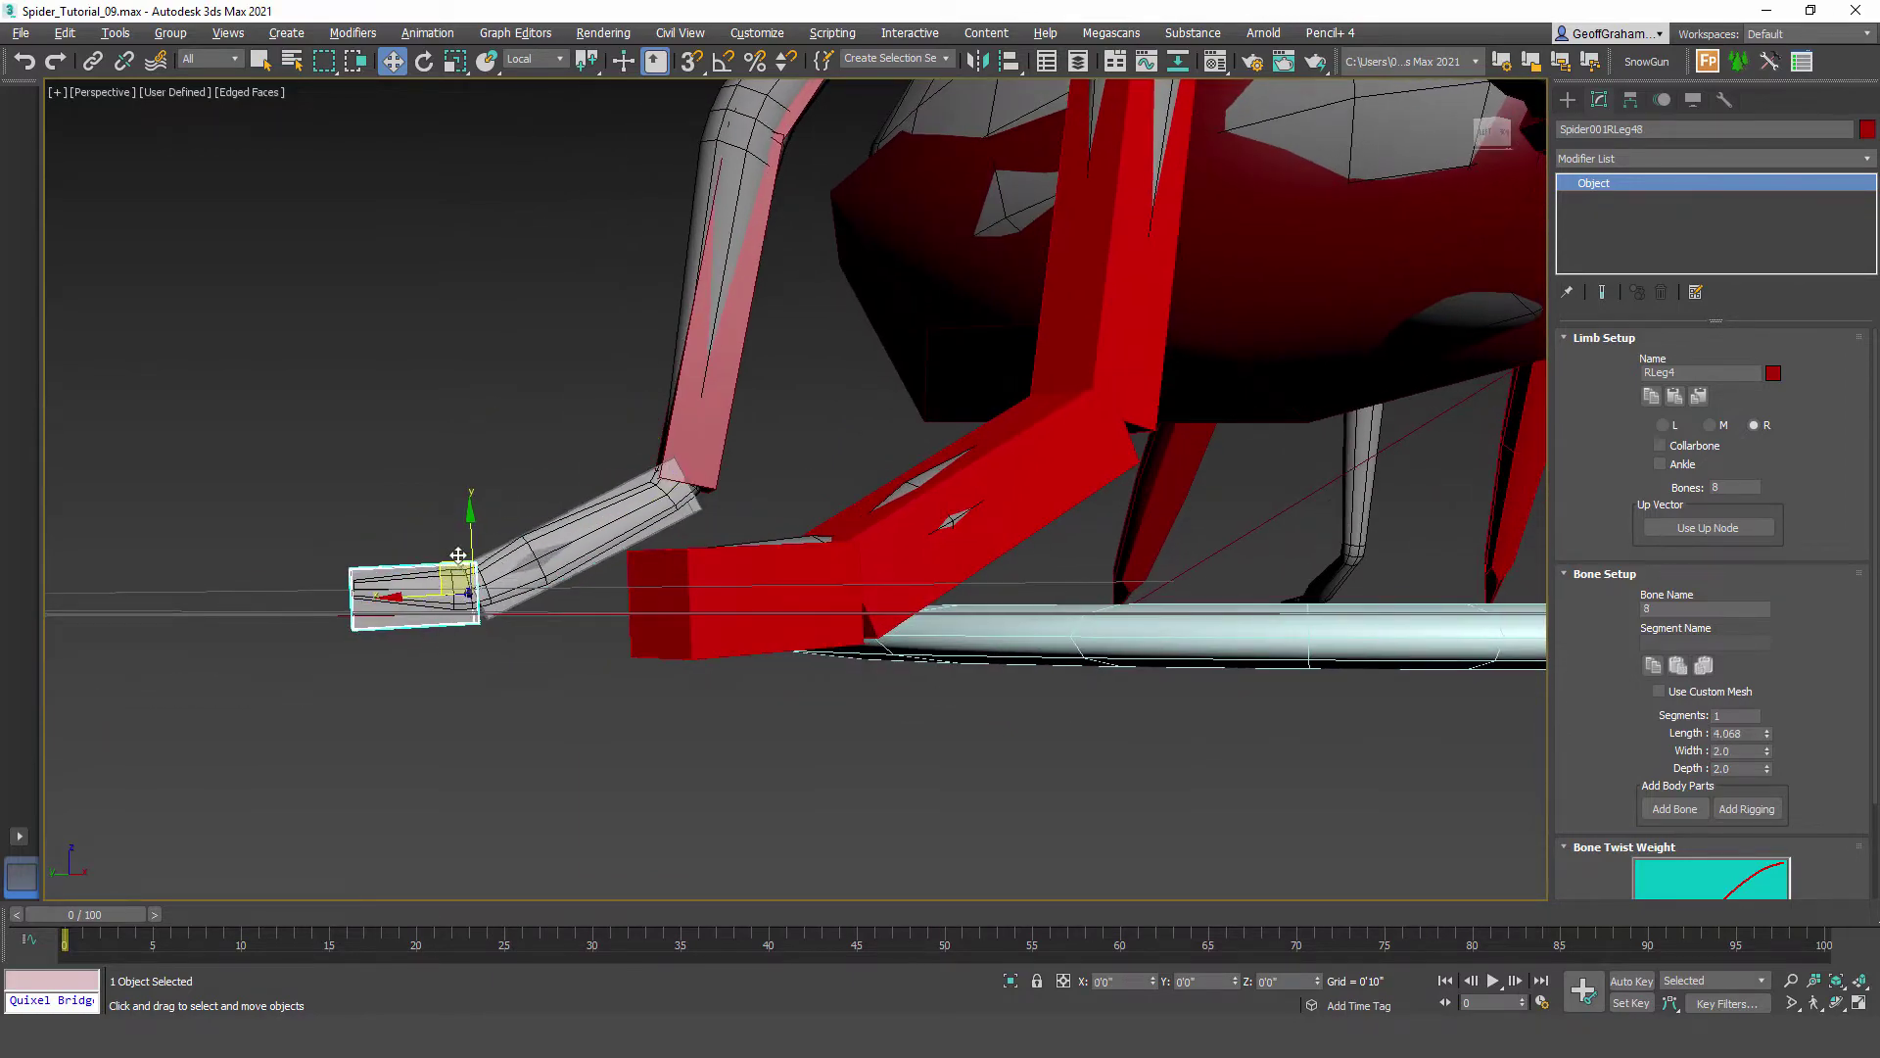
Step: Shift RLeg4's eighth bone along its local Z axis to centre it on the foot tip from above
middle_click_drag(456, 558, 649, 522, "alt")
left_click_drag(534, 684, 541, 685)
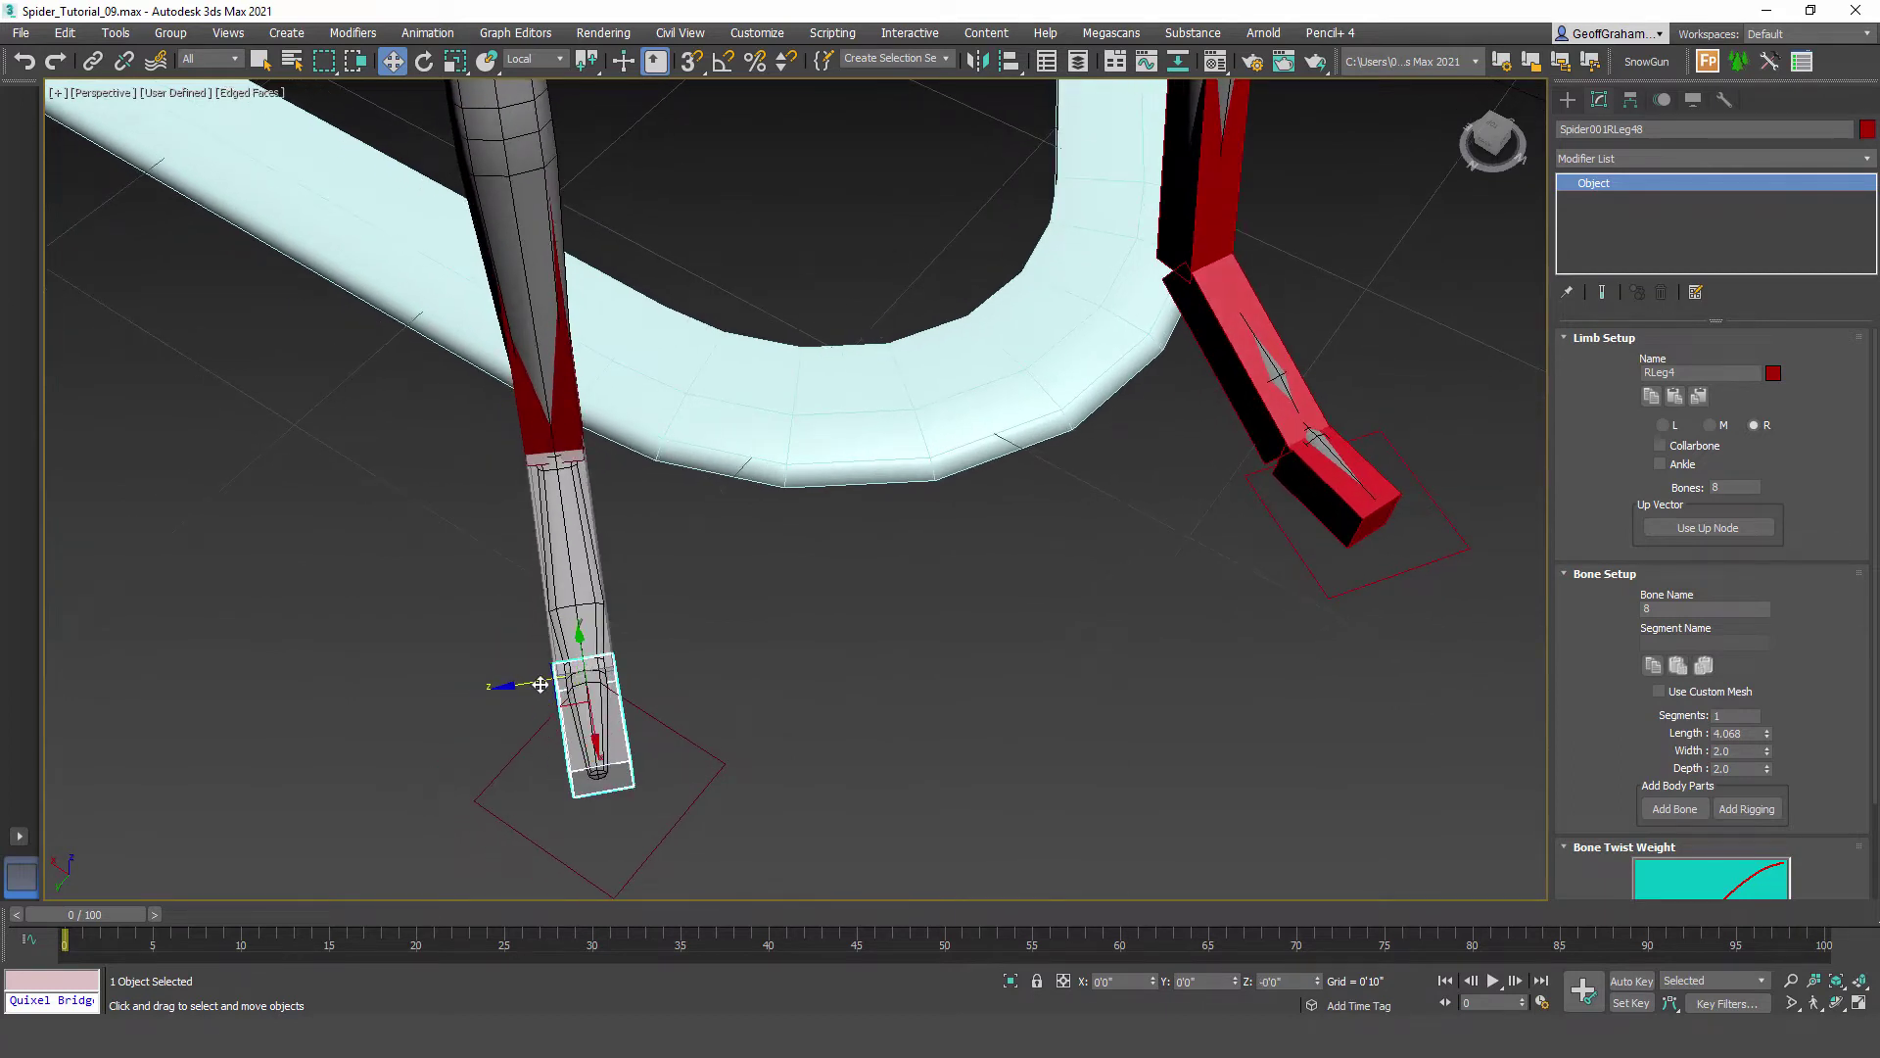
left_click(578, 565)
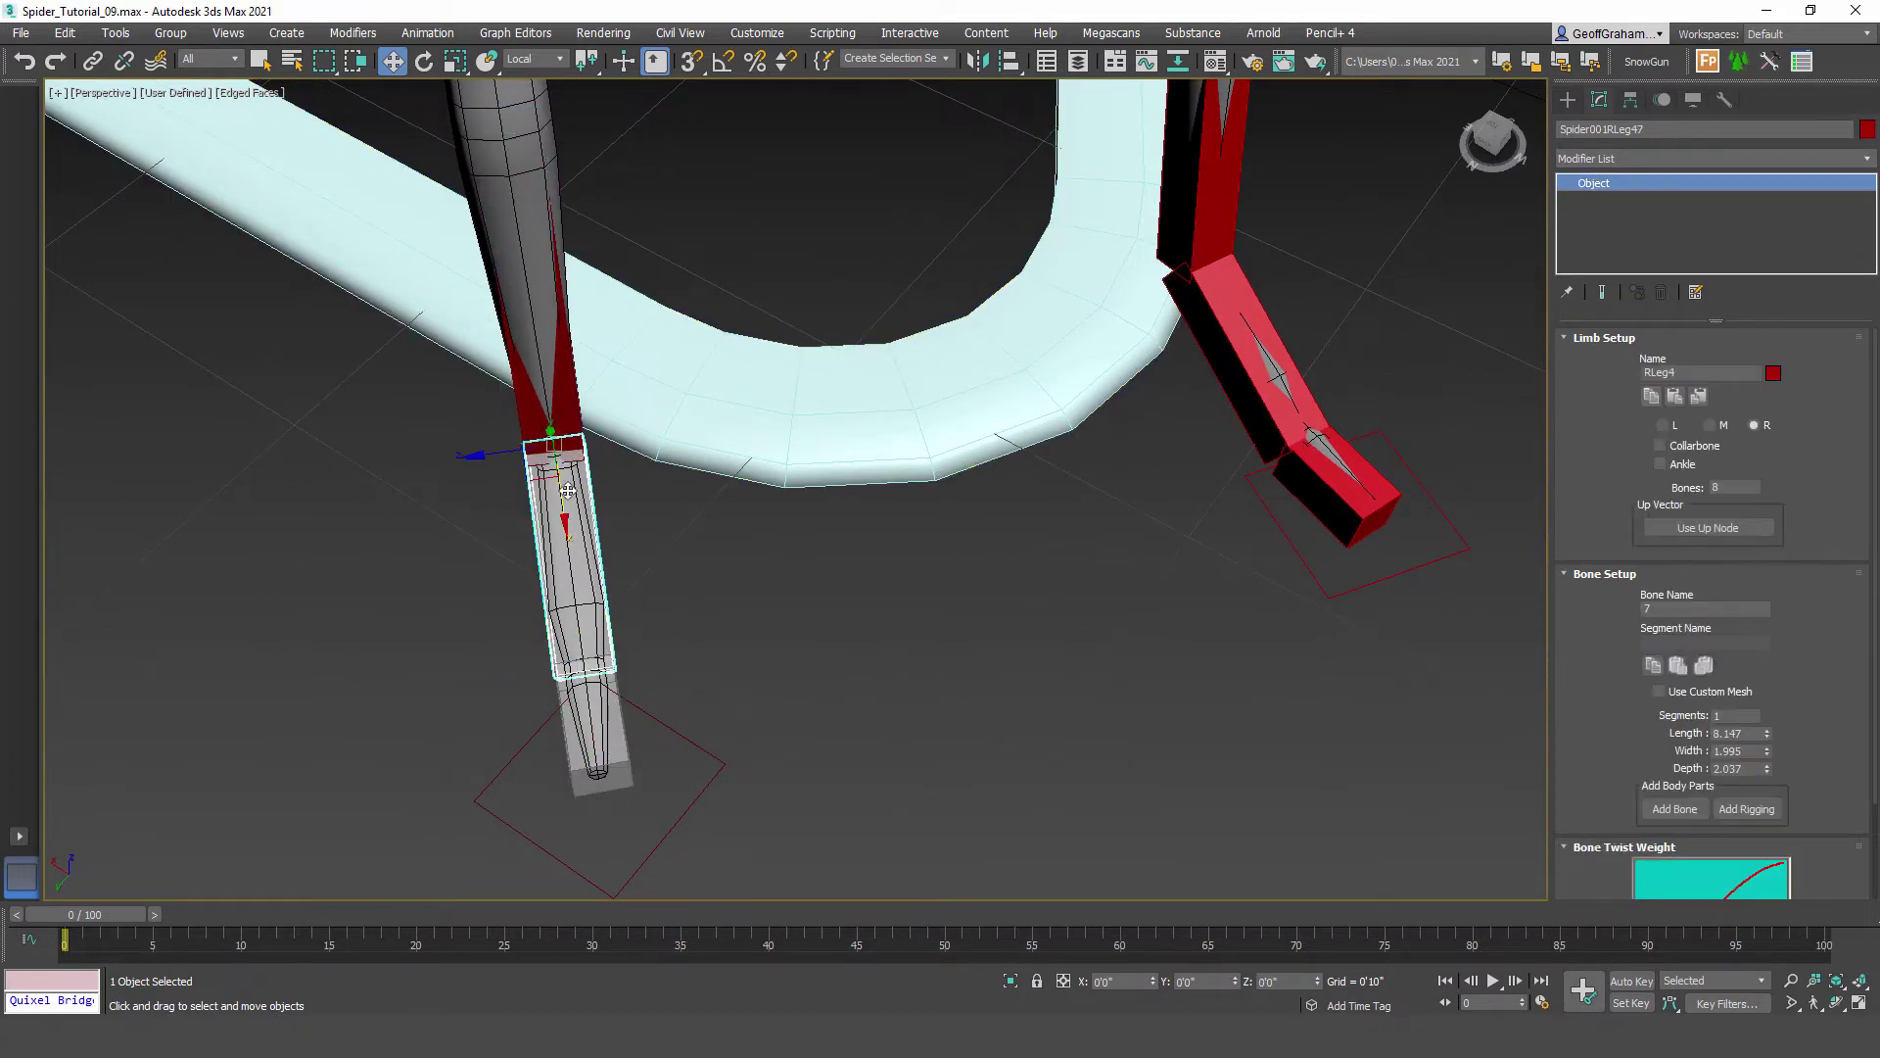
left_click(609, 718)
Step: Inspect the fitted bones of the right legs around the body from the front and from above
scroll(730, 400, "down", 5)
middle_click_drag(730, 400, 524, 500)
middle_click_drag(881, 489, 843, 320)
scroll(635, 473, "up", 5)
left_click(841, 292)
scroll(821, 360, "down", 2)
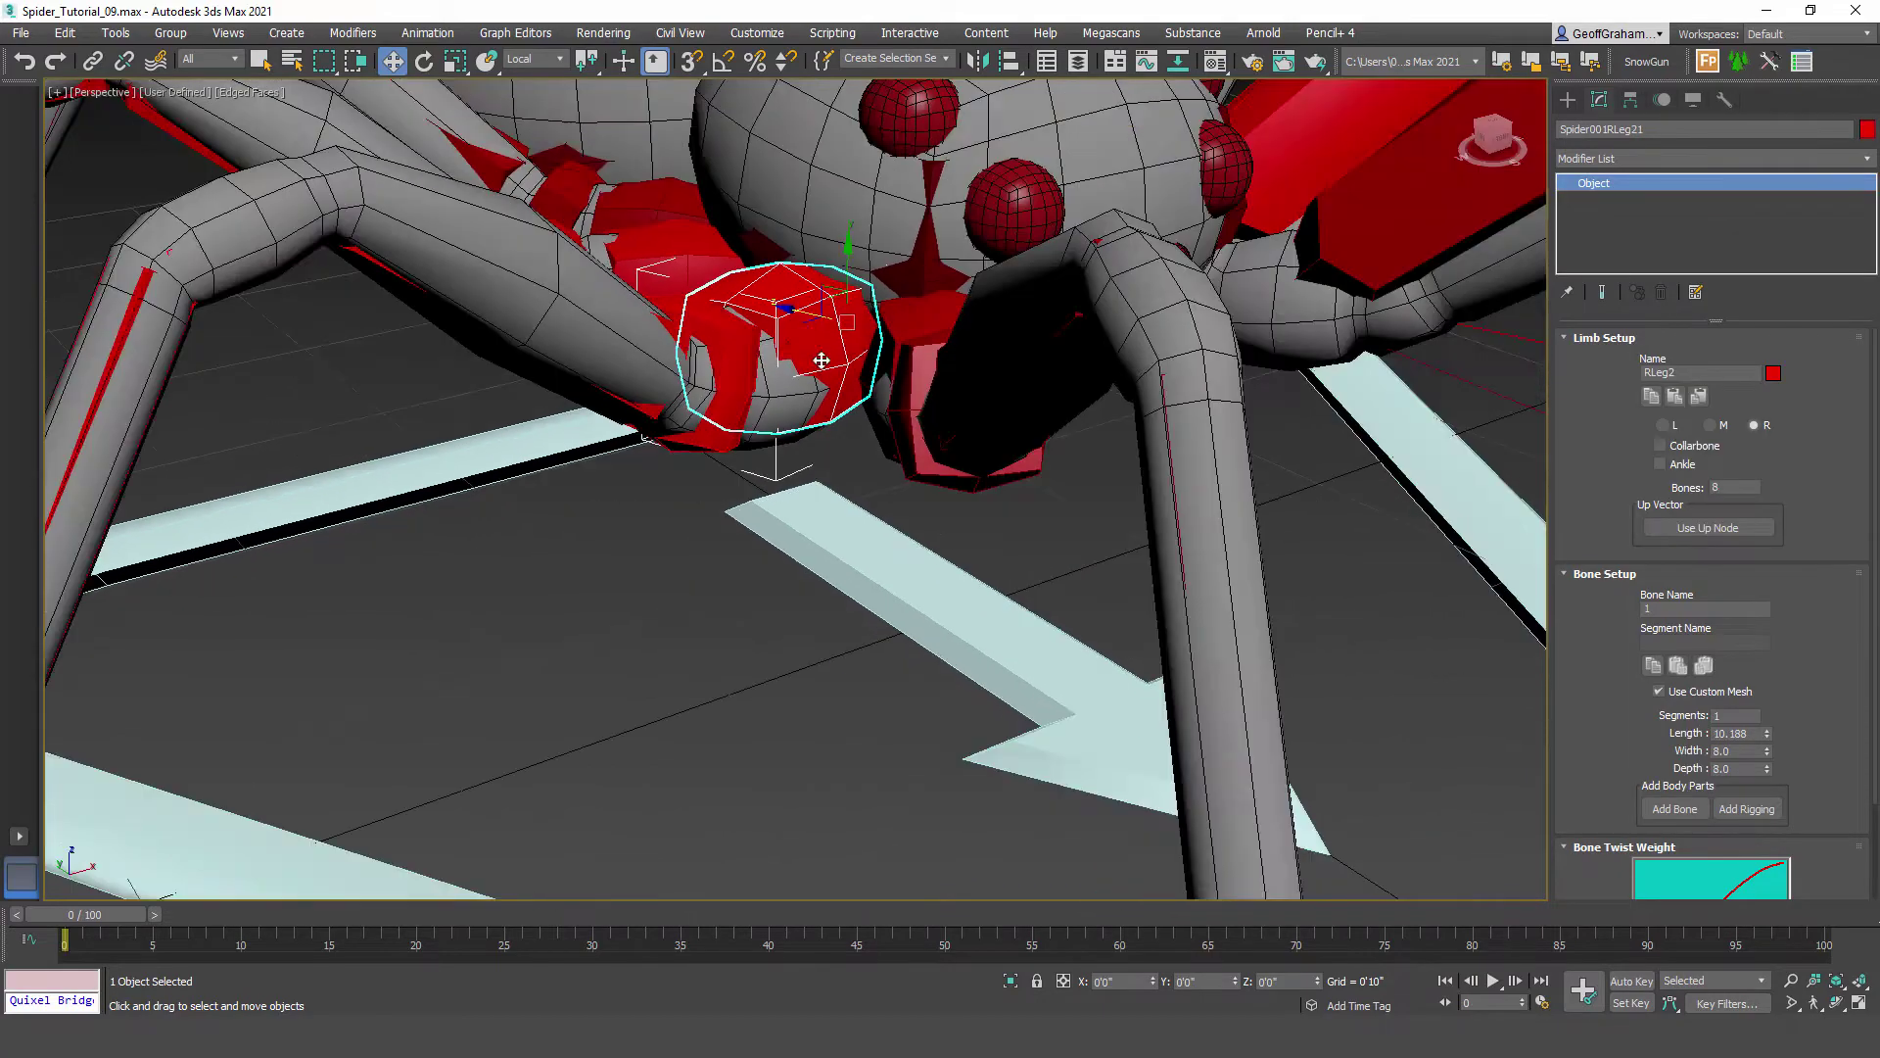
middle_click_drag(870, 508, 851, 455, "alt")
middle_click_drag(965, 465, 966, 613, "alt")
scroll(1001, 532, "down", 3)
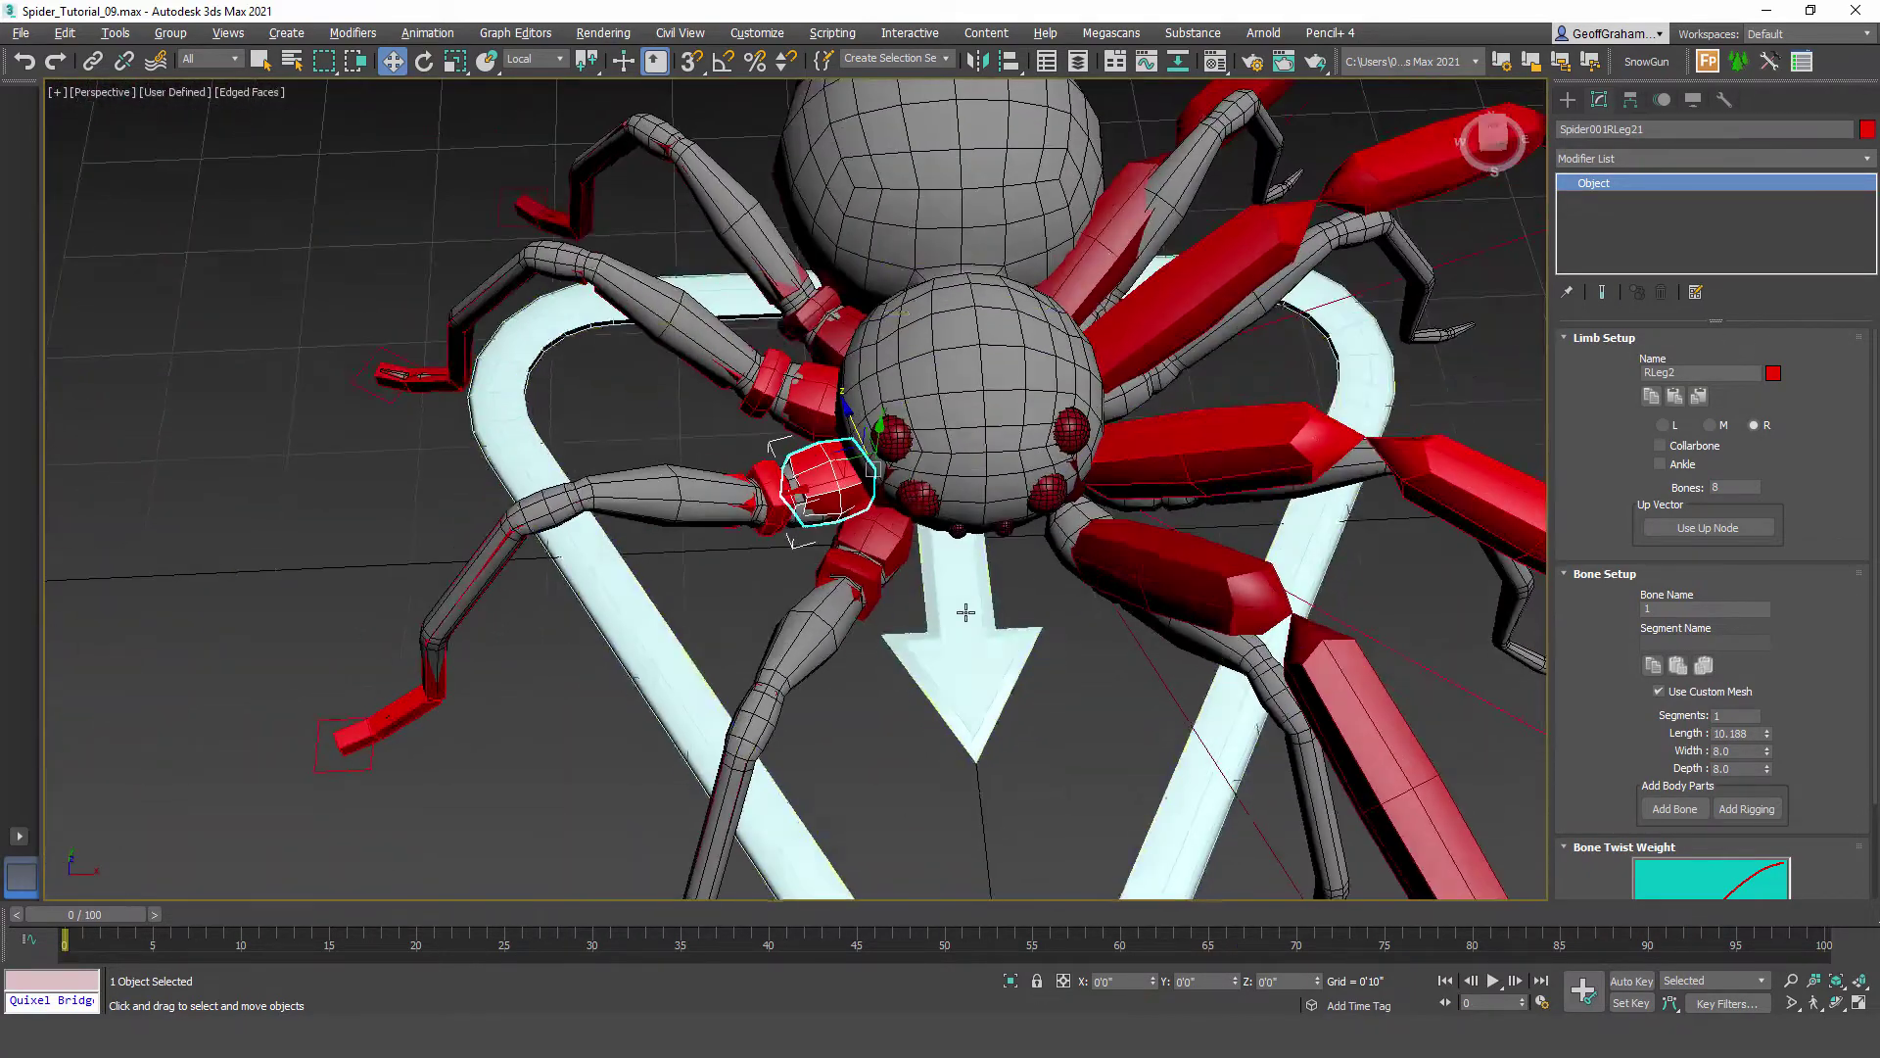
Step: Copy RLeg1's limb setup and paste it mirrored onto LLeg1
left_click(891, 545)
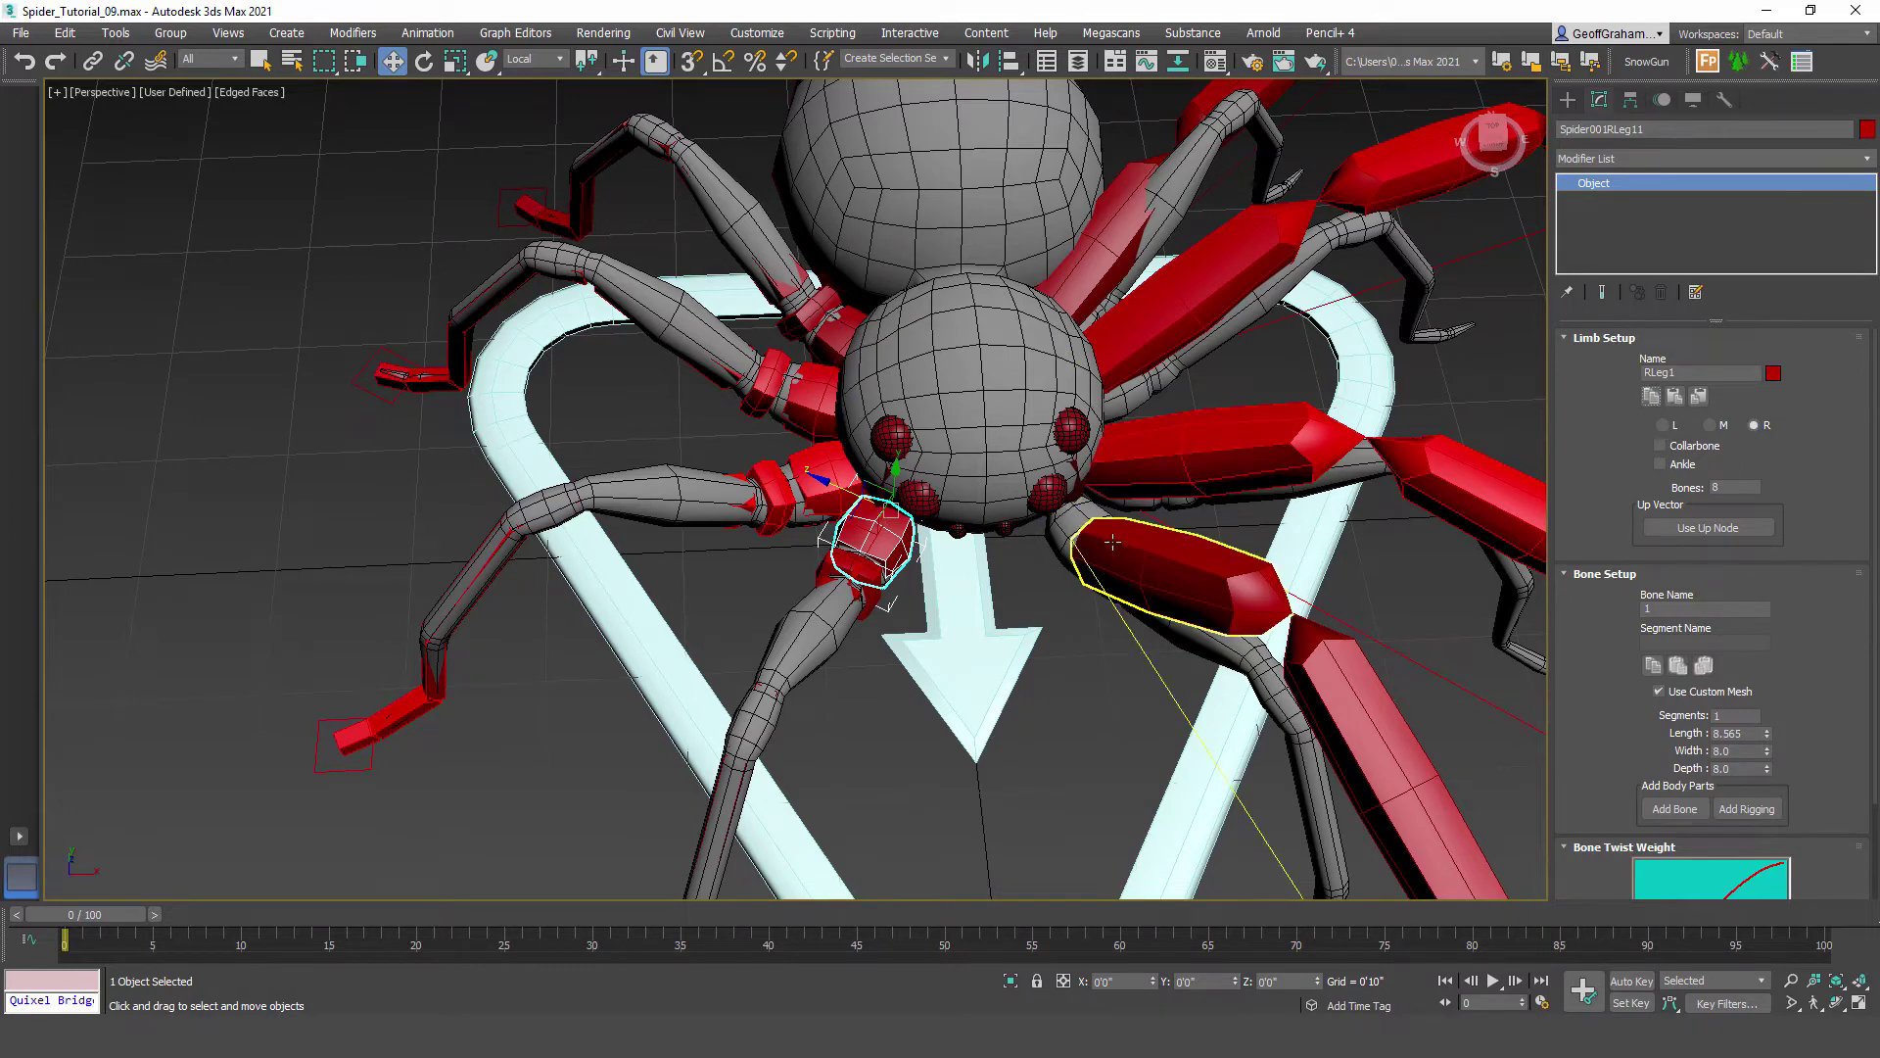
left_click(1172, 537)
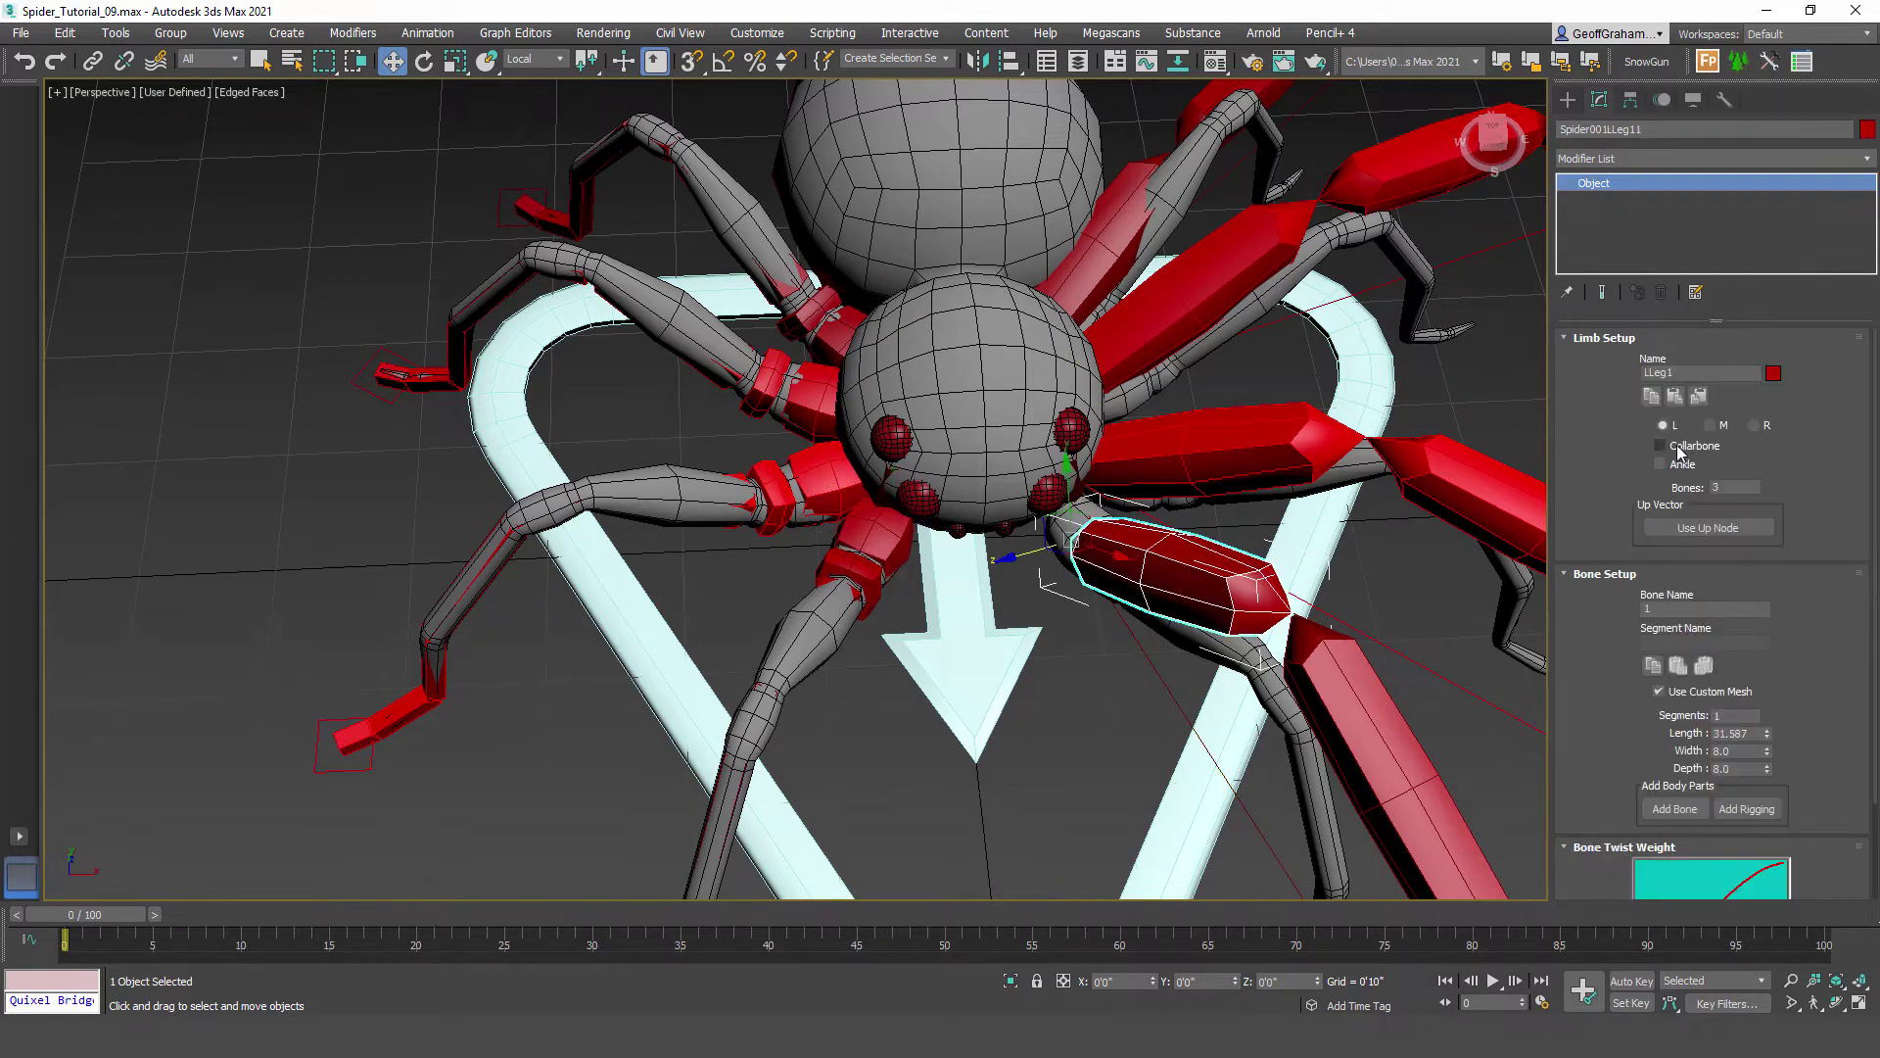
left_click(1700, 398)
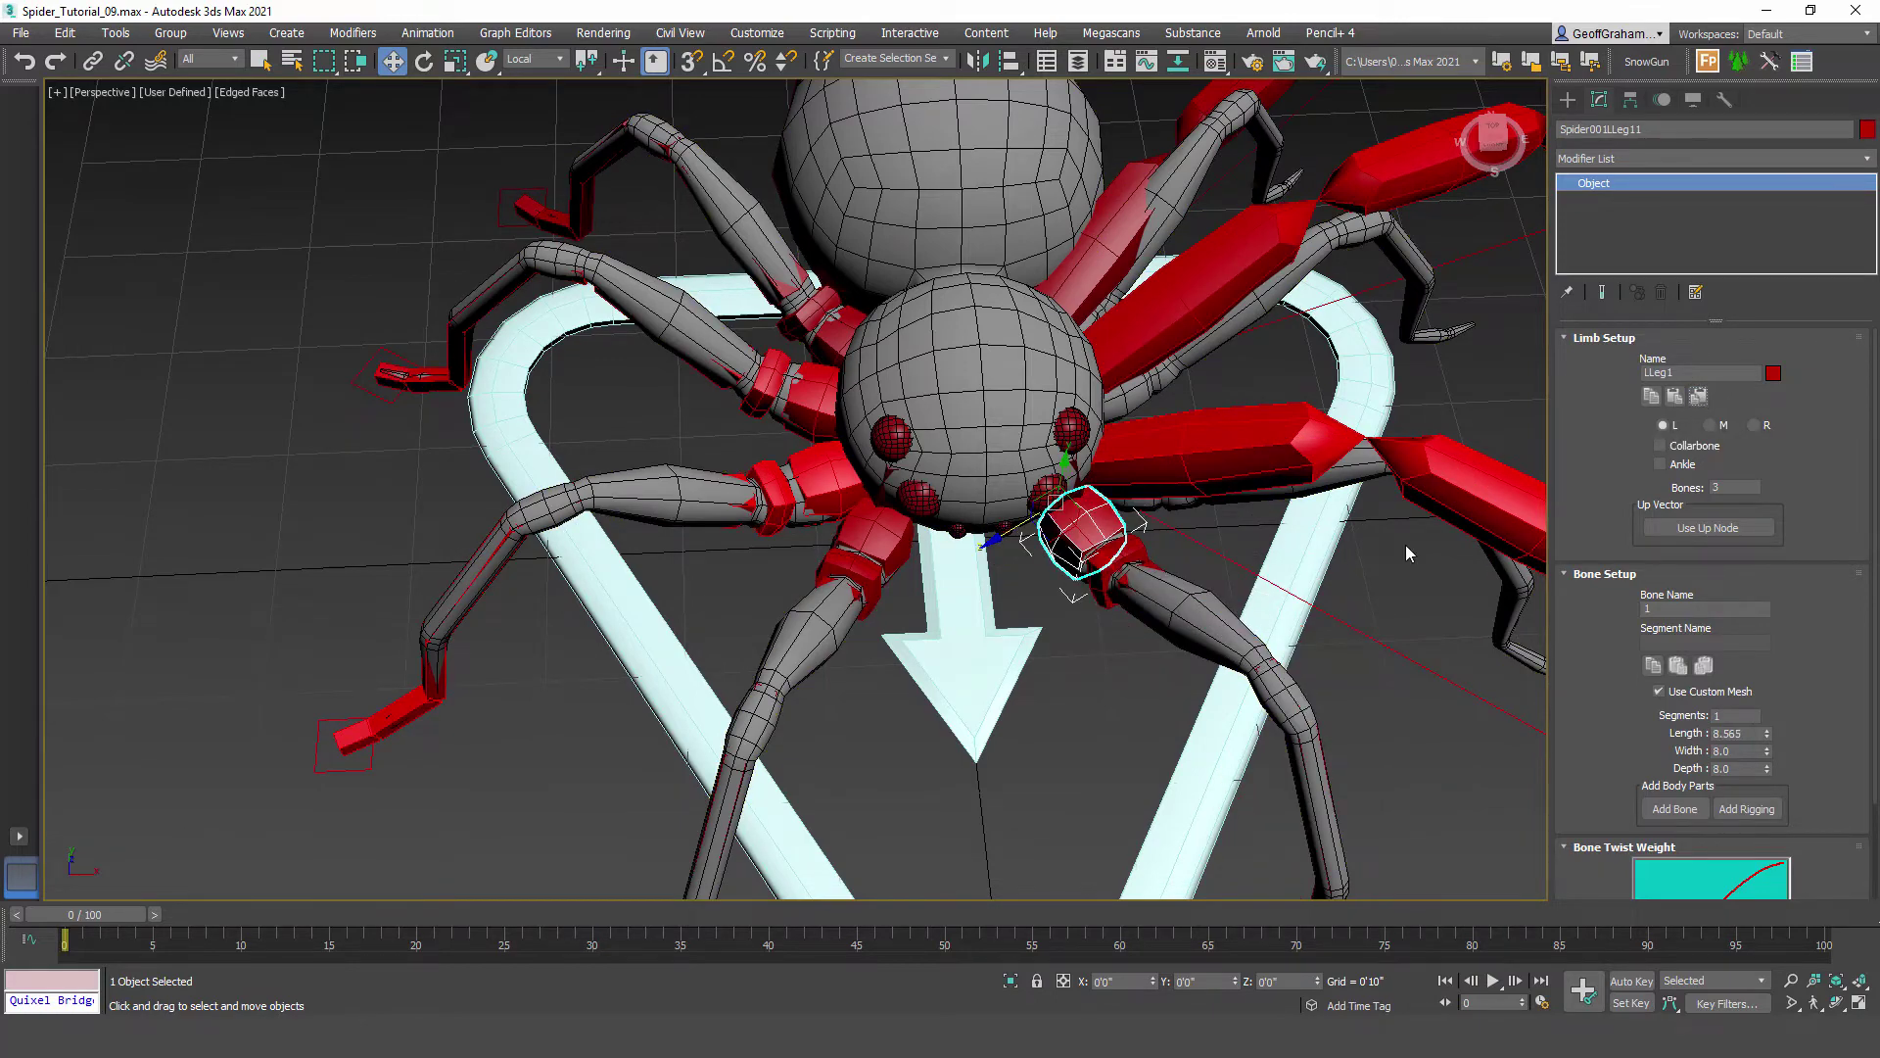
scroll(1306, 638, "down", 3)
middle_click_drag(1165, 750, 1072, 742, "alt")
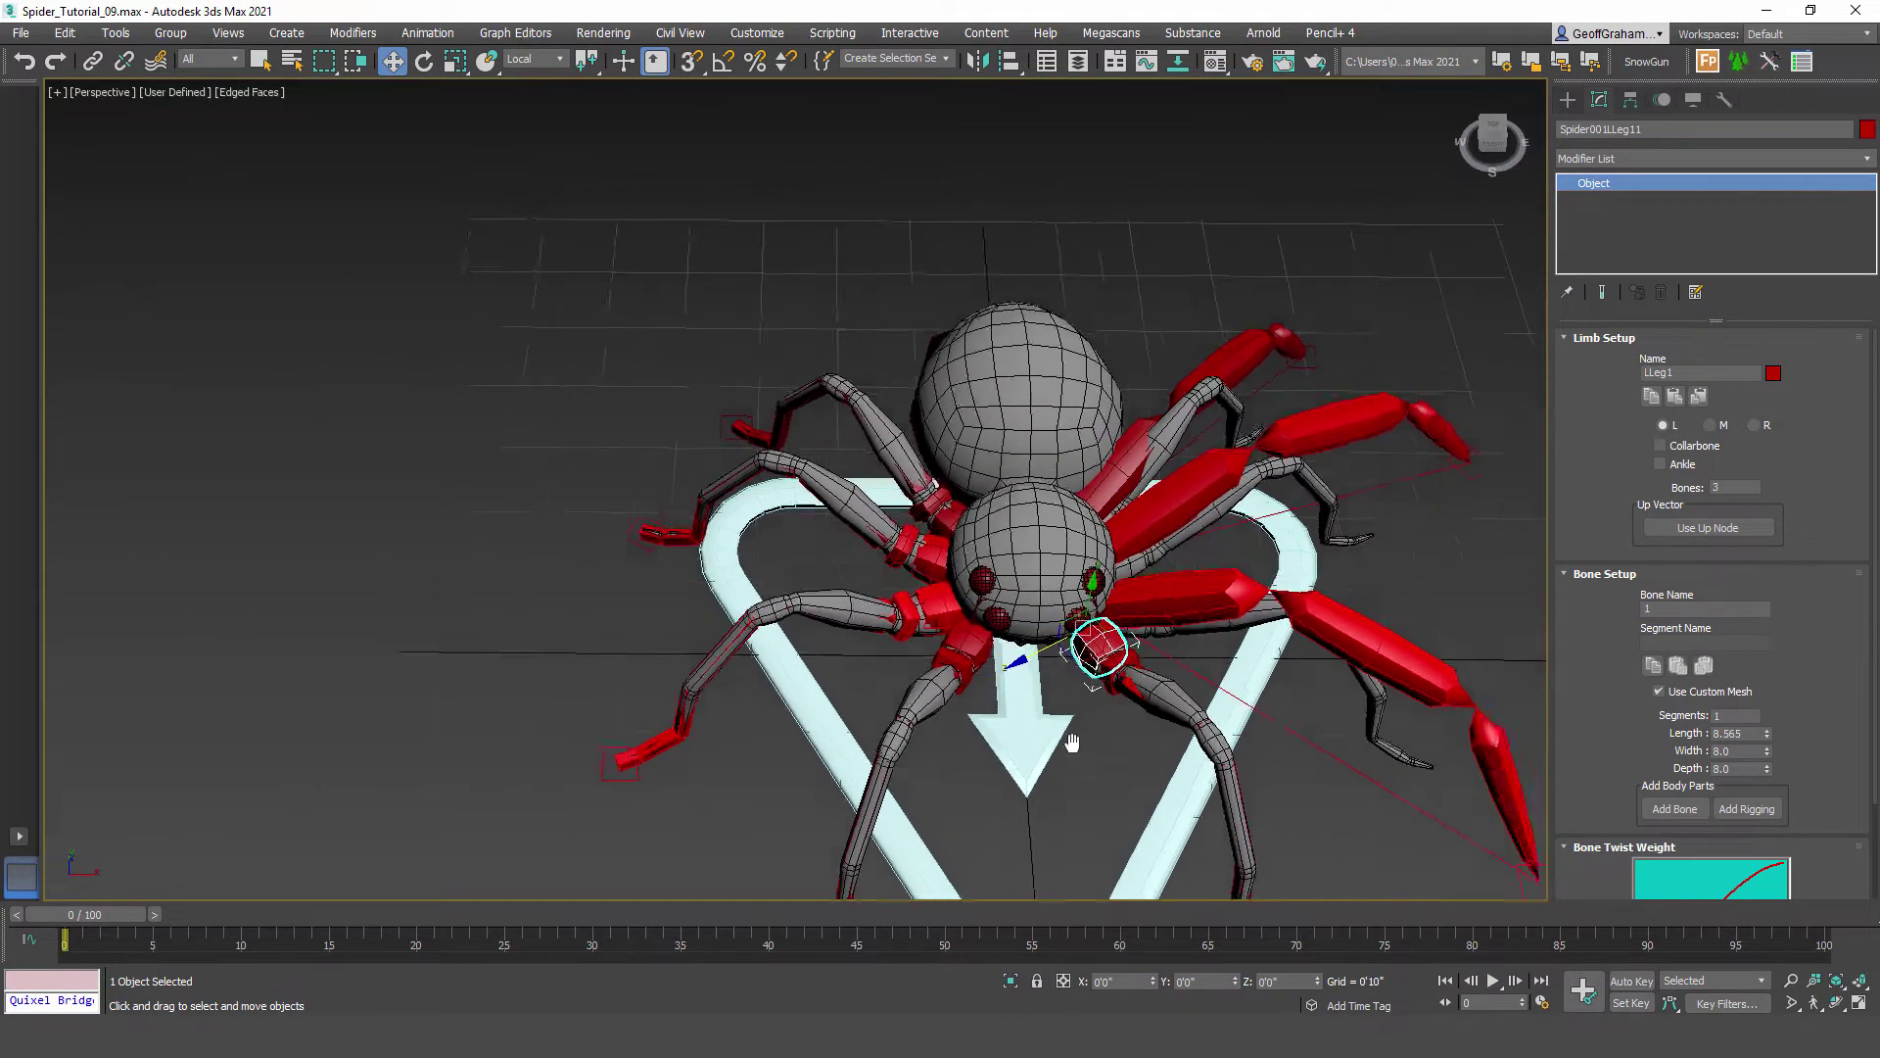
scroll(1064, 717, "up", 3)
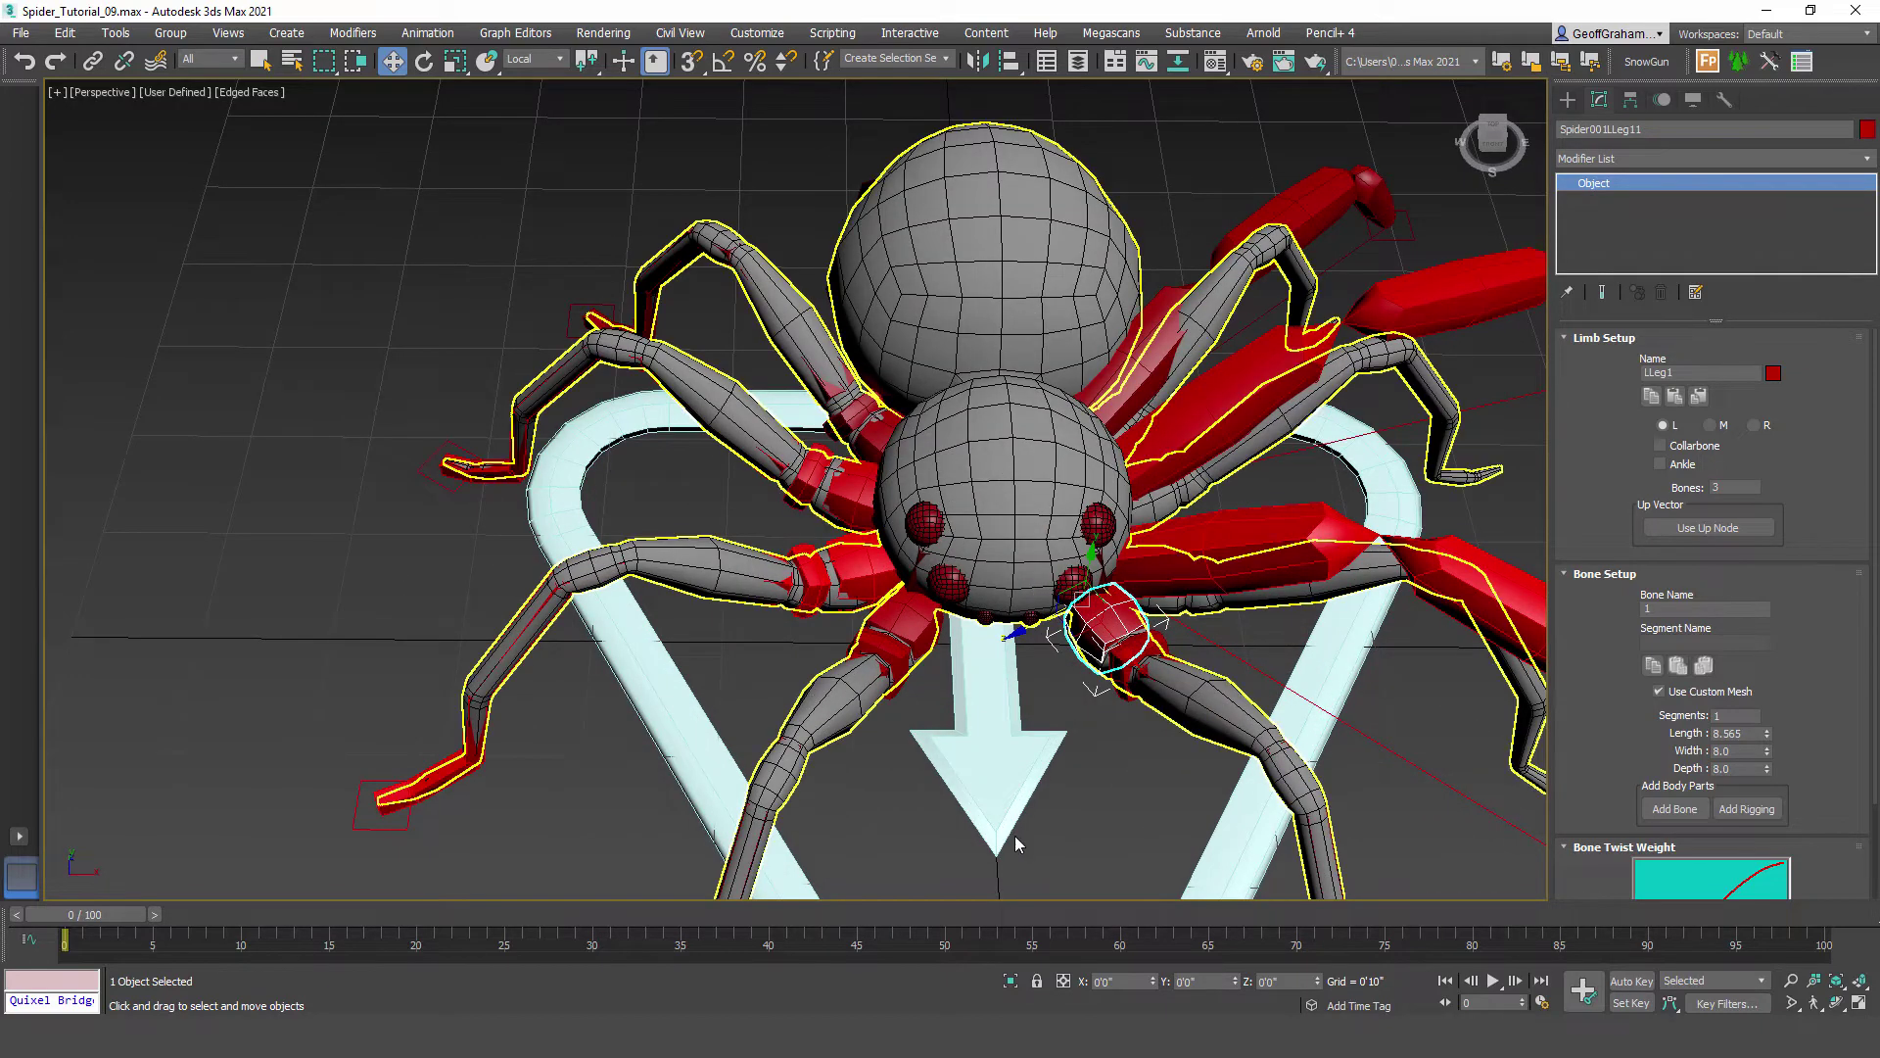
Step: Paste RLeg2's limb setup mirrored onto LLeg2, and RLeg3's limb setup mirrored onto LLeg3
left_click(852, 543)
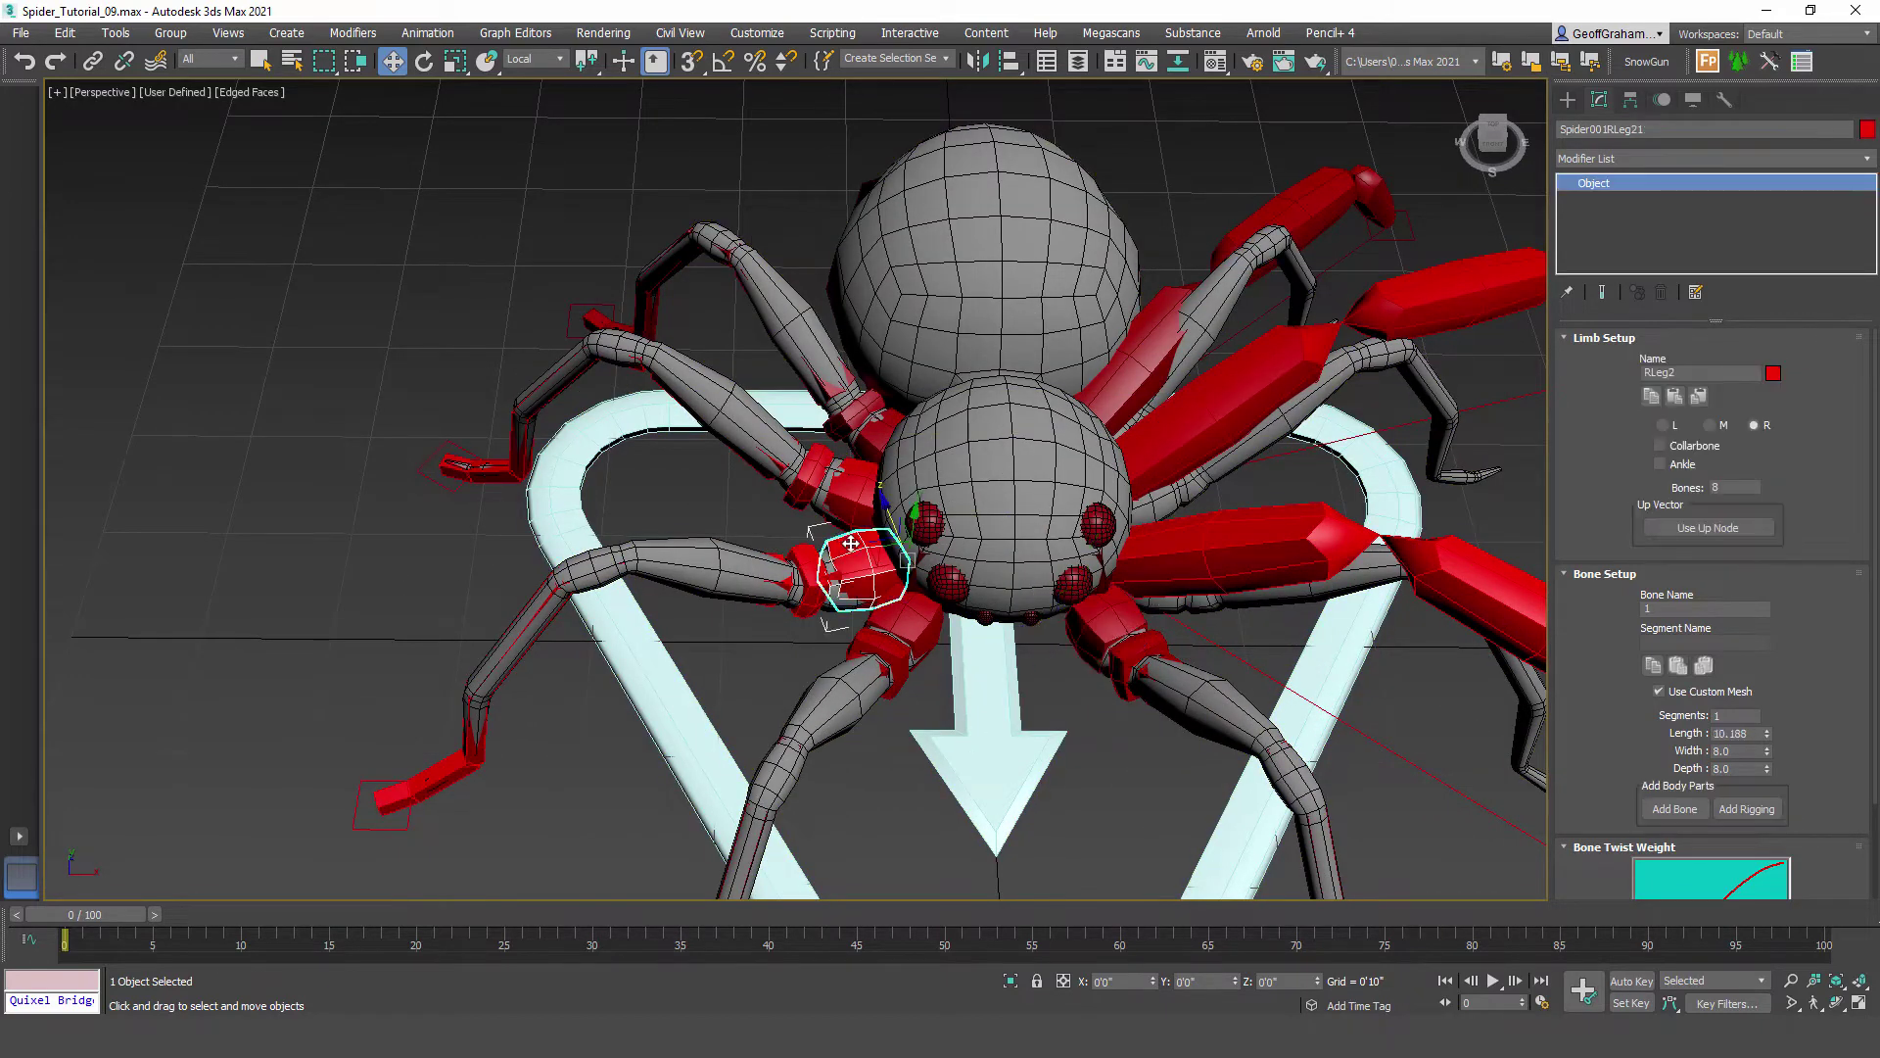
left_click(1157, 552)
left_click(1699, 398)
left_click(858, 492)
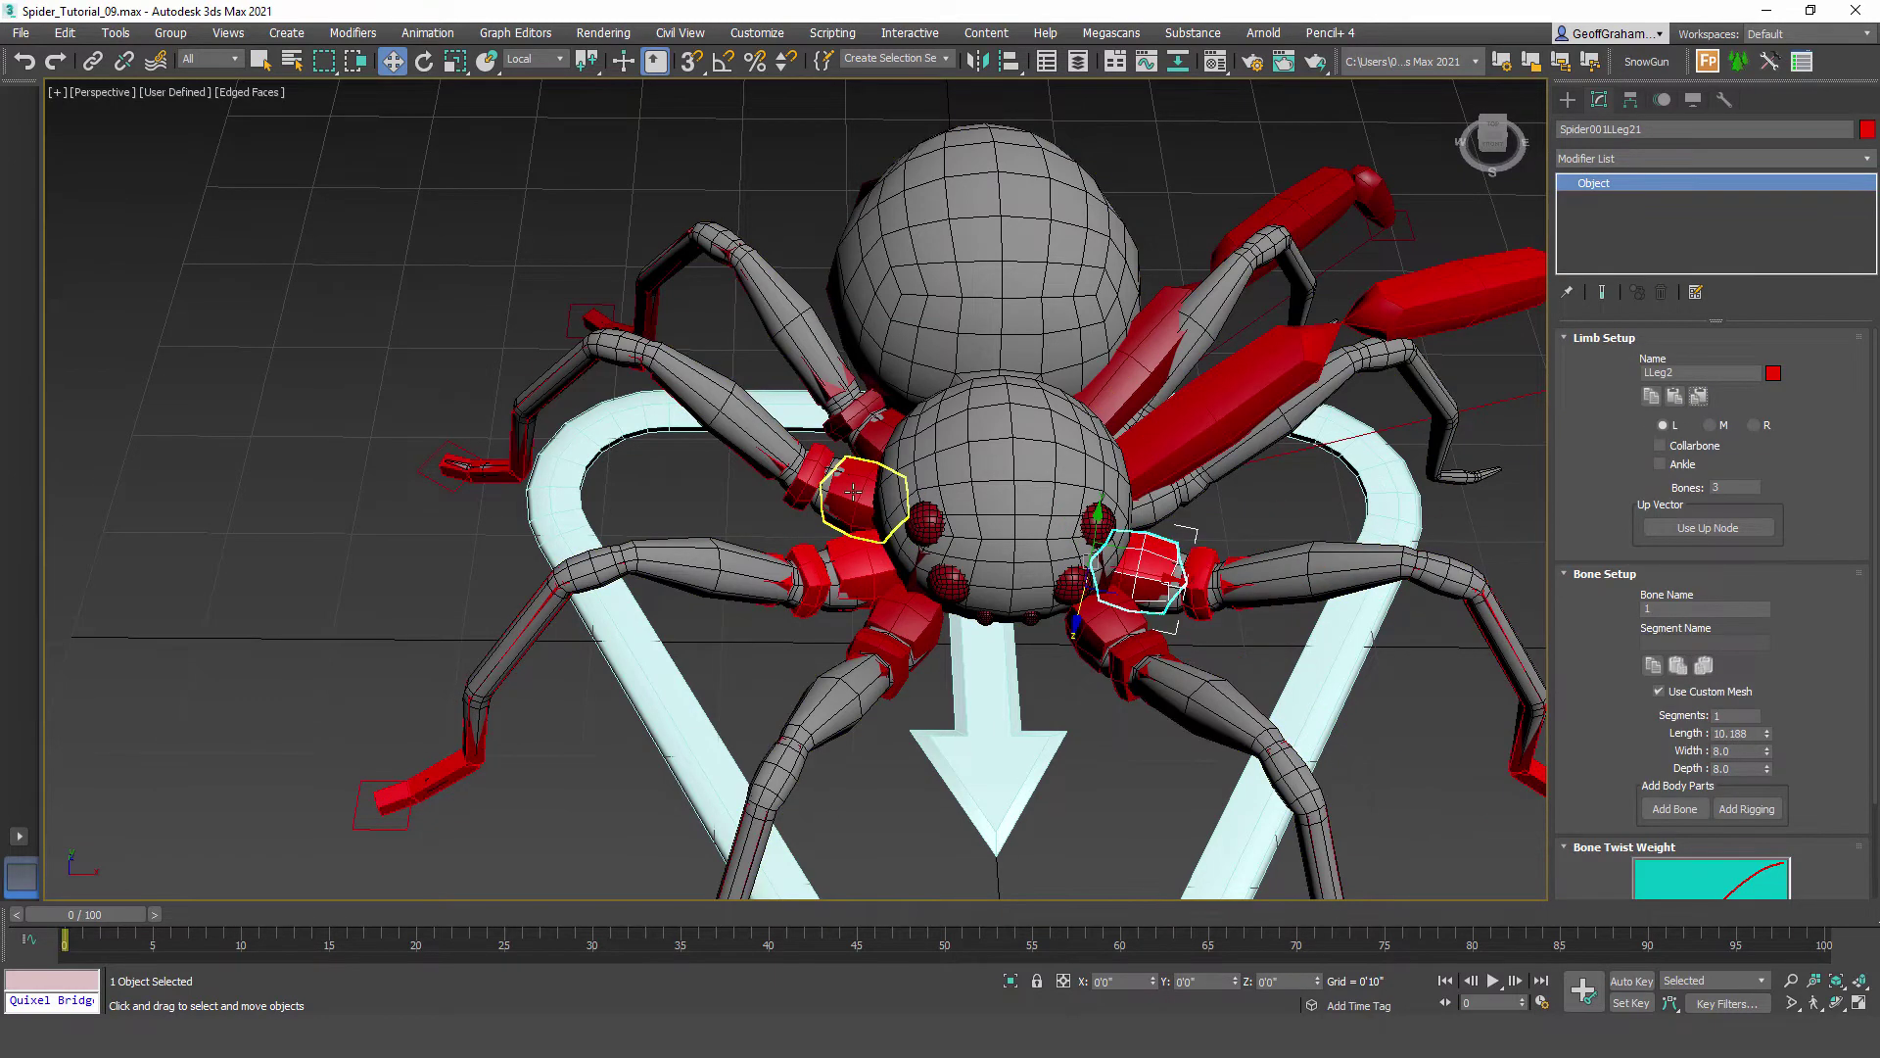
left_click(1208, 415)
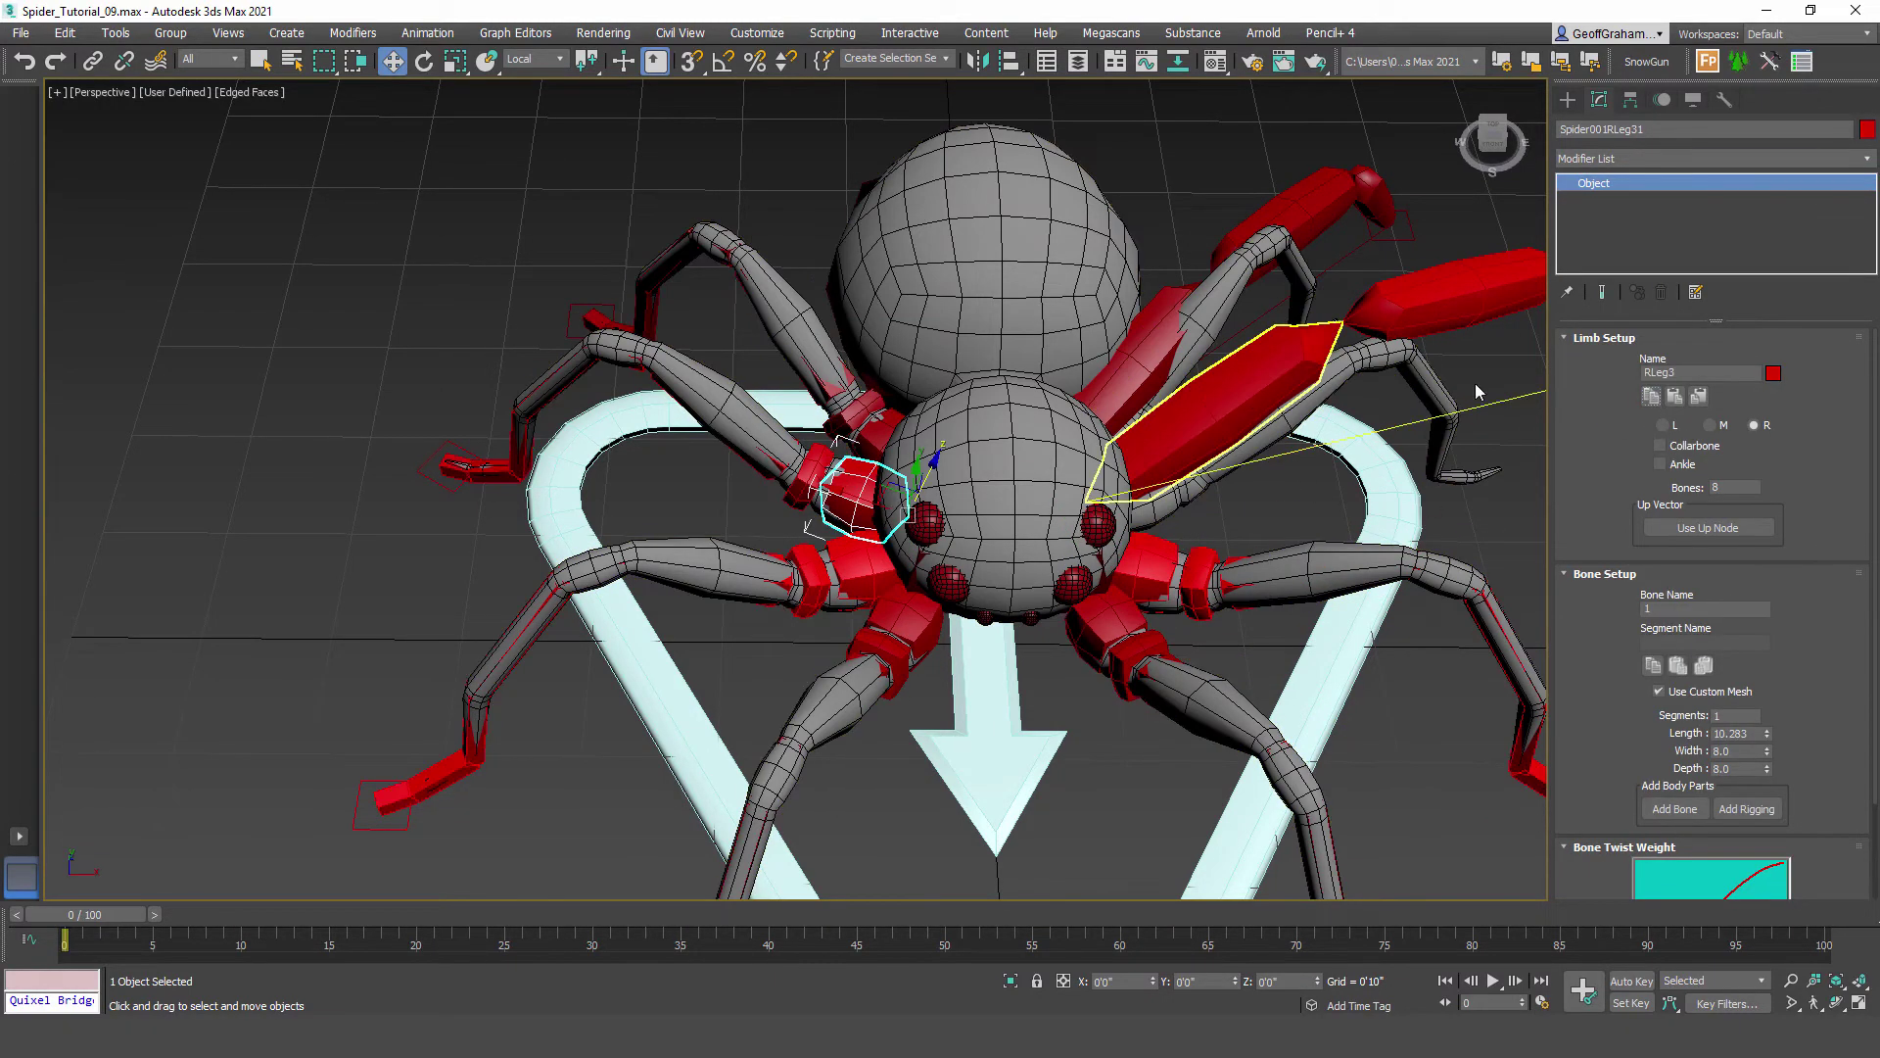
left_click(1697, 394)
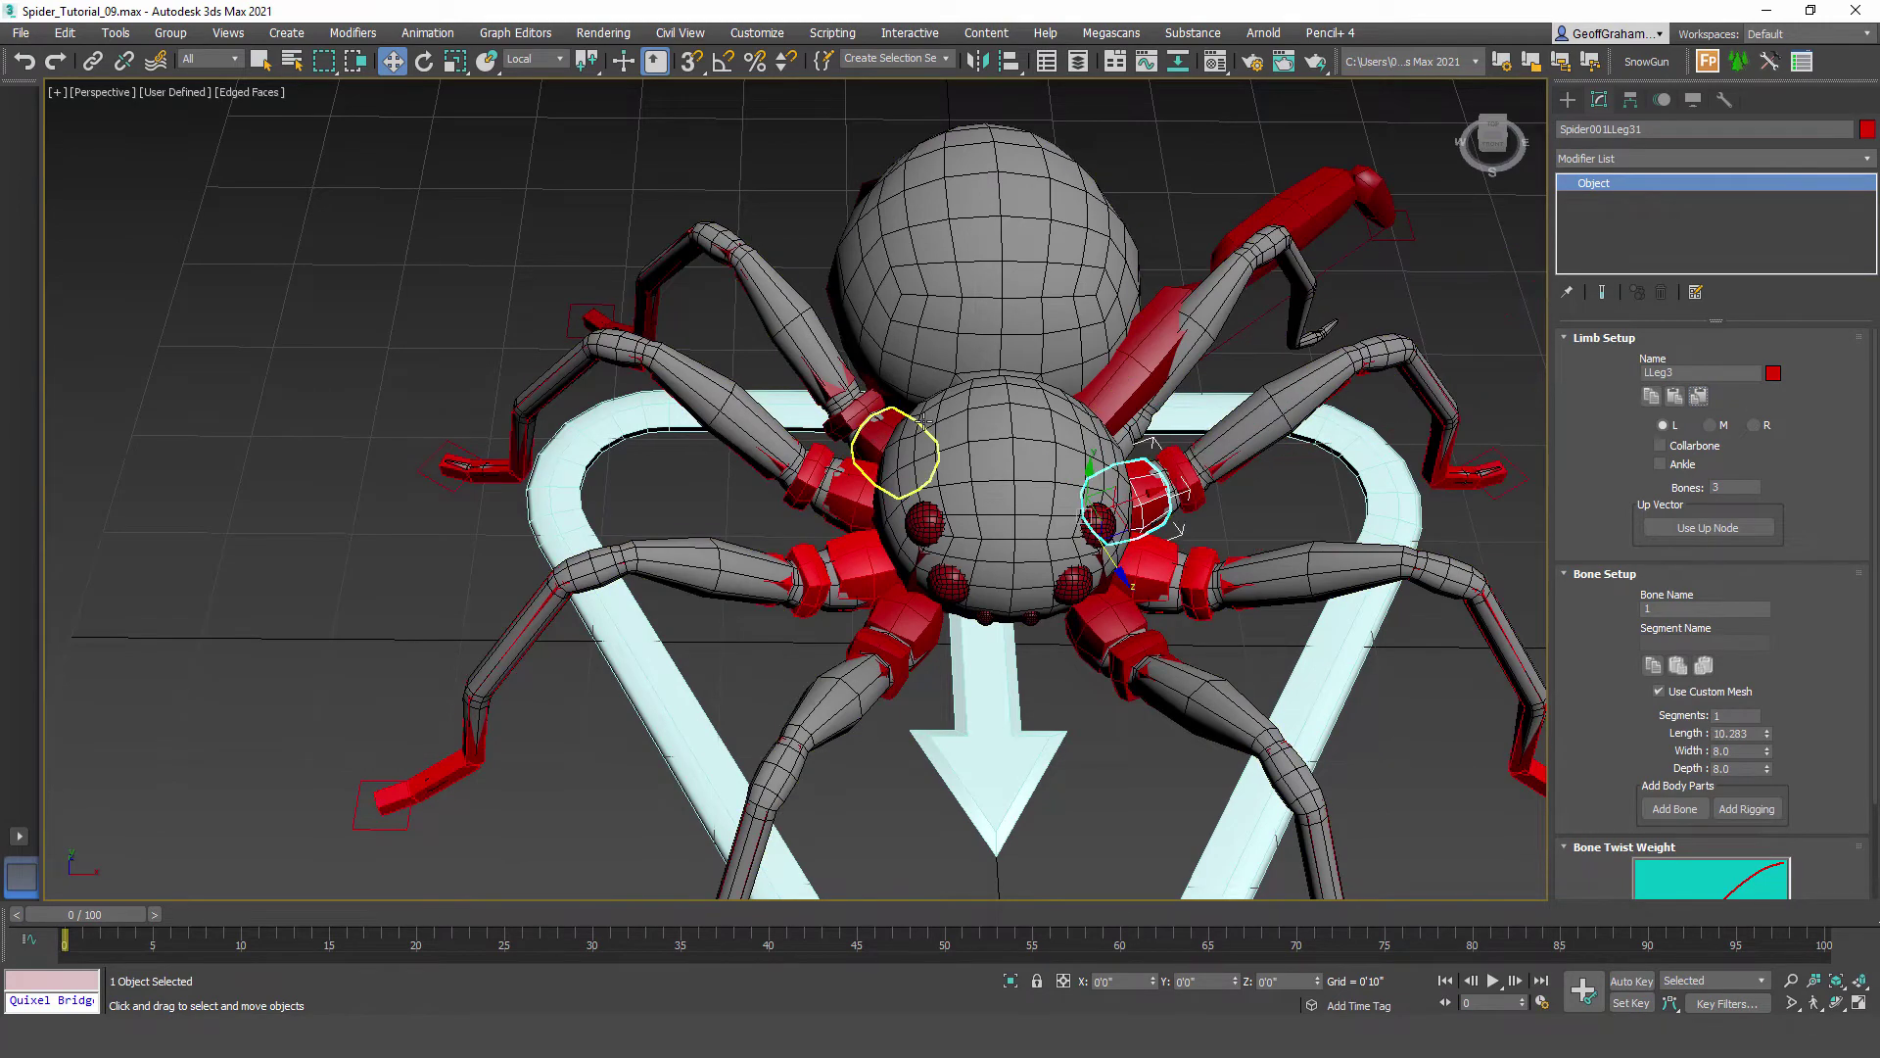
Step: Copy RLeg4's limb setup and paste it mirrored onto LLeg4
left_click(858, 426)
left_click(1143, 379)
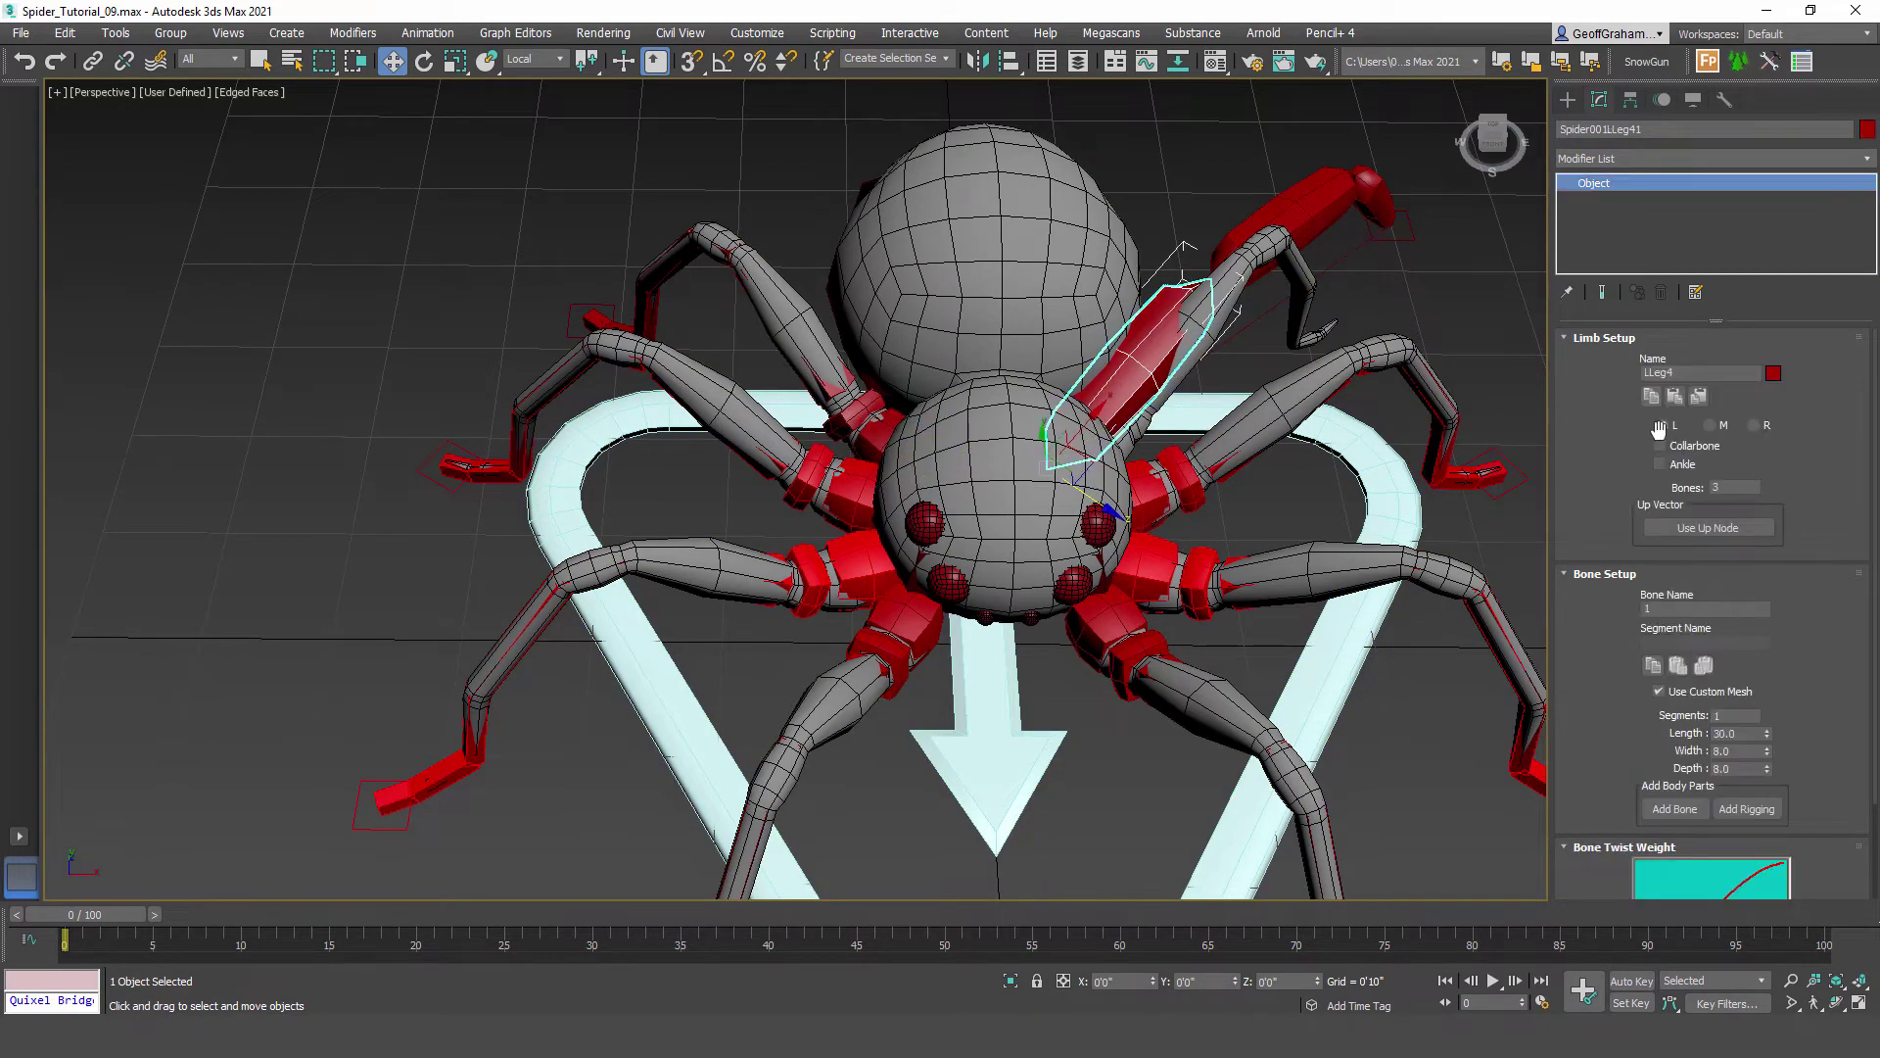
left_click(1699, 396)
scroll(1036, 483, "down", 6)
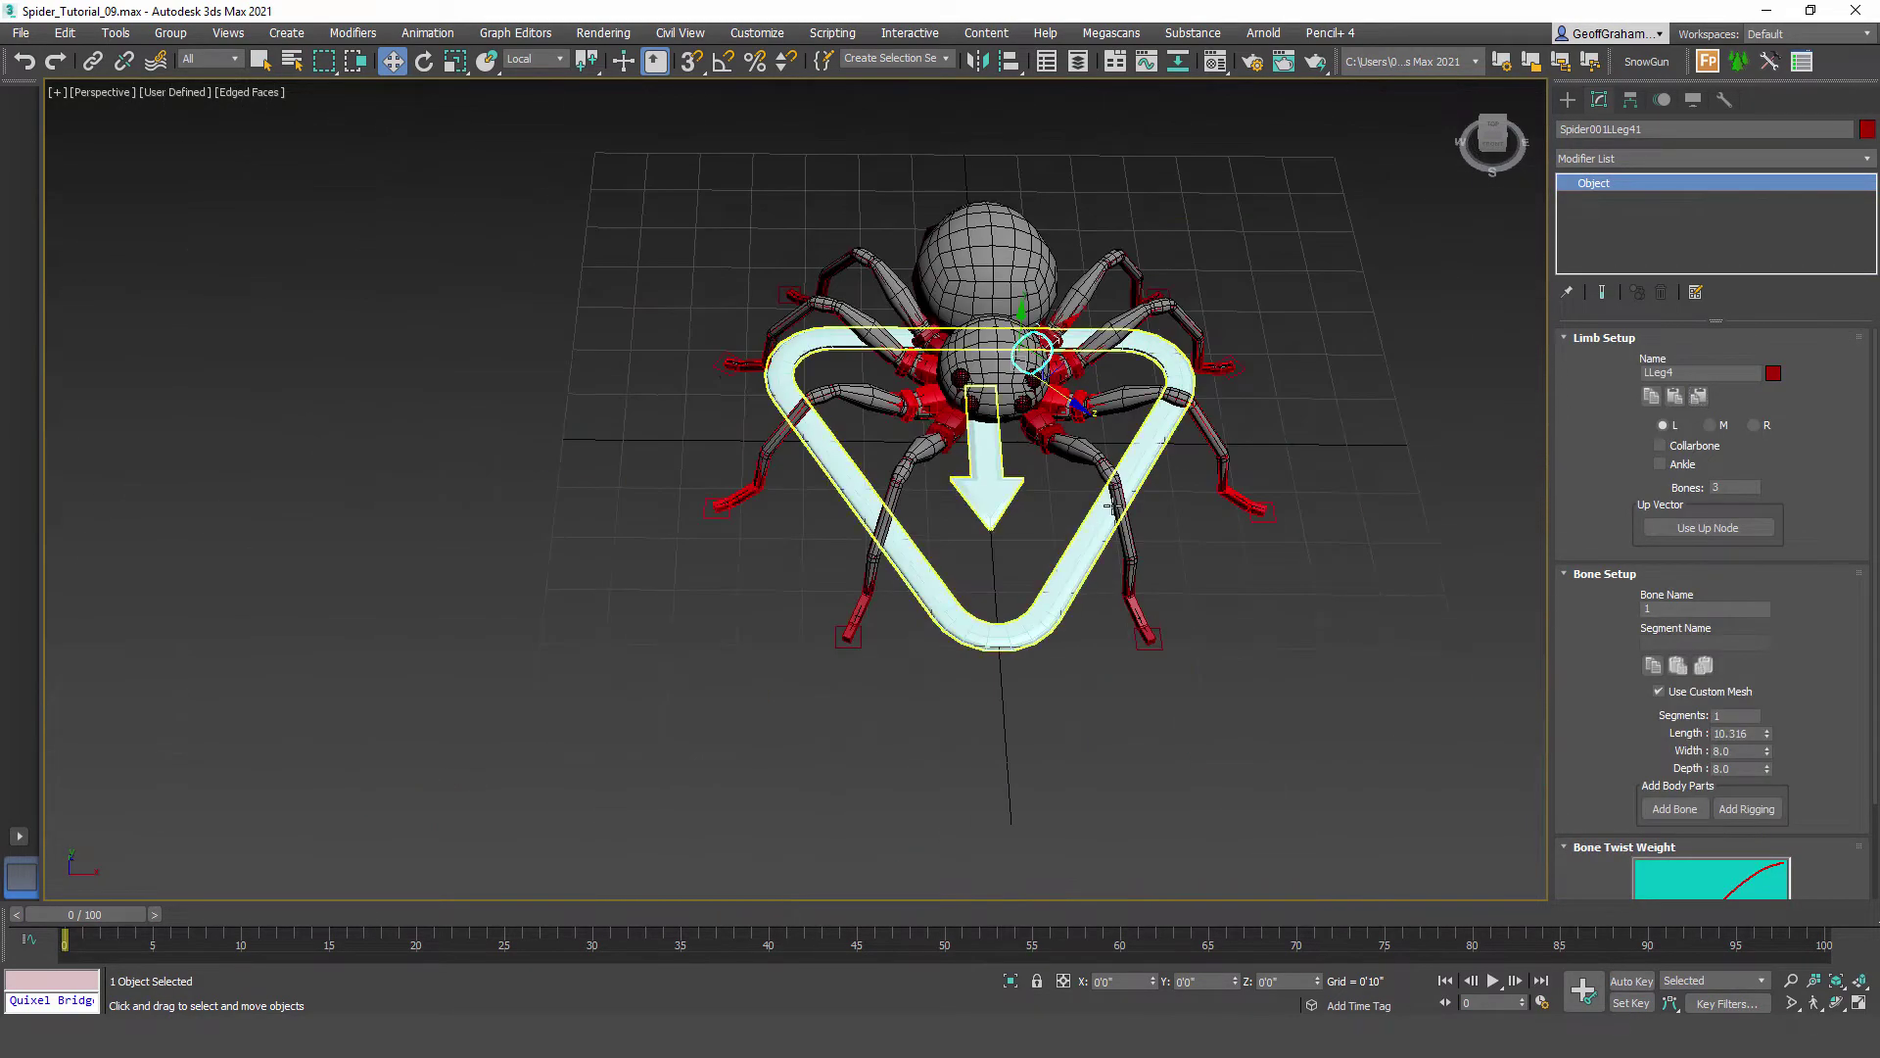
middle_click_drag(936, 545, 1056, 564, "alt")
scroll(978, 551, "up", 6)
scroll(1002, 541, "down", 1)
scroll(1057, 568, "down", 4)
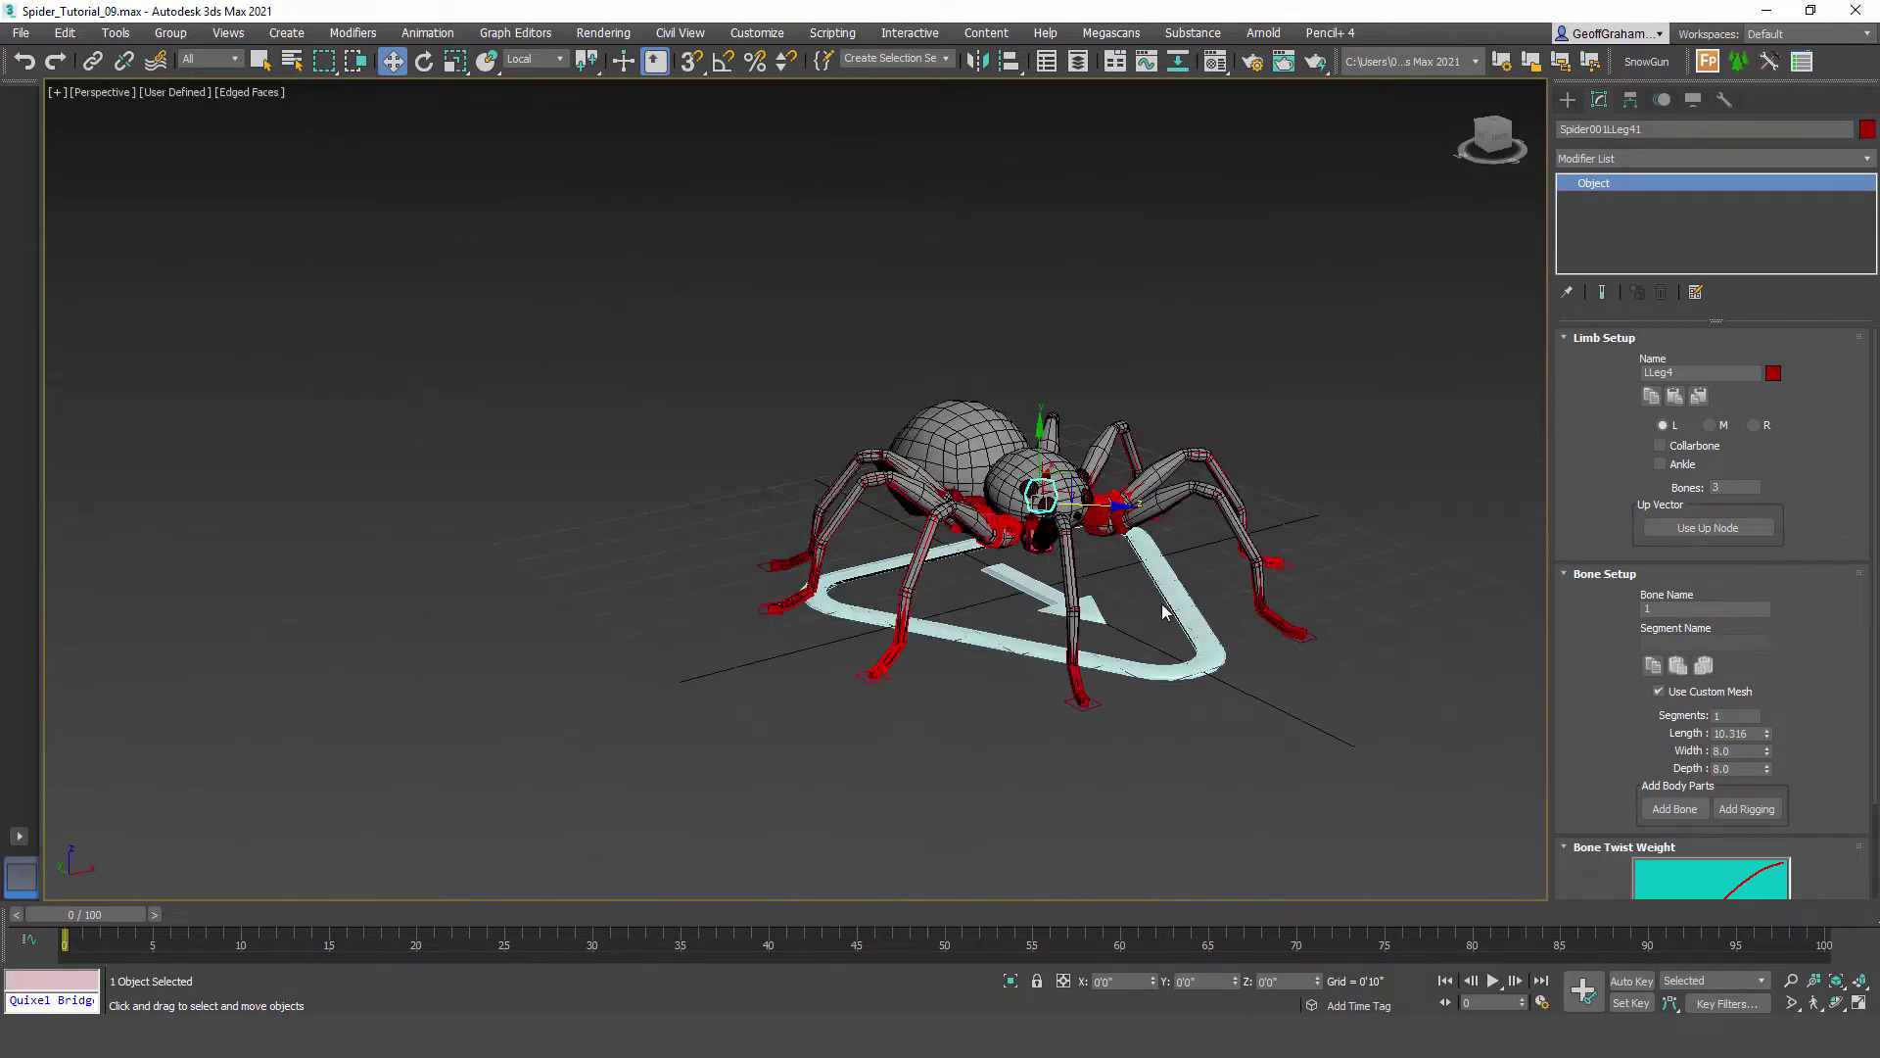
Step: Save the scene as a new incremental version, Spider_Tutorial_10.max
middle_click_drag(899, 517, 942, 501, "alt")
left_click(20, 32)
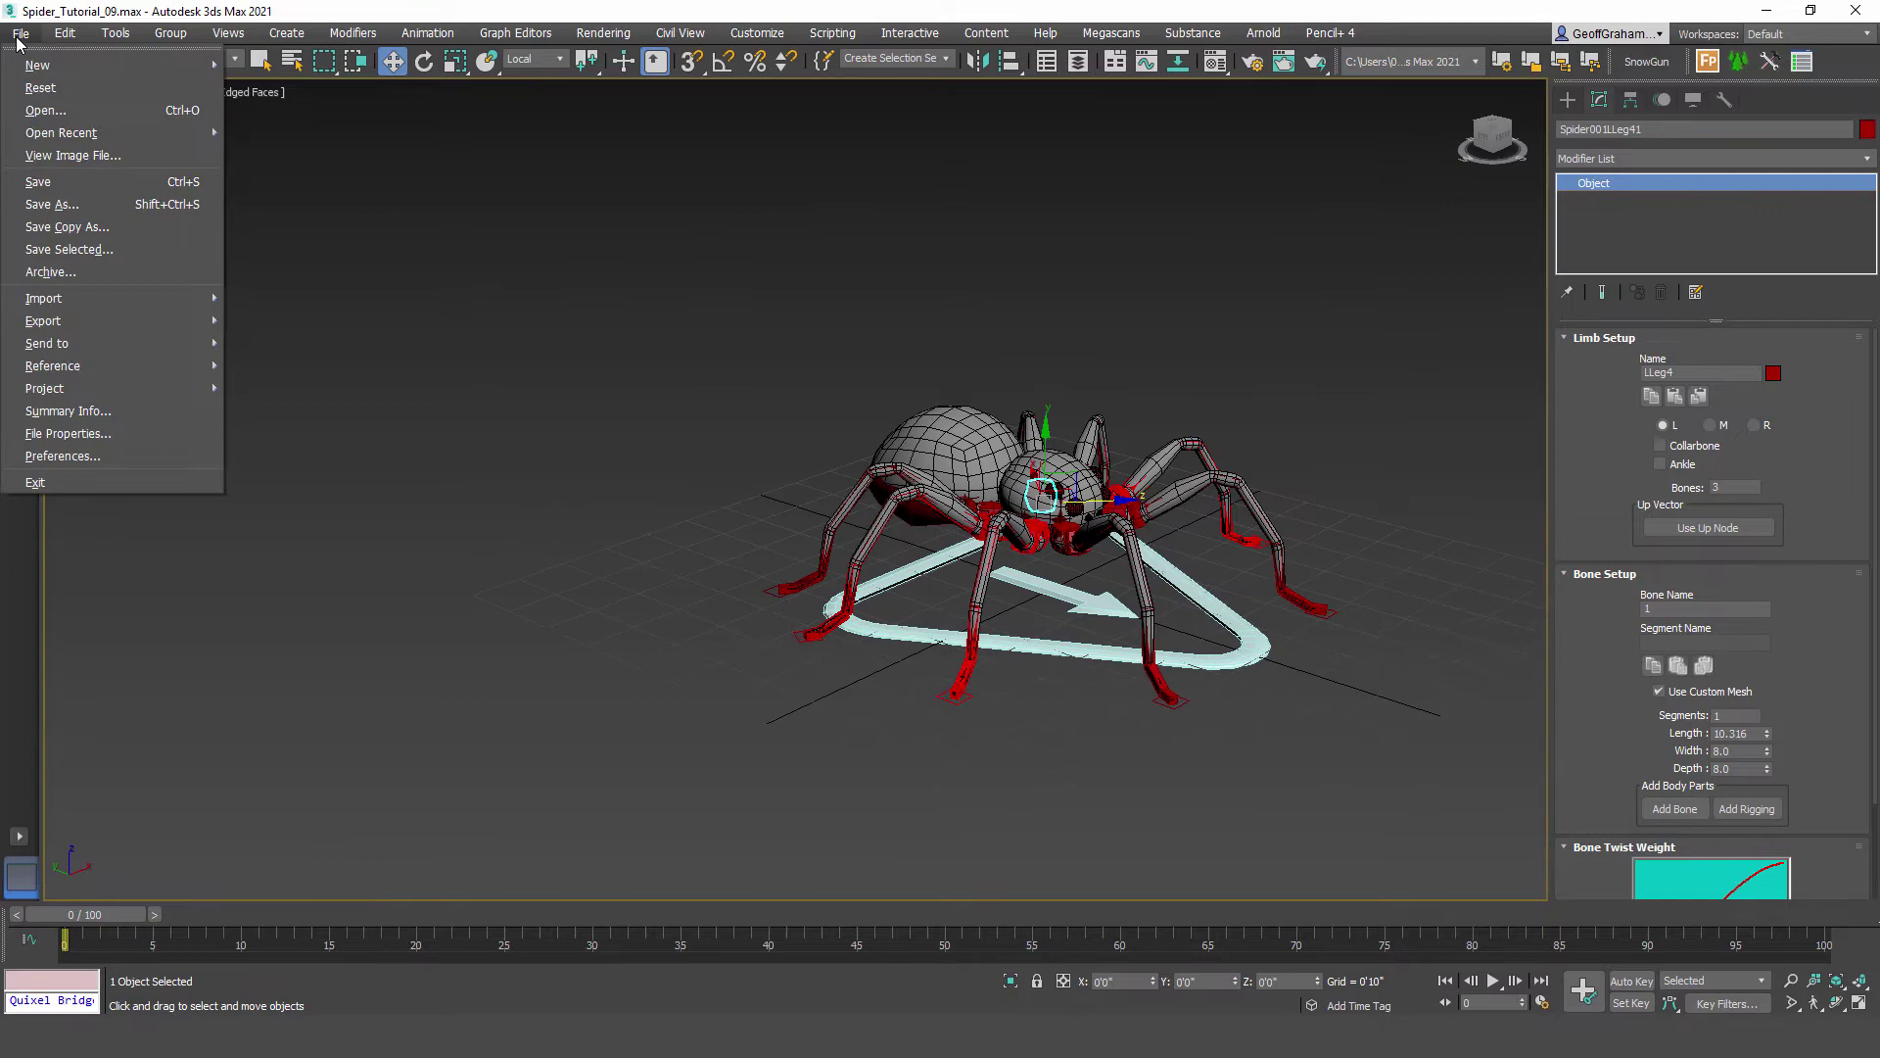
left_click(49, 227)
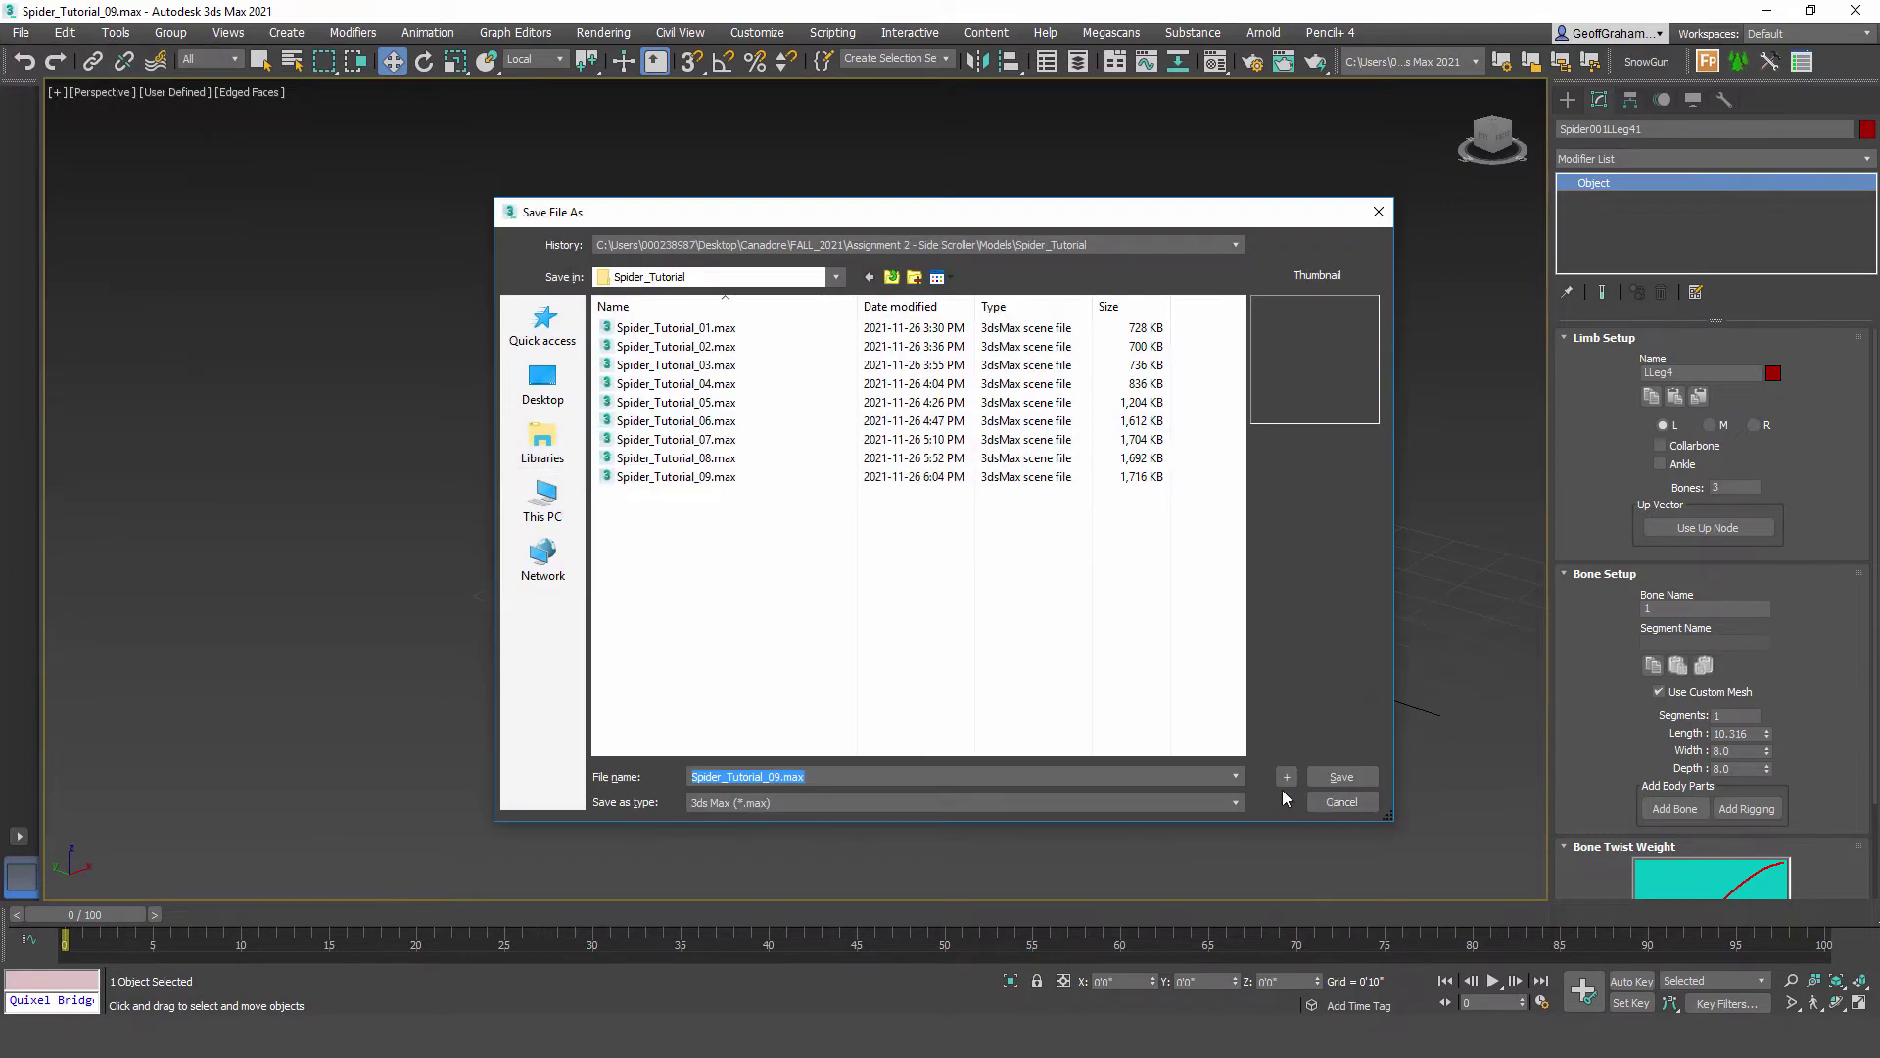
left_click(1286, 775)
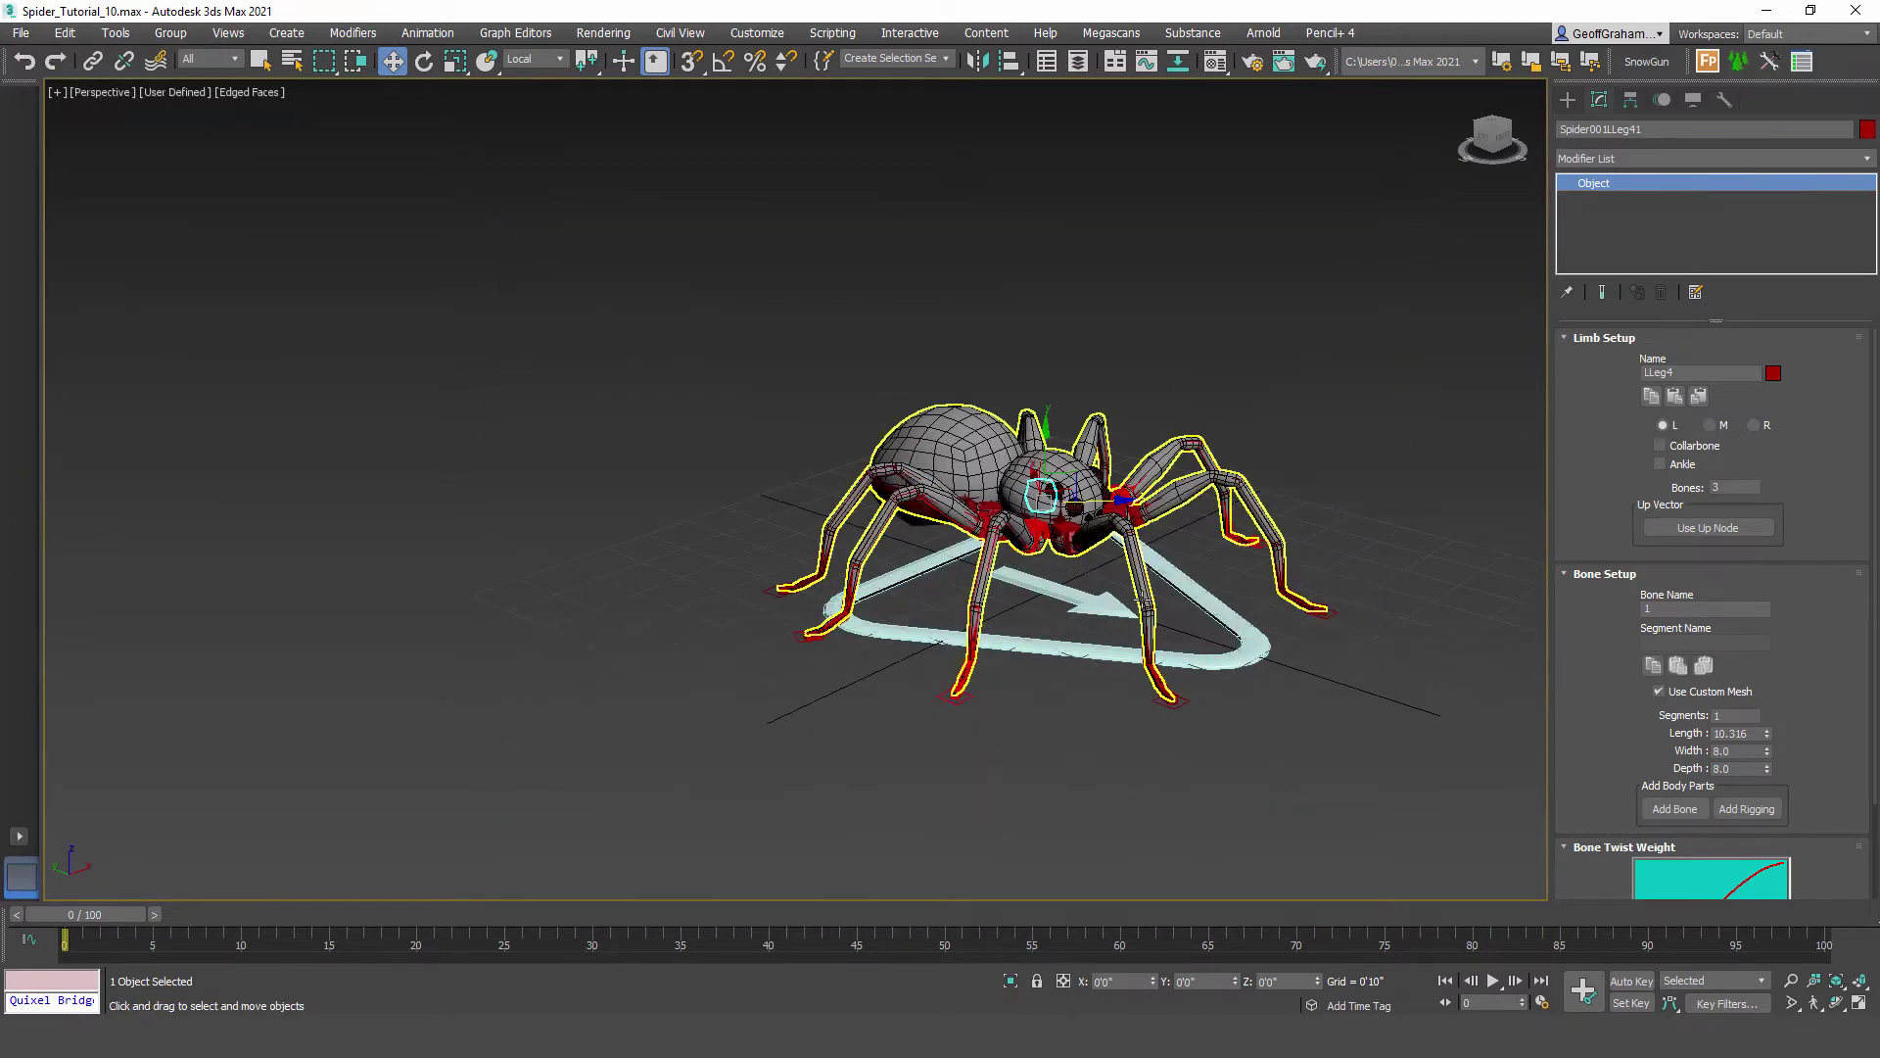
Step: Select the spider mesh and add a Skin modifier above its Unwrap UVW modifier
middle_click_drag(1143, 600, 1038, 548)
scroll(973, 568, "up", 3)
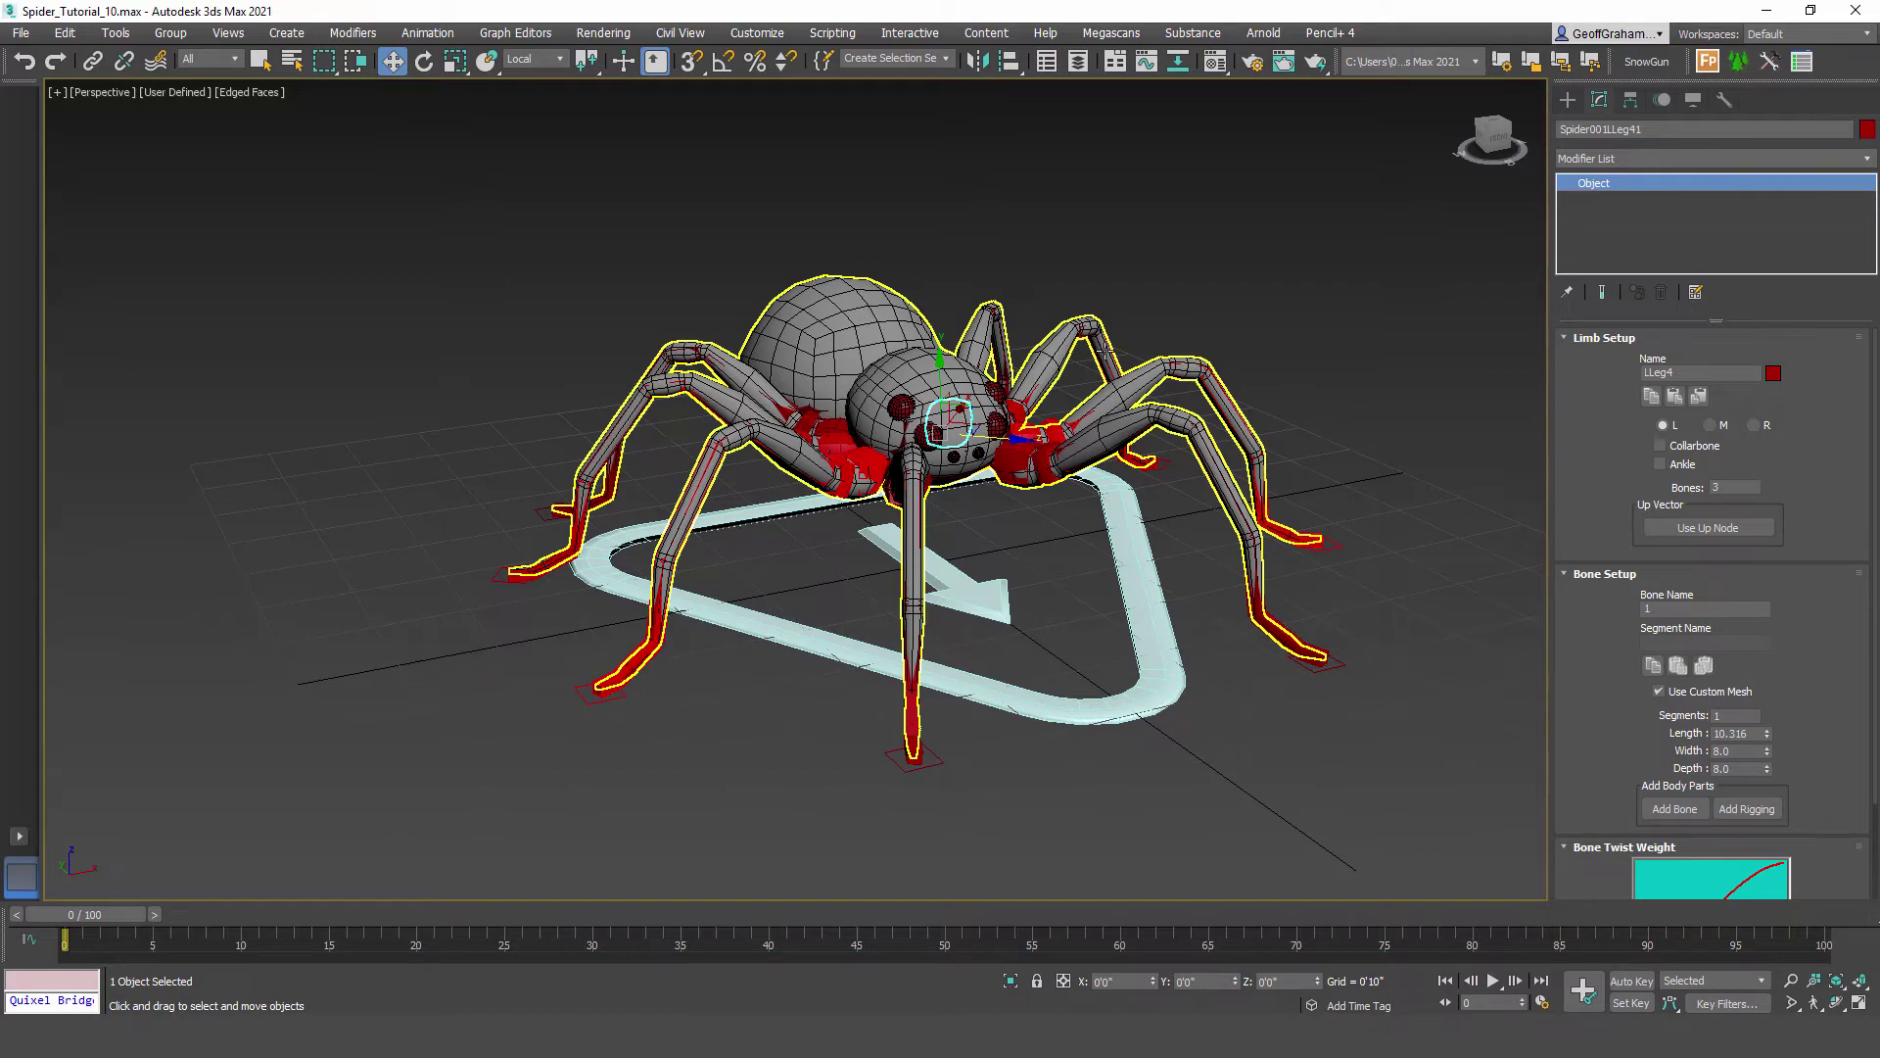
middle_click_drag(928, 593, 1017, 604, "alt")
left_click(1293, 372)
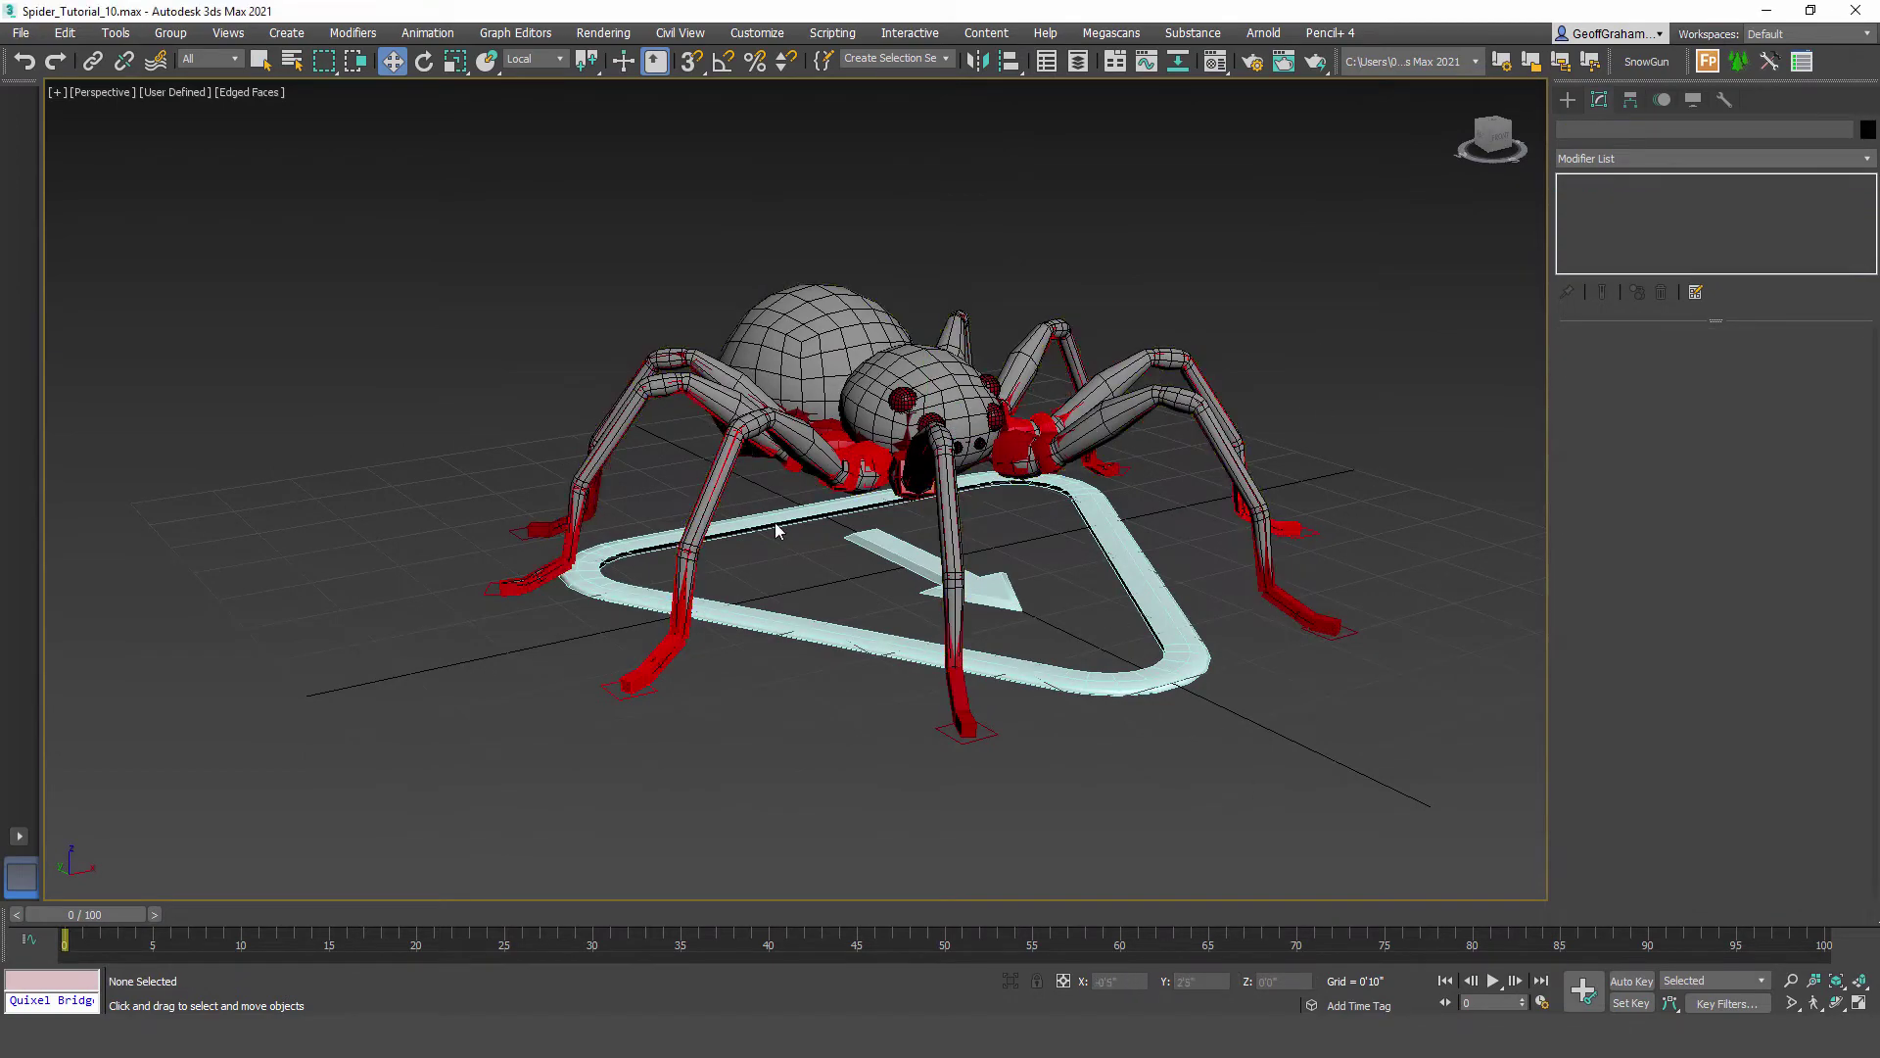
middle_click_drag(710, 539, 691, 482, "alt")
middle_click_drag(702, 292, 642, 384, "alt")
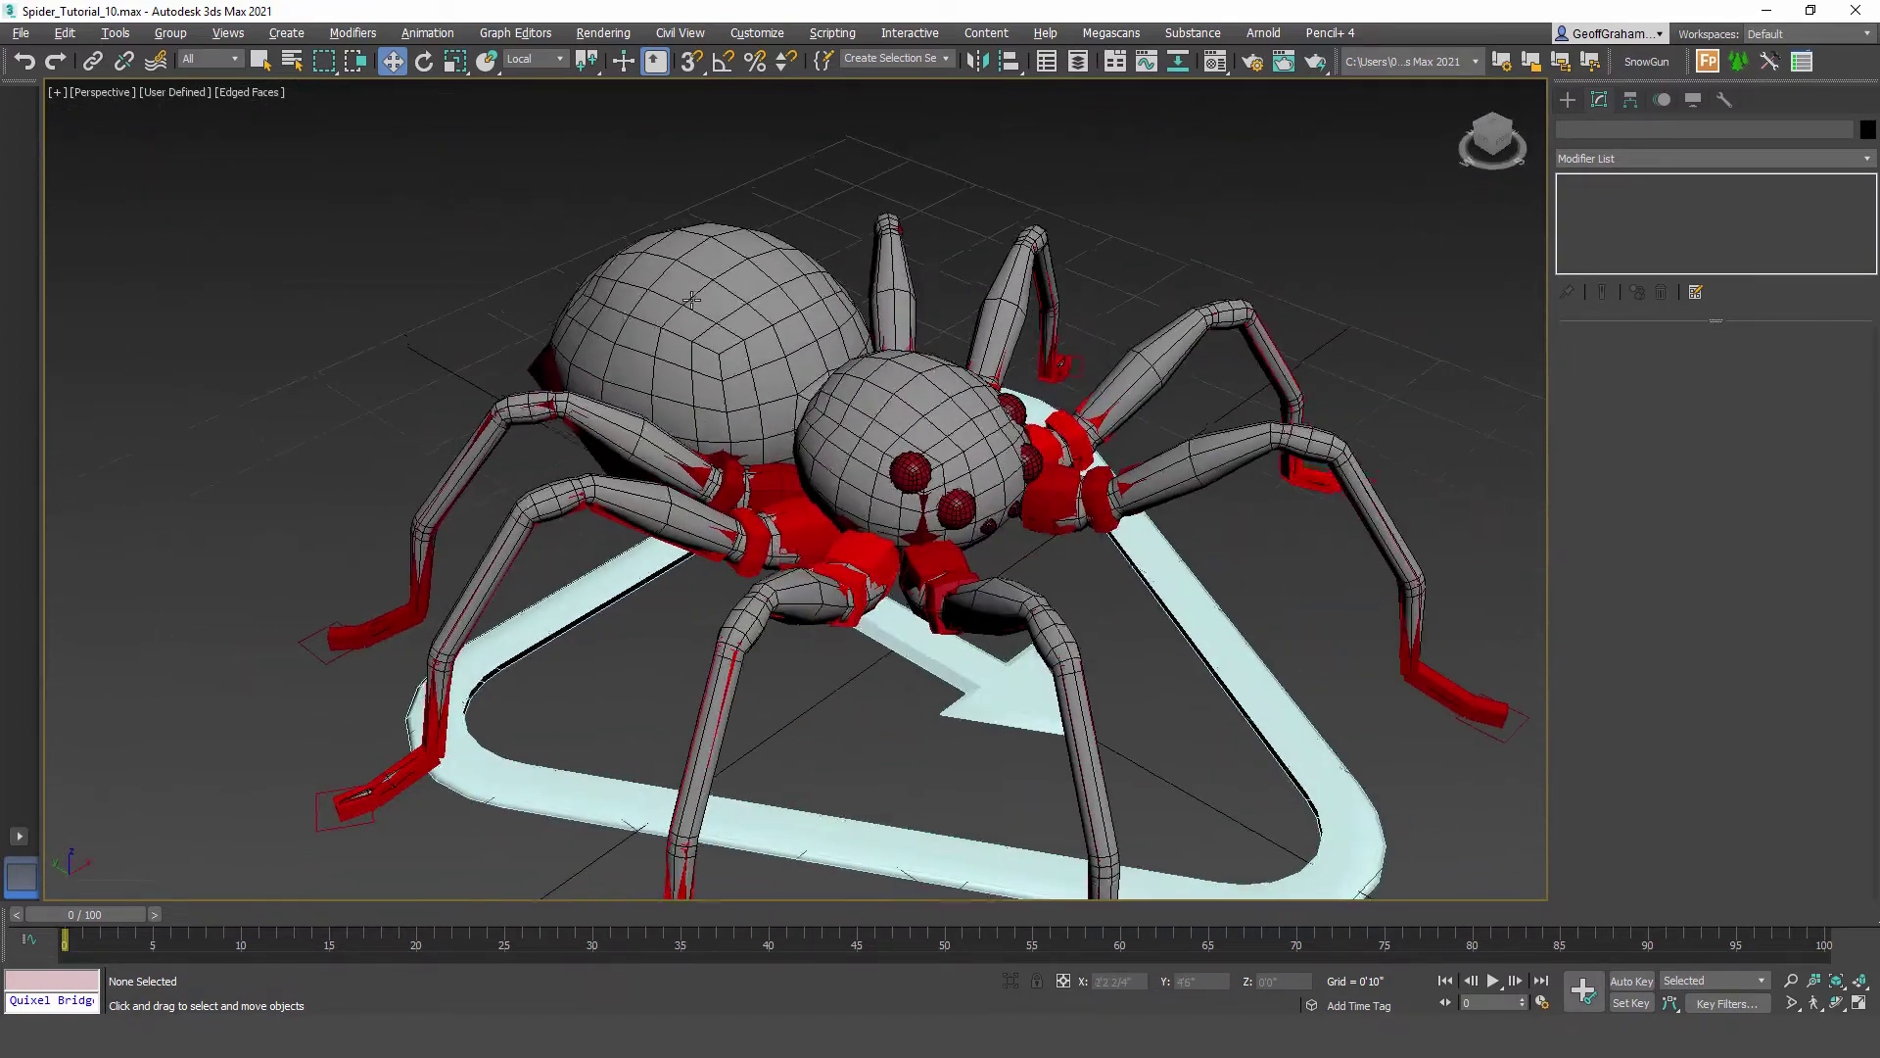
left_click(581, 477)
mouse_move(581, 477)
middle_mouse_down("alt")
mouse_move(675, 399)
mouse_move(533, 473)
mouse_move(578, 445)
middle_mouse_up("alt")
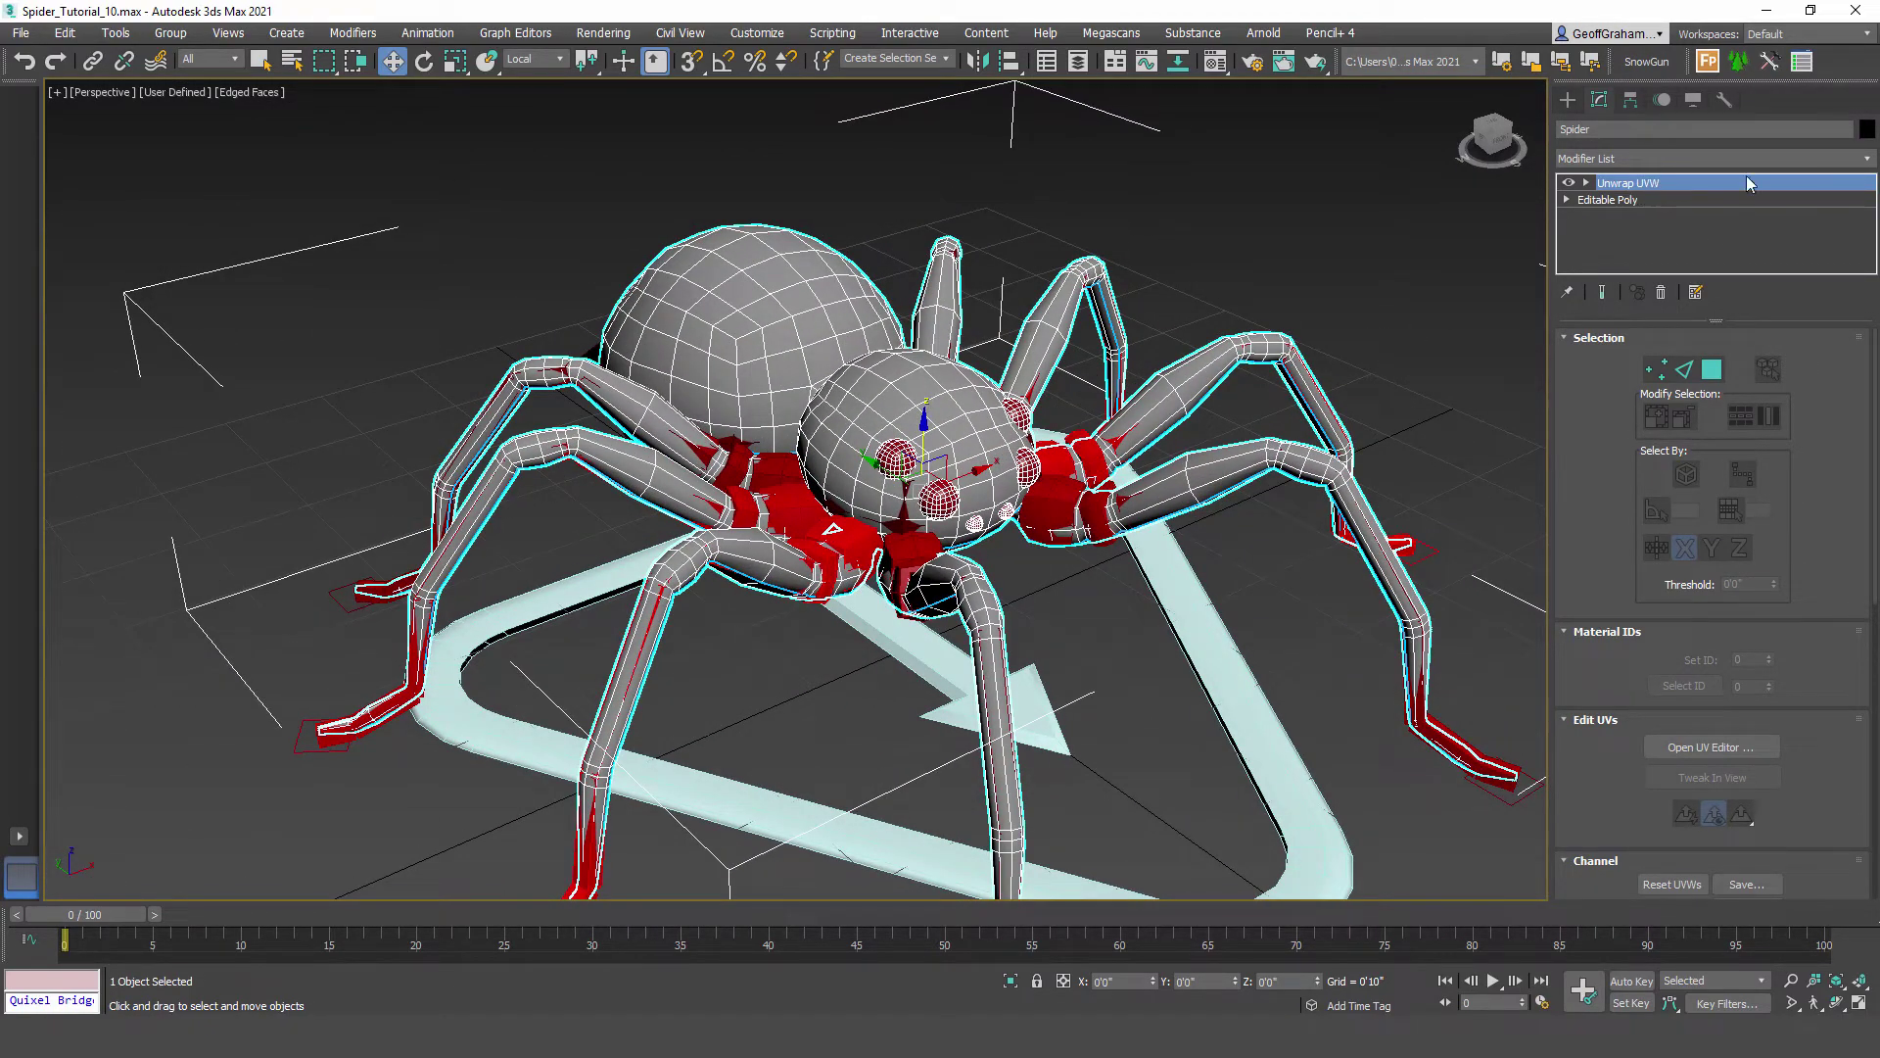
left_click(1869, 158)
key("s")
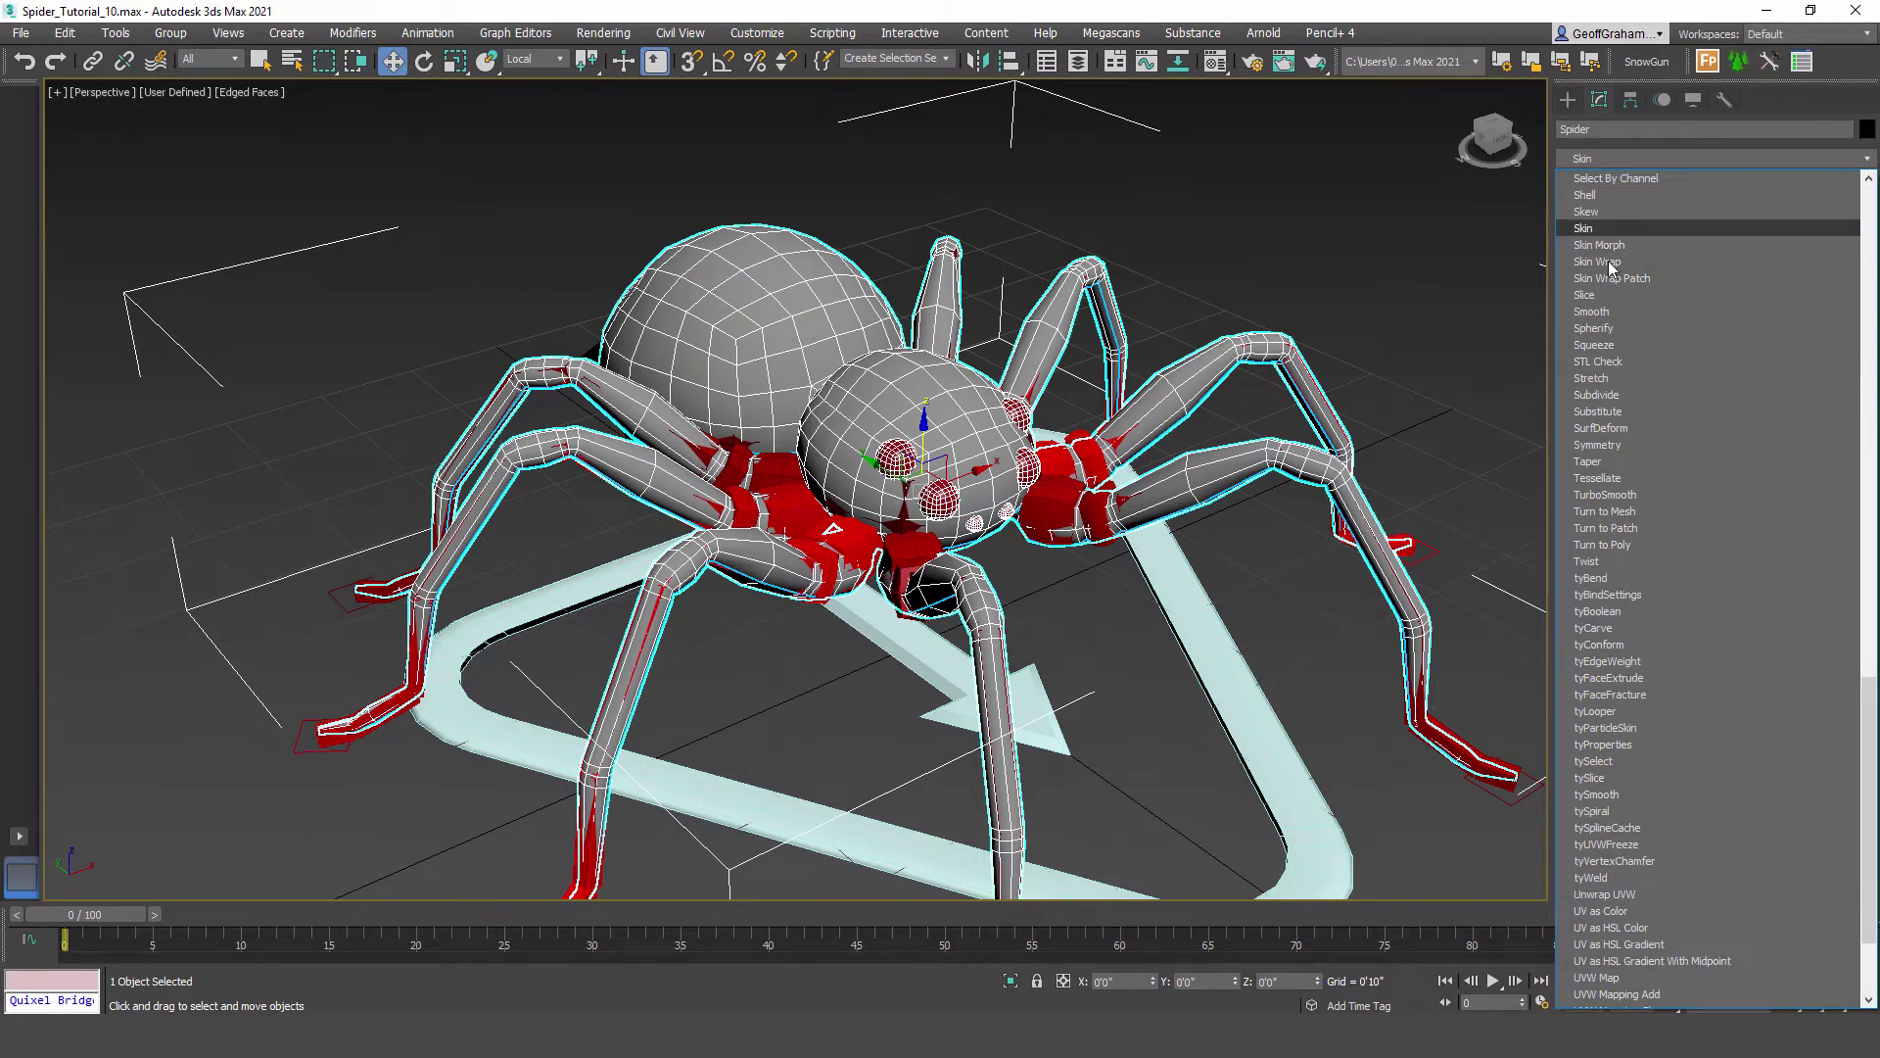
left_click(1599, 229)
left_click(862, 530)
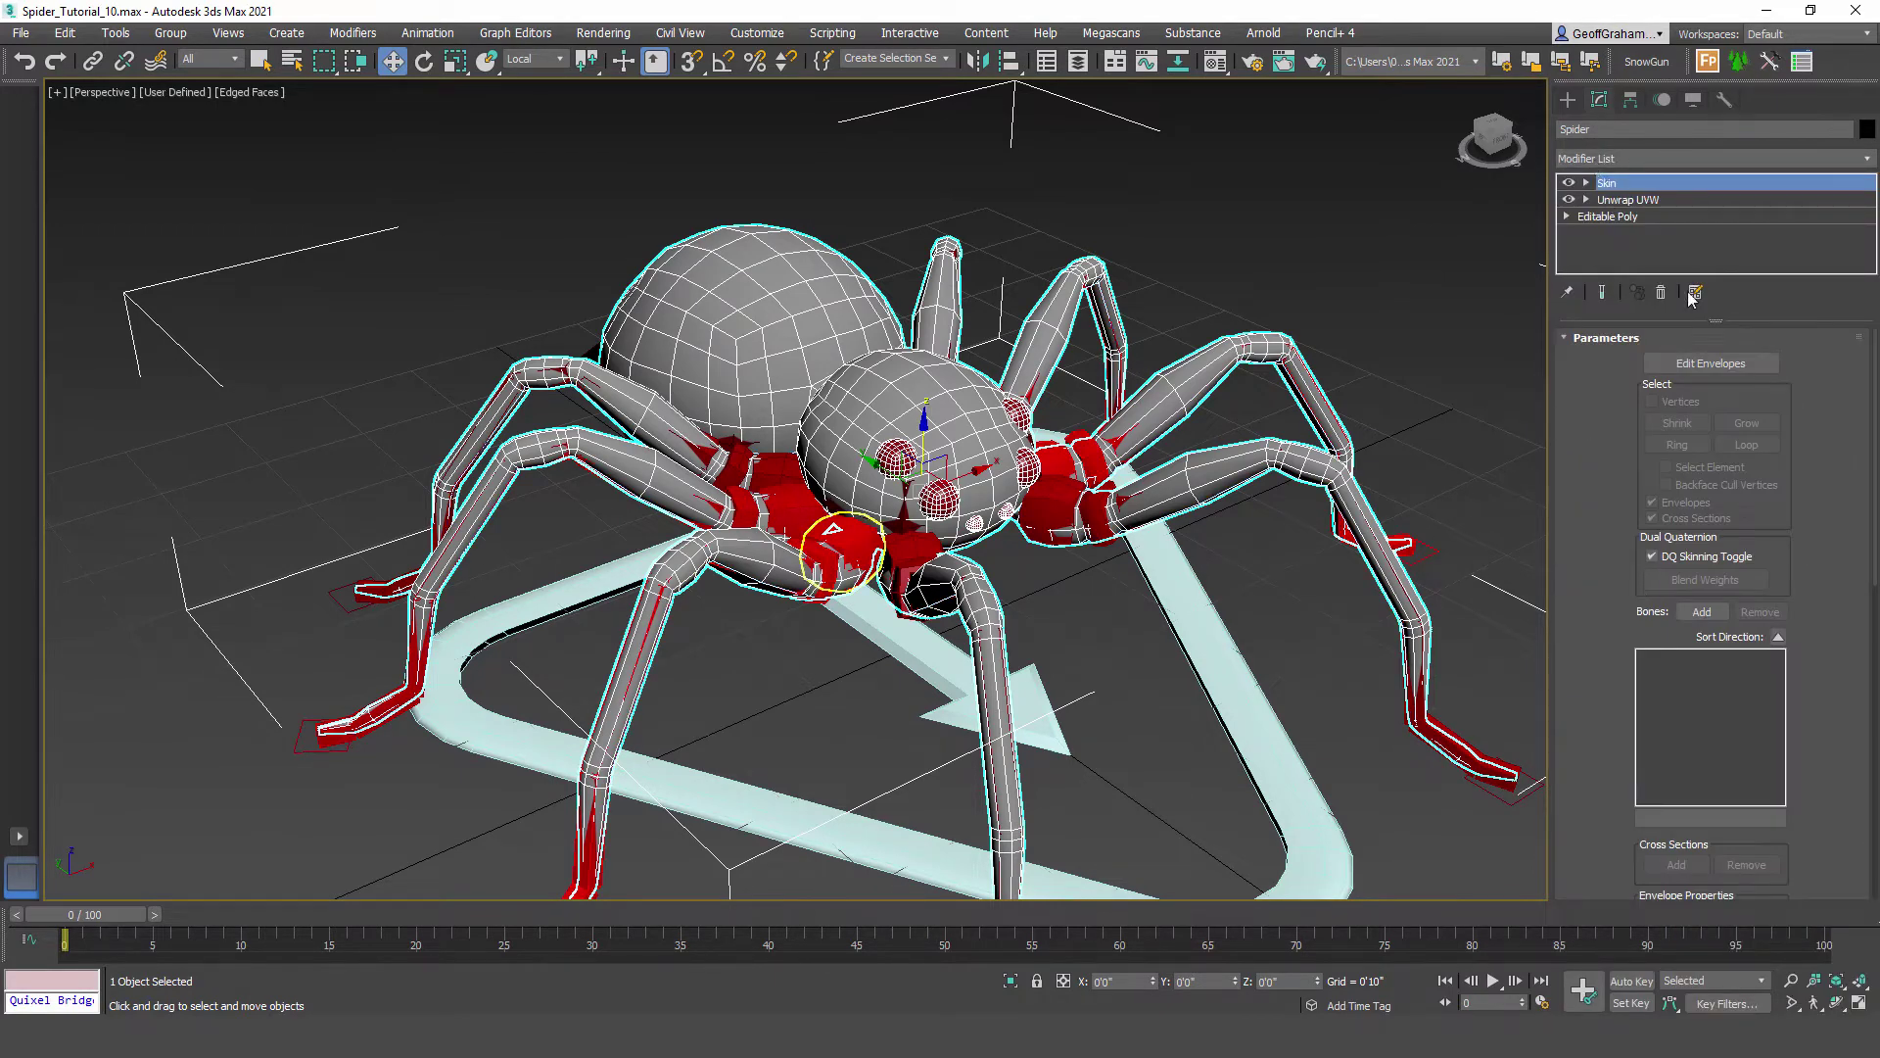
Step: Add all the CAT_Rig bones, from Spider001 through Spider001RLeg48, to the spider's Skin modifier
left_click(1610, 217)
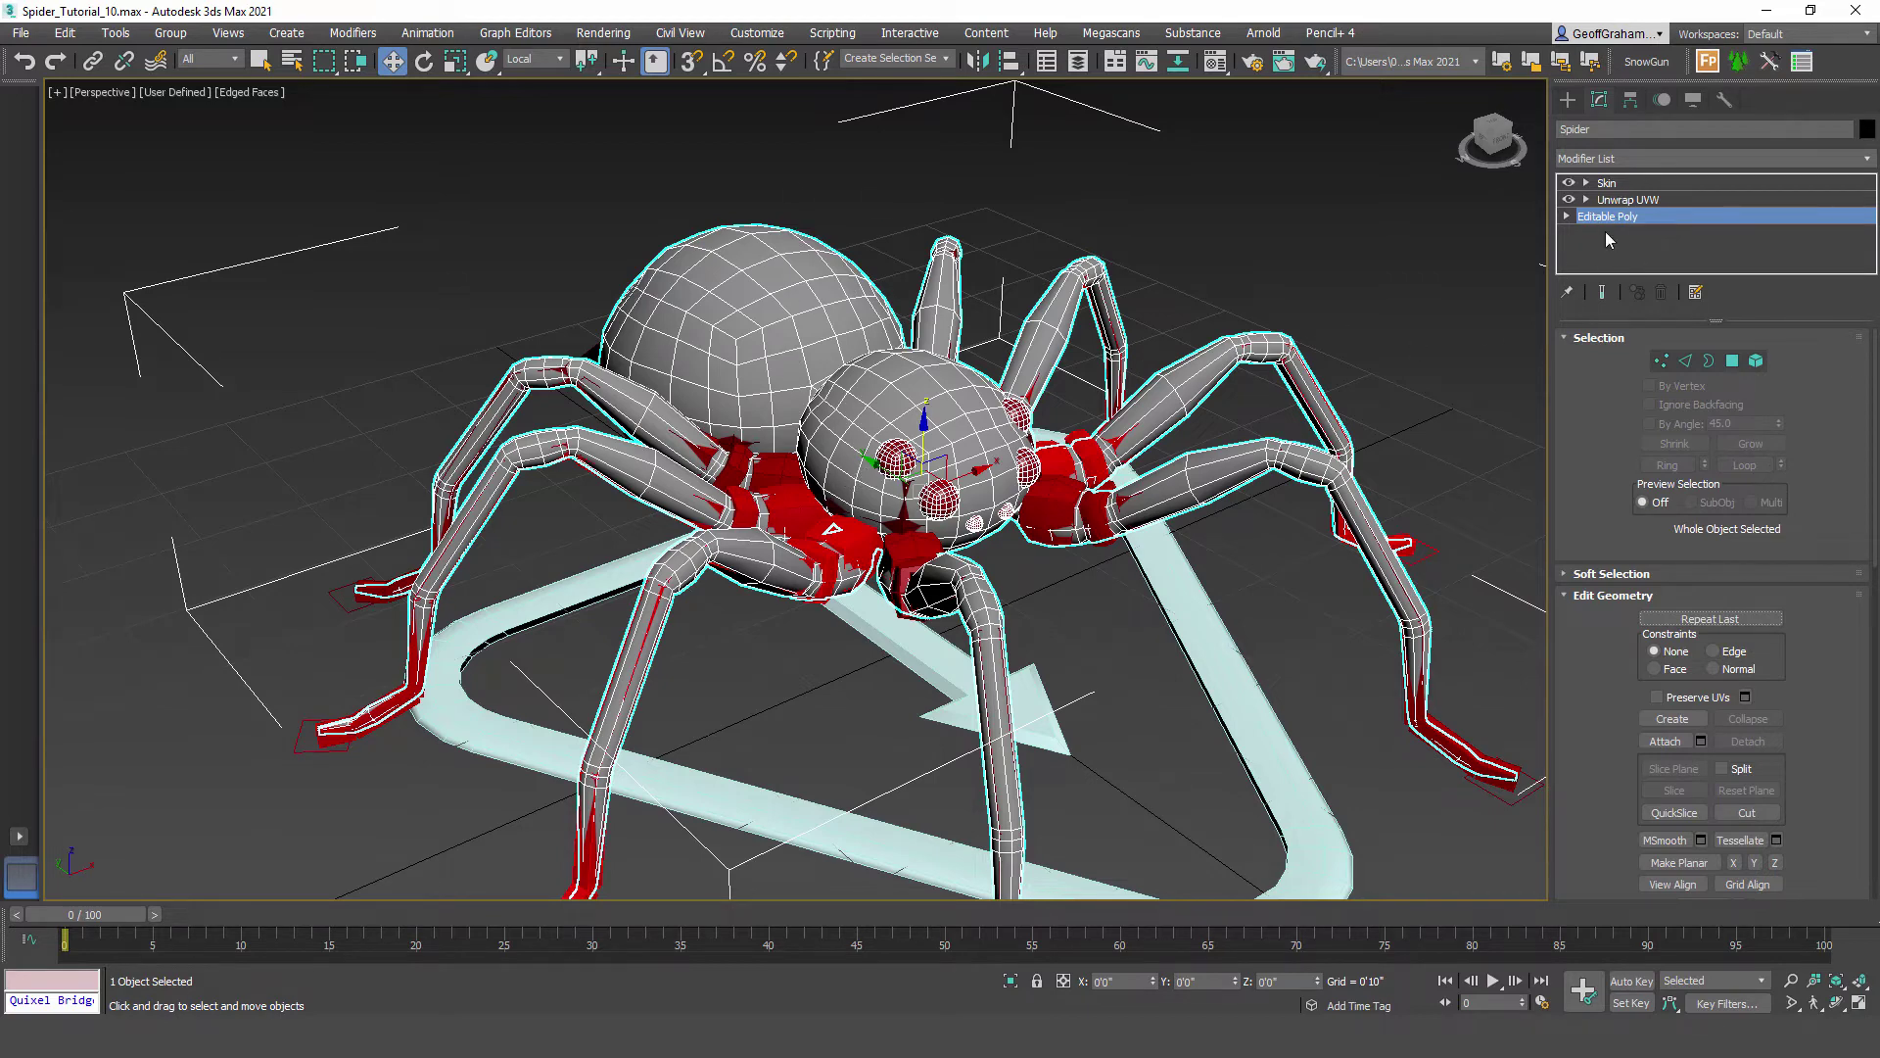
left_click(1605, 184)
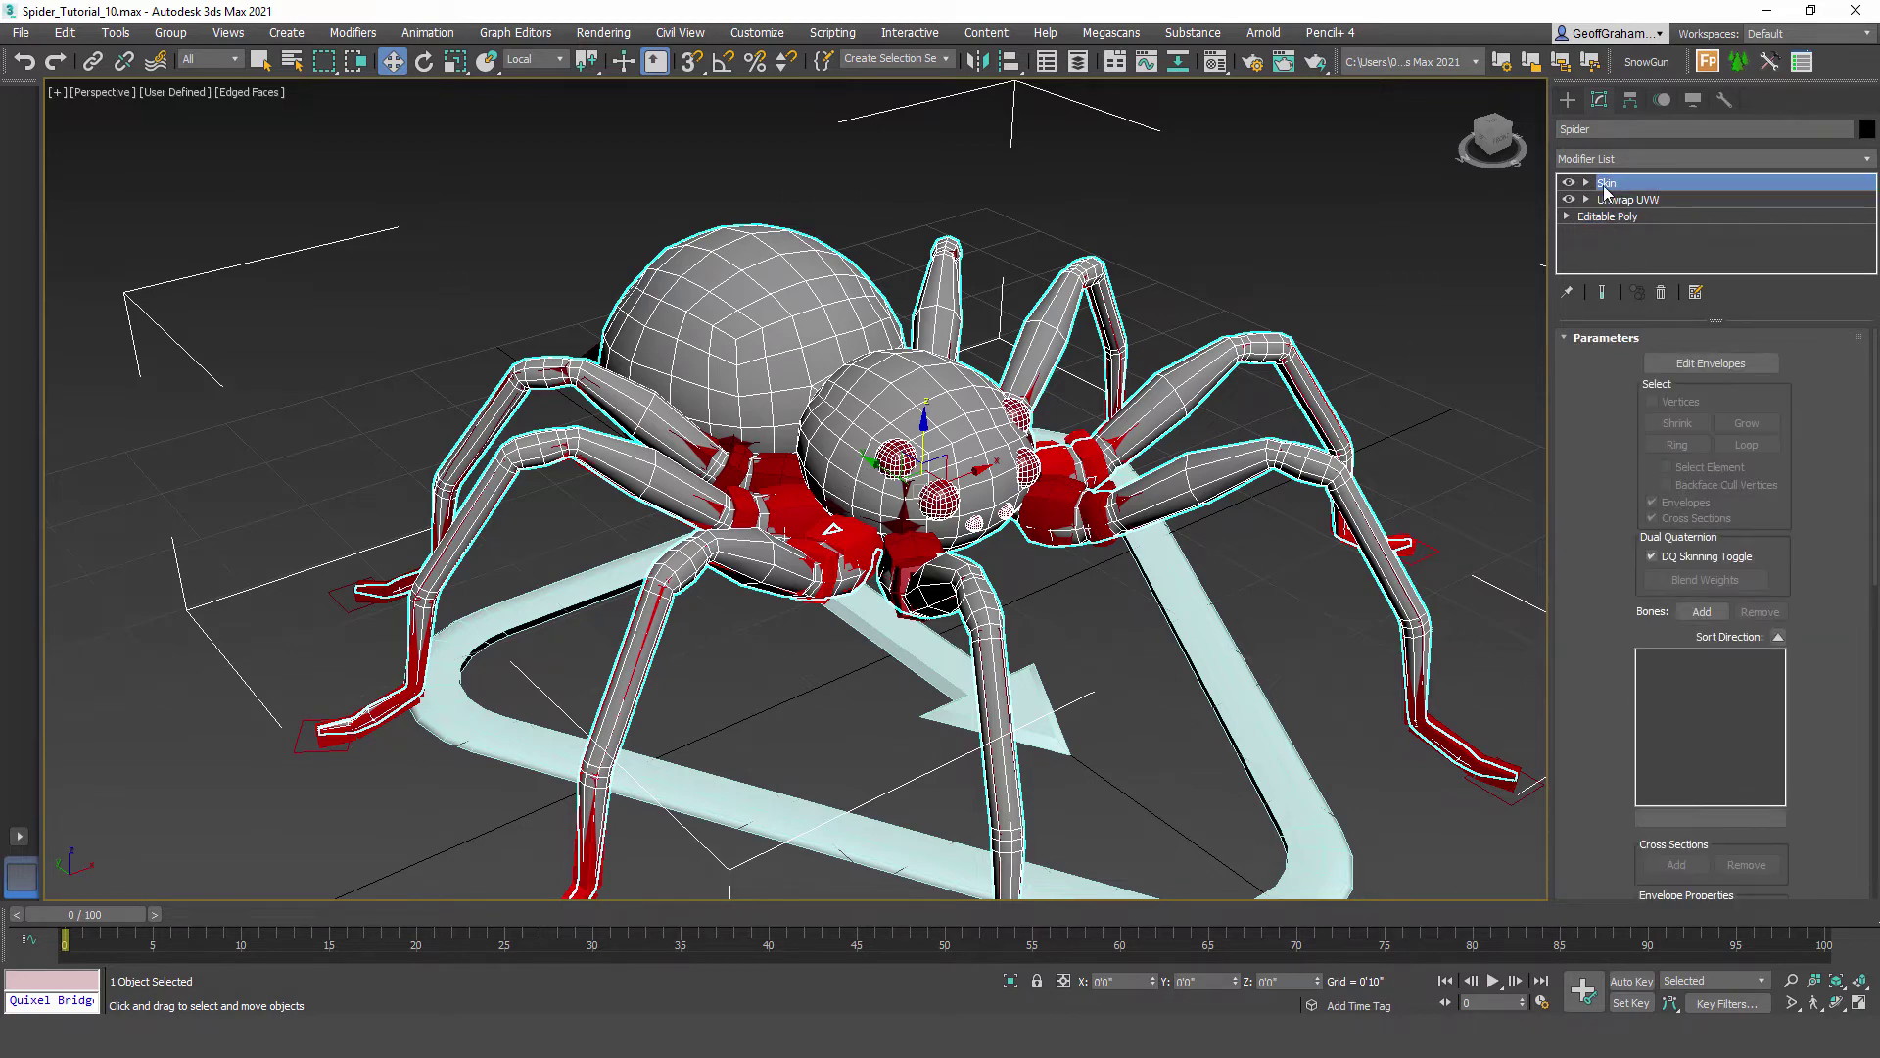
middle_click_drag(910, 571, 811, 552, "alt")
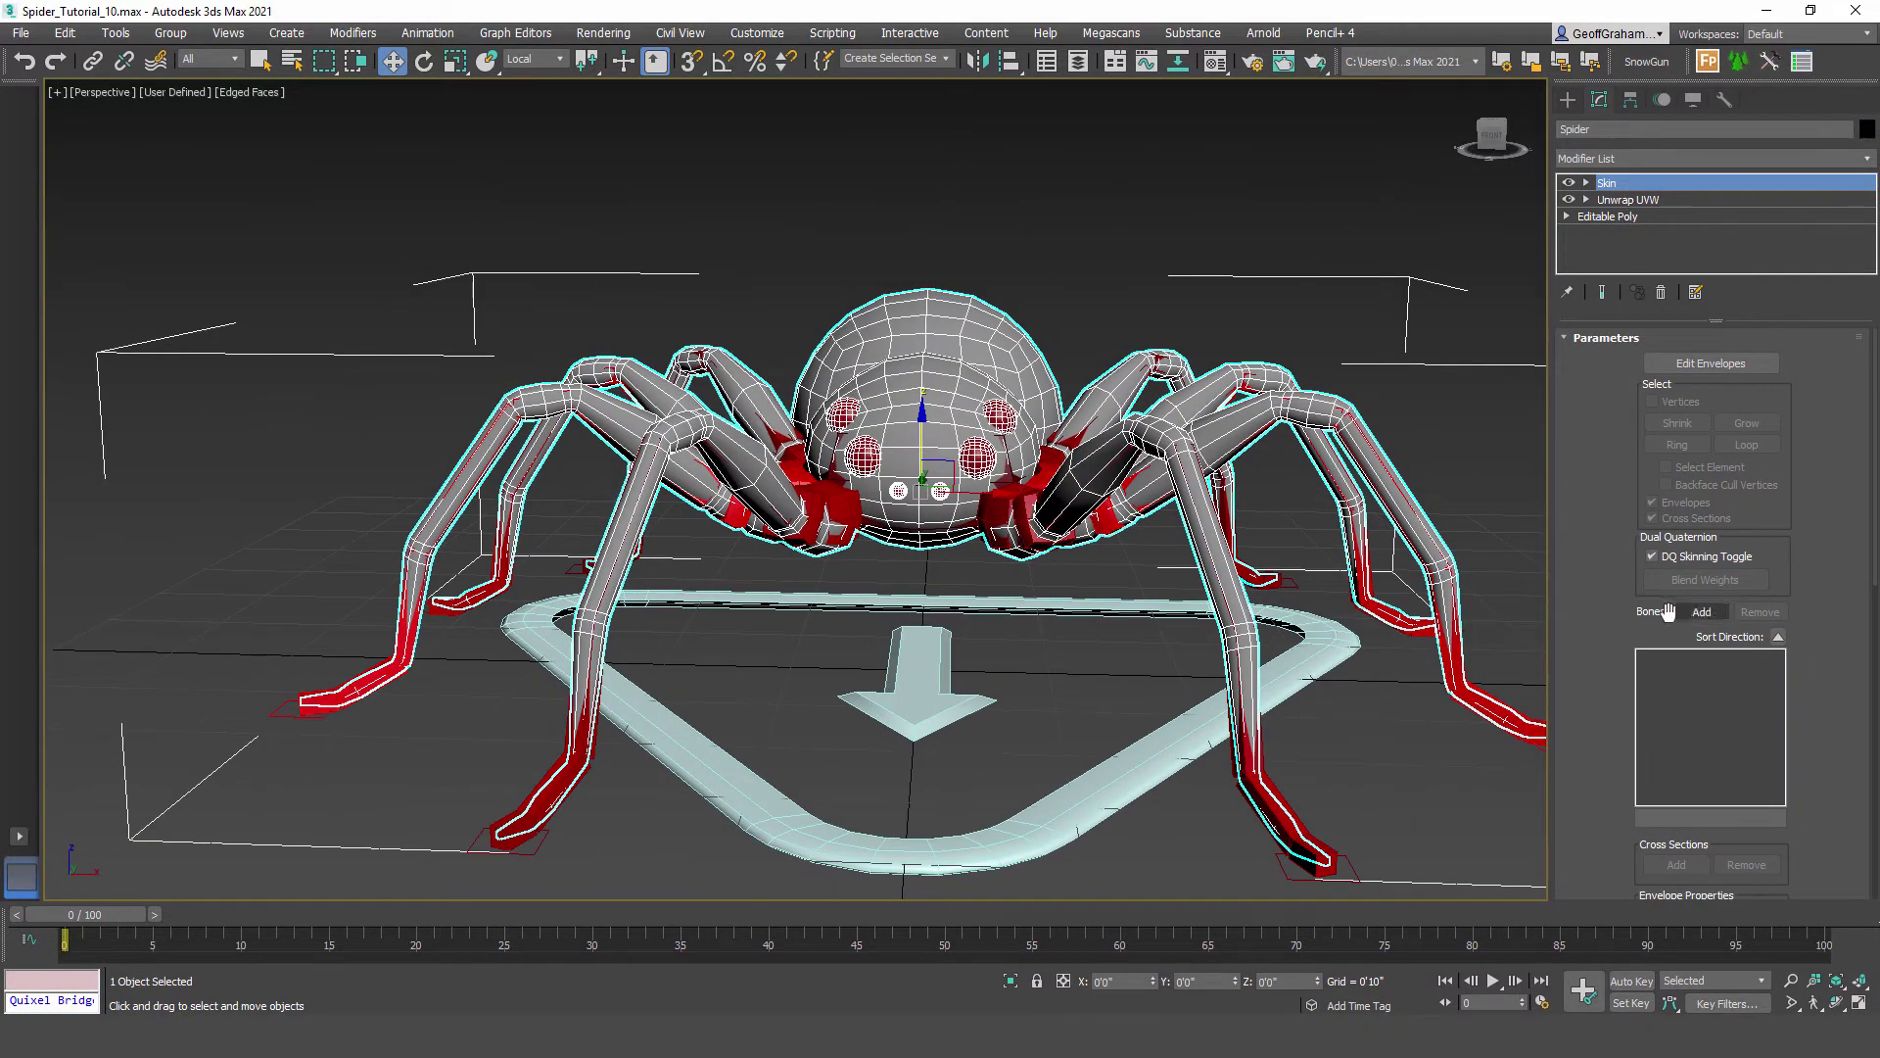
left_click(1702, 611)
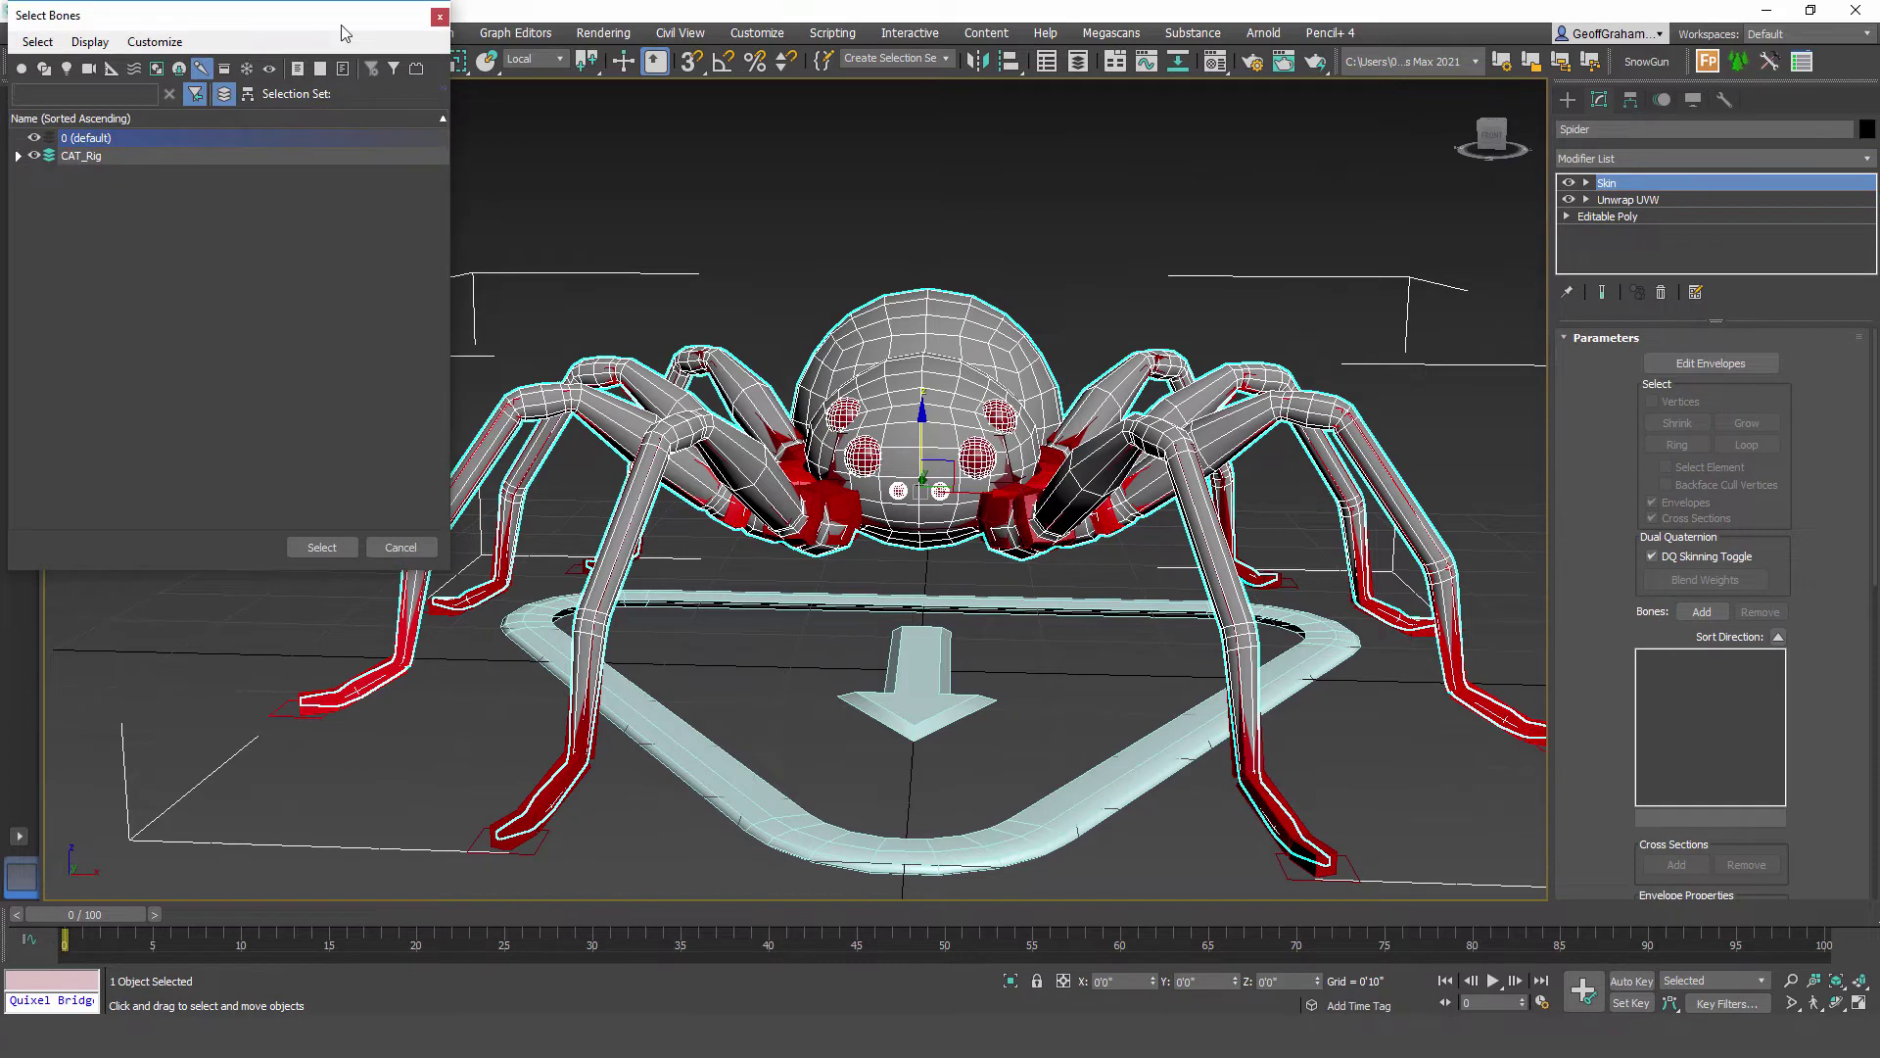
left_click_drag(311, 21, 595, 55)
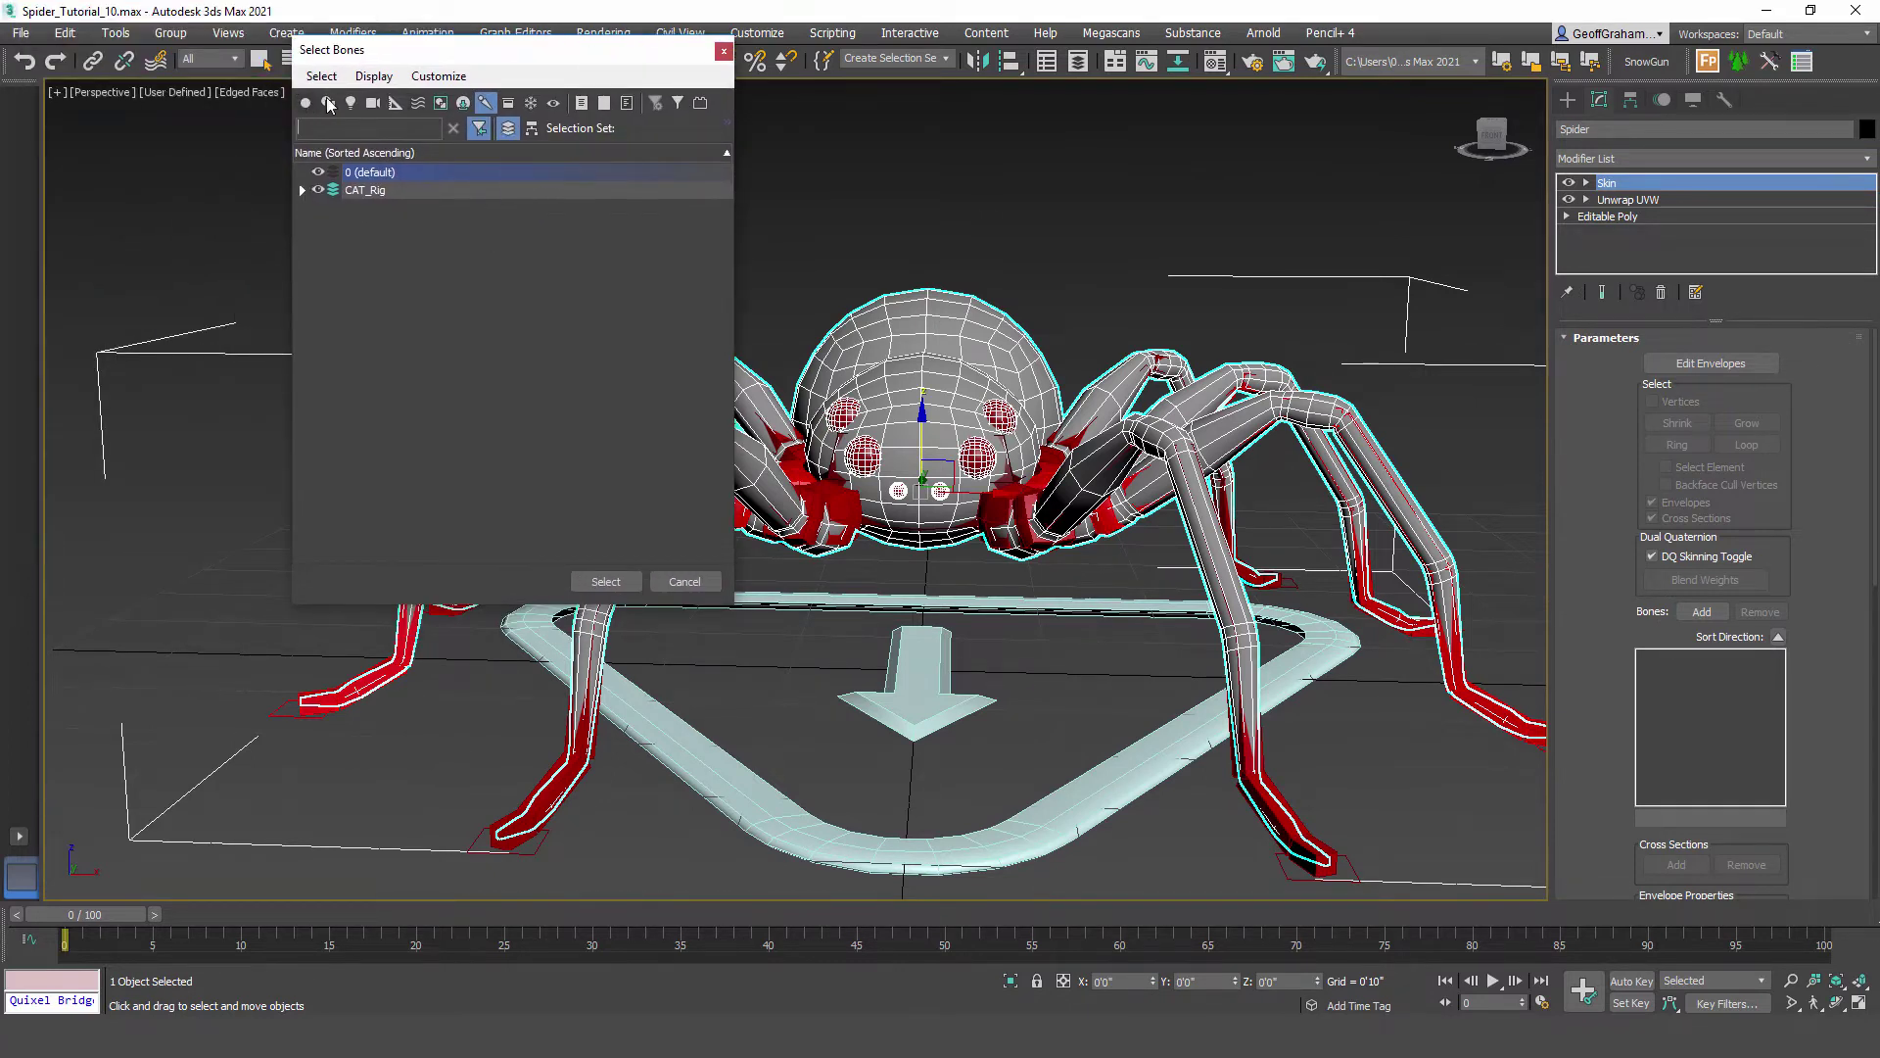
left_click(486, 103)
left_click(302, 190)
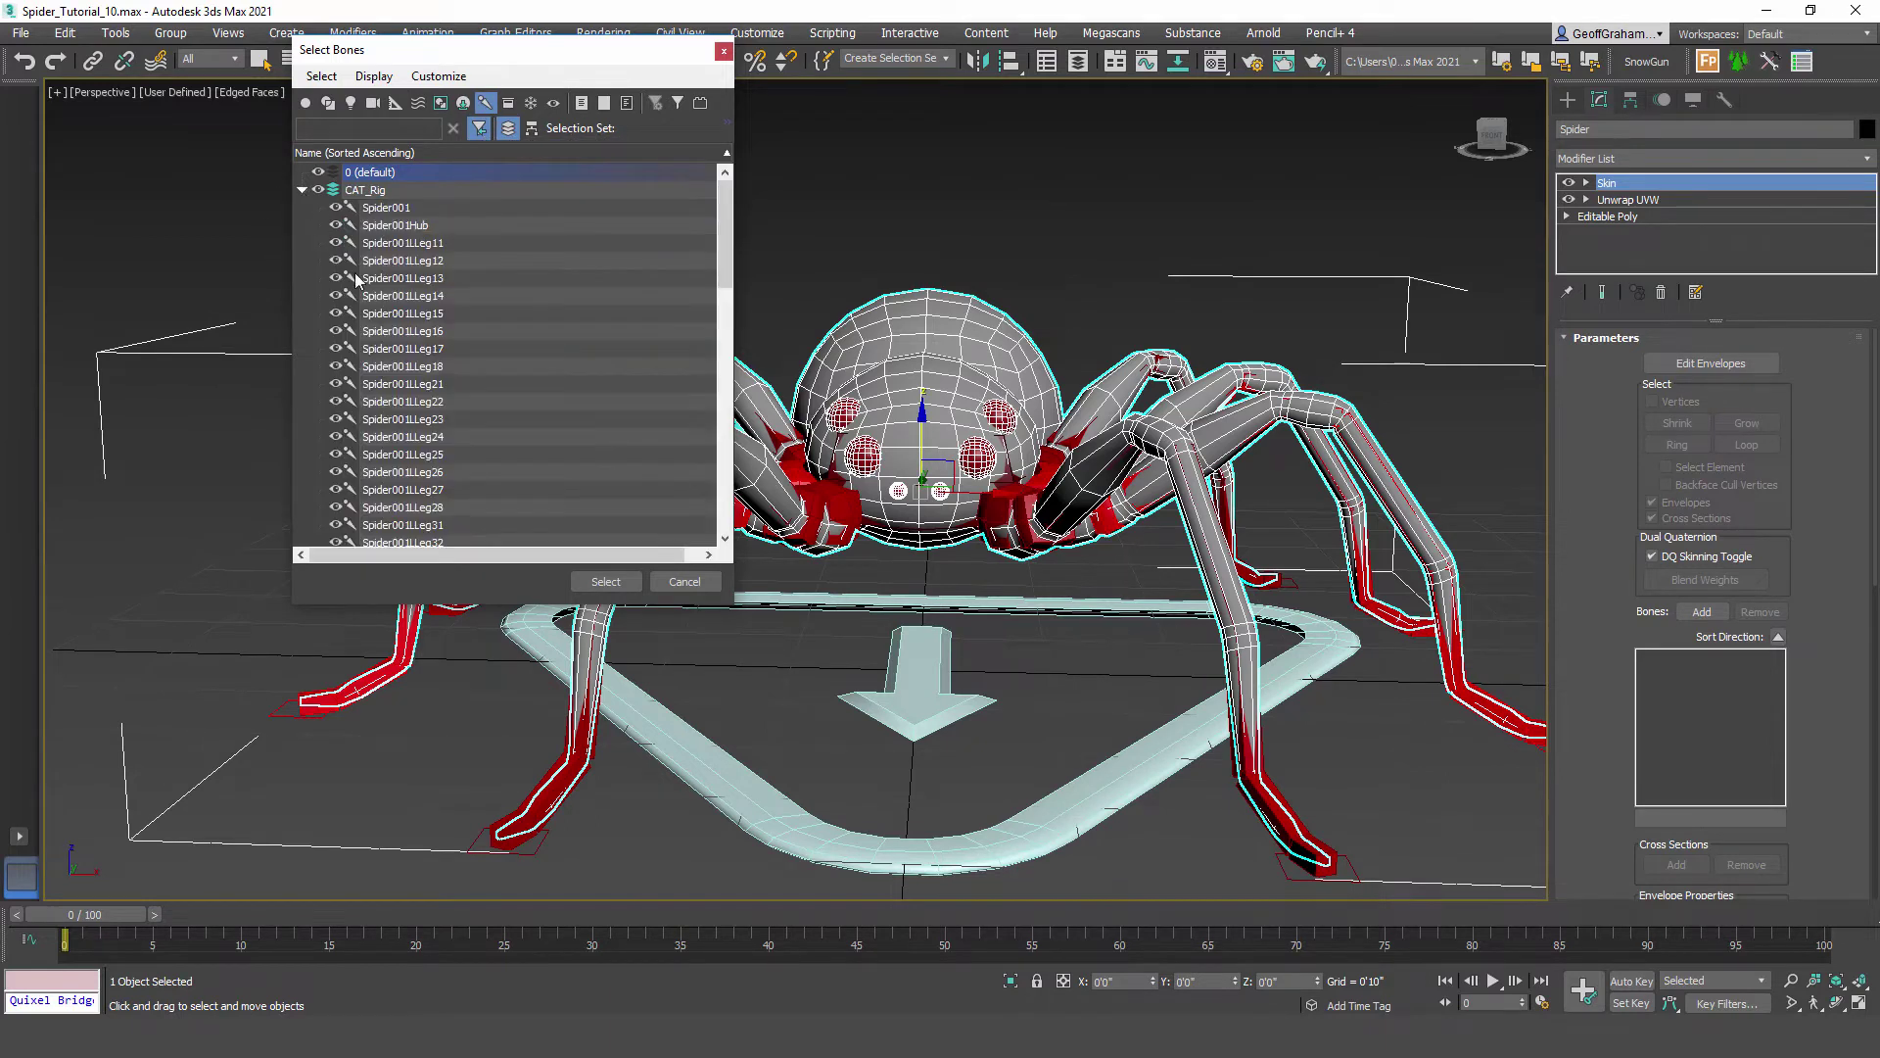
left_click(397, 209)
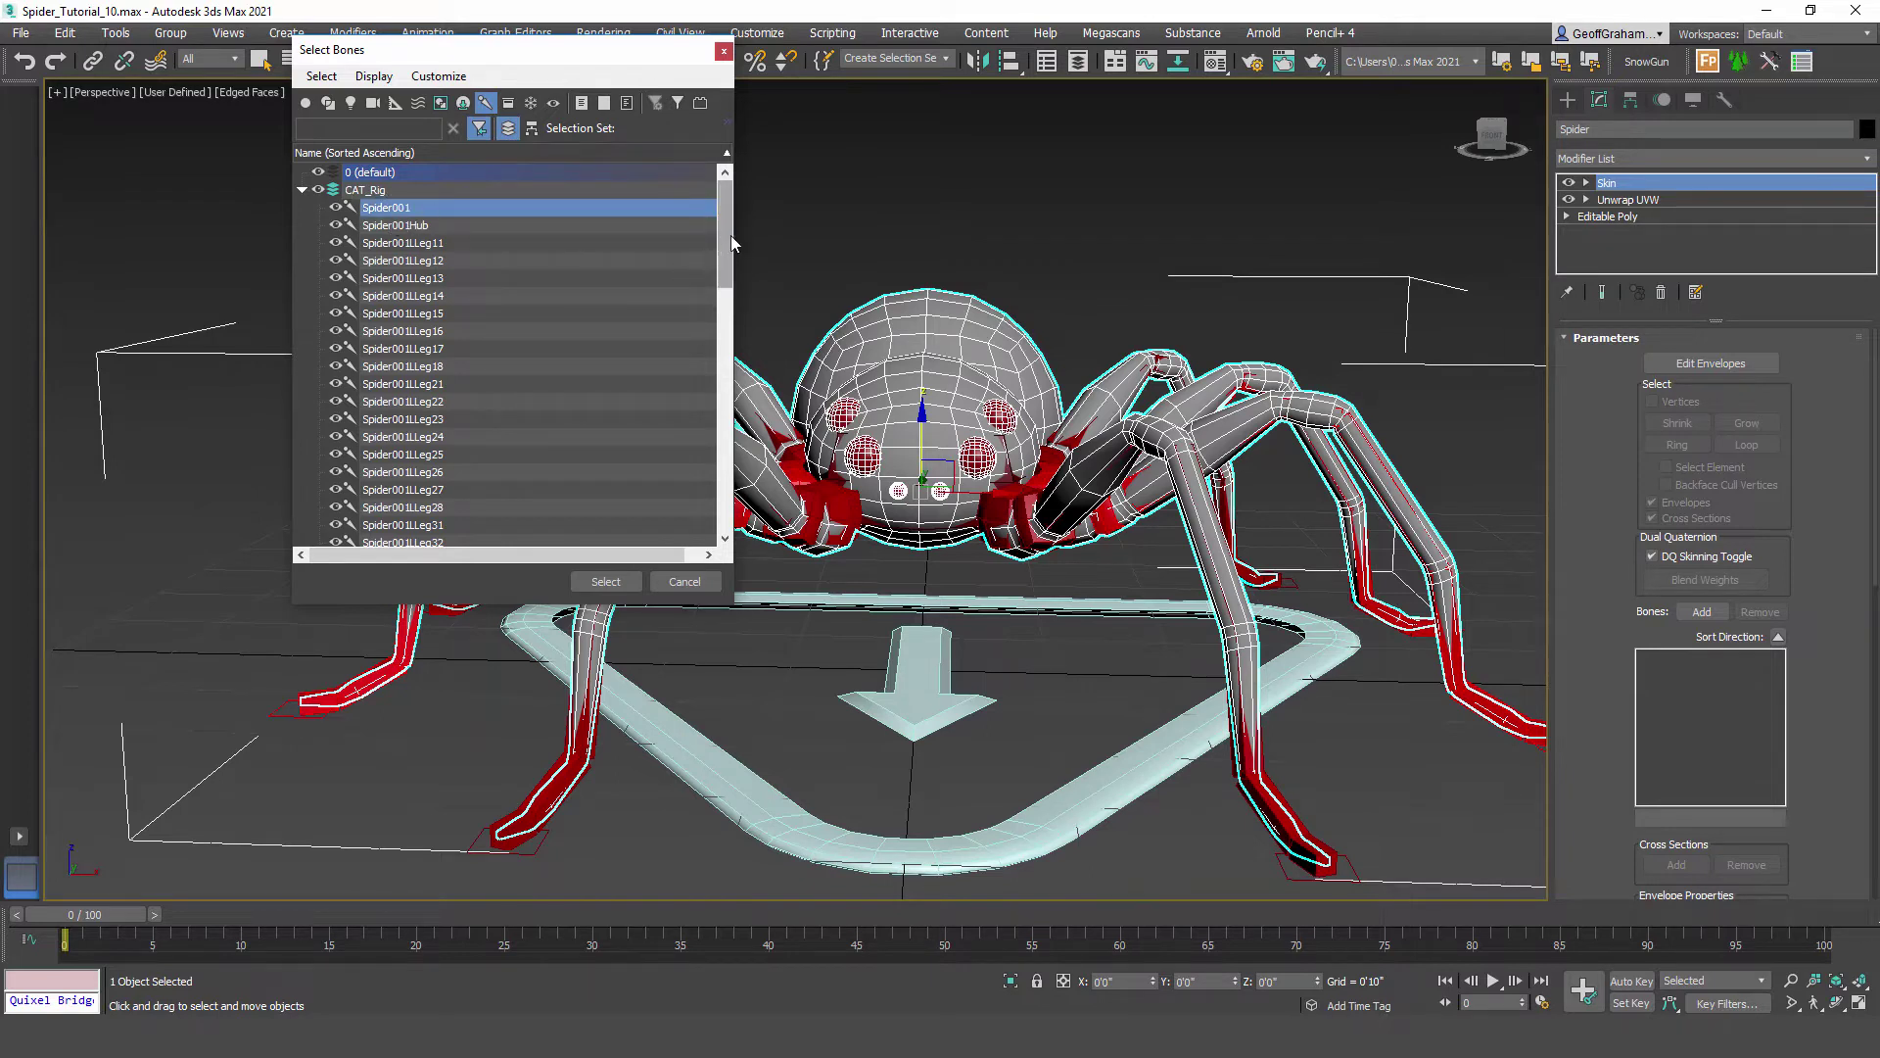
left_click_drag(726, 235, 651, 563)
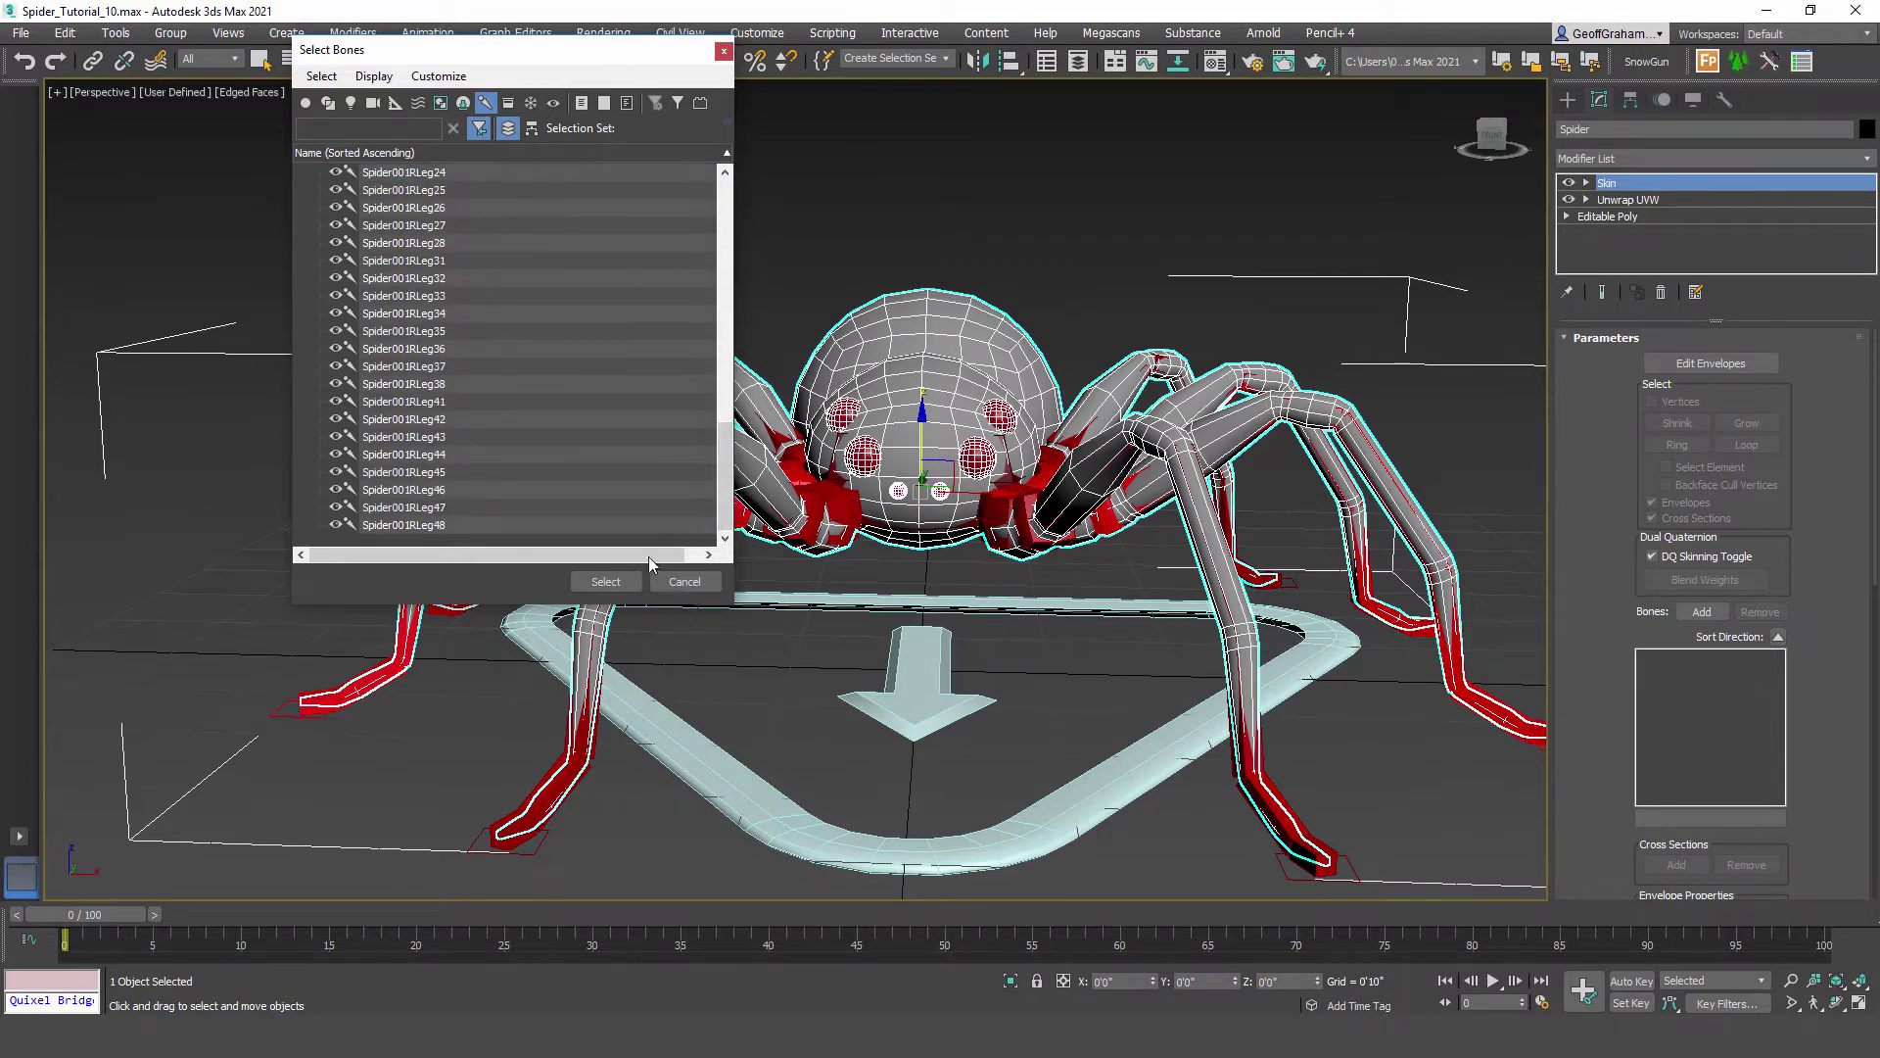
left_click(437, 528, "shift")
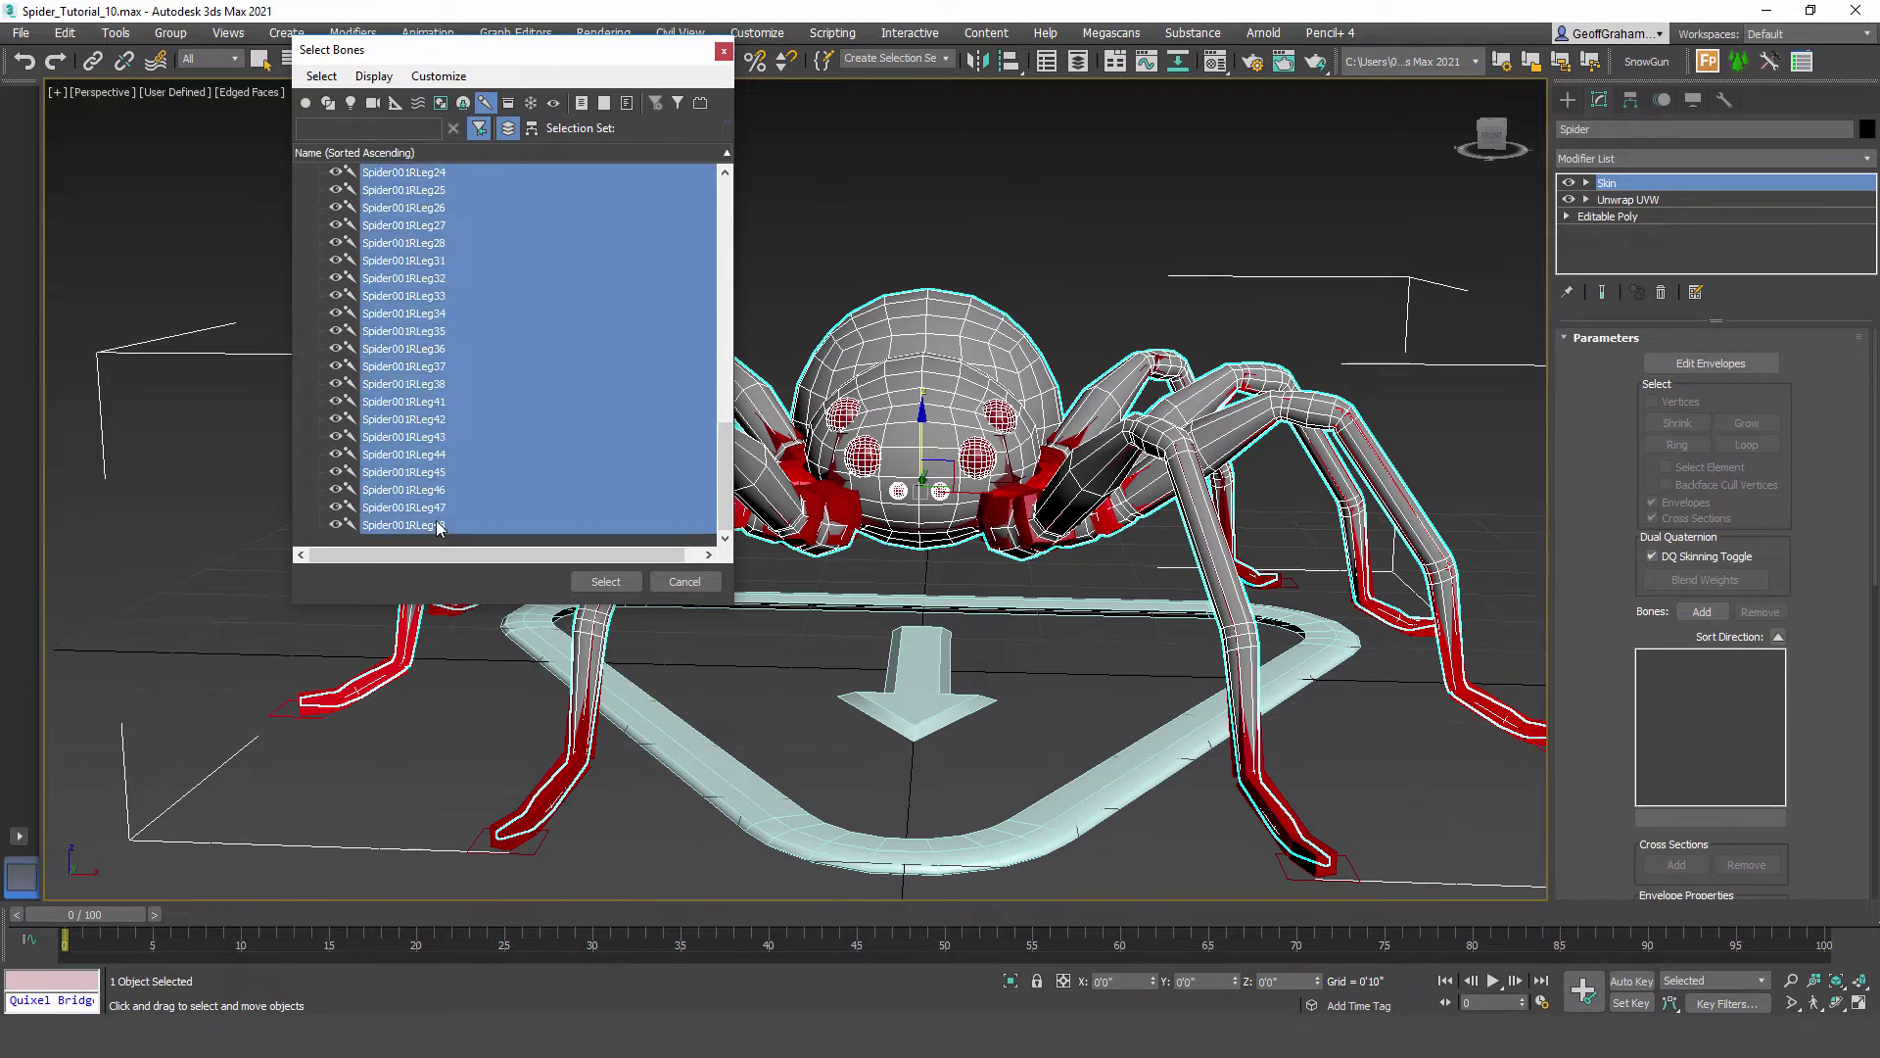
left_click(607, 582)
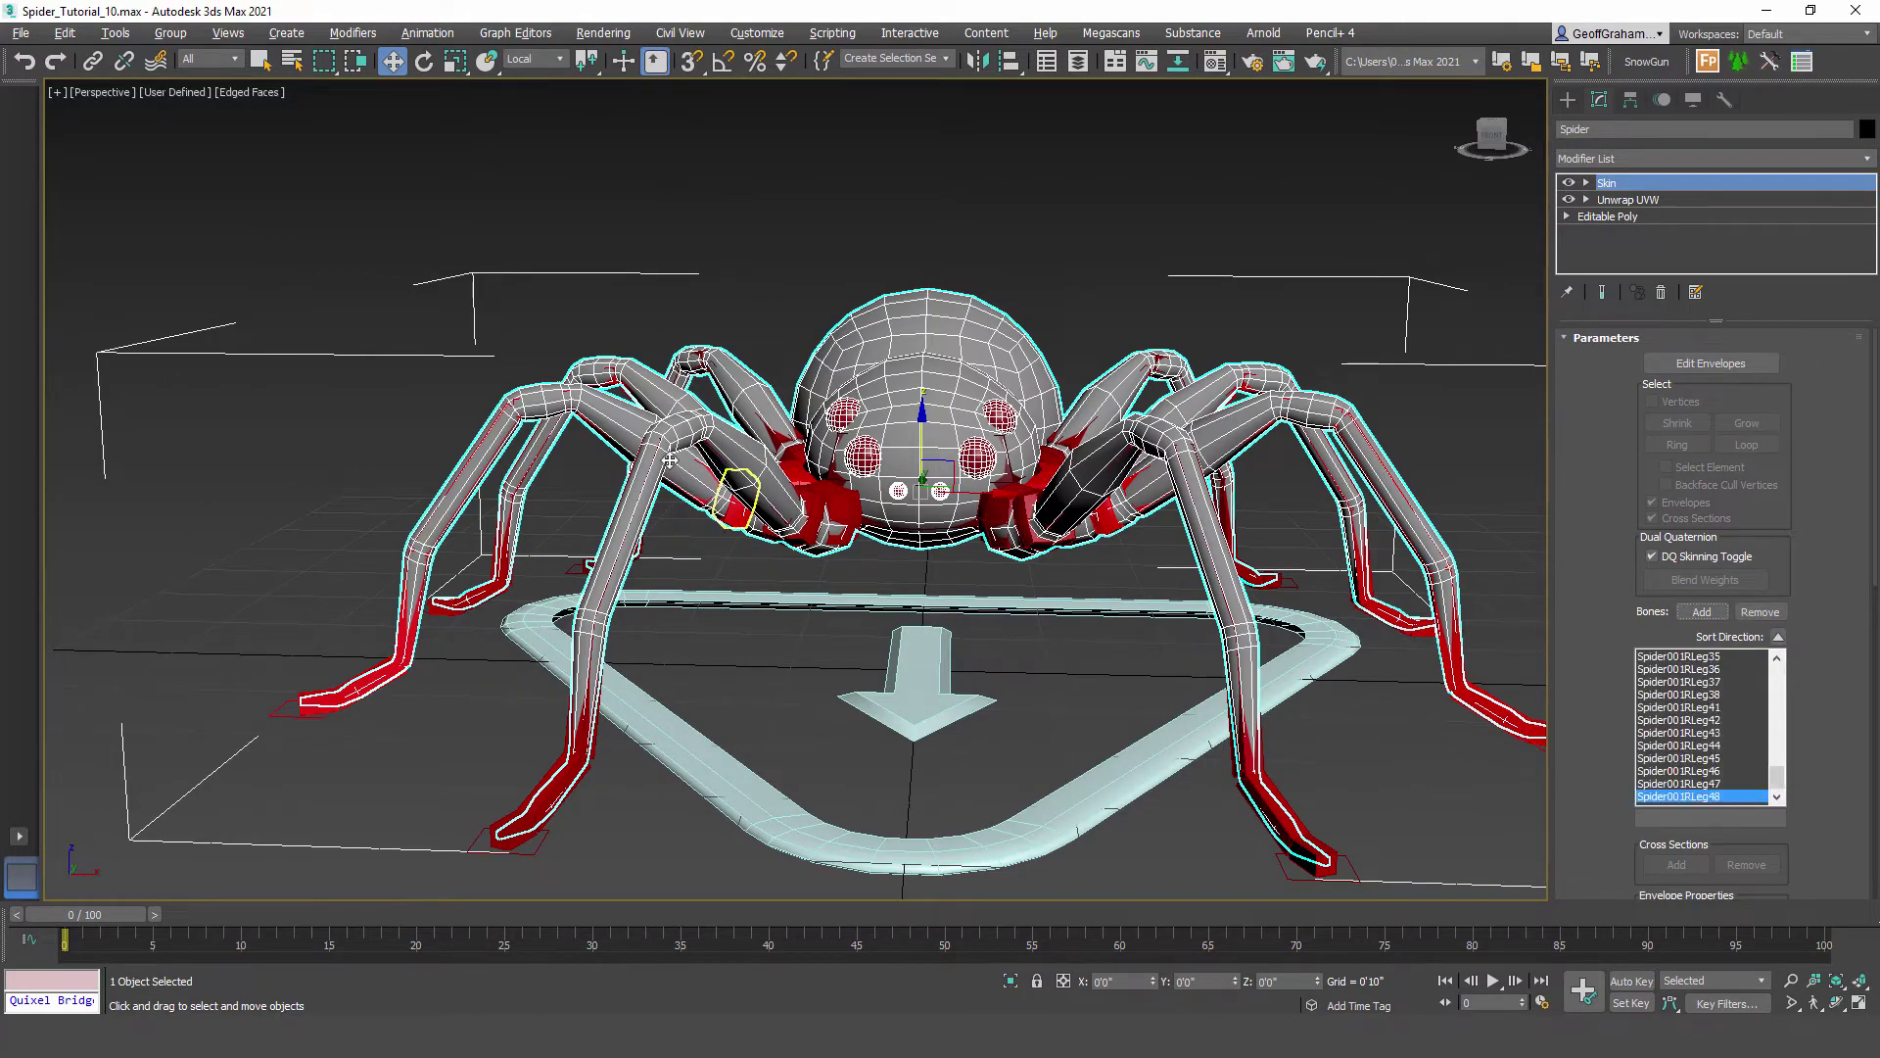
Step: Add a CATMotion layer to the Spider001 rig and switch the rig from setup mode to animation mode
middle_click_drag(766, 499, 797, 594, "alt")
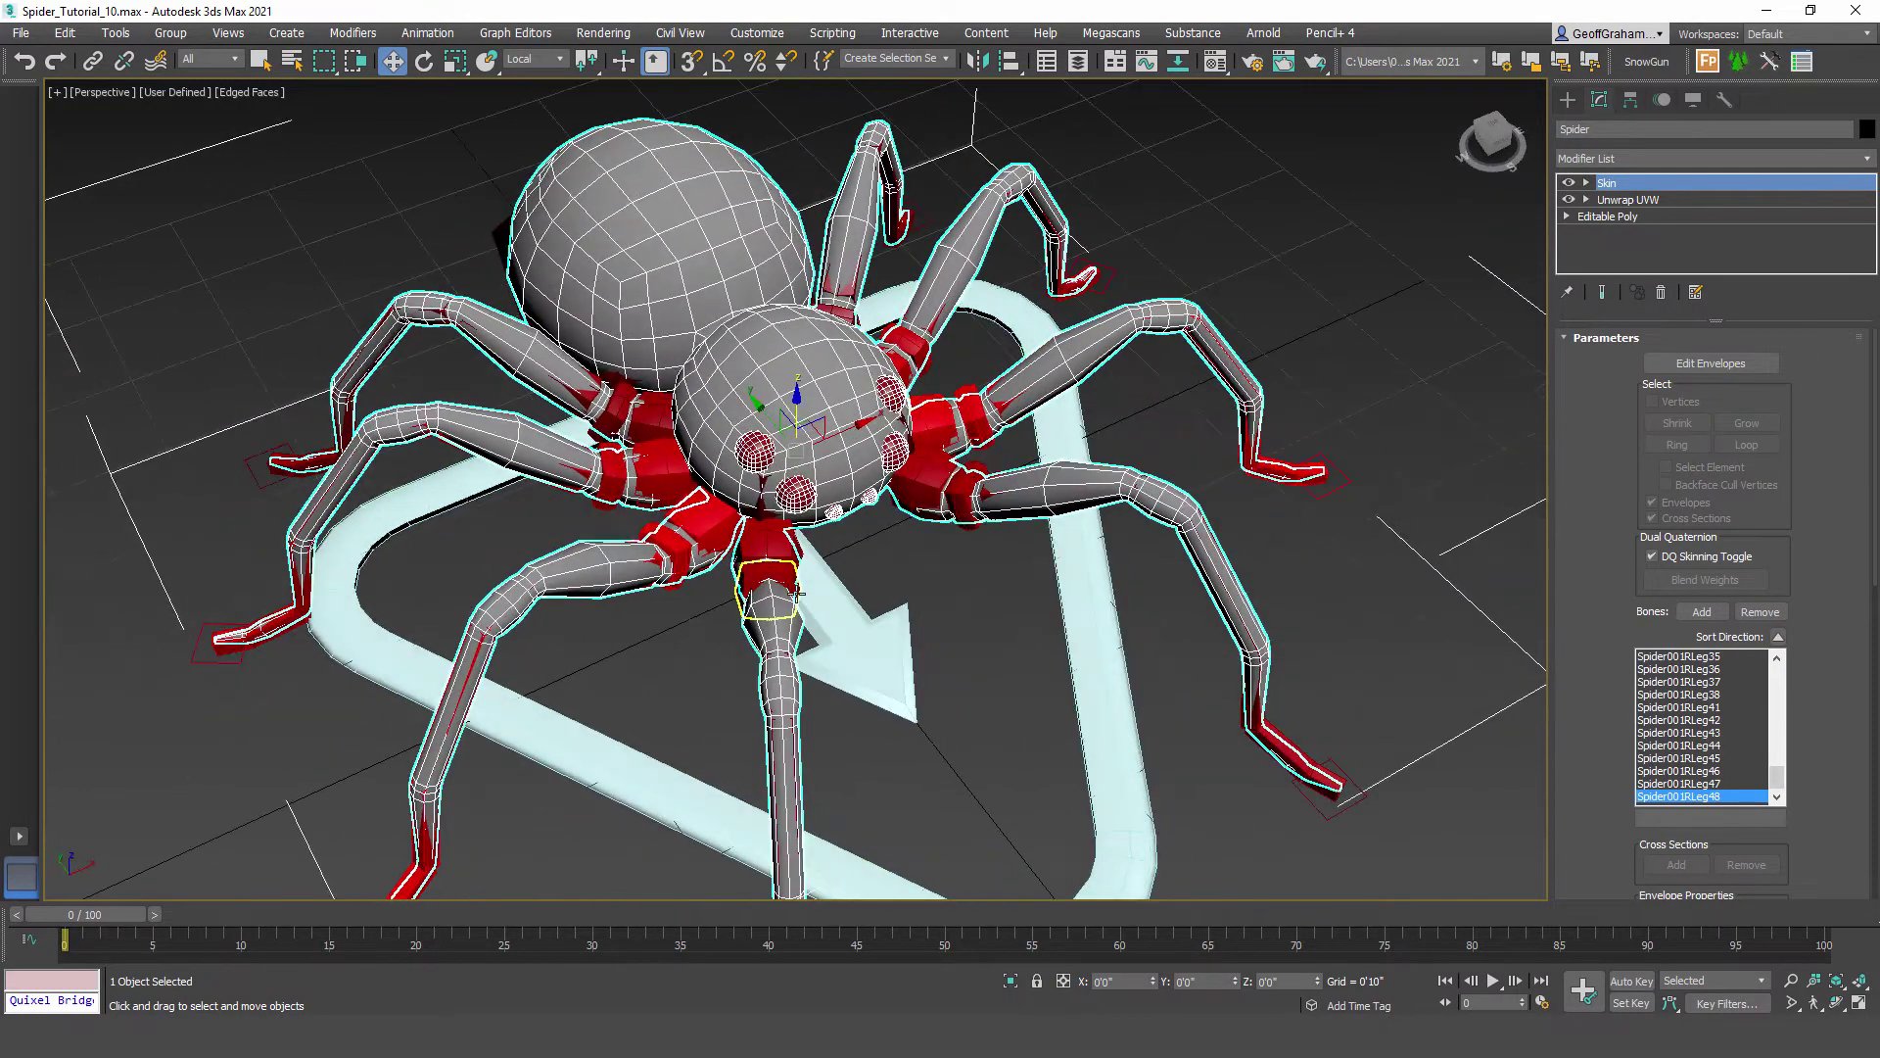
mouse_move(673, 563)
middle_mouse_down("alt")
mouse_move(643, 650)
mouse_move(626, 615)
mouse_move(666, 558)
middle_mouse_up("alt")
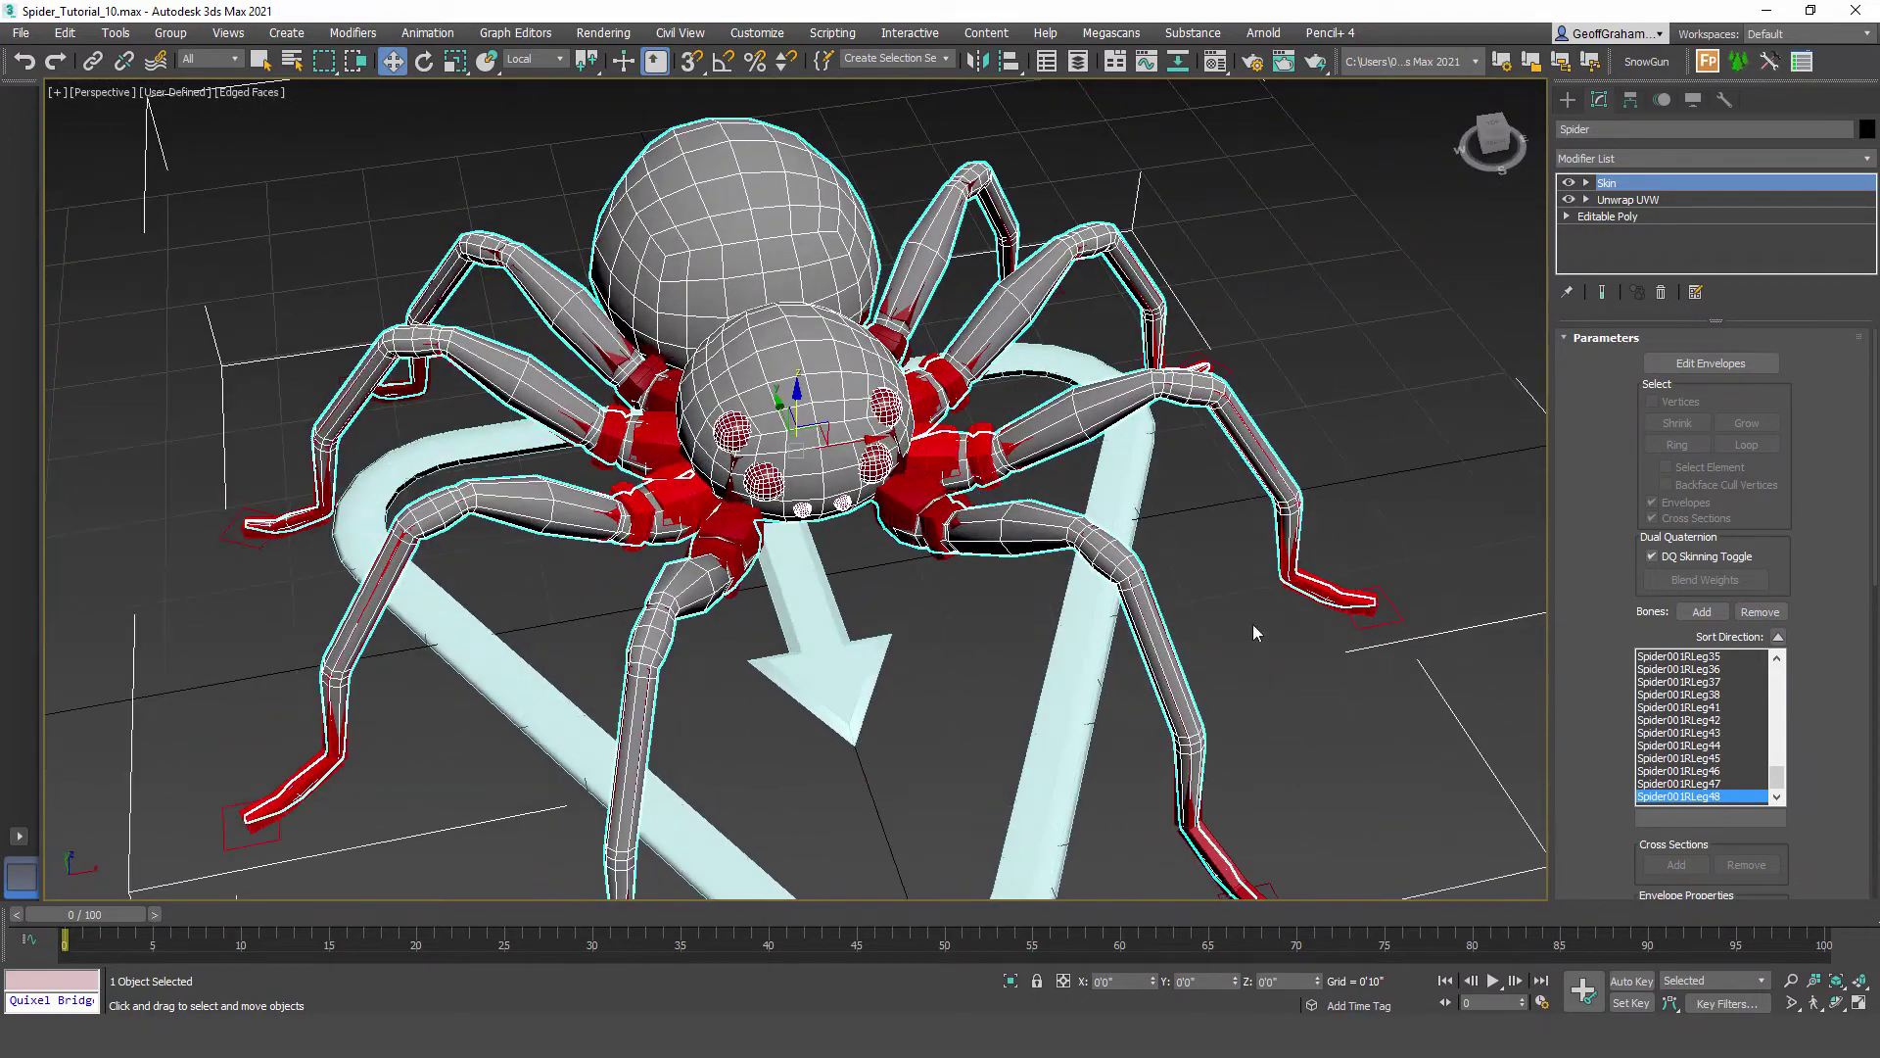
left_click(1093, 643)
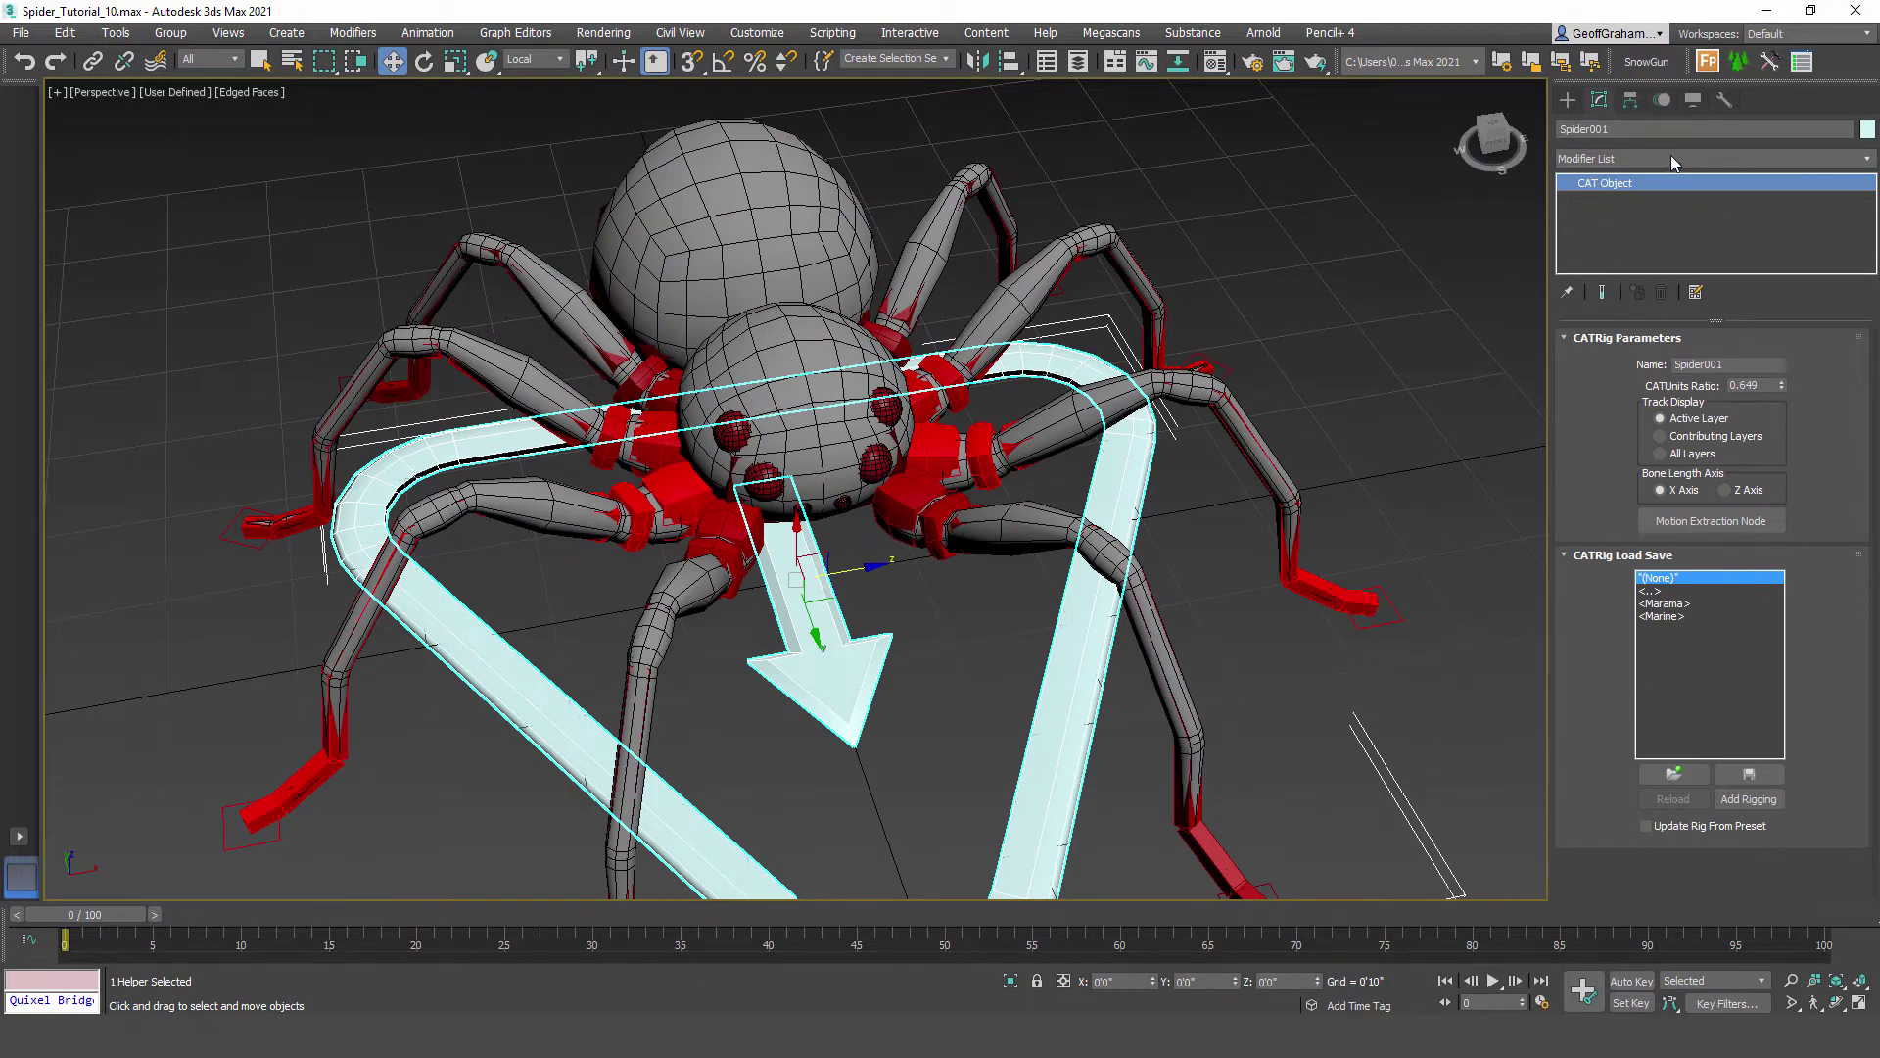
left_click(1669, 95)
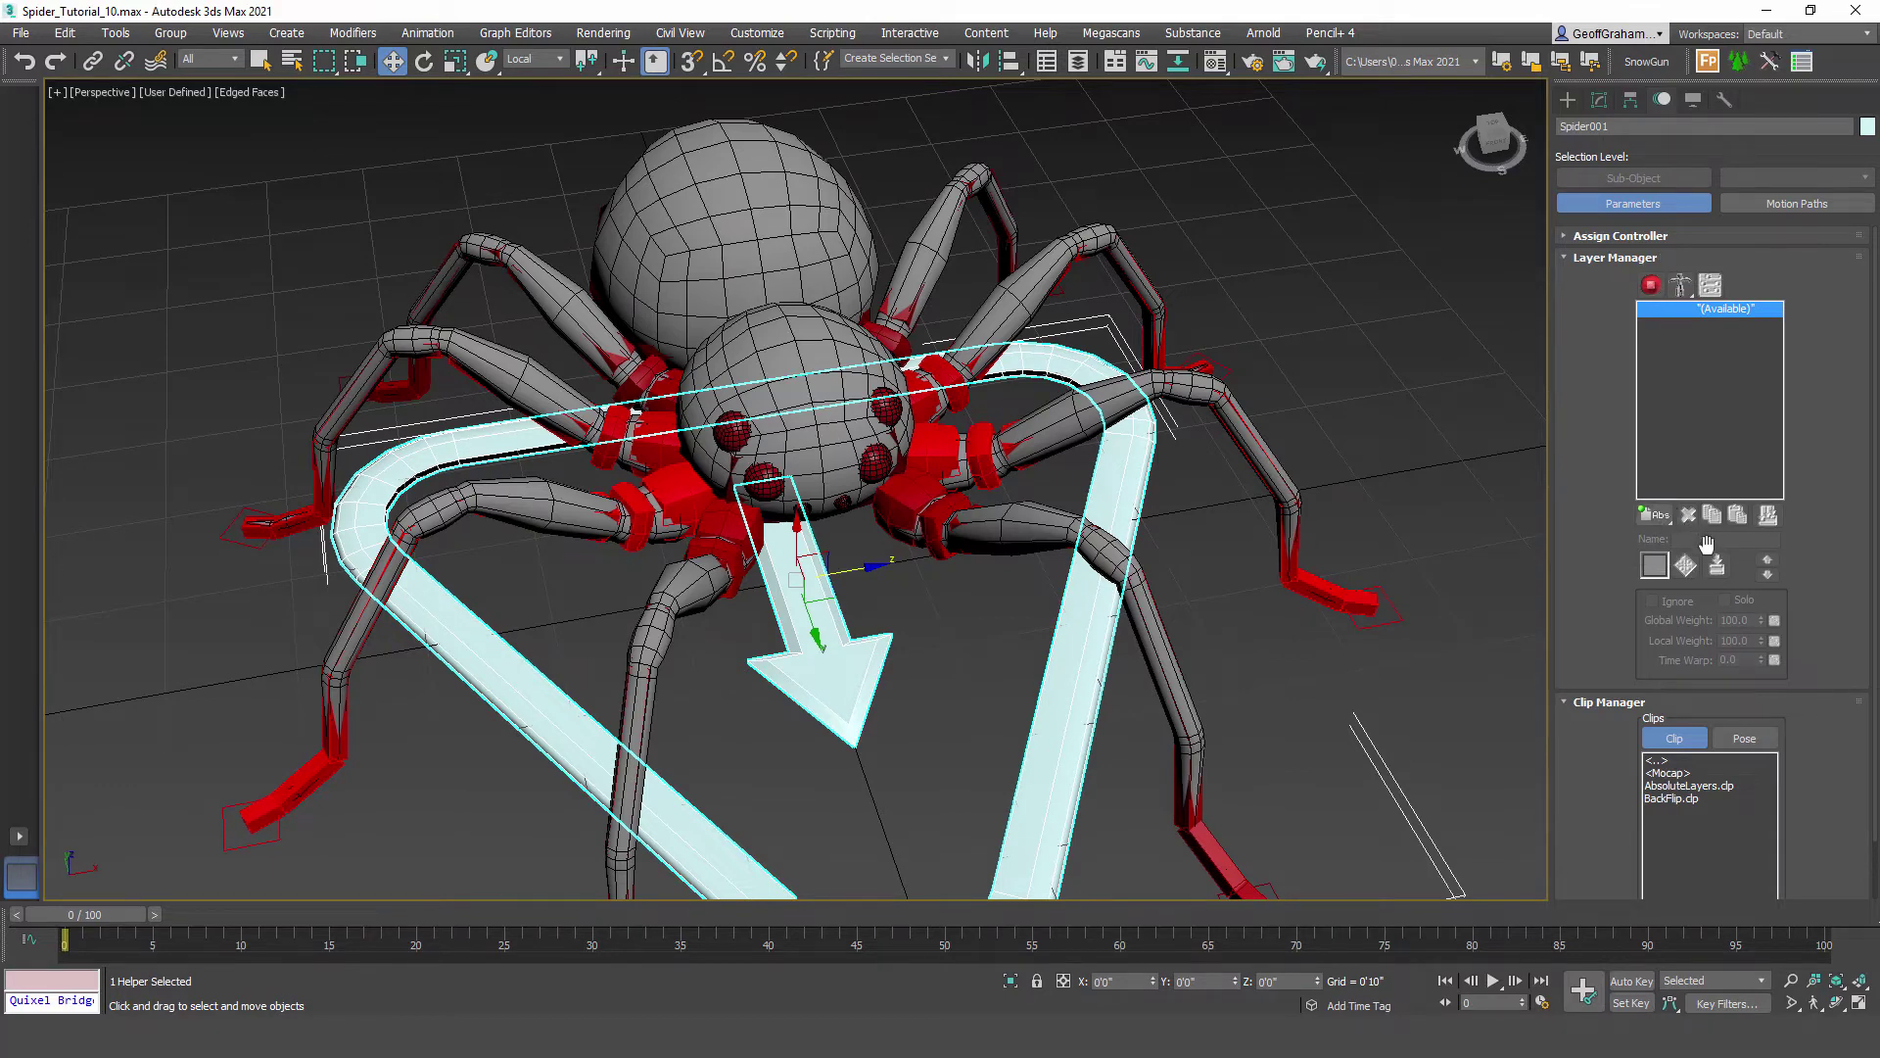
left_click(1657, 519)
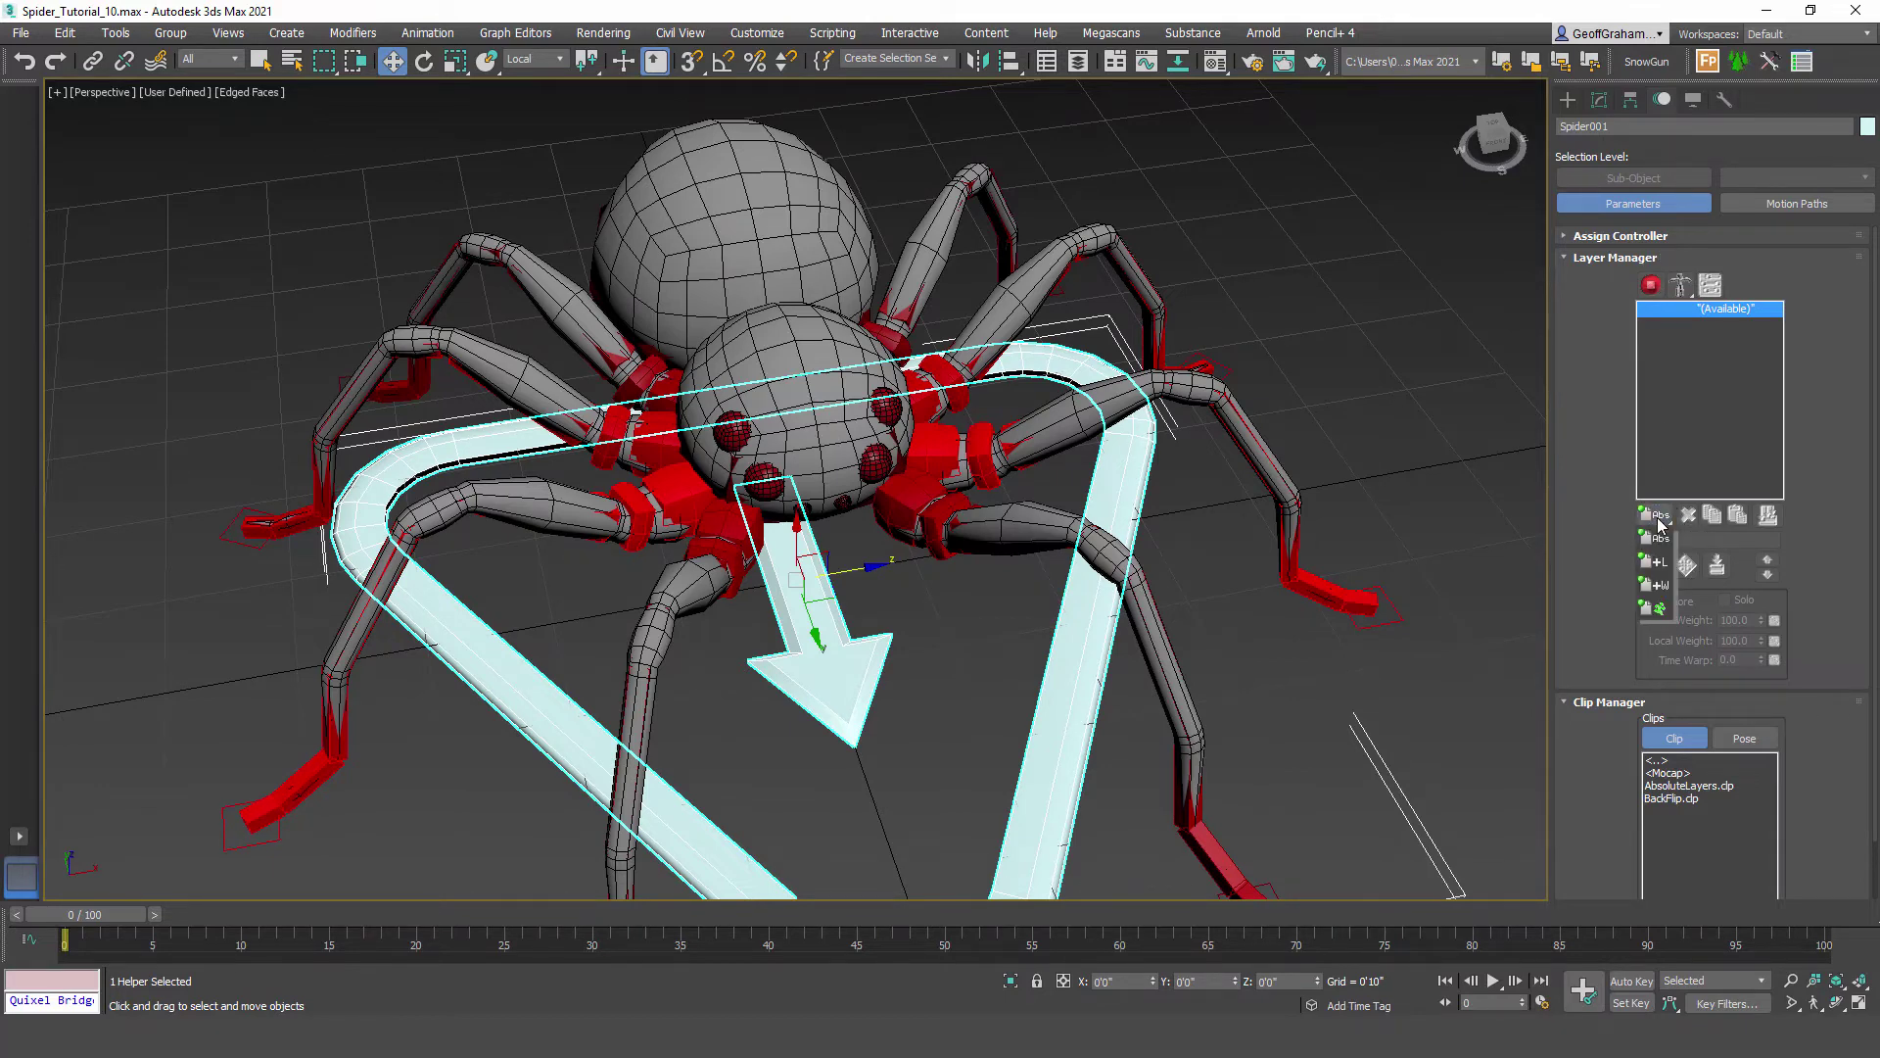
left_click_drag(1660, 526, 1657, 605)
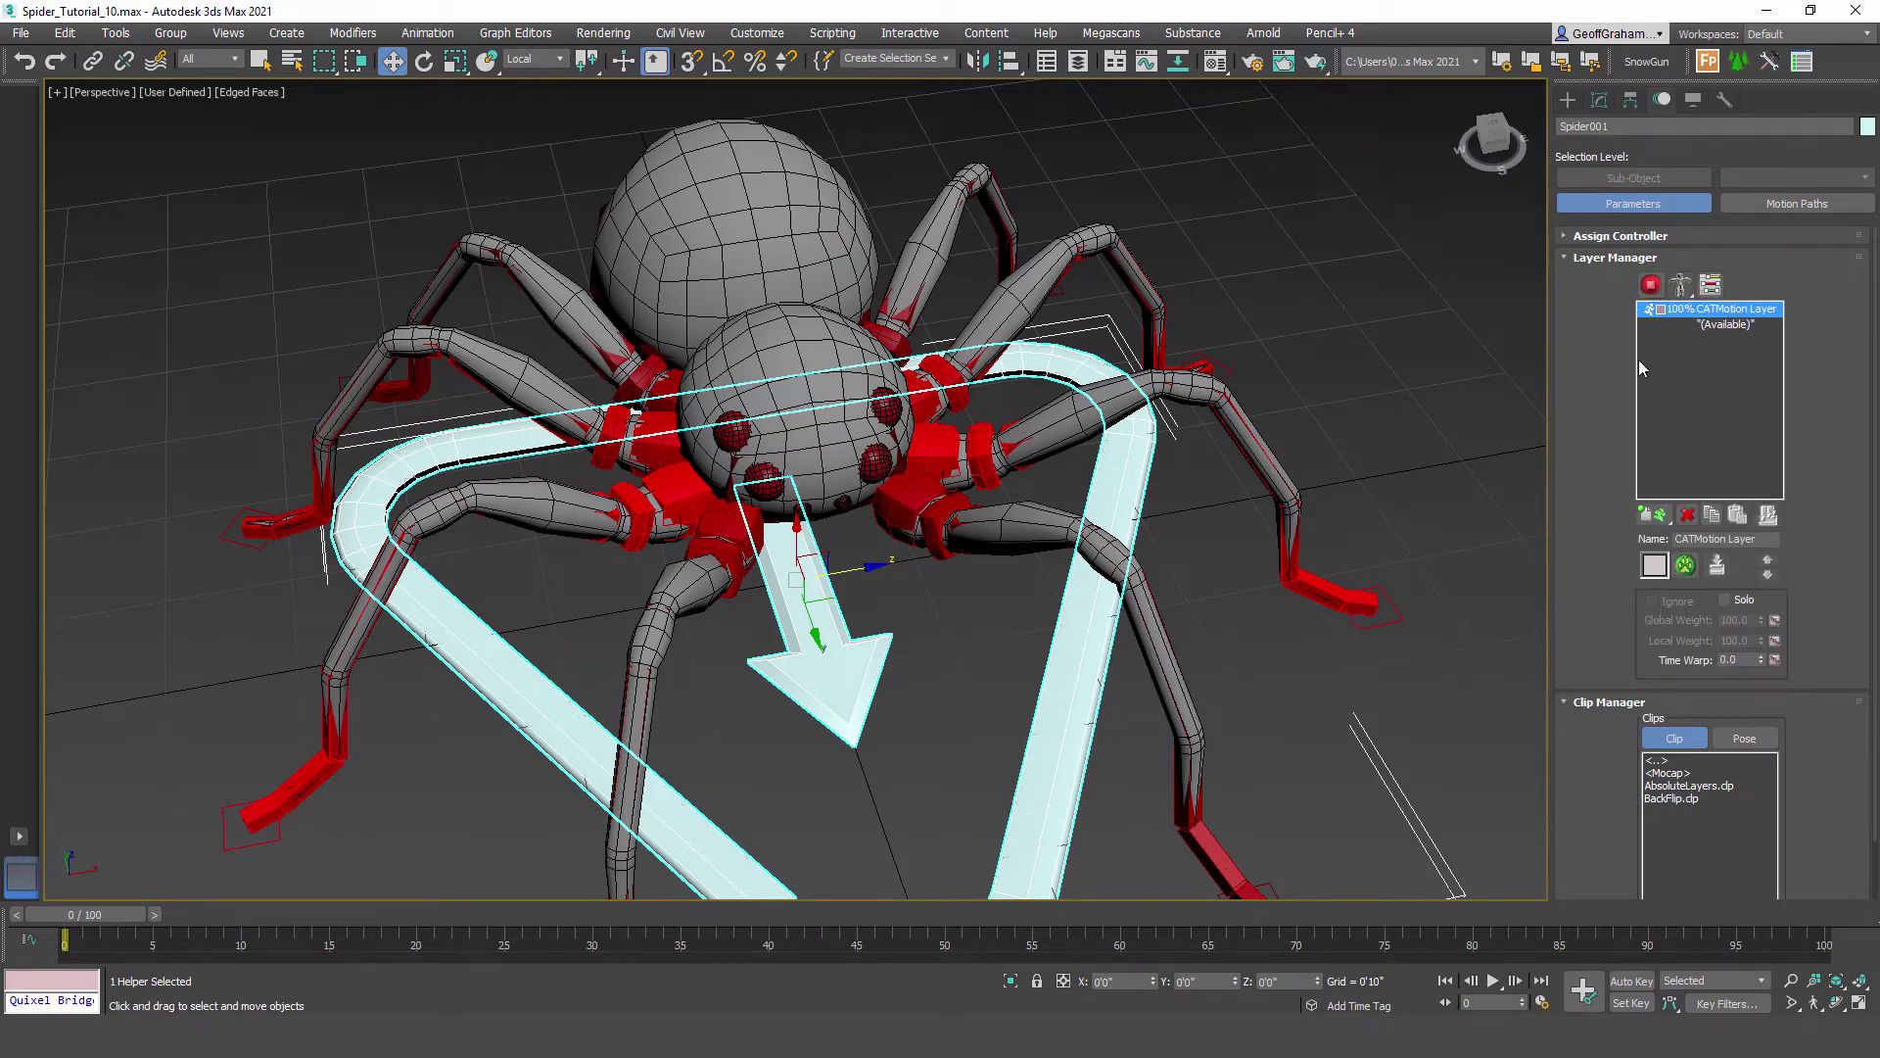
left_click(1652, 285)
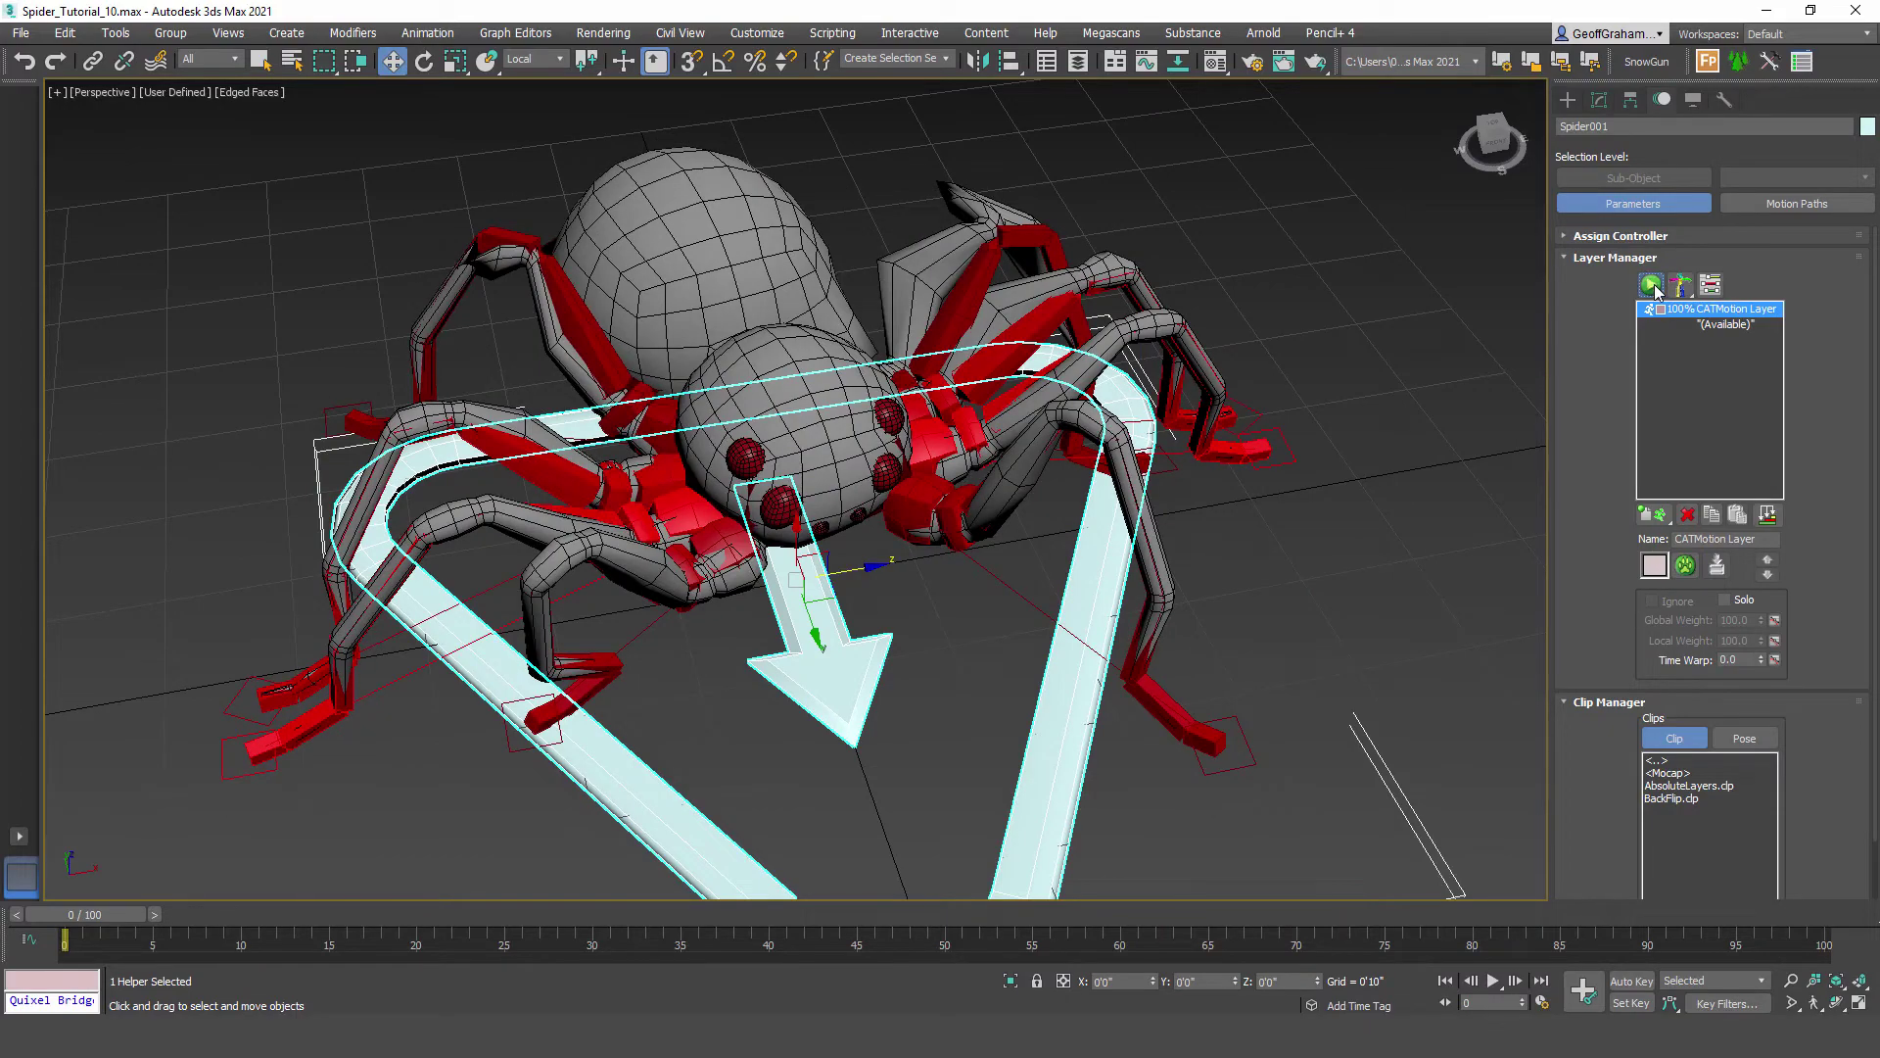
Step: Scrub the animation to frame 55 and back to frame 0, checking how the skinned mesh deforms from above
middle_click_drag(642, 529, 699, 600, "alt")
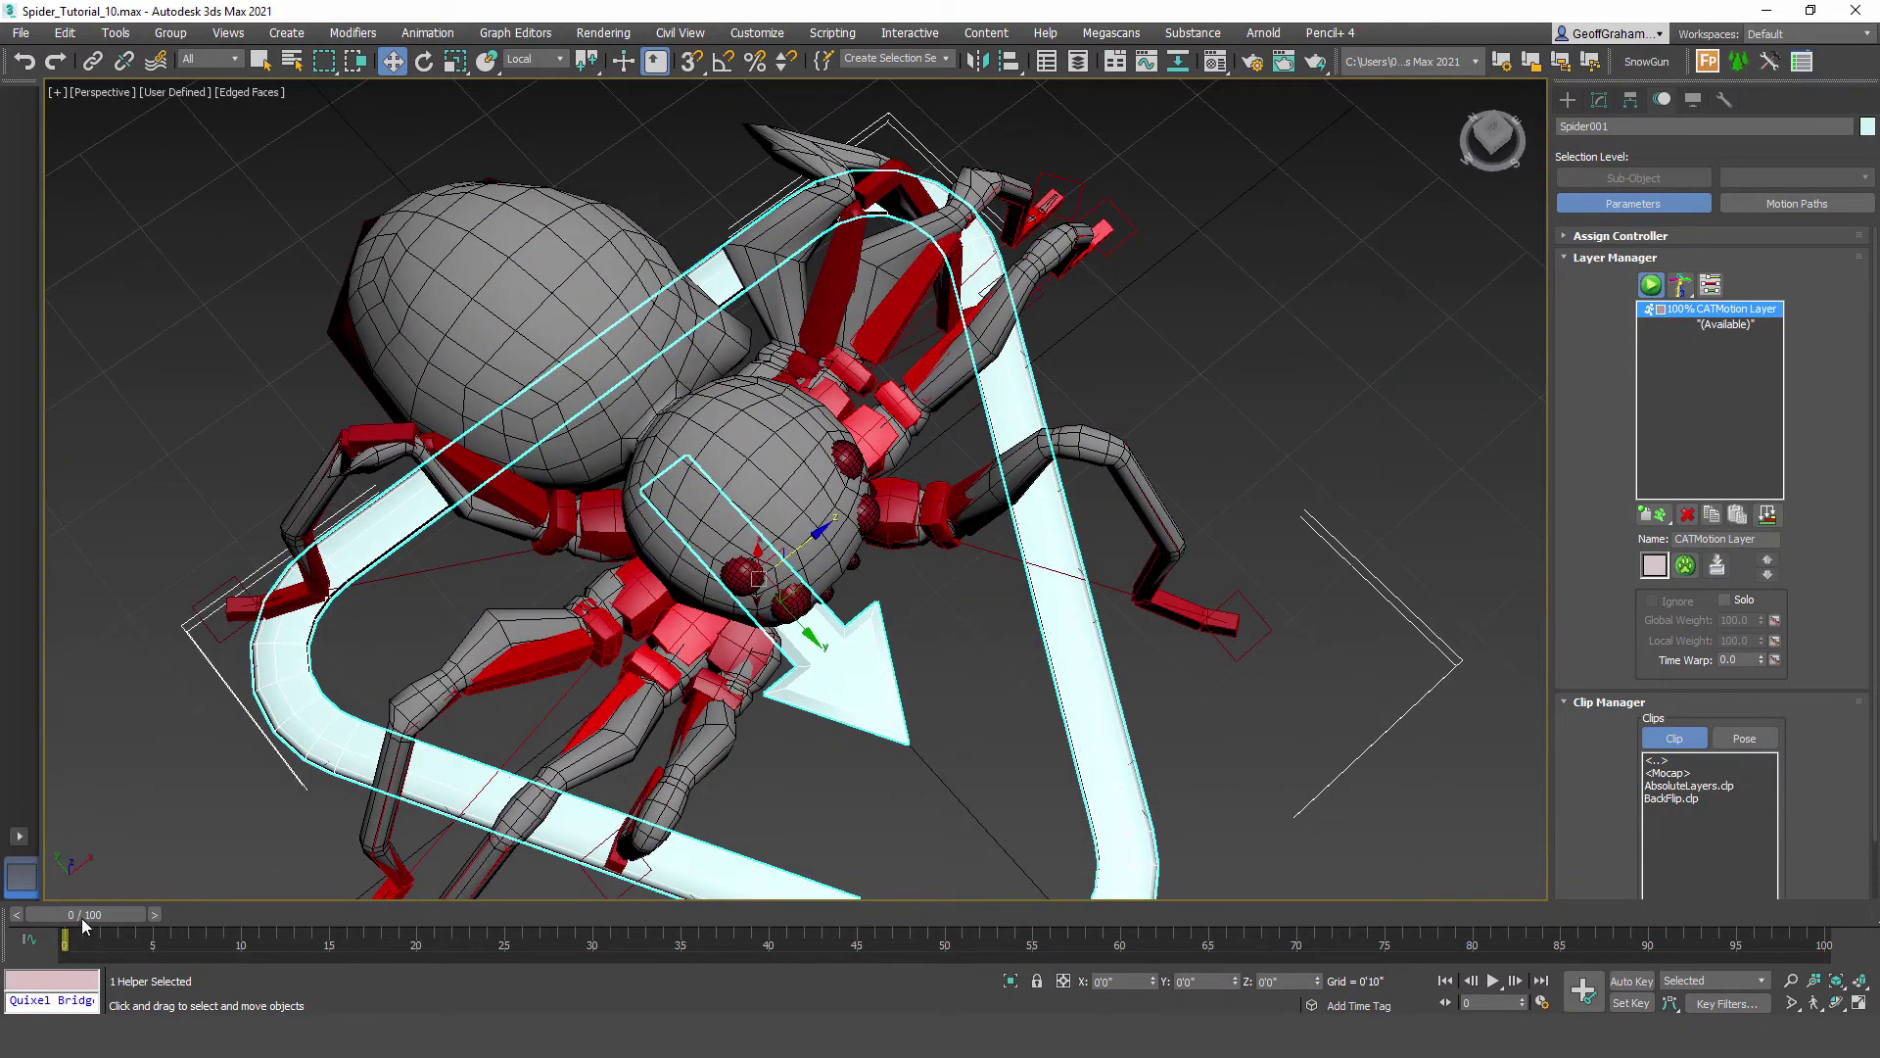
left_click_drag(81, 919, 1033, 954)
key("w")
scroll(857, 387, "down", 4)
middle_click_drag(783, 446, 852, 597)
scroll(833, 545, "up", 4)
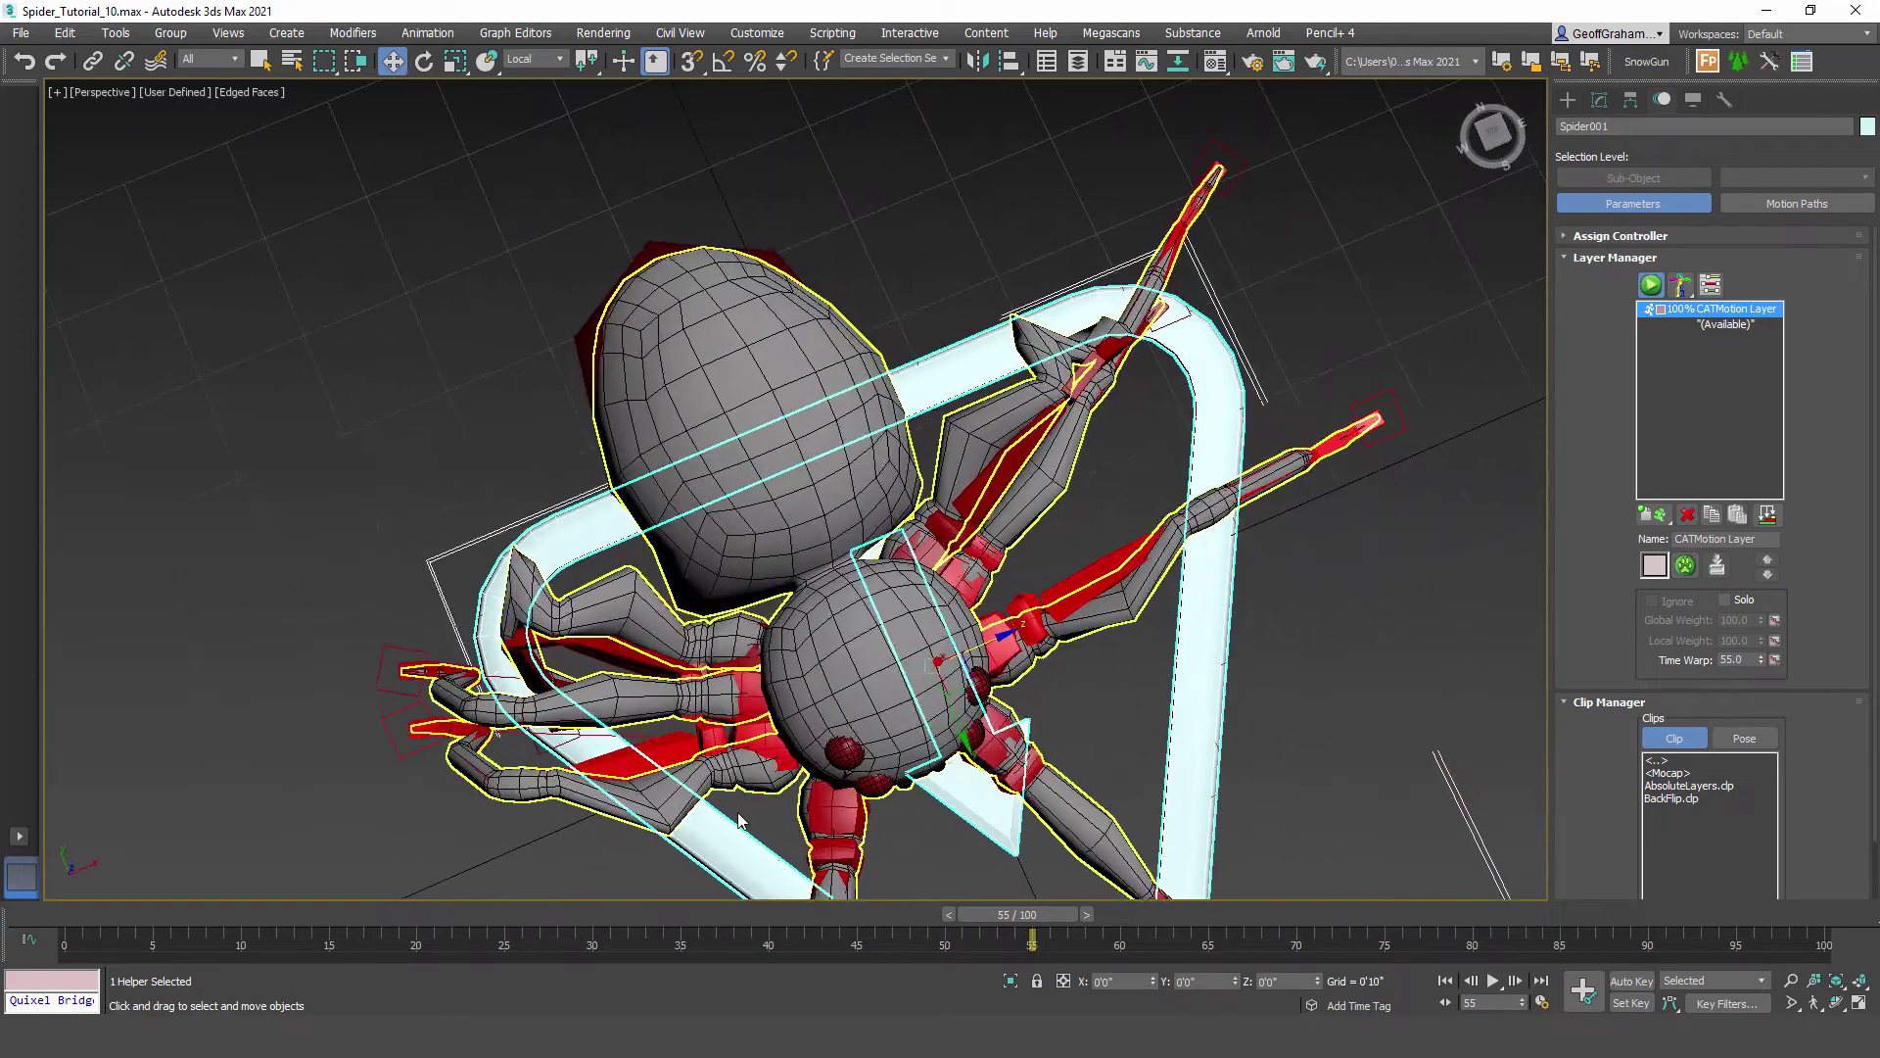
left_click_drag(1027, 931, 98, 774)
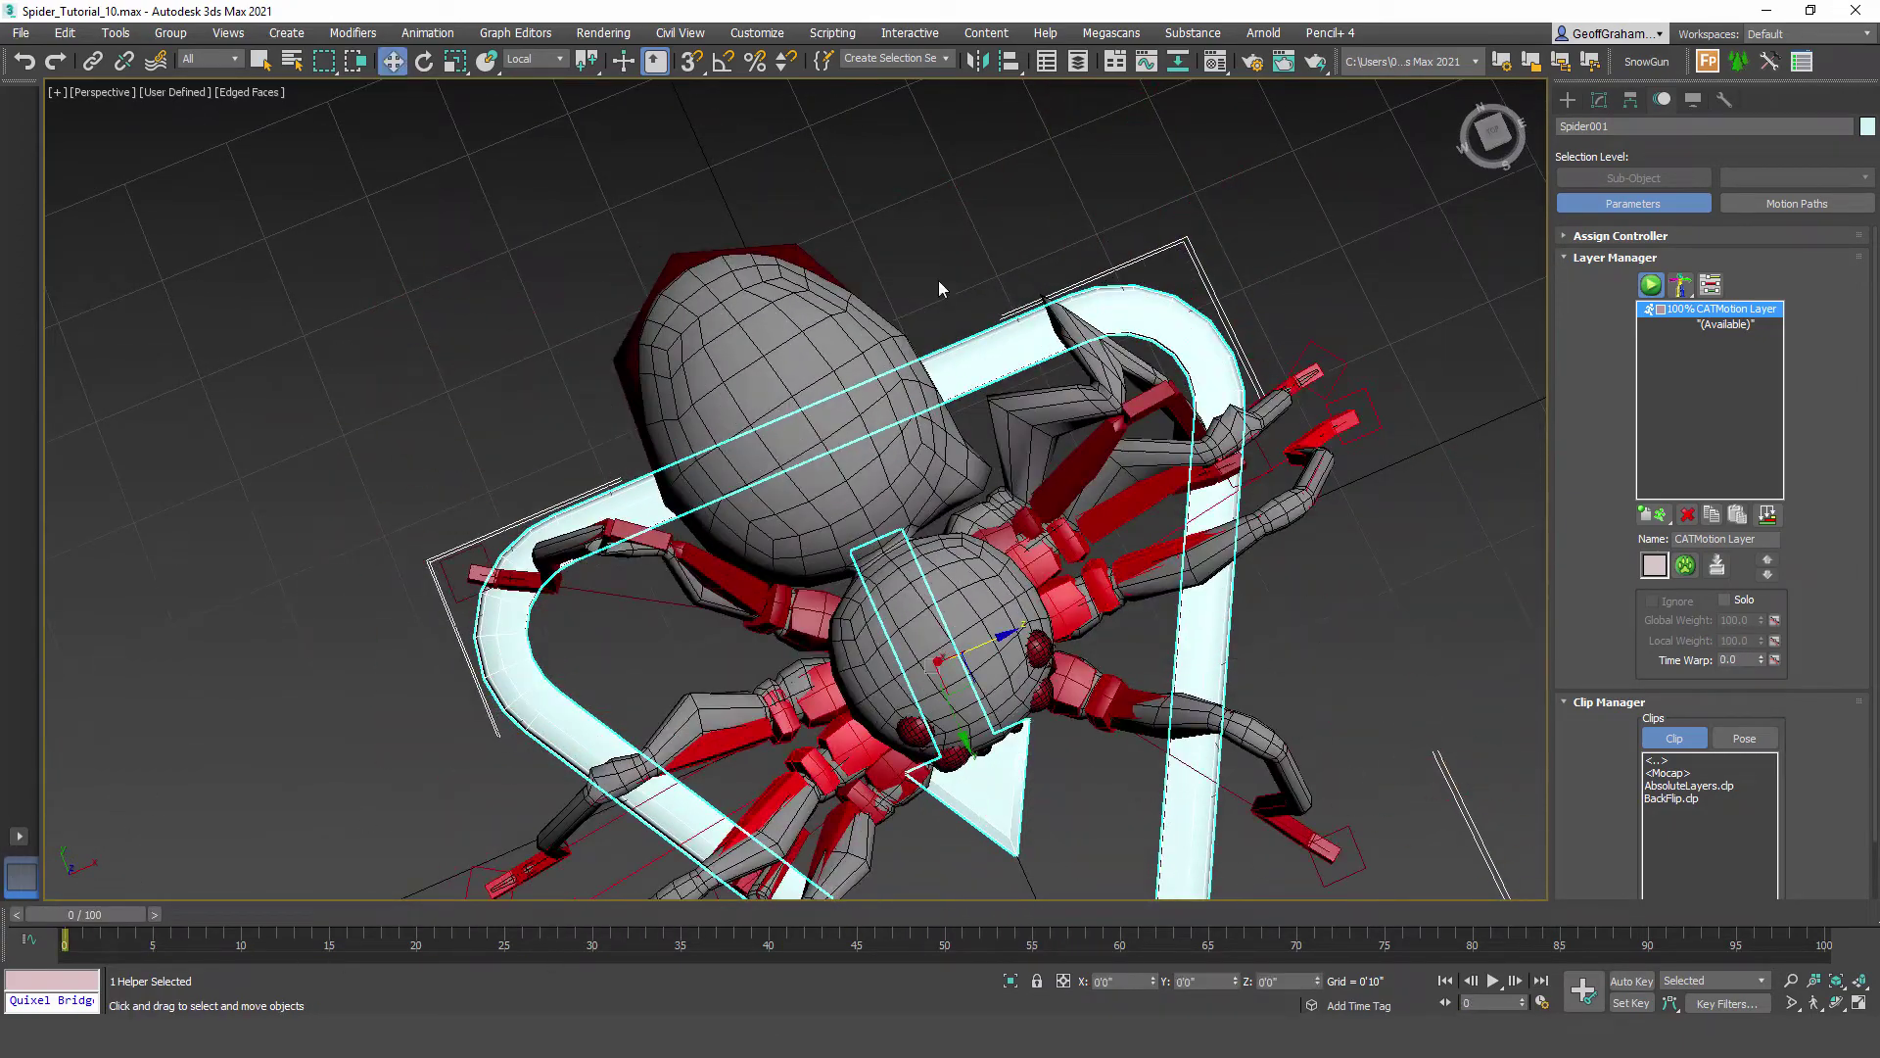
Step: Select the spider mesh, isolate it from the CAT rig, and return the animation to frame 0
left_click(938, 280)
left_click(777, 349)
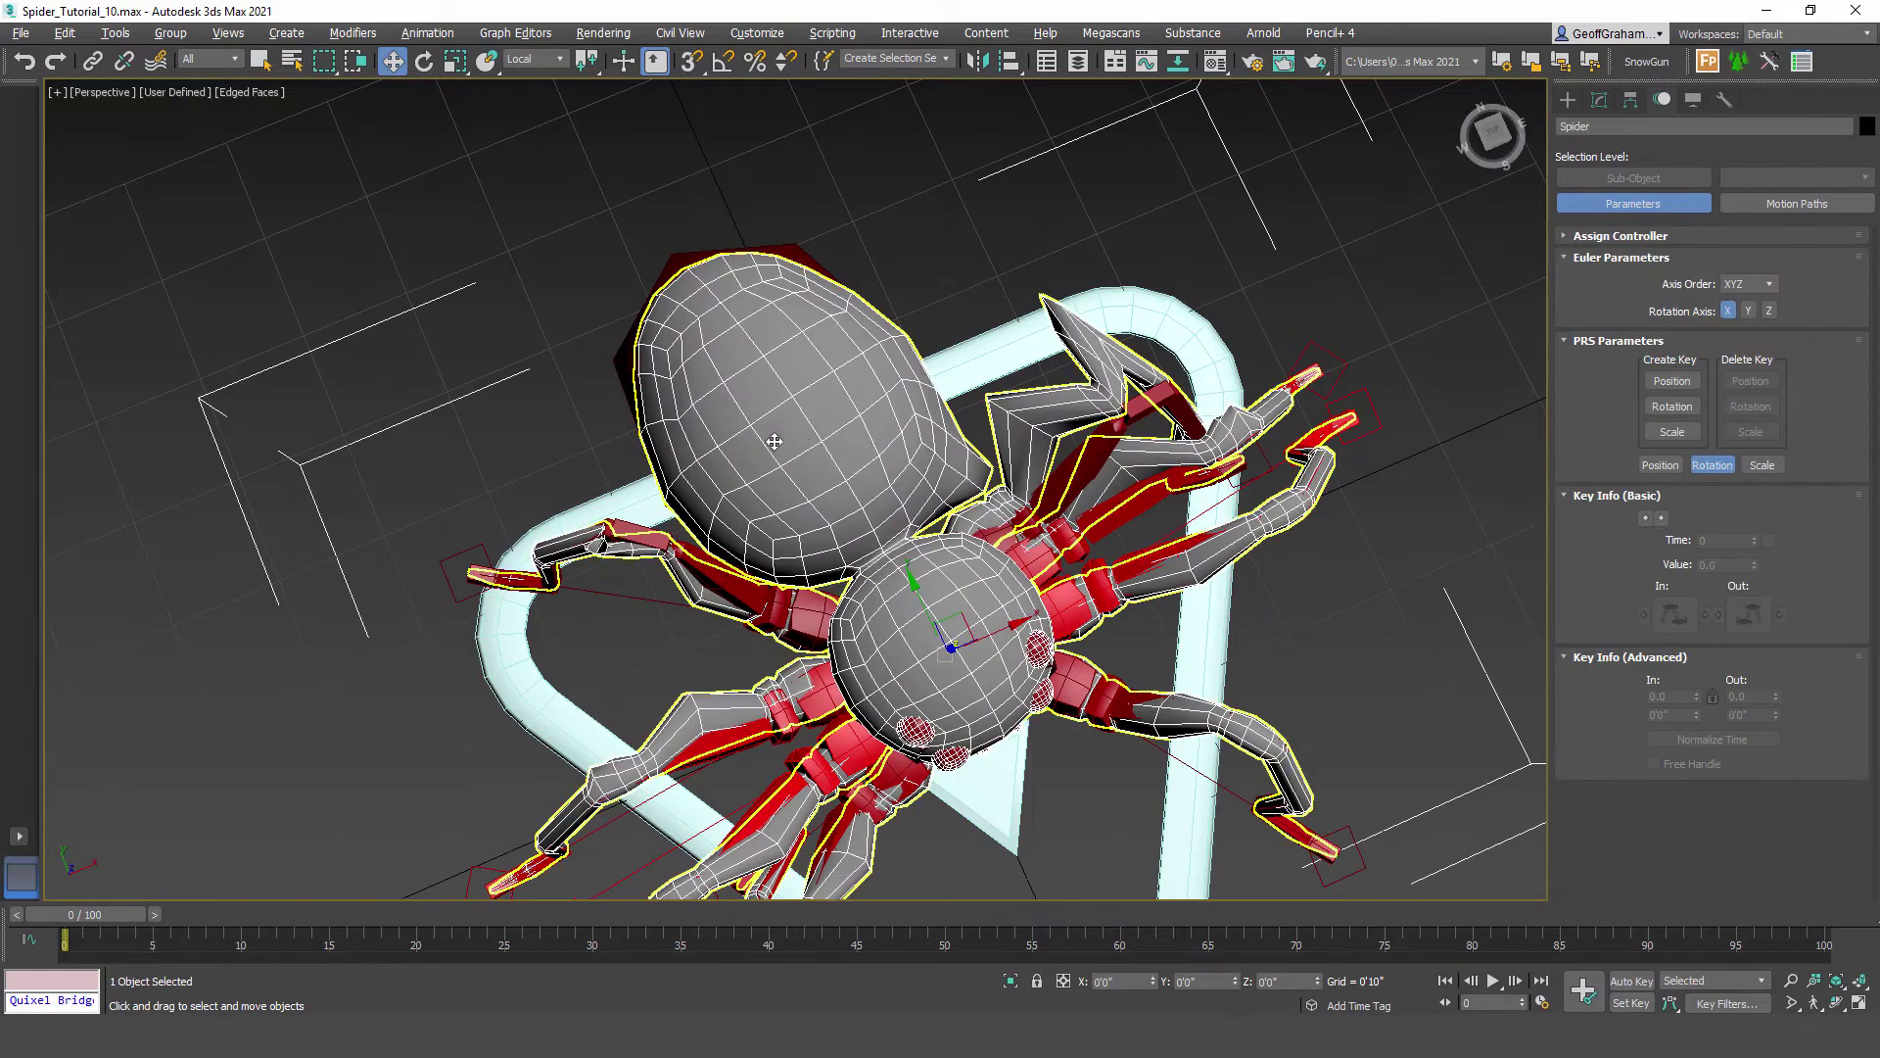
middle_click_drag(777, 348, 823, 383, "alt")
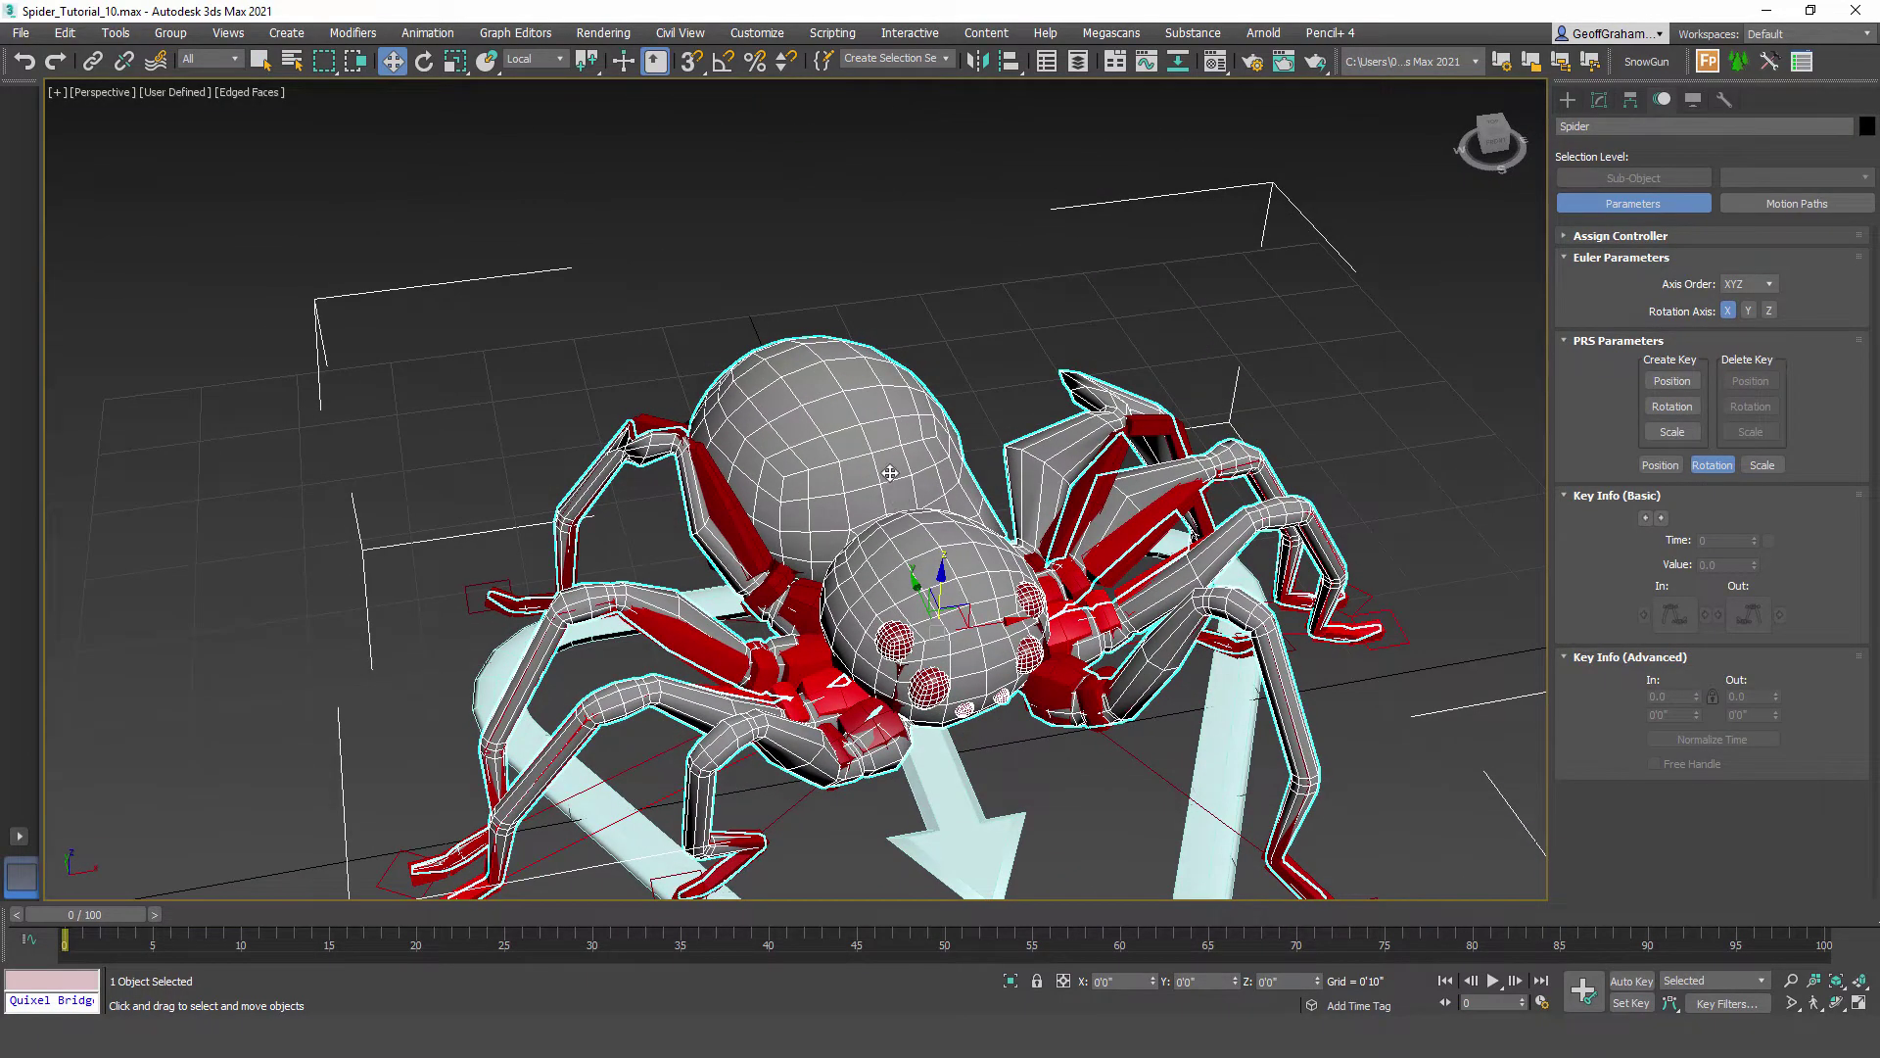
right_click(861, 435)
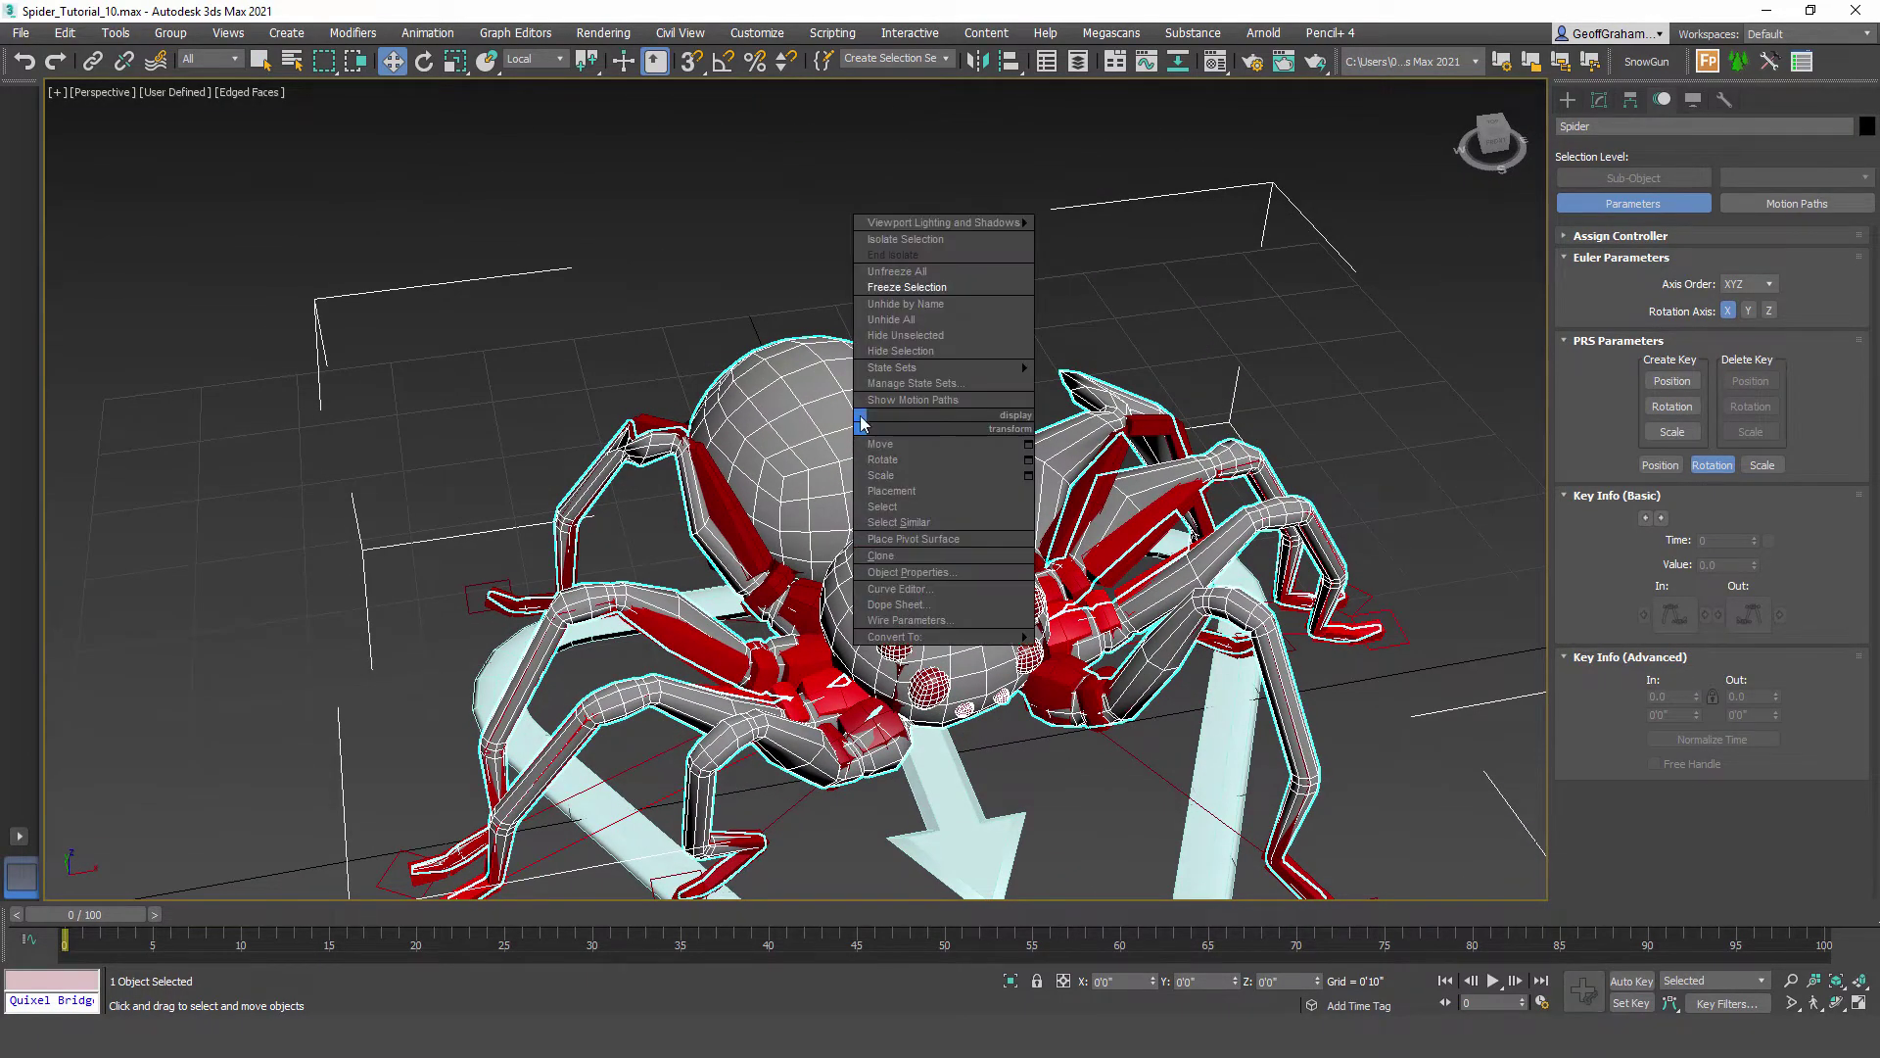
left_click(909, 241)
middle_click_drag(907, 550, 862, 681, "alt")
left_click_drag(118, 915, 69, 913)
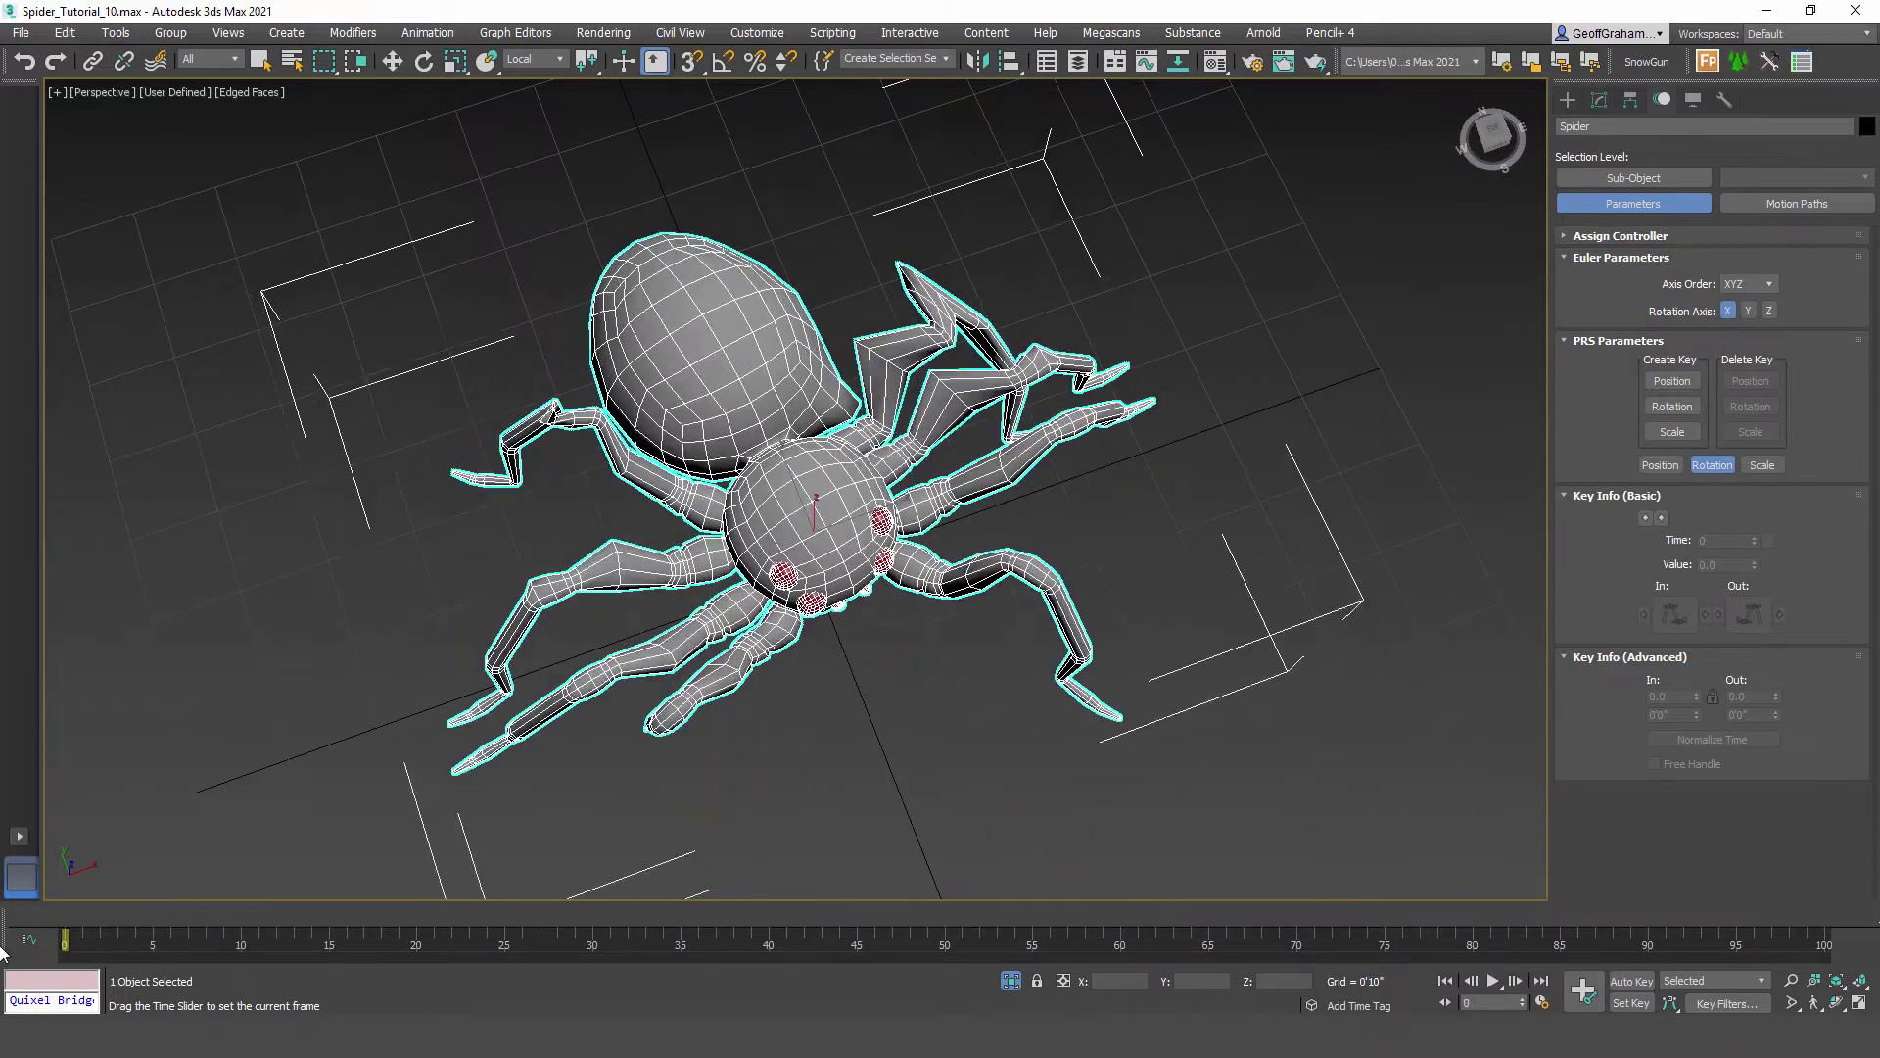
Step: Reselect the isolated spider mesh and turn on envelope editing in its Skin modifier
key("w")
middle_click_drag(813, 642, 955, 611, "alt")
middle_click_drag(842, 587, 1023, 319, "alt")
scroll(928, 629, "up", 3)
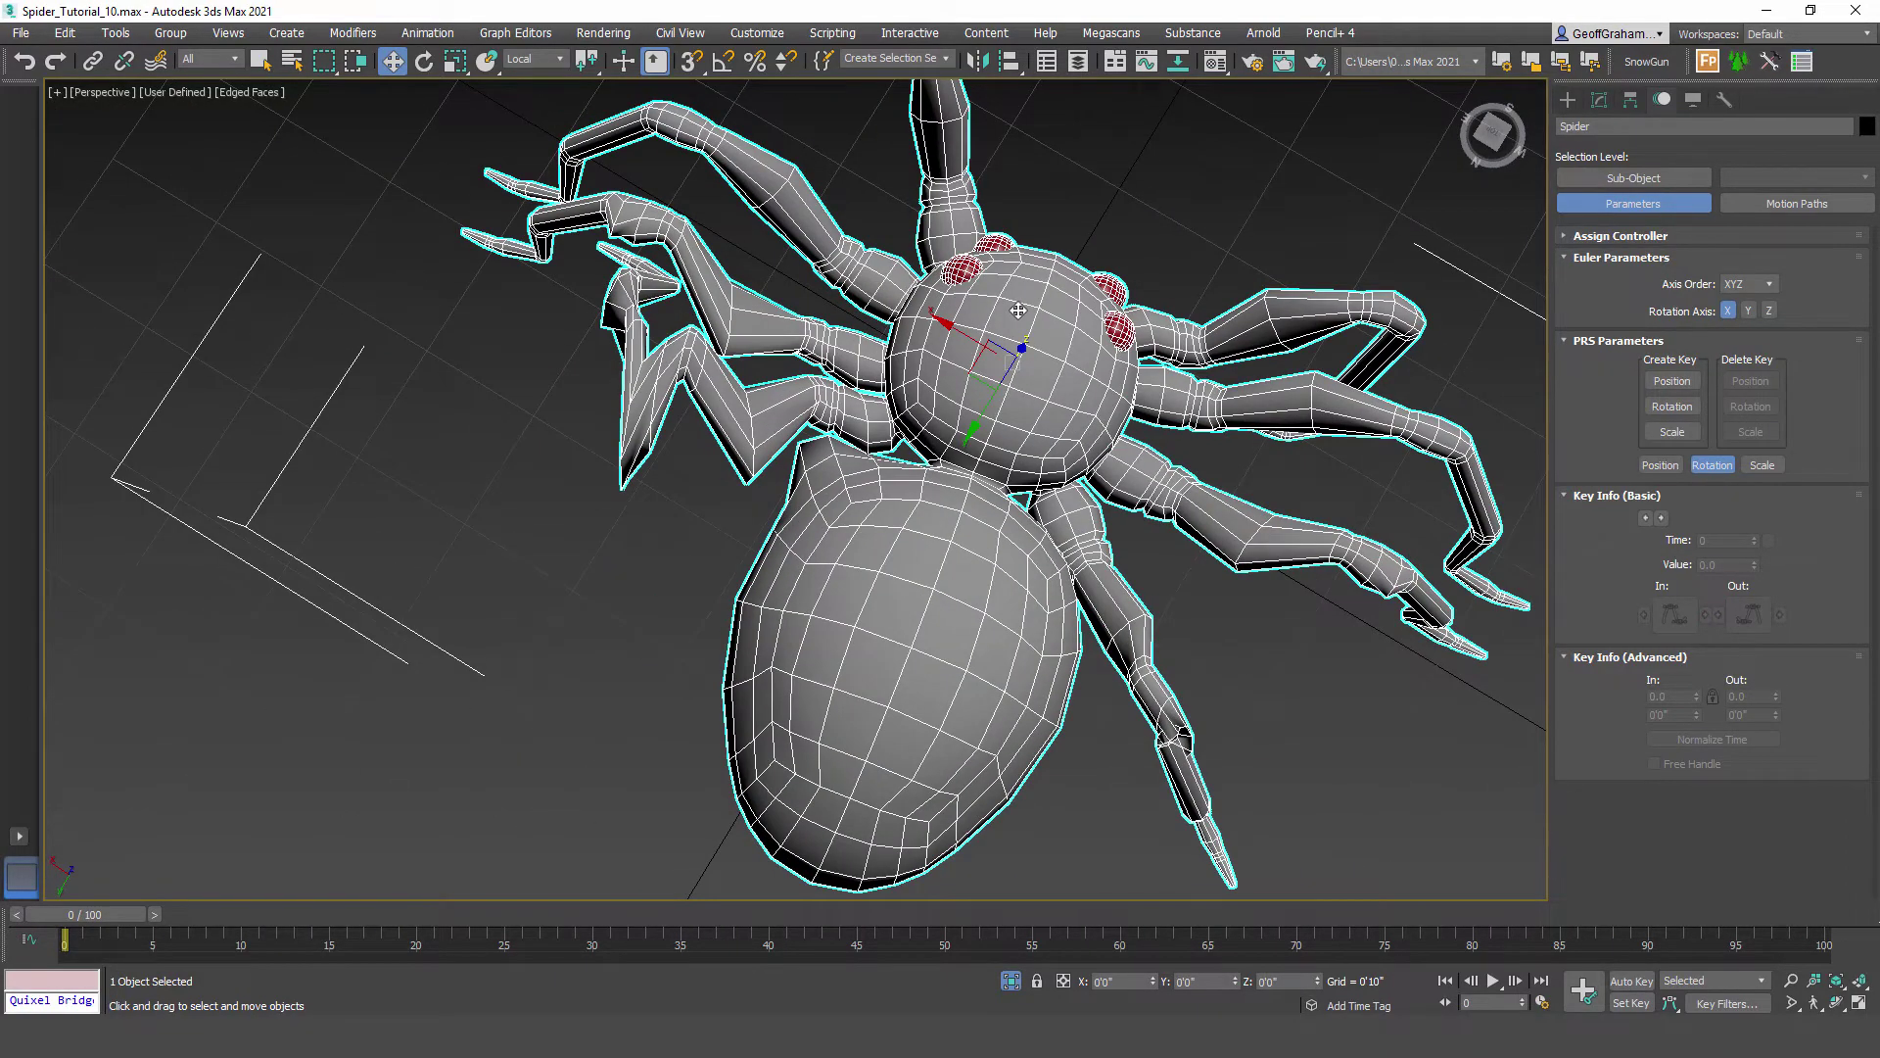
middle_click_drag(1035, 502, 729, 578, "alt")
left_click(991, 273)
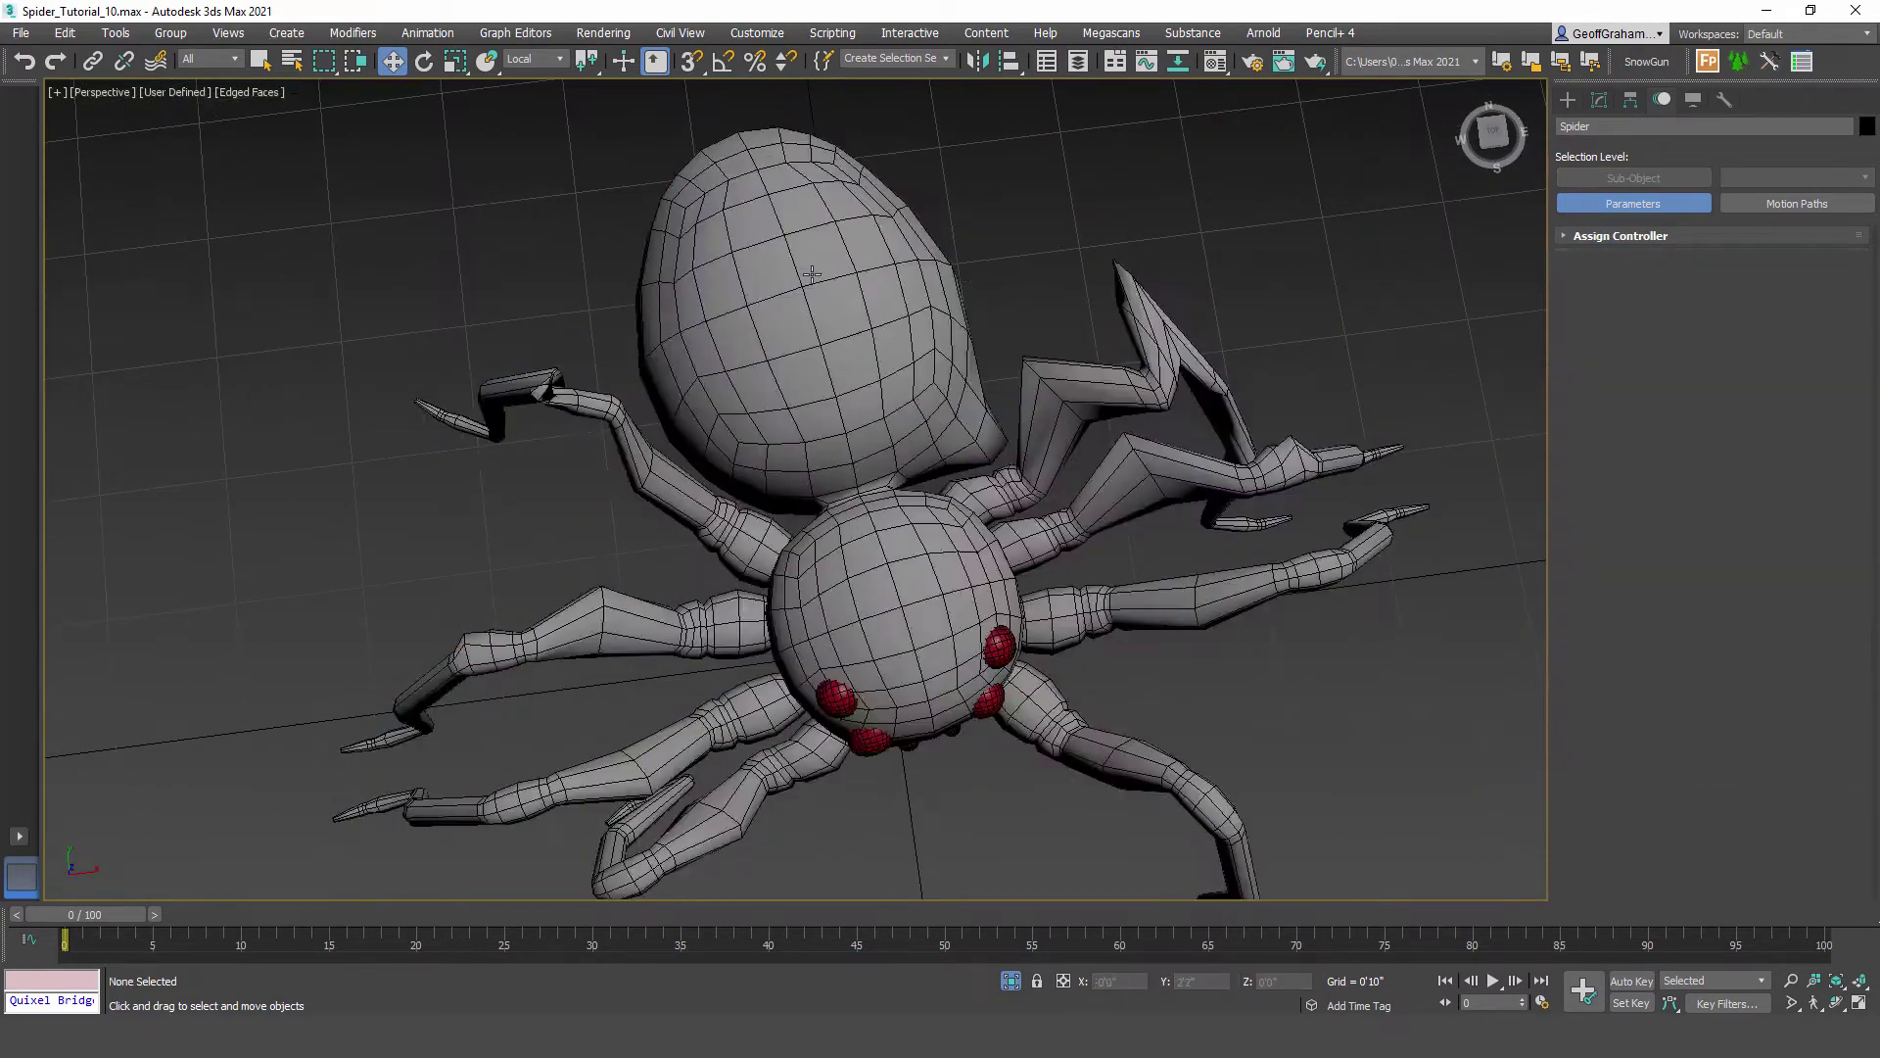
left_click(826, 254)
left_click(1599, 99)
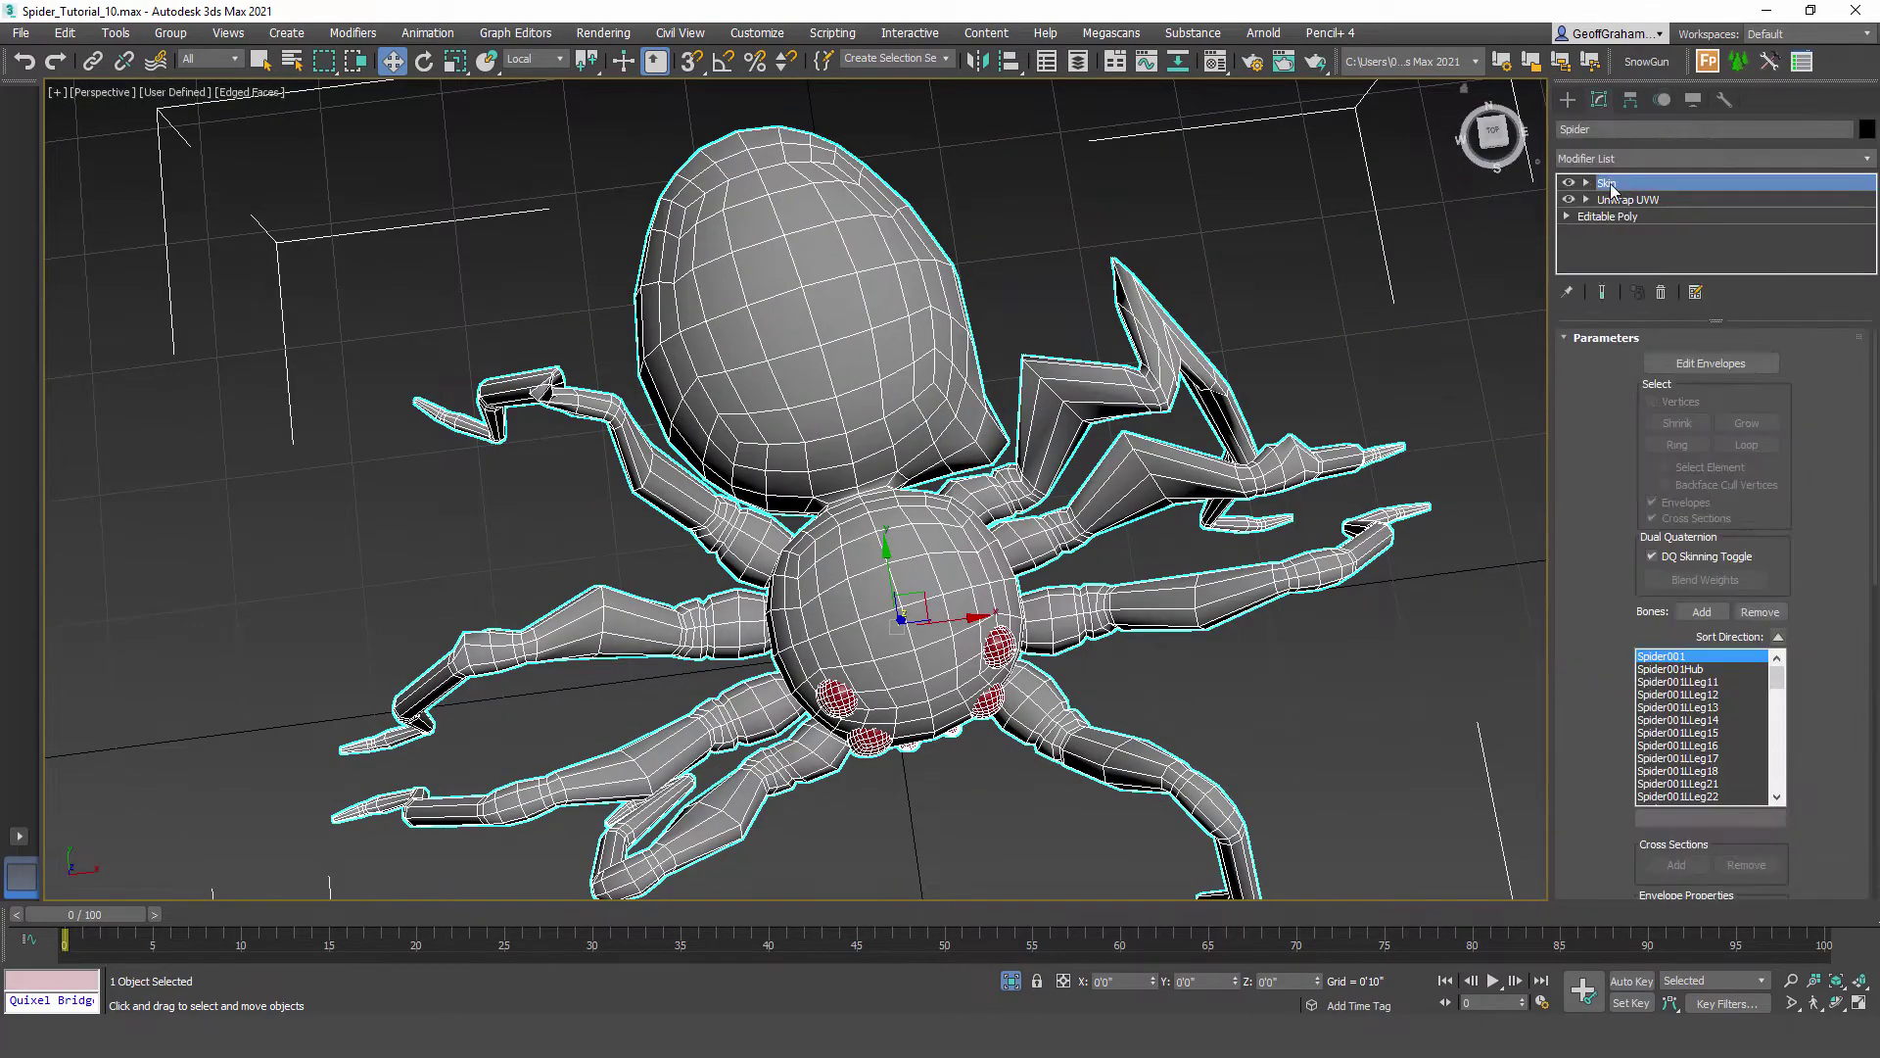
left_click(1708, 362)
Step: Select the Spider001RLeg35 bone's envelope and examine its influence on the surrounding leg mesh up close
middle_click_drag(615, 505, 939, 519, "alt")
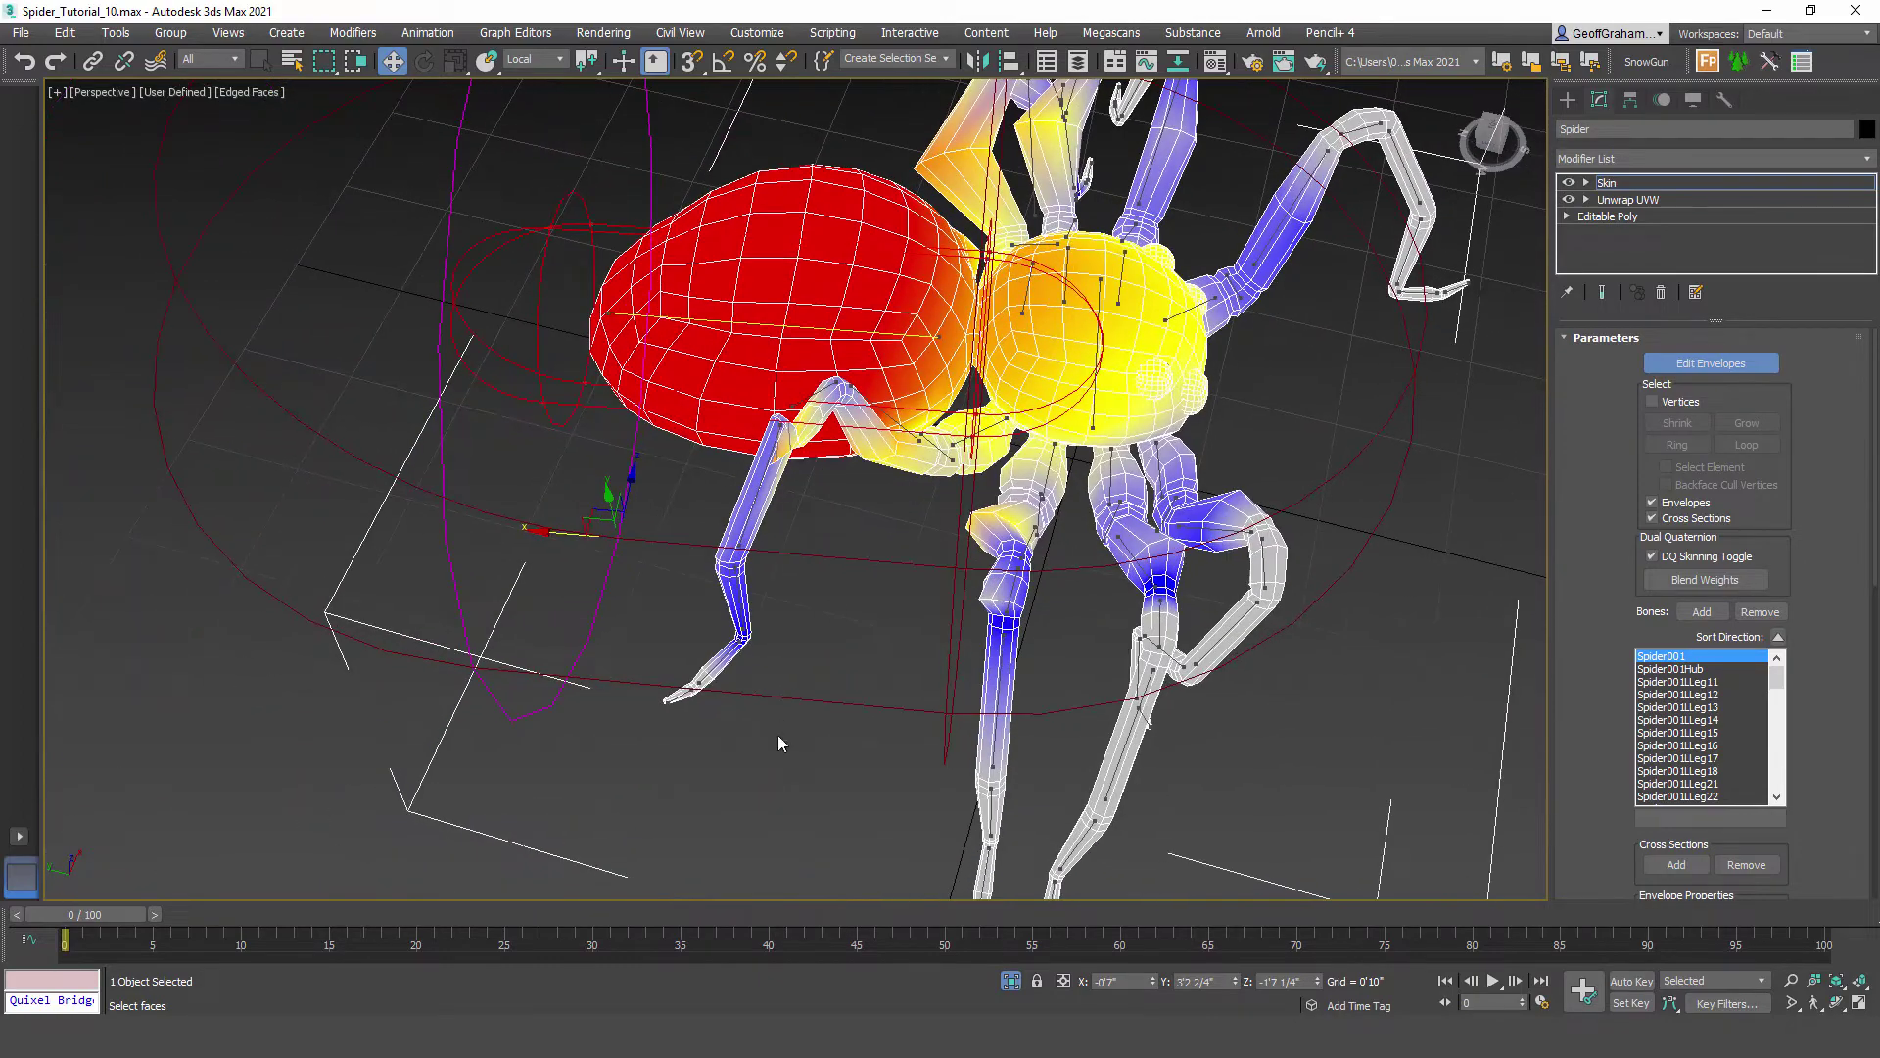
left_click(999, 678)
middle_click_drag(960, 769, 818, 671)
scroll(907, 620, "up", 4)
scroll(850, 625, "down", 2)
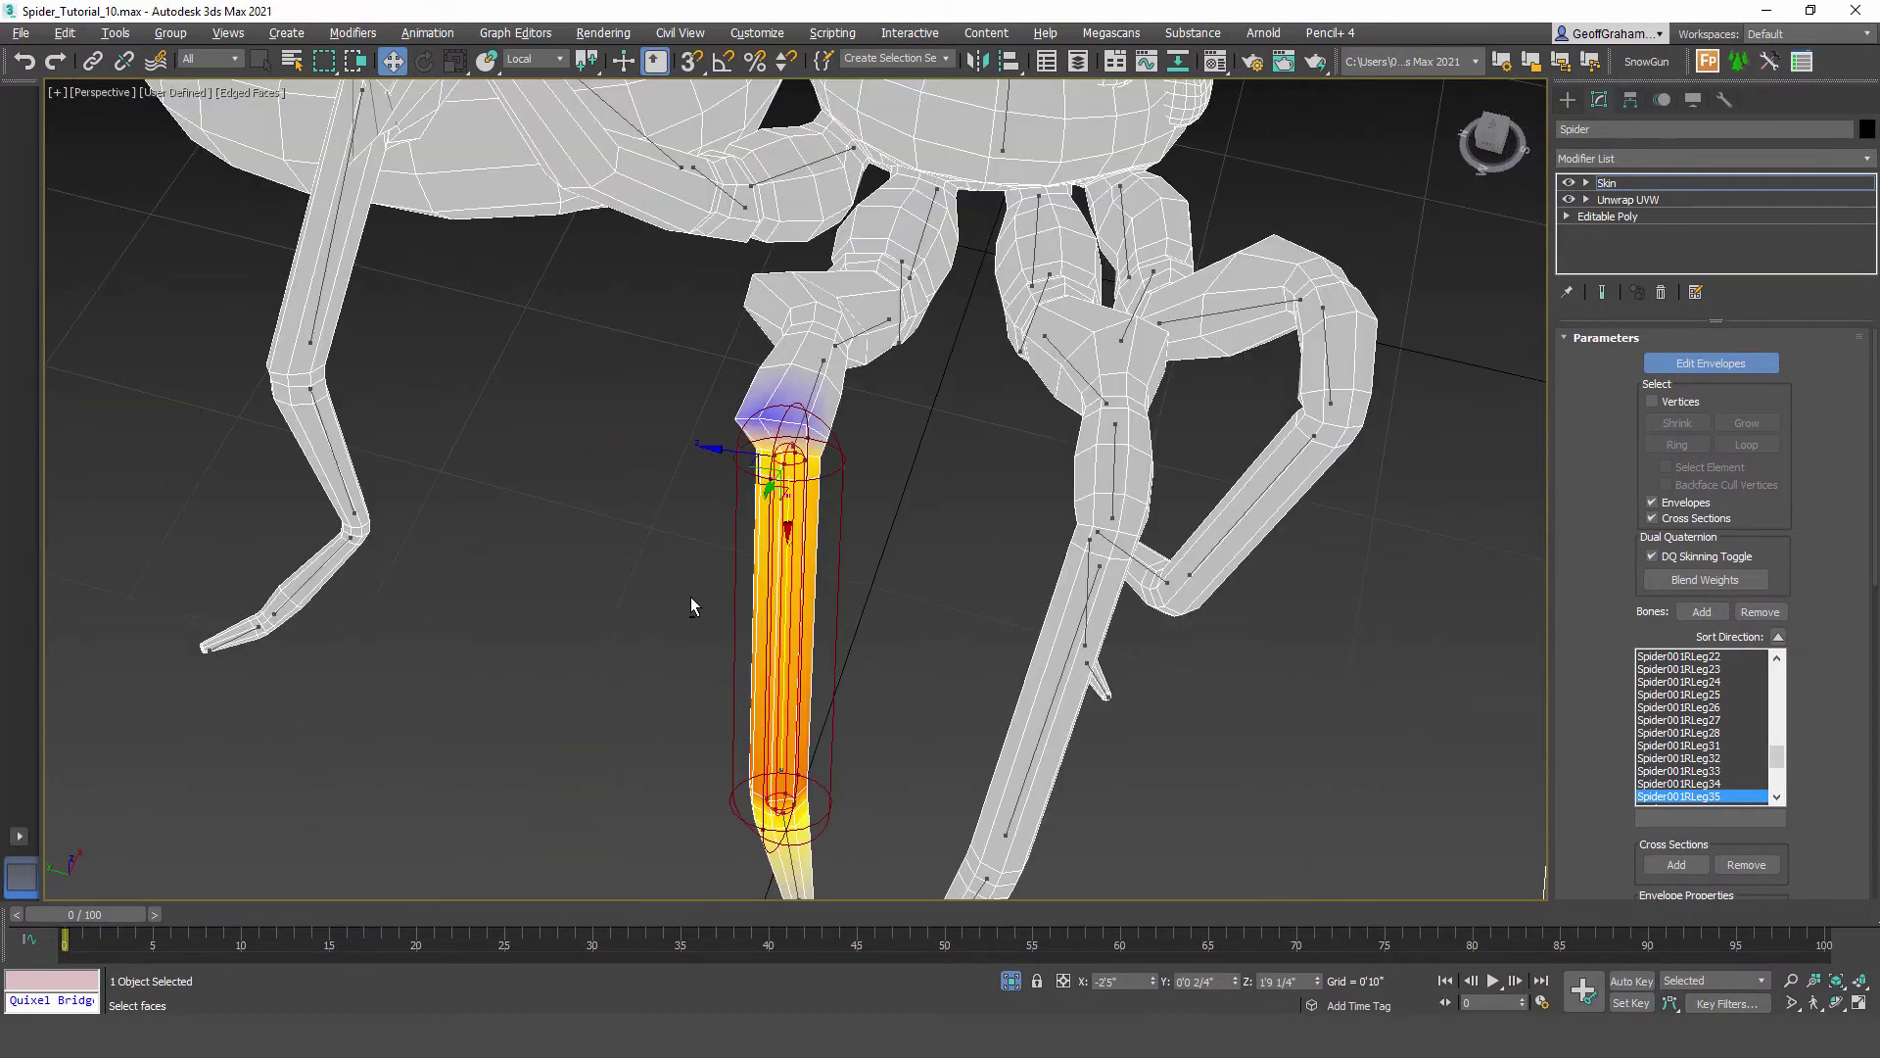
middle_click_drag(691, 597, 813, 540, "alt")
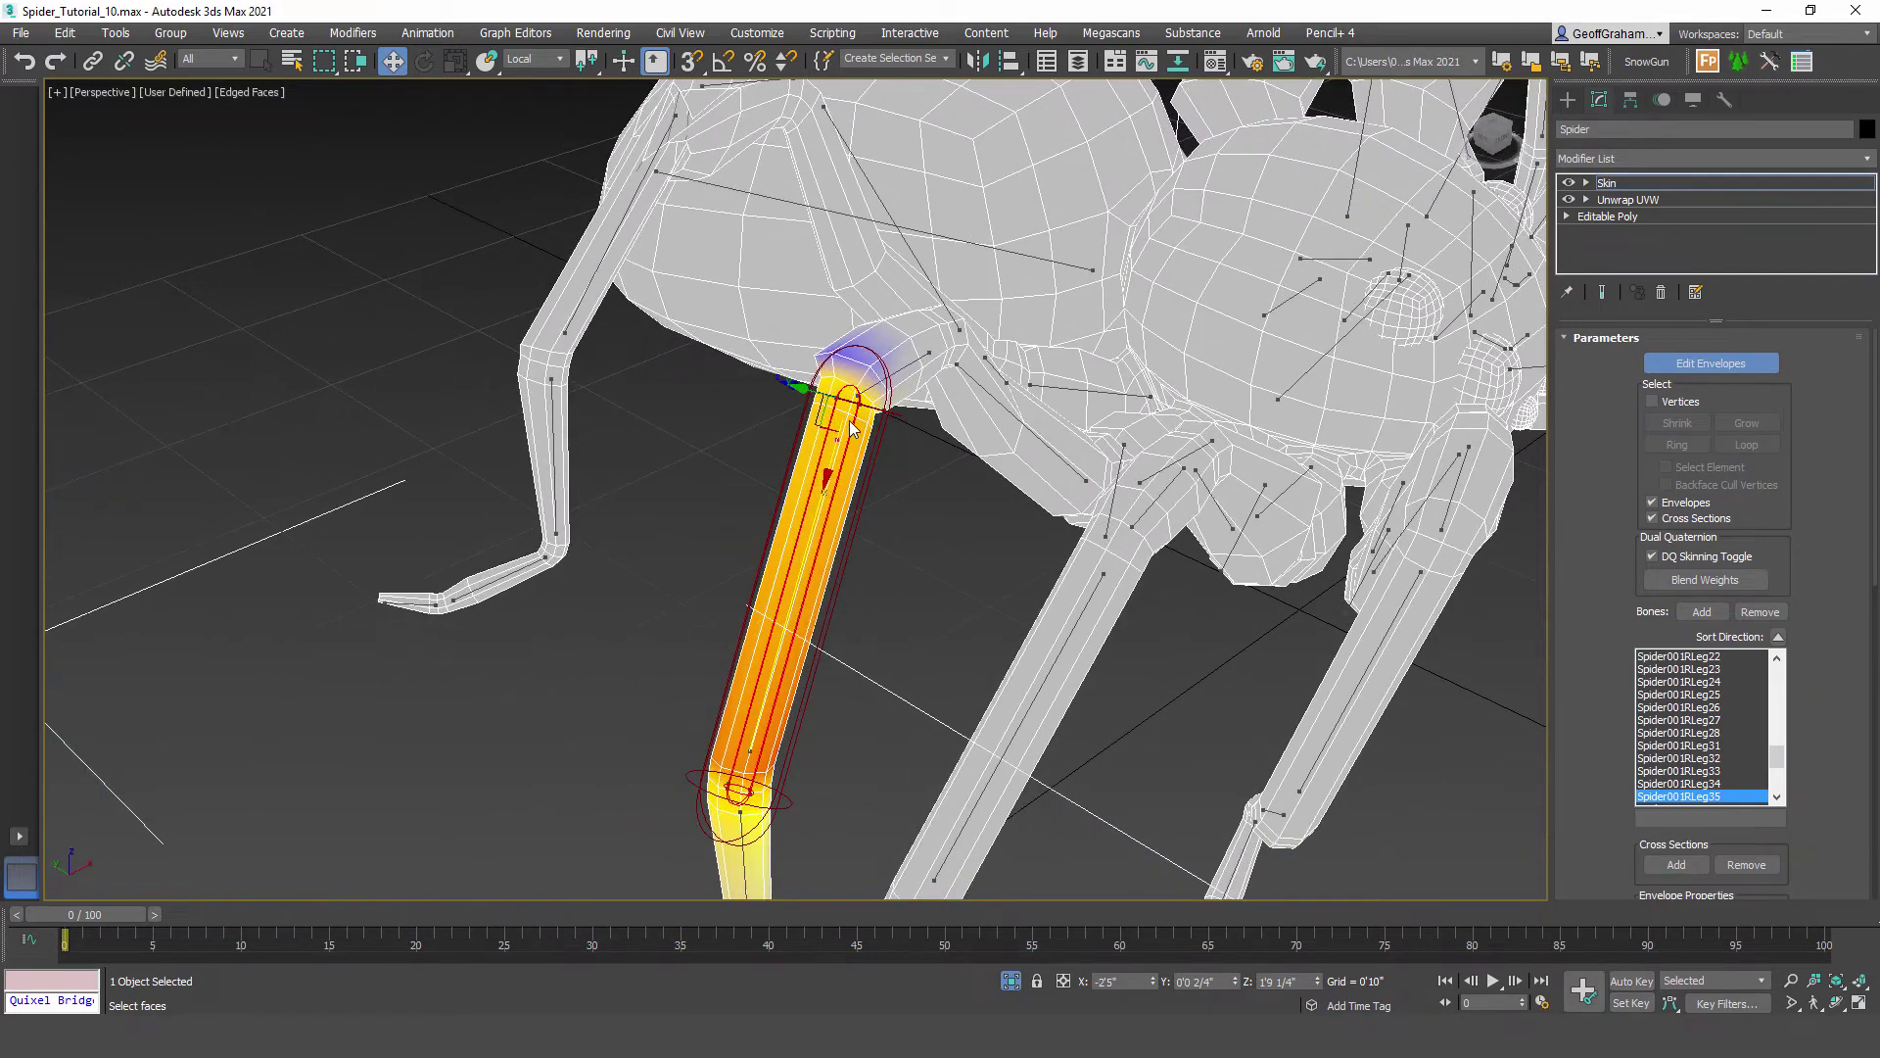
middle_click_drag(809, 615, 903, 419)
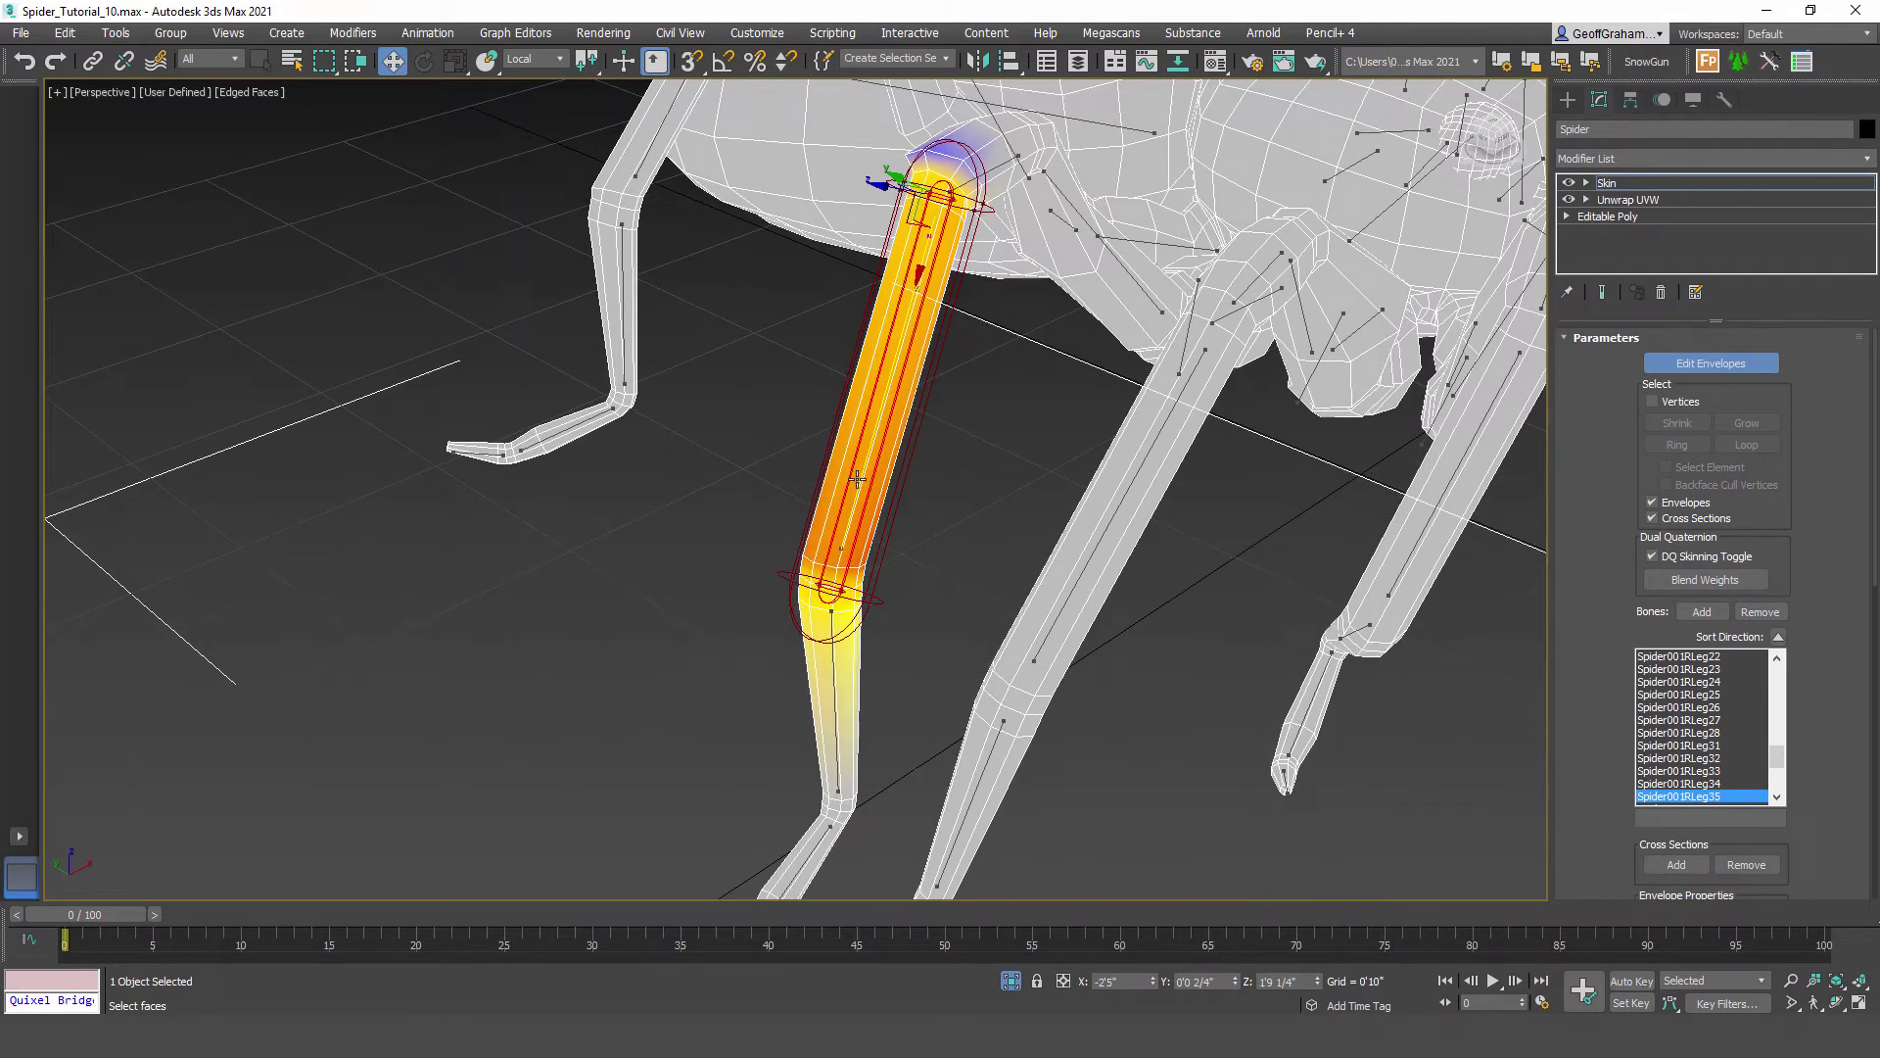
scroll(889, 403, "up", 2)
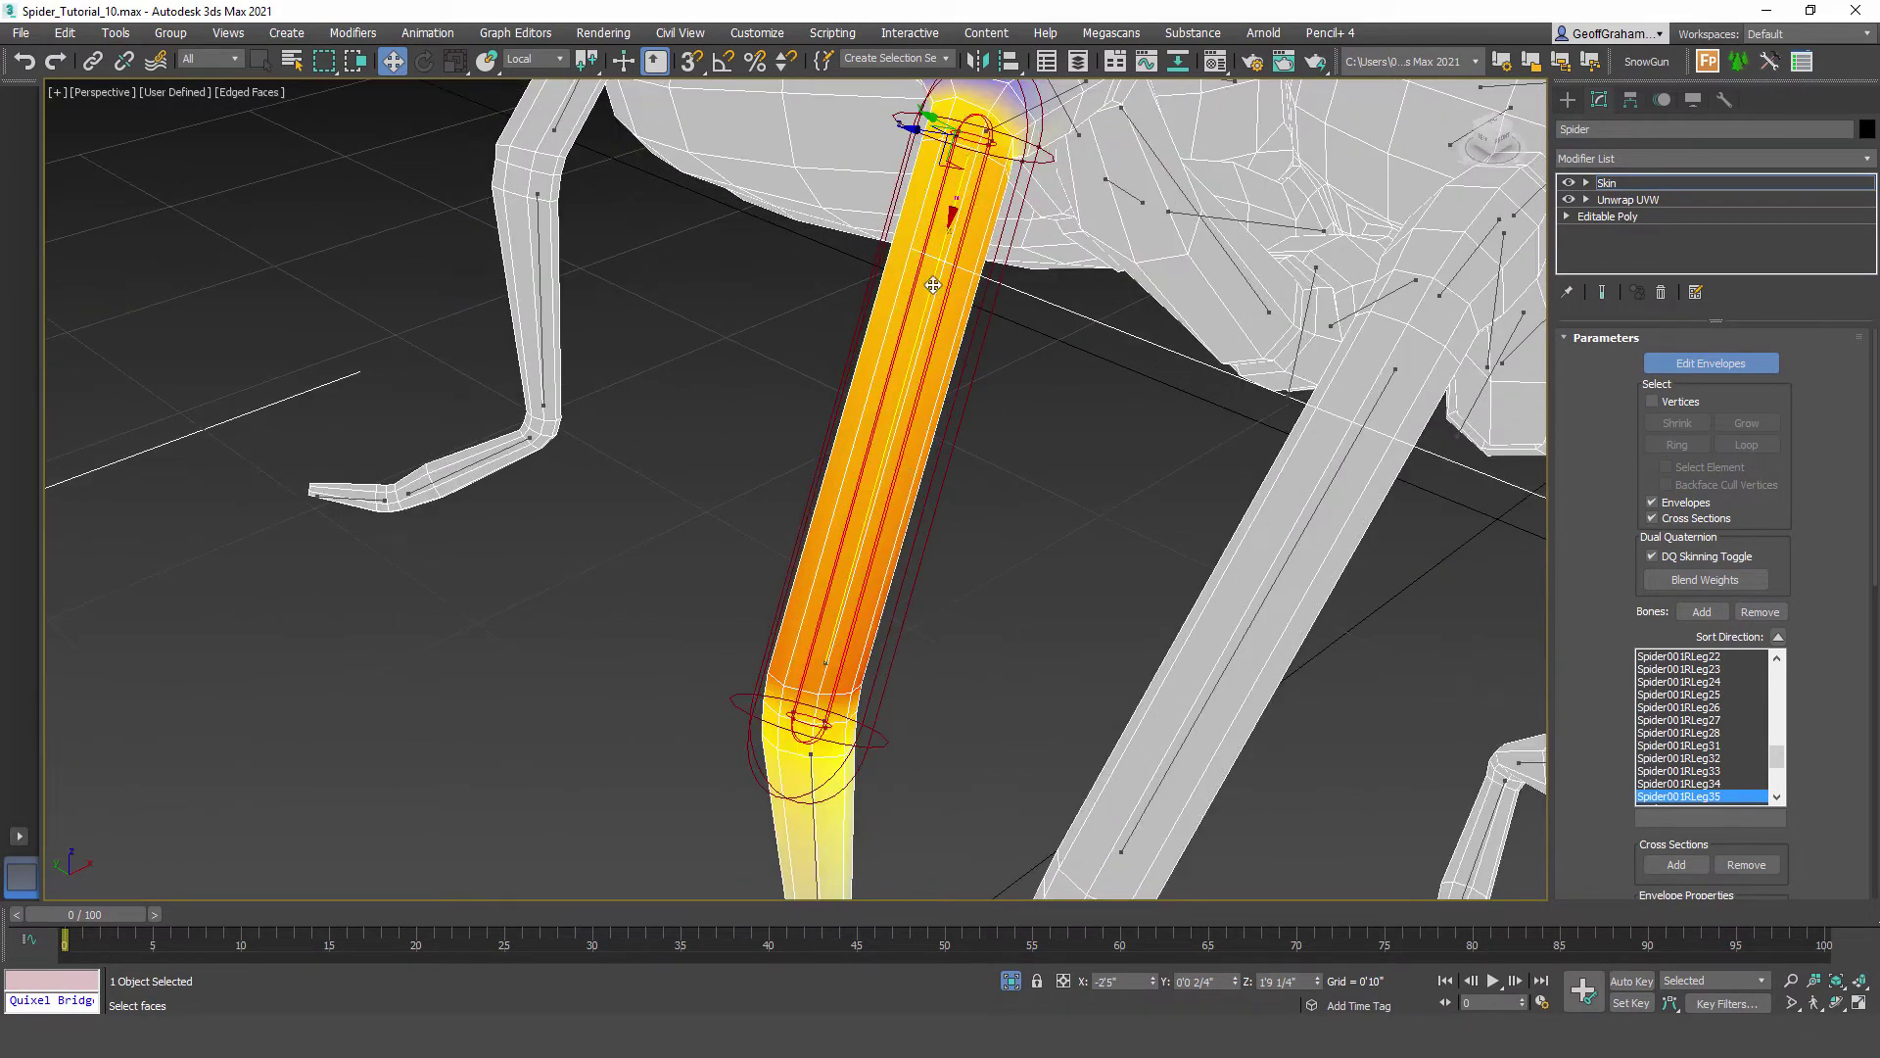
scroll(863, 601, "up", 3)
scroll(881, 525, "up", 1)
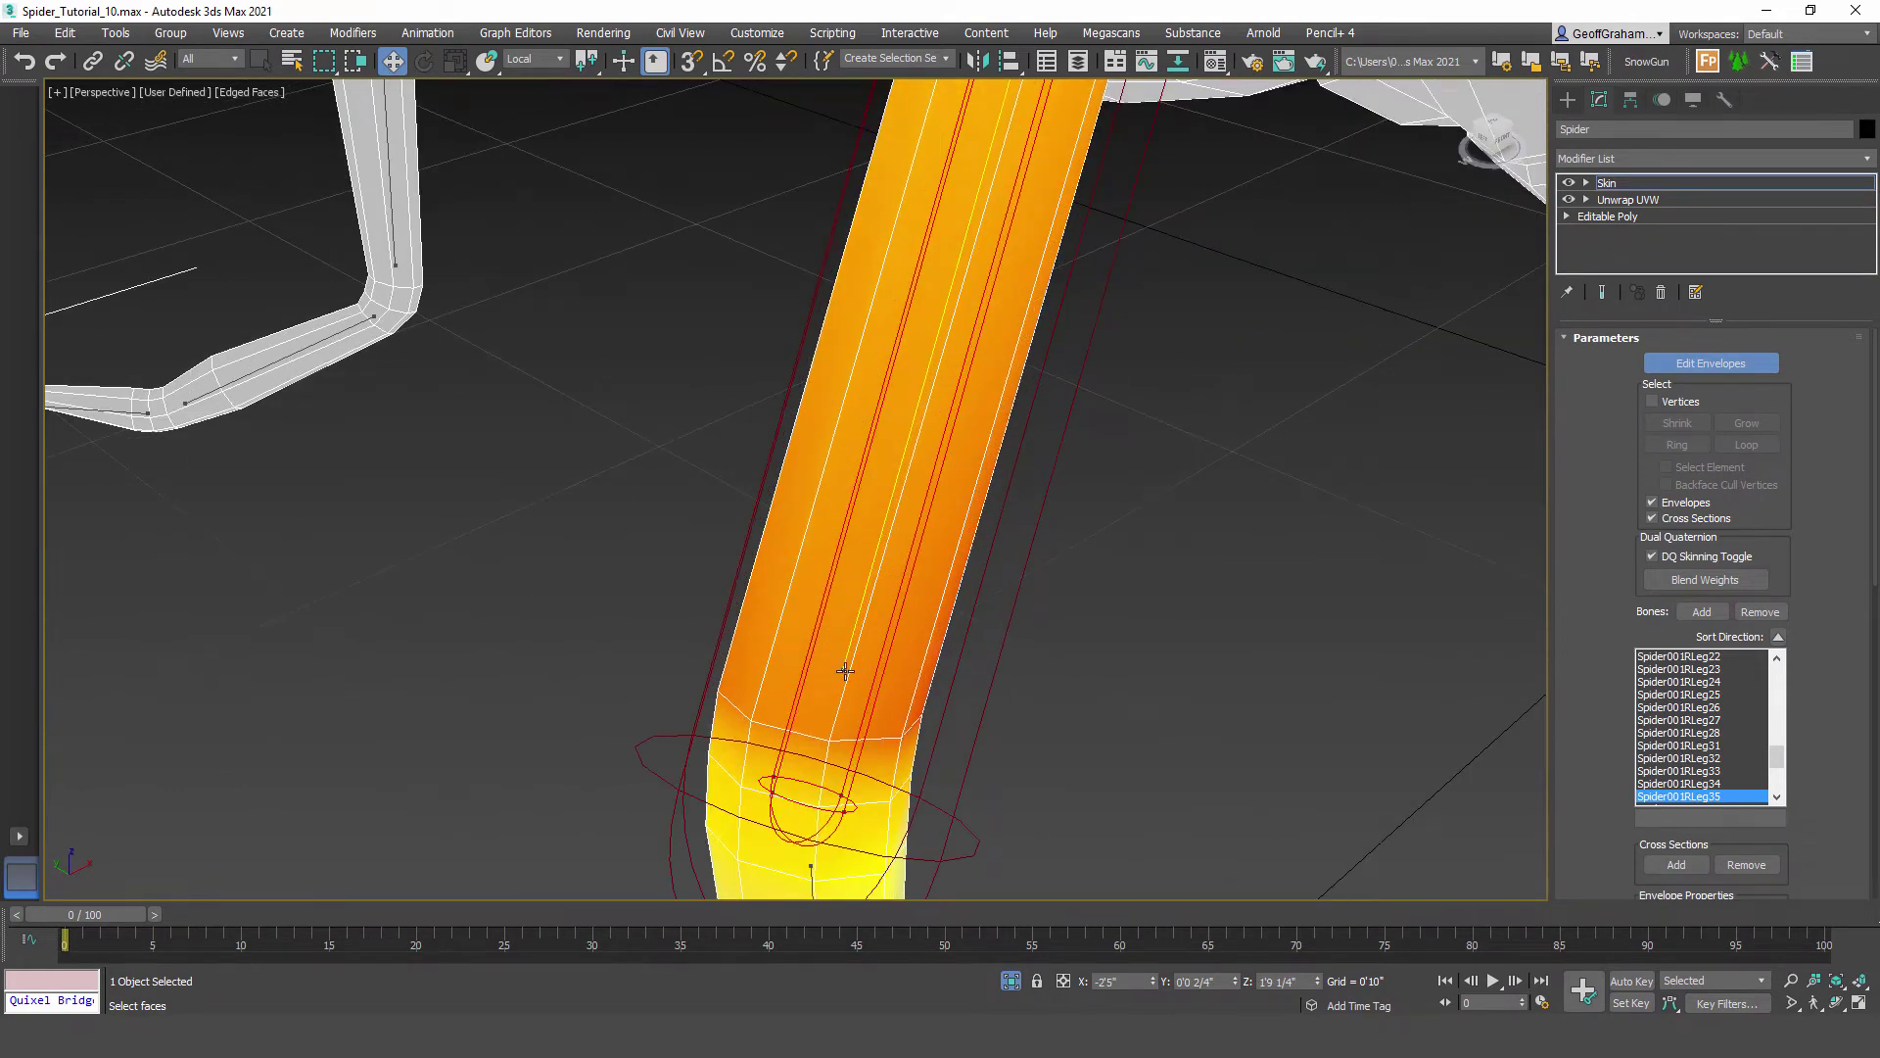
Step: Select the lower and then the upper end point of the Spider001RLeg35 envelope to inspect its controls
left_click(842, 668)
middle_click_drag(1048, 274, 921, 774)
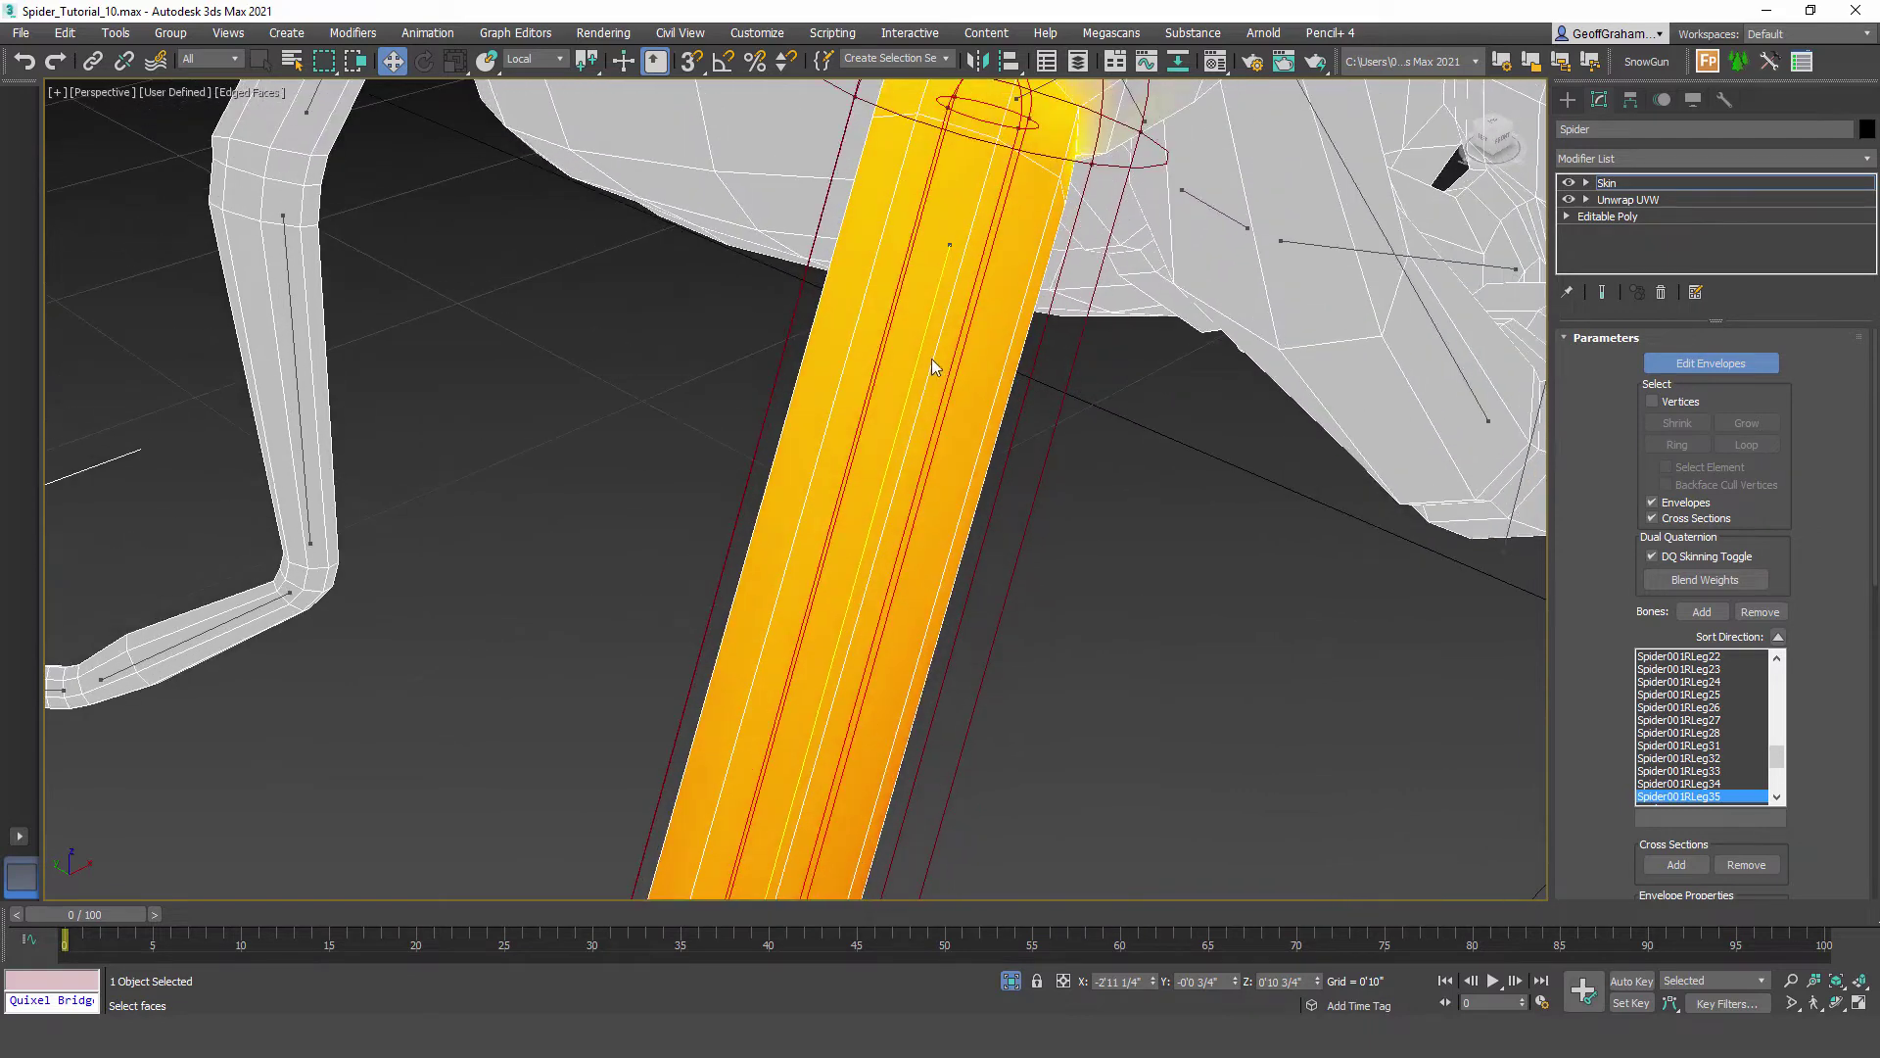
left_click(951, 244)
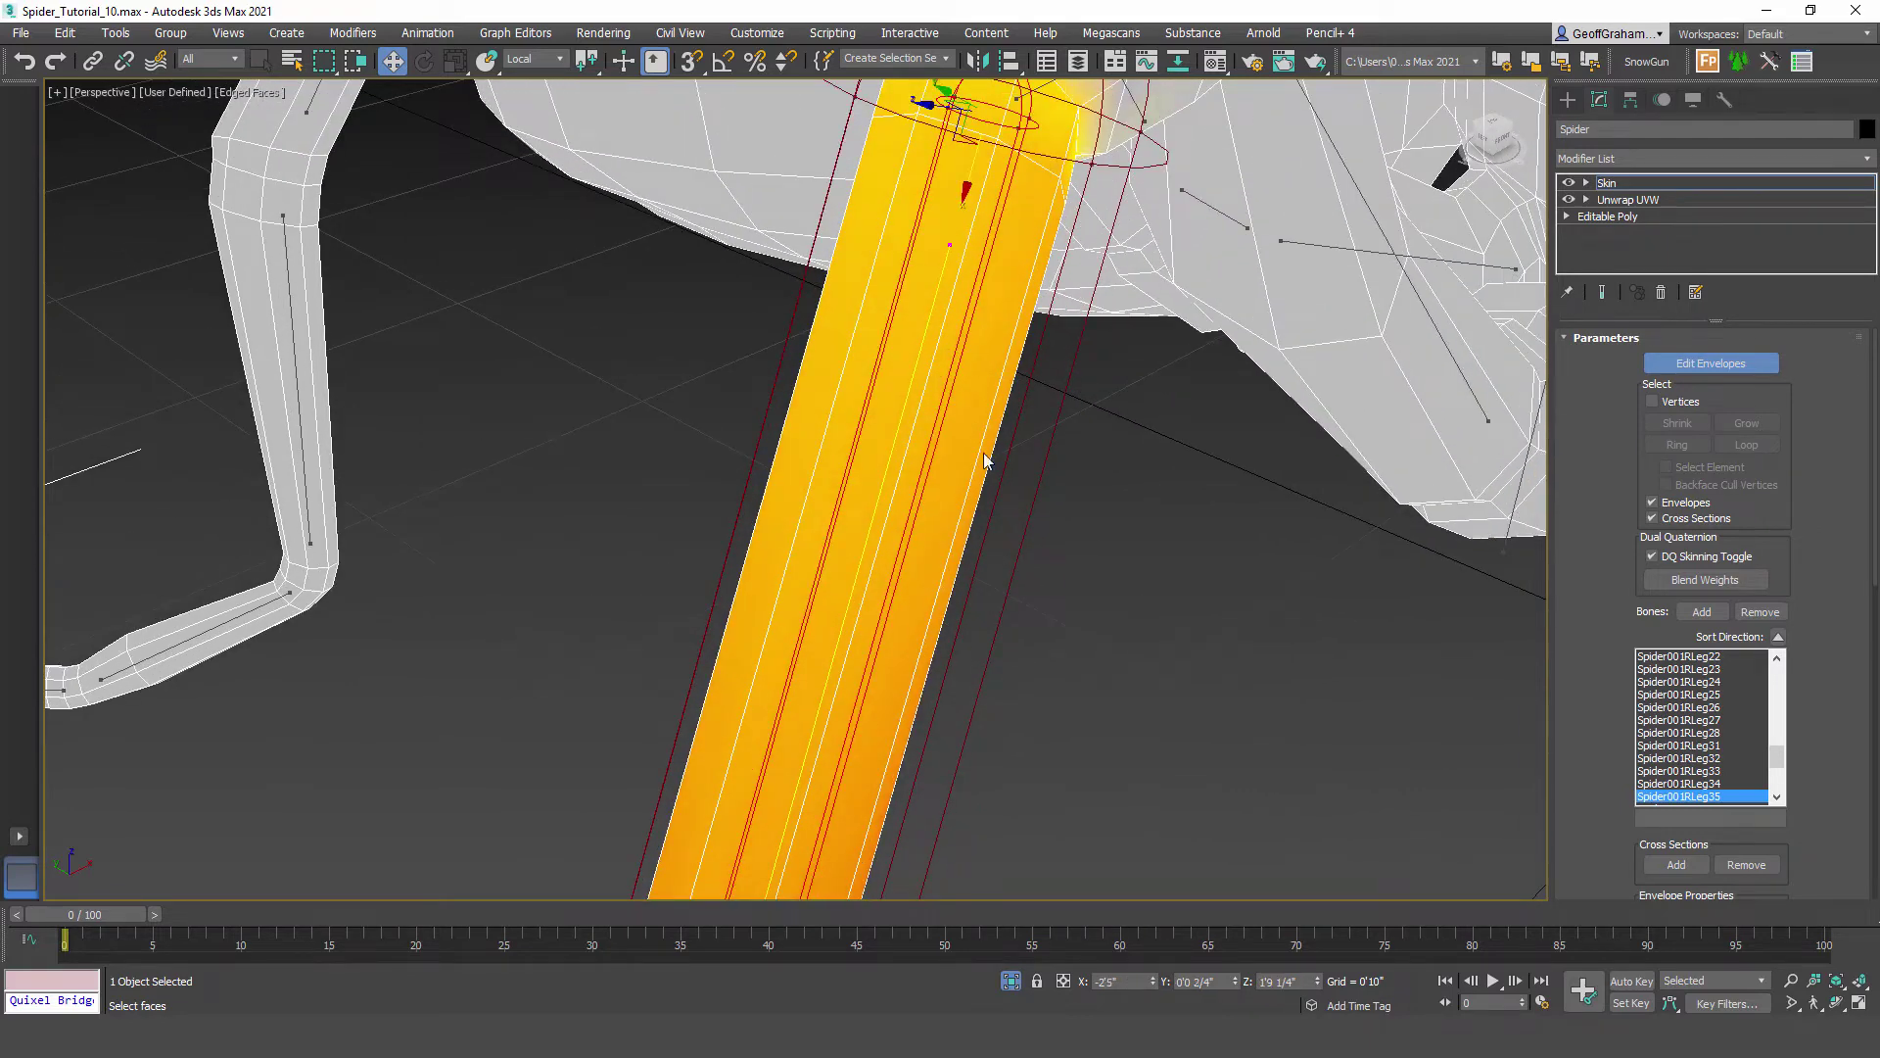
scroll(983, 453, "down", 2)
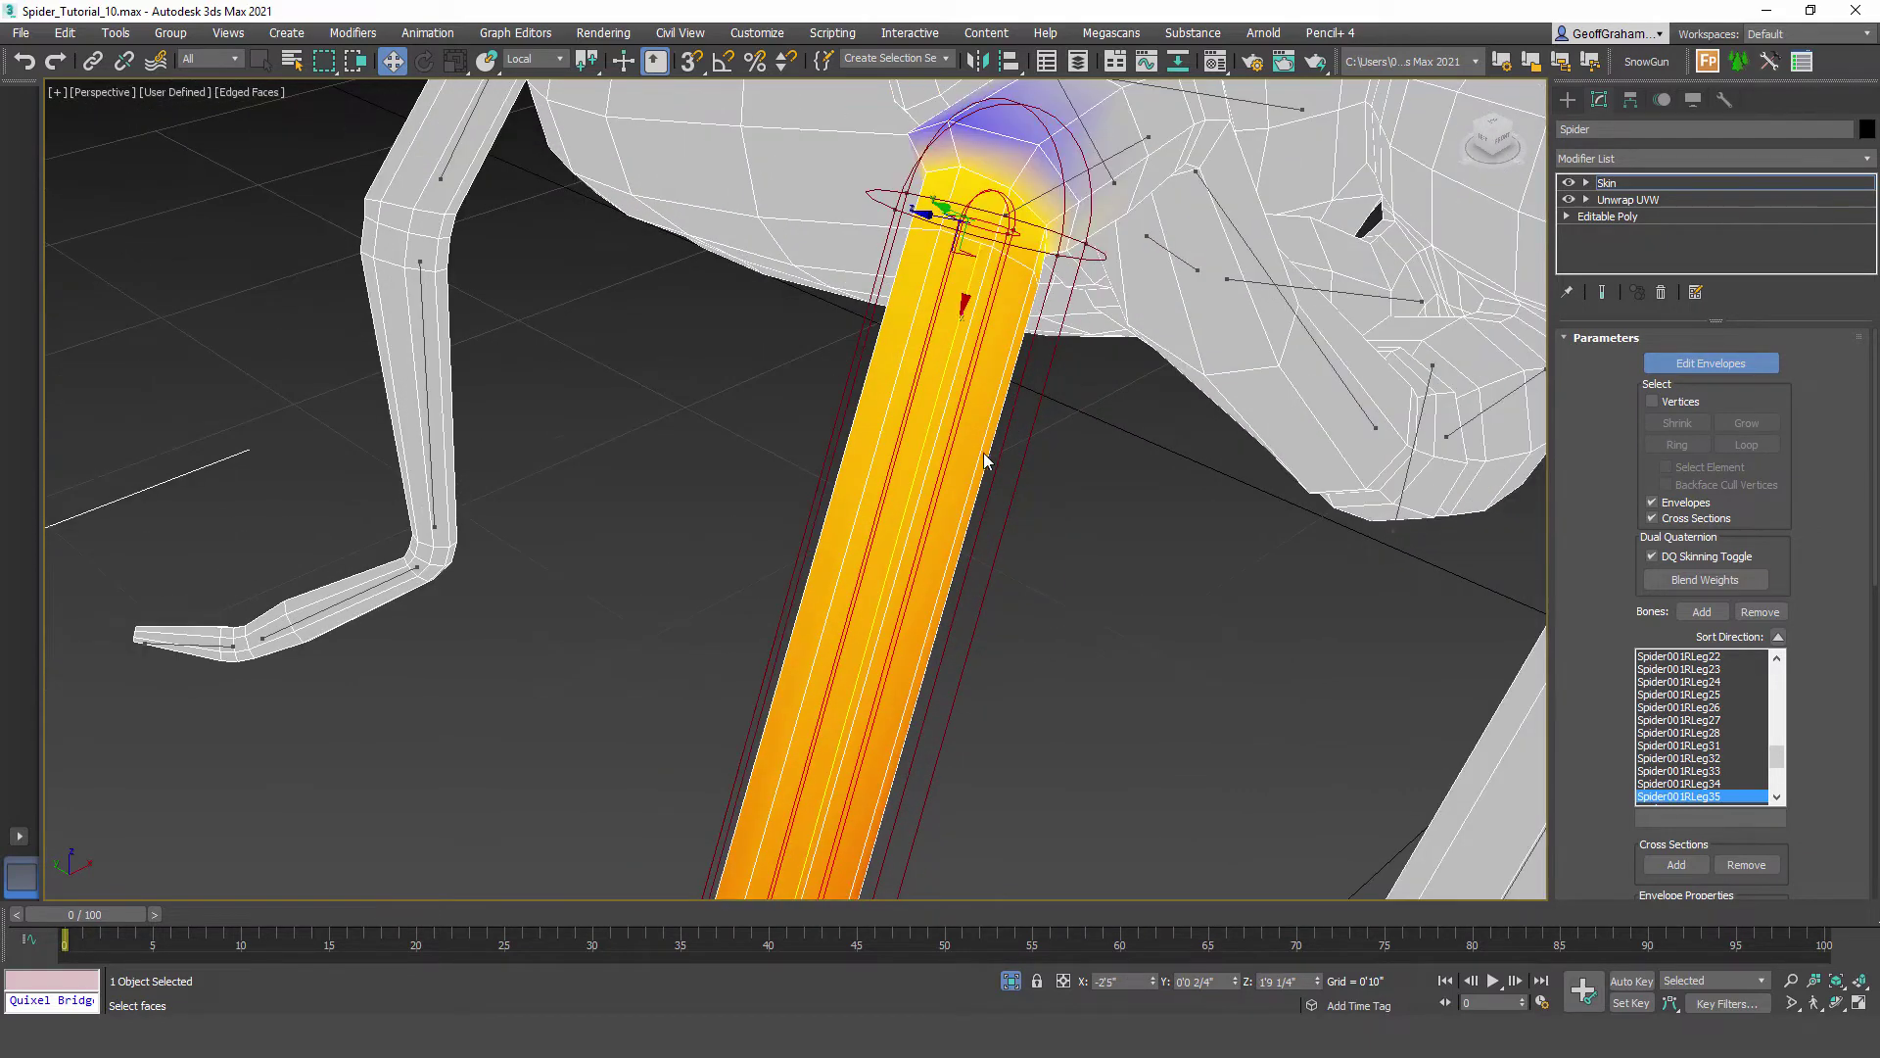
left_click(556, 61)
left_click(522, 129)
middle_click_drag(1038, 483, 1001, 350, "alt")
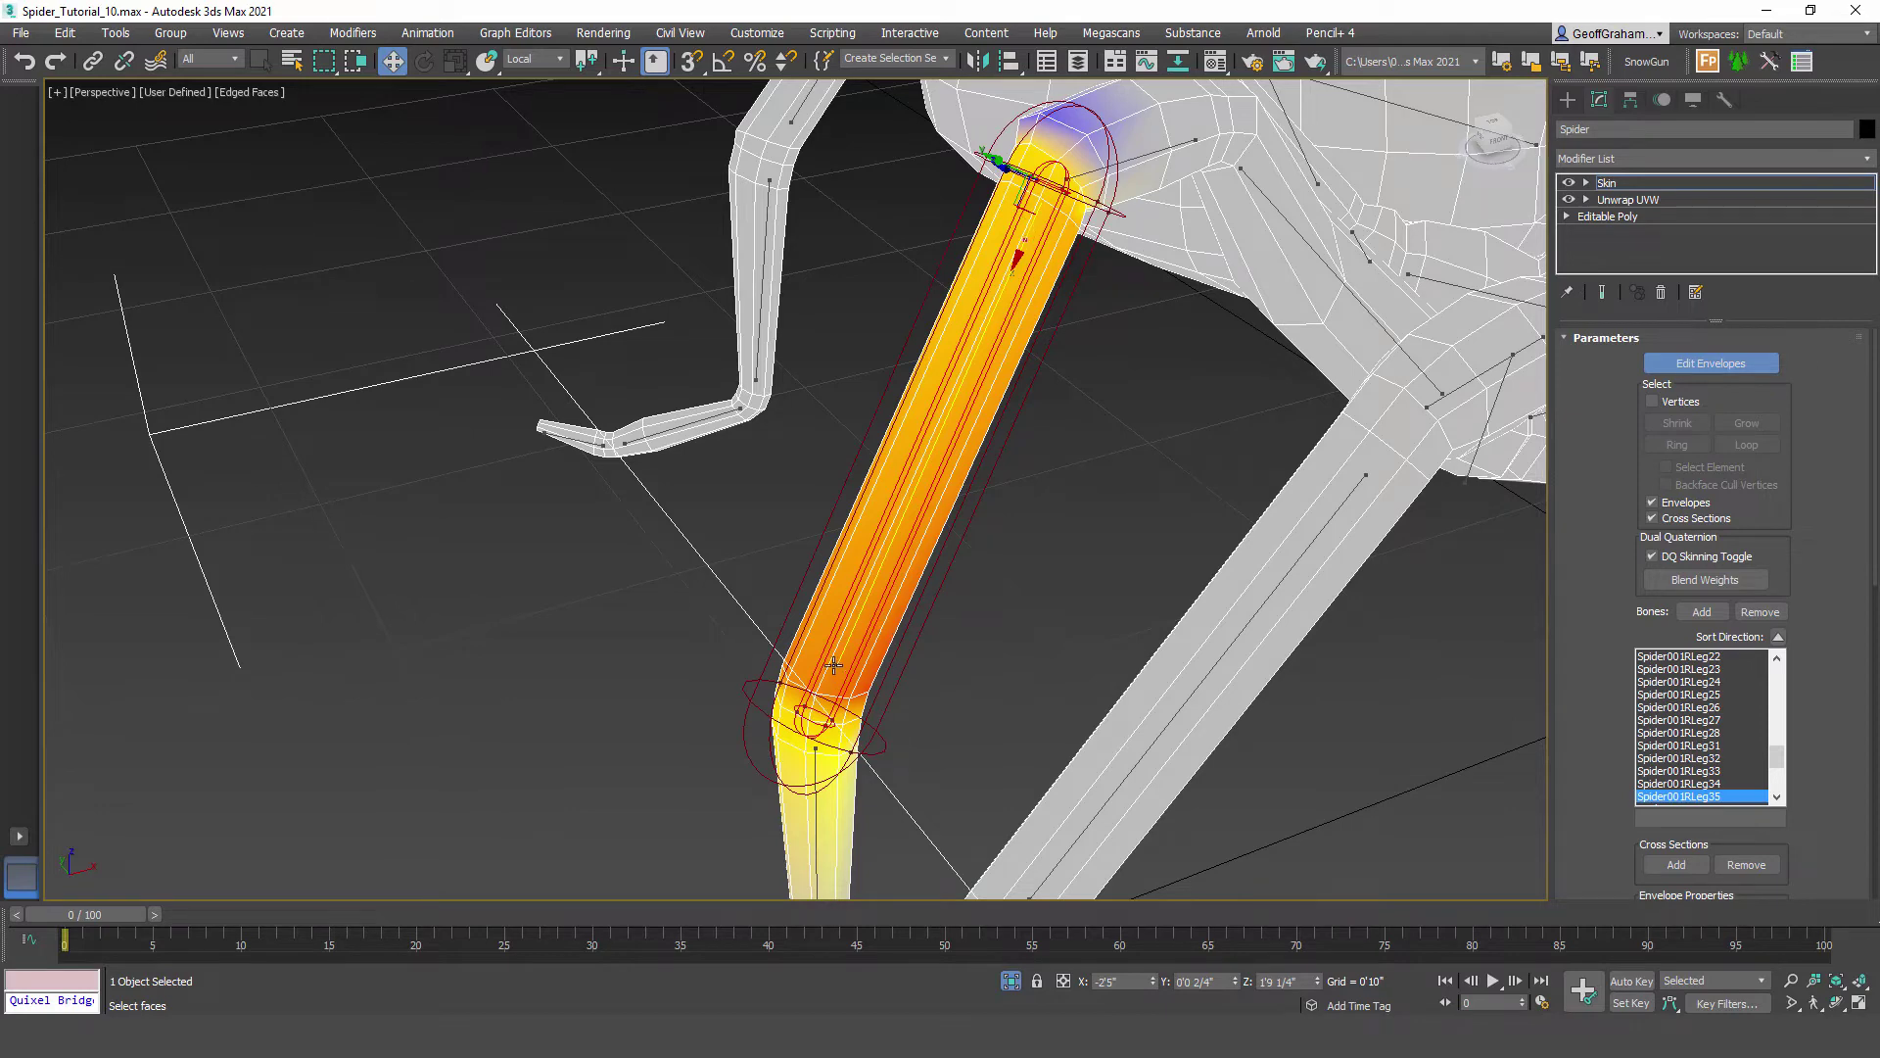
Step: Try moving the lower end point of the Spider001RLeg35 envelope, and undo the move
left_click(803, 727)
left_click_drag(796, 759, 806, 735)
key("ctrl+z")
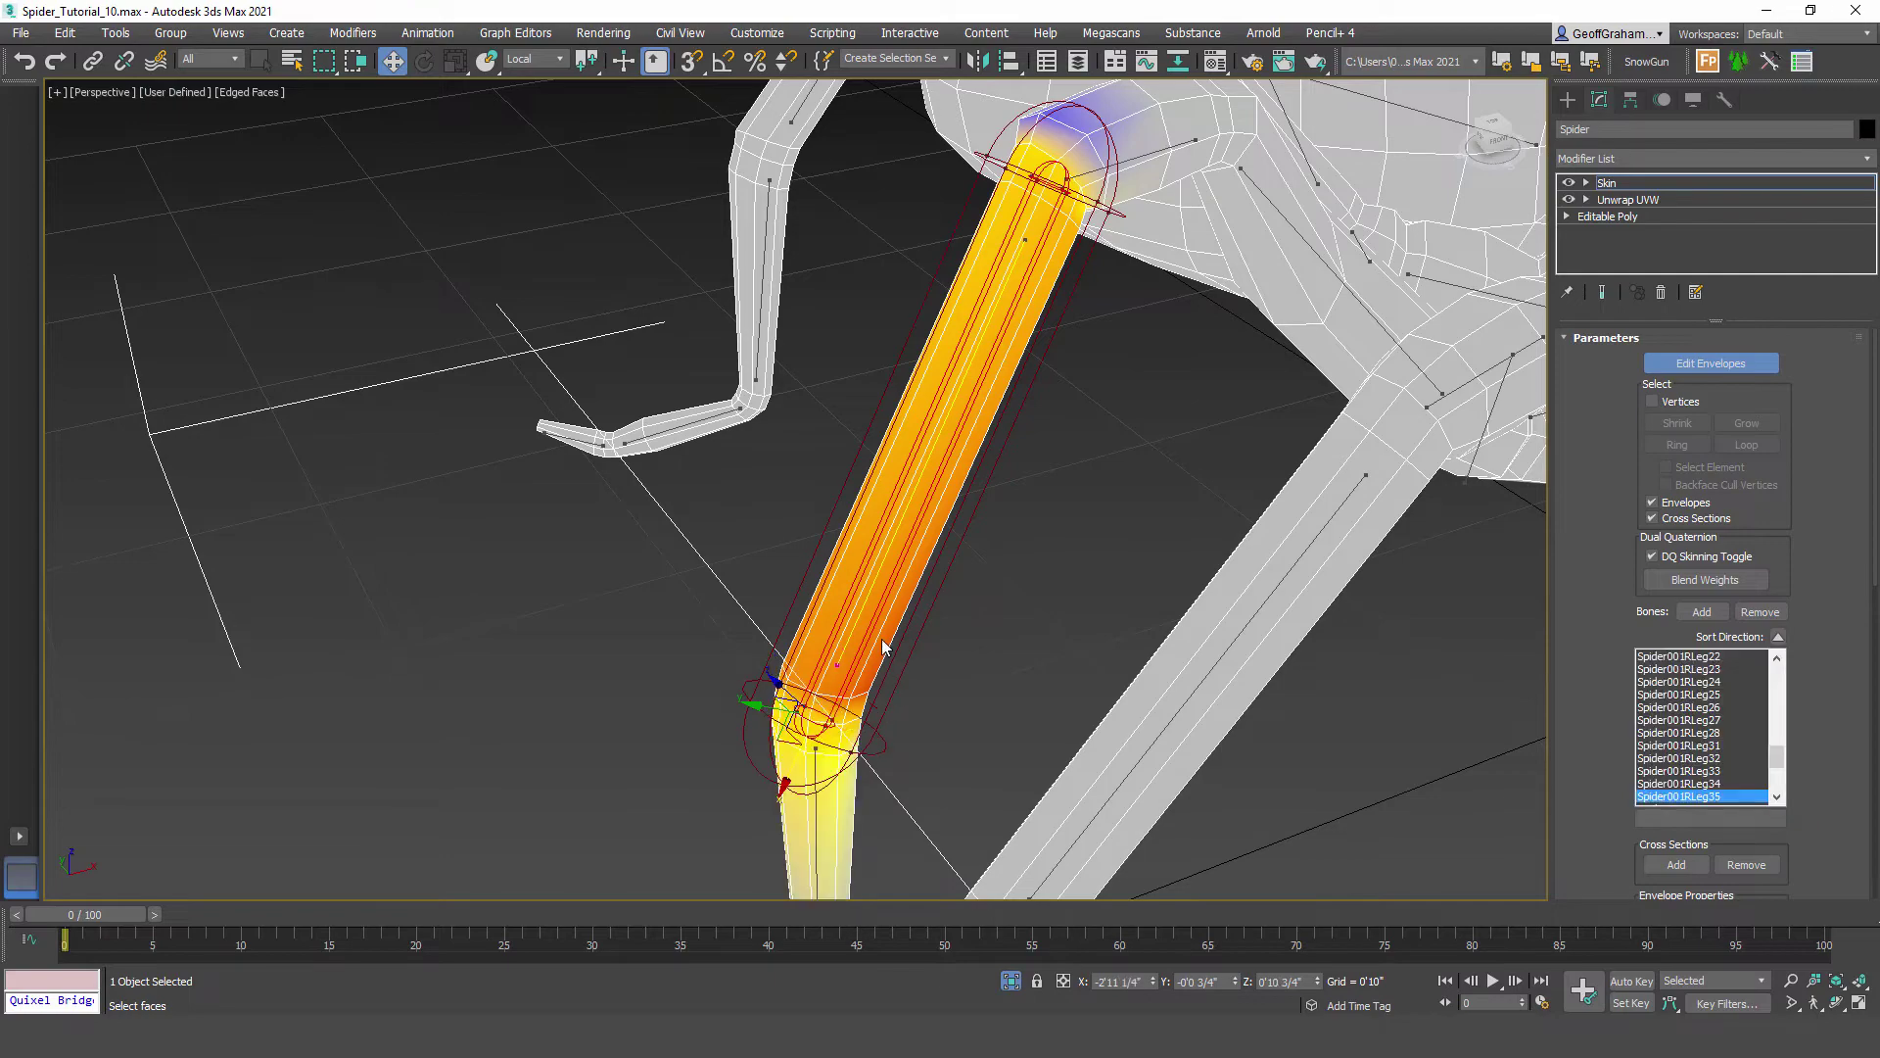
Step: Try enlarging the outer envelope radius at the upper end of the Spider001RLeg35 bone, and undo the enlargements
middle_click_drag(848, 518, 879, 495)
middle_click_drag(1038, 292, 911, 578)
scroll(943, 400, "up", 4)
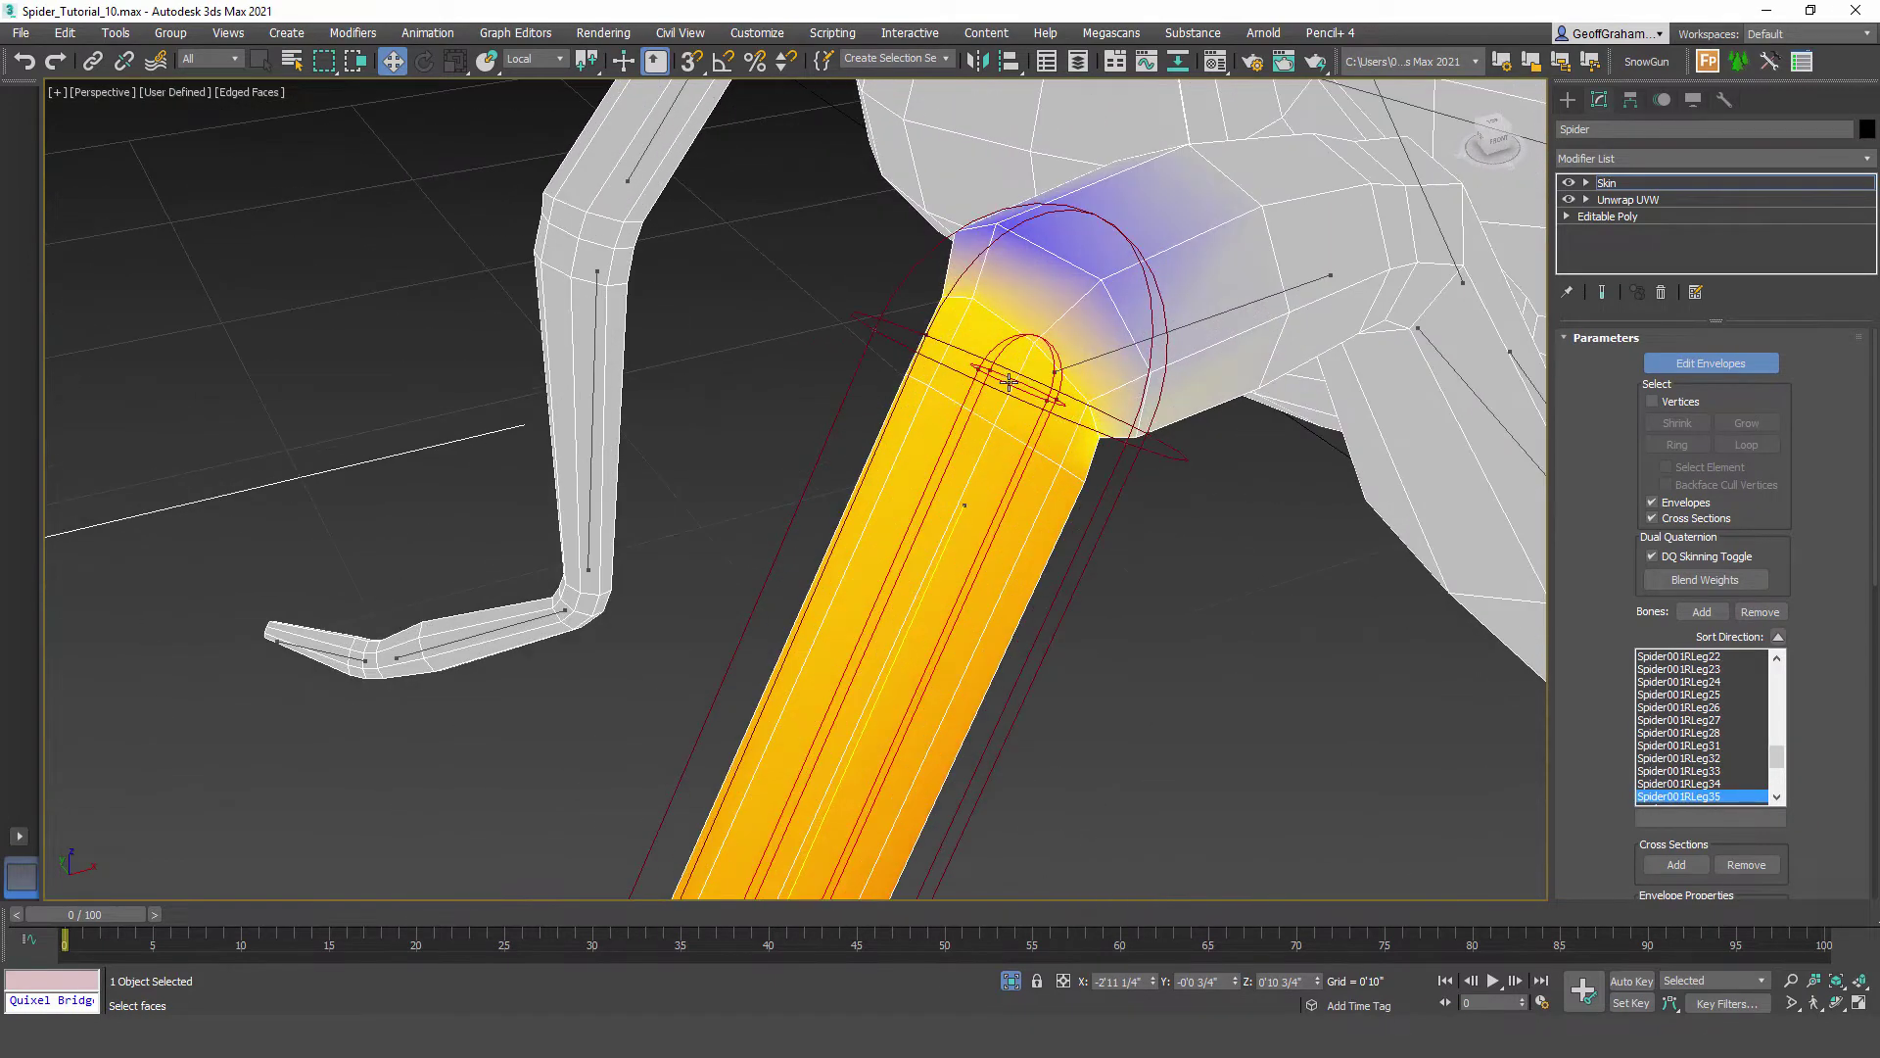
left_click(942, 439)
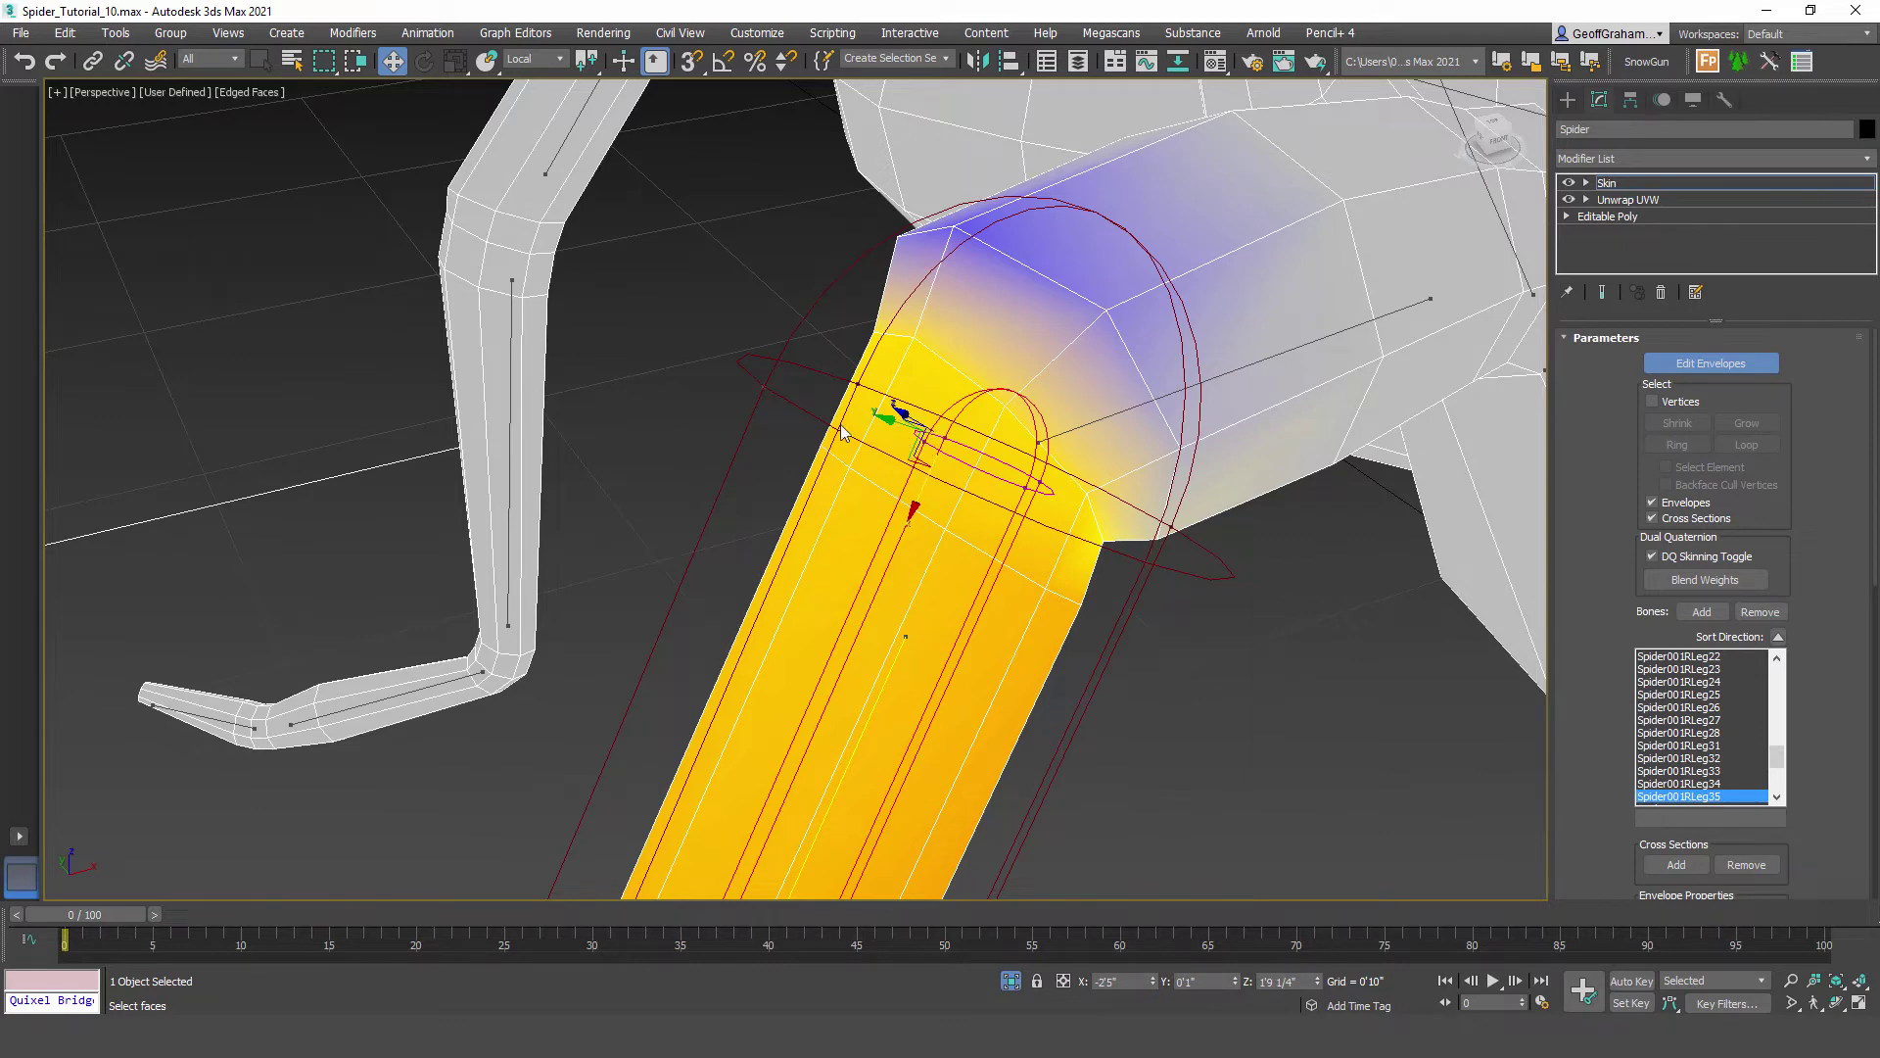
left_click(758, 388)
middle_click_drag(773, 507, 737, 458, "alt")
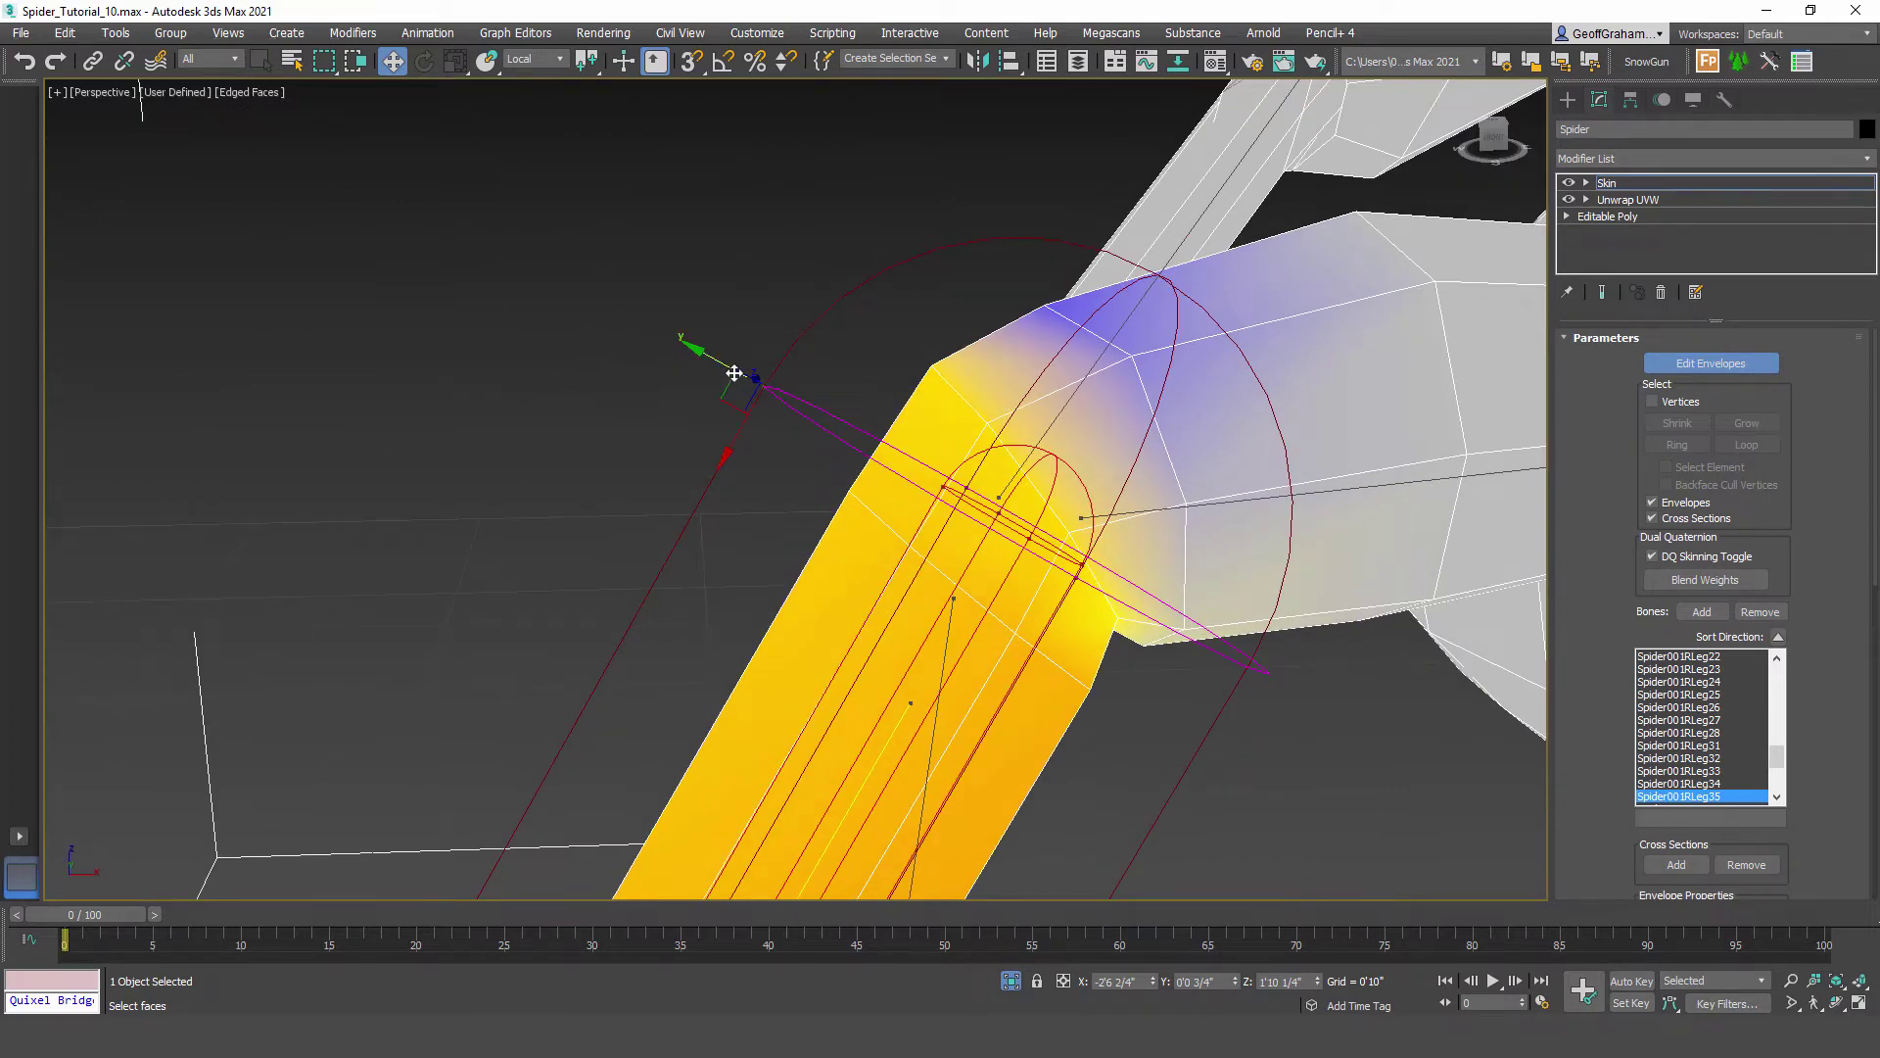
left_click_drag(716, 363, 532, 228)
scroll(1211, 399, "down", 4)
middle_click_drag(1240, 434, 890, 443, "alt")
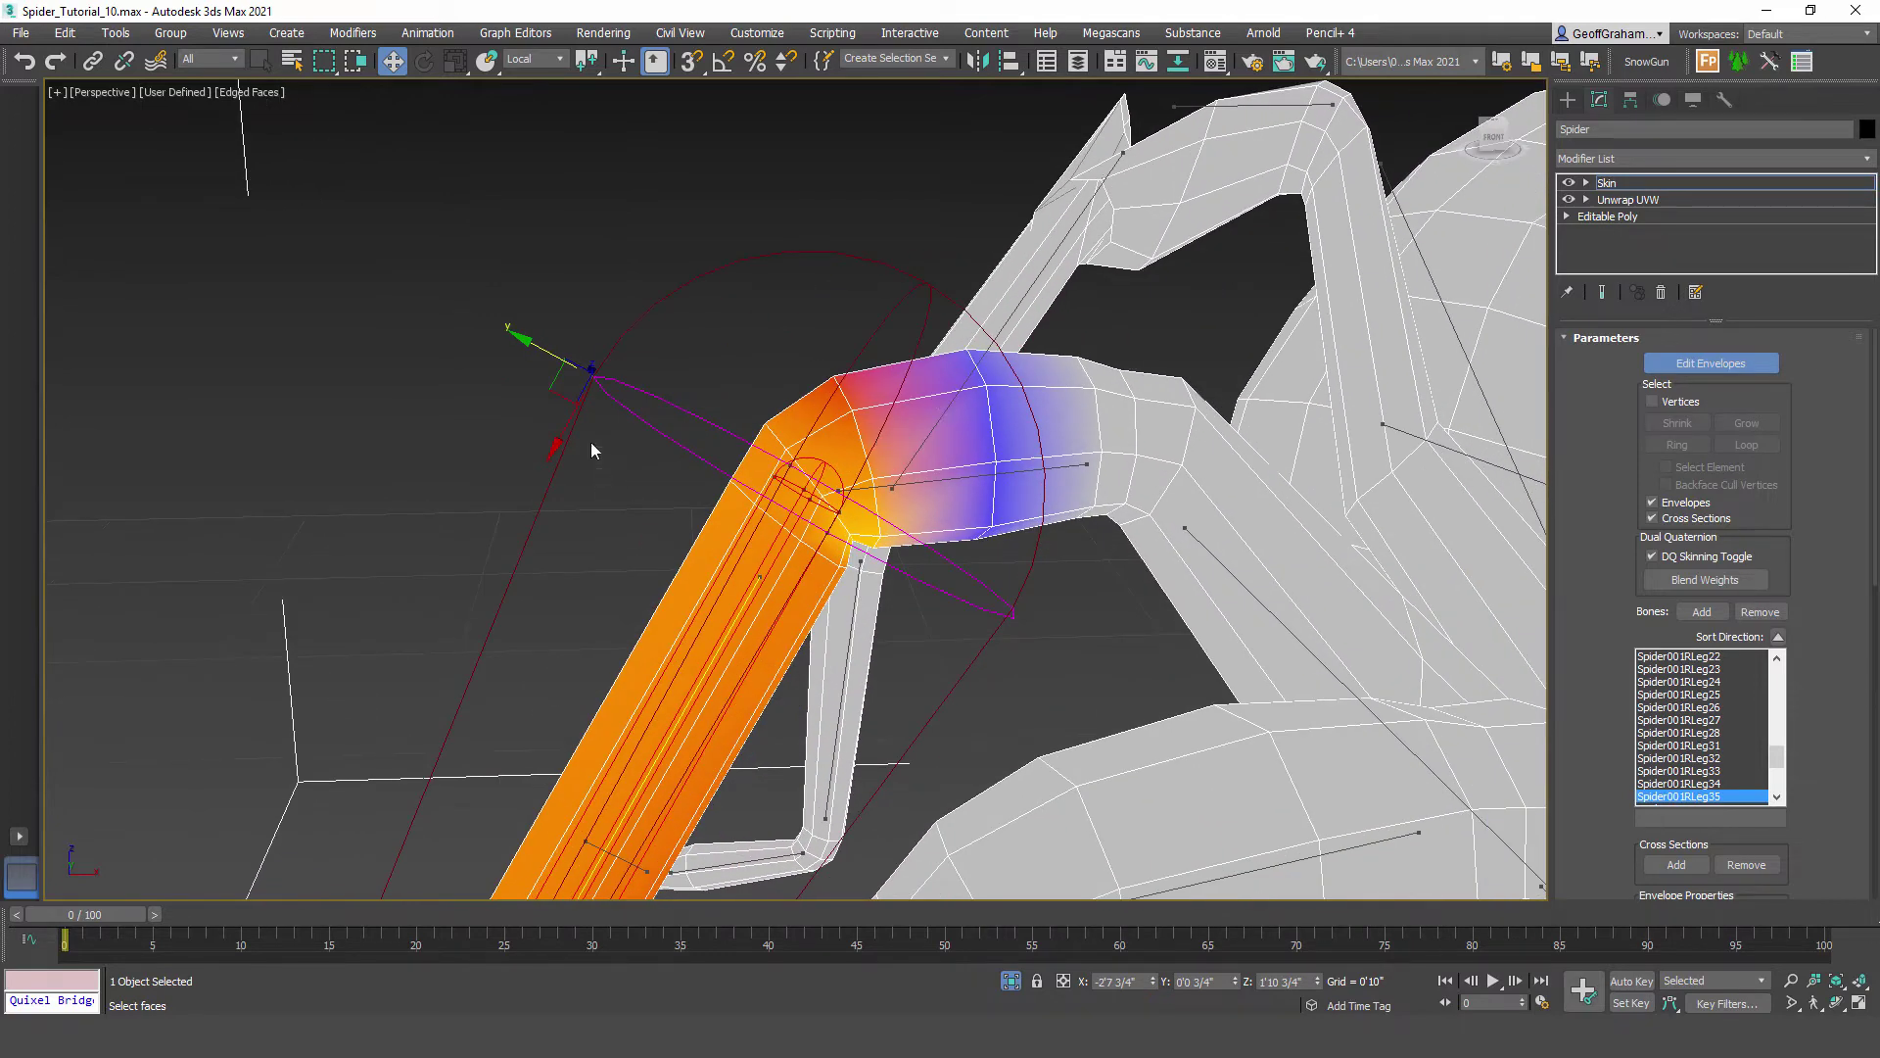
left_click_drag(548, 351, 435, 263)
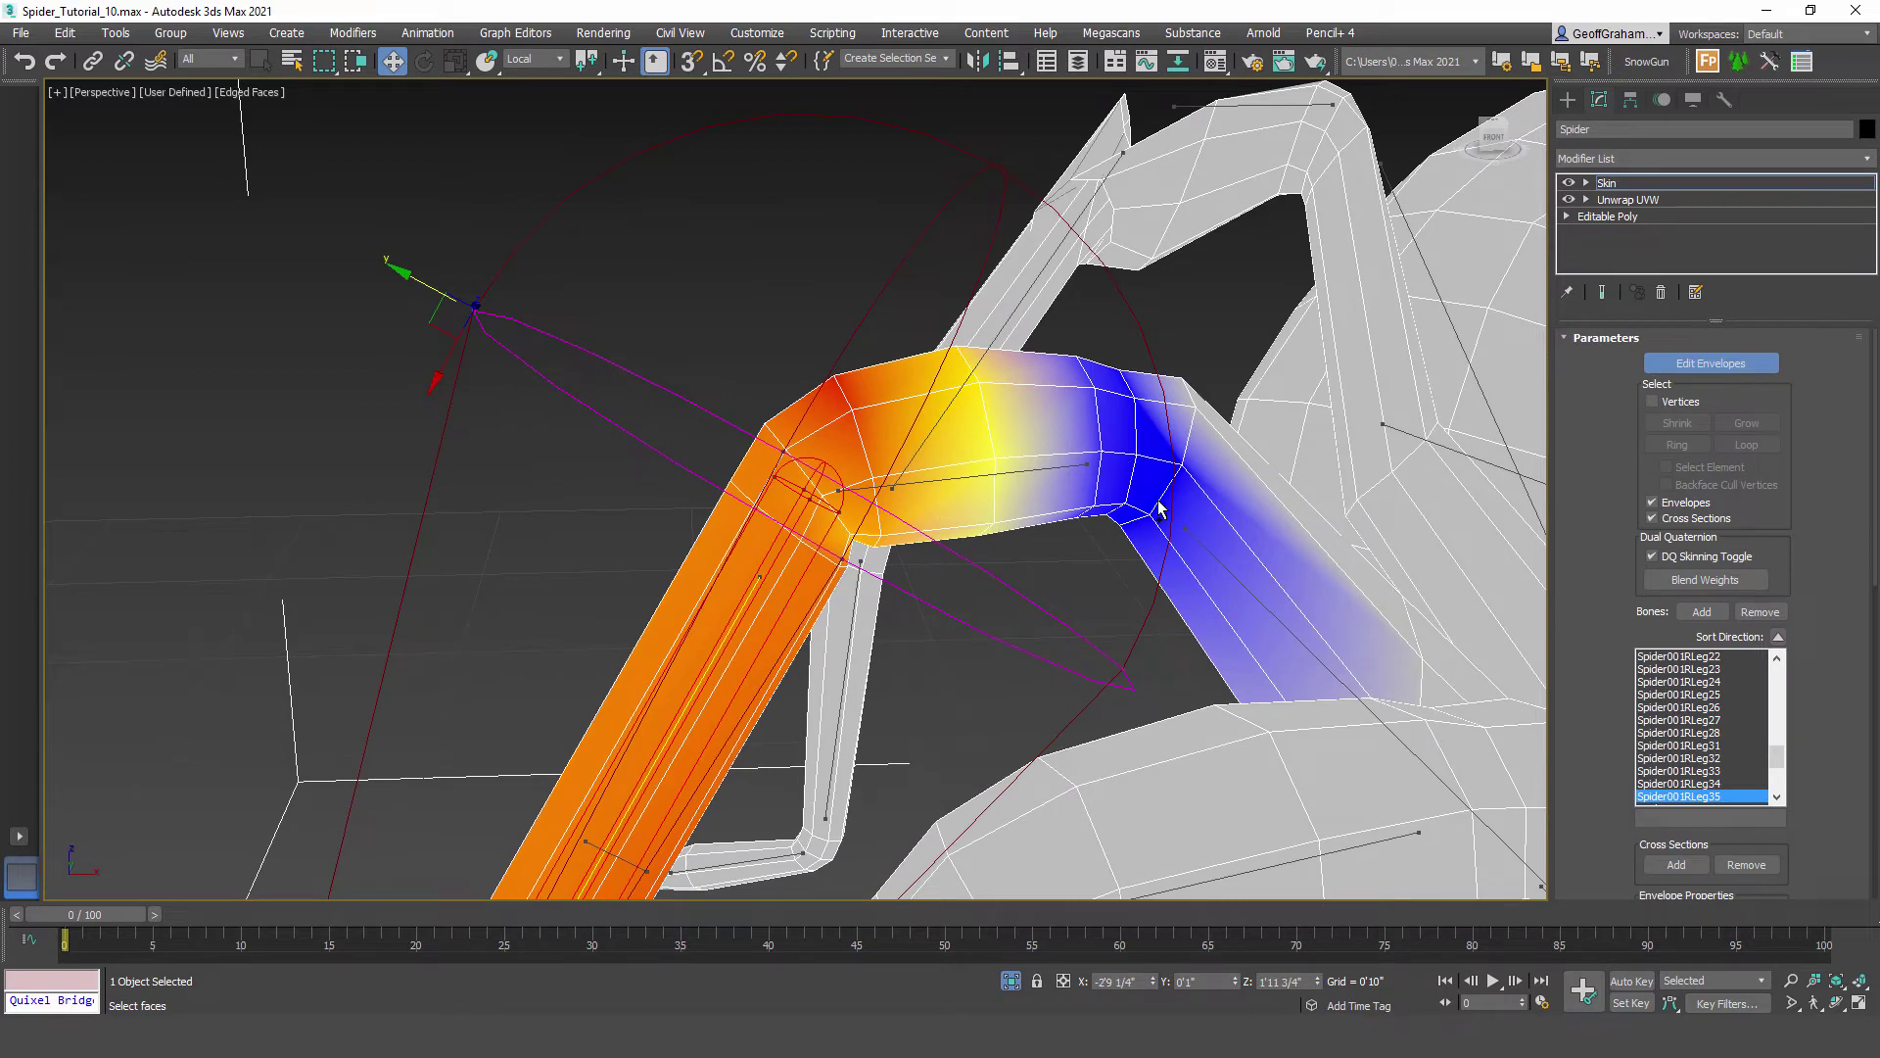
key("ctrl+z")
key("ctrl+z")
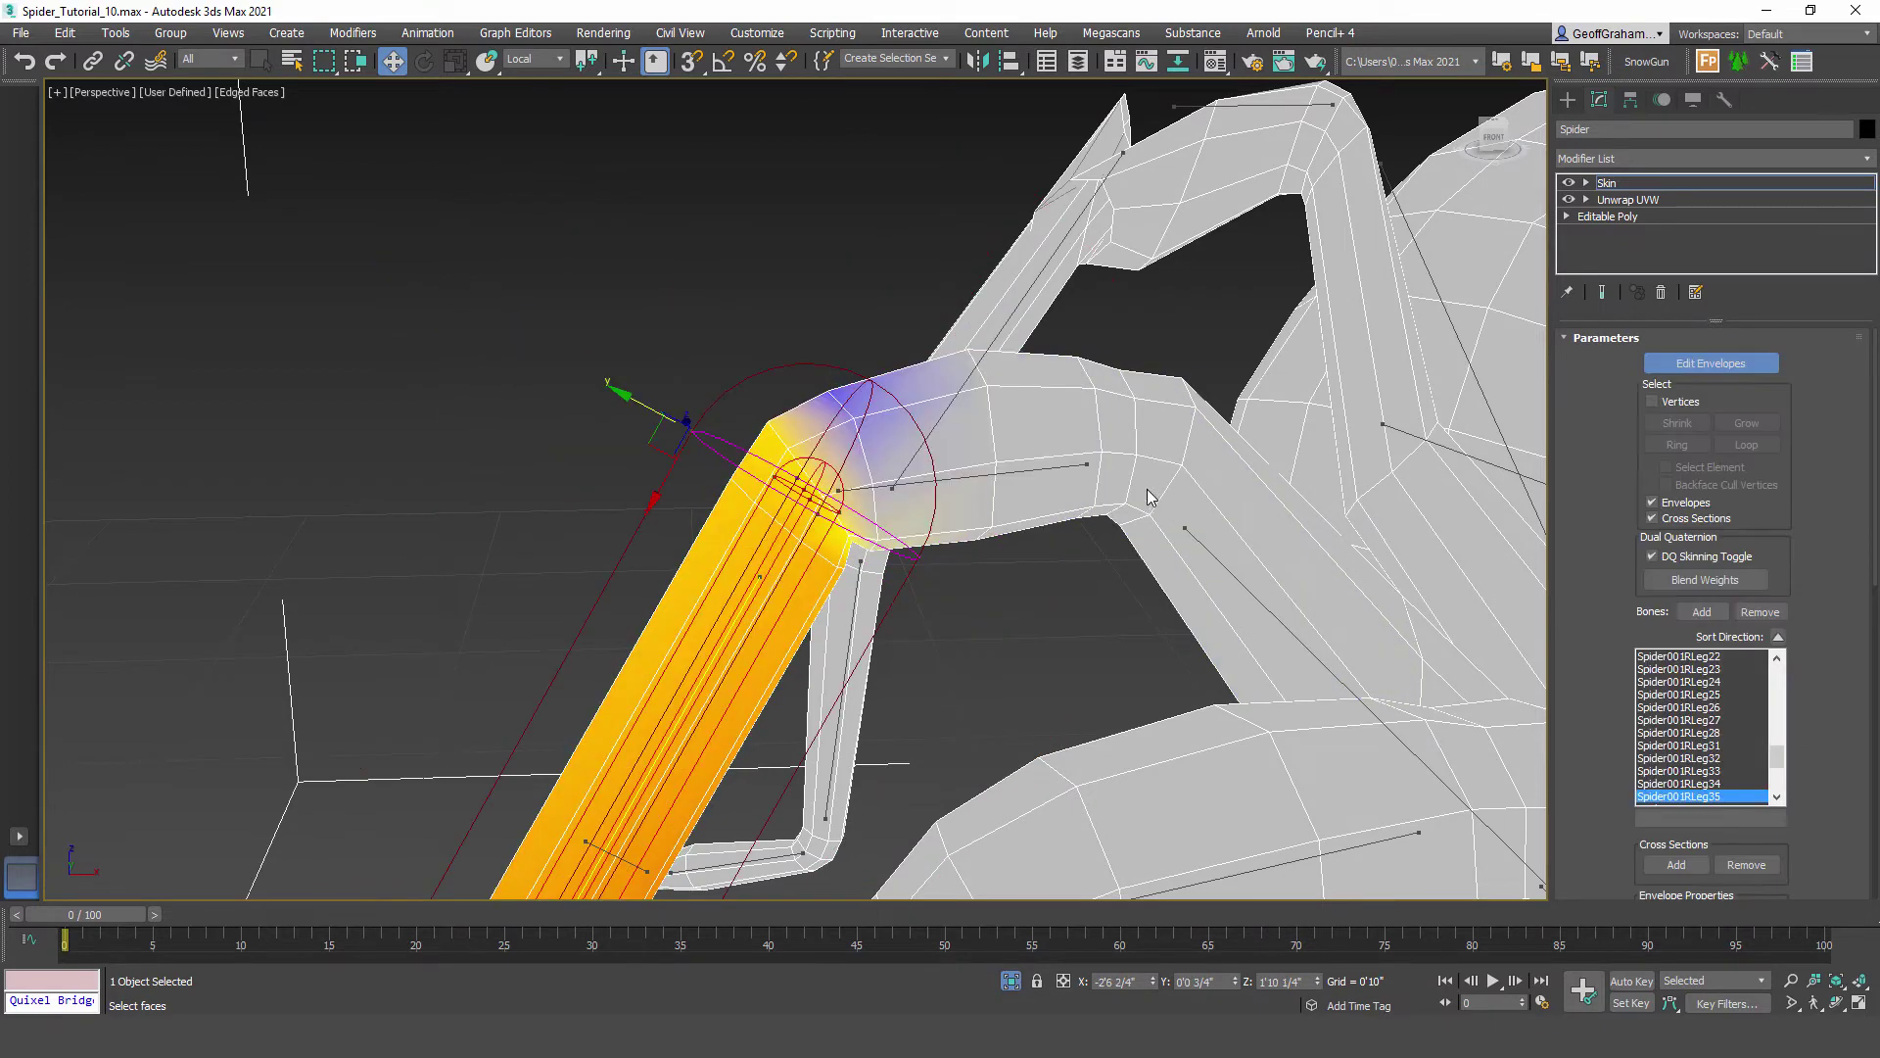
Step: Examine the Spider001RLeg35 weight falloff around the upper leg joint from close up and further away
scroll(785, 432, "up", 3)
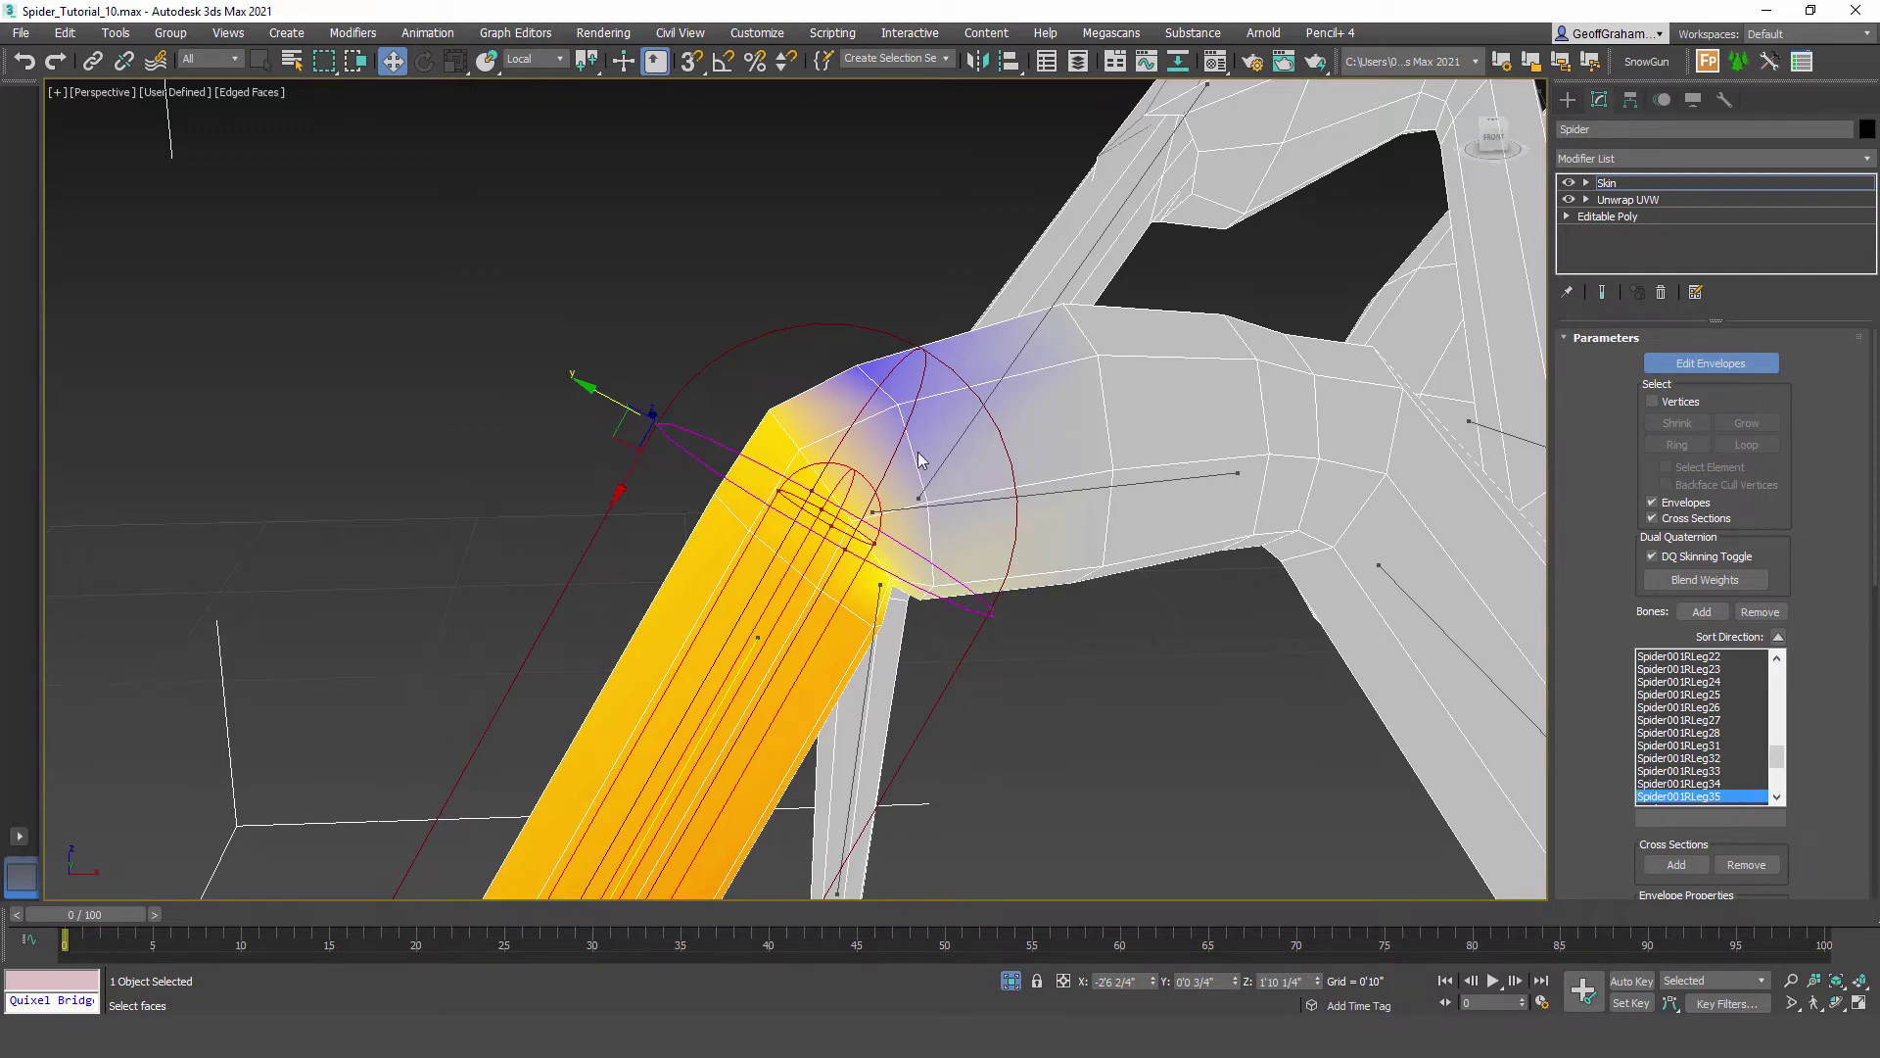
scroll(931, 475, "down", 7)
scroll(885, 597, "up", 5)
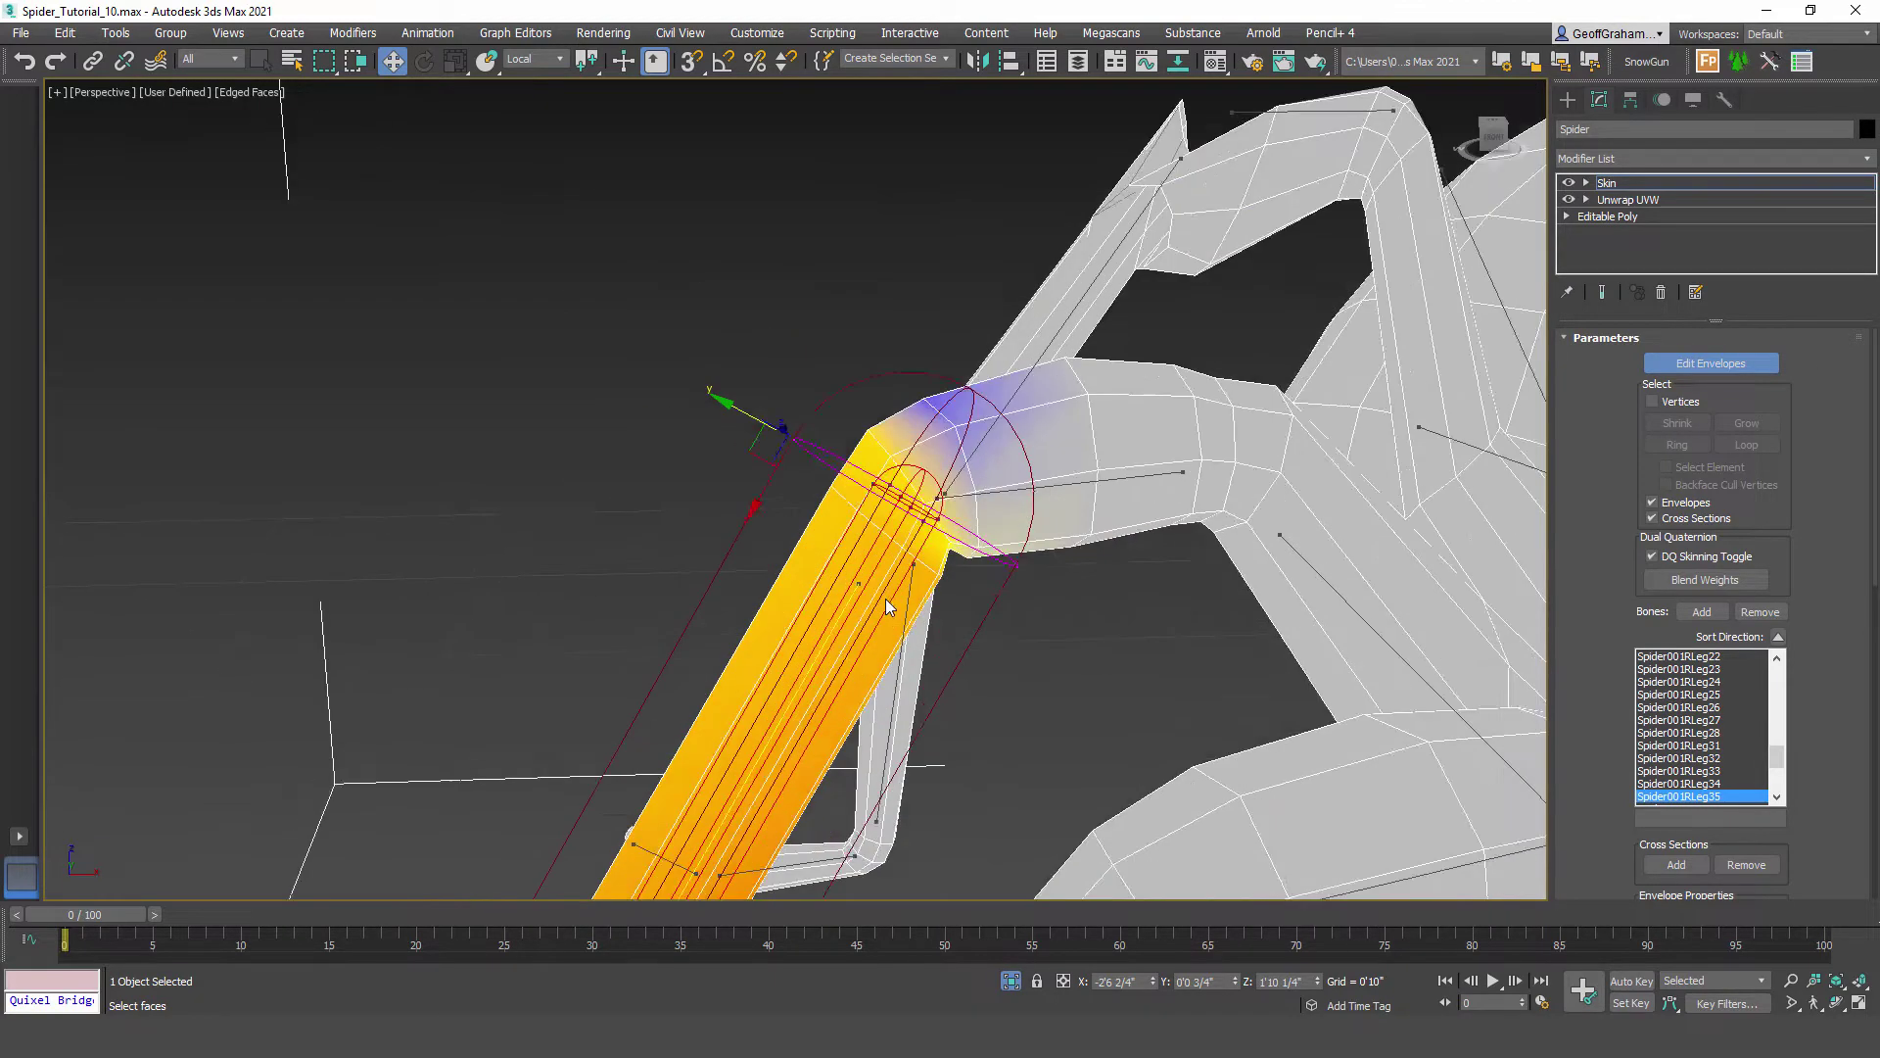
scroll(885, 598, "down", 2)
scroll(879, 613, "up", 2)
scroll(879, 613, "down", 2)
middle_click_drag(880, 613, 795, 721, "alt")
scroll(795, 721, "down", 5)
middle_click_drag(979, 646, 761, 554, "alt")
middle_click_drag(990, 605, 891, 617, "alt")
middle_click_drag(891, 549, 791, 528)
middle_click_drag(815, 623, 824, 543, "alt")
Step: Select the Spider001 envelope around the abdomen and shrink its outer radius at the abdomen's rear end
left_click(822, 436)
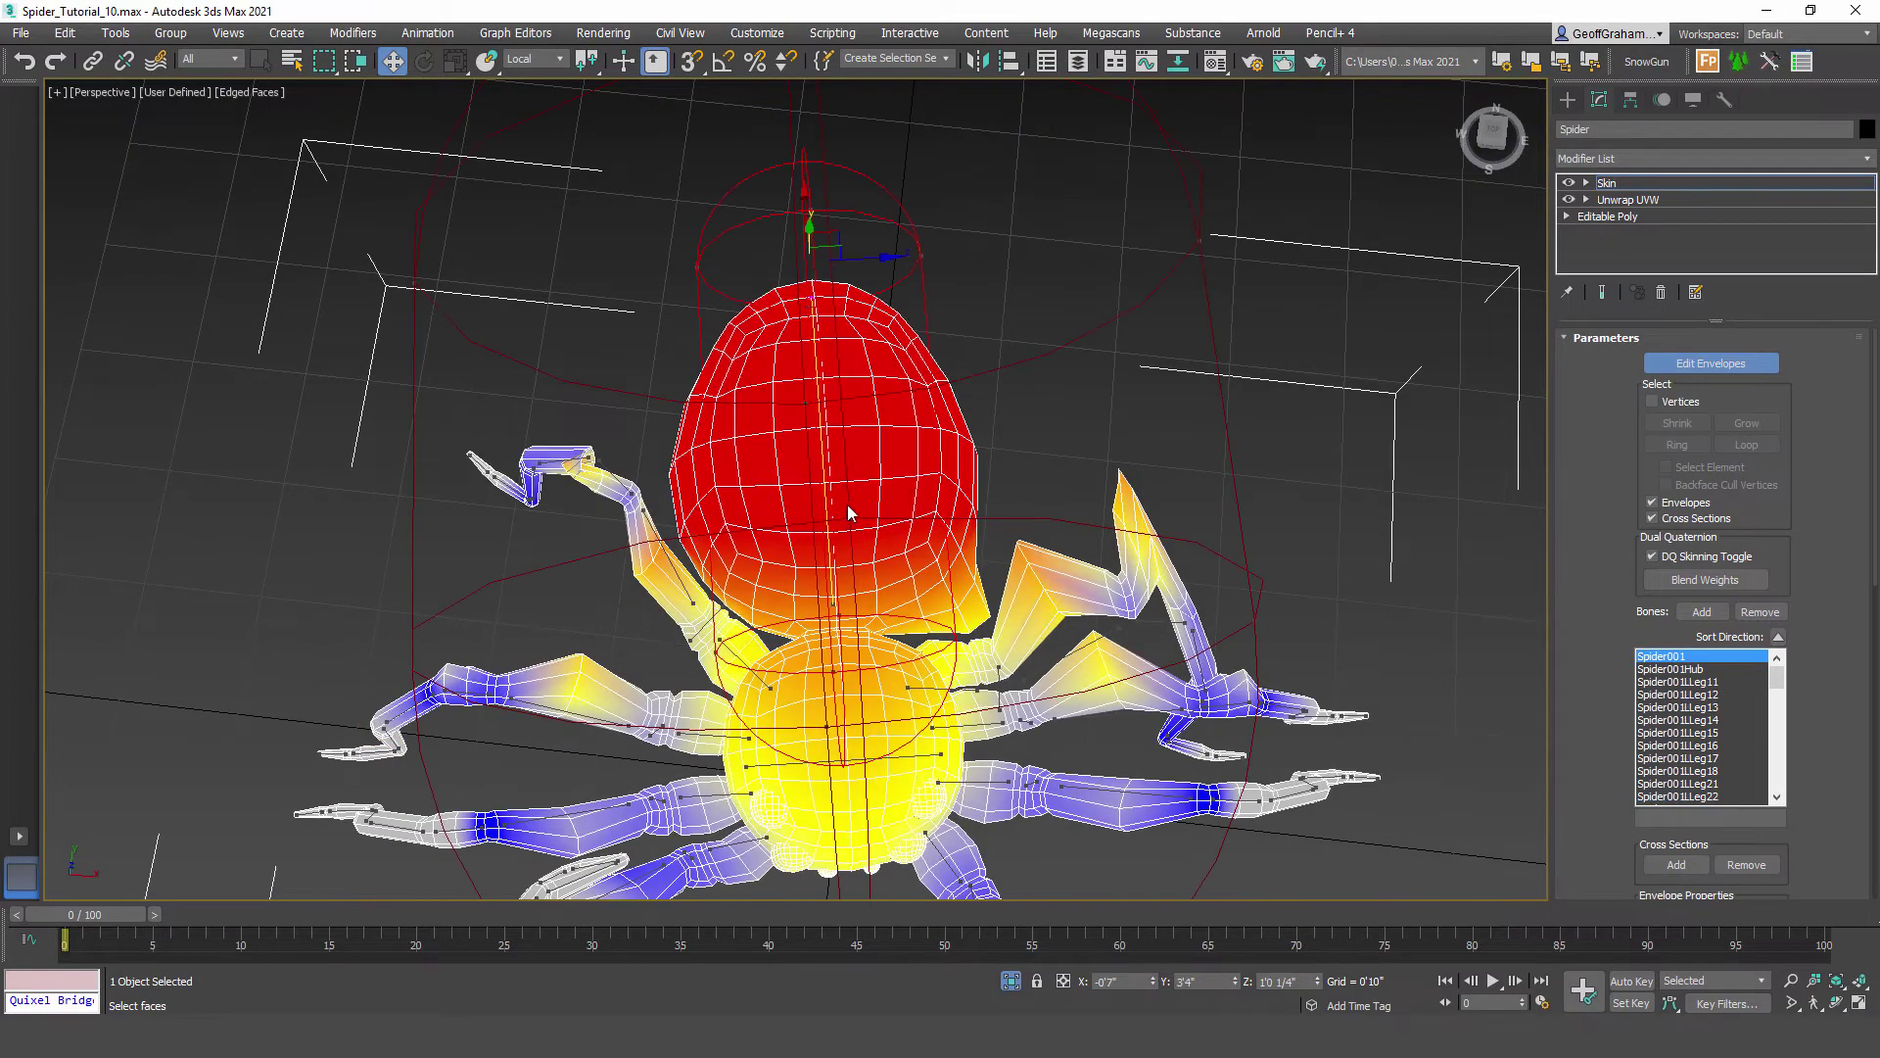
scroll(848, 513, "down", 2)
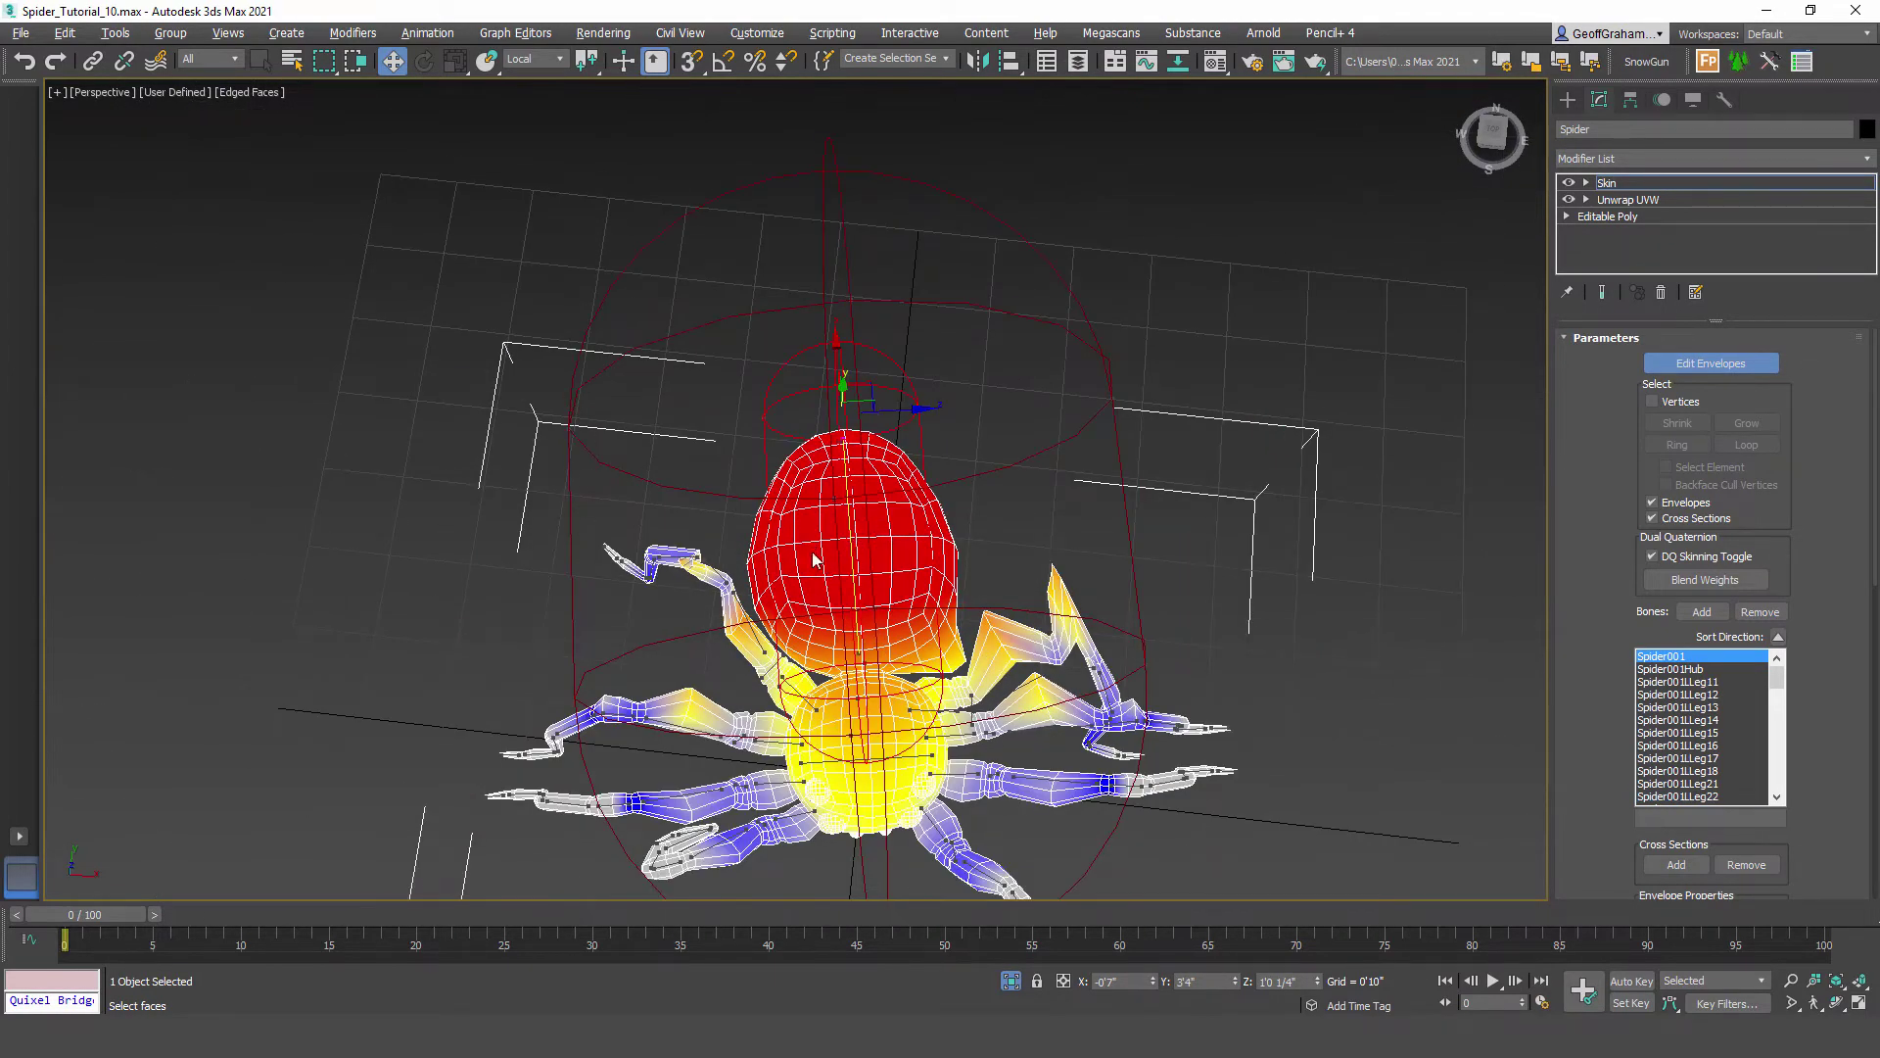
middle_click_drag(813, 560, 889, 543, "alt")
left_click(569, 431)
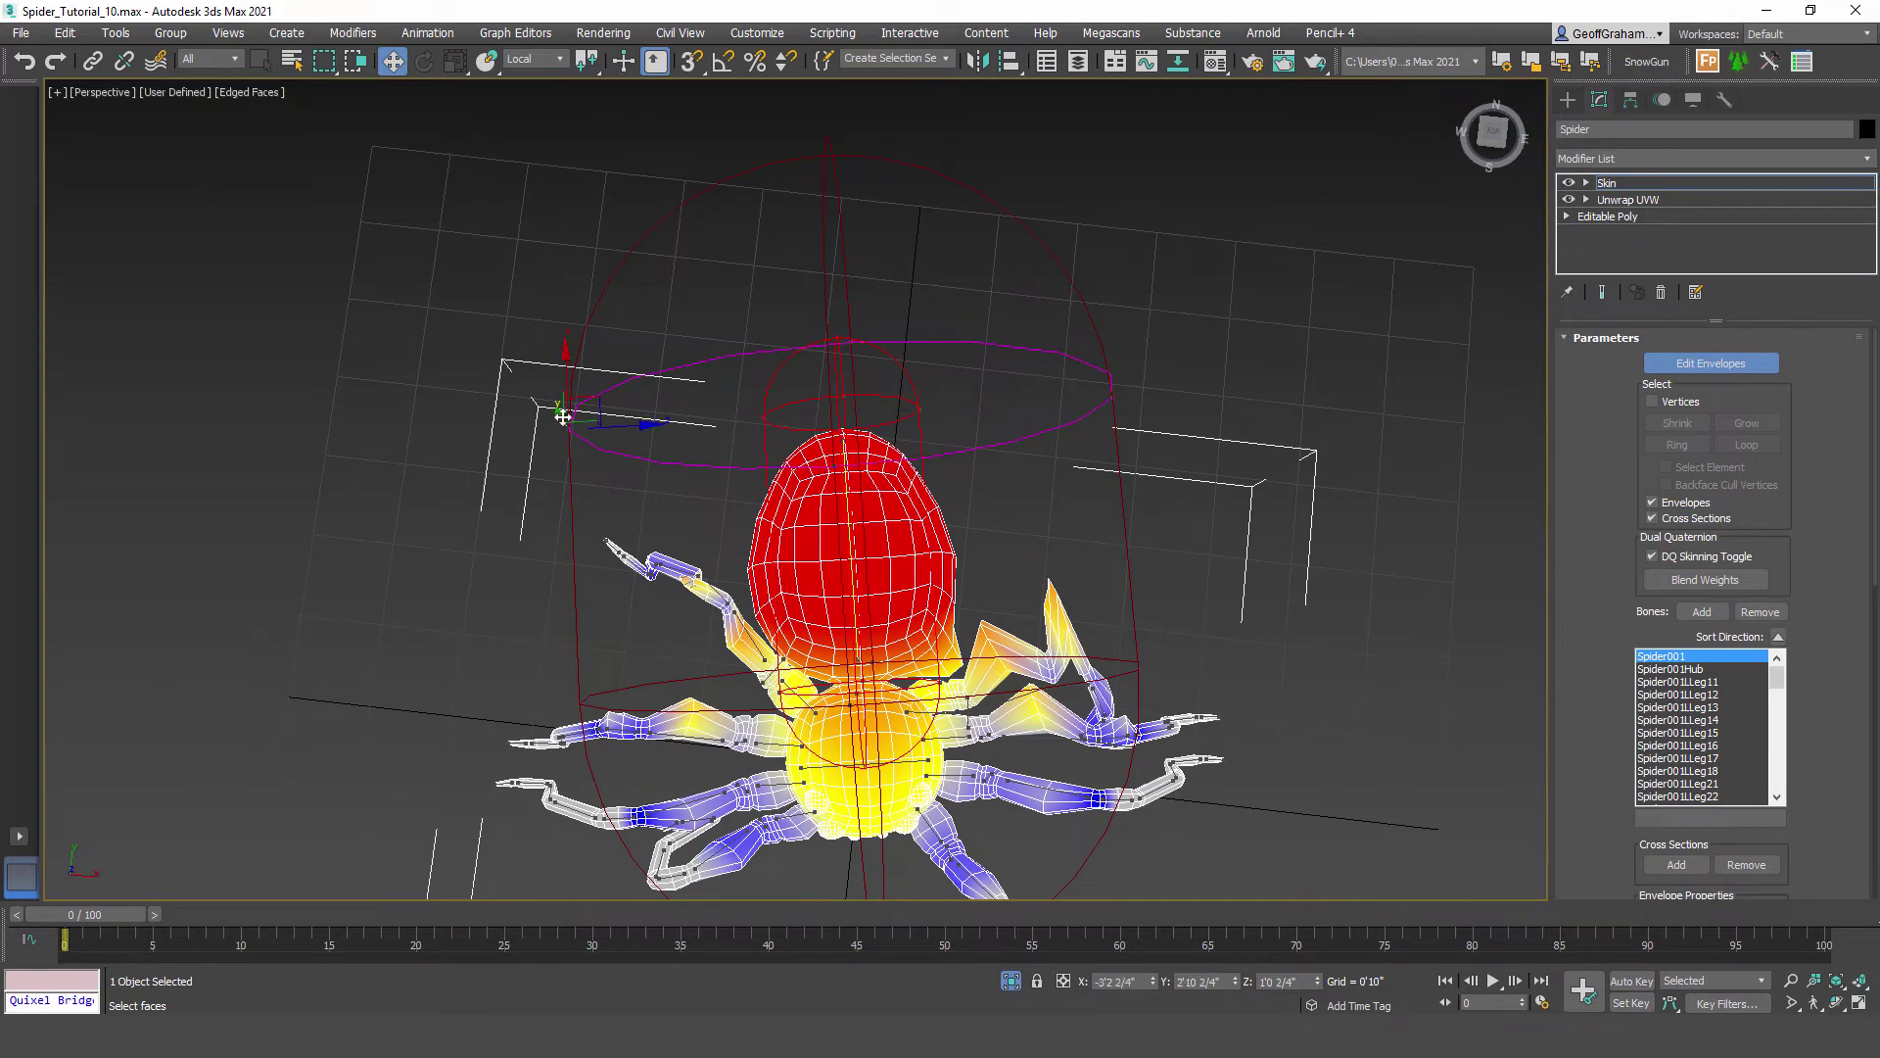
middle_click_drag(697, 580, 921, 443, "alt")
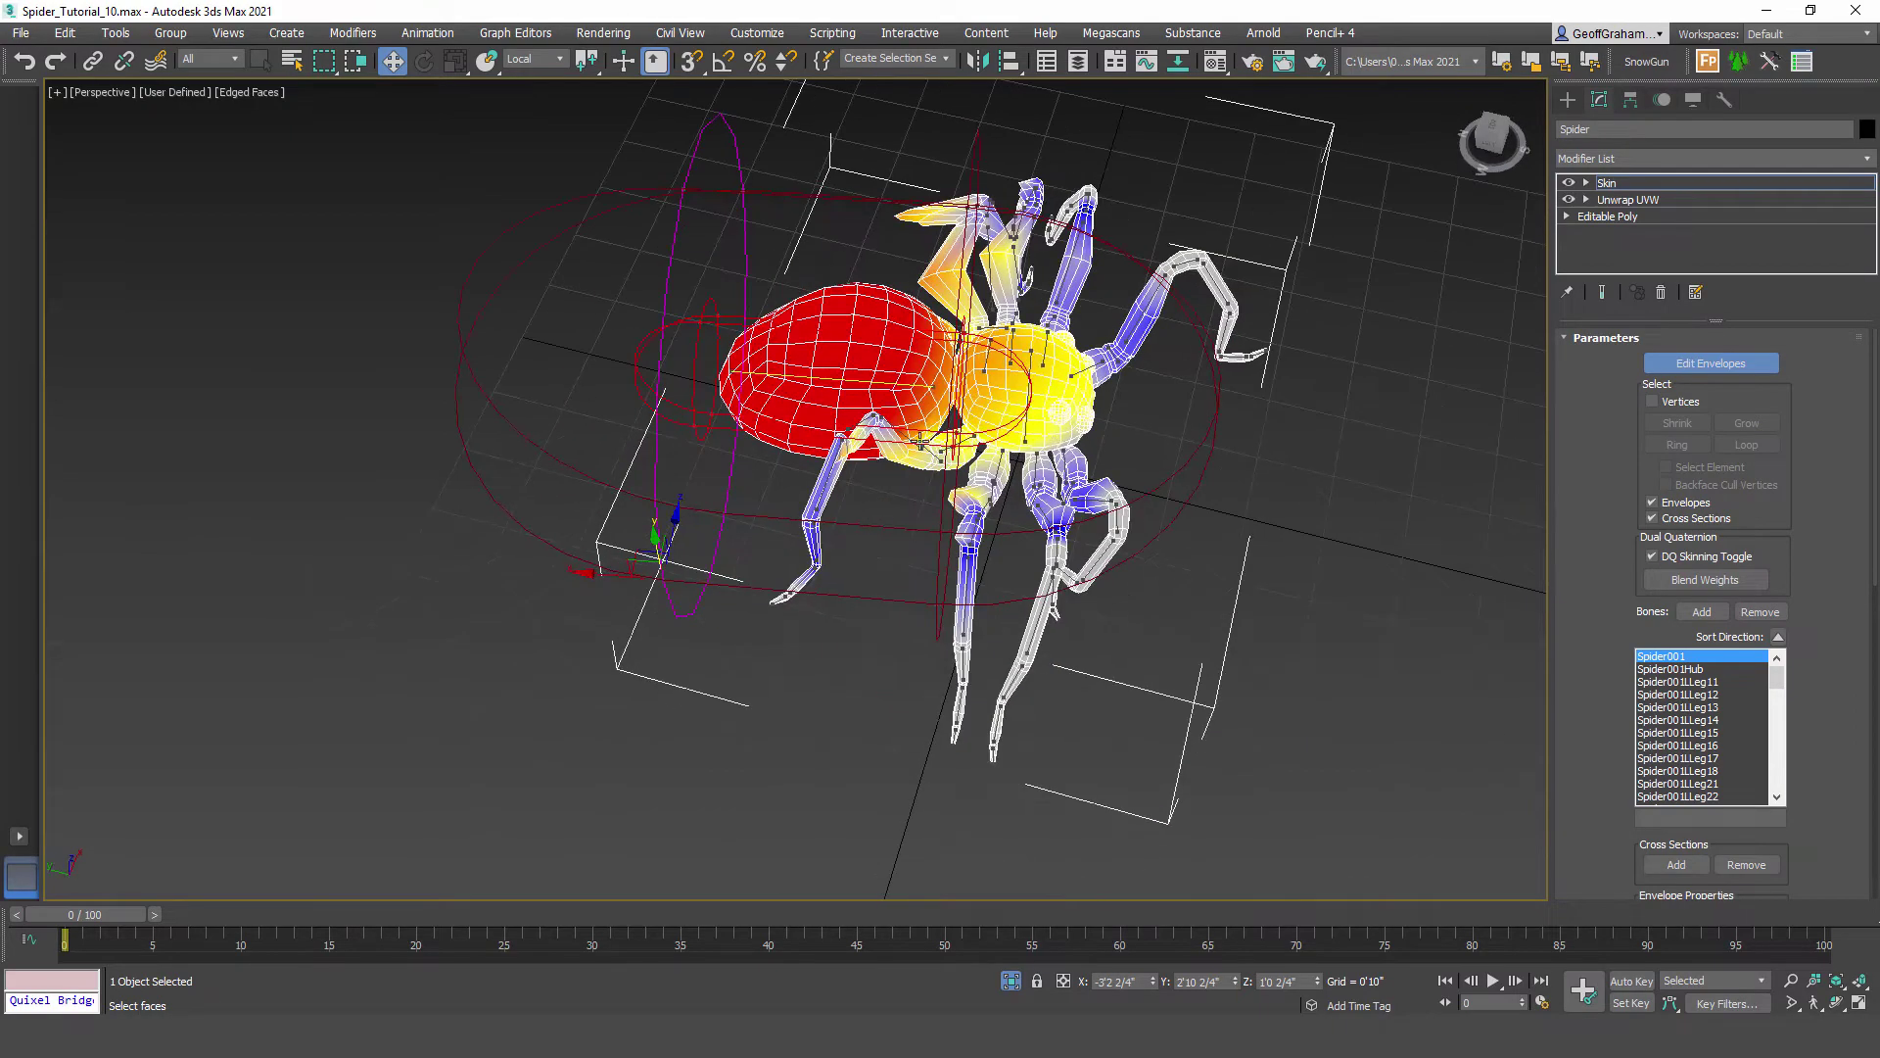
middle_click_drag(881, 556, 861, 470, "alt")
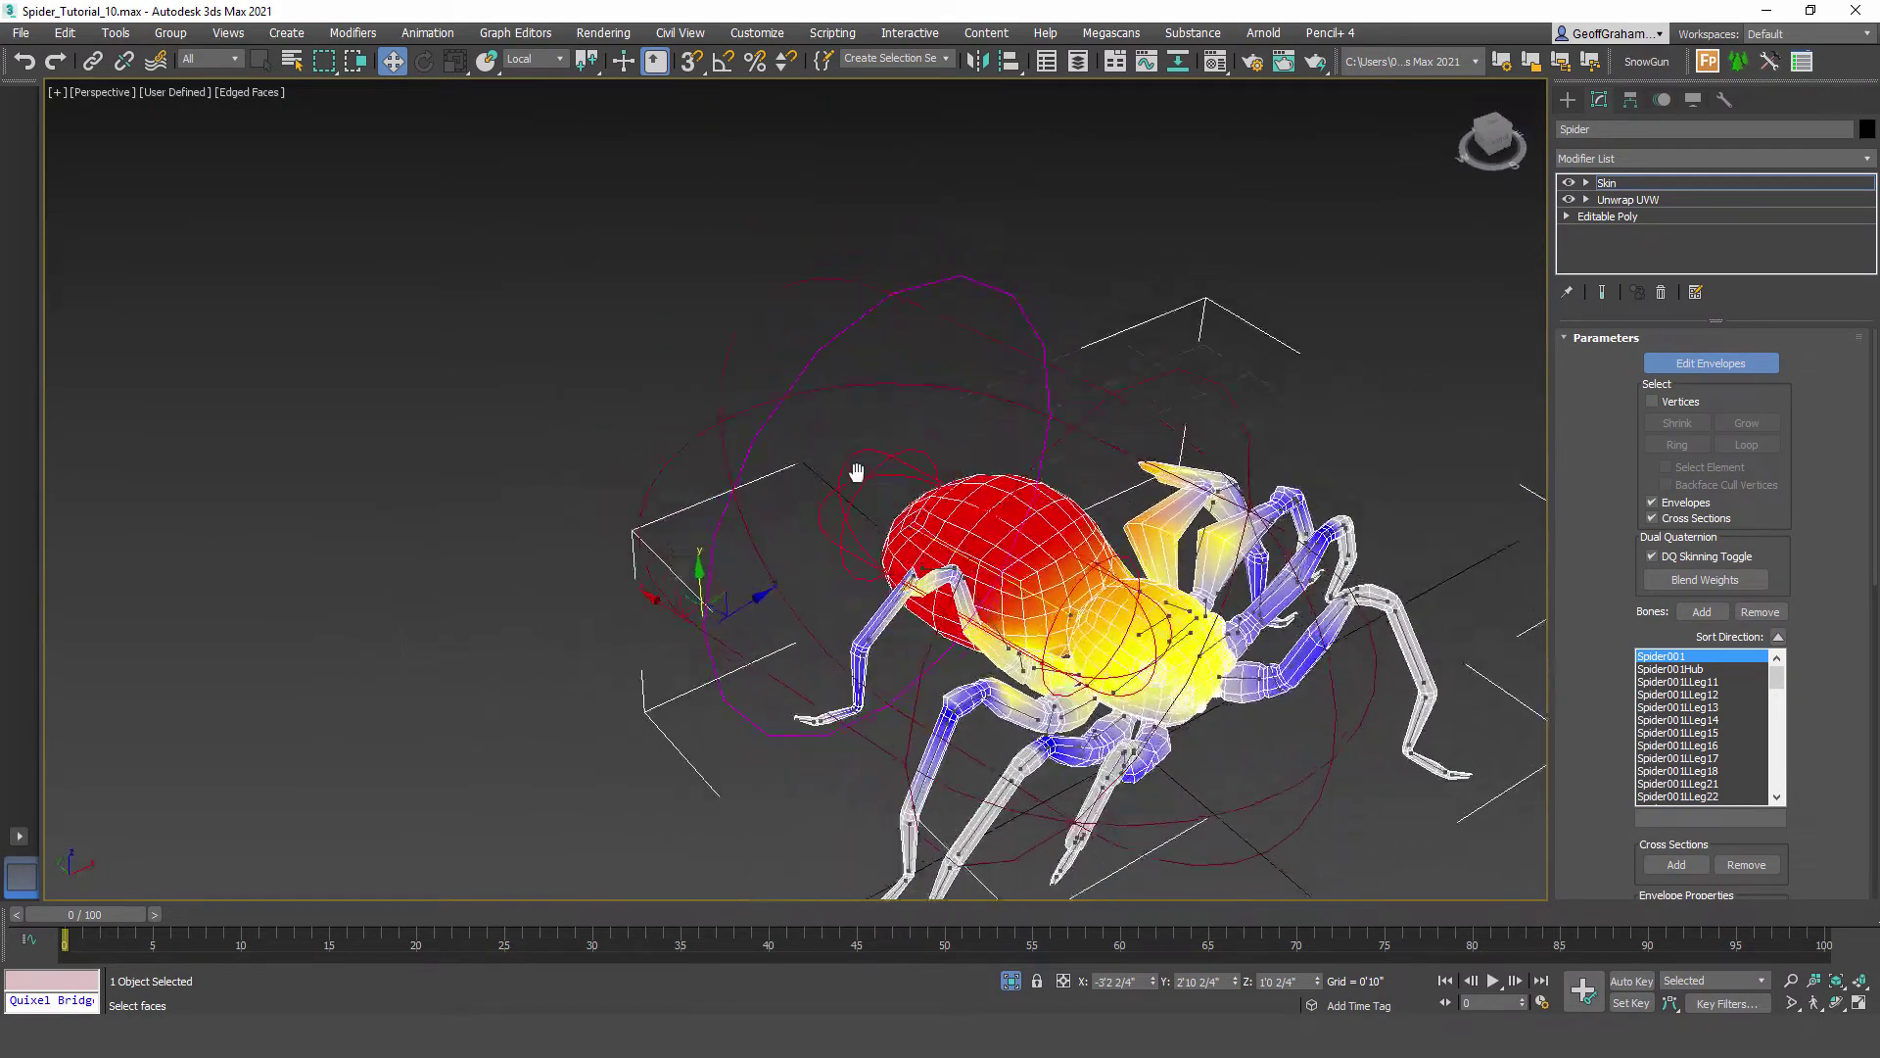
scroll(902, 422, "up", 5)
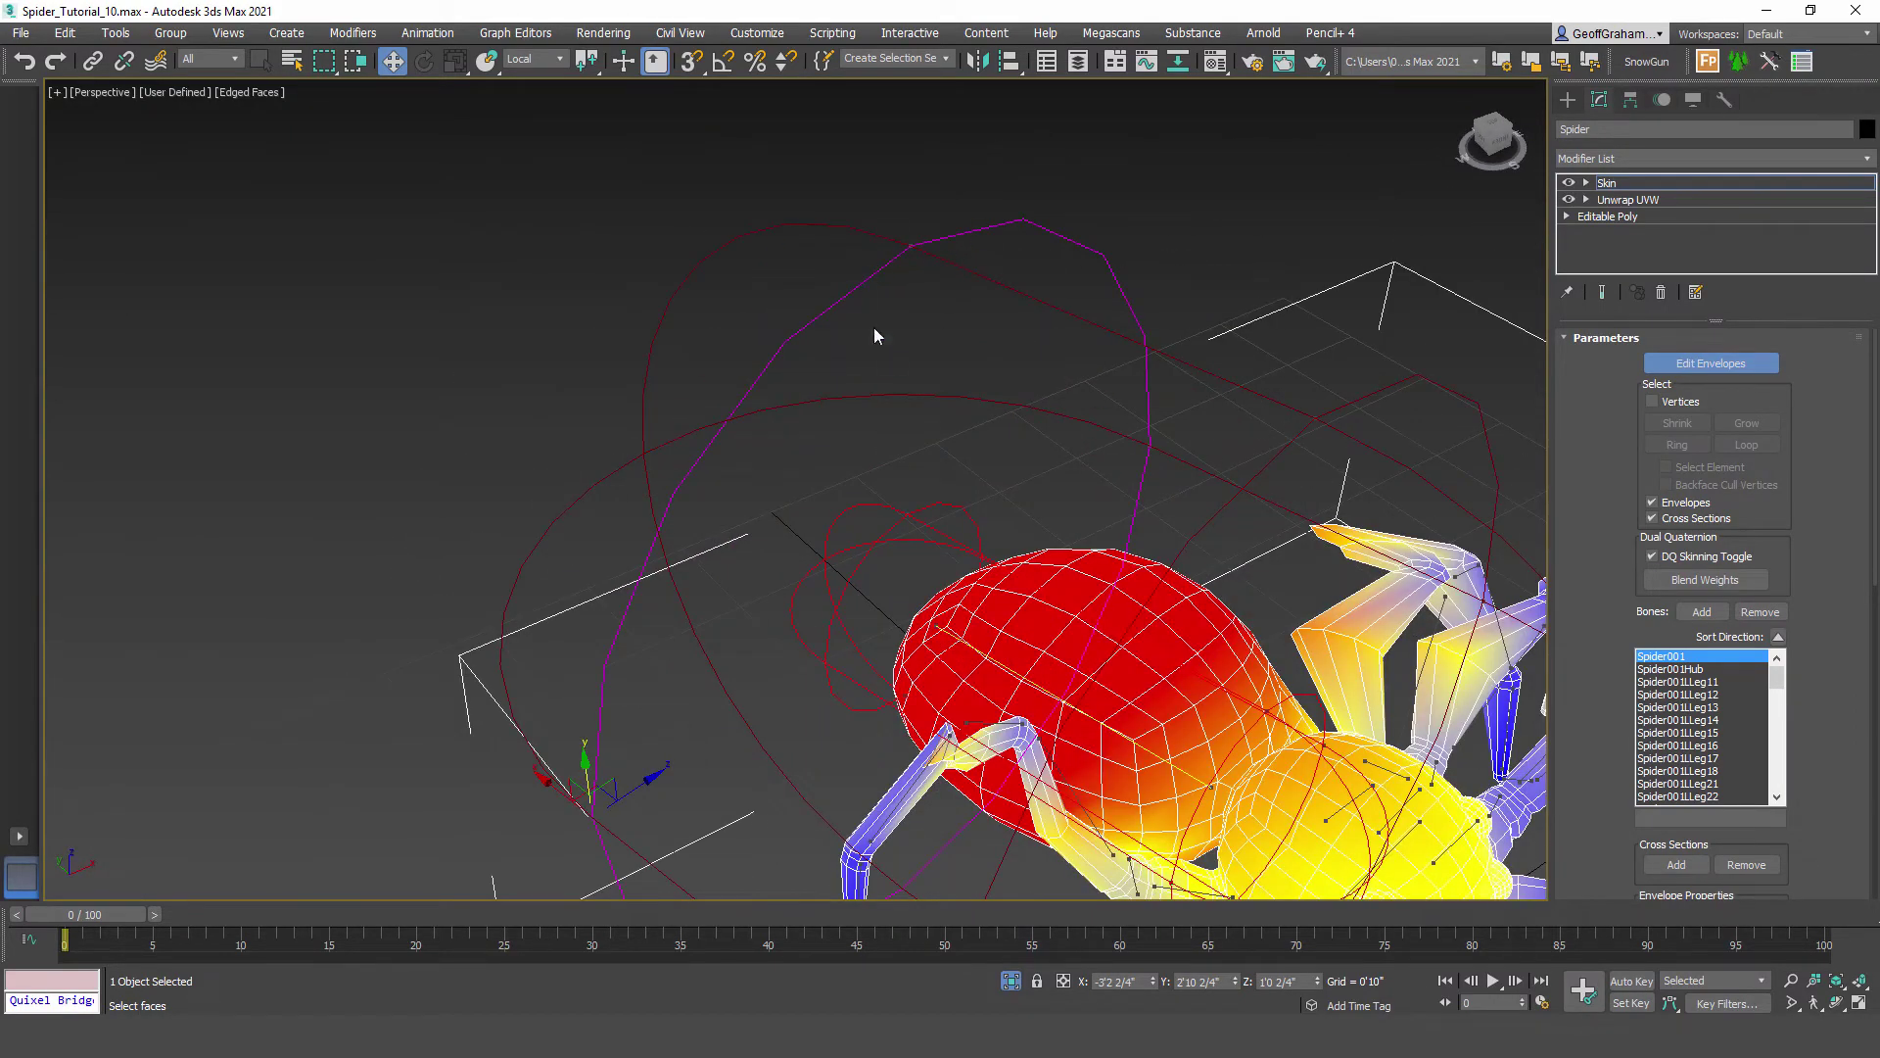
left_click(912, 248)
middle_click_drag(682, 672, 766, 448, "alt")
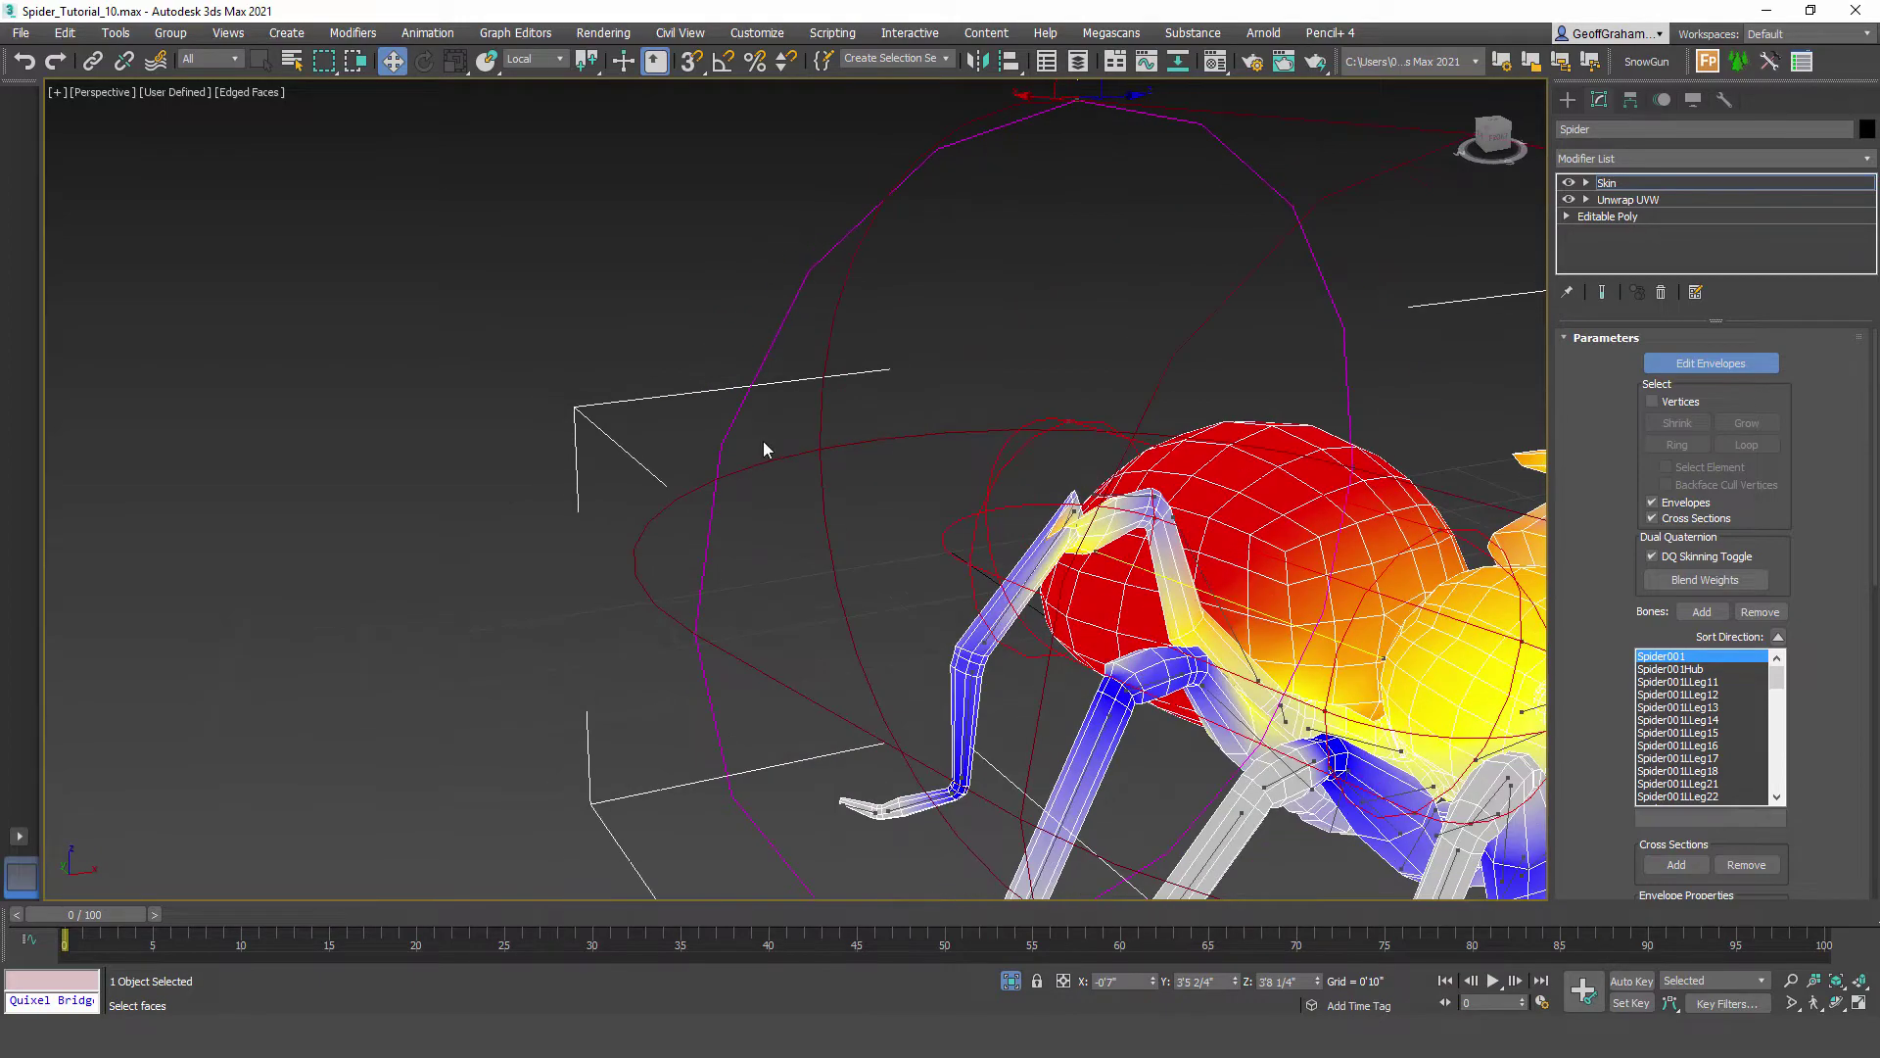
middle_click_drag(705, 650, 642, 584, "alt")
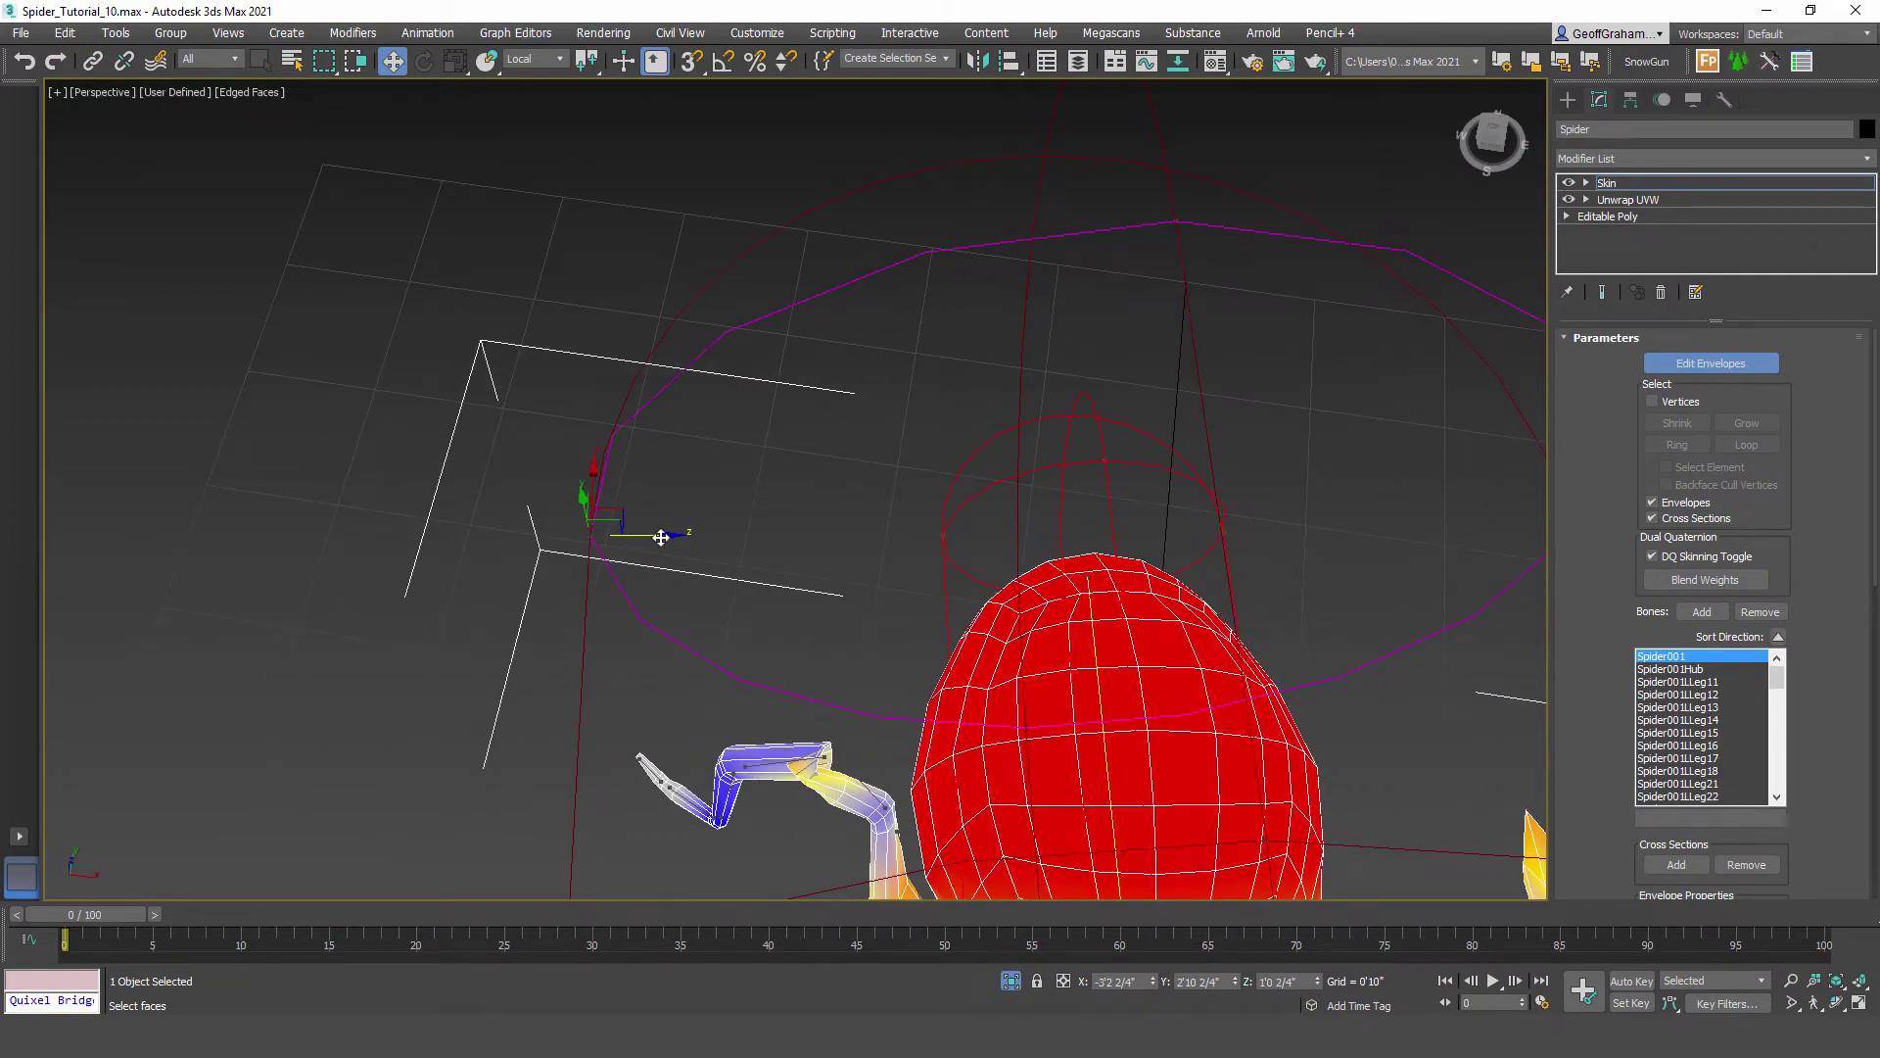
left_click_drag(661, 538, 914, 593)
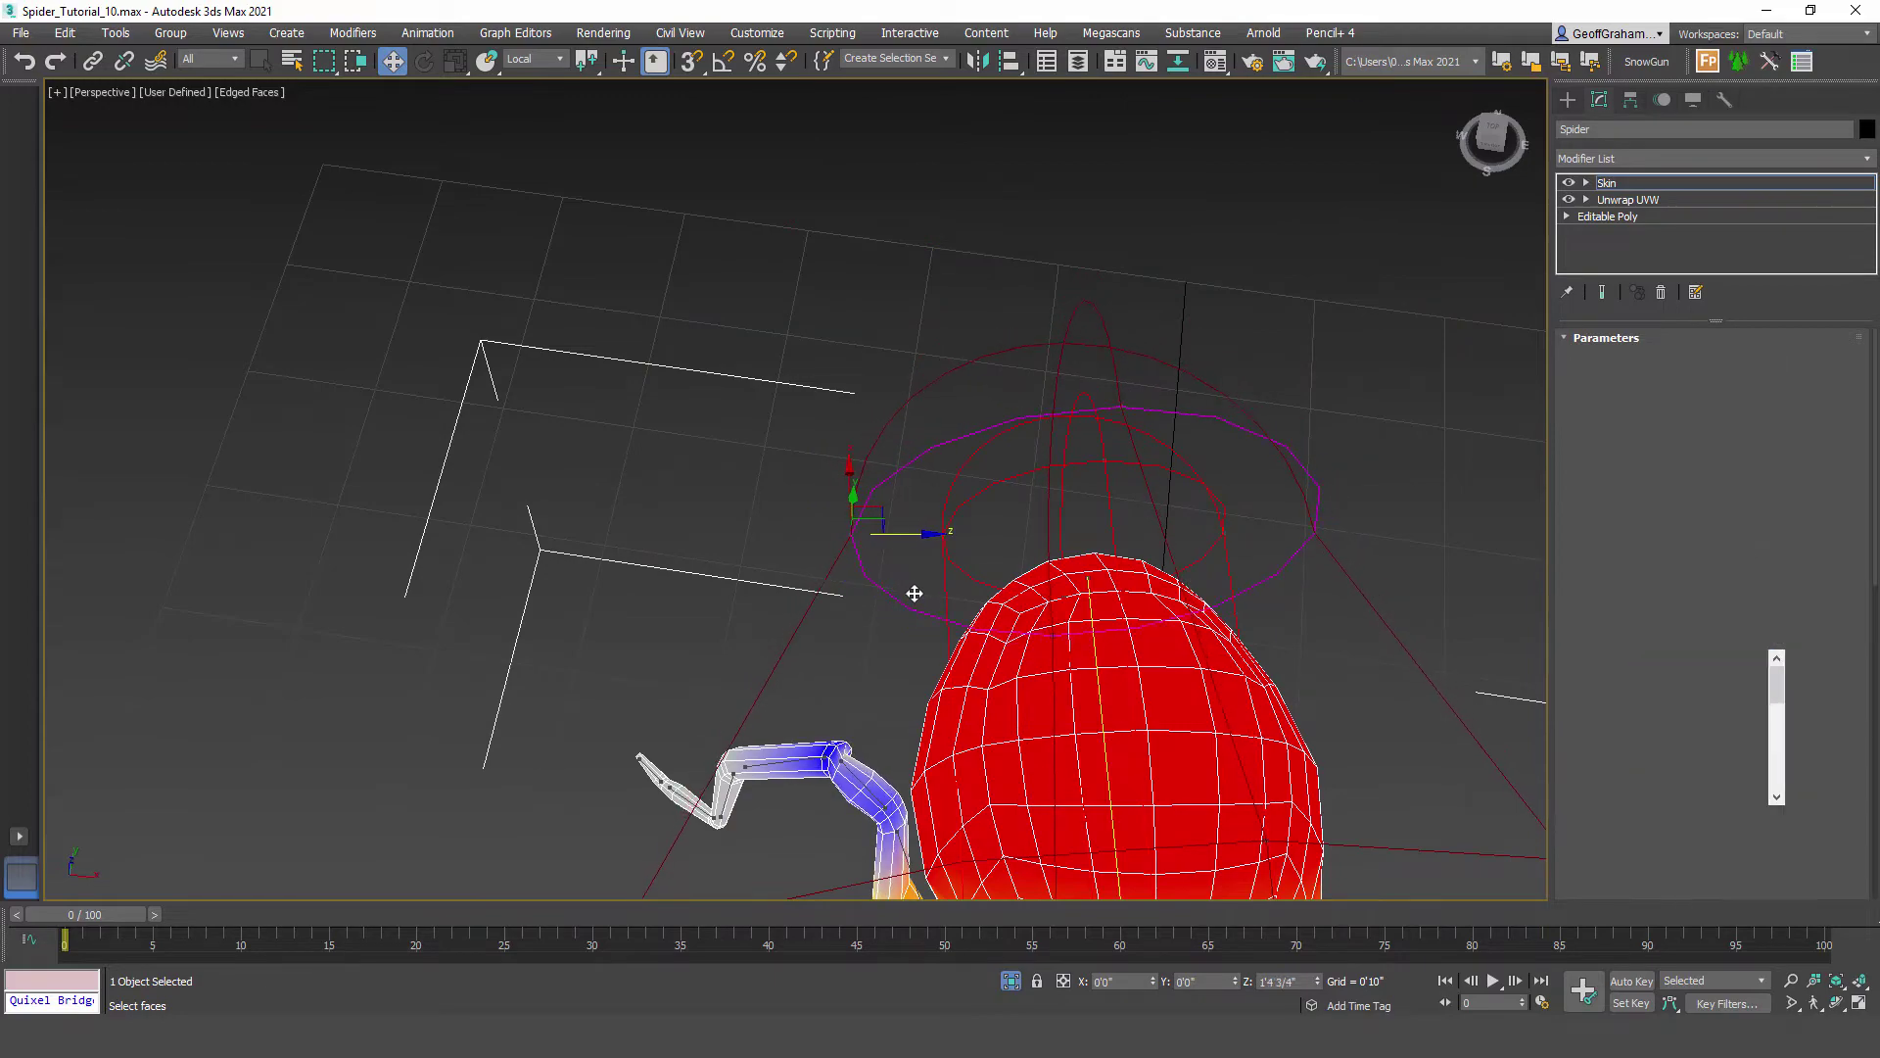
Step: Shrink the outer radius of the Spider001 envelope at its front end so it pulls back from the legs
middle_click_drag(1003, 689, 939, 366)
scroll(940, 509, "down", 3)
middle_click_drag(940, 510, 672, 623, "alt")
left_click(645, 581)
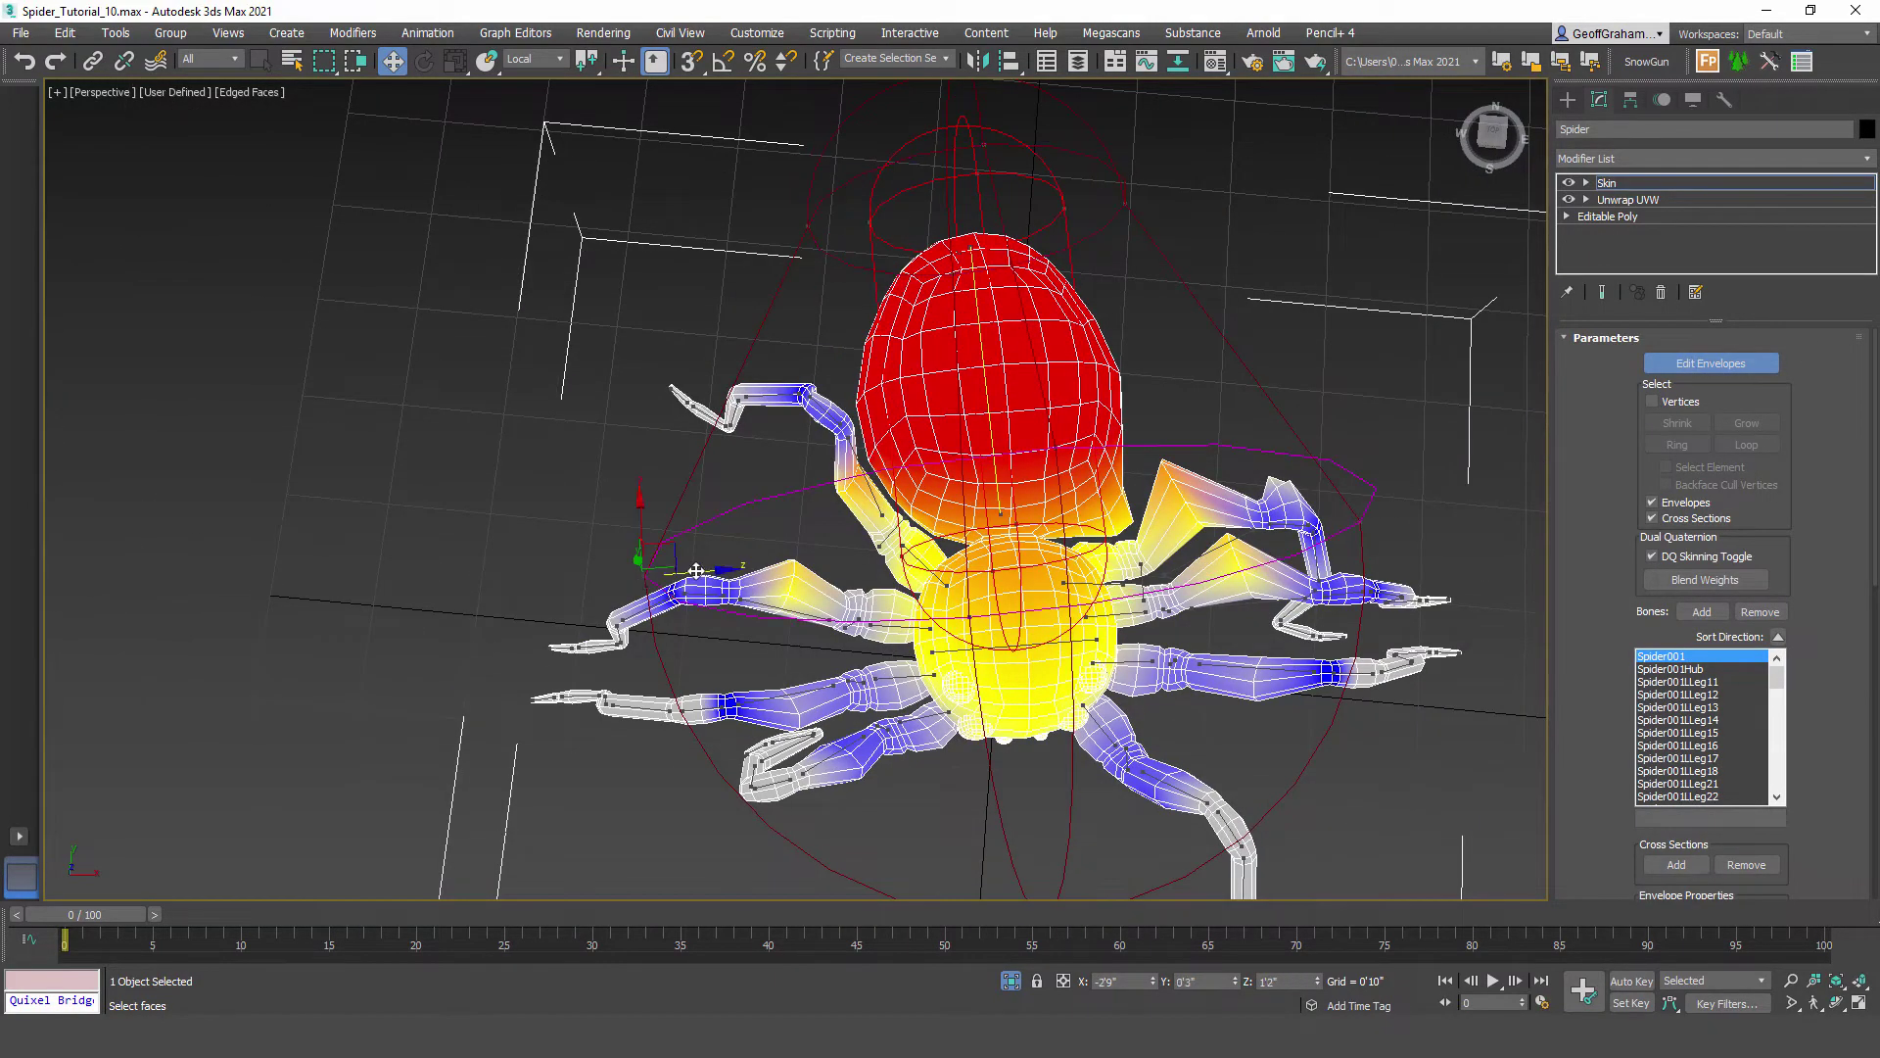
left_click_drag(695, 570, 919, 602)
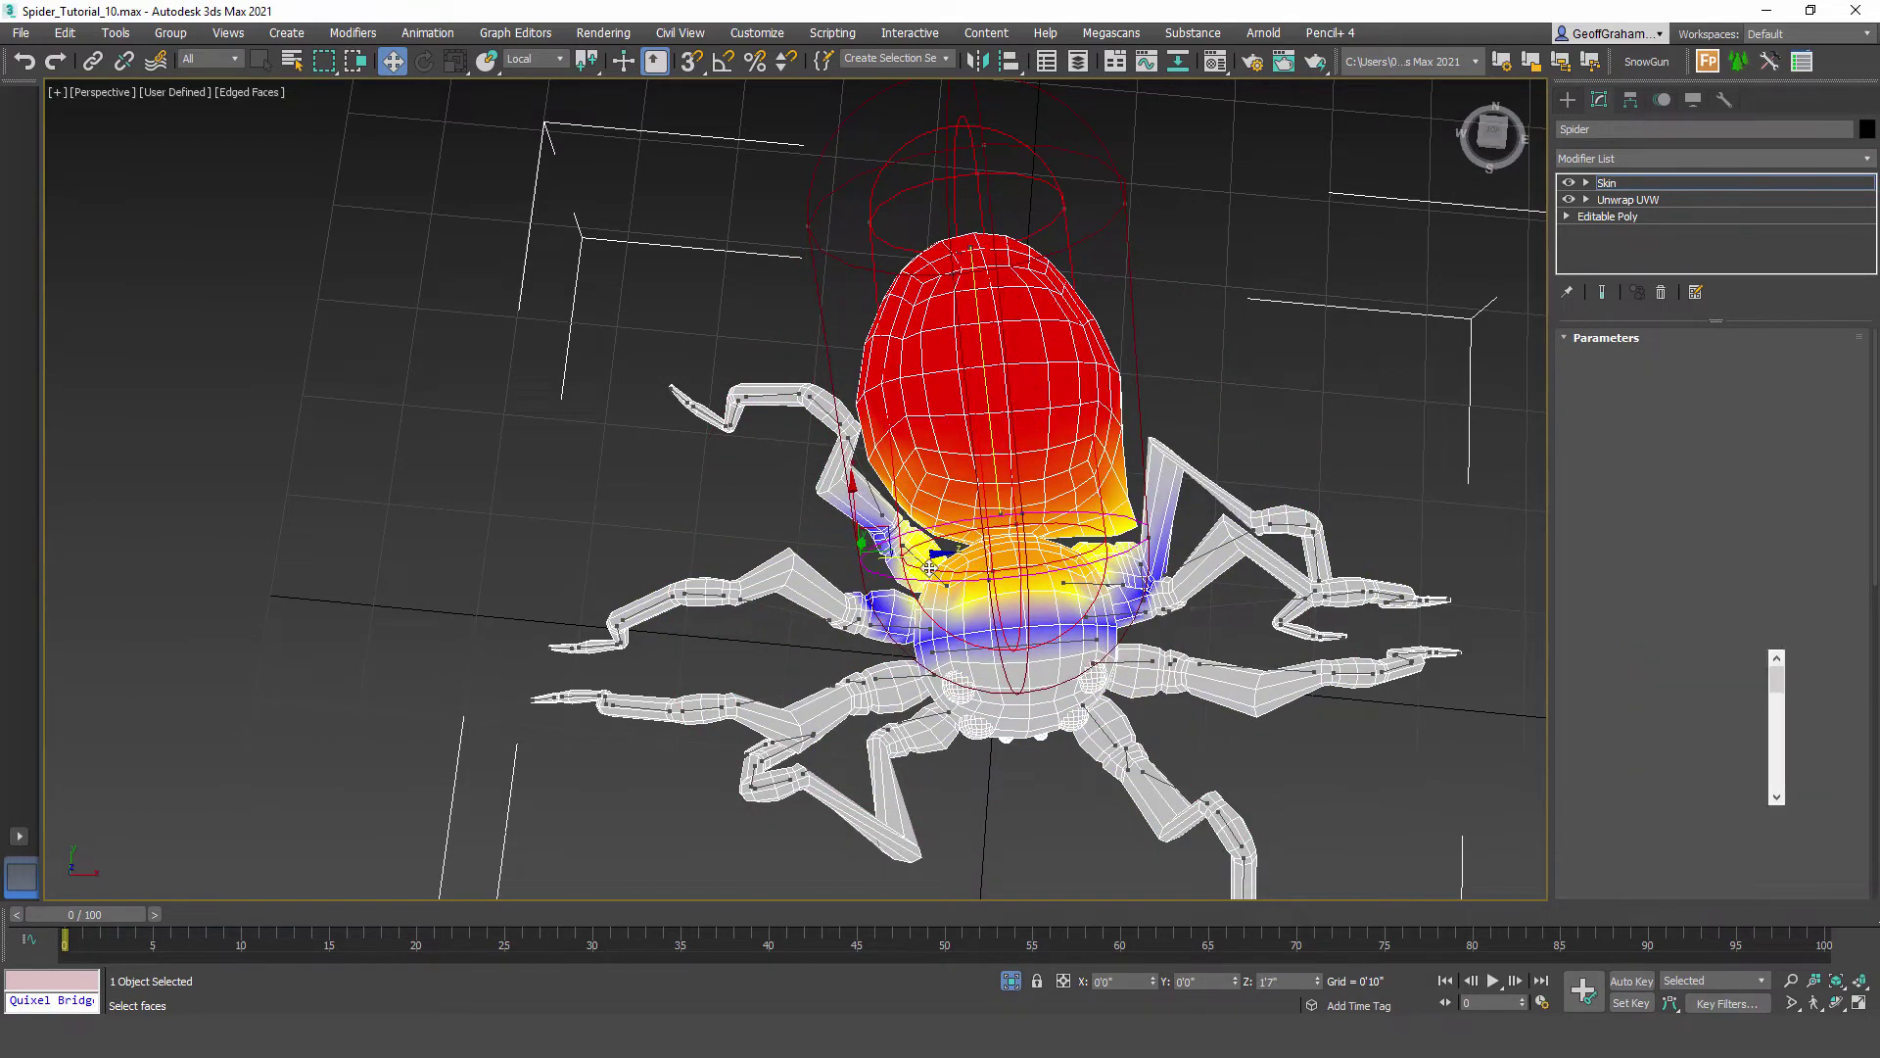
middle_click_drag(918, 603, 958, 448, "alt")
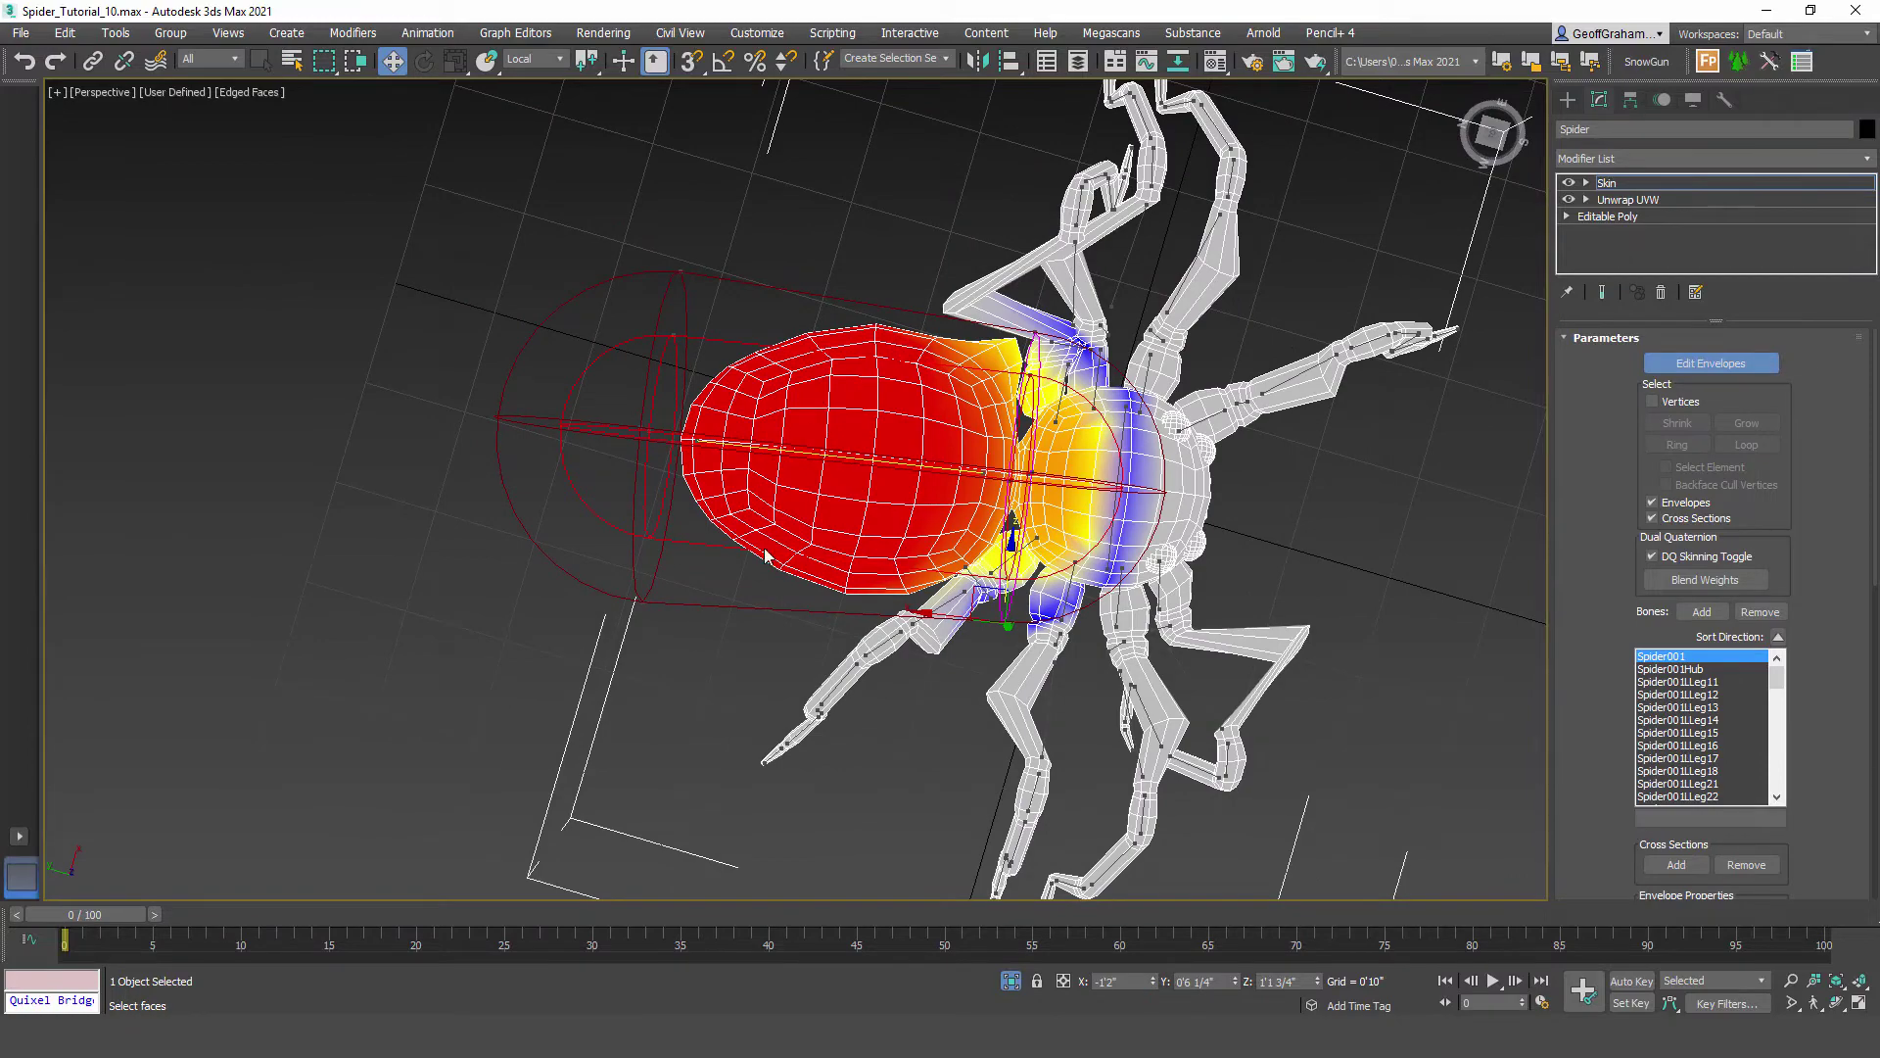
Step: Move the rear end point of the Spider001 envelope forward into the abdomen and its front end point back from the body
middle_click_drag(726, 492, 728, 463, "alt")
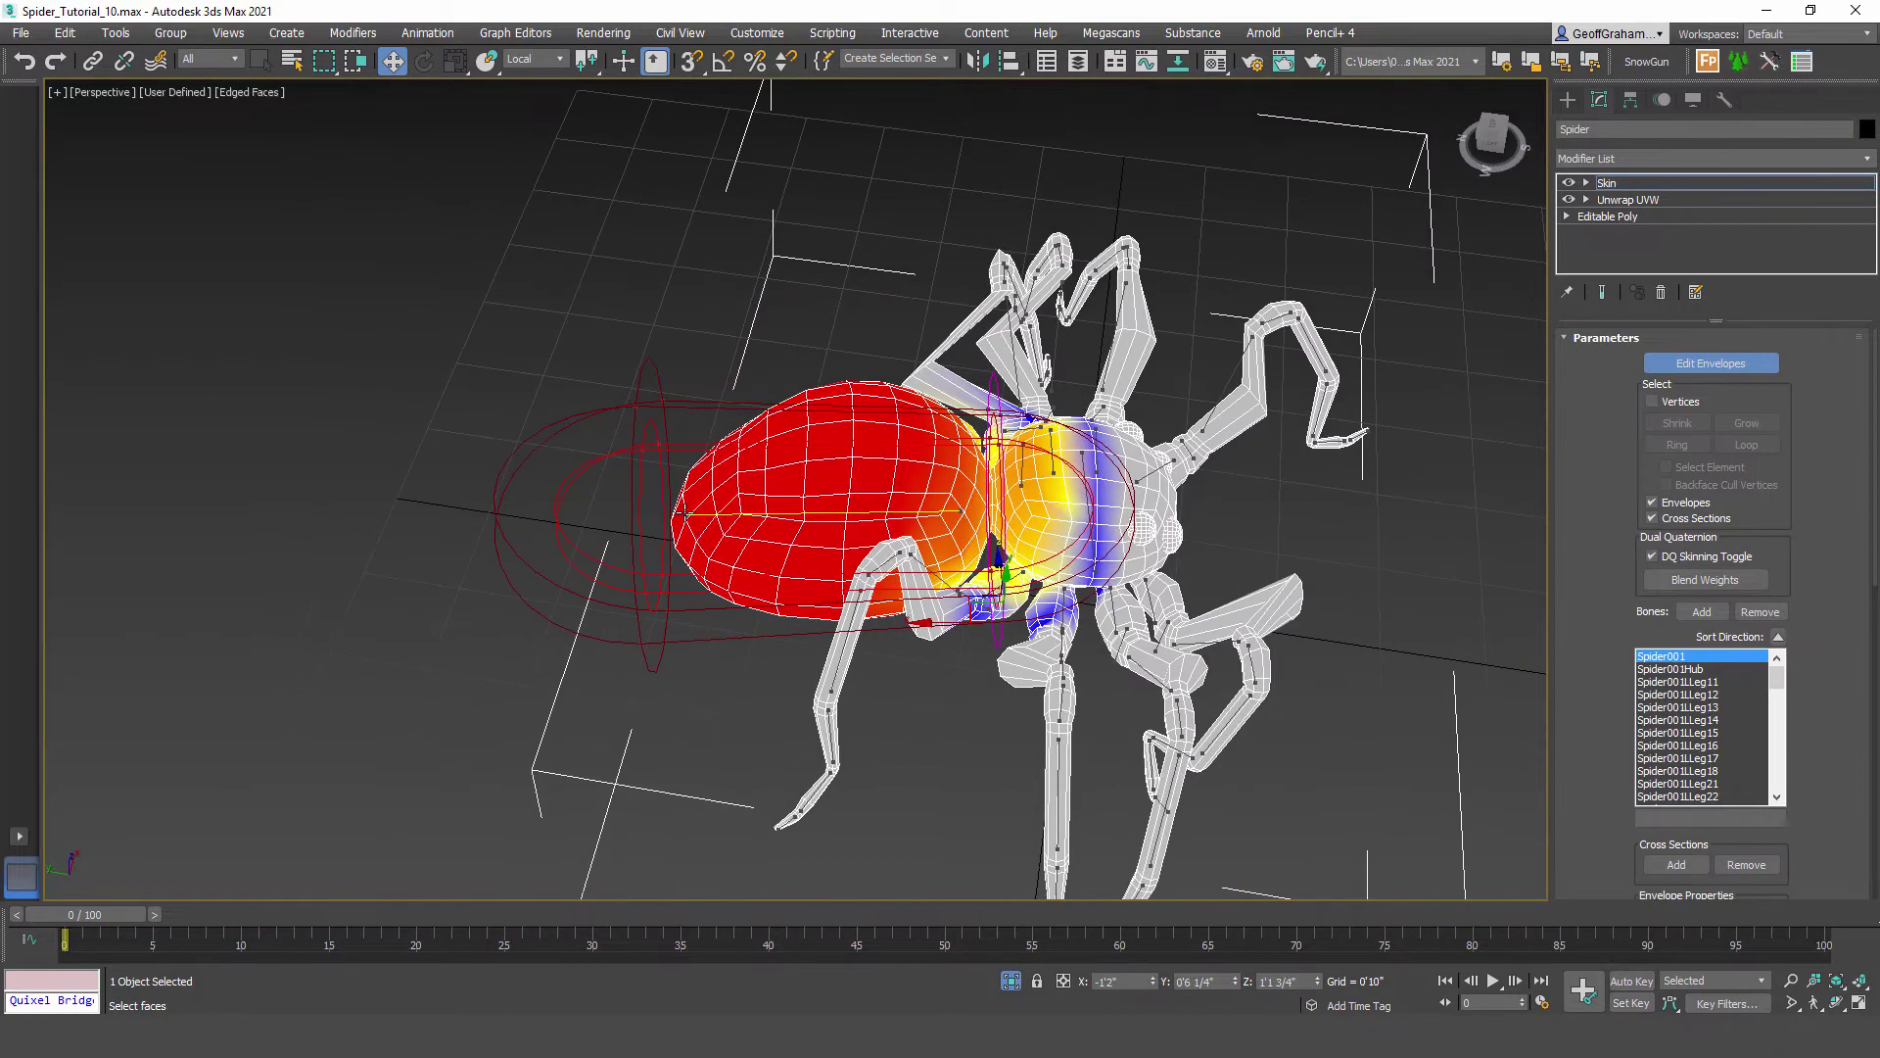
left_click(685, 513)
scroll(708, 541, "up", 2)
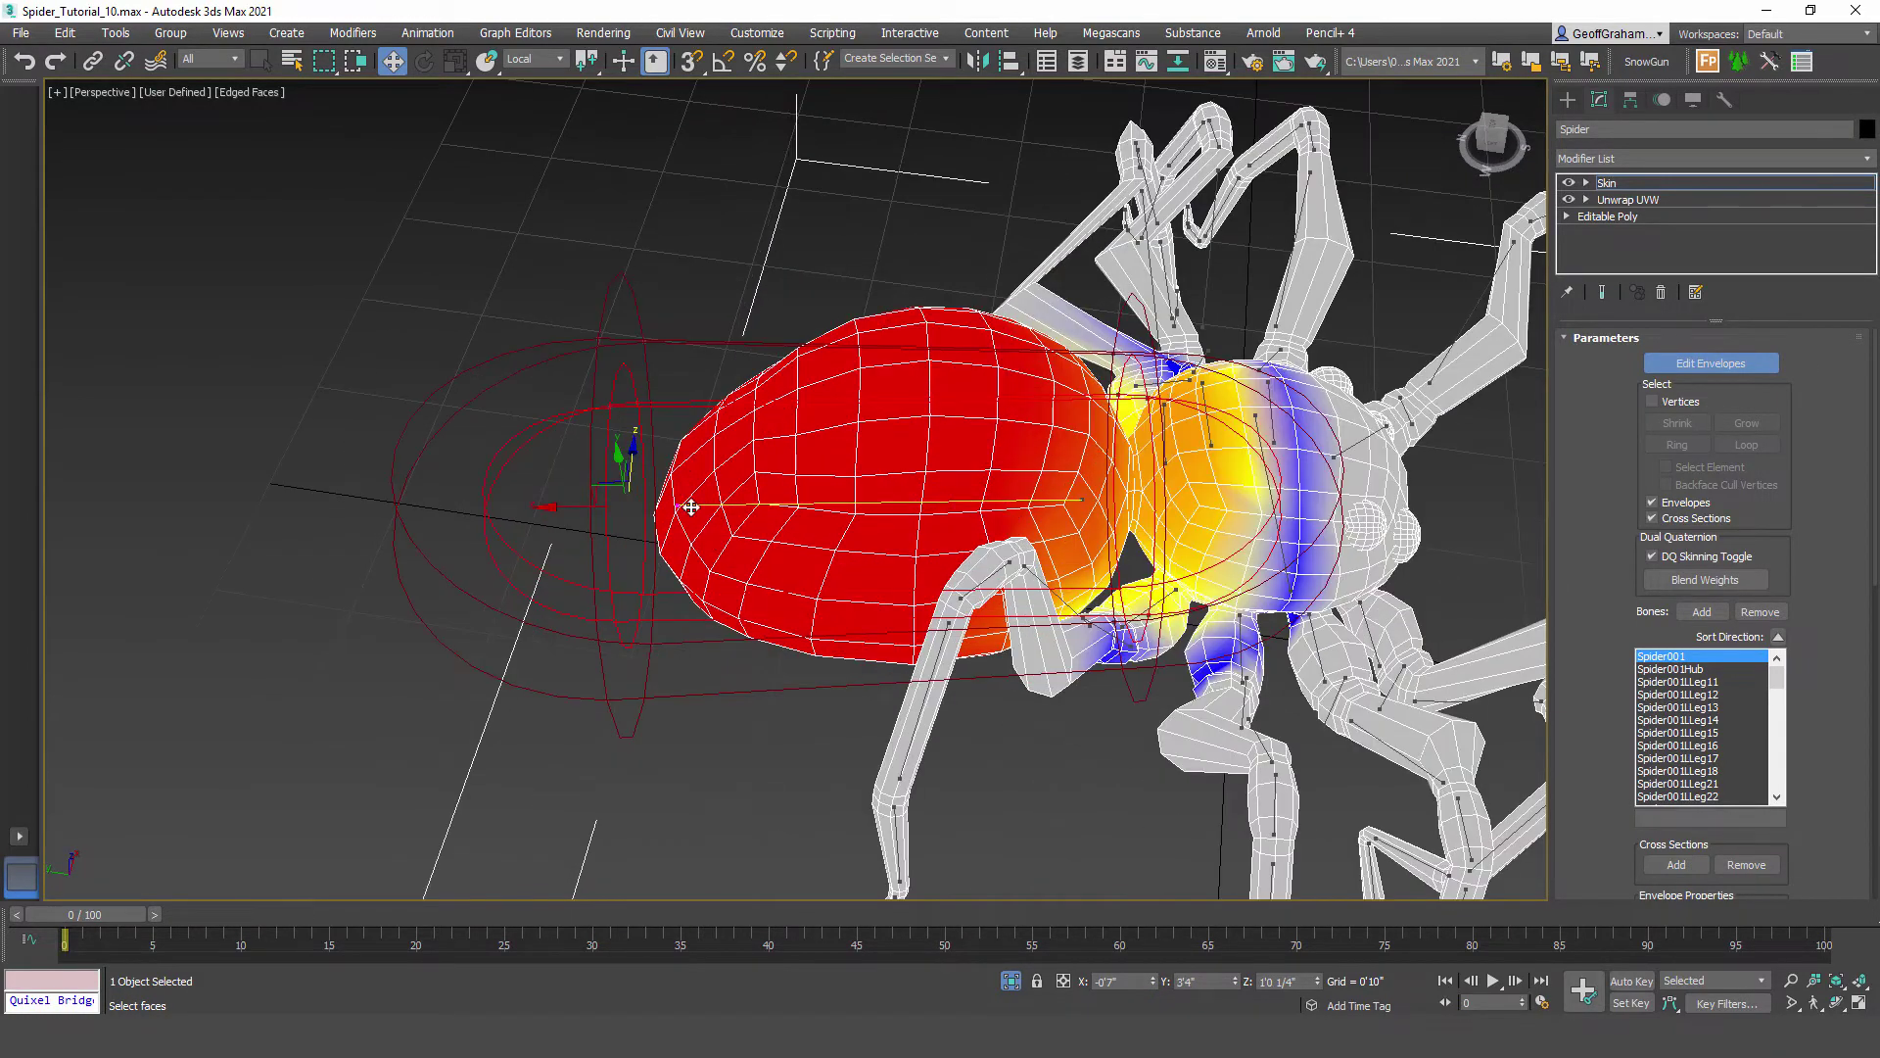
left_click_drag(582, 524, 746, 523)
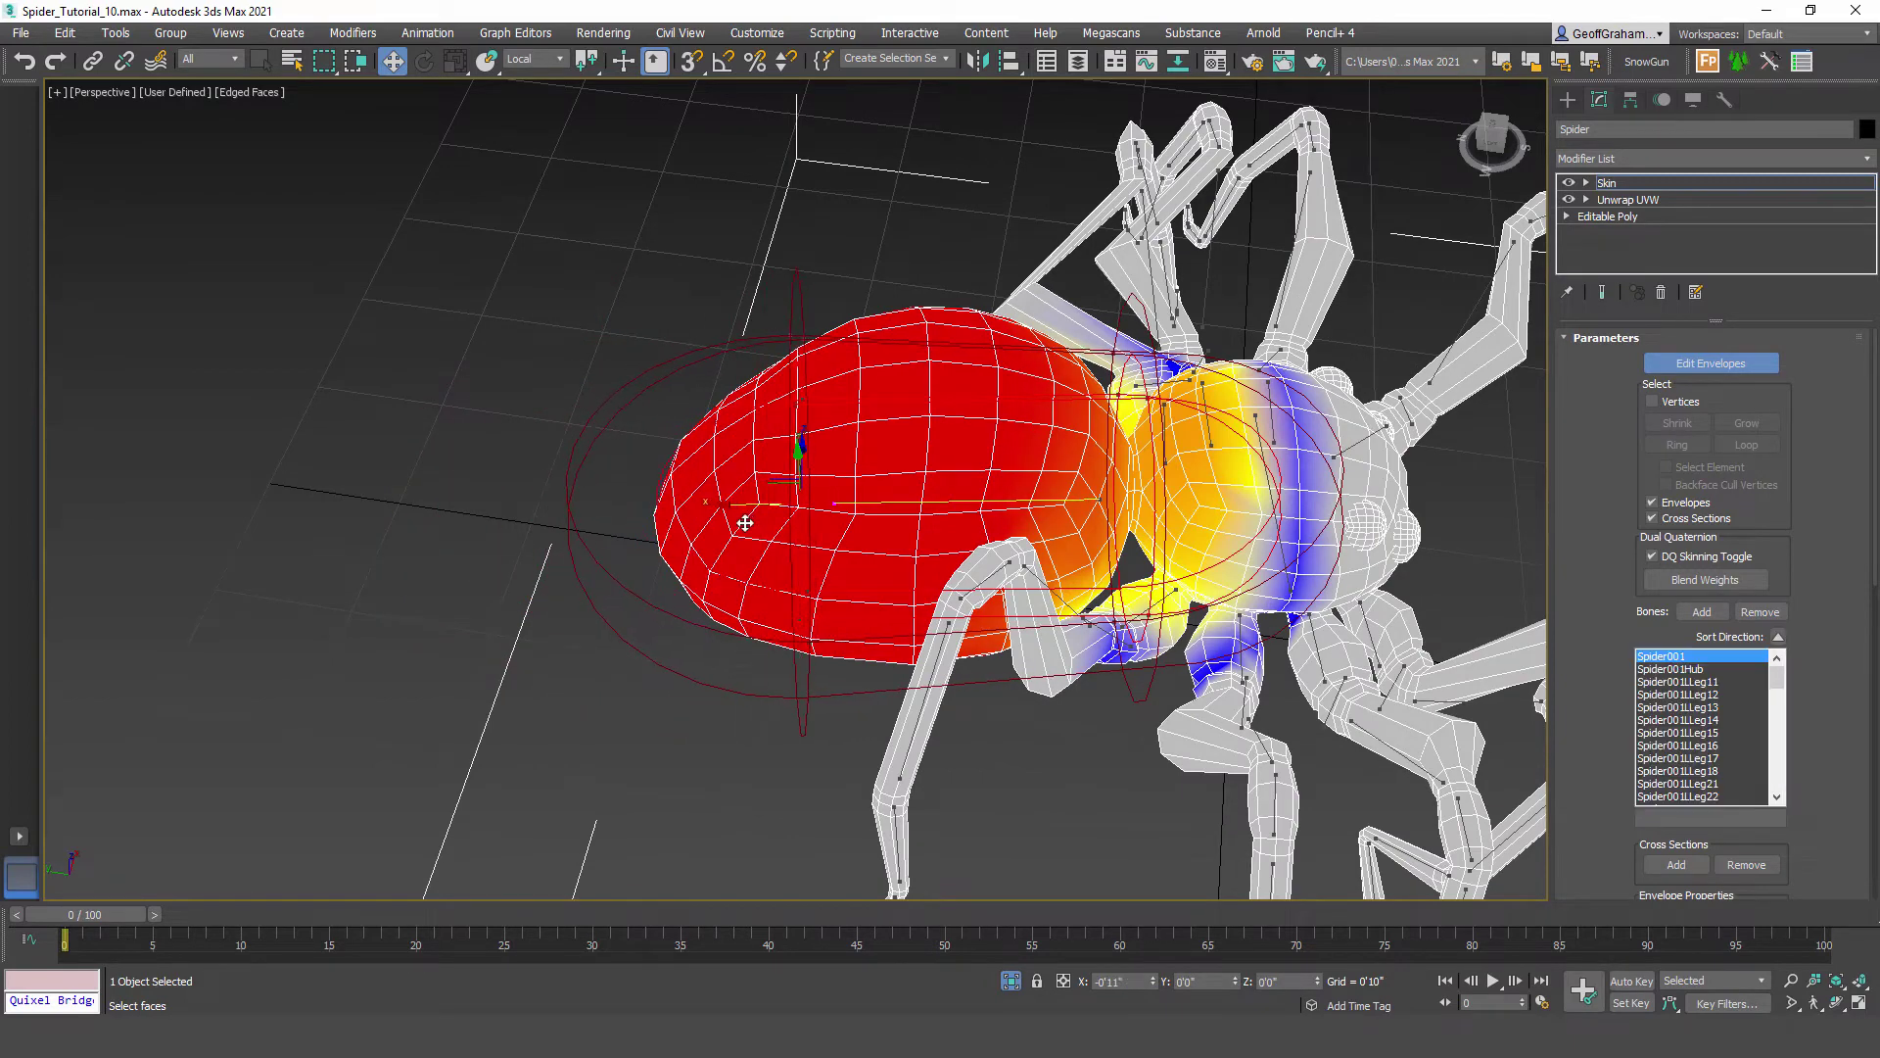
left_click(1098, 501)
left_click_drag(1072, 501, 926, 486)
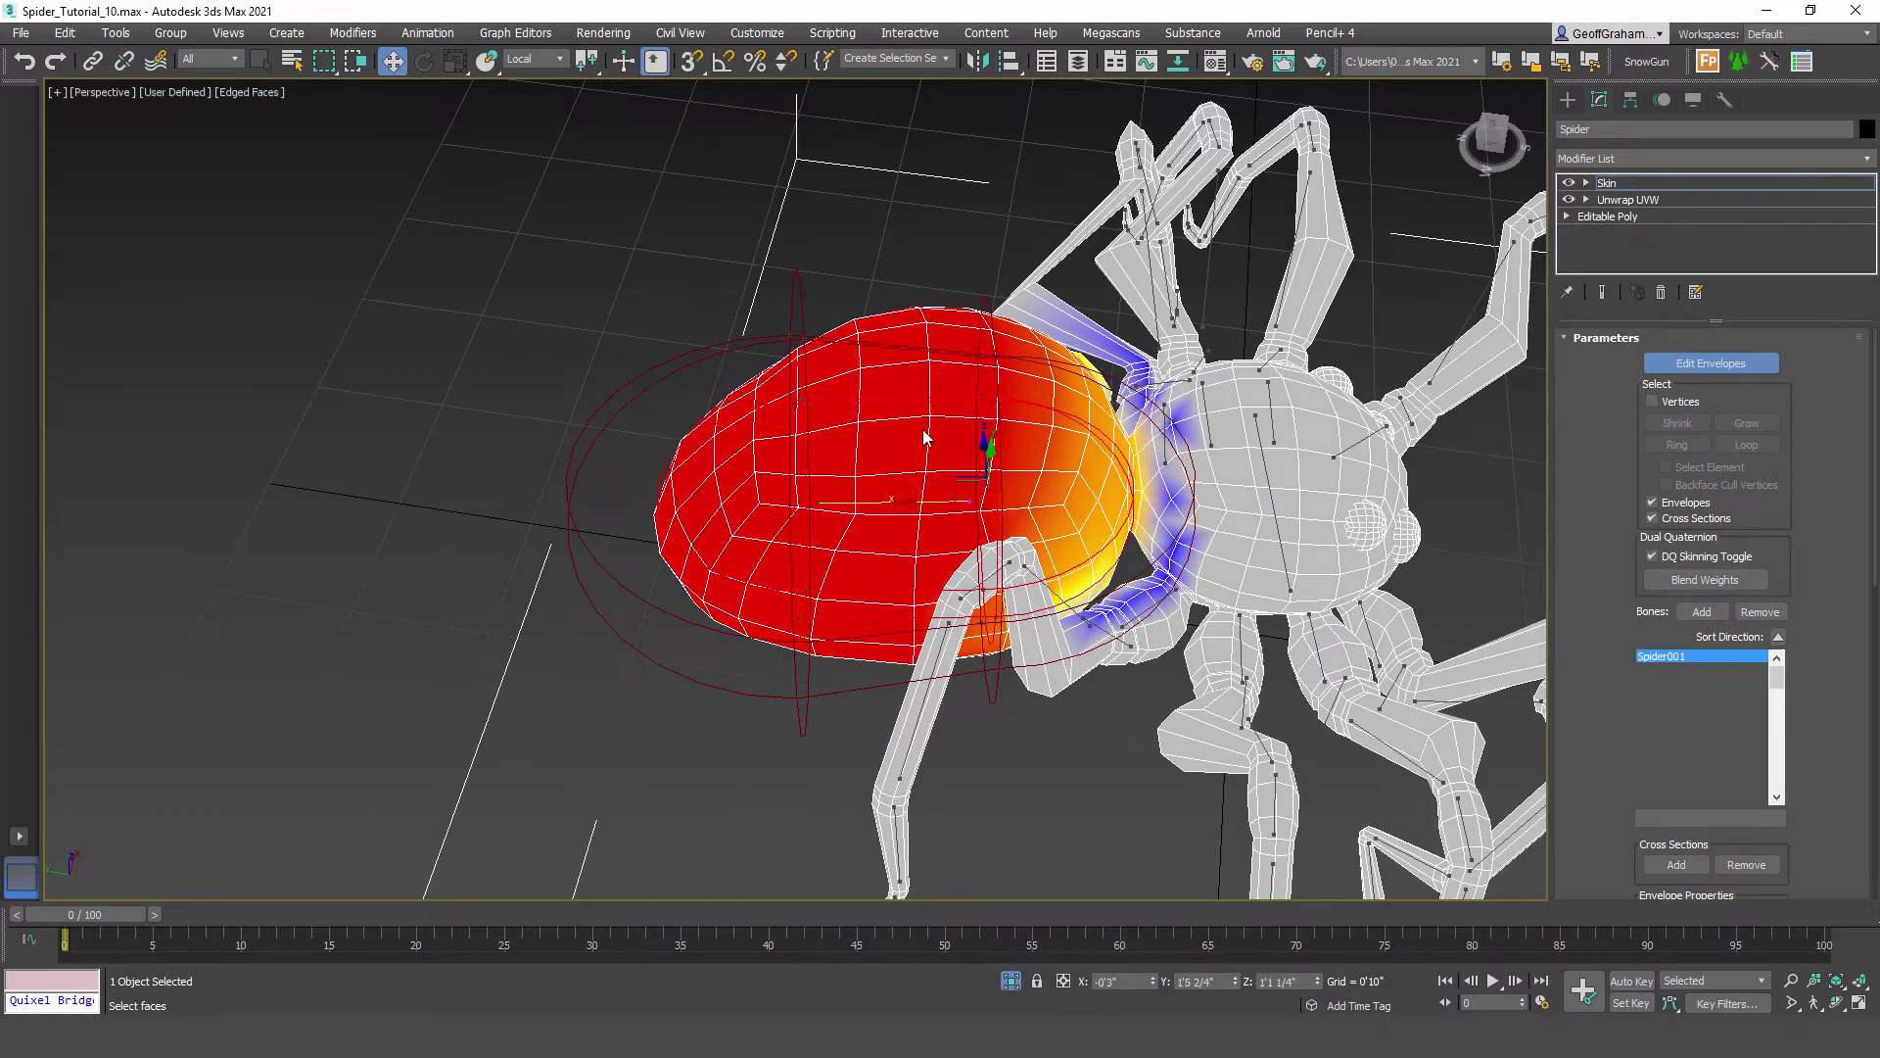
Step: Examine the Spider001 weight falloff around the front of the abdomen and the rear legs from several angles
middle_click_drag(860, 407, 1063, 495, "alt")
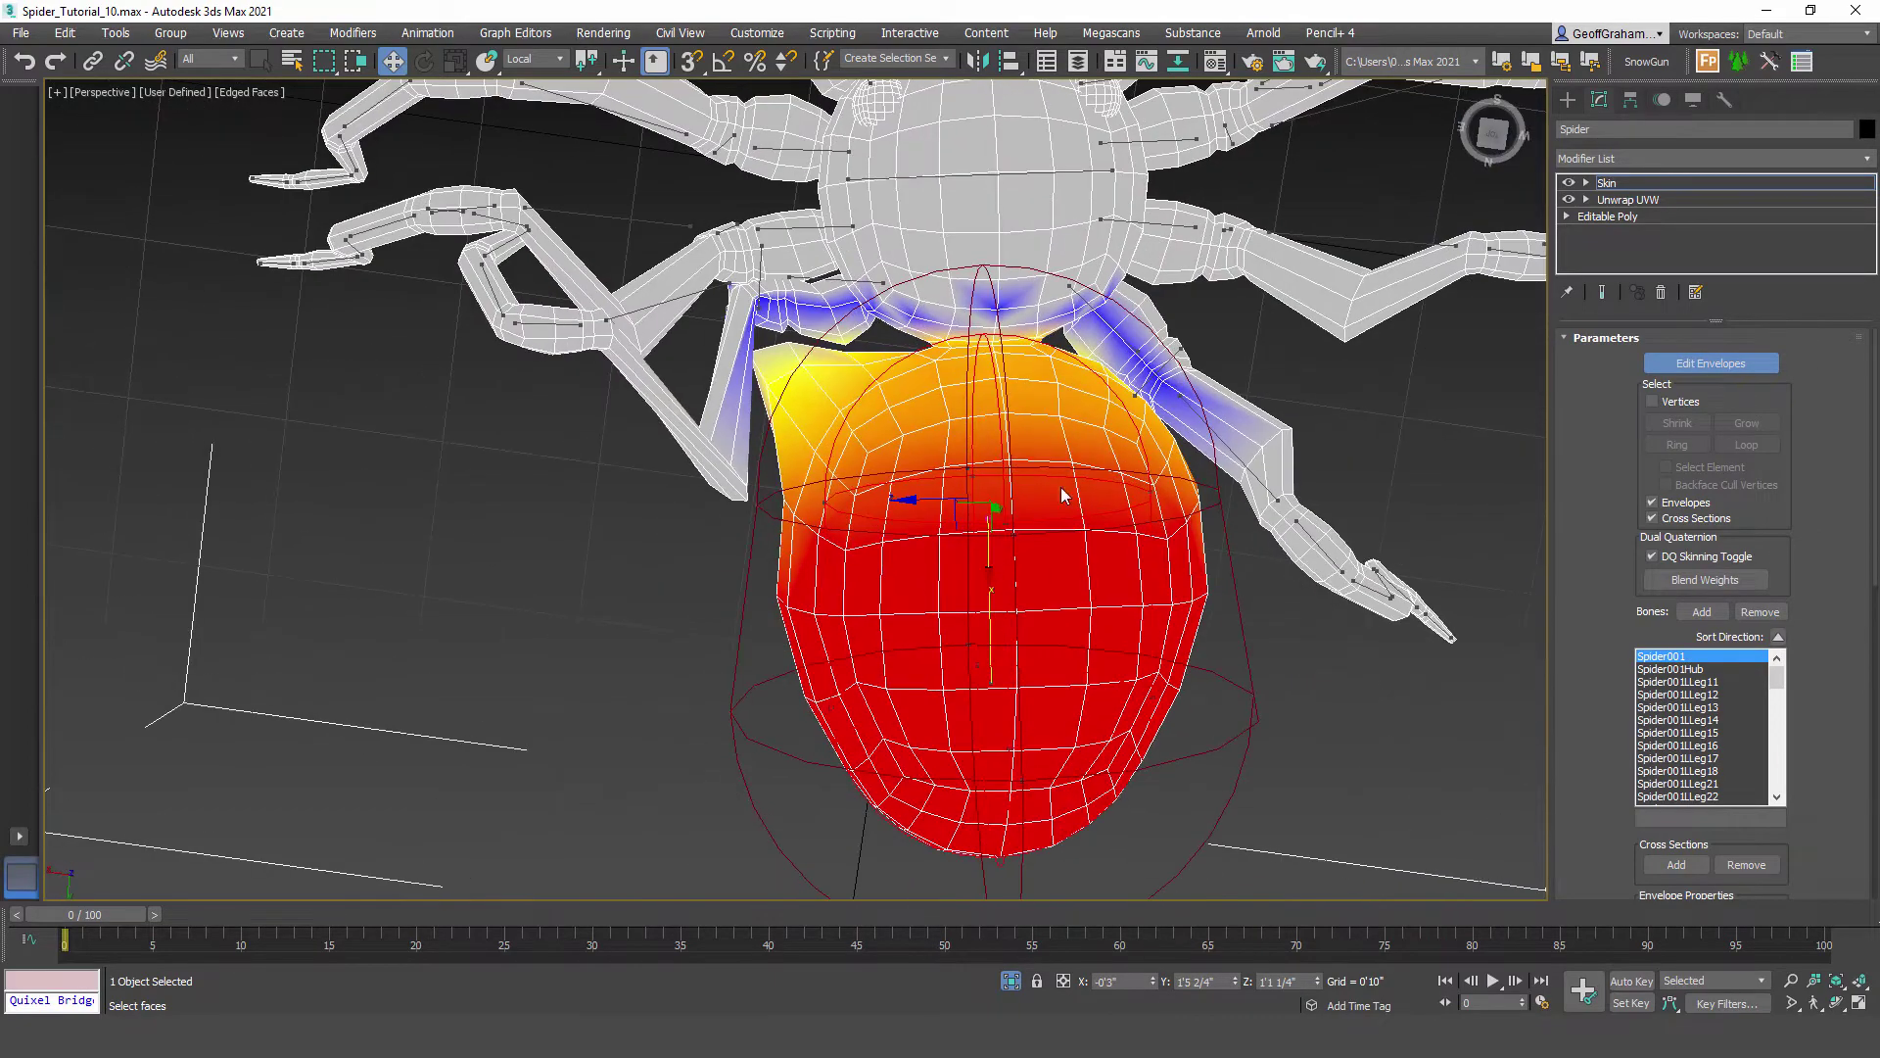
scroll(892, 352, "up", 5)
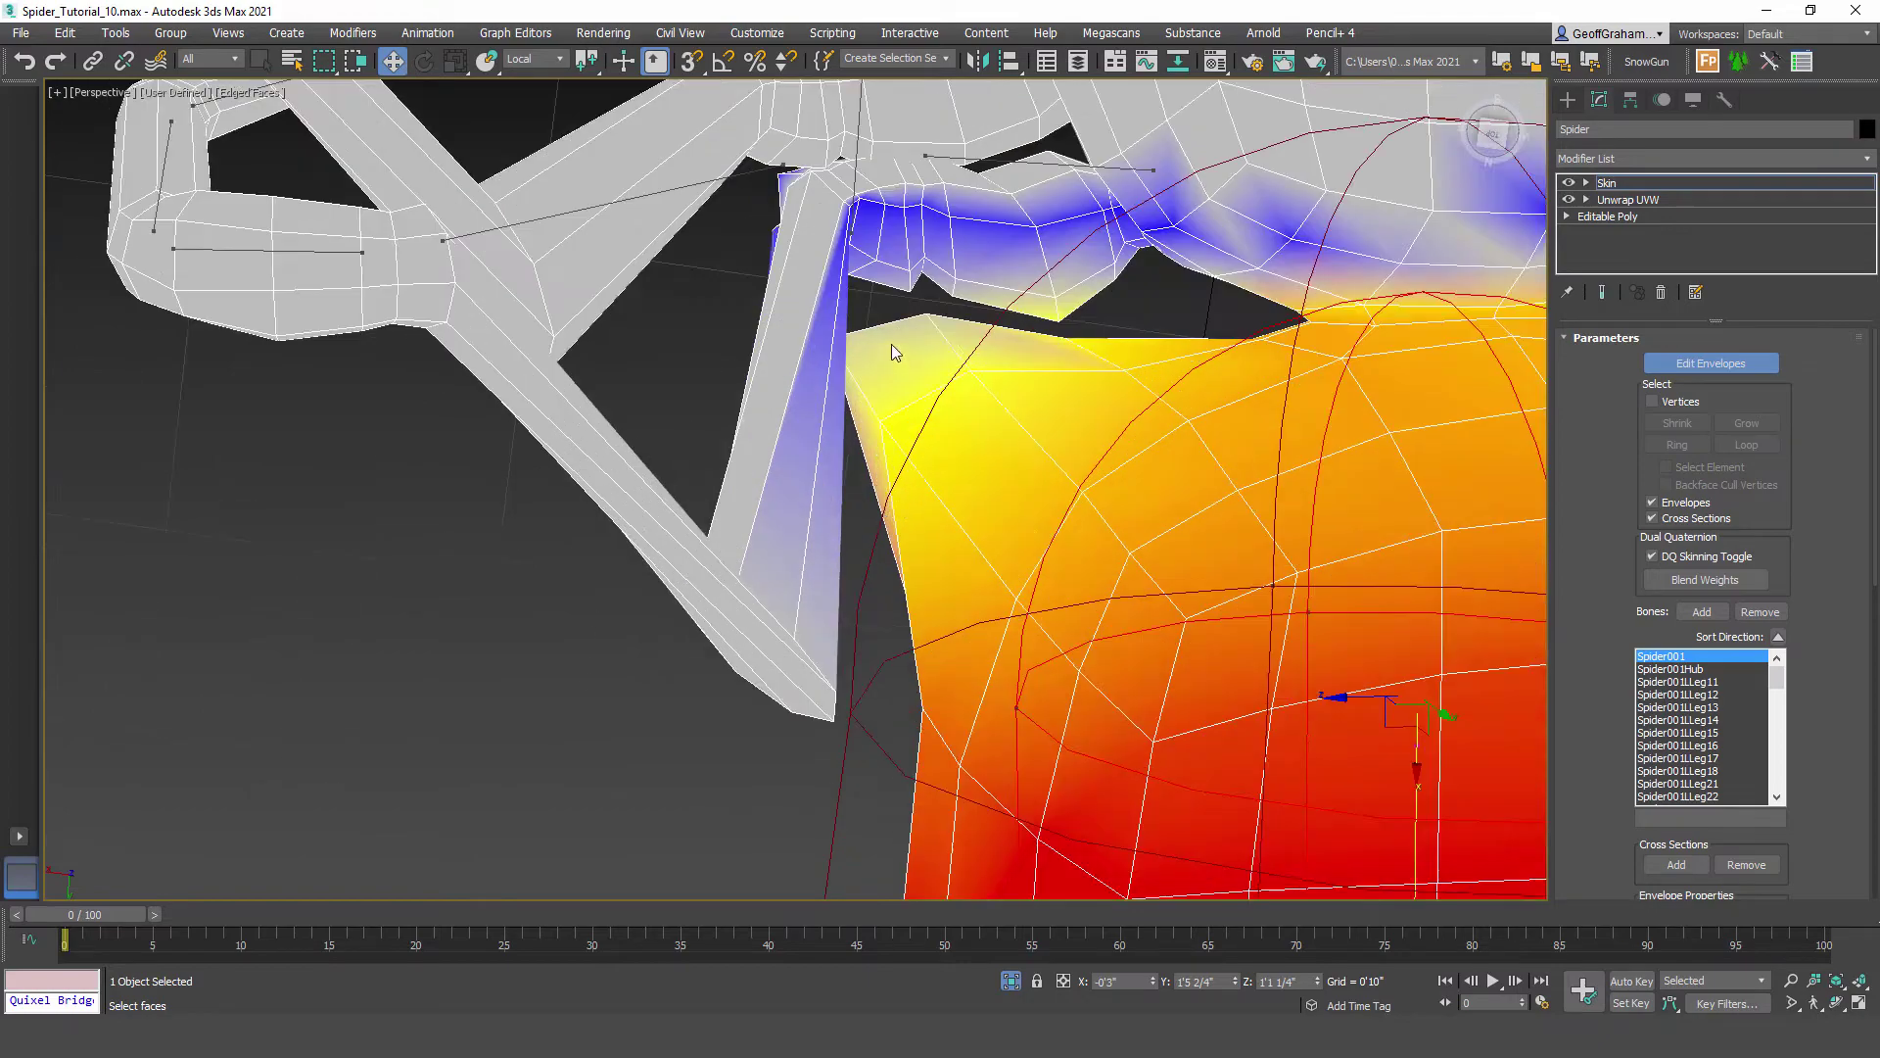
scroll(1058, 473, "down", 3)
middle_click_drag(1156, 511, 937, 432)
scroll(940, 429, "down", 2)
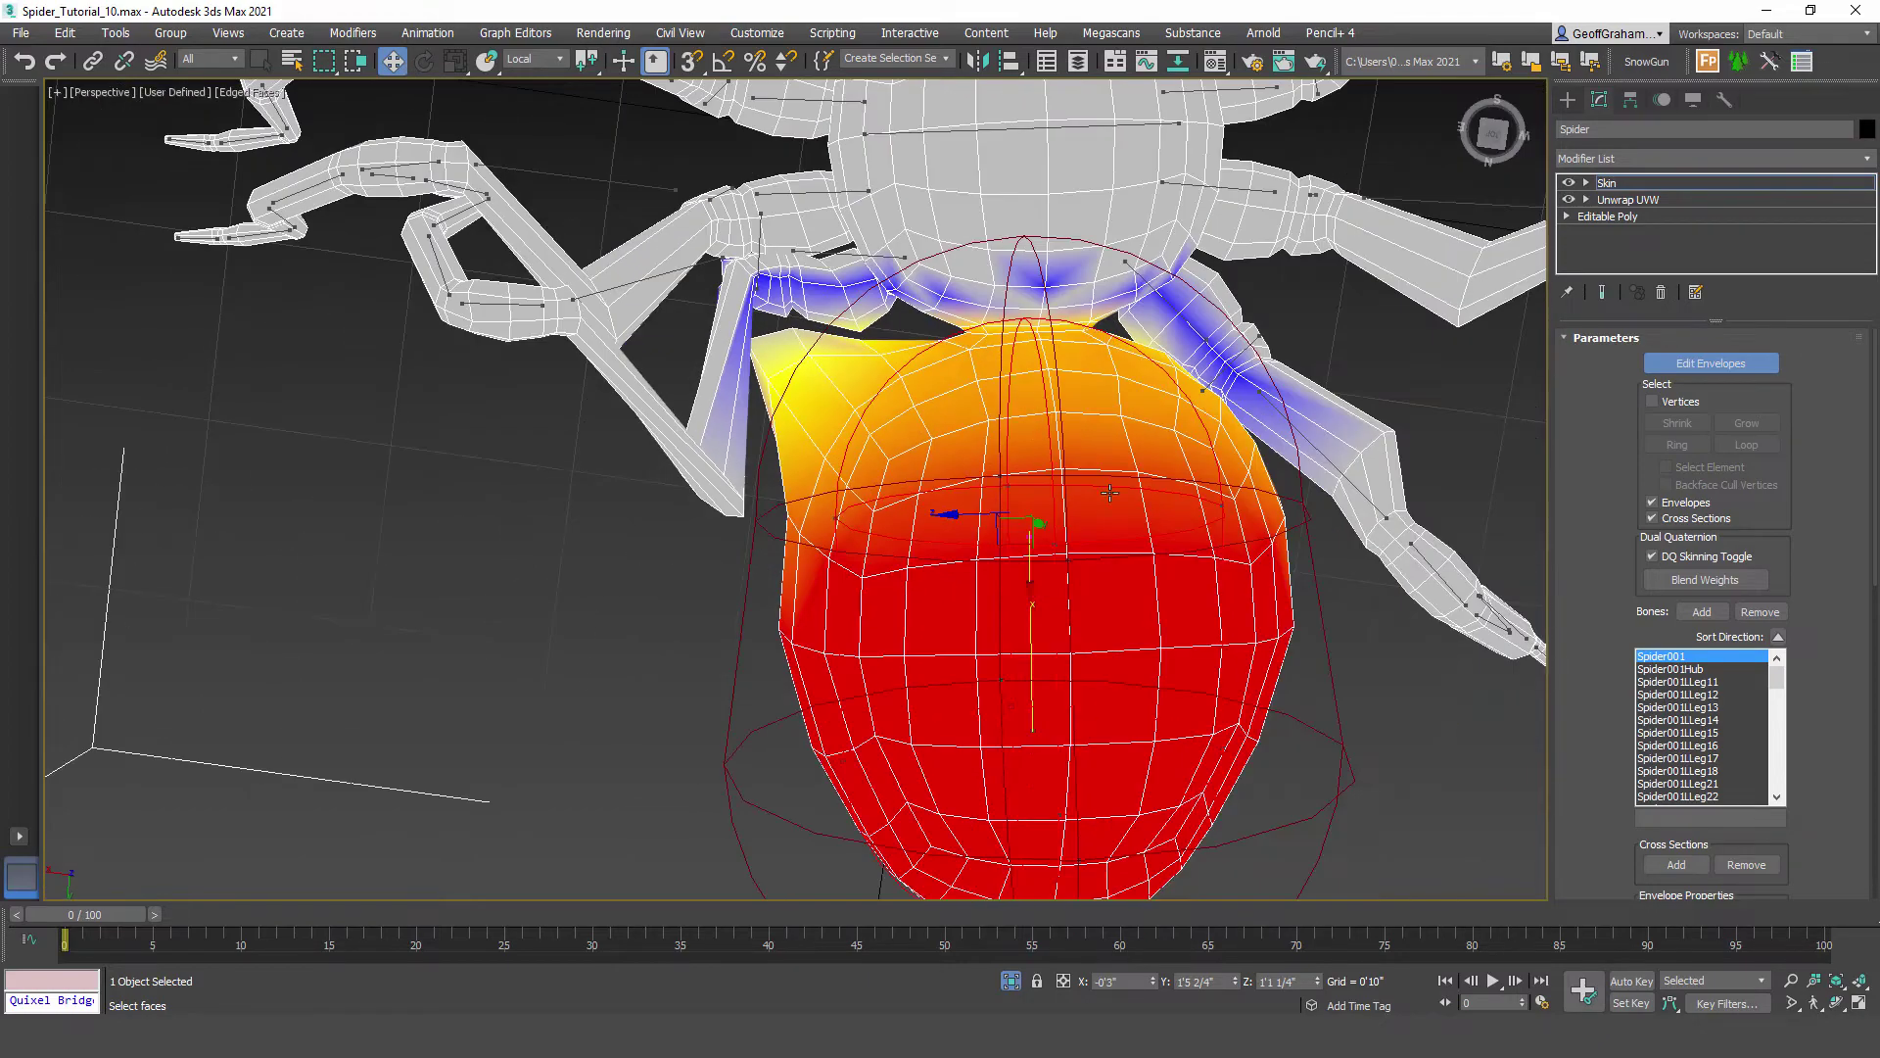
middle_click_drag(1107, 493, 869, 582, "alt")
scroll(823, 607, "down", 3)
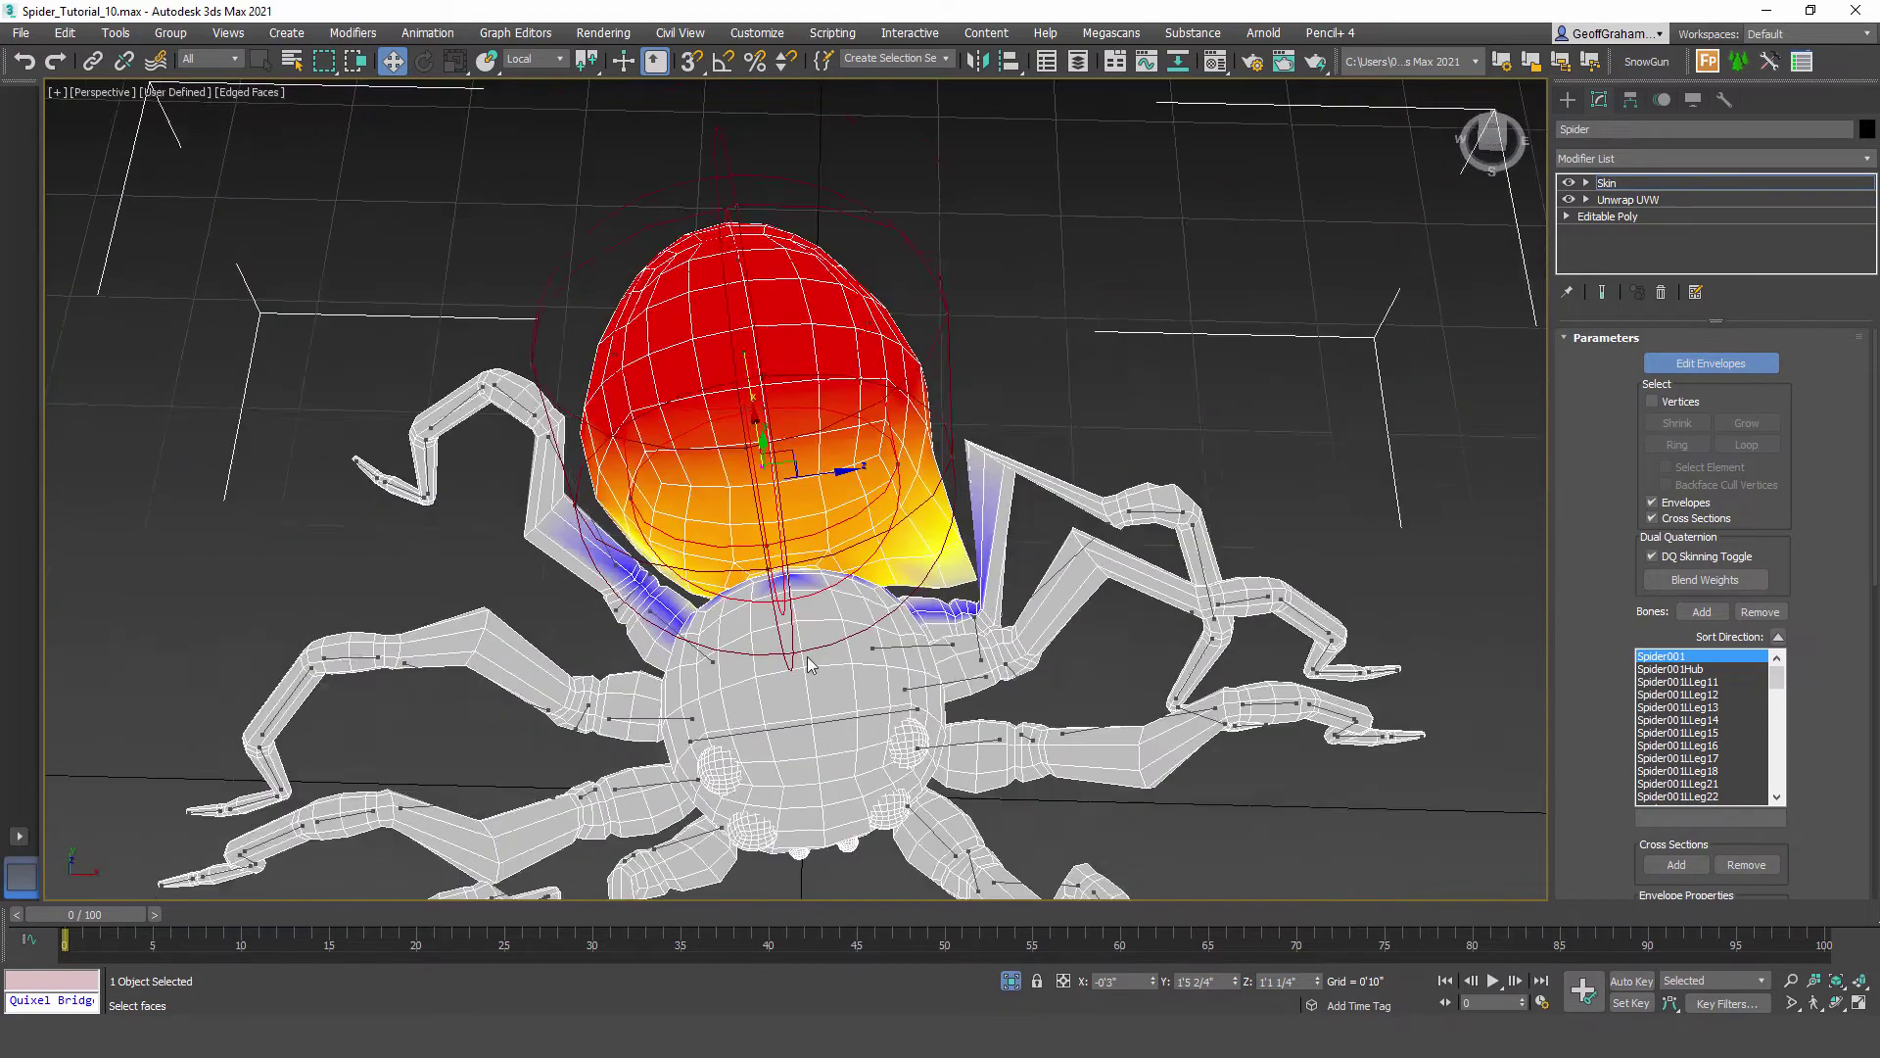
middle_click_drag(784, 628, 1019, 414)
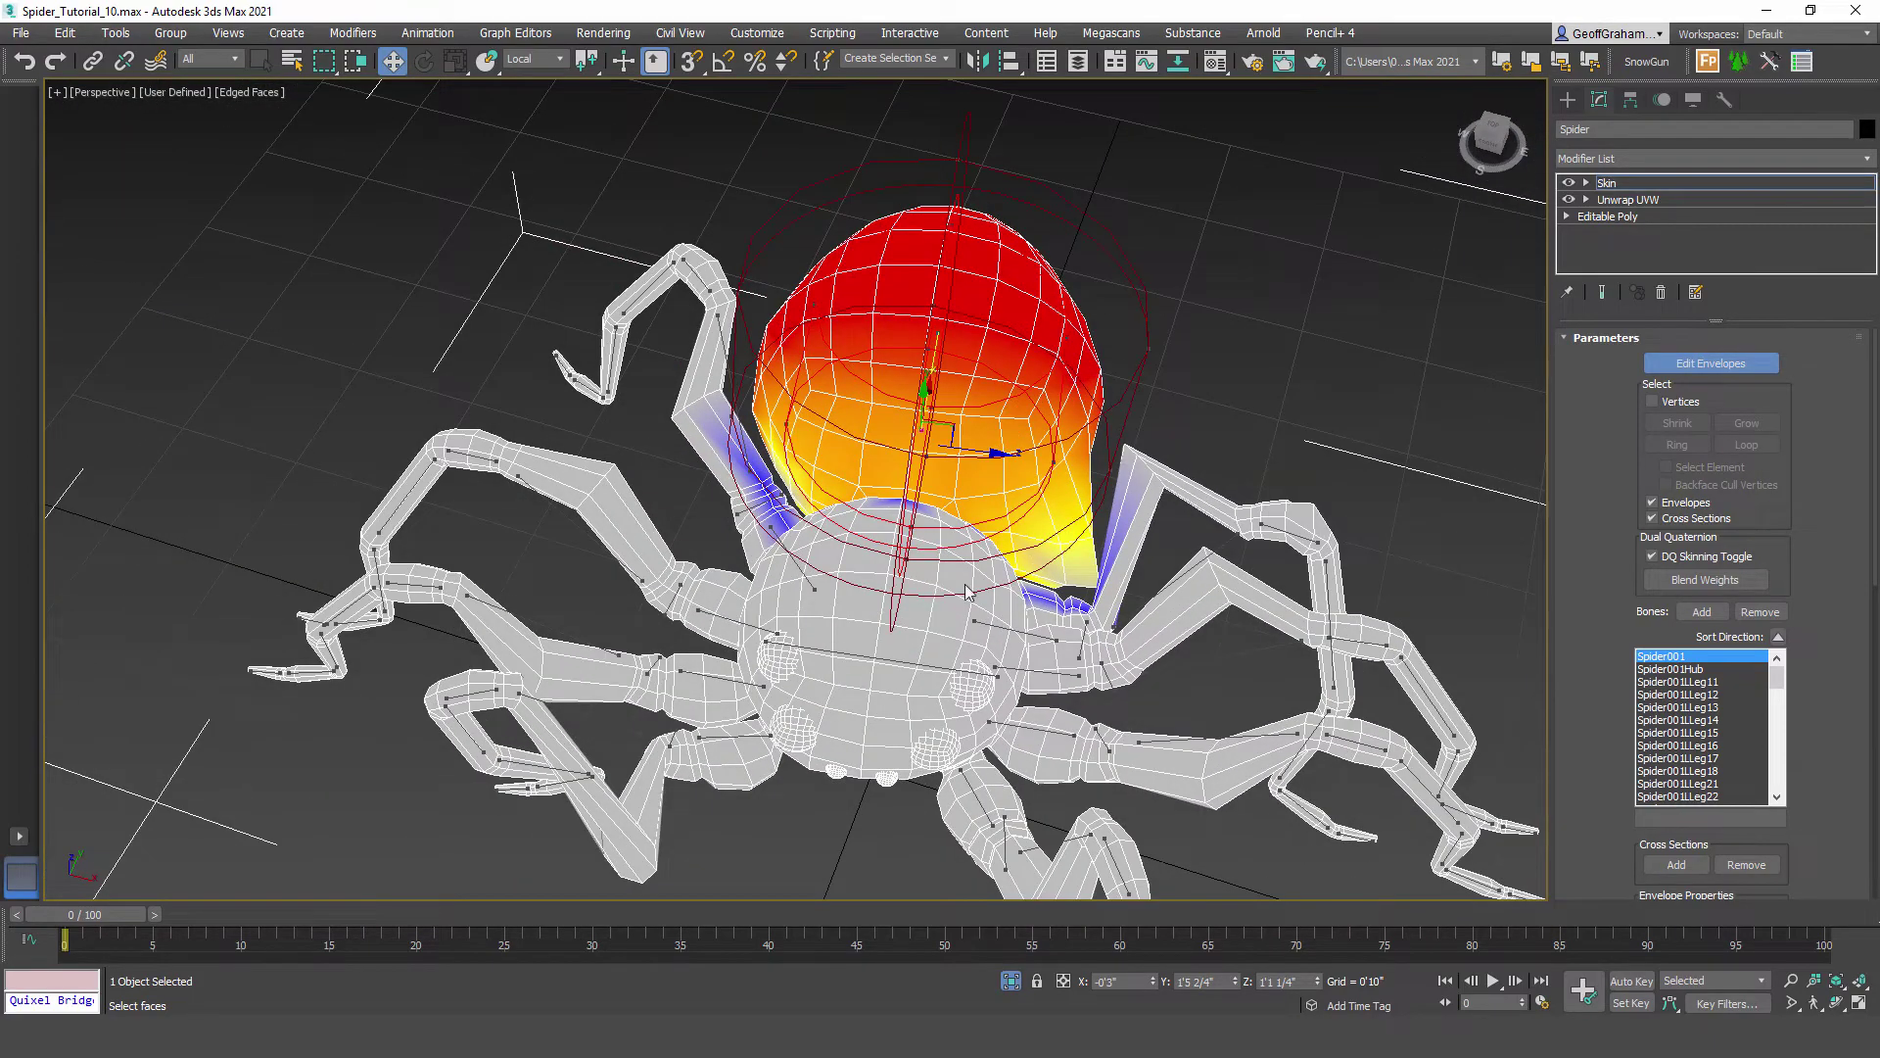
middle_click_drag(967, 591, 943, 647, "alt")
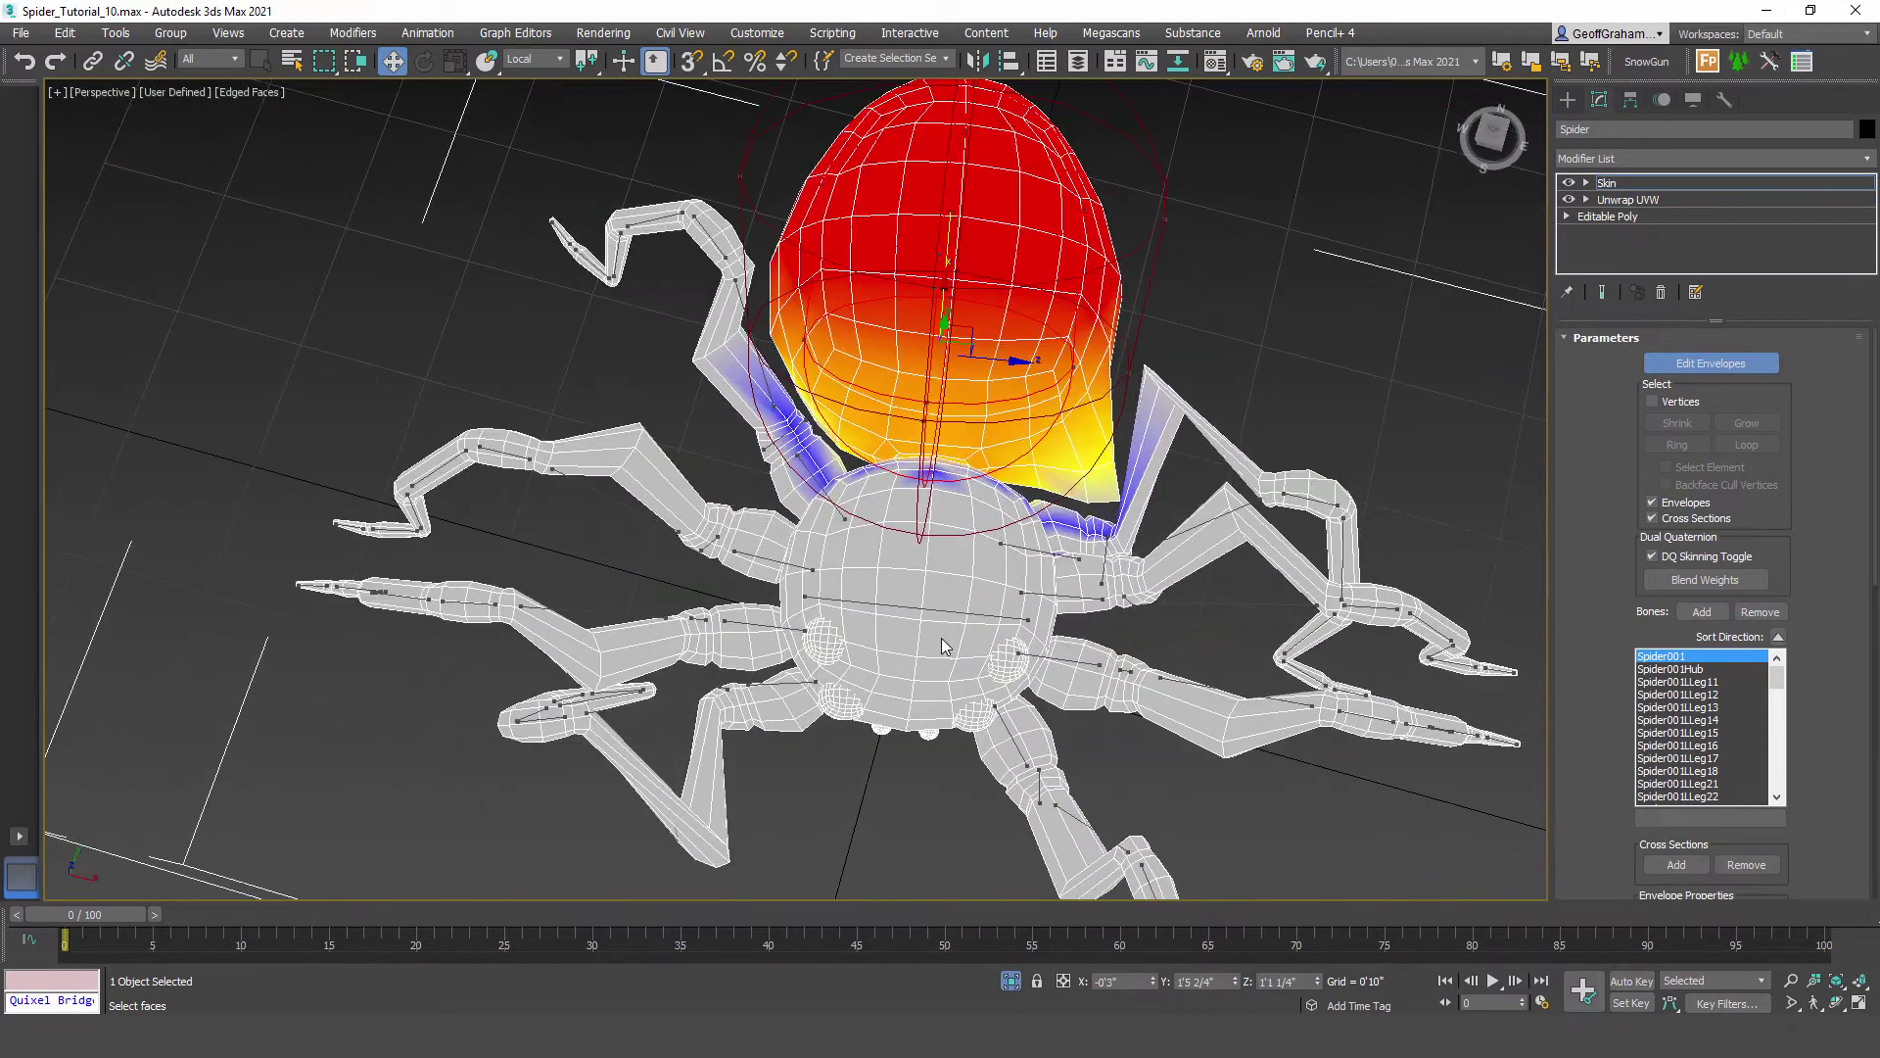
Step: Select the Spider001Hub envelope and shrink its outer radius at the end on the spider's right side
left_click(953, 613)
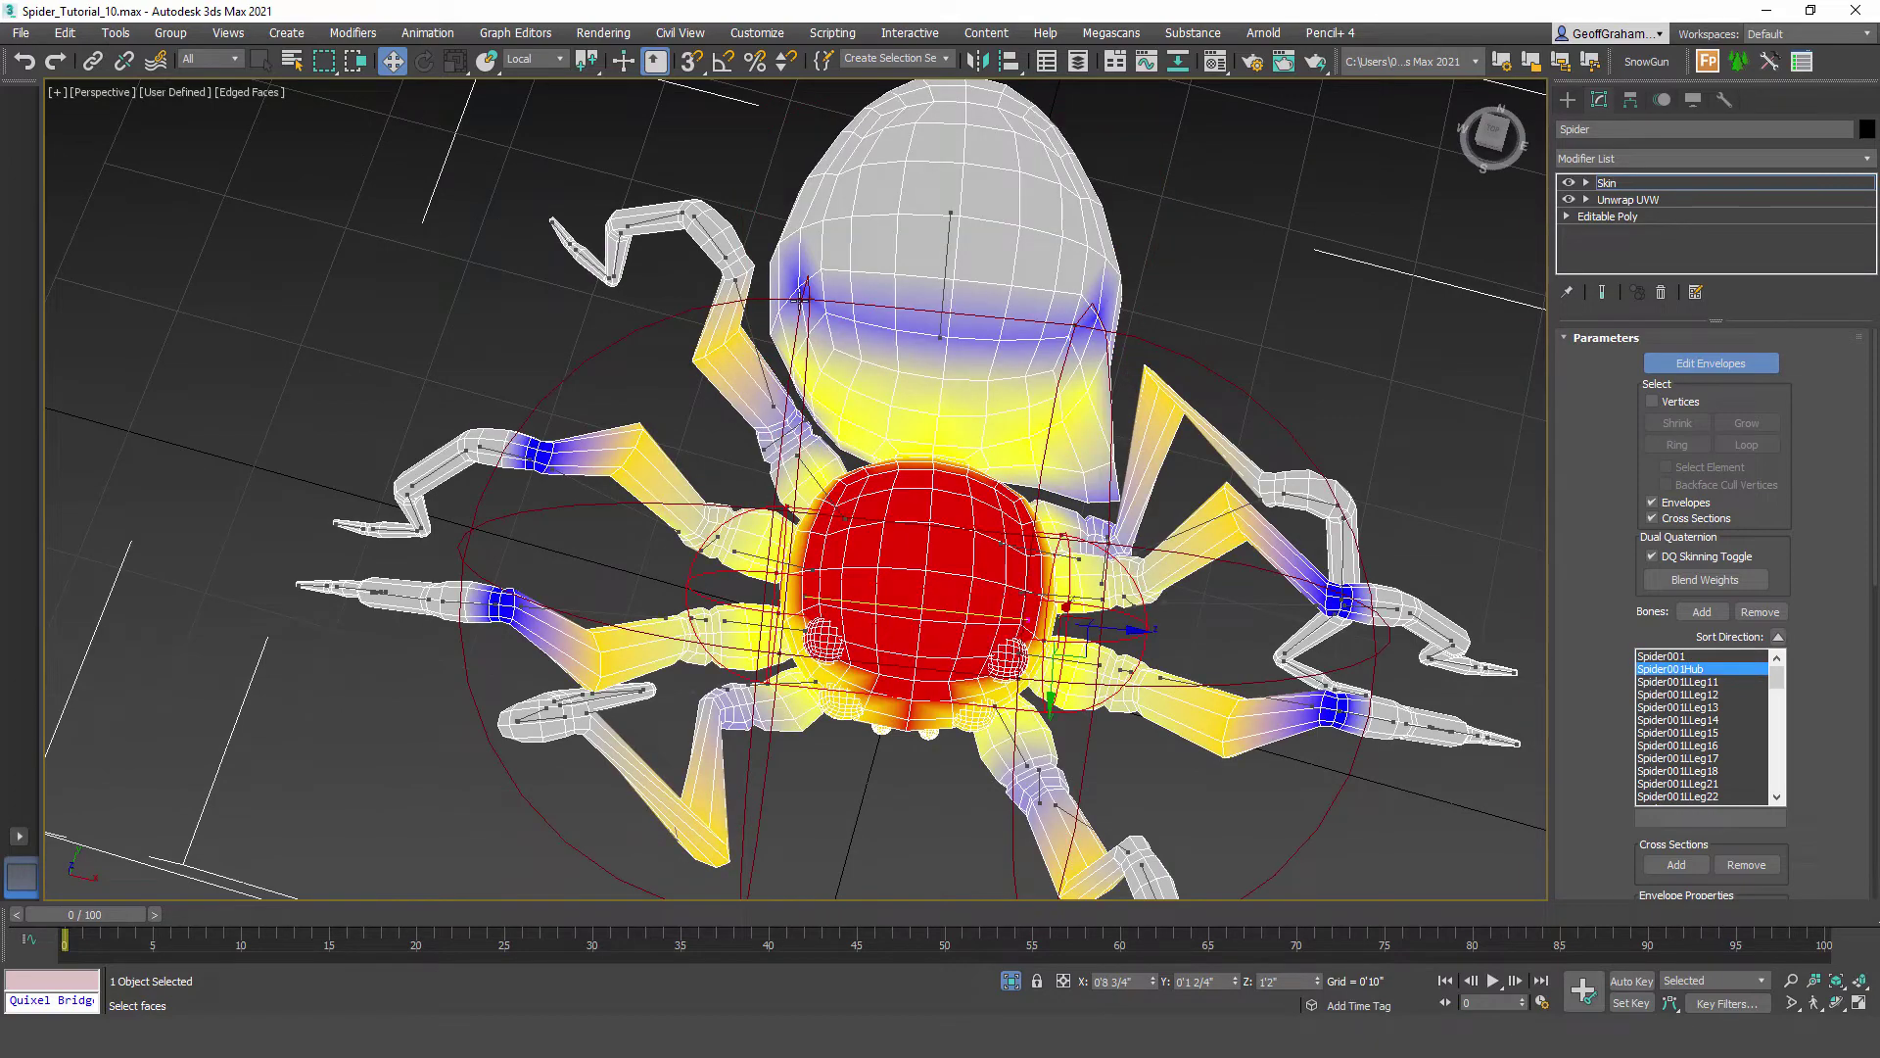
left_click(808, 287)
middle_click_drag(811, 456, 967, 421, "alt")
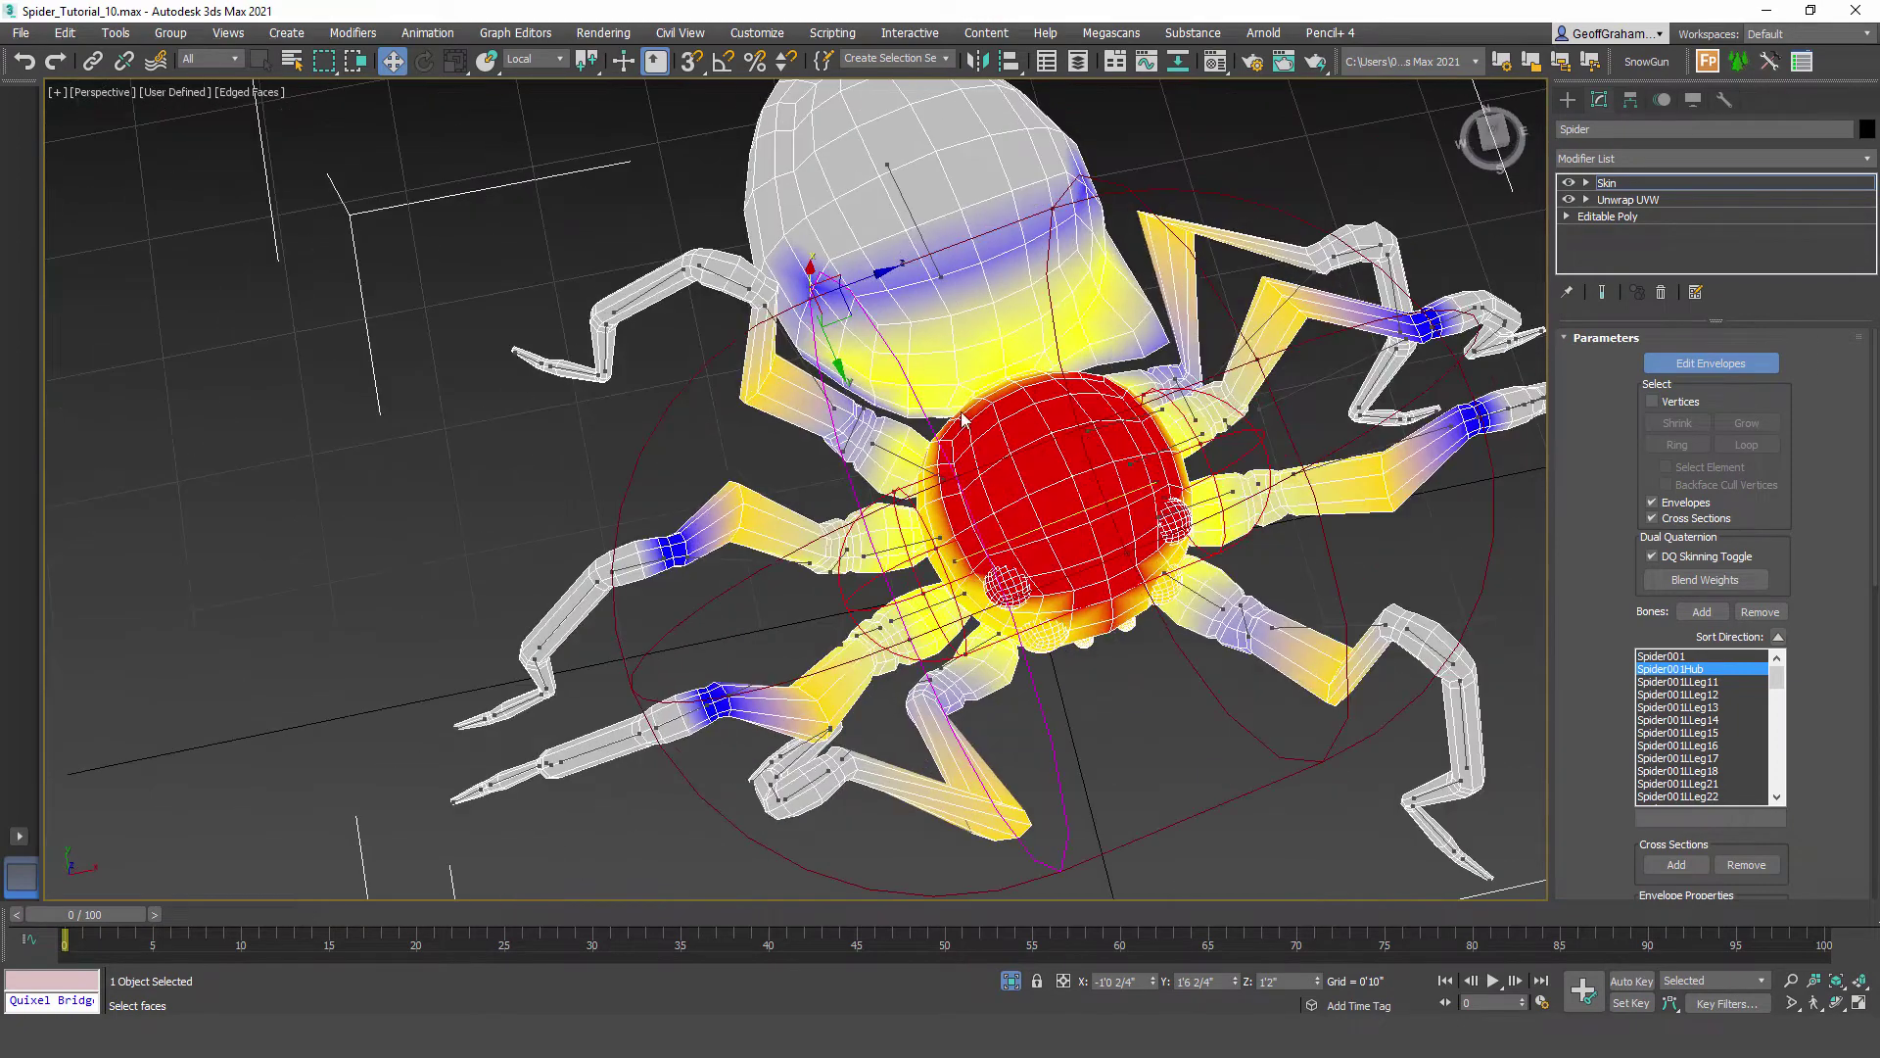
left_click_drag(841, 359, 938, 509)
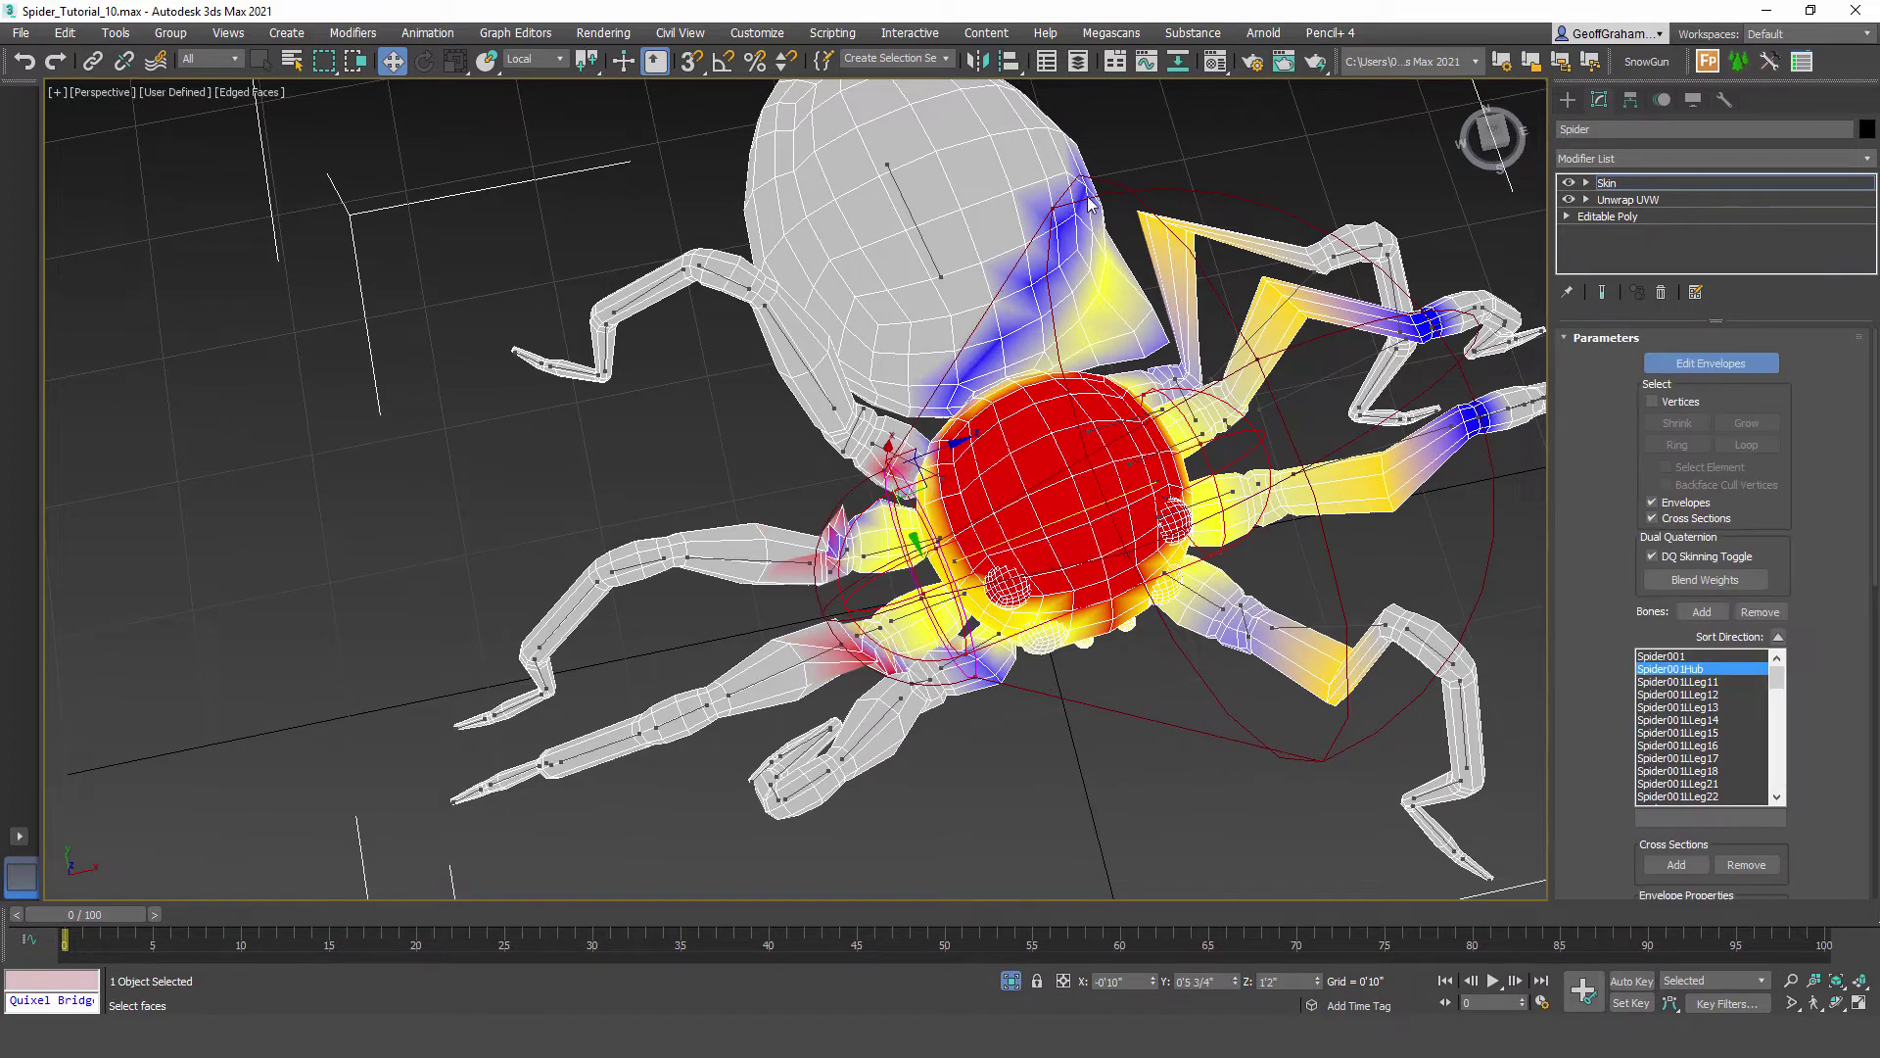
Step: Shrink the outer radius of the Spider001Hub envelope at the end on the spider's left side
middle_click_drag(1092, 230, 1075, 294, "alt")
left_click(1133, 285)
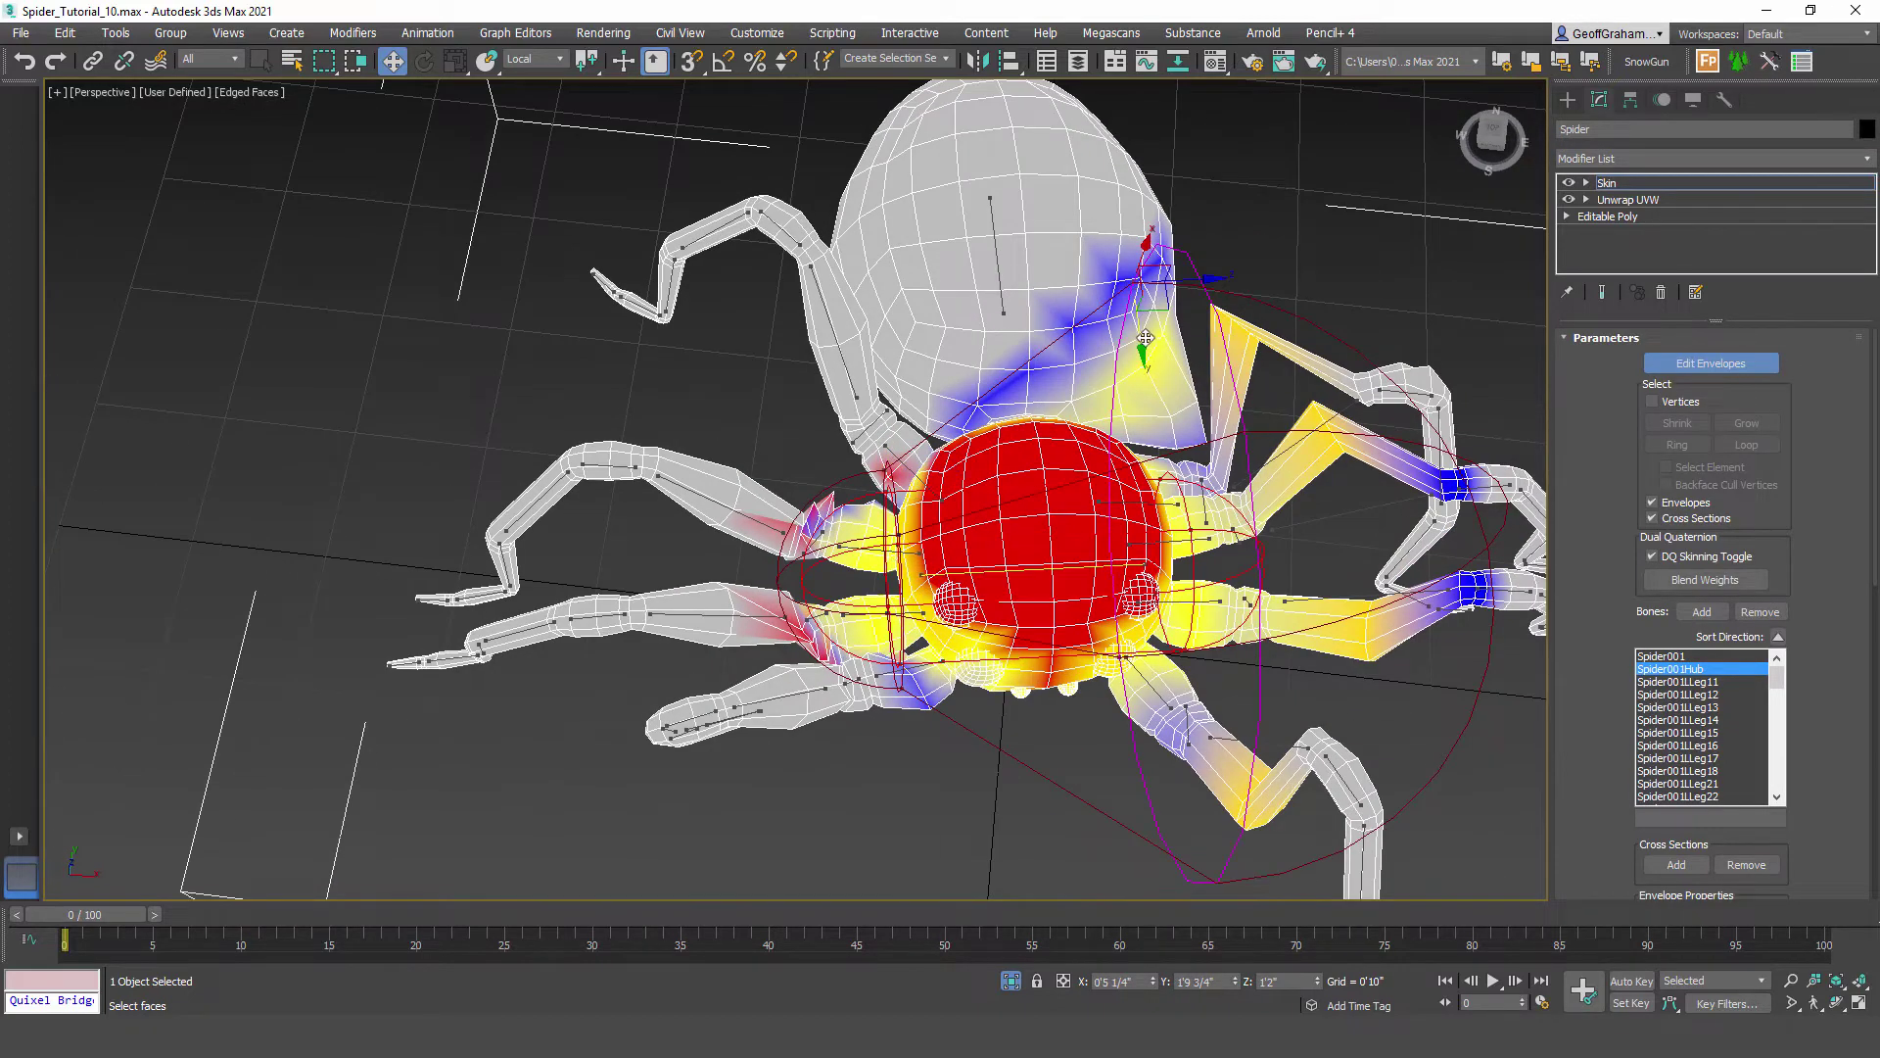
left_click_drag(1144, 338, 958, 676)
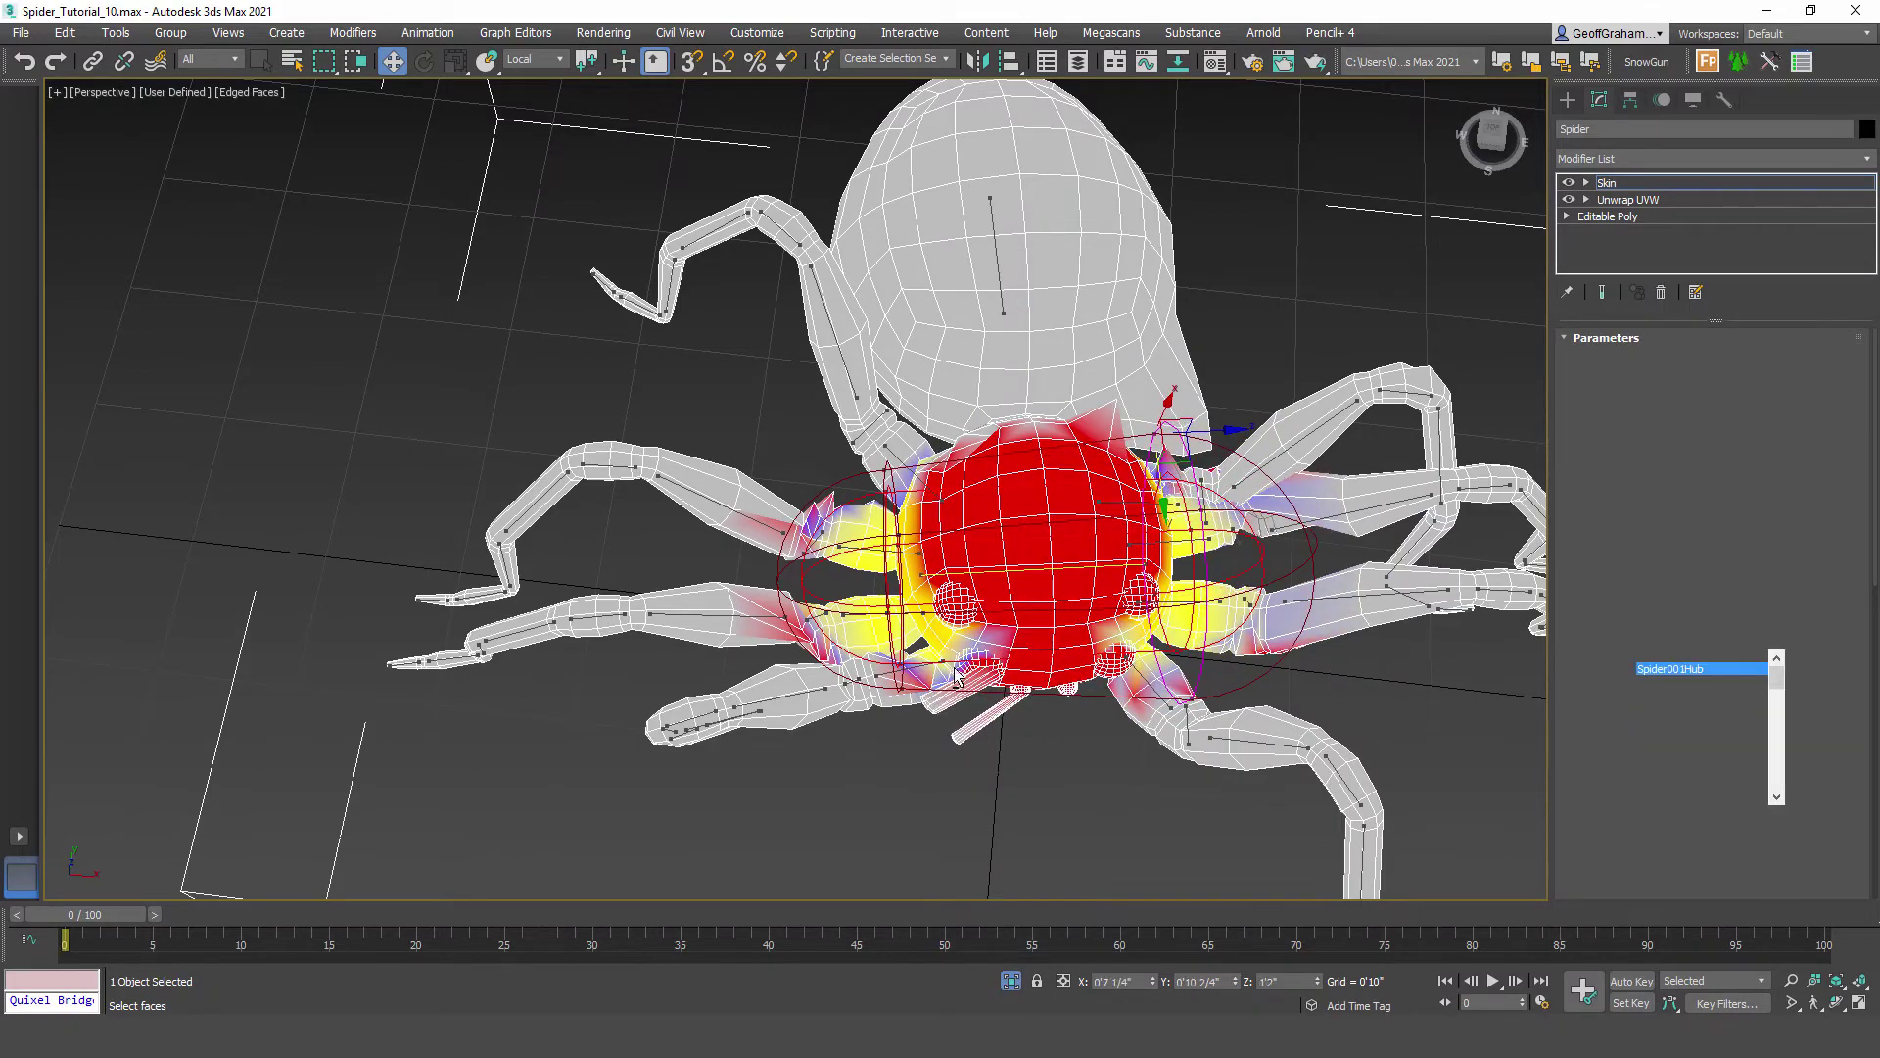
Step: Fine-tune the outer radius of the Spider001Hub envelope on the spider's right side, enlarging it slightly around the leg bases
middle_click_drag(958, 676, 989, 565, "alt")
scroll(1038, 557, "up", 4)
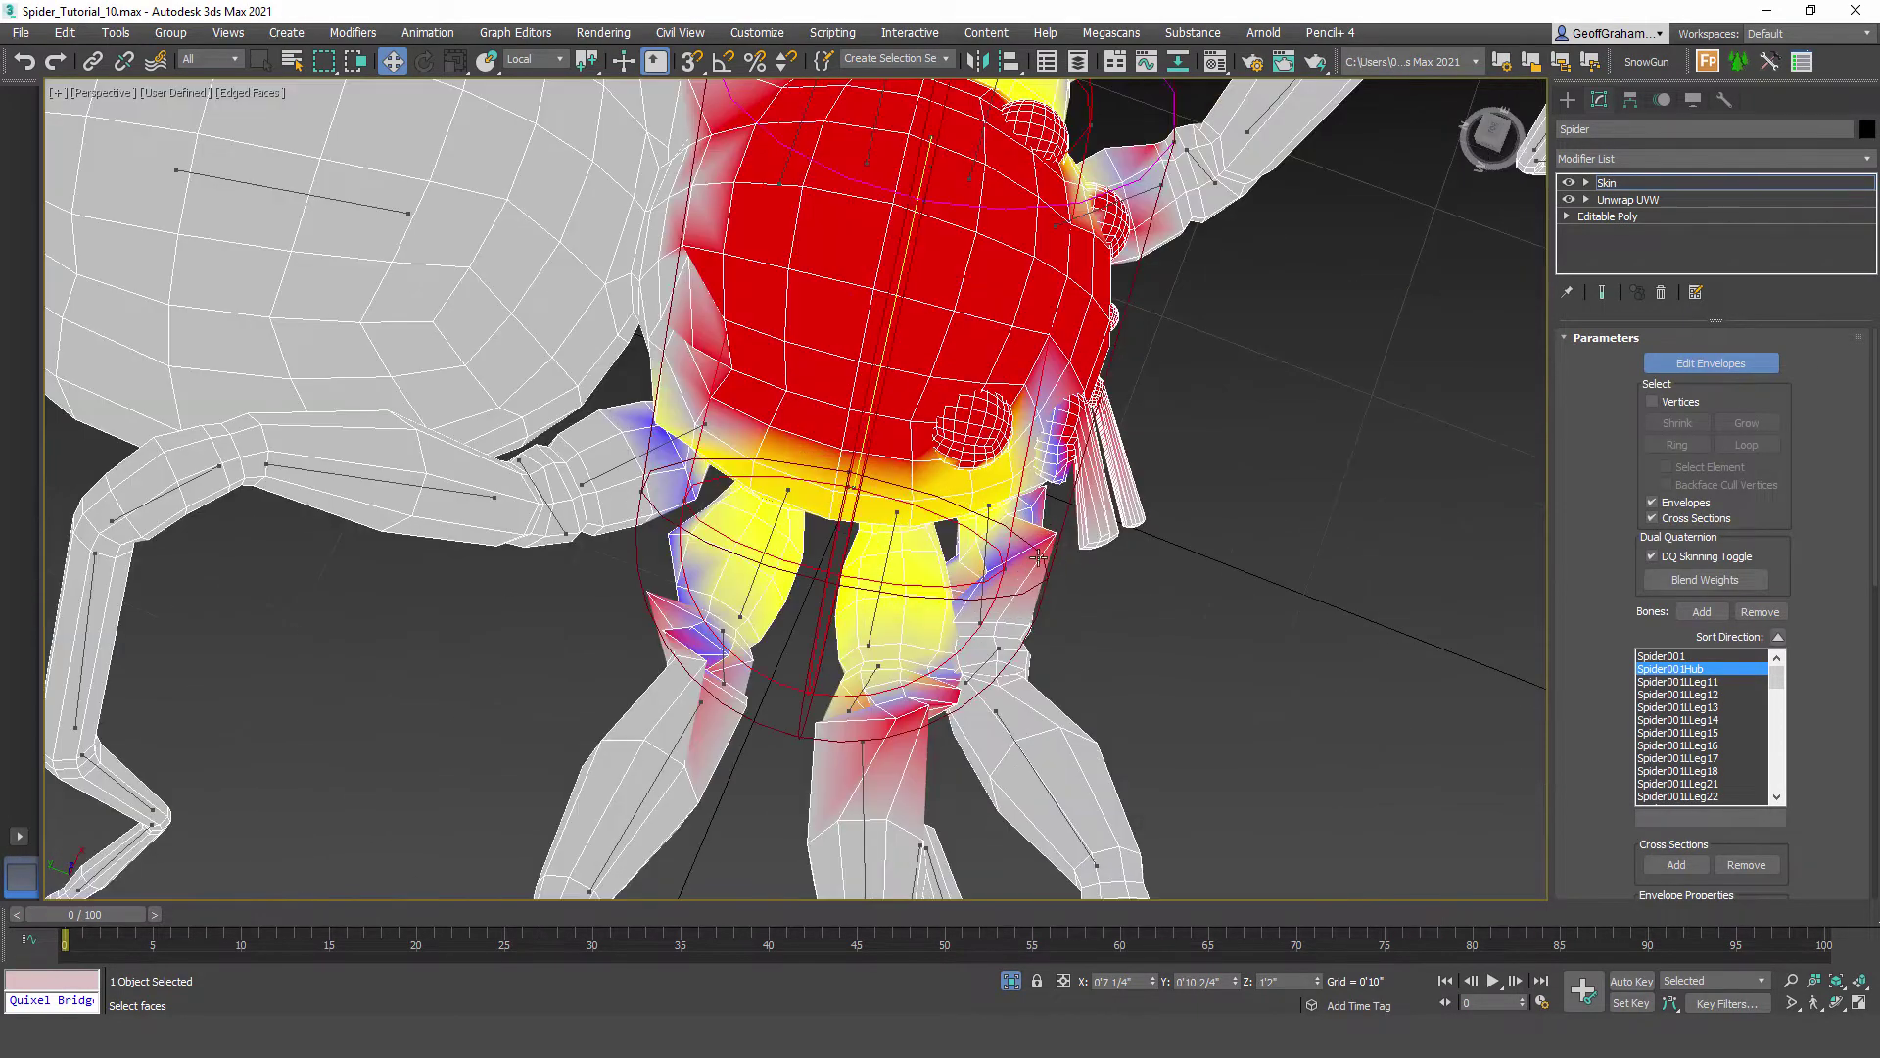
left_click_drag(1096, 583, 1115, 590)
middle_click_drag(1120, 370, 1116, 487, "alt")
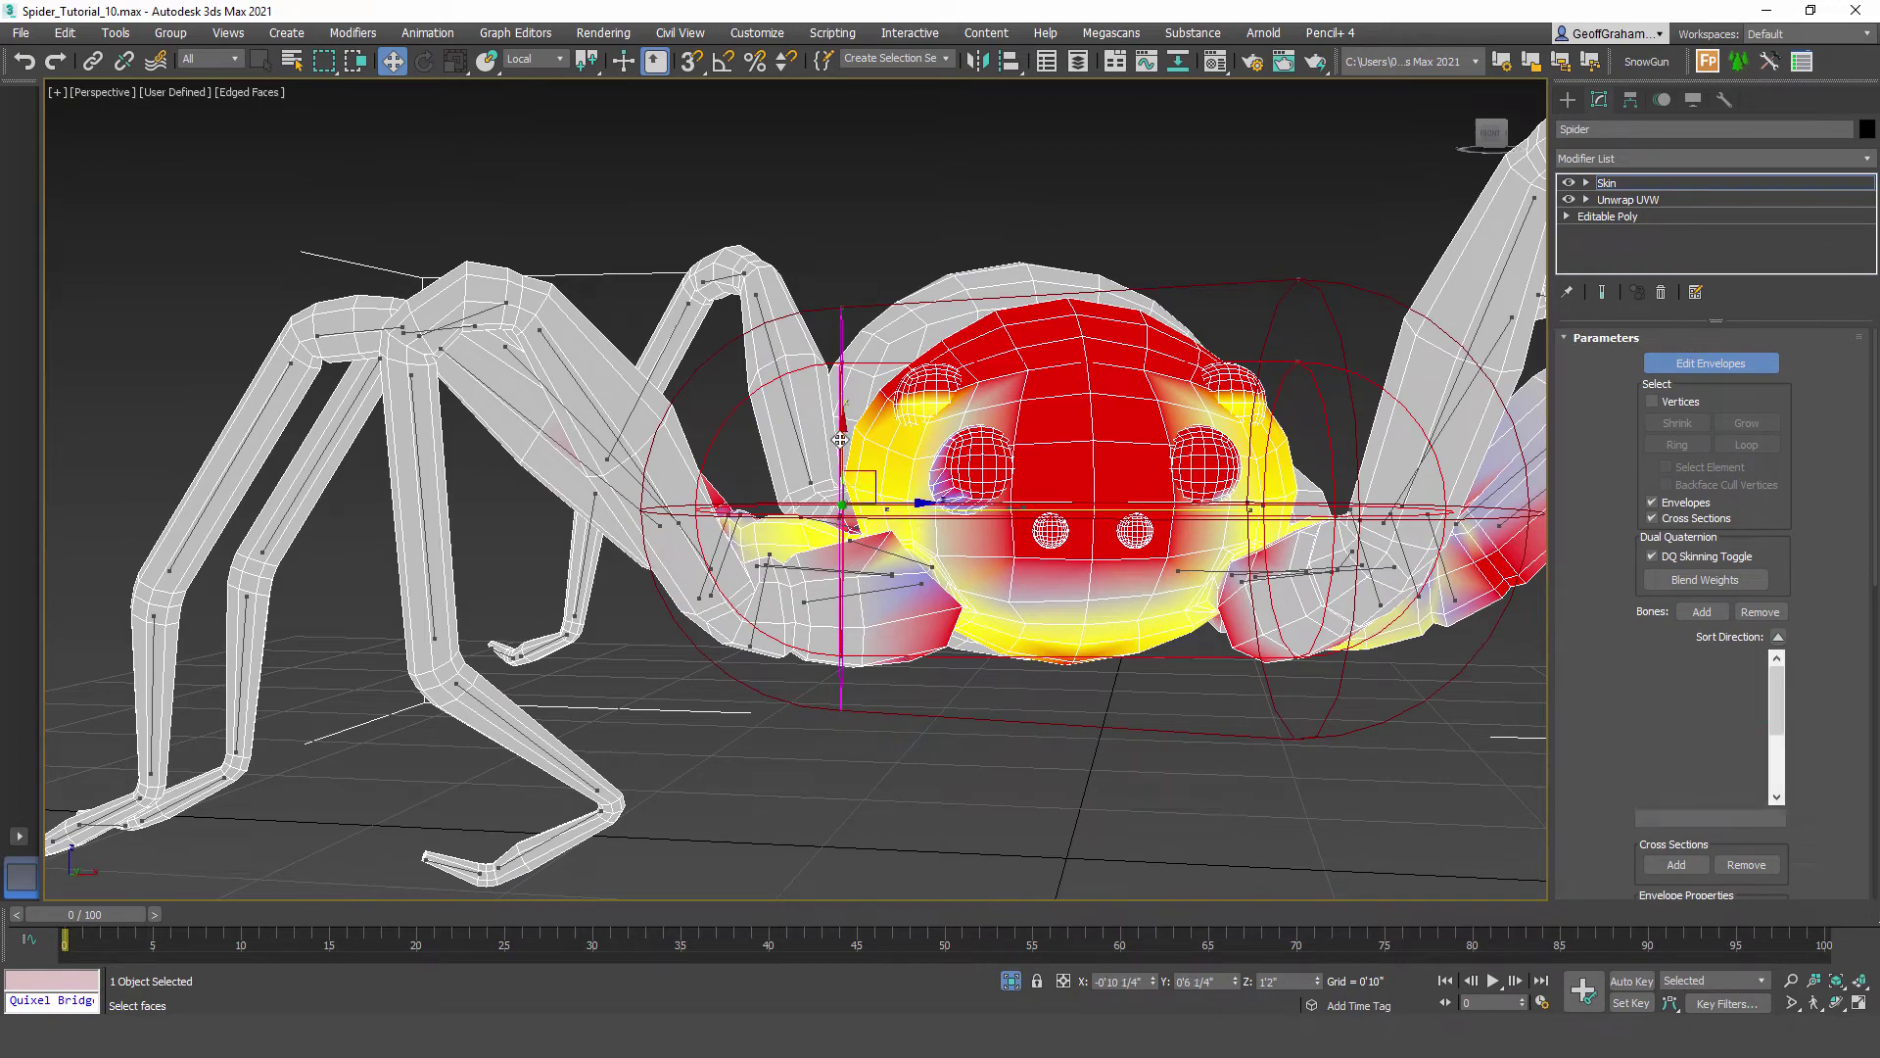
middle_click_drag(836, 449, 858, 615, "alt")
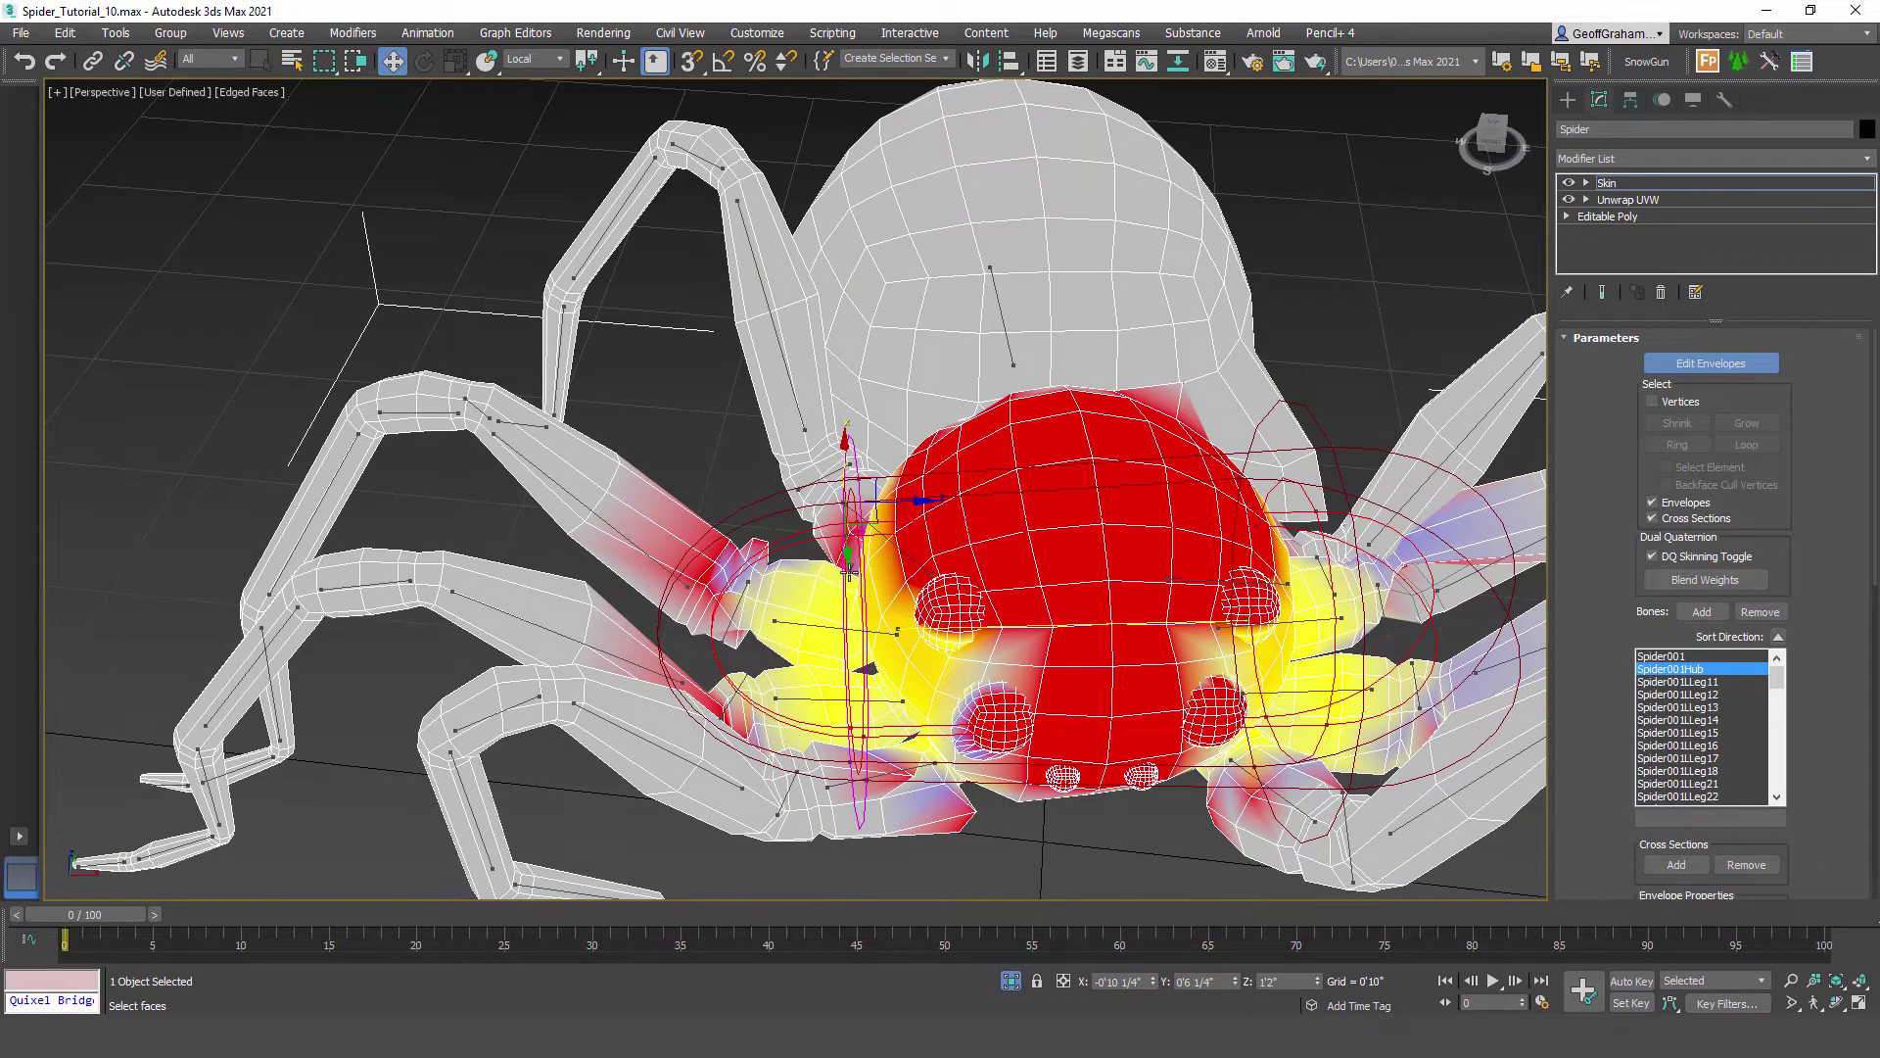
left_click_drag(848, 568, 846, 534)
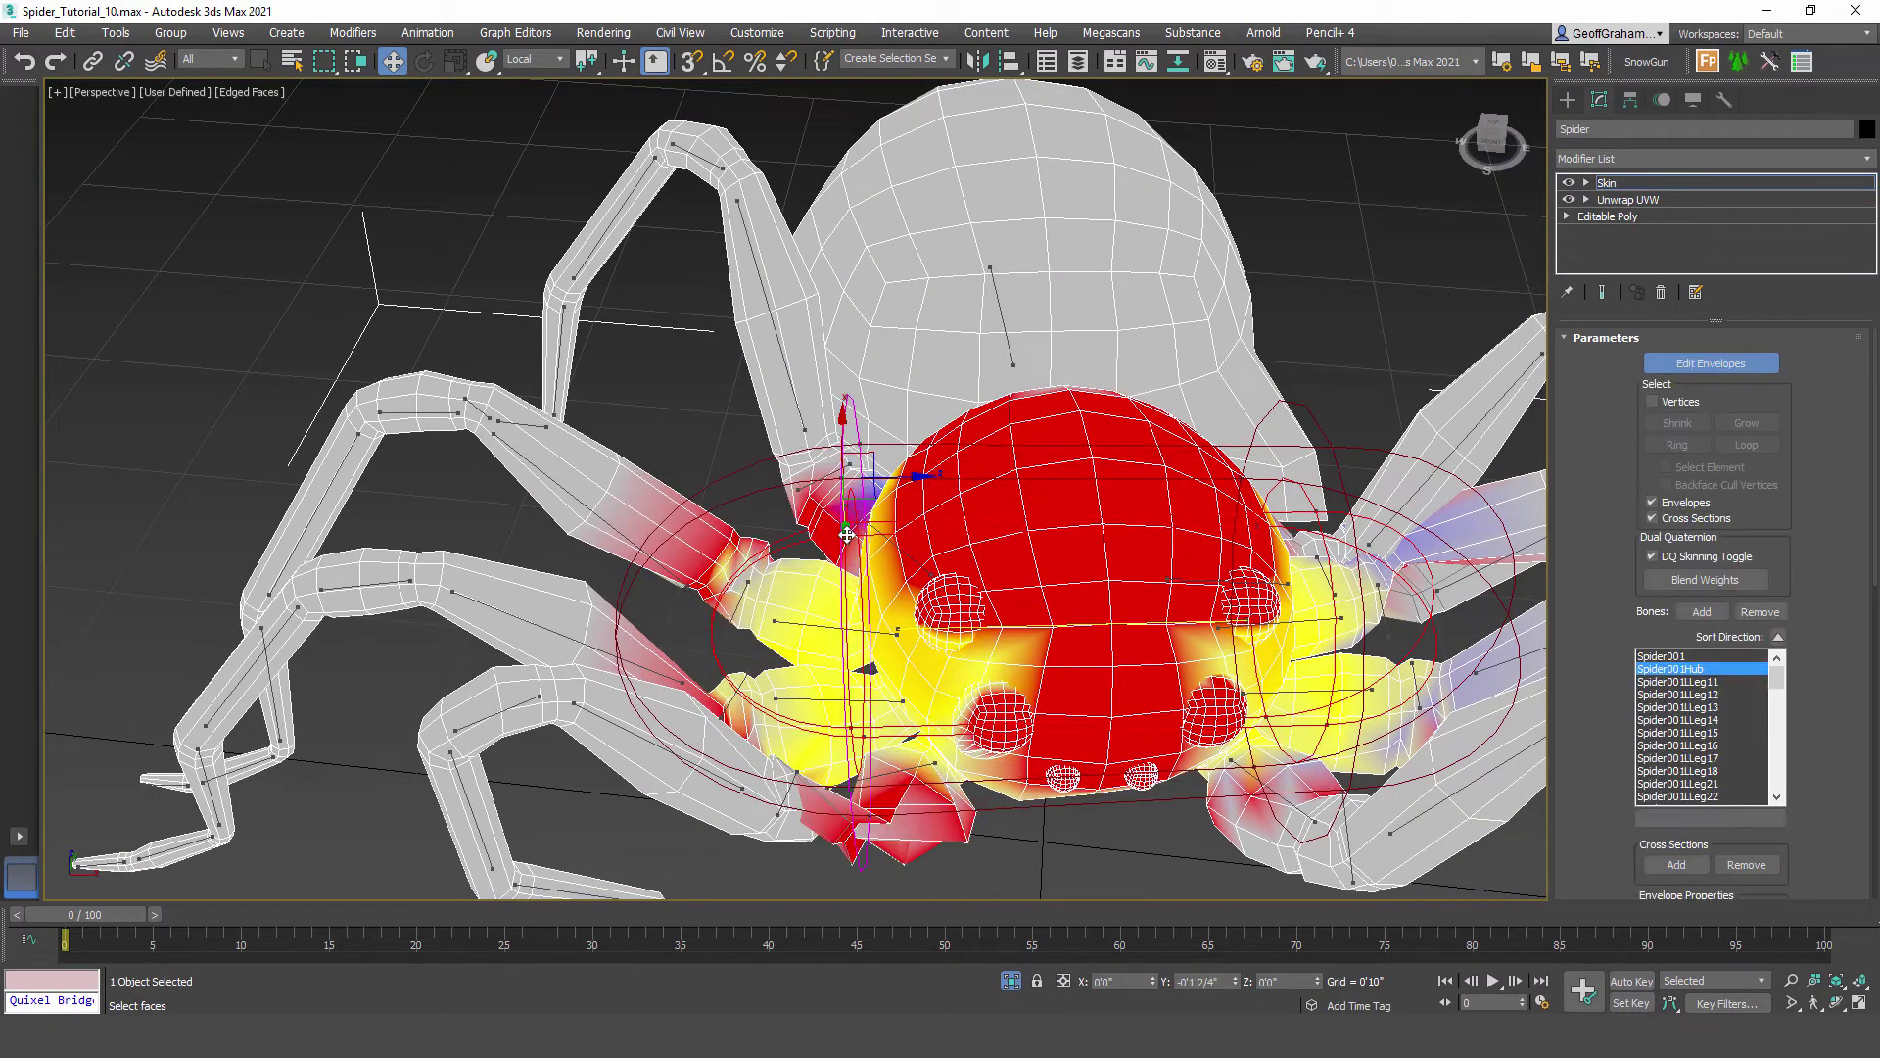
middle_click_drag(848, 534, 1072, 632, "alt")
left_click_drag(922, 502, 919, 503)
middle_click_drag(1224, 598, 1050, 496, "alt")
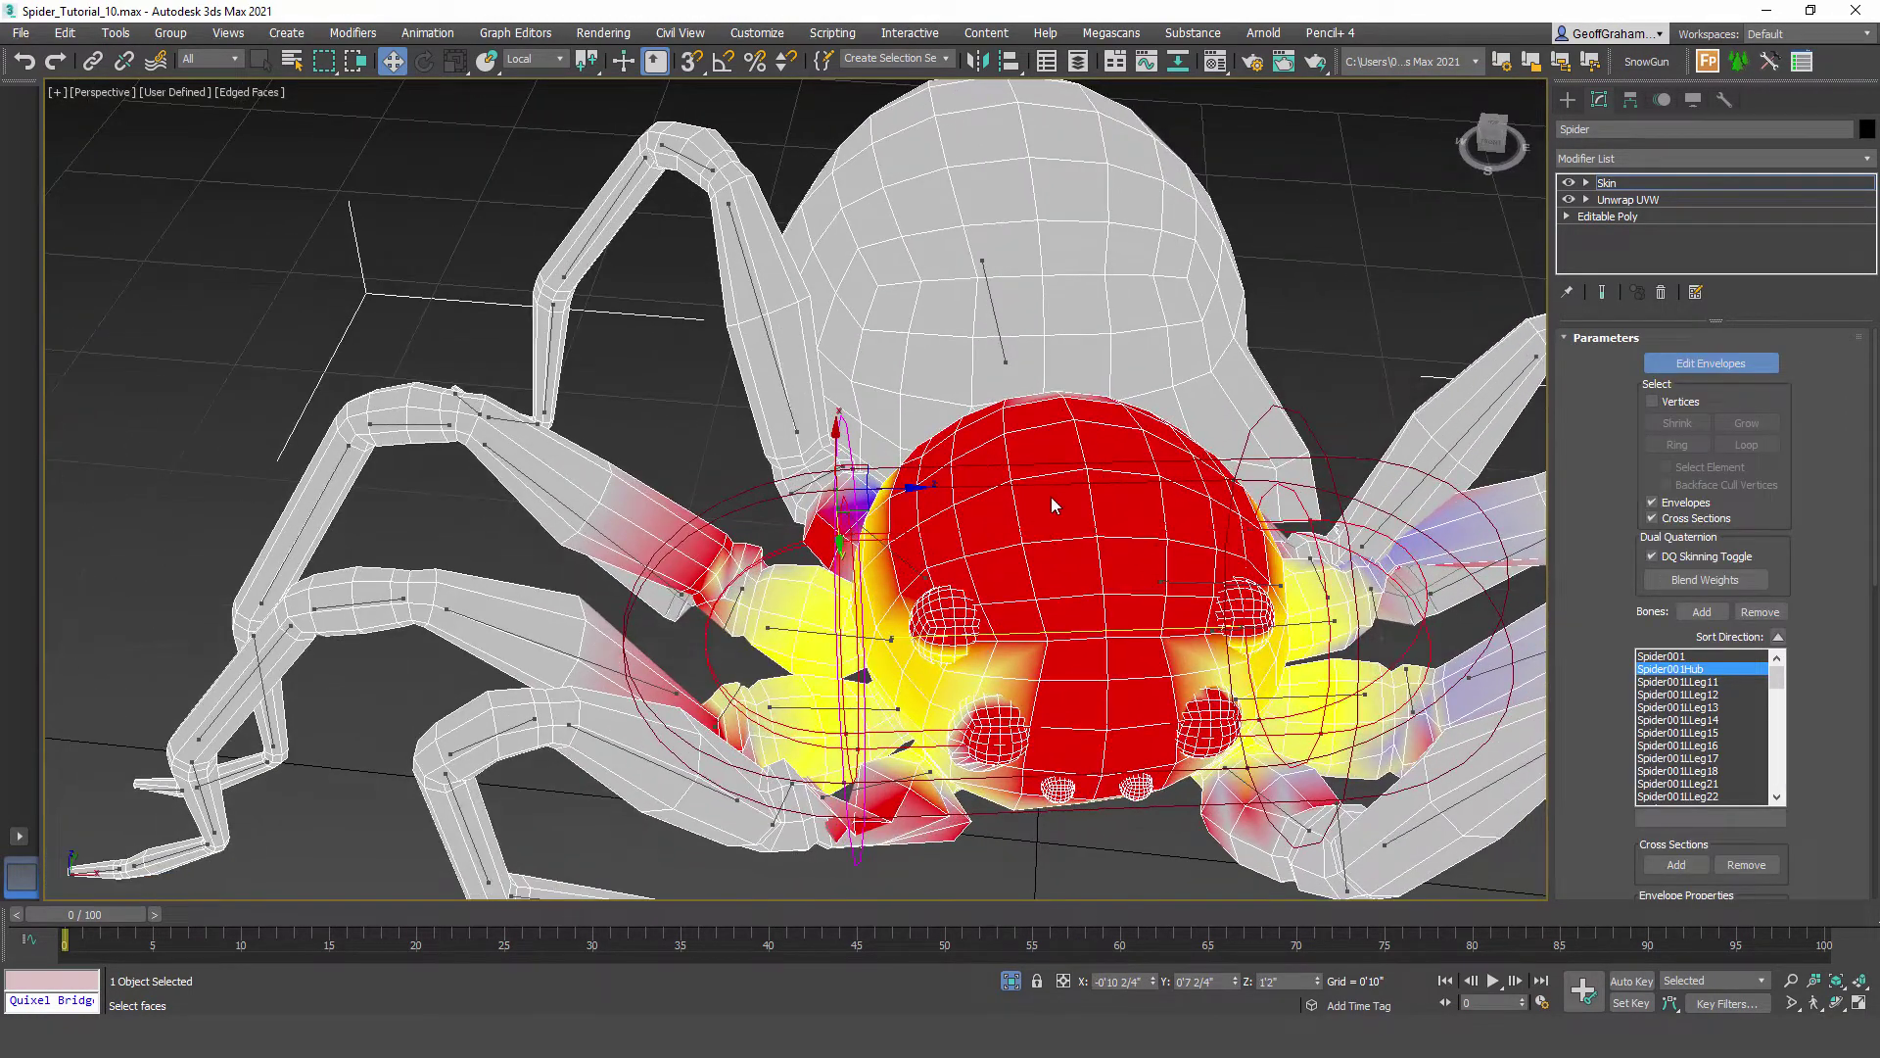
Step: Select the Spider001RLeg41 envelope and shrink its outer radius at the end nearest the body
scroll(1050, 497, "down", 1)
middle_click_drag(954, 546, 1014, 599, "alt")
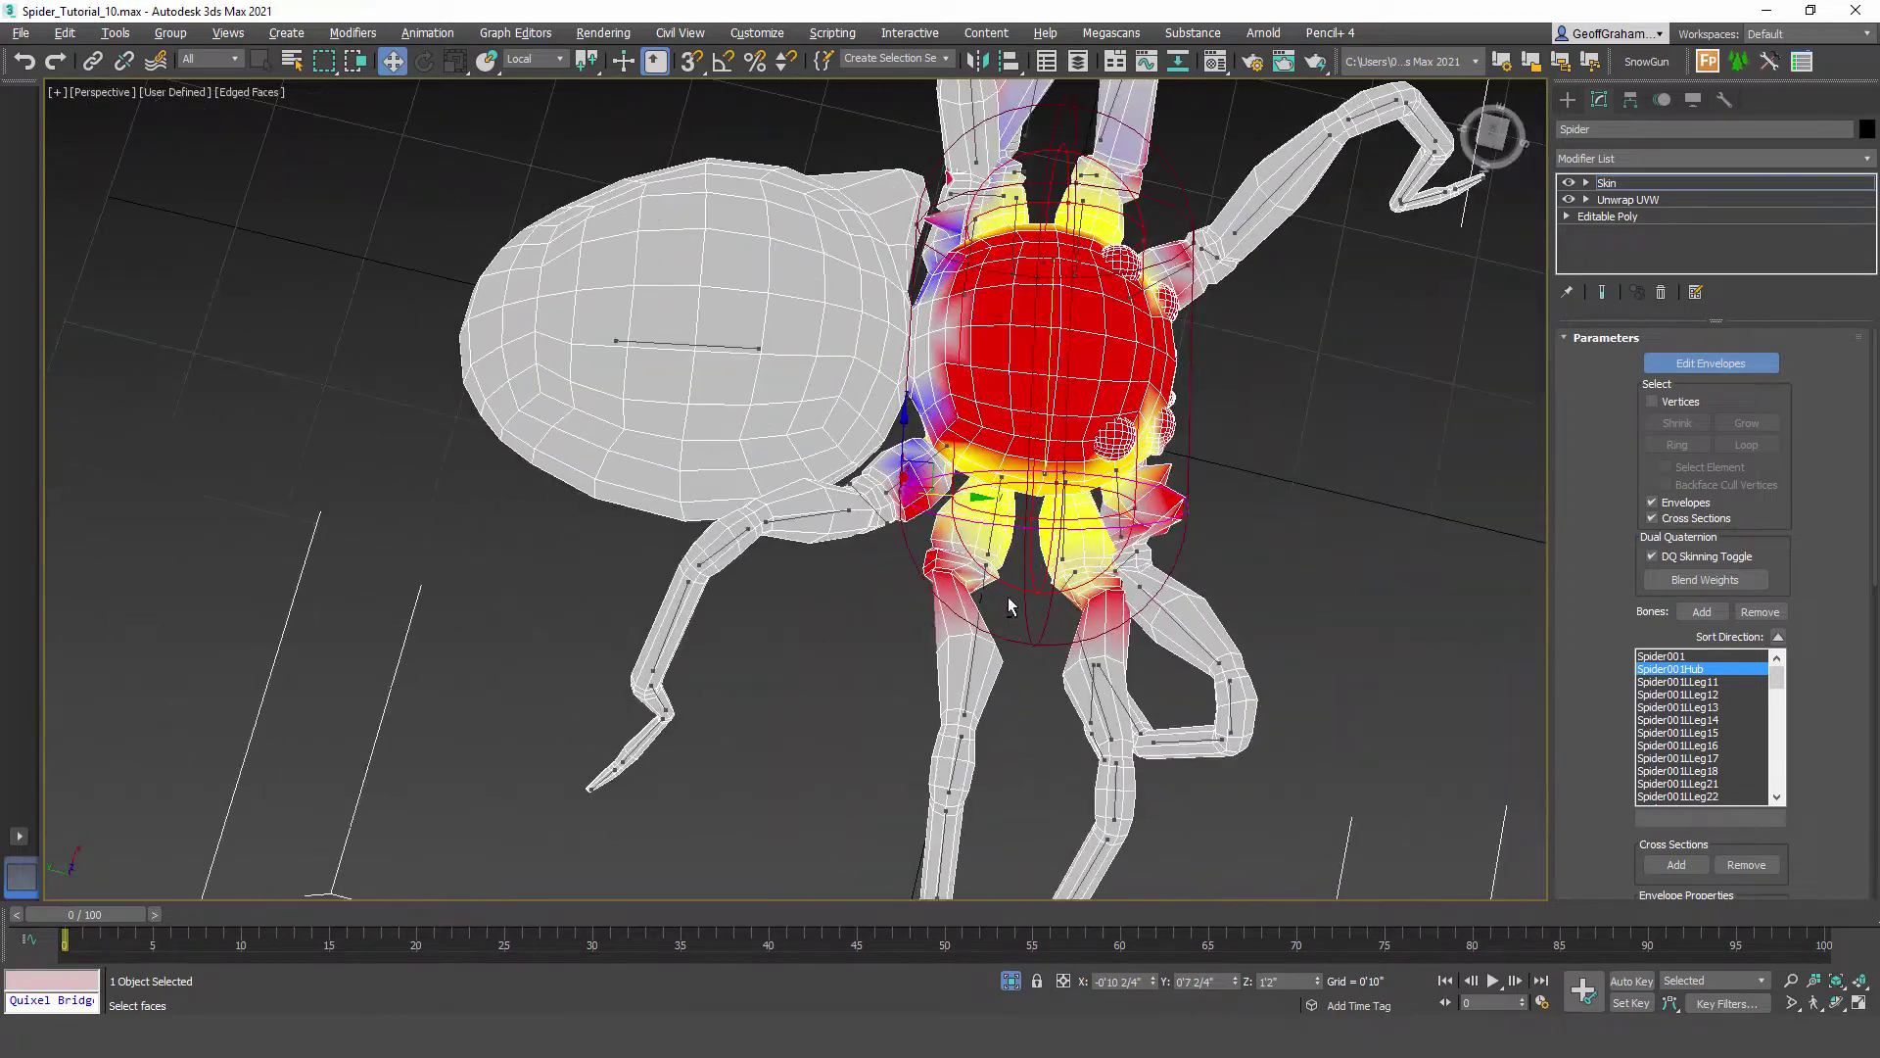
scroll(994, 563, "up", 5)
left_click(901, 391)
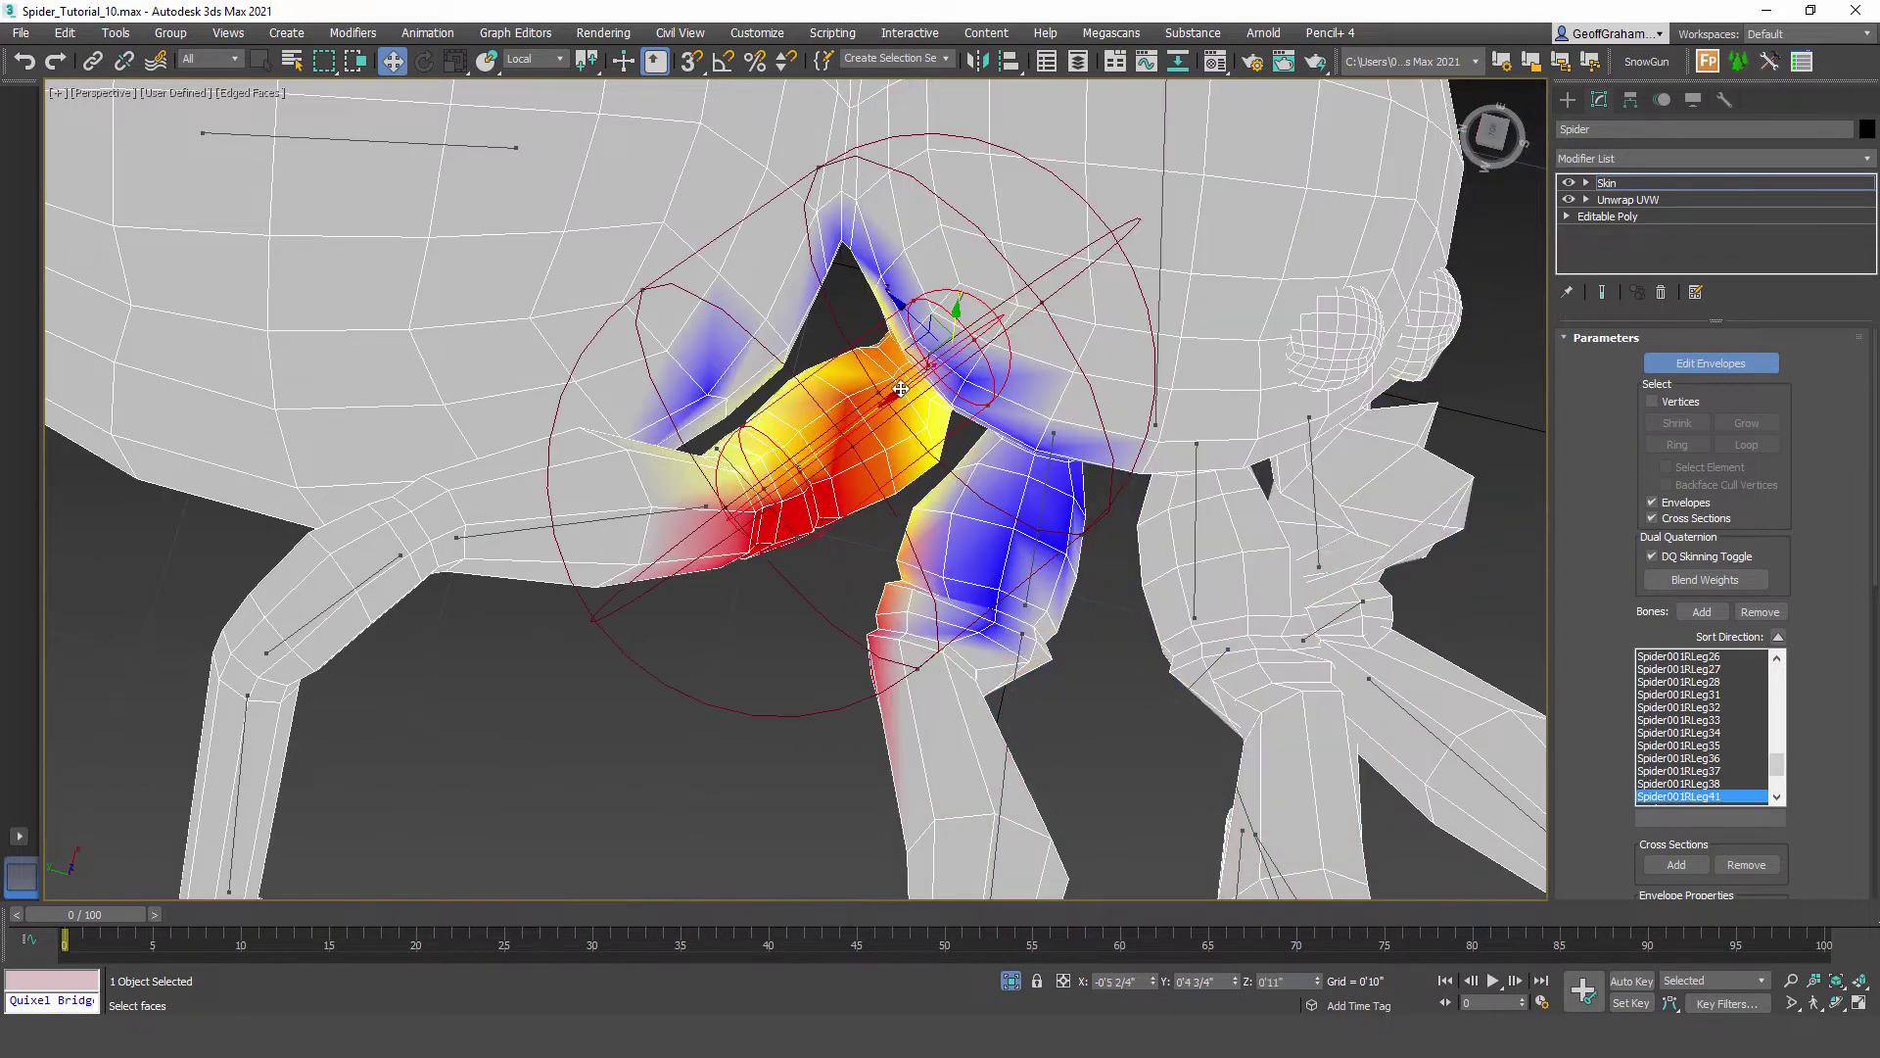
left_click(818, 169)
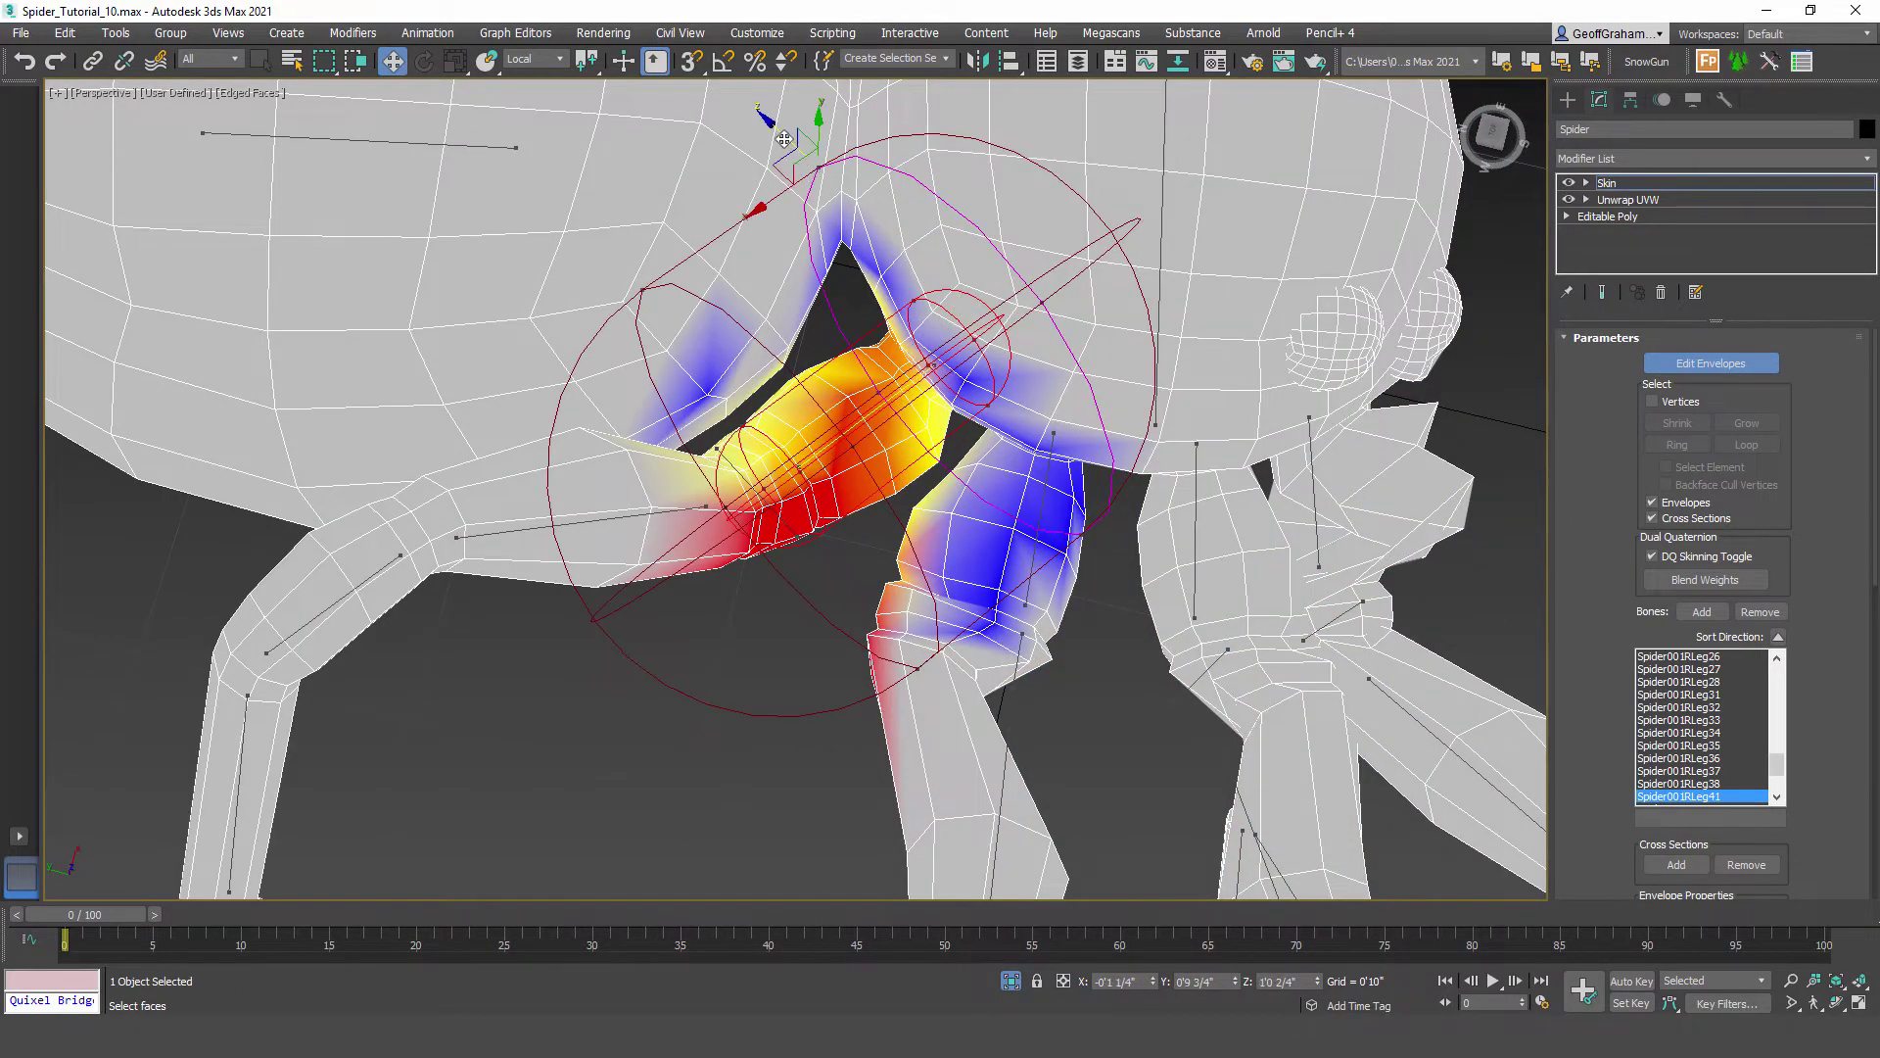
left_click_drag(796, 140, 844, 209)
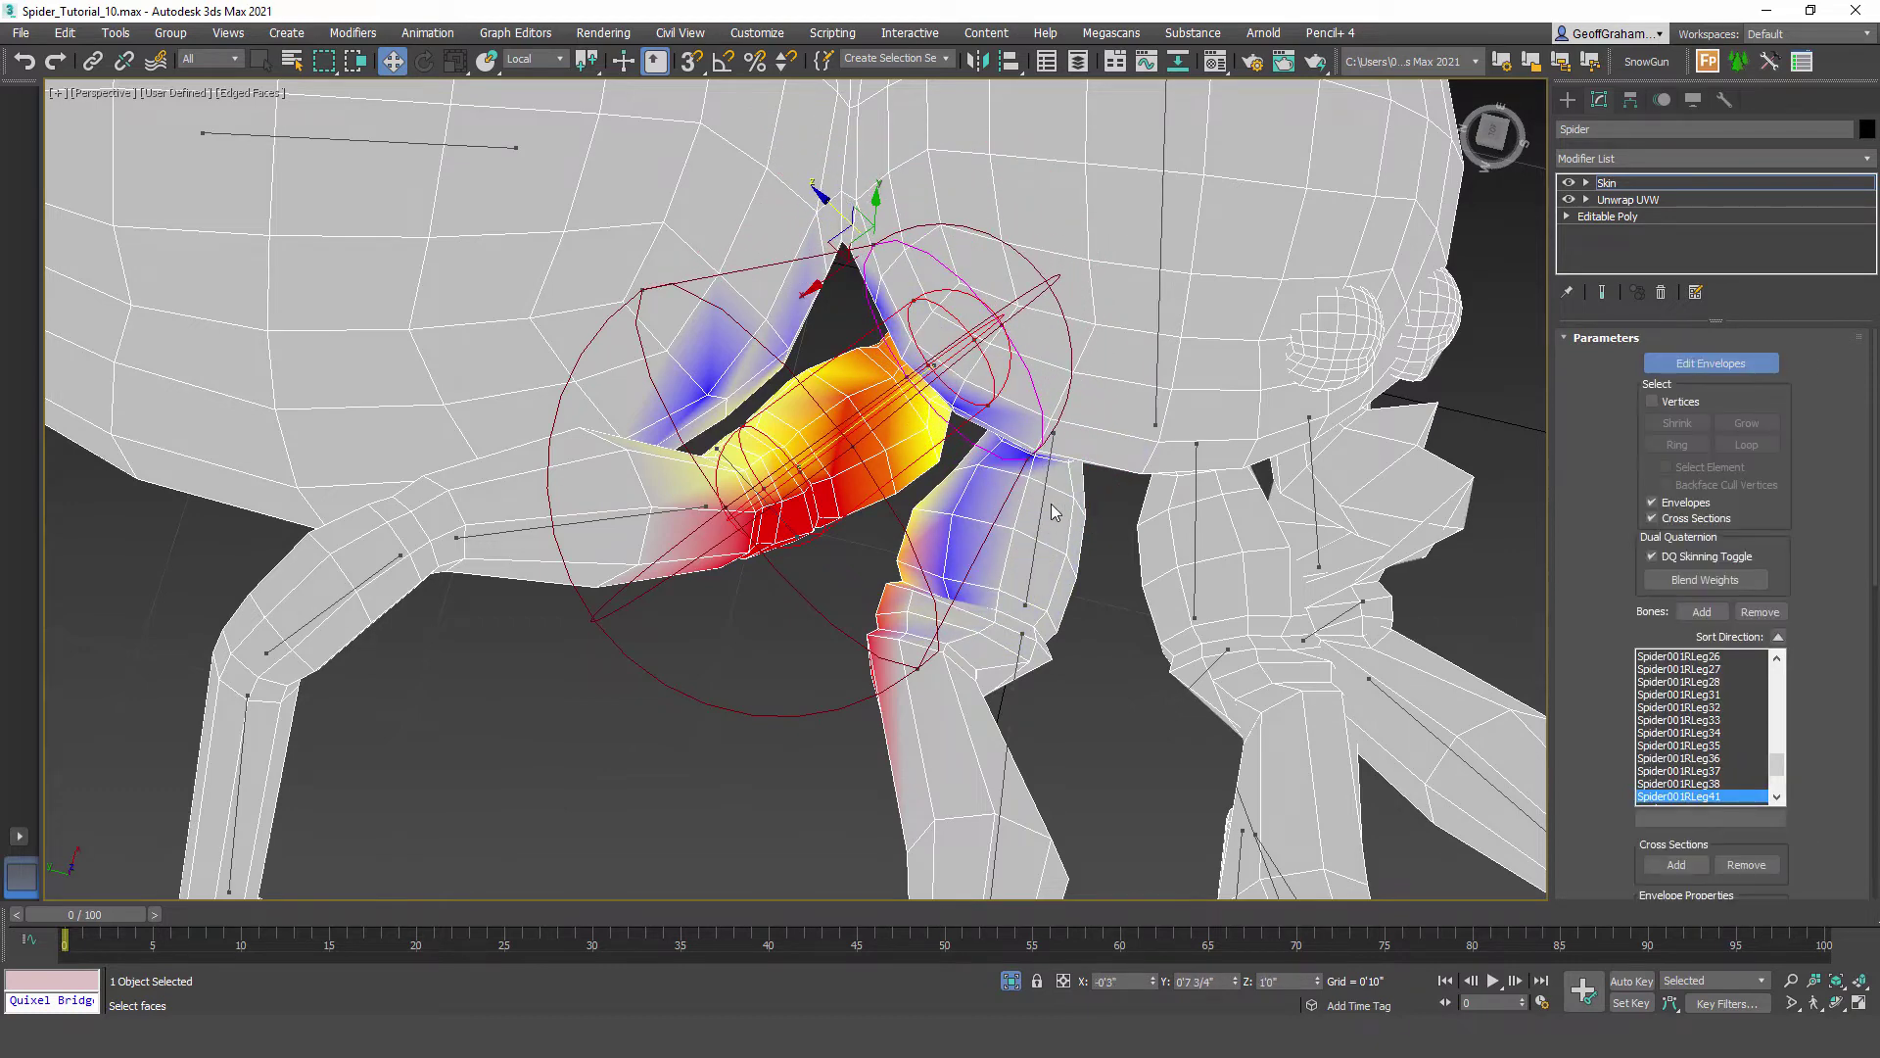
Step: Select the Spider001RLeg31 envelope and shrink its outer radius at the end nearest the body
left_click(901, 389)
left_click(894, 332)
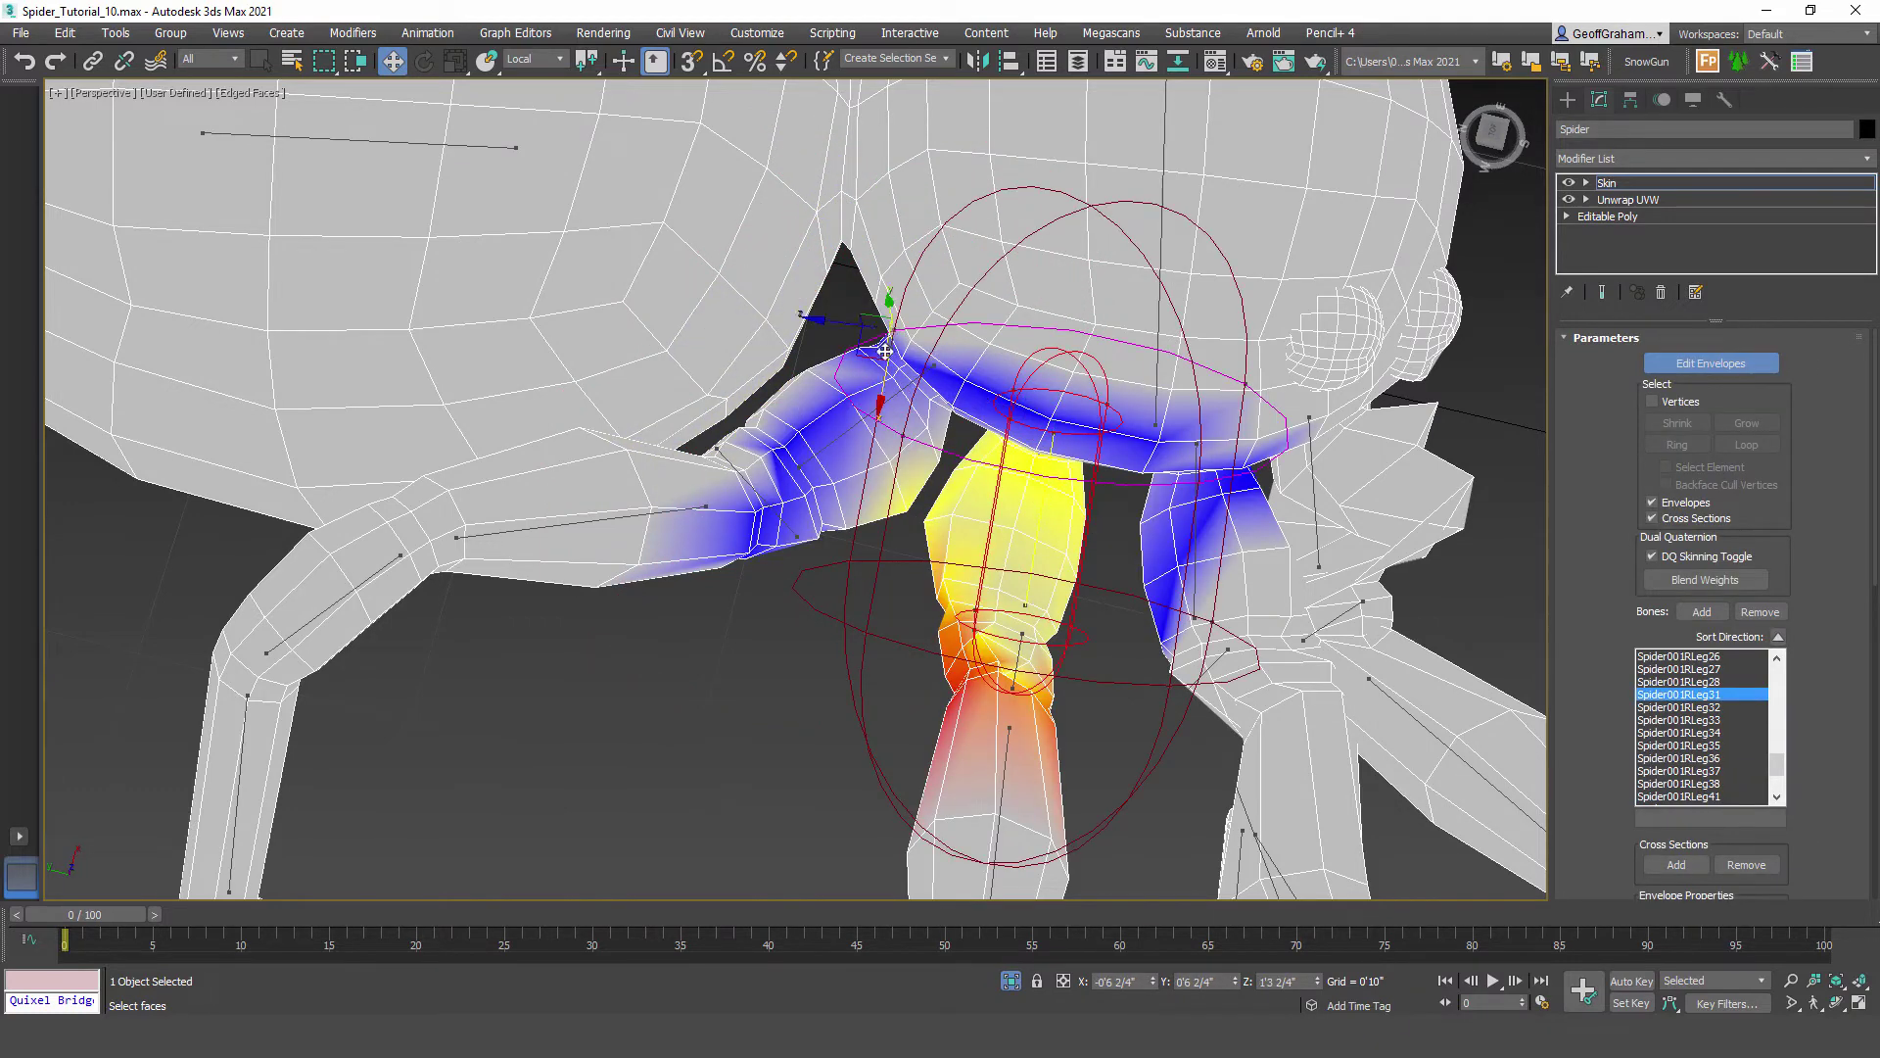
left_click_drag(843, 321, 935, 366)
middle_click_drag(1304, 568, 1146, 468, "alt")
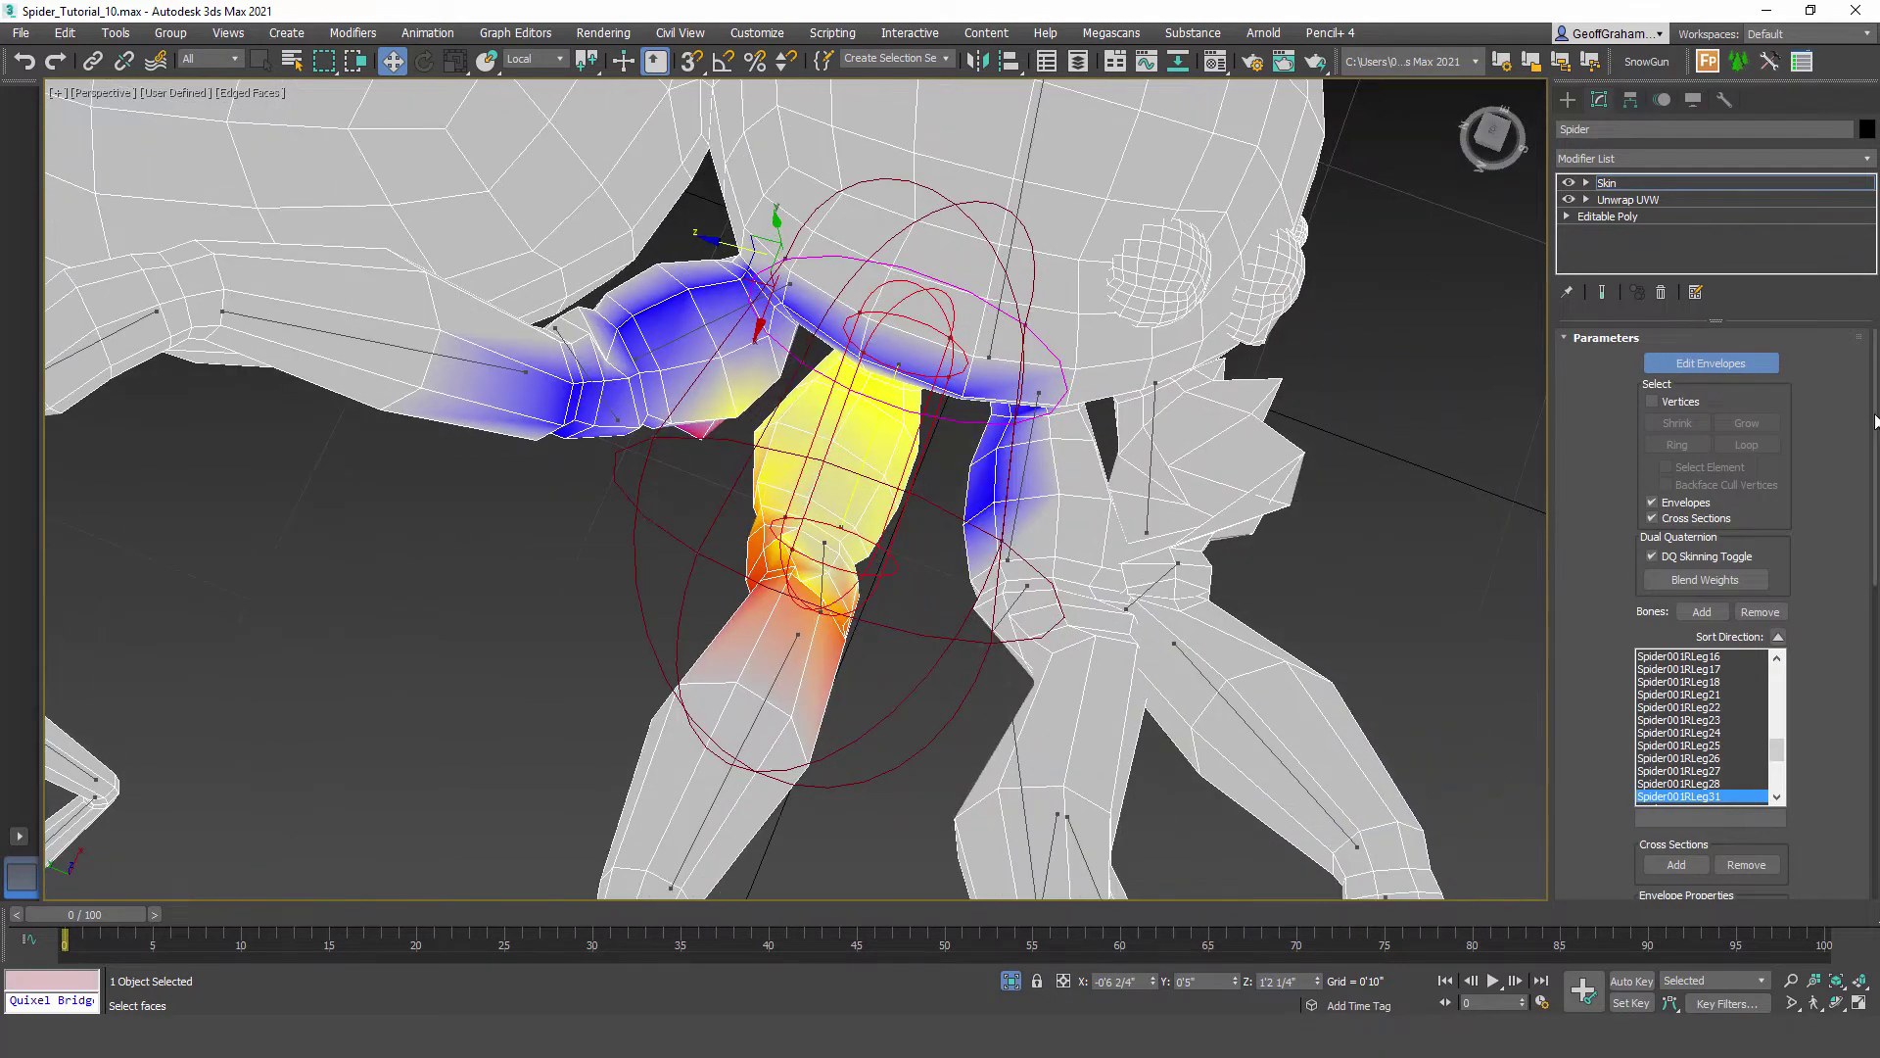
Step: Review the Geodesic Voxel Solver settings of the Voxel weight solver and close them without applying
scroll(1665, 534, "down", 5)
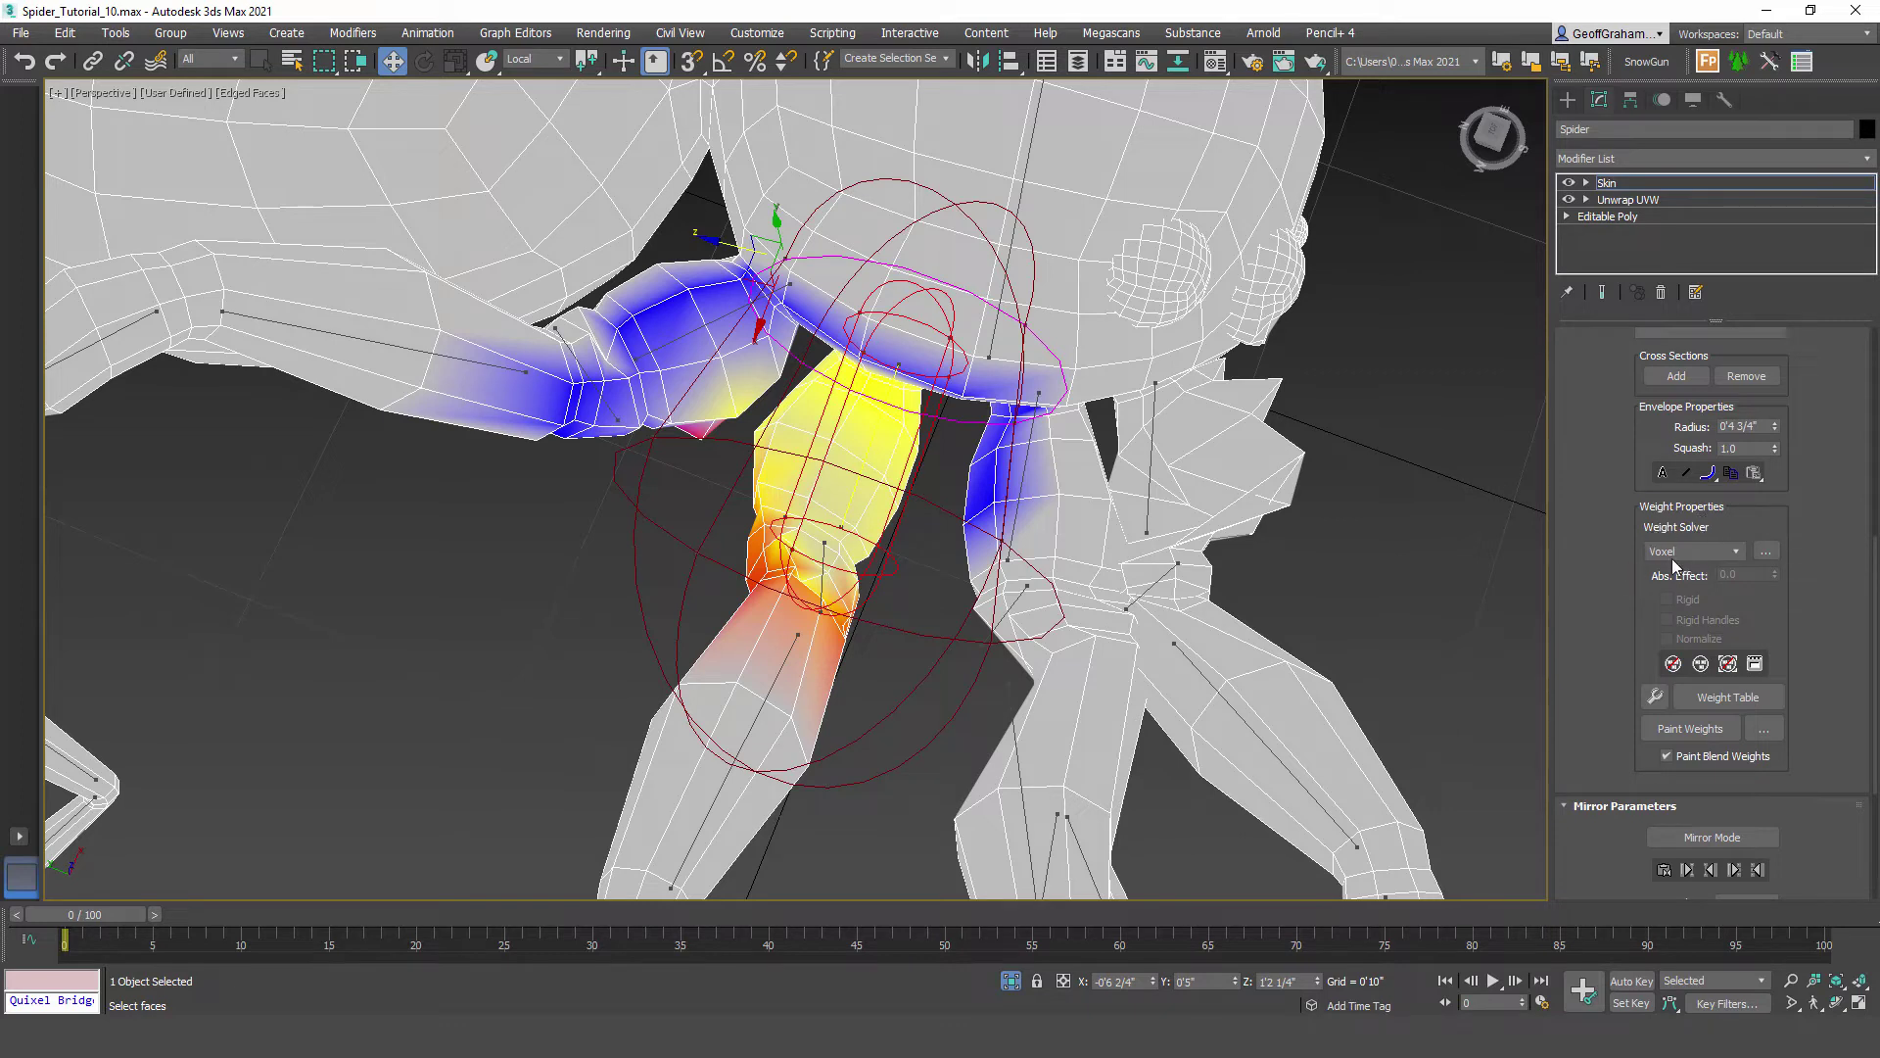
left_click(1735, 551)
left_click(1824, 558)
left_click(1778, 555)
left_click(1776, 555)
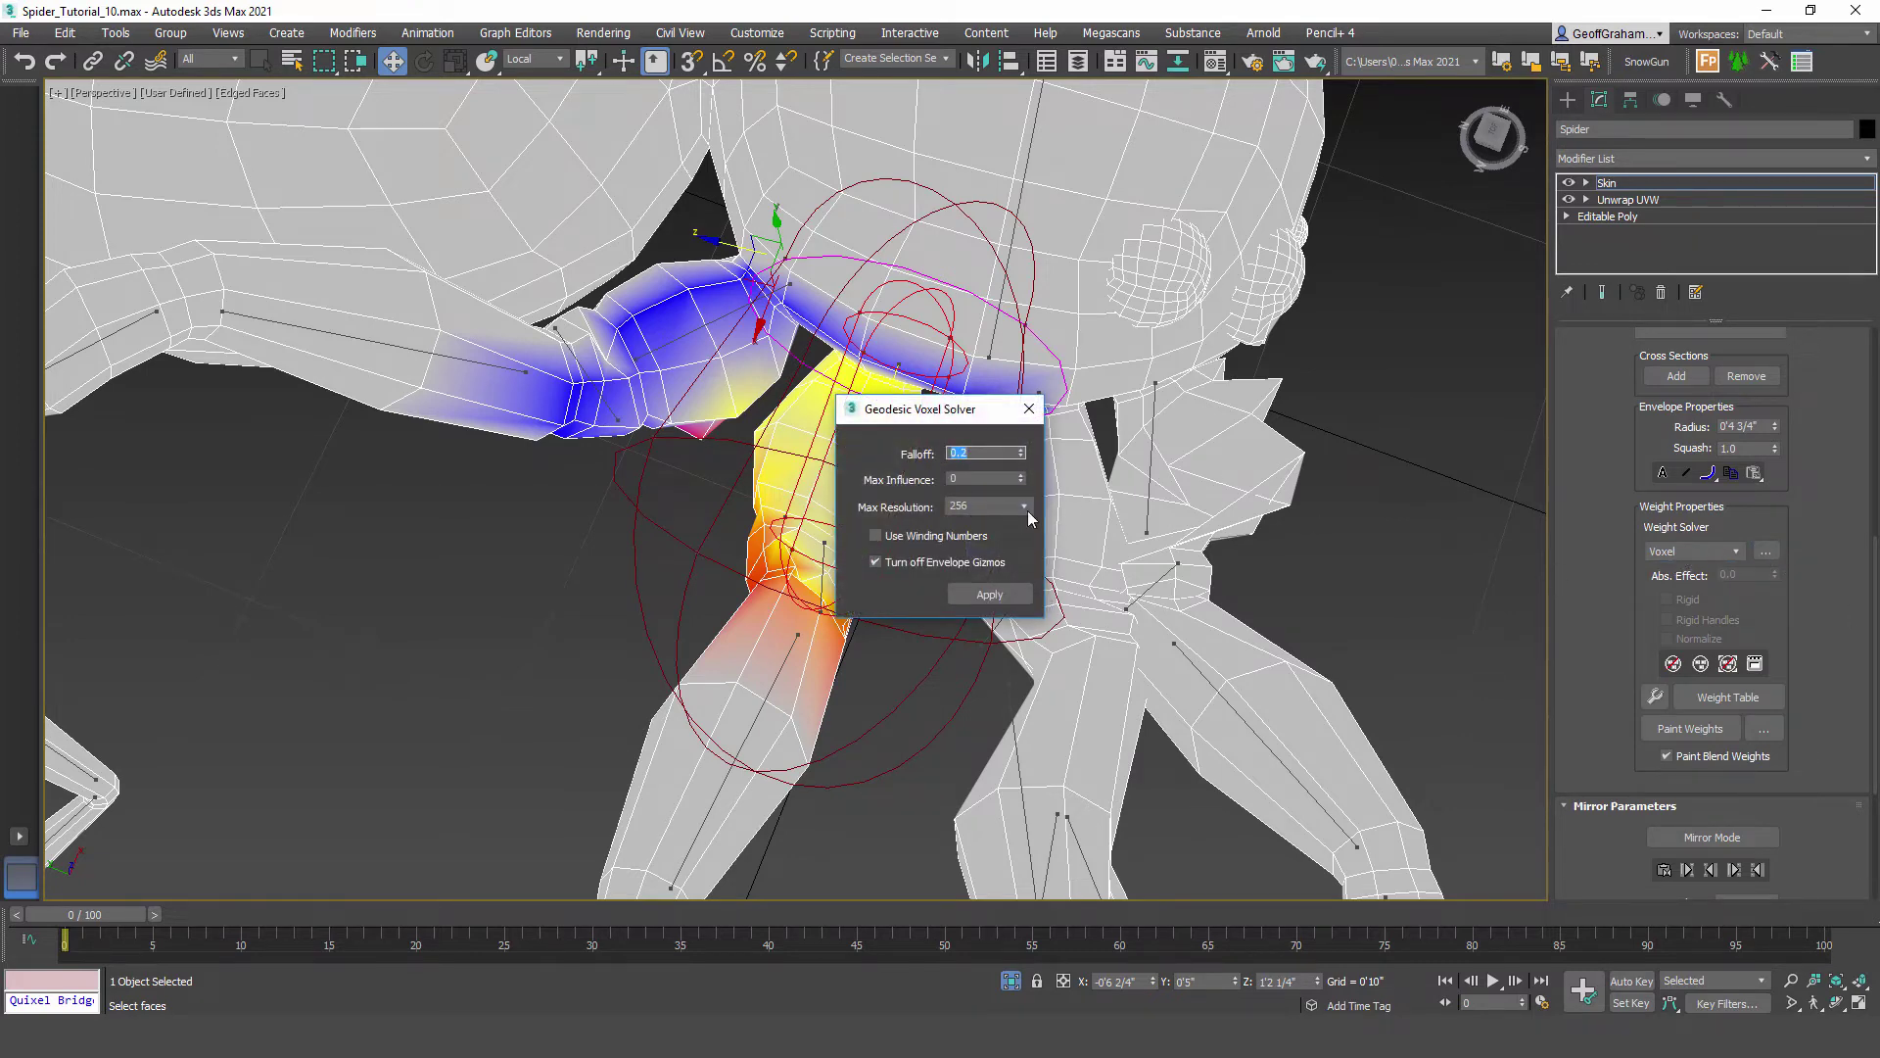
left_click(1029, 408)
Step: Select the base-segment envelope of the second right leg from the front and shrink its outer radius, setting the outer end to 0'4 1/4"
middle_click_drag(849, 503, 907, 498, "alt")
scroll(908, 497, "down", 5)
middle_click_drag(850, 328, 860, 436)
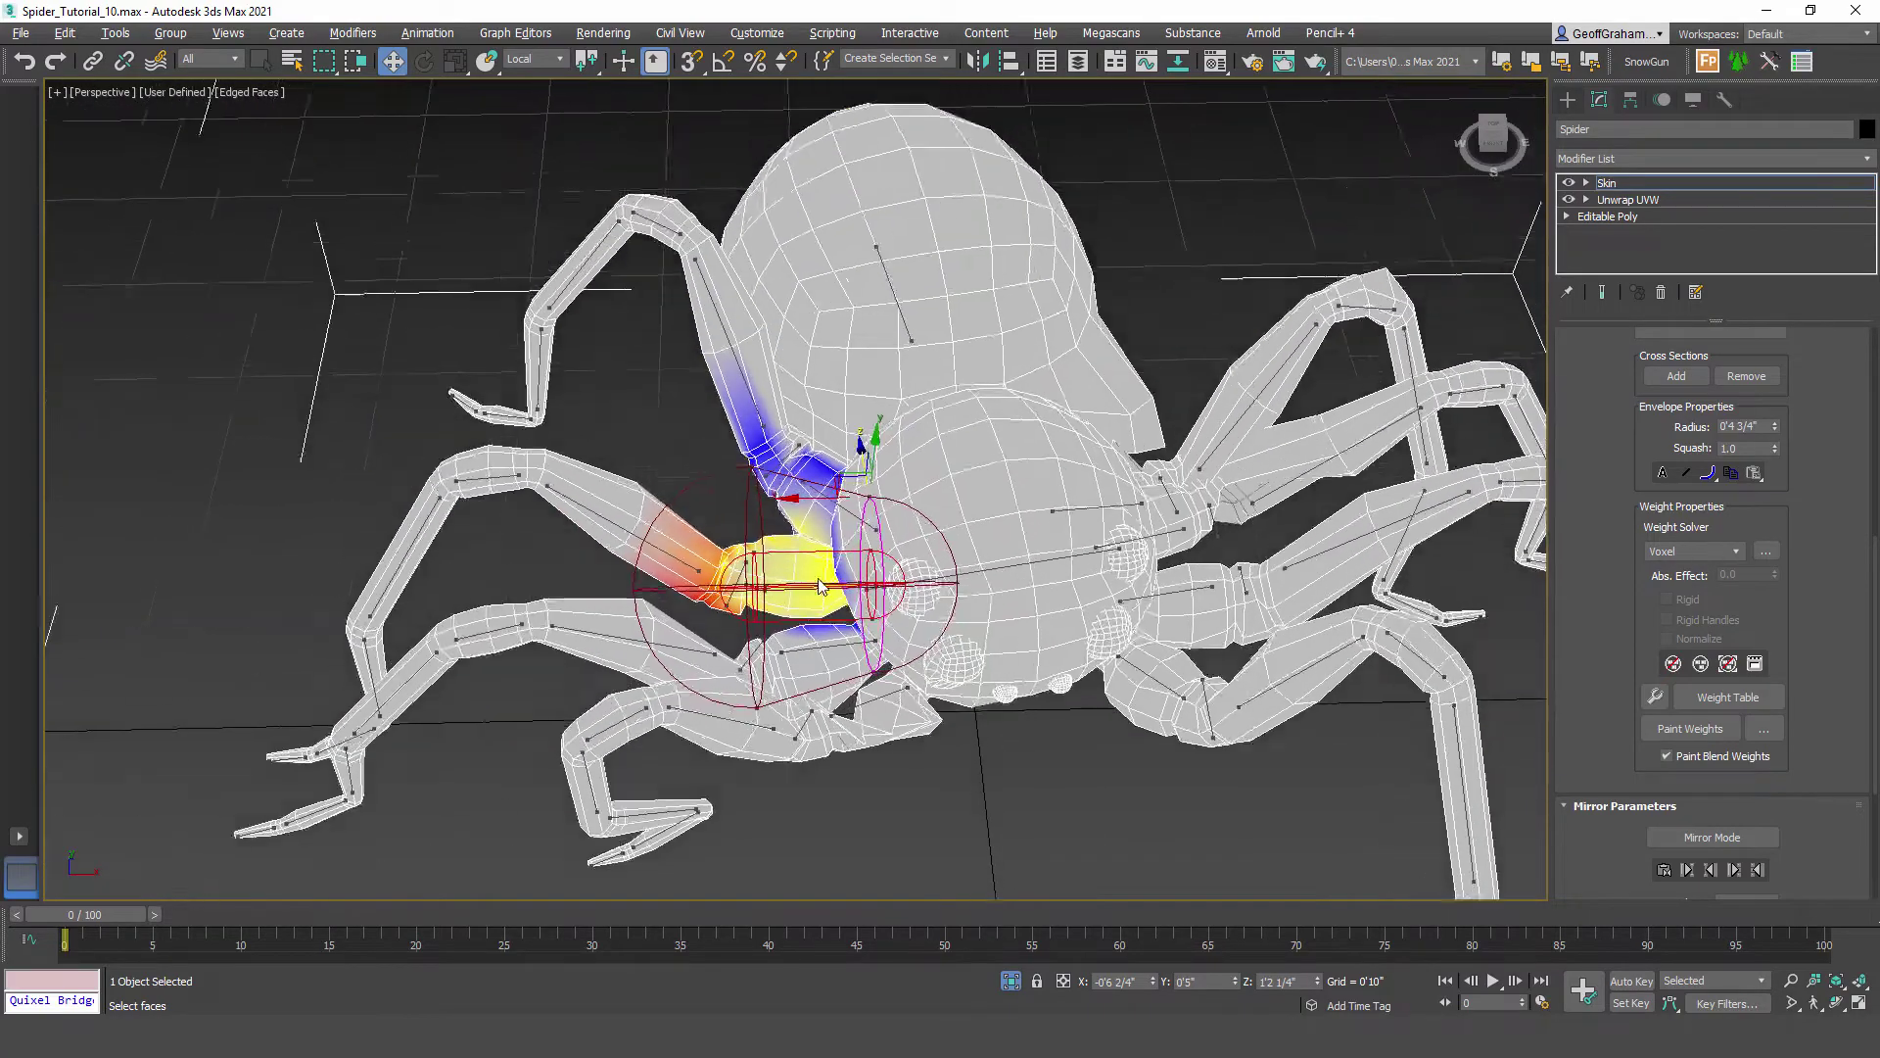
scroll(865, 415, "down", 2)
middle_click_drag(756, 564, 881, 588, "alt")
scroll(737, 529, "up", 5)
middle_click_drag(735, 529, 903, 545)
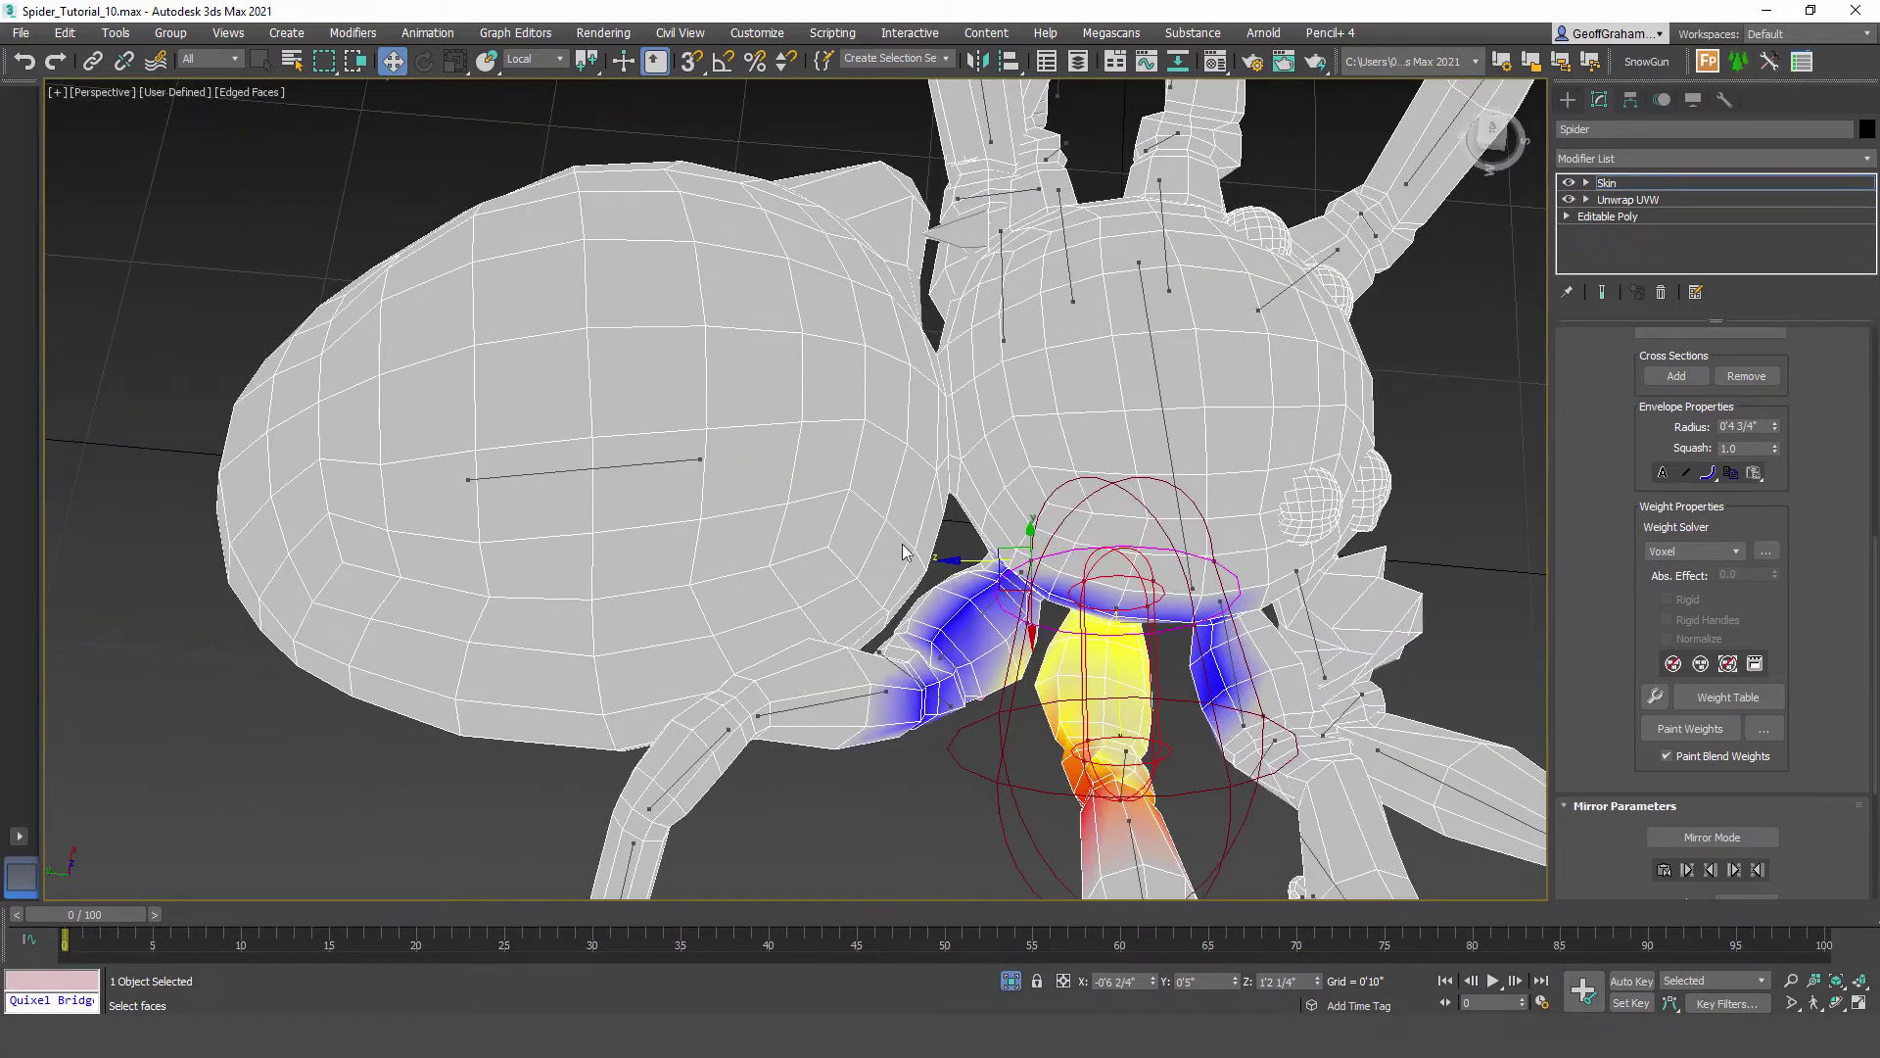
middle_click_drag(1077, 548, 1058, 622, "alt")
left_click(1058, 613)
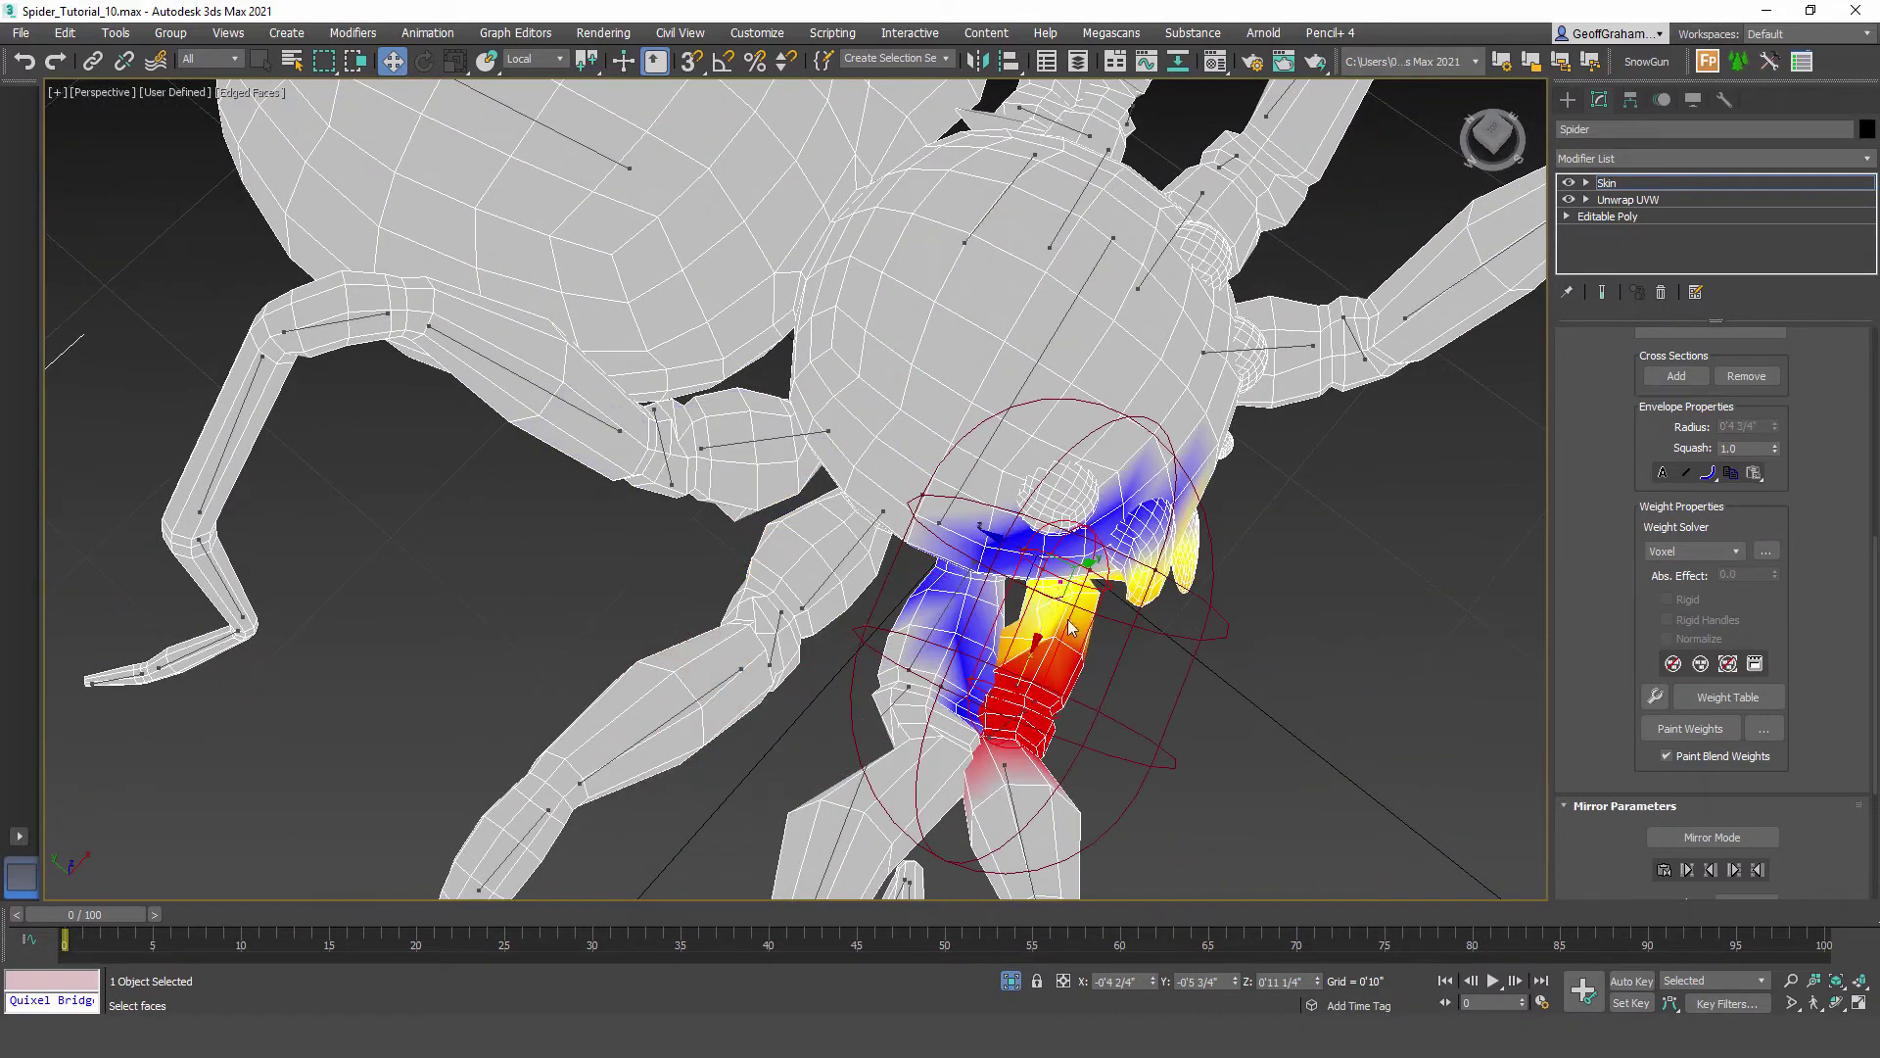
left_click(943, 609)
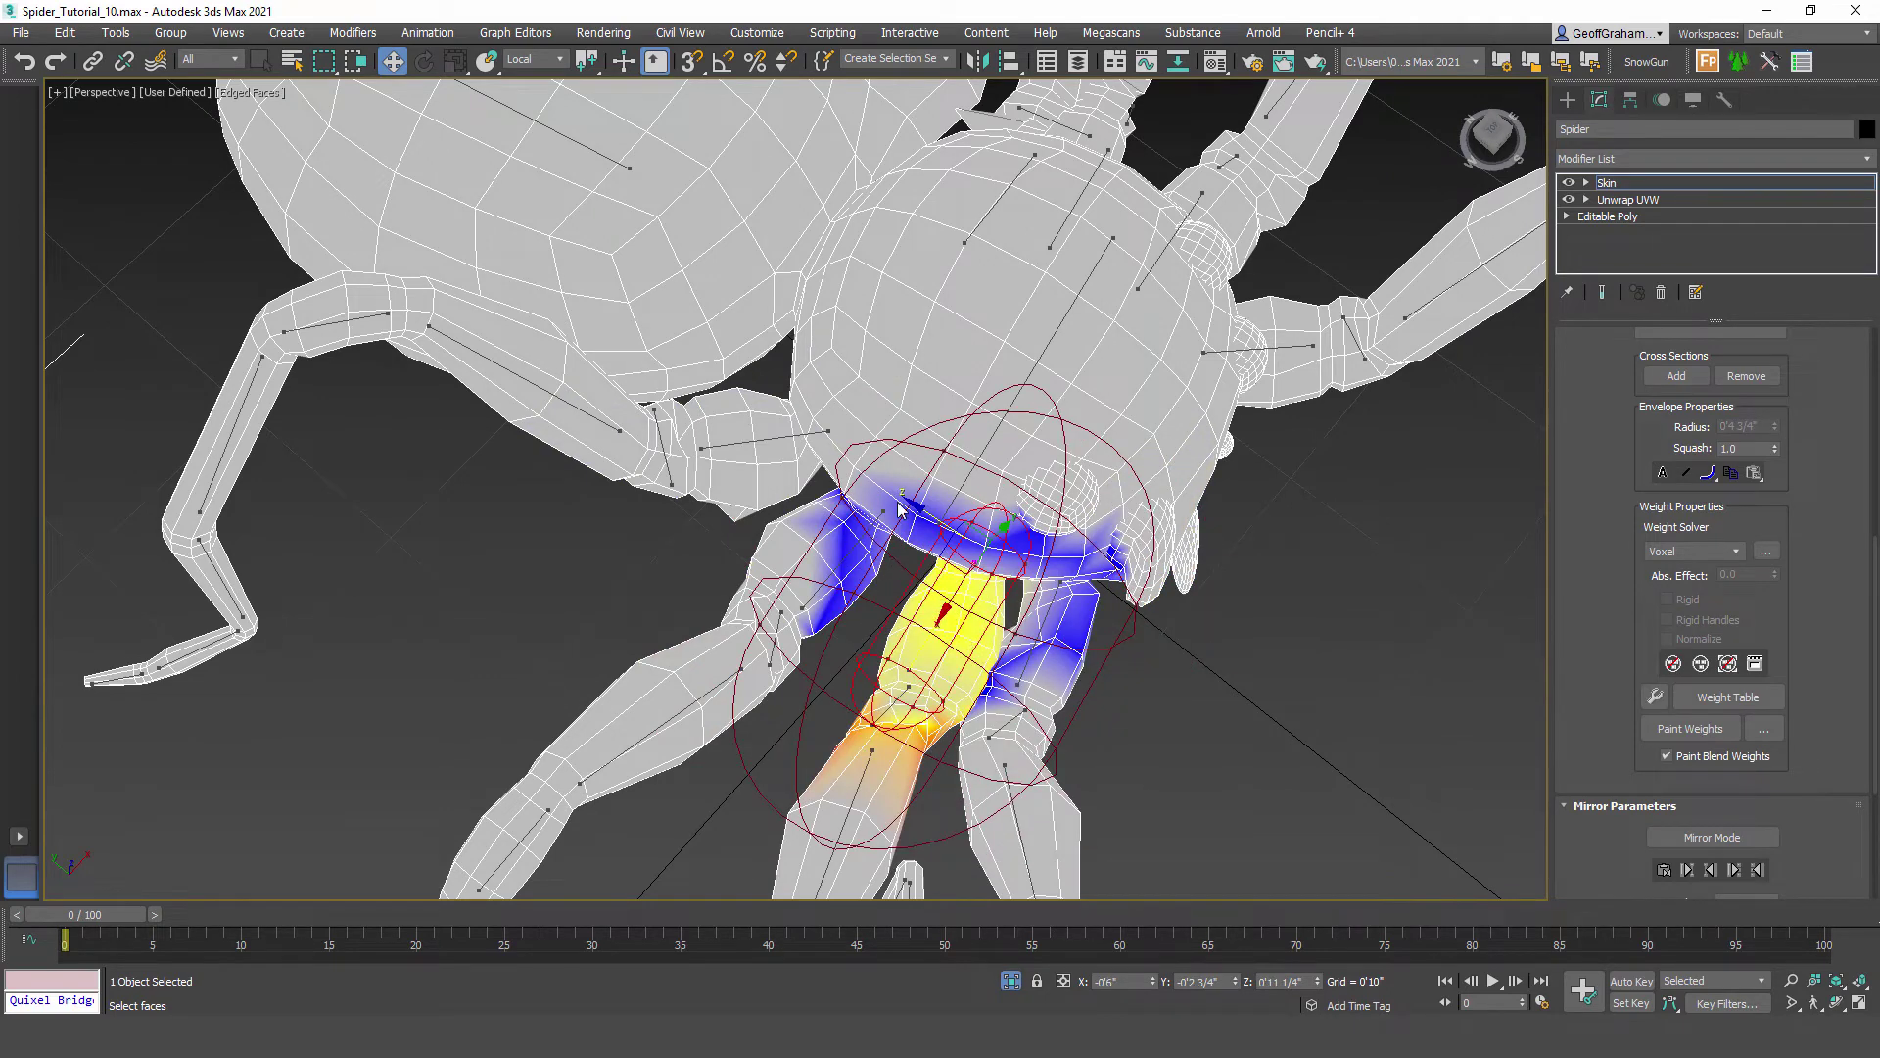
left_click_drag(911, 429, 783, 644)
left_click(759, 623)
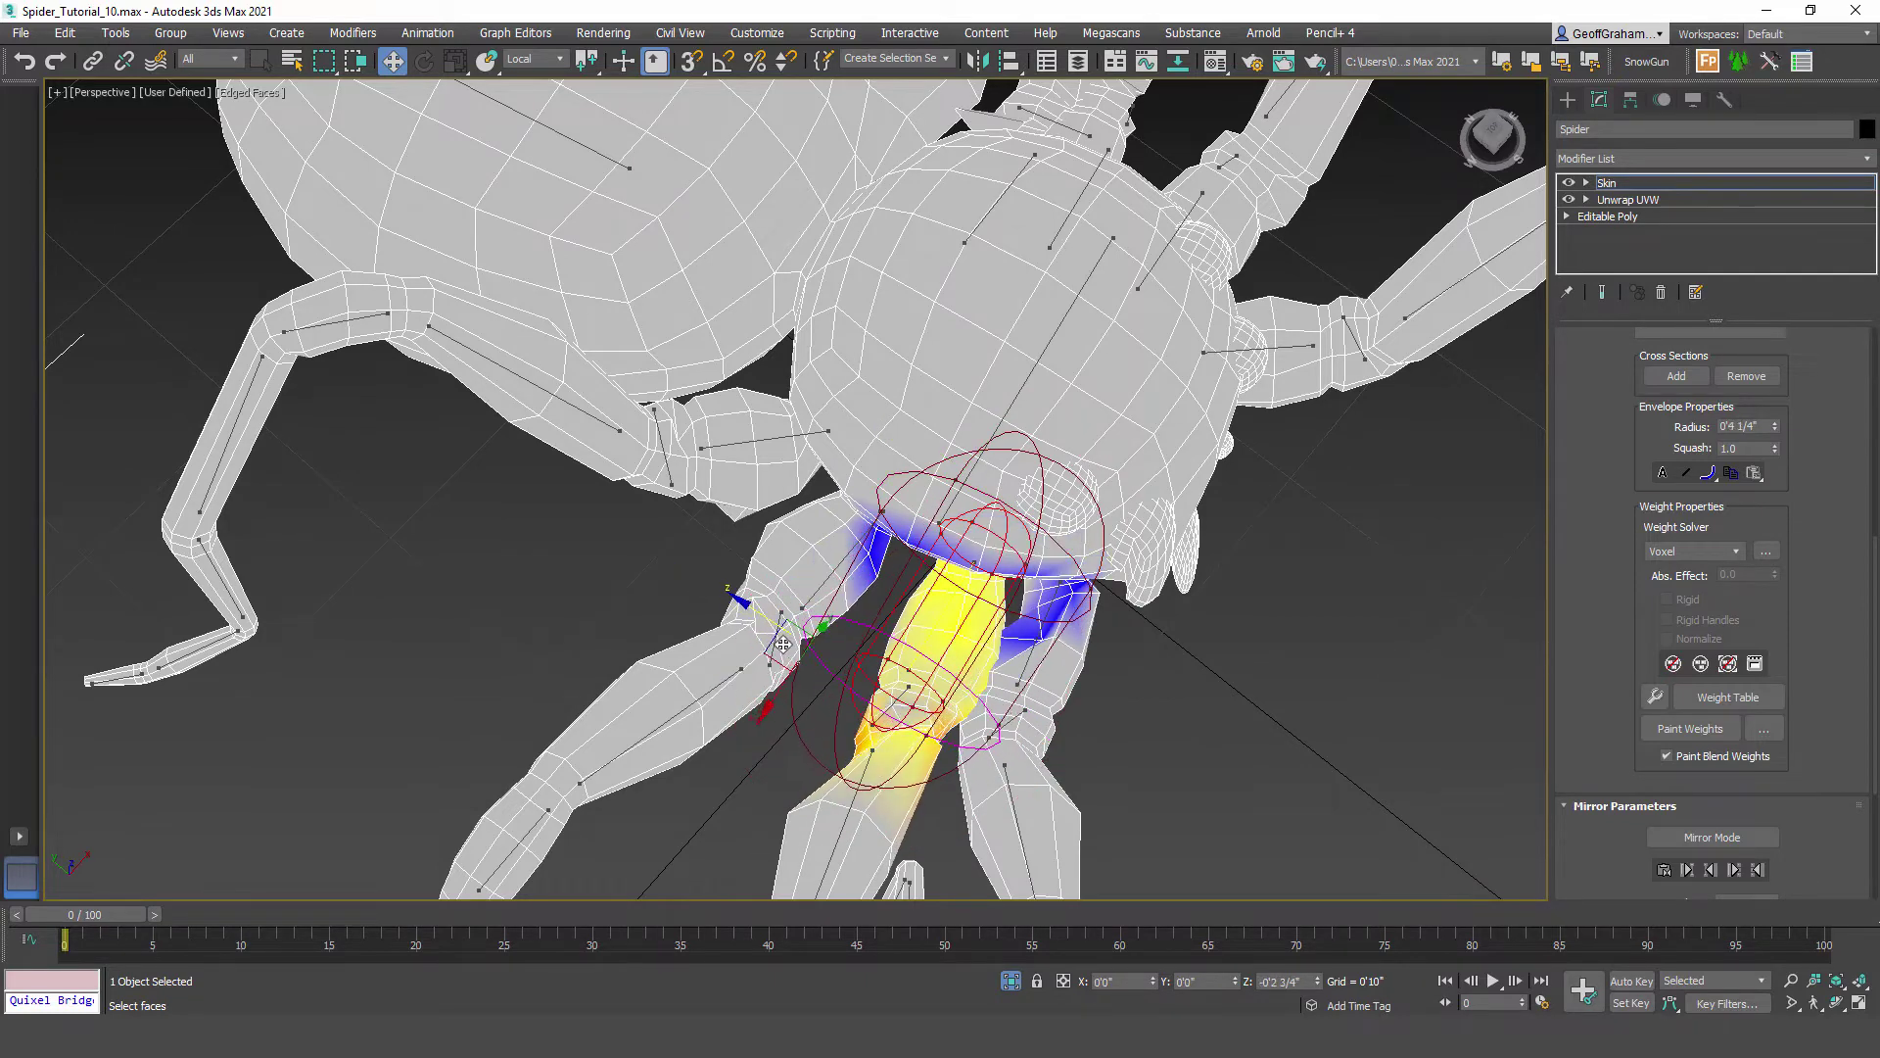
Step: Select the Spider001RLeg11 envelope and reduce its outer radius to 0'3 1/4" at the body end and 0'4 1/4" at the other end
left_click(973, 557)
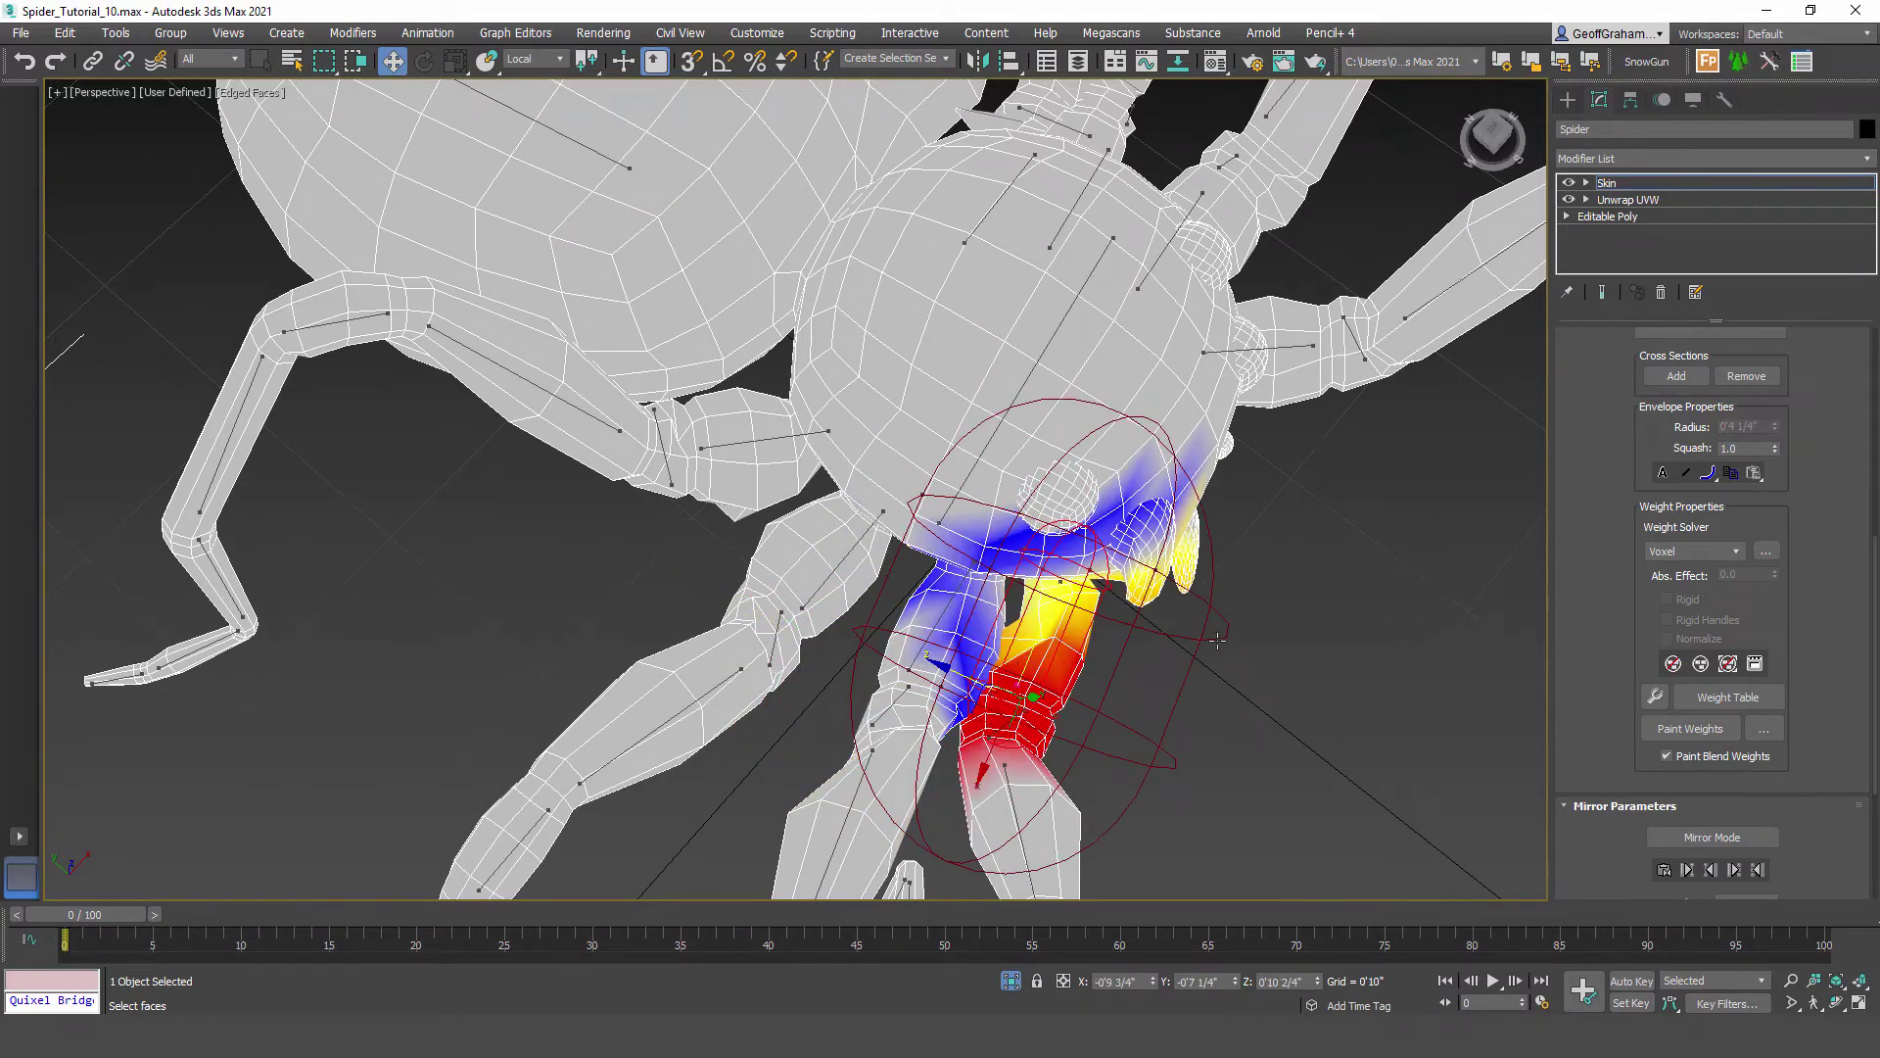
left_click(903, 509)
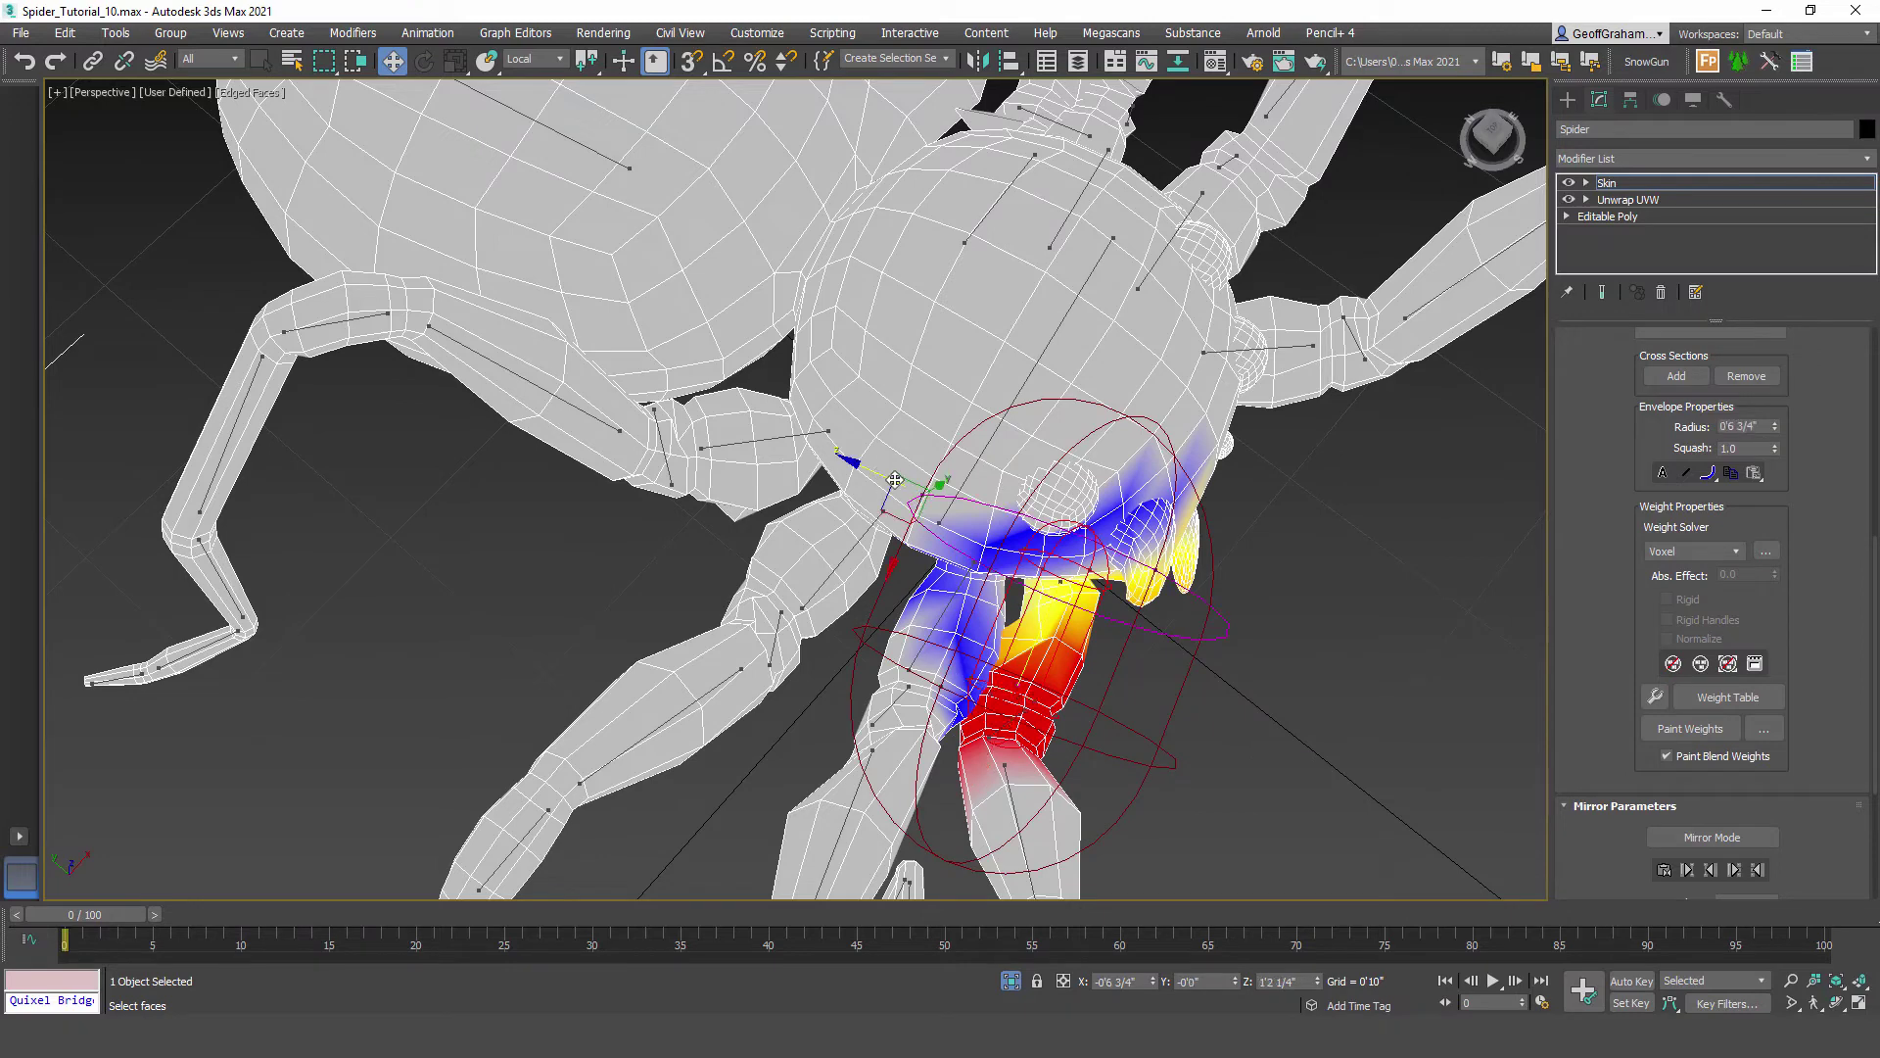
left_click_drag(894, 479, 952, 527)
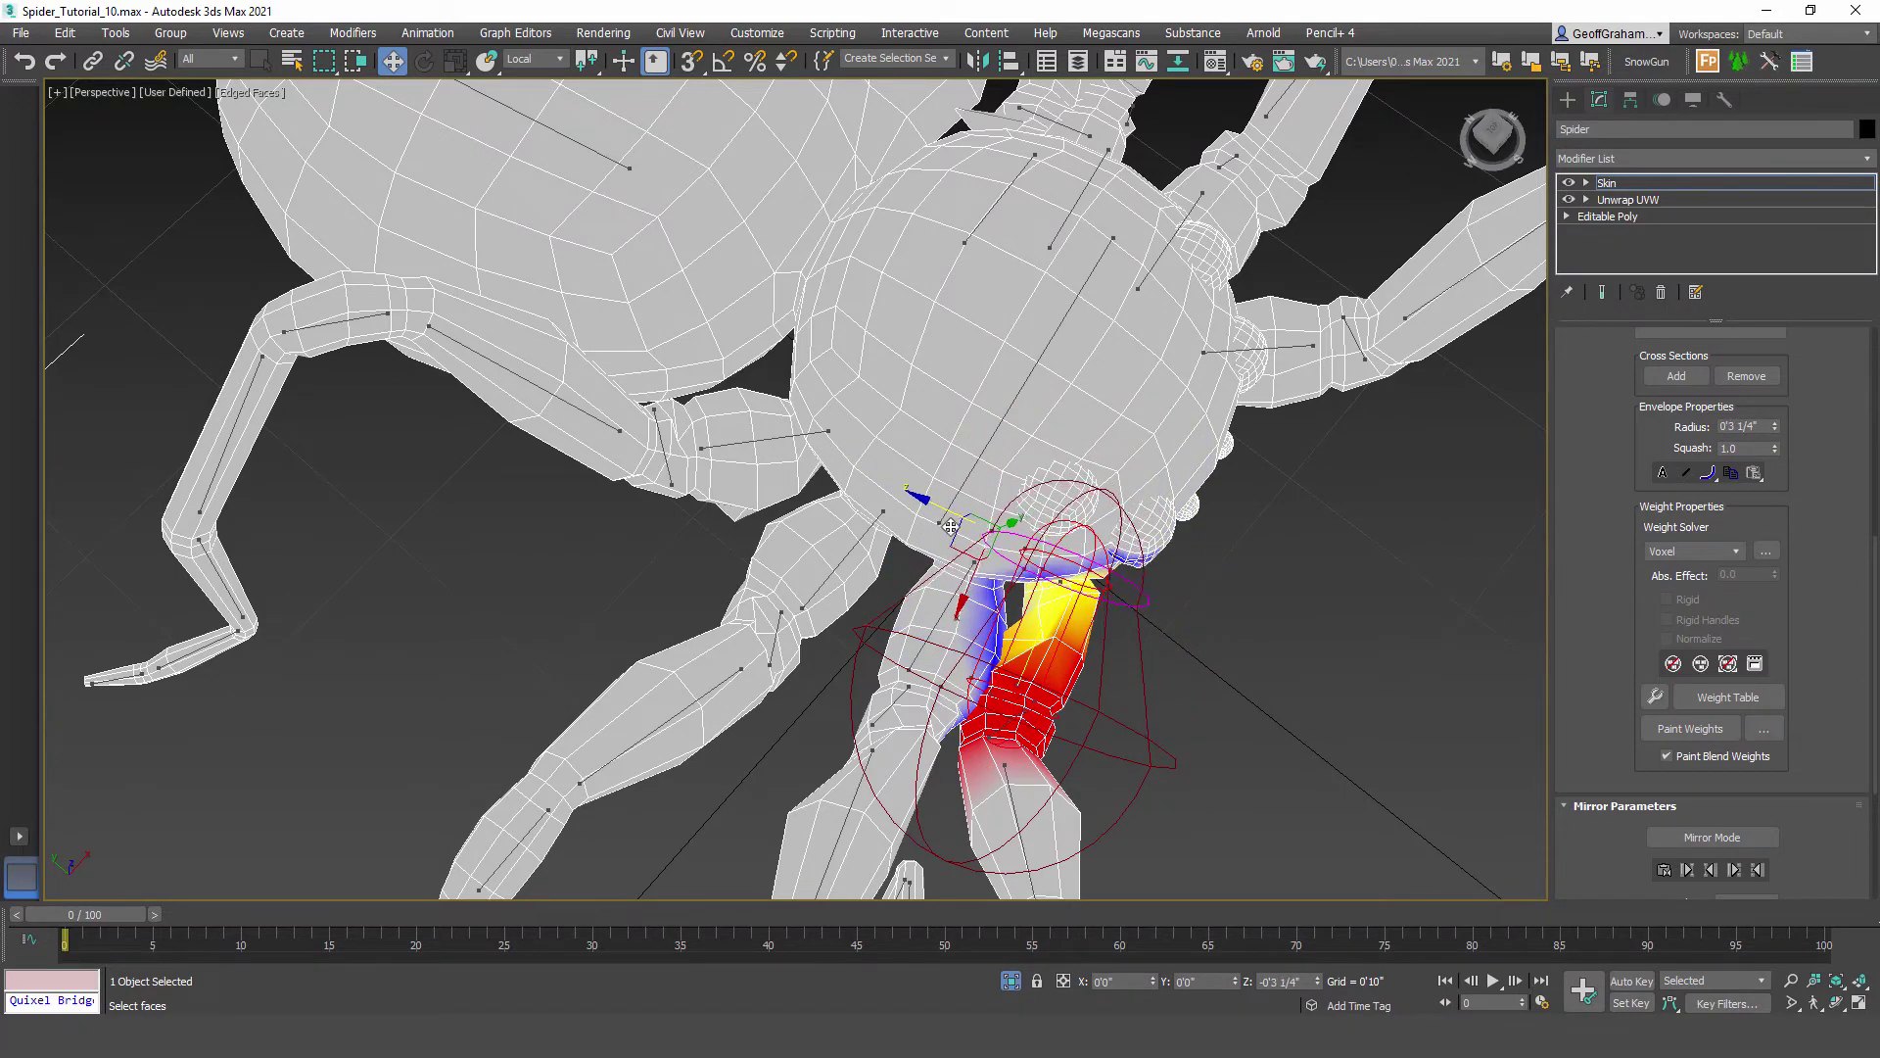
middle_click_drag(1184, 526, 1070, 631, "alt")
left_click(1072, 595)
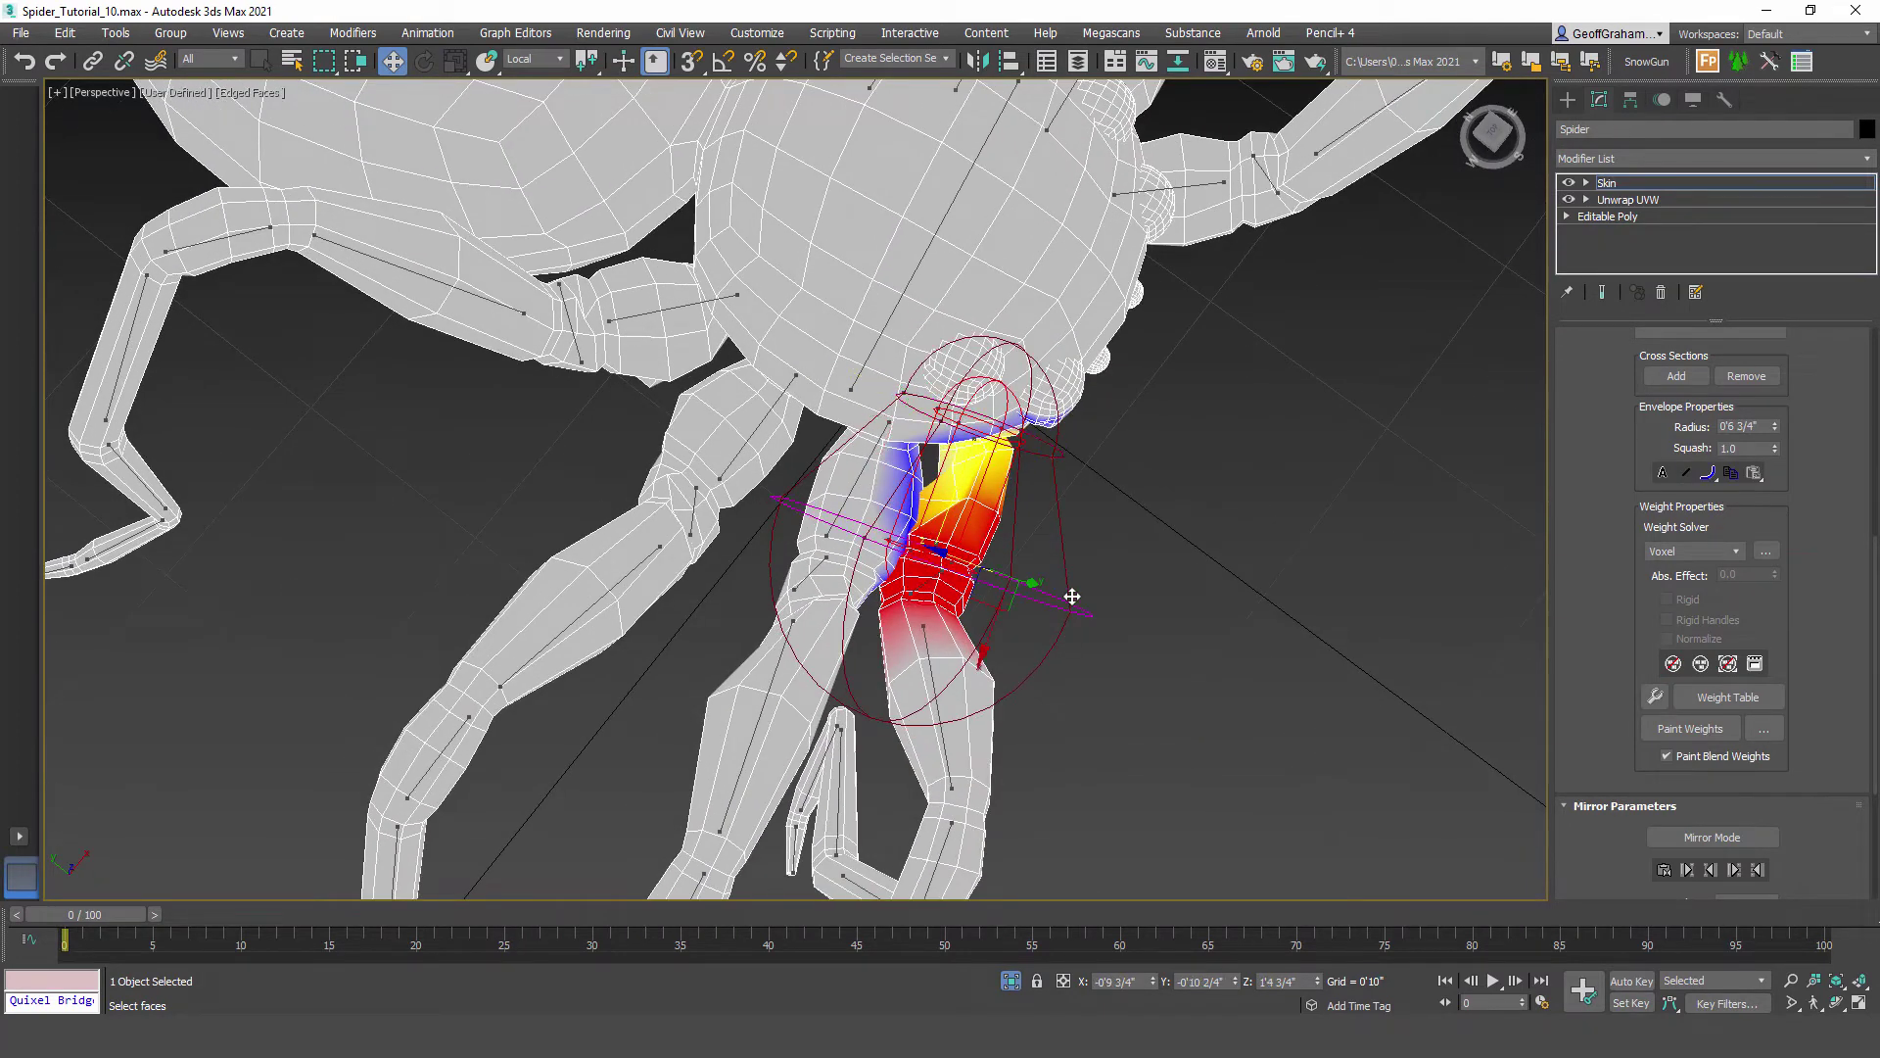
left_click_drag(972, 564, 735, 474)
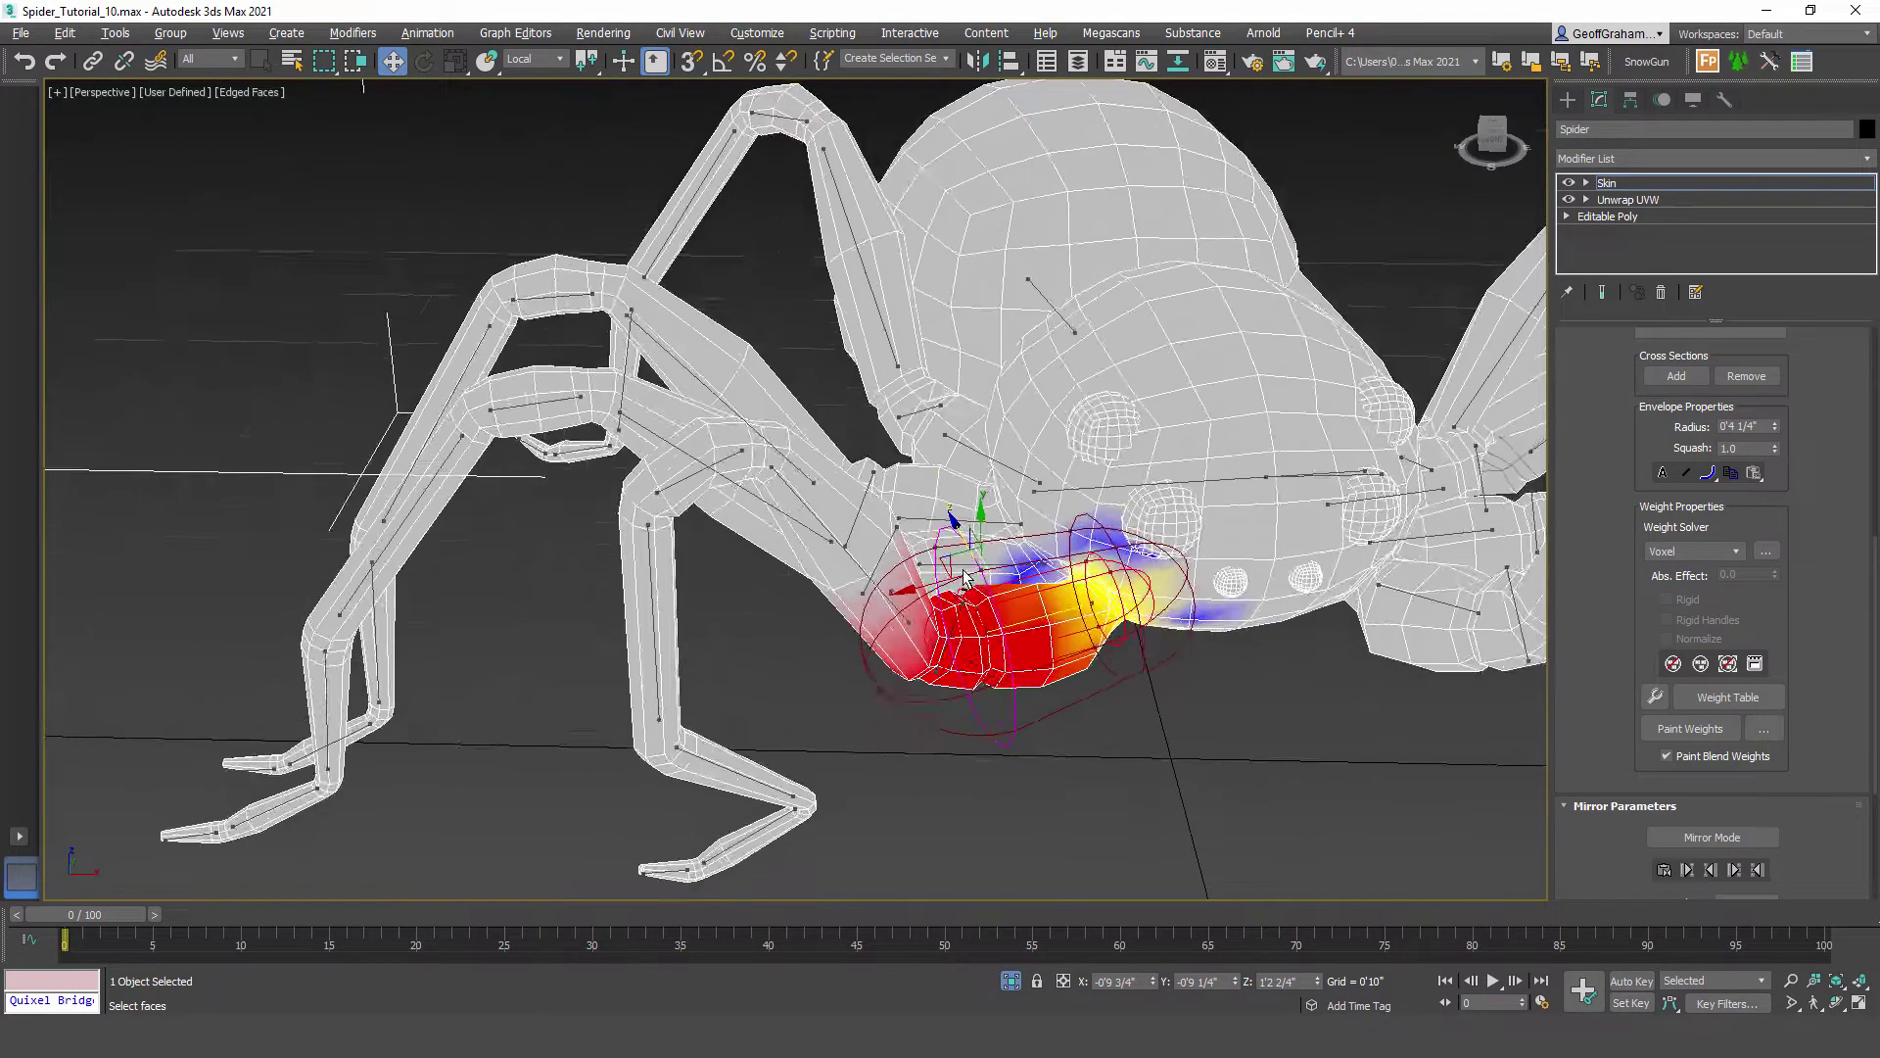
Step: Examine the whole spider from above and from the front, and review the Skin modifier's mirror settings
scroll(965, 579, "down", 5)
middle_click_drag(930, 313, 857, 499, "alt")
left_click_drag(110, 911, 64, 942)
key("w")
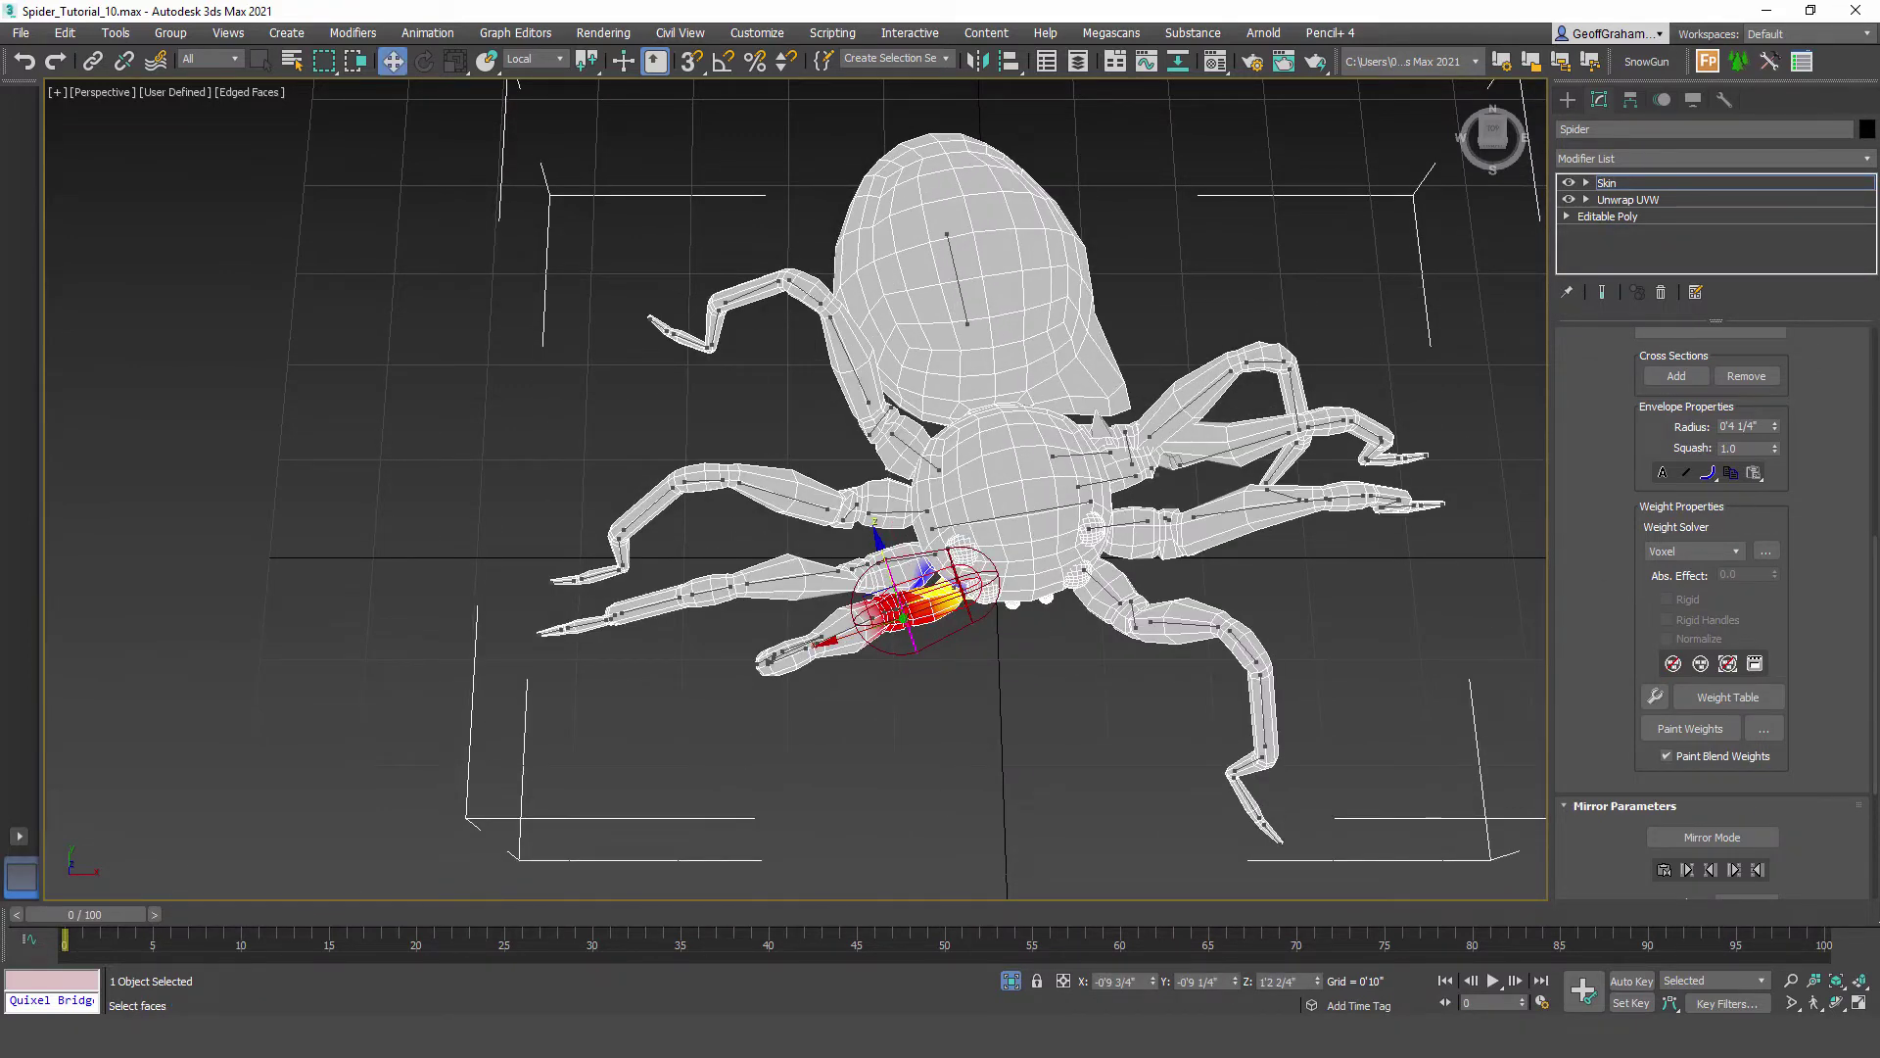
left_click_drag(1878, 551, 1879, 670)
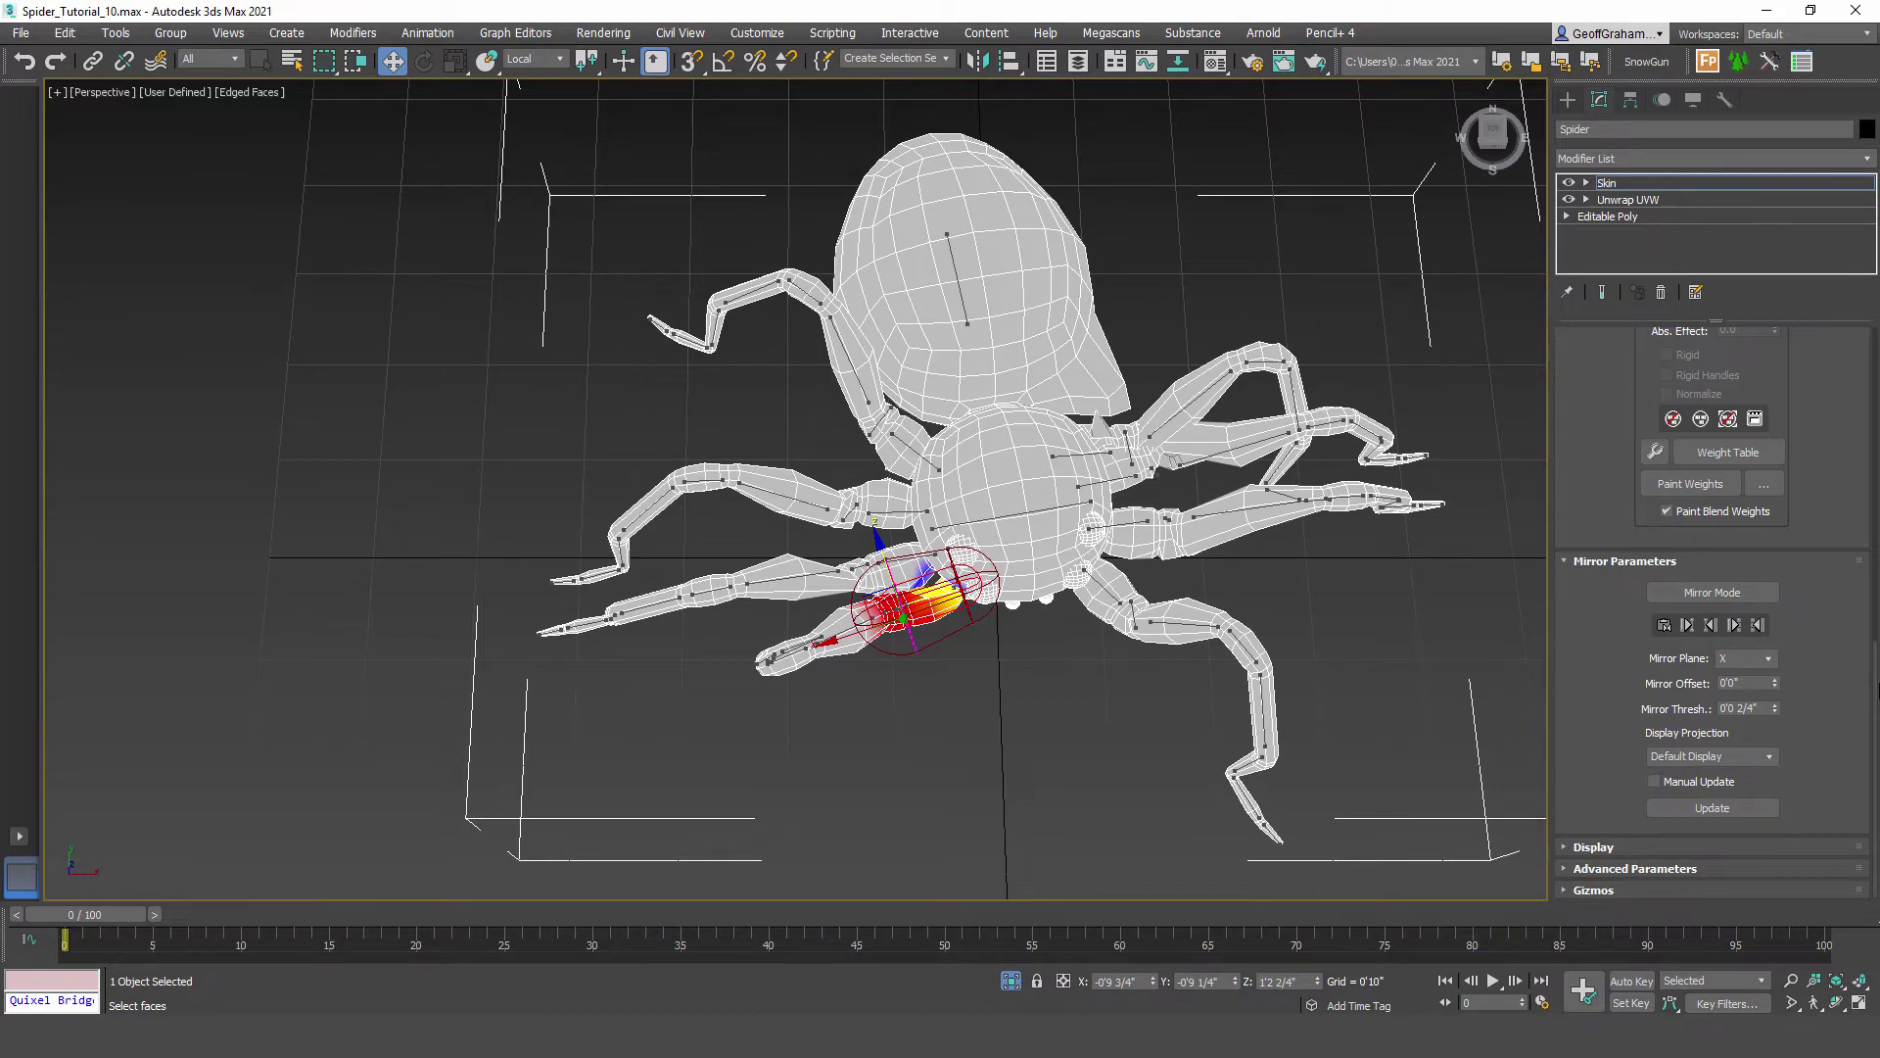
middle_click_drag(1070, 666, 1074, 555, "alt")
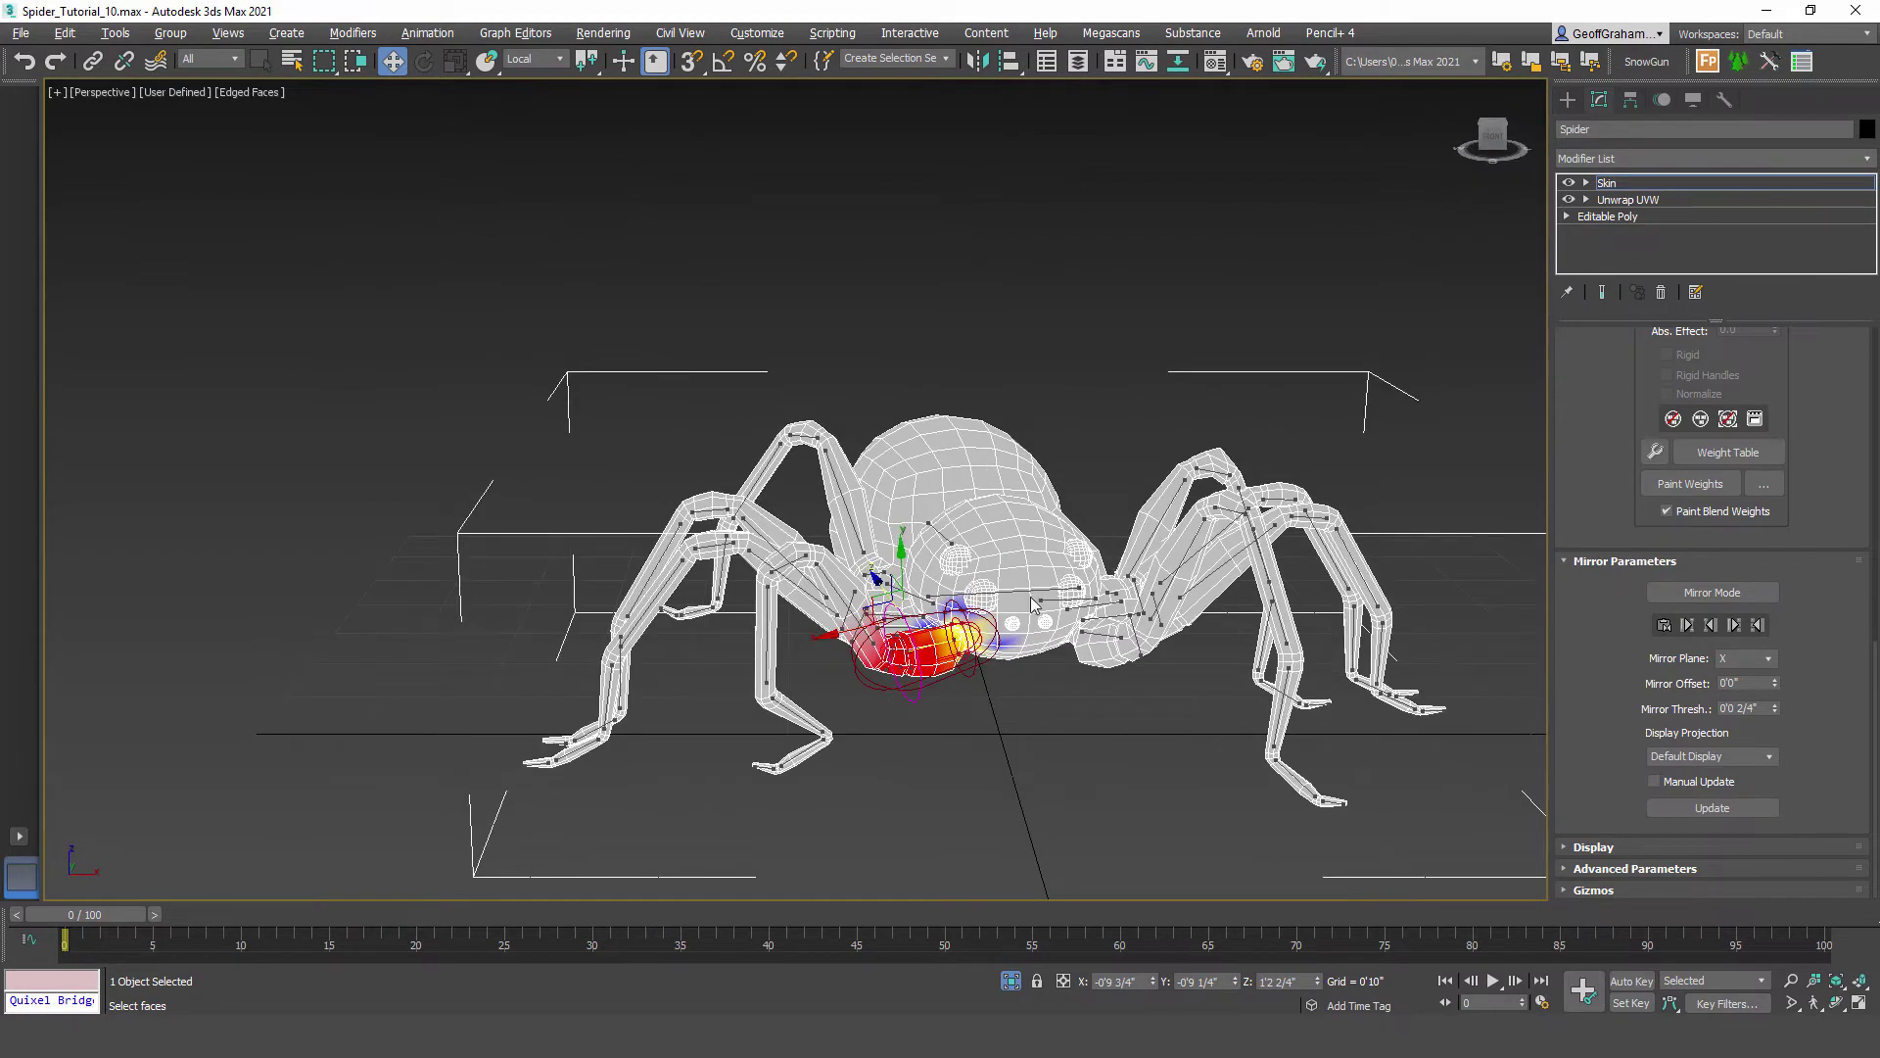
middle_click_drag(889, 665, 936, 605, "alt")
middle_click_drag(1039, 685, 1242, 654, "alt")
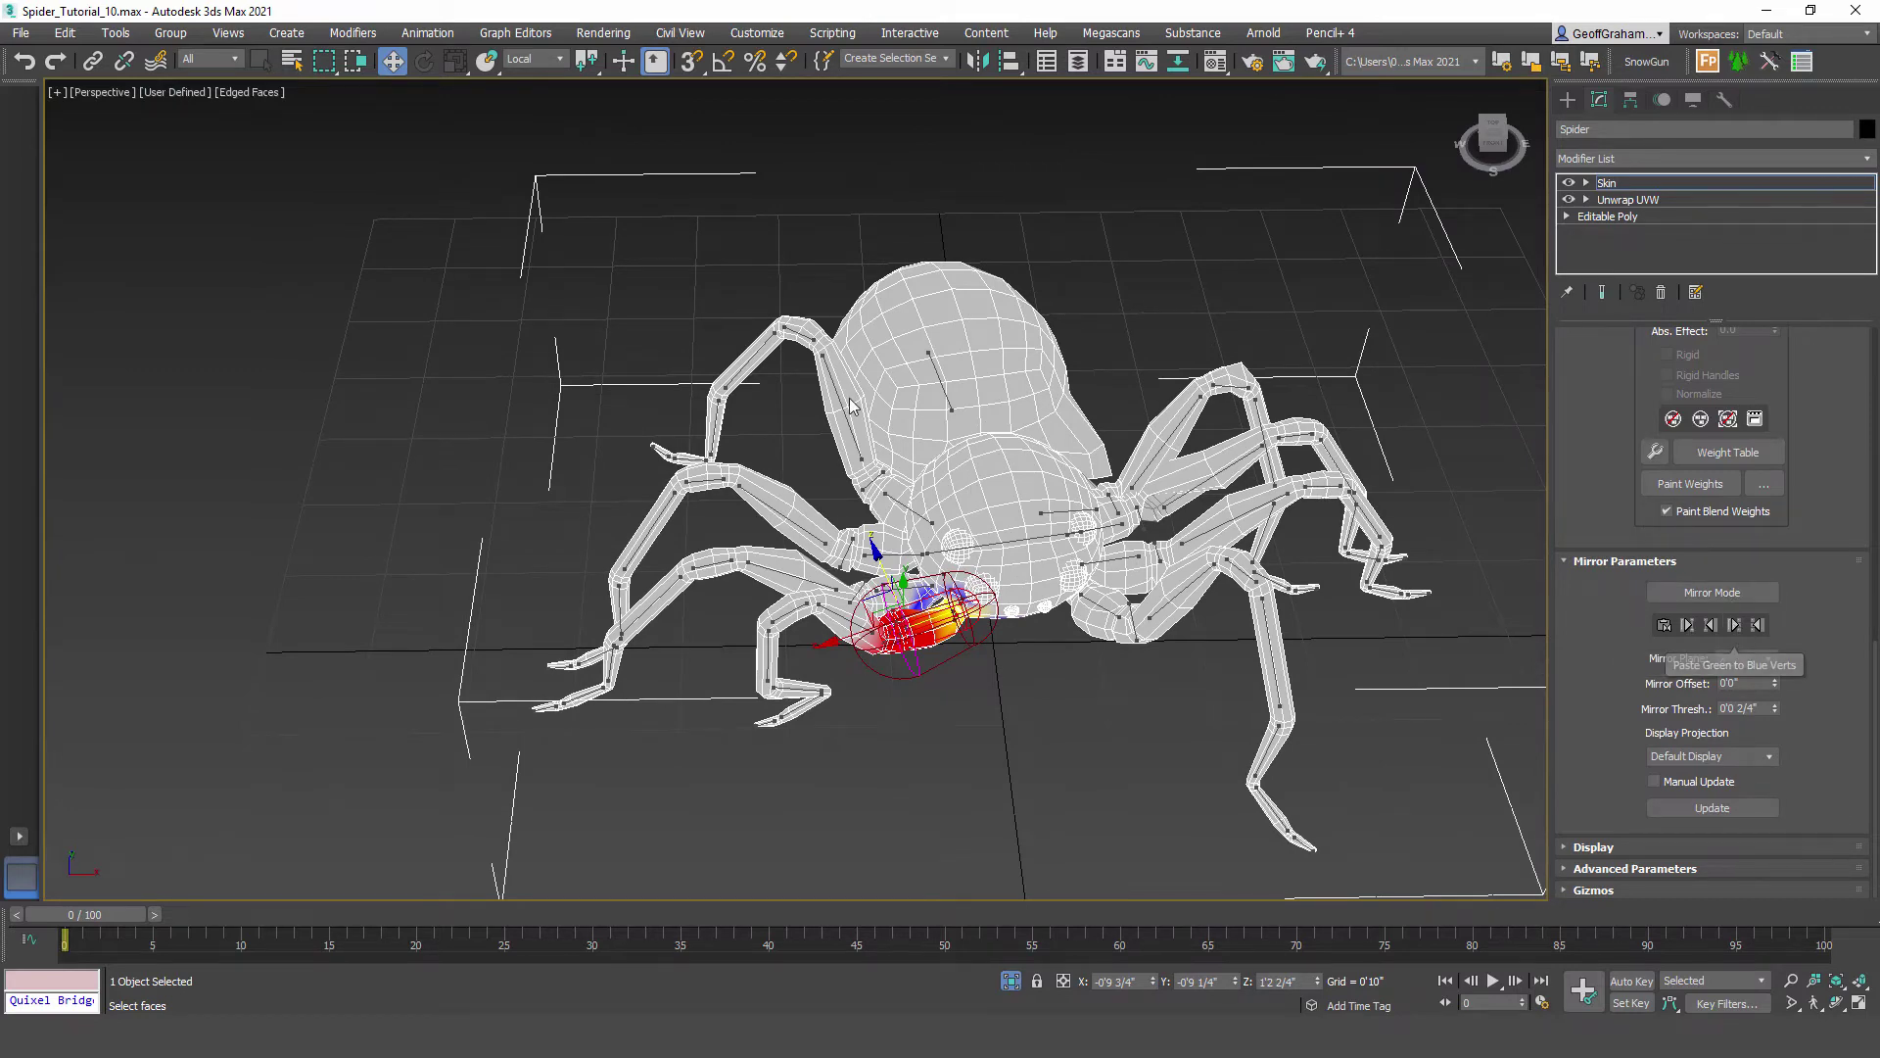
middle_click_drag(851, 398, 862, 468, "alt")
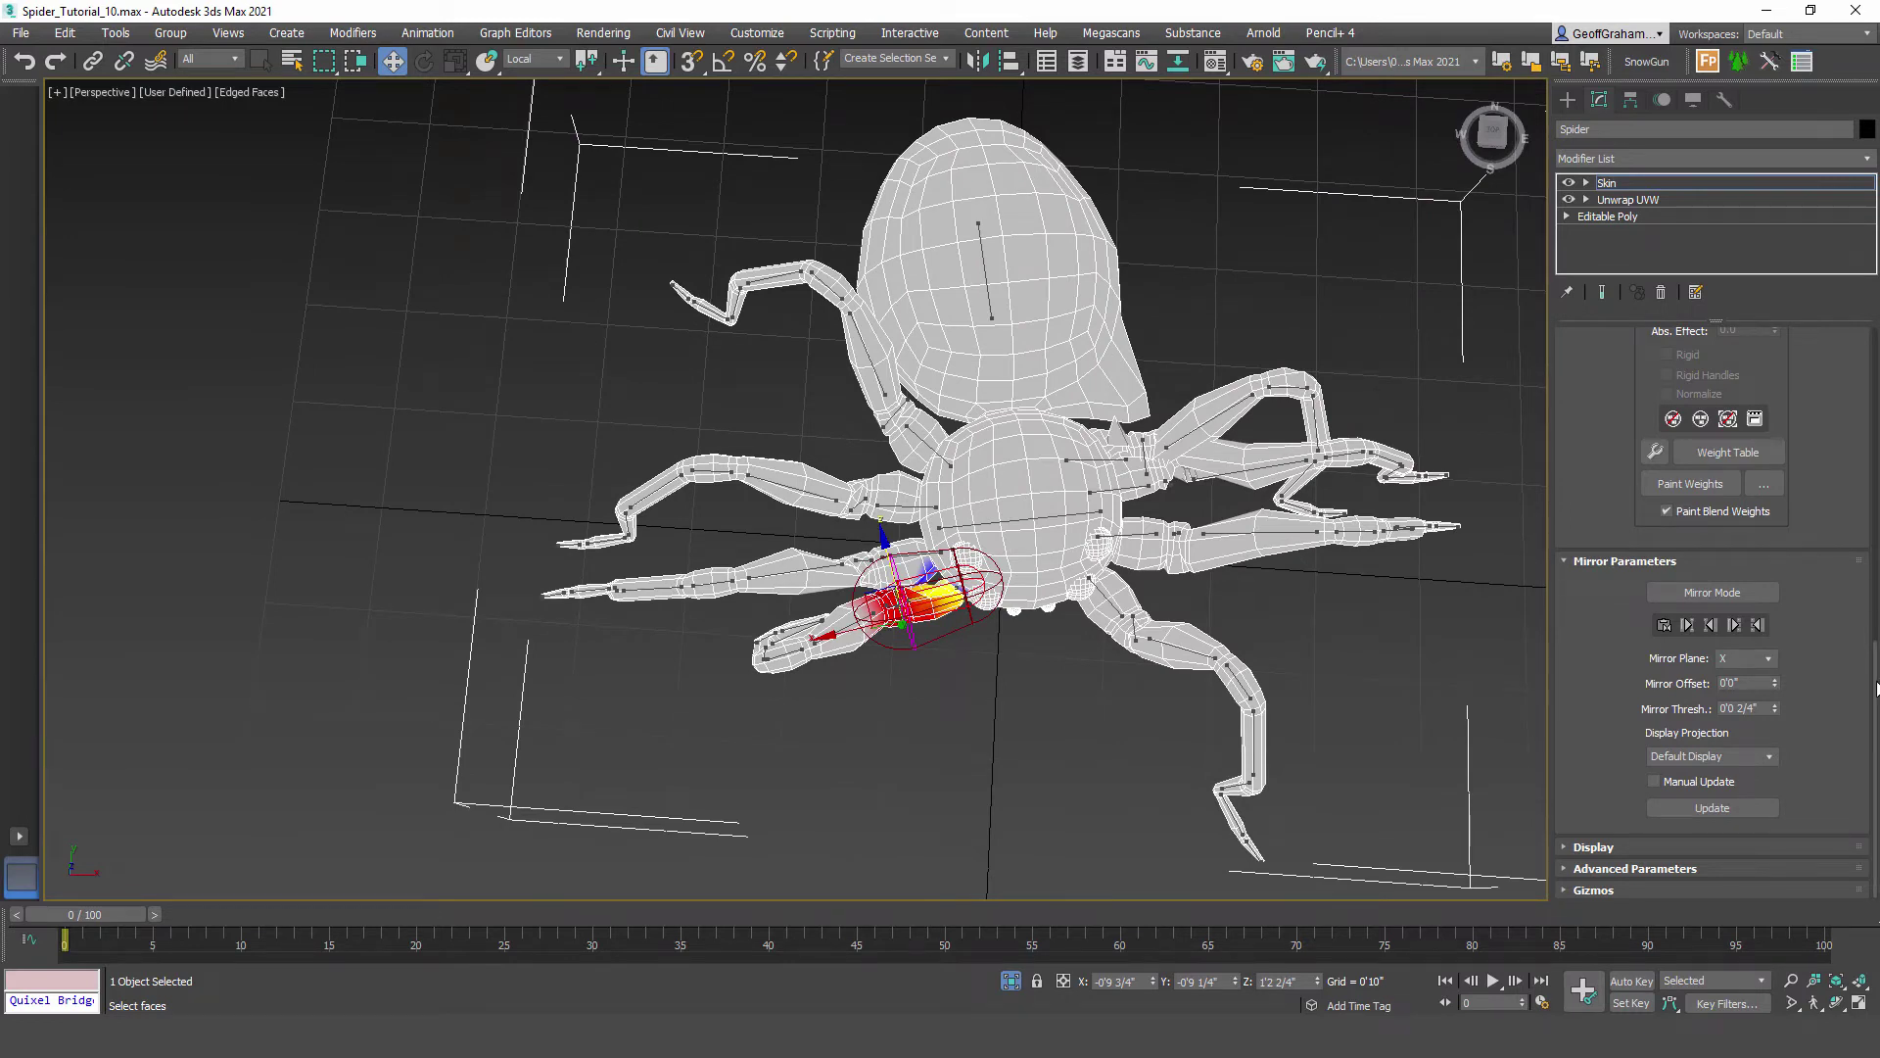
Step: Enable vertex selection for the Skin modifier and select the Spider001 abdomen envelope
scroll(1748, 362, "up", 10)
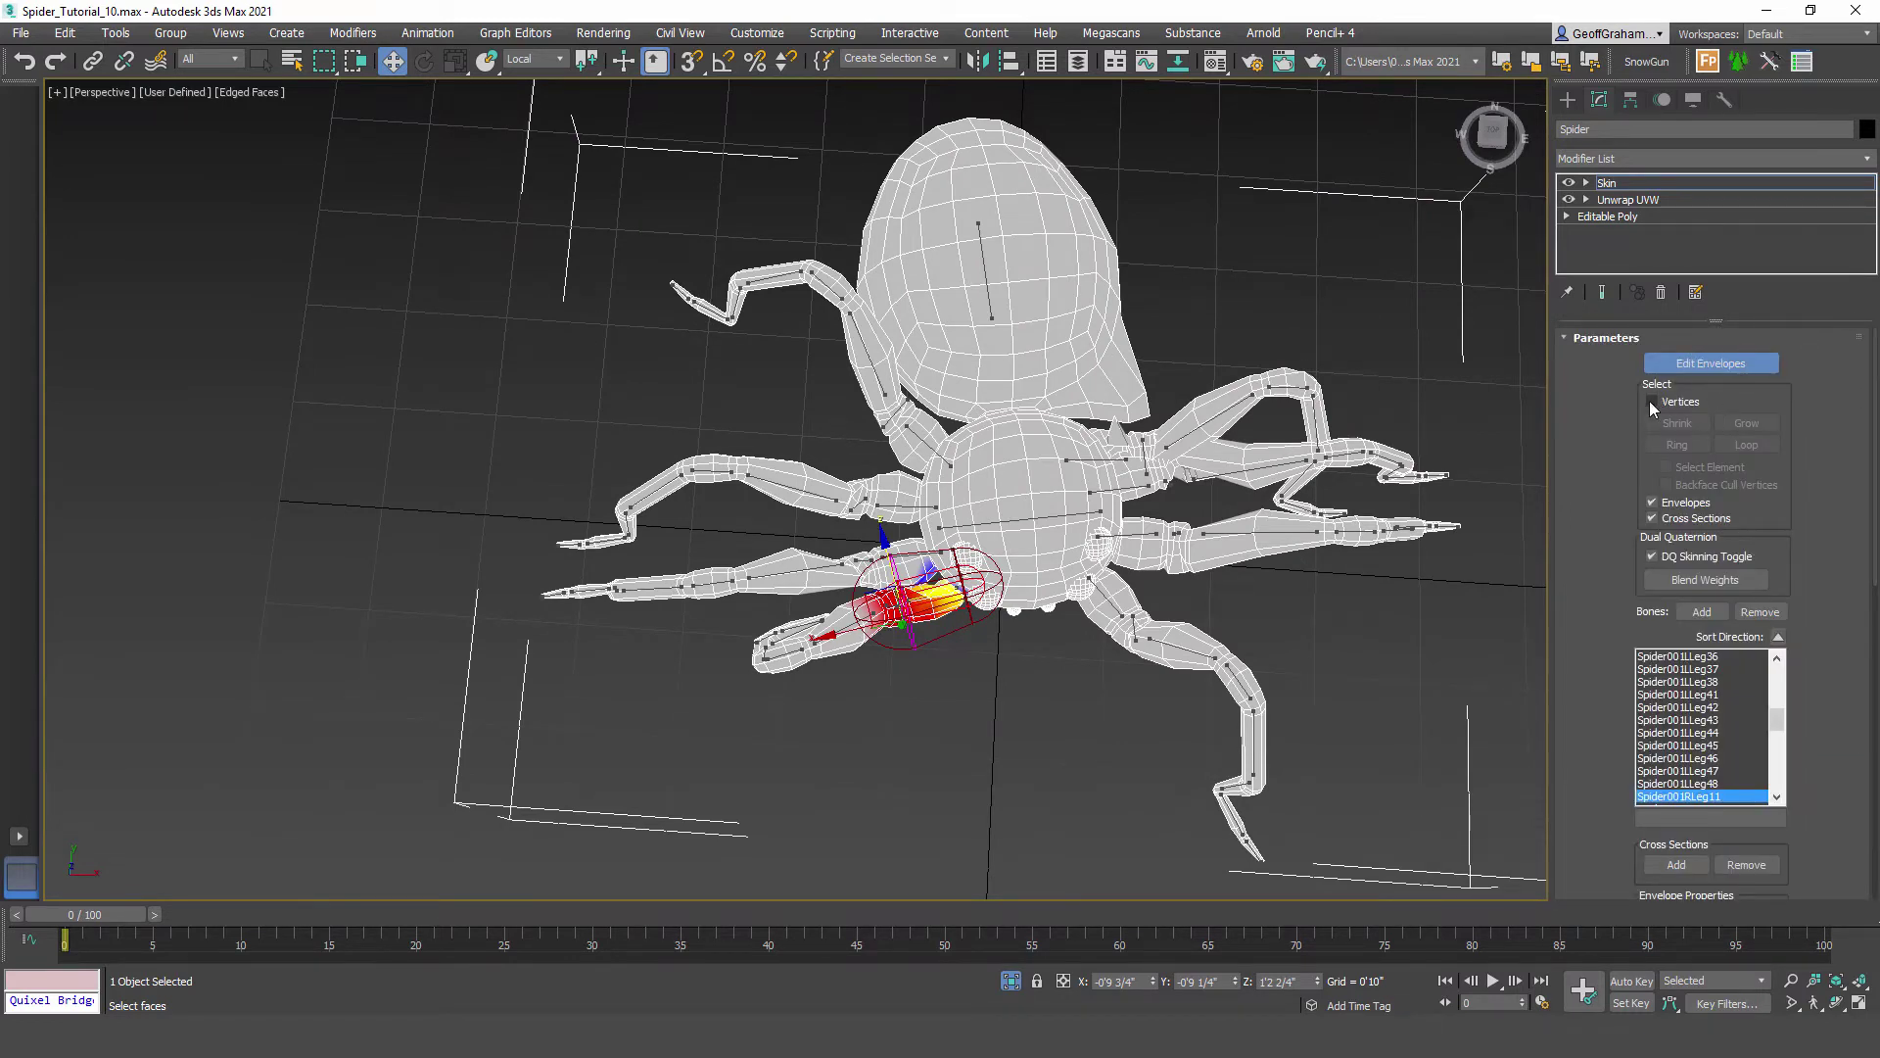
left_click(1654, 399)
scroll(896, 533, "up", 5)
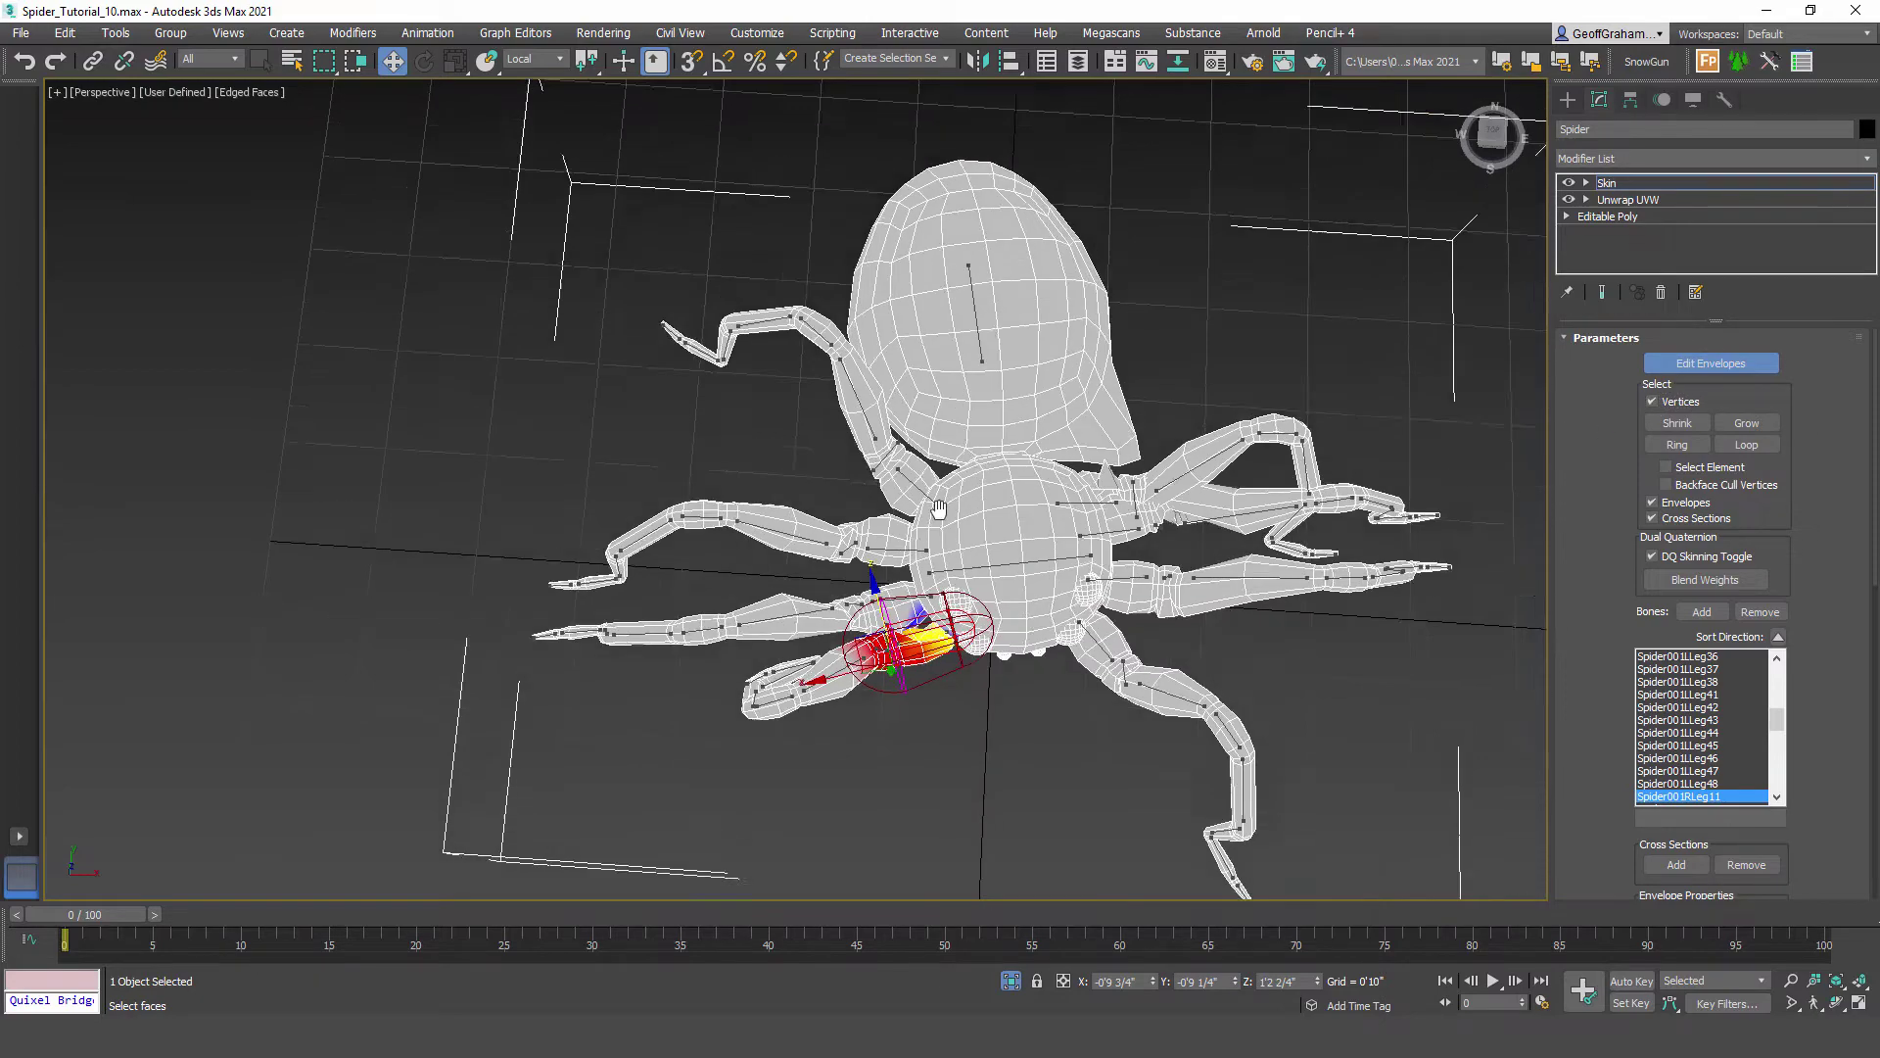
left_click(897, 375)
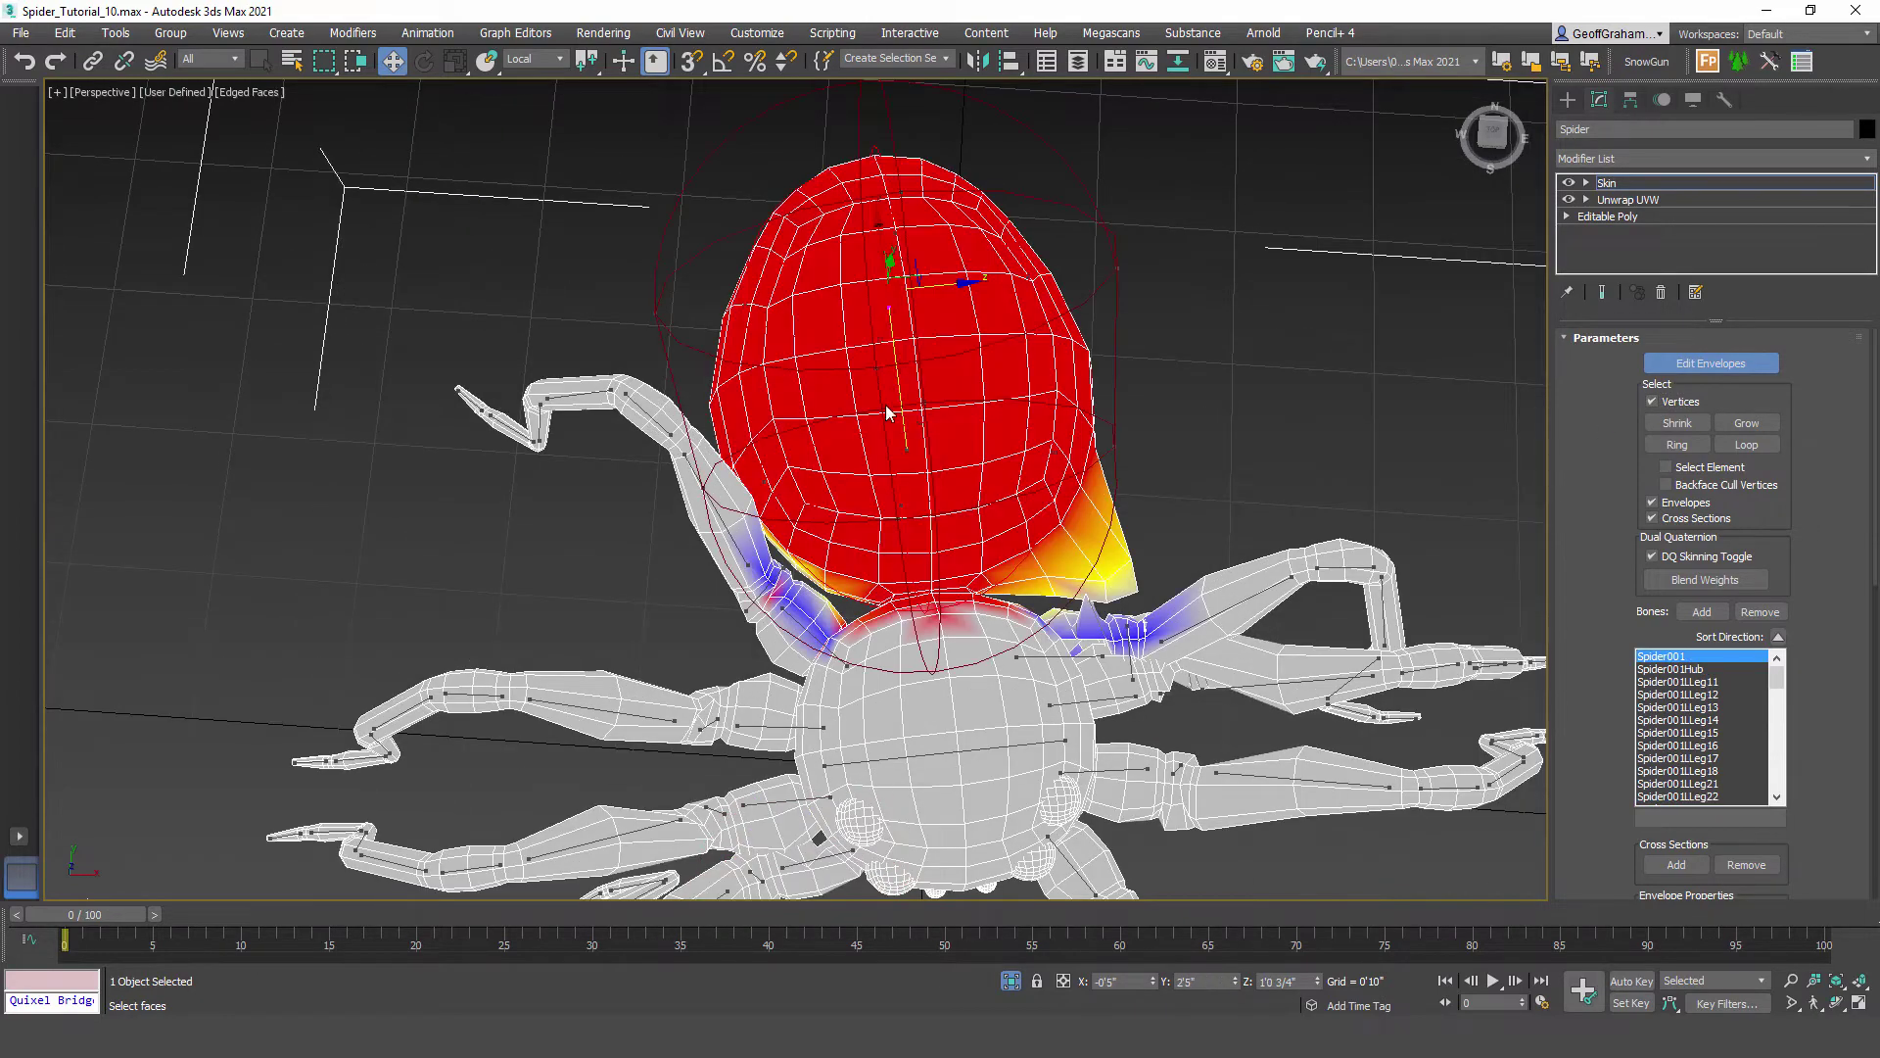
Step: Move the animation to frame 2 and inspect the abdomen's deformation beside the rear right leg
mouse_move(145, 907)
left_mouse_down()
mouse_move(119, 905)
mouse_move(161, 906)
mouse_move(133, 911)
left_mouse_up()
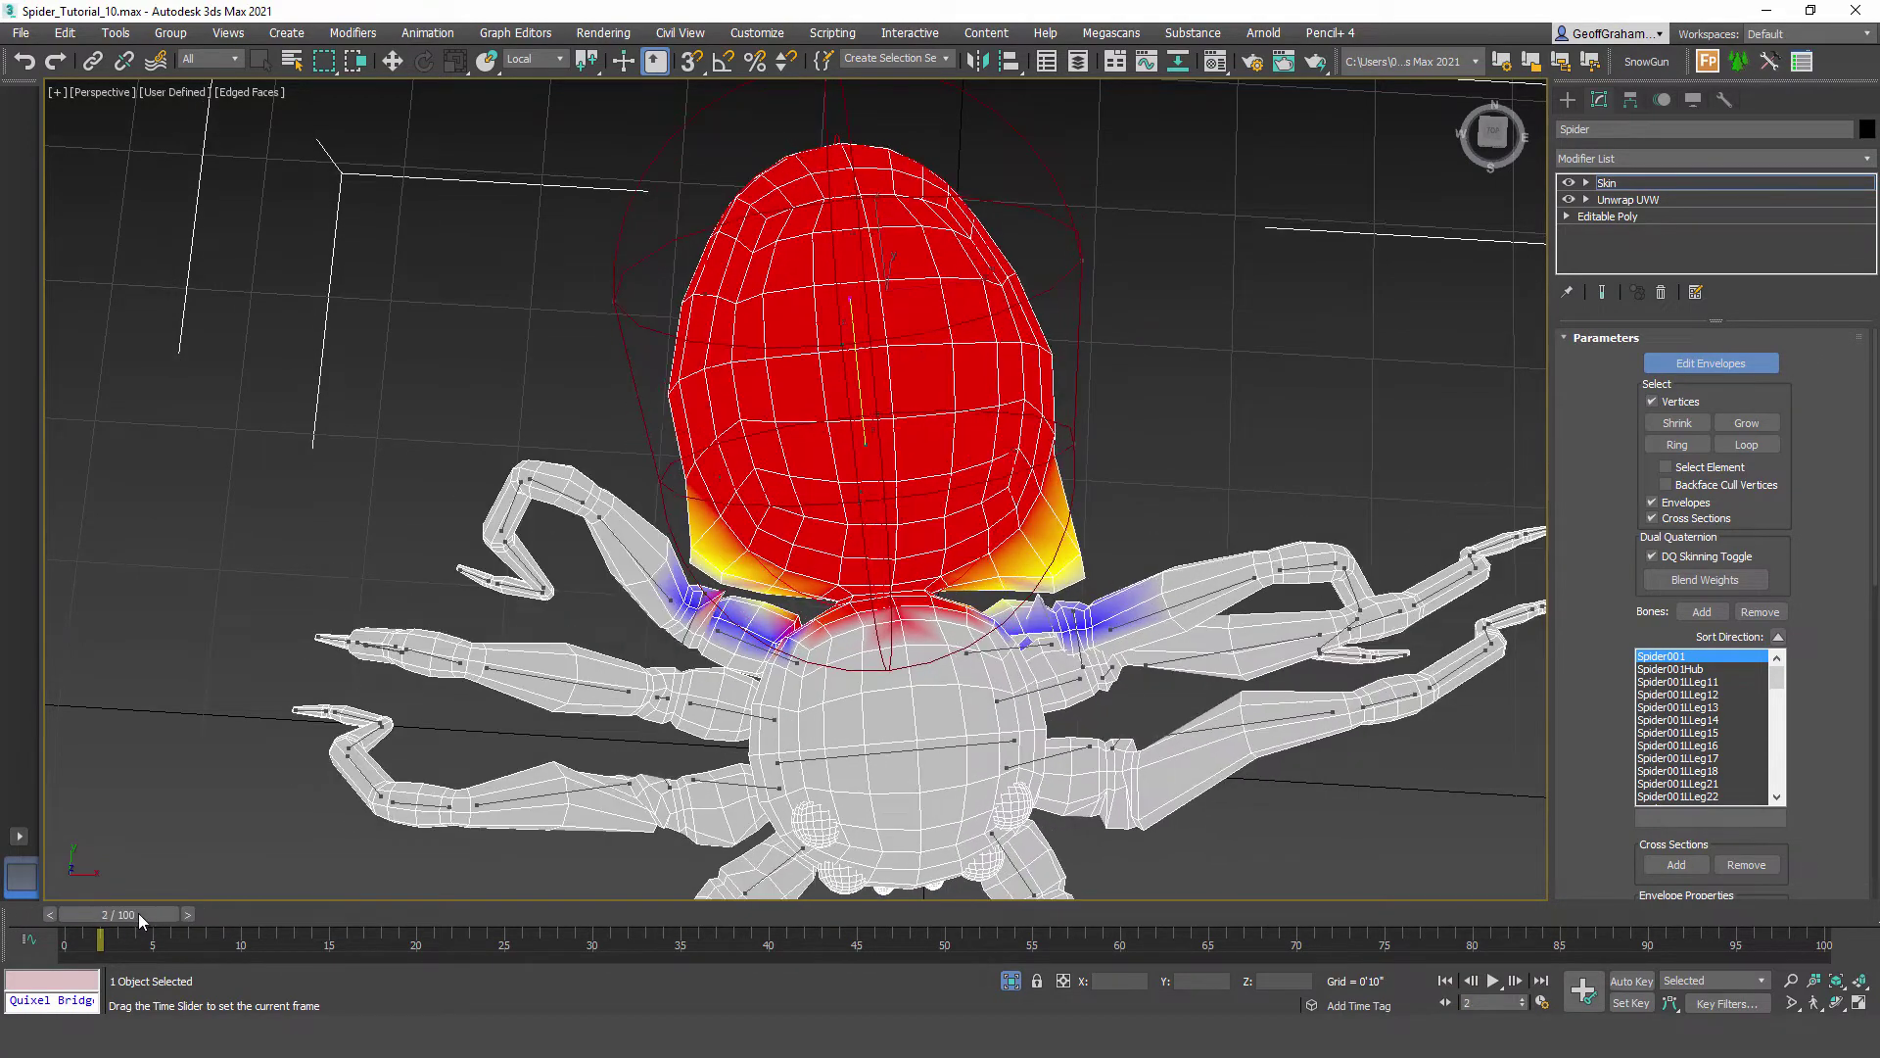
key("w")
scroll(705, 674, "up", 5)
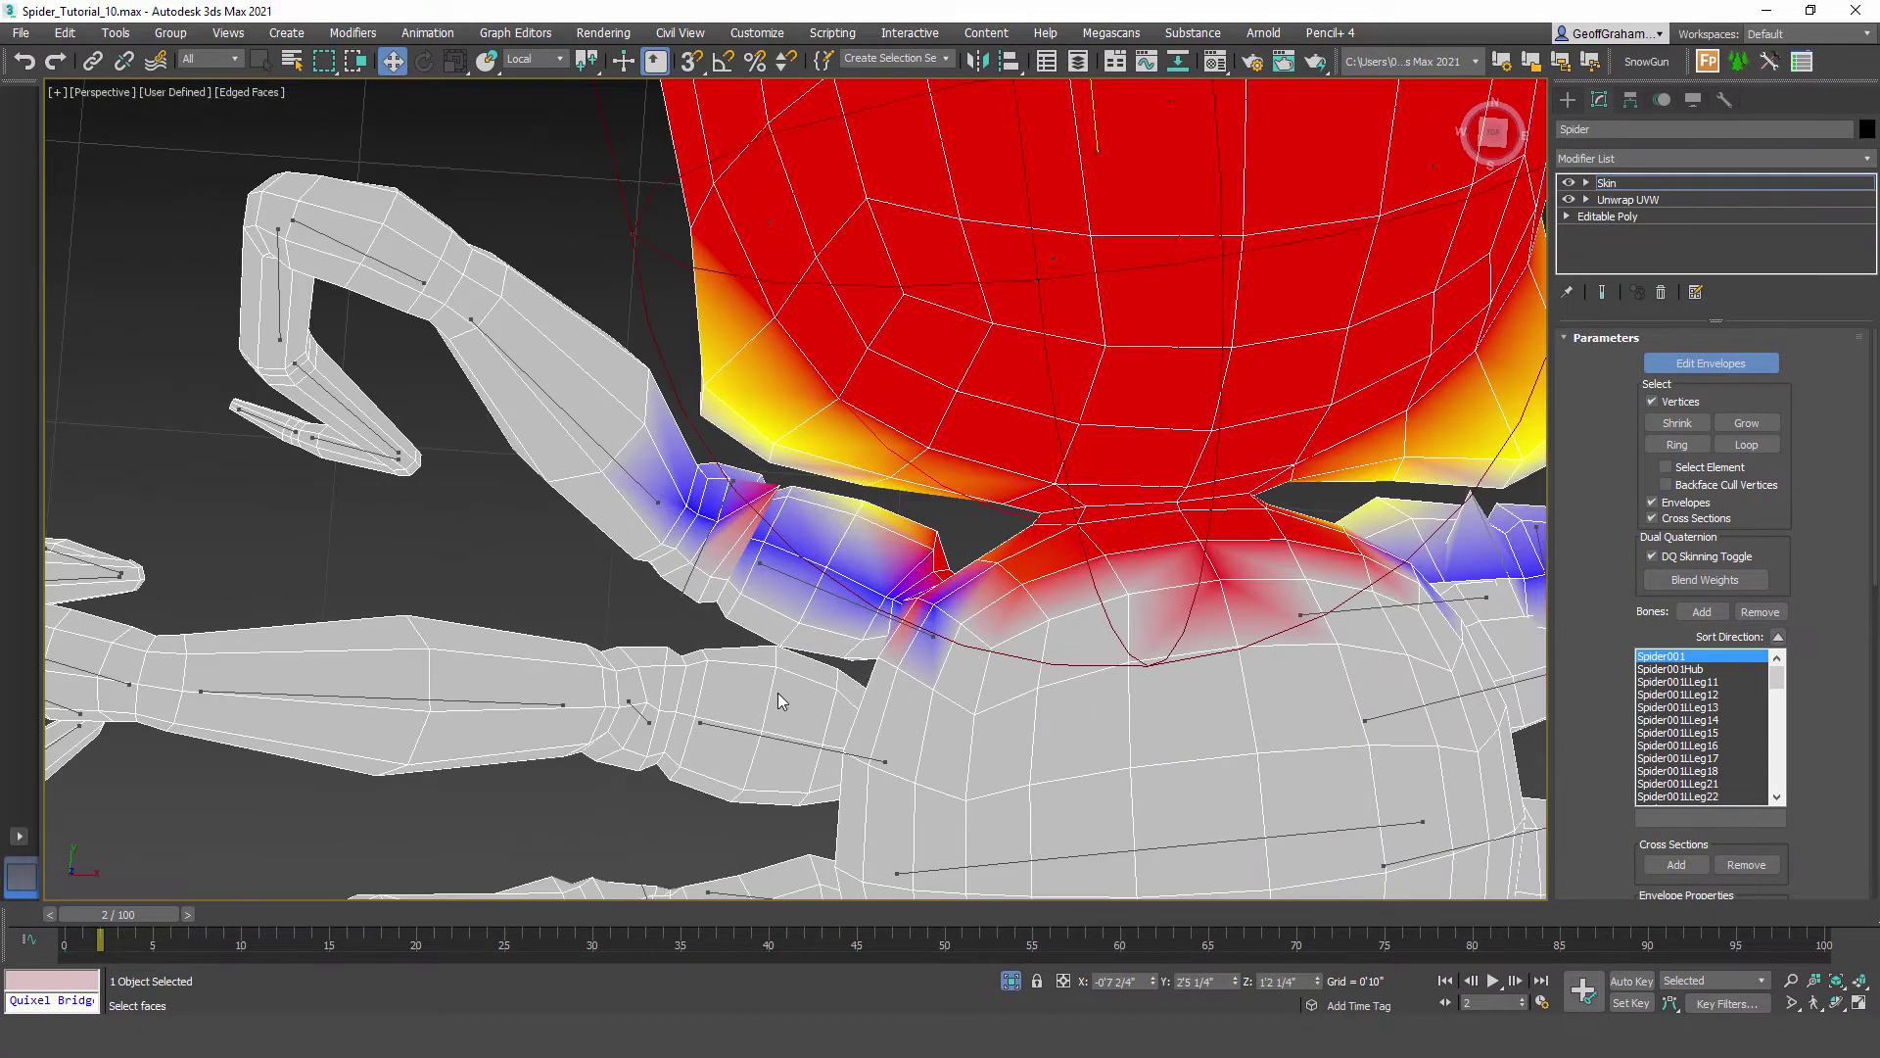
mouse_move(859, 625)
middle_mouse_down("alt")
mouse_move(833, 586)
mouse_move(838, 612)
middle_mouse_up("alt")
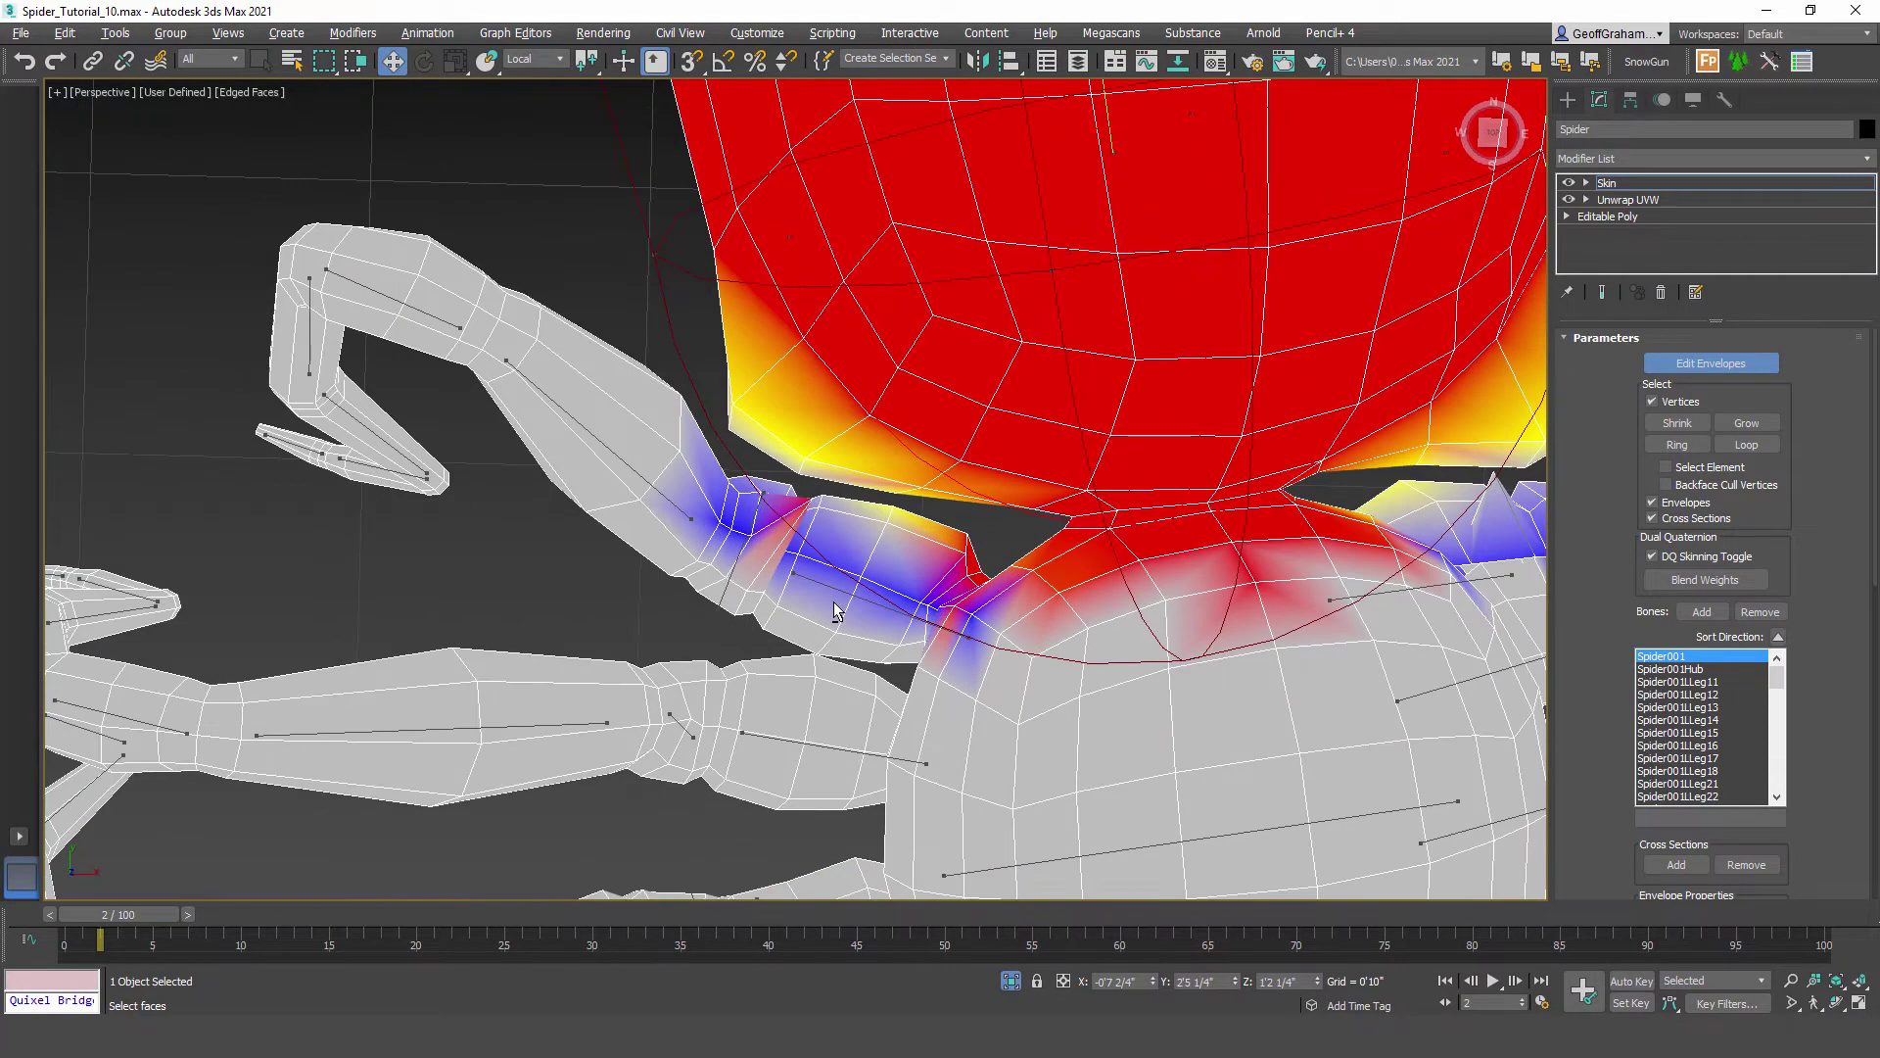
middle_click_drag(787, 536, 864, 592, "alt")
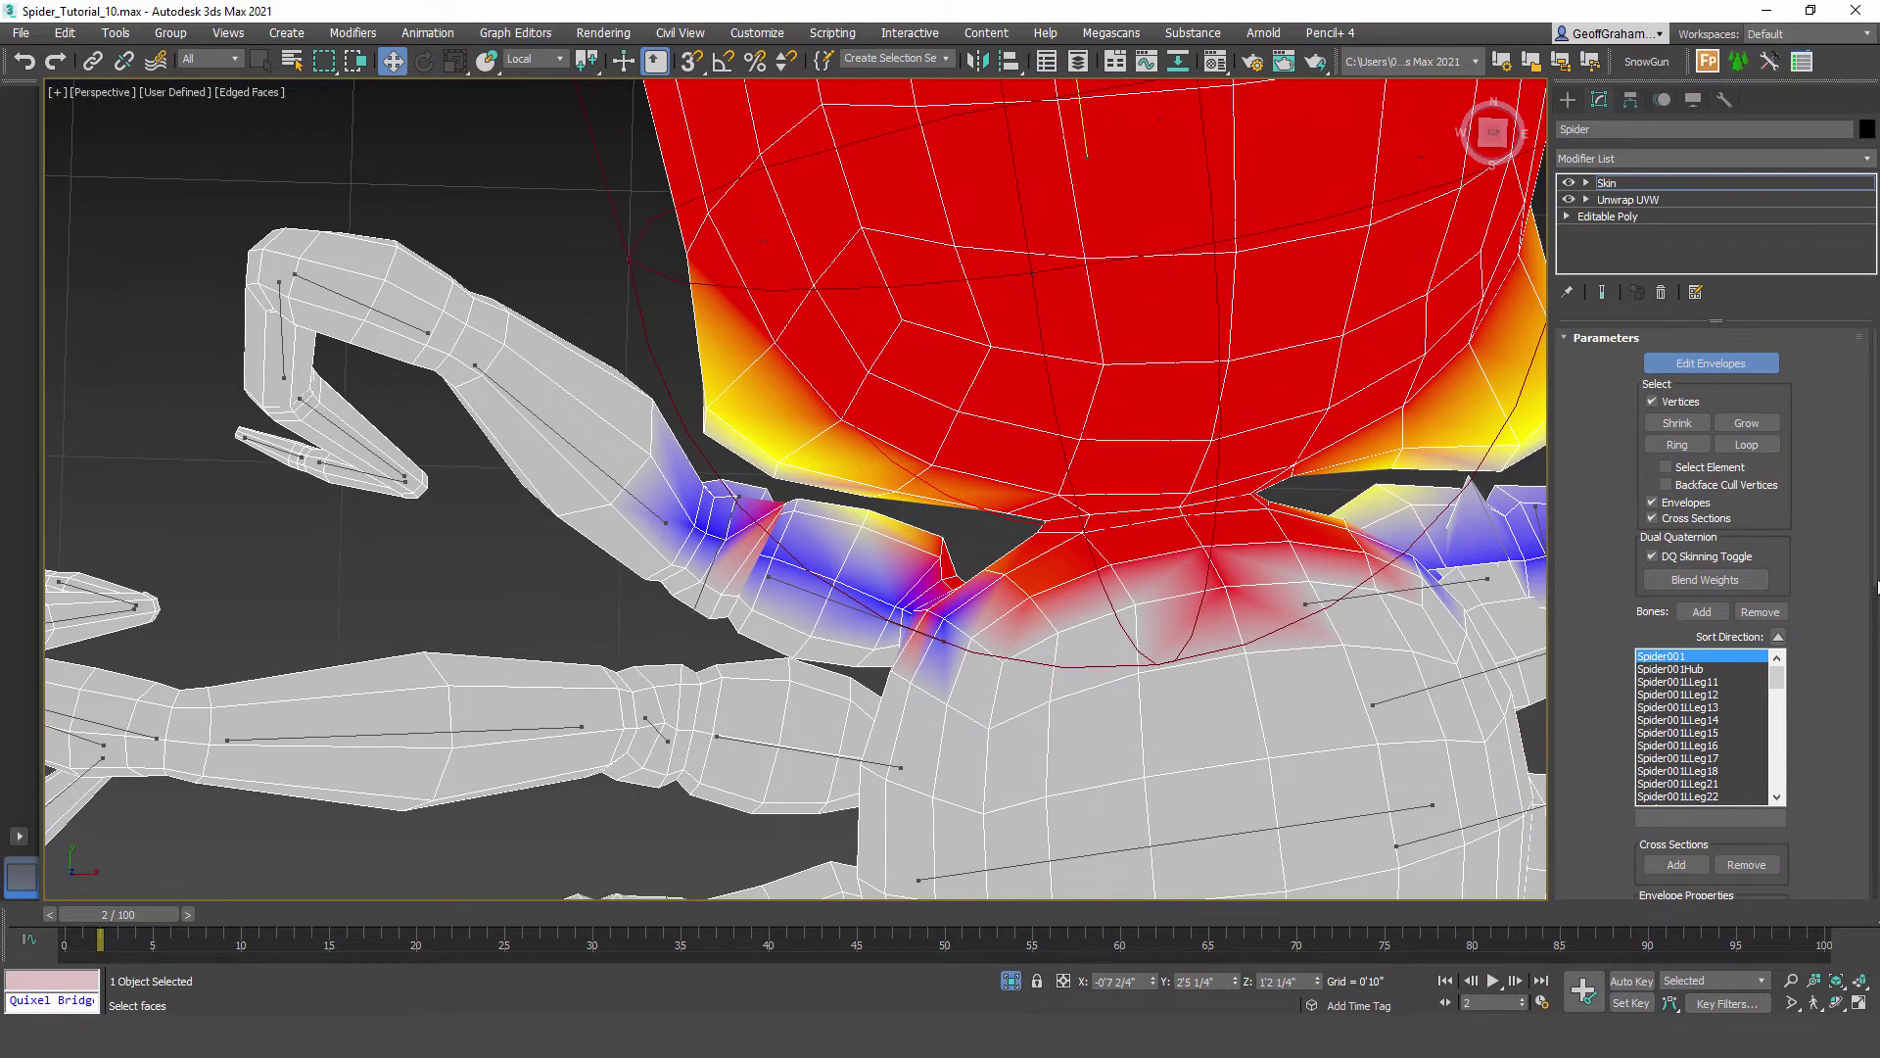
Step: Open the Skin Weight Tool and place its window beside the rear right leg, clear of the abdomen
left_click_drag(1878, 586, 1878, 879)
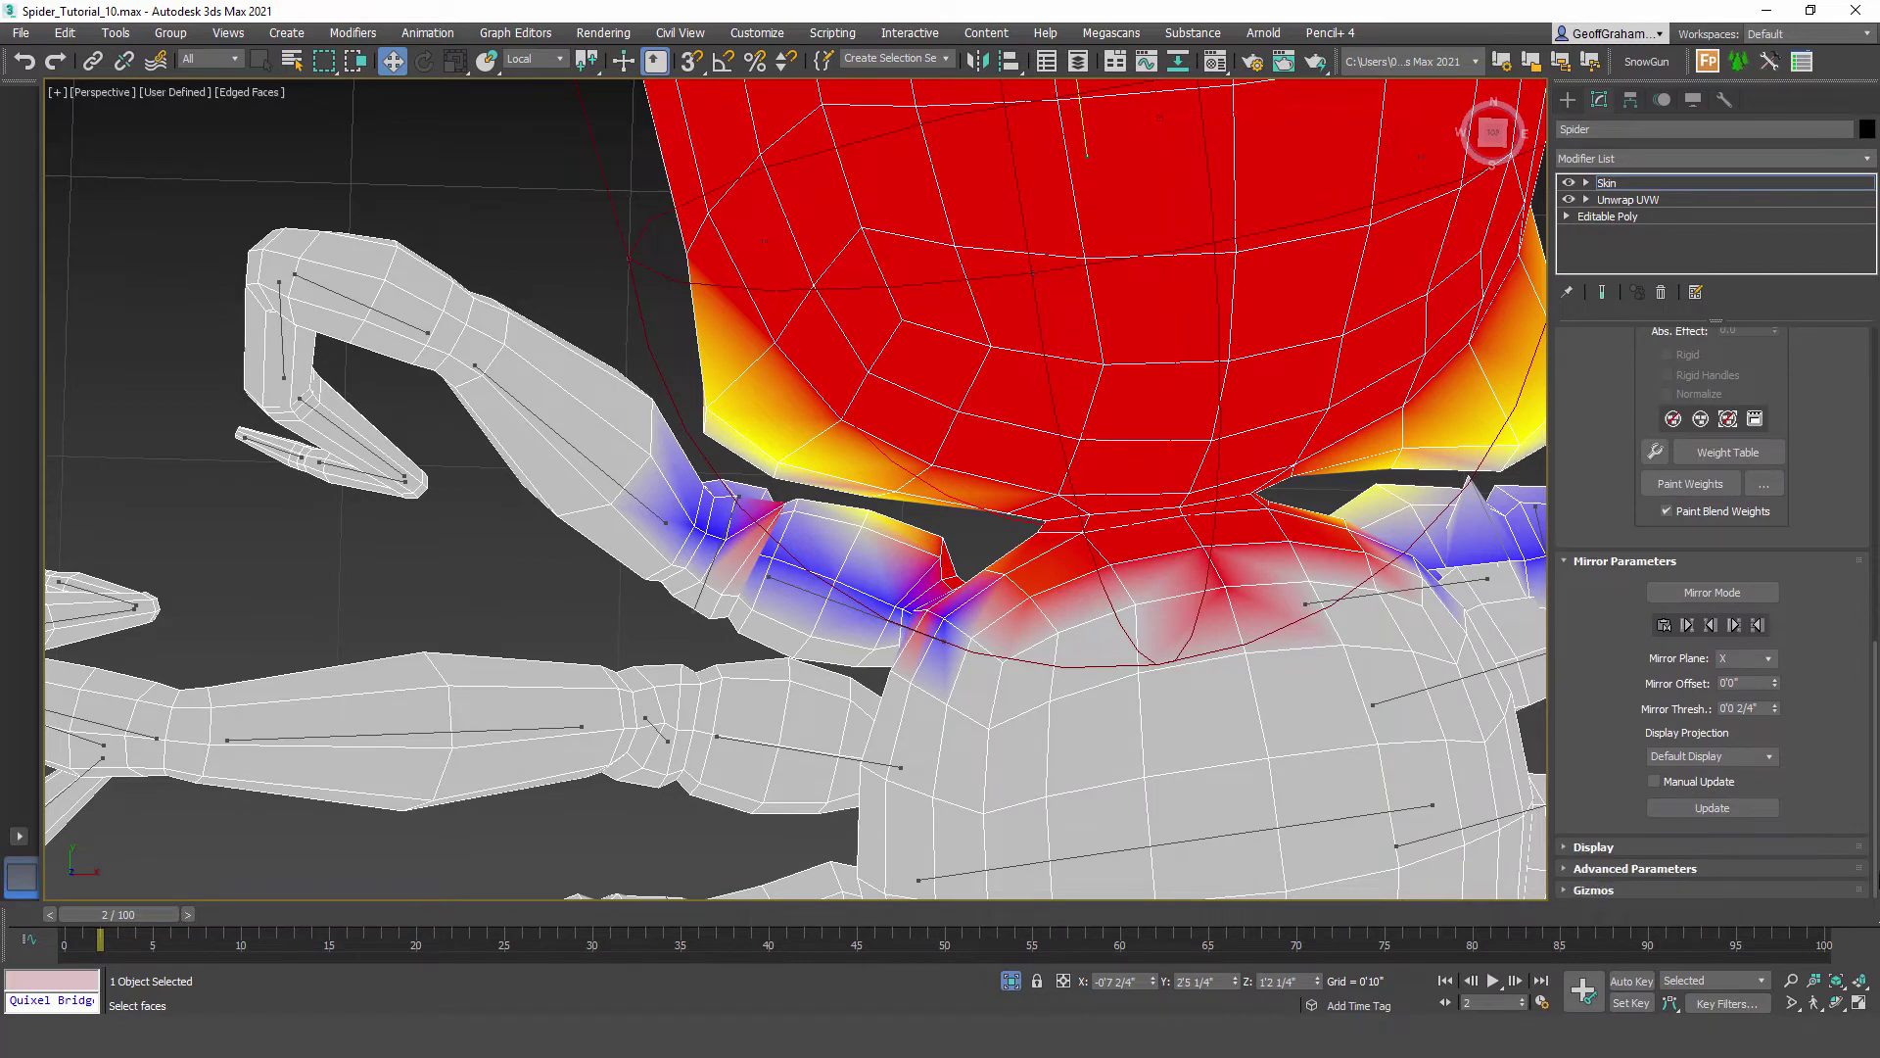
scroll(1724, 626, "up", 3)
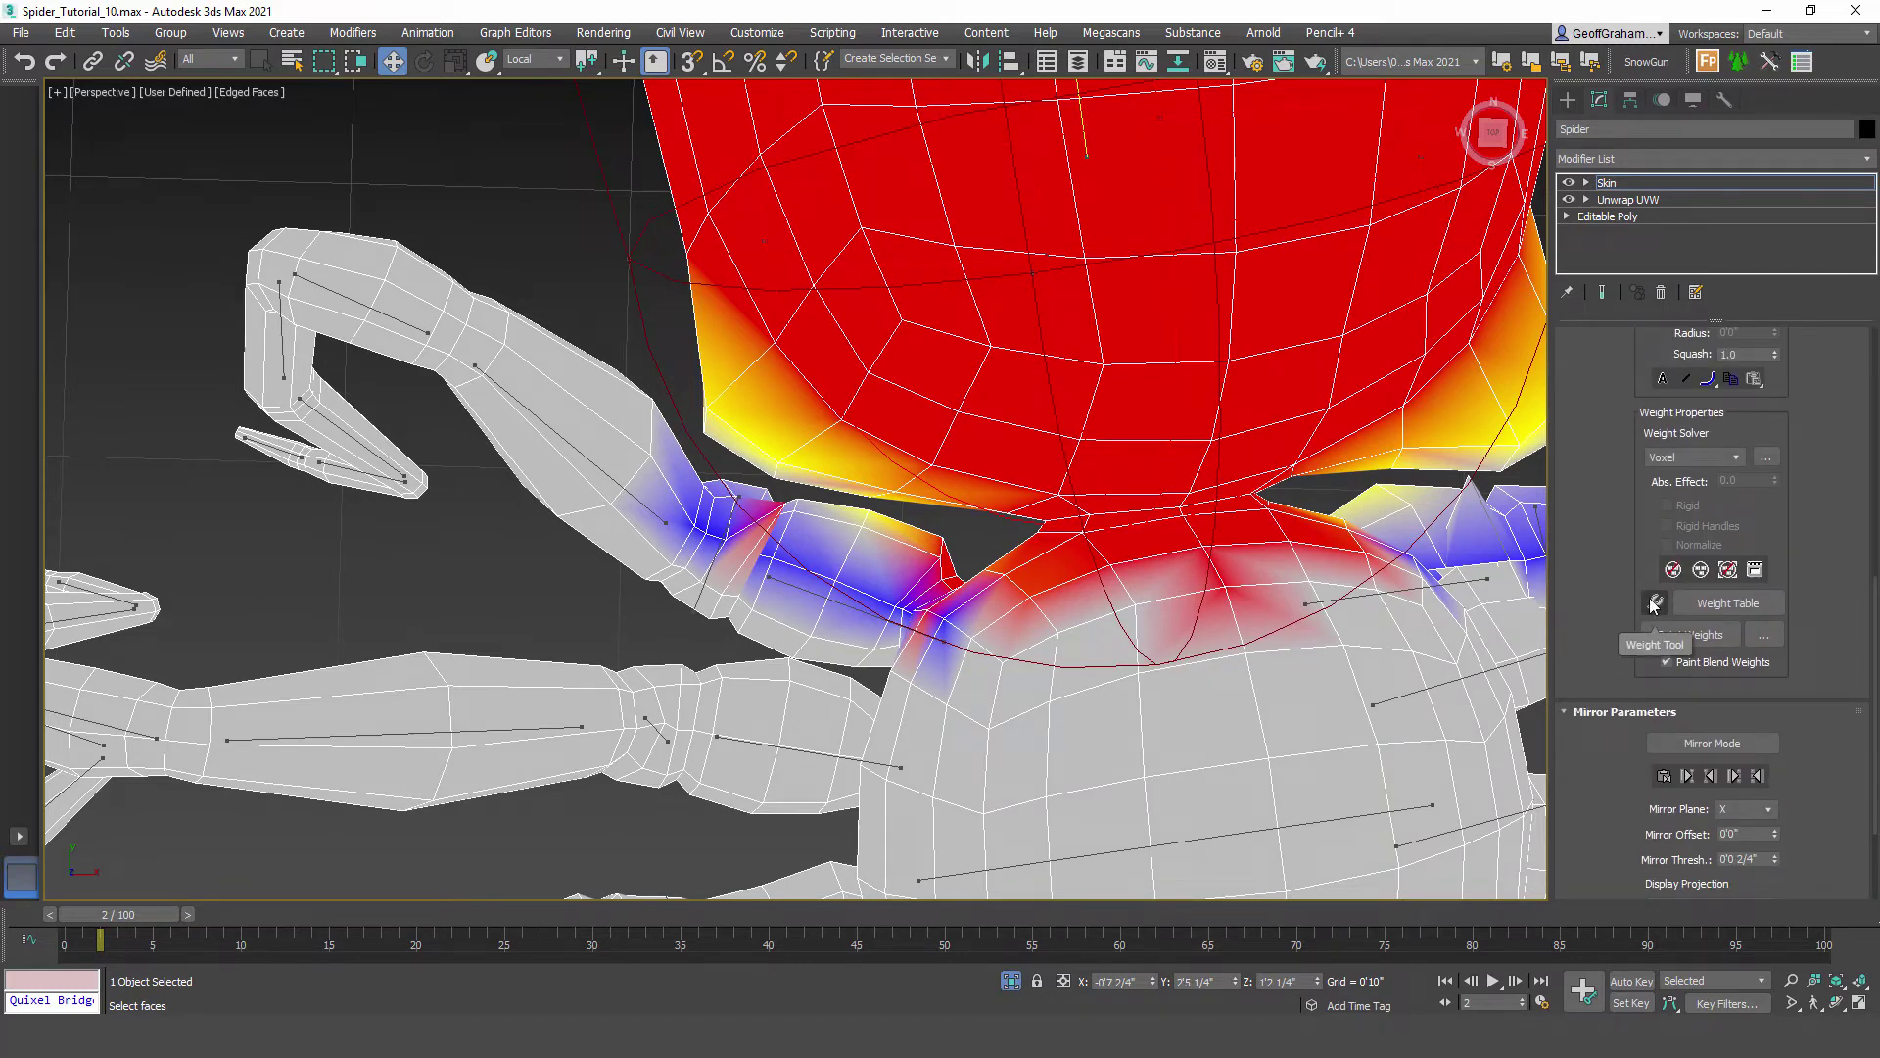
left_click(1656, 603)
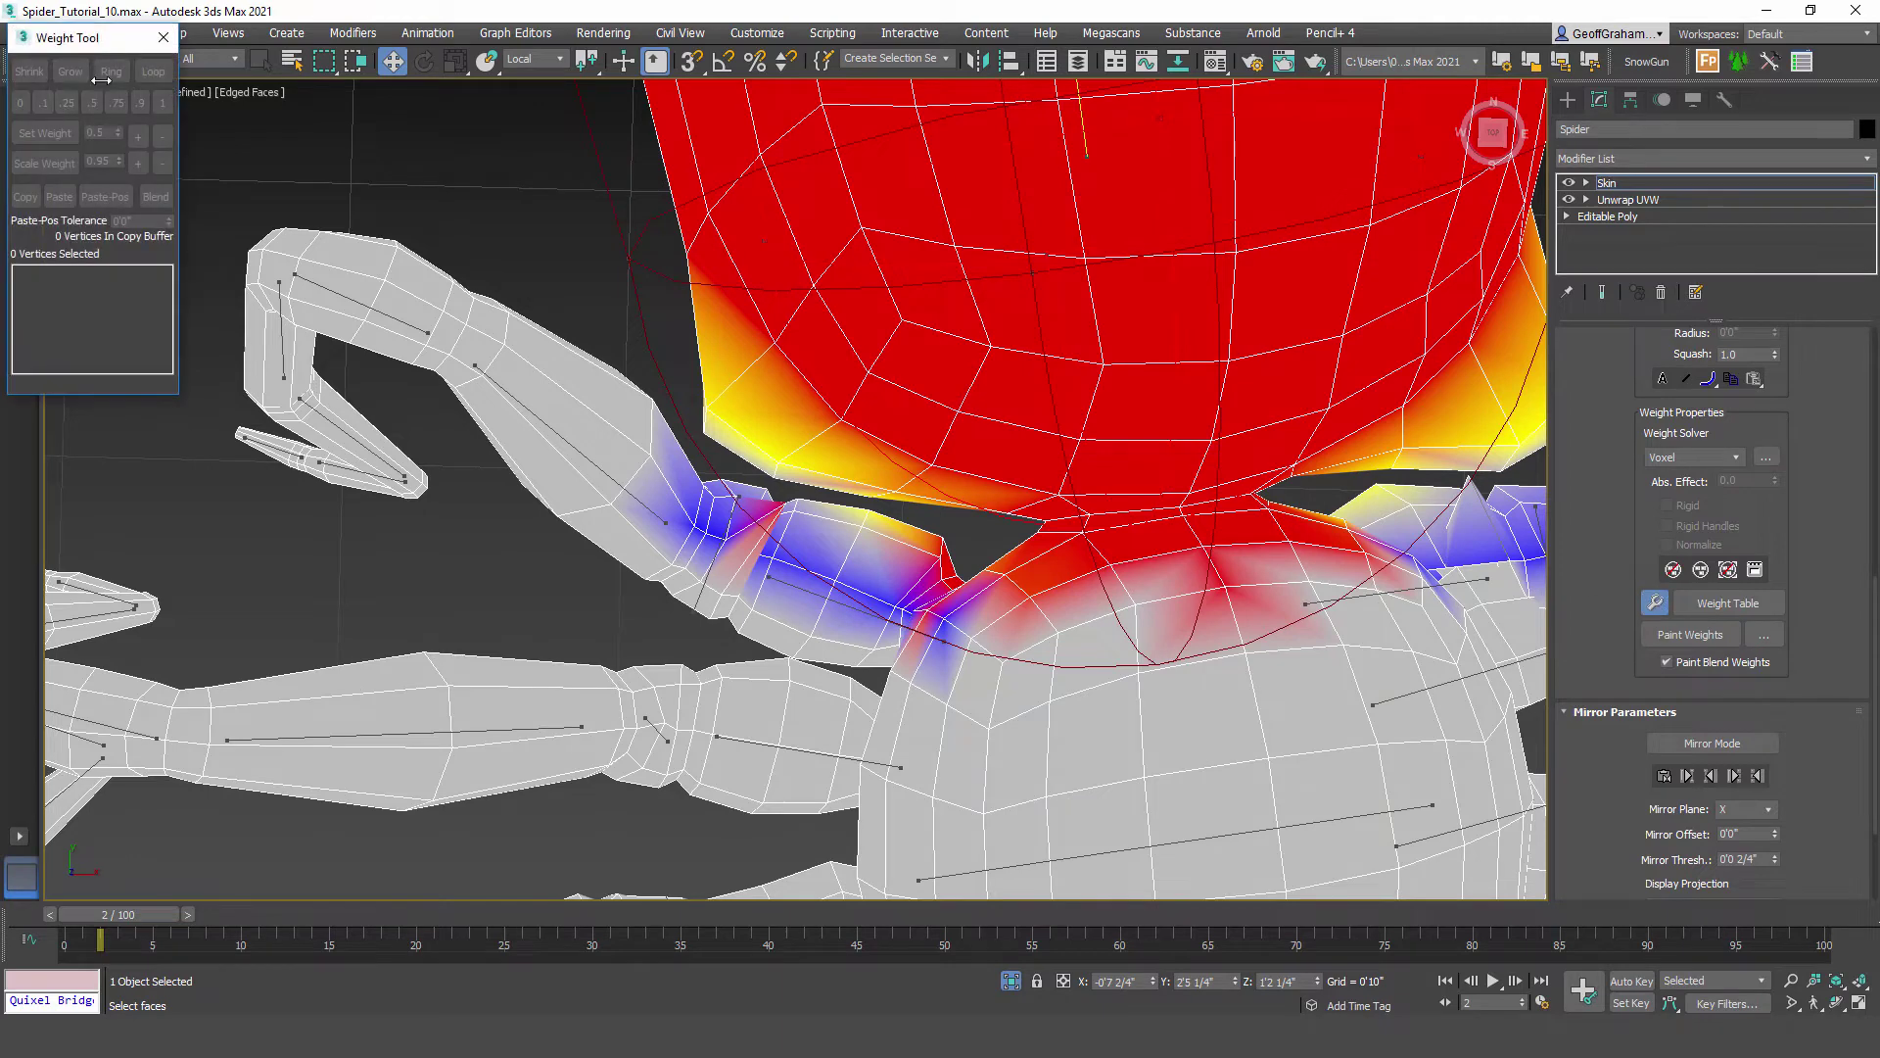
left_click_drag(111, 46, 319, 231)
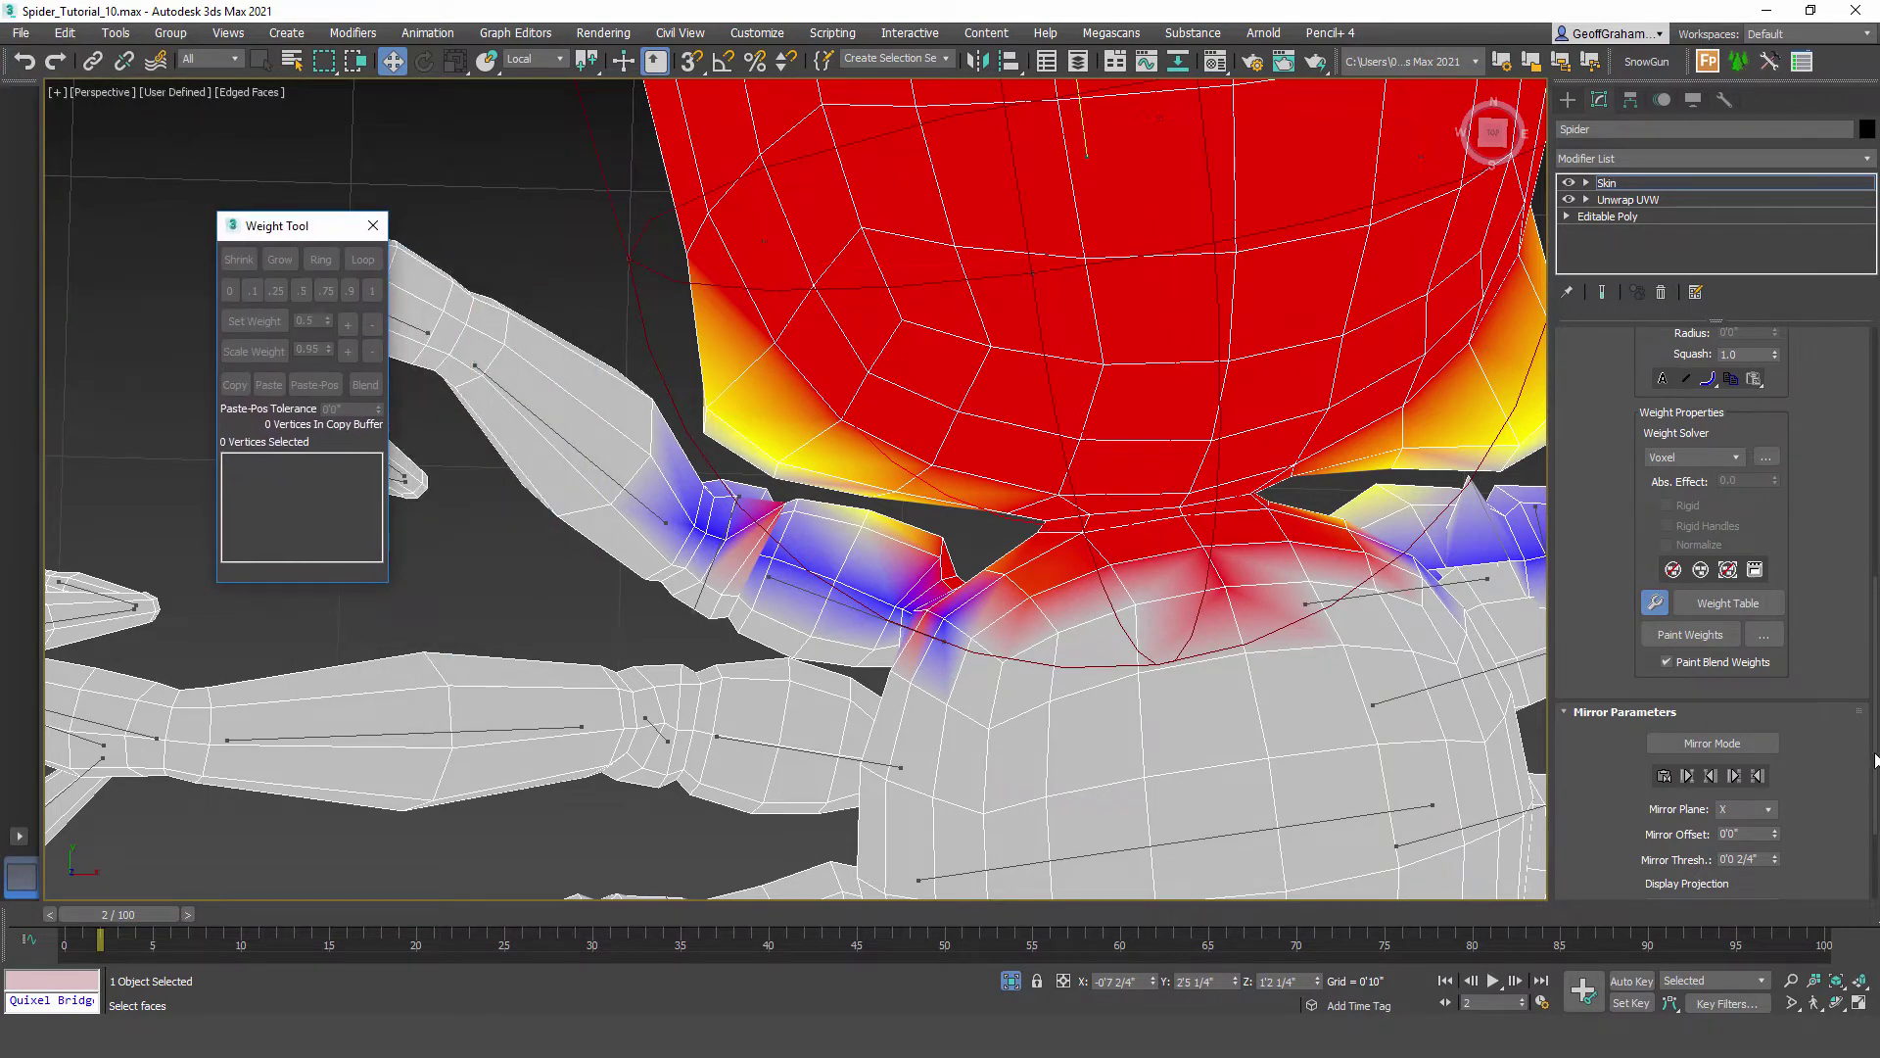
left_click_drag(1877, 726, 1868, 370)
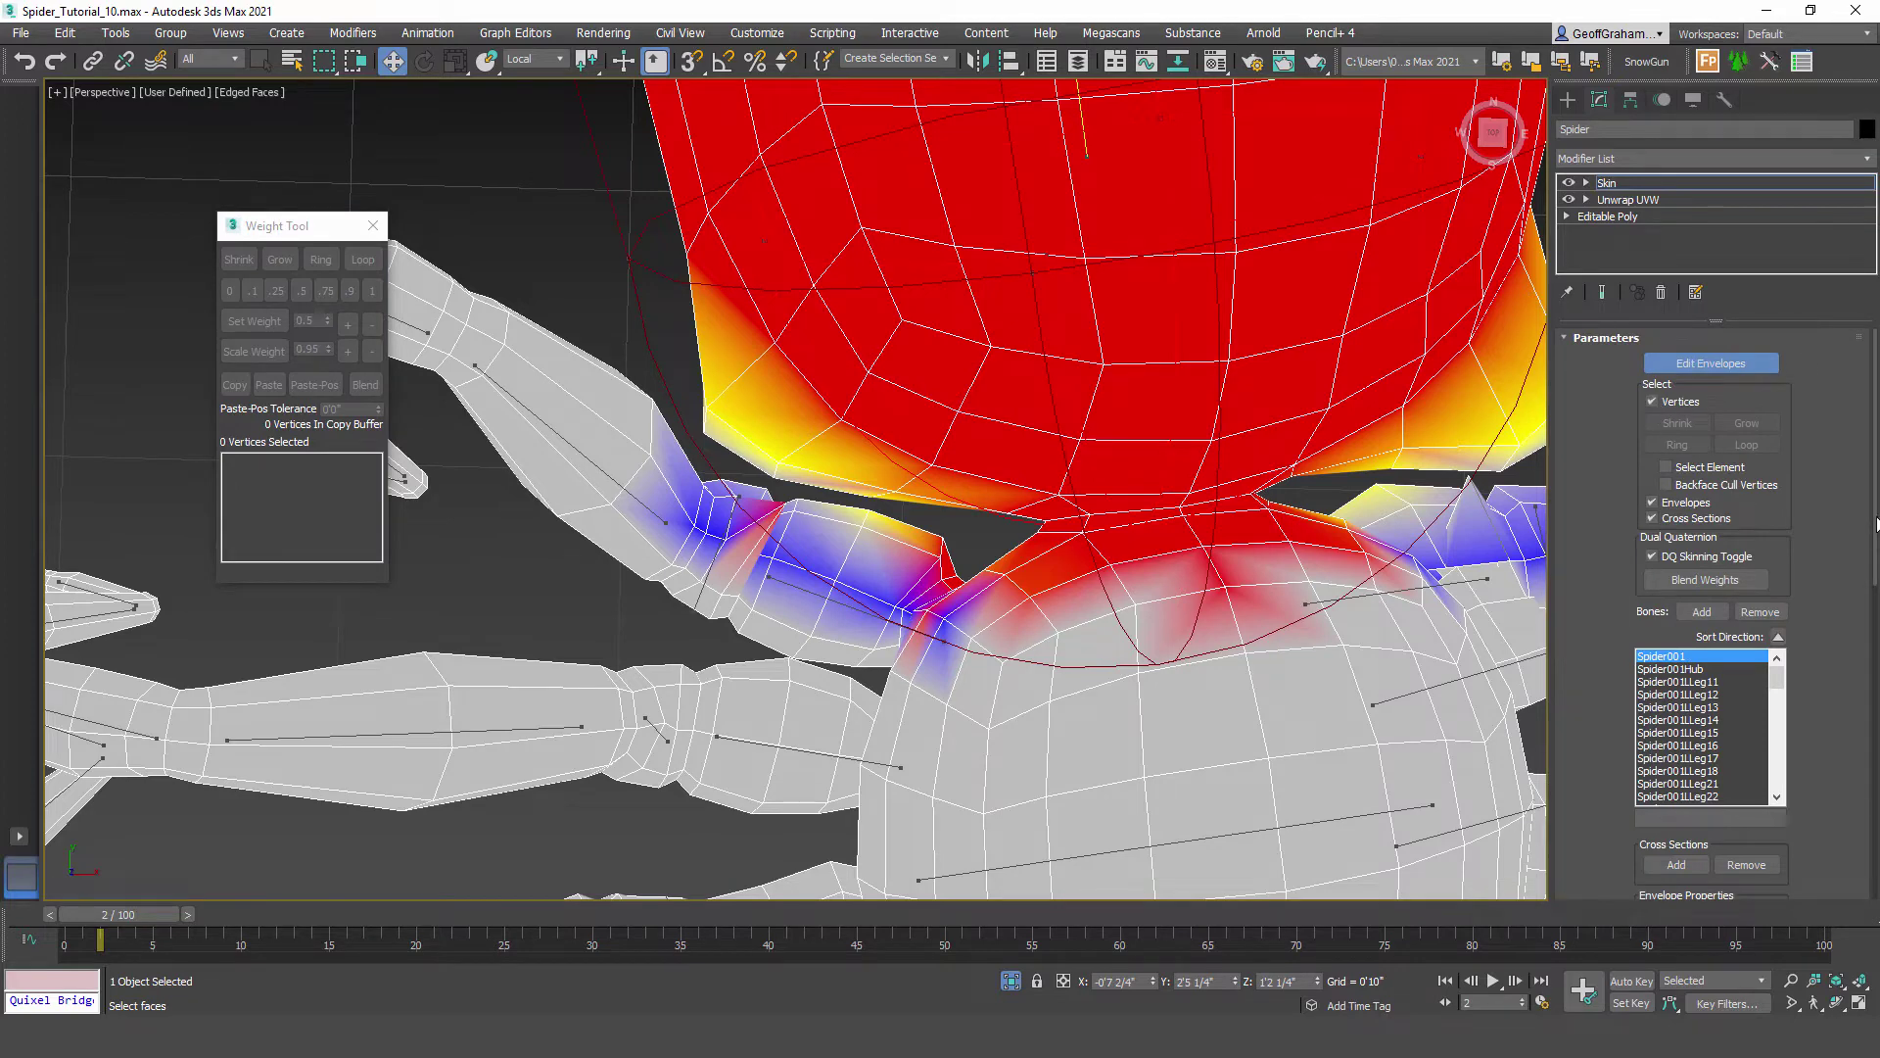
left_click_drag(1876, 517, 1877, 784)
Step: Select the two stretched vertices at the abdomen's edge by the rear right leg, nudge their Spider001 weight up and down, and set it to 1
scroll(735, 472, "up", 3)
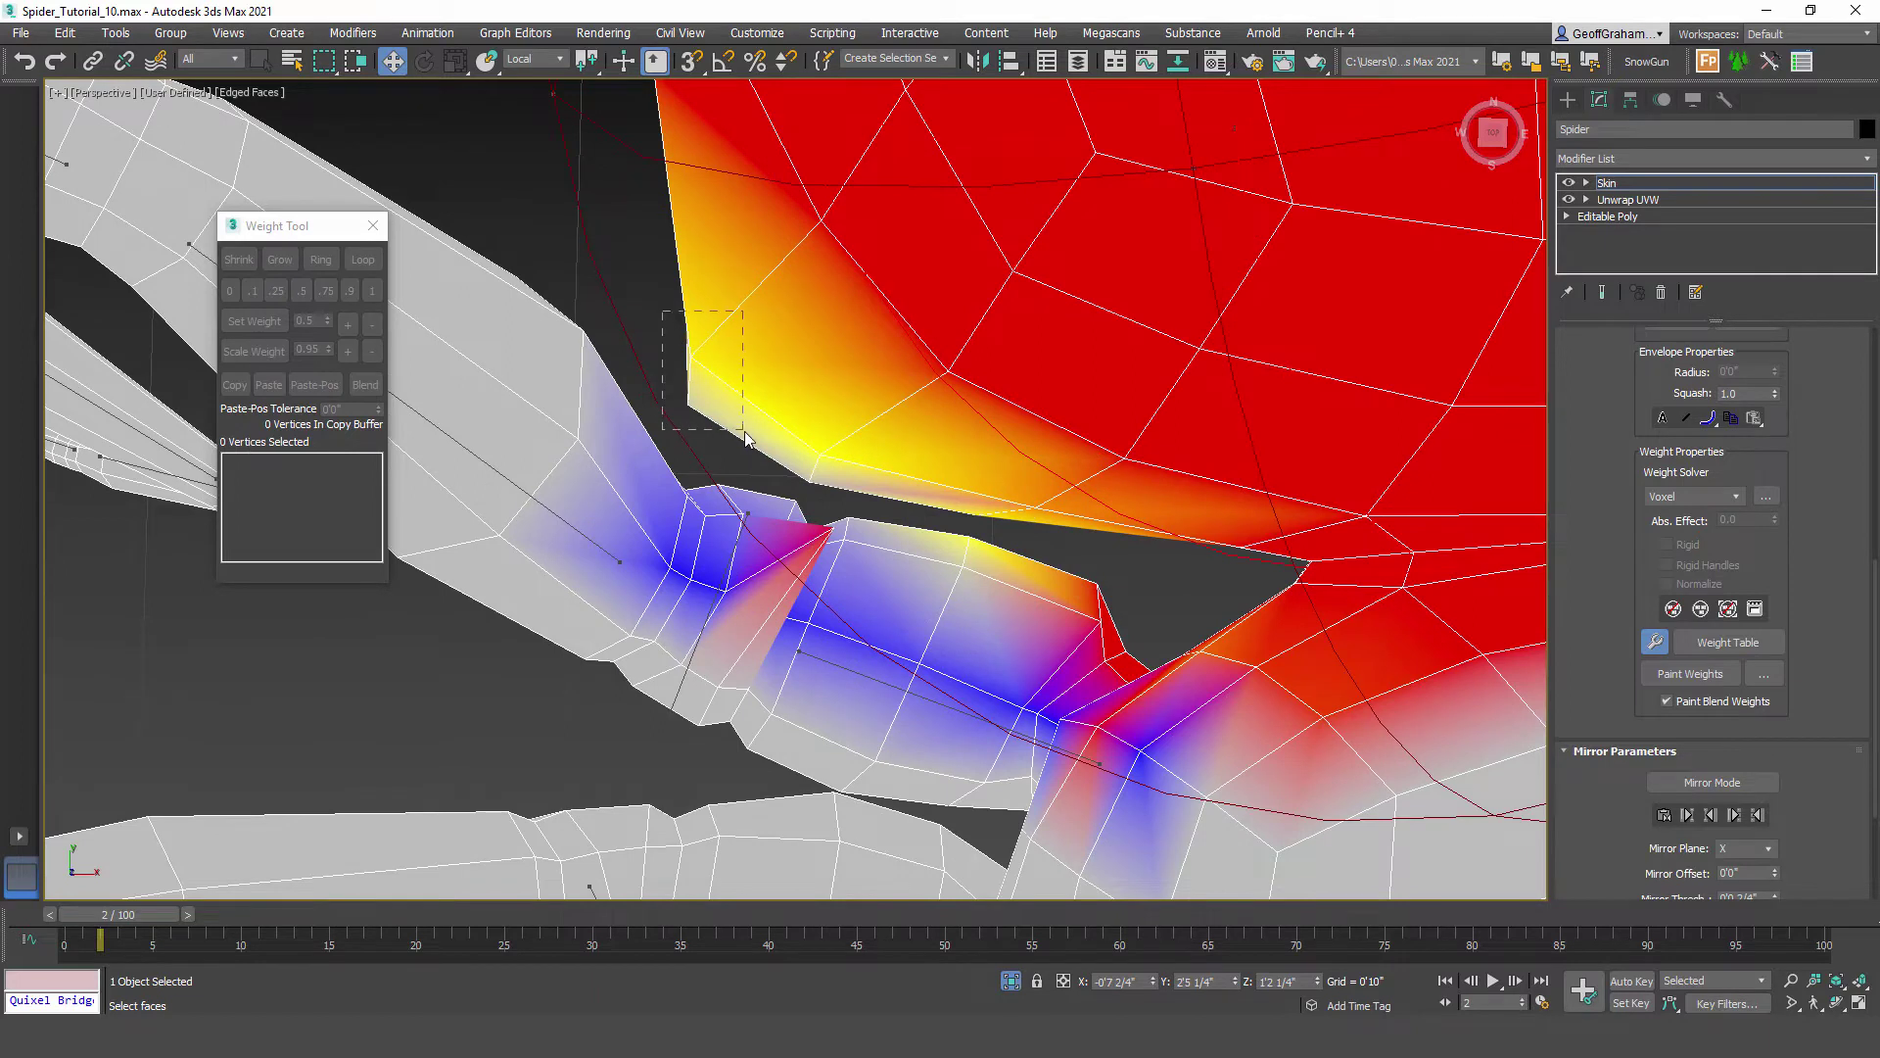
left_click_drag(746, 436, 750, 434)
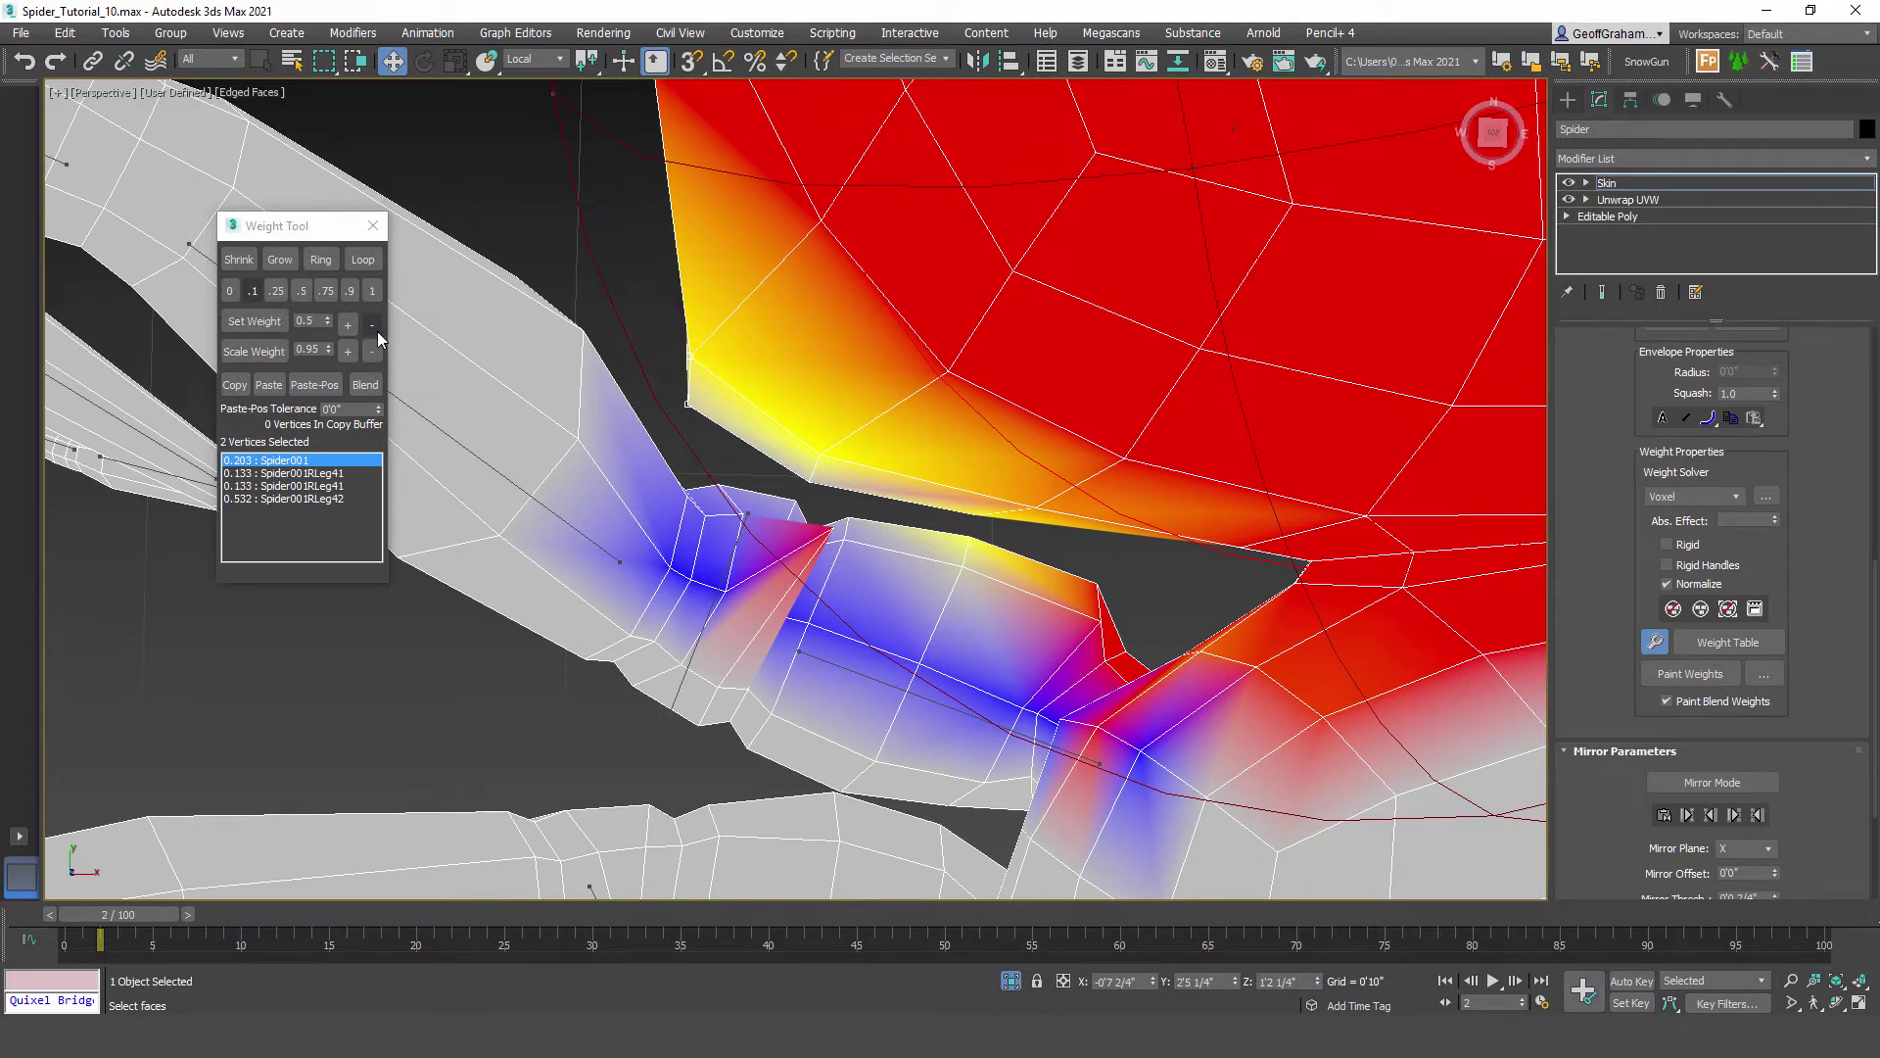
left_click(349, 325)
left_click(349, 325)
left_click(348, 325)
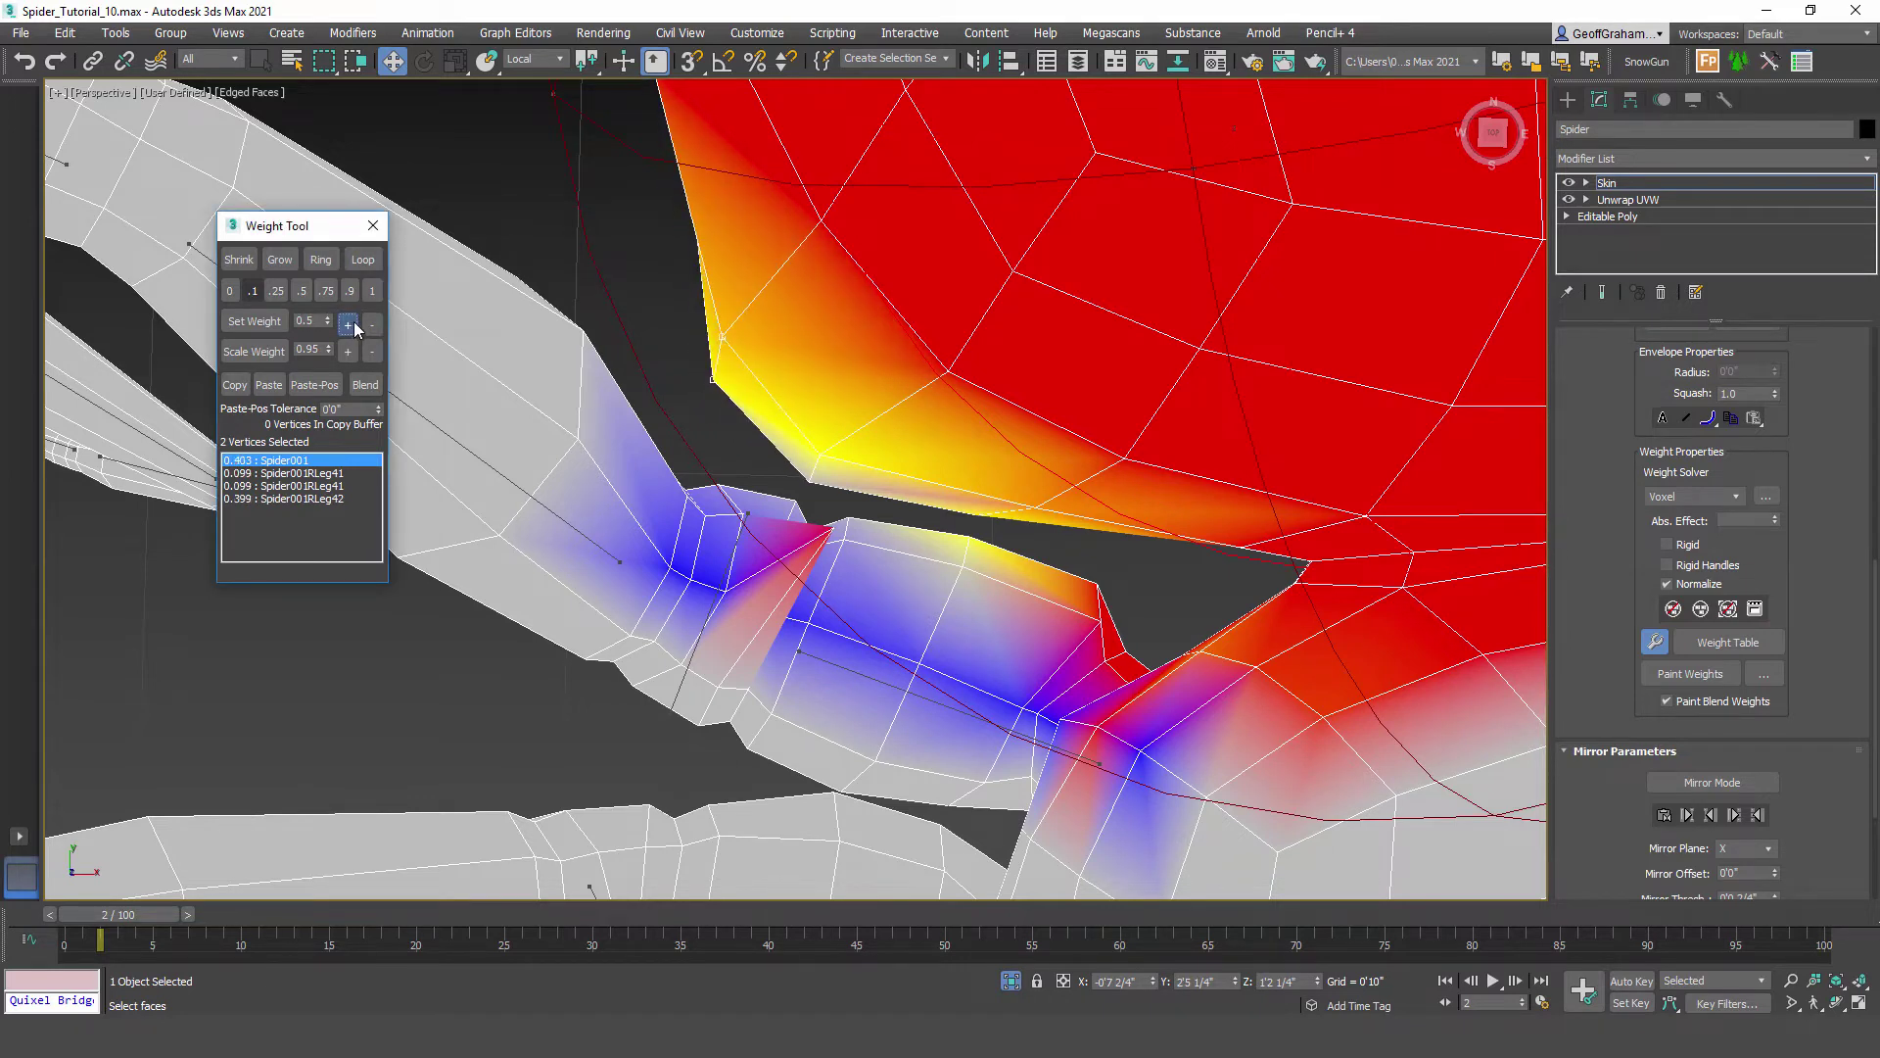
left_click(349, 325)
left_click(353, 323)
left_click(353, 322)
left_click(372, 325)
left_click(372, 325)
left_click(372, 325)
left_click(372, 325)
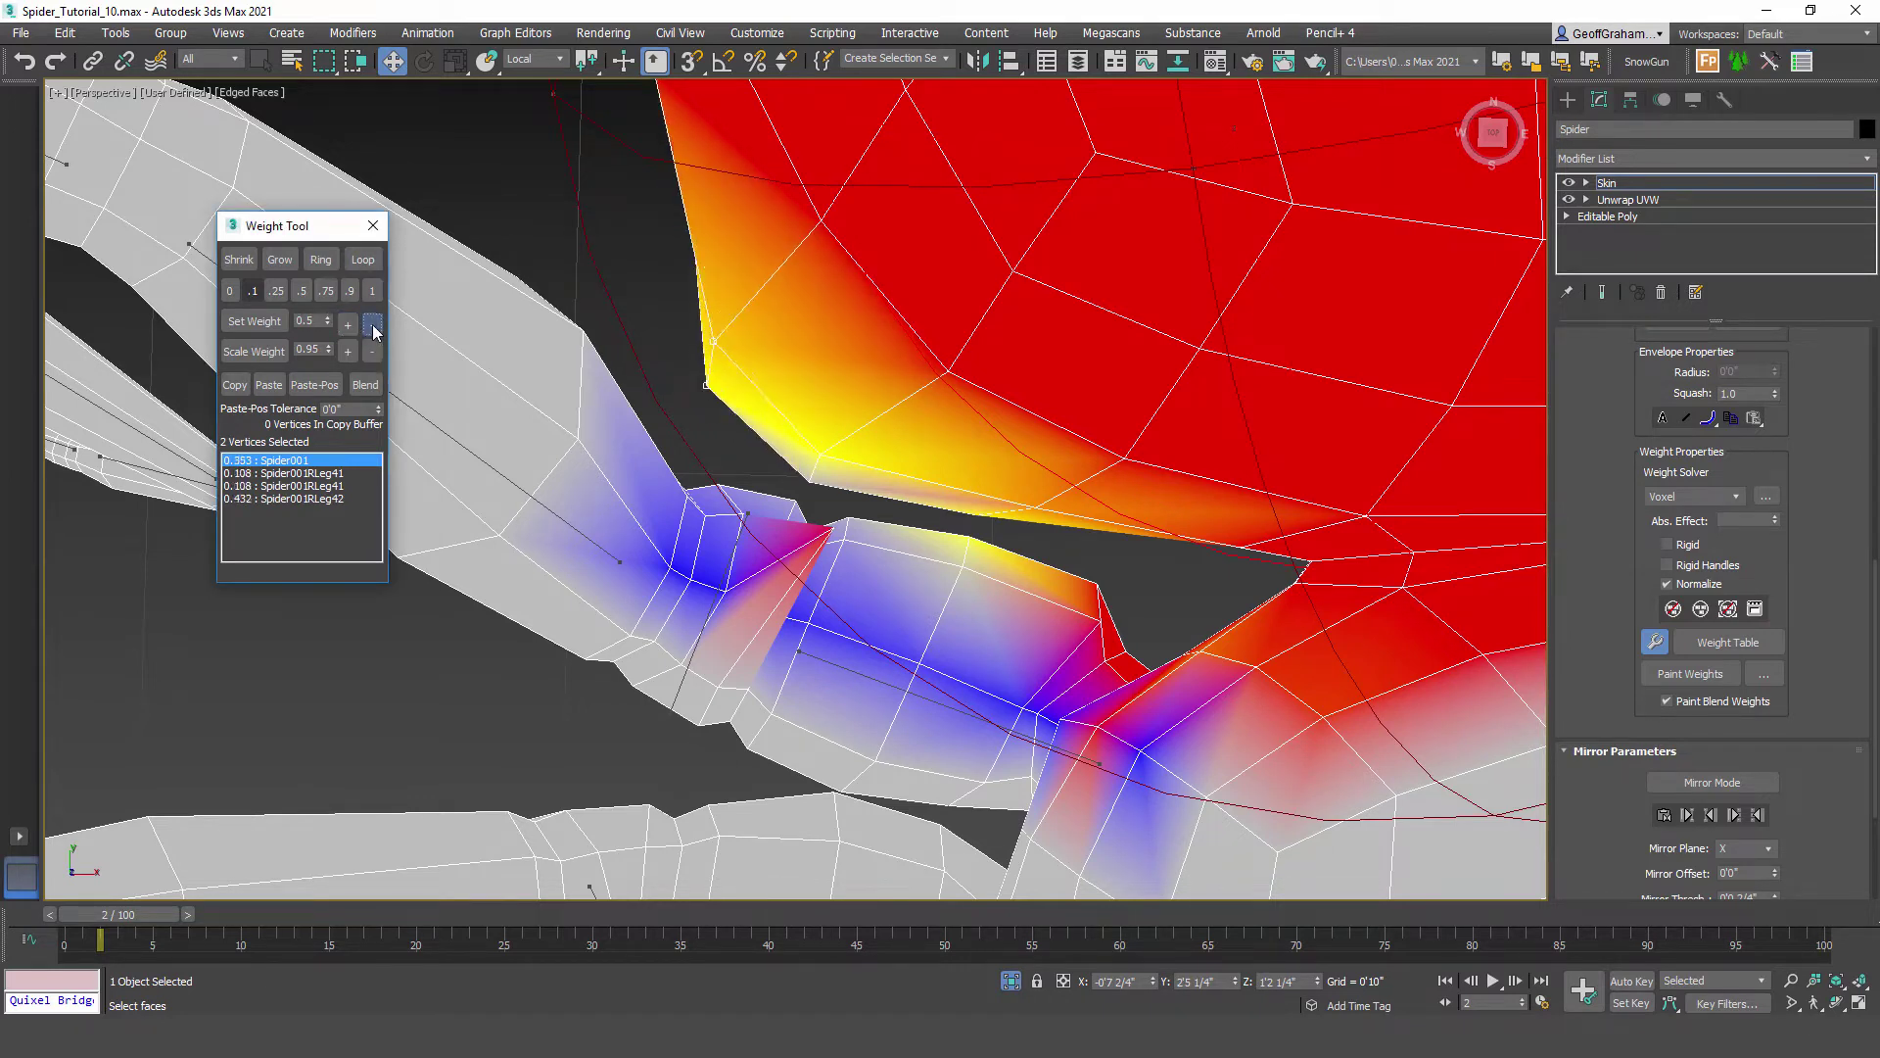
left_click(372, 325)
middle_click_drag(781, 404, 751, 424)
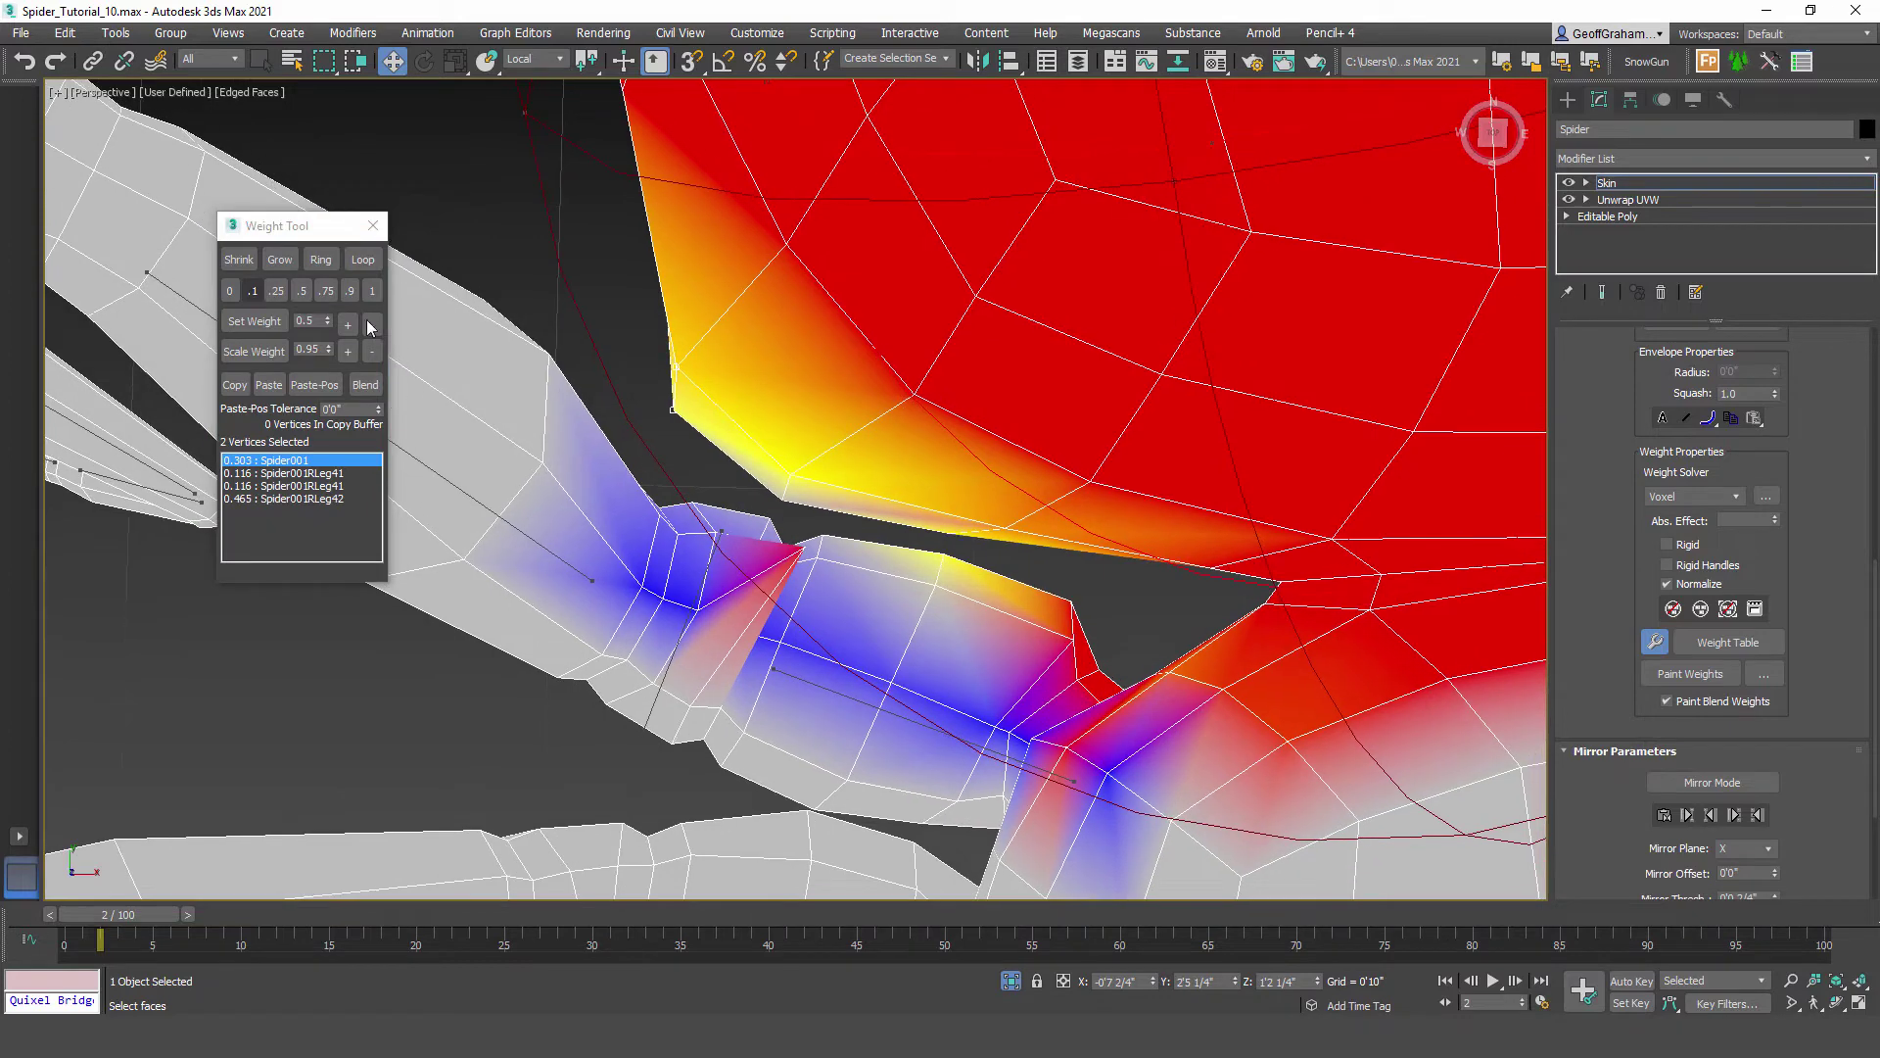
left_click(373, 291)
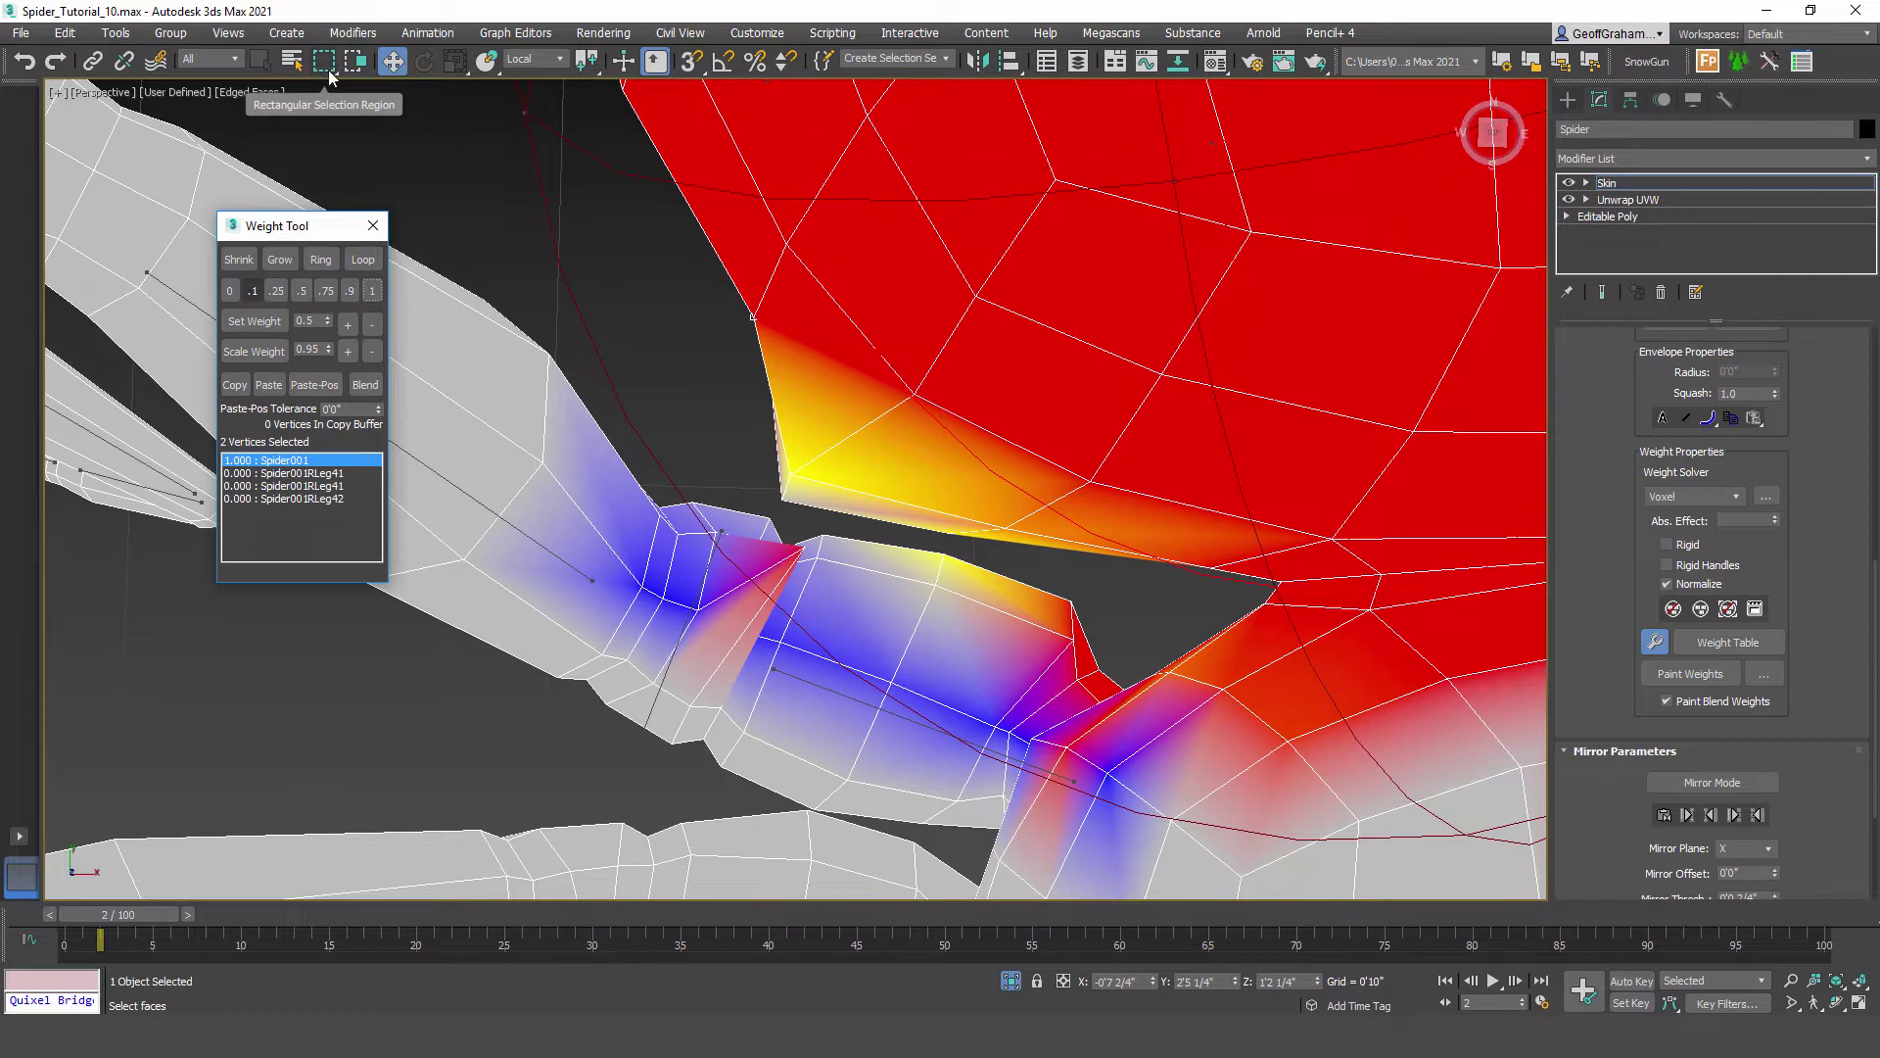
Step: Switch to lasso selection, select the abdomen's edge vertices by the rear right leg, and set their Spider001 weight to 1
left_click_drag(330, 71, 327, 186)
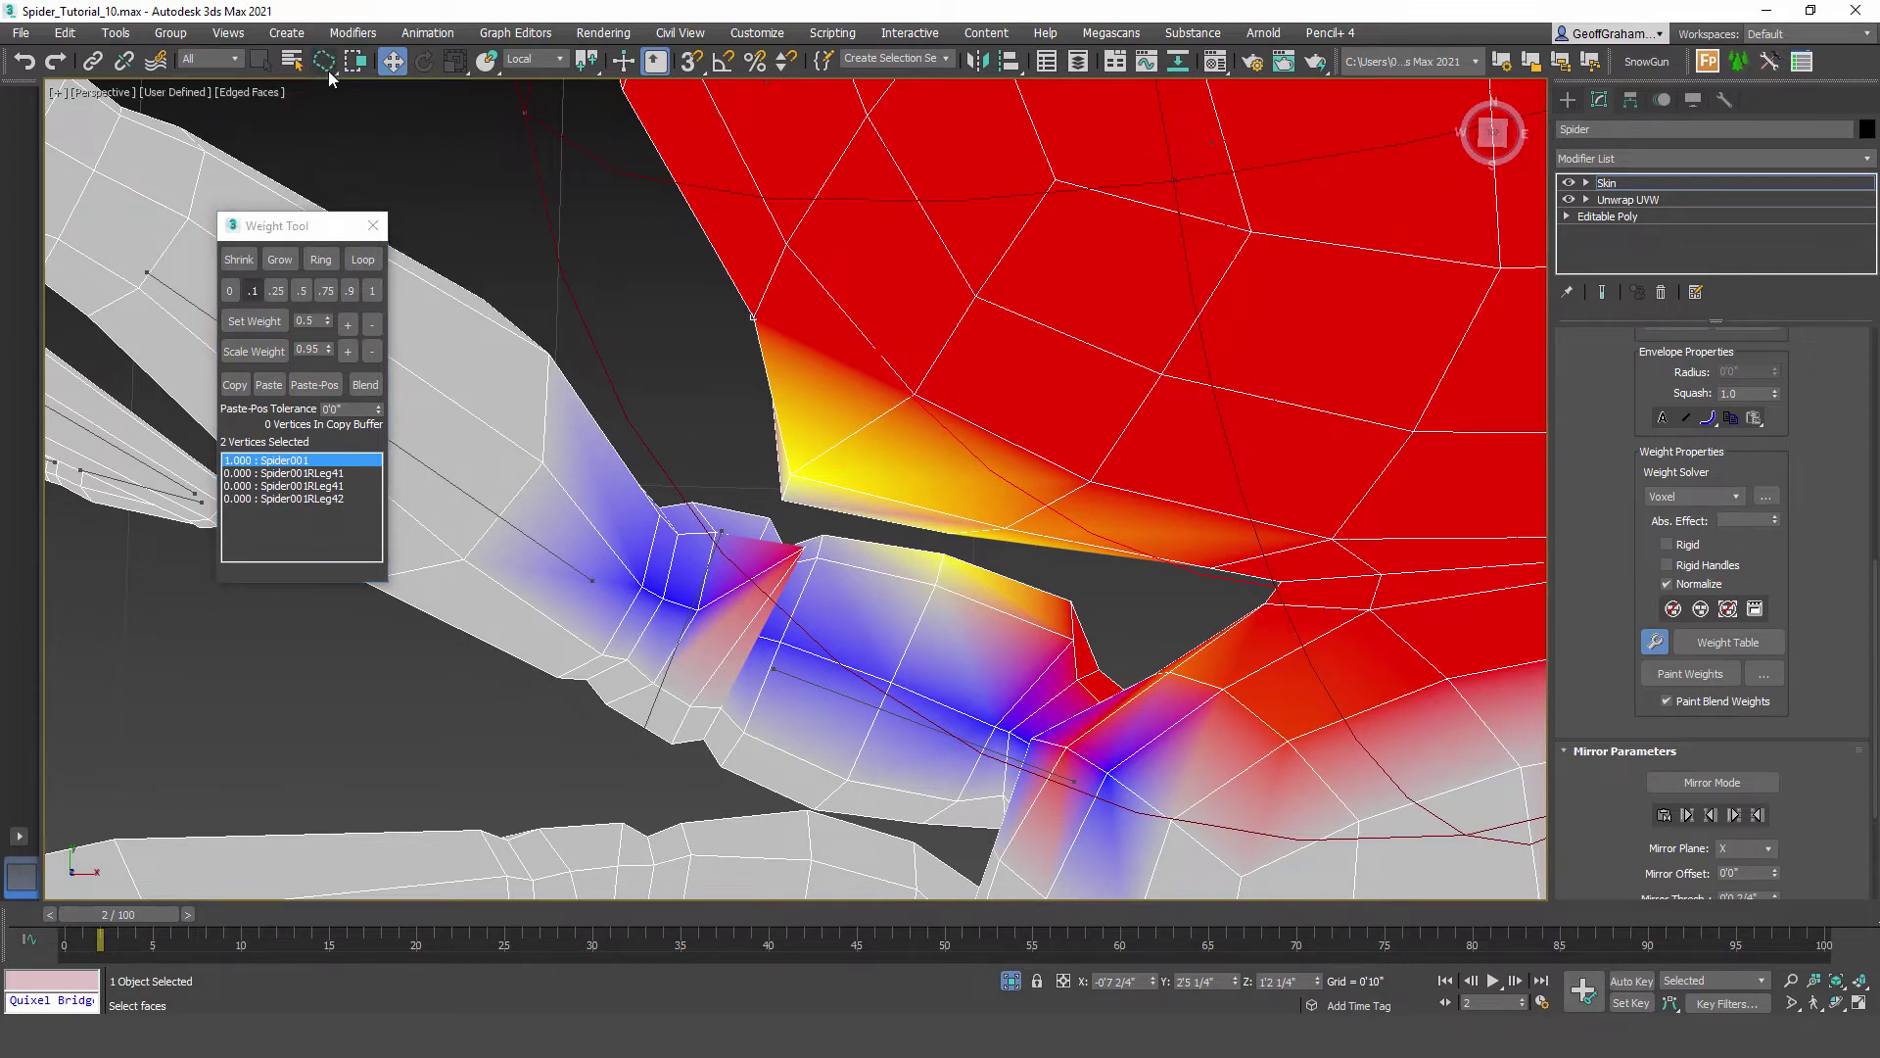
middle_click_drag(772, 465, 608, 468)
middle_click_drag(566, 375, 599, 345)
left_click_drag(593, 306, 609, 394)
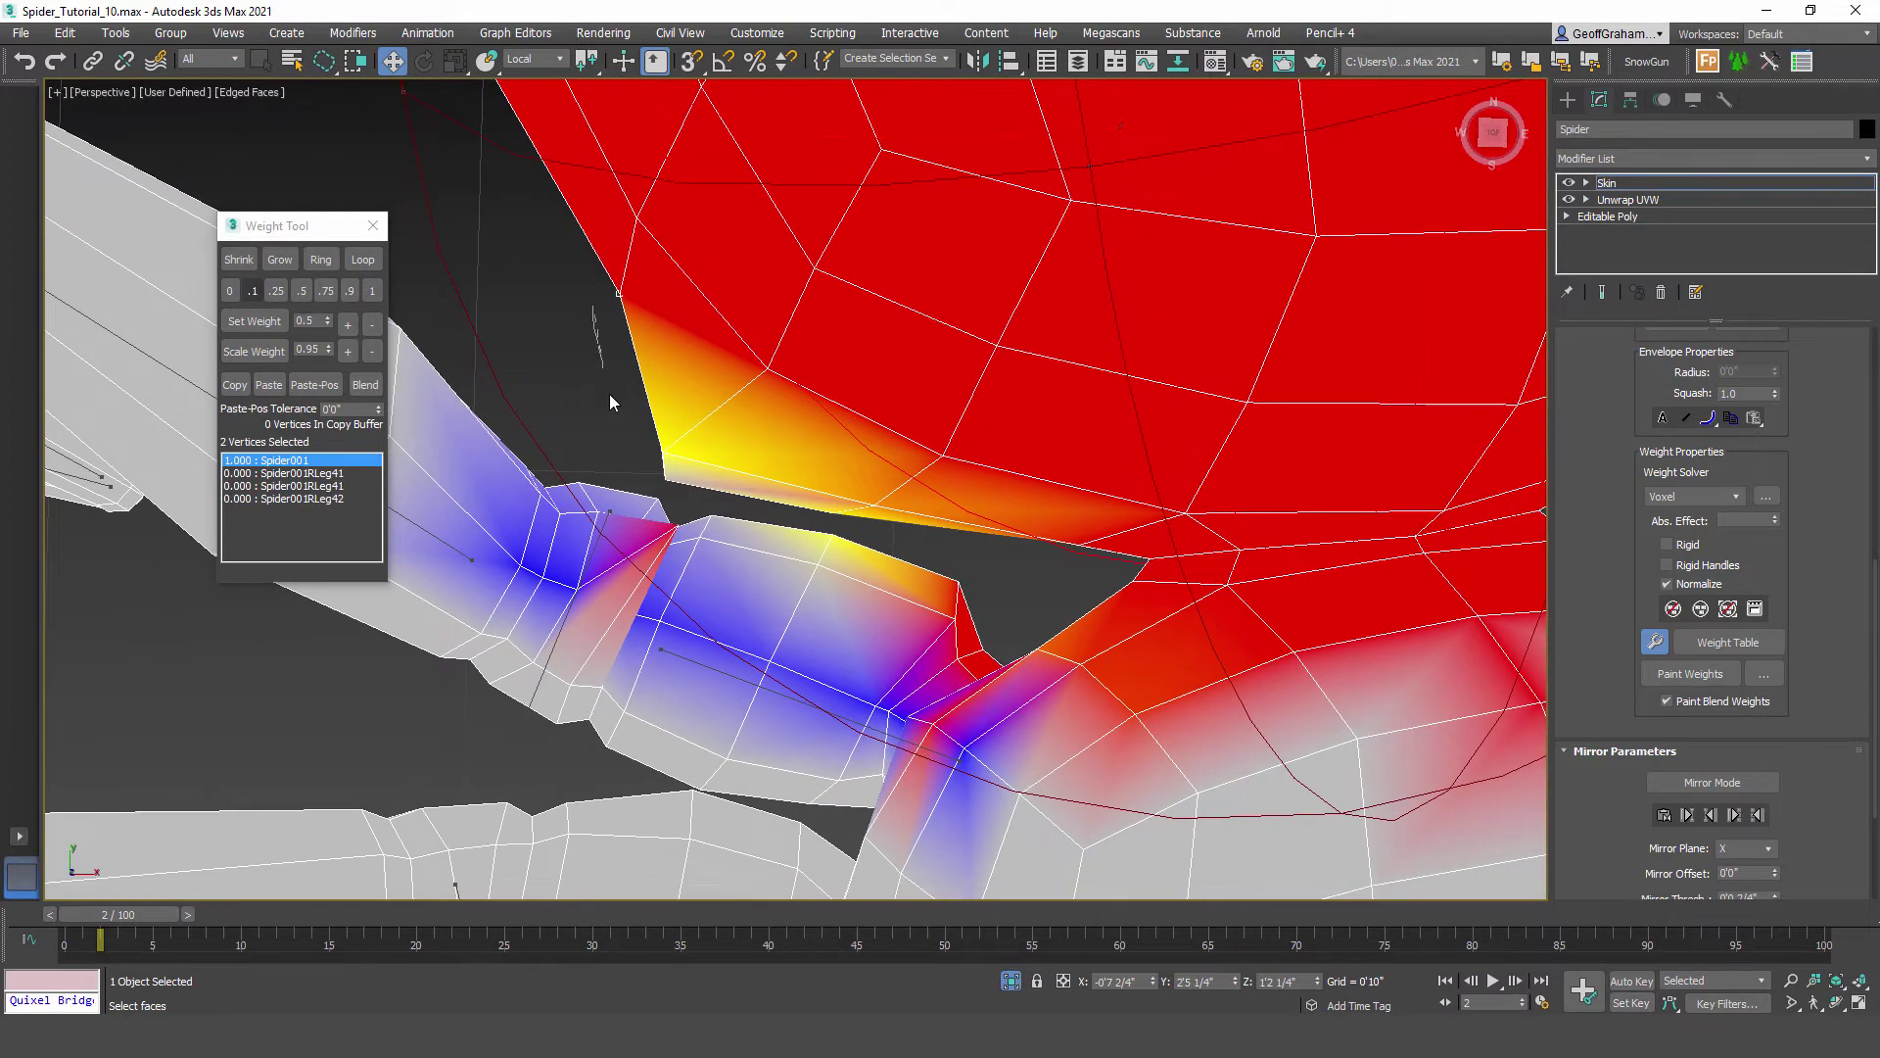
left_click_drag(654, 483, 817, 518)
left_click_drag(532, 127, 530, 146)
left_click(373, 291)
Step: Lasso the rear right leg's vertices and the adjoining body edge, and set their Spider001 weight to 0
middle_click_drag(763, 513, 763, 465)
scroll(763, 465, "down", 4)
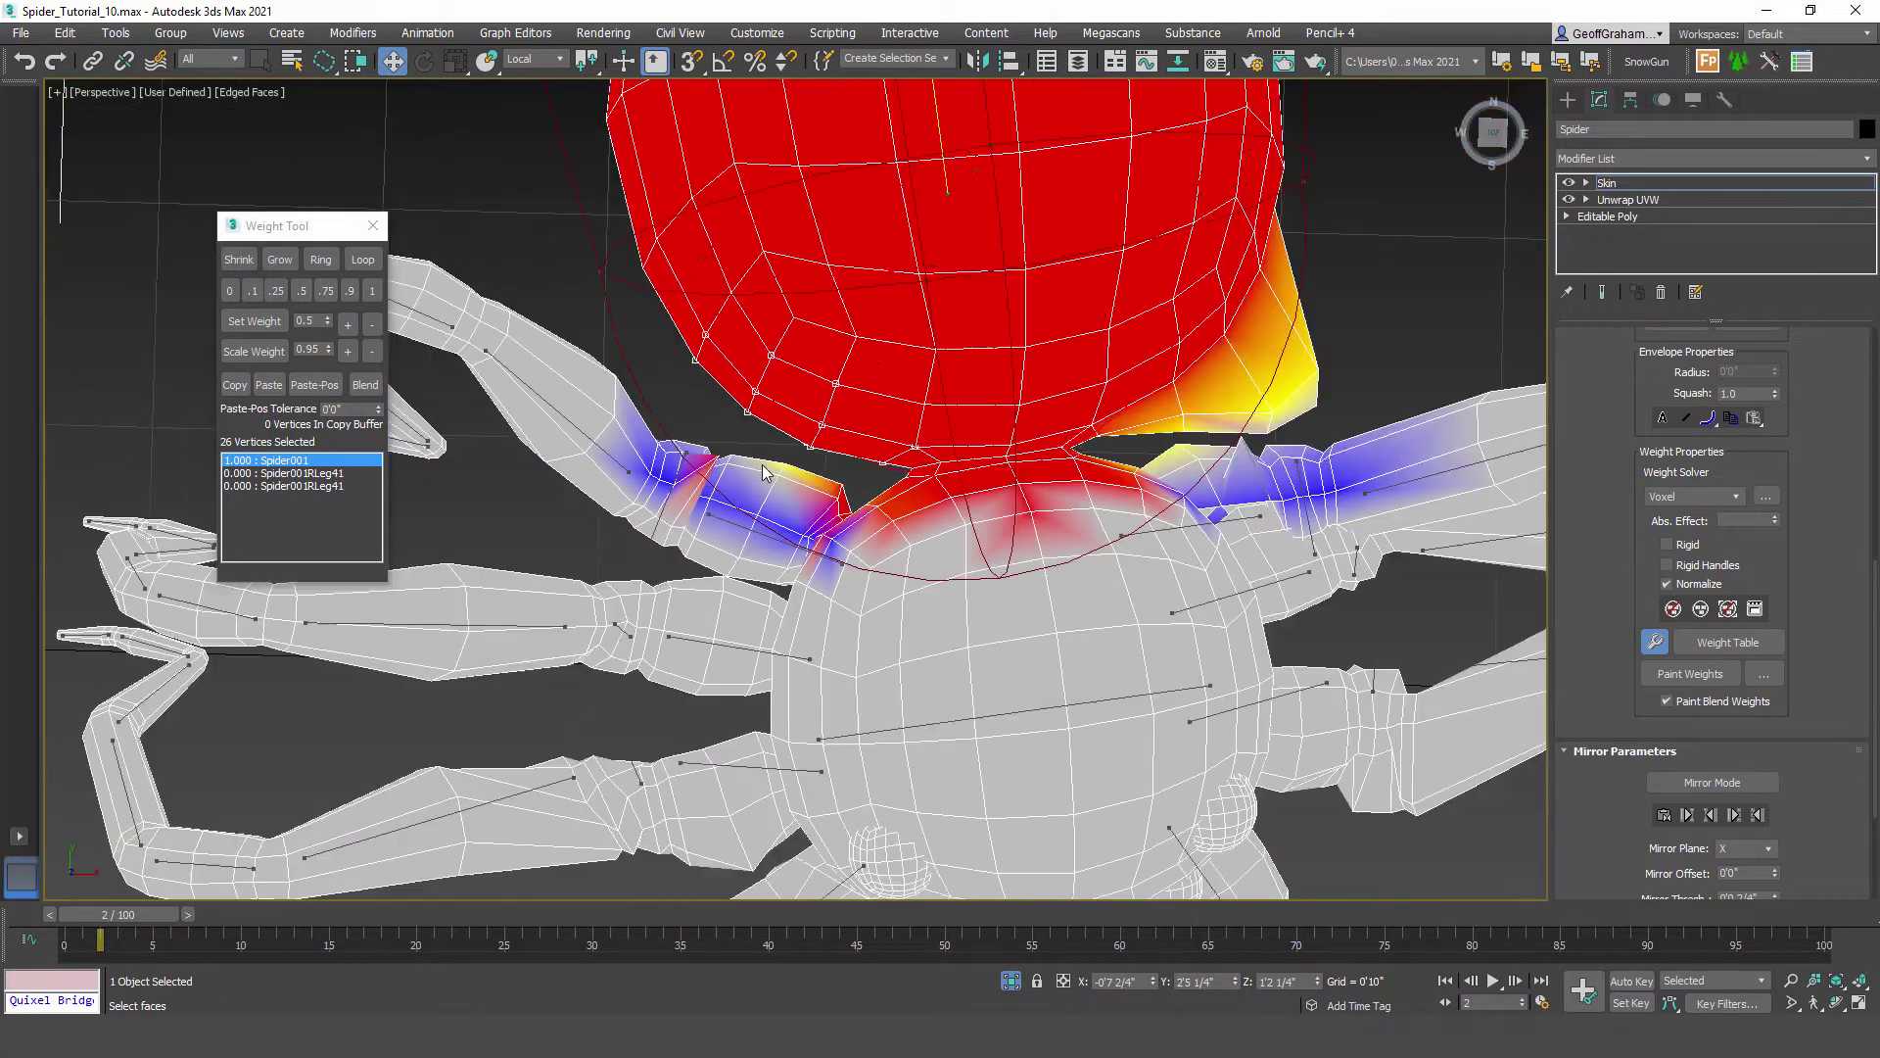
scroll(782, 518, "up", 2)
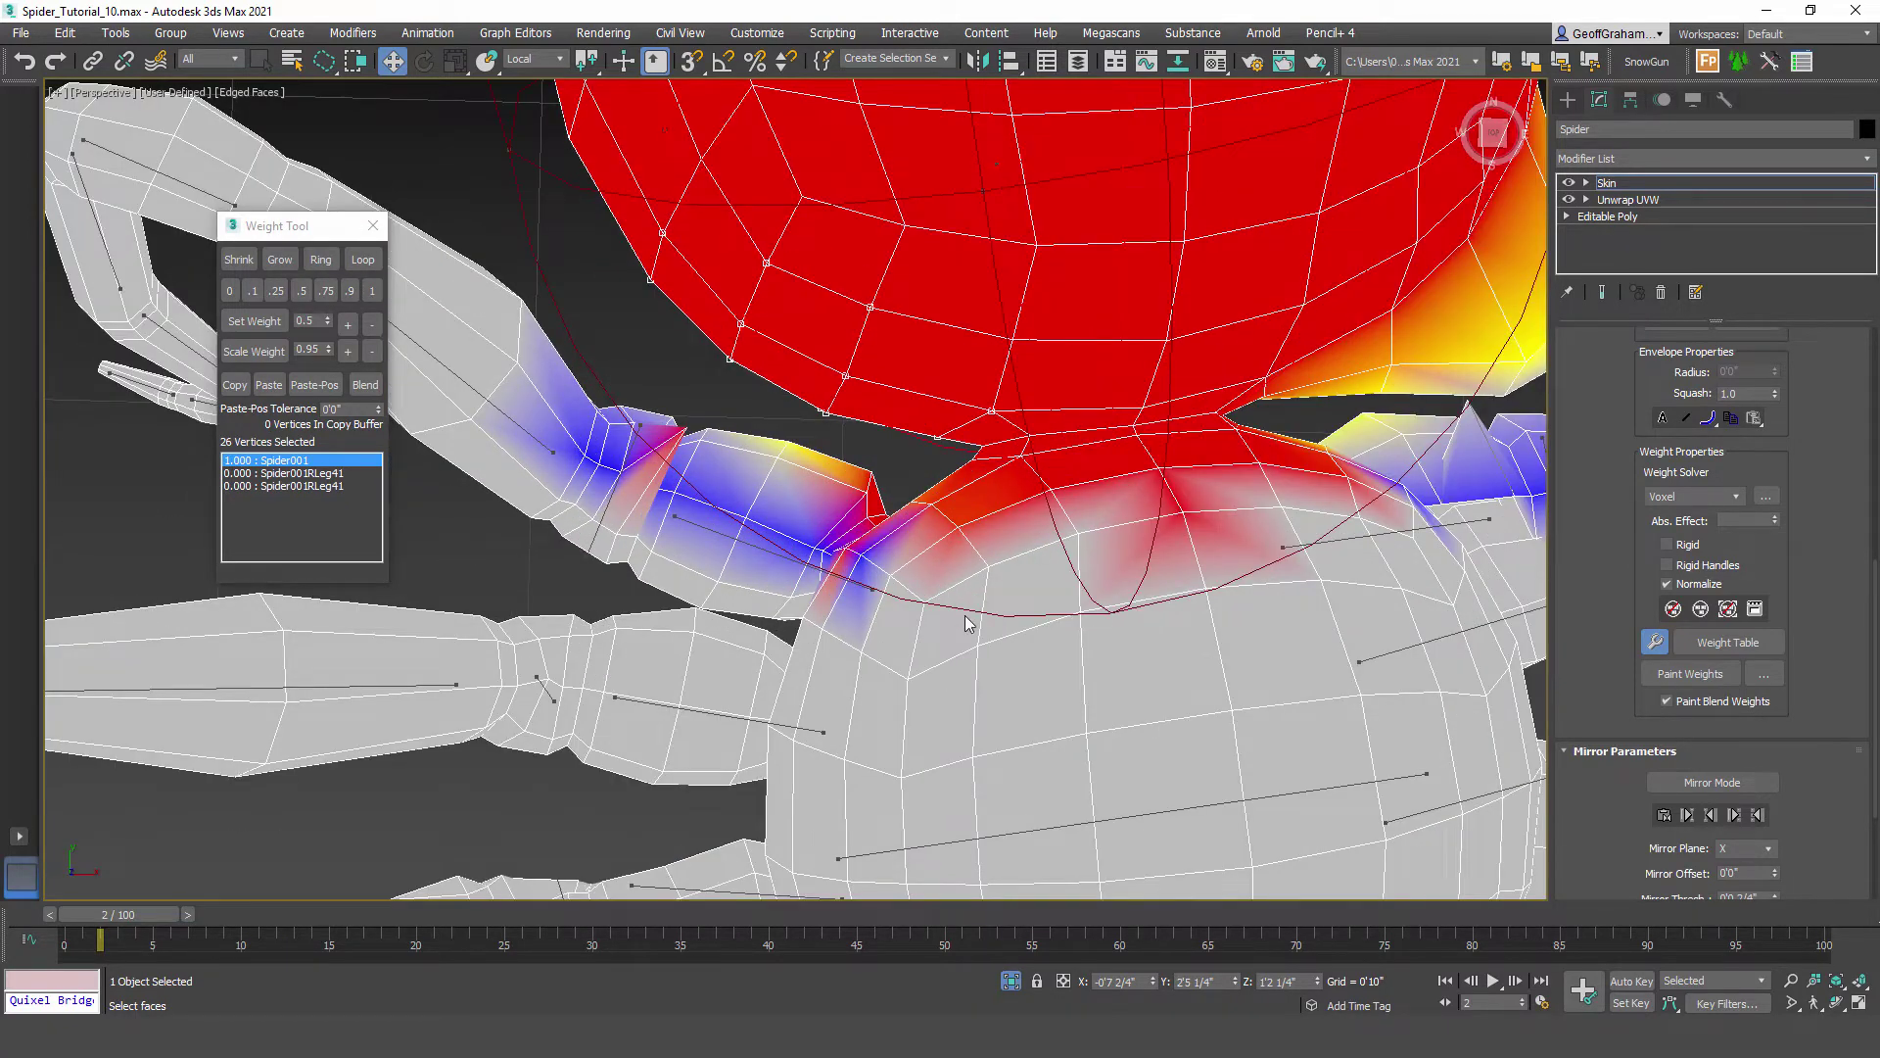
left_click_drag(1037, 605, 925, 482)
mouse_move(803, 445)
left_mouse_down()
mouse_move(558, 310)
mouse_move(493, 448)
mouse_move(990, 768)
mouse_move(1060, 701)
left_mouse_up()
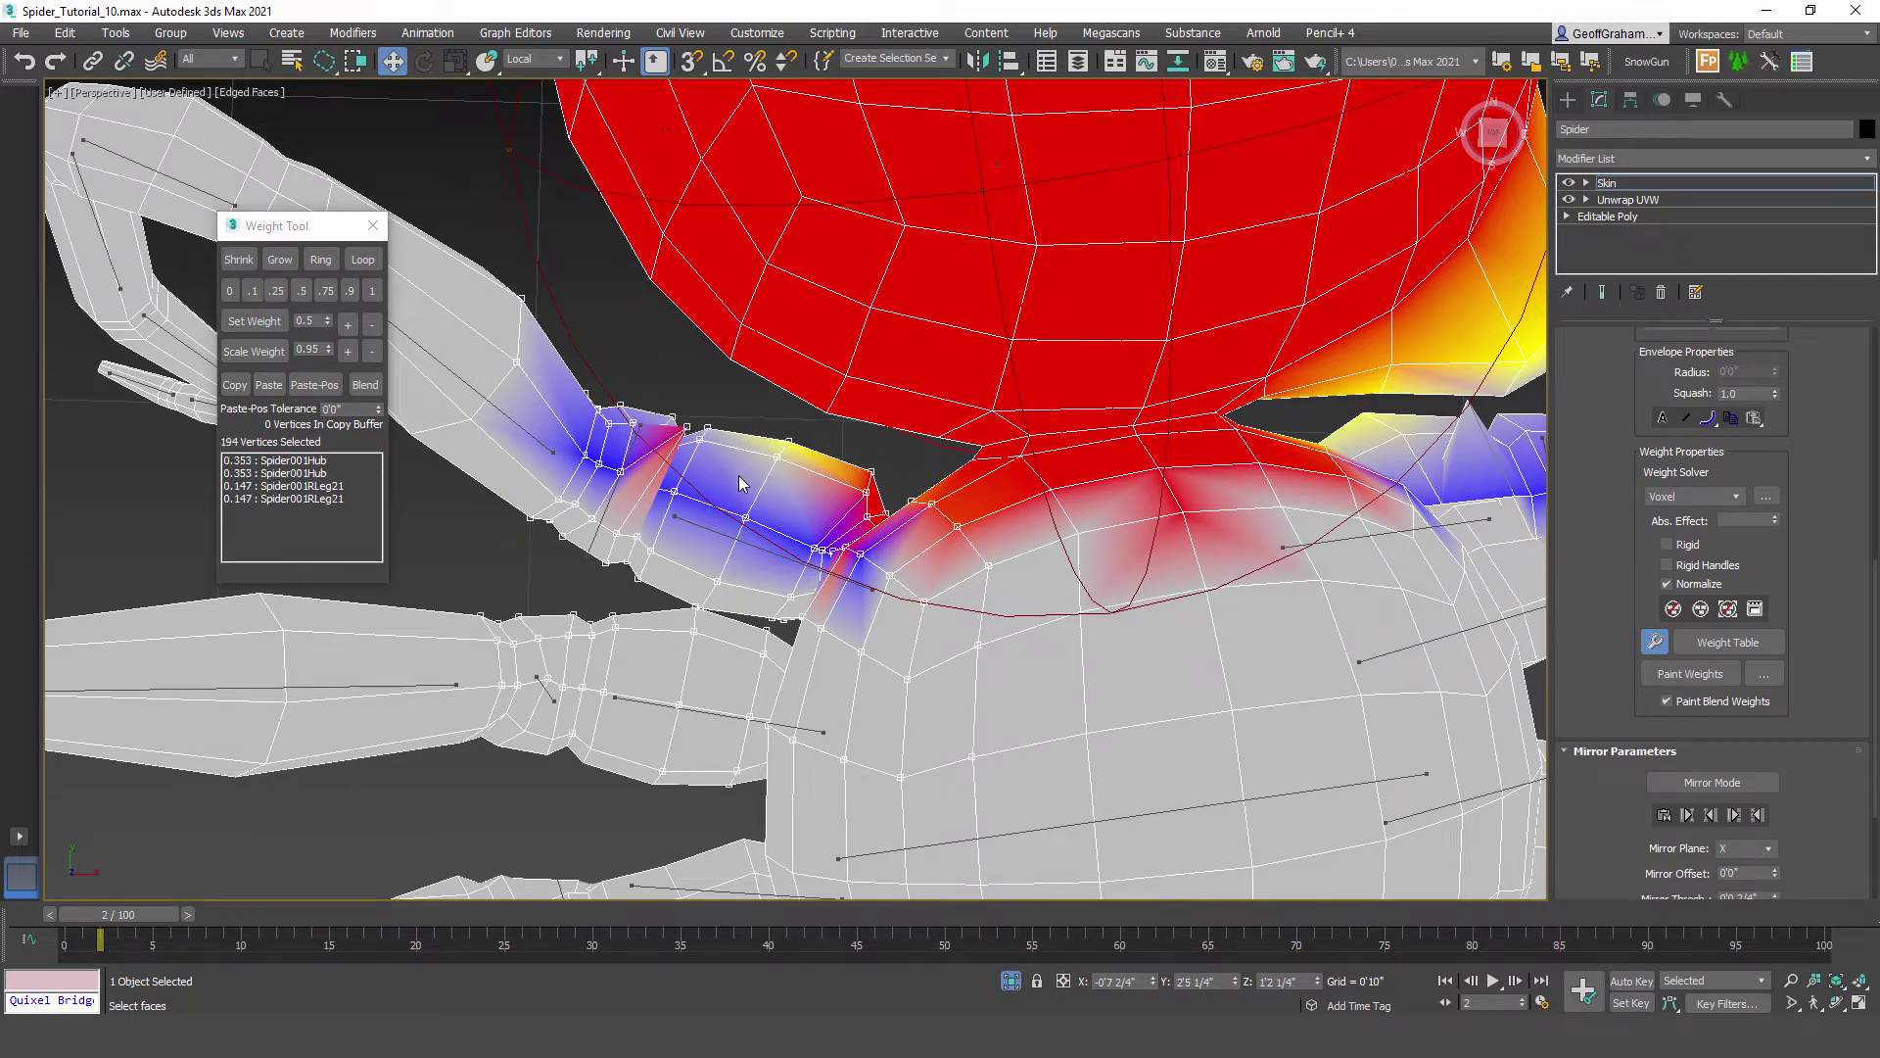
left_click(231, 290)
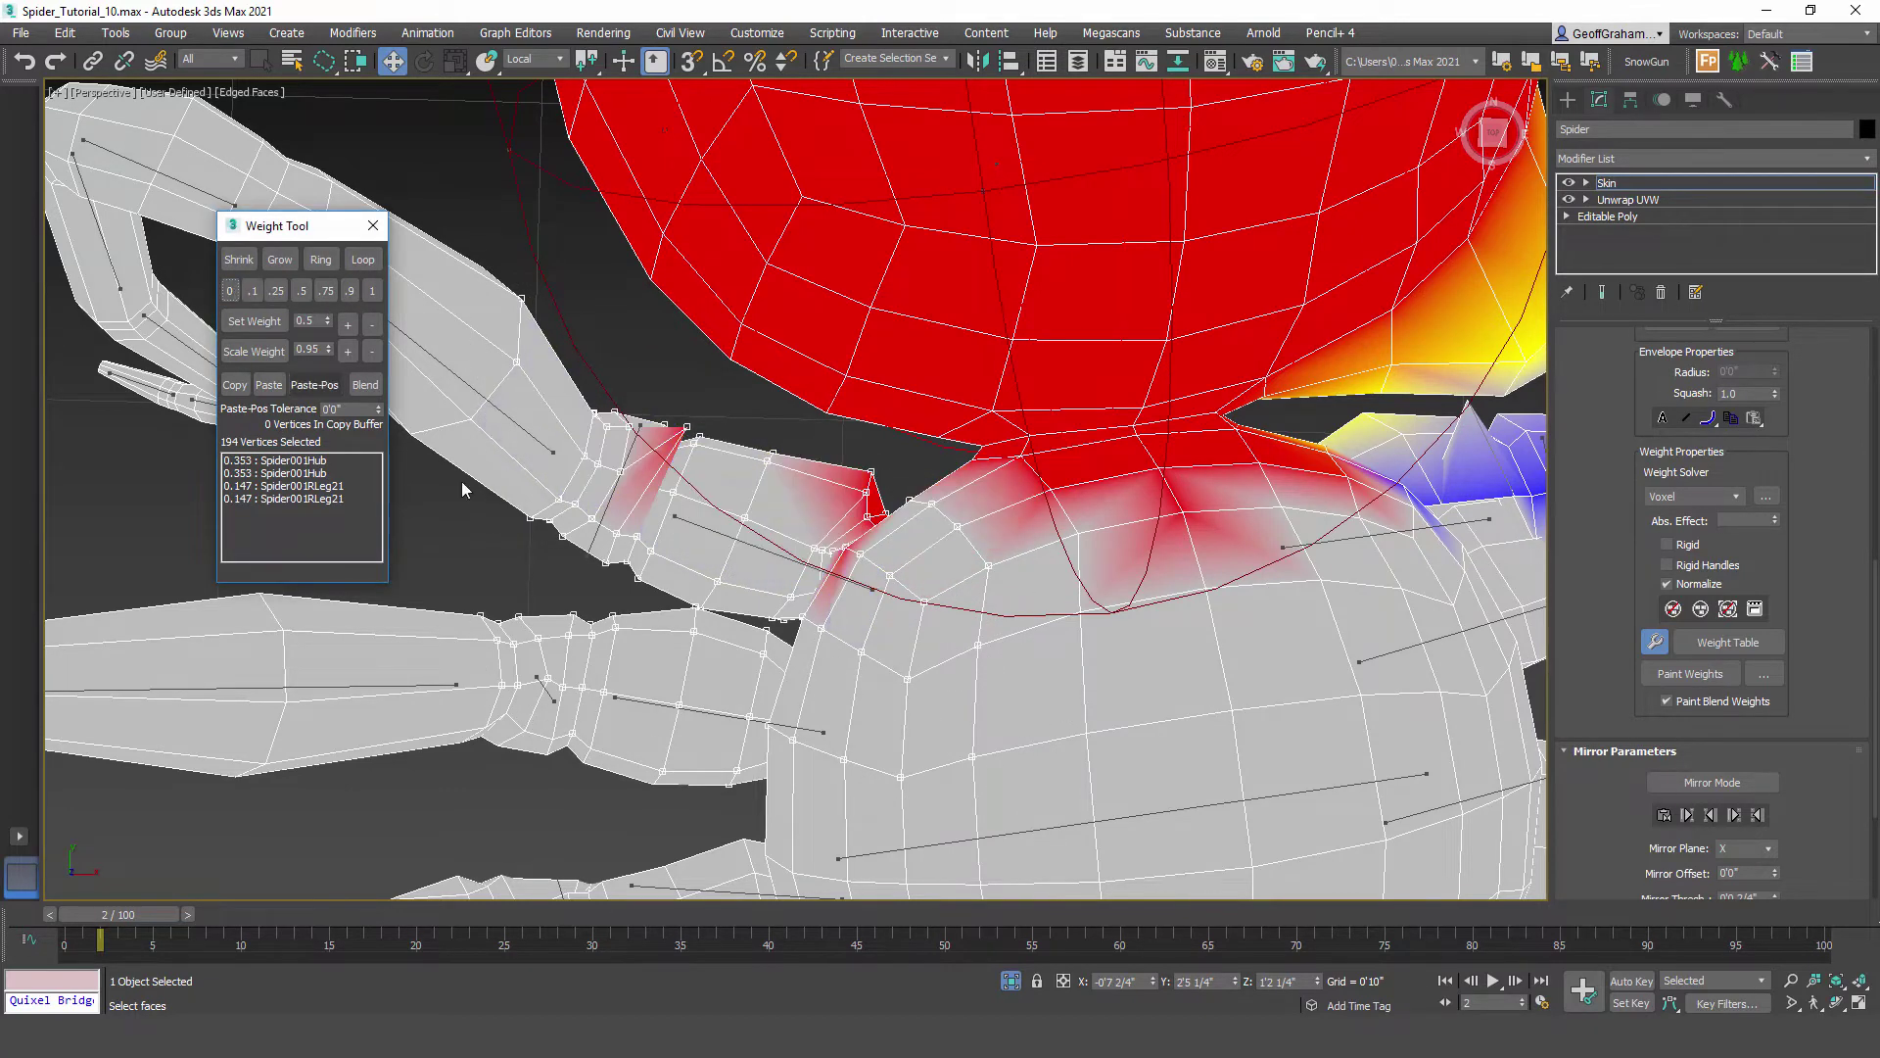
Step: Select the stray vertex spiking off the rear right leg and raise its weight for the Spider001RLeg42 envelope to 1 in increments
middle_click_drag(707, 660, 814, 609)
scroll(814, 609, "up", 8)
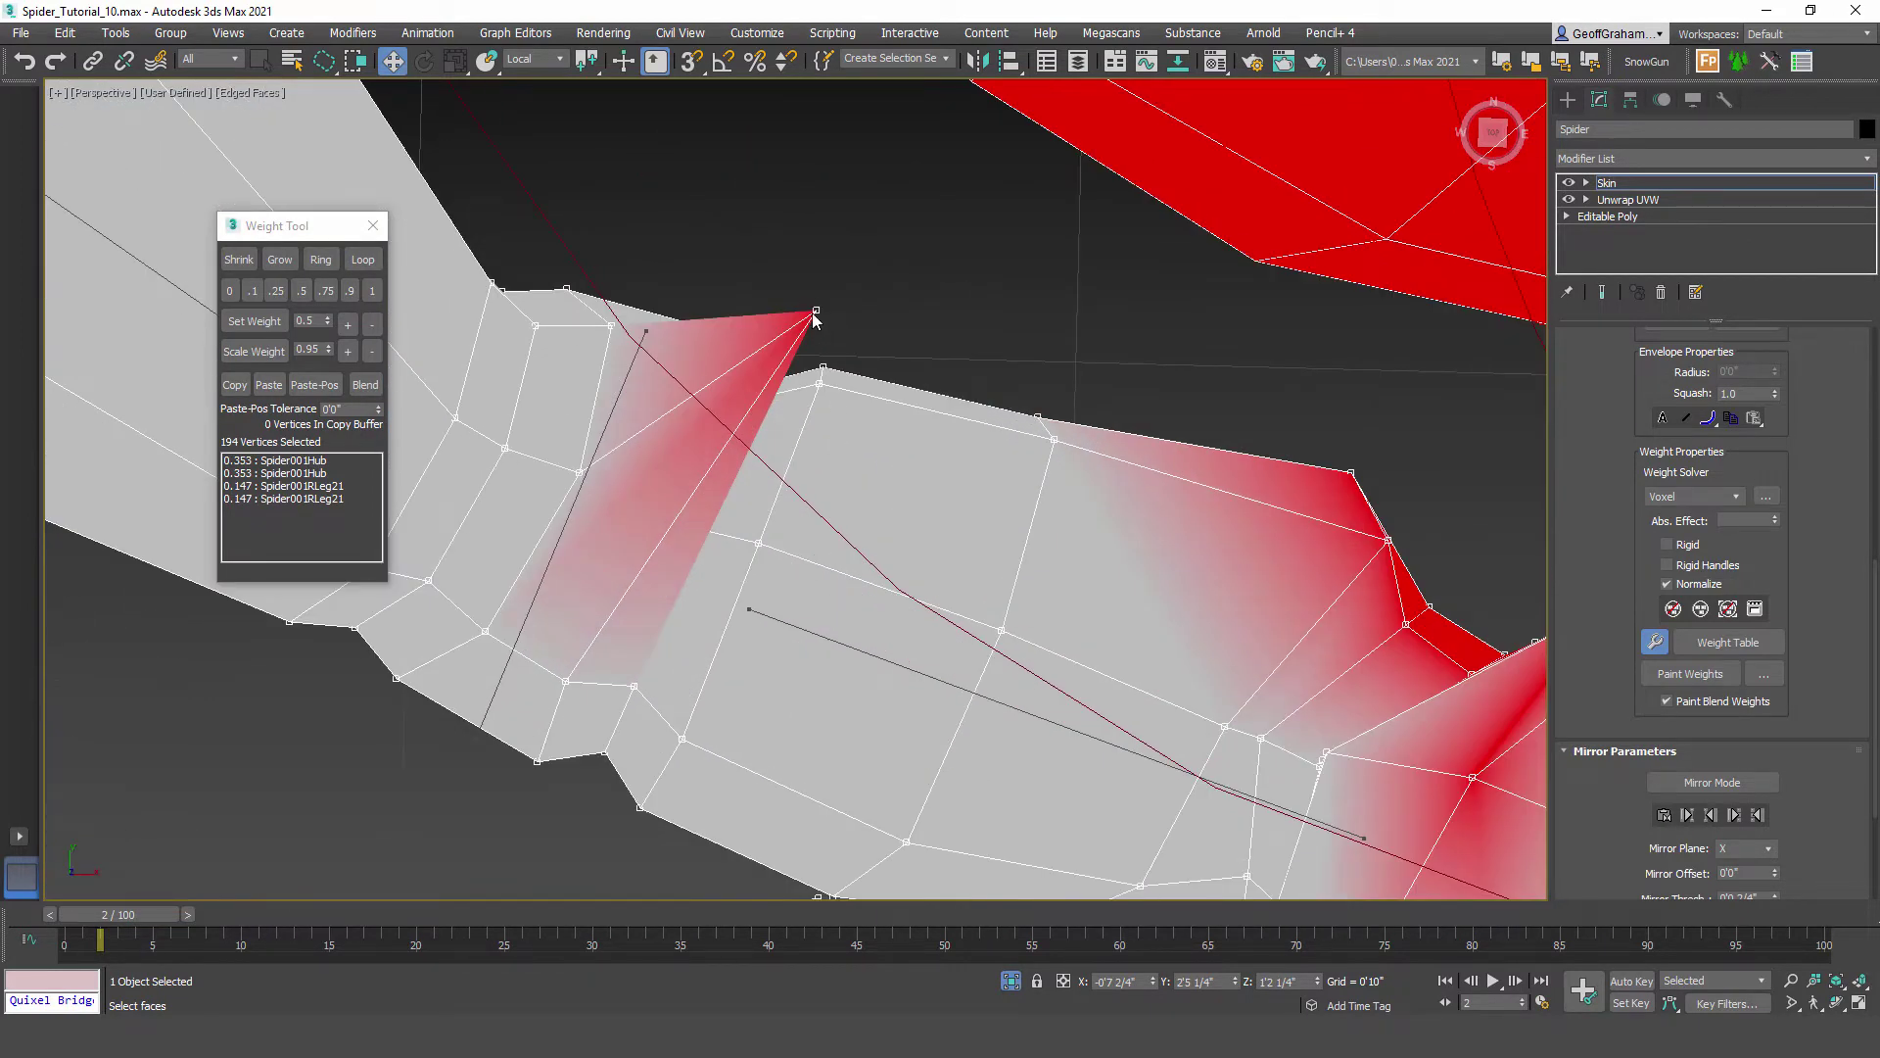
left_click(818, 309)
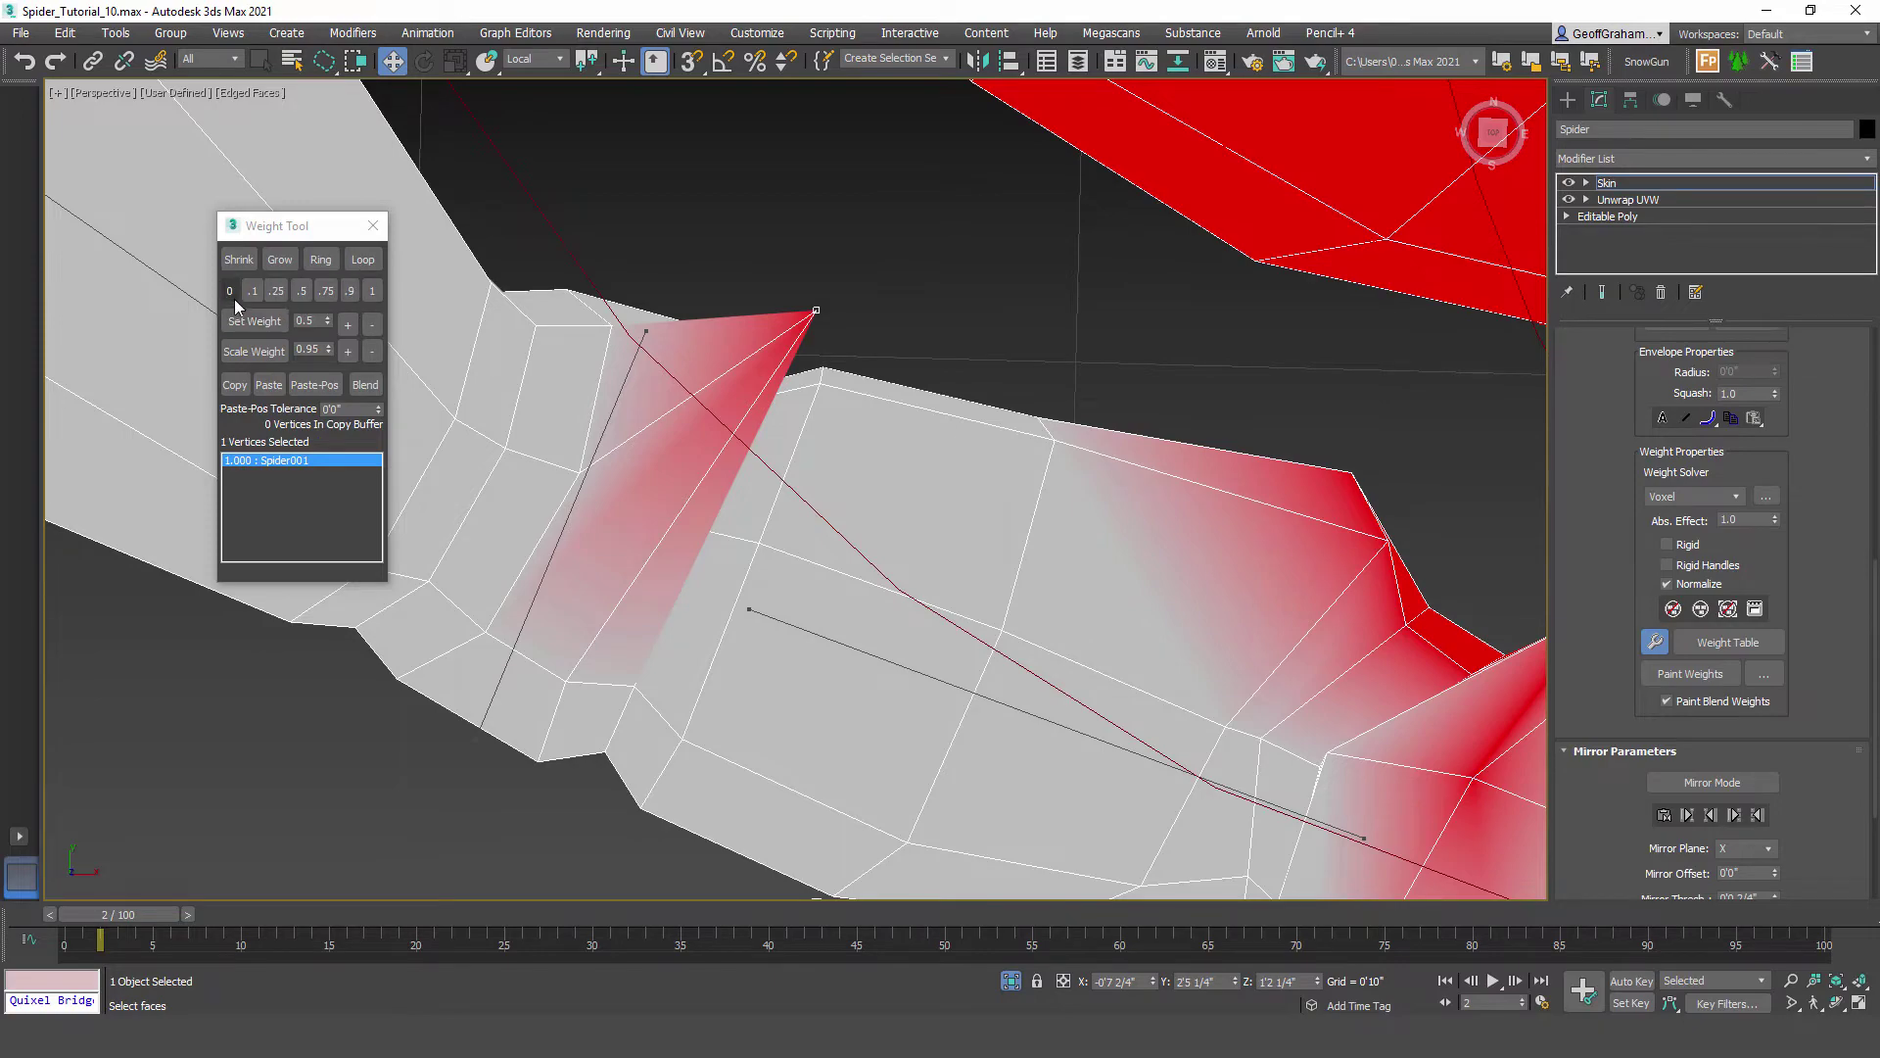
scroll(1016, 558, "down", 5)
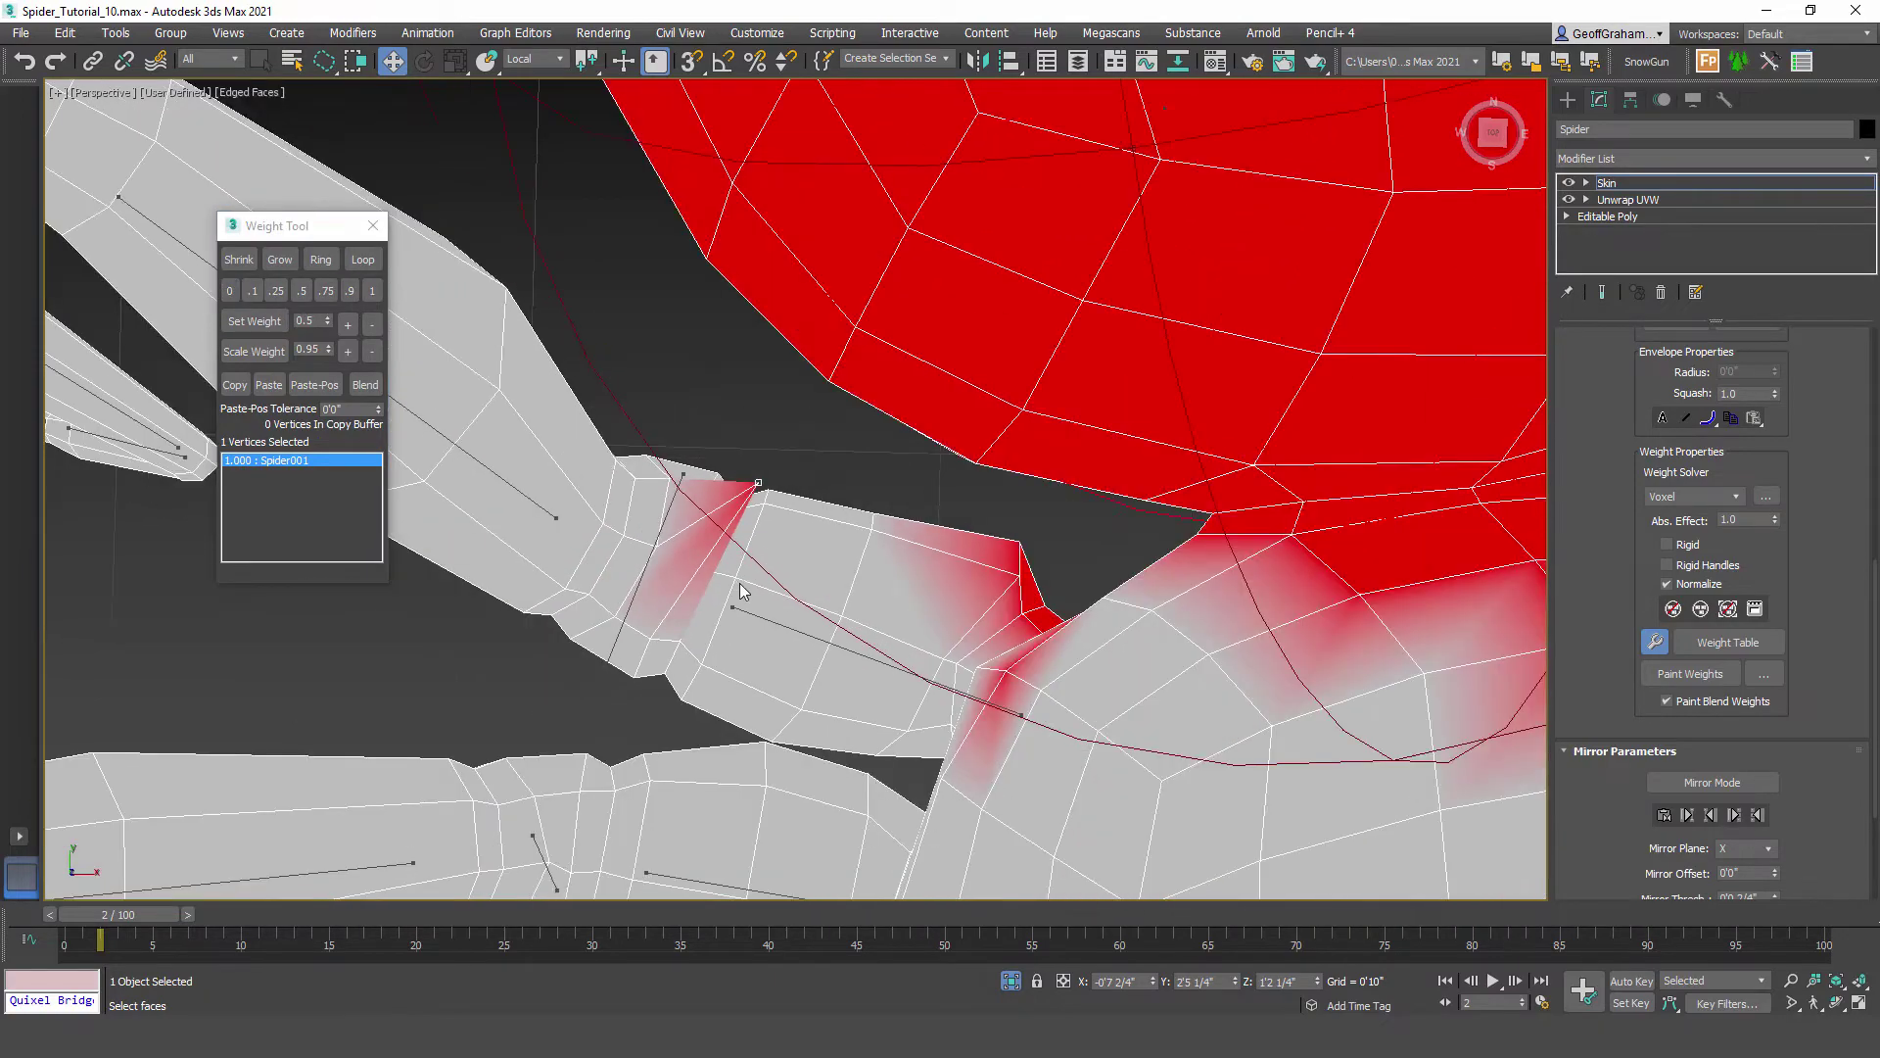
middle_click_drag(775, 572, 785, 609, "alt")
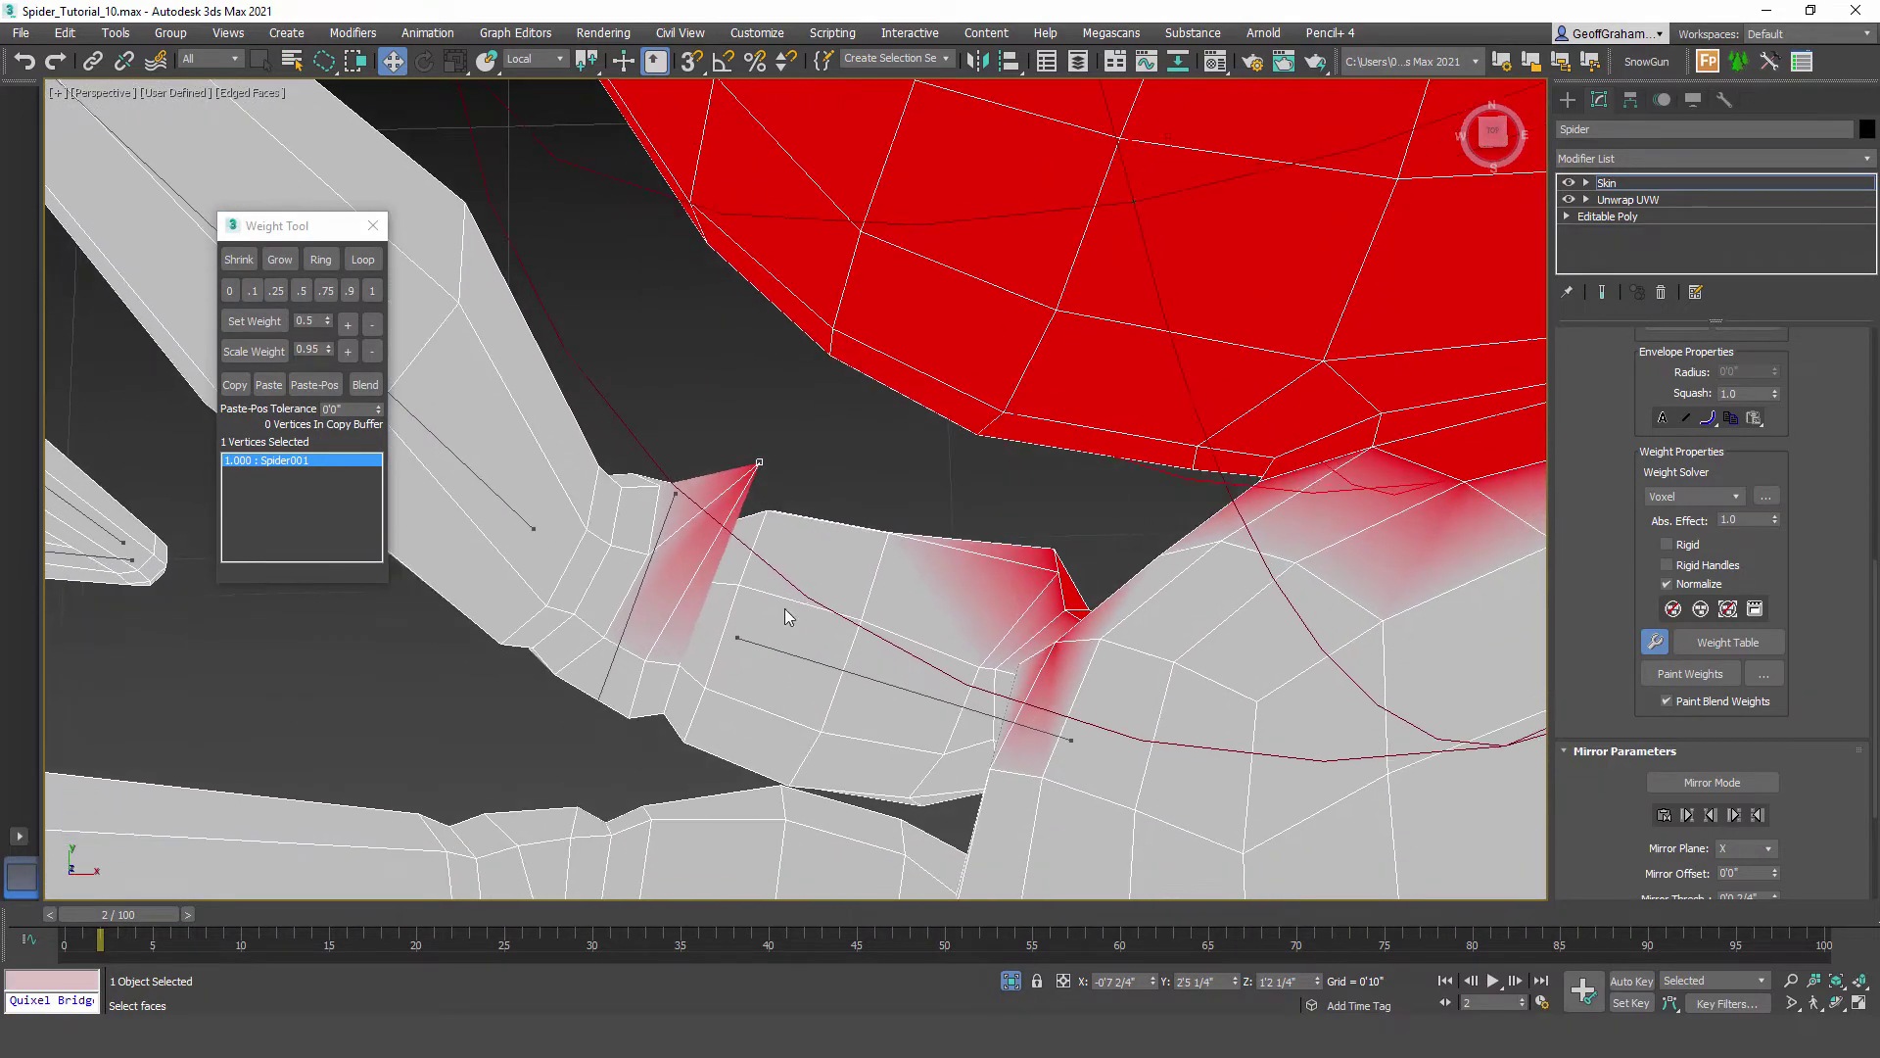
left_click(662, 529)
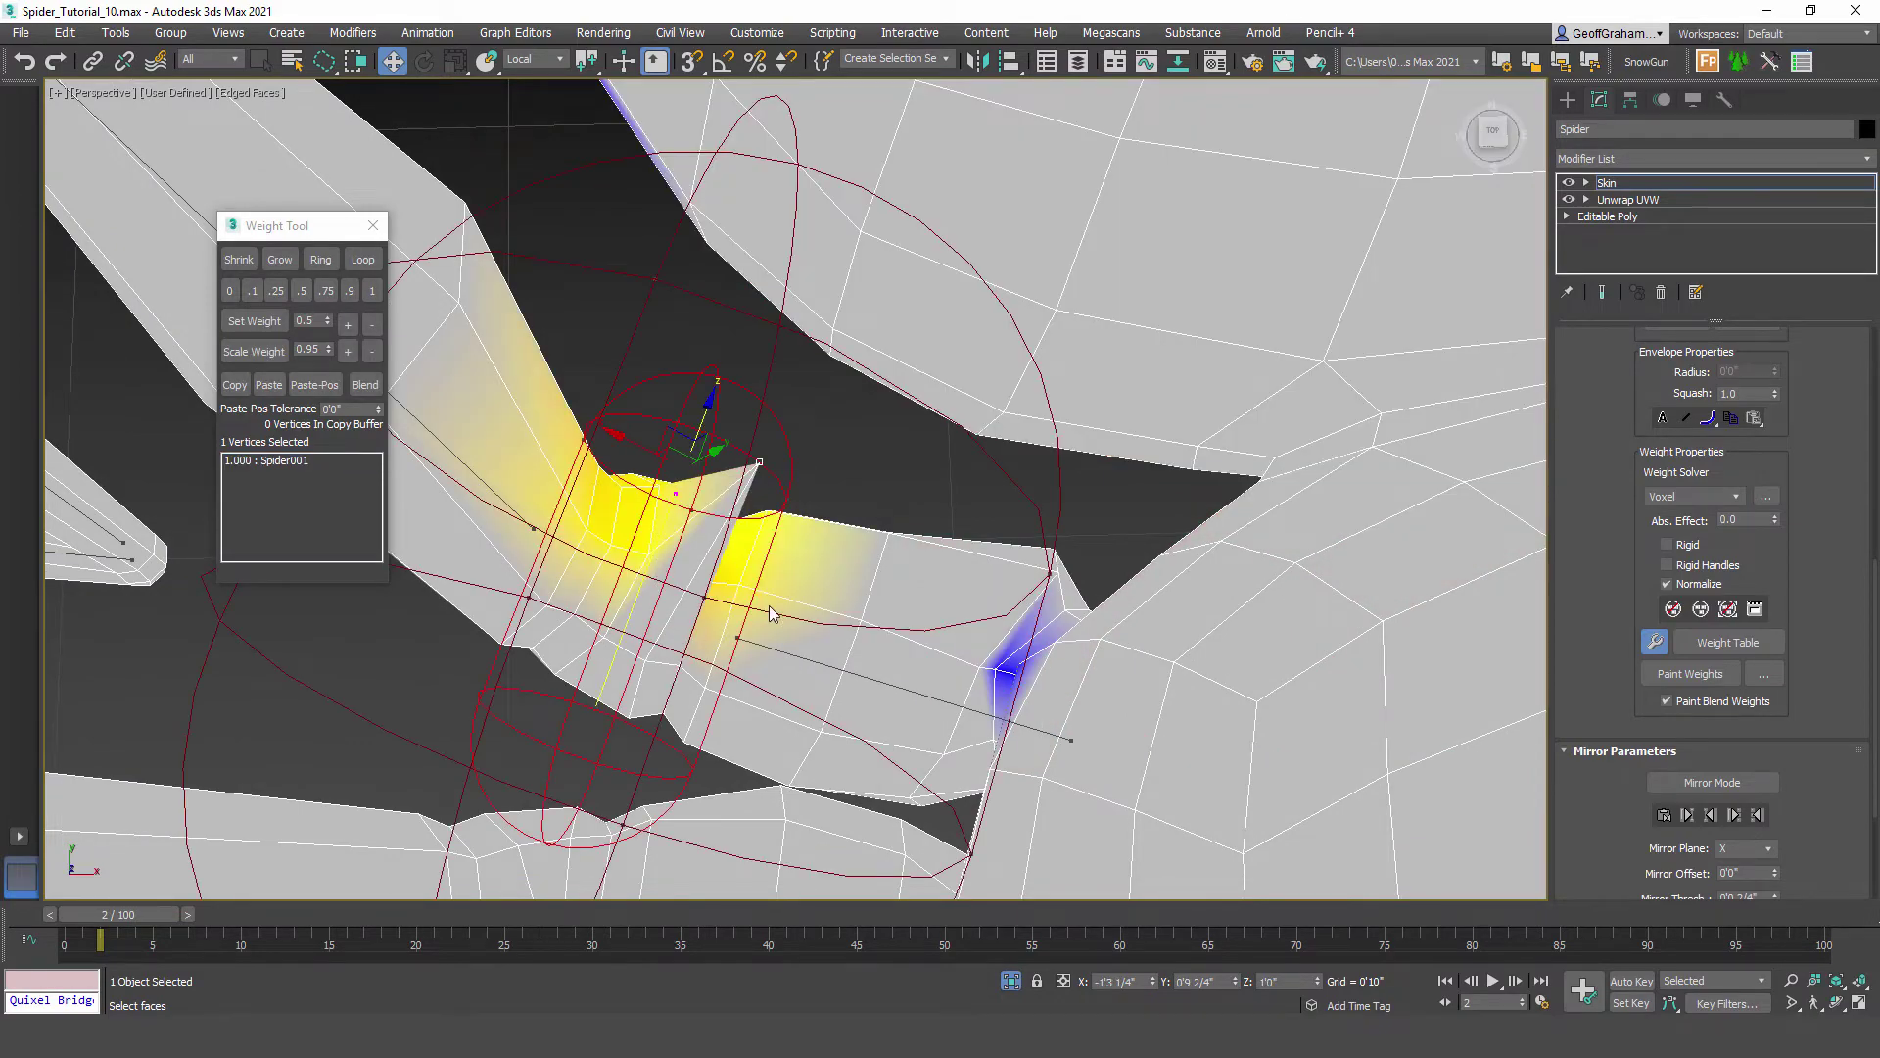
mouse_move(681, 605)
middle_mouse_down("alt")
mouse_move(673, 545)
mouse_move(690, 573)
middle_mouse_up("alt")
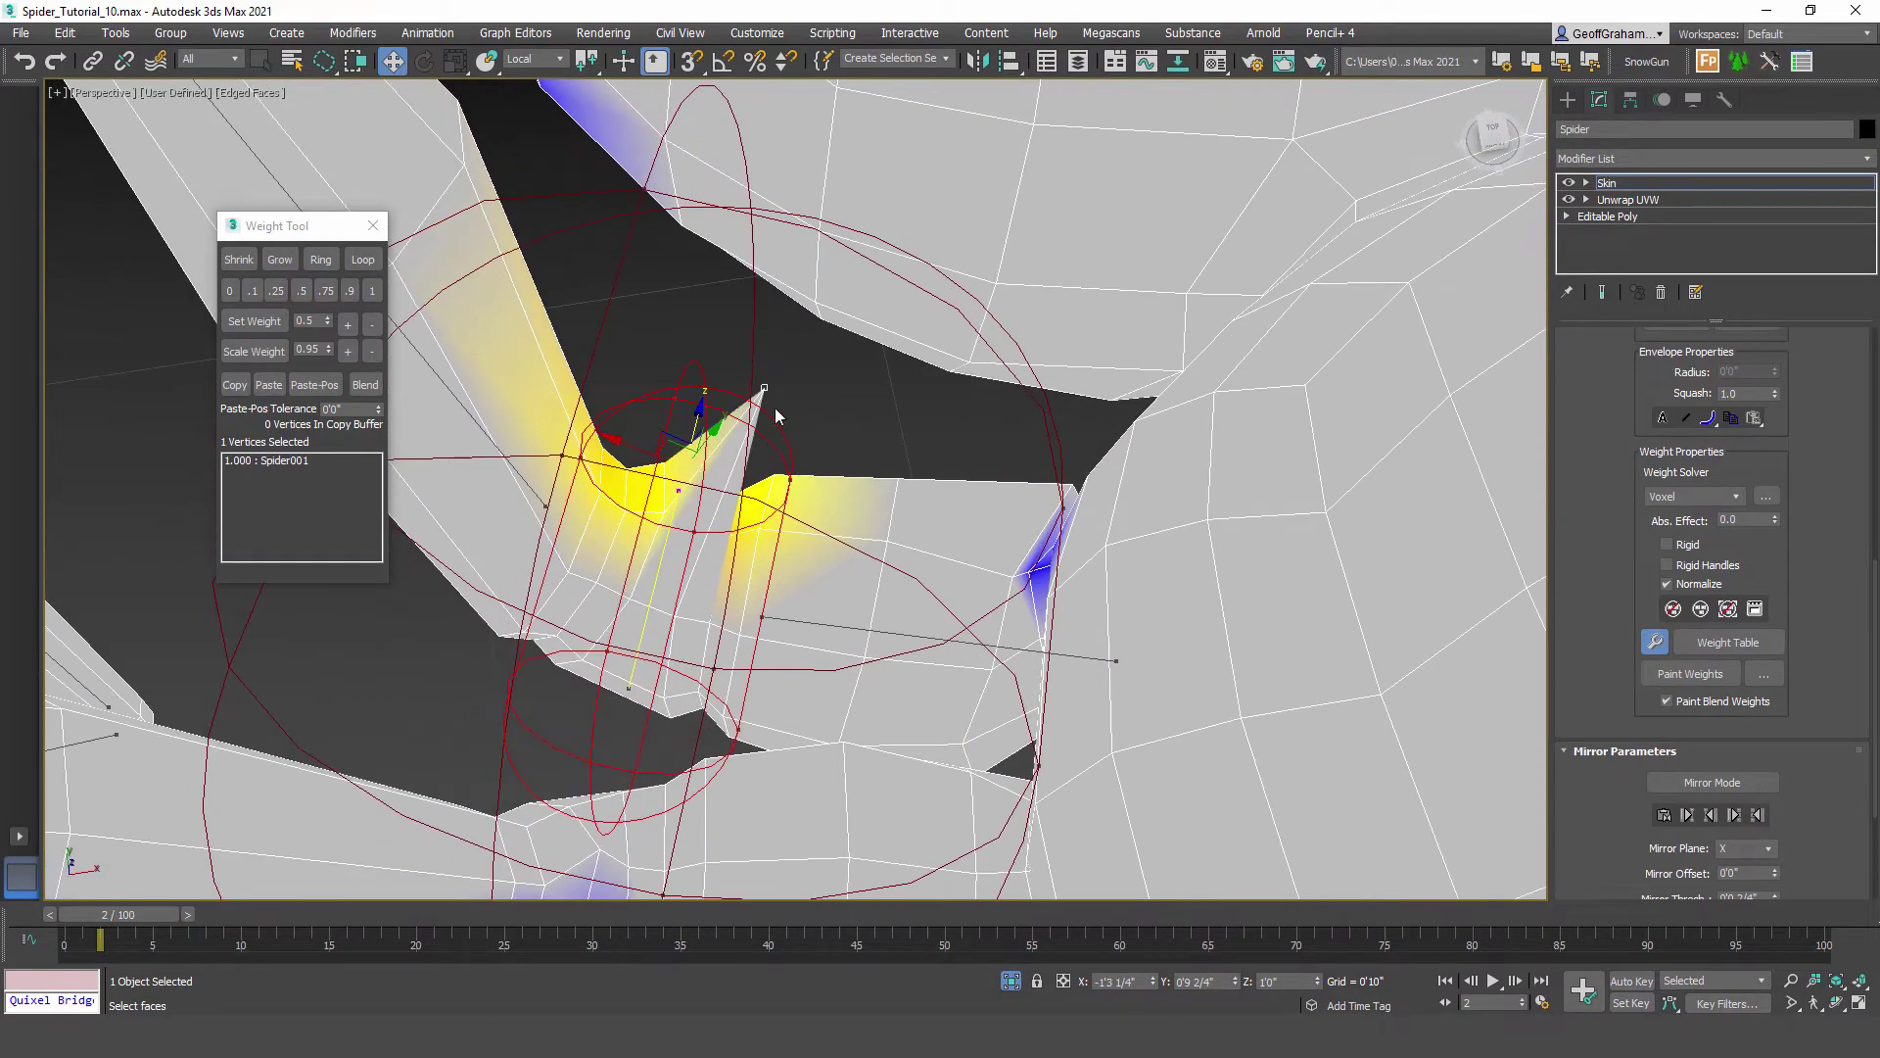
left_click(347, 325)
left_click(347, 325)
left_click(347, 325)
left_click(347, 325)
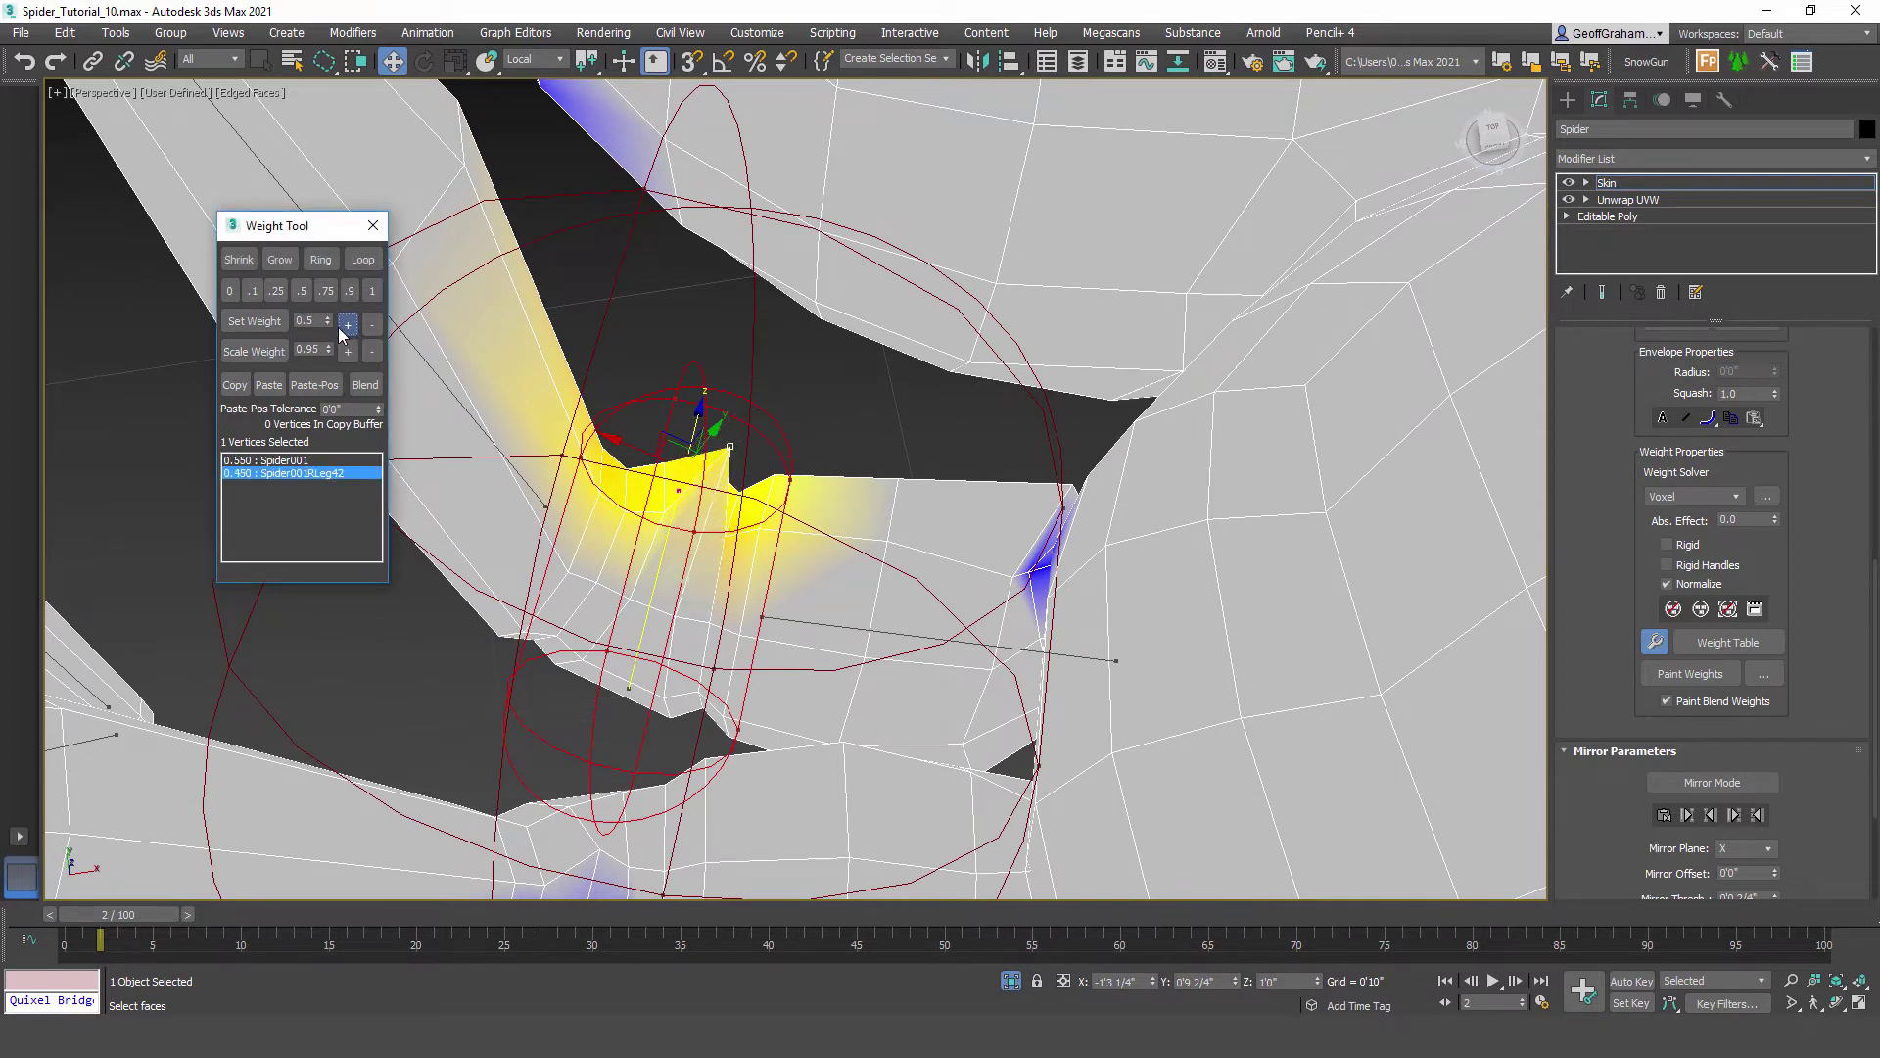
left_click(347, 326)
left_click(347, 325)
left_click(347, 325)
left_click(347, 325)
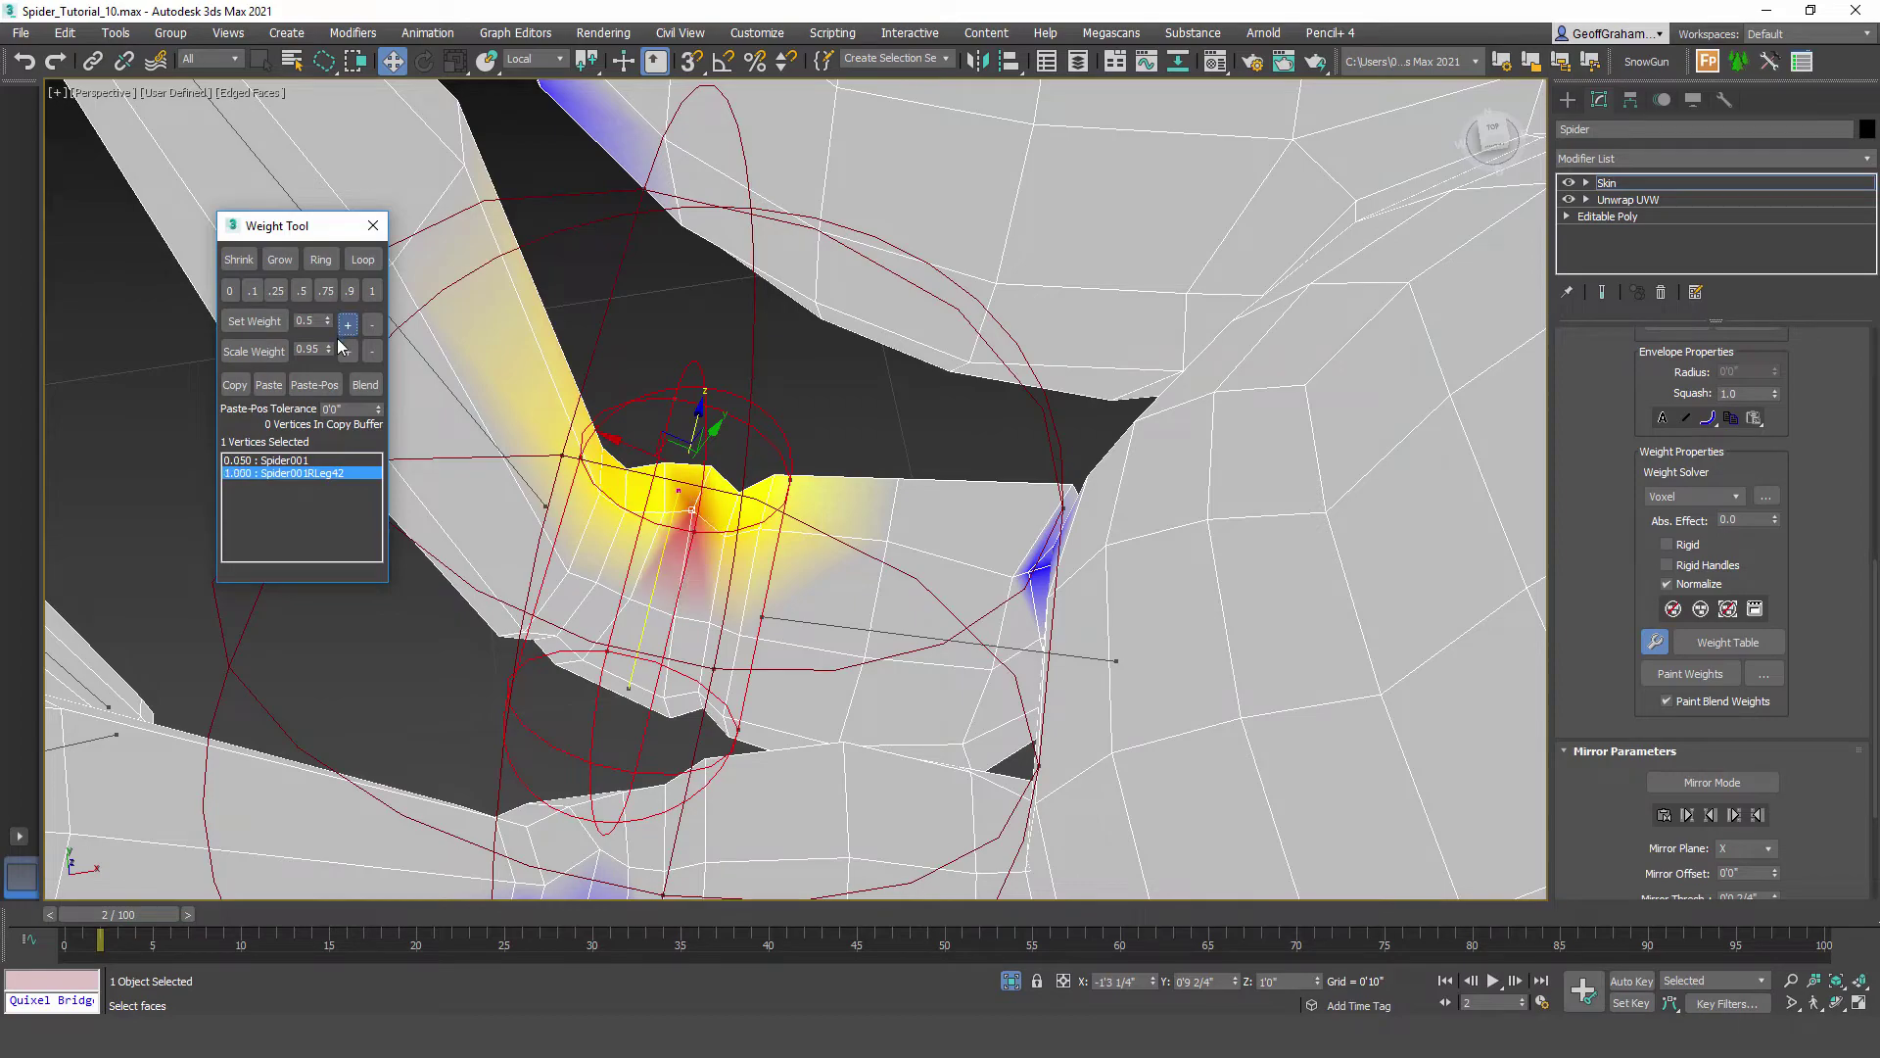
Step: Reselect the Spider001 abdomen envelope, lasso the vertices across the rear of the front body, and set their weight to 0
middle_click_drag(897, 795, 869, 303, "alt")
left_click(846, 237)
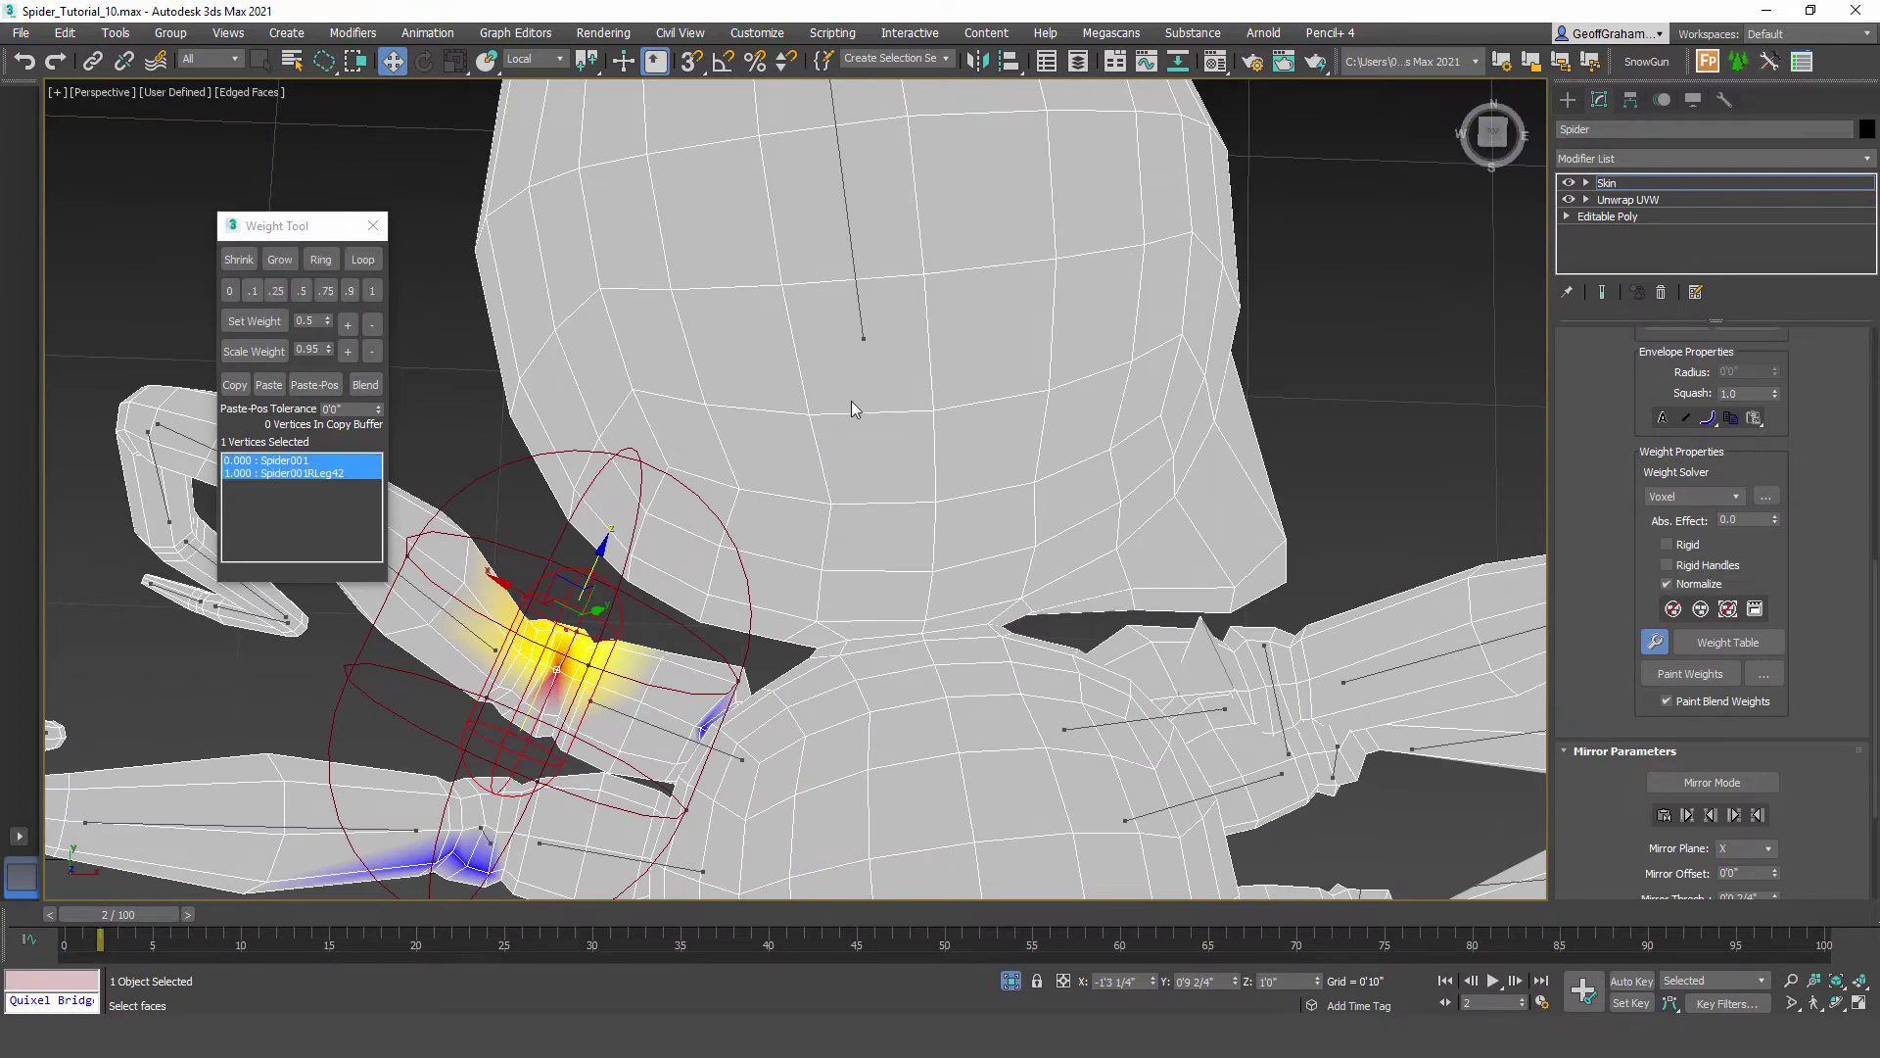
middle_click_drag(850, 404, 860, 588, "alt")
mouse_move(855, 693)
left_mouse_down()
mouse_move(1062, 602)
mouse_move(955, 544)
mouse_move(554, 521)
left_mouse_up()
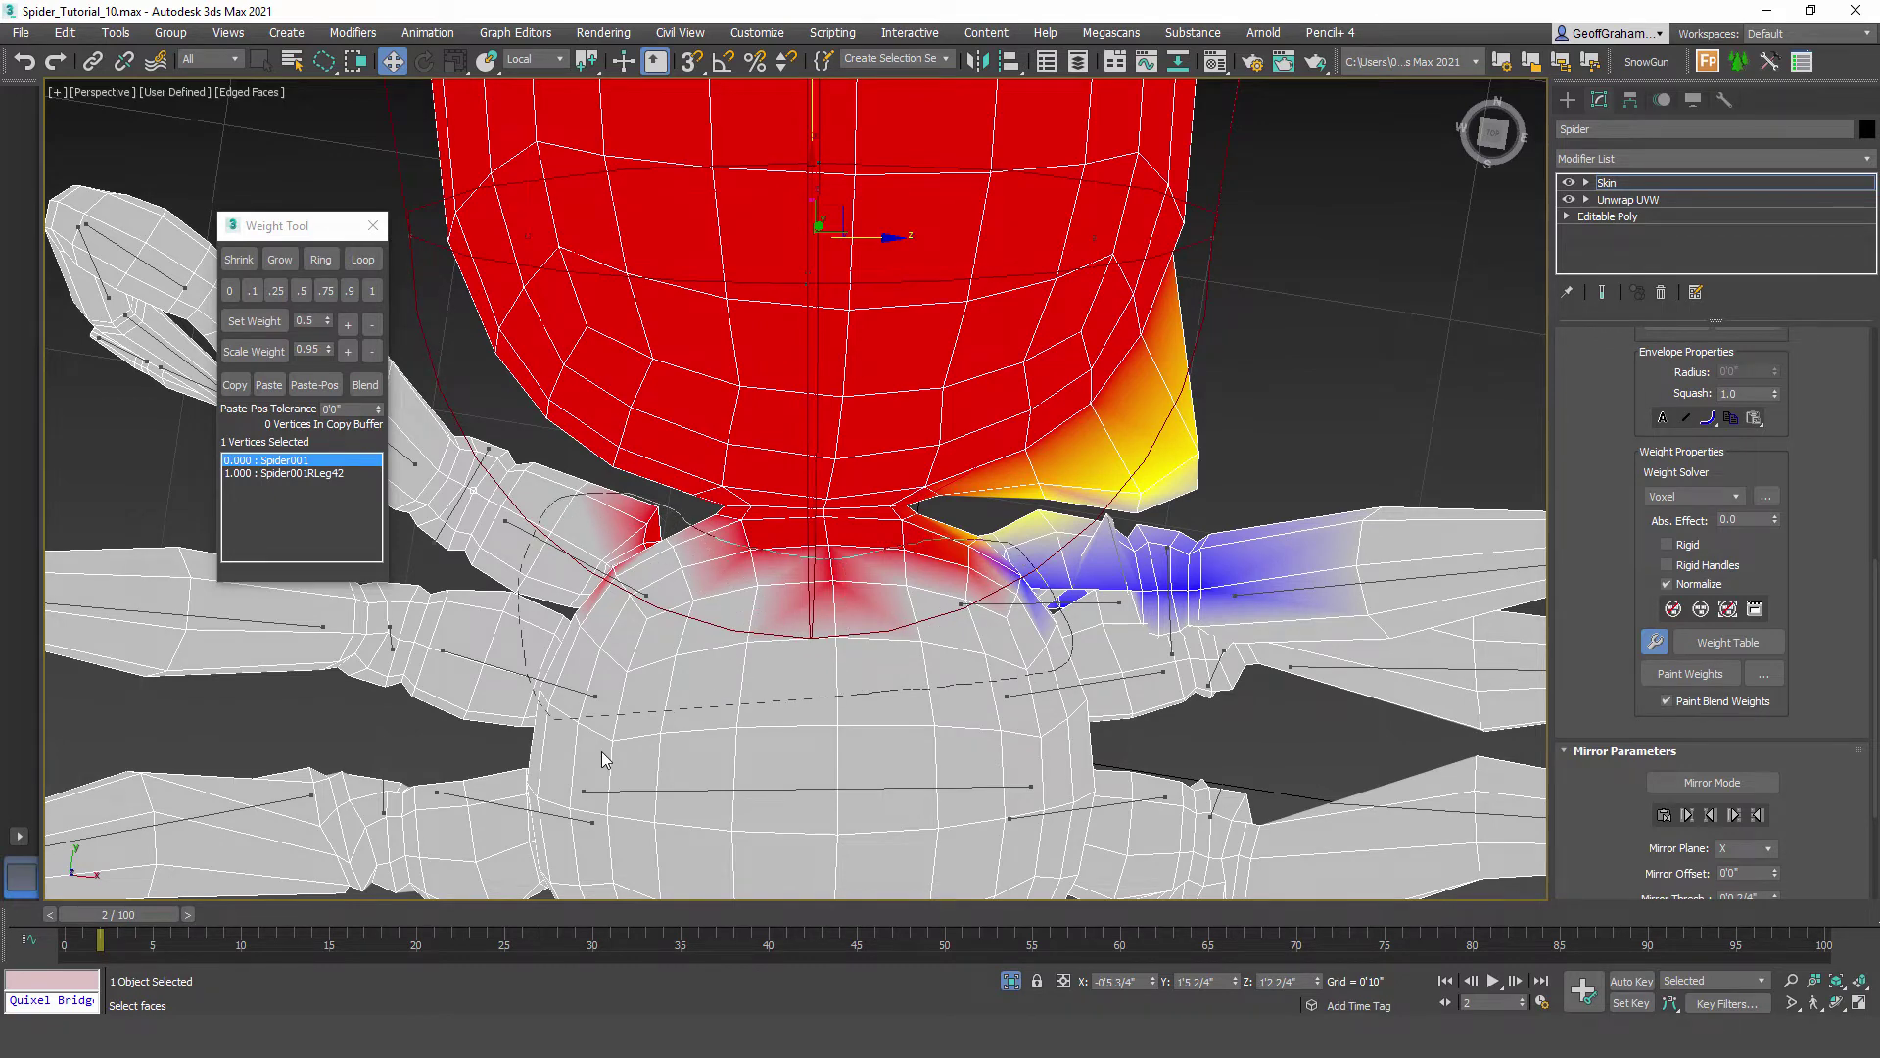
left_click(239, 292)
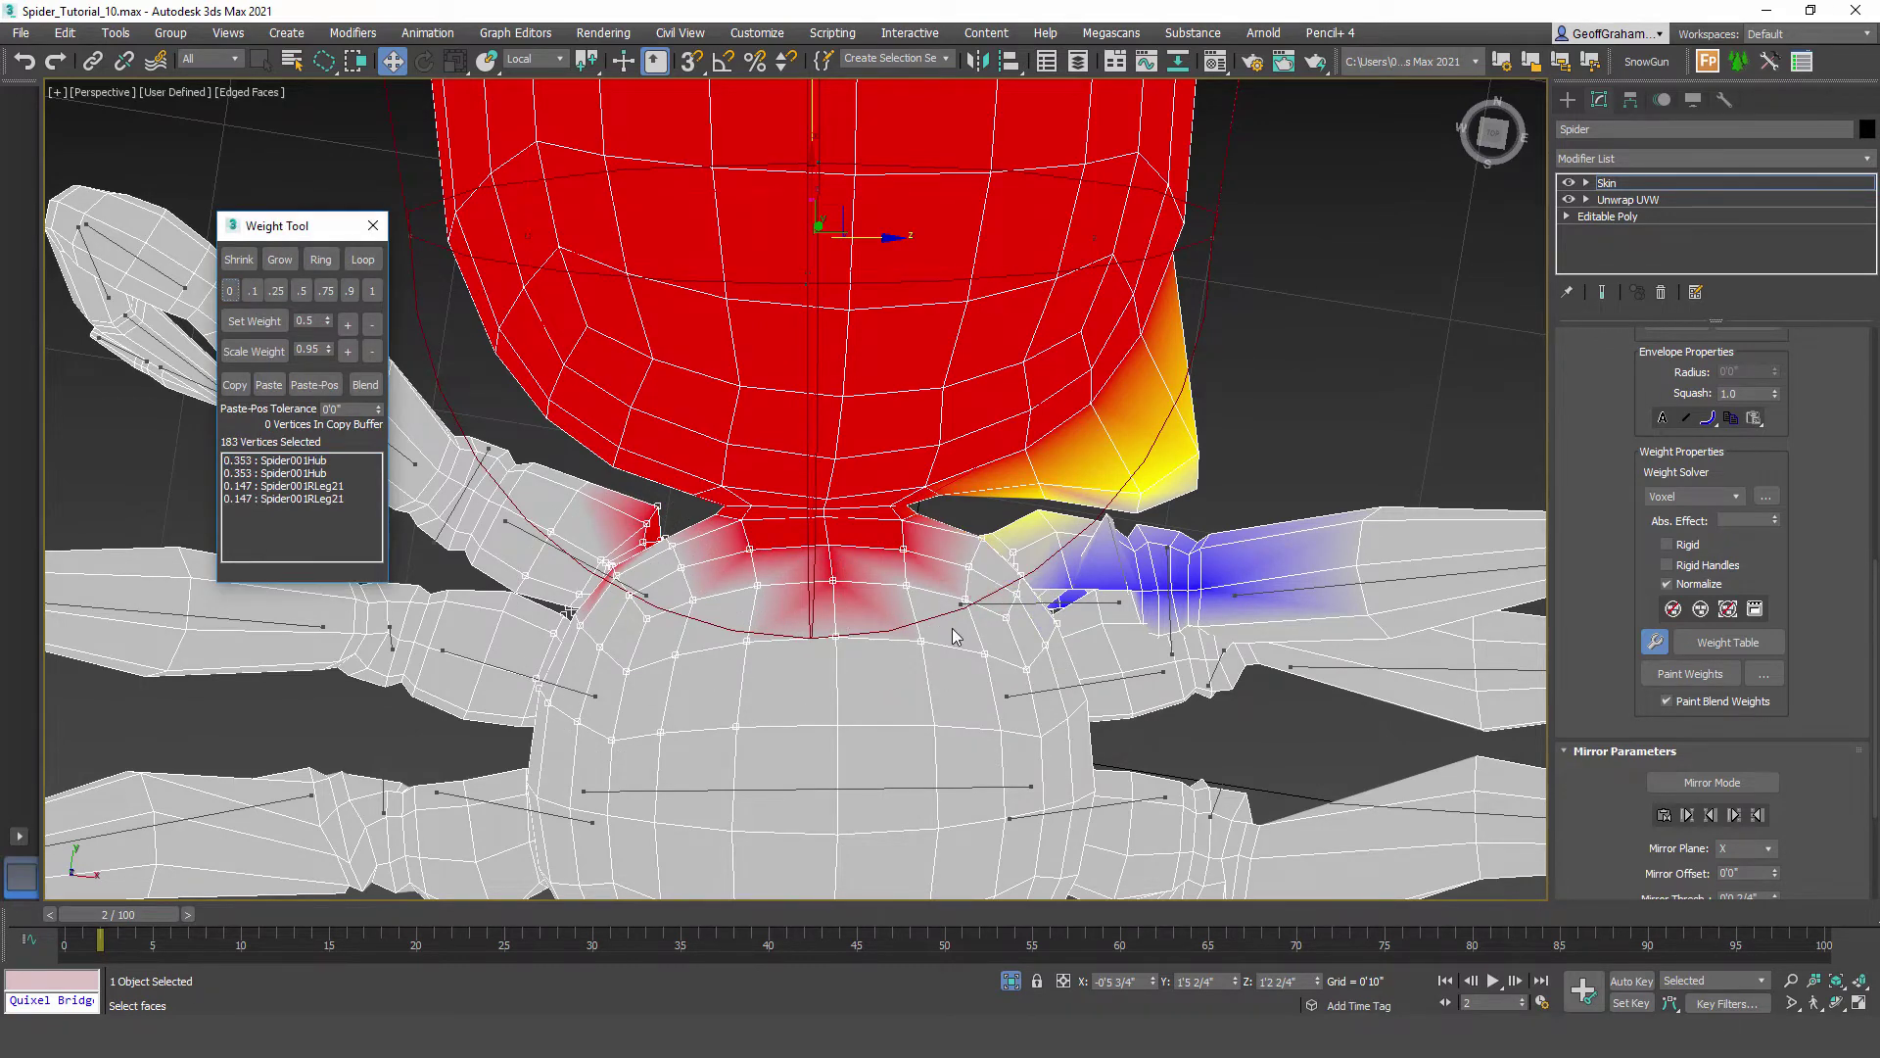
Step: Lasso the vertices at the base of the rear left leg and set their Spider001 weight to 0
middle_click_drag(1205, 557, 1162, 542)
mouse_move(1157, 514)
left_mouse_down()
mouse_move(1024, 499)
mouse_move(1034, 702)
mouse_move(1315, 455)
left_mouse_up()
left_click(232, 286)
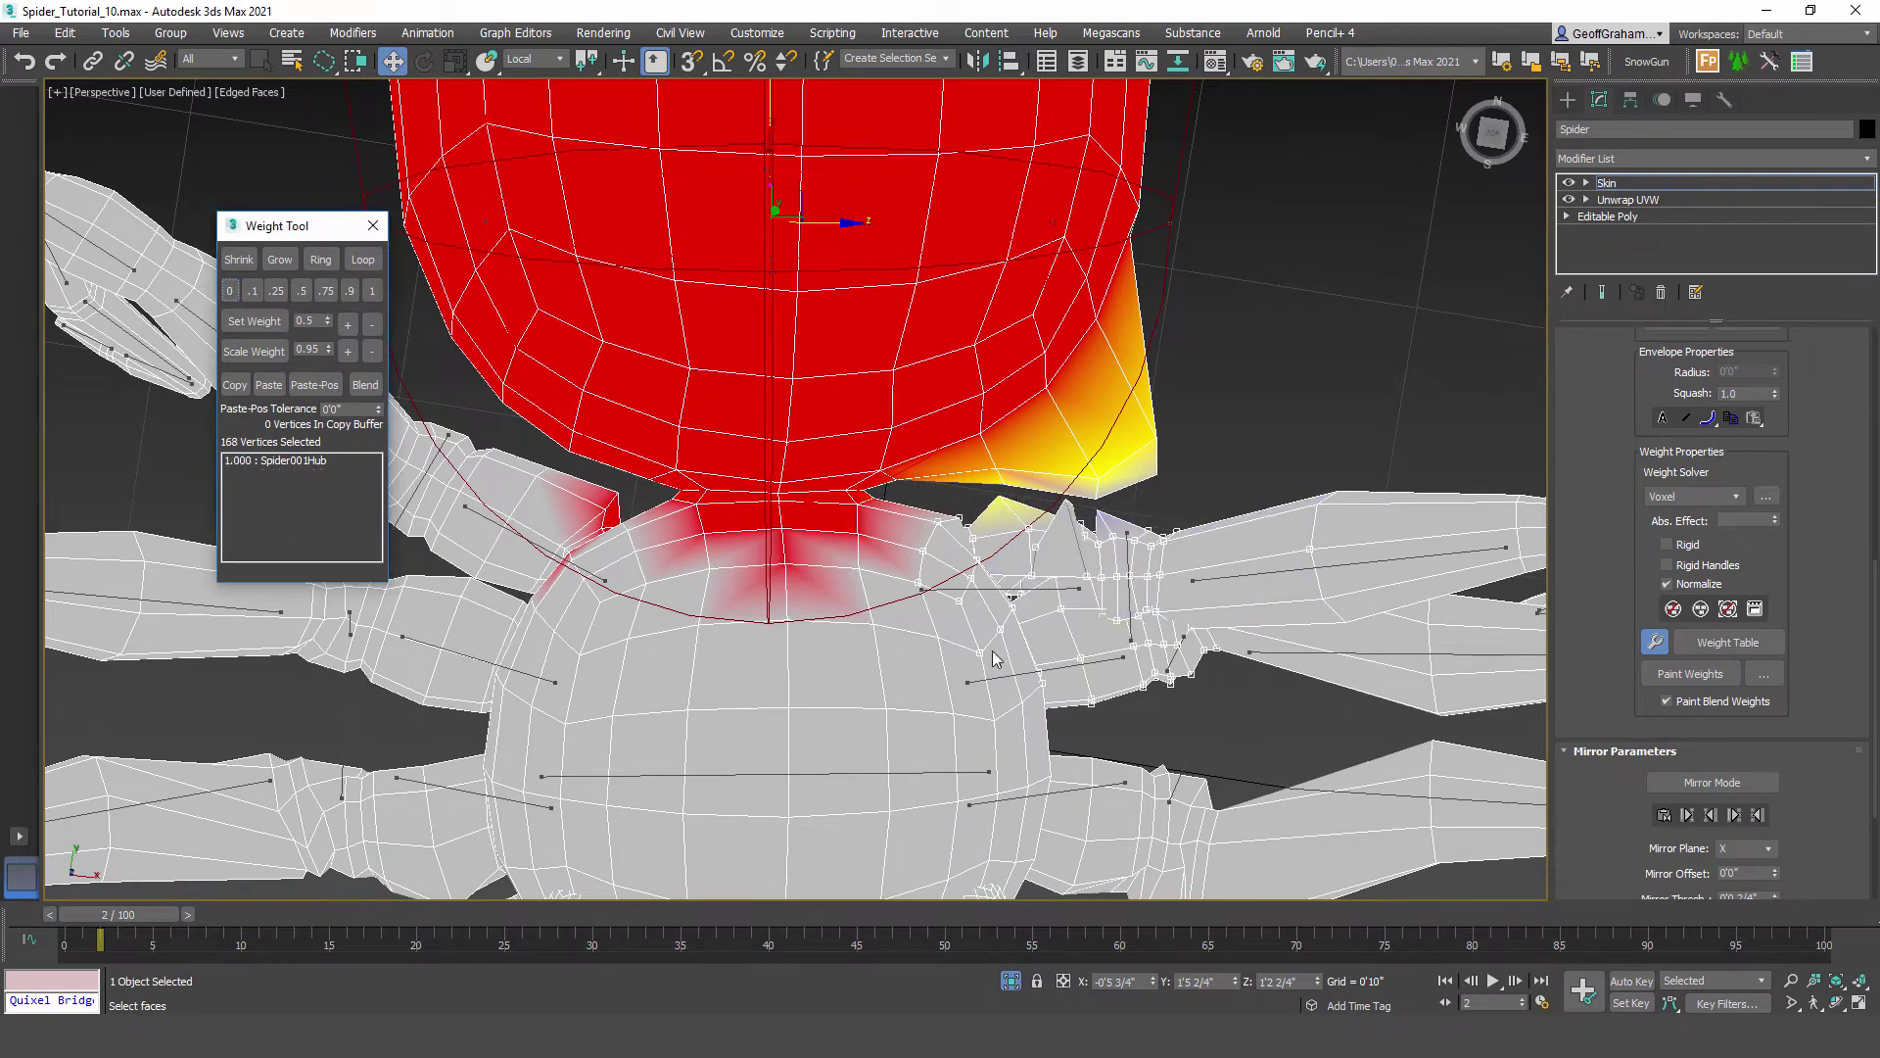
Step: Lasso the main bulk of the abdomen's vertices and set their Spider001 weight to 1
middle_click_drag(749, 608, 810, 545)
scroll(807, 552, "down", 4)
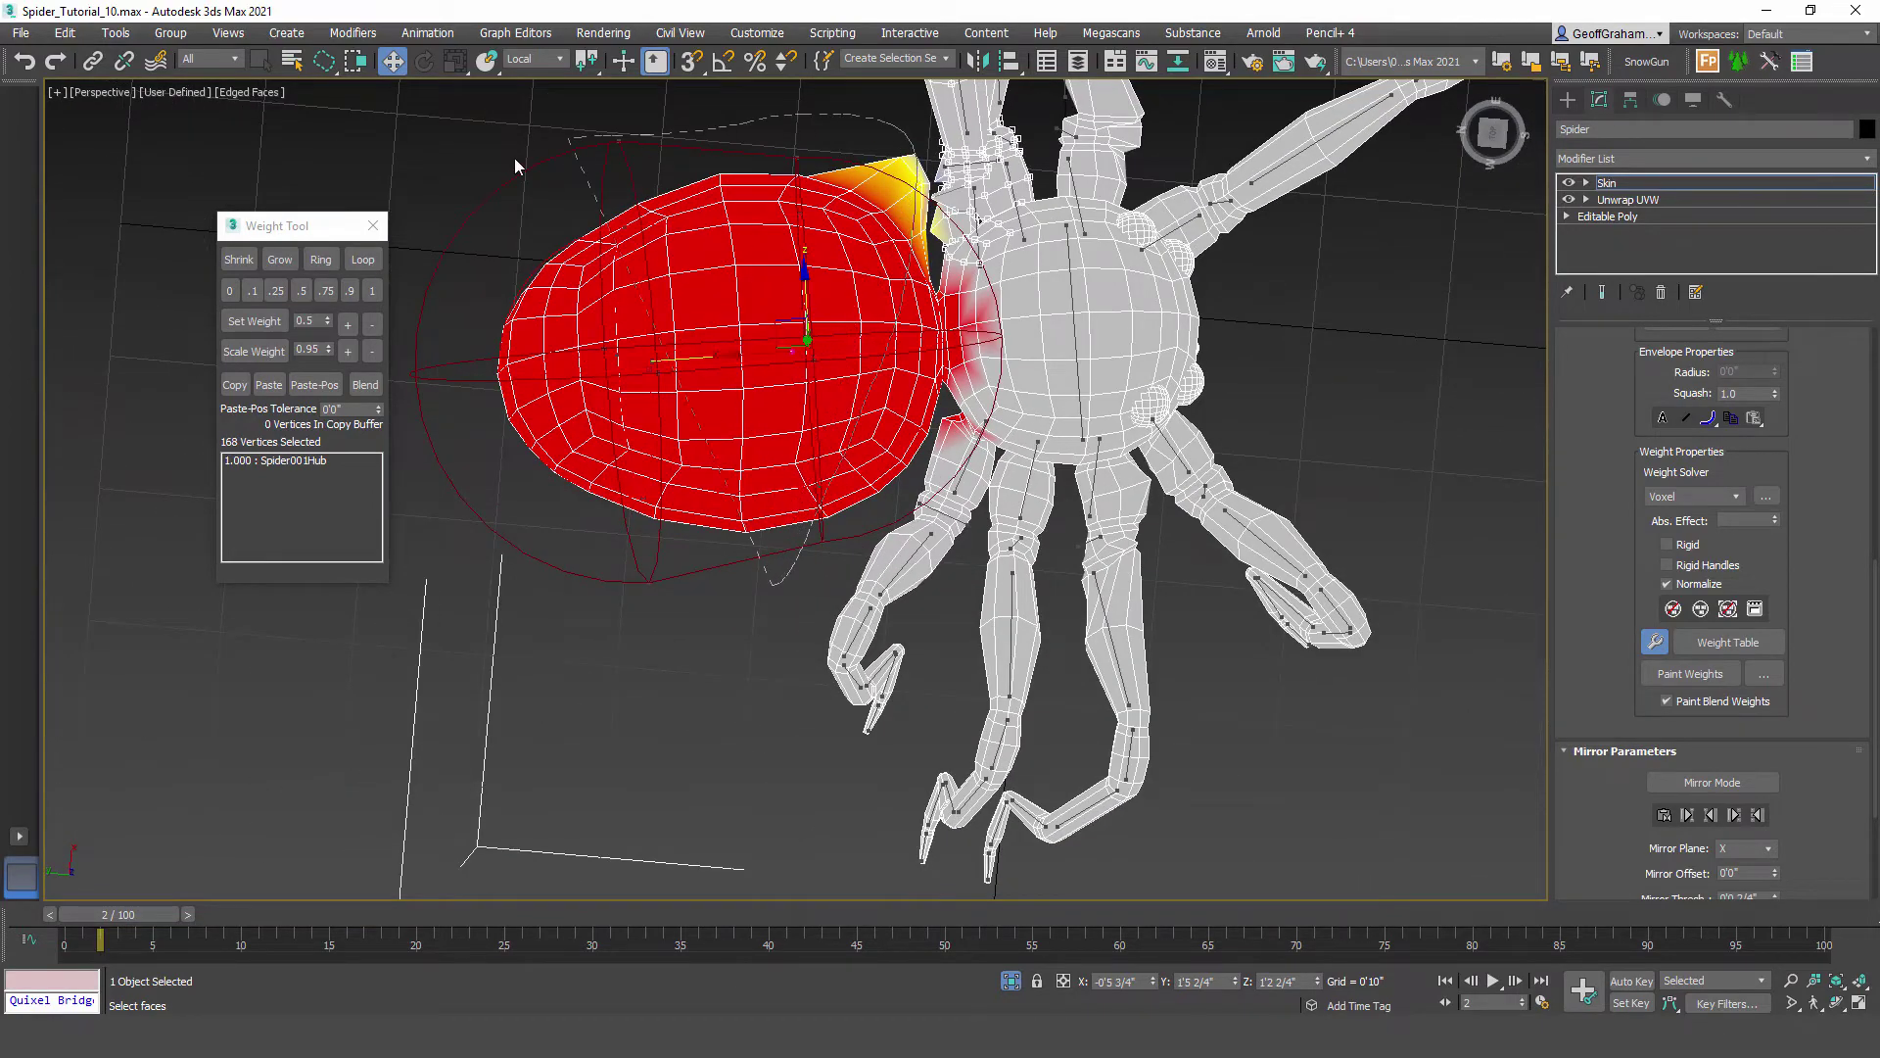
left_click_drag(495, 674, 480, 652)
left_click(373, 291)
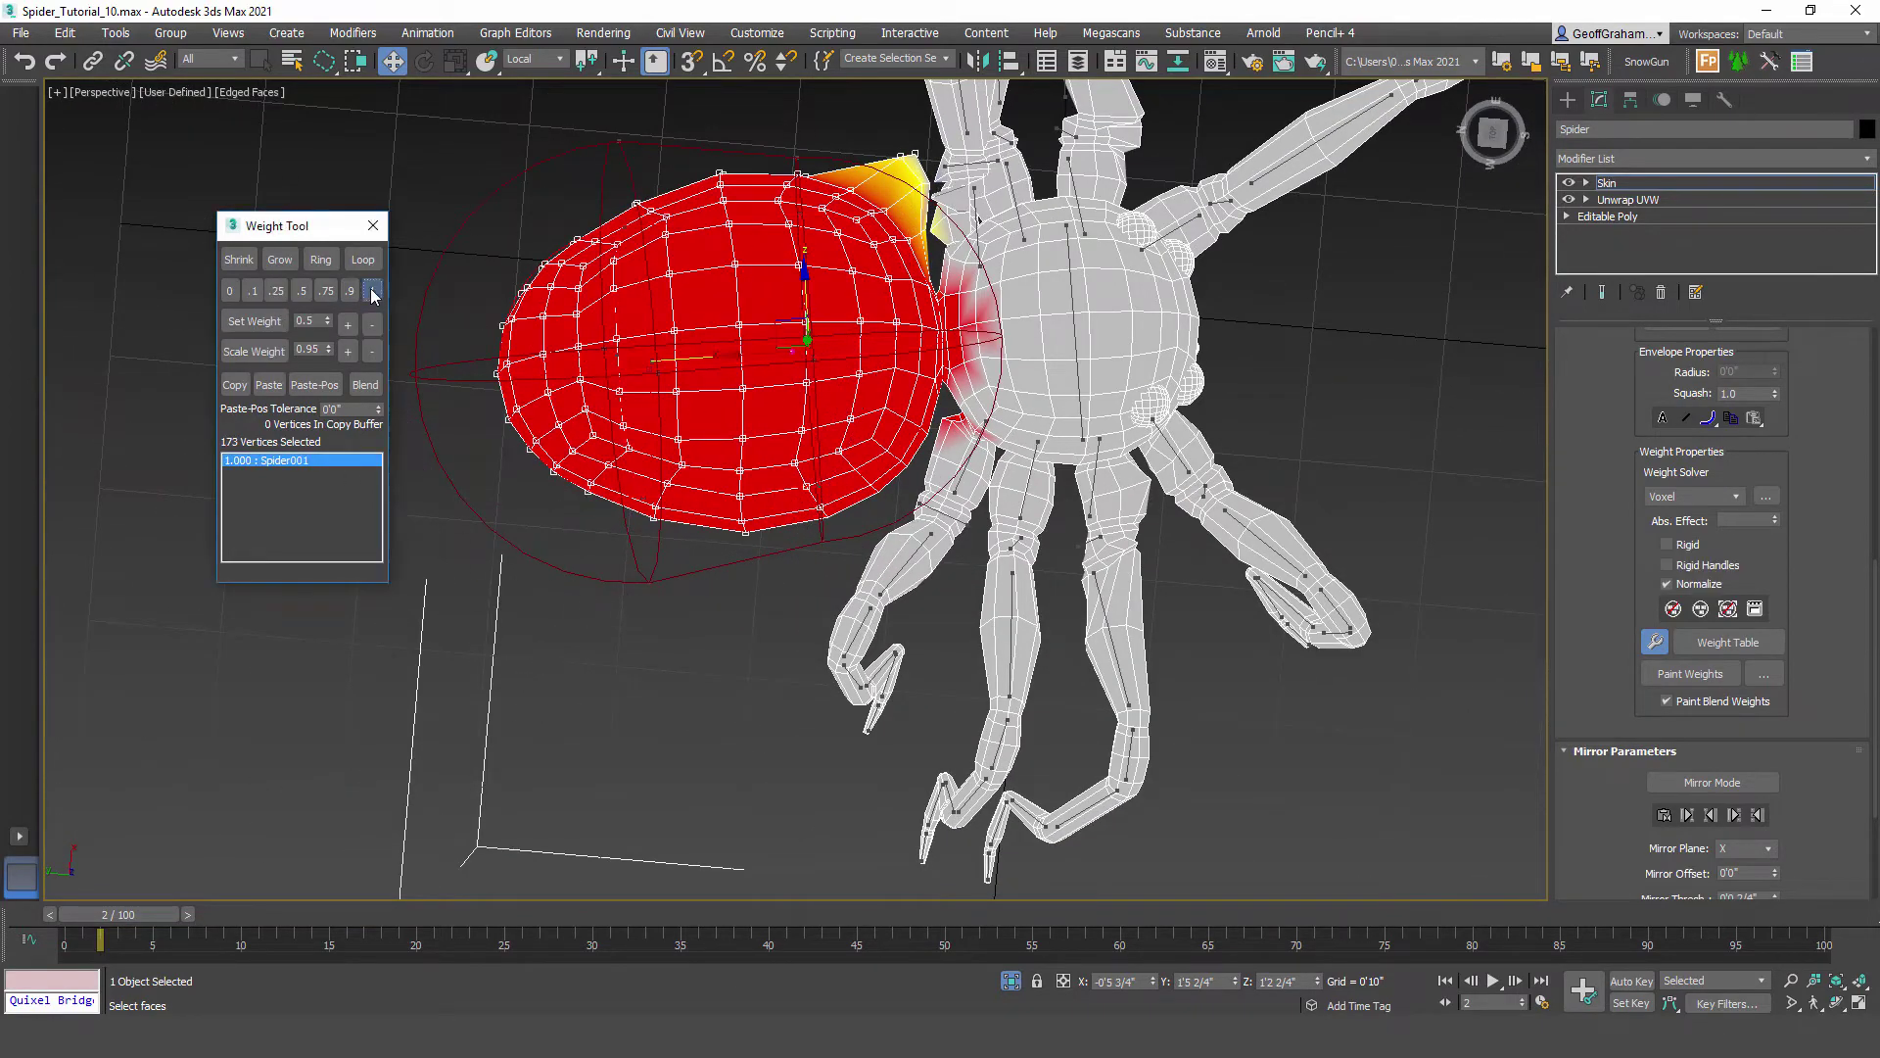
Step: Set the Spider001 weight to 1 for the two stretched vertices and the remaining partly weighted ones on the abdomen by the rear left leg
scroll(901, 313, "up", 10)
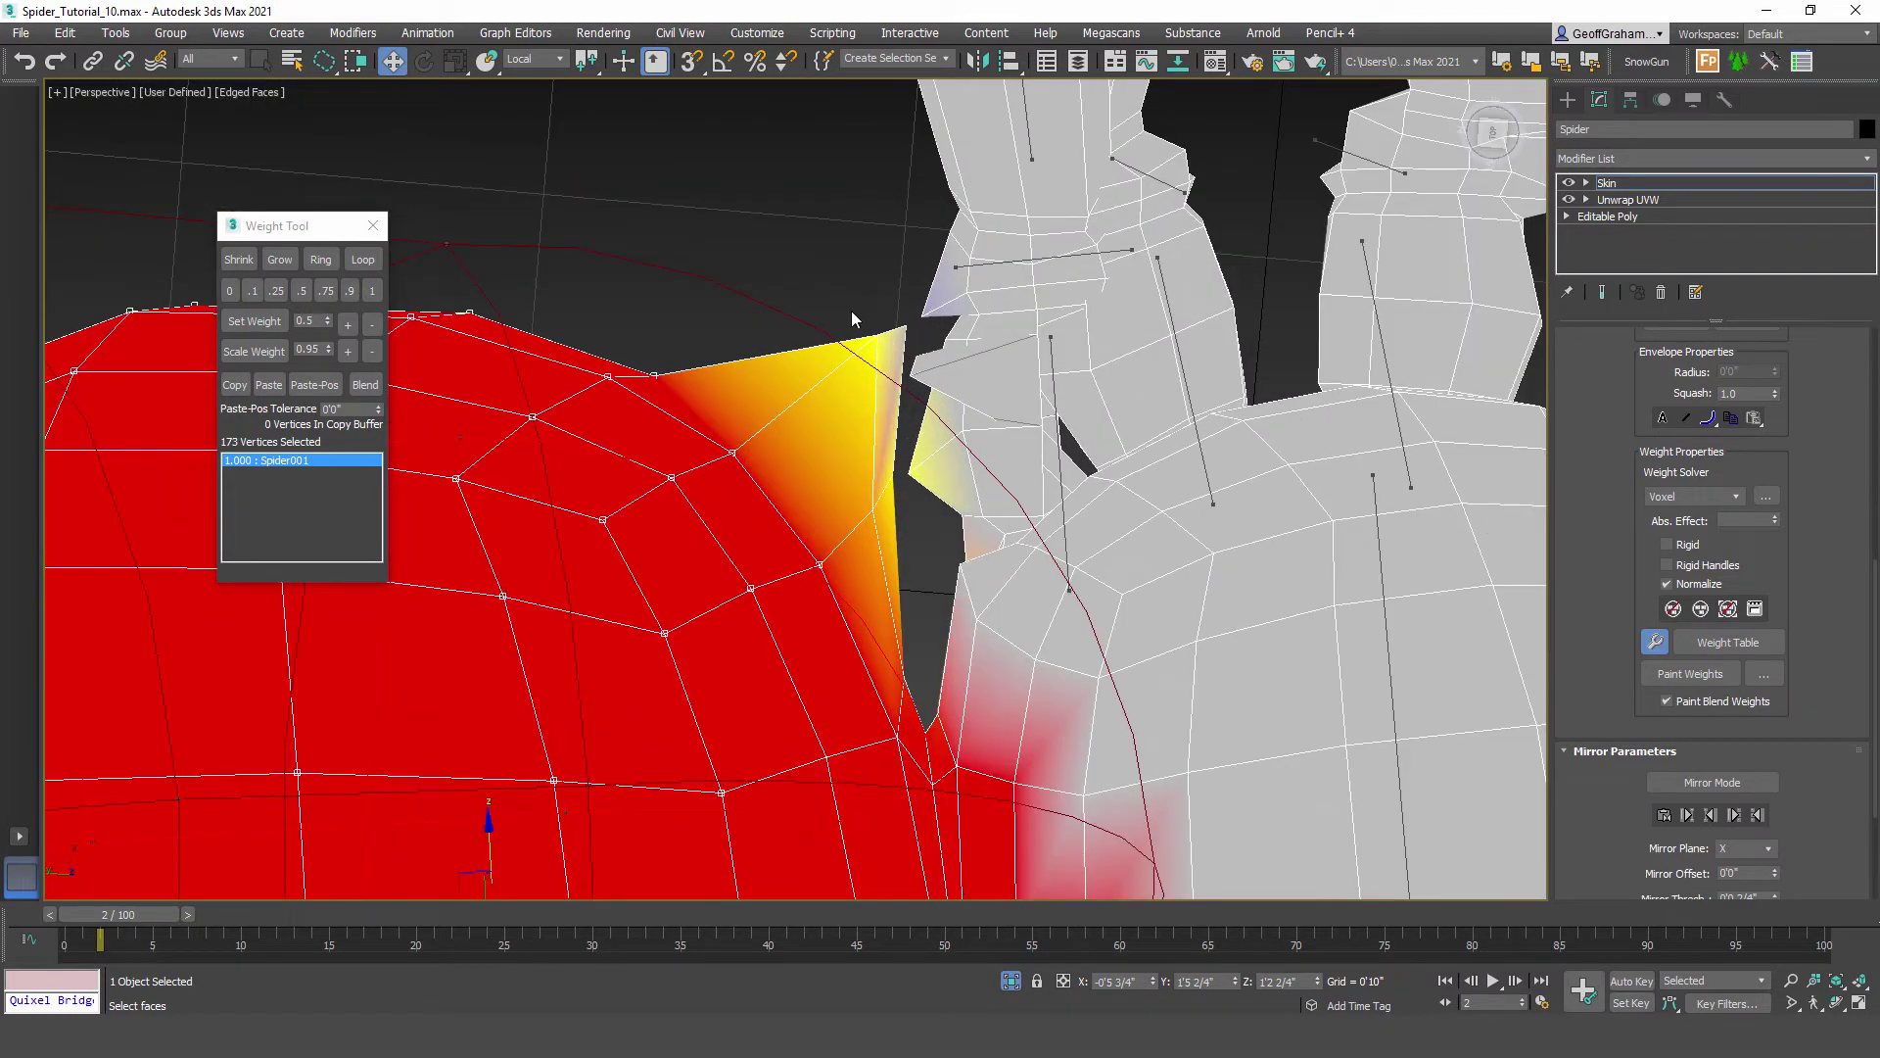
left_click_drag(907, 320, 856, 315)
left_click(372, 291)
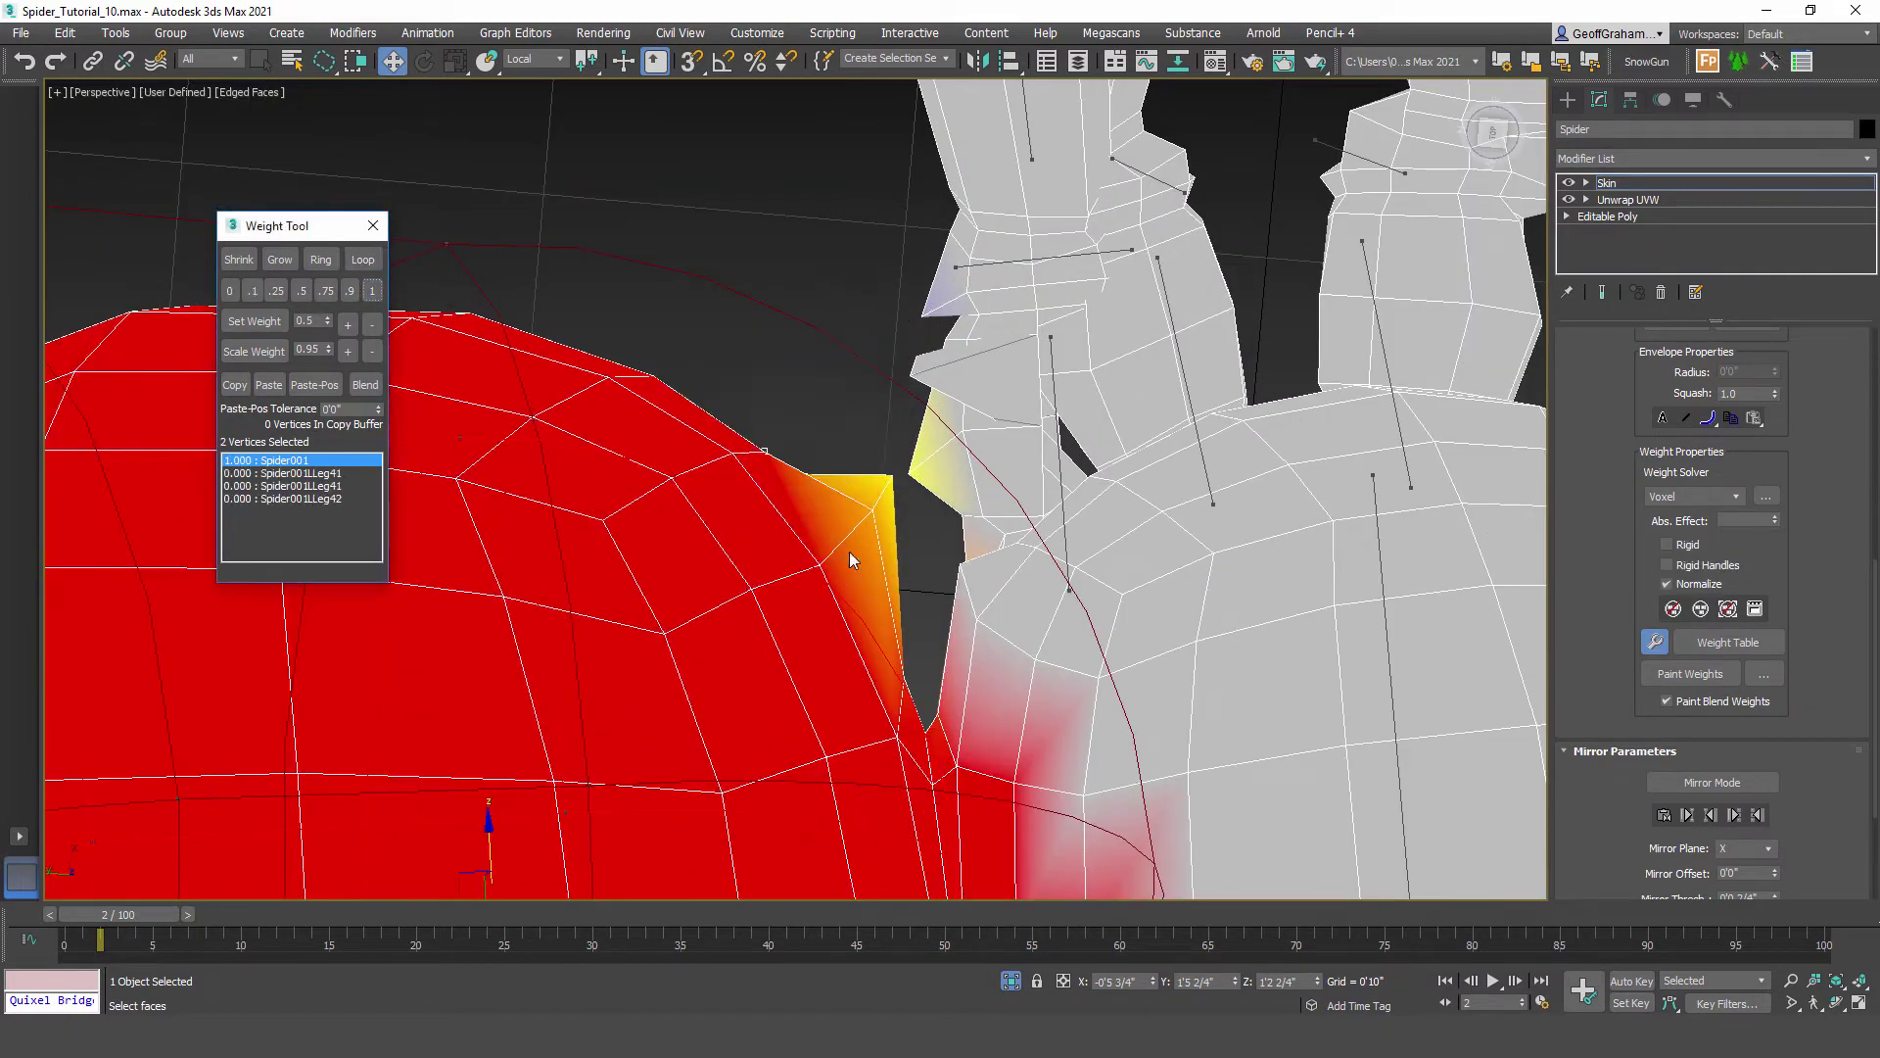
mouse_move(805, 568)
left_mouse_down()
mouse_move(893, 495)
mouse_move(756, 450)
left_mouse_up()
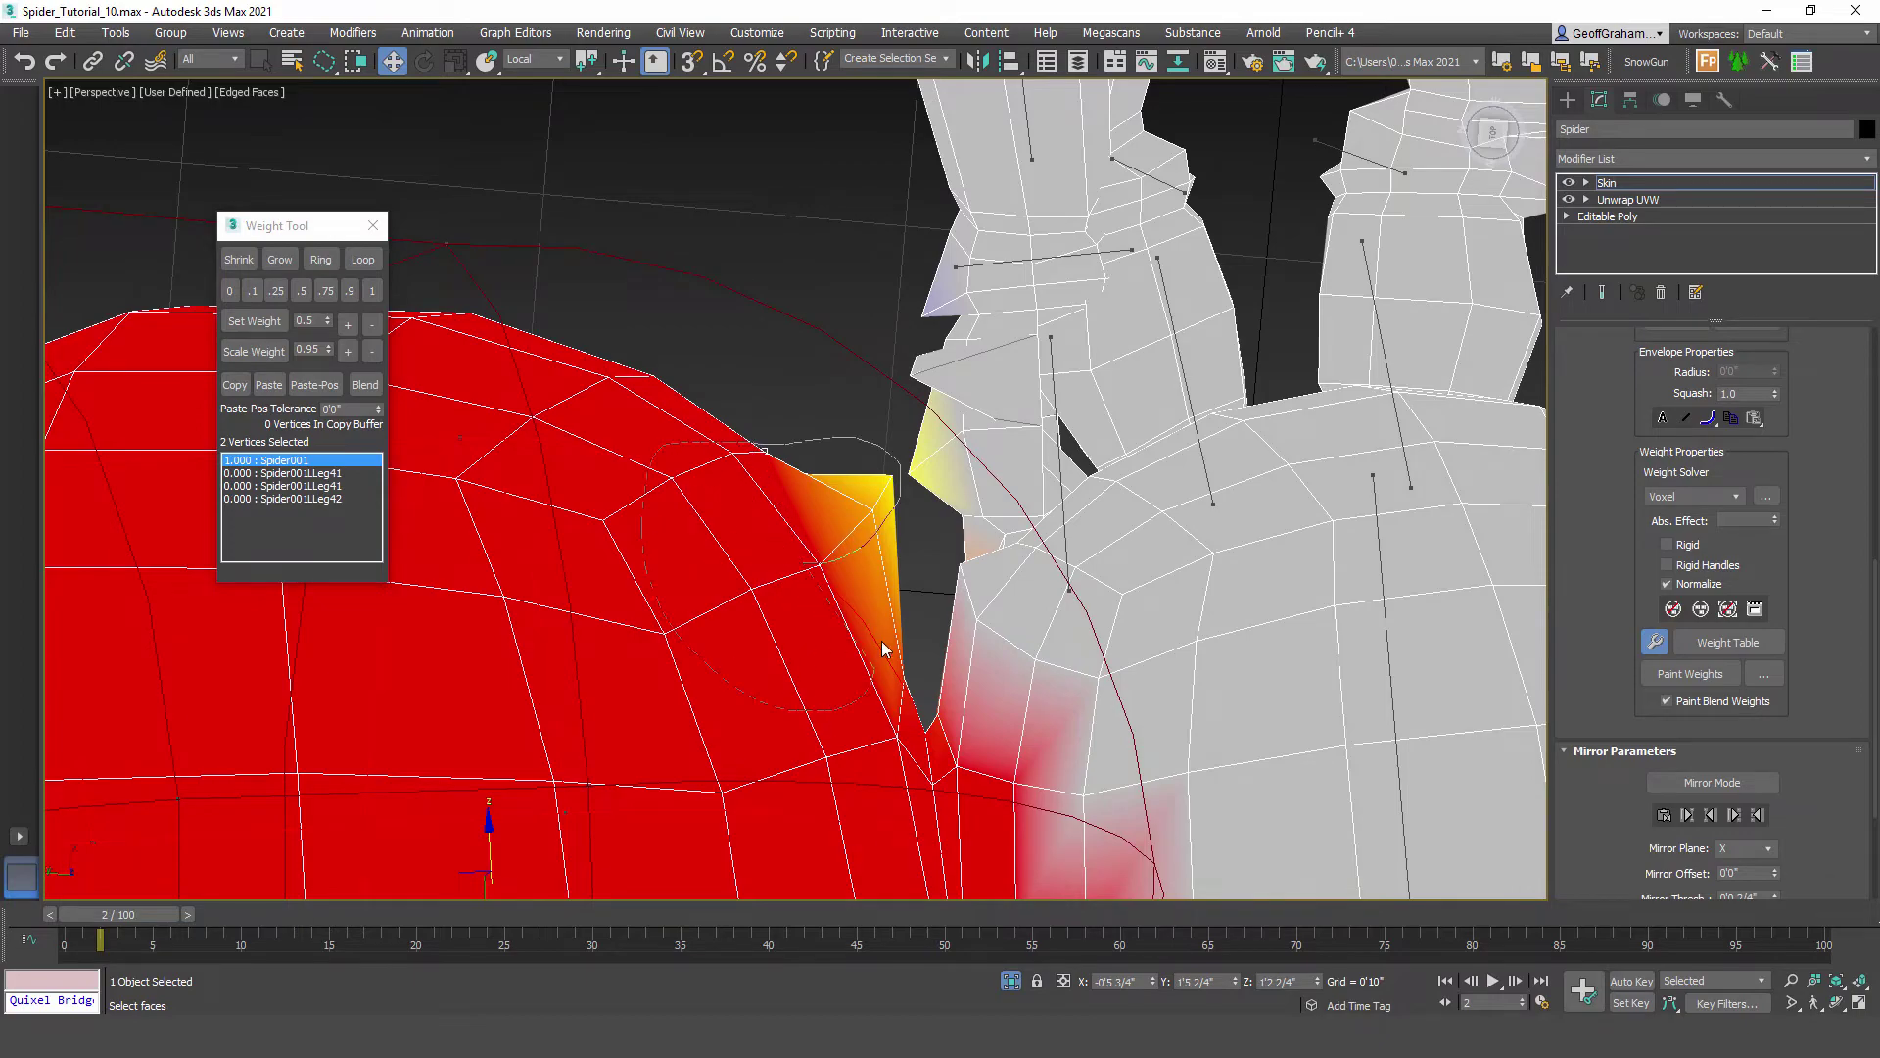
left_click_drag(882, 649, 920, 607)
left_click(372, 291)
Step: Select the Spider001Hub envelope and shorten it by moving both of its ends about 5 inches inward
scroll(1010, 596, "down", 8)
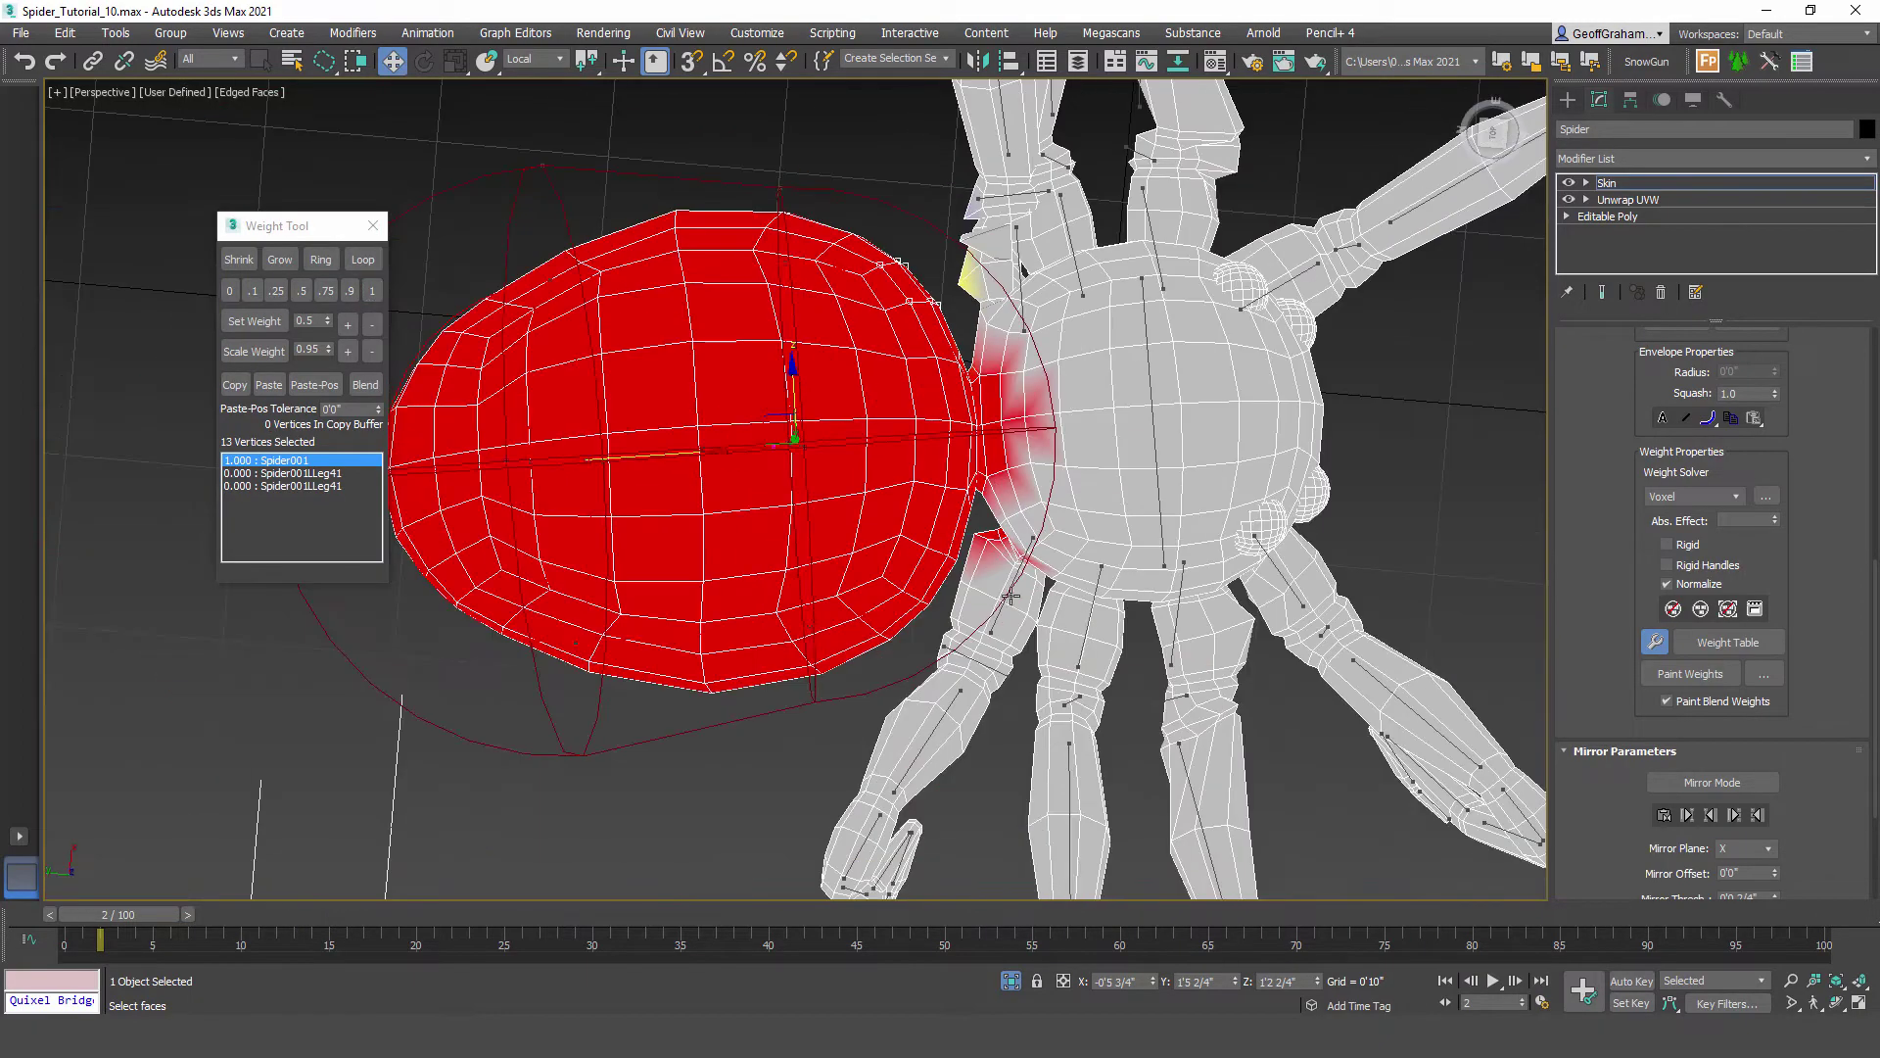
middle_click_drag(1010, 596, 925, 638, "alt")
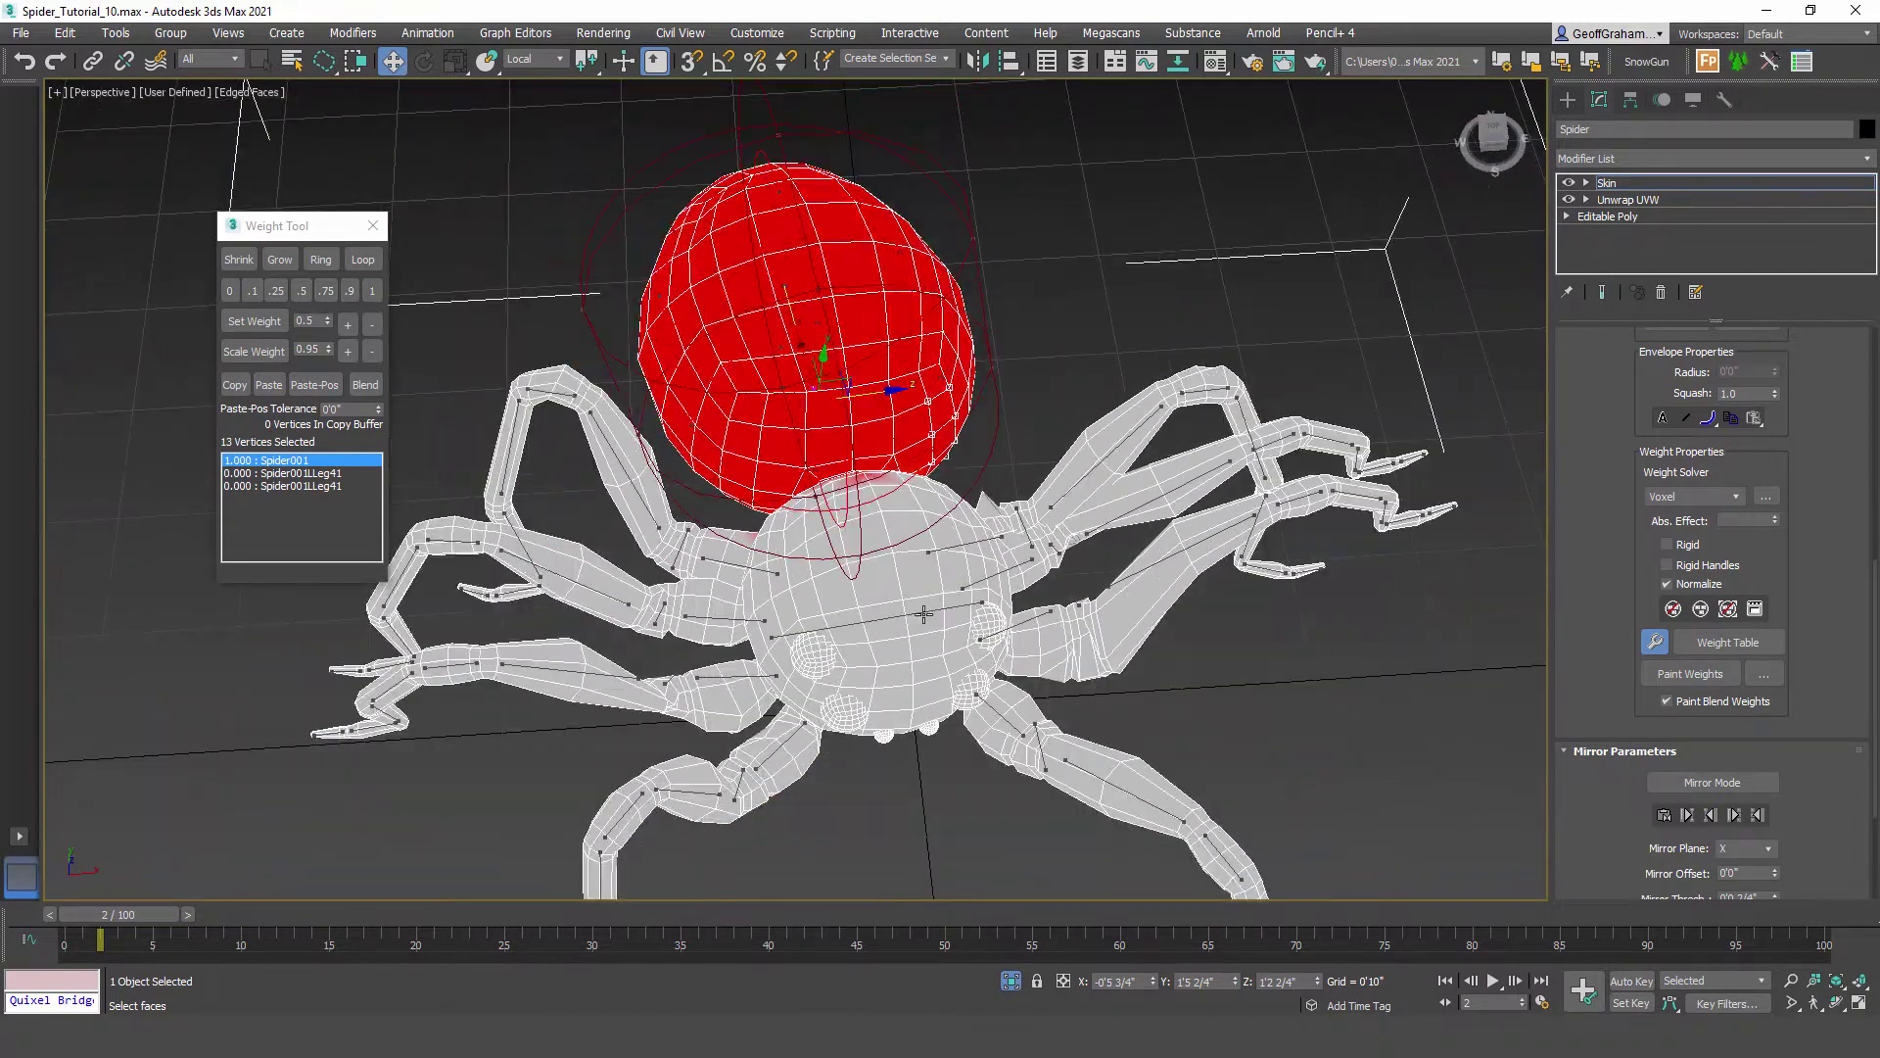
left_click(924, 614)
scroll(887, 685, "up", 6)
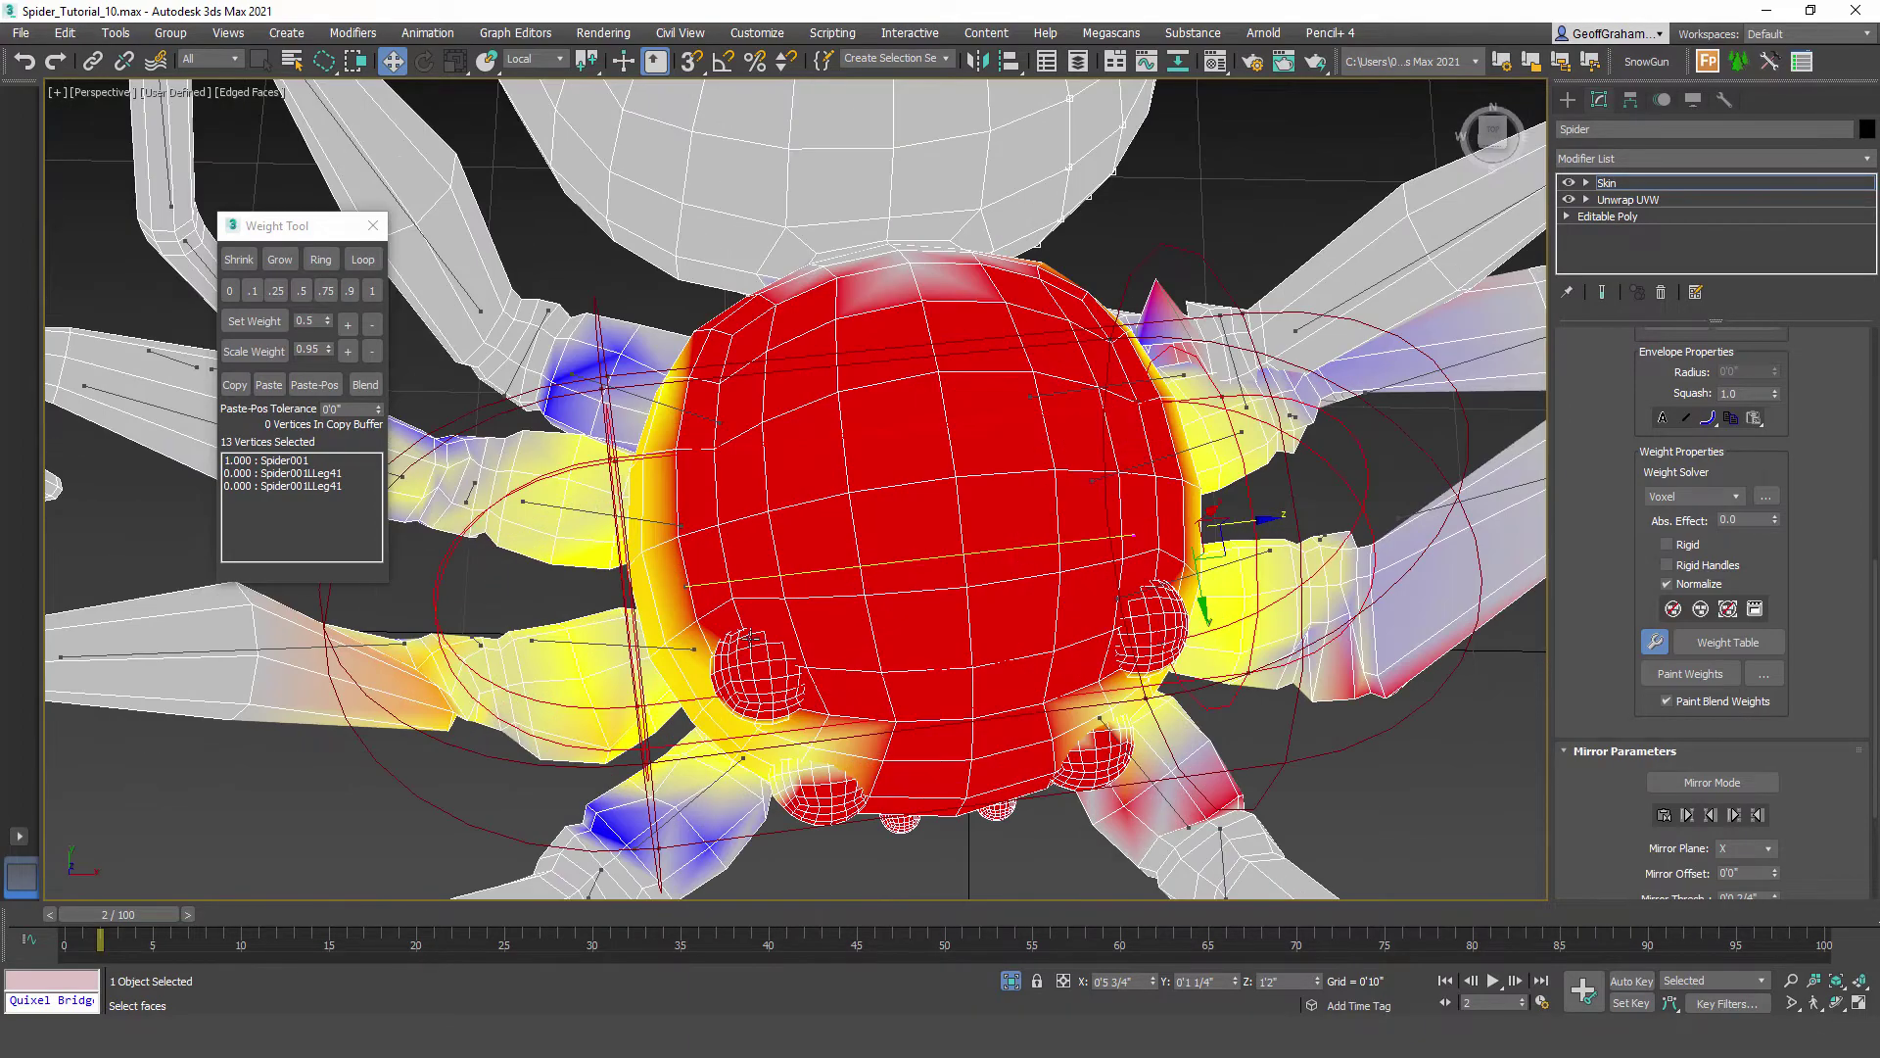
middle_click_drag(751, 638, 718, 615, "alt")
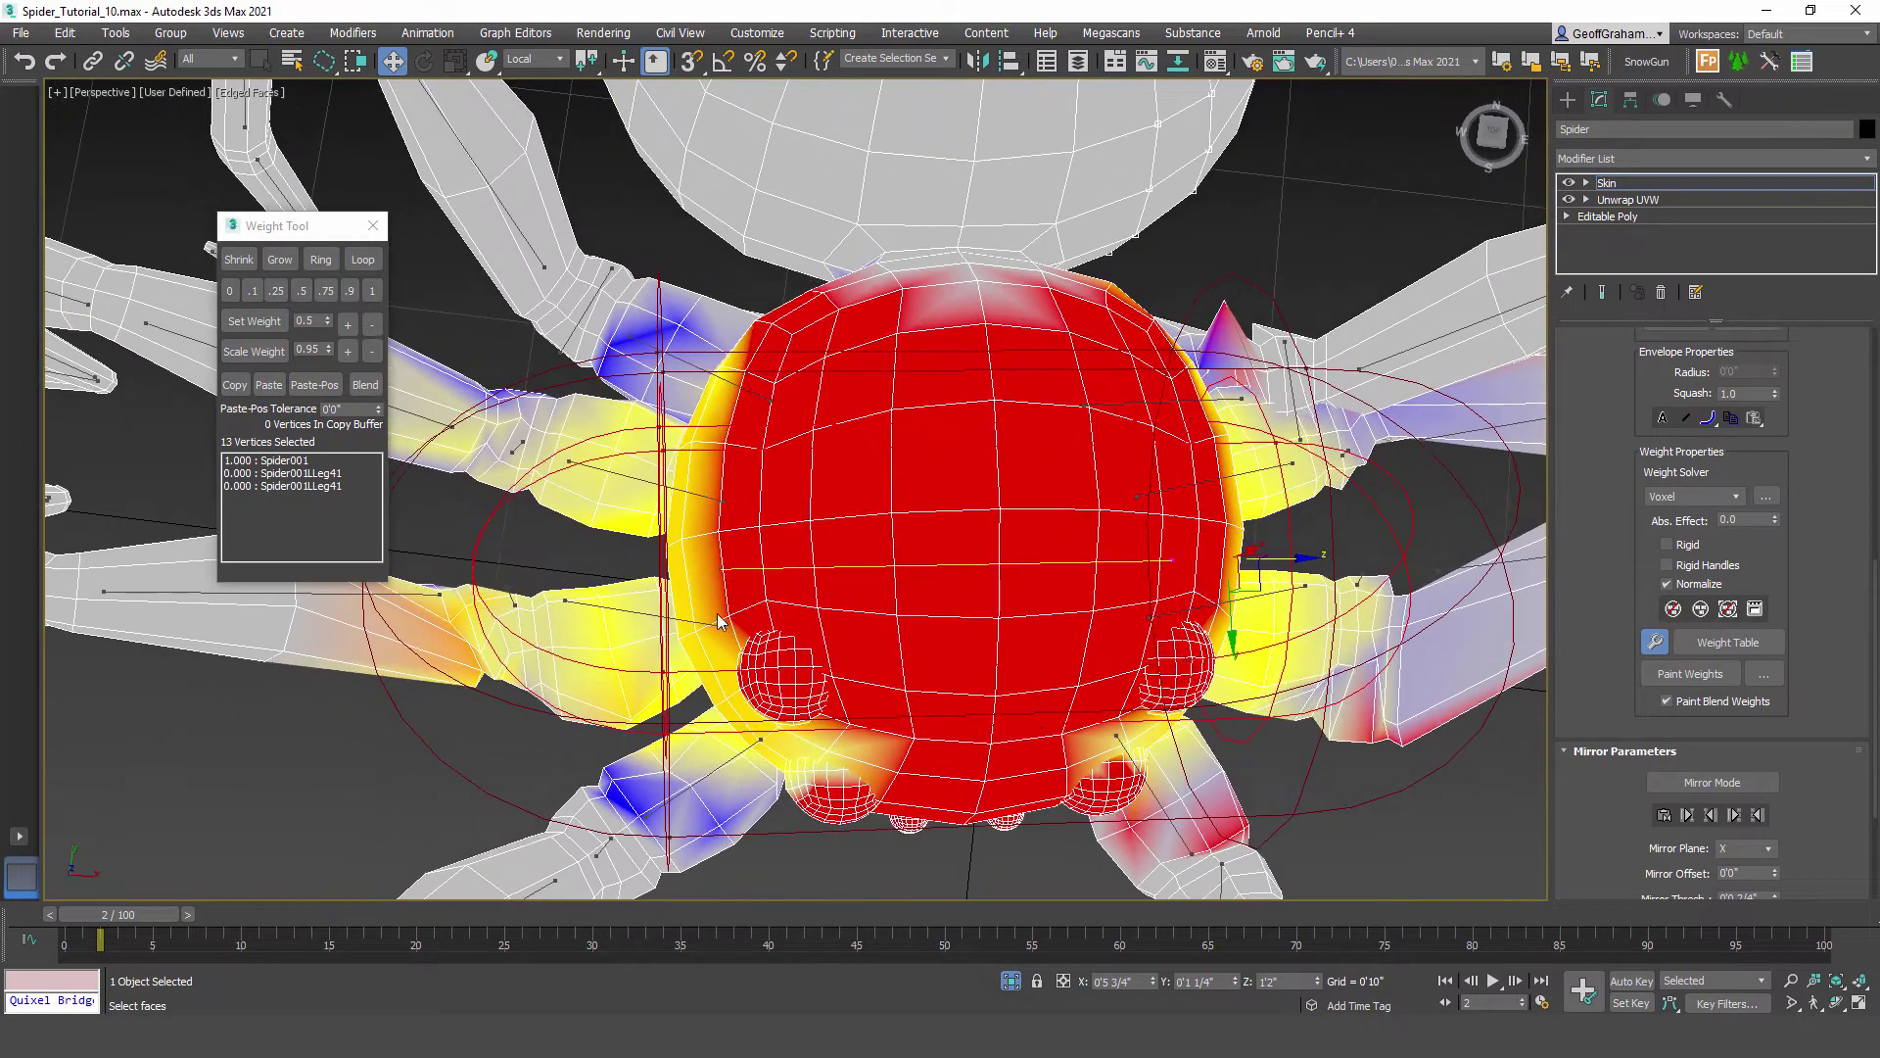
left_click(737, 566)
left_click_drag(782, 572, 875, 585)
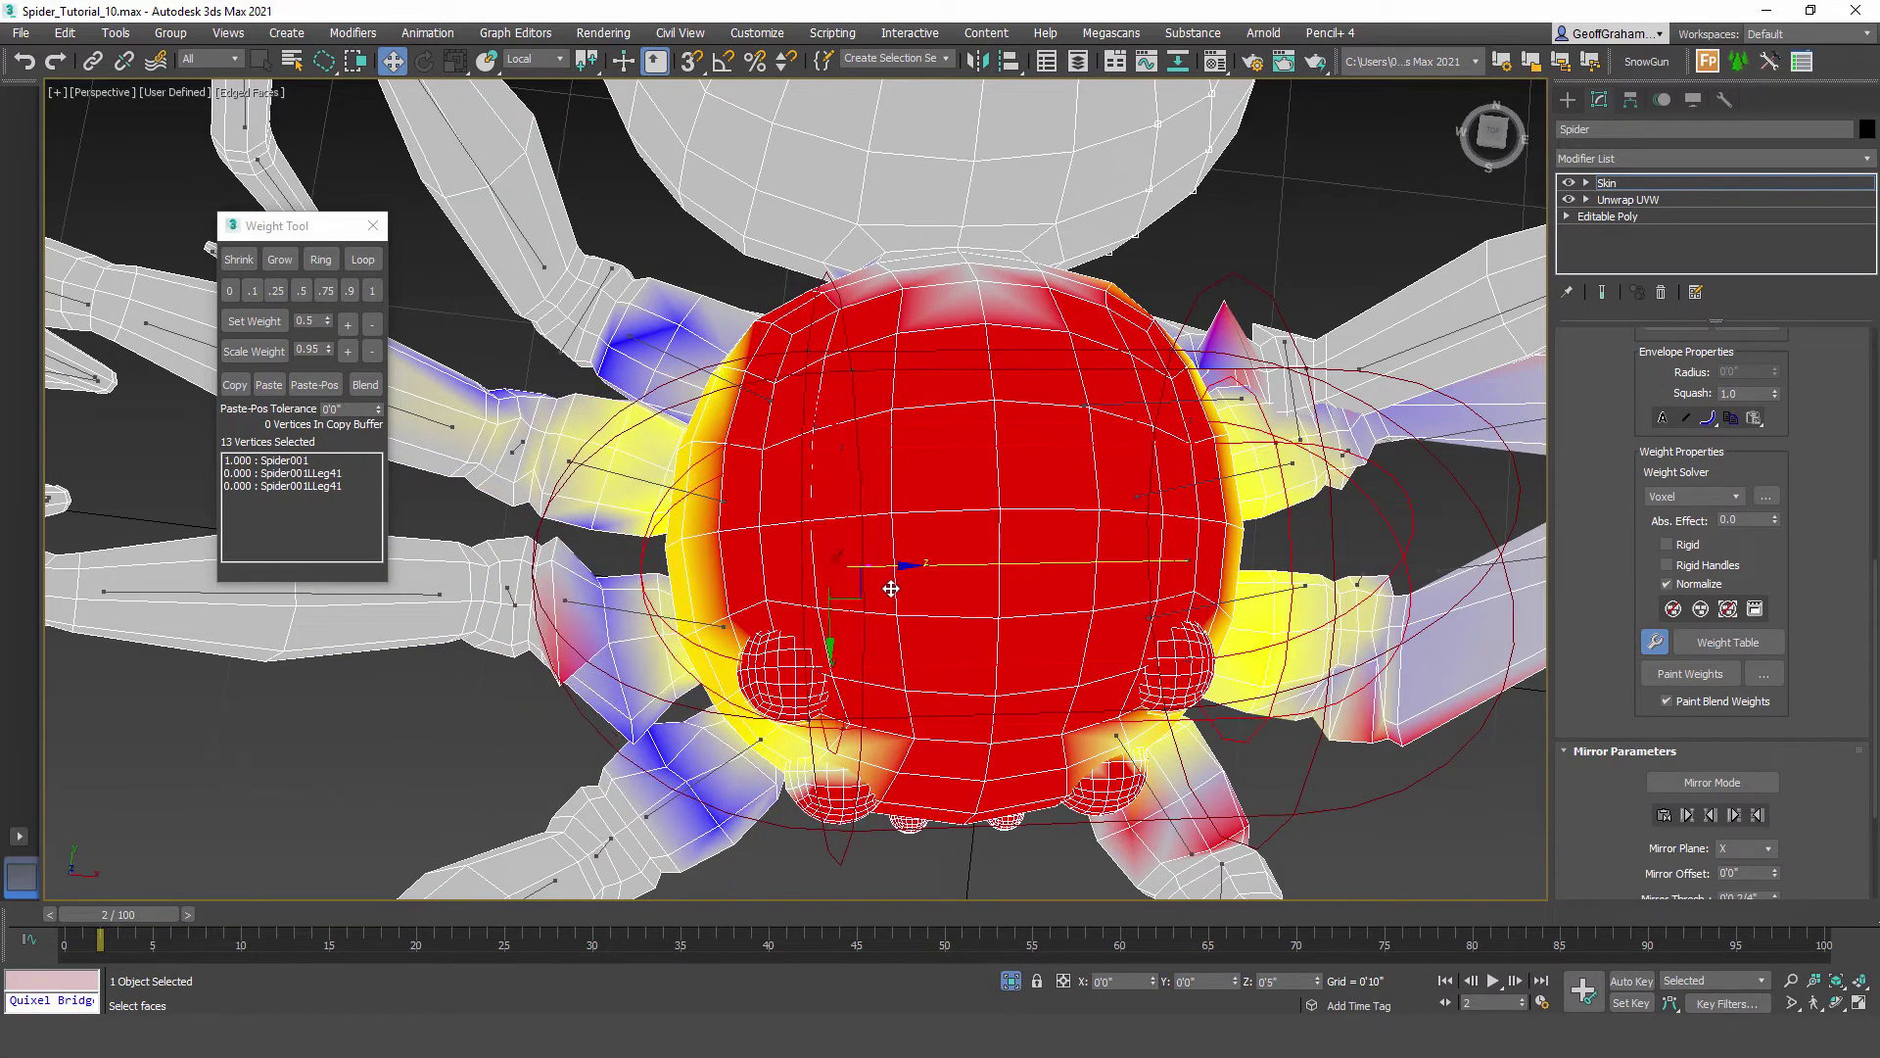
left_click(1190, 560)
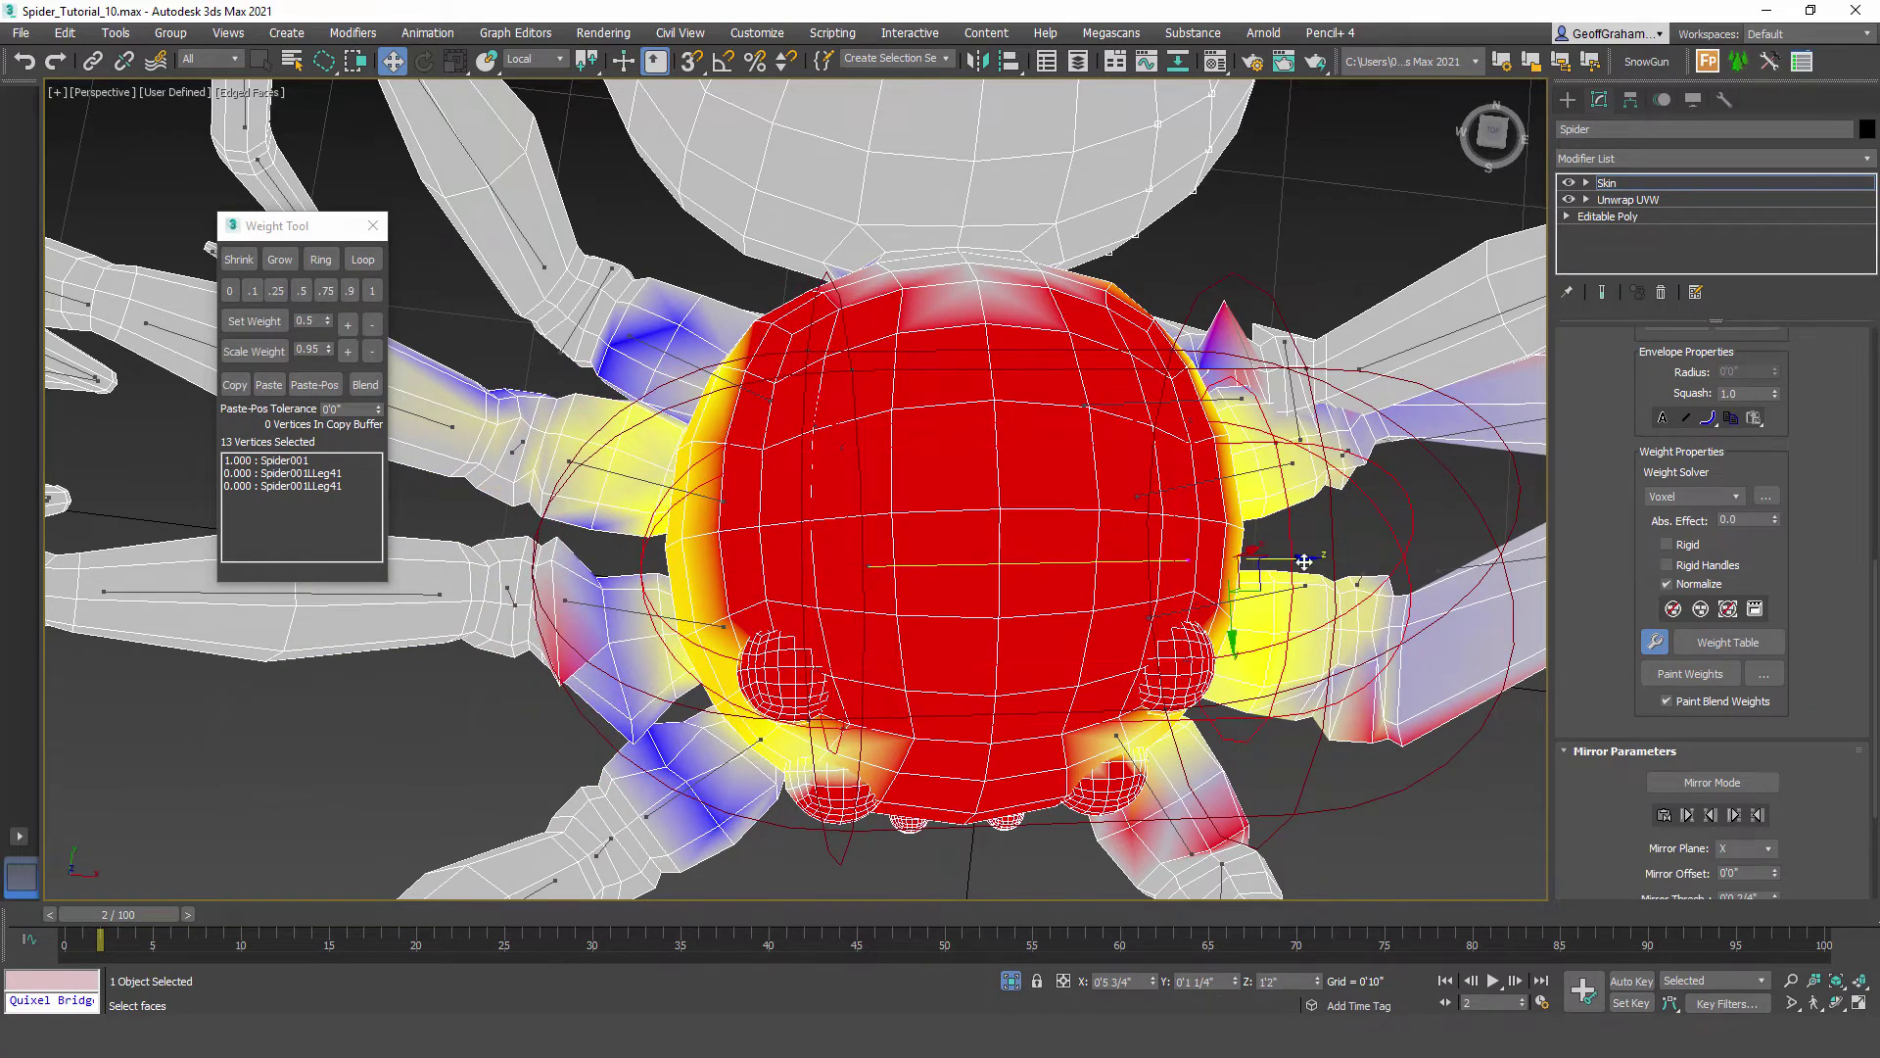
left_click_drag(1286, 561, 1125, 549)
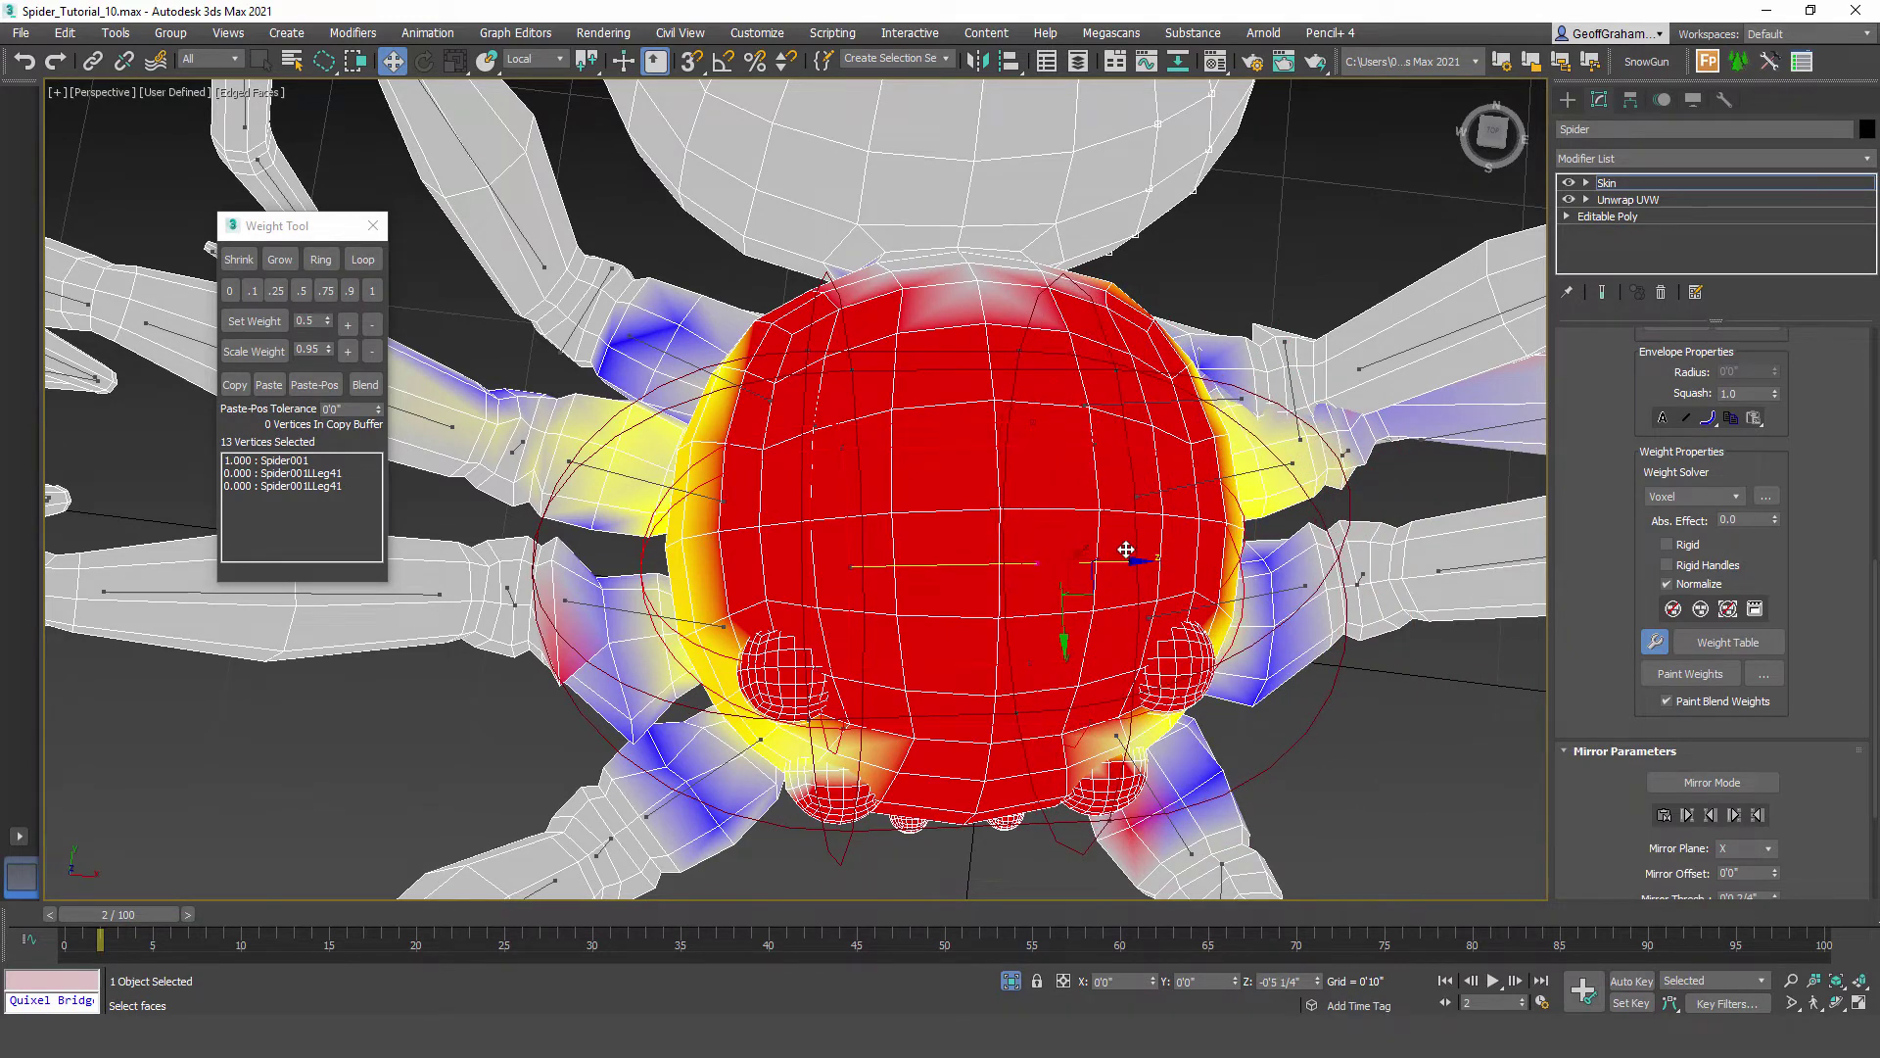
Step: Lasso the vertices along the front body's rear edge, next to the abdomen, and set their Spider001Hub weight to 1
mouse_move(775, 553)
middle_mouse_down("alt")
mouse_move(766, 403)
mouse_move(785, 565)
middle_mouse_up("alt")
middle_click_drag(795, 456, 853, 447)
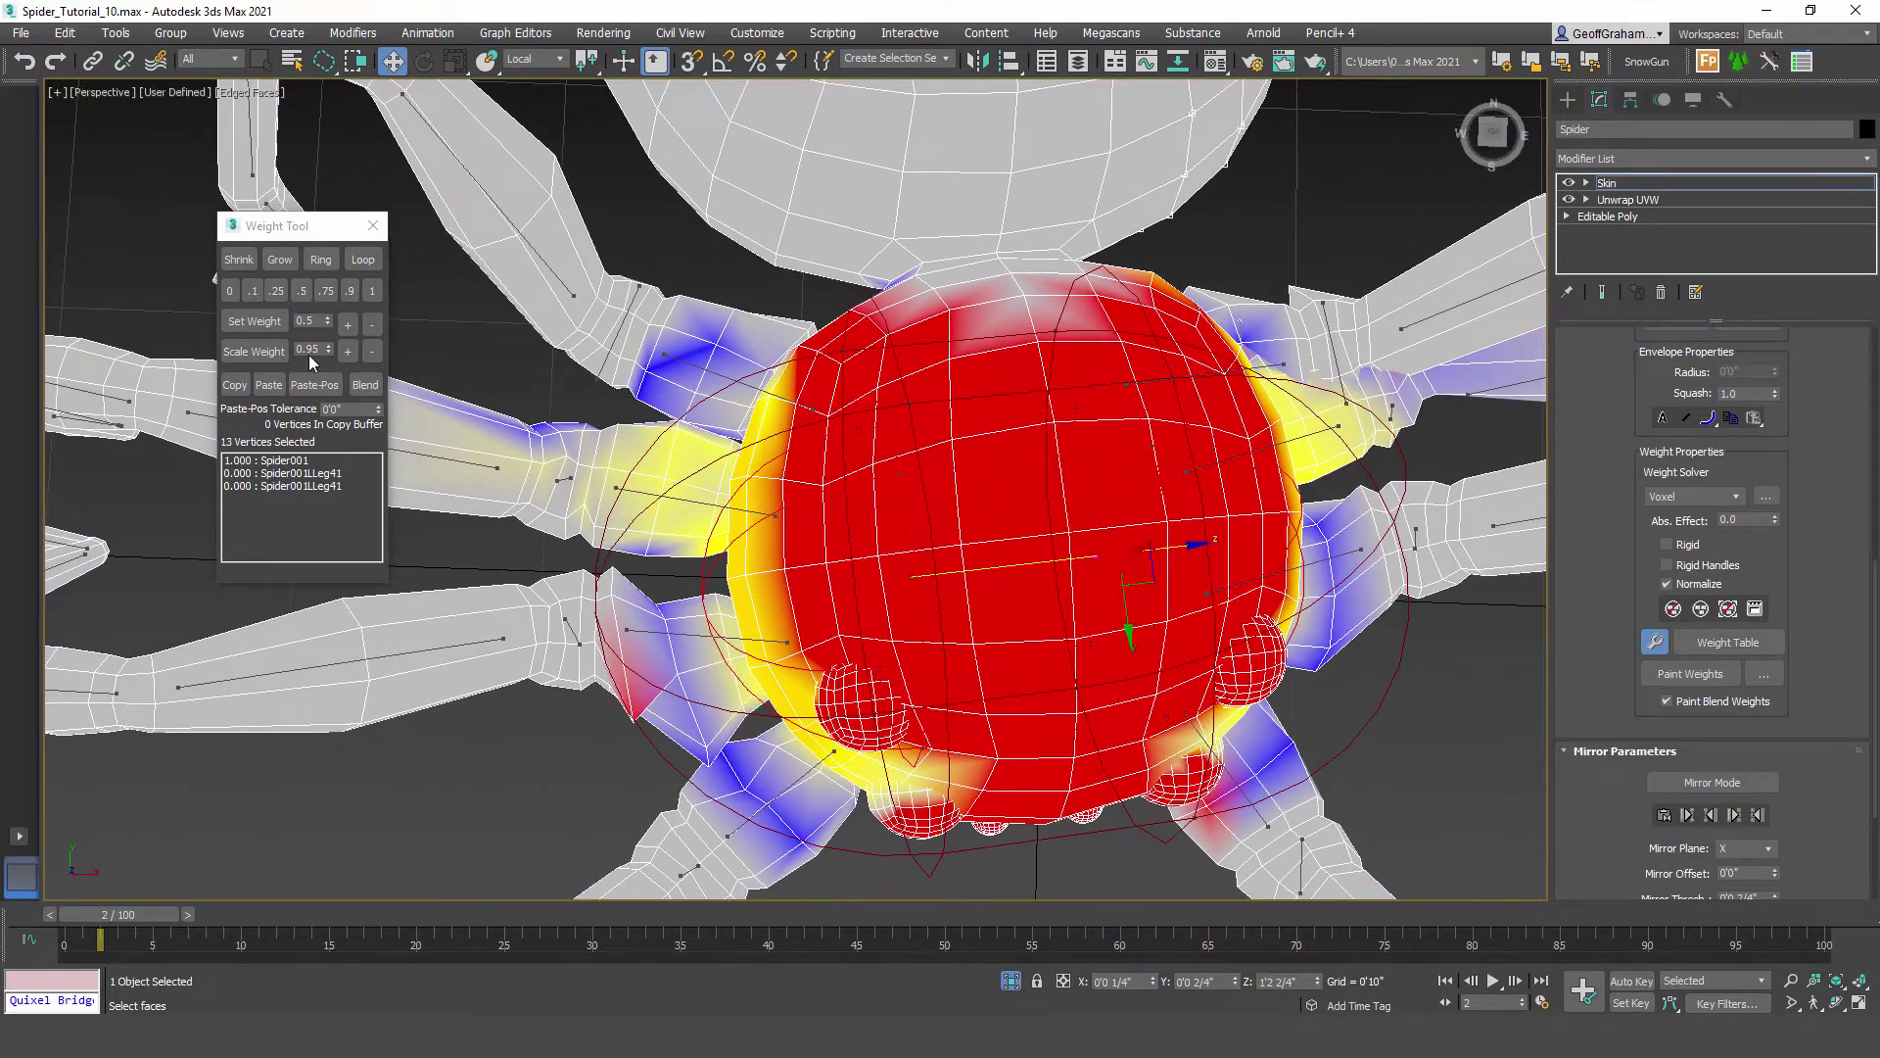
middle_click_drag(1055, 641, 893, 449, "alt")
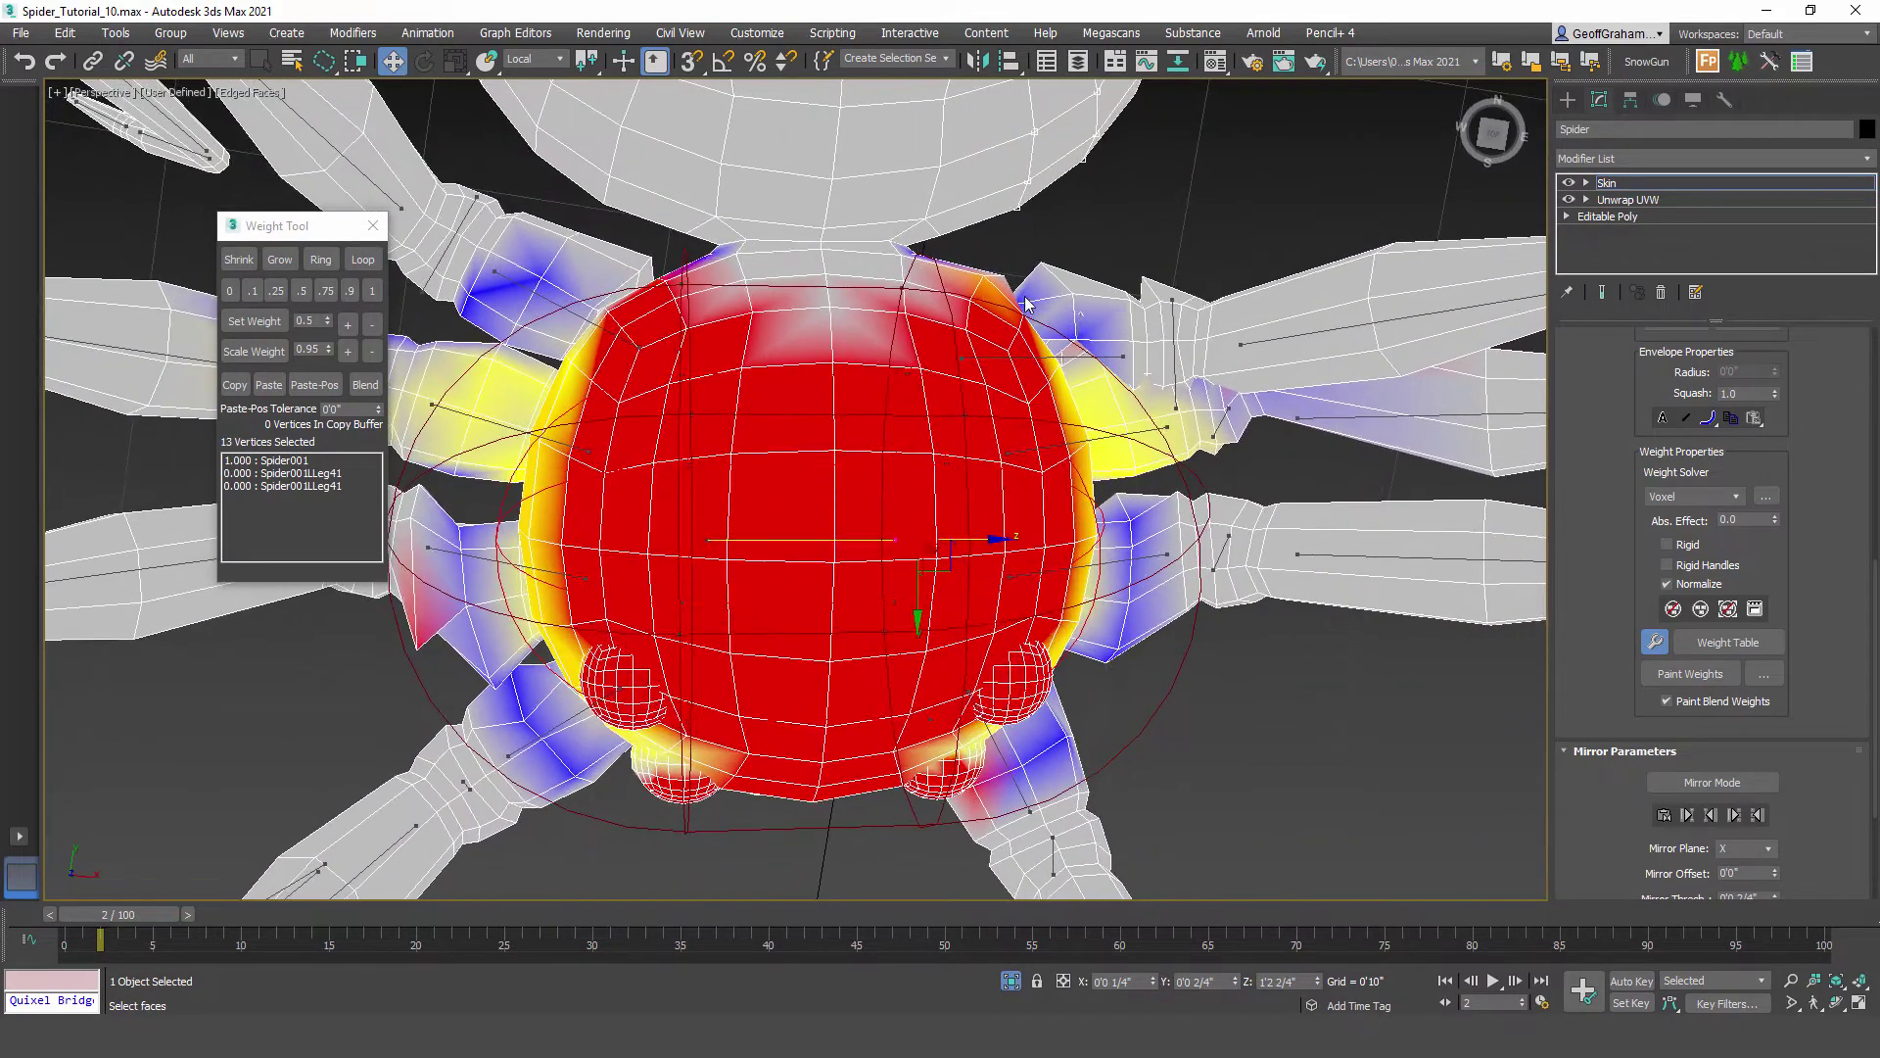
mouse_move(958, 264)
left_mouse_down()
mouse_move(673, 265)
mouse_move(665, 294)
left_mouse_up()
left_click_drag(996, 263, 999, 266)
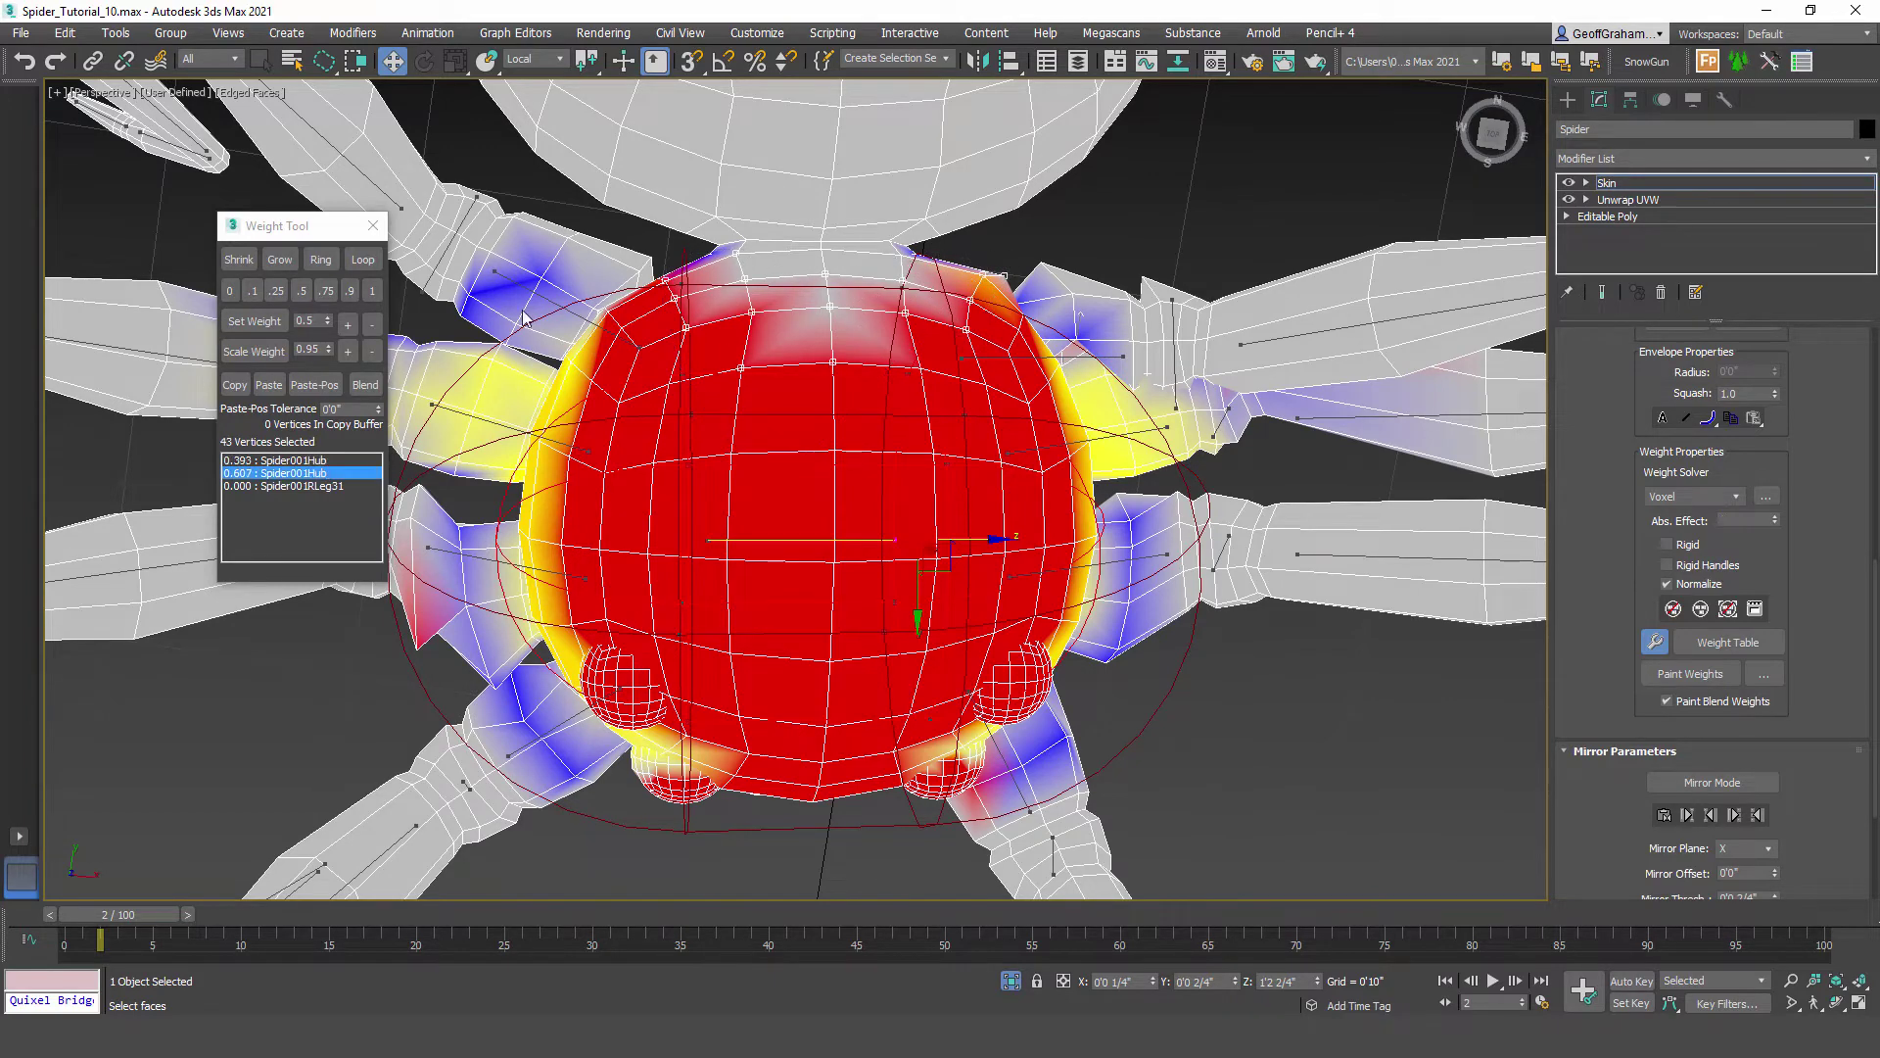
left_click(373, 292)
Step: Turn on Select Element and set the Spider001Hub weight to 1 for the lower large eye on the spider's right side
middle_click_drag(848, 505, 886, 508, "alt")
scroll(828, 525, "up", 5)
scroll(823, 573, "down", 1)
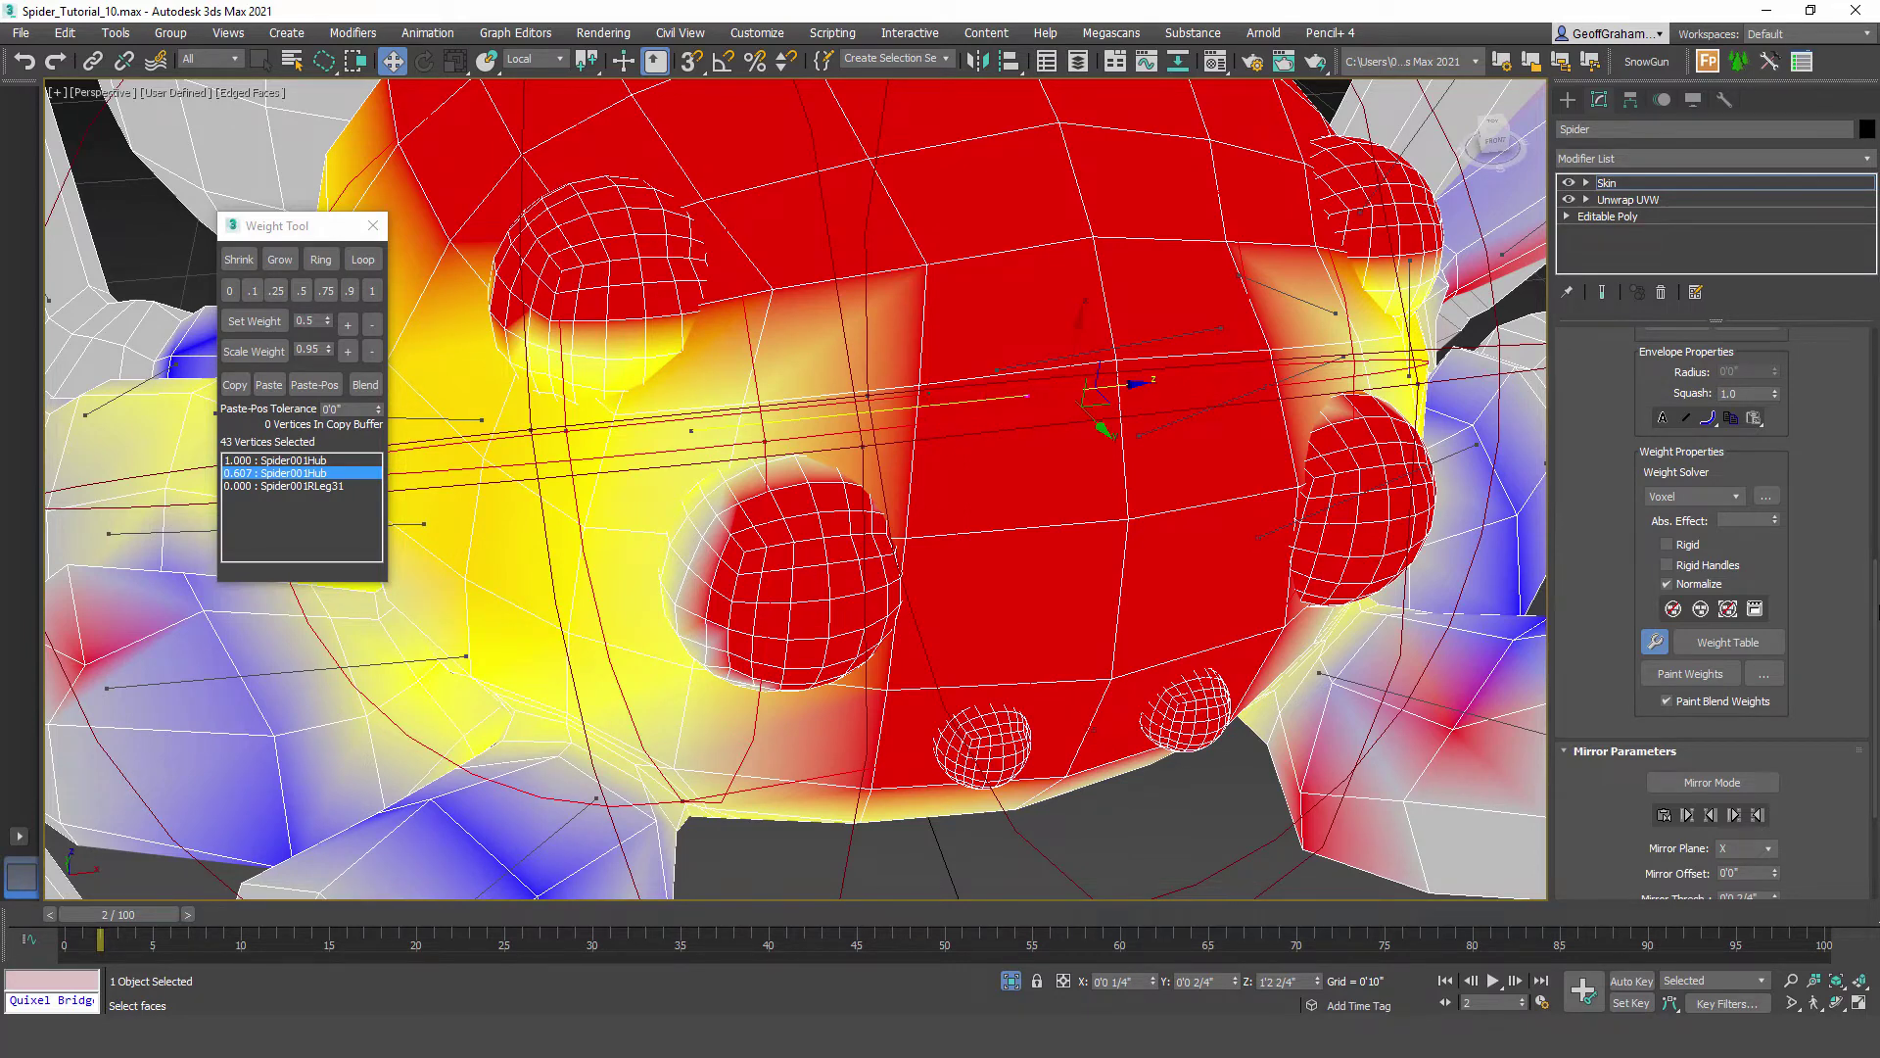
scroll(1695, 429, "up", 10)
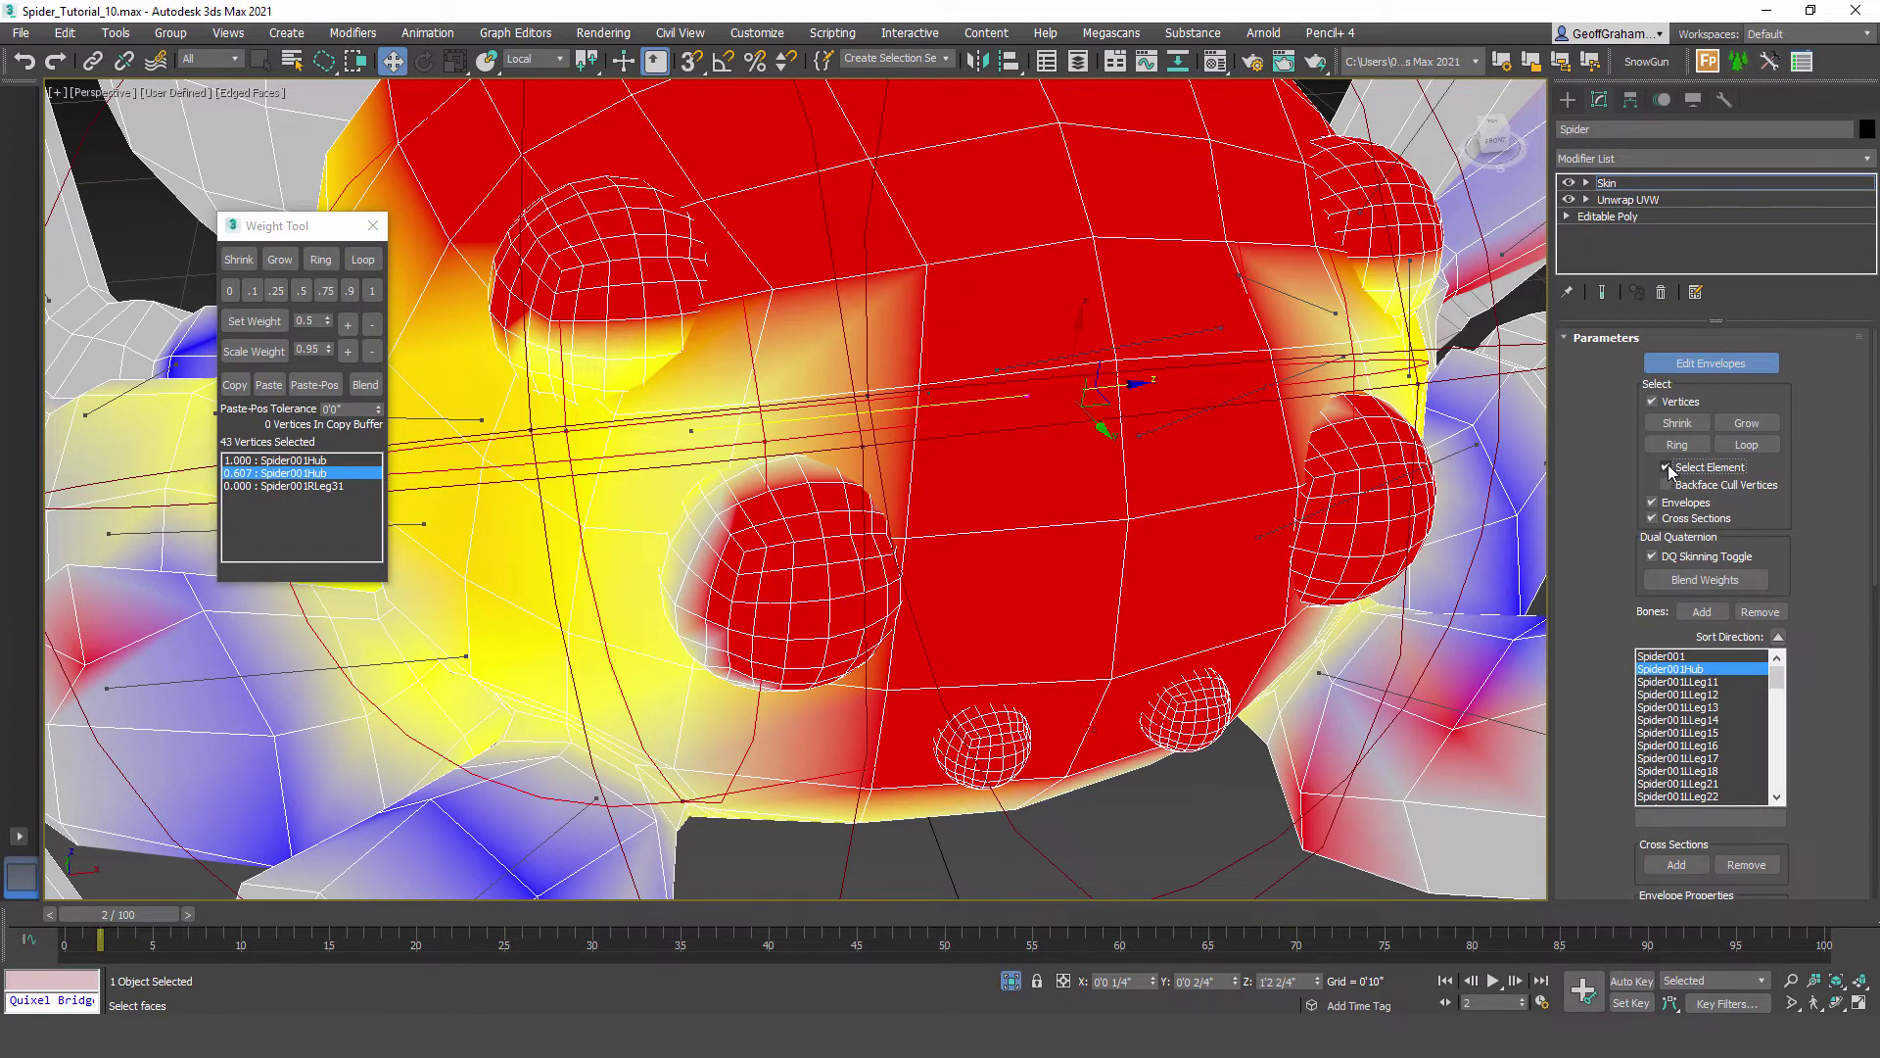
left_click(792, 568)
left_click(372, 291)
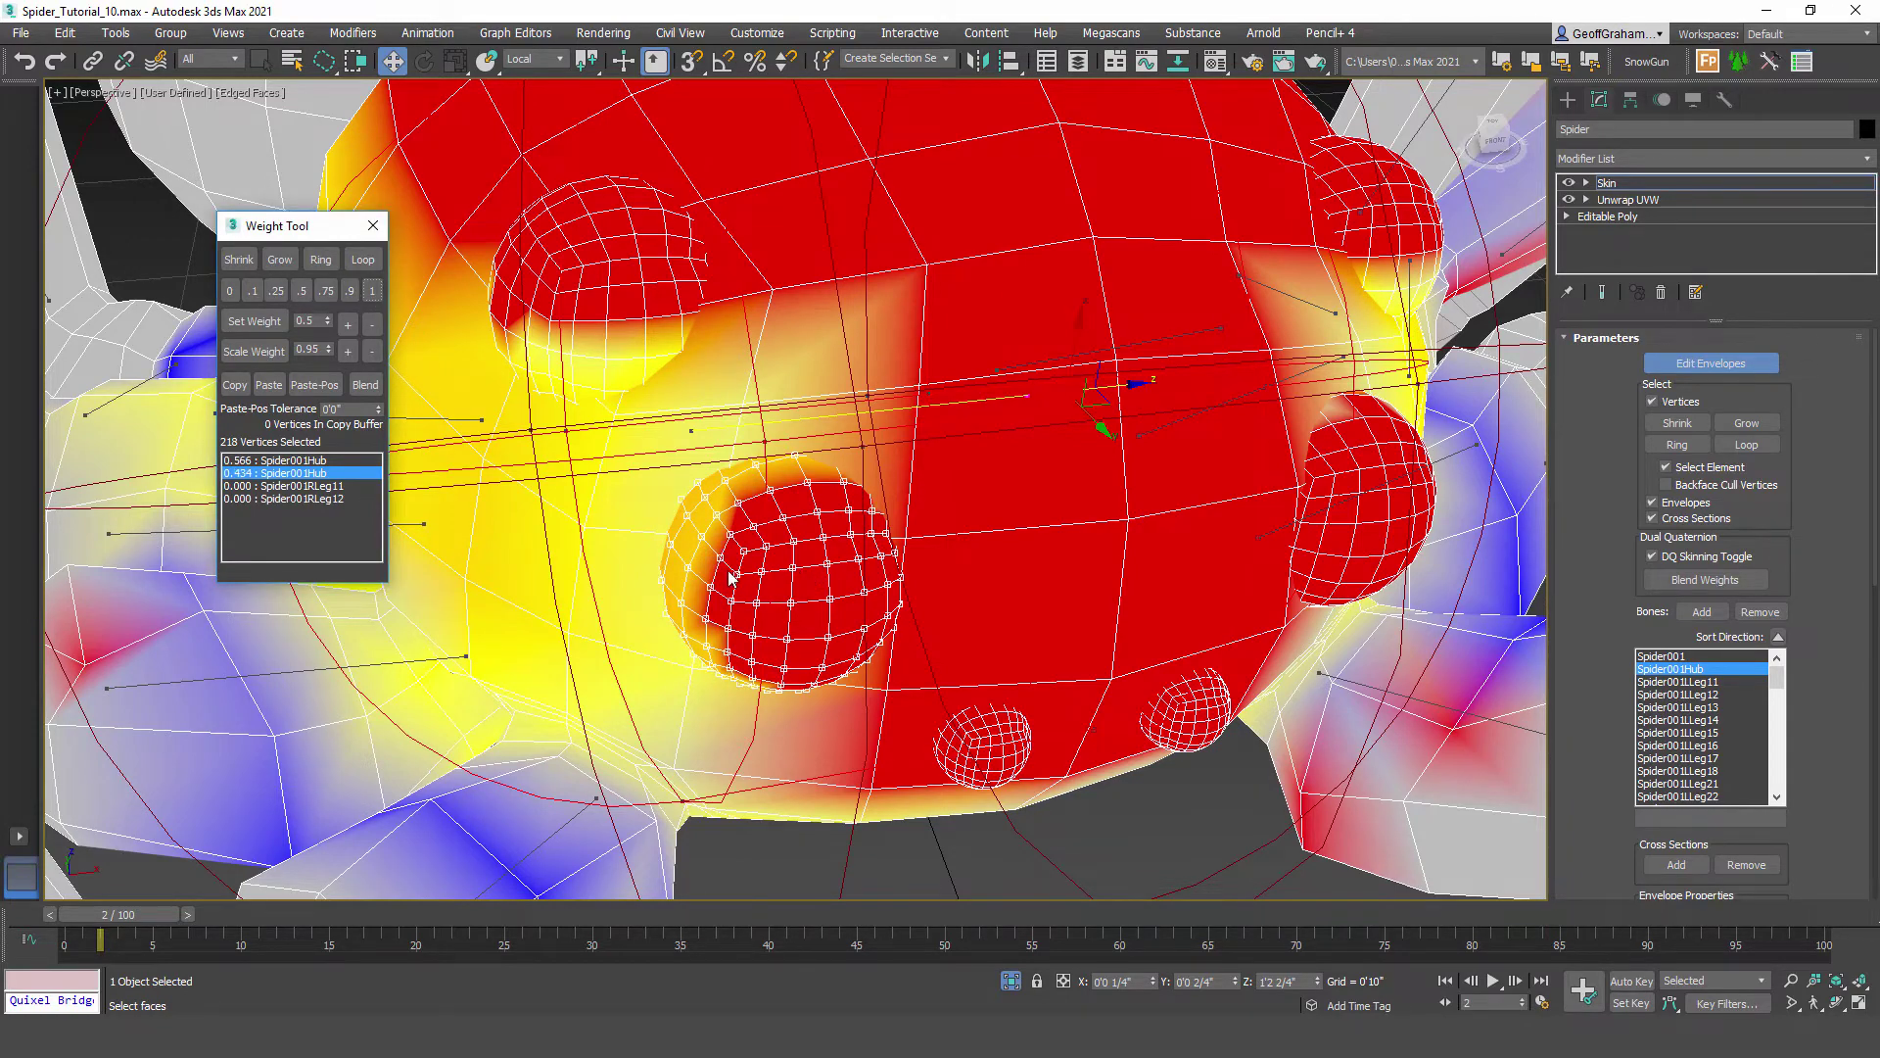
middle_click_drag(730, 577, 753, 576, "alt")
left_click(372, 290)
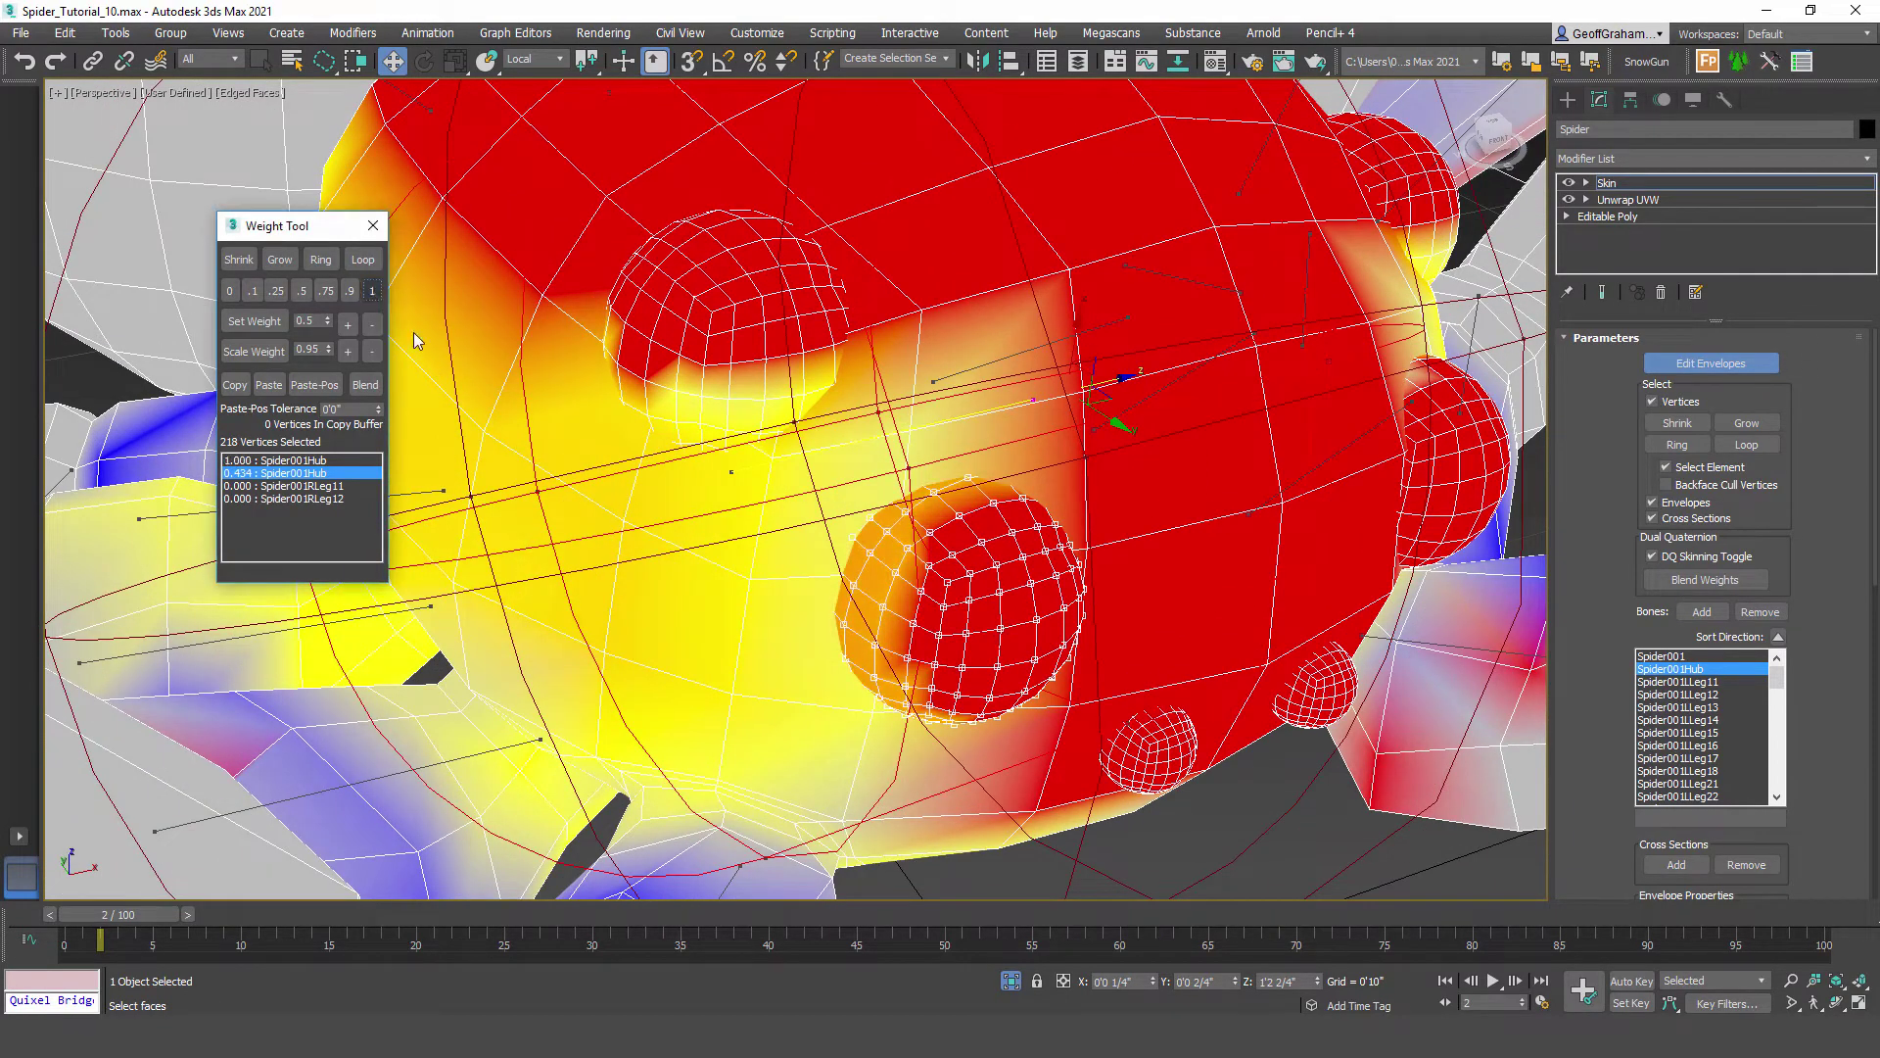
left_click(373, 290)
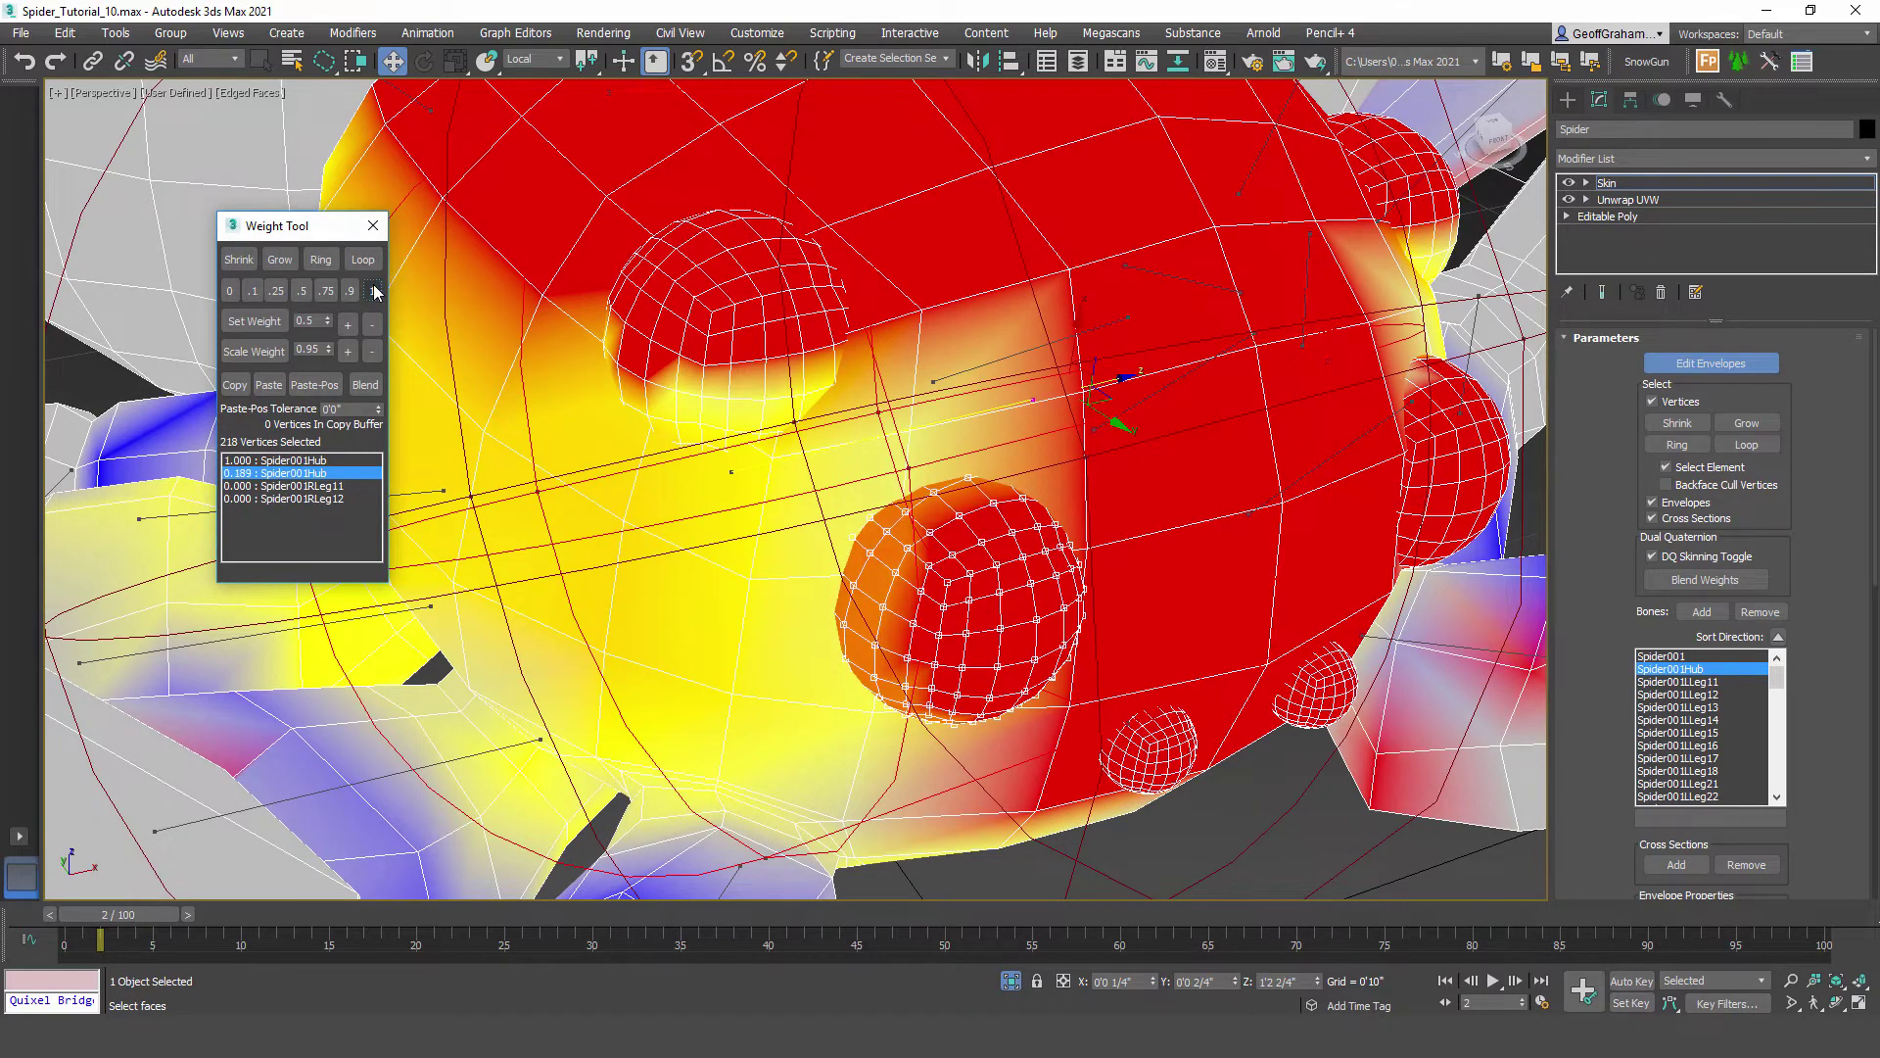
left_click(373, 290)
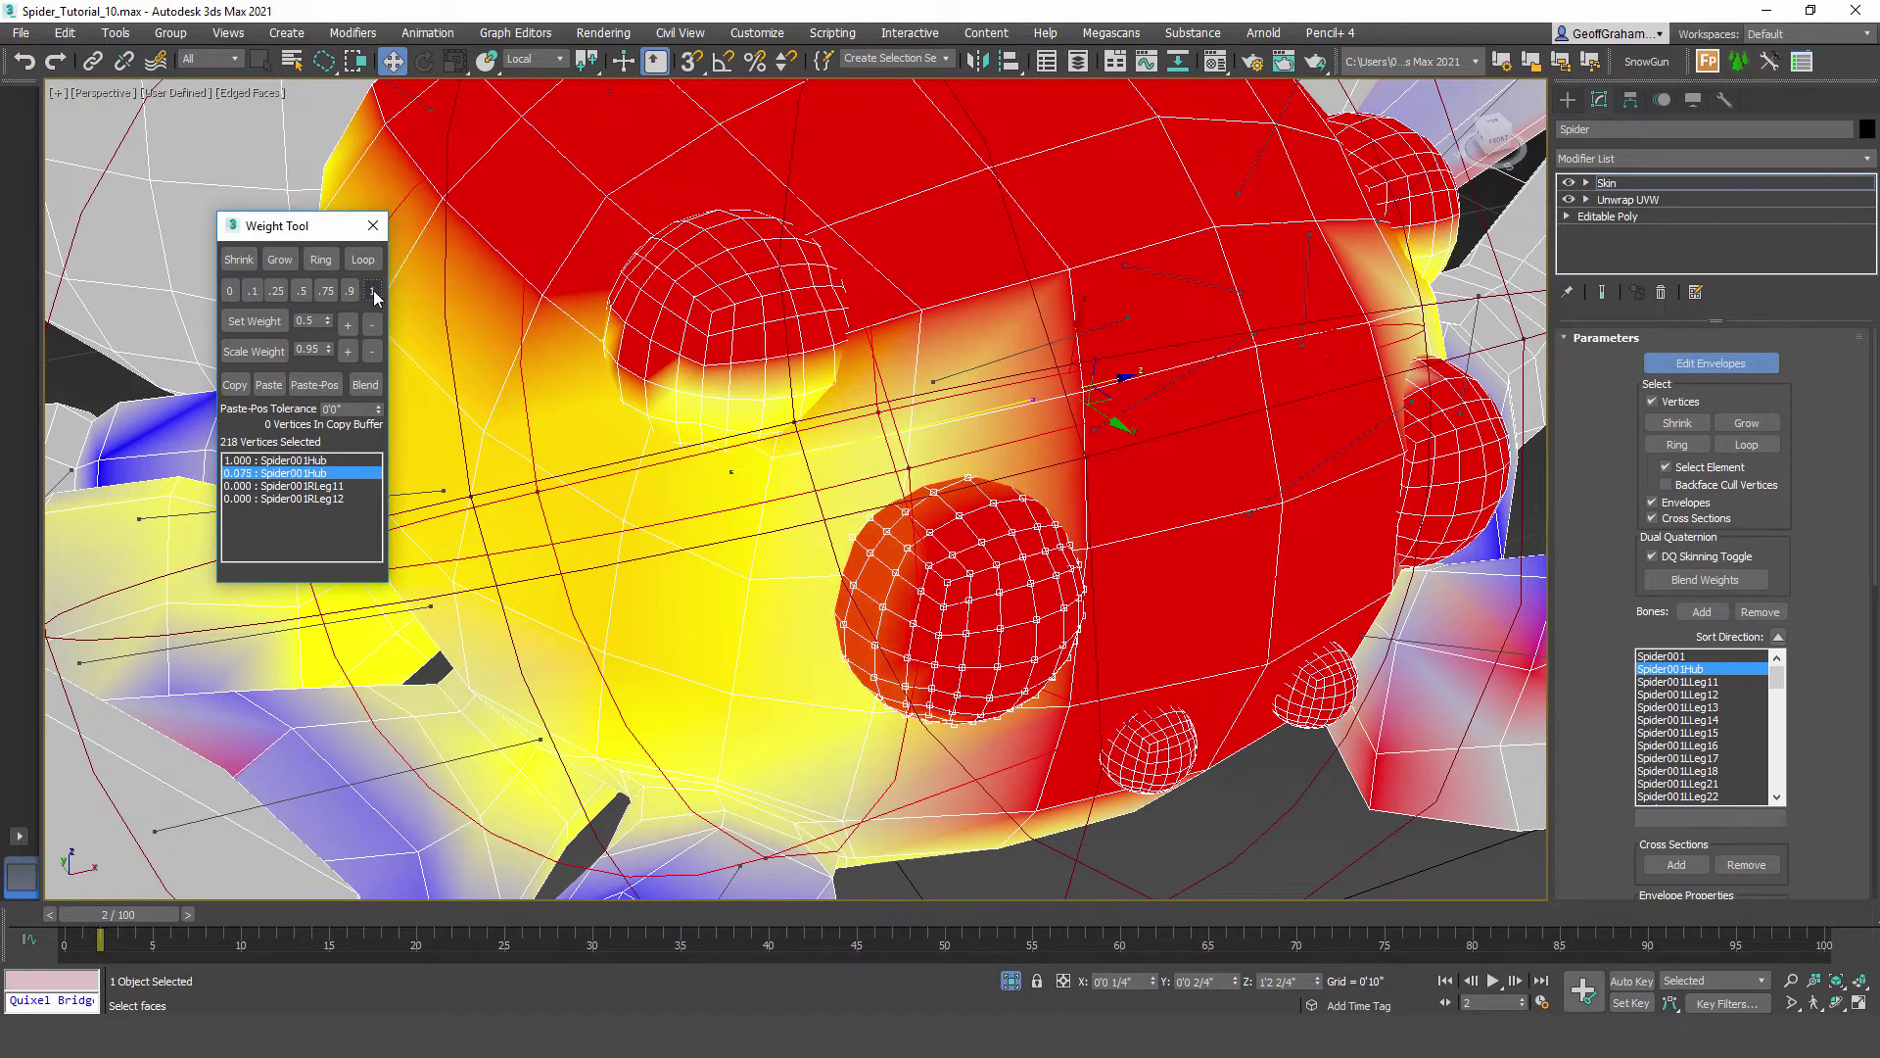
left_click(373, 290)
left_click(373, 291)
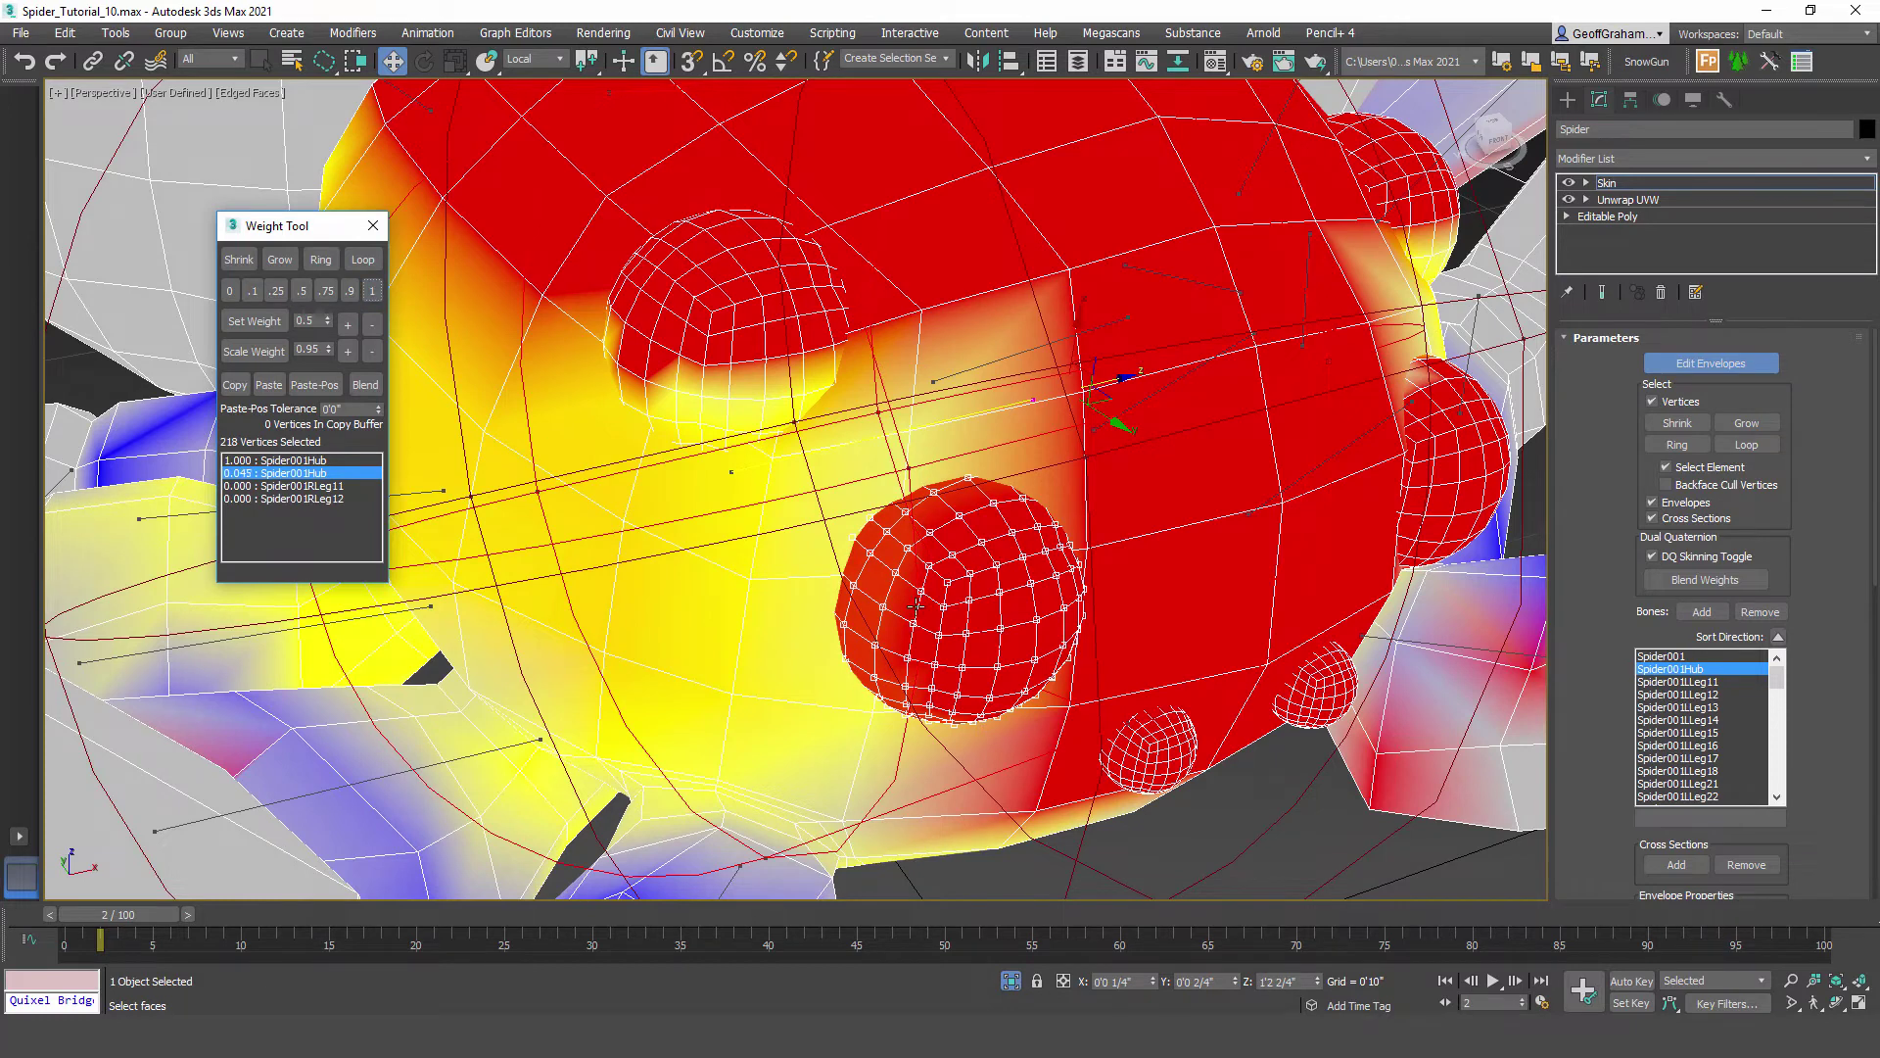
Step: Select the upper large eye on the spider's right side and set its Spider001Hub weight to 1
left_click(709, 309)
left_click(374, 291)
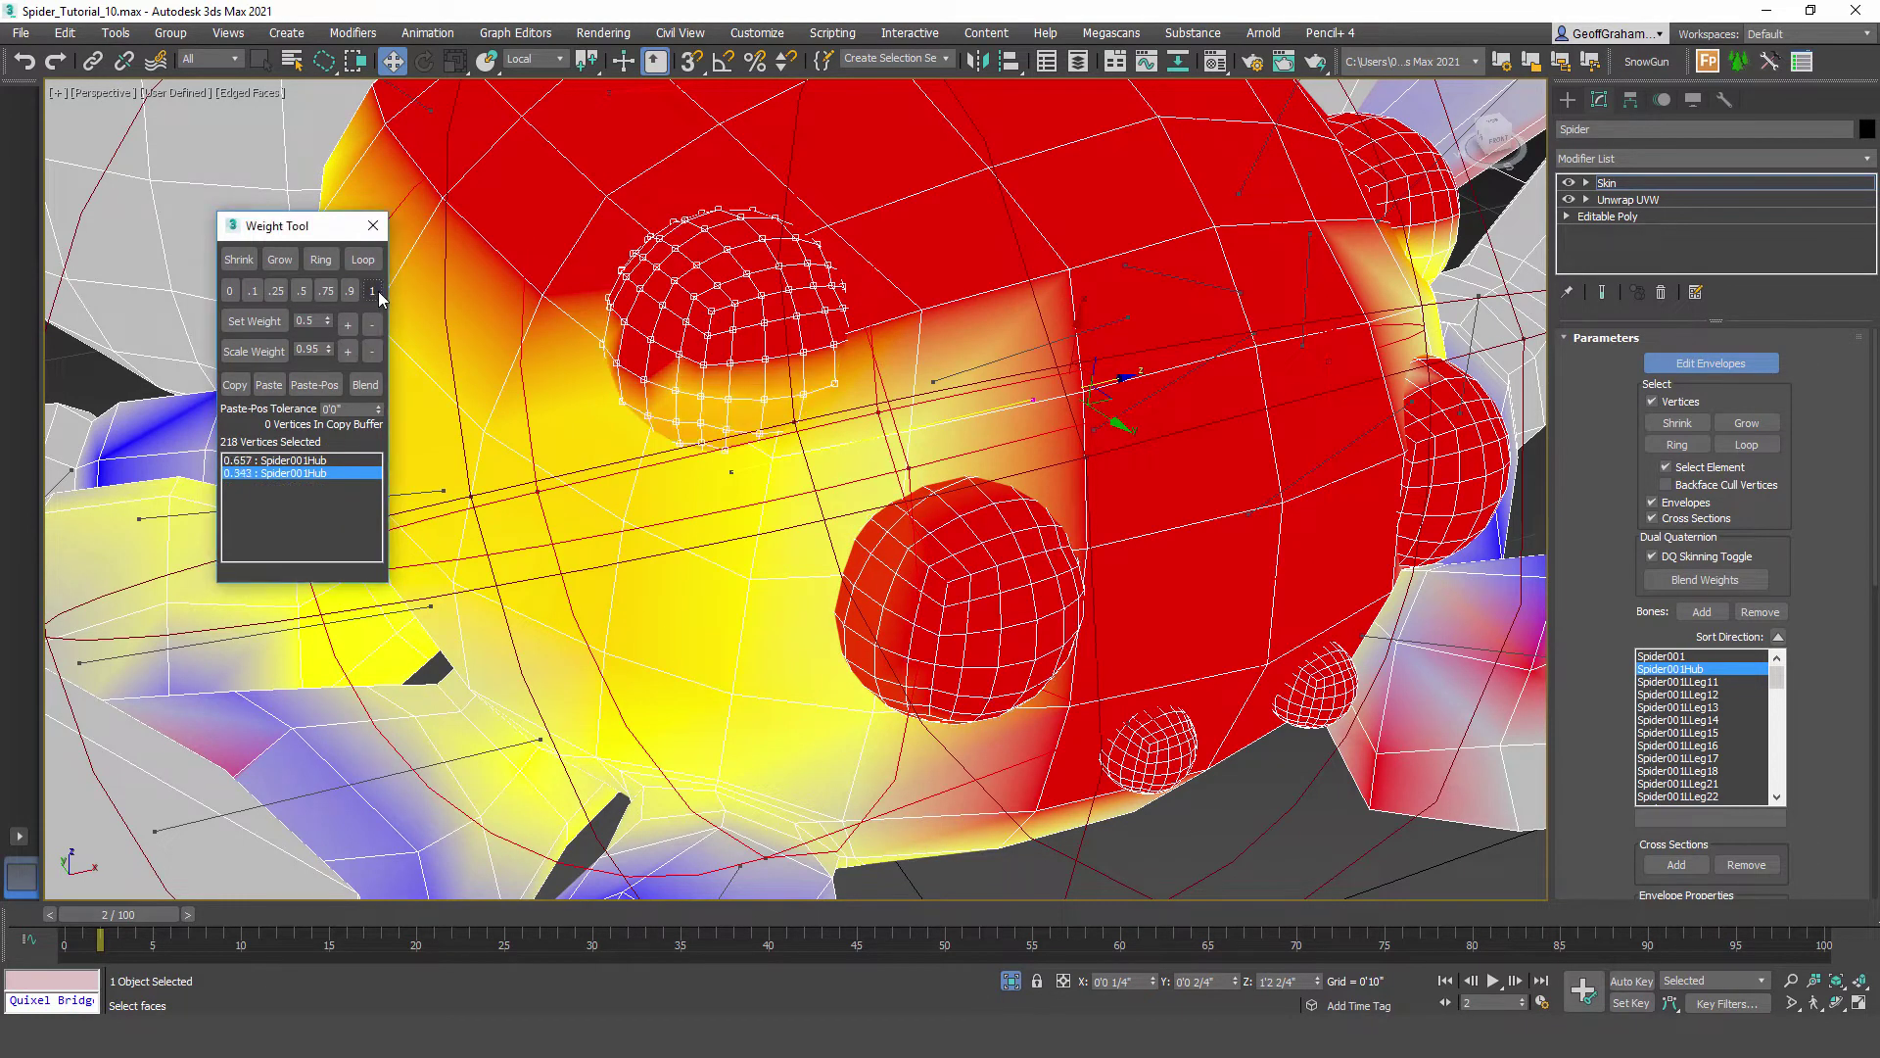
left_click(374, 291)
left_click(374, 291)
left_click(374, 292)
left_click(374, 291)
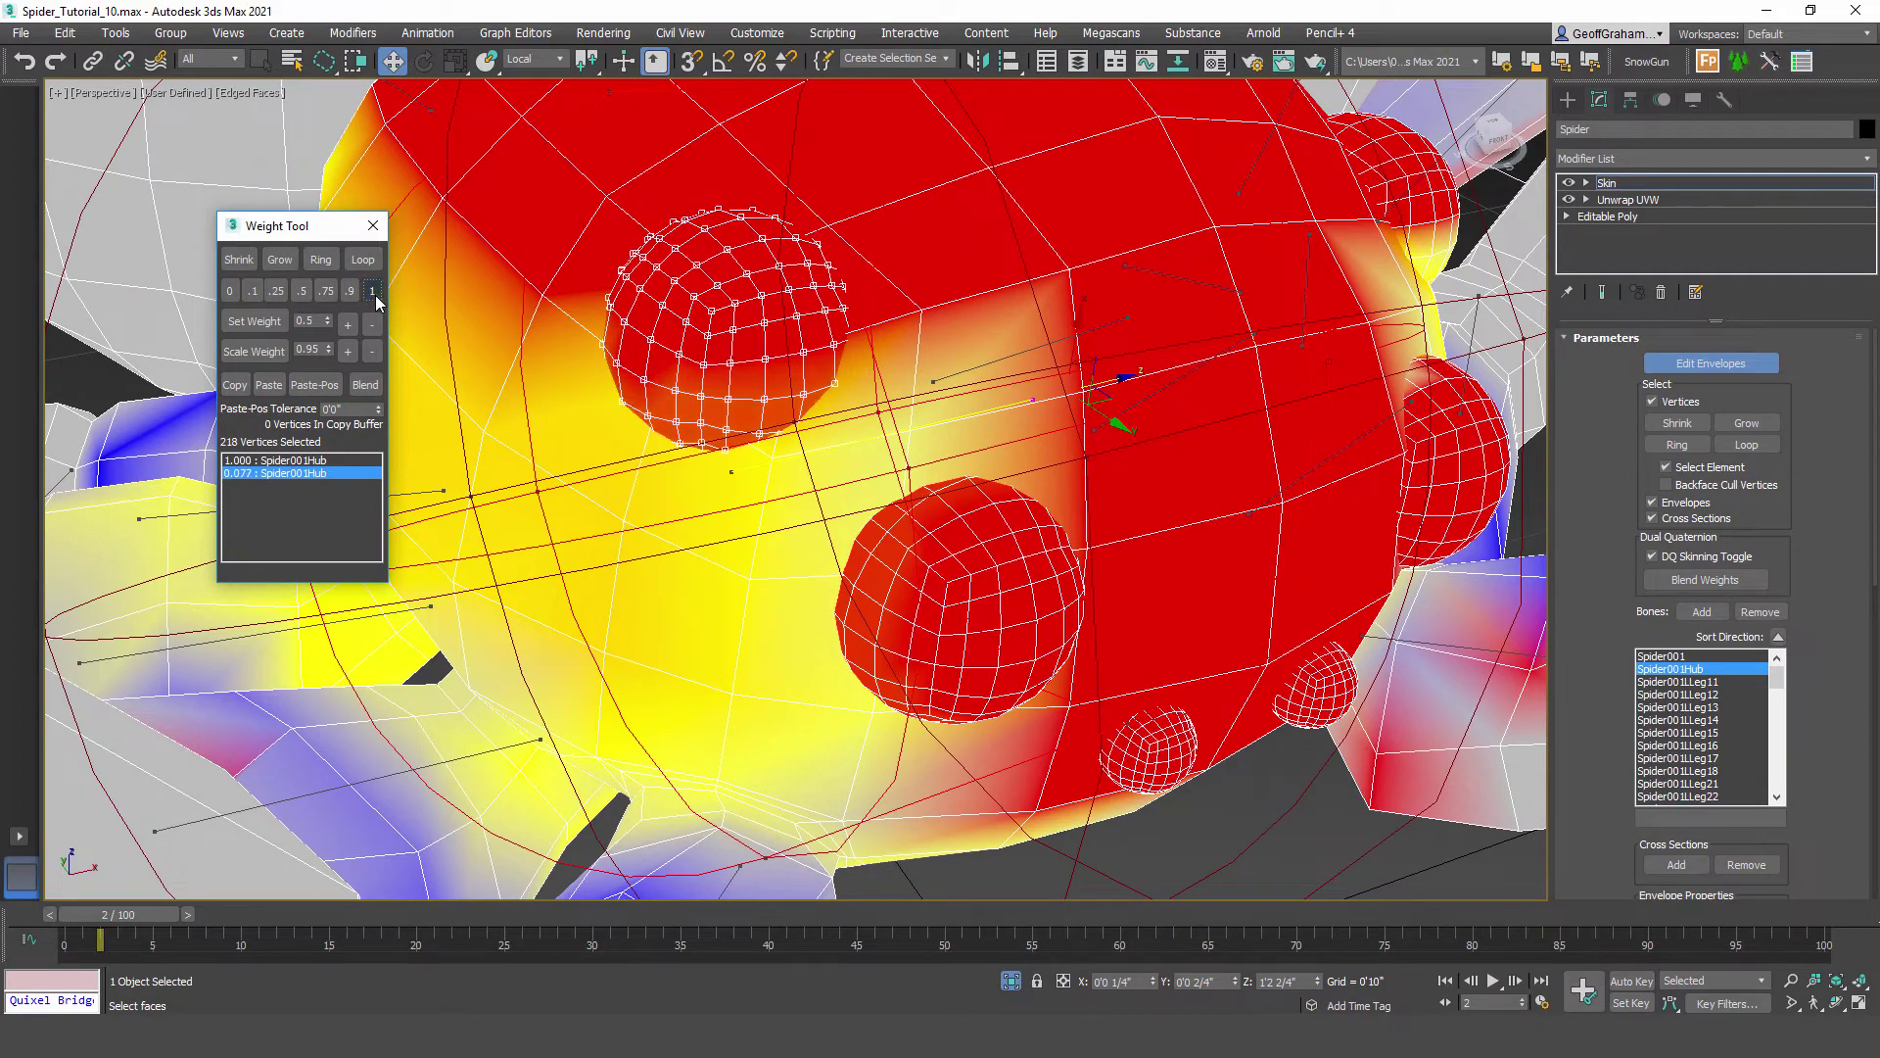
left_click(373, 291)
Step: Select the upper large eye on the spider's left side and set its Spider001Hub weight to 1
middle_click_drag(1039, 510, 1055, 414, "alt")
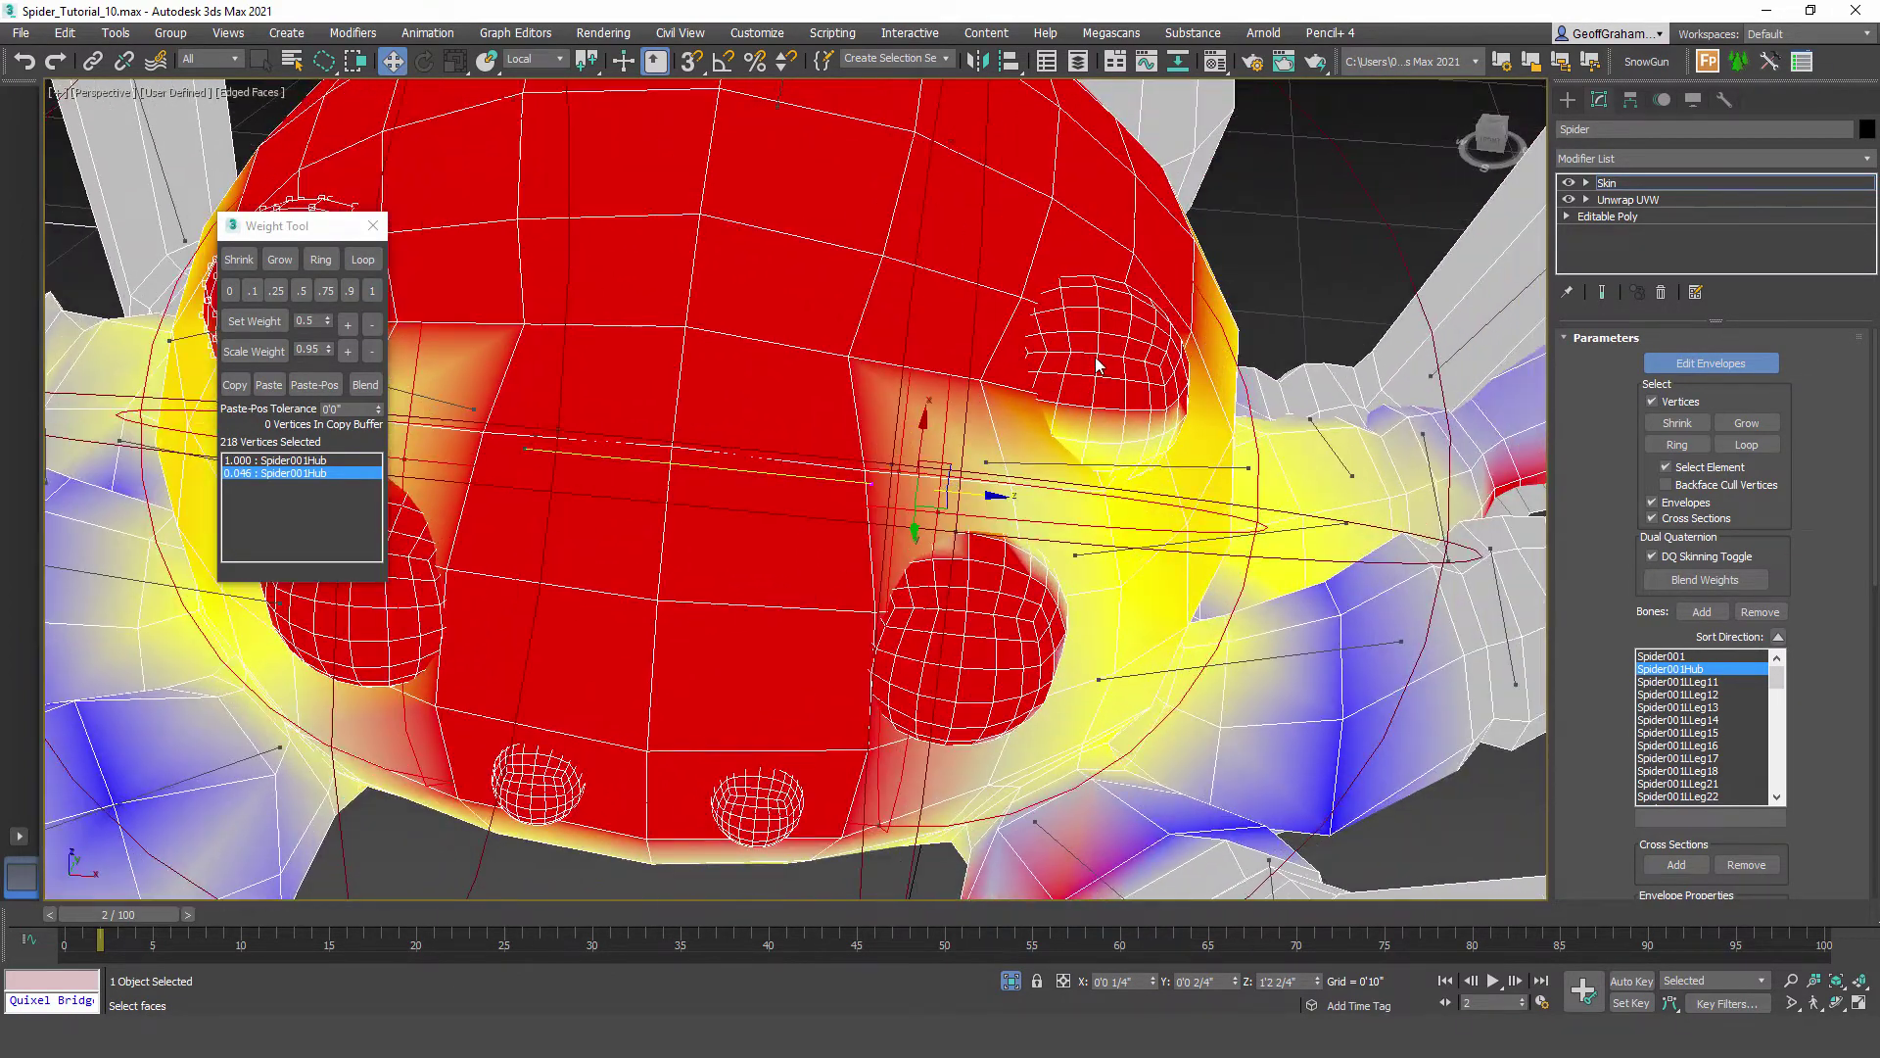
left_click(375, 292)
left_click(375, 293)
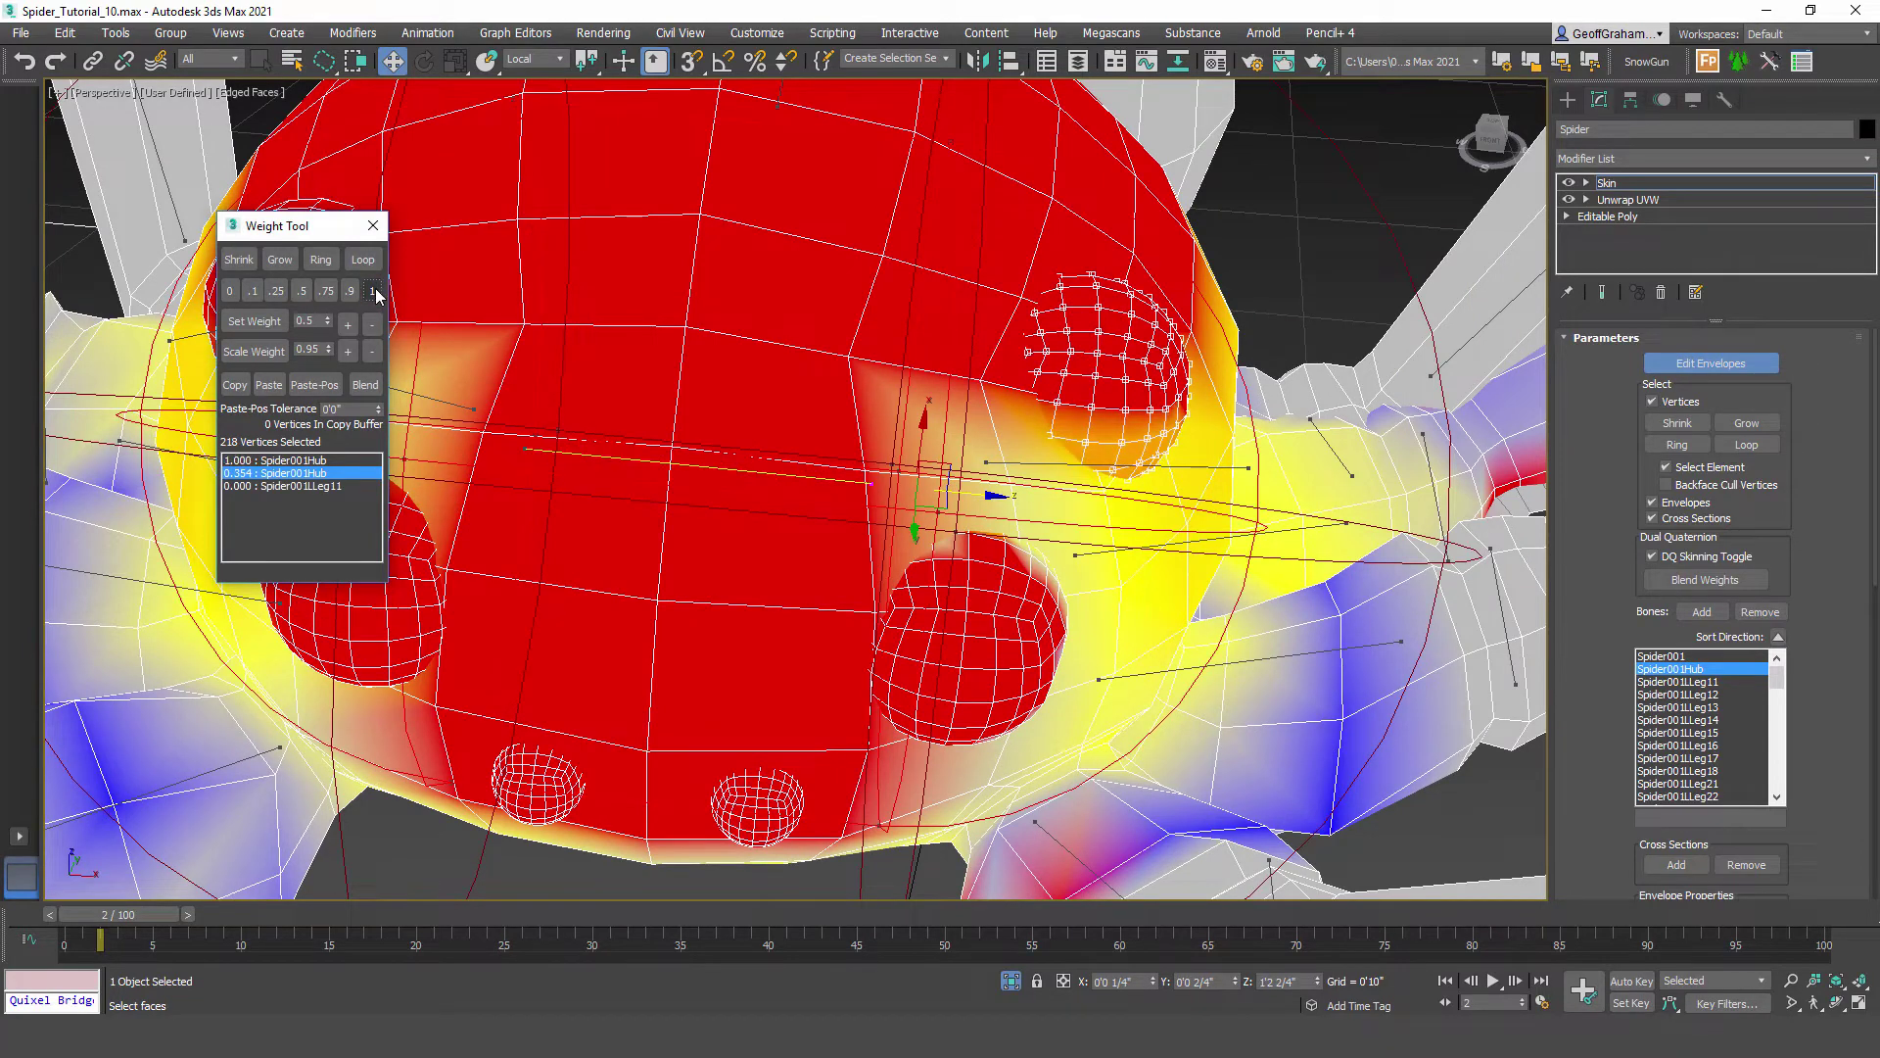
left_click(374, 292)
left_click(374, 292)
left_click(374, 292)
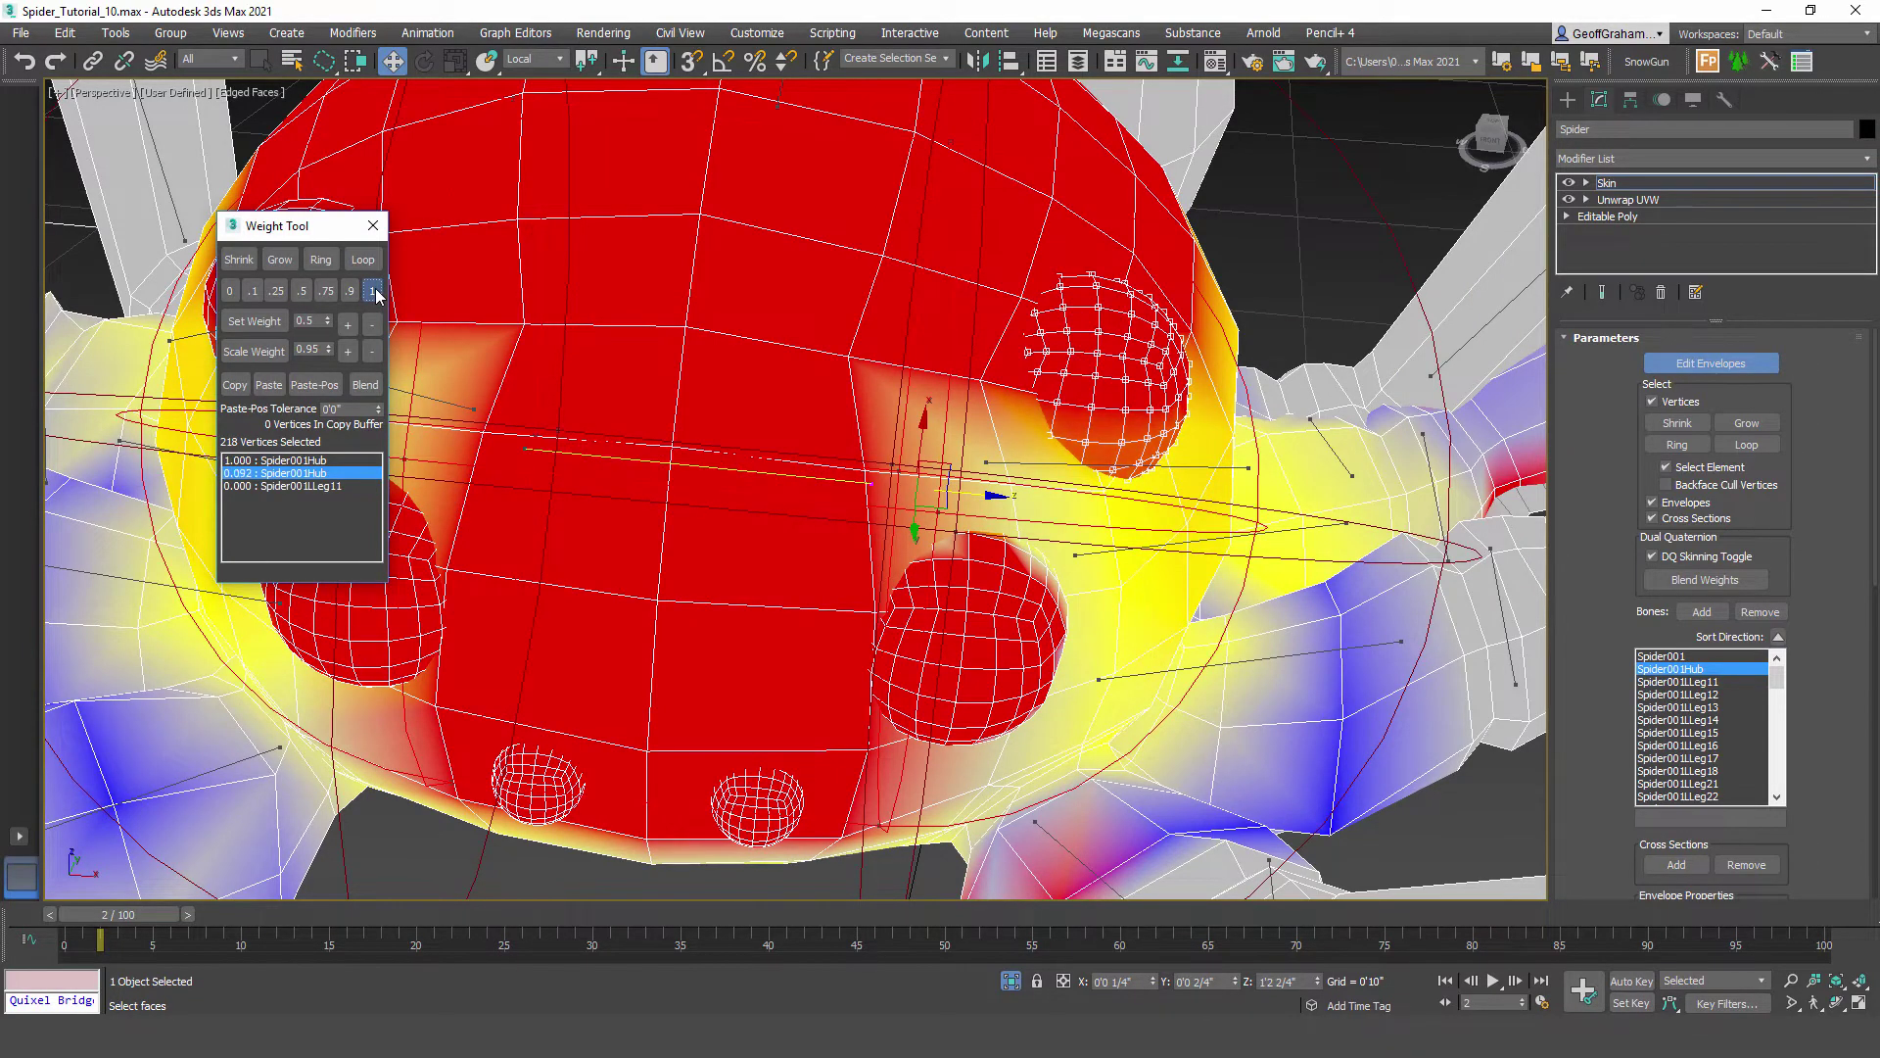
Step: Select the lower large eye on the spider's left side and set its Spider001Hub weight to 1
left_click(996, 620)
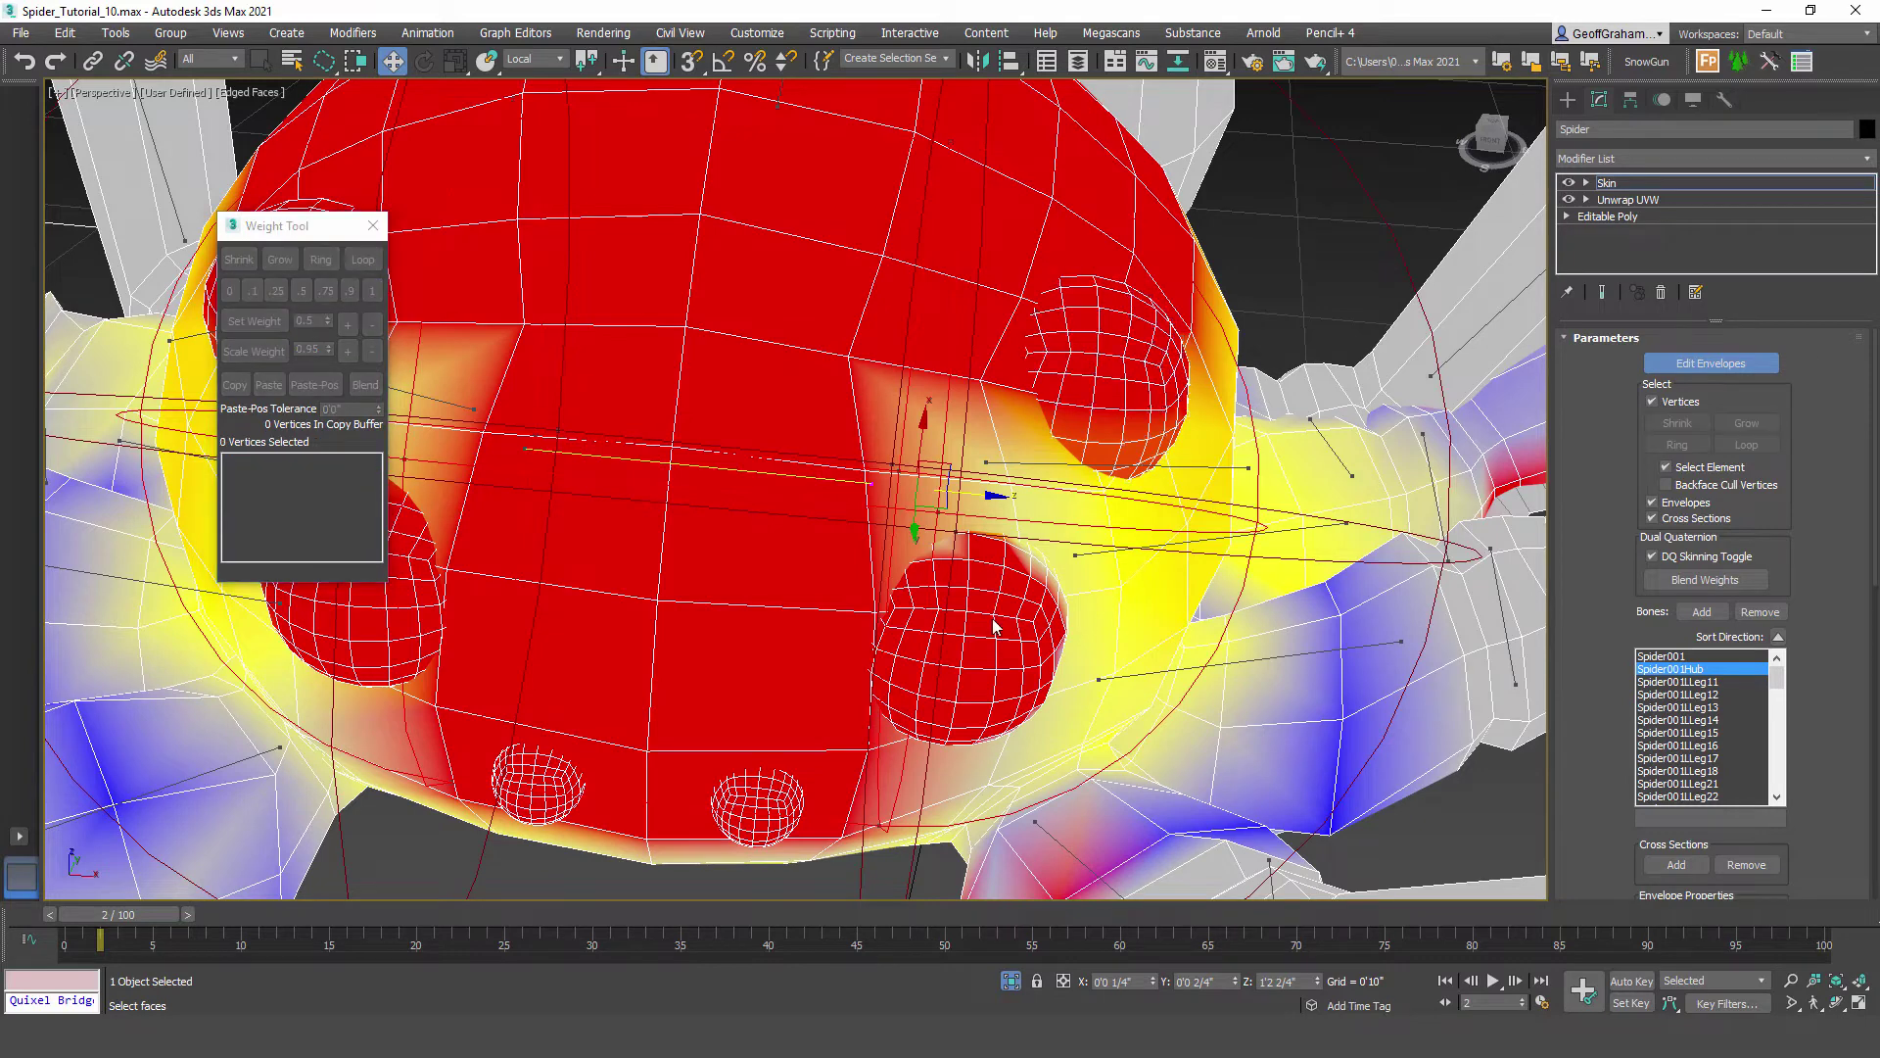
left_click(374, 292)
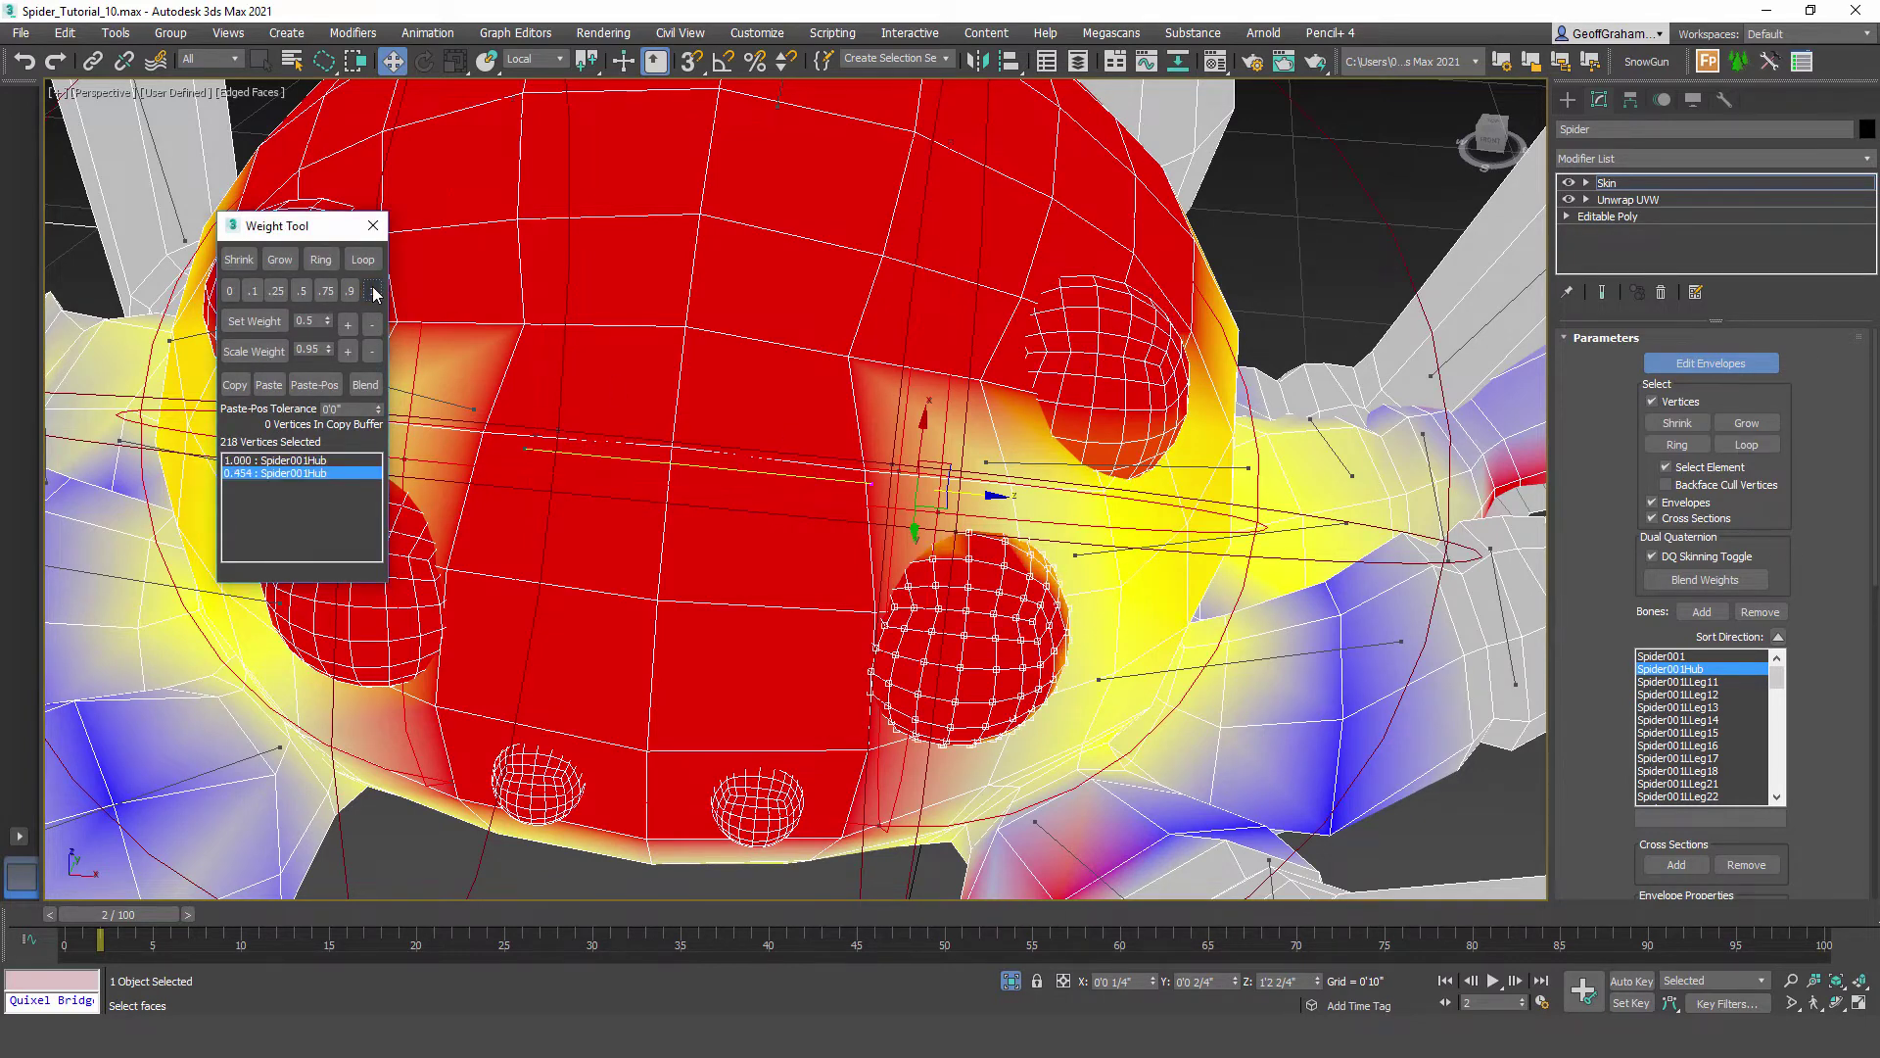
left_click(374, 292)
left_click(374, 292)
left_click(373, 294)
left_click(374, 293)
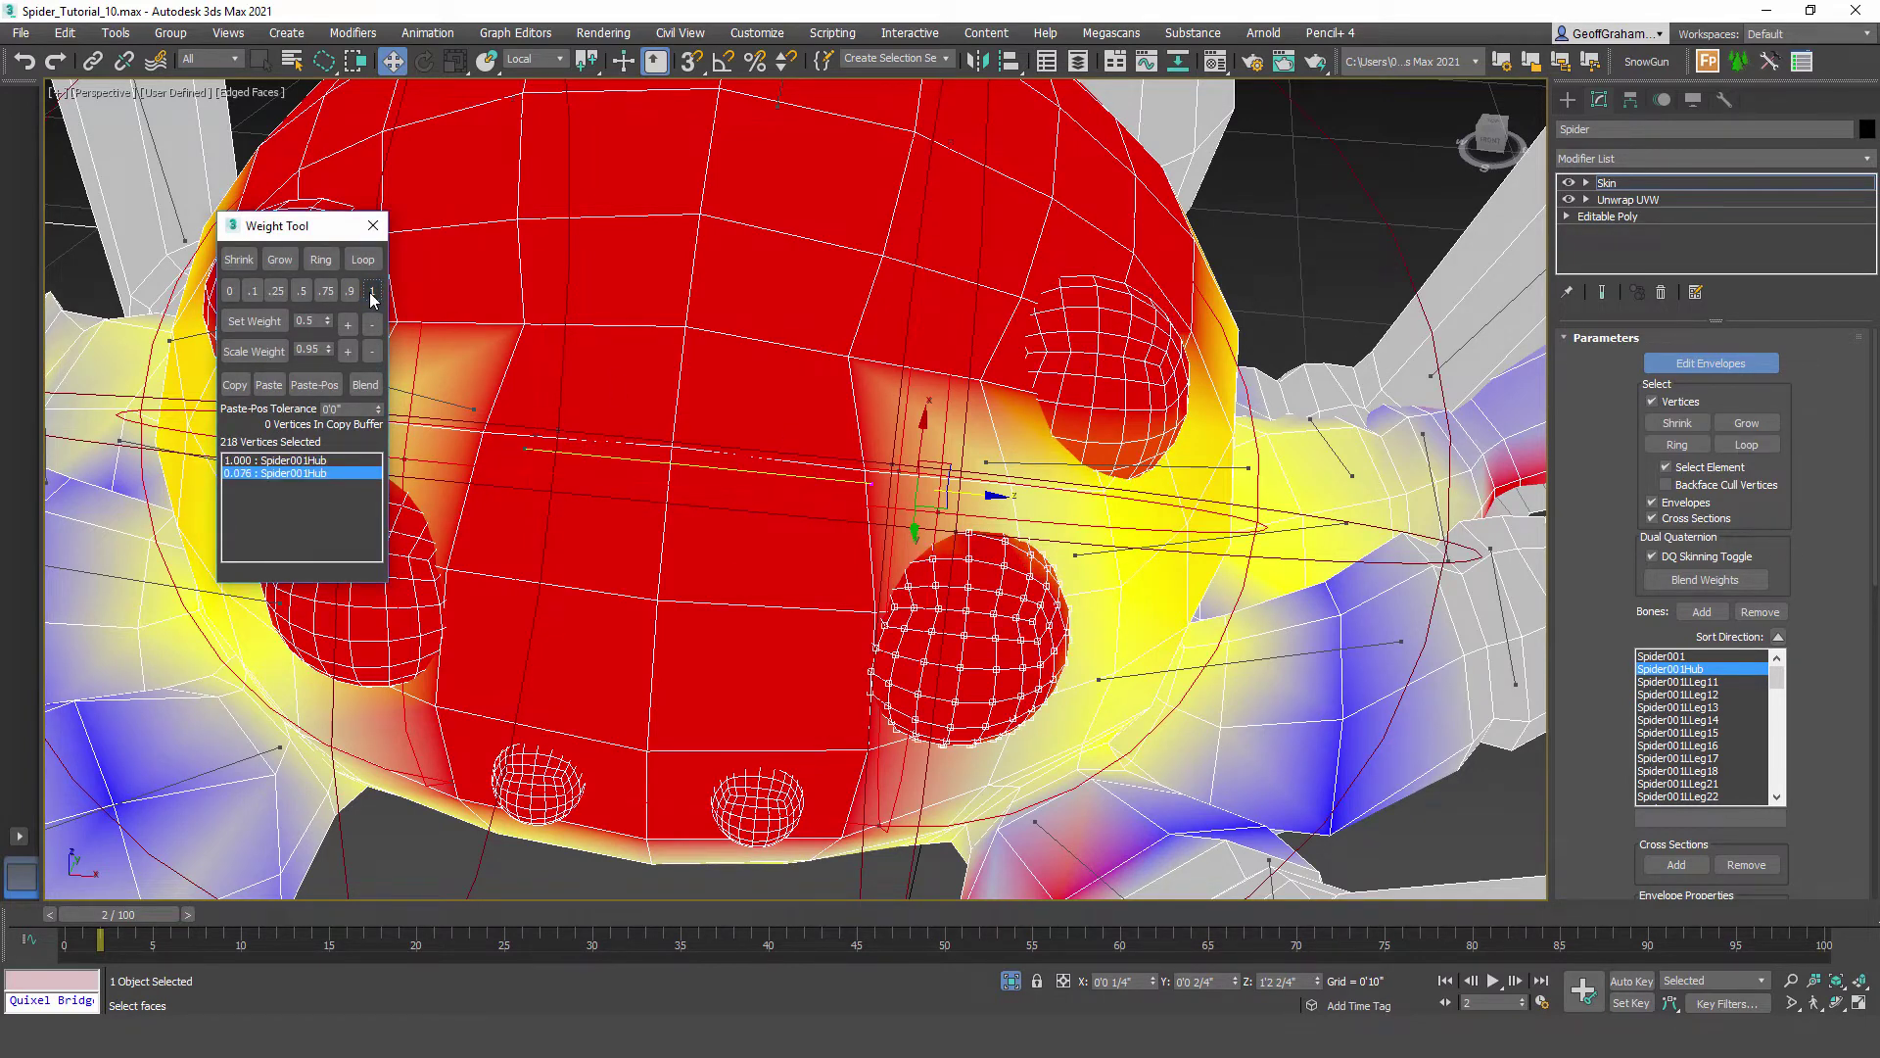
left_click(373, 294)
Step: Reselect the upper large eye on the spider's left side and apply the Spider001Hub weight of 1 again
middle_click_drag(1095, 586, 1001, 431, "alt")
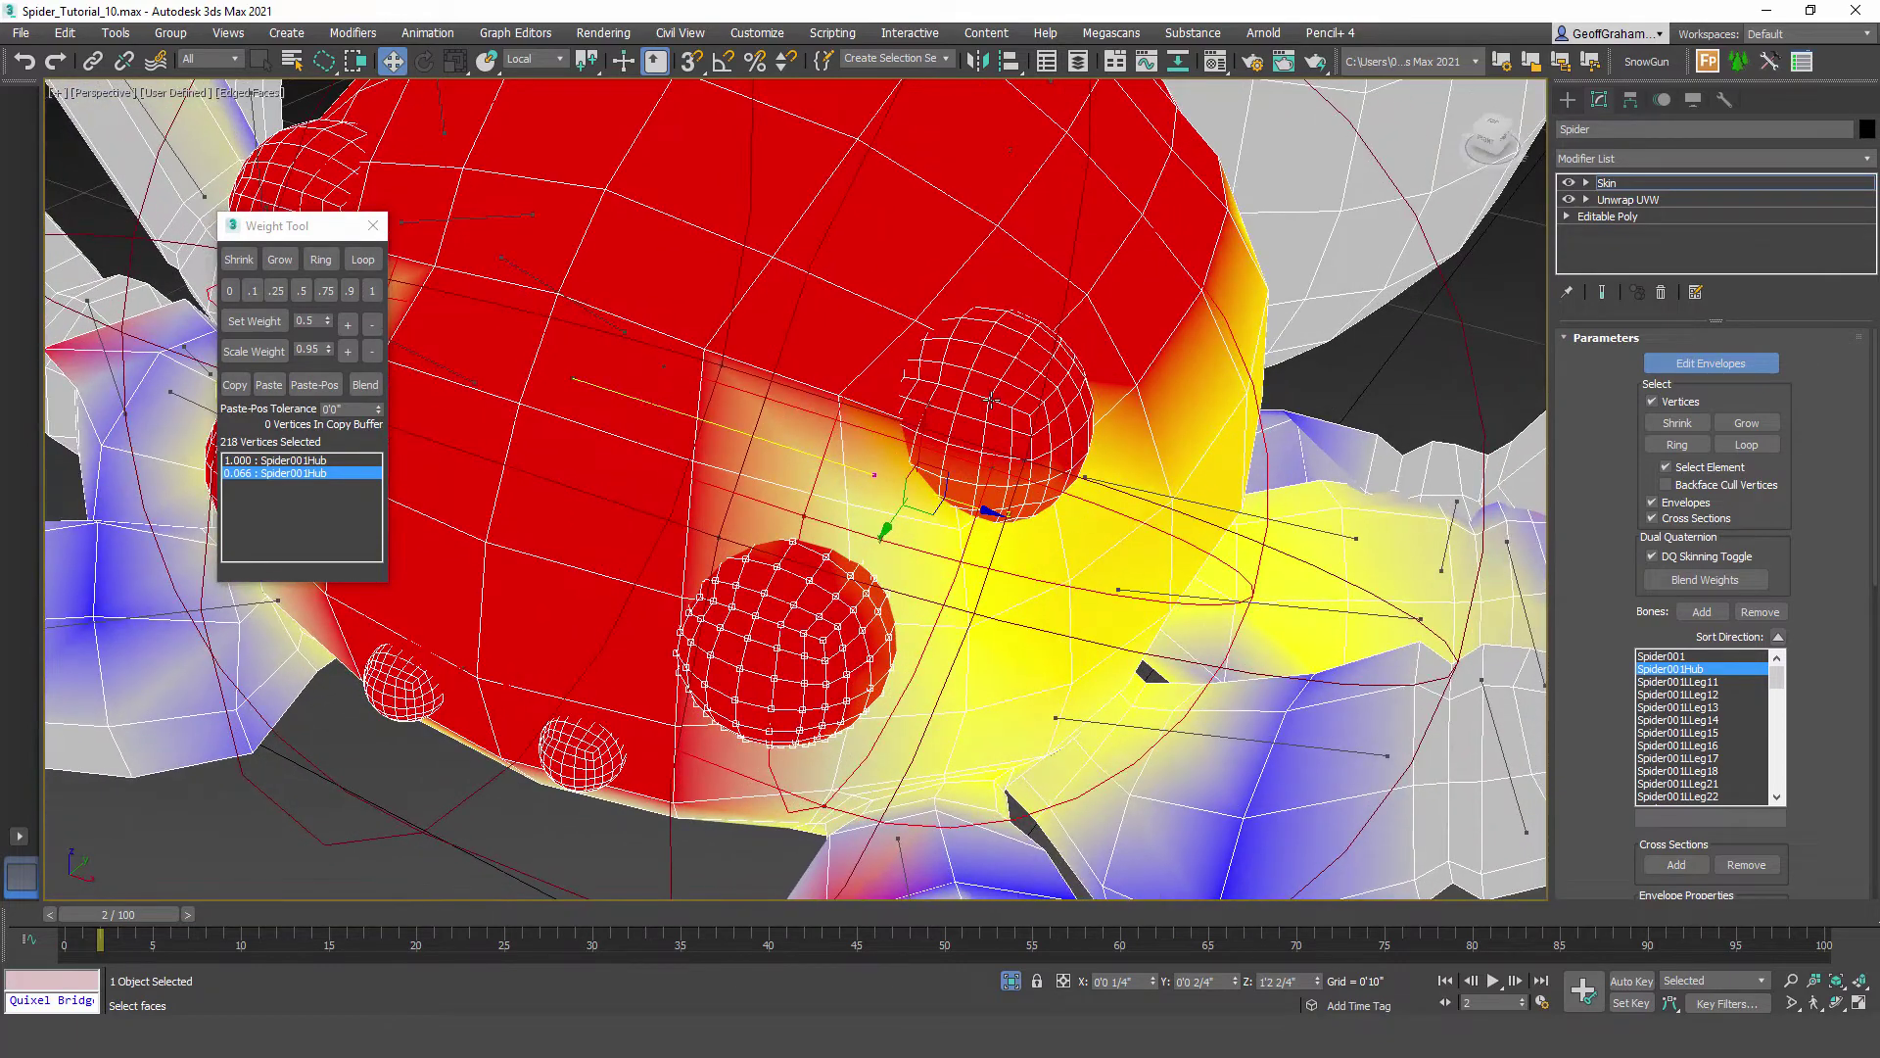
left_click(991, 402)
left_click(371, 293)
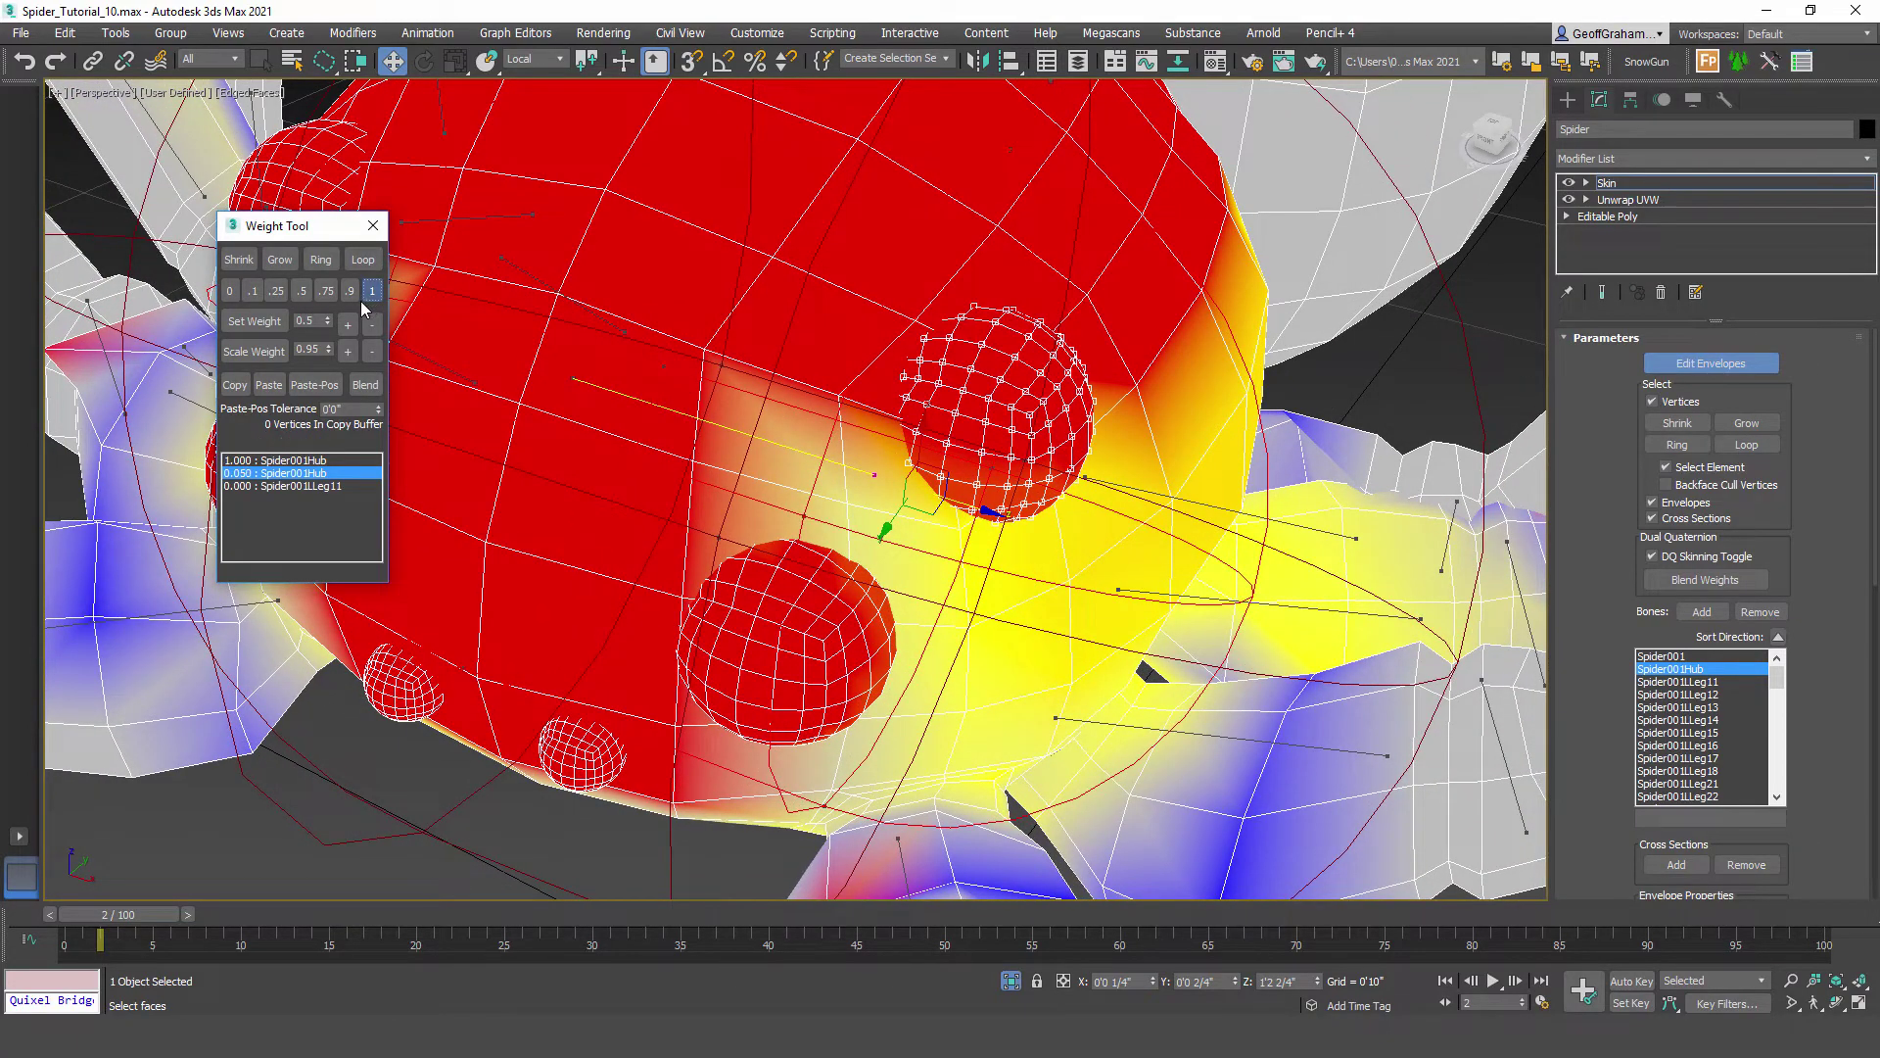
middle_click_drag(715, 549, 744, 407, "alt")
scroll(790, 548, "down", 6)
scroll(883, 498, "up", 3)
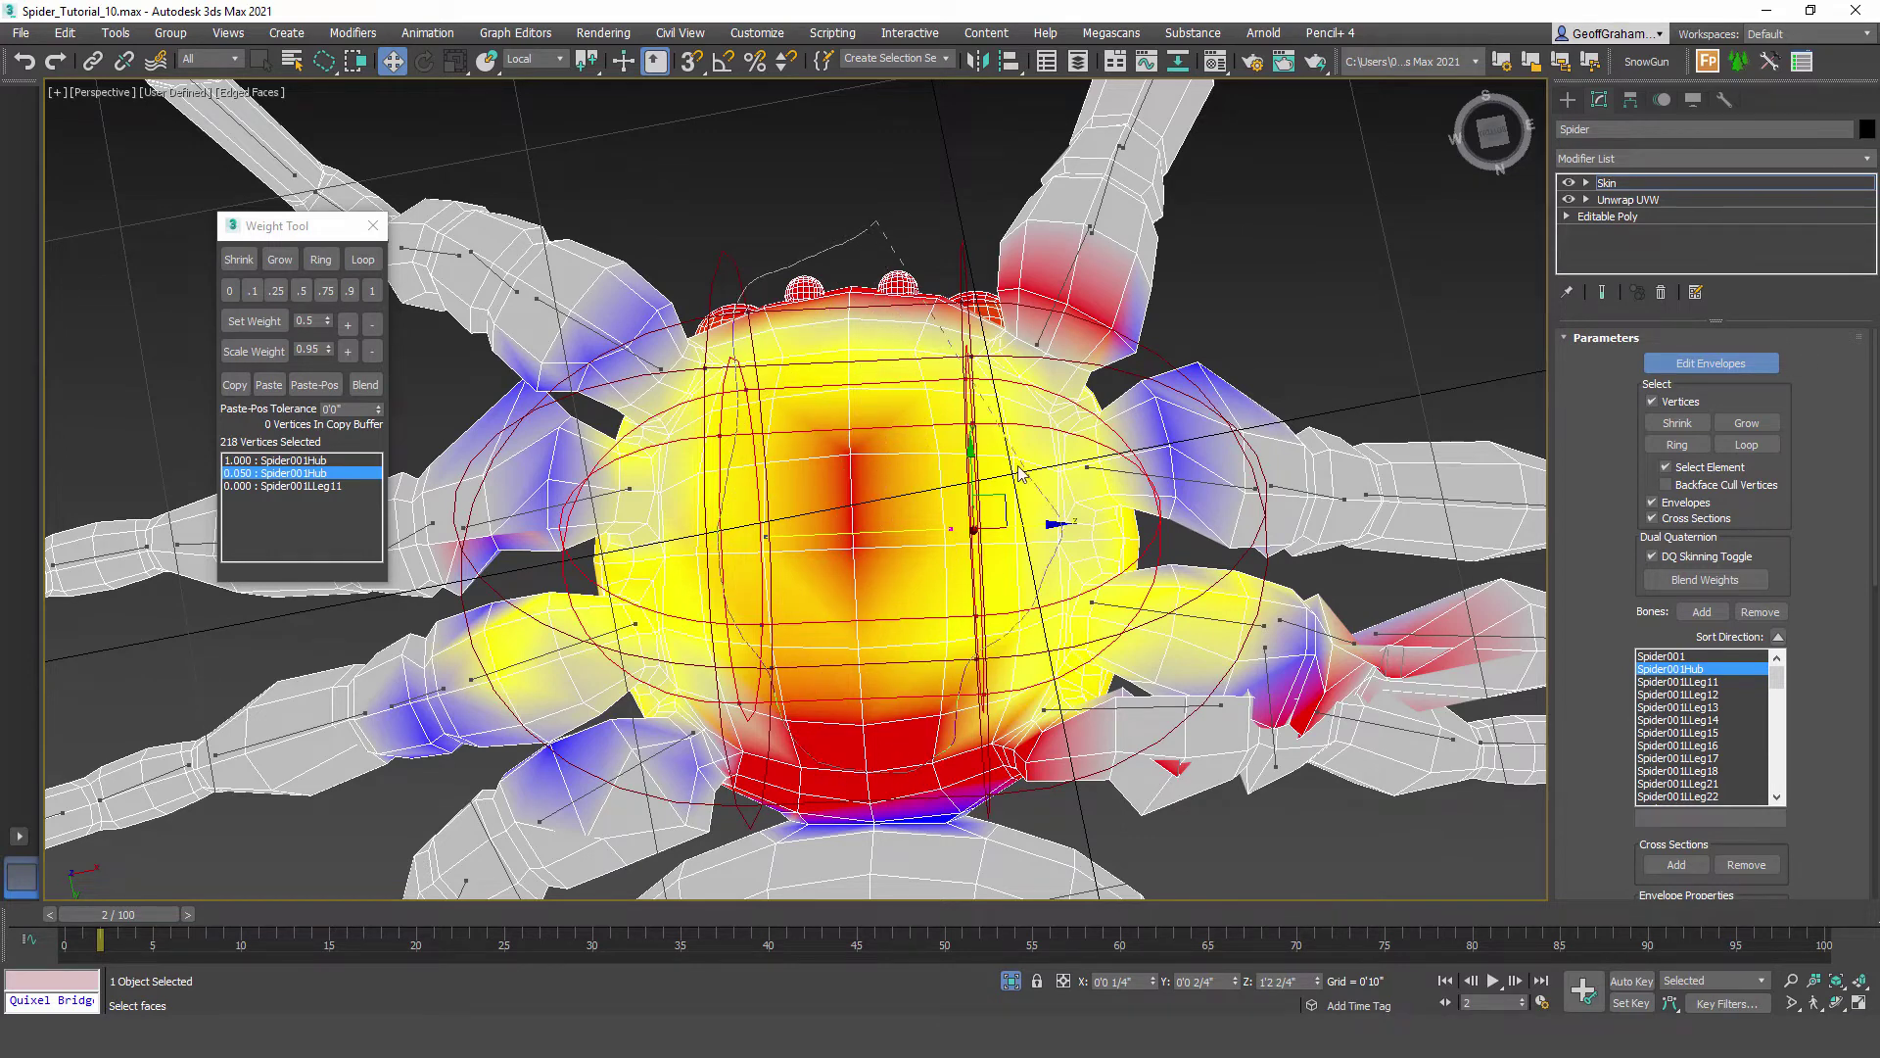
left_click_drag(1020, 468, 895, 235)
left_click(372, 290)
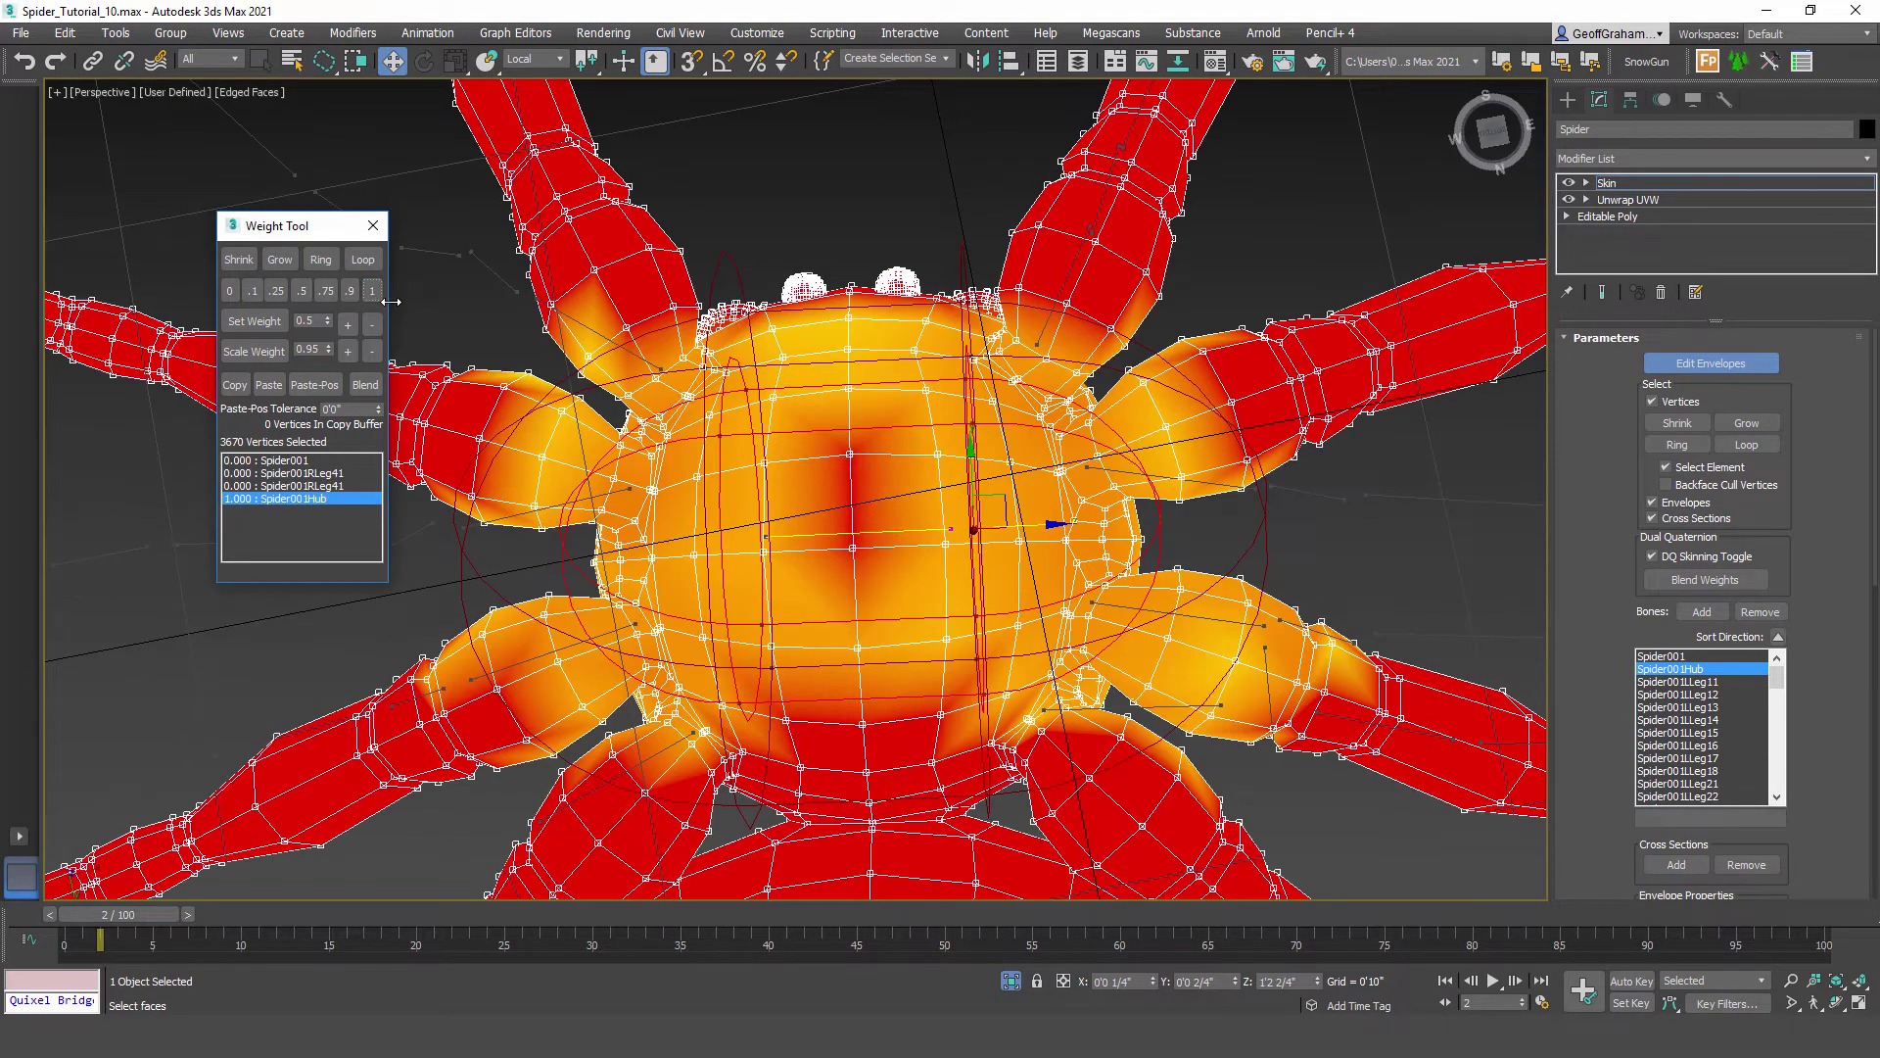
key("ctrl+z")
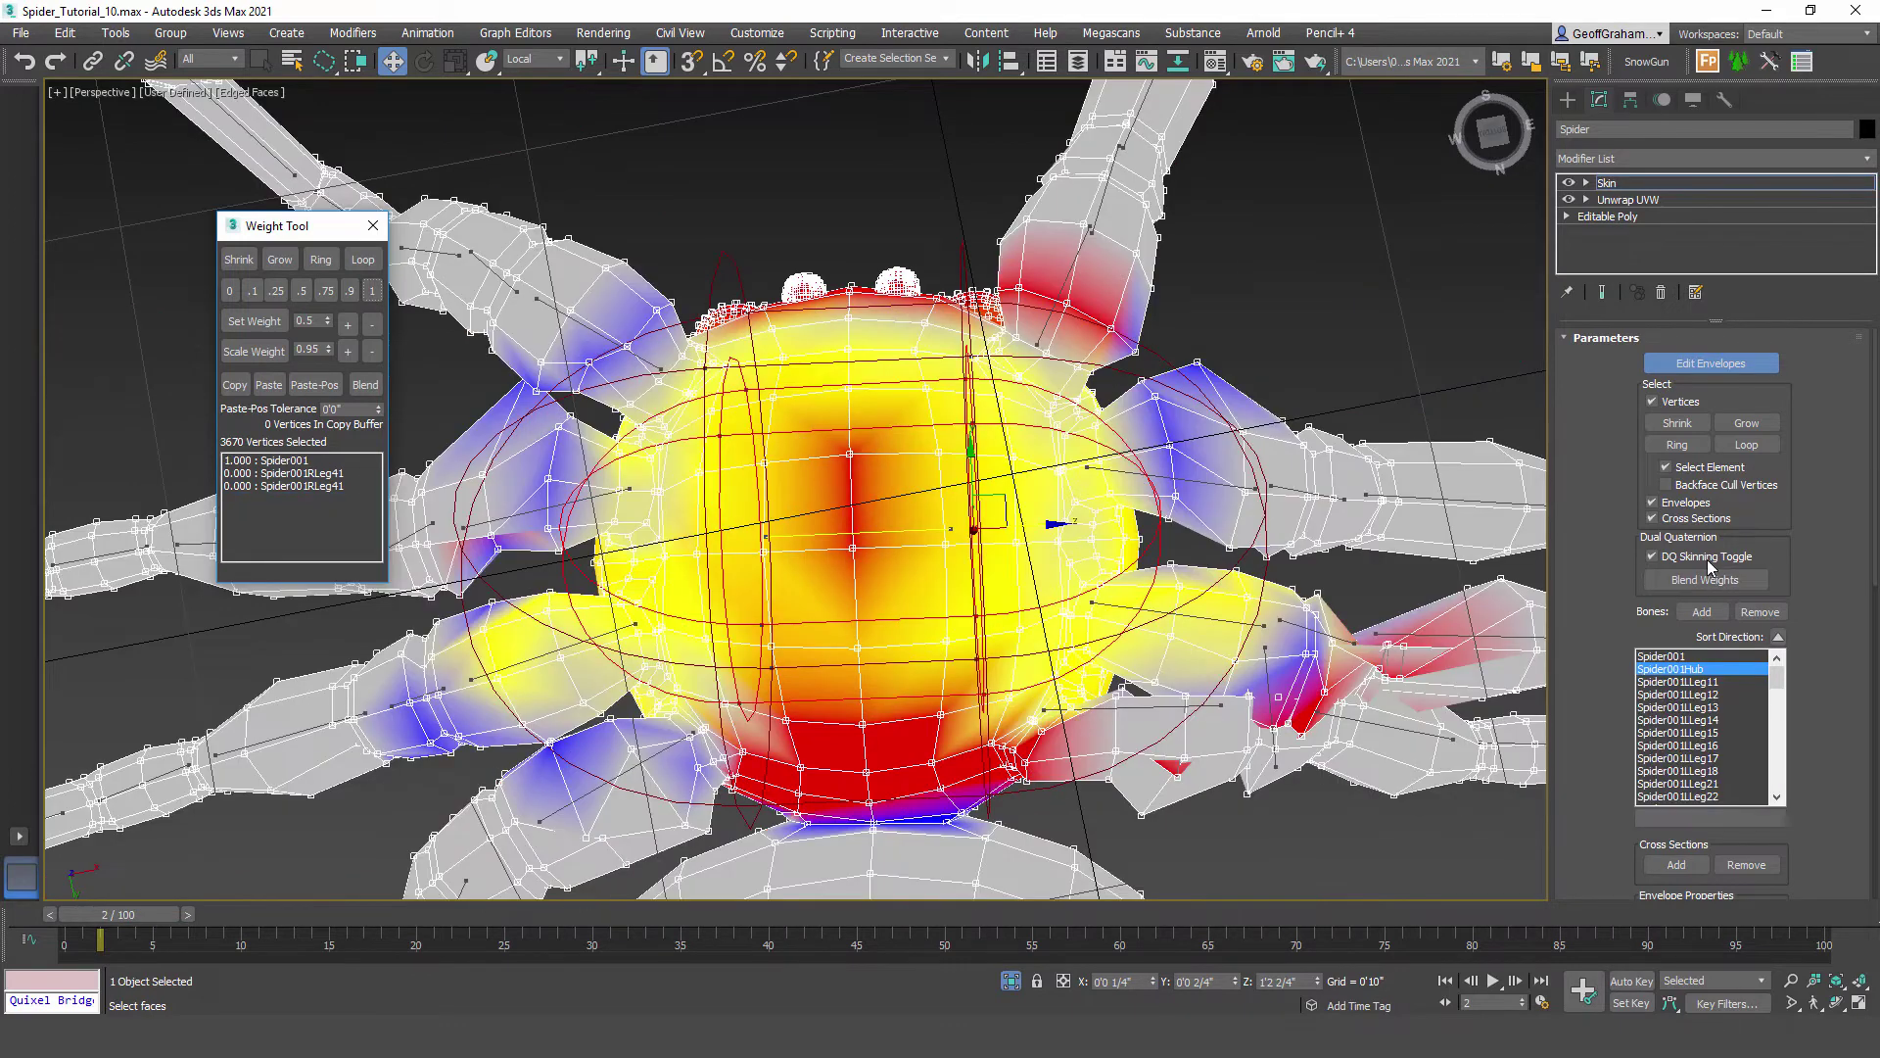
Step: Turn off Select Element, lasso the central vertices of the front body from below, set their Spider001Hub weight to 1 and close the Weight Tool
left_click(1667, 465)
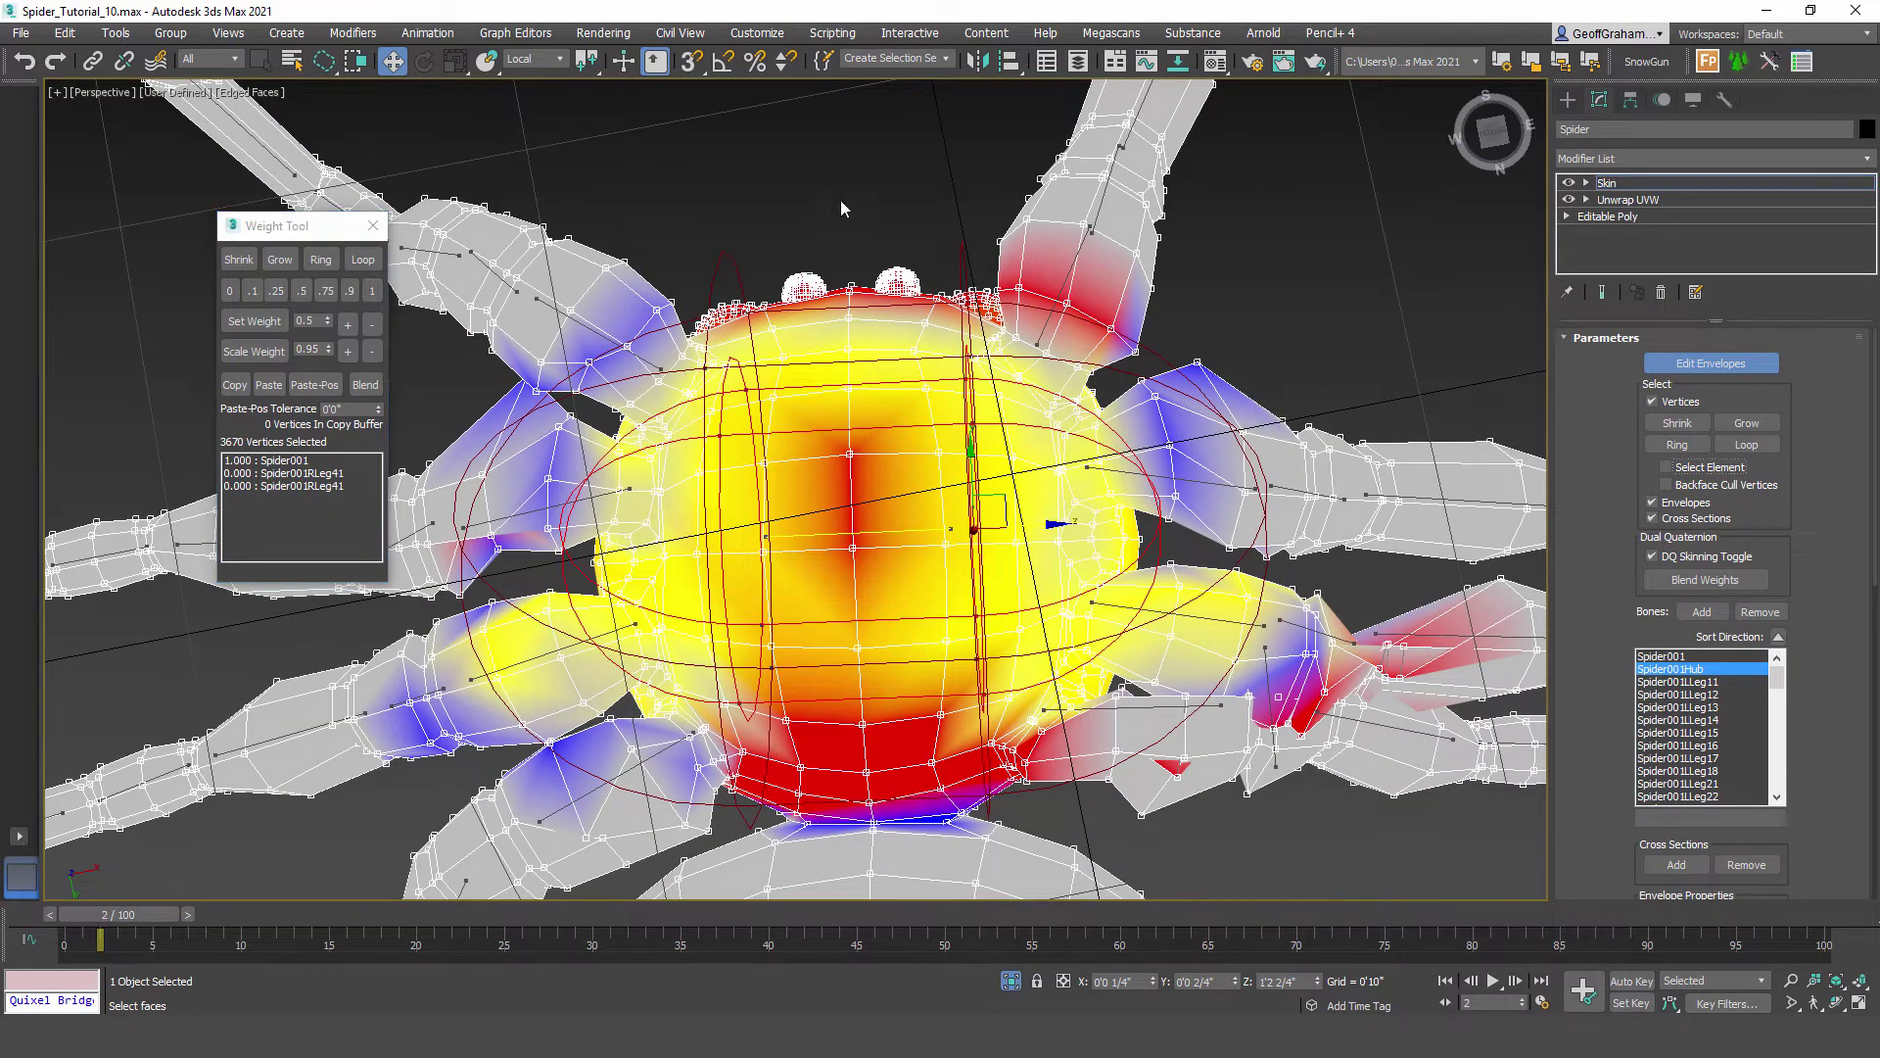
left_click_drag(747, 236, 737, 400)
left_click_drag(745, 691, 901, 781)
mouse_move(952, 490)
left_mouse_down()
mouse_move(919, 193)
mouse_move(899, 189)
left_mouse_up()
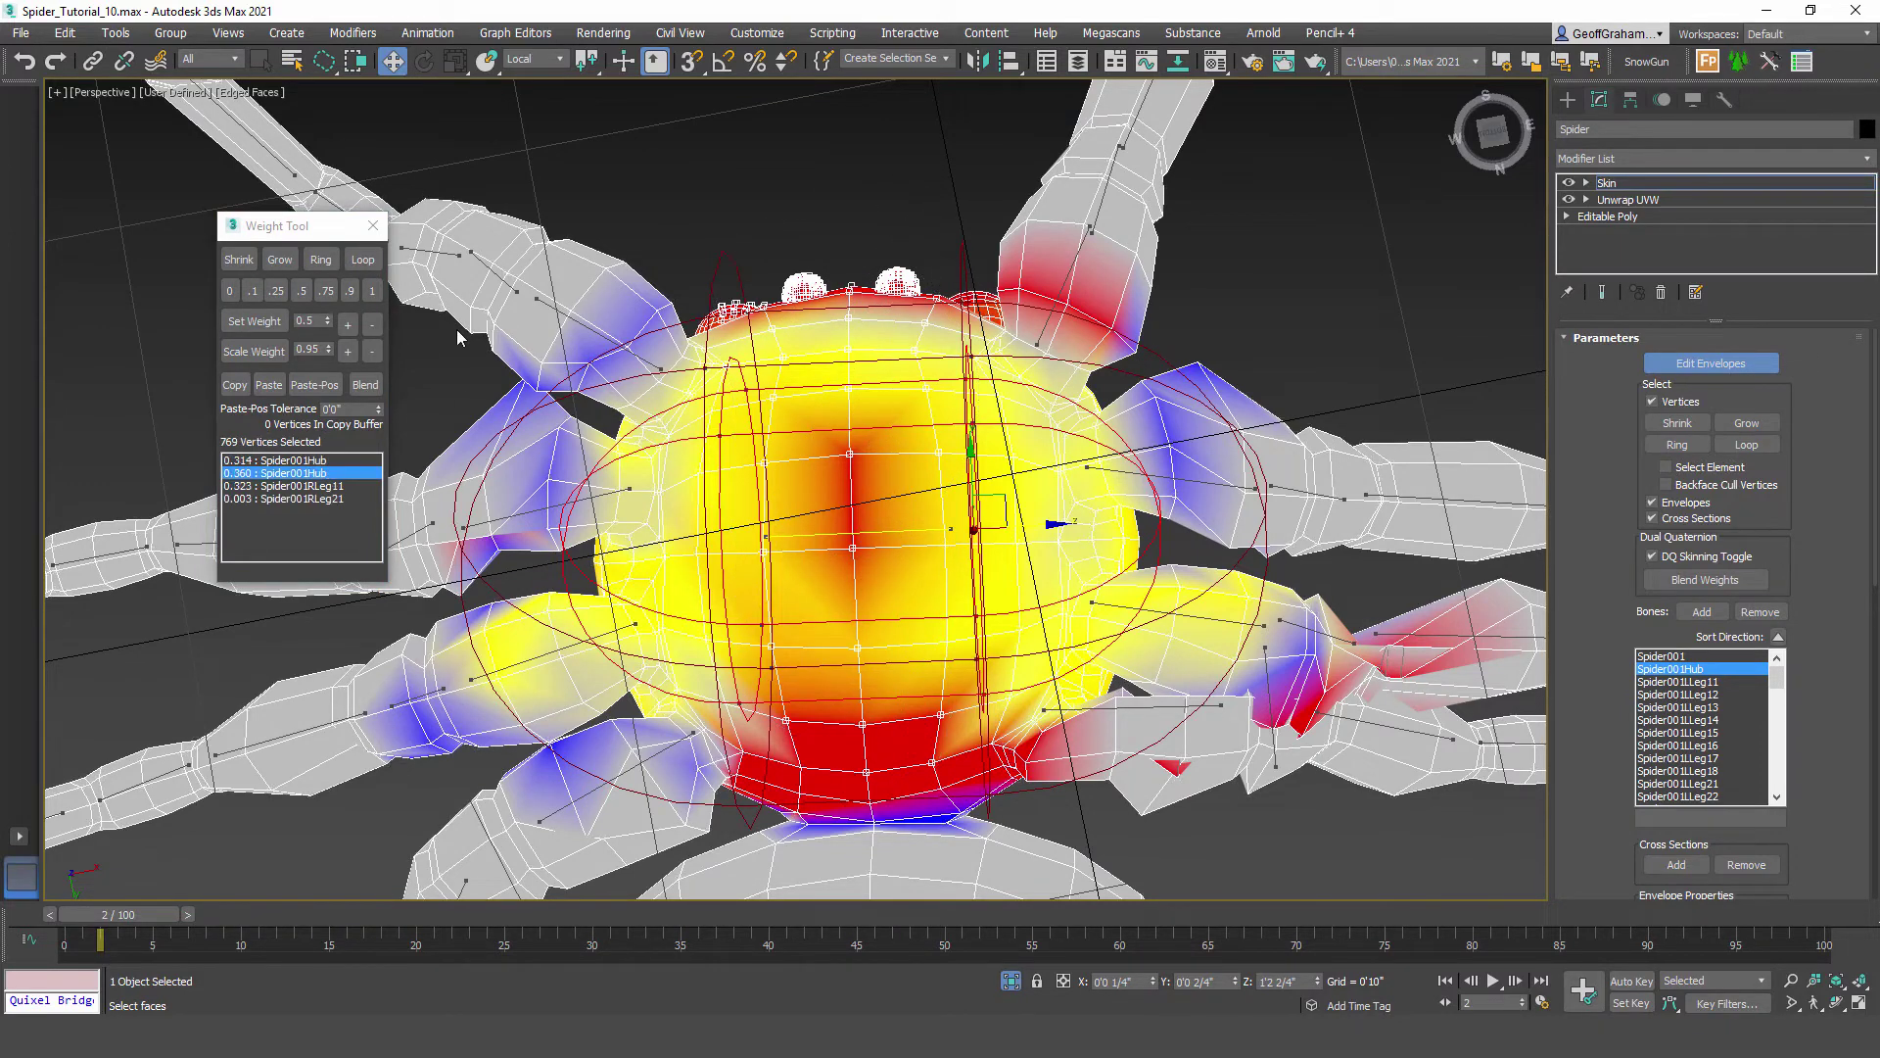
left_click(371, 292)
middle_click_drag(756, 478, 982, 474)
left_click(373, 292)
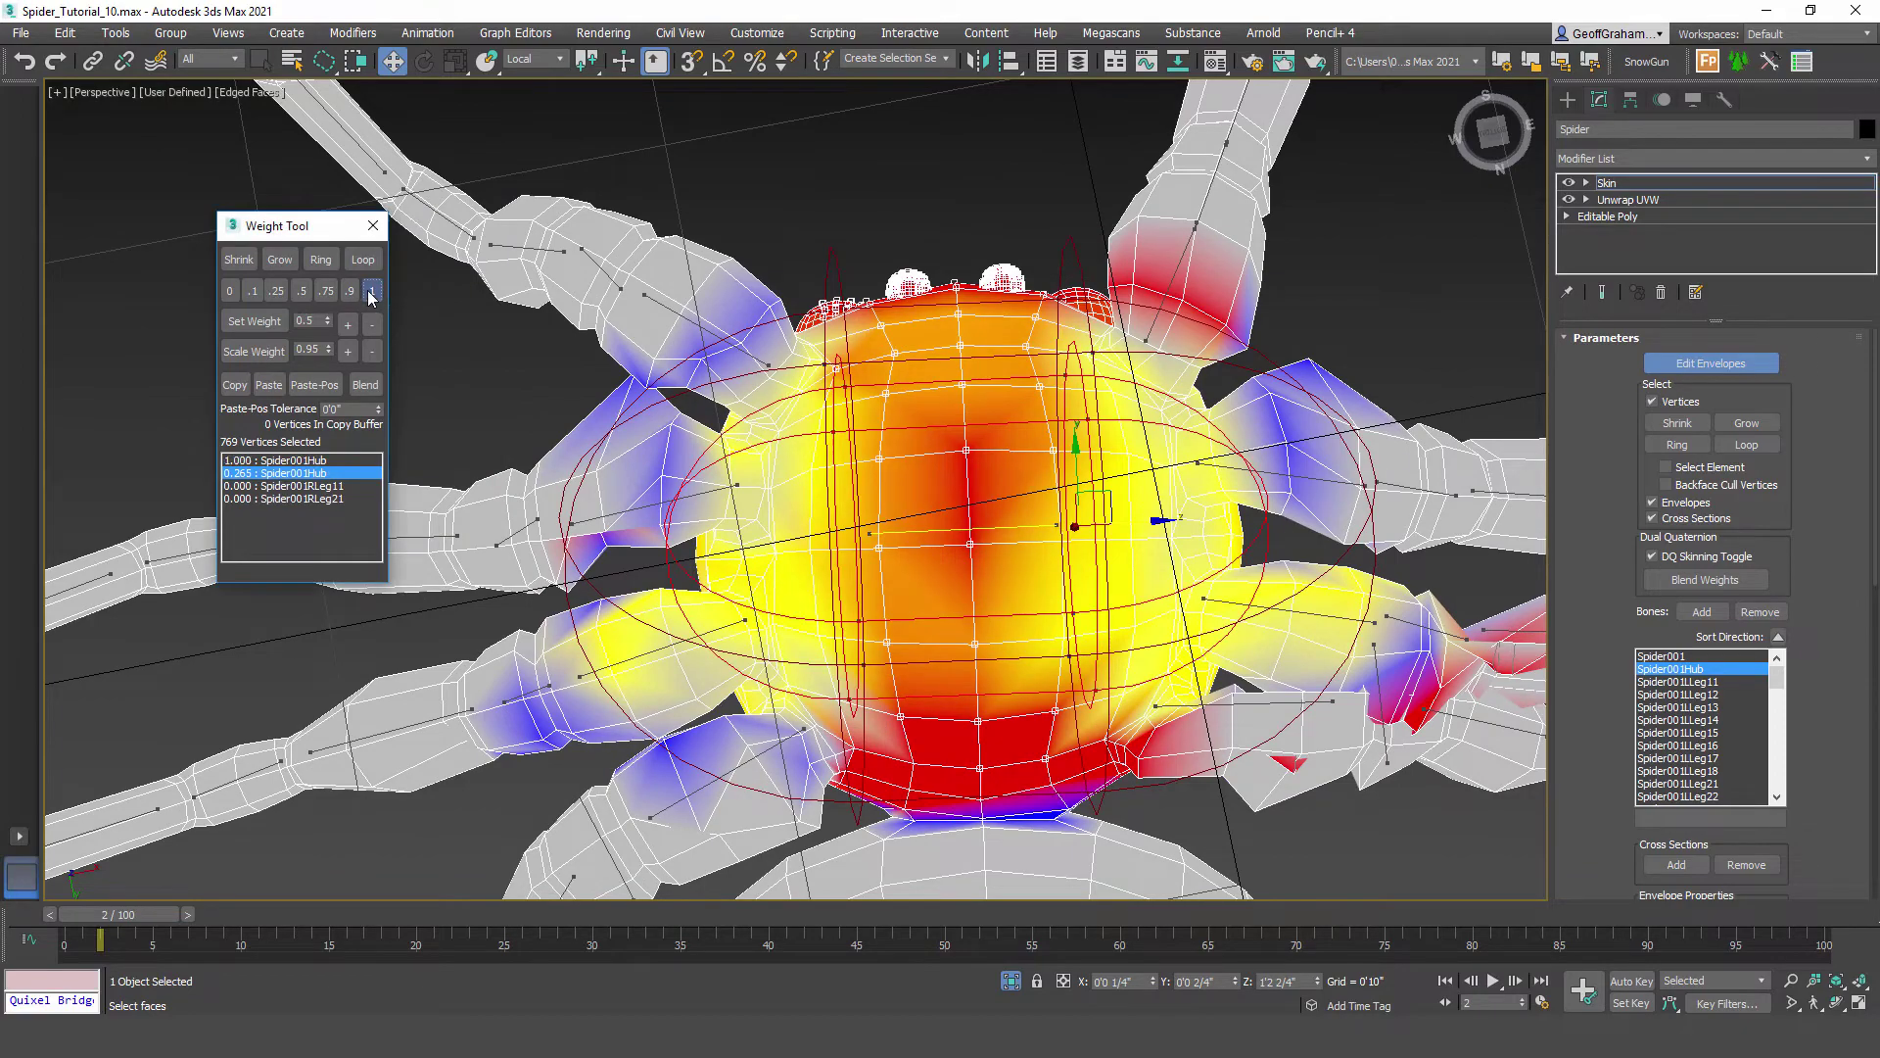
left_click(373, 225)
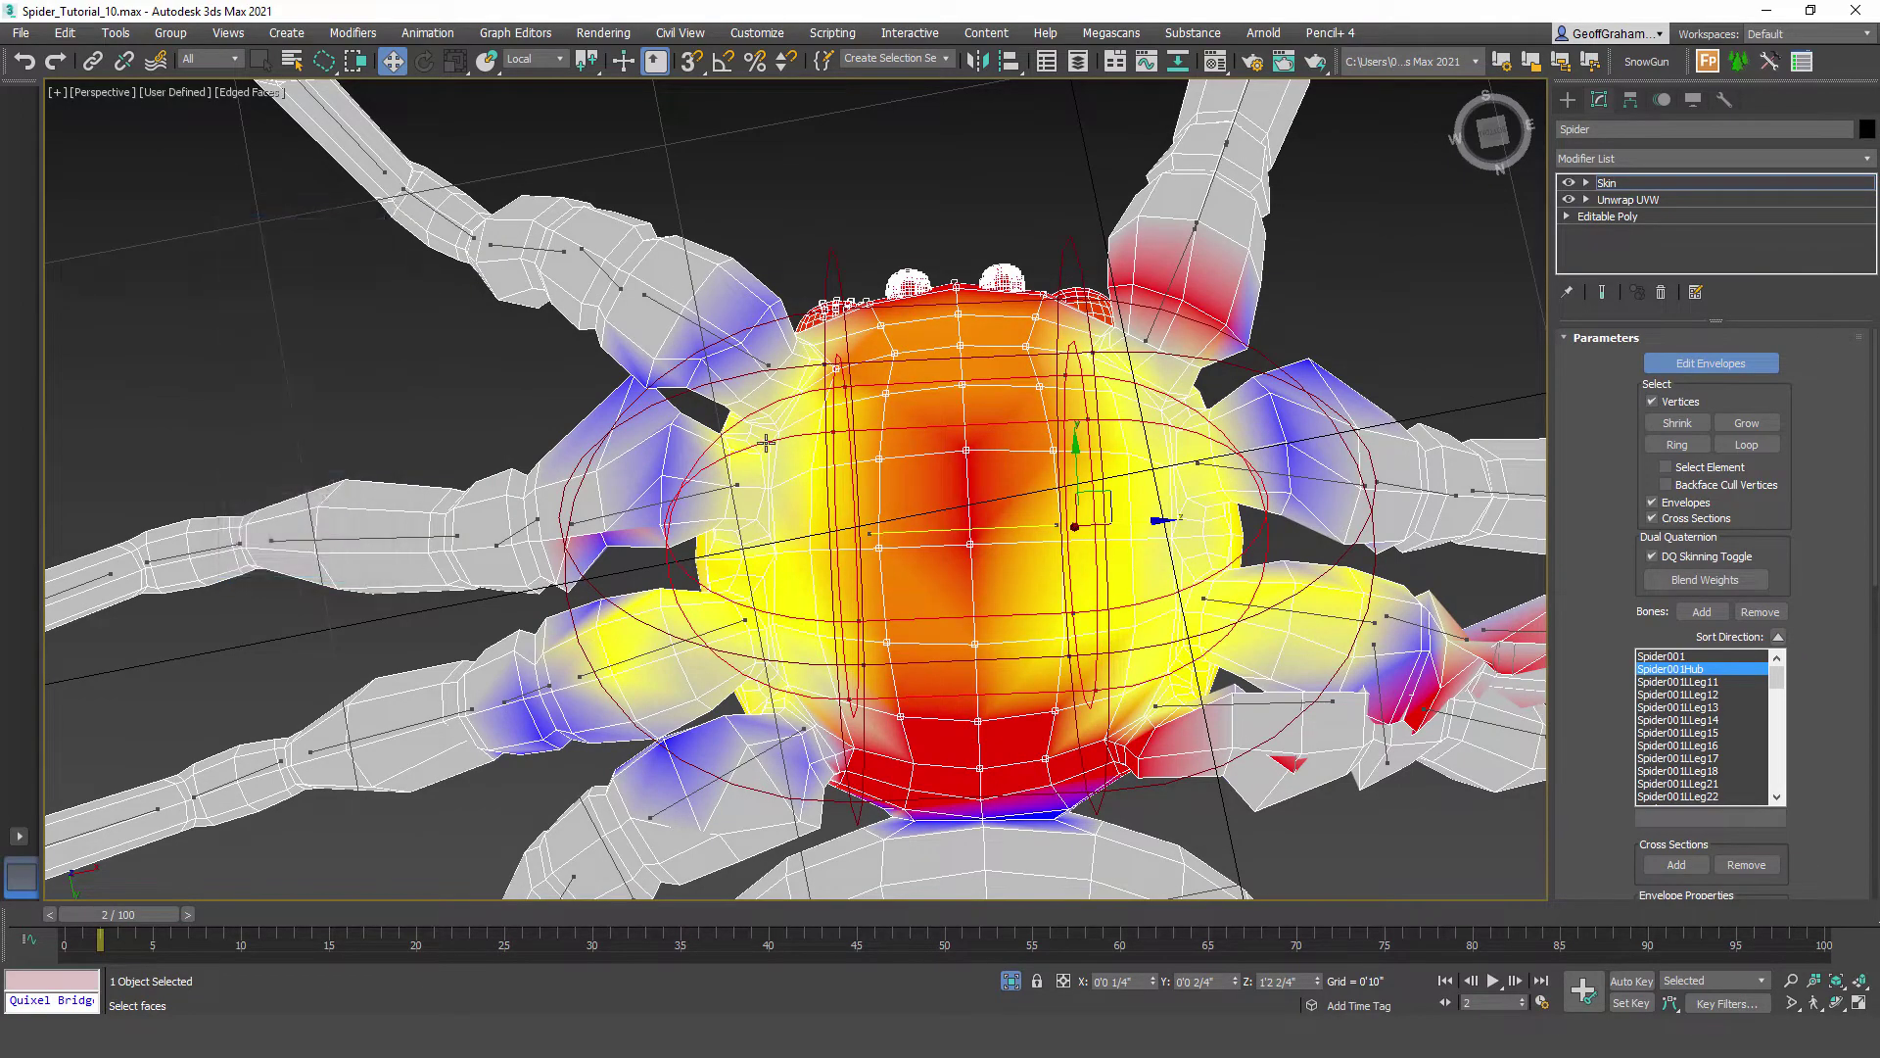
Step: Select the Spider001RLeg31 envelope at the base of the third right leg and reopen the Weight Tool
middle_click_drag(765, 442, 784, 451, "alt")
scroll(784, 450, "down", 6)
middle_click_drag(754, 548, 852, 679, "alt")
scroll(824, 637, "up", 3)
middle_click_drag(852, 680, 935, 490)
scroll(935, 490, "up", 3)
middle_click_drag(646, 519, 919, 509, "alt")
left_click(803, 538)
left_click(930, 628)
scroll(911, 508, "up", 2)
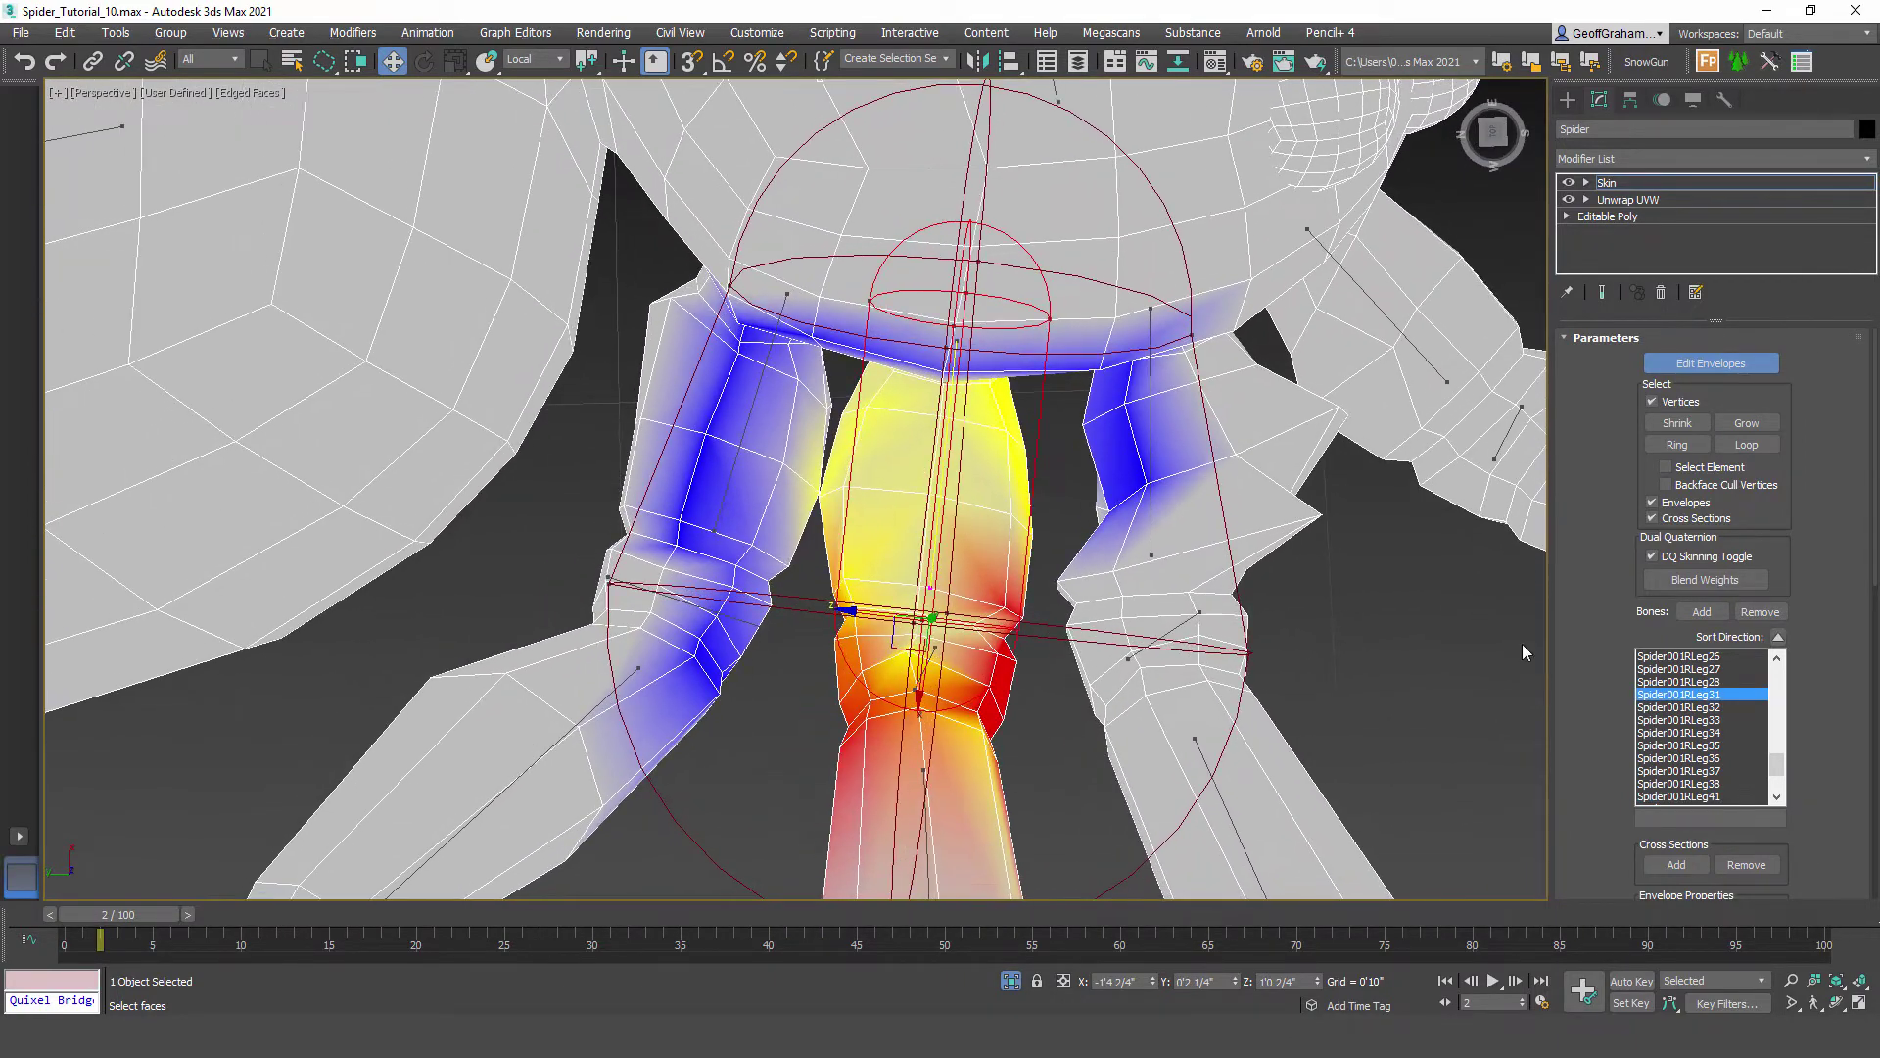
scroll(1726, 603, "down", 6)
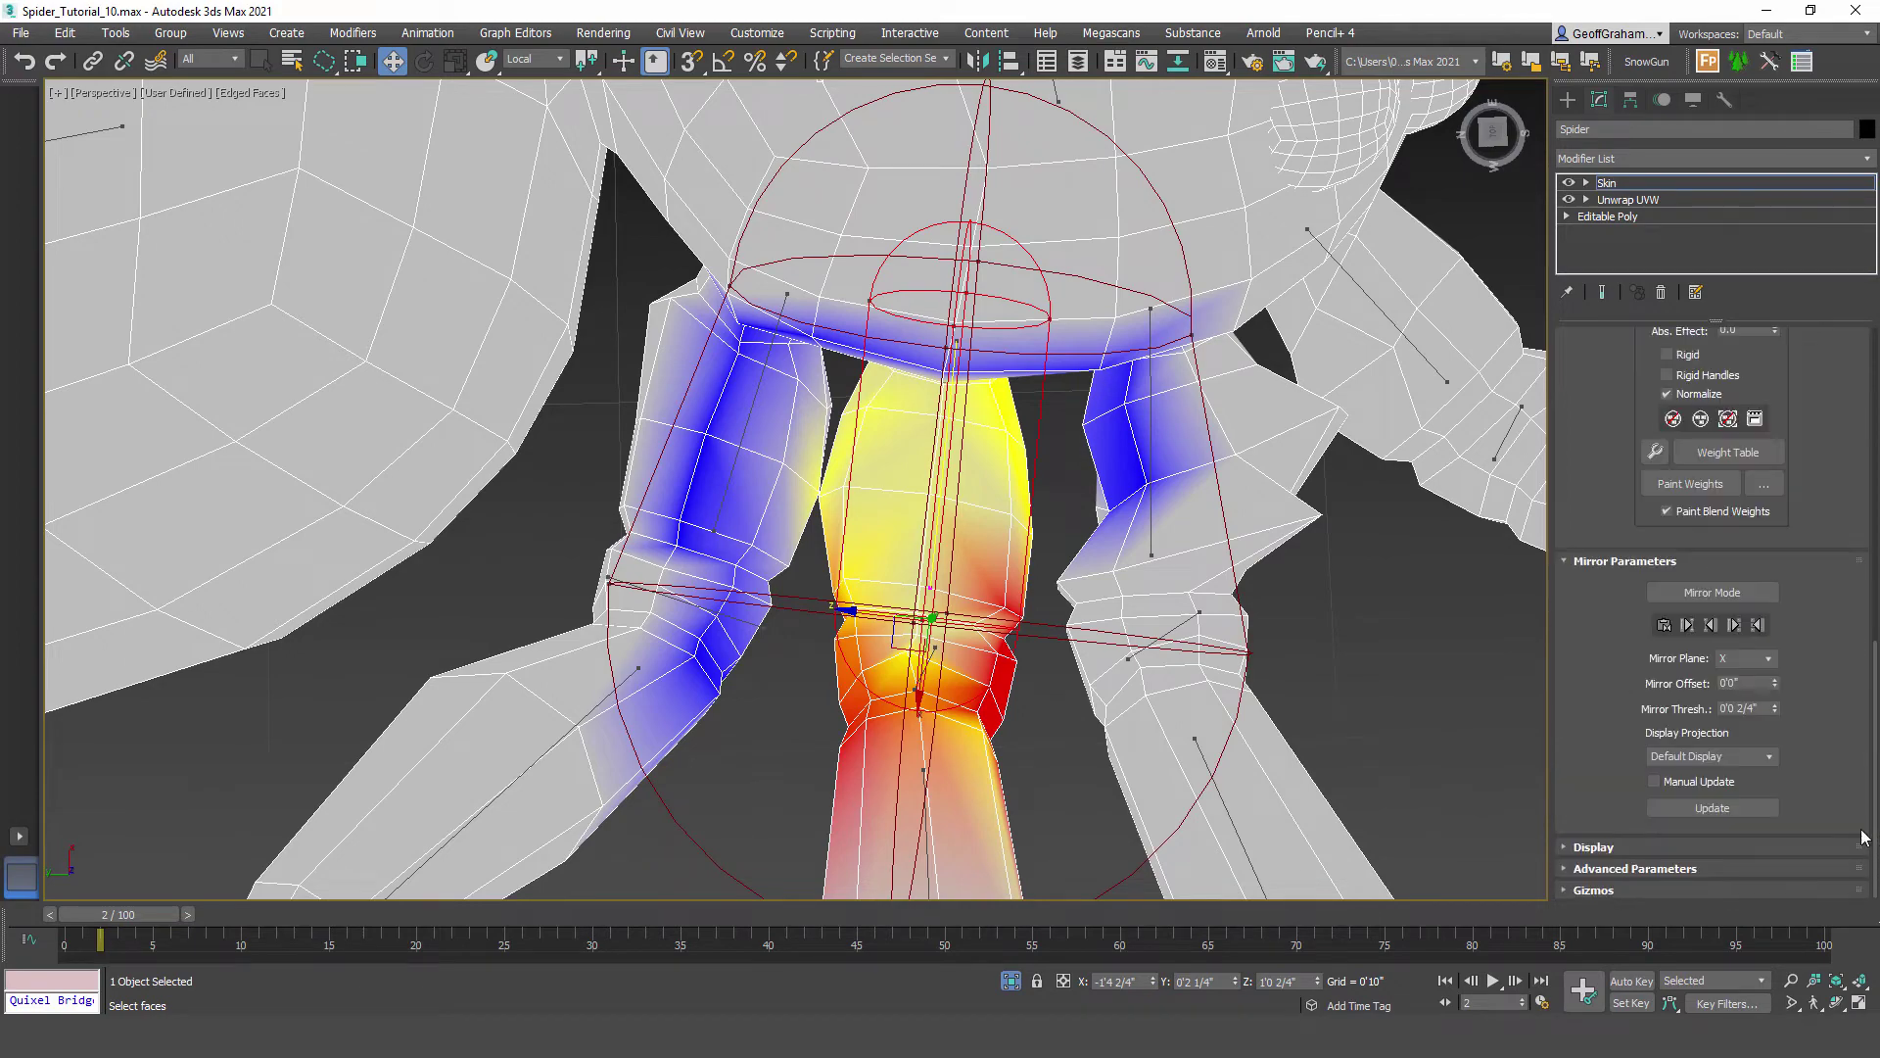
left_click(1655, 451)
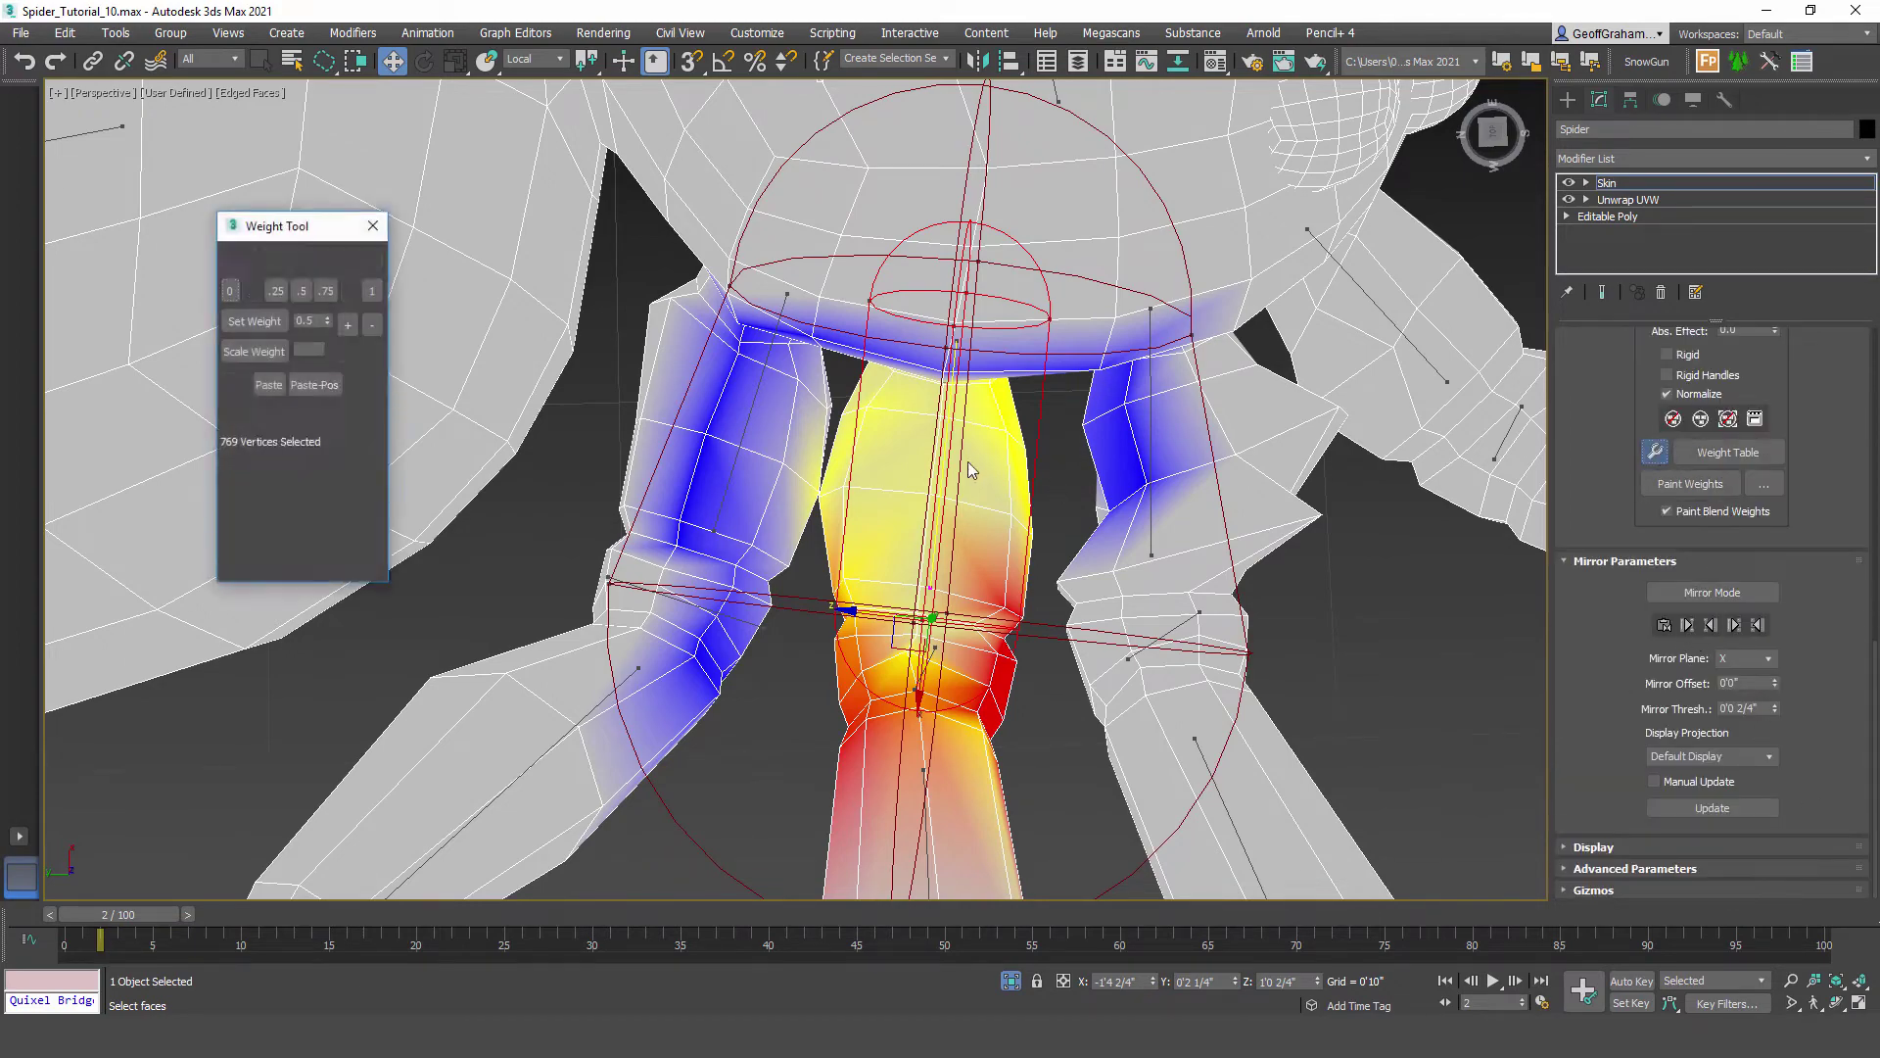
Step: At frame 16, lasso the rear right leg's upper segments and set their Spider001RLeg31 weight to 0
middle_click_drag(920, 478, 935, 461, "alt")
middle_click_drag(768, 593, 734, 683)
left_click_drag(102, 938, 349, 931)
middle_click_drag(831, 372, 951, 632)
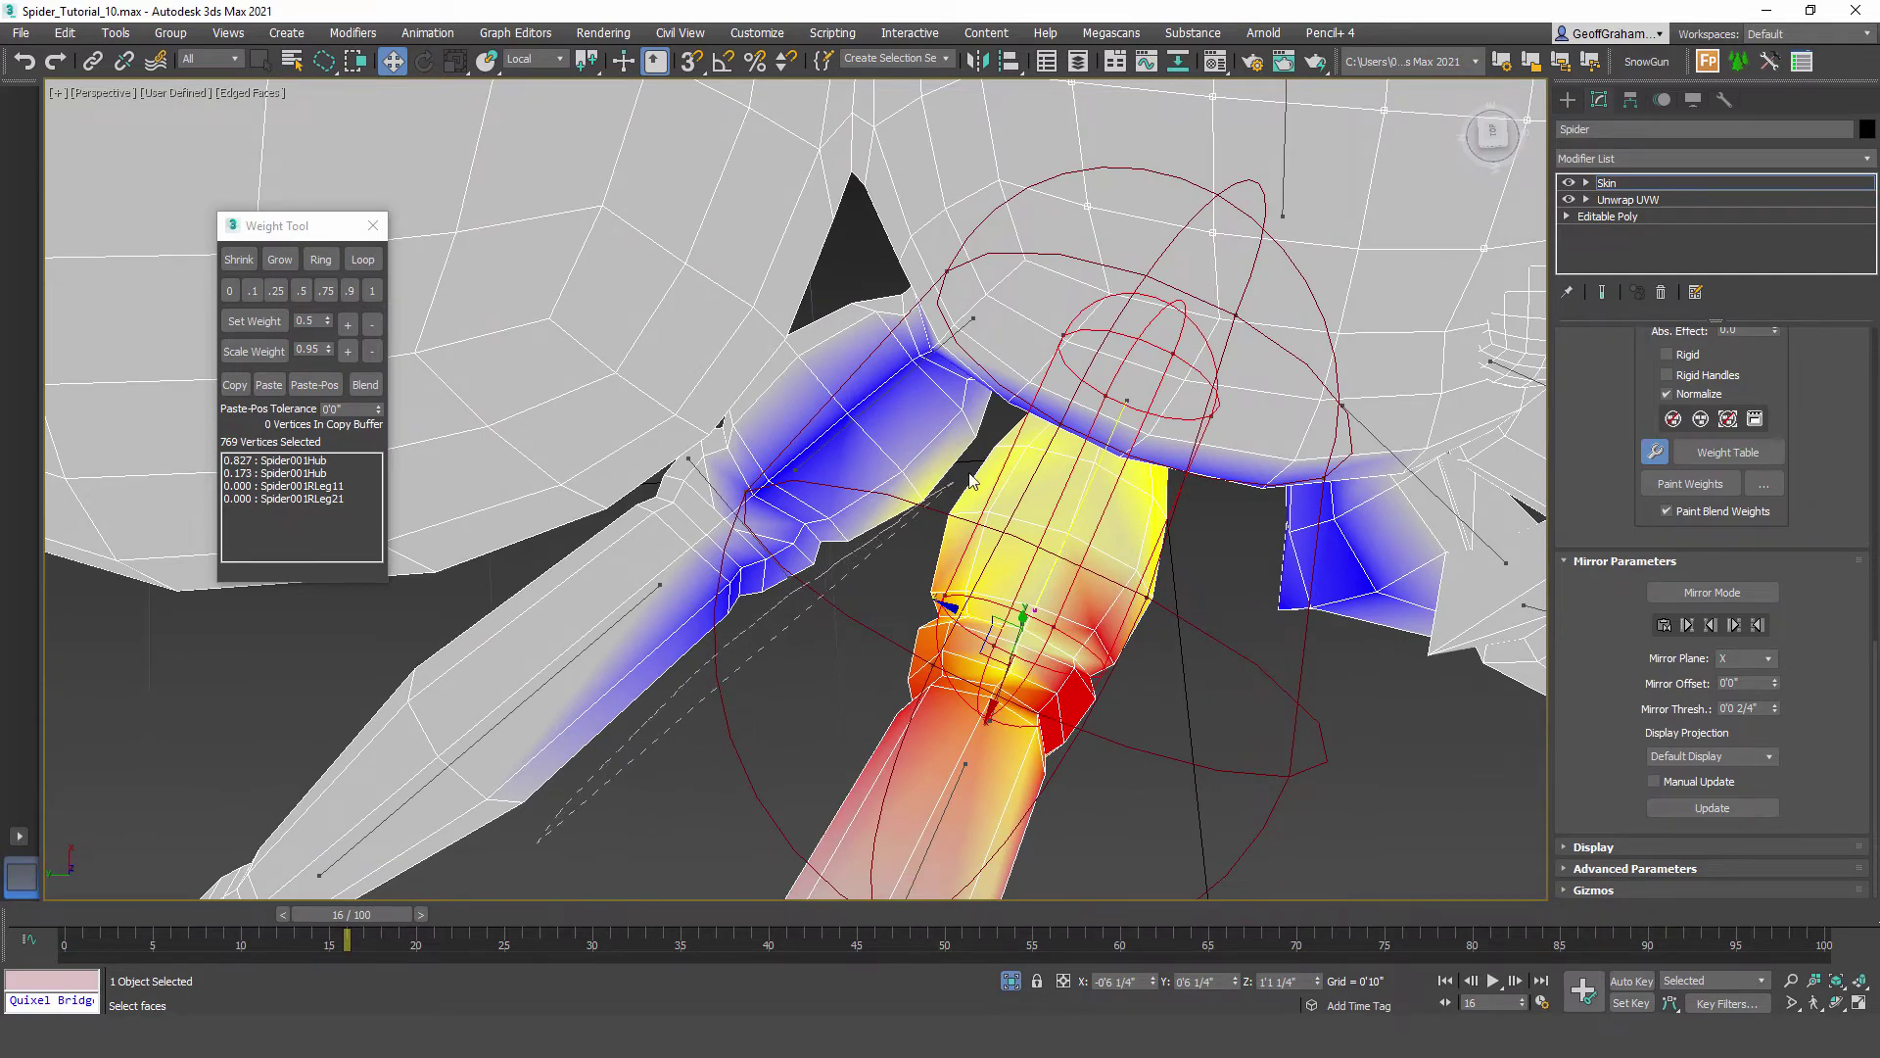
left_click_drag(475, 547, 360, 760)
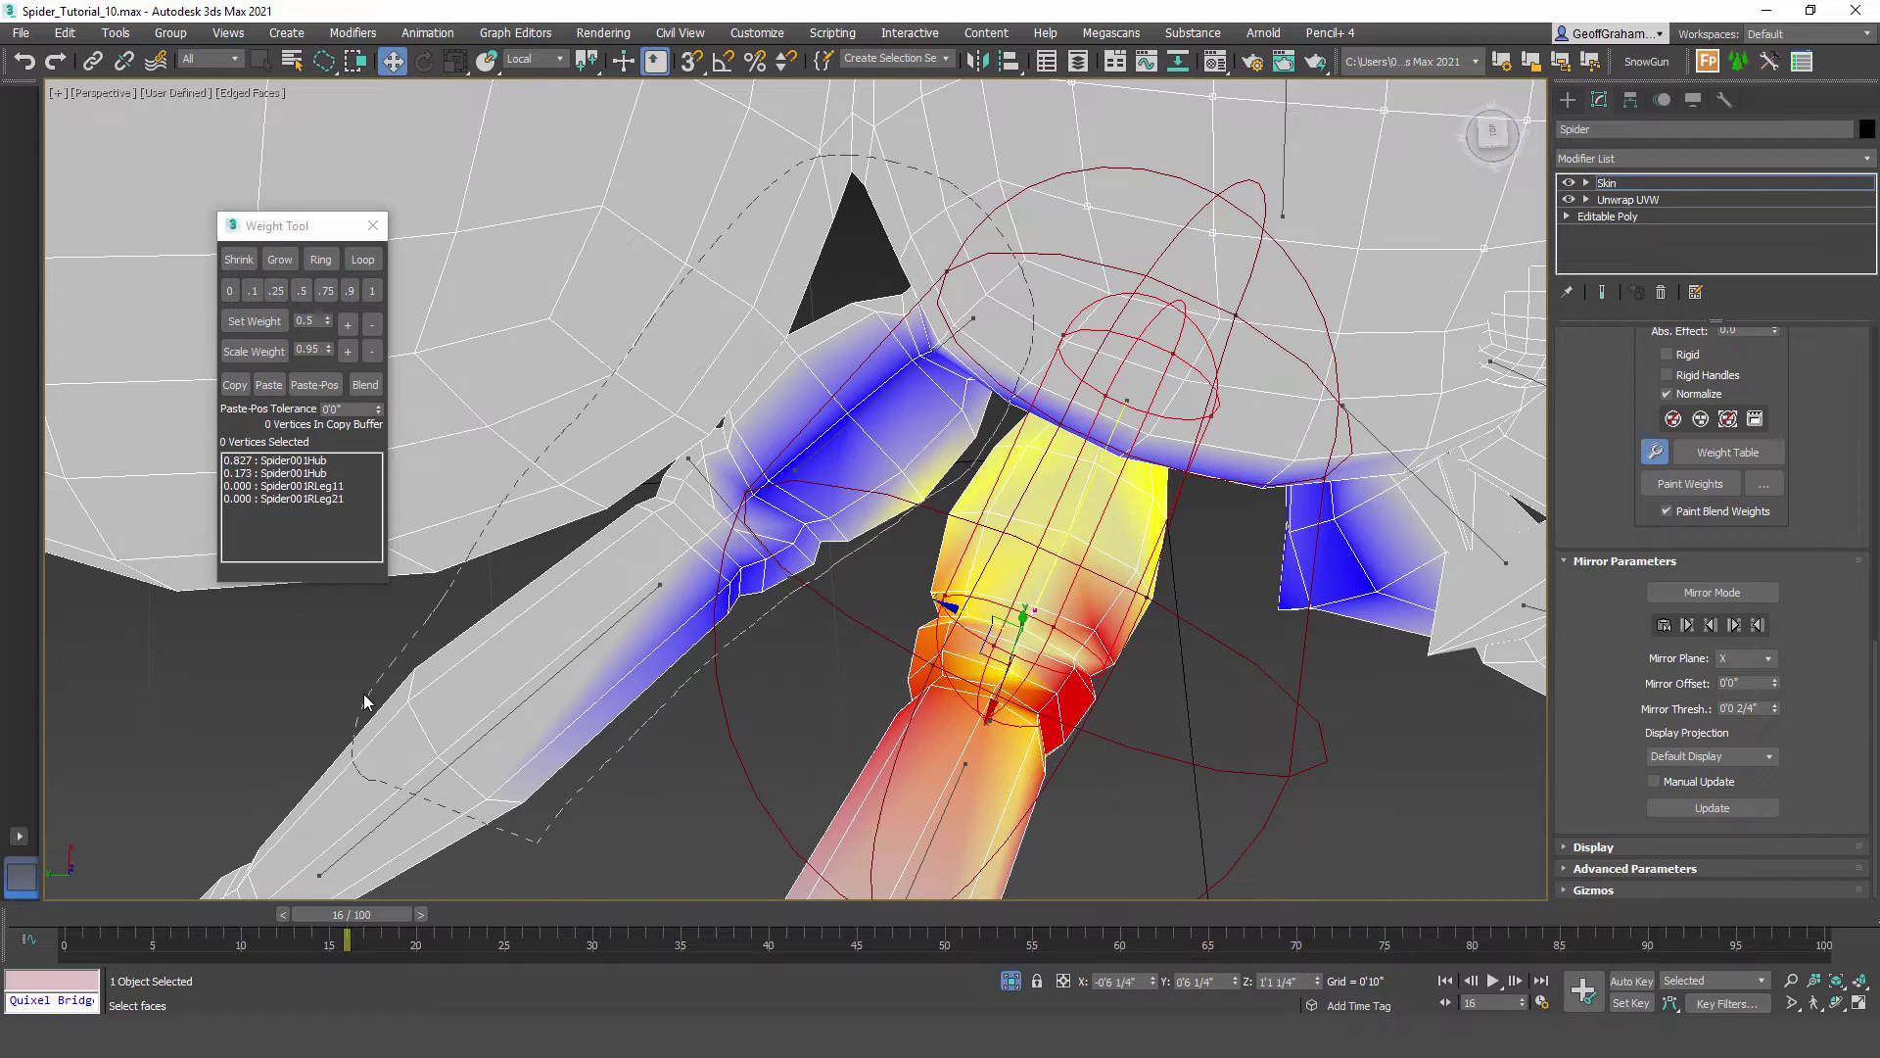
left_click(230, 288)
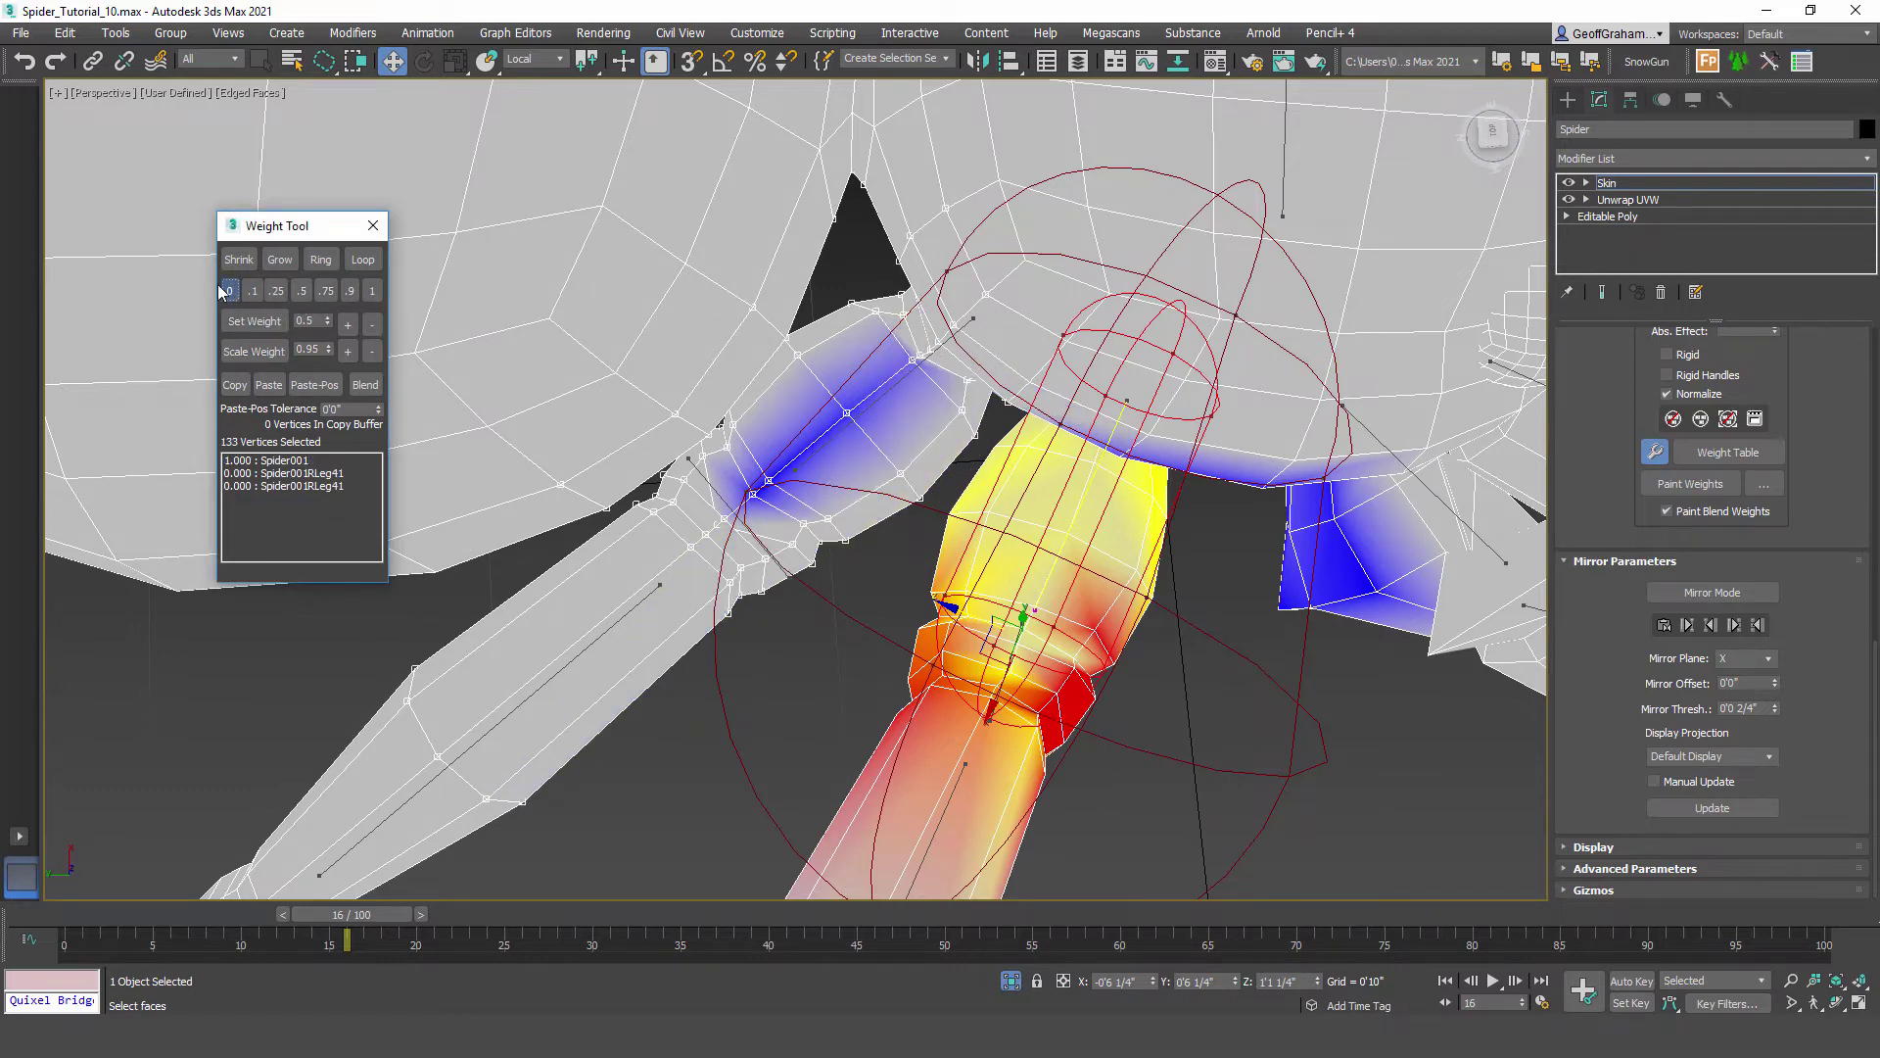
Step: Examine the Spider001RLeg31 envelope's influence on the body edge and neighbouring right legs, moving the Weight Tool closer to them
scroll(894, 538, "down", 5)
scroll(773, 494, "up", 3)
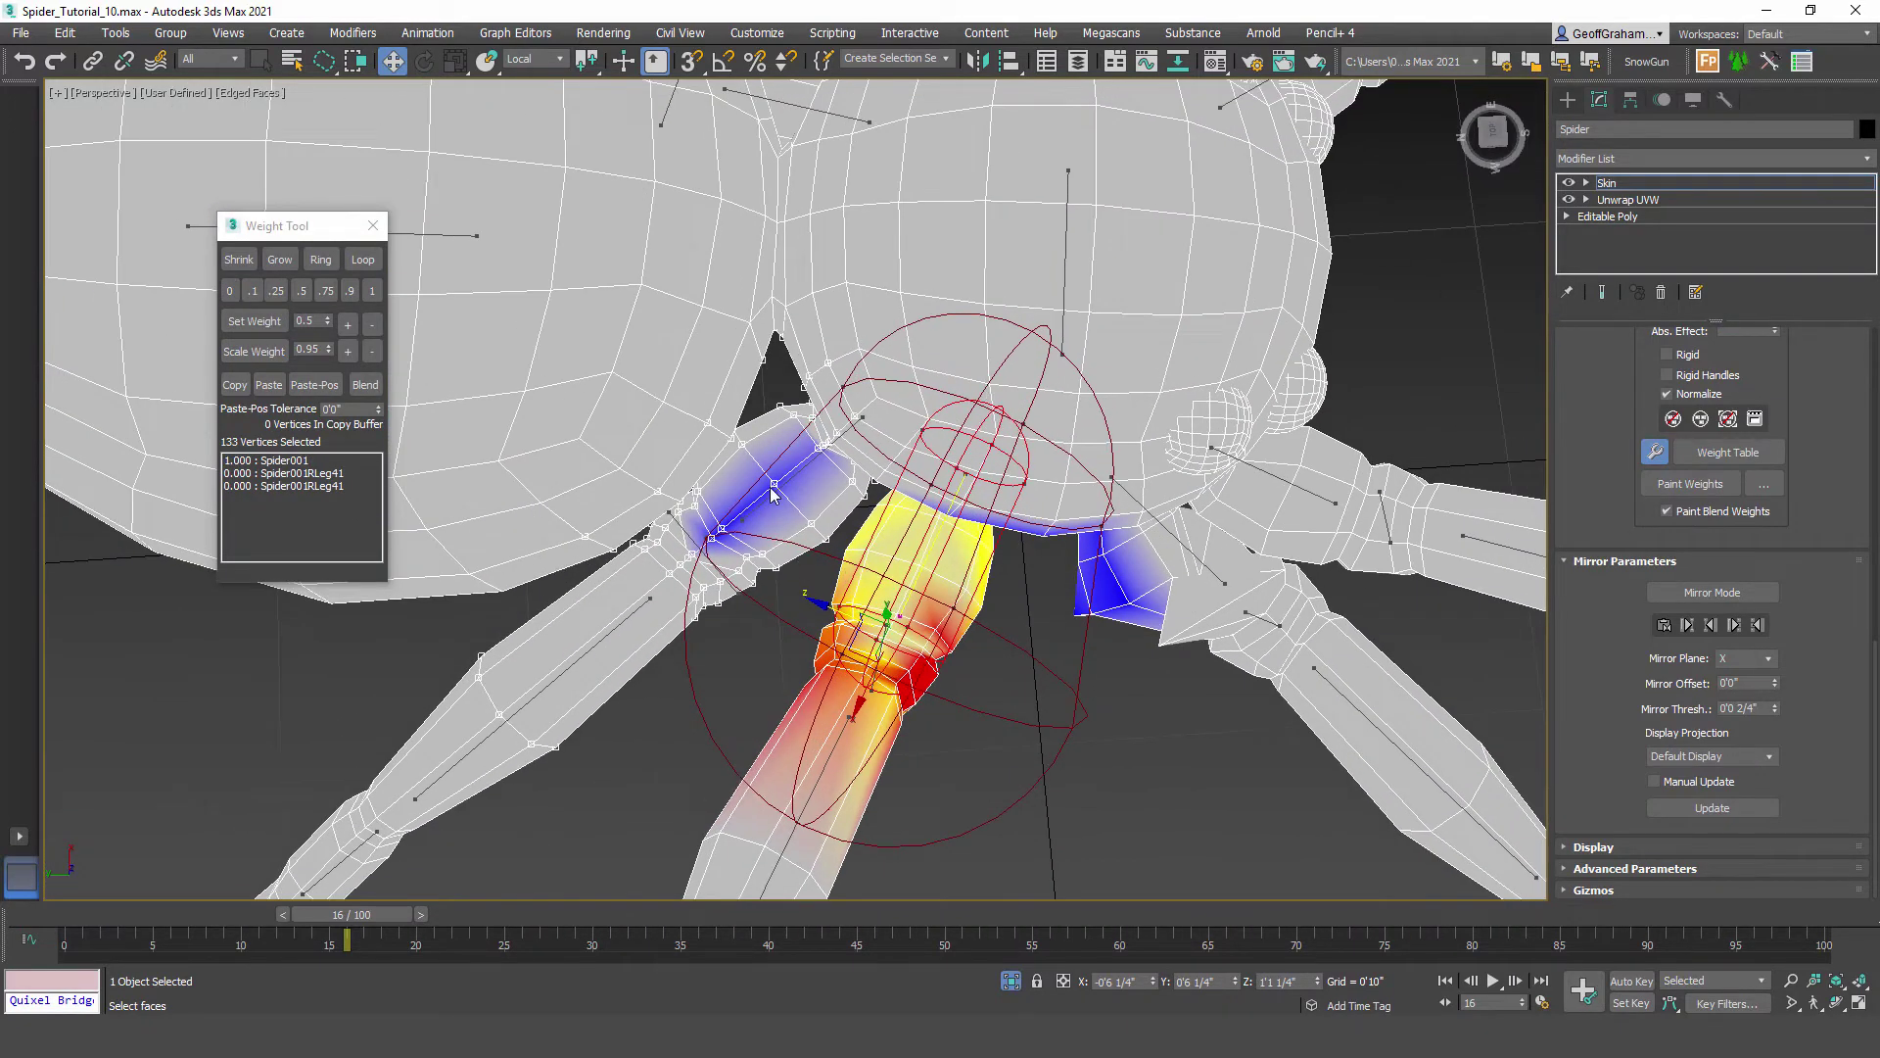
middle_click_drag(1351, 705, 1109, 700)
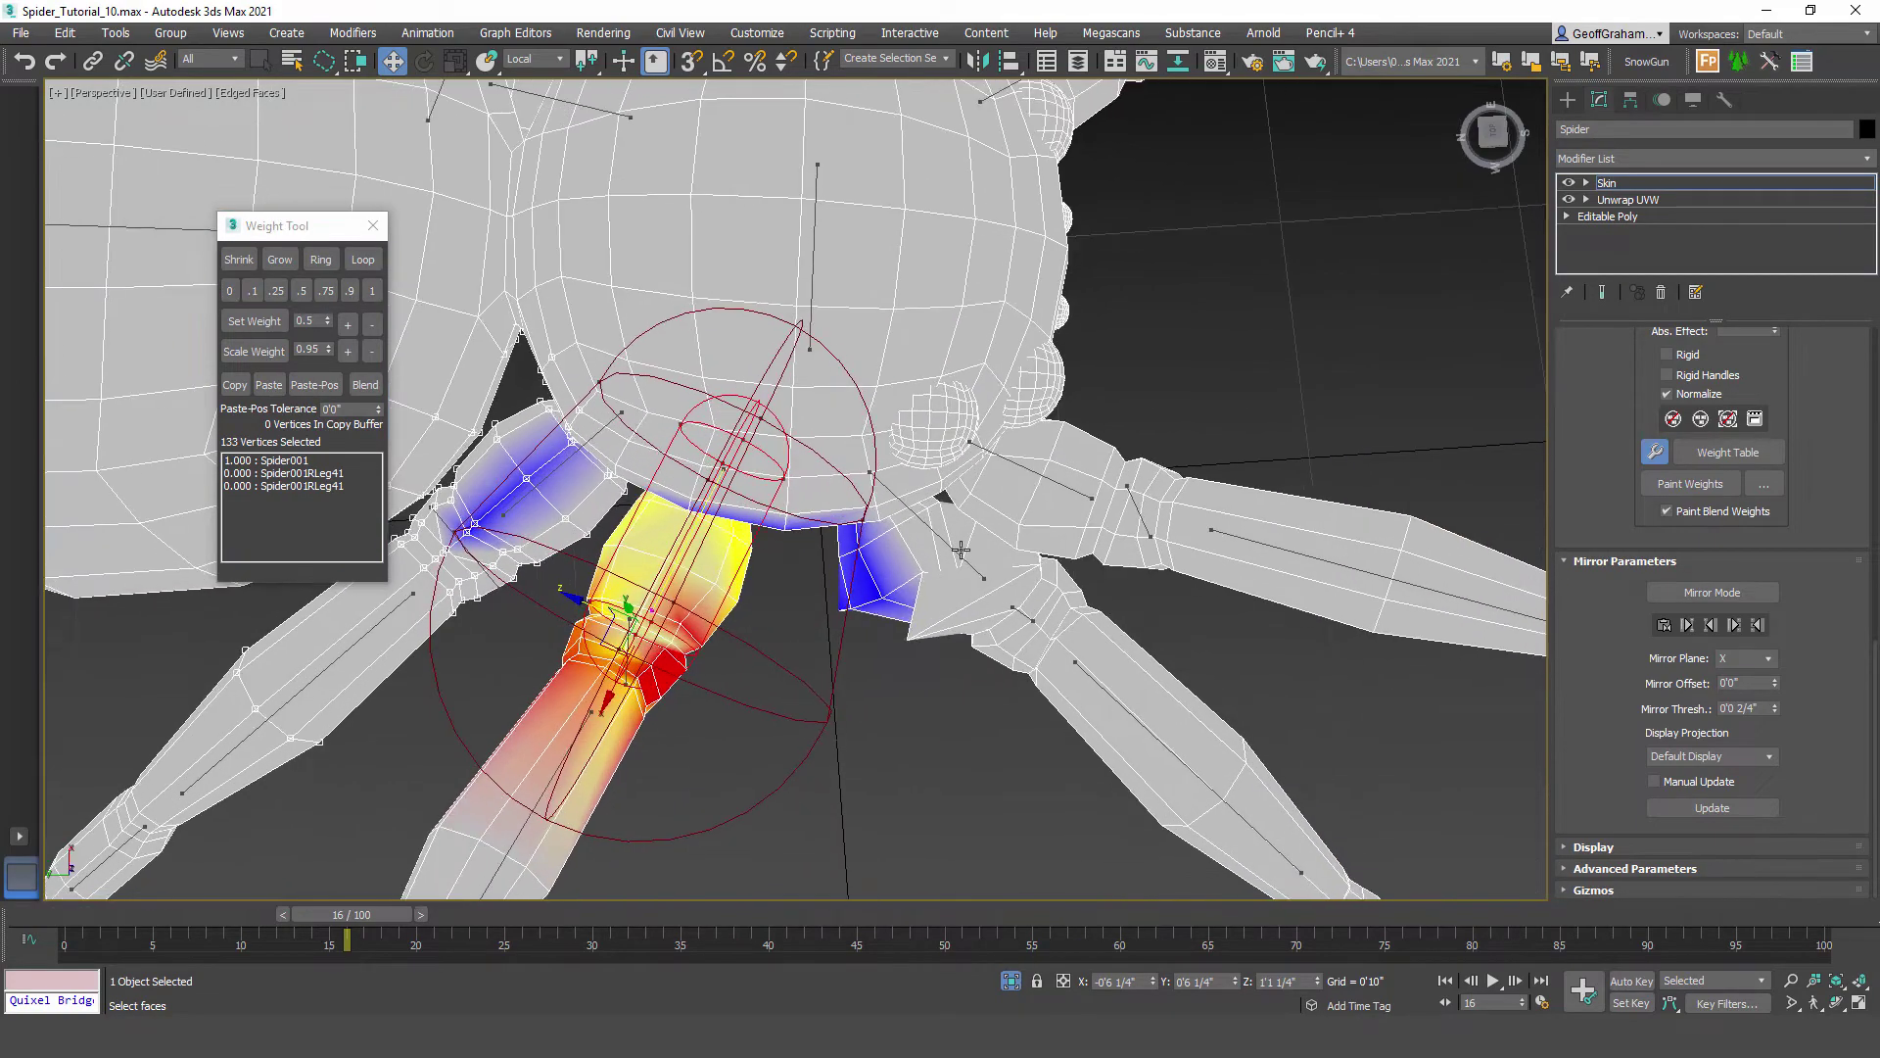
middle_click_drag(954, 554, 792, 559, "alt")
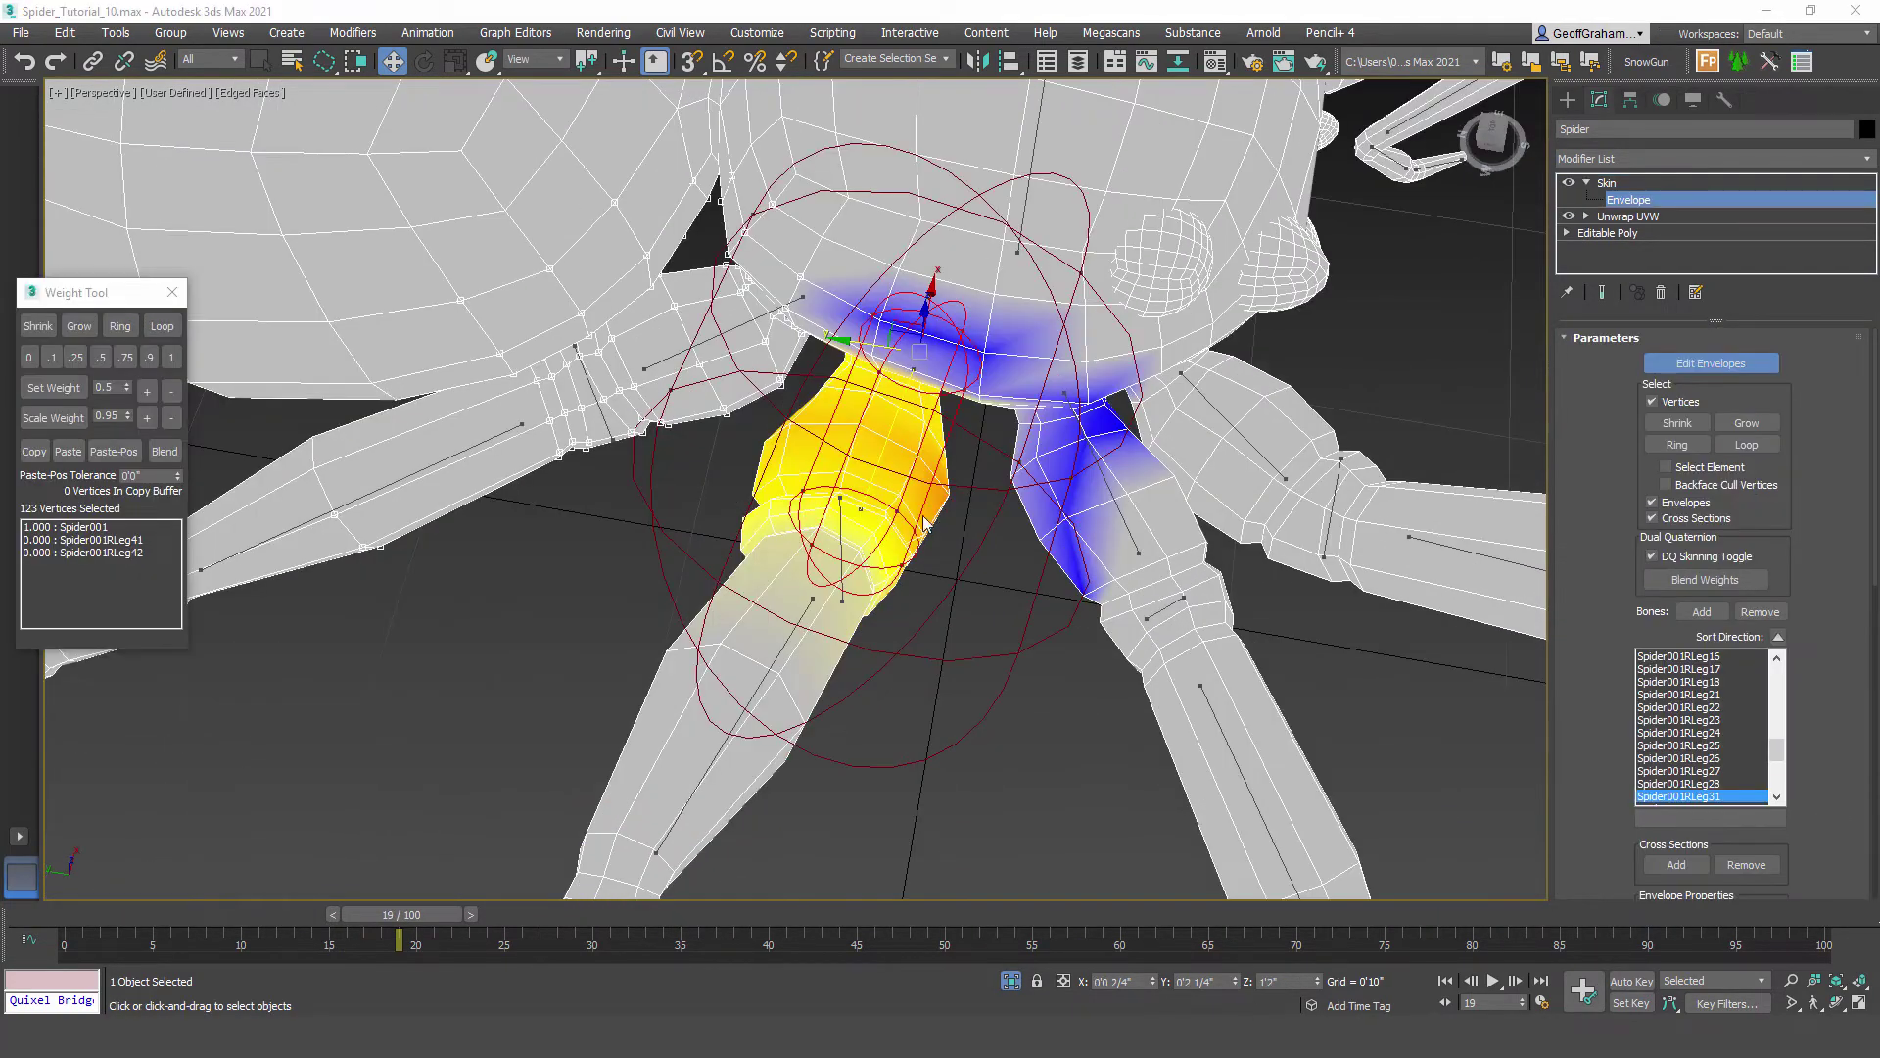
middle_click_drag(910, 440, 822, 564, "alt")
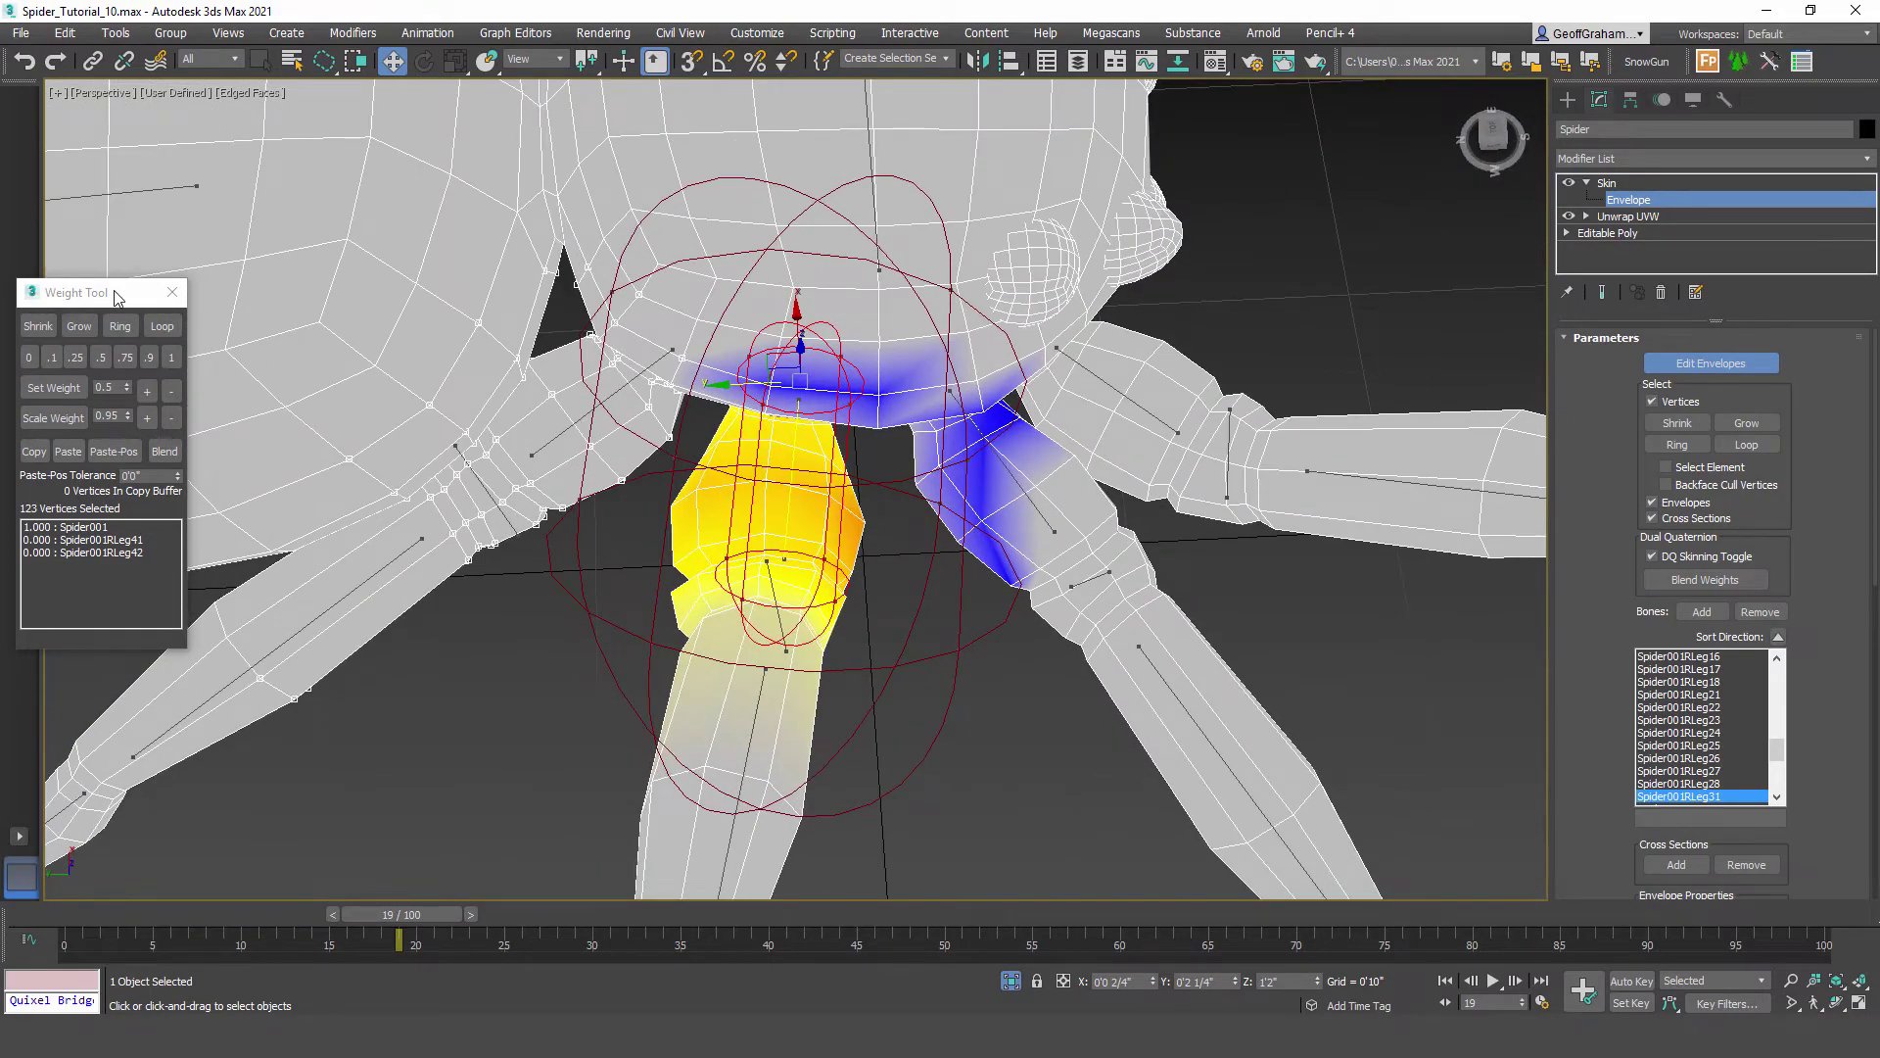
left_click_drag(115, 296, 262, 250)
scroll(774, 492, "up", 2)
scroll(820, 509, "up", 1)
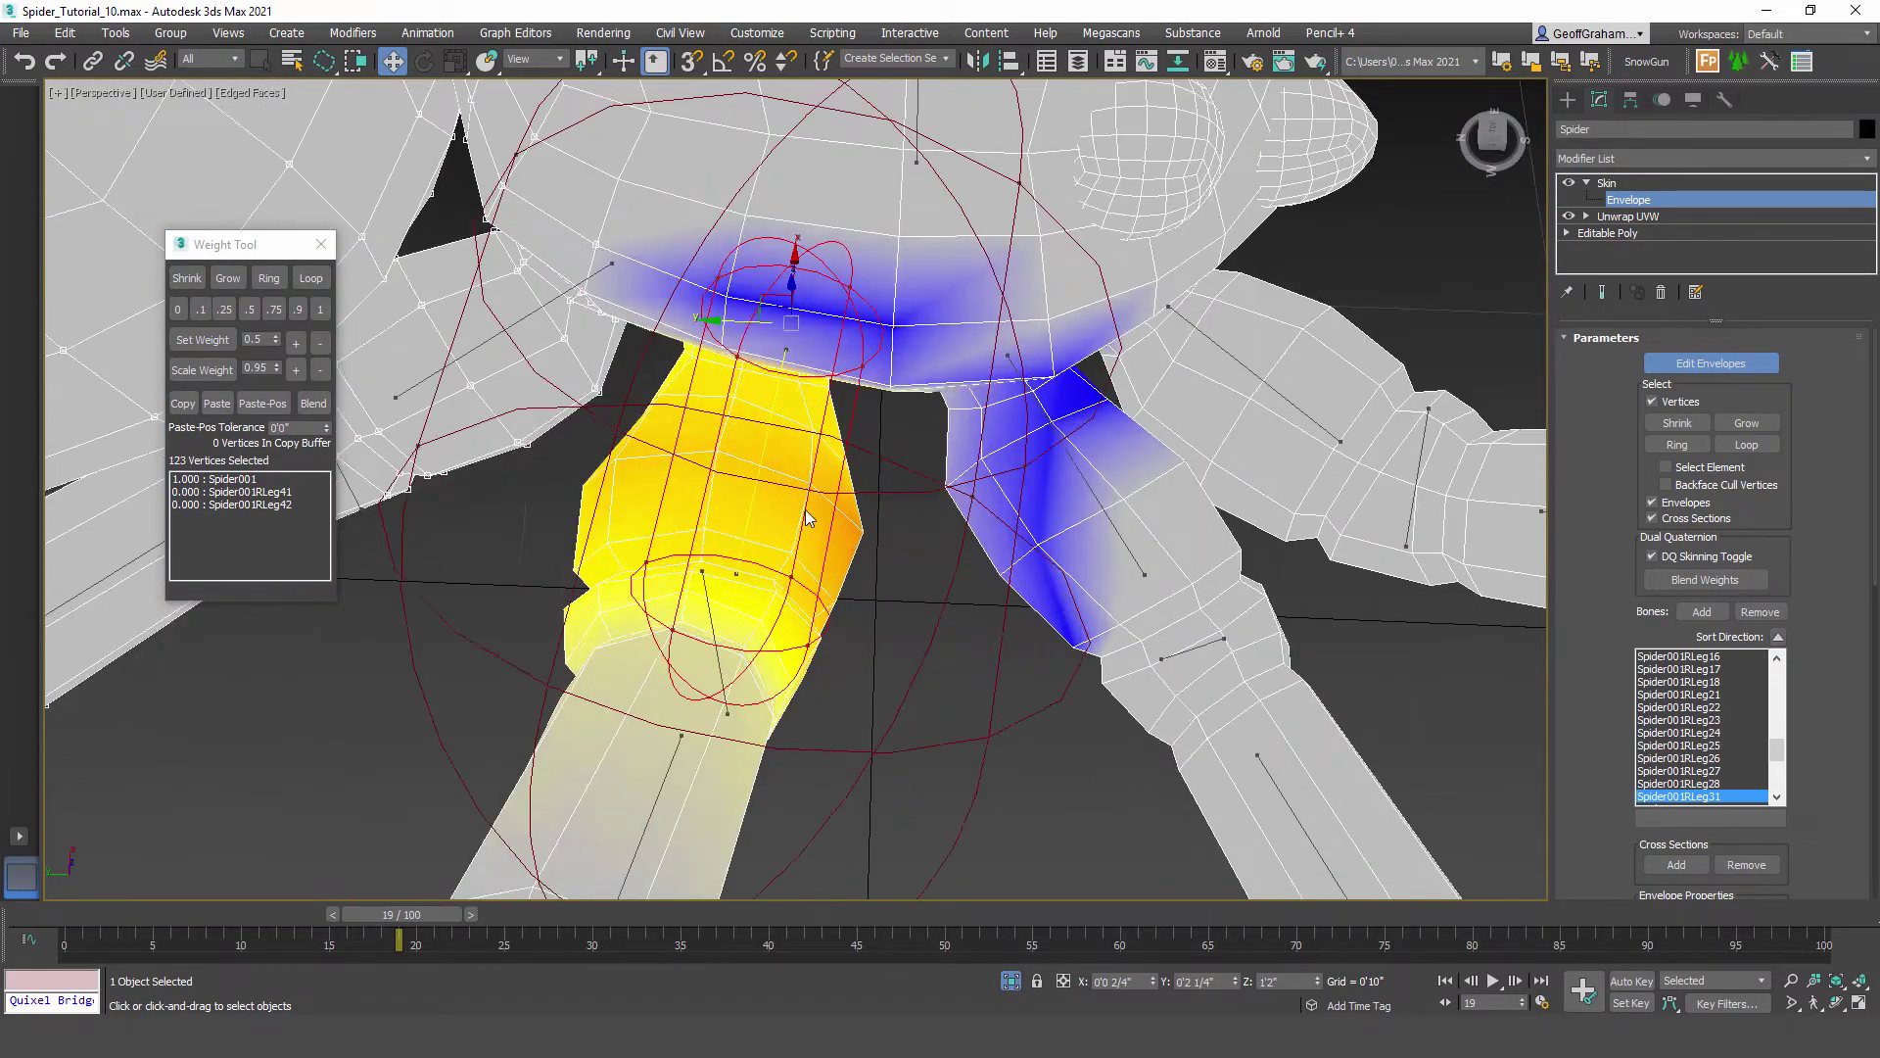
Step: Lasso the upper segments of the first and second right legs and set their Spider001RLeg31 weight to 0
mouse_move(805, 510)
middle_mouse_down("alt")
mouse_move(837, 544)
mouse_move(823, 508)
middle_mouse_up("alt")
middle_click_drag(770, 473, 603, 402, "alt")
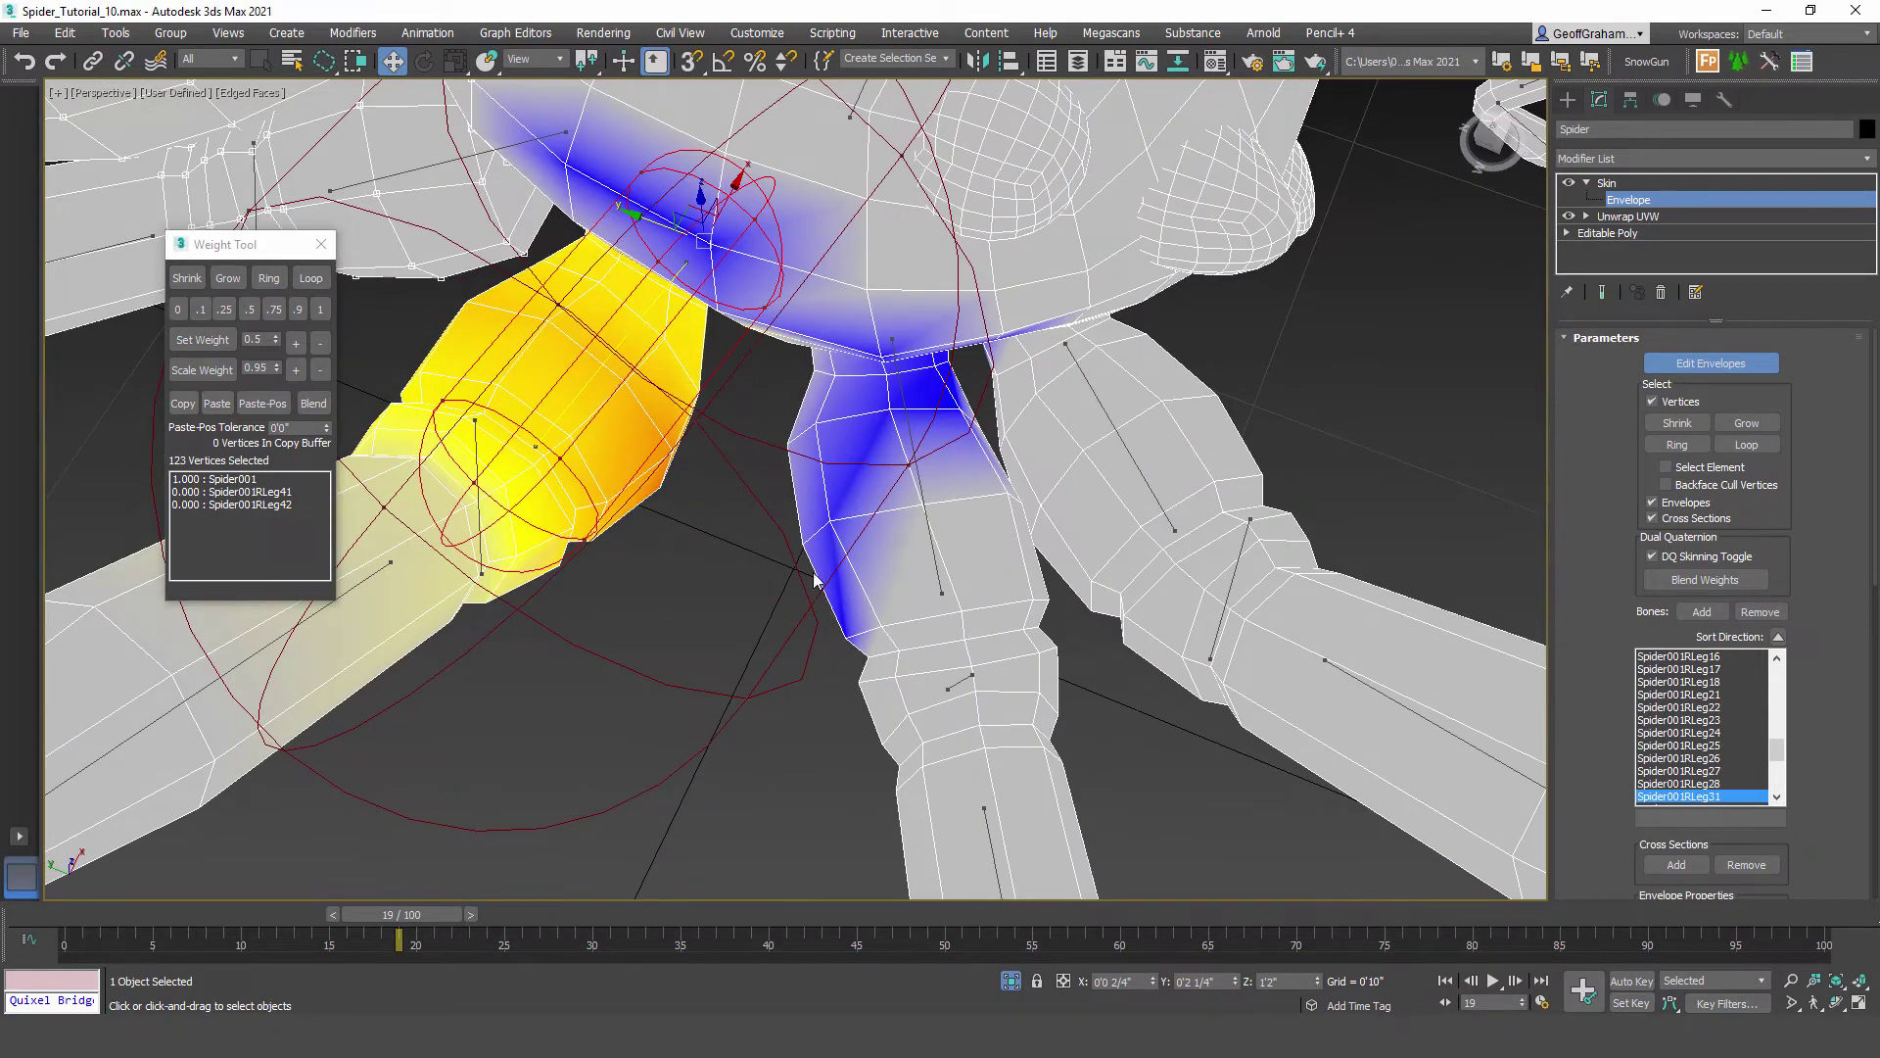
scroll(813, 578, "down", 4)
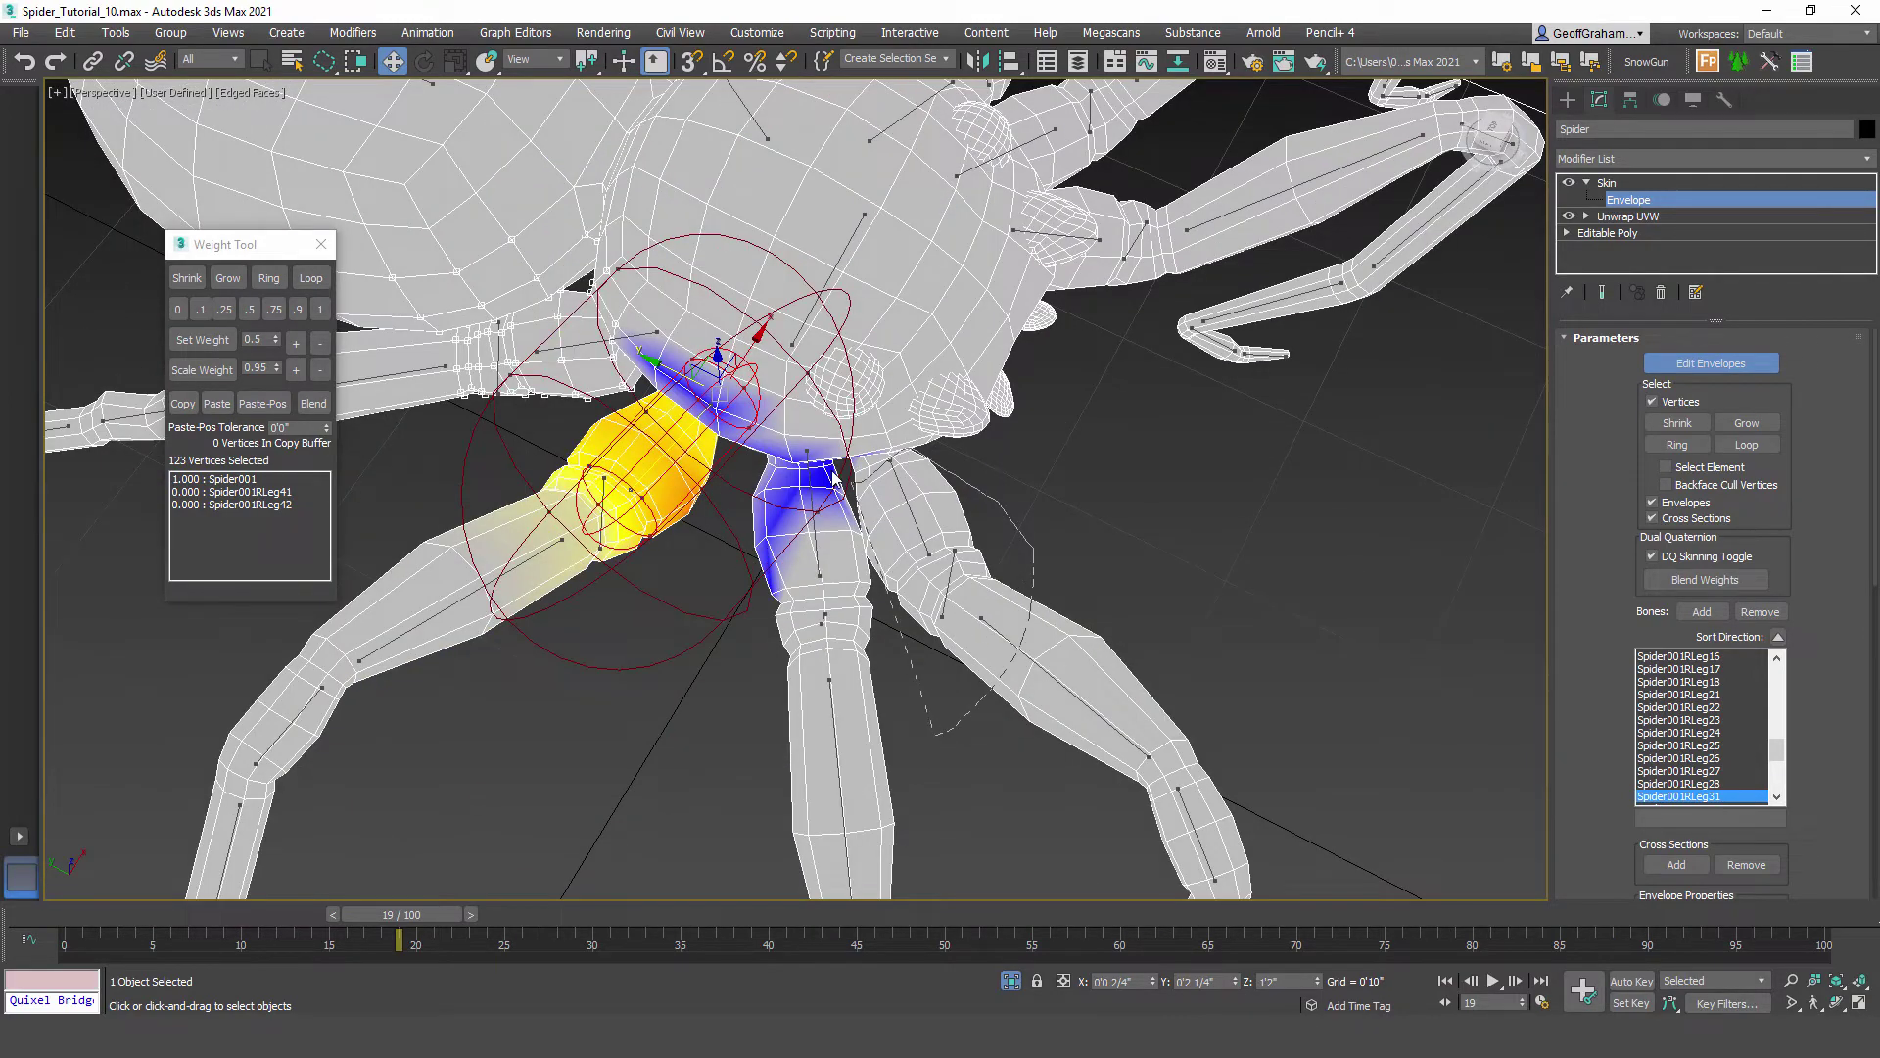
left_click_drag(782, 726, 754, 686)
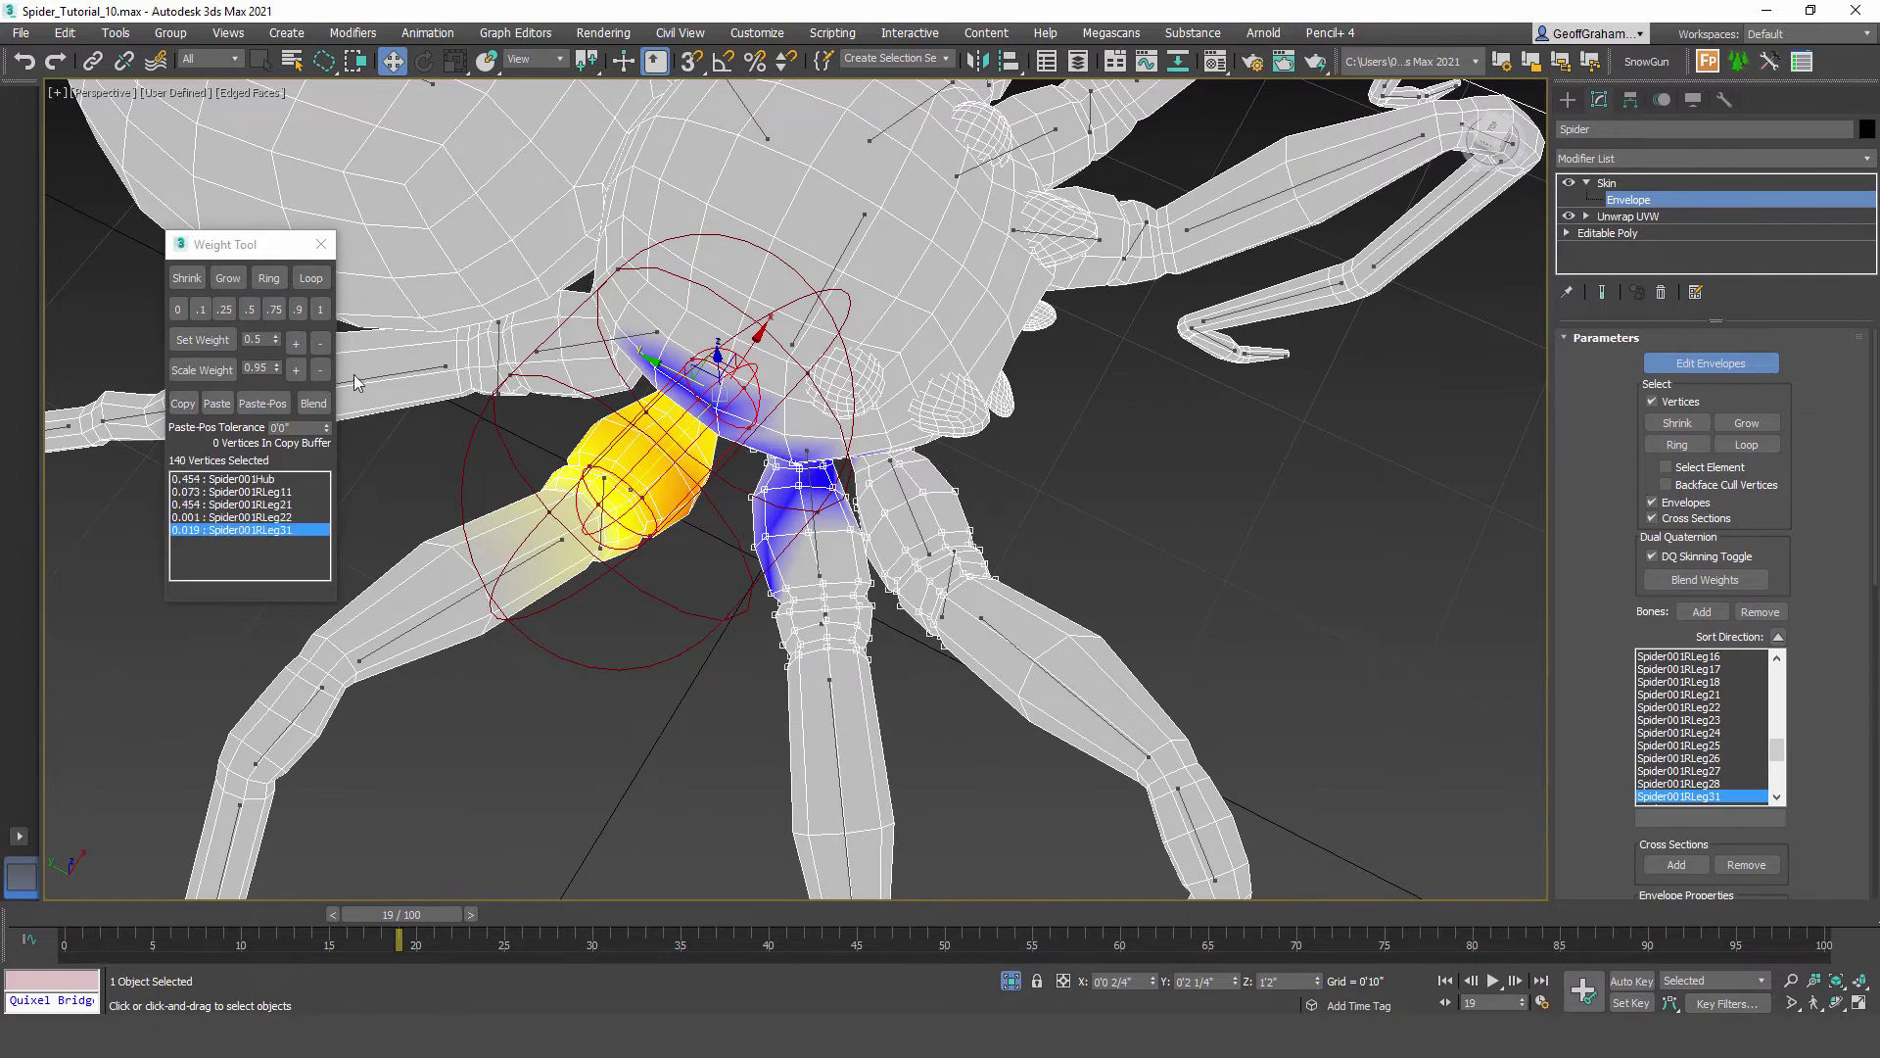
left_click(177, 309)
Step: Lasso the vertices still influenced between the two front right legs and set their Spider001RLeg31 weight to 0
middle_click_drag(883, 553, 823, 506, "alt")
scroll(823, 506, "up", 4)
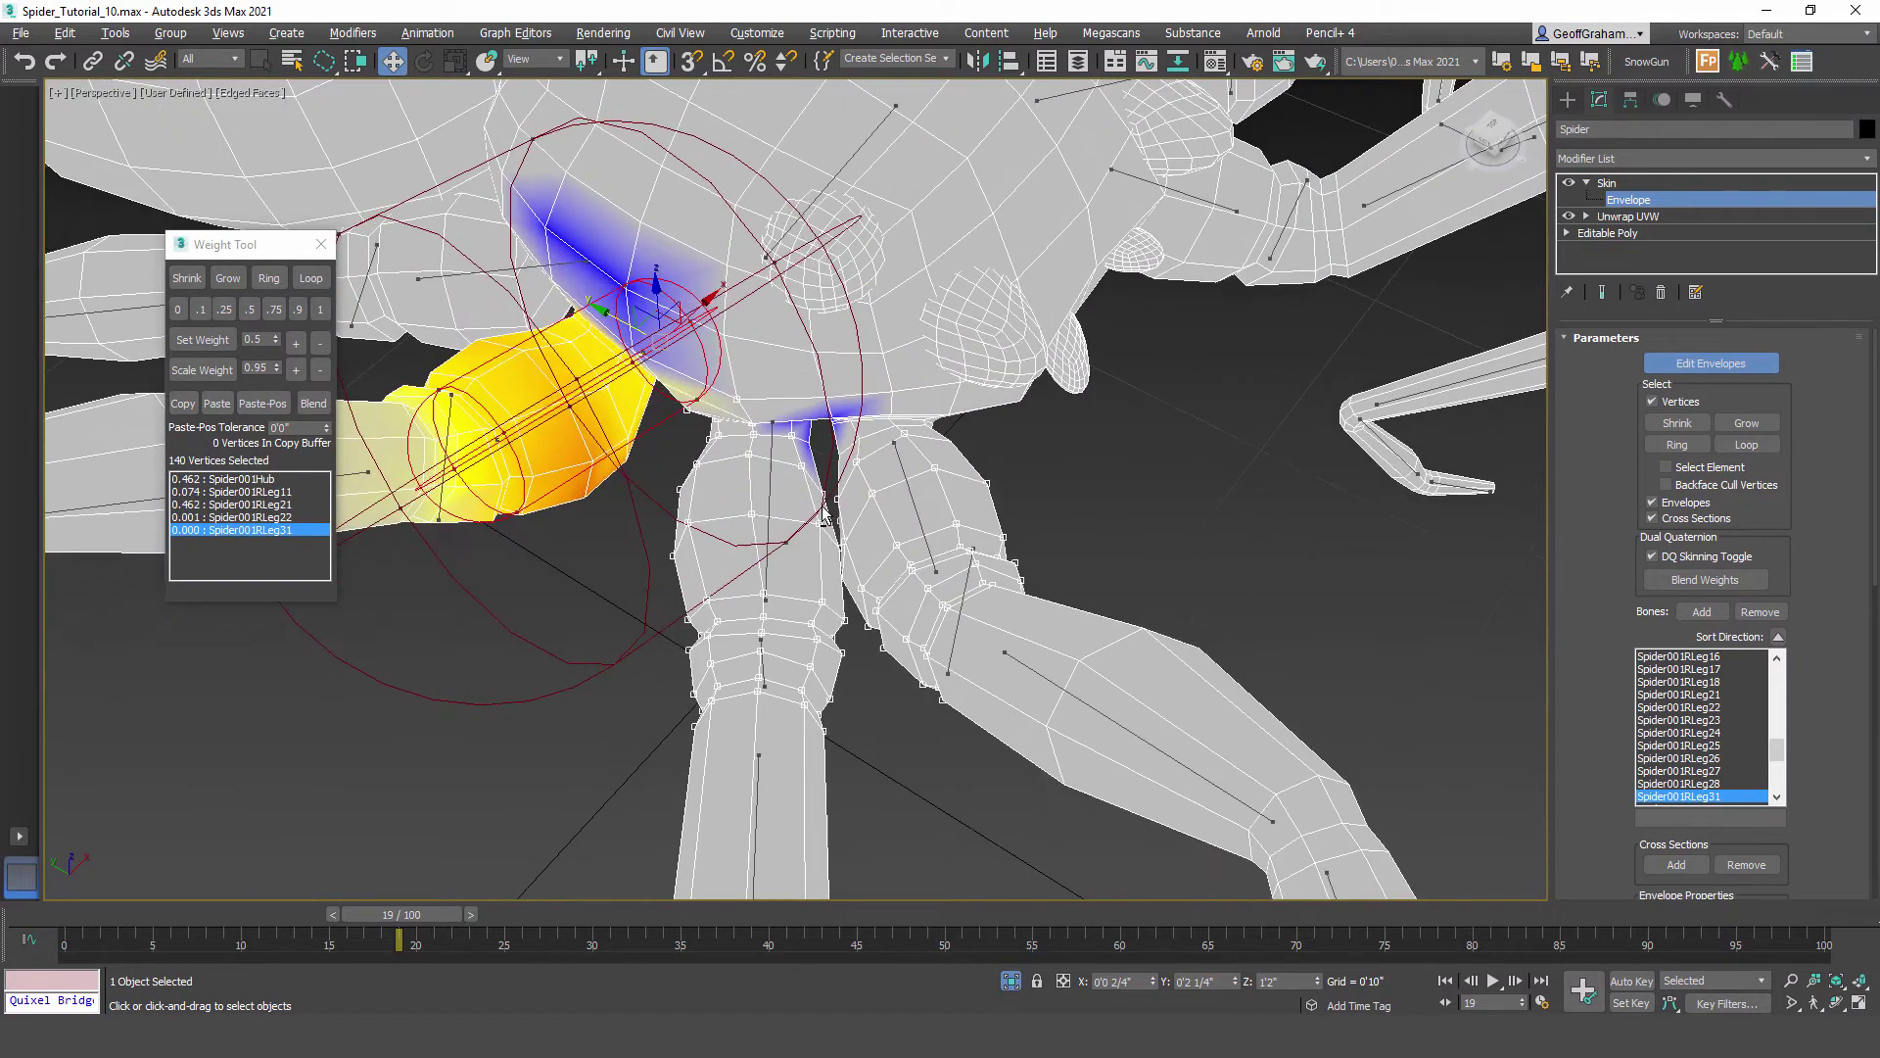
mouse_move(1036, 484)
left_mouse_down()
mouse_move(872, 367)
mouse_move(734, 550)
mouse_move(848, 546)
left_mouse_up()
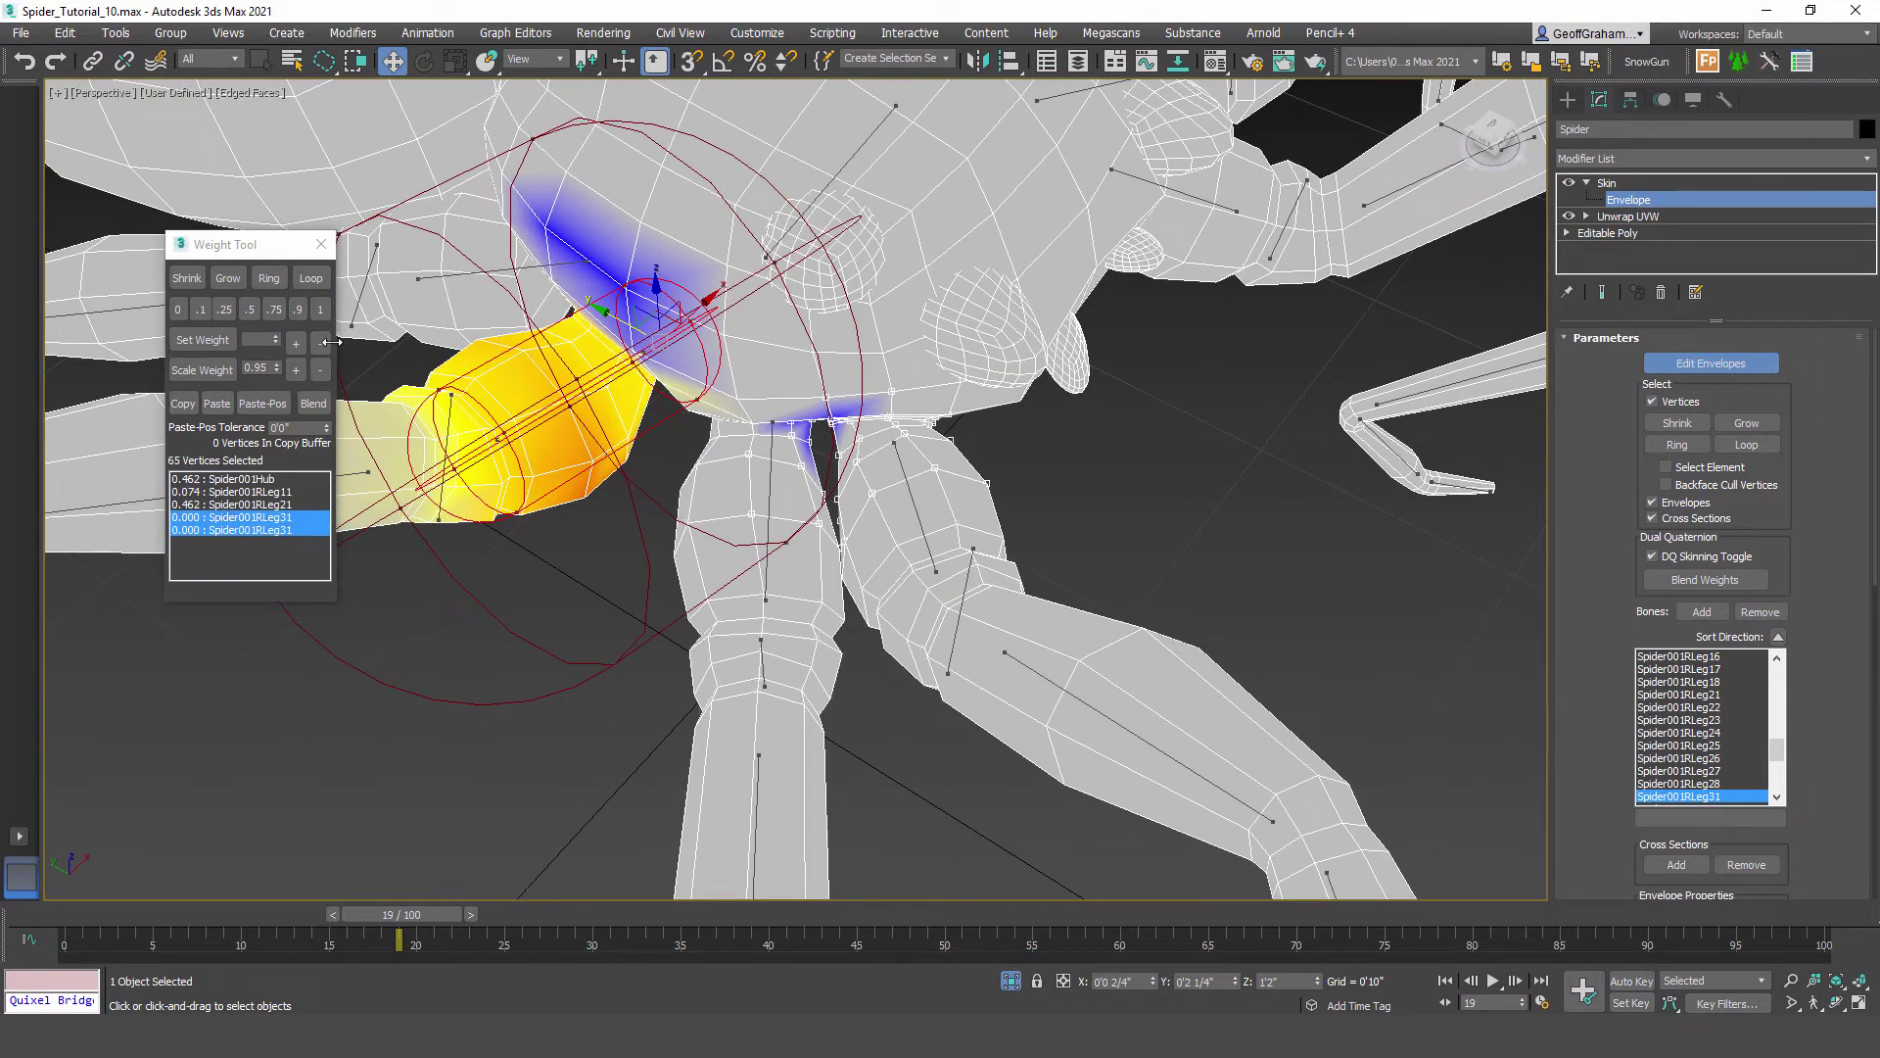
left_click(182, 305)
Step: Select the Spider001RLeg21 envelope, lasso the third right leg's upper segments and set their weight to 0
middle_click_drag(717, 524, 735, 612, "alt")
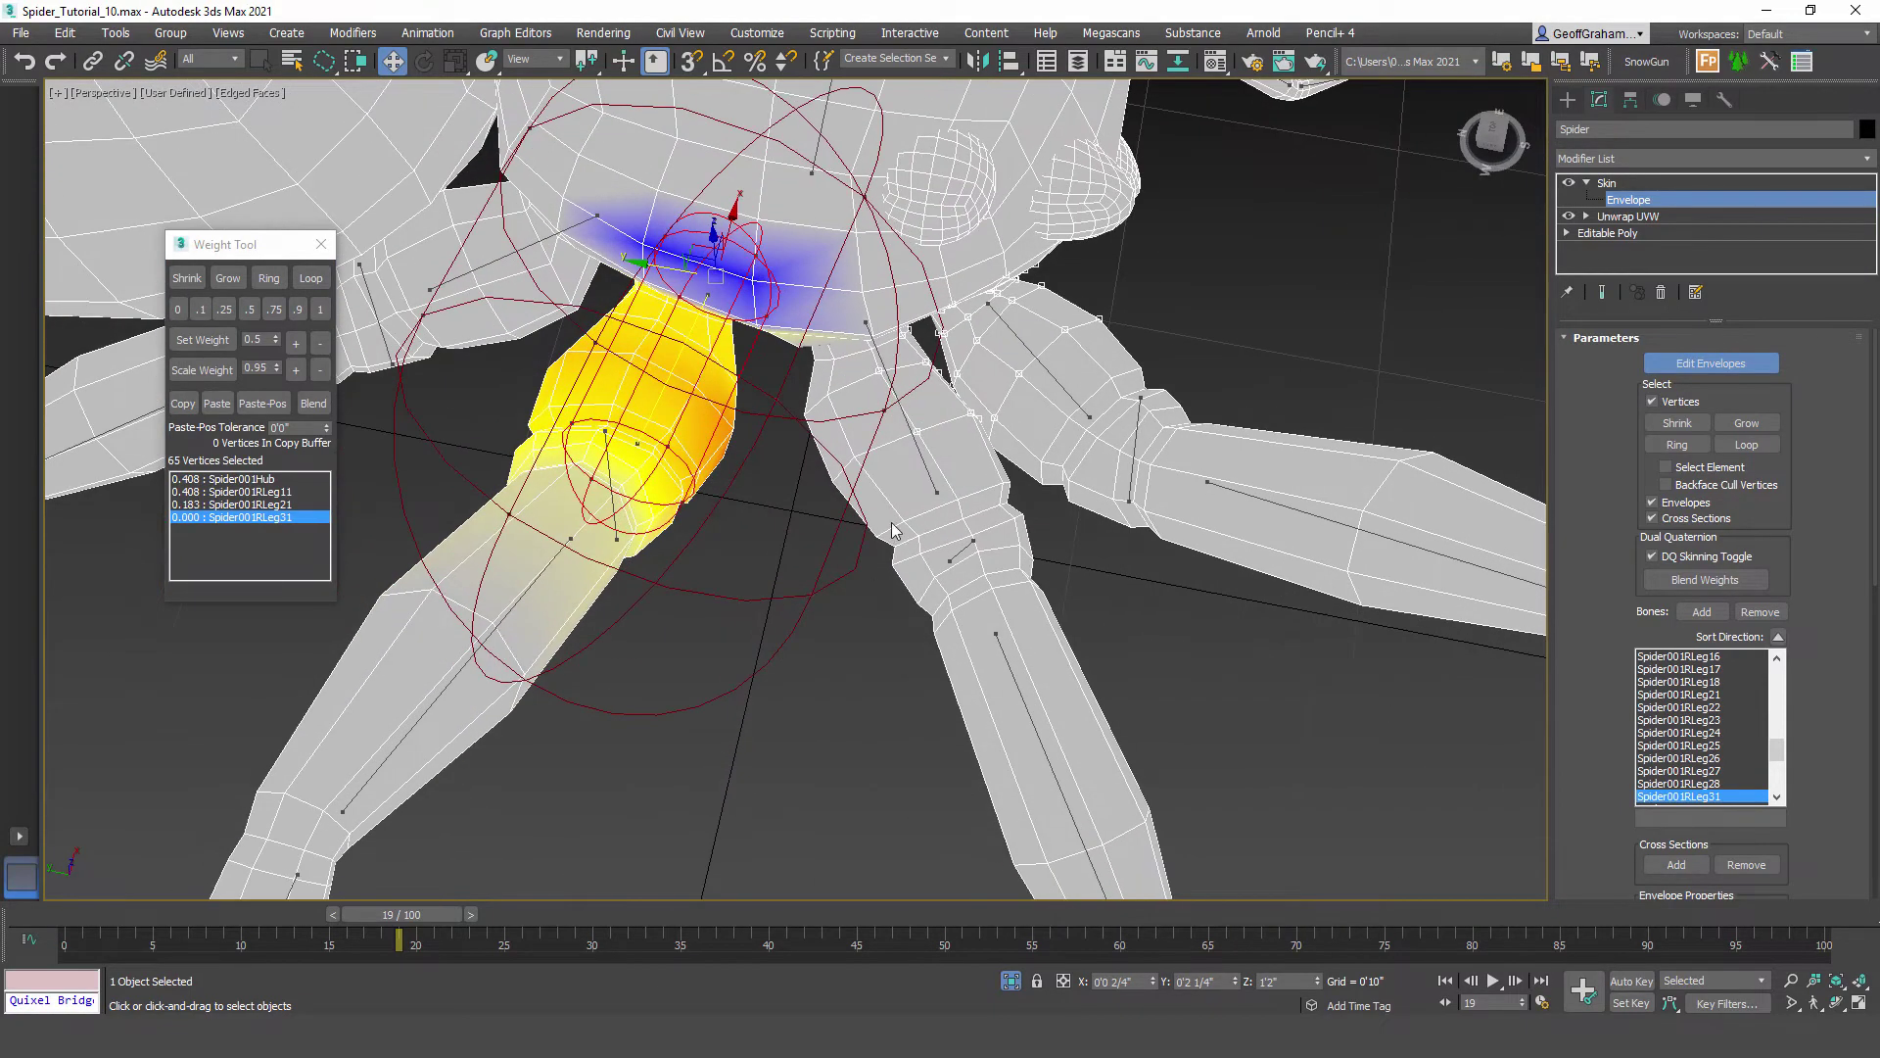
left_click(927, 473)
middle_click_drag(929, 472, 663, 587, "alt")
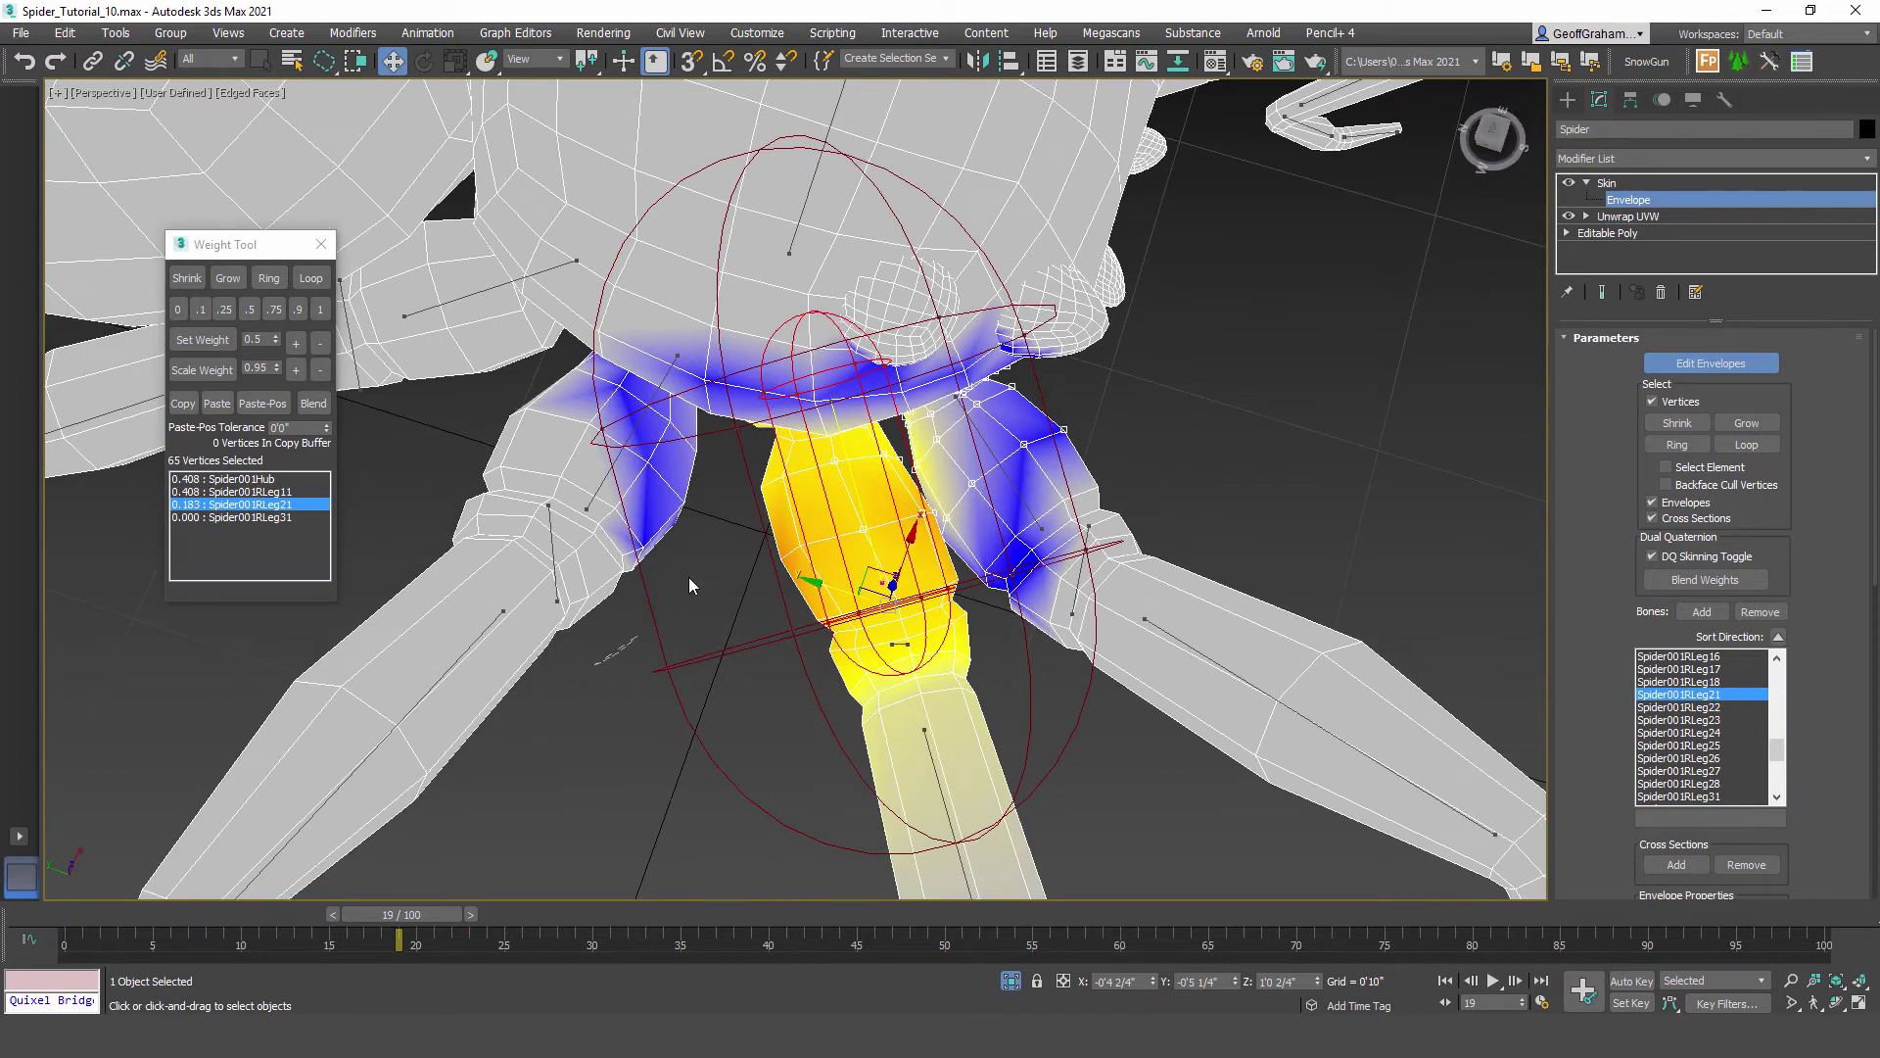
mouse_move(698, 356)
left_mouse_down()
mouse_move(415, 627)
mouse_move(550, 668)
left_mouse_up()
middle_click_drag(931, 821, 914, 699)
scroll(1029, 856, "down", 3)
left_click(178, 309)
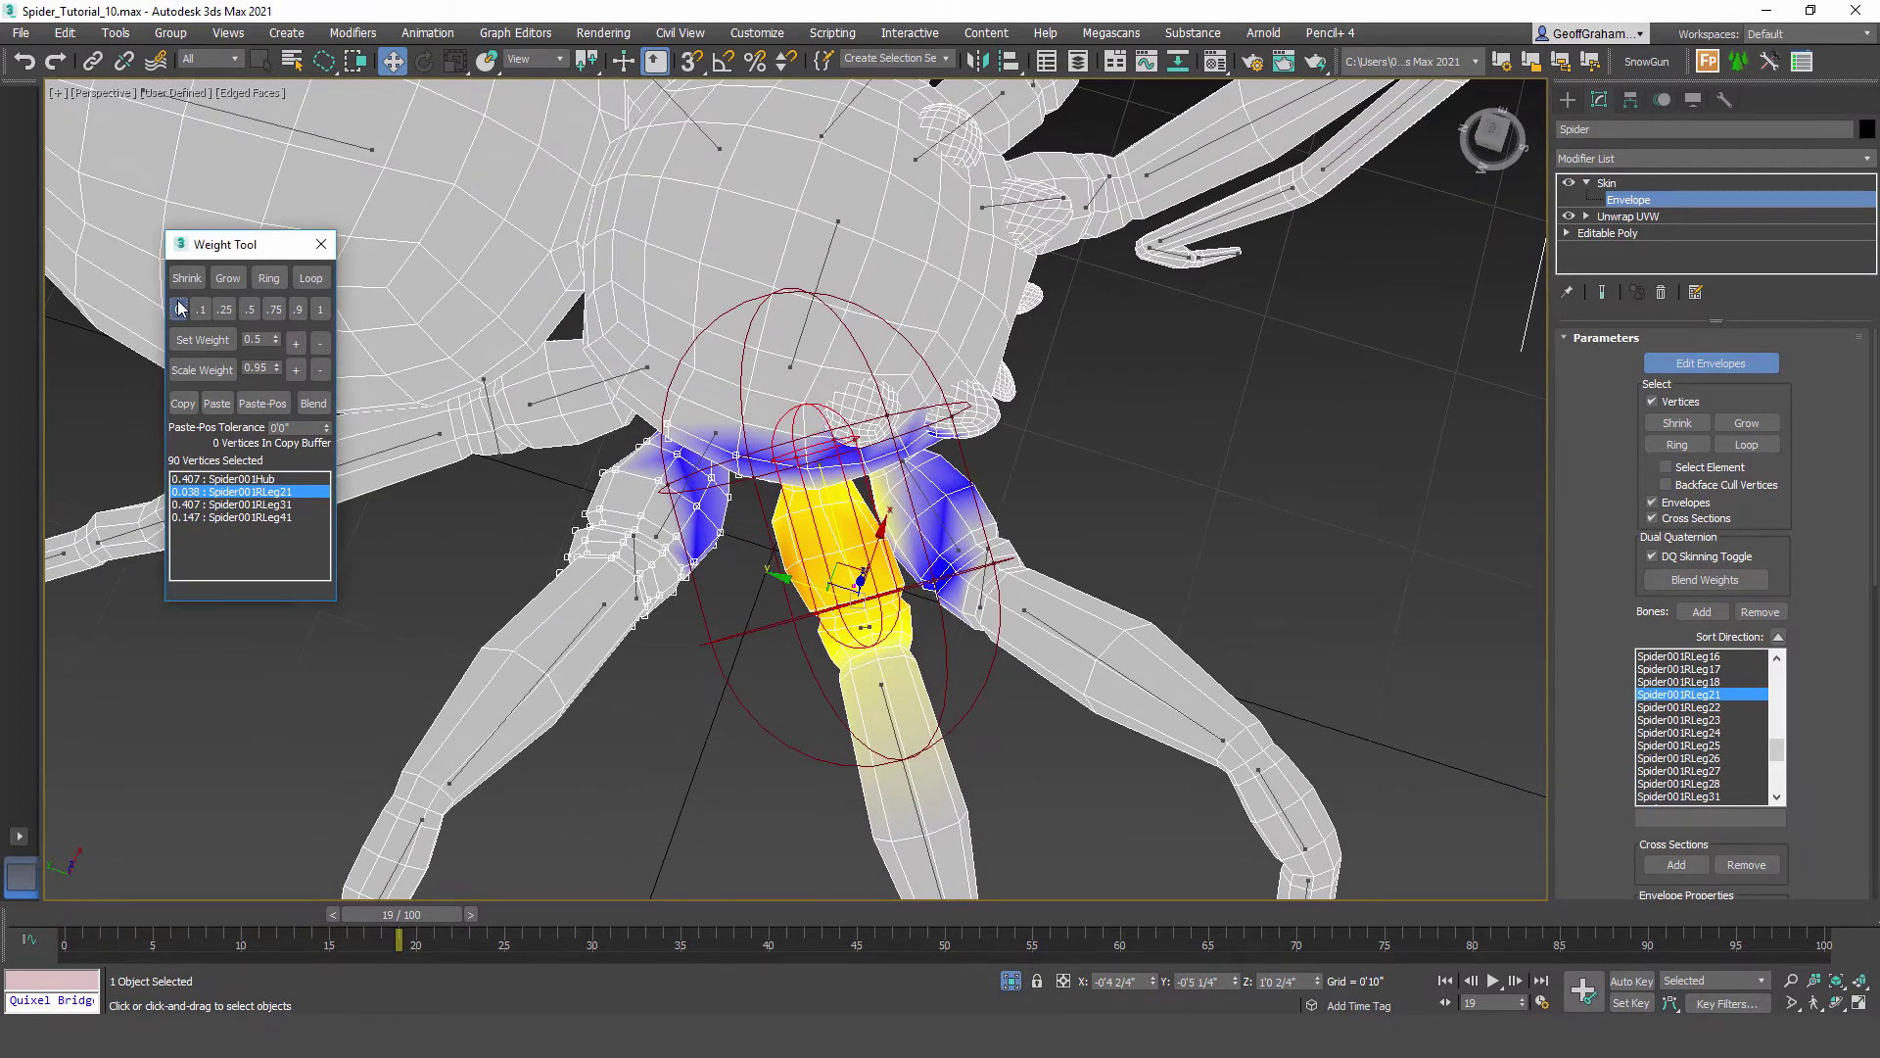
Step: At frame 28, select the Spider001RLeg11 envelope, lasso the second right leg's upper segments and set their weight to 0
middle_click_drag(828, 617, 740, 609, "alt")
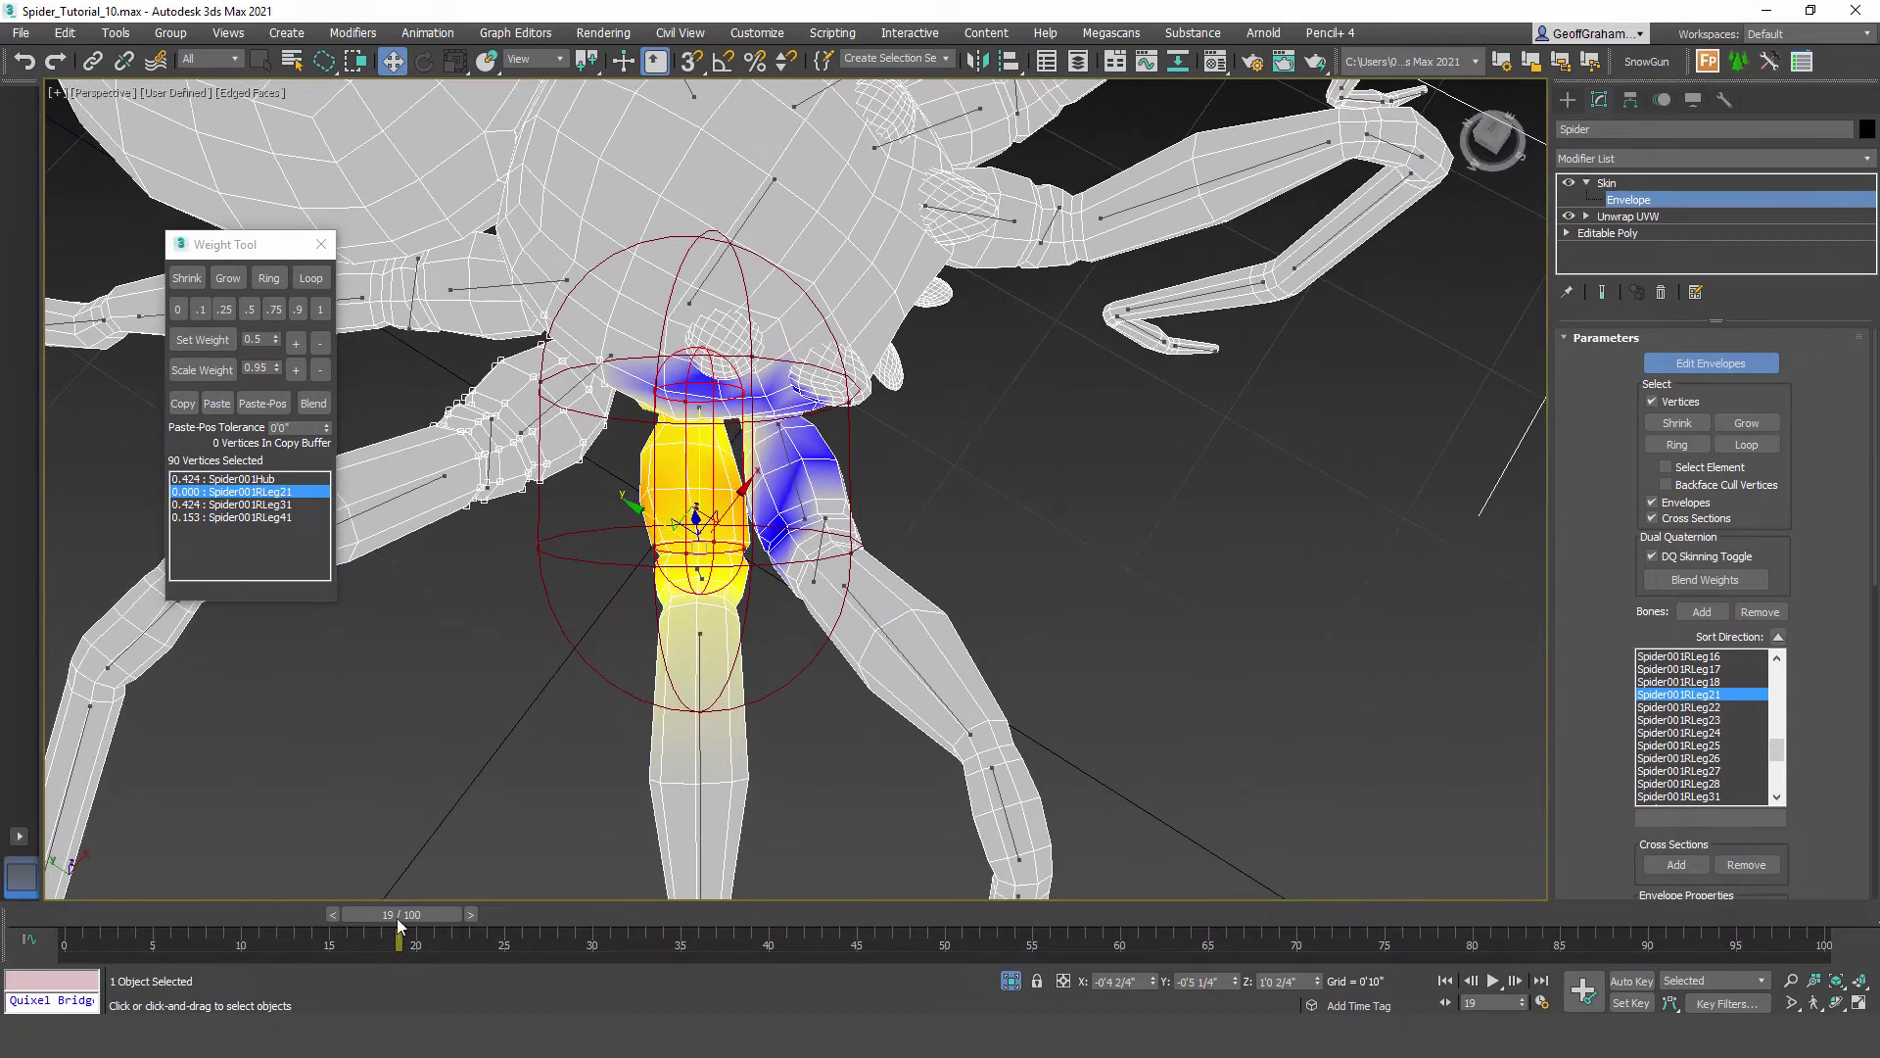
left_click_drag(397, 919, 557, 926)
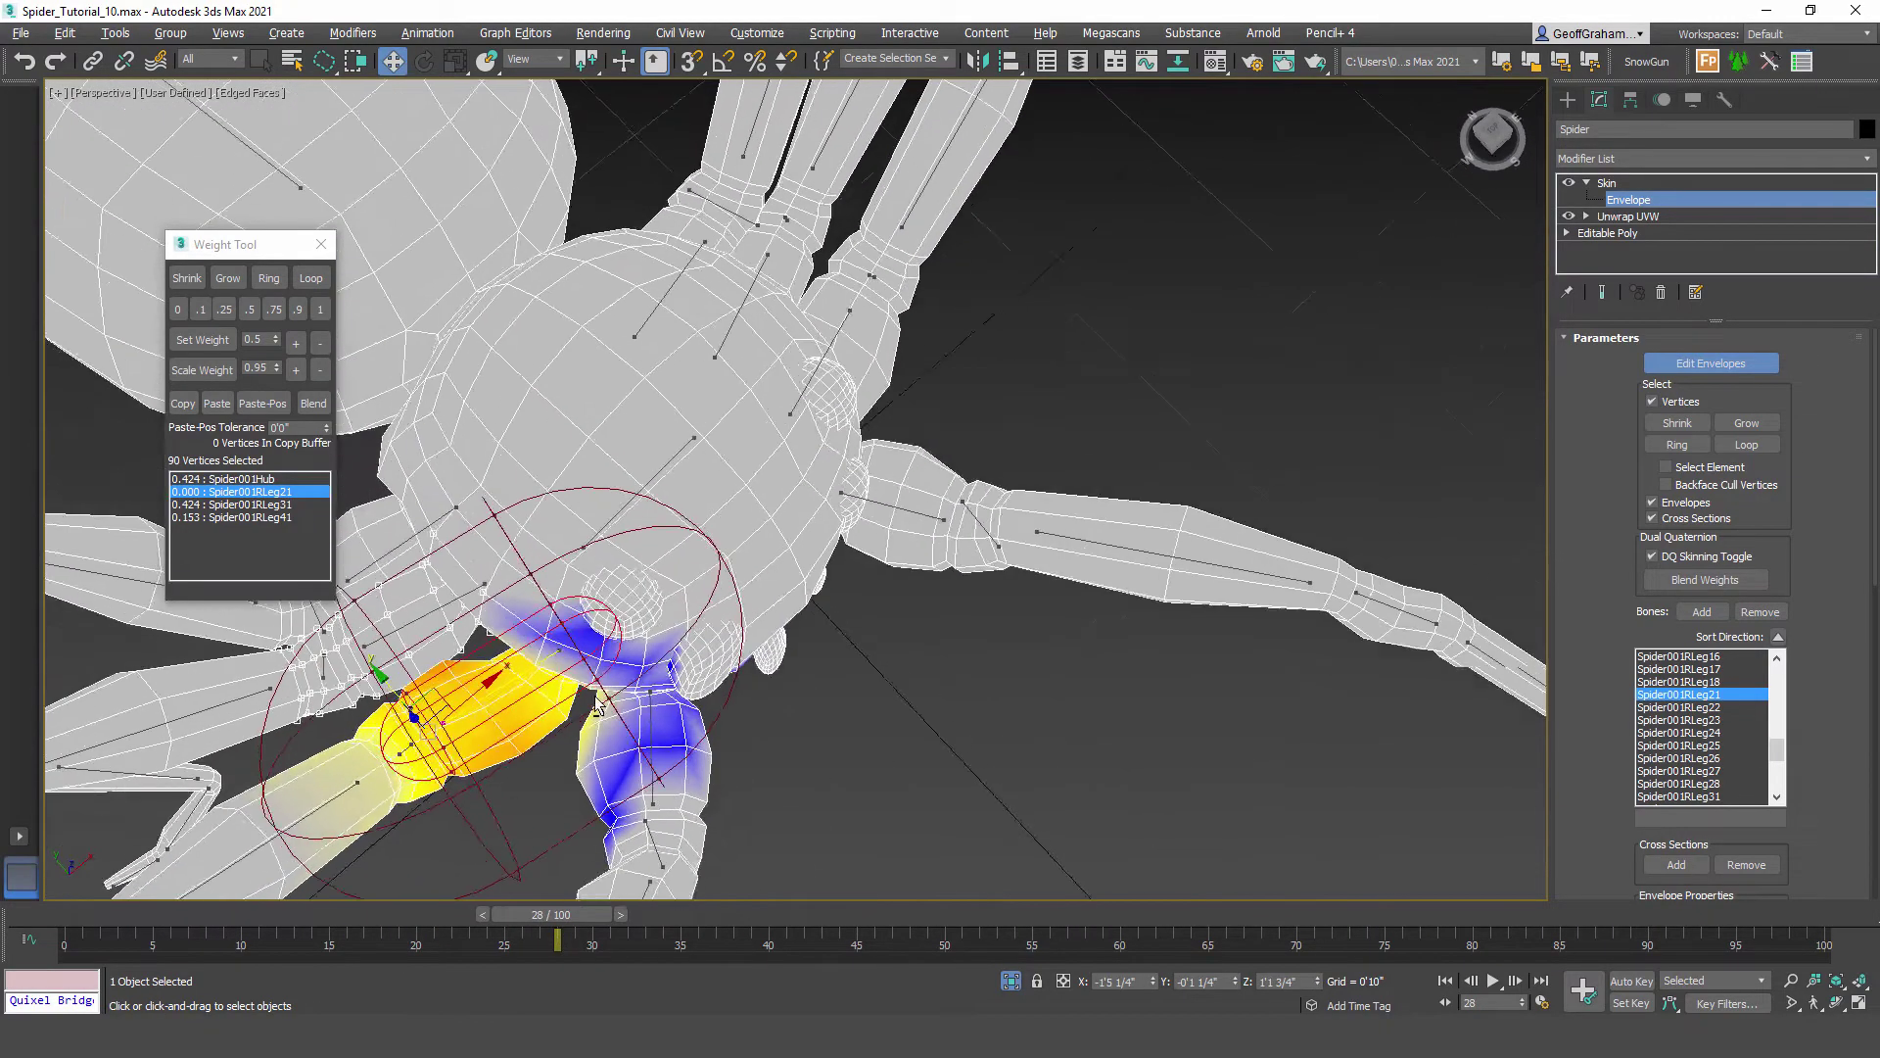
scroll(597, 705, "up", 5)
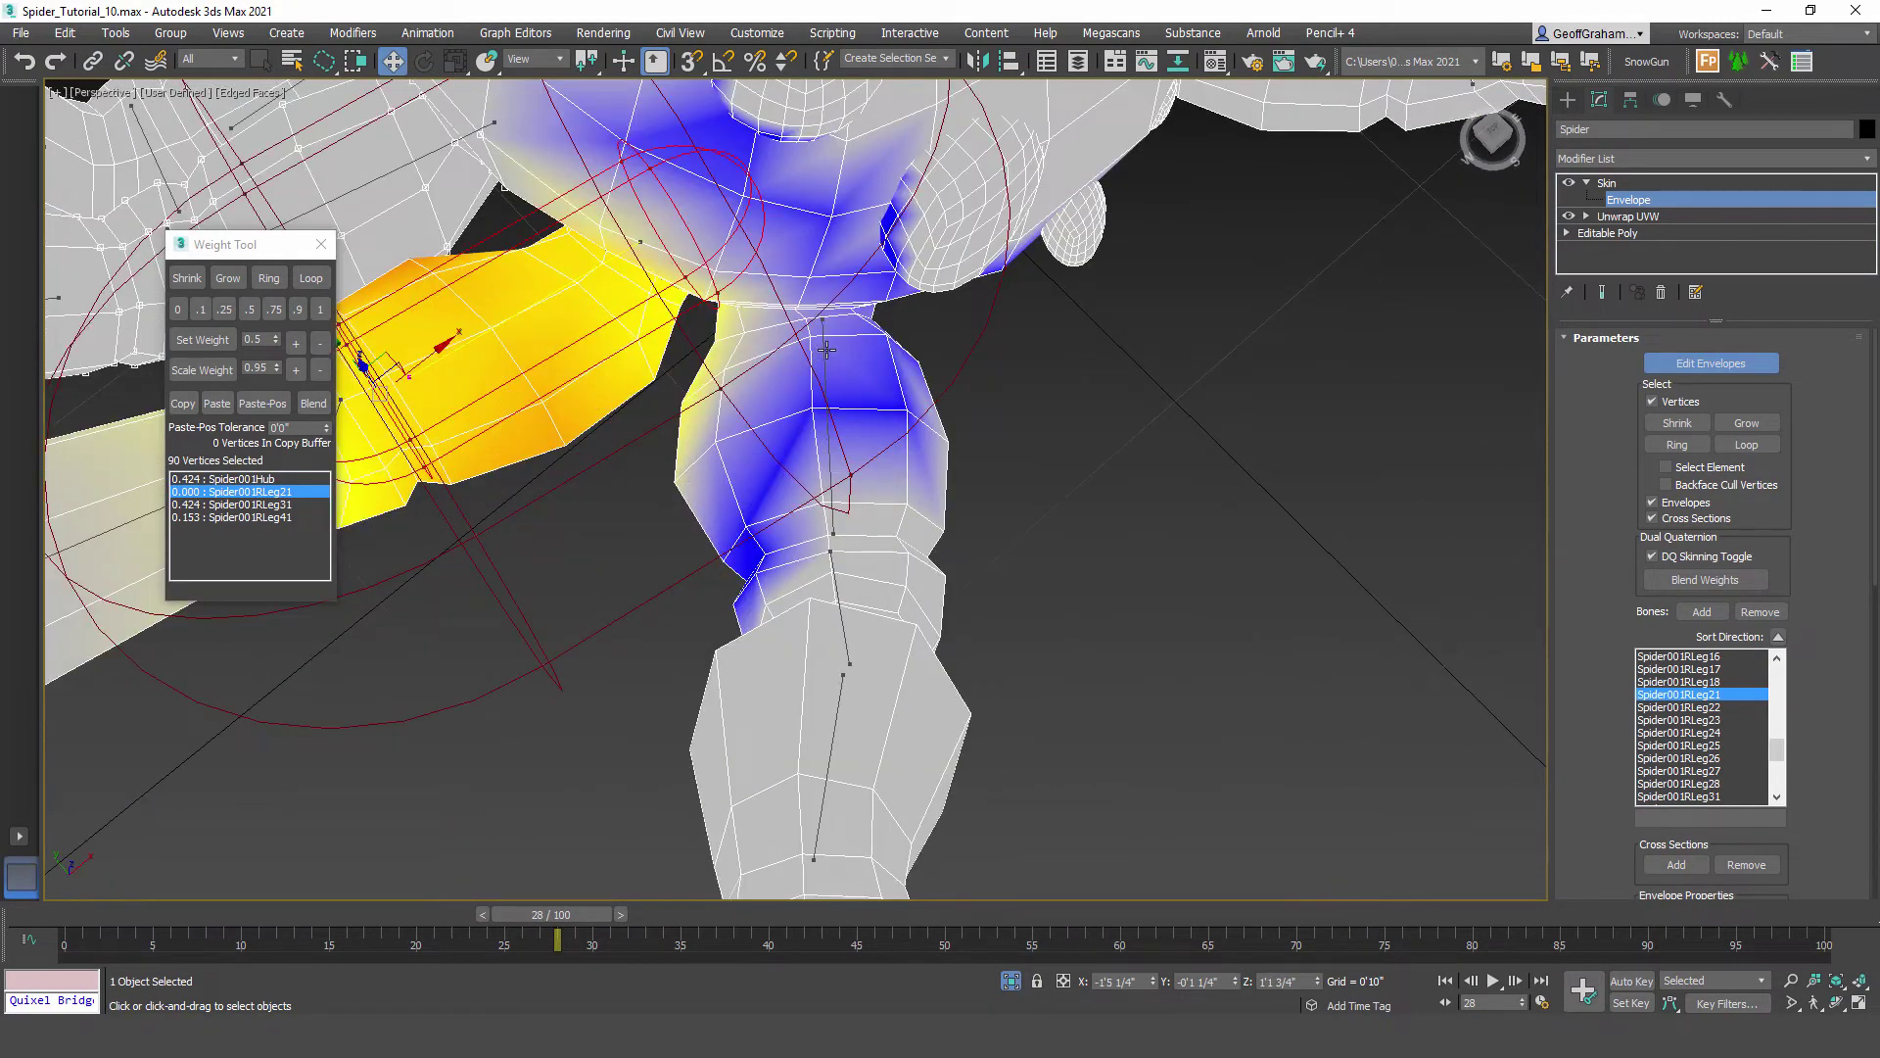
left_click(826, 350)
middle_click_drag(827, 350, 764, 574, "alt")
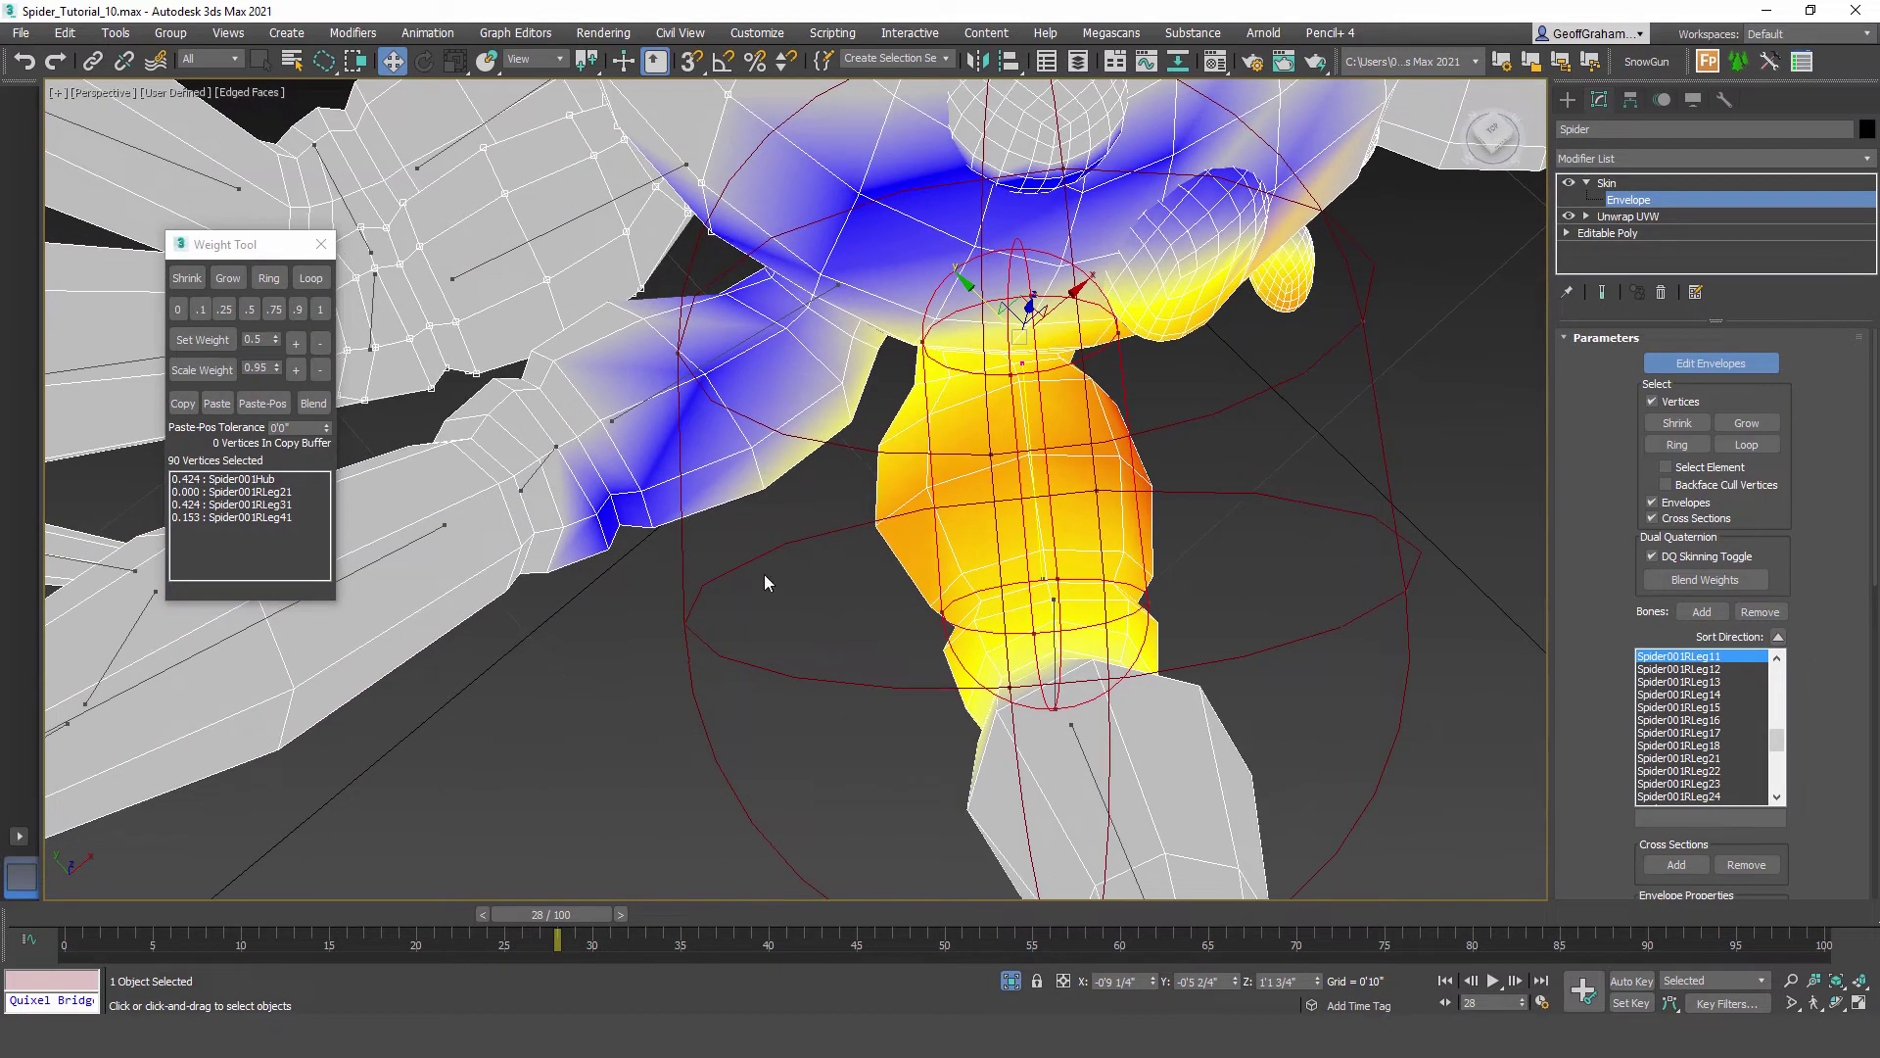
left_click_drag(859, 448, 783, 176)
left_click_drag(650, 729, 609, 311)
left_click(180, 311)
Step: Lasso the upper front body with the eyes from the side and set their Spider001RLeg11 weight to 0
mouse_move(789, 494)
middle_mouse_down("alt")
mouse_move(753, 523)
mouse_move(615, 465)
mouse_move(796, 480)
middle_mouse_up("alt")
scroll(689, 568, "down", 4)
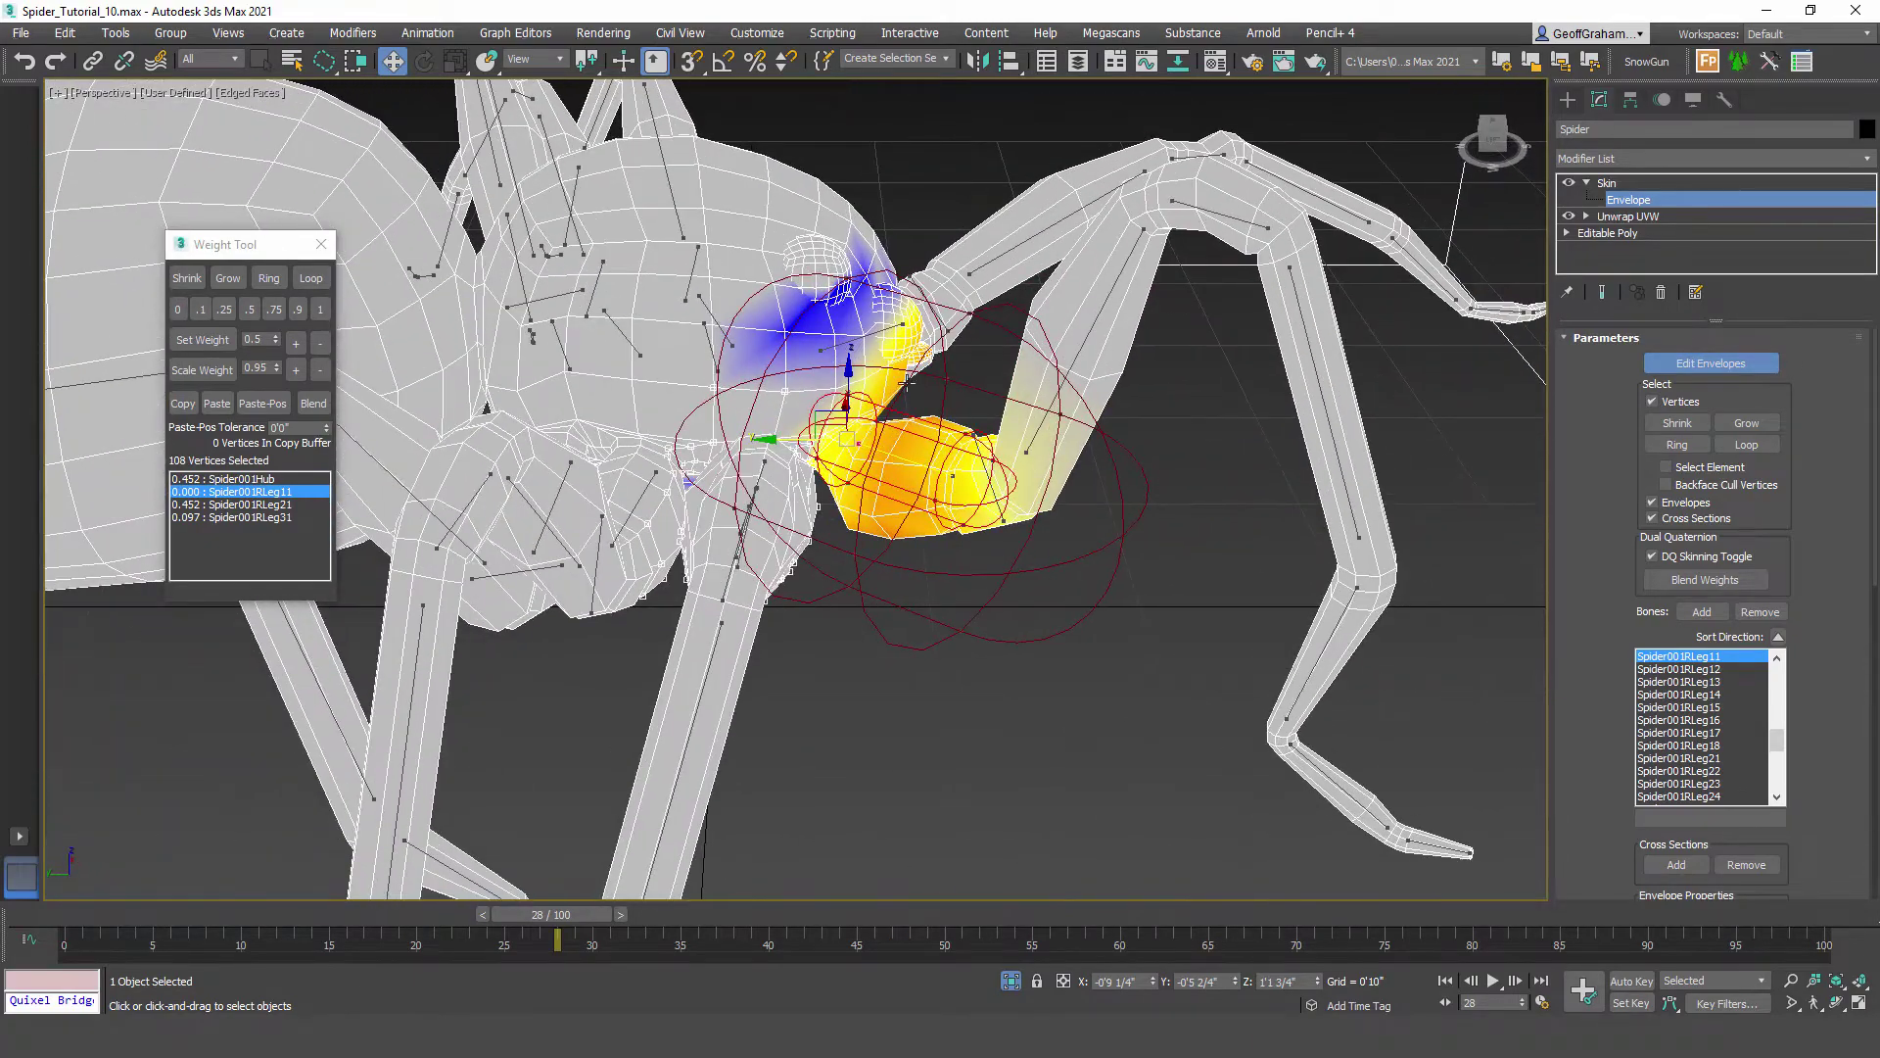
middle_click_drag(896, 374, 932, 179, "alt")
mouse_move(927, 173)
left_mouse_down()
mouse_move(700, 184)
mouse_move(791, 384)
mouse_move(909, 218)
left_mouse_up()
left_click(178, 309)
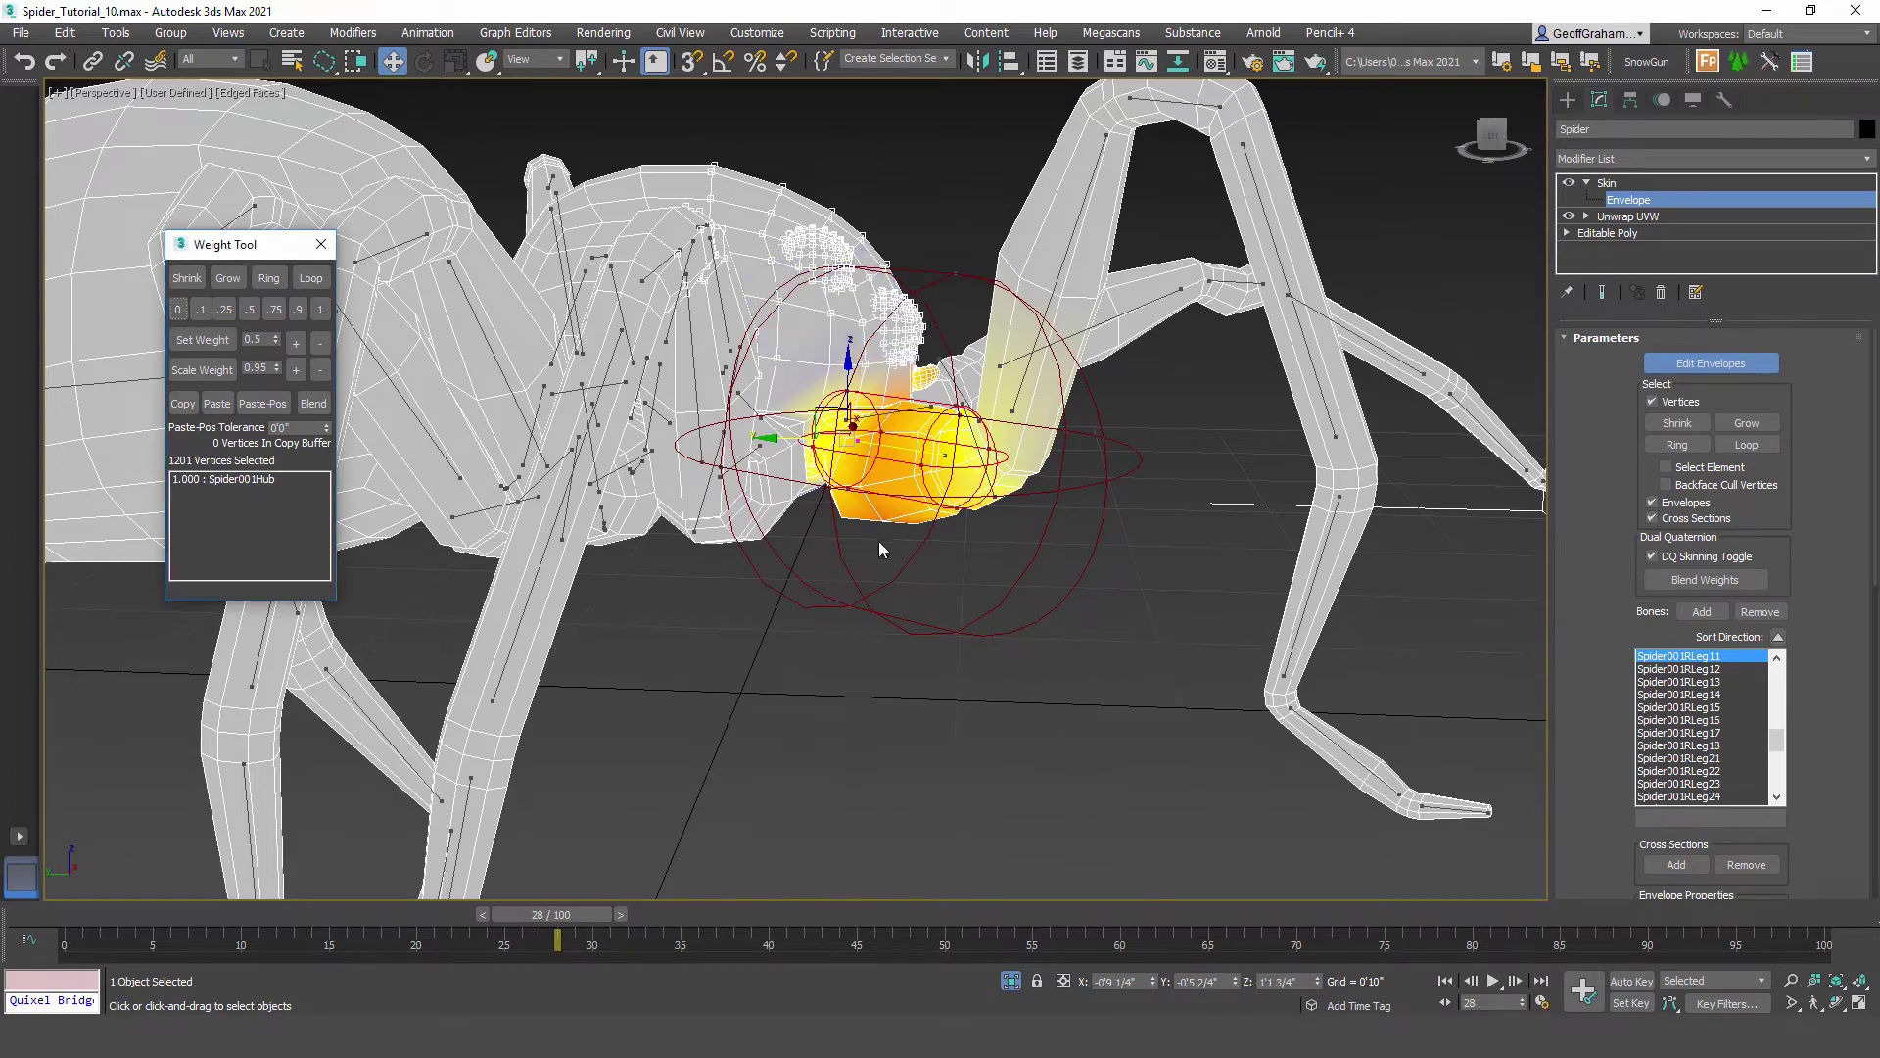
Step: Lasso the central front edge of the body around the small eyes and set its Spider001RLeg11 weight to 0
middle_click_drag(880, 549, 985, 654, "alt")
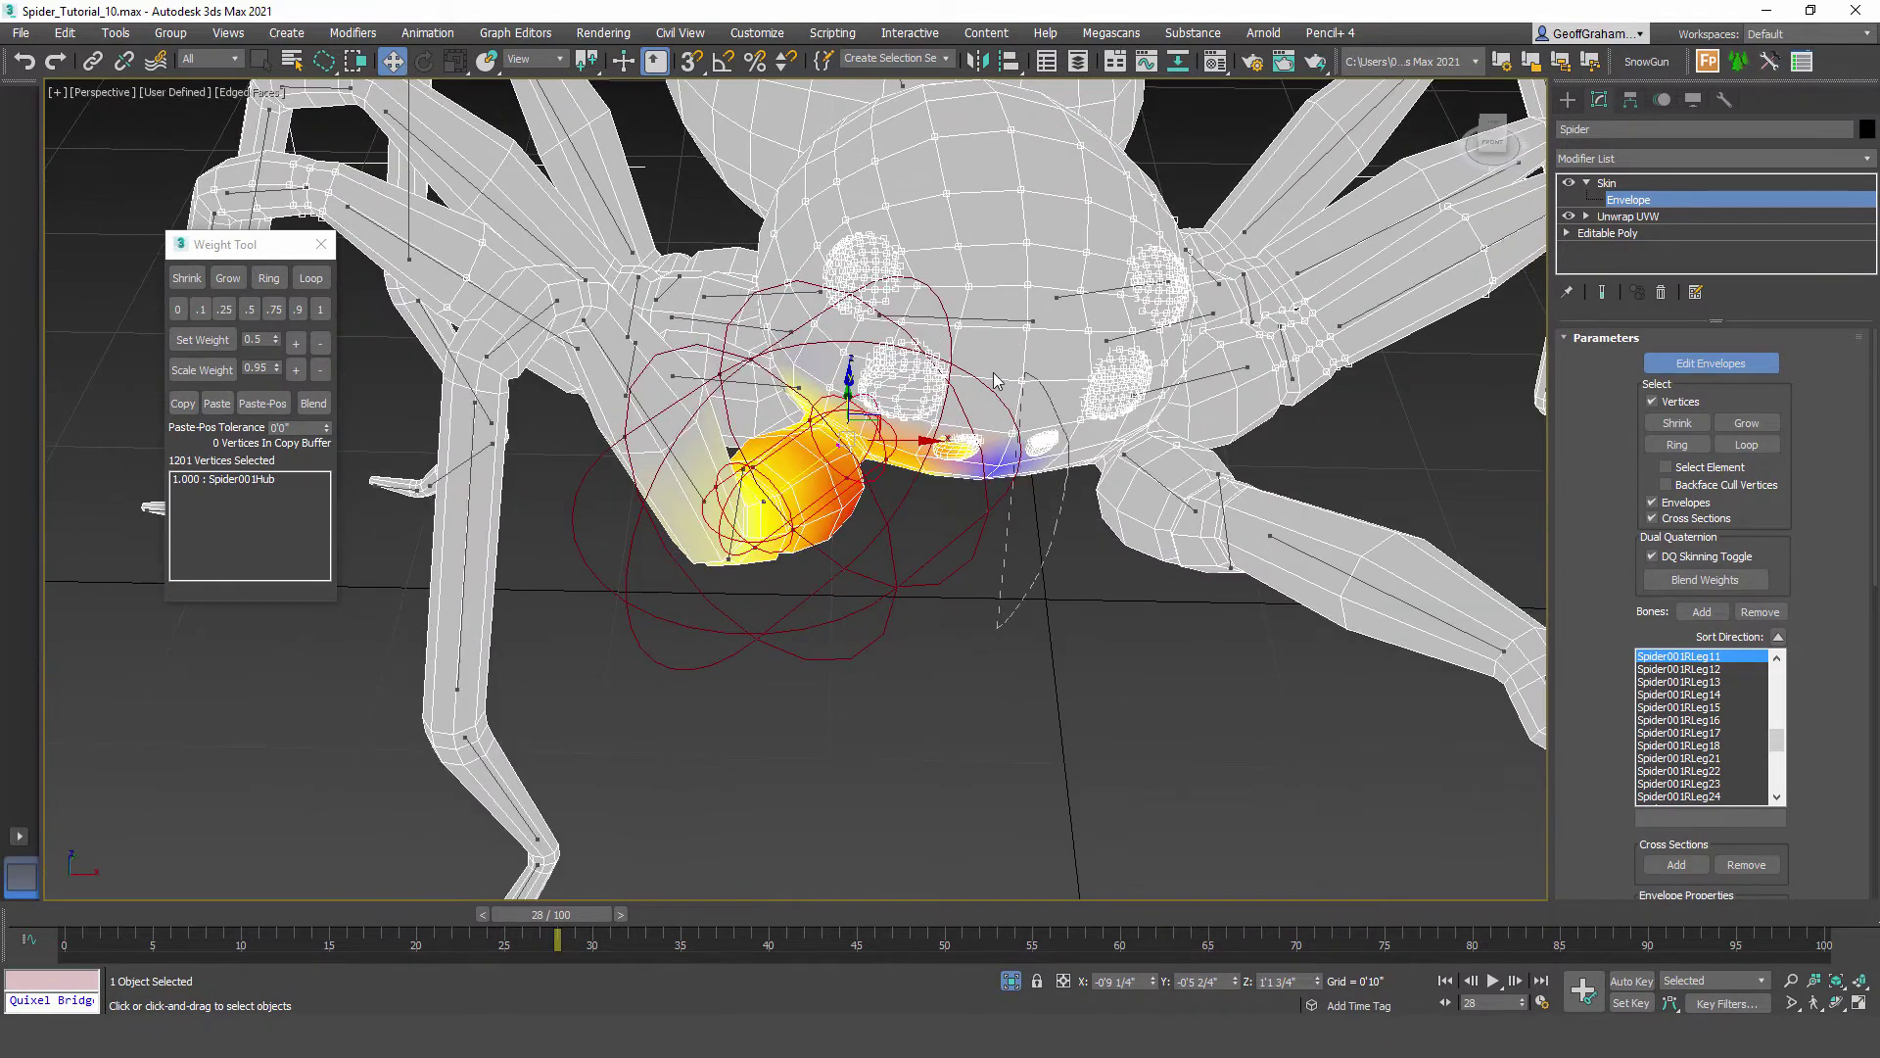
mouse_move(996, 380)
left_mouse_down()
mouse_move(925, 573)
mouse_move(966, 653)
left_mouse_up()
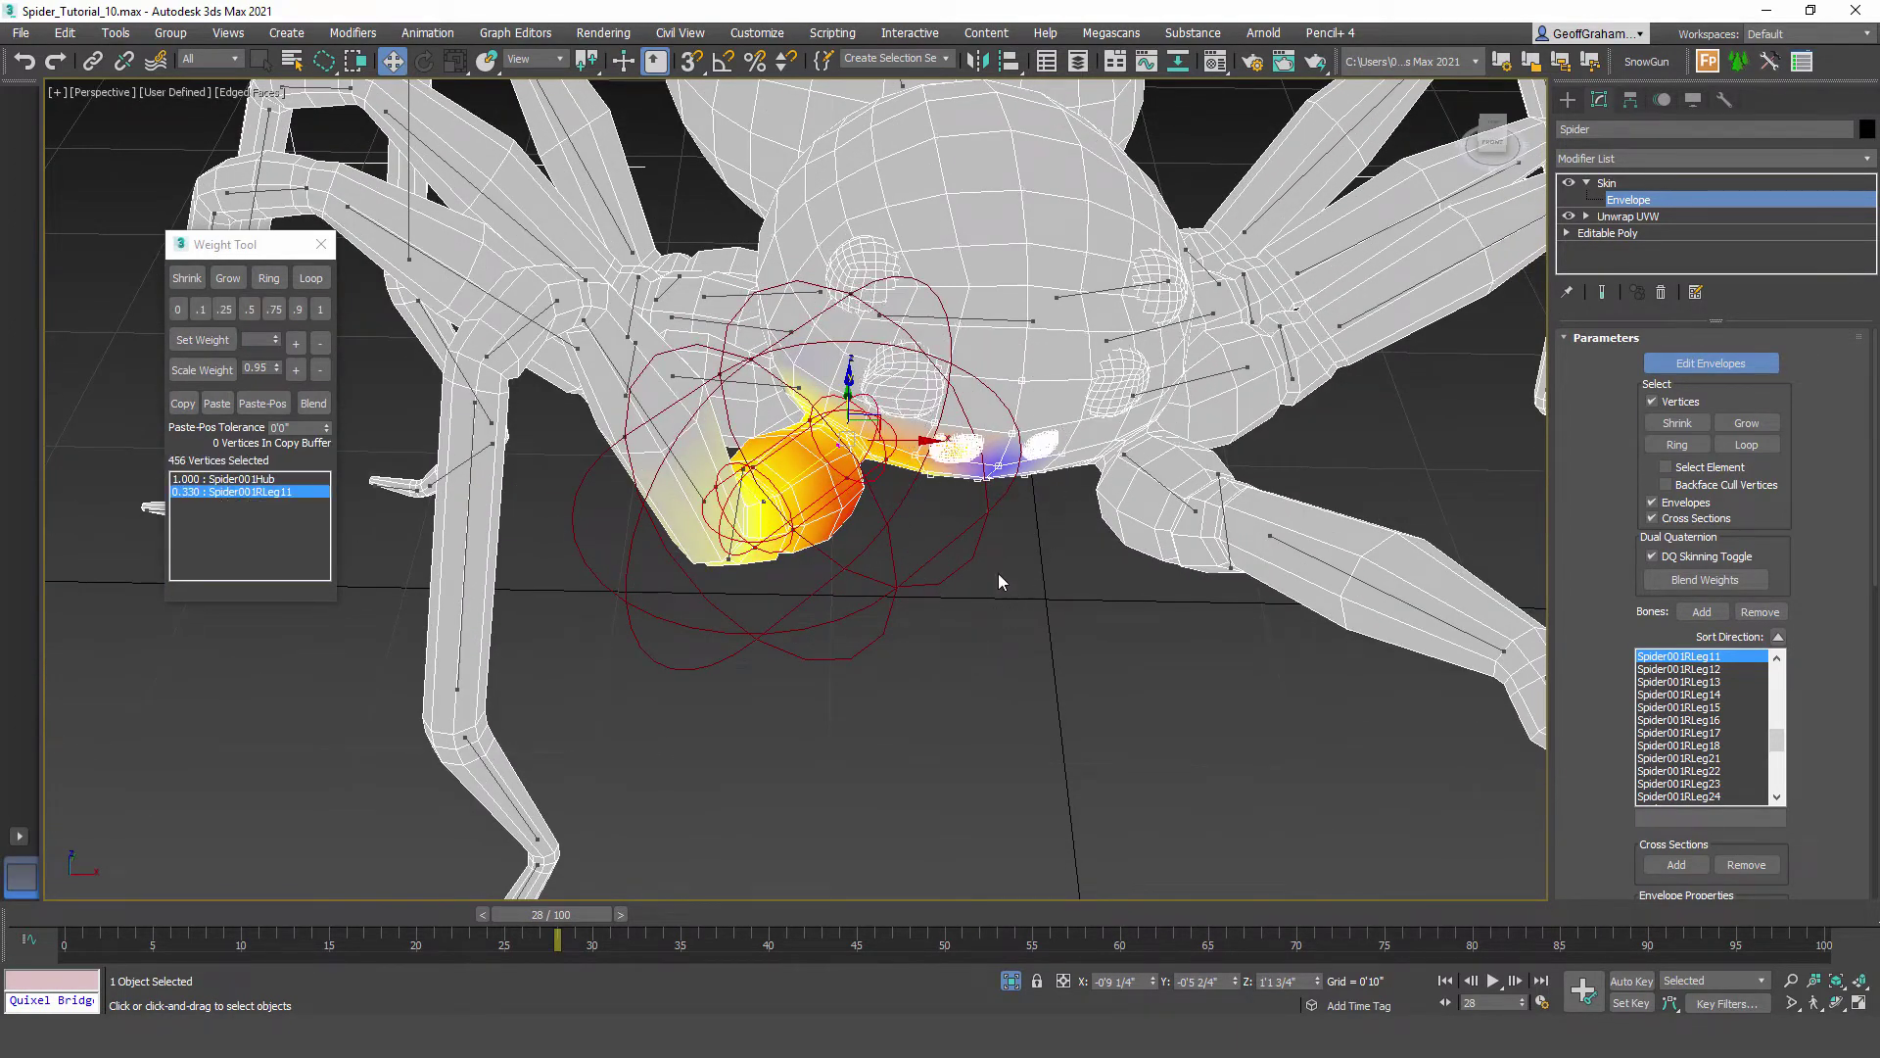
left_click(181, 313)
Step: Select the Spider001Hub envelope, turn on Select Element and set the weight of both larger right-side eyes to 1
middle_click_drag(725, 627, 764, 678, "alt")
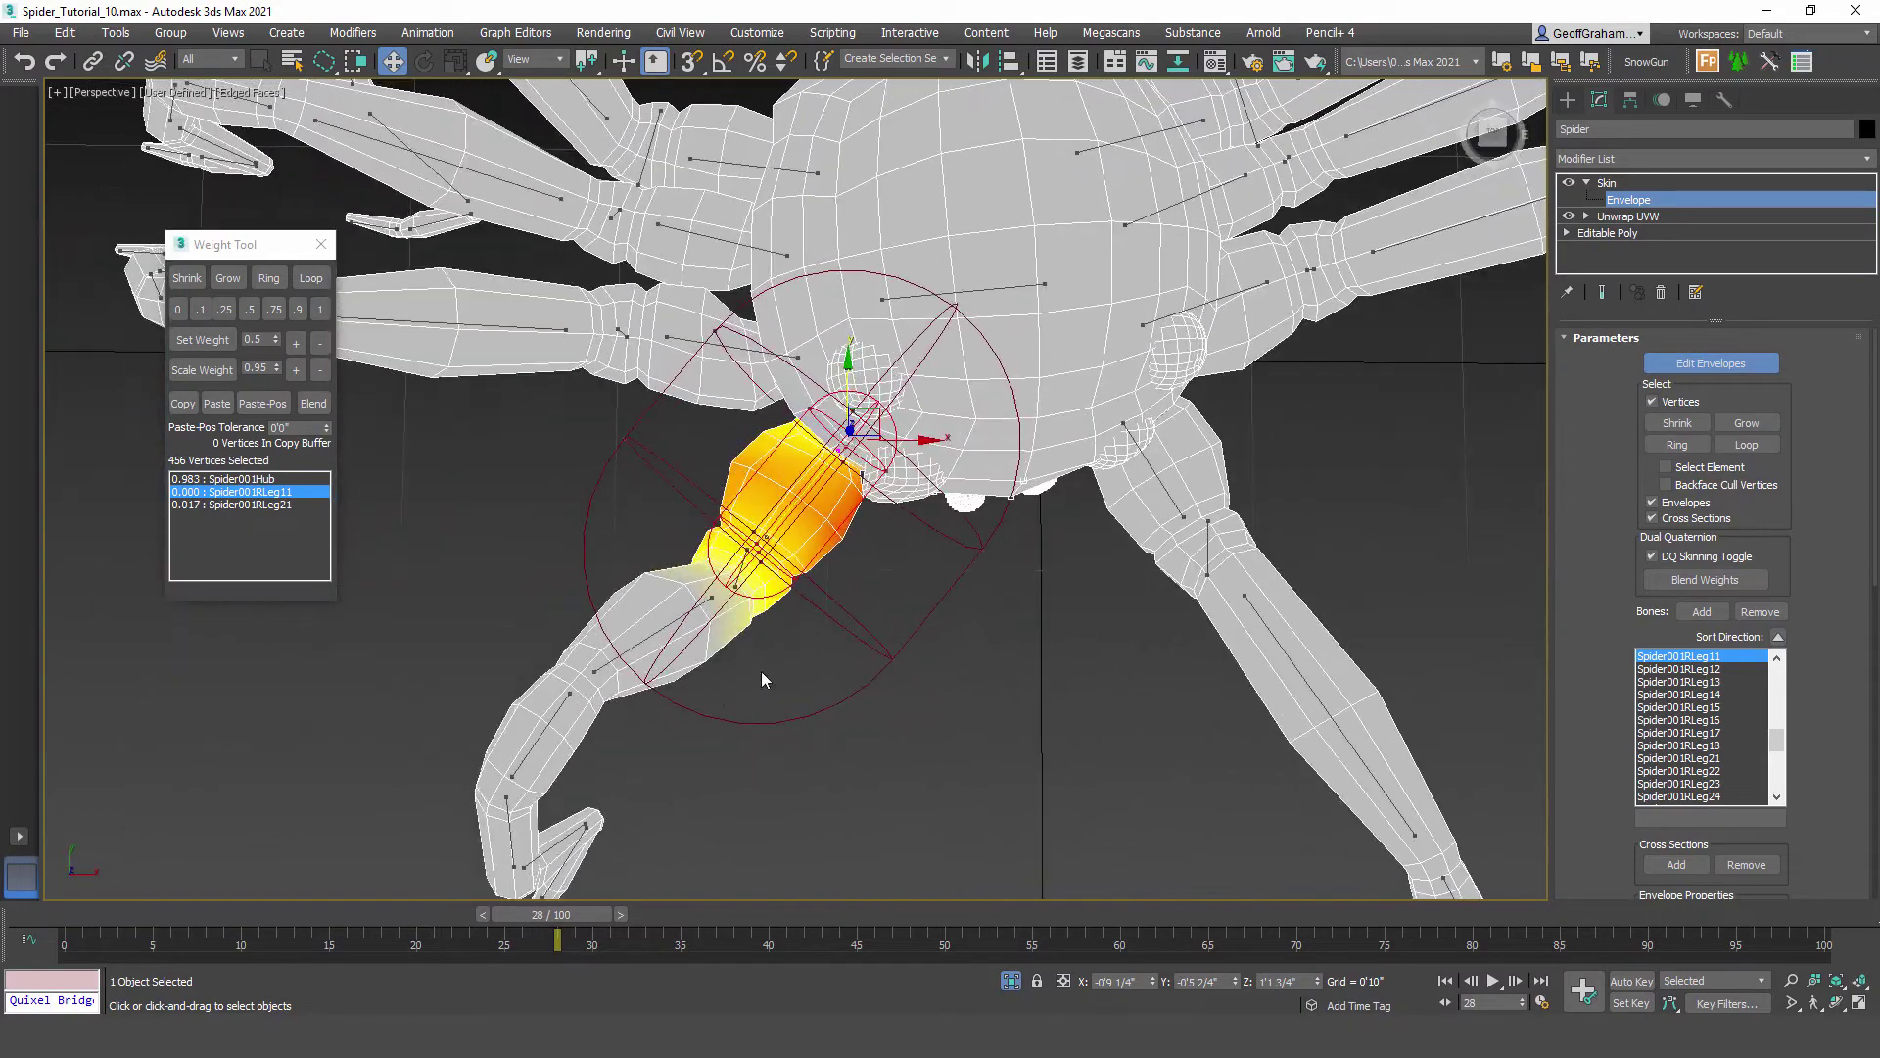
left_click(1009, 287)
middle_click_drag(833, 429, 883, 450, "alt")
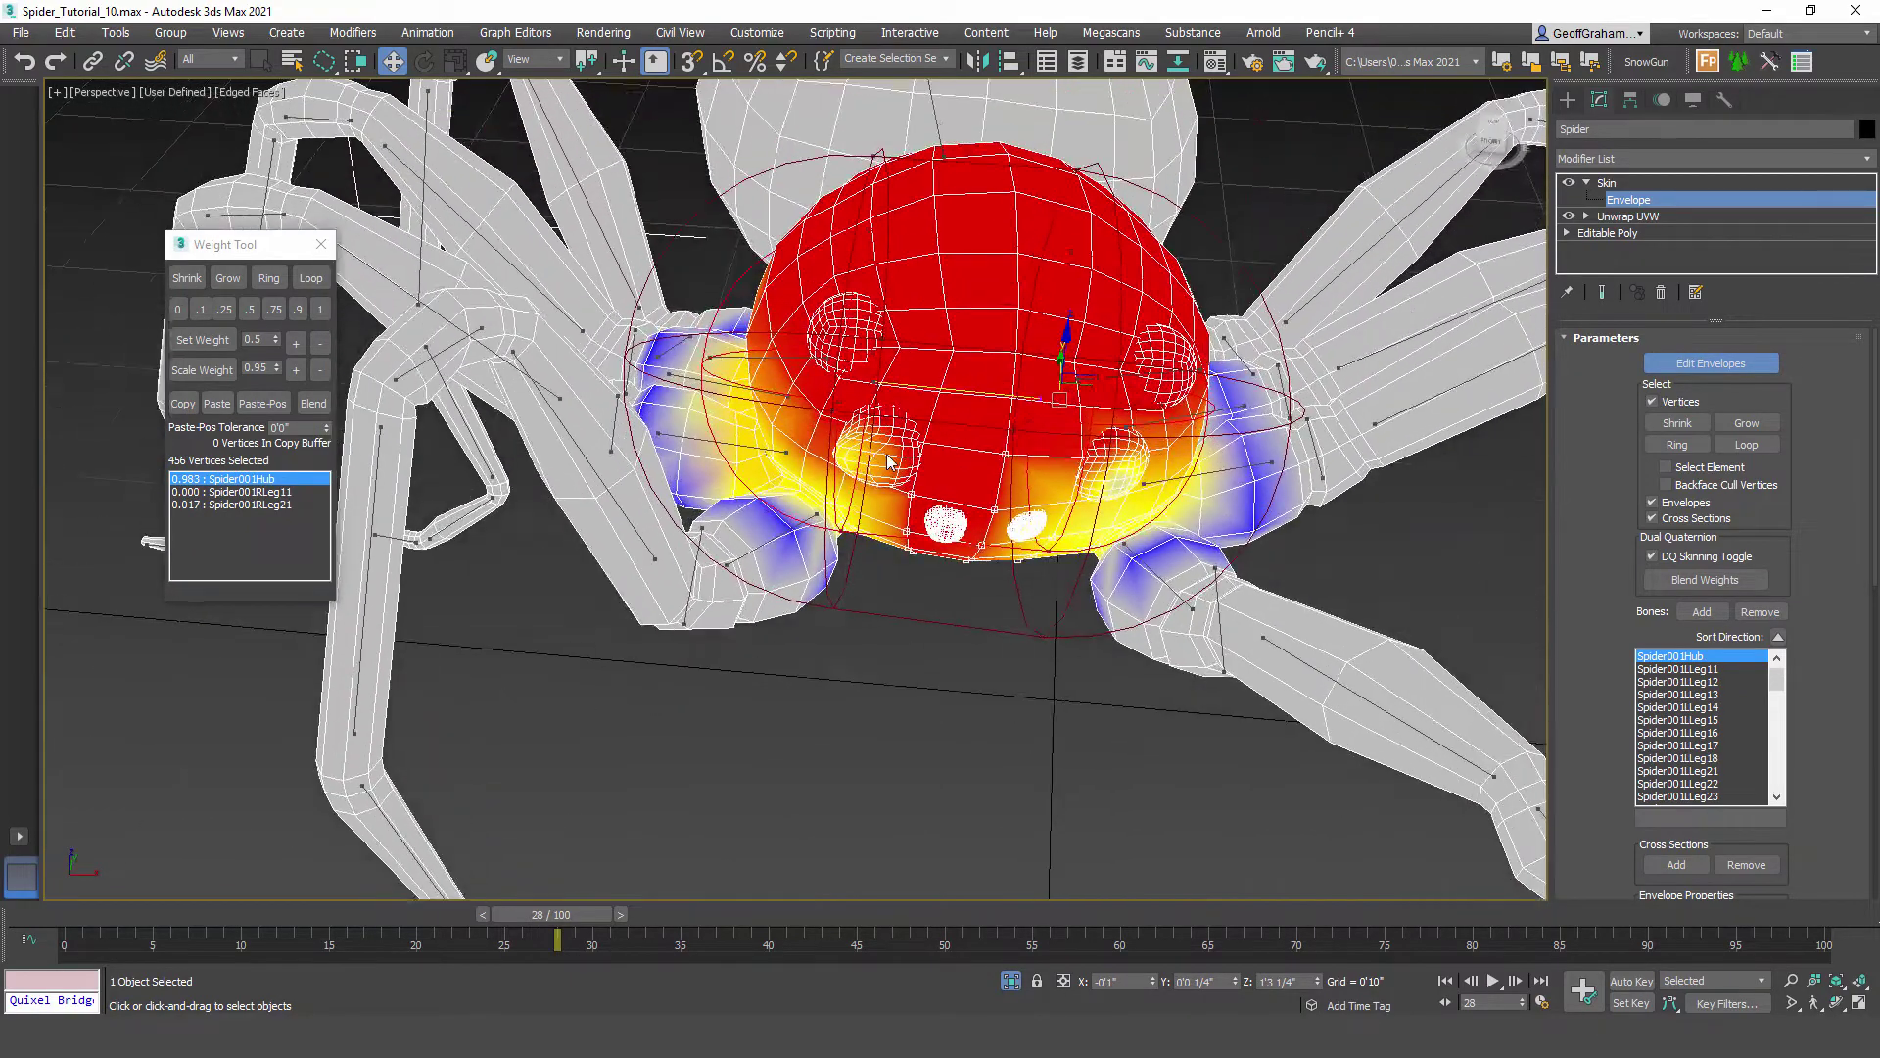
scroll(883, 451, "up", 3)
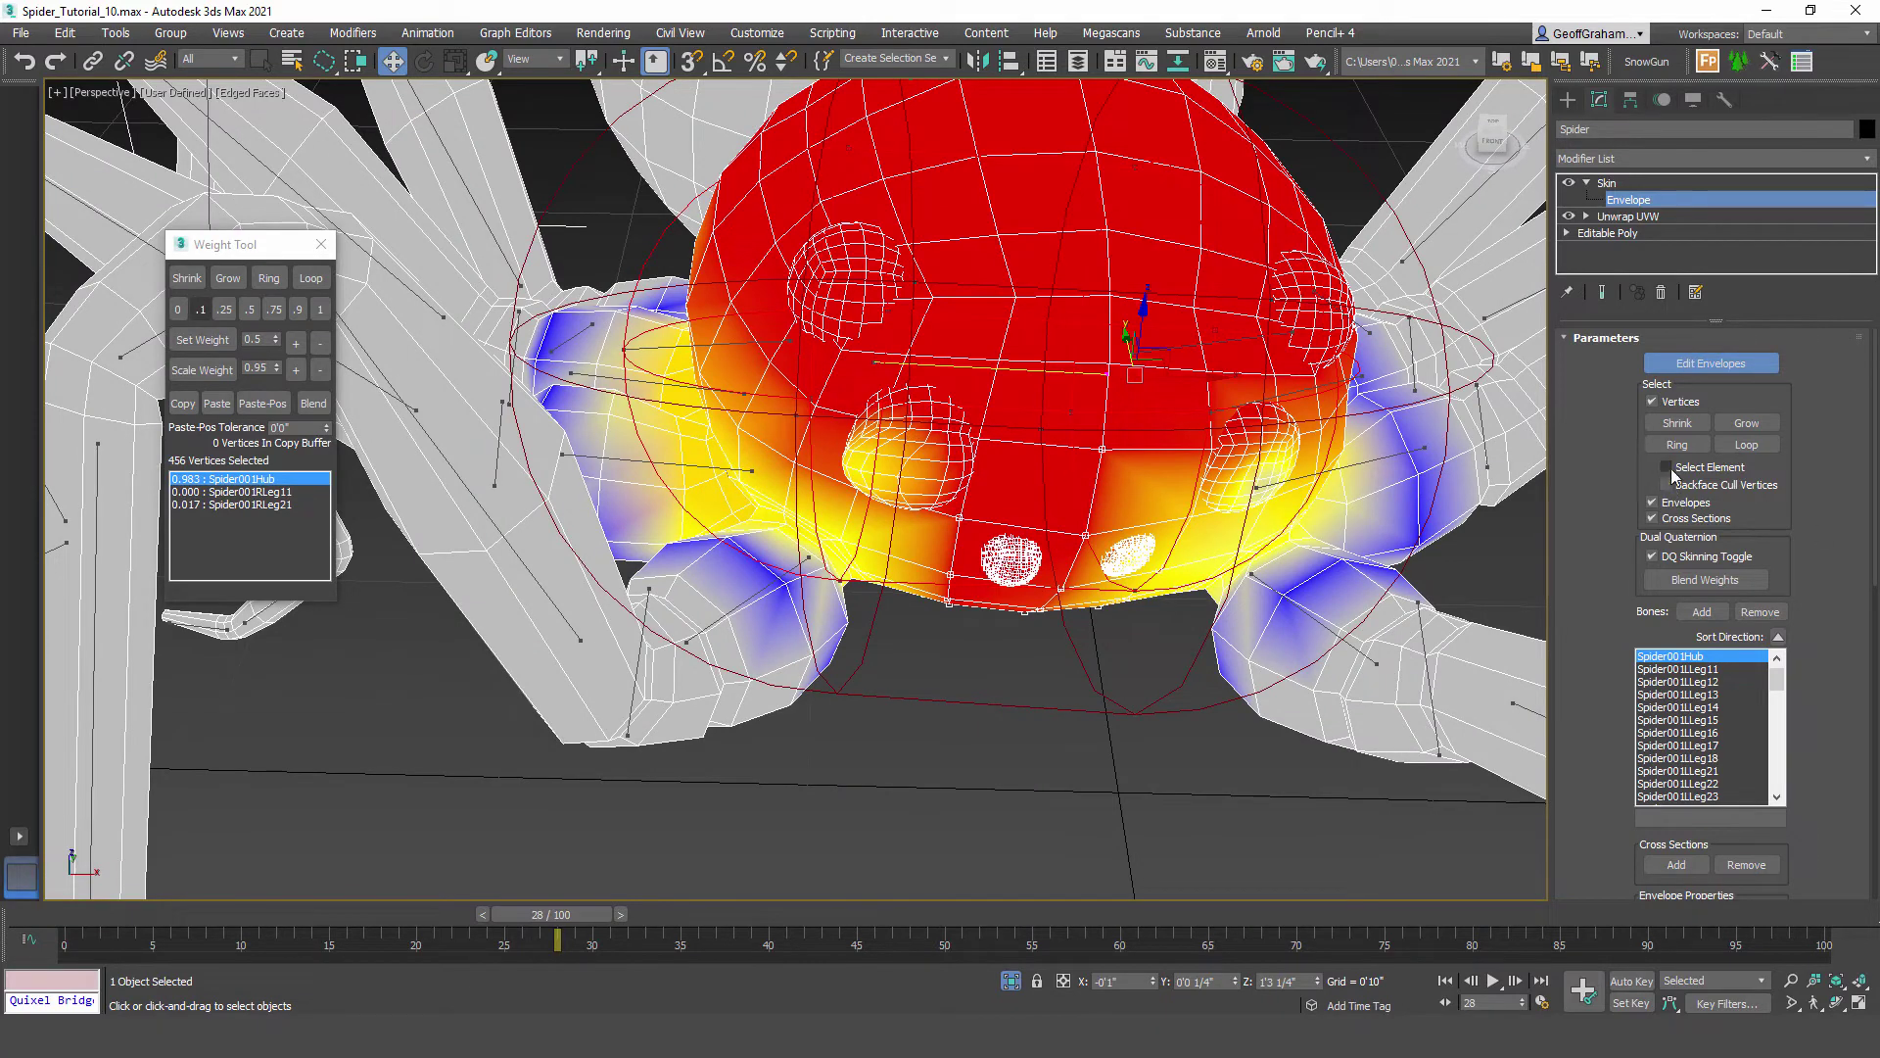
left_click(950, 451)
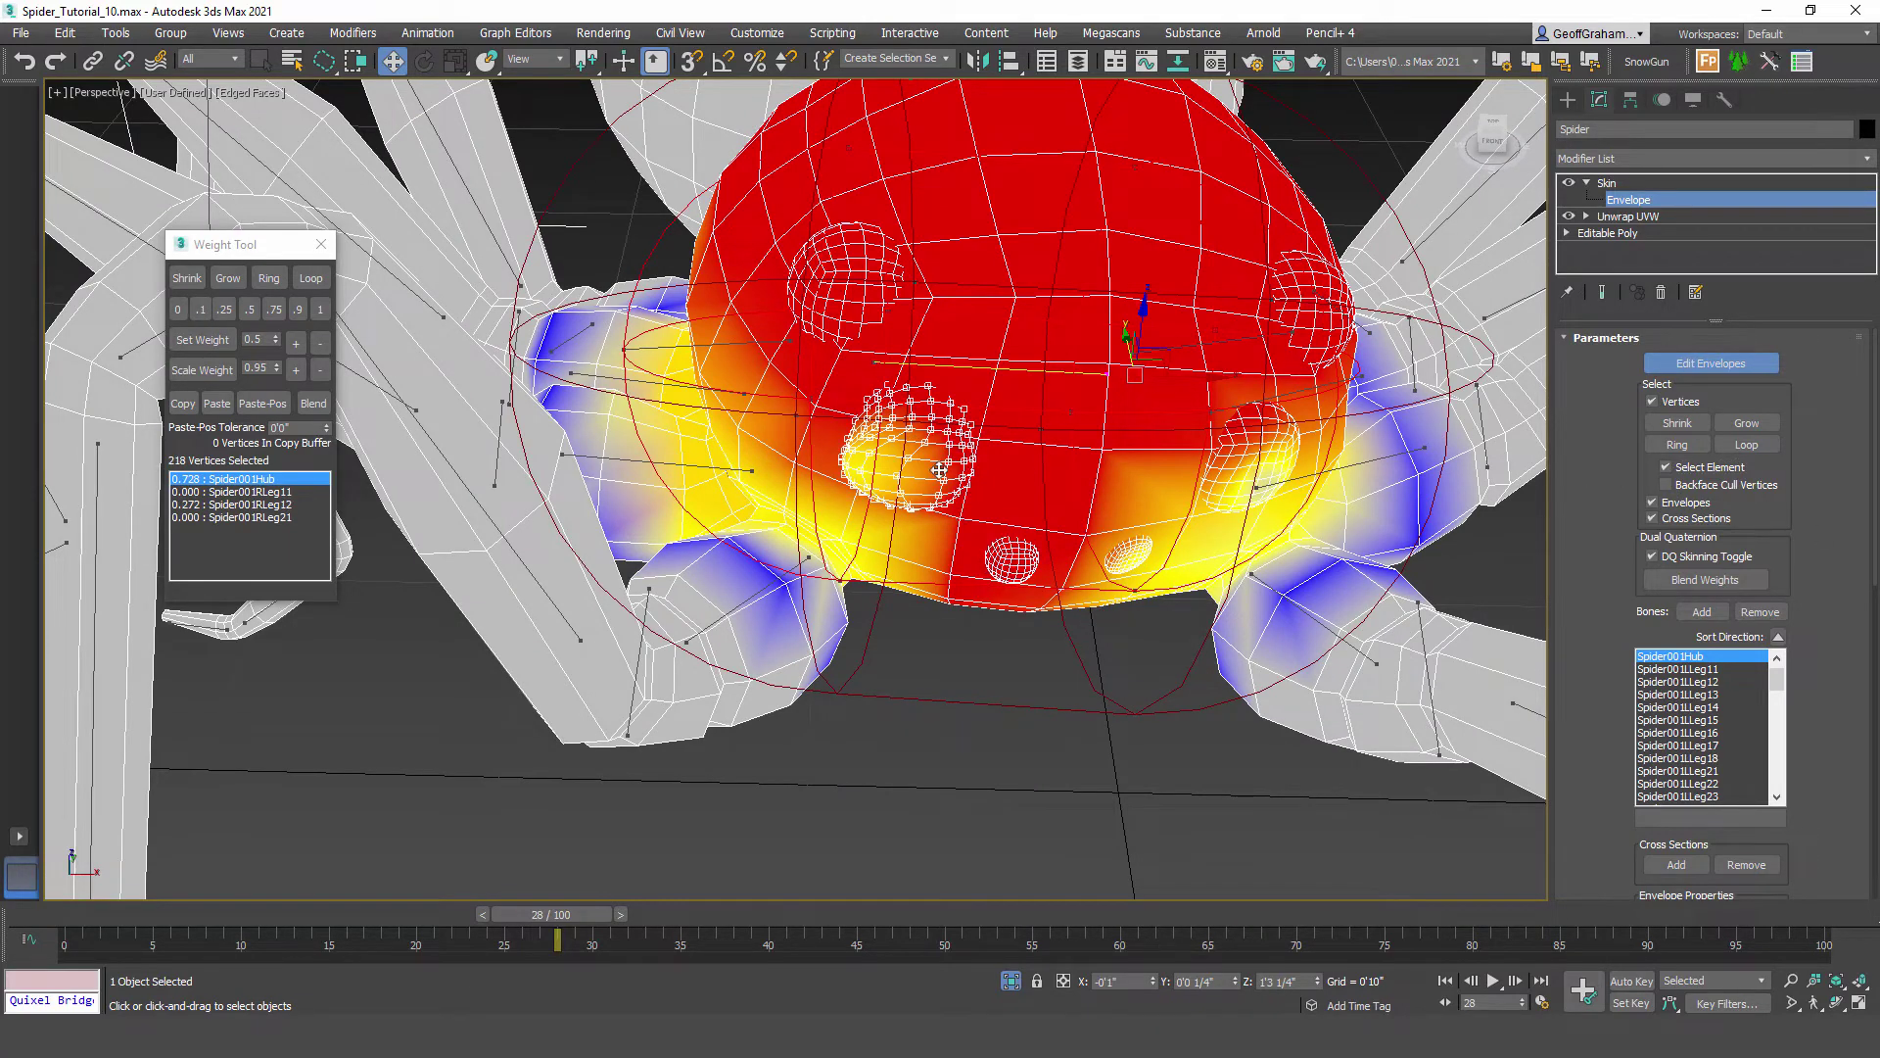
left_click(321, 310)
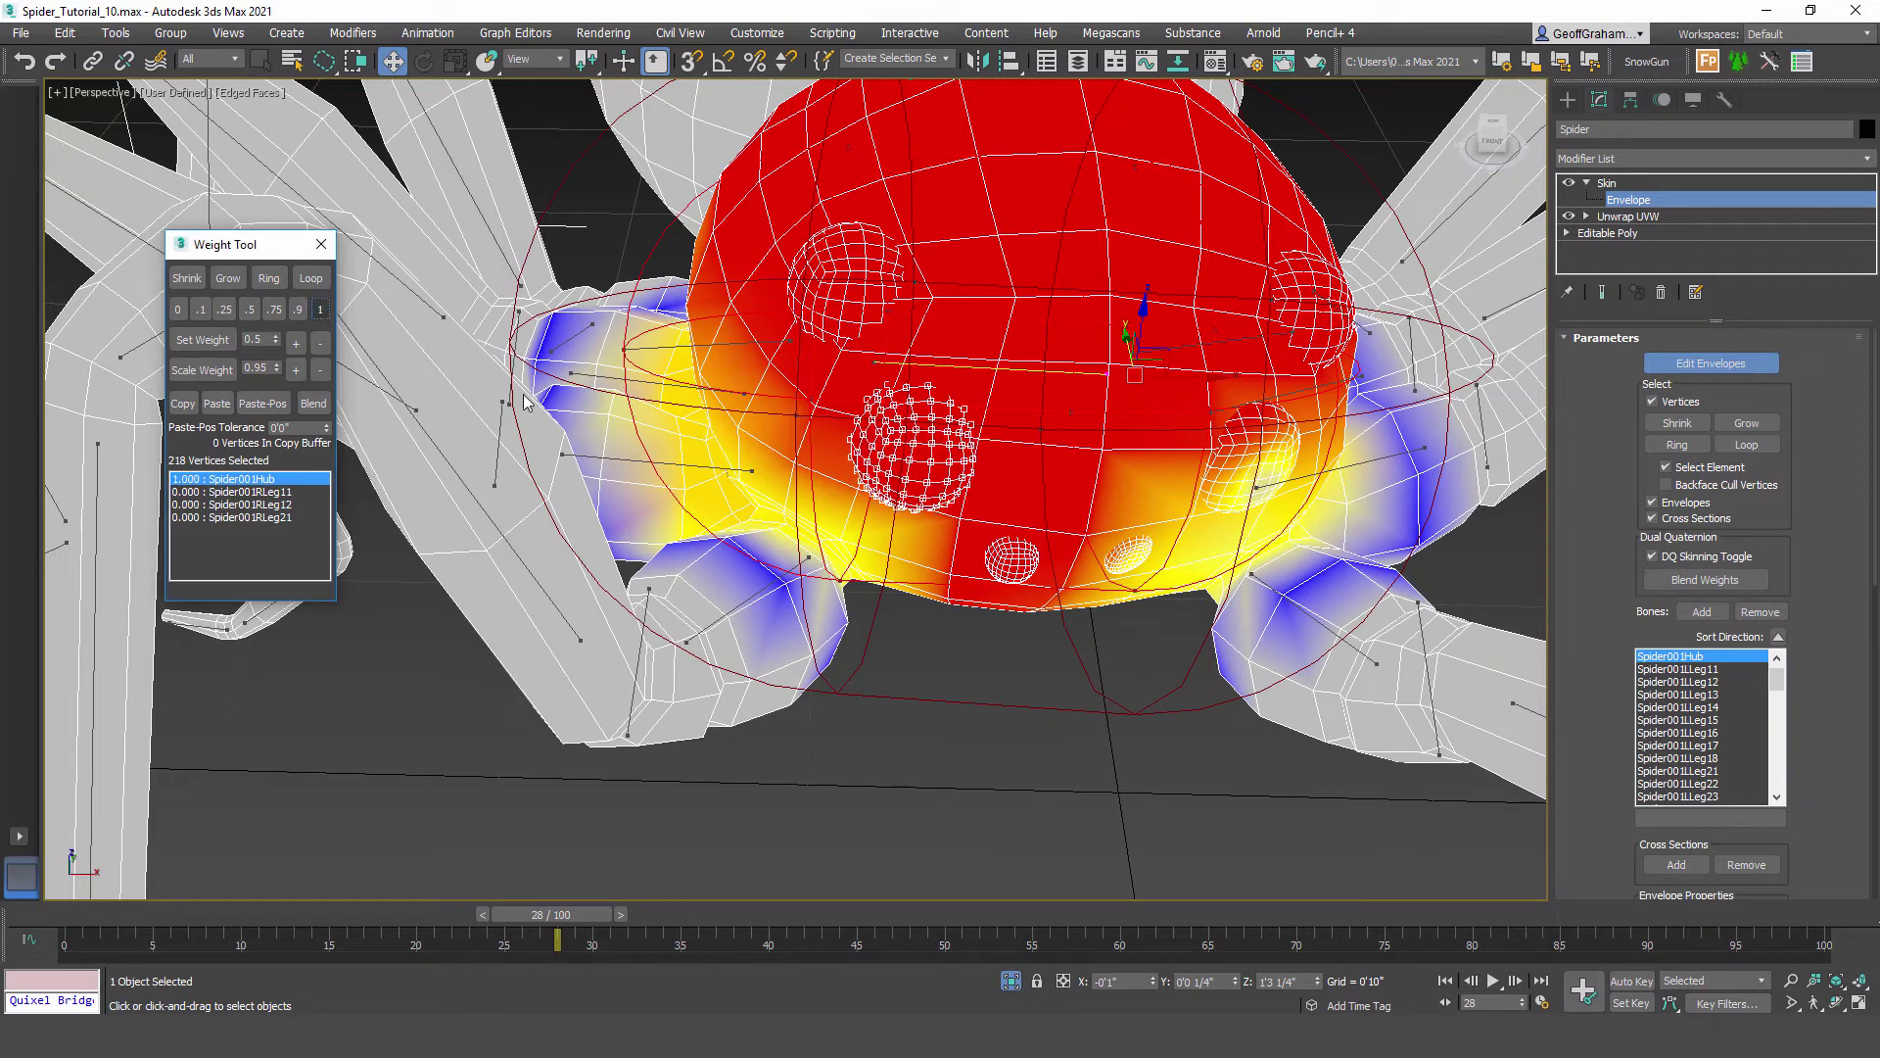
left_click(846, 273)
left_click(323, 311)
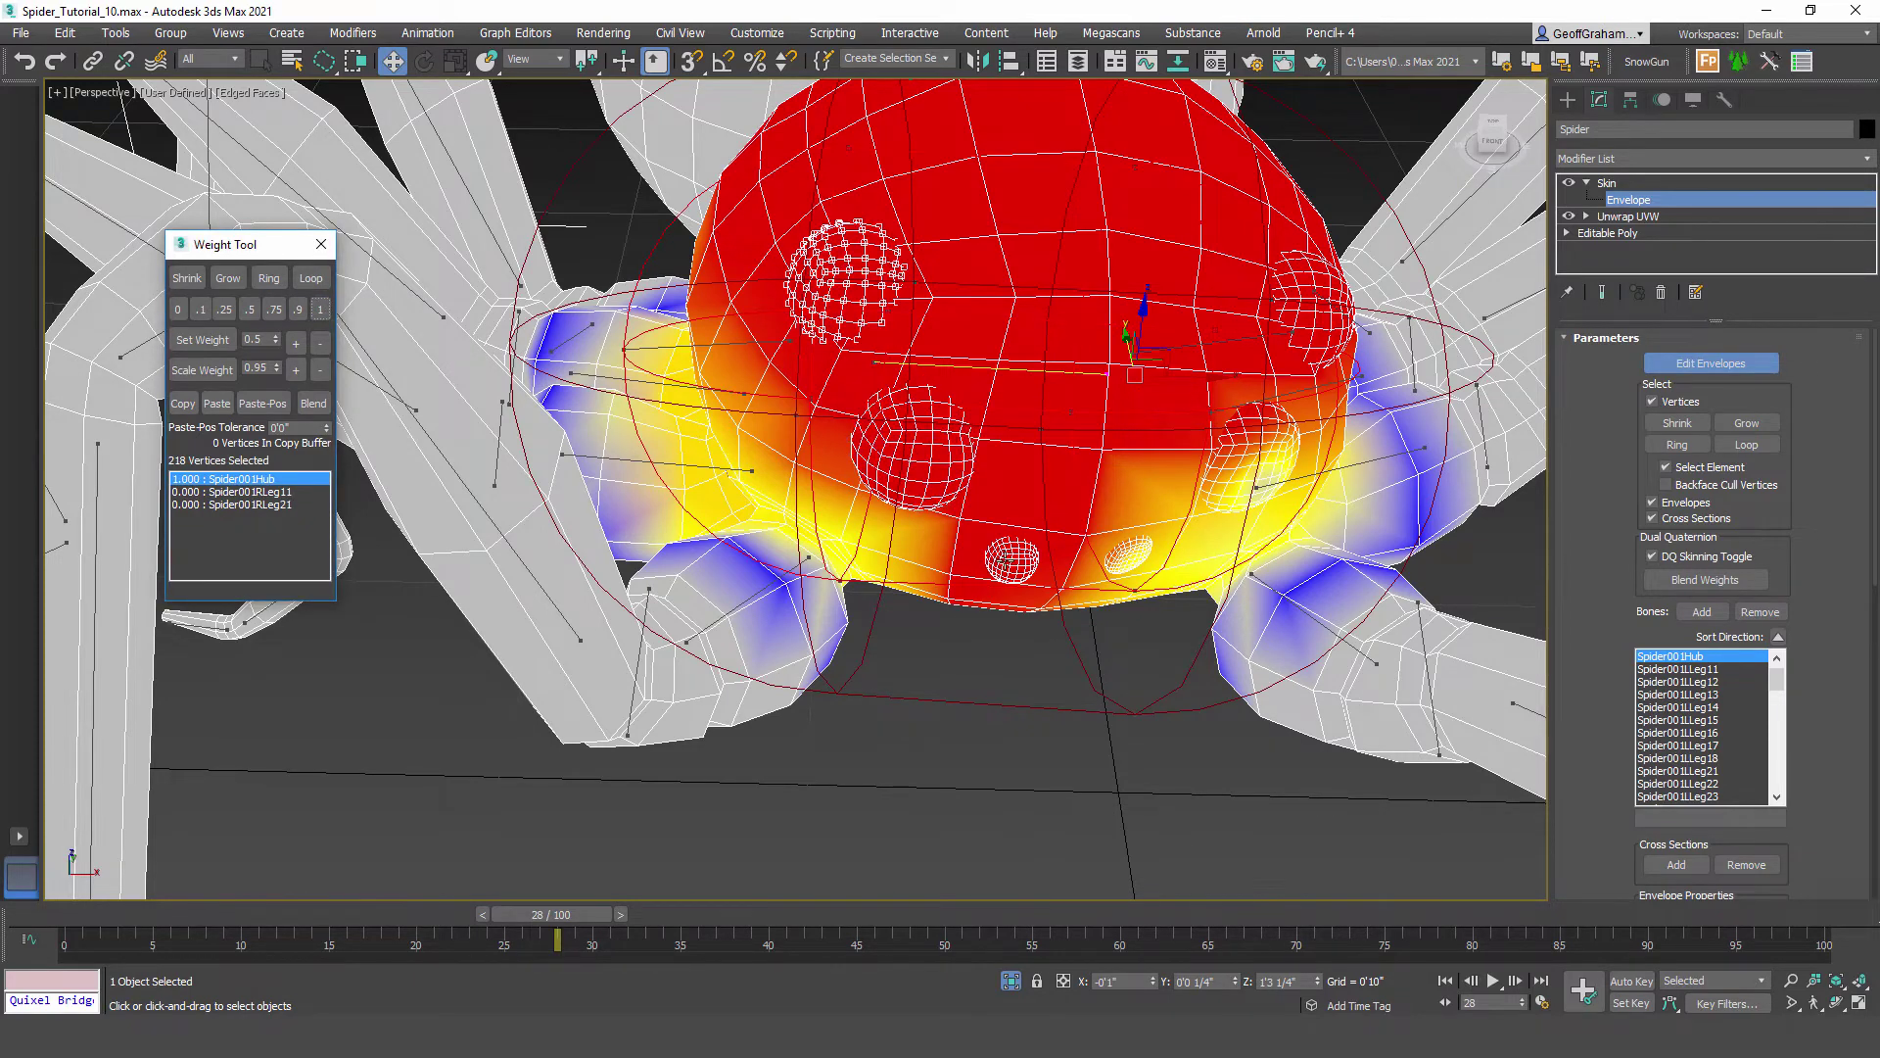
Step: Set the Spider001Hub weight of the two small front eyes to 1
left_click(1012, 560)
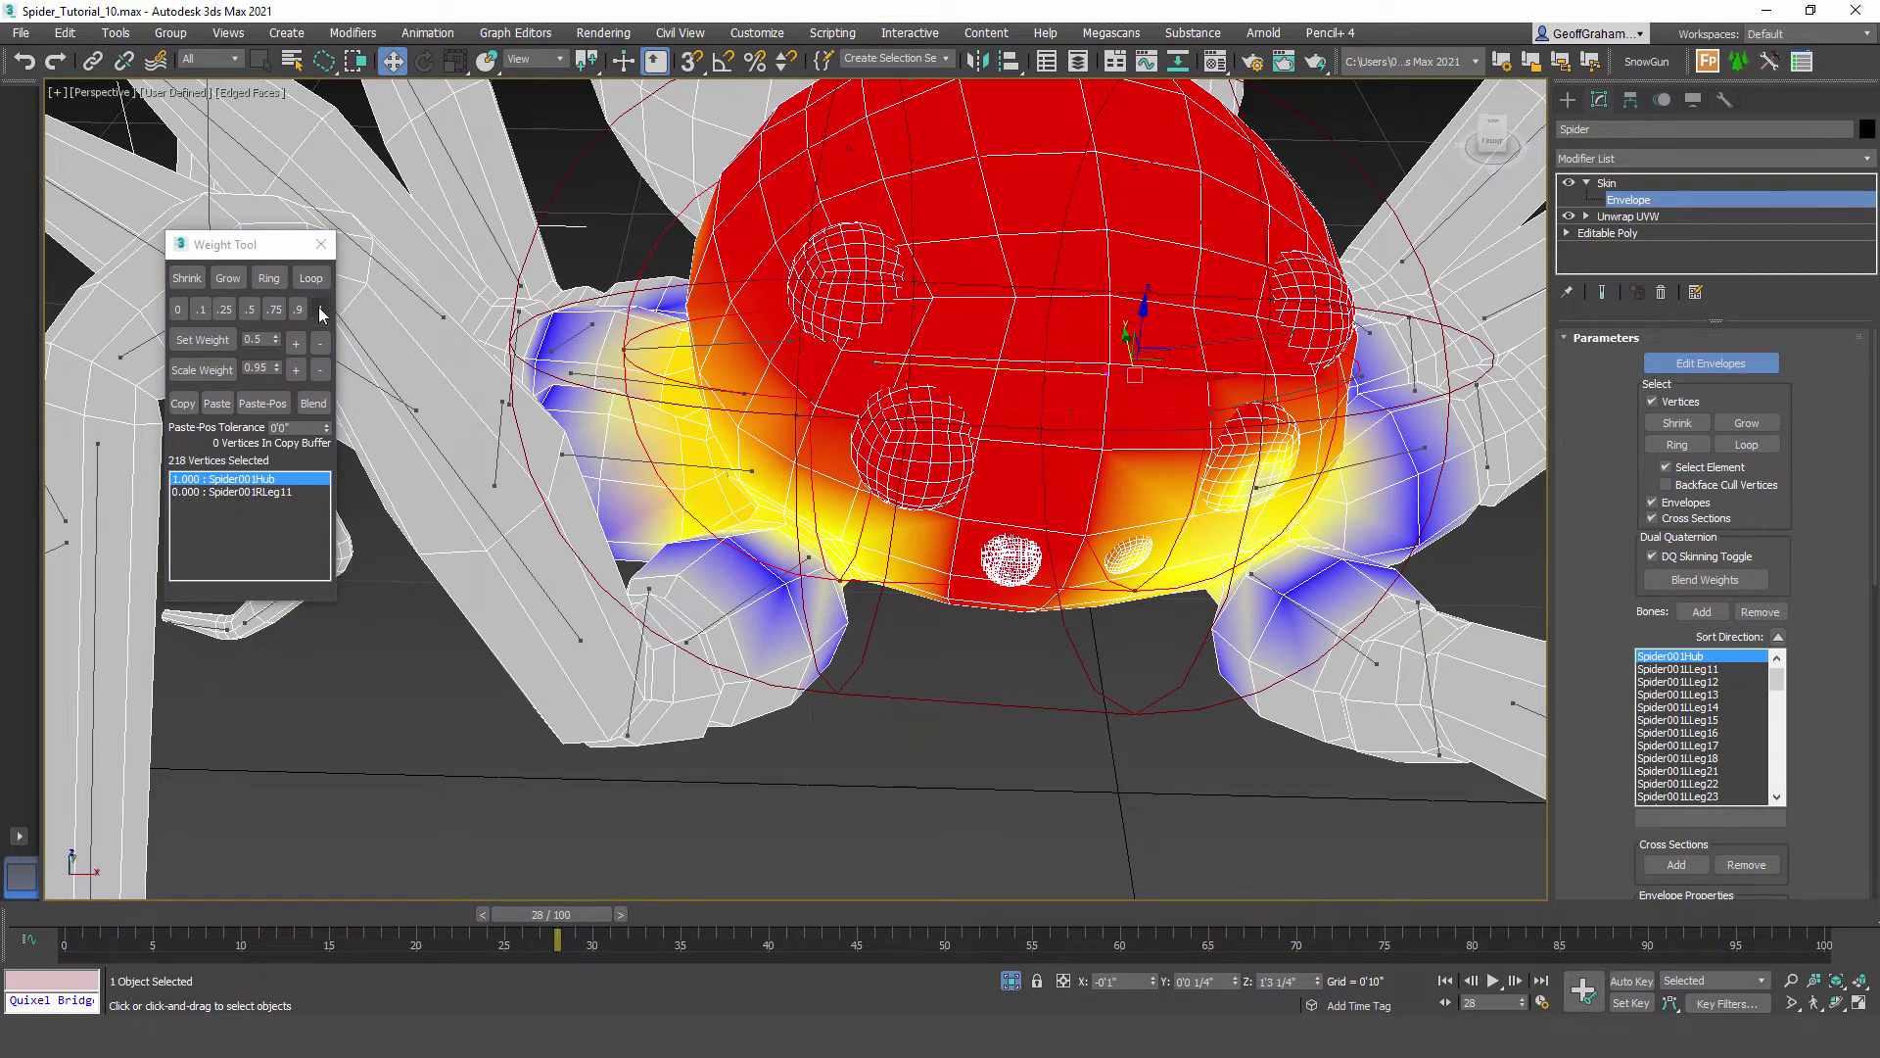
left_click(319, 310)
left_click(1138, 555)
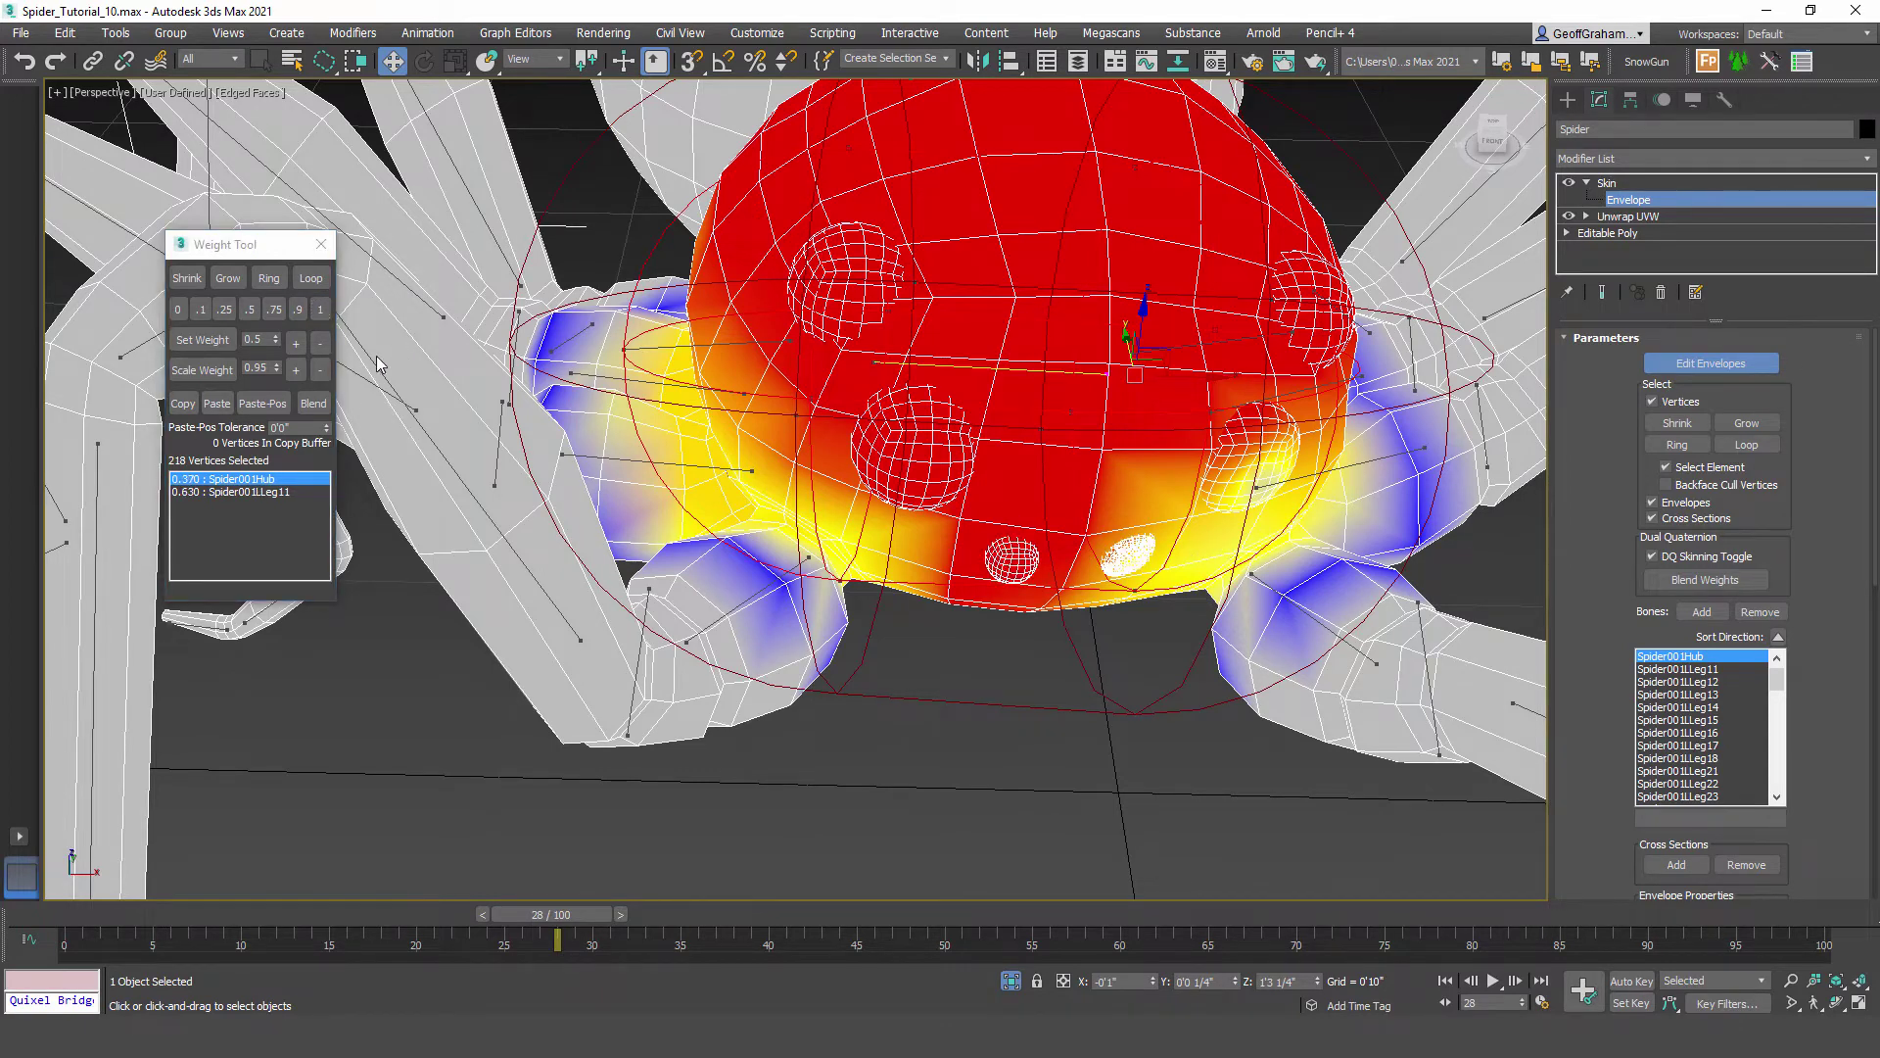
left_click(319, 309)
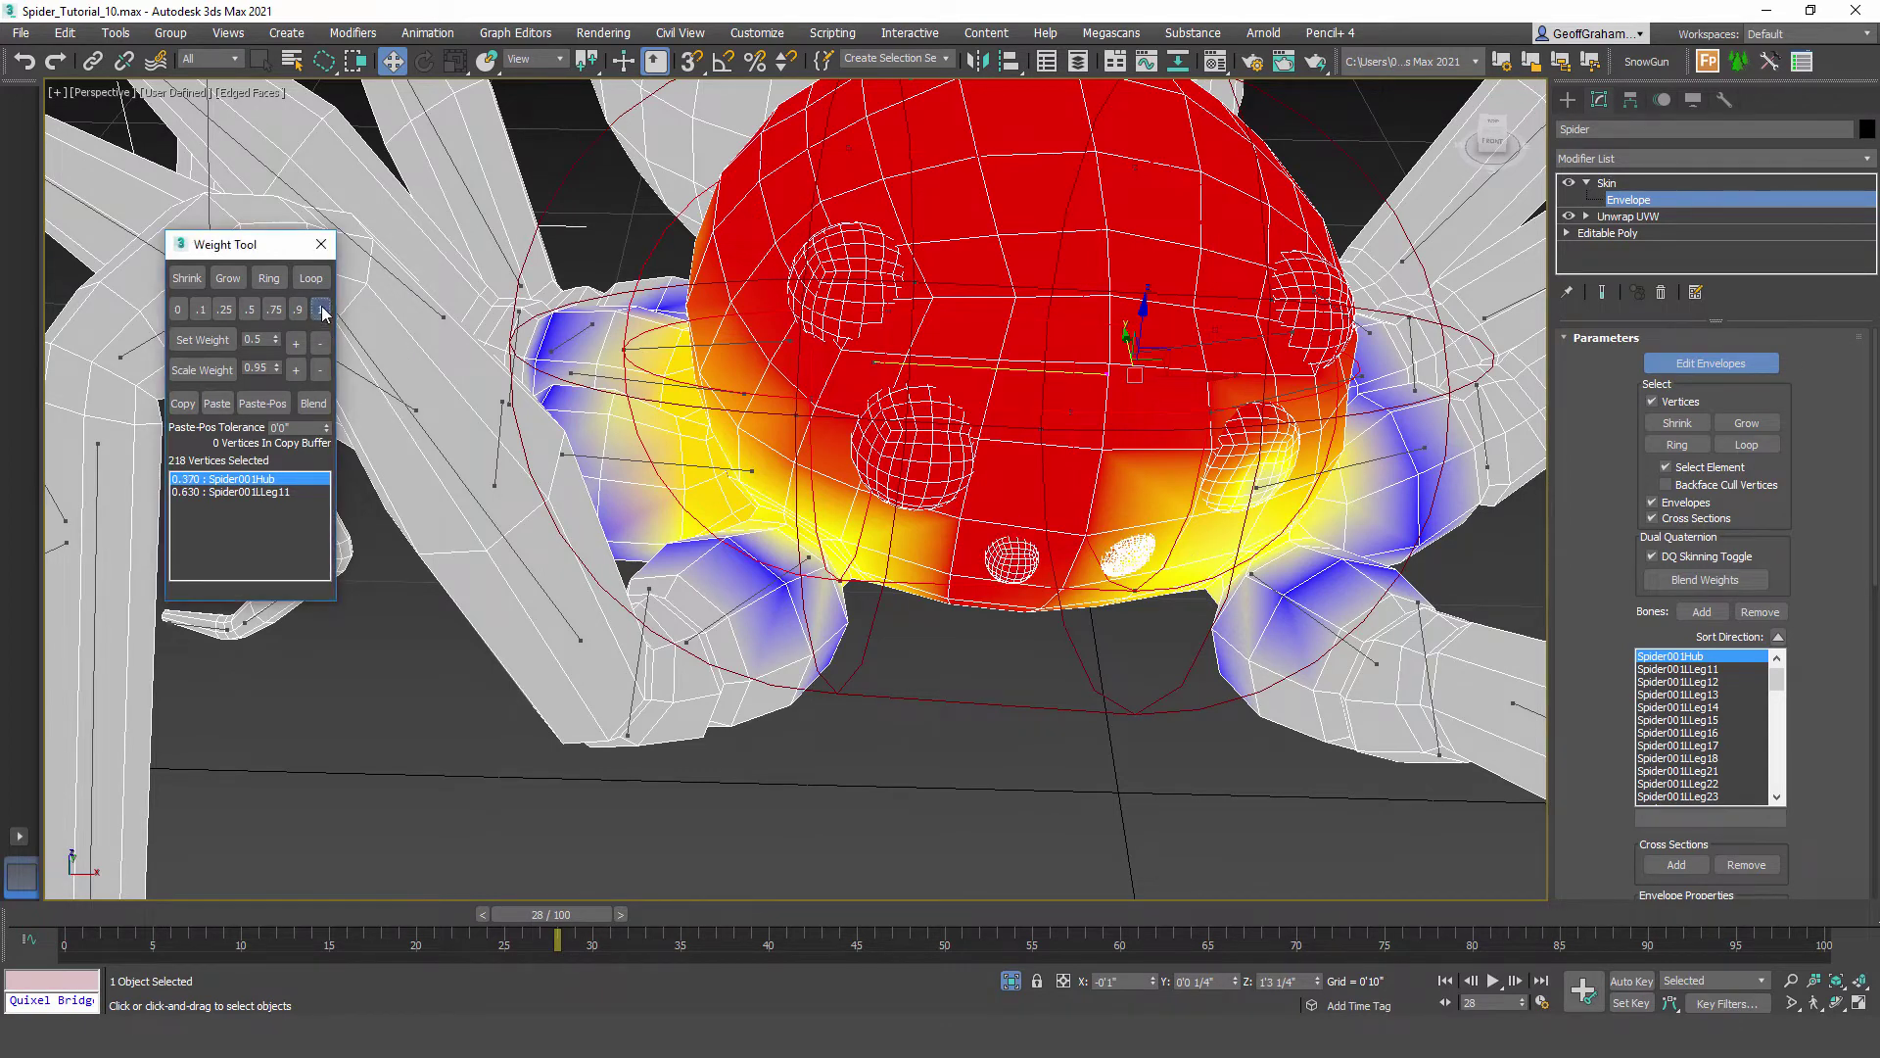
Step: Set the Spider001Hub weight of both larger left-side eyes to 1
left_click(1249, 451)
left_click(319, 309)
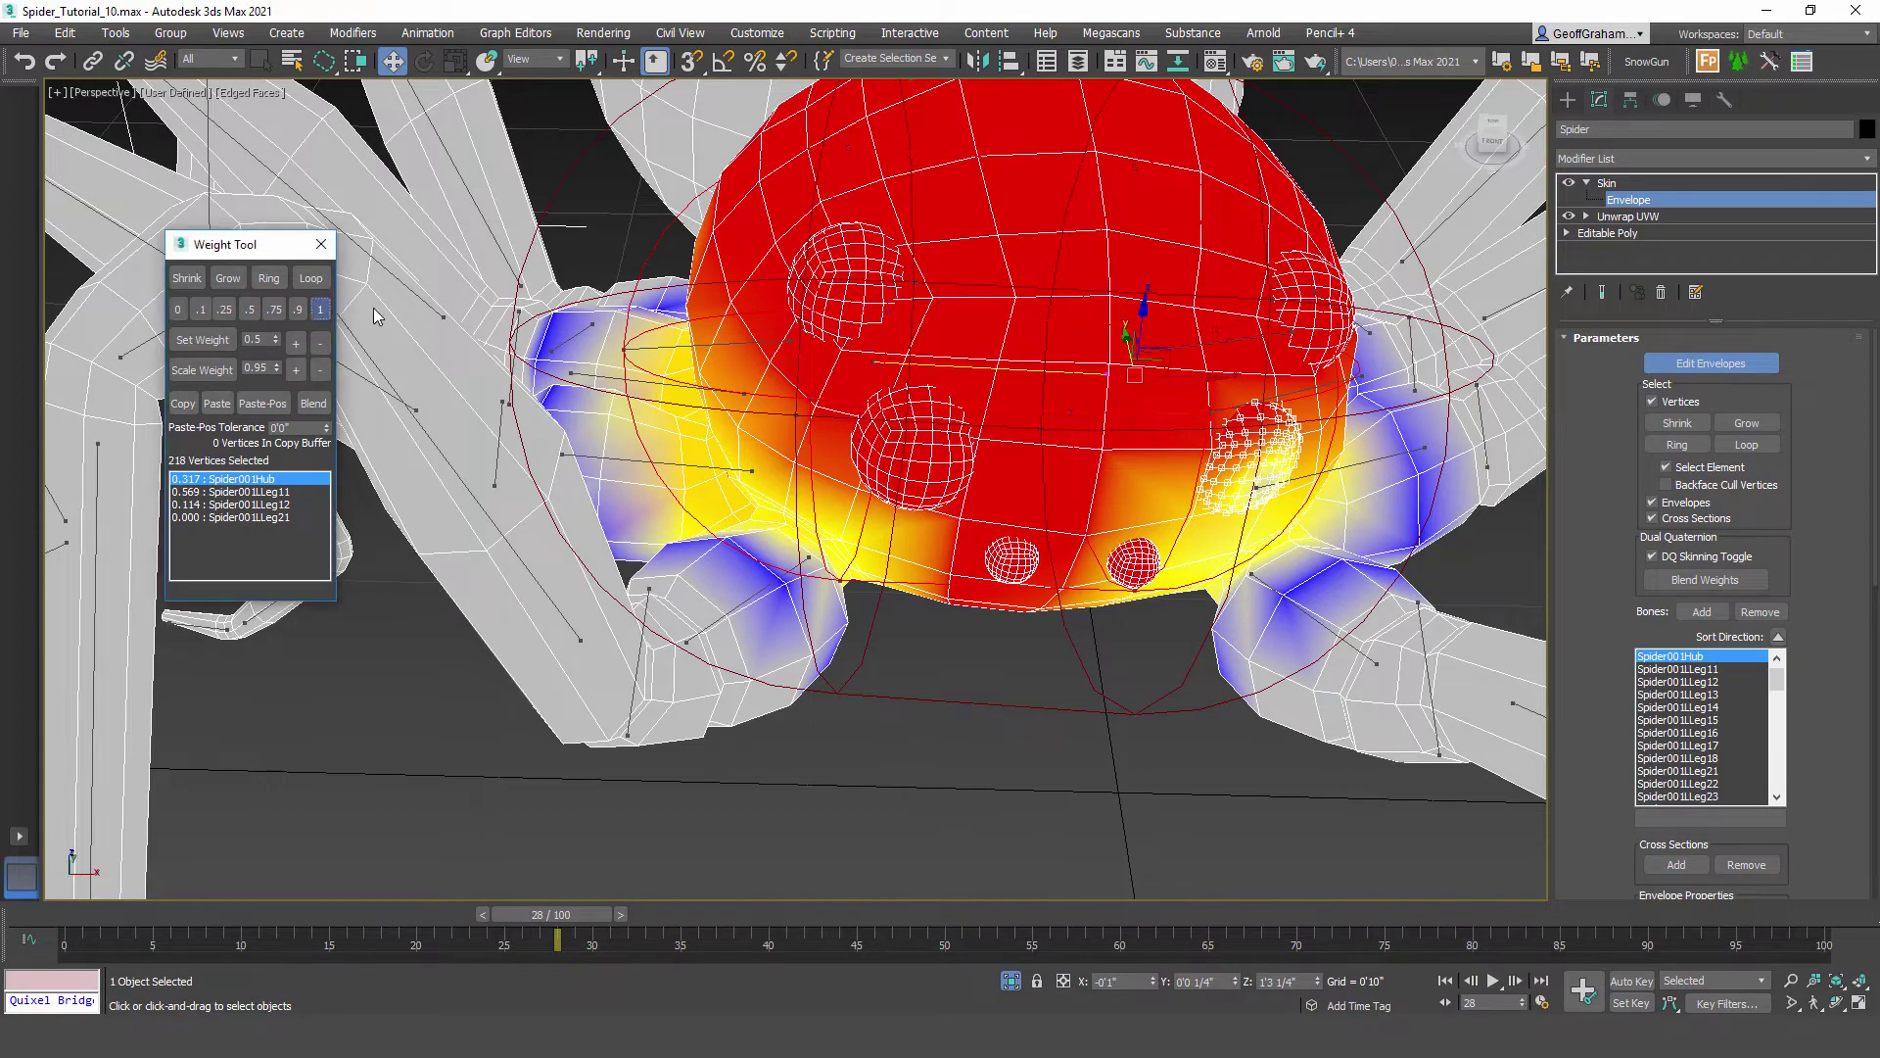
left_click(1296, 305)
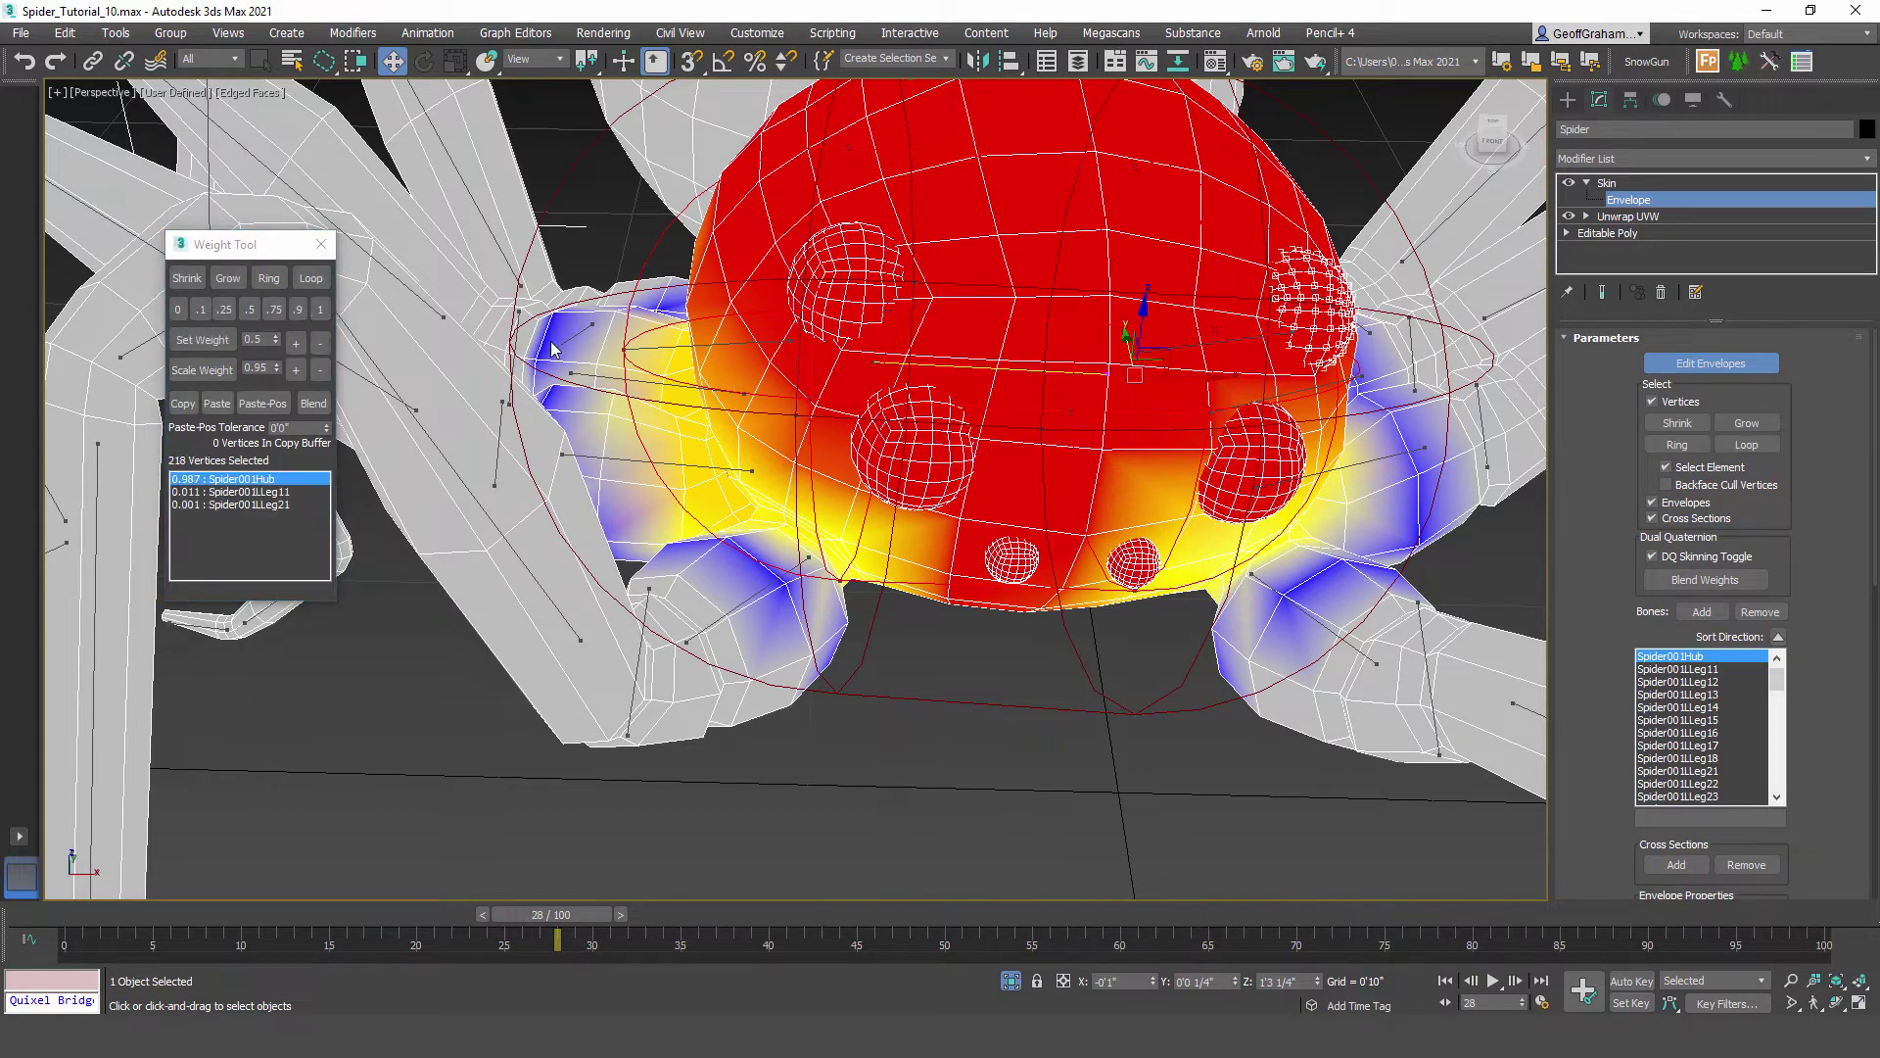
left_click(322, 309)
Step: Turn off Select Element, lasso the right legs' upper segments from below and set their Spider001Hub weight to 0
middle_click_drag(817, 593, 775, 404, "alt")
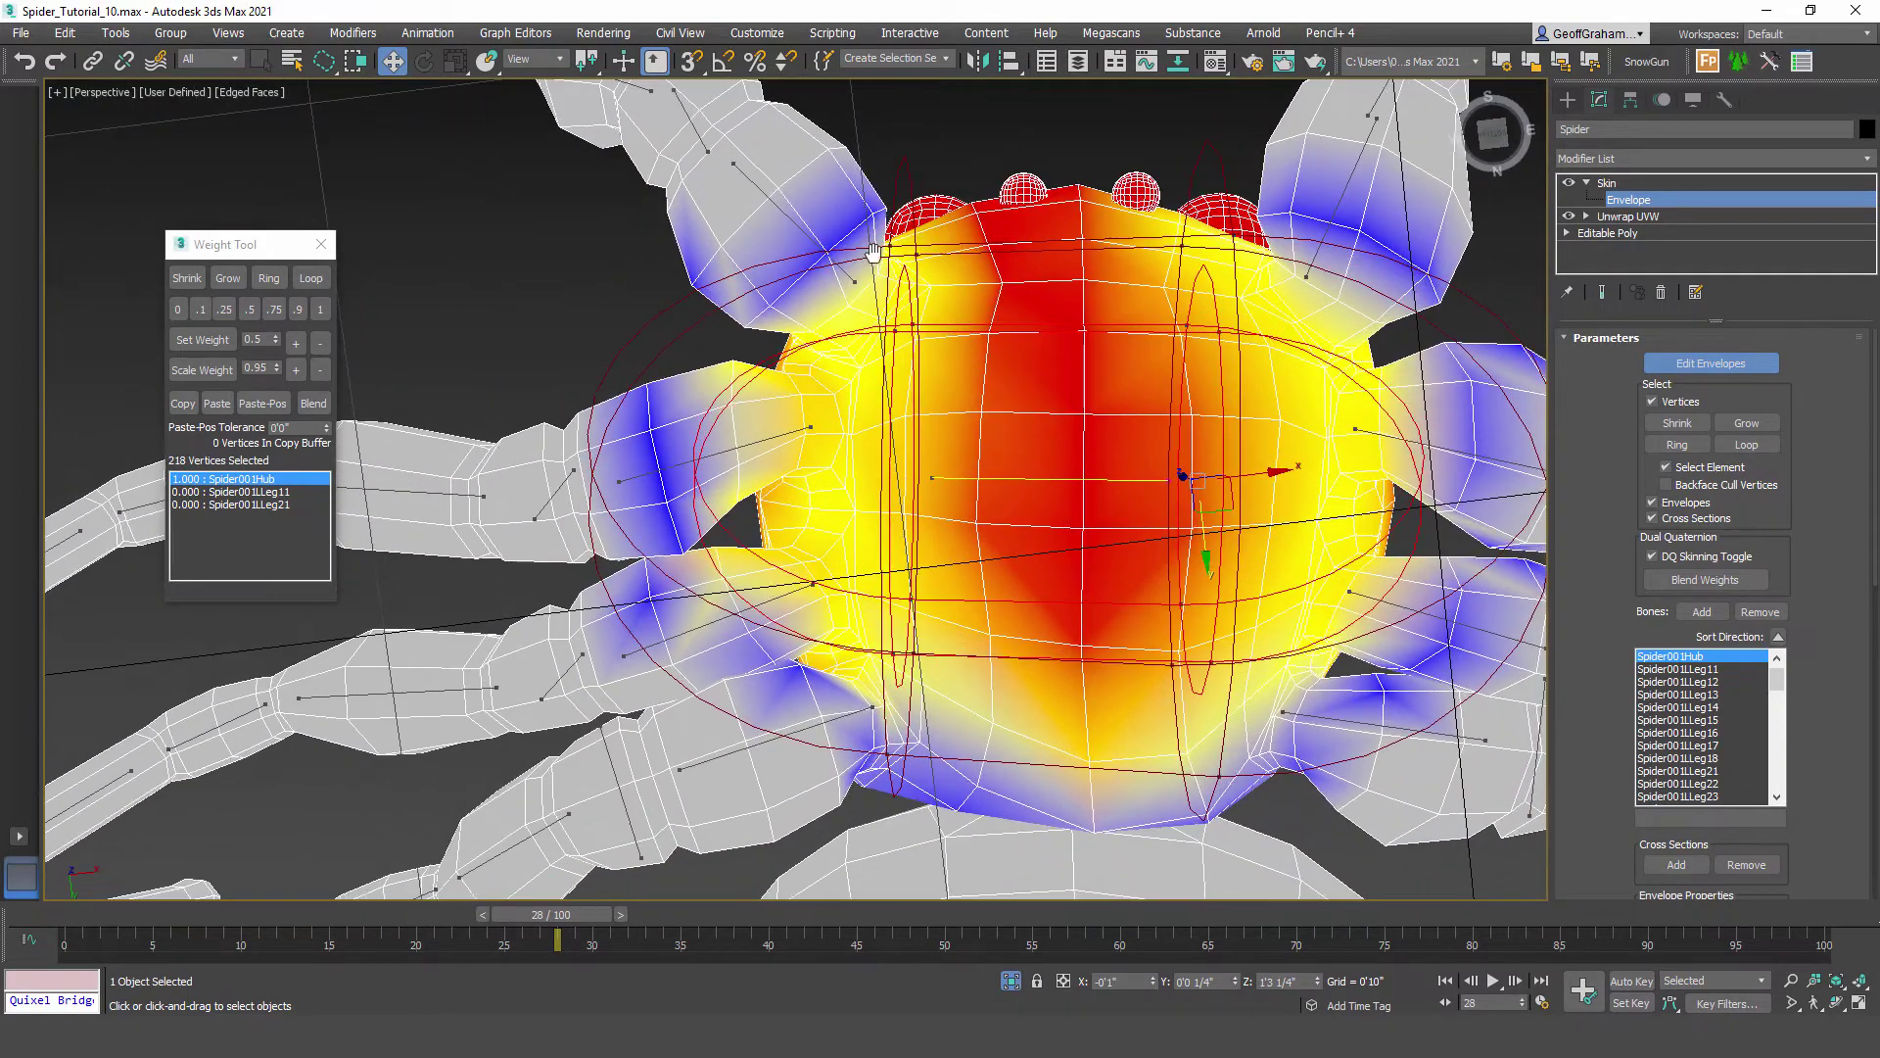
middle_click_drag(873, 252, 872, 329)
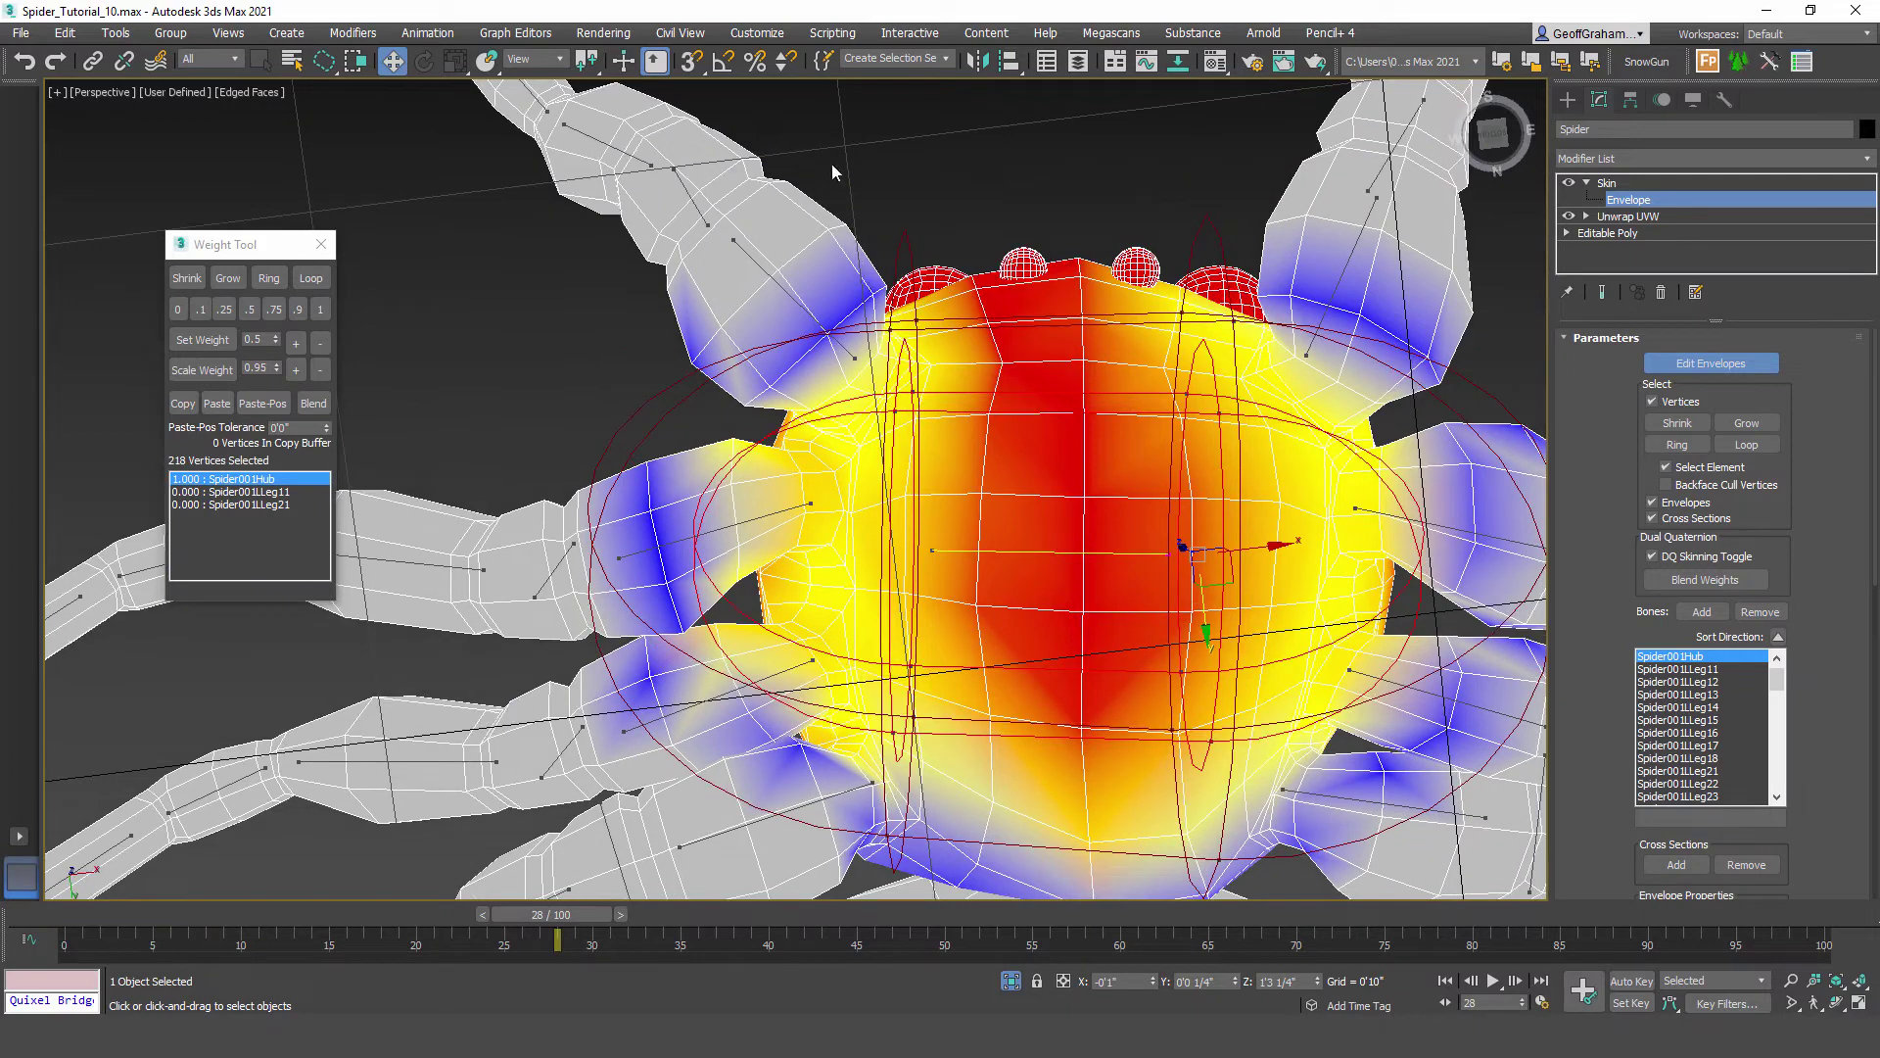
left_click(1665, 466)
mouse_move(862, 195)
left_mouse_down()
mouse_move(704, 364)
mouse_move(830, 329)
left_mouse_up()
left_click_drag(874, 226, 875, 228)
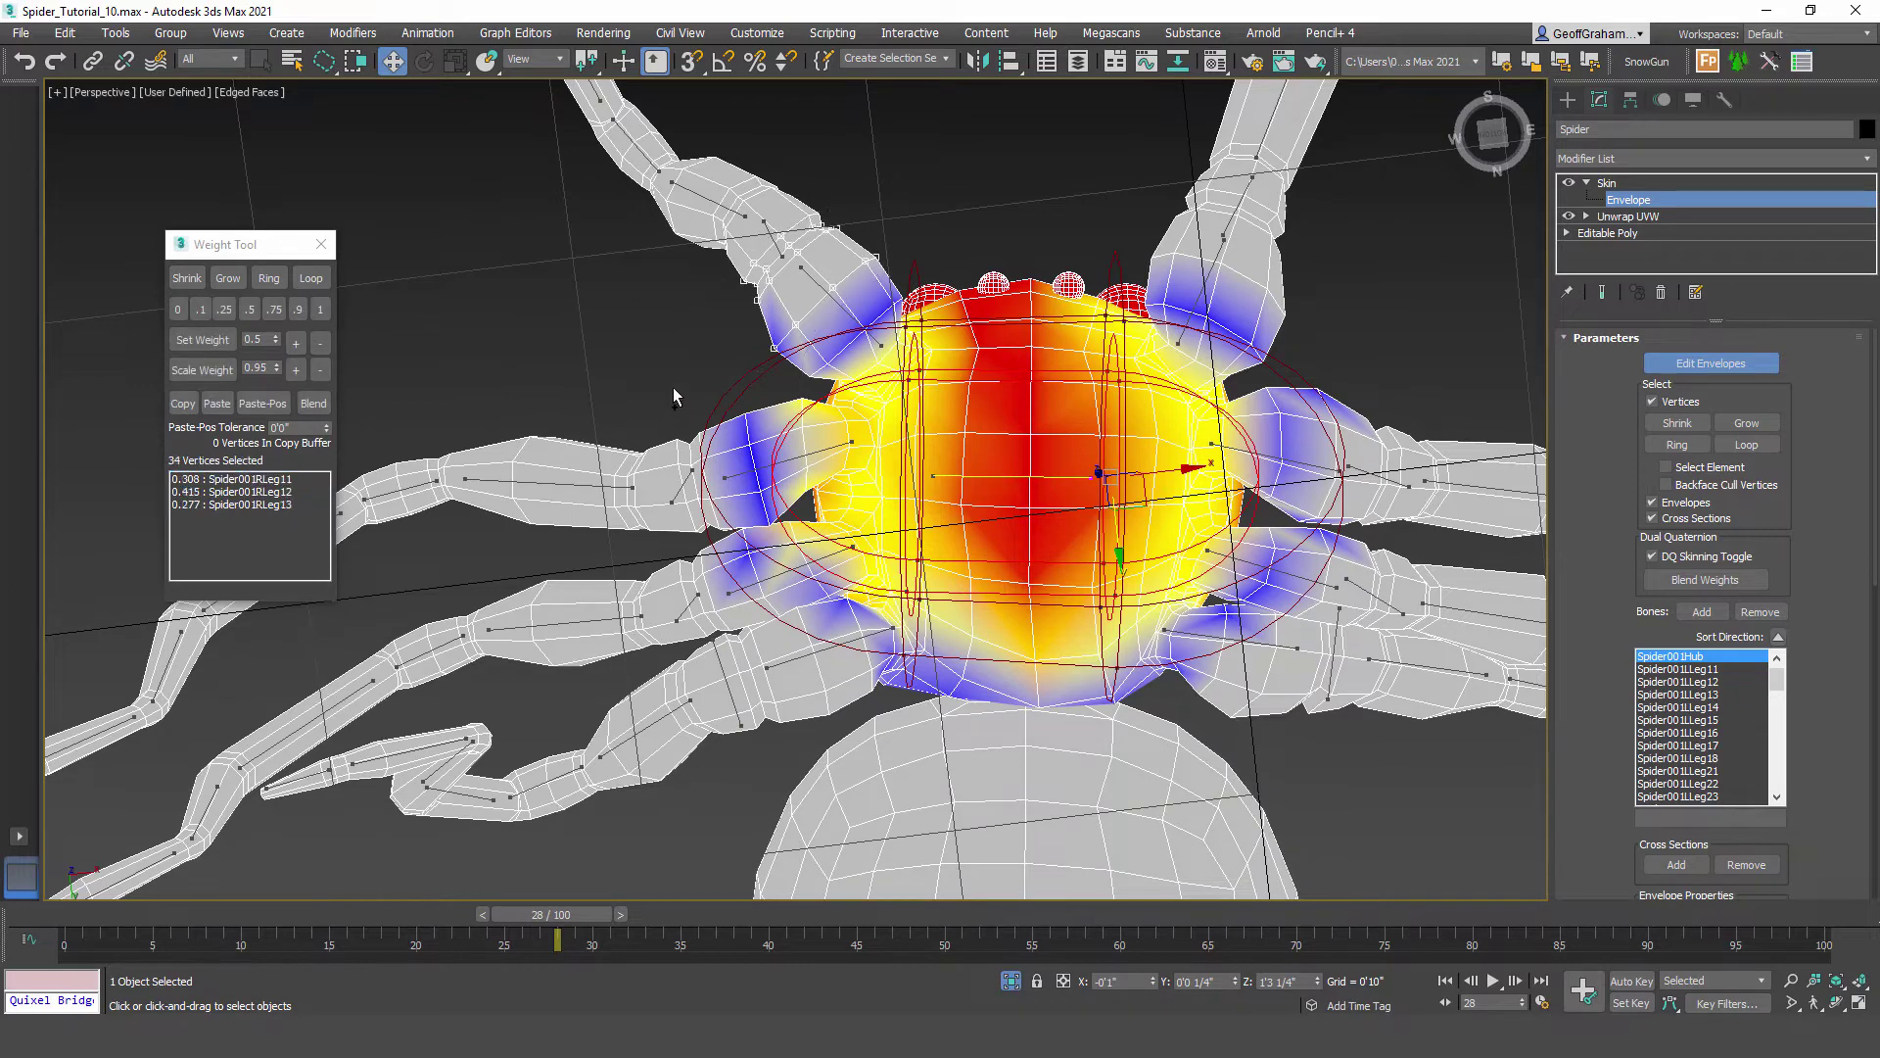
mouse_move(633, 388)
left_mouse_down()
mouse_move(642, 573)
mouse_move(783, 691)
mouse_move(772, 406)
mouse_move(725, 391)
left_mouse_up()
middle_click_drag(730, 637, 721, 489)
left_click(177, 309)
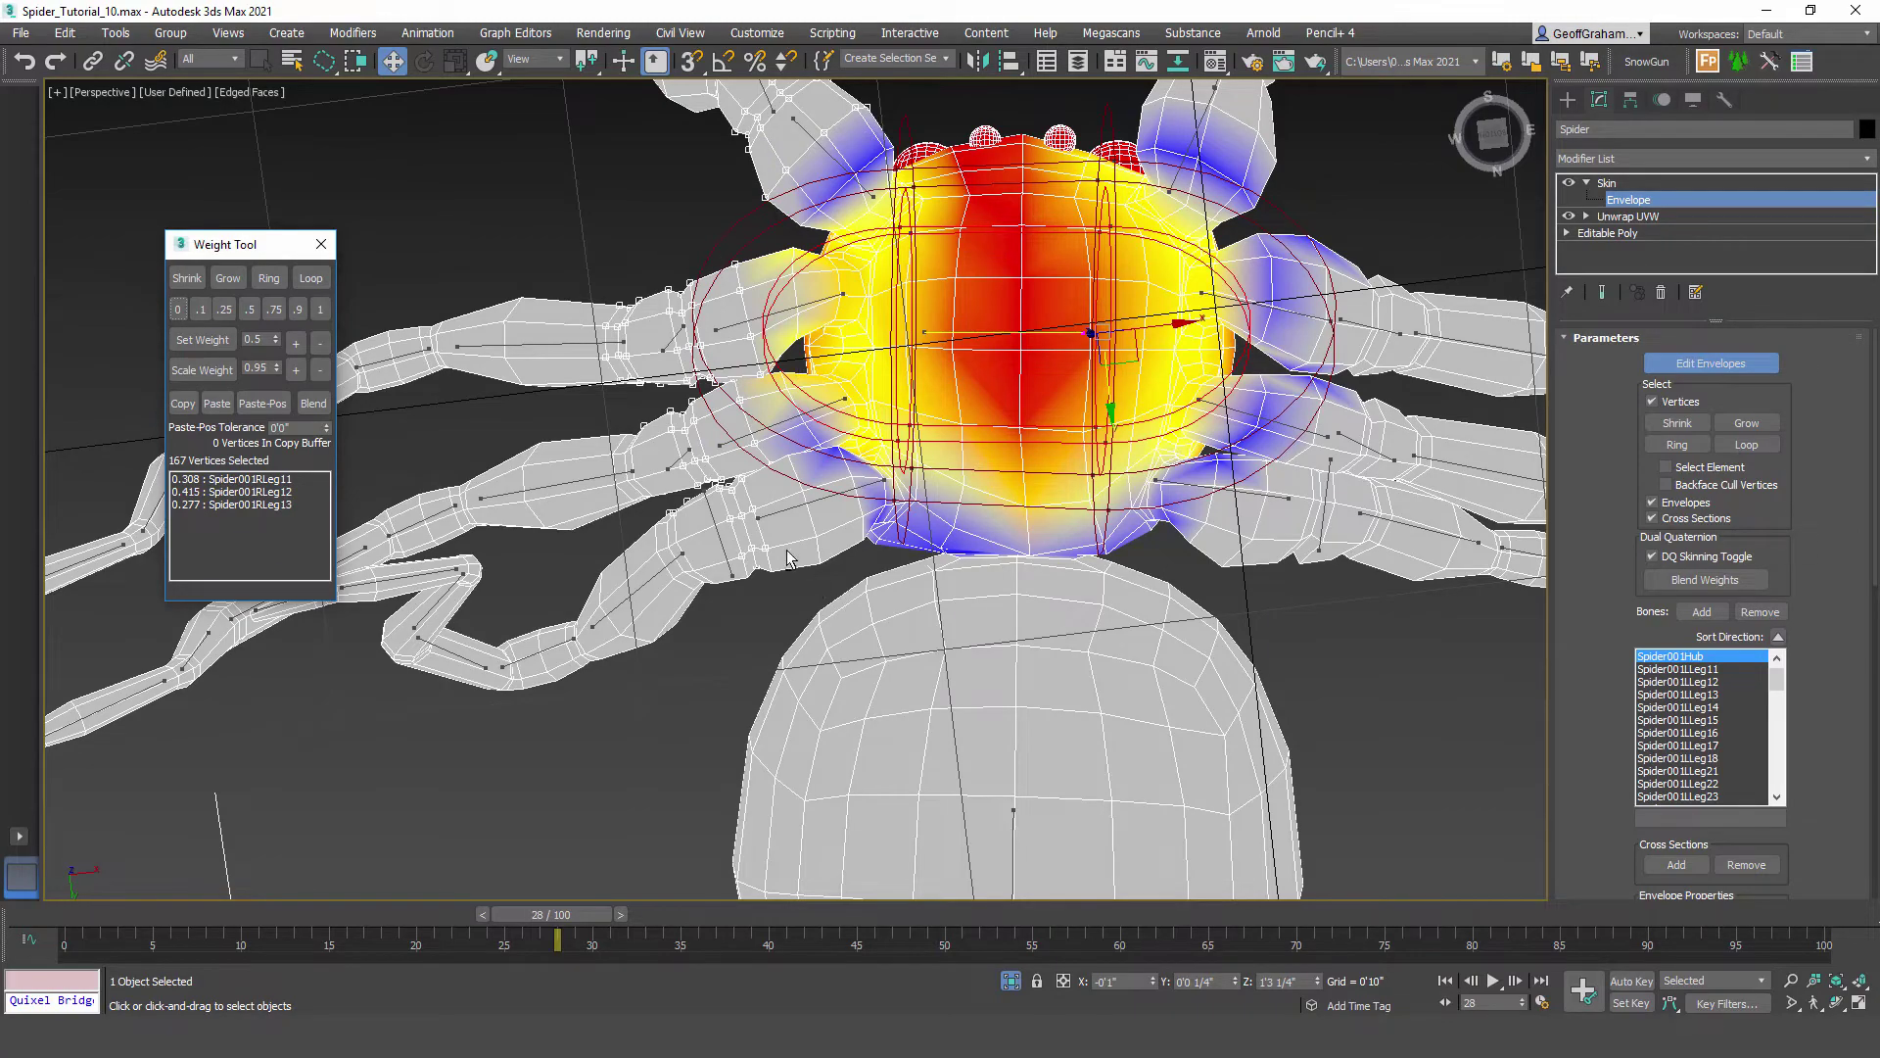
Step: Lasso the vertices of the right legs' upper segments closer to the body and set their Spider001Hub weight to 0
middle_click_drag(789, 558, 1242, 605, "alt")
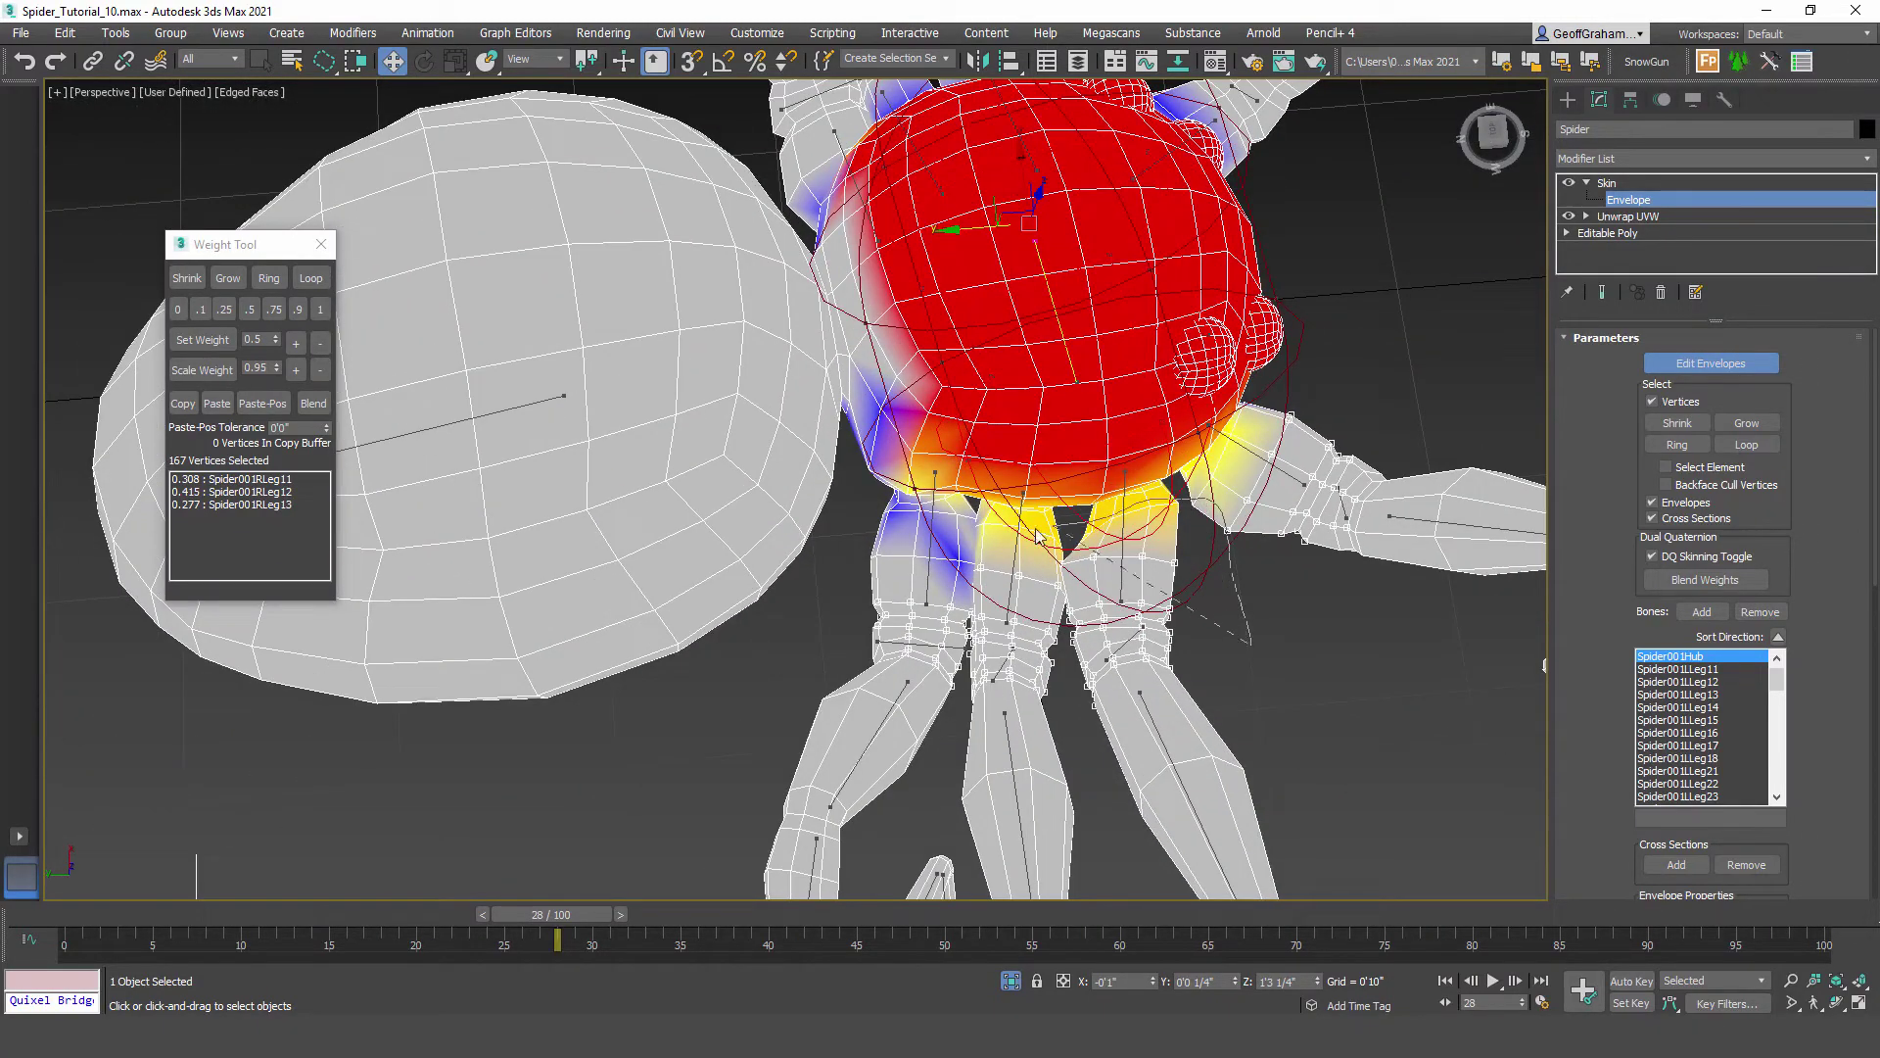
left_click_drag(1249, 673, 1247, 676)
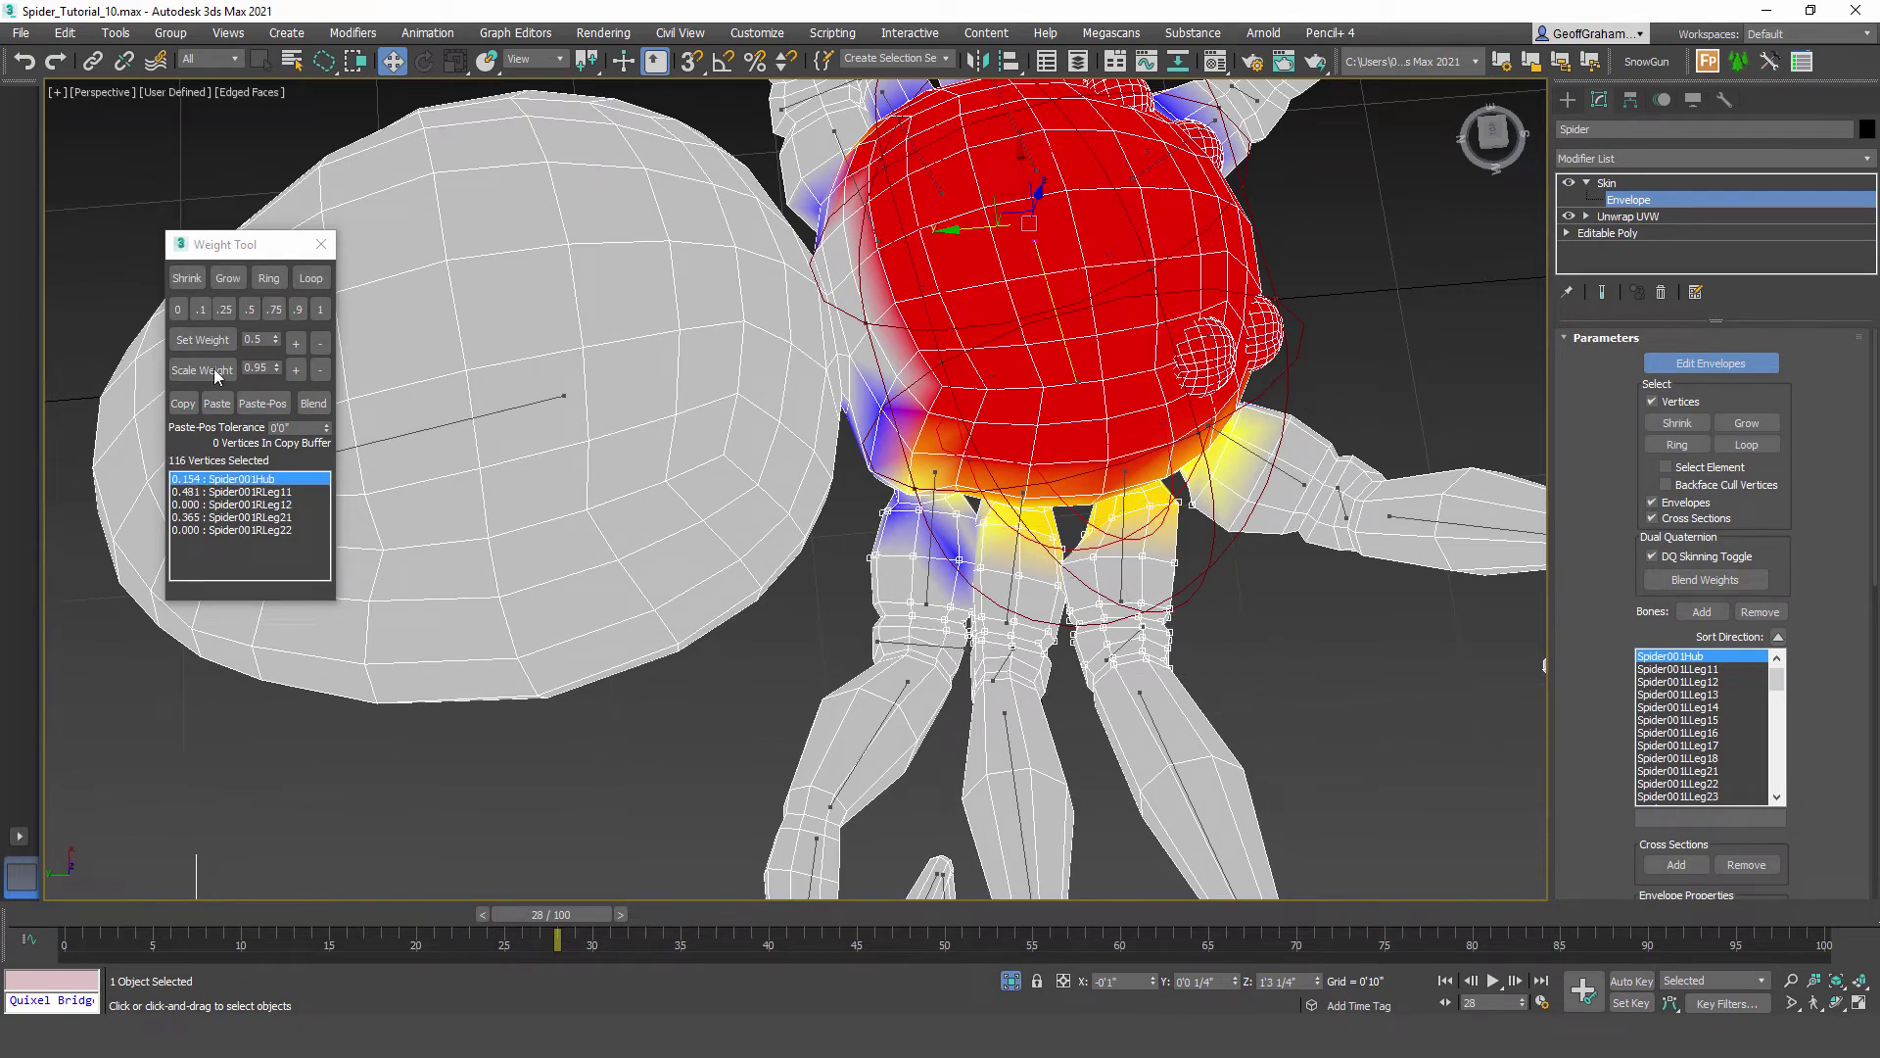
left_click(173, 309)
middle_click_drag(1062, 586, 832, 581, "alt")
scroll(790, 580, "up", 4)
scroll(834, 588, "up", 1)
scroll(838, 515, "up", 4)
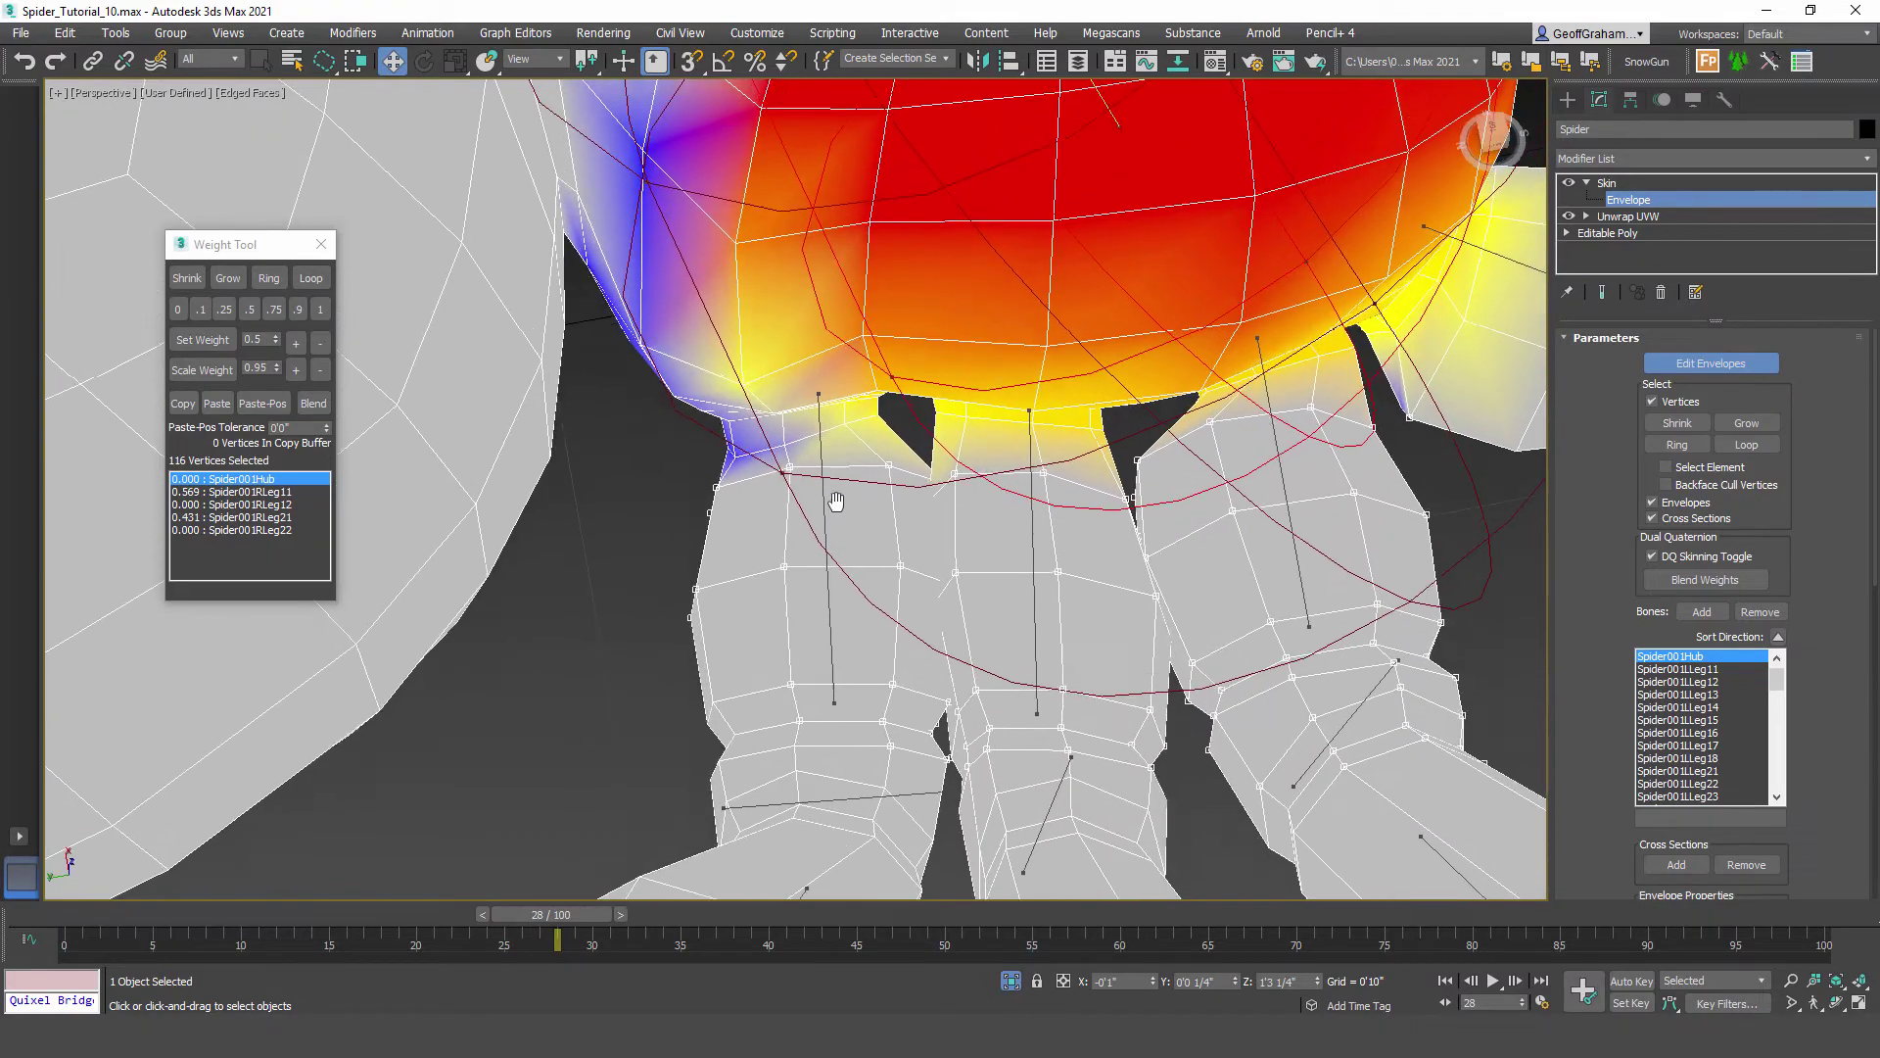
middle_click_drag(780, 432, 925, 565, "alt")
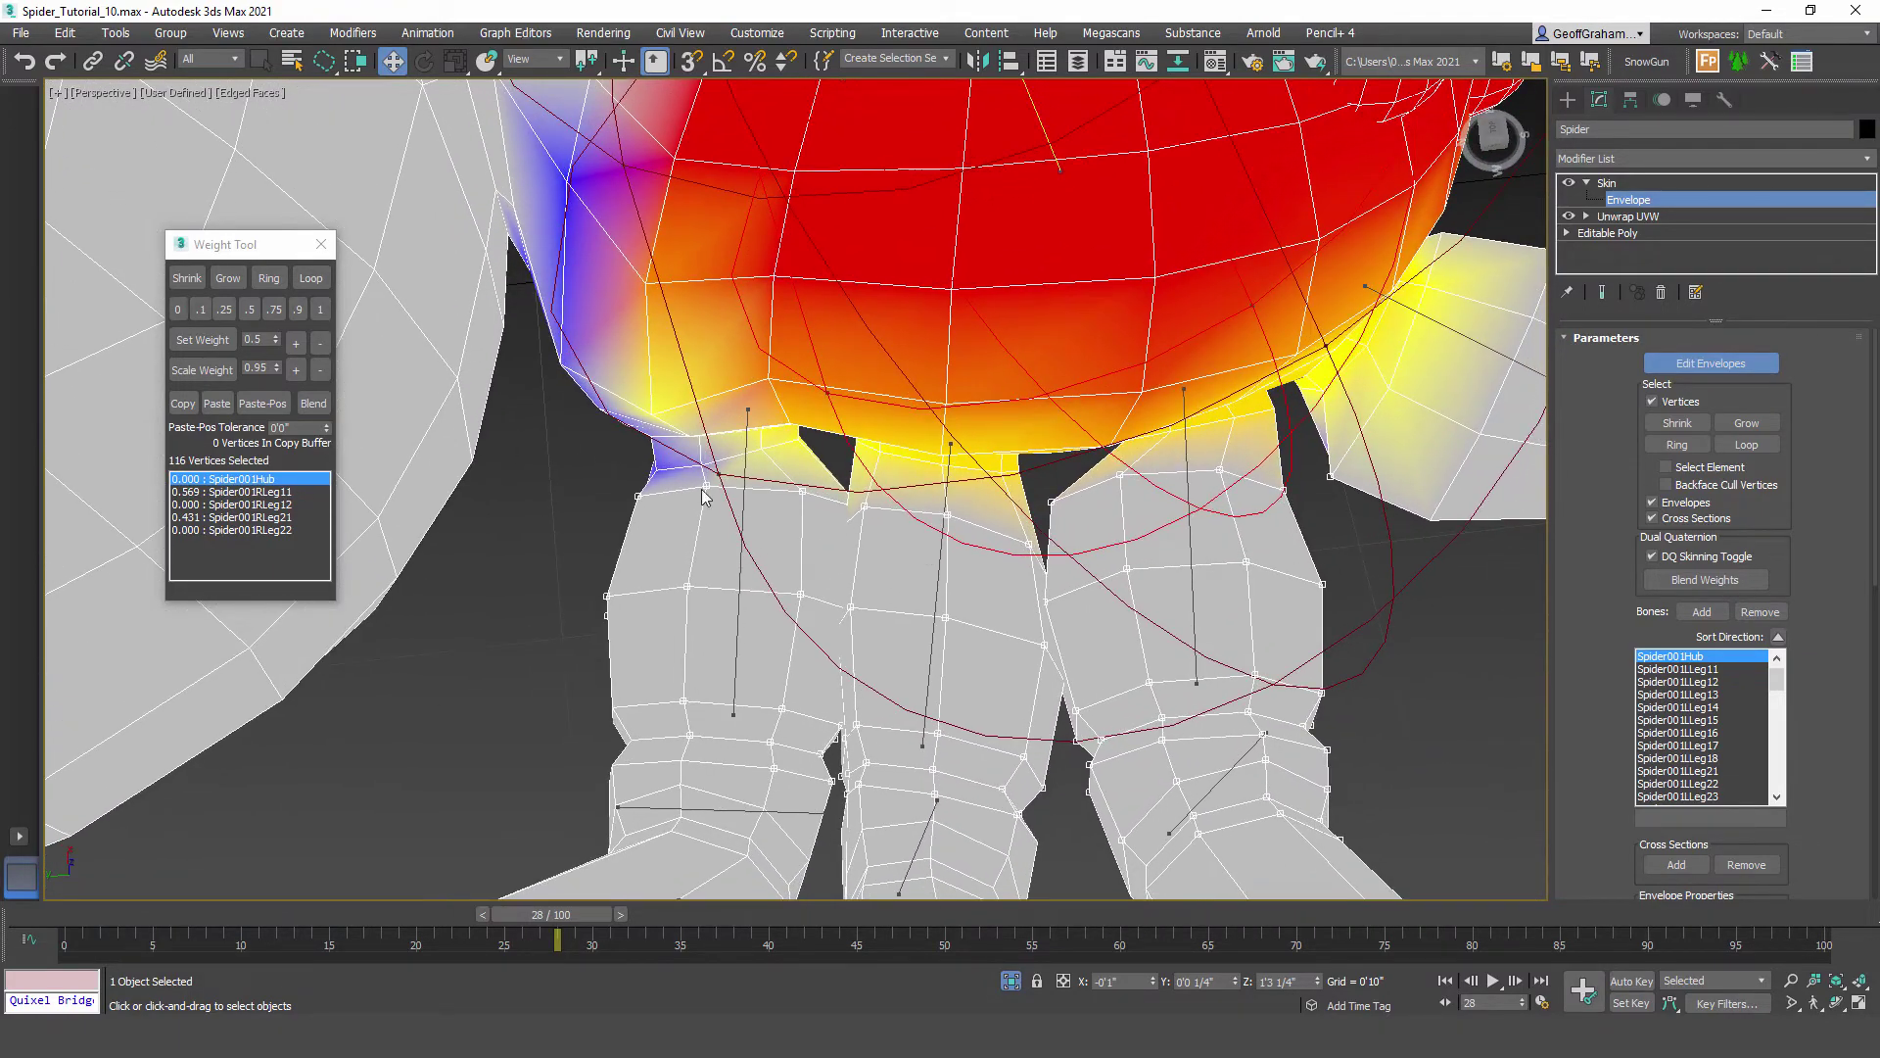
Step: Set the Spider001Hub weight of the selected vertices on the right-side legs, including the front leg's base, to 0
mouse_move(595, 529)
left_mouse_down()
mouse_move(874, 493)
mouse_move(660, 490)
mouse_move(594, 539)
left_mouse_up()
left_click(178, 311)
middle_click_drag(841, 483, 511, 499)
mouse_move(1102, 264)
left_mouse_down()
mouse_move(1007, 484)
mouse_move(1276, 255)
mouse_move(1248, 230)
left_mouse_up()
left_click(180, 310)
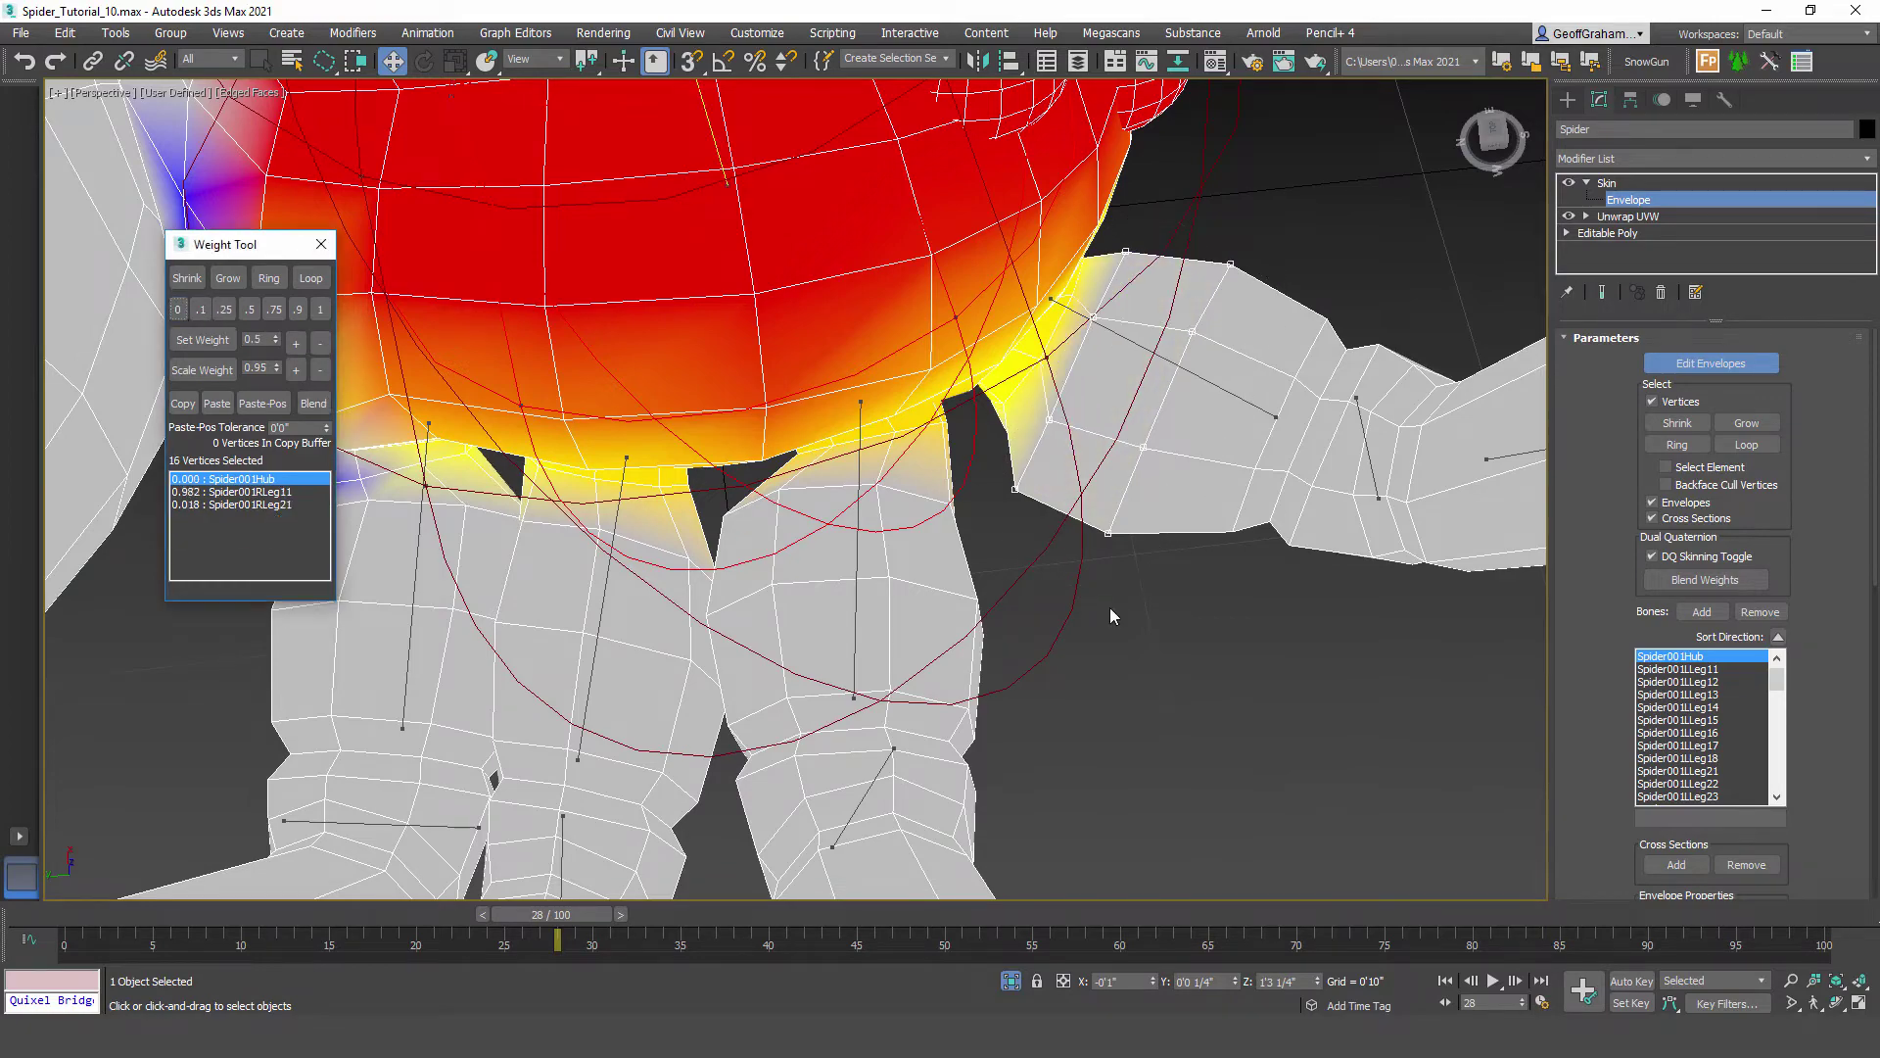
middle_click_drag(919, 535, 830, 607, "alt")
scroll(827, 529, "down", 8)
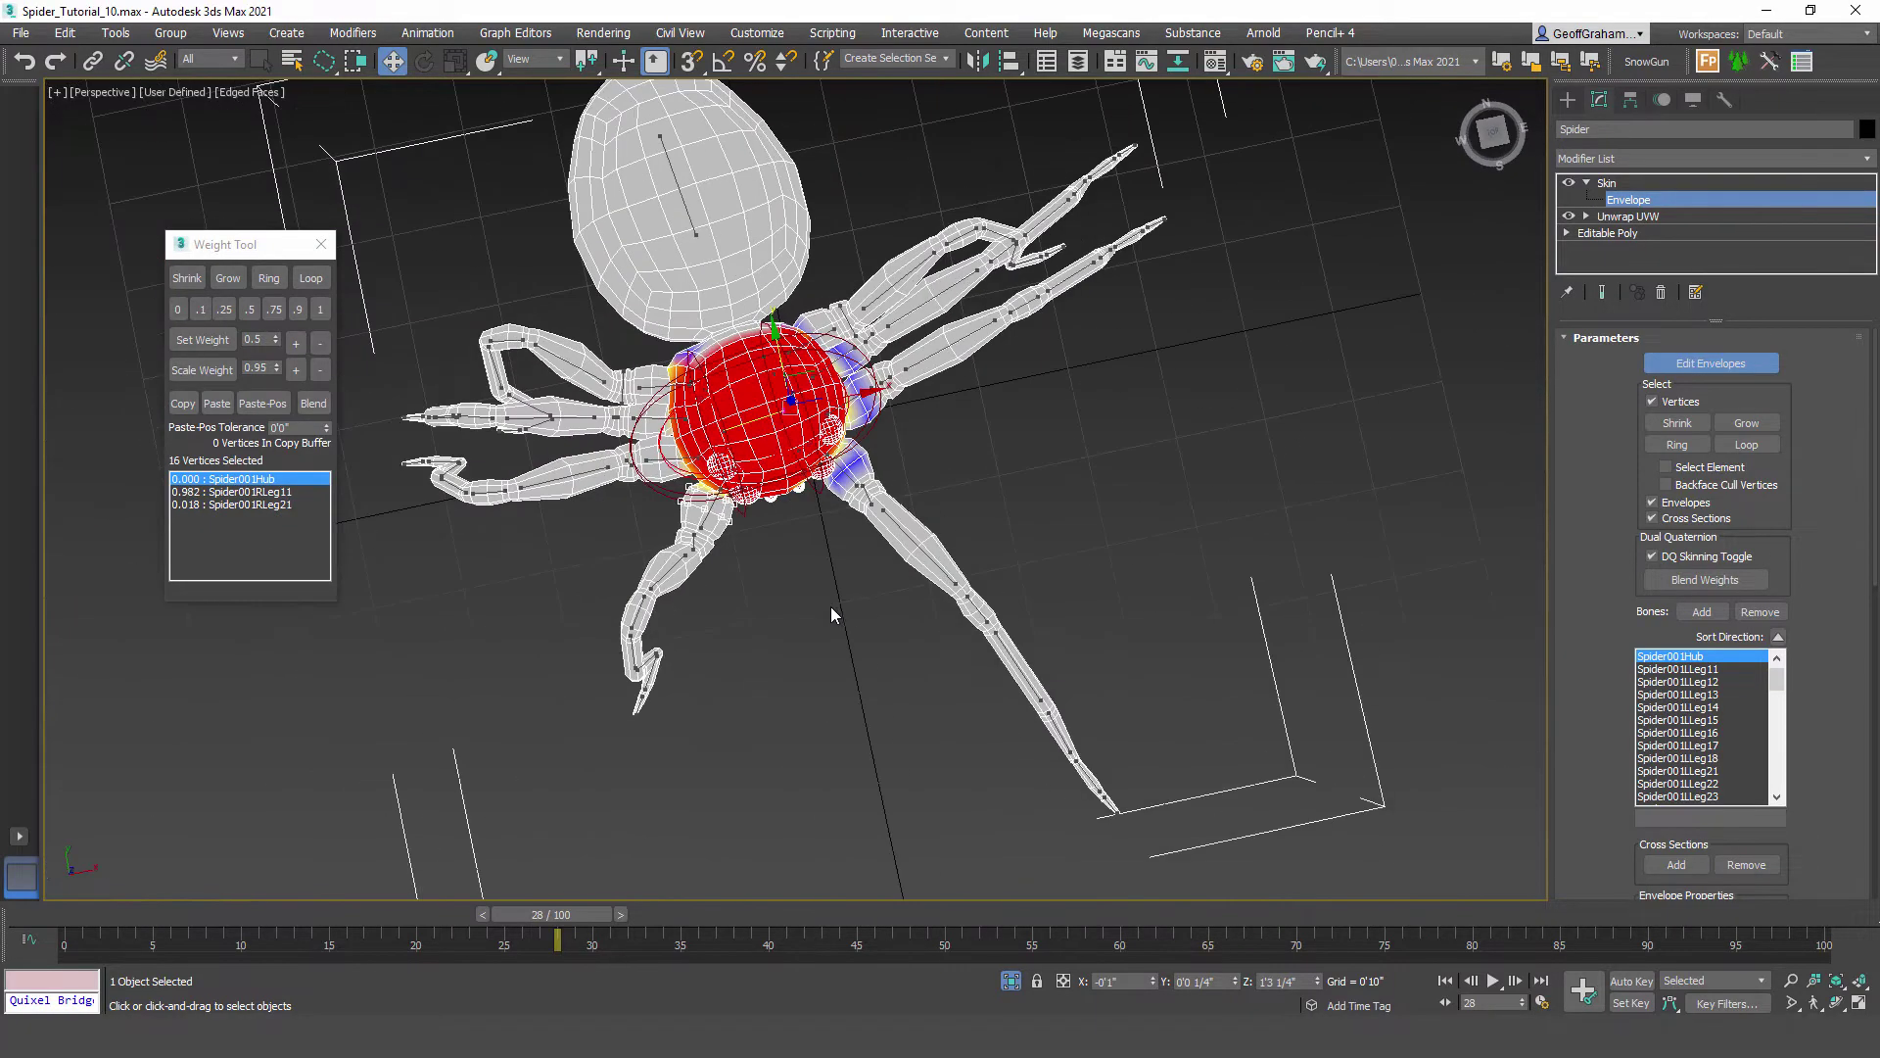
right_click(784, 537)
left_click(848, 380)
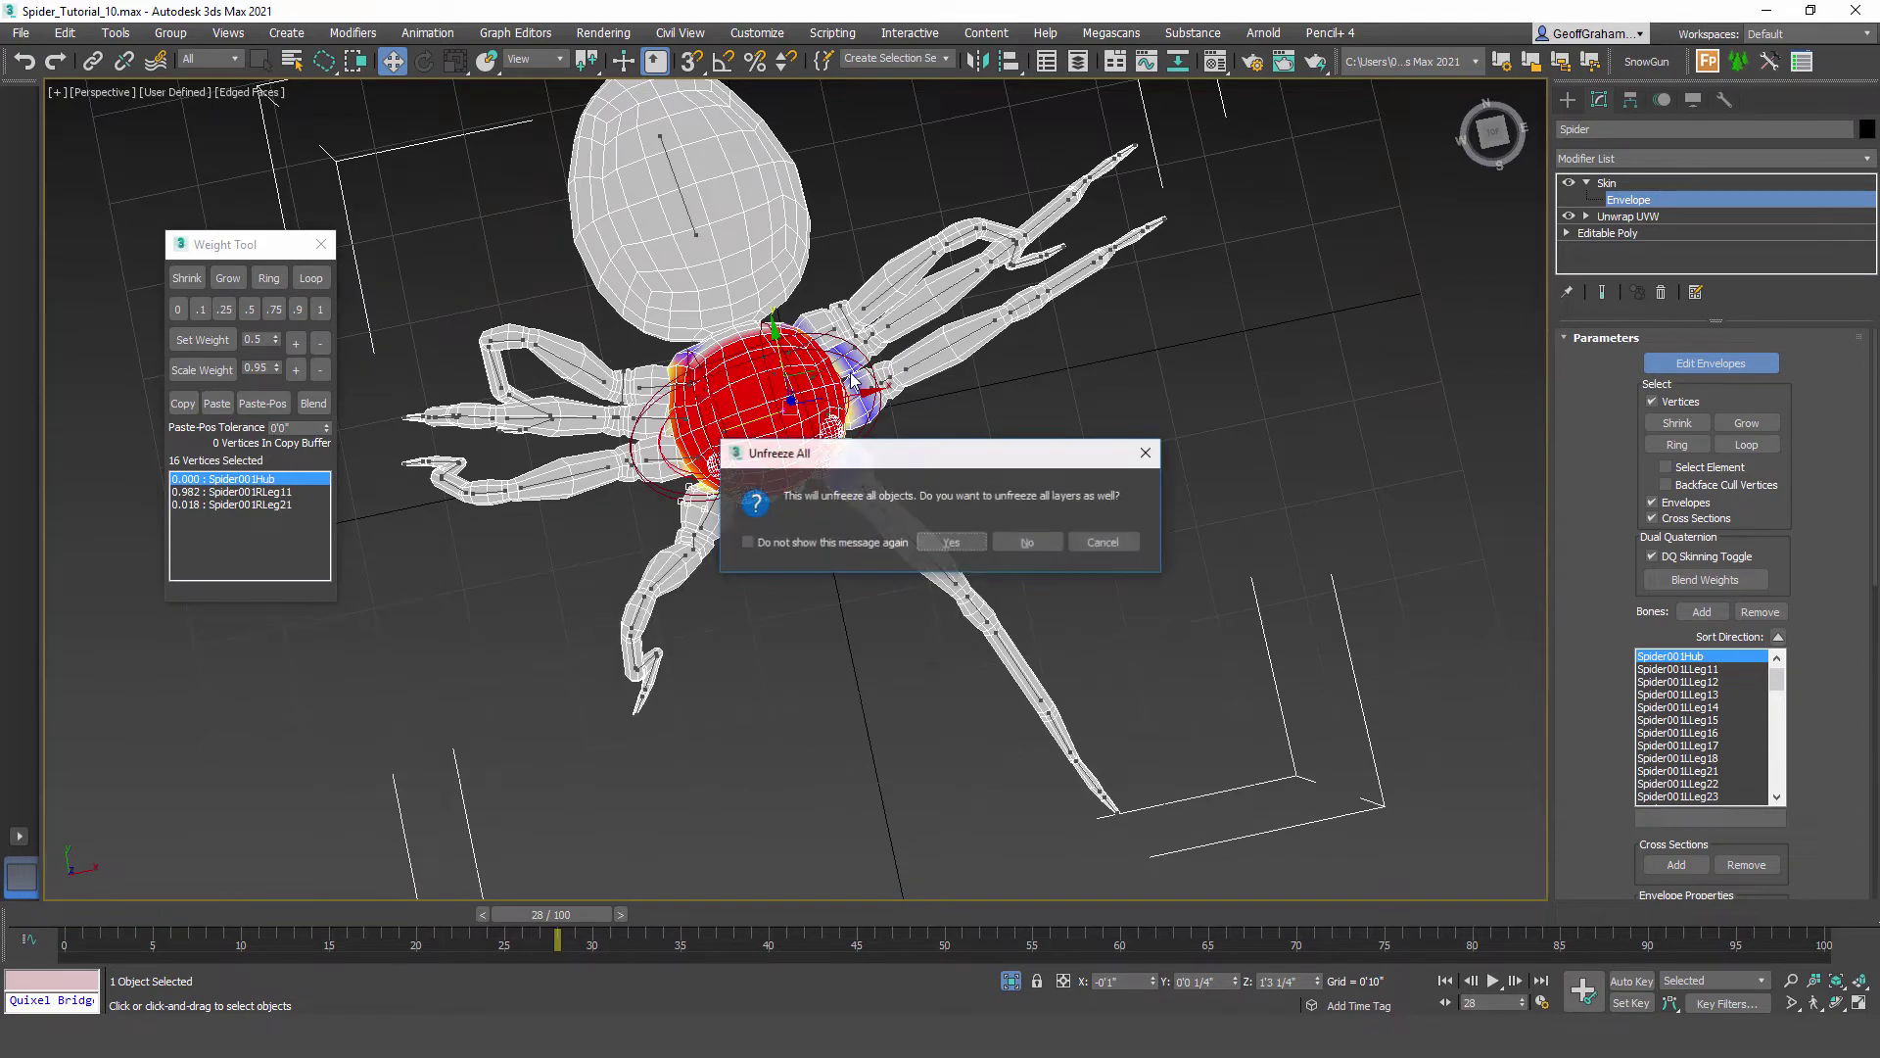
left_click(1101, 545)
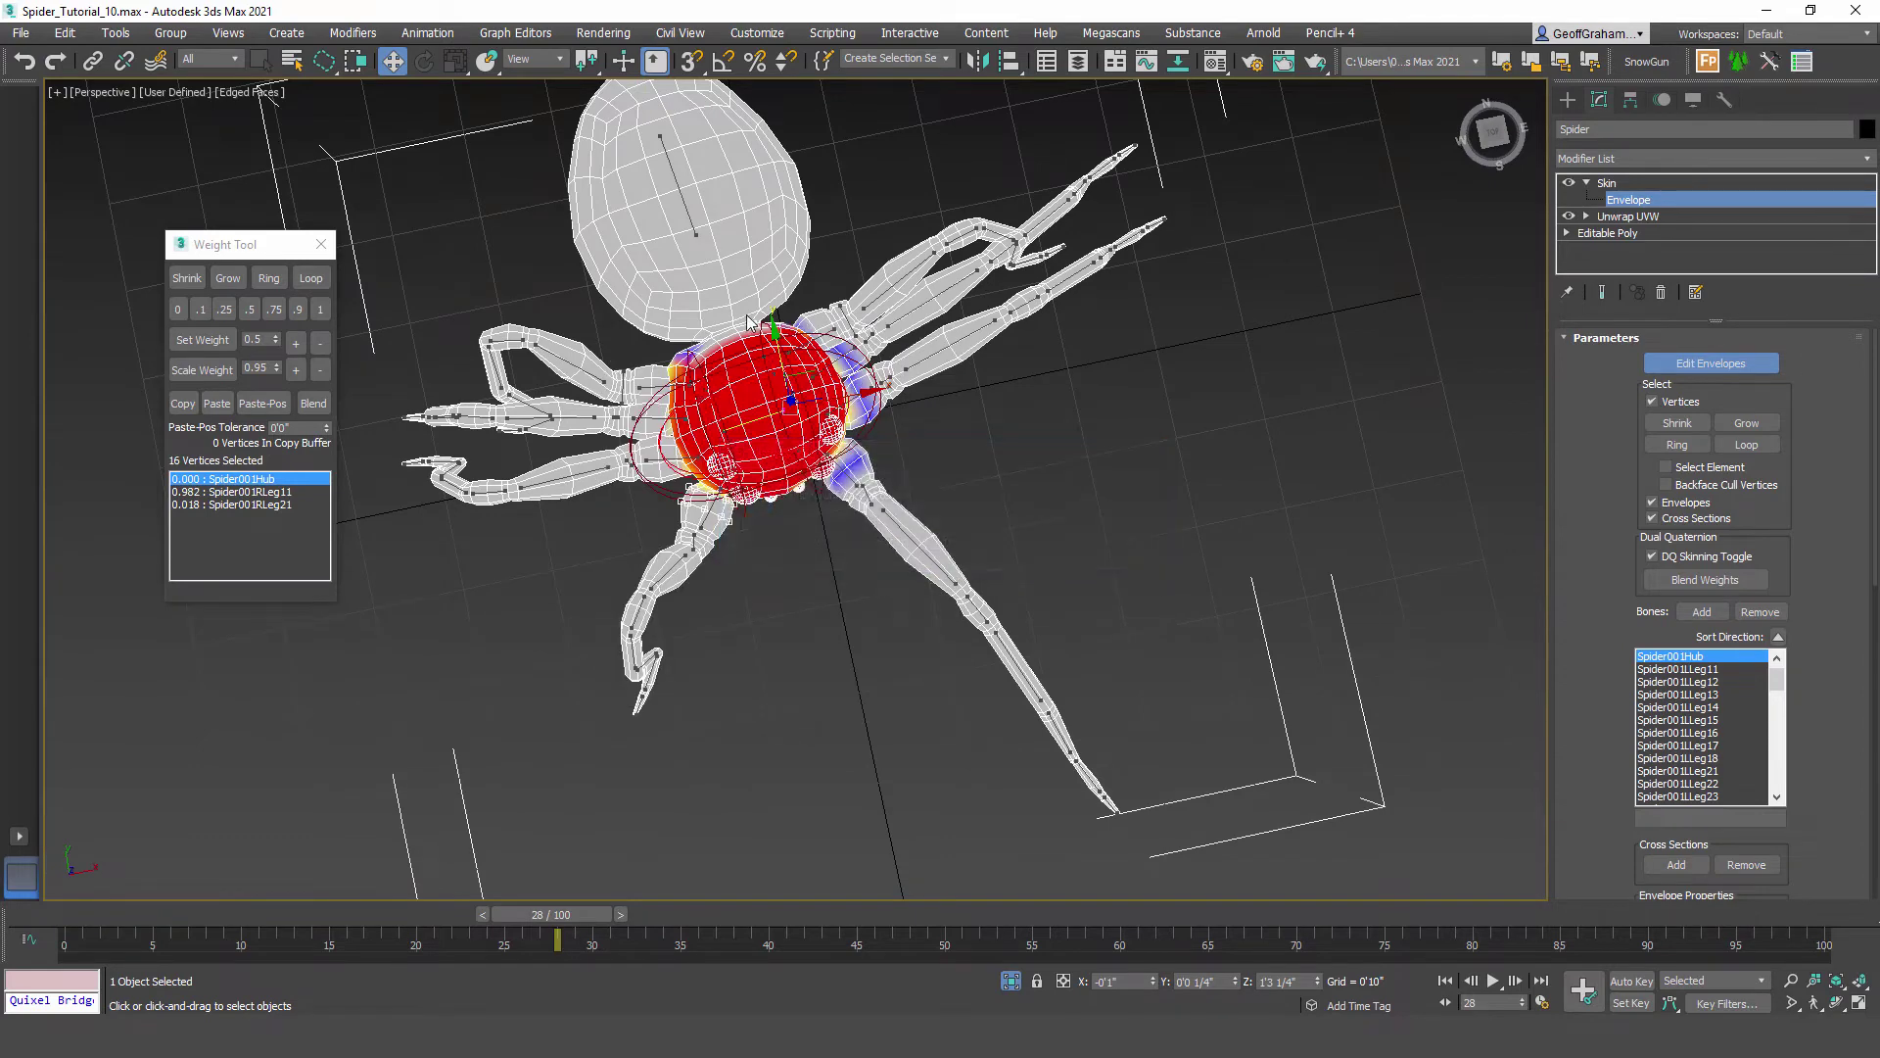
Step: End the spider mesh's isolation and switch the CAT rig to Setup mode through its triangular base helper
right_click(740, 303)
left_click(809, 149)
middle_click_drag(852, 494, 796, 547, "alt")
left_click(1567, 97)
left_click(1175, 369)
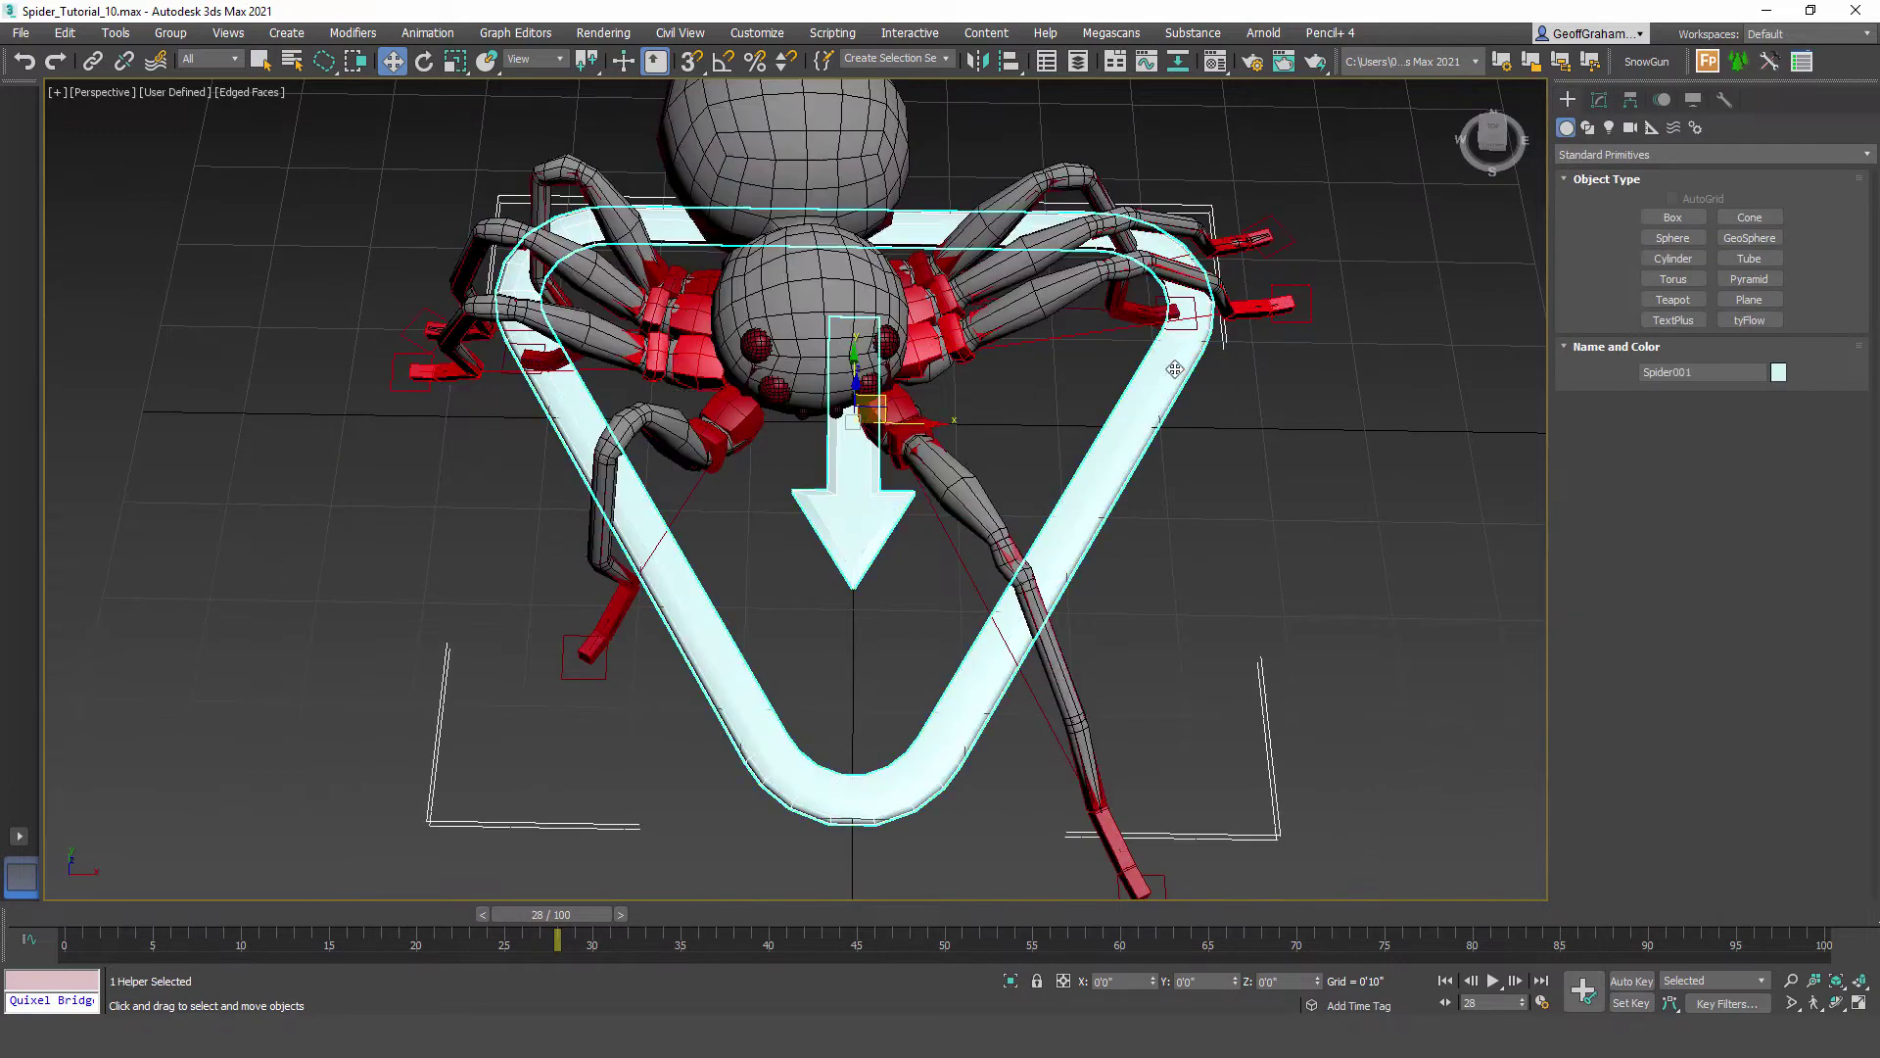
left_click(1662, 99)
left_click(1650, 285)
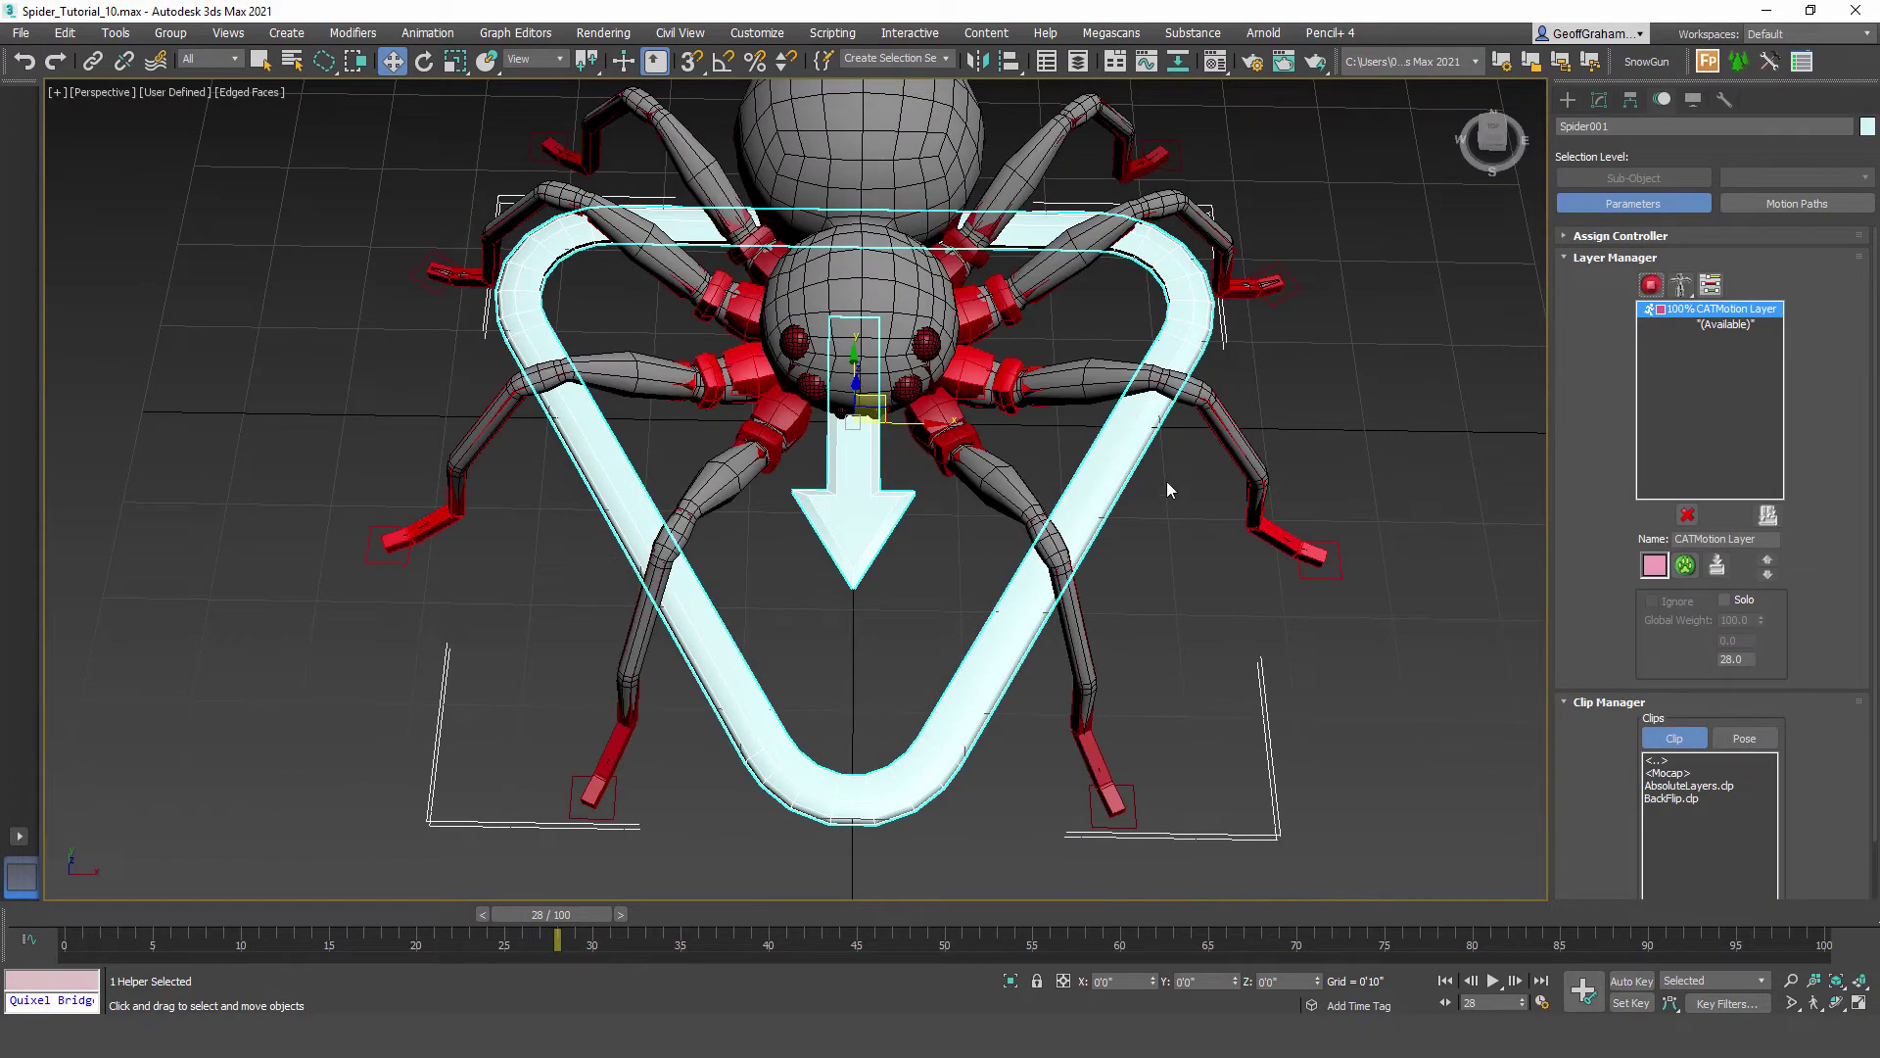
Step: Isolate the Spider mesh and return to editing the envelopes of its Skin modifier
middle_click_drag(911, 186, 884, 255, "alt")
left_click(882, 255)
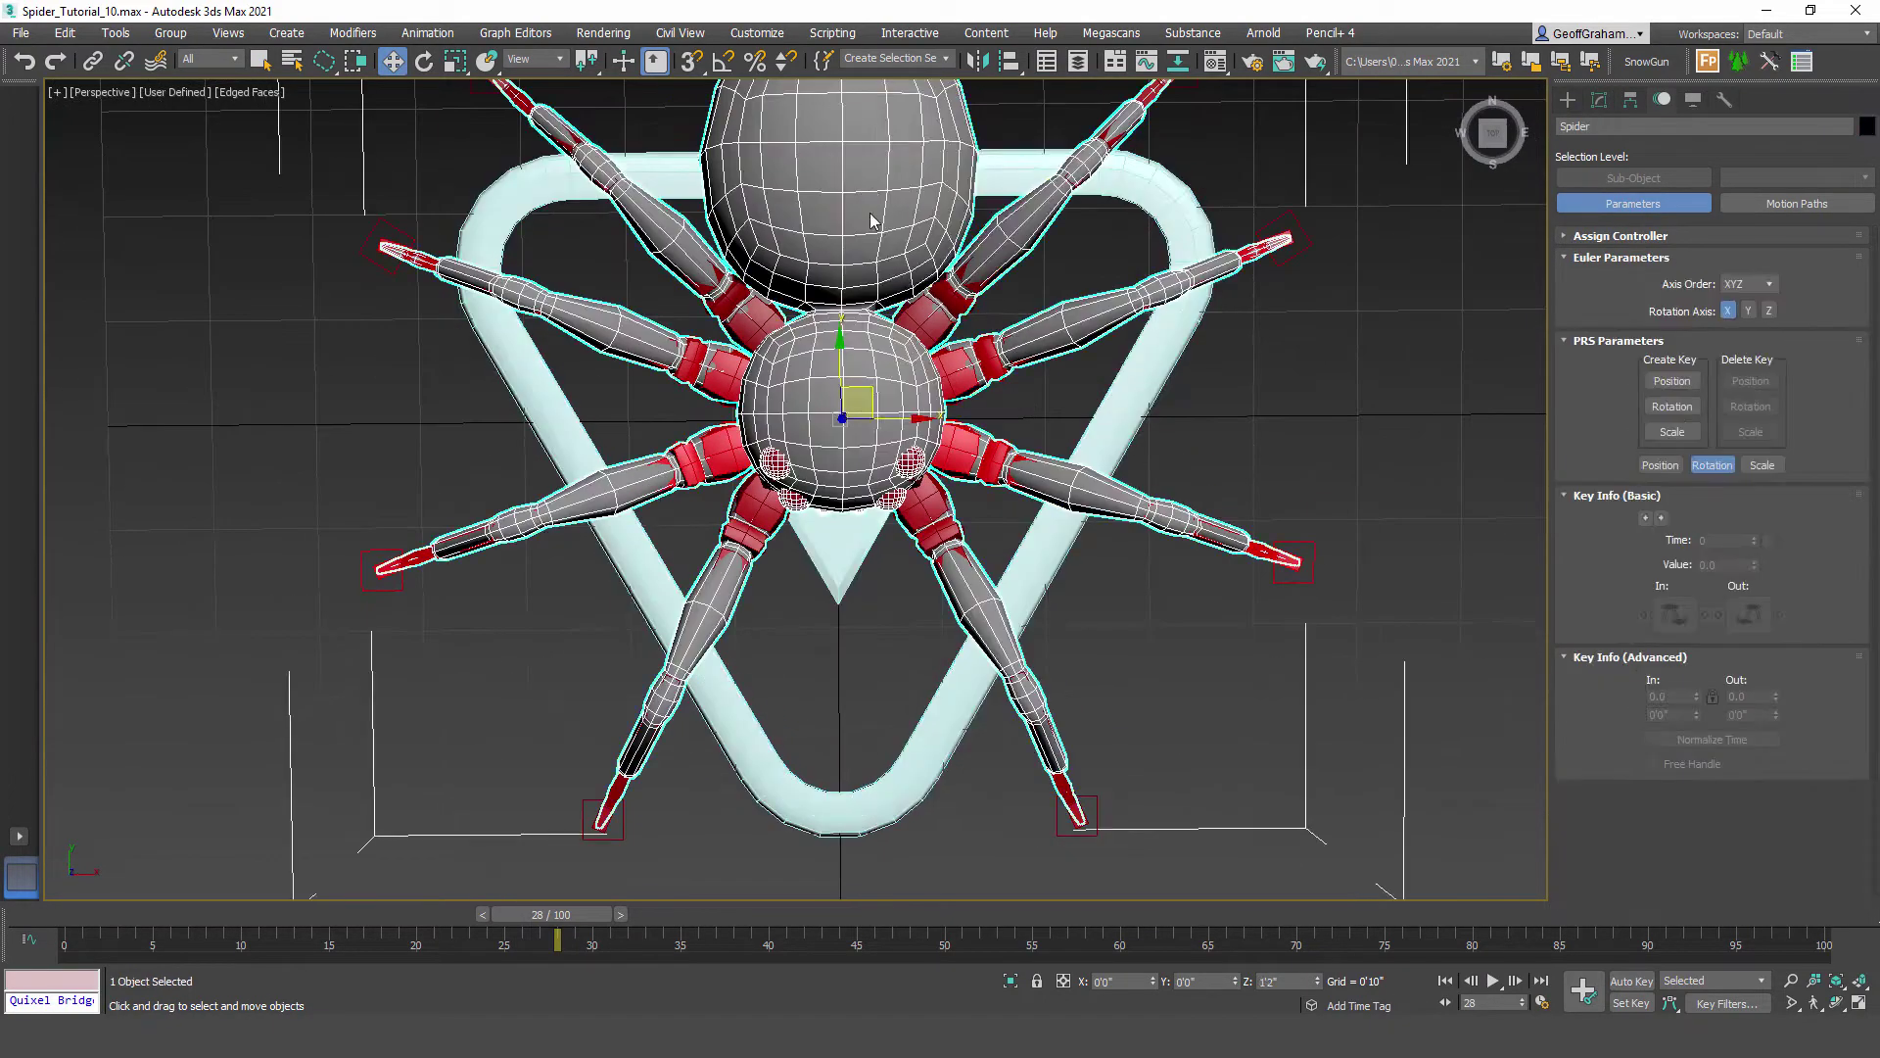
right_click(867, 214)
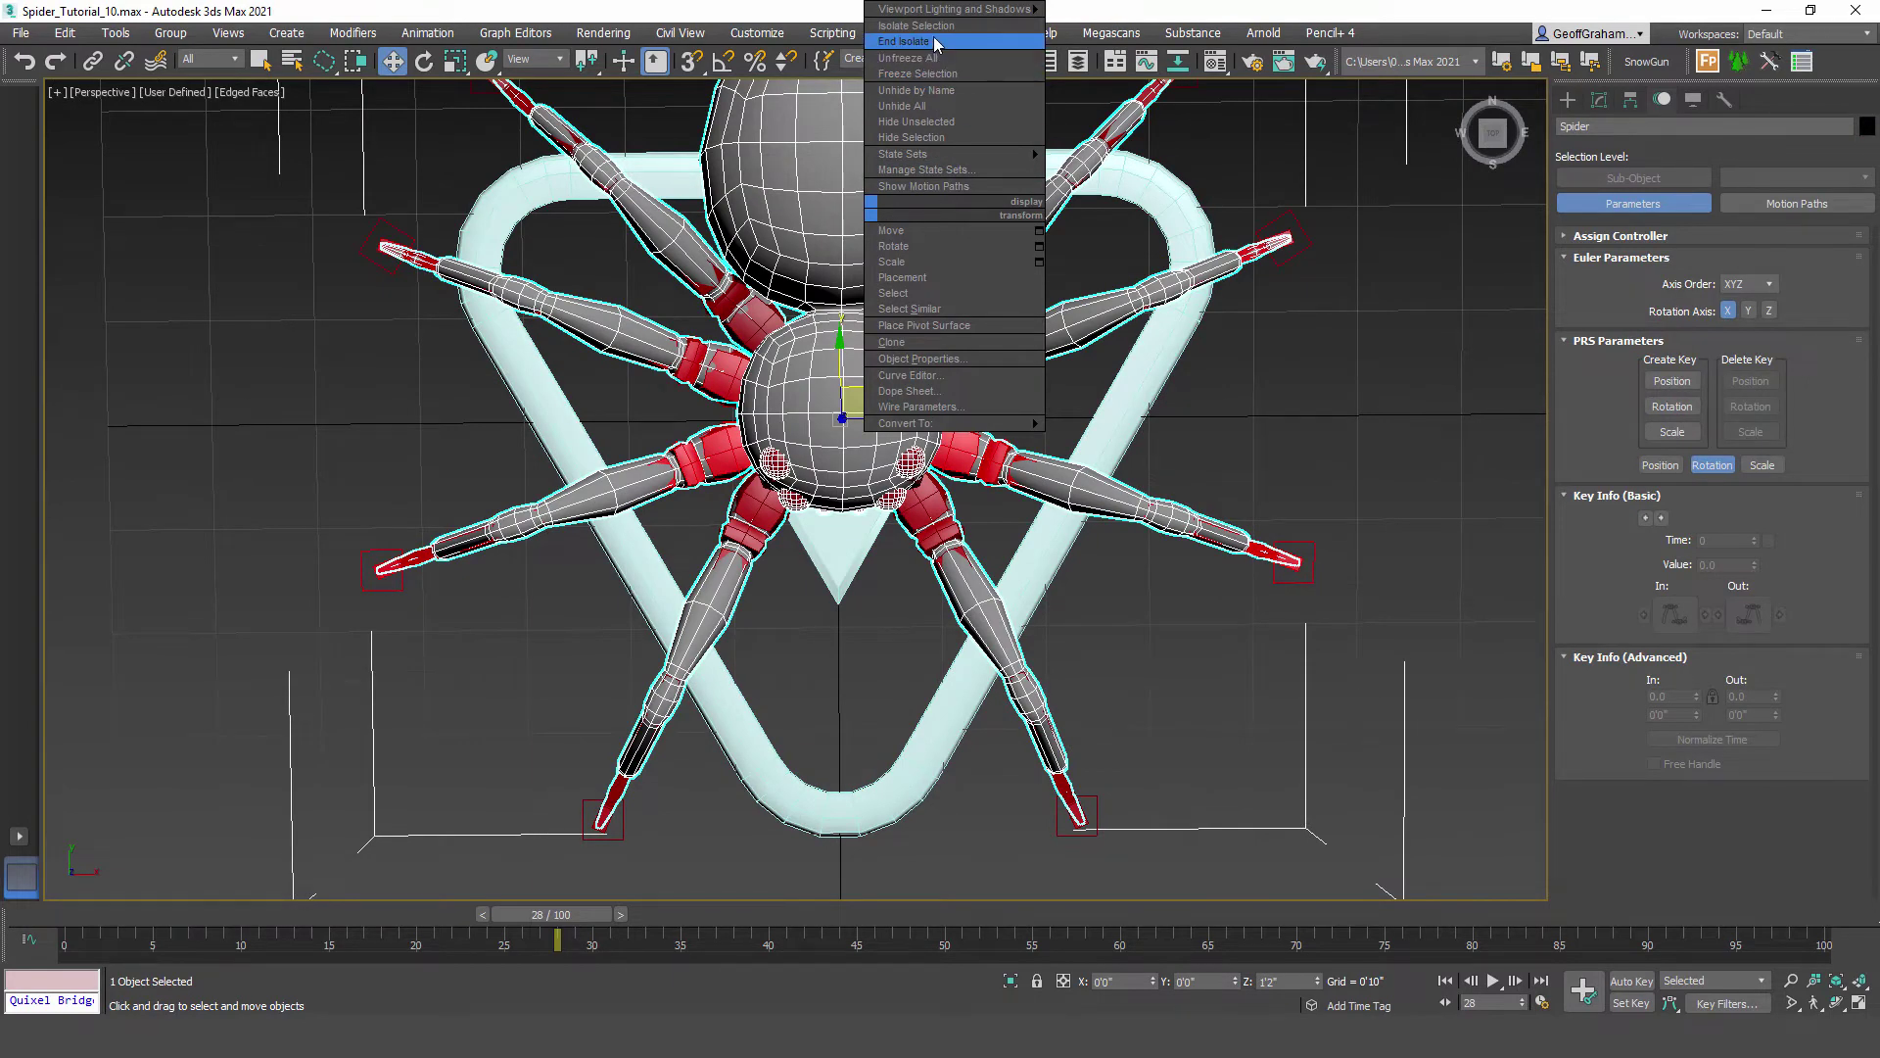
left_click(932, 26)
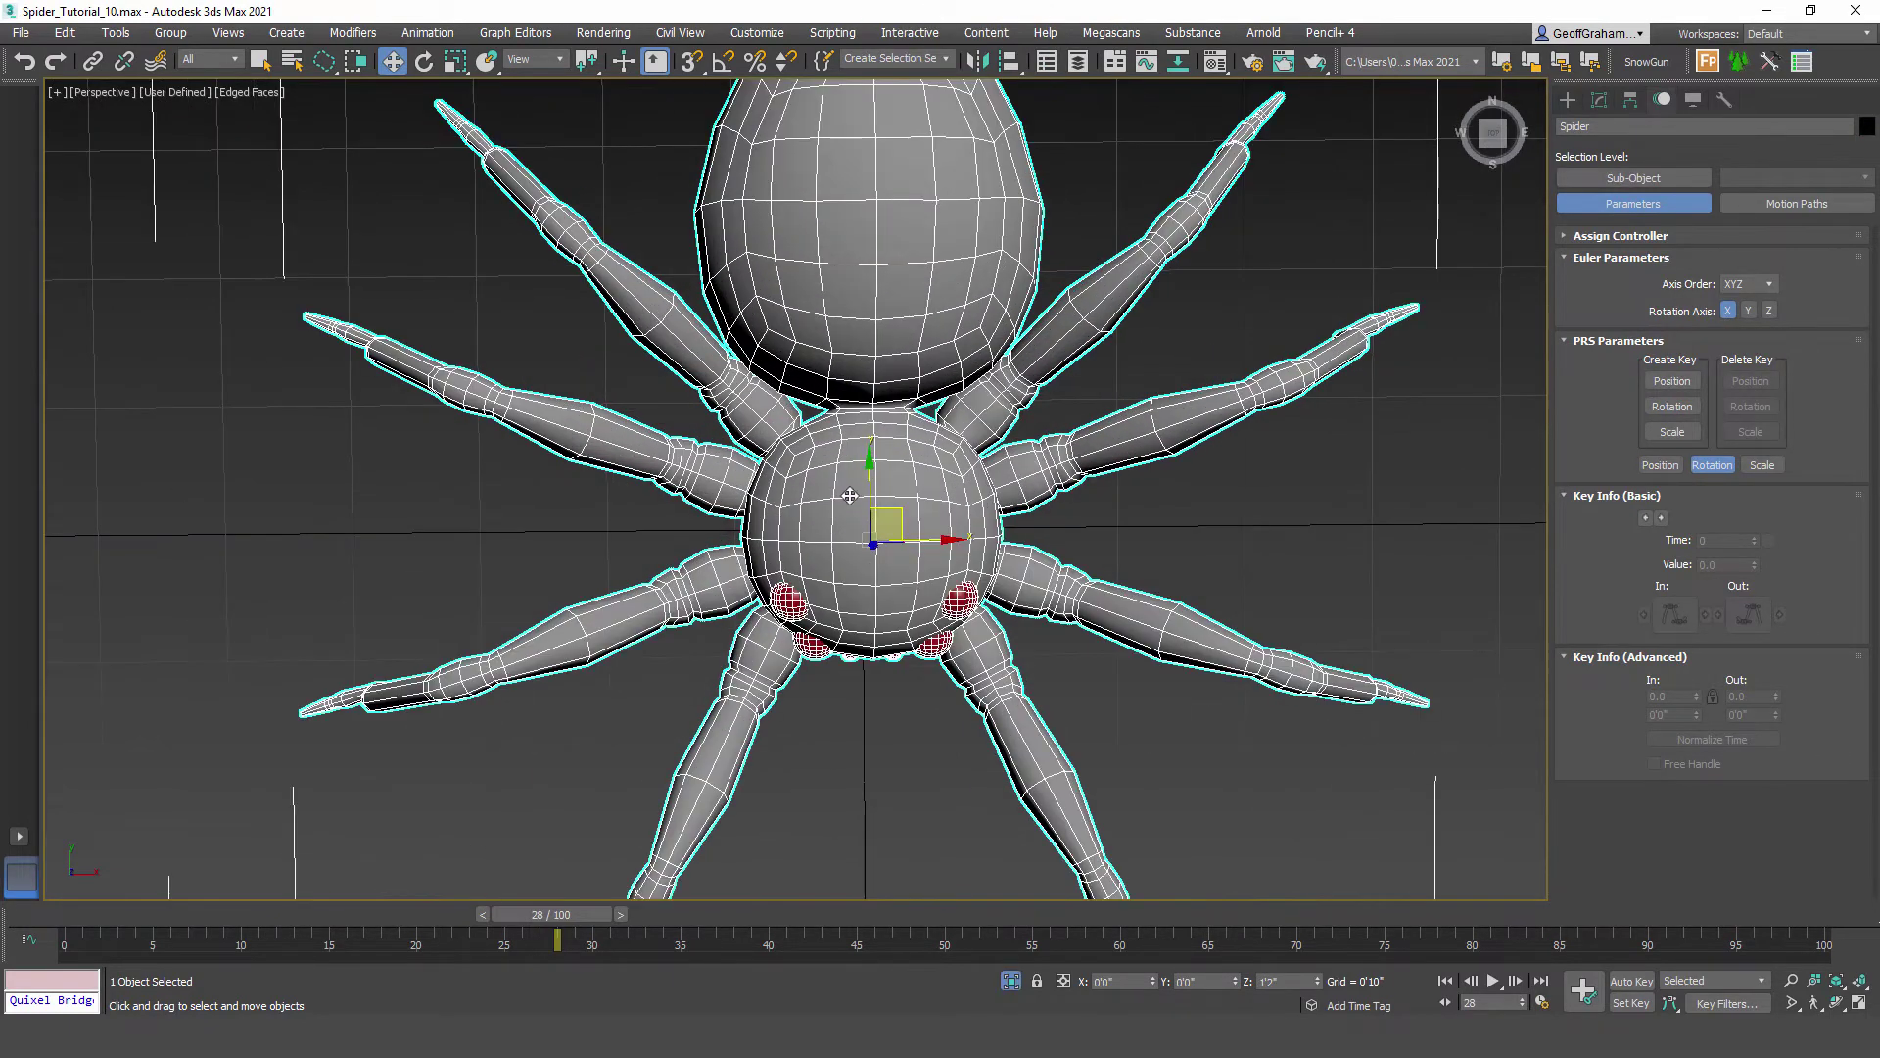
left_click(1600, 100)
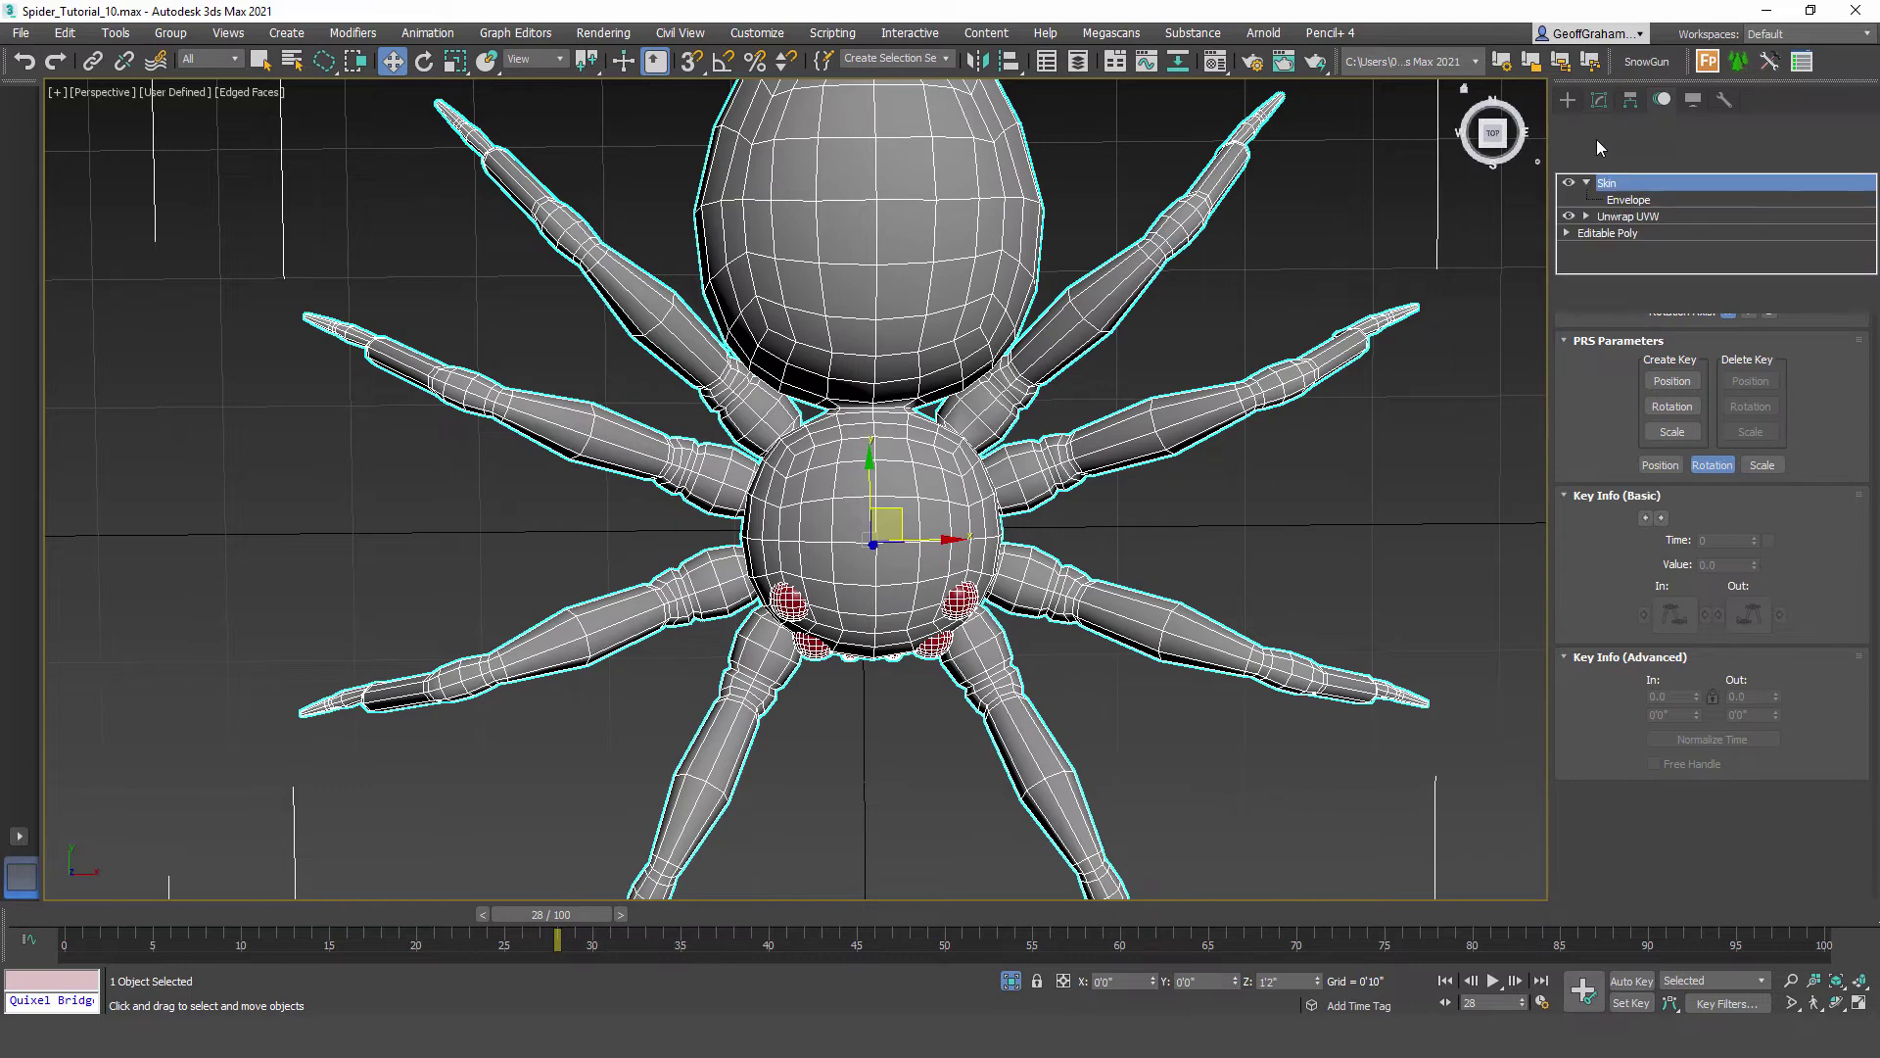
left_click(1636, 200)
Step: Set the Spider001 bone's weight to 0 on the head-body vertices along the edge facing the abdomen
scroll(948, 474, "up", 5)
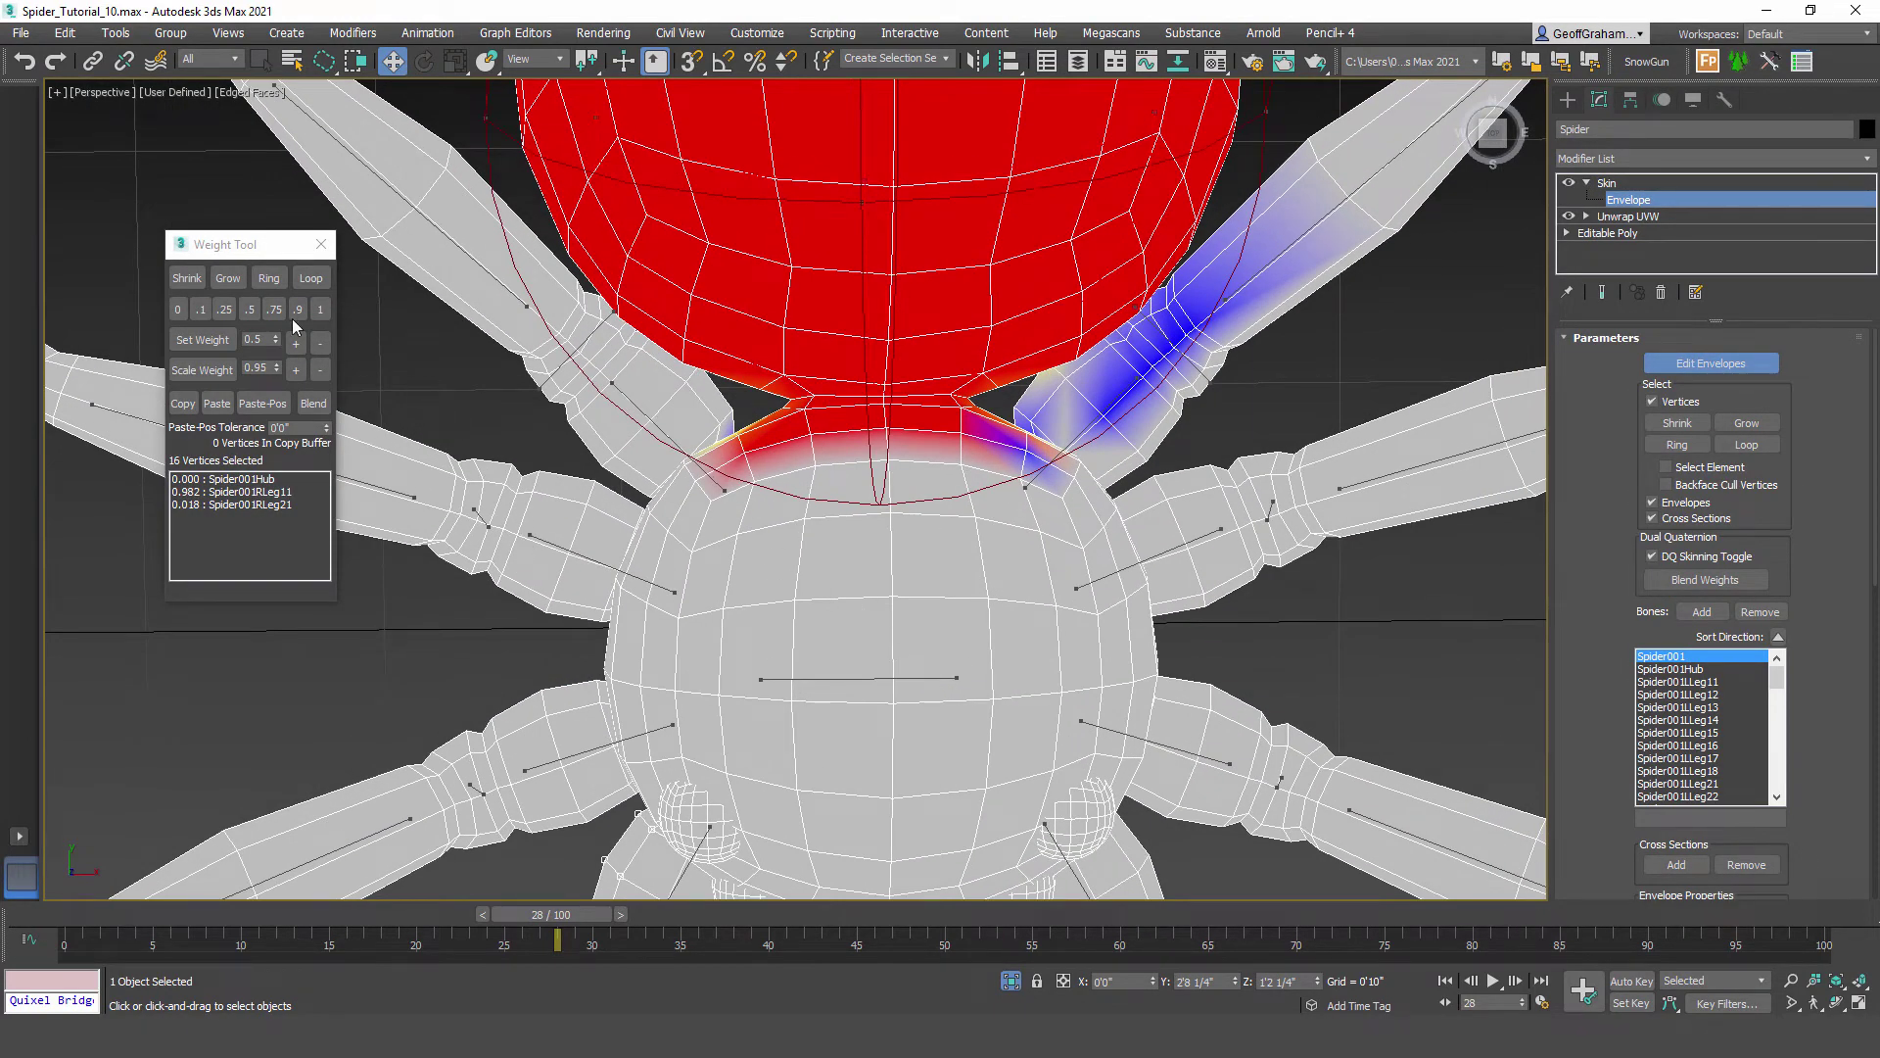
mouse_move(1875, 541)
left_mouse_down()
mouse_move(1875, 808)
mouse_move(1874, 537)
left_mouse_up()
left_click_drag(726, 471, 997, 516)
left_click(183, 313)
middle_click_drag(911, 209, 891, 319)
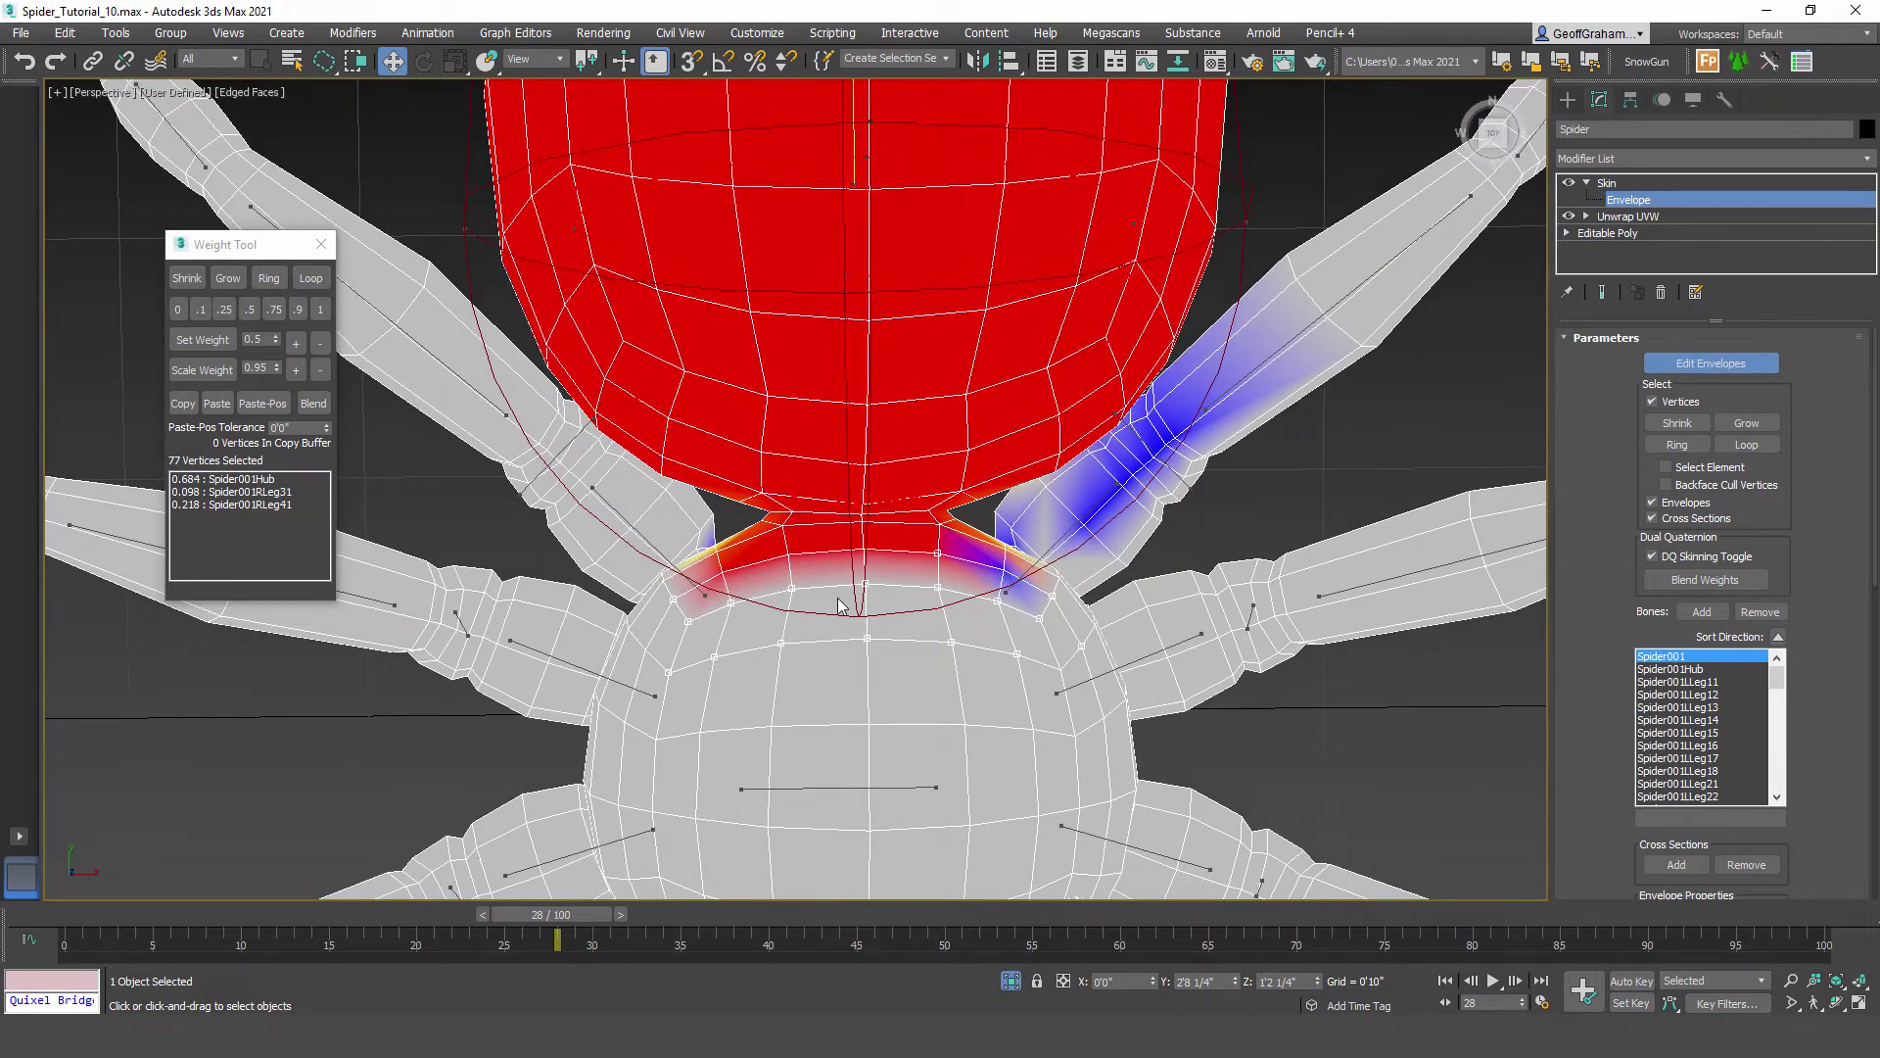
middle_click_drag(805, 582, 850, 641, "alt")
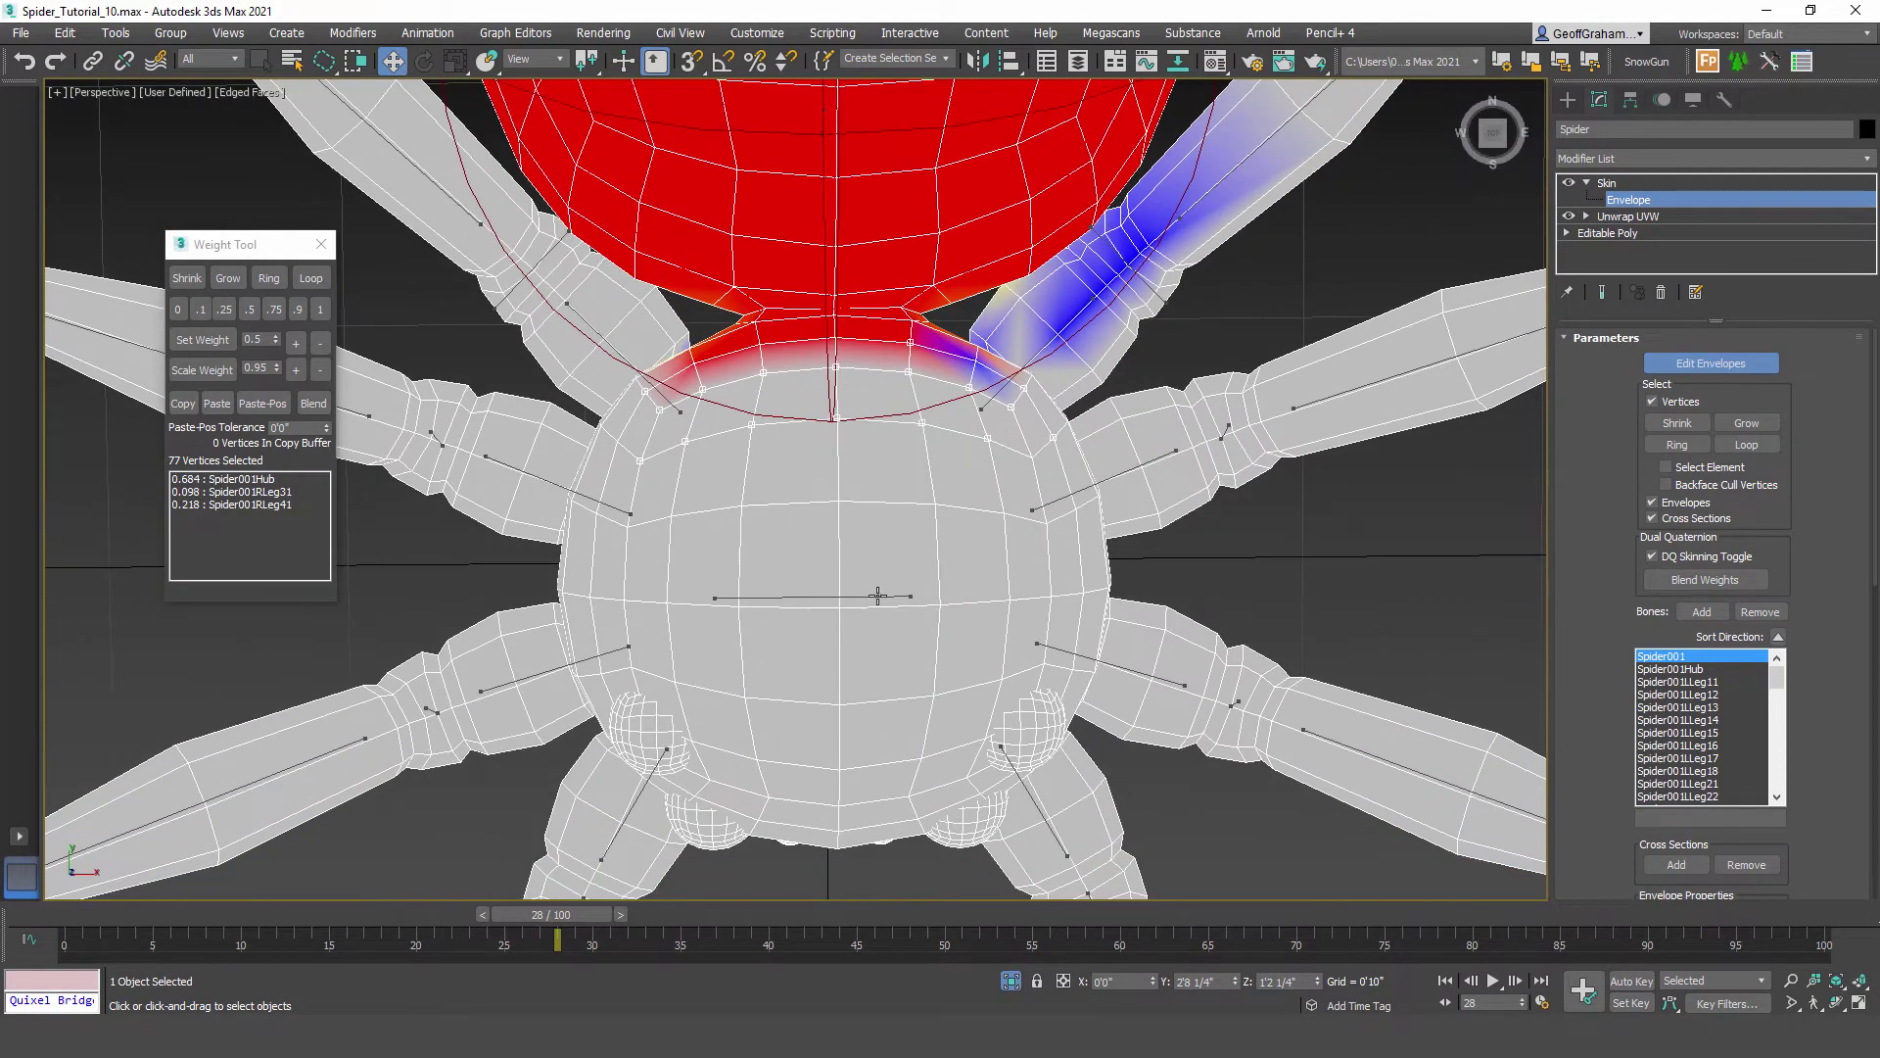
Step: Set the Spider001Hub weight to 1 on the vertices along the head body's rear edge next to the abdomen
left_click(878, 596)
middle_click_drag(848, 511, 850, 581)
left_click(319, 309)
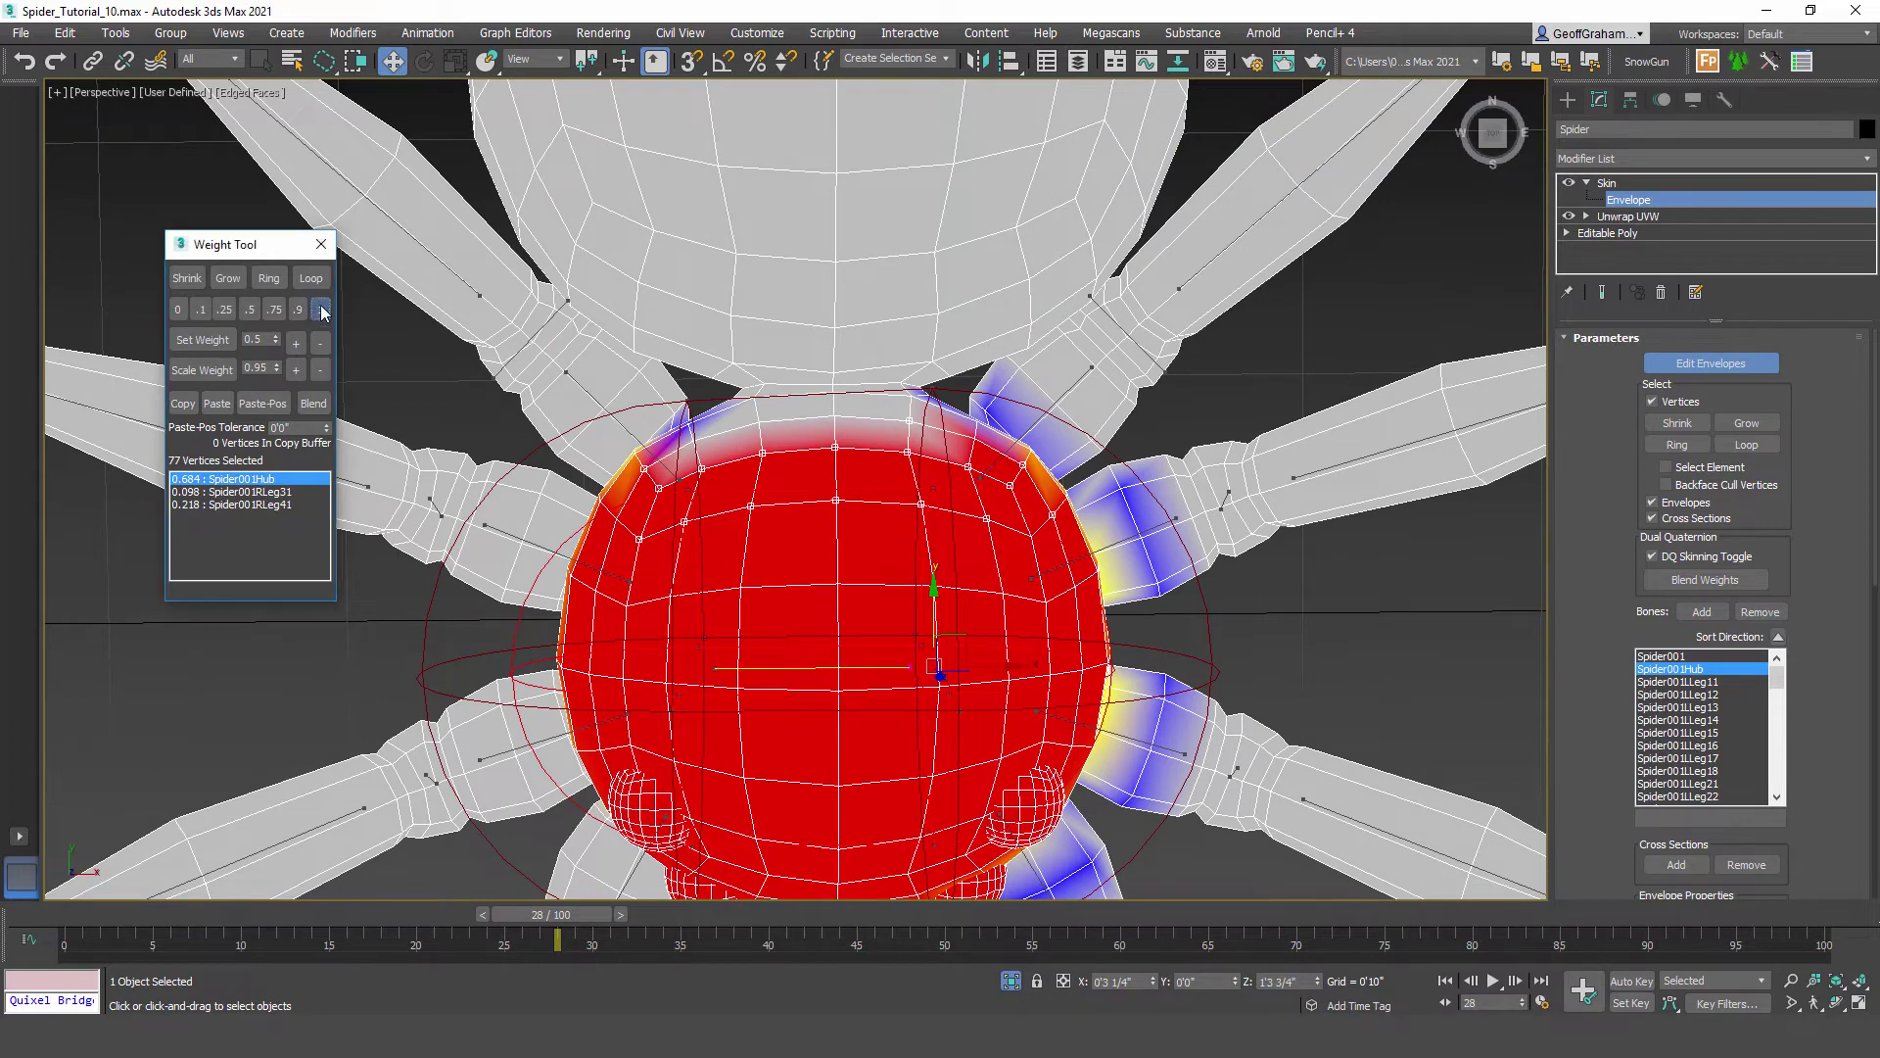
mouse_move(894, 538)
left_mouse_down()
mouse_move(972, 529)
mouse_move(891, 406)
left_mouse_up()
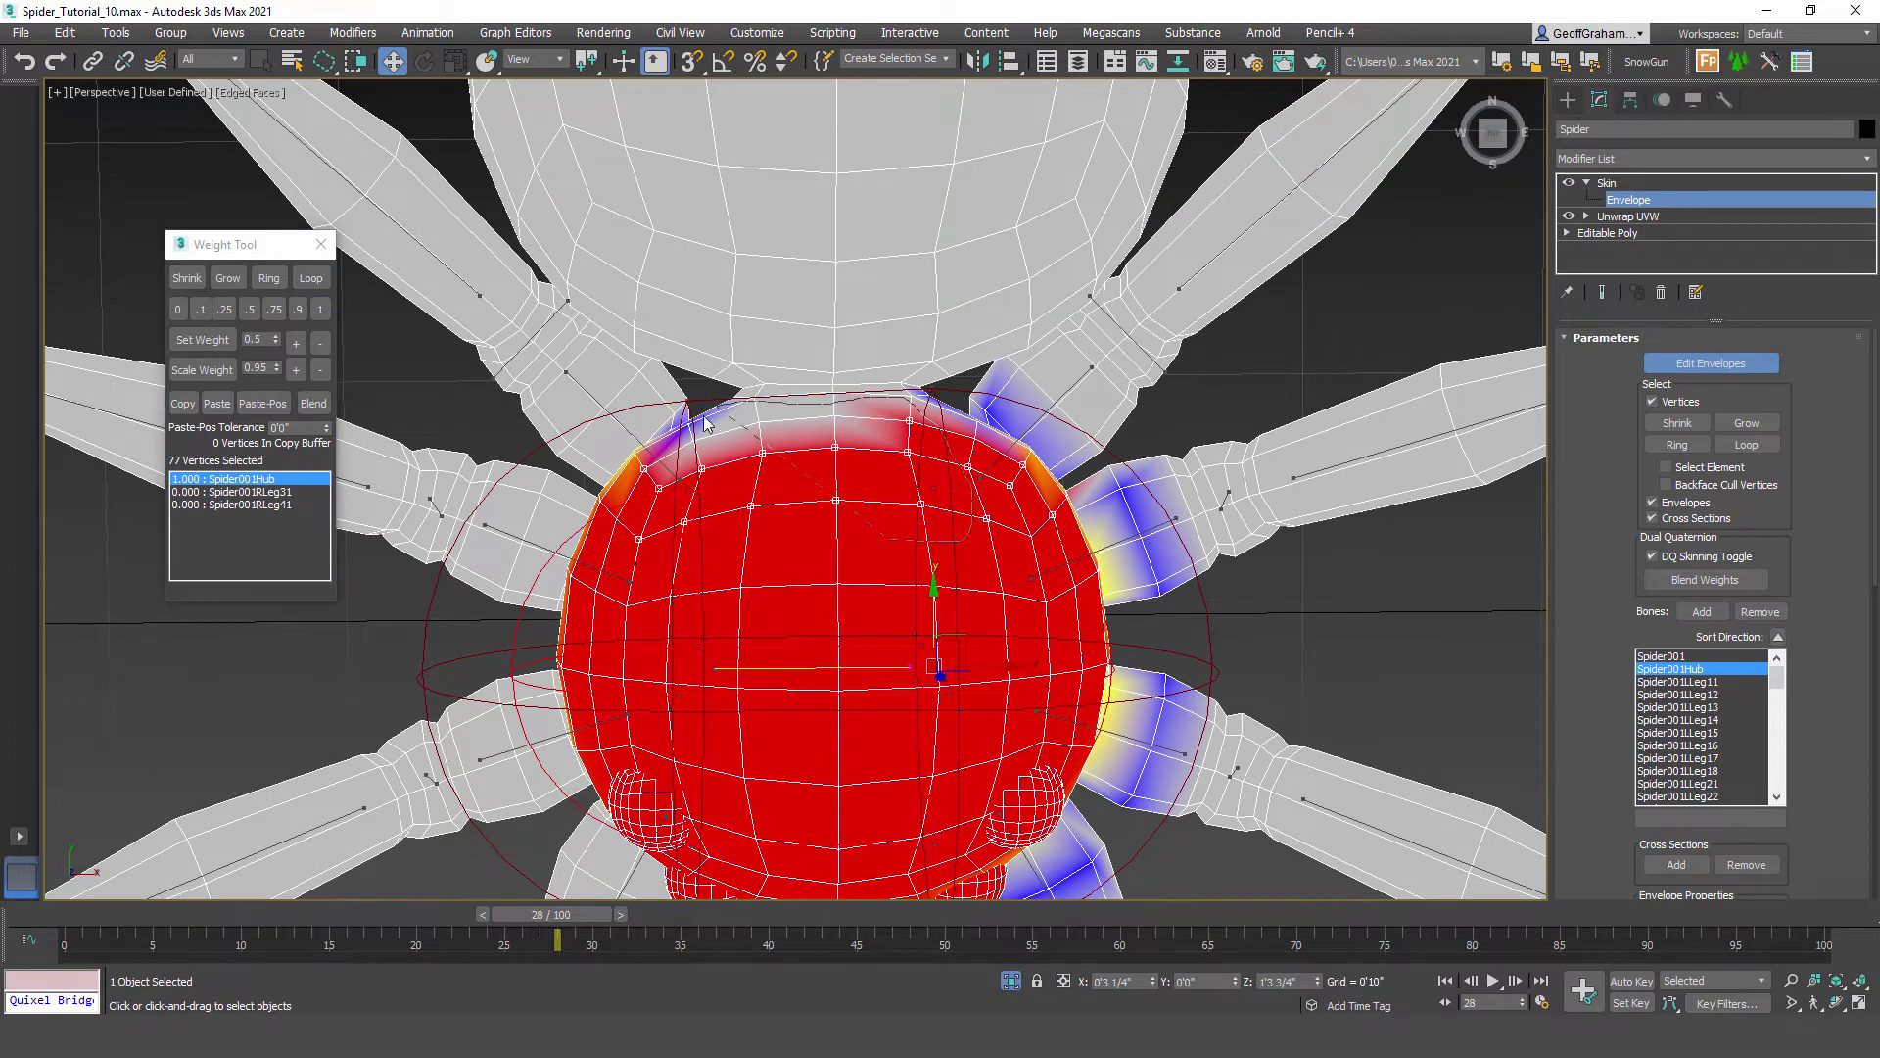
left_click_drag(682, 524, 620, 507)
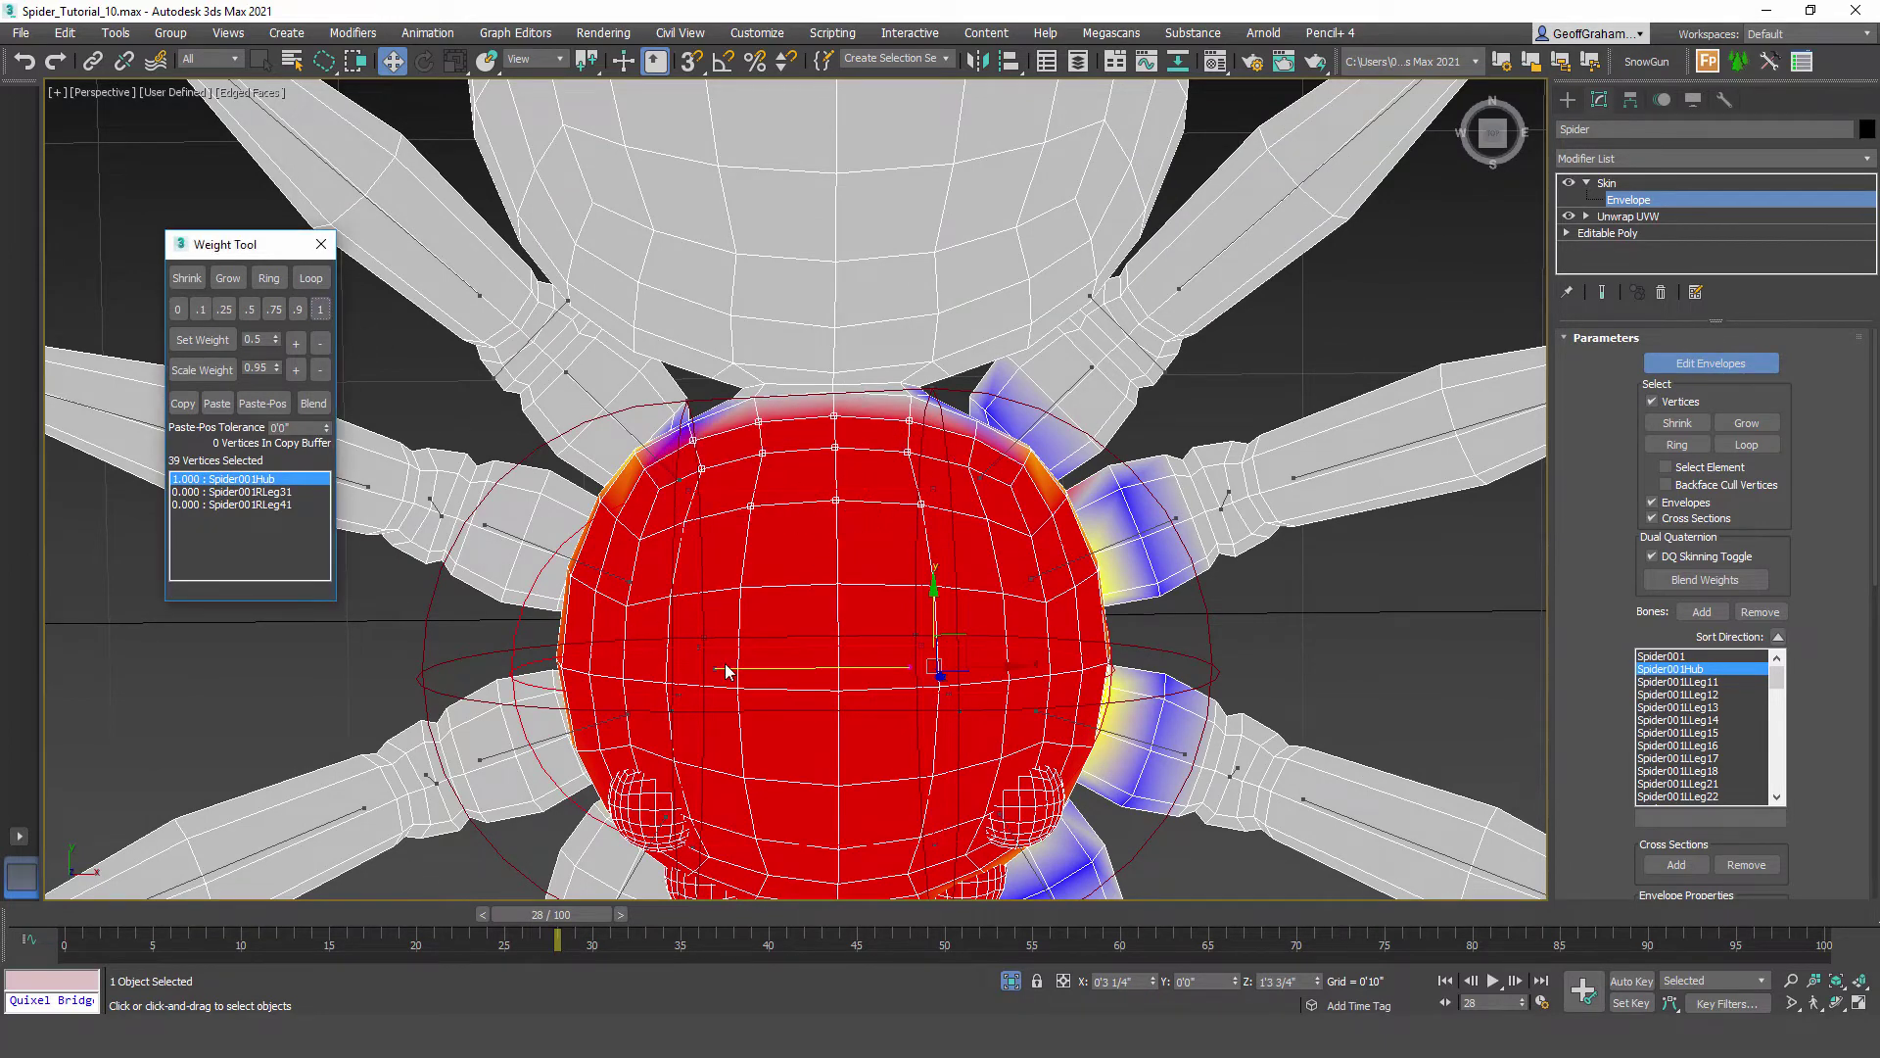
Step: Set the Spider001Hub weight to 1 on the vertices across the middle of the body's underside, including its right side strip
middle_click_drag(726, 671, 793, 233, "alt")
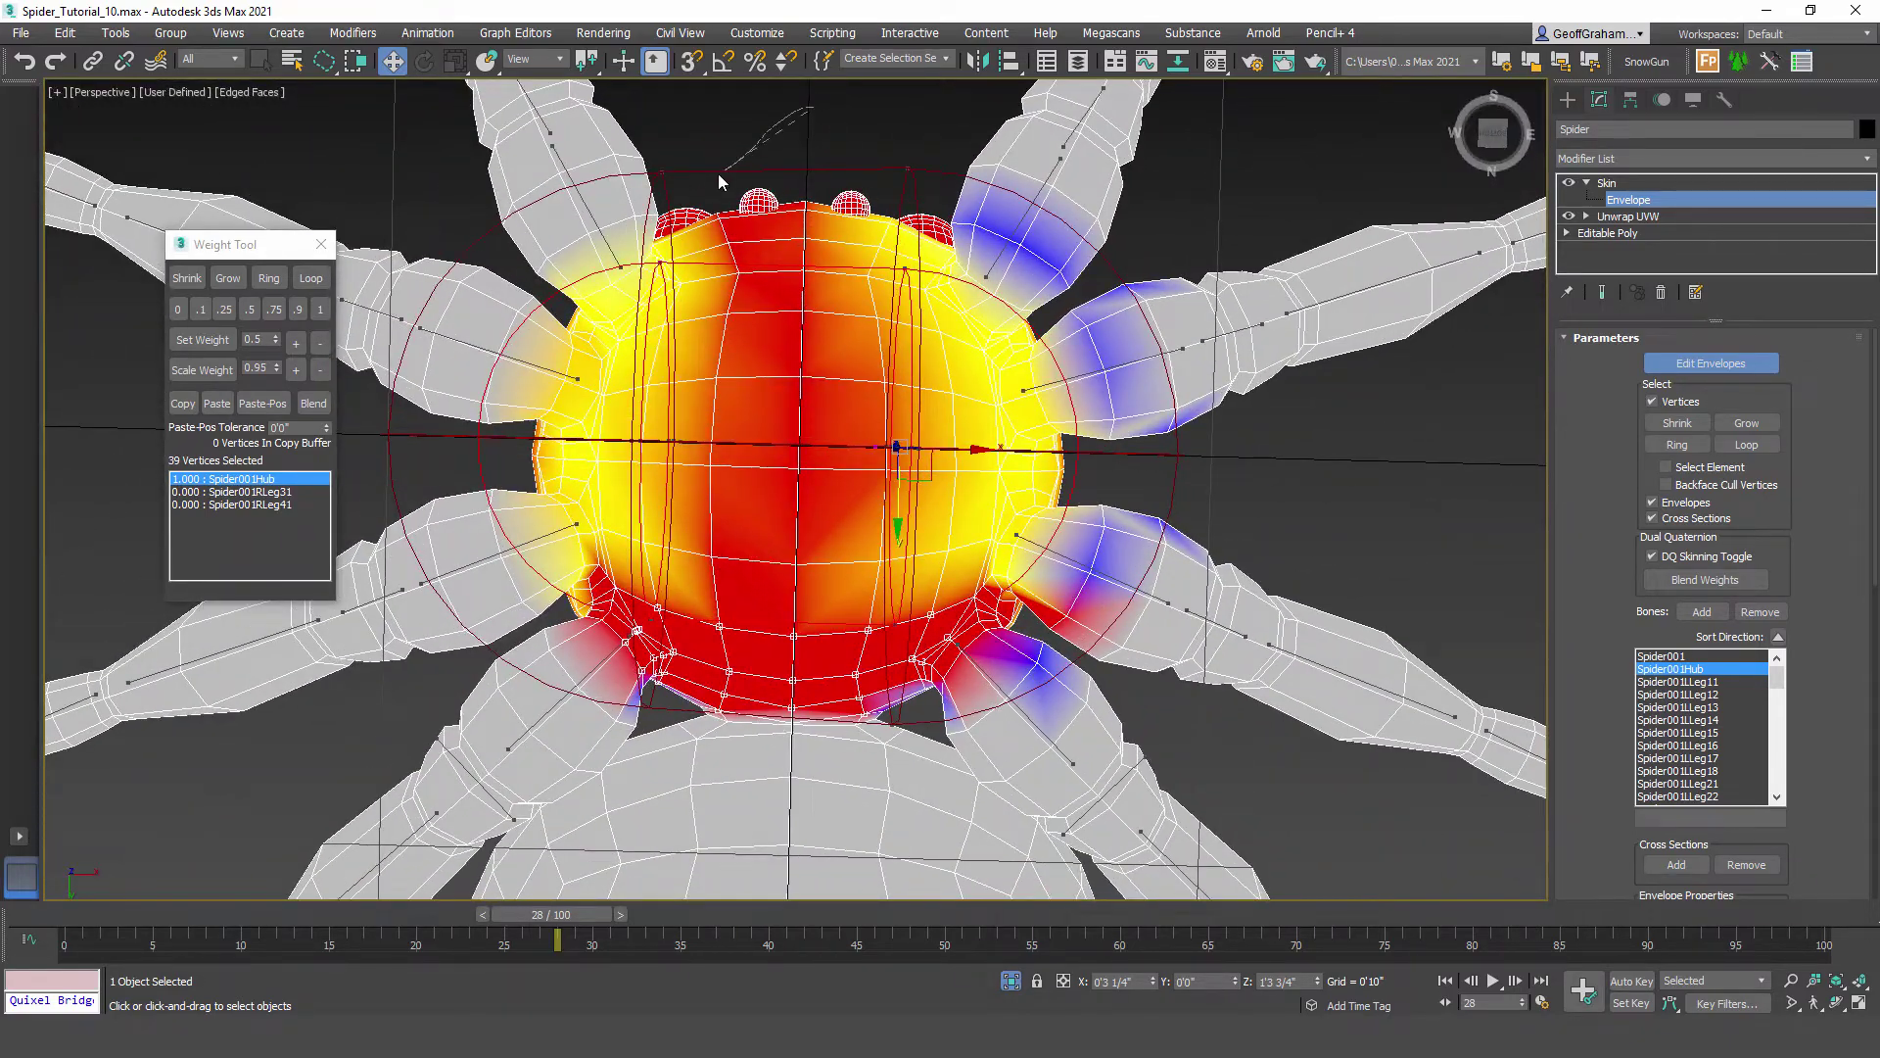
mouse_move(649, 364)
left_mouse_down()
mouse_move(631, 534)
mouse_move(676, 632)
left_mouse_up()
mouse_move(889, 654)
left_mouse_down()
mouse_move(936, 435)
mouse_move(911, 282)
mouse_move(842, 137)
left_mouse_up()
left_click(324, 309)
scroll(818, 331, "up", 3)
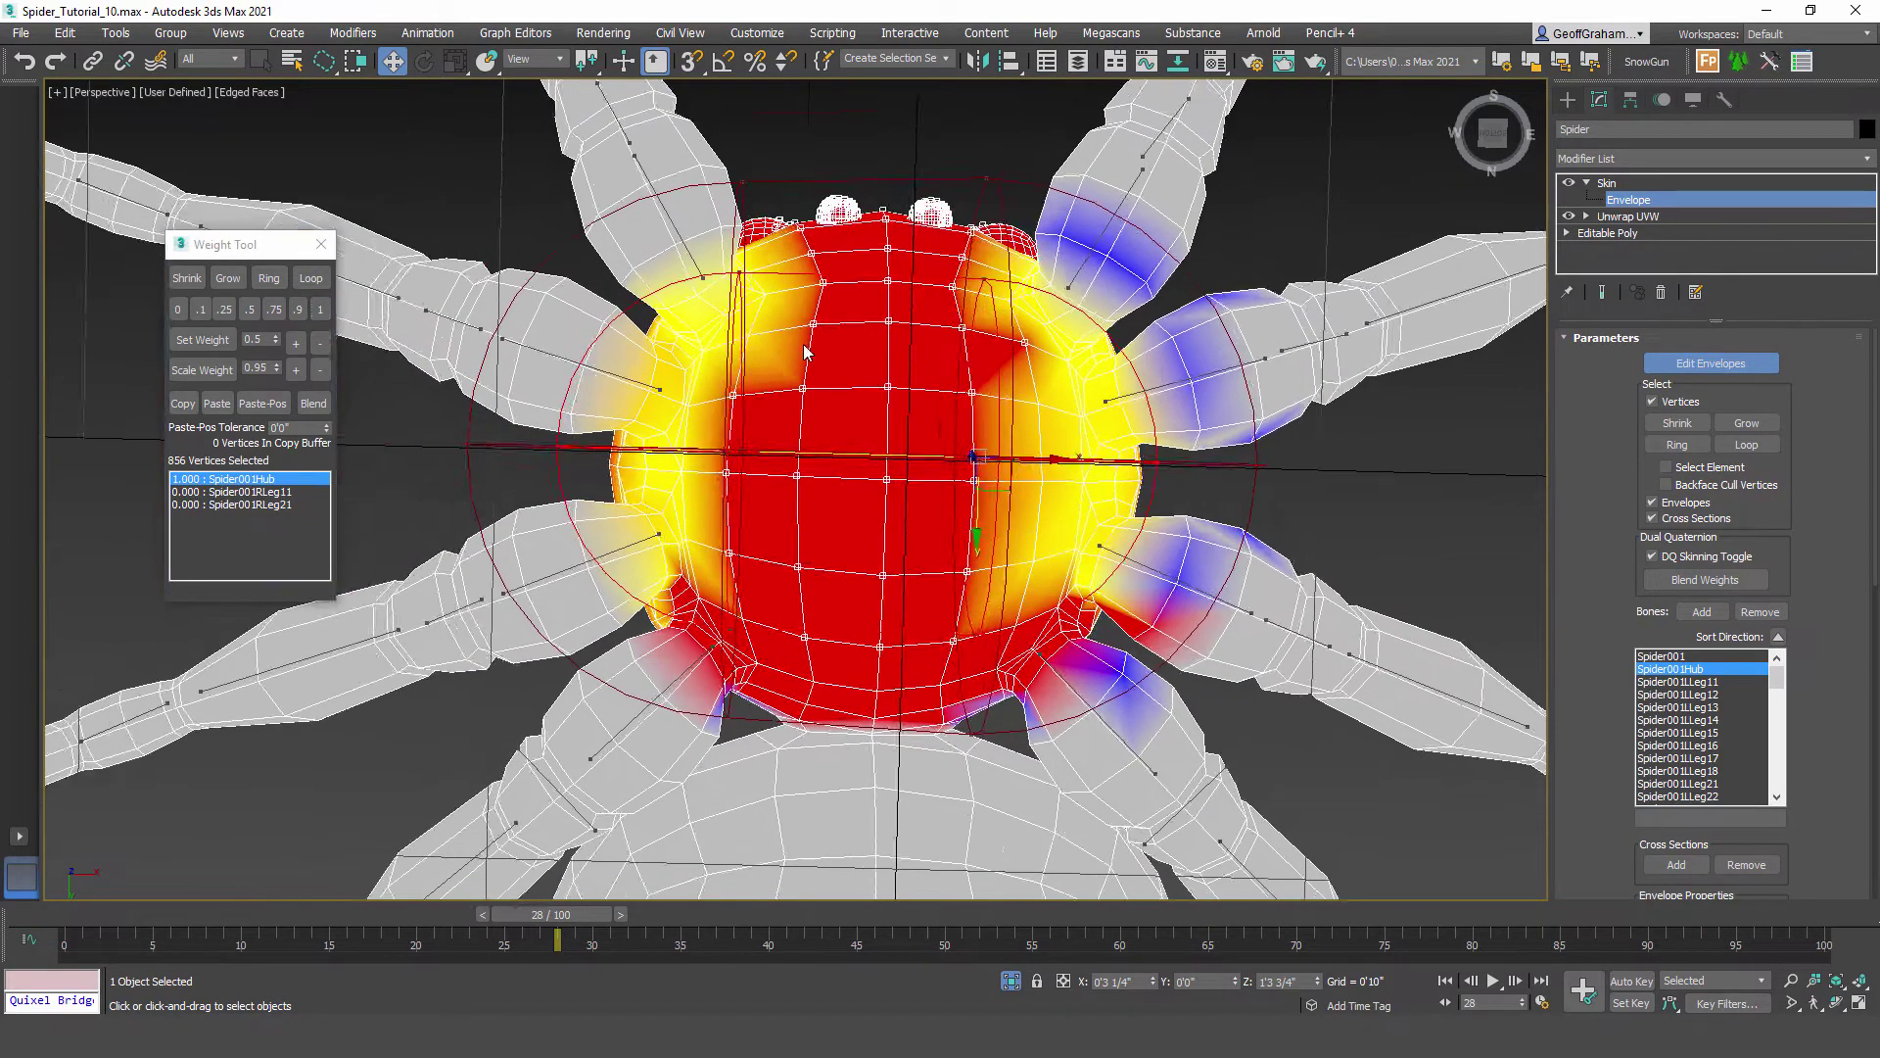
mouse_move(827, 284)
left_mouse_down()
mouse_move(767, 470)
mouse_move(965, 240)
left_mouse_up()
left_click(320, 309)
Step: Set the Spider001Hub weight to 1 on the underside vertices at both front corners near the outer eyes
scroll(727, 453, "up", 3)
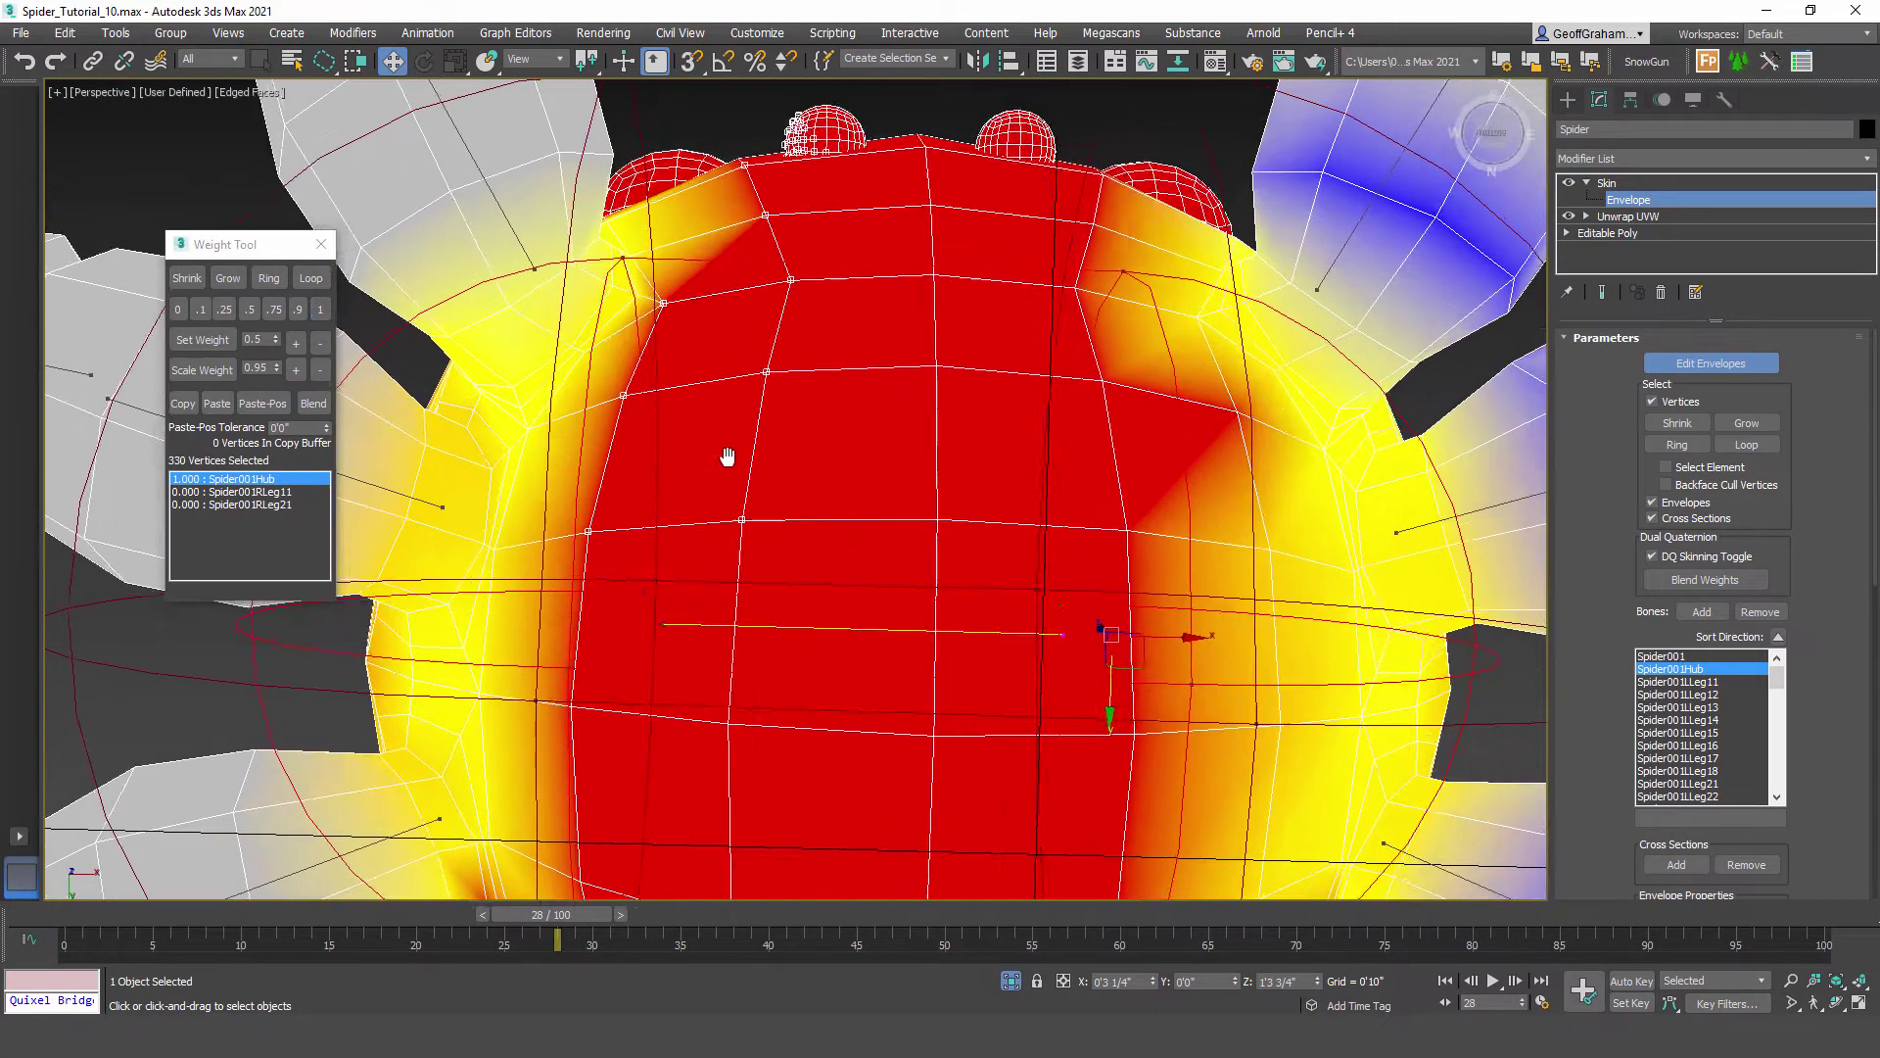
middle_click_drag(674, 225, 681, 447)
scroll(690, 495, "up", 3)
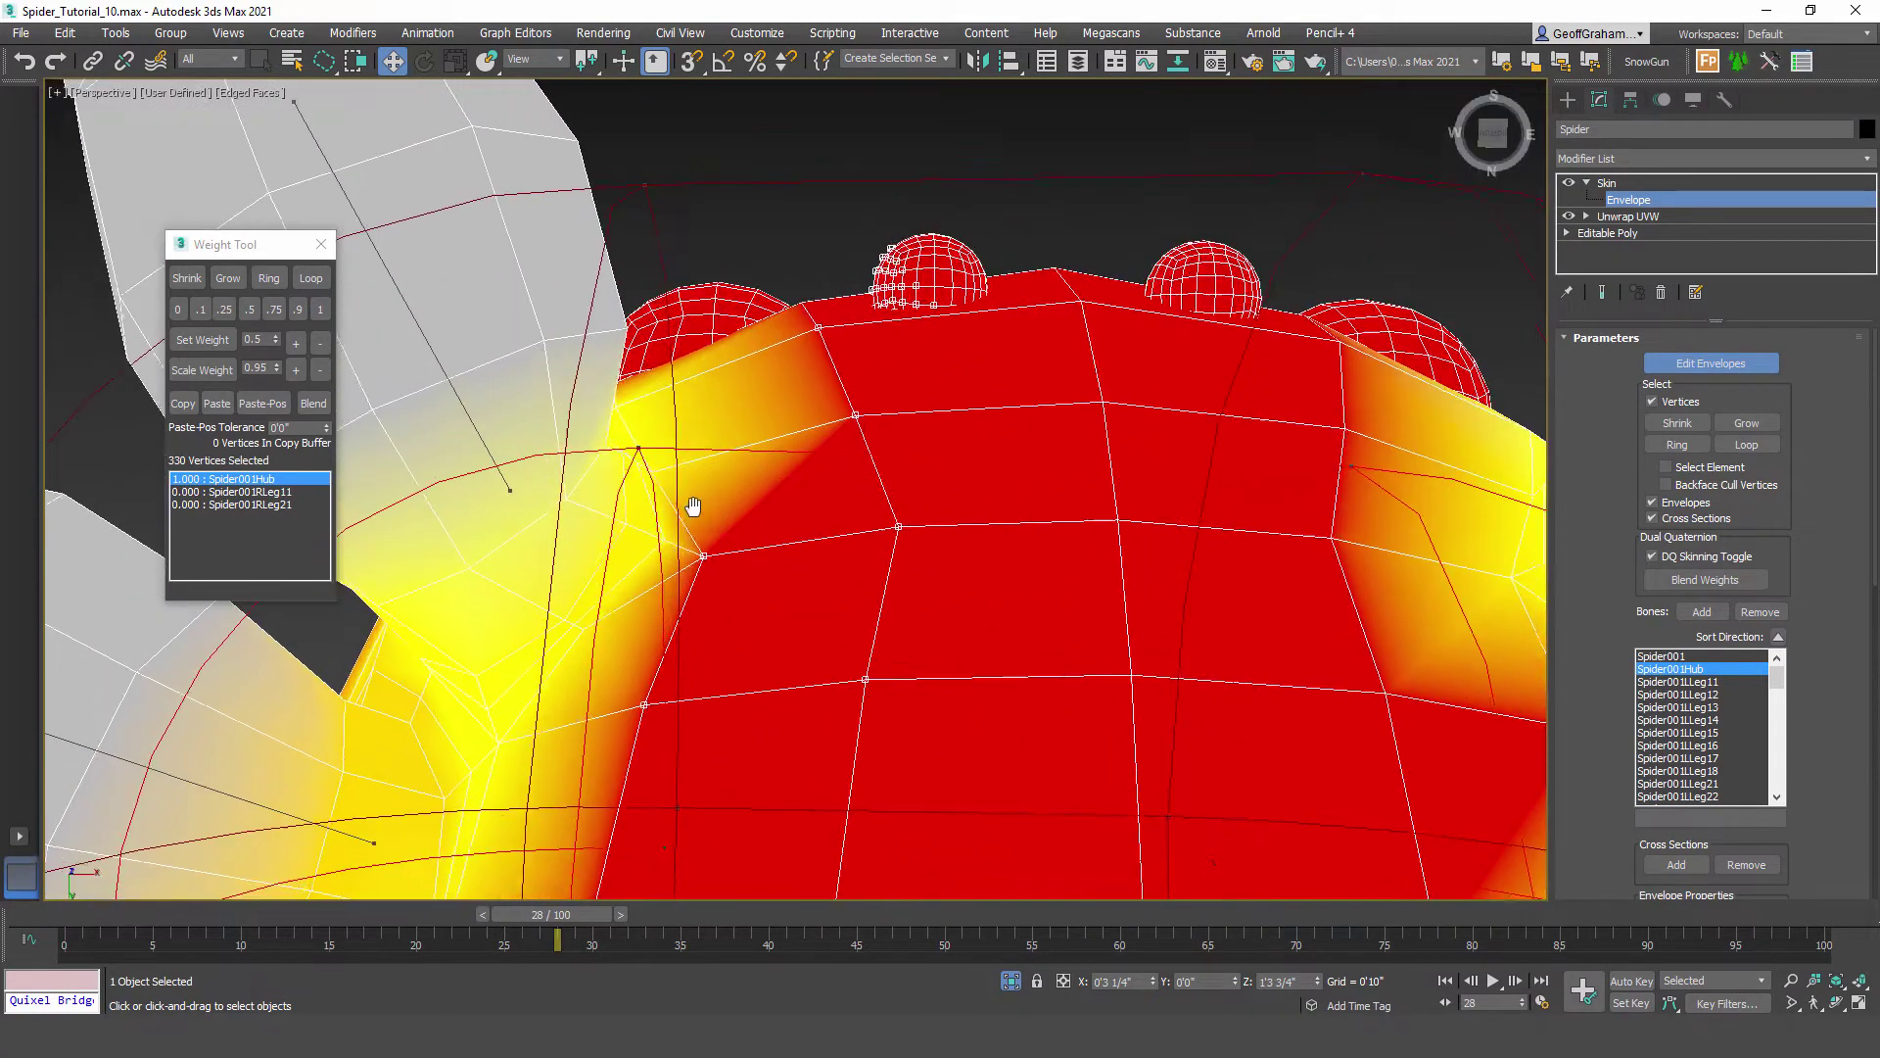
left_click_drag(960, 433, 962, 441, "alt")
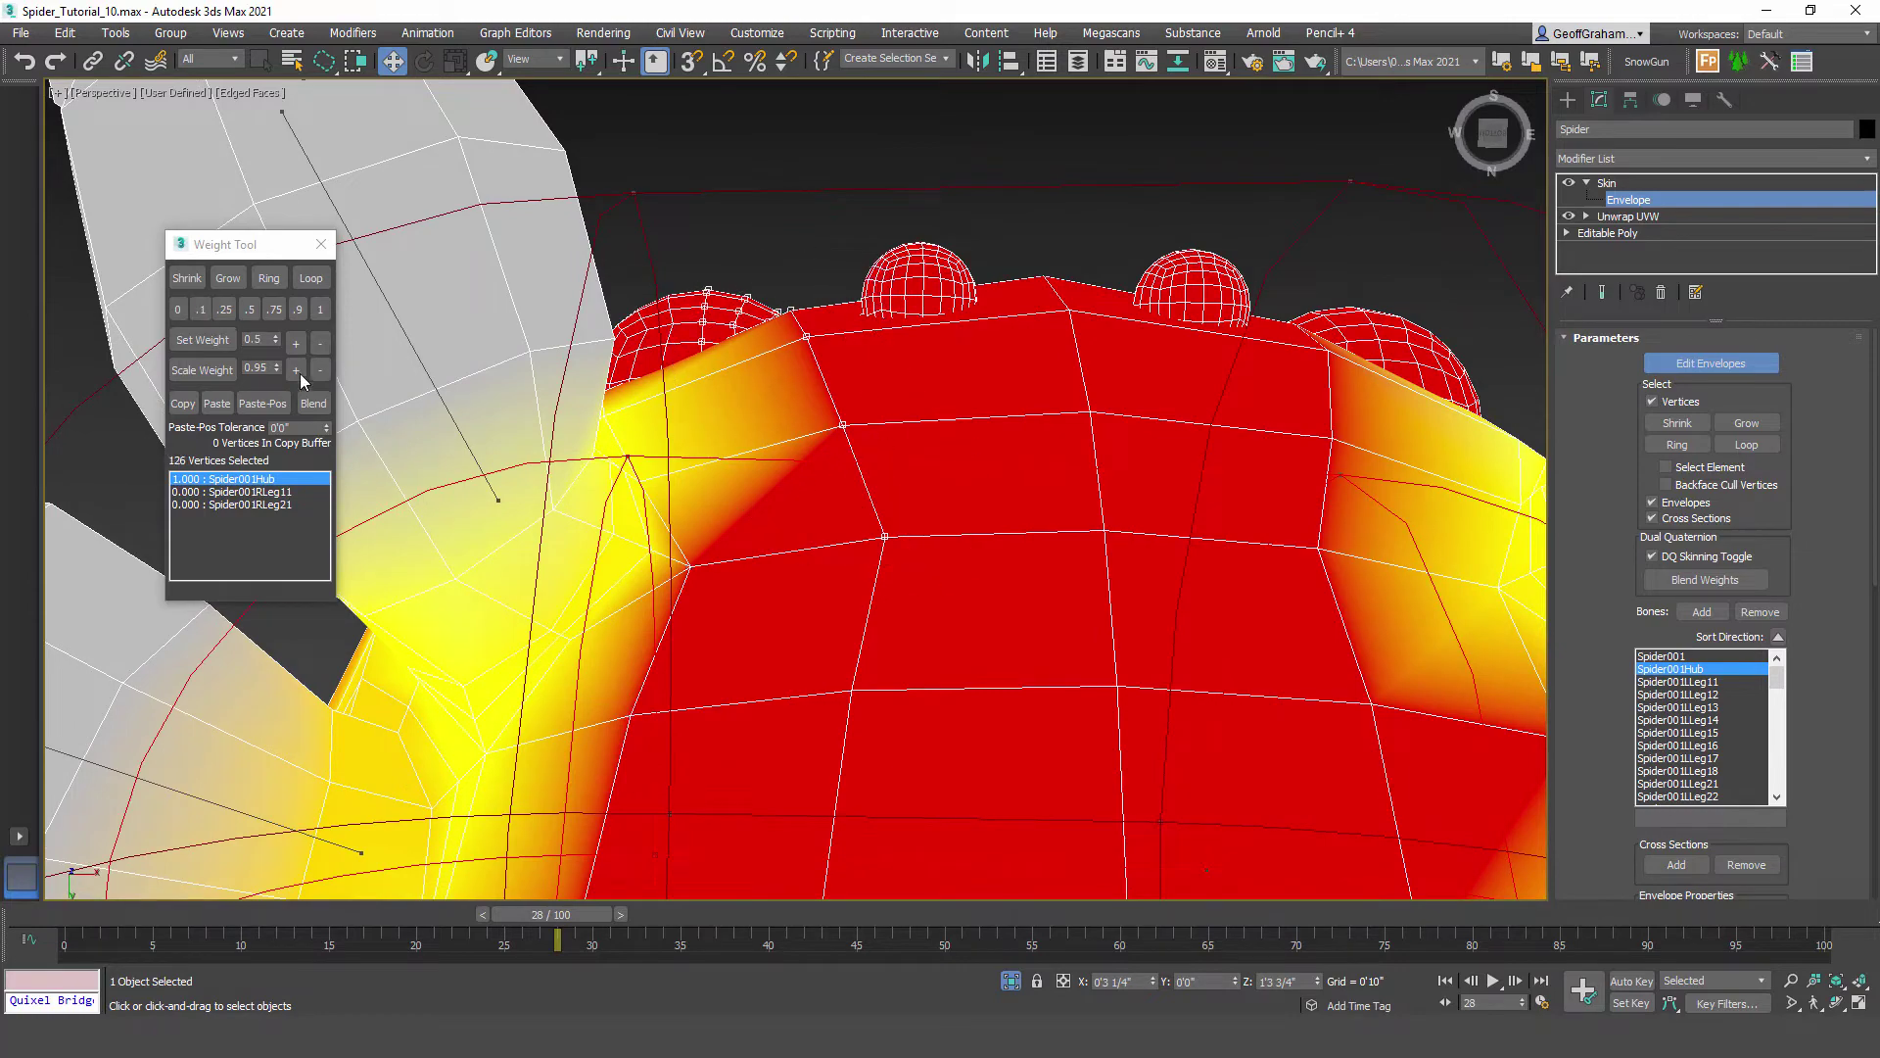
middle_click_drag(1068, 483, 686, 408)
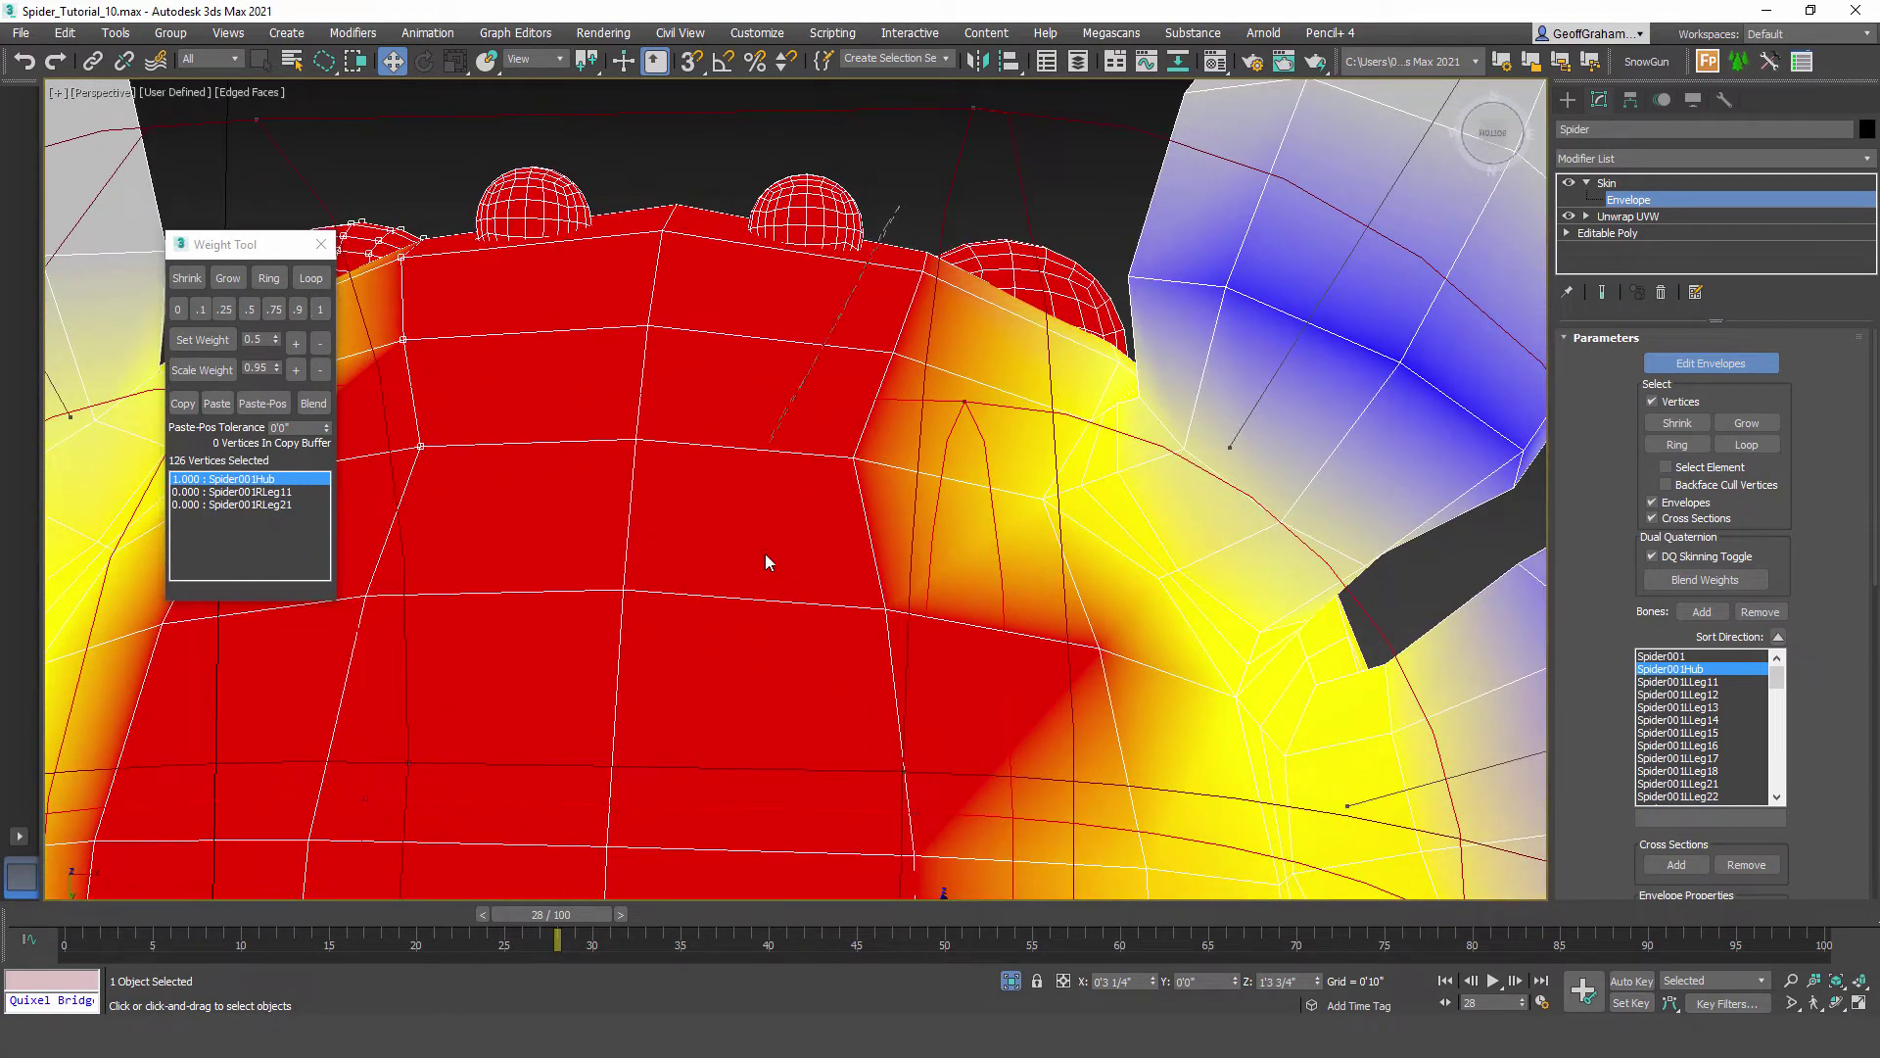
left_click_drag(1081, 366, 1081, 374, "ctrl")
left_click(323, 312)
Step: Set the Spider001Hub weight to 1 on the vertices between the front right leg's base and the outer eye
middle_click_drag(1050, 534, 1289, 454)
middle_click_drag(525, 407, 629, 419)
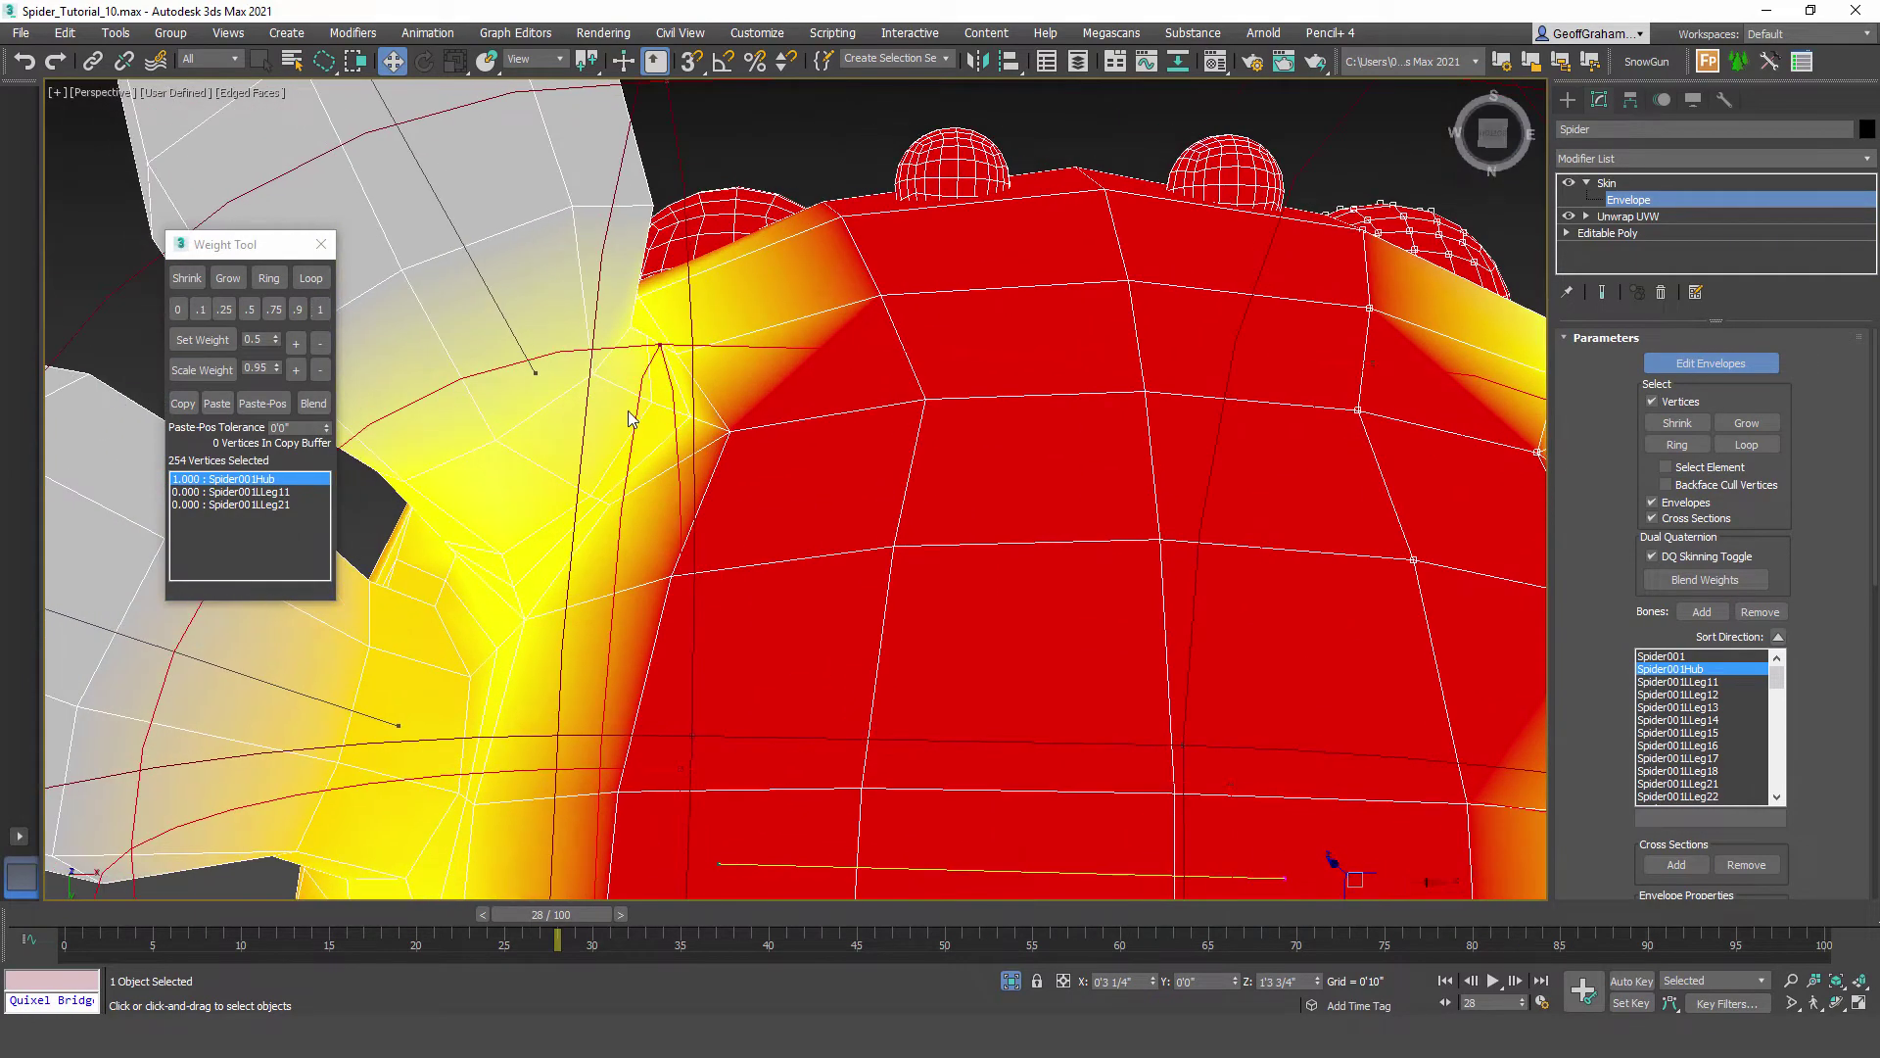
scroll(630, 419, "up", 3)
middle_click_drag(759, 424, 876, 441)
left_click(862, 442)
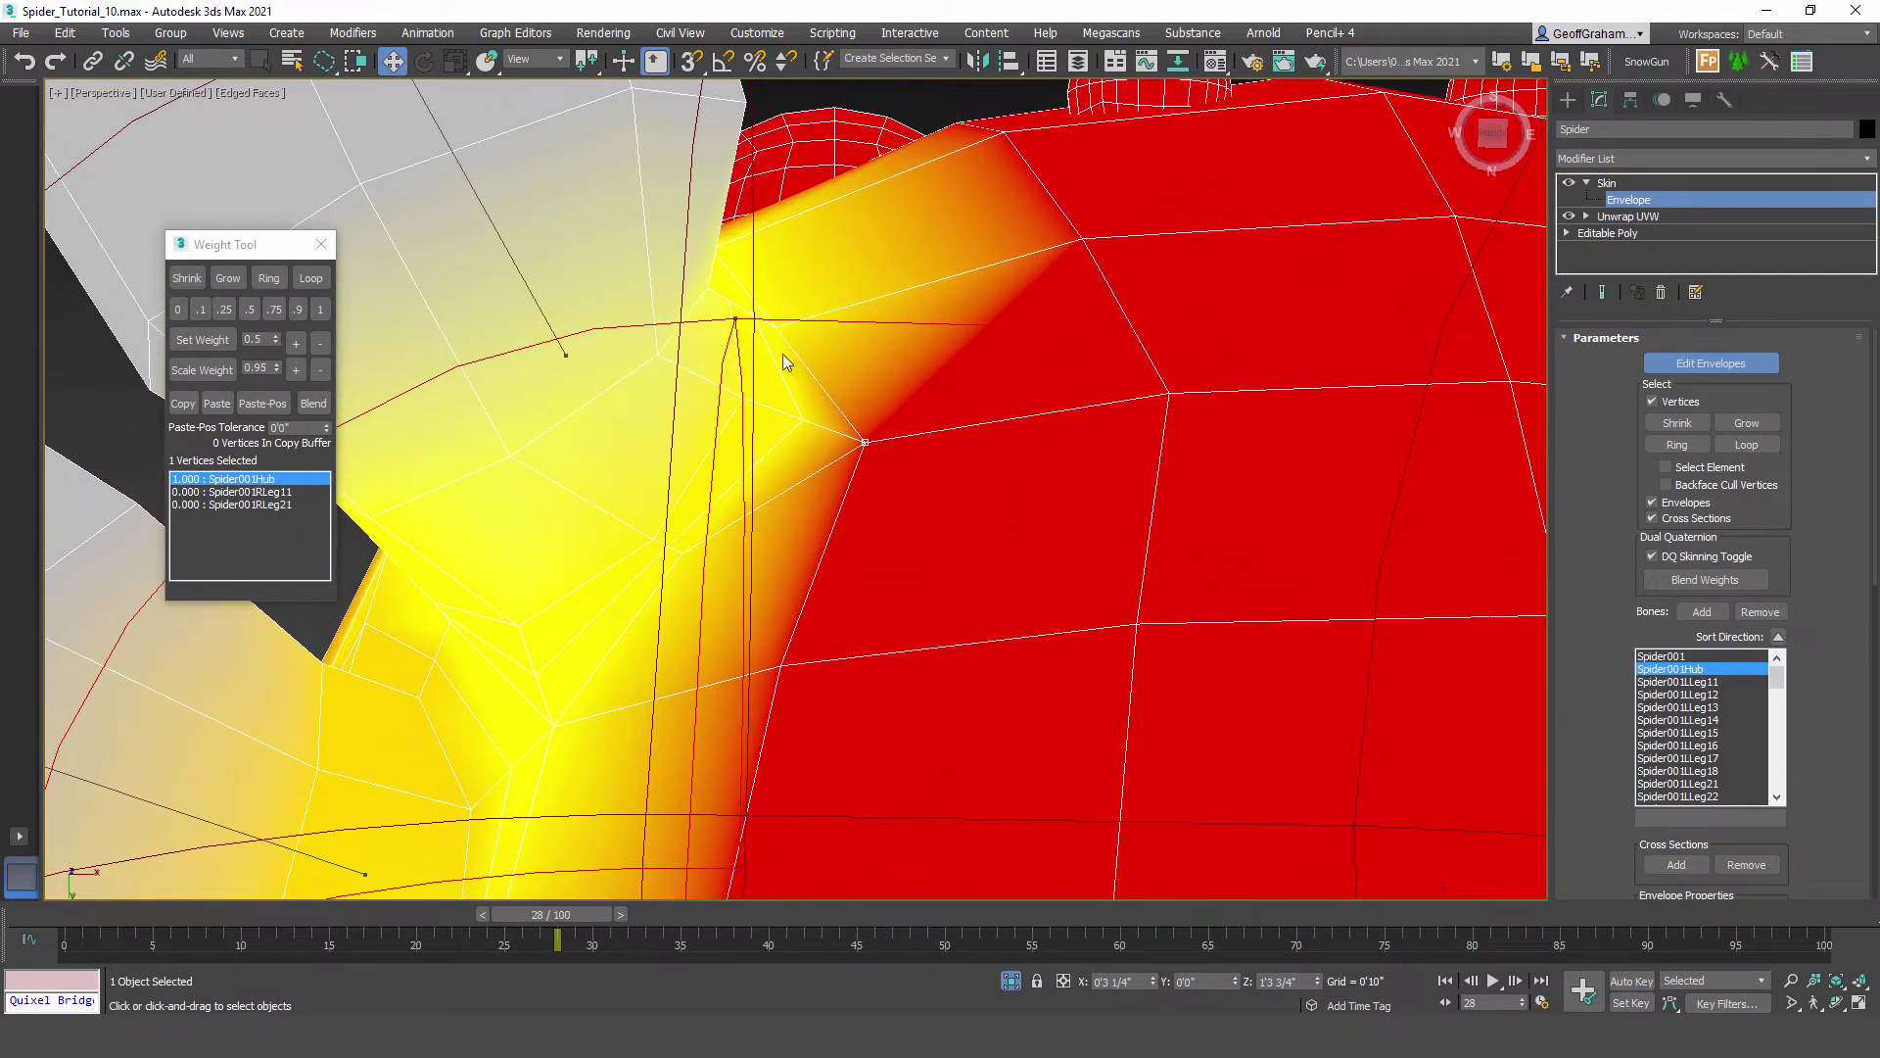
middle_click_drag(948, 389, 878, 420, "alt")
middle_click_drag(732, 619, 846, 503)
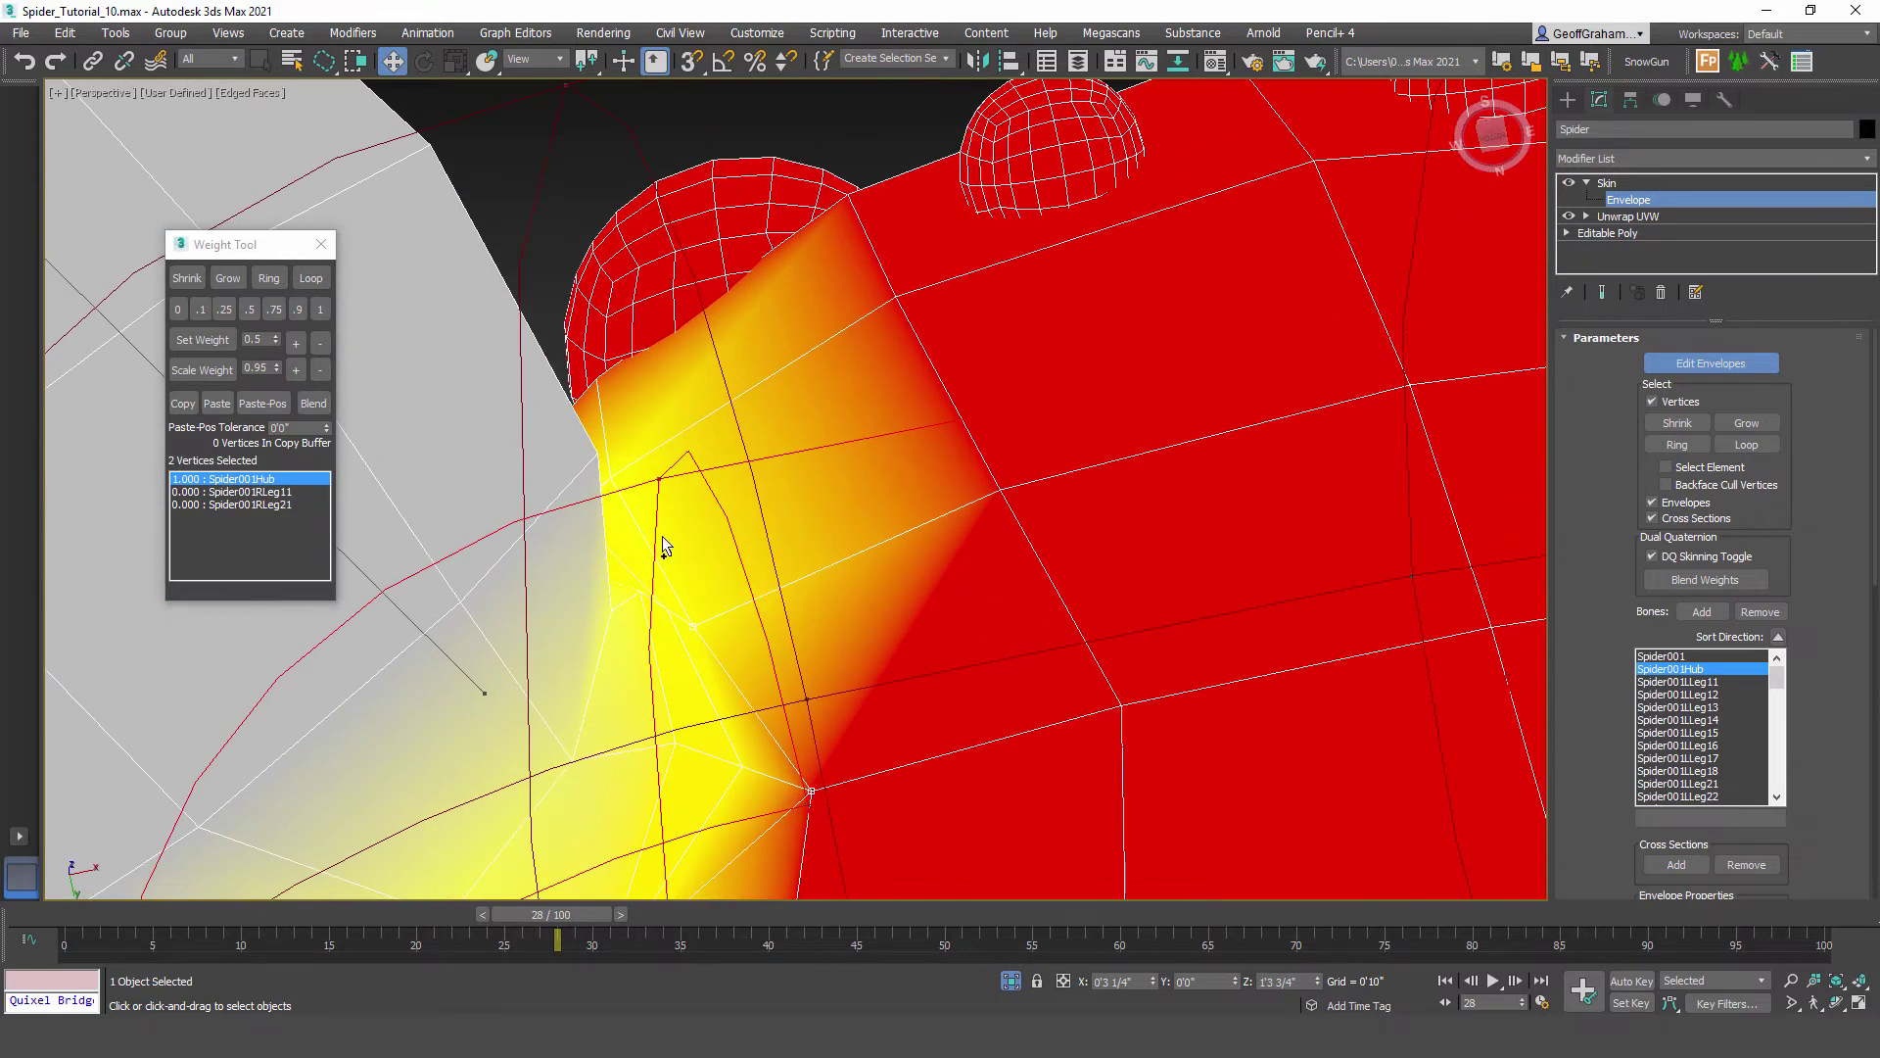
left_click(321, 310)
mouse_move(570, 357)
left_mouse_down()
mouse_move(678, 300)
mouse_move(598, 331)
left_mouse_up()
left_click(323, 312)
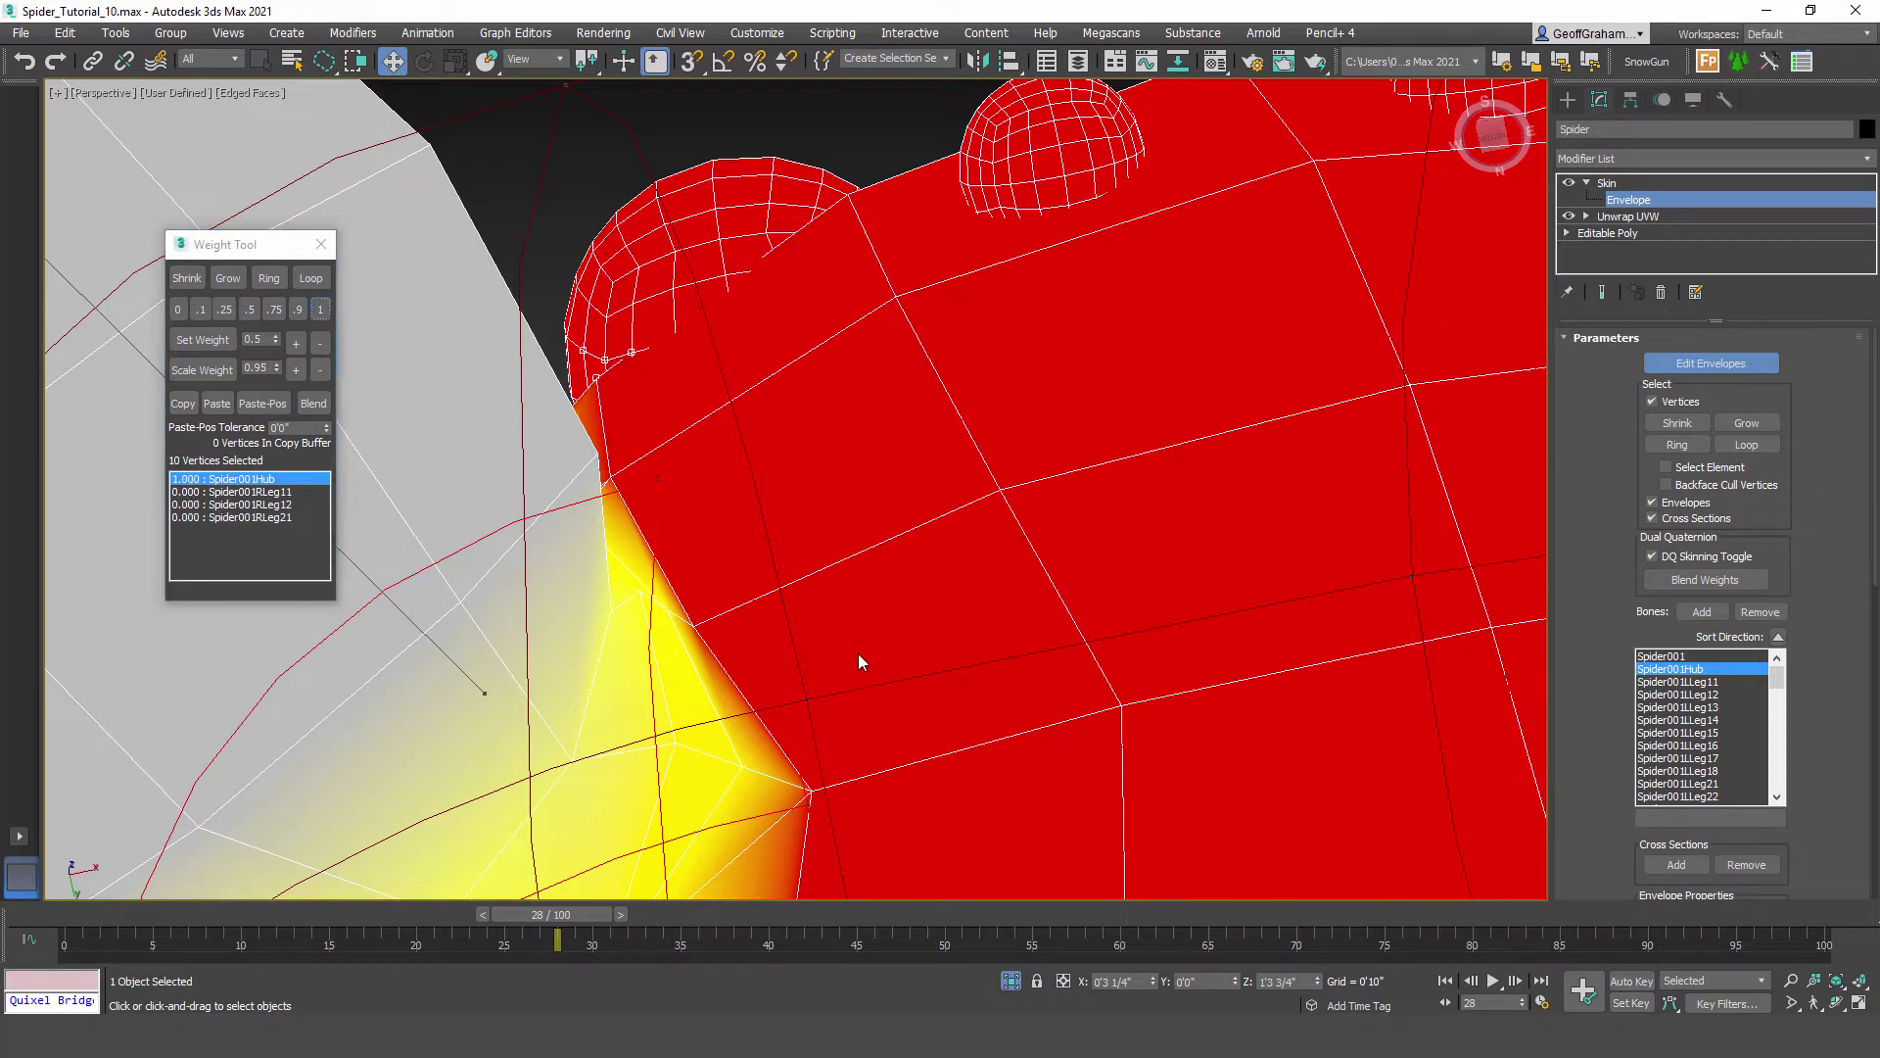
Step: Set the Spider001Hub weight to 1 on the underside body vertex between the first and second right legs
middle_click_drag(860, 627, 924, 150)
middle_click_drag(798, 647, 815, 293)
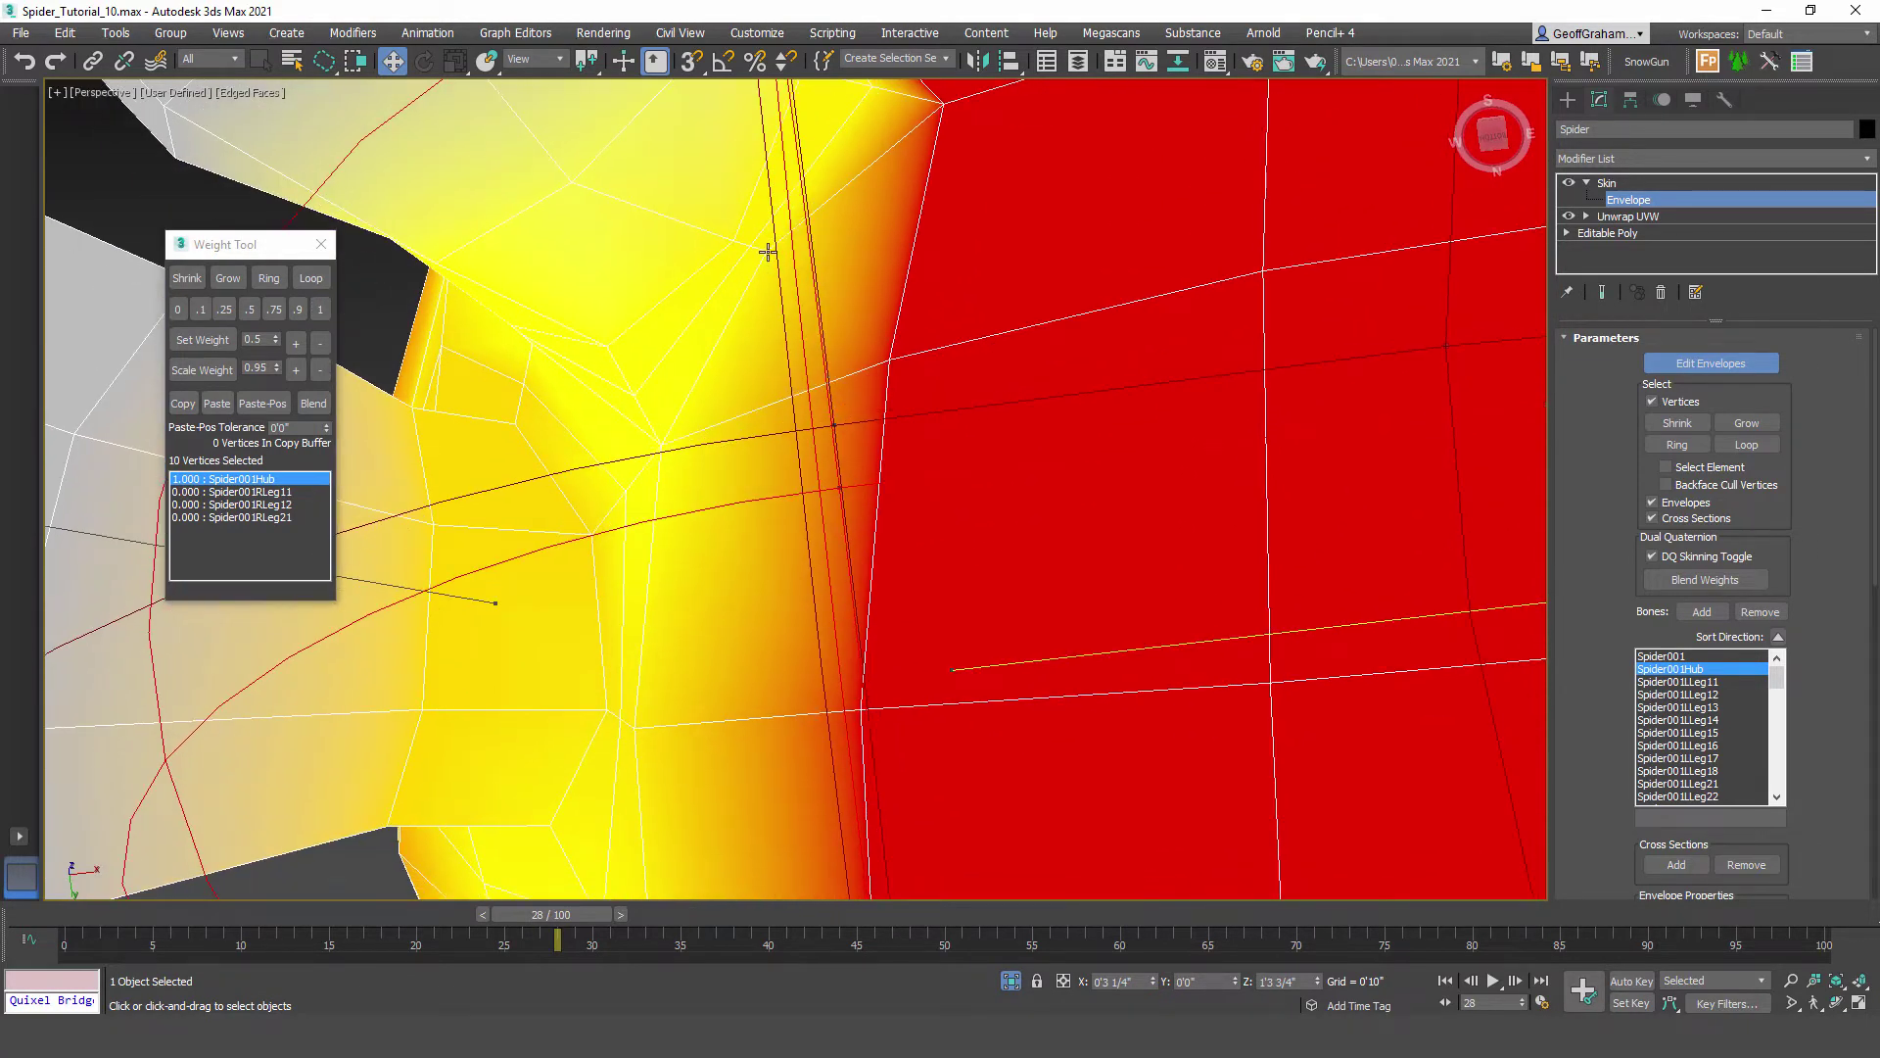
left_click(768, 252)
left_click(322, 311)
Step: Set the Spider001Hub weight to 1 on the crease vertices running up between the first and second right legs
middle_click_drag(762, 386, 1048, 627, "alt")
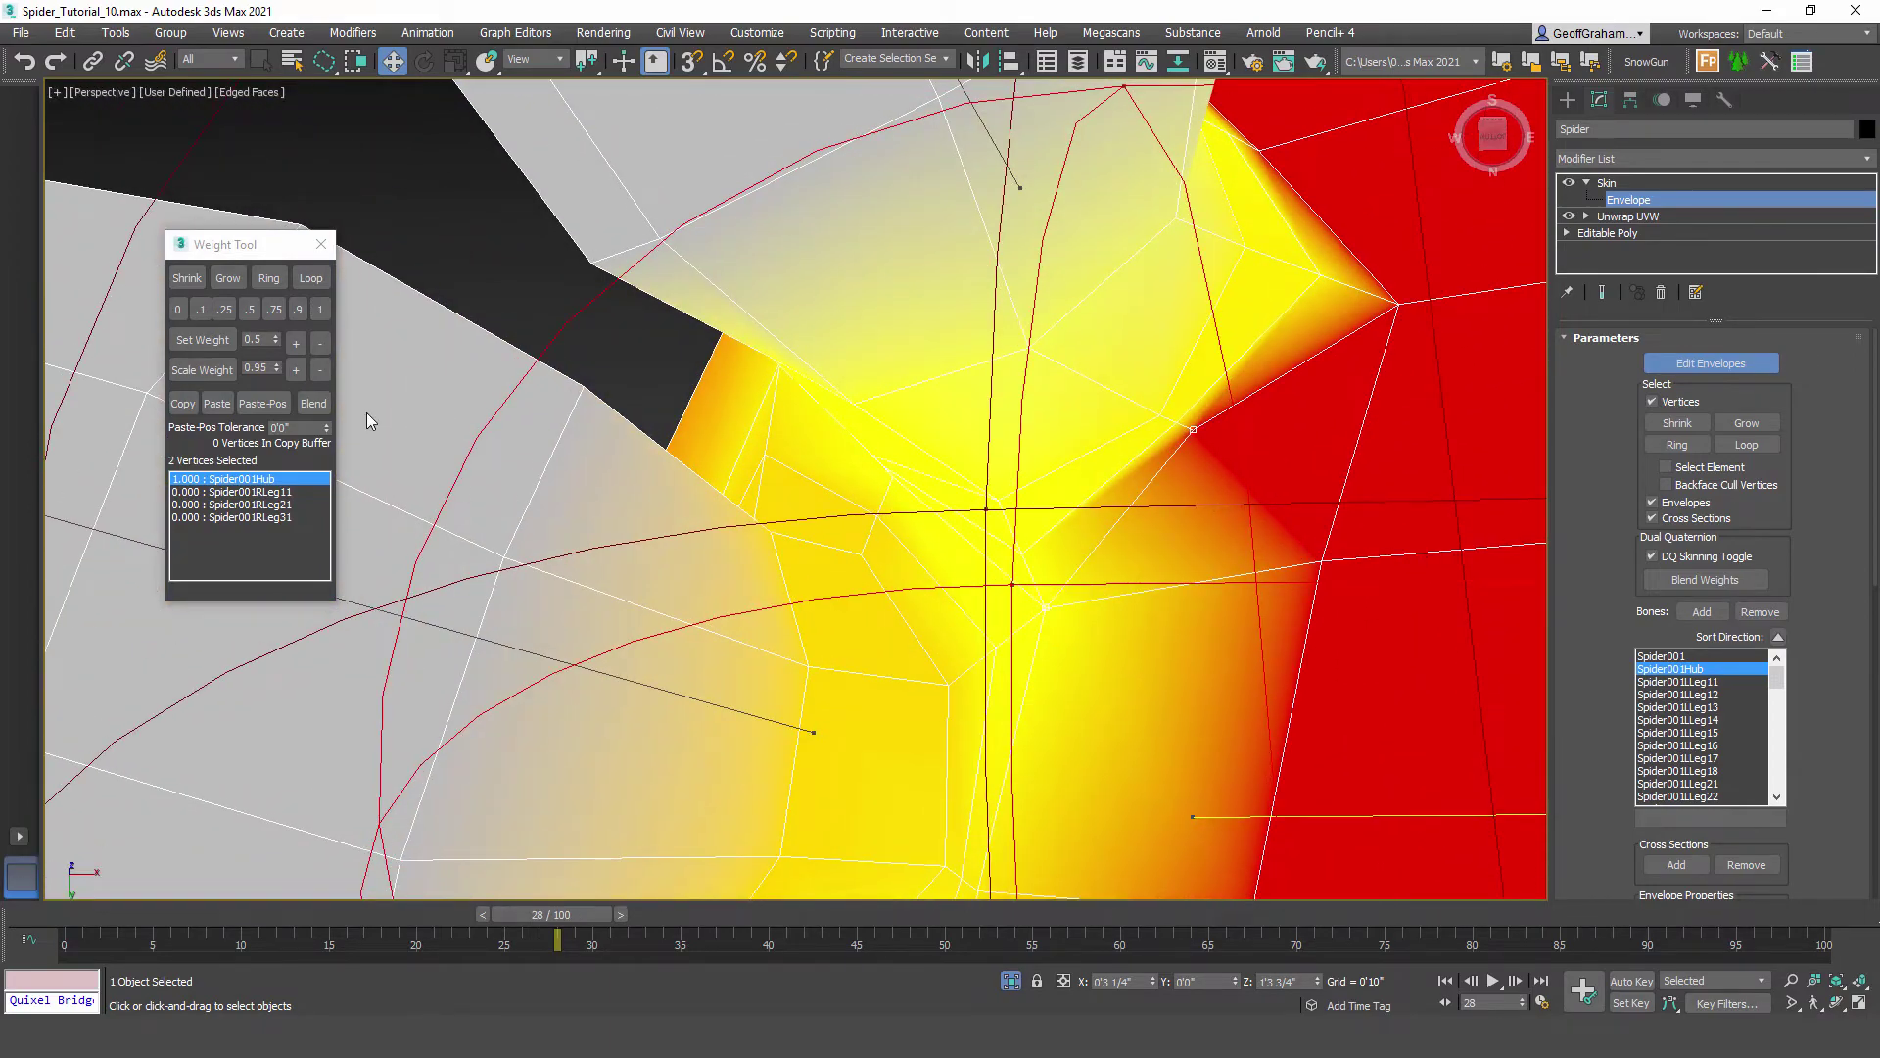
middle_click_drag(1050, 548, 1089, 511, "alt")
middle_click_drag(1147, 408, 1134, 420, "alt")
scroll(1094, 309, "down", 4)
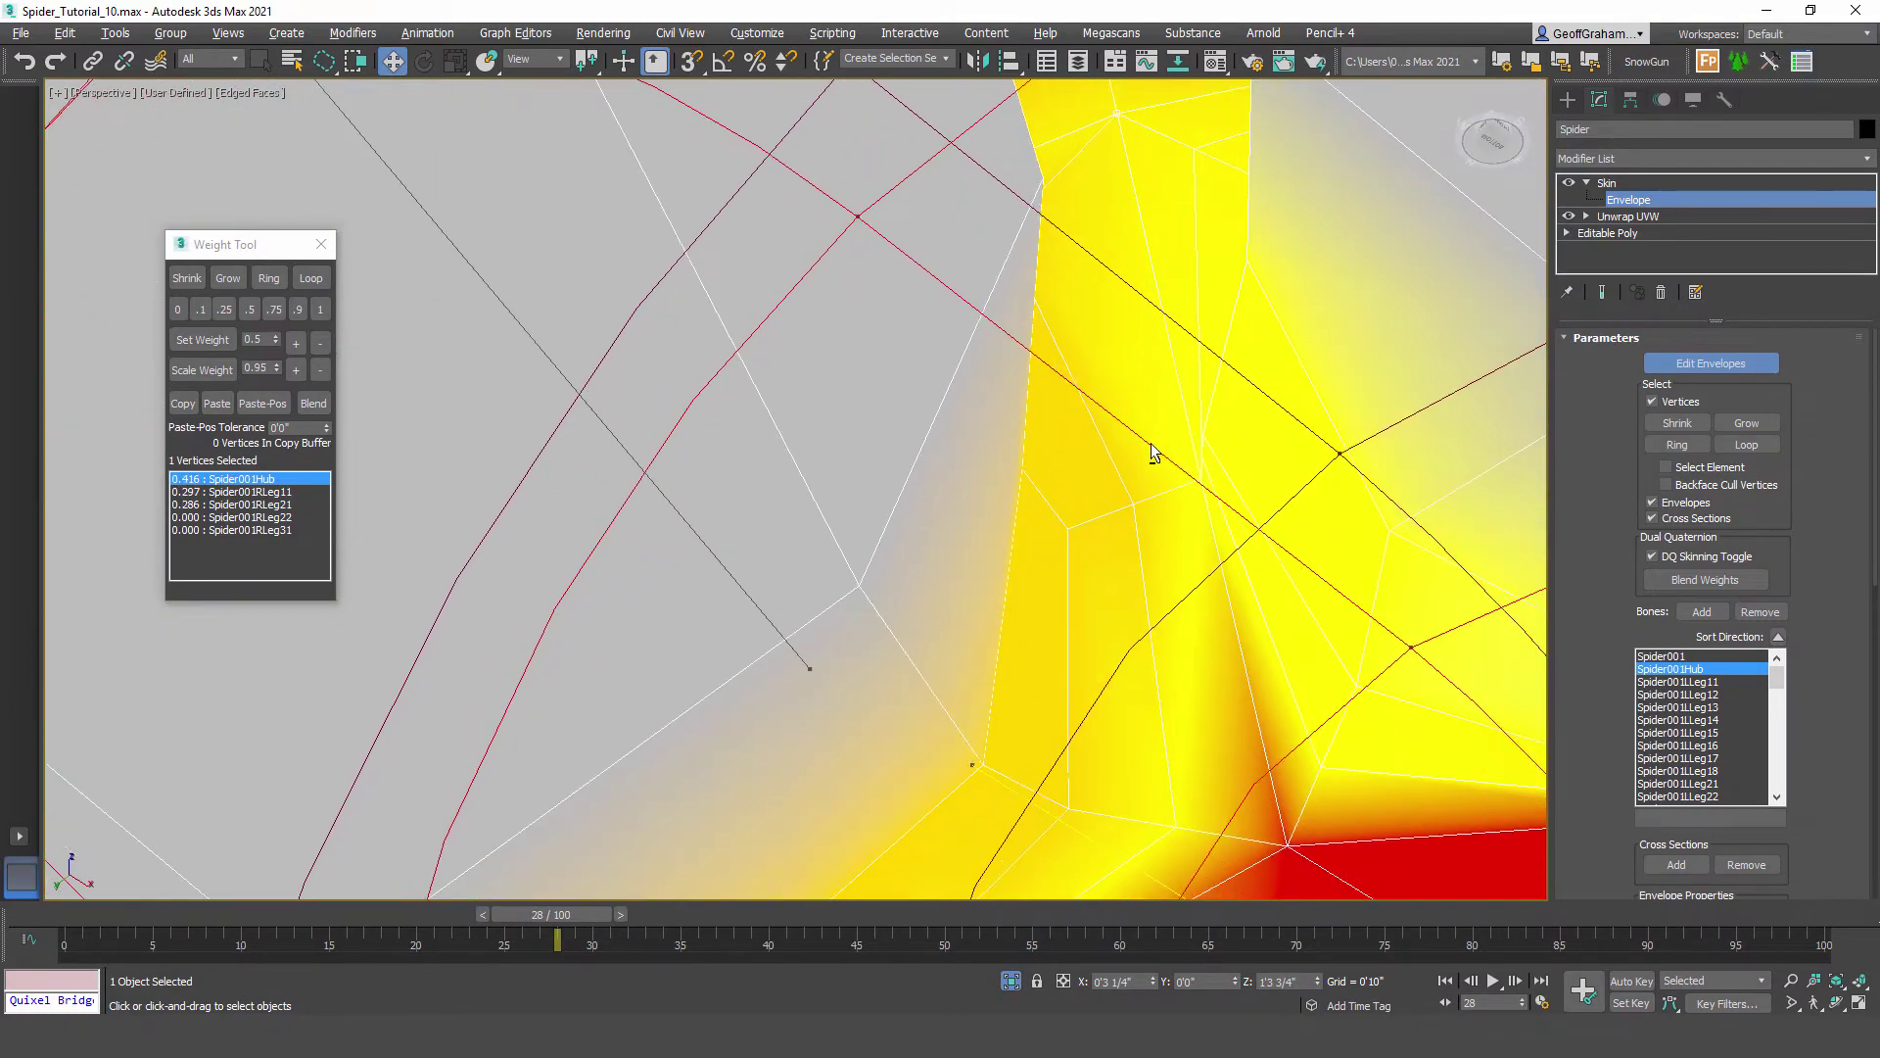
left_click(1352, 448, "ctrl")
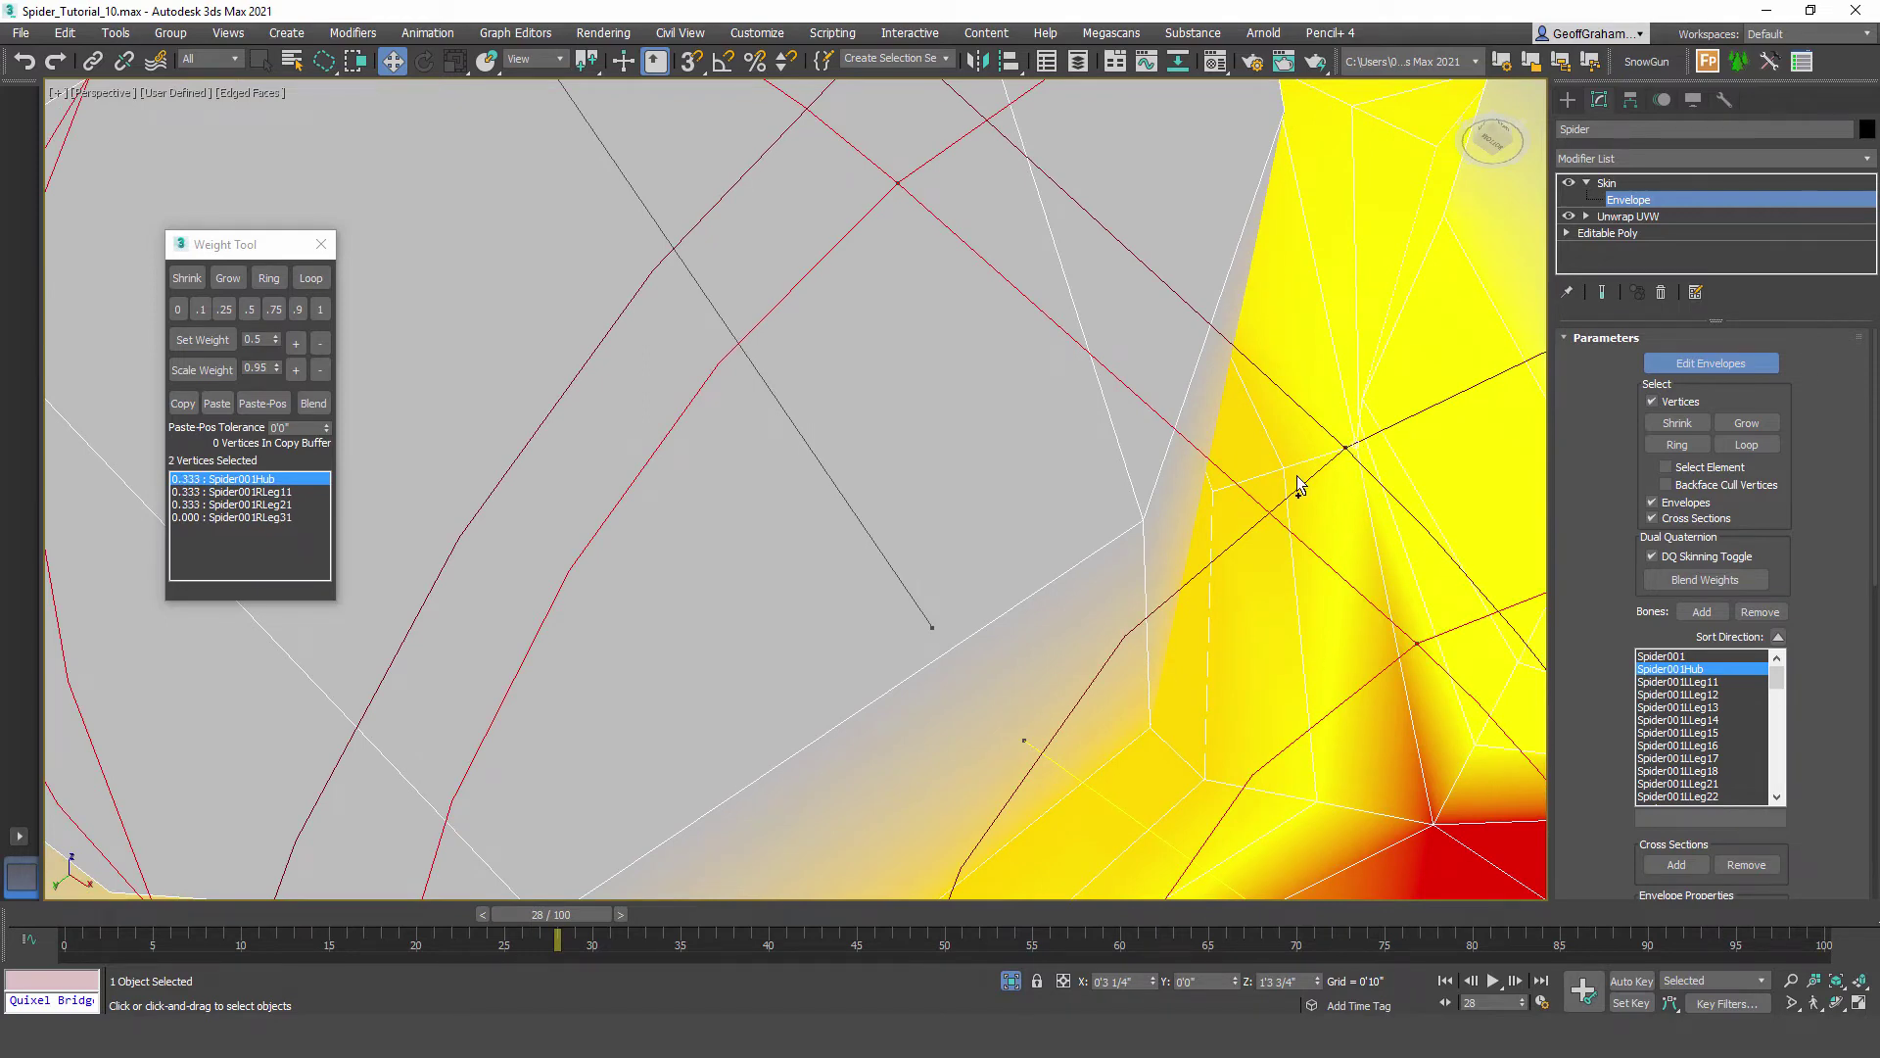
left_click(319, 310)
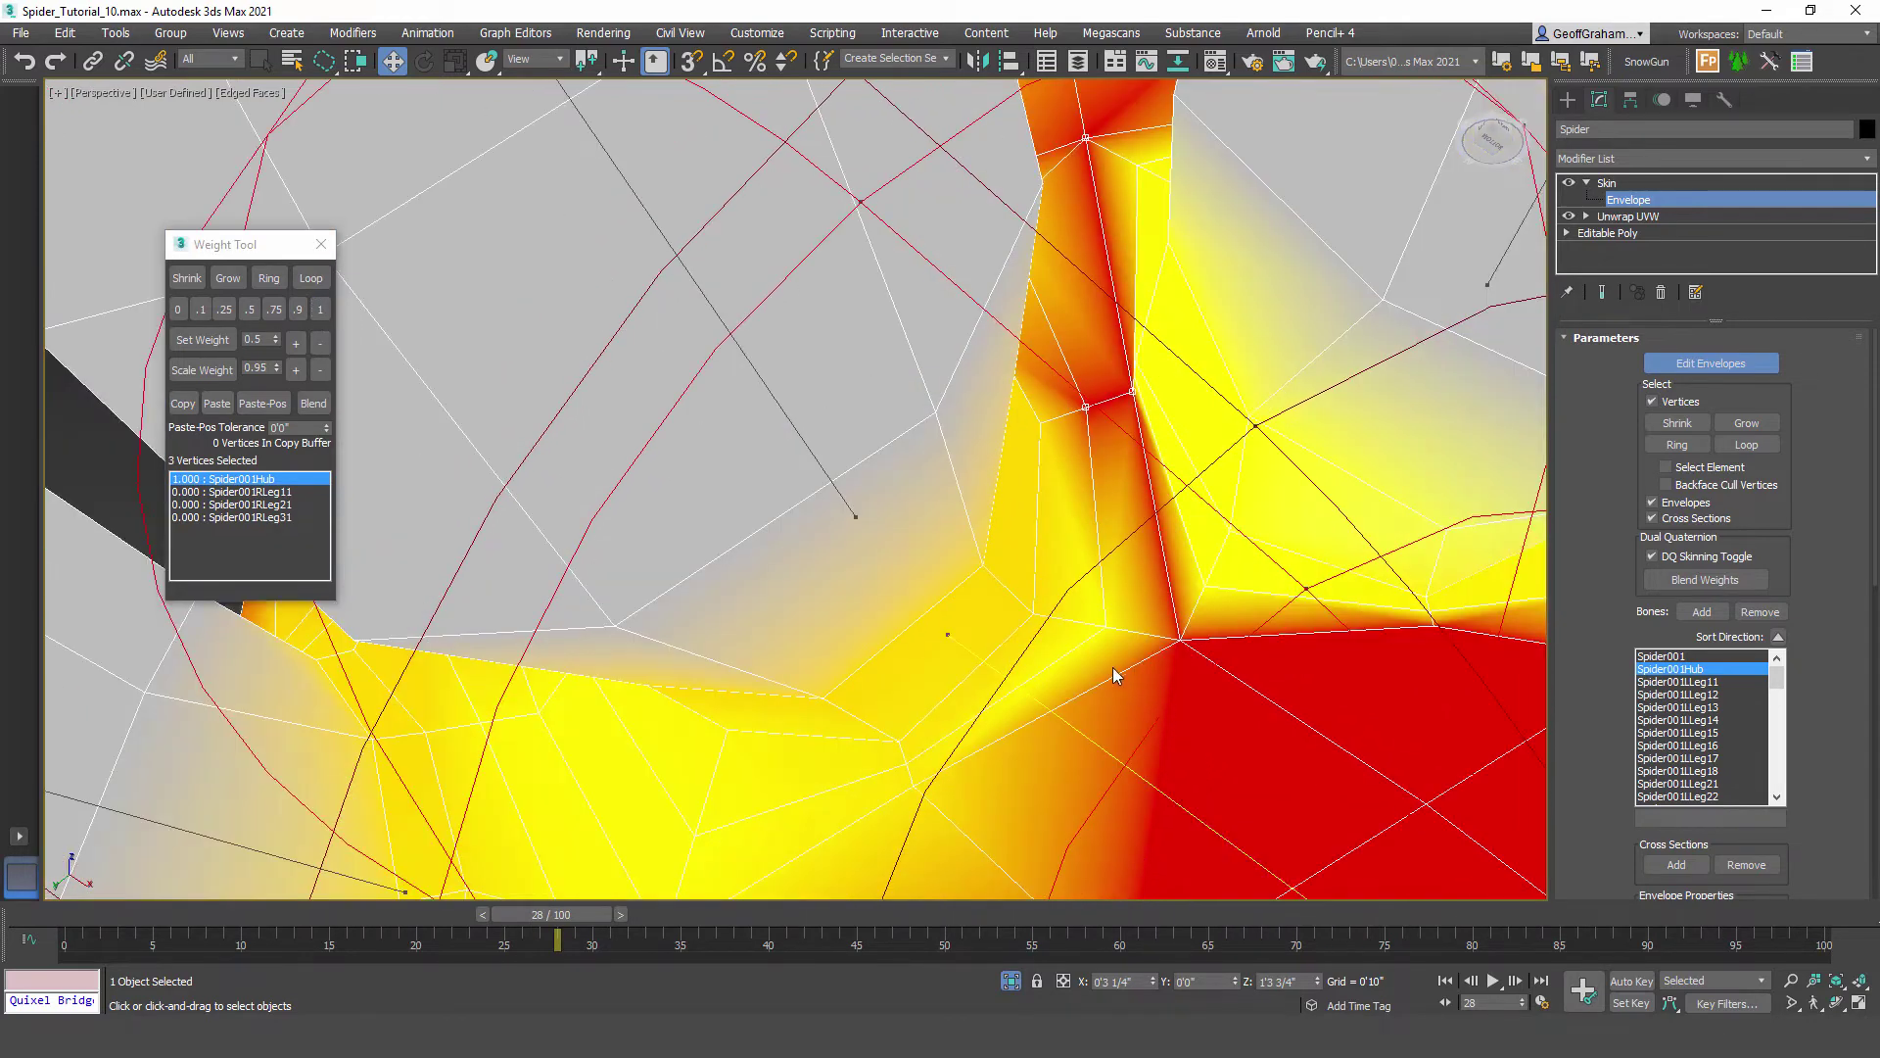
Step: Set the Spider001Hub weight to 1 on the body vertices along the inner base of the second right leg
middle_click_drag(1112, 673, 1056, 577)
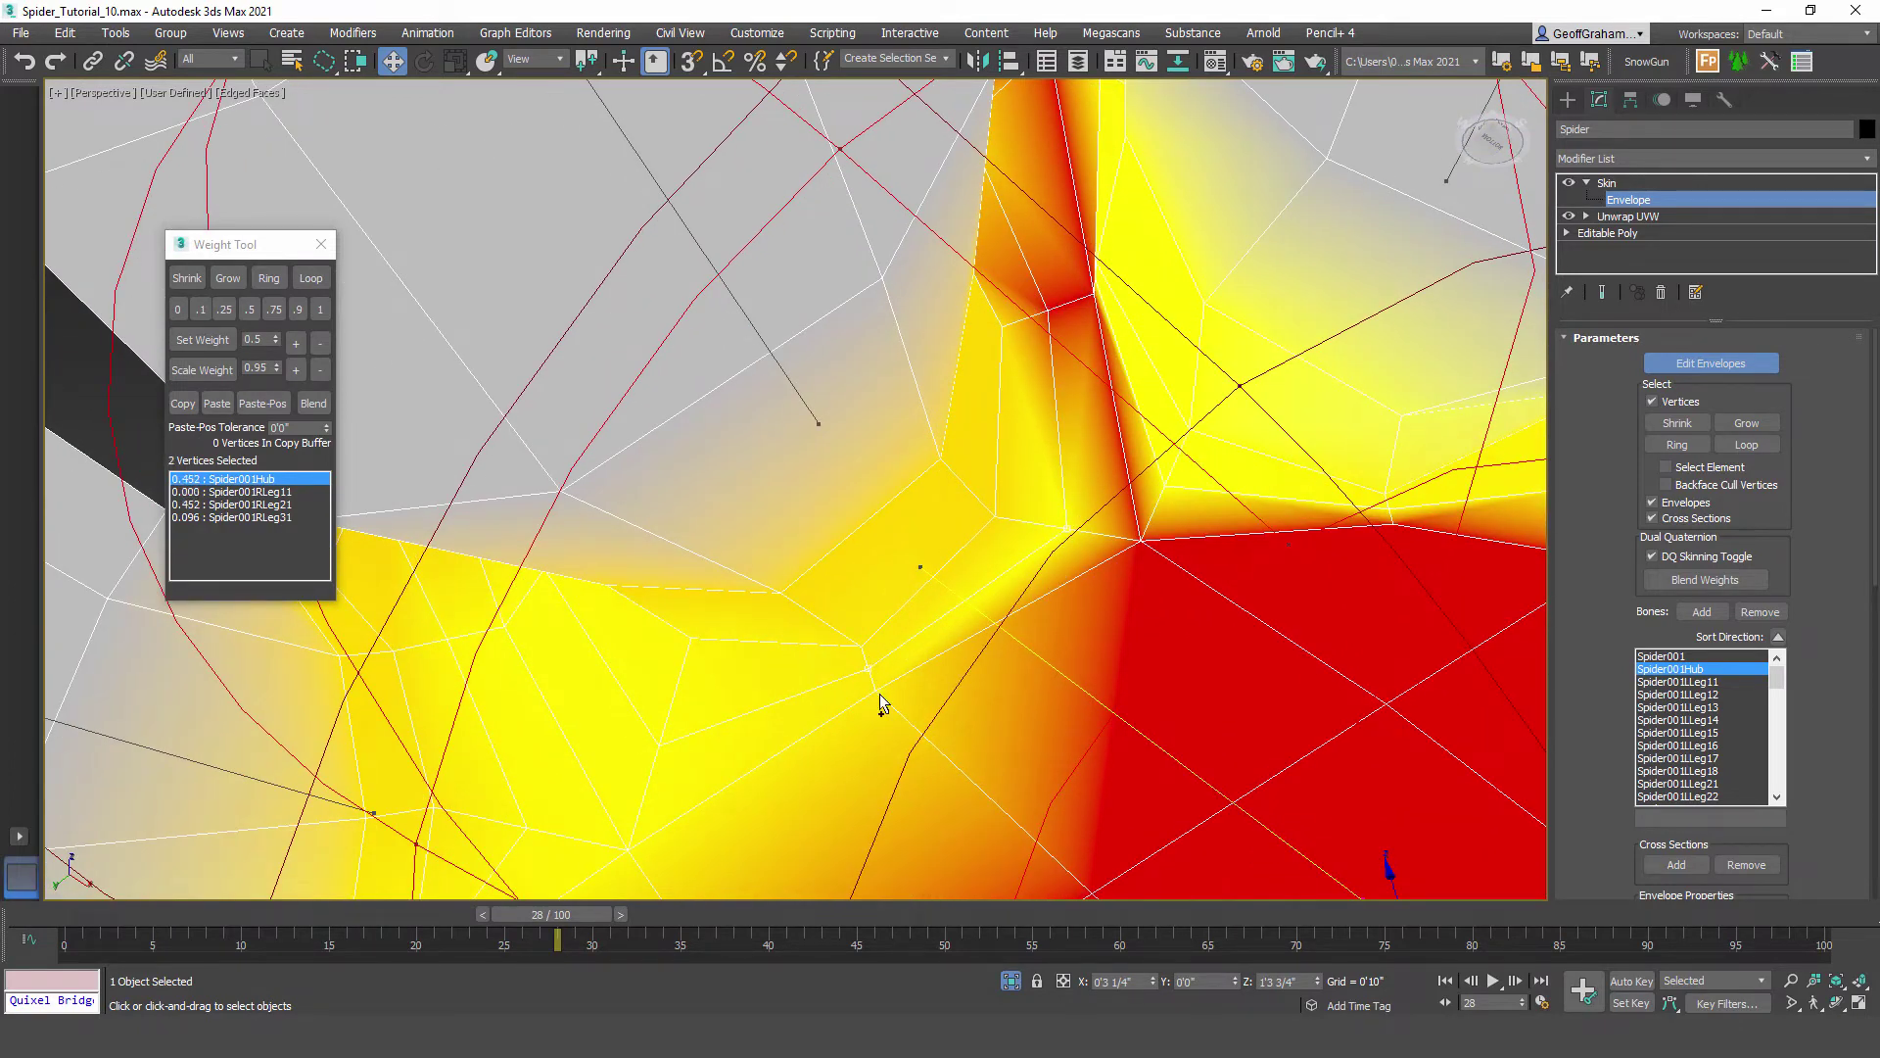
middle_click_drag(727, 799, 1333, 415, "alt")
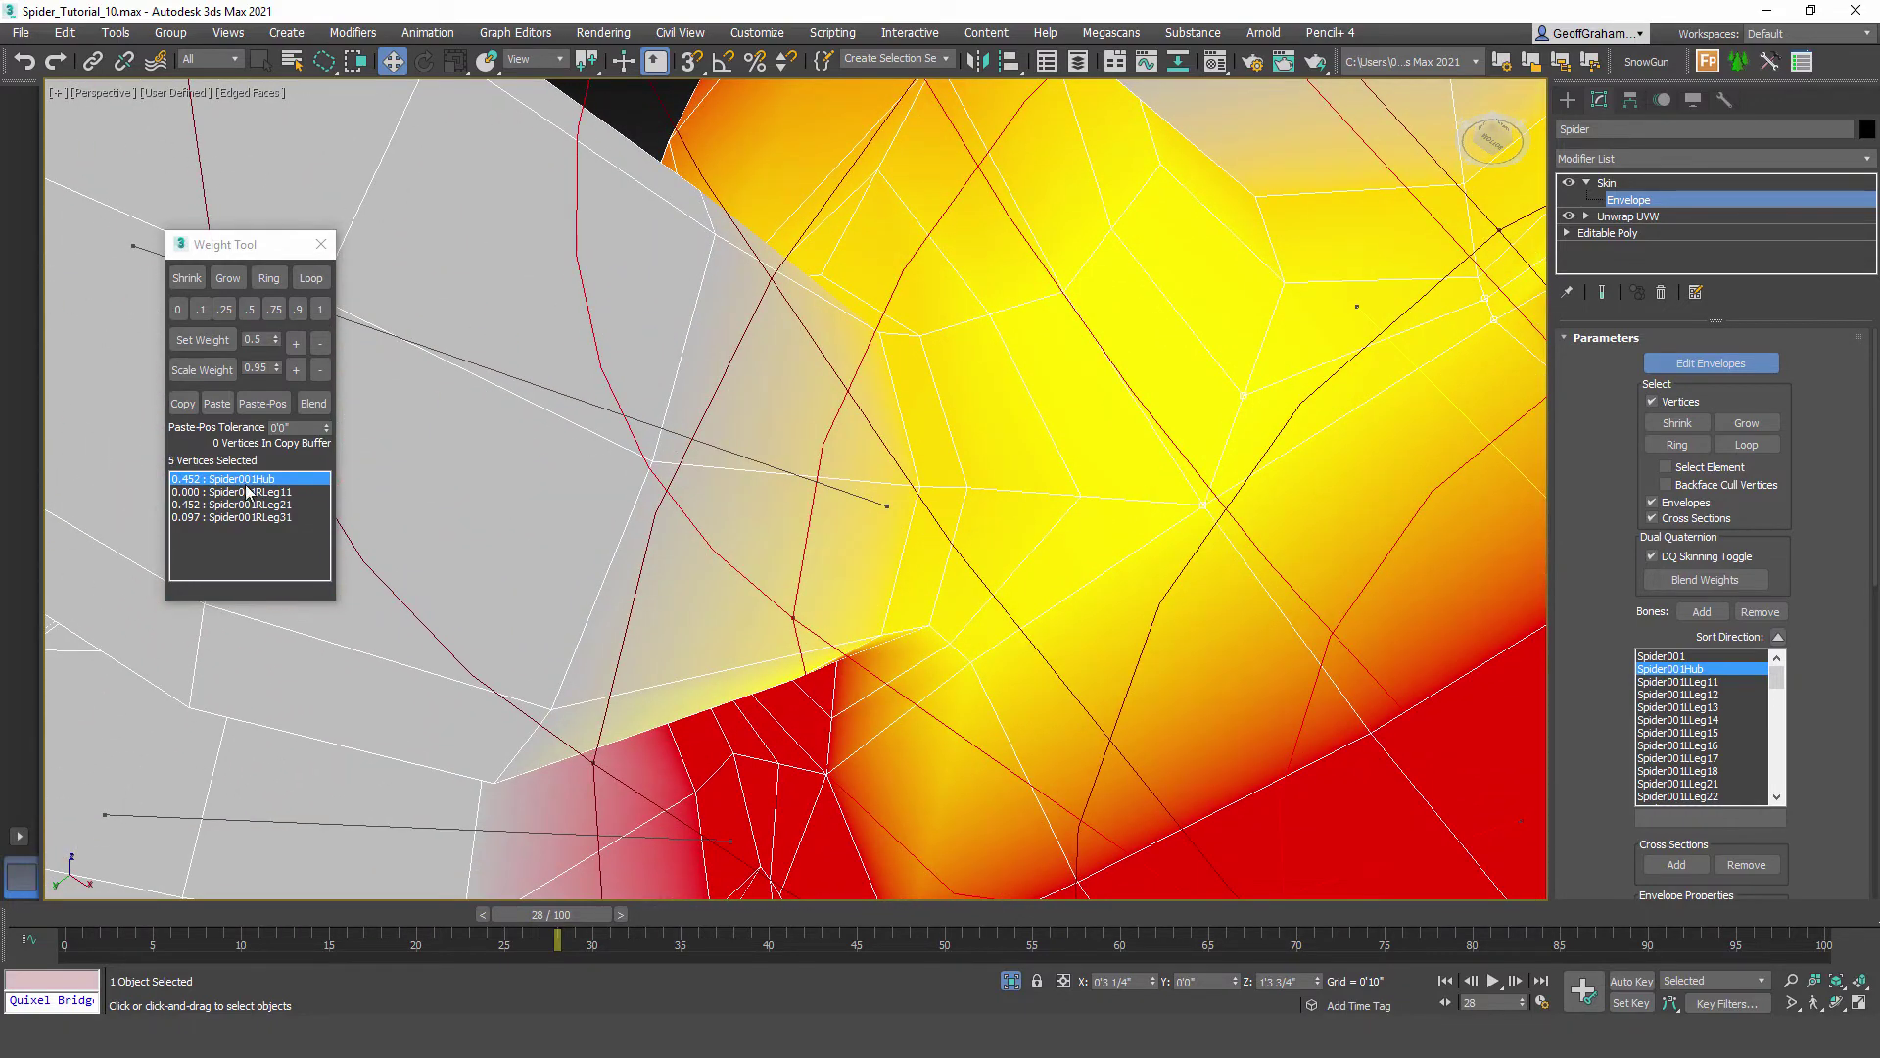
left_click(319, 310)
scroll(1046, 388, "down", 3)
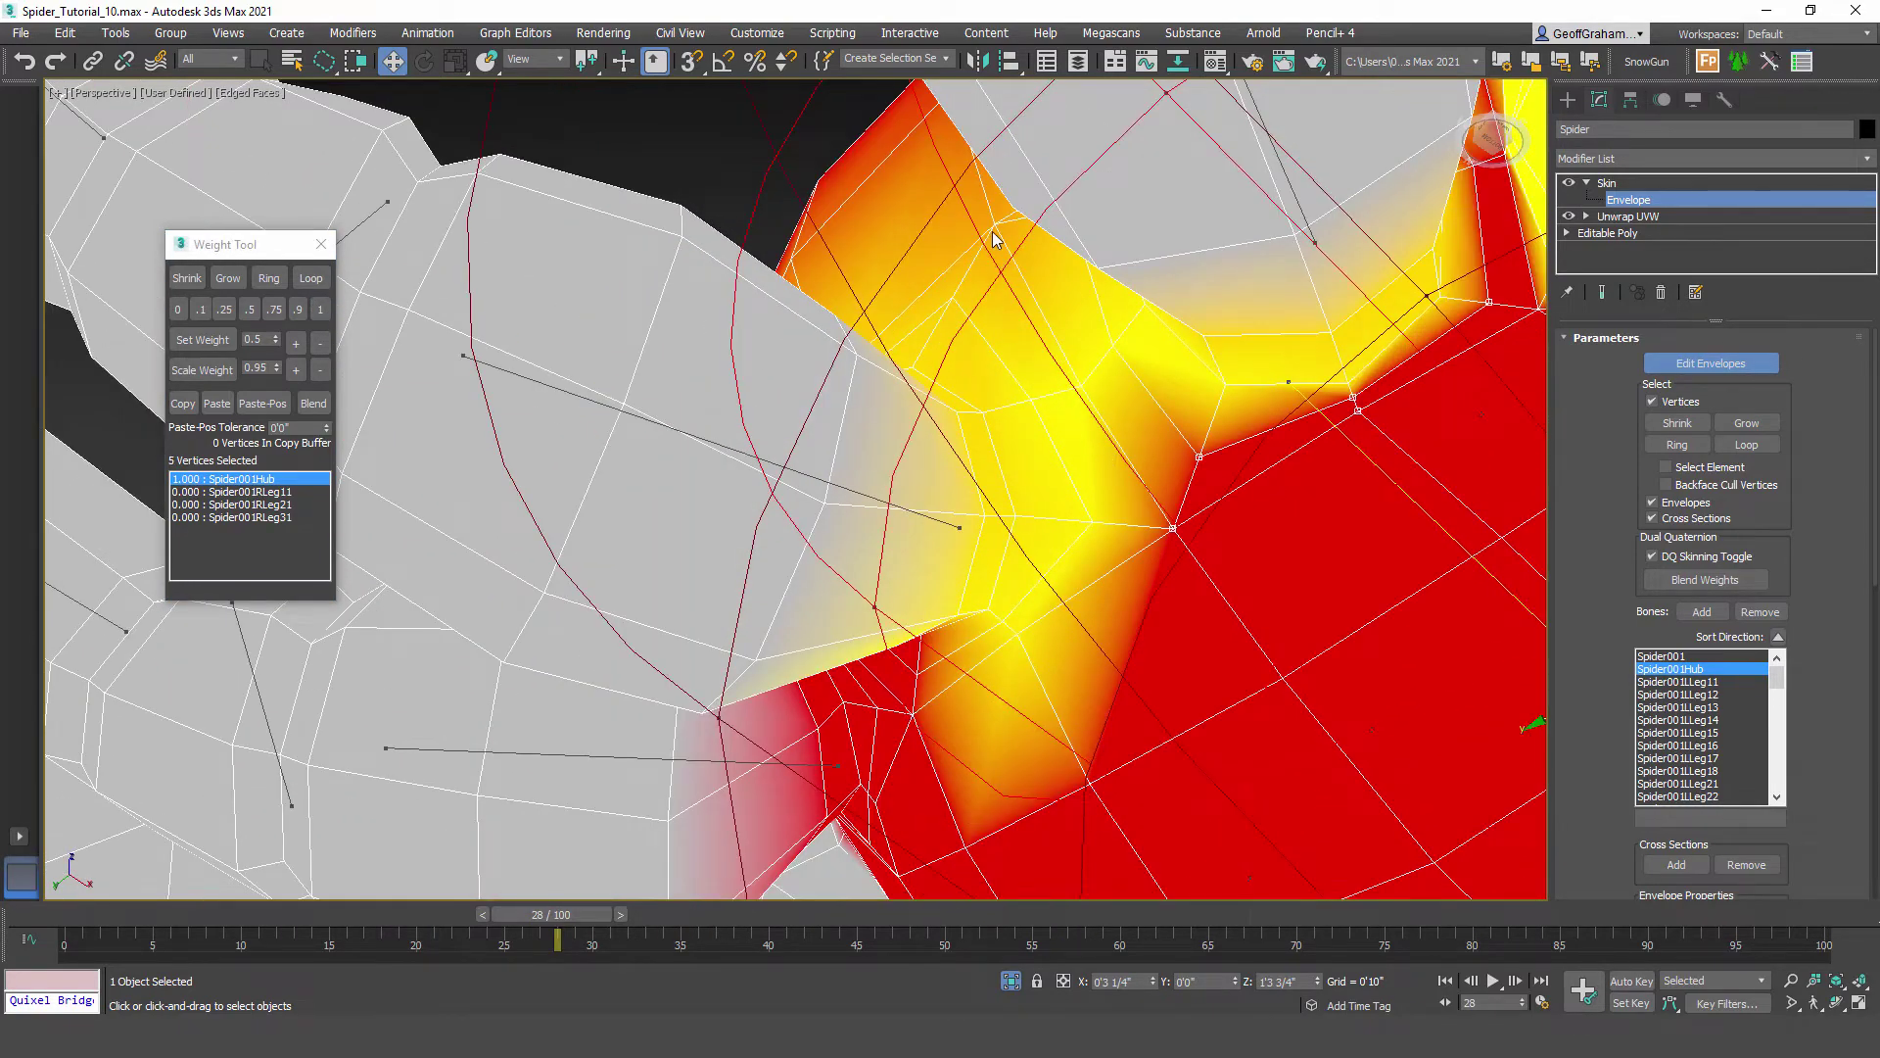
Step: Set the Spider001Hub weight to 1 on the two crease vertices between the second and third right legs
left_click(994, 227)
left_click(1074, 388, "ctrl")
left_click(321, 310)
middle_click_drag(1050, 476, 1223, 452)
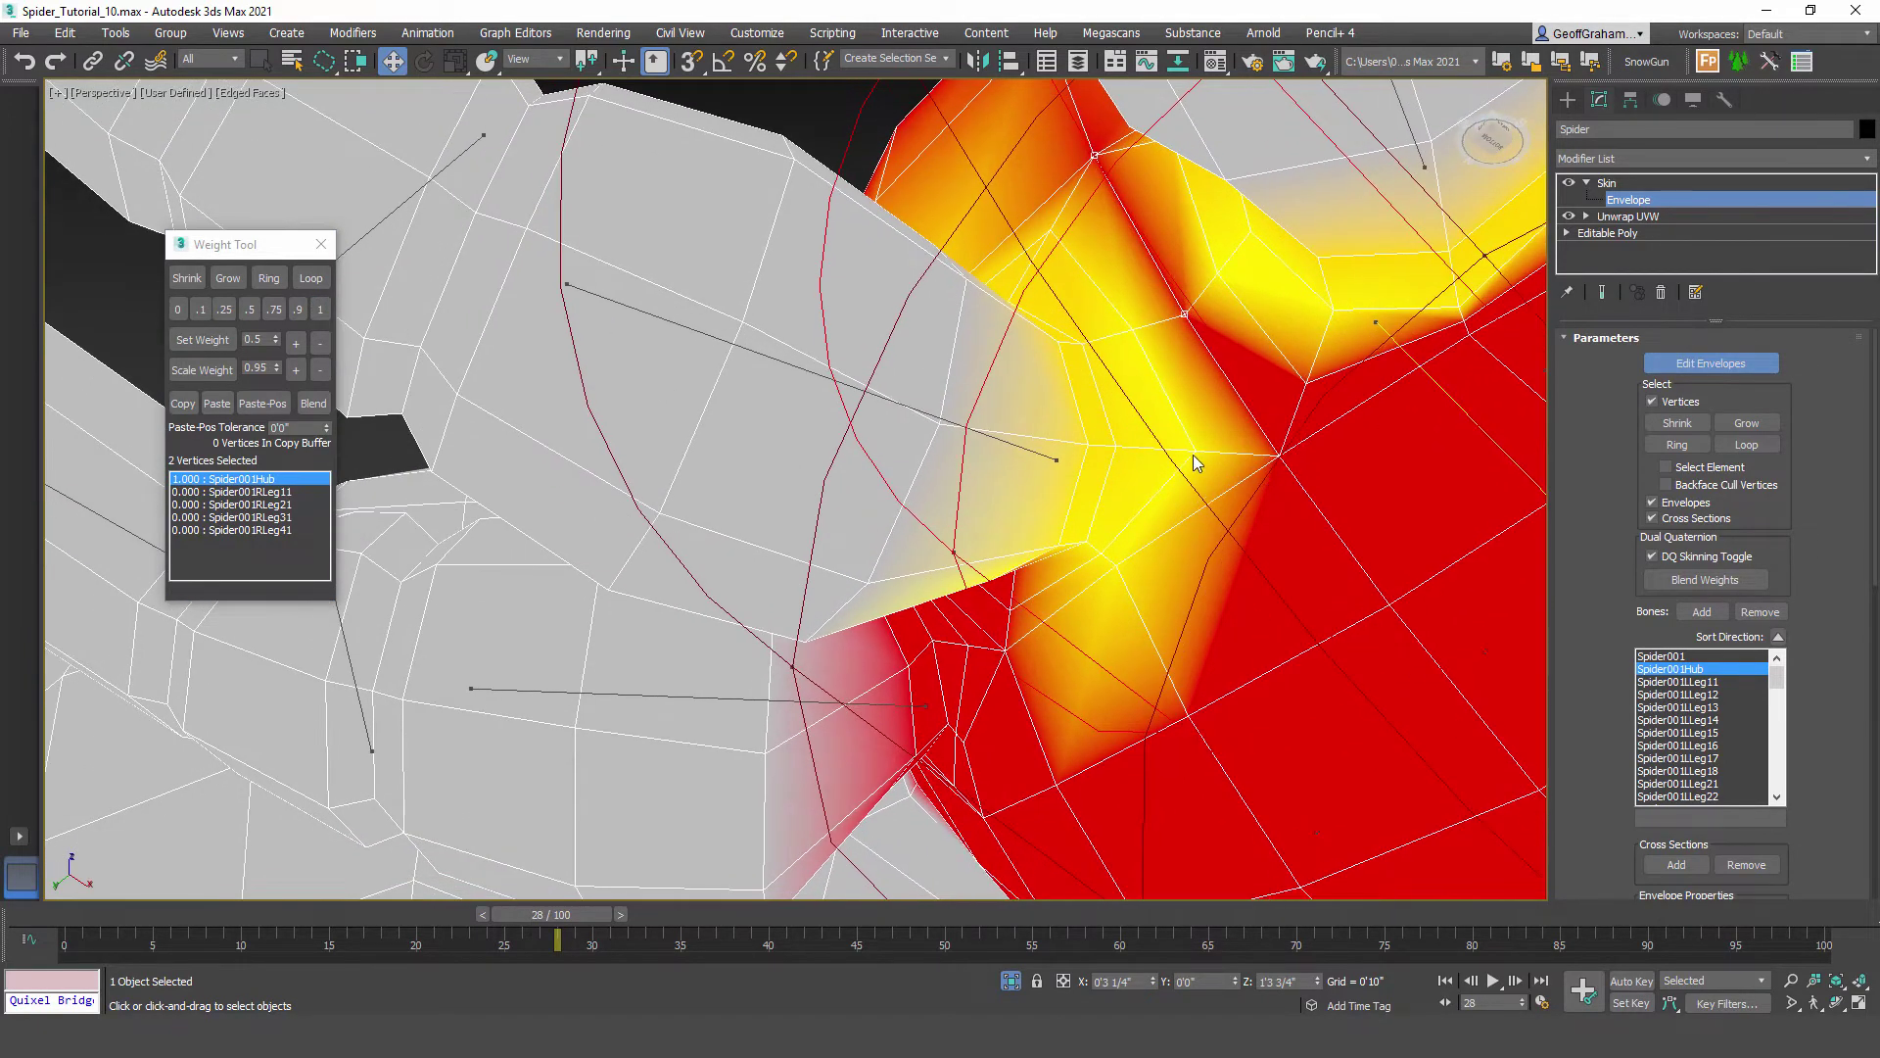
Step: Set the Spider001Hub weight to 1 on the body vertices along the inner base of the third right leg
left_click(1195, 452)
left_click(1100, 552, "ctrl")
left_click(319, 309)
scroll(1037, 621, "down", 3)
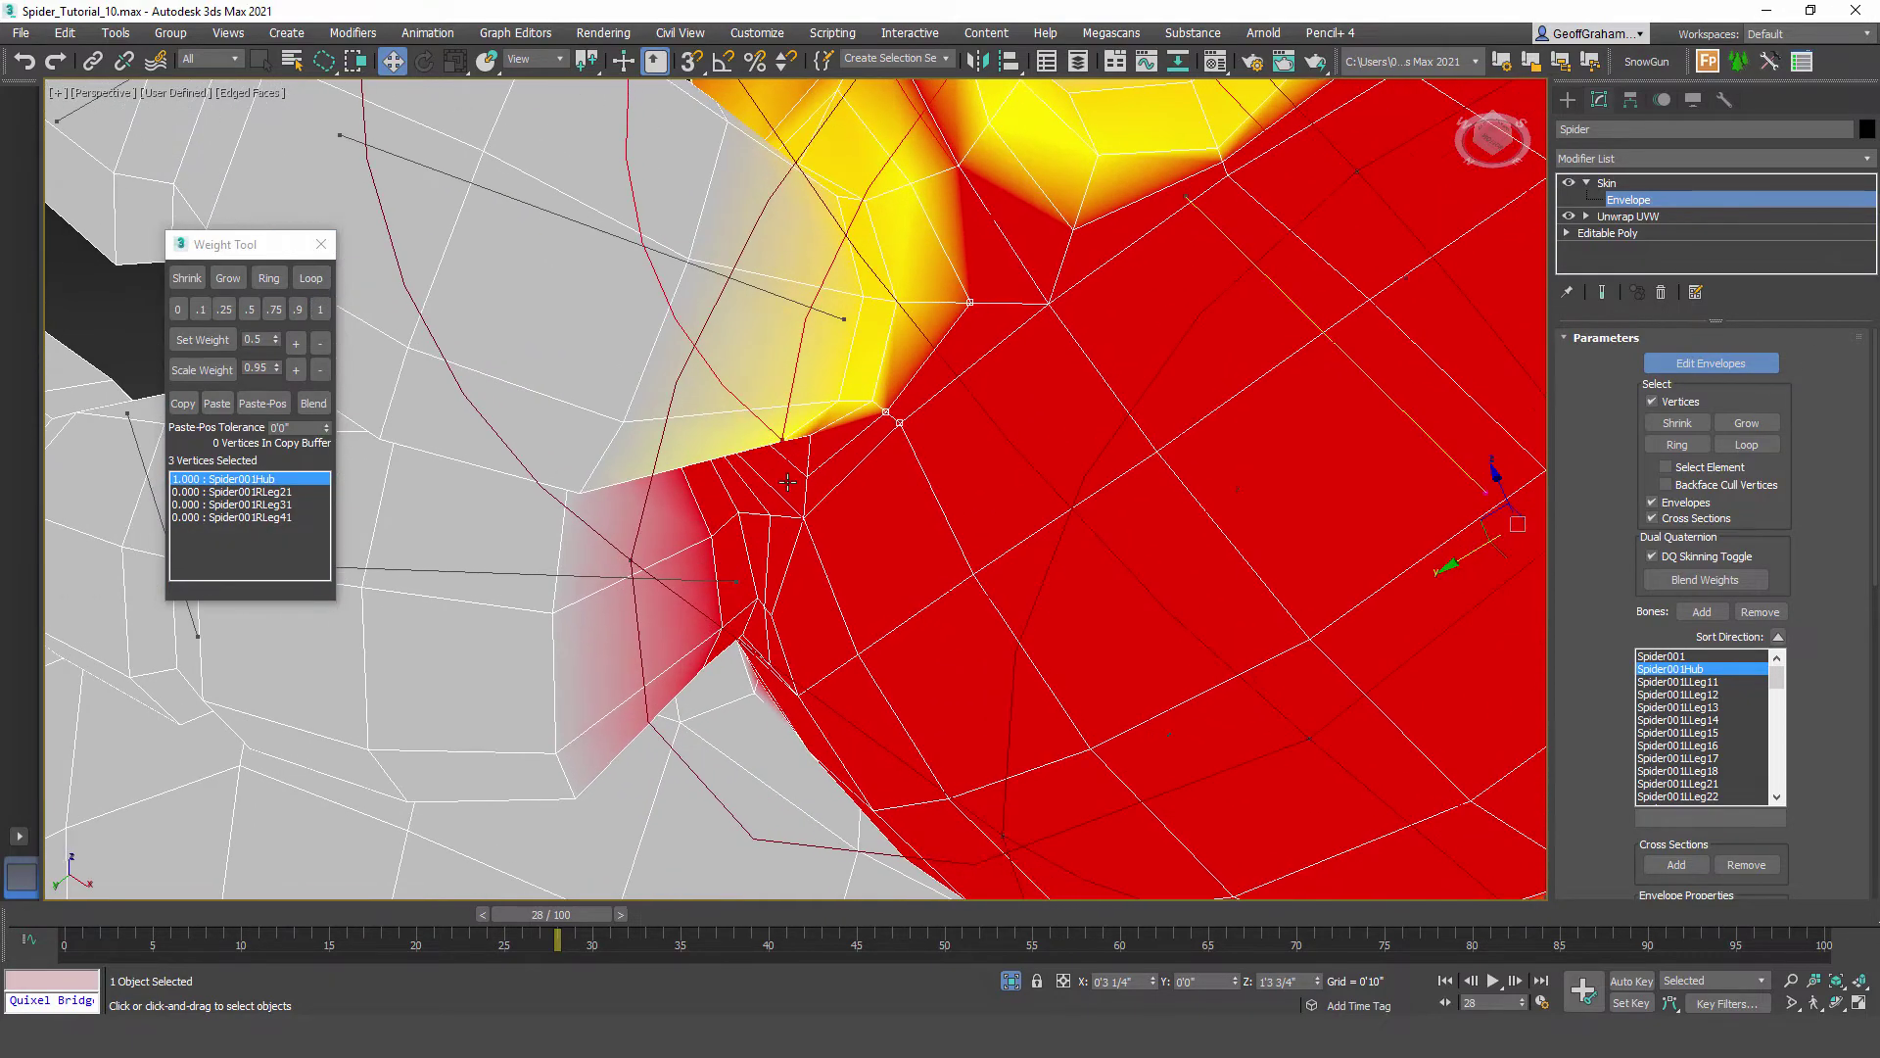
Step: Set the Spider001Hub weight to 1 on the body vertices along the inner base of the first right leg
middle_click_drag(1187, 412, 916, 520)
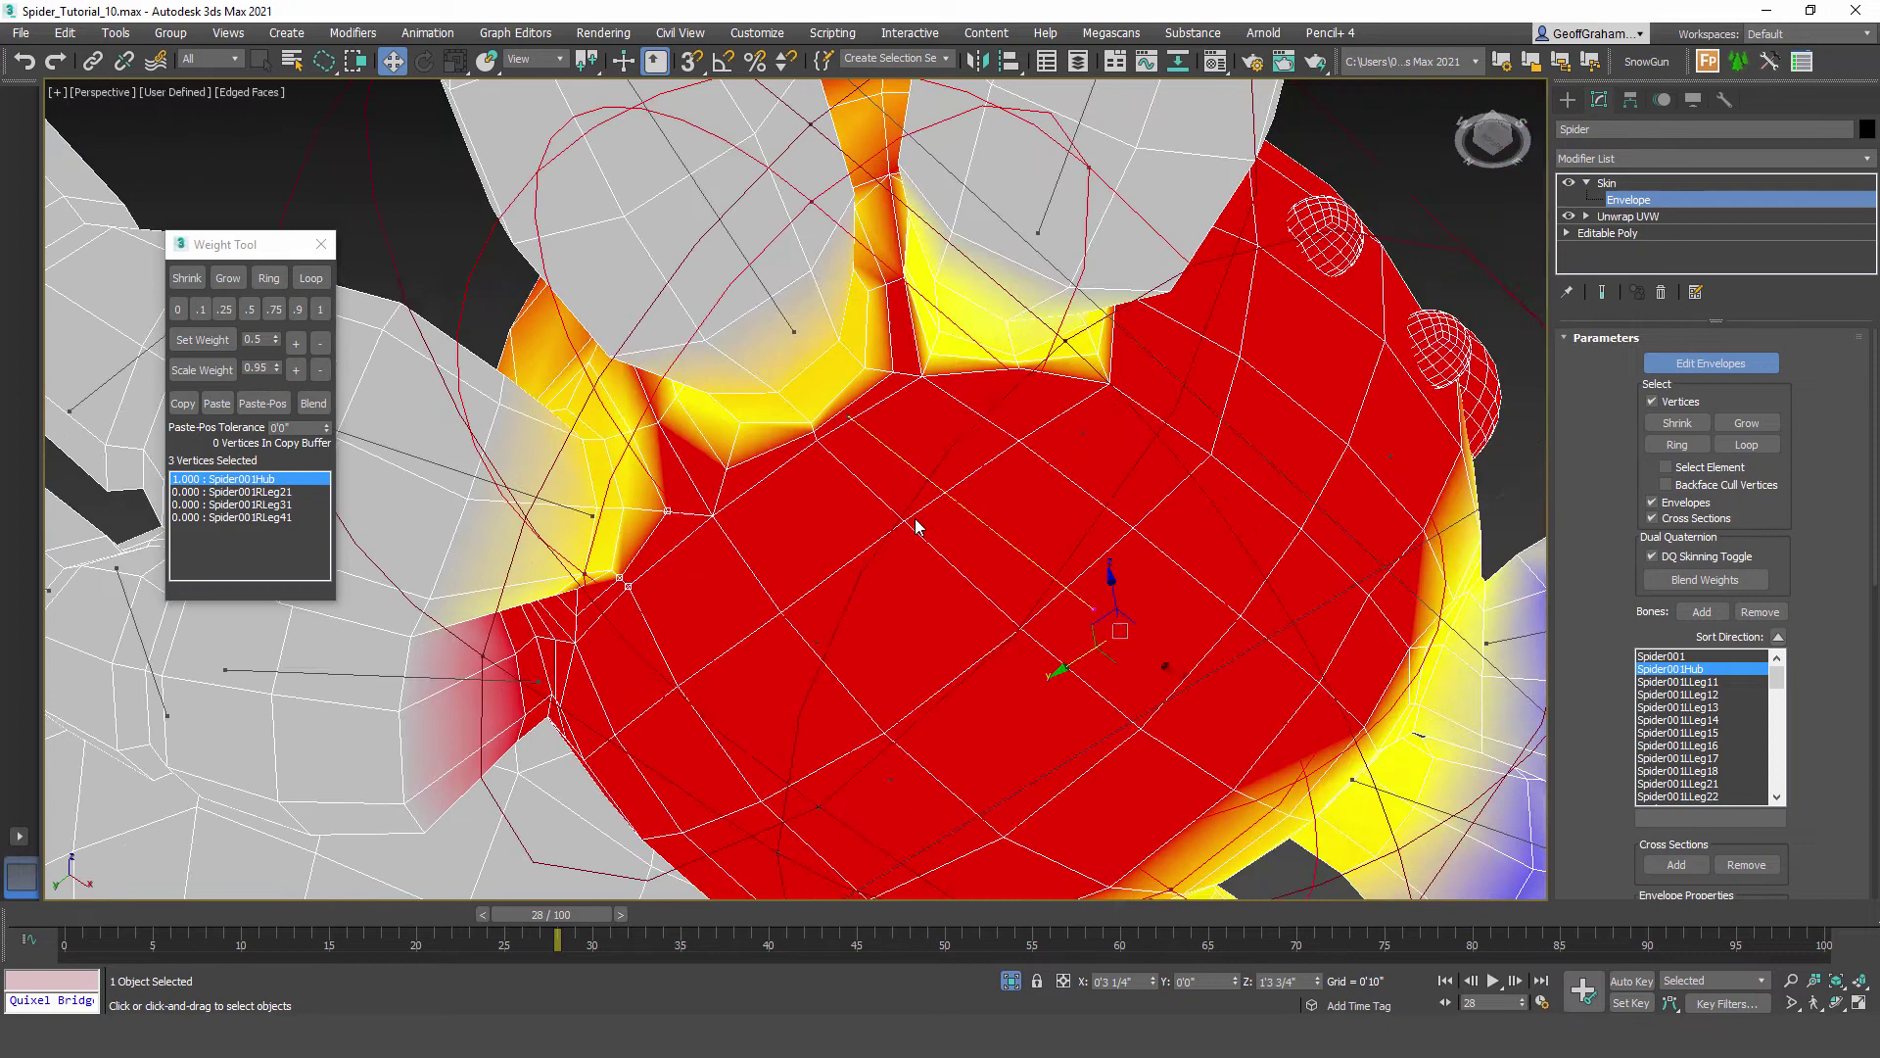
left_click(1111, 381)
scroll(1036, 402, "up", 3)
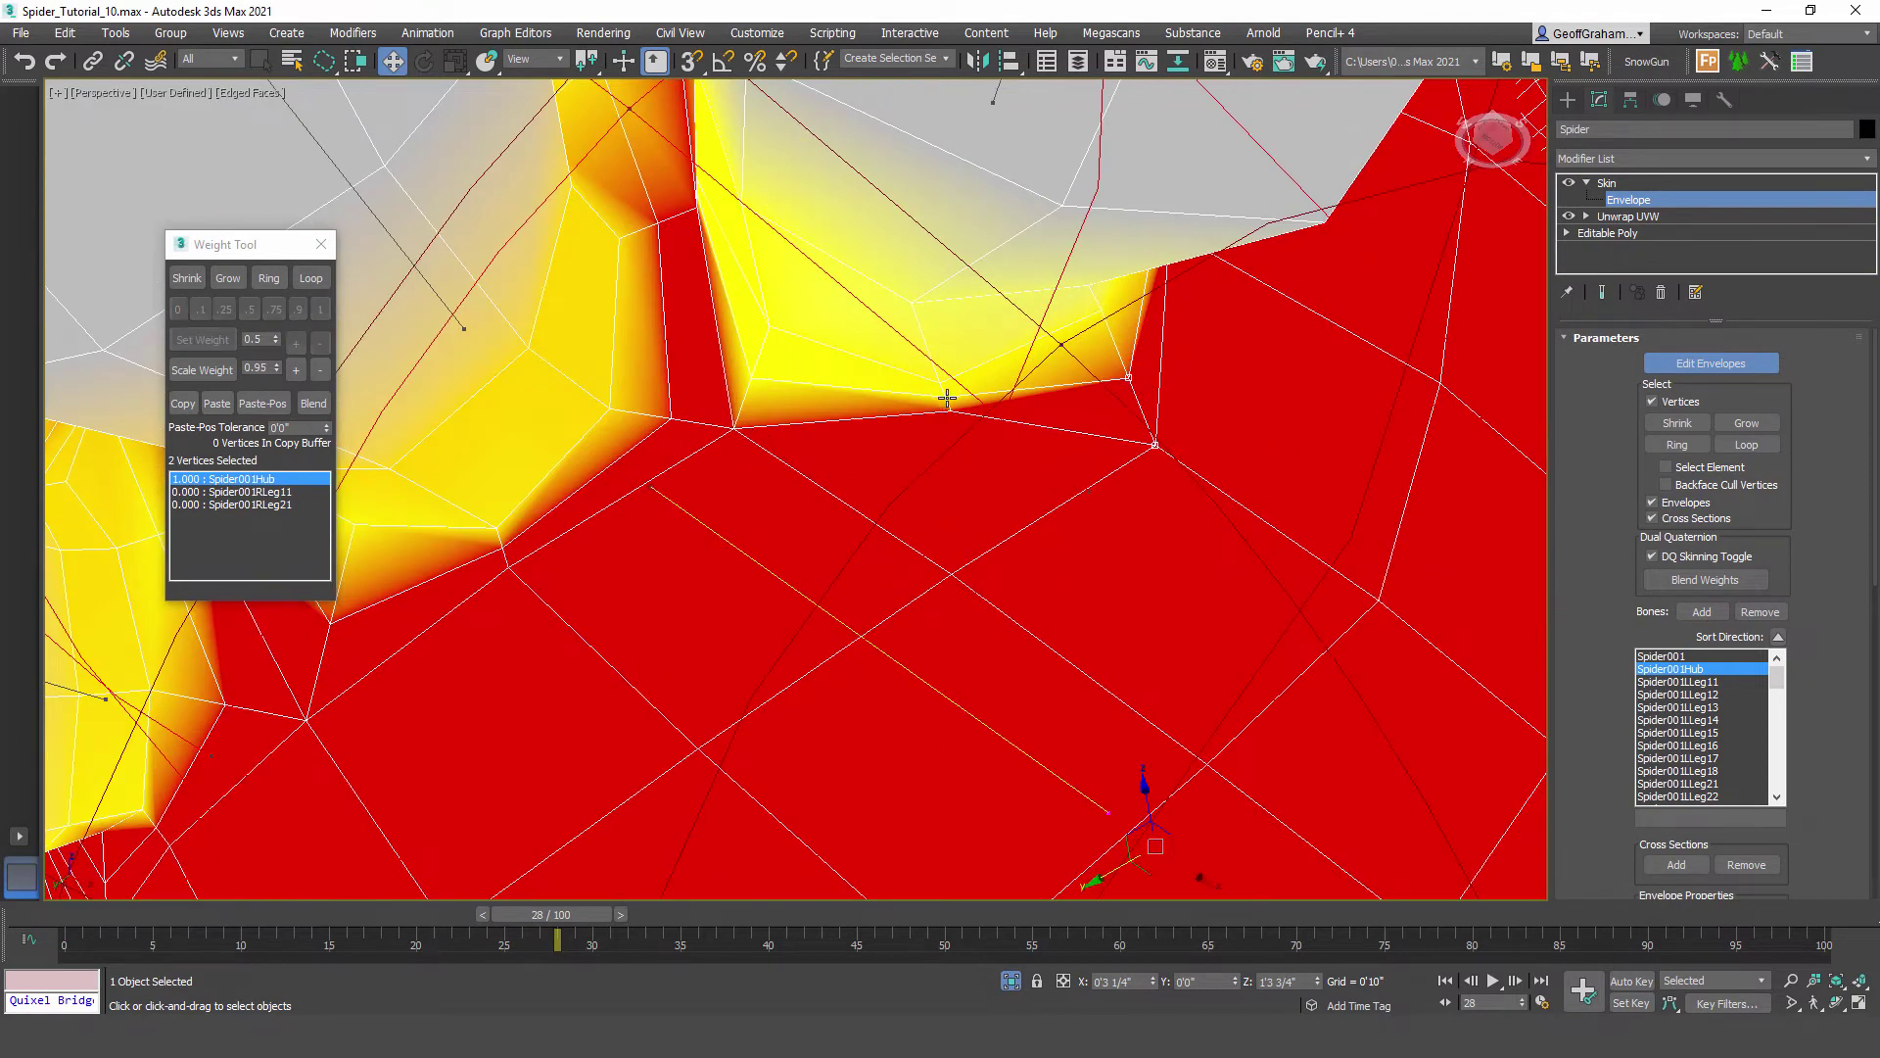
left_click(734, 446)
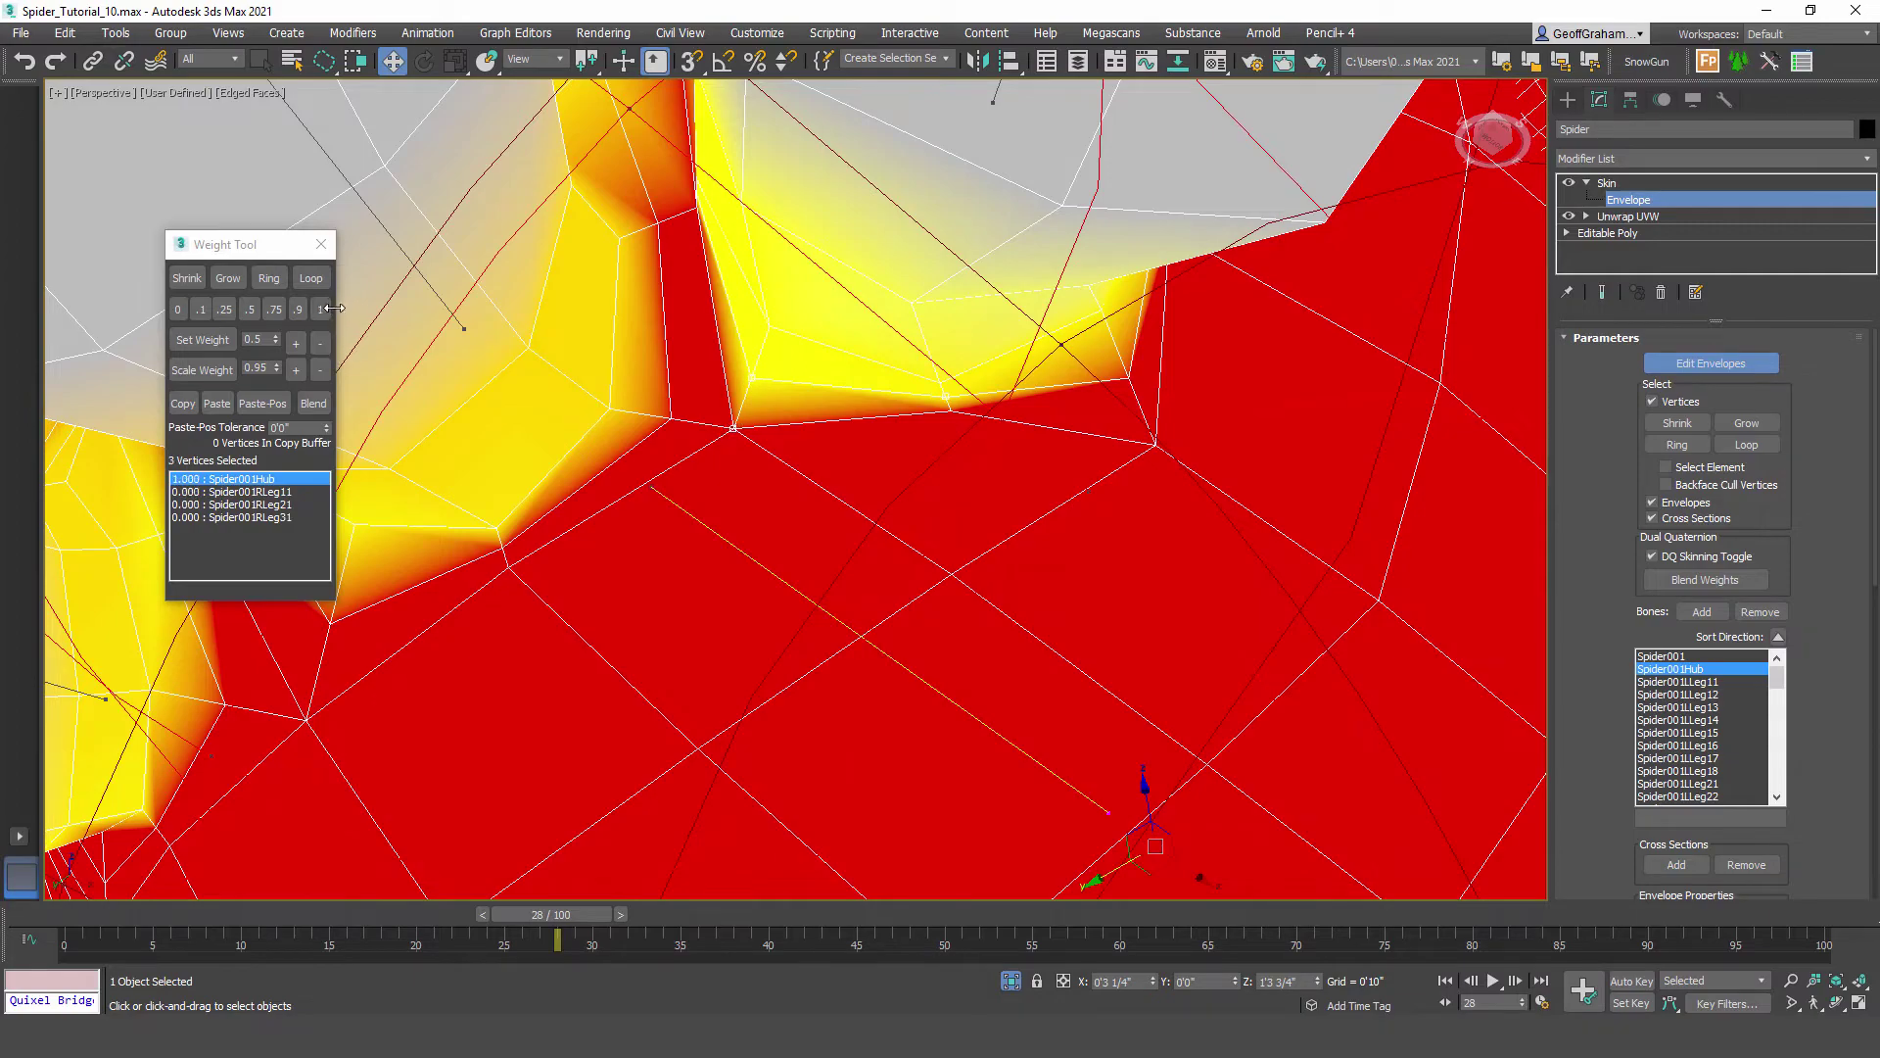
scroll(736, 456, "down", 5)
Step: Set the Spider001Hub weight to 1 on the central underside vertices near the rear edge of the head body
middle_click_drag(735, 421, 1013, 375, "alt")
scroll(901, 470, "down", 5)
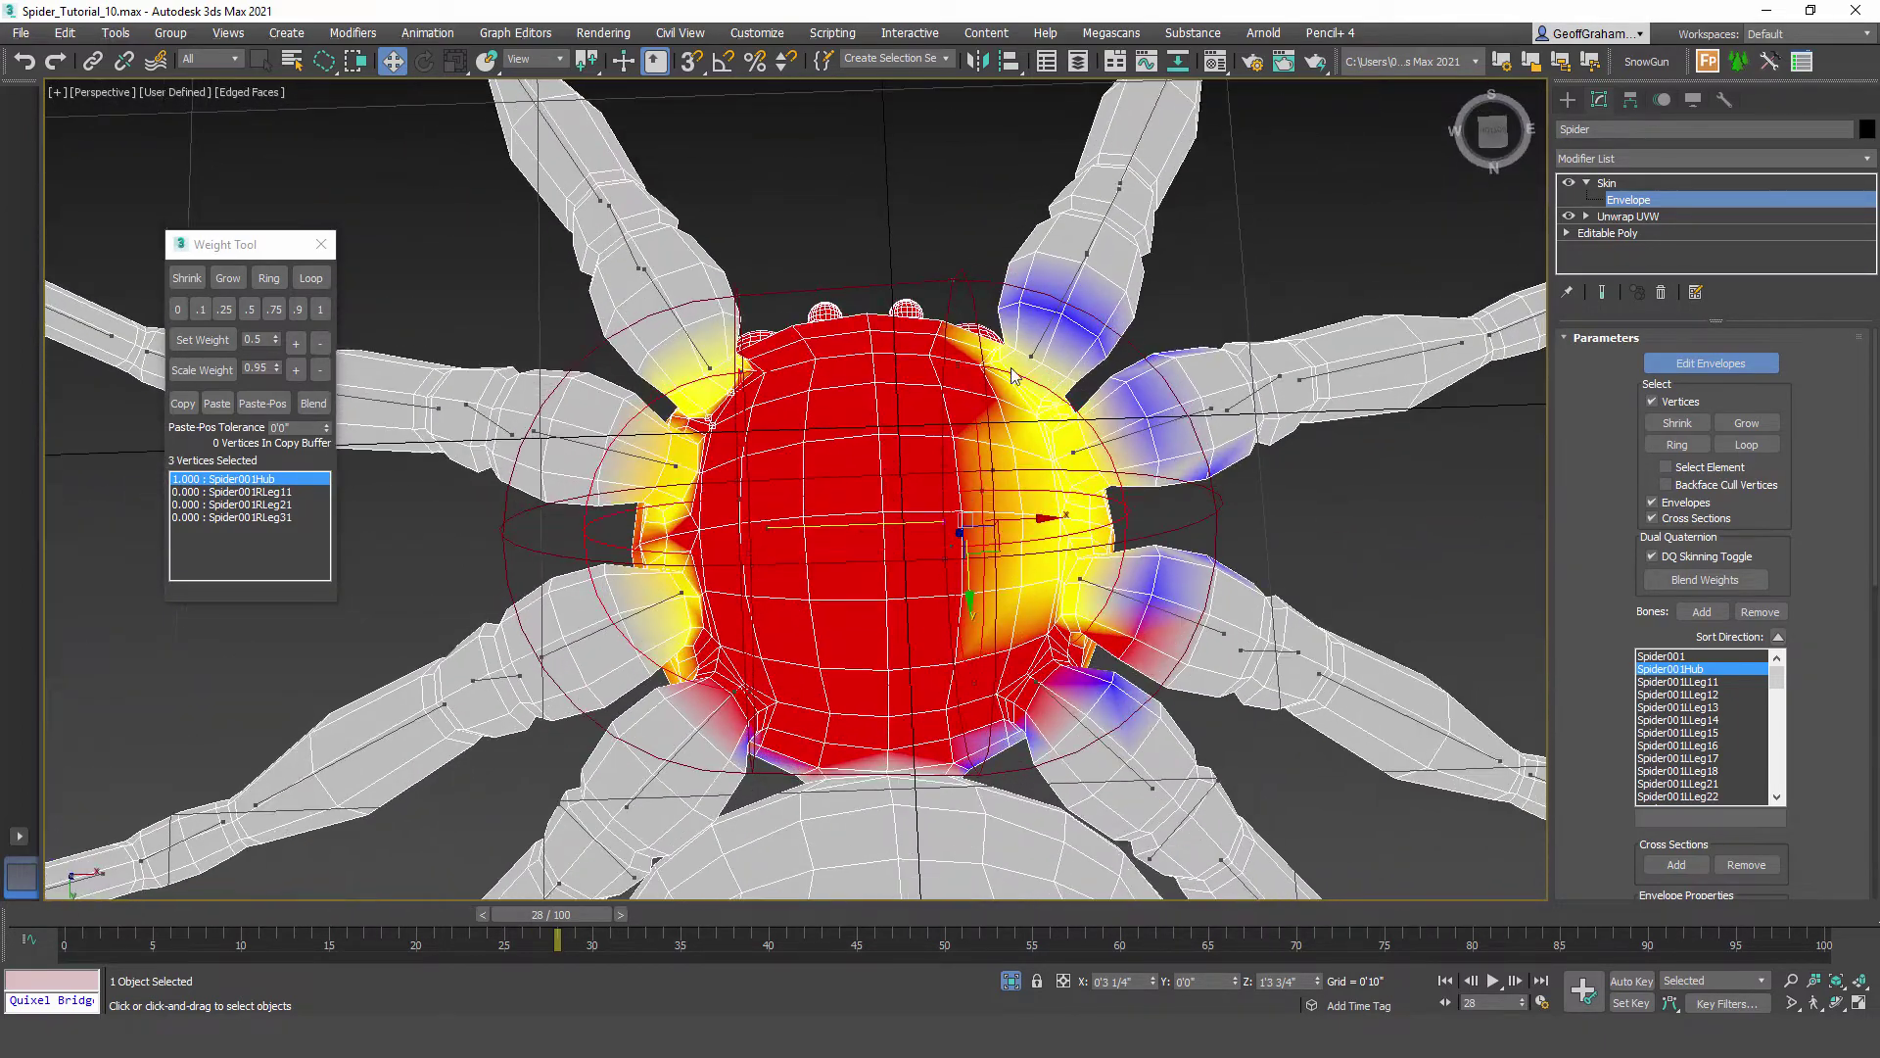
scroll(862, 627, "up", 5)
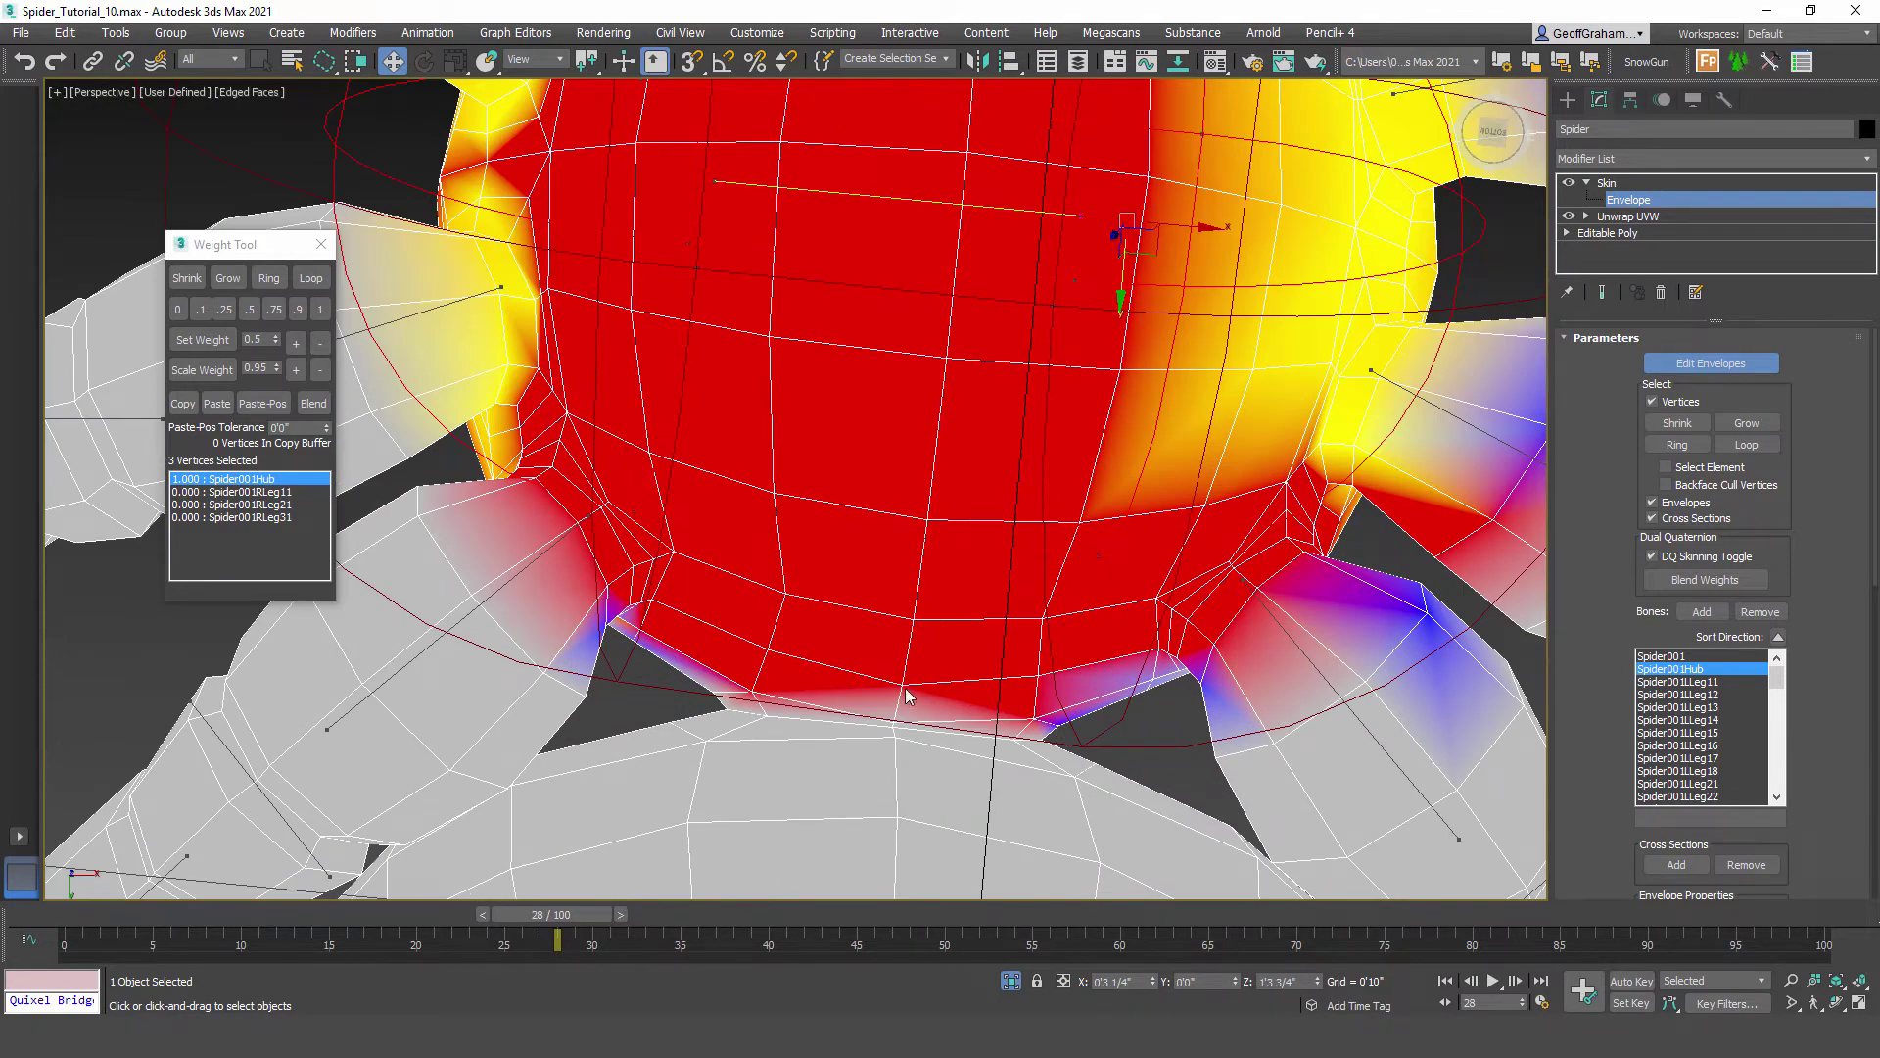
left_click(906, 695)
middle_click_drag(906, 695, 893, 544)
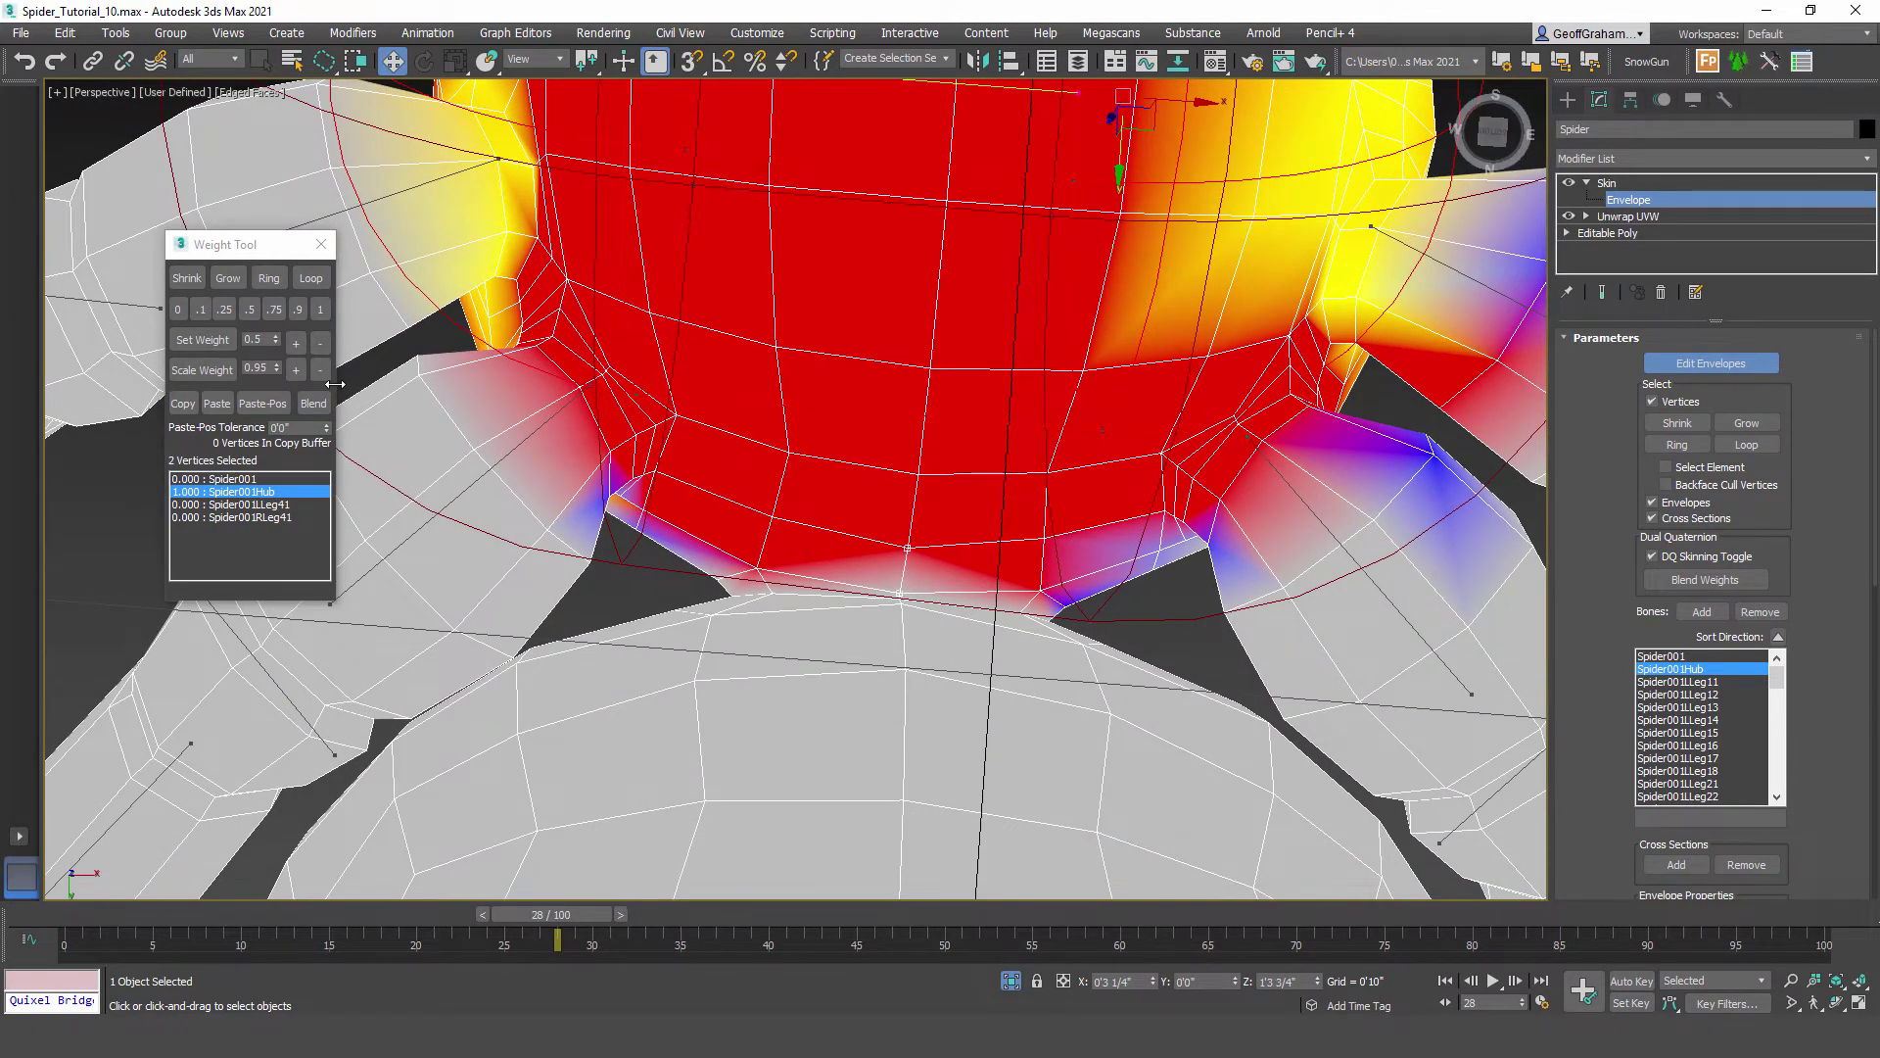
left_click(321, 310)
middle_click_drag(948, 654, 953, 663)
mouse_move(801, 591)
middle_mouse_down("alt")
mouse_move(799, 622)
mouse_move(799, 592)
middle_mouse_up("alt")
middle_click_drag(888, 658, 887, 556)
scroll(887, 556, "down", 2)
scroll(889, 552, "up", 2)
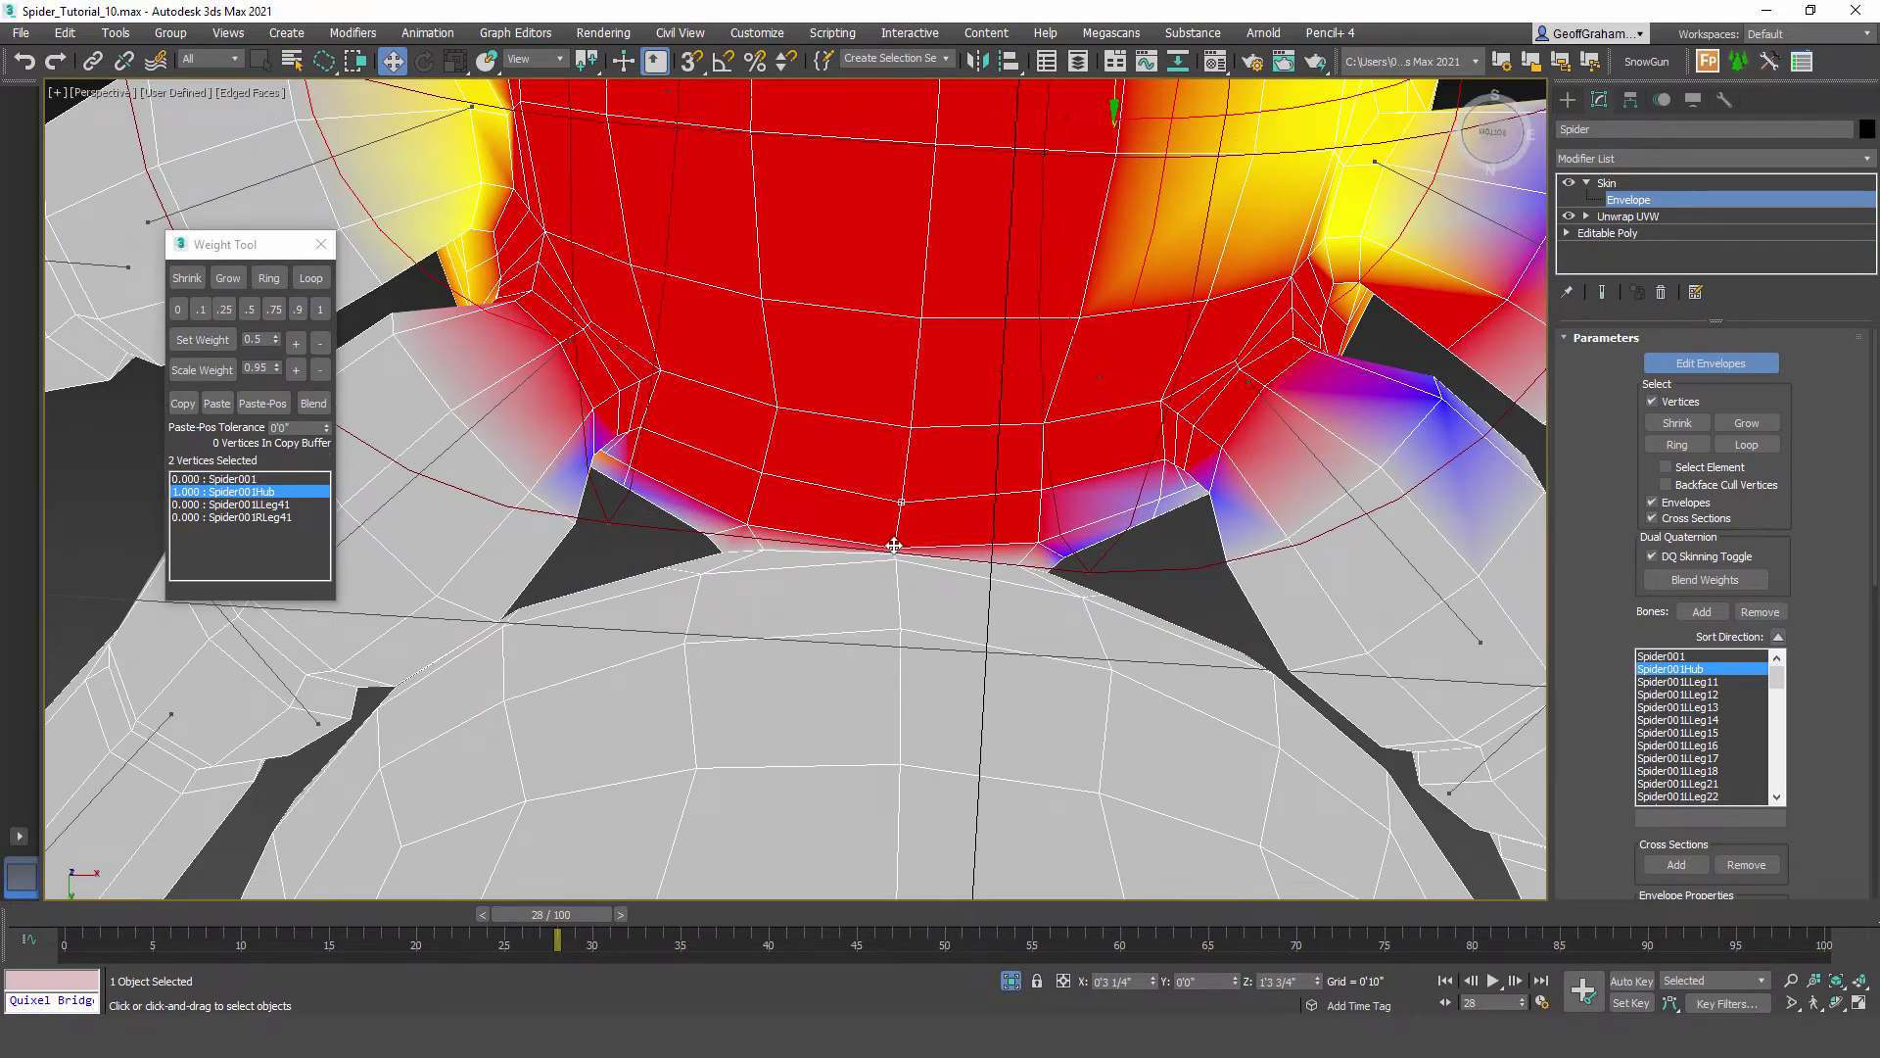
Step: Set the abdomen bone Spider001's weight to 0.5 on the underside vertices where the head body meets the abdomen
left_click(894, 546)
scroll(924, 597, "down", 3)
middle_click_drag(979, 750, 968, 673, "alt")
scroll(967, 673, "down", 2)
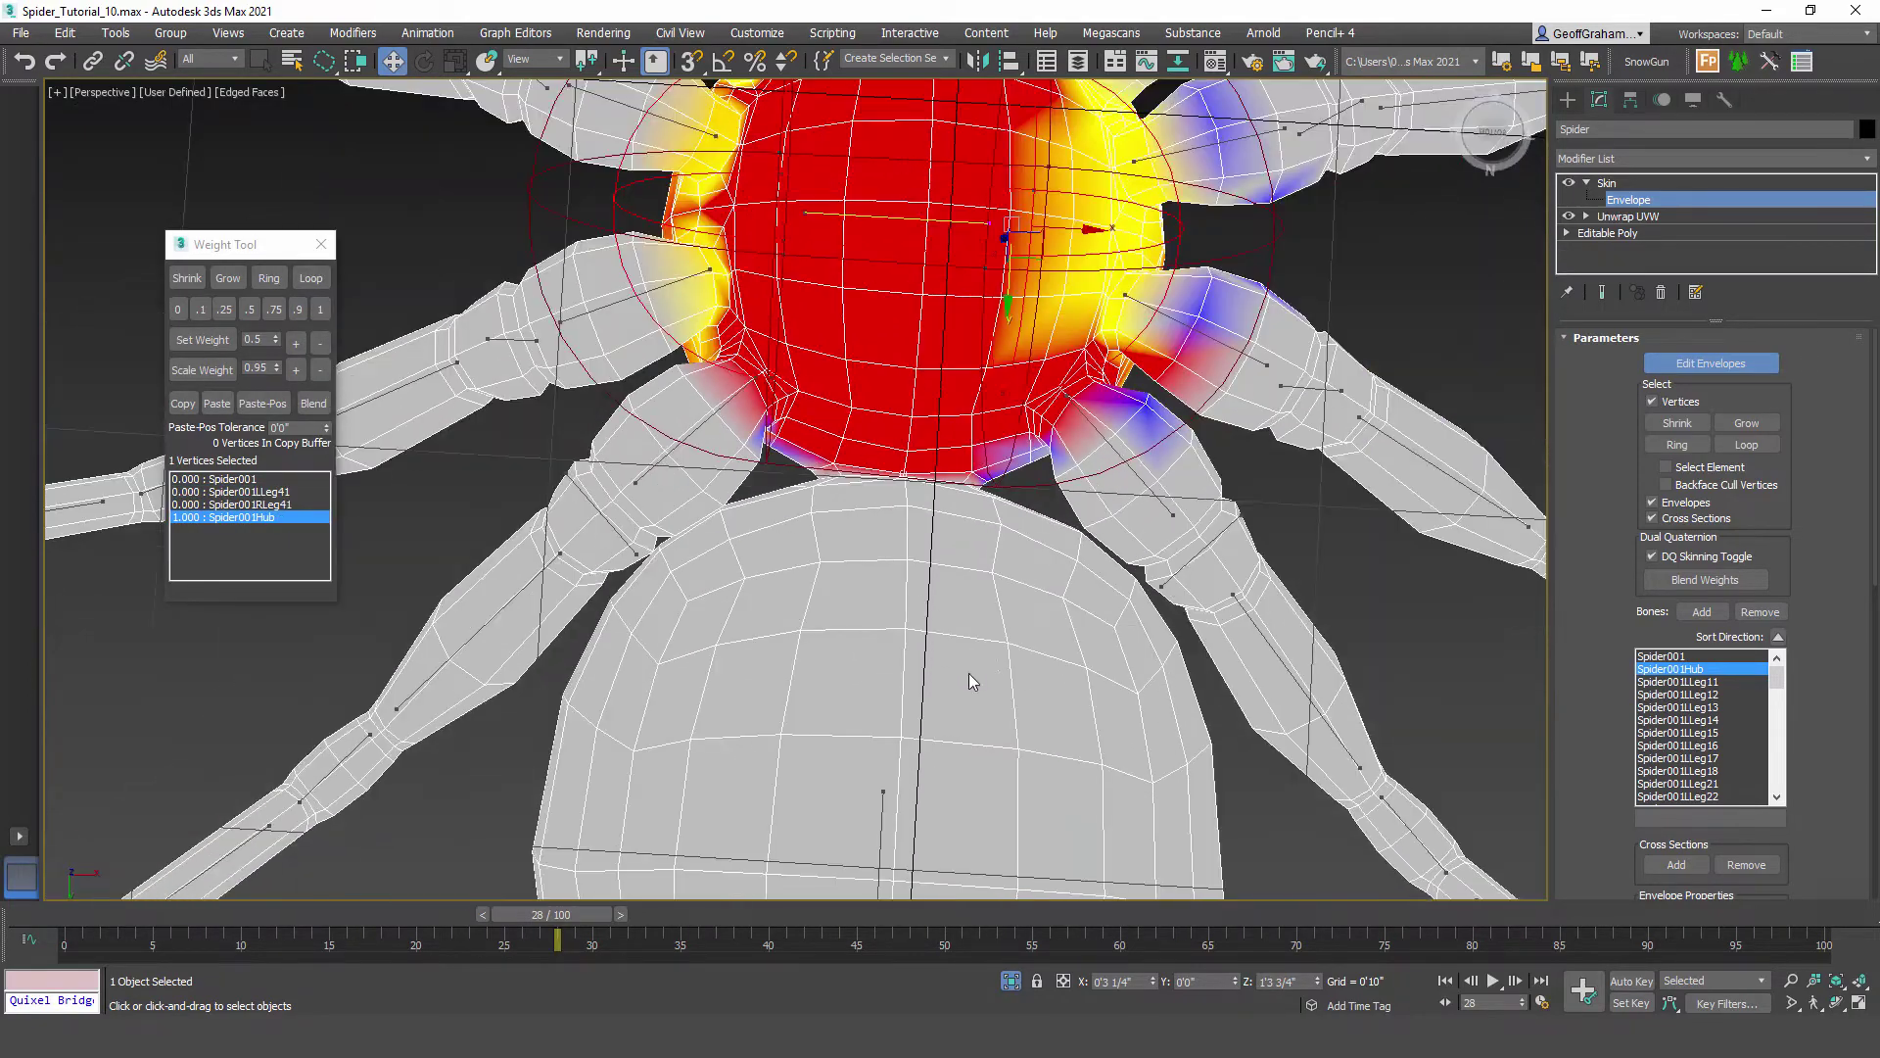
left_click(880, 812)
scroll(902, 578, "up", 5)
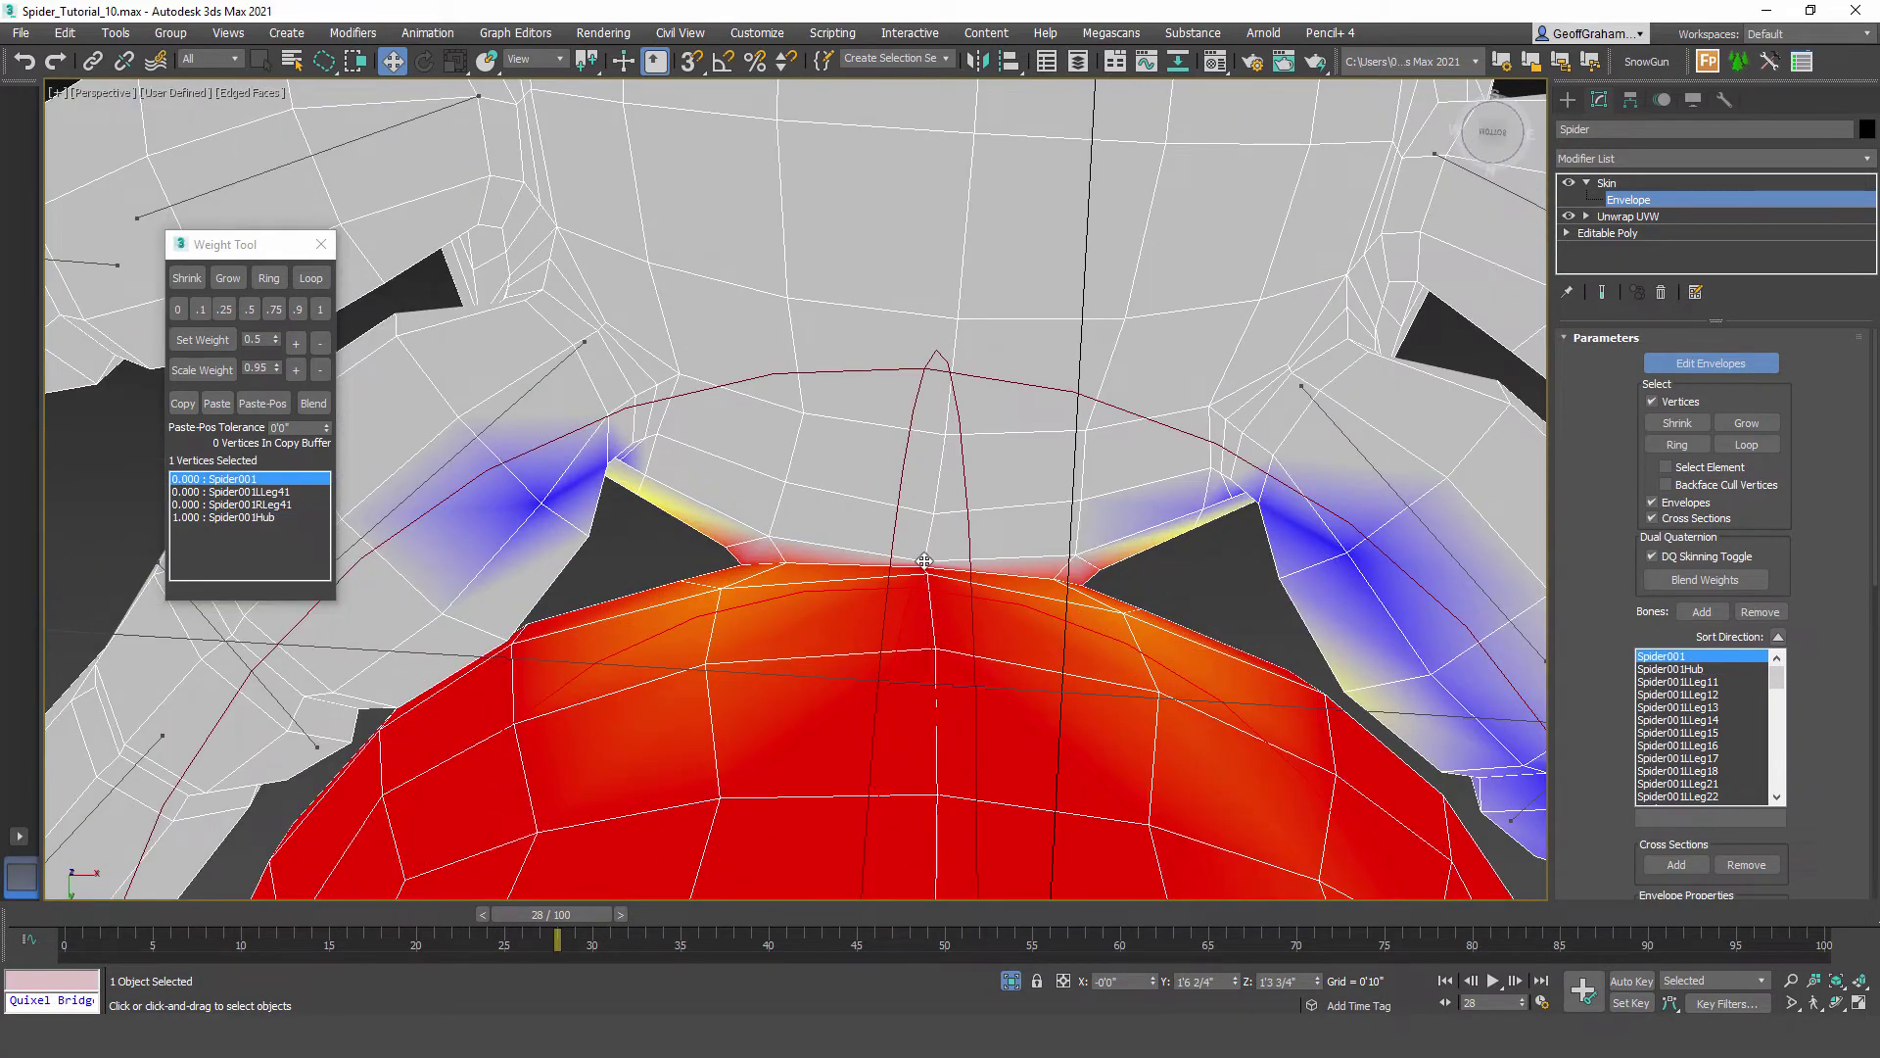
left_click(938, 565, "ctrl")
left_click(250, 309)
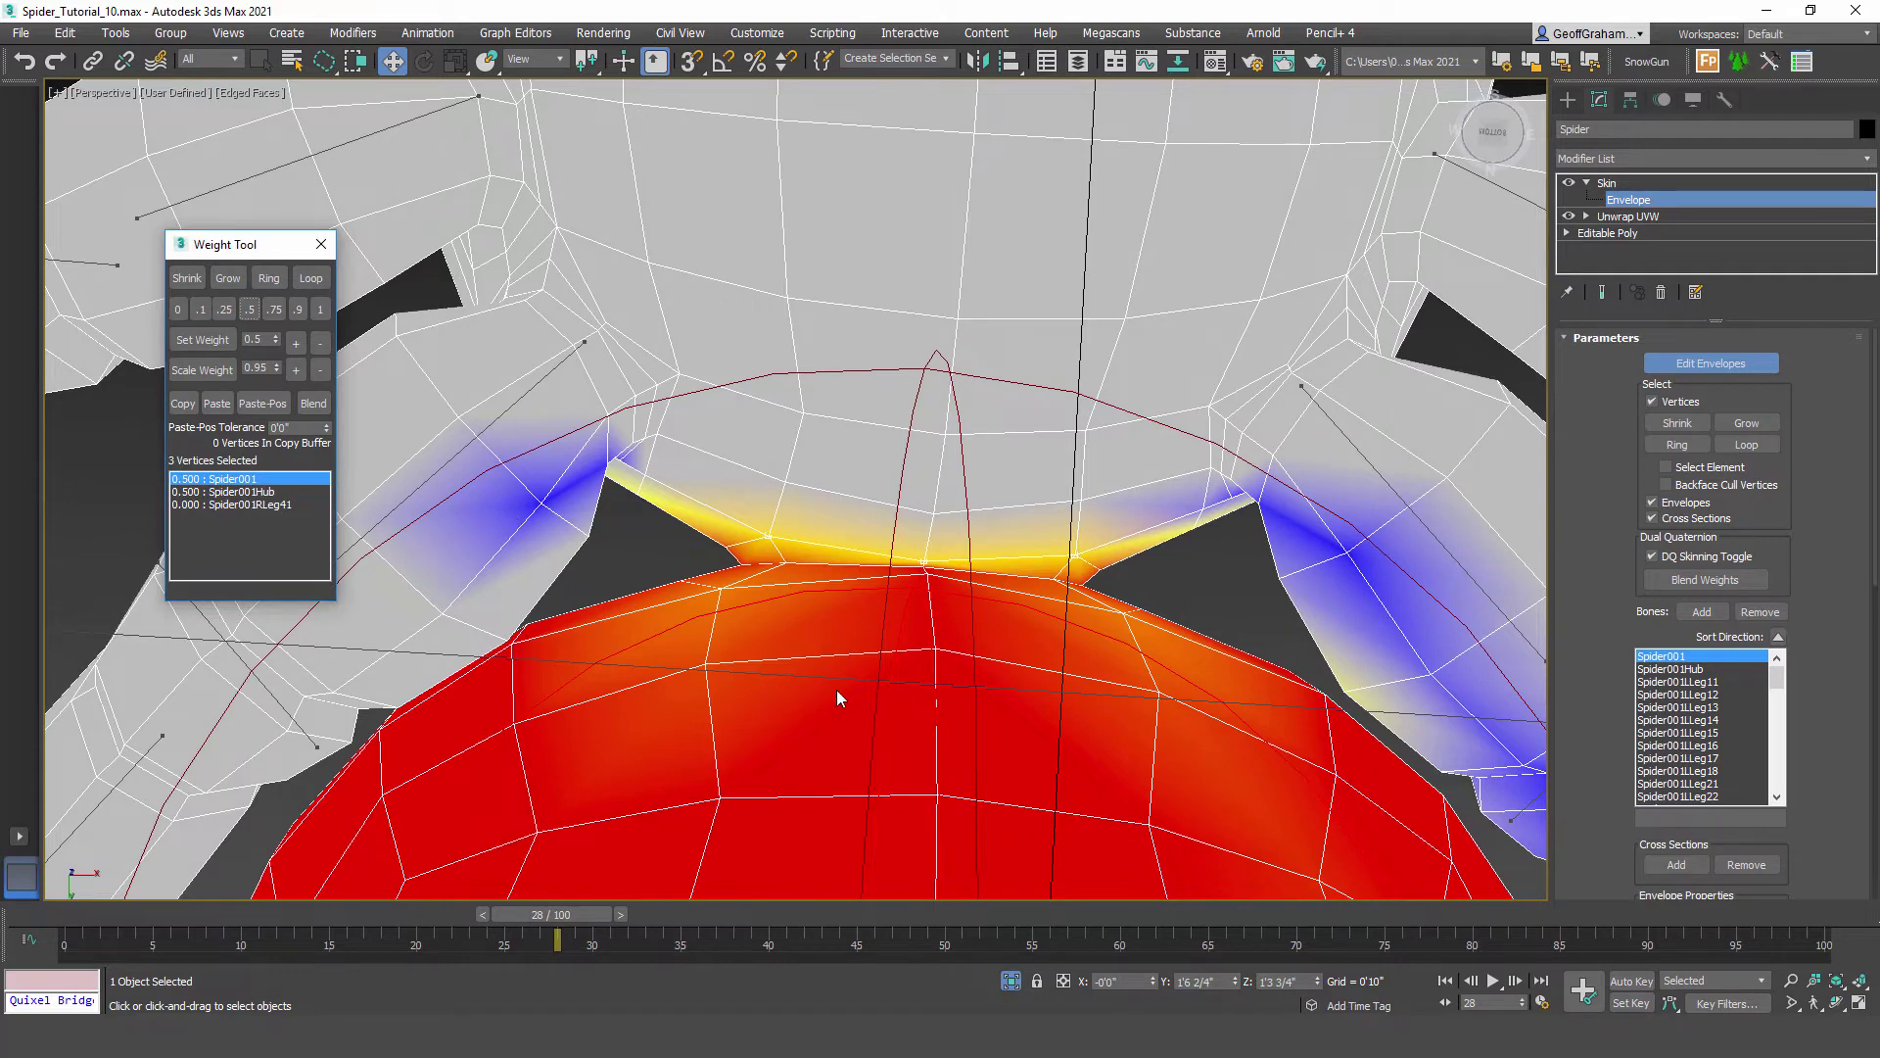
Step: Set the Spider001 weight to 0 on the base vertices of the fourth right leg and the fourth left leg
middle_click_drag(718, 526, 858, 549)
mouse_move(742, 573)
left_mouse_down()
mouse_move(811, 524)
mouse_move(480, 534)
left_mouse_up()
left_click_drag(774, 562, 769, 566)
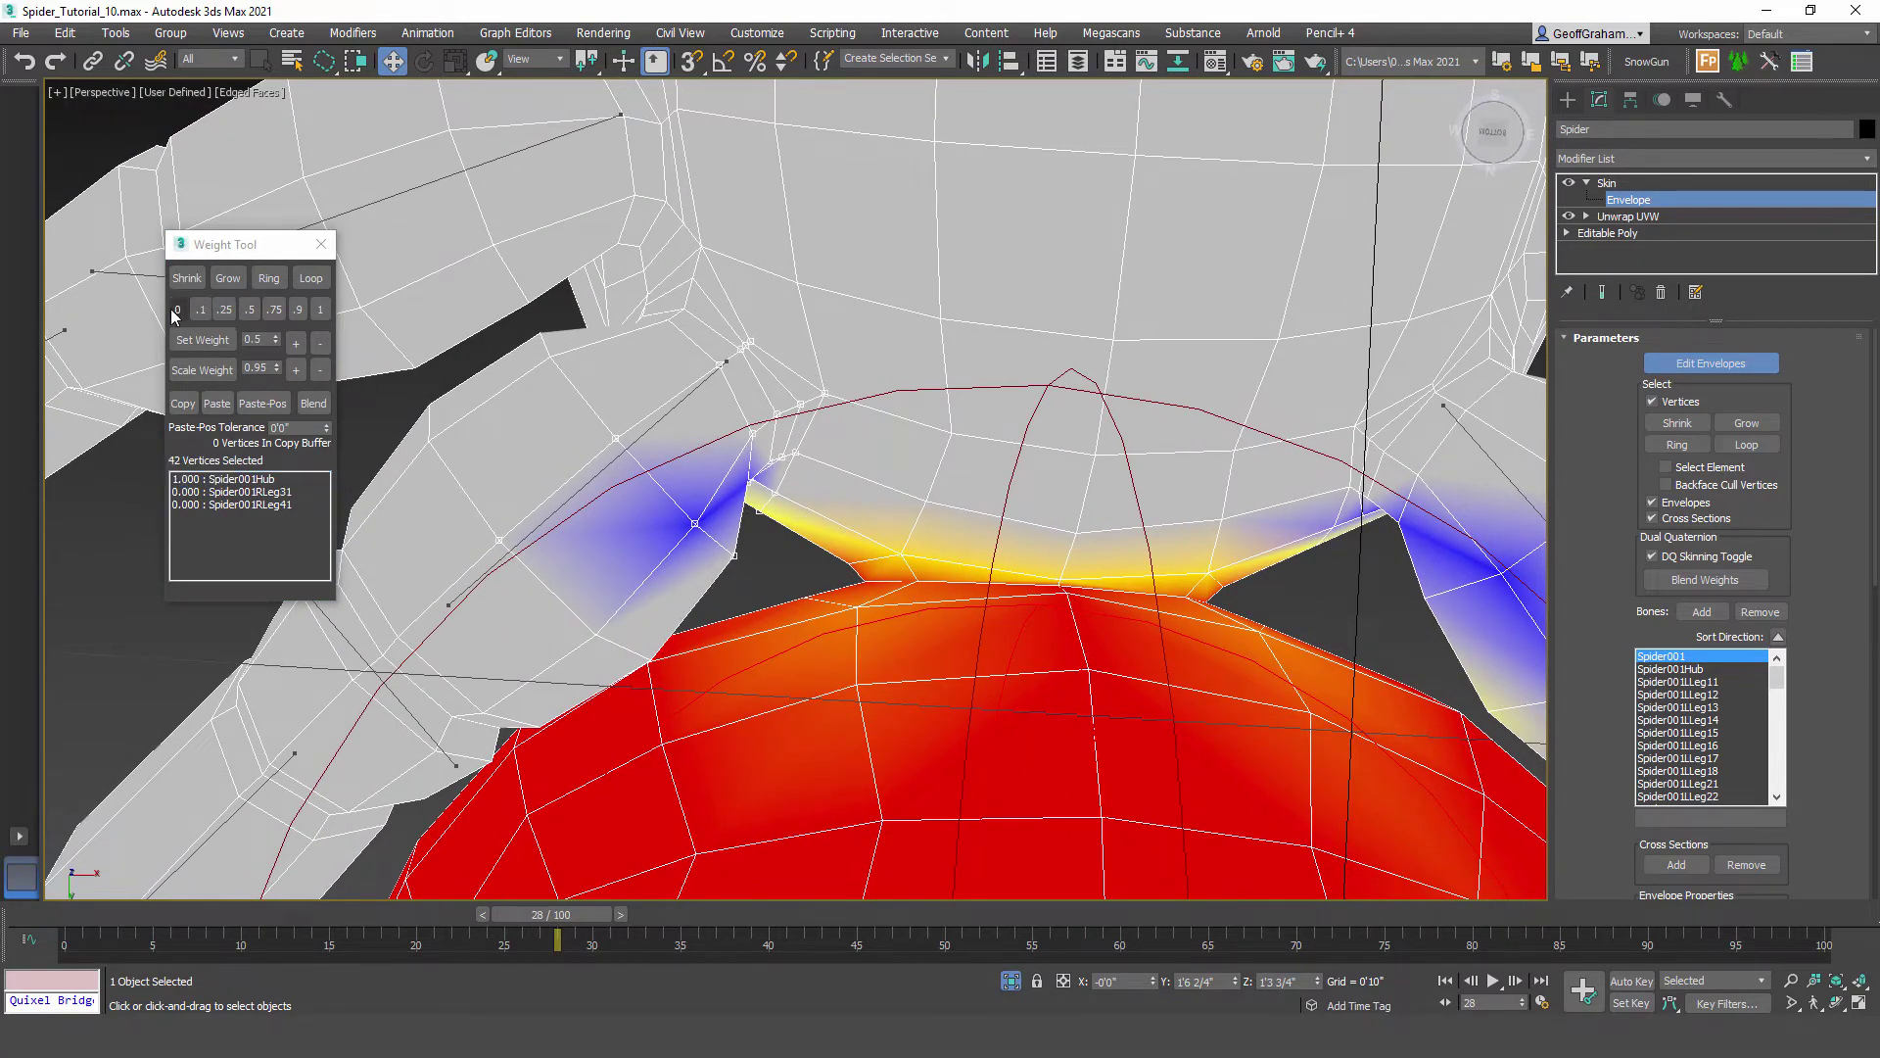
left_click(177, 310)
middle_click_drag(909, 632, 843, 625, "alt")
scroll(842, 625, "down", 4)
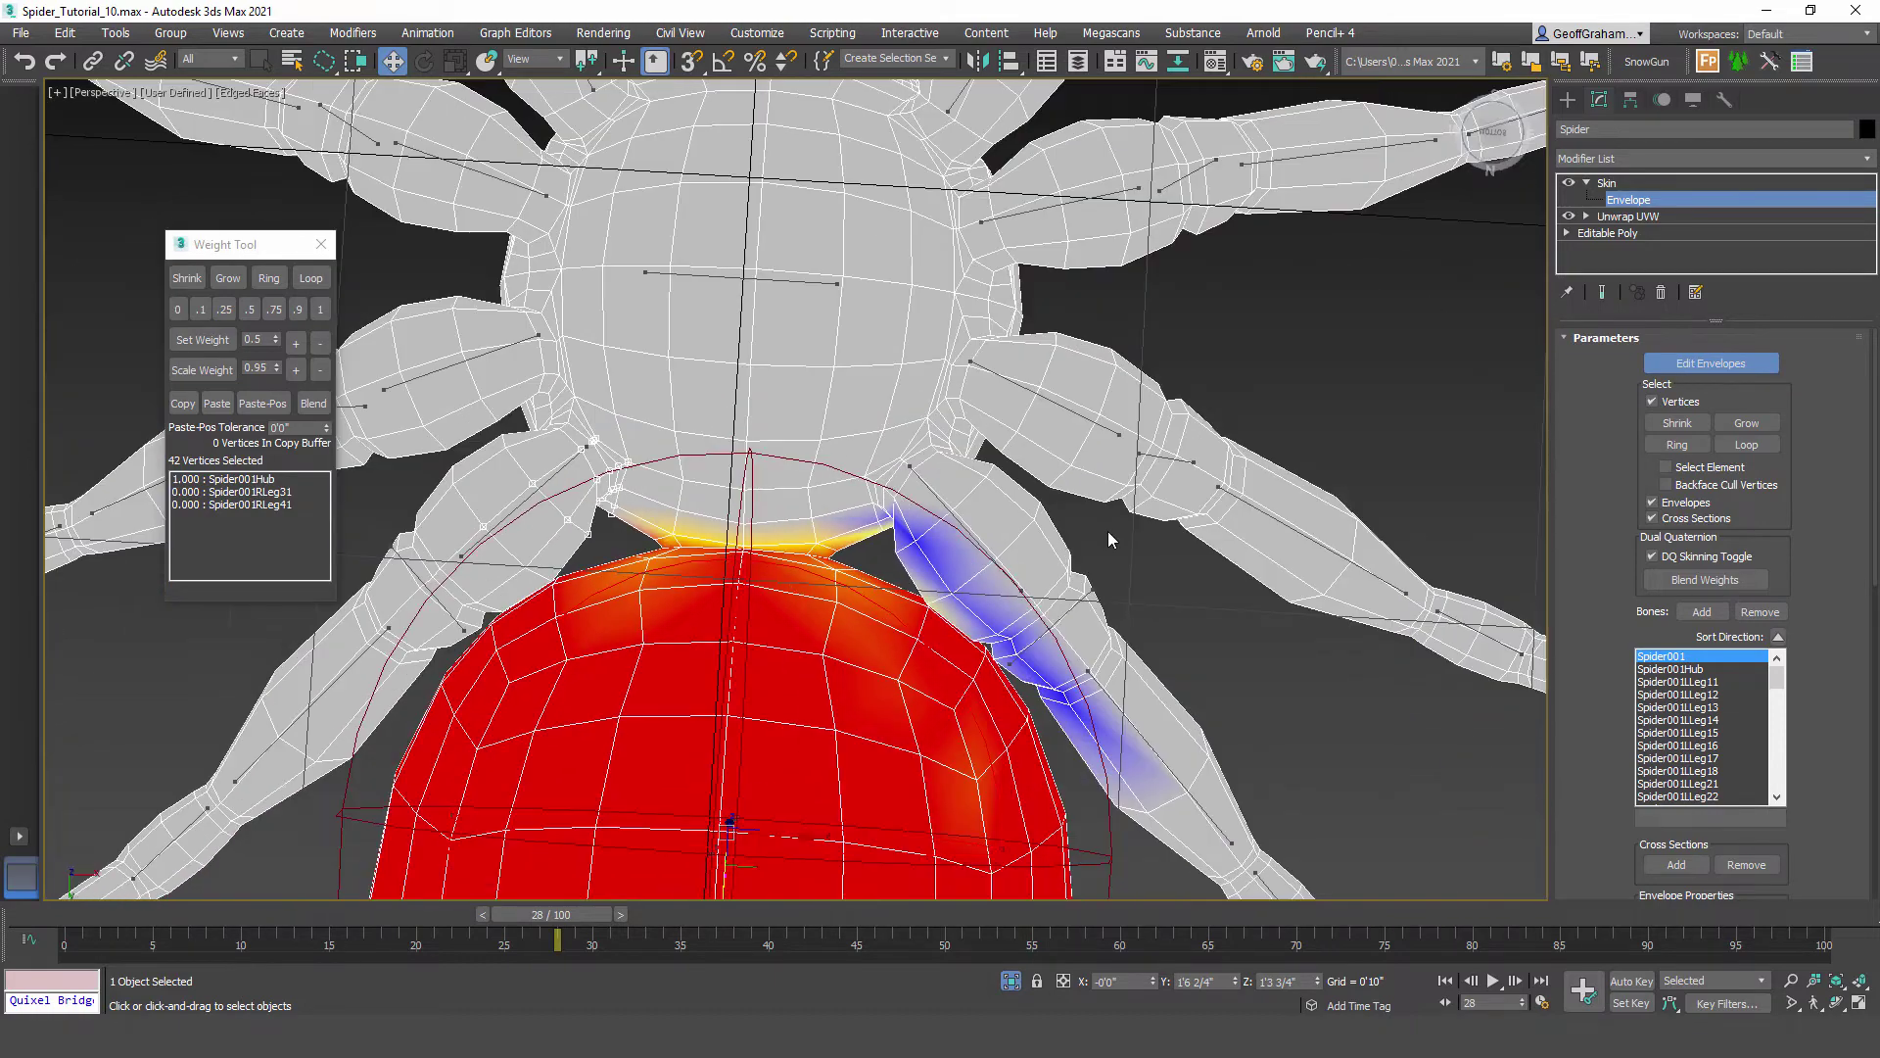
mouse_move(1108, 531)
left_mouse_down()
mouse_move(892, 461)
mouse_move(881, 561)
mouse_move(1077, 566)
mouse_move(1102, 539)
left_mouse_up()
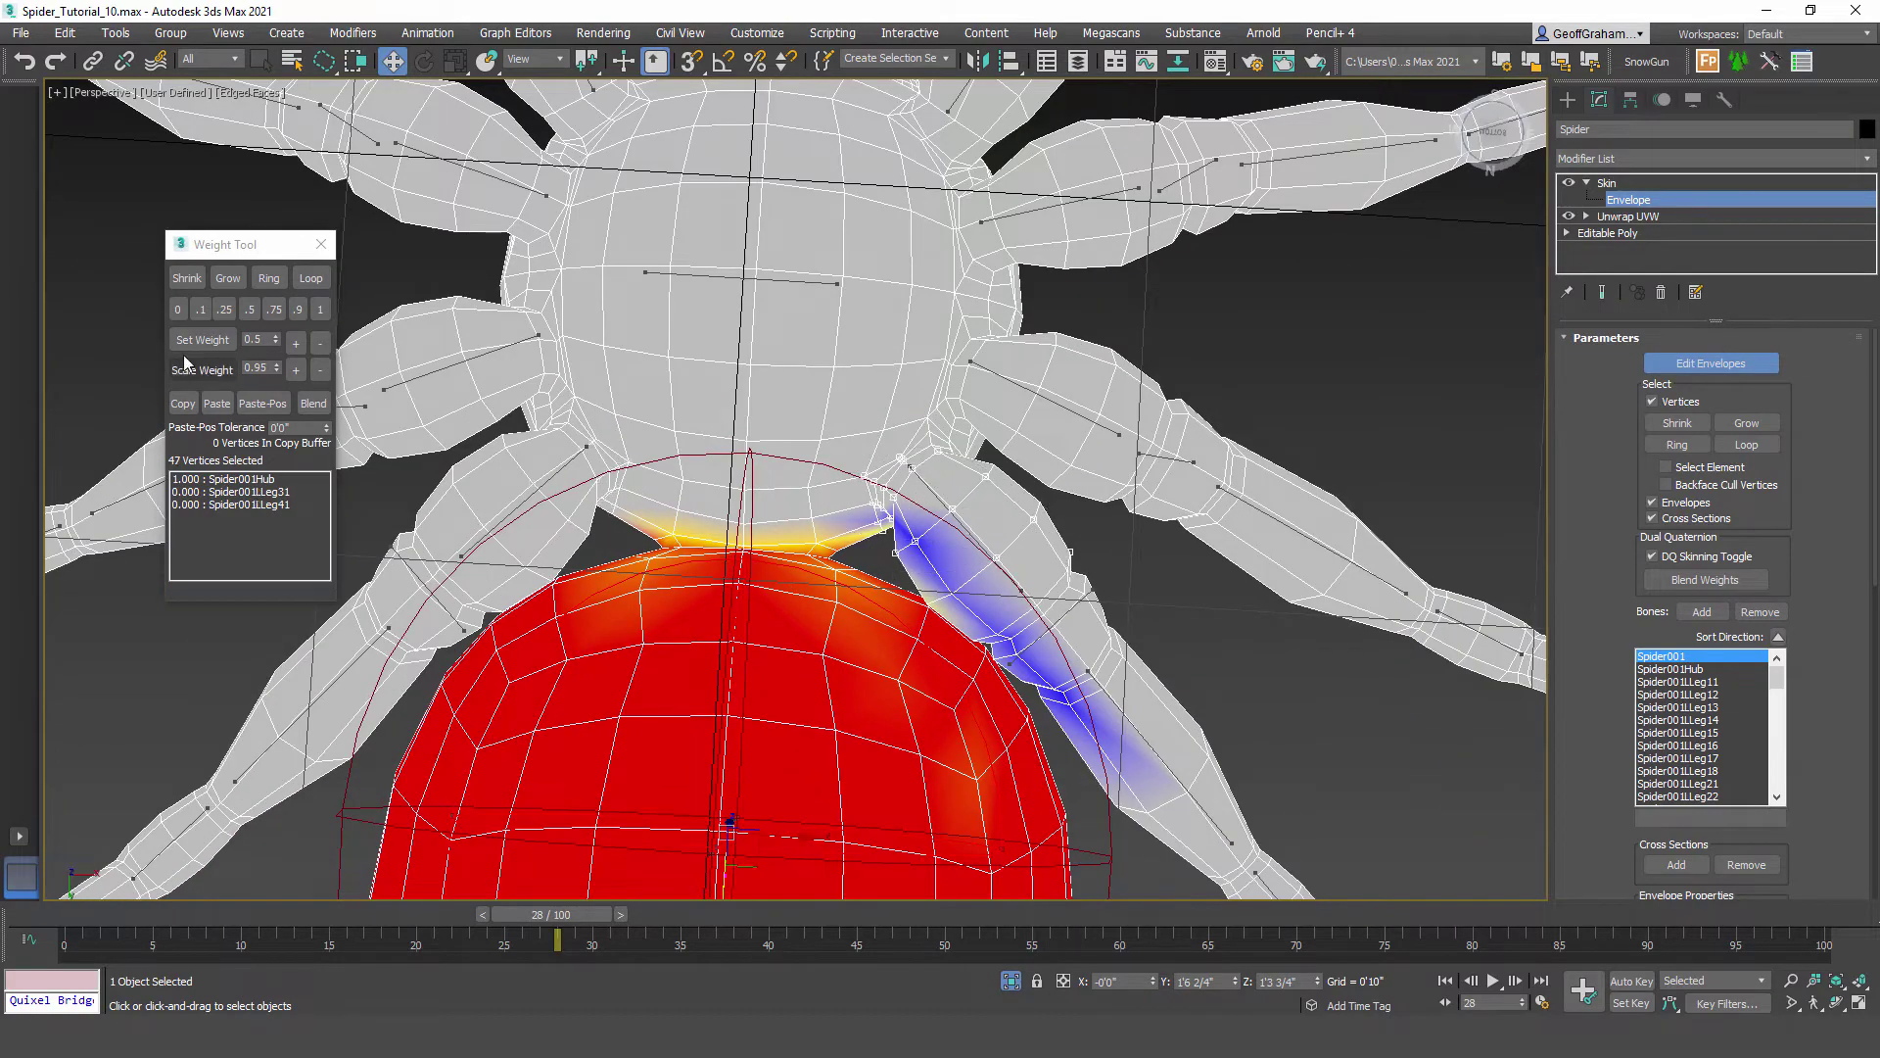
Step: Set the Spider001 weight to 1 on the two abdomen vertices beside the base of the fourth right leg
mouse_move(917, 481)
middle_mouse_down()
mouse_move(953, 486)
mouse_move(798, 492)
mouse_move(852, 659)
mouse_move(972, 576)
mouse_move(915, 591)
mouse_move(836, 536)
mouse_move(877, 549)
mouse_move(955, 495)
mouse_move(920, 412)
middle_mouse_up()
scroll(934, 474, "up", 3)
middle_click_drag(921, 412, 918, 526)
left_click(890, 522)
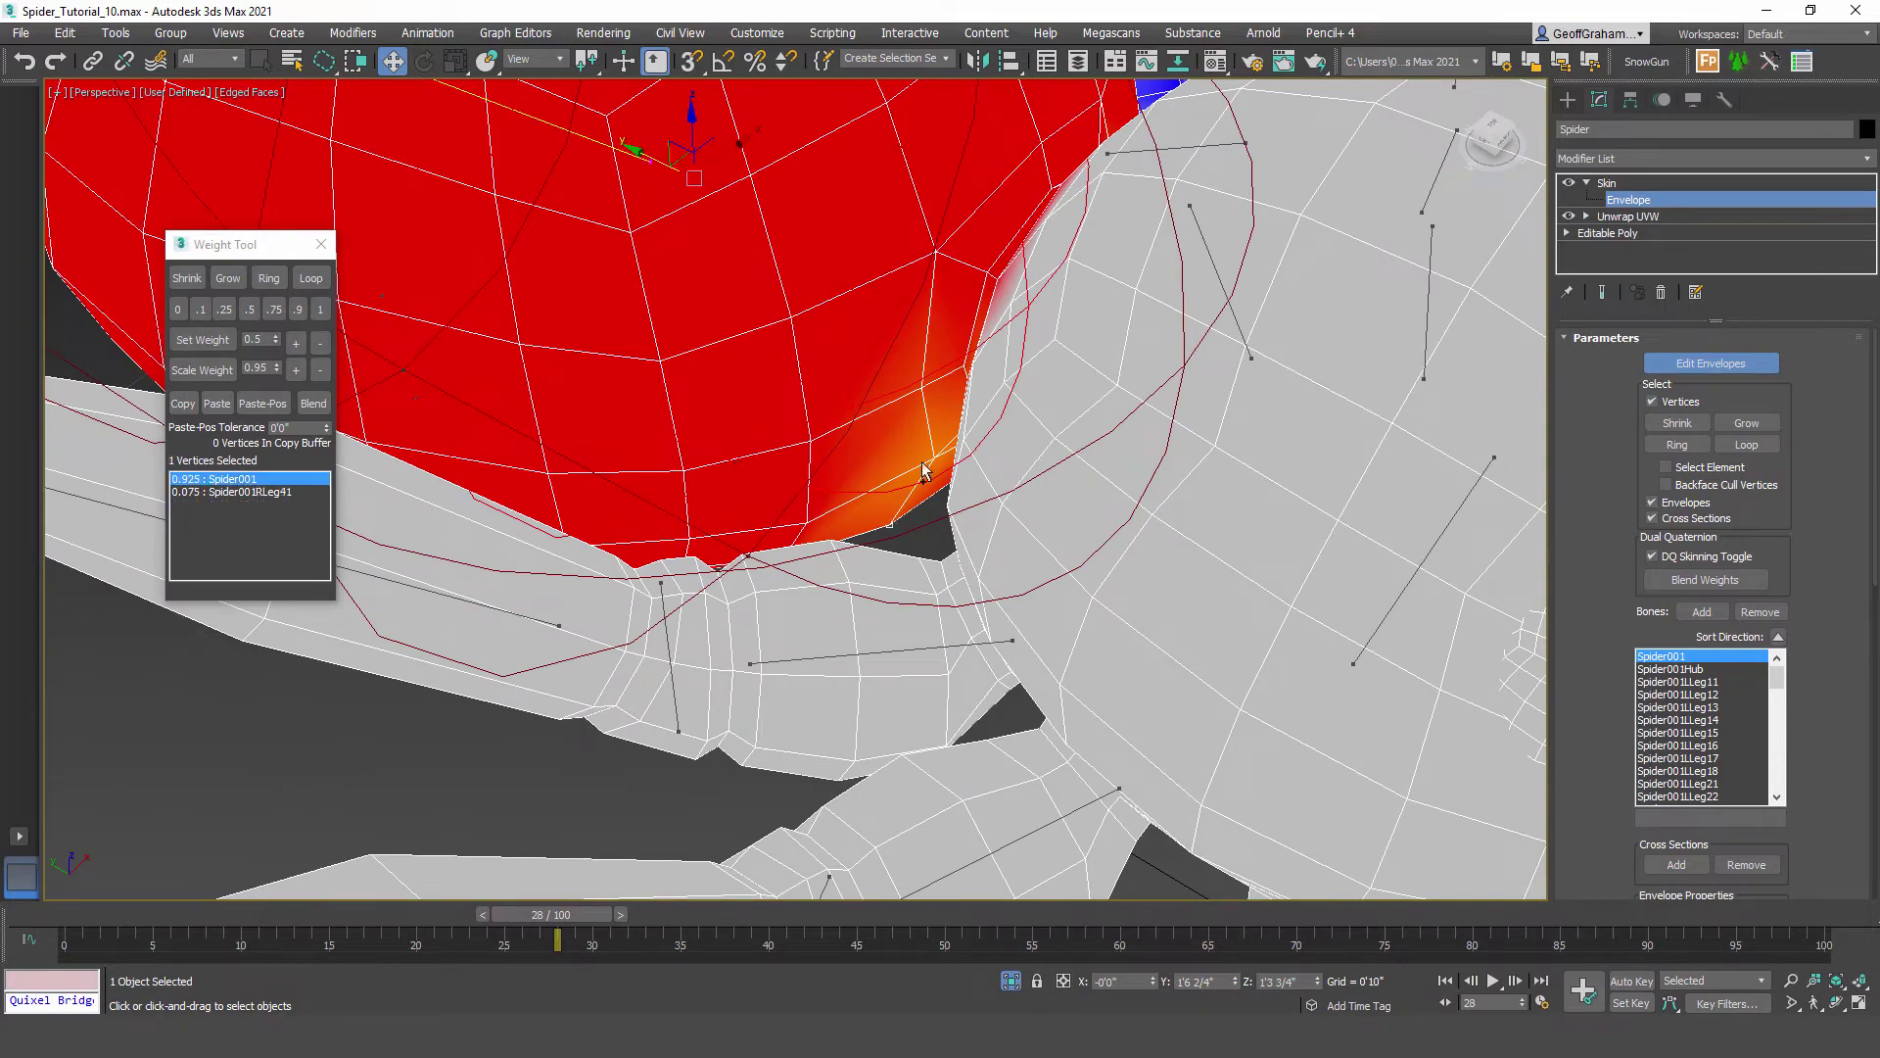
left_click(933, 459, "ctrl")
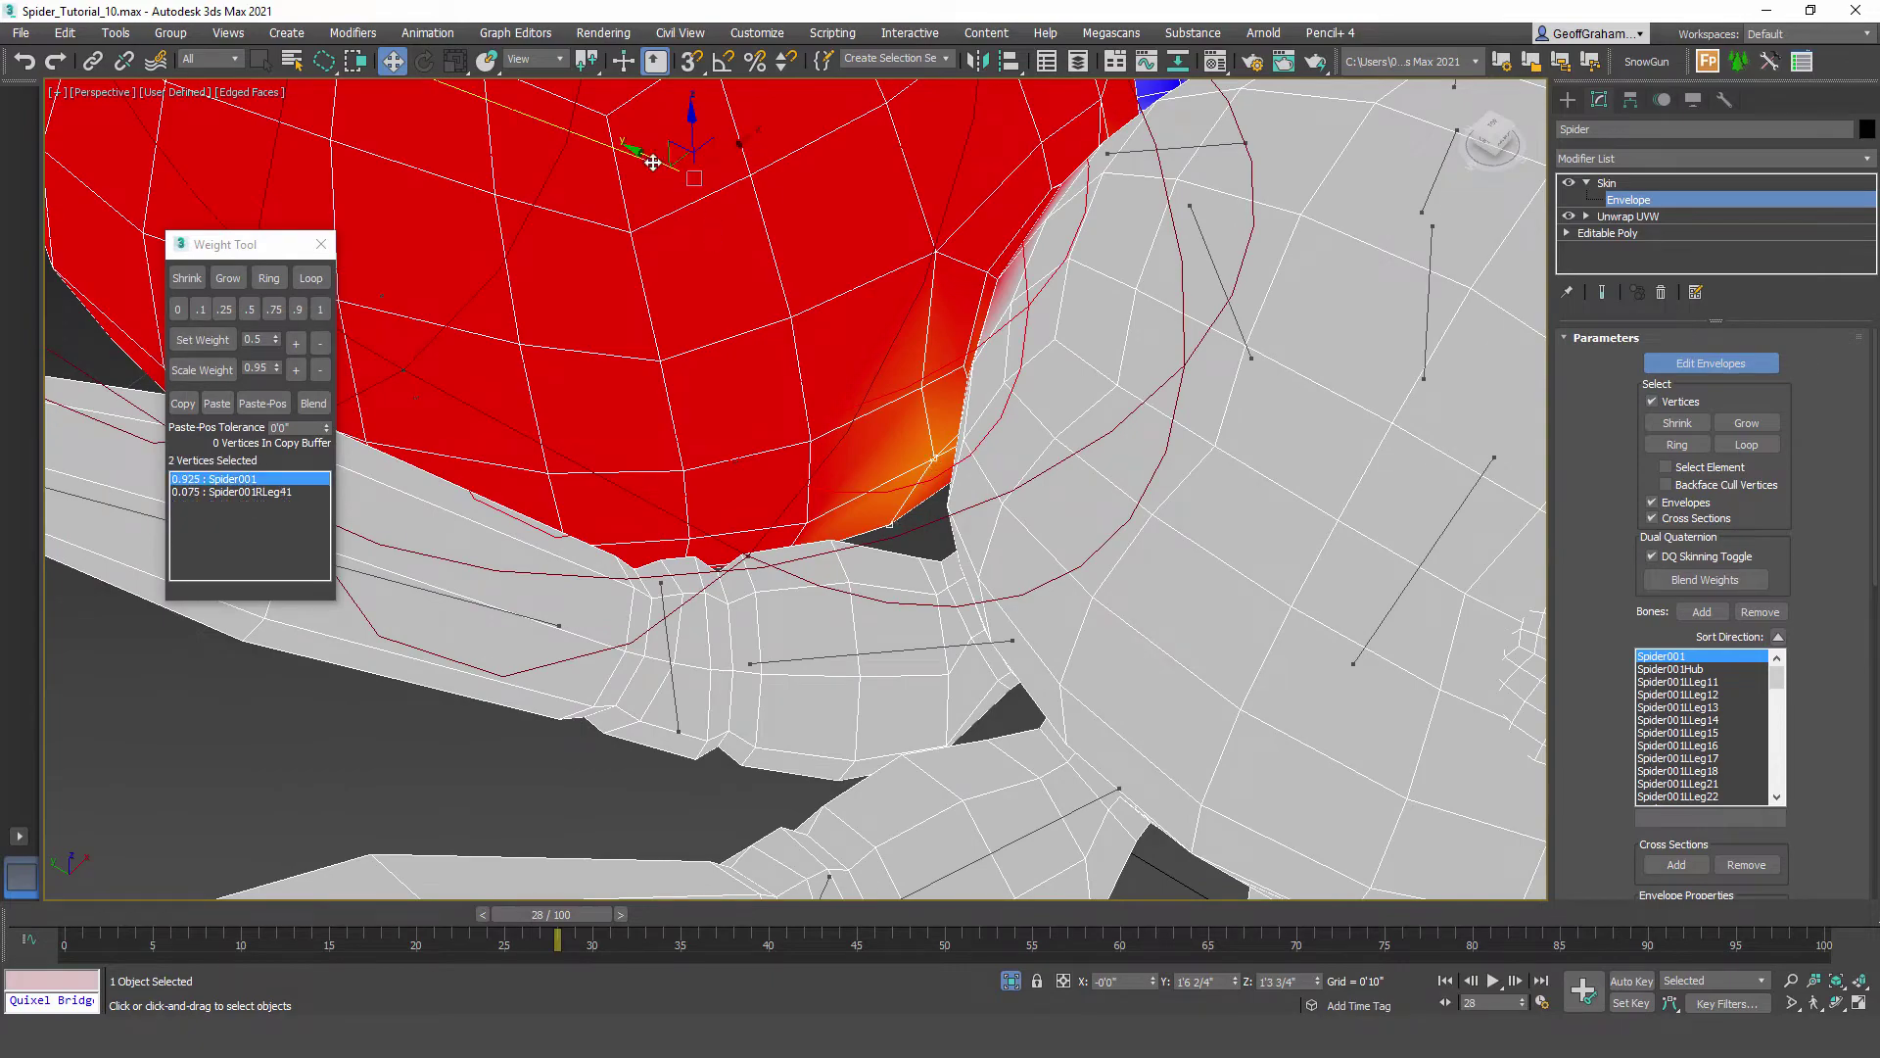
left_click(321, 310)
middle_click_drag(975, 423, 803, 528, "alt")
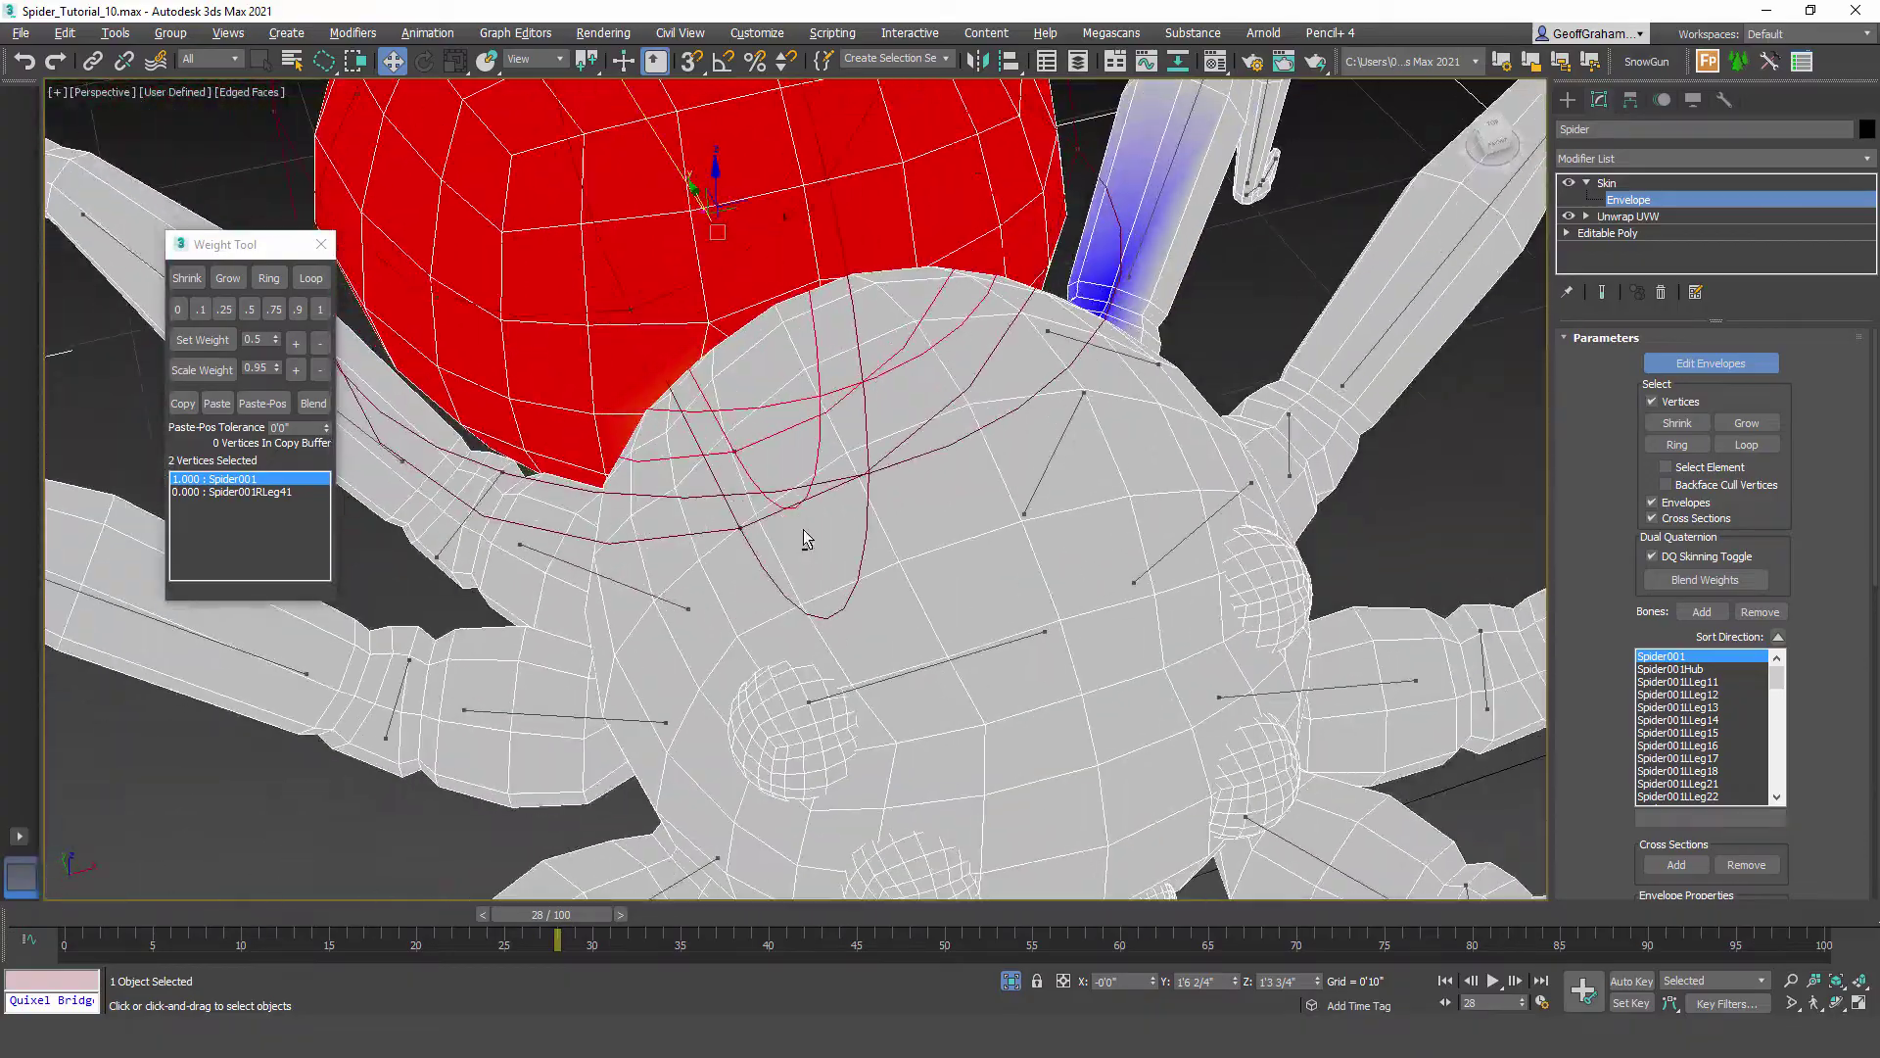
Step: Set the Spider001Hub weight to 0.75 on the three vertices at the head body's upper rear edge above the abdomen
left_click(1023, 639)
middle_click_drag(1023, 639, 1203, 639, "alt")
left_click(1121, 623)
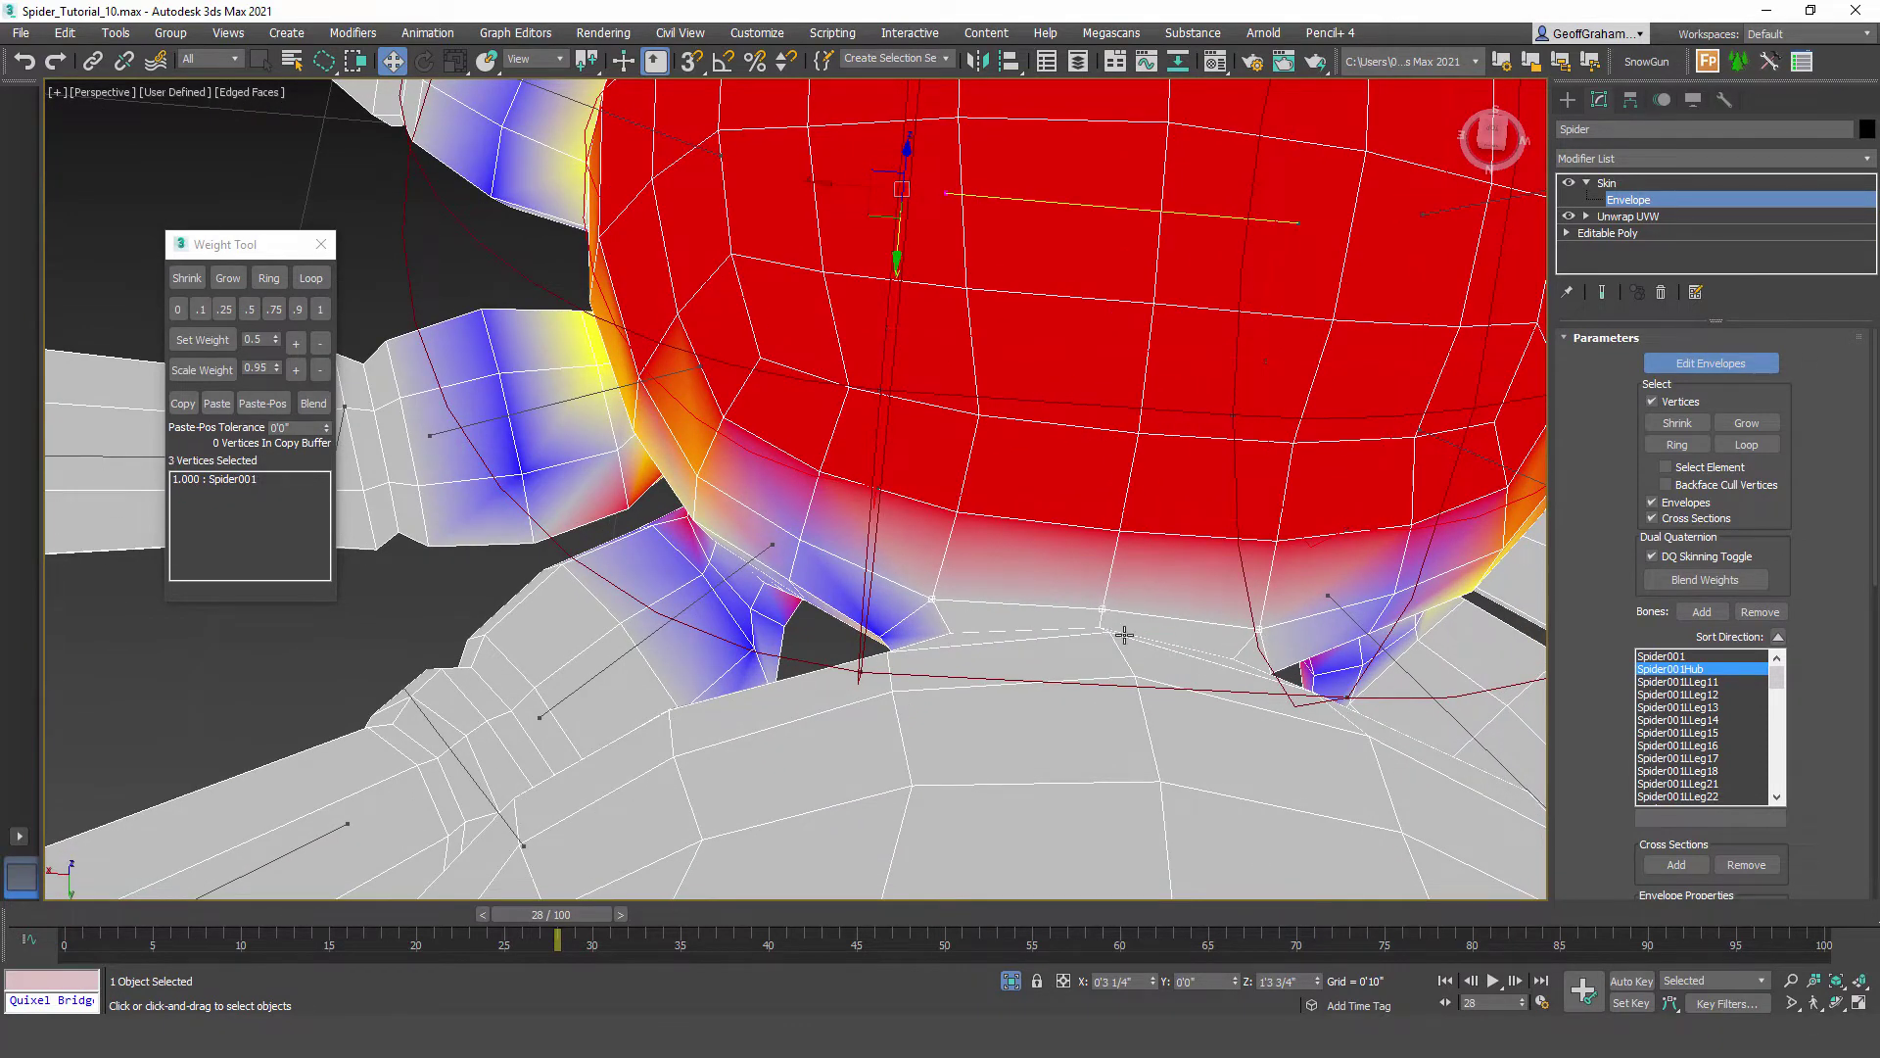
left_click(257, 312)
middle_click_drag(920, 549, 906, 759, "alt")
left_click(274, 310)
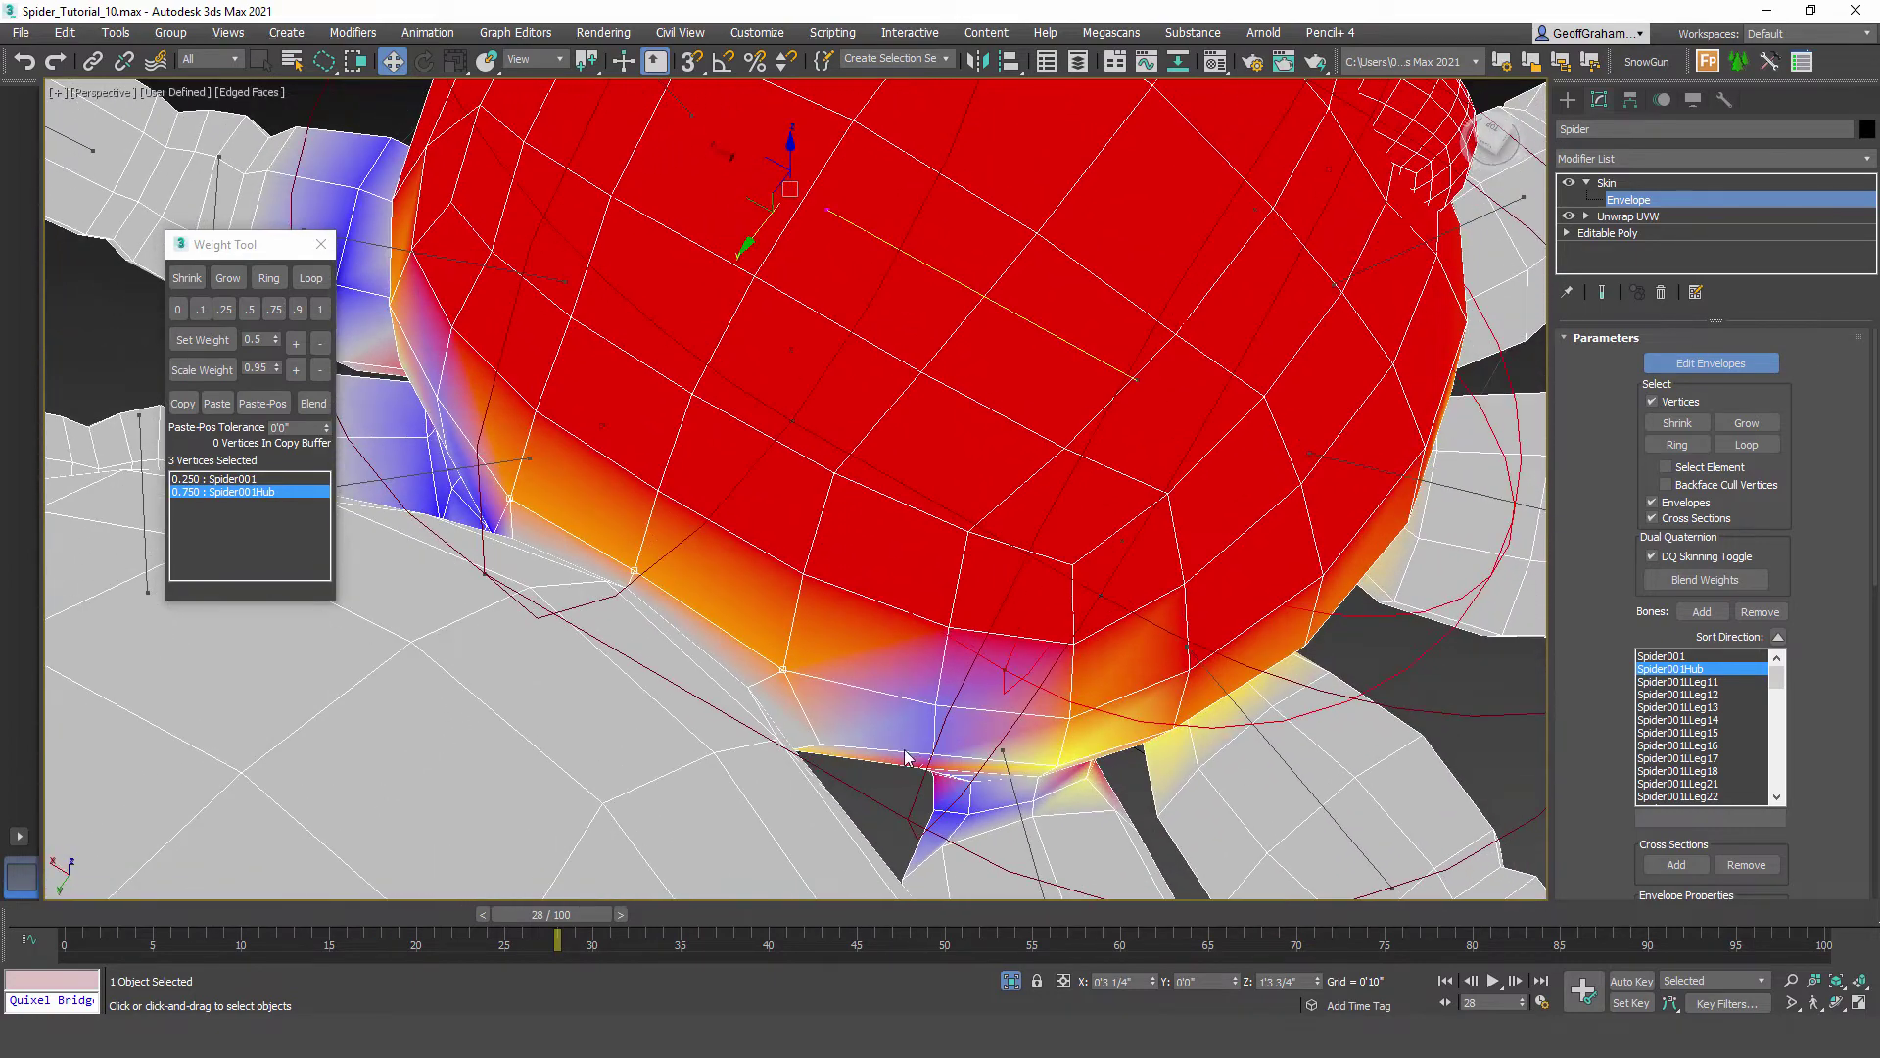
Step: Set the Spider001Hub weight to 1 on the four head body vertices above the fourth right leg
left_click(936, 702)
left_click(321, 309)
middle_click_drag(1029, 685, 1188, 424, "alt")
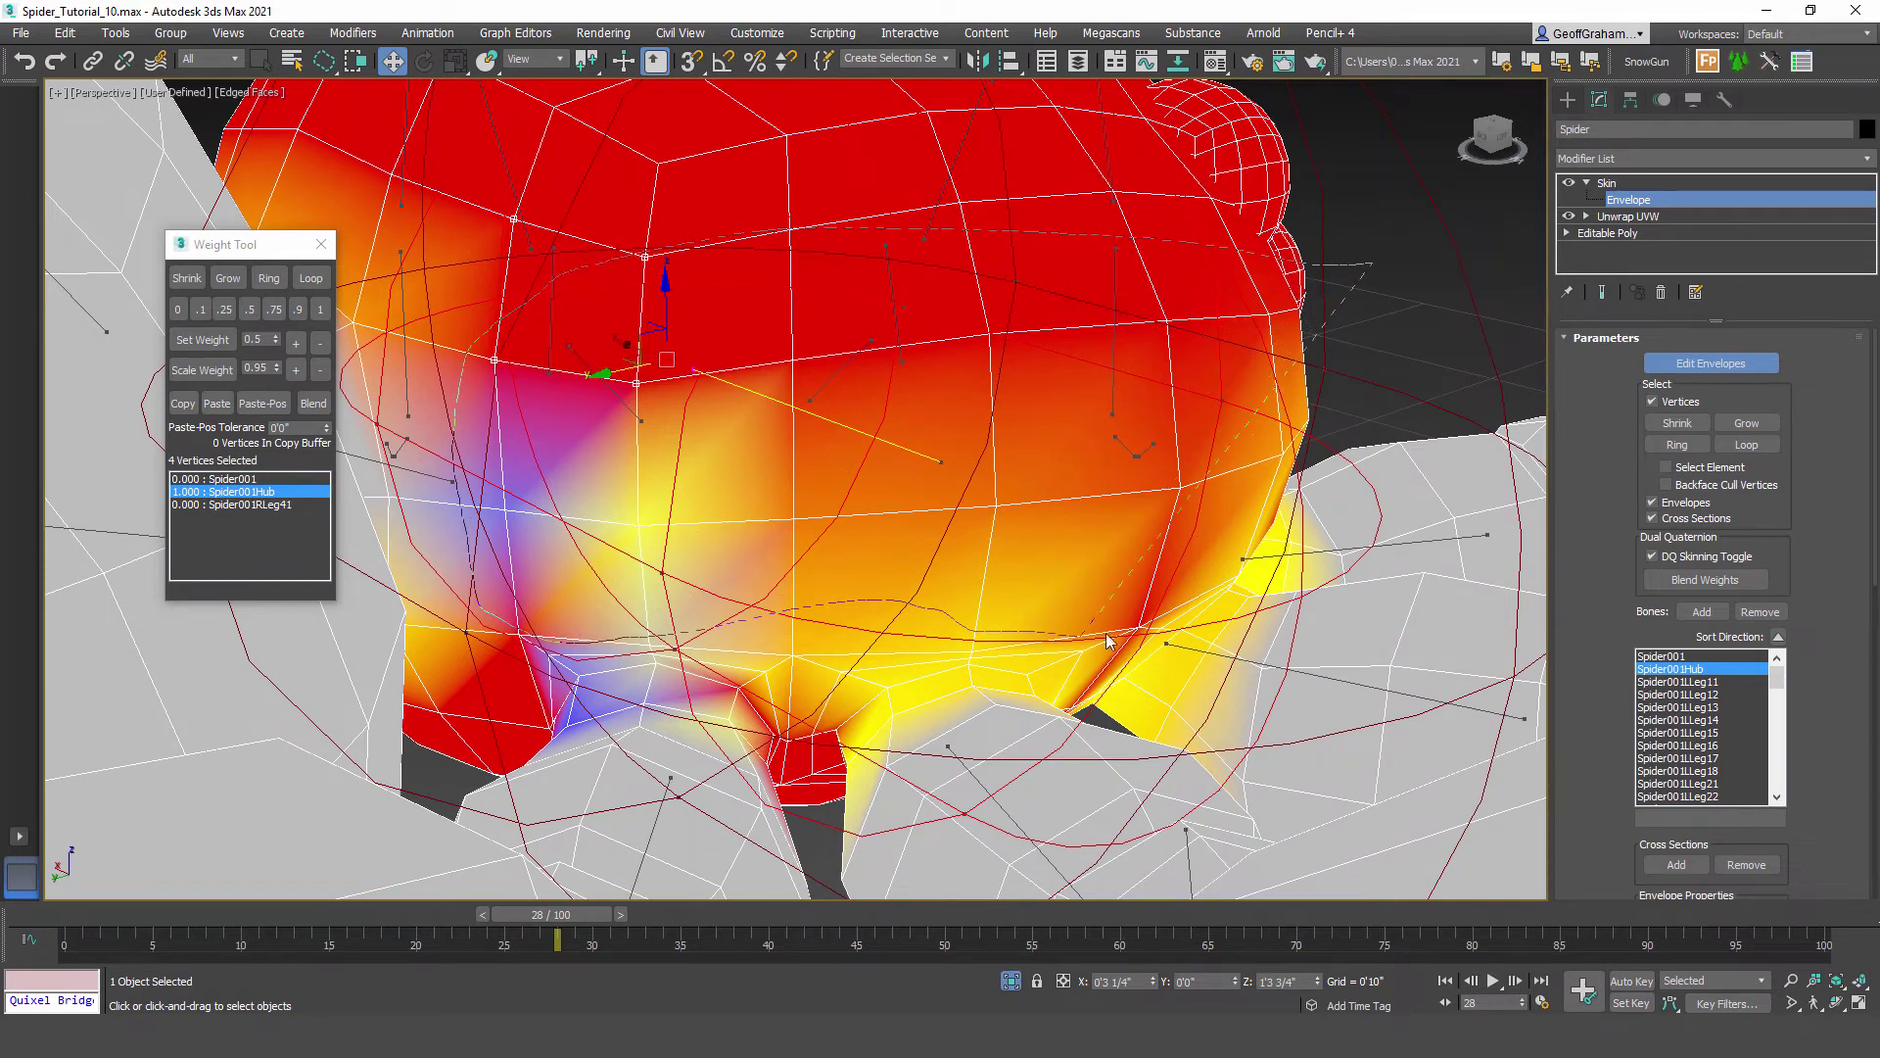
Step: Set the Spider001Hub weight to 1 on the rows of vertices running along the head body's right side
left_click_drag(1374, 240, 1375, 245)
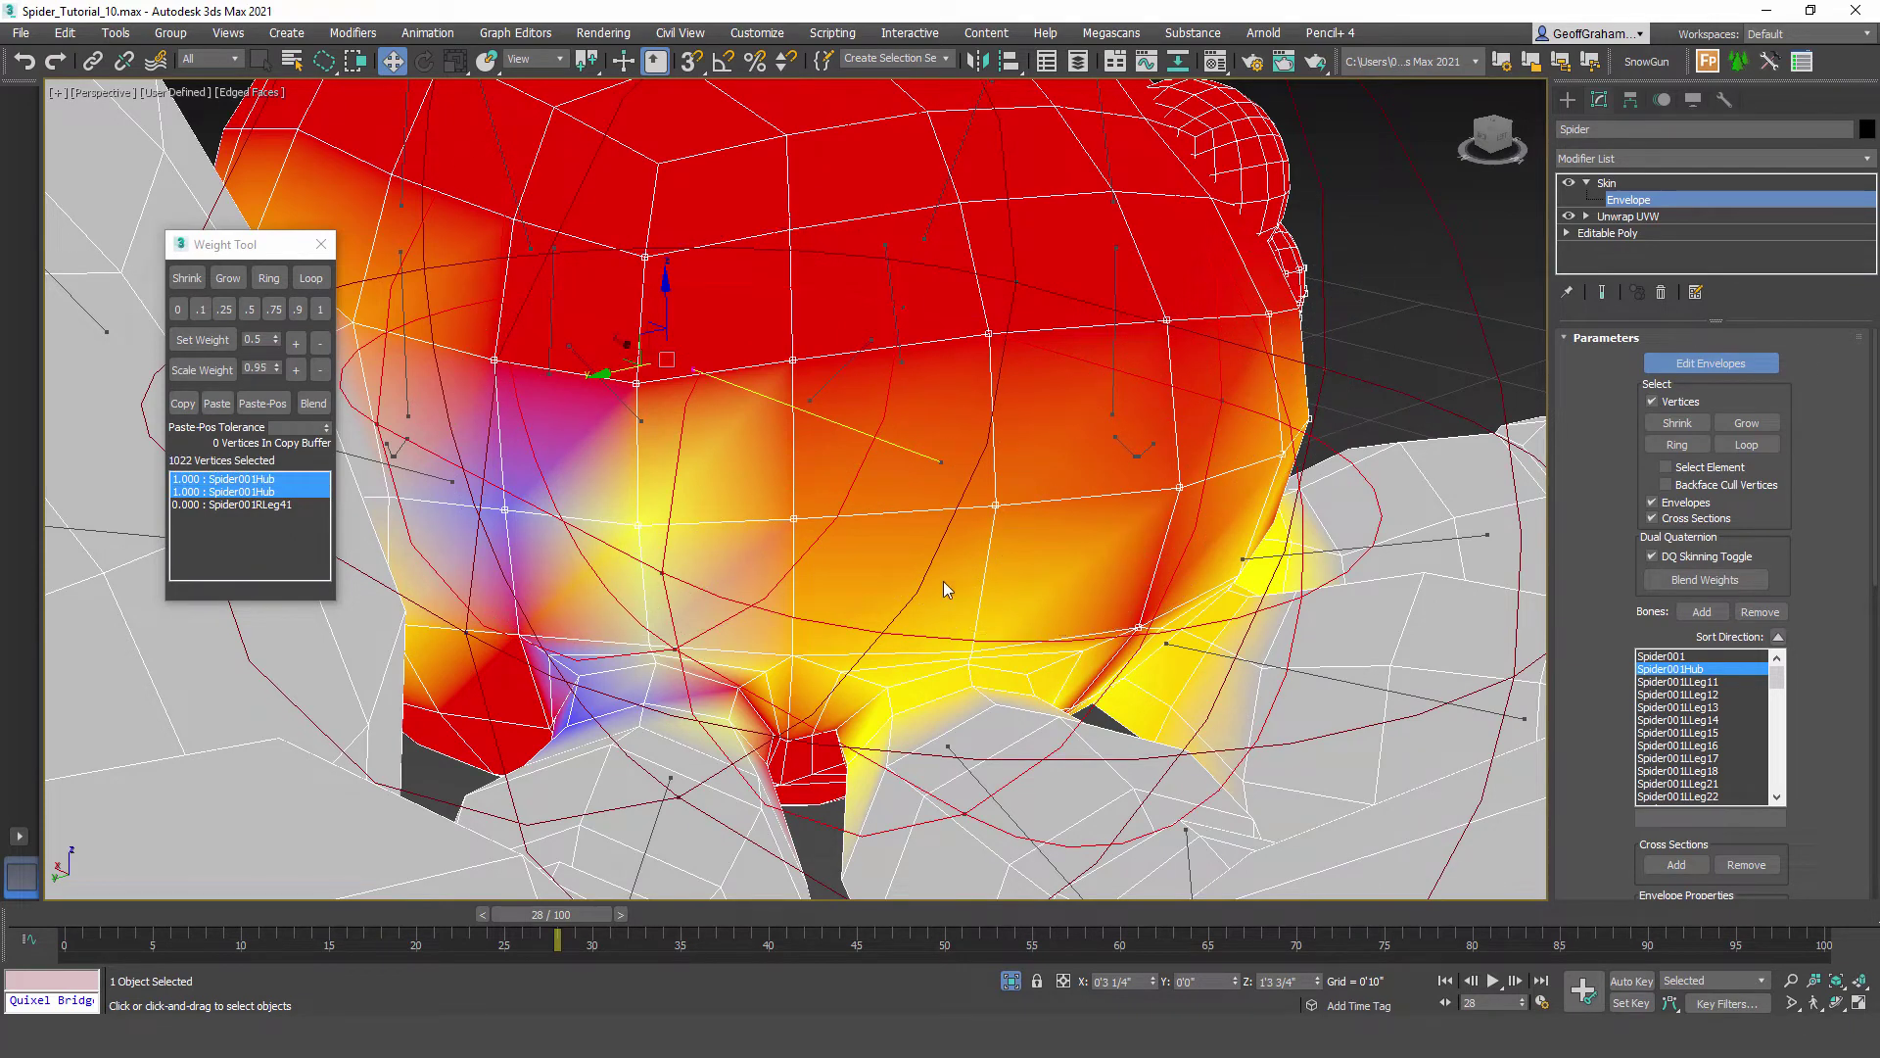
left_click(321, 310)
middle_click_drag(1009, 578, 905, 631, "alt")
Step: Set the Spider001Hub weight to 1 on the two body vertices just above the second and third right legs
left_click(899, 632)
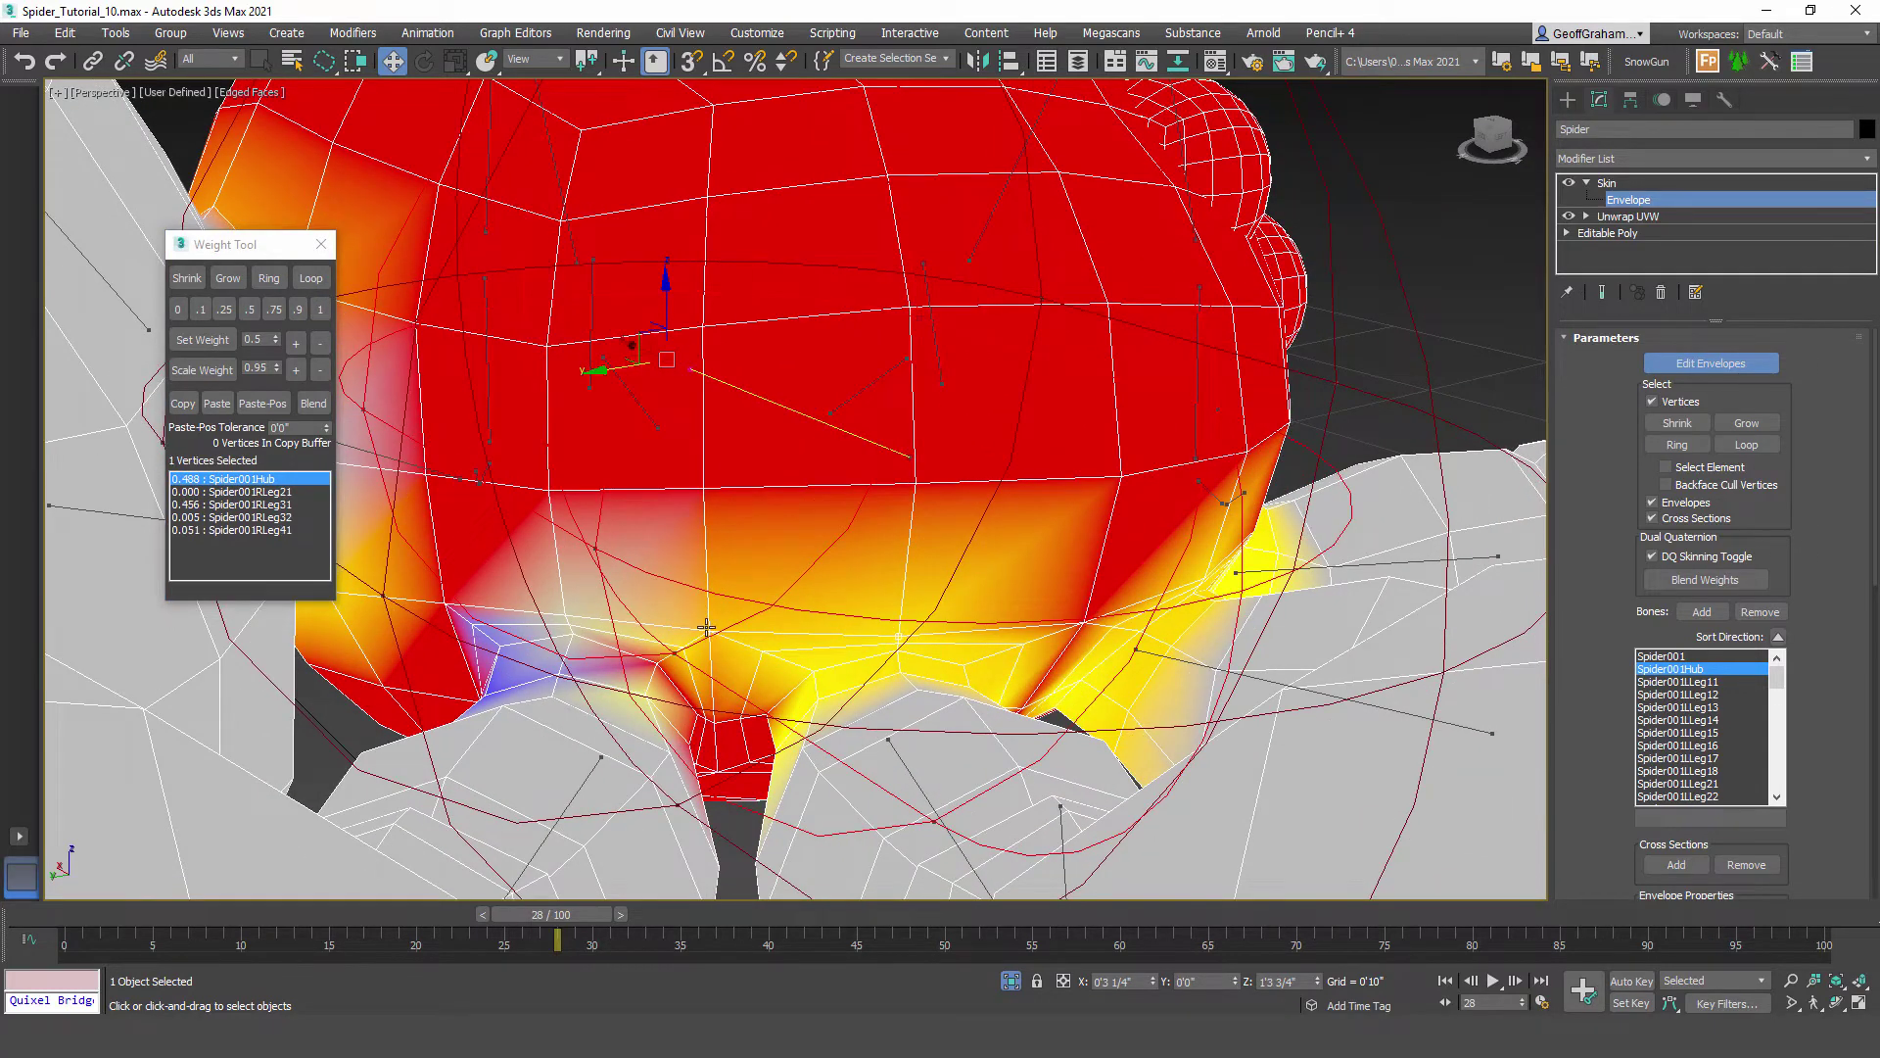
left_click(708, 630, "ctrl")
left_click(319, 309)
scroll(1078, 636, "up", 5)
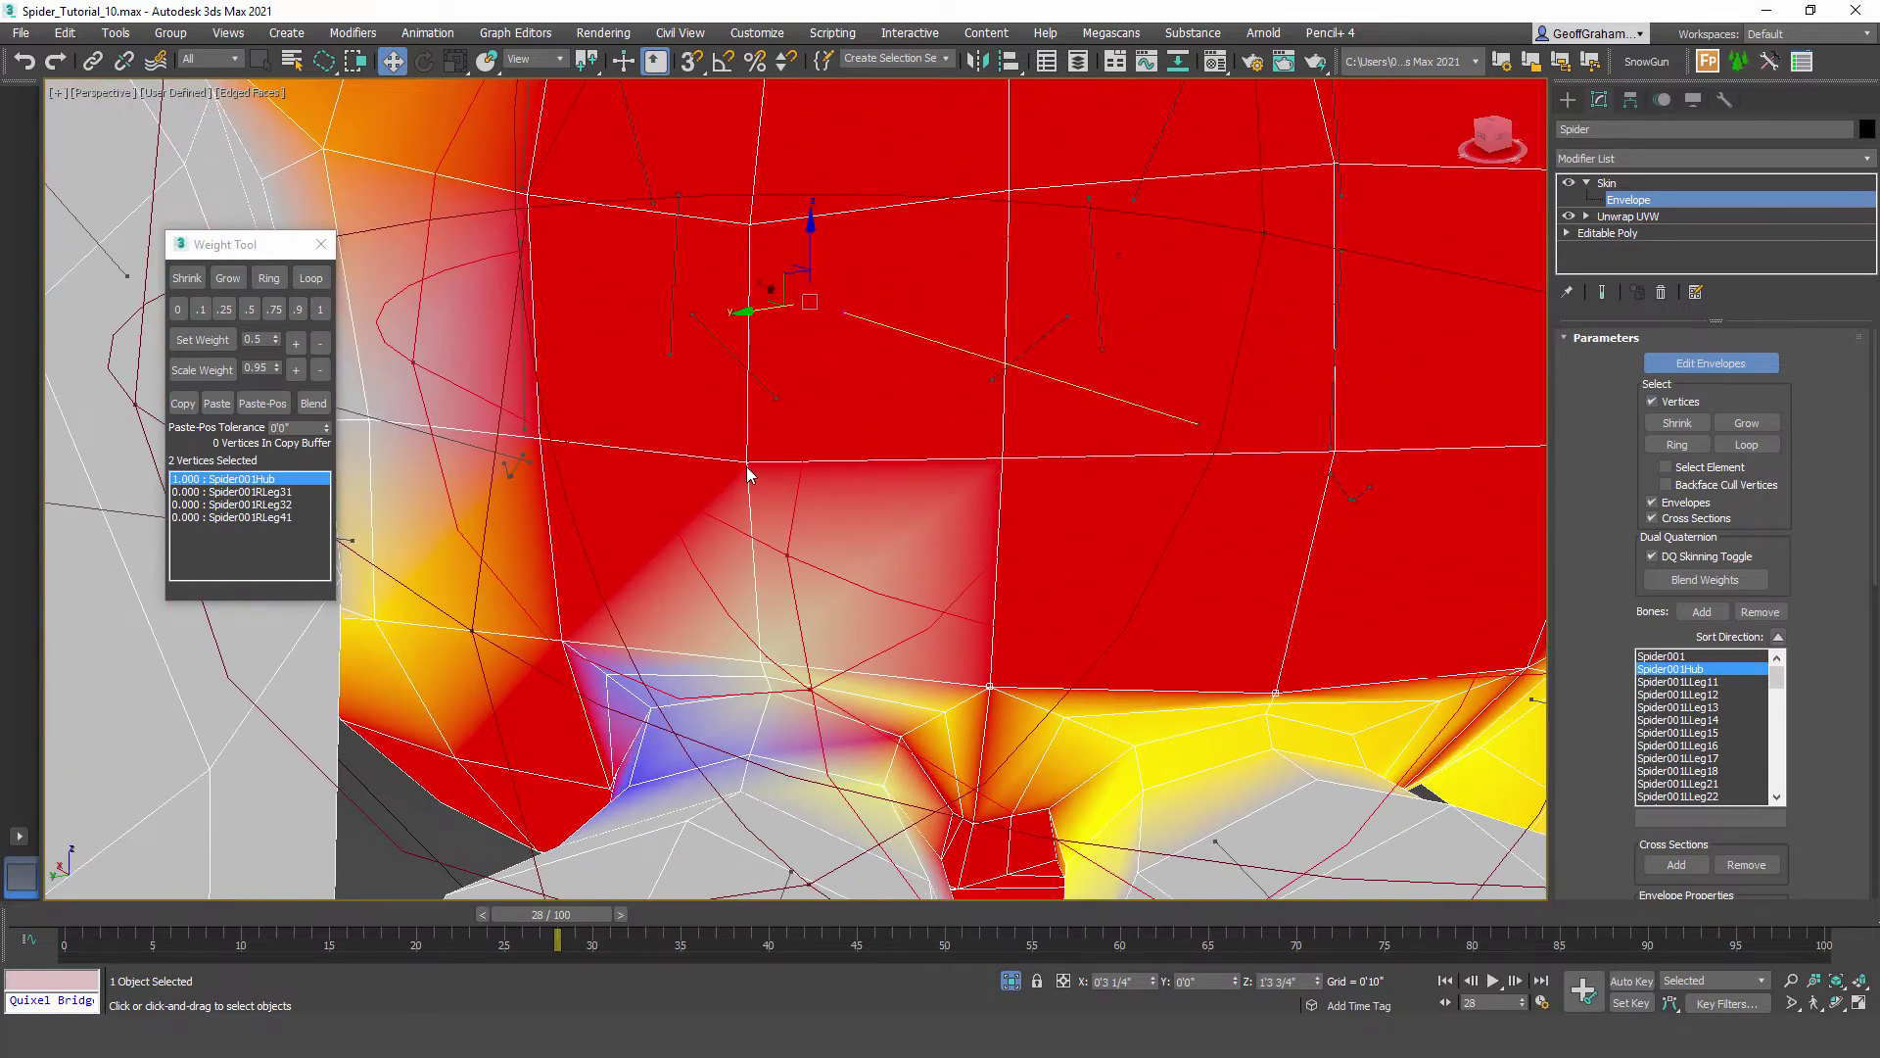
Step: Set the Spider001Hub weight to 1 on the five body vertices surrounding the pale patch above the fourth right leg
left_click(747, 461)
left_click(989, 684, "ctrl")
left_click(559, 638, "ctrl")
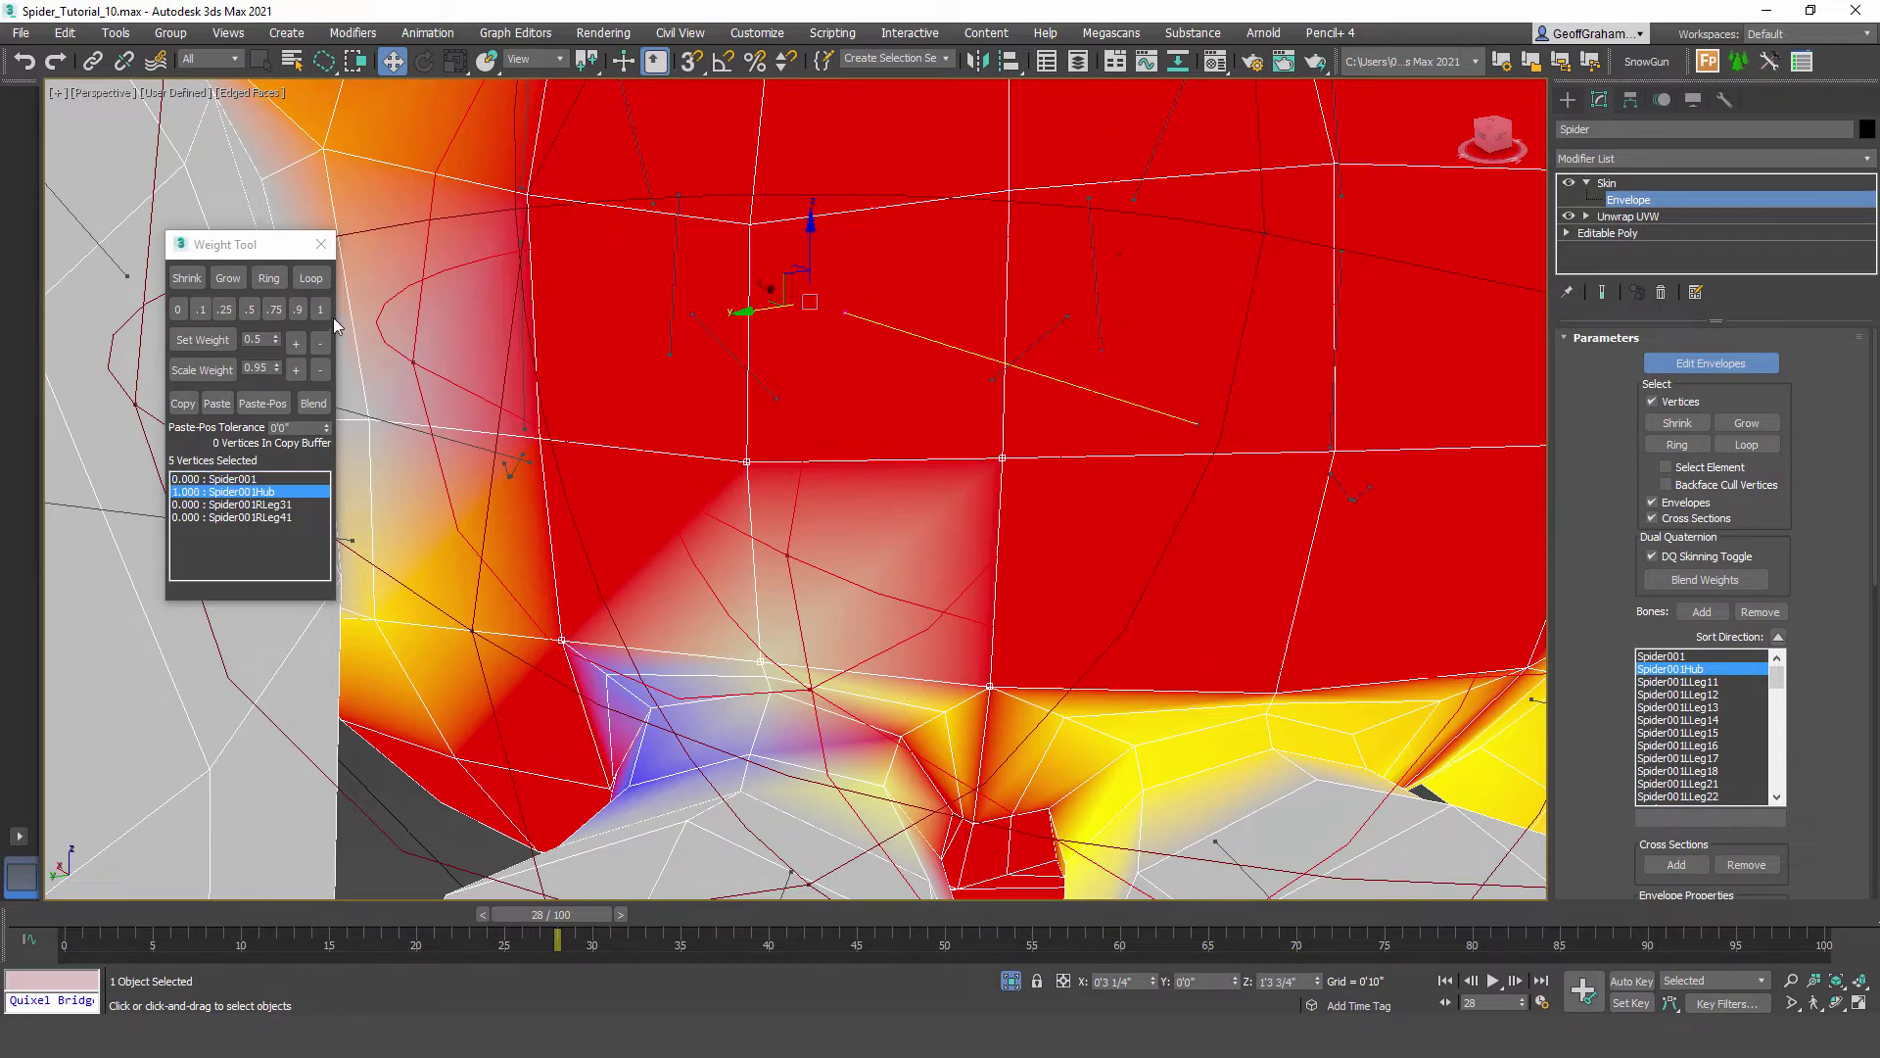
left_click(320, 310)
scroll(588, 637, "up", 3)
scroll(535, 642, "down", 3)
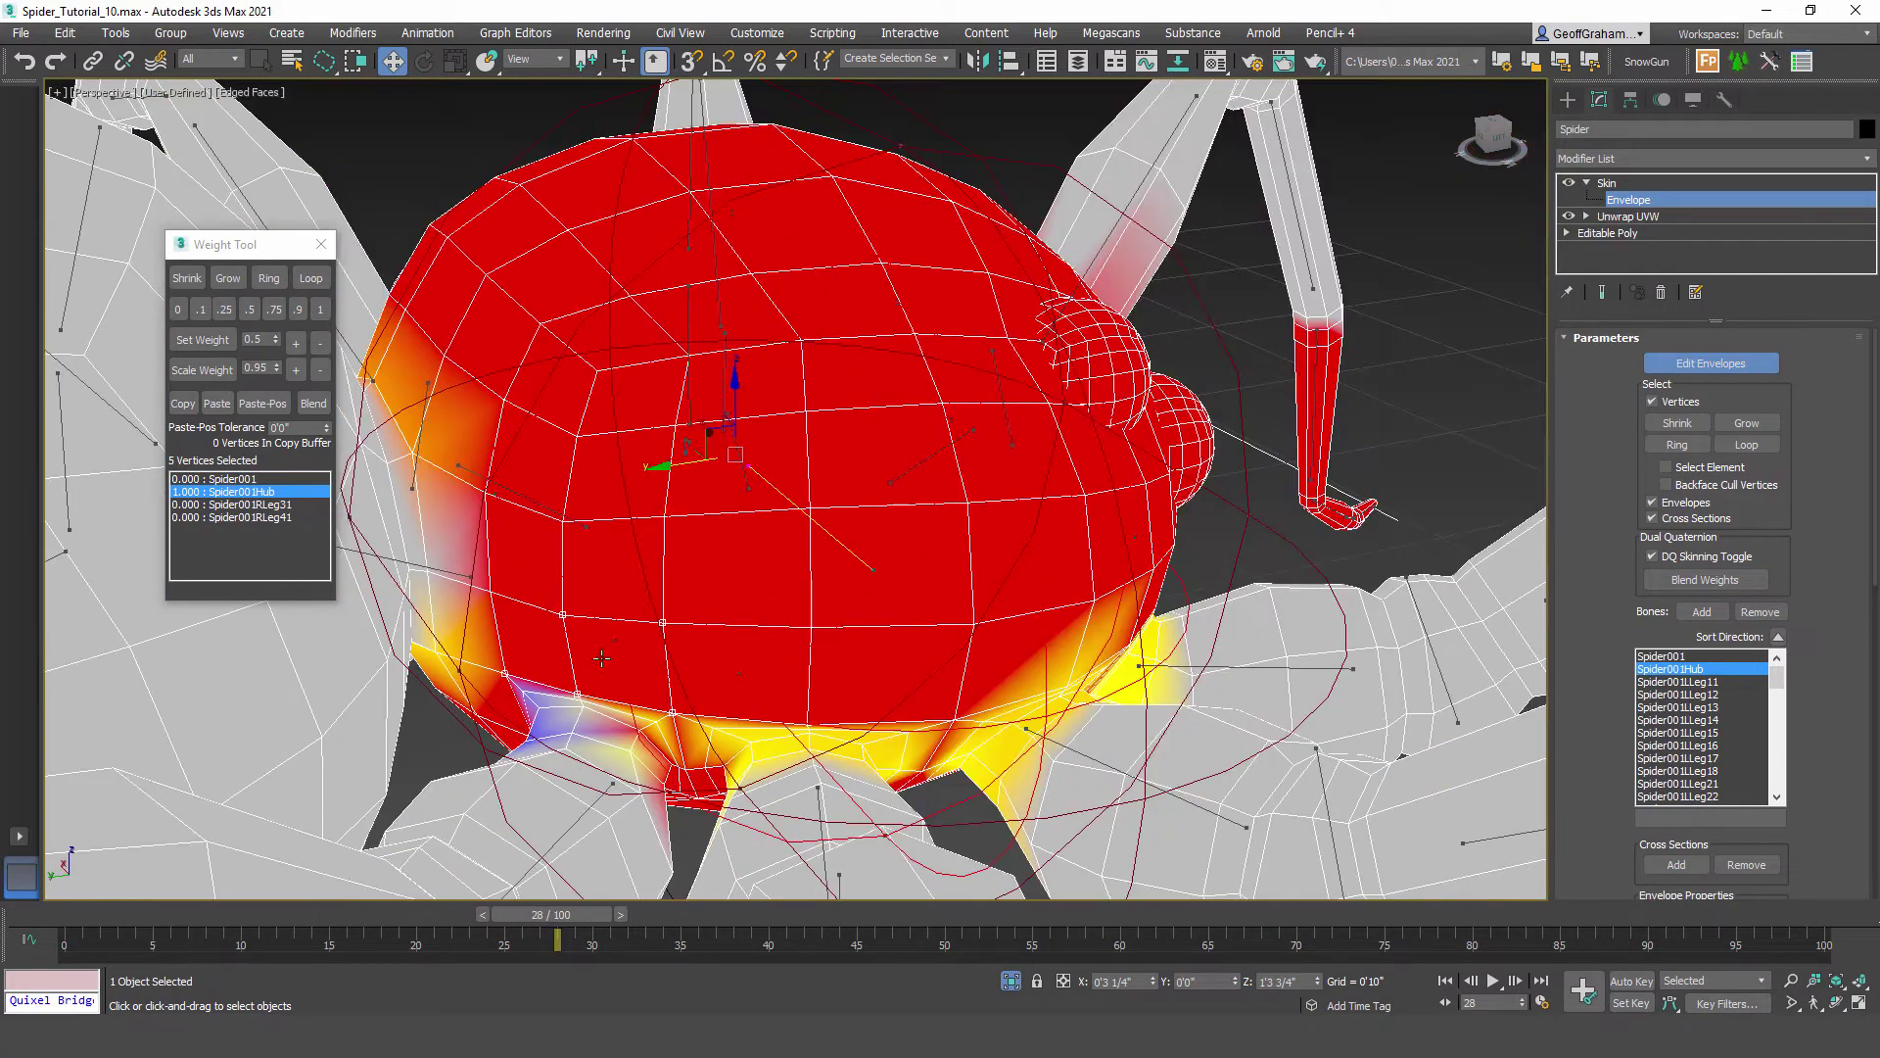
Step: Set the Spider001Hub weight to 1 on the three vertices down the head body's rear right edge beside the abdomen
mouse_move(535, 643)
middle_mouse_down("alt")
mouse_move(533, 568)
mouse_move(509, 617)
middle_mouse_up("alt")
scroll(519, 587, "up", 3)
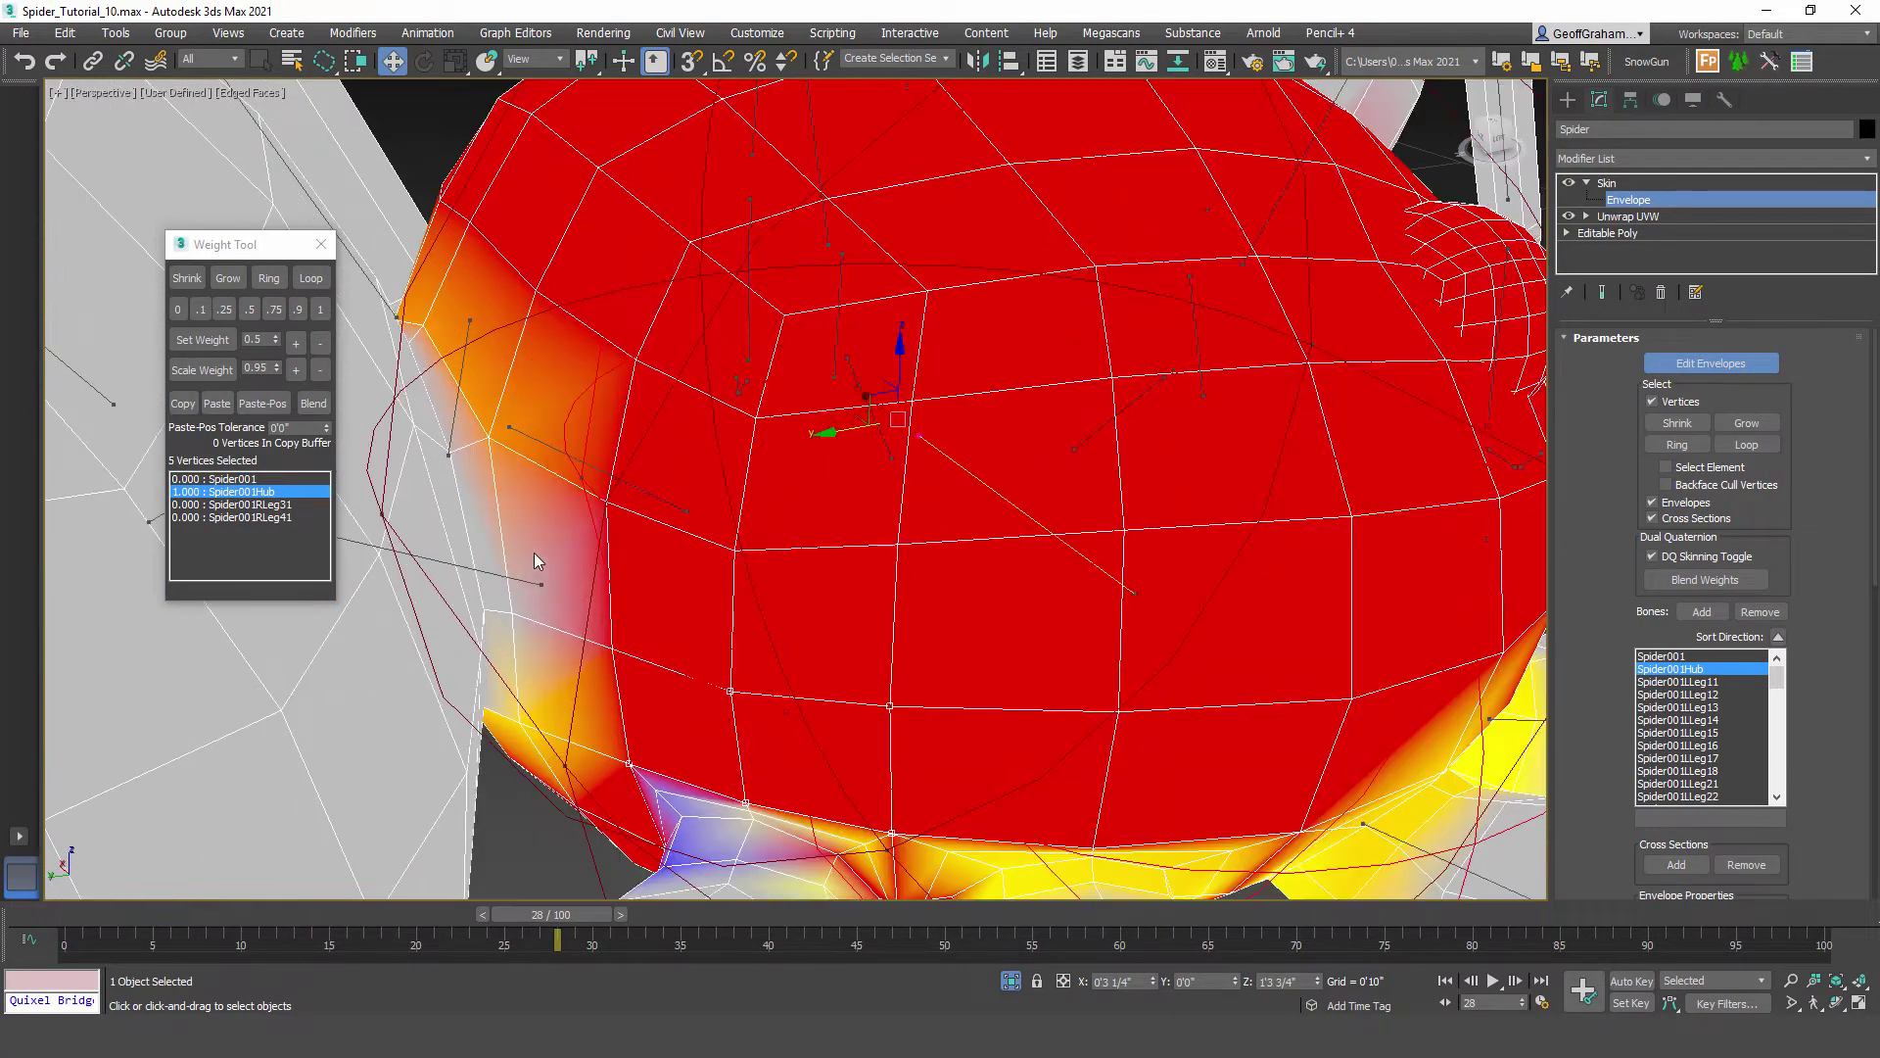
left_click(490, 440)
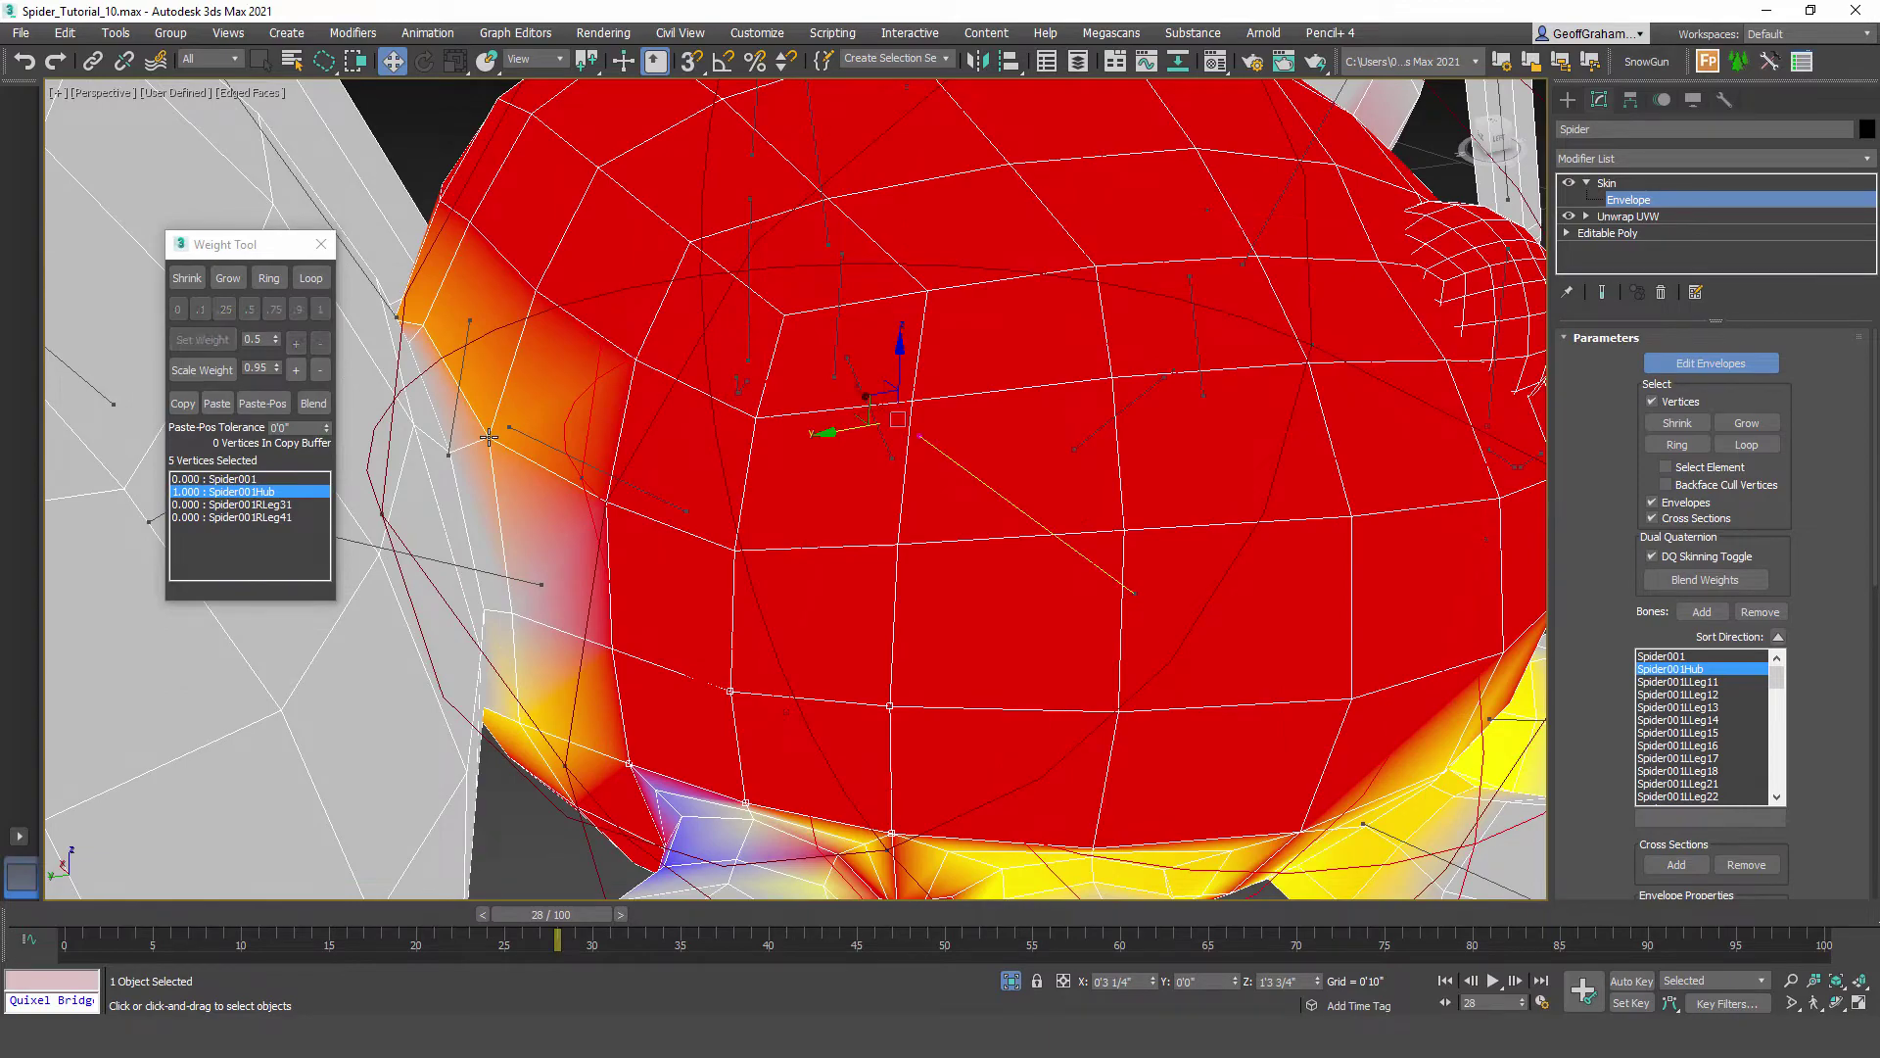
left_click(513, 615, "ctrl")
left_click(312, 279)
mouse_move(550, 567)
middle_mouse_down("alt")
mouse_move(548, 495)
mouse_move(557, 561)
middle_mouse_up("alt")
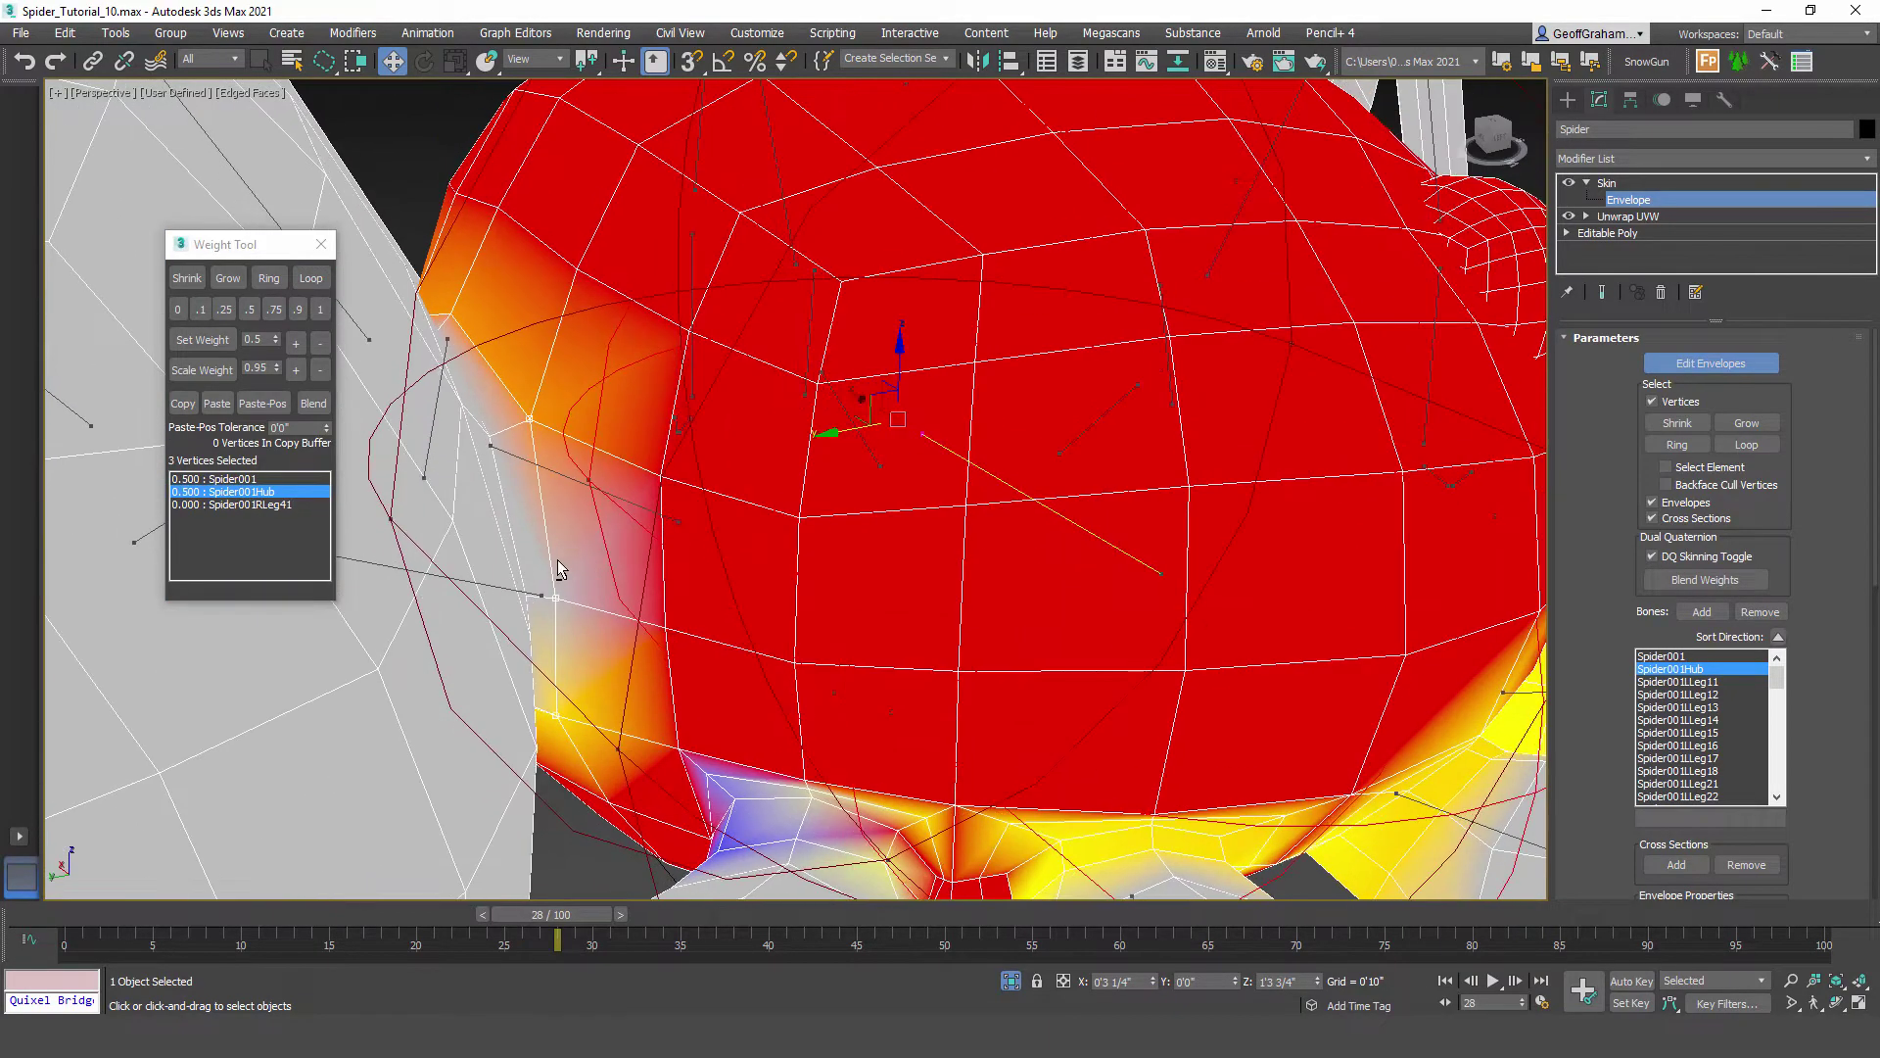
left_click(320, 309)
middle_click_drag(572, 460, 906, 581, "alt")
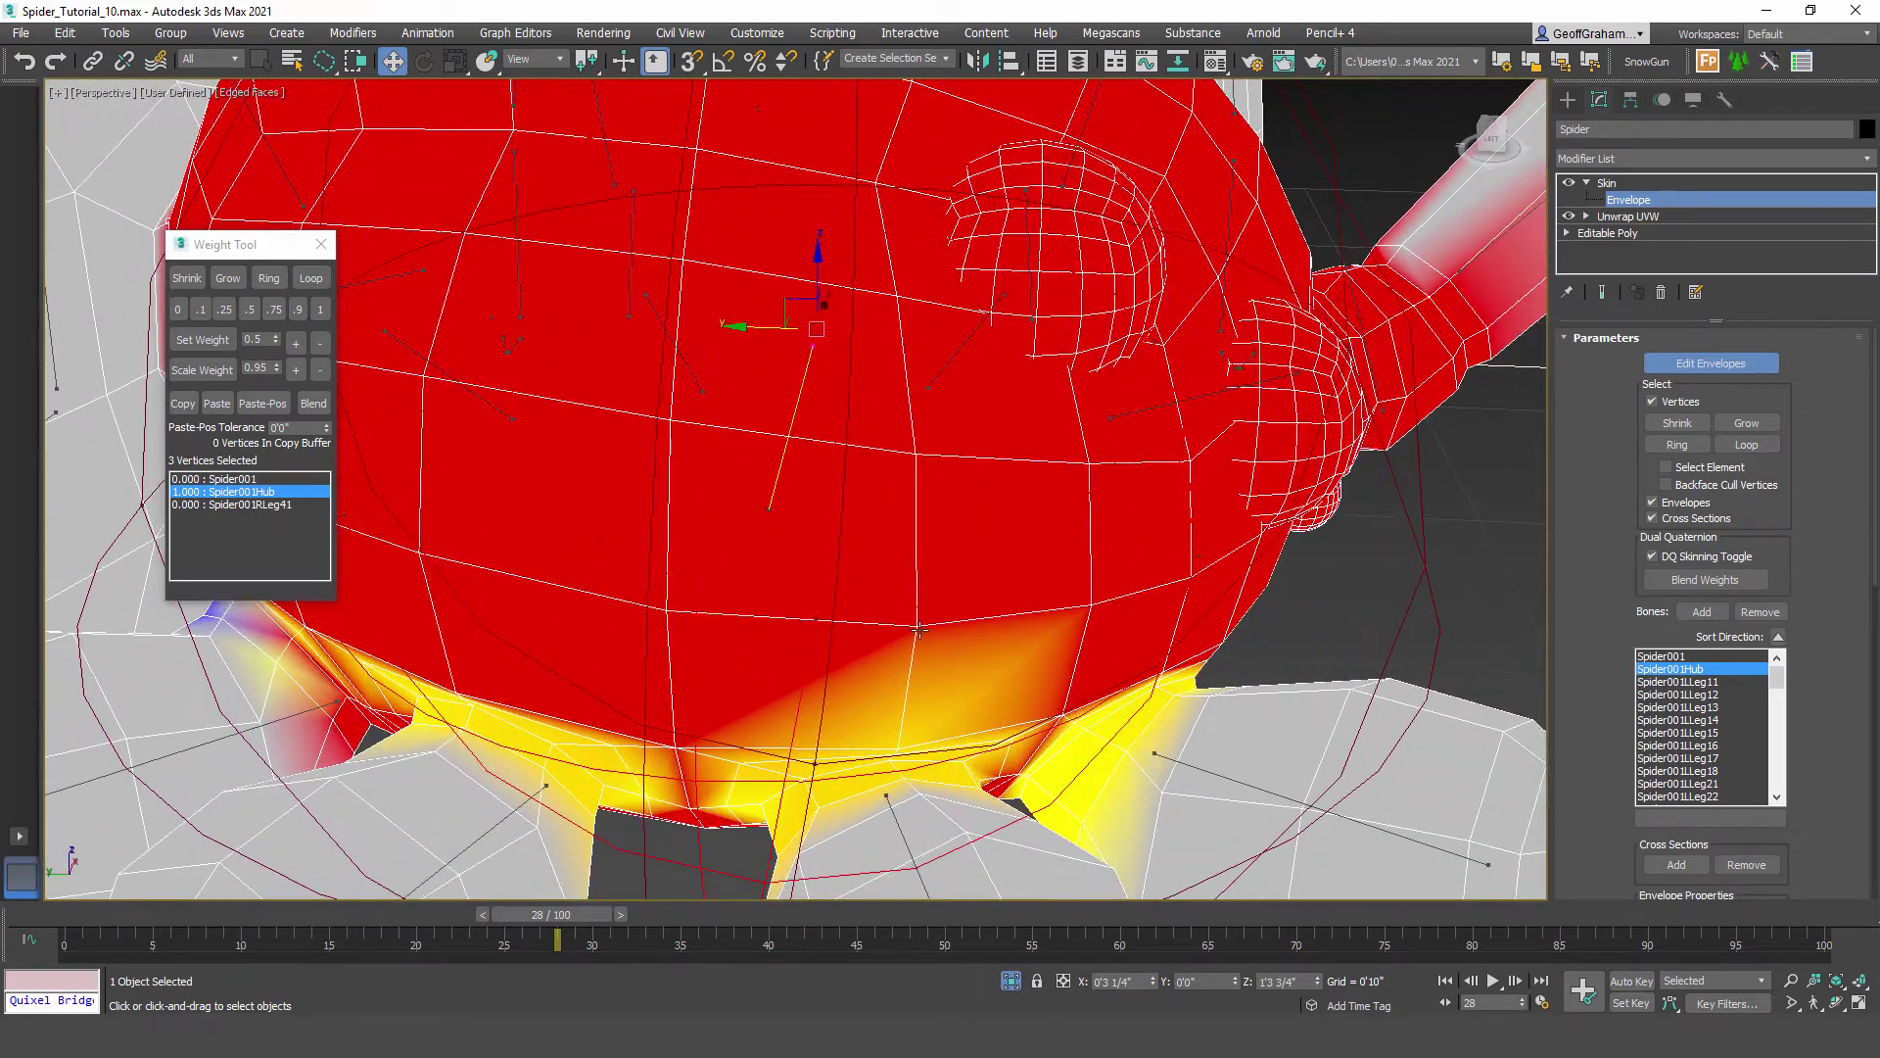
Step: Set the Spider001Hub weight to 1 on the three body vertices above the second right leg
left_click(917, 628)
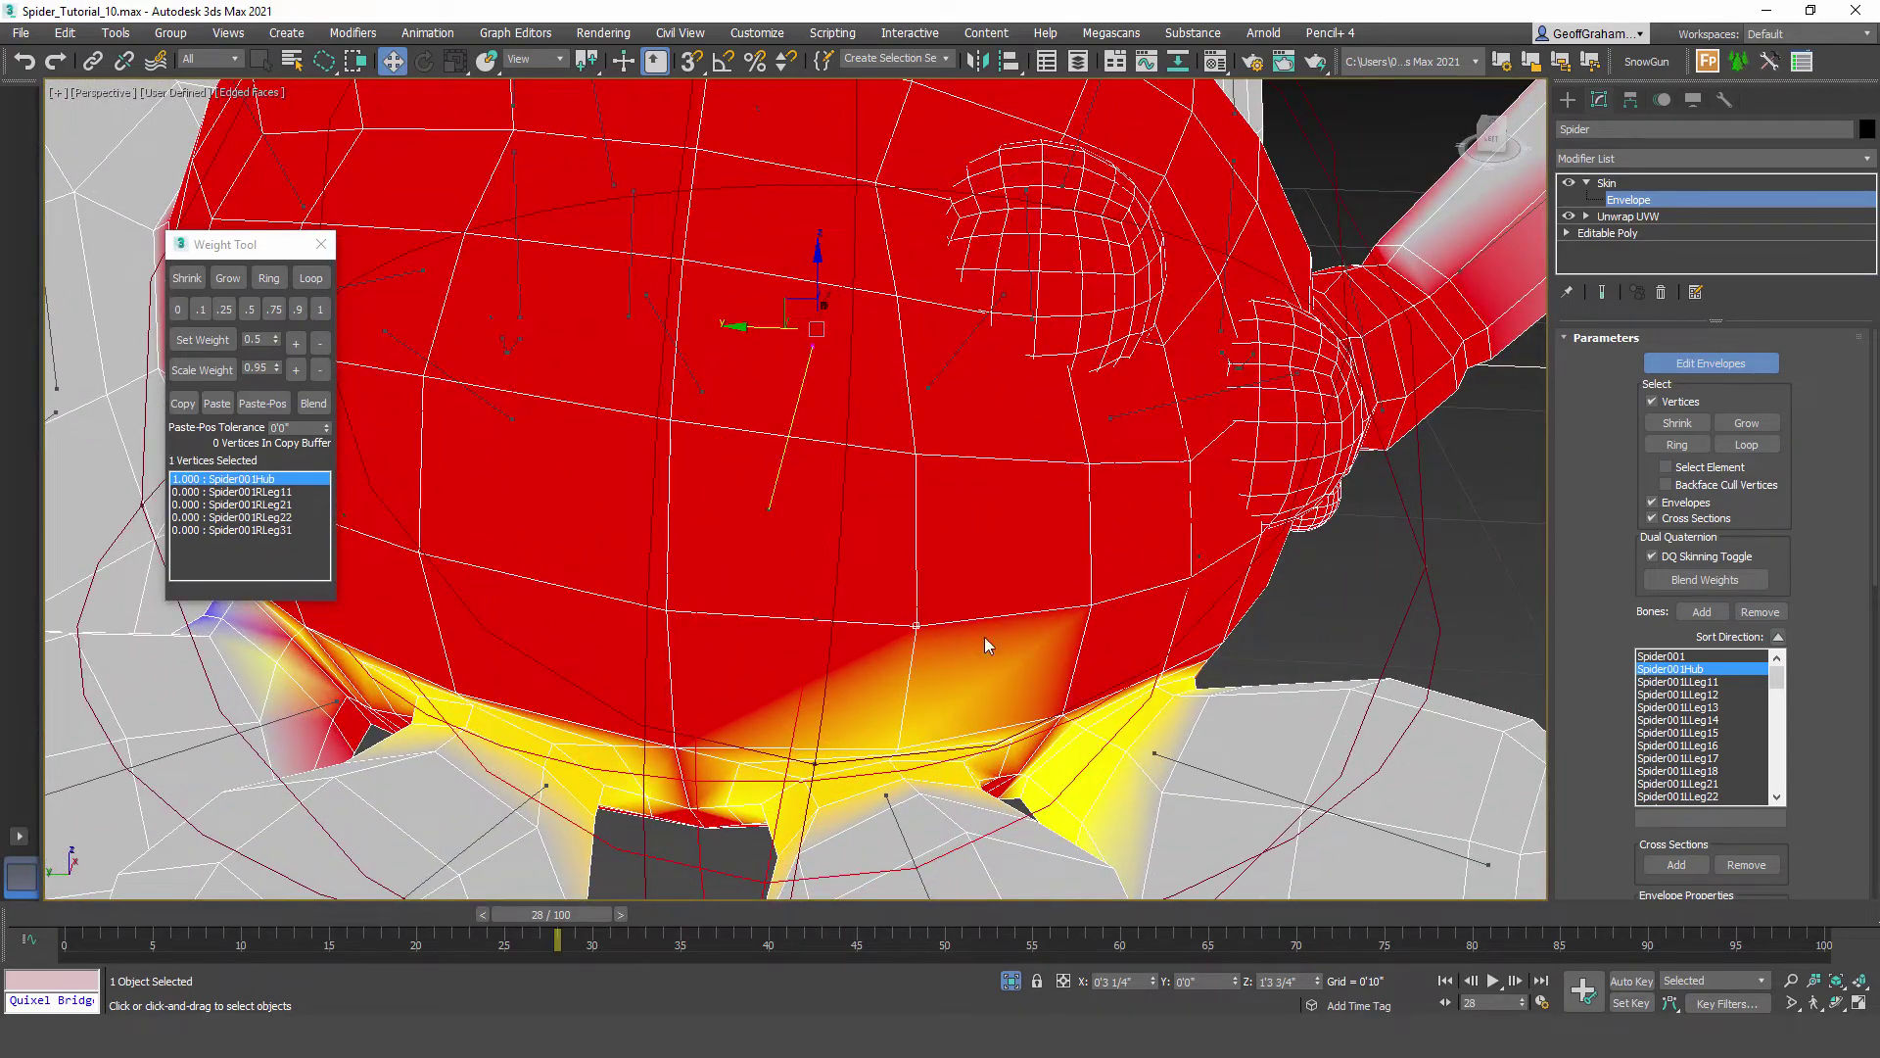
left_click(323, 309)
left_click(1061, 720)
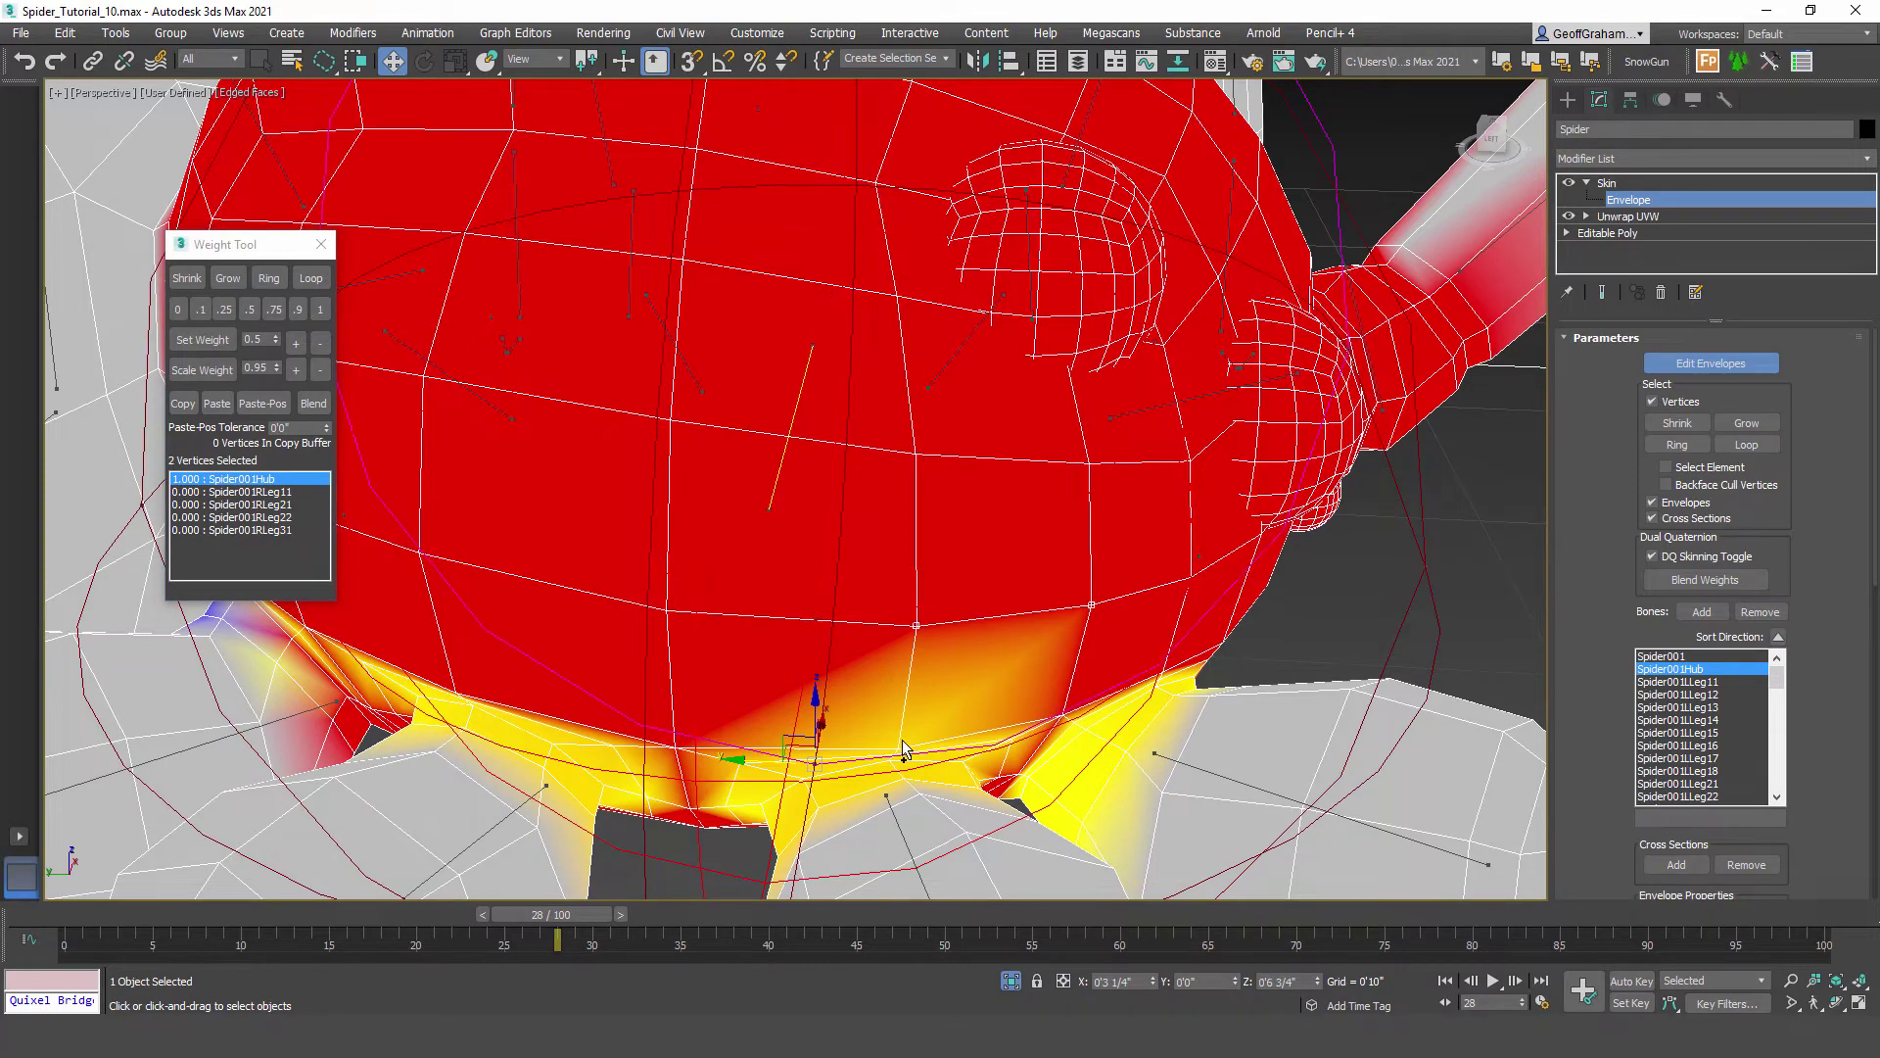
left_click(322, 311)
middle_click_drag(1062, 610, 949, 632, "alt")
Step: Set the Spider001RLeg41 weight to 0.5 on the vertex loop where the fourth right leg meets the body
middle_click_drag(828, 719, 896, 676, "alt")
scroll(759, 716, "down", 3)
scroll(894, 674, "up", 5)
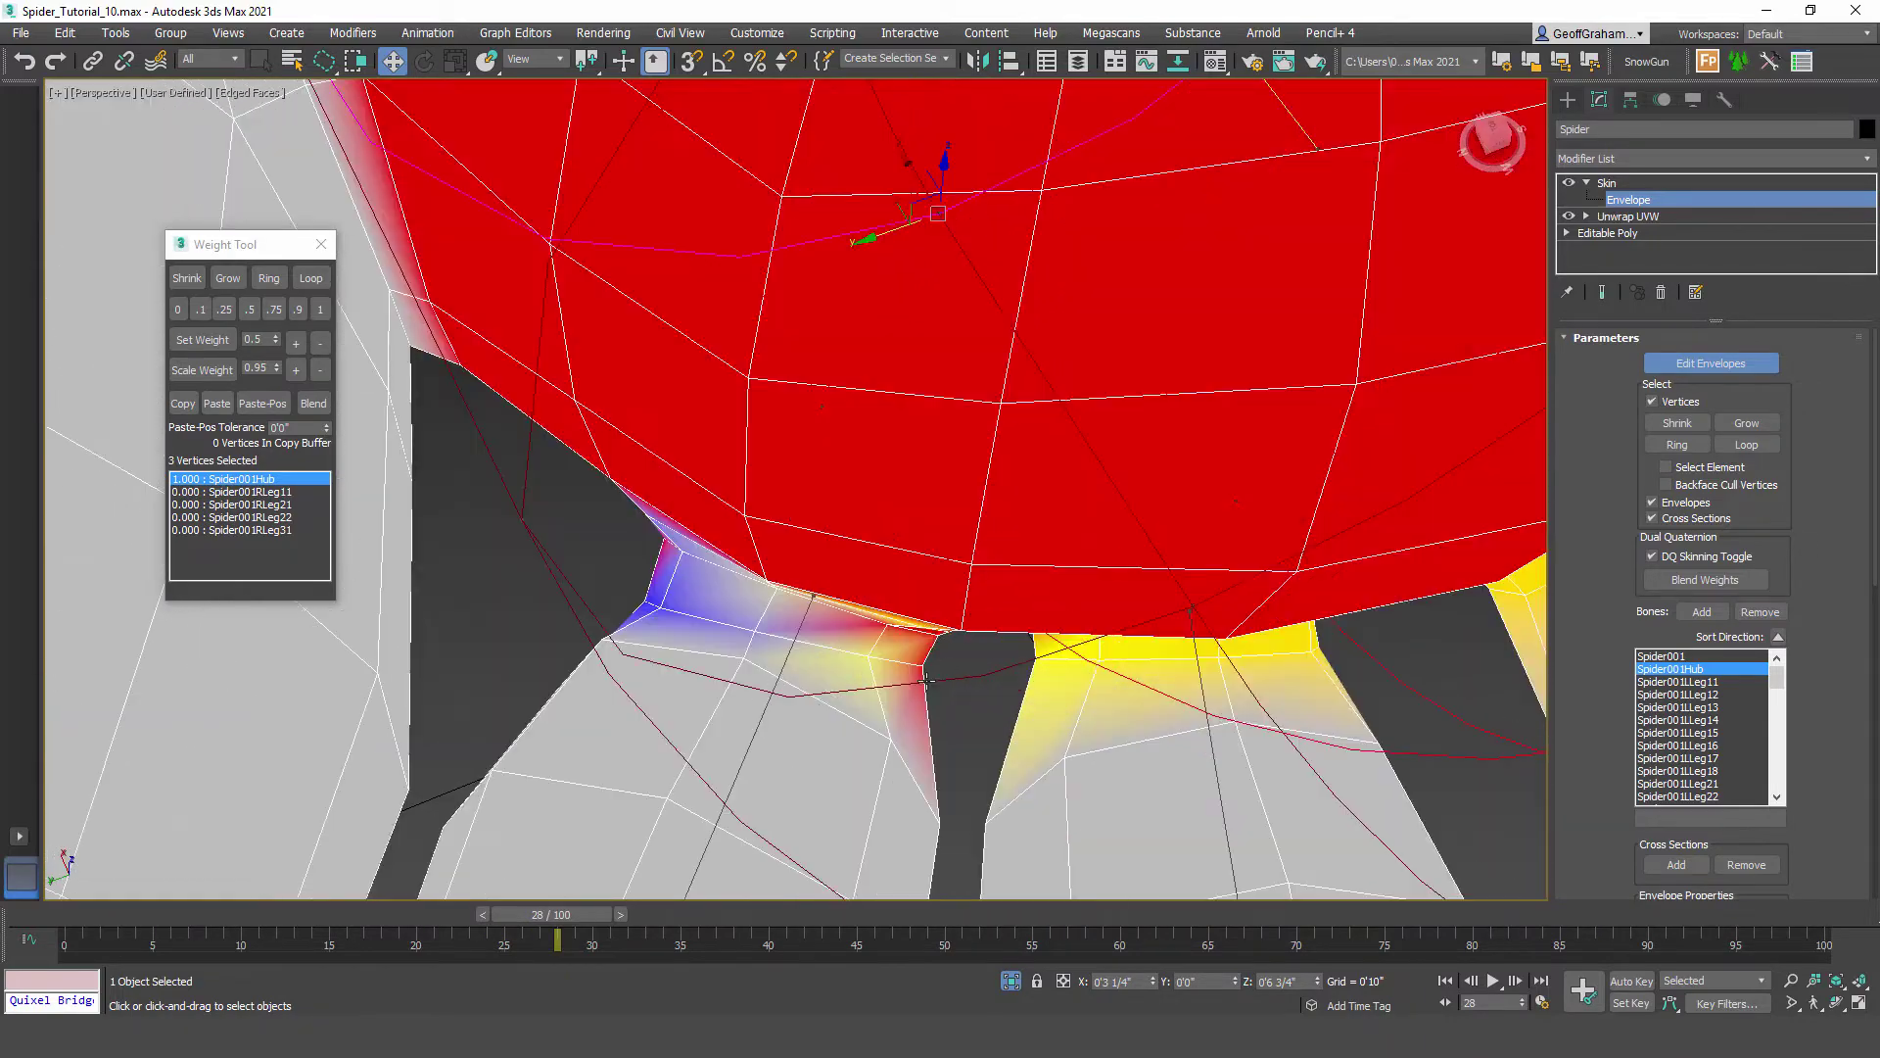
left_click(784, 664)
middle_click_drag(780, 676, 940, 643, "alt")
middle_click_drag(767, 581, 984, 619, "alt")
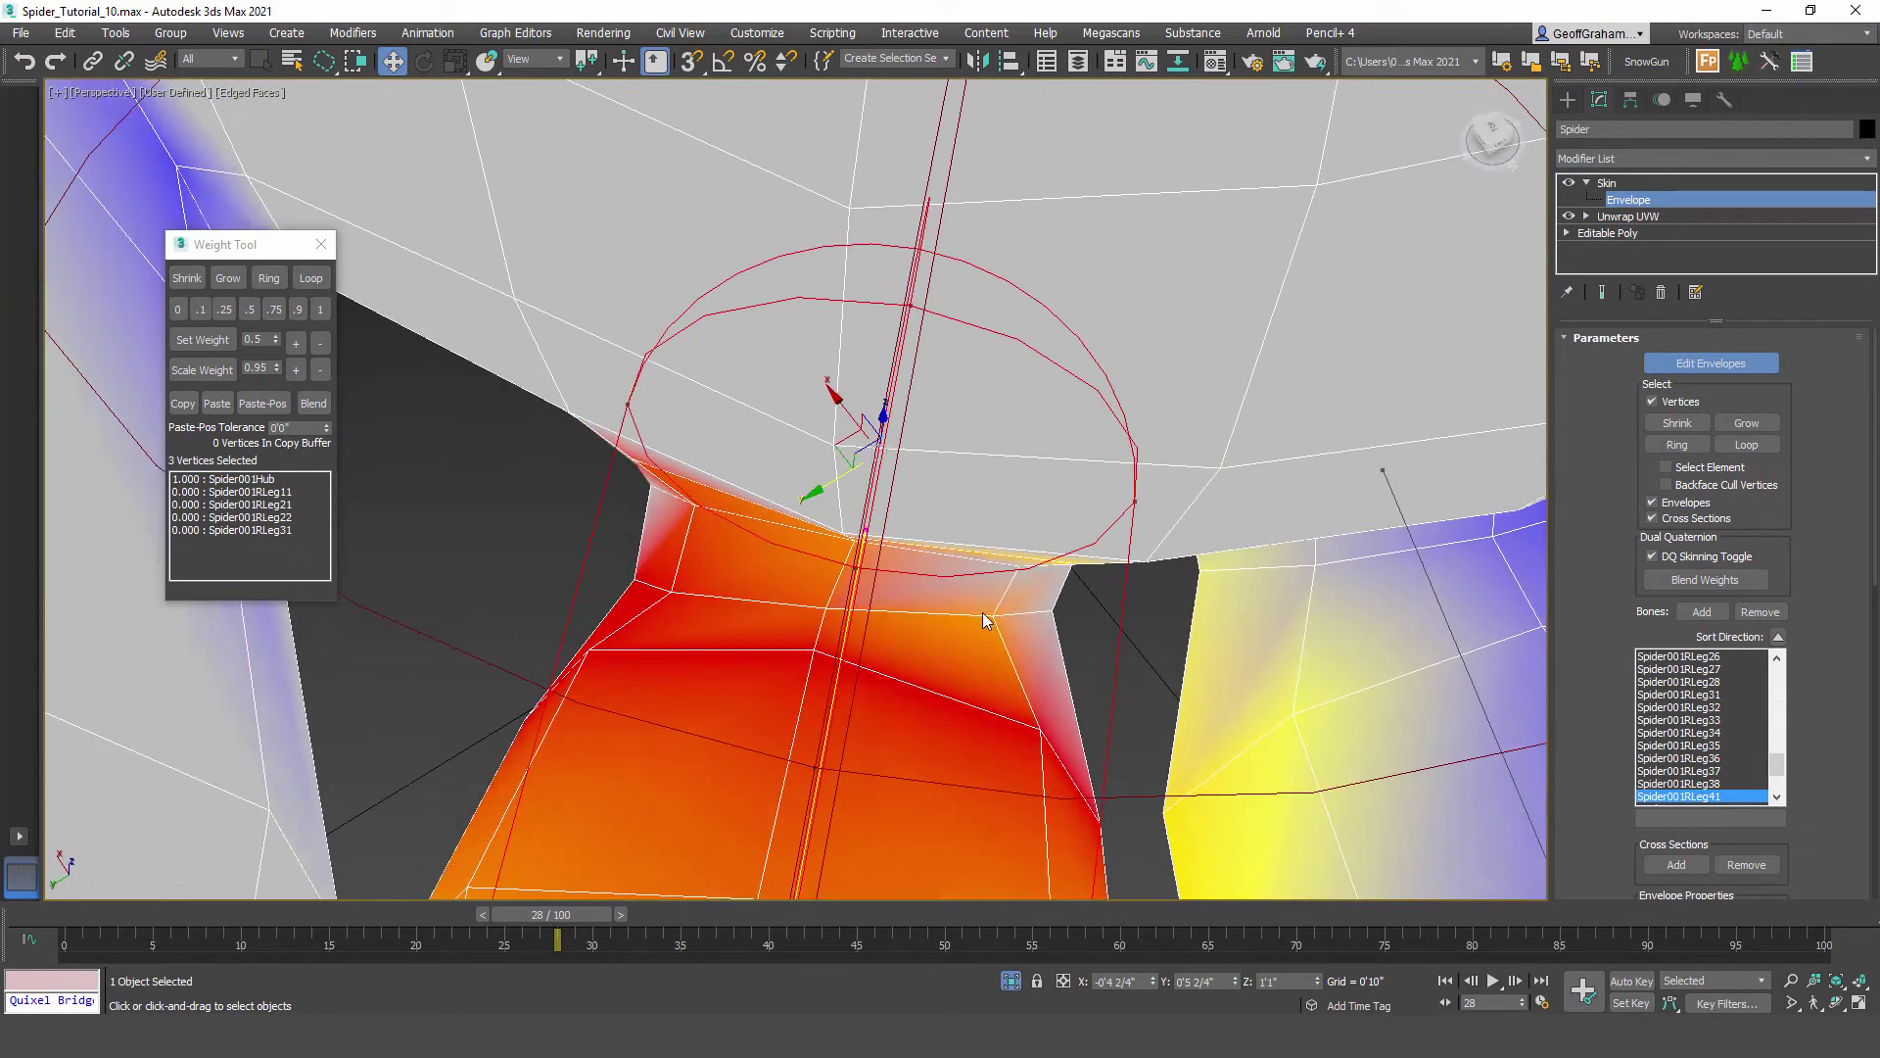
left_click(994, 617)
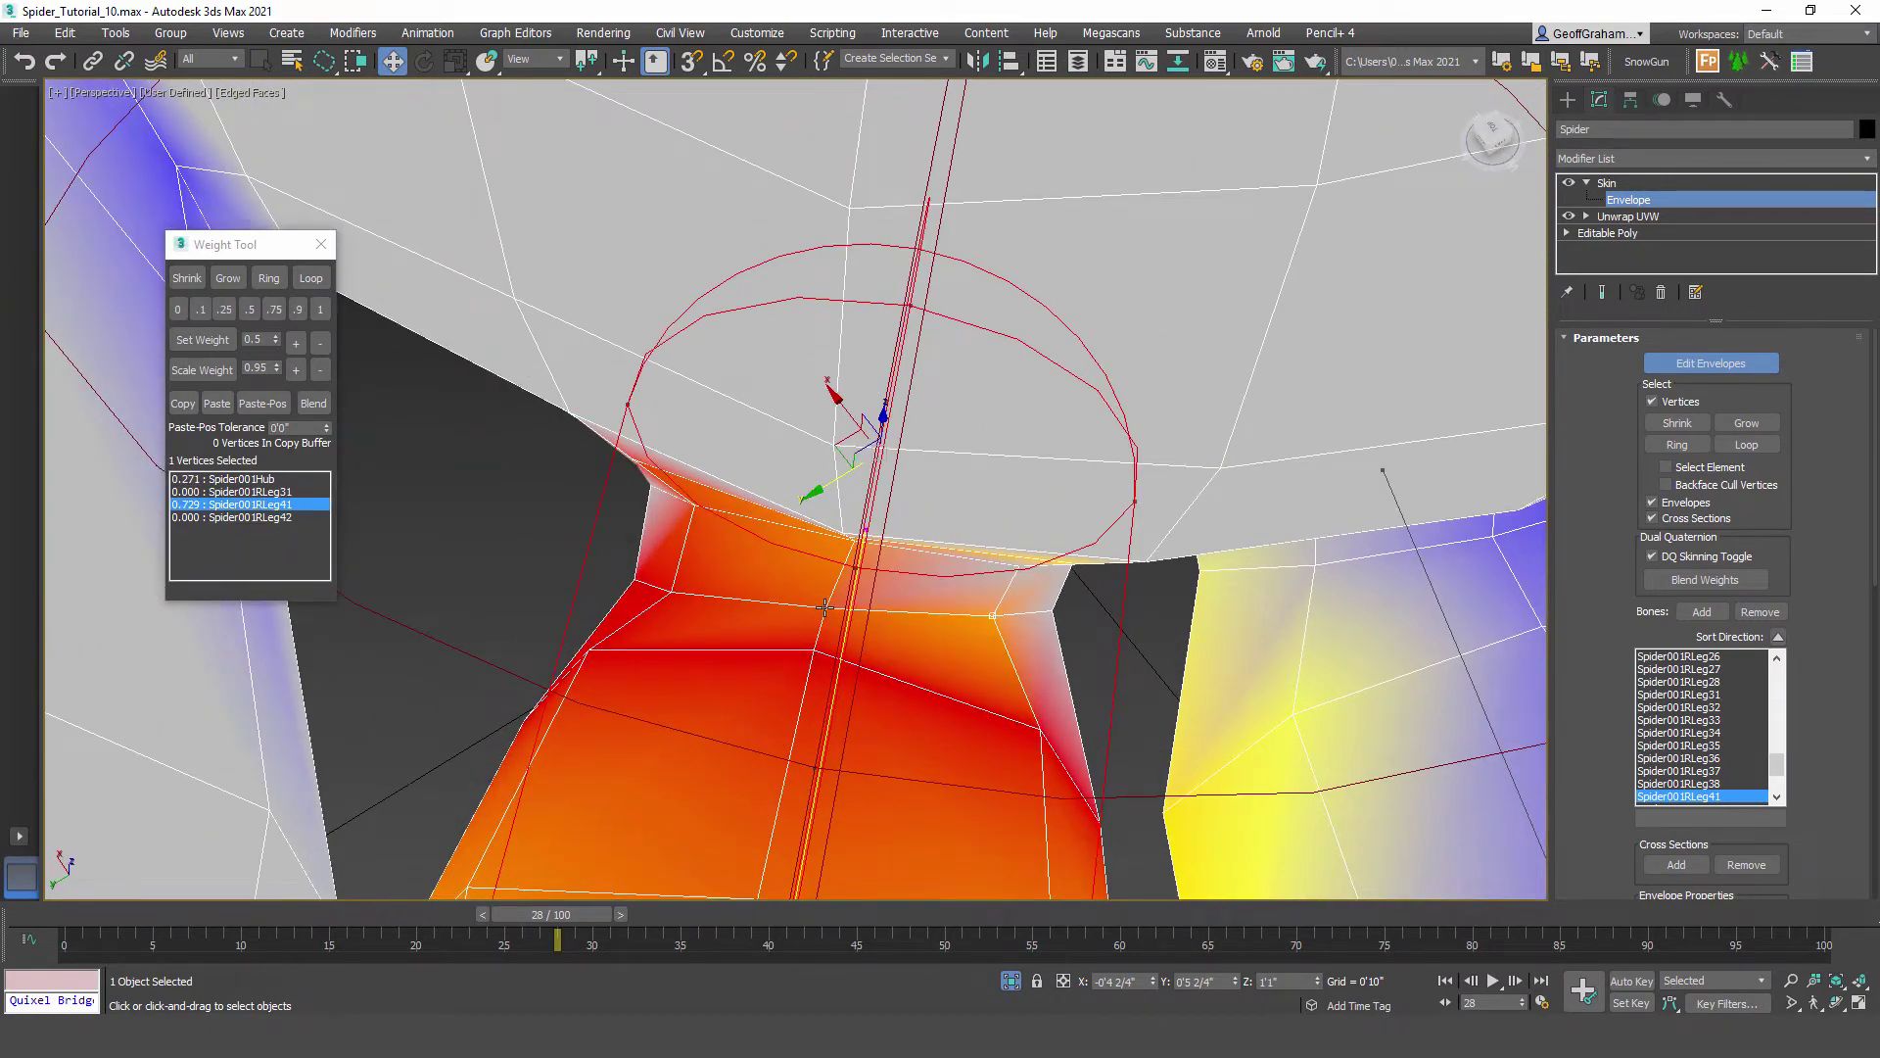
left_click(327, 279)
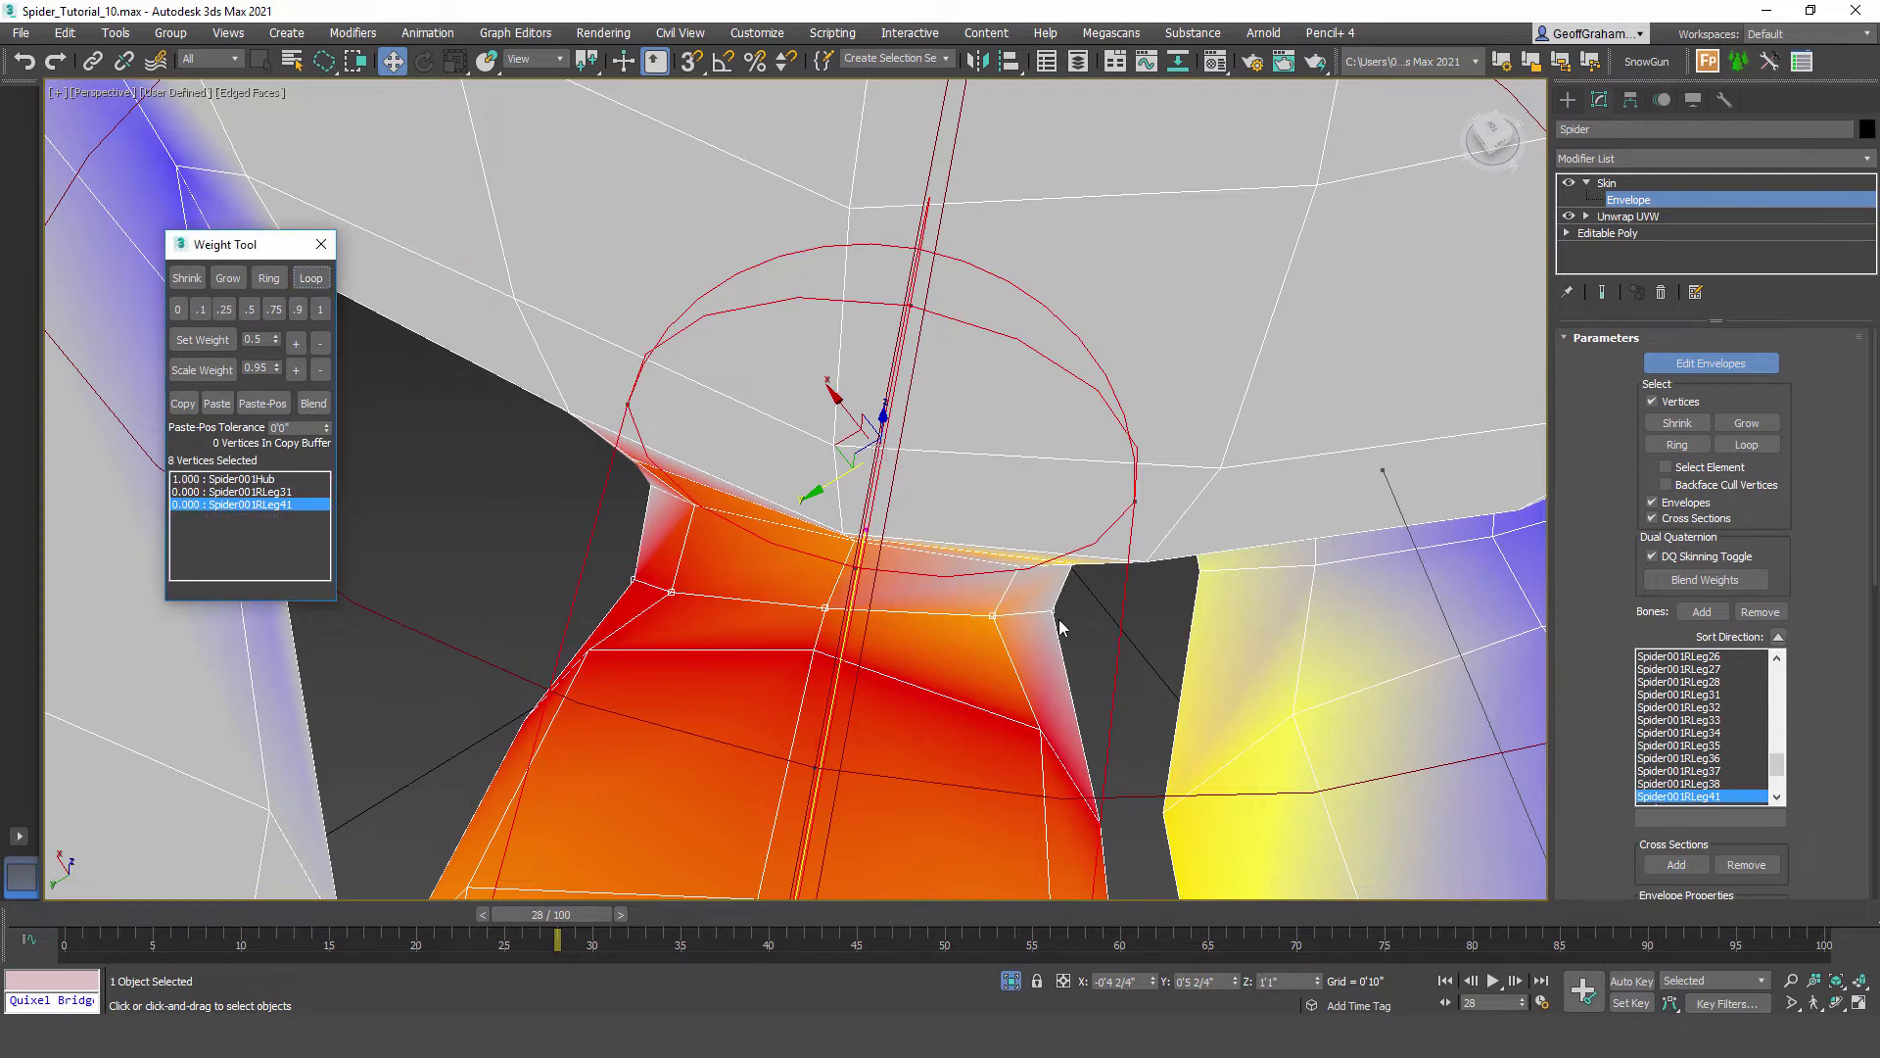
left_click(250, 309)
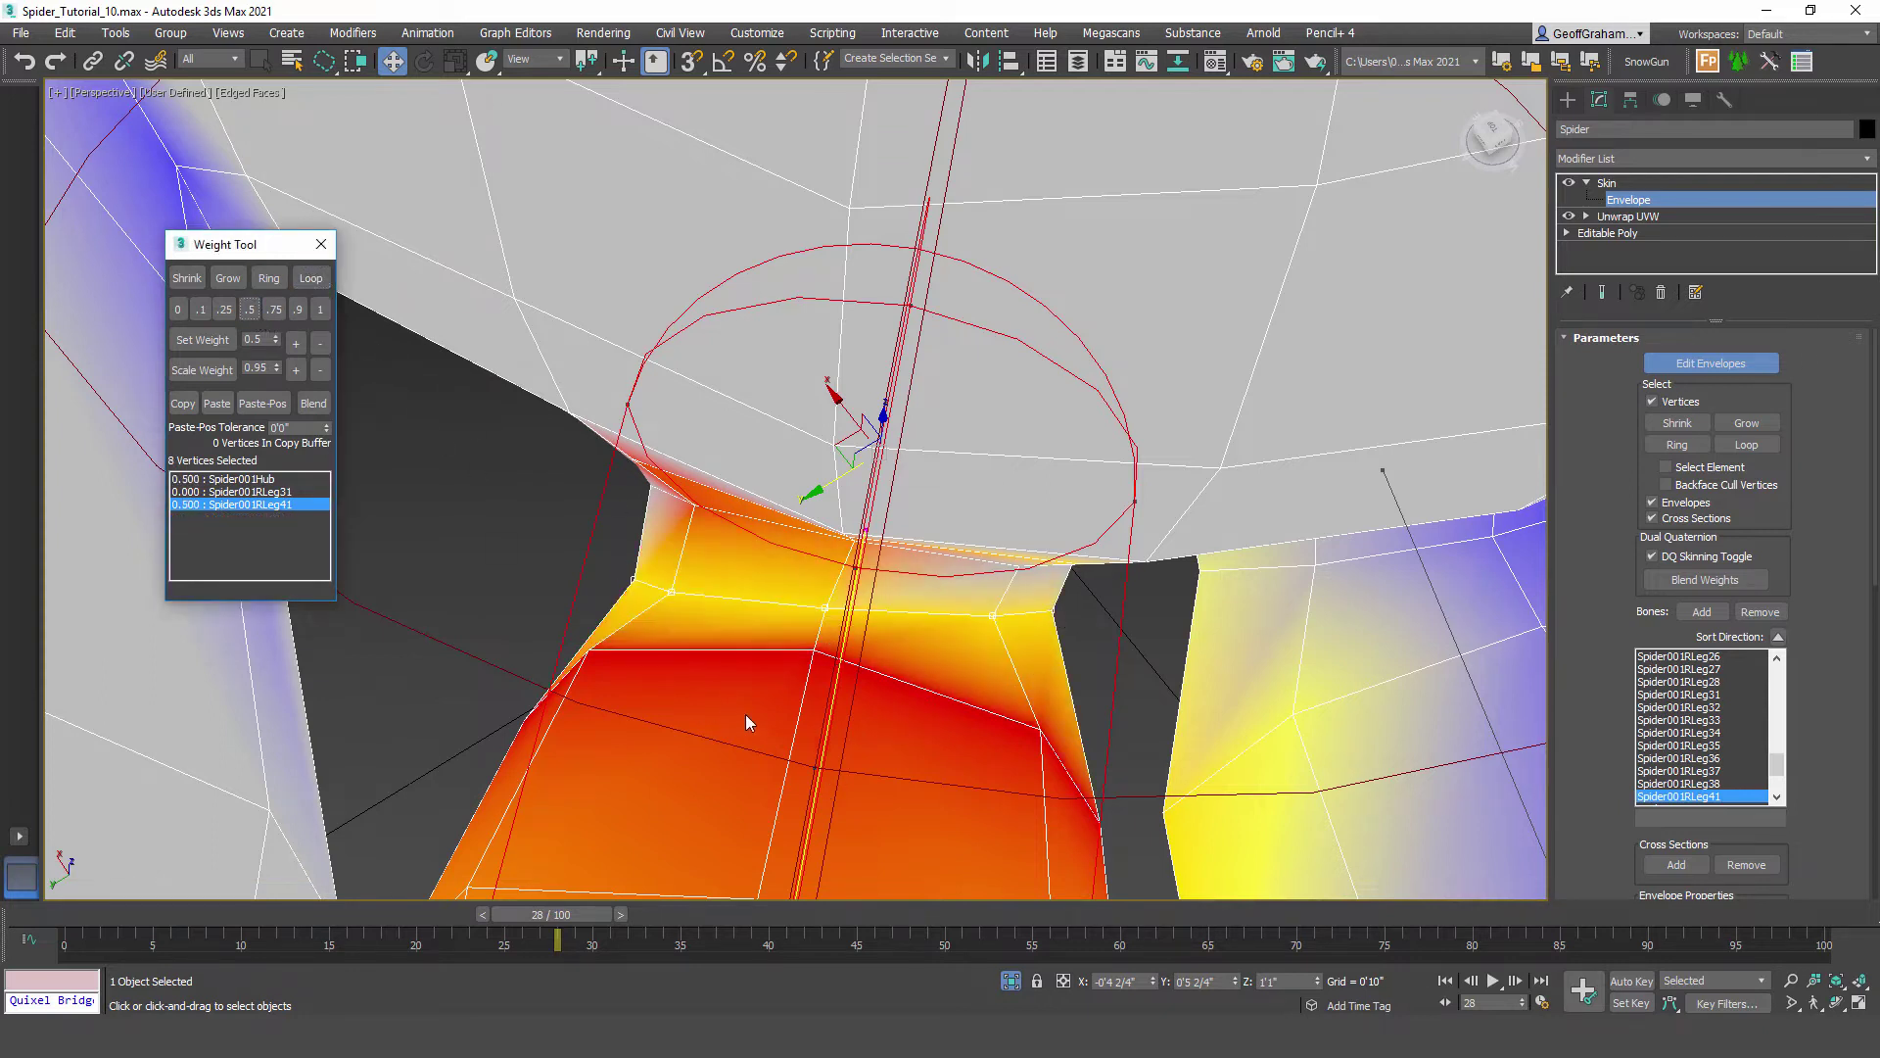
Step: Set the Spider001RLeg41 weight to 0 on the 18 abdomen vertices beside the fourth right leg
mouse_move(745, 714)
middle_mouse_down("alt")
mouse_move(667, 601)
mouse_move(788, 676)
middle_mouse_up("alt")
mouse_move(874, 507)
left_mouse_down()
mouse_move(954, 294)
mouse_move(637, 182)
left_mouse_up()
left_click_drag(751, 674, 821, 643)
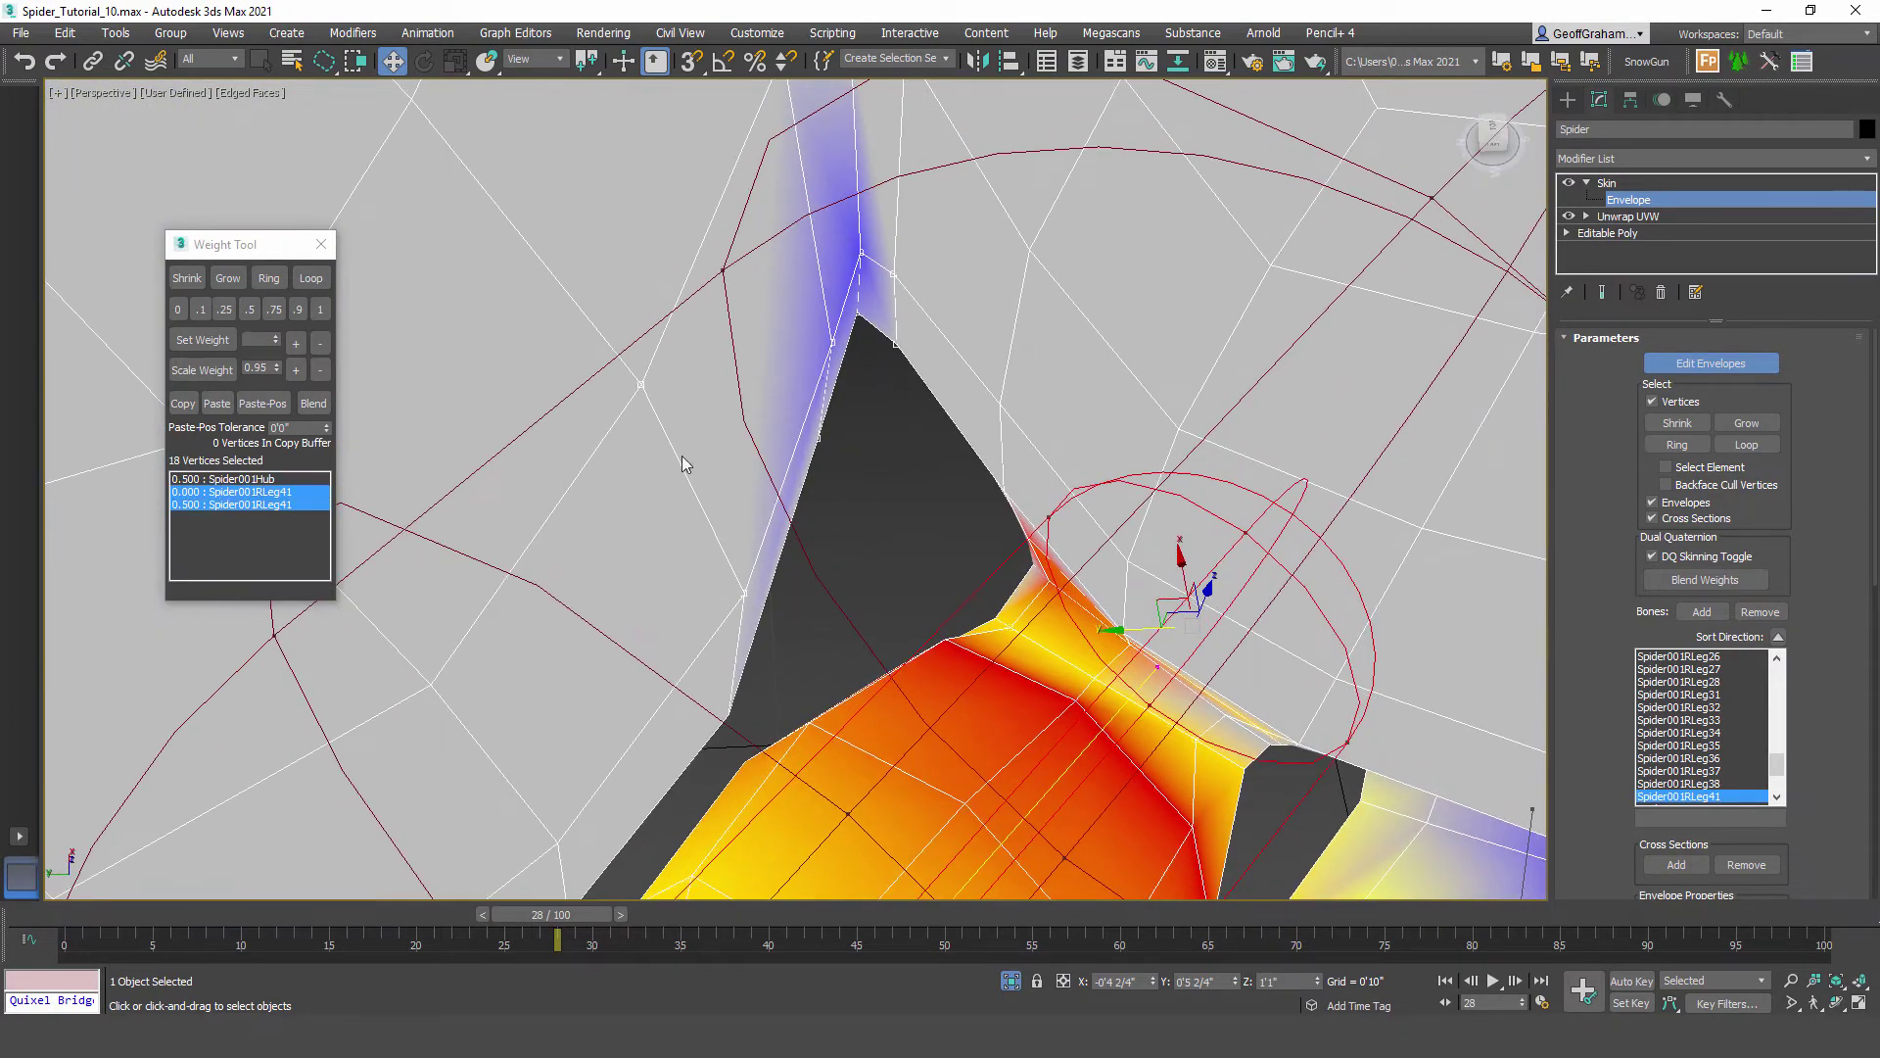
left_click(178, 309)
Step: Set the Spider001RLeg41 weight to 0 on the third right leg and on the vertices at the second right leg's base
mouse_move(844, 617)
middle_mouse_down("alt")
mouse_move(995, 654)
mouse_move(995, 546)
mouse_move(1161, 686)
mouse_move(966, 654)
mouse_move(747, 516)
mouse_move(952, 609)
middle_mouse_up("alt")
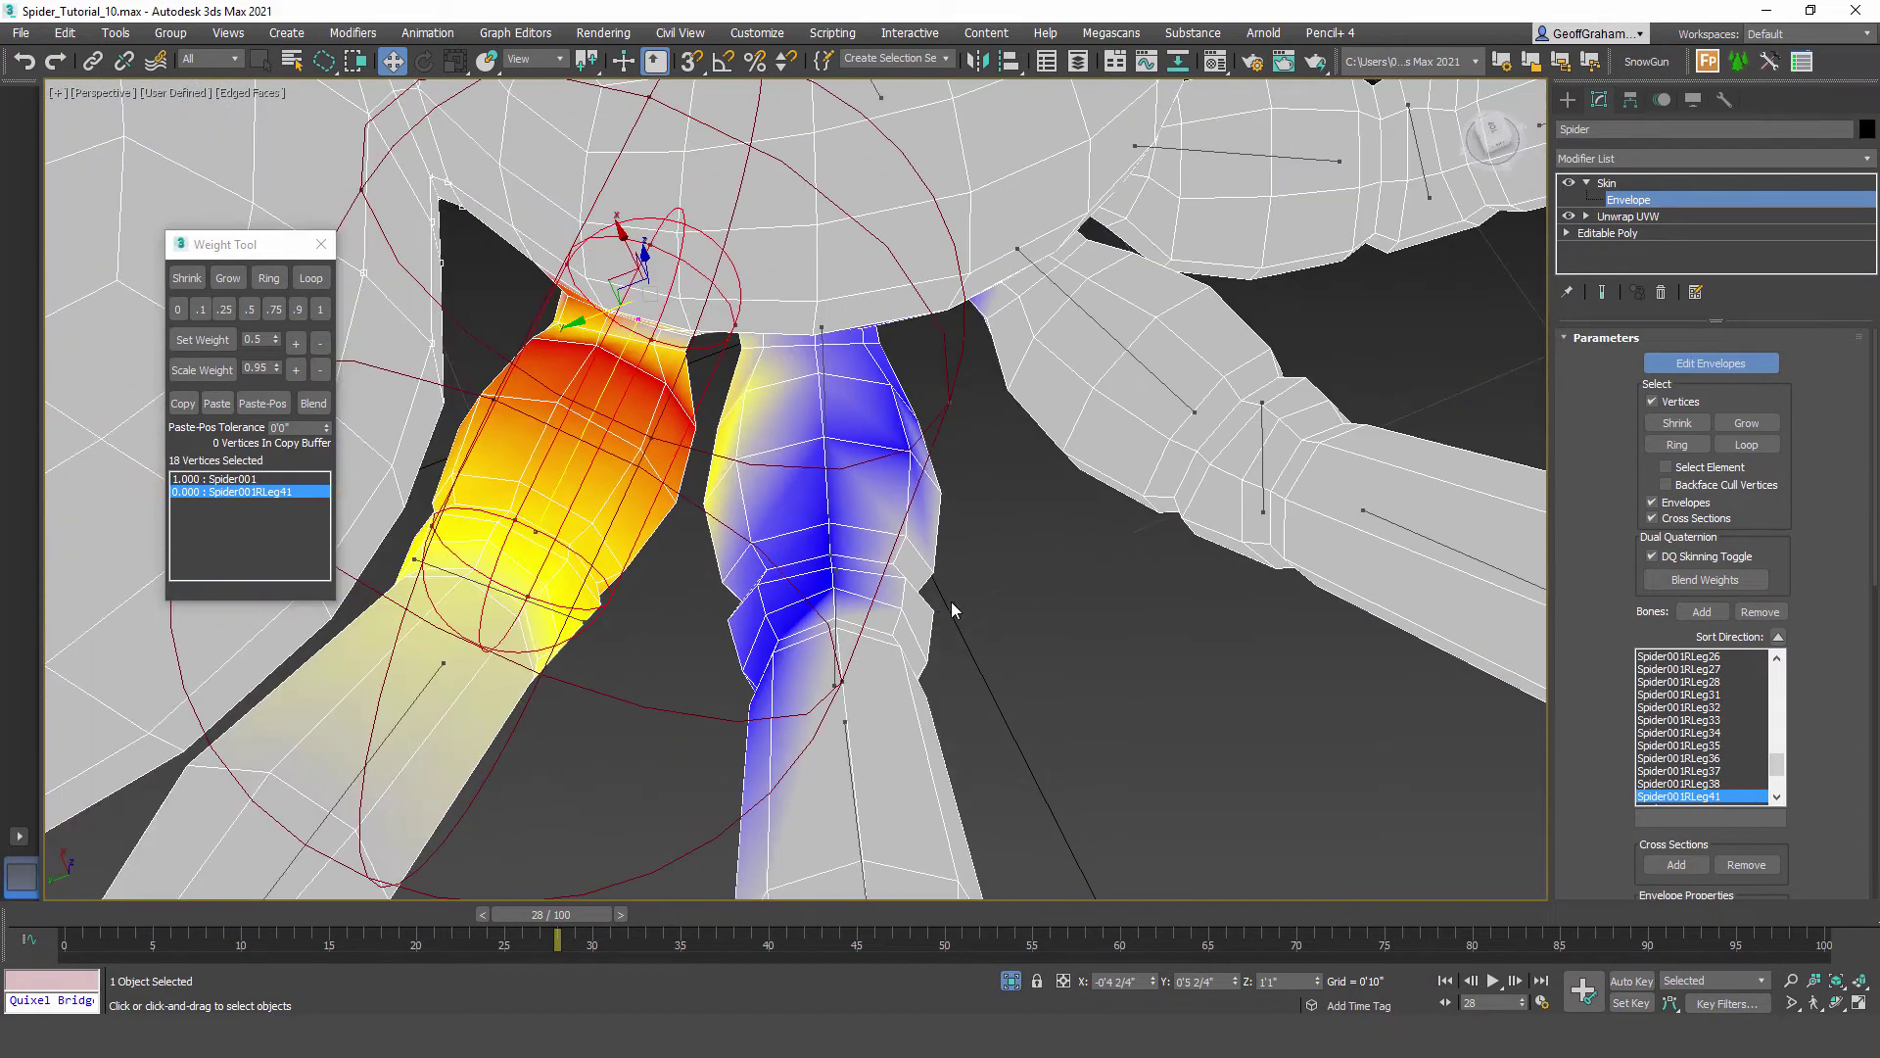
mouse_move(930, 362)
left_mouse_down()
mouse_move(743, 325)
mouse_move(692, 529)
mouse_move(1144, 572)
mouse_move(1075, 208)
mouse_move(931, 196)
left_mouse_up()
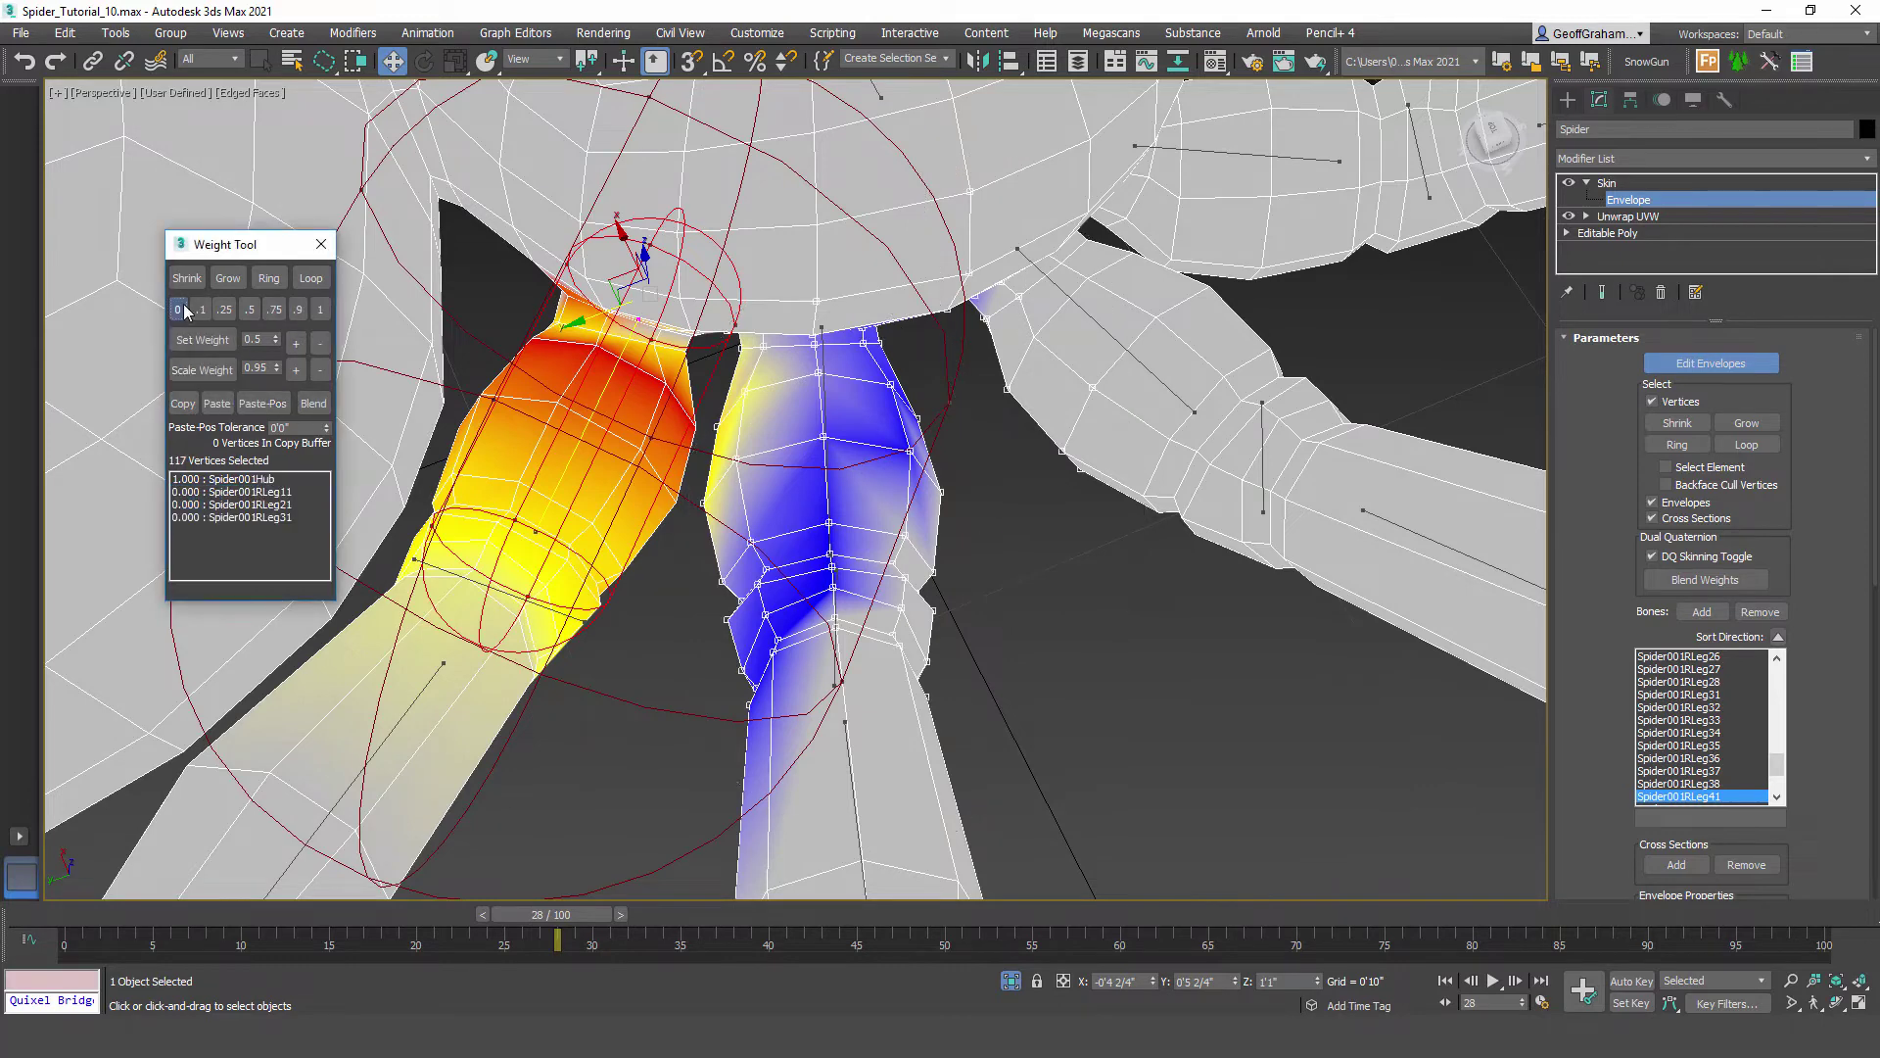
middle_click_drag(1040, 419, 957, 391, "alt")
scroll(957, 391, "down", 4)
scroll(958, 412, "up", 1)
scroll(959, 421, "up", 2)
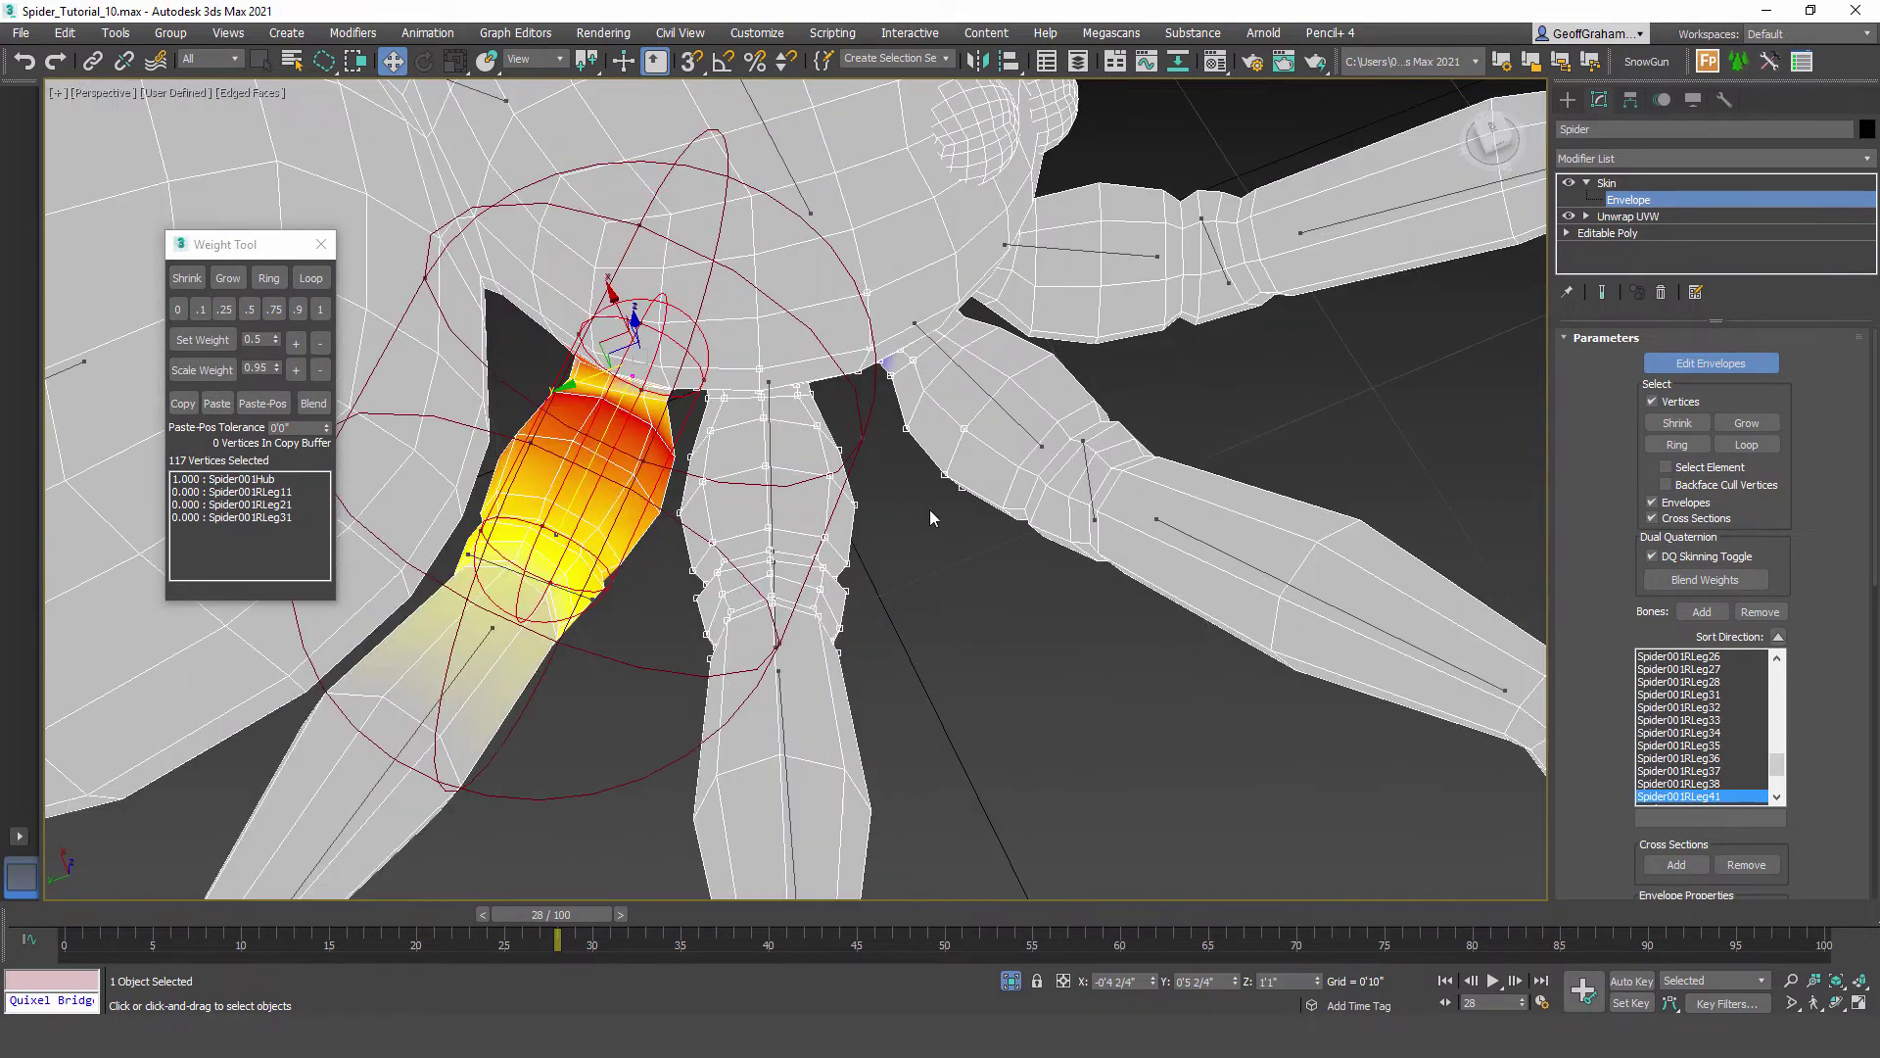
mouse_move(927, 509)
left_mouse_down("alt")
mouse_move(862, 351)
mouse_move(886, 441)
left_mouse_up("alt")
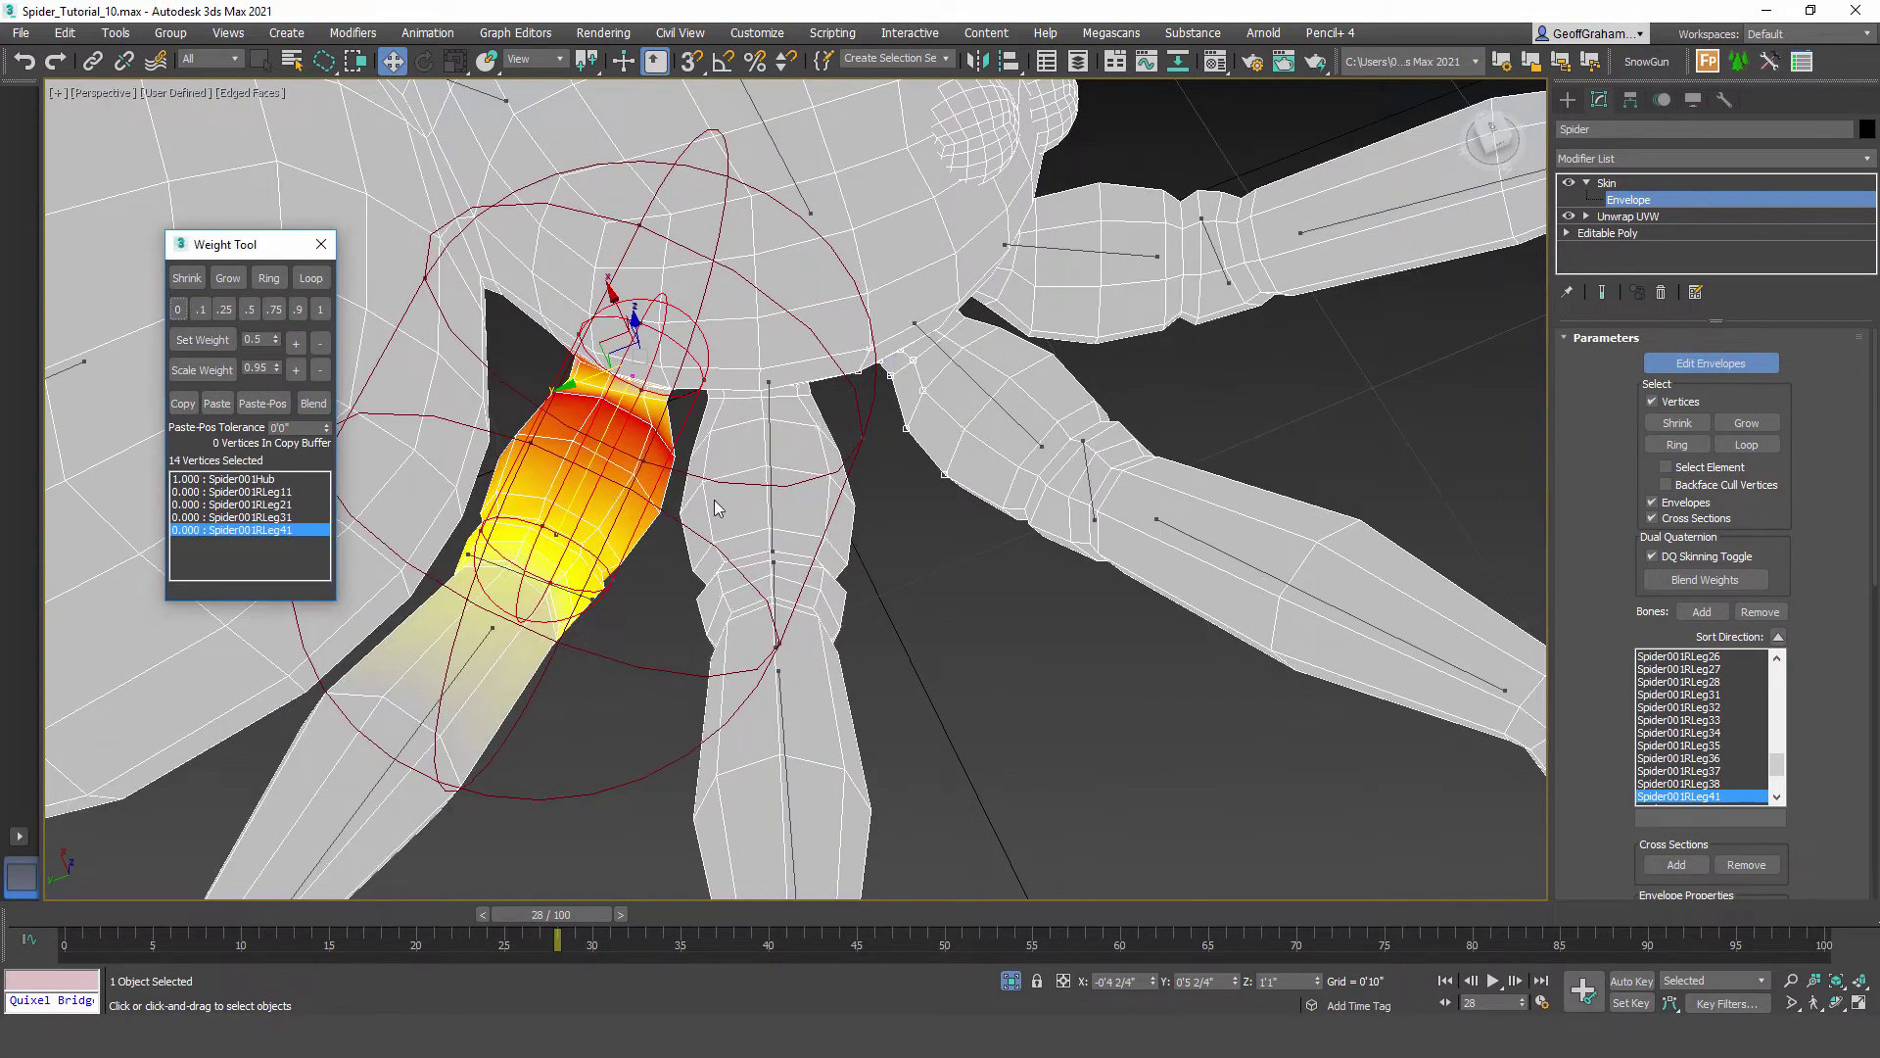
Step: Set the Spider001RLeg21 weight to 0 on the 98 vertices at the upper part of the first right leg
left_click(768, 437)
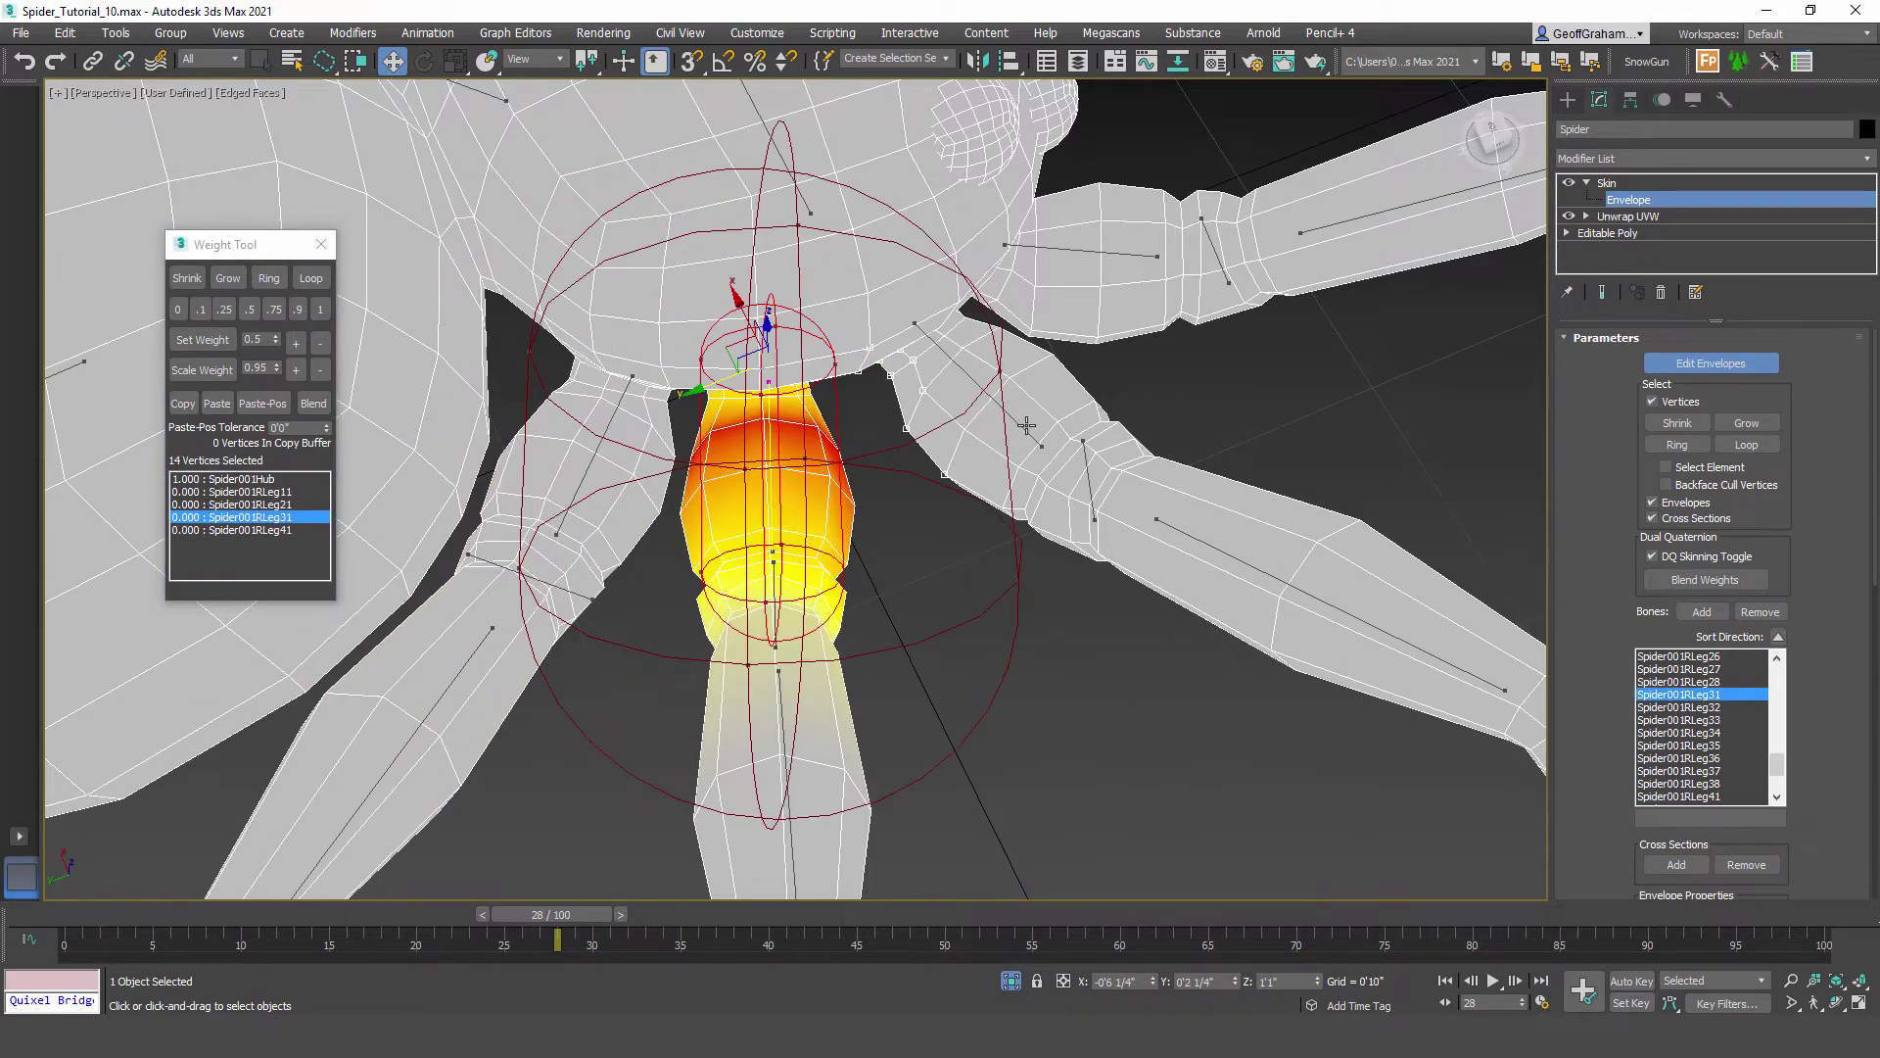
left_click(1025, 424)
middle_click_drag(1025, 424, 1267, 391, "alt")
mouse_move(999, 329)
left_mouse_down()
mouse_move(1028, 498)
mouse_move(1290, 529)
mouse_move(1283, 514)
left_mouse_up()
left_click(180, 310)
middle_click_drag(1225, 406, 1237, 258, "alt")
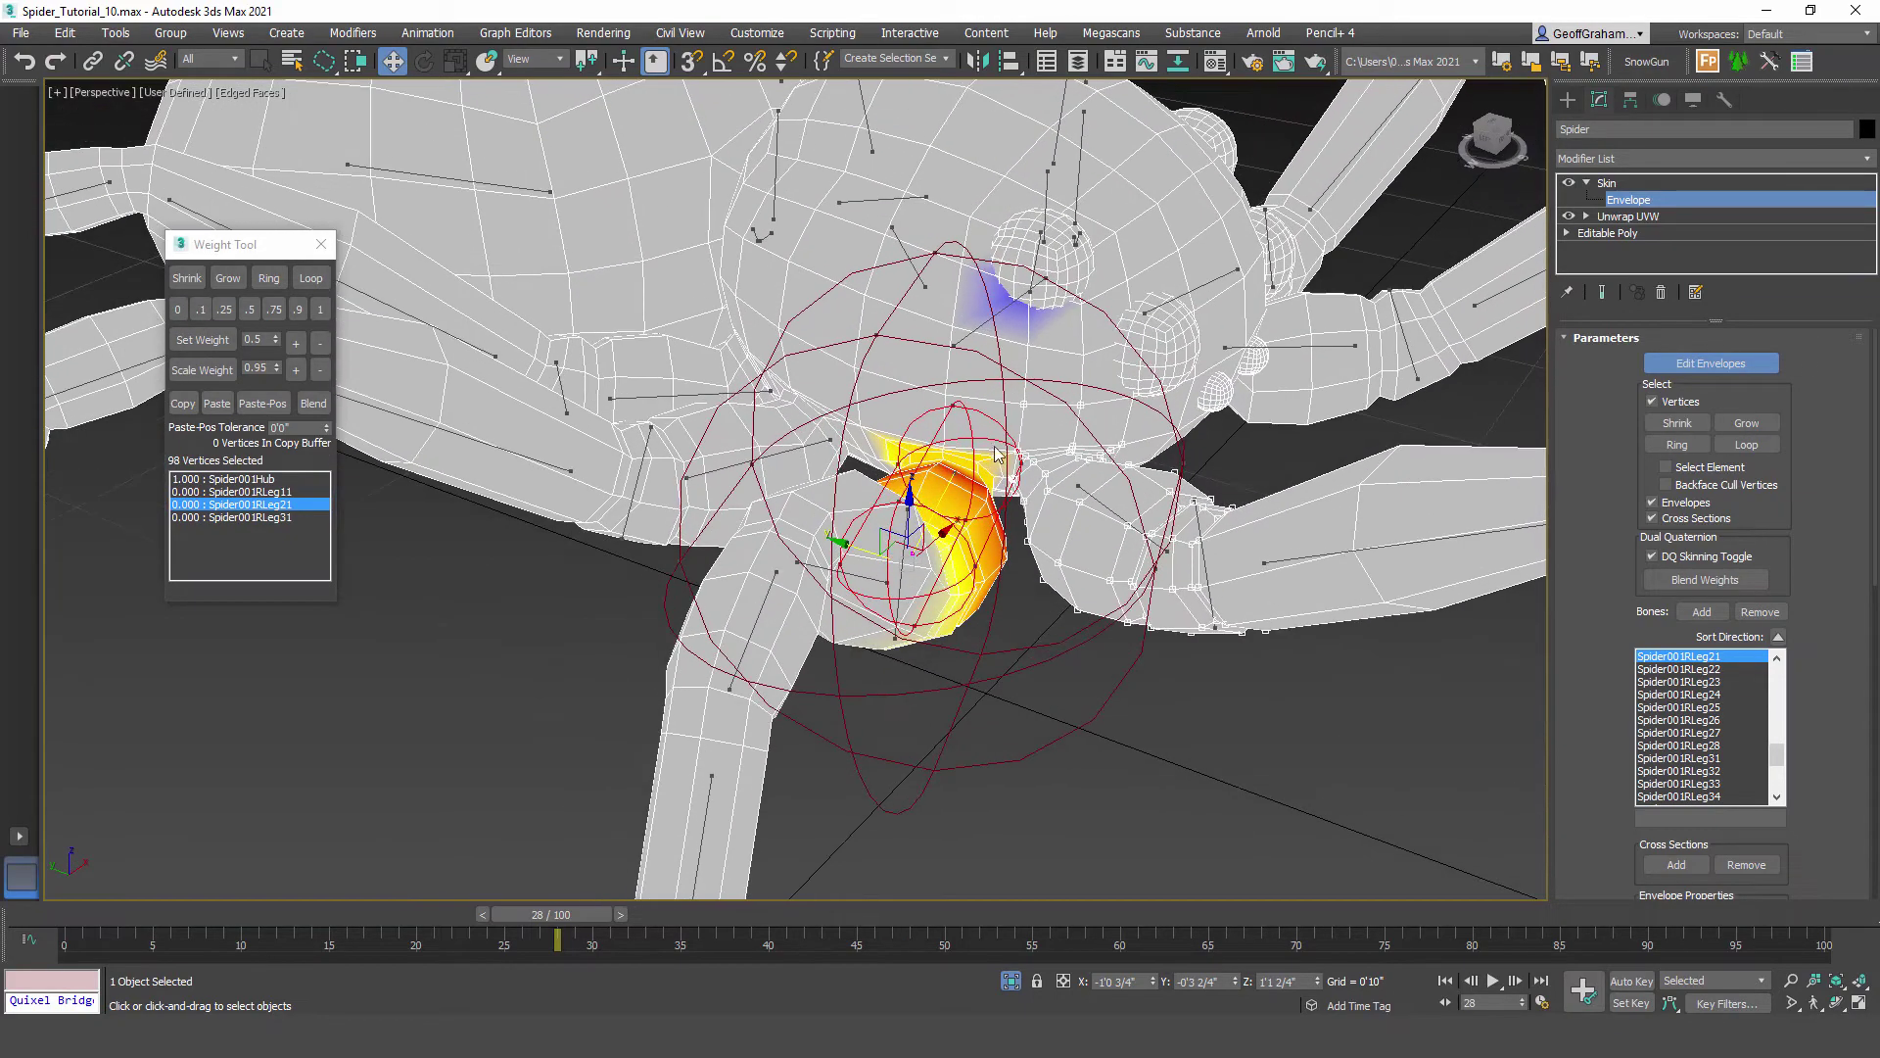
left_click_drag(993, 443, 1107, 363)
key("ctrl+z")
key("ctrl+z")
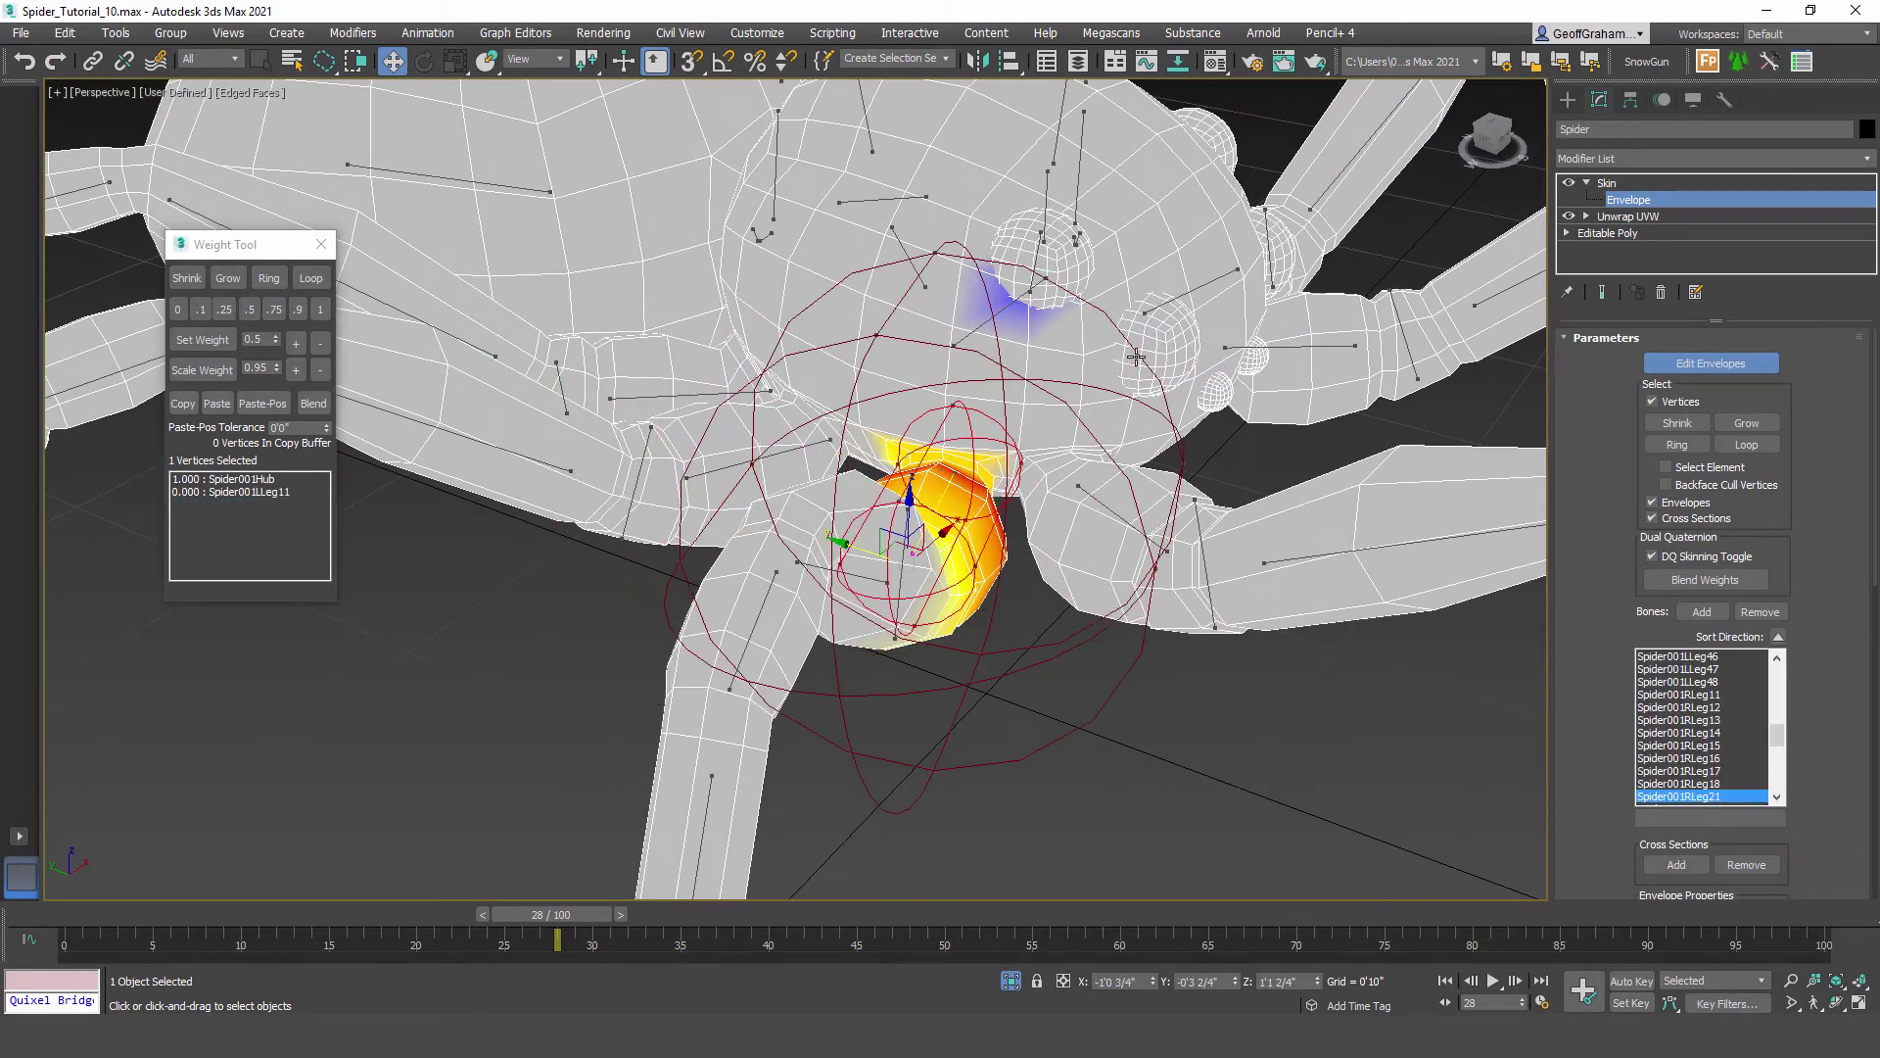
Step: Set the Spider001RLeg21 weight to 0 on the head vertices around the eyes
middle_click_drag(1128, 366, 1204, 316, "alt")
mouse_move(1202, 313)
left_mouse_down()
mouse_move(745, 269)
mouse_move(1091, 336)
left_mouse_up()
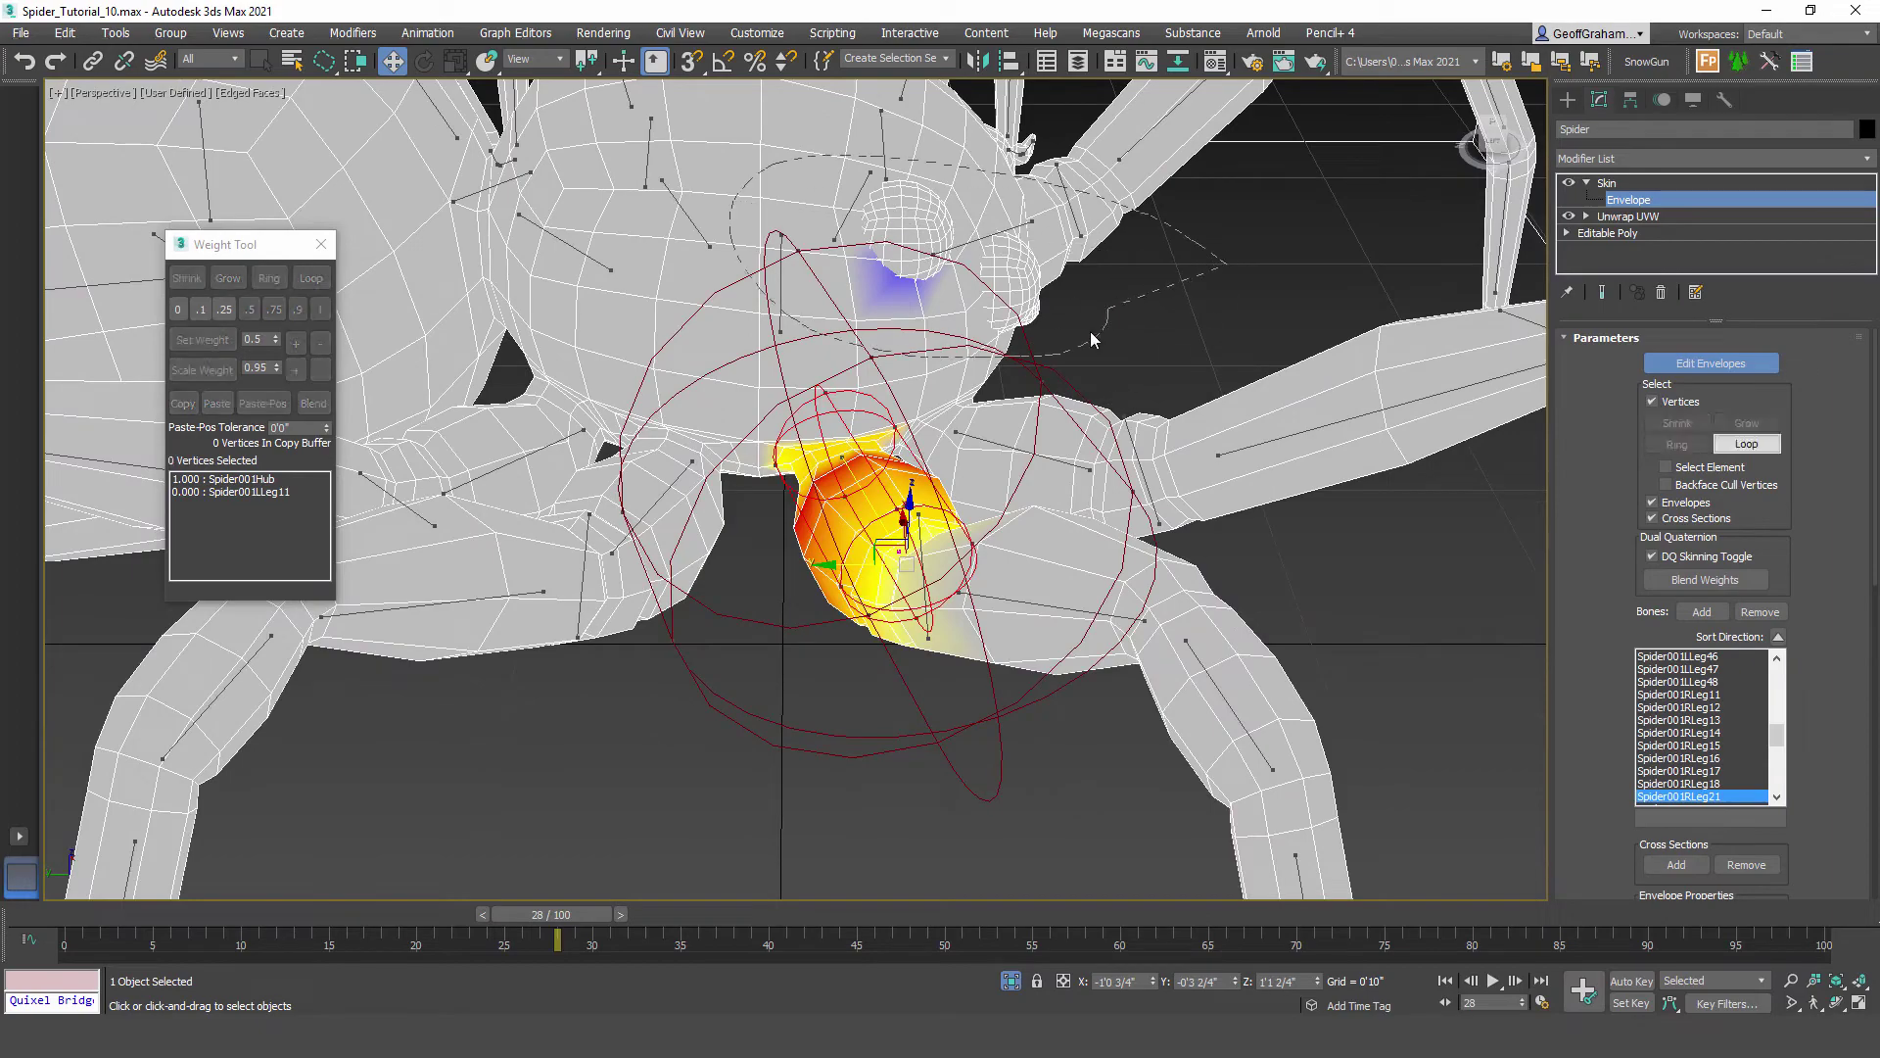
left_click(182, 311)
Step: Examine the influence of the upper bones of the right legs, one after another, for stray weights
middle_click_drag(684, 407, 846, 464, "alt")
left_click(1152, 501)
left_click(813, 794)
scroll(1043, 507, "up", 3)
left_click(1039, 503)
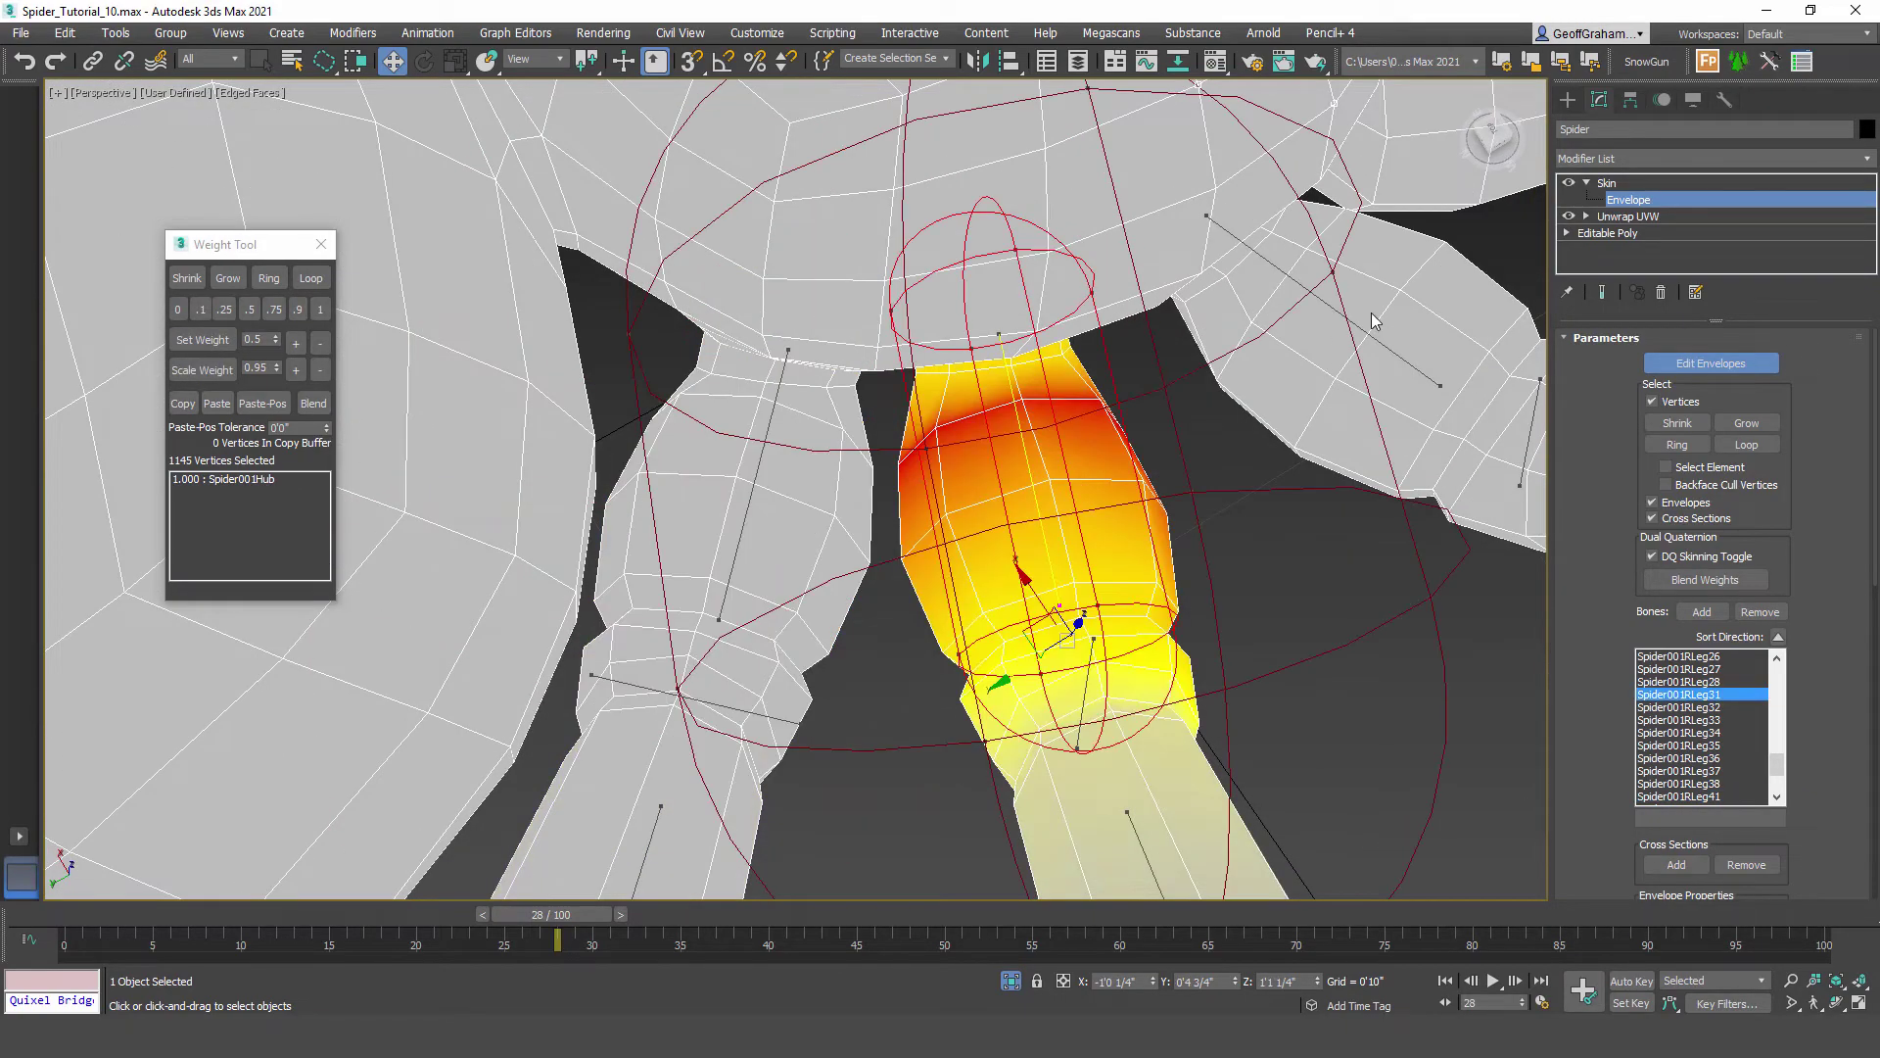
left_click(1394, 352)
middle_click_drag(1394, 351, 1270, 446, "alt")
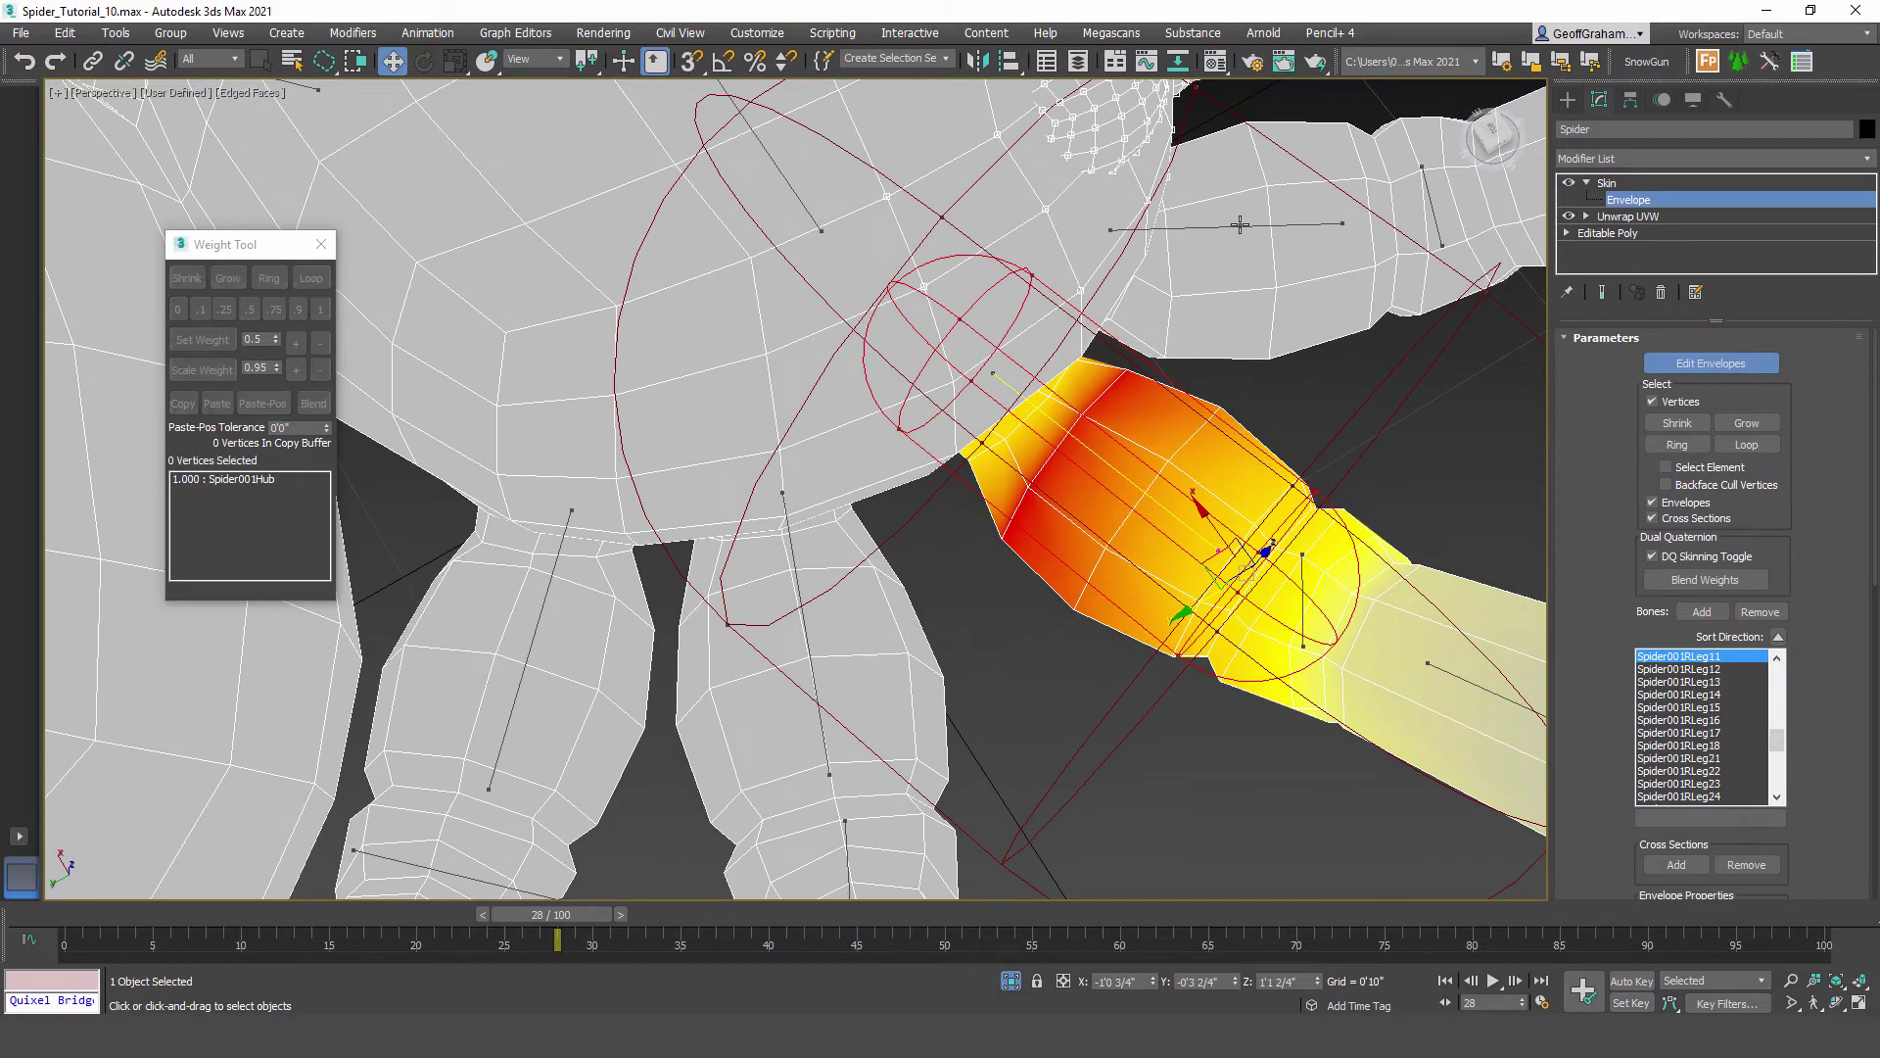
left_click(1238, 226)
middle_click_drag(777, 526, 1006, 458)
Step: Set the Spider001RLeg41 weight to 1 on the first vertex loop below the fourth right leg's body joint
left_click(776, 546)
middle_click_drag(776, 545, 832, 405)
left_click(856, 642)
scroll(860, 422, "up", 2)
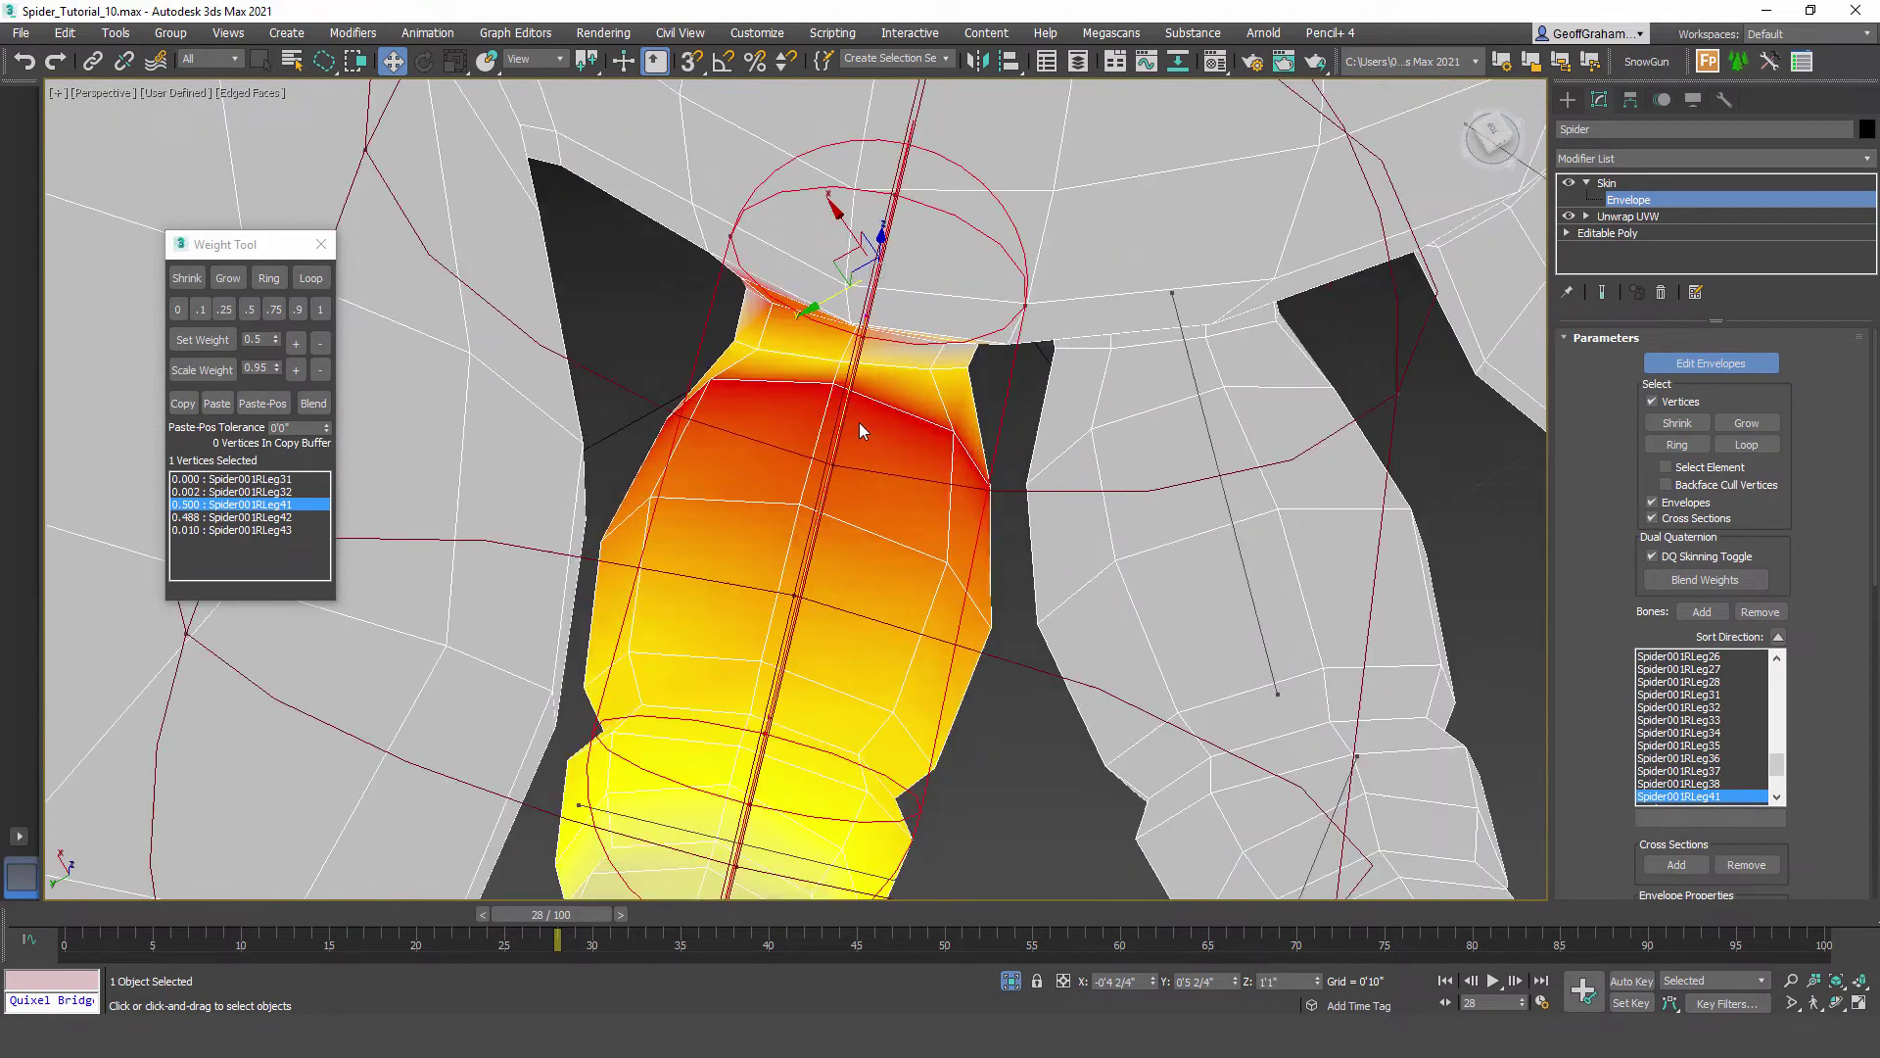
scroll(819, 449, "up", 4)
middle_click_drag(828, 476, 819, 530)
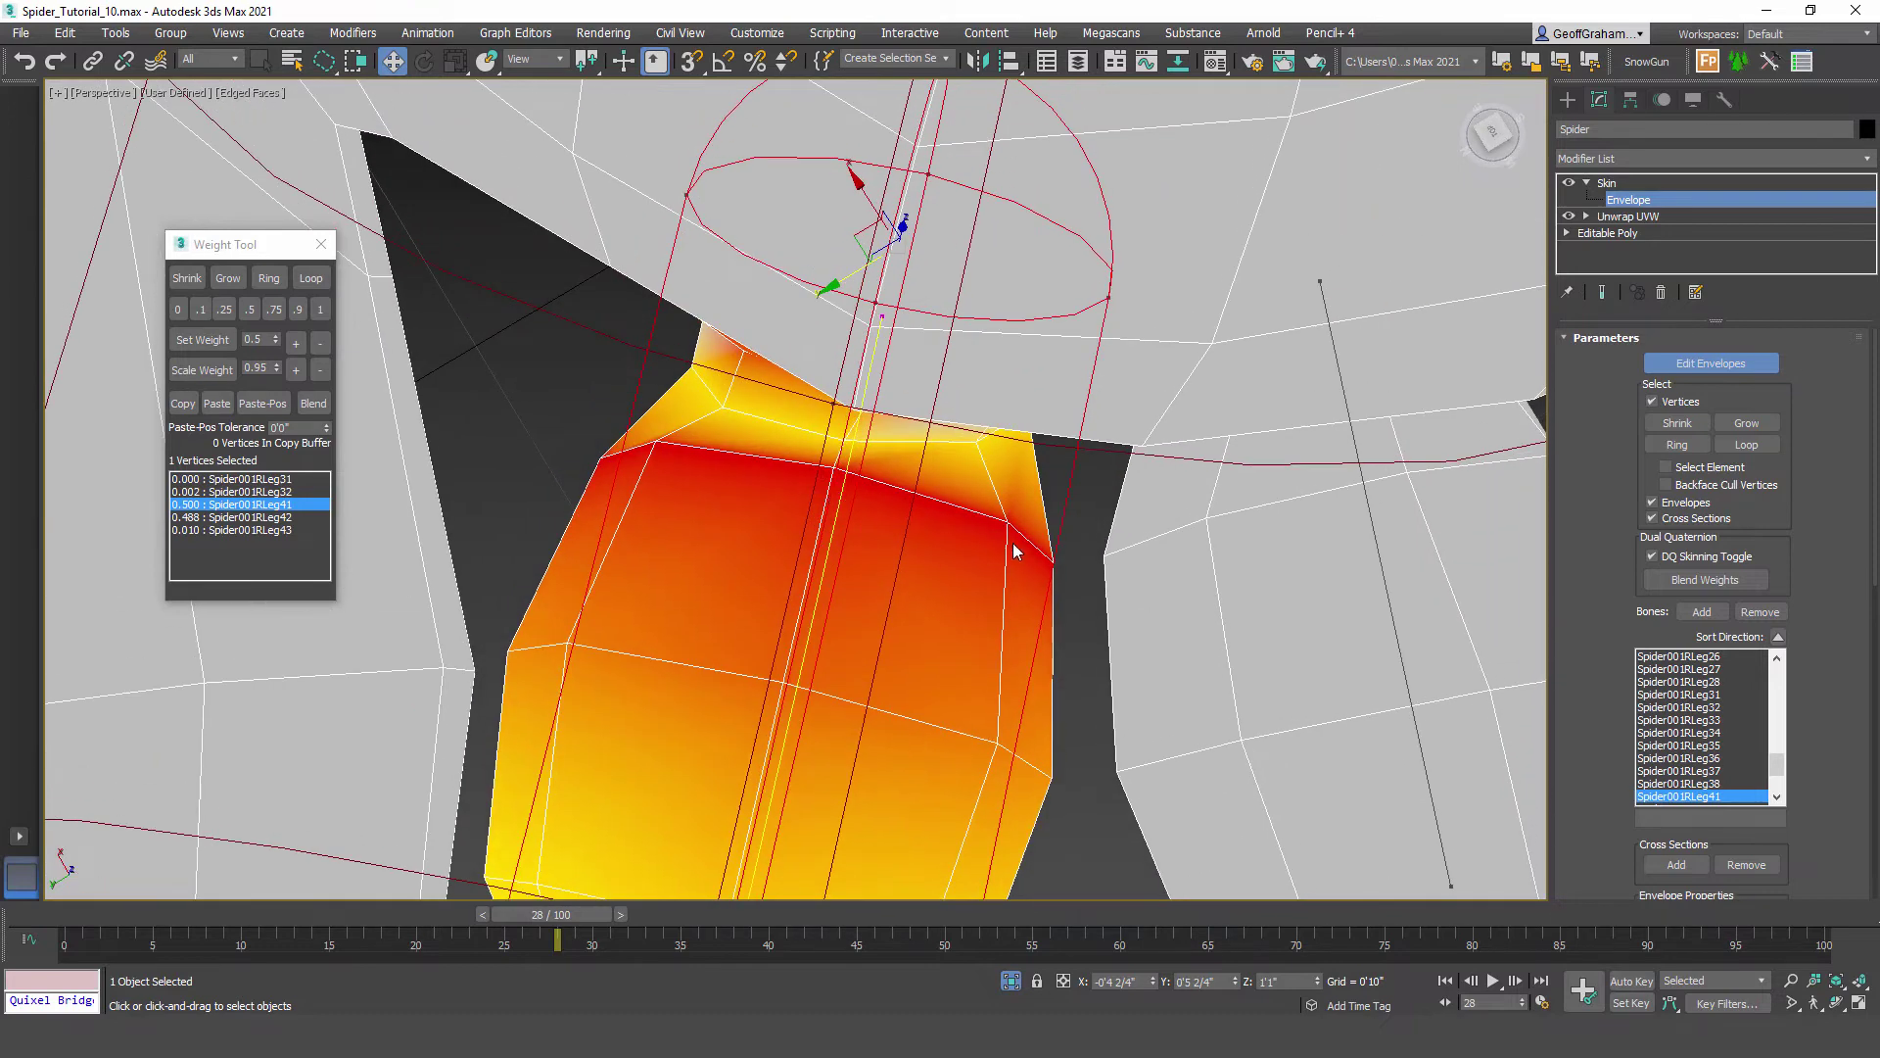
left_click(1007, 522)
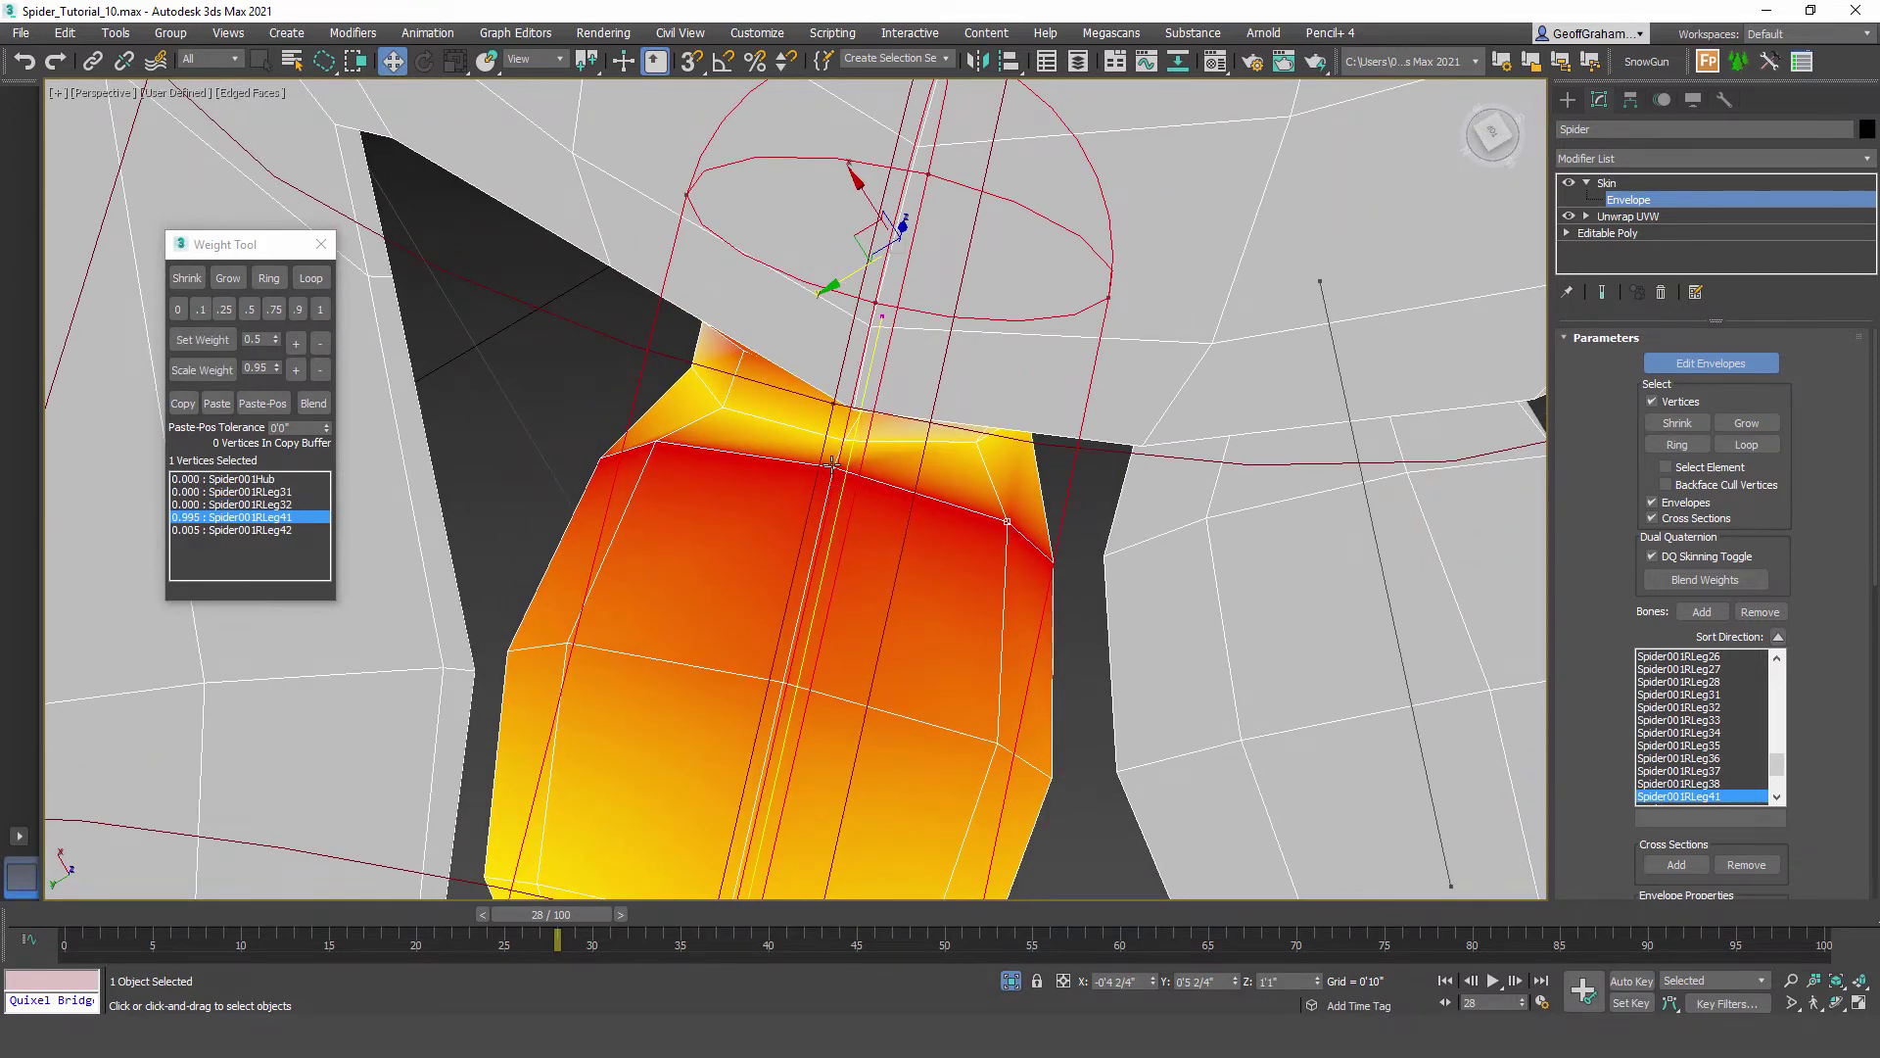
left_click(321, 308)
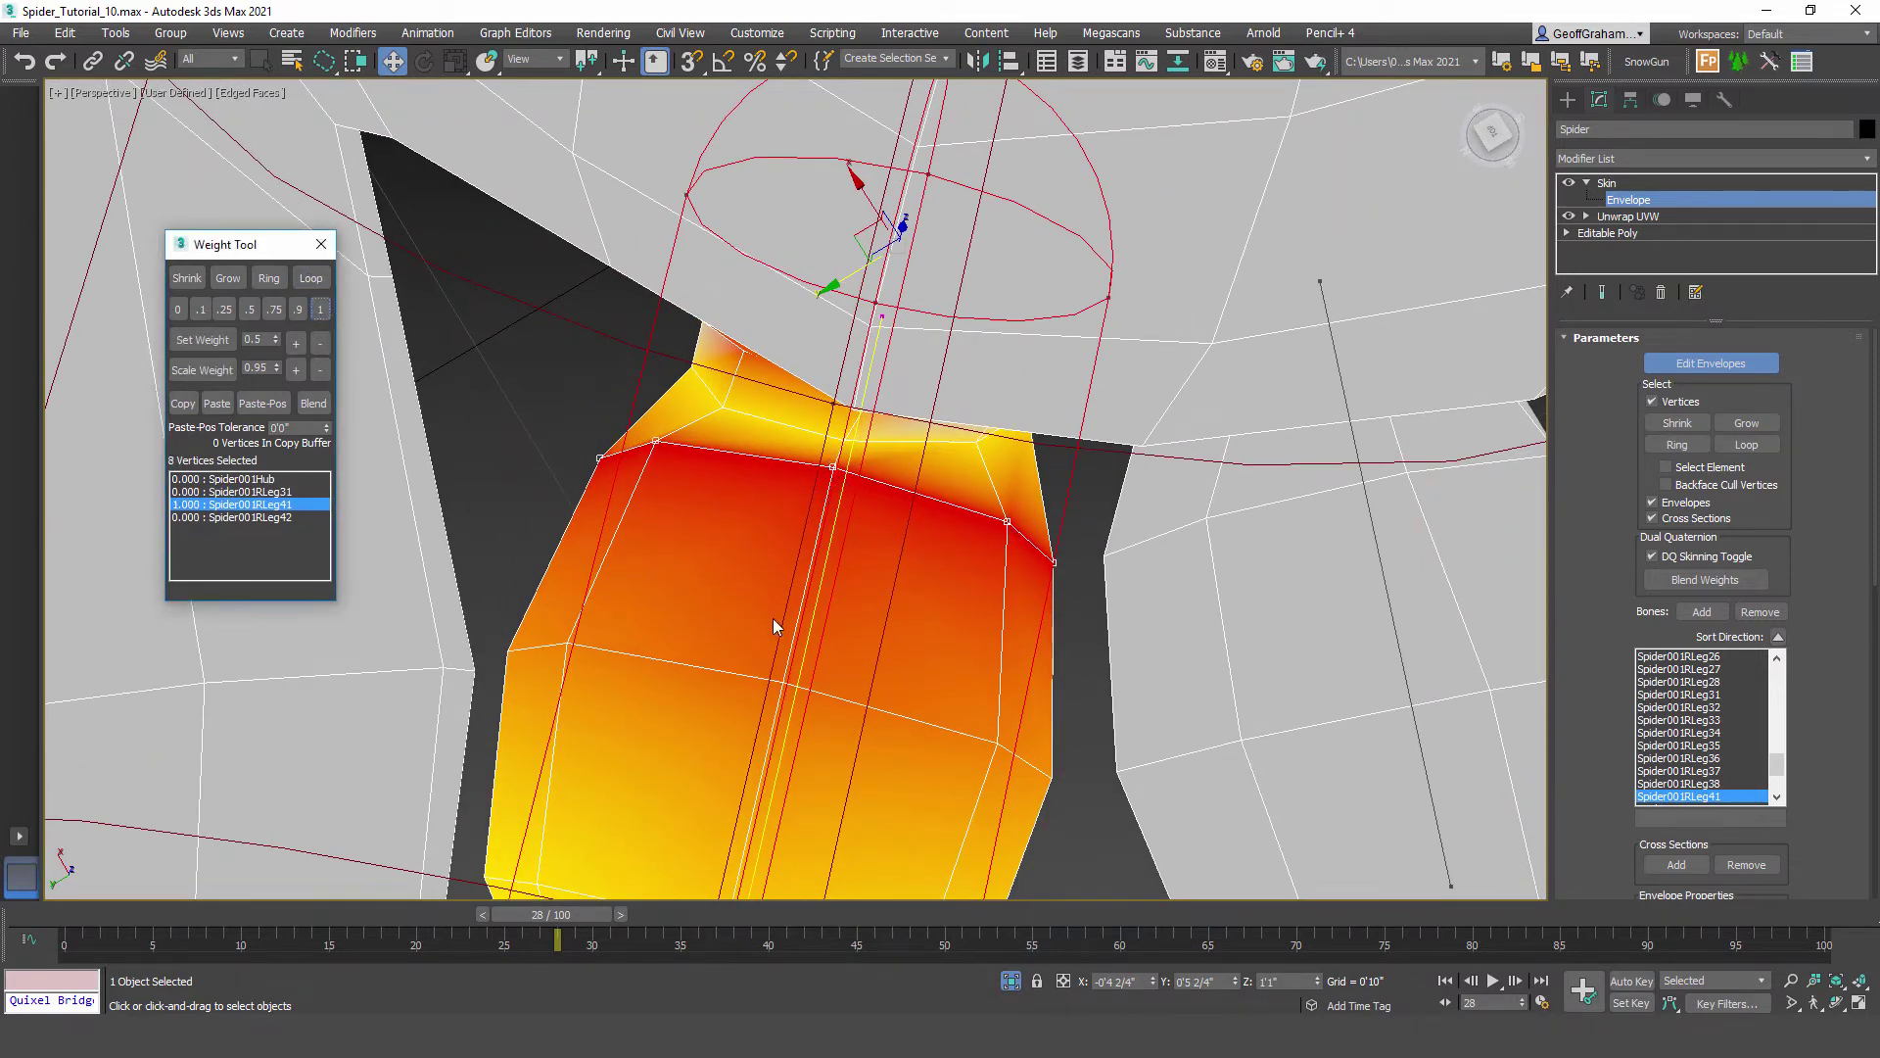
Step: Set the Spider001RLeg41 weight to 1 on the vertex loop around the middle of the fourth right leg's upper segment
middle_click_drag(851, 670, 826, 563)
left_click(752, 570)
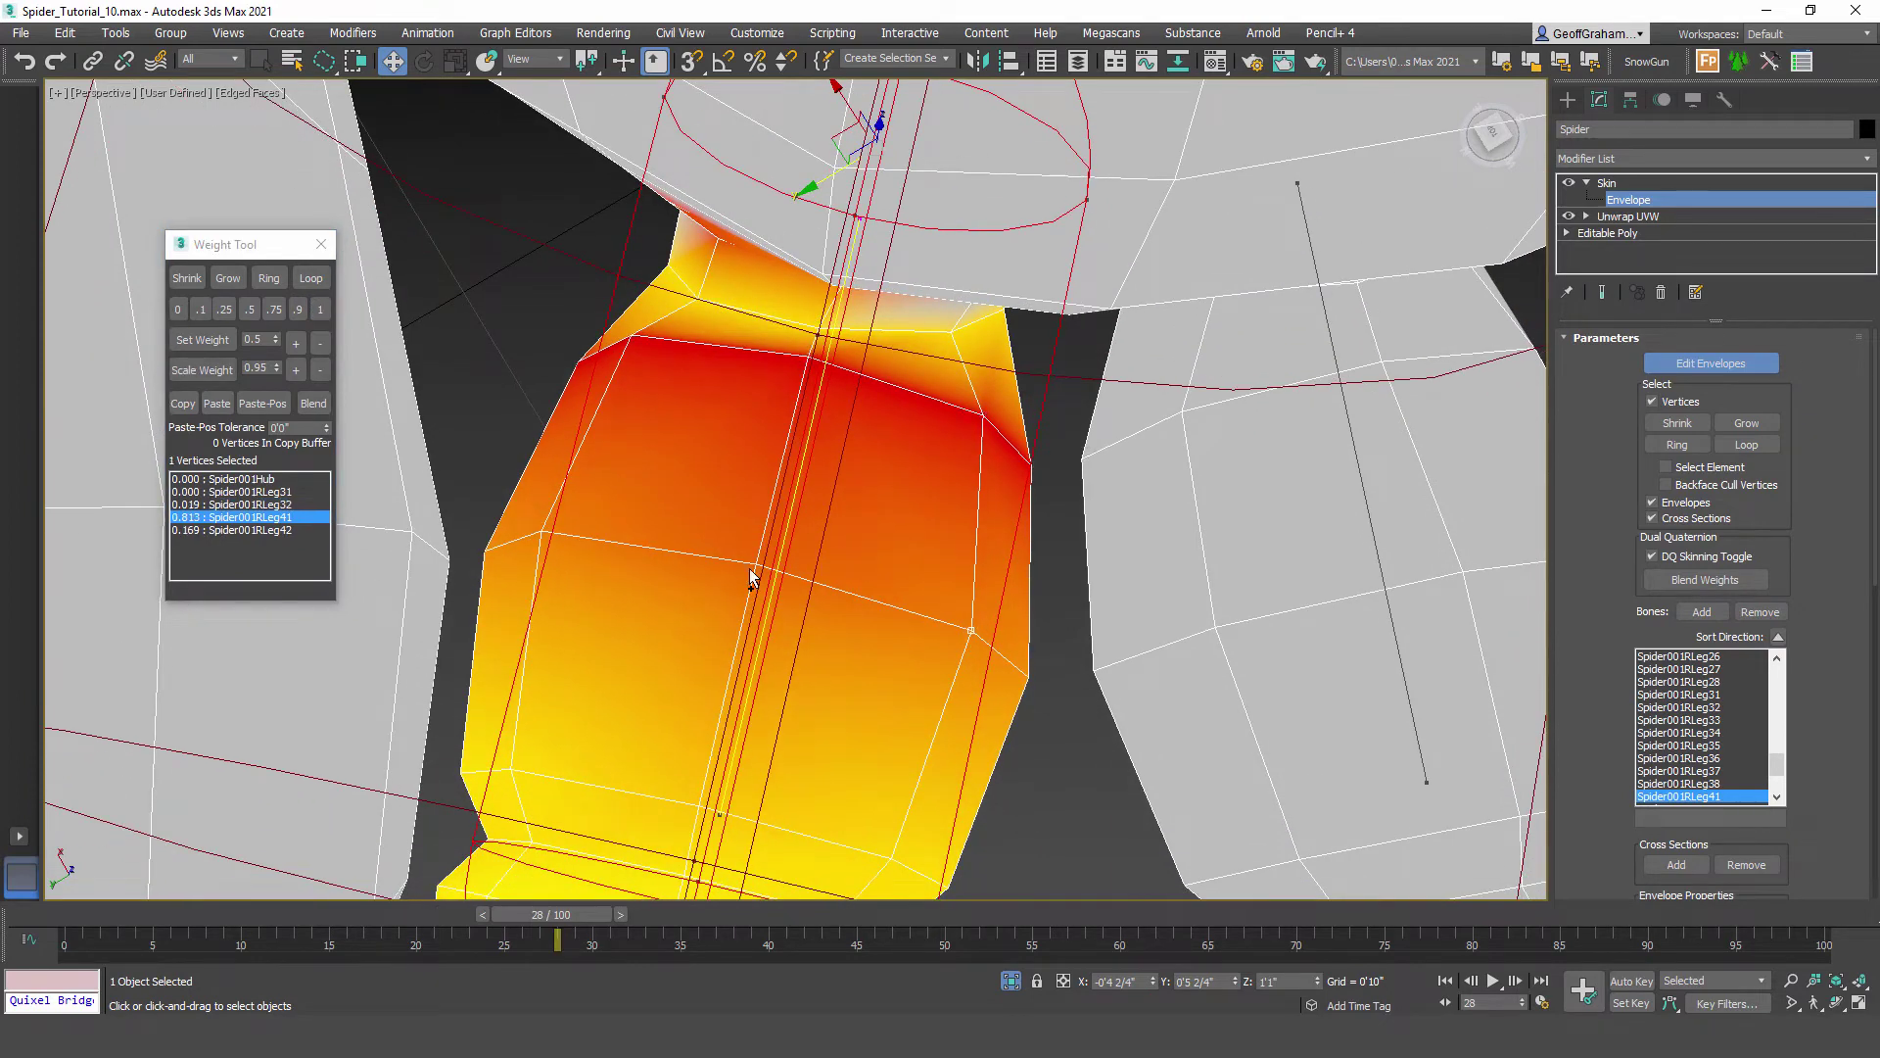
left_click(309, 280)
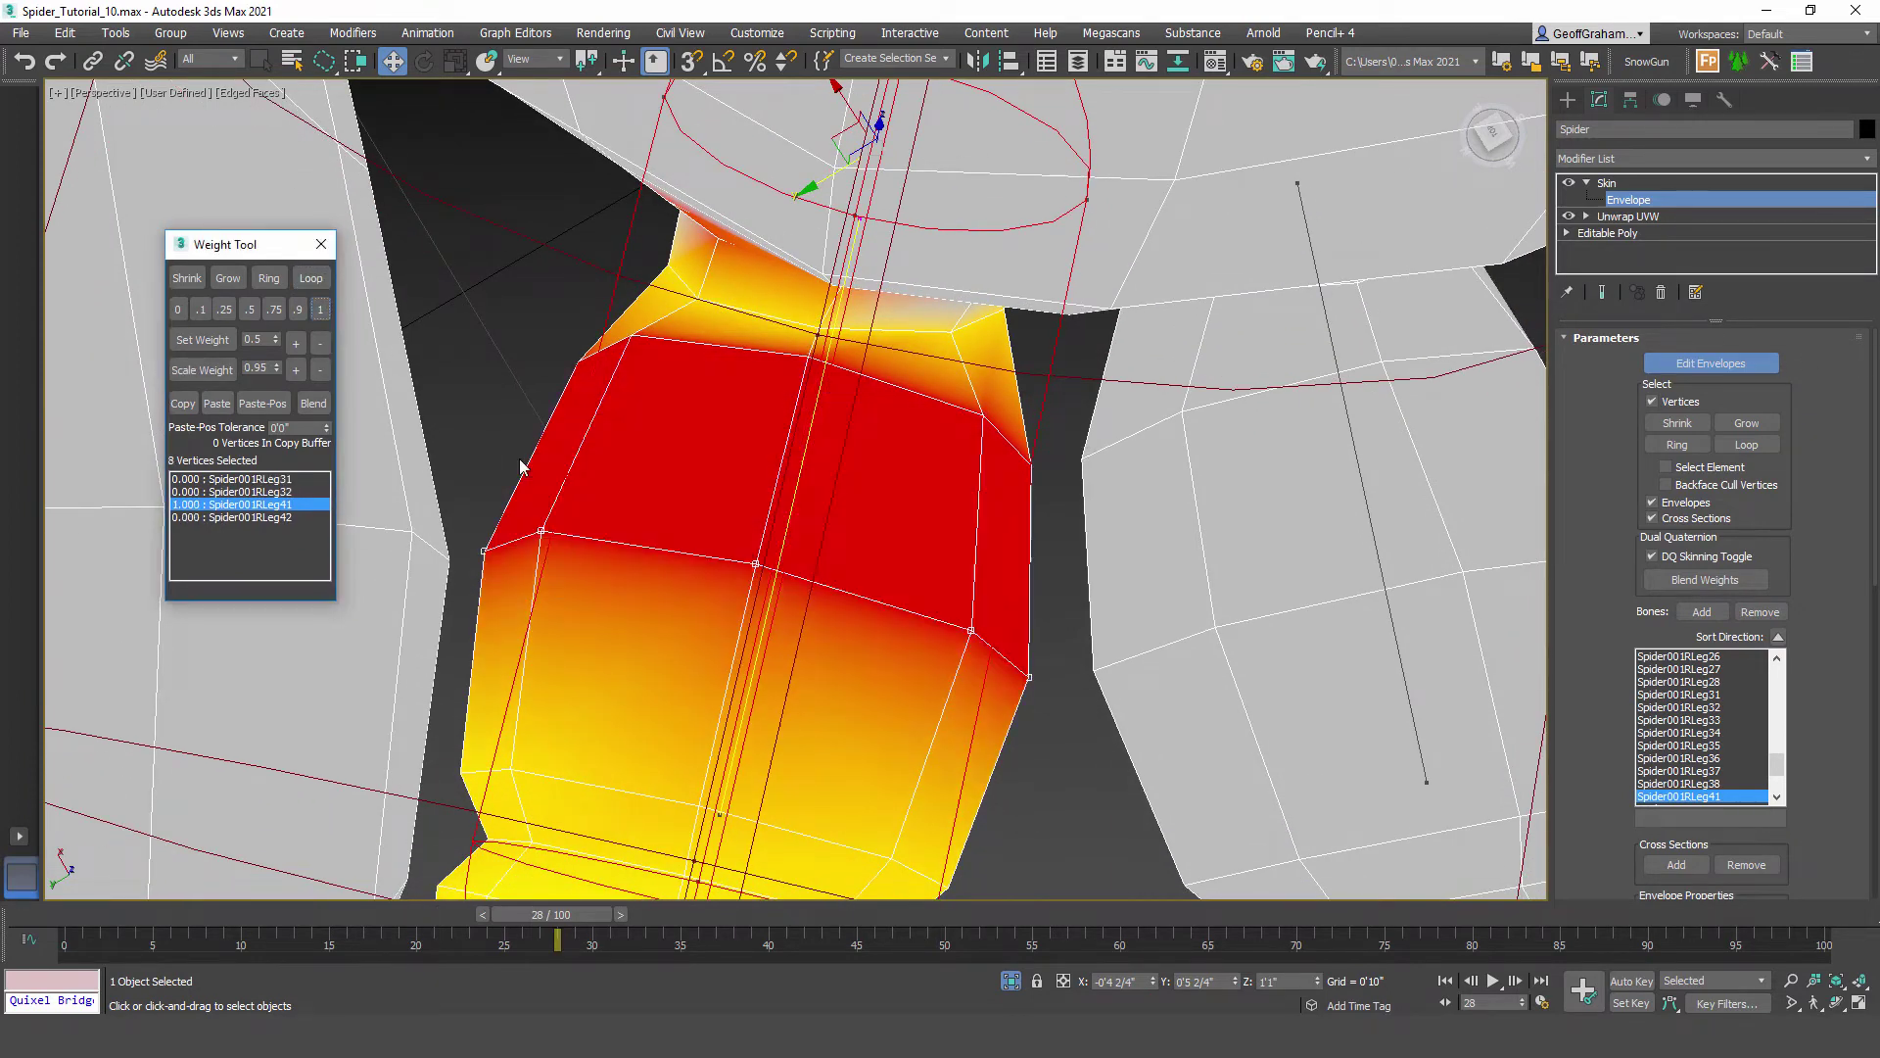
Step: Set the Spider001RLeg41 weight to 1 on the lowest vertex loop of the fourth right leg's upper segment, just above the joint
middle_click_drag(627, 549, 864, 641, "alt")
left_click(865, 623)
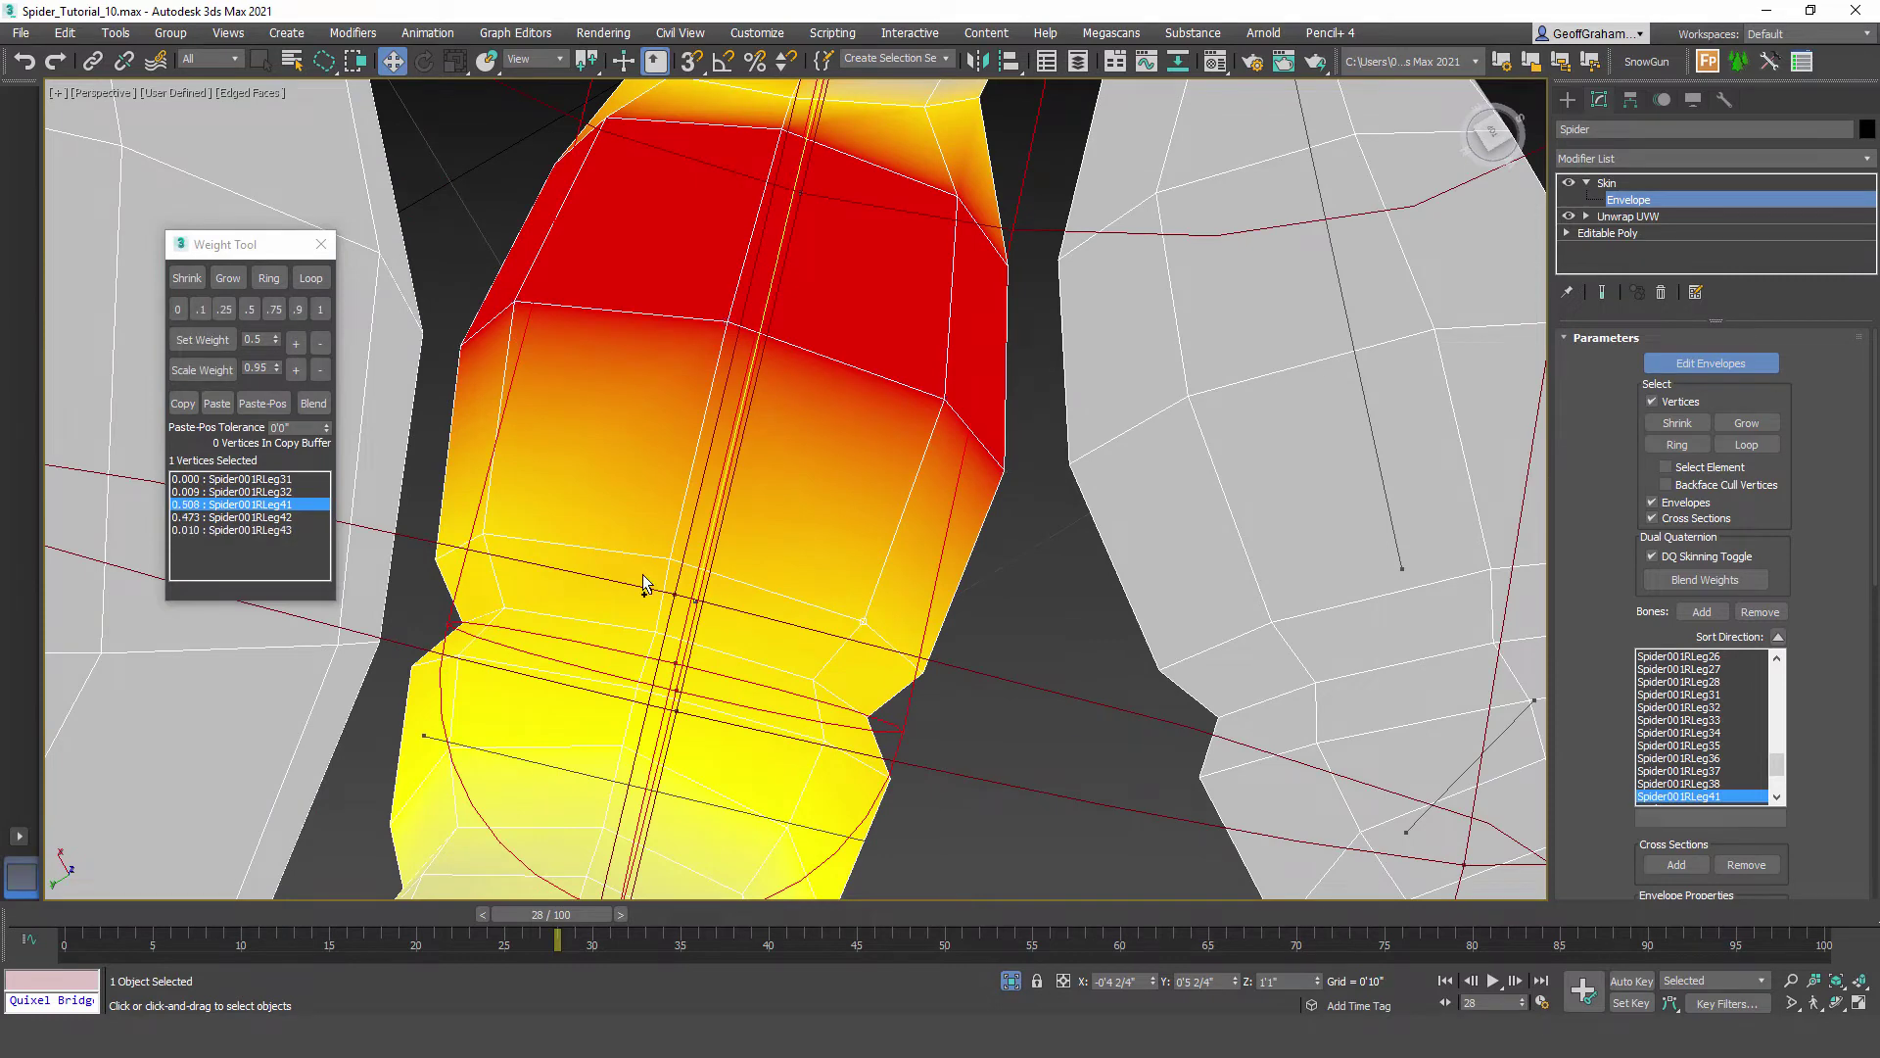
left_click(308, 282)
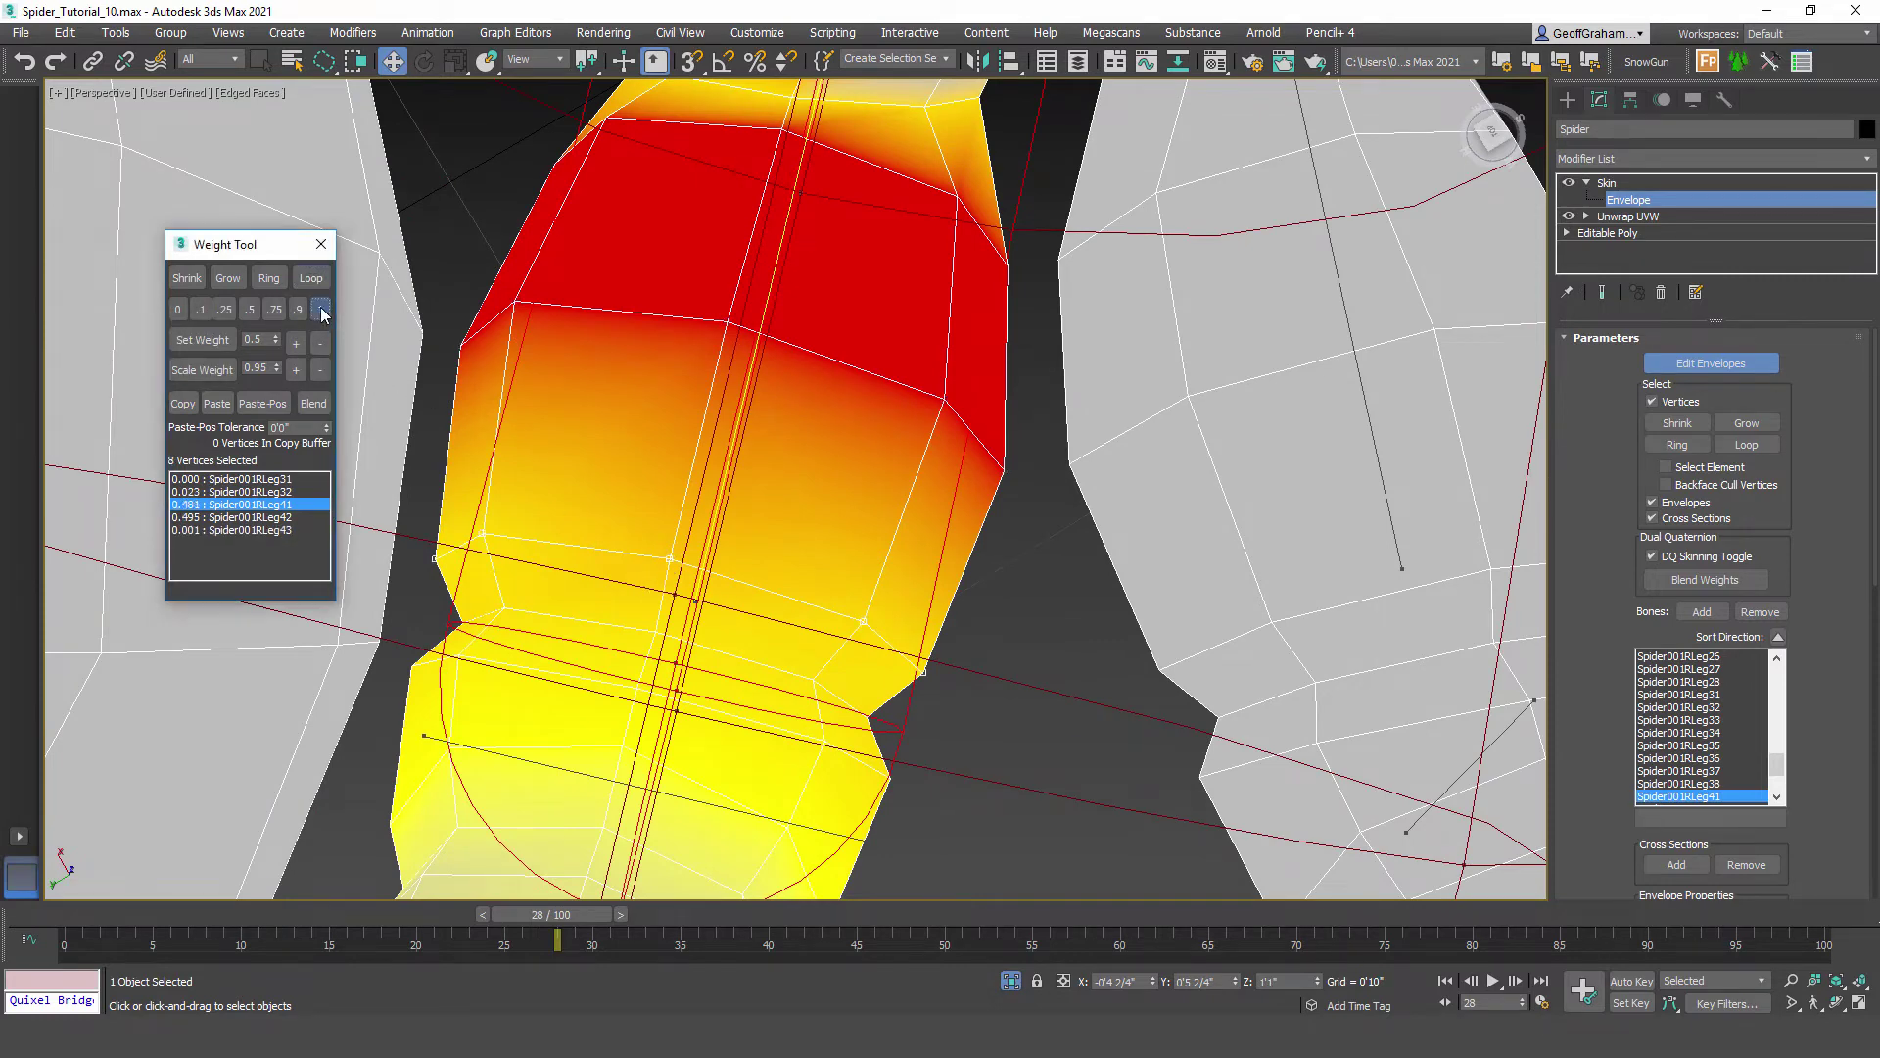
left_click(320, 309)
Step: Set the Spider001RLeg41 weight to 0.5 on the vertex loop at the fourth right leg's first joint crease
middle_click_drag(597, 519, 746, 612, "alt")
left_click(742, 603)
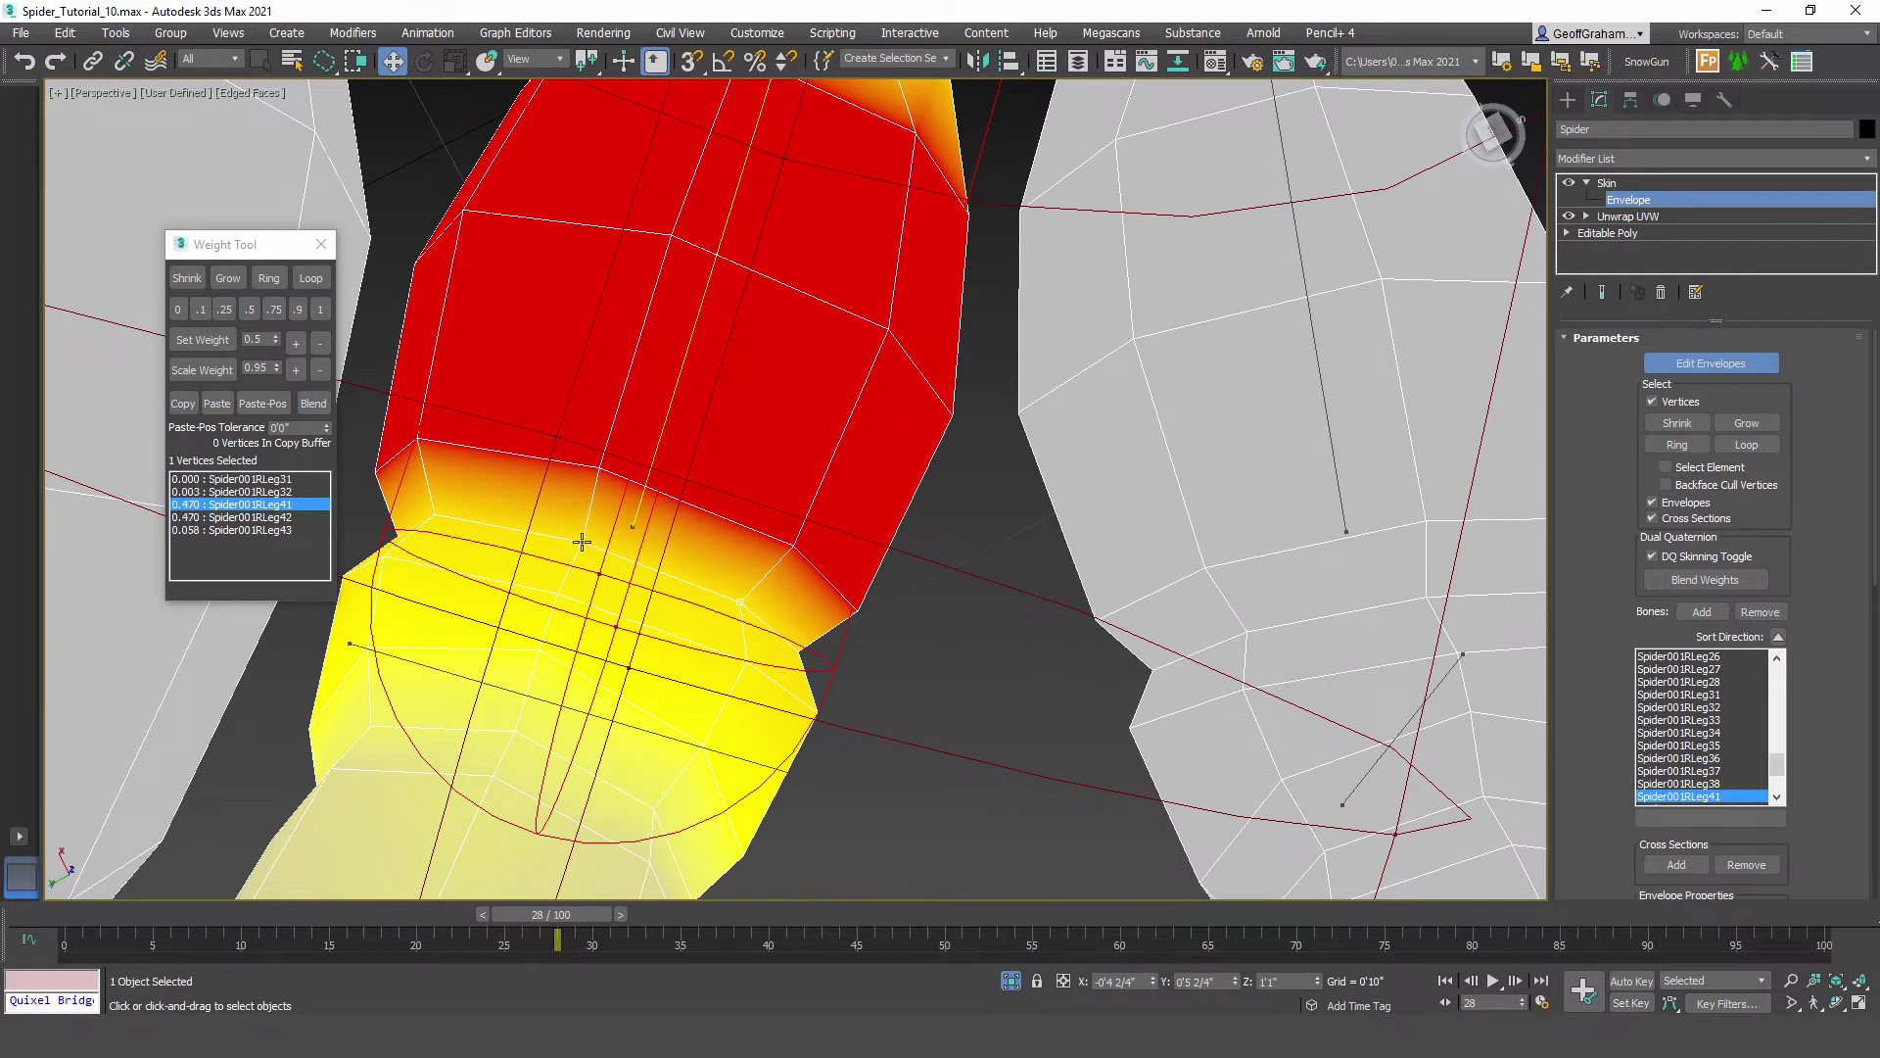
left_click(310, 279)
left_click(250, 310)
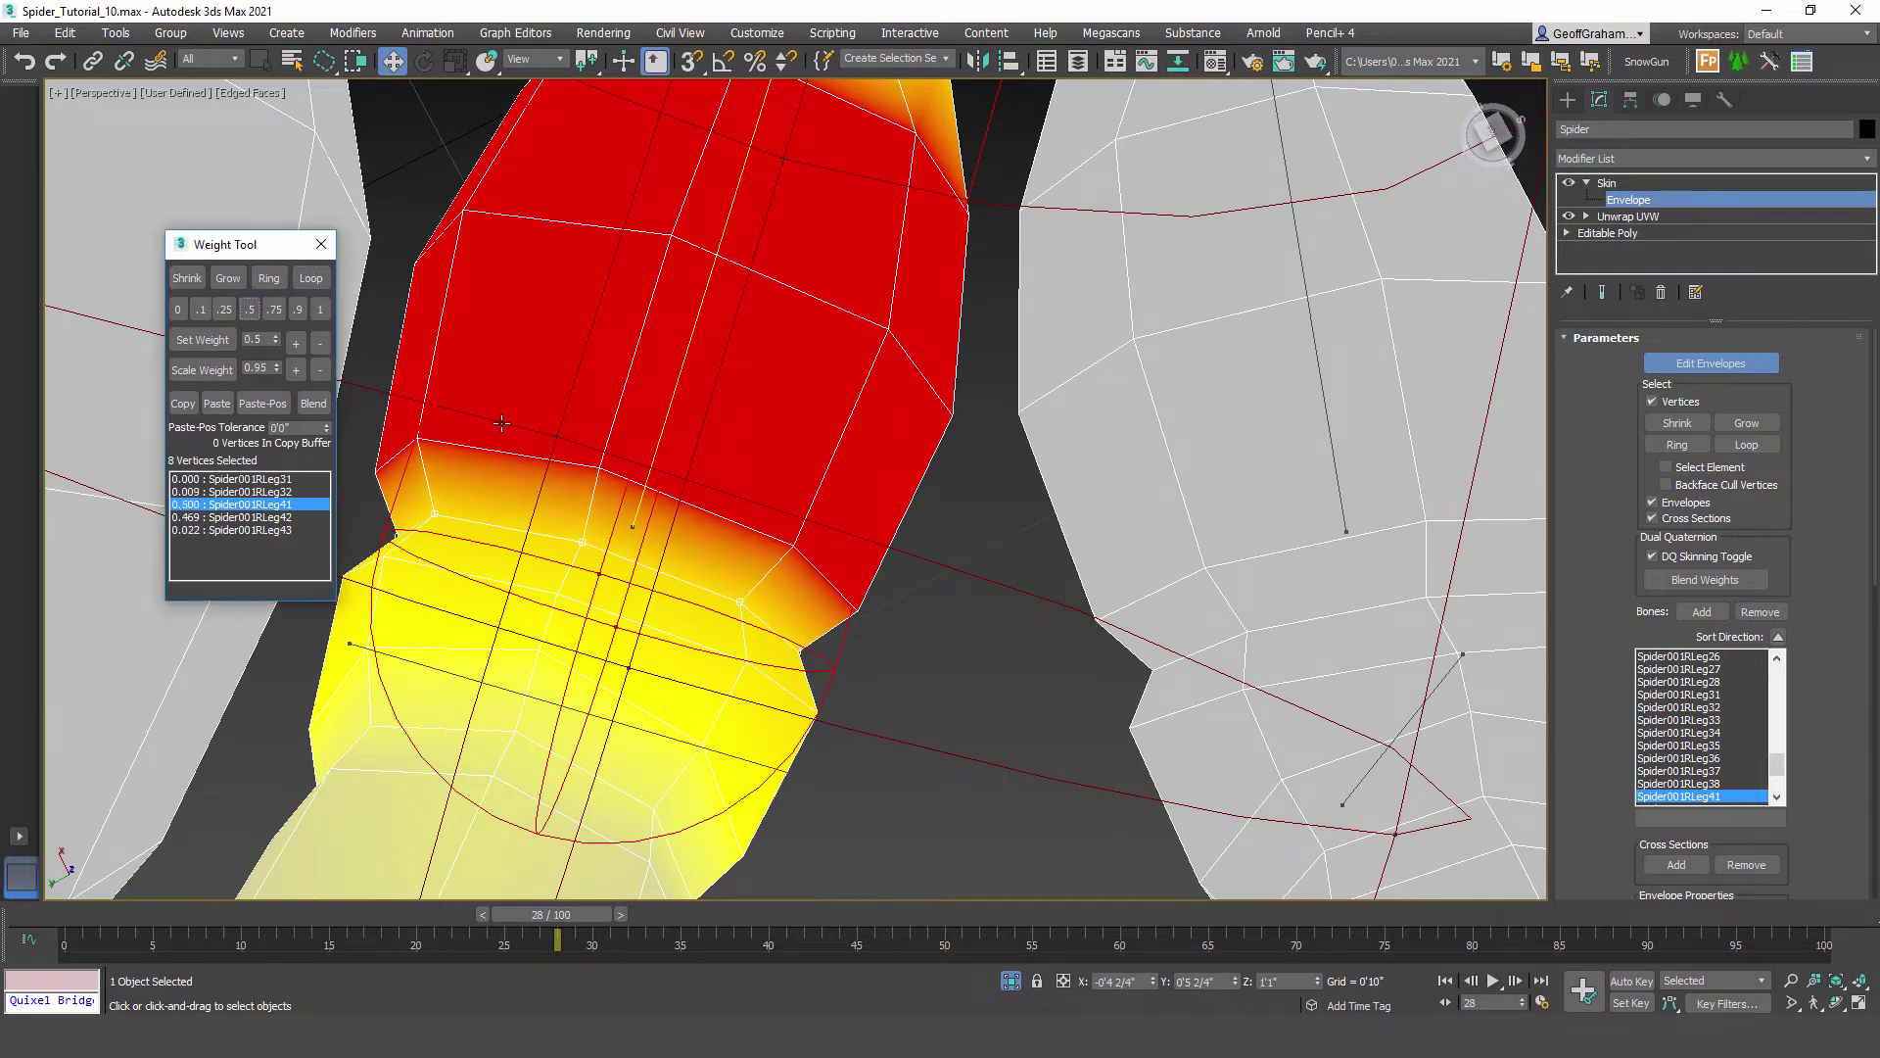
Step: Set the Spider001RLeg31 weight to 0.5 on the vertex loop where the third right leg meets the body
middle_click_drag(530, 522, 579, 714, "alt")
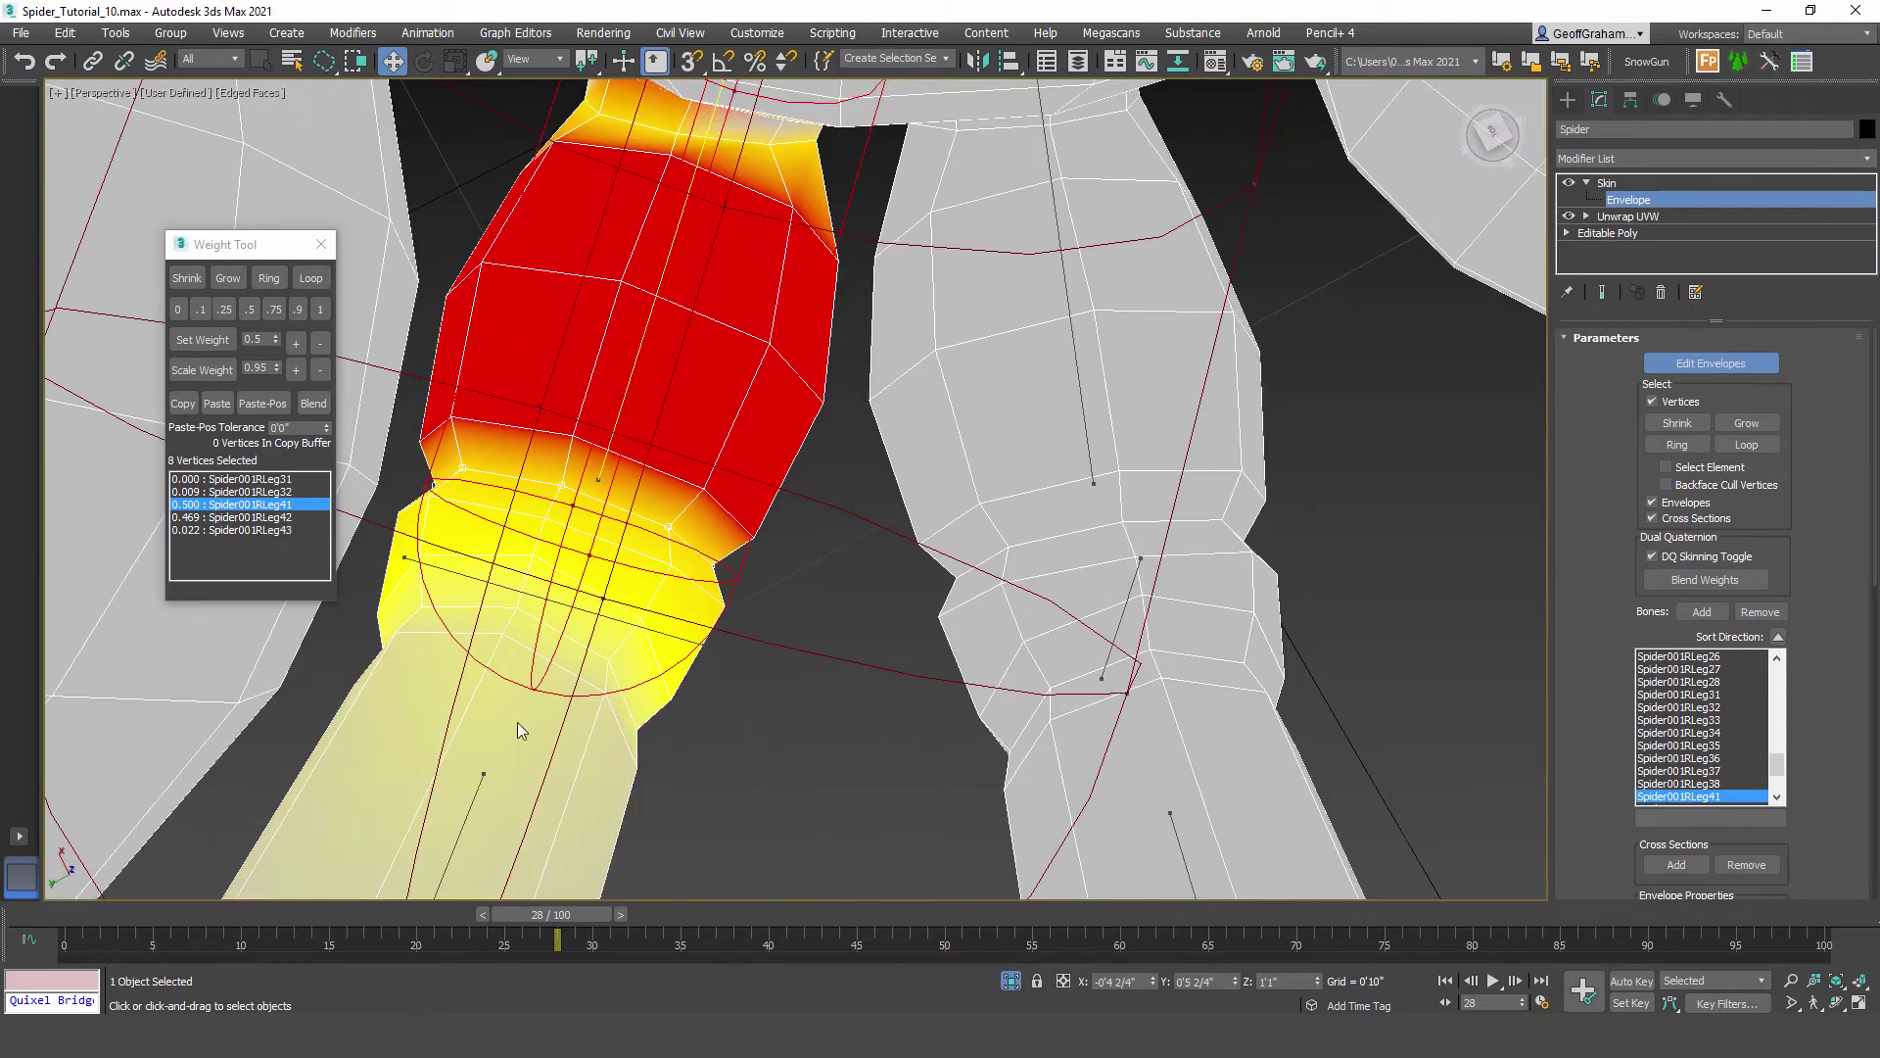
middle_click_drag(604, 581, 783, 431, "alt")
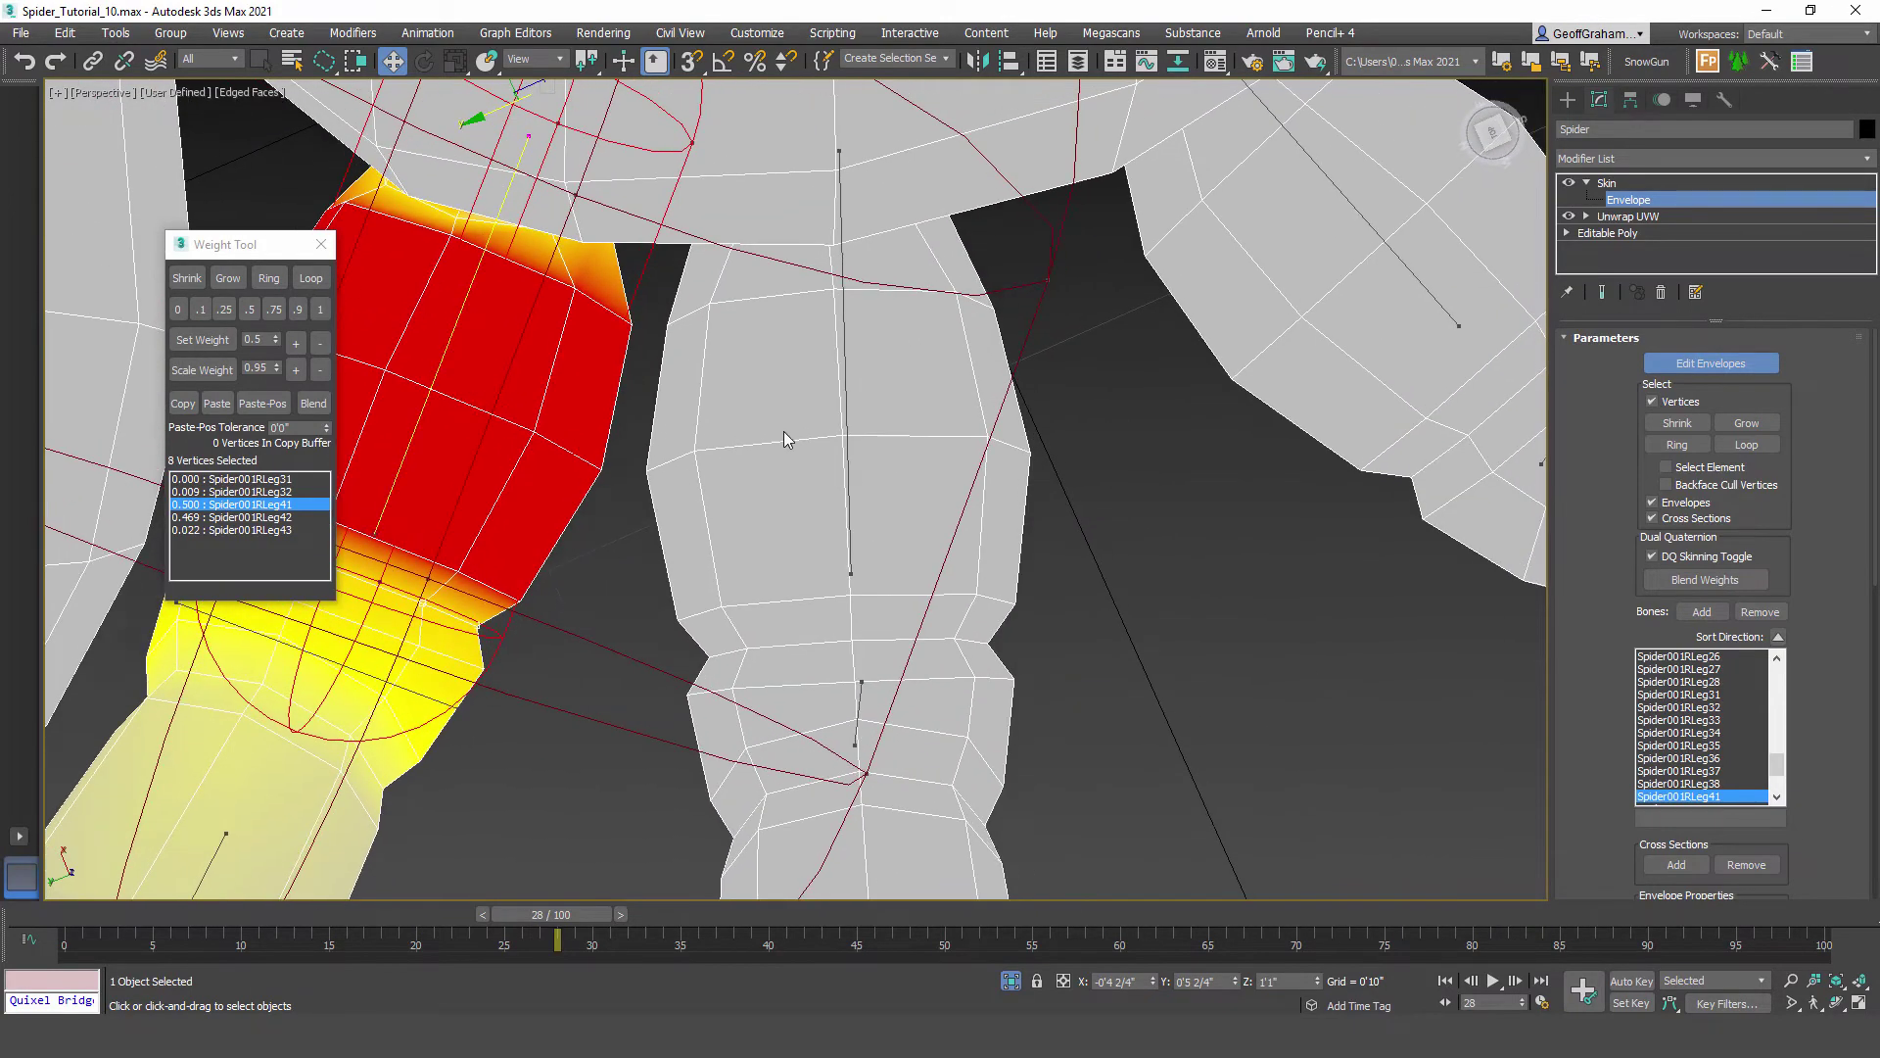
left_click(847, 510)
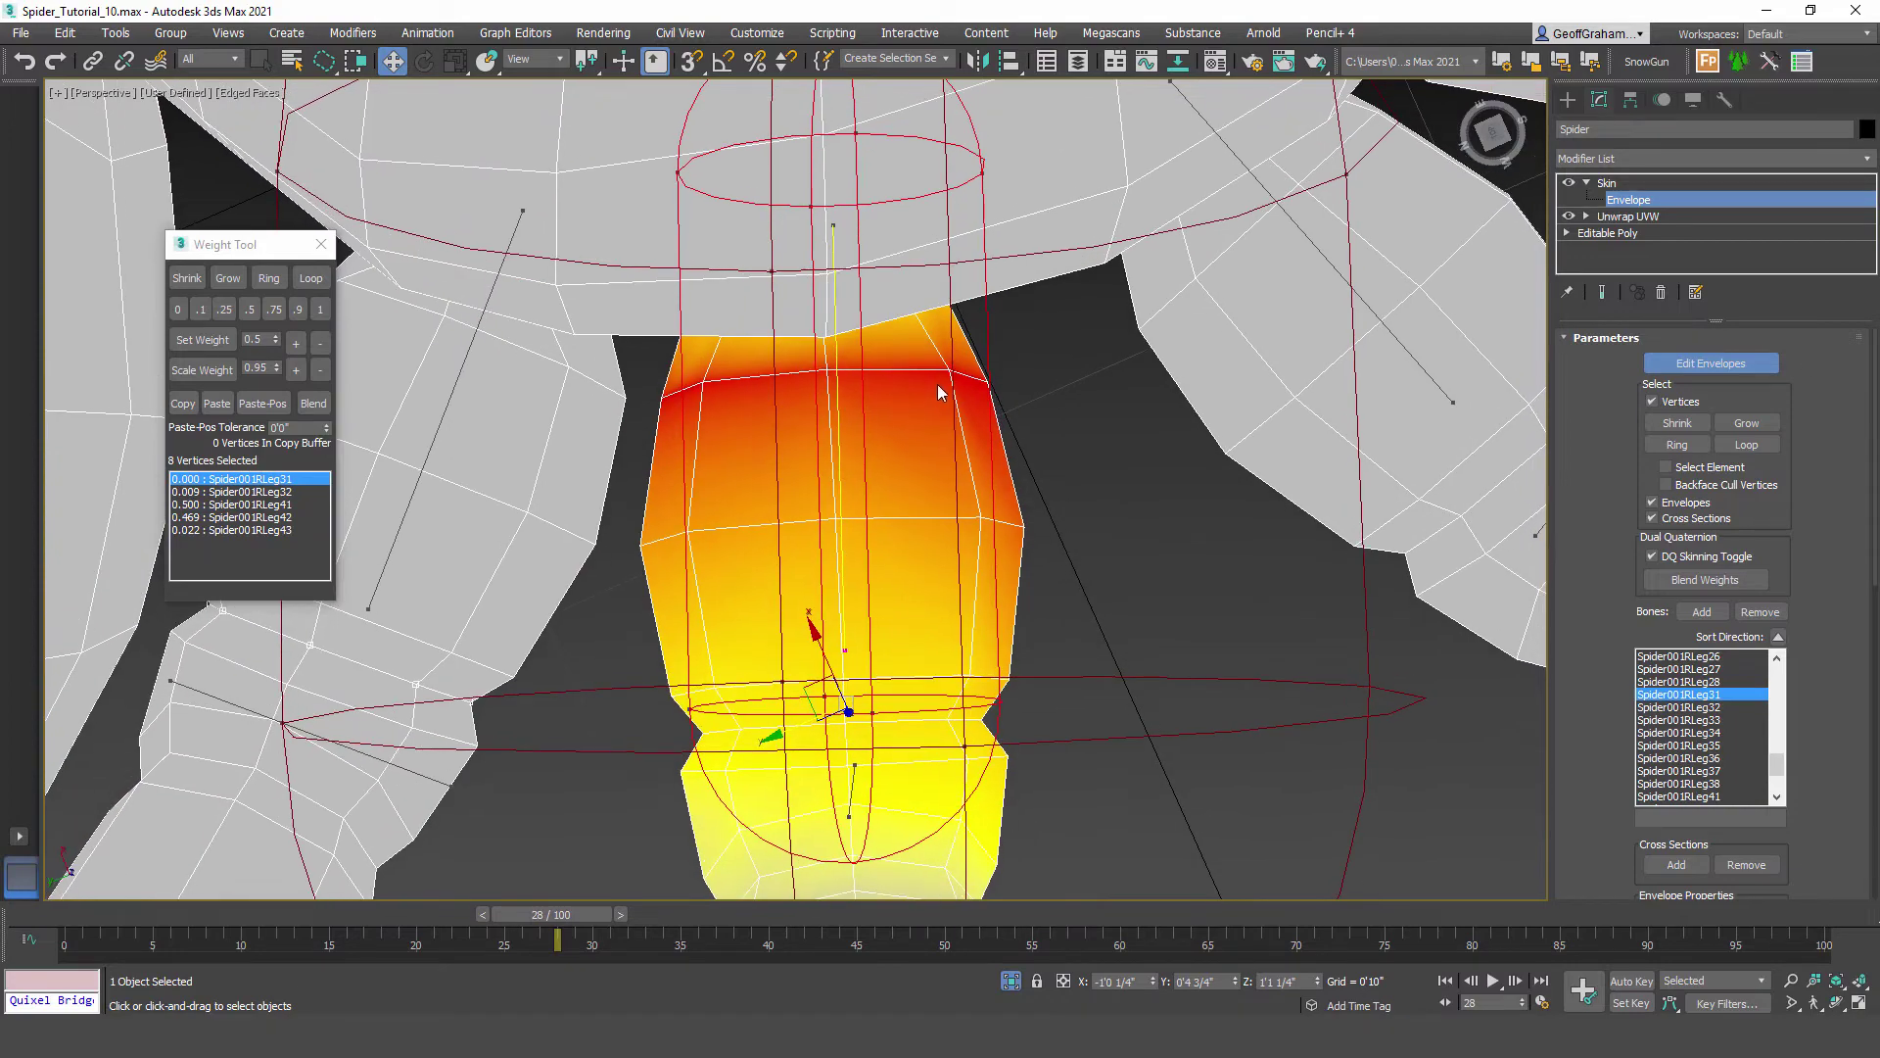
left_click(950, 370)
scroll(931, 377, "up", 2)
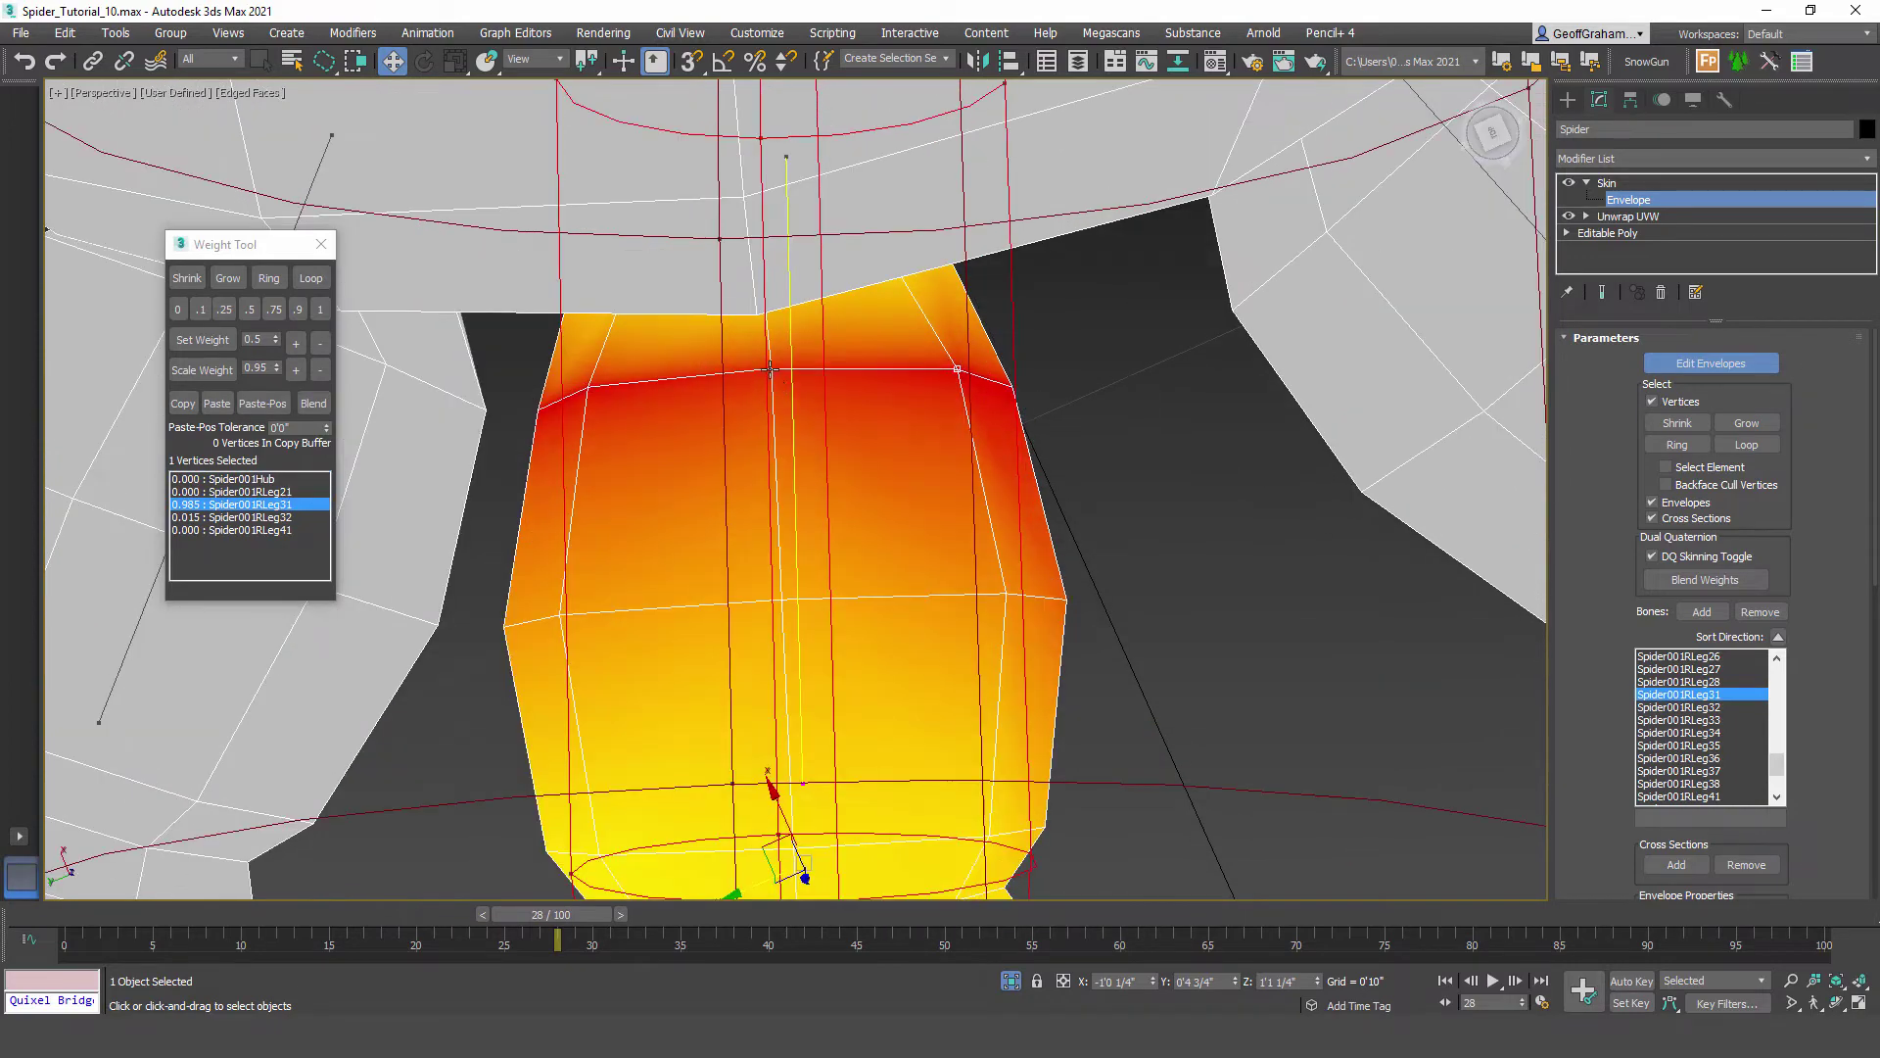
middle_click_drag(800, 382, 770, 359, "alt")
scroll(889, 347, "up", 3)
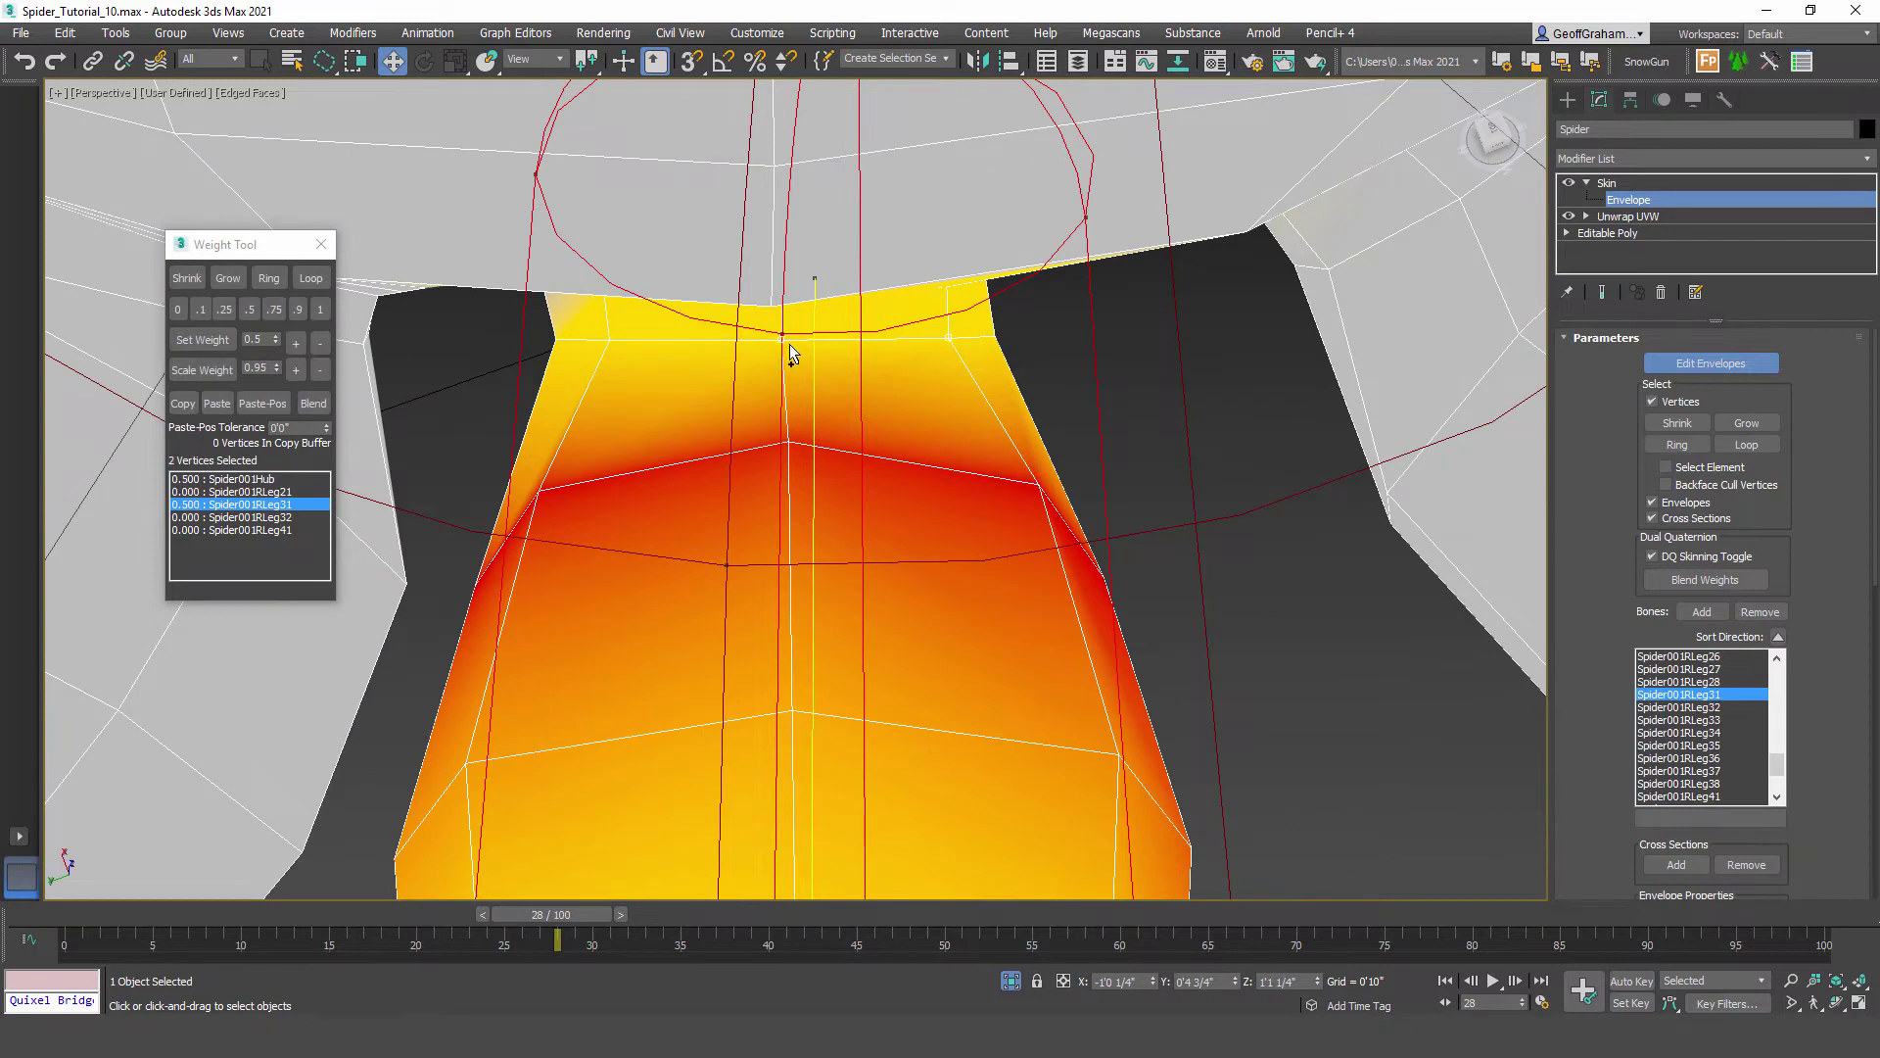
left_click(311, 278)
left_click(250, 309)
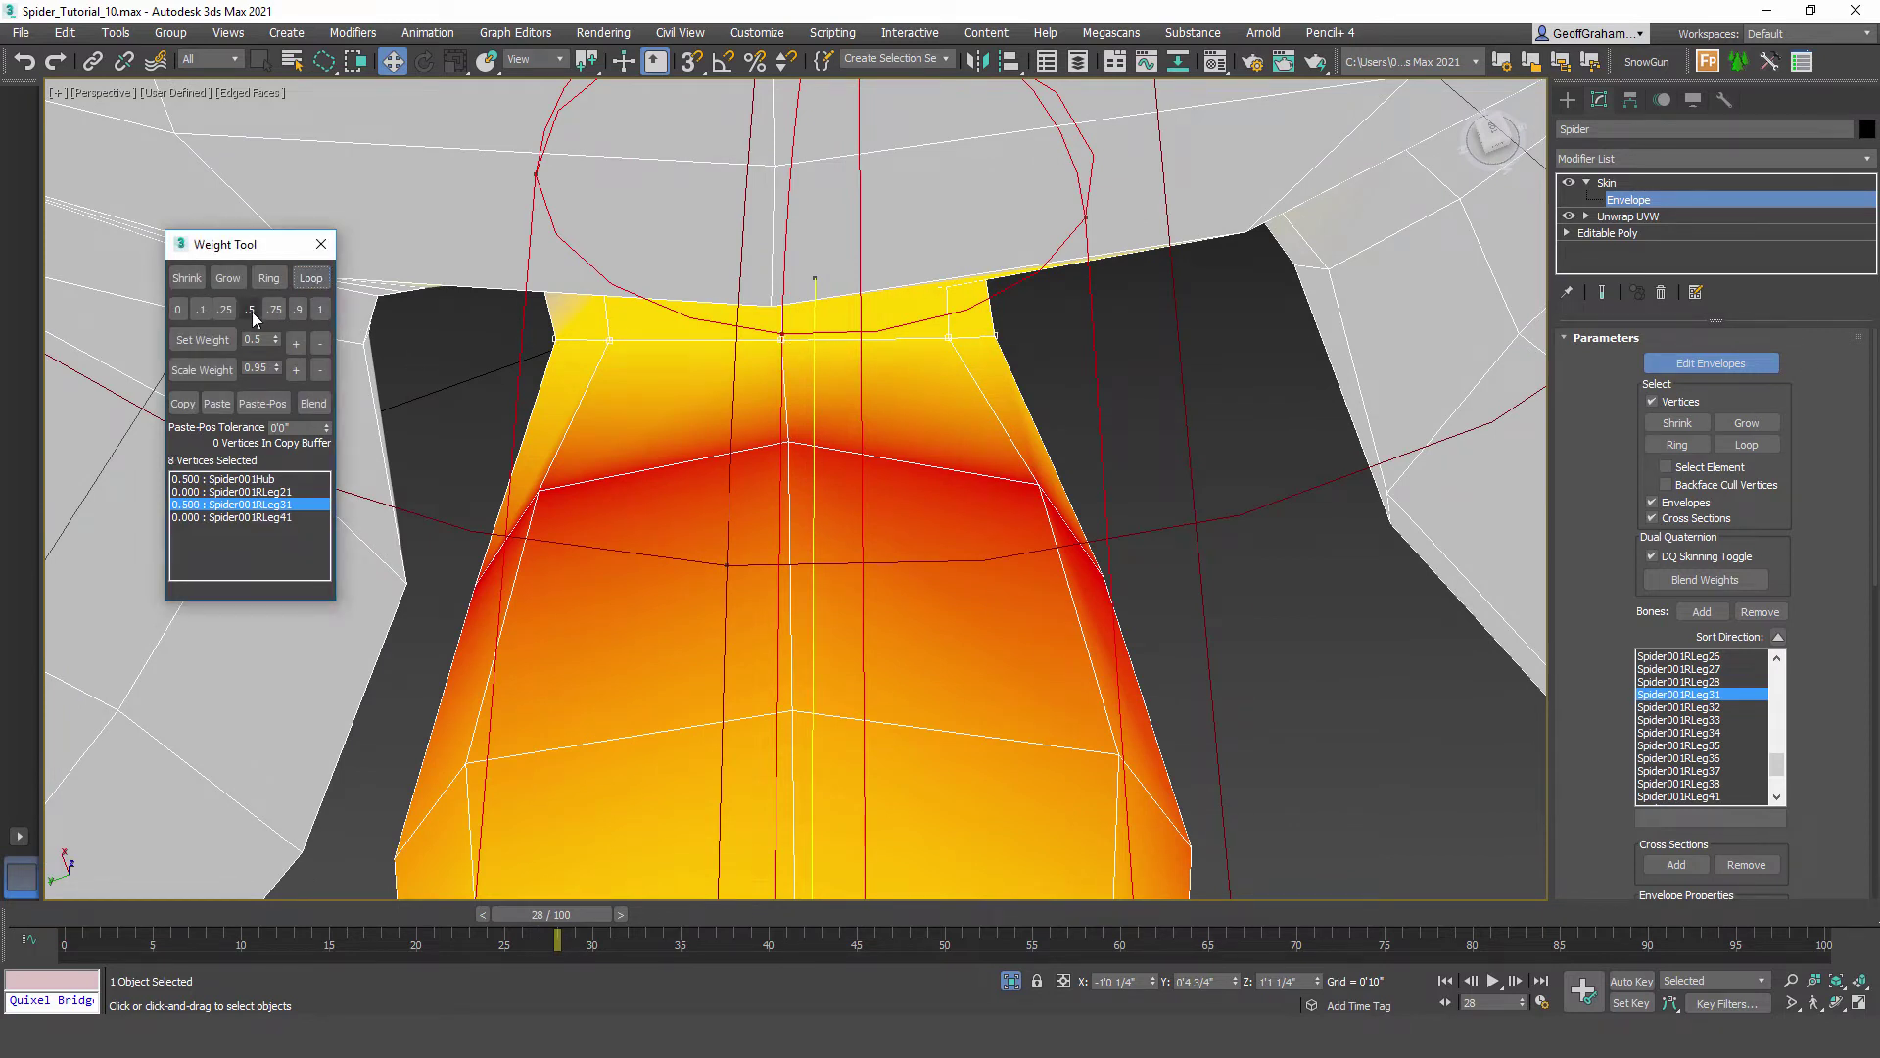
Step: Set the Spider001RLeg31 weight to 1 on the first vertex loop below the third right leg's body joint
left_click(786, 442)
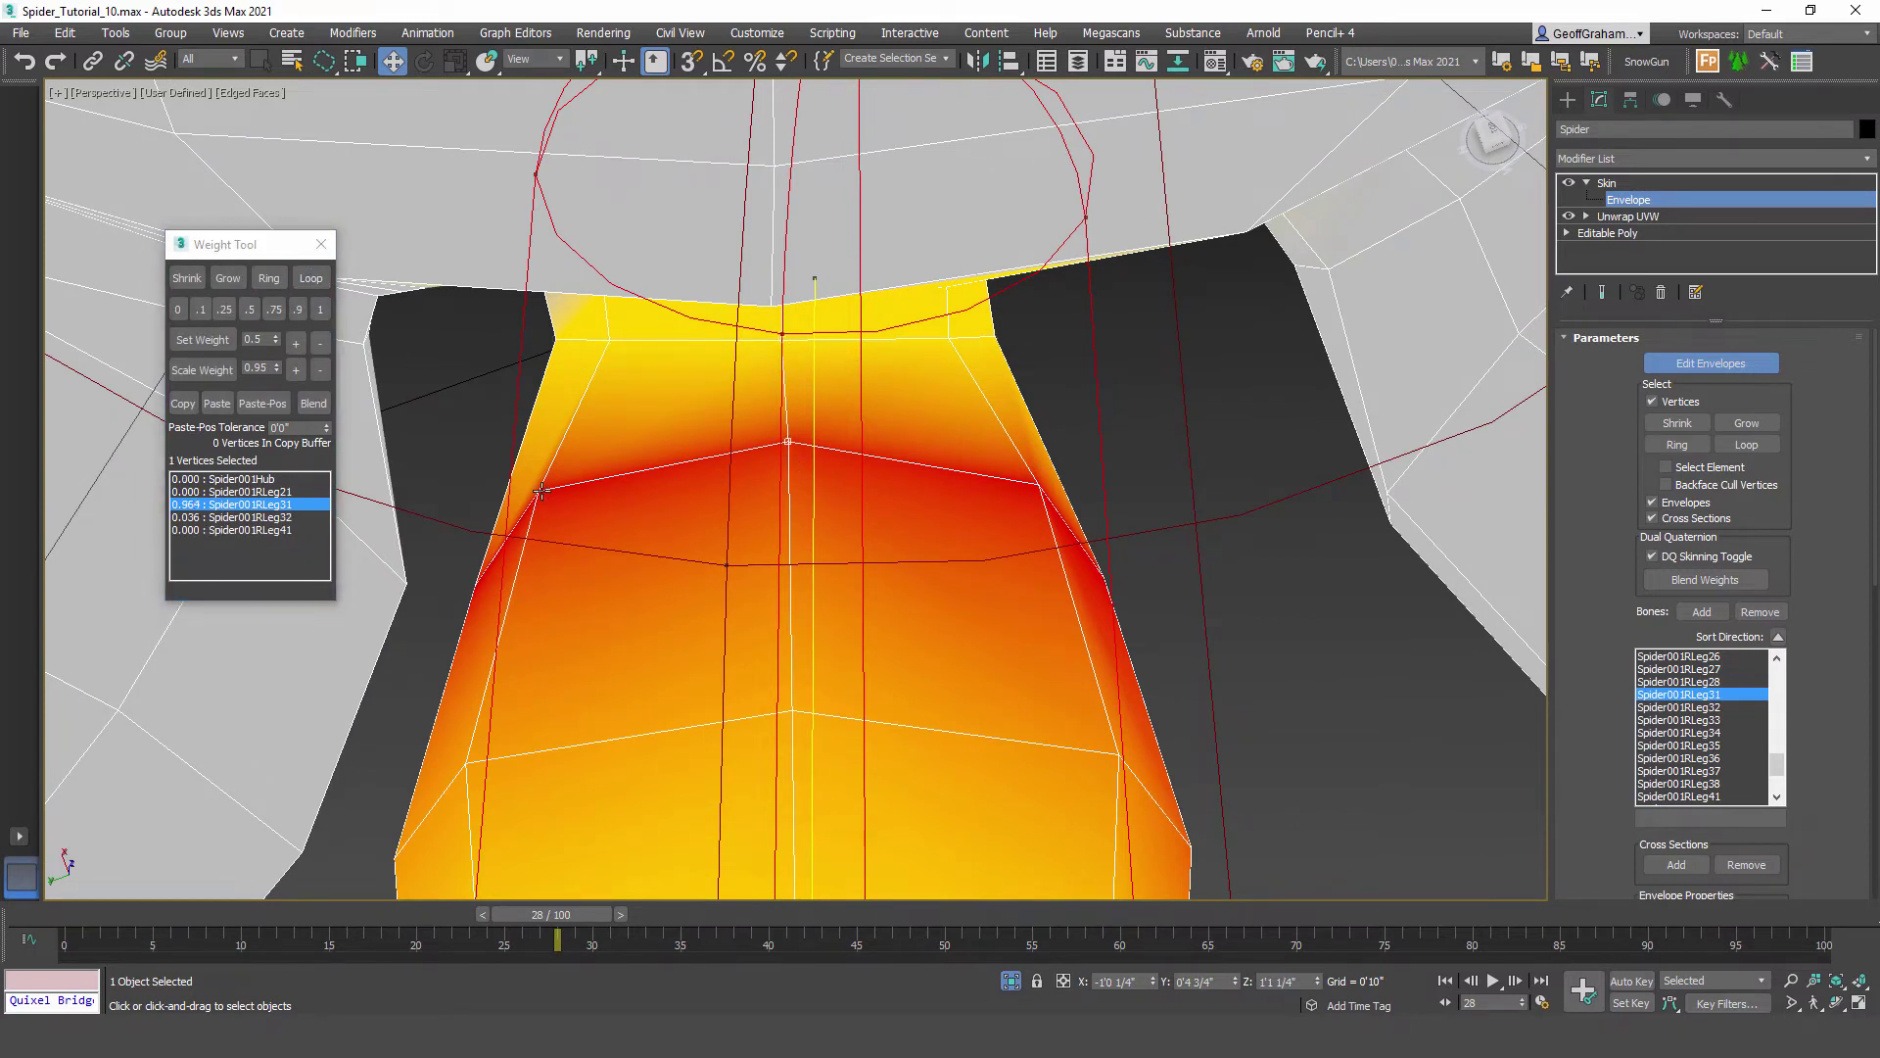
left_click(310, 284)
left_click(324, 310)
Step: Set the Spider001RLeg31 weight to 1 on the middle vertex loop of the third right leg's upper segment
middle_click_drag(632, 441, 663, 356, "alt")
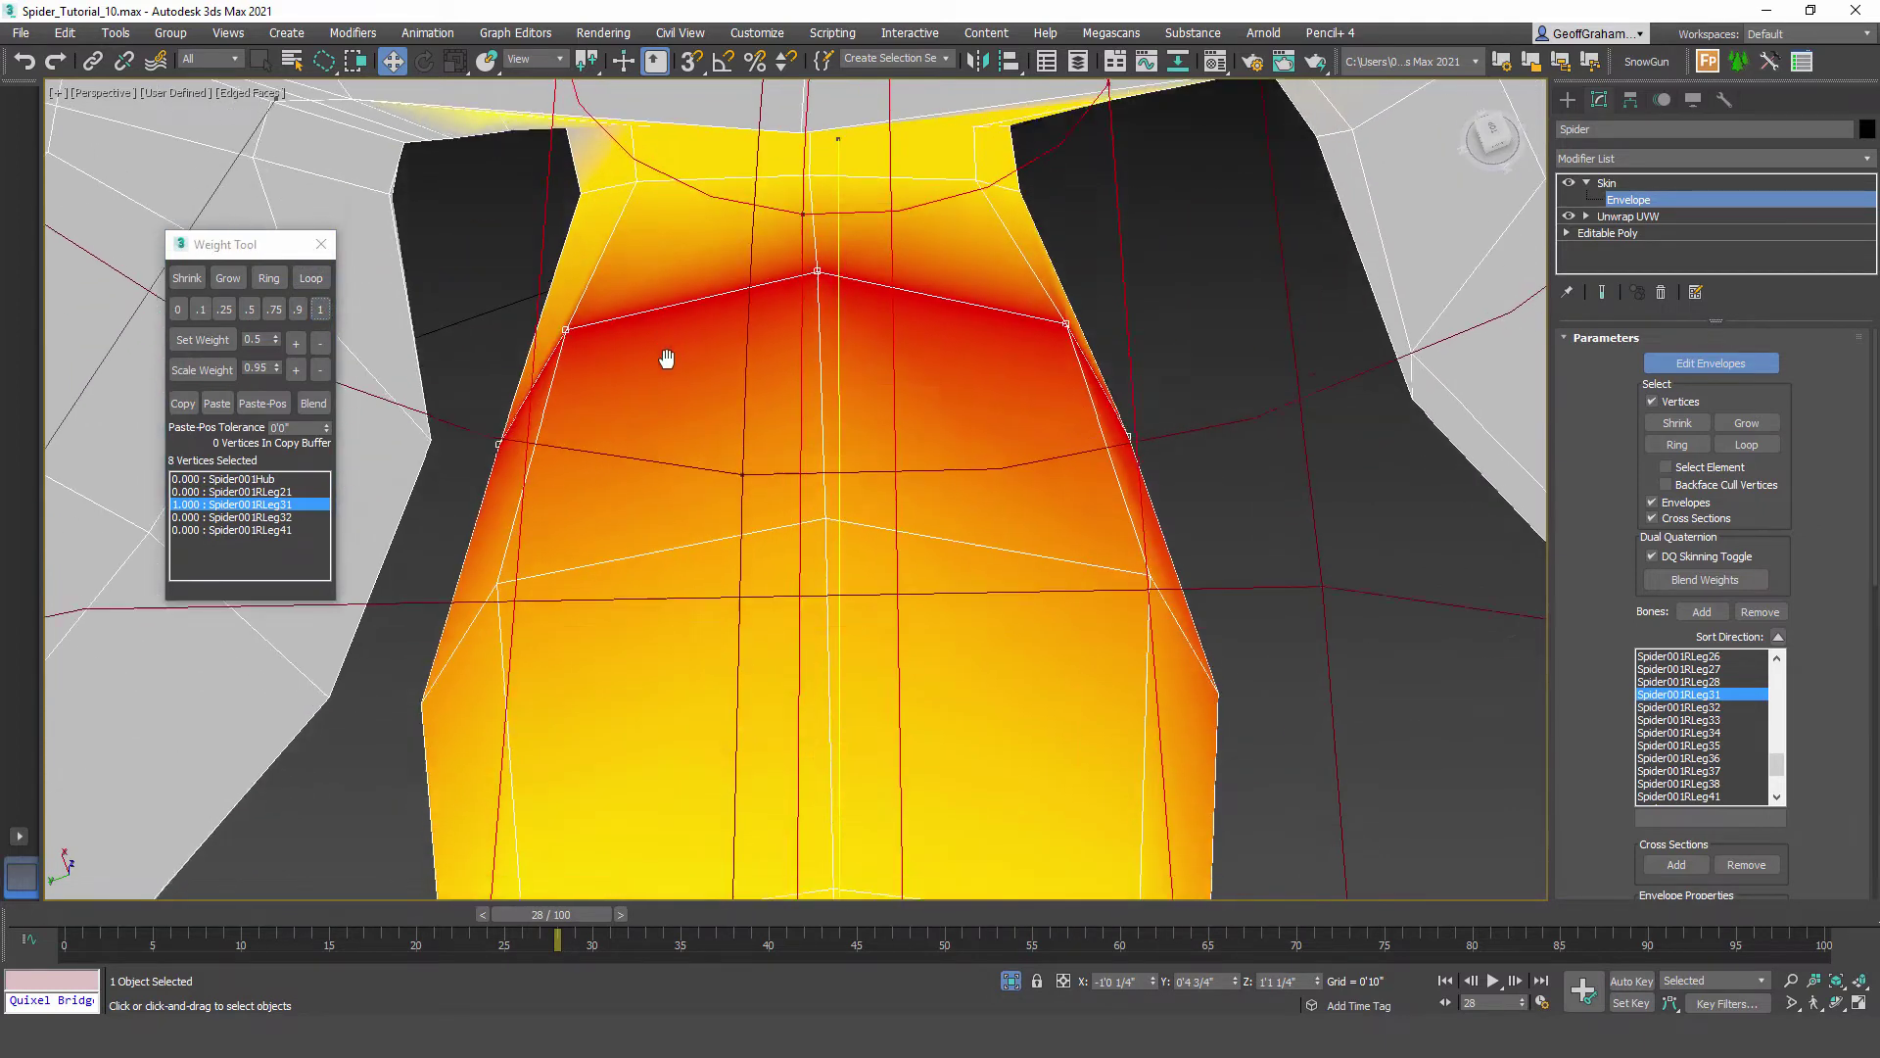
scroll(703, 427, "down", 4)
middle_click_drag(703, 427, 696, 597, "alt")
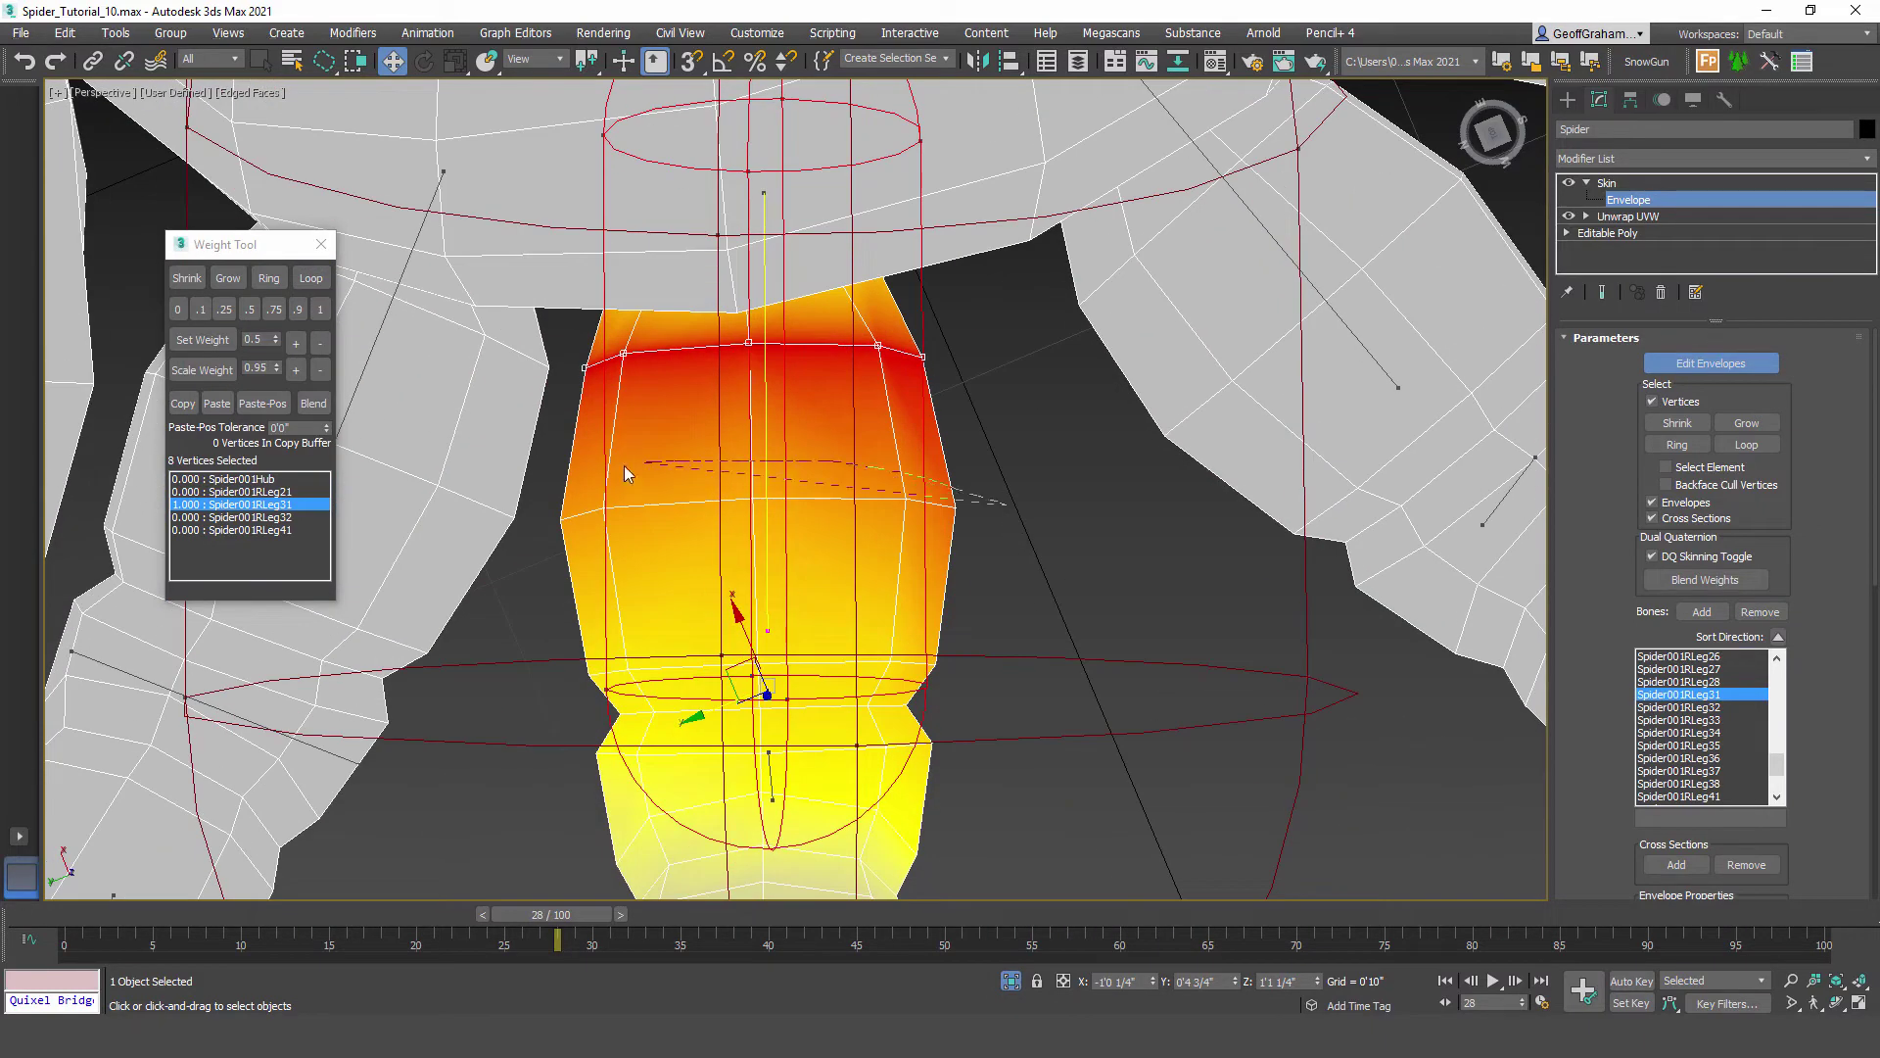
left_click_drag(997, 536, 999, 534)
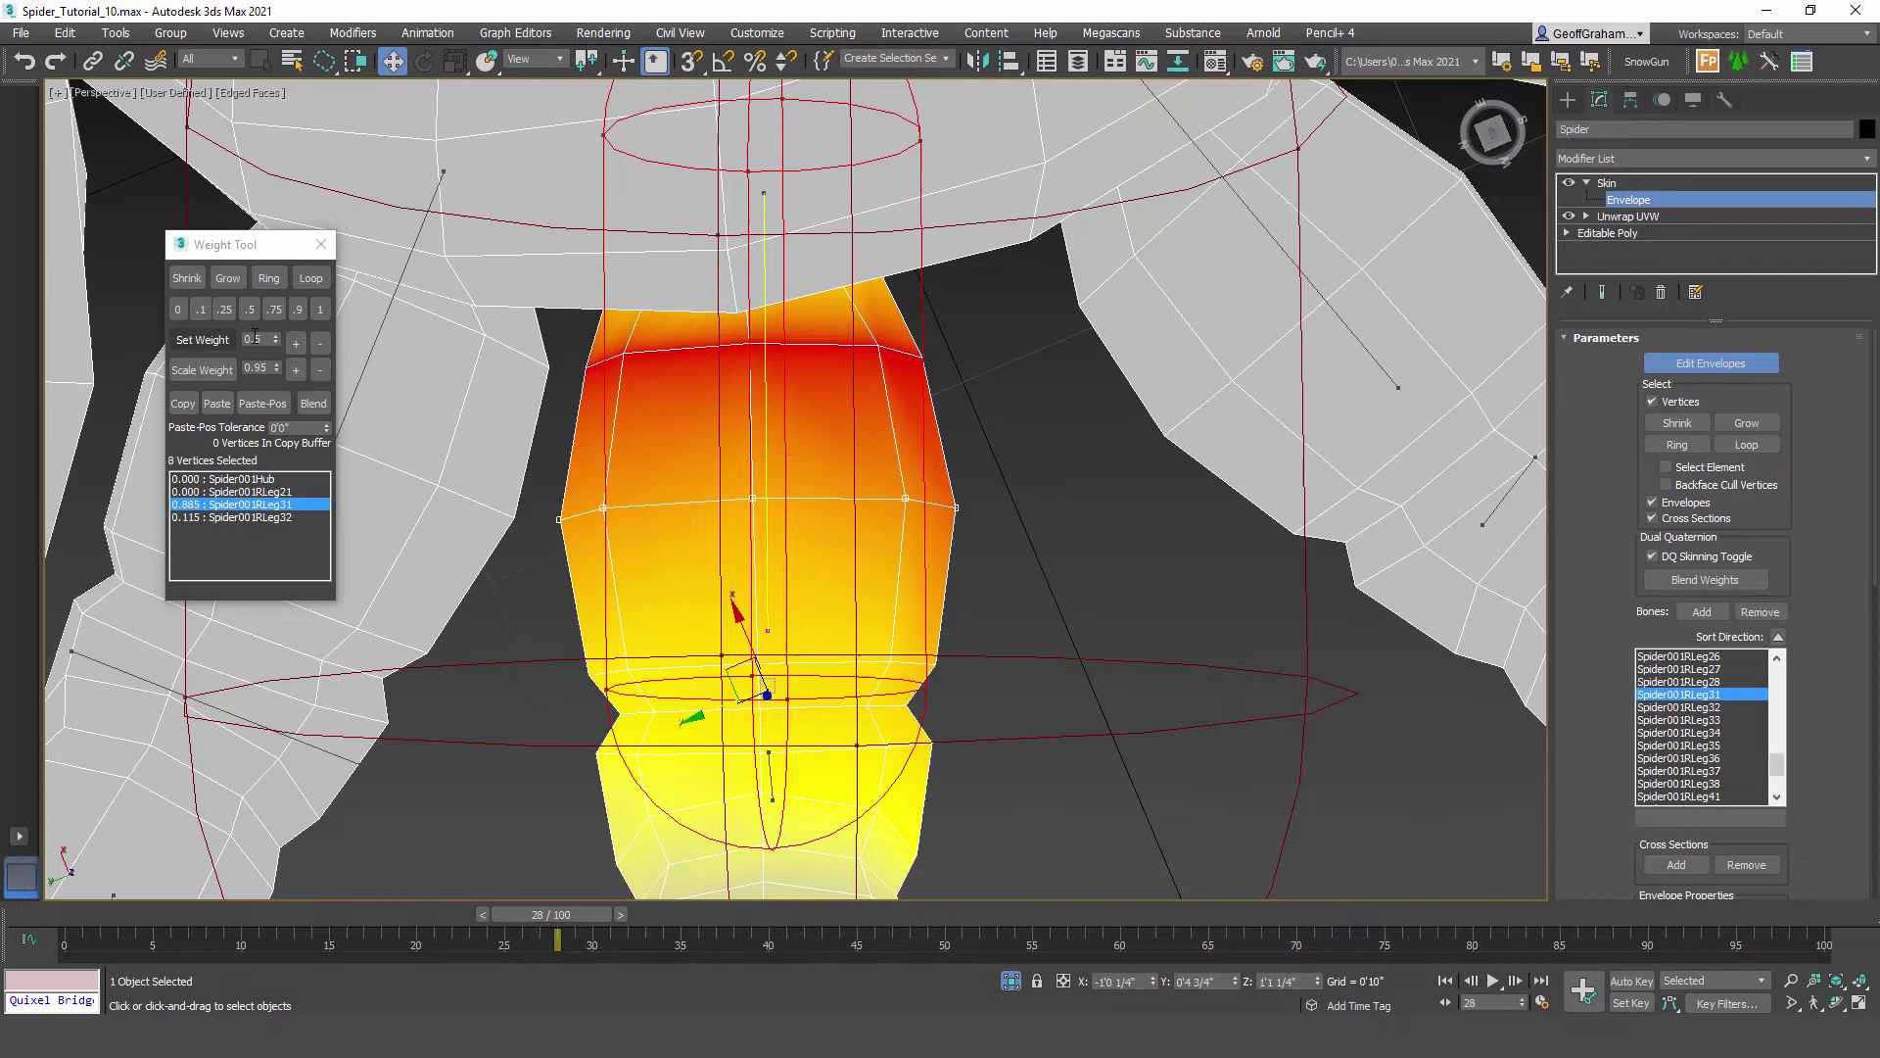
left_click(320, 310)
Step: Set the Spider001RLeg31 weight to 1 on the third right leg's upper-segment vertex loop just above the first joint
middle_click_drag(832, 594, 831, 505)
scroll(830, 505, "up", 3)
left_click(921, 588)
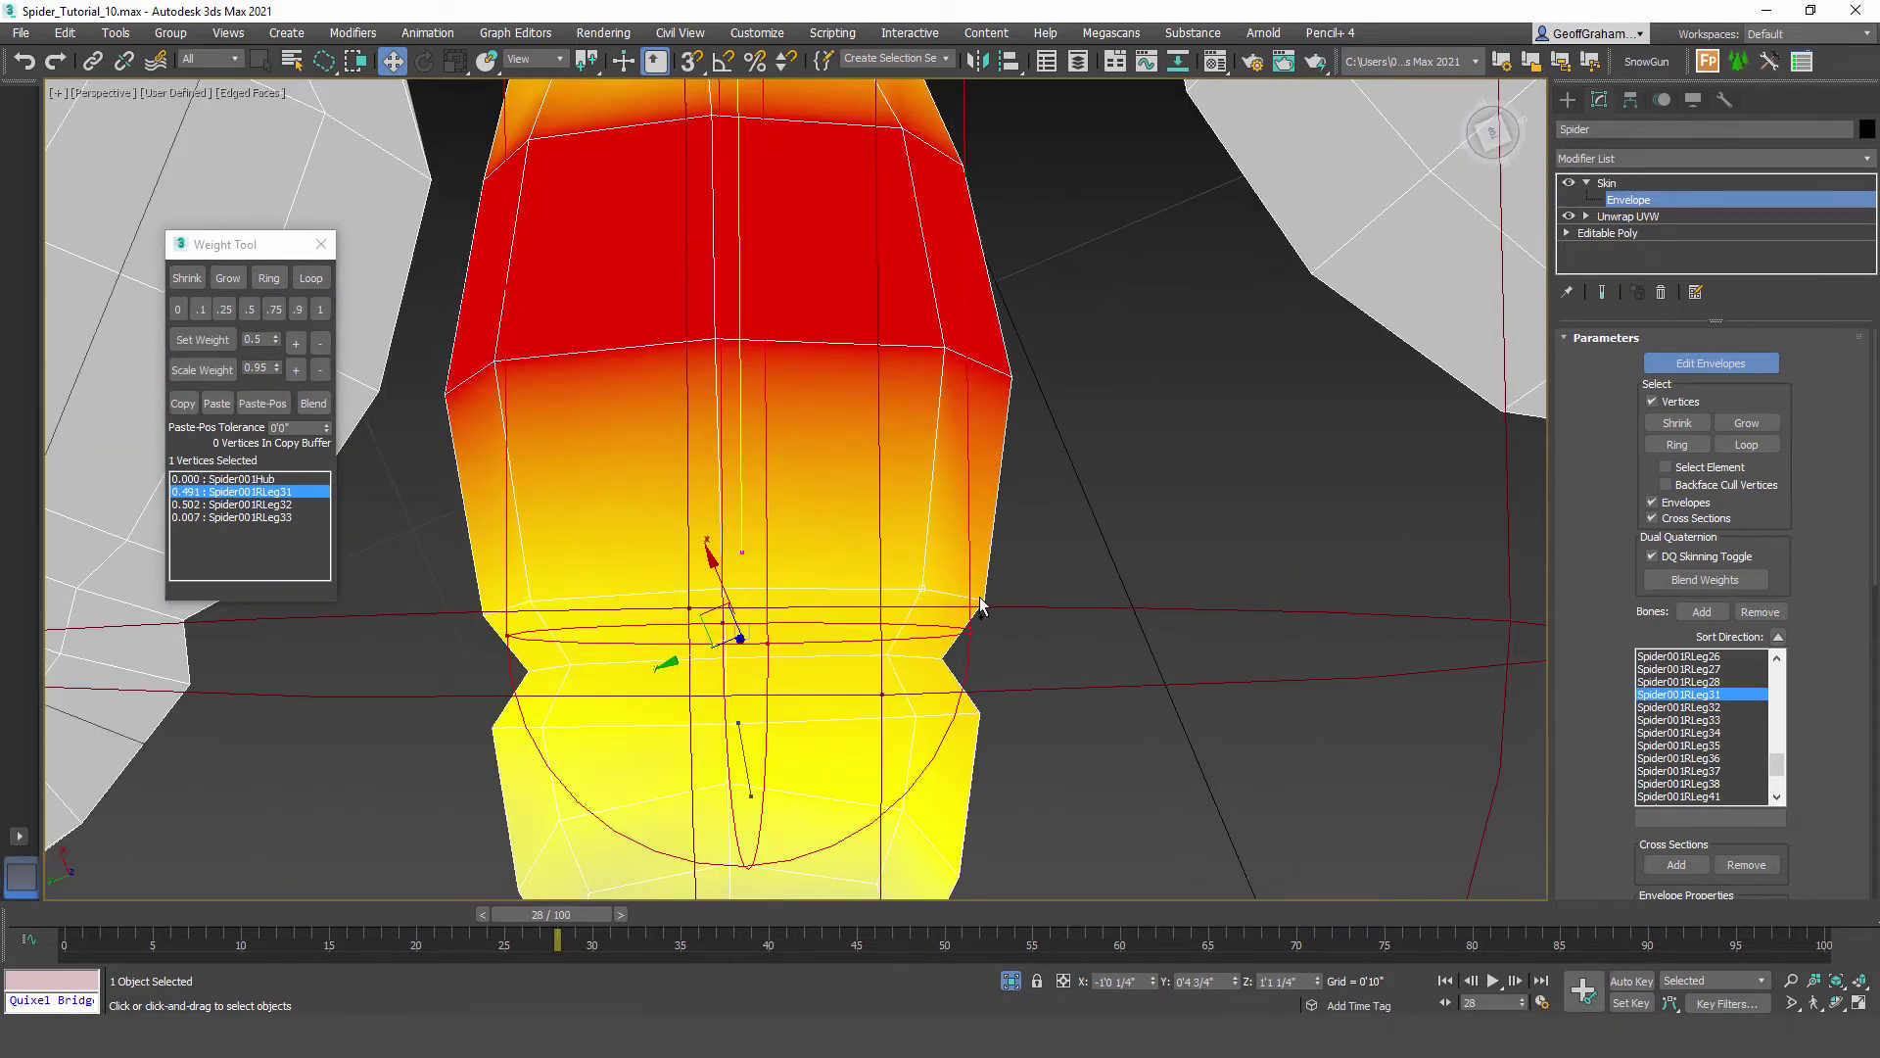
left_click(984, 599, "ctrl")
left_click(314, 280)
left_click(322, 310)
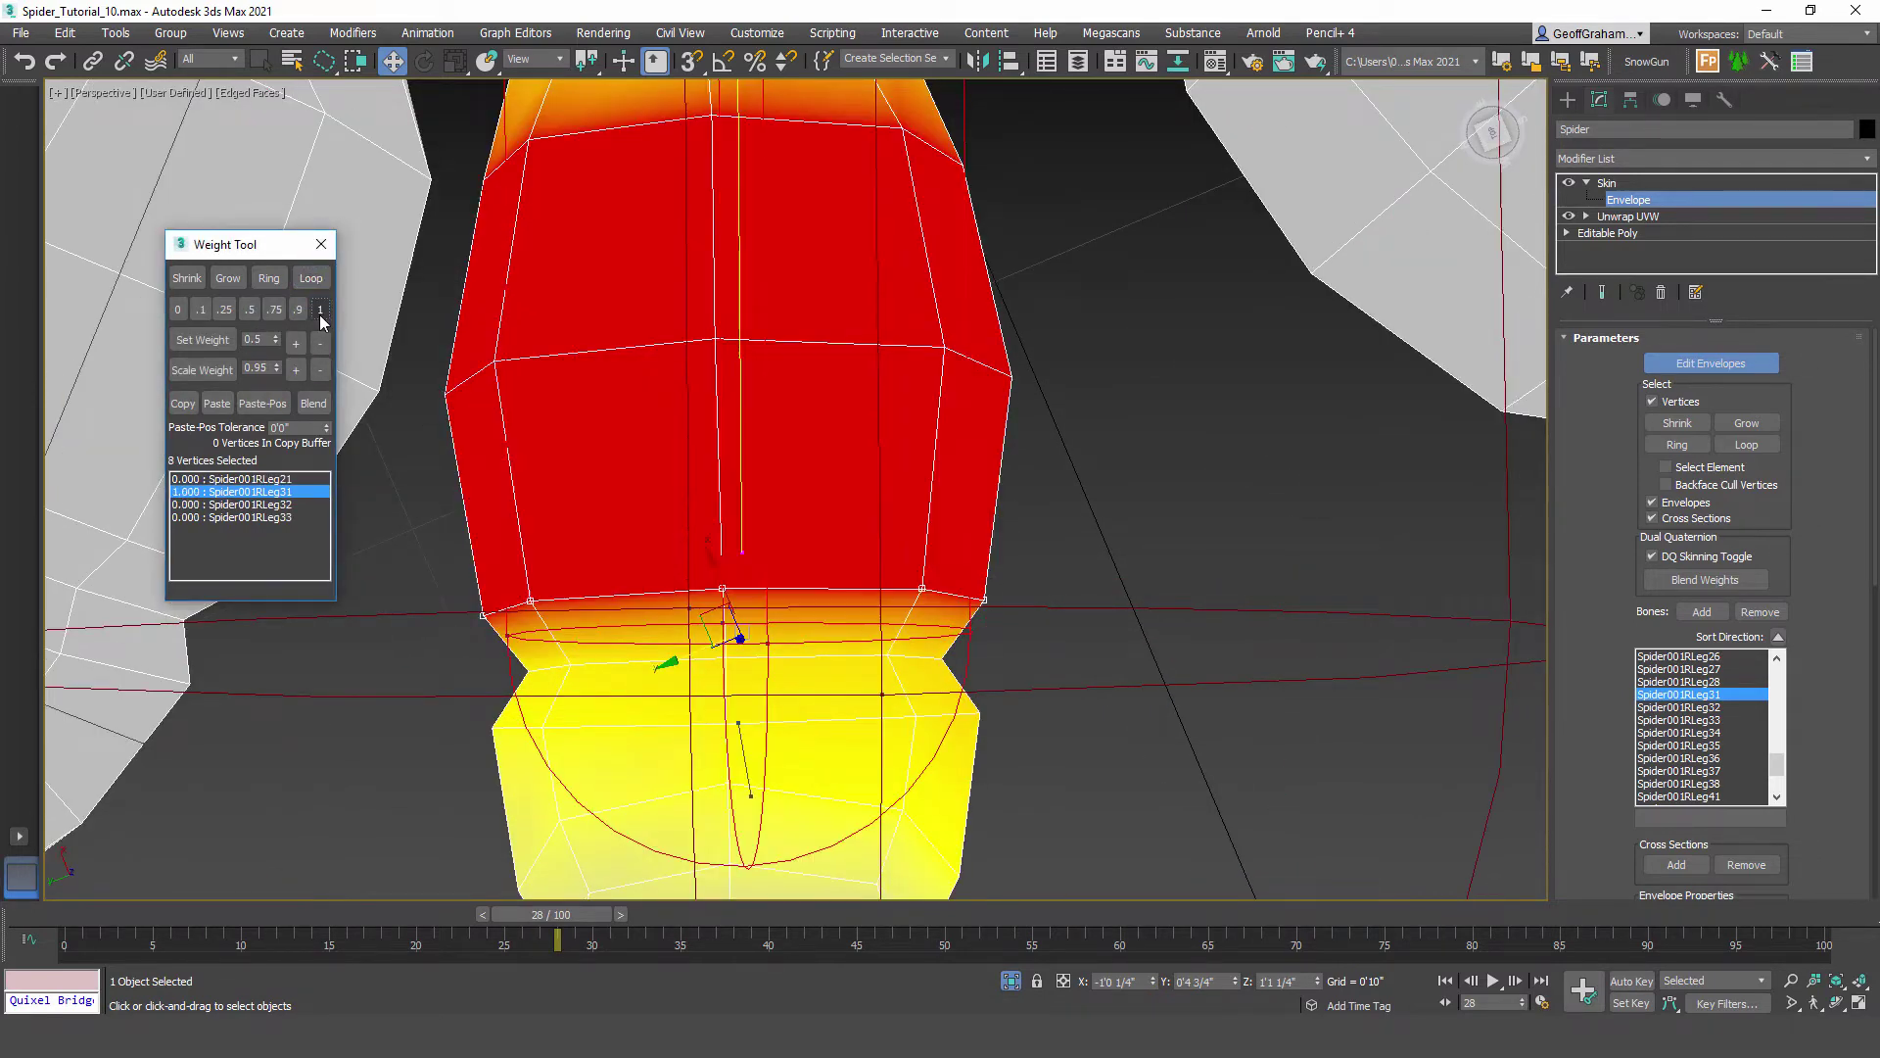
Step: Set the Spider001RLeg31 weight to 0.5 on the vertex loop at the third right leg's first joint crease
middle_click_drag(704, 574, 737, 632)
scroll(821, 598, "down", 2)
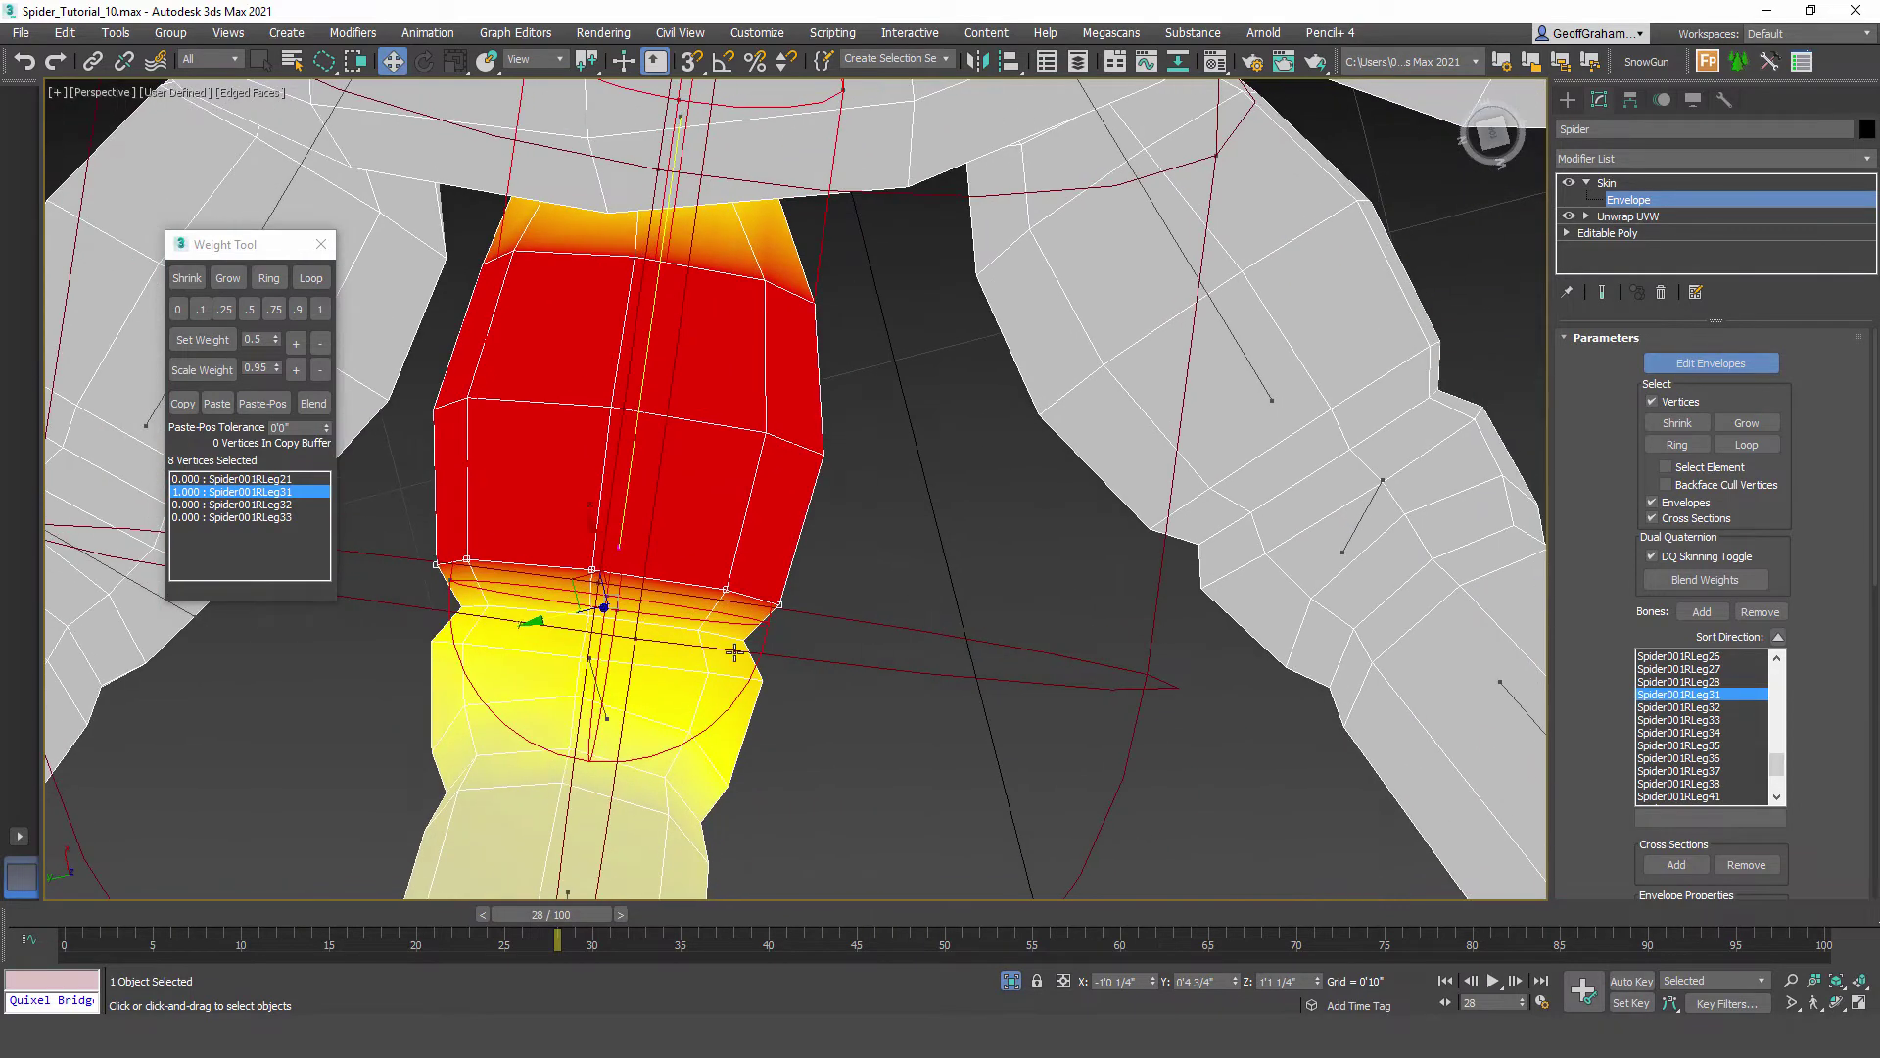
scroll(737, 633, "up", 2)
left_click(670, 626)
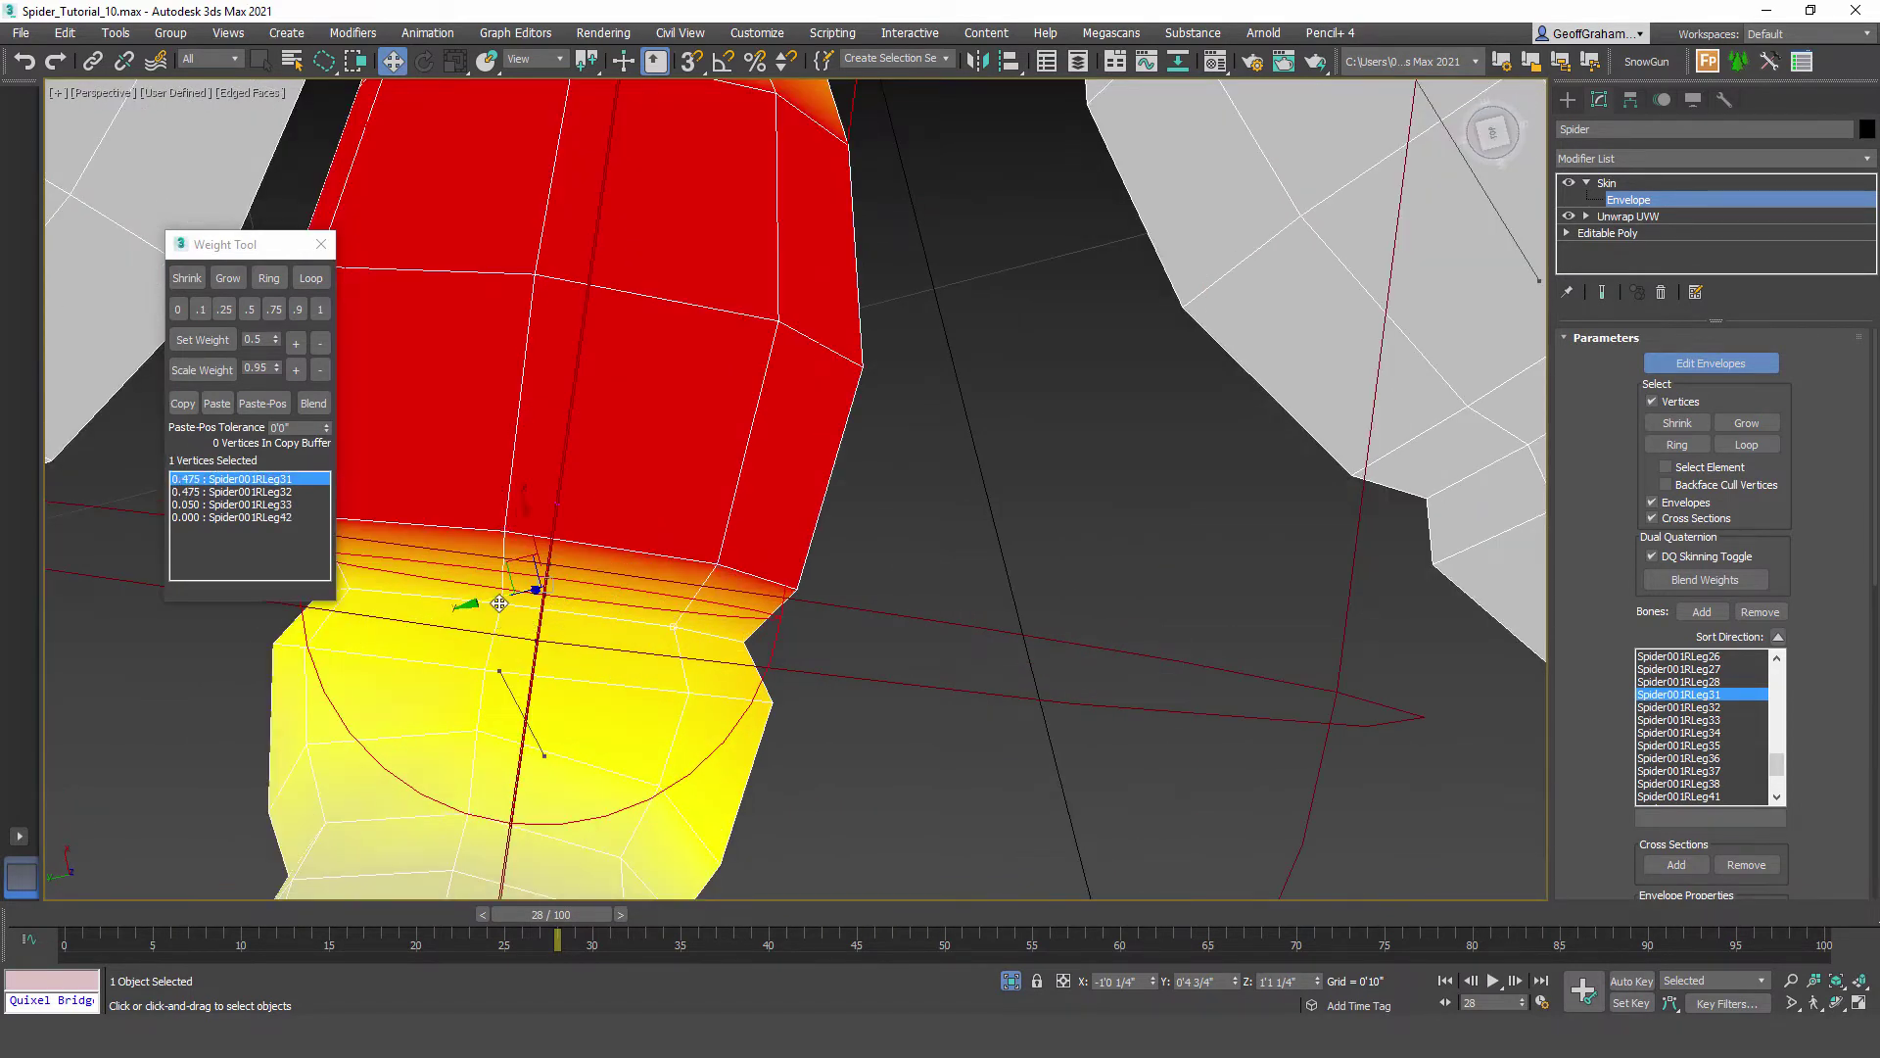
left_click(310, 279)
left_click(250, 309)
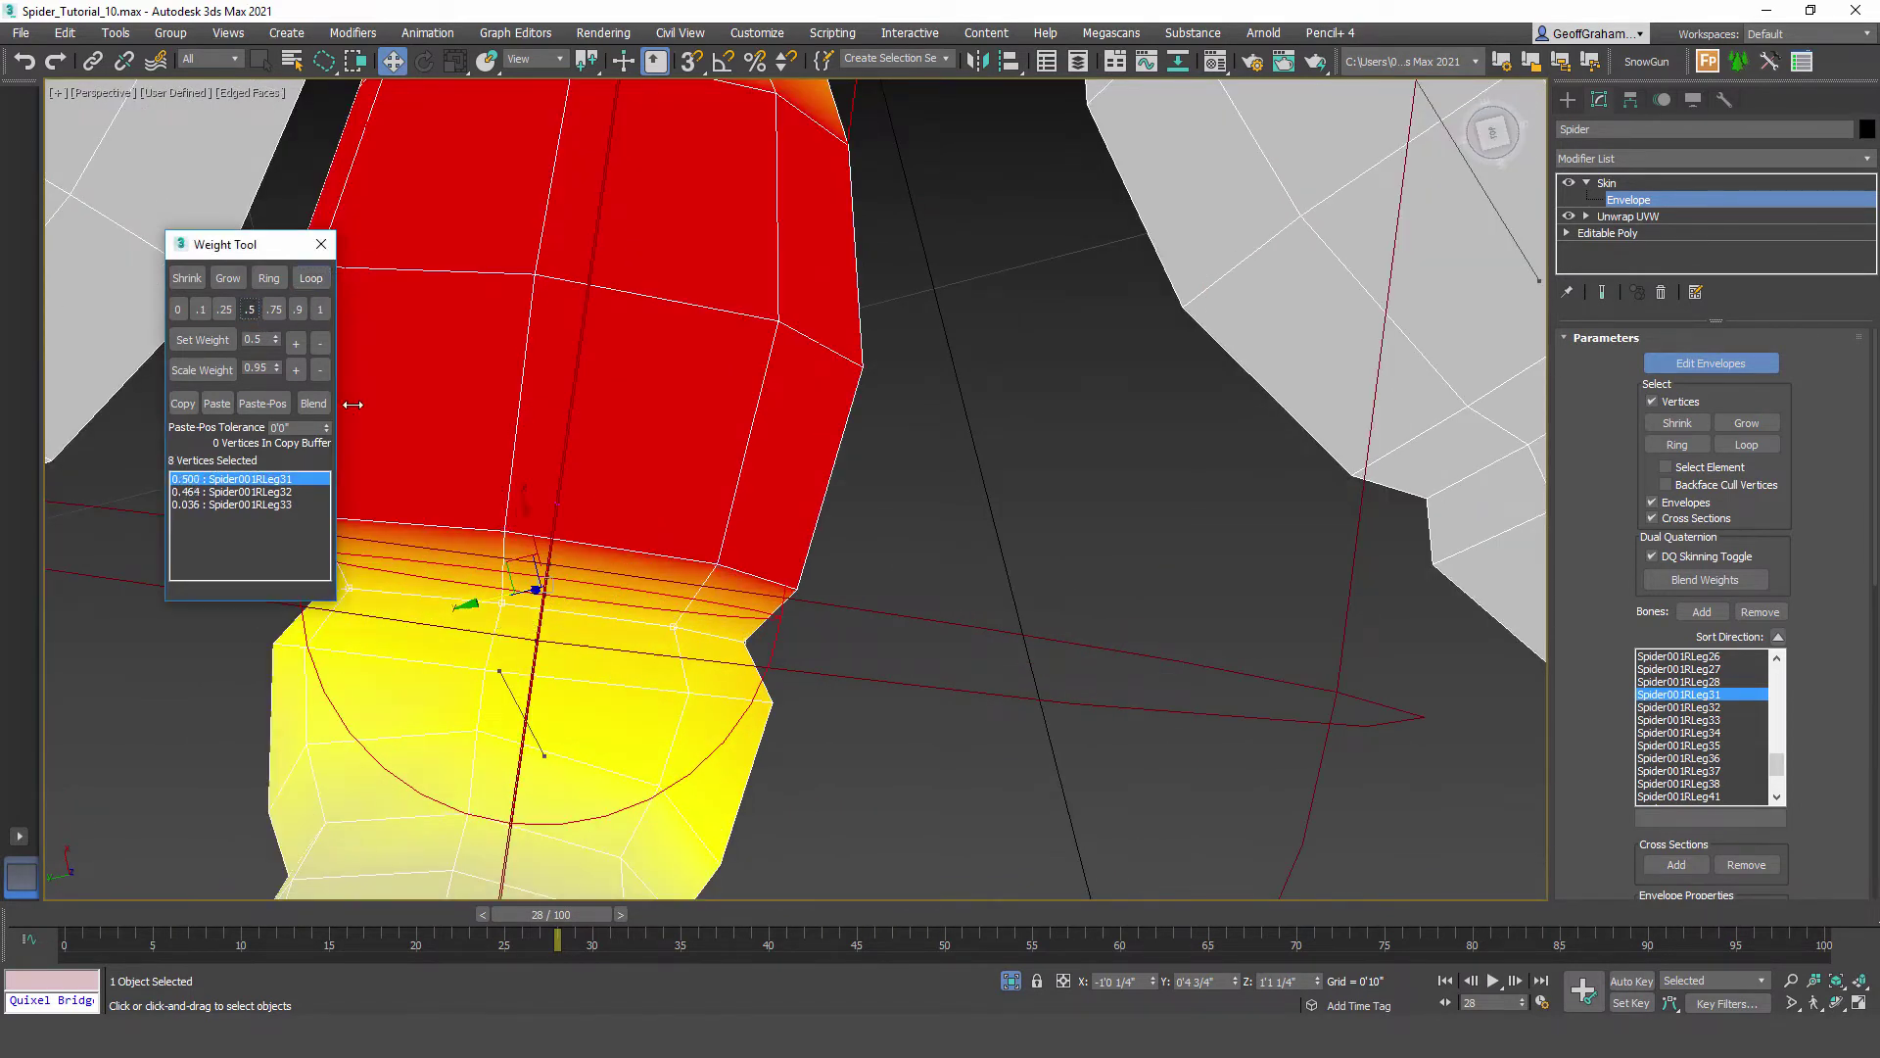
Step: Set the Spider001RLeg21 weight to 1 on the three vertex loops of the second right leg's upper segment
scroll(989, 602, "down", 5)
middle_click_drag(989, 598, 949, 561, "alt")
scroll(949, 561, "up", 3)
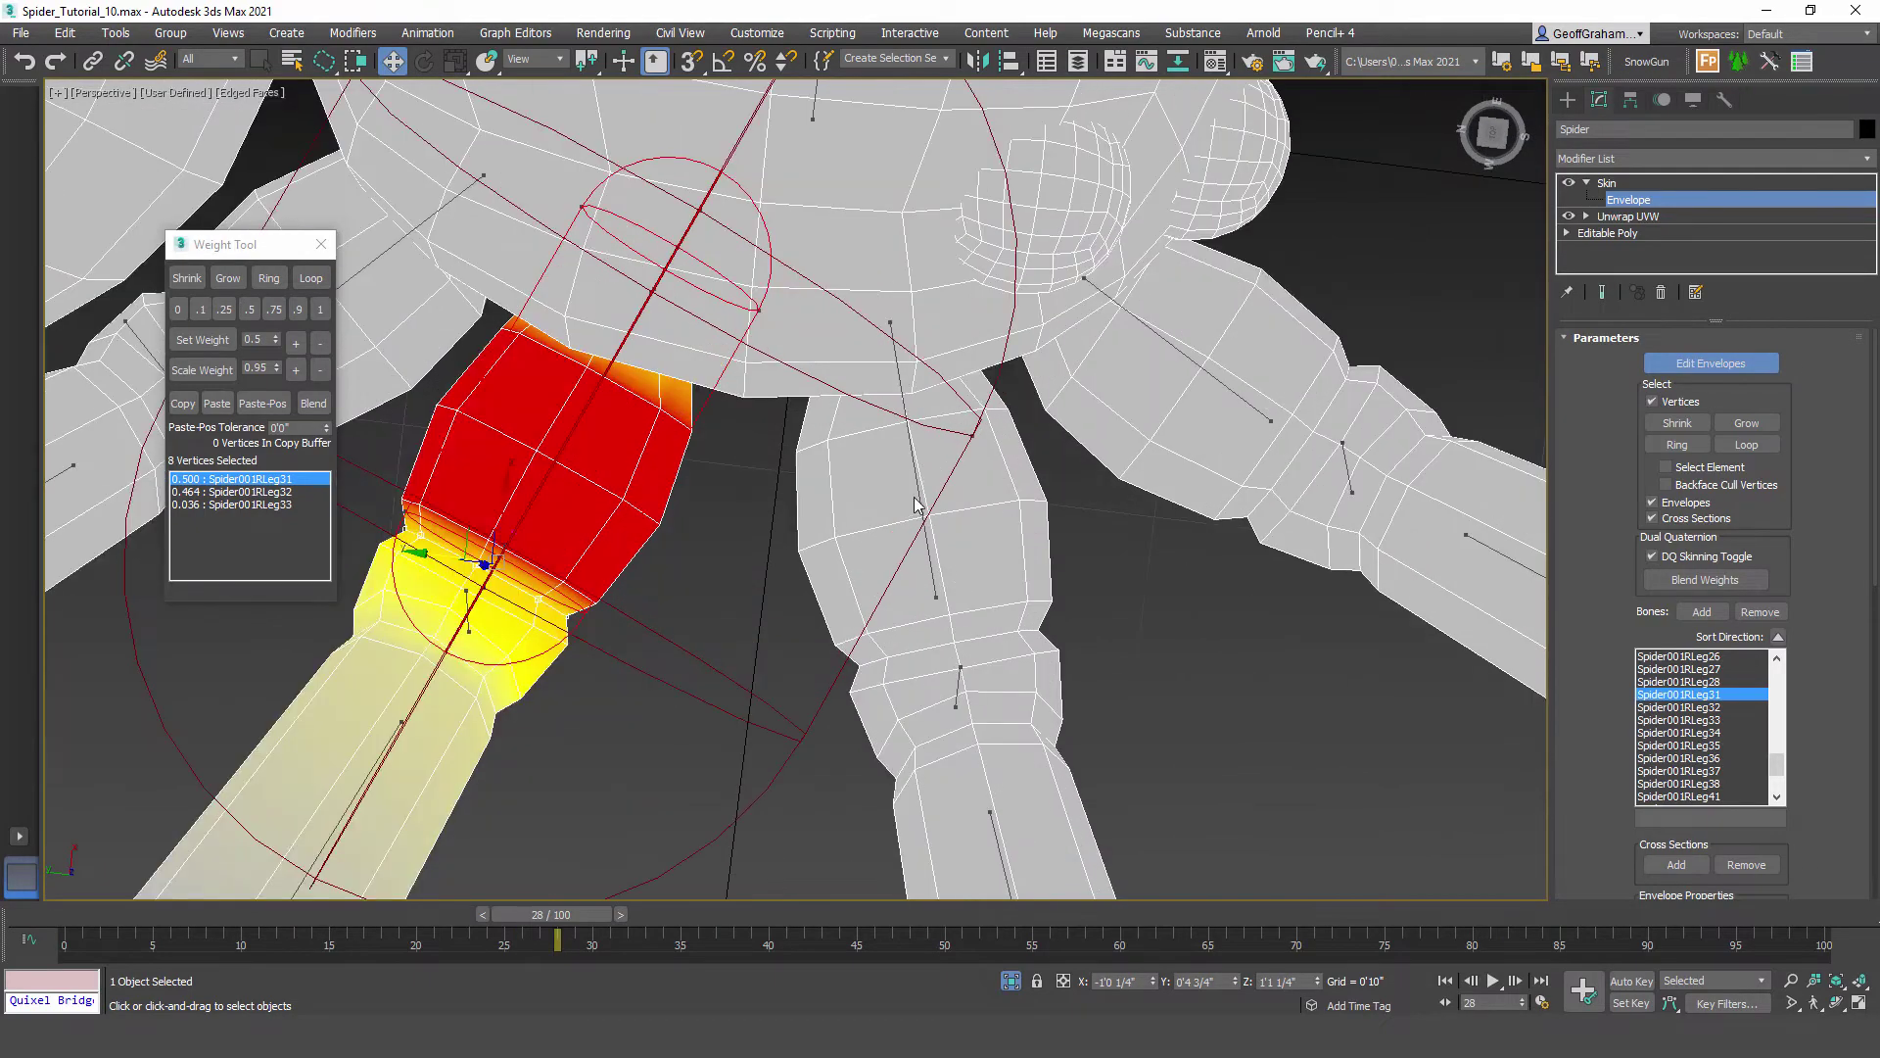
left_click(917, 489)
scroll(917, 490, "up", 2)
middle_click_drag(916, 490, 1131, 557, "alt")
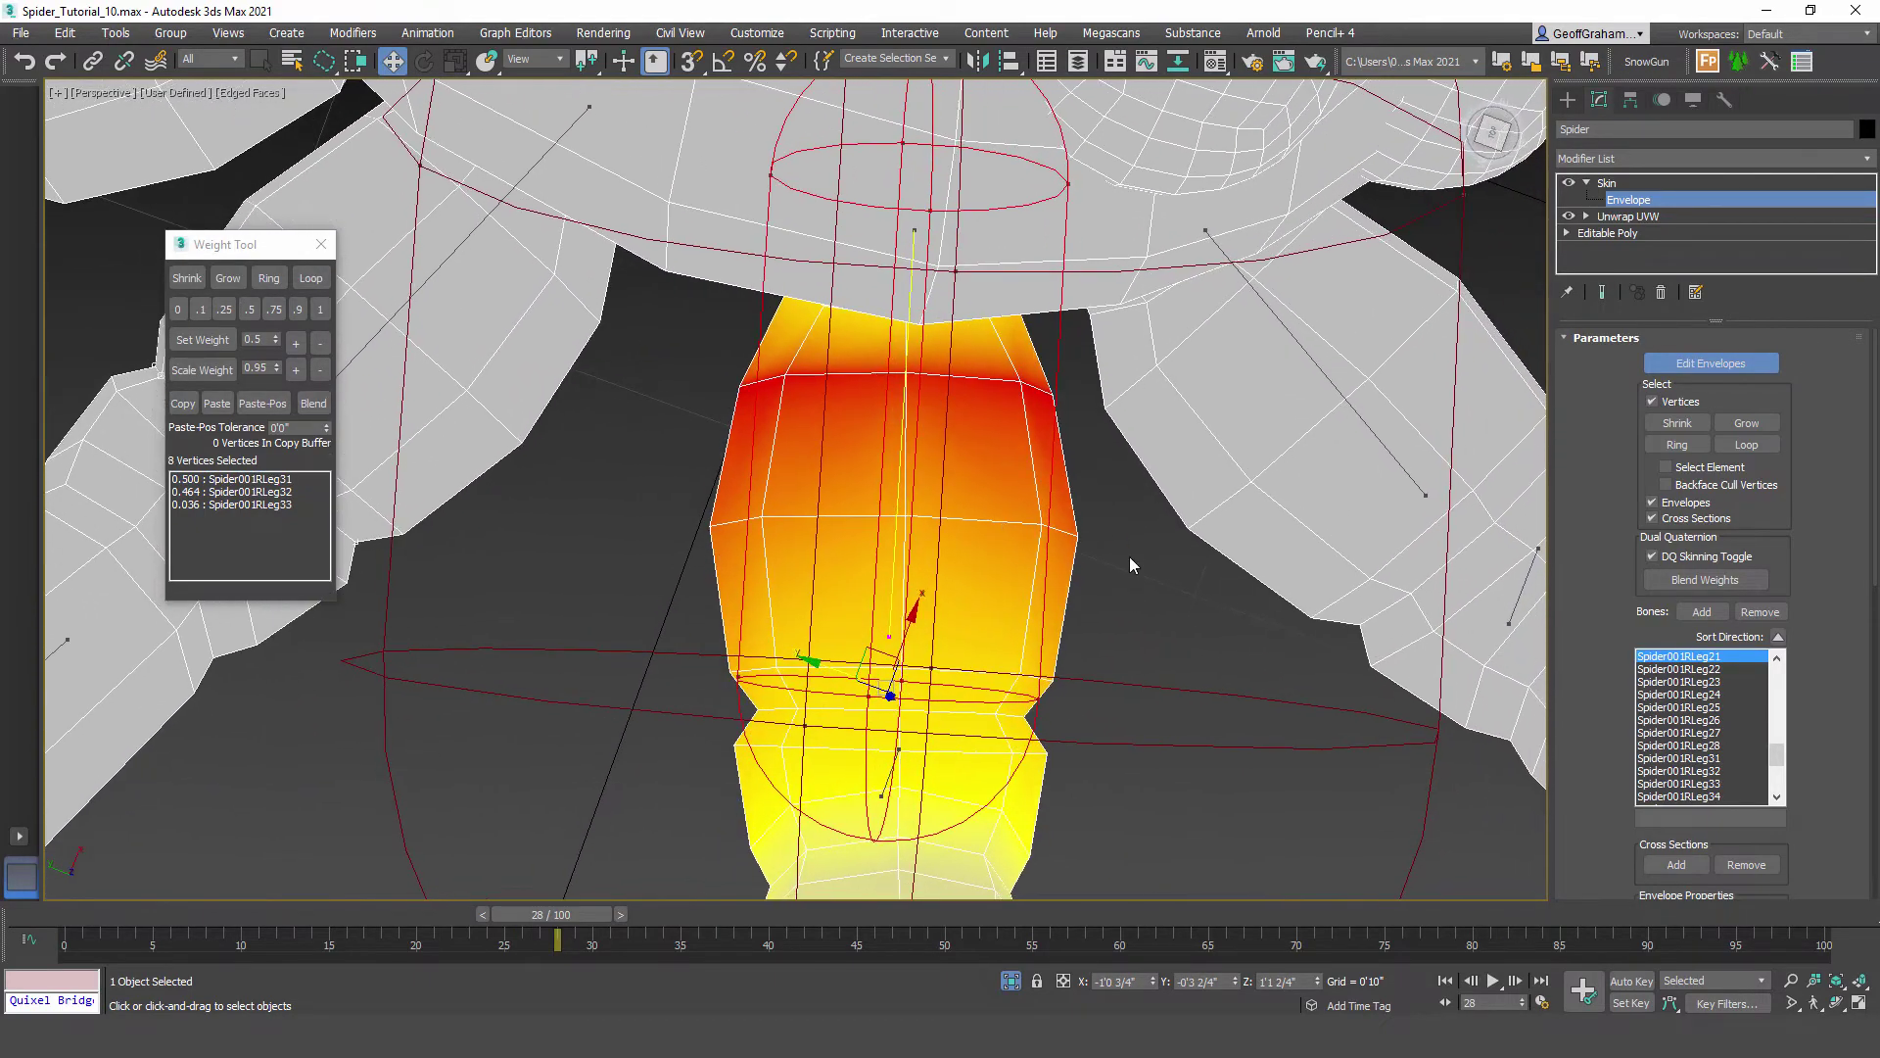
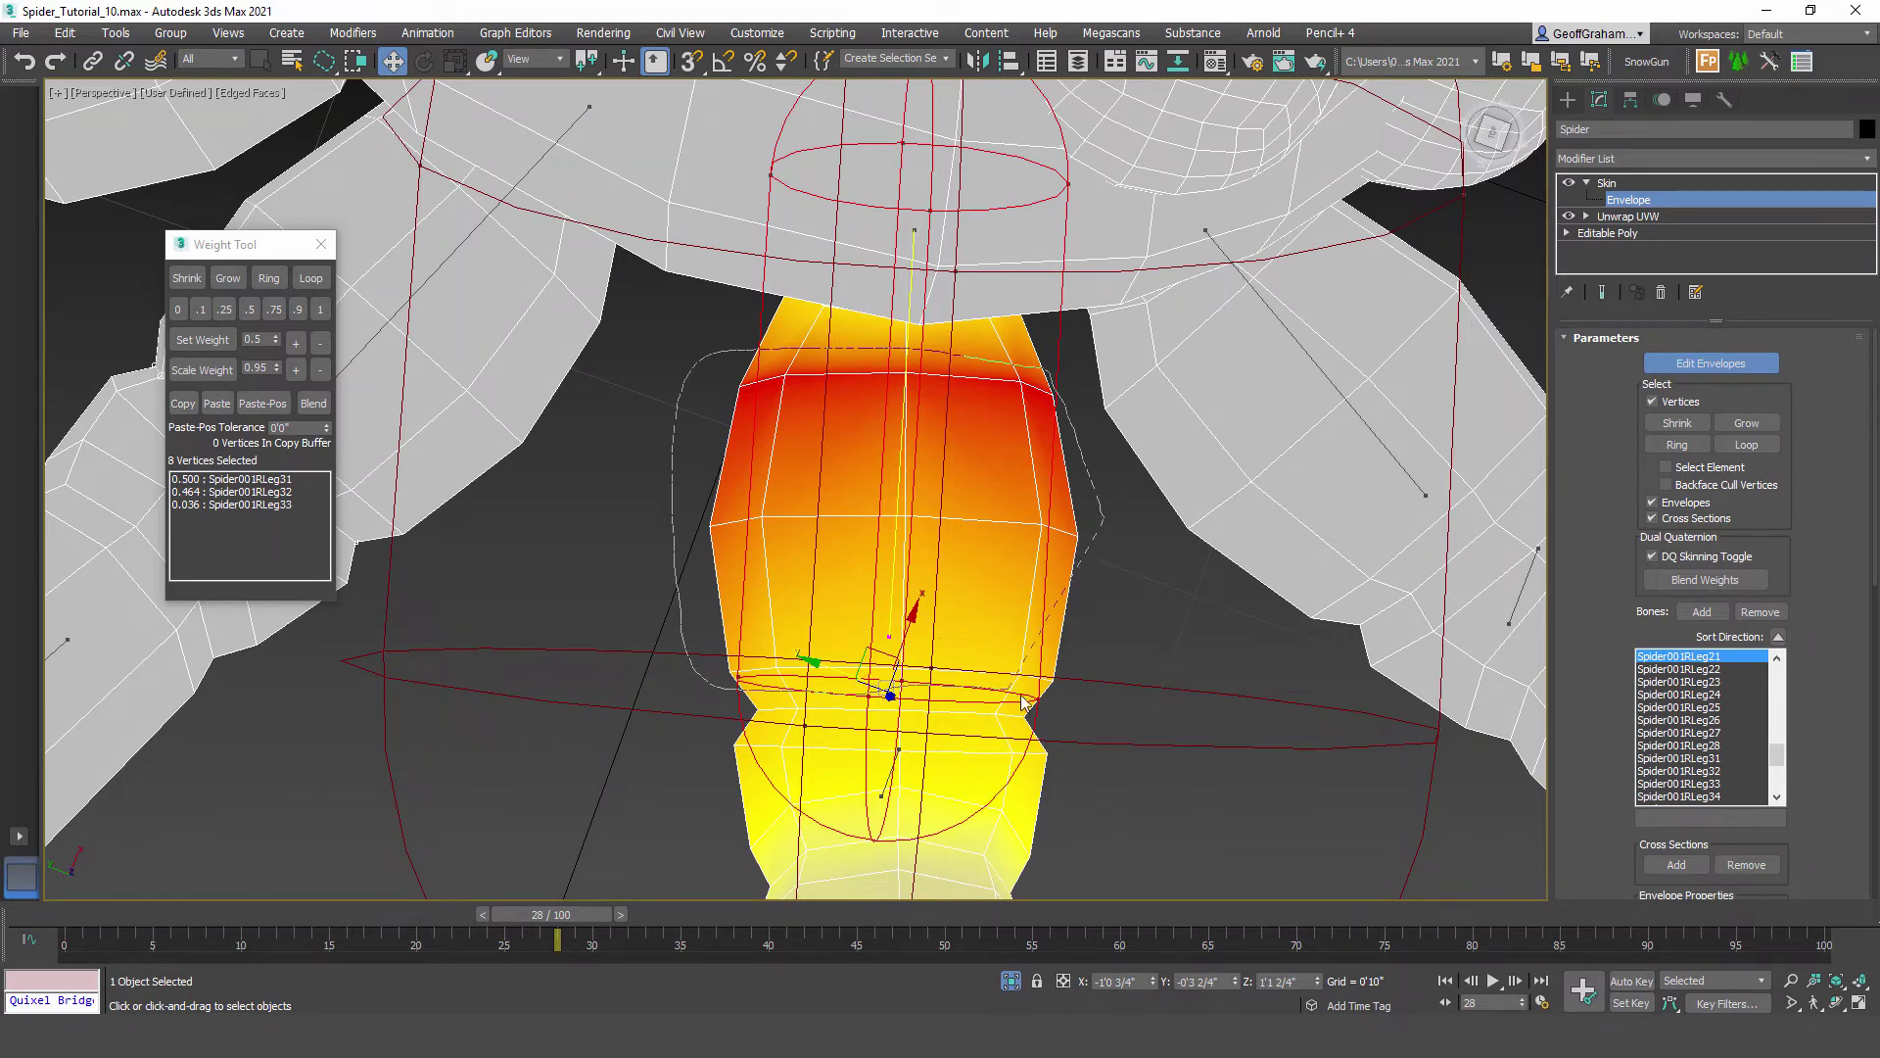
left_click_drag(1083, 607, 1087, 578)
left_click(321, 310)
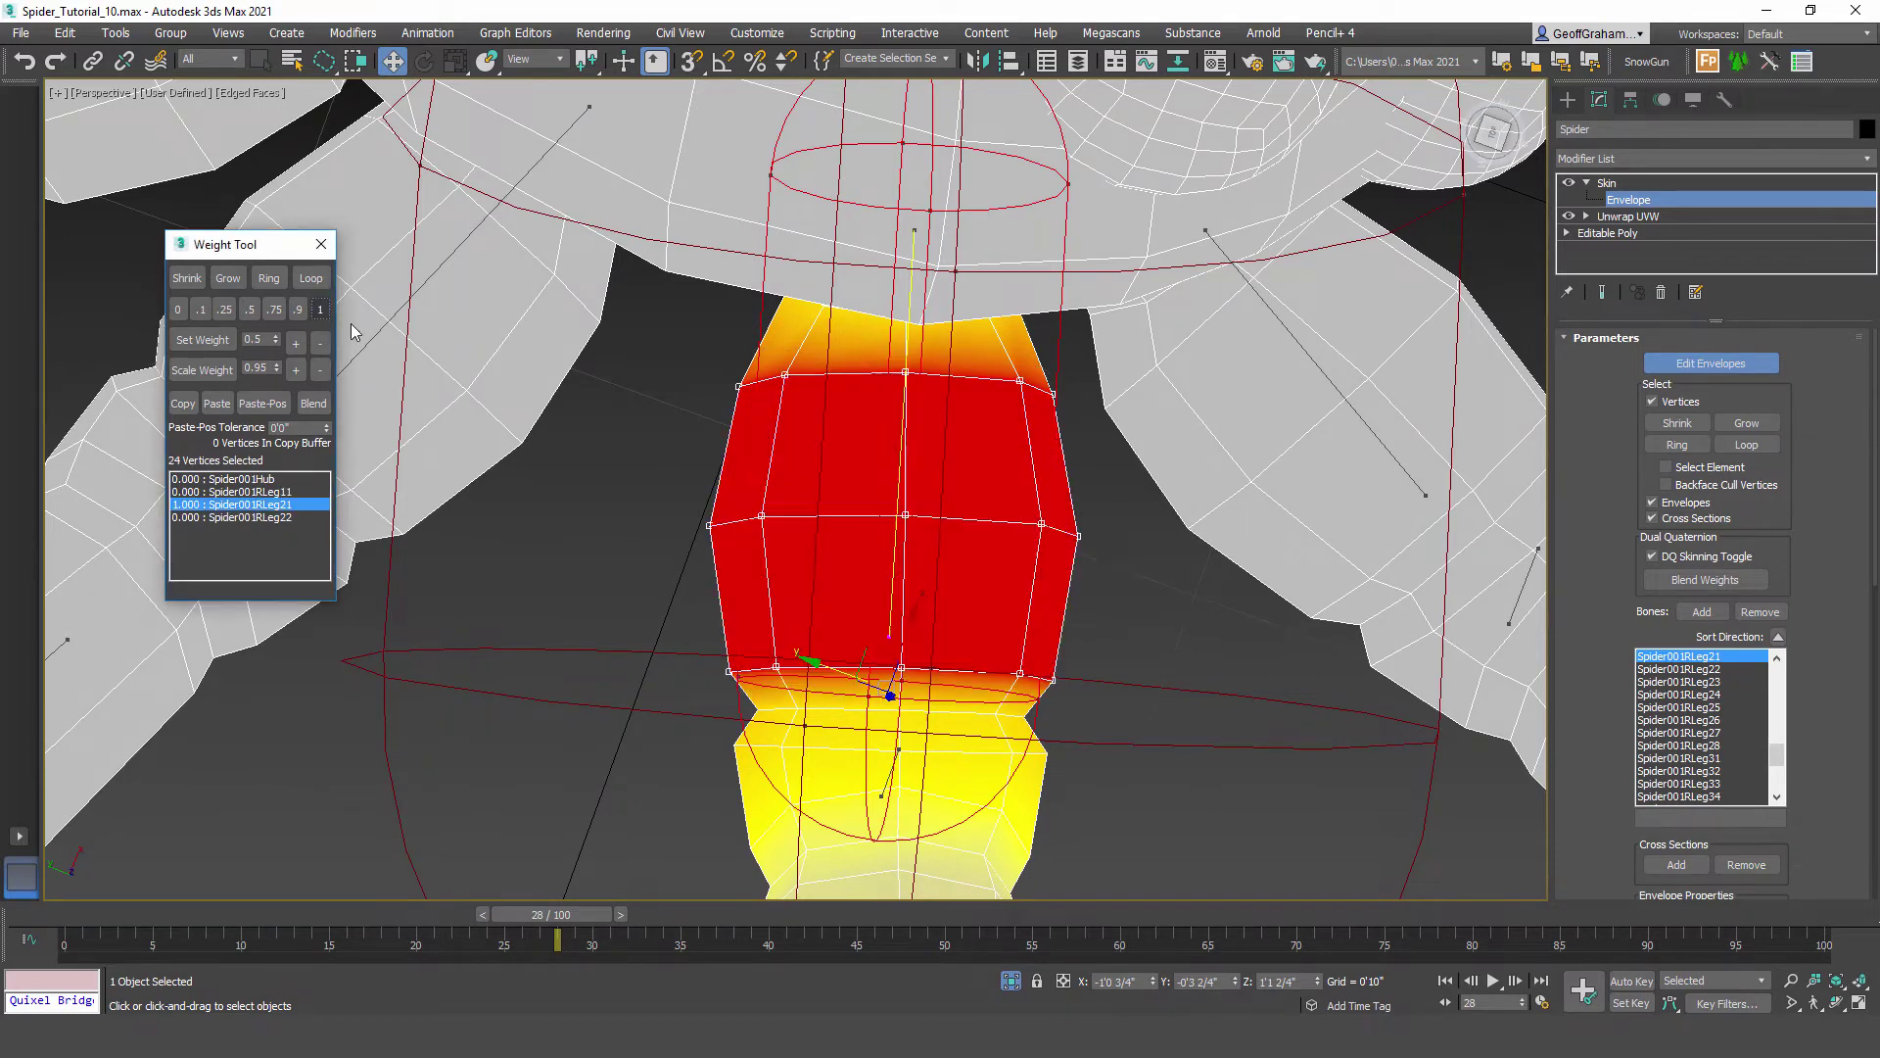
Step: Set the Spider001RLeg21 weight to 0.5 on the vertex loop where the second right leg meets the body
middle_click_drag(970, 722, 1005, 520, "alt")
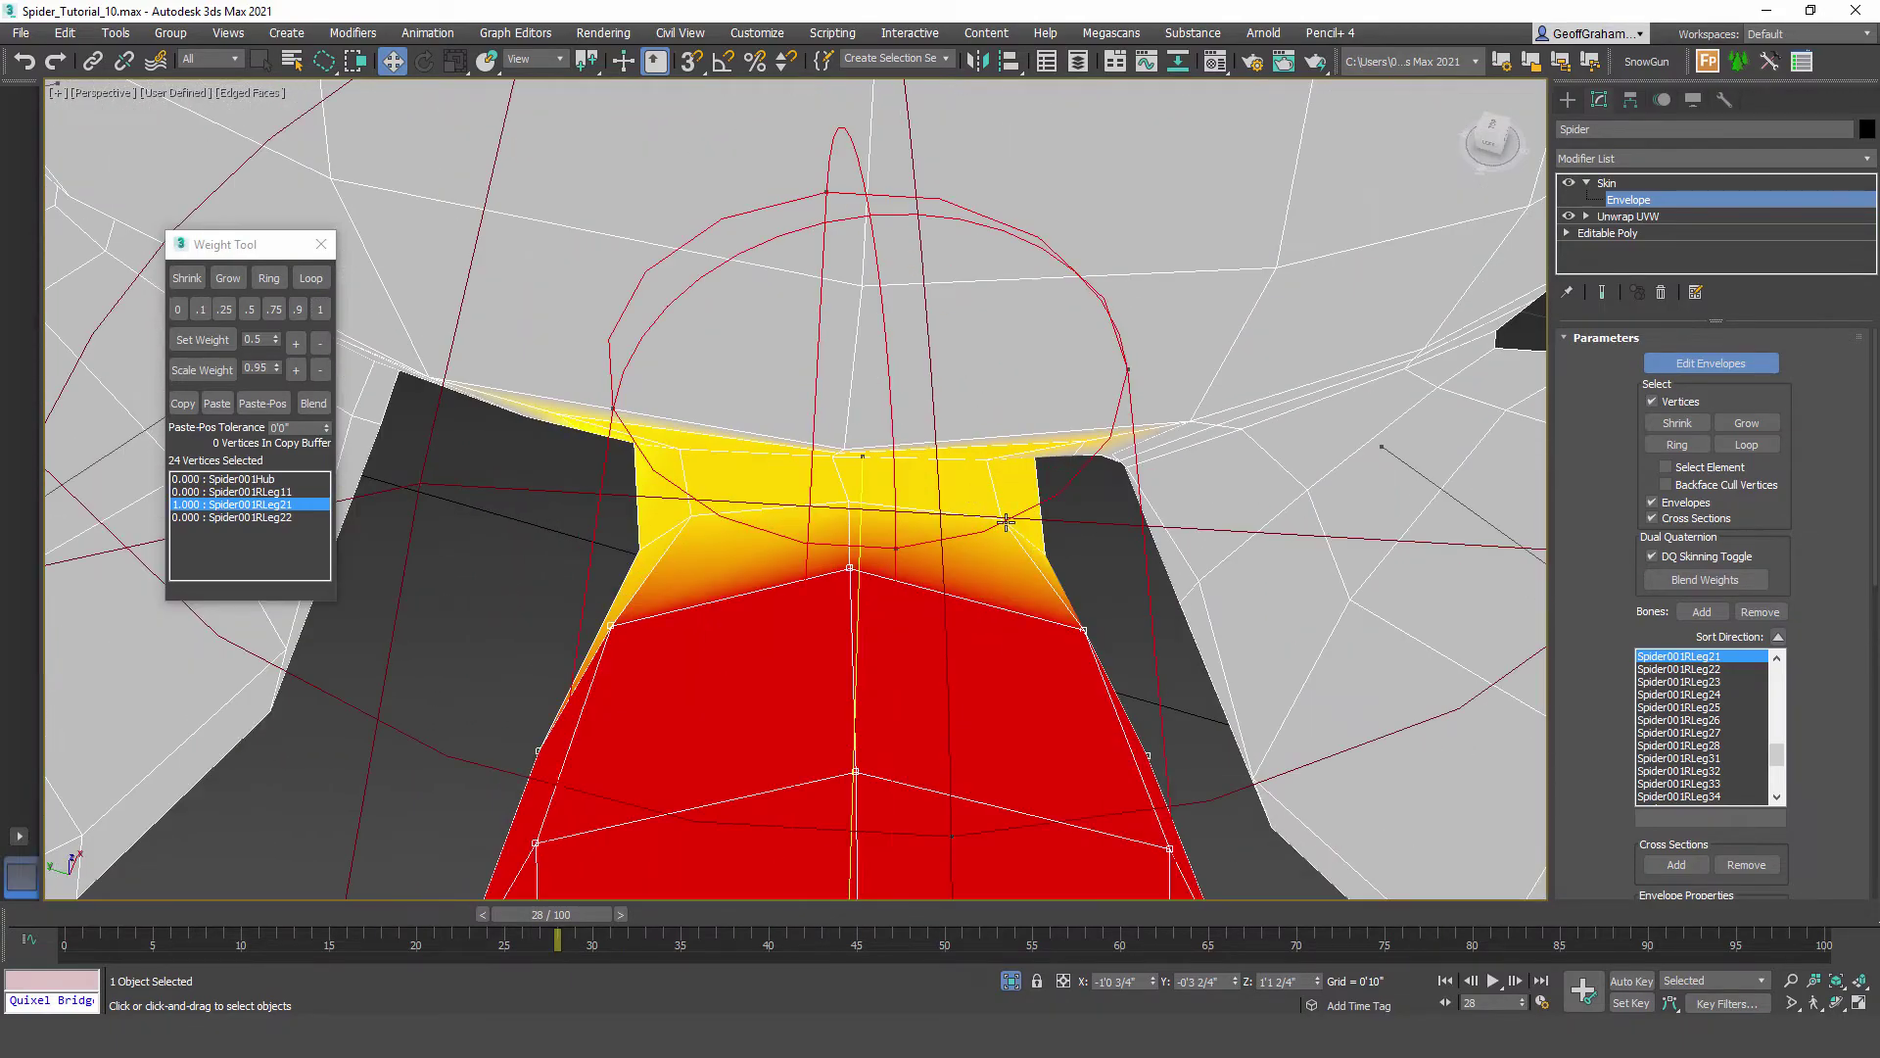
left_click(1005, 520)
left_click(849, 505, "ctrl")
left_click(308, 280)
Step: Set the Spider001RLeg21 weight to 0.5 on the vertex loop at the second right leg's first joint crease
middle_click_drag(892, 576, 888, 519, "alt")
scroll(889, 617, "down", 2)
middle_click_drag(889, 617, 962, 629)
scroll(891, 628, "up", 3)
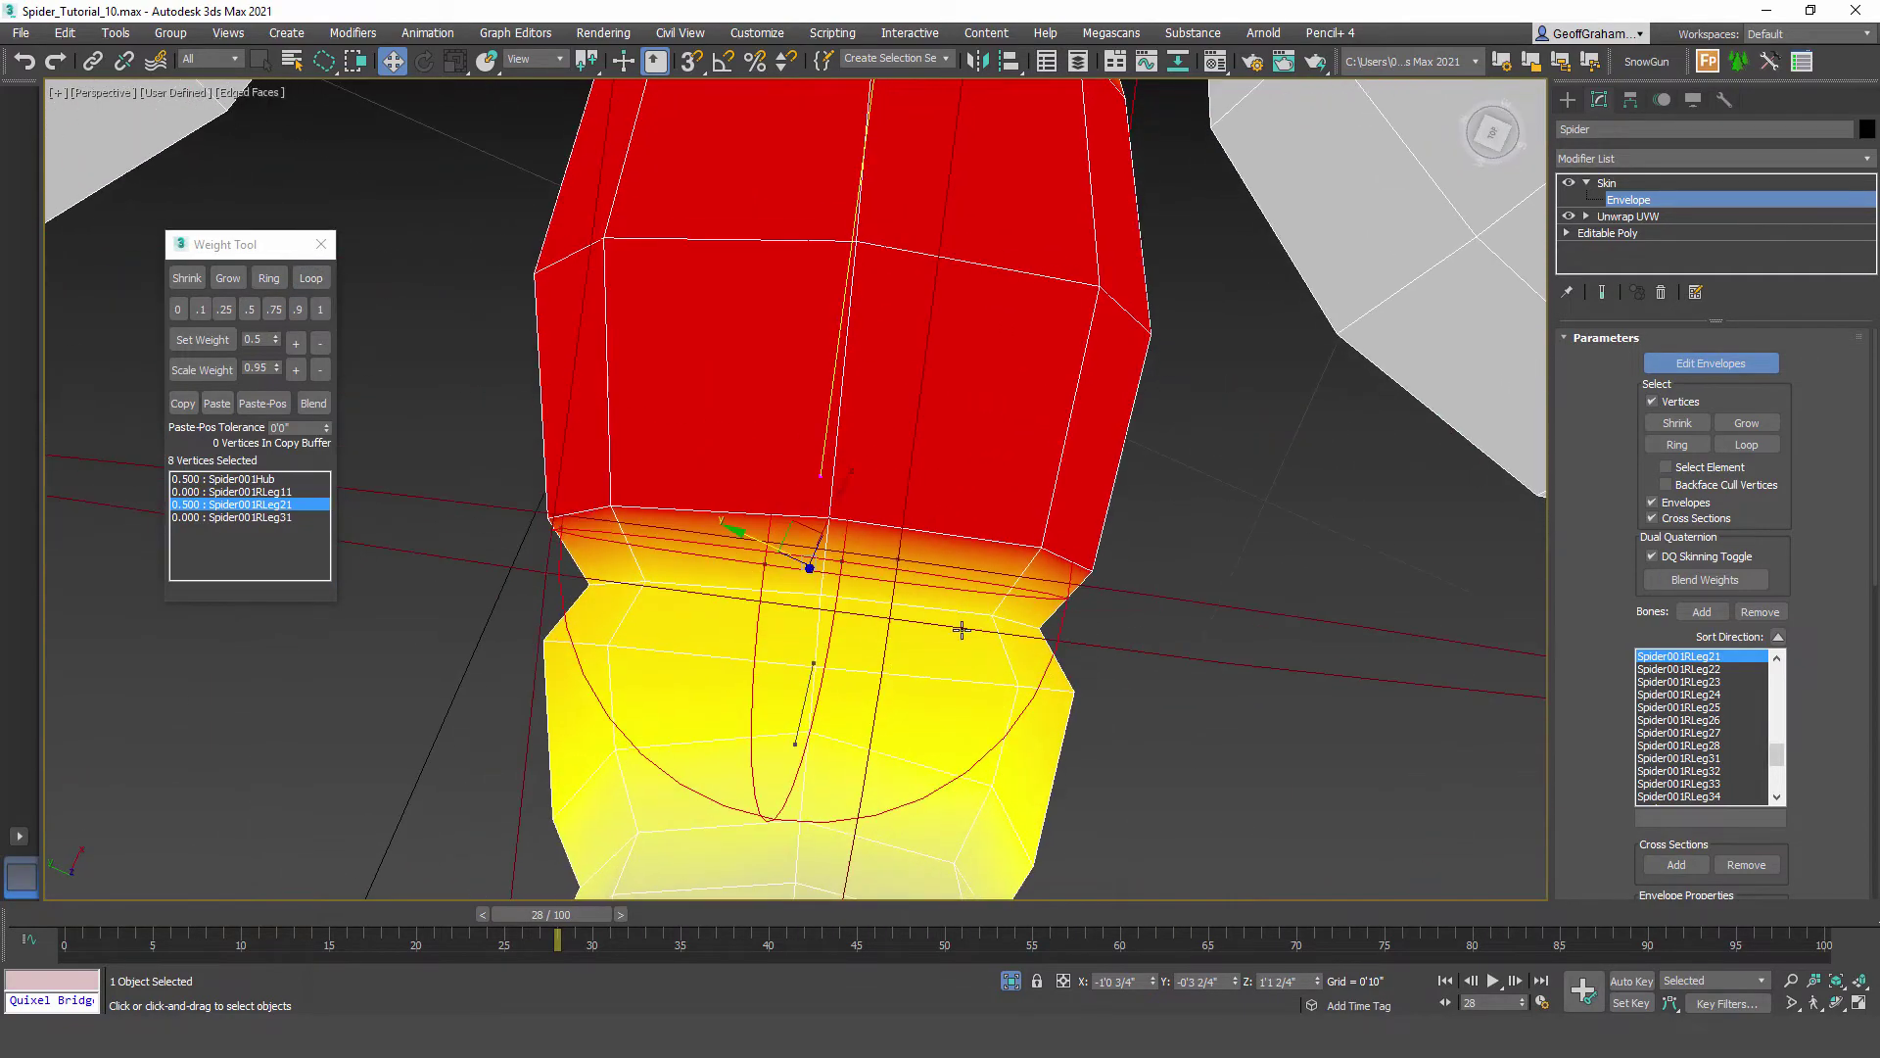
left_click(993, 616)
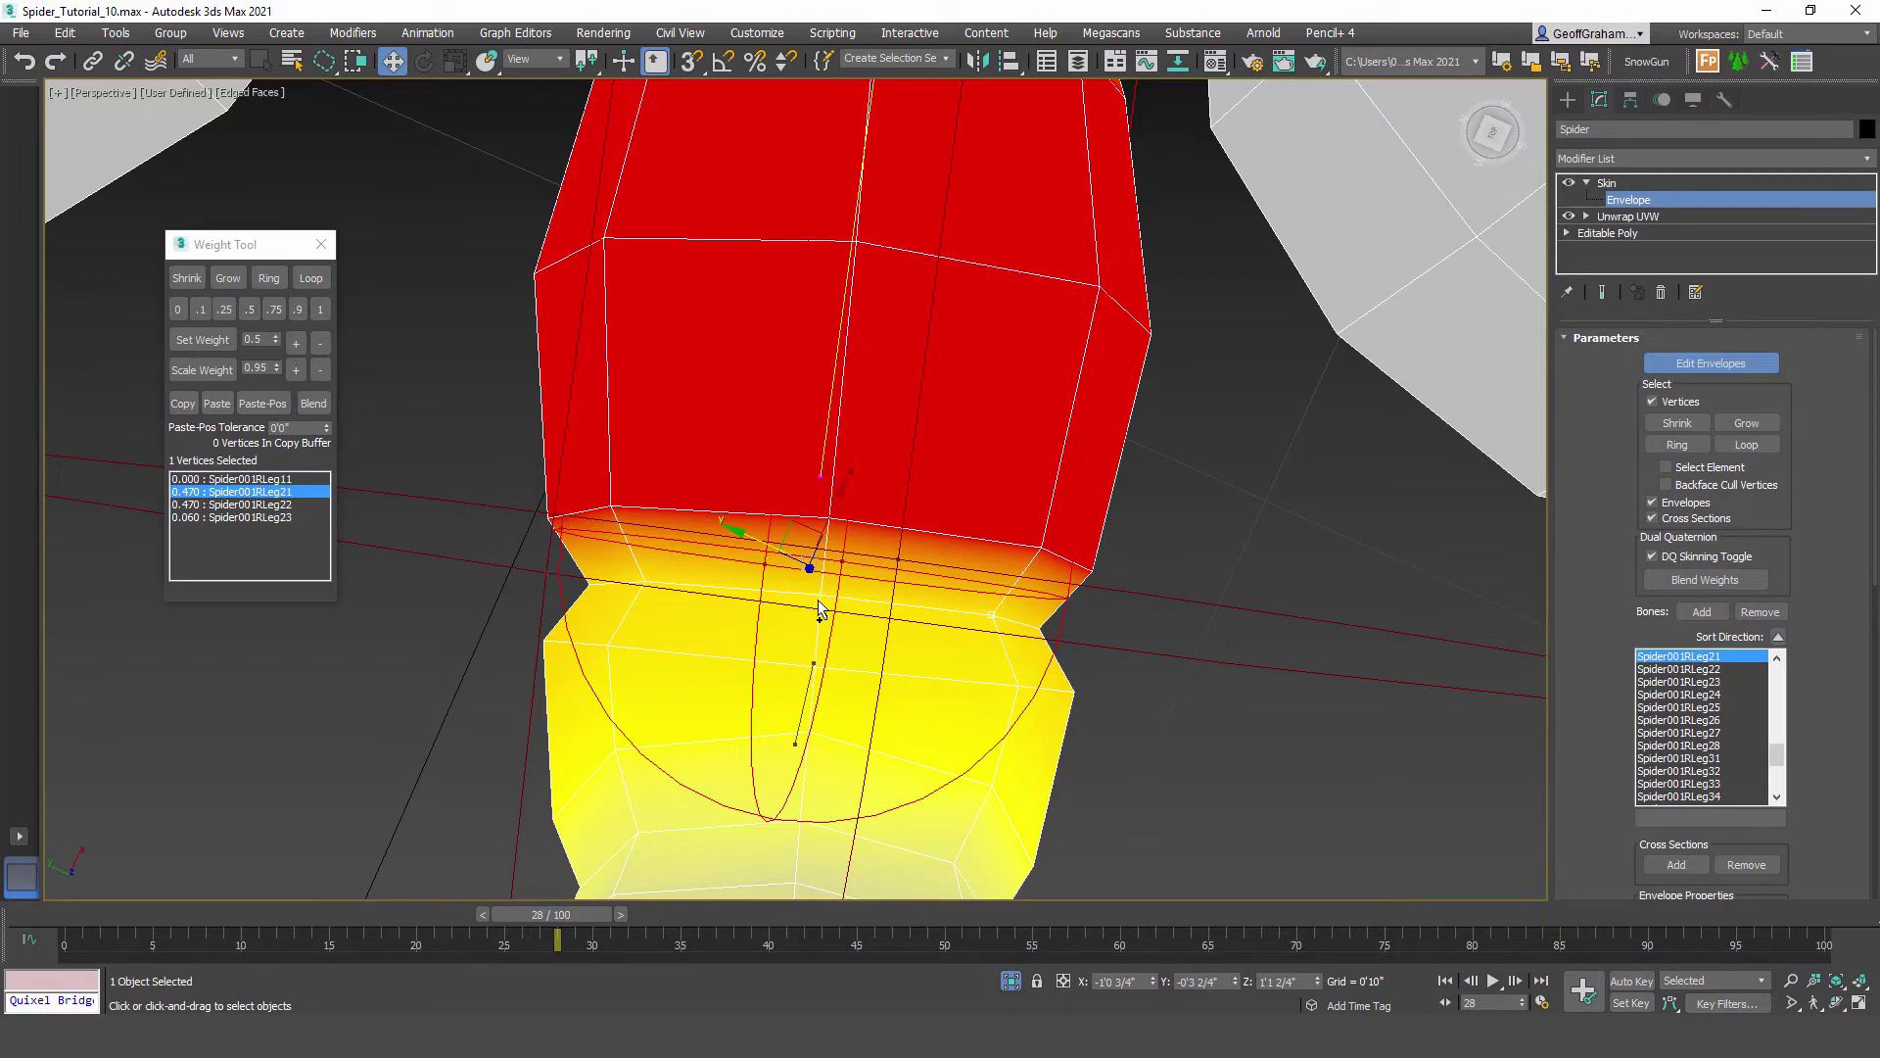
left_click(823, 599, "ctrl")
left_click(296, 281)
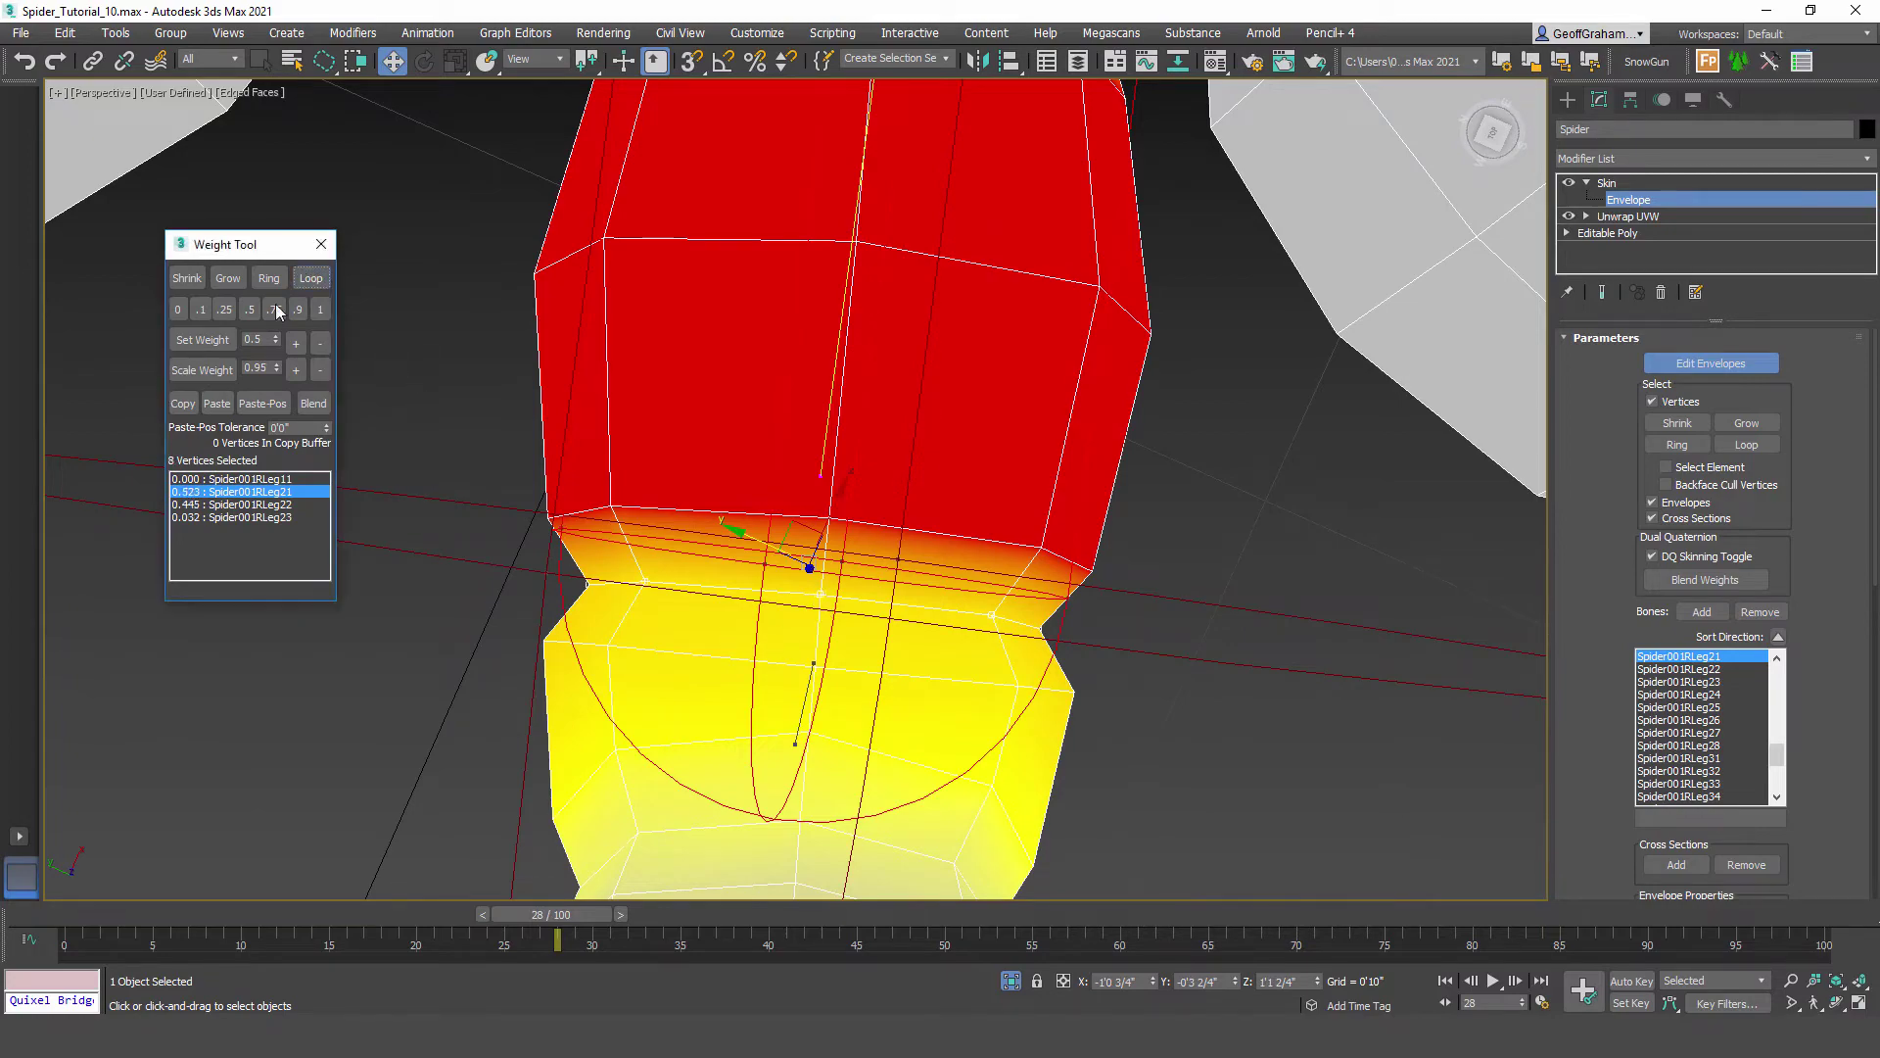
Step: Set the Spider001RLeg11 weight to 1 on the vertex loops of the first right leg's upper segment
middle_click_drag(986, 432, 1161, 634)
scroll(627, 492, "down", 4)
left_click(1037, 427)
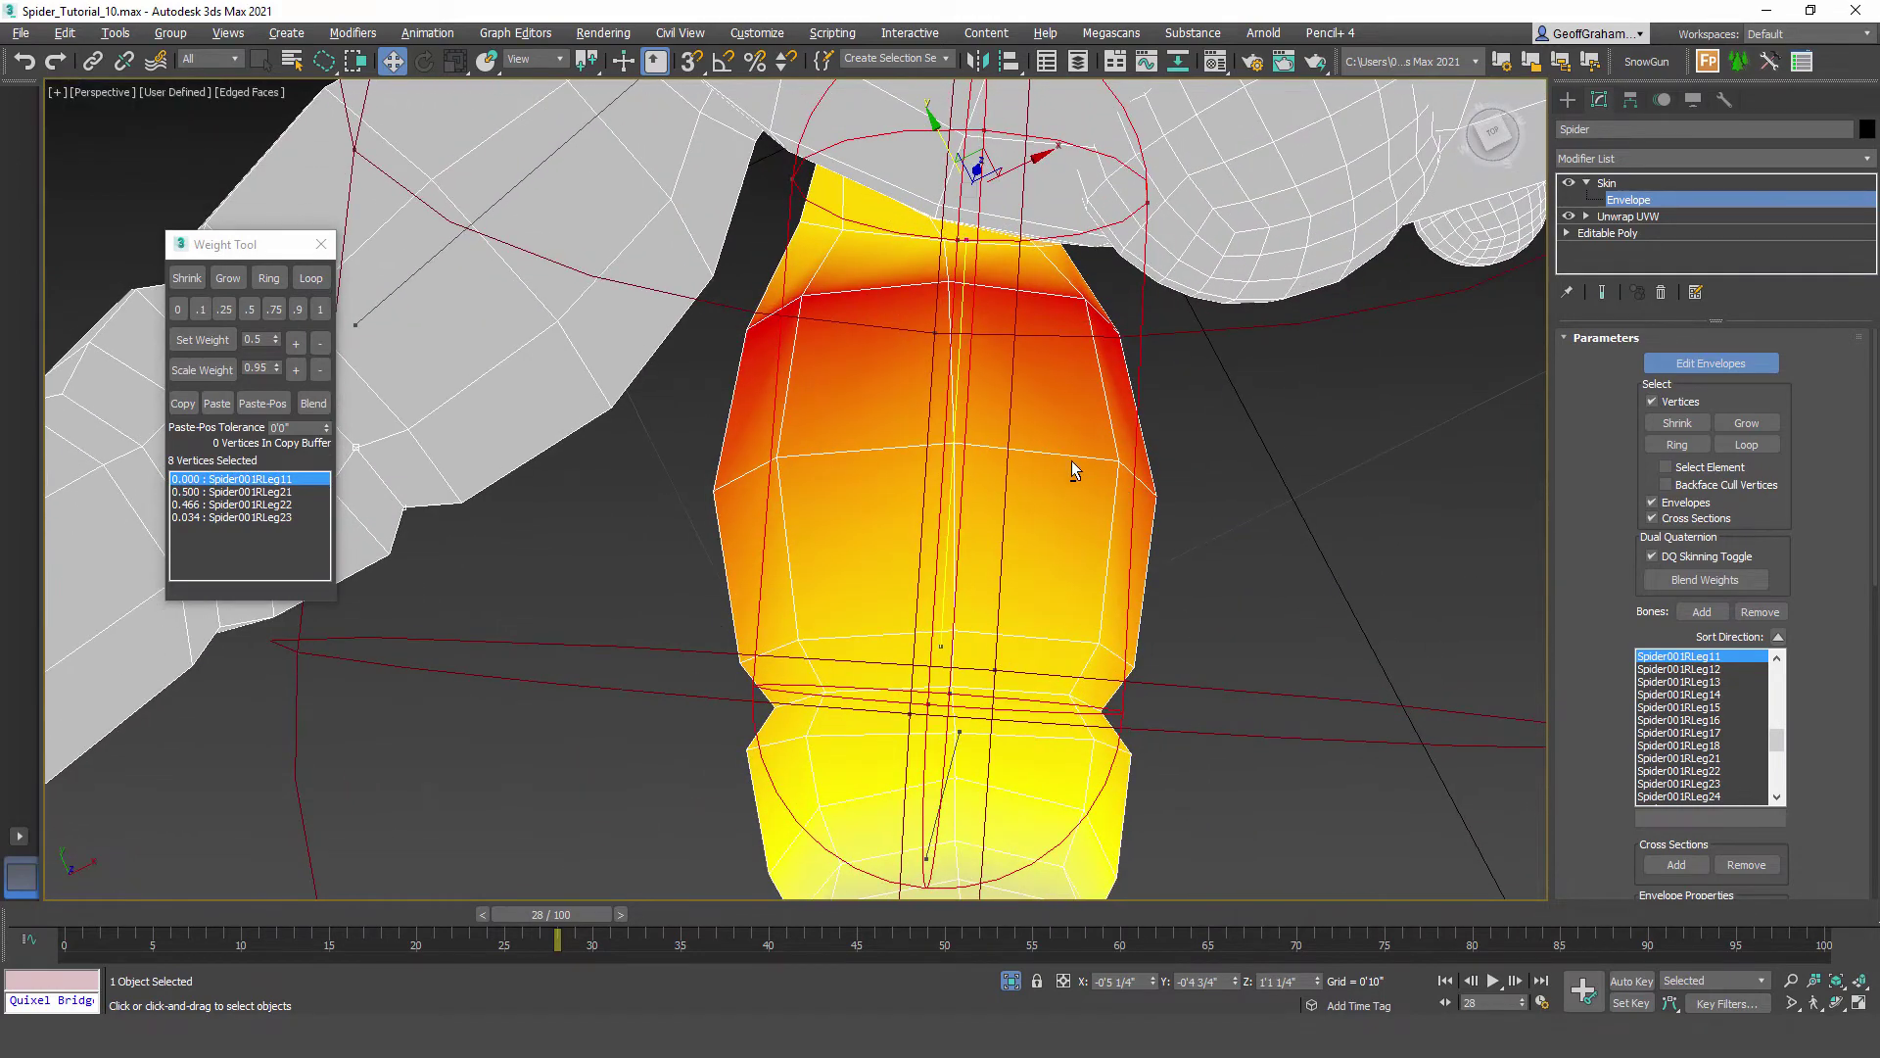
middle_click_drag(1071, 460, 1277, 519, "alt")
mouse_move(1130, 366)
left_mouse_down()
mouse_move(1078, 299)
mouse_move(738, 314)
mouse_move(669, 605)
left_mouse_up()
mouse_move(768, 673)
left_mouse_down()
mouse_move(1054, 693)
mouse_move(1136, 391)
left_mouse_up()
left_click(320, 308)
Step: Set the Spider001RLeg11 weight to 0.5 on the vertex loop where the first right leg meets the body
mouse_move(939, 455)
middle_mouse_down("alt")
mouse_move(924, 299)
mouse_move(948, 454)
middle_mouse_up("alt")
scroll(960, 388, "up", 3)
left_click(975, 376)
left_click(979, 359)
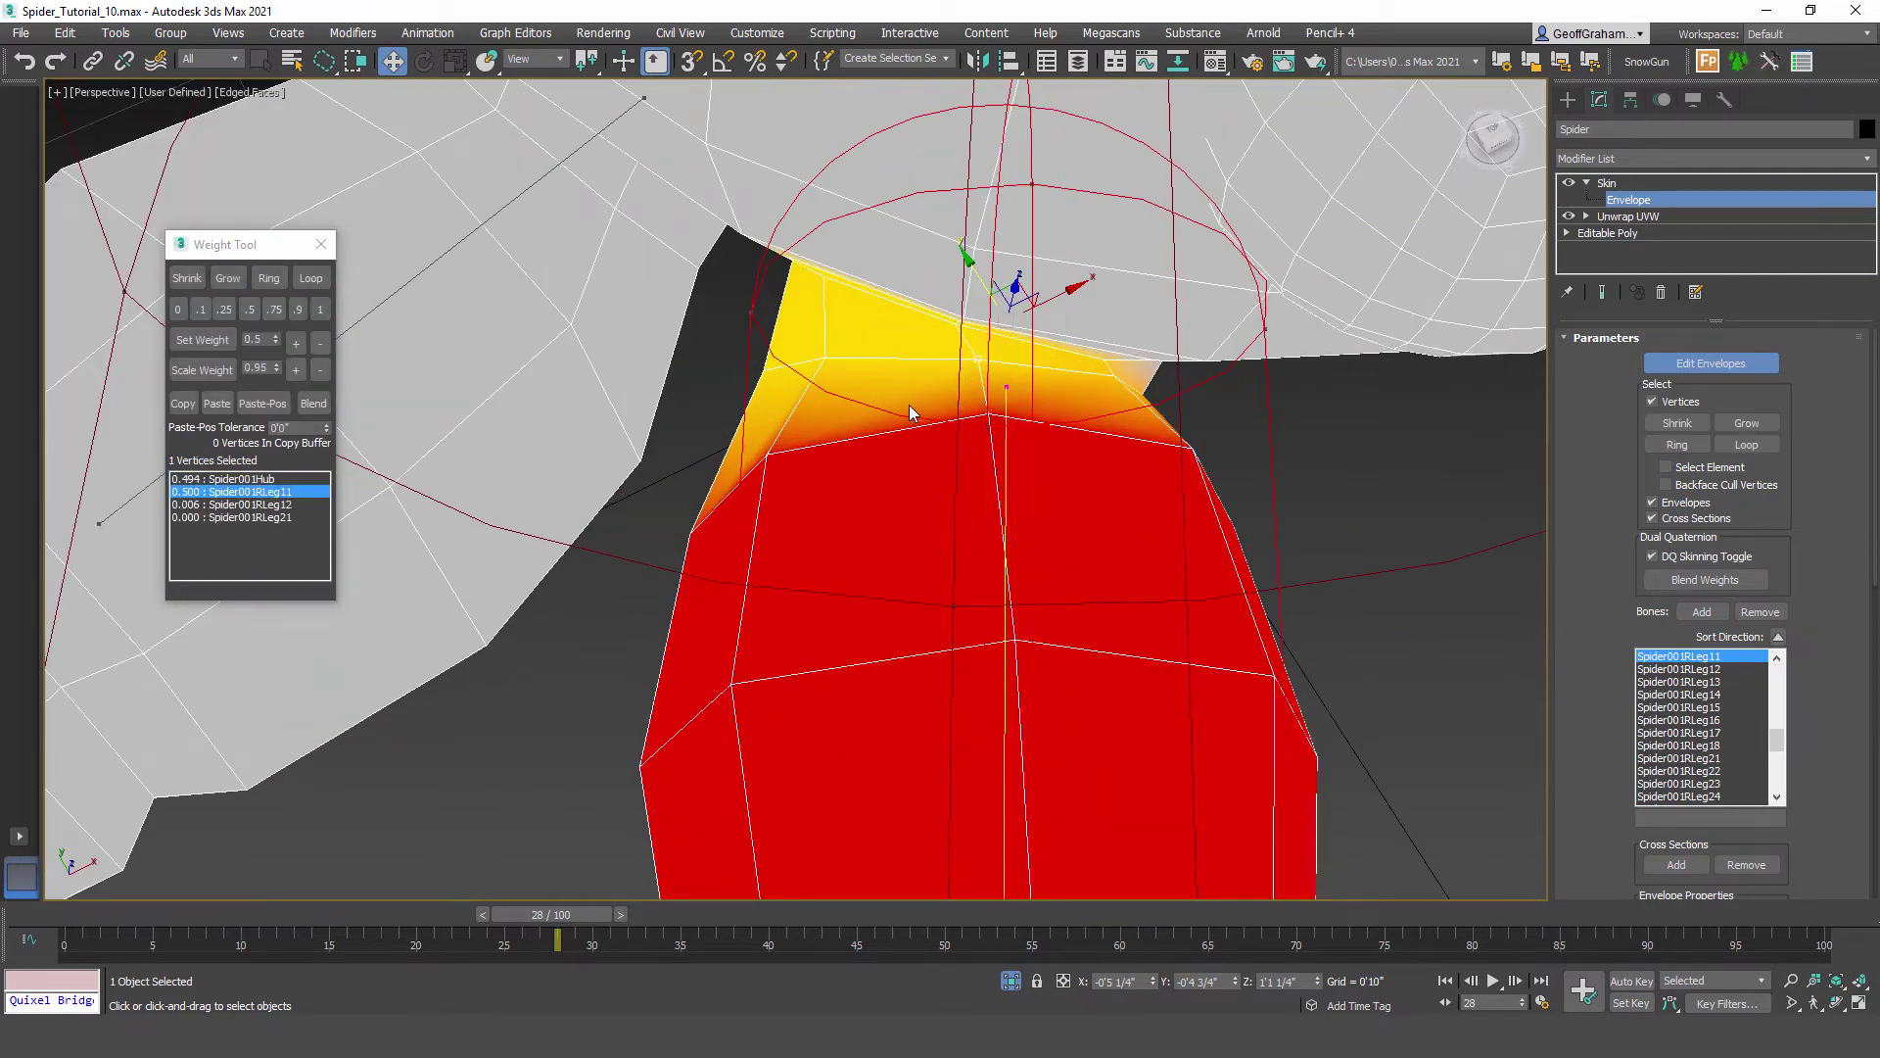
left_click(310, 279)
left_click(245, 314)
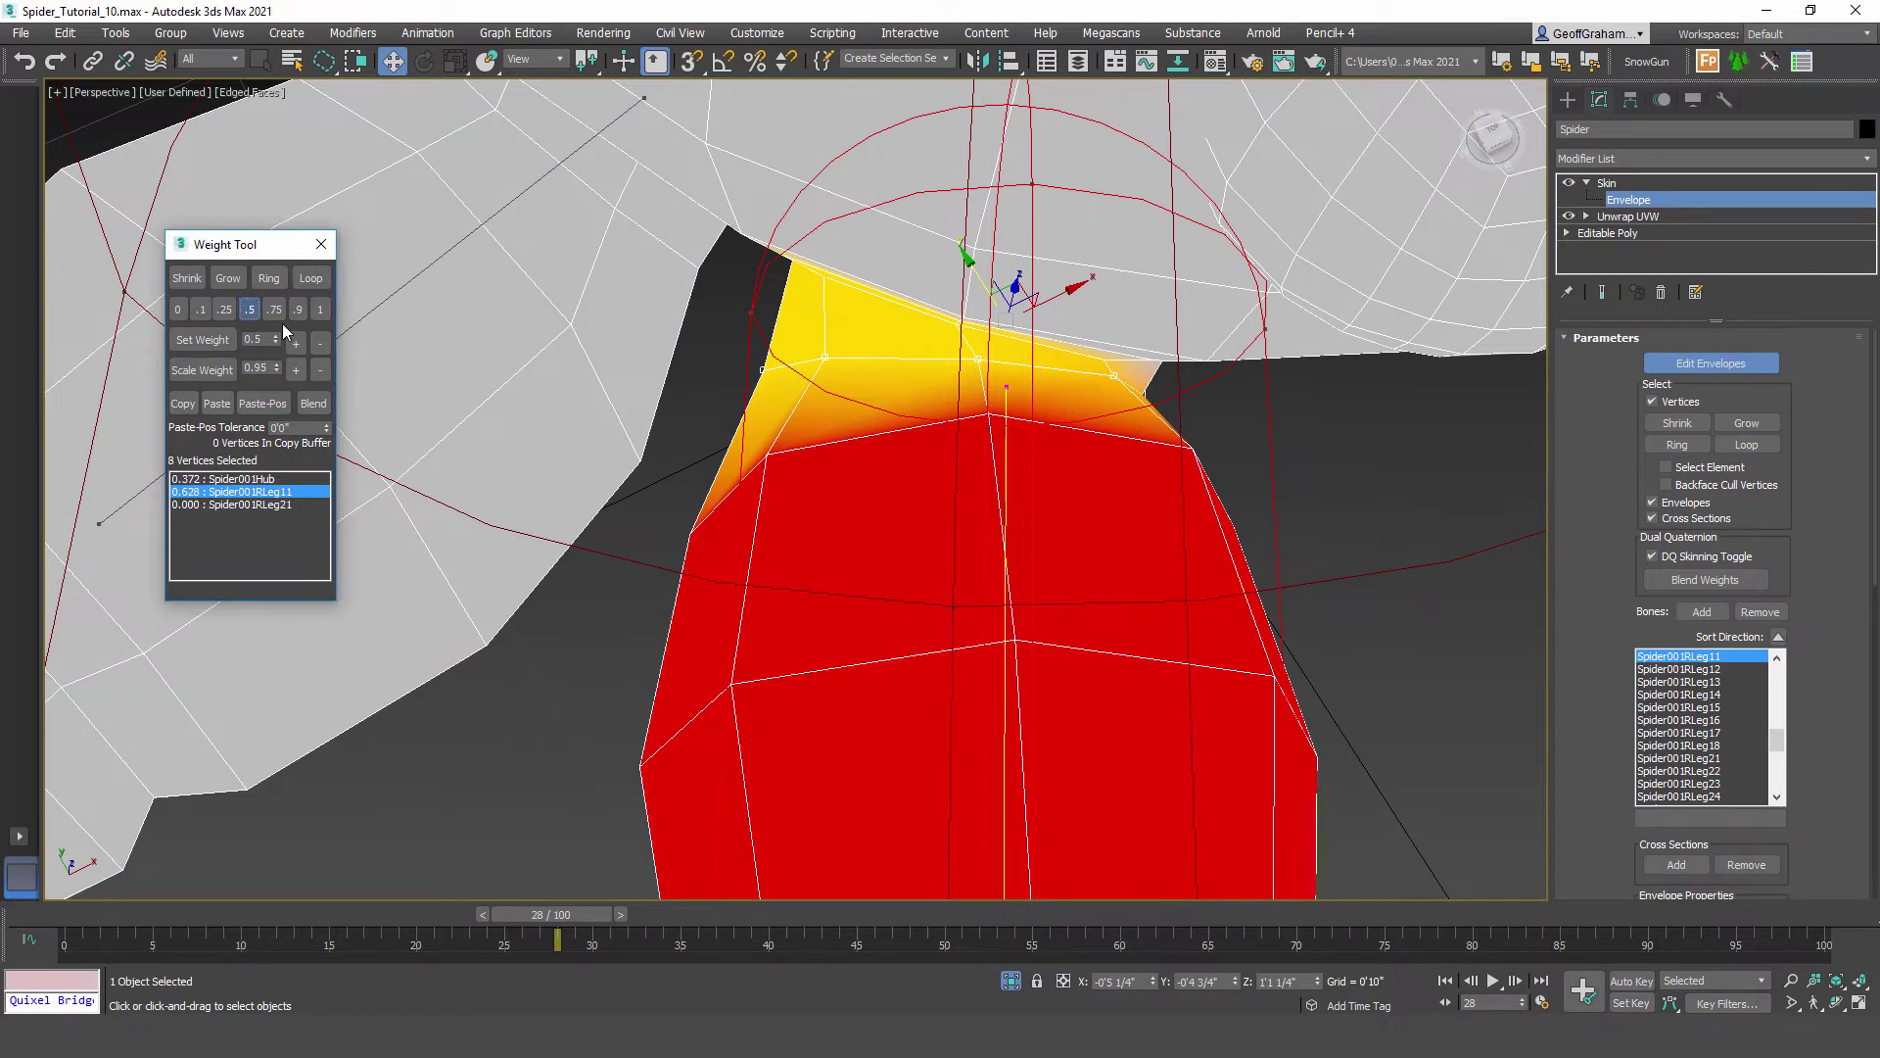
Step: Set the Spider001RLeg11 weight to 0.5 on the vertex loop at the first right leg's first joint crease
middle_click_drag(955, 470, 821, 674, "alt")
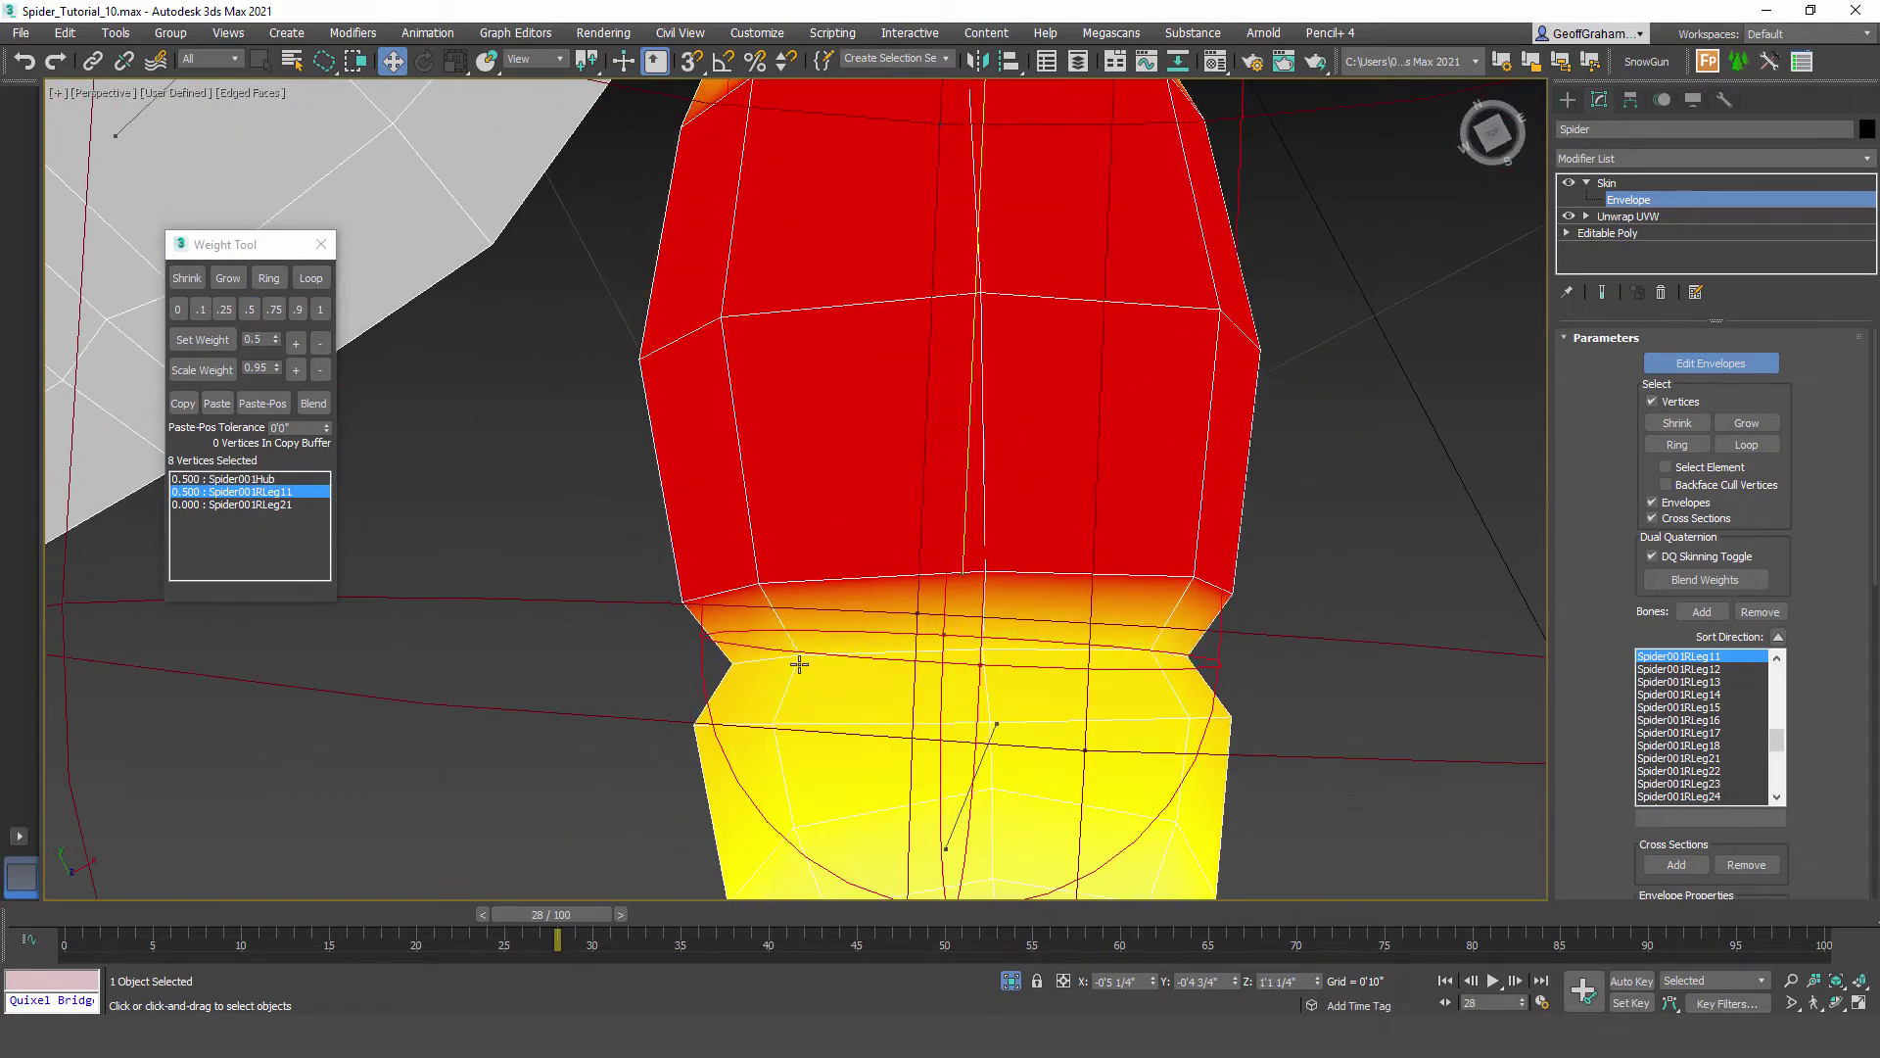
left_click(805, 655, "ctrl")
left_click(804, 662)
middle_click_drag(803, 668, 789, 672, "alt")
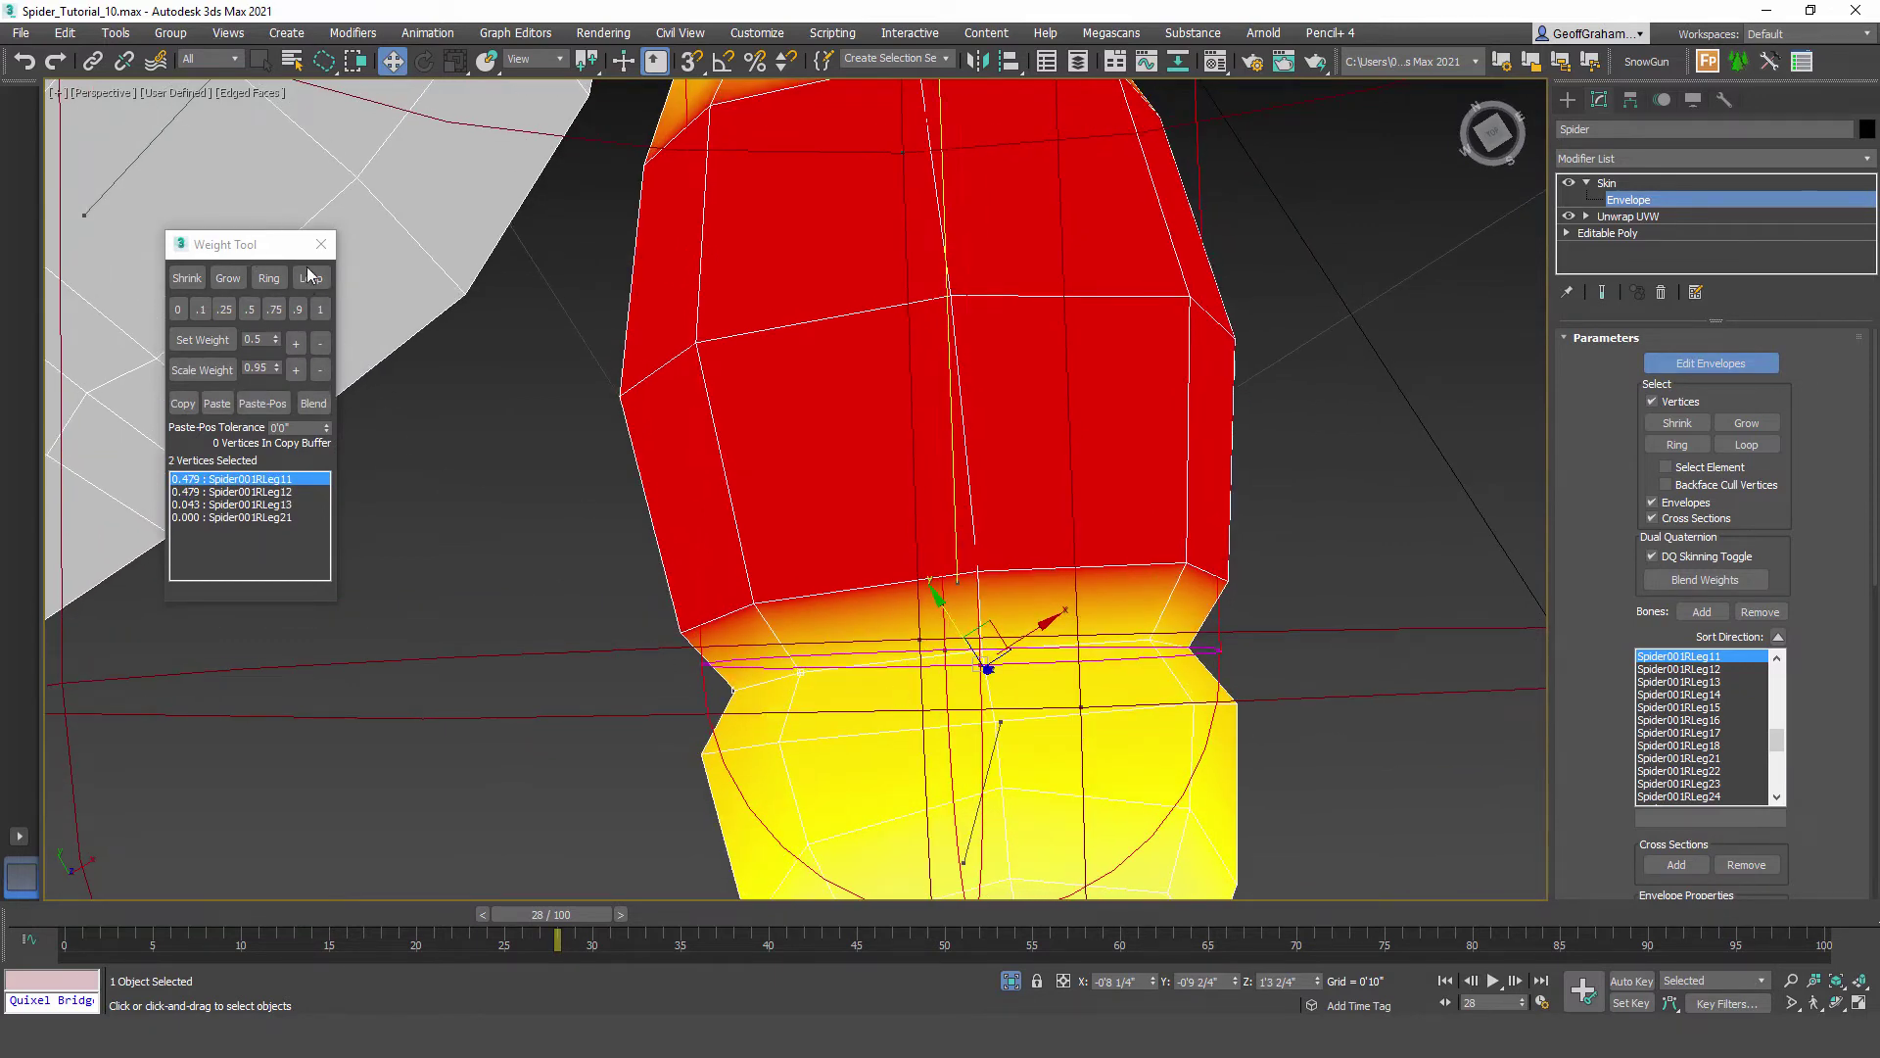
left_click(311, 279)
left_click(249, 310)
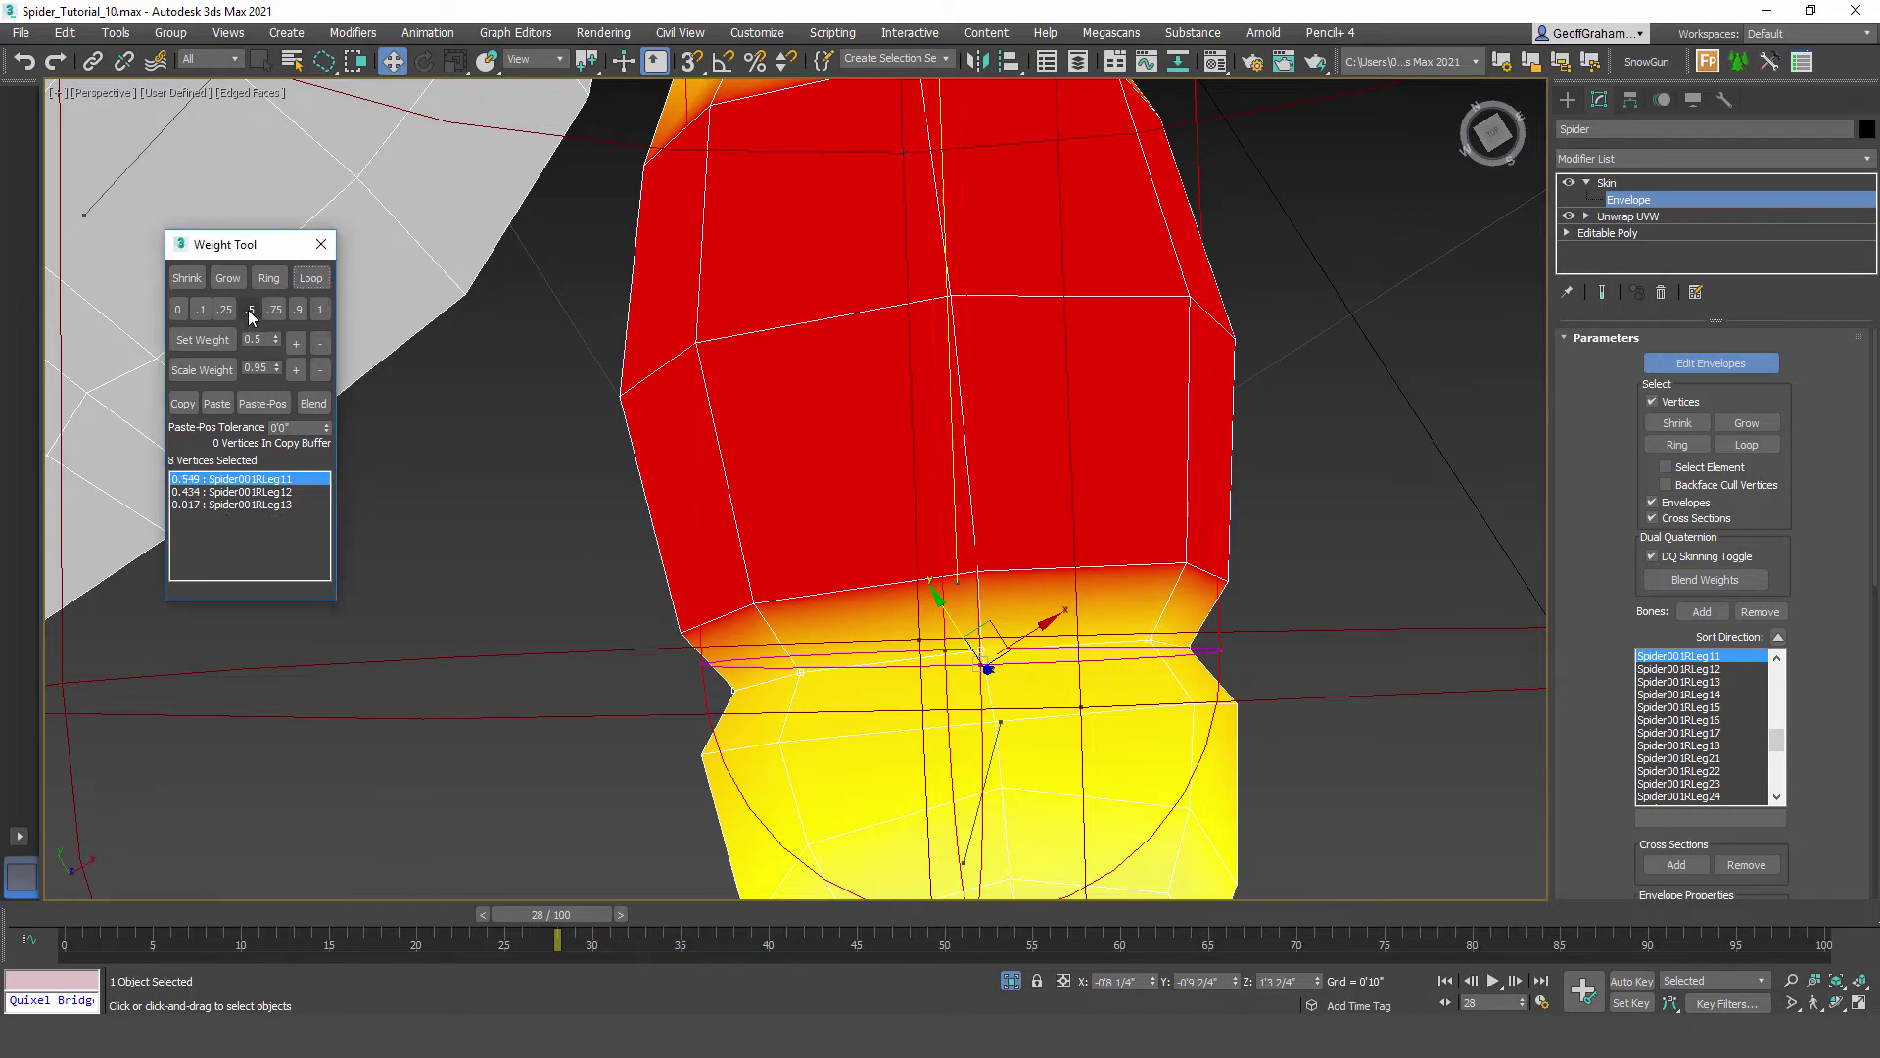
Step: Set the Spider001RLeg42 weight to 0 on the third right leg's vertices and around the fourth right leg's body joint
scroll(829, 591, "down", 5)
middle_click_drag(799, 697, 848, 672, "alt")
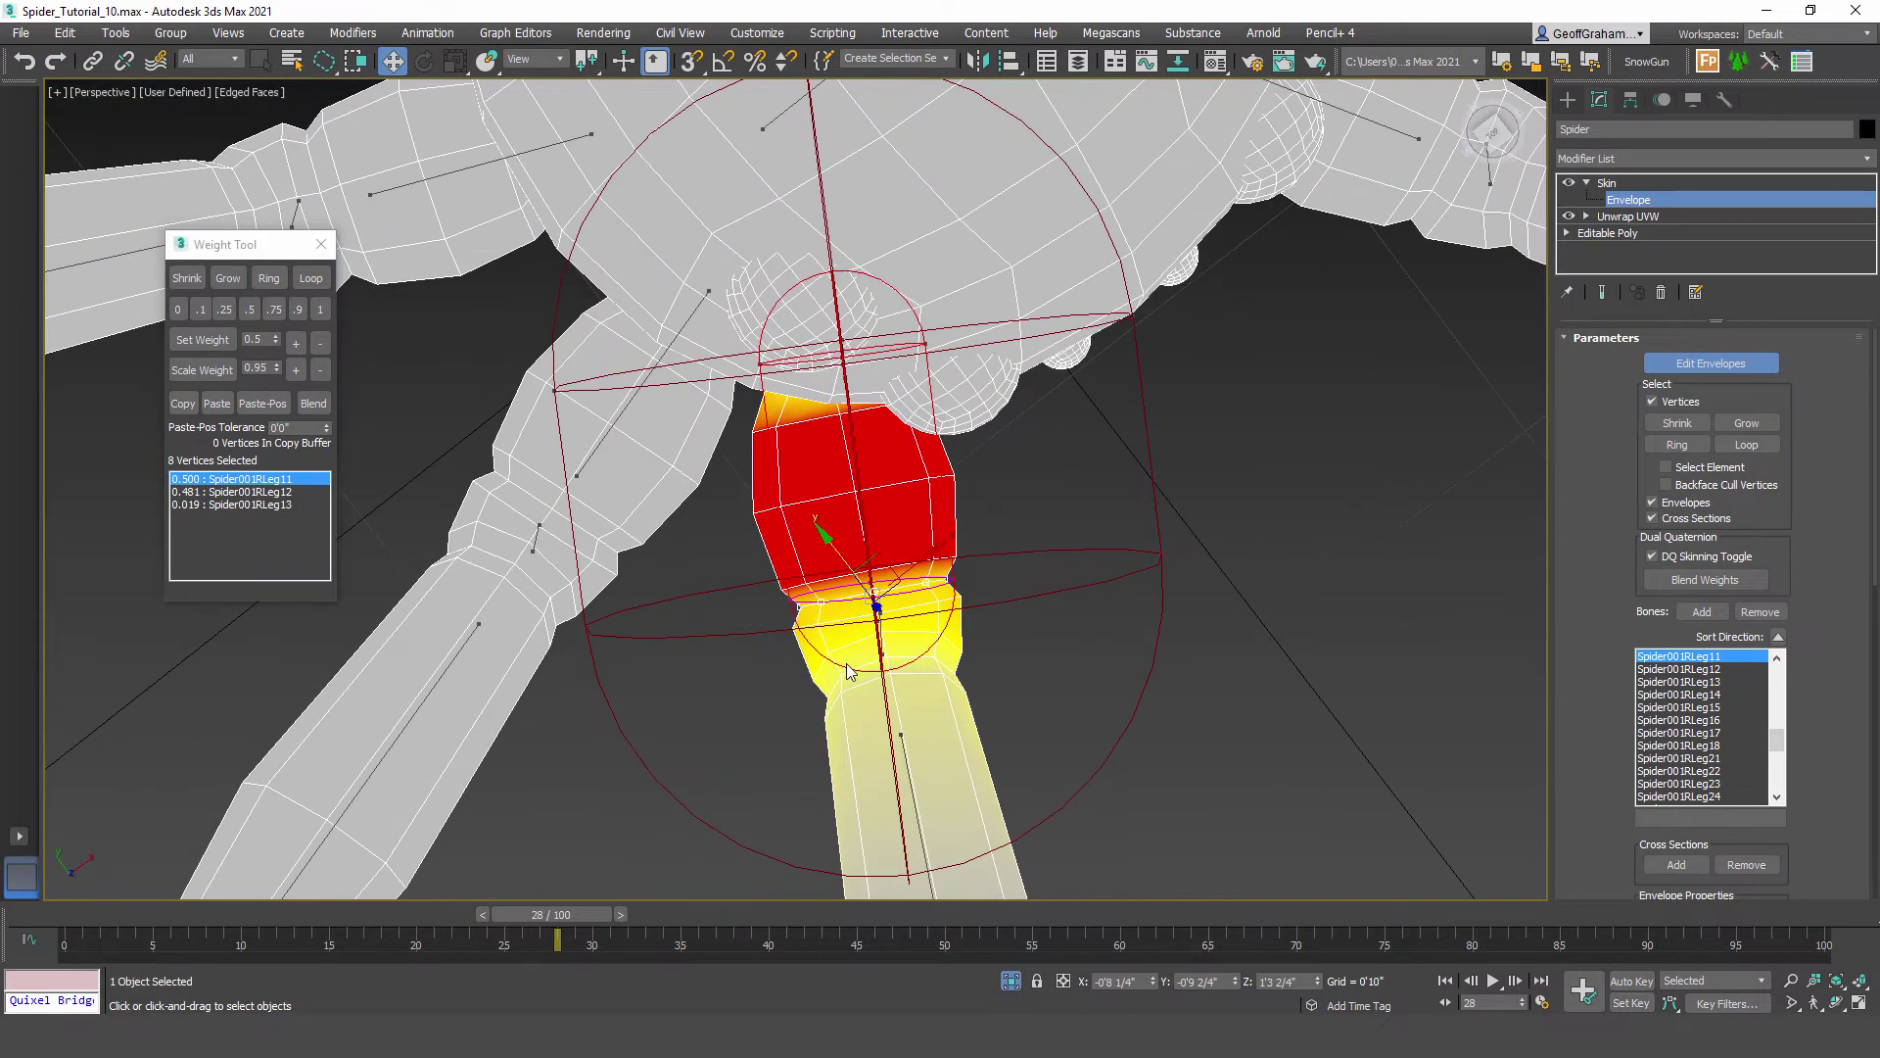
middle_click_drag(972, 654, 940, 480, "alt")
scroll(860, 499, "up", 6)
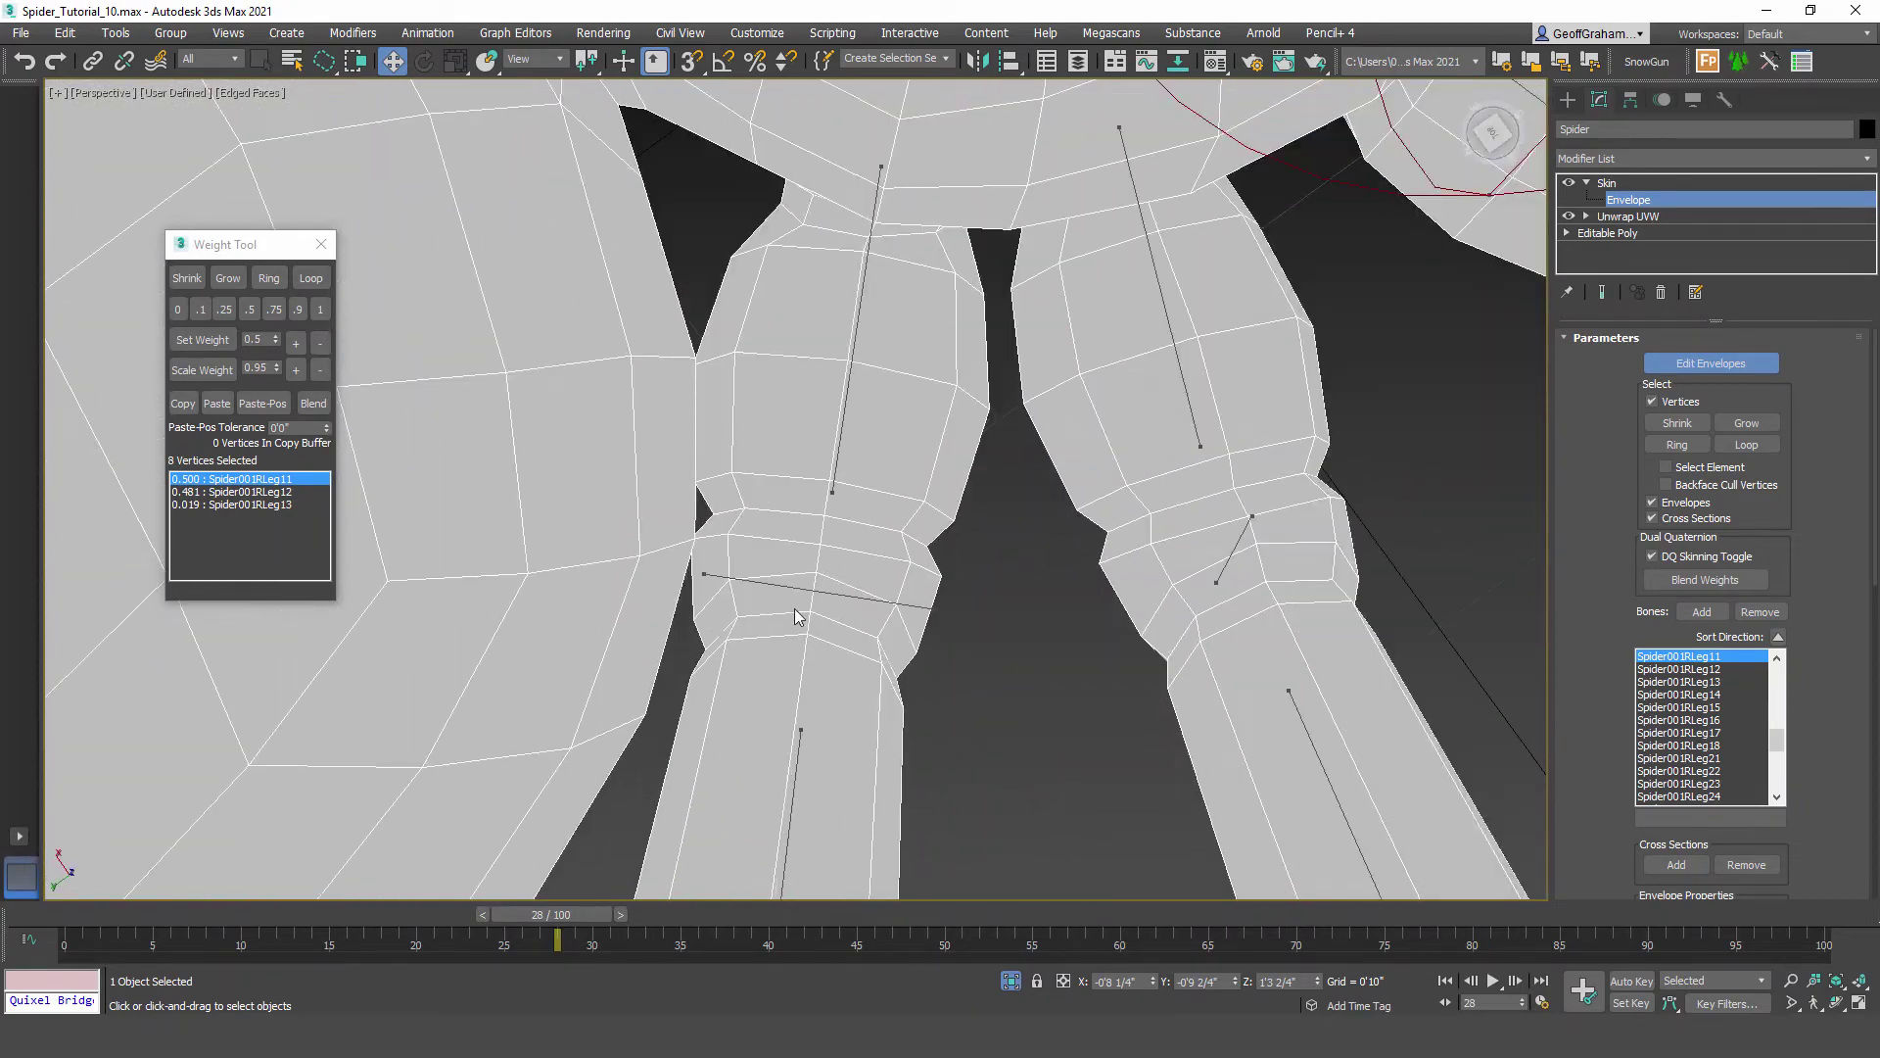
left_click(929, 611)
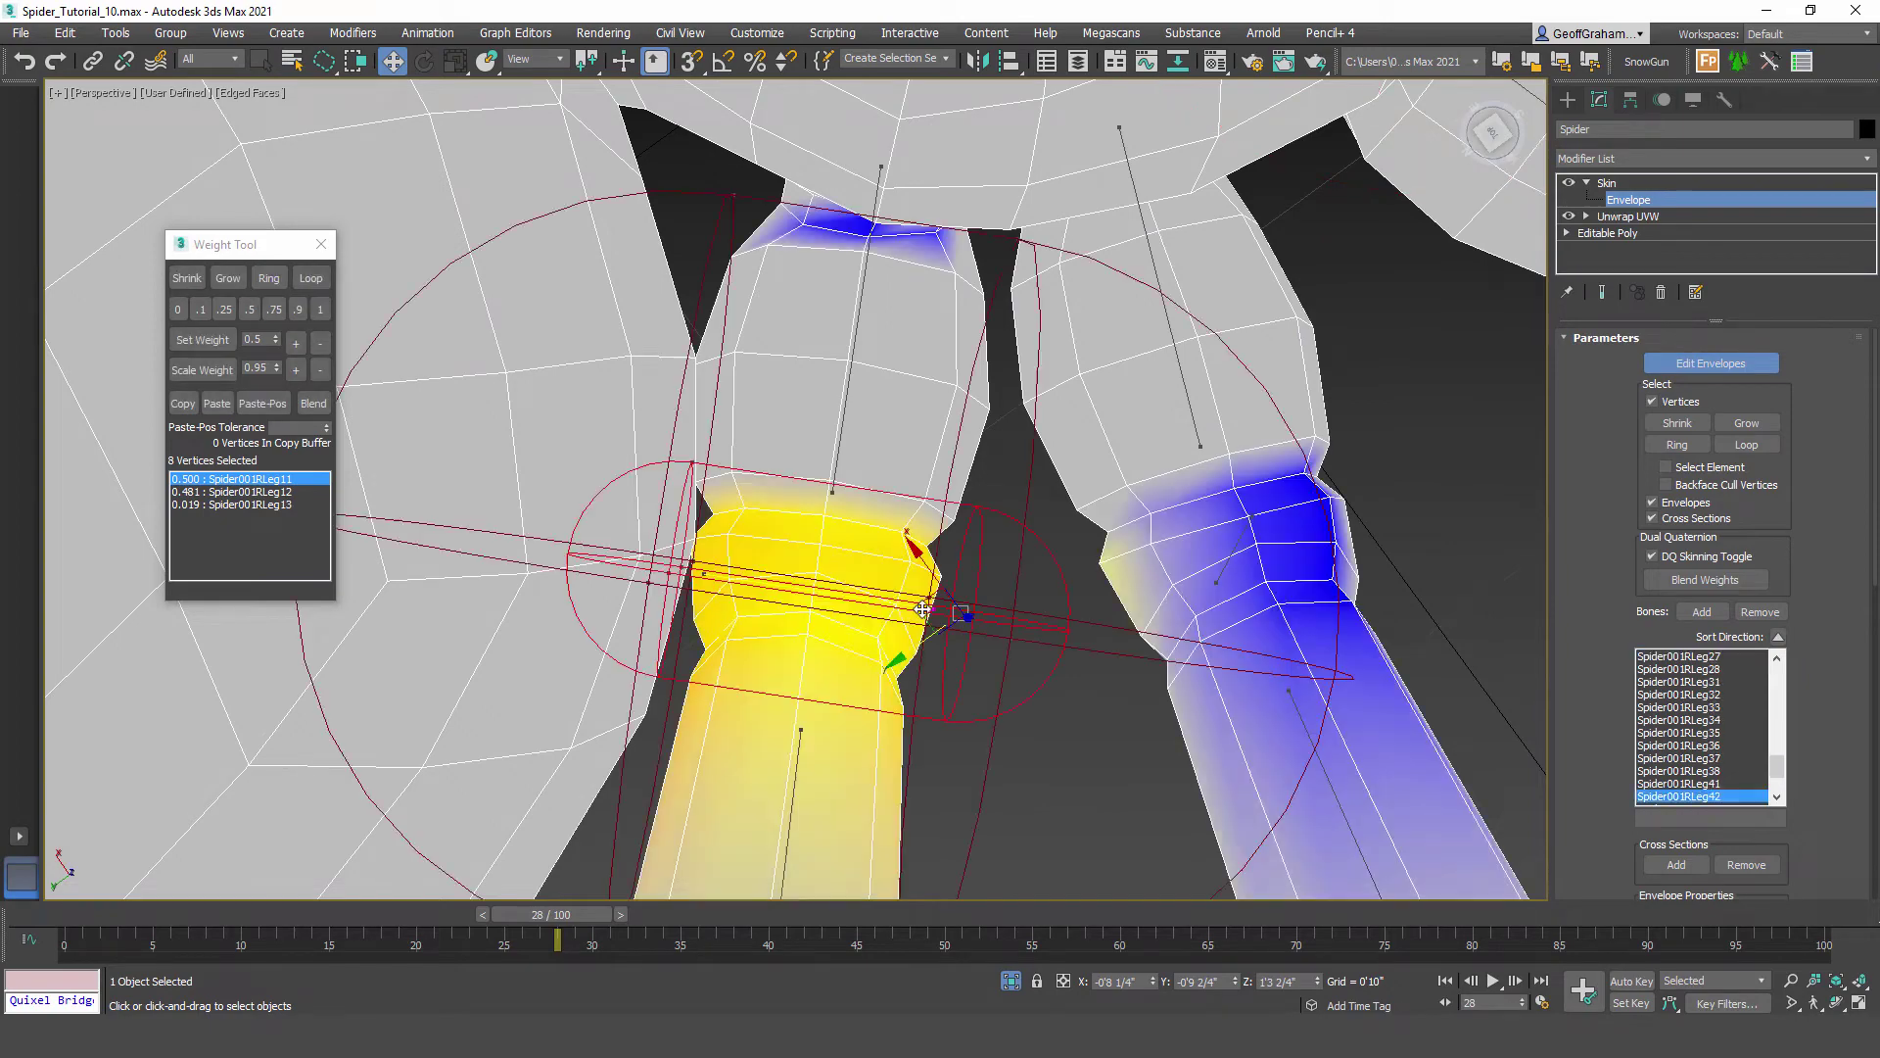
middle_click_drag(791, 615, 849, 475, "alt")
scroll(837, 558, "down", 2)
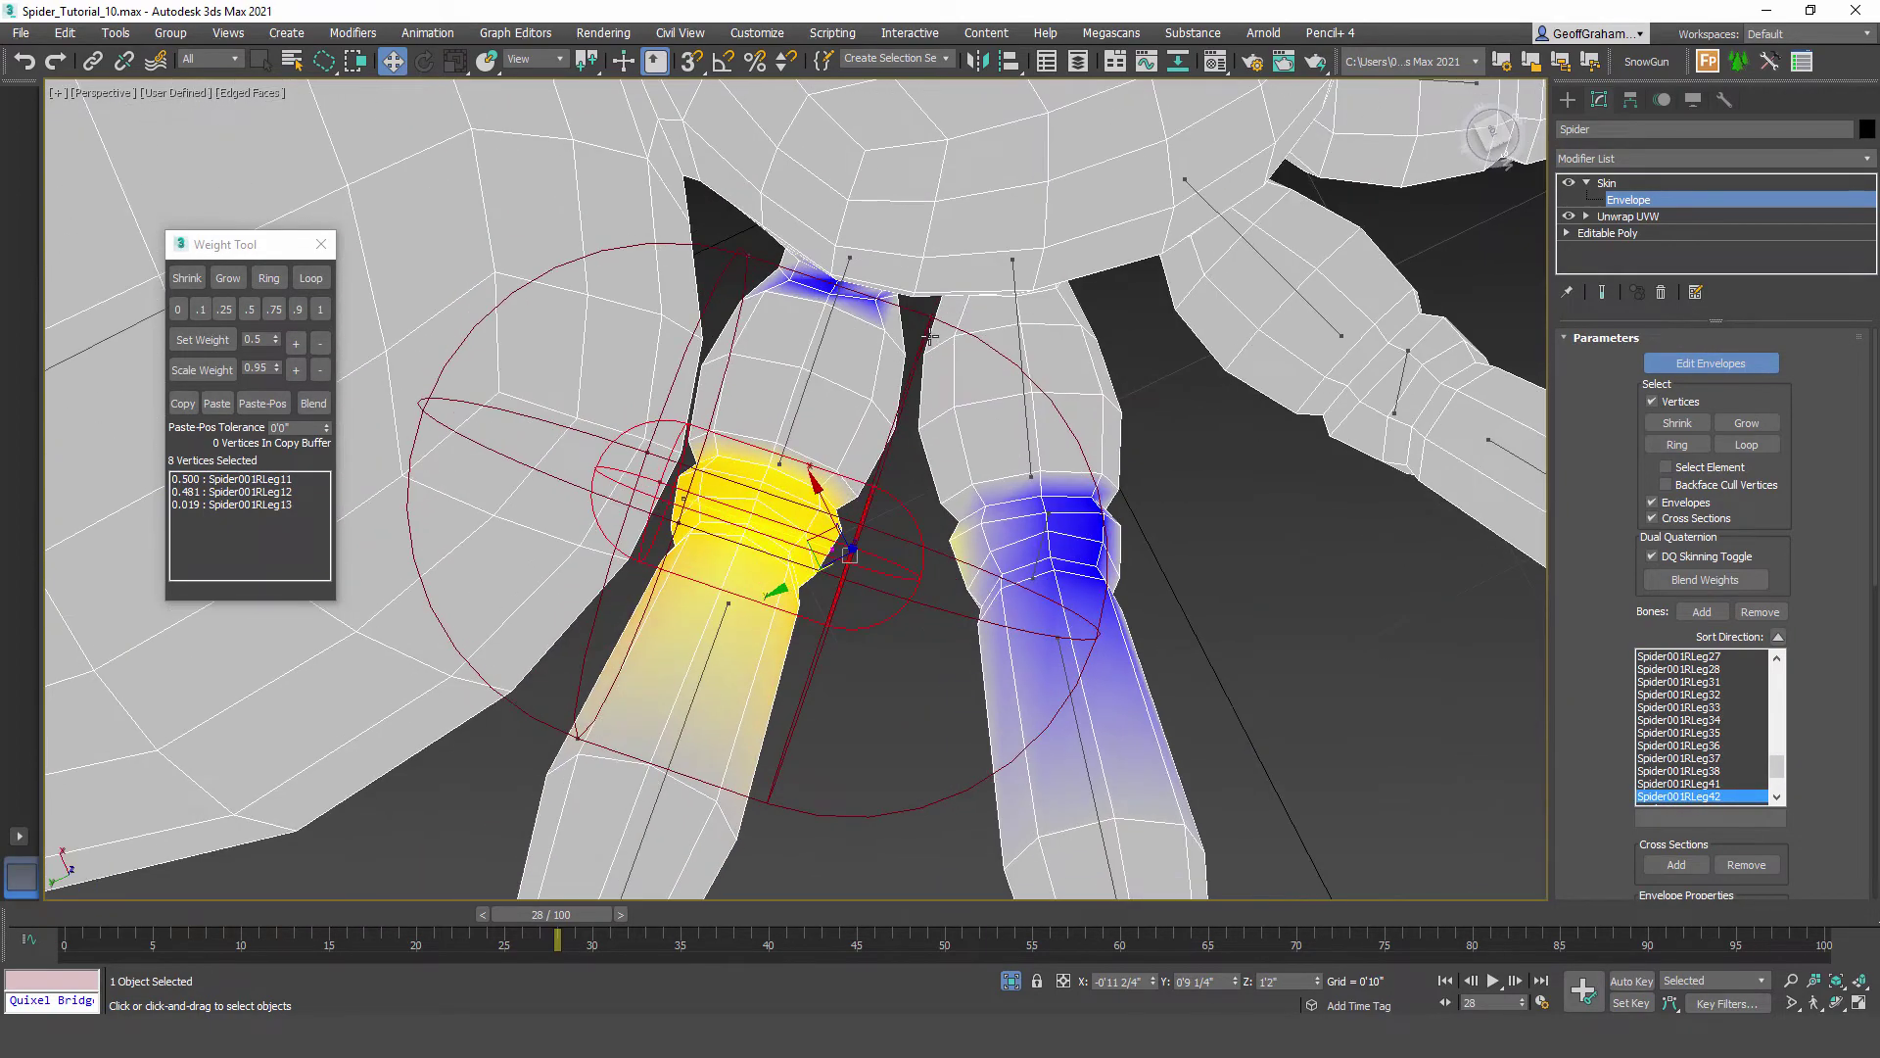
mouse_move(1068, 235)
left_mouse_down()
mouse_move(730, 338)
mouse_move(911, 416)
left_mouse_up()
left_click_drag(1200, 431, 1199, 429)
left_click(178, 309)
Step: Set the Spider001RLeg32 weight to 0 on the fourth right leg's vertices and around the third right leg's body joint
middle_click_drag(978, 434, 882, 294)
scroll(959, 489, "down", 3)
middle_click_drag(960, 492, 901, 535, "alt")
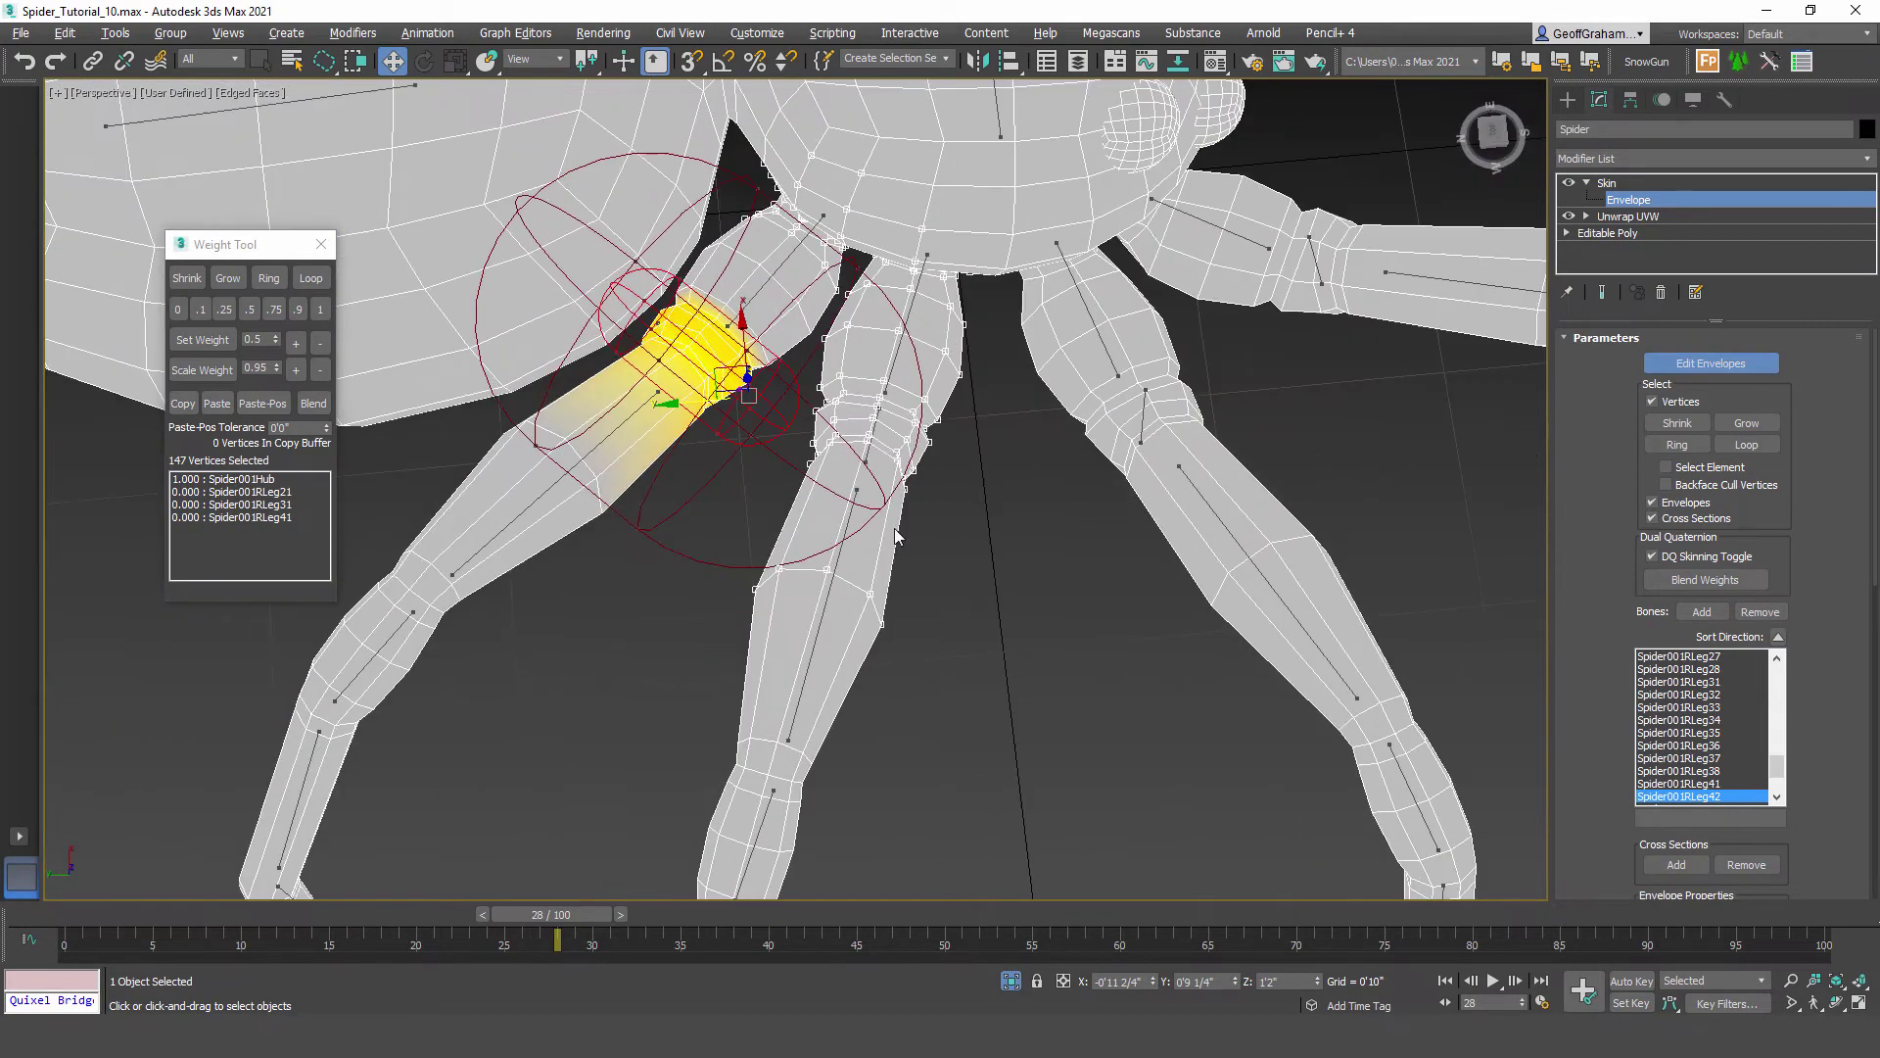
left_click(868, 454)
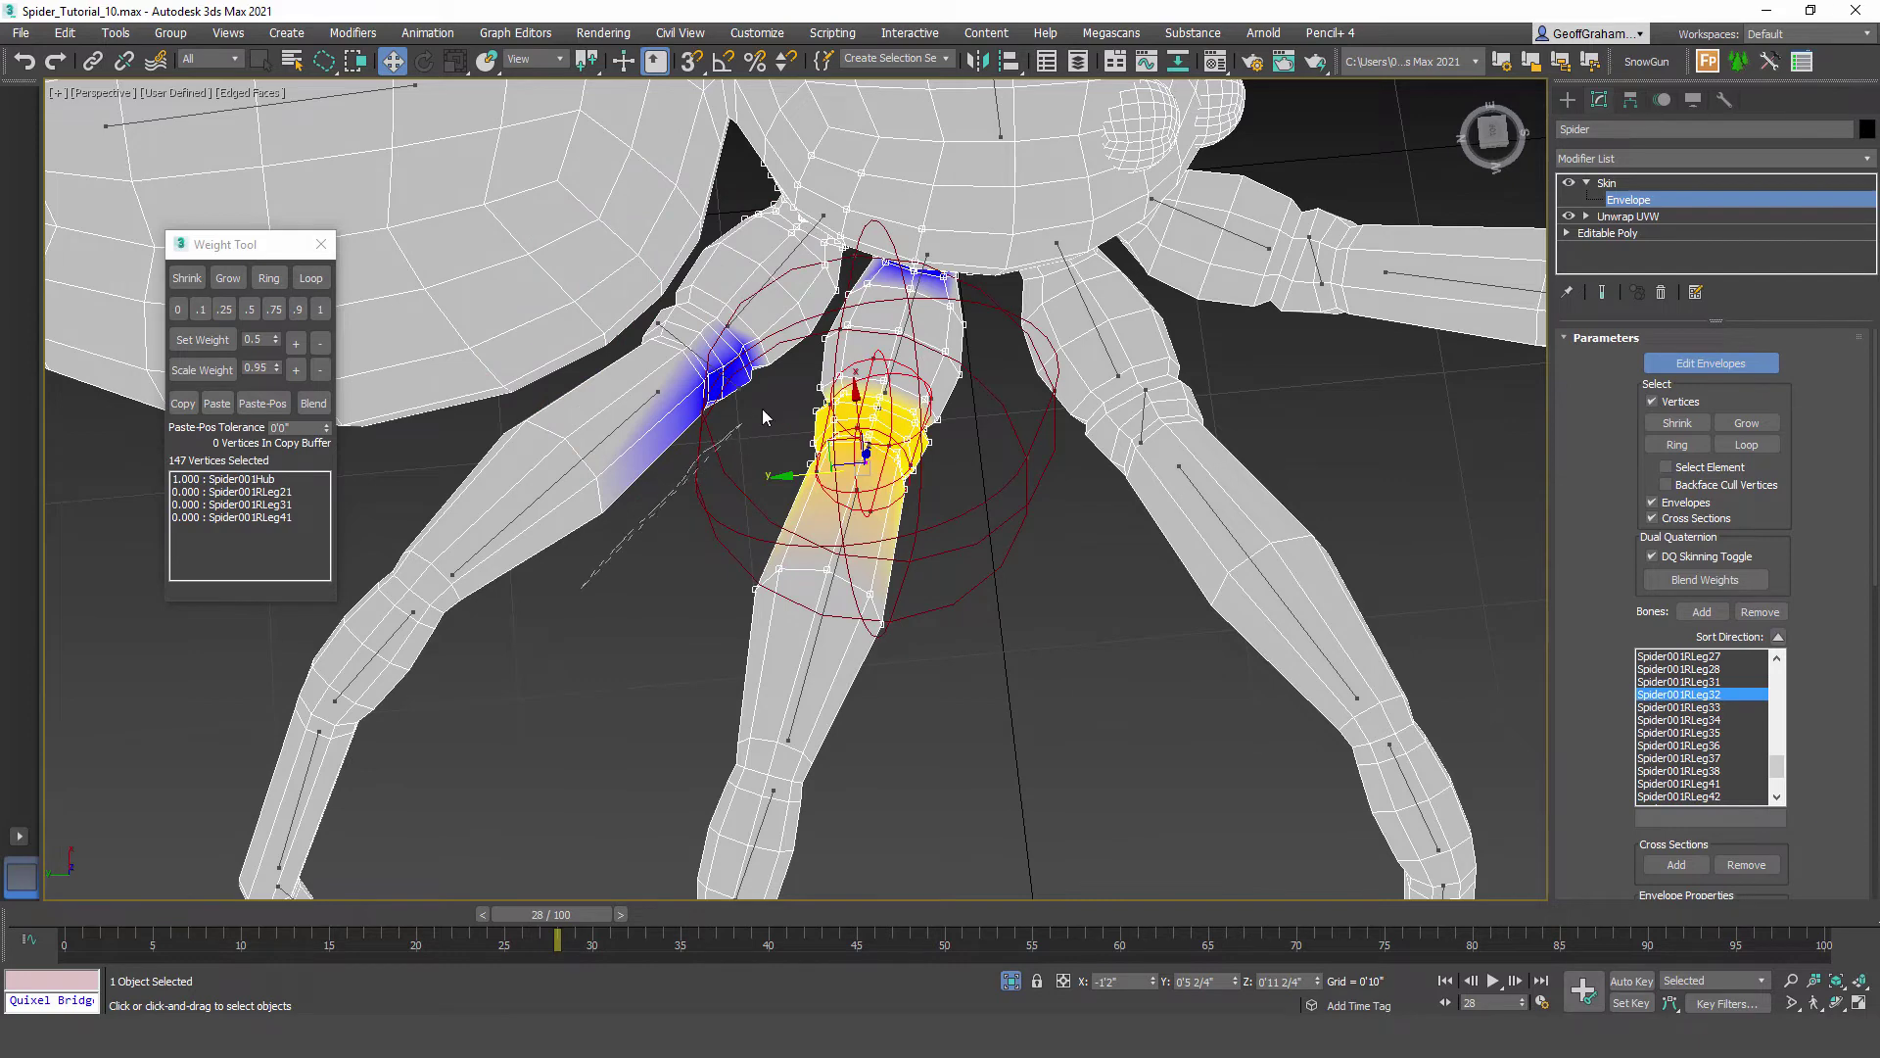
left_click_drag(592, 294, 612, 270)
left_click(177, 309)
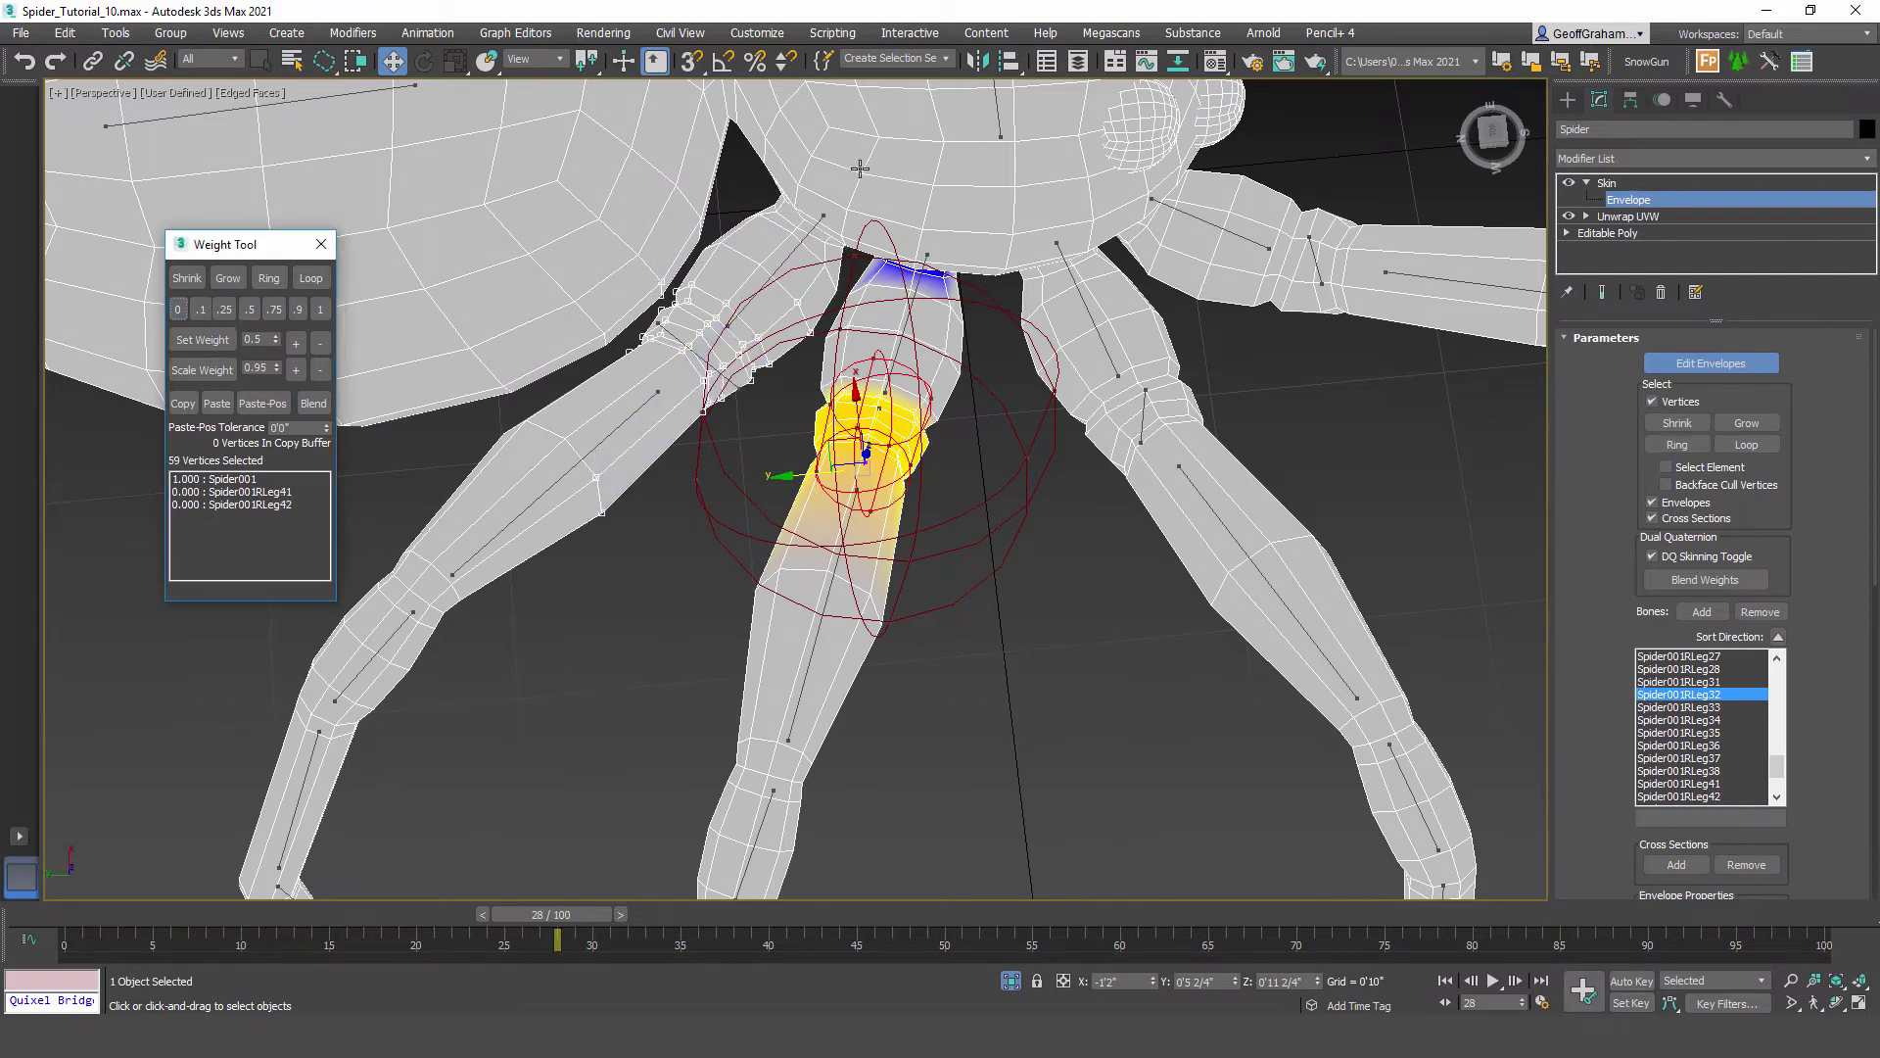
mouse_move(749, 177)
left_mouse_down()
mouse_move(956, 329)
mouse_move(945, 166)
left_mouse_up()
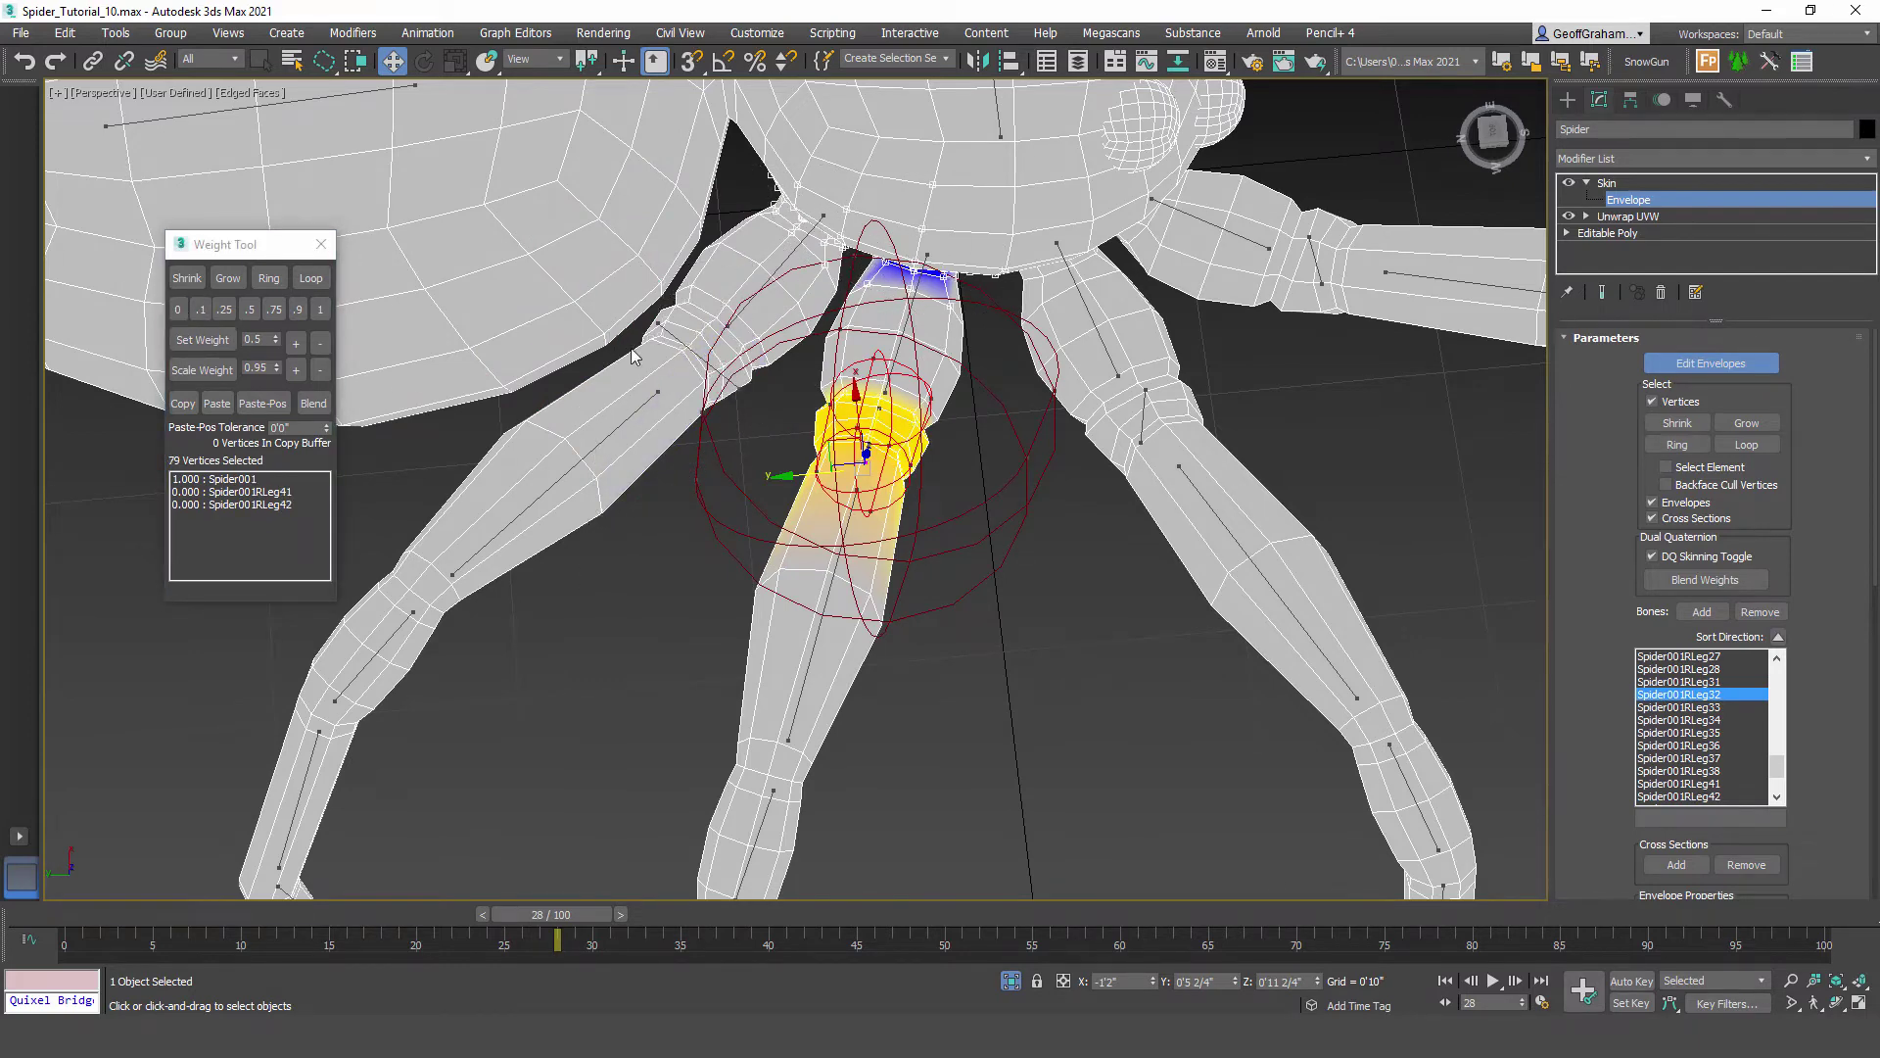
left_click(178, 310)
Step: Set the Spider001RLeg22 weight to 0 on the vertices where the second right leg meets the body
middle_click_drag(1050, 529, 785, 492)
left_click(801, 455)
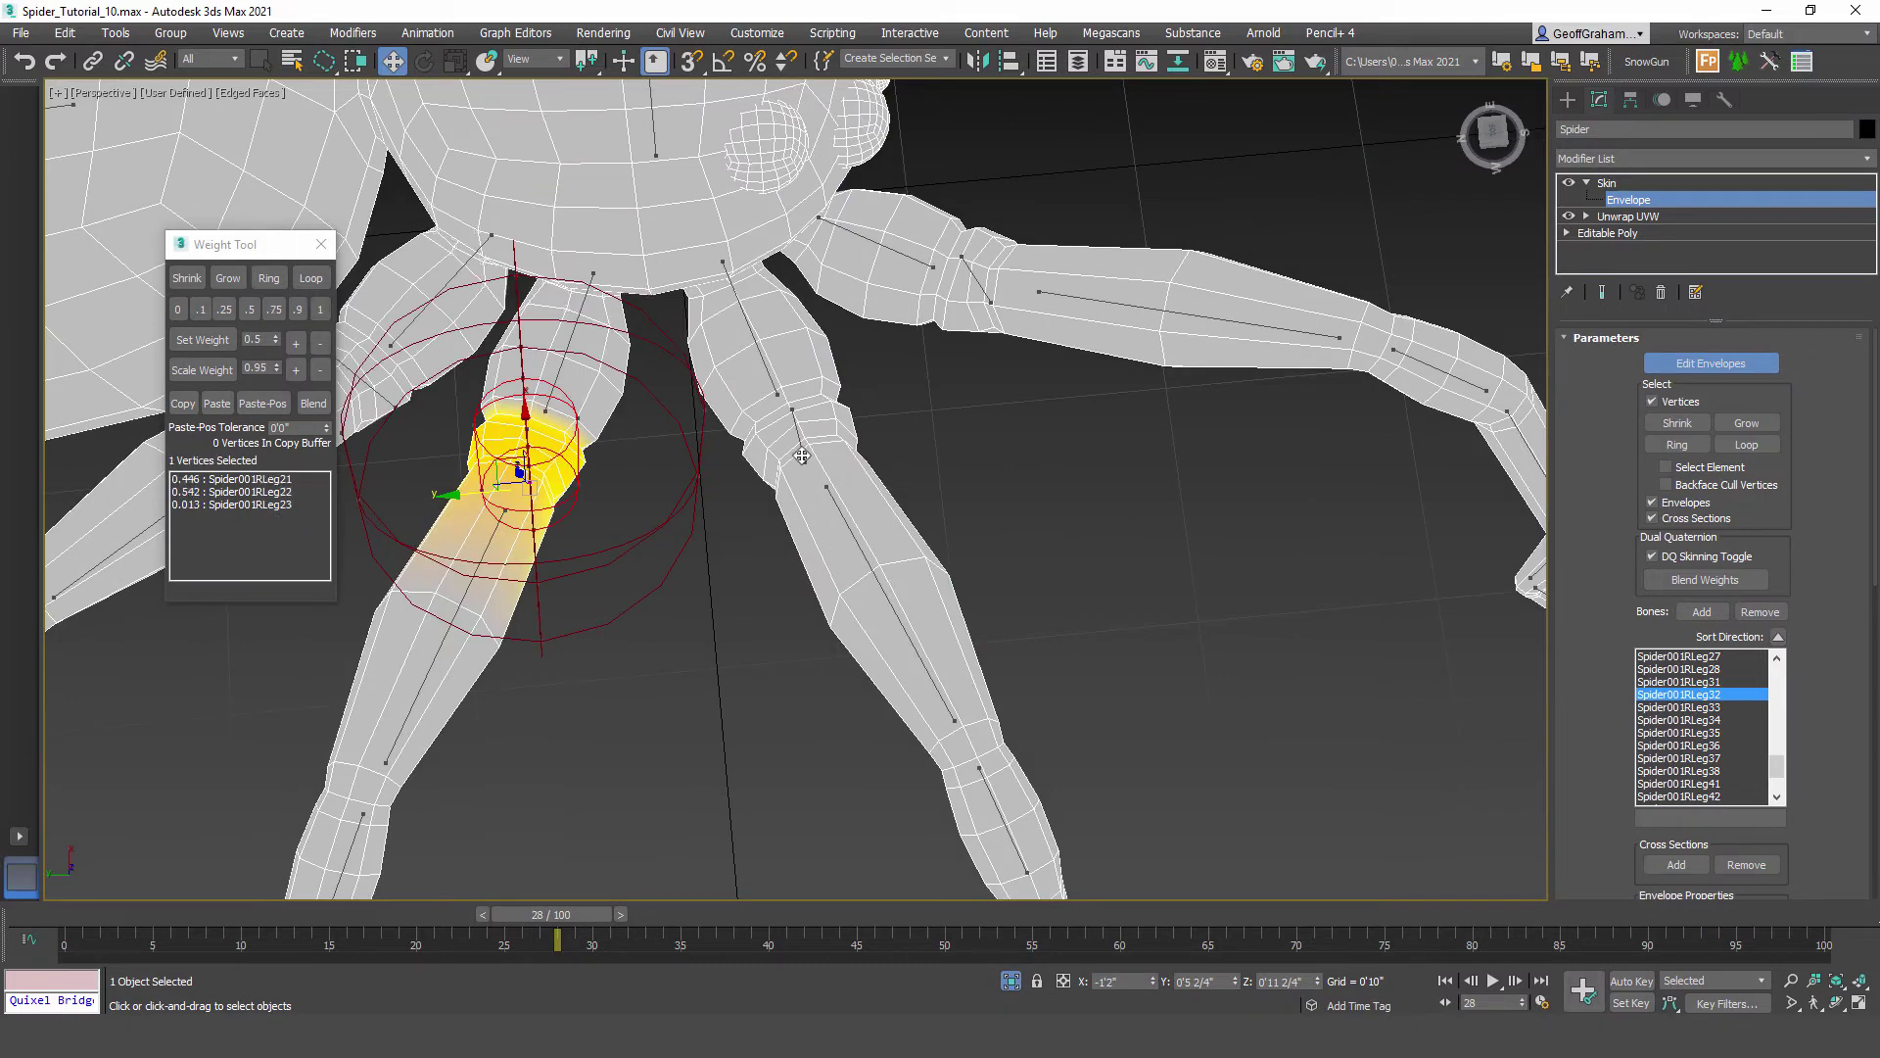
left_click(795, 431)
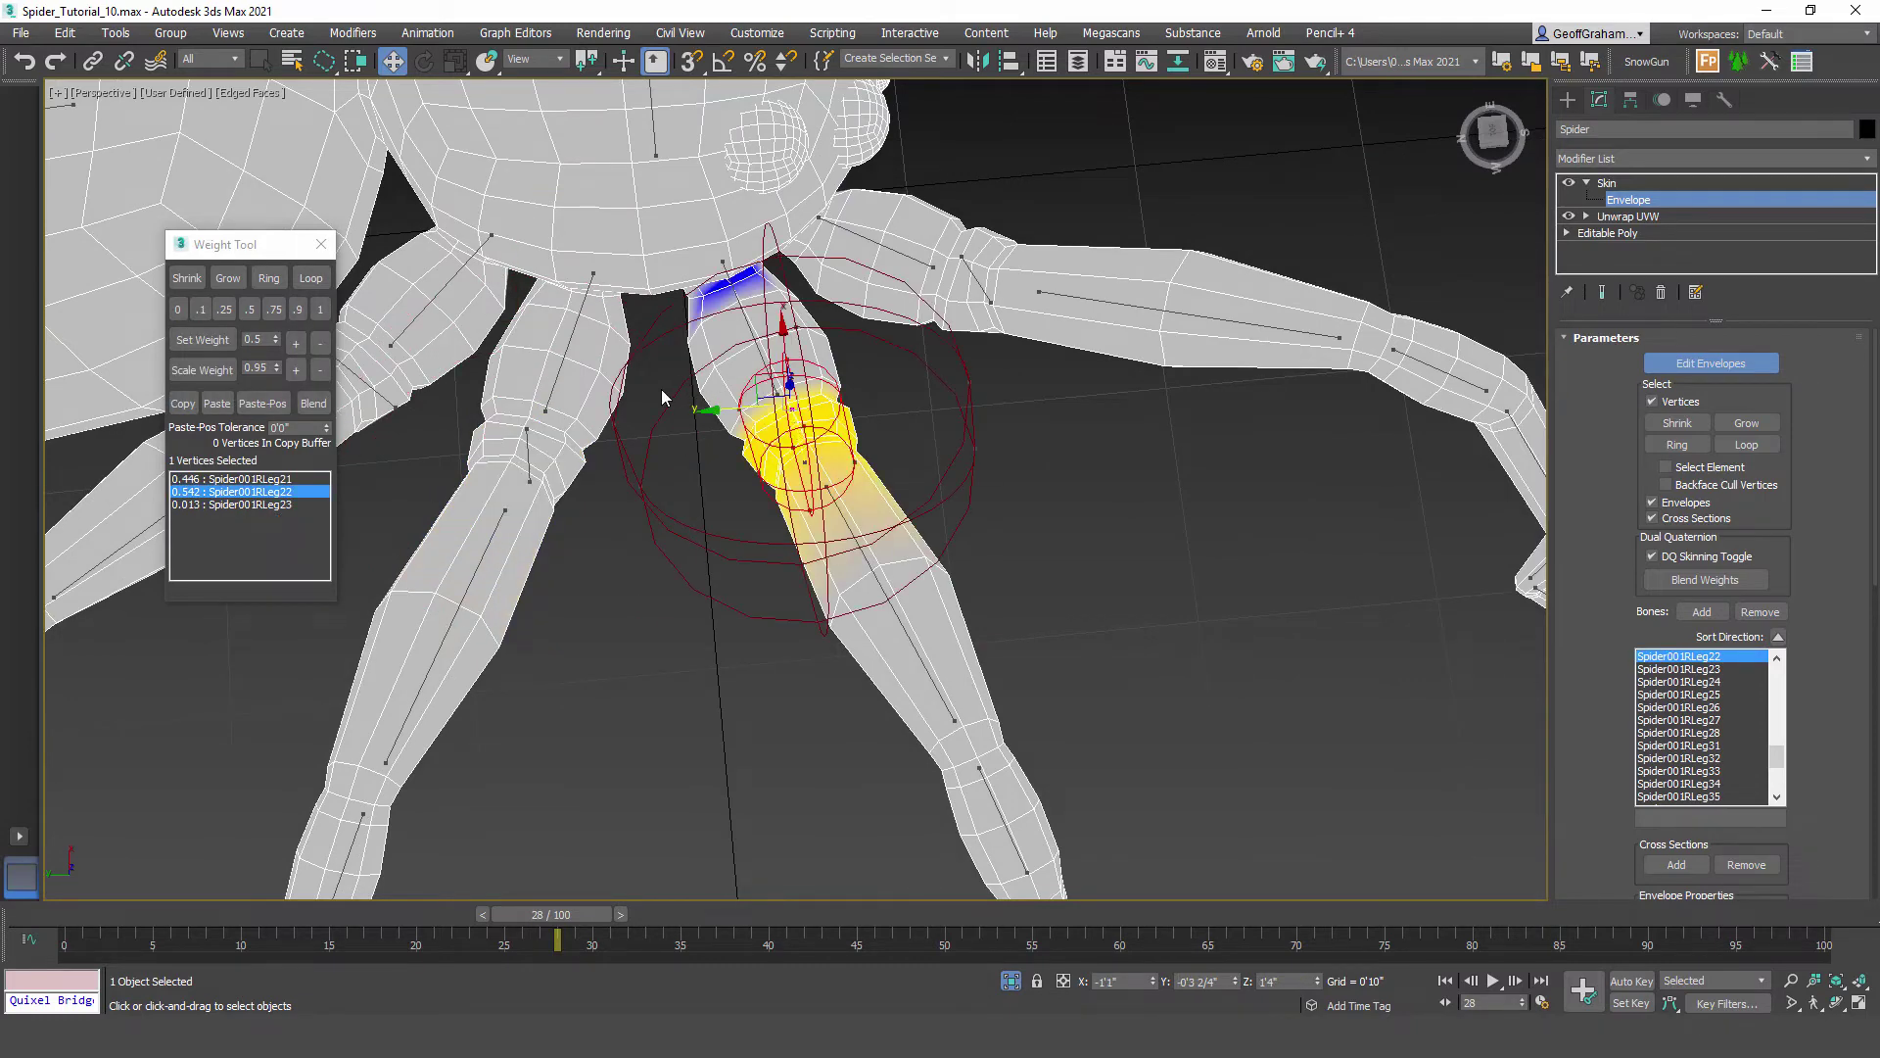
mouse_move(664, 378)
left_mouse_down()
mouse_move(768, 315)
mouse_move(574, 301)
mouse_move(583, 333)
left_mouse_up()
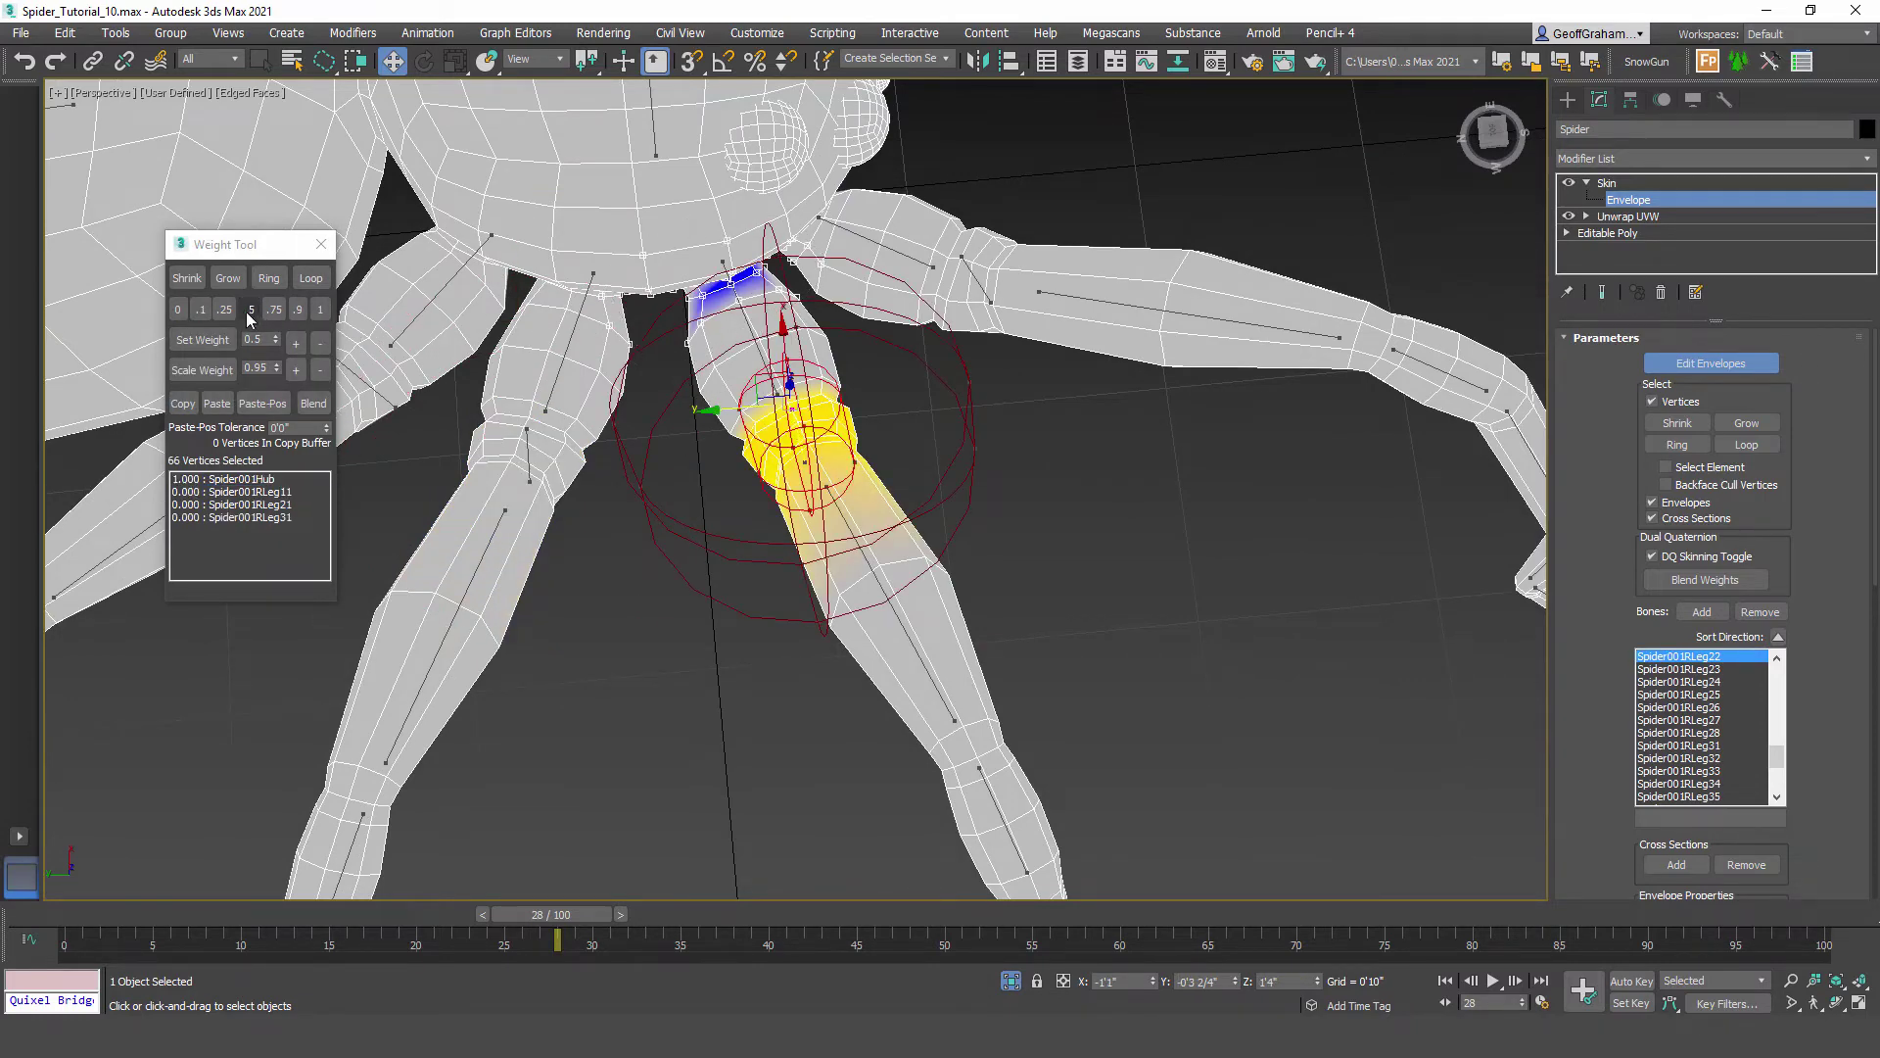
left_click(178, 310)
Step: Set the Spider001RLeg12 weight to 0 on the vertices around where the first right leg meets the body
middle_click_drag(732, 397, 821, 544, "alt")
middle_click_drag(1061, 535, 1012, 554, "alt")
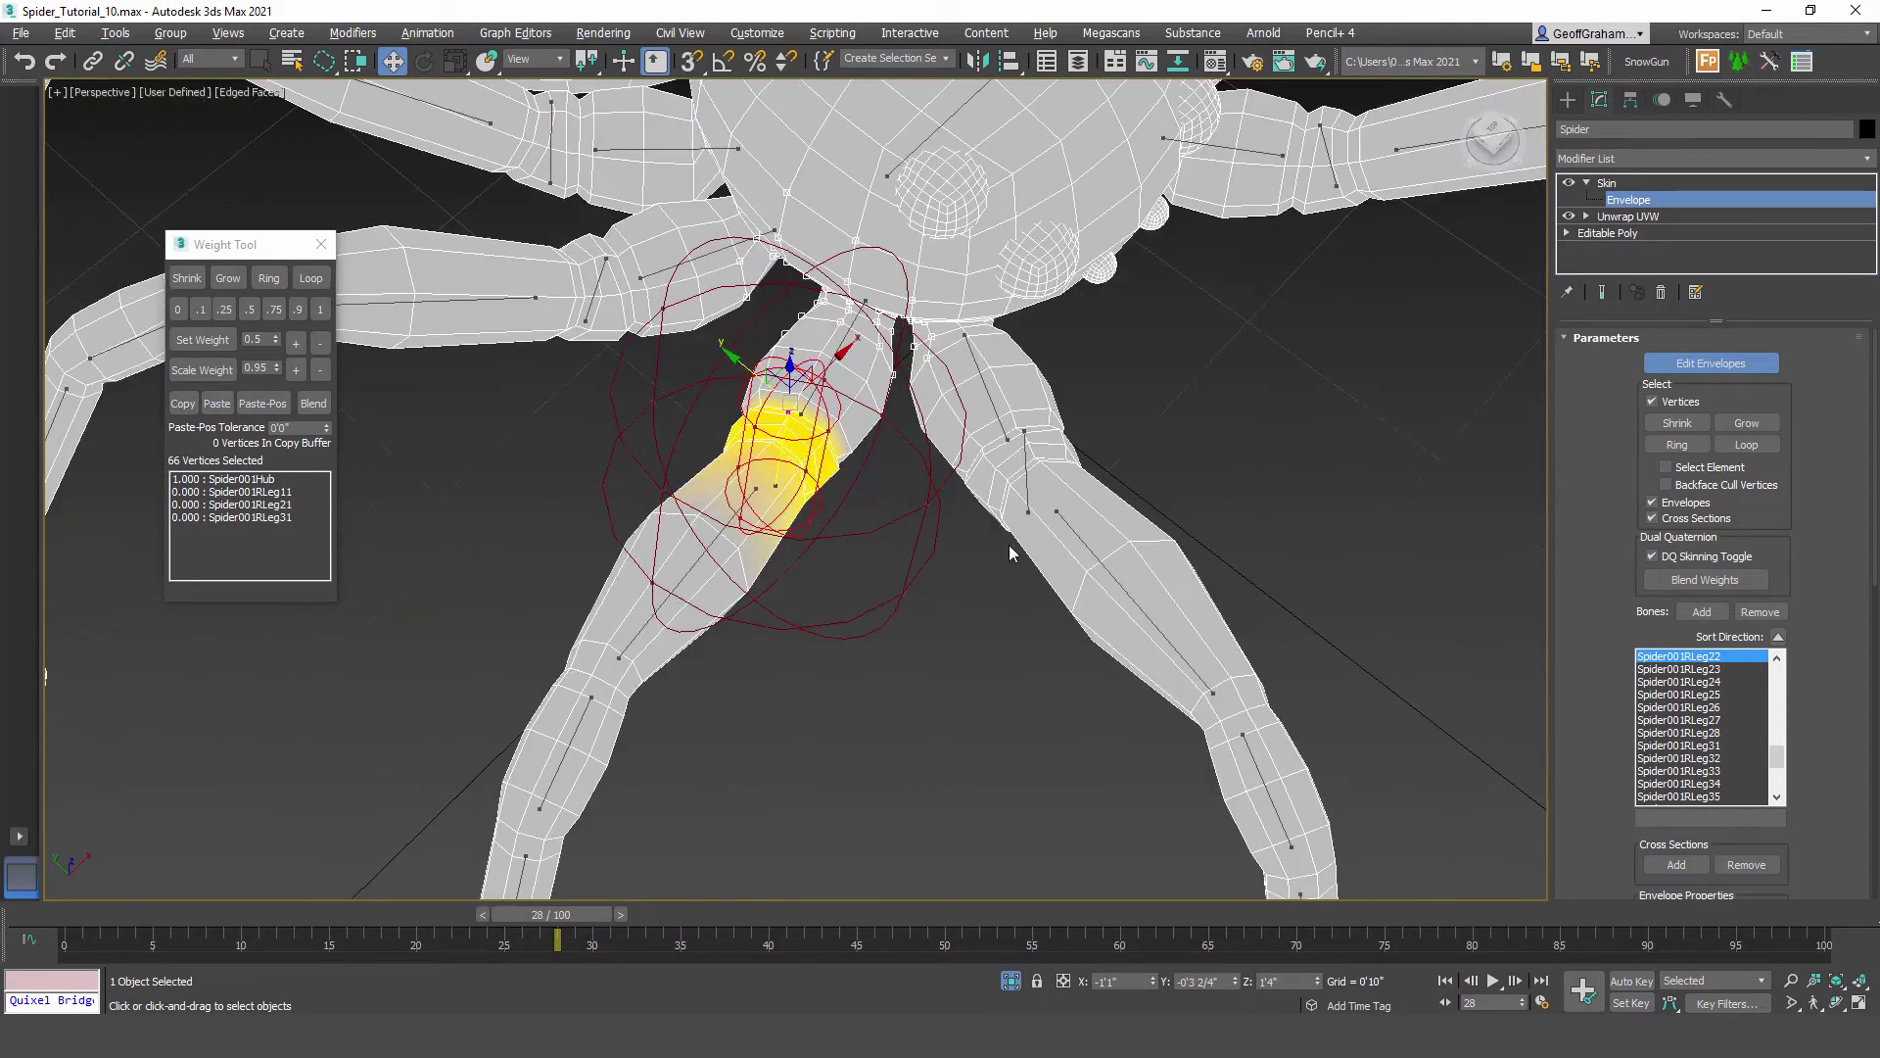
left_click(1022, 461)
middle_click_drag(1021, 460, 966, 460, "alt")
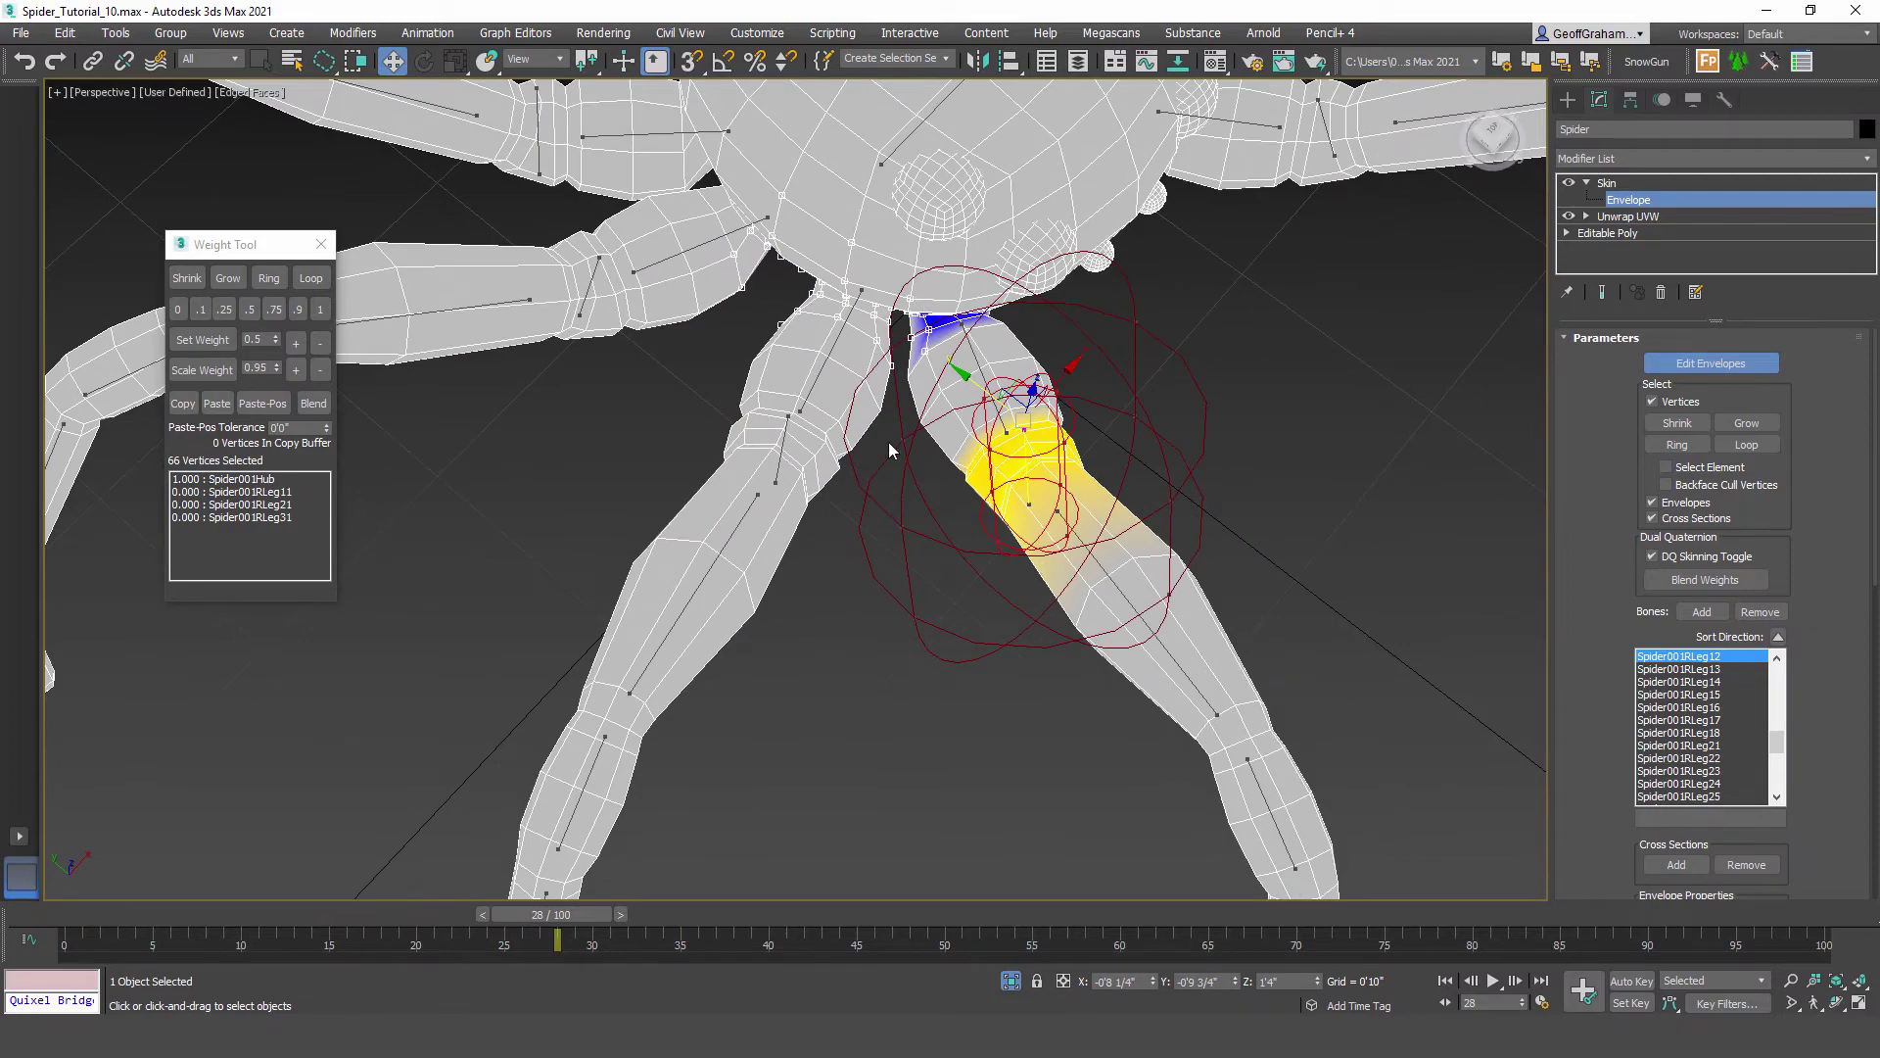
mouse_move(884, 431)
left_mouse_down()
mouse_move(1052, 321)
mouse_move(874, 347)
mouse_move(878, 417)
left_mouse_up()
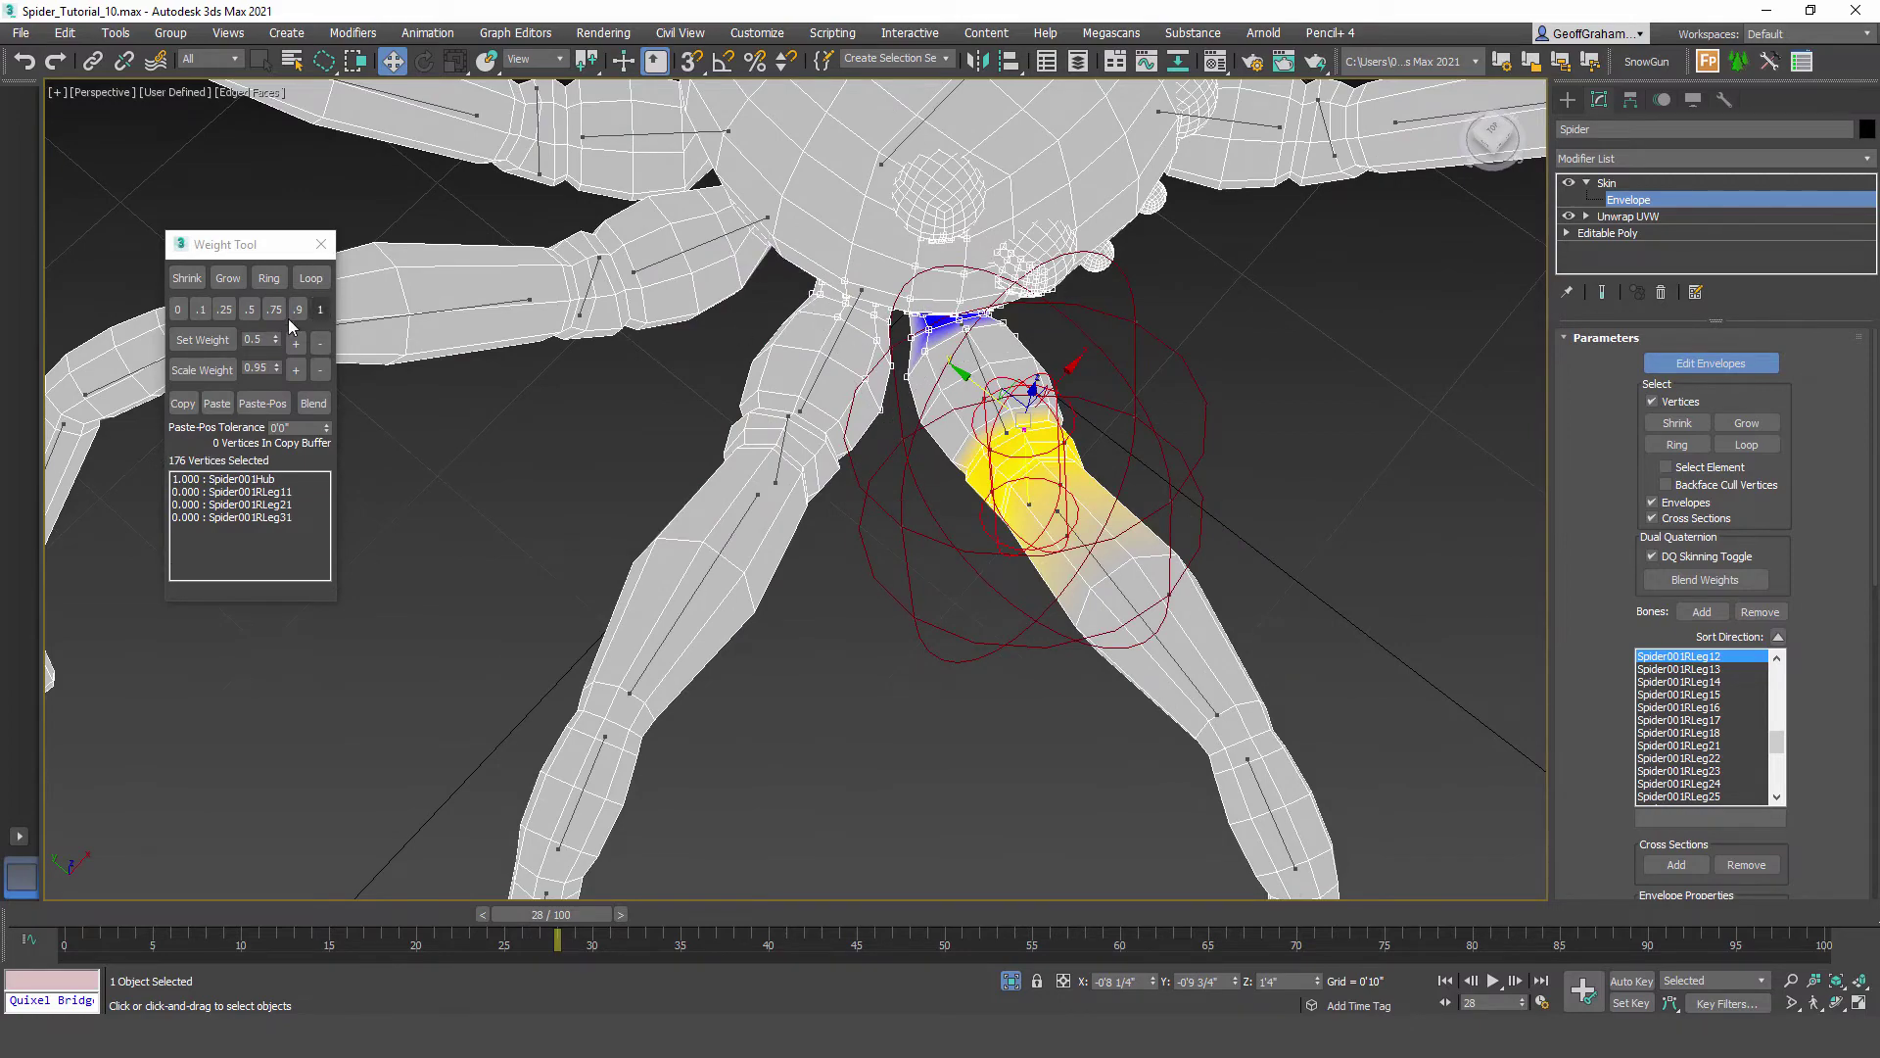
left_click(177, 310)
Step: Examine the weight influence of the lower leg bones on each of the right legs
middle_click_drag(848, 504, 744, 449, "alt")
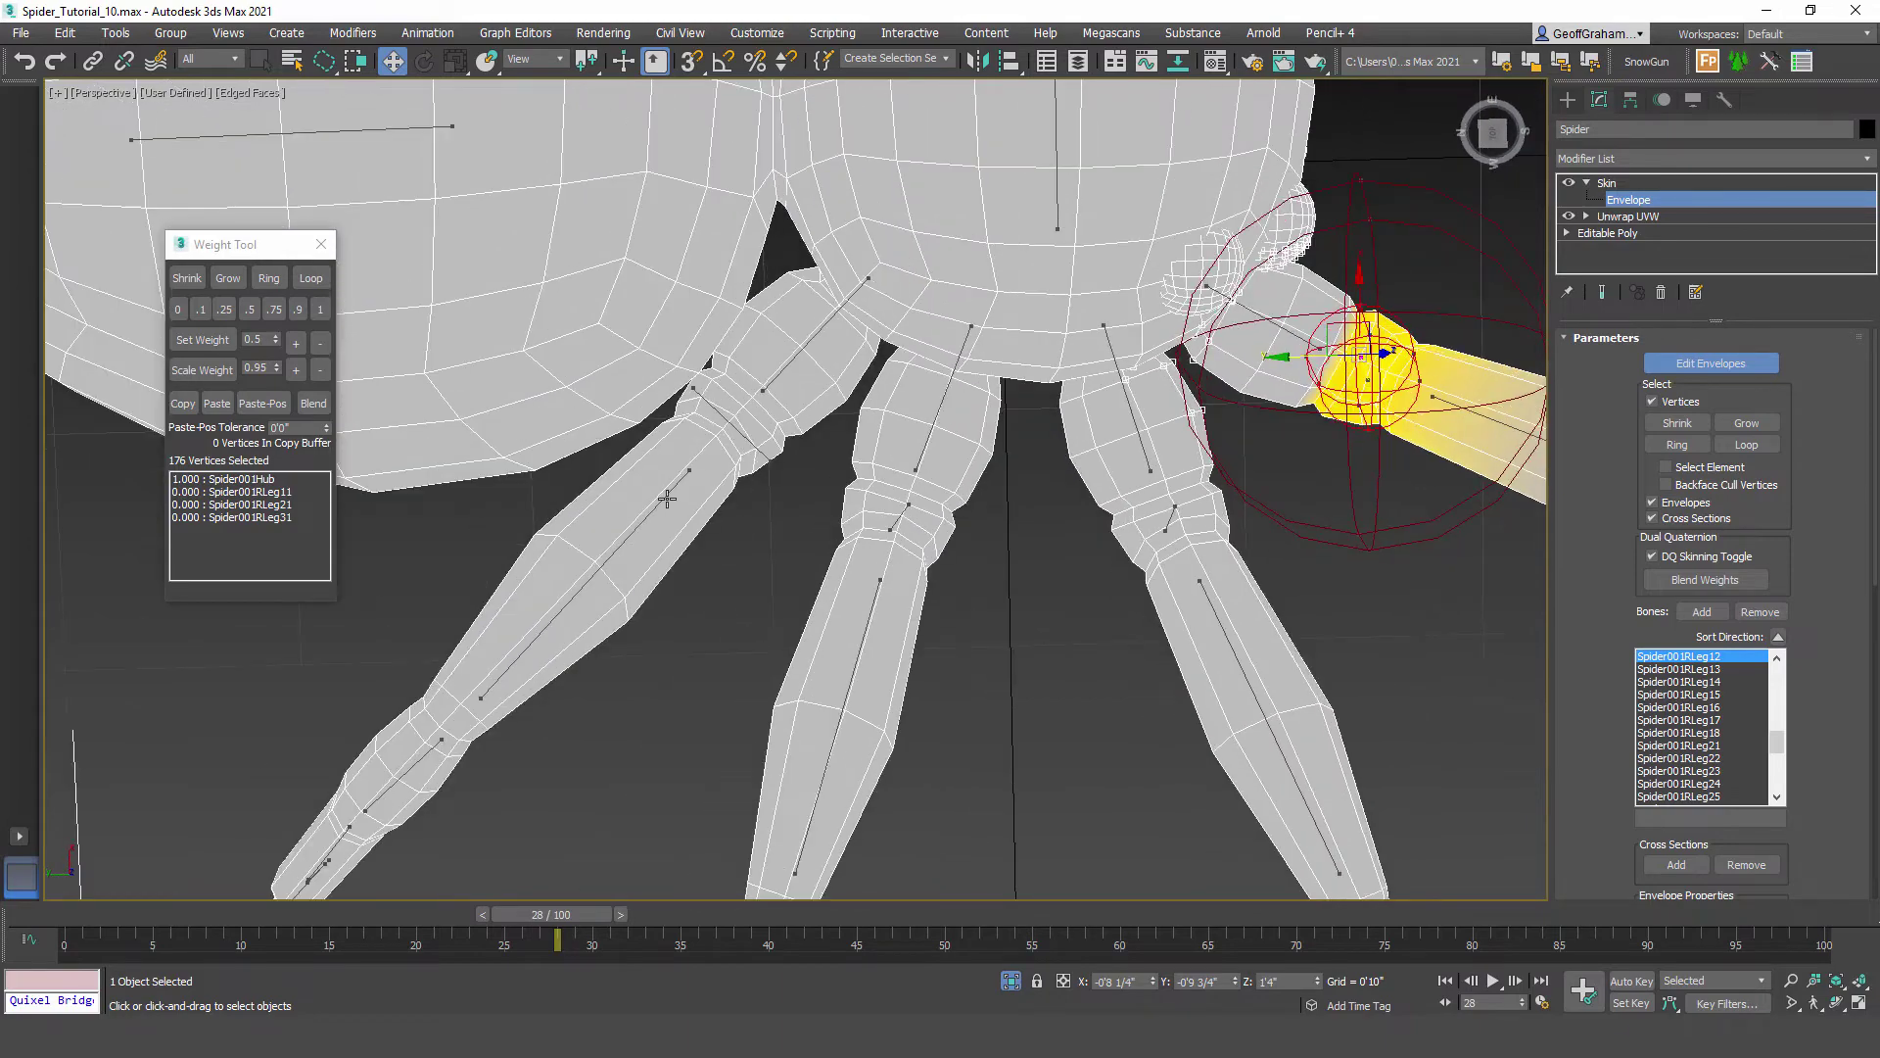
left_click(667, 499)
middle_click_drag(775, 633, 785, 540, "alt")
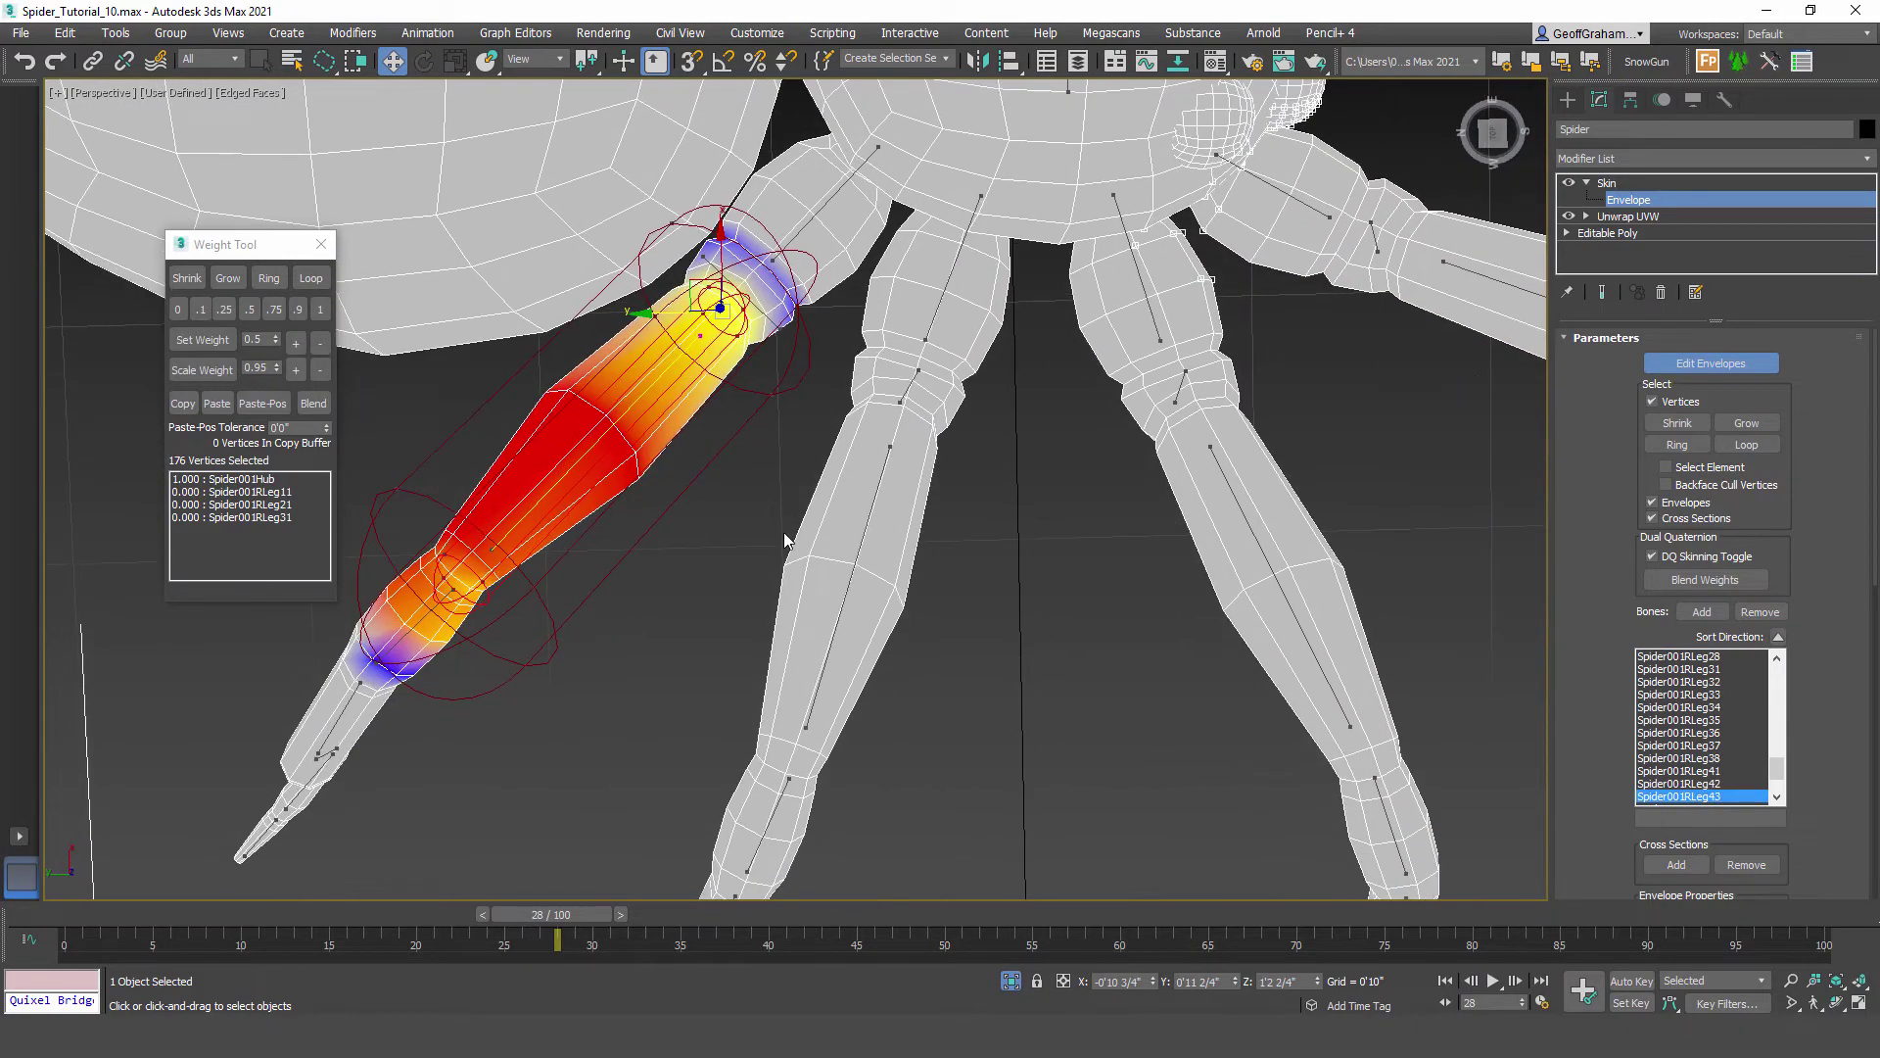
left_click(879, 482)
left_click(1228, 486)
middle_click_drag(1248, 602, 1106, 495, "alt")
left_click(1087, 490)
scroll(968, 586, "down", 3)
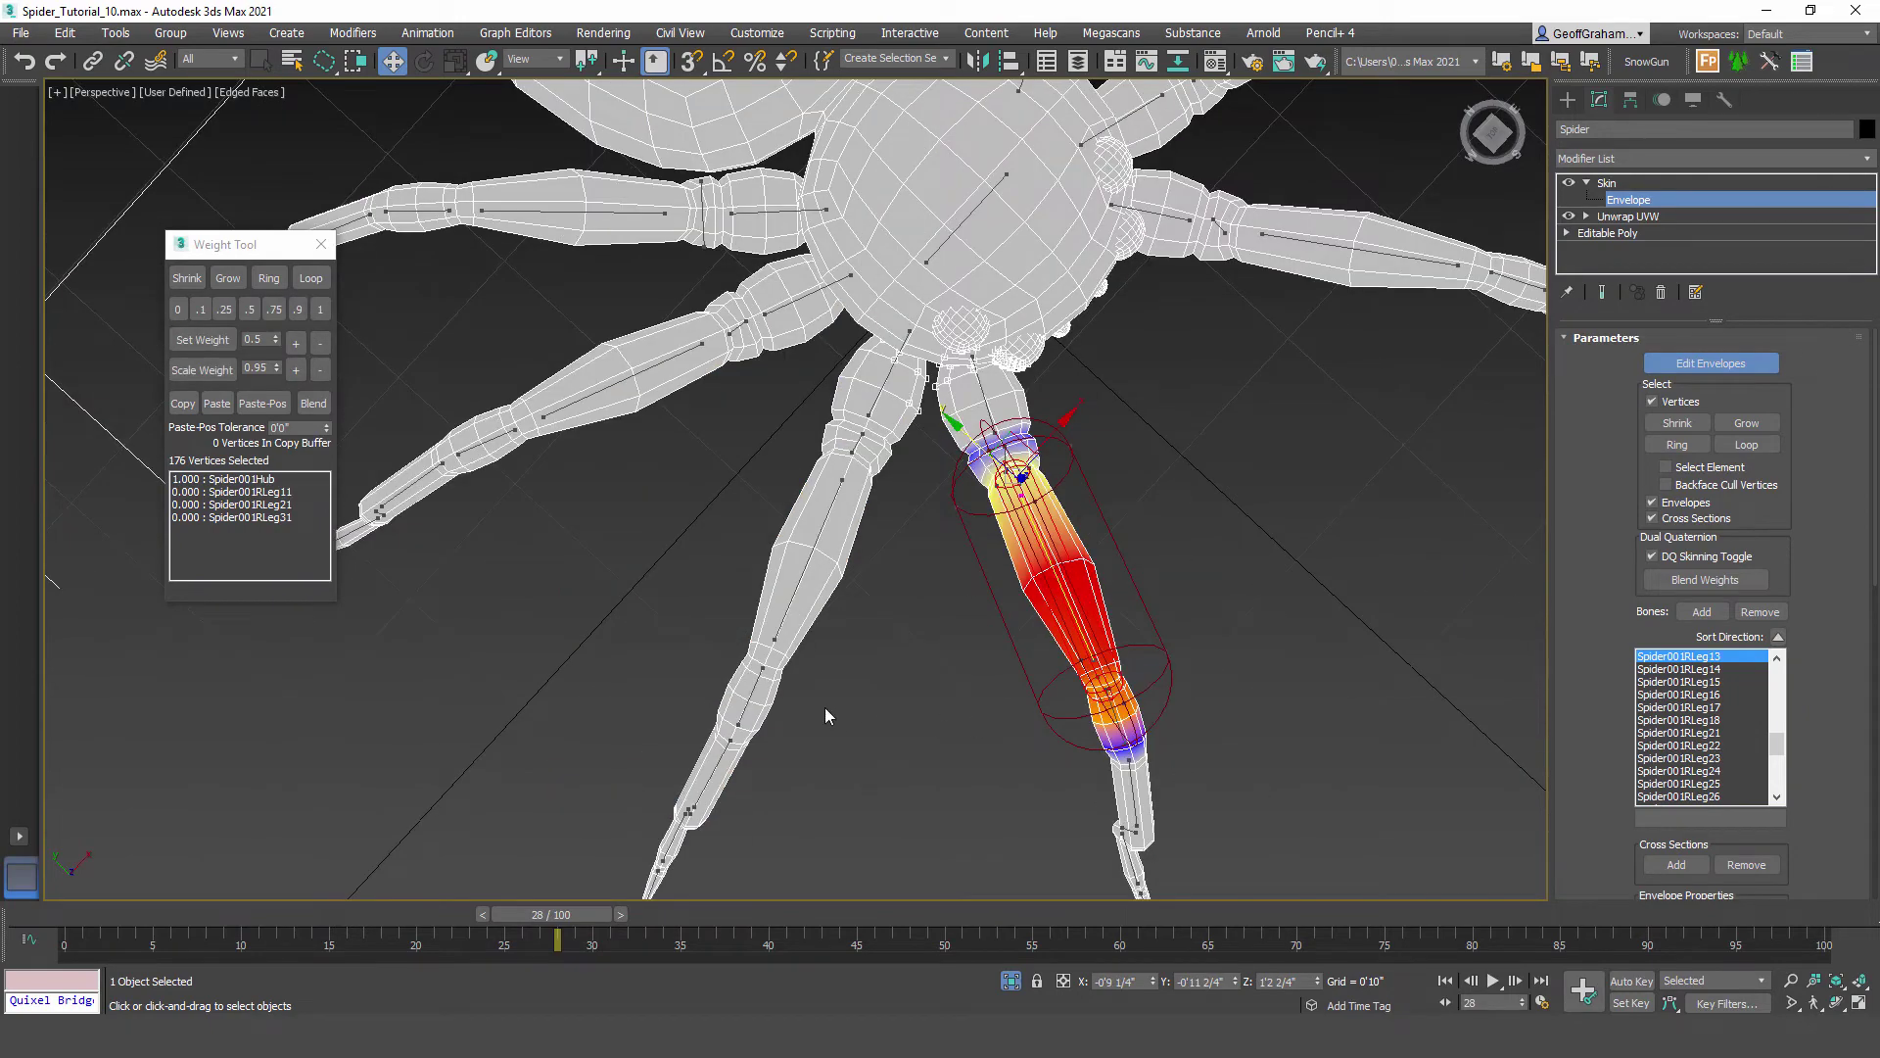
middle_click_drag(825, 716, 878, 742, "alt")
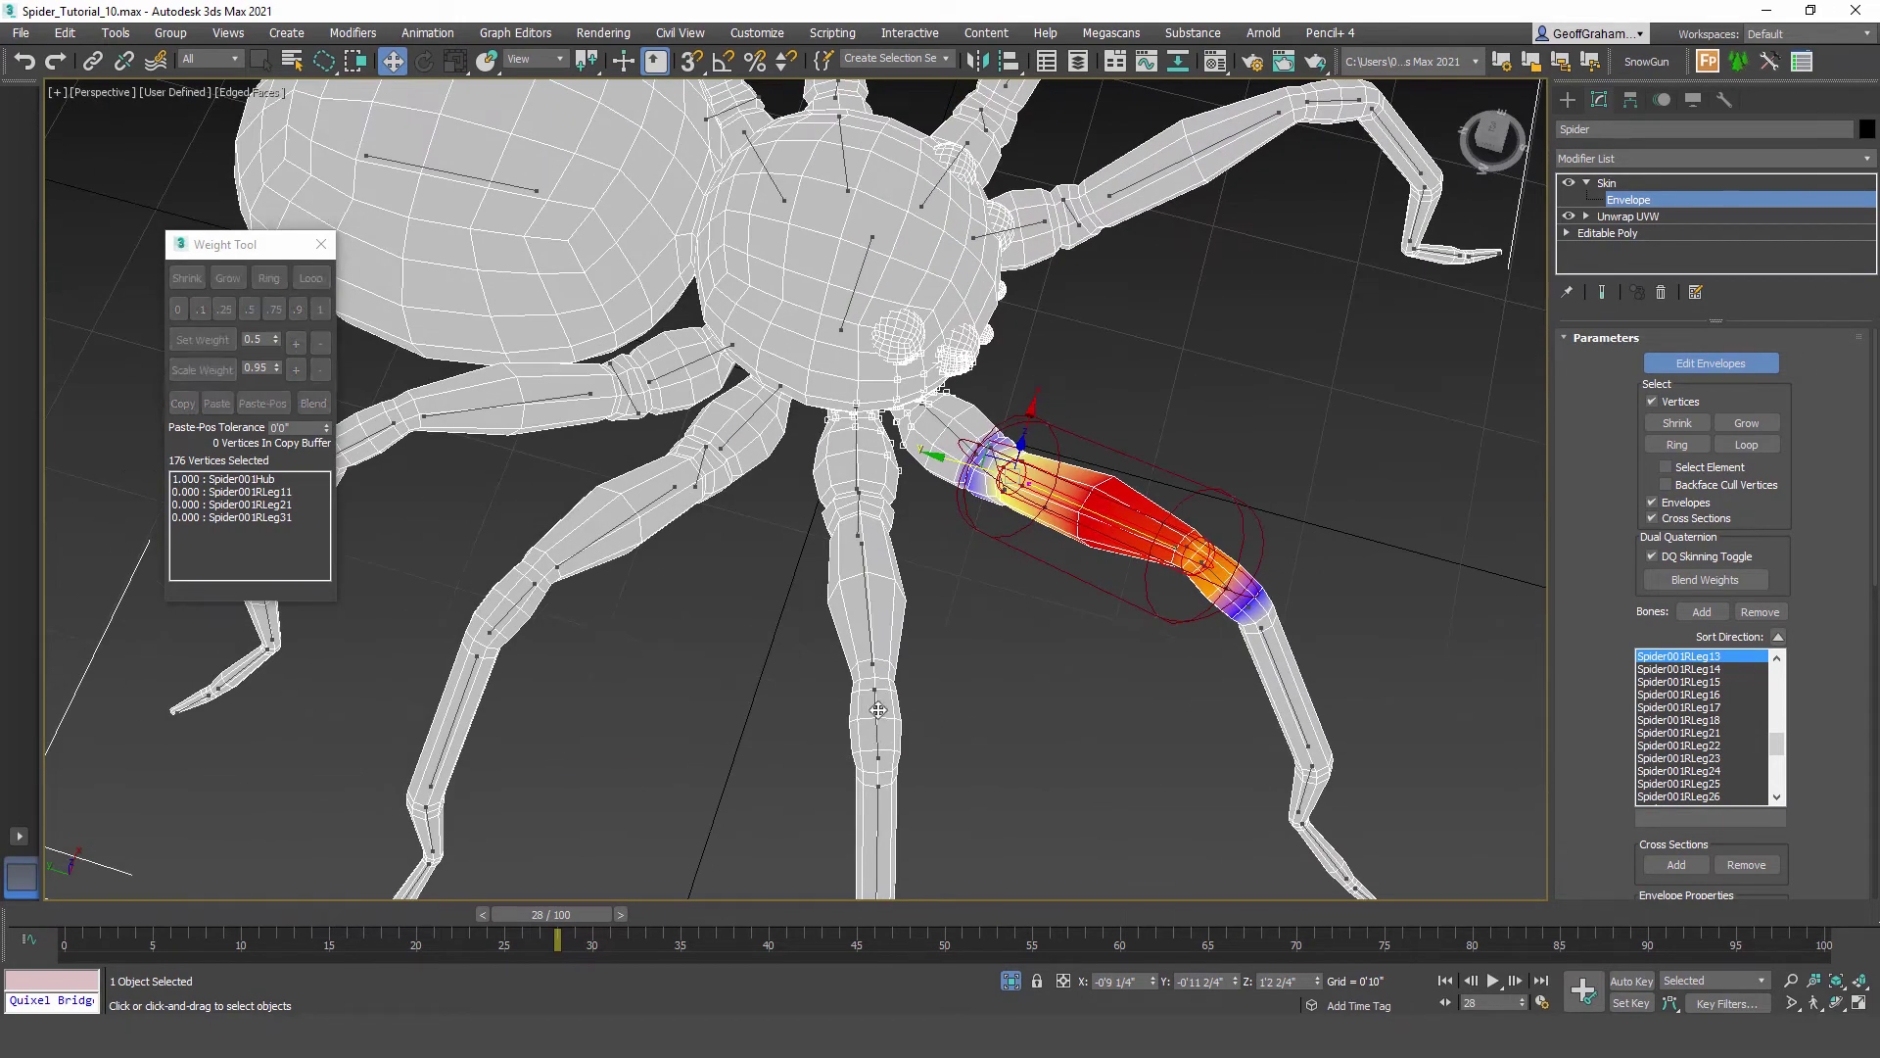
left_click(873, 710)
middle_click_drag(858, 497, 870, 583, "alt")
scroll(1004, 555, "up", 6)
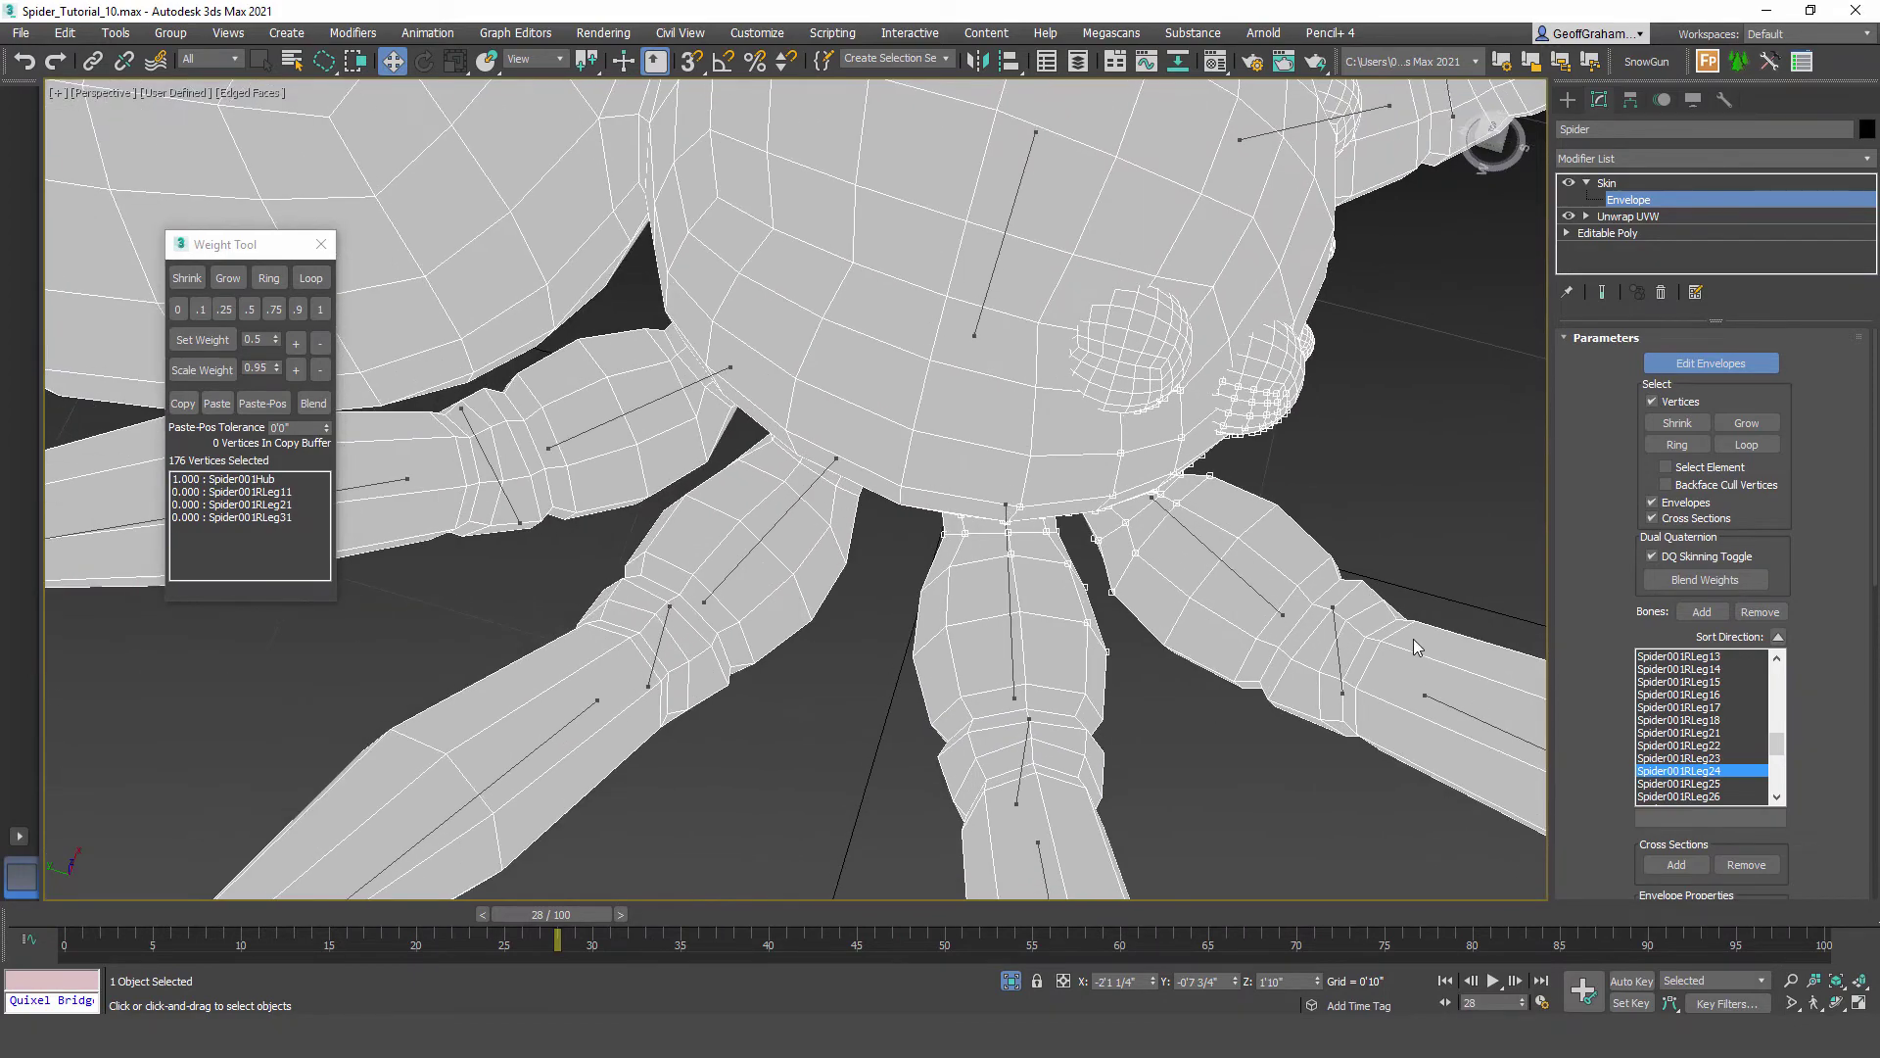
Step: Set the Spider001RLeg42 weight to 1 on the body-side vertex loop of the fourth right leg's short second segment
middle_click_drag(821, 617, 837, 573, "alt")
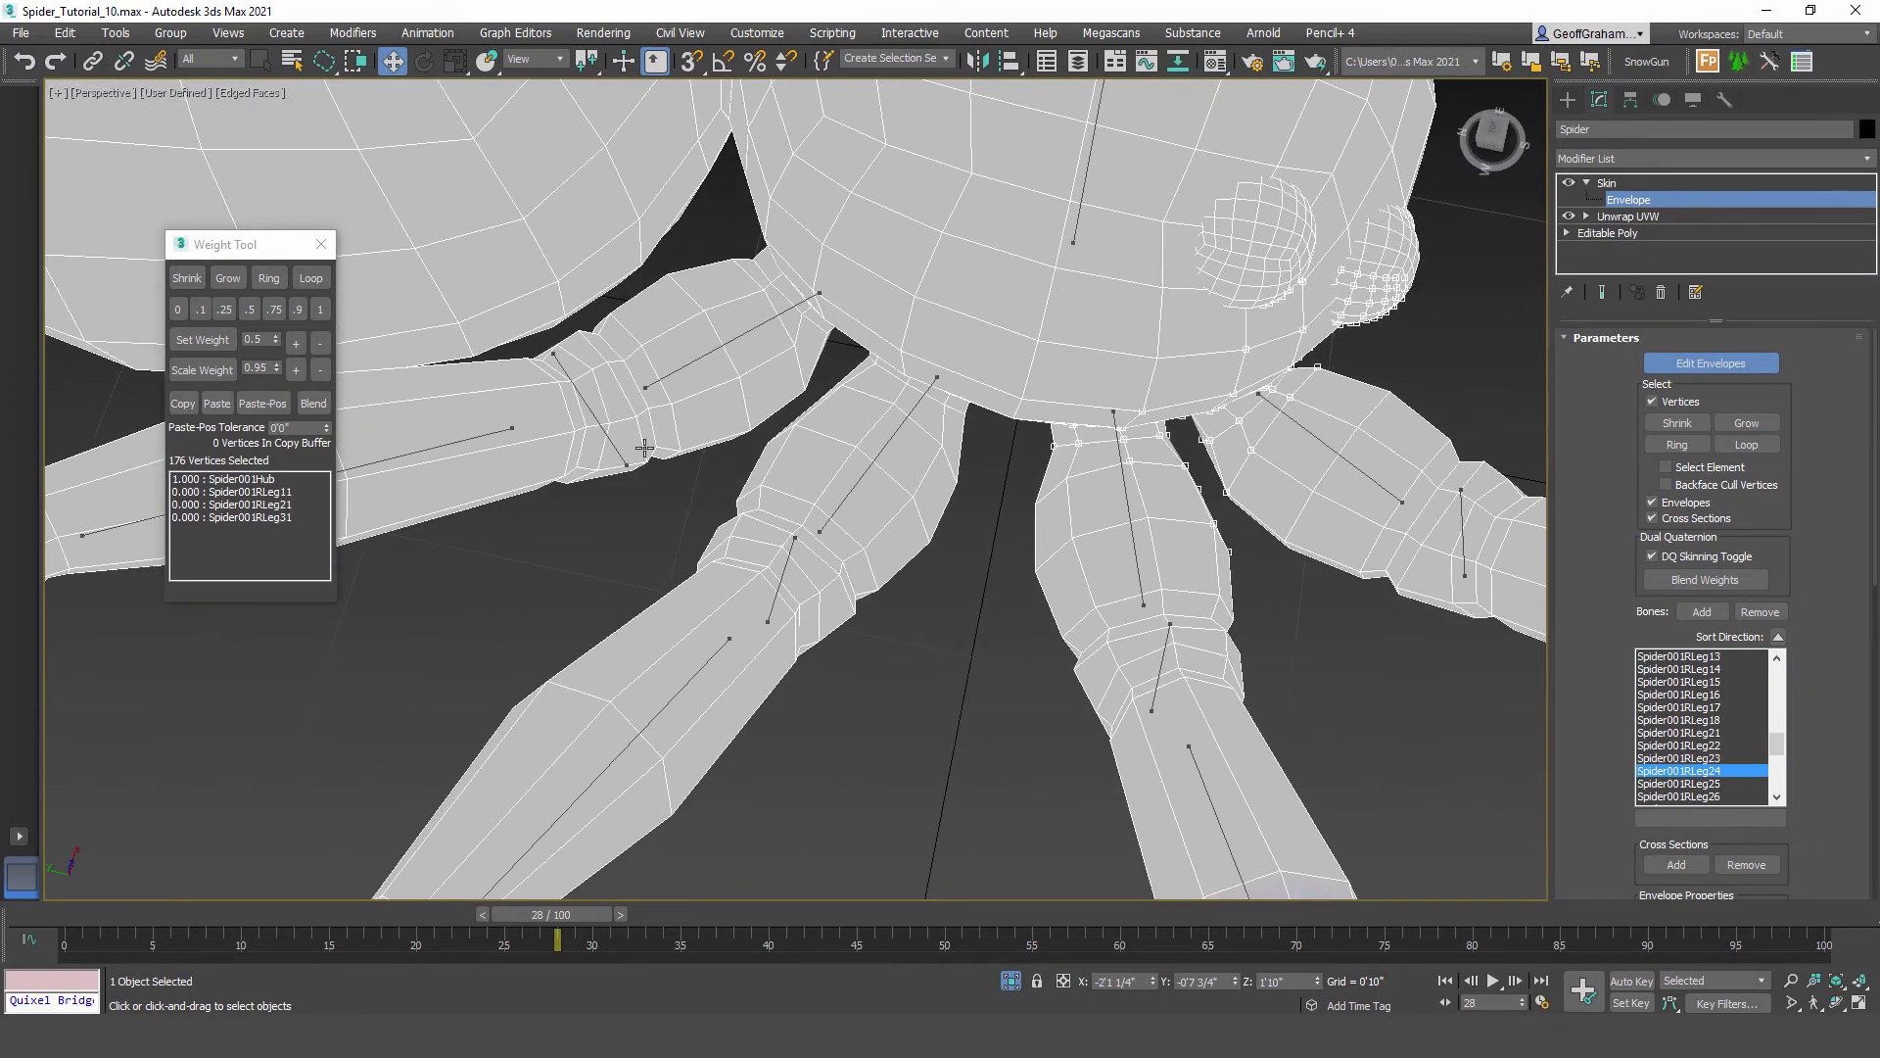
left_click(618, 451)
middle_click_drag(620, 453, 1058, 545, "alt")
scroll(729, 490, "up", 5)
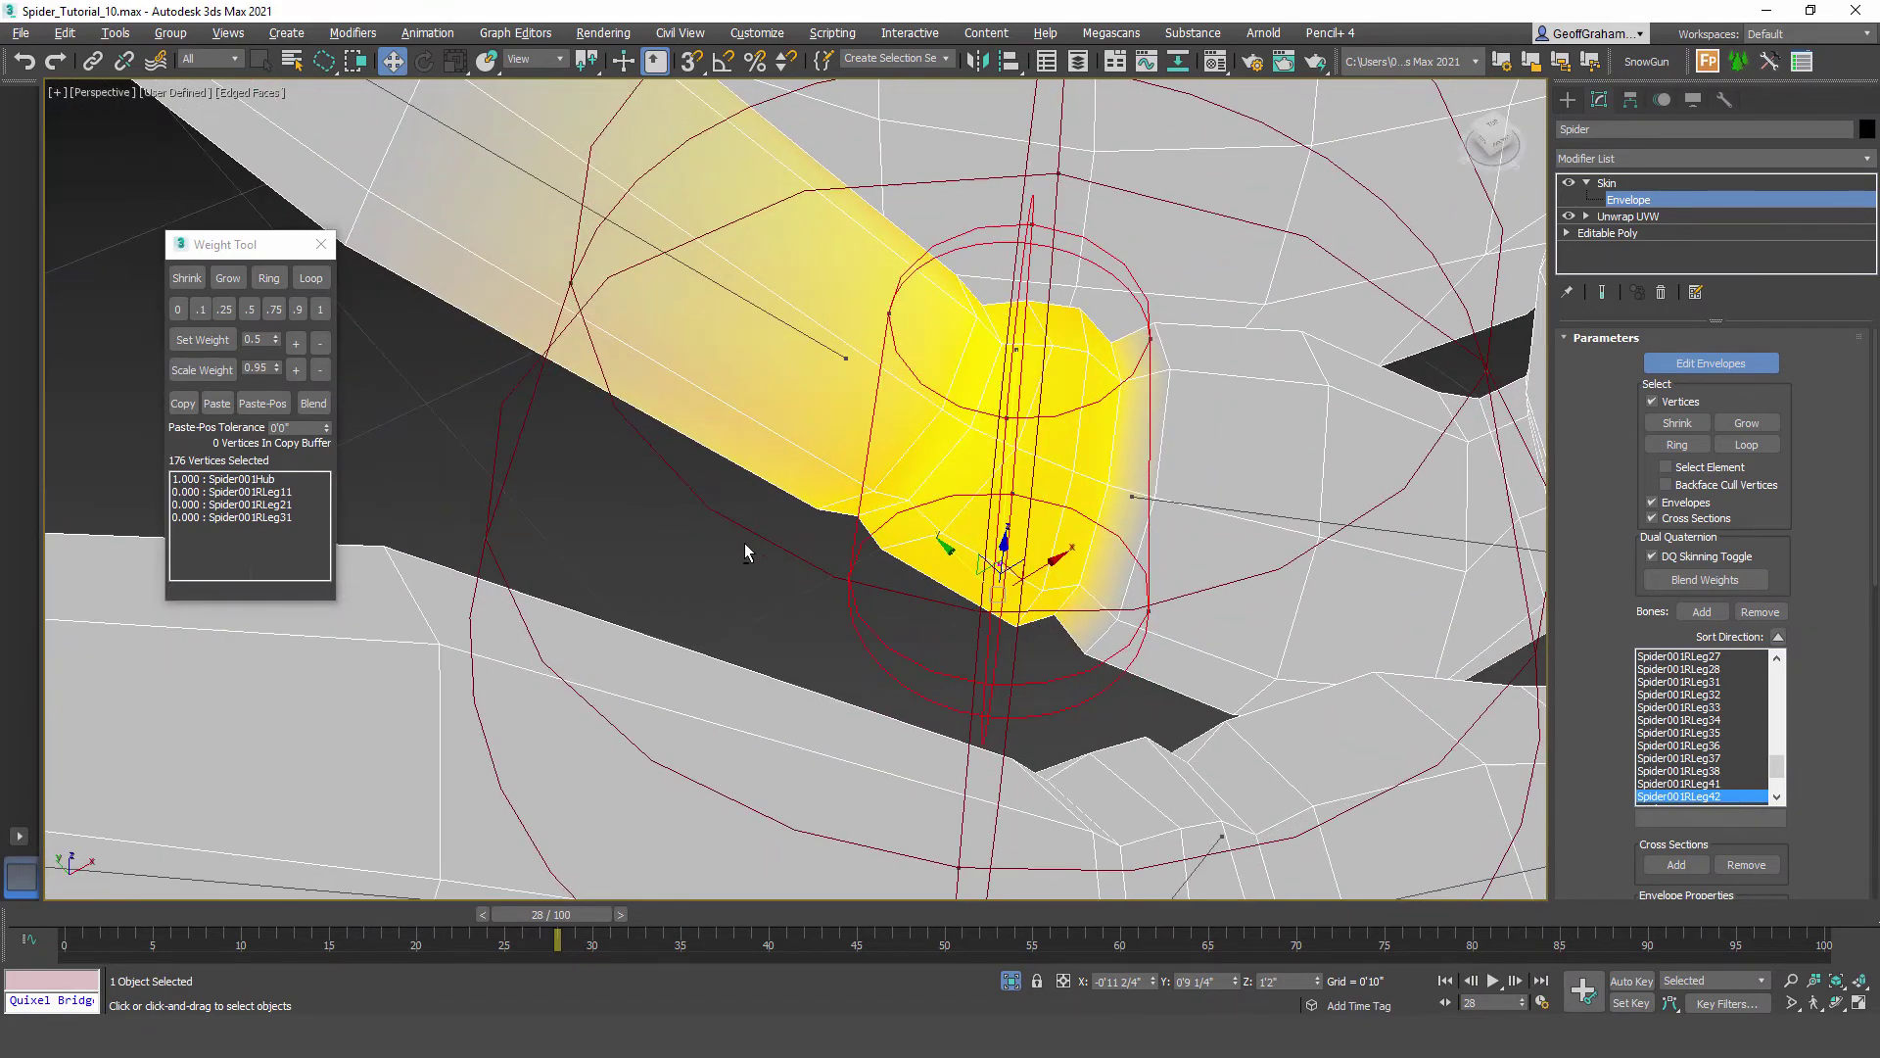
middle_click_drag(1066, 445, 942, 532, "alt")
left_click(941, 524)
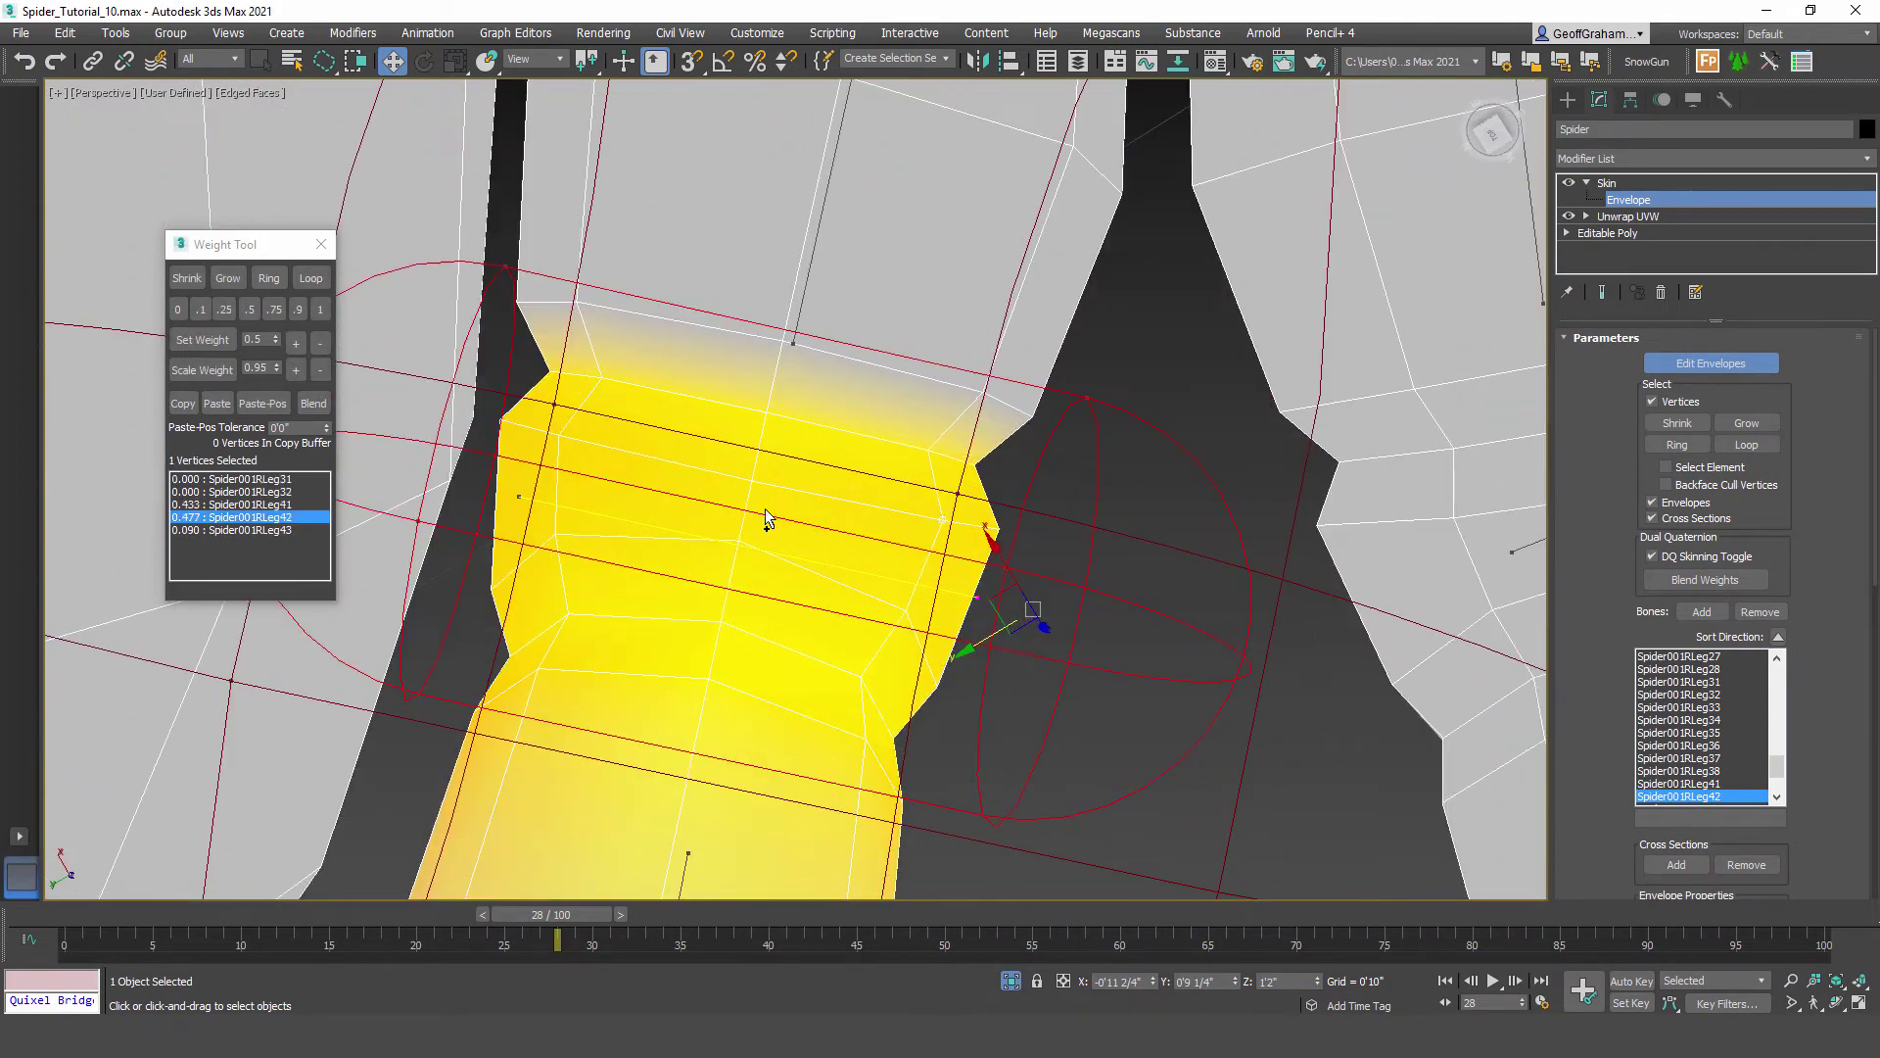
left_click(311, 280)
left_click(320, 310)
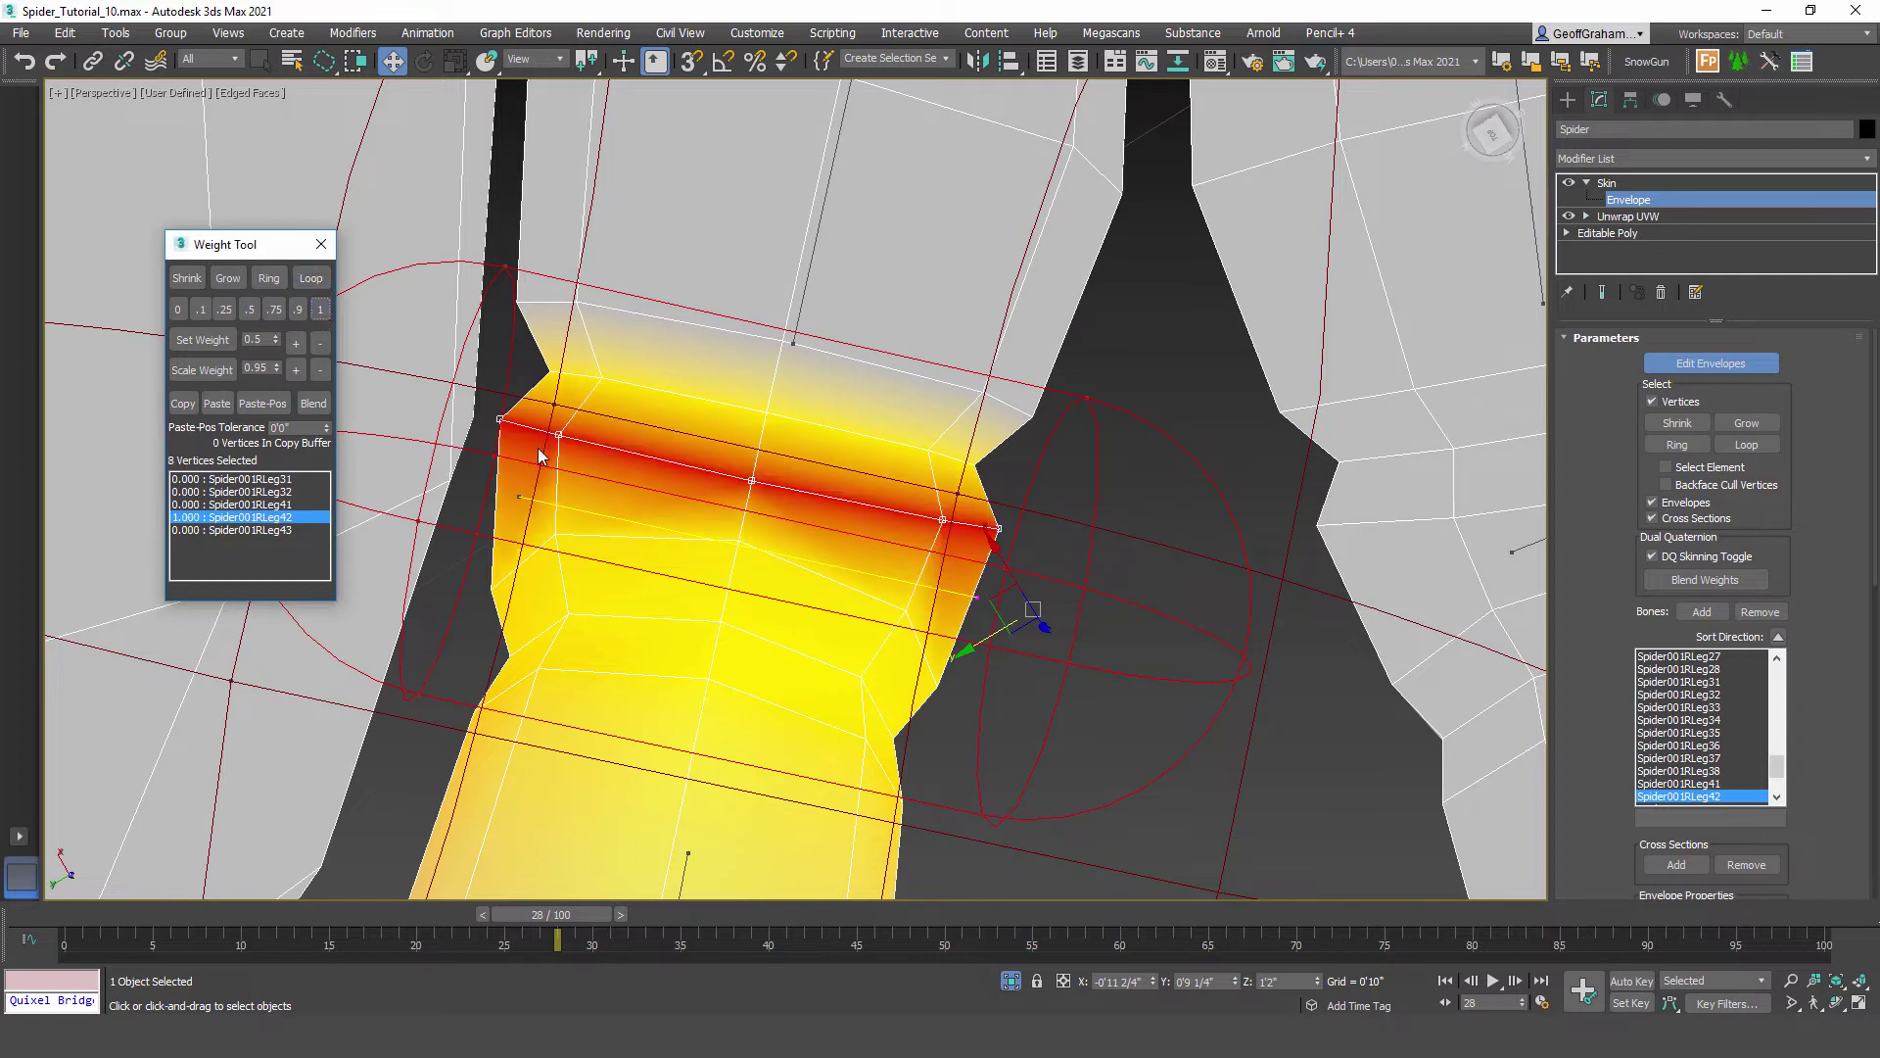
key("ctrl+z")
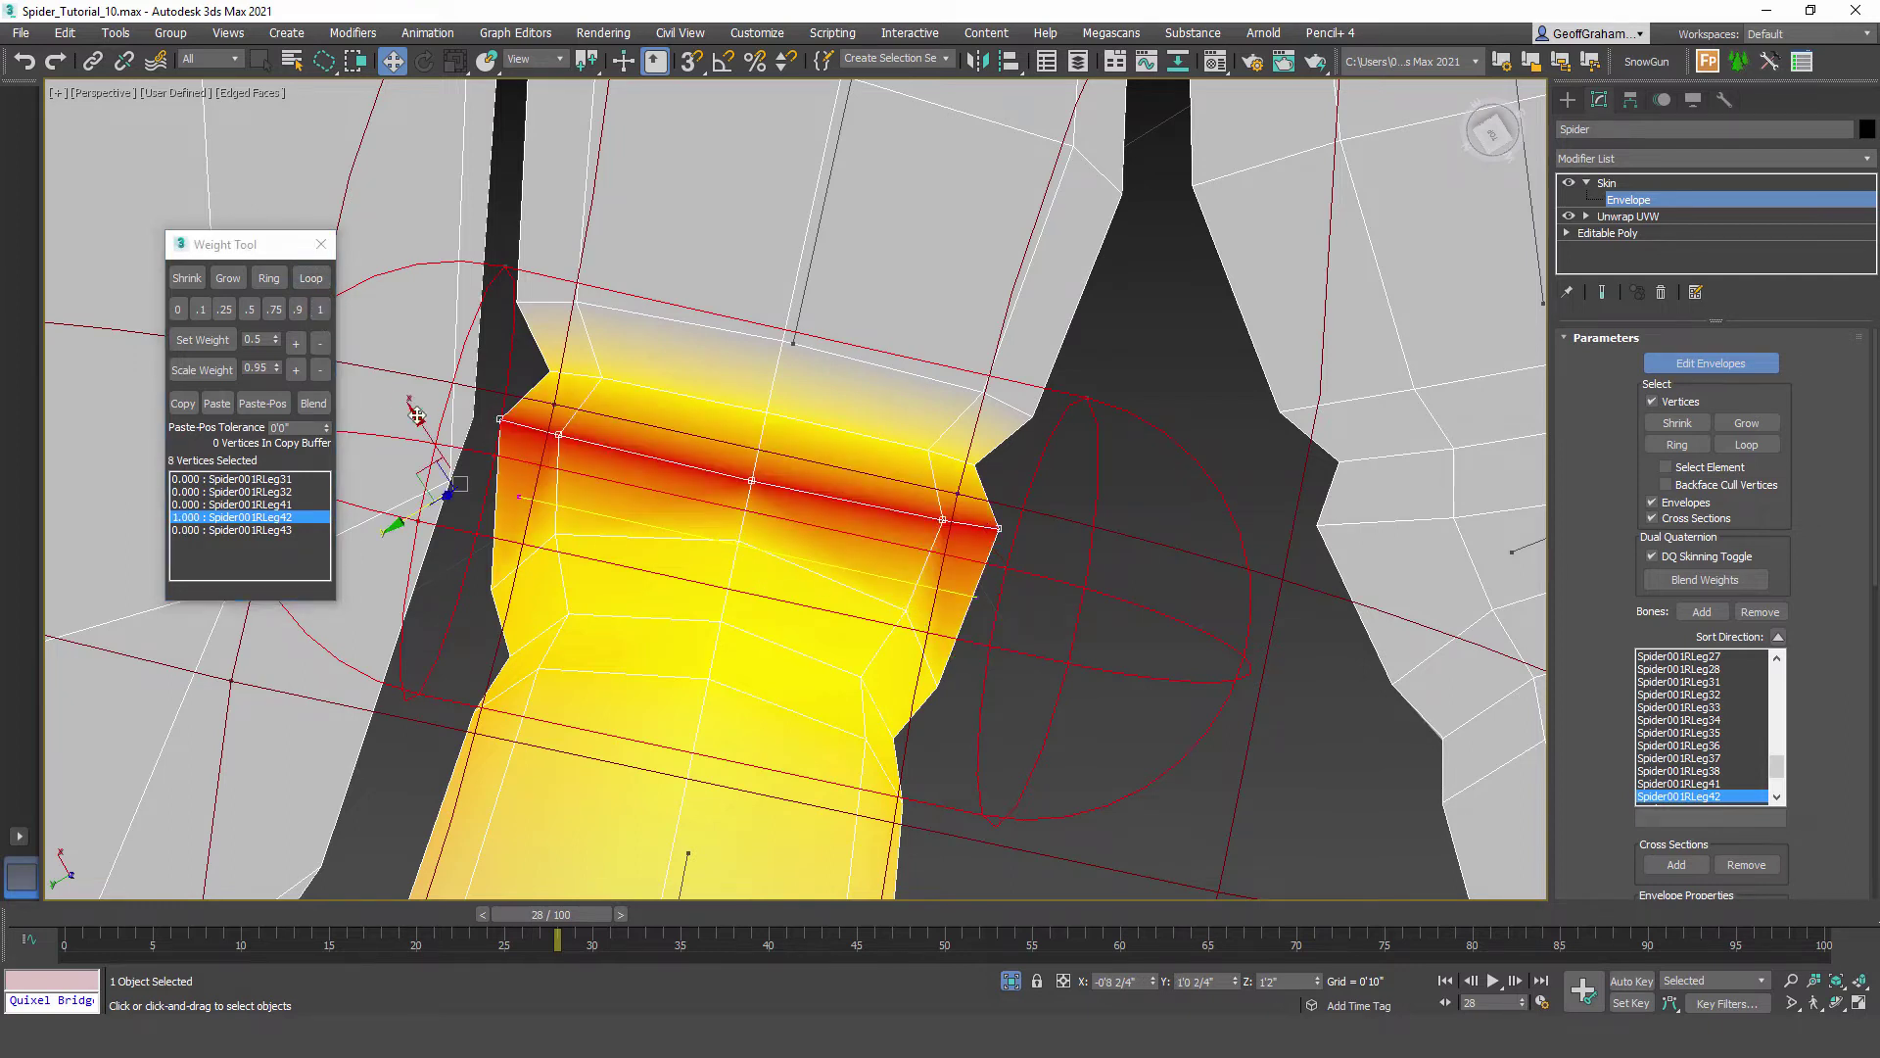
left_click(320, 309)
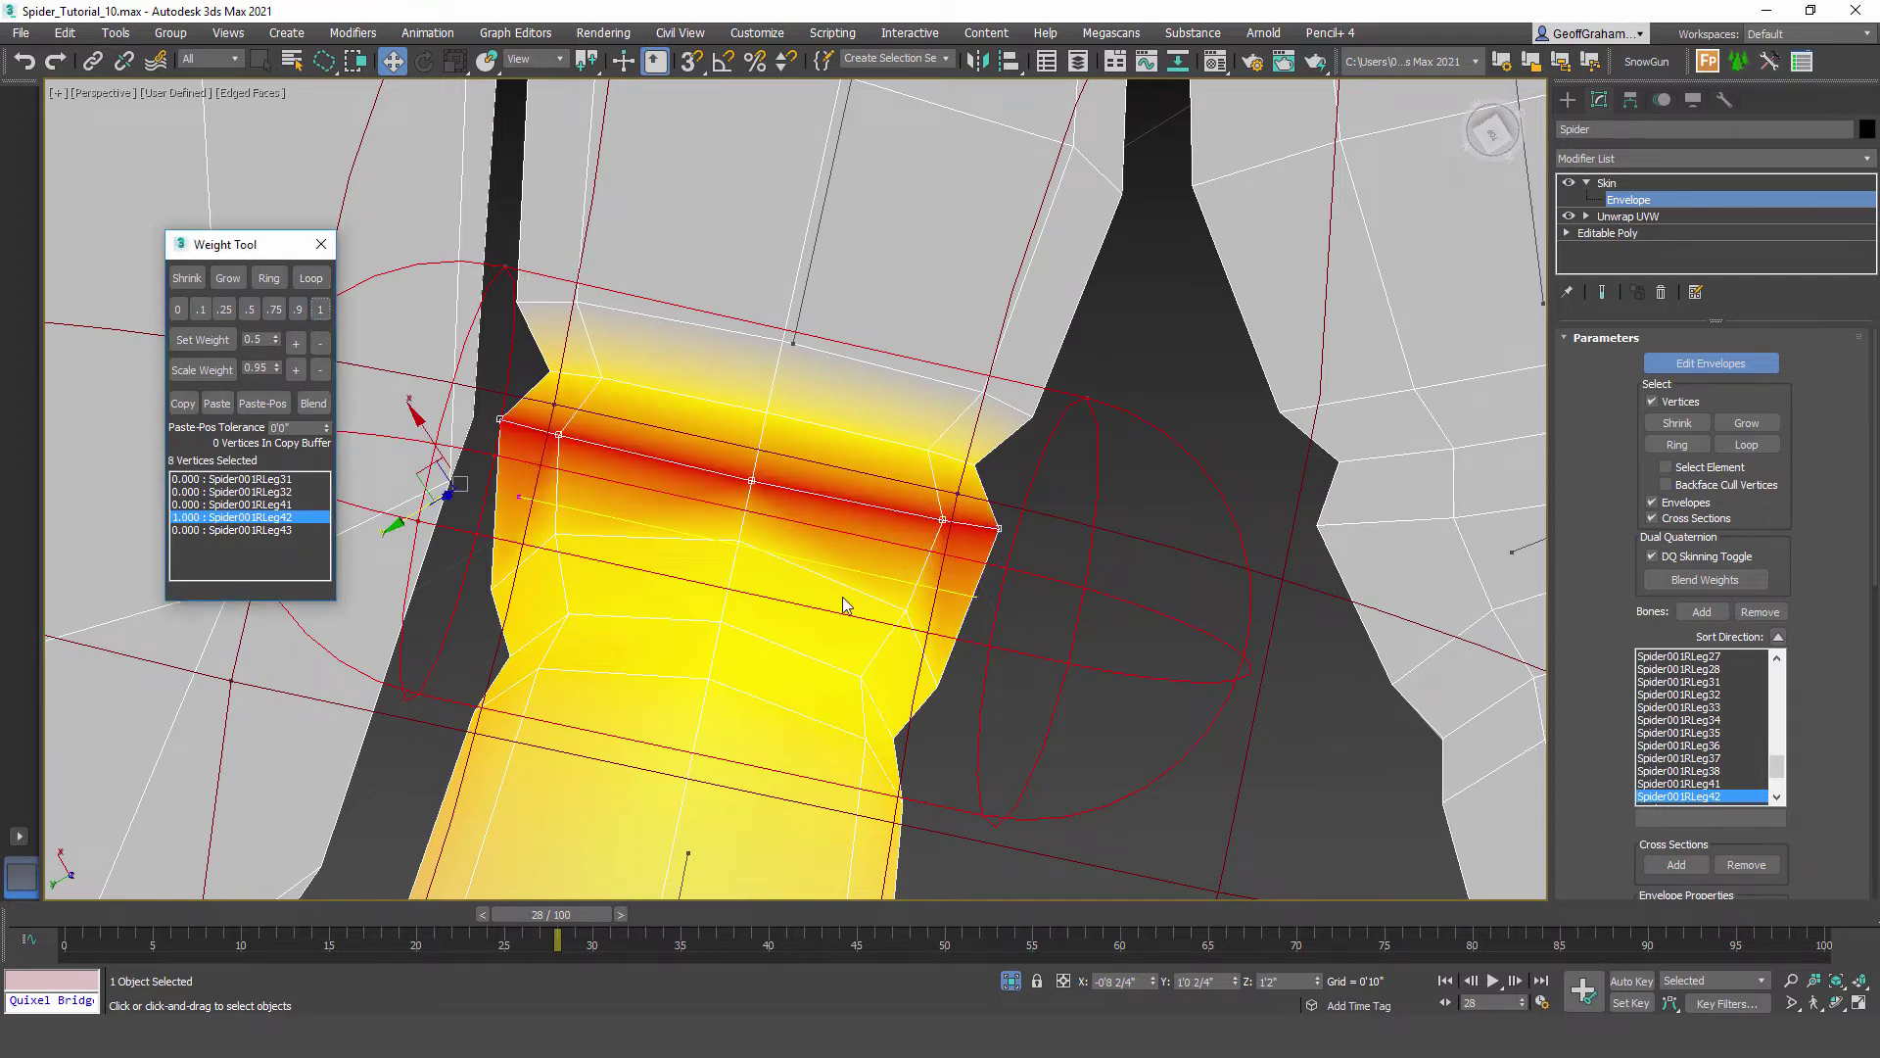
Step: Set the Spider001RLeg42 weight to 1 on the outer vertex loop of the fourth right leg's short second segment
left_click(906, 607)
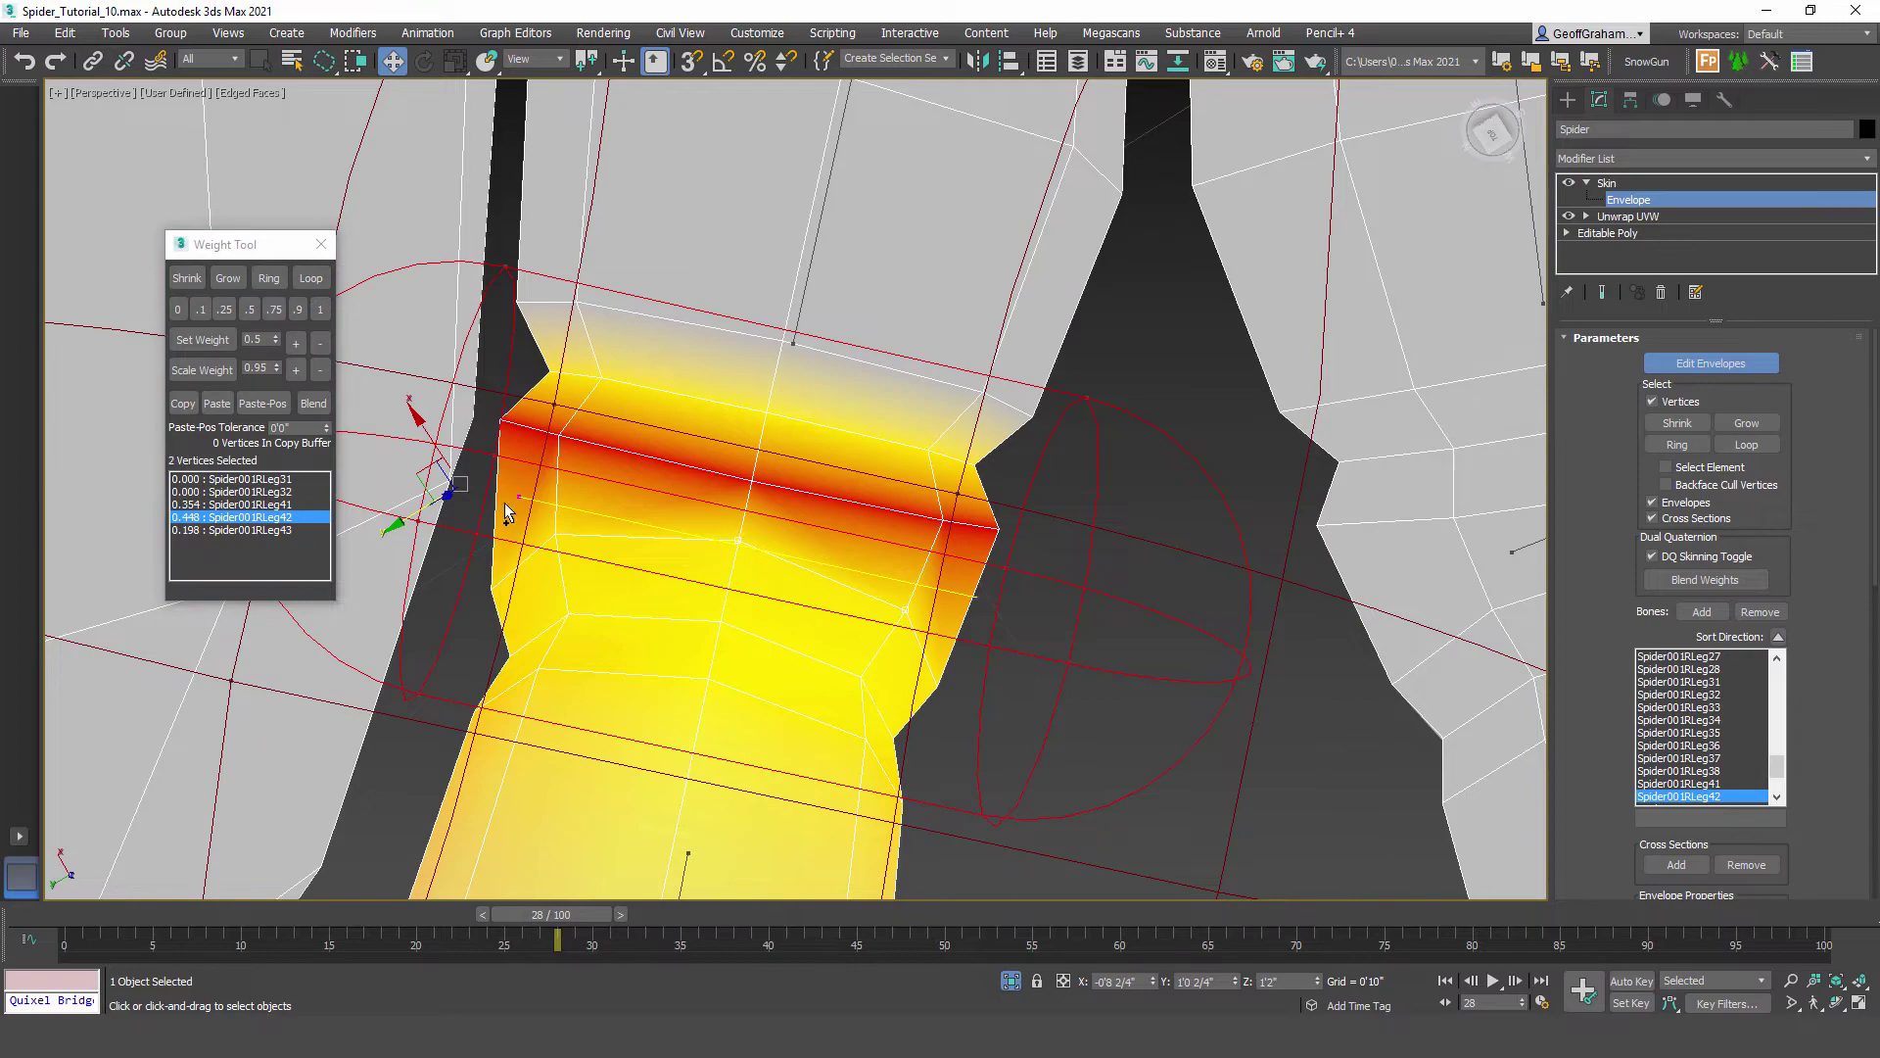
key("ctrl+z")
middle_click_drag(960, 697, 615, 594, "alt")
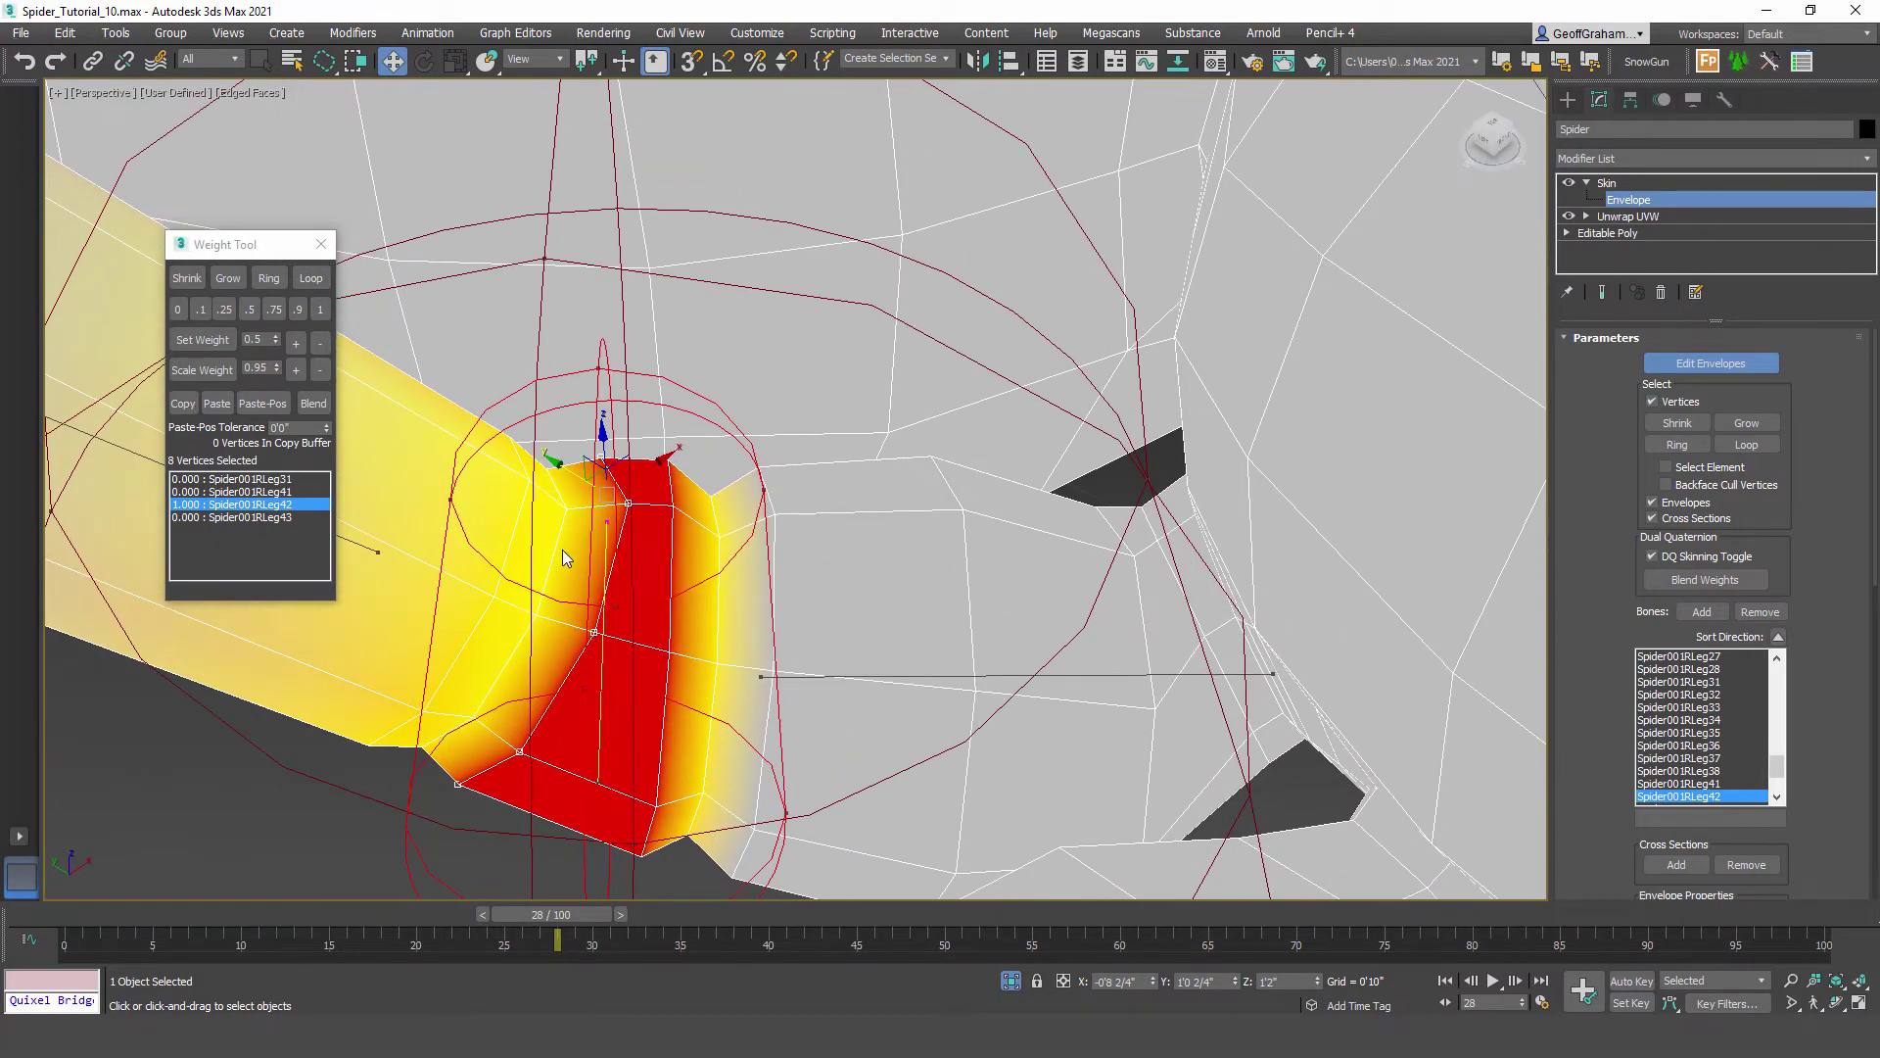
middle_click_drag(581, 693, 696, 734, "alt")
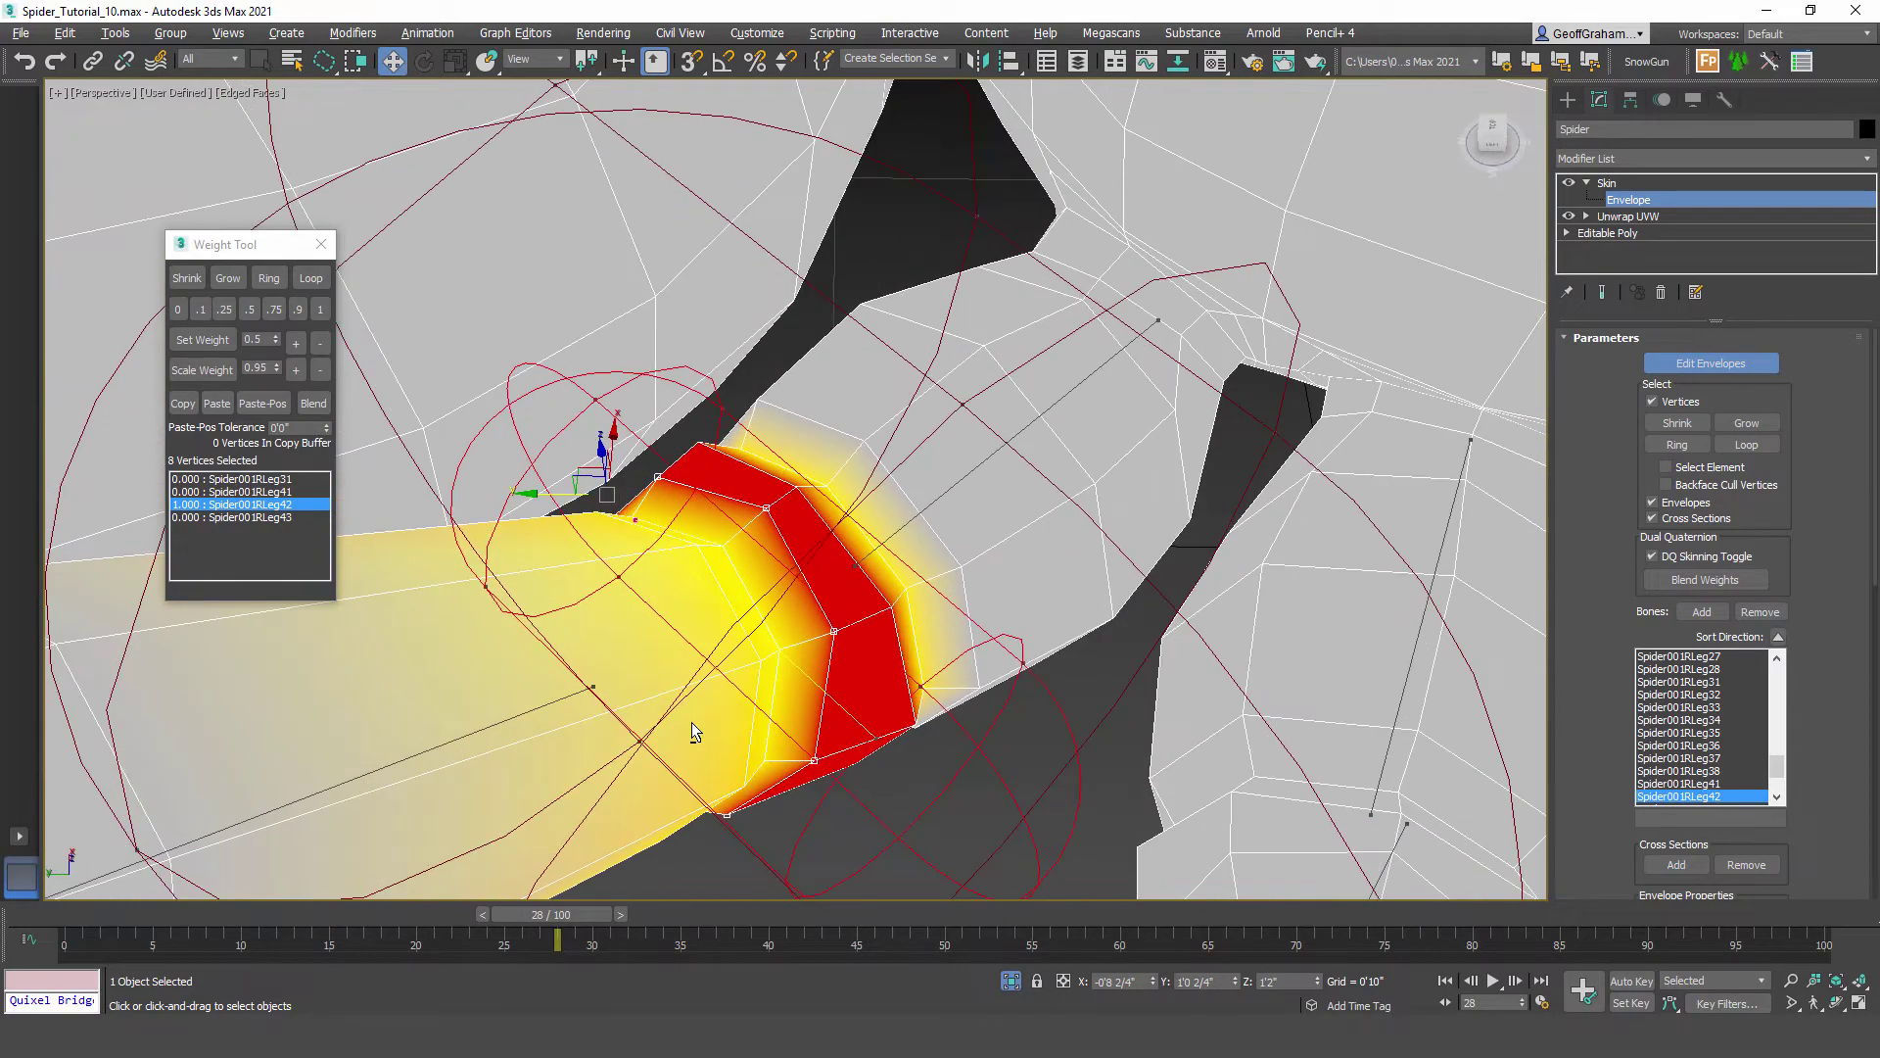
Step: Set the Spider001RLeg32 weight to 1 on both vertex loops of the third right leg's short second segment
middle_click_drag(899, 691, 1077, 636, "alt")
middle_click_drag(1077, 637, 855, 525)
left_click(681, 500)
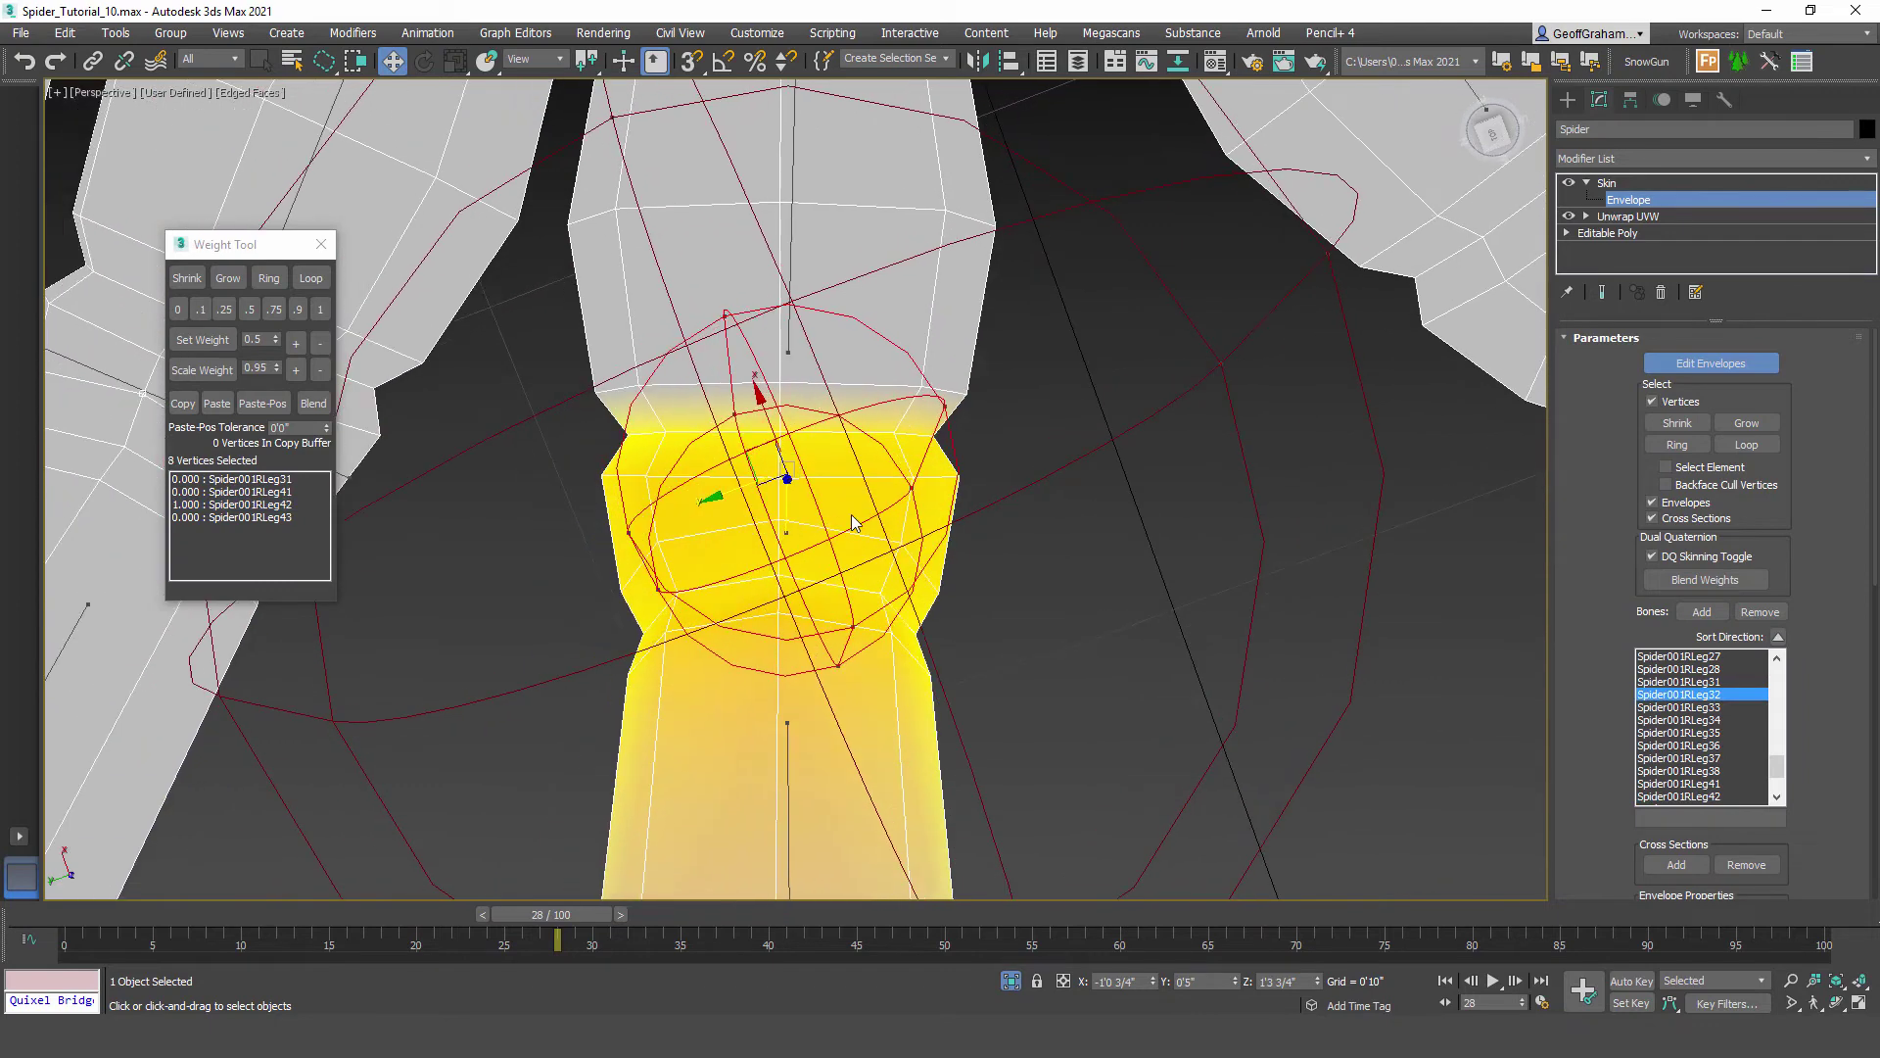
left_click(620, 479)
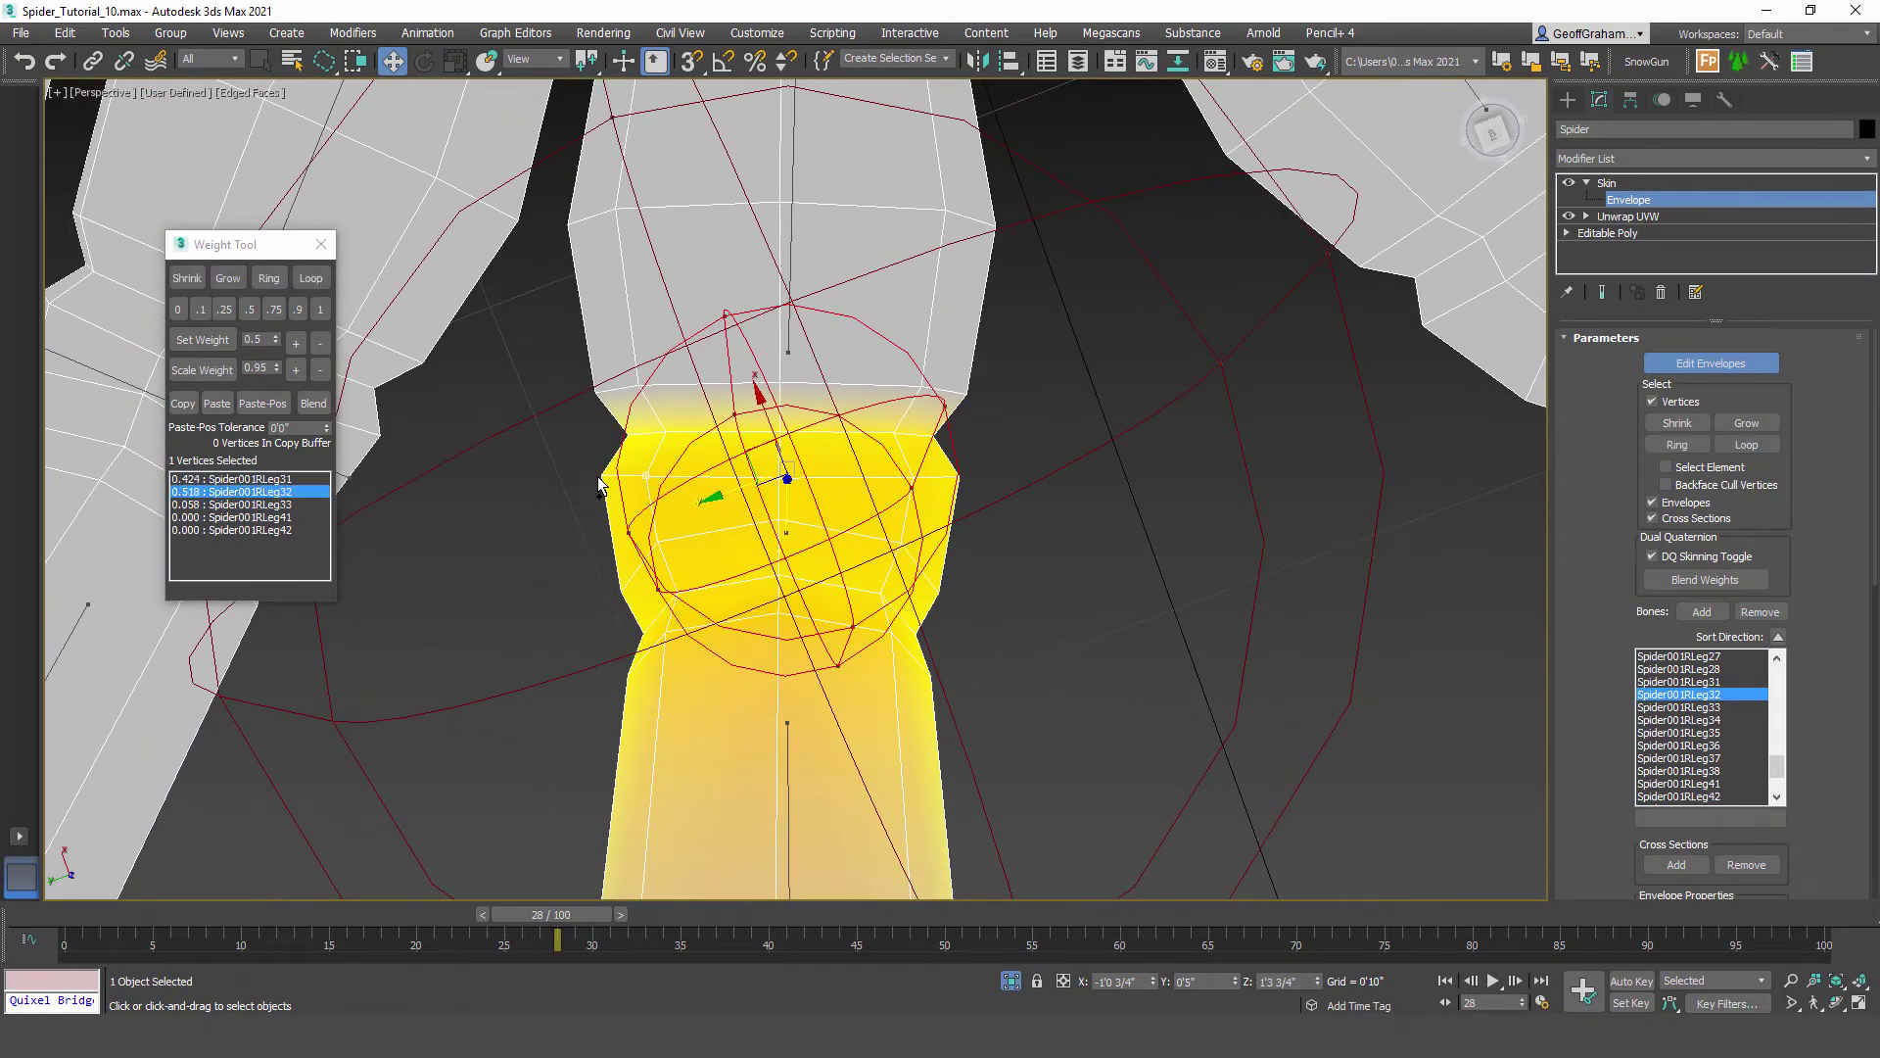
left_click(311, 278)
left_click(321, 309)
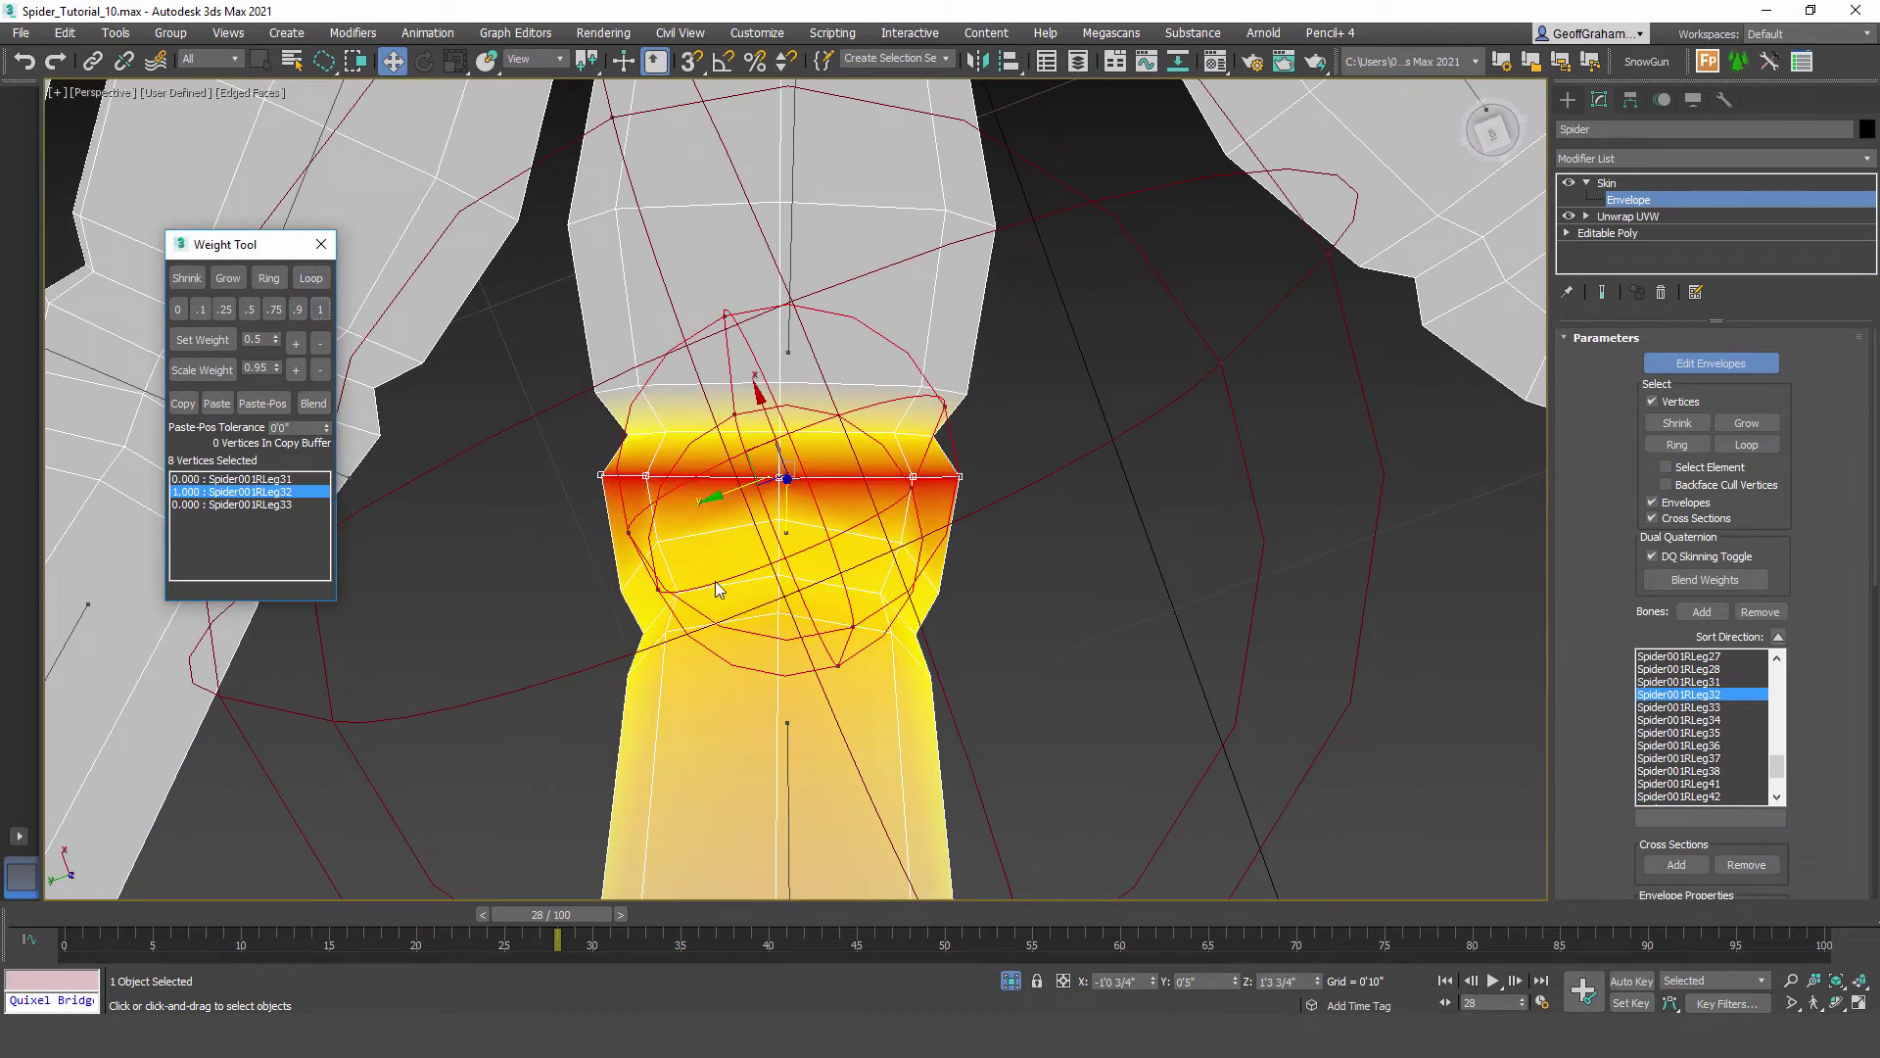
left_click(657, 541)
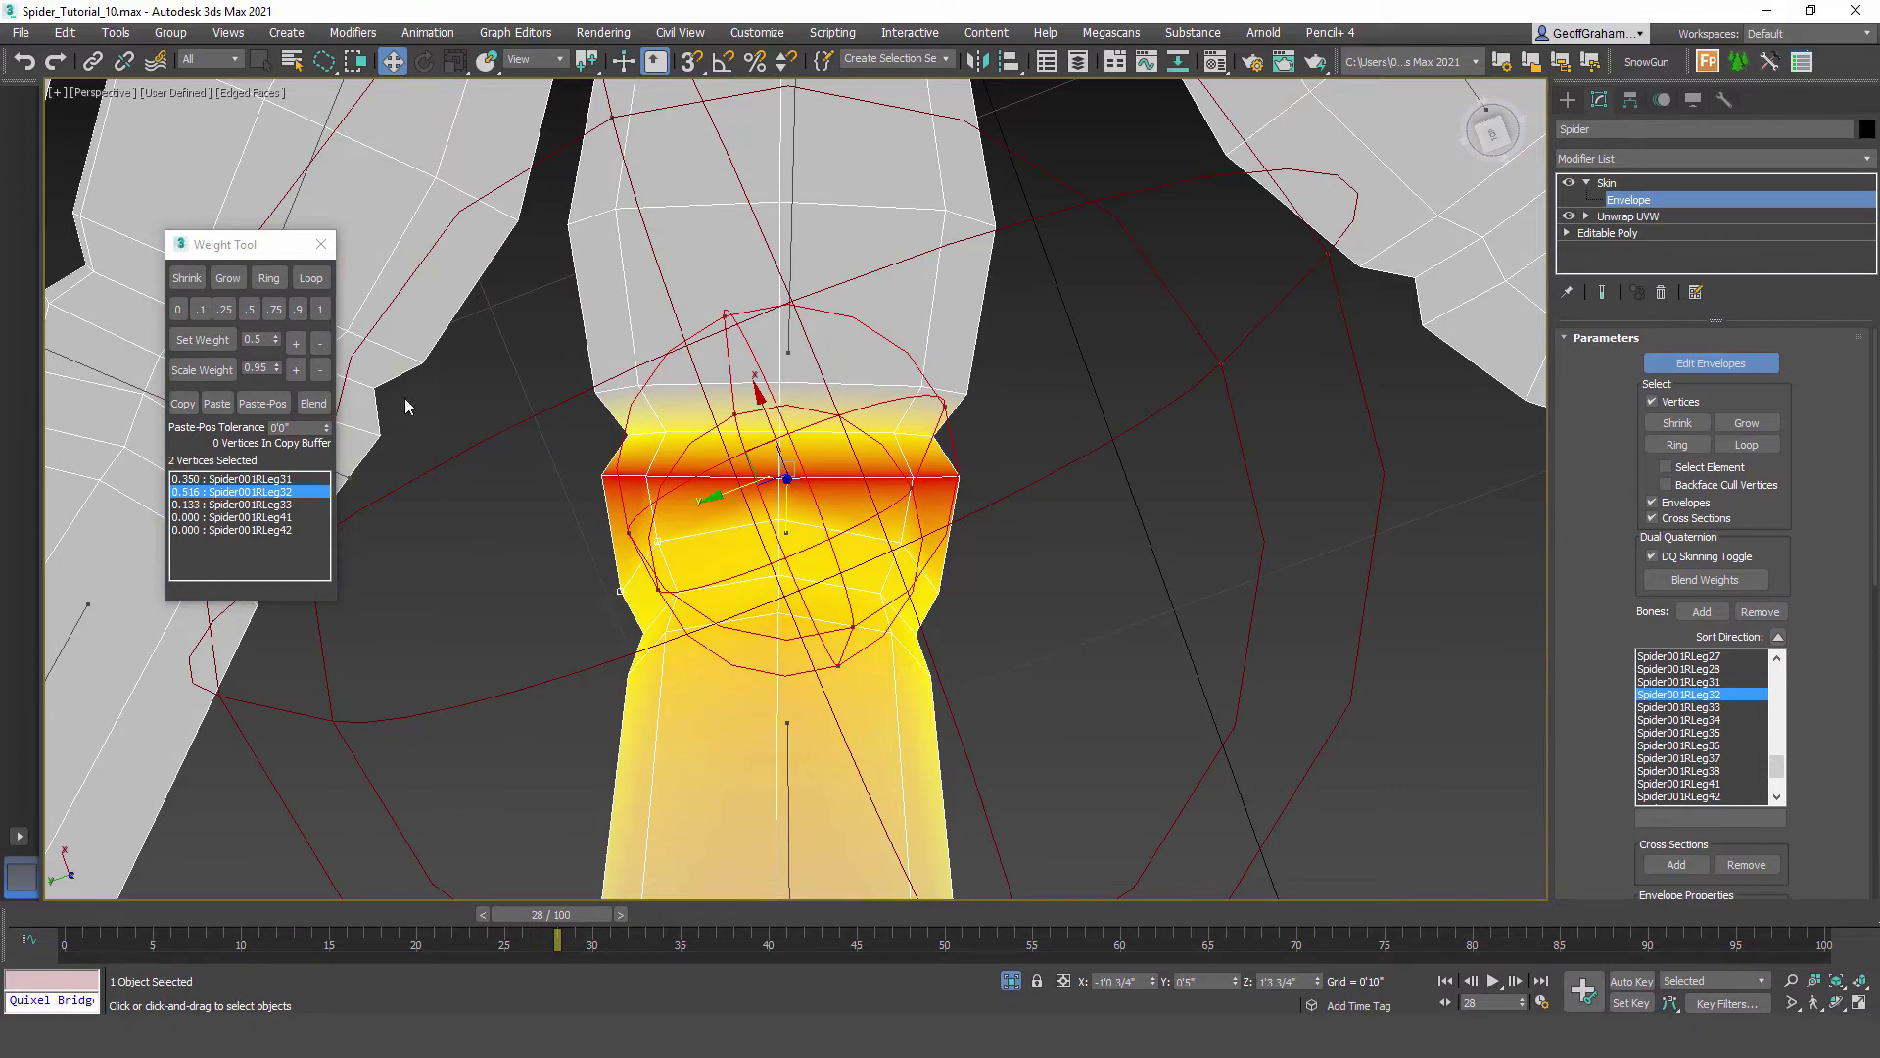
left_click(311, 278)
Step: Set the Spider001RLeg22 weight to 1 on both vertex loops of the second right leg's short second segment
middle_click_drag(1179, 507, 892, 612)
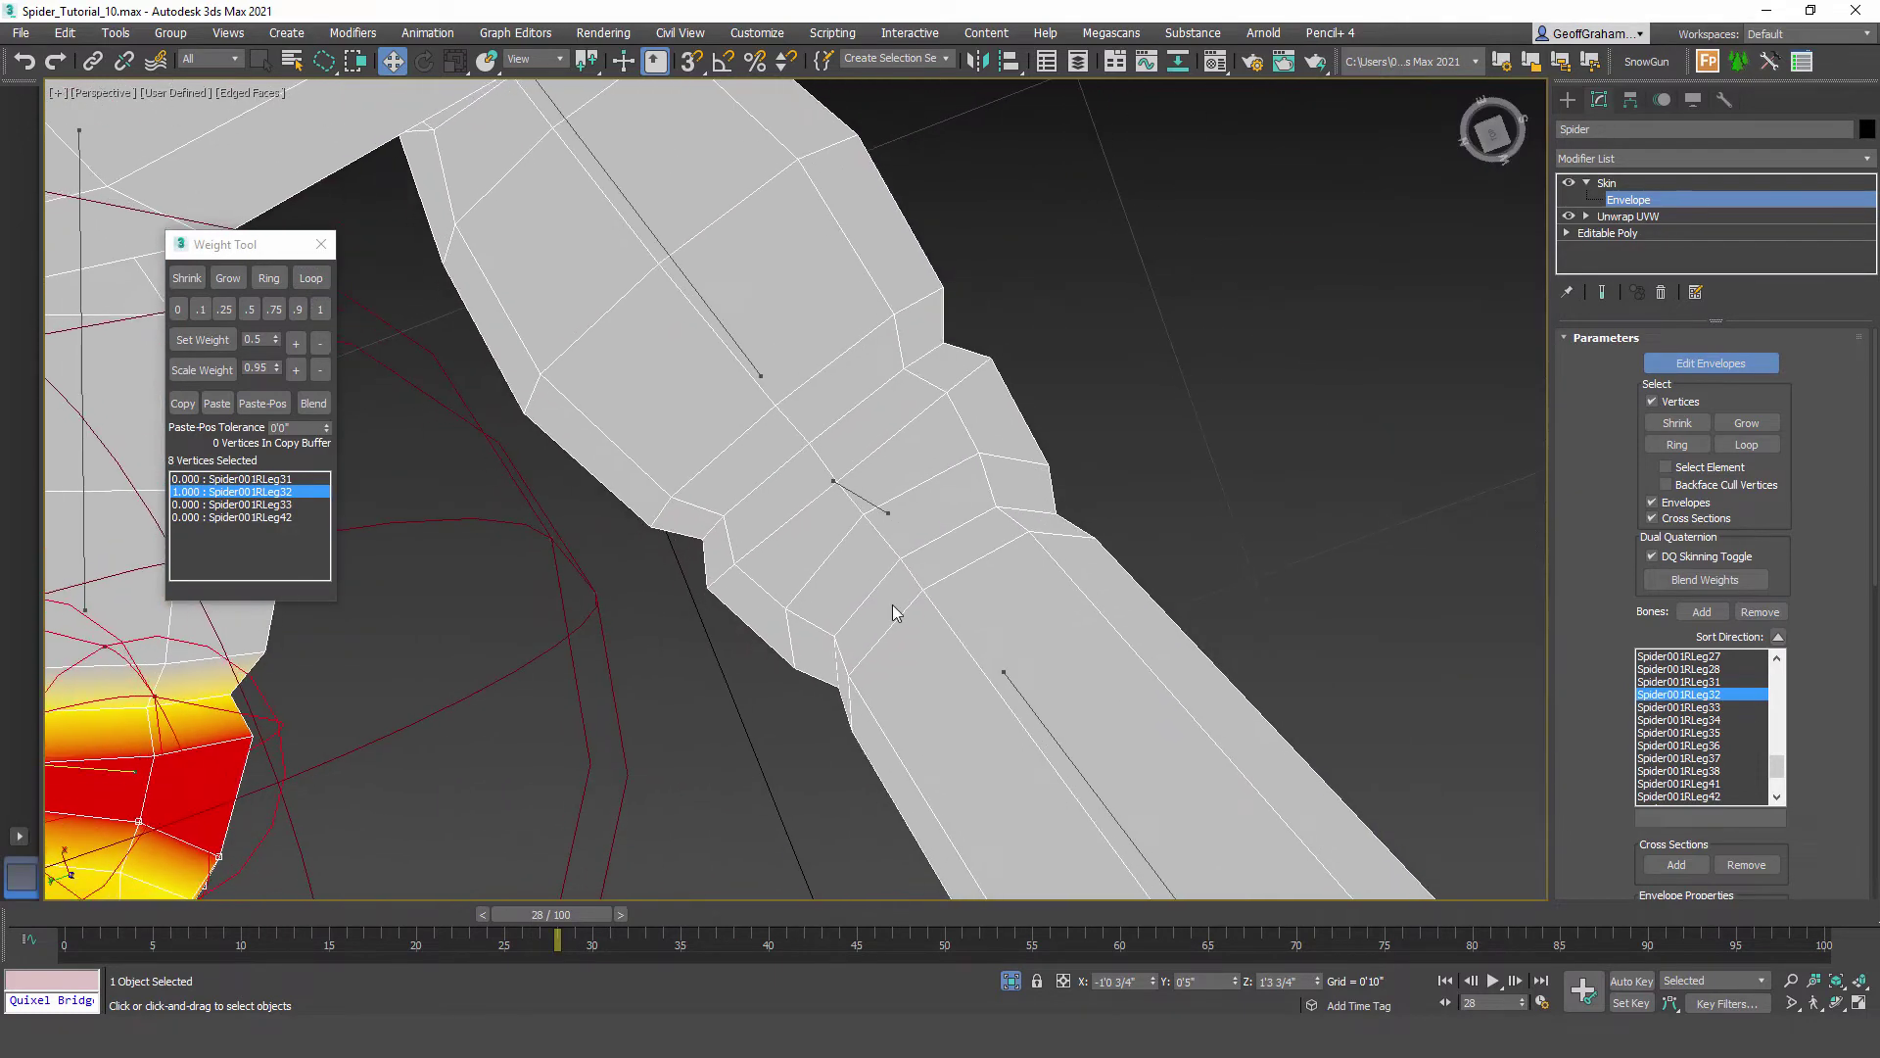
left_click(869, 503)
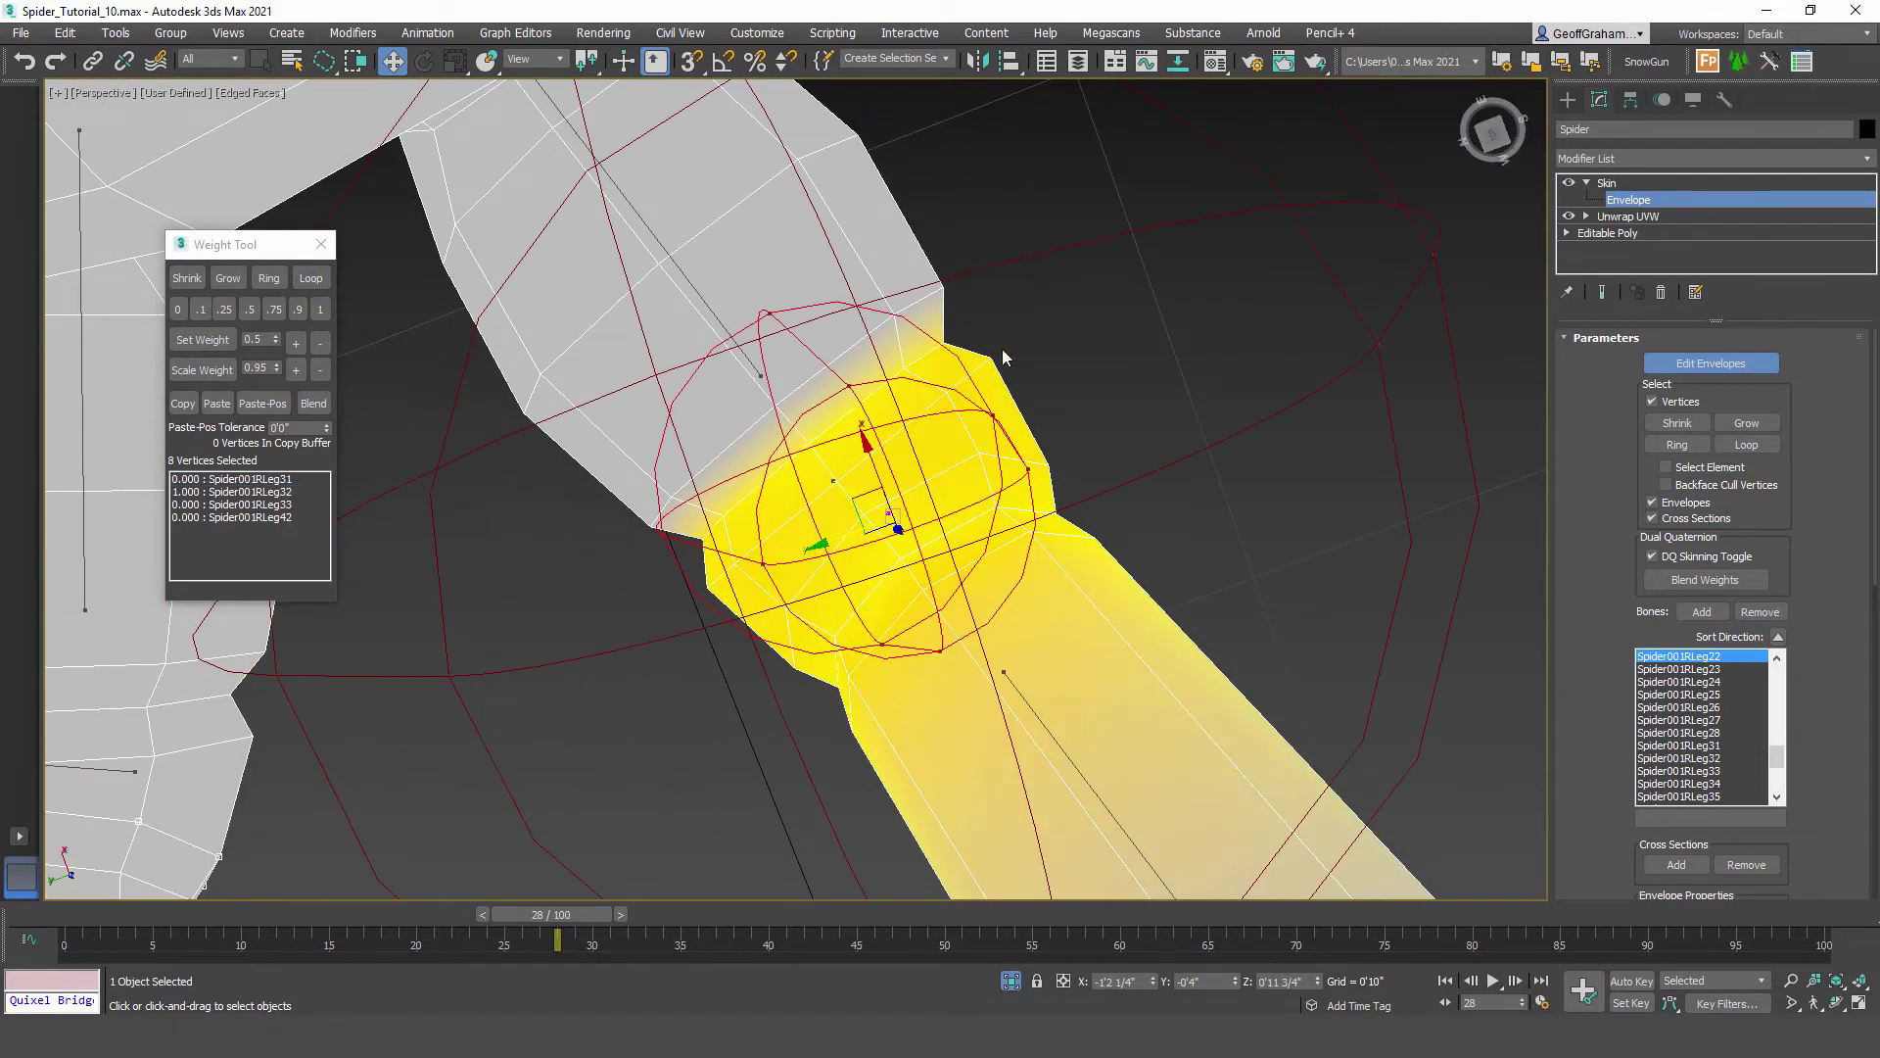
left_click_drag(1012, 377, 1020, 350)
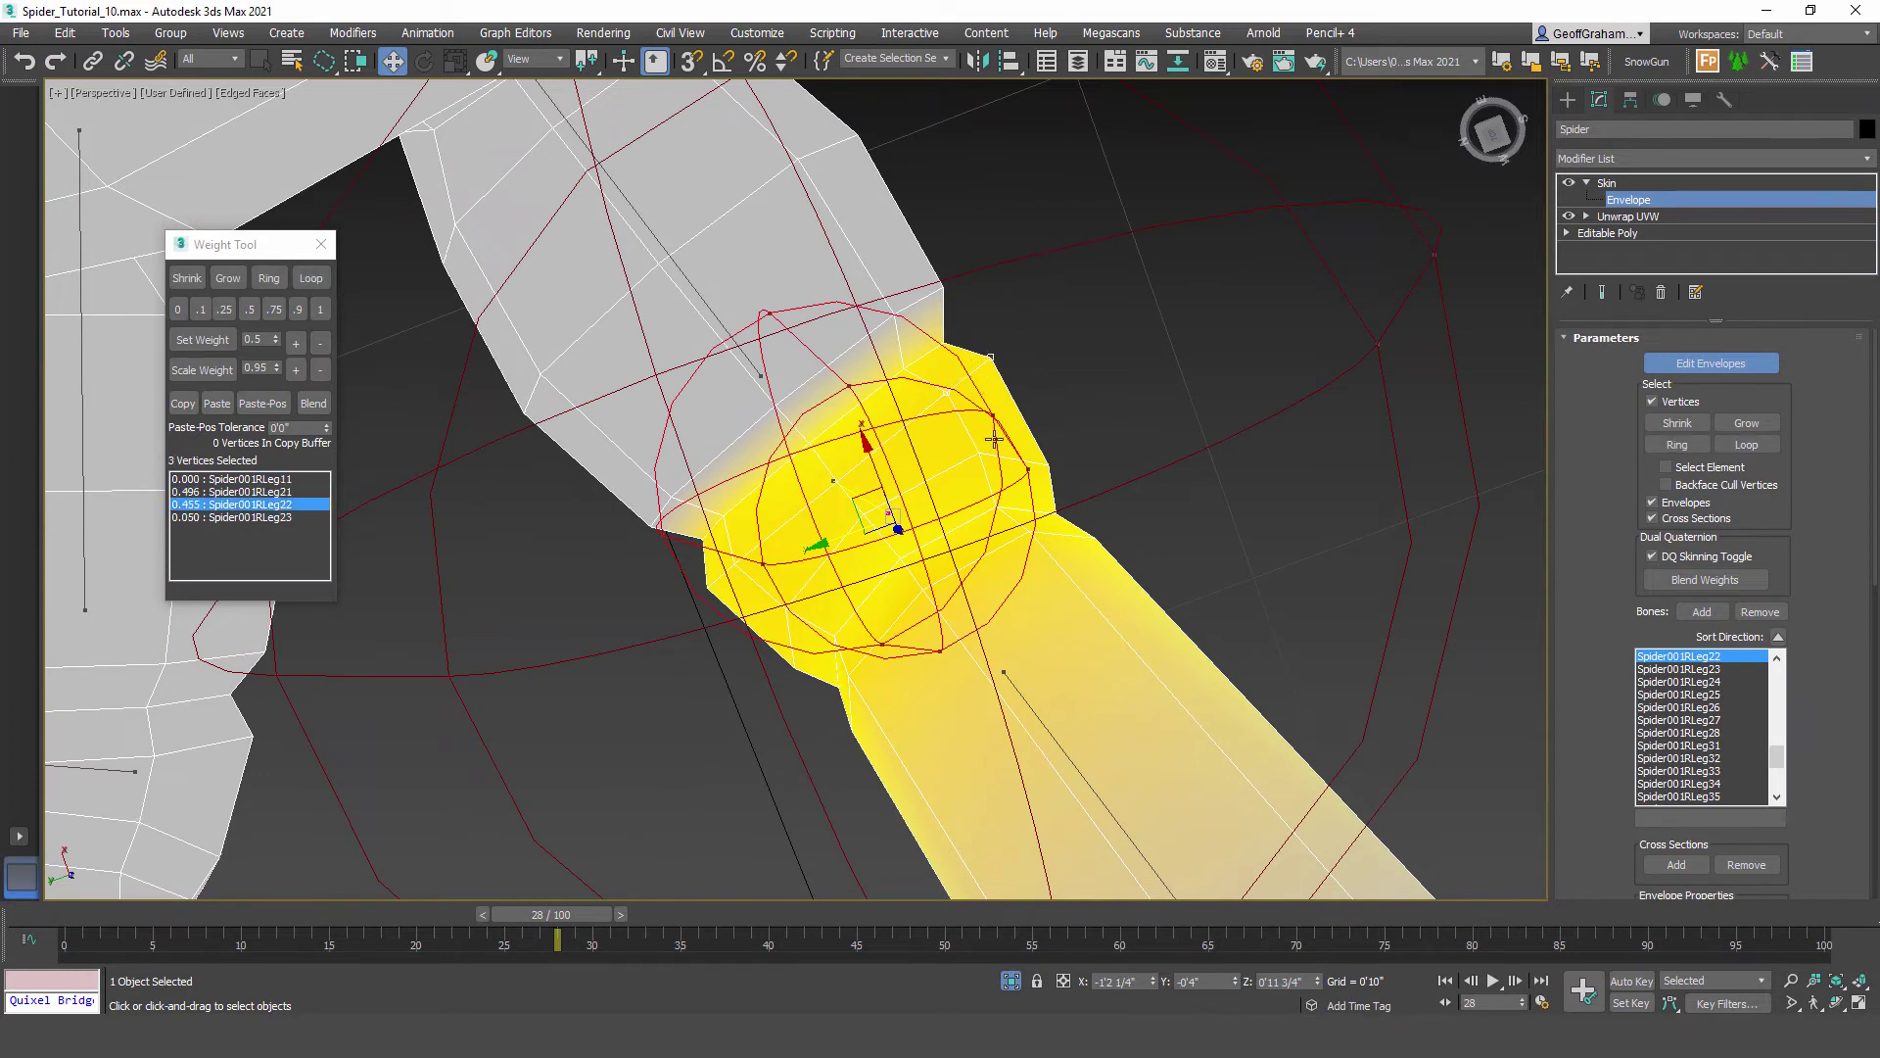
left_click(311, 279)
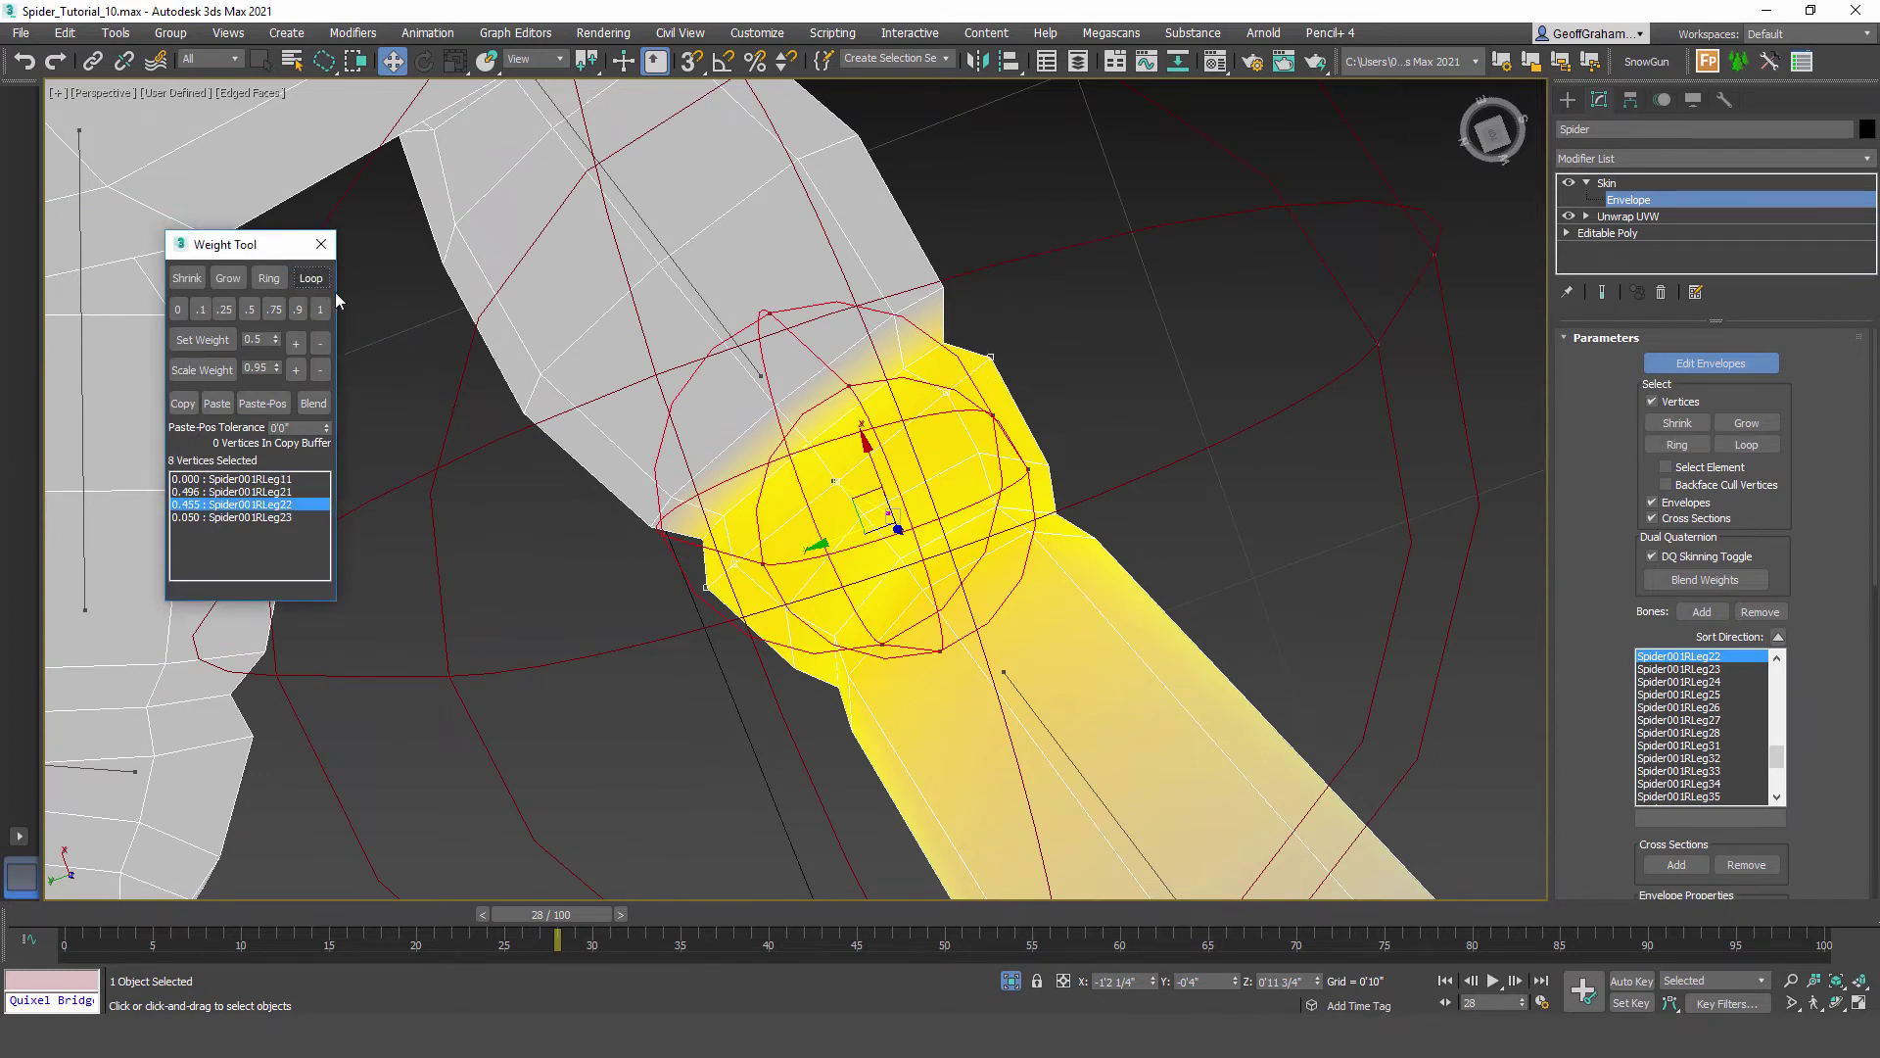
left_click(322, 308)
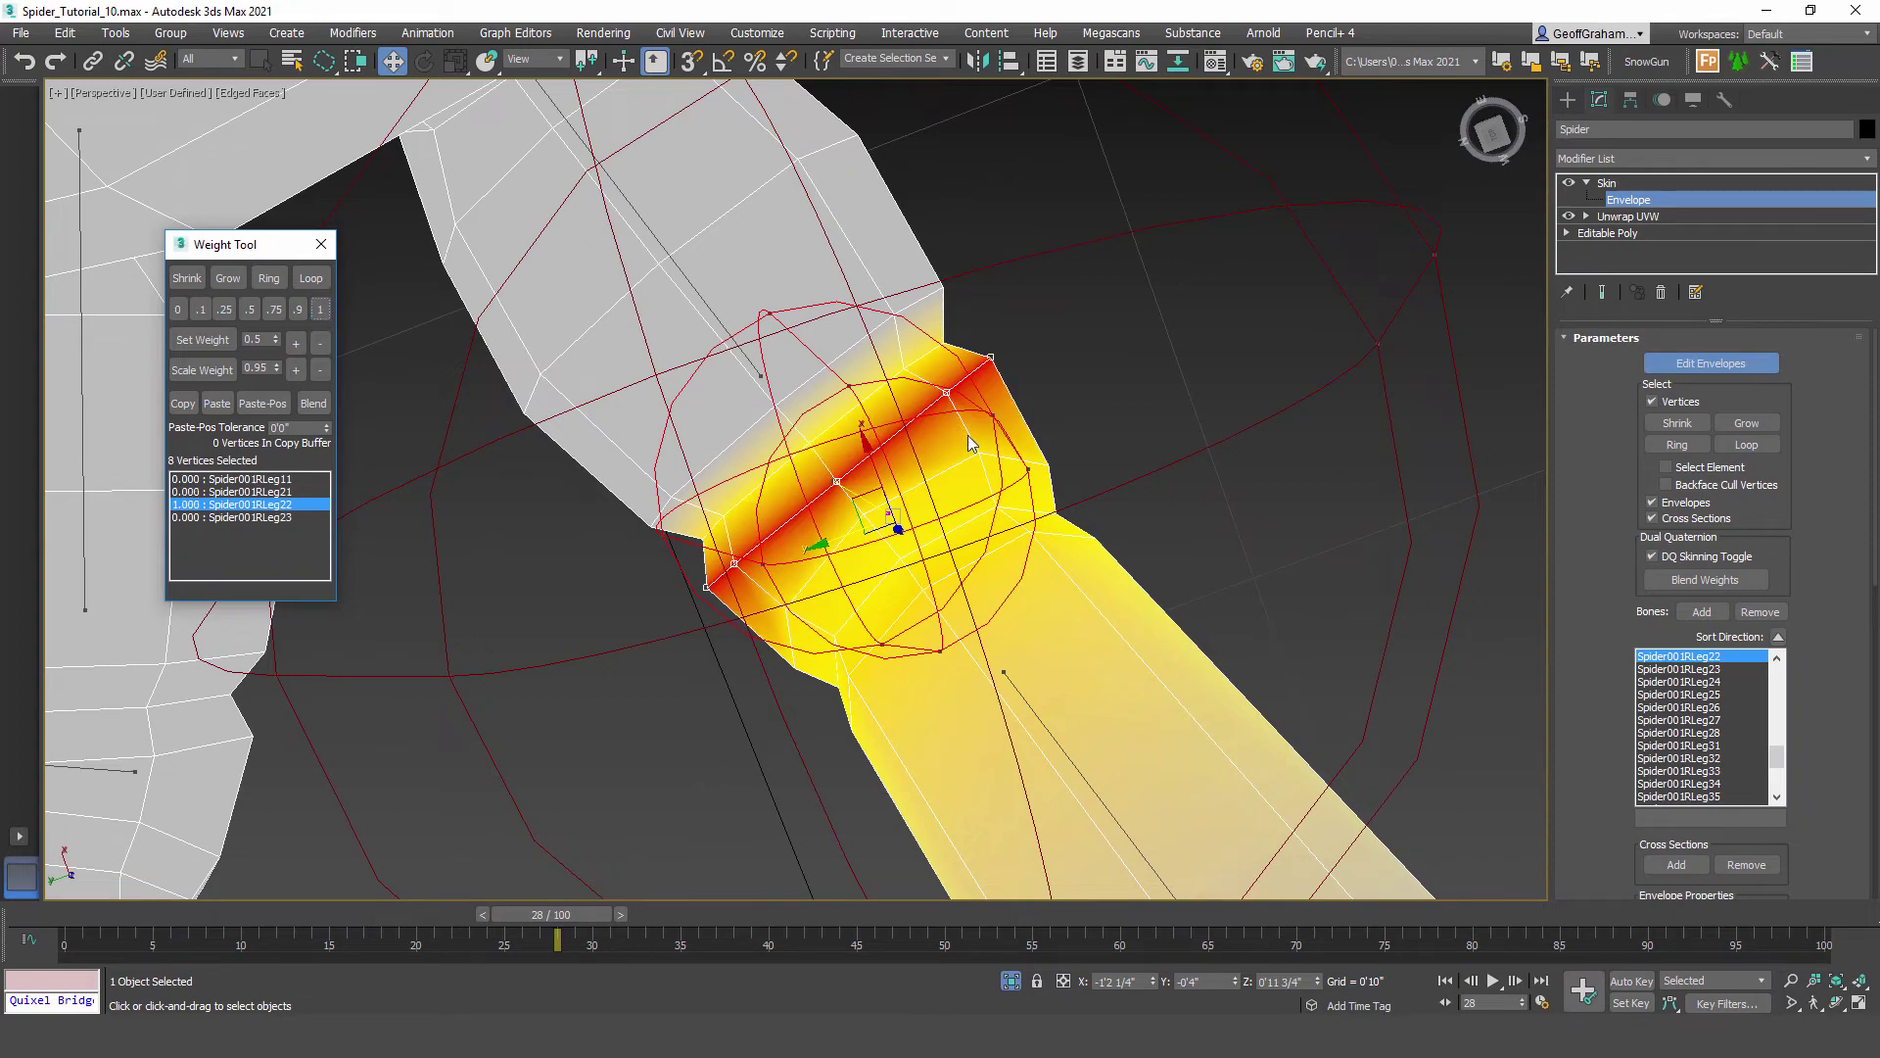
mouse_move(1066, 448)
left_mouse_down()
mouse_move(1030, 472)
mouse_move(1064, 462)
left_mouse_up()
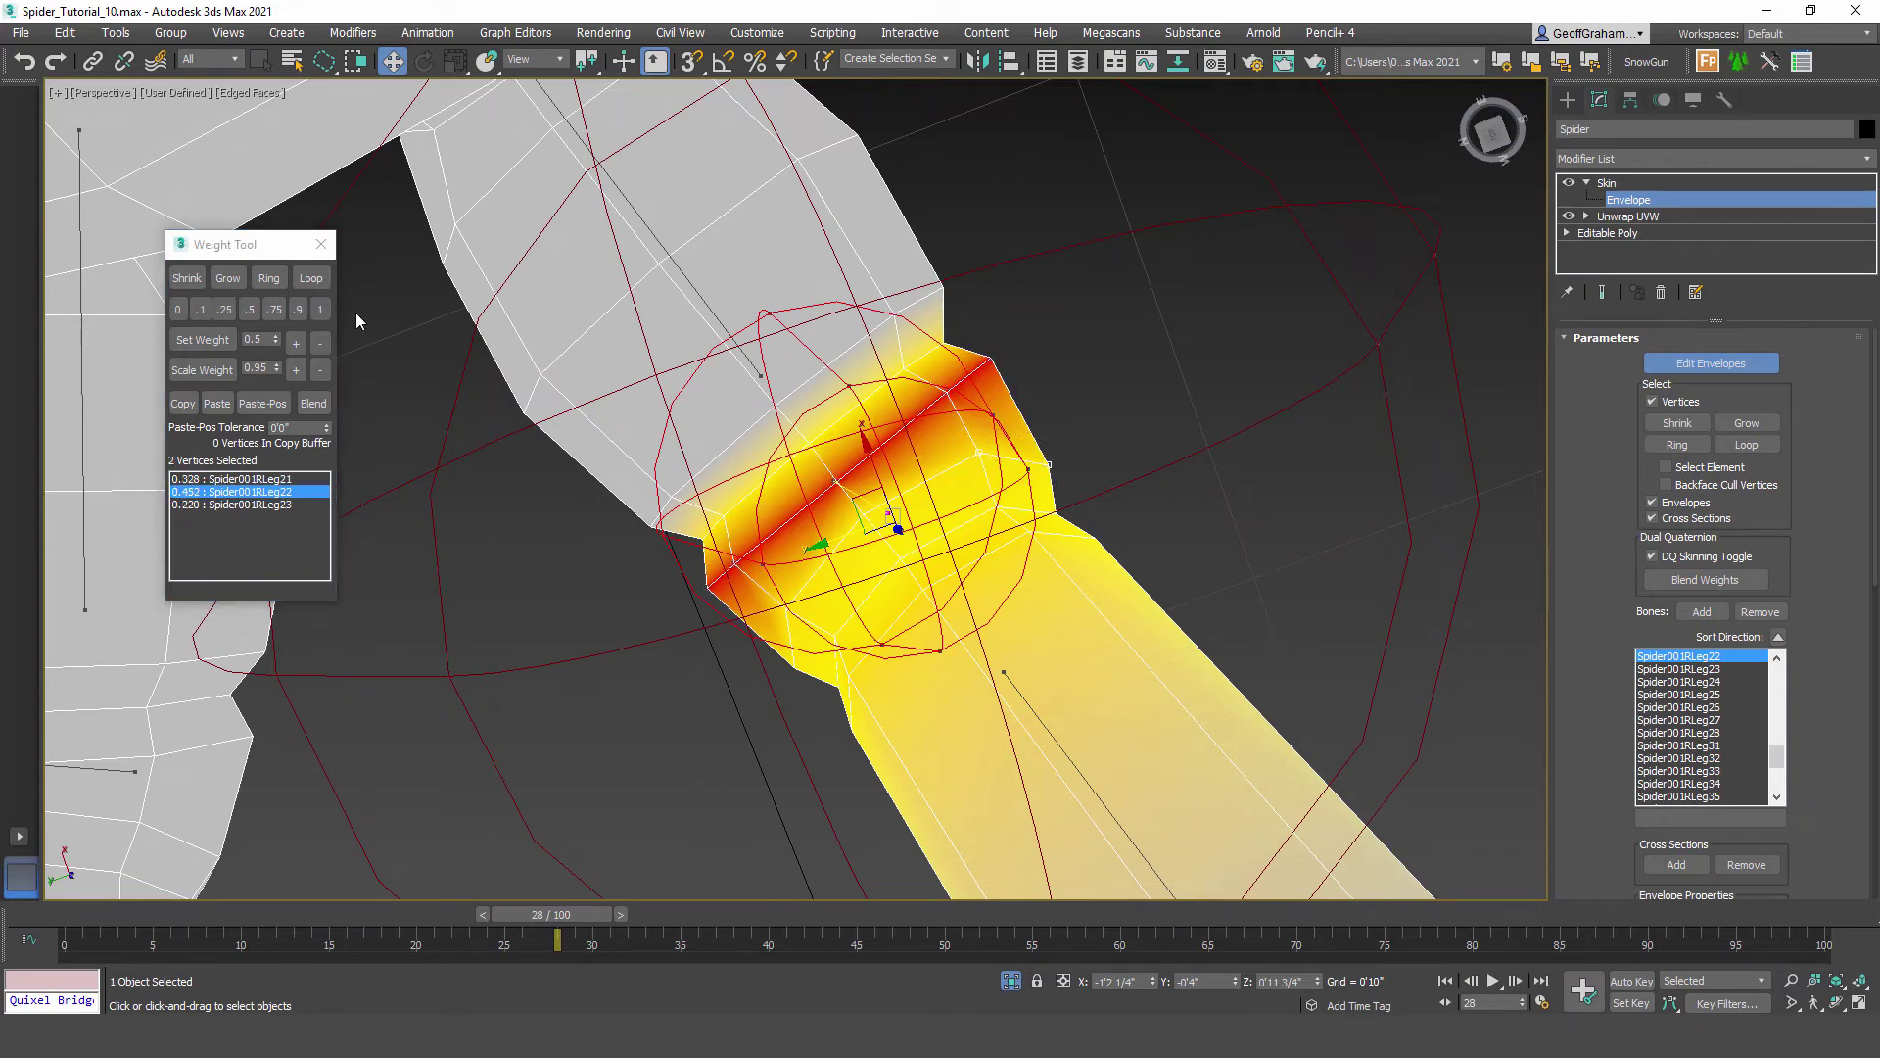
left_click(312, 284)
left_click(321, 308)
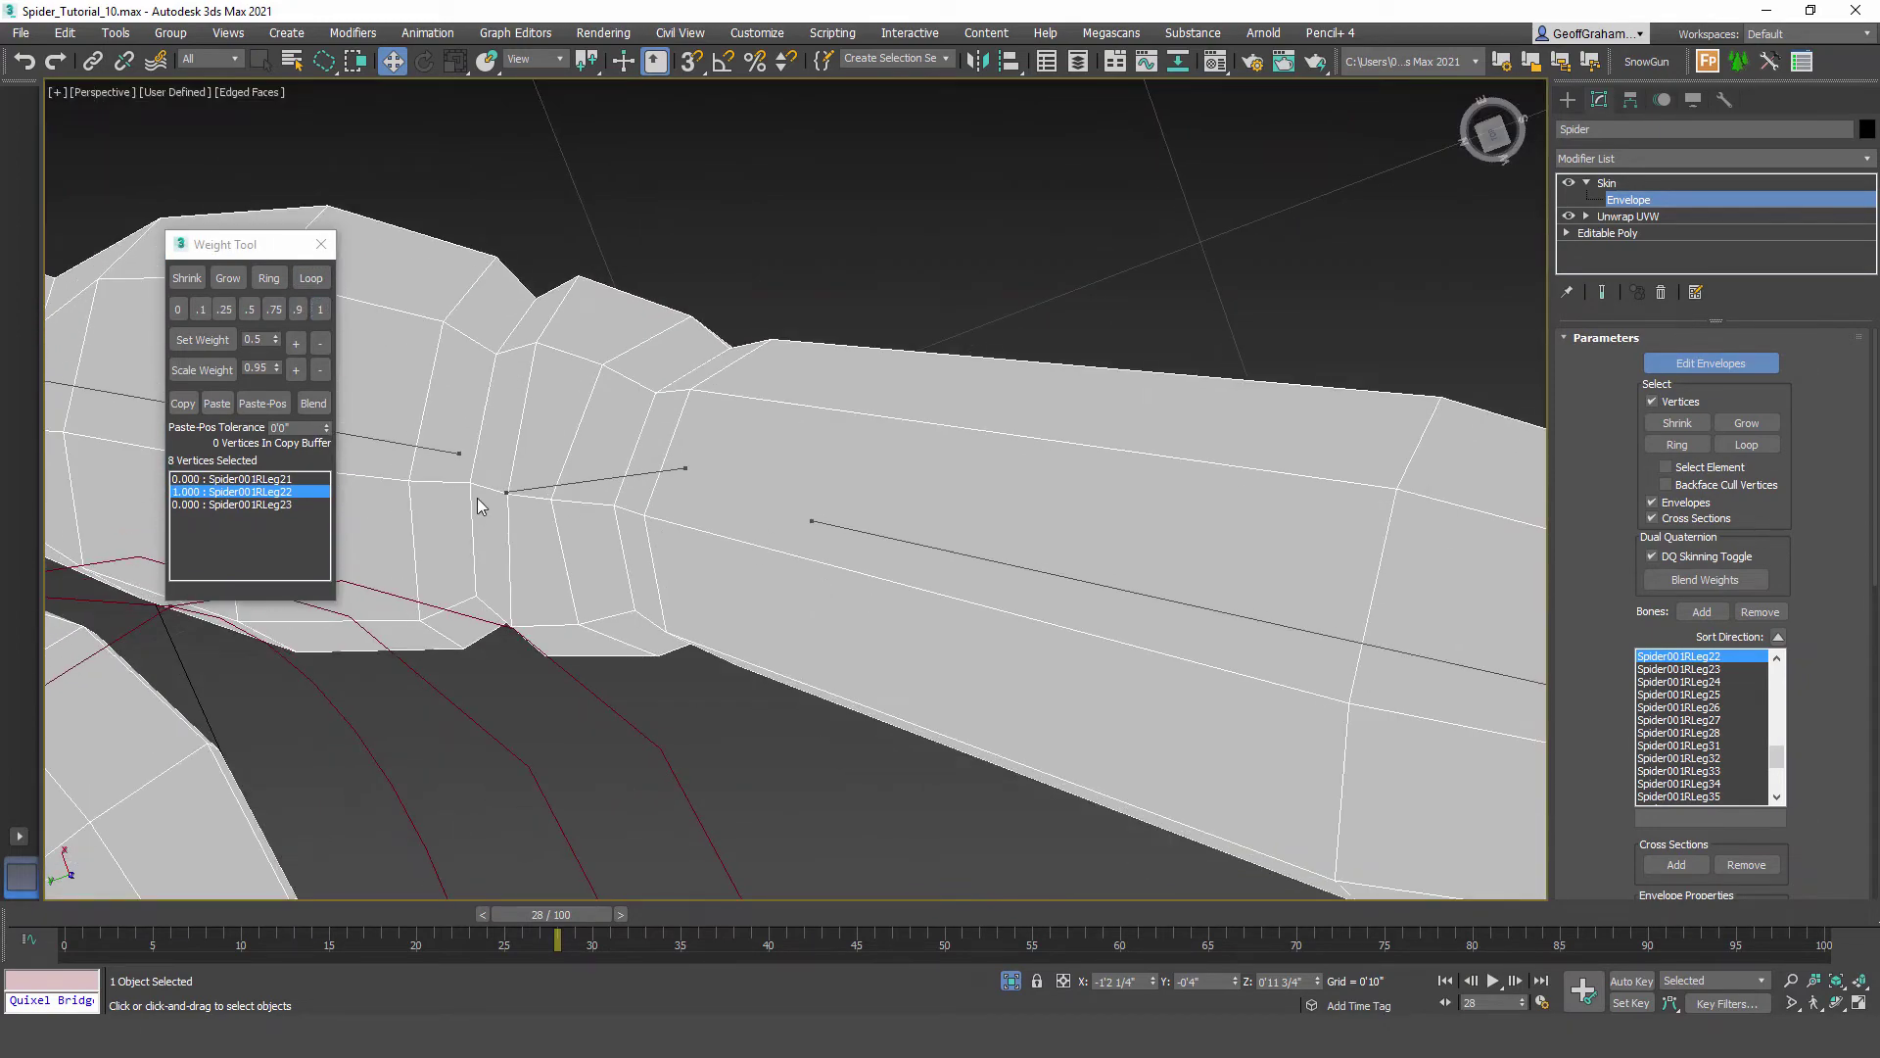
Step: Set the Spider001RLeg12 weight to 1 on both vertex loops of the first right leg's short second segment
scroll(480, 506, "down", 3)
middle_click_drag(480, 506, 940, 521)
left_click(1028, 492)
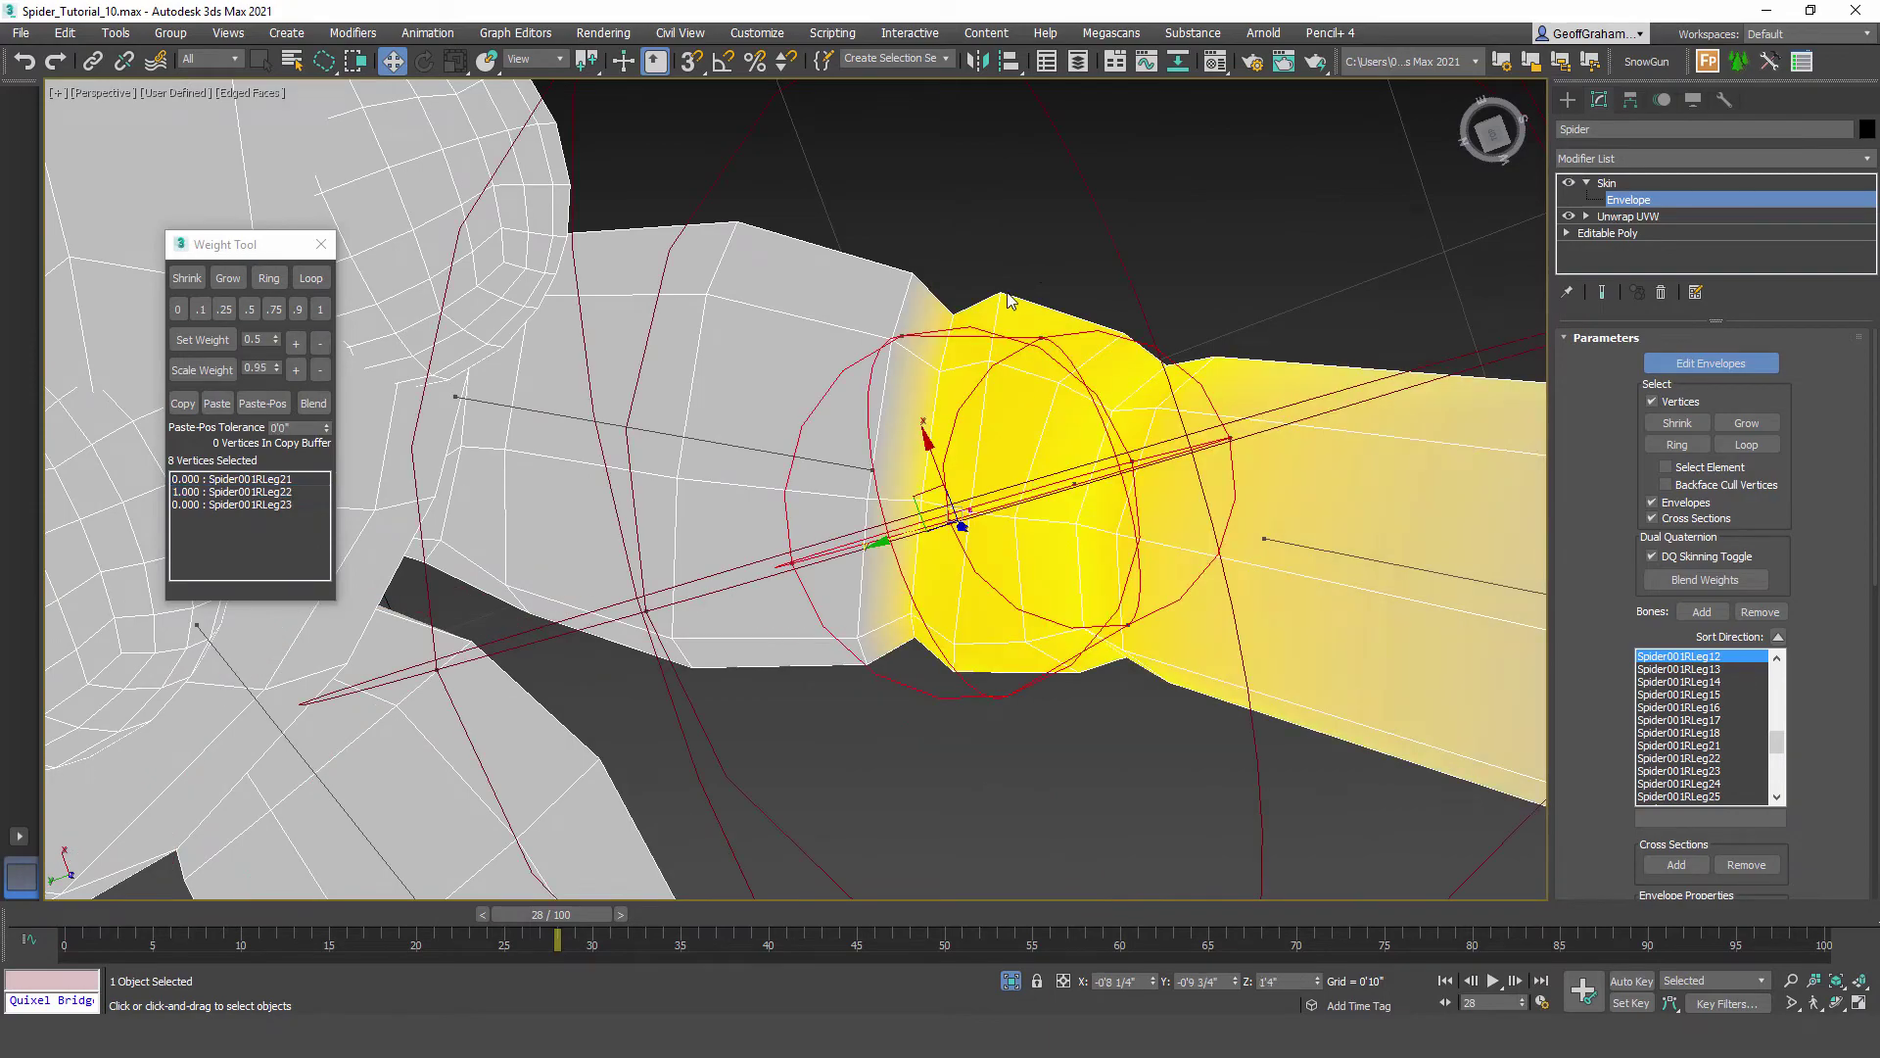
middle_click_drag(939, 397, 1033, 367, "alt")
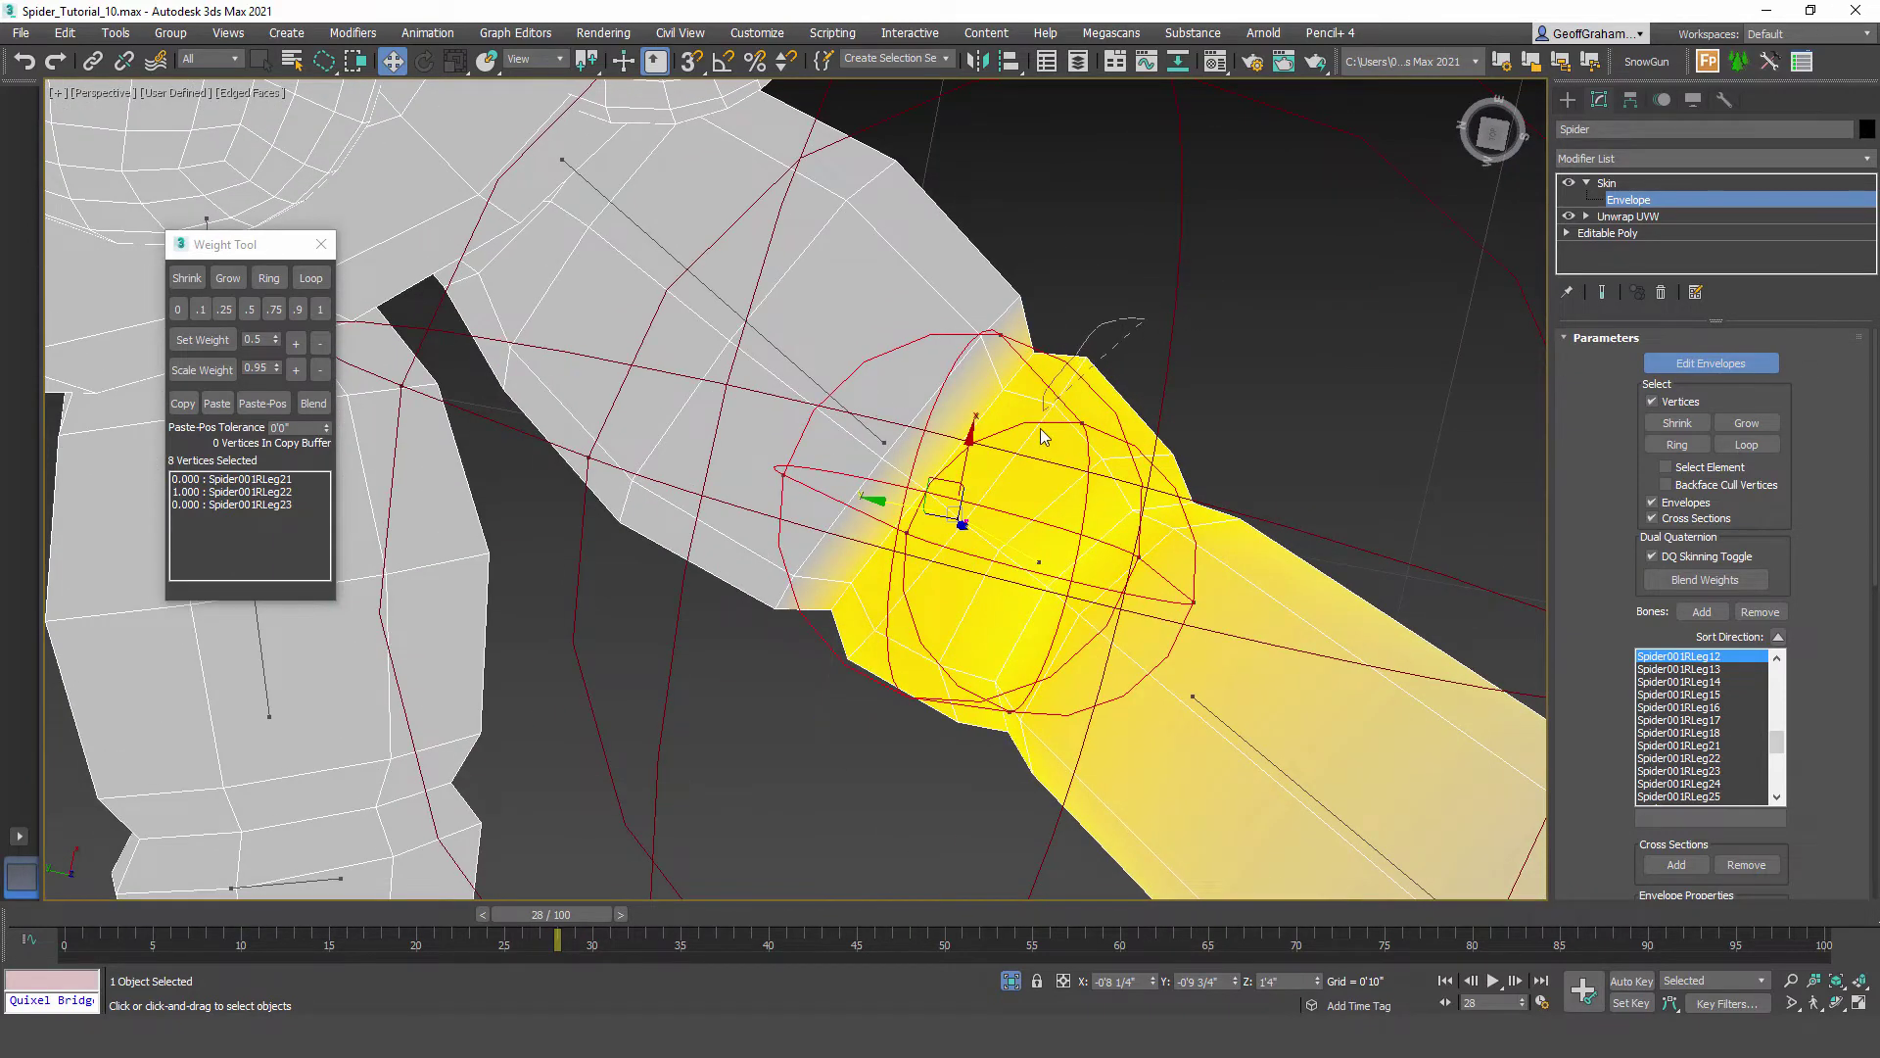
left_click_drag(1041, 430, 1133, 418)
left_click(311, 278)
left_click(319, 310)
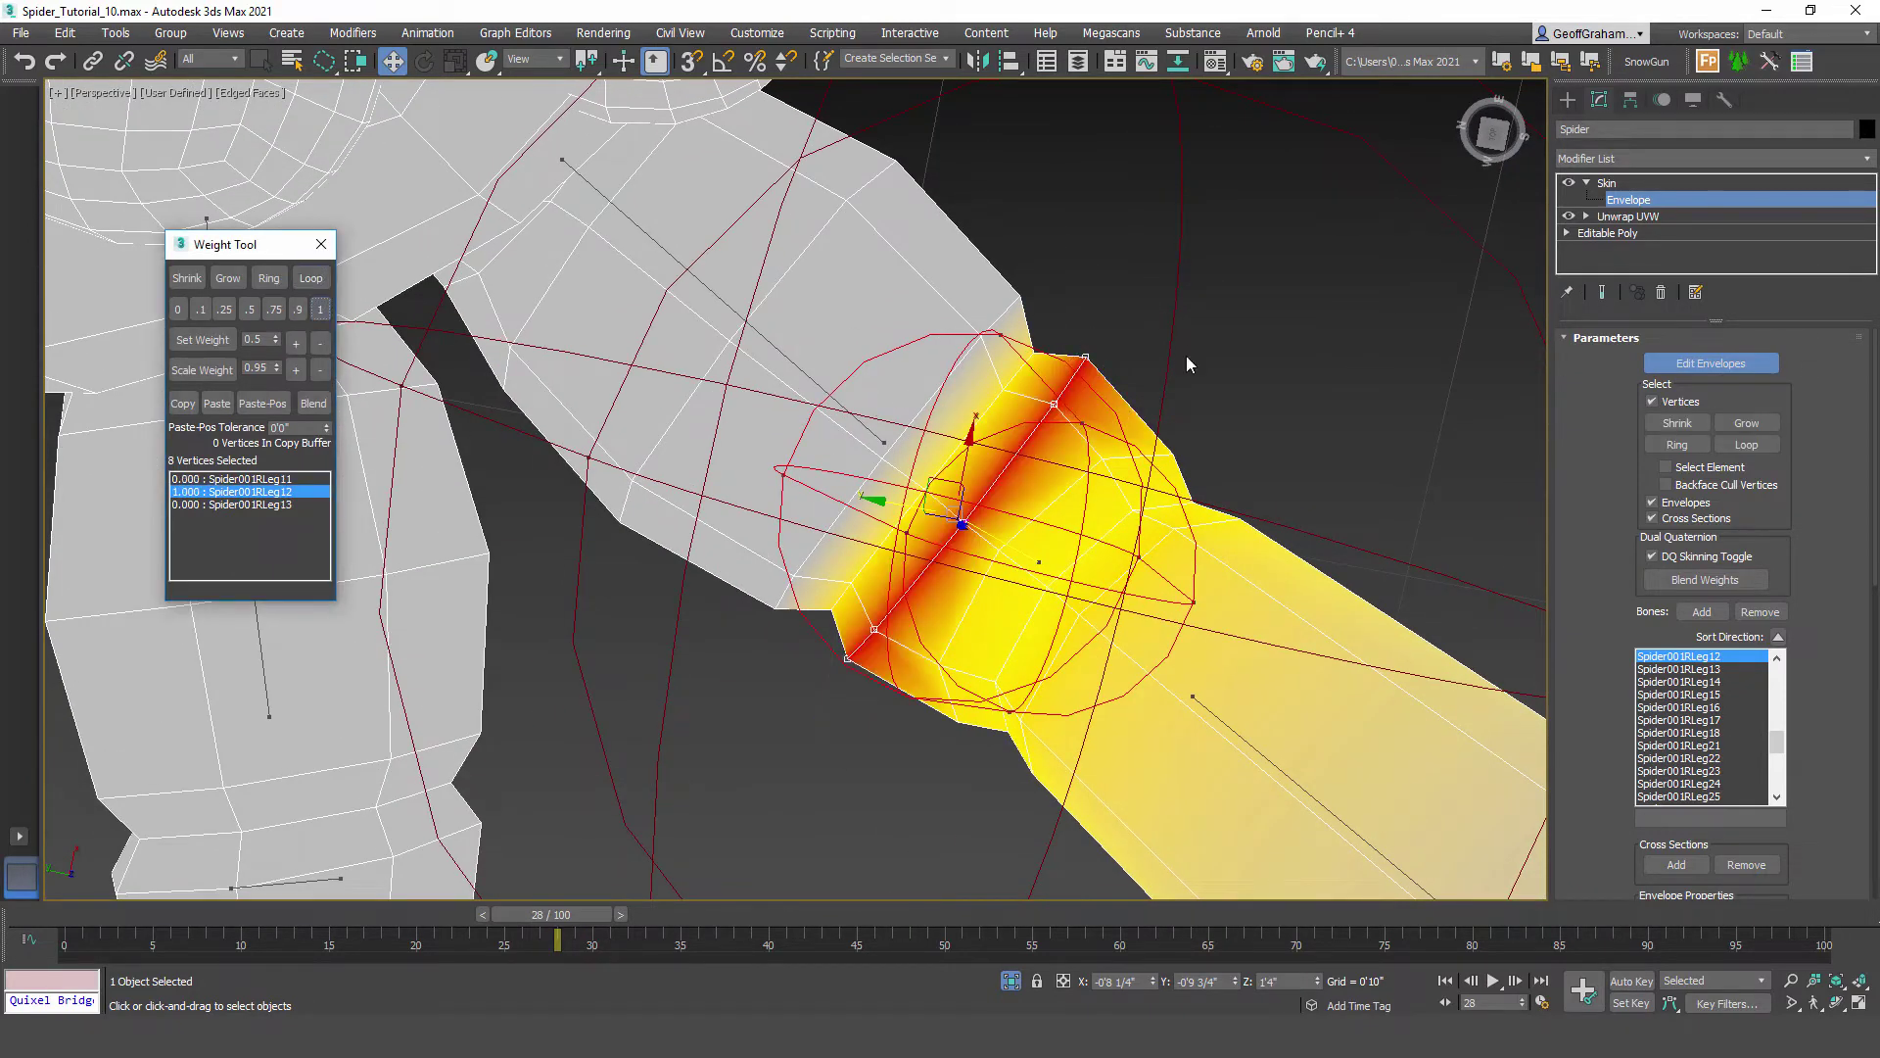
left_click_drag(1185, 355, 1065, 458)
left_click_drag(1193, 466, 1193, 466)
left_click(310, 278)
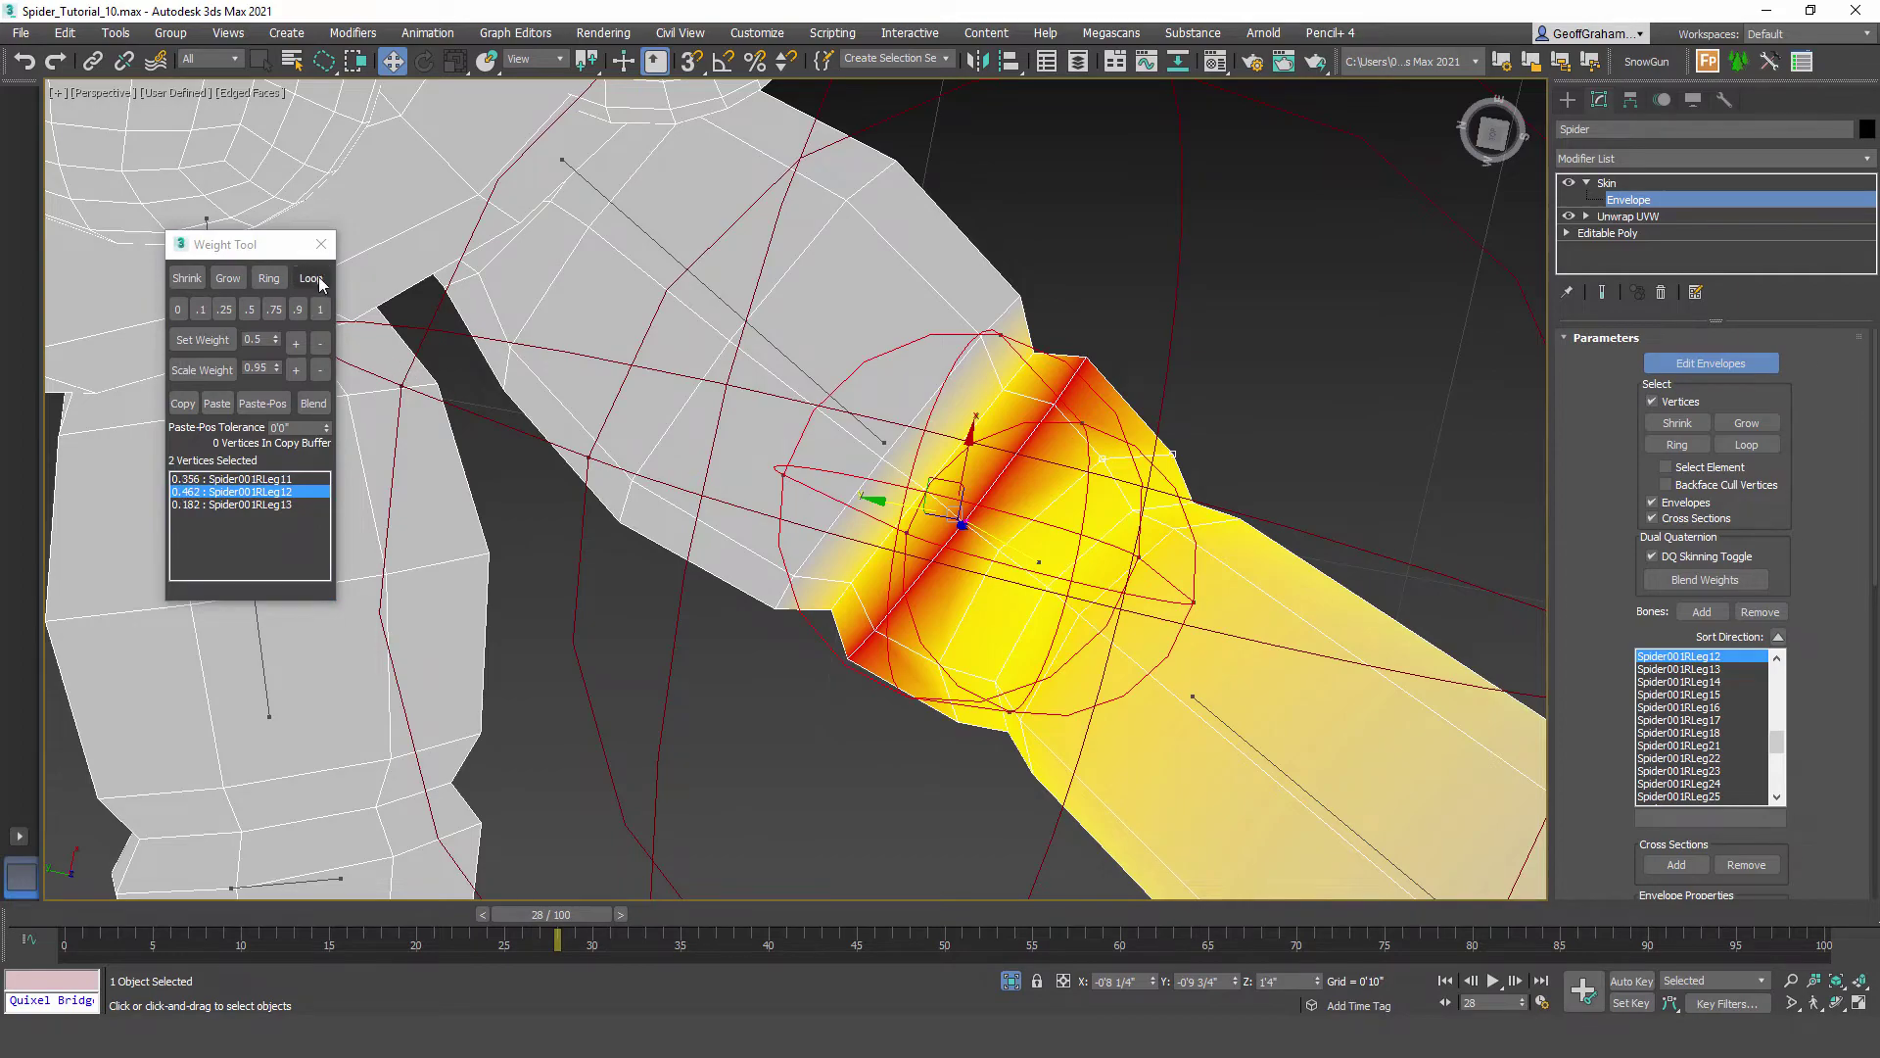
left_click(319, 309)
Step: Set the Spider001RLeg13 weight to 0 on the vertex loops around the first right leg's body-side joint crease
mouse_move(1249, 641)
middle_mouse_down("alt")
mouse_move(991, 558)
mouse_move(966, 512)
mouse_move(982, 630)
mouse_move(768, 637)
mouse_move(921, 534)
mouse_move(912, 563)
middle_mouse_up("alt")
left_click(841, 493)
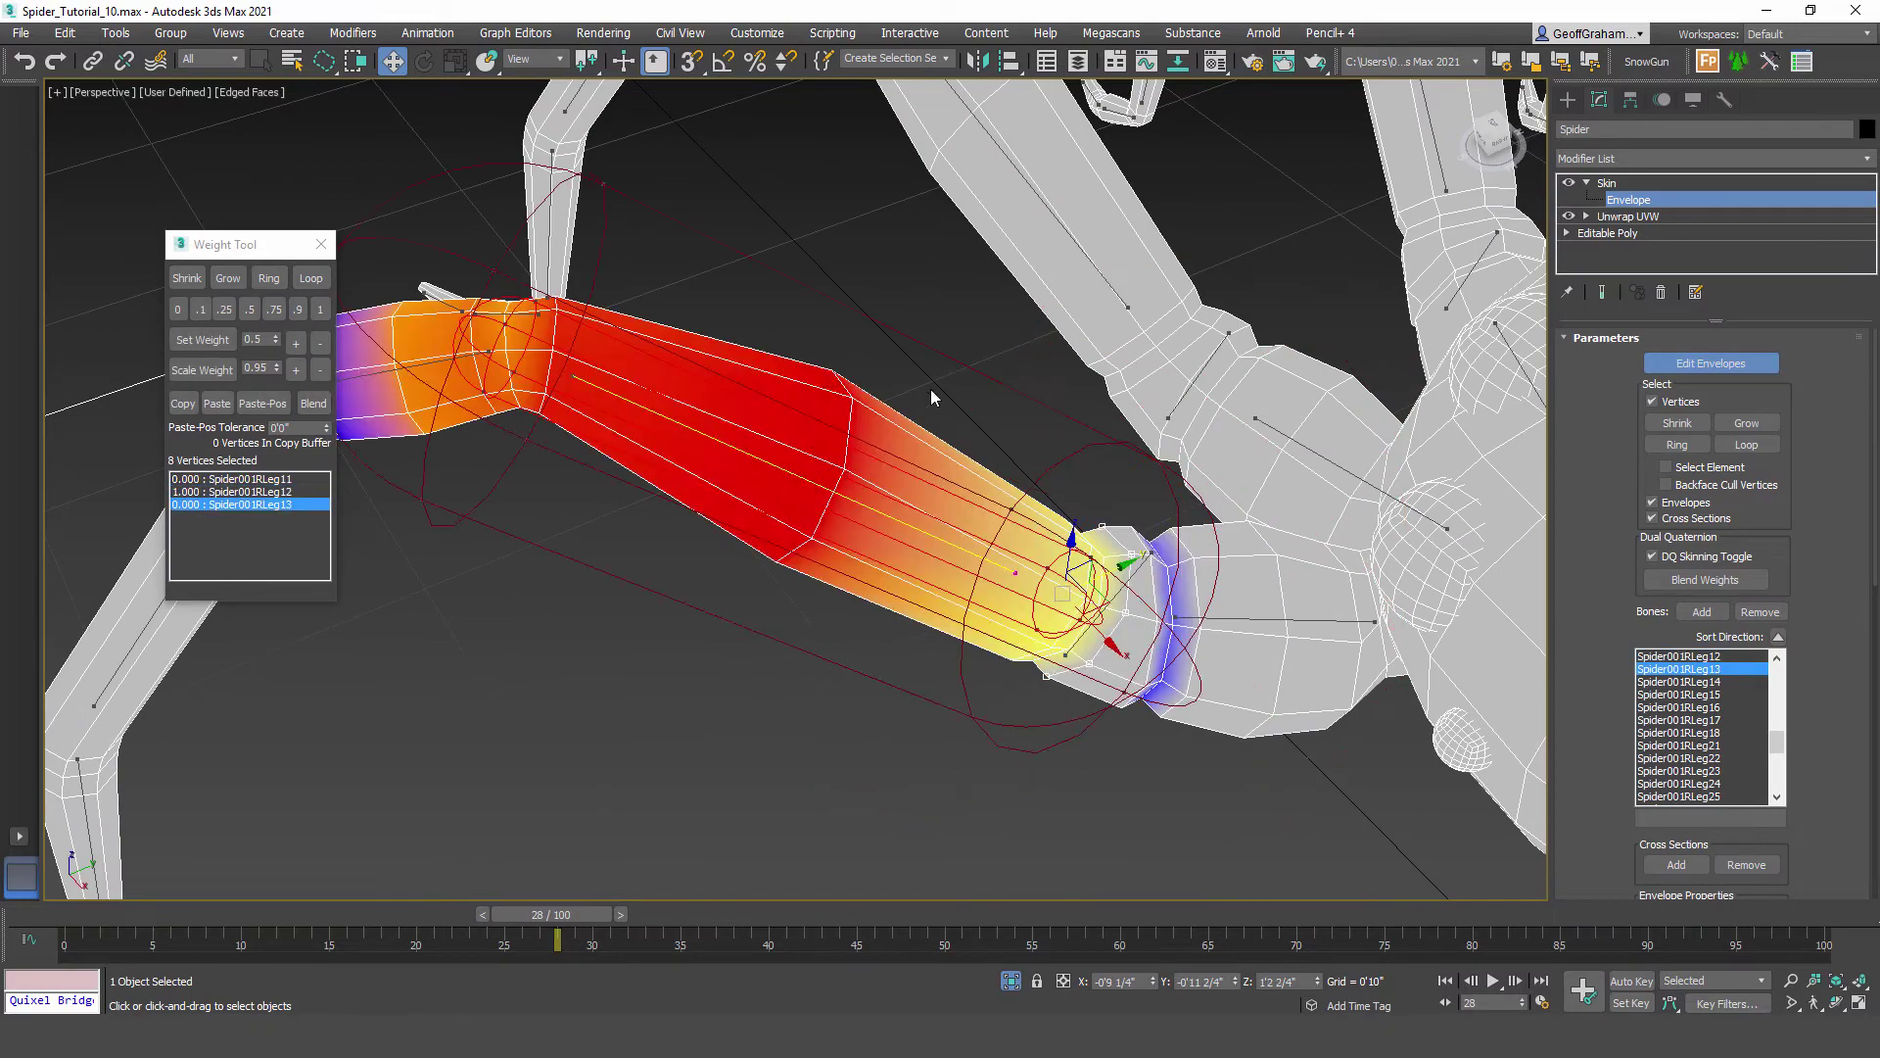
middle_click_drag(907, 651, 833, 543, "alt")
scroll(843, 566, "up", 2)
scroll(815, 527, "up", 2)
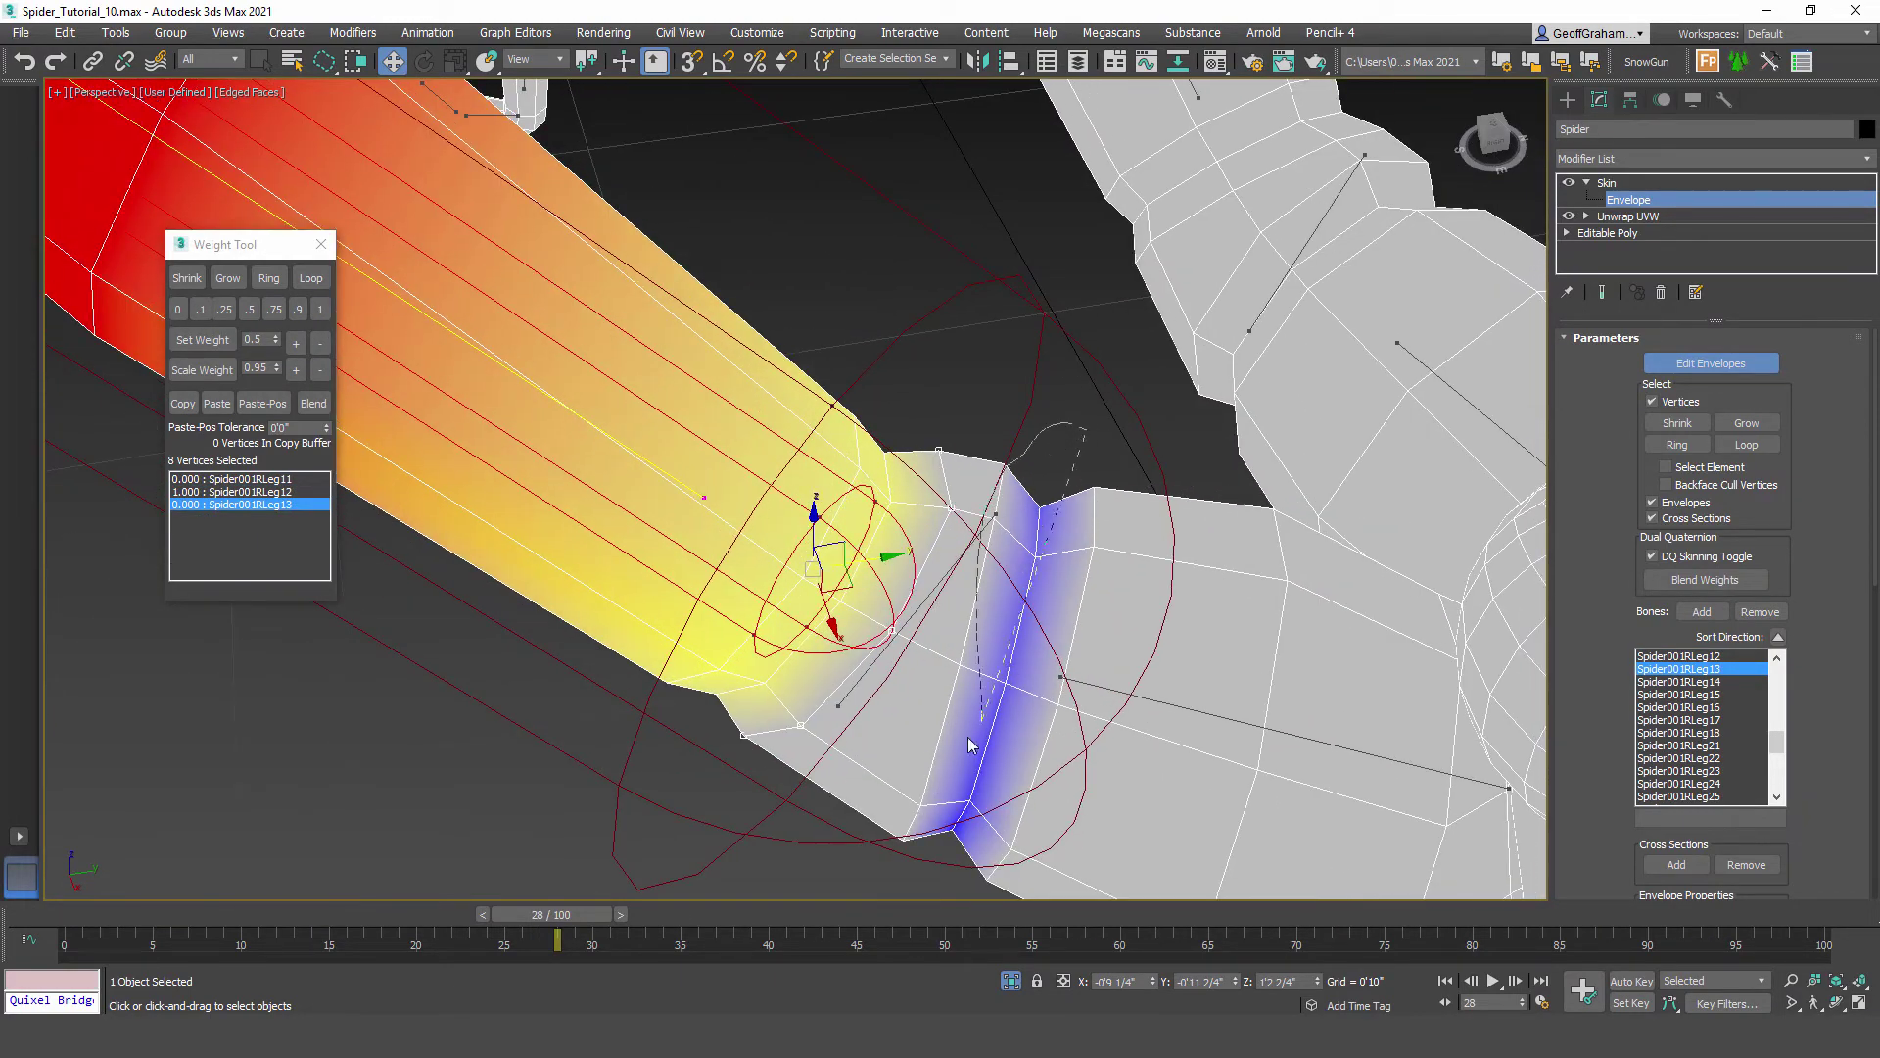
left_click_drag(1084, 431, 1078, 427)
left_click(177, 309)
left_click(859, 468)
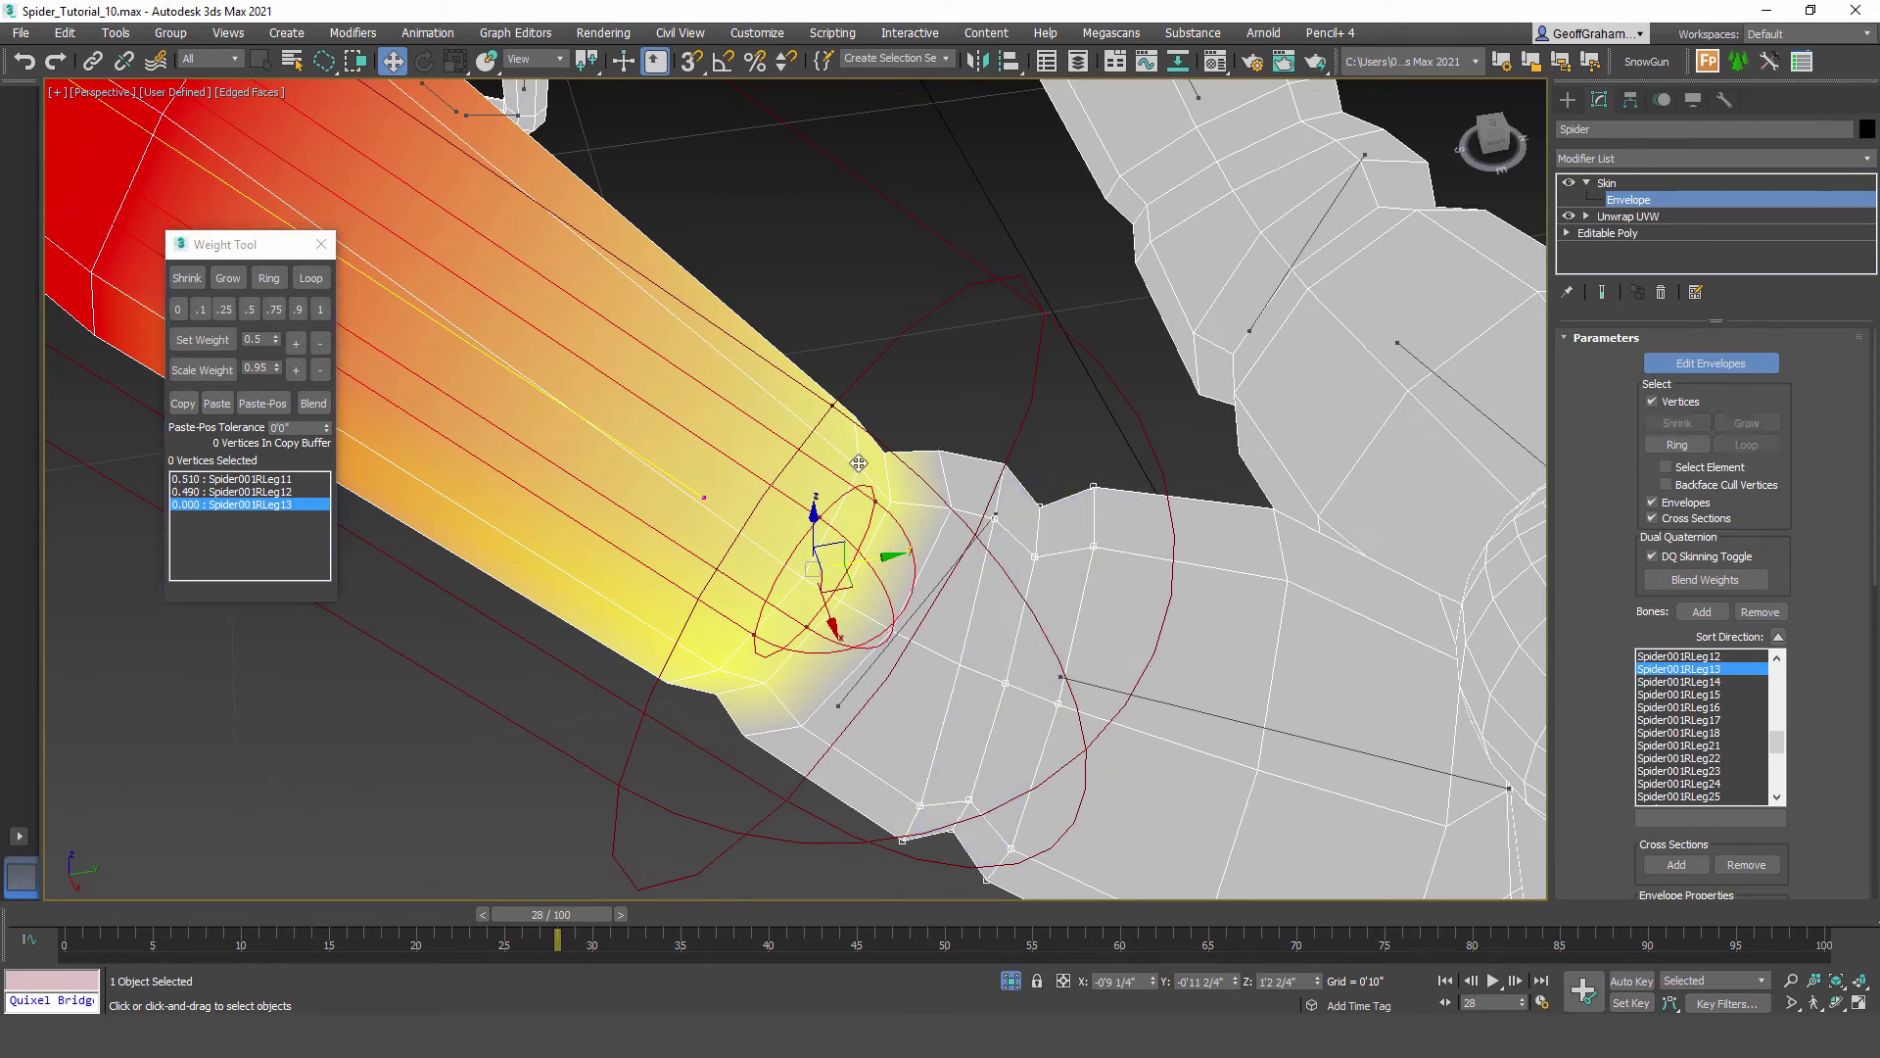
Step: Set the Spider001RLeg13 weight to 1 on the vertex loop at the body-side end of the first right leg's third segment
middle_click_drag(809, 477, 568, 425, "alt")
left_click(310, 278)
left_click(320, 309)
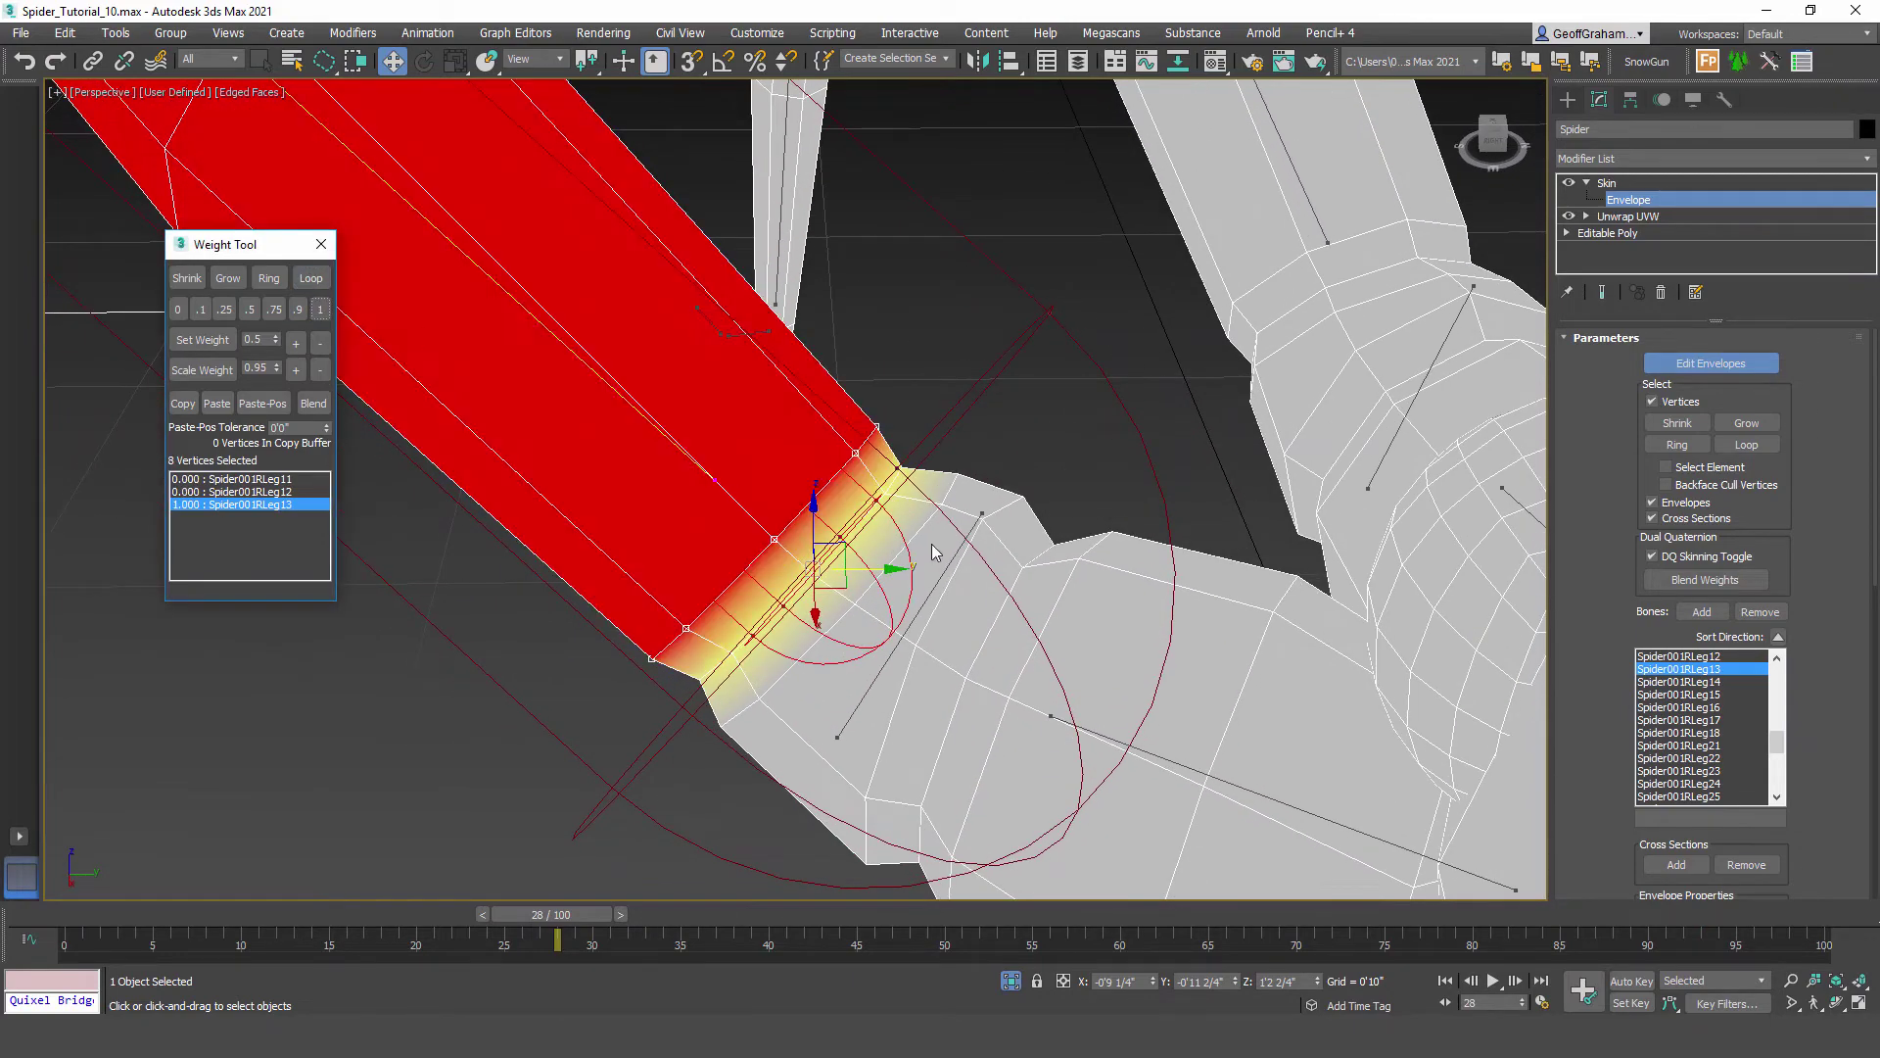
middle_click_drag(905, 554, 901, 522, "alt")
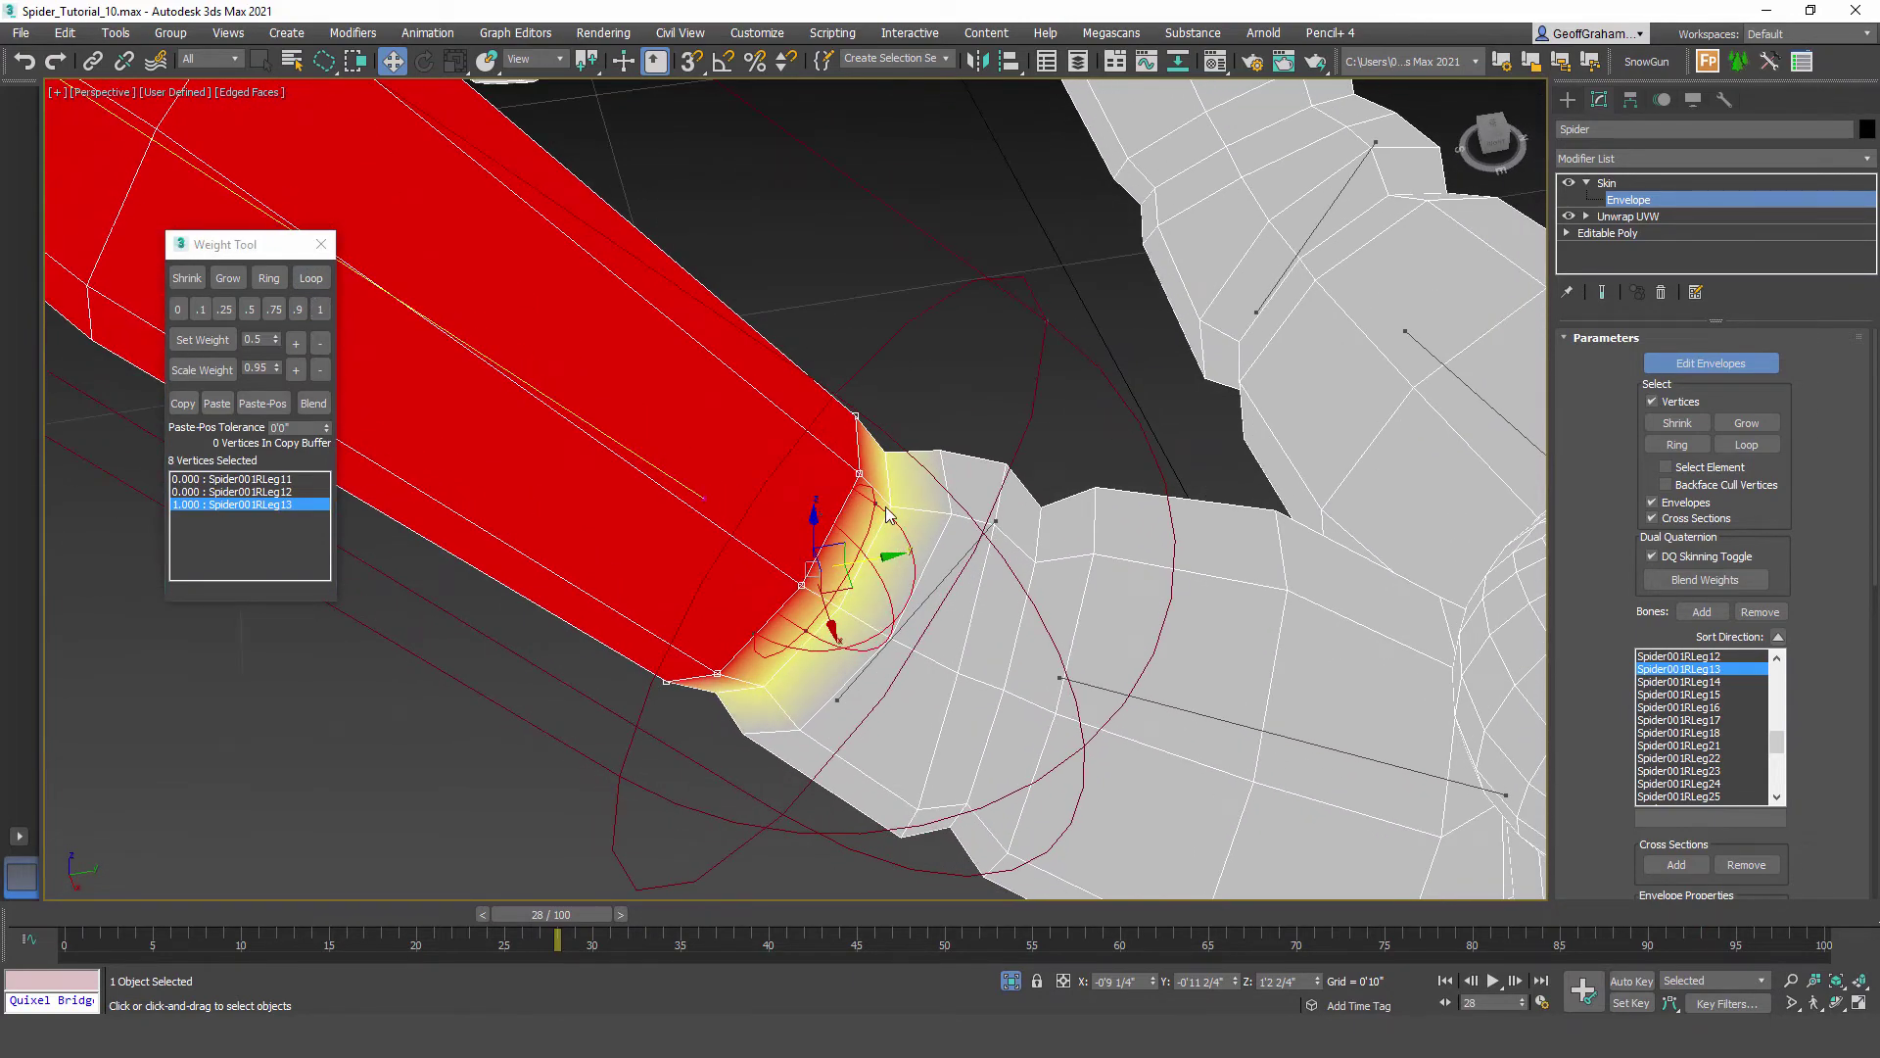
scroll(769, 427, "down", 3)
Step: Set the Spider001RLeg23 weight to 1 on the vertex loop at the body-side end of the second right leg's third segment
middle_click_drag(855, 459, 759, 519, "alt")
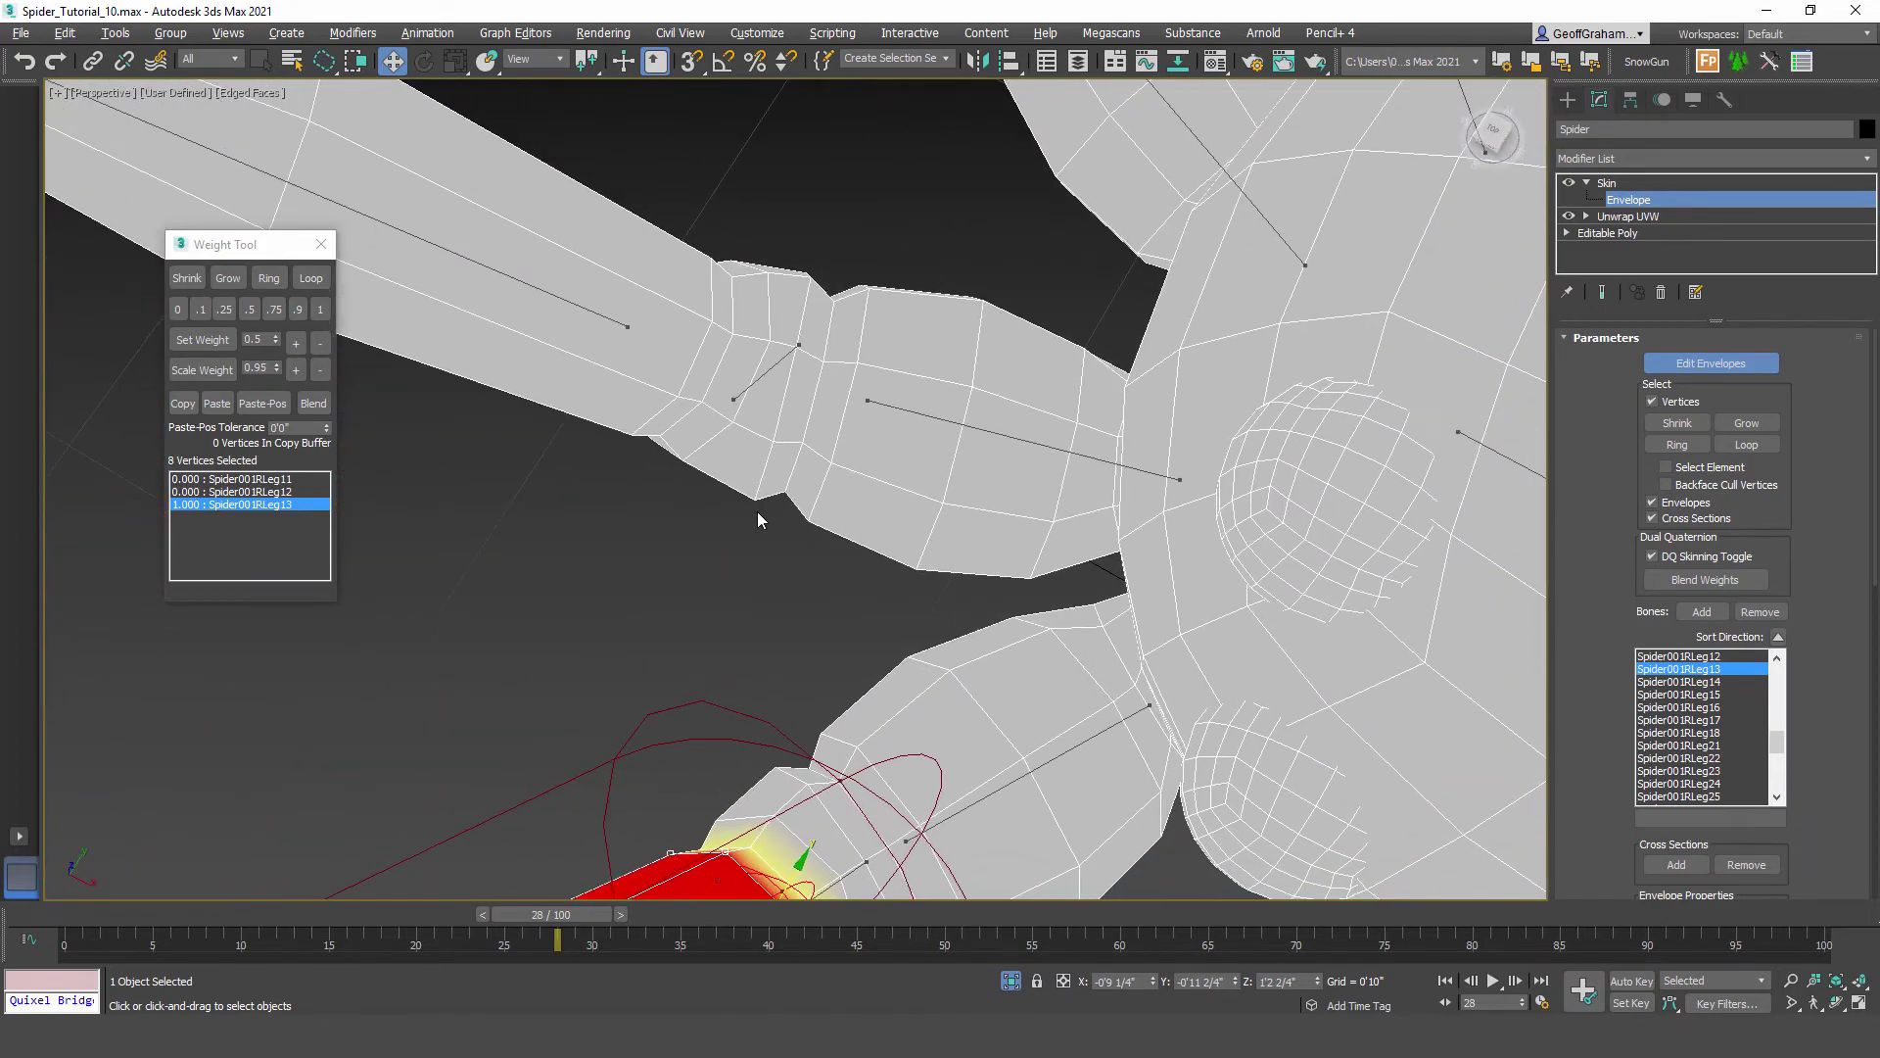
left_click(572, 308)
middle_click_drag(572, 309, 767, 358, "alt")
left_click(755, 354)
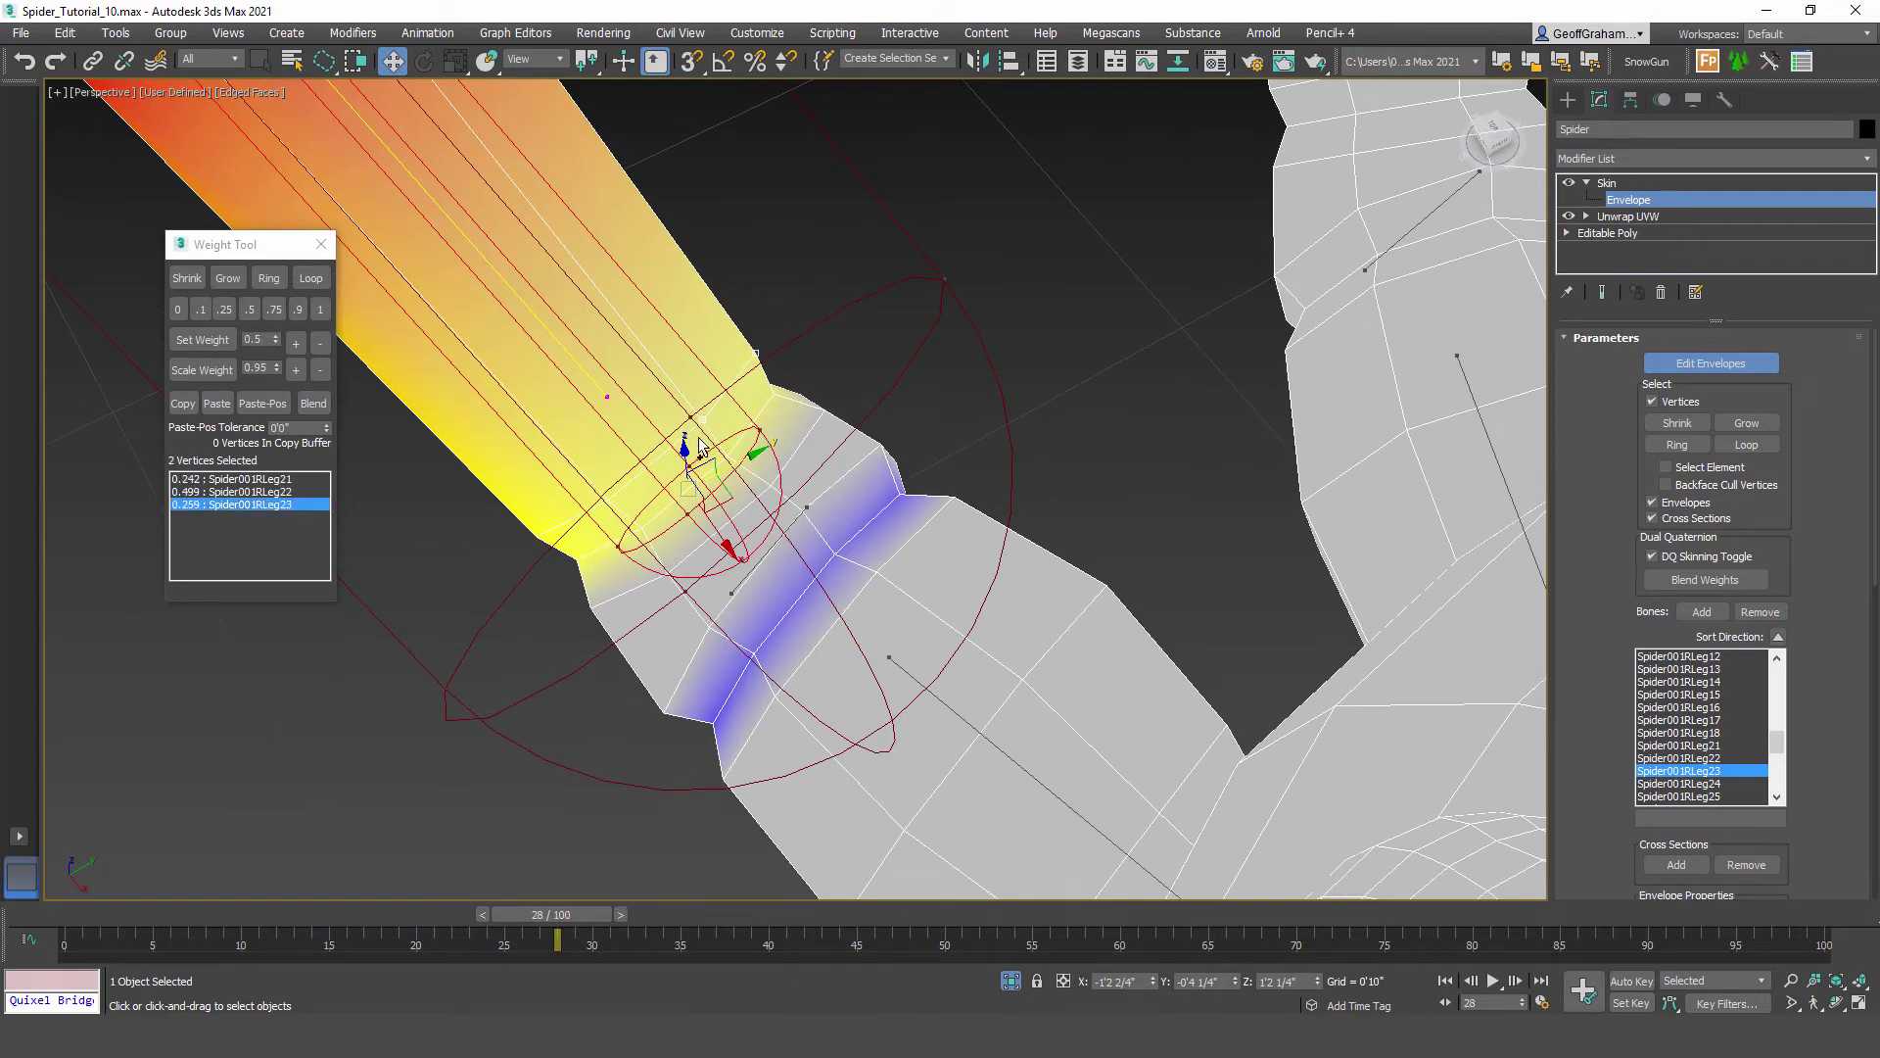
left_click(311, 279)
left_click(319, 309)
Step: Set the Spider001RLeg33 weight to 1 on the vertex loop at the body-side end of the third right leg's third segment
middle_click_drag(676, 460, 769, 671, "alt")
scroll(716, 445, "down", 5)
left_click(786, 665)
scroll(754, 591, "up", 5)
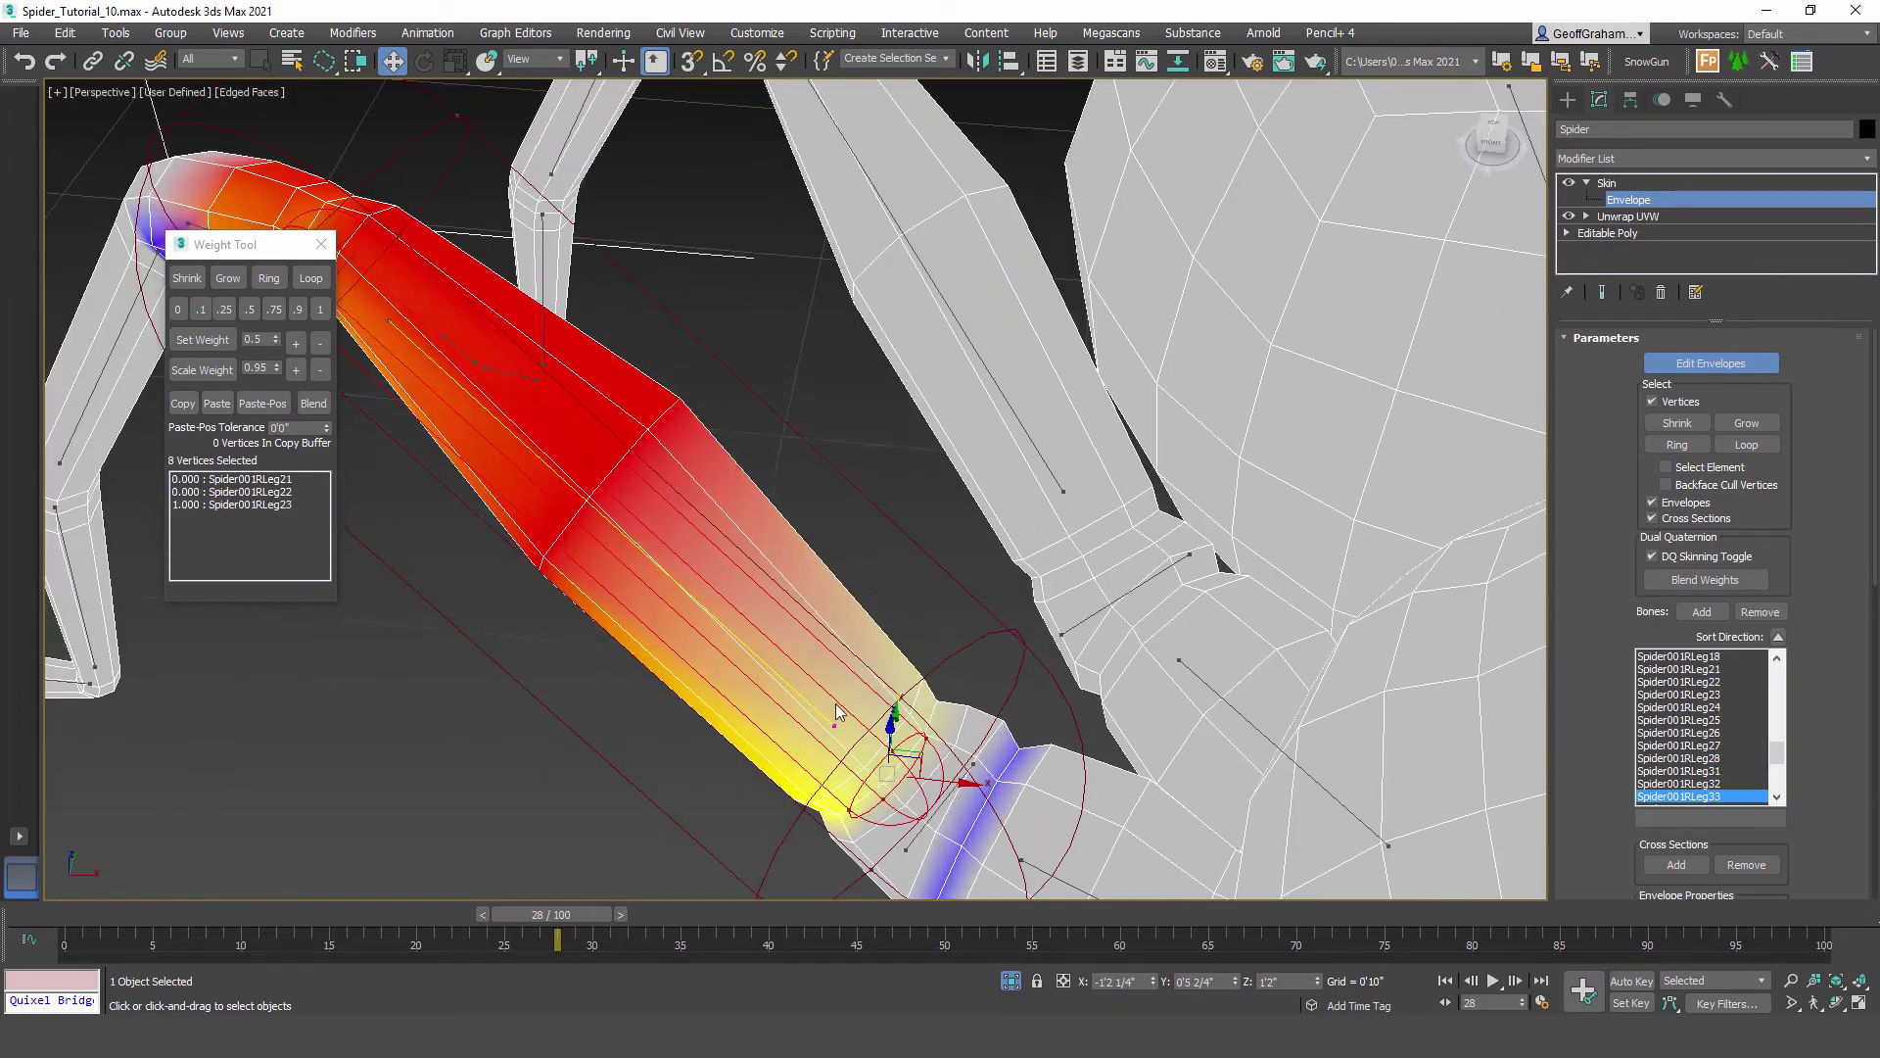
left_click(873, 569)
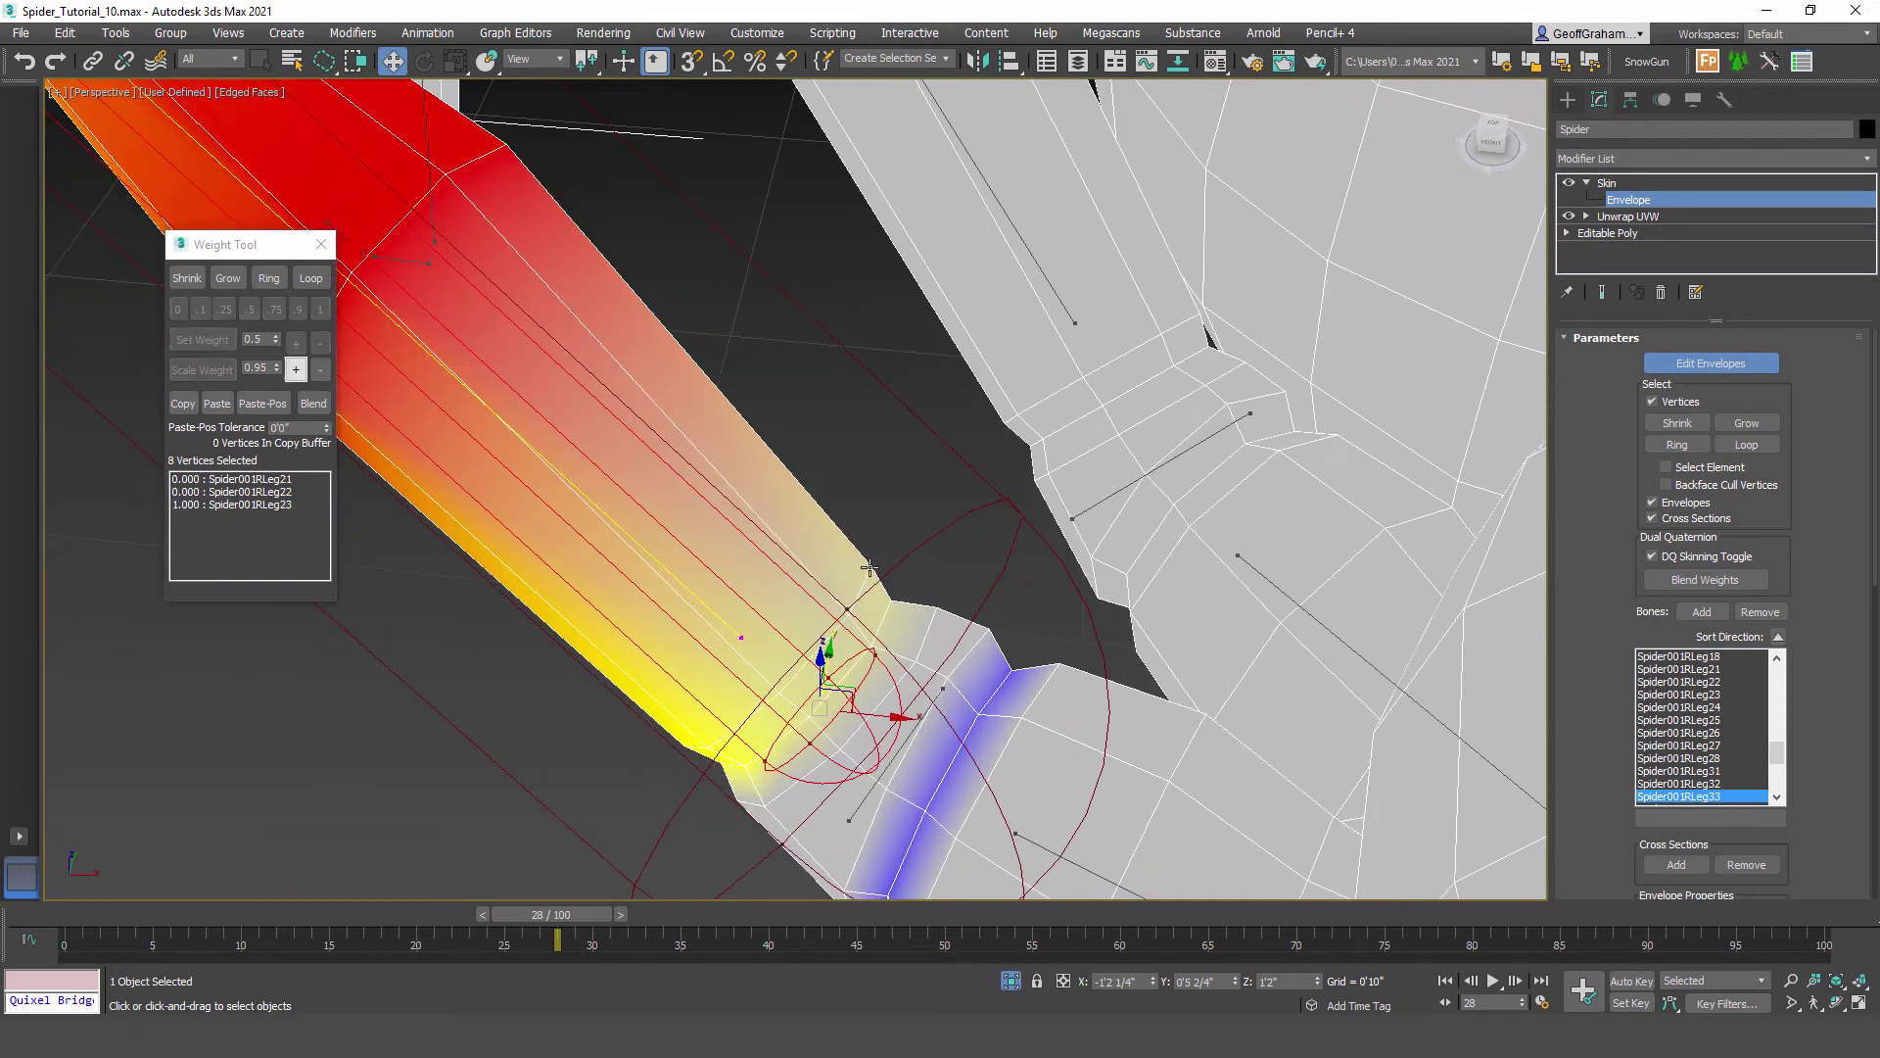
left_click(850, 615, "ctrl")
left_click(309, 281)
left_click(320, 309)
Step: Set the Spider001RLeg43 weight to 1 on the vertex loop at the body-side end of the fourth right leg's third segment
middle_click_drag(1038, 290, 801, 669)
left_click(654, 643)
left_click(810, 633)
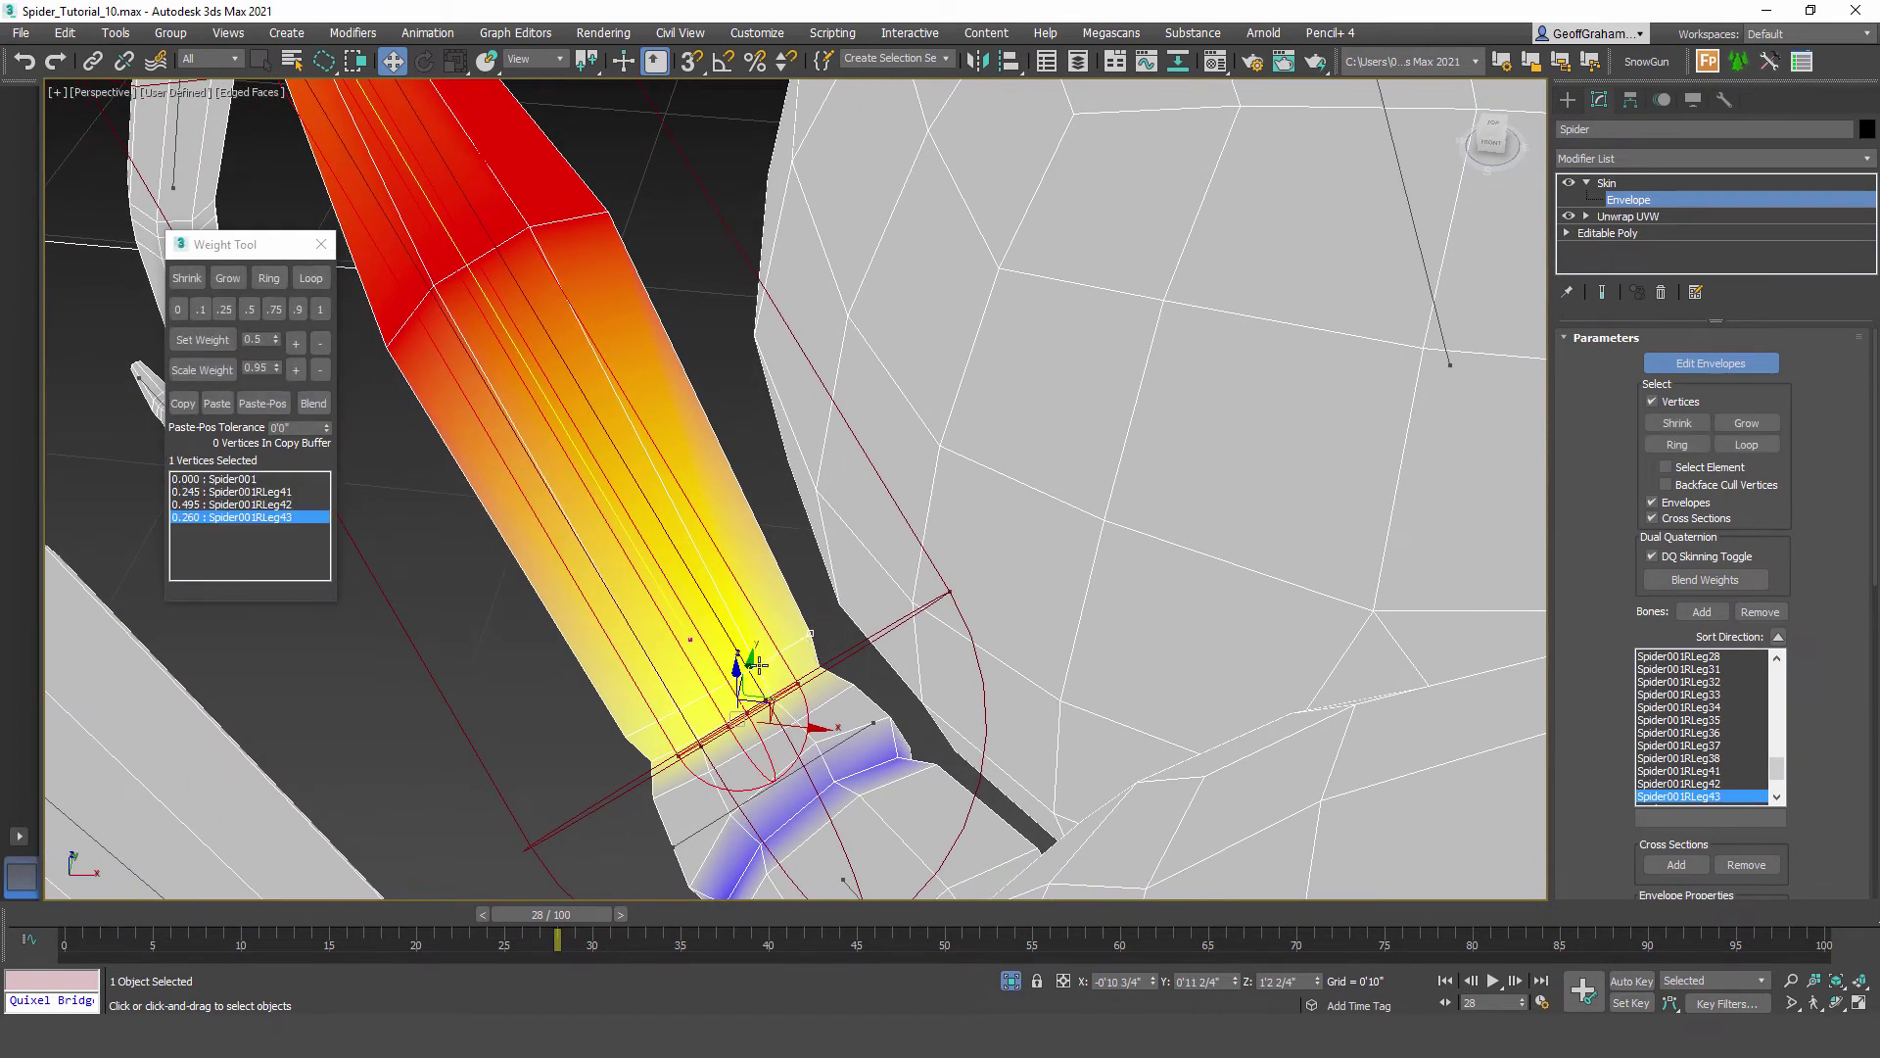
left_click(310, 279)
left_click(320, 310)
scroll(738, 568, "down", 10)
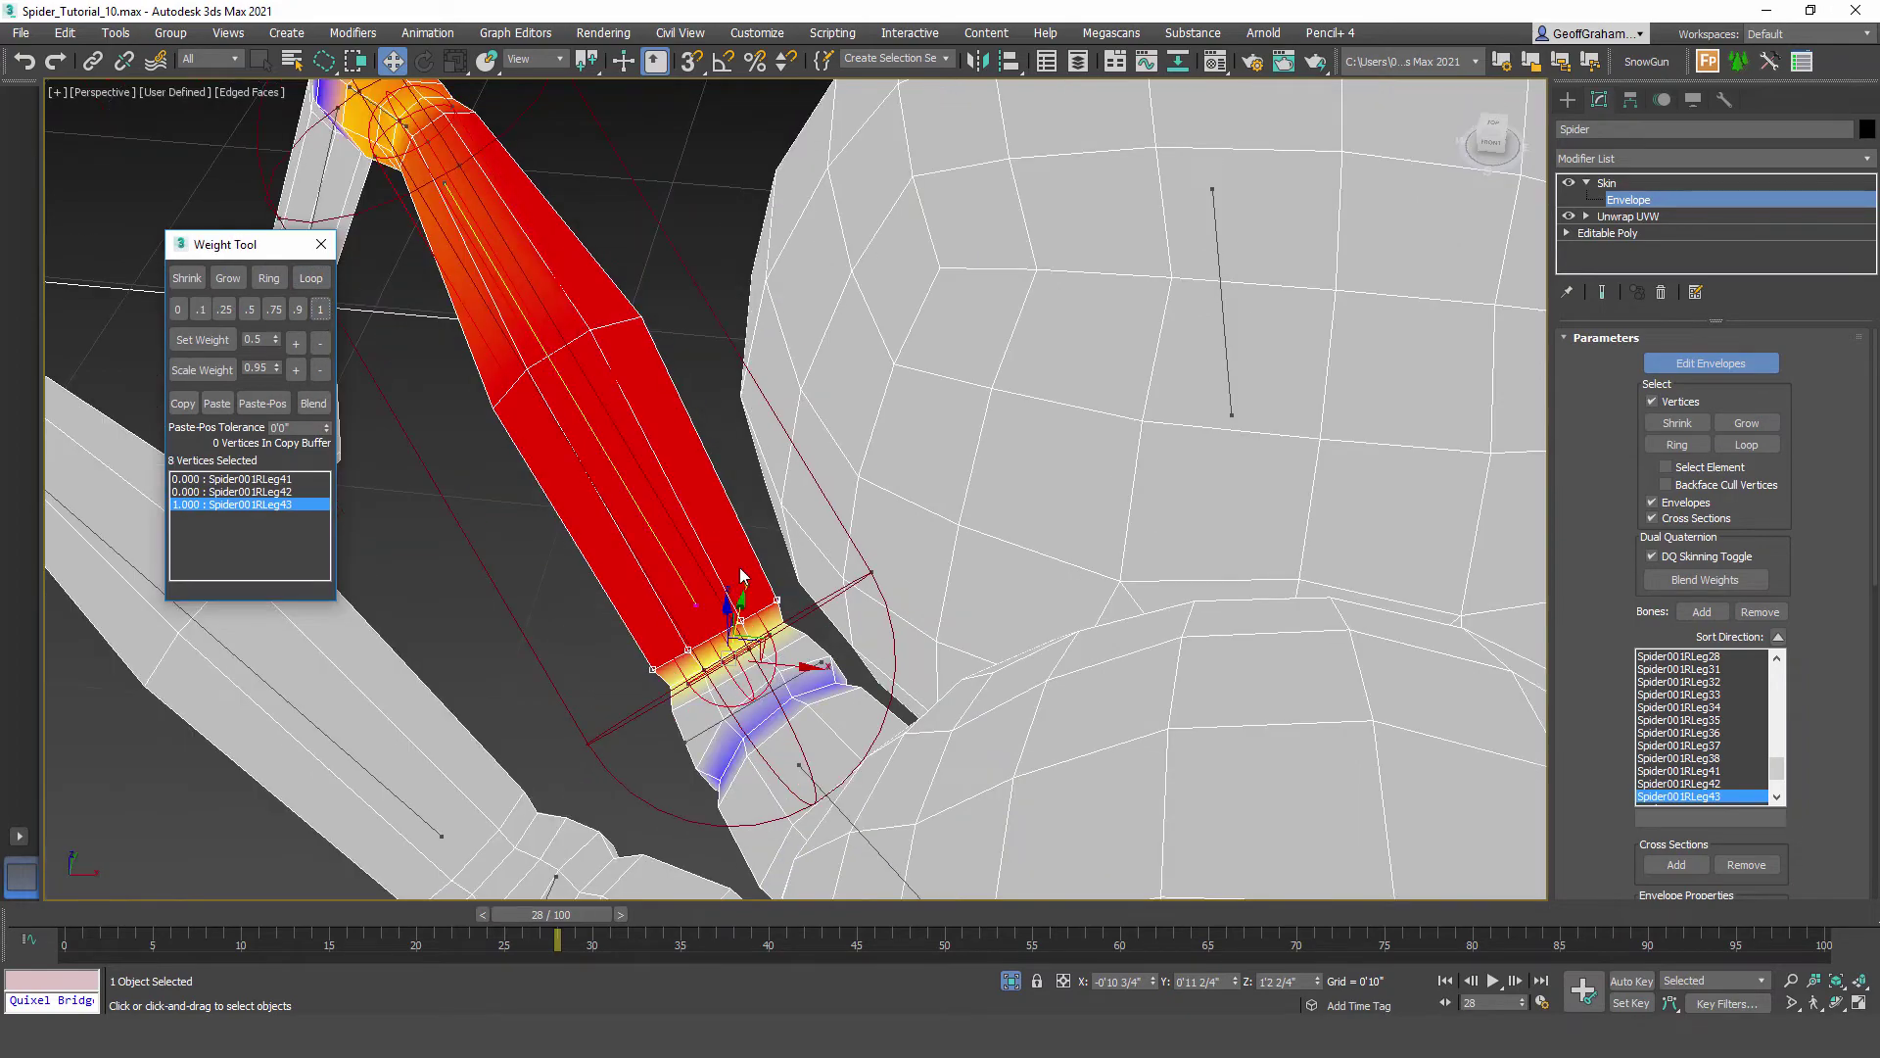
Step: Set the Spider001RLeg43 weight to 0 on the vertices around the fourth right leg's body-side joint crease
middle_click_drag(603, 833, 878, 530)
scroll(937, 396, "up", 6)
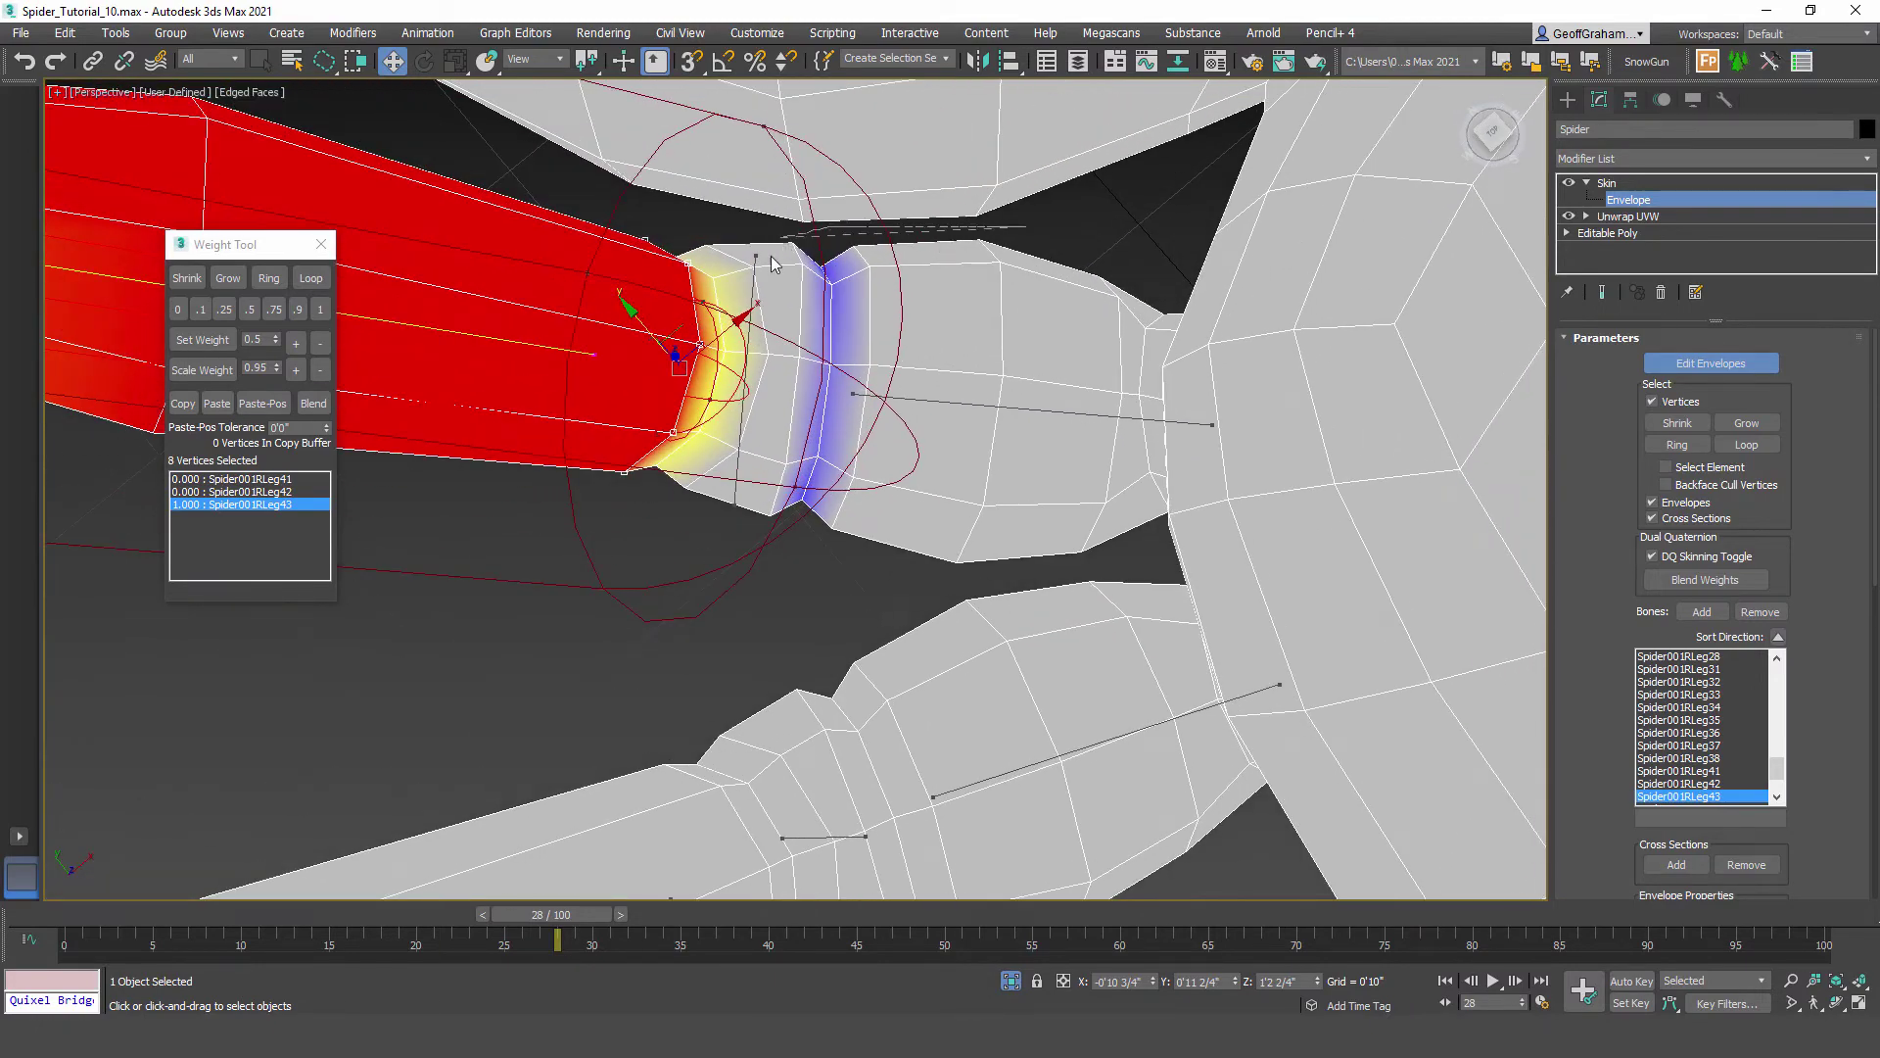
left_click_drag(761, 468, 907, 427)
left_click(178, 311)
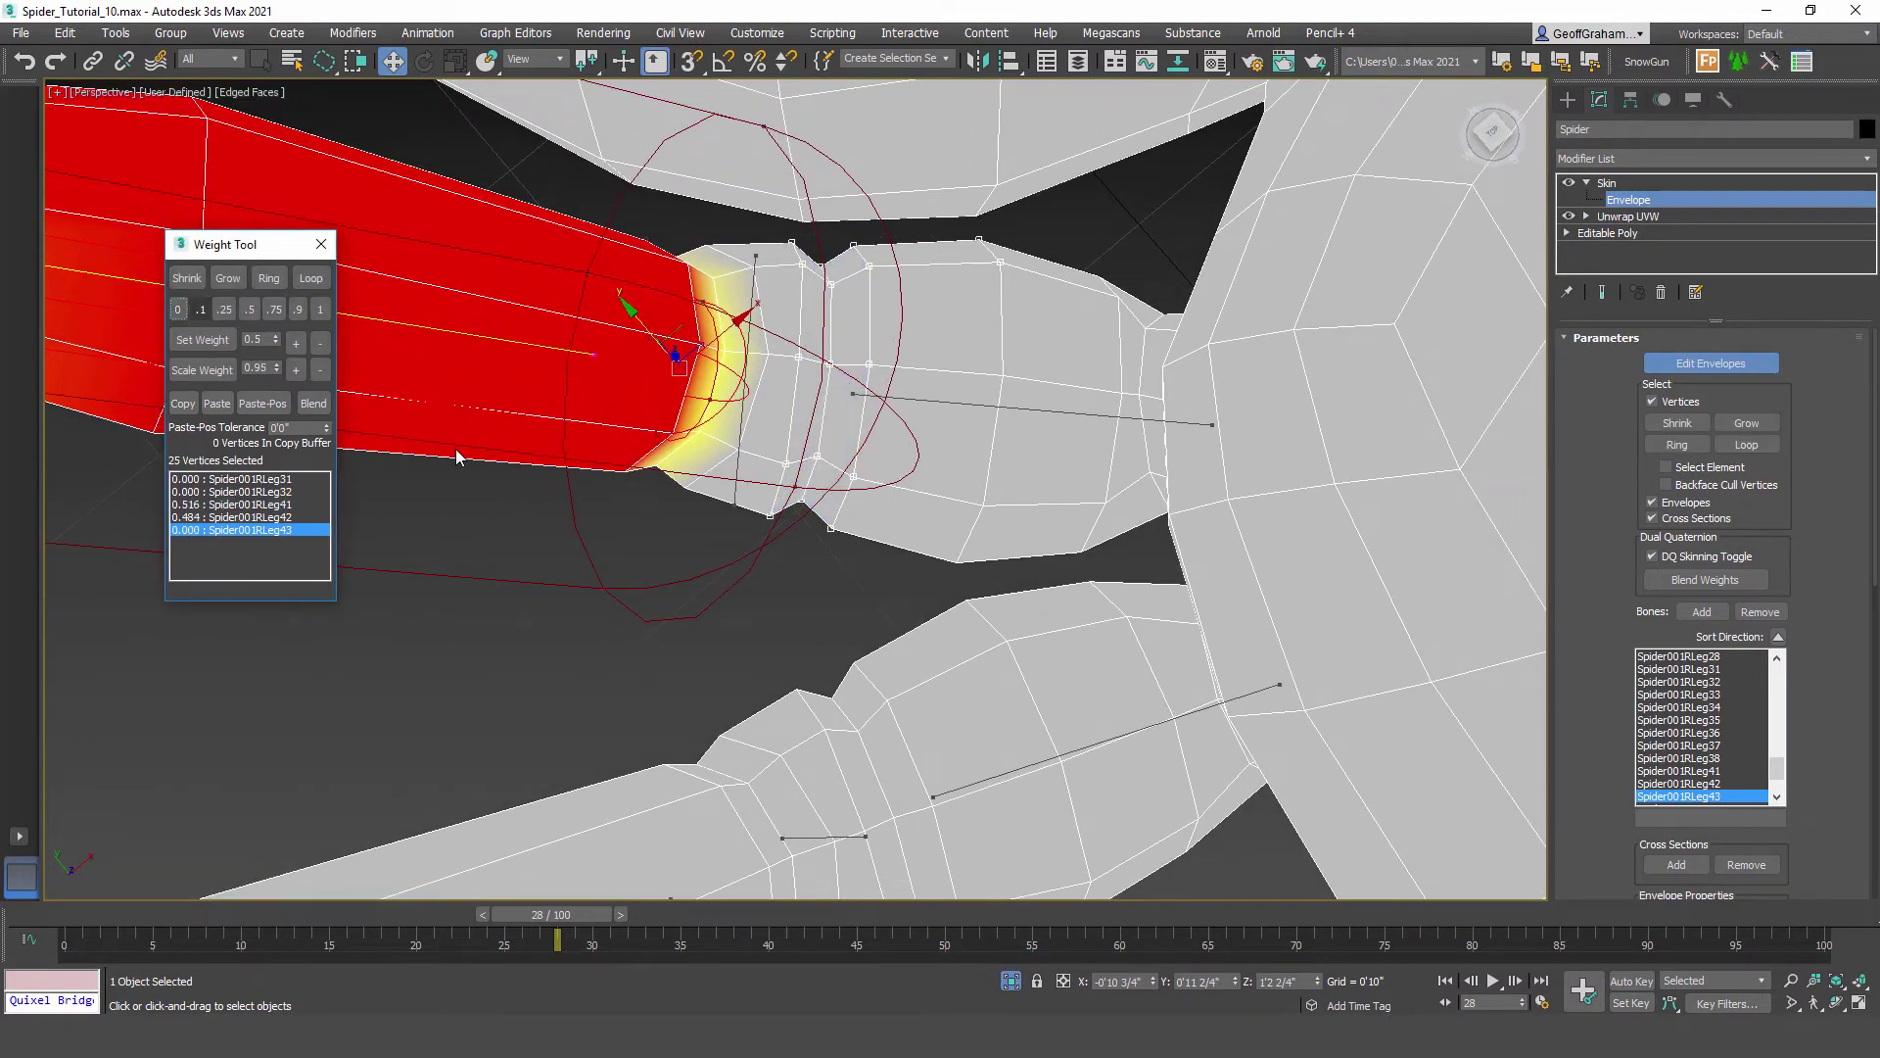
Step: Set the Spider001RLeg33 weight to 0 on the vertices around the third right leg's body-side joint crease
middle_click_drag(786, 773, 688, 399)
left_click(537, 504)
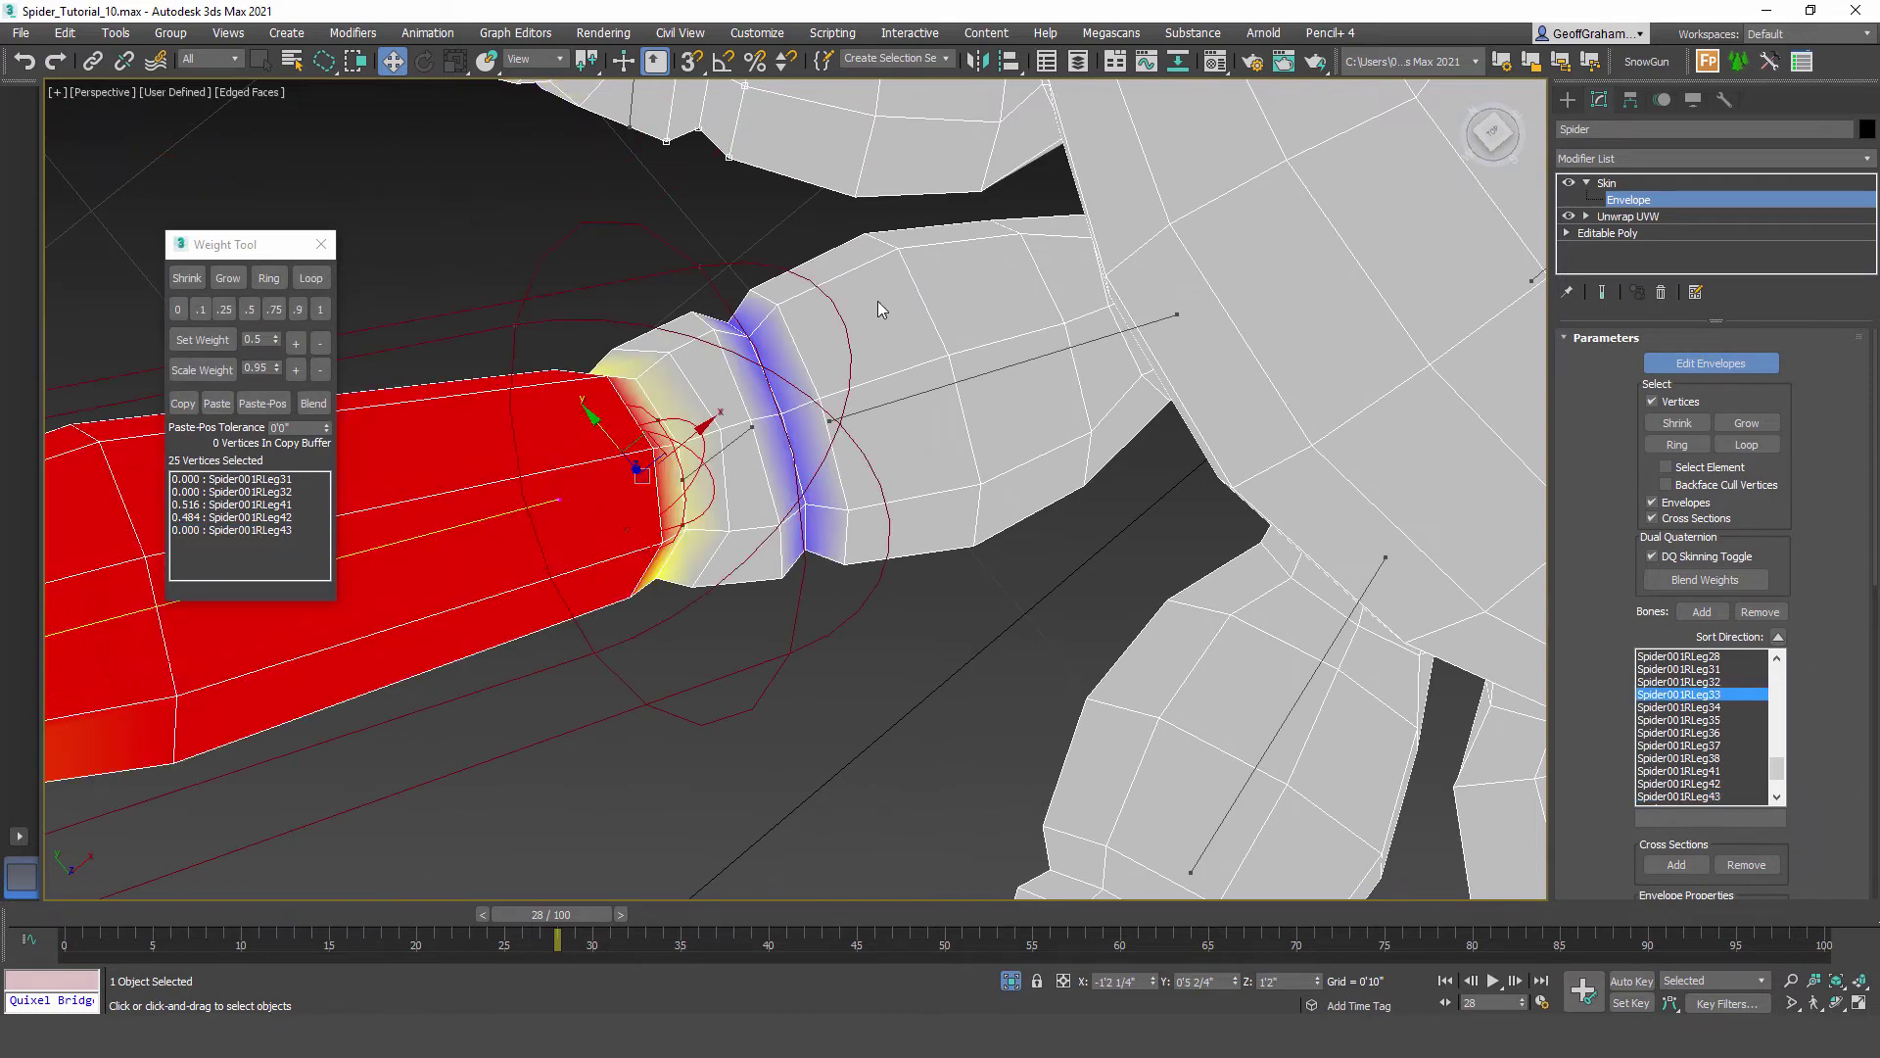
left_click_drag(909, 449, 880, 368)
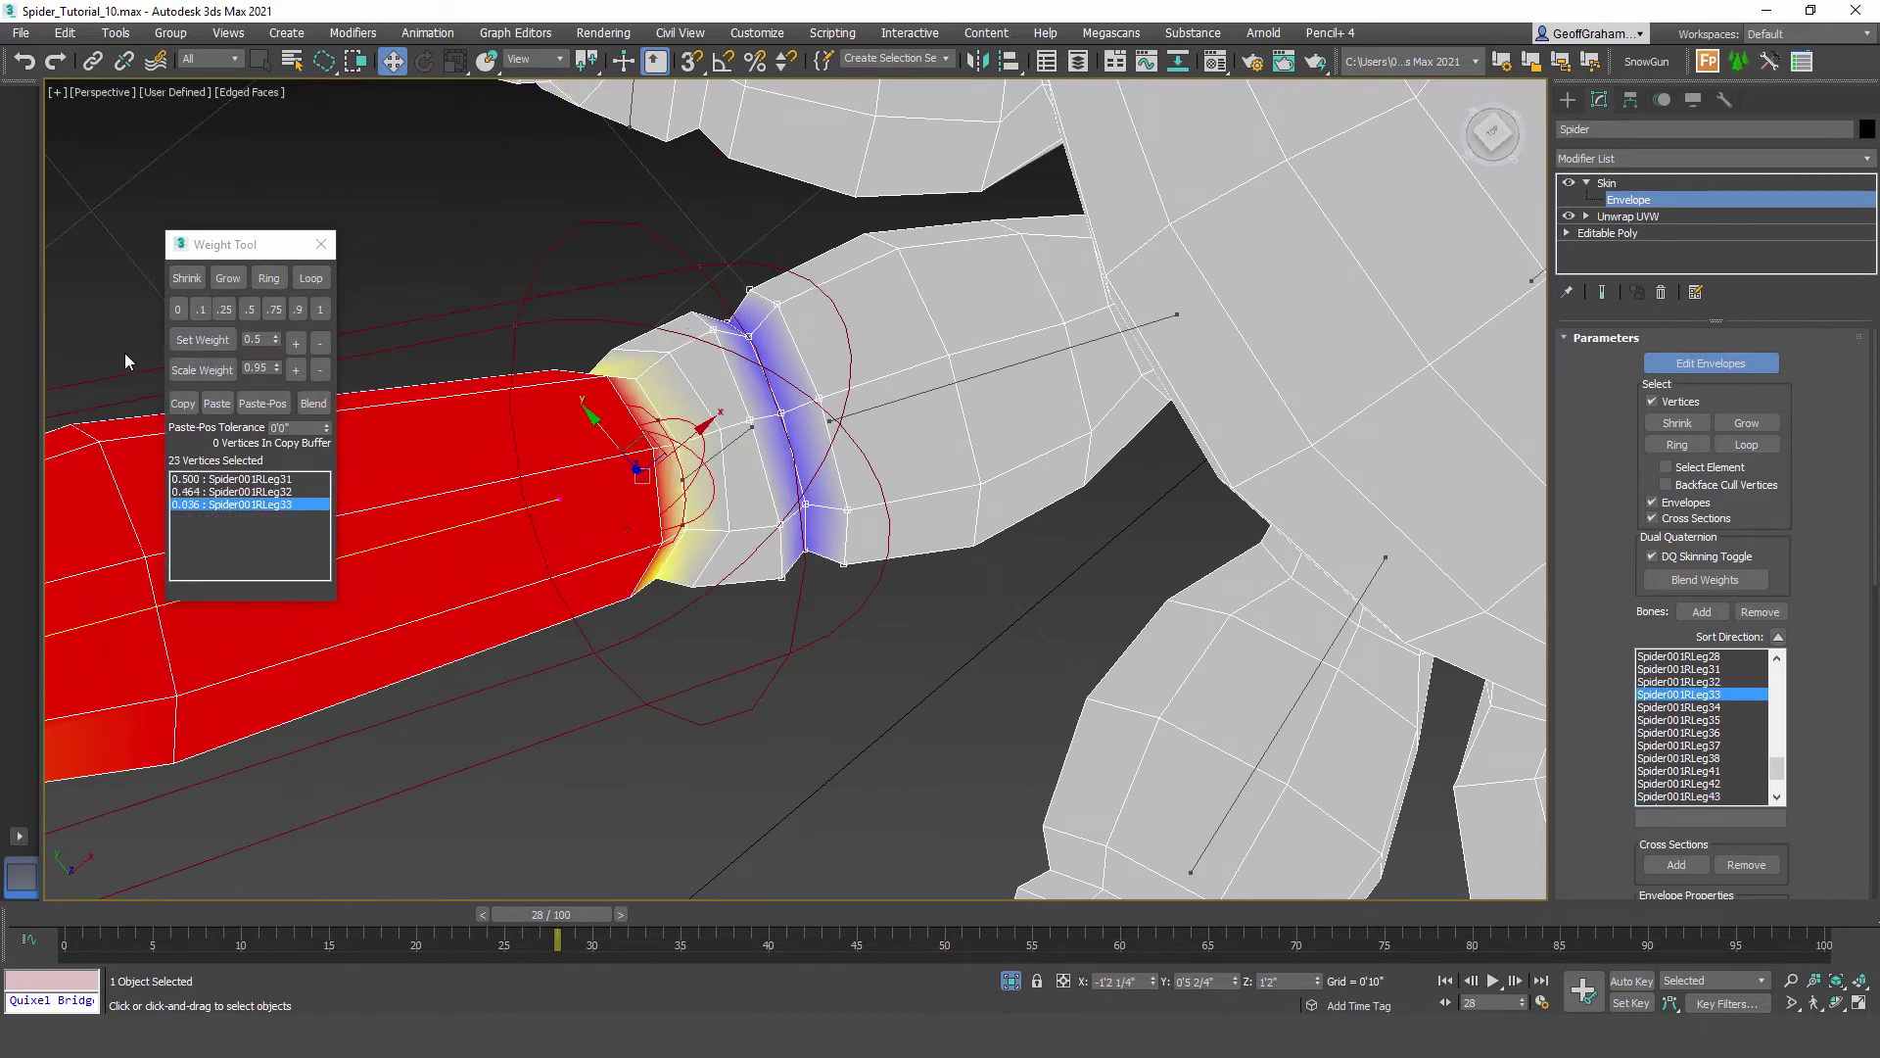
left_click(178, 310)
Step: Set the Spider001RLeg23 weight to 0 on the vertices around the second right leg's body-side joint crease
middle_click_drag(848, 582, 1030, 711, "alt")
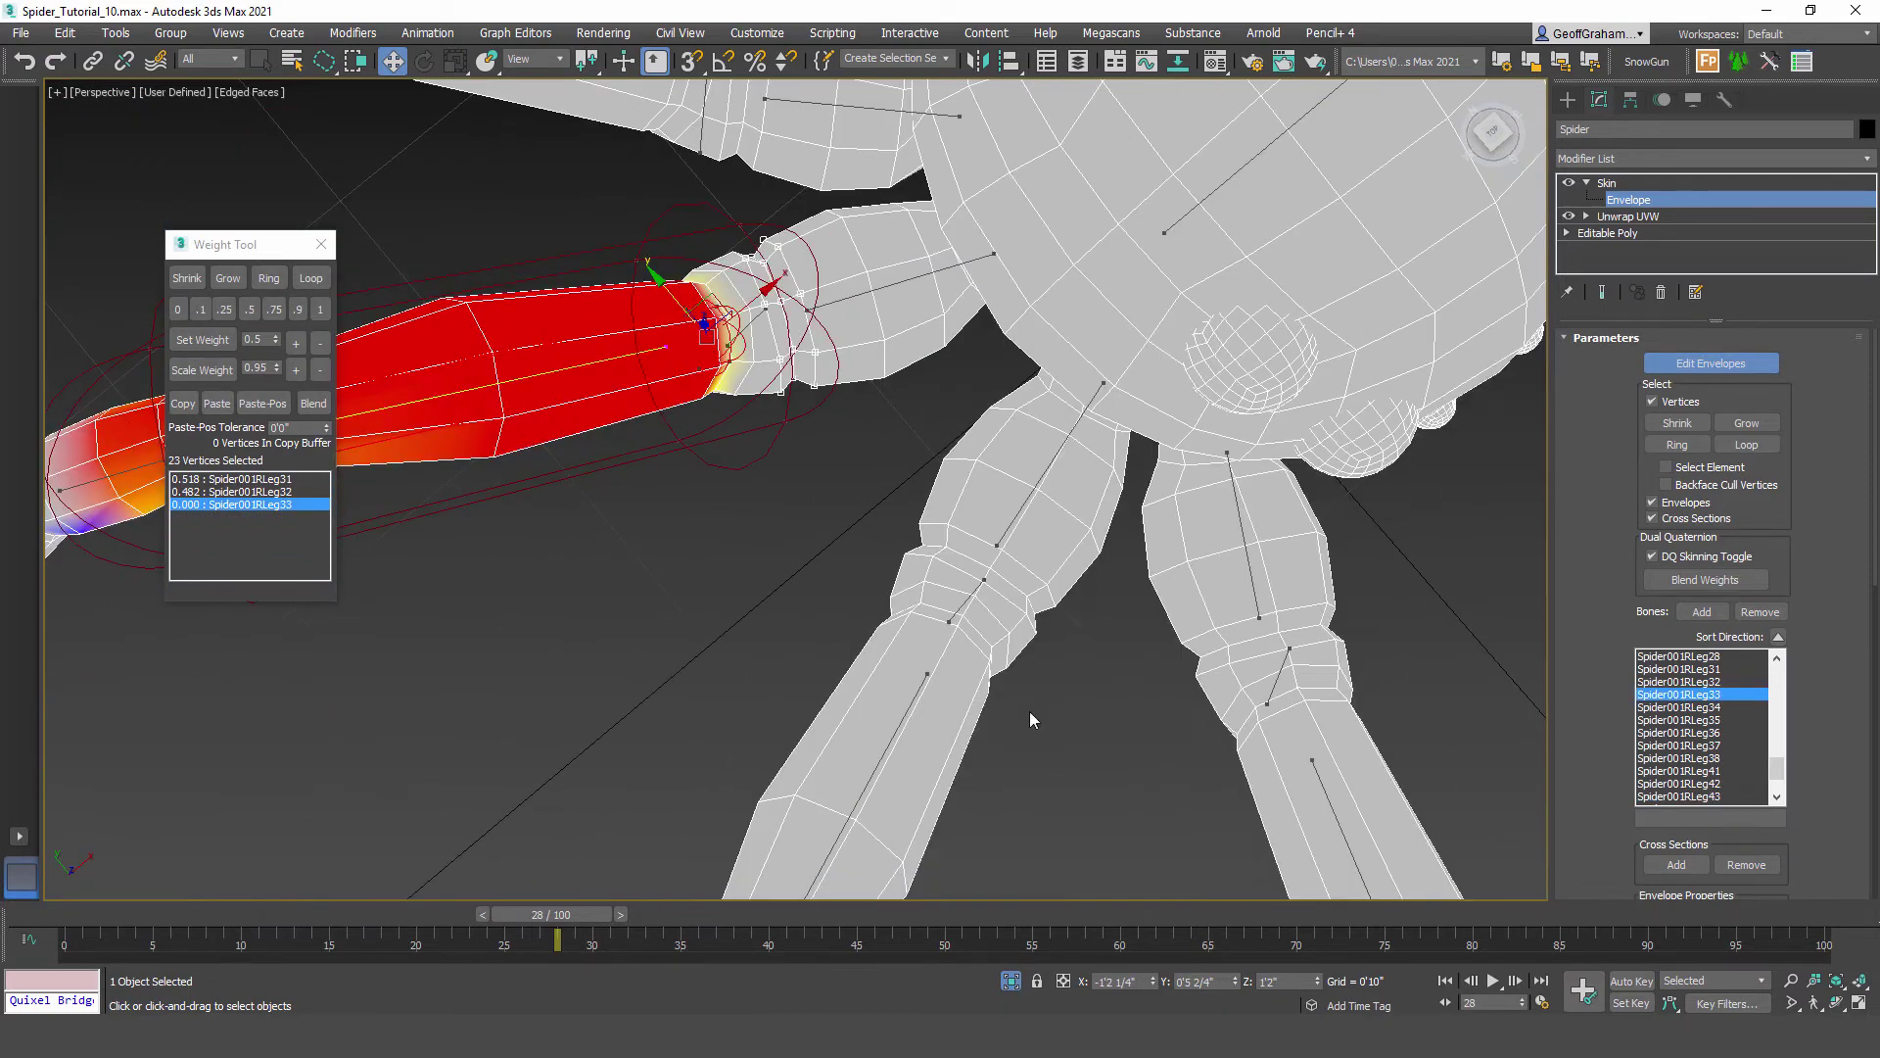
left_click(921, 685)
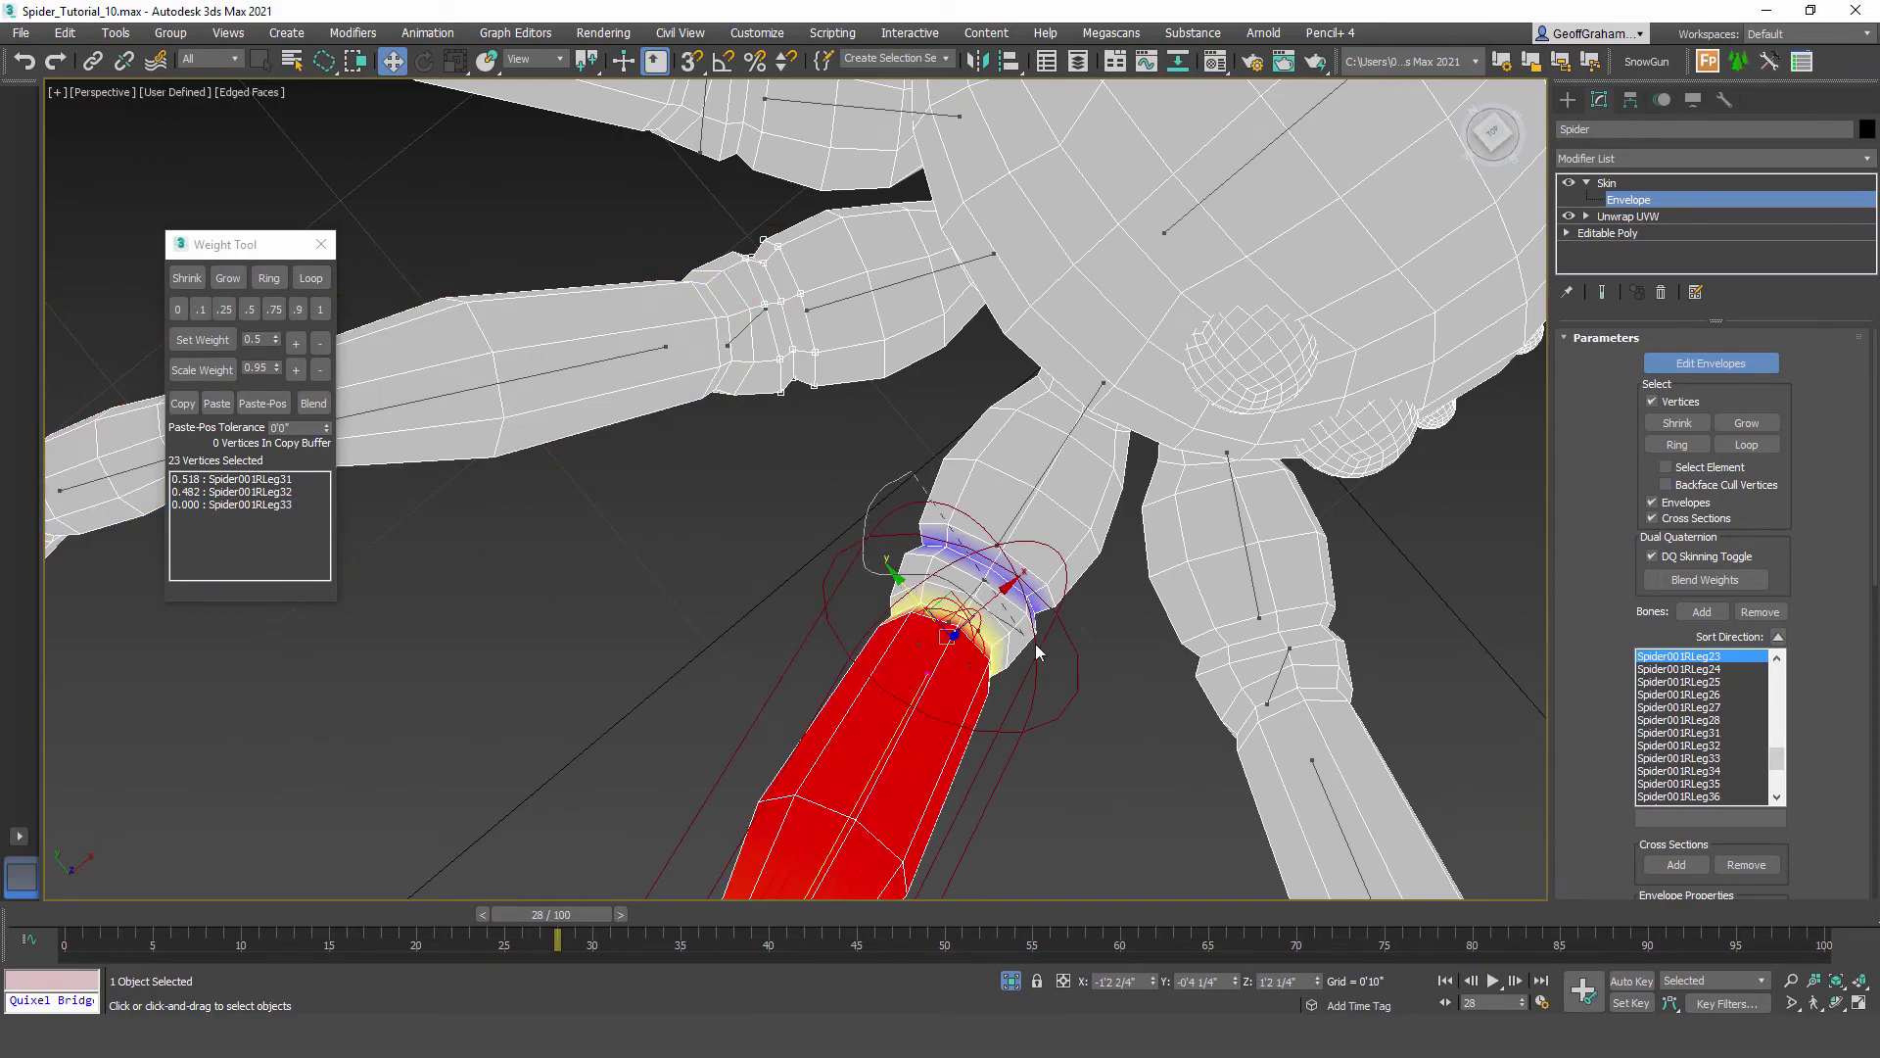
left_click_drag(997, 518, 970, 508)
left_click(179, 310)
Step: Set the Spider001RLeg44 weight to 1 on the middle vertex loop of the fourth right leg's fourth segment
scroll(997, 611, "down", 5)
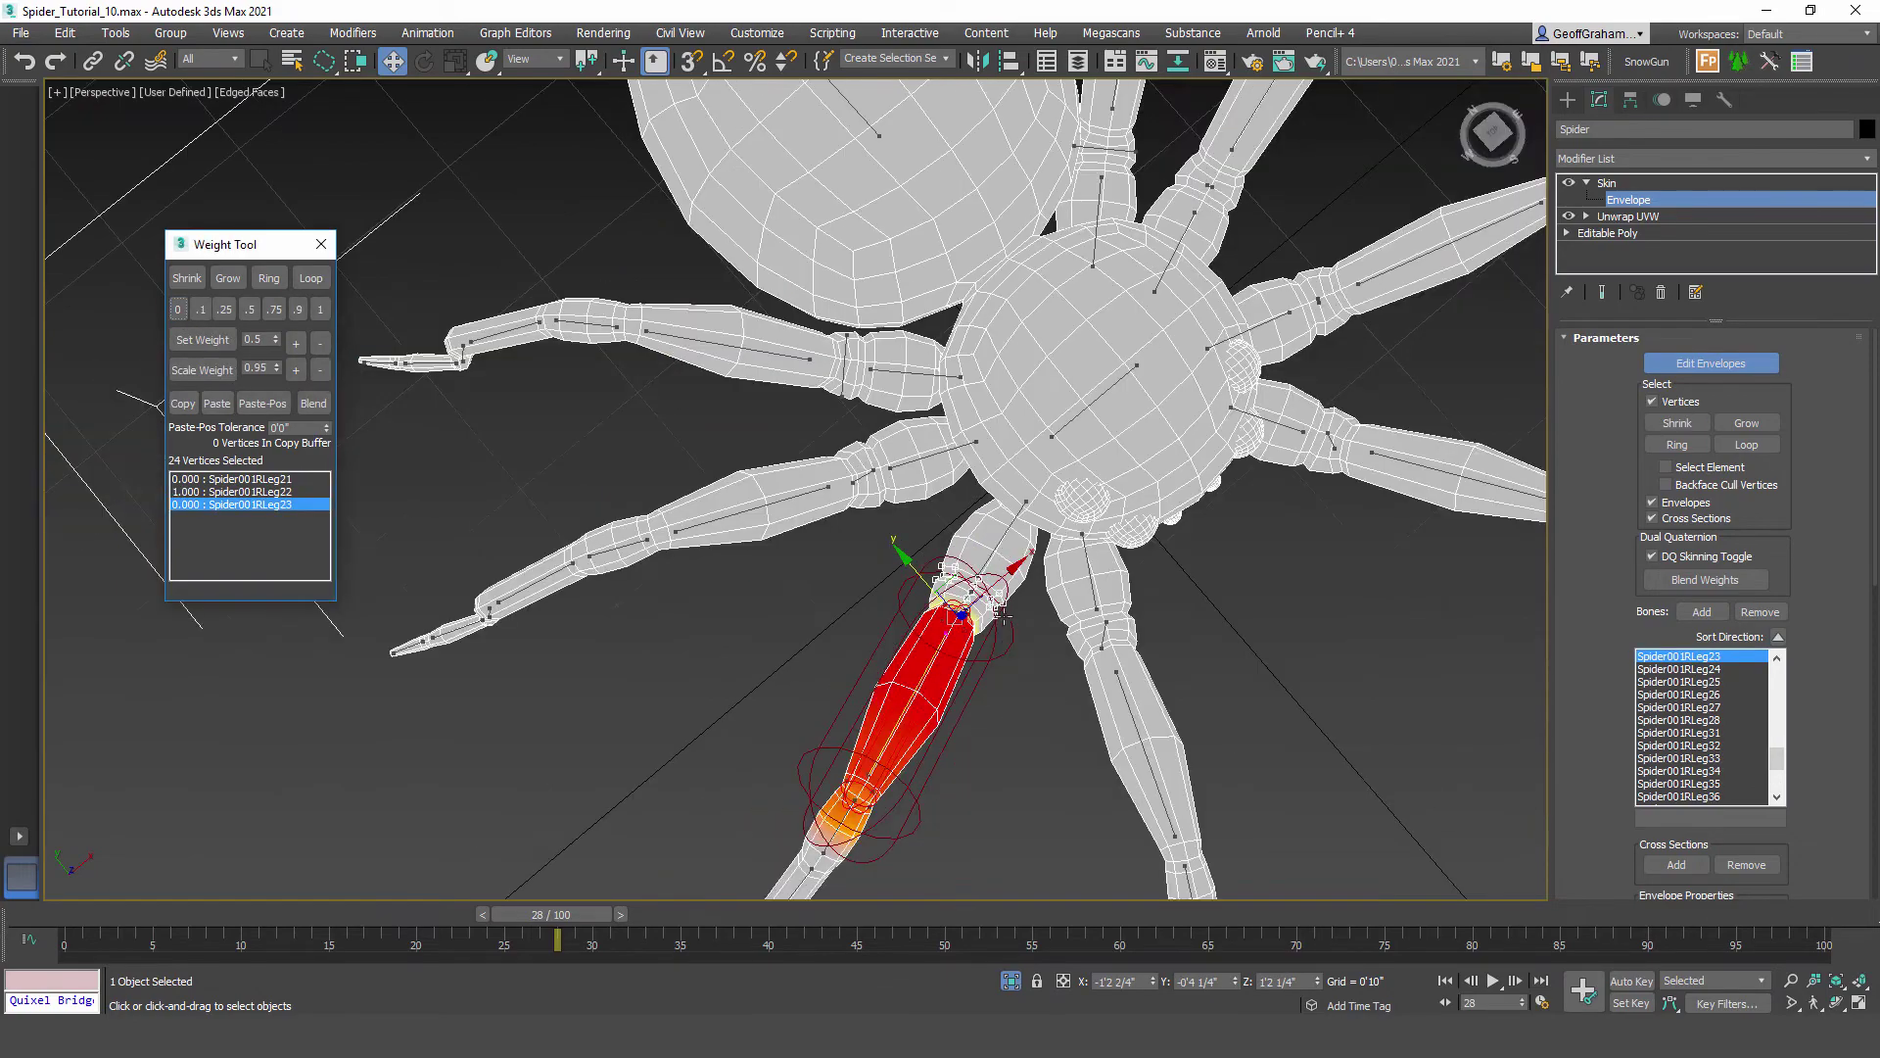
mouse_move(997, 612)
middle_mouse_down("alt")
mouse_move(992, 527)
mouse_move(801, 489)
middle_mouse_up("alt")
scroll(801, 490, "up", 10)
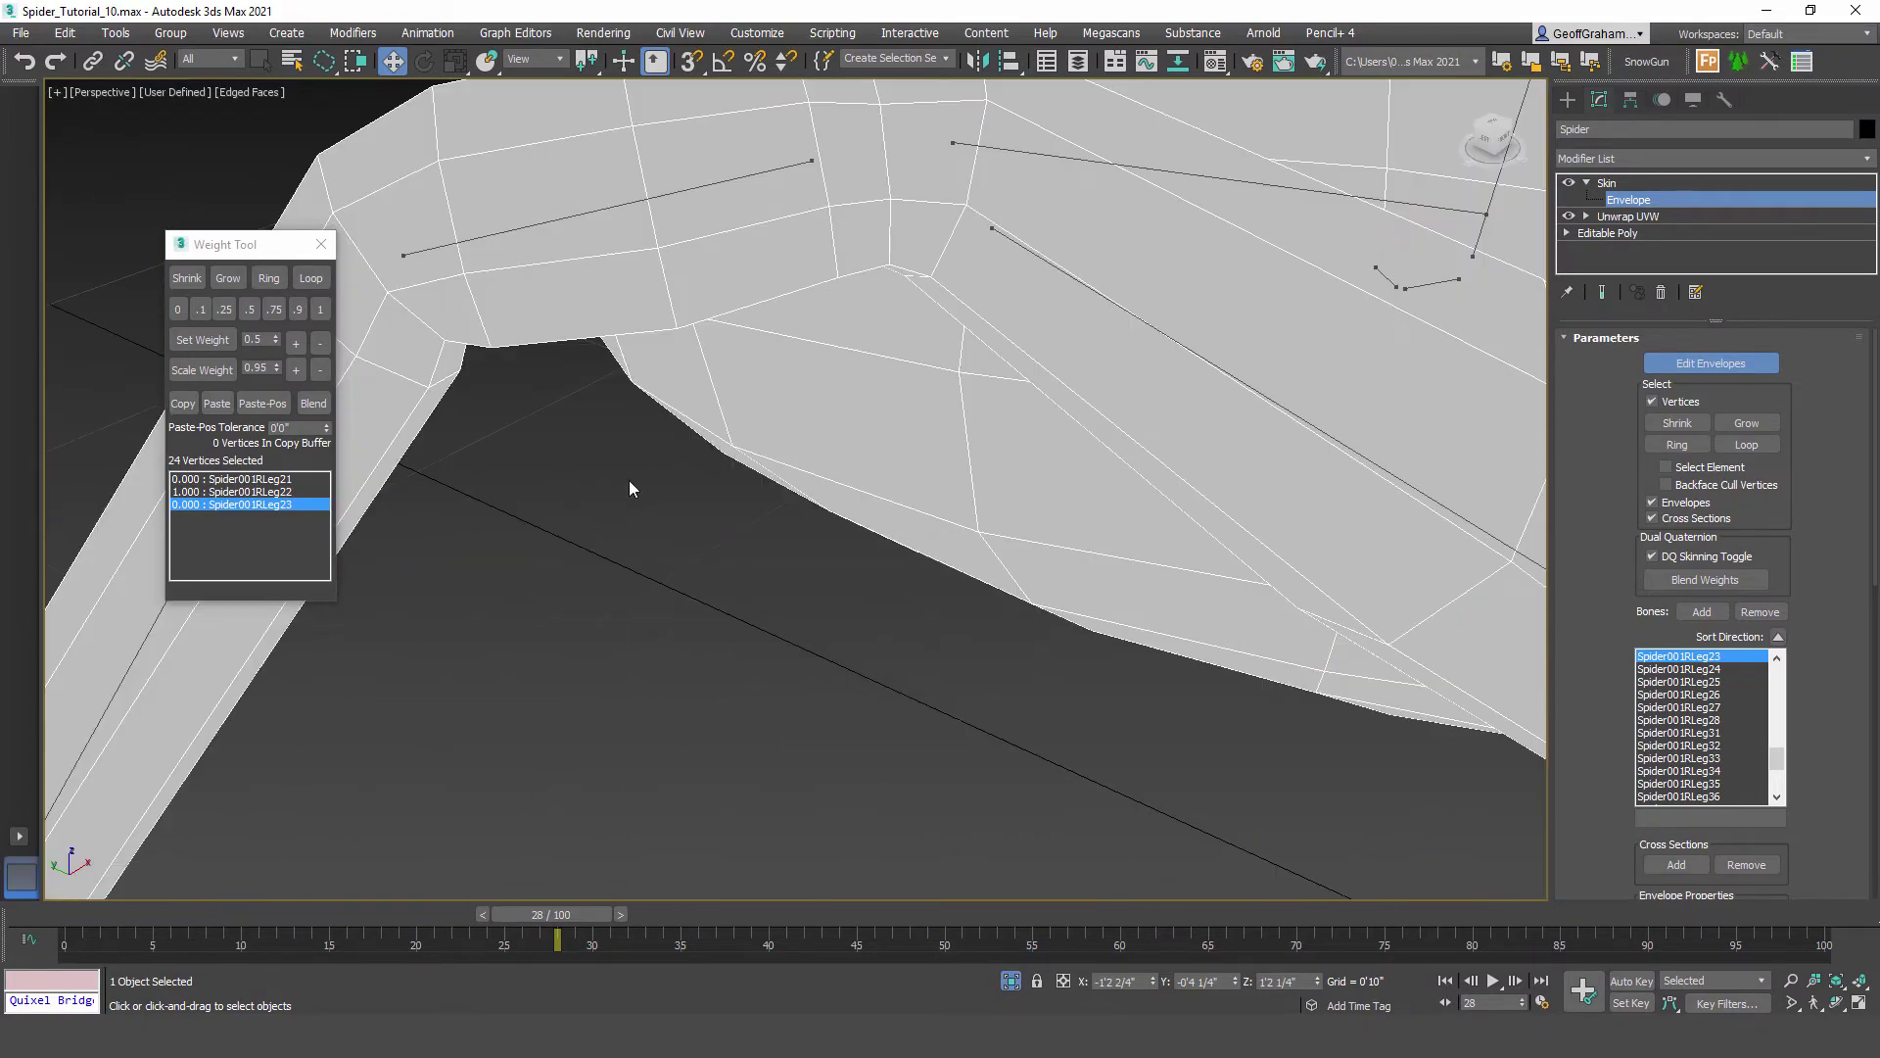
left_click(616, 205)
scroll(795, 494, "down", 5)
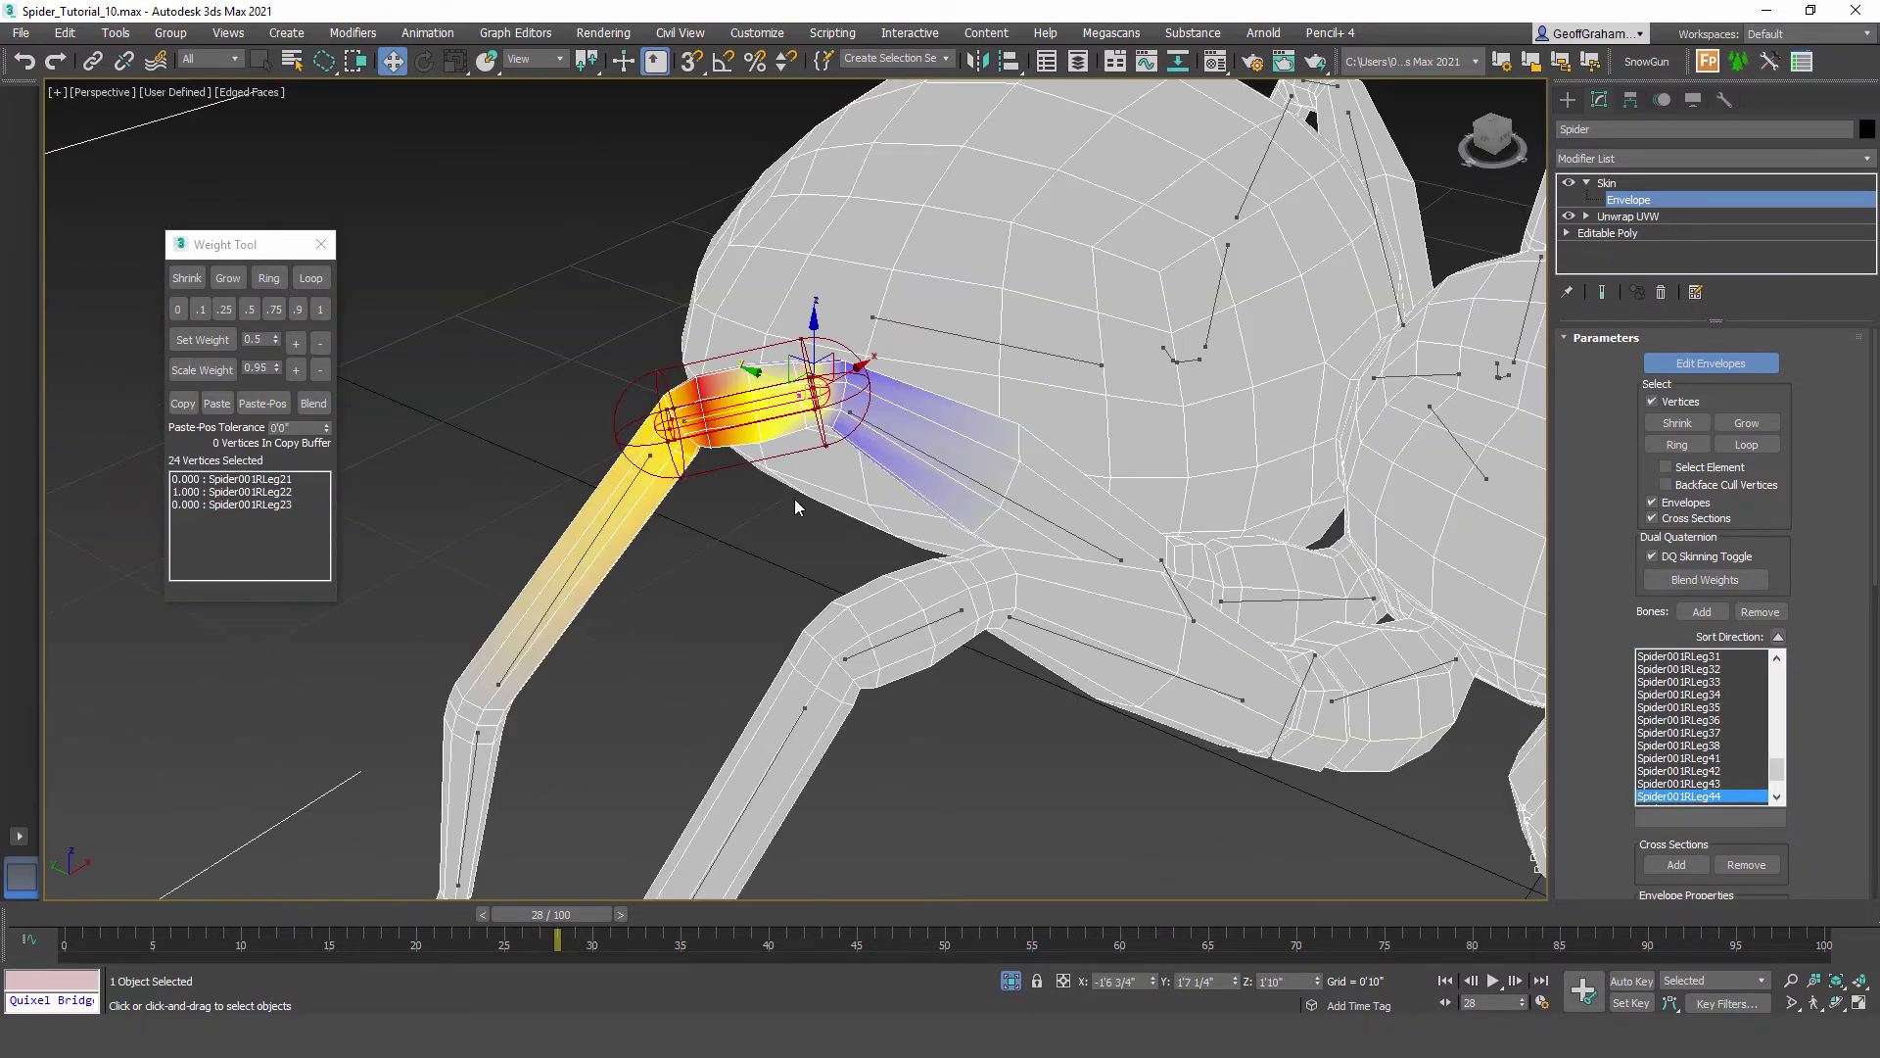
middle_click_drag(795, 497, 705, 509, "alt")
scroll(705, 509, "up", 6)
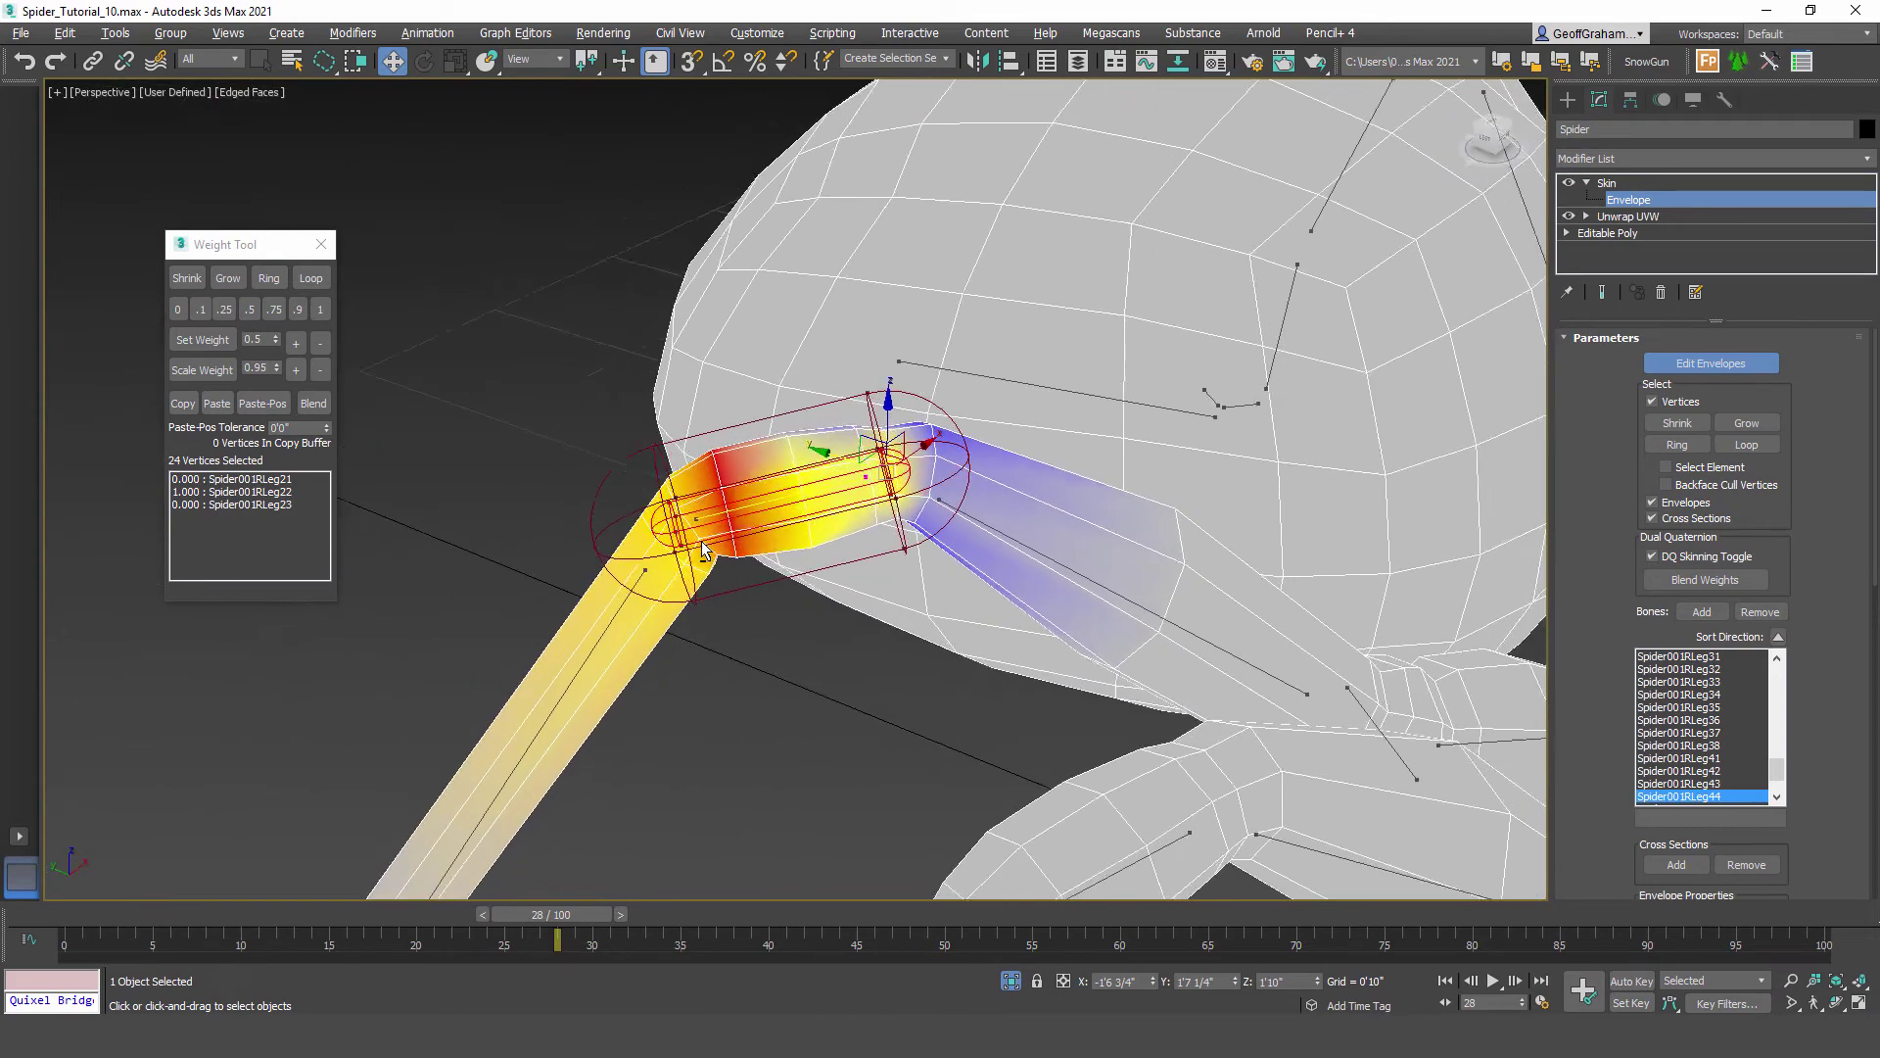
middle_click_drag(803, 531, 1081, 627, "alt")
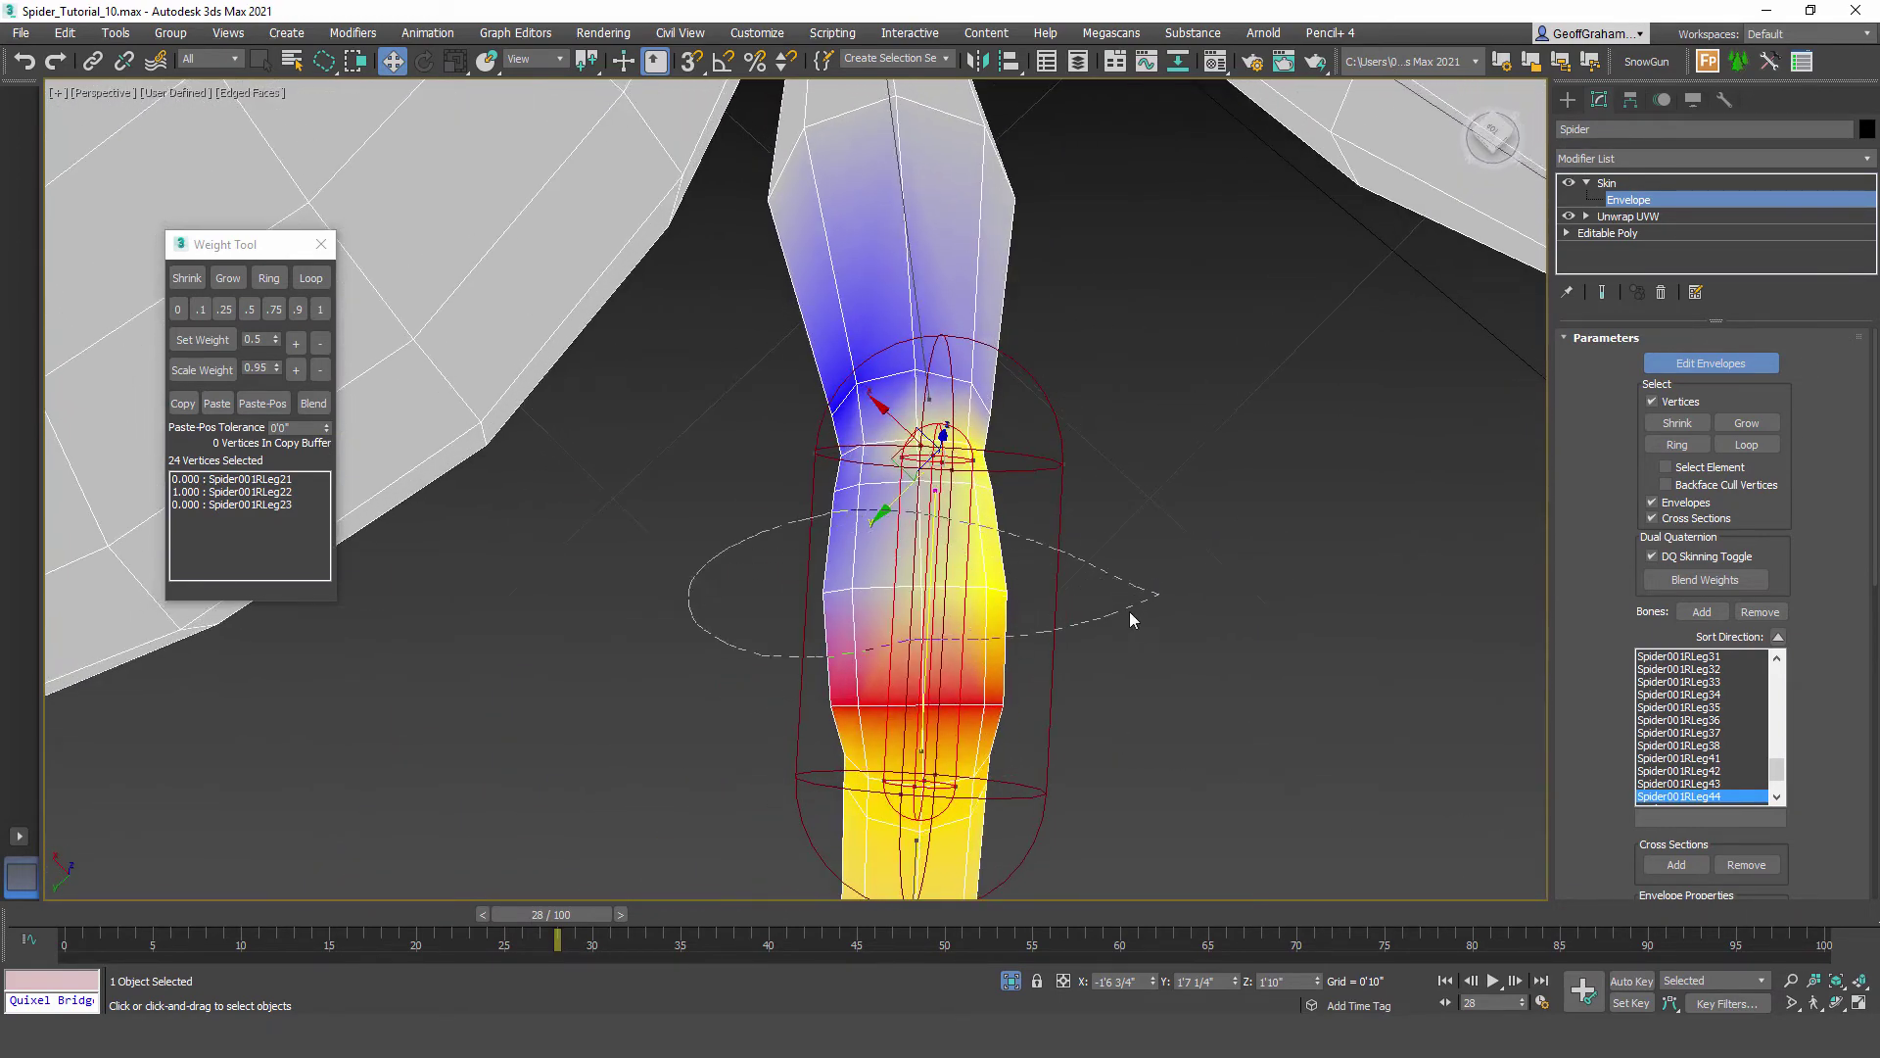
left_click_drag(1130, 619, 1099, 542)
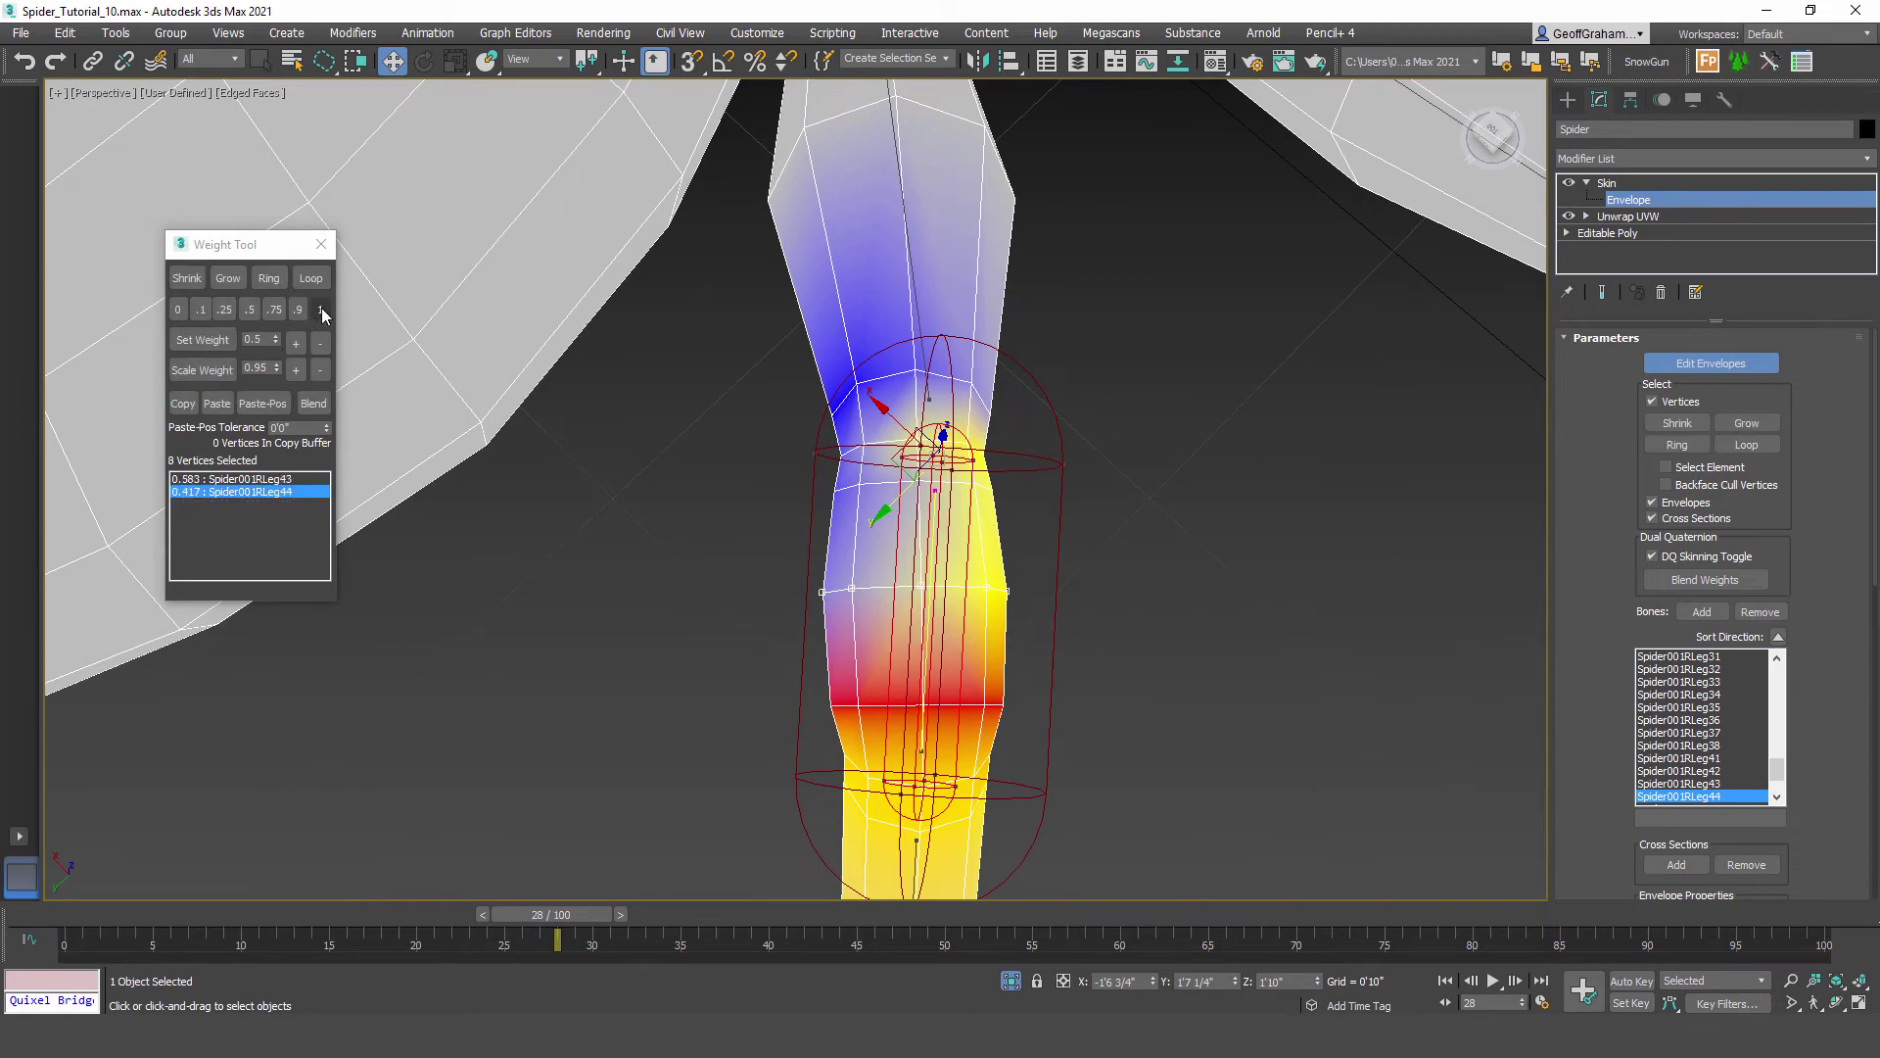
left_click(321, 310)
Step: Set the Spider001RLeg44 weight to 1 on the body-side and foot-side vertex loops of the fourth right leg's fourth segment
mouse_move(832, 548)
middle_mouse_down("alt")
mouse_move(901, 614)
mouse_move(903, 580)
mouse_move(850, 572)
middle_mouse_up("alt")
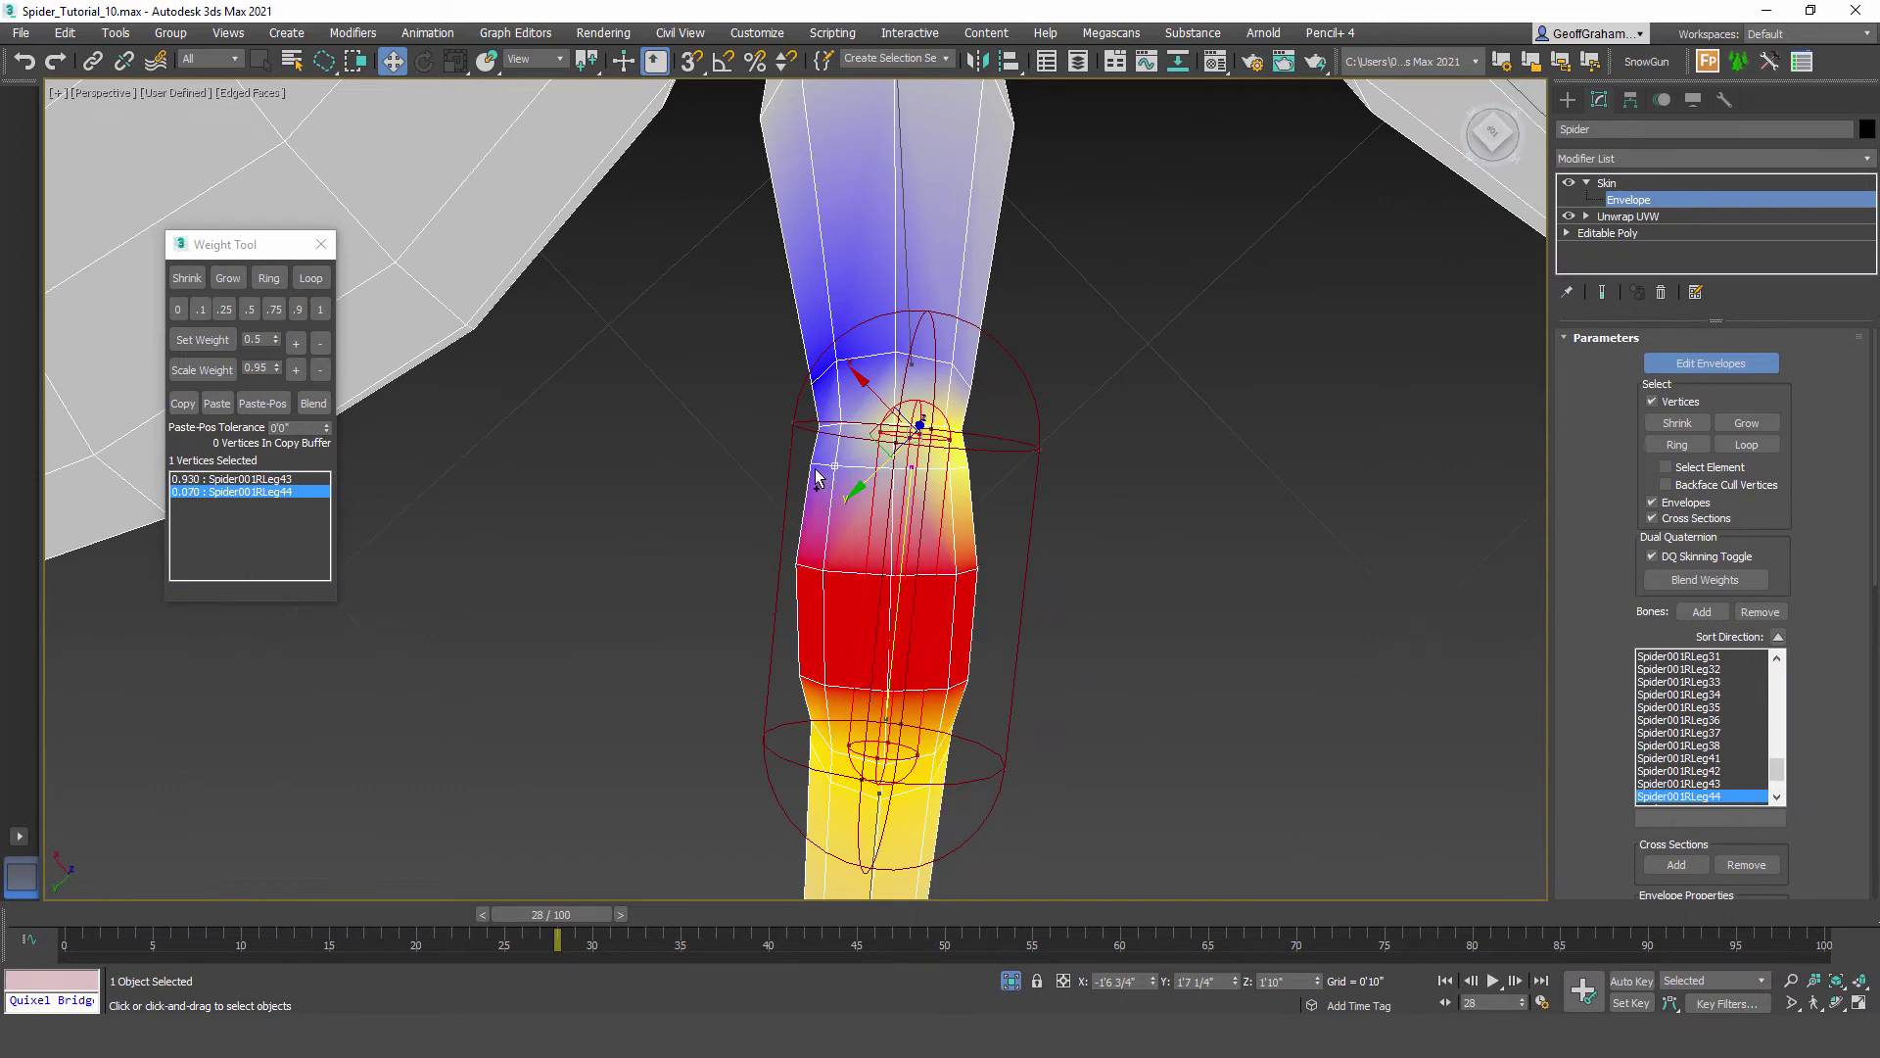
left_click(313, 280)
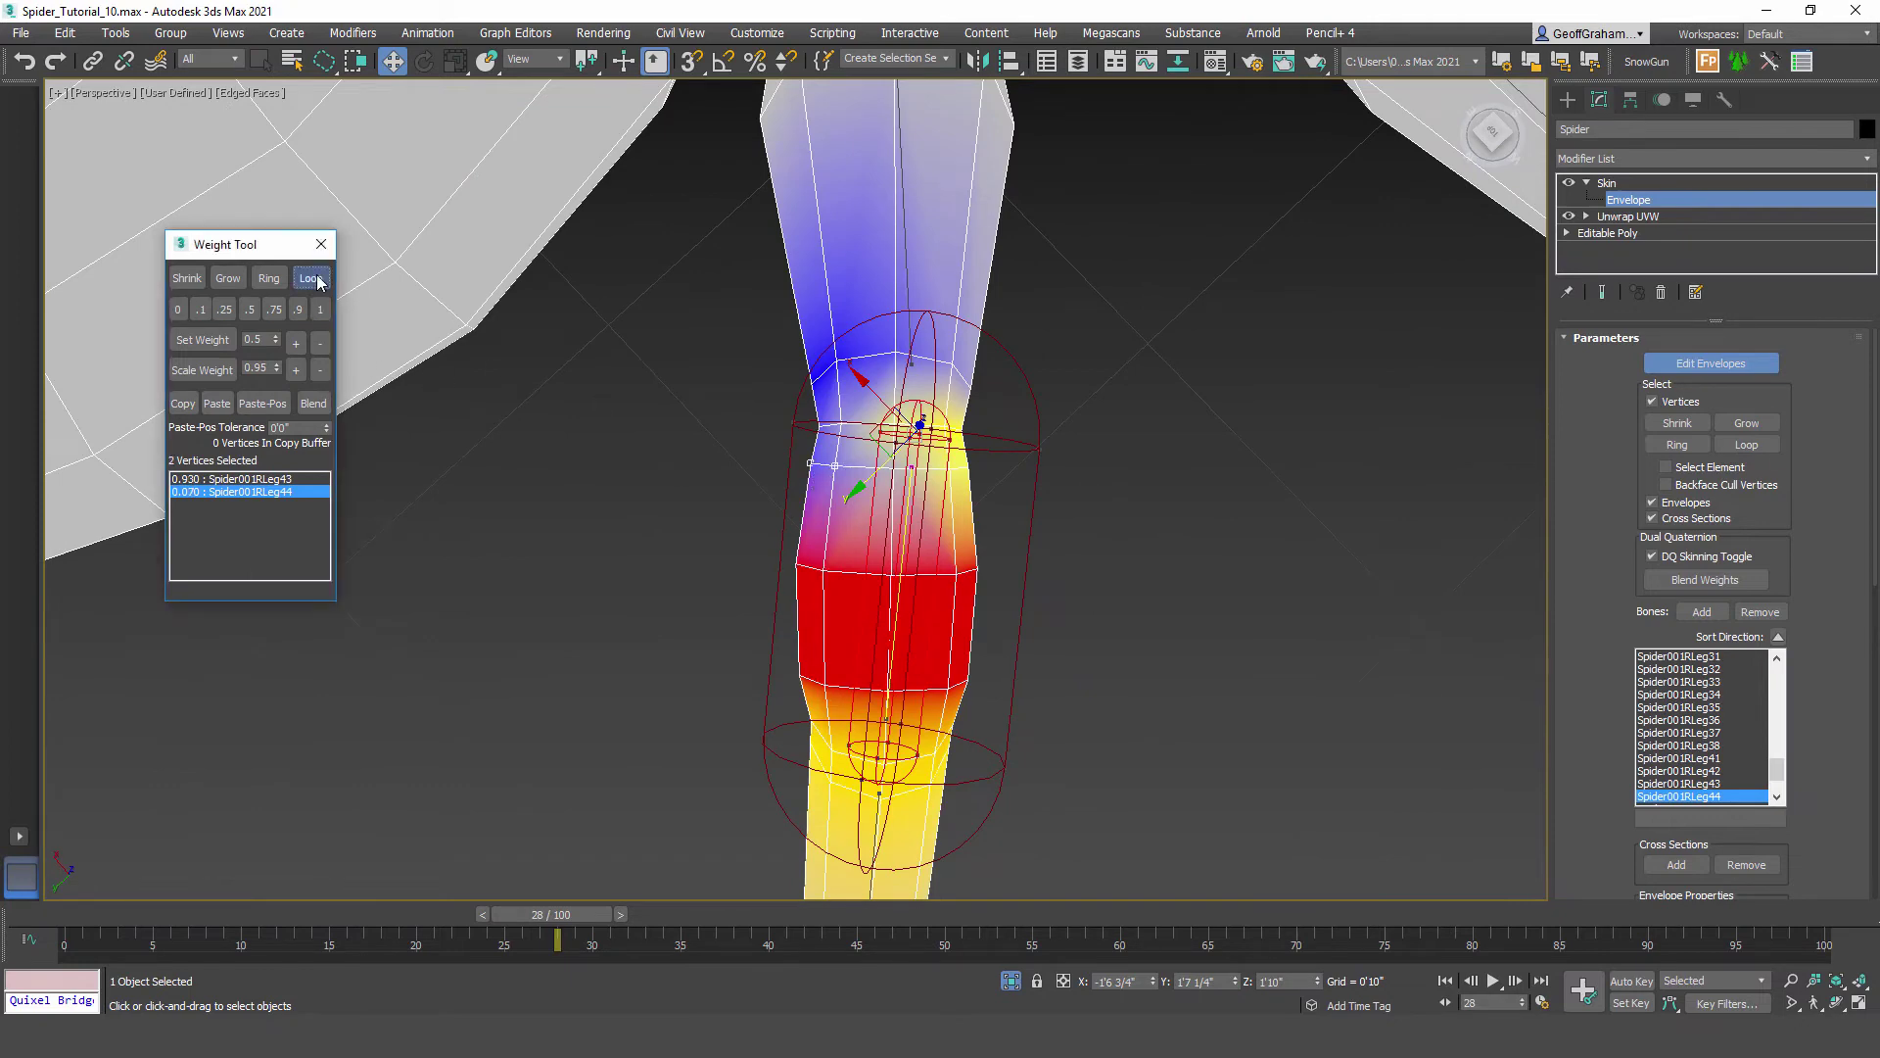
left_click(321, 310)
scroll(862, 664, "up", 3)
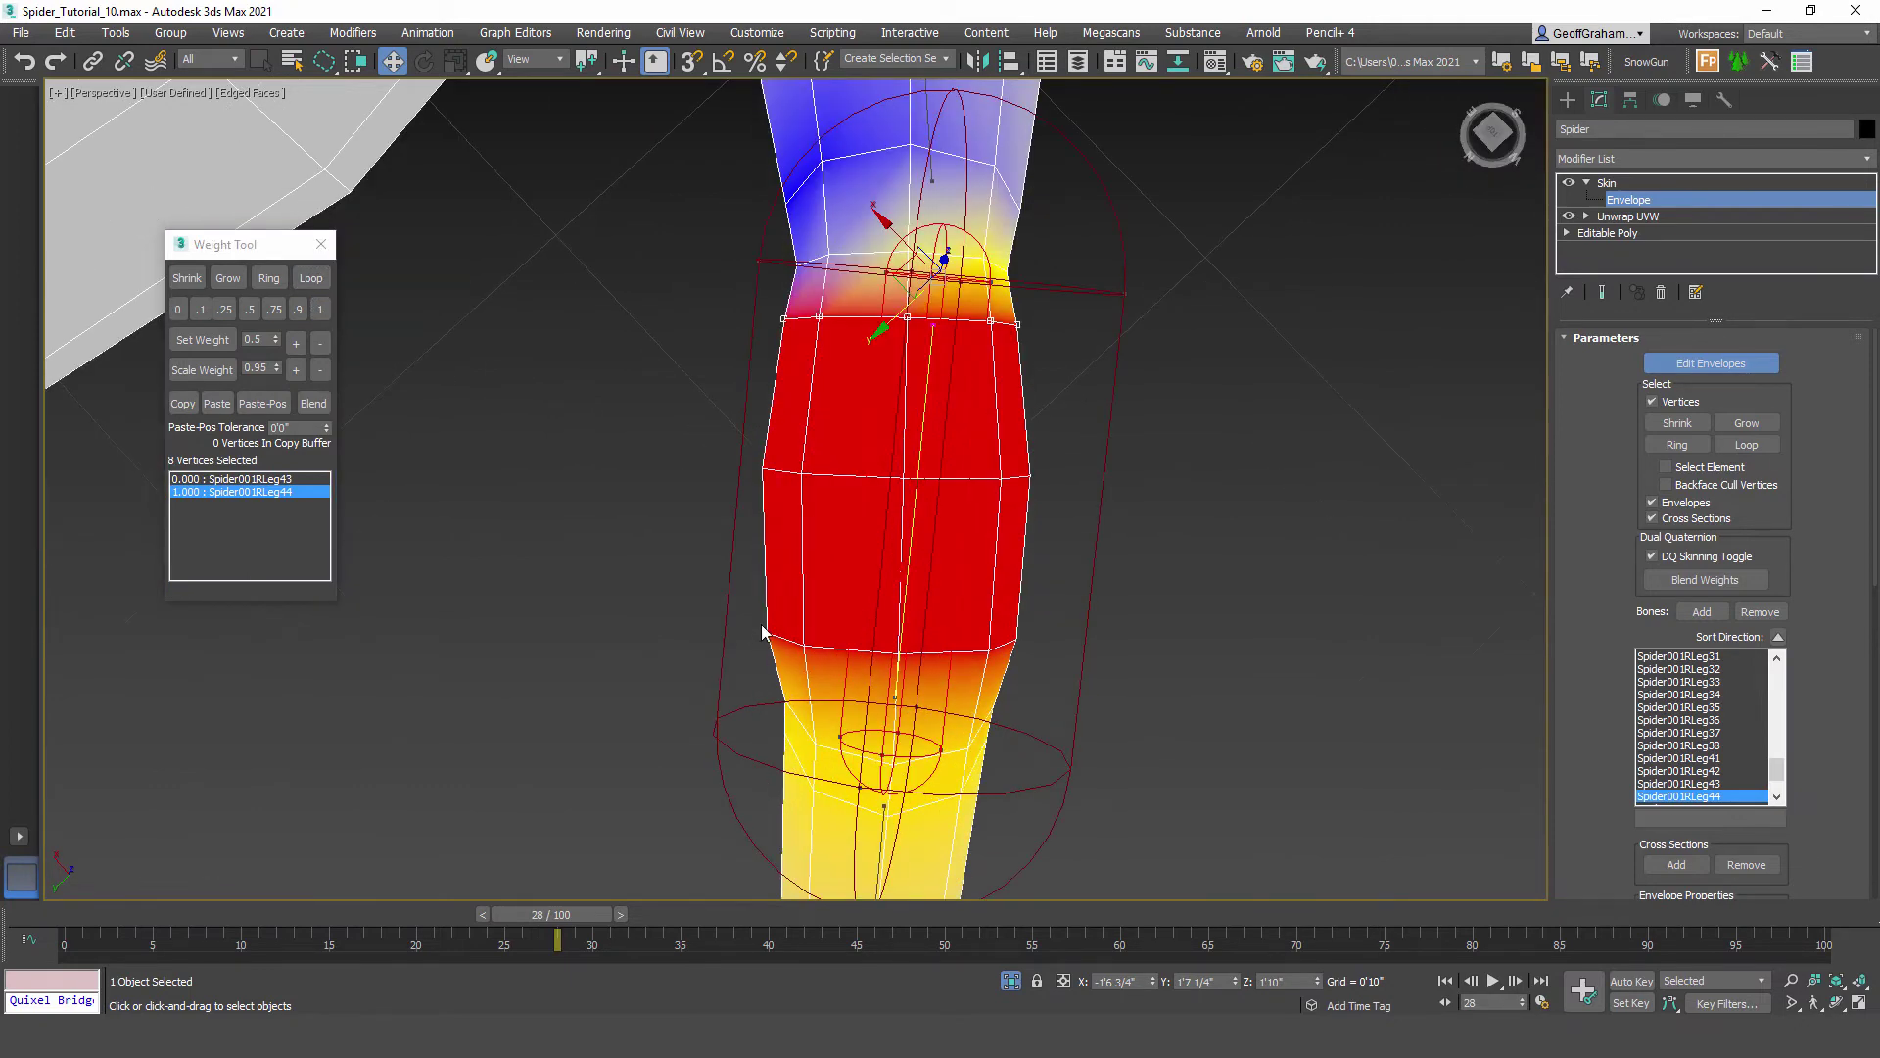
left_click(766, 639)
left_click(766, 633)
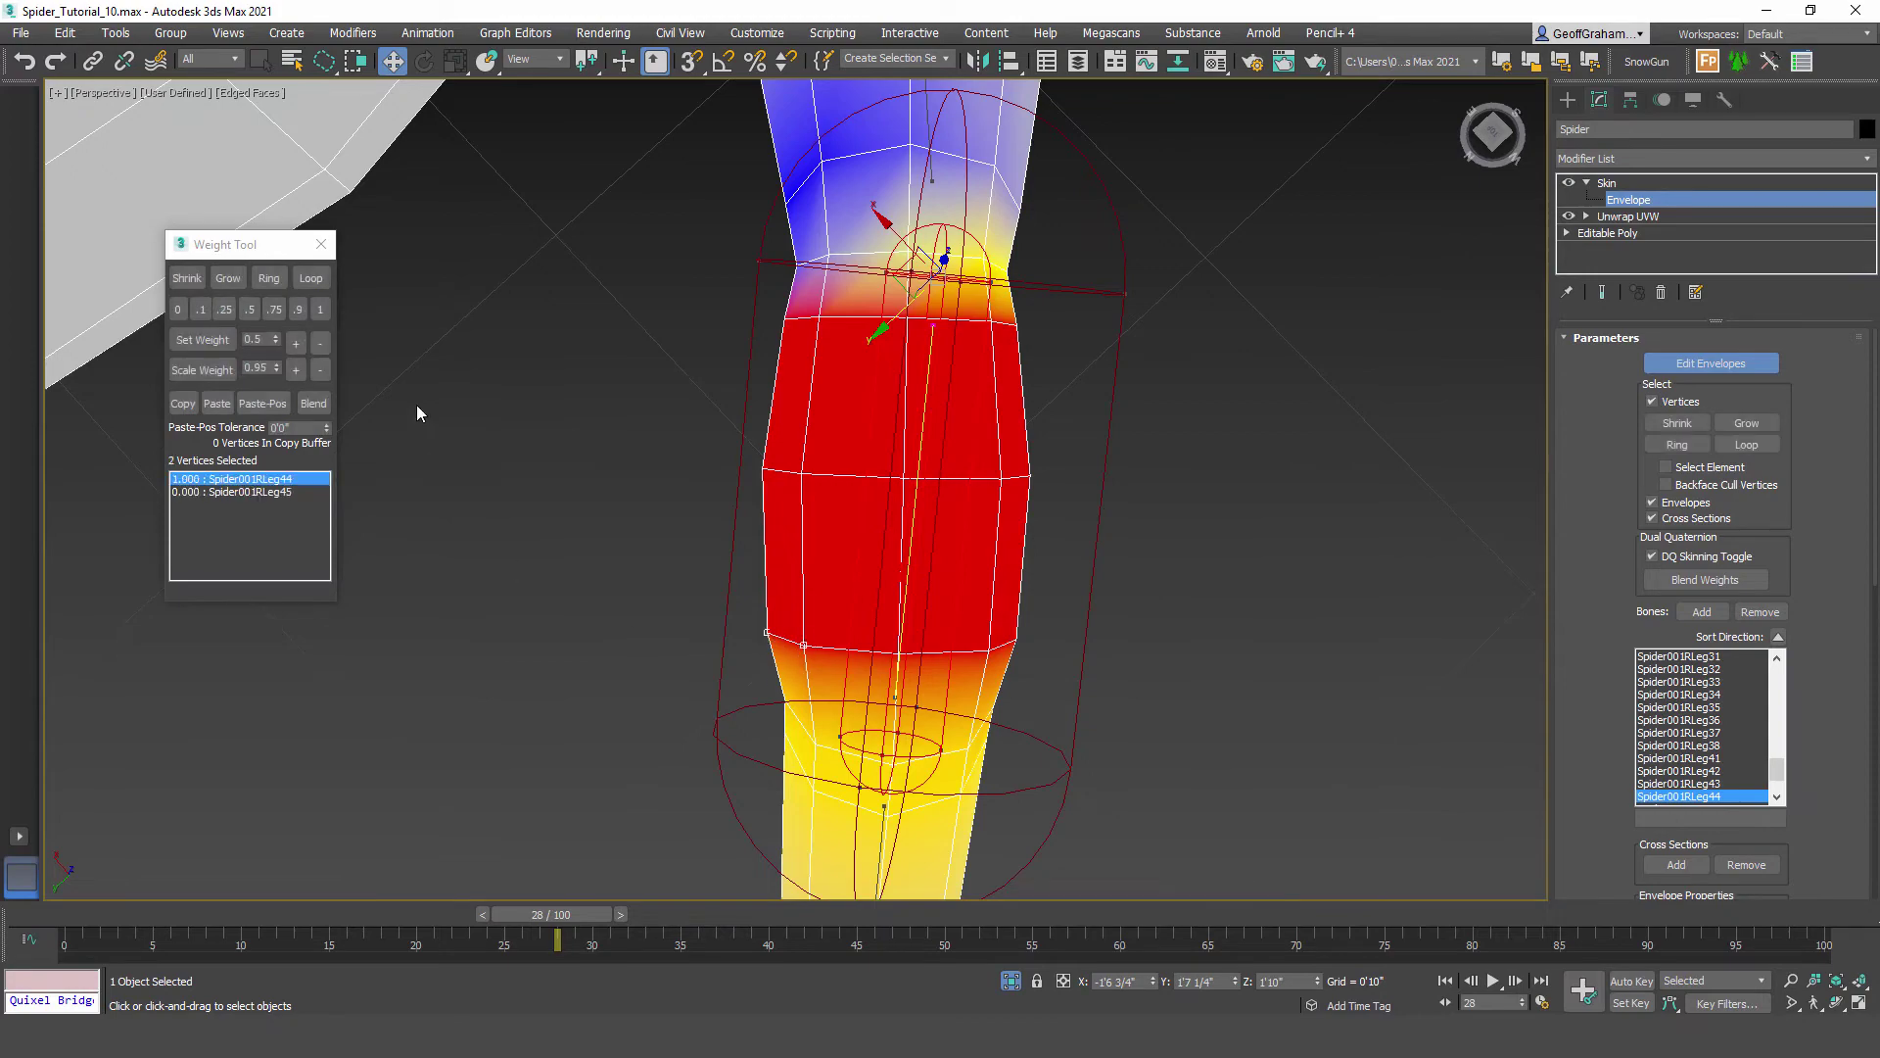
left_click(311, 278)
Step: Set the Spider001RLeg34 weight to 1 on the middle vertex loop of the third right leg's fourth segment
scroll(1203, 698, "down", 8)
middle_click_drag(1203, 698, 944, 594)
scroll(916, 562, "up", 3)
left_click(928, 539)
scroll(945, 594, "up", 3)
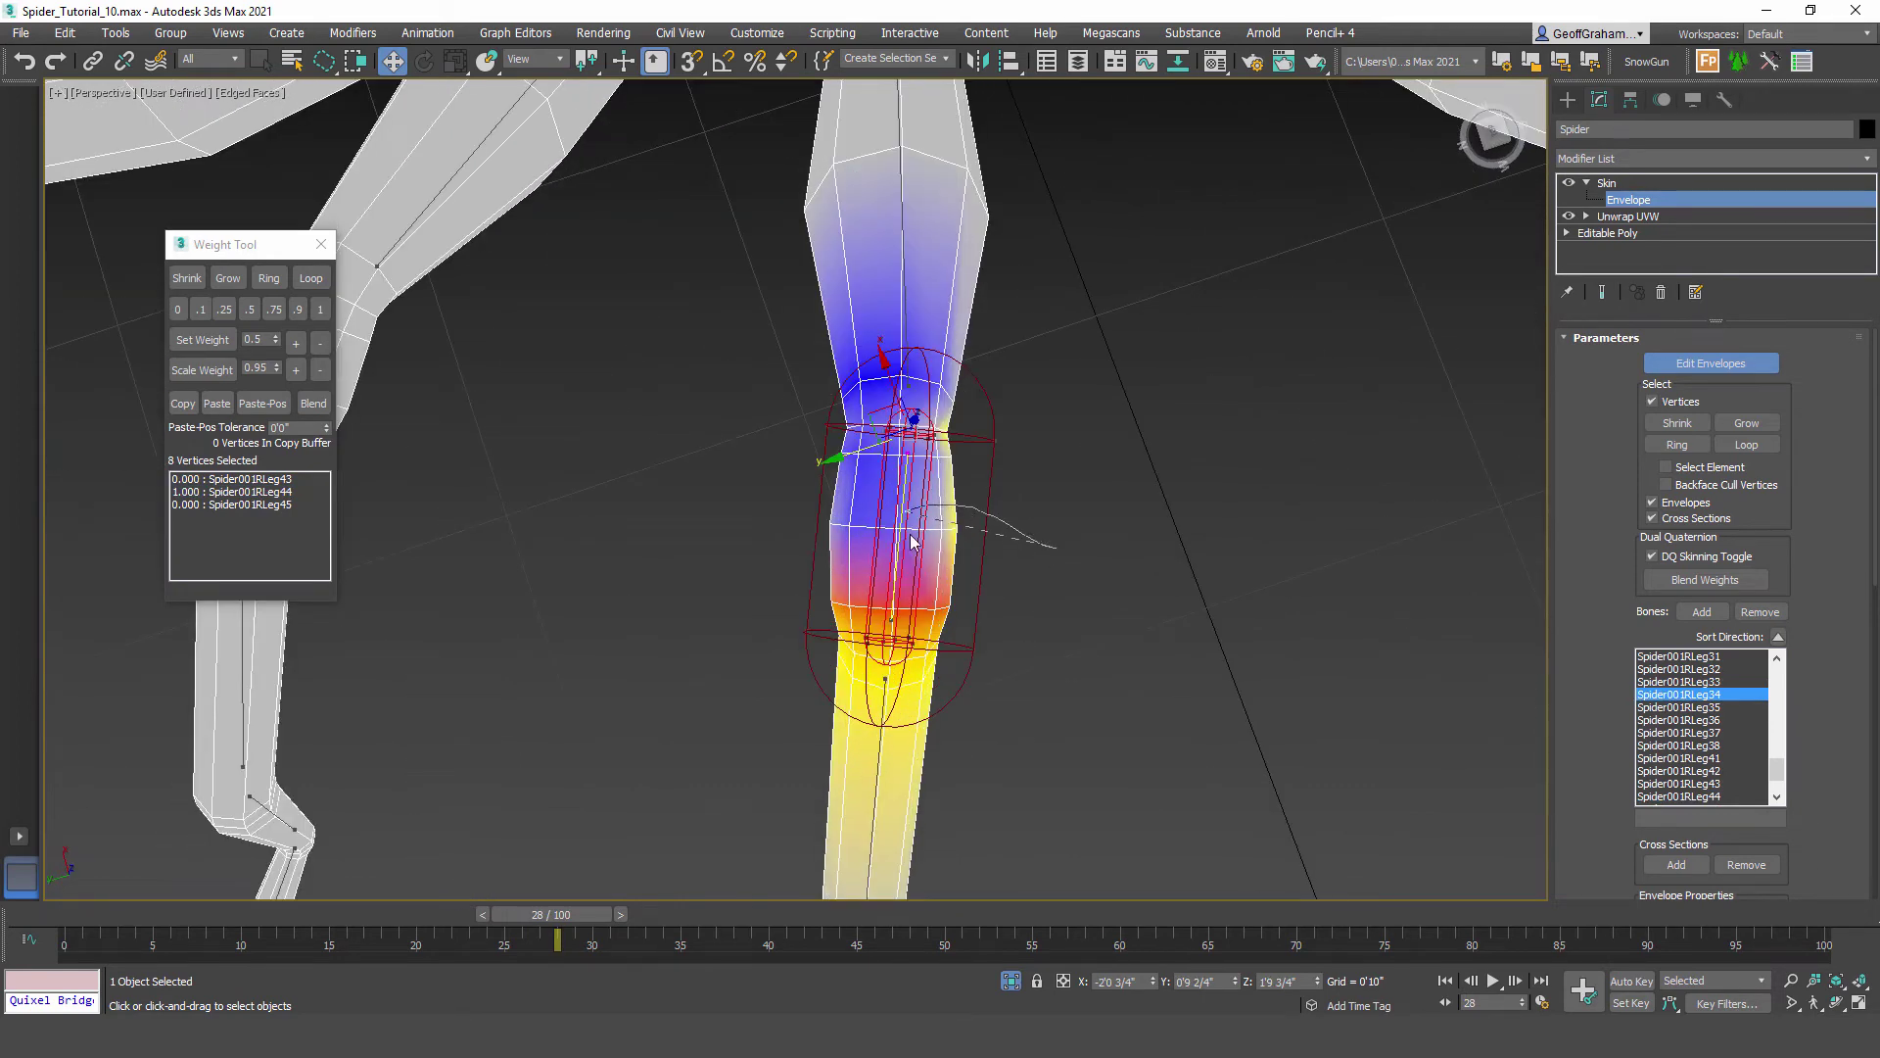
left_click_drag(941, 548, 948, 548)
left_click(314, 282)
left_click(322, 306)
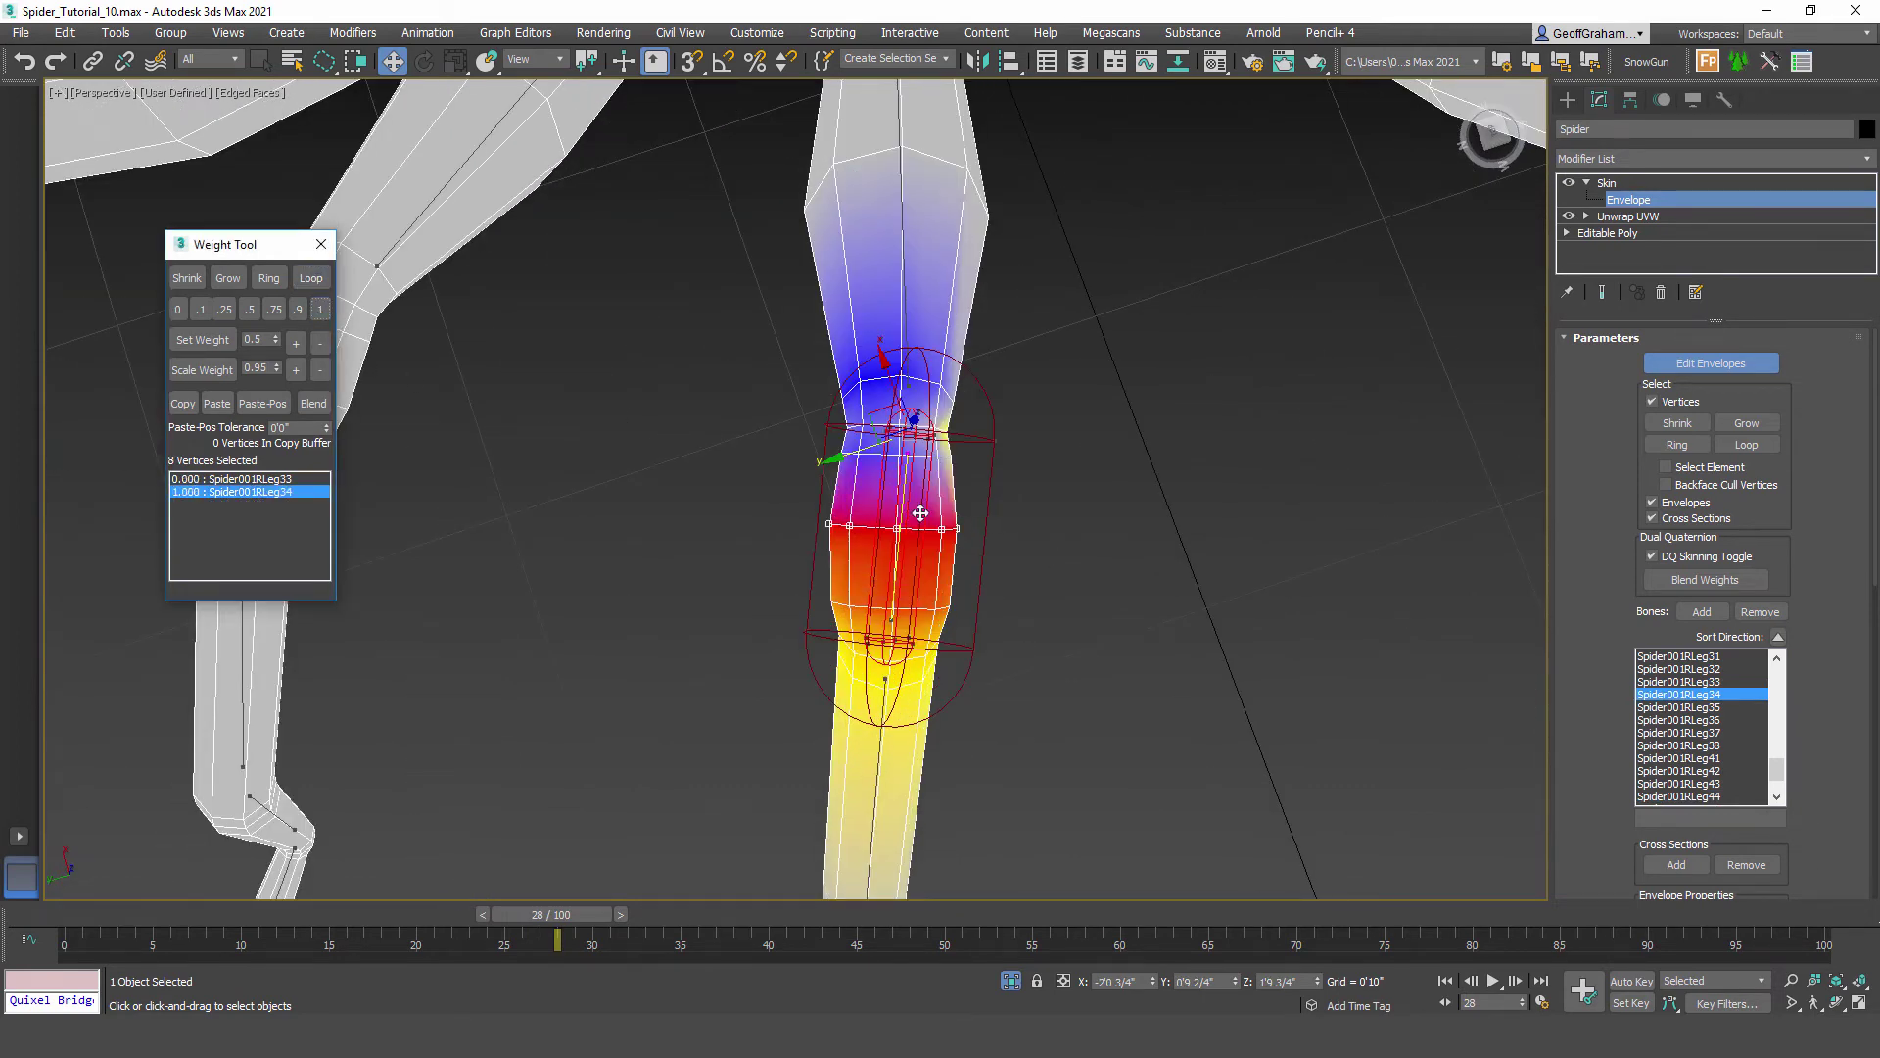
Step: Set the Spider001RLeg34 weight to 1 on the body-side and foot-side vertex loops of the third right leg's fourth segment
scroll(916, 511, "up", 3)
mouse_move(1000, 457)
left_mouse_down()
mouse_move(995, 429)
mouse_move(997, 460)
left_mouse_up()
left_click(311, 280)
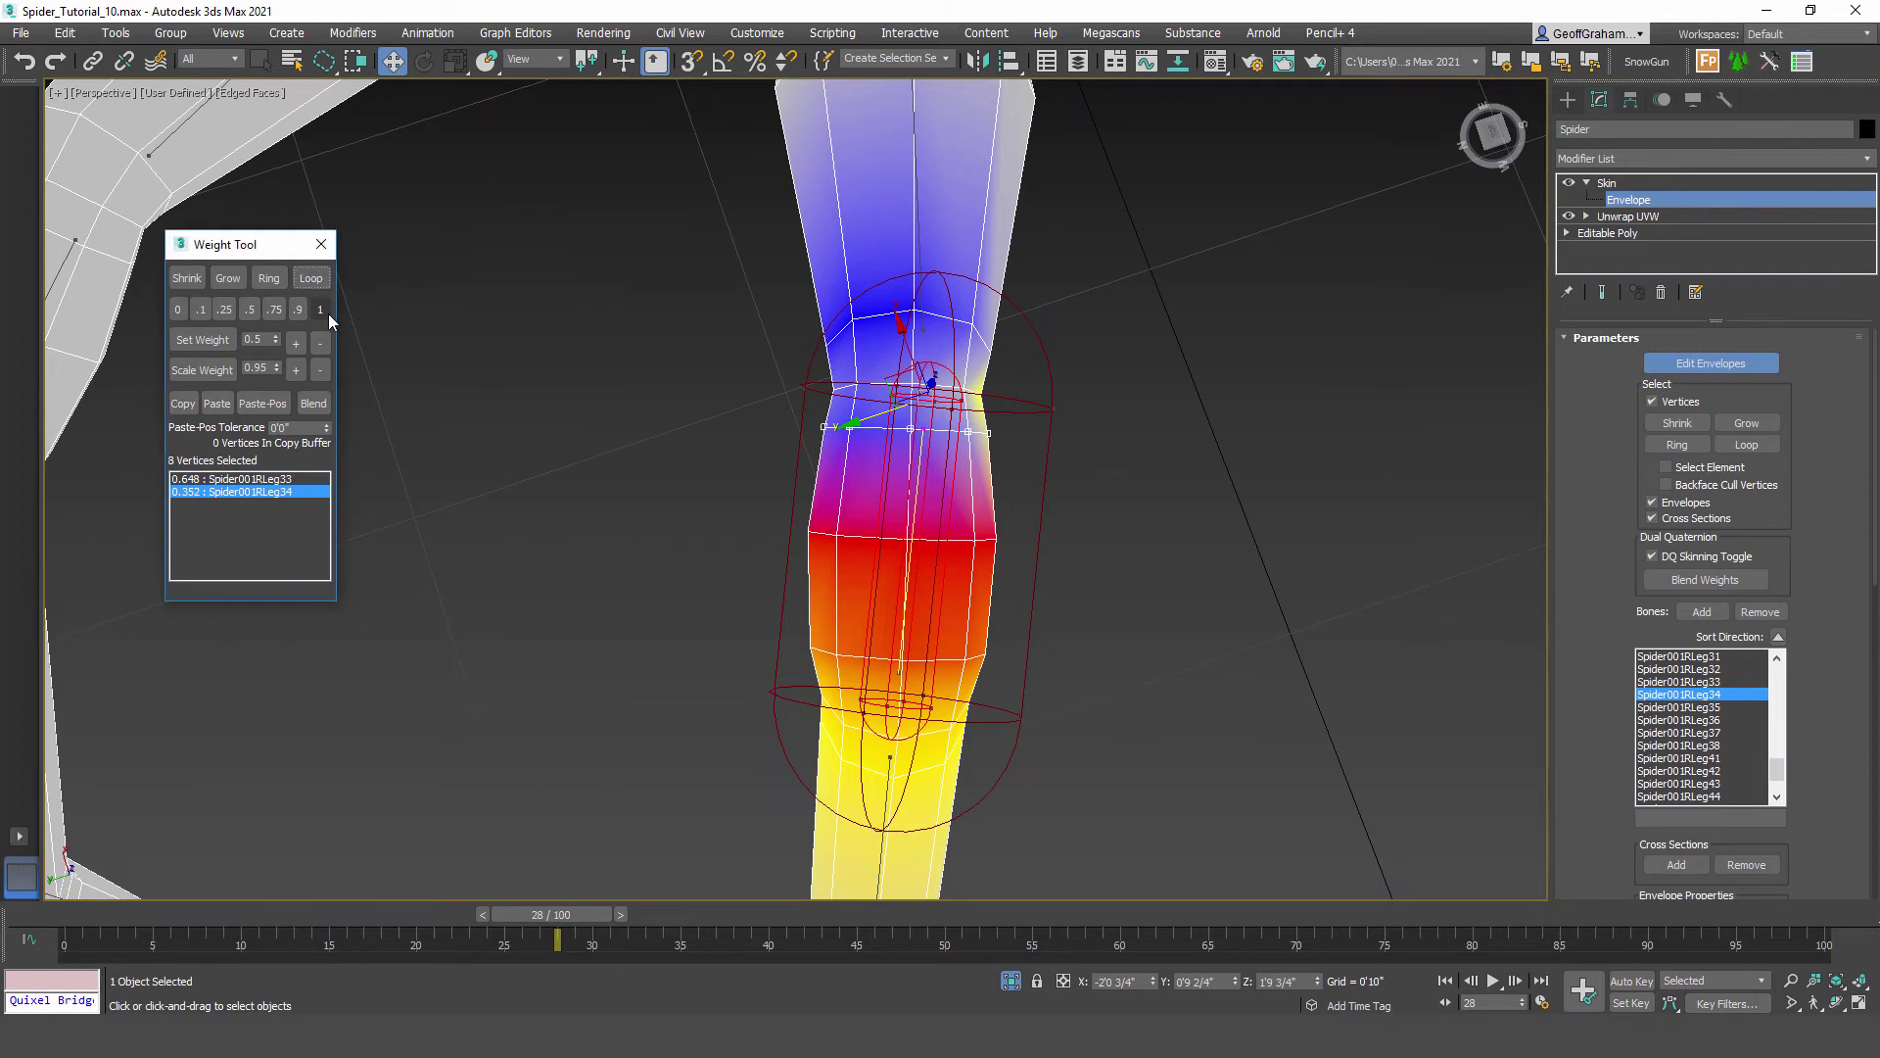
left_click(325, 312)
middle_click_drag(690, 555, 901, 591, "alt")
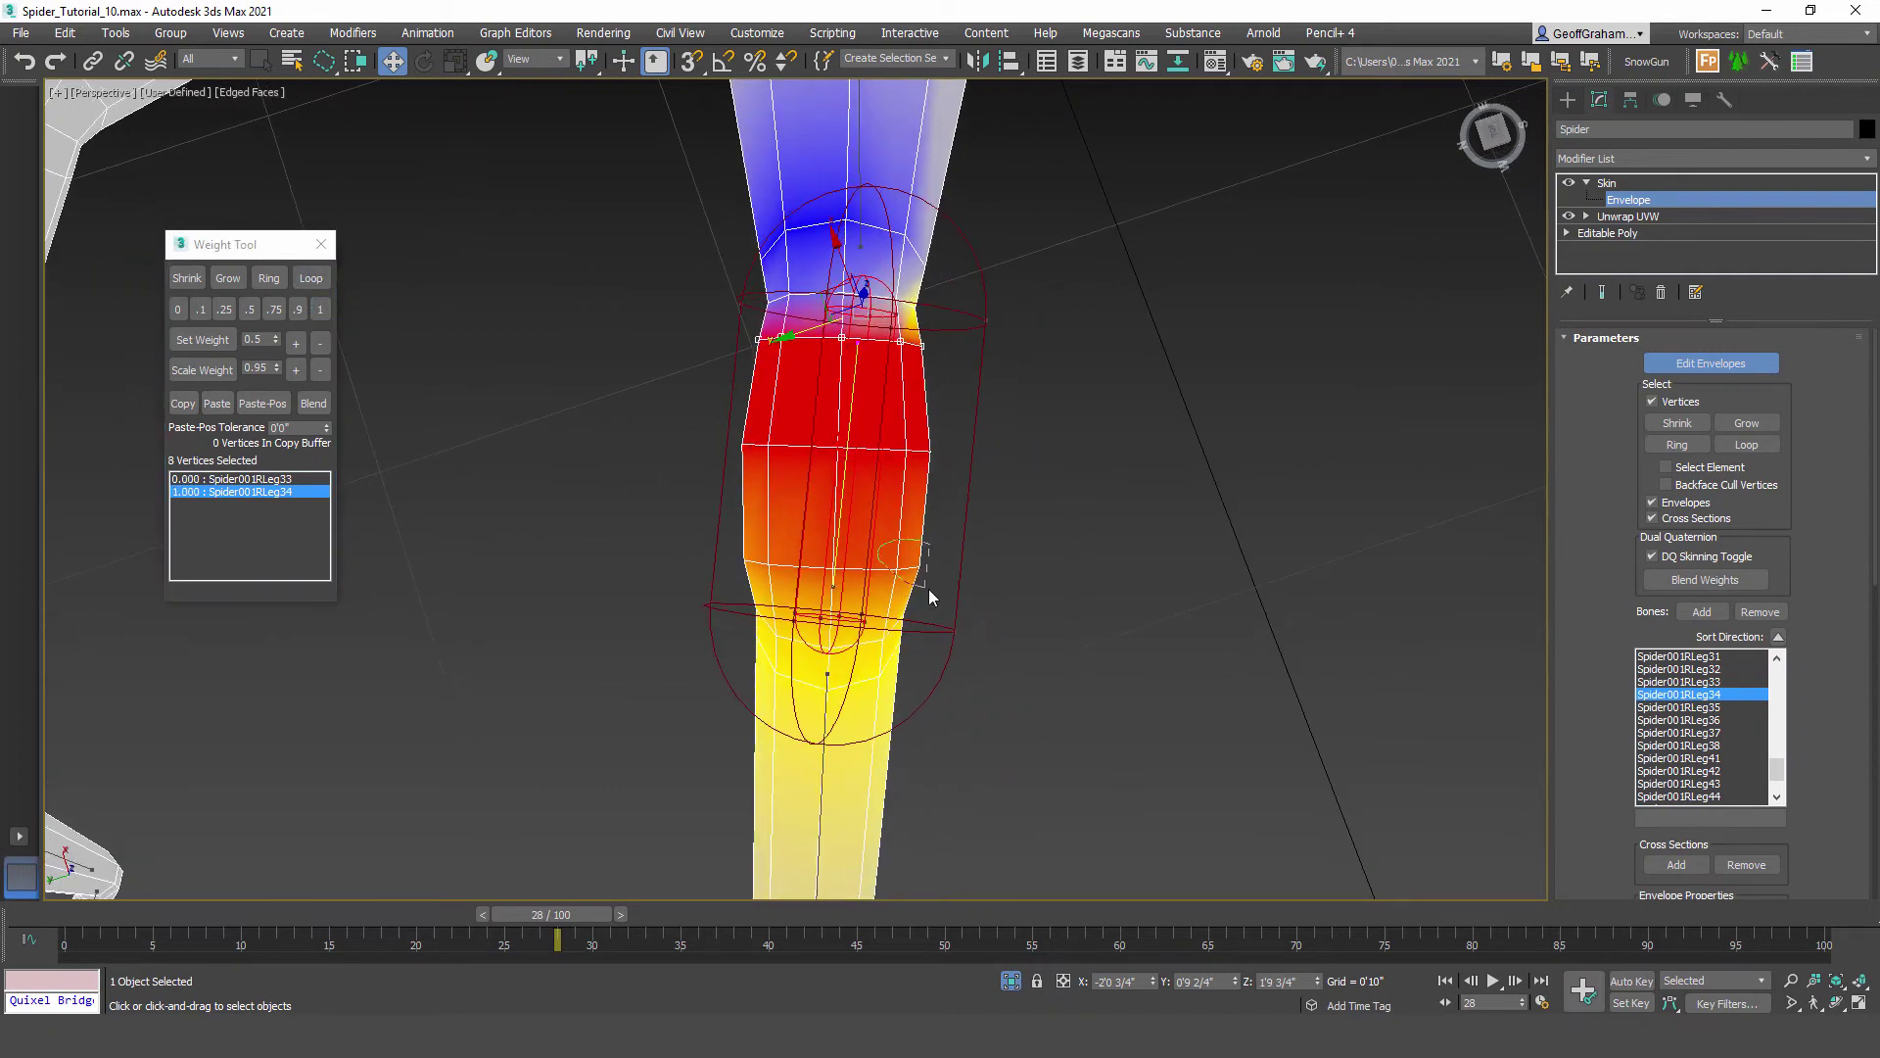
left_click_drag(928, 589, 930, 582)
left_click(314, 282)
left_click(321, 308)
scroll(1091, 592, "down", 4)
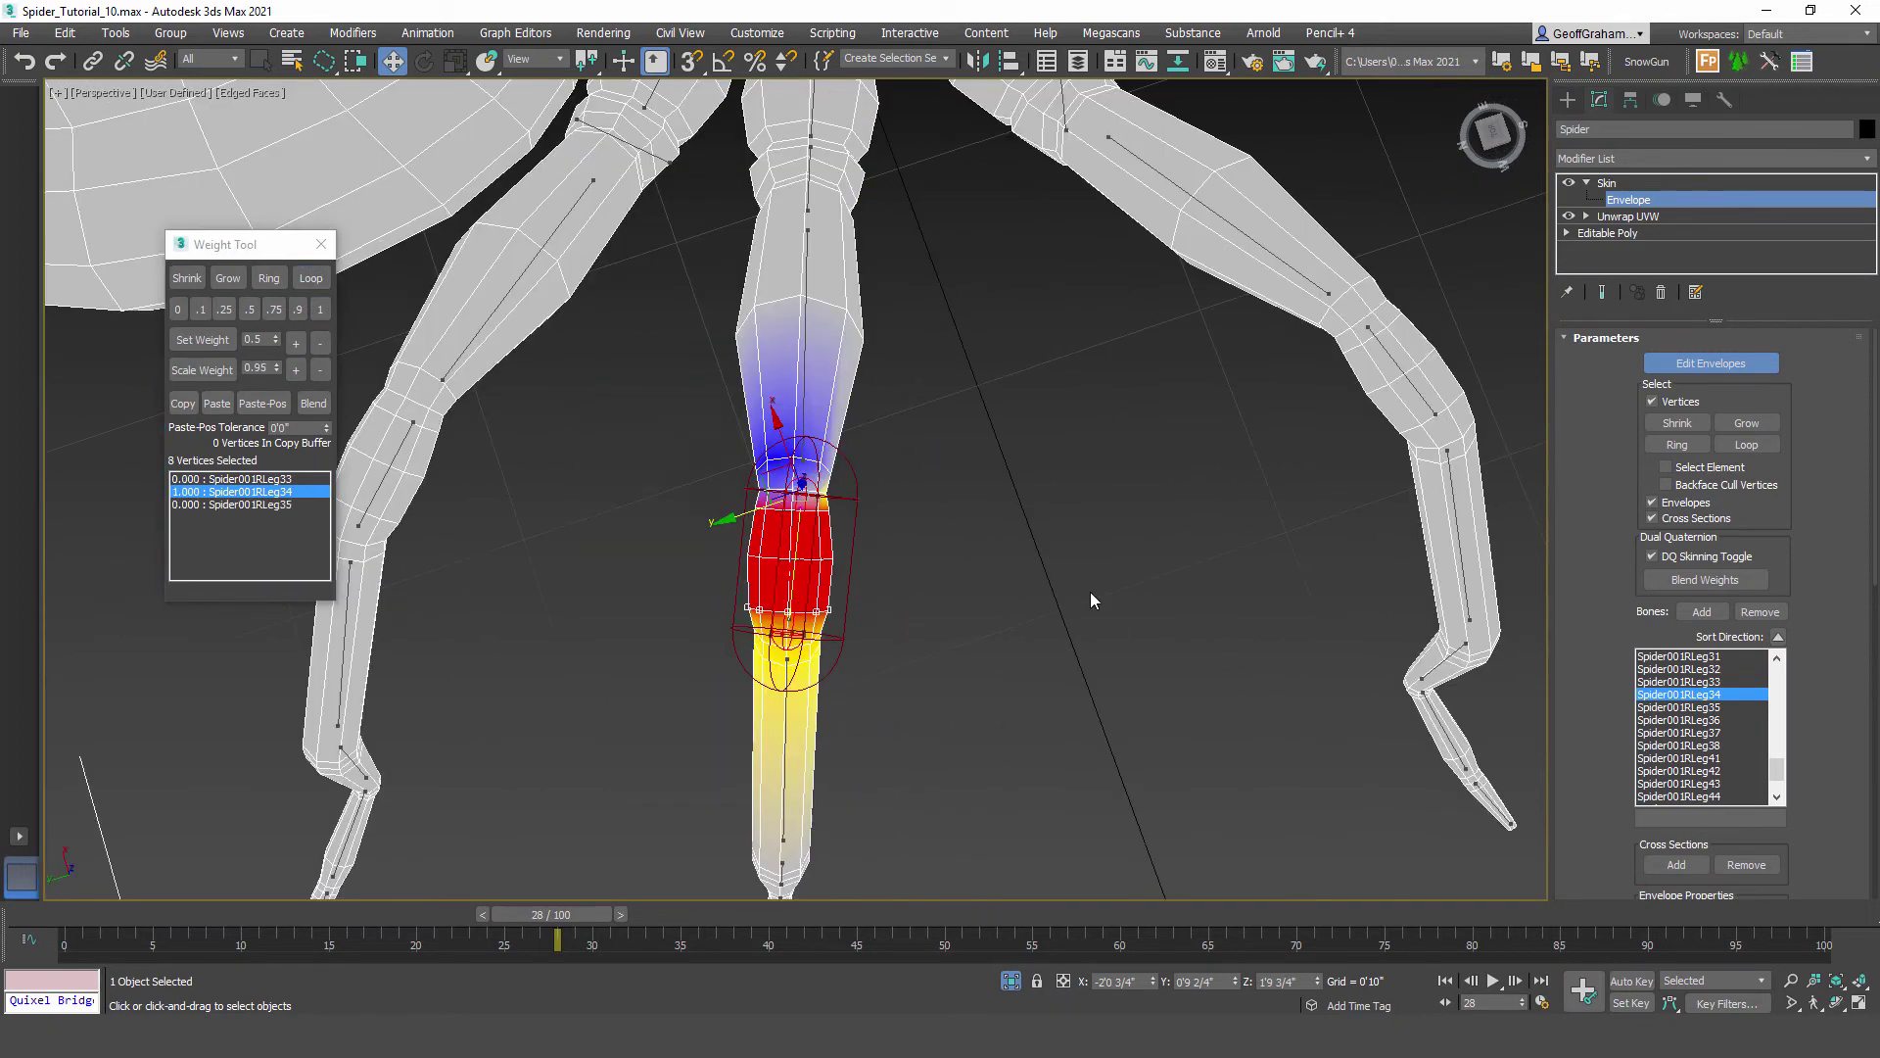
Step: Set the Spider001RLeg24 weight to 1 on the body-side vertex loop of the second right leg's fourth segment
middle_click_drag(1090, 592, 839, 675)
scroll(950, 535, "up", 4)
left_click(876, 544)
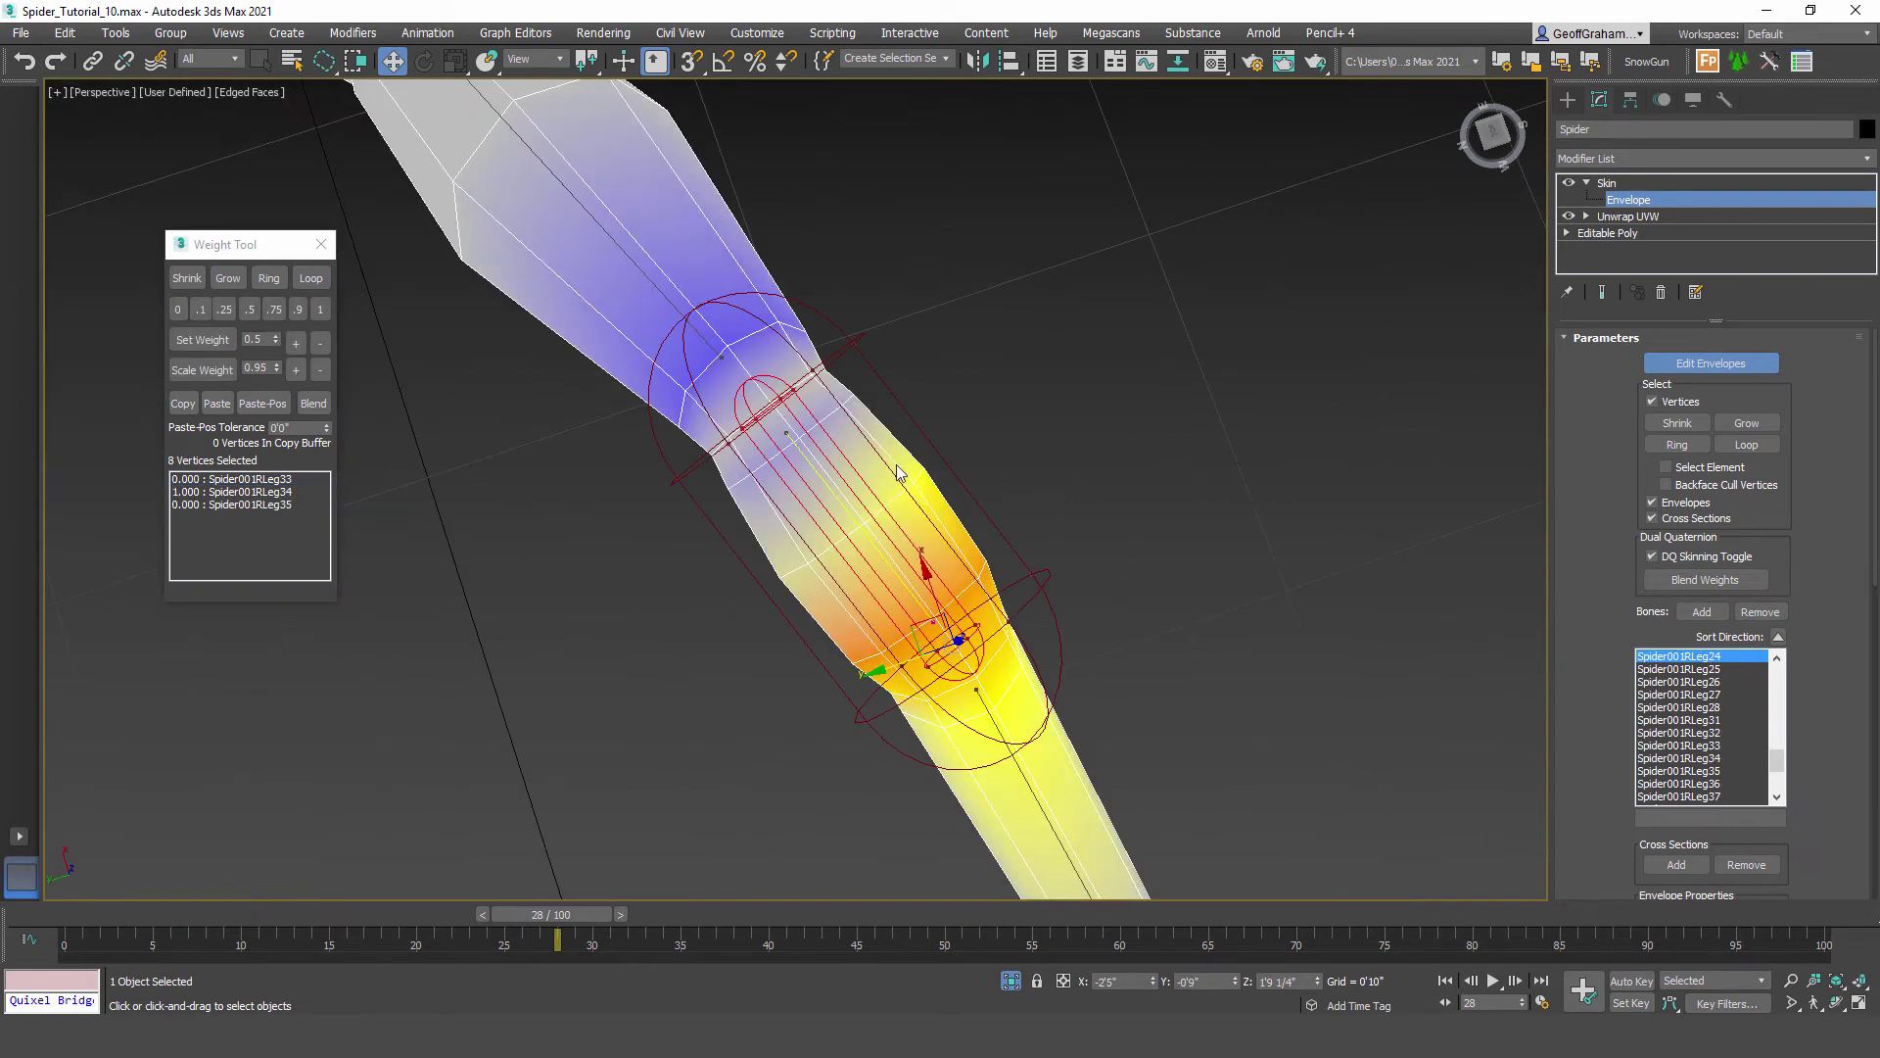
left_click_drag(839, 412, 841, 410)
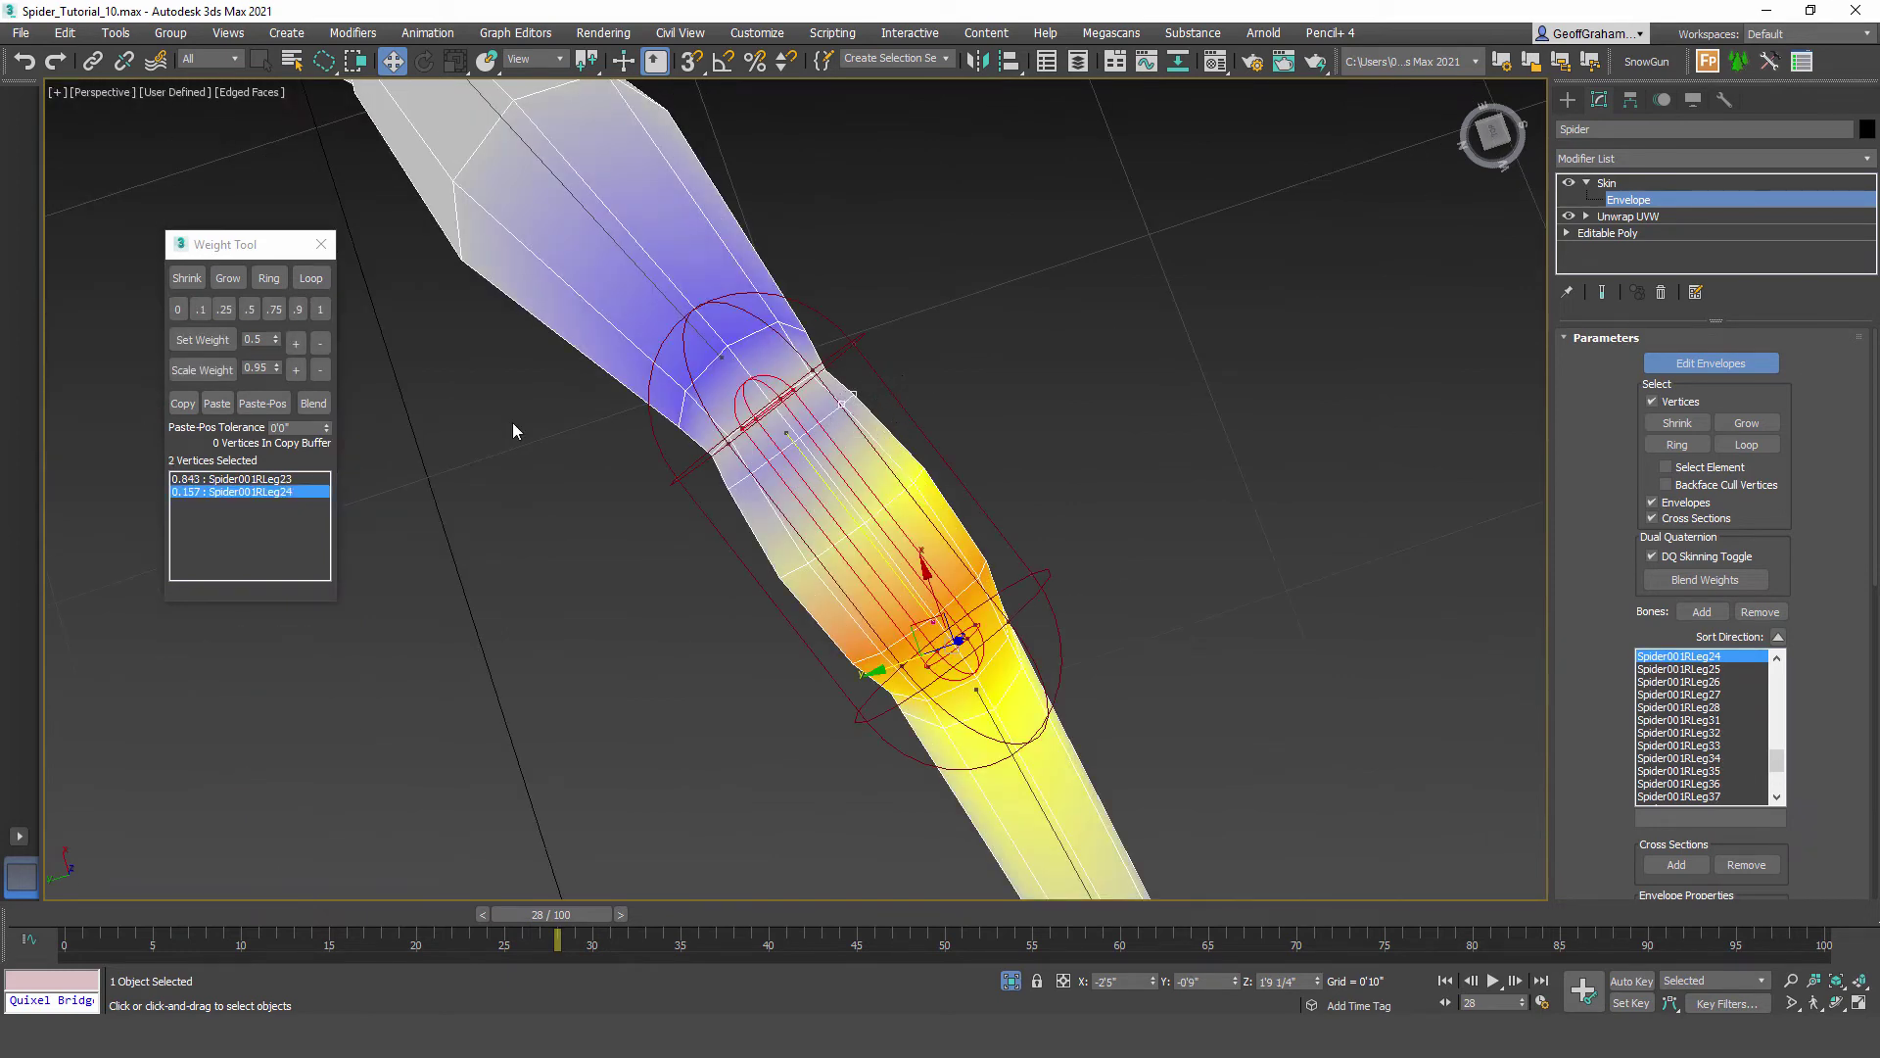
left_click(311, 278)
left_click(320, 310)
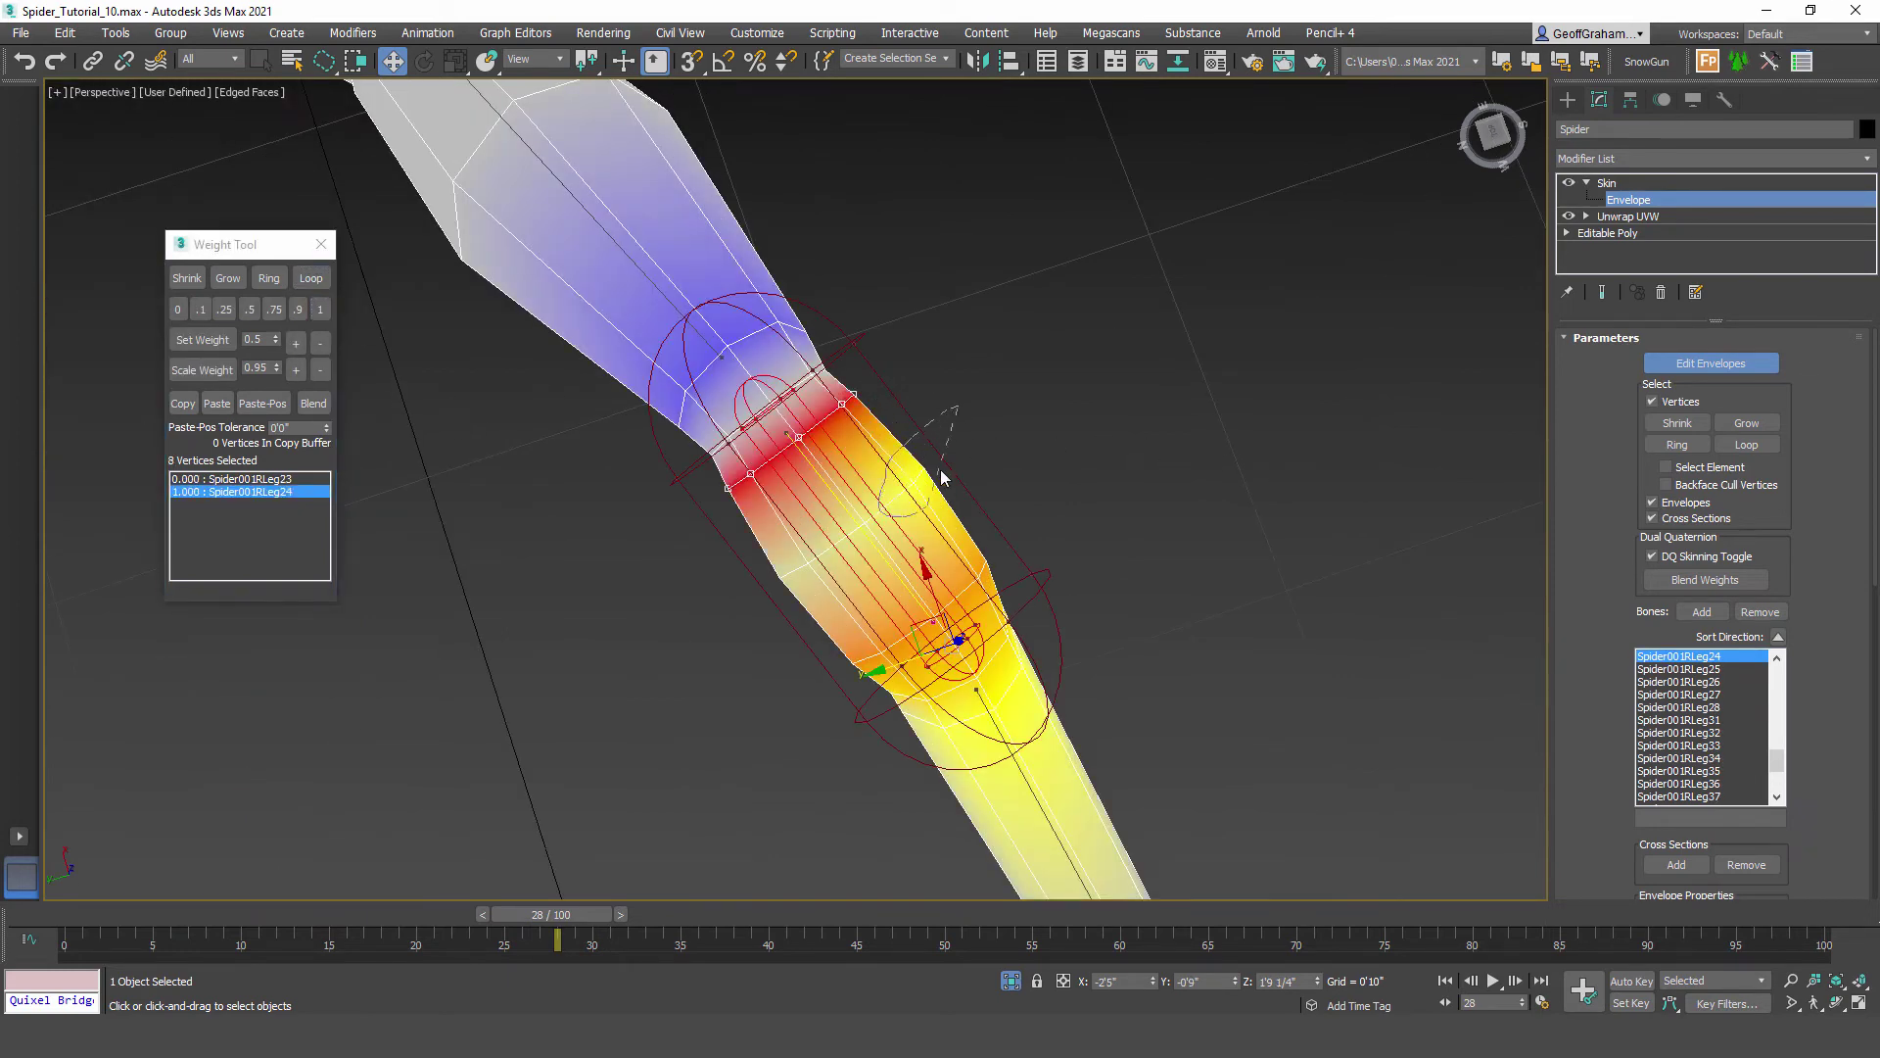
Step: Set the Spider001RLeg24 weight to 1 on the middle and foot-side vertex loops of the second right leg's fourth segment
left_click(310, 278)
left_click(321, 309)
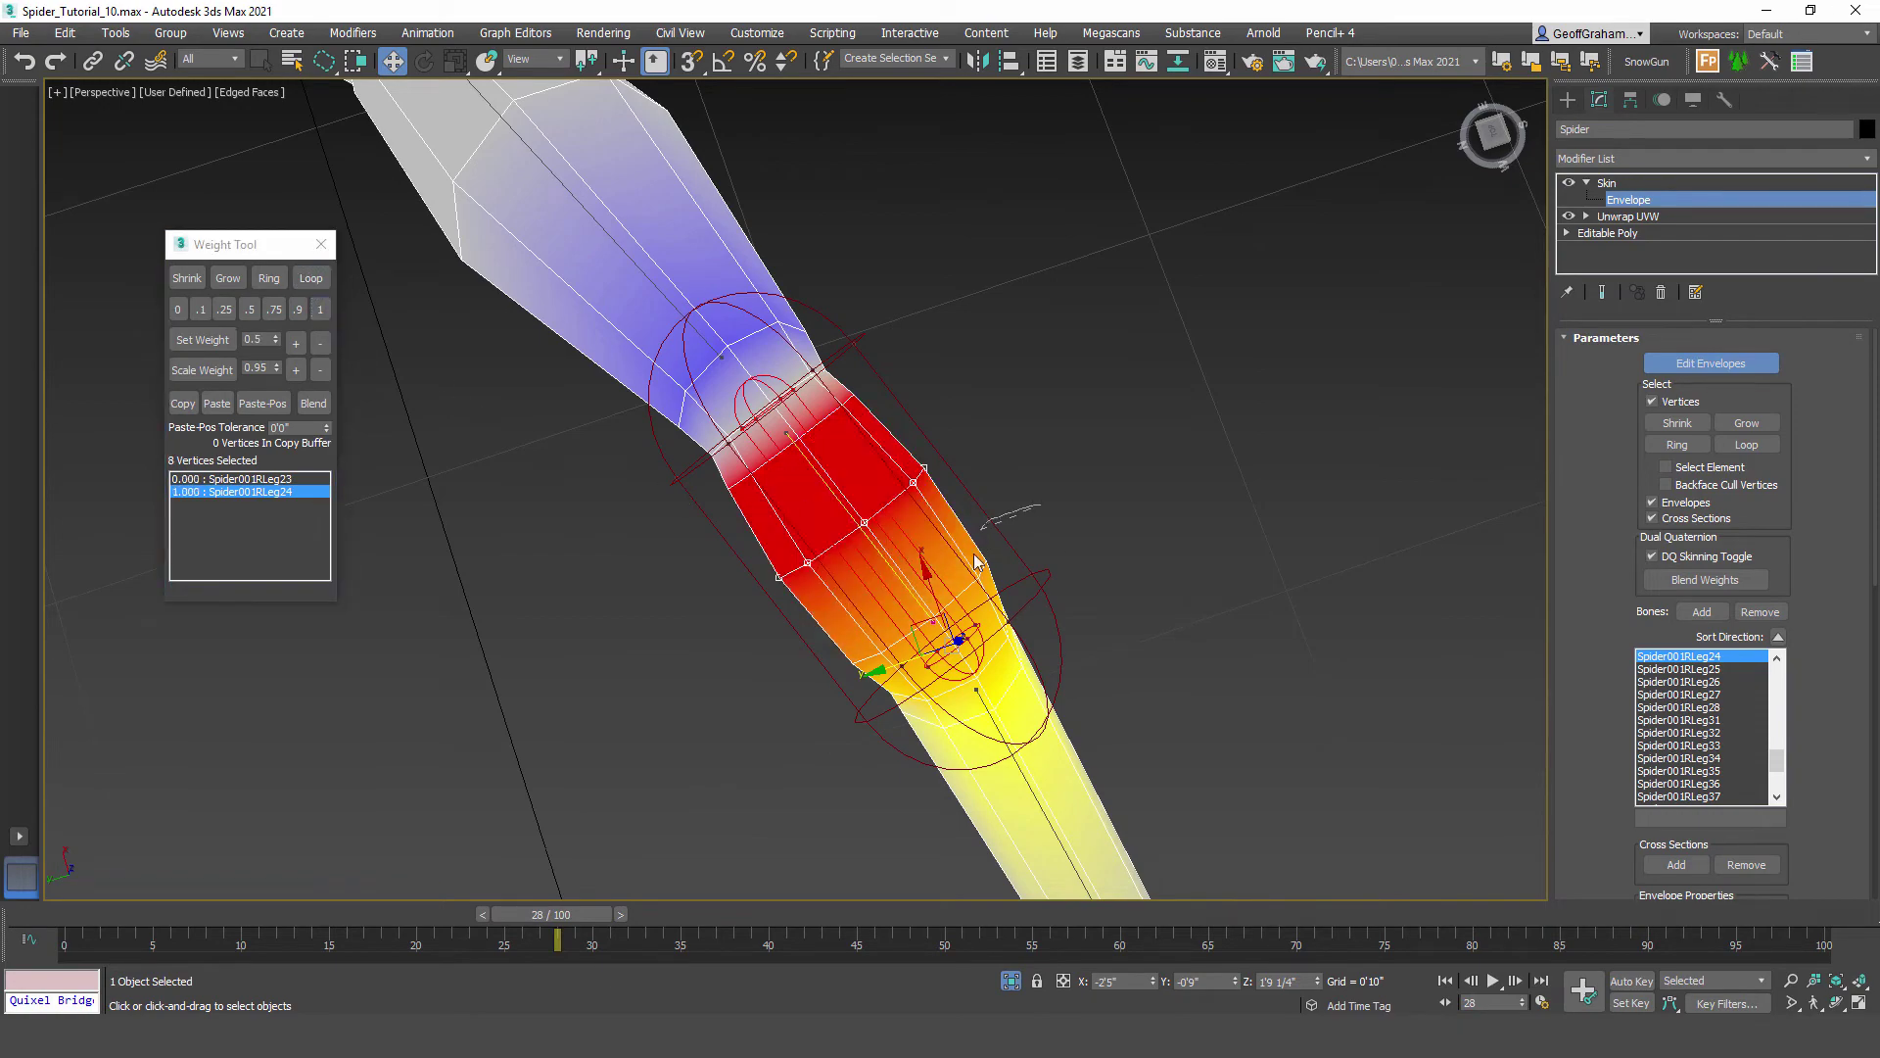
left_click_drag(994, 572, 1001, 574)
left_click(310, 278)
left_click(320, 310)
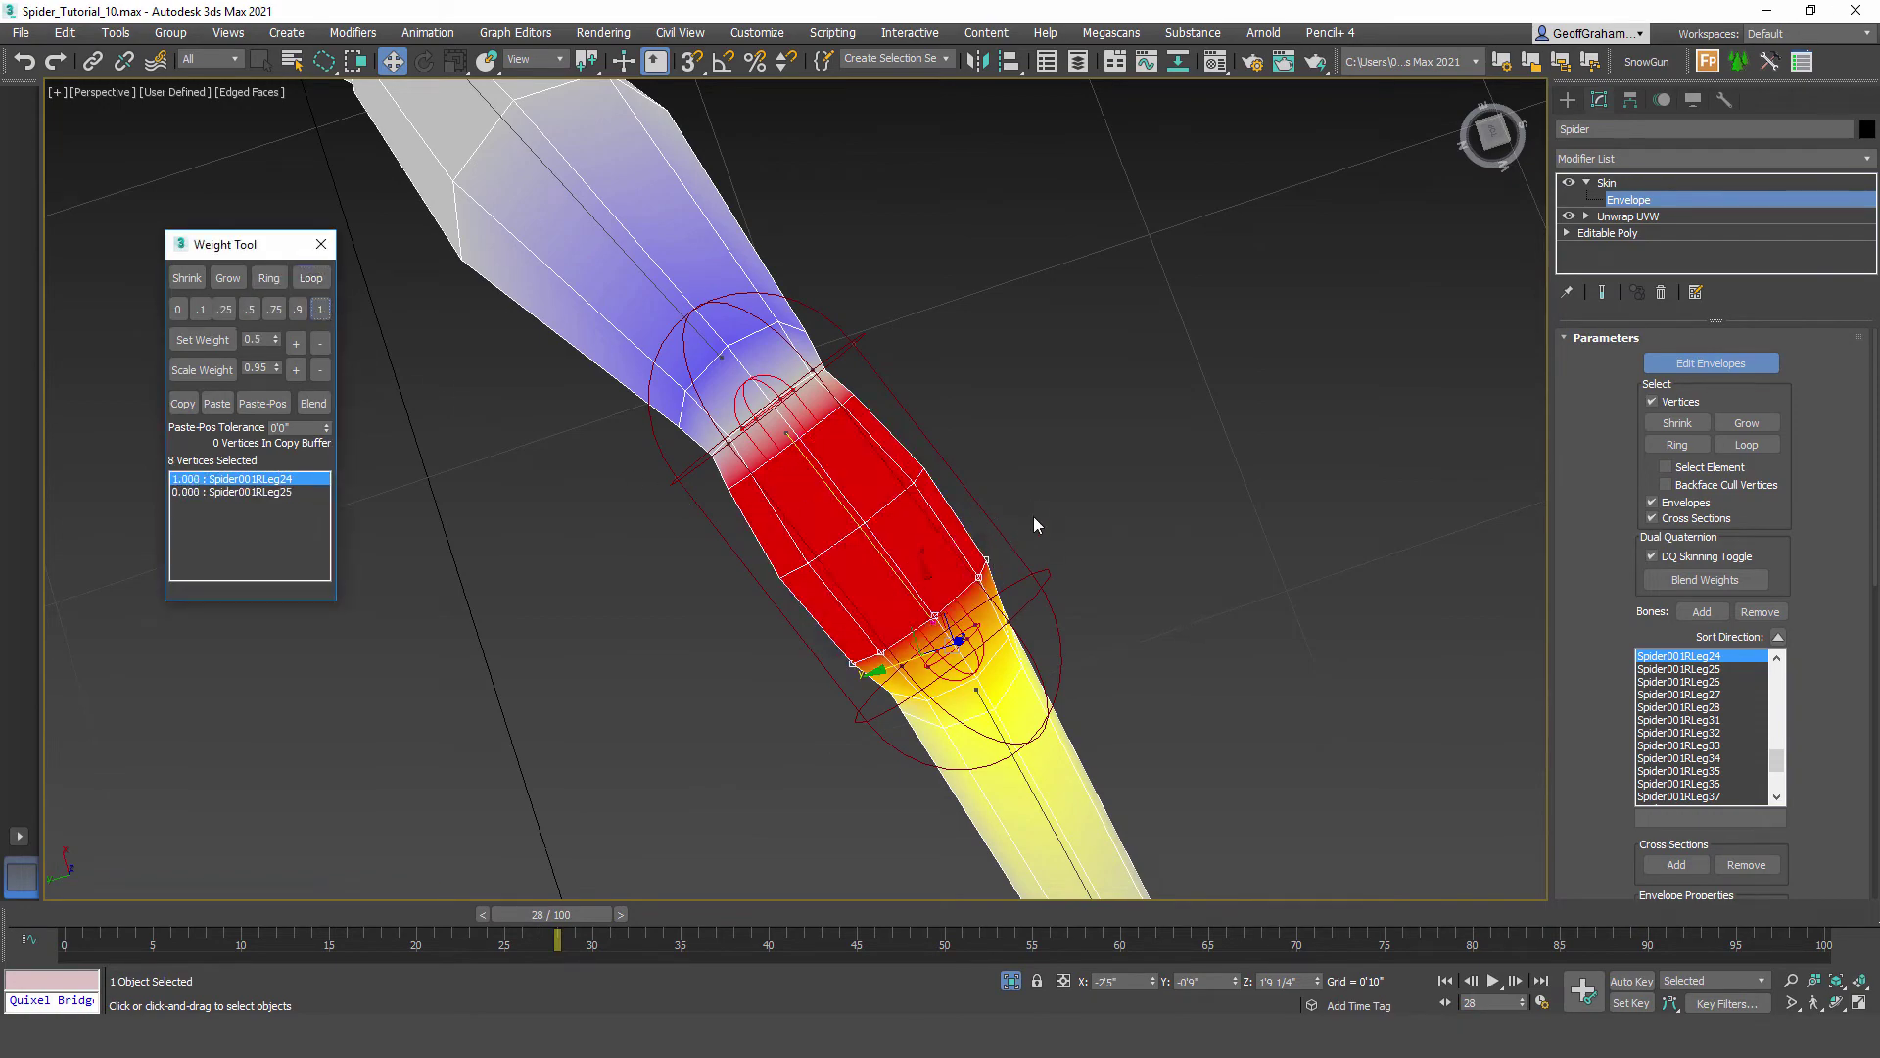
Step: Set the Spider001RLeg14 weight to 1 on the body-side and middle vertex loops of the first right leg's fourth segment
scroll(1033, 516, "down", 6)
middle_click_drag(1132, 421, 832, 686)
scroll(864, 514, "up", 5)
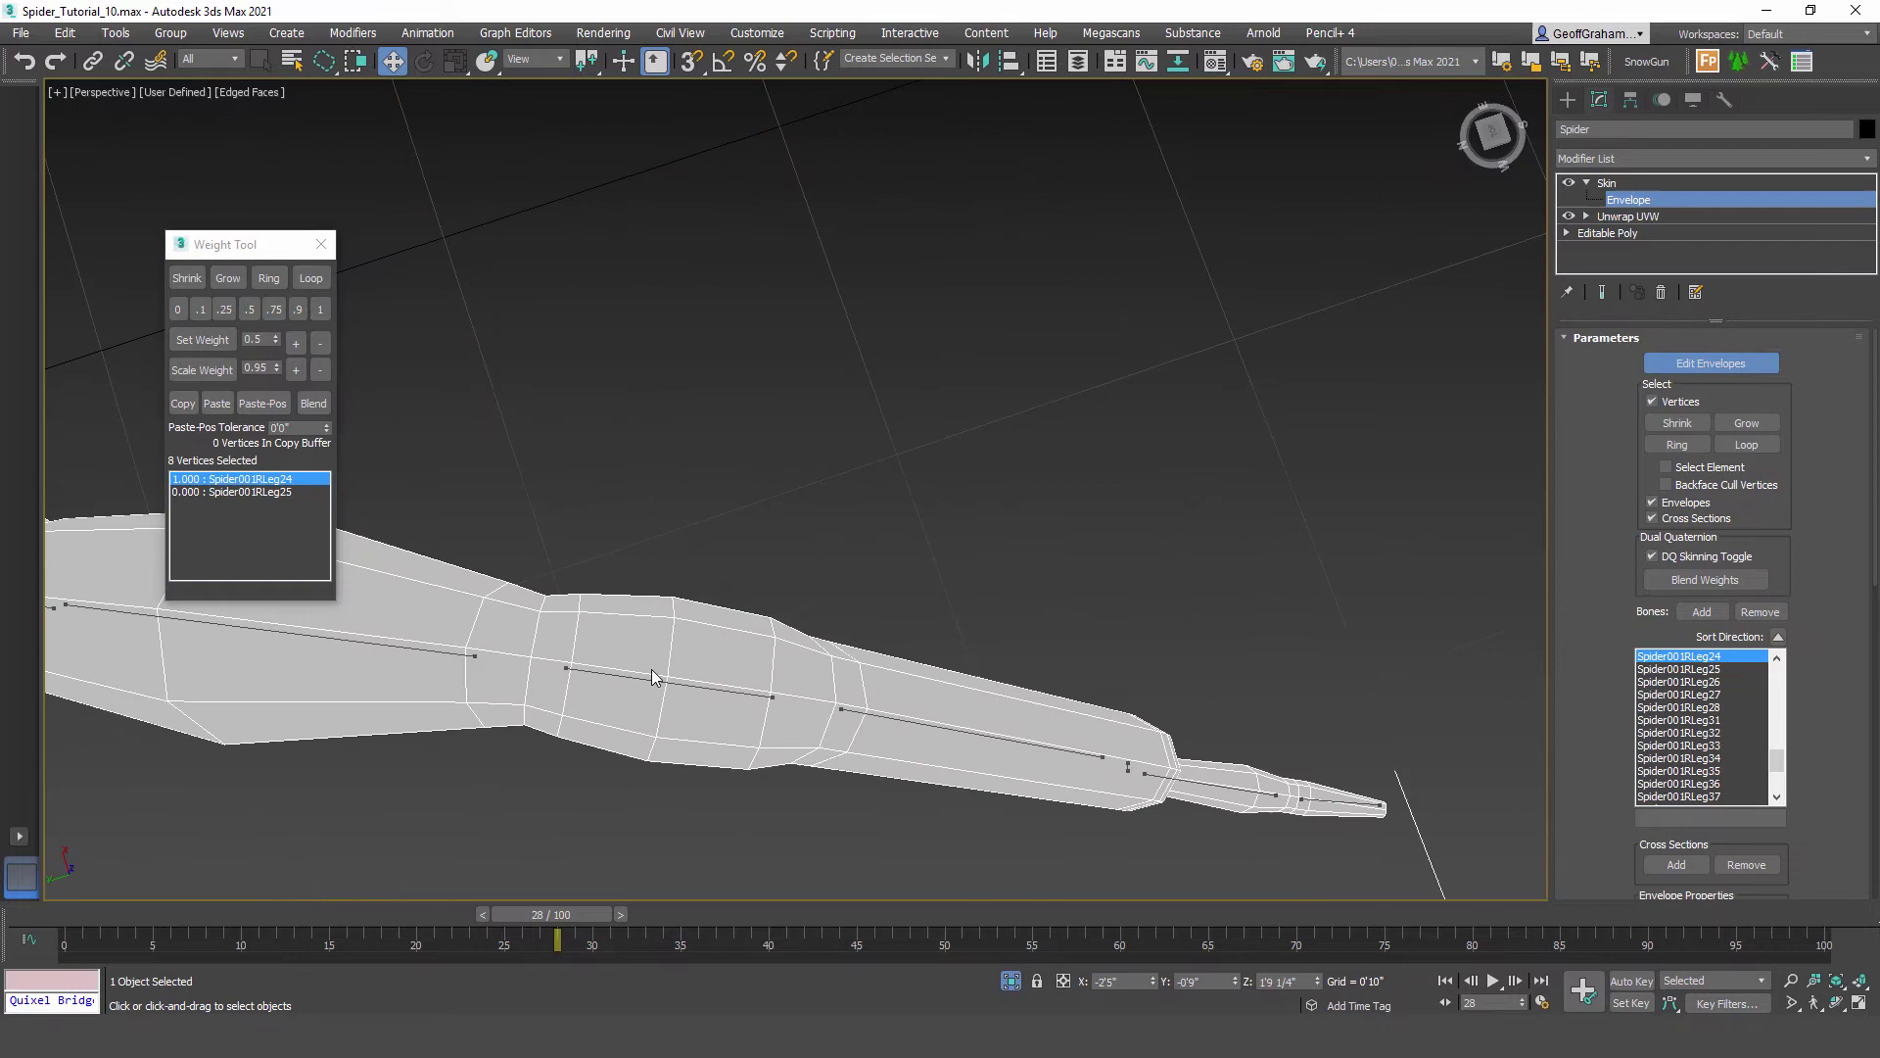
left_click(714, 691)
left_click_drag(646, 607, 655, 615)
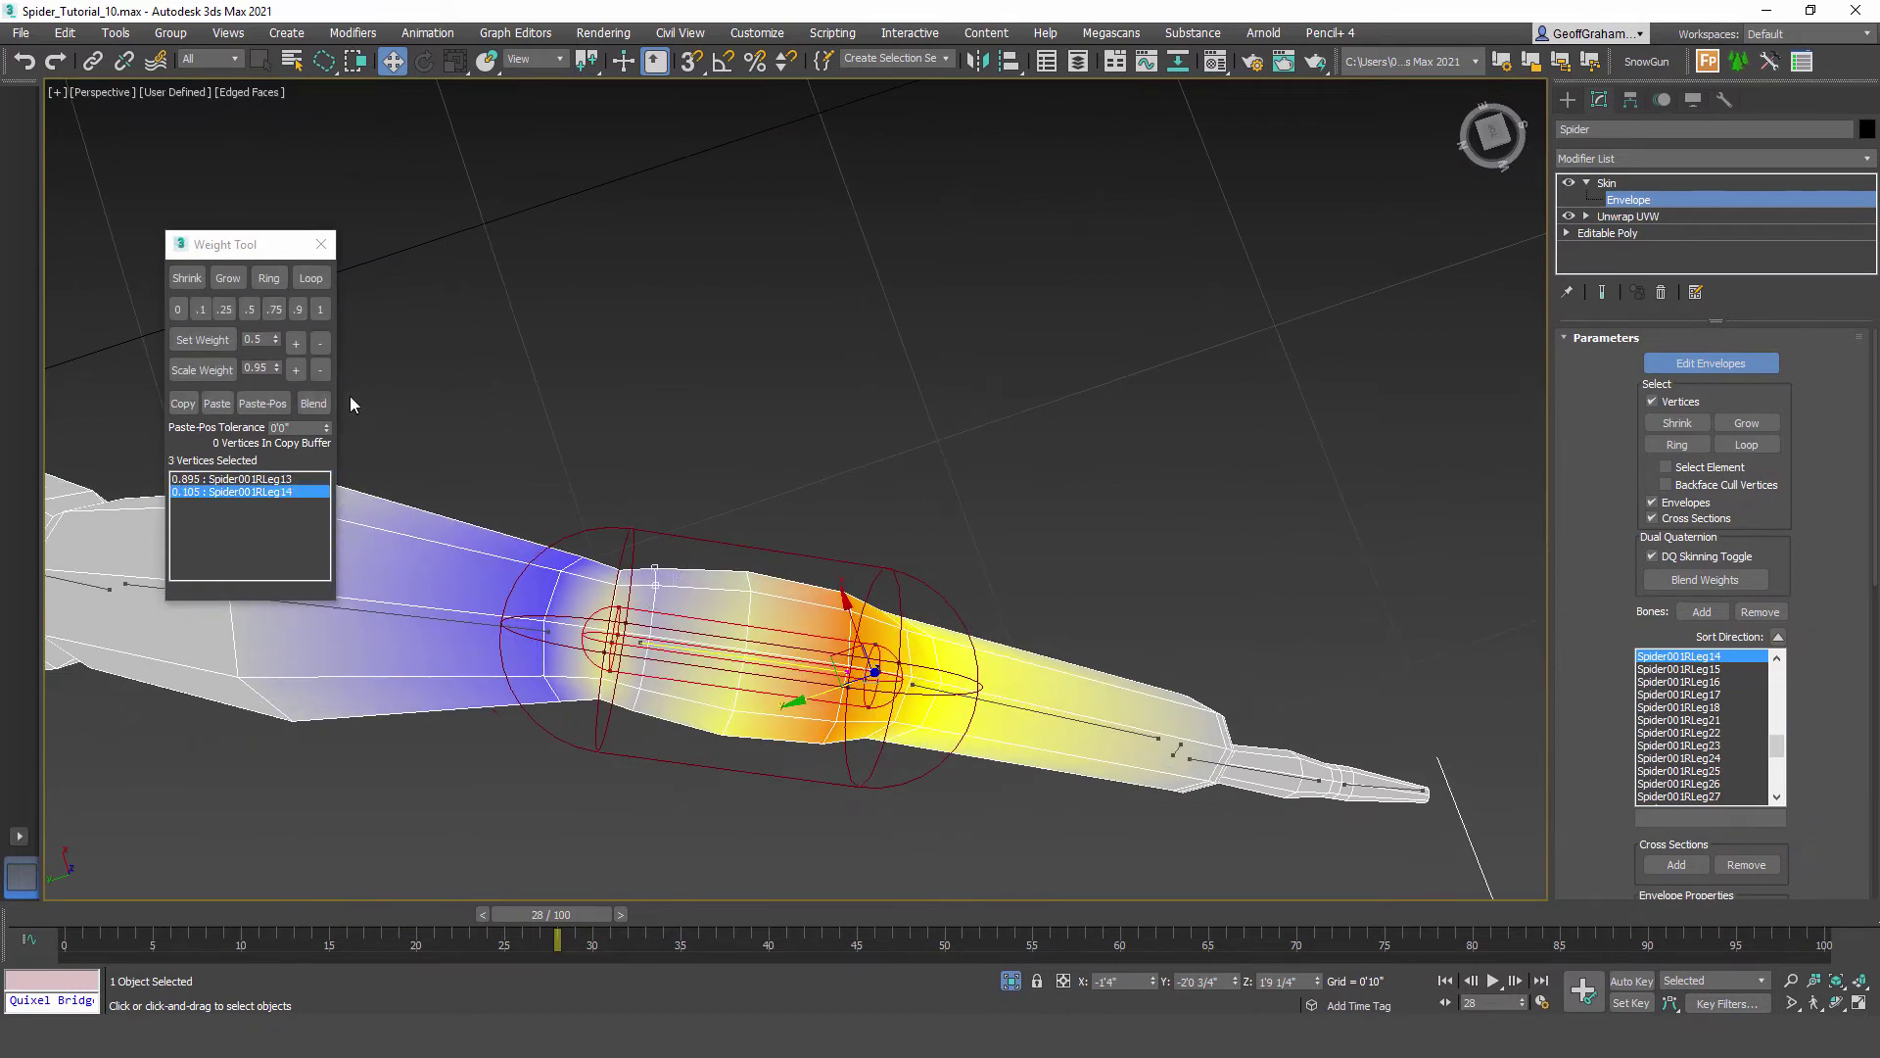
left_click(310, 279)
left_click(320, 310)
left_click(748, 572)
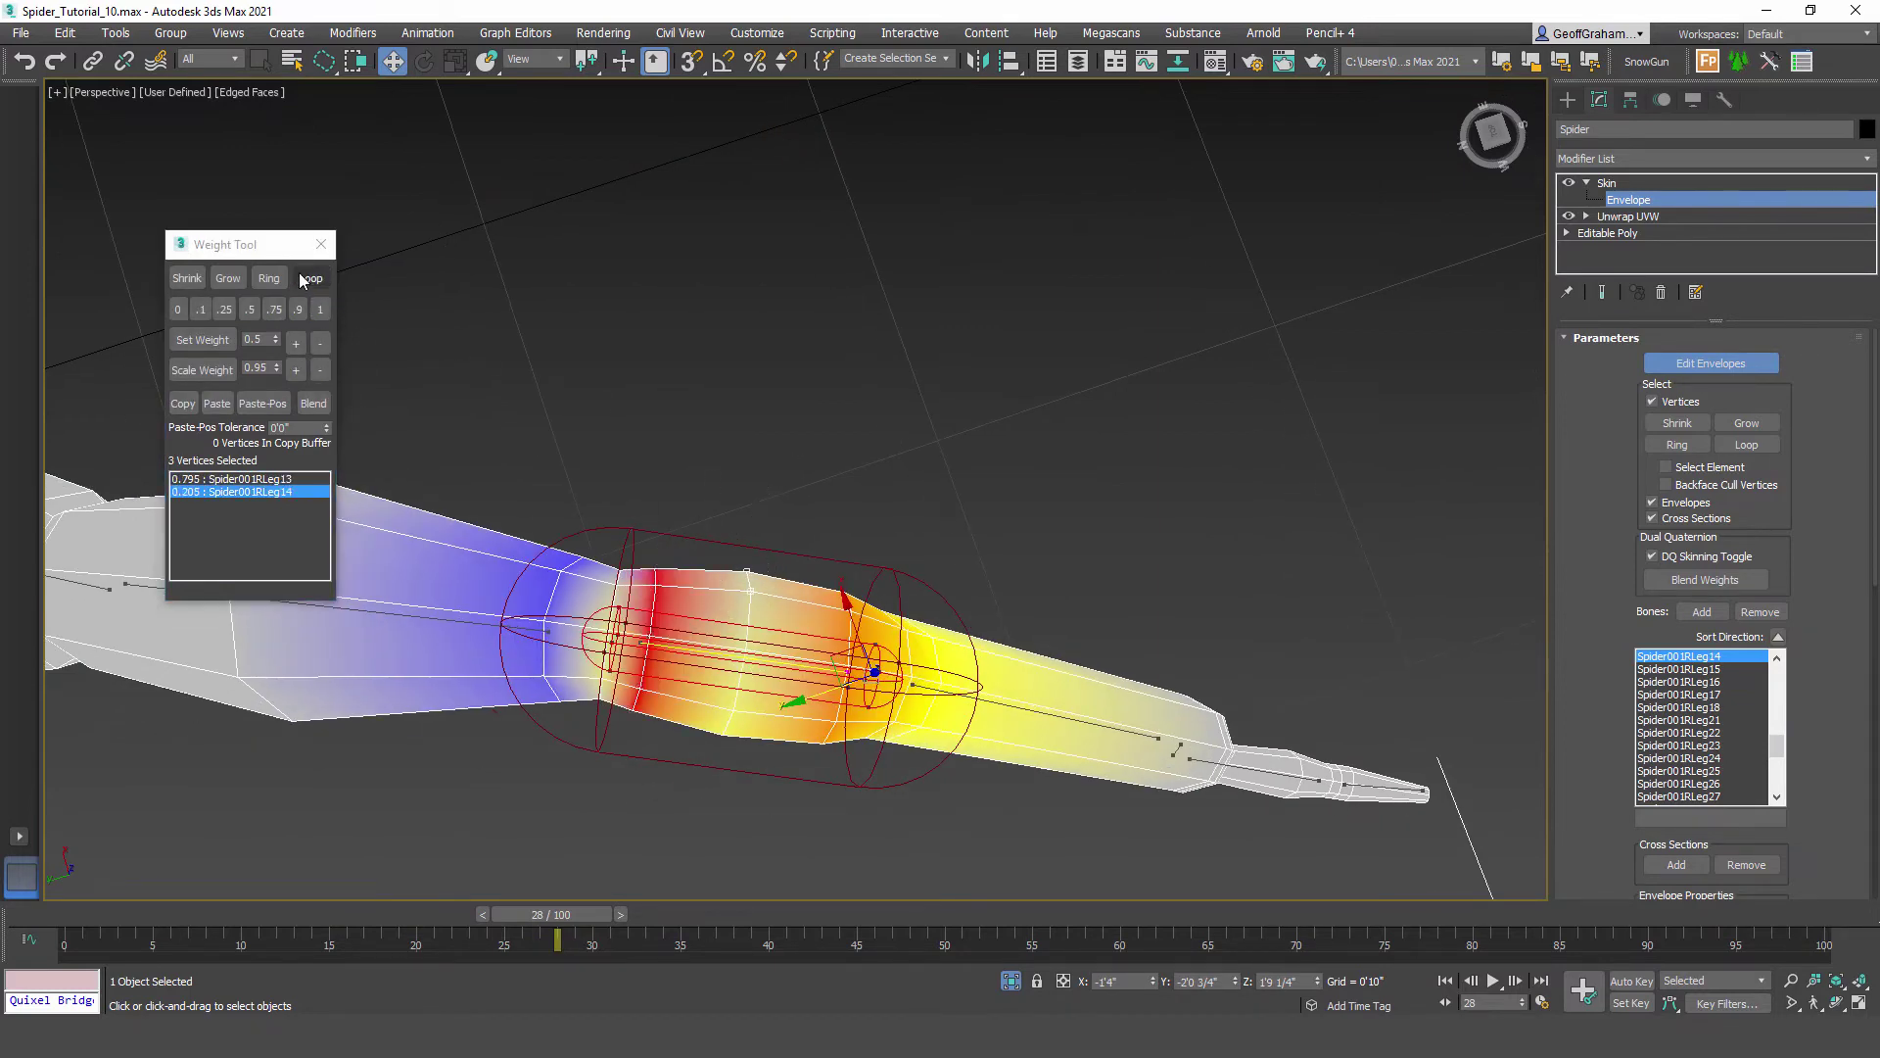
left_click(311, 278)
left_click(321, 309)
Step: Set the Spider001RLeg14 weight to 1 on the foot-side vertex loop of the first right leg's fourth segment
left_click_drag(861, 573, 860, 564)
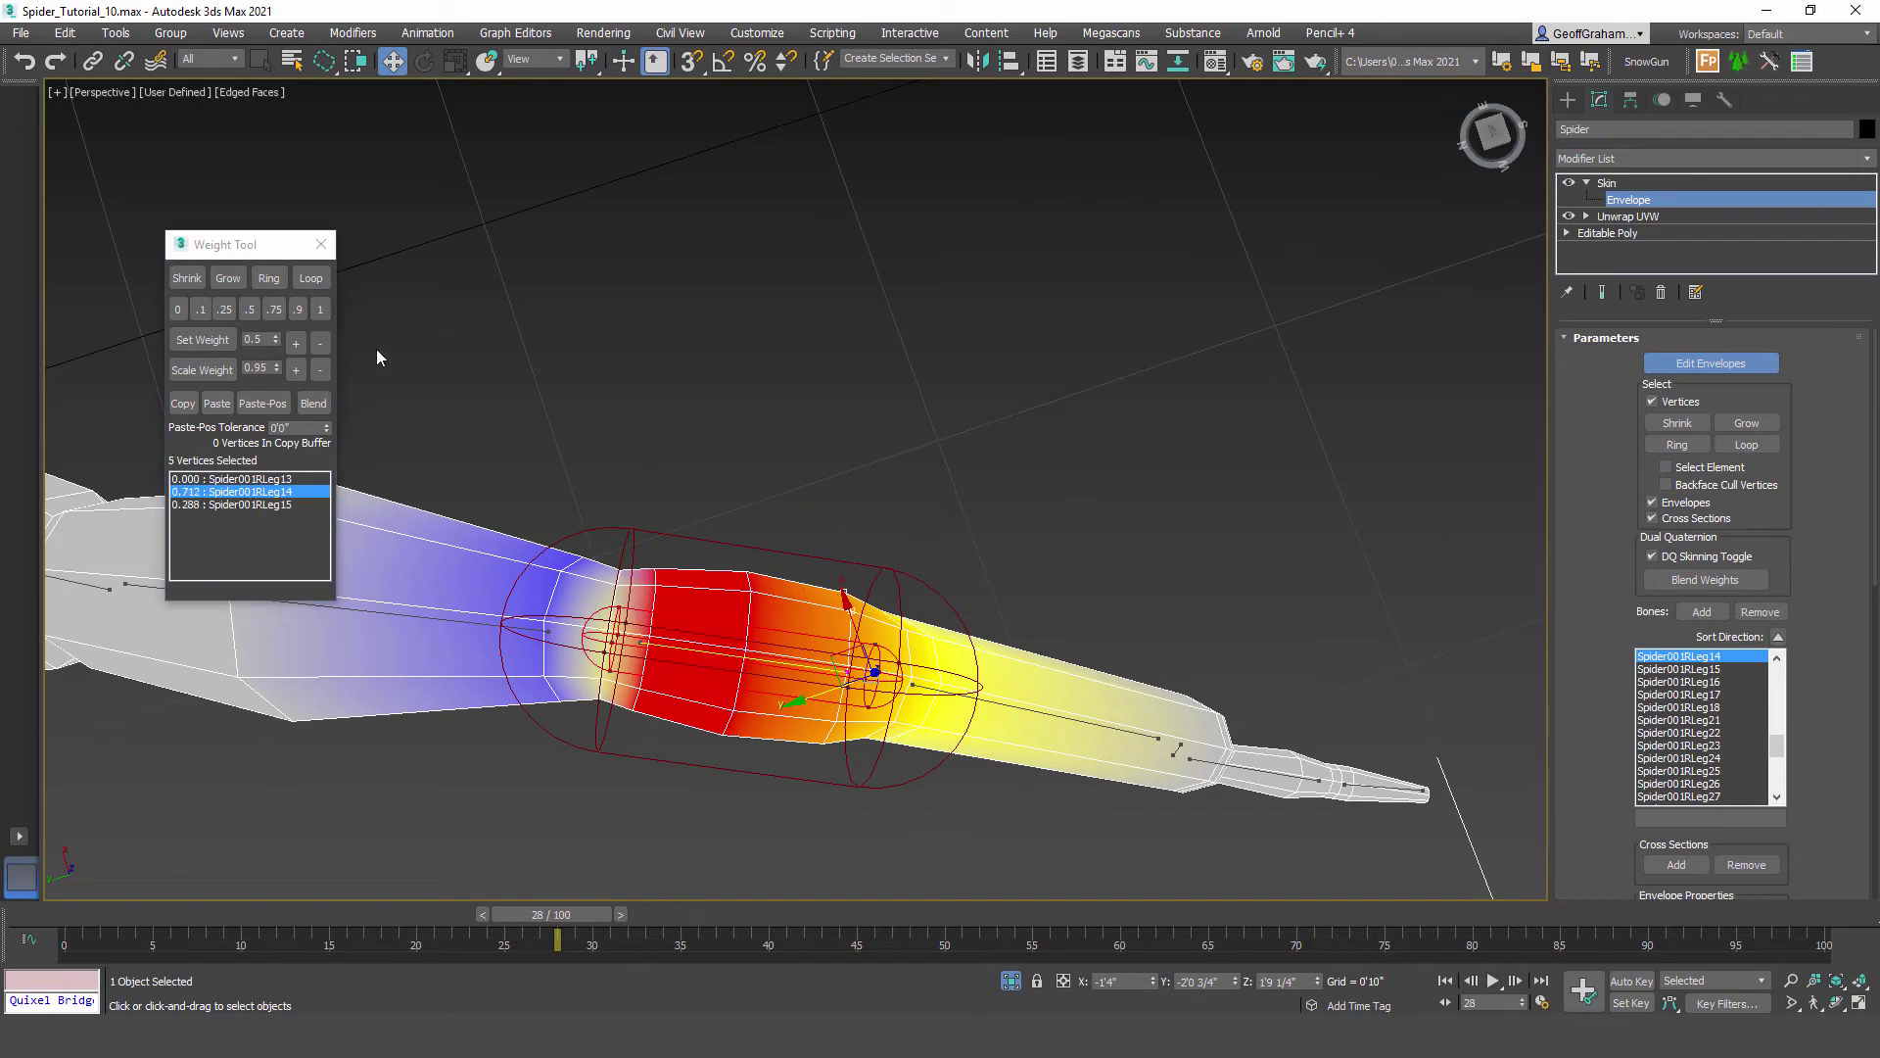
left_click(320, 310)
scroll(875, 671, "down", 4)
middle_click_drag(823, 762, 682, 692, "alt")
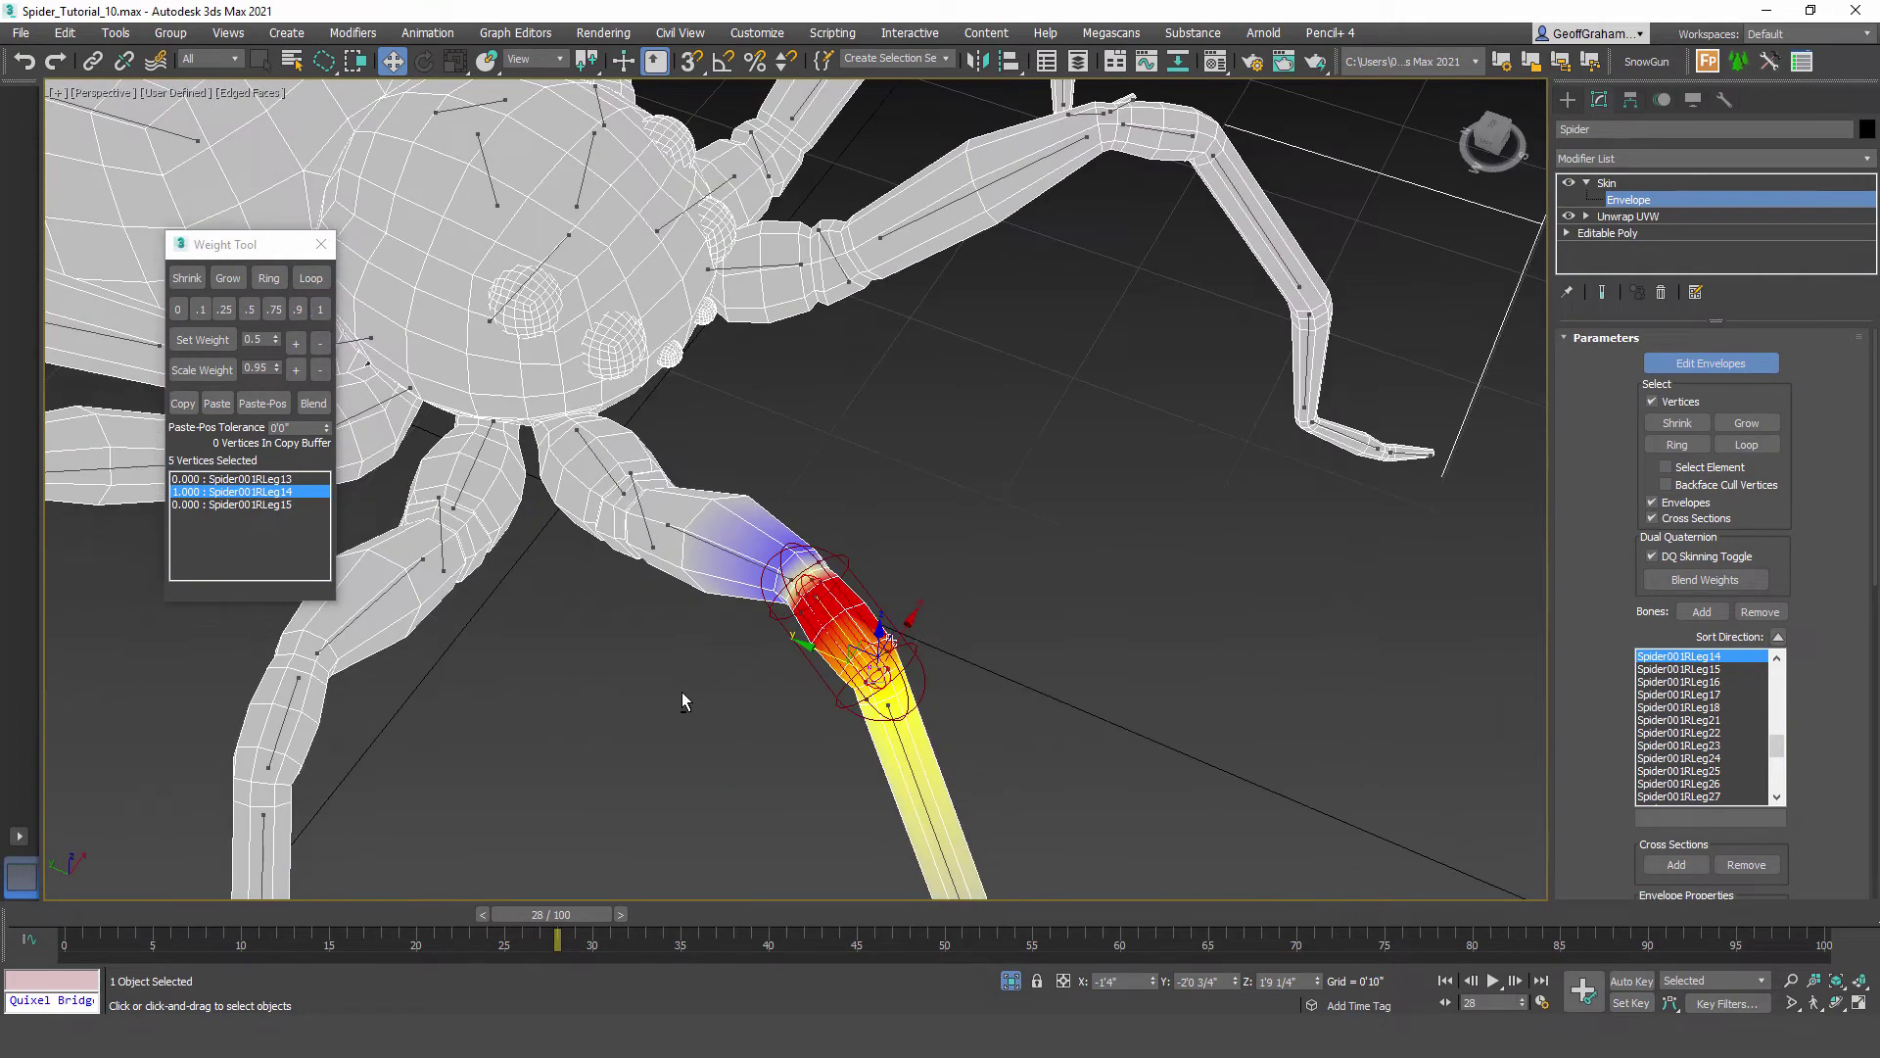
scroll(850, 656, "up", 5)
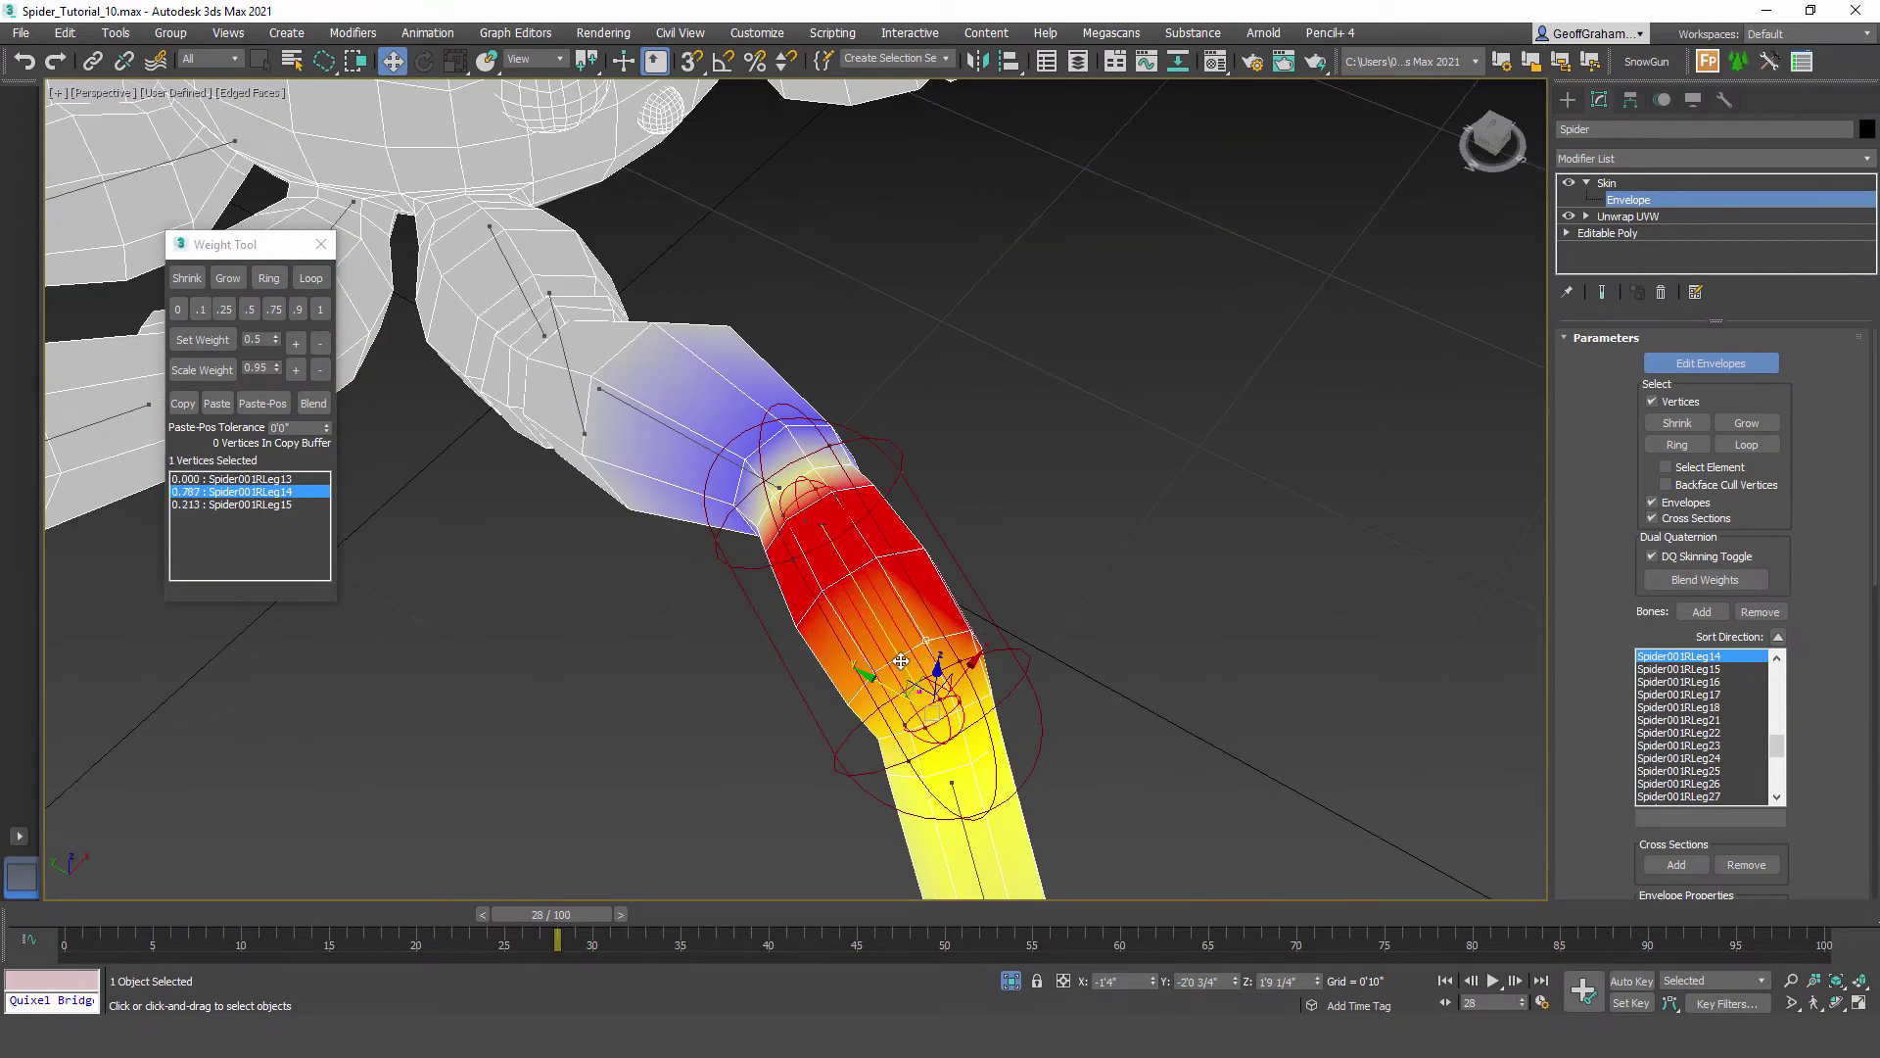
left_click(310, 279)
left_click(320, 310)
Step: Set the Spider001RLeg45 weight to 1 on the body-side vertex loop of the fourth right leg's fifth segment
scroll(817, 754, "down", 5)
middle_click_drag(814, 676, 650, 654, "alt")
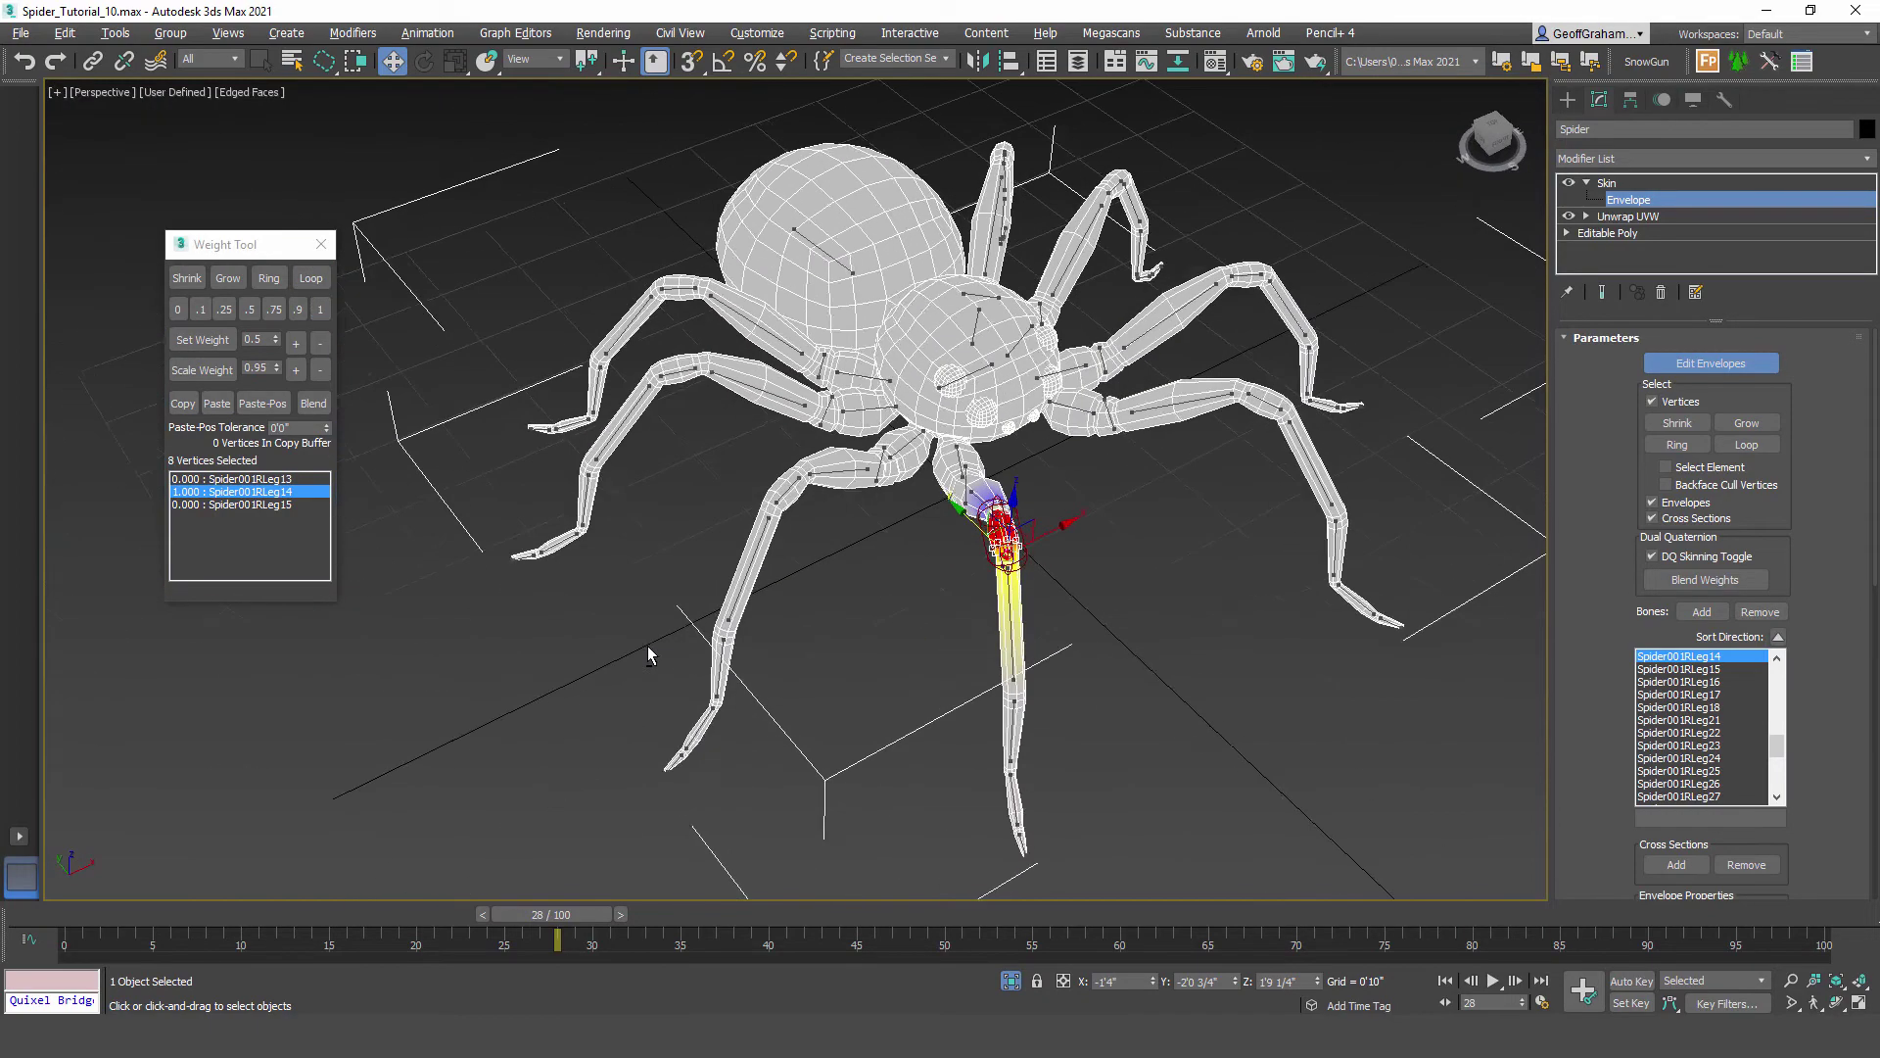
left_click(752, 556)
middle_click_drag(600, 478, 807, 592)
scroll(914, 592, "up", 6)
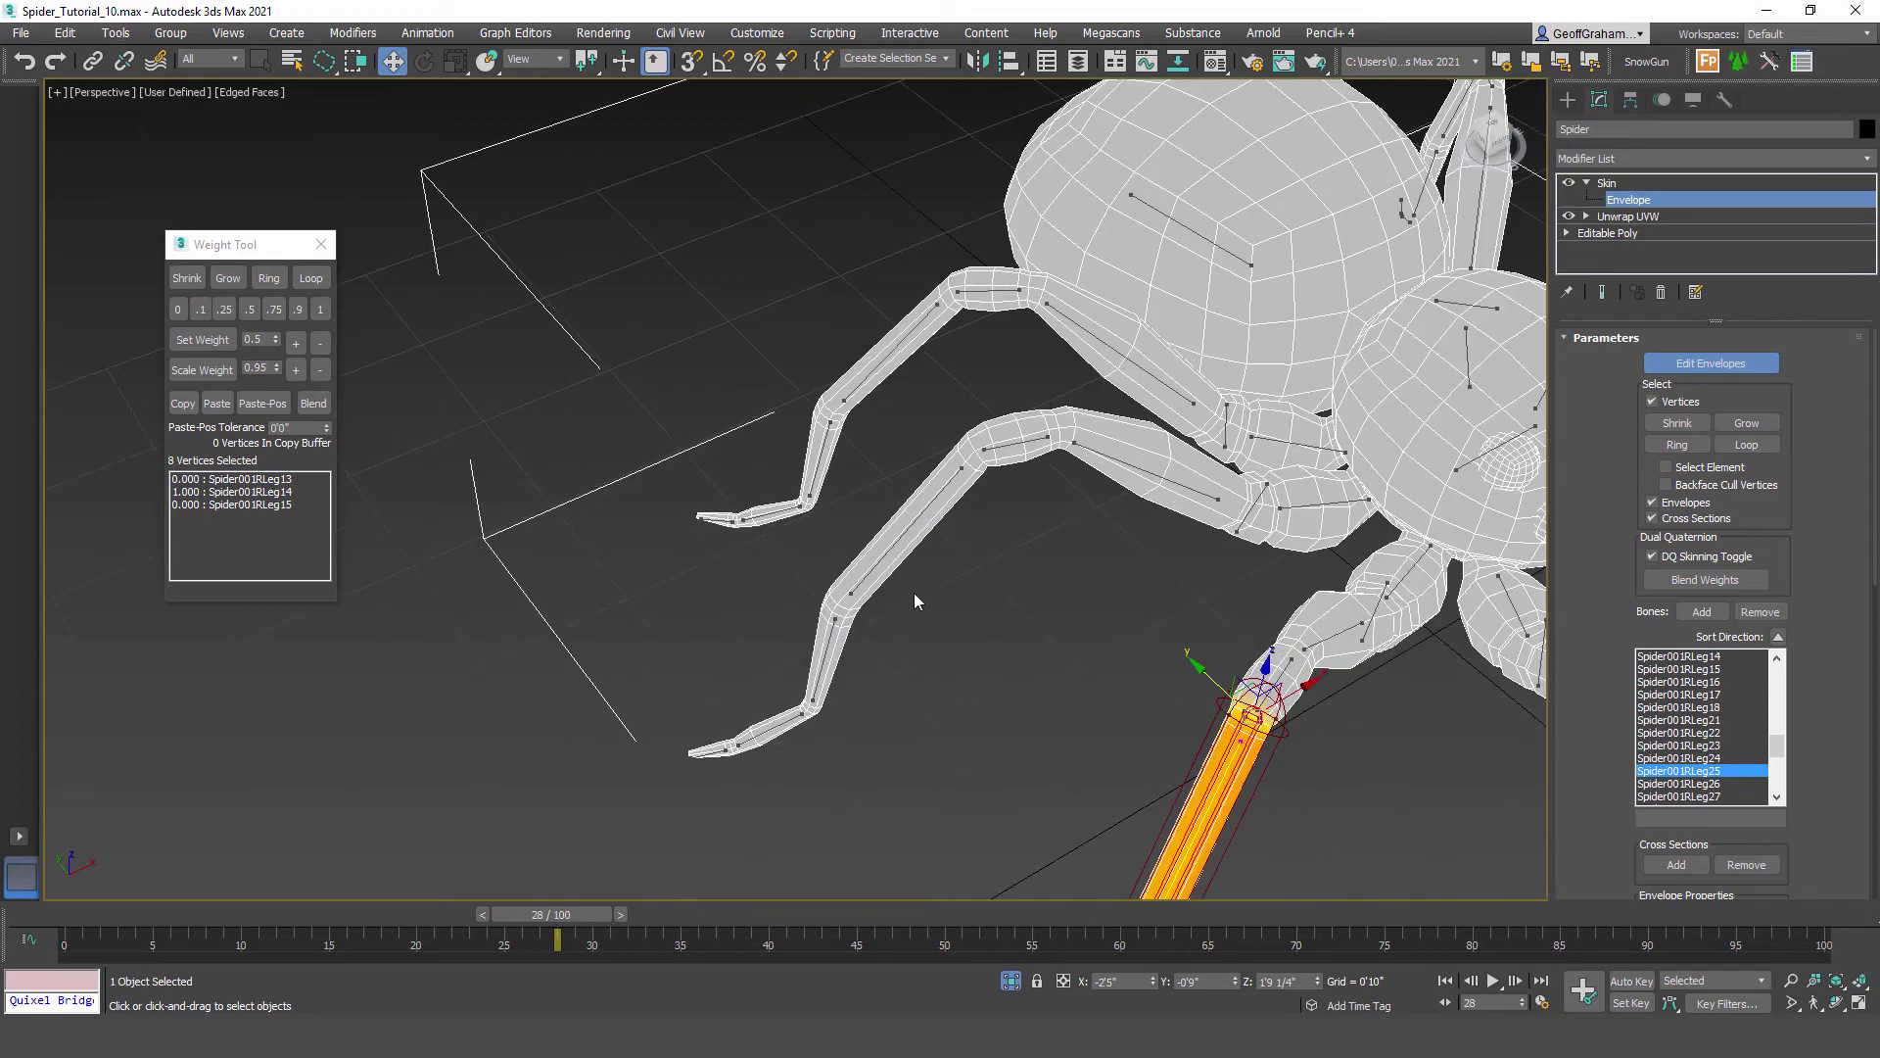
left_click(922, 378)
middle_click_drag(858, 509, 821, 484, "alt")
scroll(1038, 427, "up", 5)
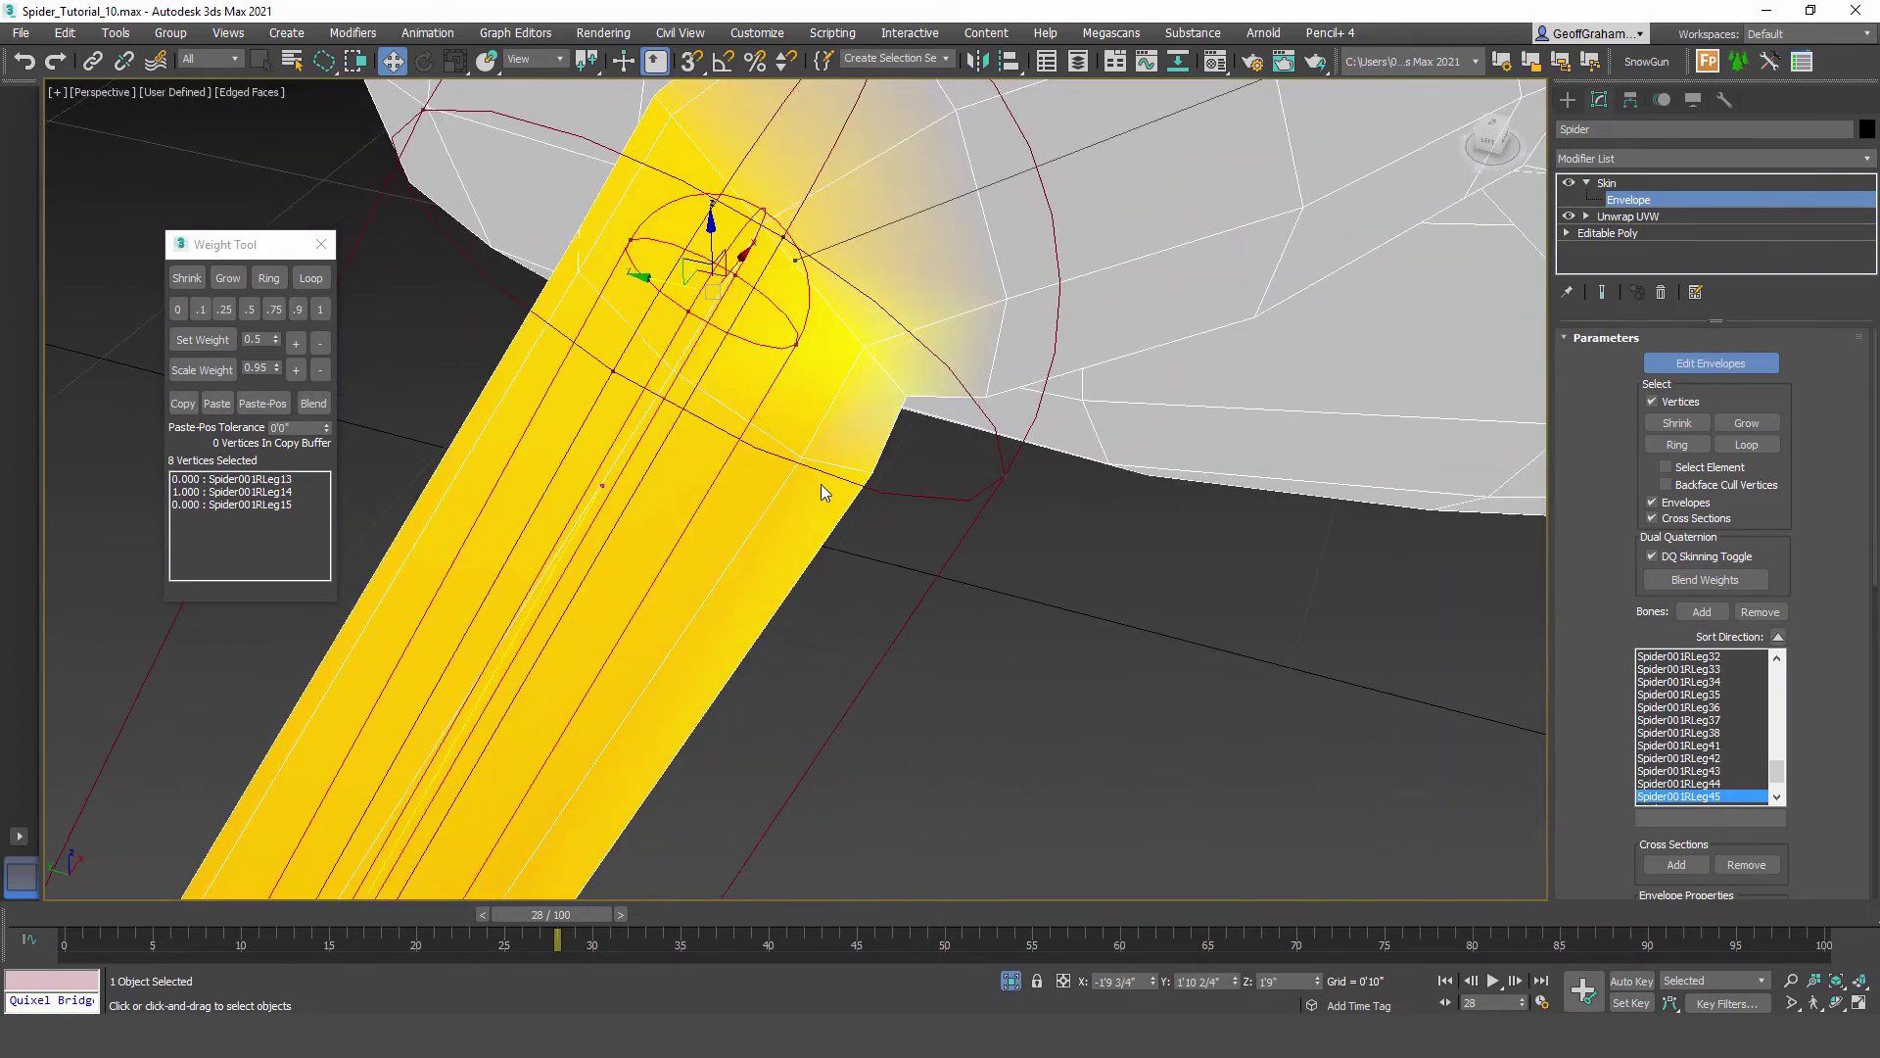
left_click(804, 456)
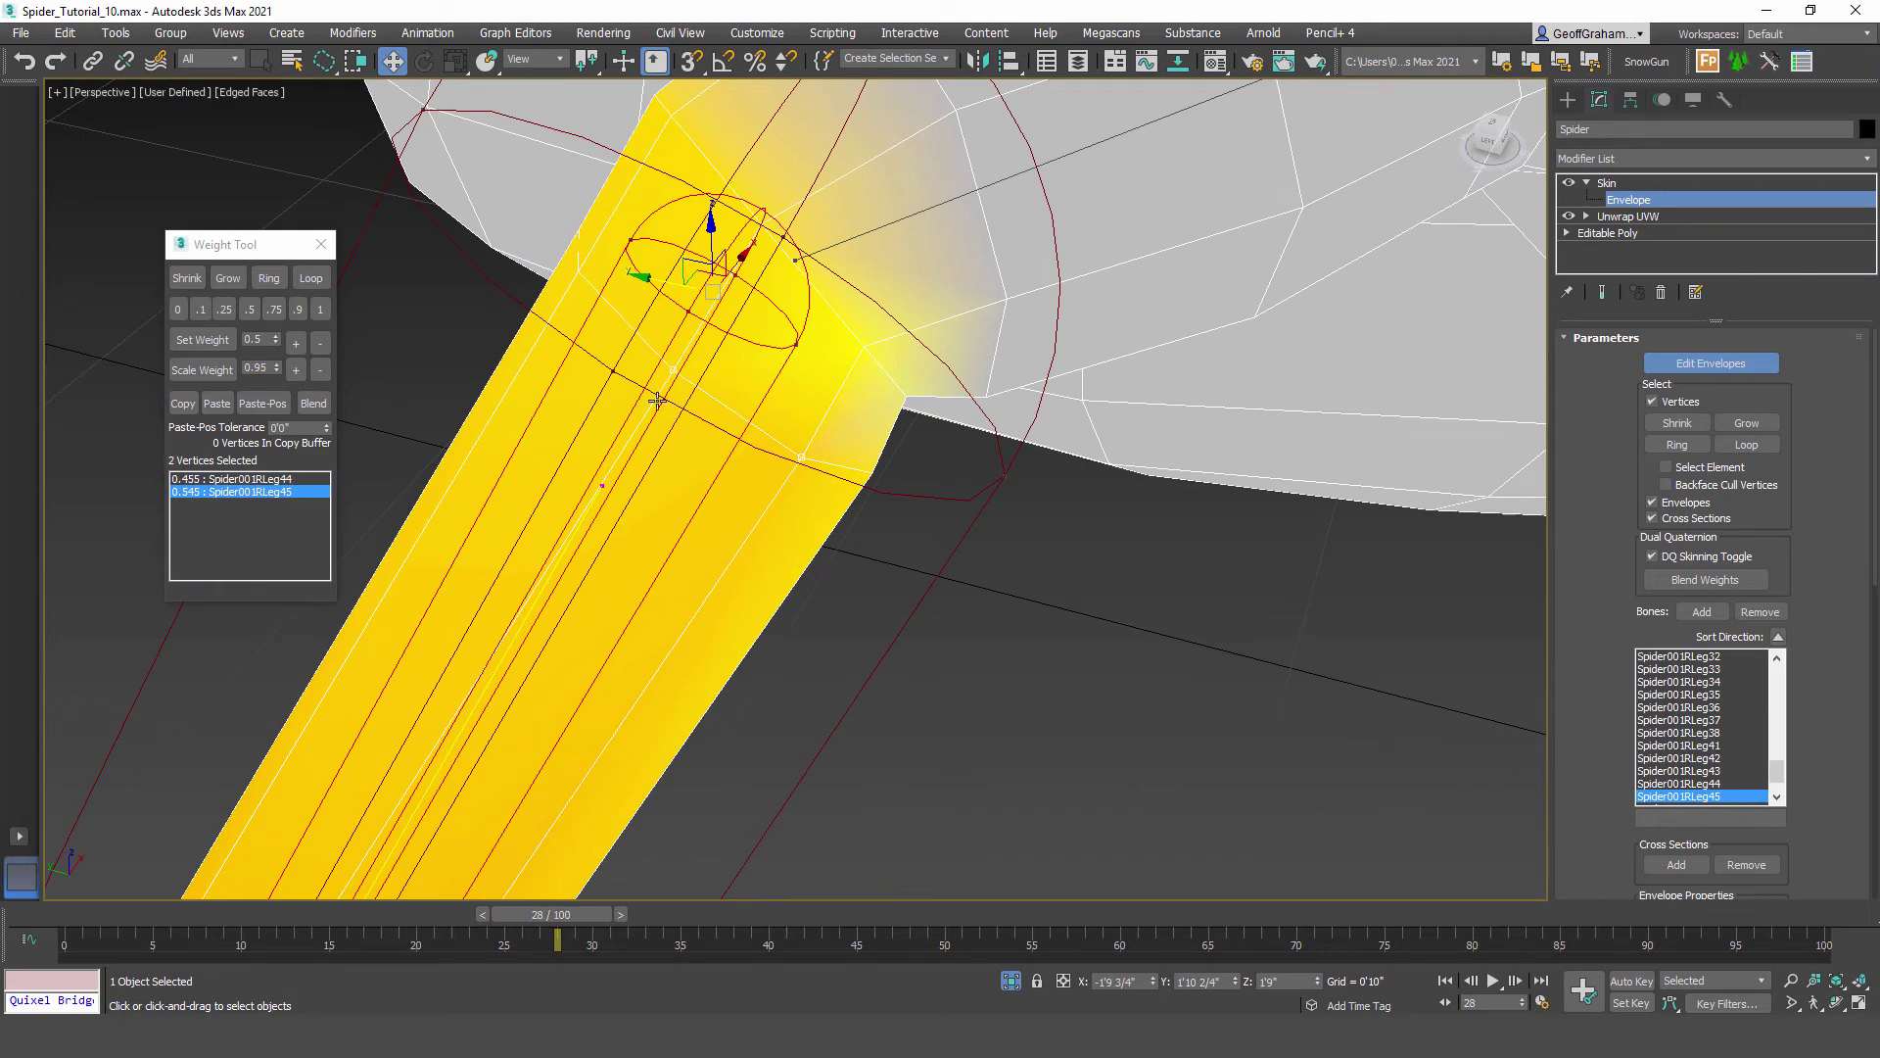
left_click(310, 278)
left_click(320, 310)
Step: Set the Spider001RLeg45 weight to 1 on the foot-side vertex loop of the fourth right leg's fifth segment
middle_click_drag(504, 445, 511, 364, "alt")
left_click_drag(525, 421, 546, 378)
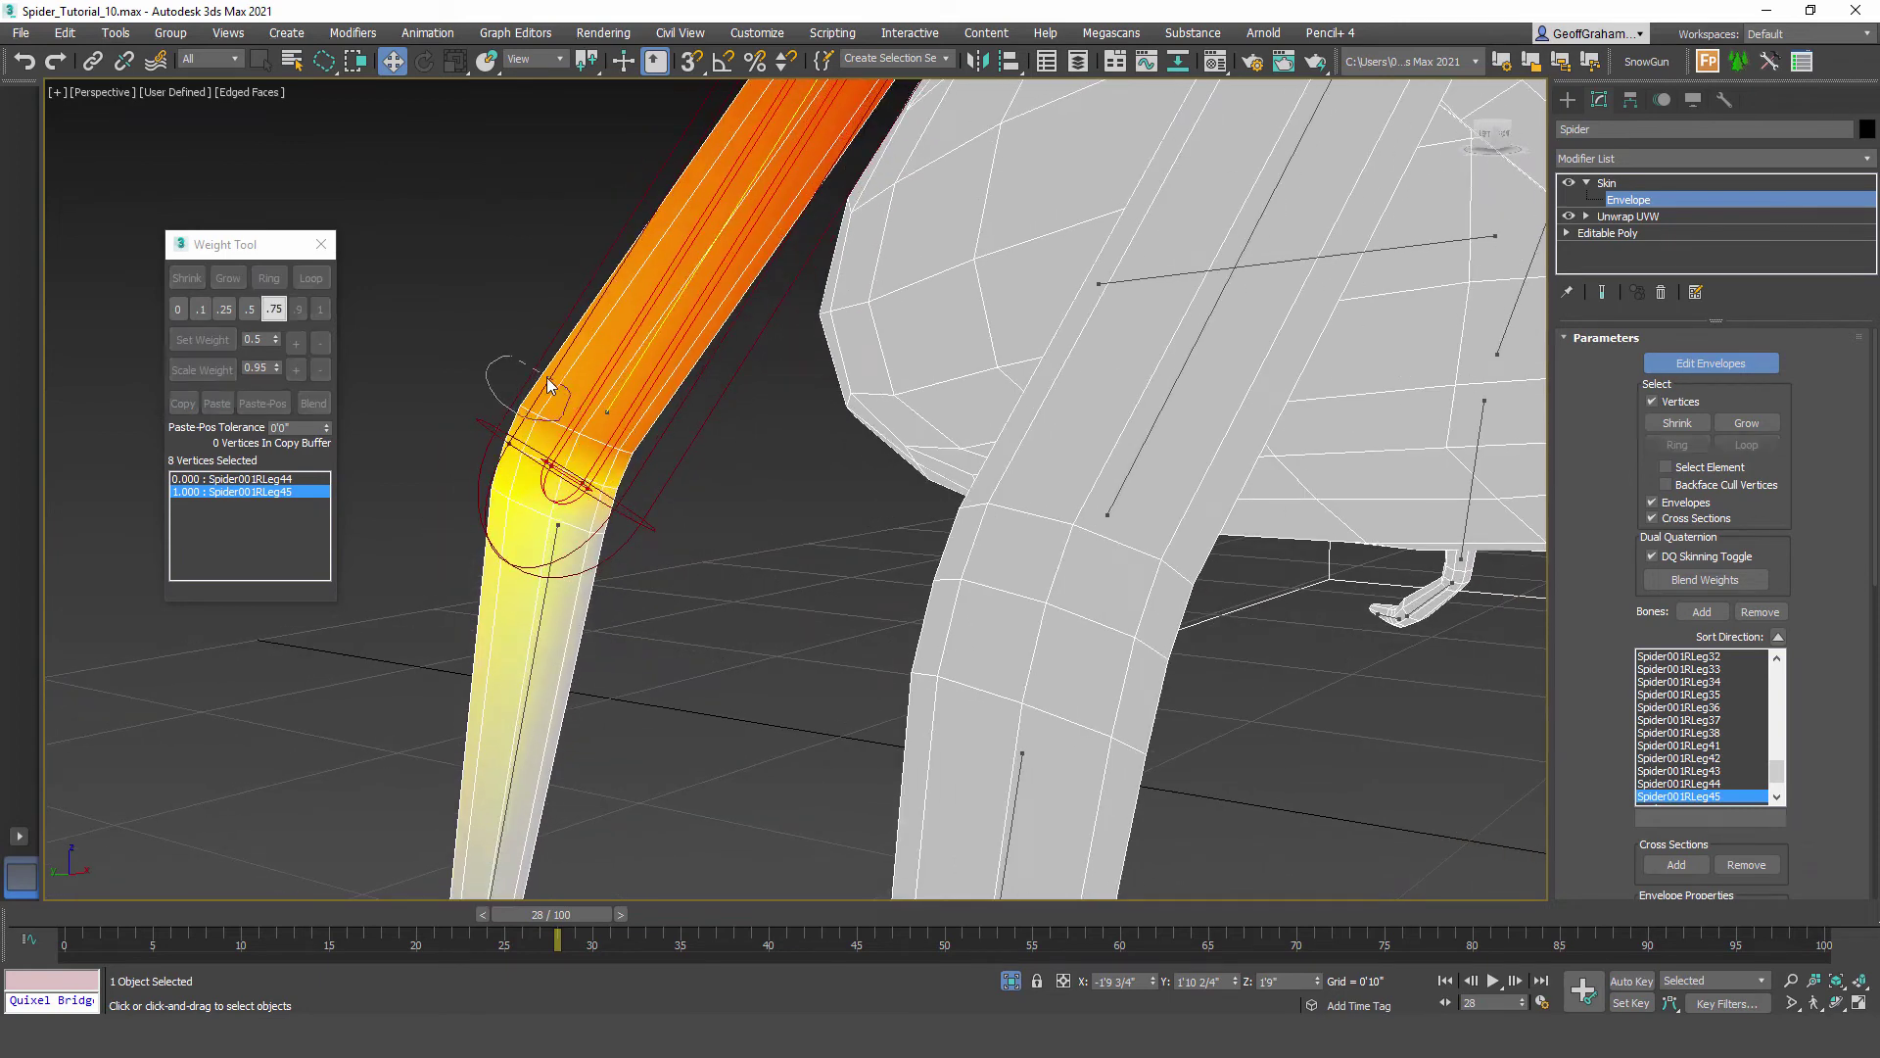
left_click(312, 277)
left_click(320, 309)
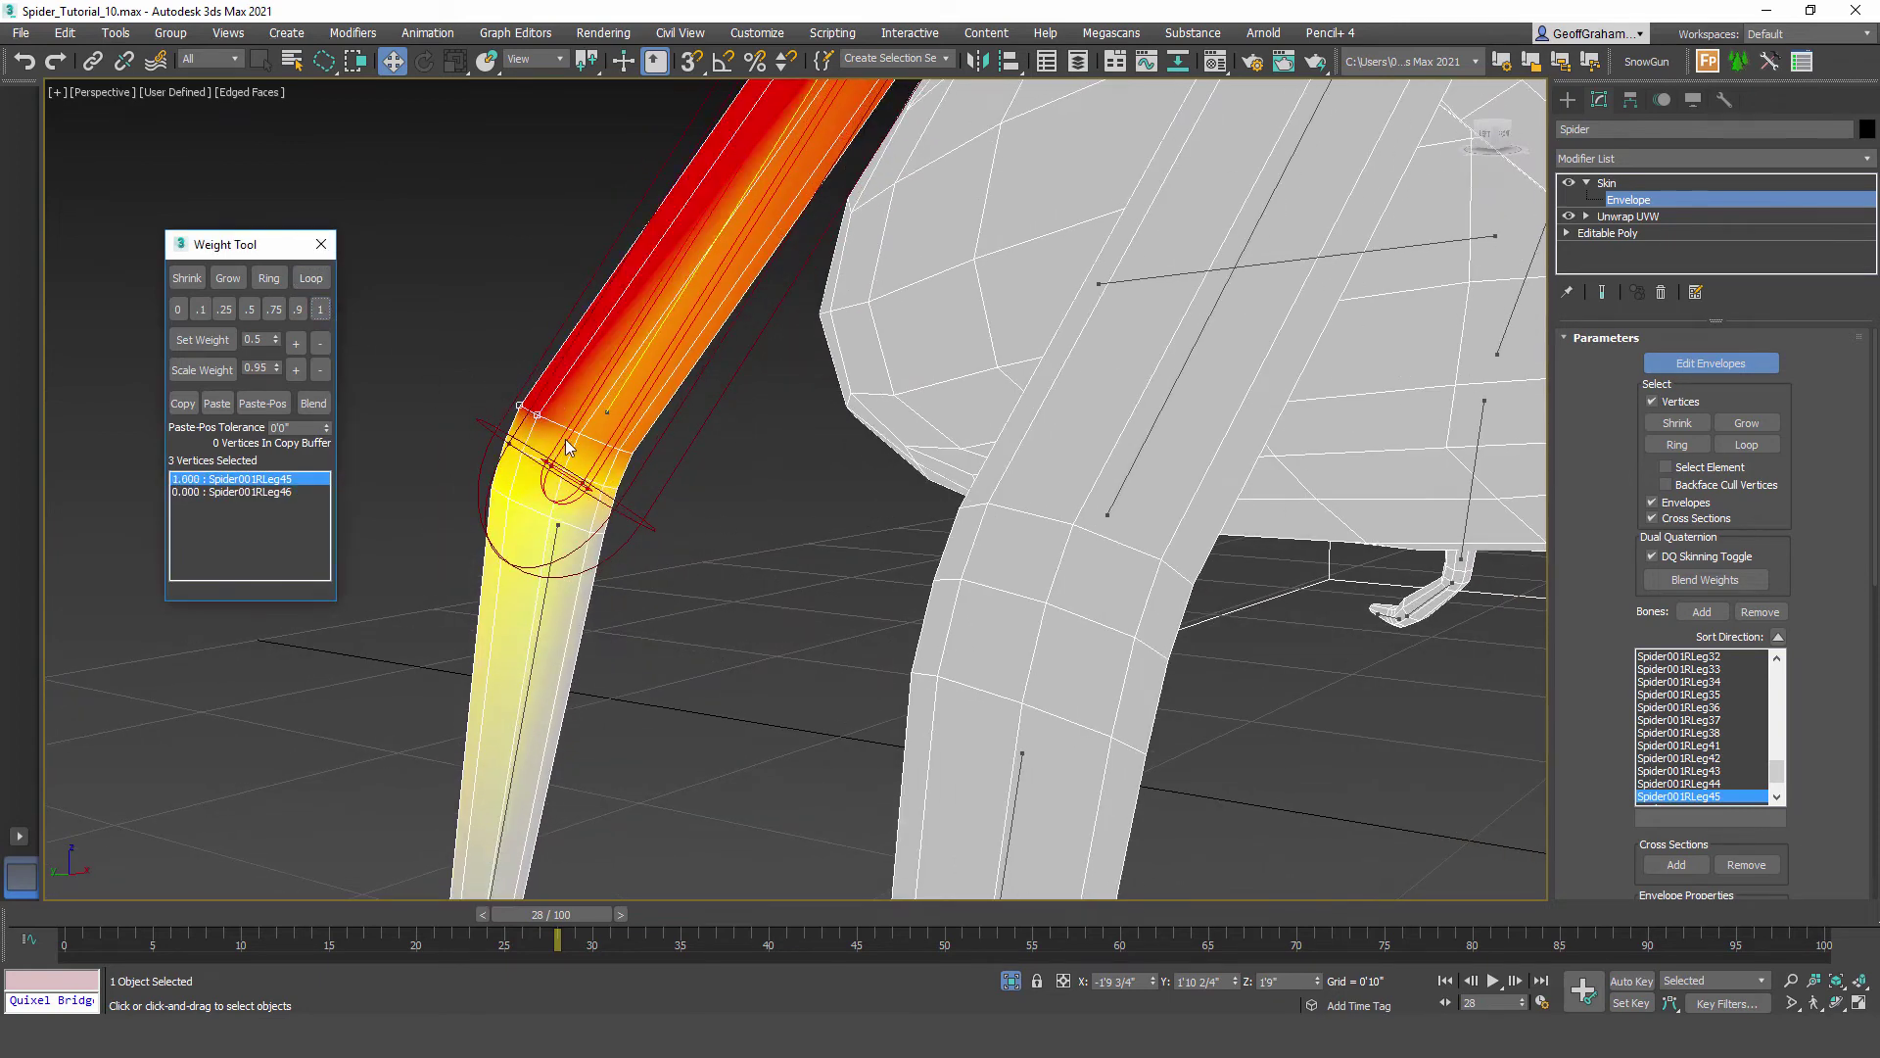
left_click(535, 416)
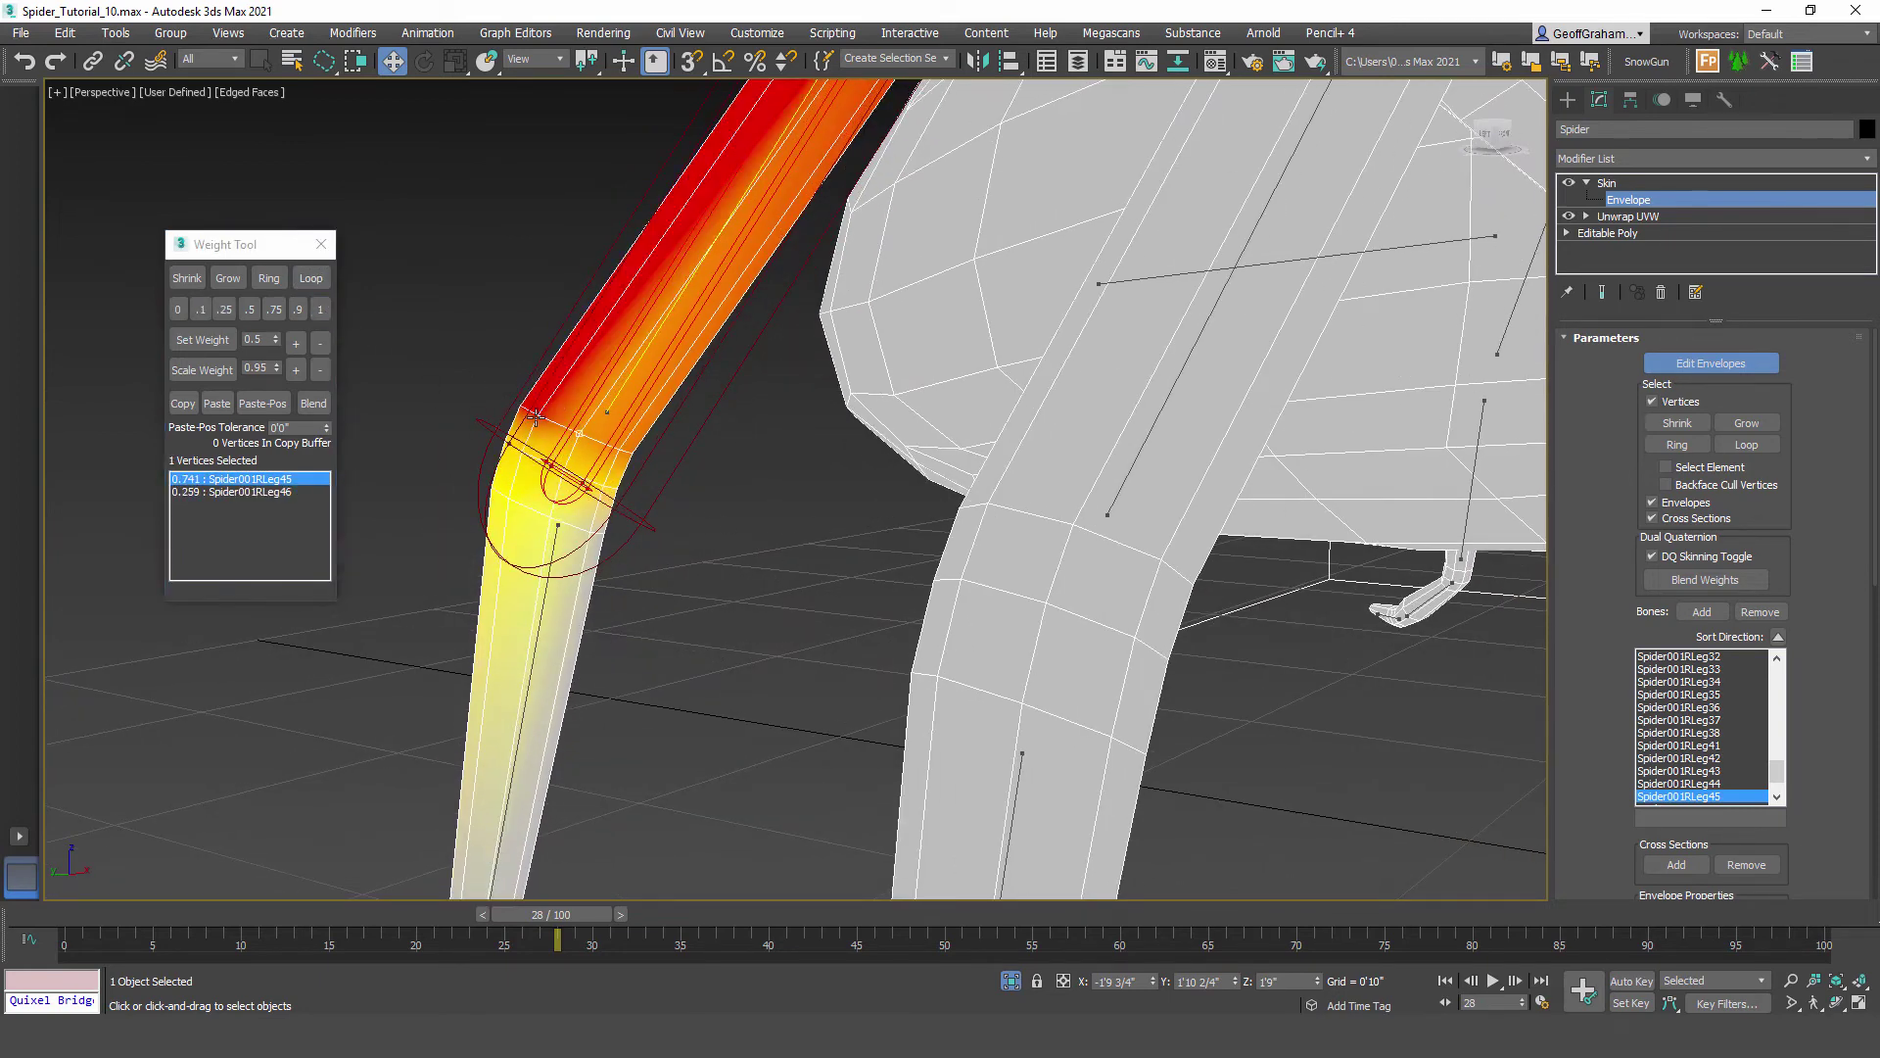
left_click(321, 279)
left_click(321, 310)
Step: Set the Spider001RLeg35 weight to 1 on the foot-side vertex loop of the third right leg's fifth segment
scroll(767, 494, "down", 5)
middle_click_drag(919, 559, 830, 451, "alt")
left_click(837, 488)
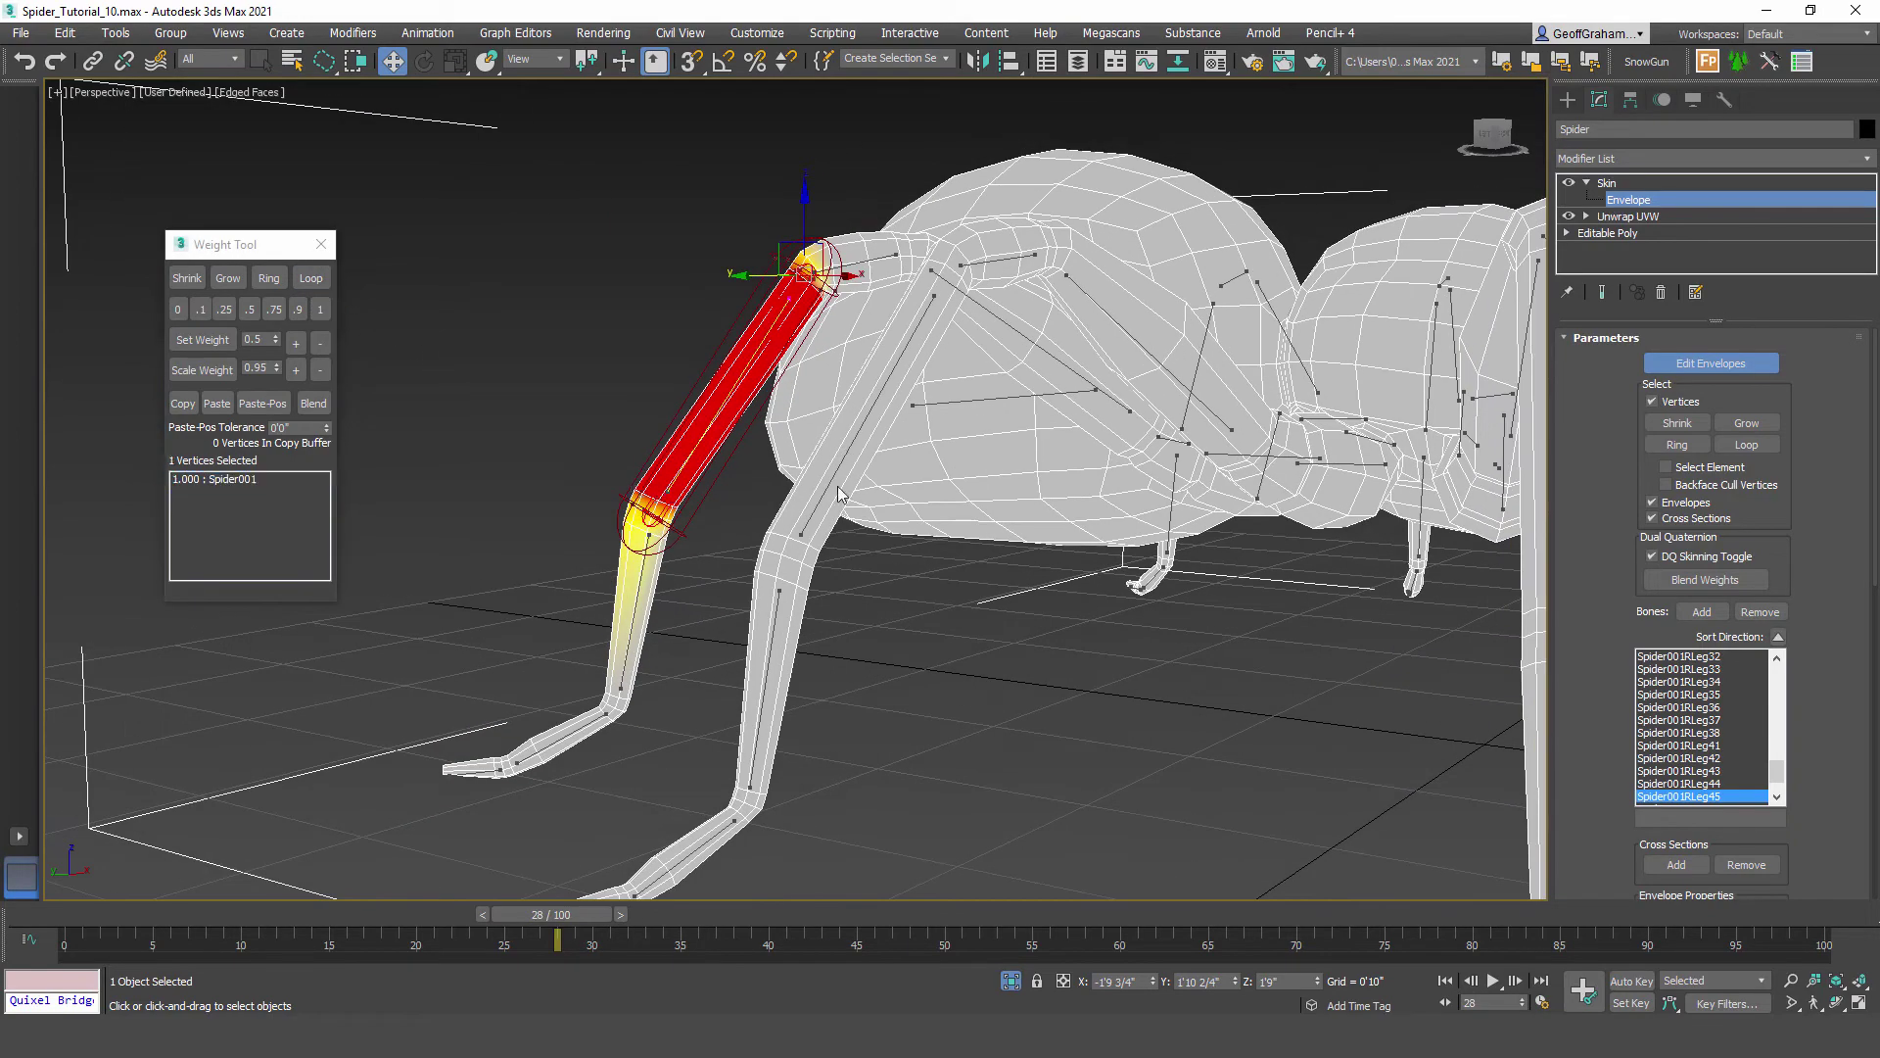
left_click(827, 480)
scroll(755, 532, "up", 8)
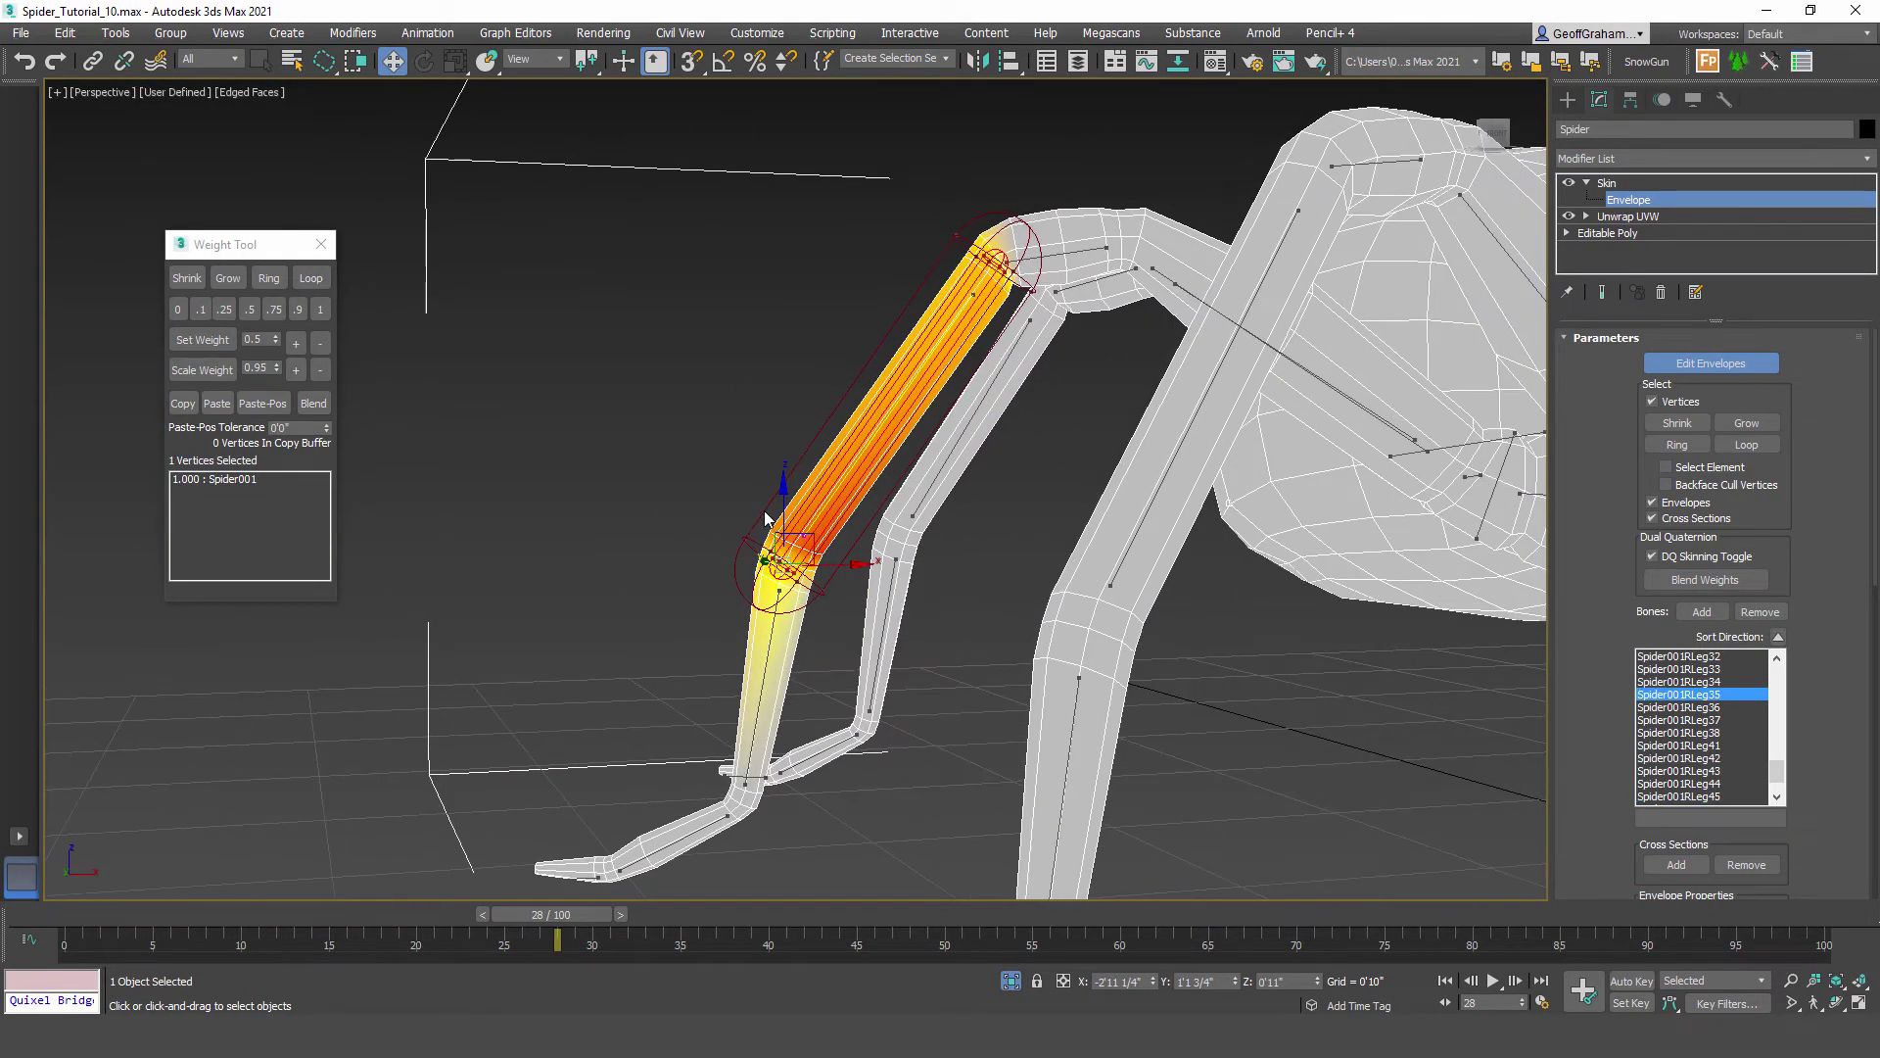
middle_click_drag(755, 525, 783, 536, "alt")
mouse_move(768, 545)
left_mouse_down()
mouse_move(803, 574)
mouse_move(791, 521)
left_mouse_up()
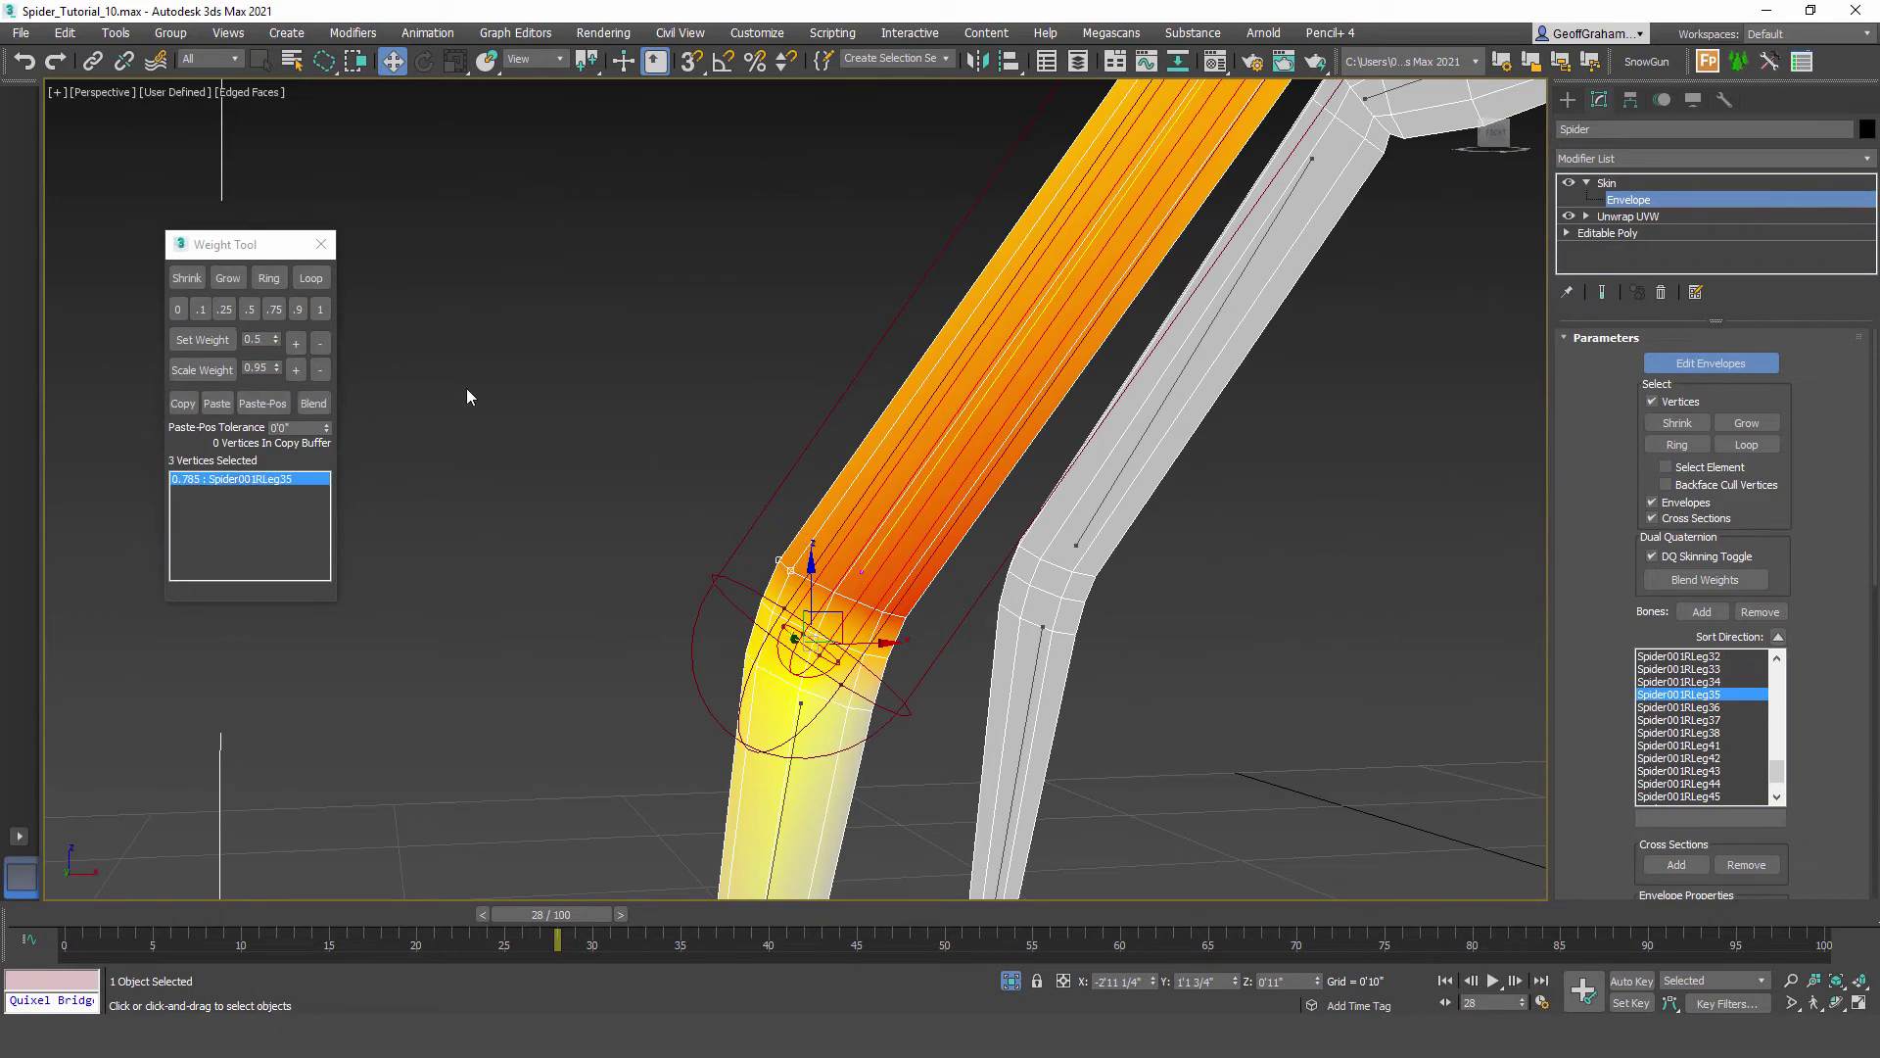
left_click(317, 280)
left_click(310, 278)
Step: Set the Spider001RLeg35 weight to 1 on the body-side vertex loop of the third right leg's fifth segment
middle_click_drag(881, 392, 615, 678, "alt")
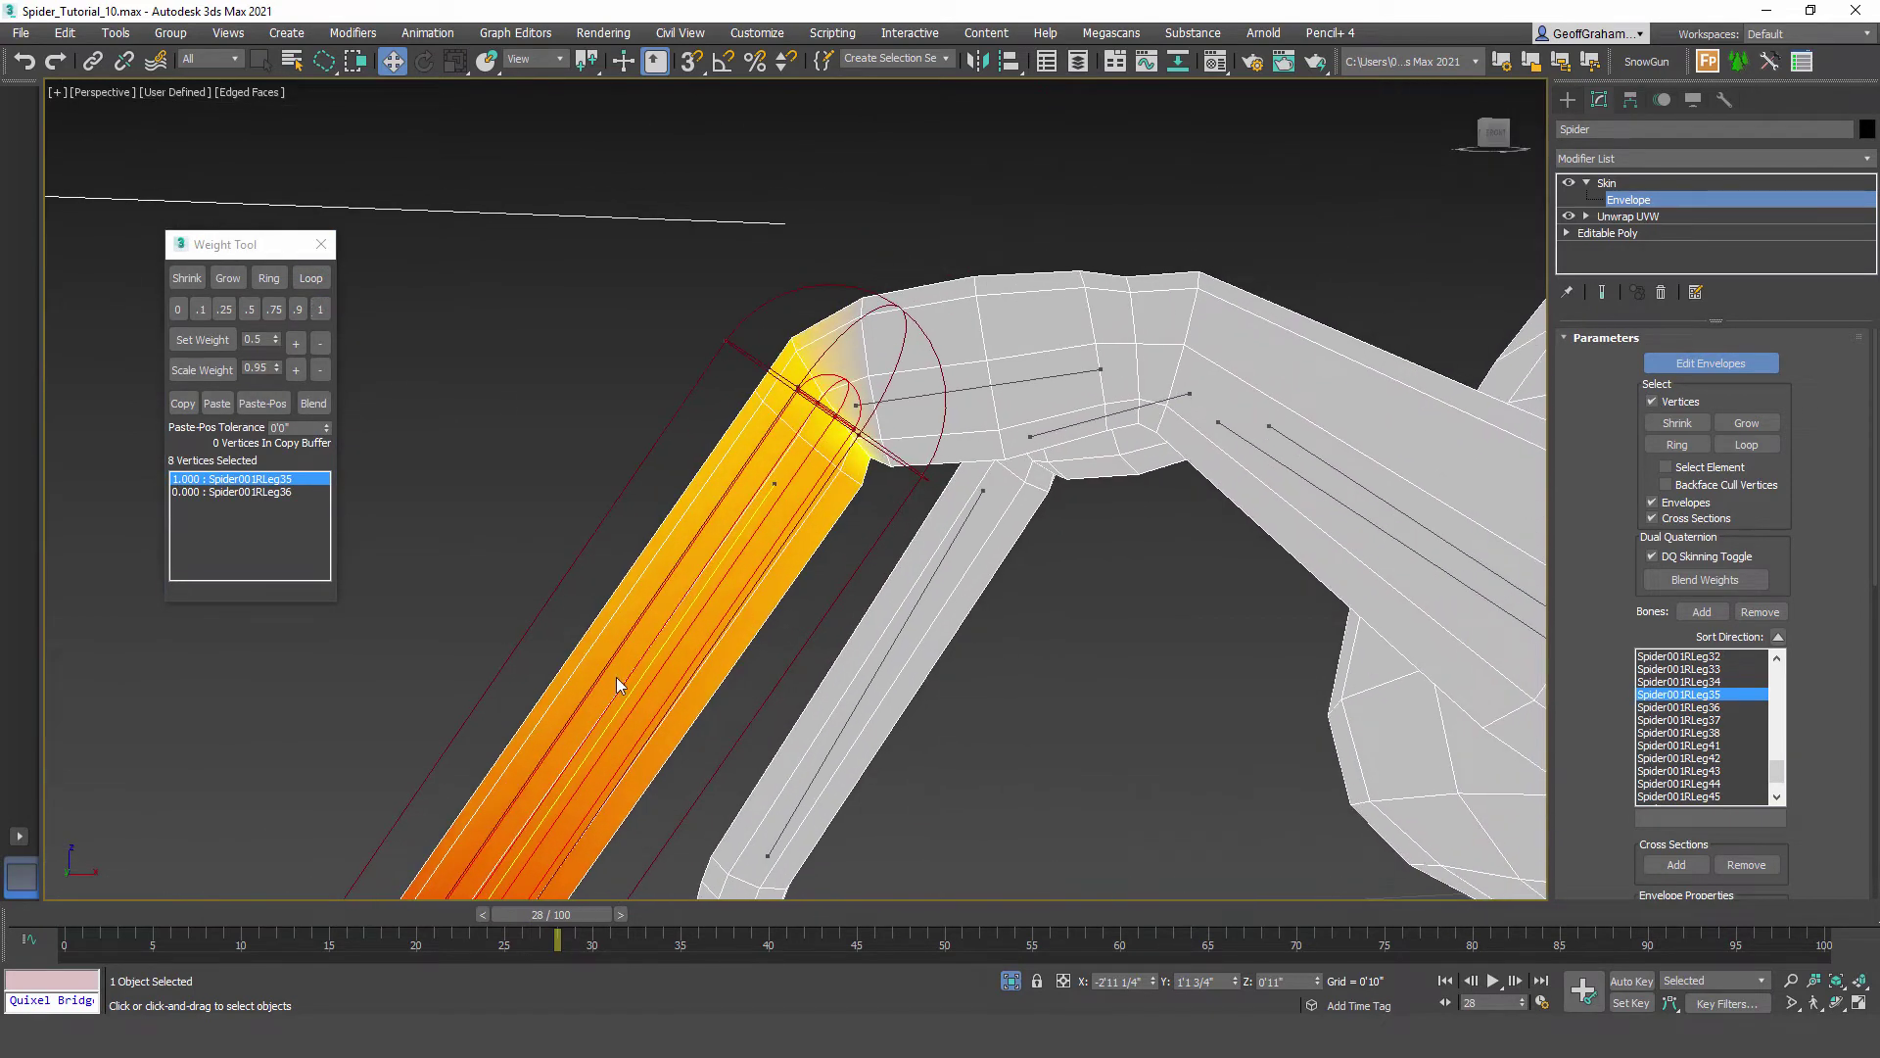
left_click_drag(762, 381, 729, 377)
left_click(310, 279)
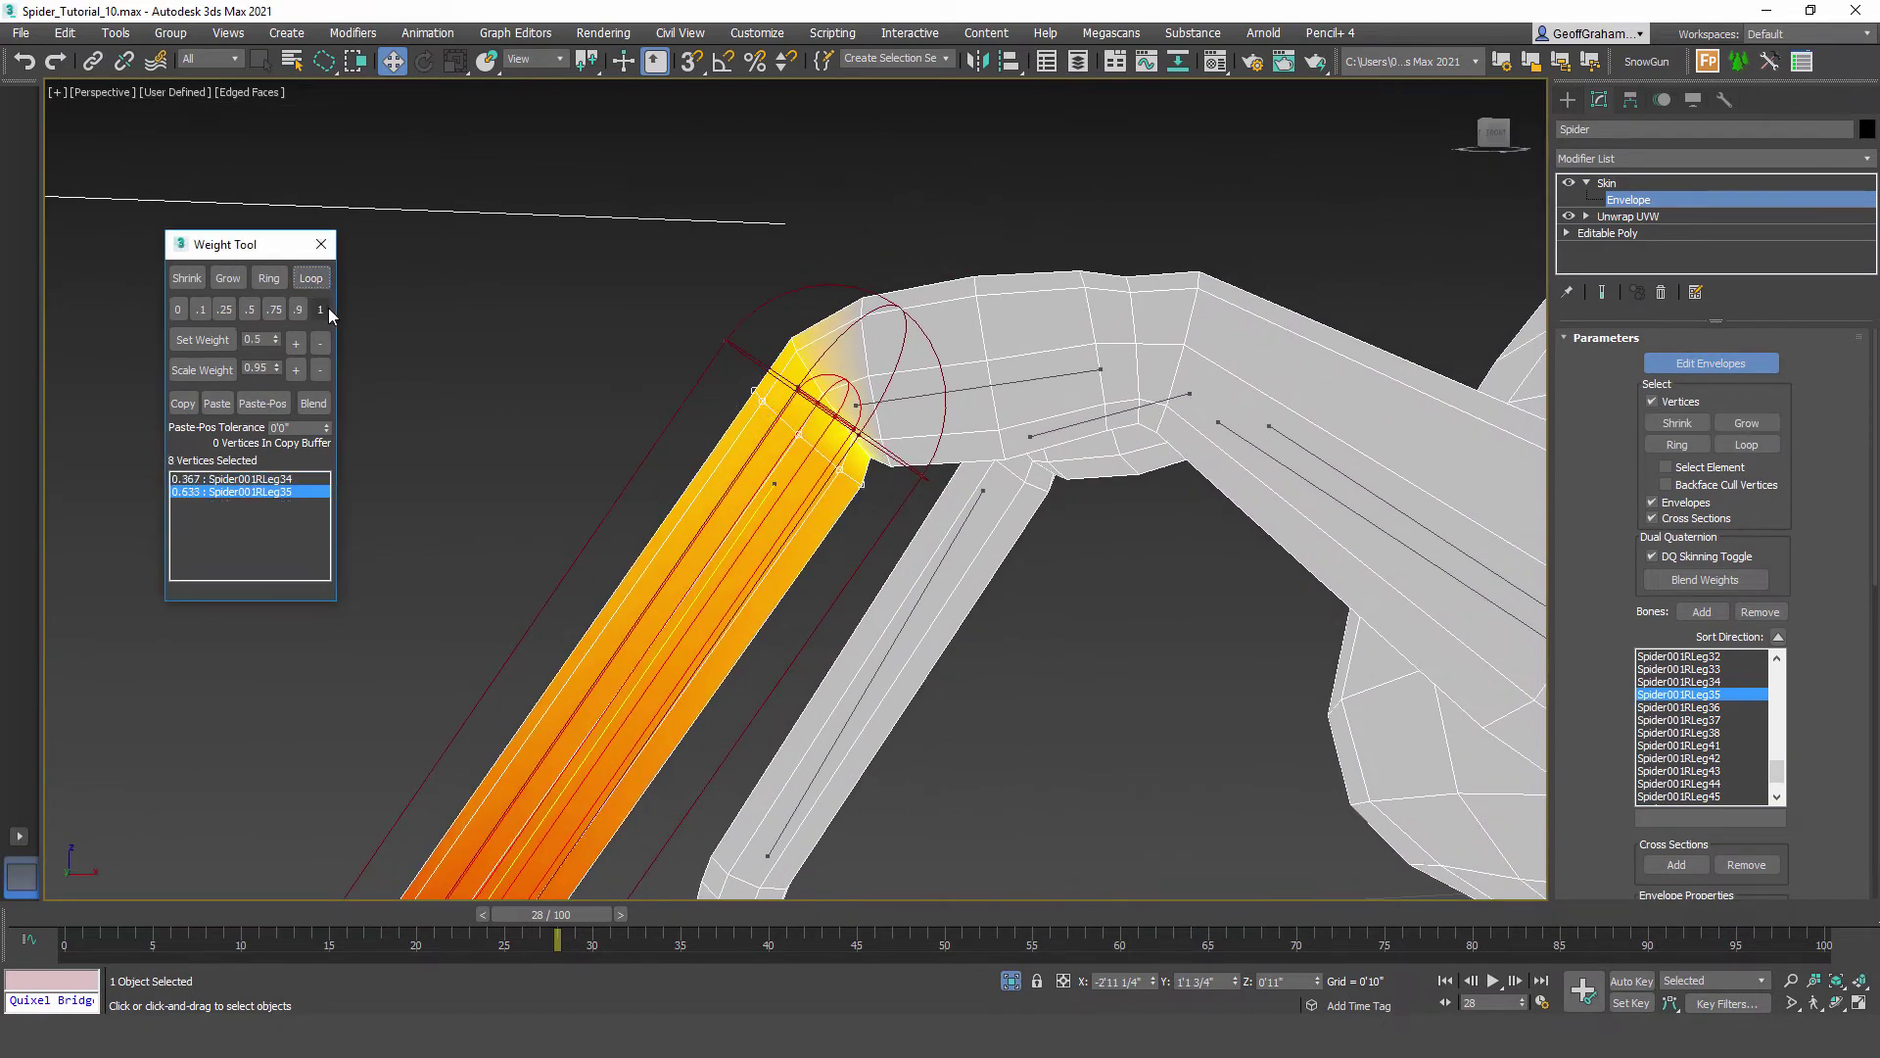
left_click(323, 308)
Step: Set the Spider001RLeg25 weight to 1 on the body-side vertex loop of the second right leg's fifth segment
scroll(811, 559, "down", 5)
mouse_move(832, 586)
middle_mouse_down()
mouse_move(786, 626)
mouse_move(815, 615)
middle_mouse_up()
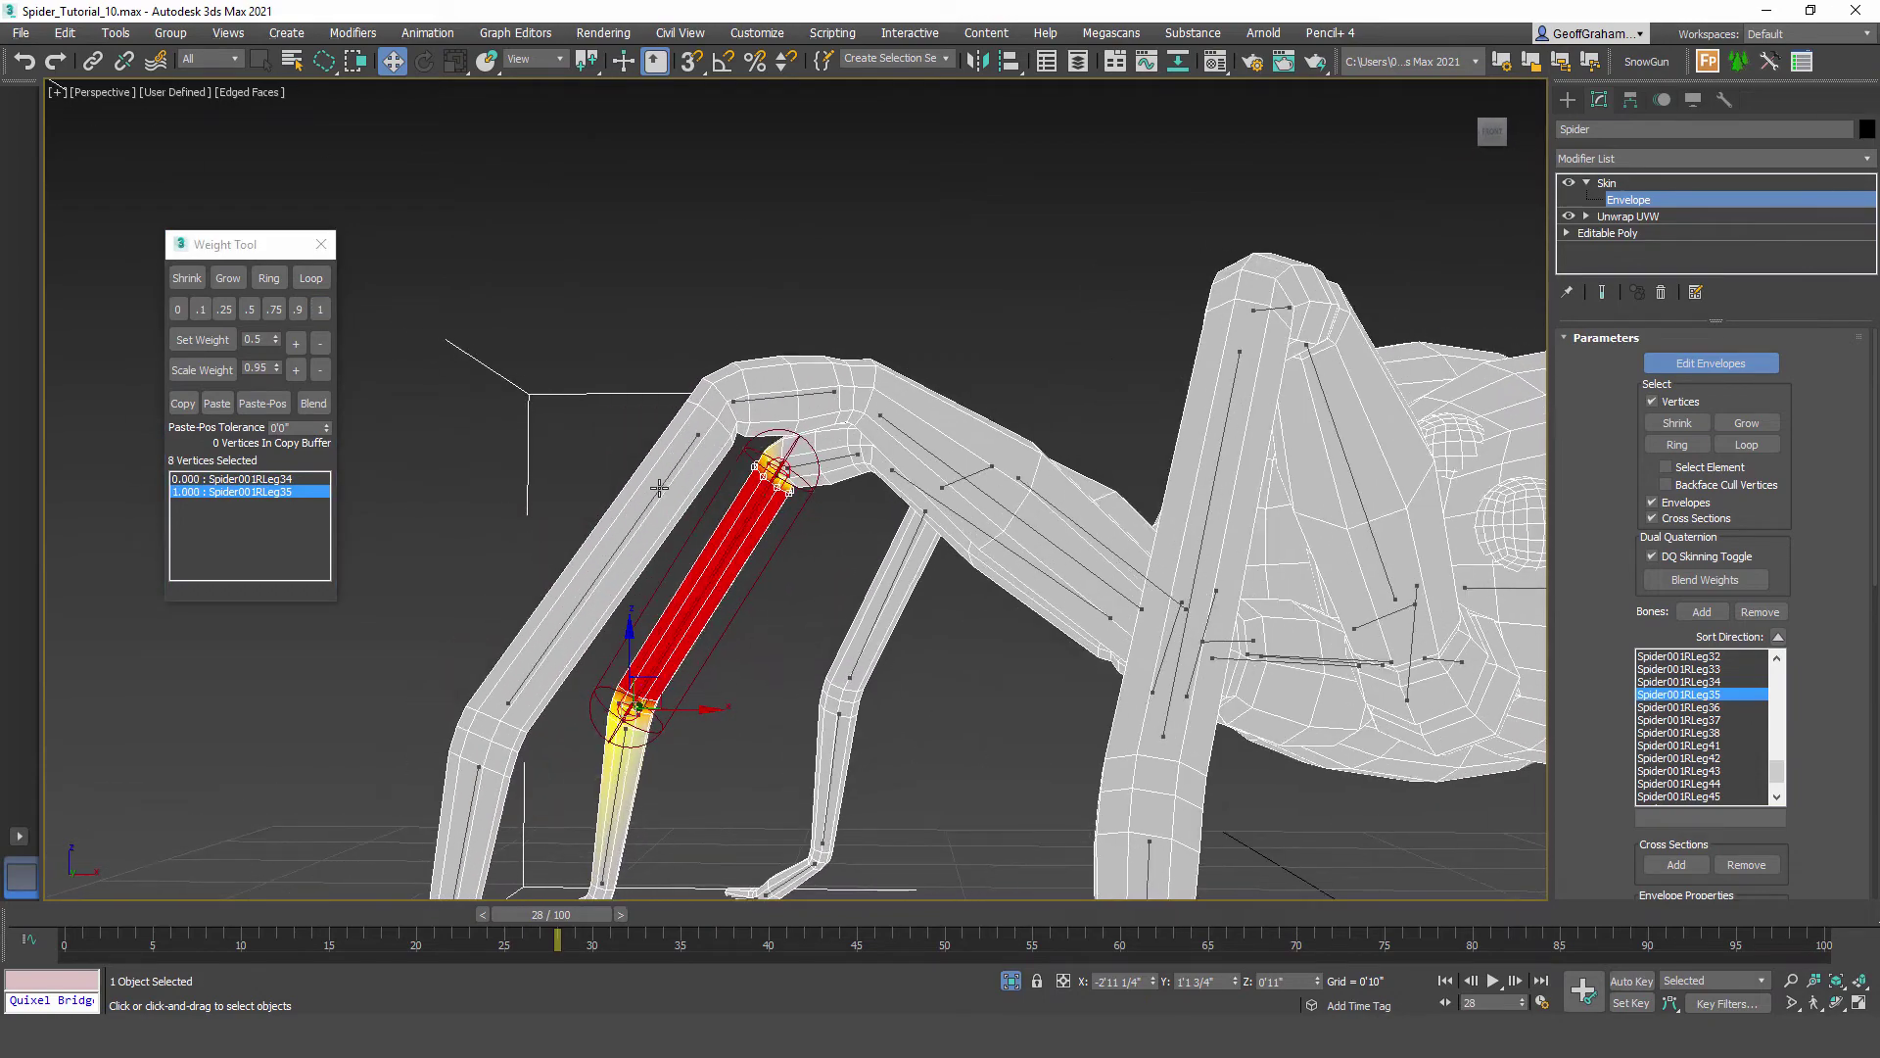
left_click(659, 488)
middle_click_drag(623, 584, 619, 570, "alt")
middle_click_drag(619, 571, 652, 561)
scroll(726, 448, "up", 3)
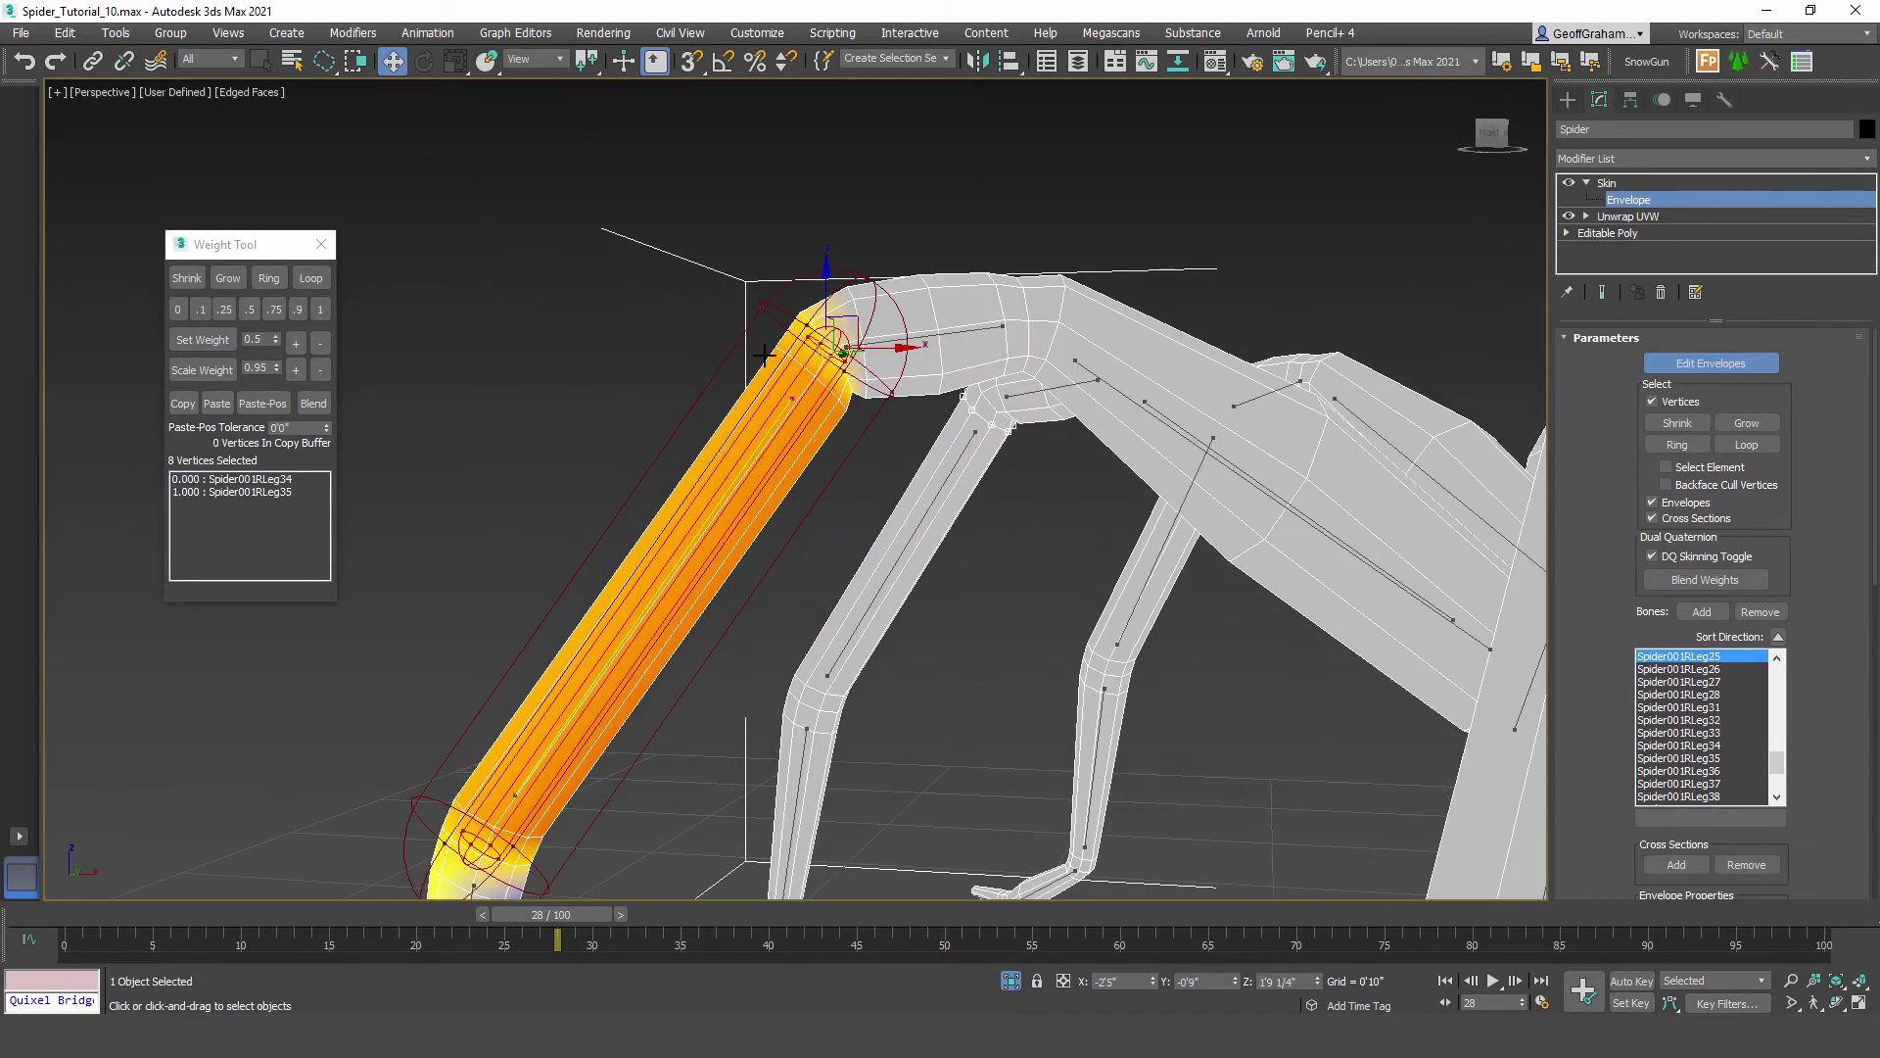
left_click(320, 309)
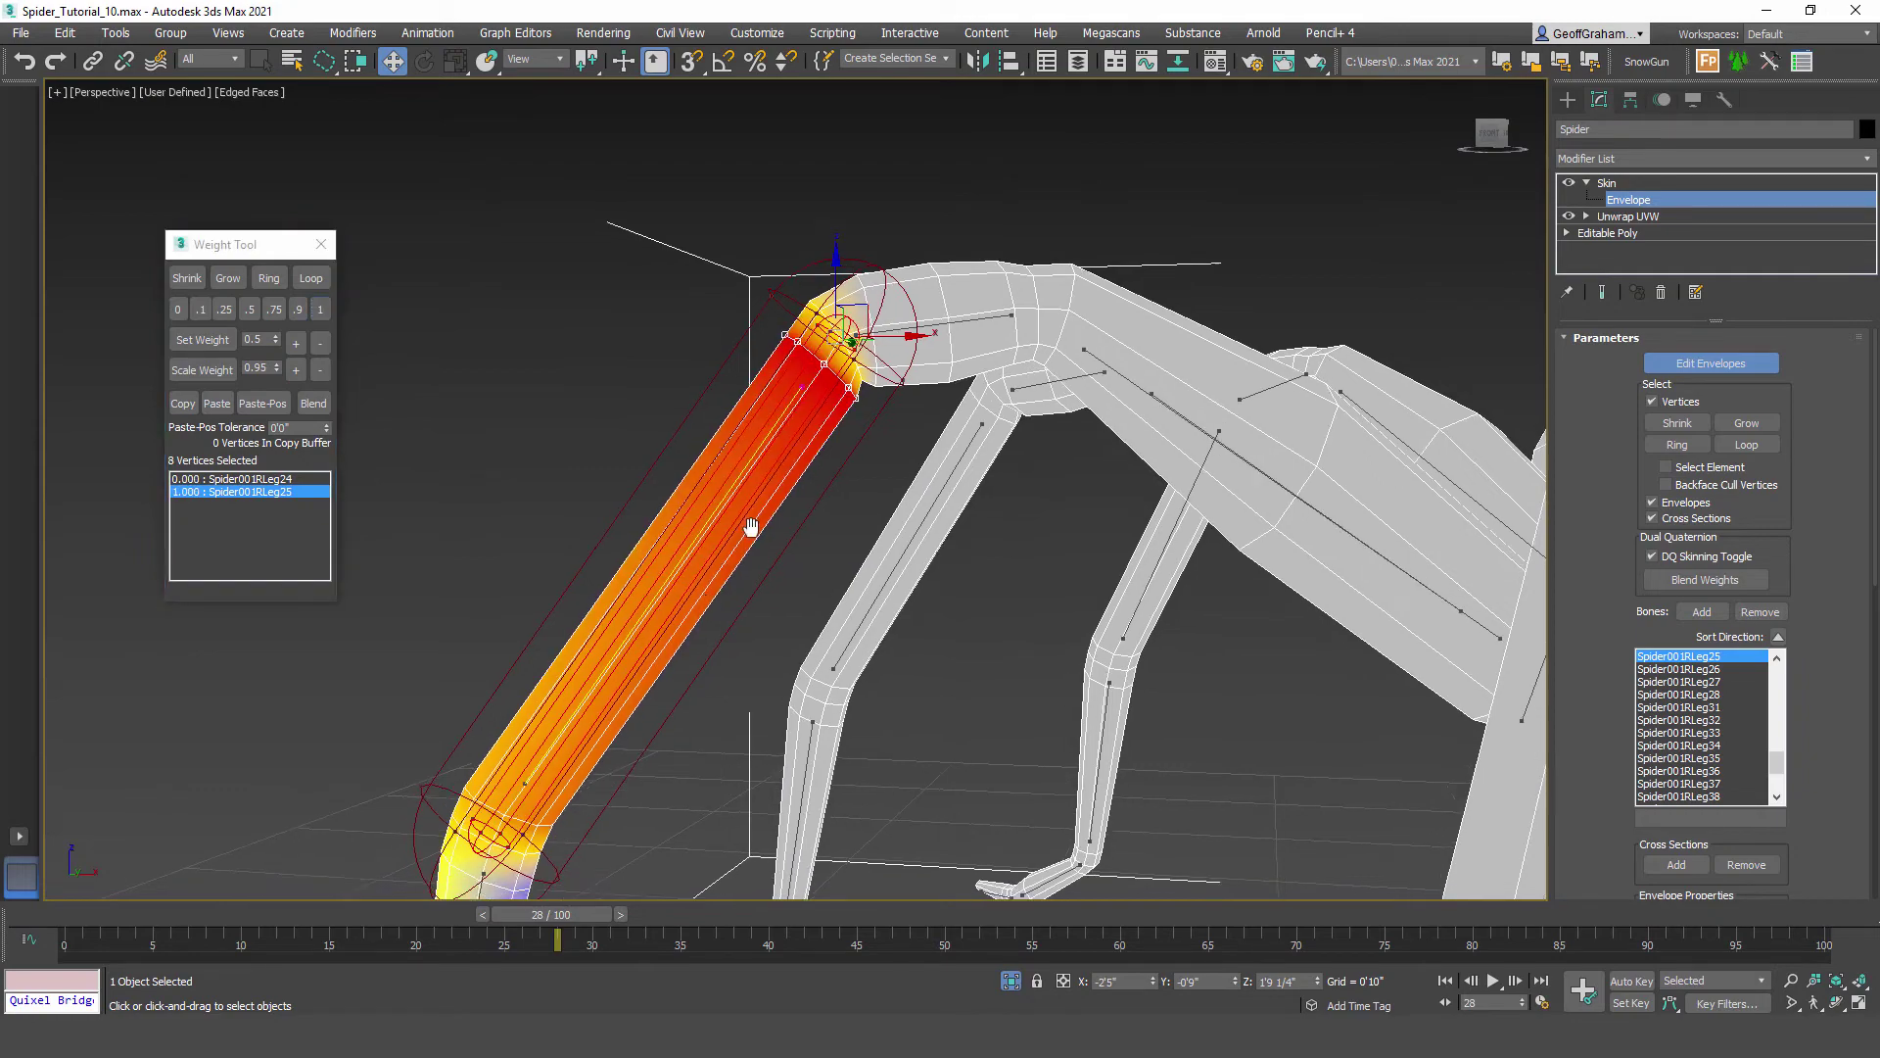
Step: Set the Spider001RLeg25 weight to 1 on the foot-side vertex loop of the second right leg's fifth segment
middle_click_drag(747, 533, 907, 339)
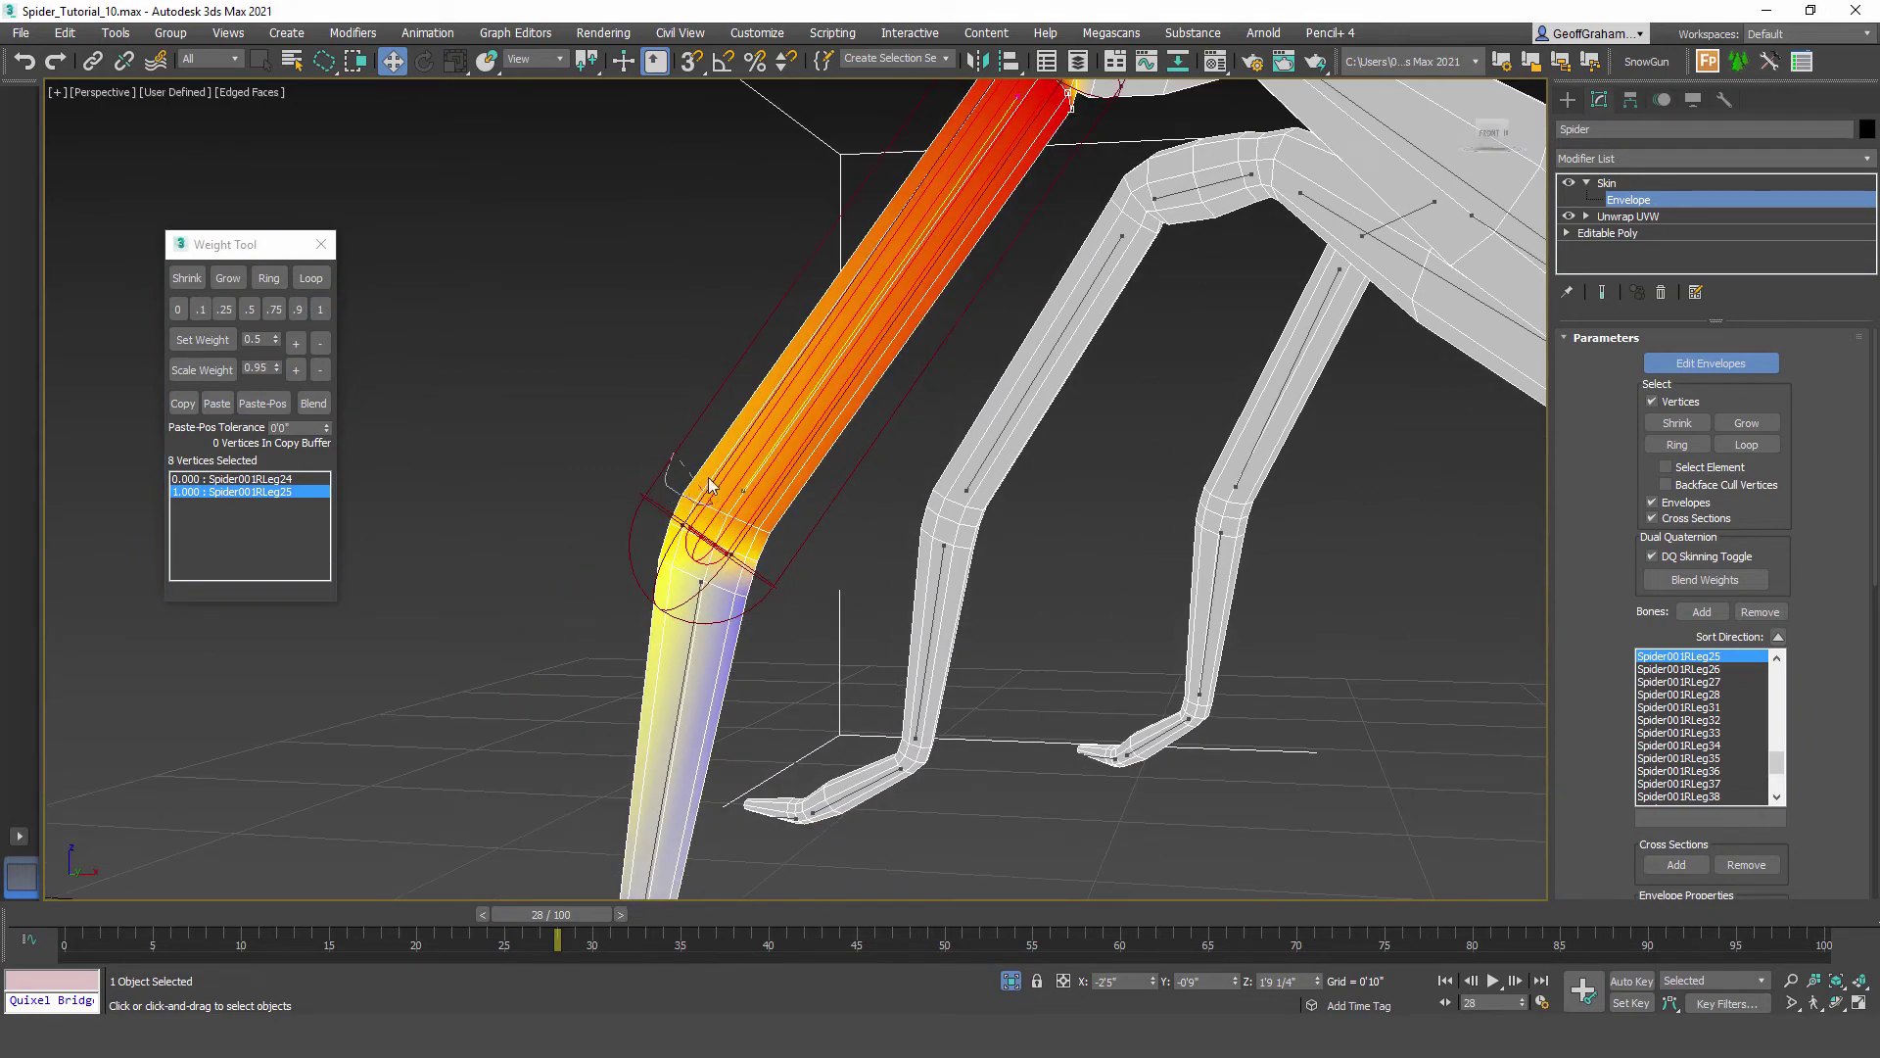
left_click_drag(708, 478, 700, 472)
left_click(321, 310)
Step: Set the Spider001RLeg15 weight to 1 on the body-side vertex loop of the first right leg's fifth segment
scroll(809, 647, "down", 5)
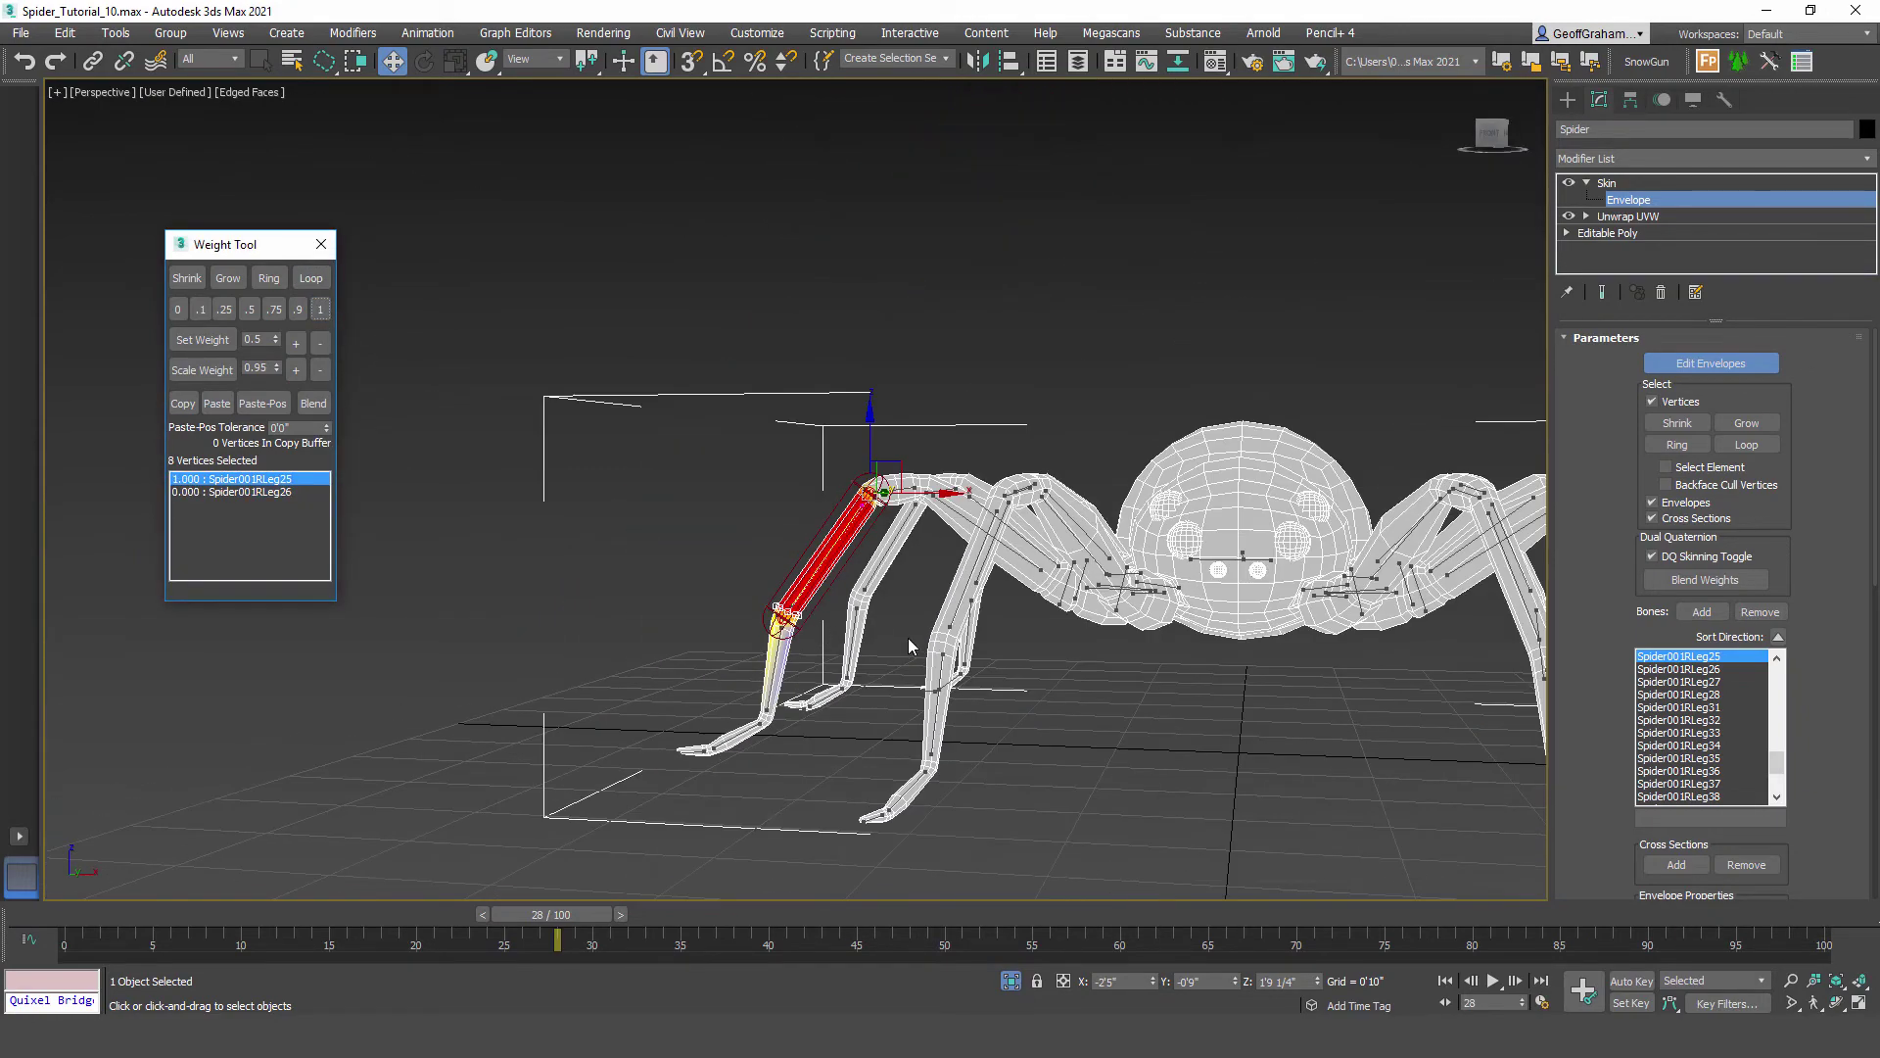
scroll(816, 623, "up", 6)
left_click(841, 501)
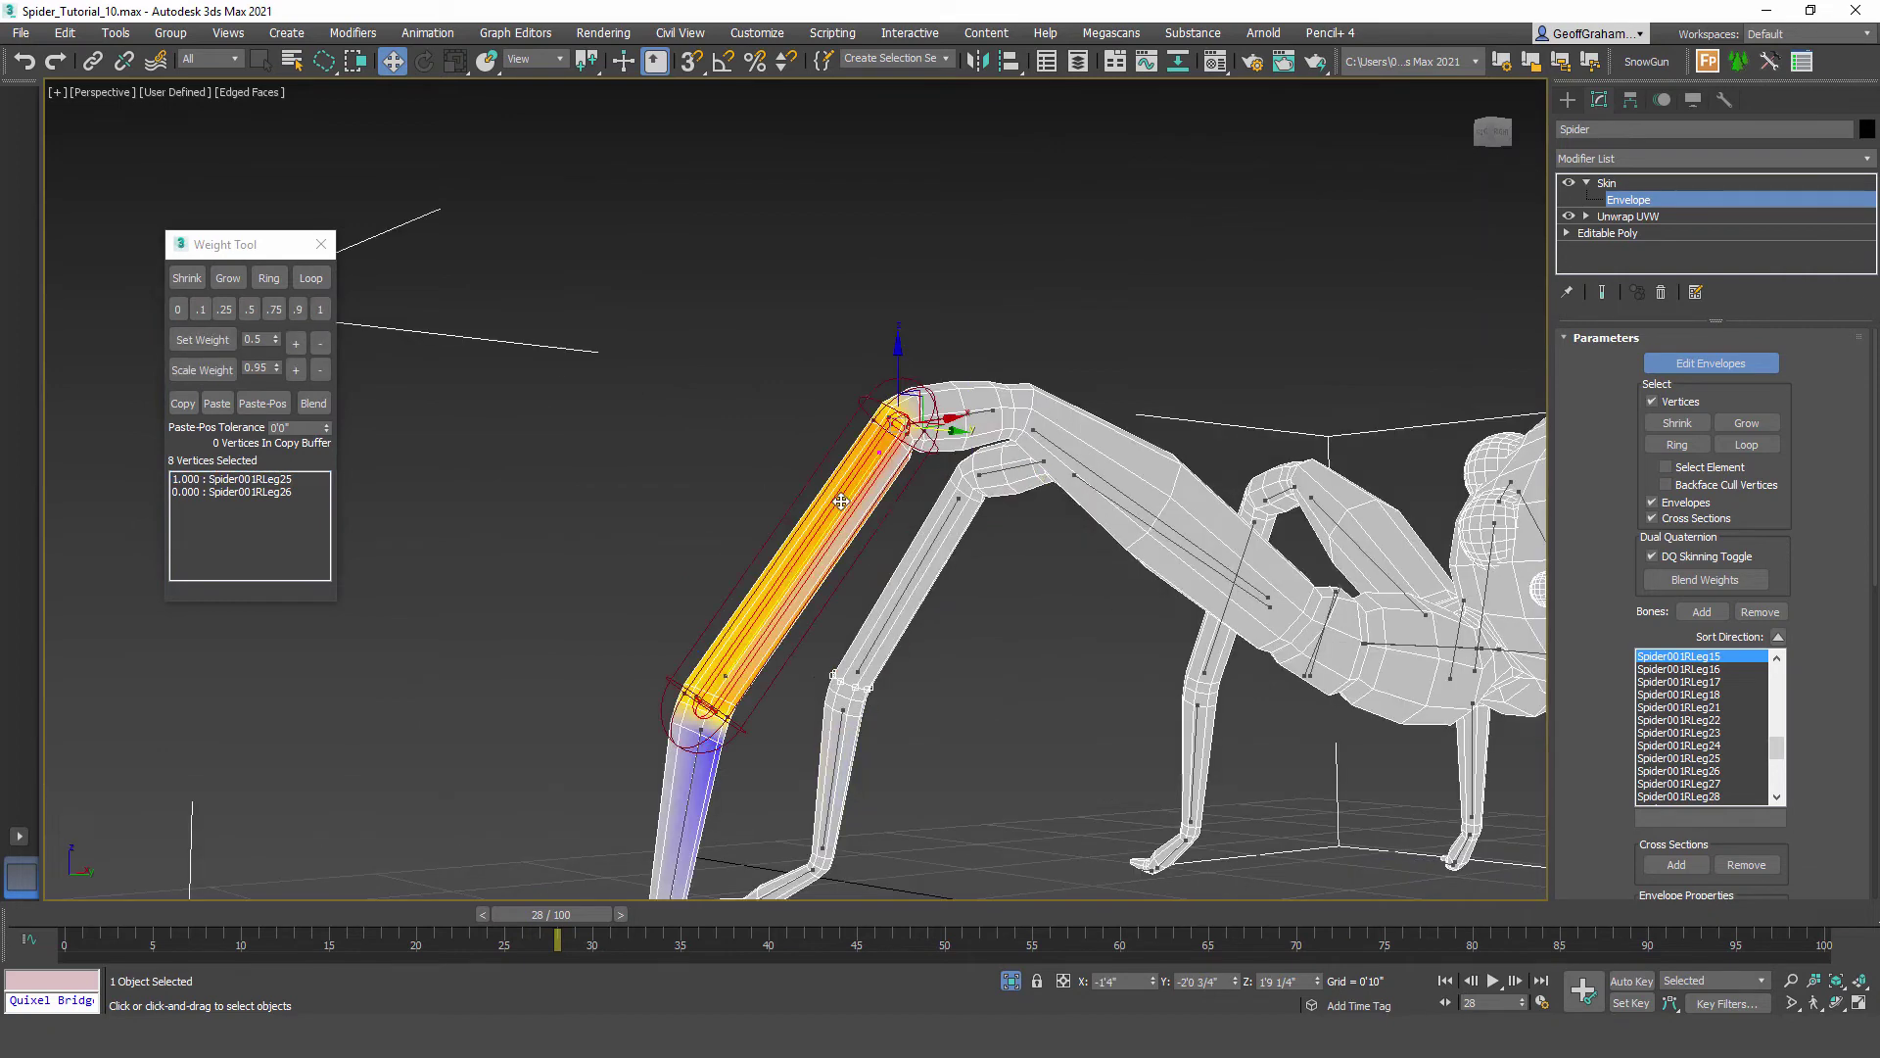
scroll(832, 526, "up", 4)
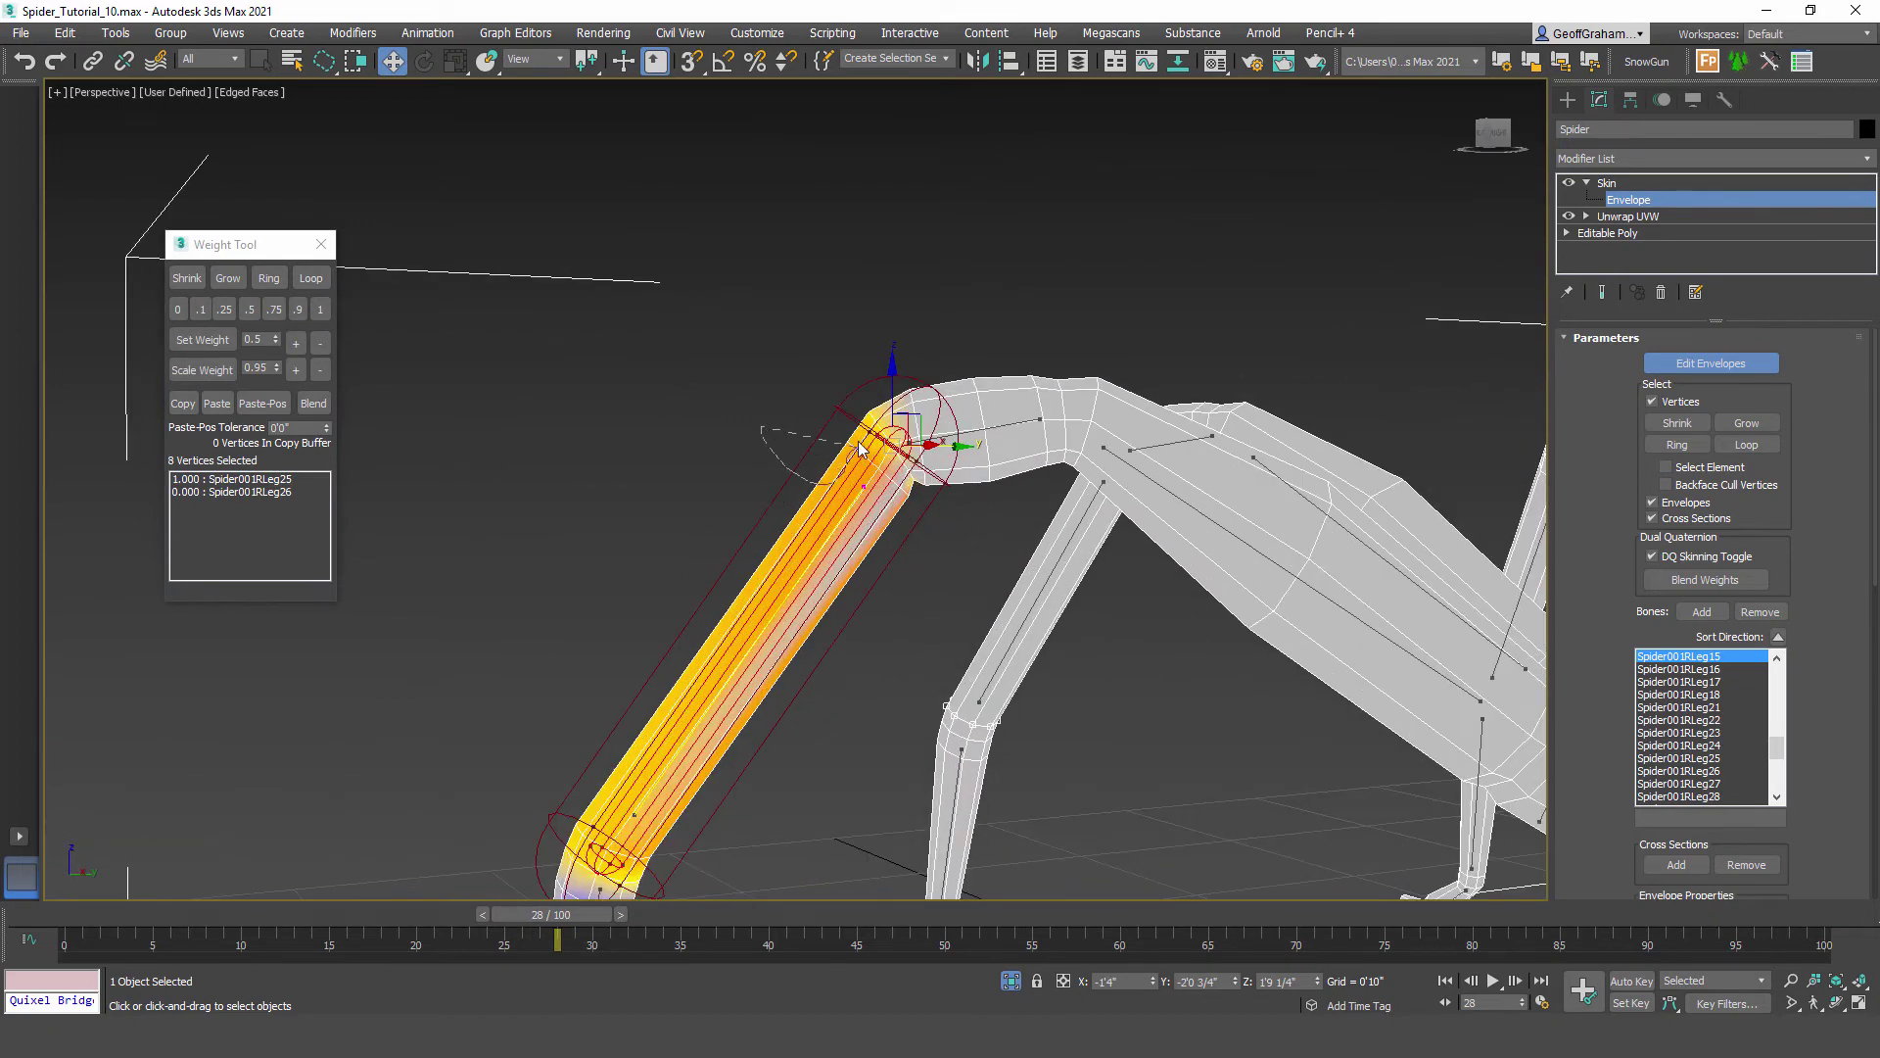
left_click(860, 450)
left_click(312, 279)
left_click(320, 310)
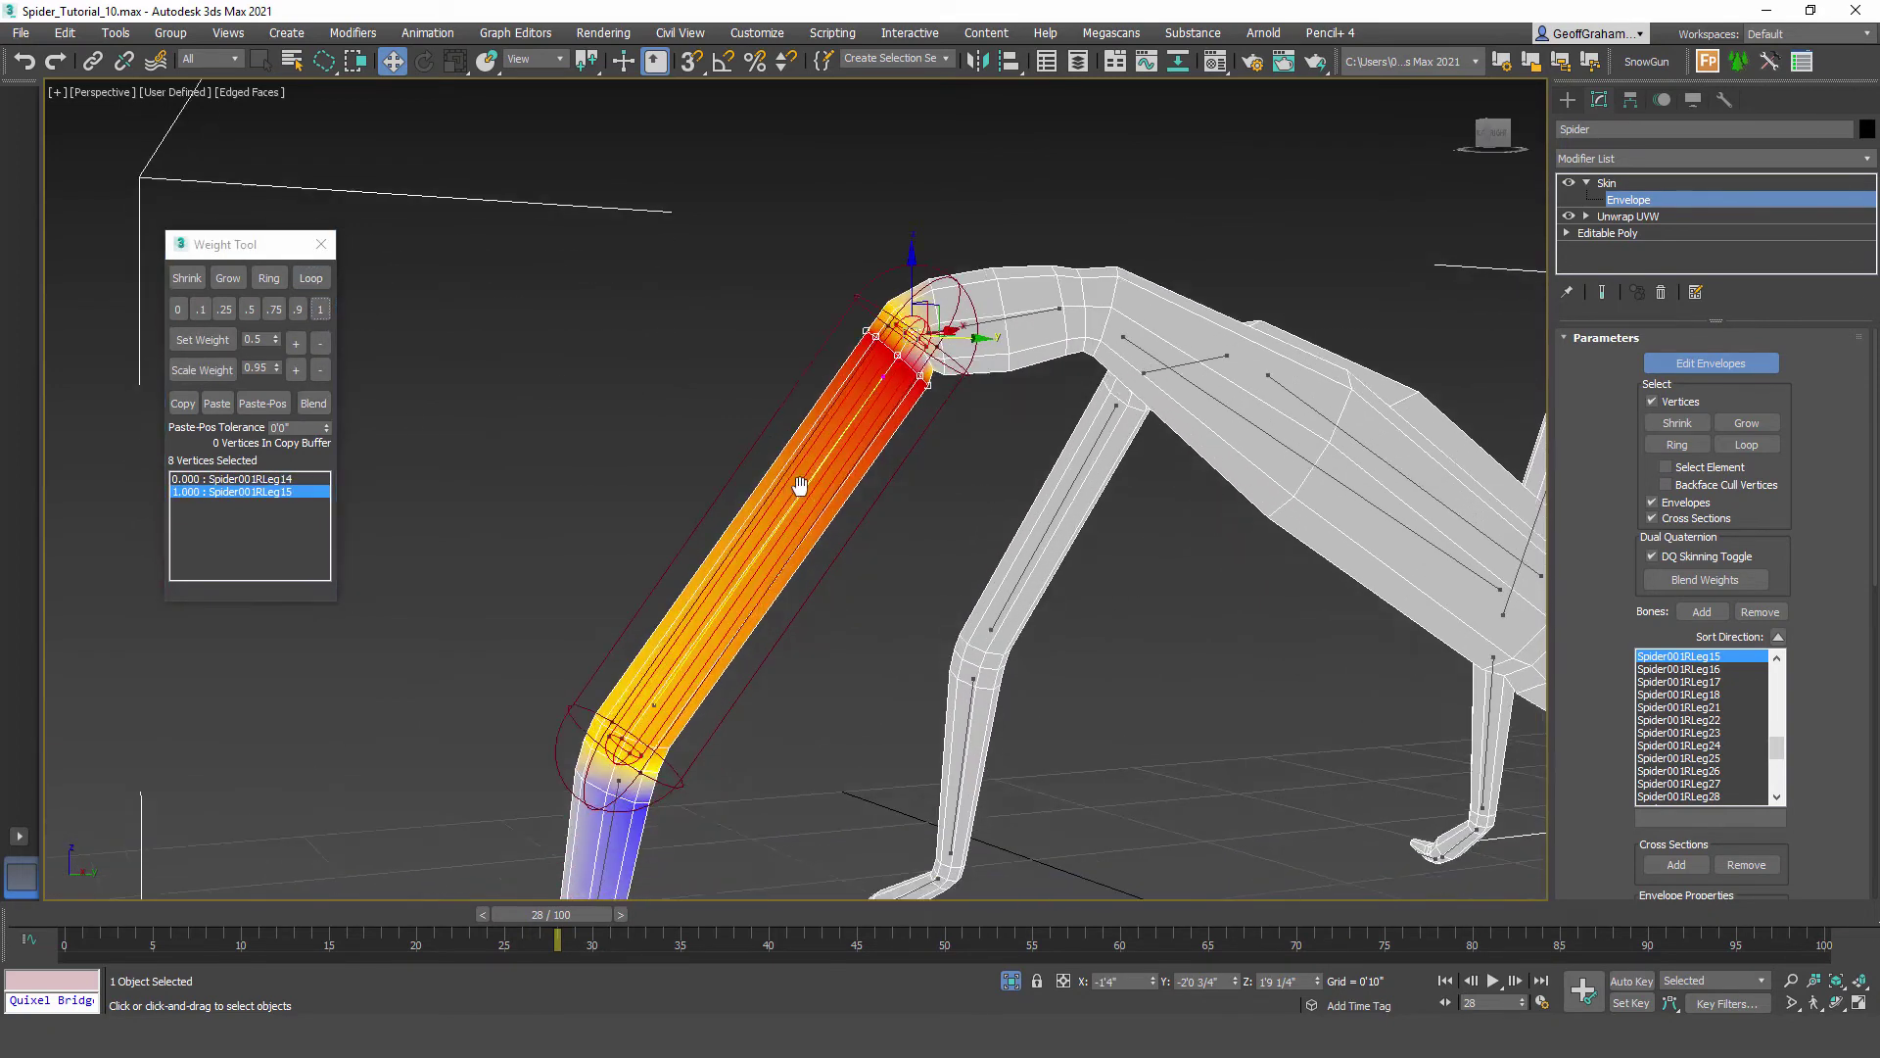
Step: Set the Spider001RLeg15 weight to 1 on the foot-side vertex loop of the first right leg's fifth segment
scroll(736, 484, "up", 5)
left_click(671, 530)
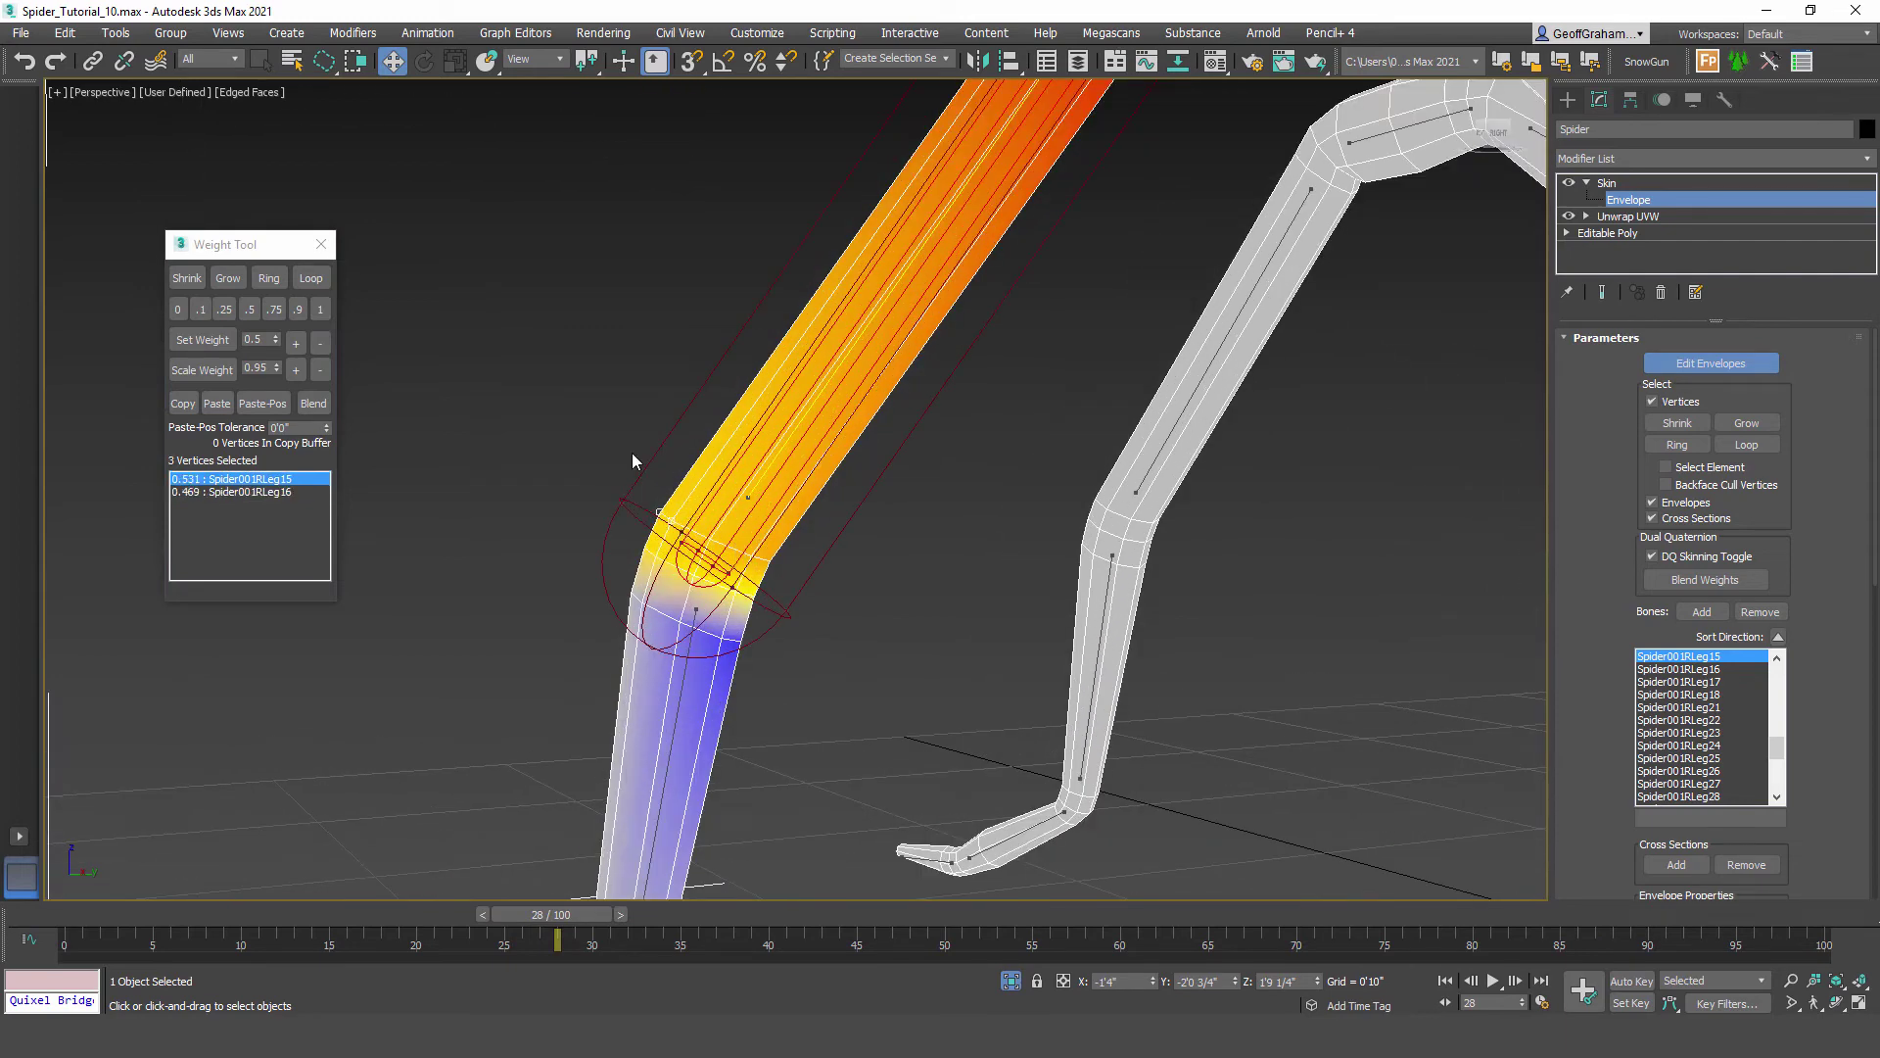
left_click(320, 309)
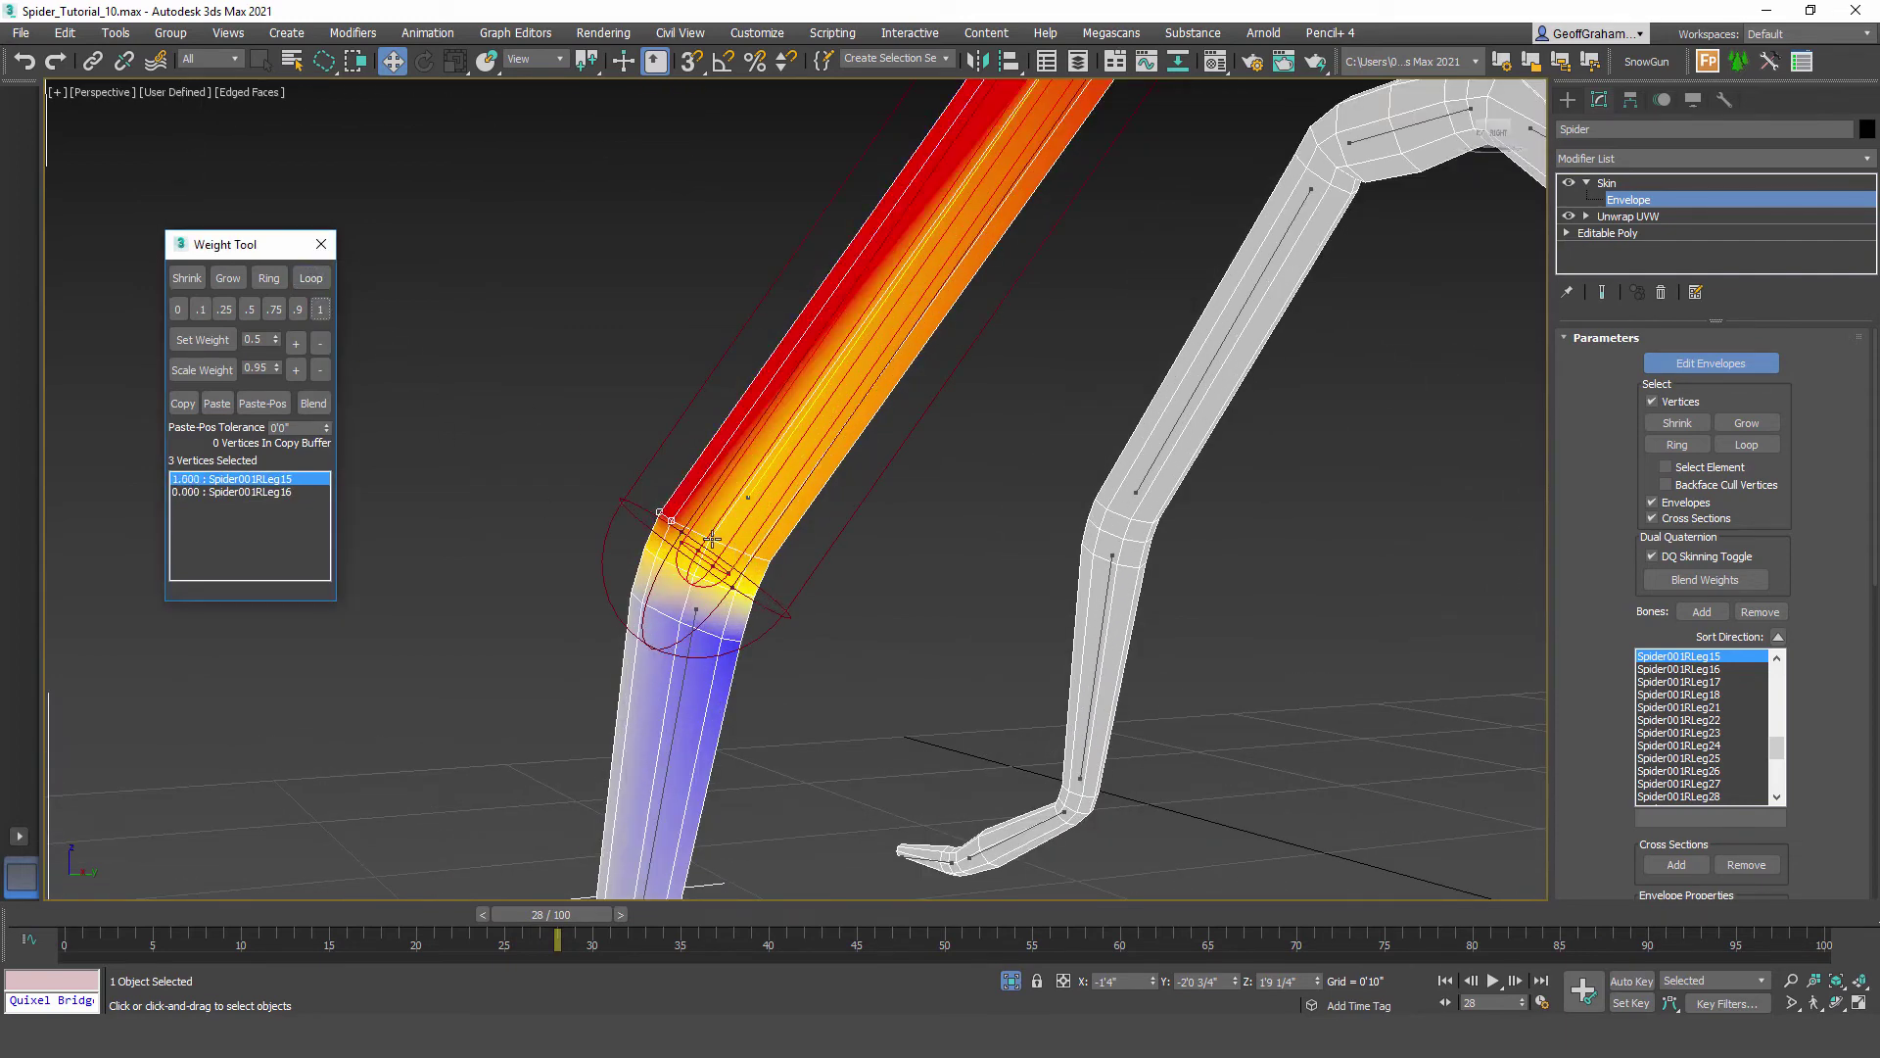
left_click(673, 520)
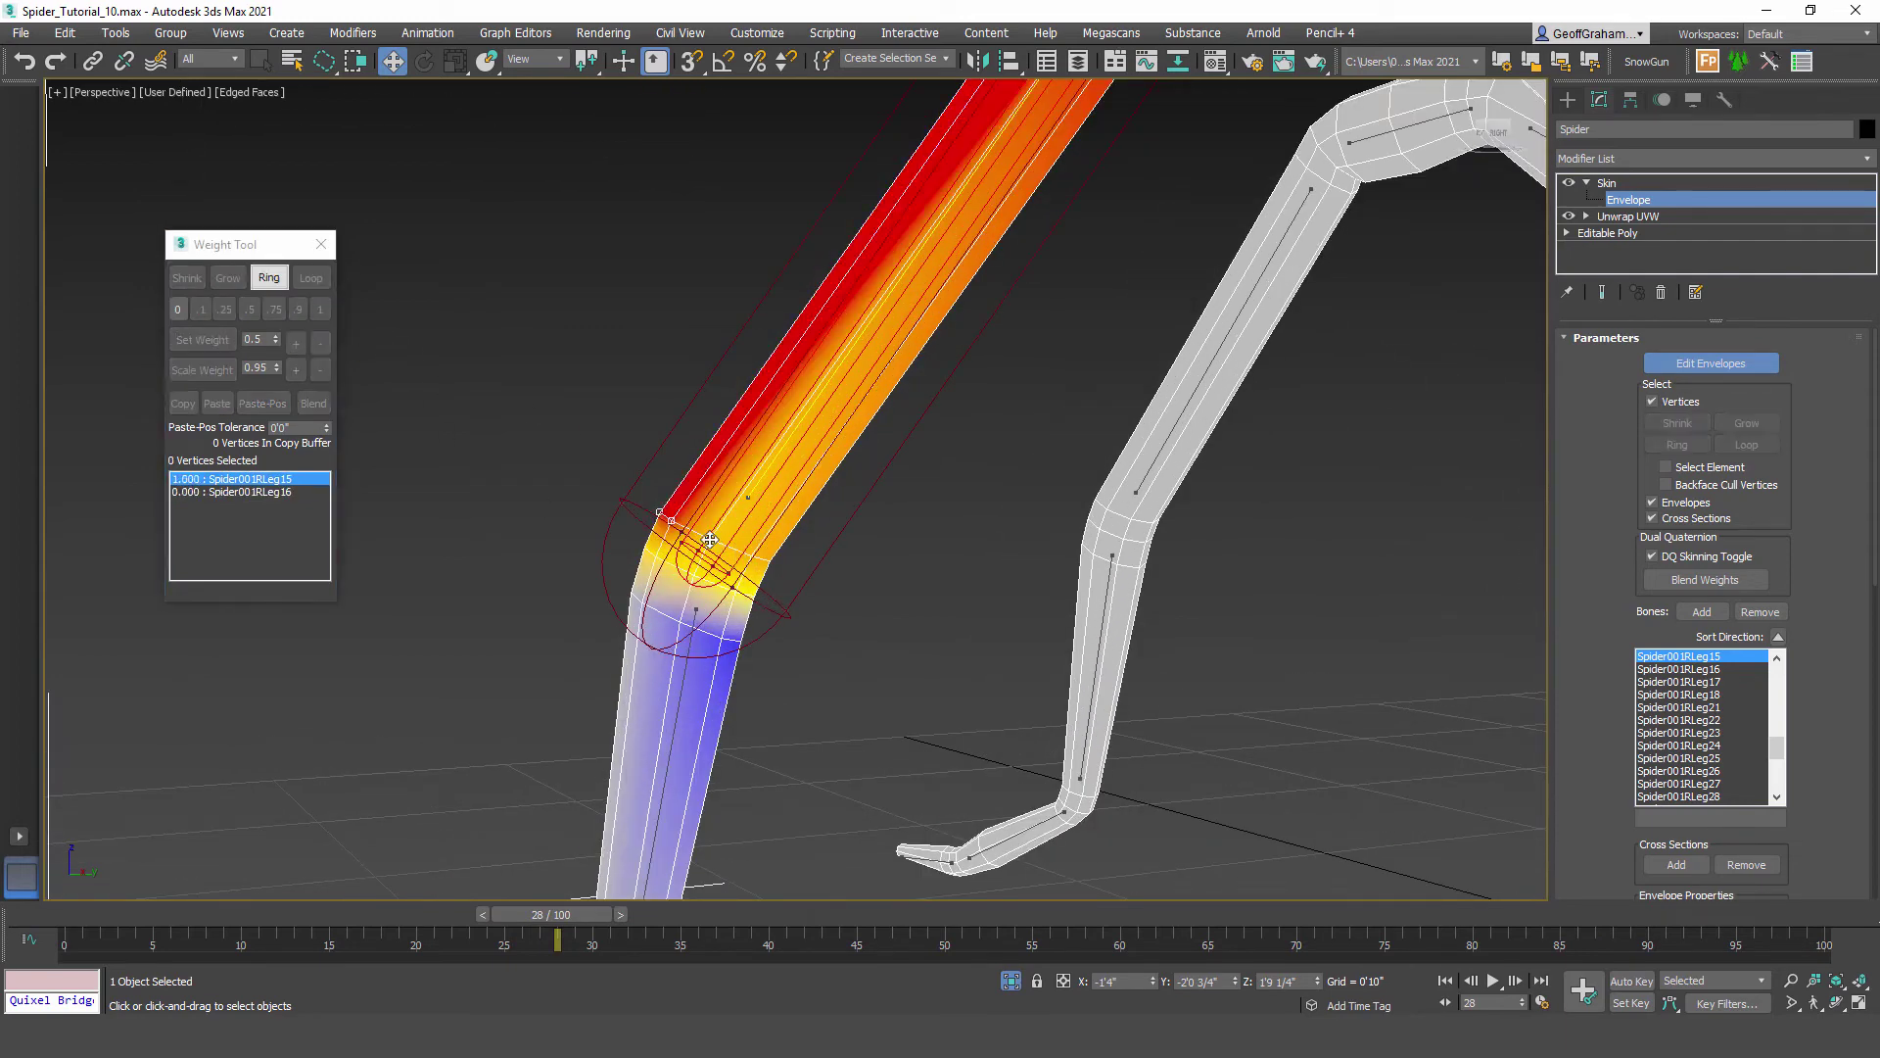
left_click(323, 314)
Step: Set the Spider001RLeg16 weight to 1 on the body-side vertex loop of the first right leg's sixth segment
scroll(834, 717, "down", 5)
middle_click_drag(901, 693, 706, 470, "alt")
scroll(808, 559, "up", 3)
left_click(848, 509)
scroll(848, 510, "up", 4)
left_click(321, 311)
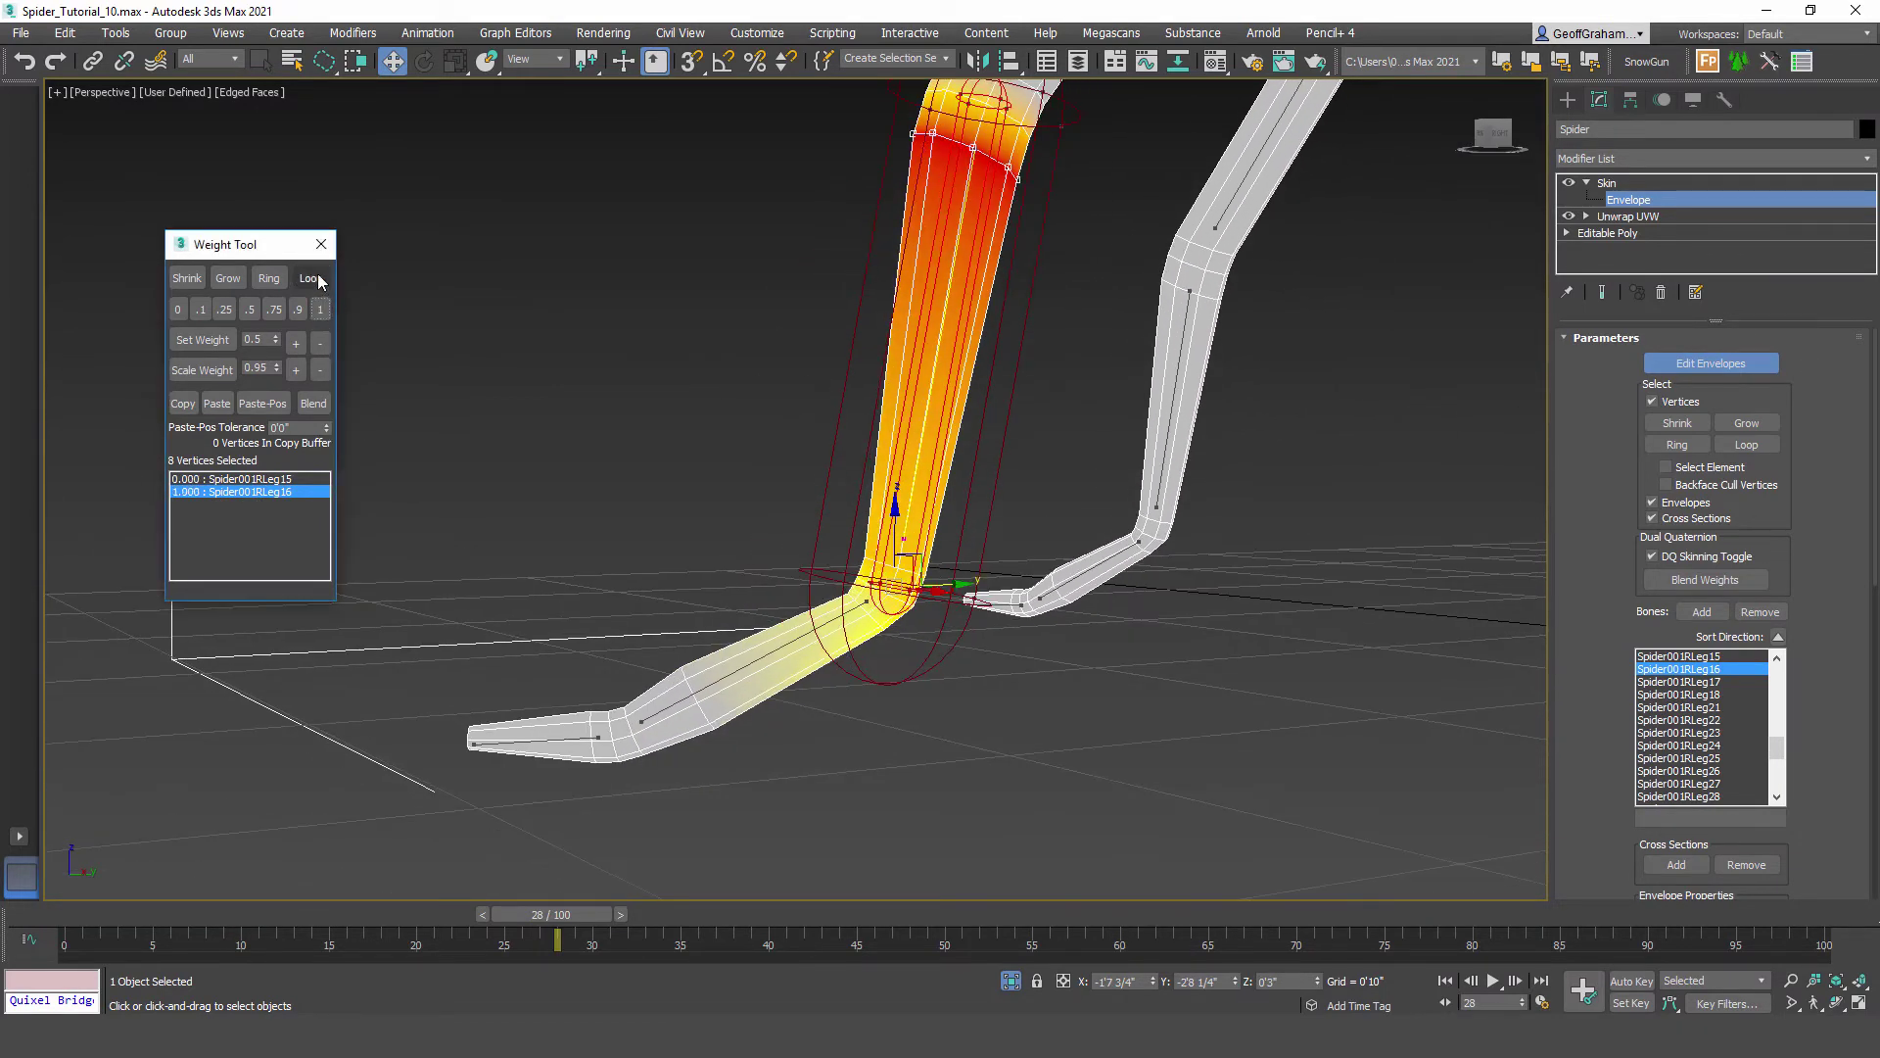
Step: Set the Spider001RLeg16 weight to 1 on the foot-side vertex loop of the first right leg's sixth segment
middle_click_drag(892, 585, 911, 583, "alt")
scroll(918, 581, "up", 2)
left_click(840, 547)
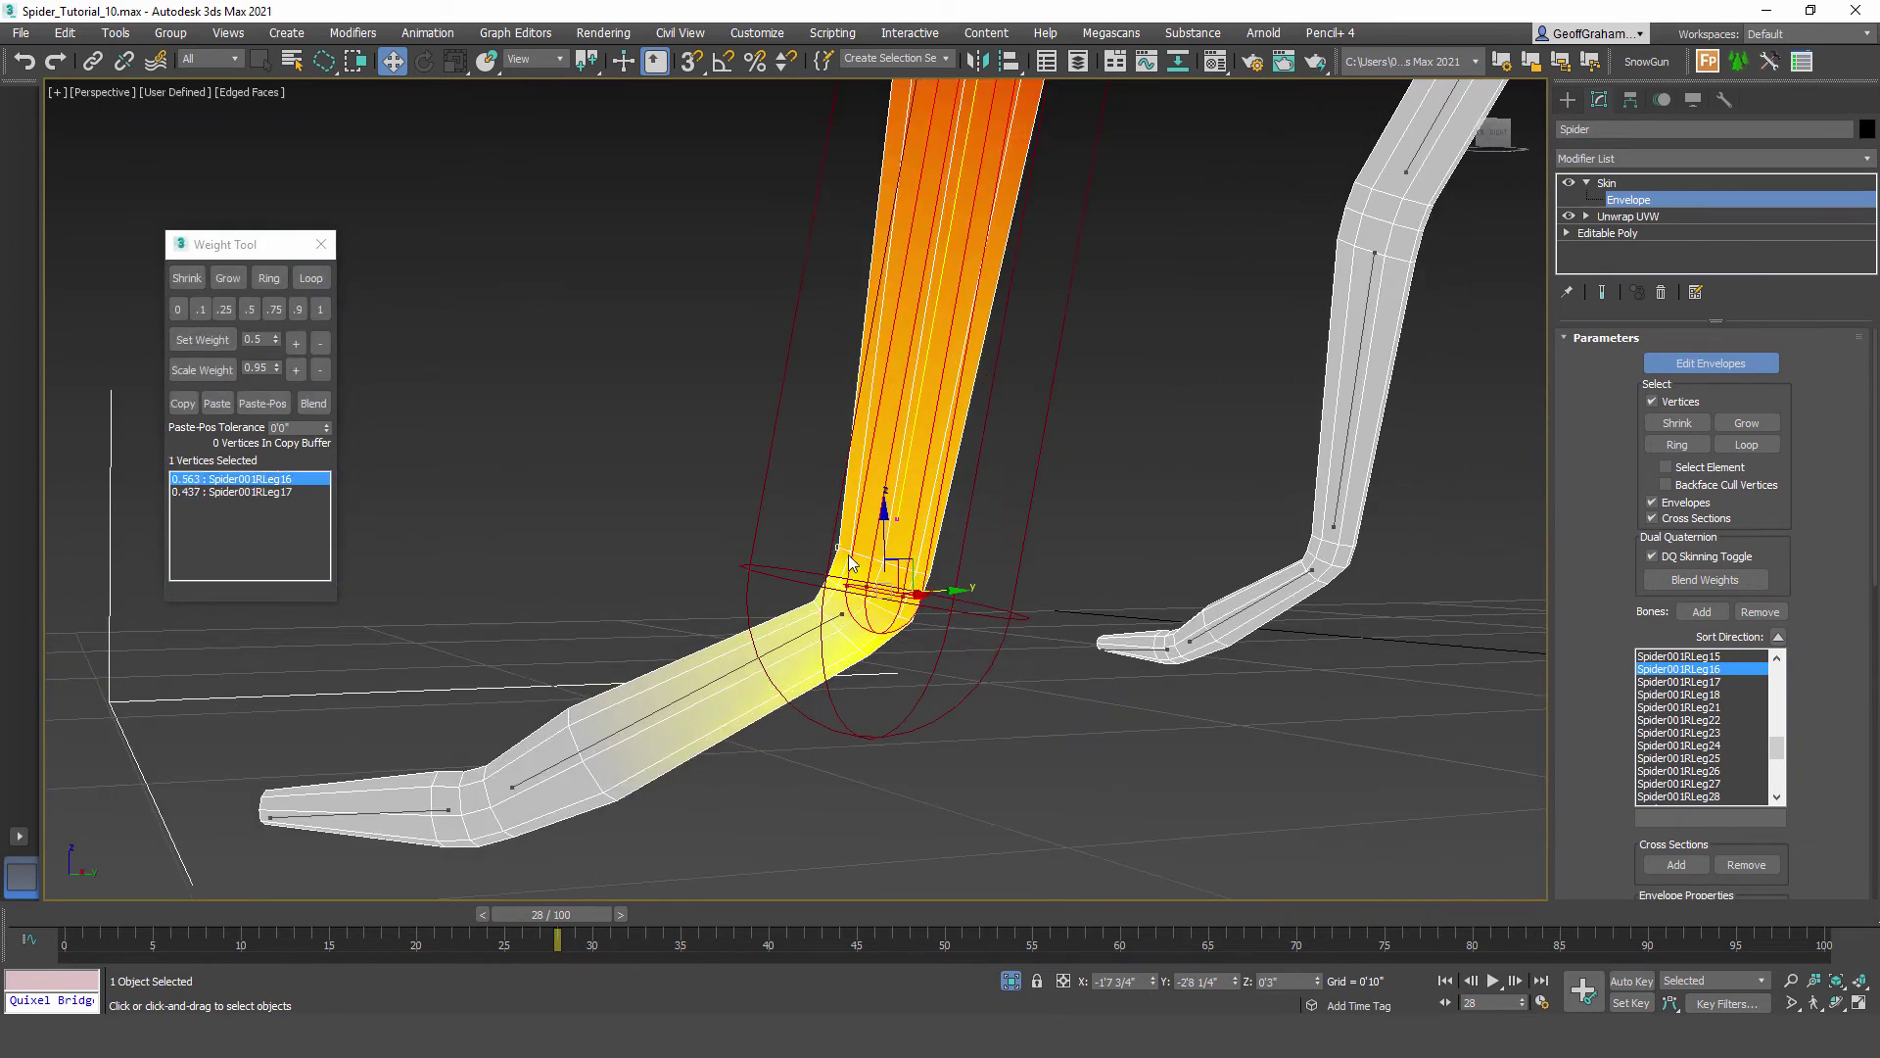
left_click(314, 282)
left_click(321, 309)
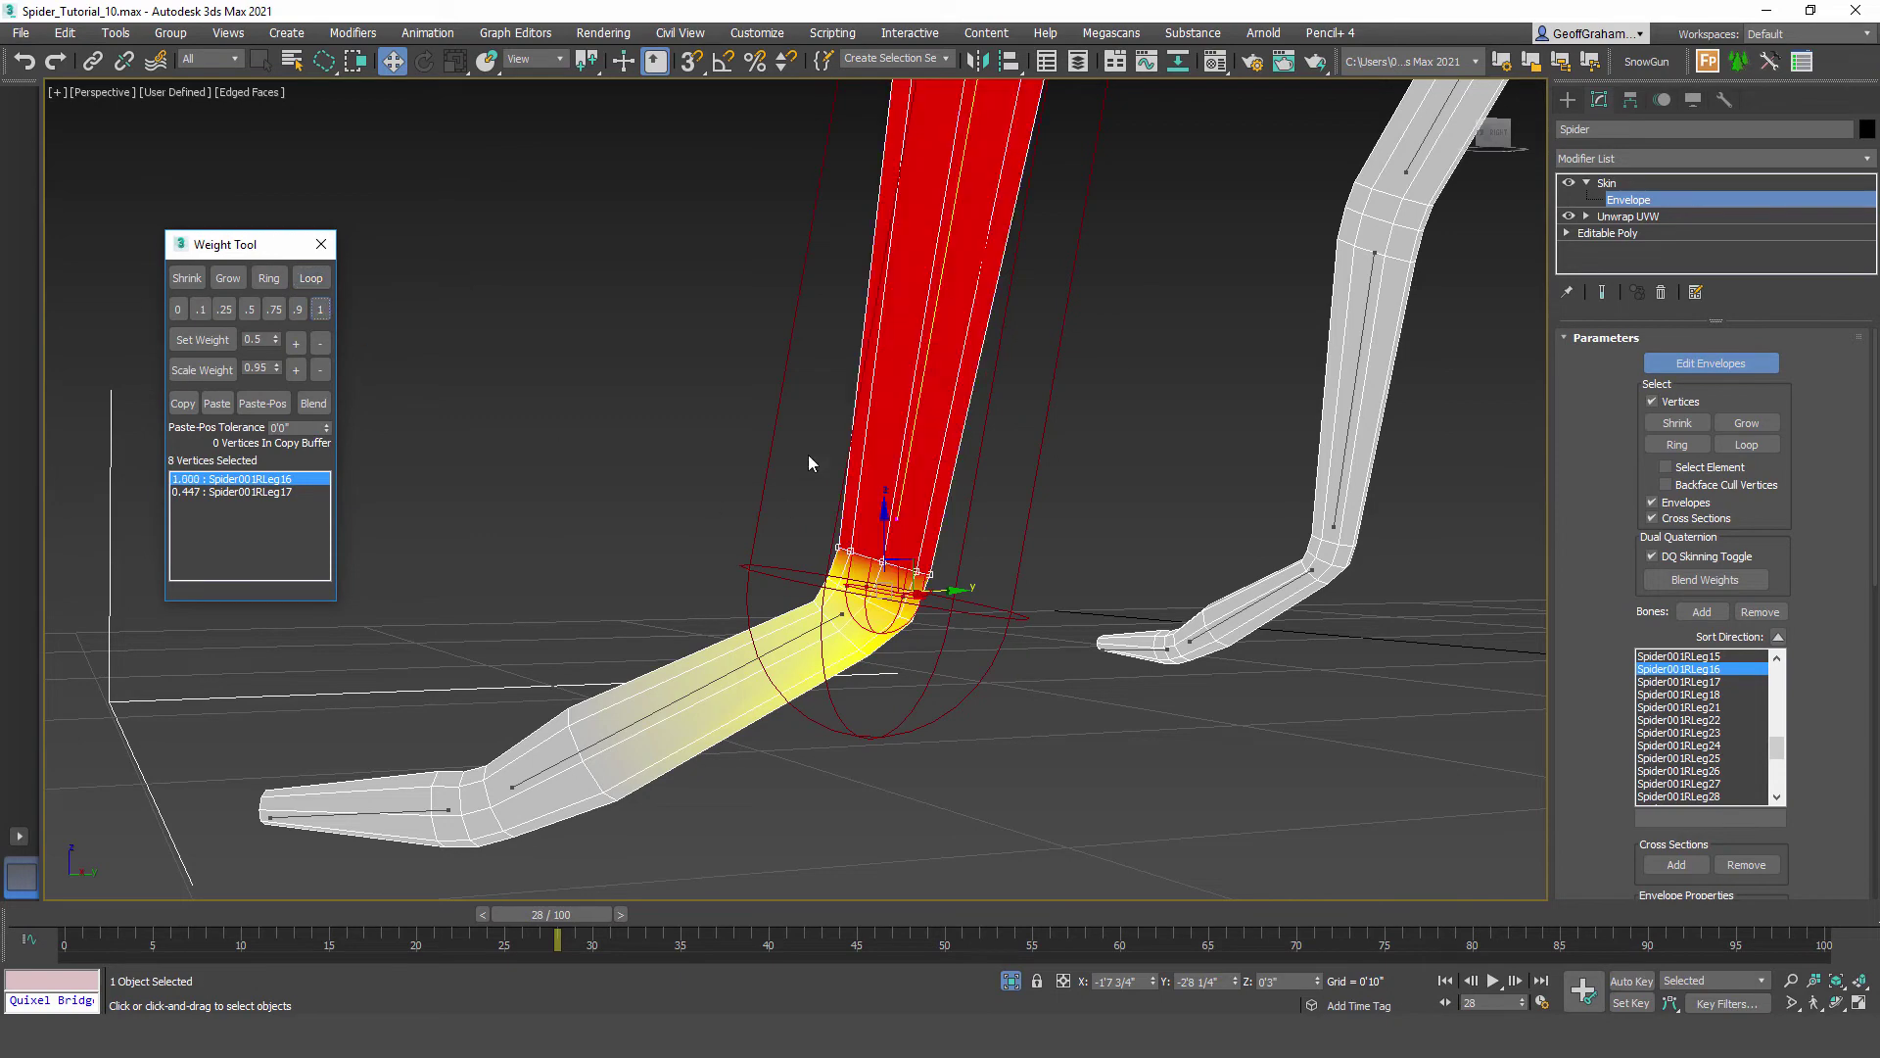
Step: Set the Spider001RLeg26 weight to 1 on the body-side vertex loop of the second right leg's sixth segment
middle_click_drag(797, 370, 681, 486)
middle_click_drag(1199, 625, 915, 496)
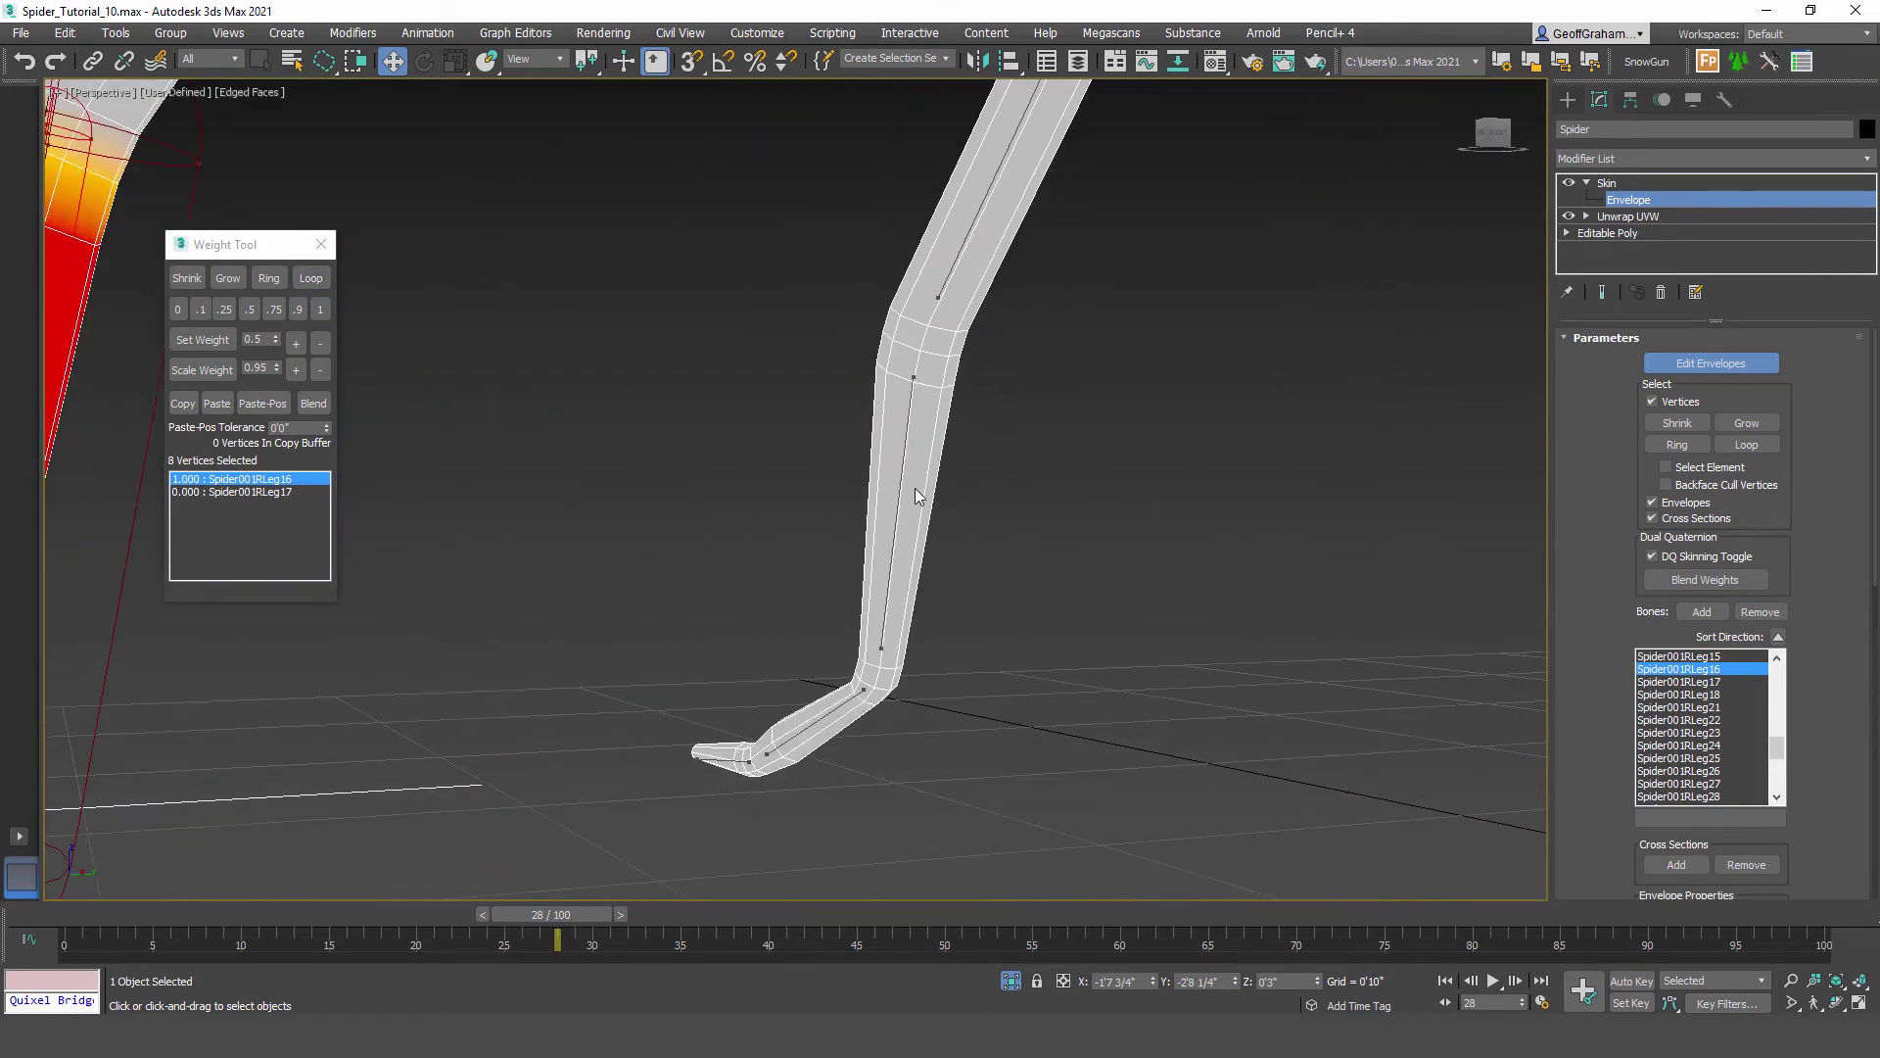
left_click(904, 428)
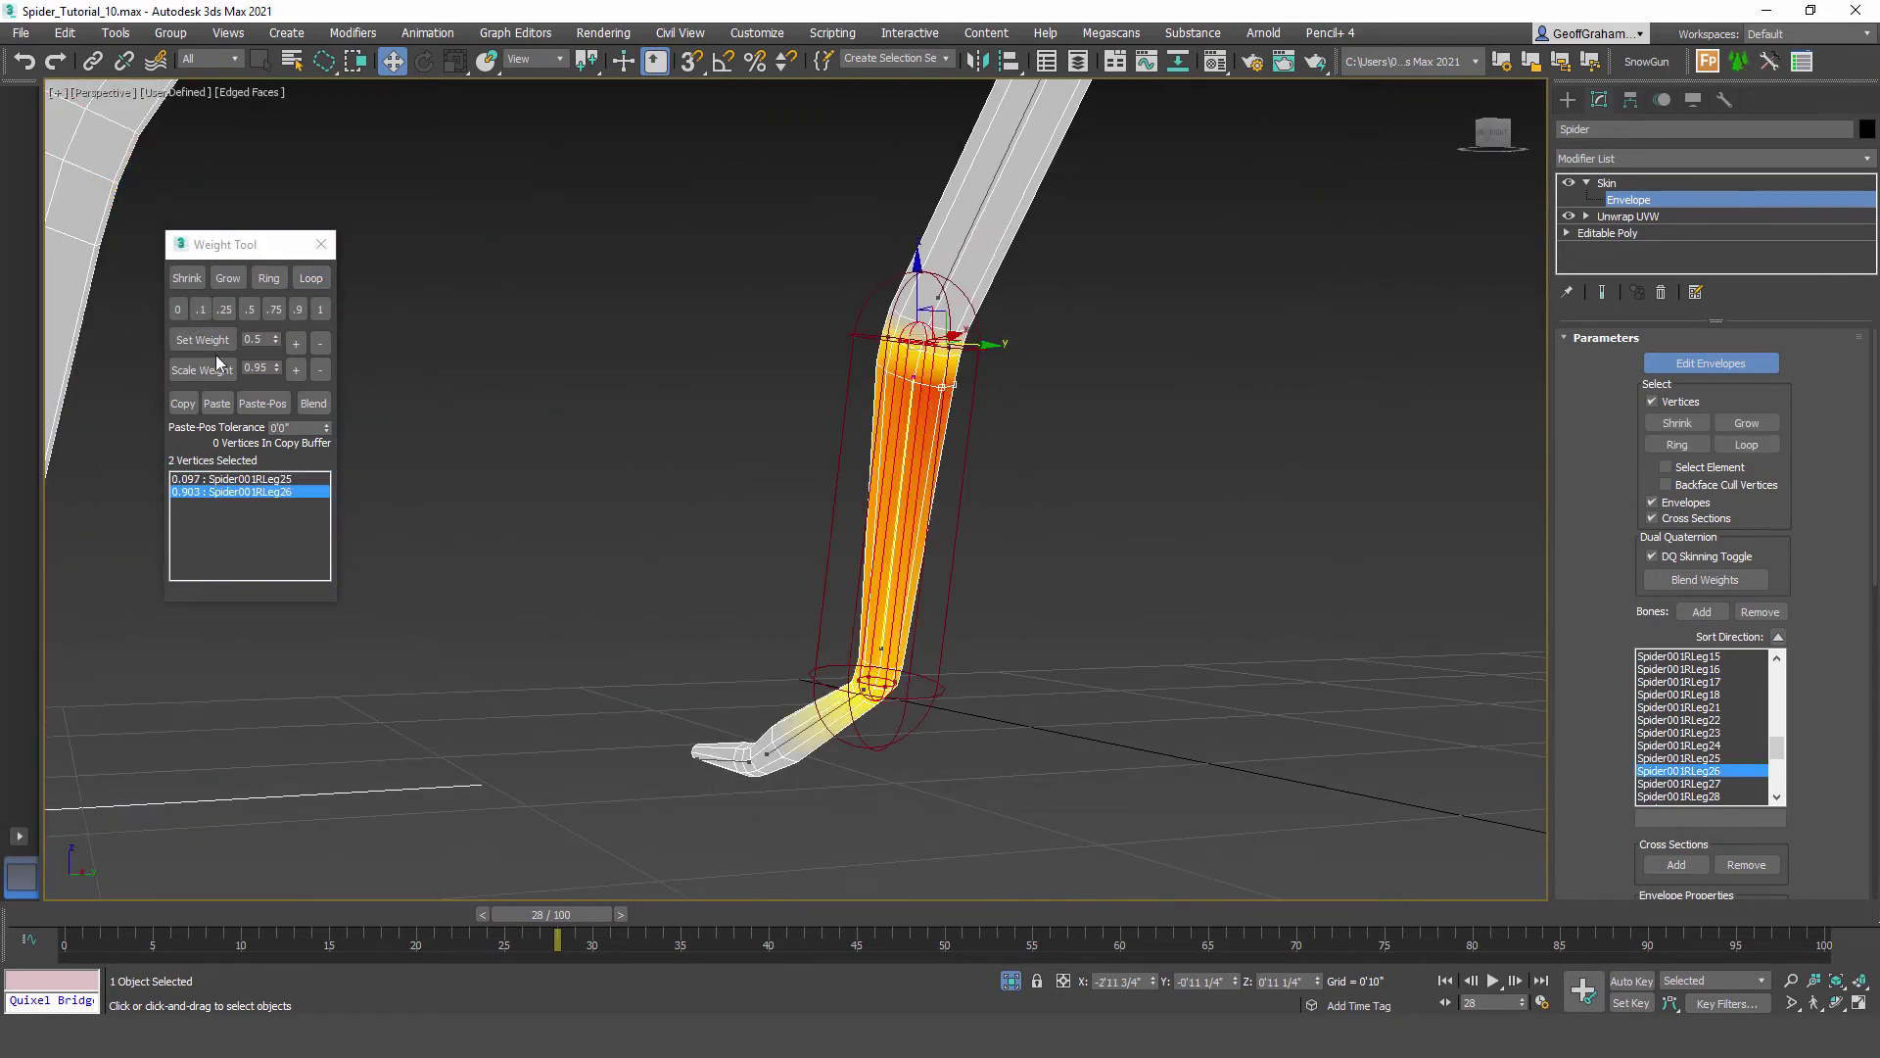
left_click(311, 278)
left_click(320, 310)
scroll(907, 680, "up", 2)
middle_click_drag(907, 680, 913, 615)
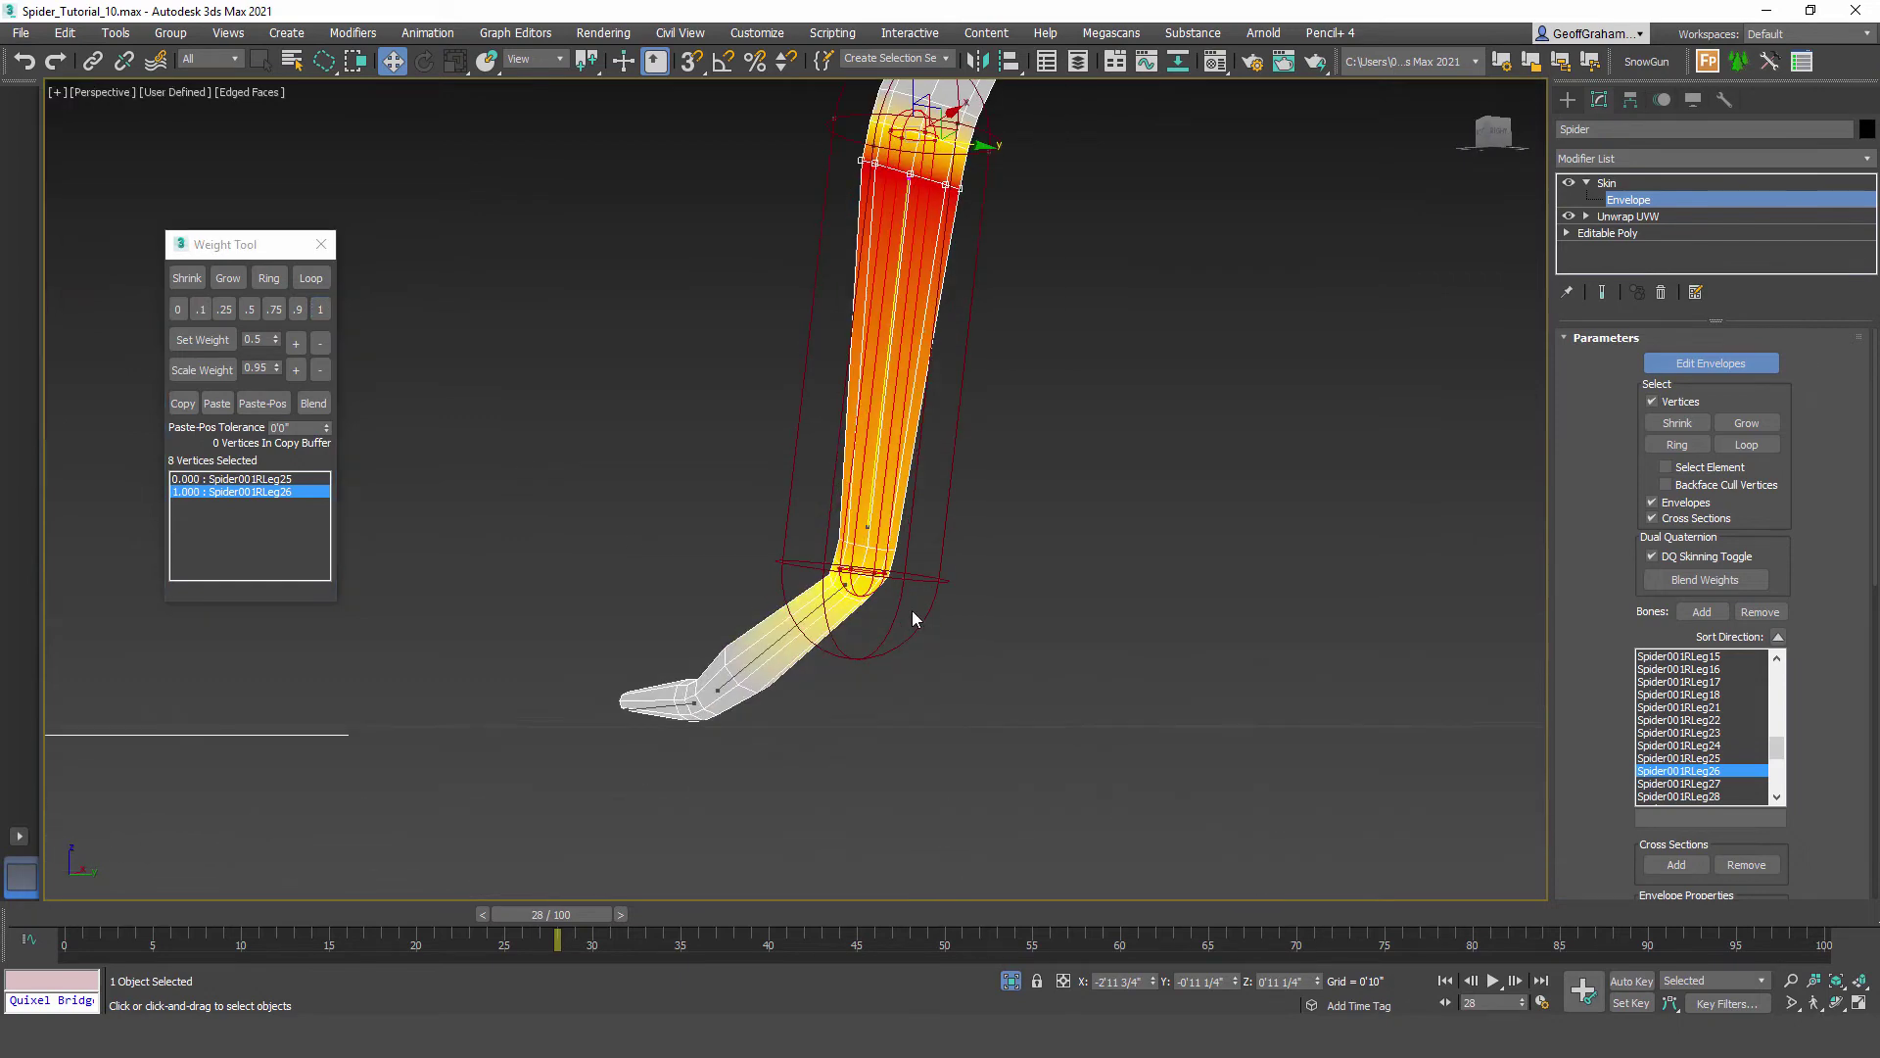
Step: Set the Spider001RLeg26 weight to 1 on the foot-side vertex loop of the second right leg's sixth segment
left_click_drag(914, 564, 911, 560)
left_click(314, 280)
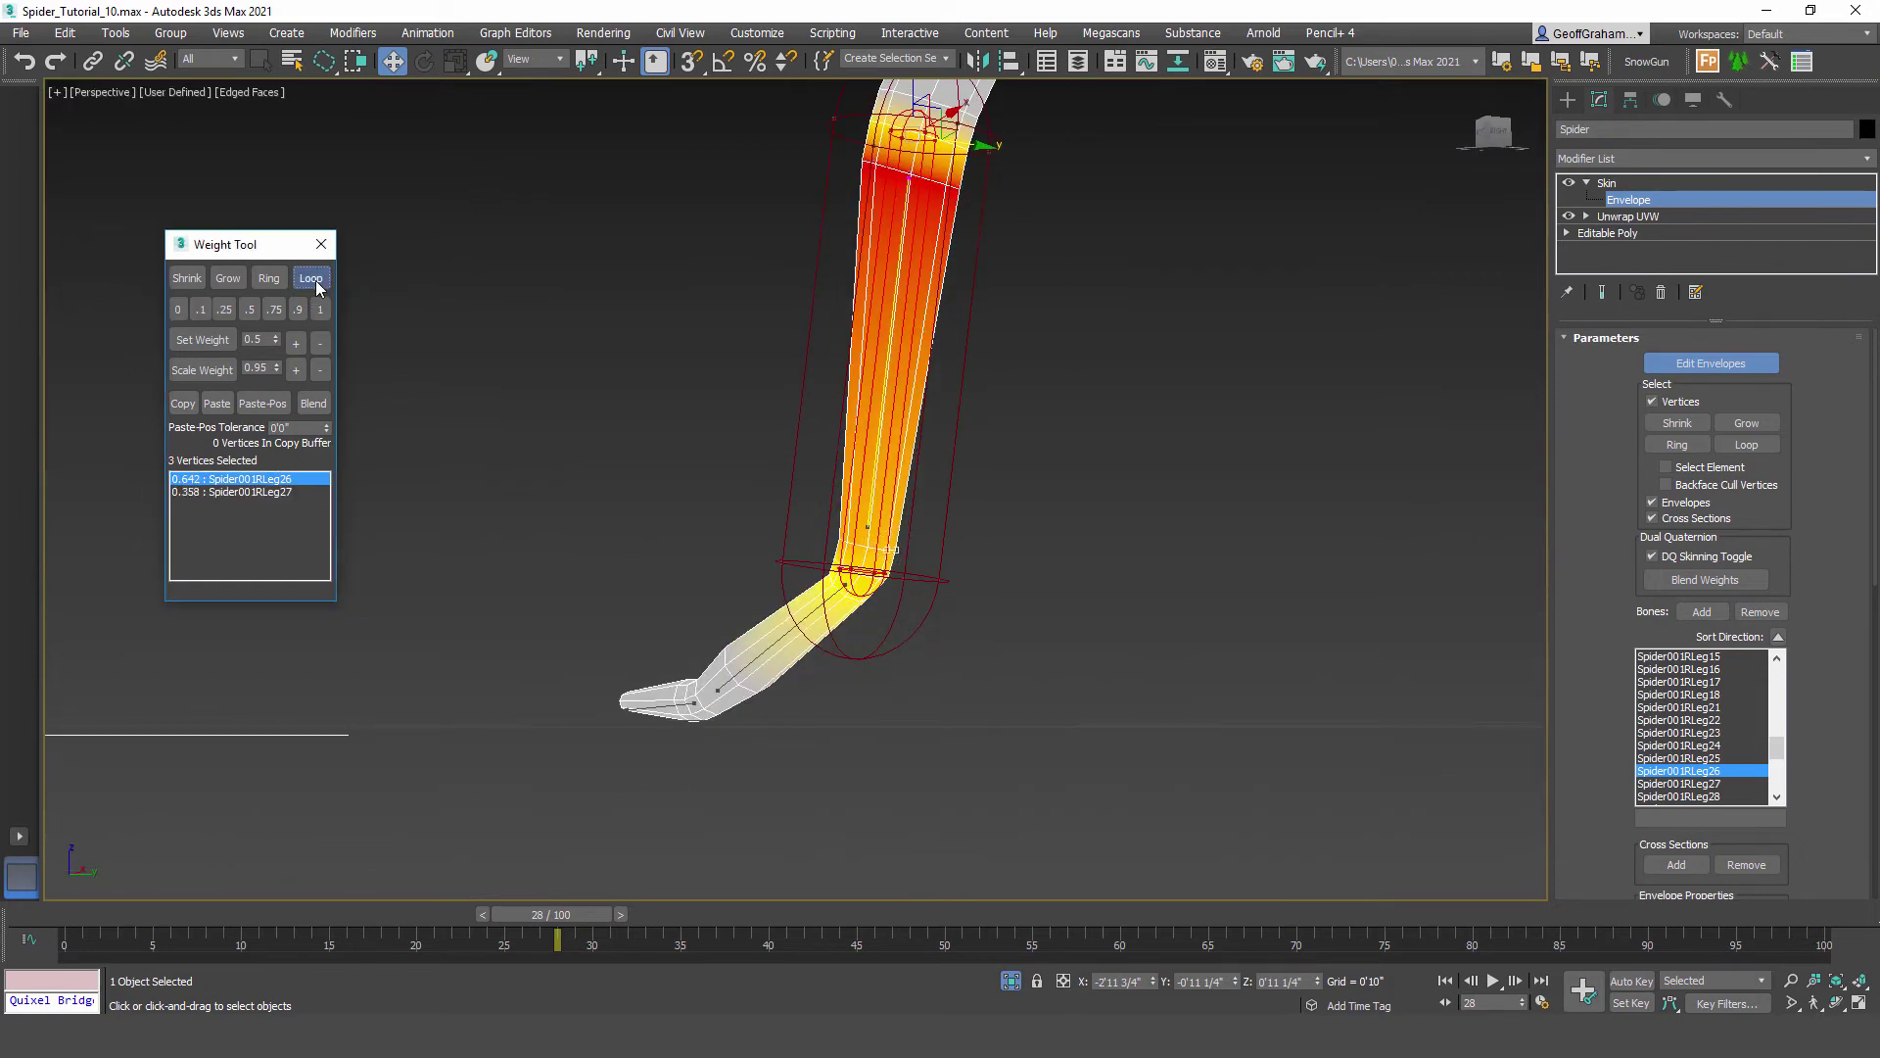
left_click(320, 309)
Step: Set the Spider001RLeg36 weight to 1 on the body-side vertex loop of the third right leg's sixth segment
scroll(738, 530, "up", 2)
mouse_move(588, 585)
middle_mouse_down("alt")
mouse_move(847, 473)
mouse_move(862, 559)
mouse_move(943, 574)
mouse_move(743, 510)
mouse_move(810, 617)
mouse_move(1041, 629)
mouse_move(822, 545)
mouse_move(651, 400)
middle_mouse_up("alt")
left_click(701, 342)
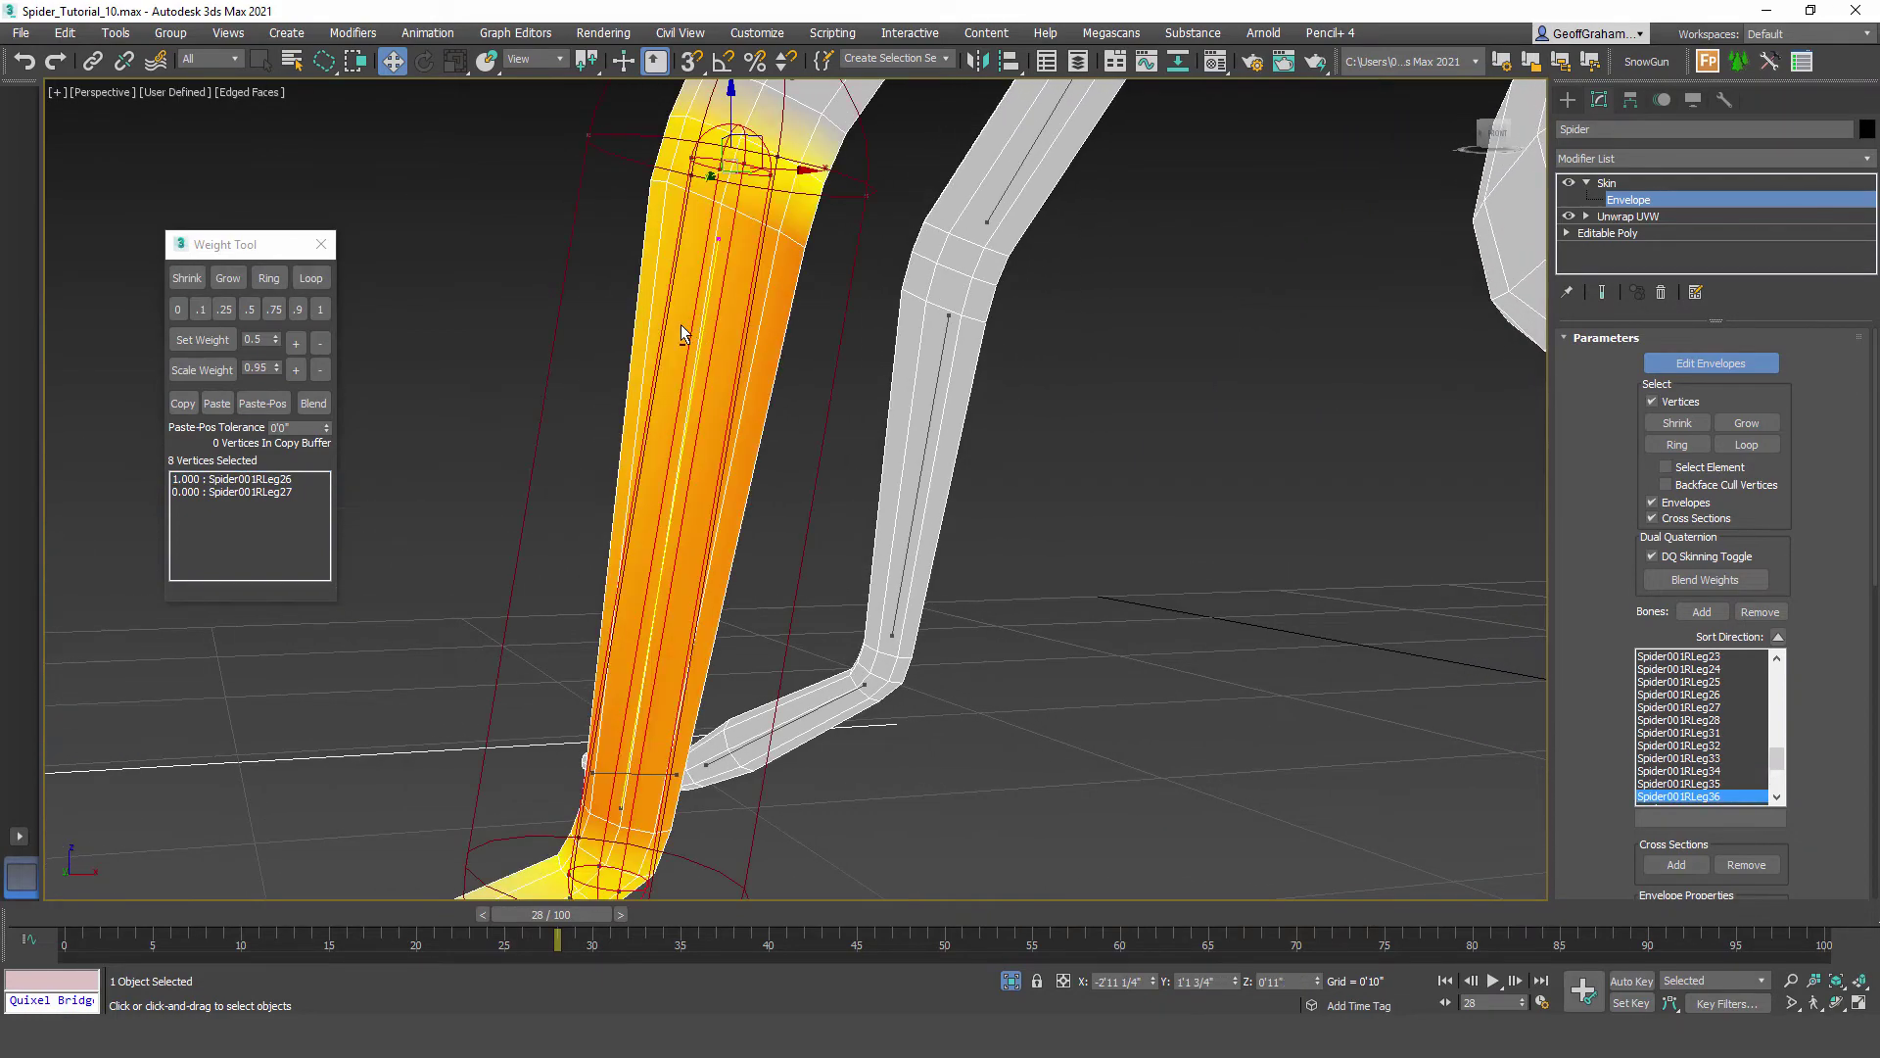
middle_click_drag(680, 325, 582, 290, "alt")
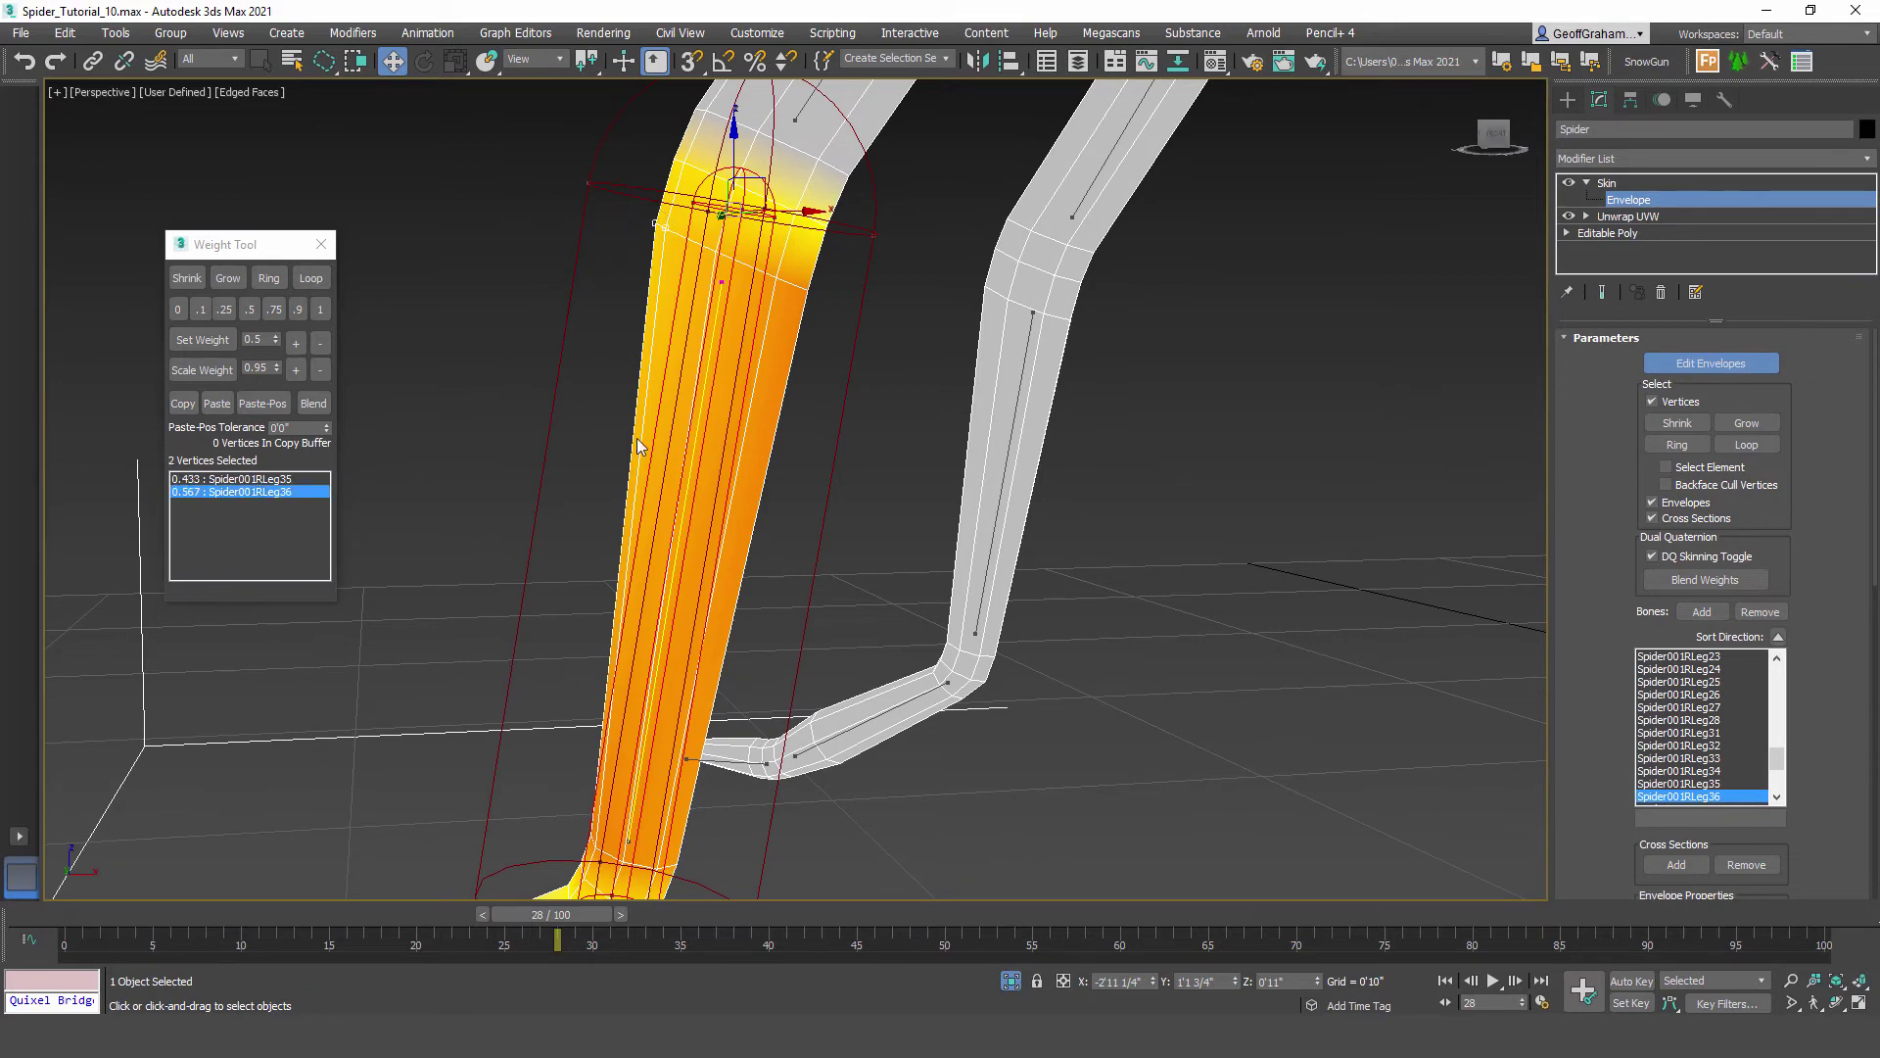
middle_click_drag(637, 440, 348, 292, "alt")
left_click(320, 309)
Step: Set the Spider001RLeg36 weight to 1 on the foot-side vertex loop of the third right leg's sixth segment
middle_click_drag(767, 549, 698, 568, "alt")
scroll(644, 561, "up", 5)
scroll(686, 605, "down", 4)
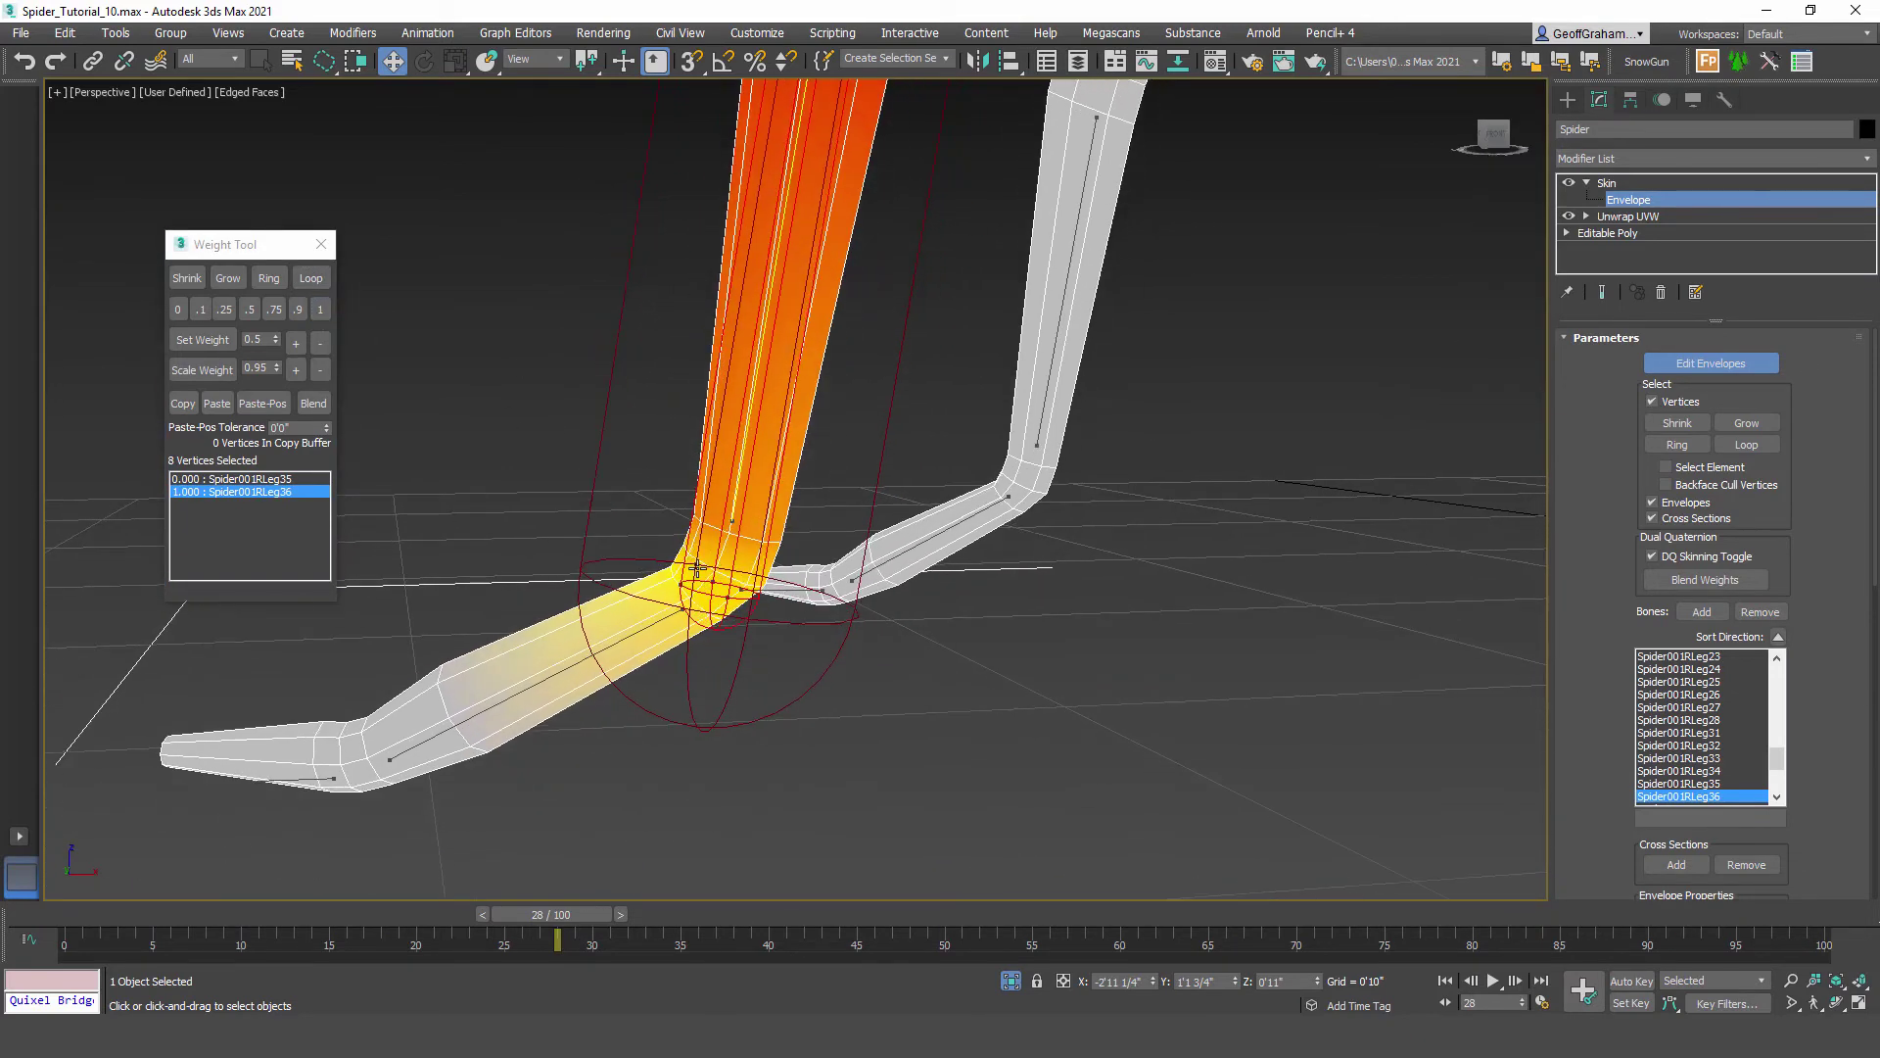
left_click(725, 530)
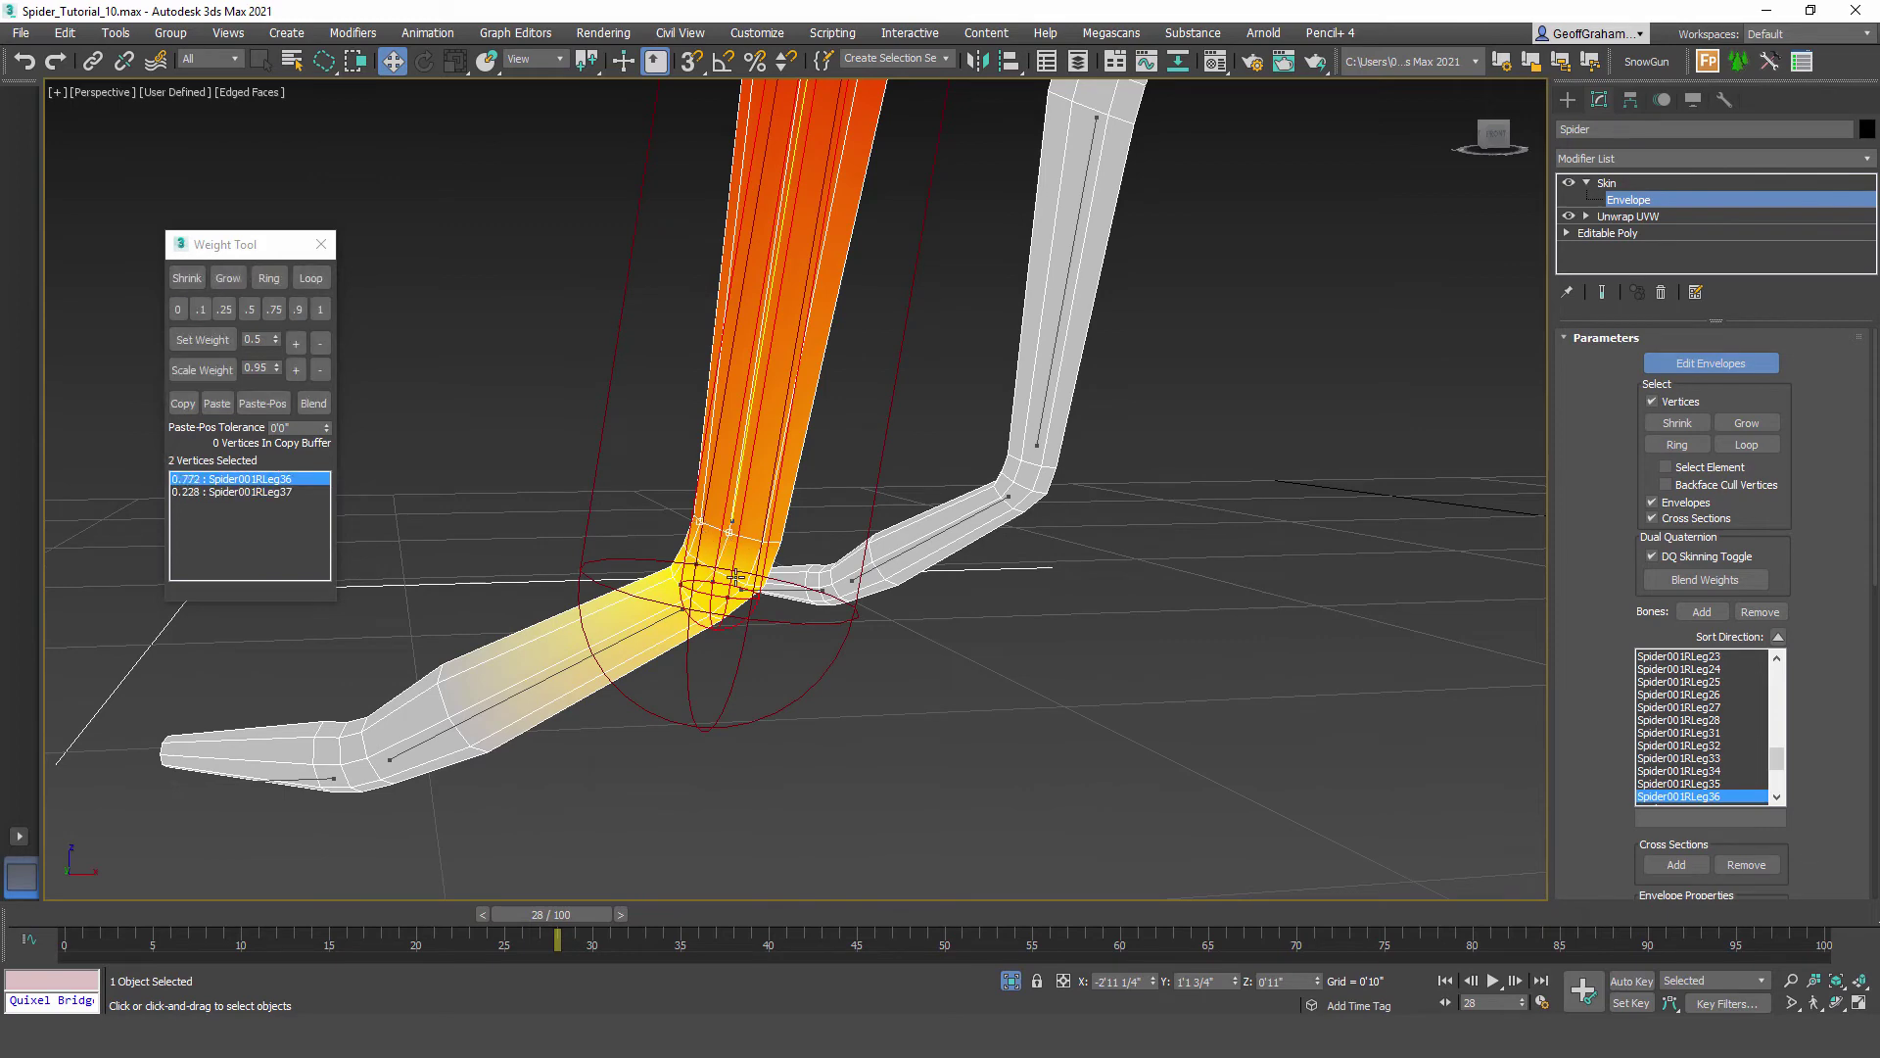
left_click(312, 280)
left_click(321, 308)
Step: Set the Spider001RLeg46 weight to 1 on the body-side vertex loop of the fourth right leg's sixth segment
middle_click_drag(798, 336, 862, 445, "alt")
left_click(871, 386)
middle_click_drag(878, 359, 821, 421)
scroll(821, 422, "up", 3)
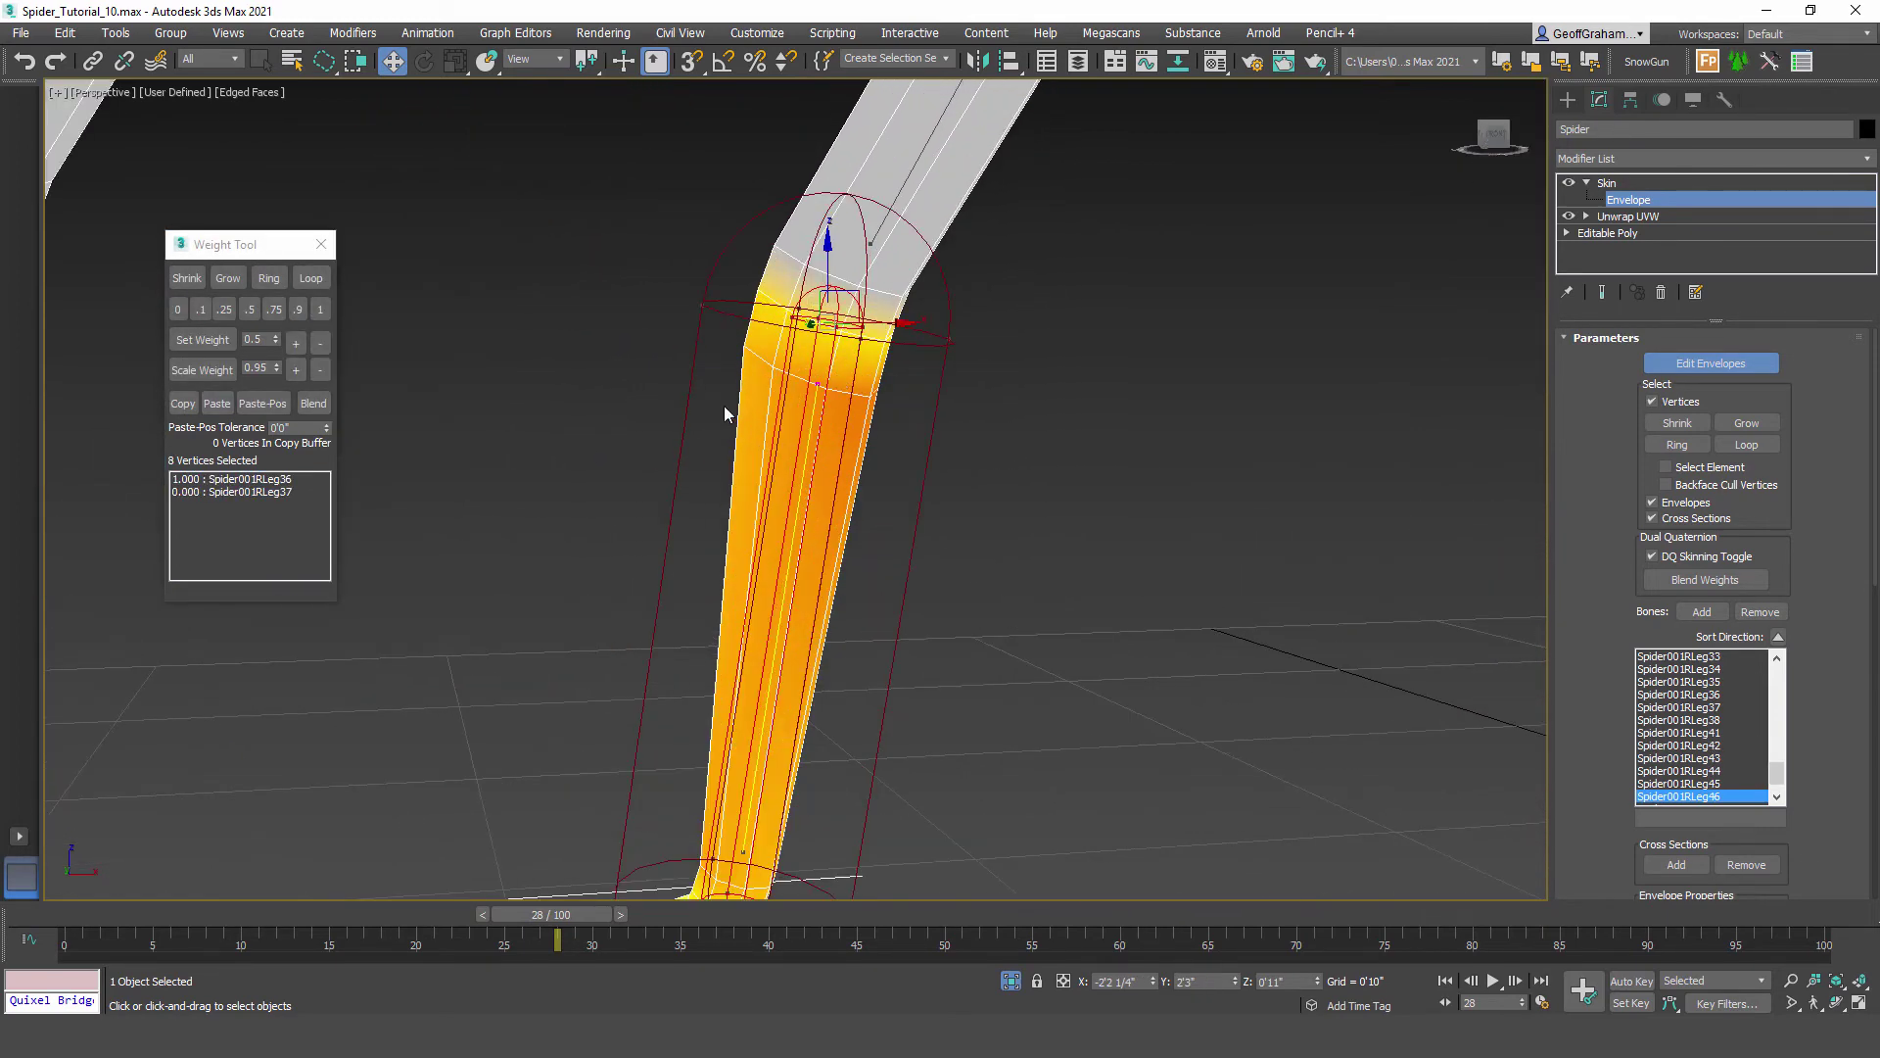
scroll(735, 404, "up", 1)
mouse_move(716, 405)
left_mouse_down()
mouse_move(774, 394)
mouse_move(706, 374)
left_mouse_up()
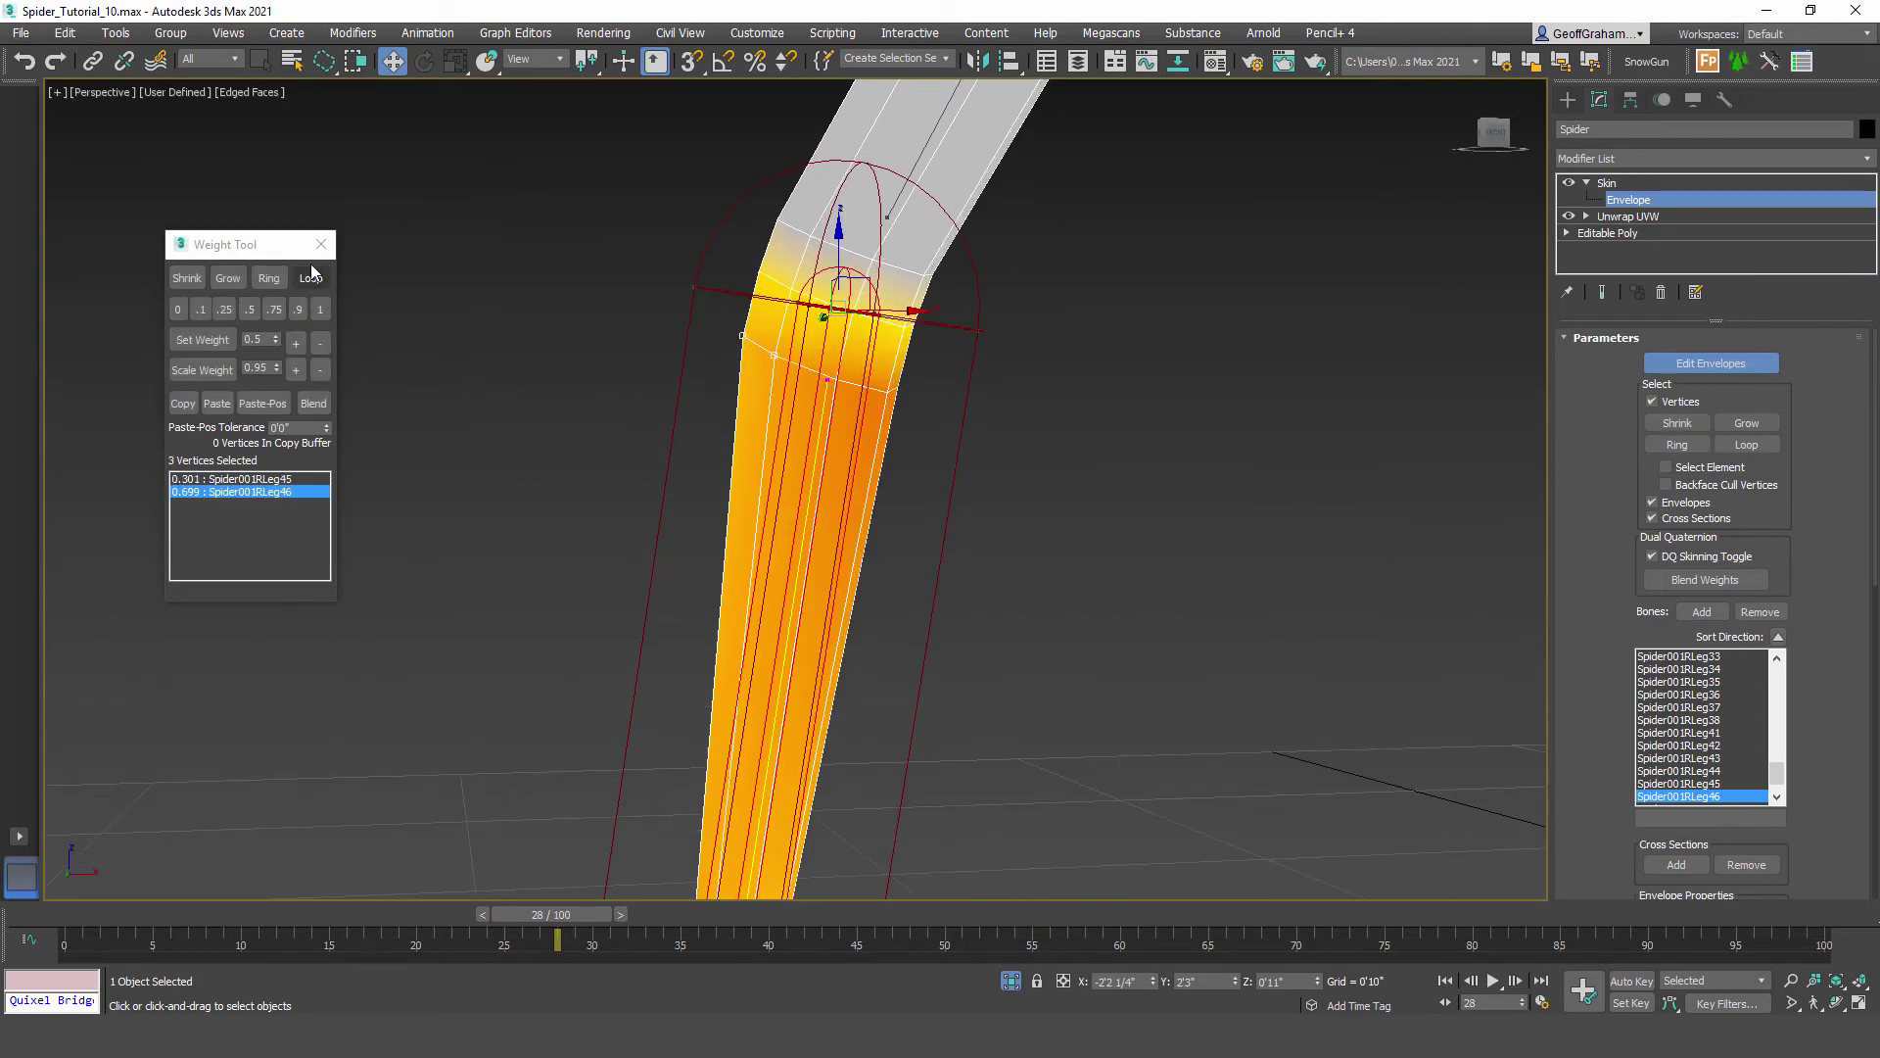
left_click(311, 276)
left_click(321, 309)
Step: Set the Spider001RLeg46 weight to 1 on the foot-side vertex loop of the fourth right leg's sixth segment
middle_click_drag(724, 637, 664, 571, "alt")
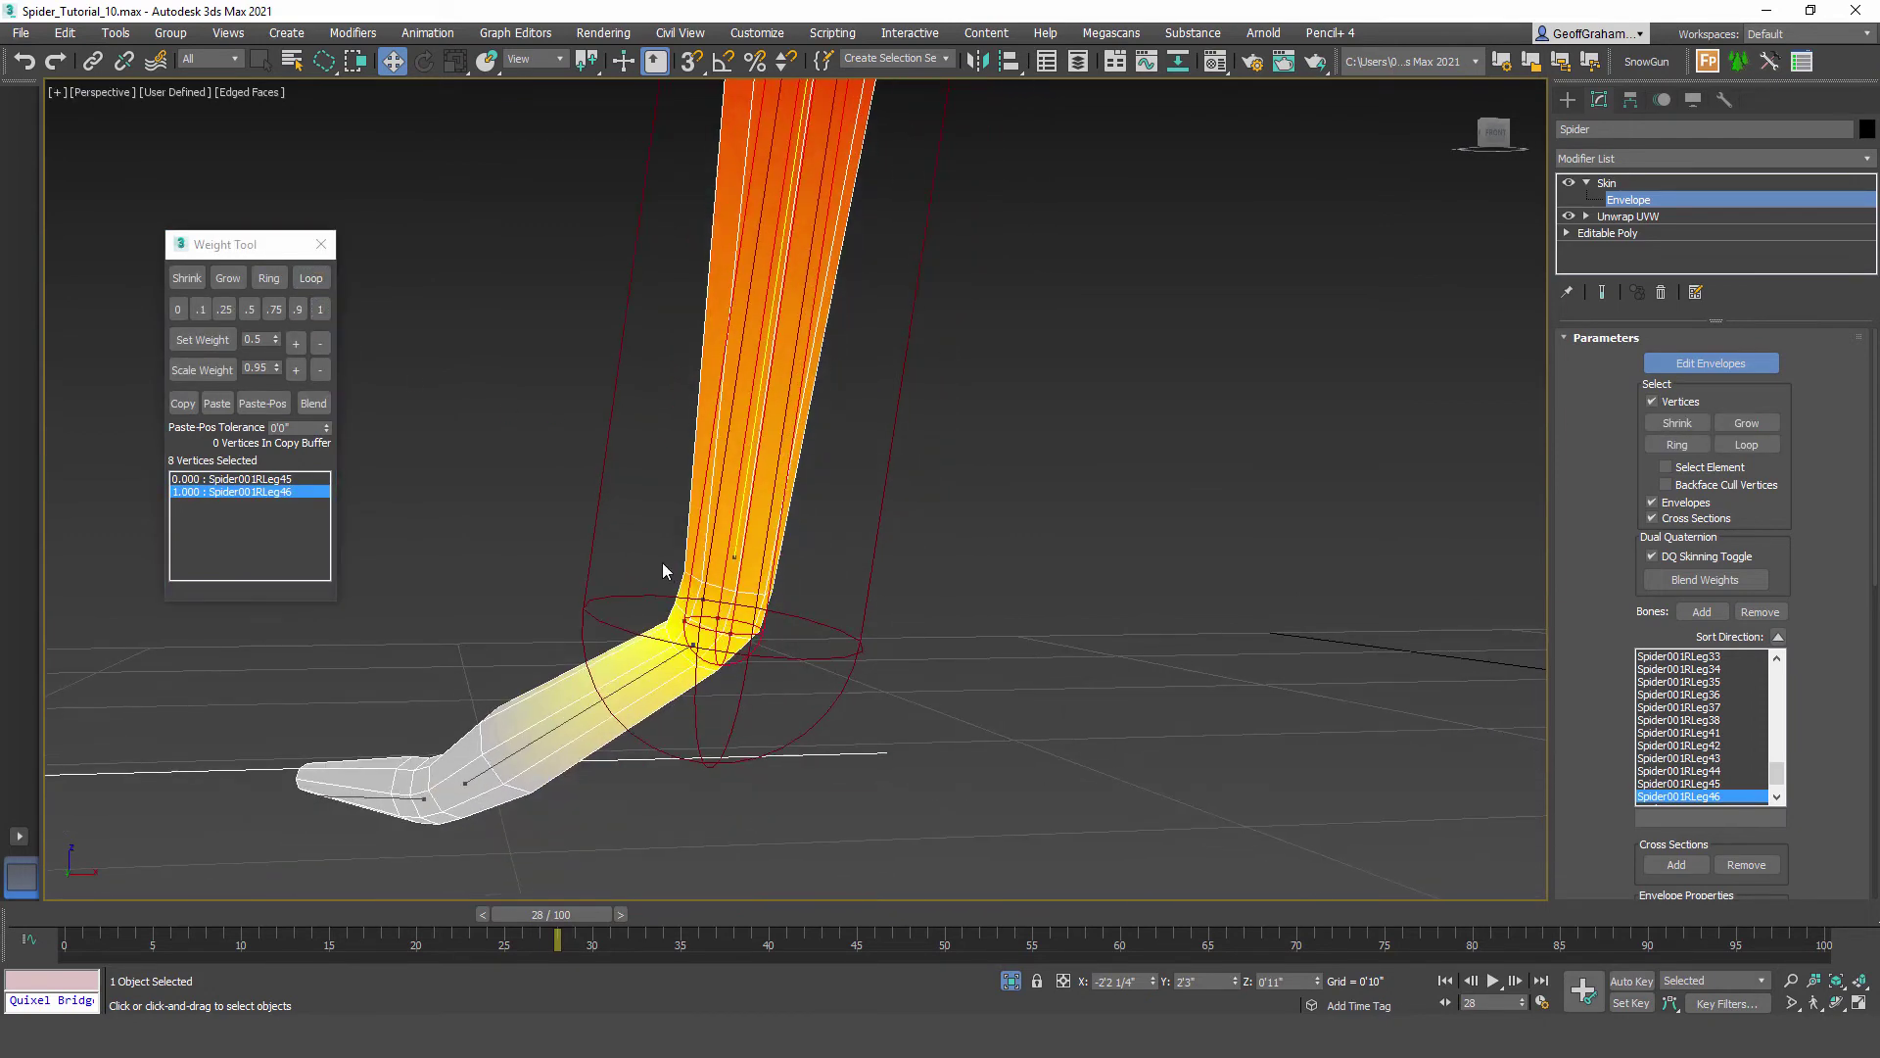
left_click(683, 593)
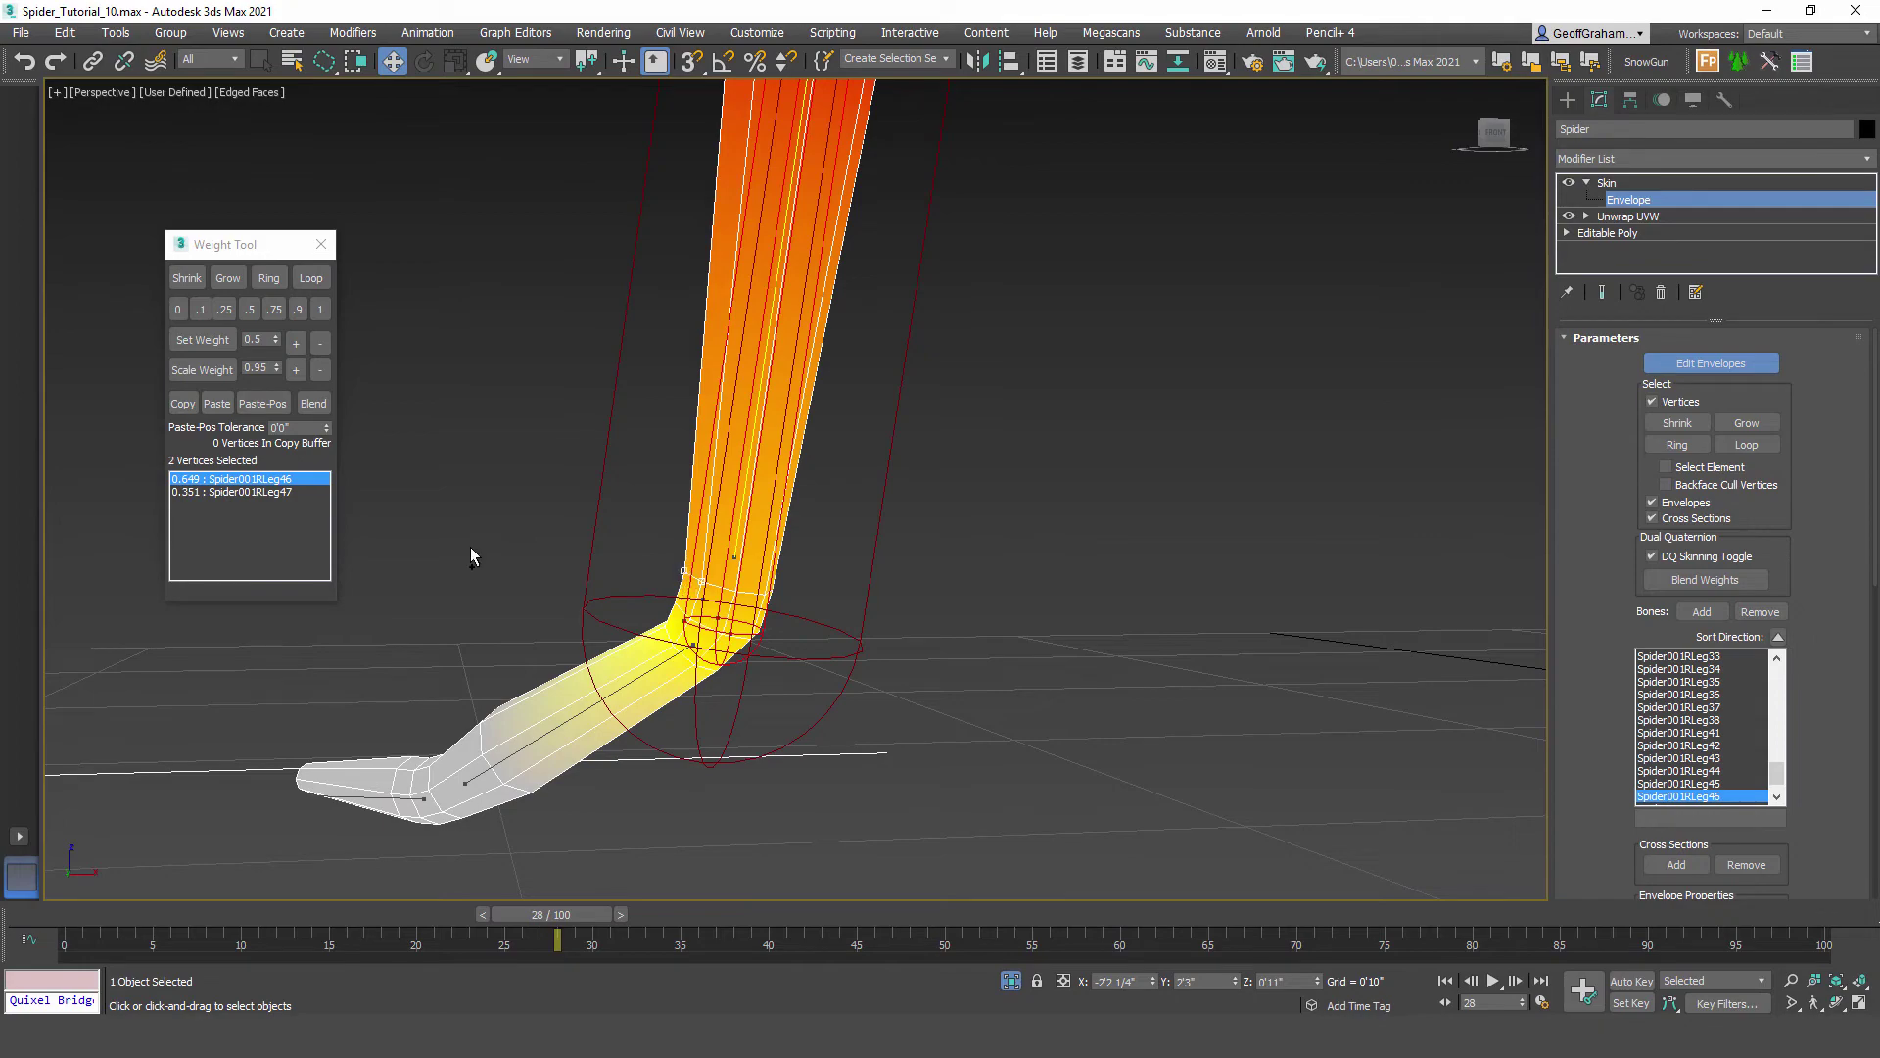
left_click(311, 278)
left_click(320, 308)
scroll(829, 566, "down", 7)
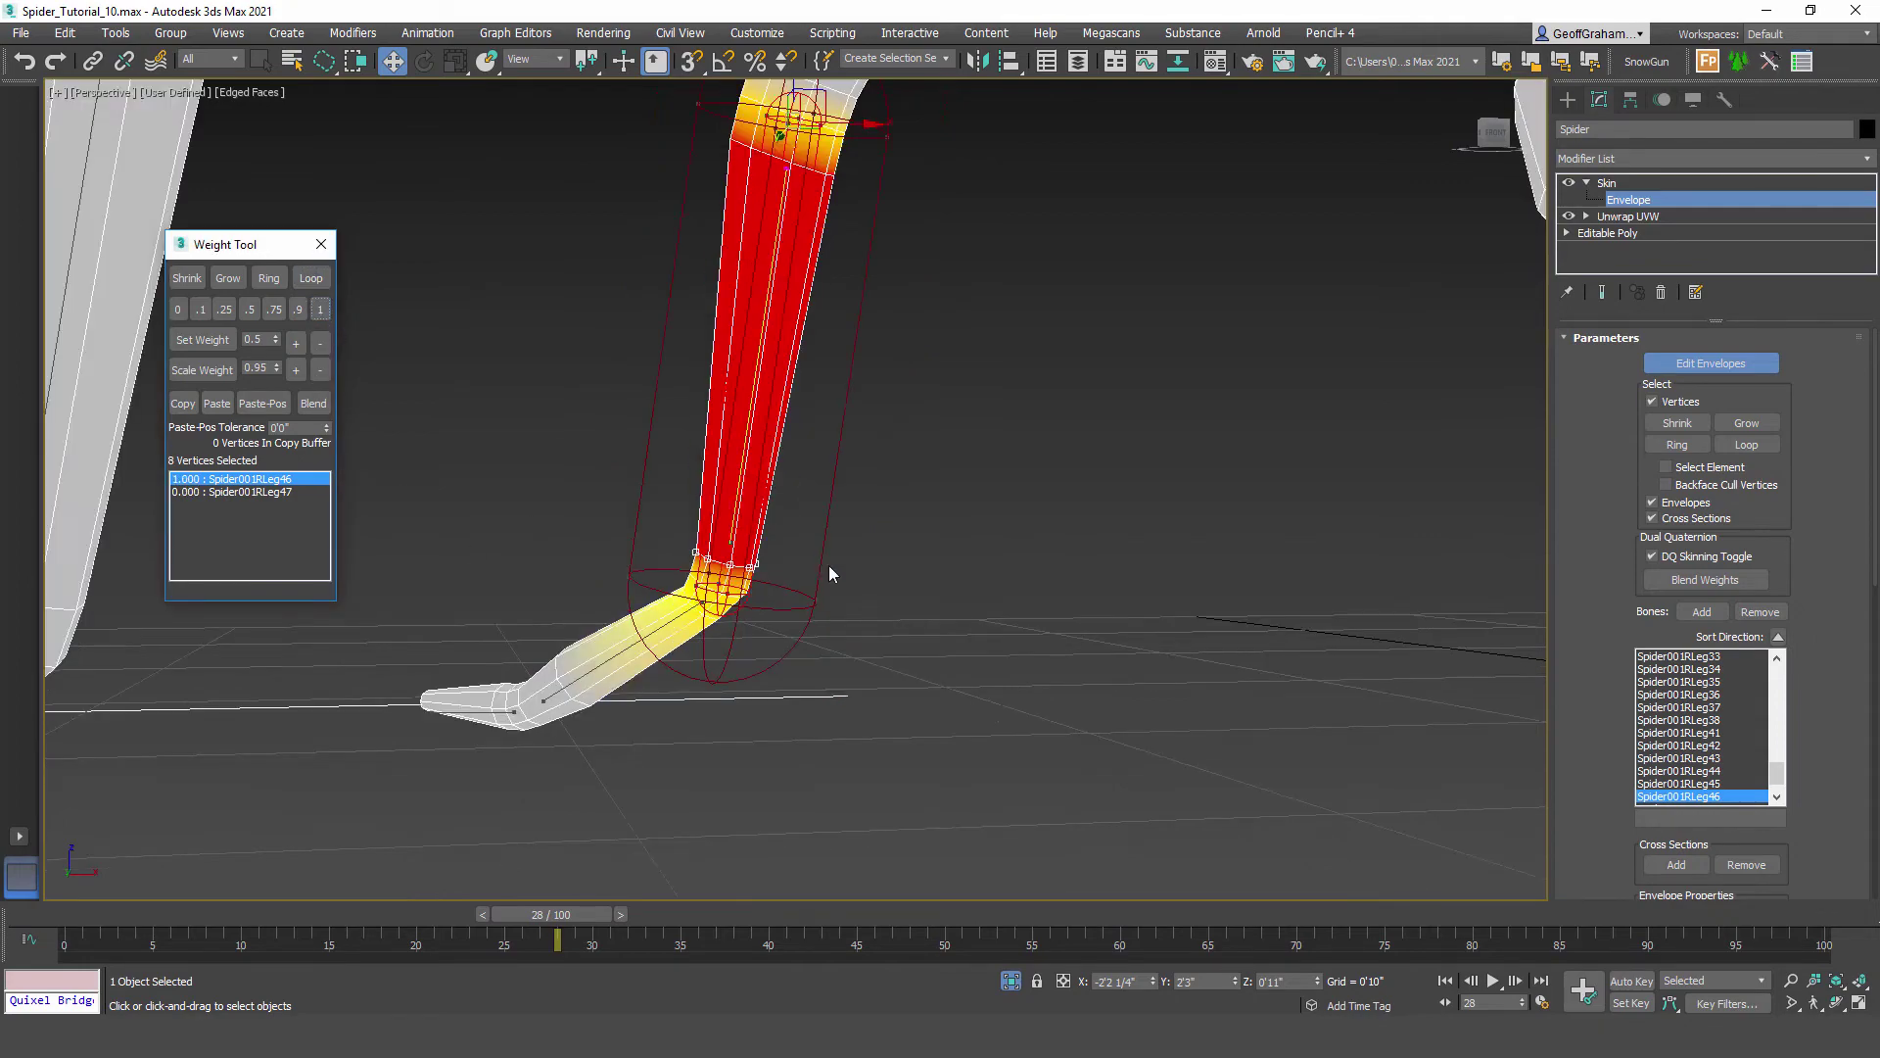
Step: Check the weight colouring of the sixth segments on the other right legs by selecting their bones in turn
middle_click_drag(803, 546, 940, 627, "alt")
middle_click_drag(941, 627, 926, 628)
scroll(979, 631, "down", 4)
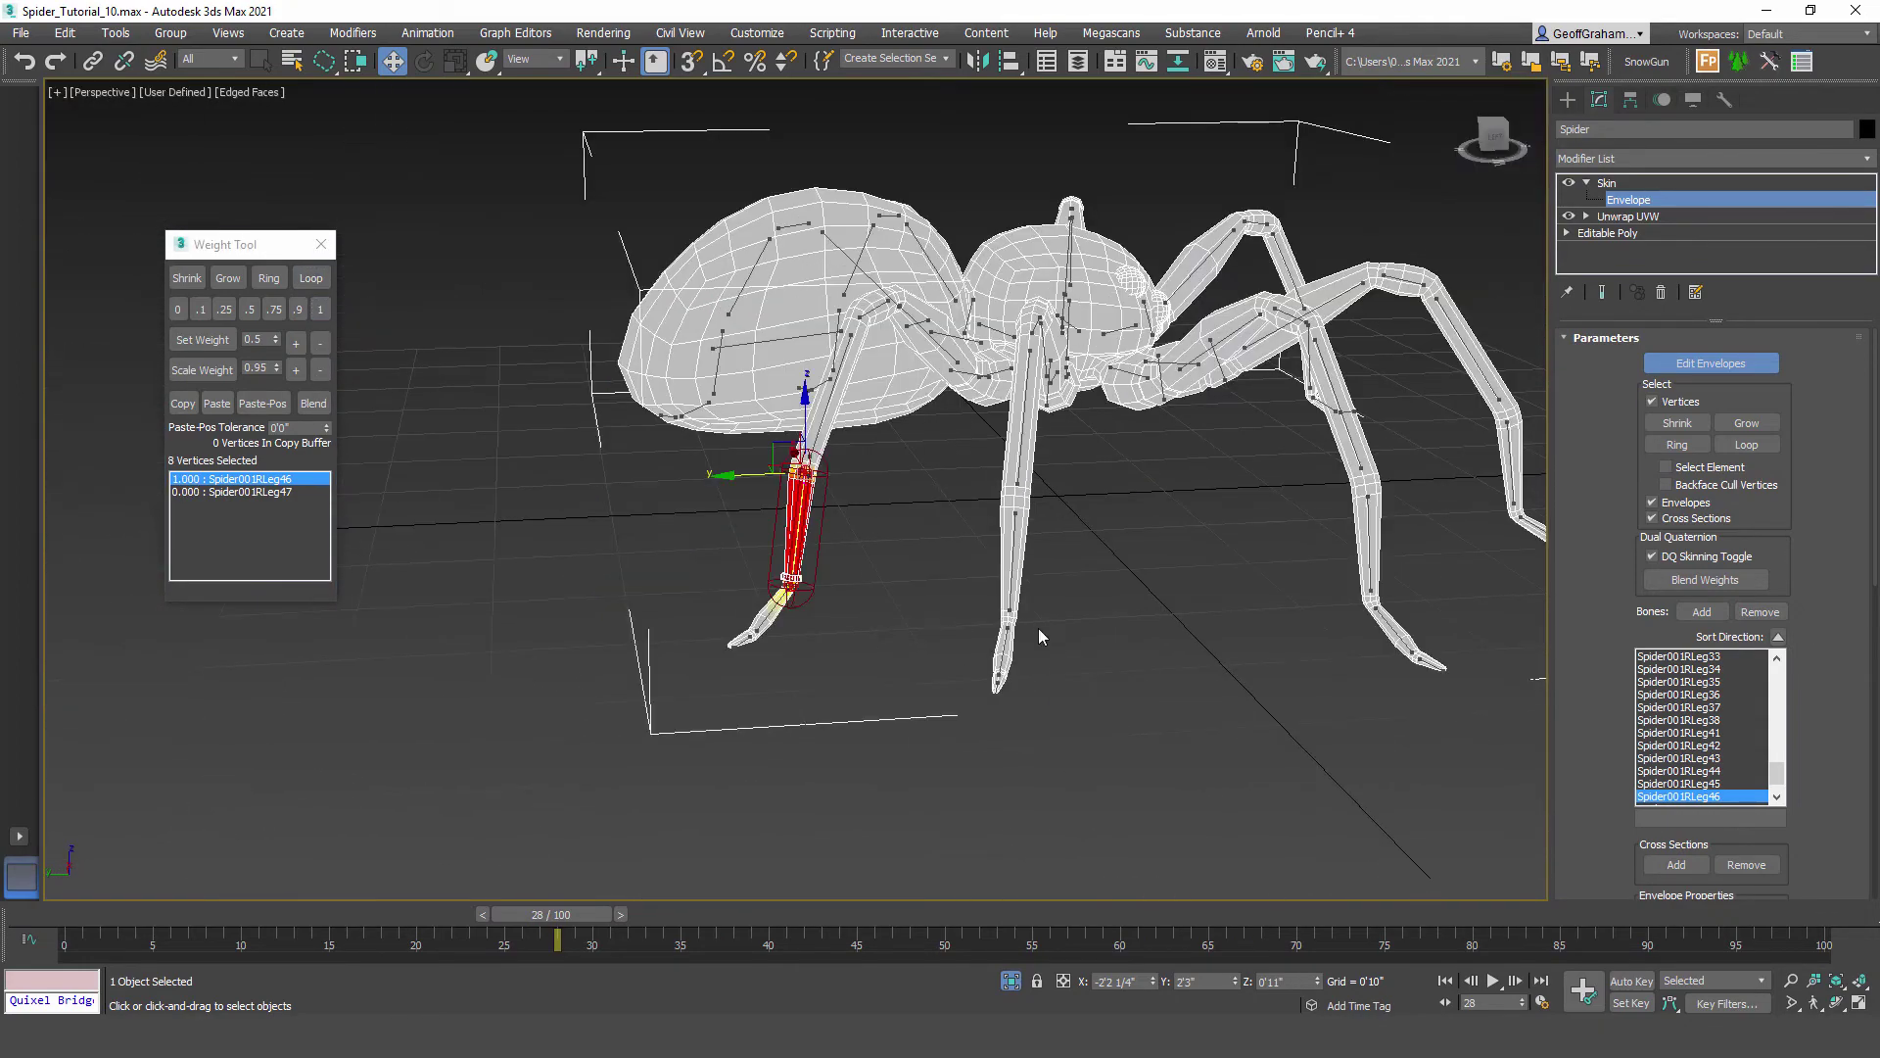
left_click(1014, 550)
left_click(1367, 550)
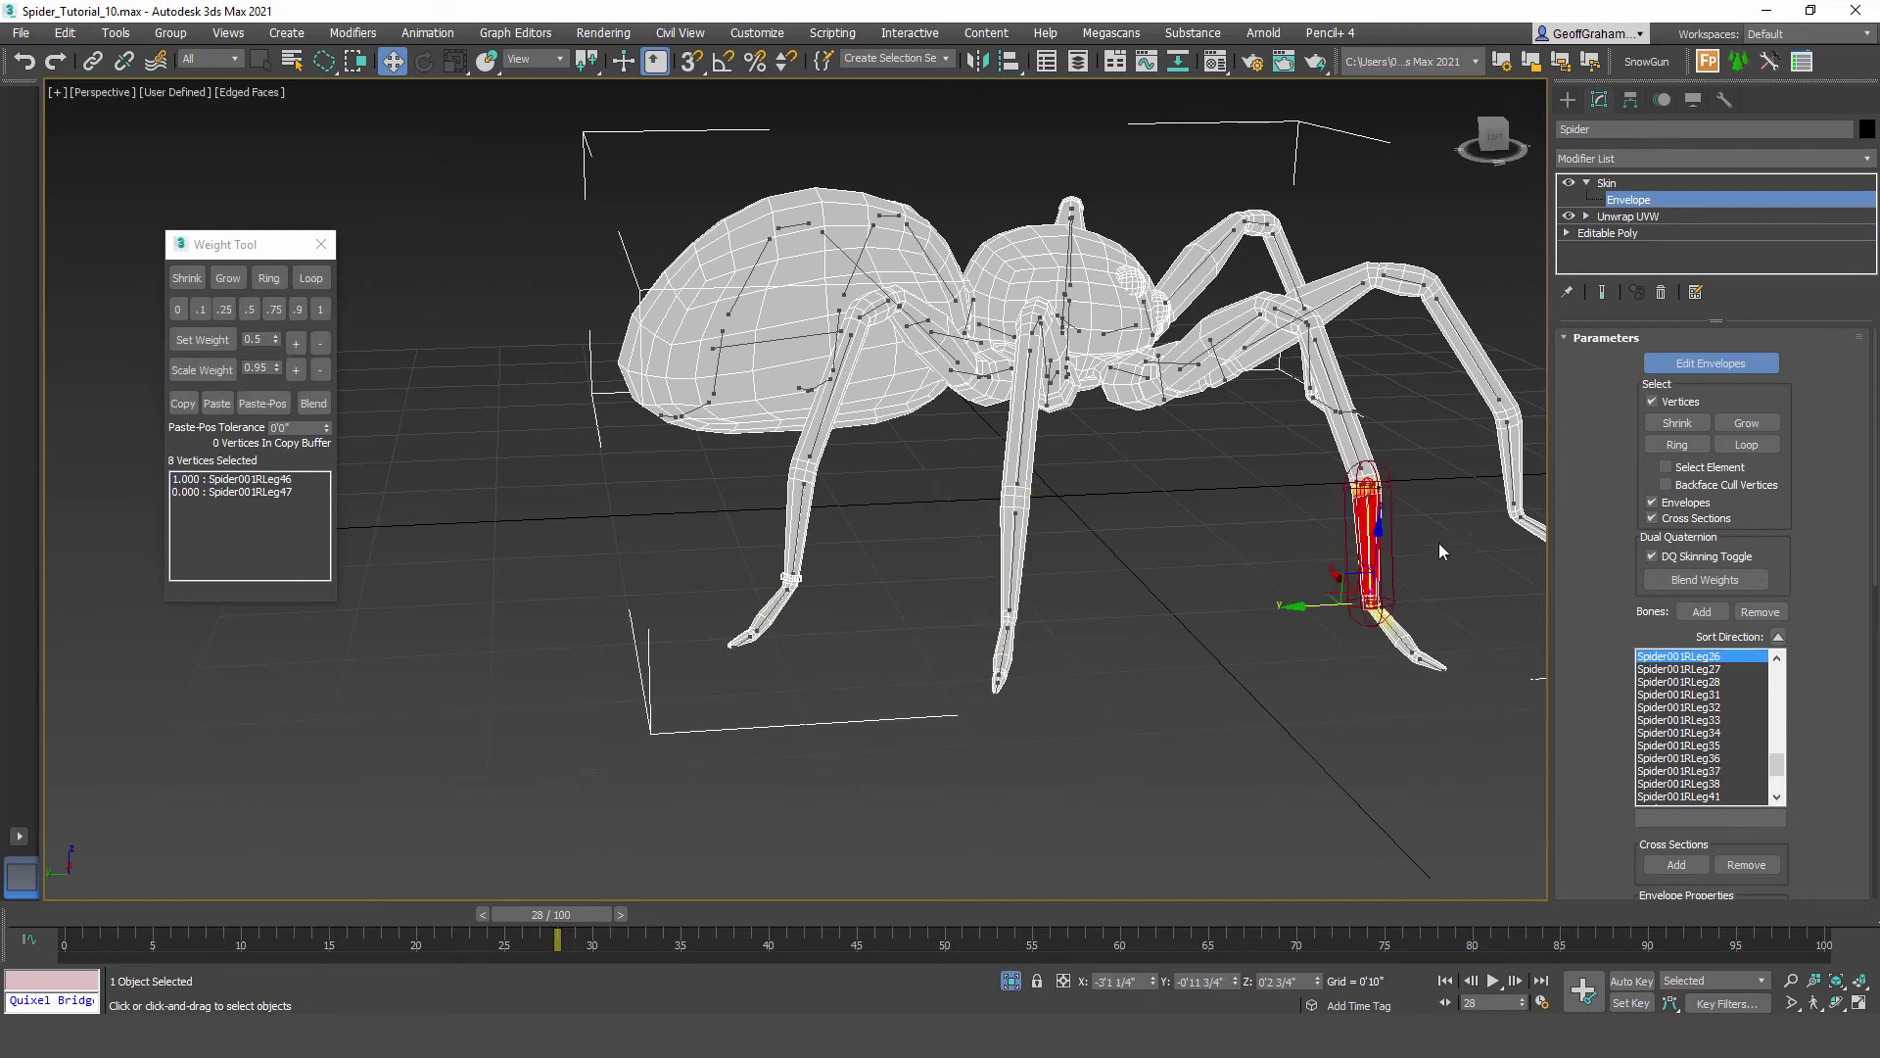
left_click(1509, 470)
Step: Set the Spider001RLeg47 weight to 1 on the body-side vertex loop of the fourth right leg's seventh segment
middle_click_drag(798, 637, 897, 621)
scroll(872, 618, "up", 4)
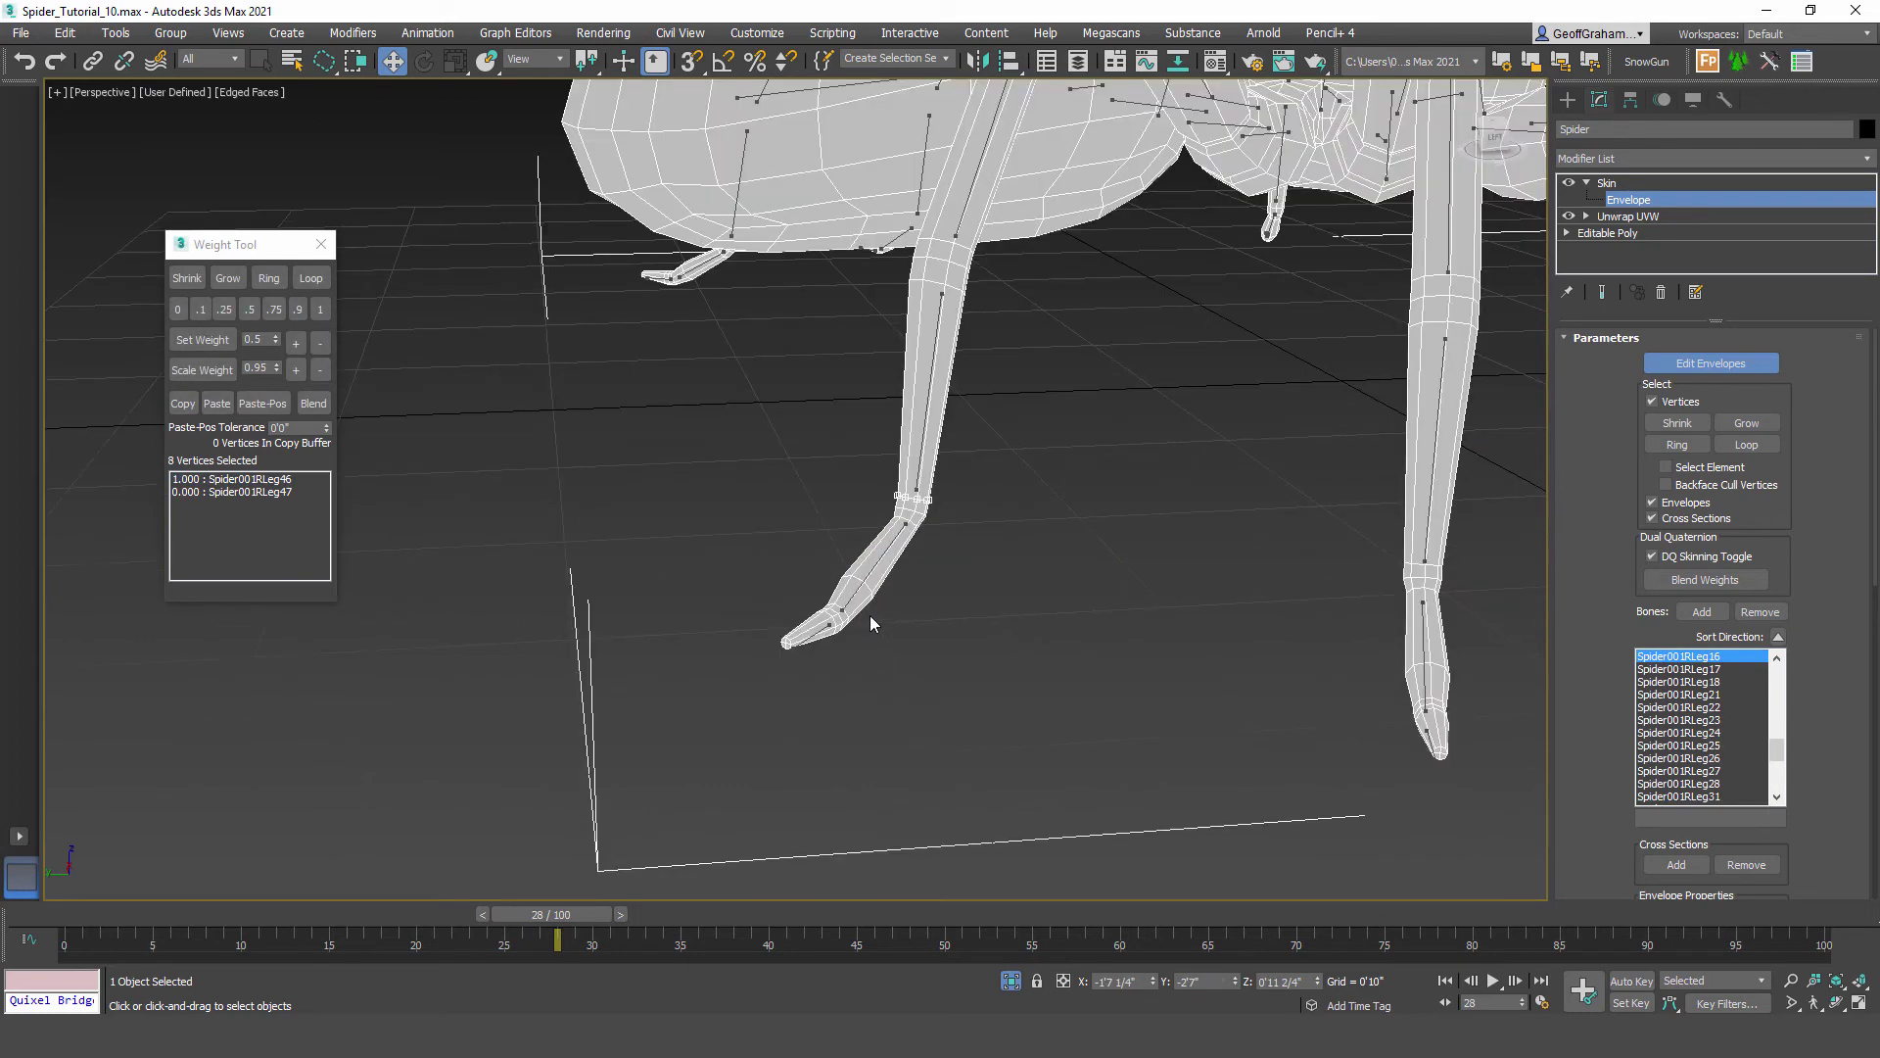
left_click(885, 550)
scroll(834, 620, "up", 6)
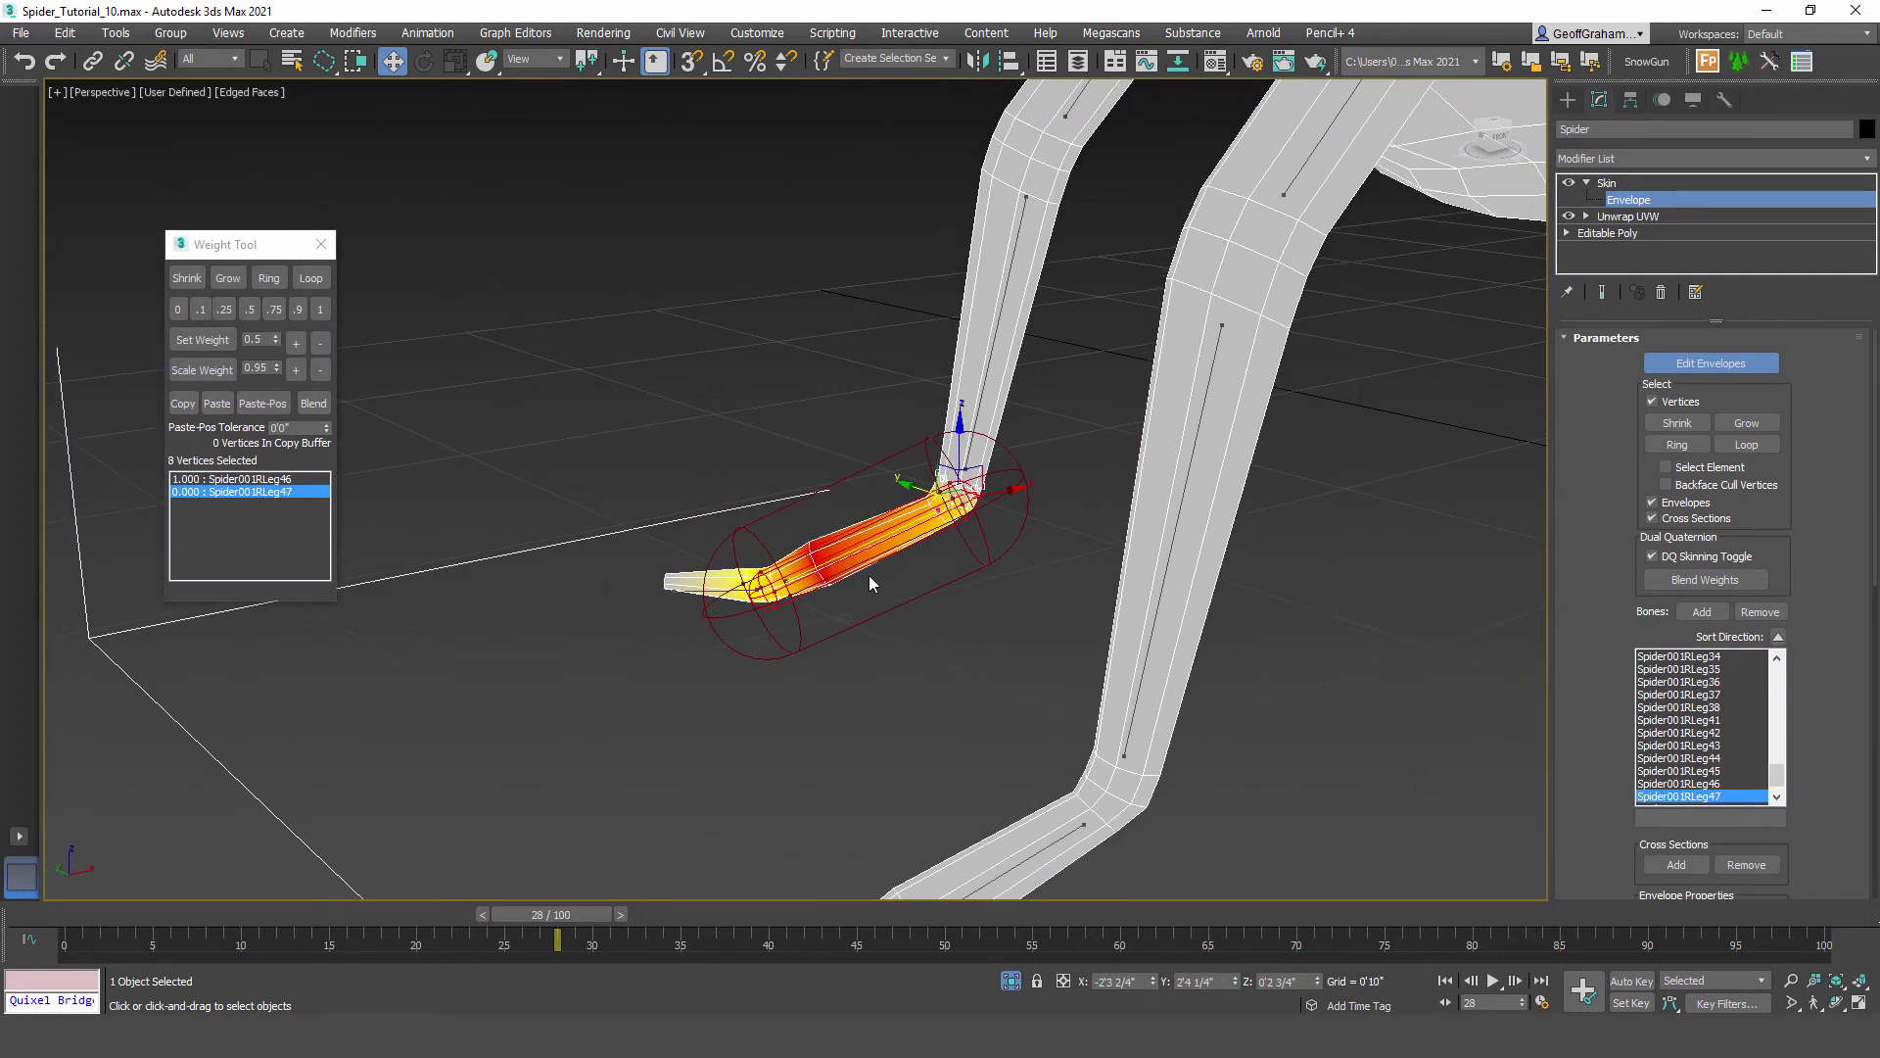
middle_click_drag(938, 536, 964, 521, "alt")
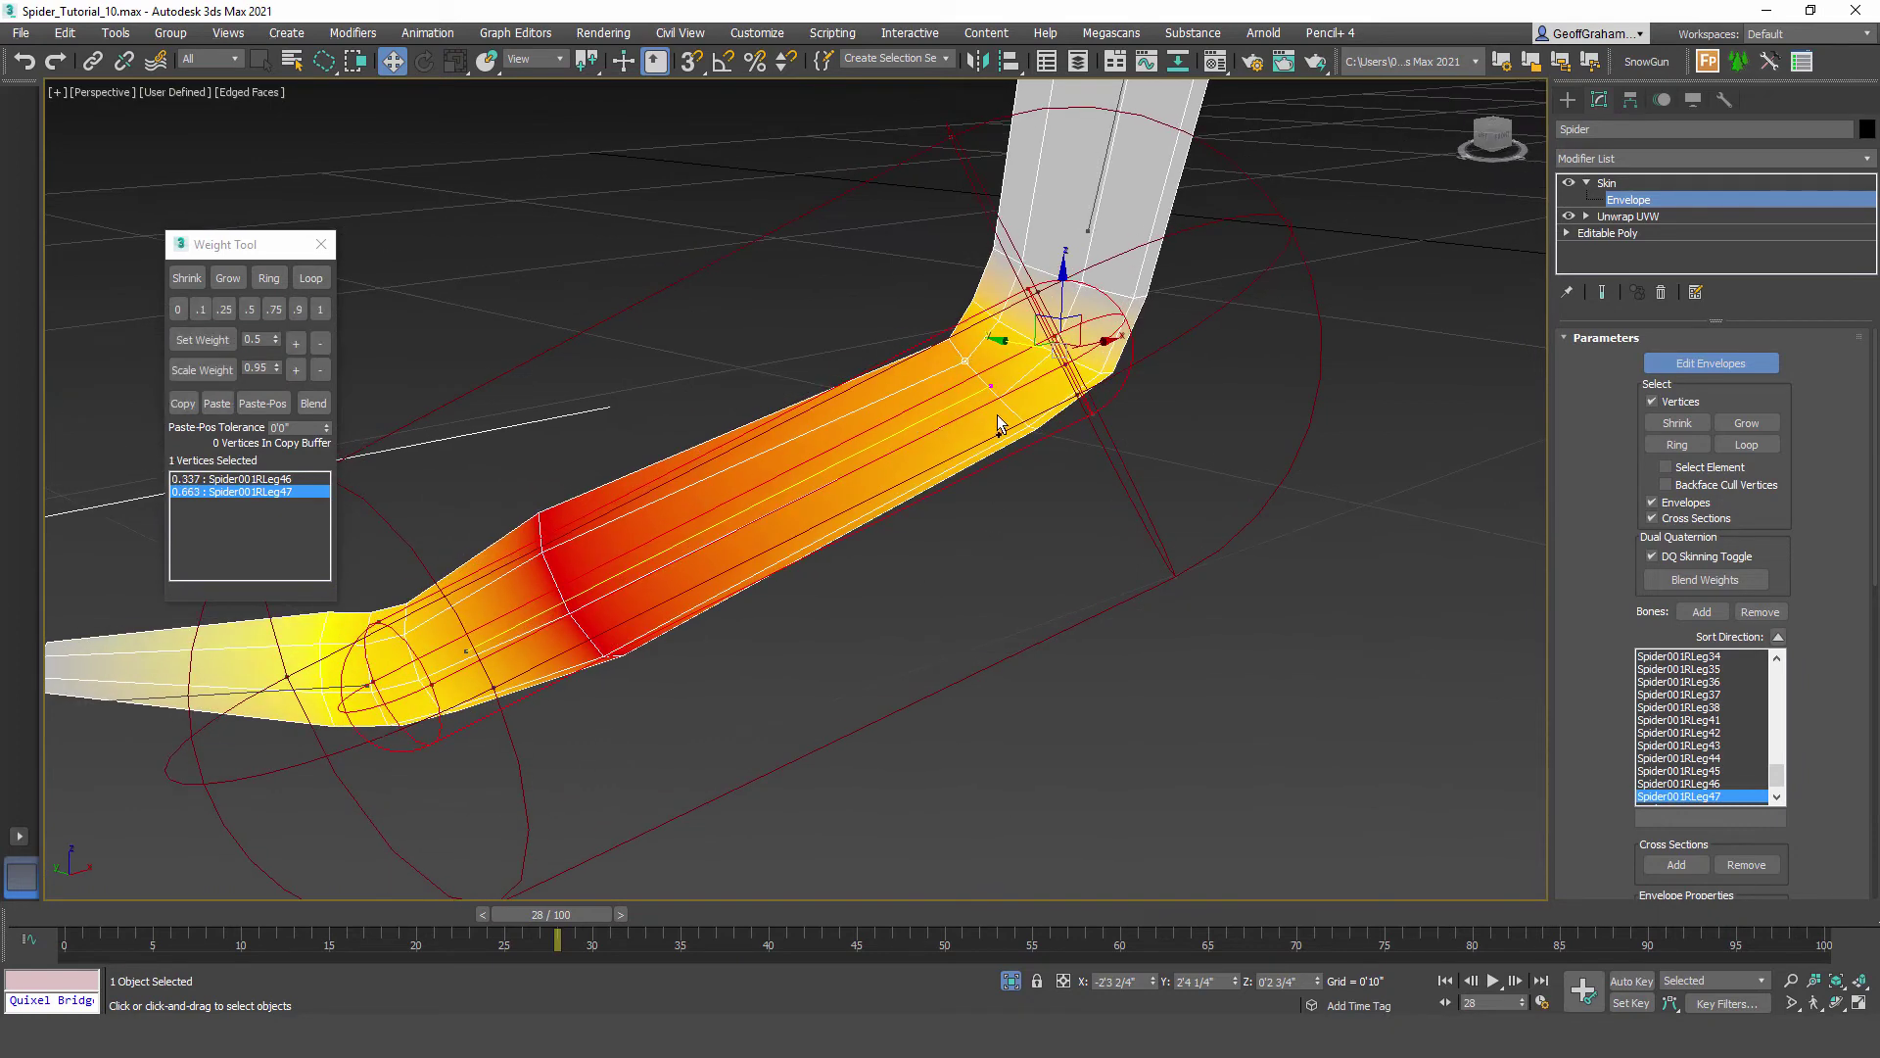
left_click(316, 283)
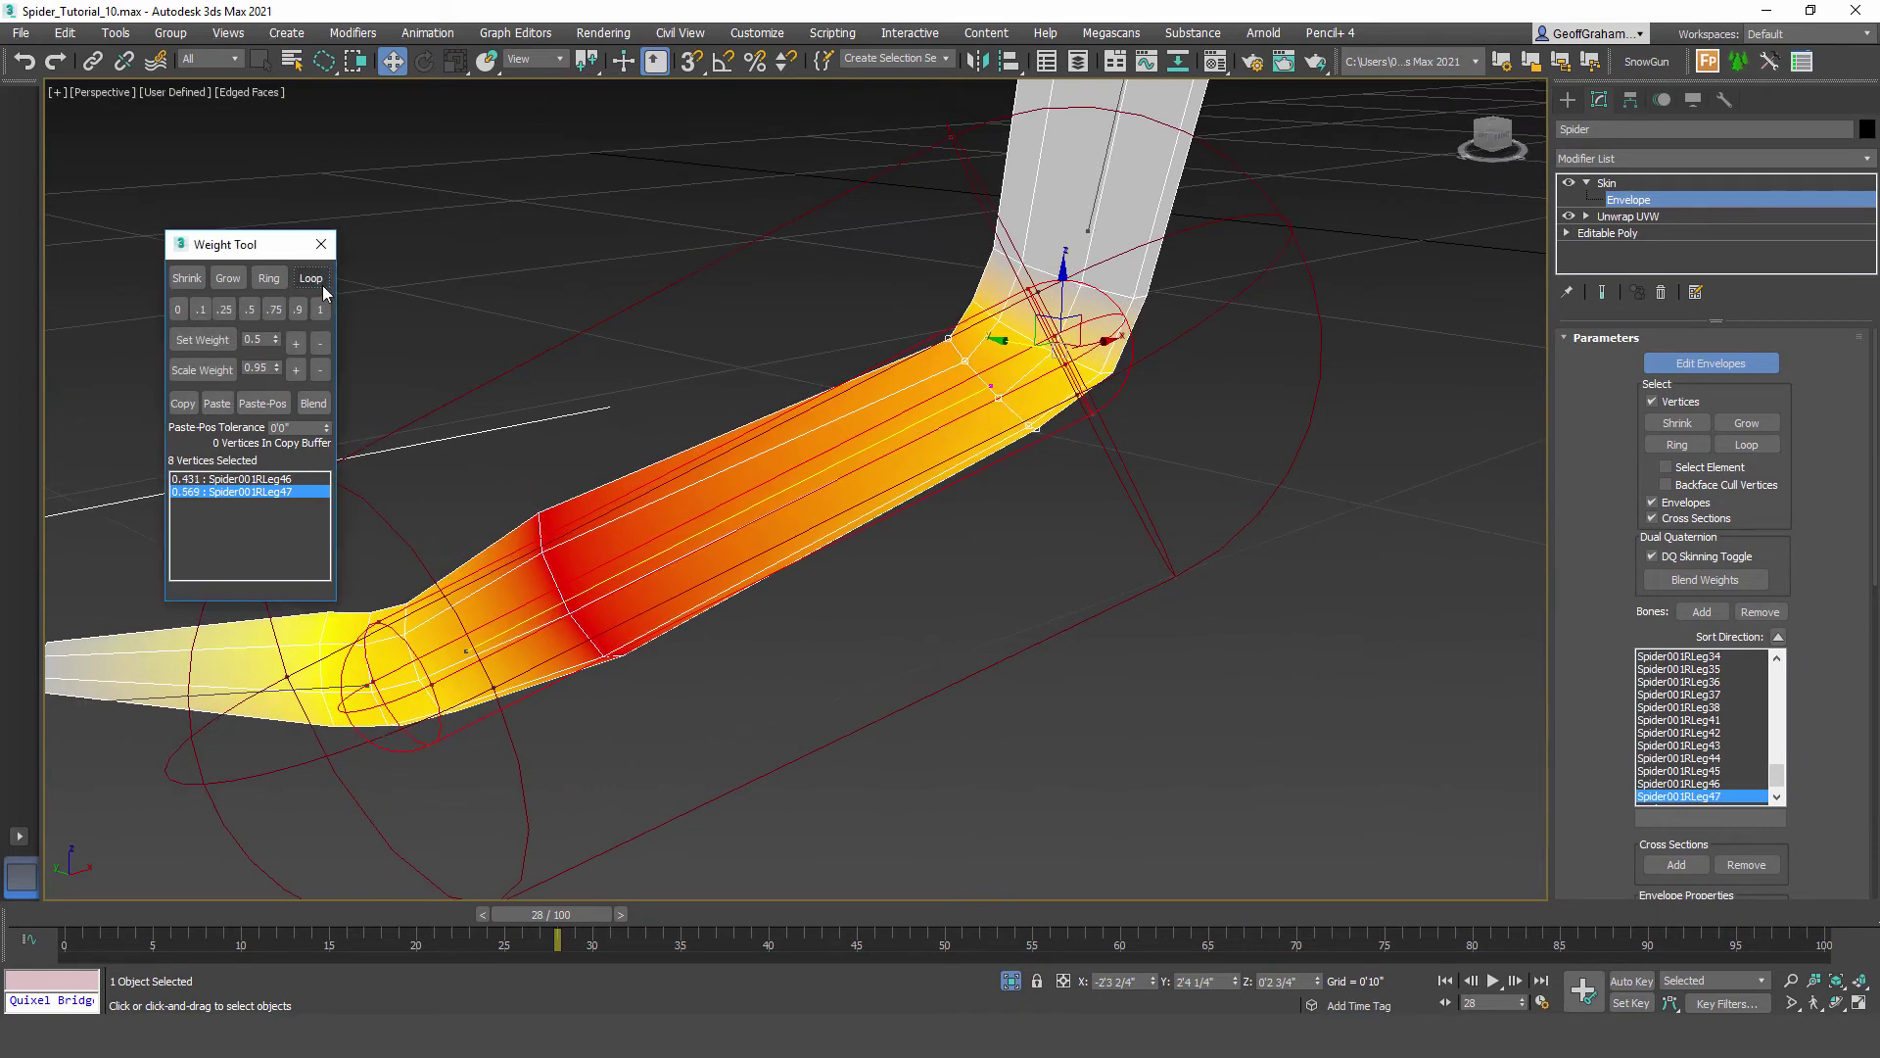
left_click(326, 312)
Step: Set the Spider001RLeg37 weight to 1 on the body-side vertex loop of the third right leg's seventh segment
scroll(982, 575, "down", 8)
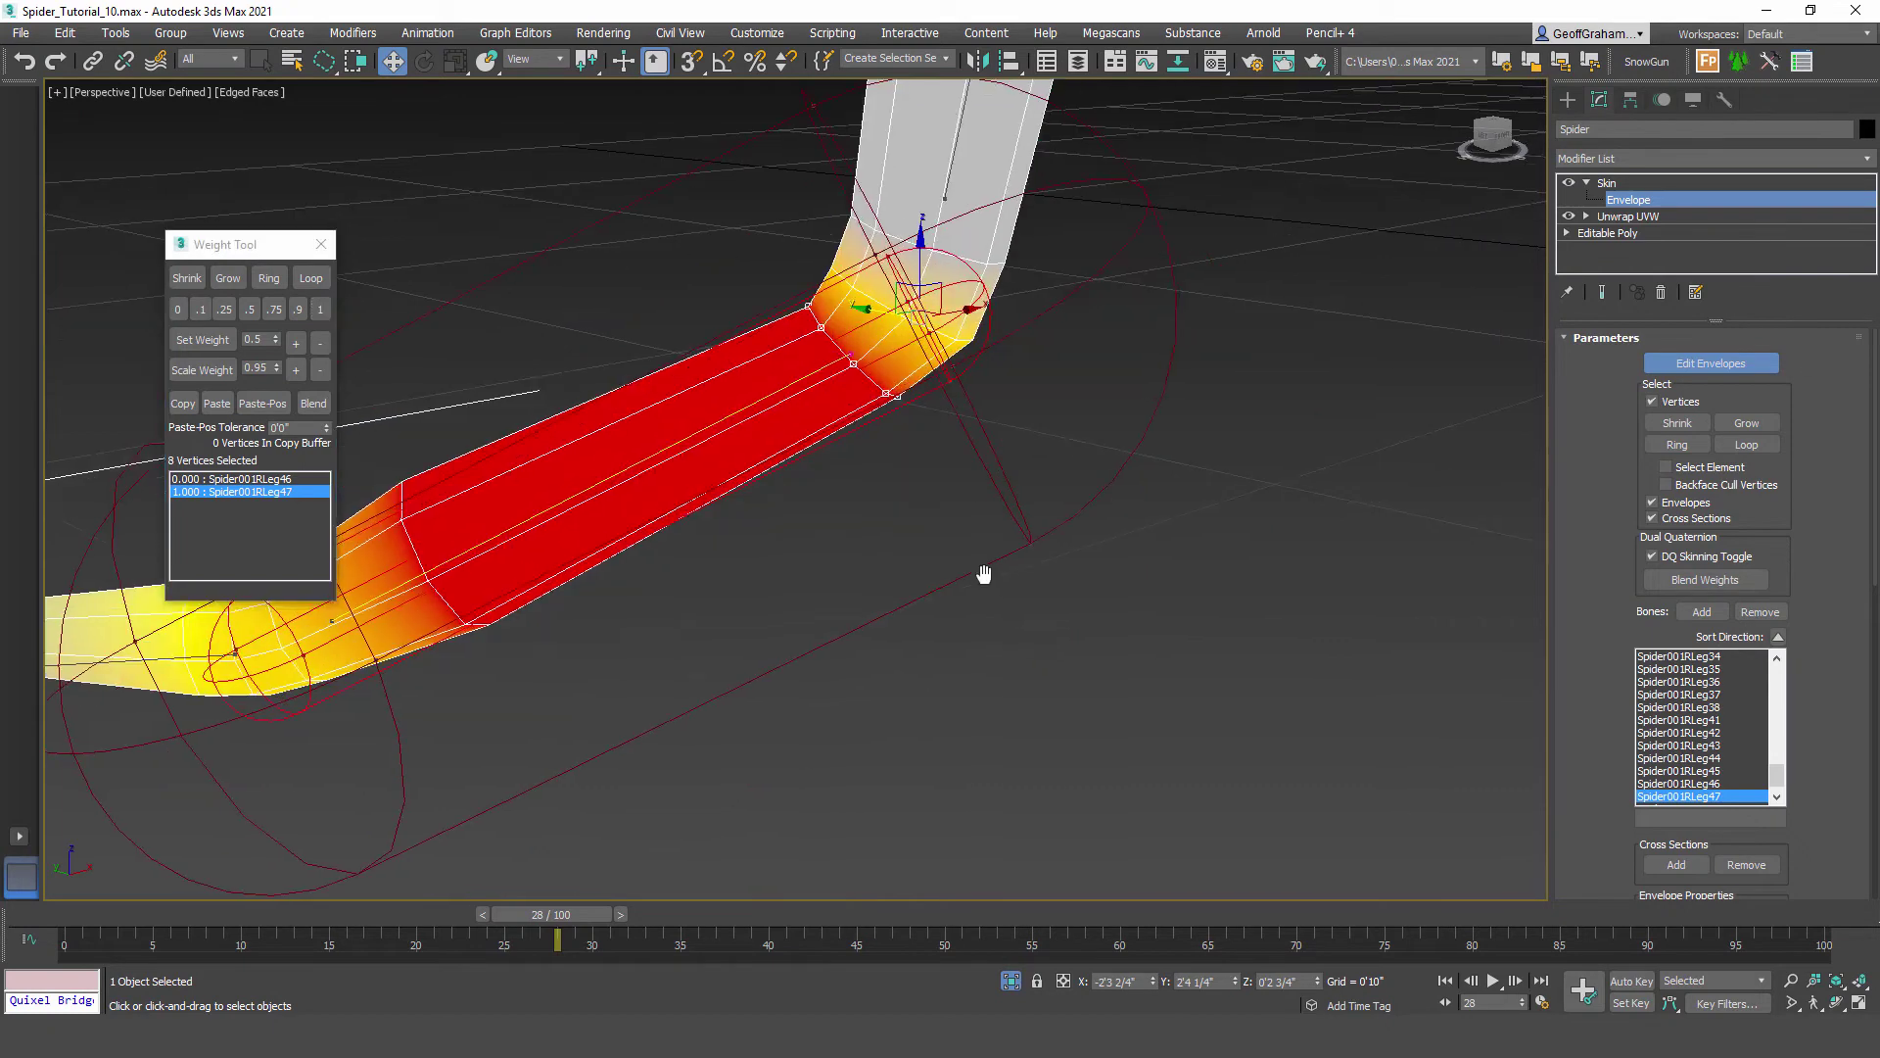
left_click(973, 650)
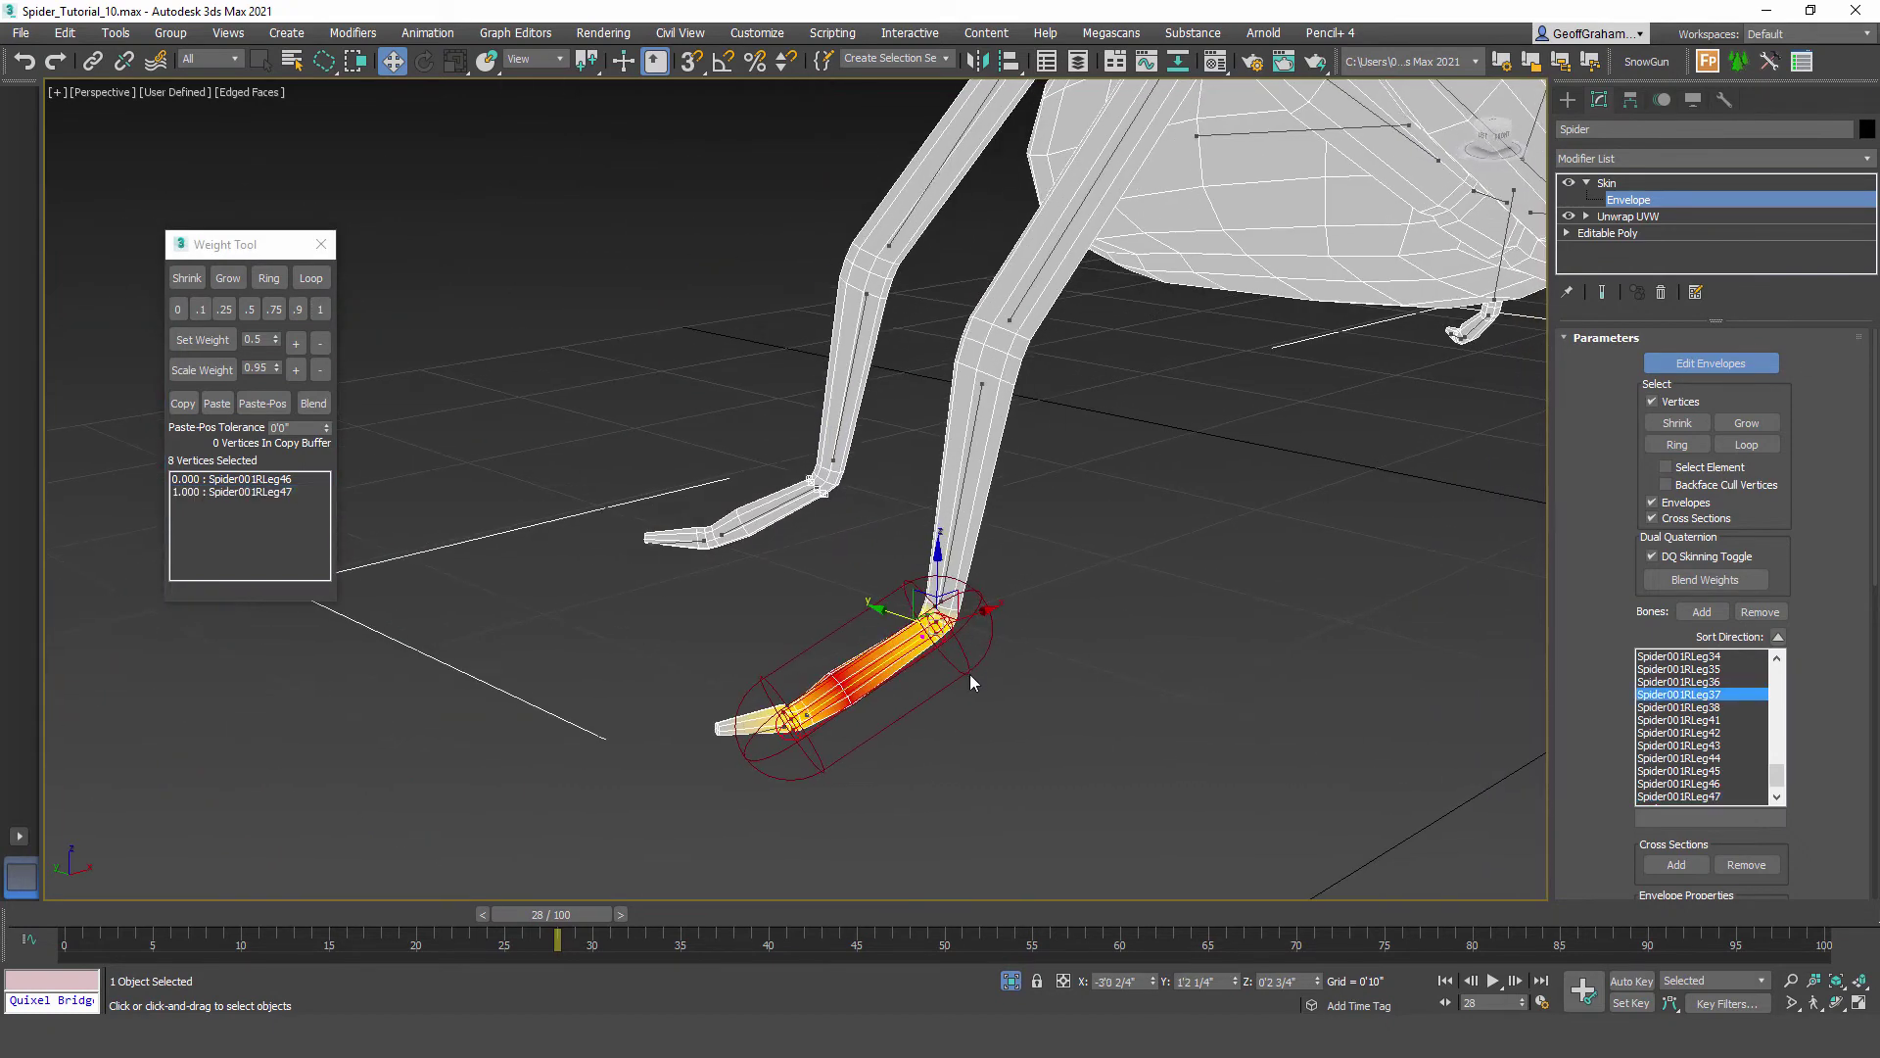
scroll(770, 614, "up", 5)
left_click(725, 494)
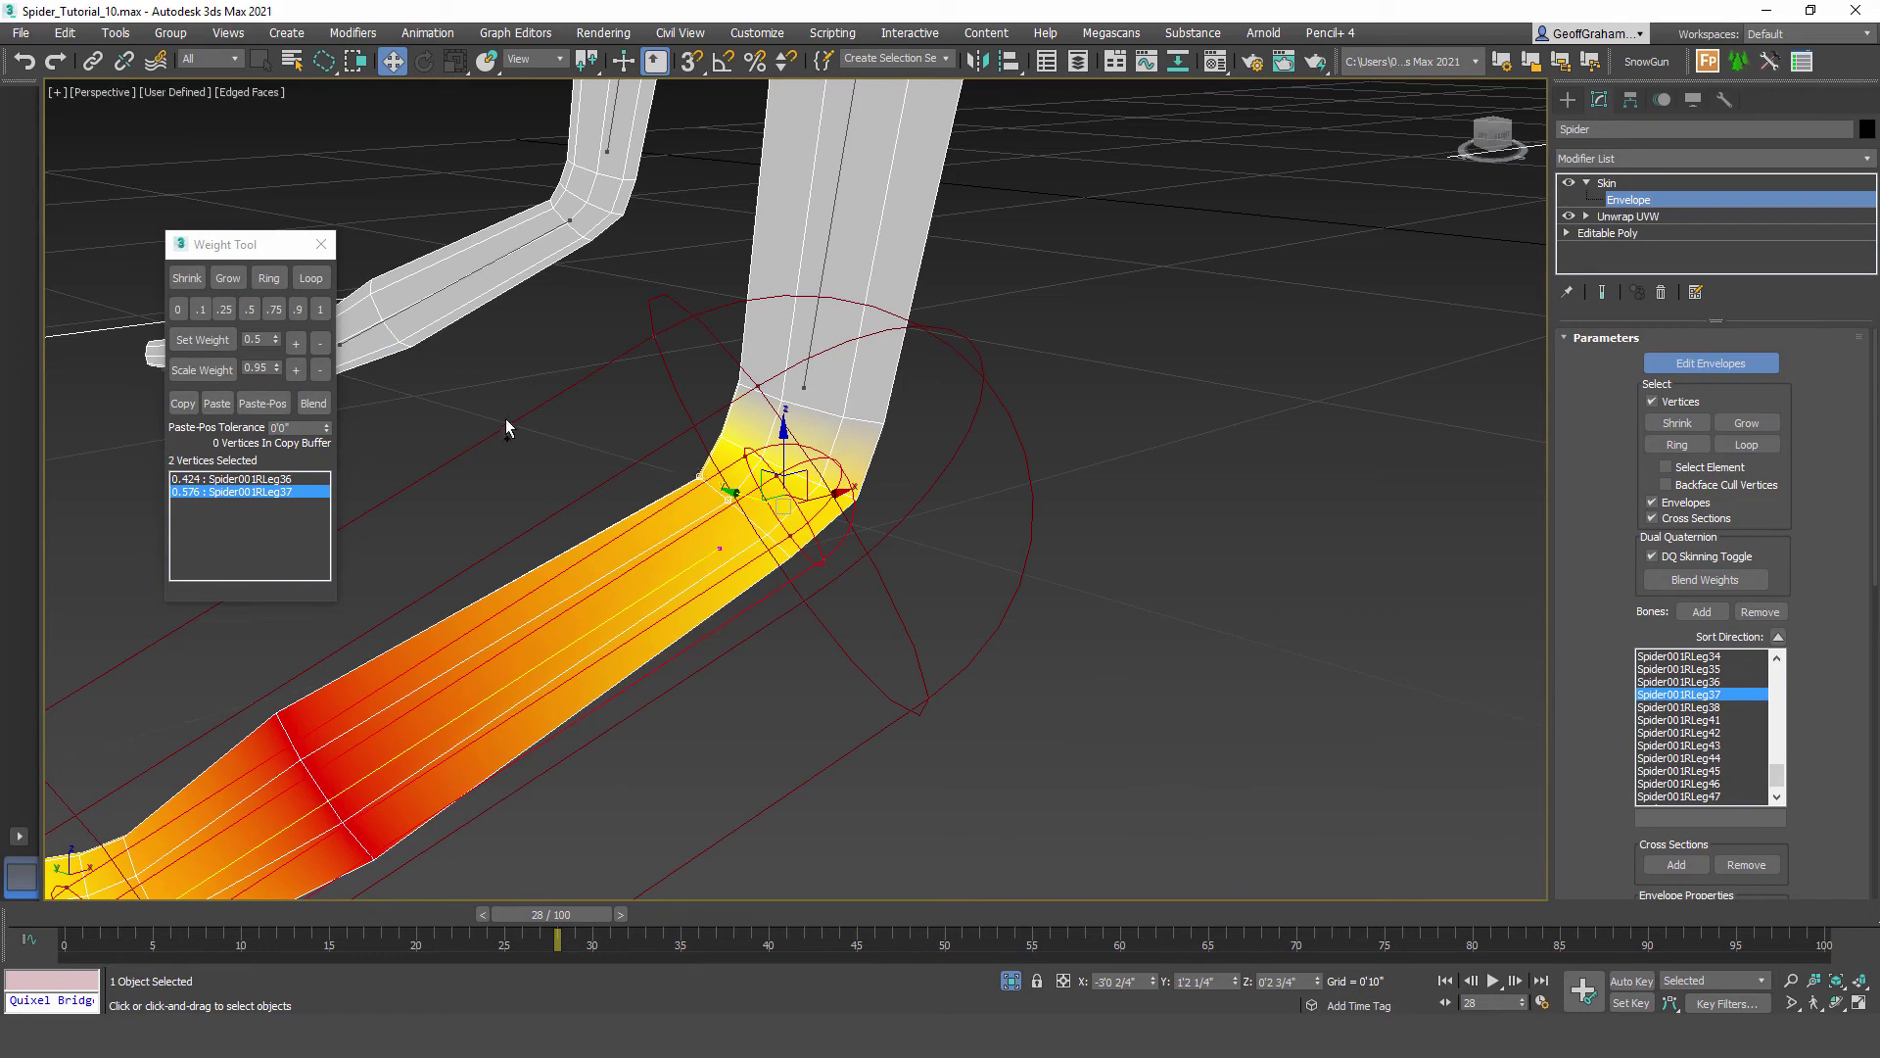
left_click(312, 279)
left_click(319, 310)
Step: Set the Spider001RLeg27 weight to 1 on the body-side vertex loop of the second right leg's seventh segment
scroll(1137, 680, "down", 8)
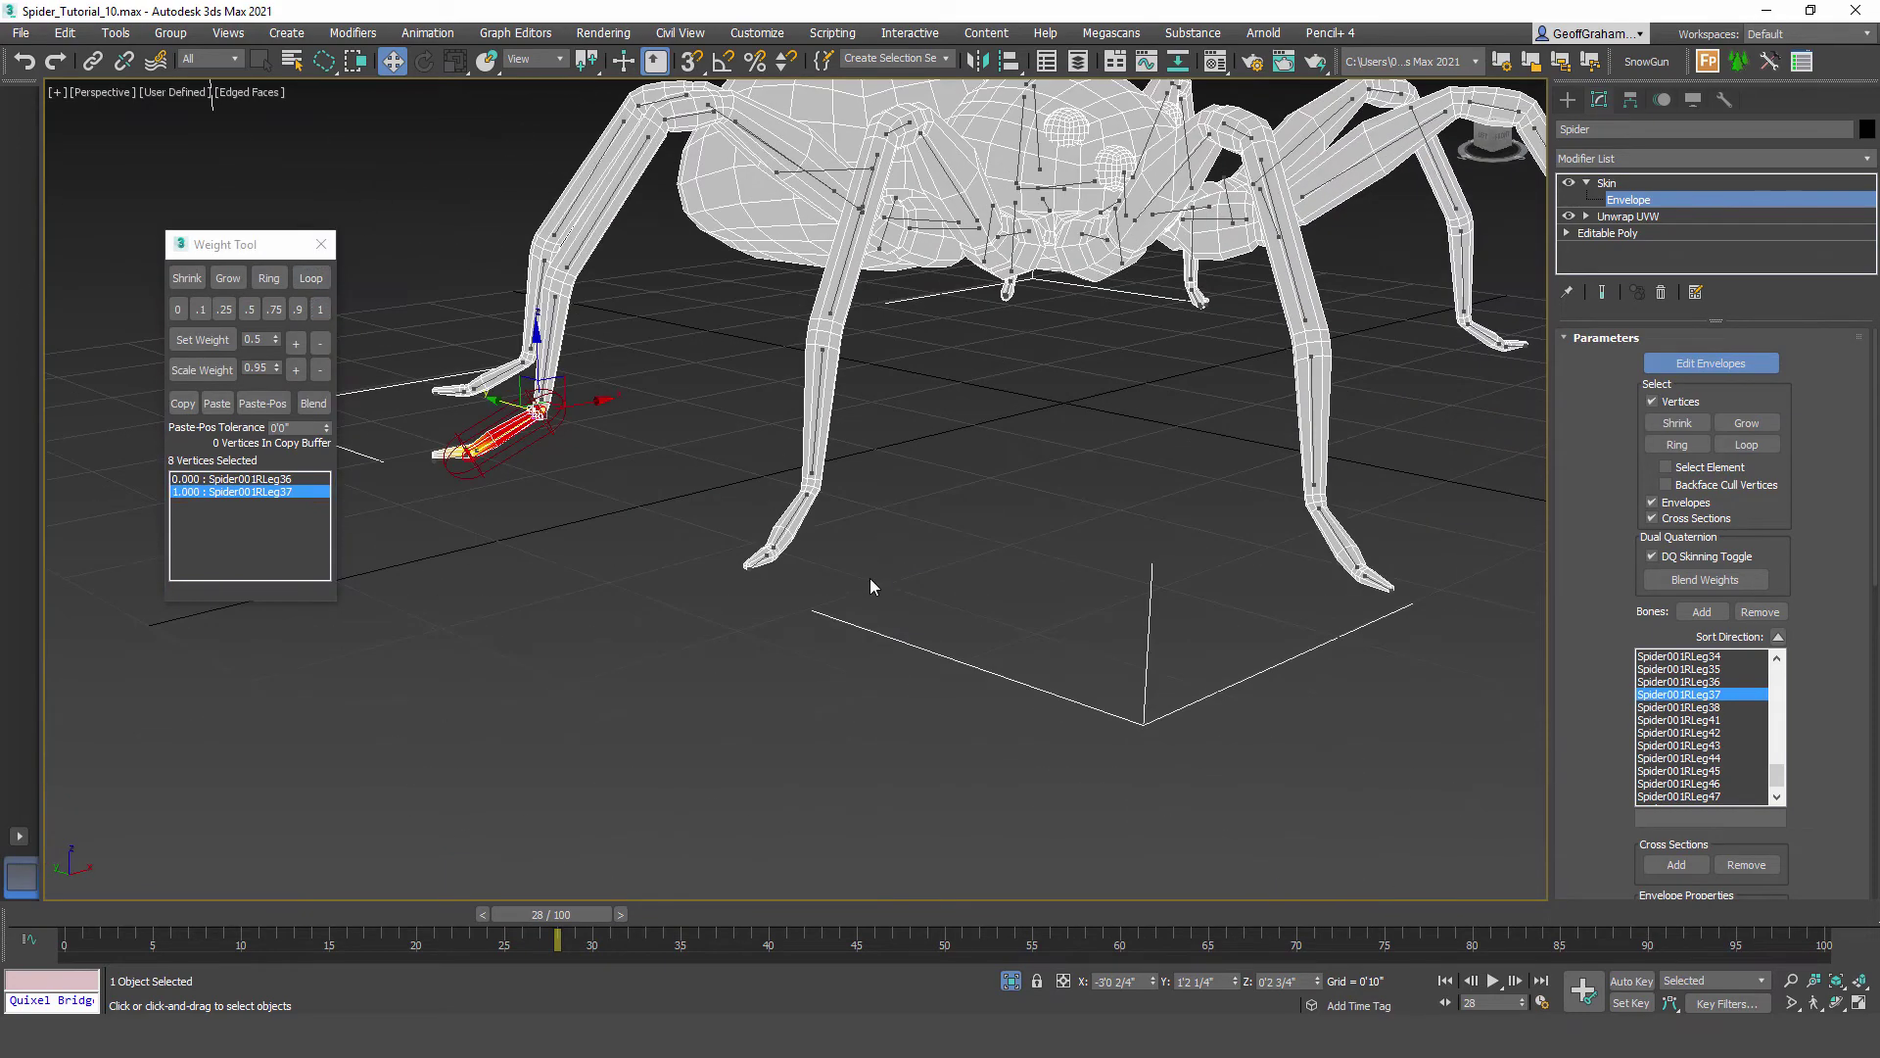
scroll(871, 586, "up", 5)
left_click(736, 522)
scroll(724, 583, "up", 2)
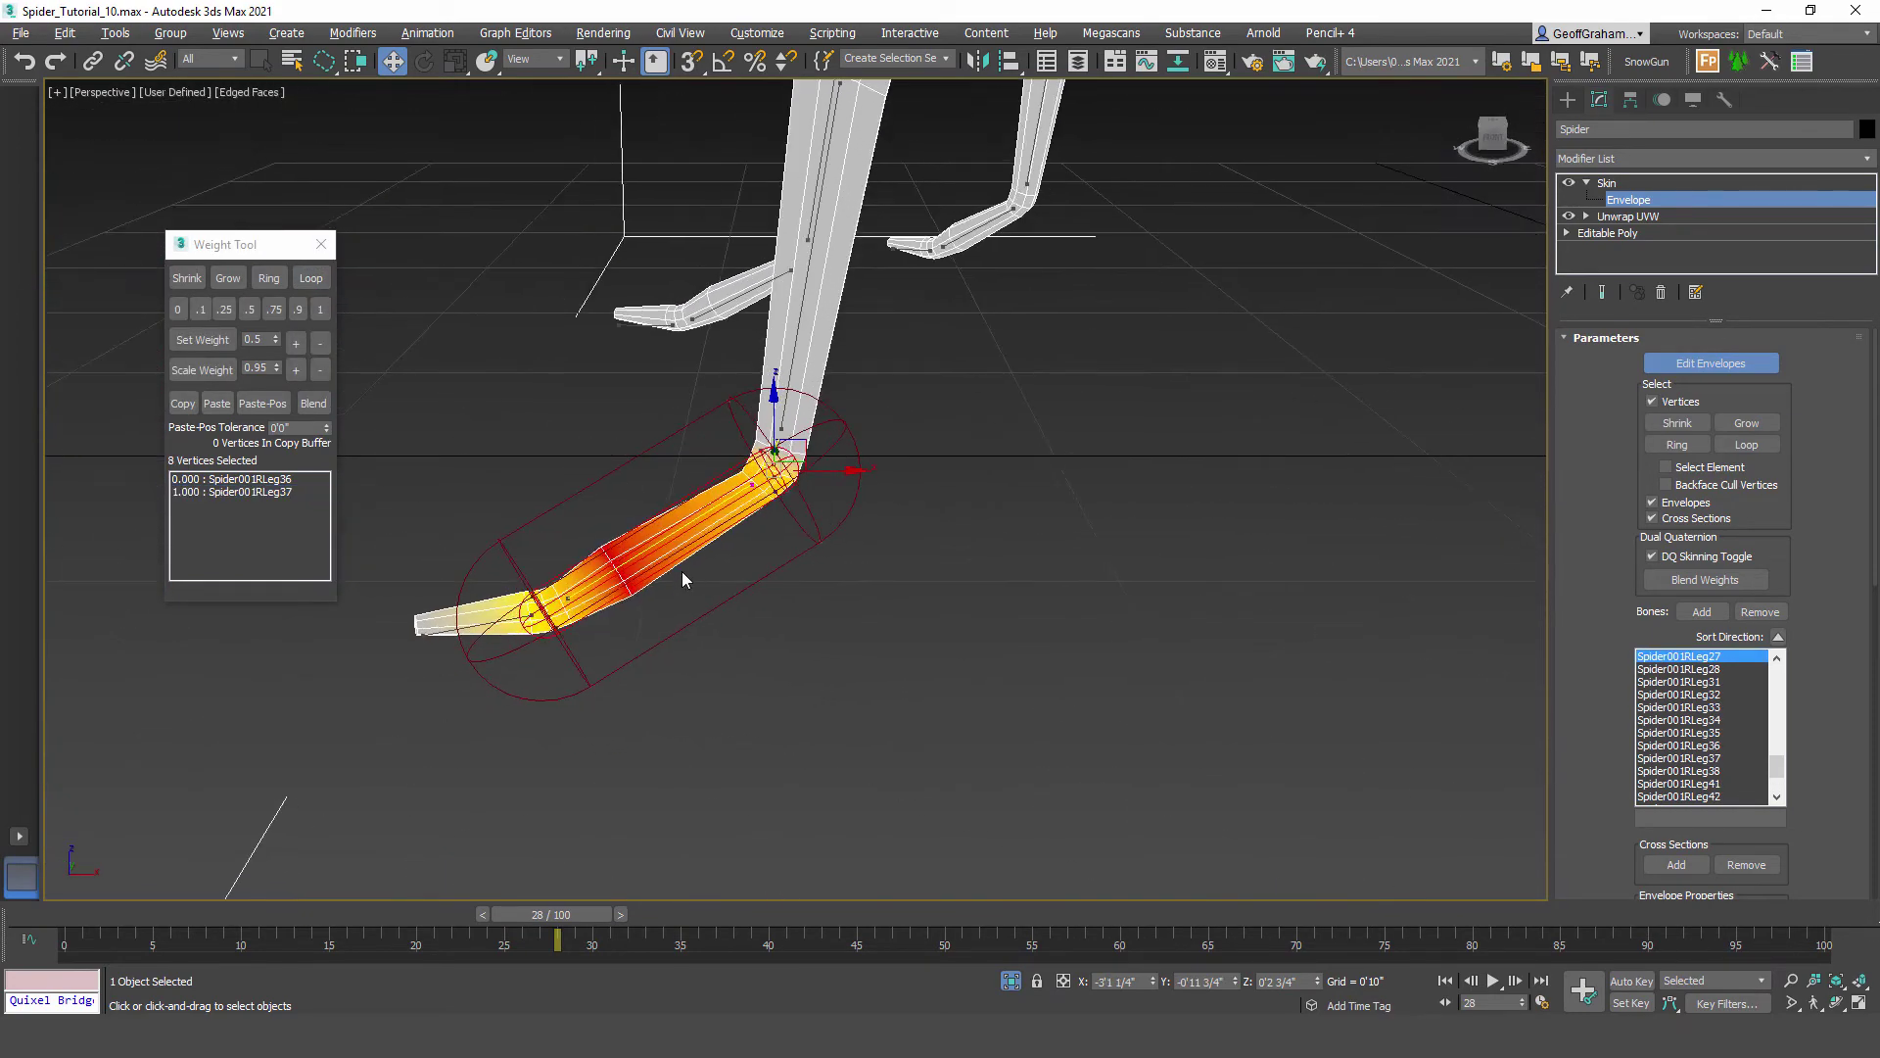
scroll(795, 518, "up", 3)
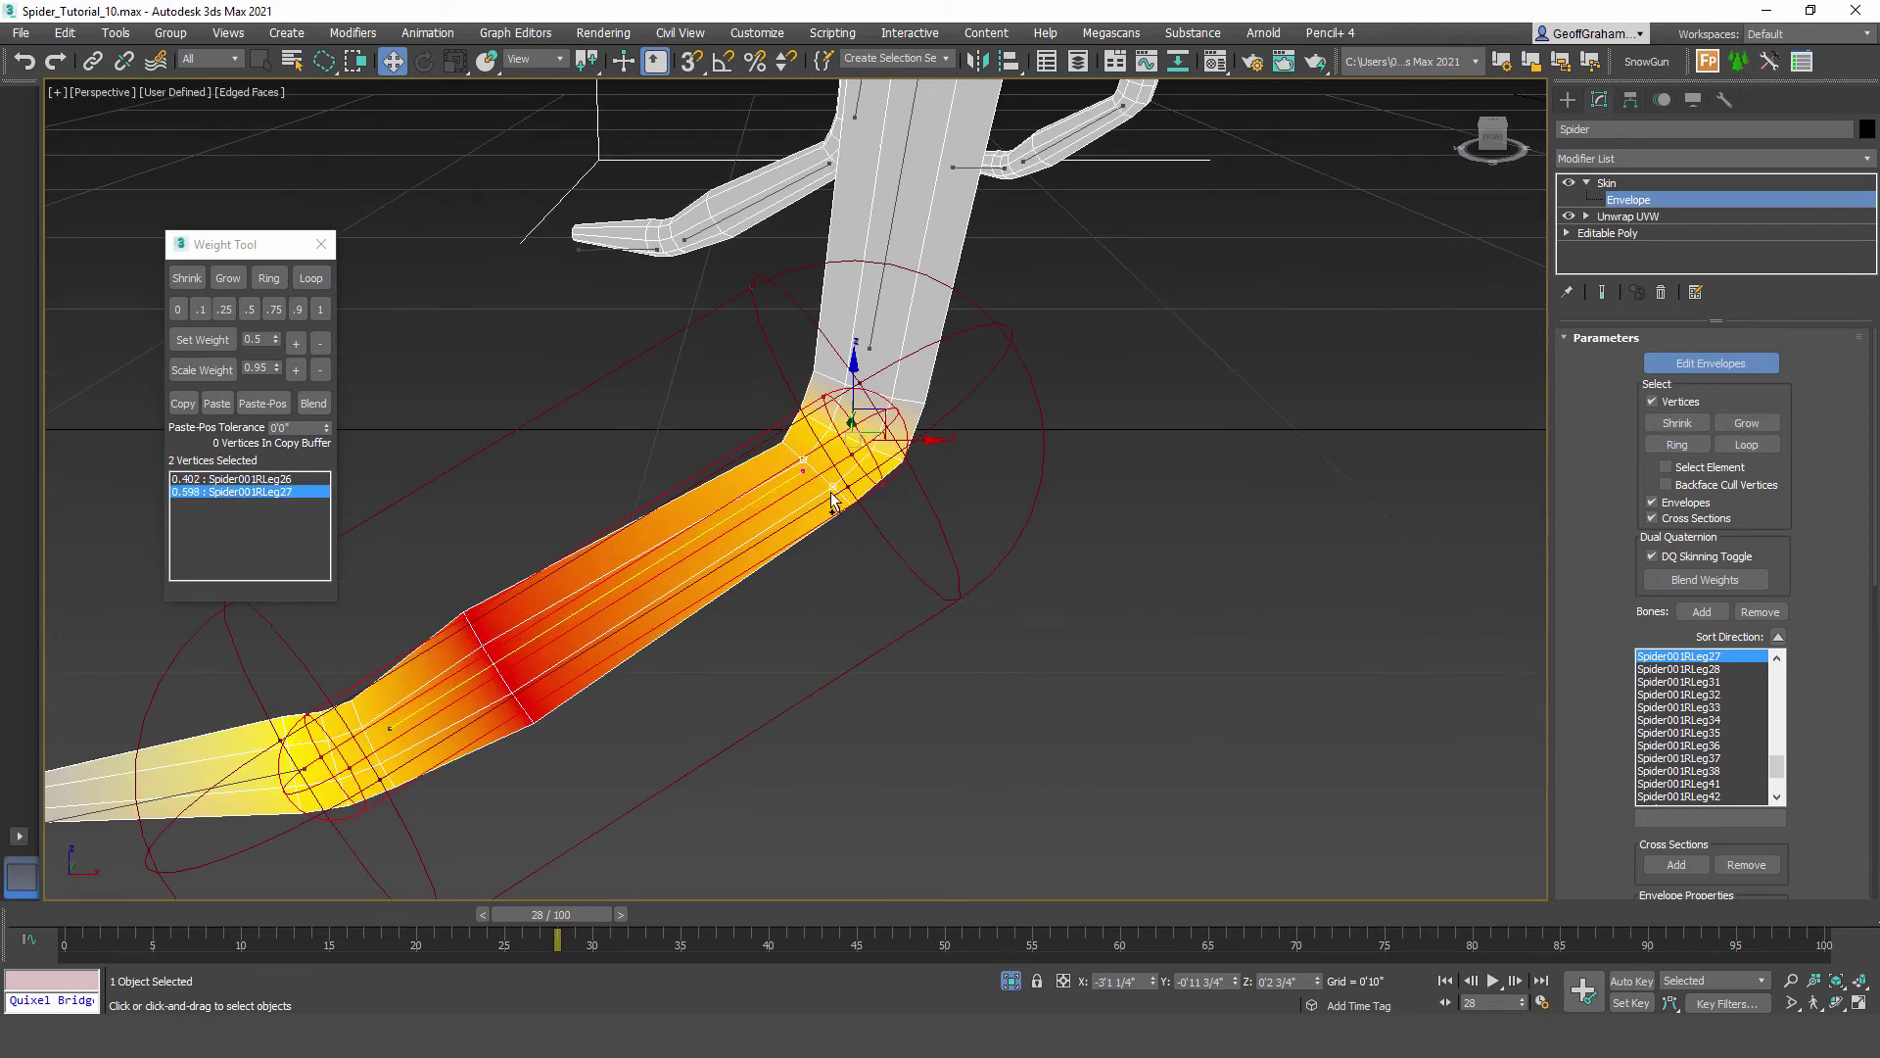
left_click(310, 278)
left_click(319, 310)
Step: Set the Spider001RLeg17 weight to 1 on the body-side vertex loop of the first right leg's seventh segment
scroll(750, 608, "down", 8)
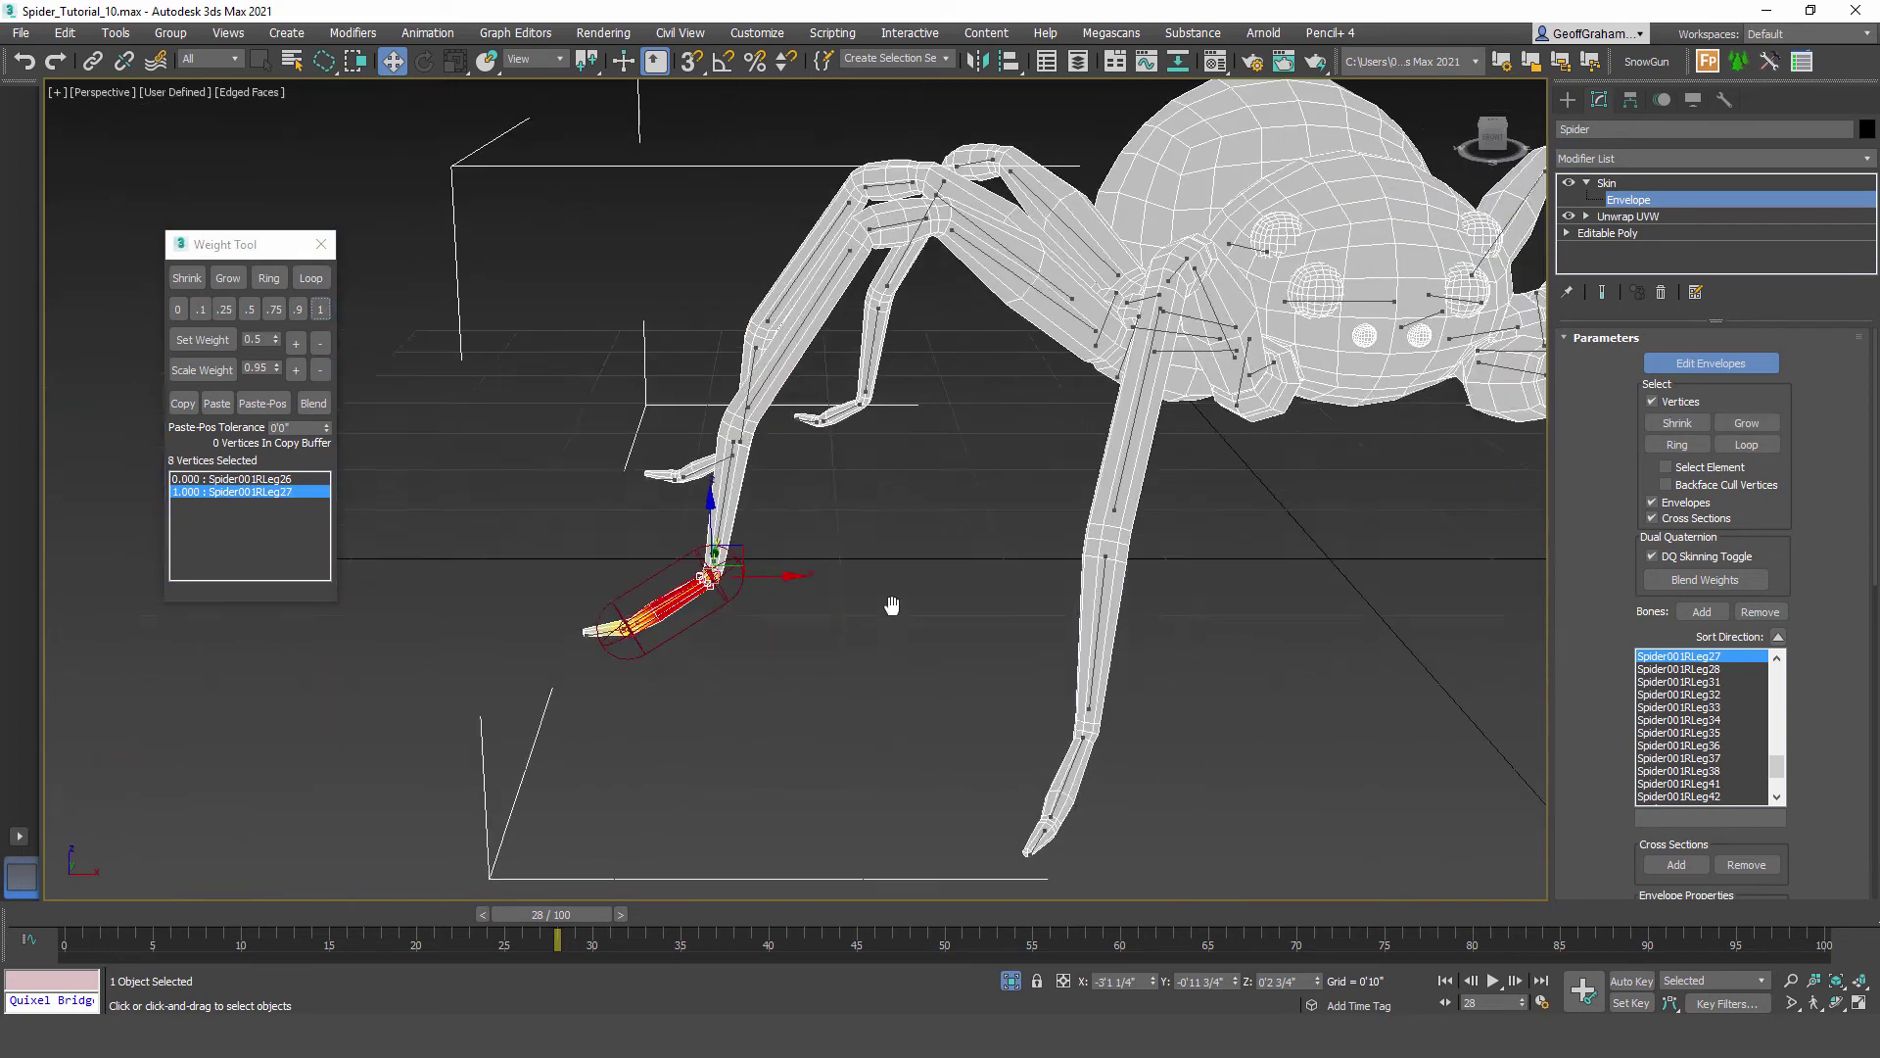
scroll(892, 601, "up", 6)
left_click(617, 614)
middle_click_drag(630, 663, 529, 600, "alt")
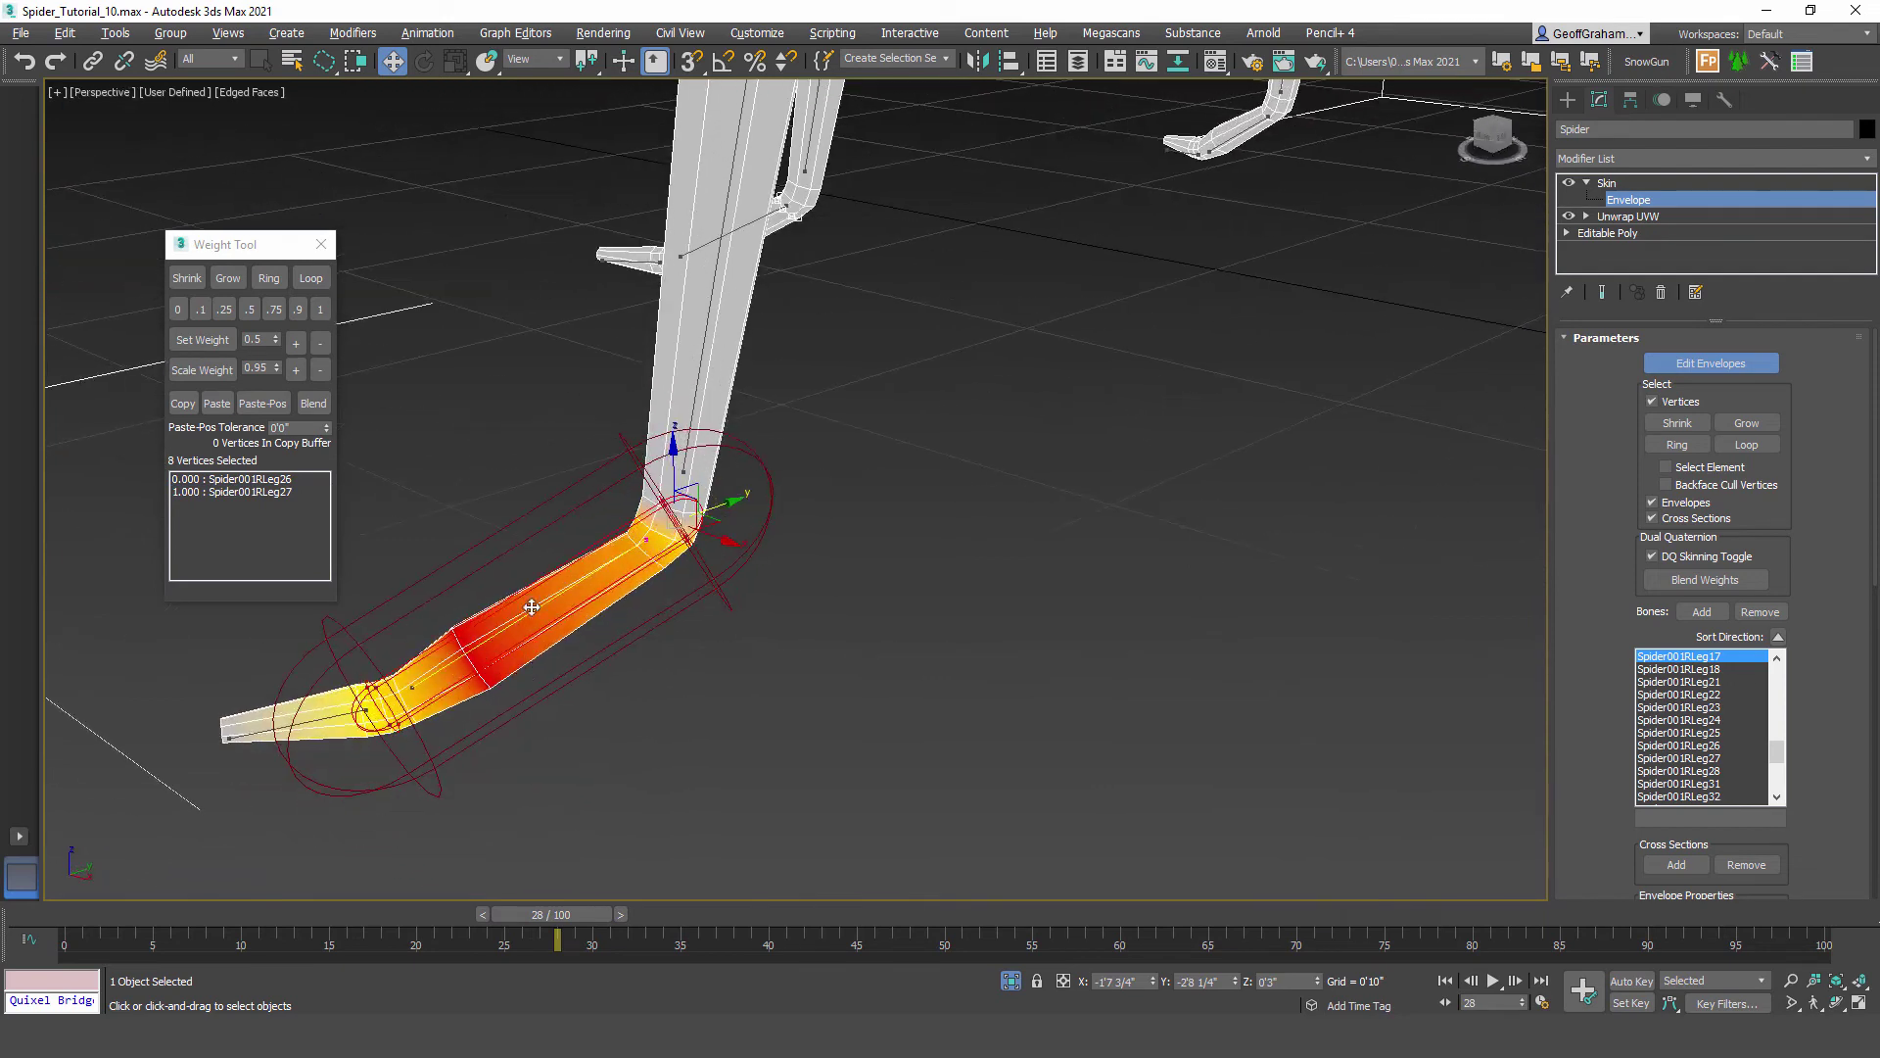
scroll(588, 602, "up", 3)
scroll(725, 627, "down", 3)
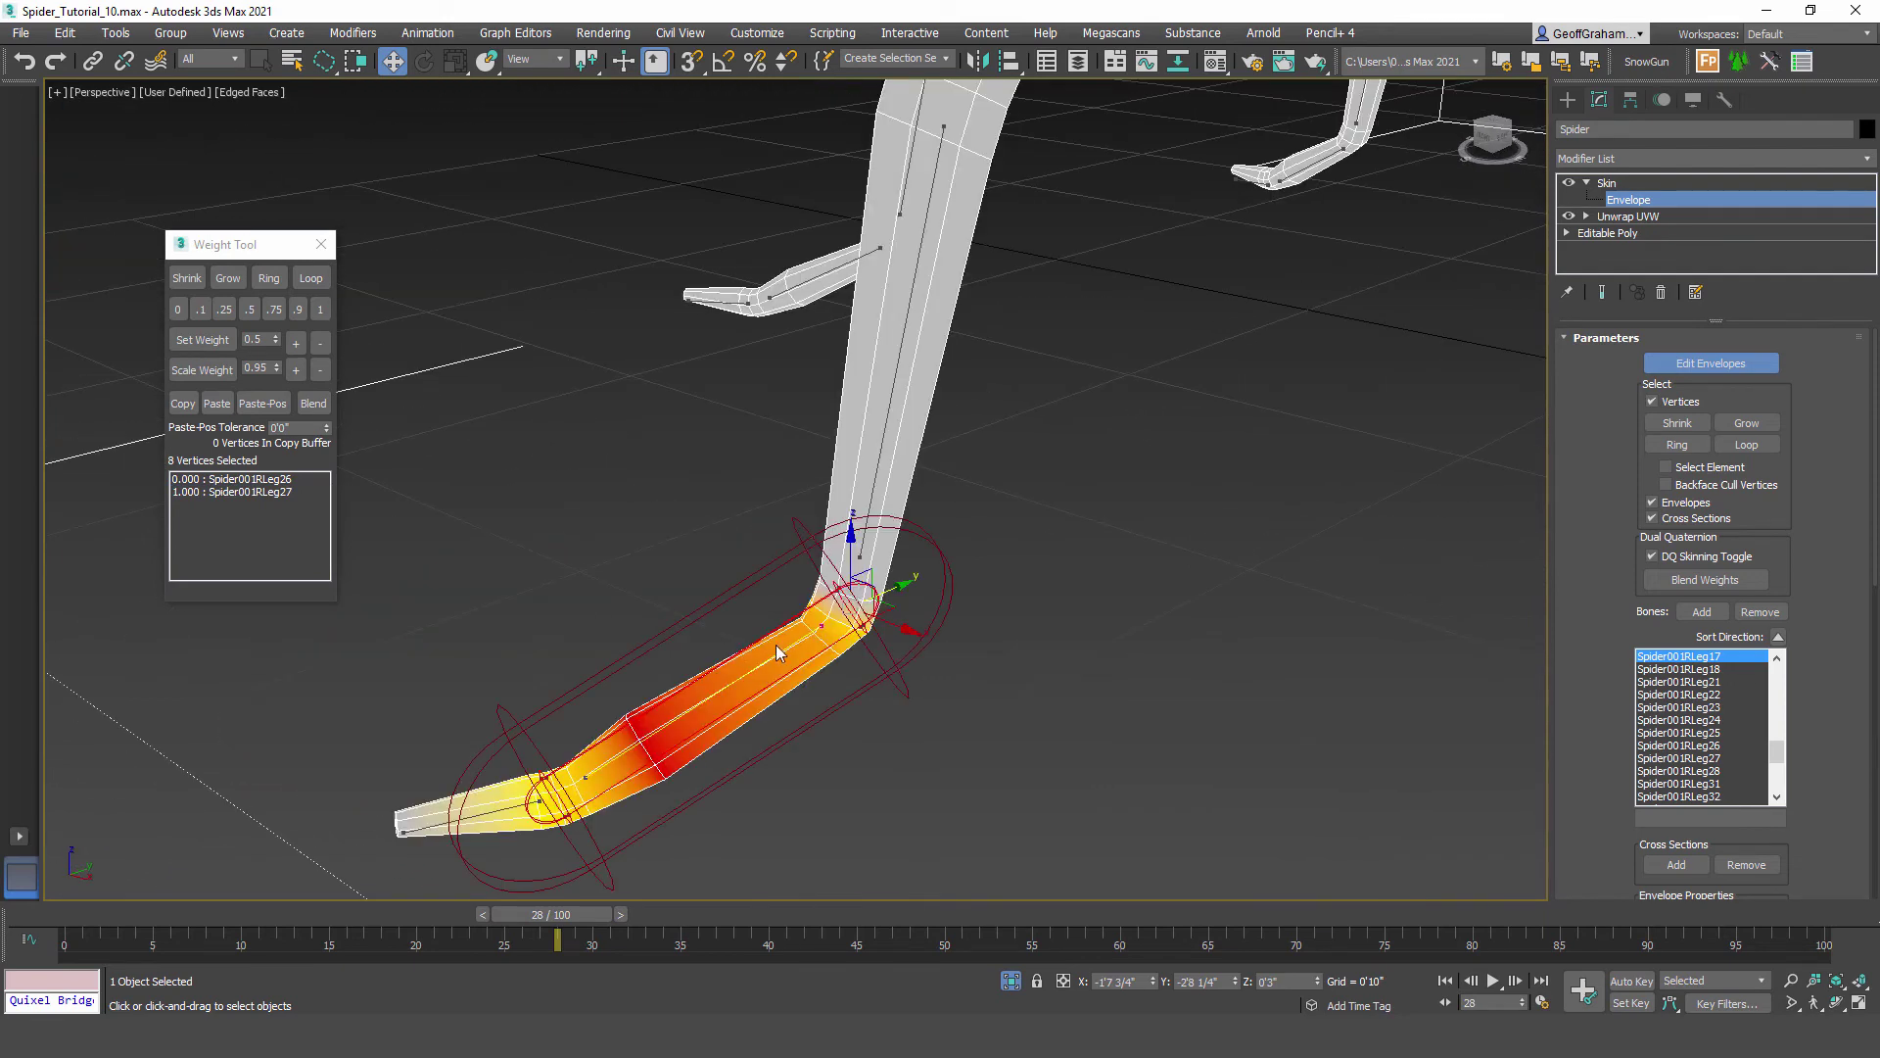
left_click(828, 648)
left_click(314, 281)
left_click(323, 311)
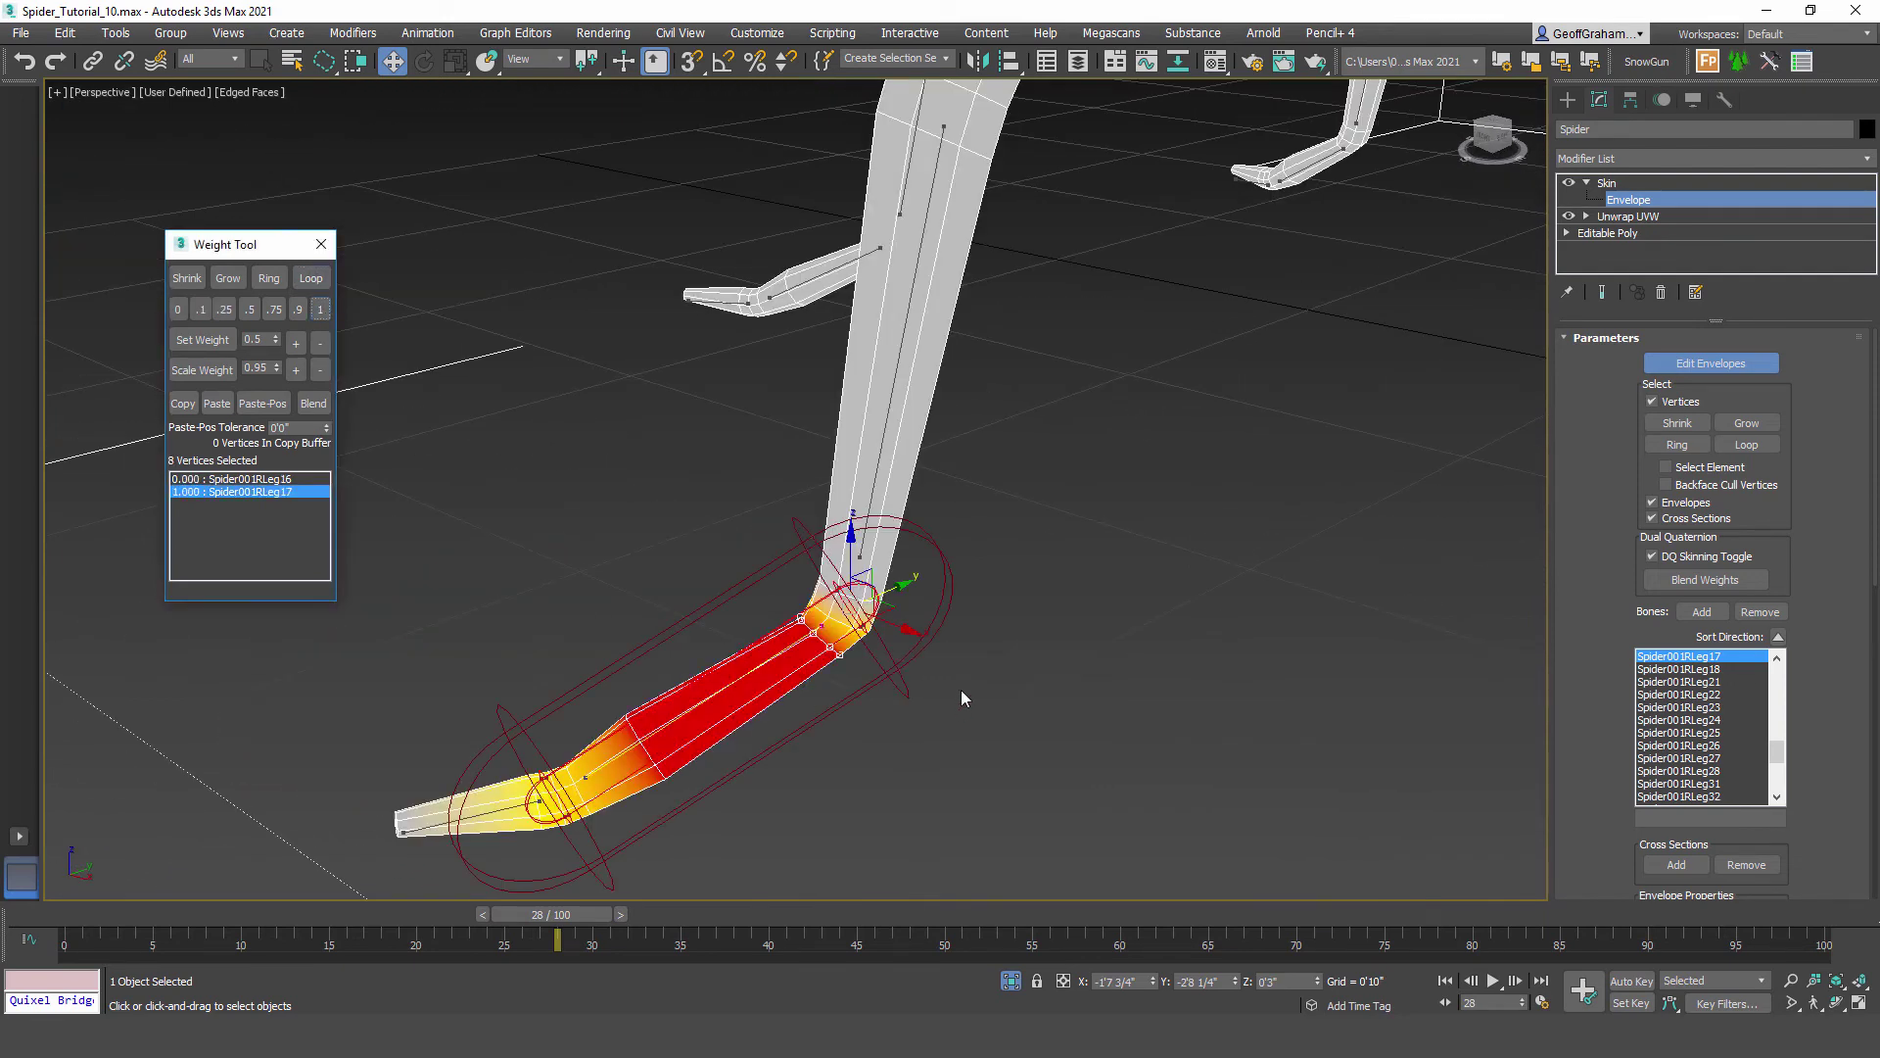
Step: Leave Skin envelope editing and end the spider mesh's isolation to bring back the CAT rig
scroll(980, 691, "down", 8)
middle_click_drag(1052, 708, 1127, 597, "alt")
left_click(1566, 101)
scroll(1209, 610, "down", 3)
right_click(1073, 525)
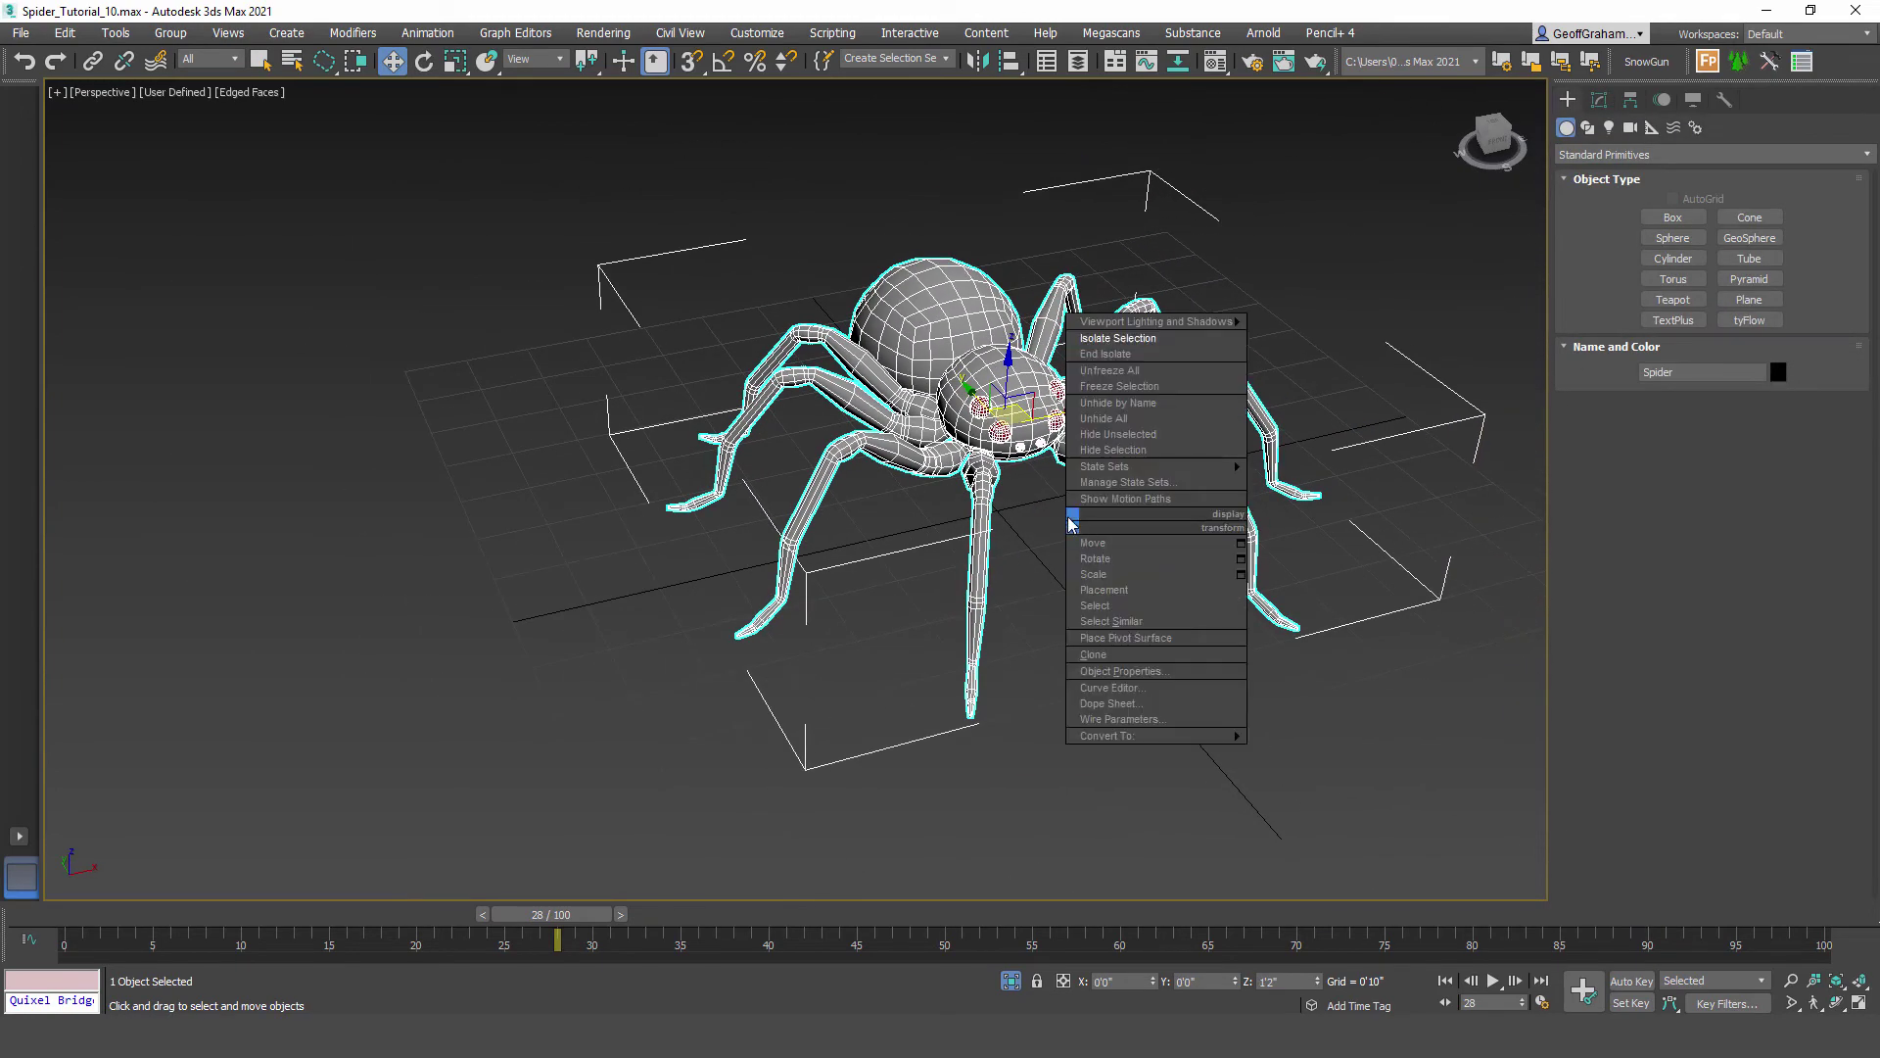
left_click(1121, 355)
Step: Switch the Spider001 CAT rig from setup to animation mode through its triangular base helper, then deselect it
left_click(1066, 544)
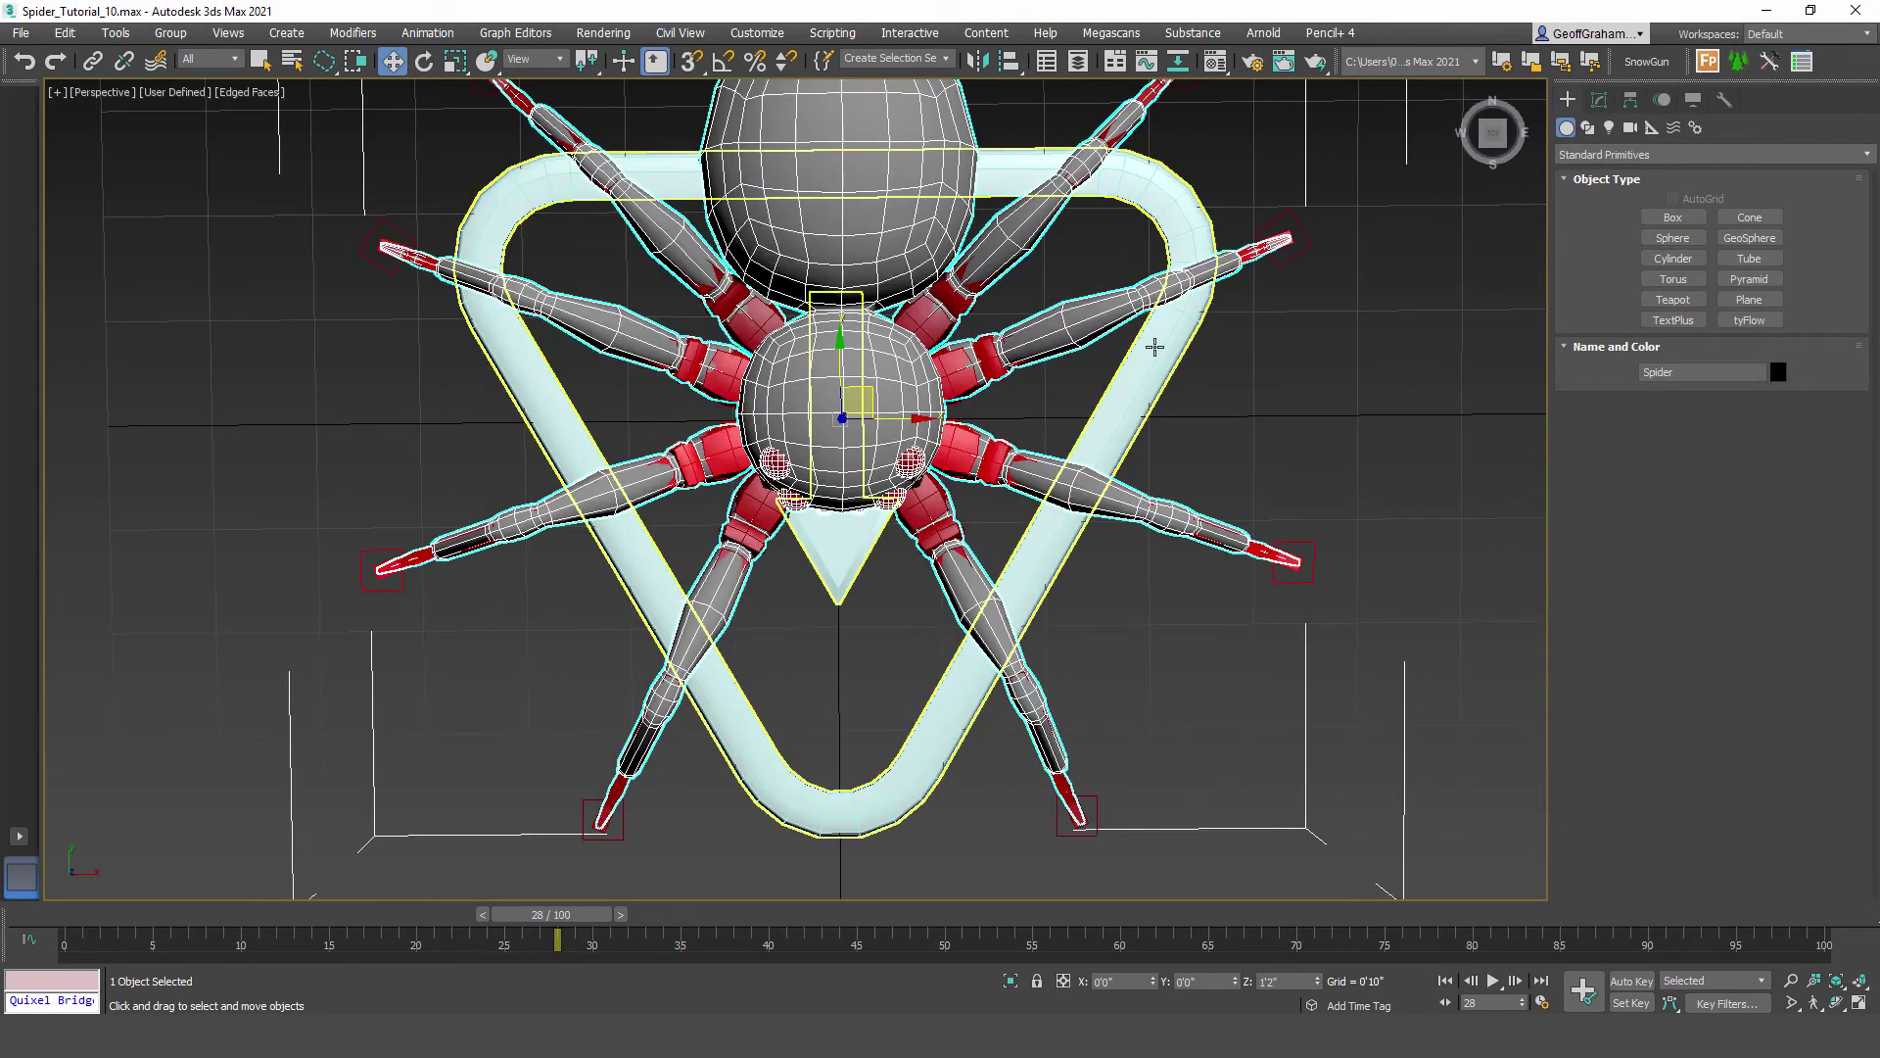
left_click(1662, 99)
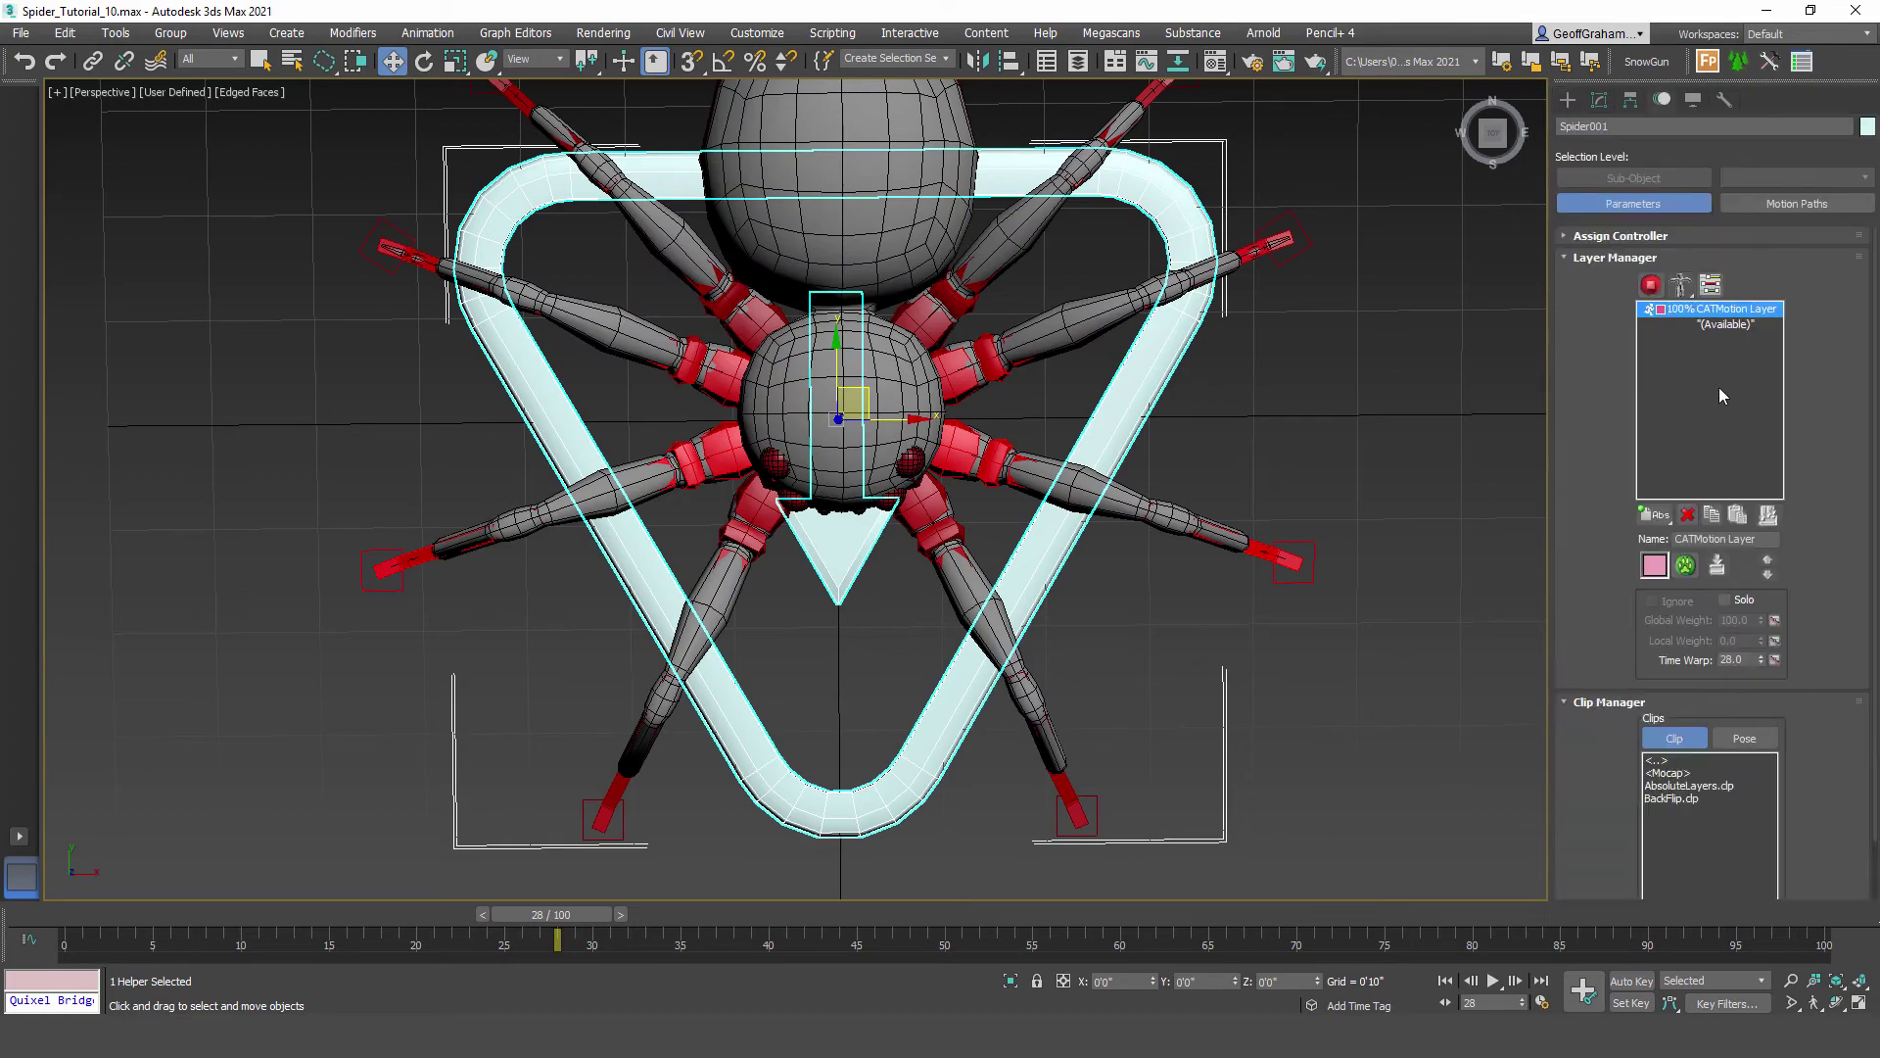
left_click(1651, 285)
middle_click_drag(730, 490, 774, 333, "alt")
middle_click_drag(564, 455, 656, 453, "alt")
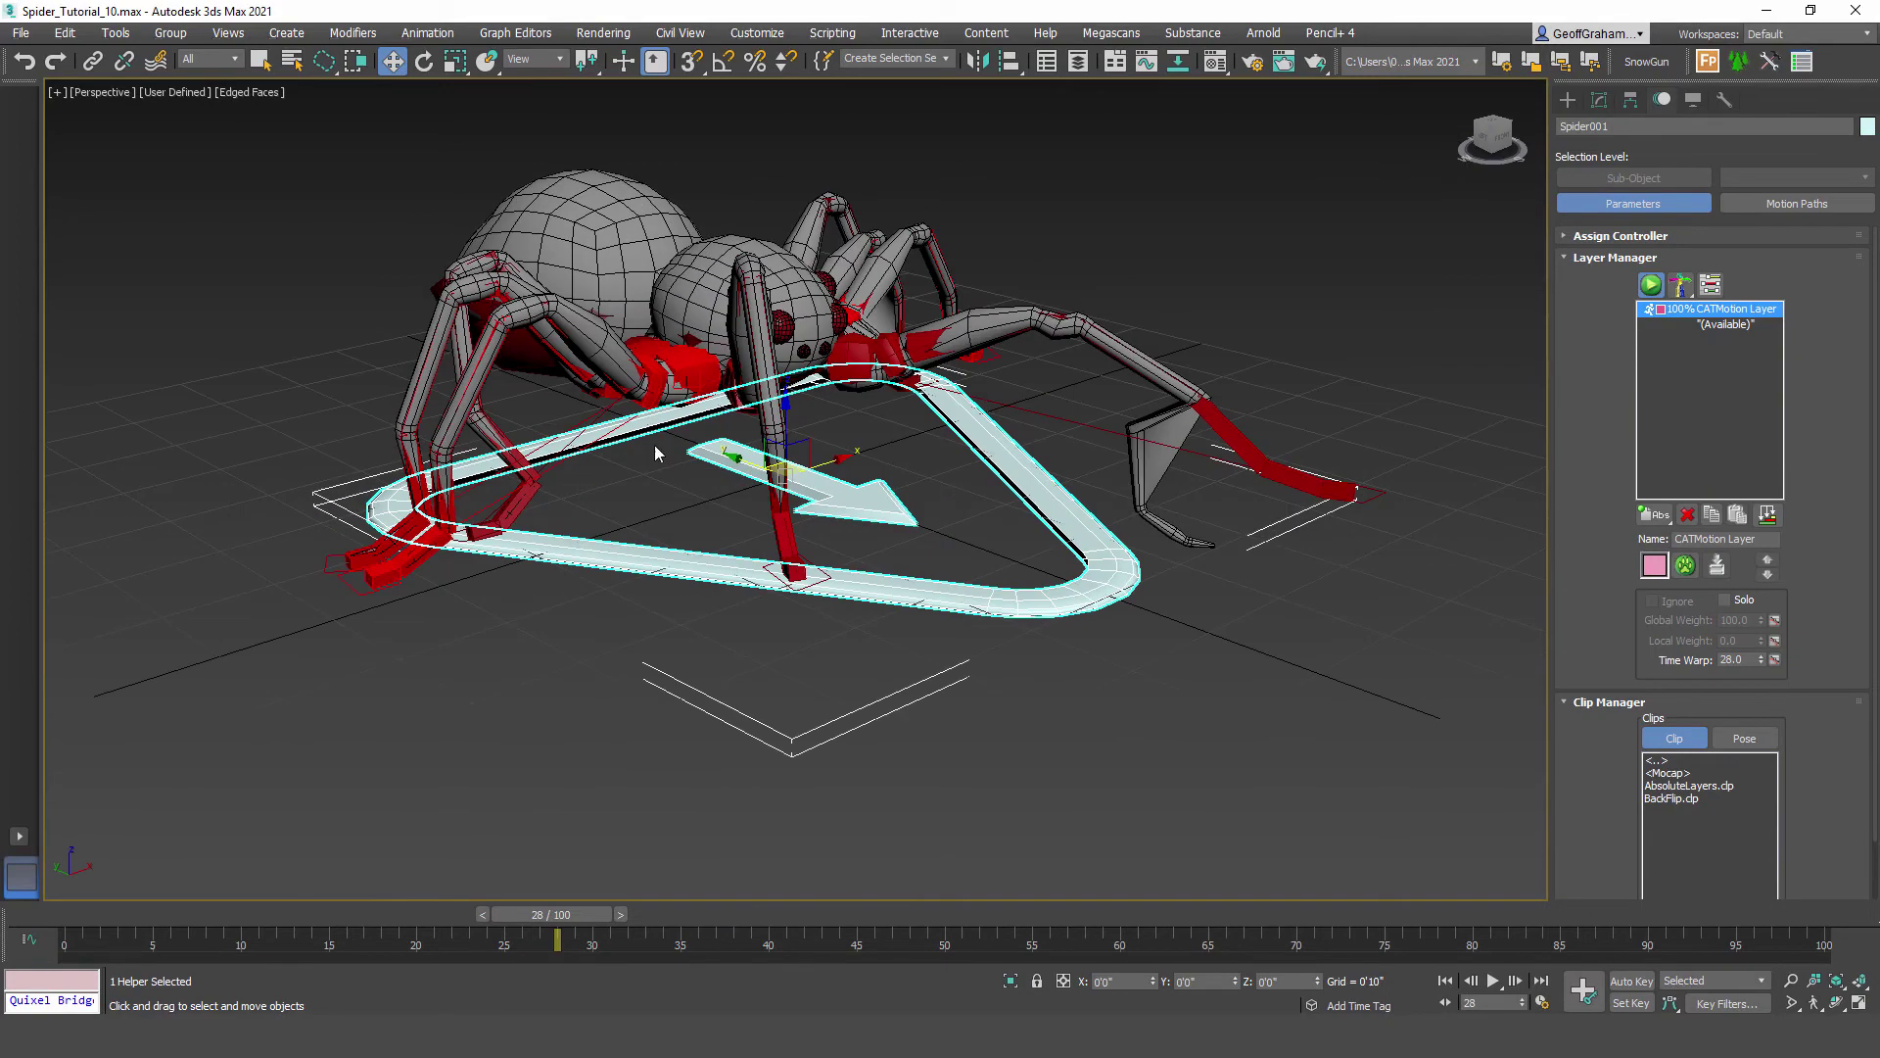
left_click(705, 201)
Step: Go to frame 34 and examine how the right legs and their joints deform in the walk pose
middle_click_drag(727, 346, 866, 735, "alt")
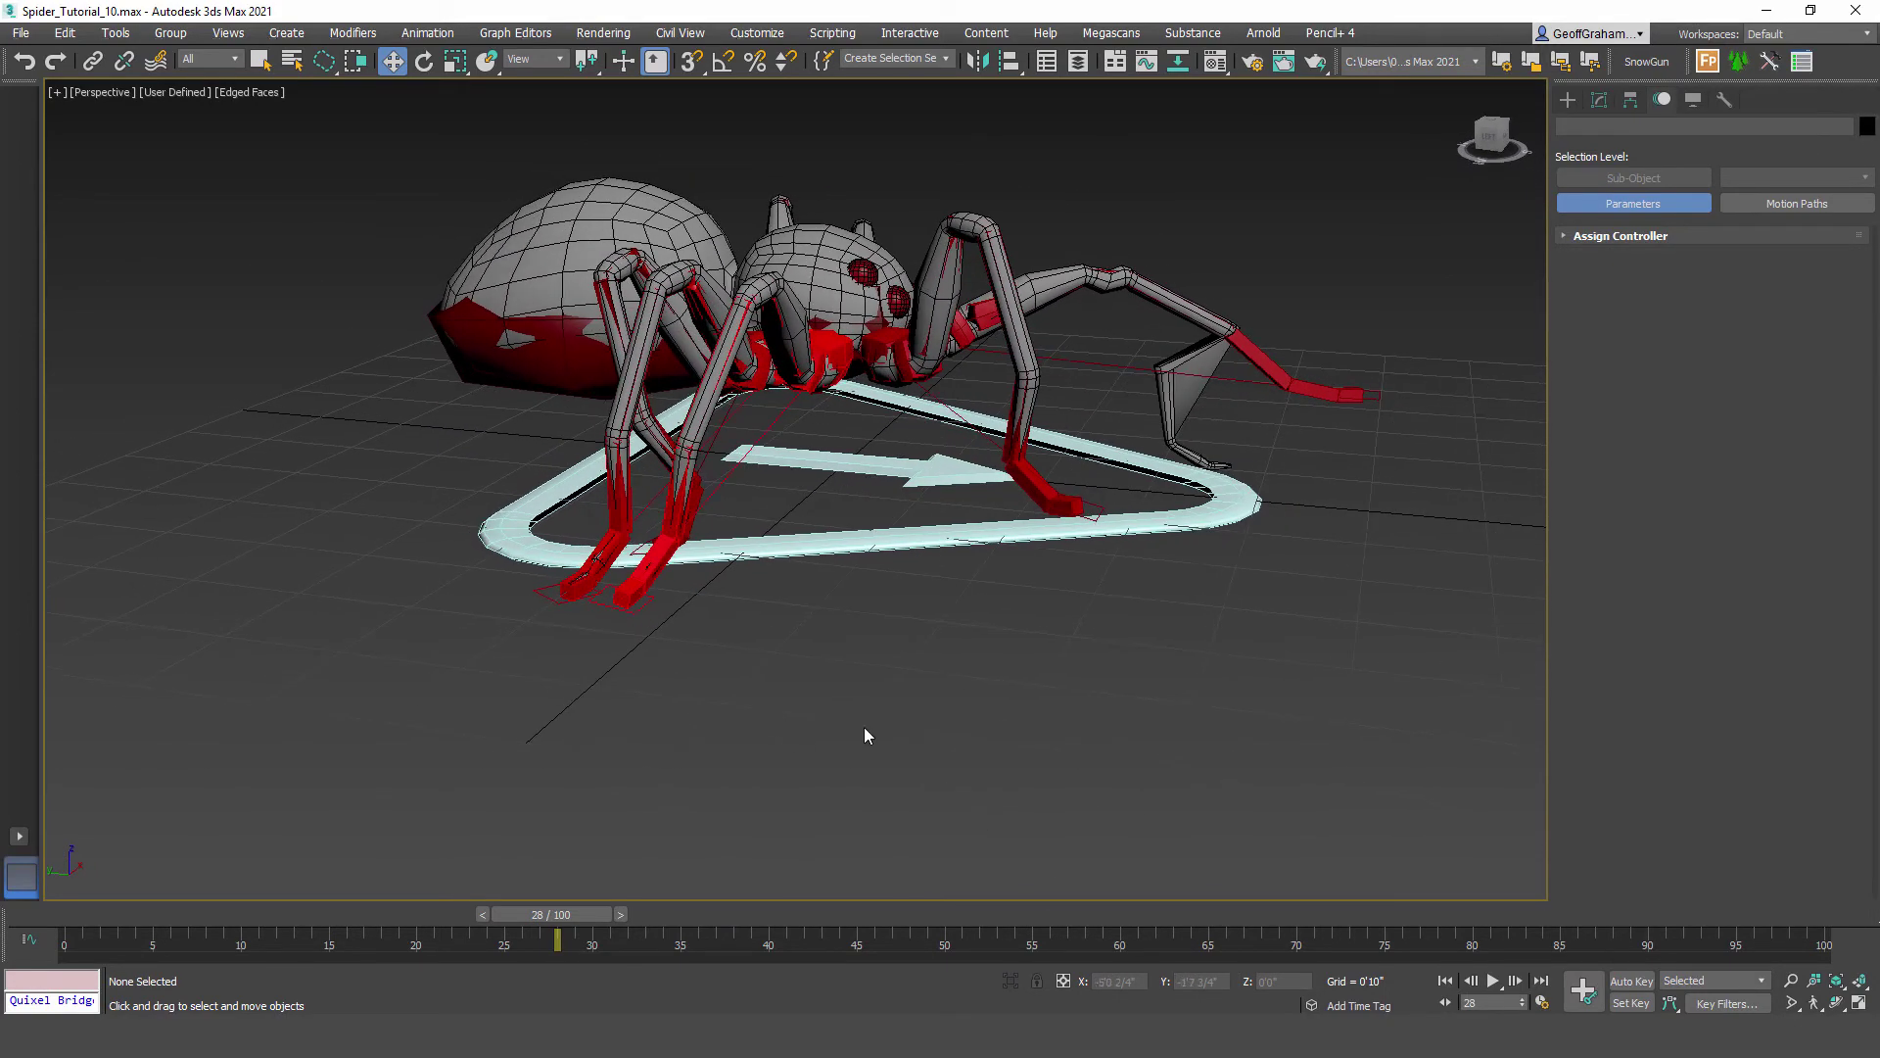
left_click_drag(570, 918, 664, 918)
key("w")
scroll(722, 524, "up", 8)
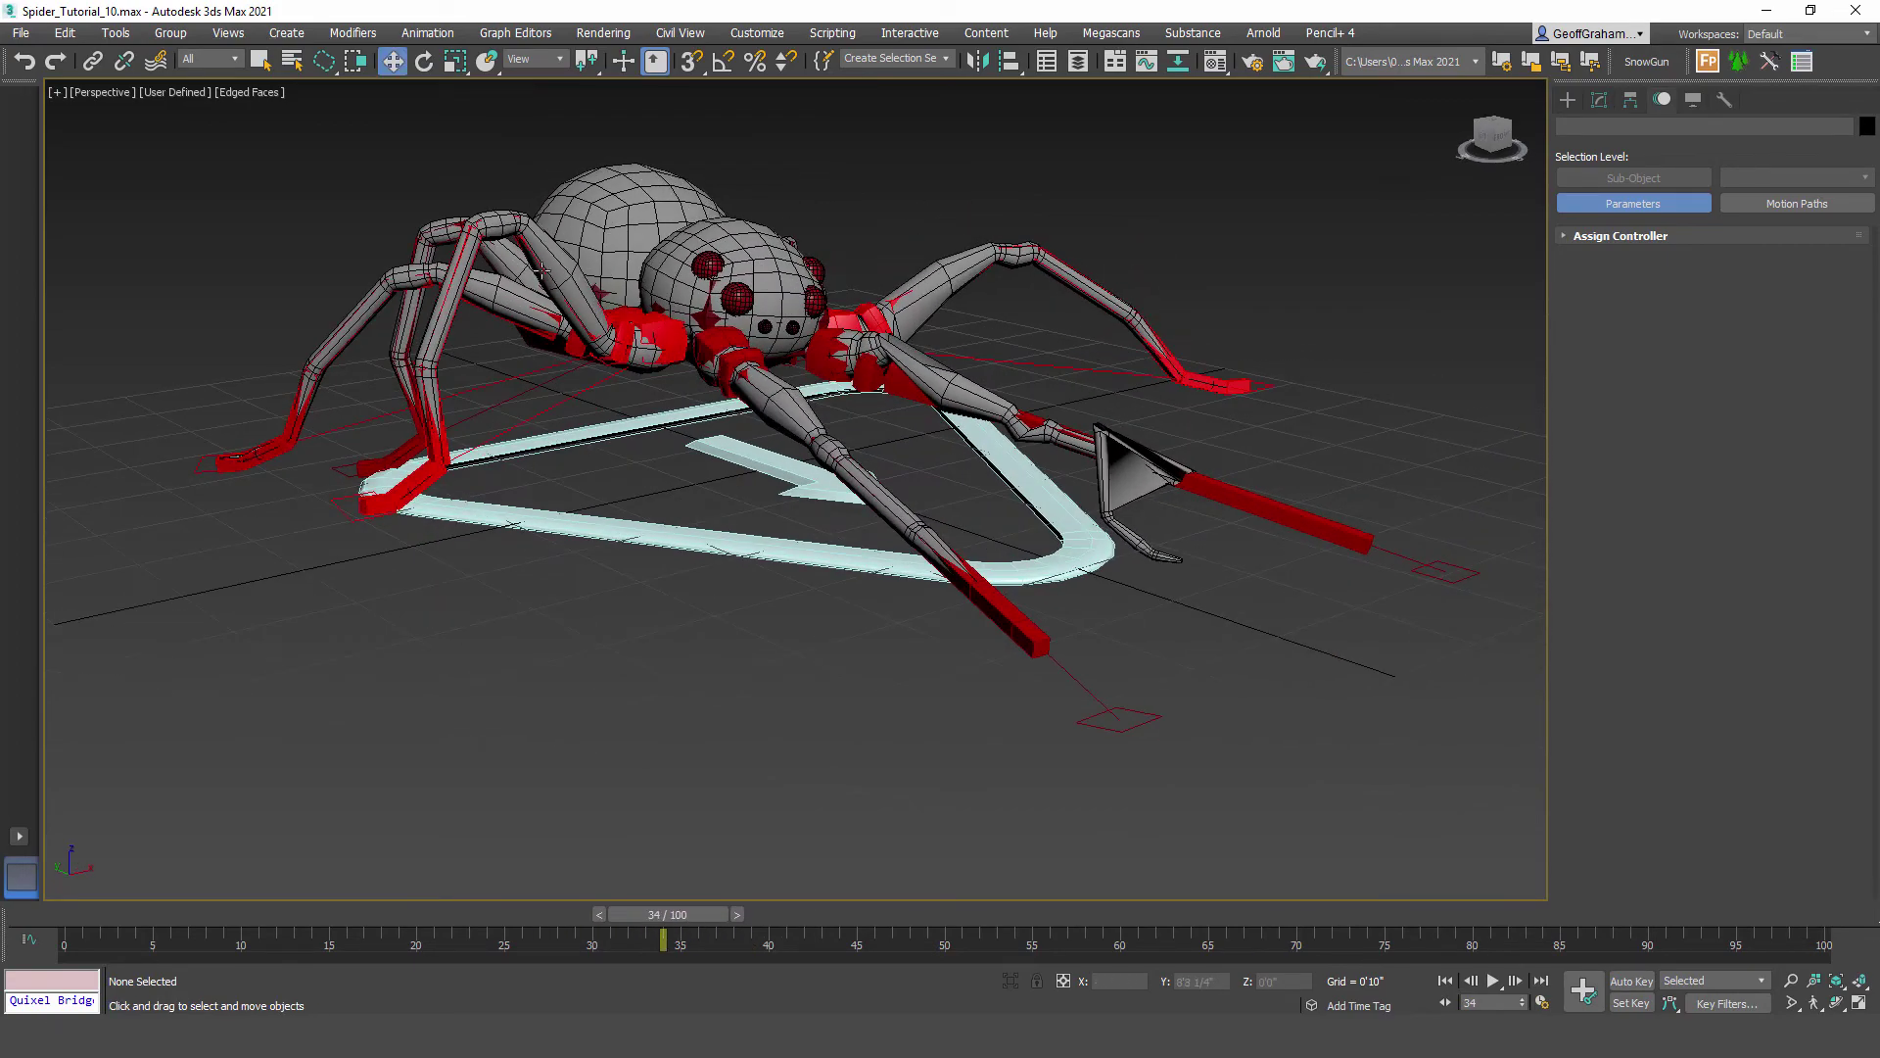
scroll(593, 362, "up", 4)
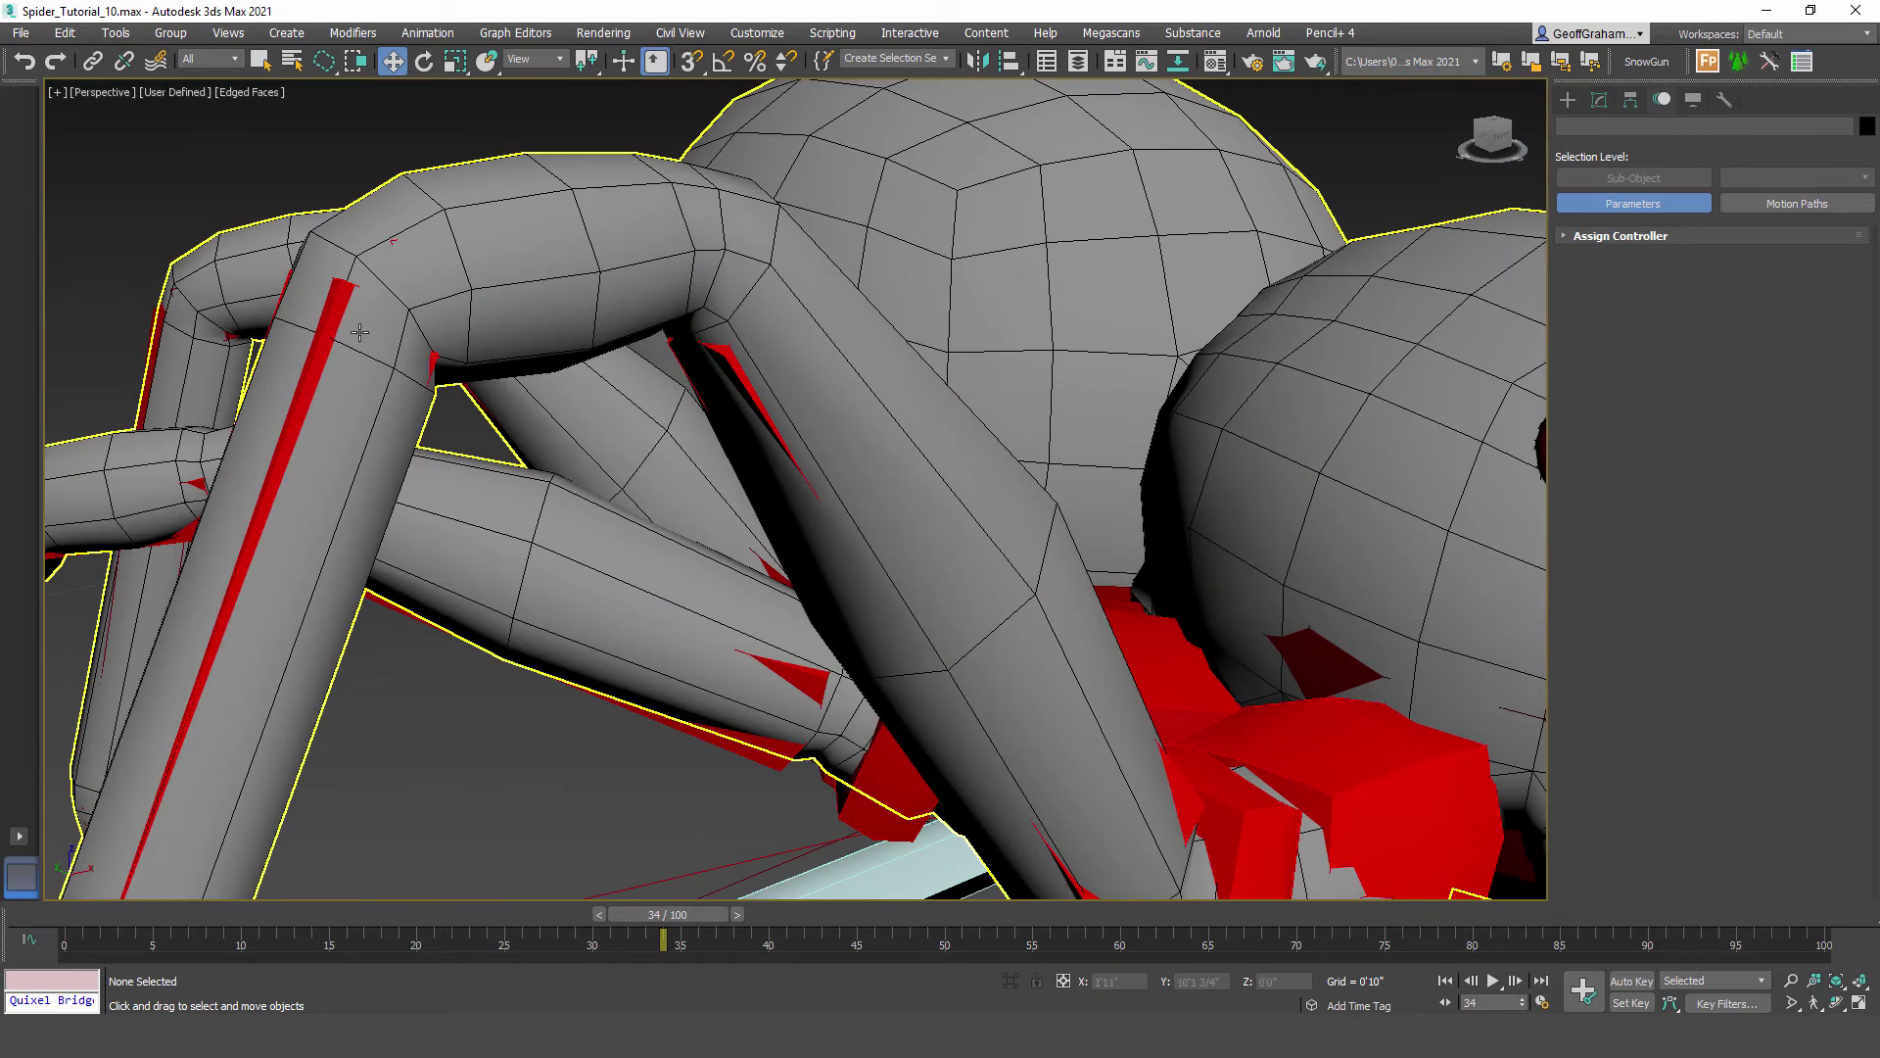
scroll(349, 245, "down", 3)
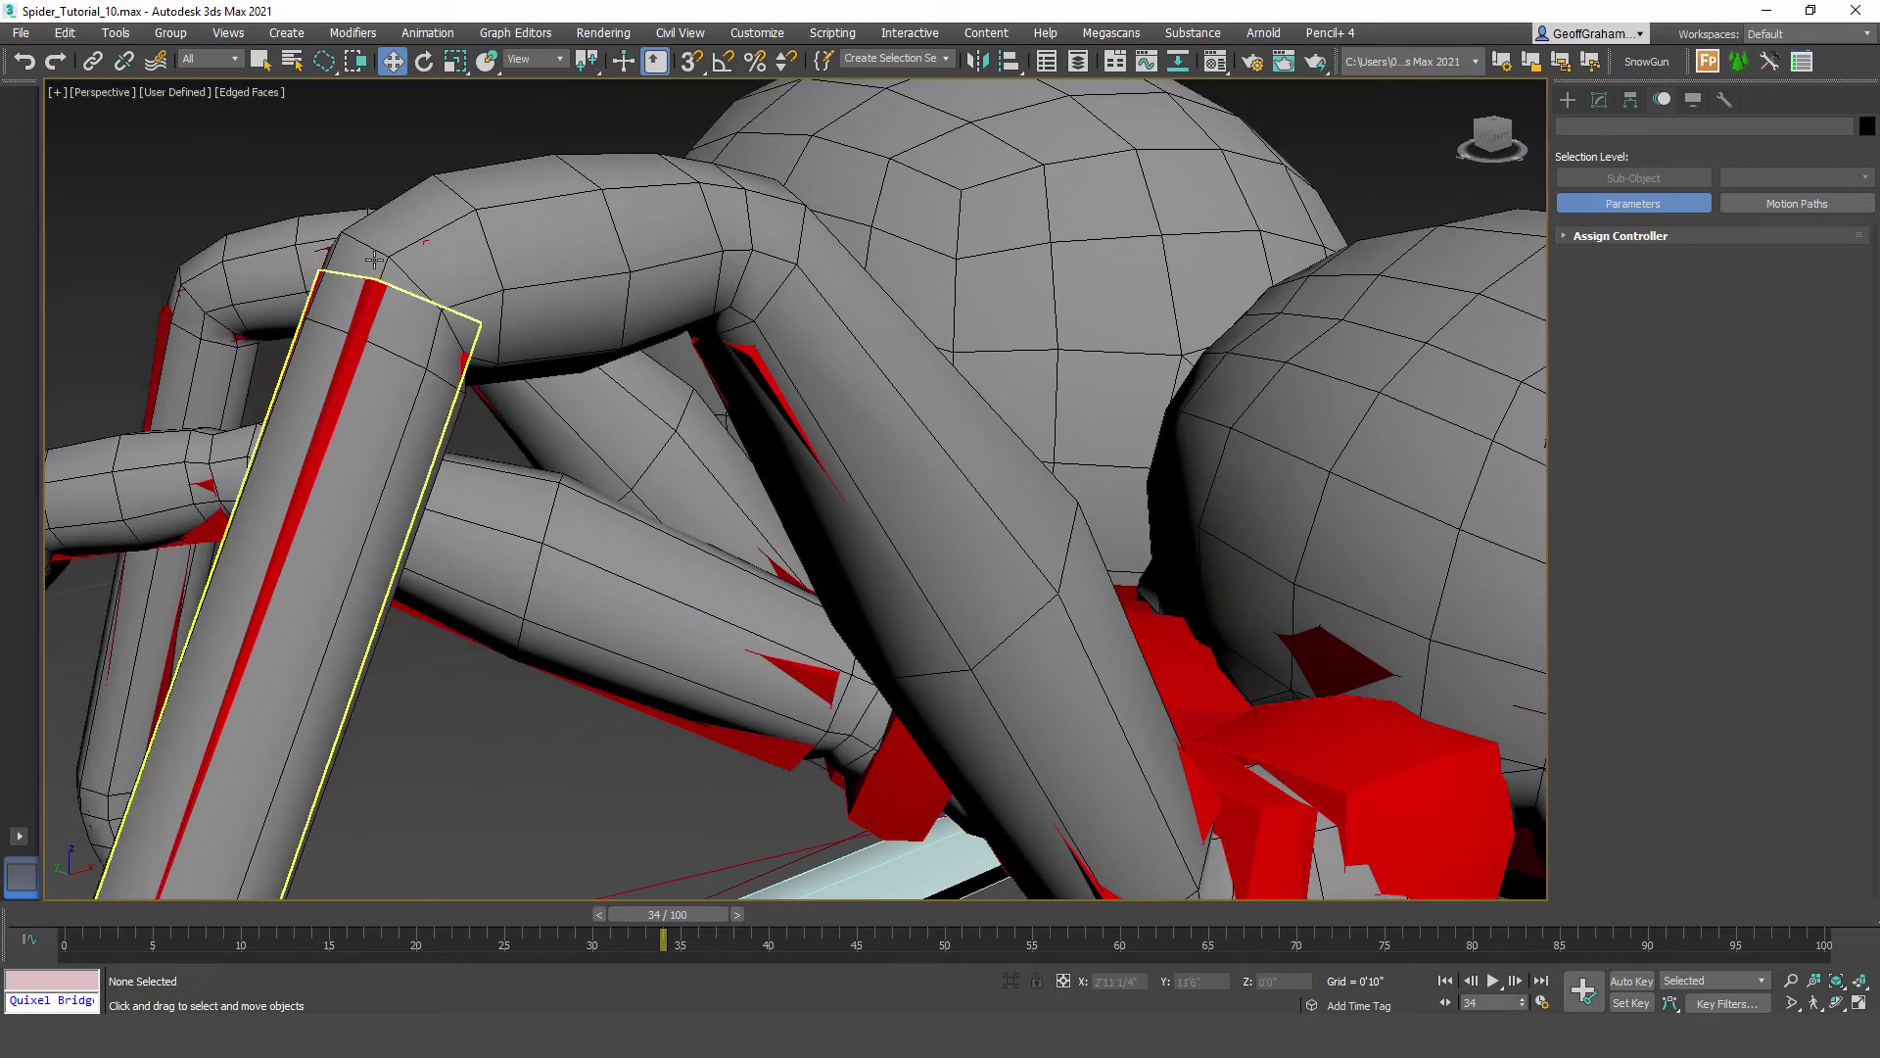
scroll(702, 378, "down", 5)
middle_click_drag(789, 600, 597, 410)
scroll(597, 410, "down", 4)
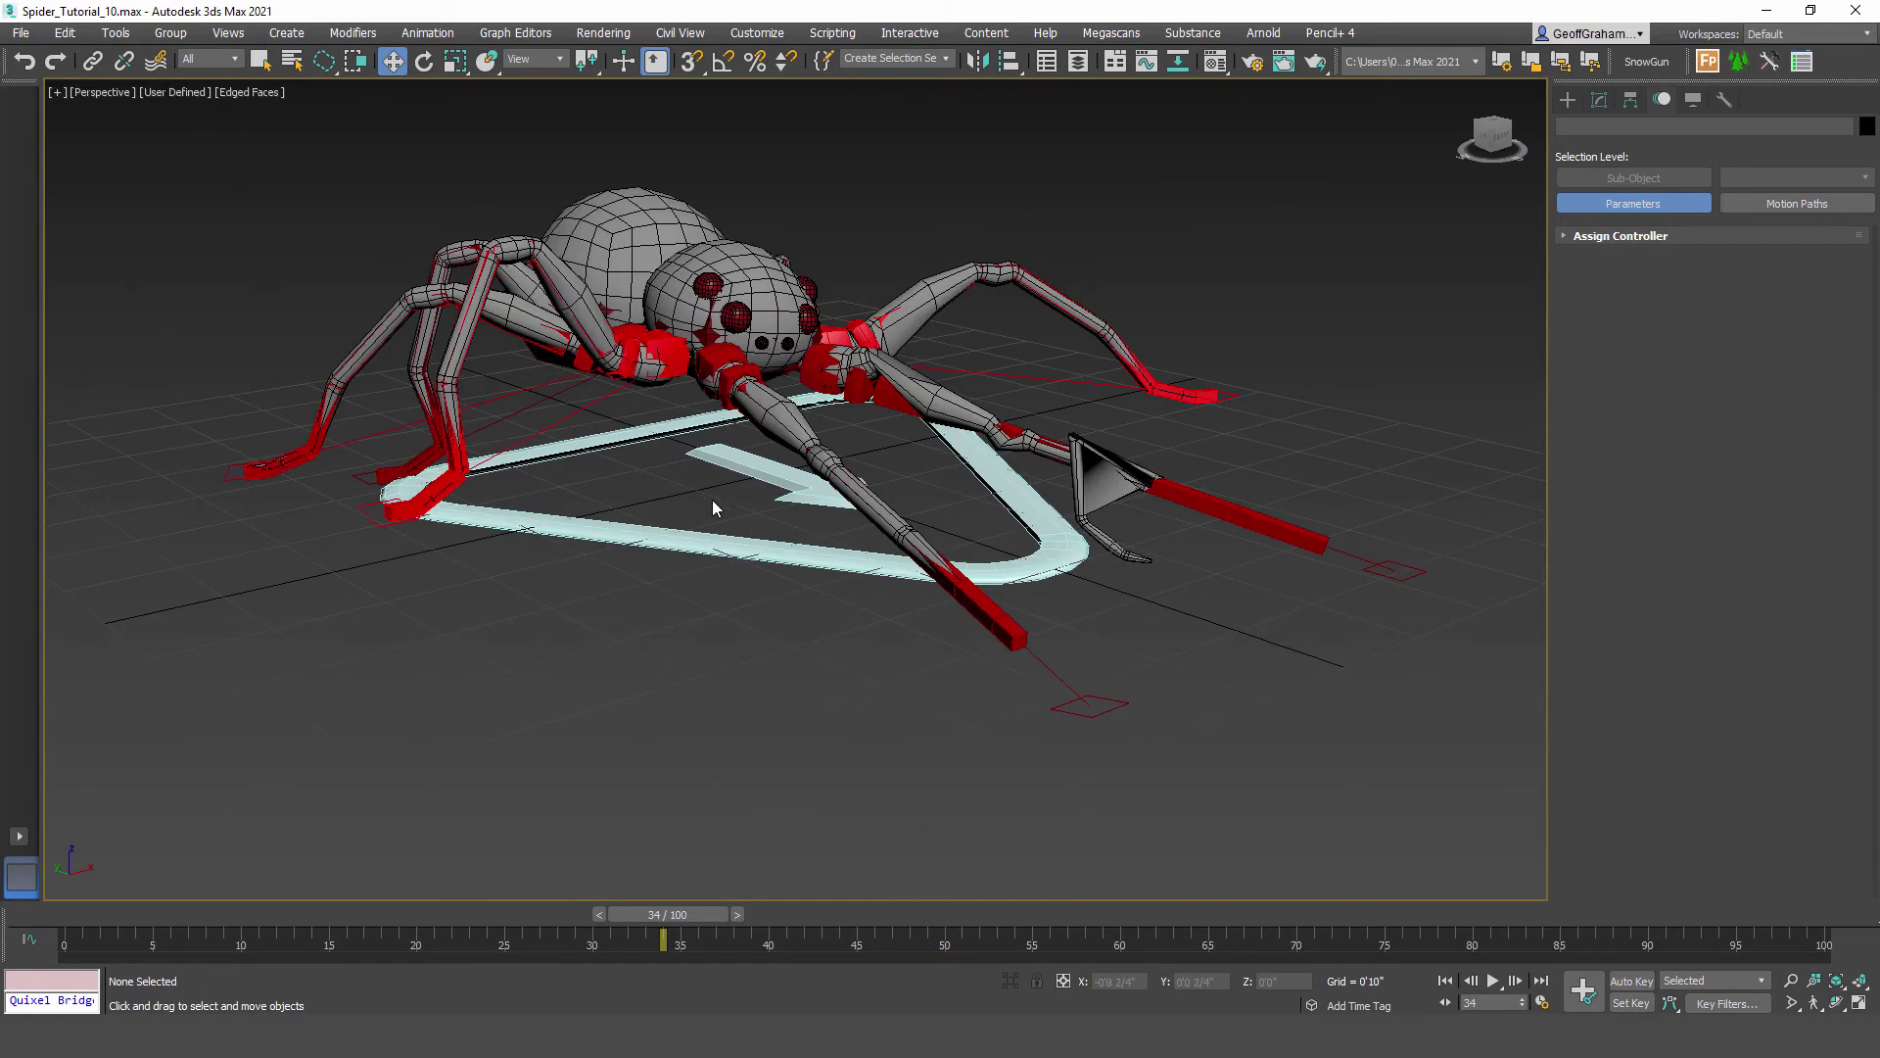
Step: Return to frame 0 and switch the Spider001 CAT rig back to setup mode through its triangular base helper
left_click_drag(690, 915, 114, 802)
middle_click_drag(785, 467, 676, 548, "alt")
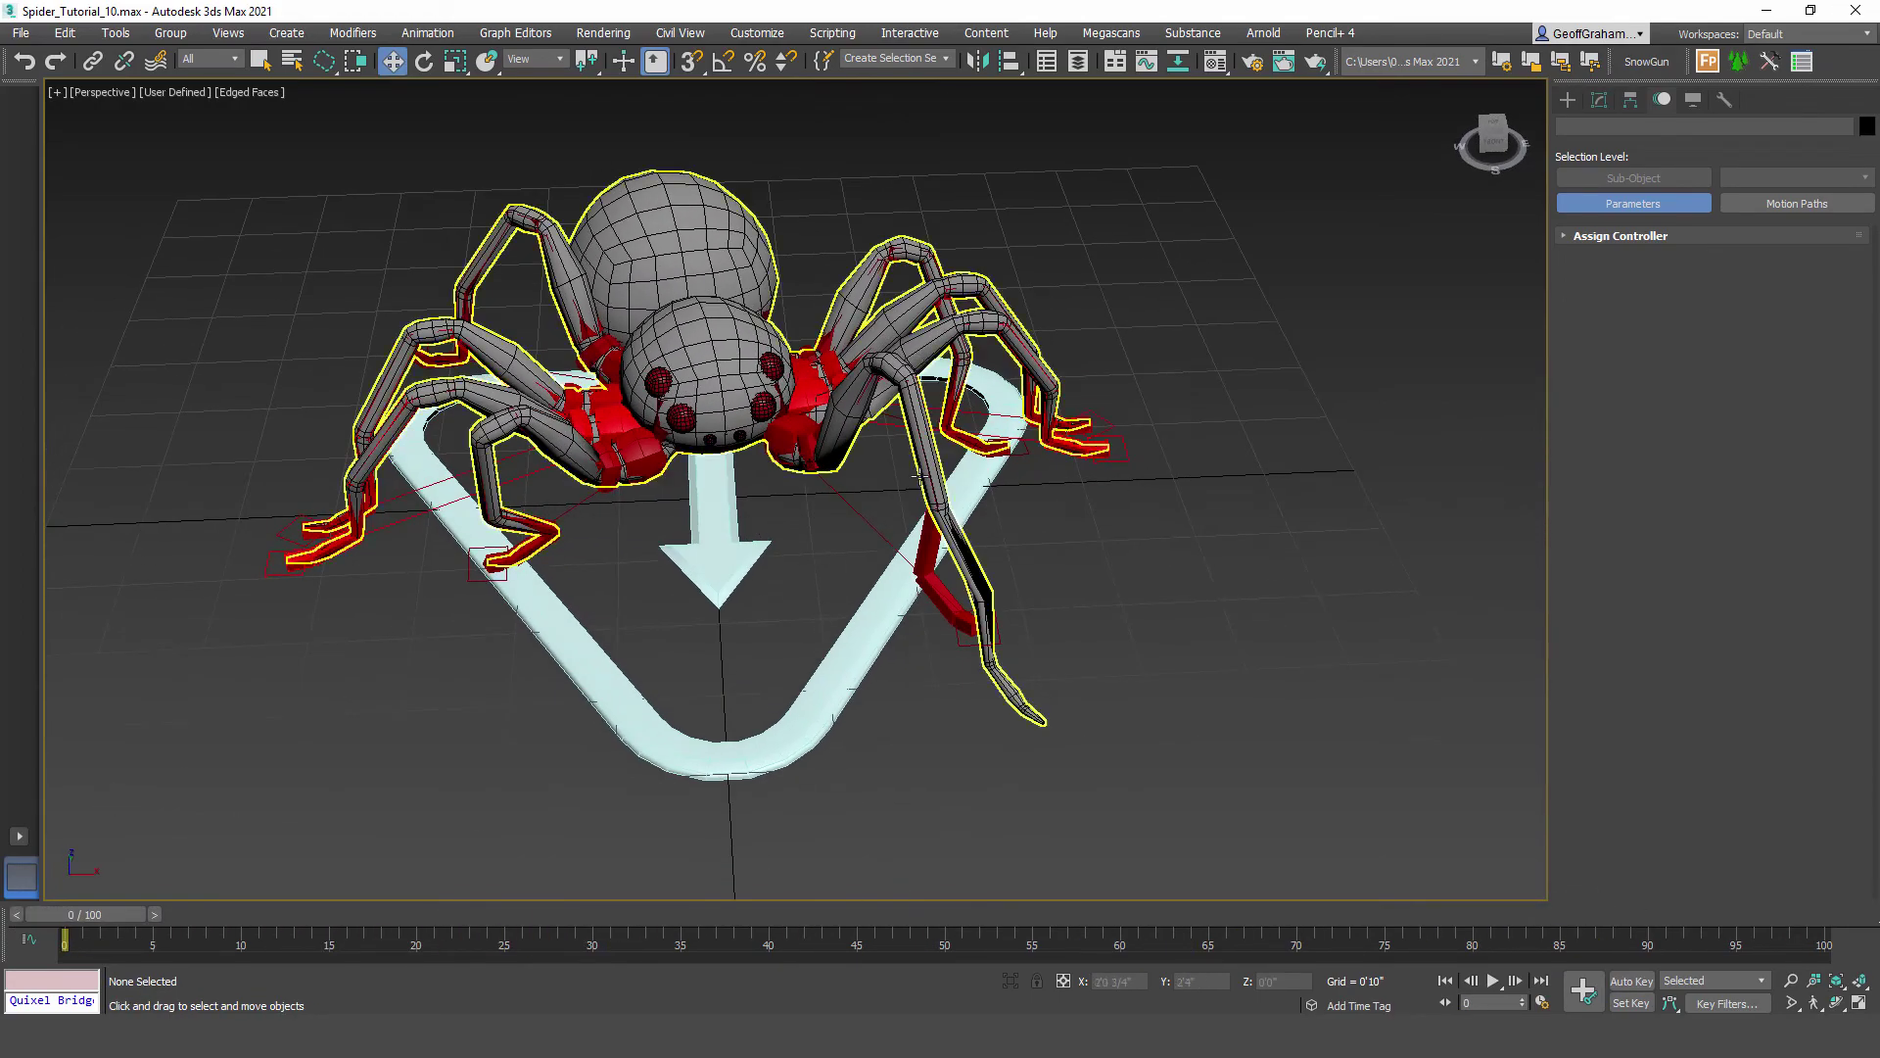
left_click(872, 621)
left_click(1652, 286)
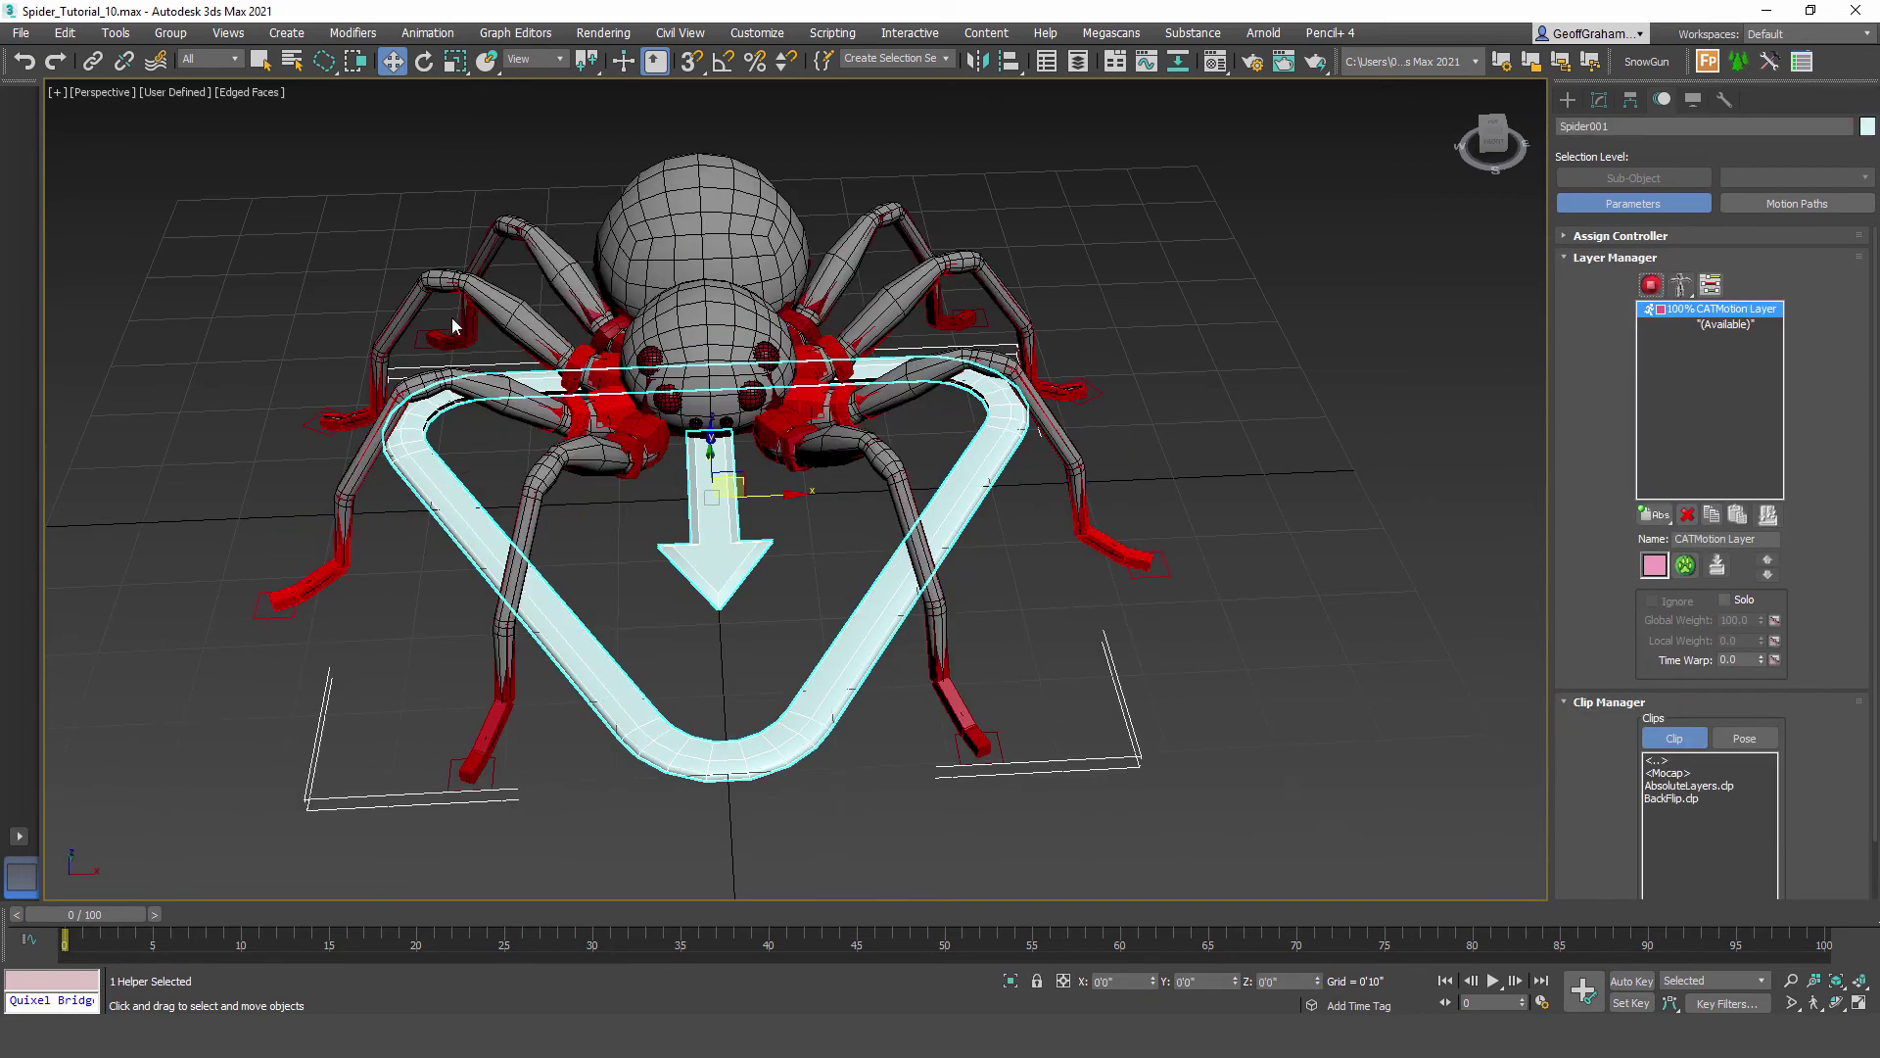
Step: Select the spider mesh and save the scene as the incremented file Spider_Tutorial_11.max
middle_click_drag(419, 344, 736, 233, "alt")
left_click(736, 234)
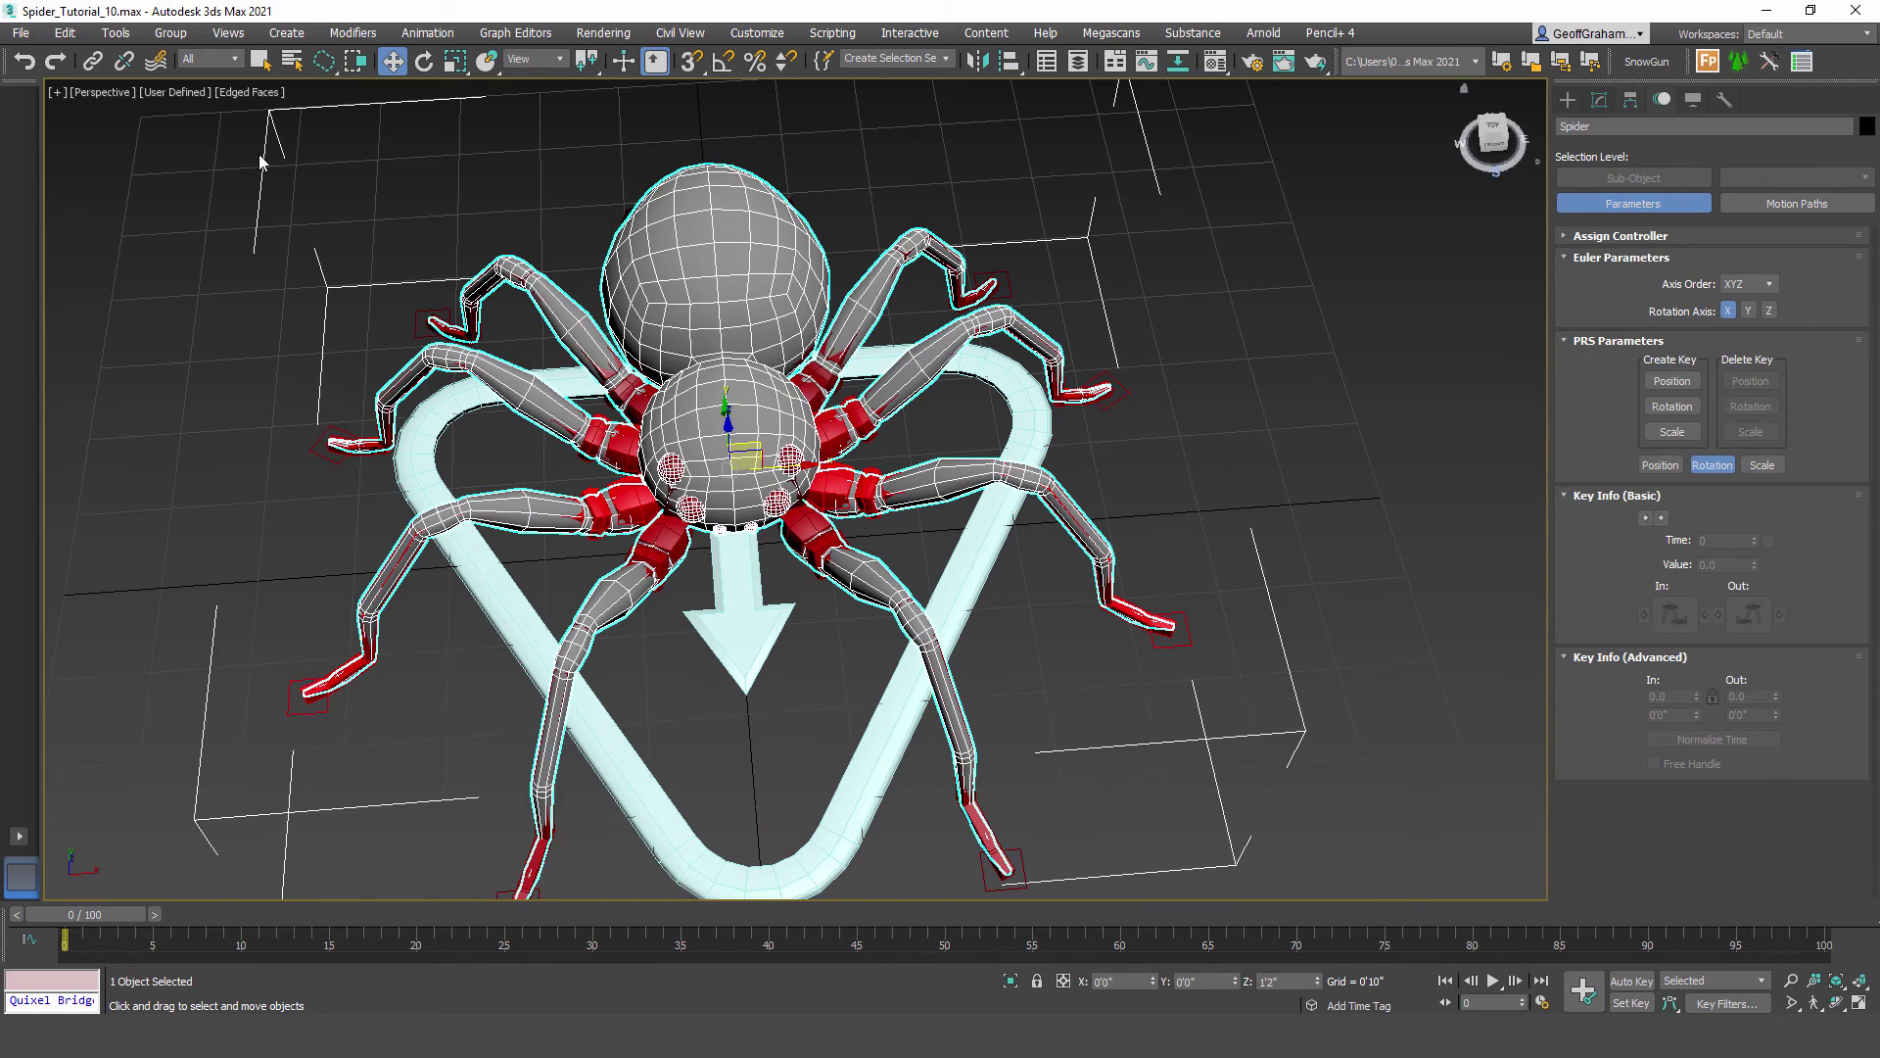
left_click(24, 31)
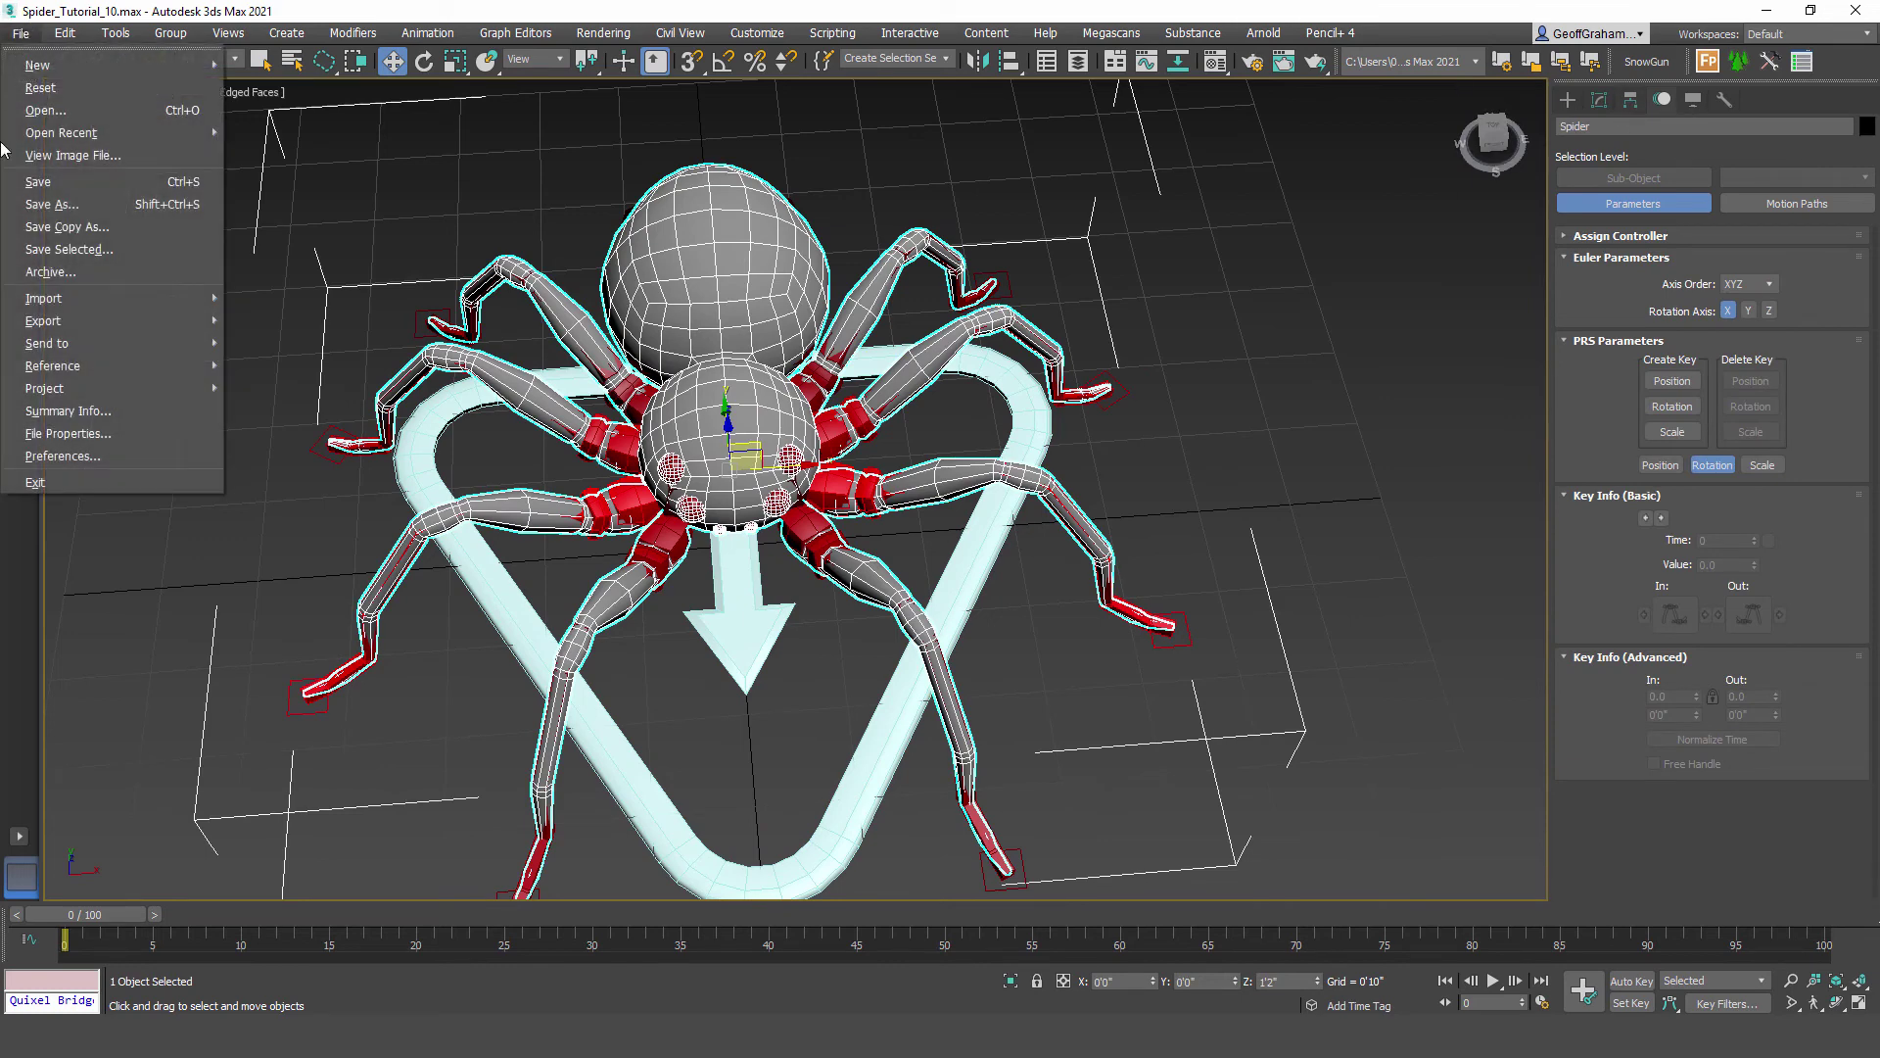
left_click(62, 210)
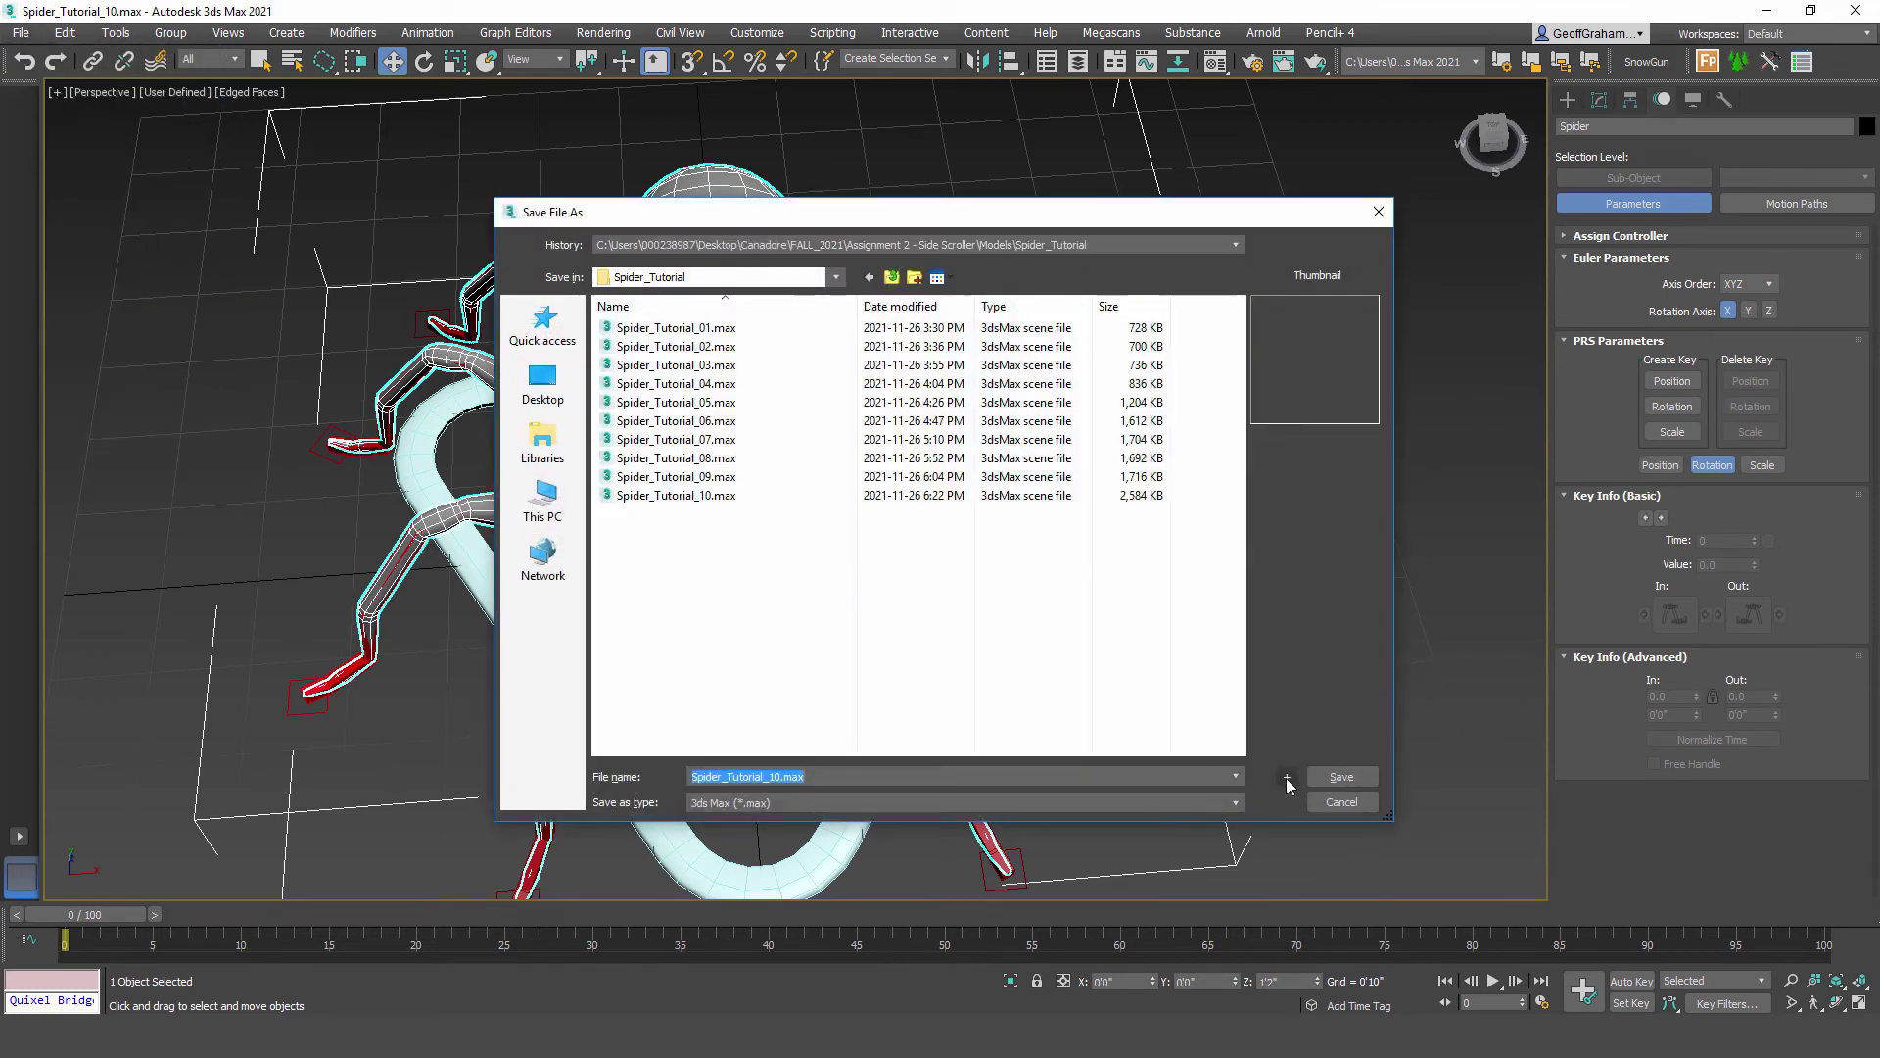
left_click(1286, 777)
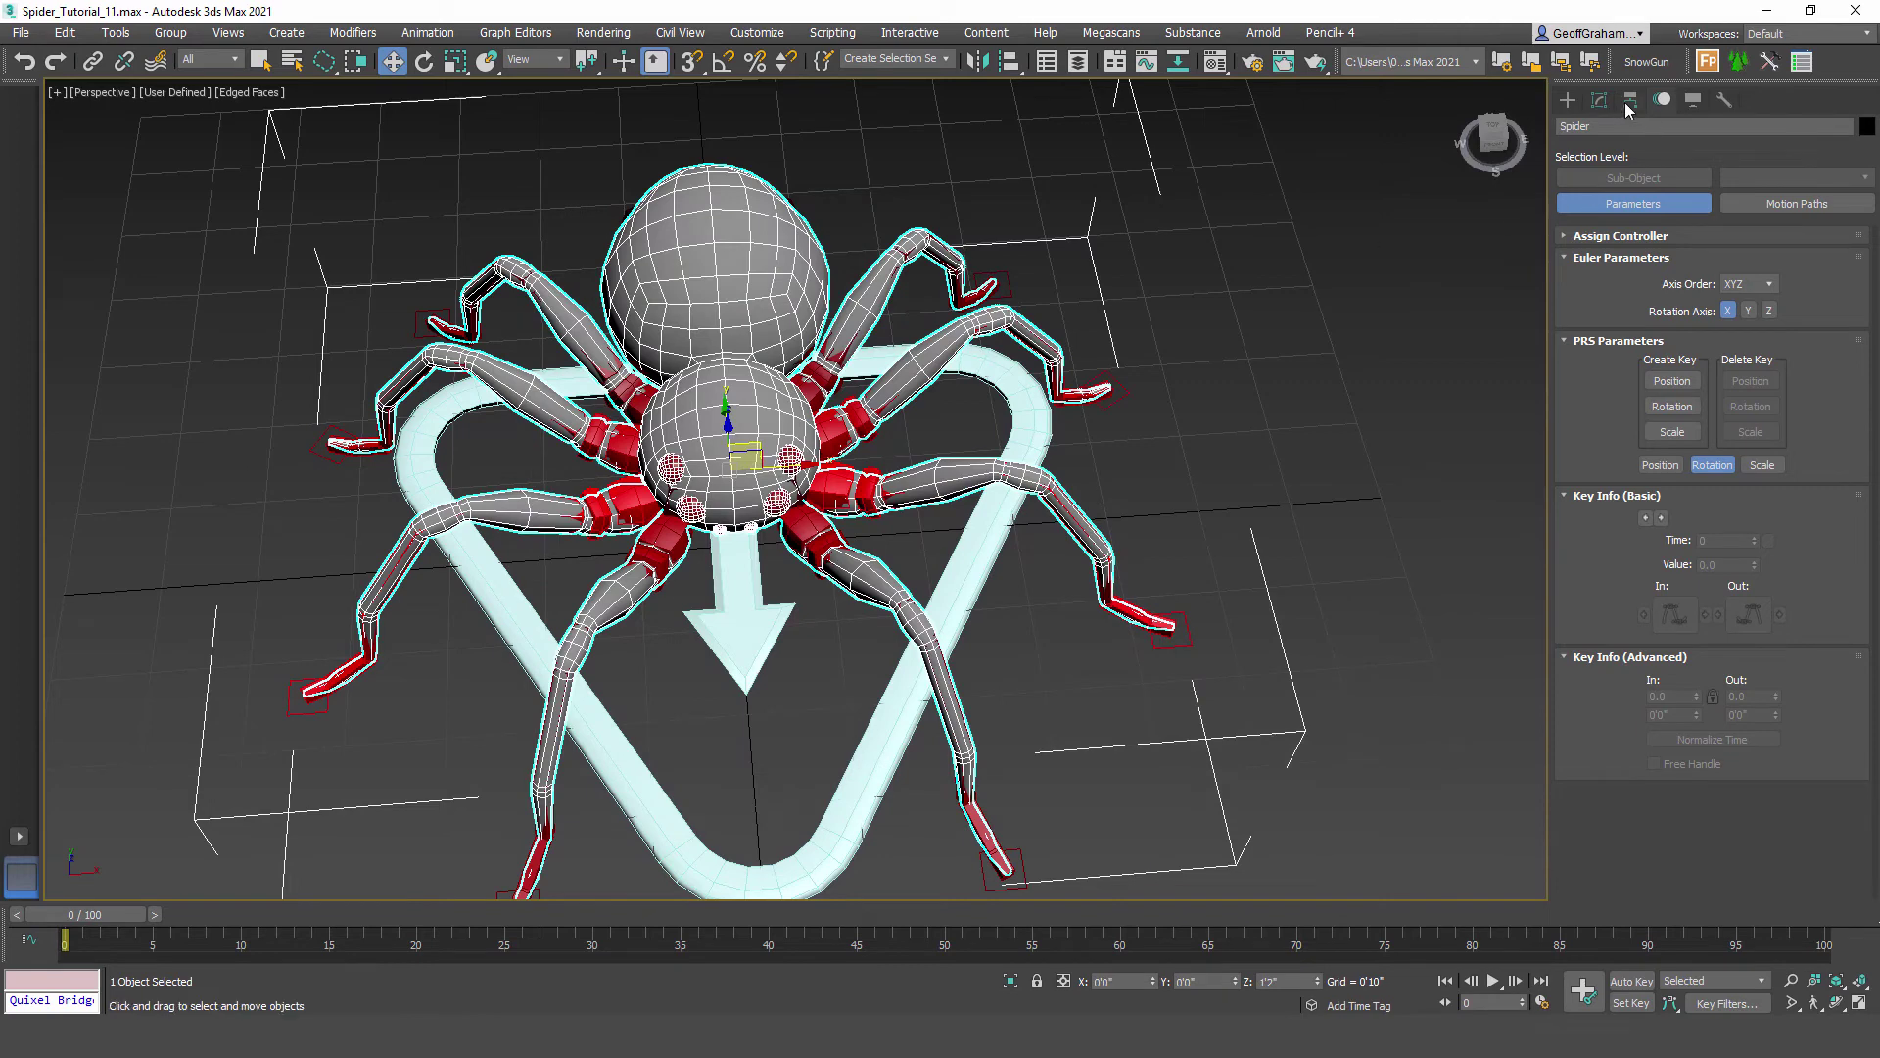
Step: Open envelope editing in the spider mesh's Skin modifier and turn on Mirror Mode
left_click(1601, 99)
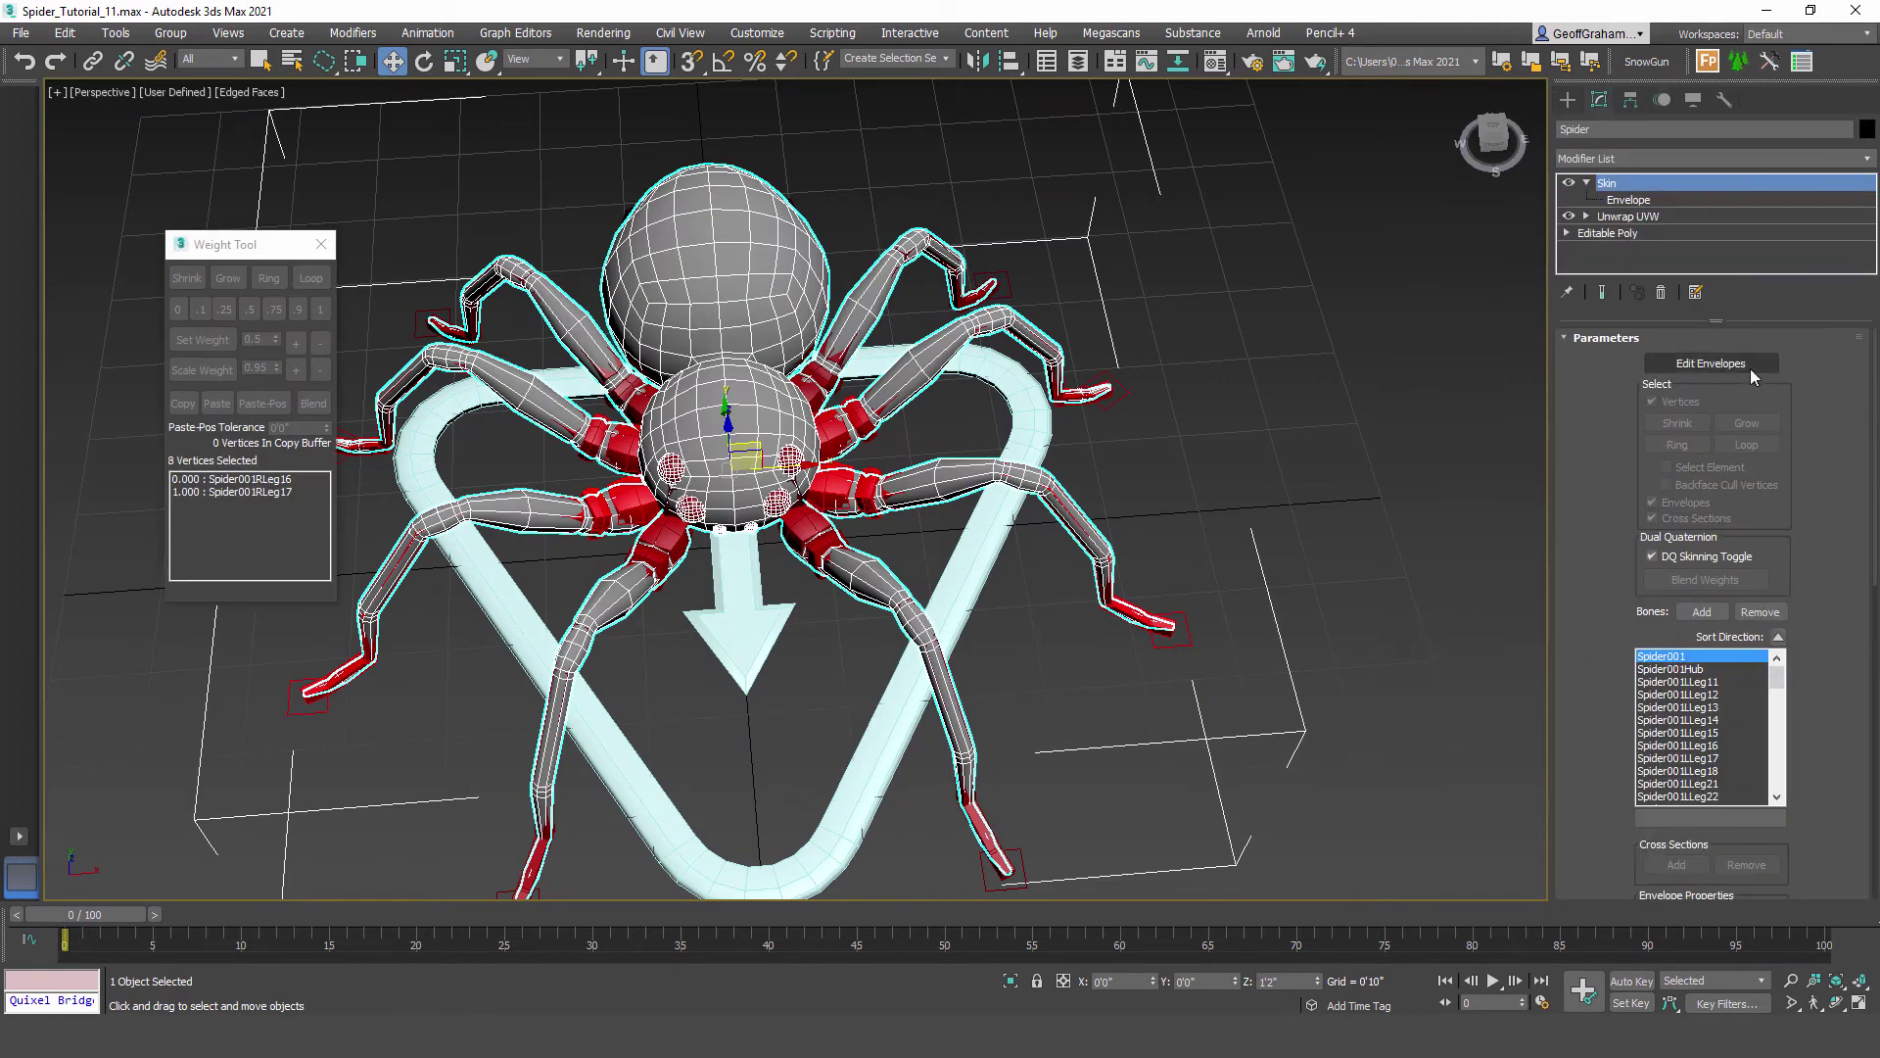
left_click(1739, 366)
left_click_drag(1875, 457, 1875, 769)
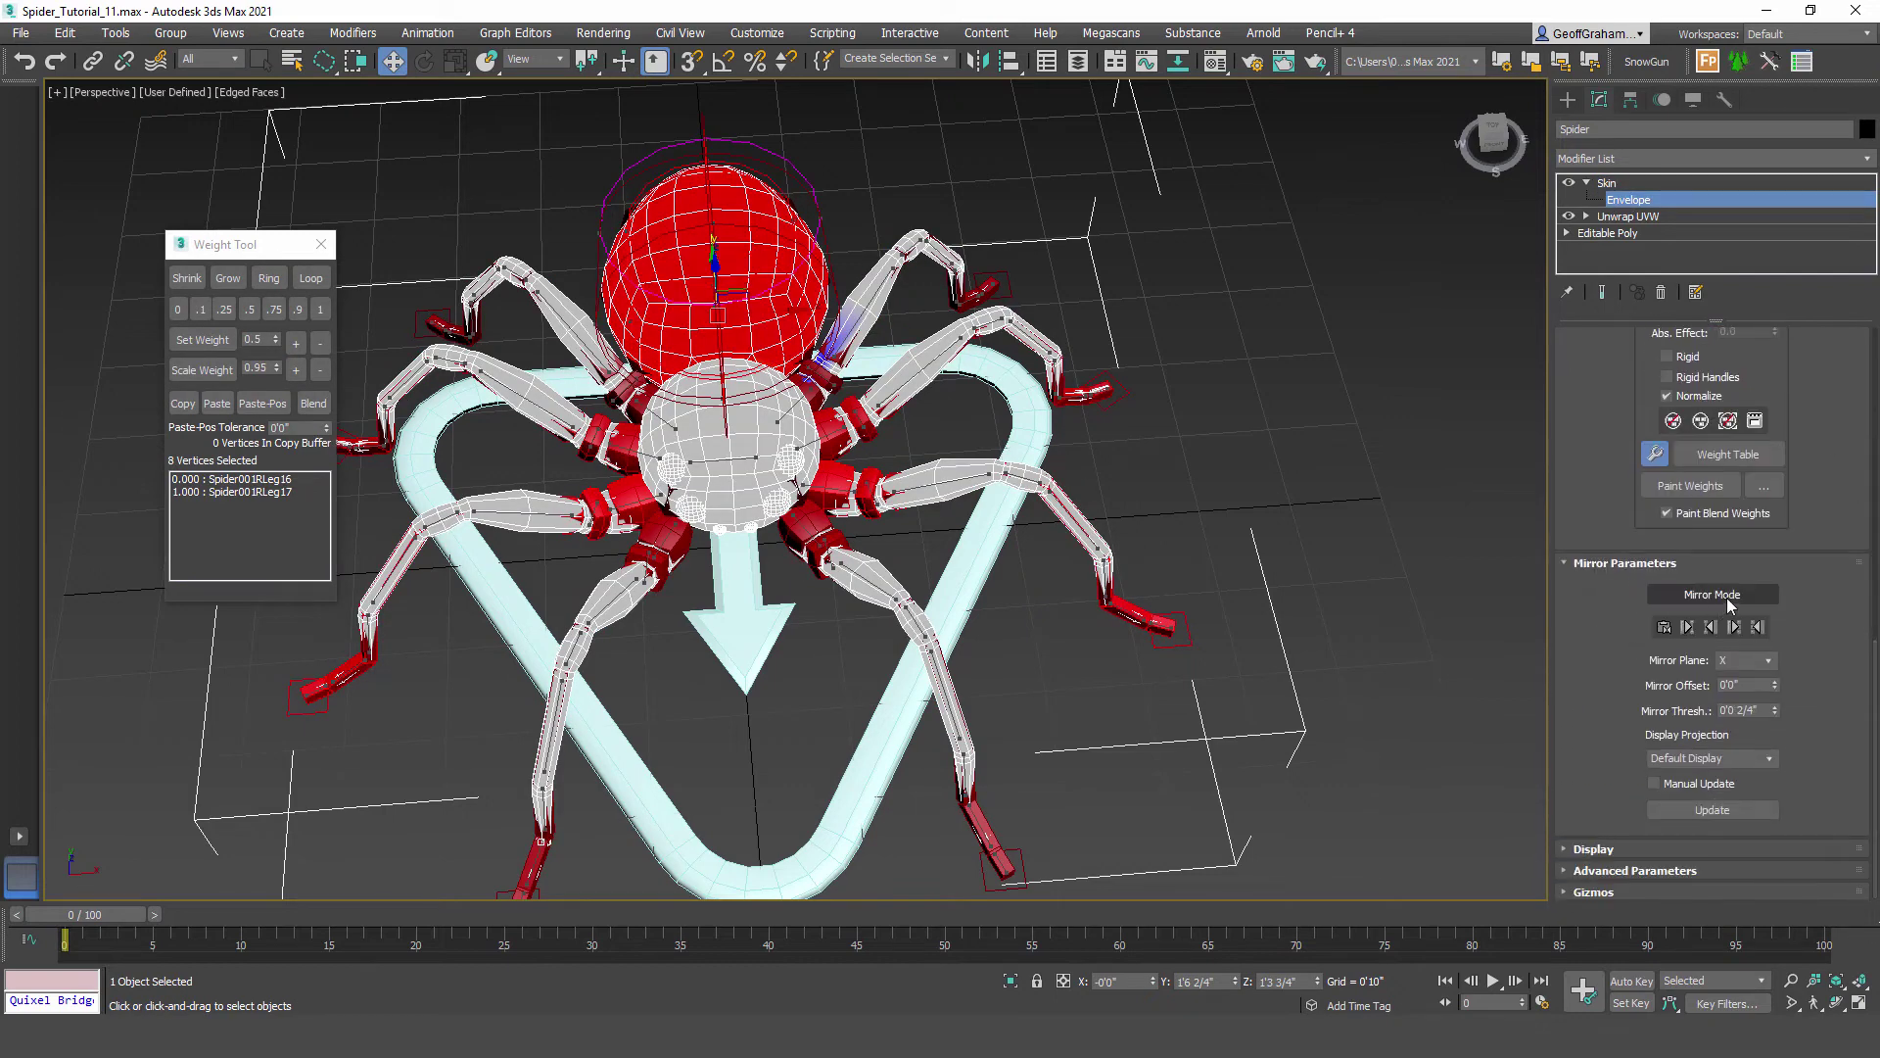
left_click(1719, 595)
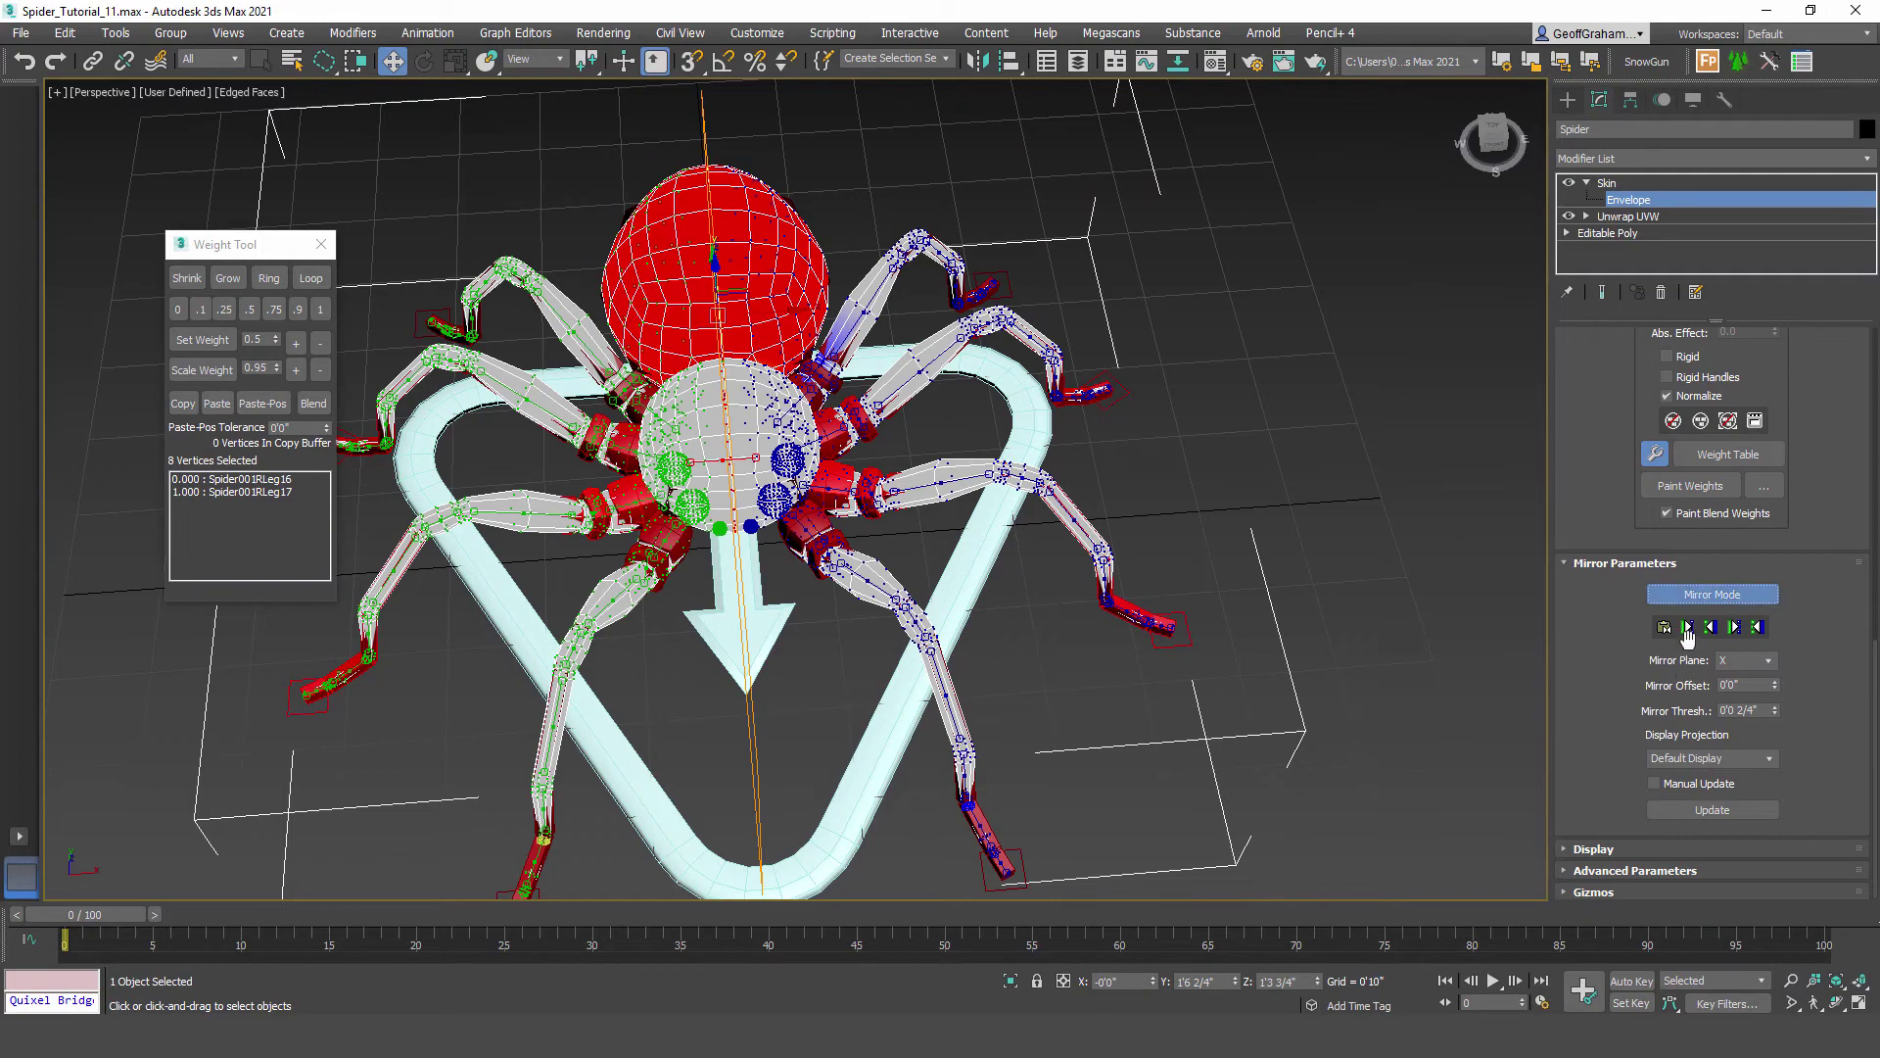
Step: Mirror the right side's Skin weights by pasting green to blue bones and green to blue verts, and turn Mirror Mode off
scroll(646, 429, "up", 5)
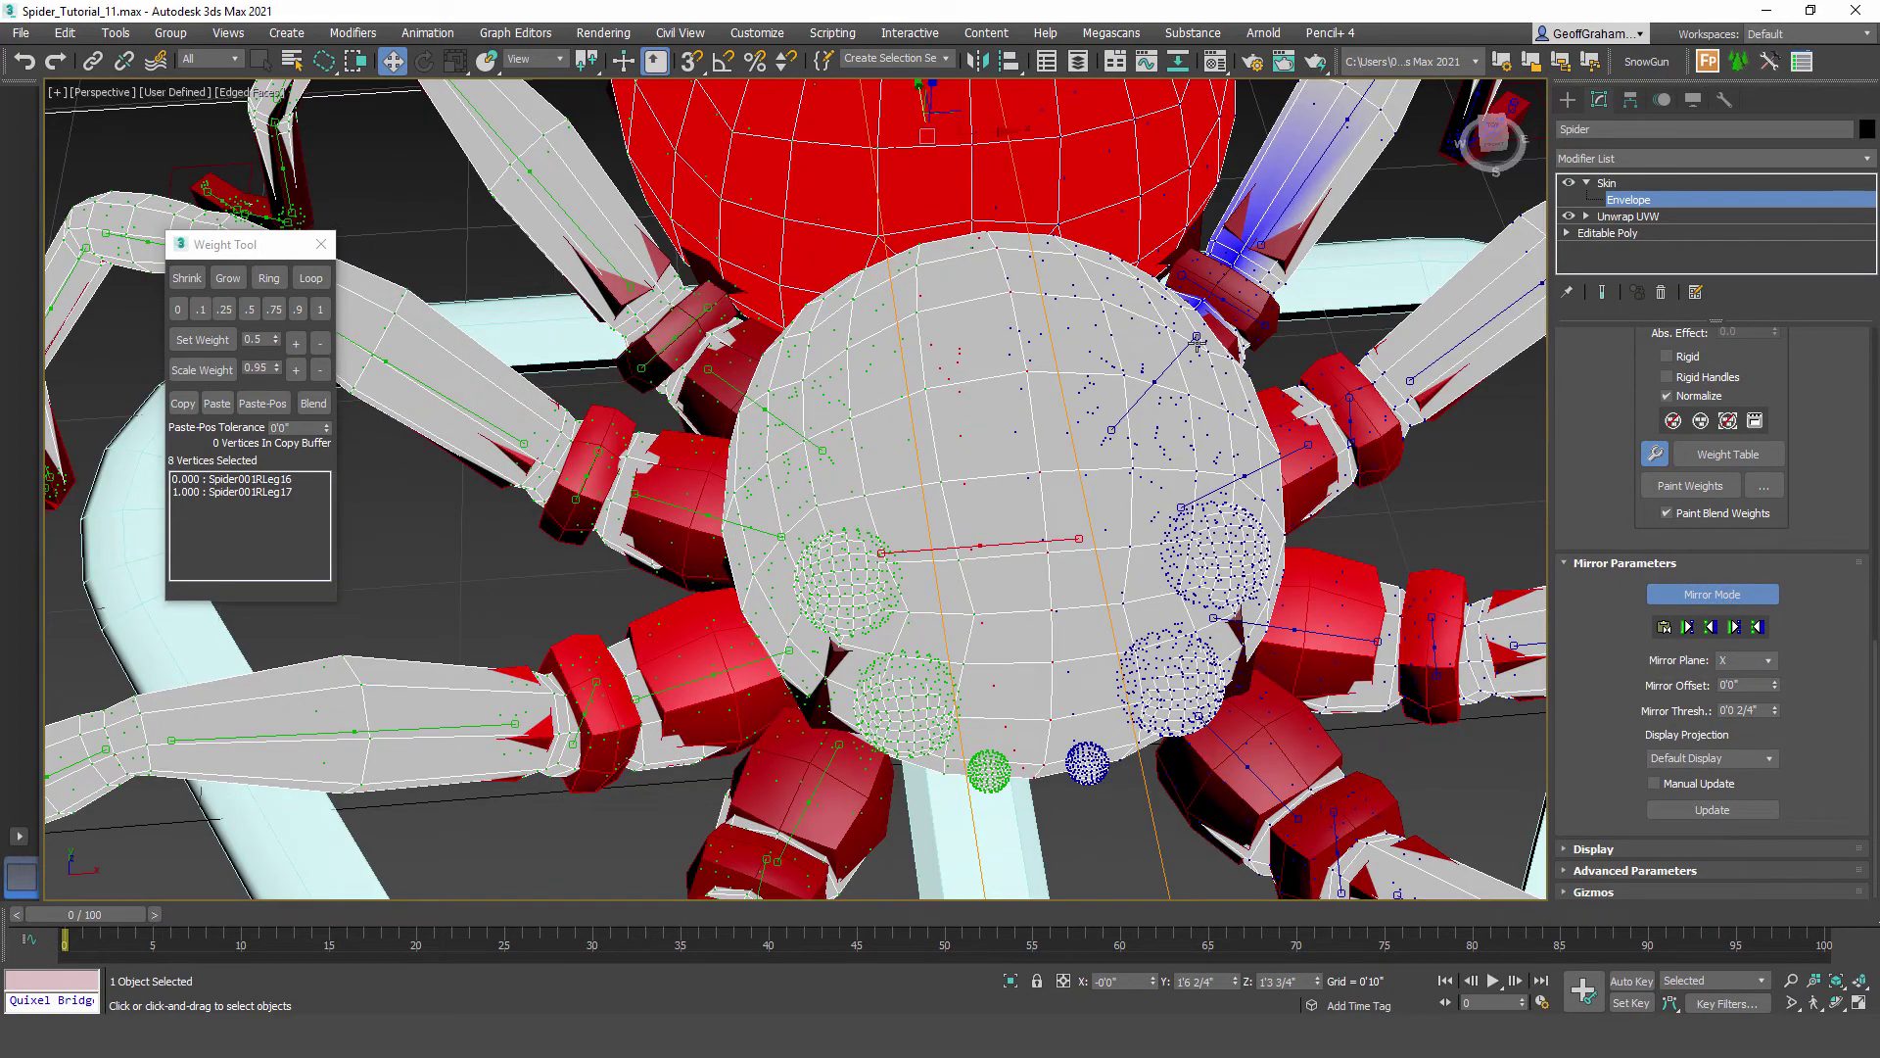
scroll(900, 448, "down", 3)
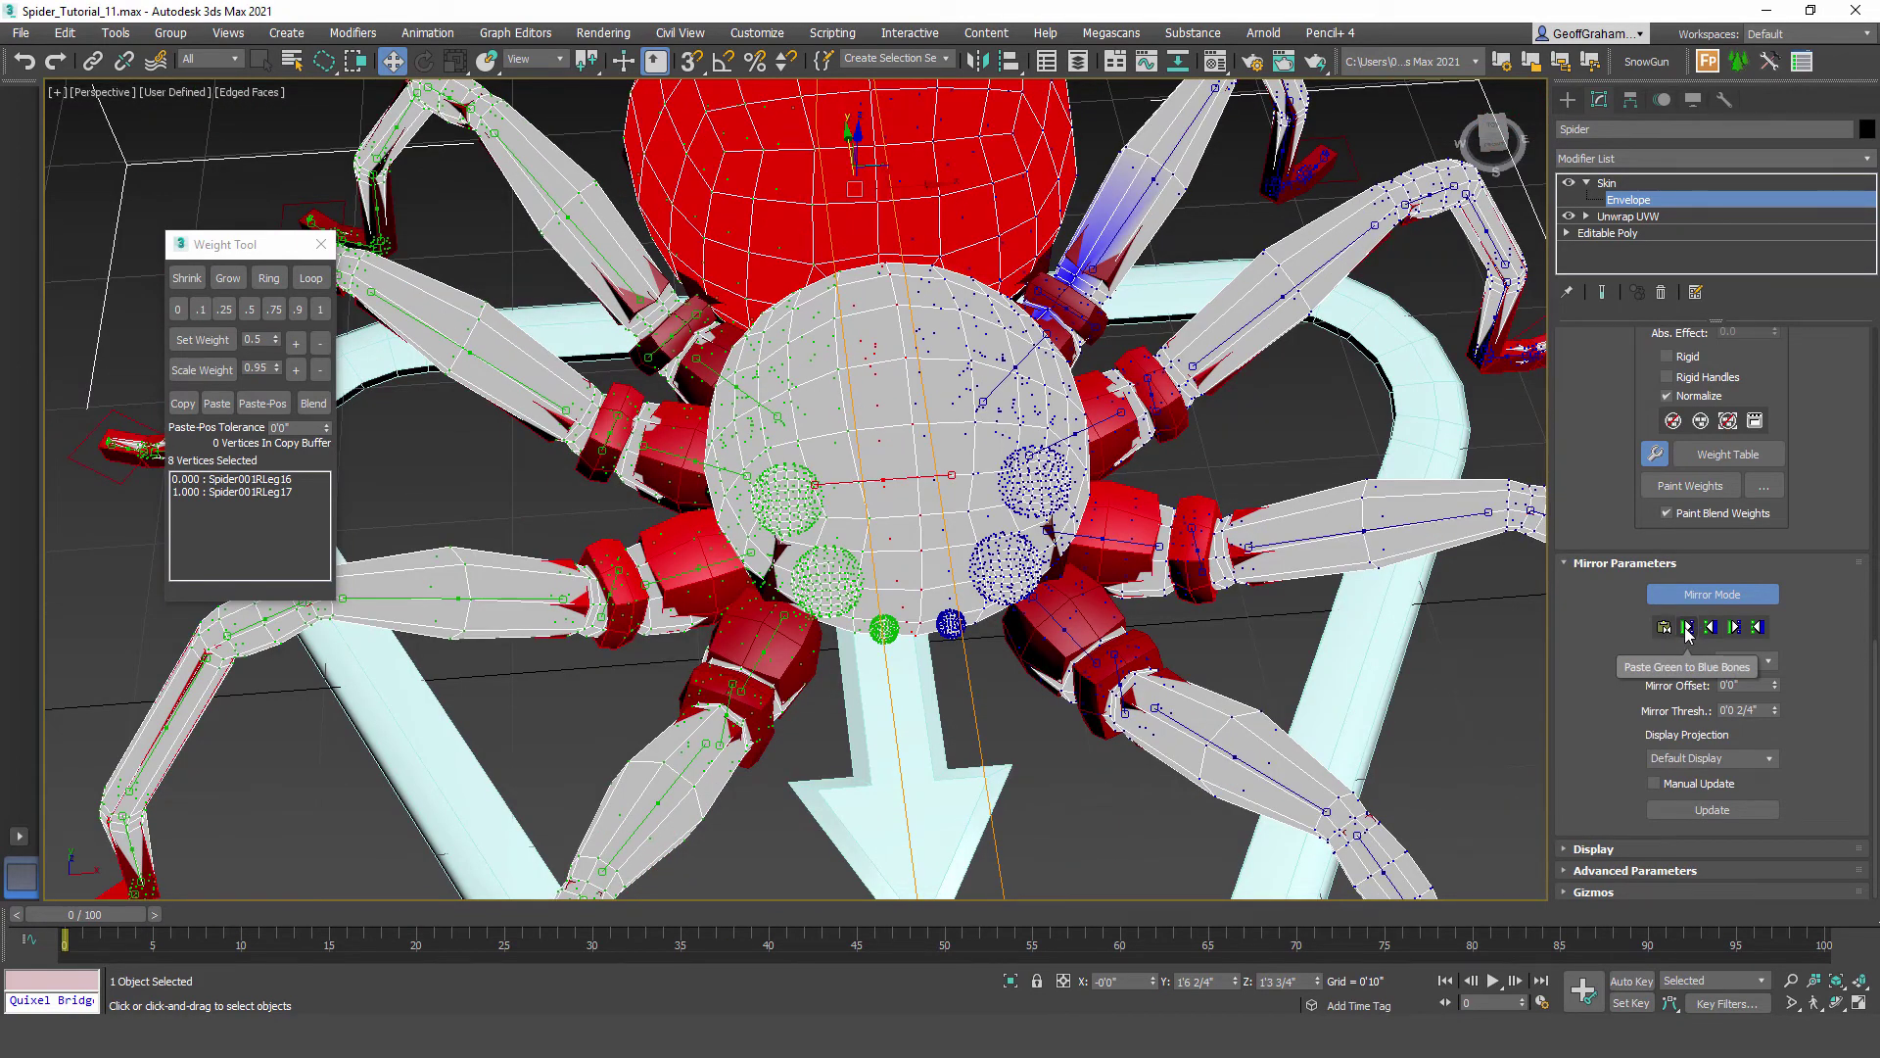
left_click(1687, 628)
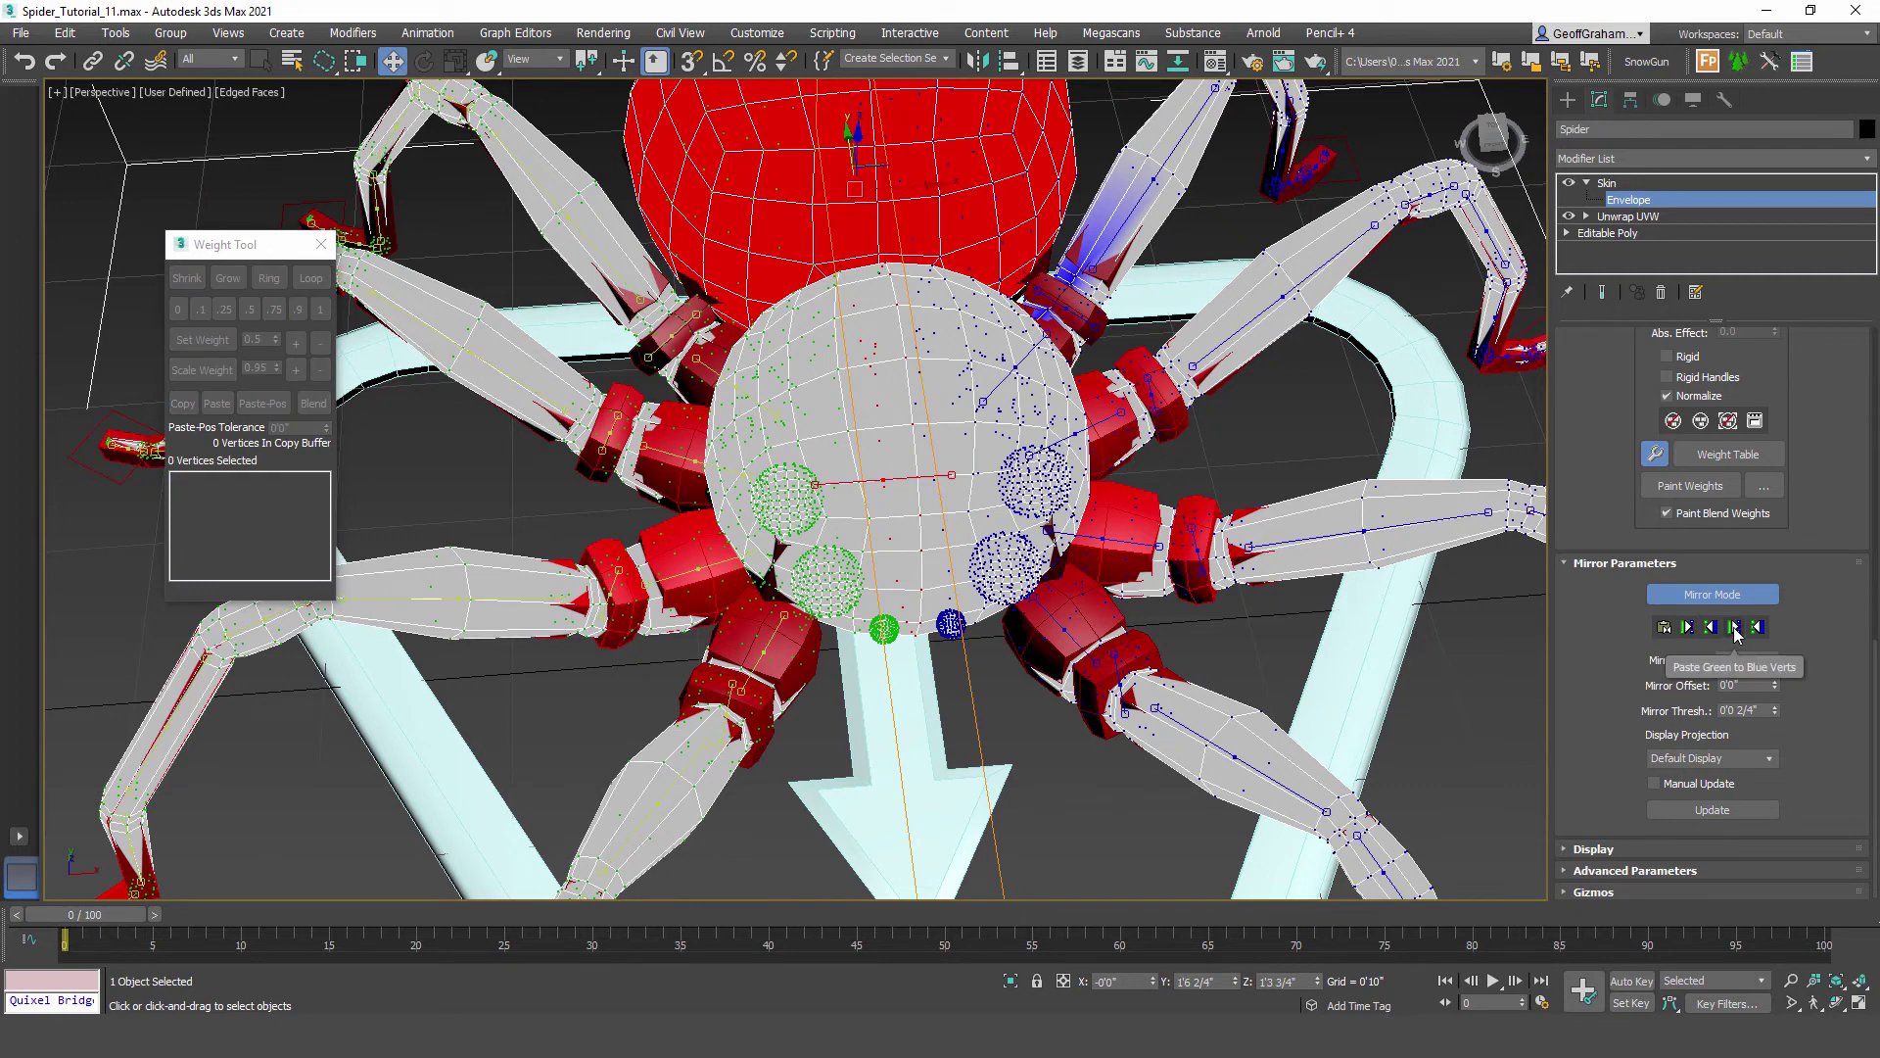
left_click(1734, 628)
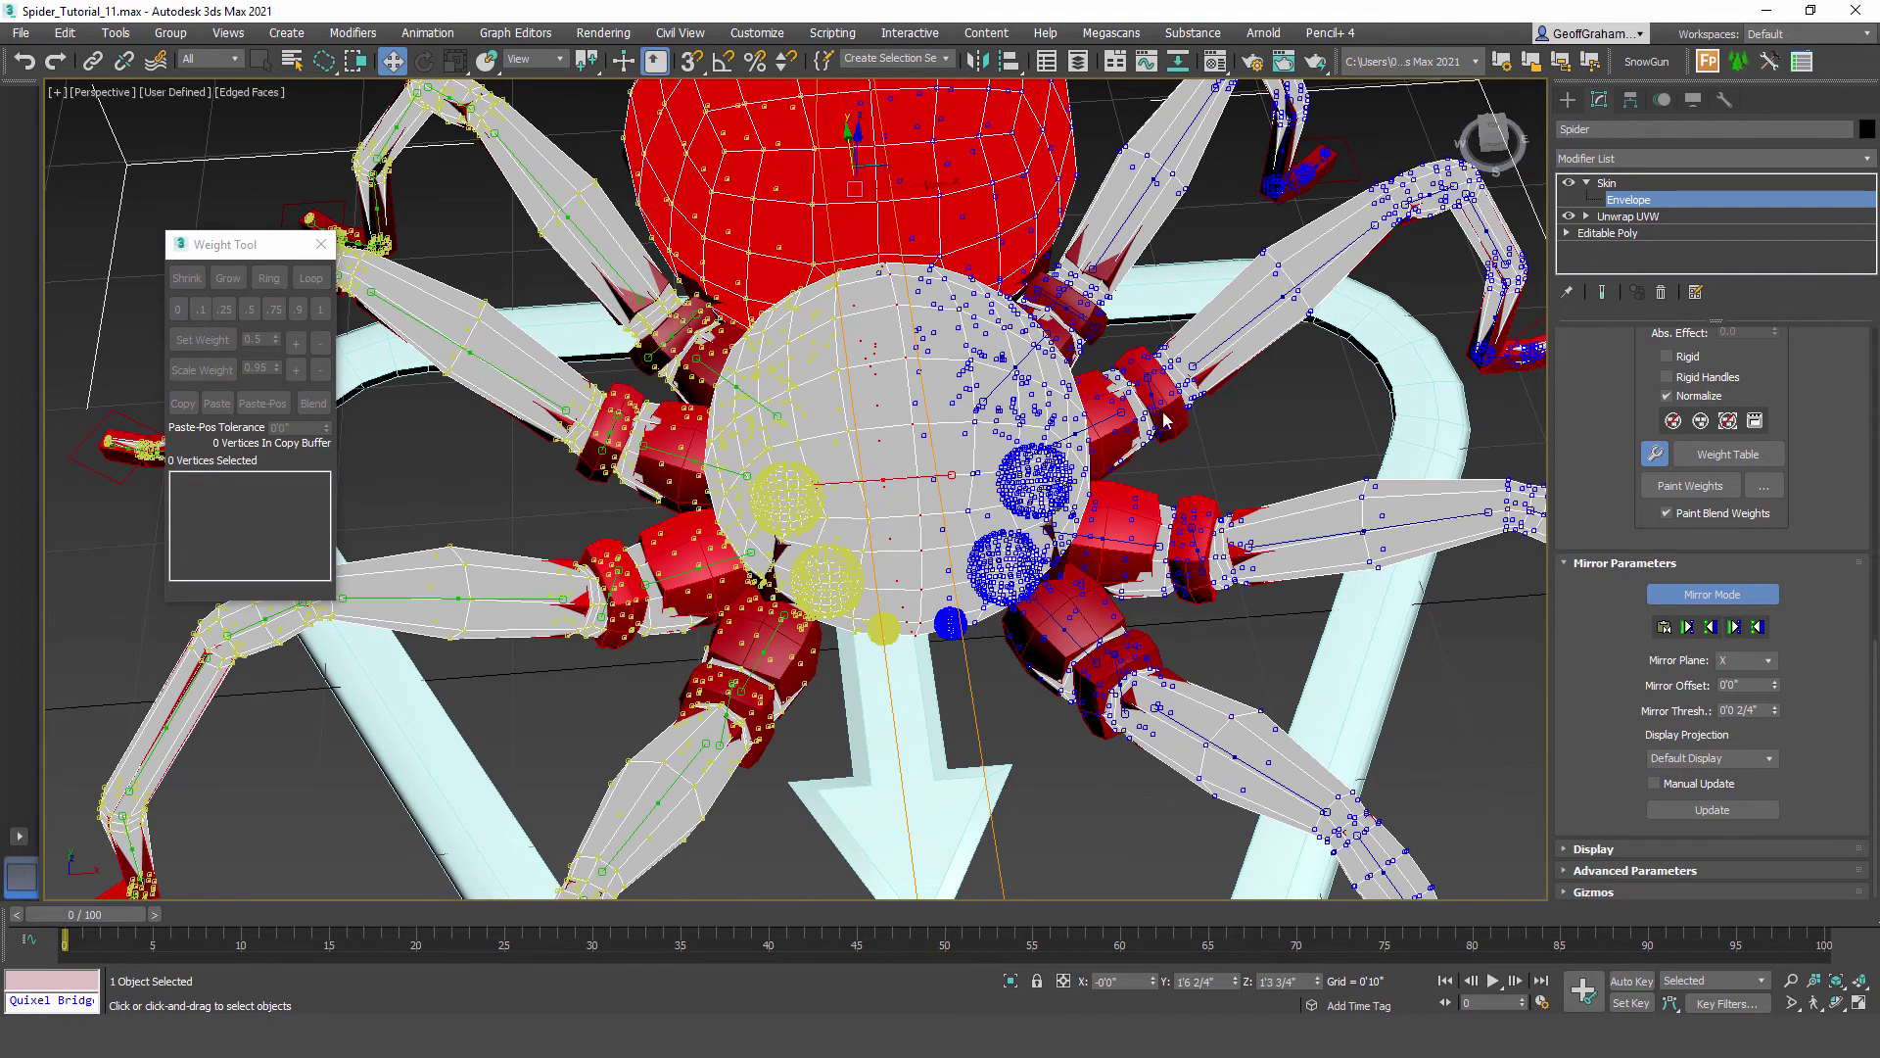
scroll(912, 502, "down", 5)
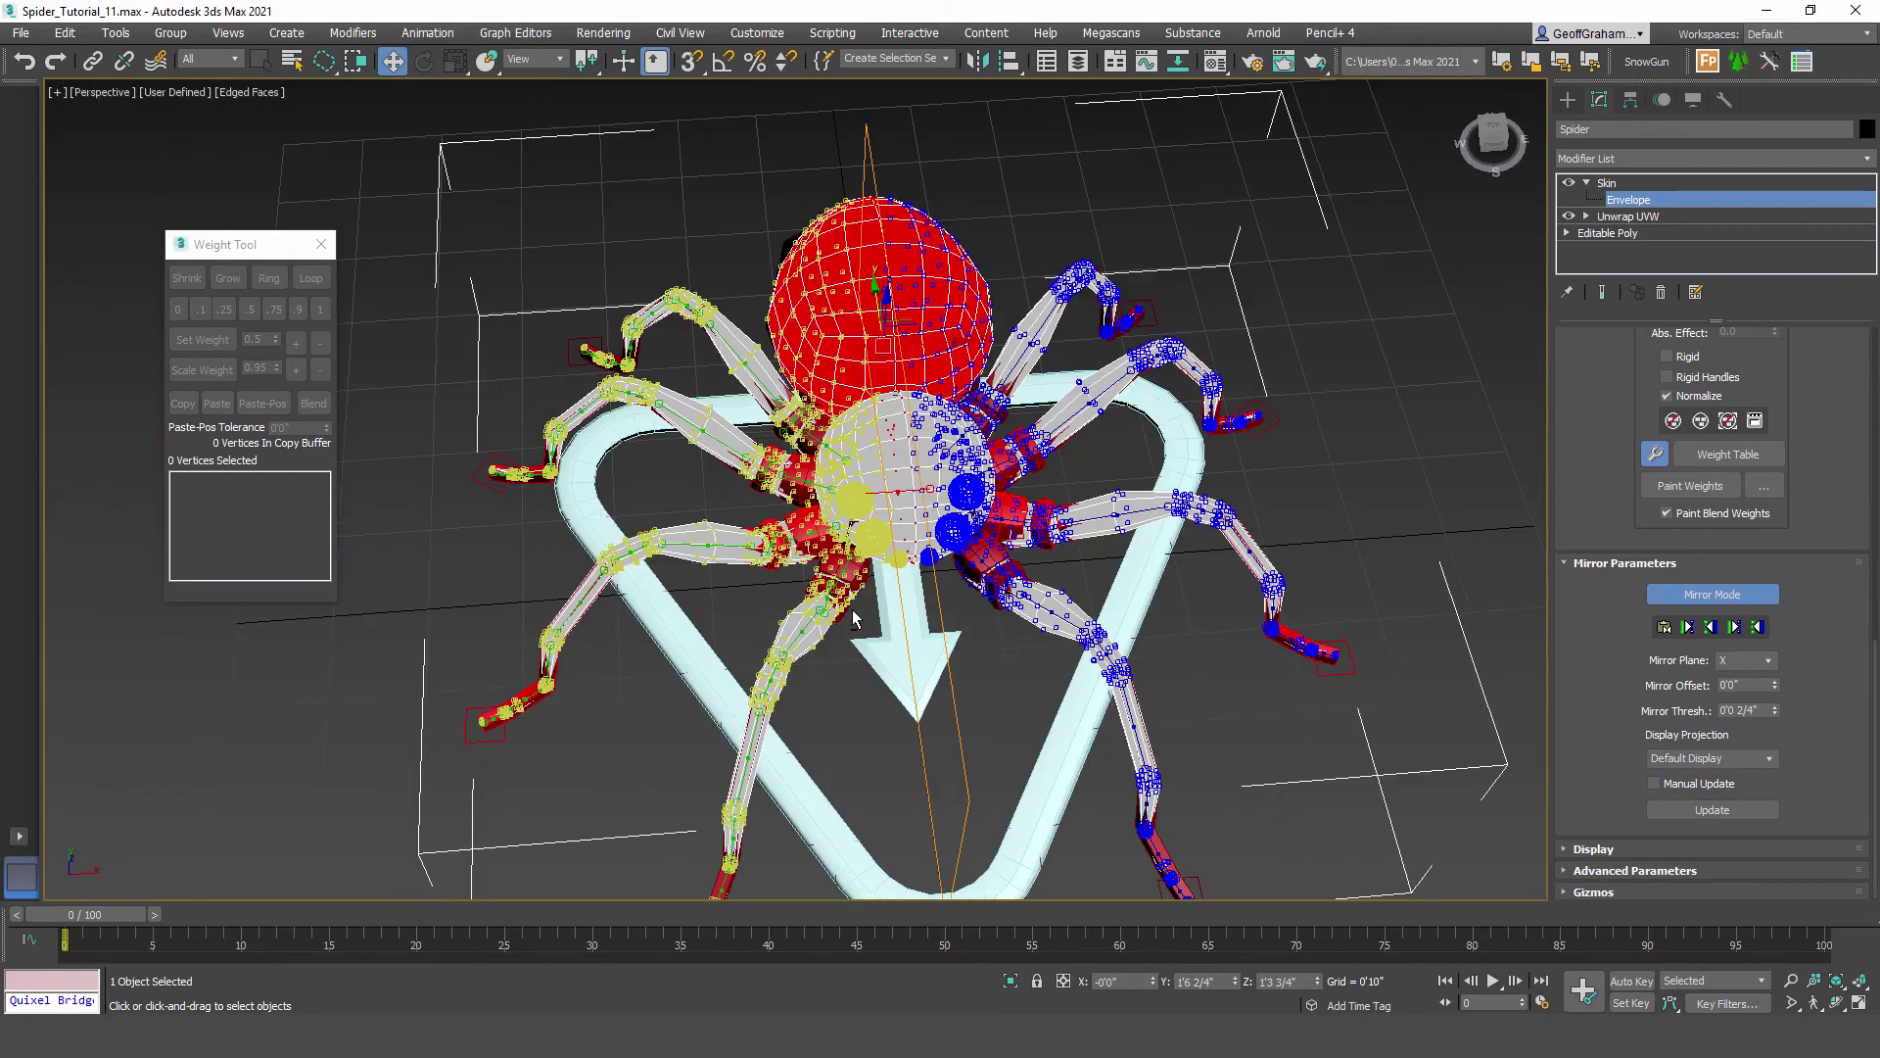
middle_click_drag(850, 609, 891, 539, "alt")
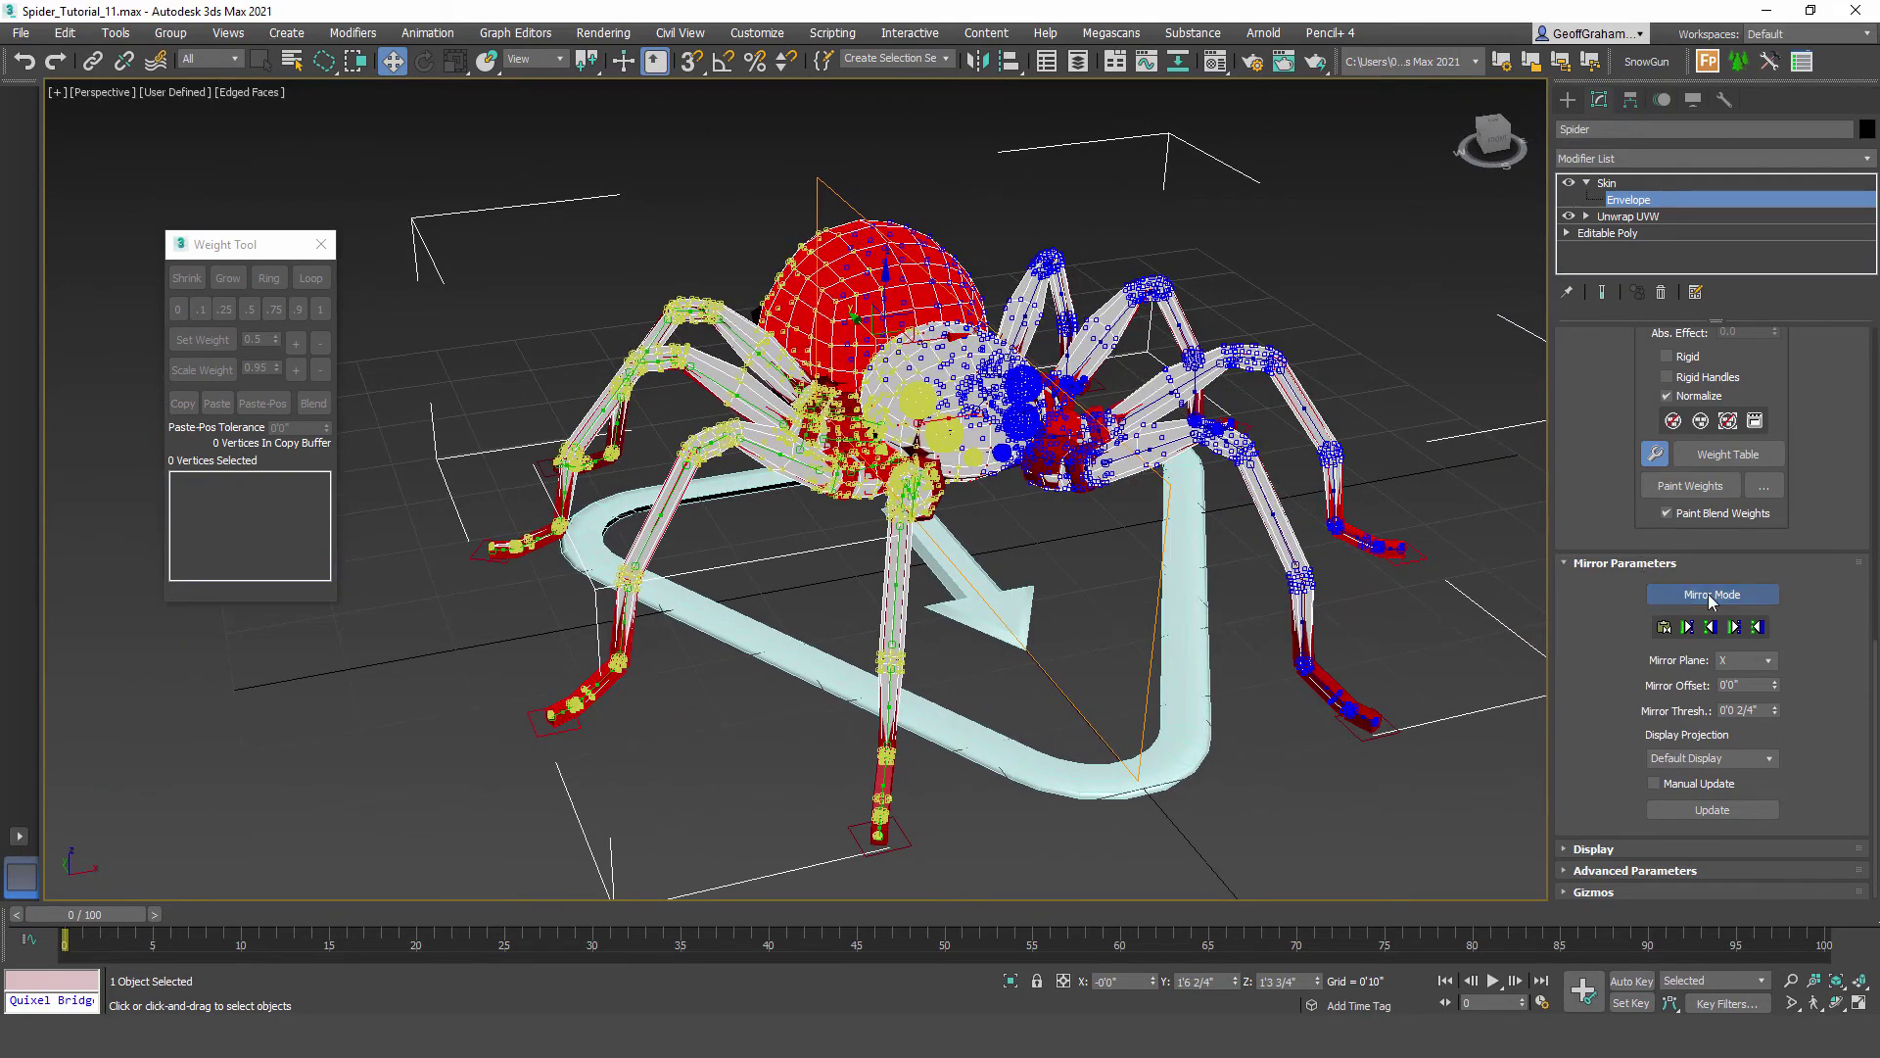
left_click(1765, 594)
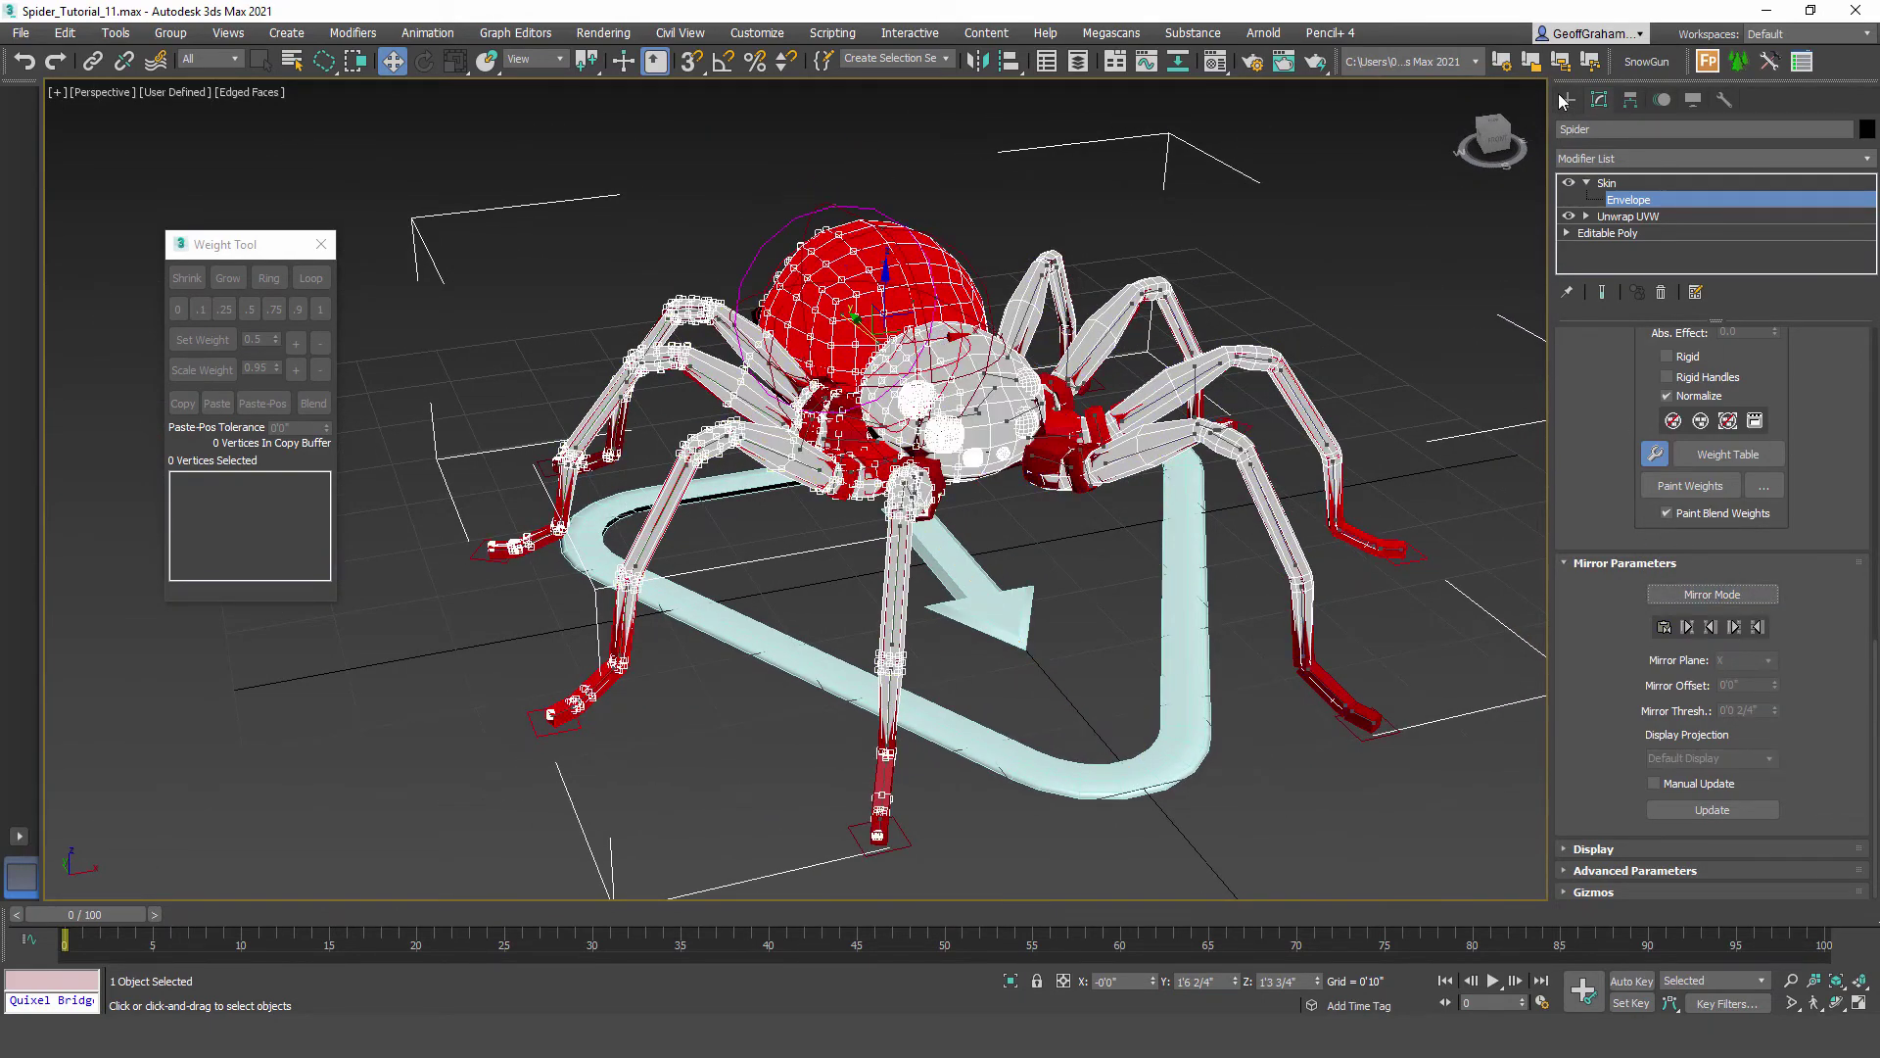
Step: Leave Skin envelope editing and switch the Spider001 CAT rig to animation mode through its base helper
left_click(1567, 99)
left_click(986, 592)
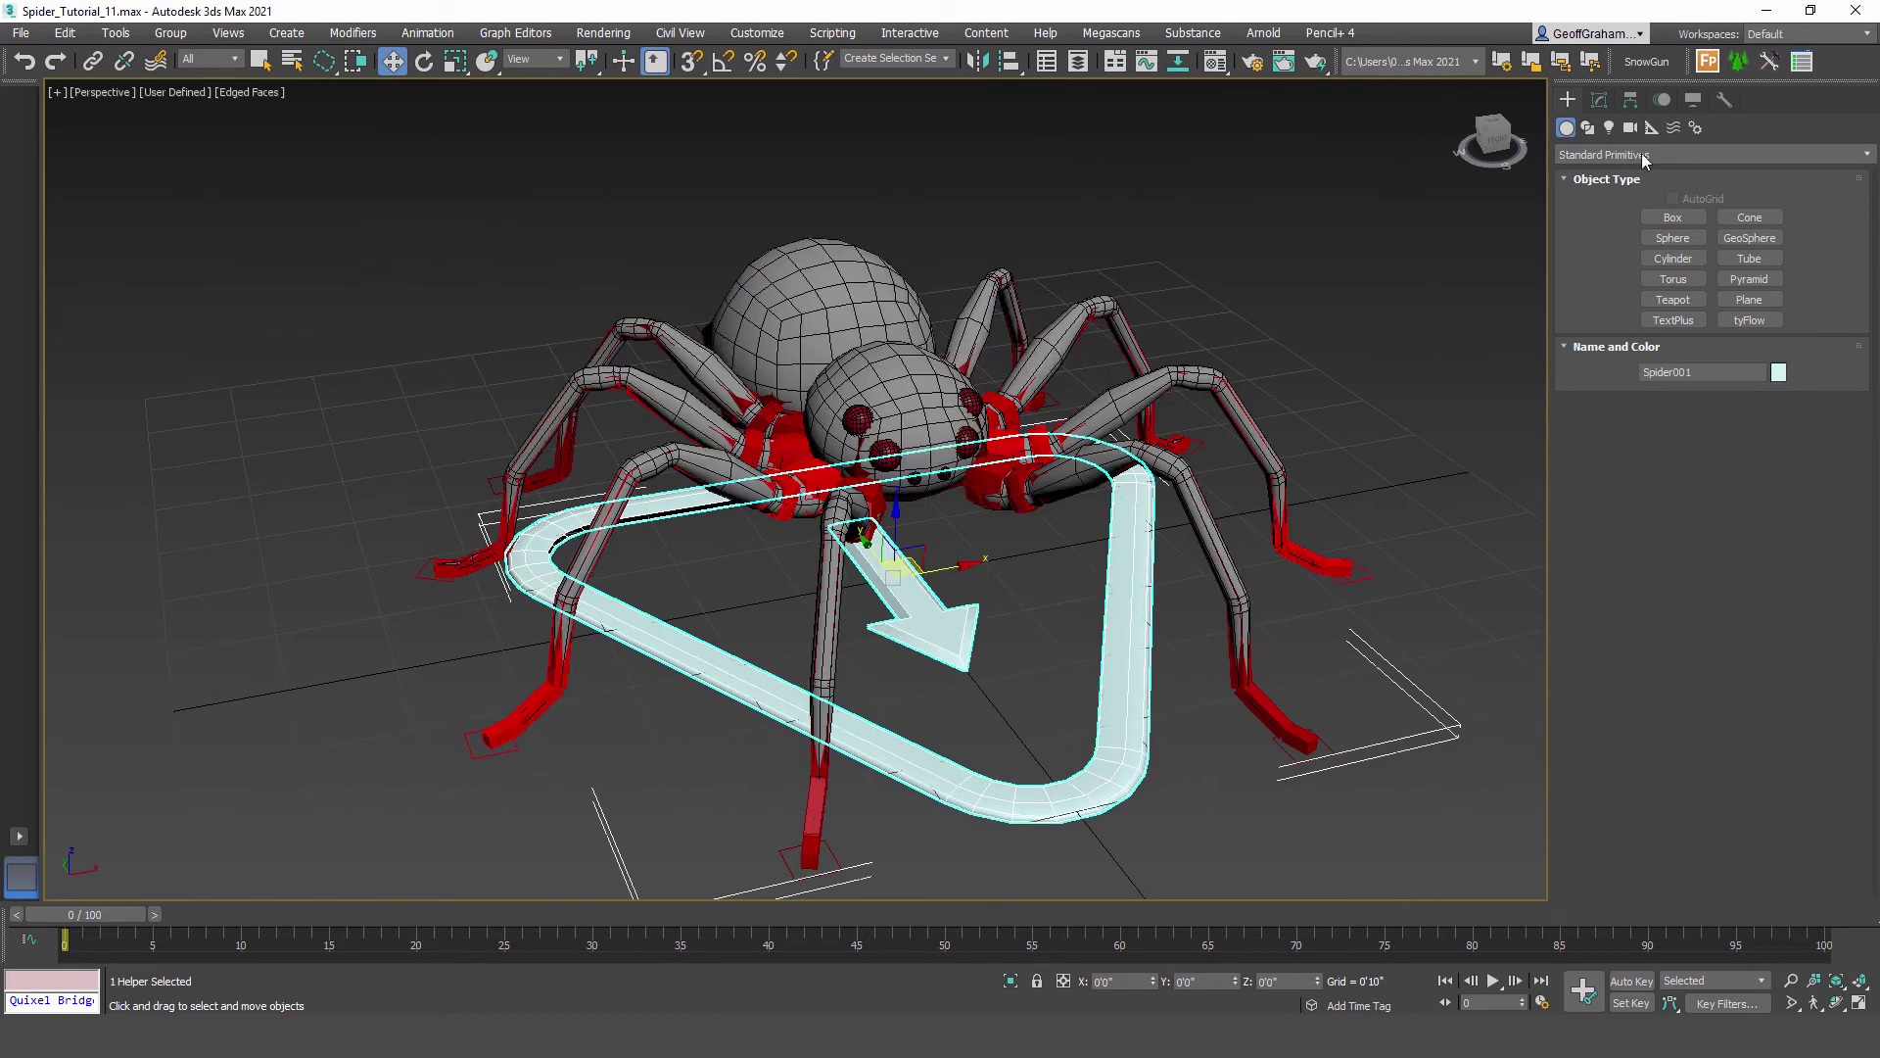
left_click(1660, 100)
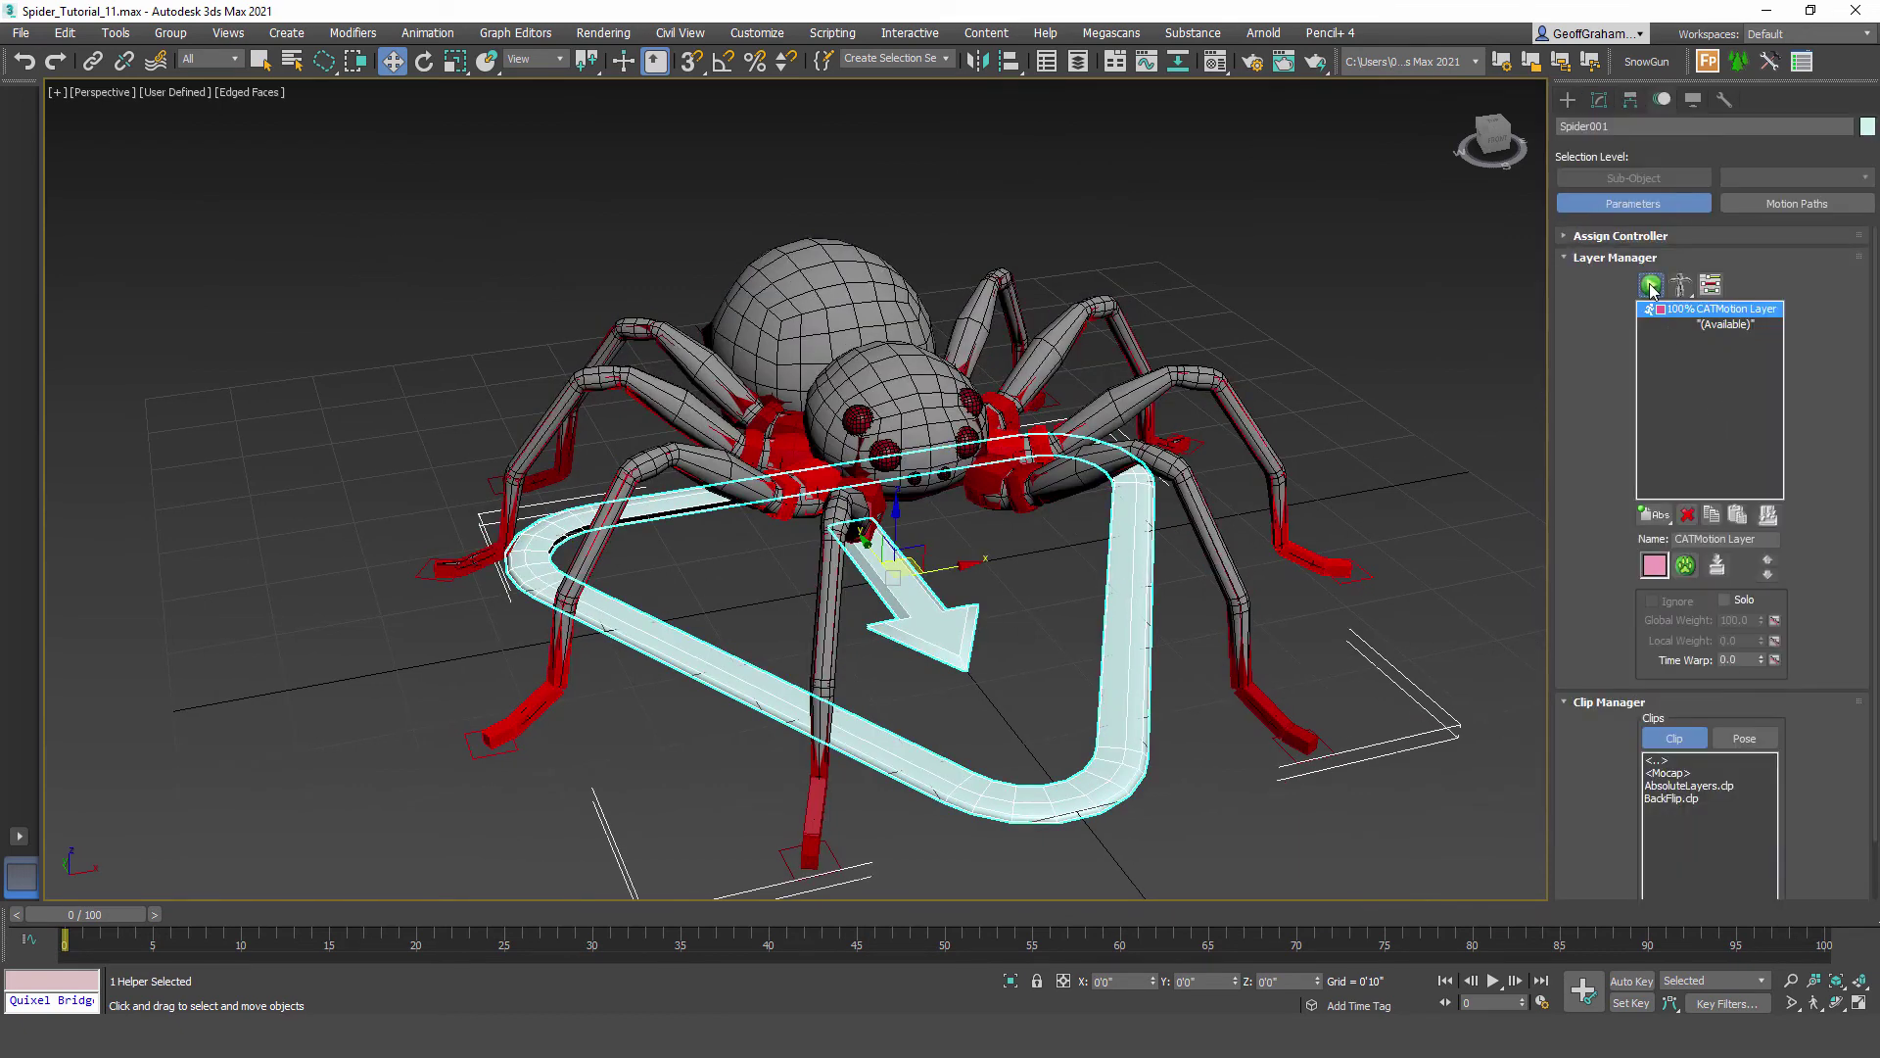
left_click(1652, 285)
Step: Isolate the spider mesh, deselect it and display it shaded without edges
left_click(792, 266)
right_click(791, 268)
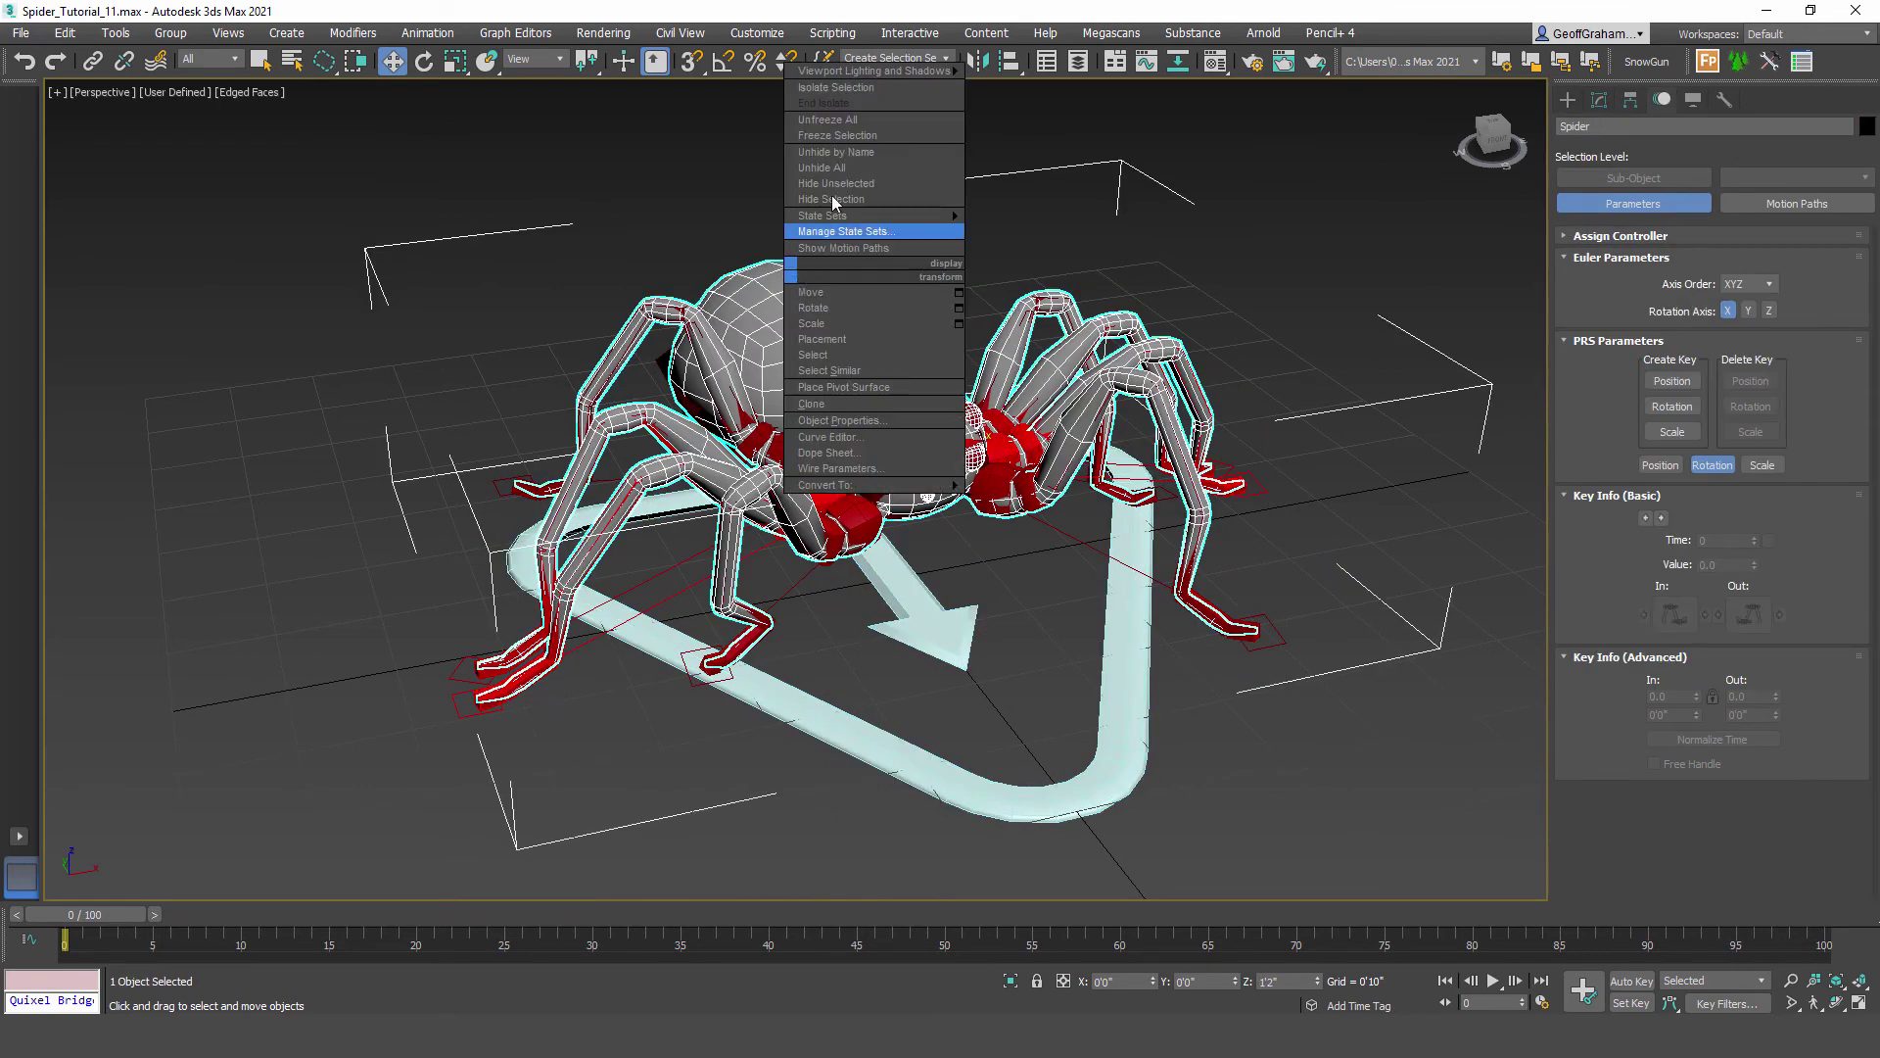
left_click(847, 87)
left_click(1572, 102)
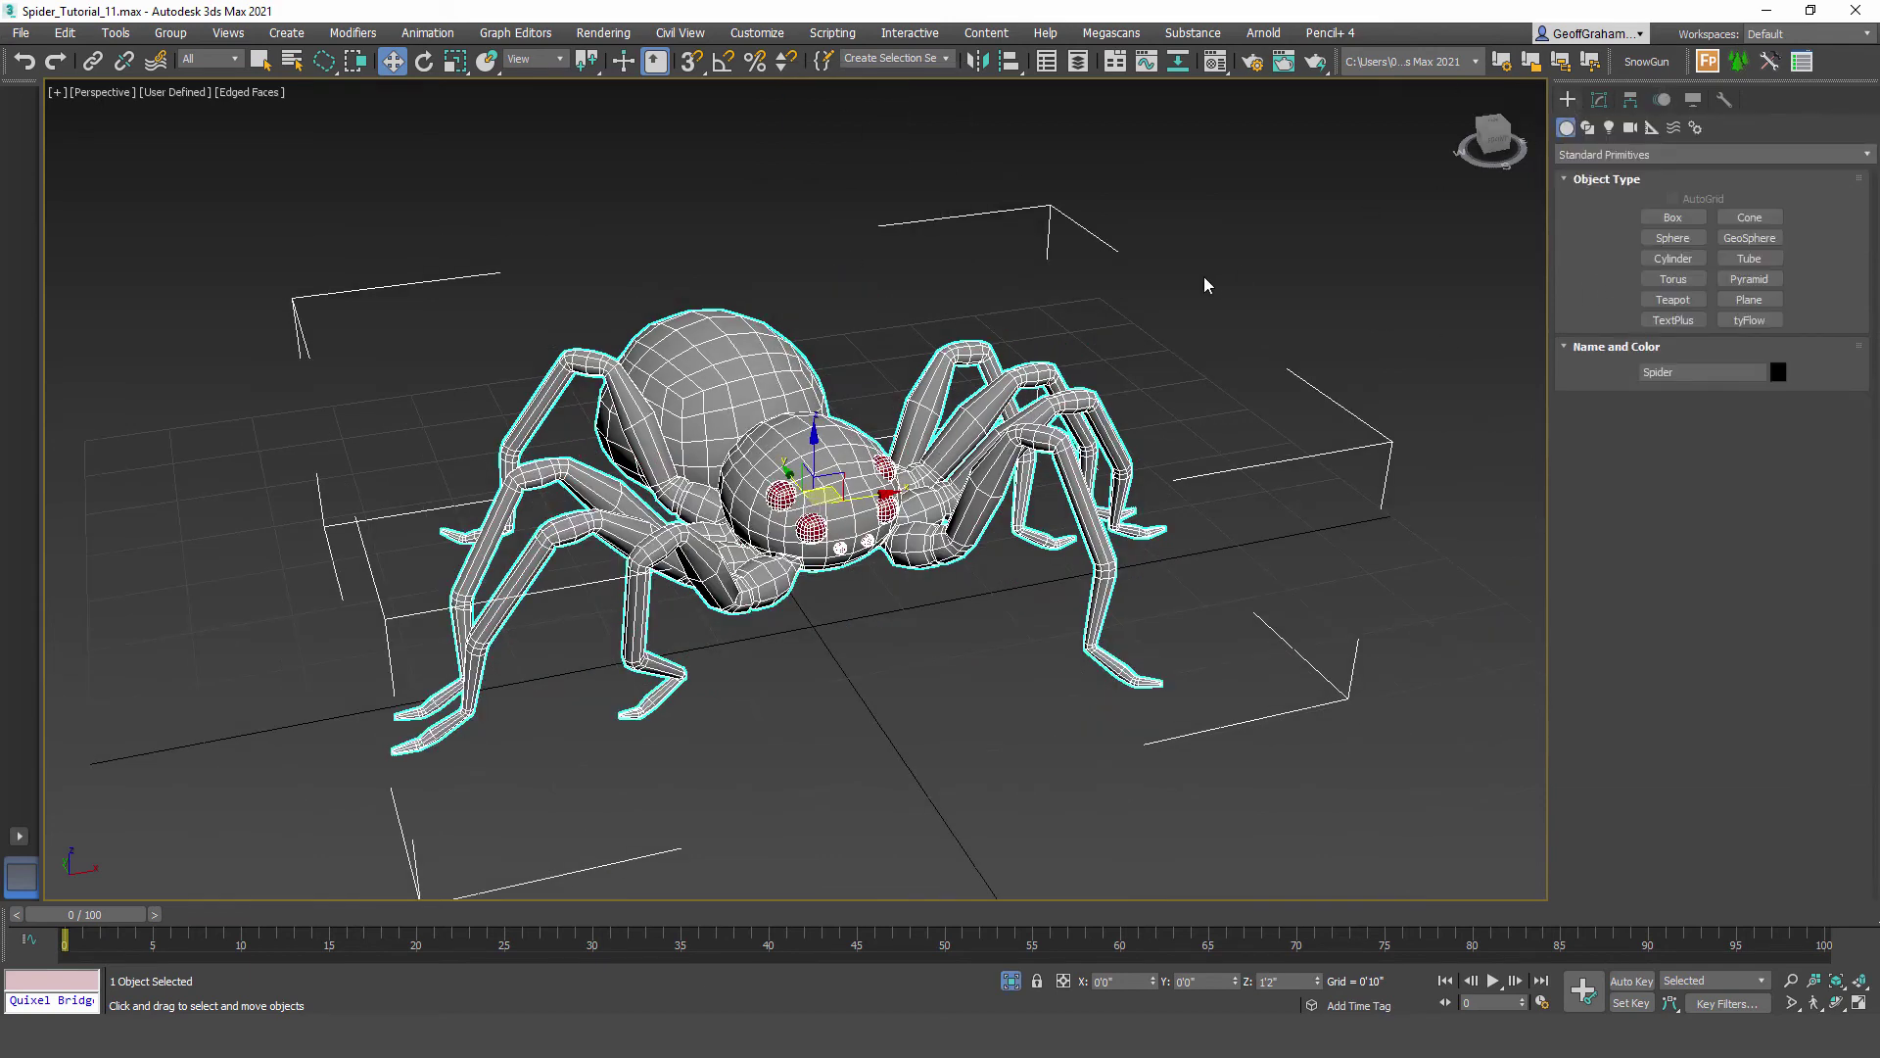
left_click(1224, 275)
key("F3")
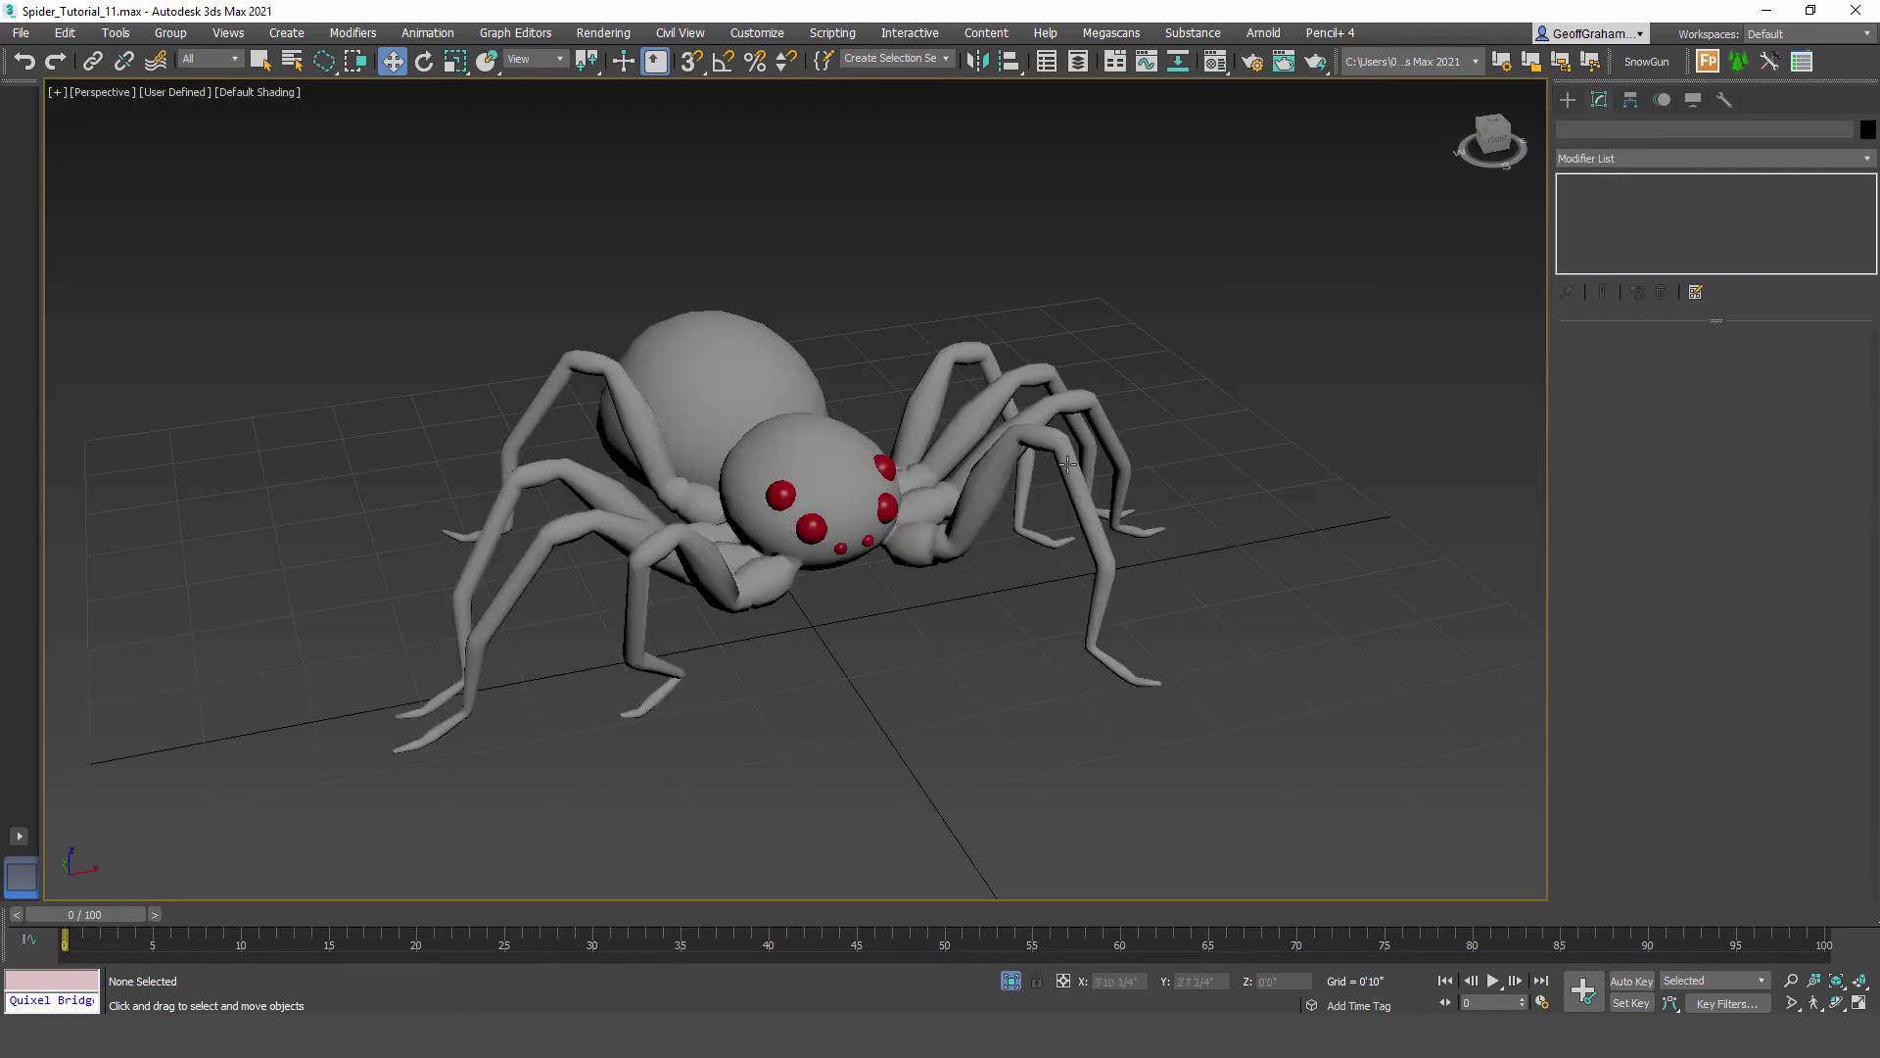
middle_click_drag(905, 556, 919, 531)
Step: Play the walk animation and examine how the legs deform where they join the underside of the body, then stop playback
left_click(1492, 980)
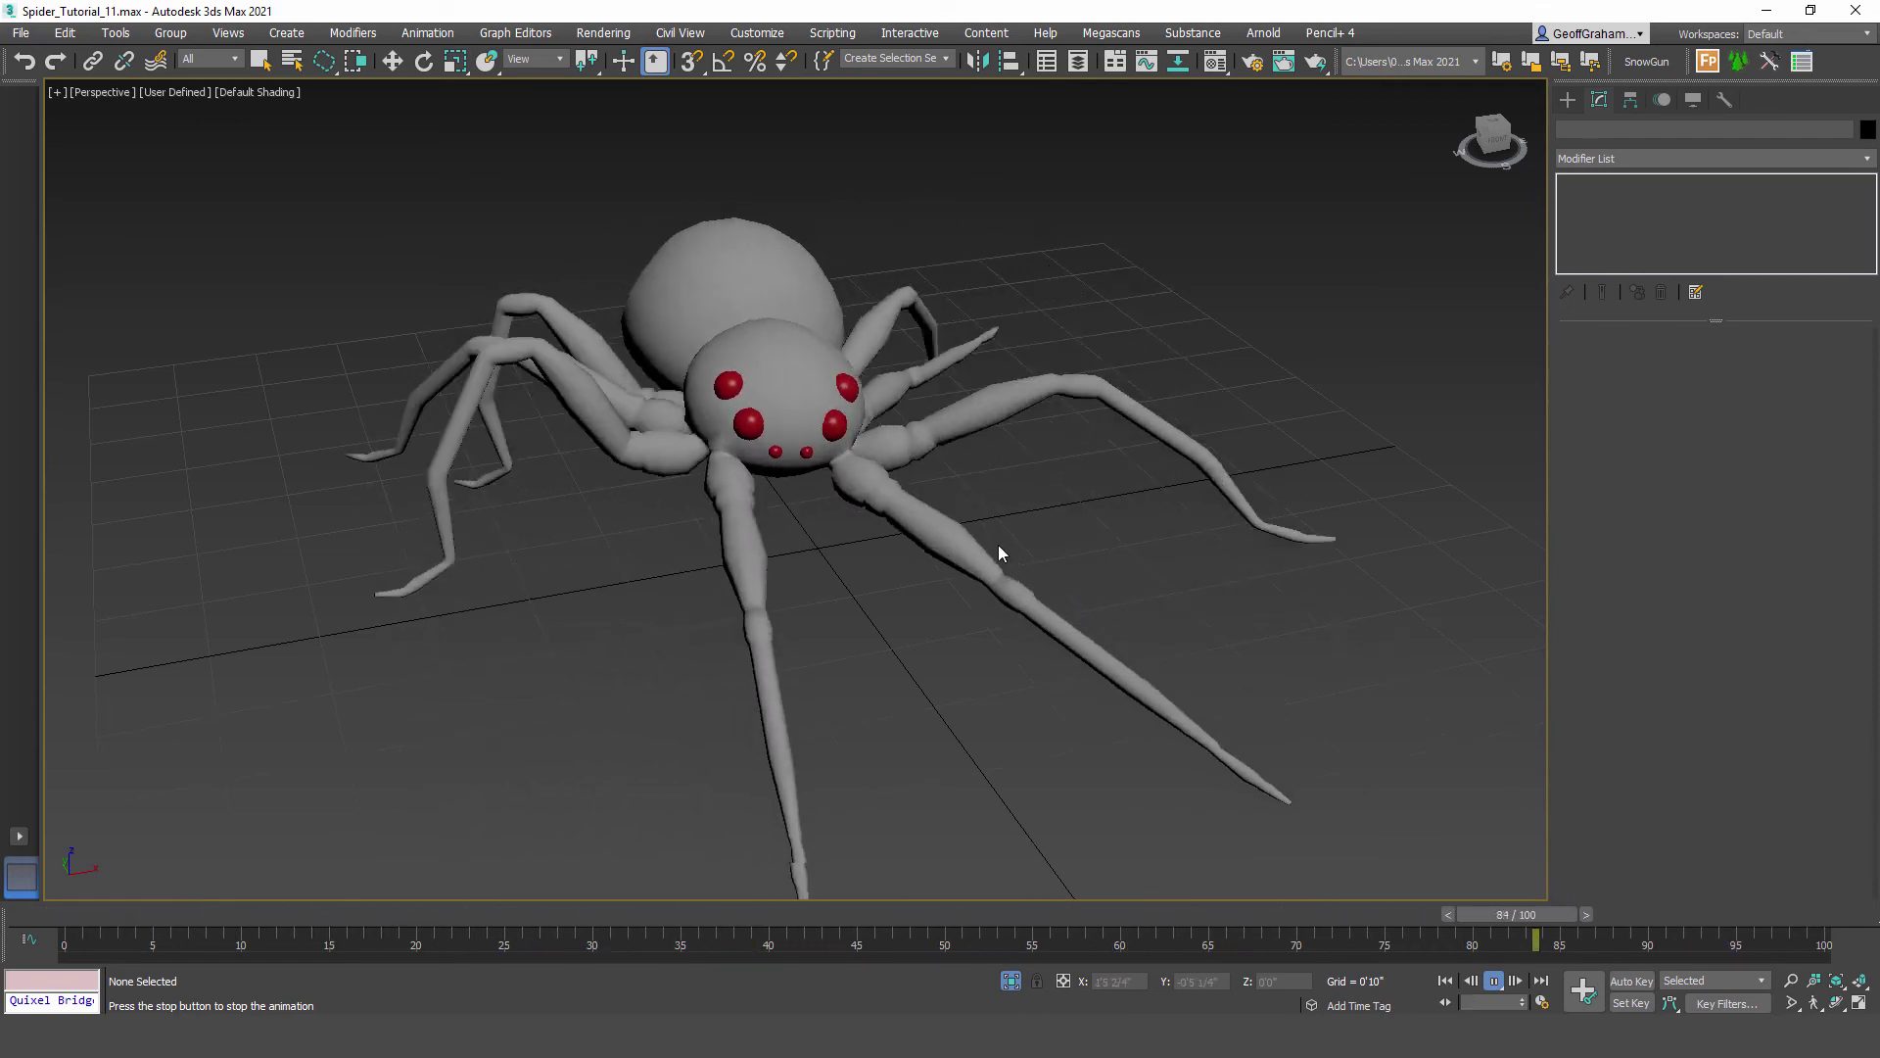
middle_click_drag(874, 580, 787, 457, "alt")
scroll(788, 456, "up", 10)
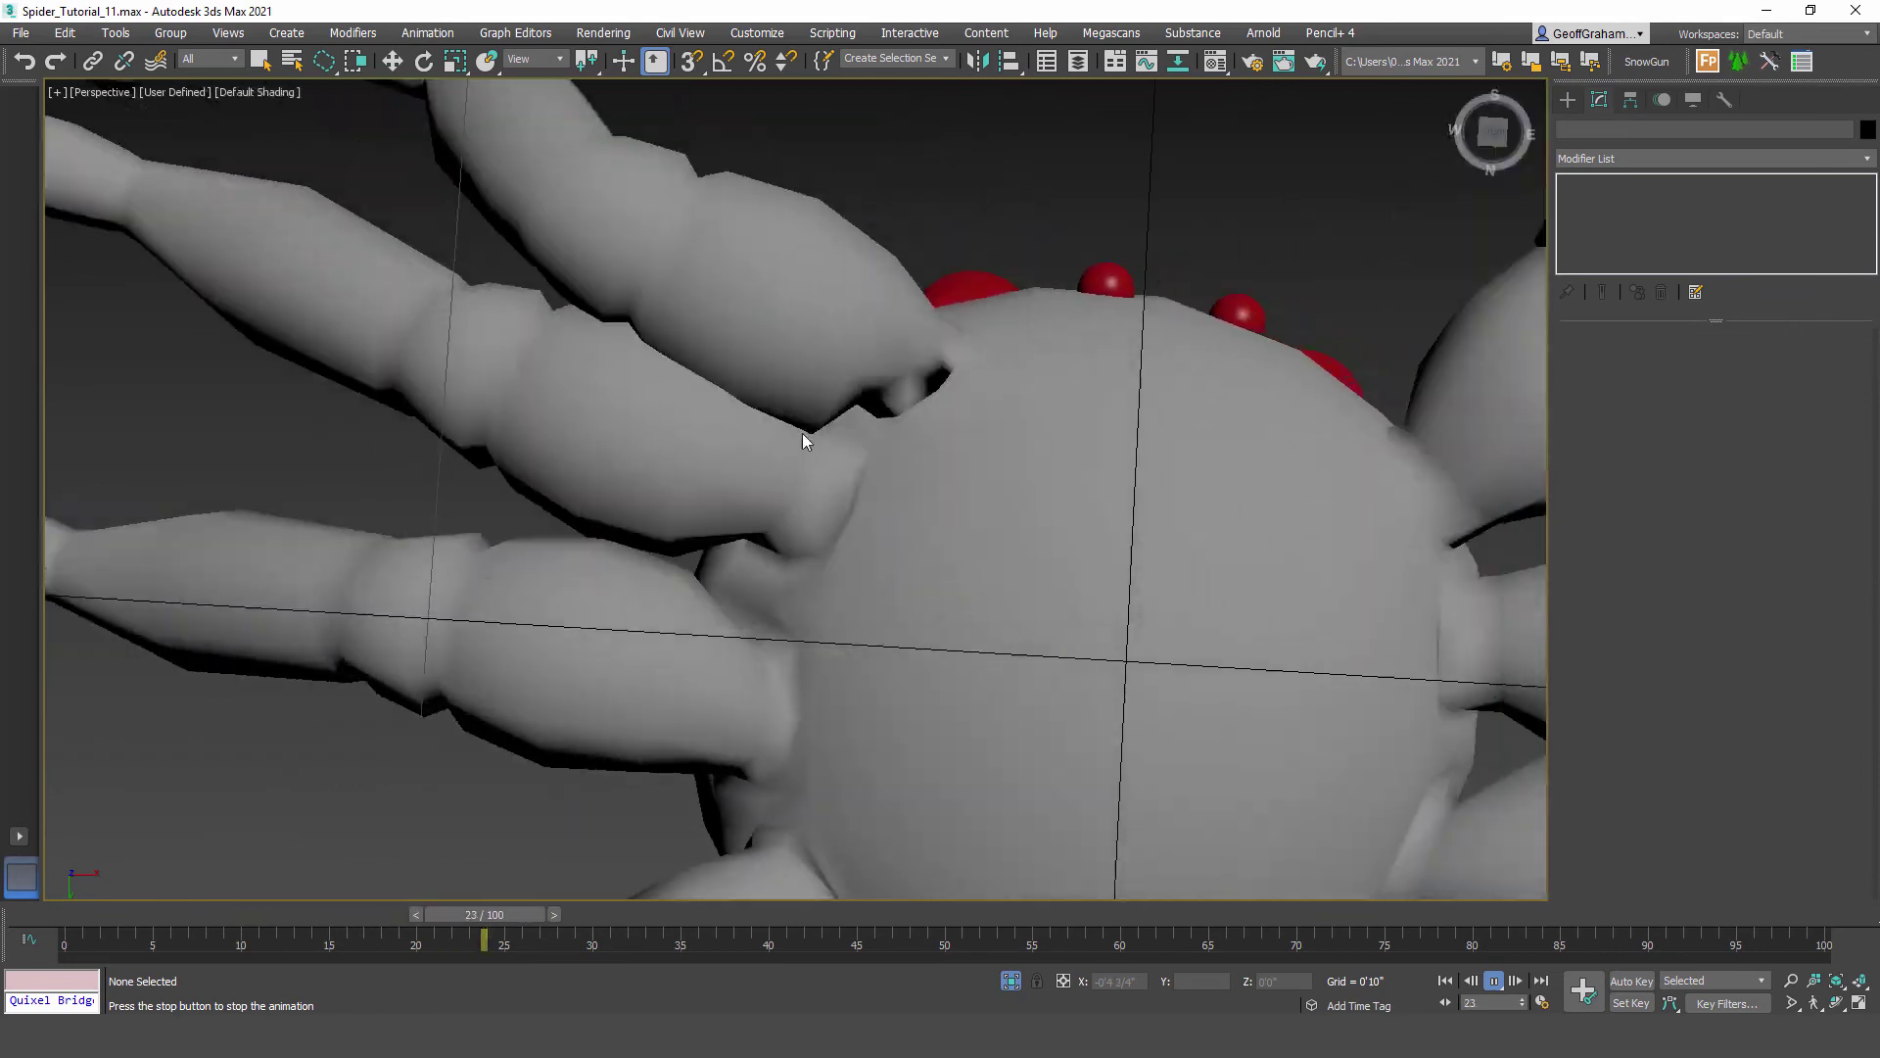
scroll(784, 454, "down", 4)
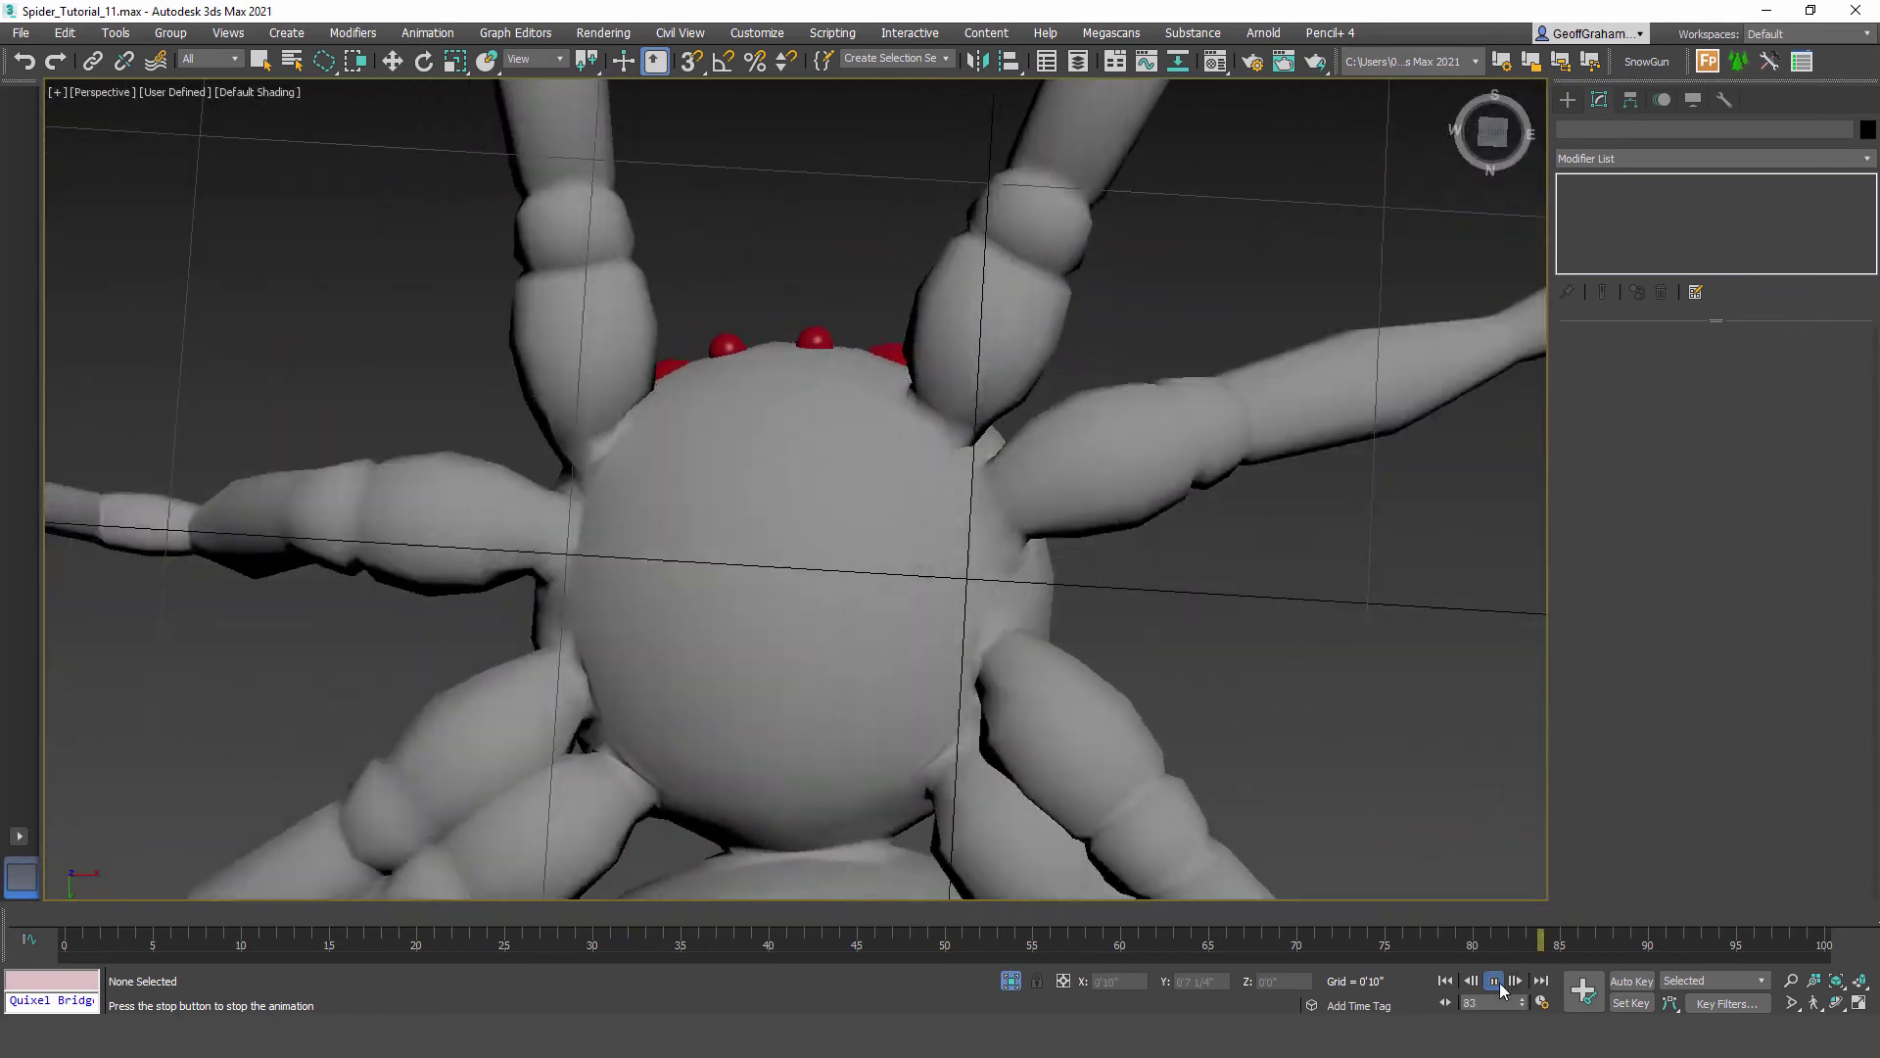
left_click(1495, 982)
Step: Go to frame 76 and reopen Skin envelope editing on the spider mesh near the first right leg's body joint
scroll(960, 392, "up", 3)
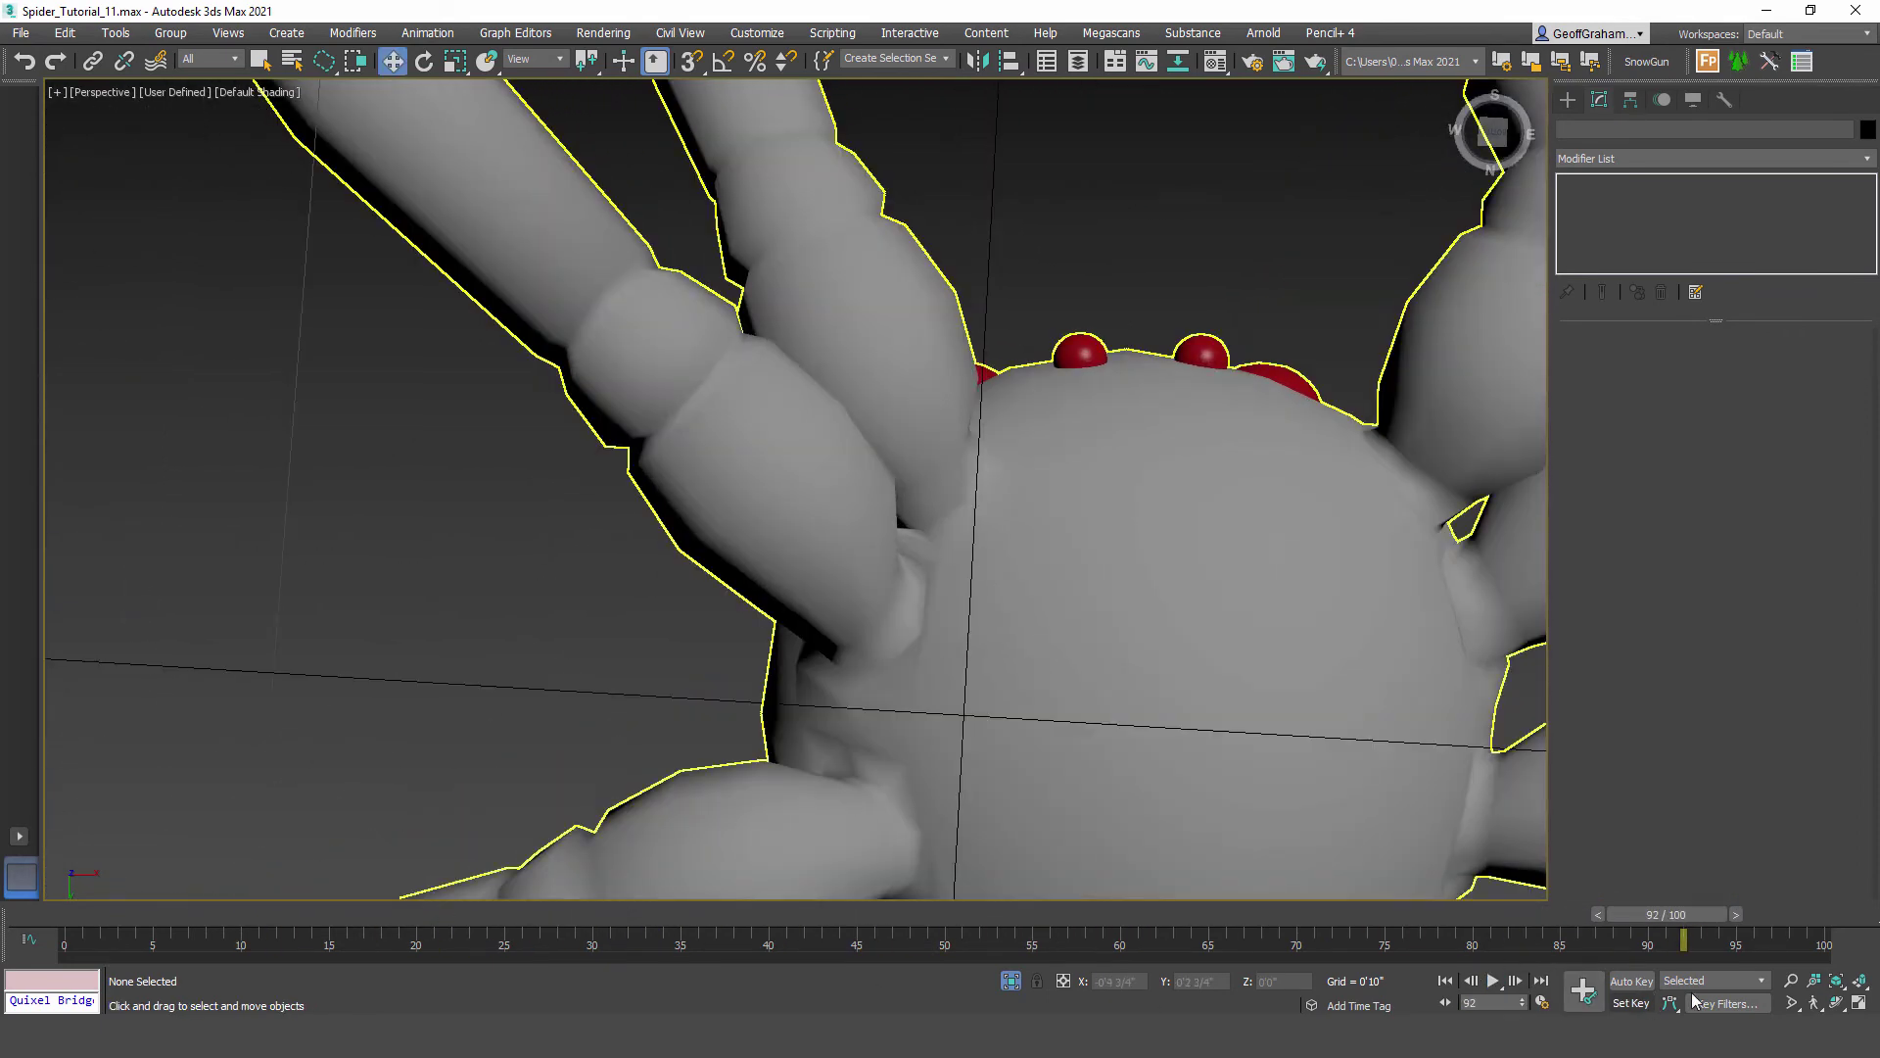
left_click_drag(1686, 918, 1404, 931)
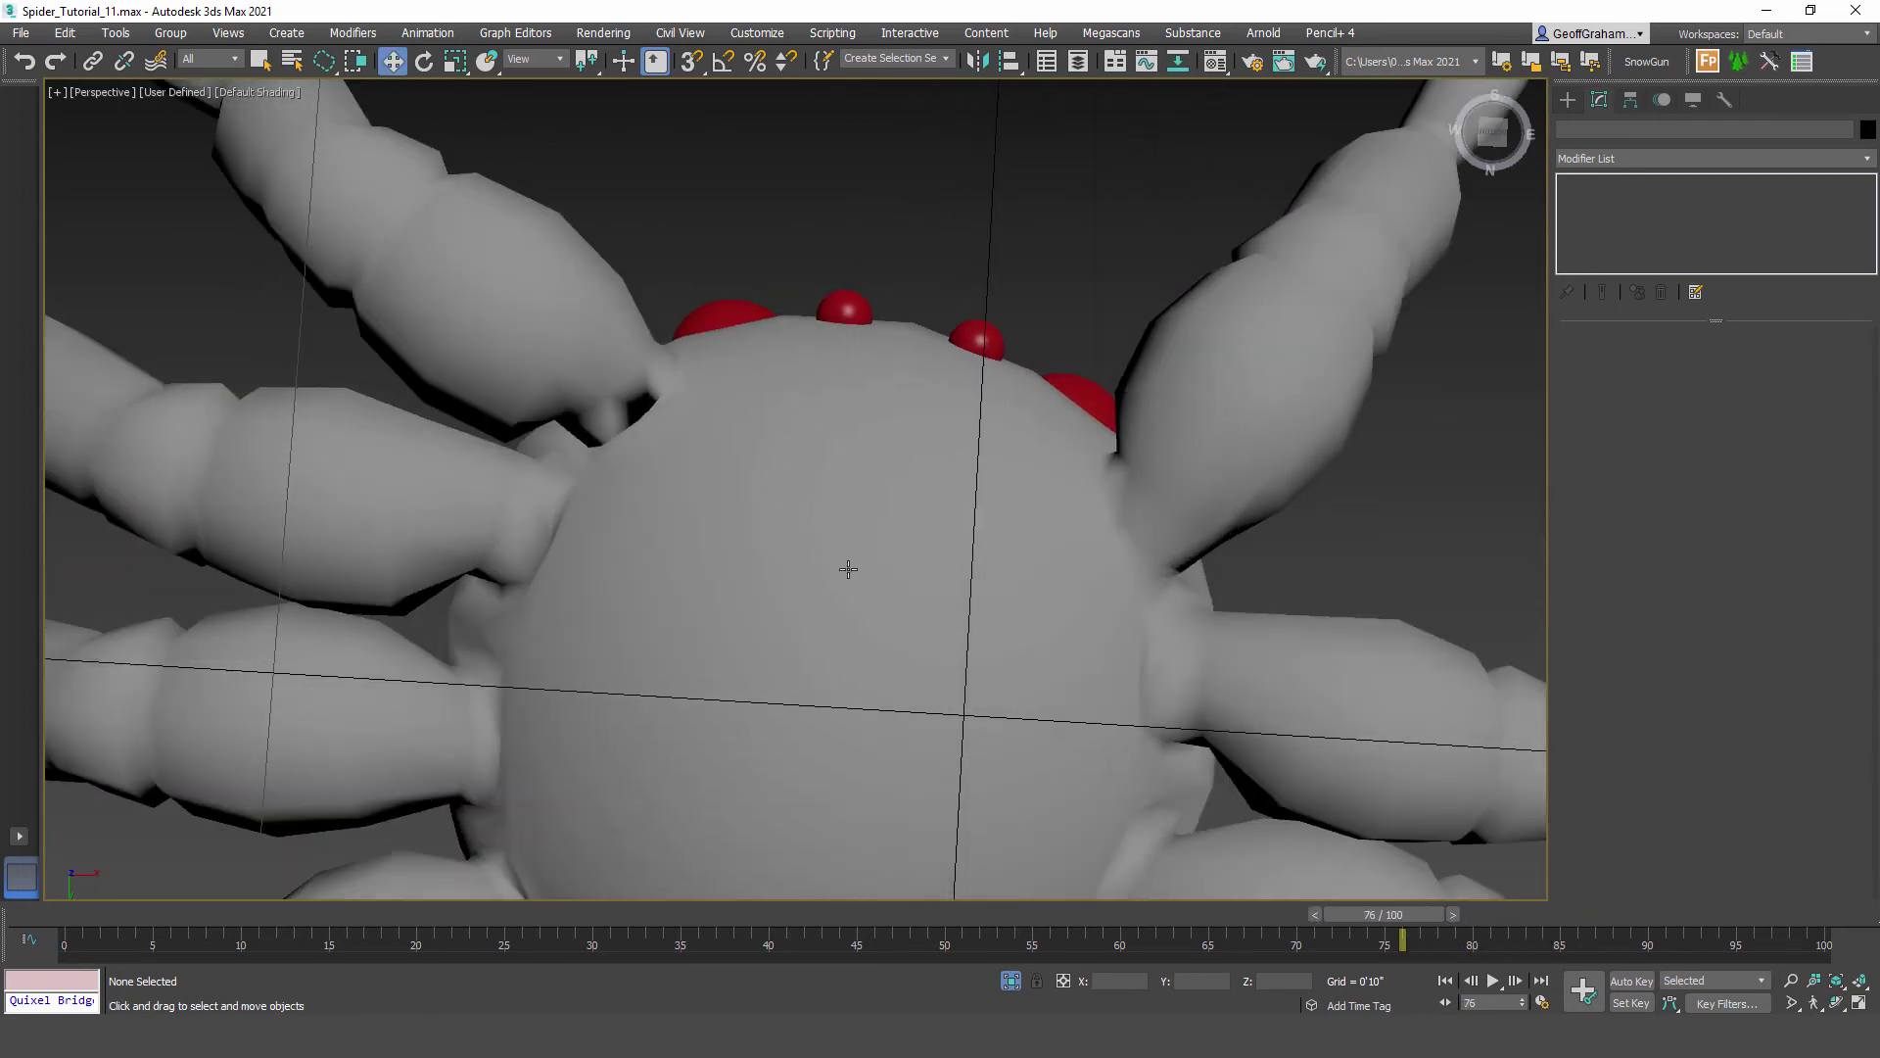
scroll(692, 579, "down", 2)
scroll(721, 603, "up", 8)
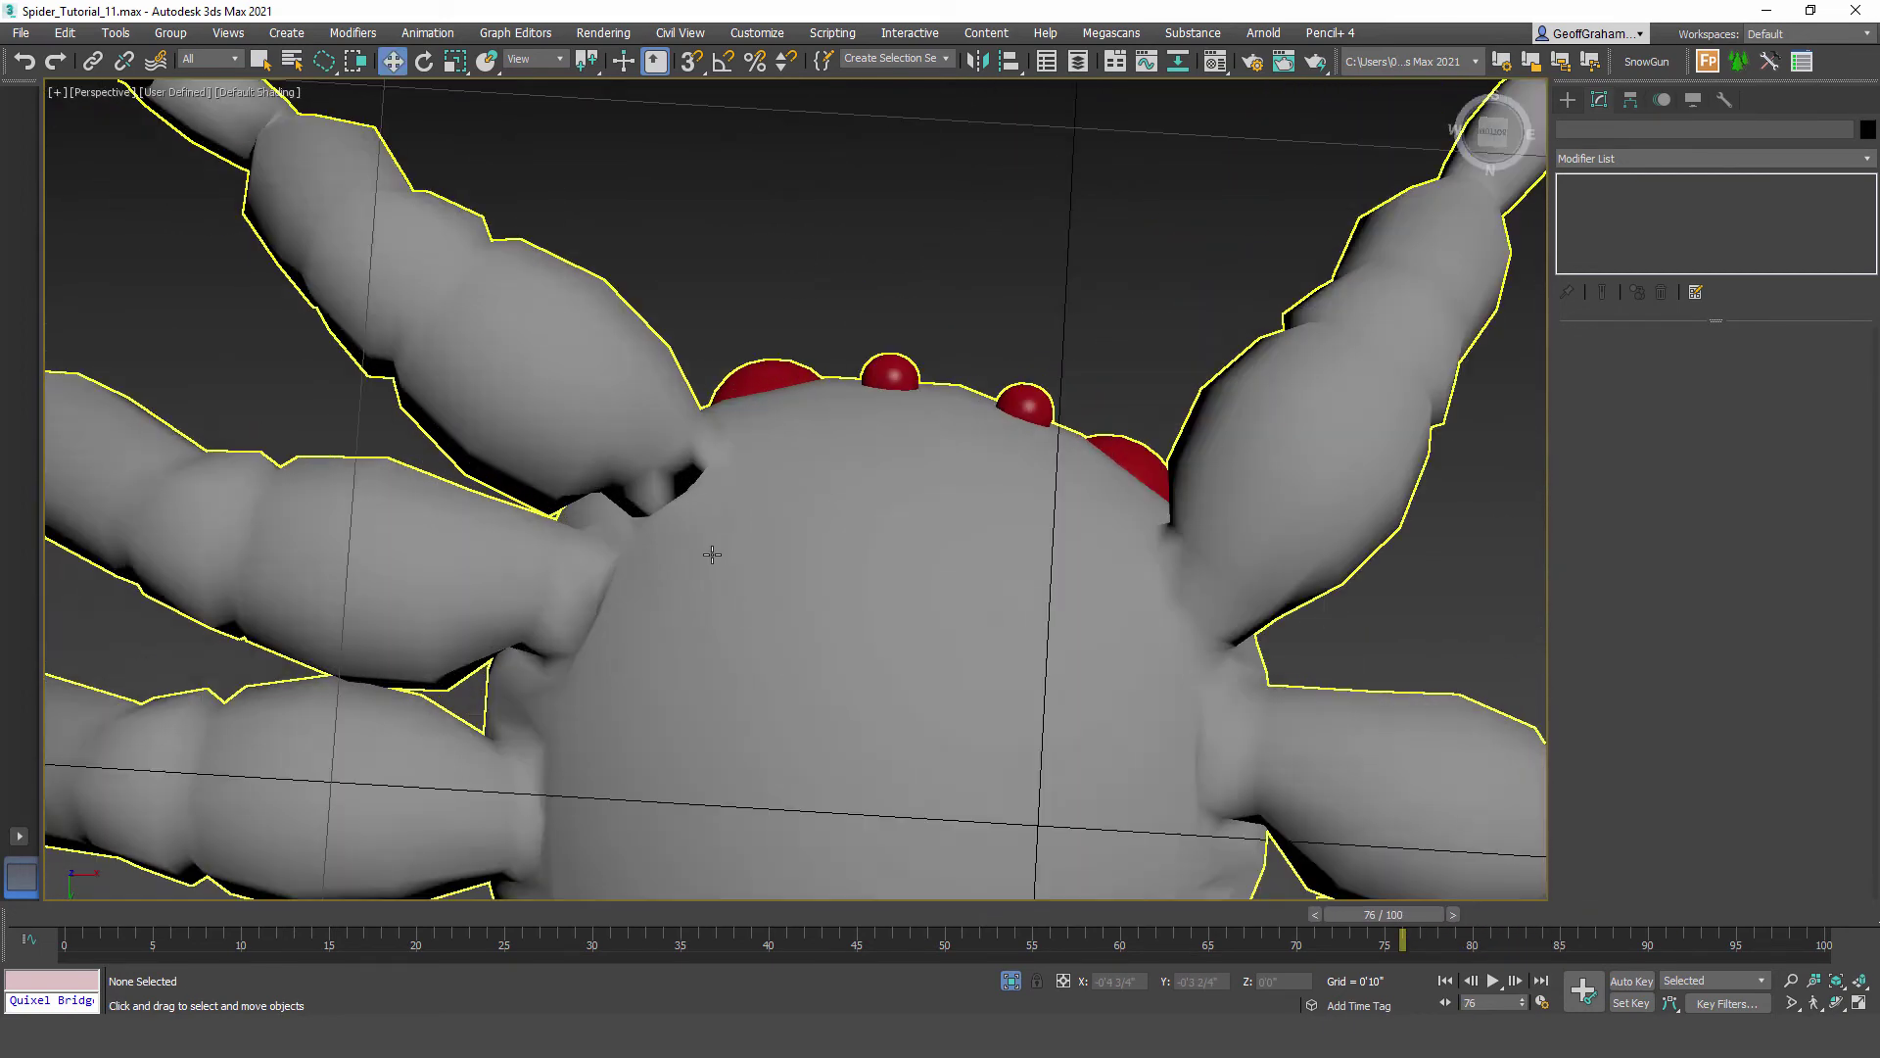
left_click(714, 549)
left_click(1607, 184)
left_click(1629, 200)
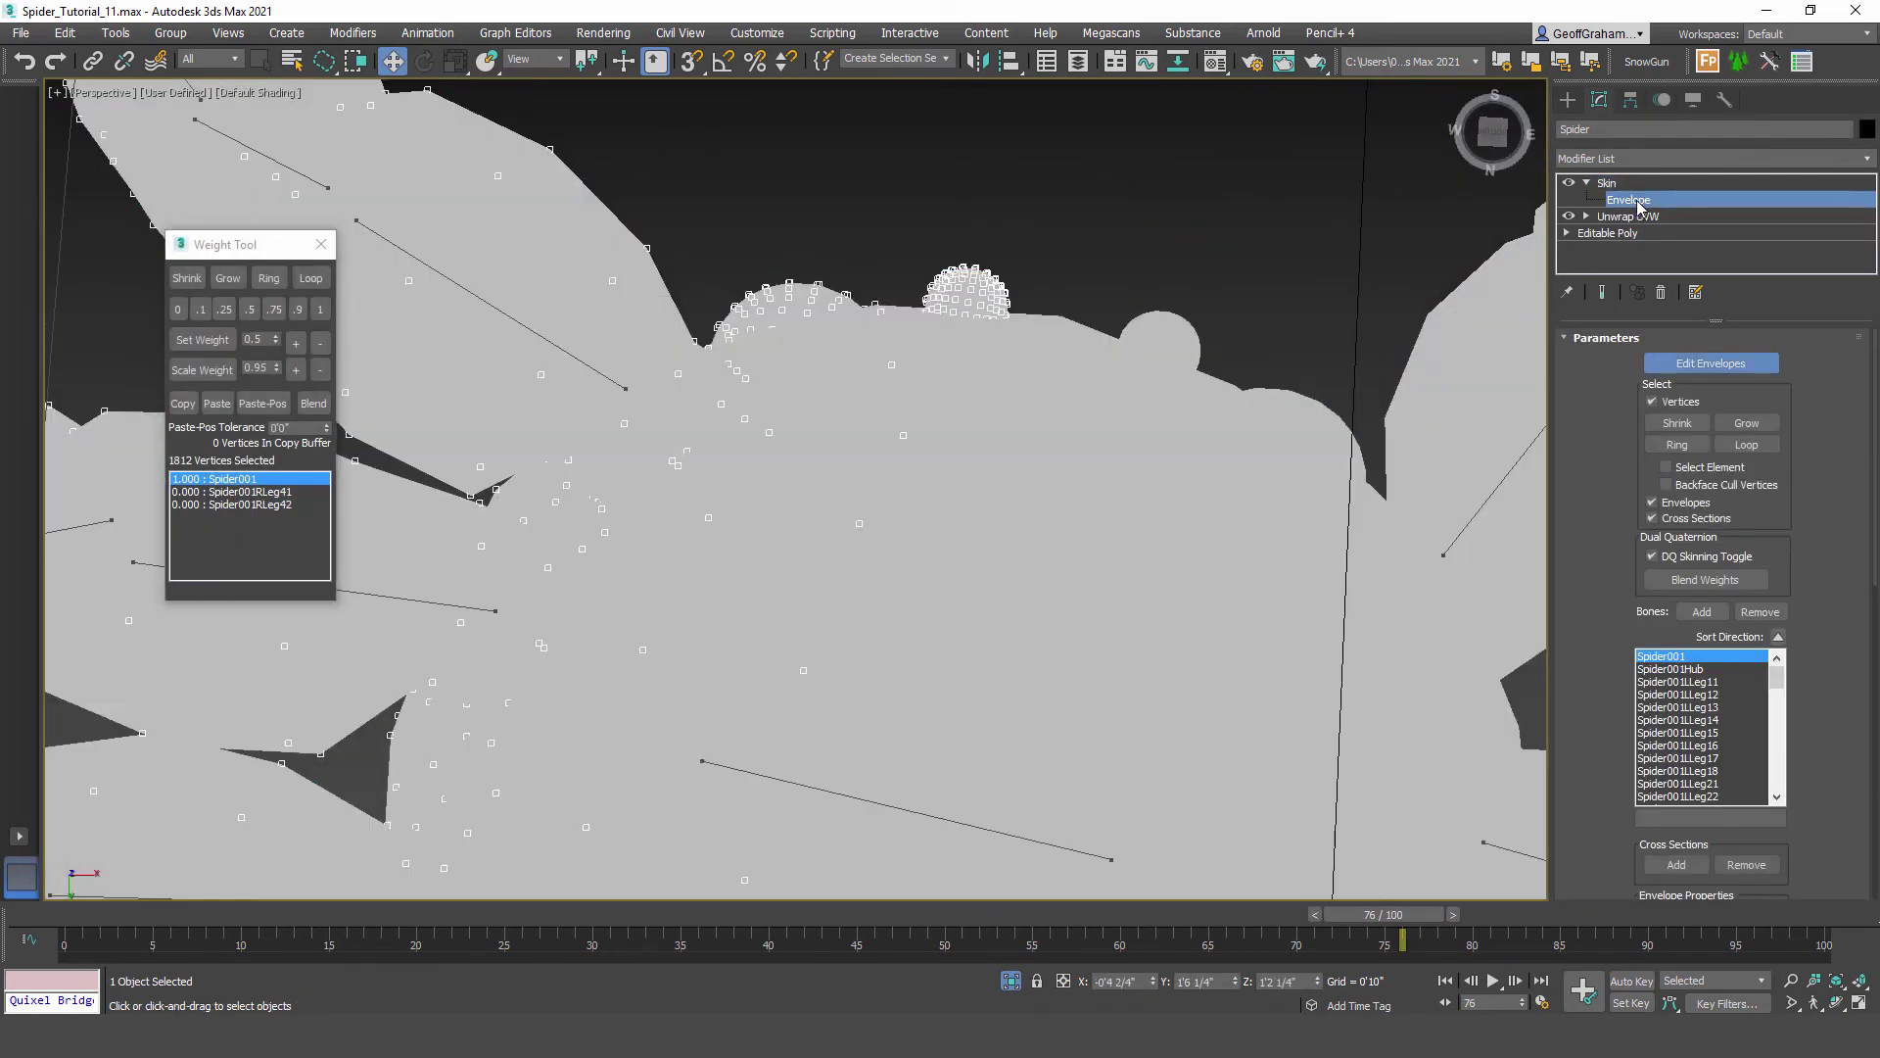
Step: Compare the Spider001RLeg11 and Spider001Hub envelope weights around the joint between the first right leg and the body
left_click(608, 373)
scroll(671, 420, "up", 3)
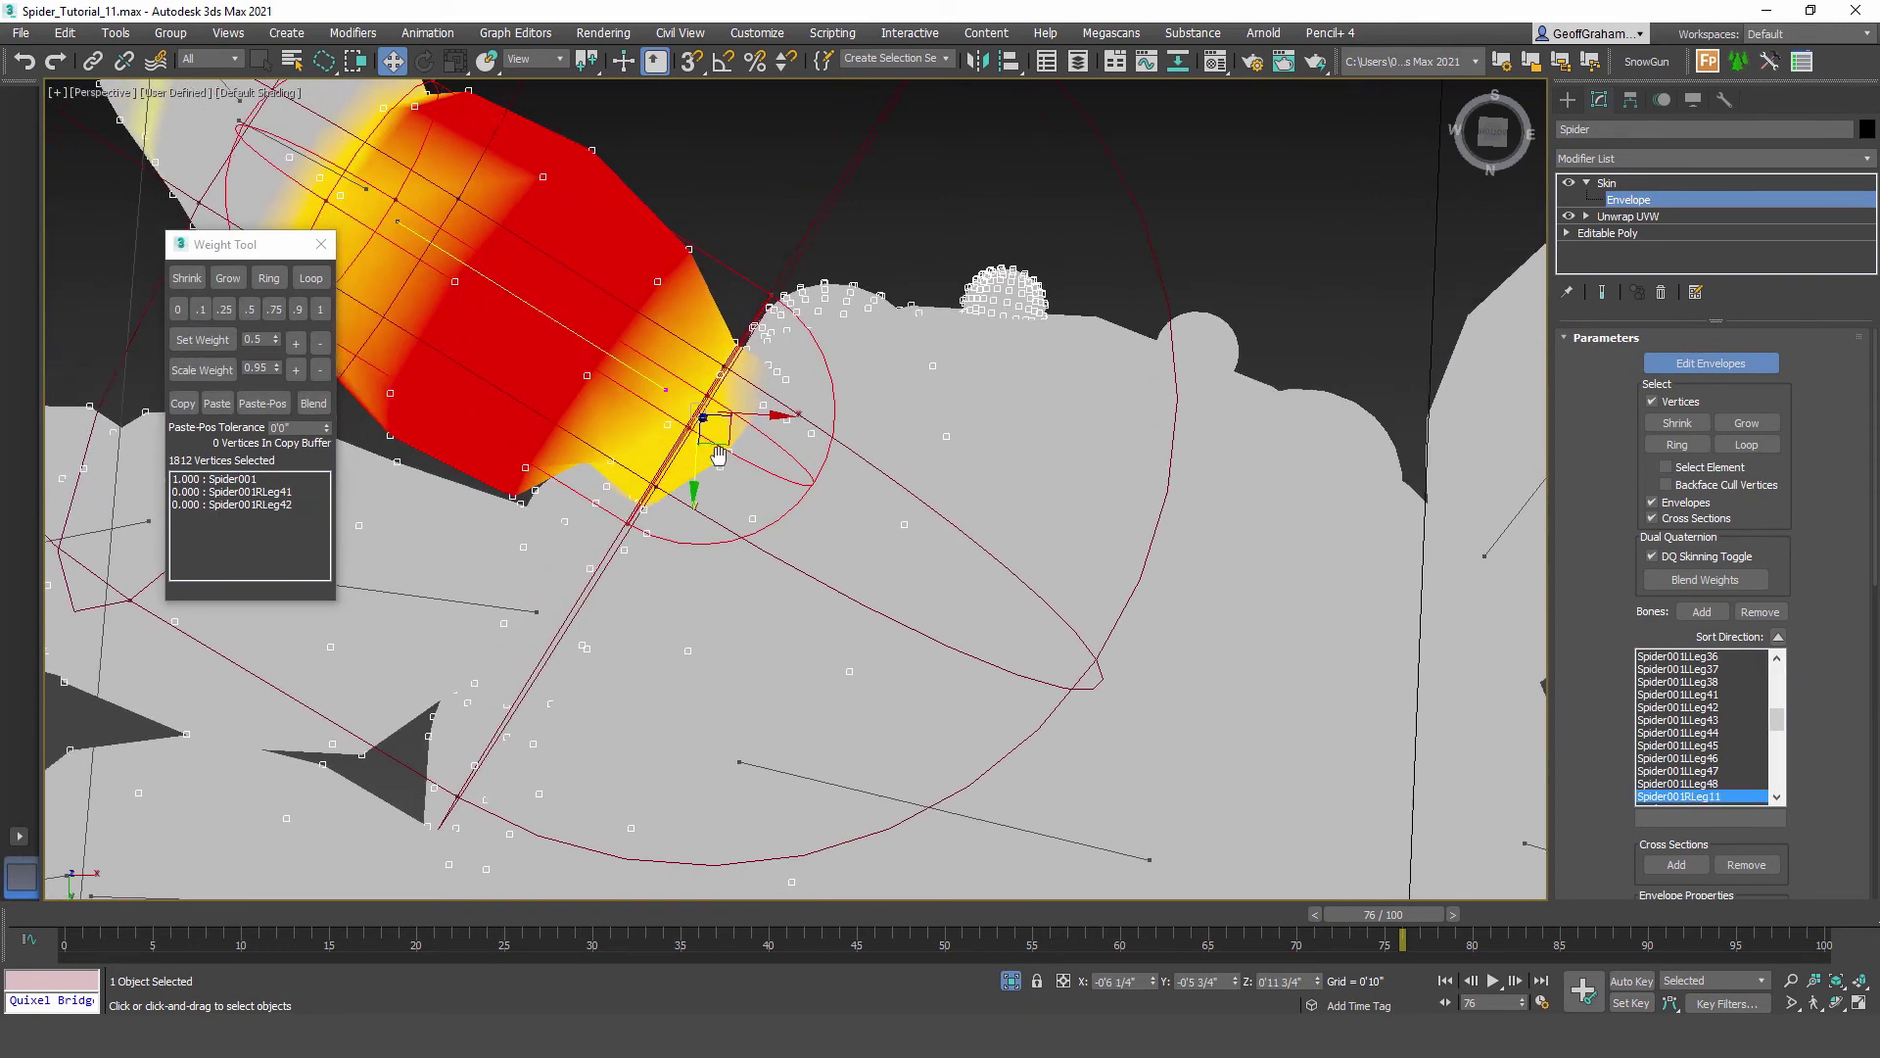
scroll(866, 491, "down", 3)
middle_click_drag(957, 613, 905, 451)
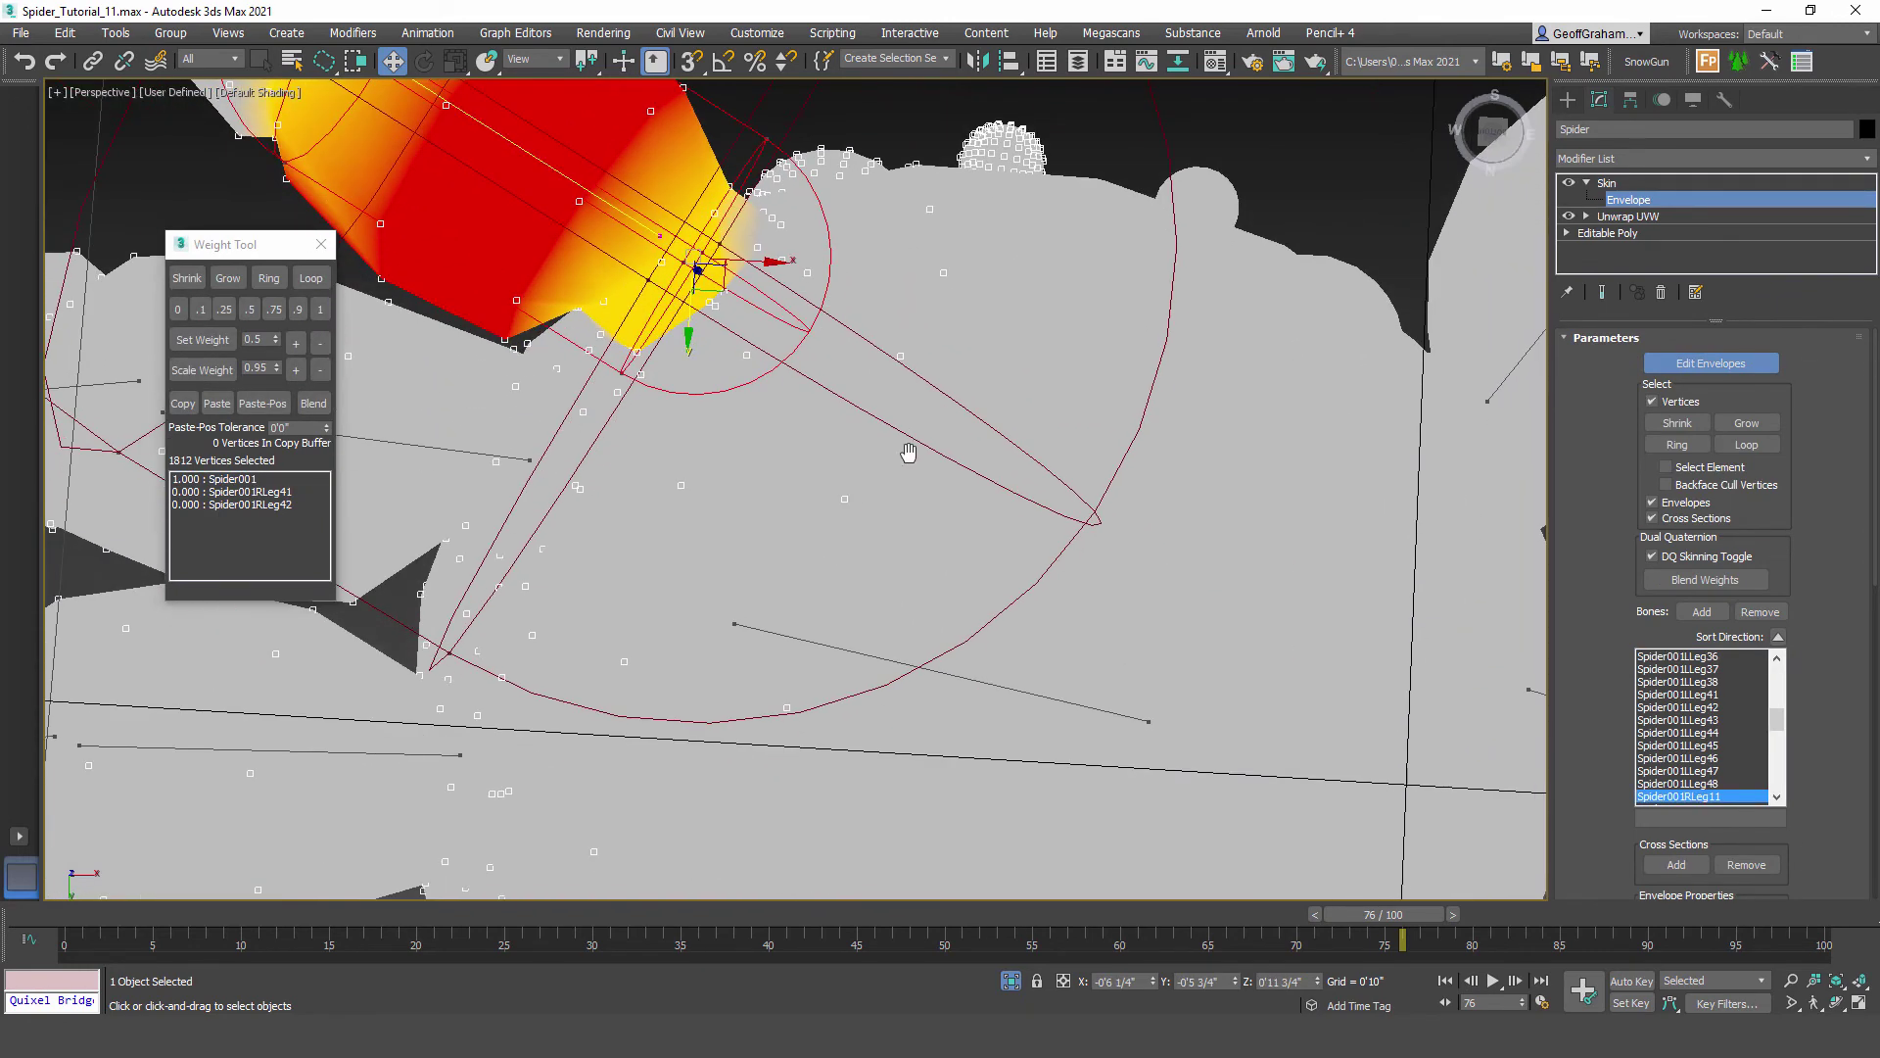
left_click(1017, 691)
scroll(760, 355, "down", 2)
scroll(759, 355, "up", 4)
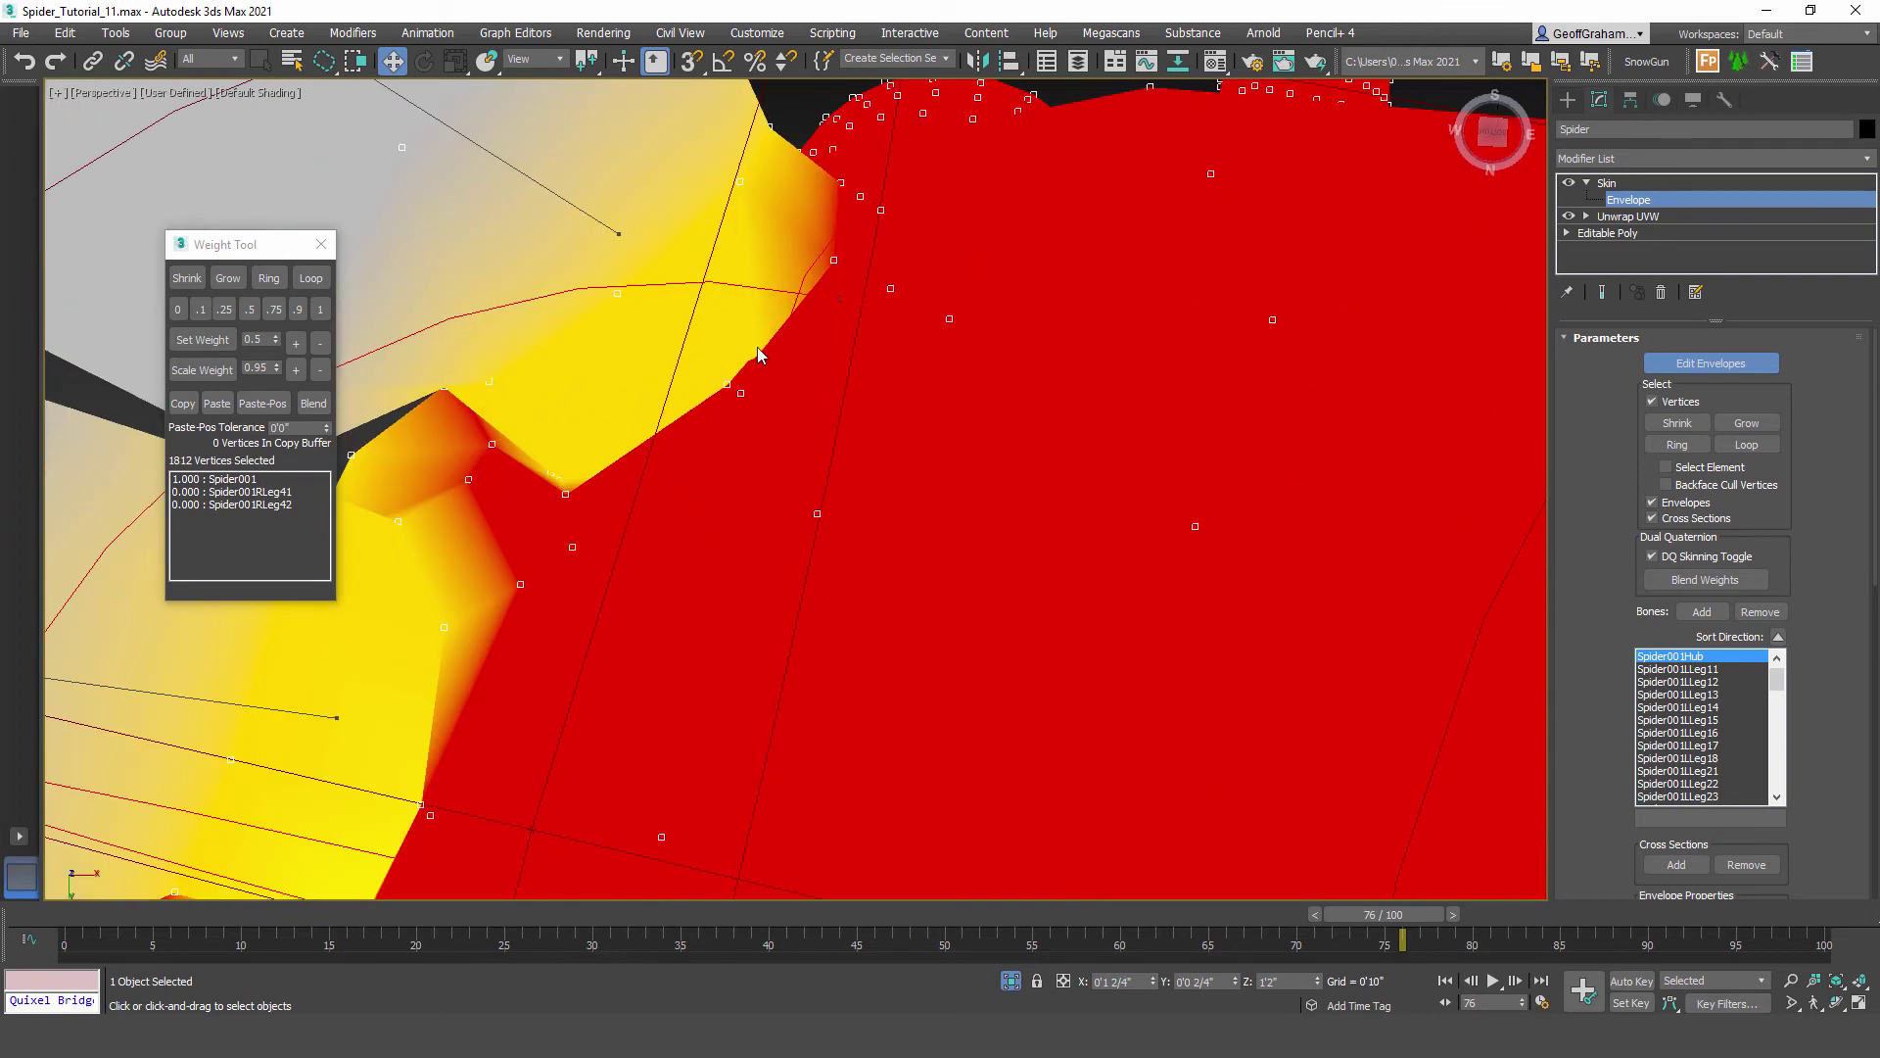
Step: Select the Spider001RLeg11 envelope, show edged faces, and blend the weights of the vertex loop where the first right leg meets the body
left_click(554, 191)
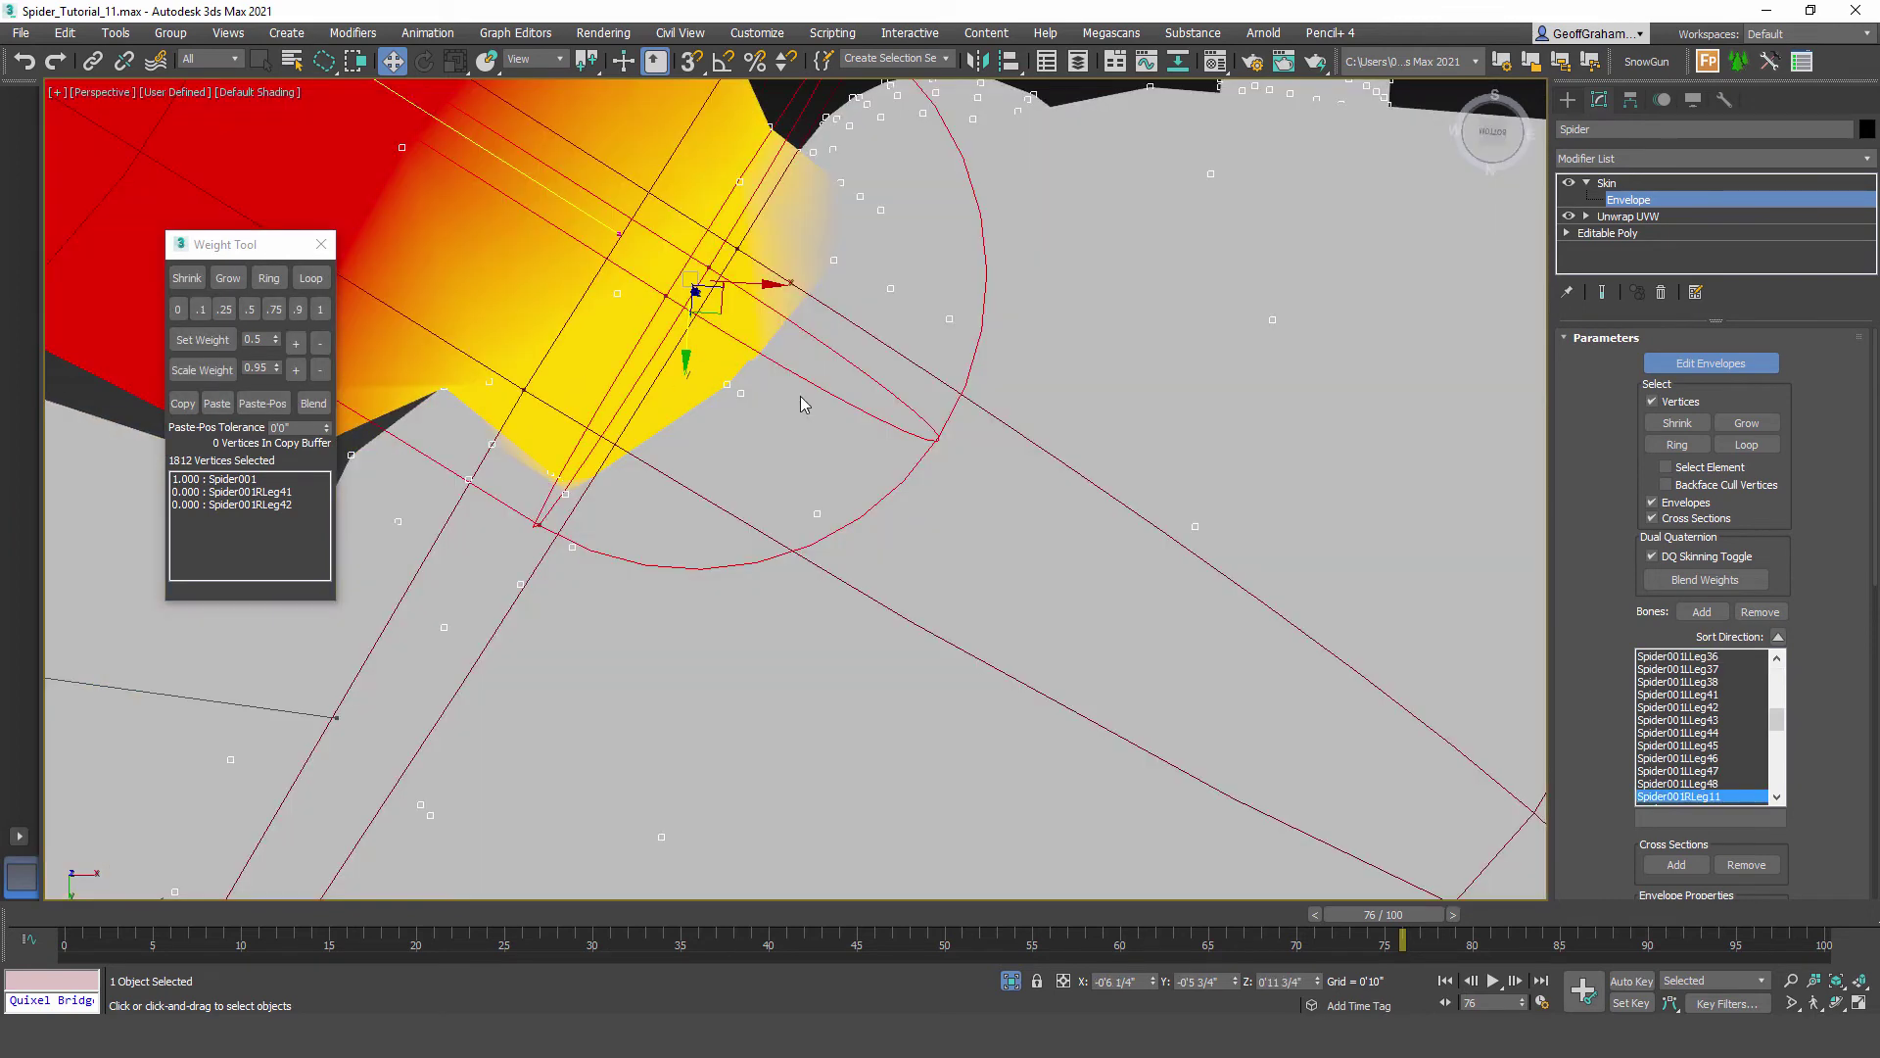
key("F4")
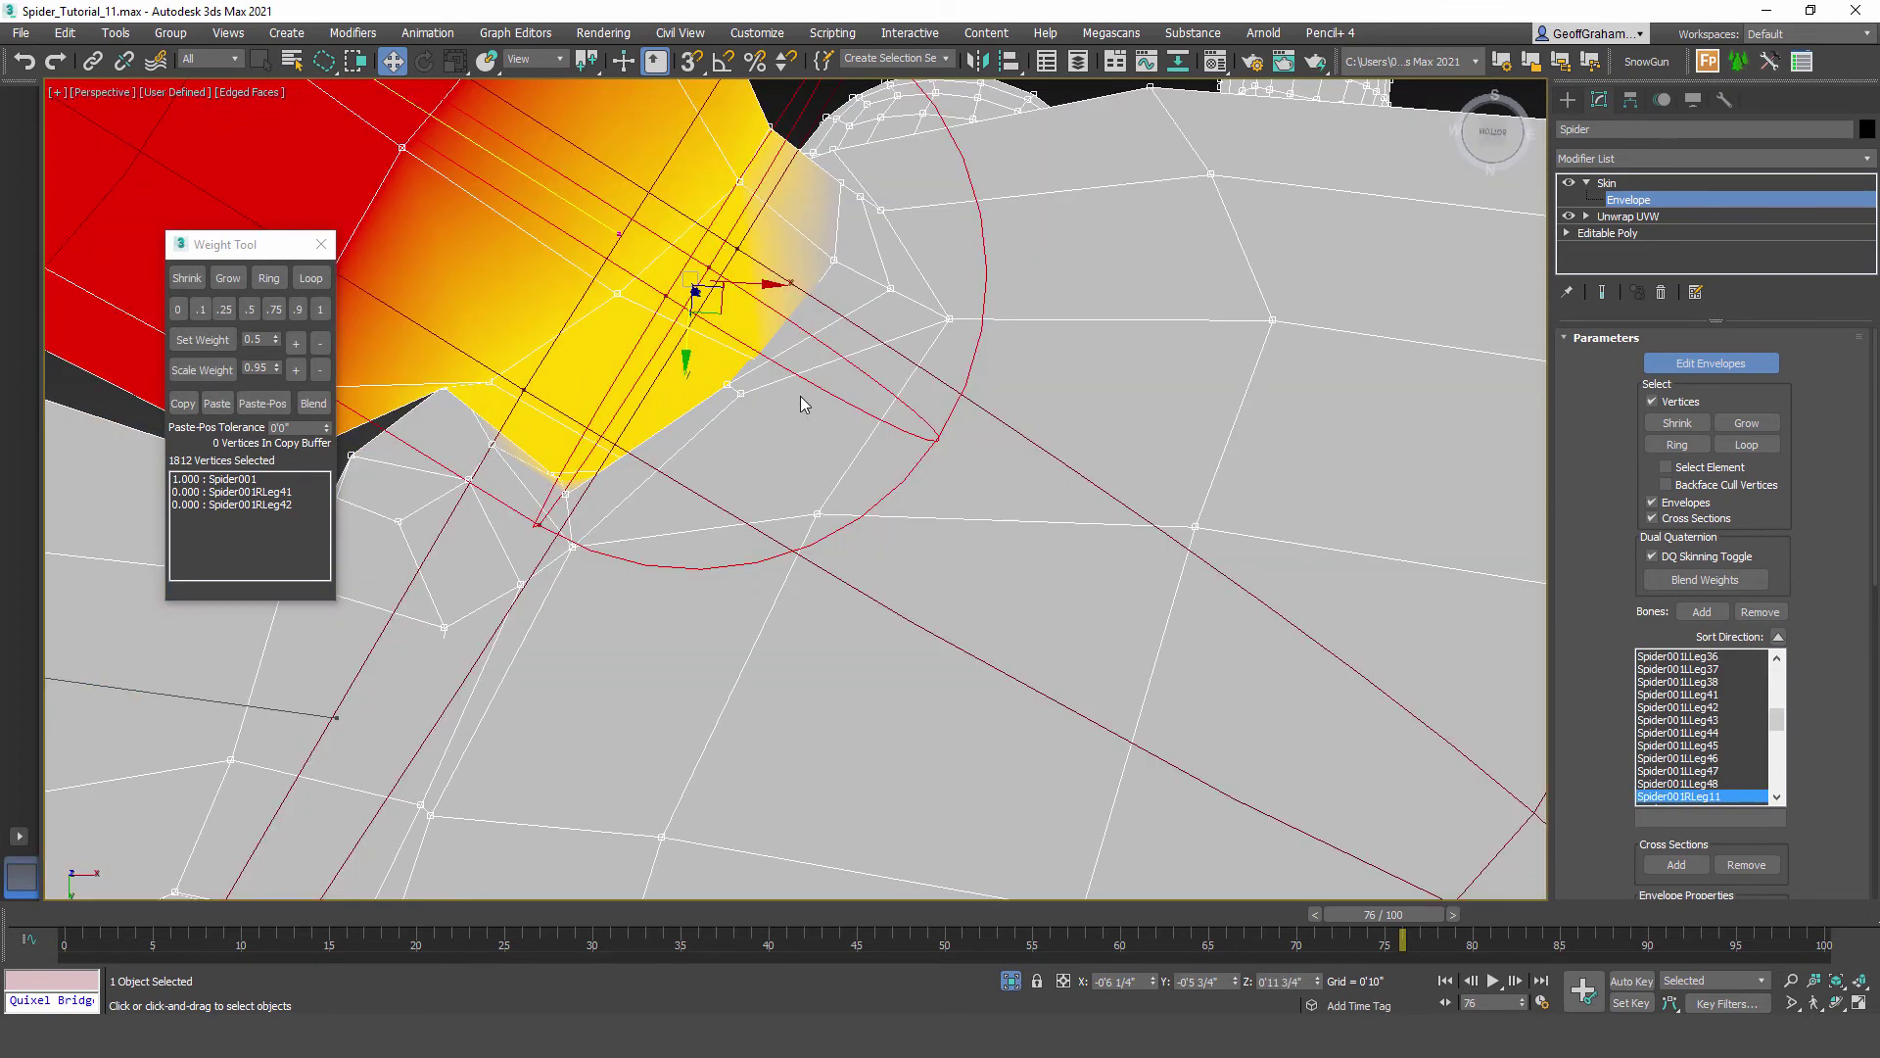
left_click(837, 259)
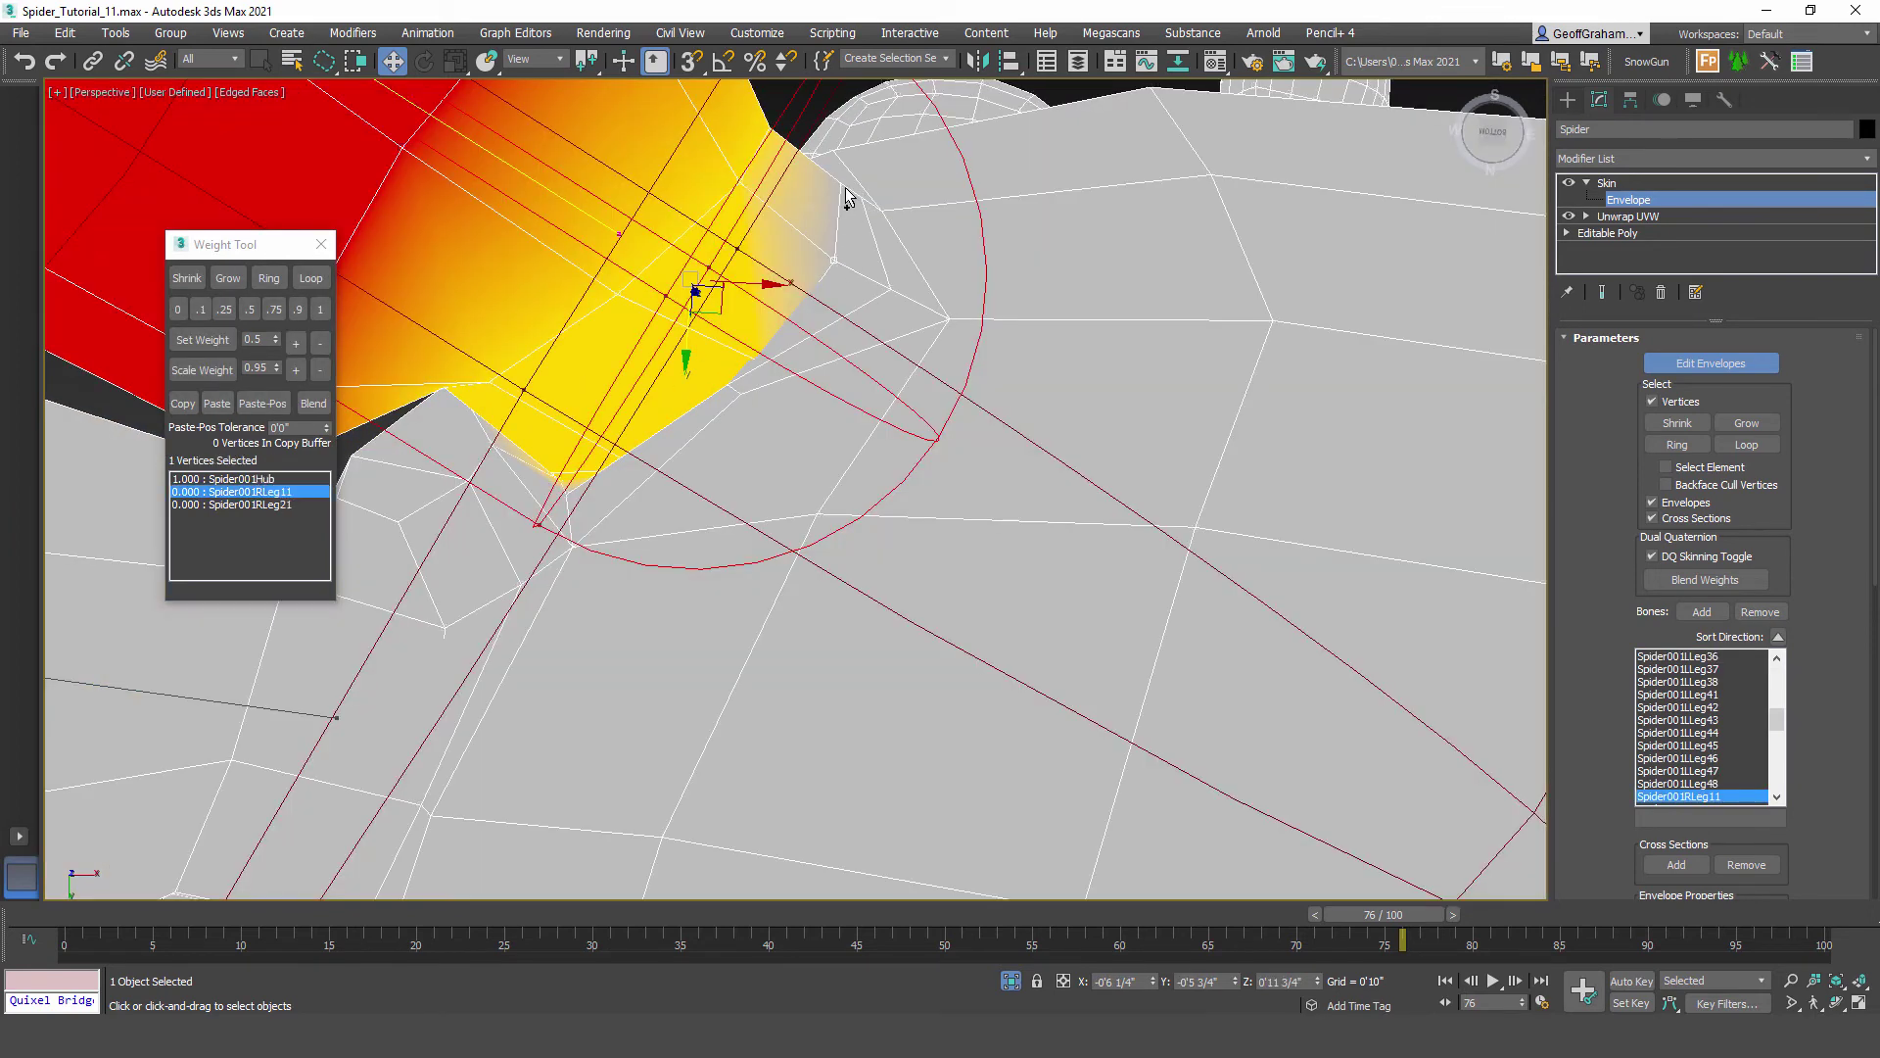
left_click(310, 278)
left_click(314, 404)
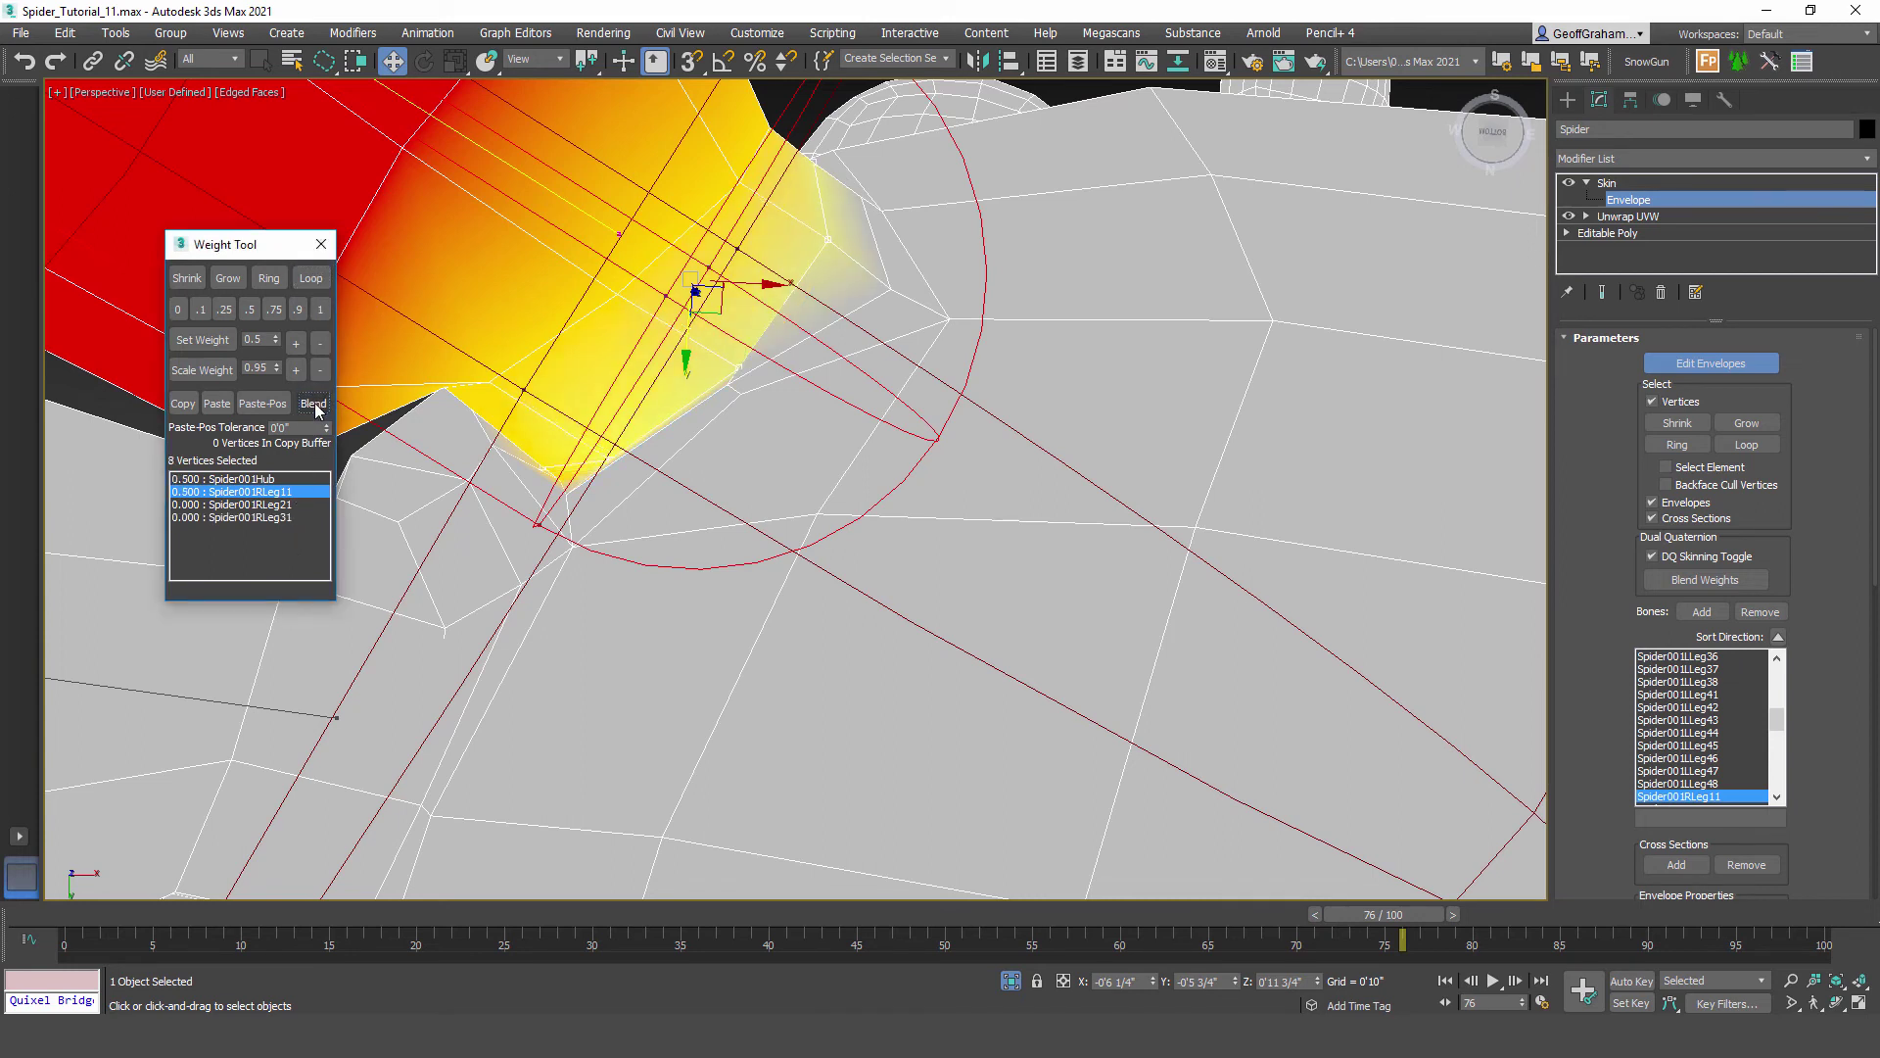
Step: Blend the weights of the next vertex loop out from the first right leg's body joint, plus two adjoining body vertices
left_click(891, 290)
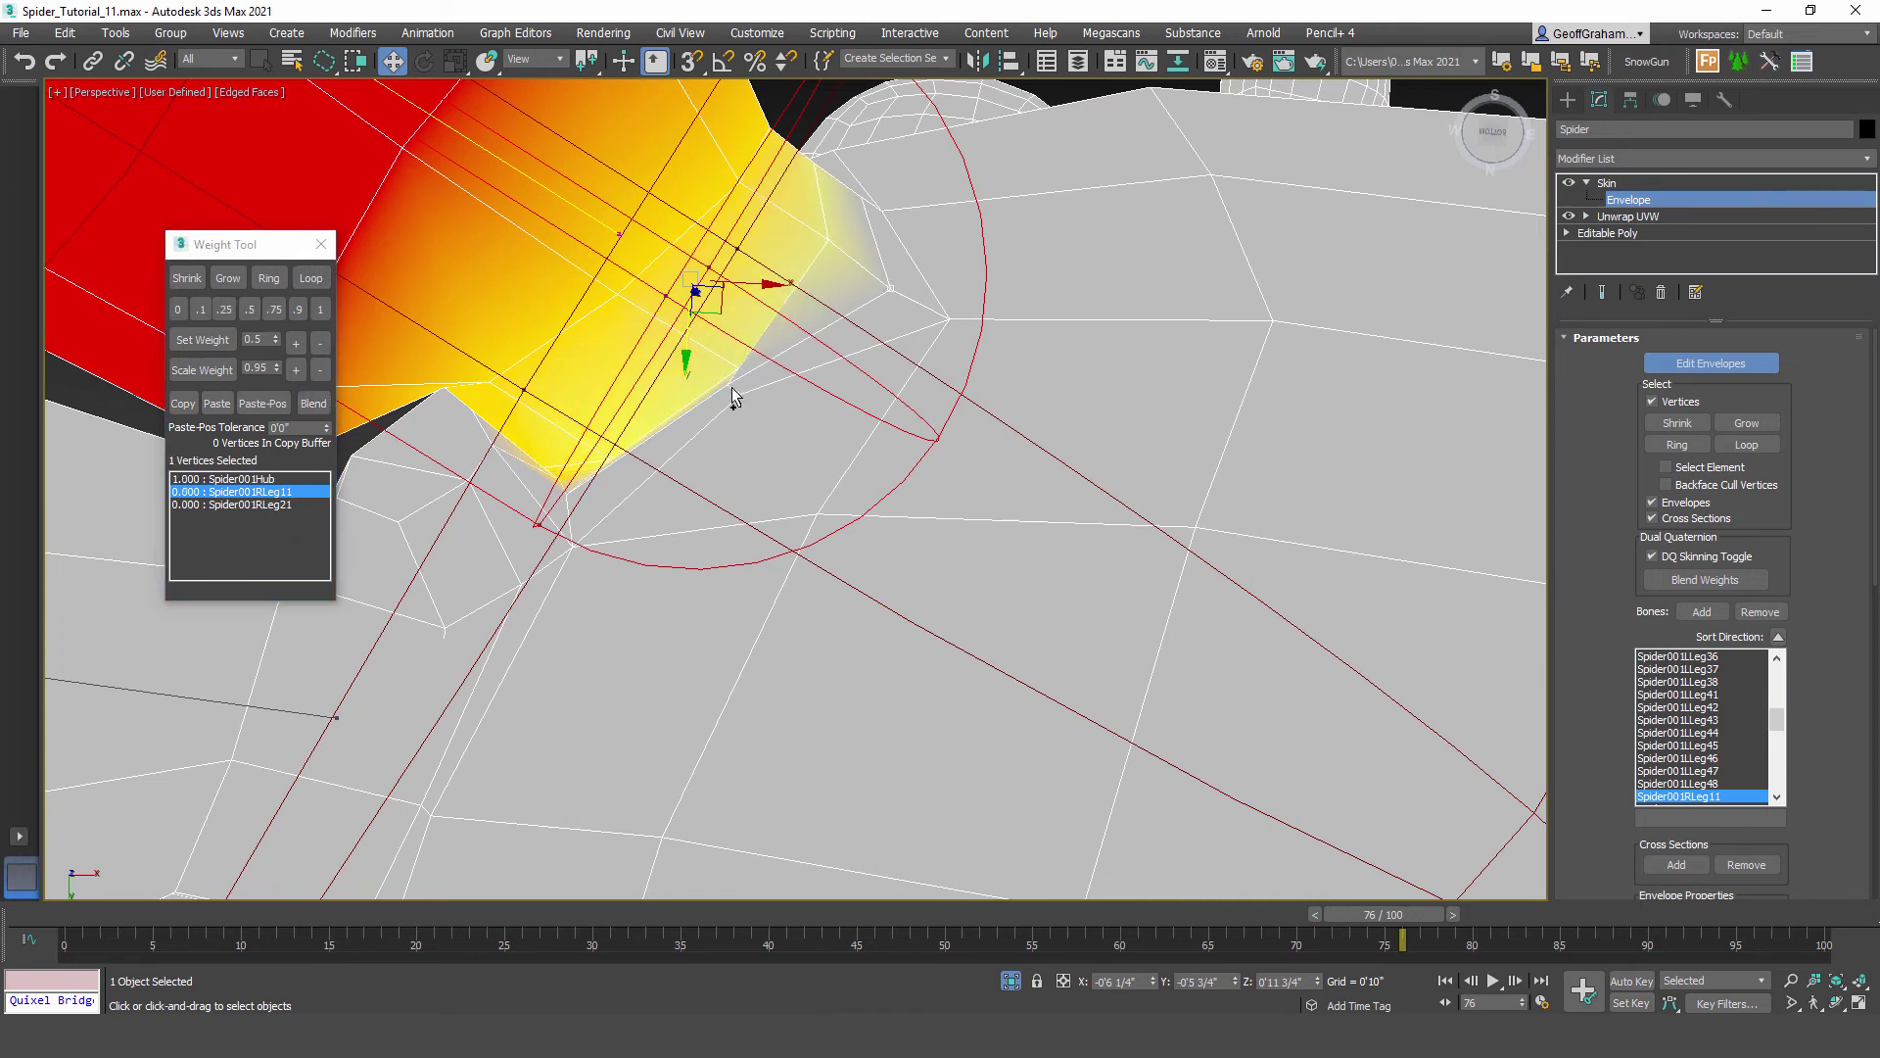
left_click(310, 278)
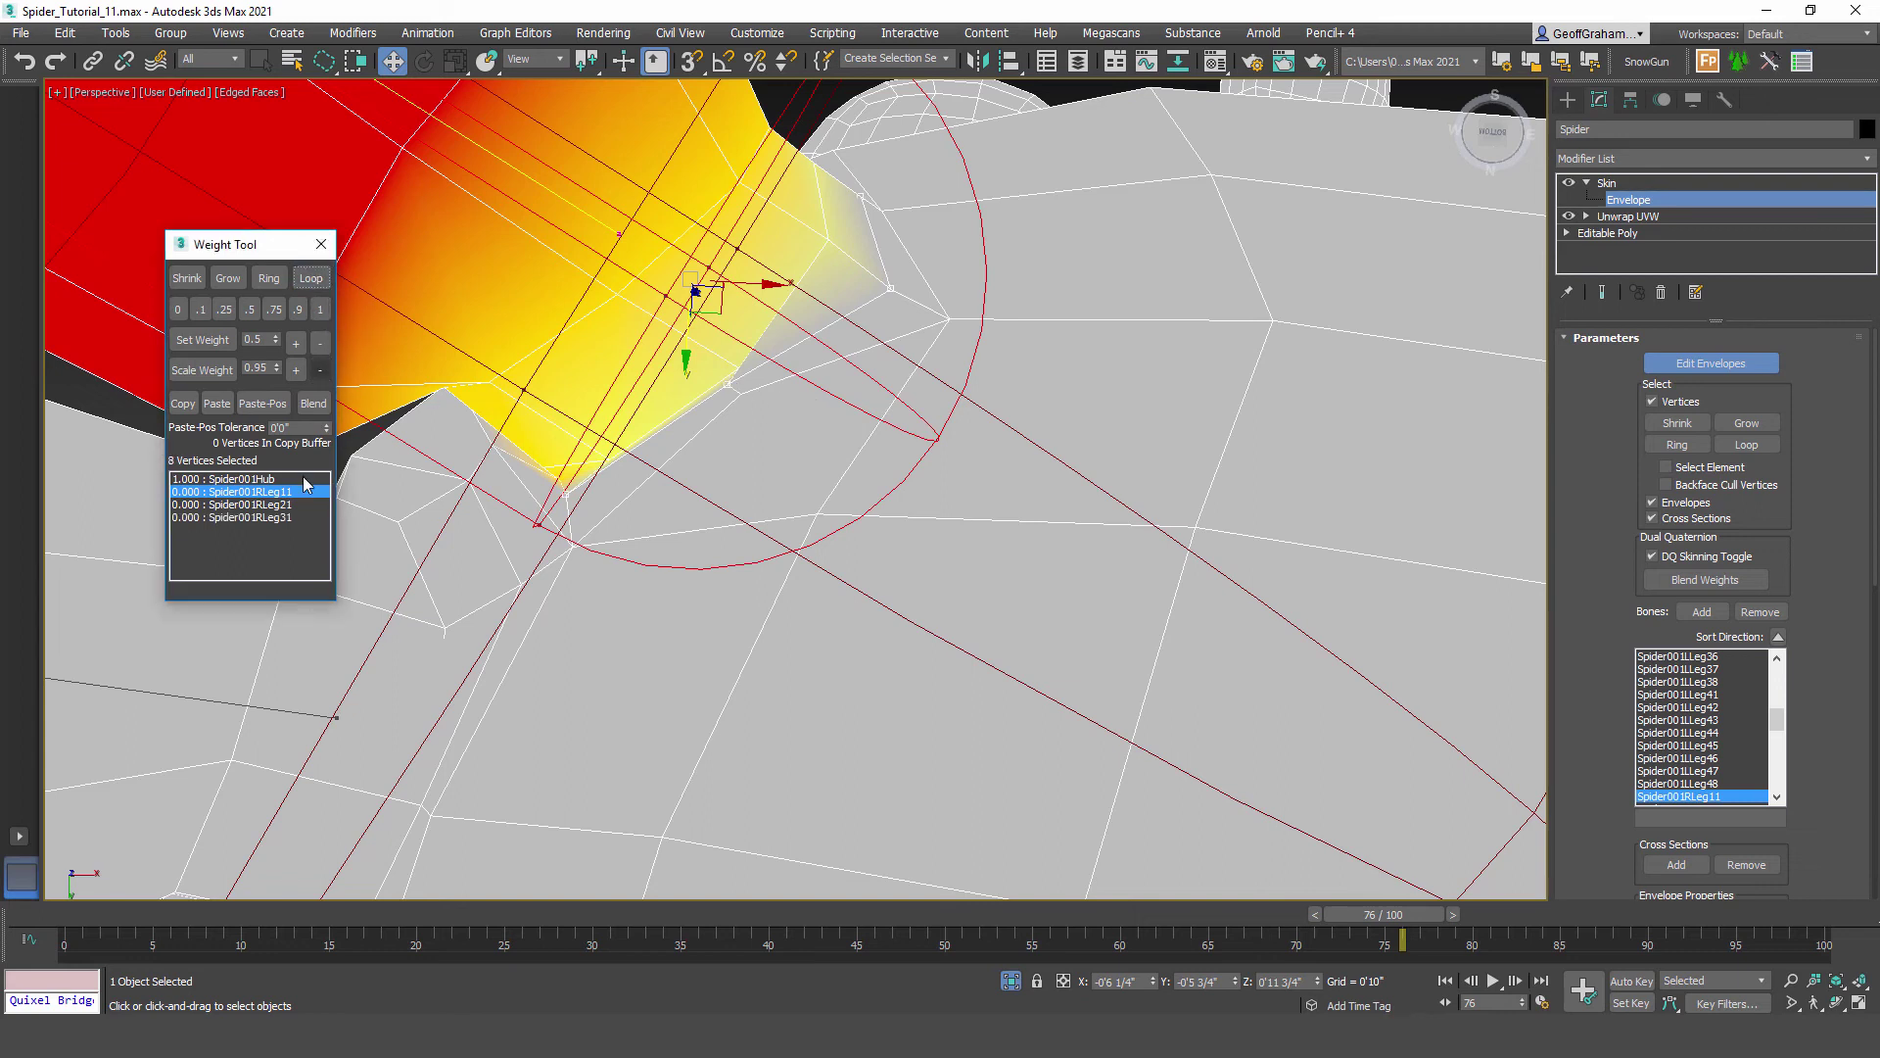
left_click(313, 403)
left_click(949, 319)
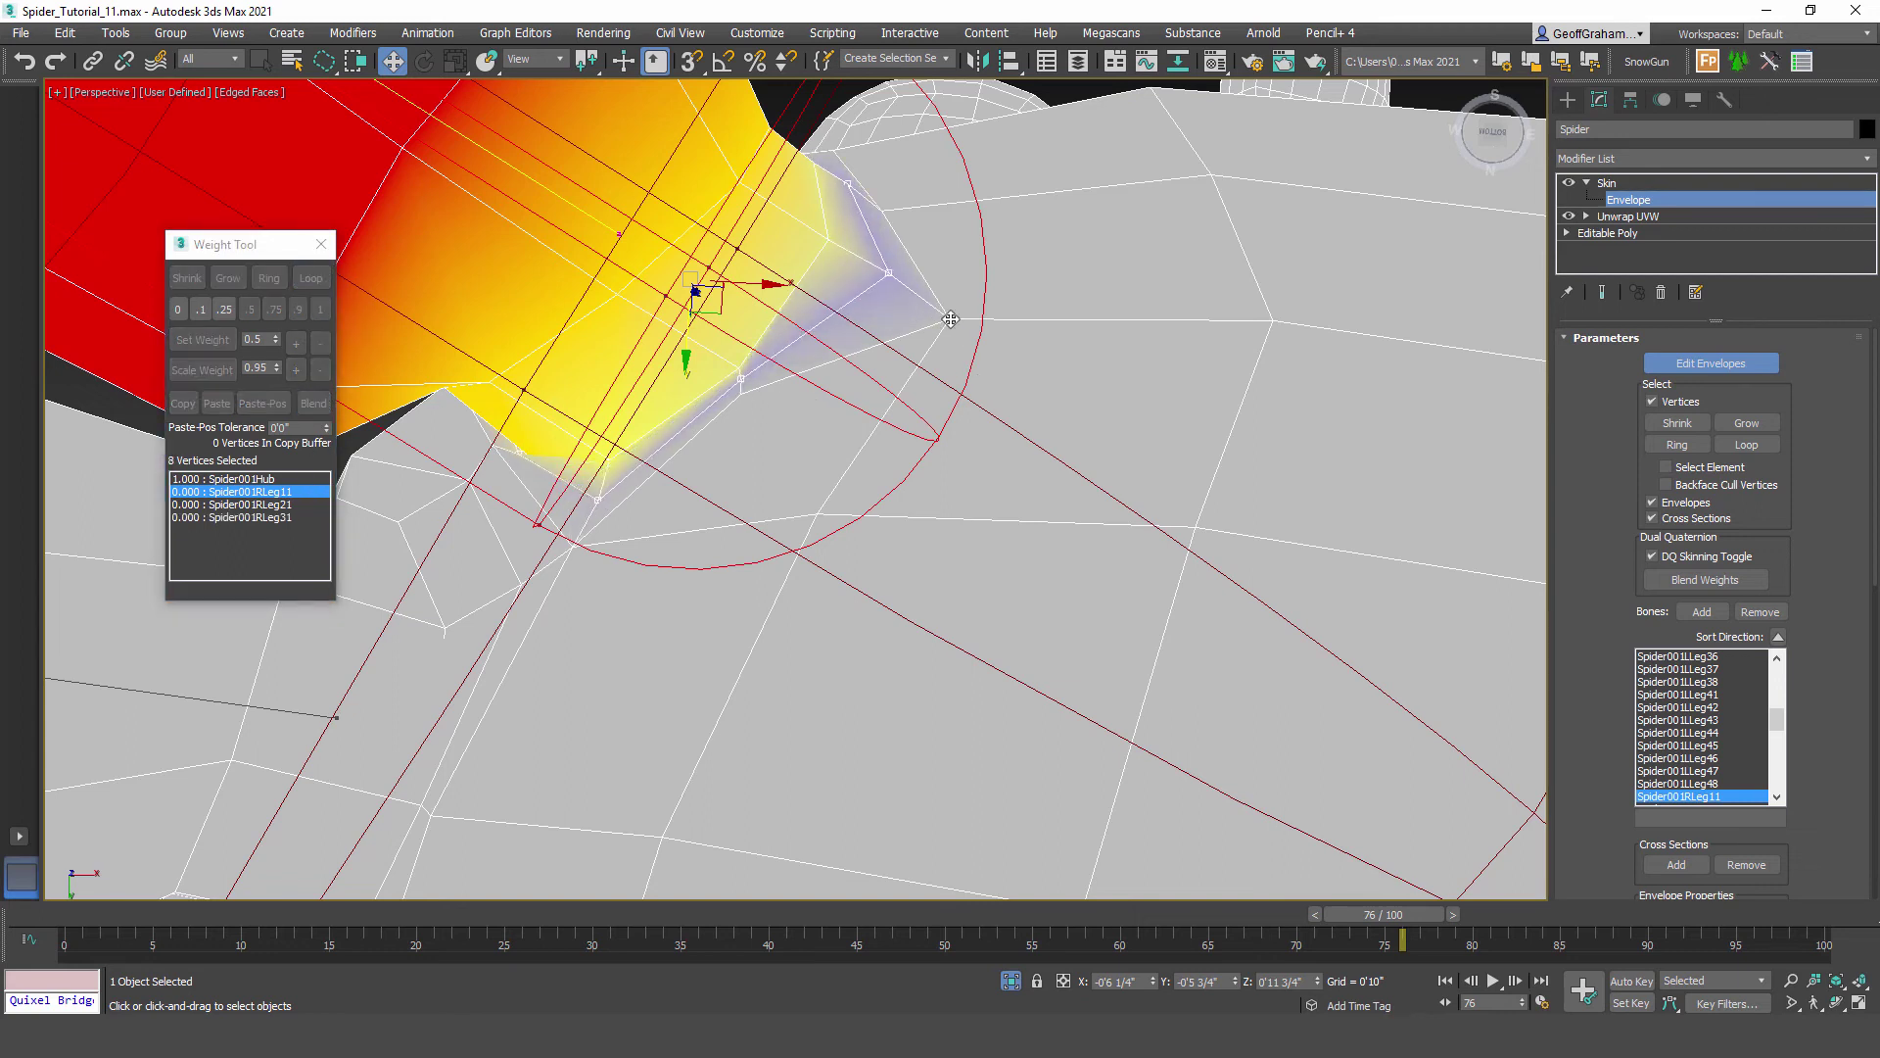
left_click(745, 393, "ctrl")
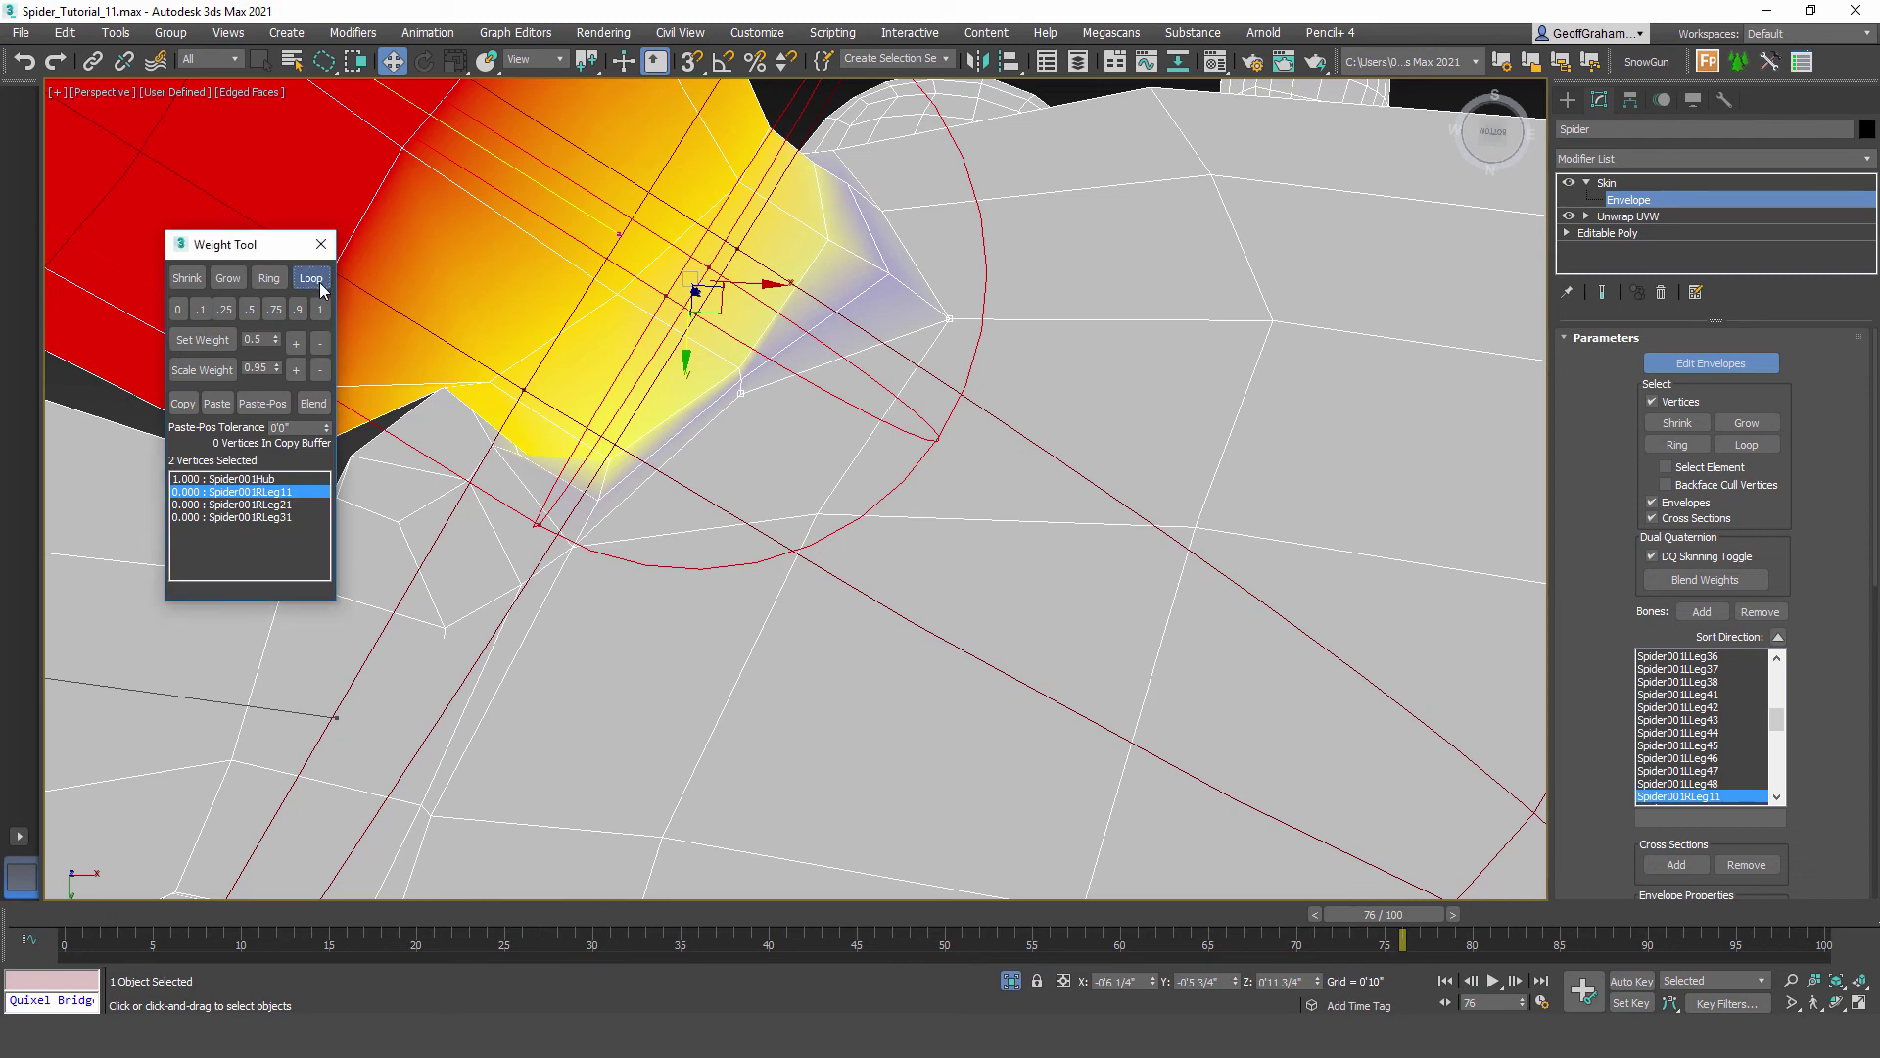
left_click(314, 403)
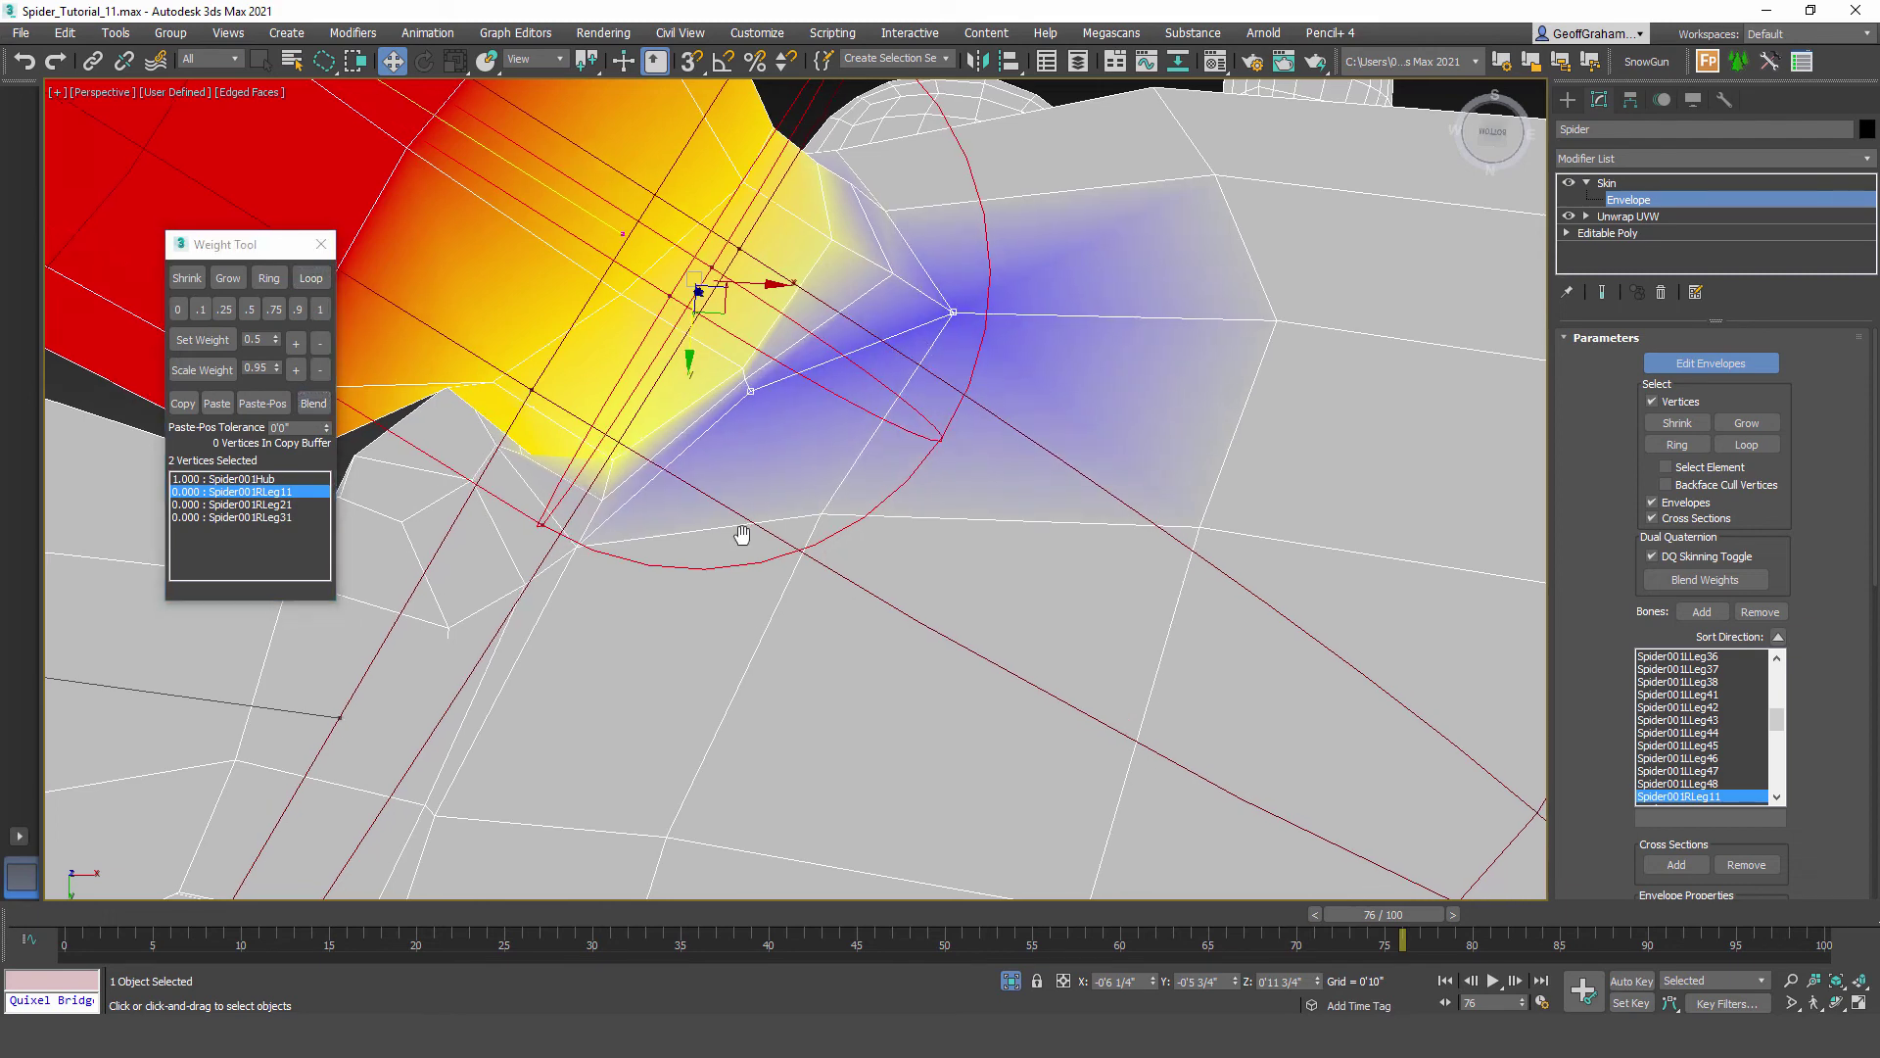
Step: Select the Spider001RLeg21 envelope and blend the weights of the vertex loop where the second right leg meets the body
scroll(742, 533, "down", 3)
middle_click_drag(715, 627, 880, 402)
left_click(665, 459)
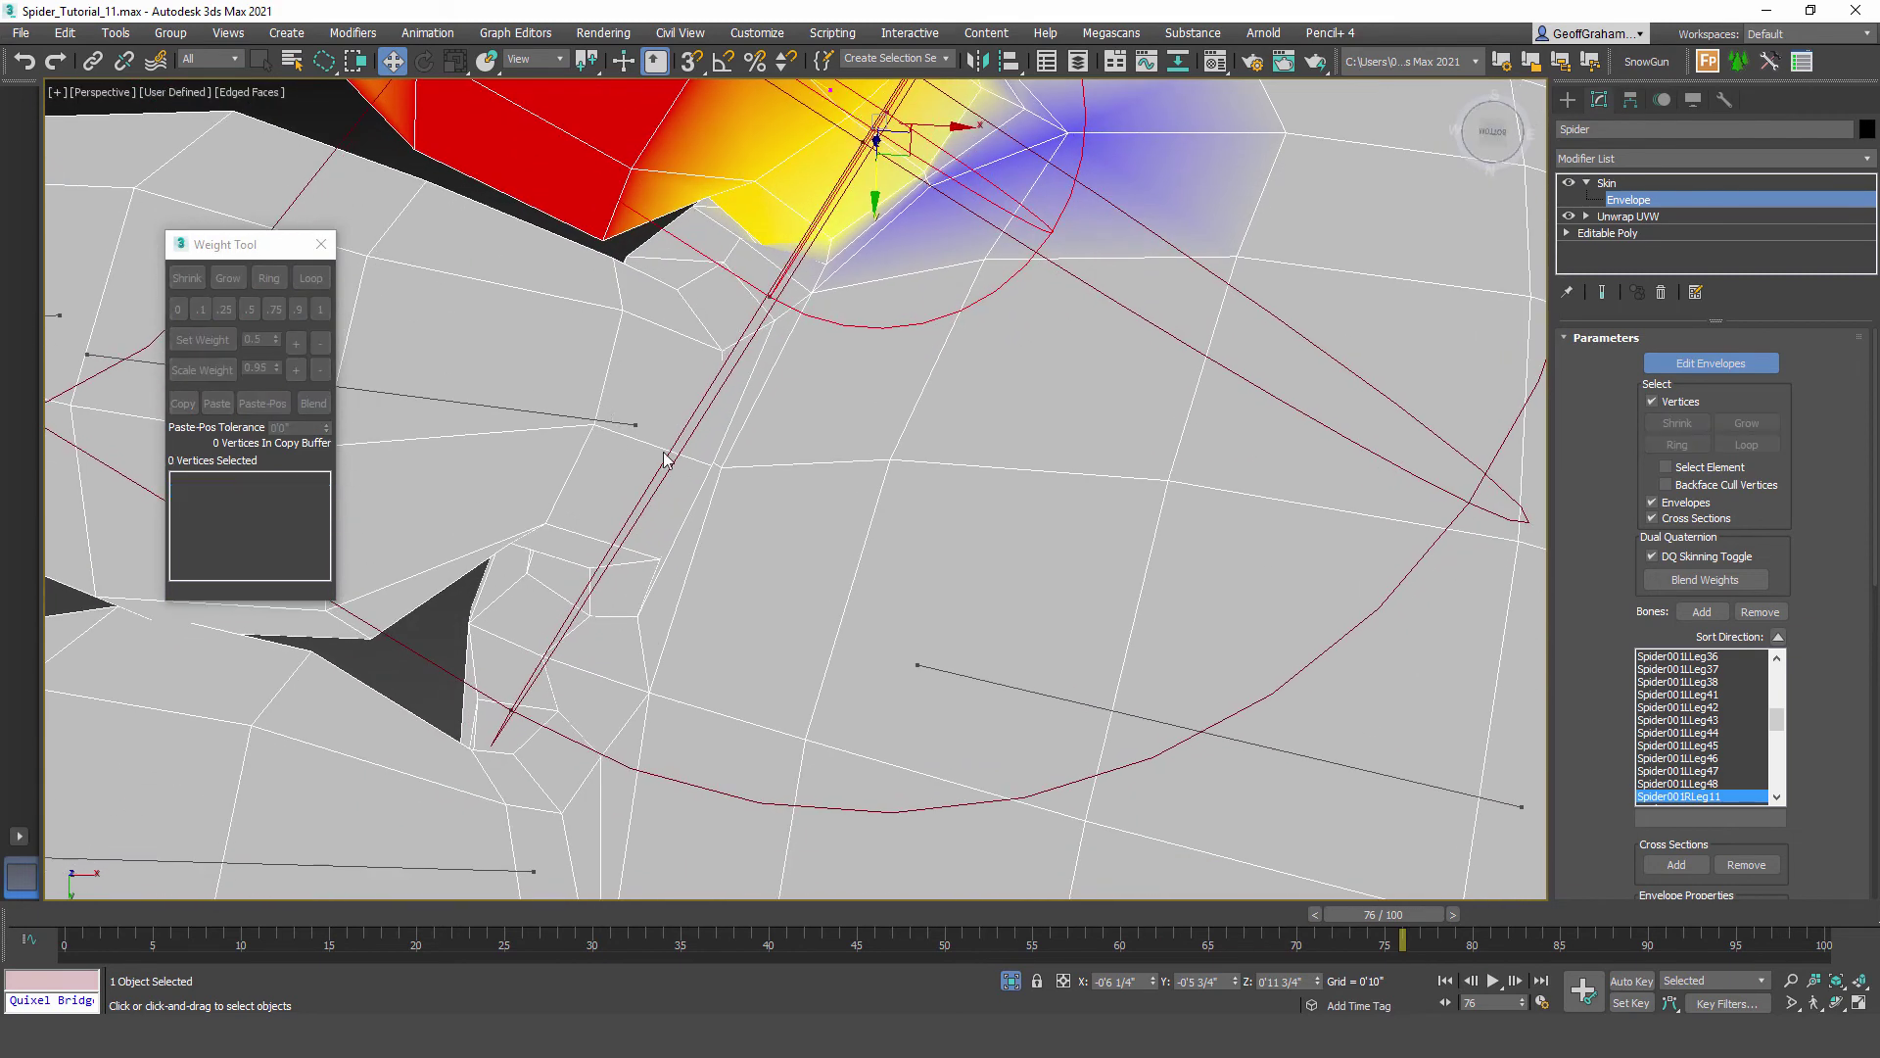
left_click(683, 389)
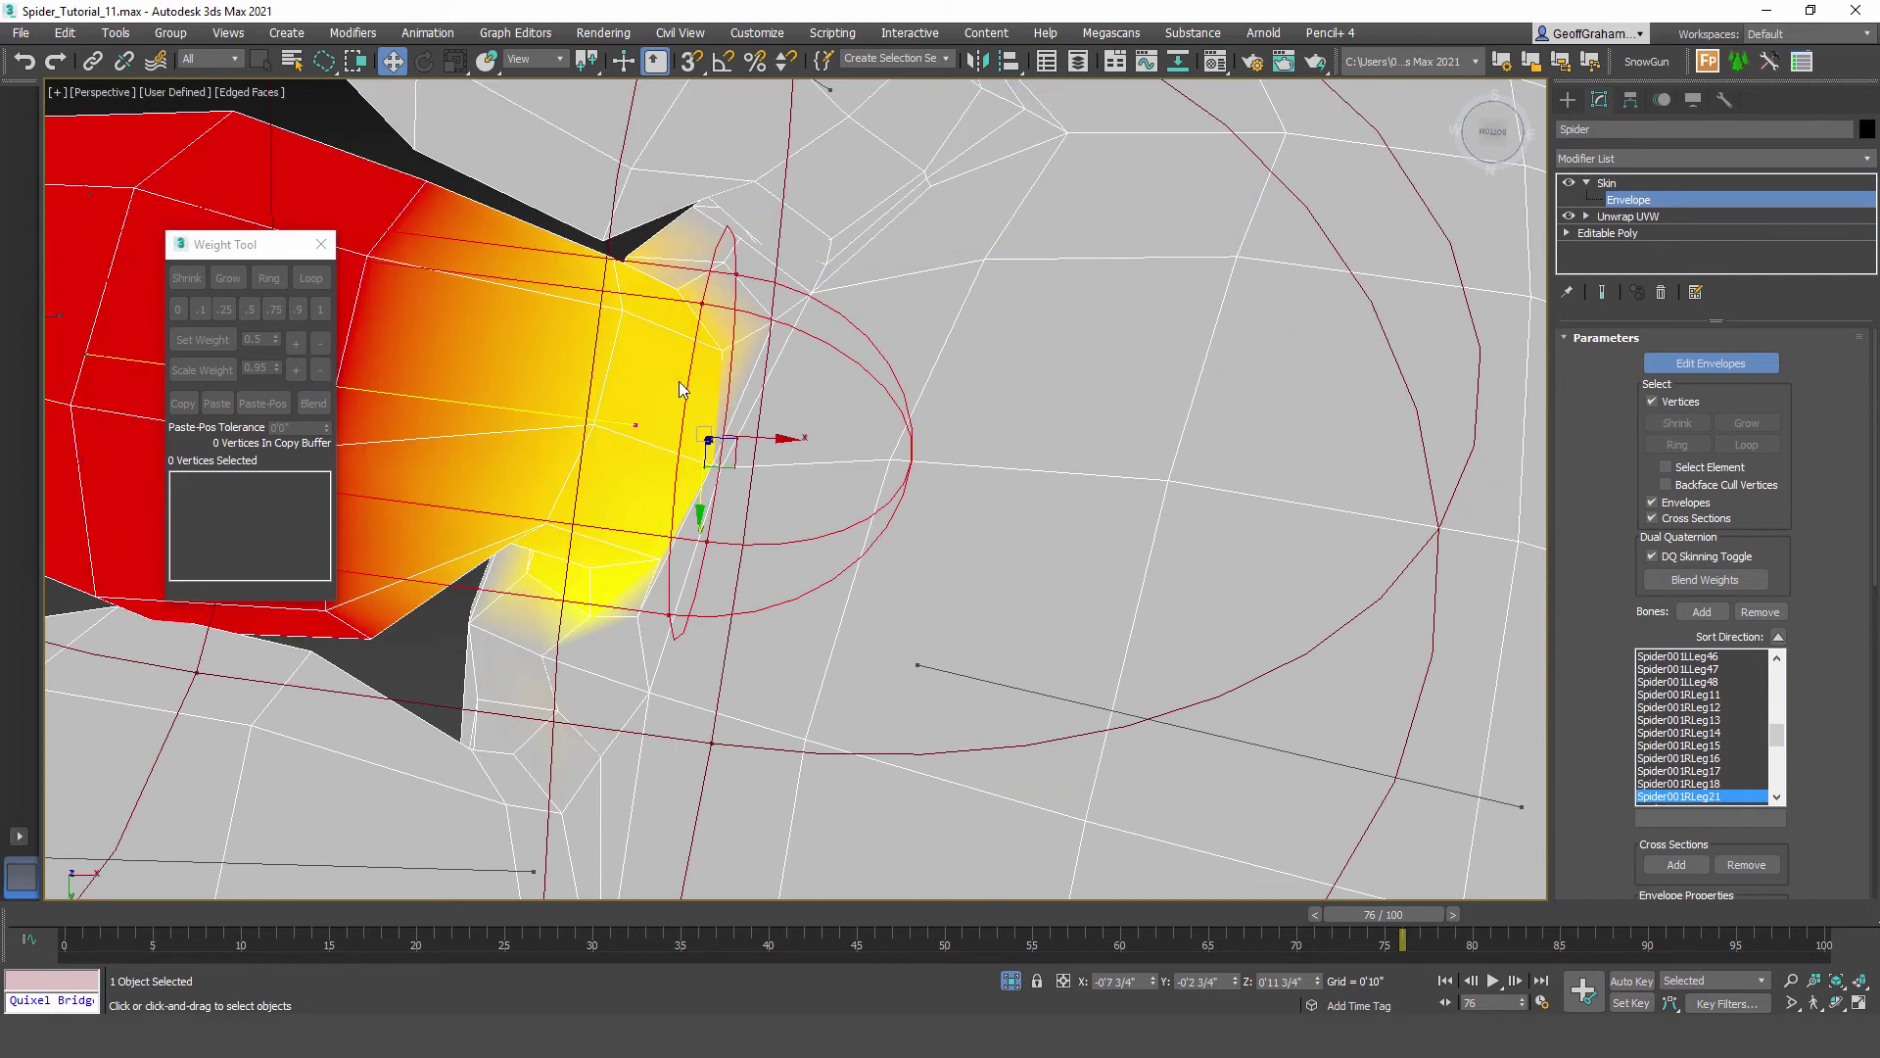
left_click(718, 350)
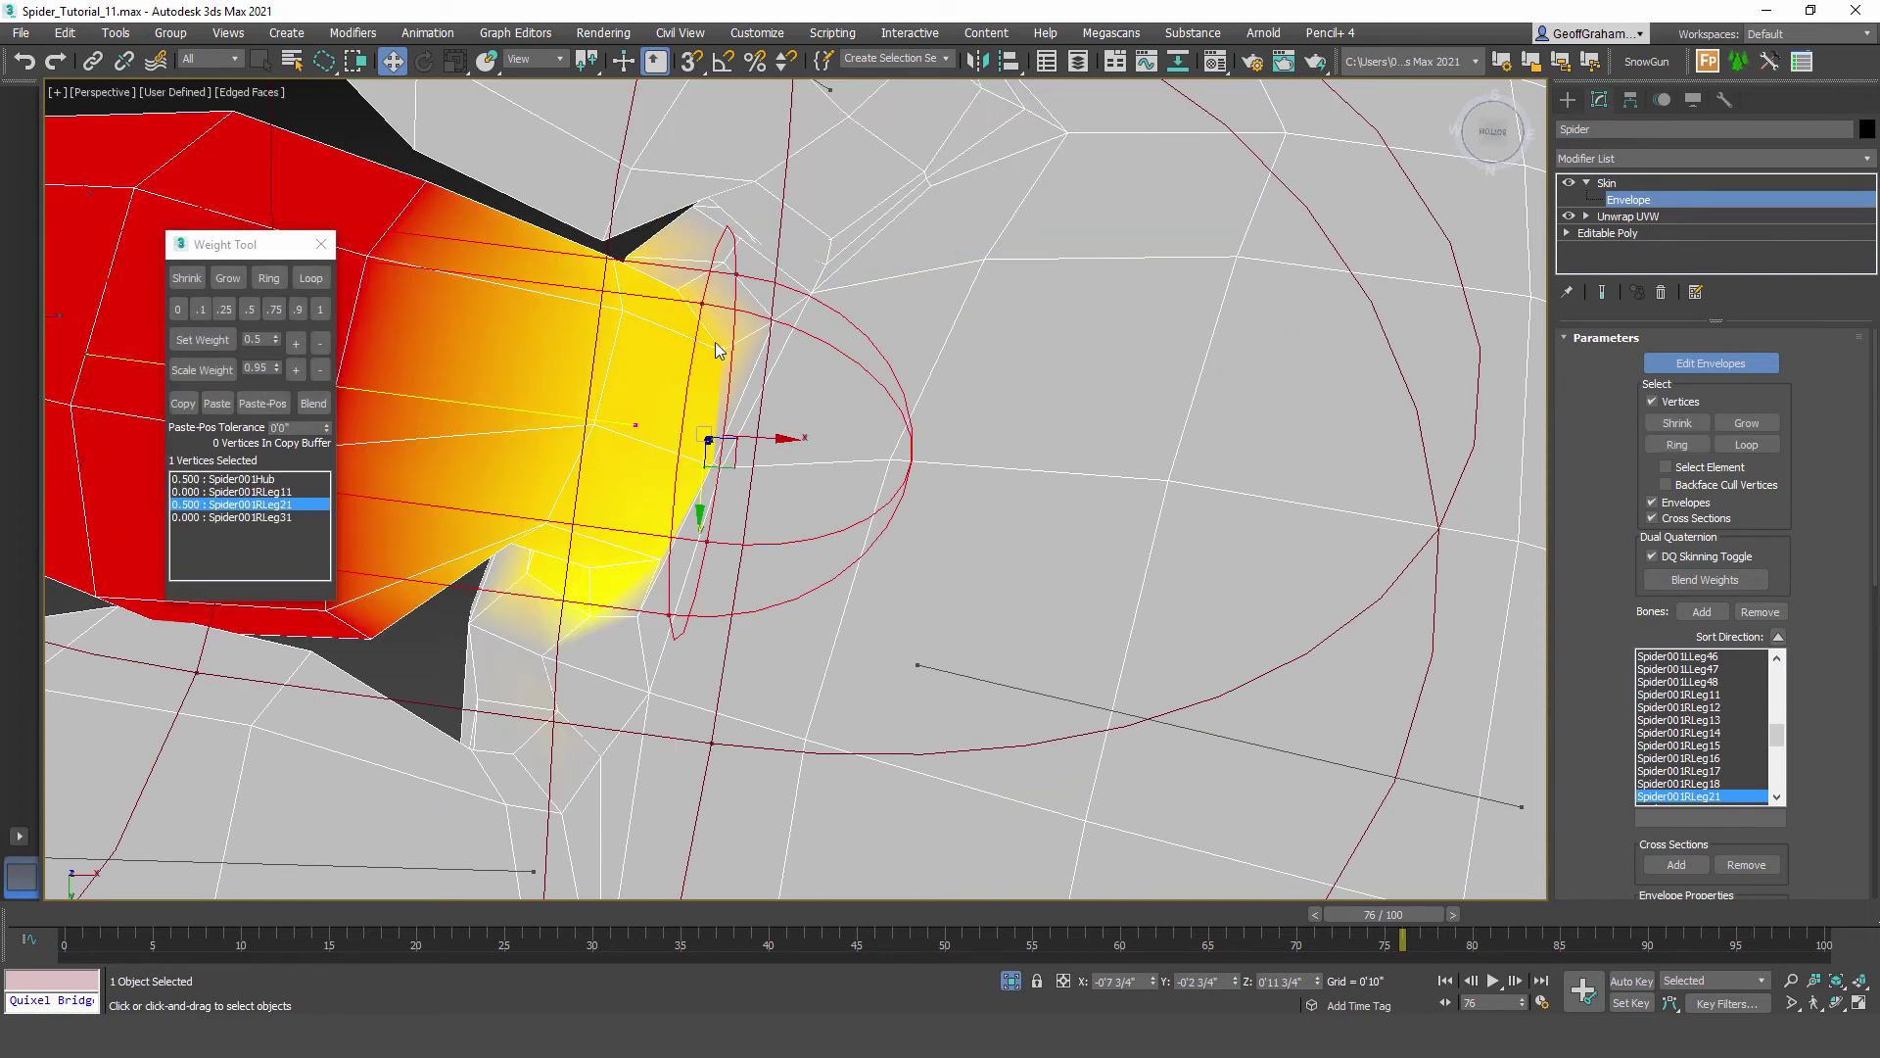
left_click(311, 279)
left_click(313, 402)
Step: Select the Spider001RLeg31 envelope and blend the weights of the vertex loop where the third right leg meets the body
middle_click_drag(664, 707, 578, 431)
left_click(482, 394)
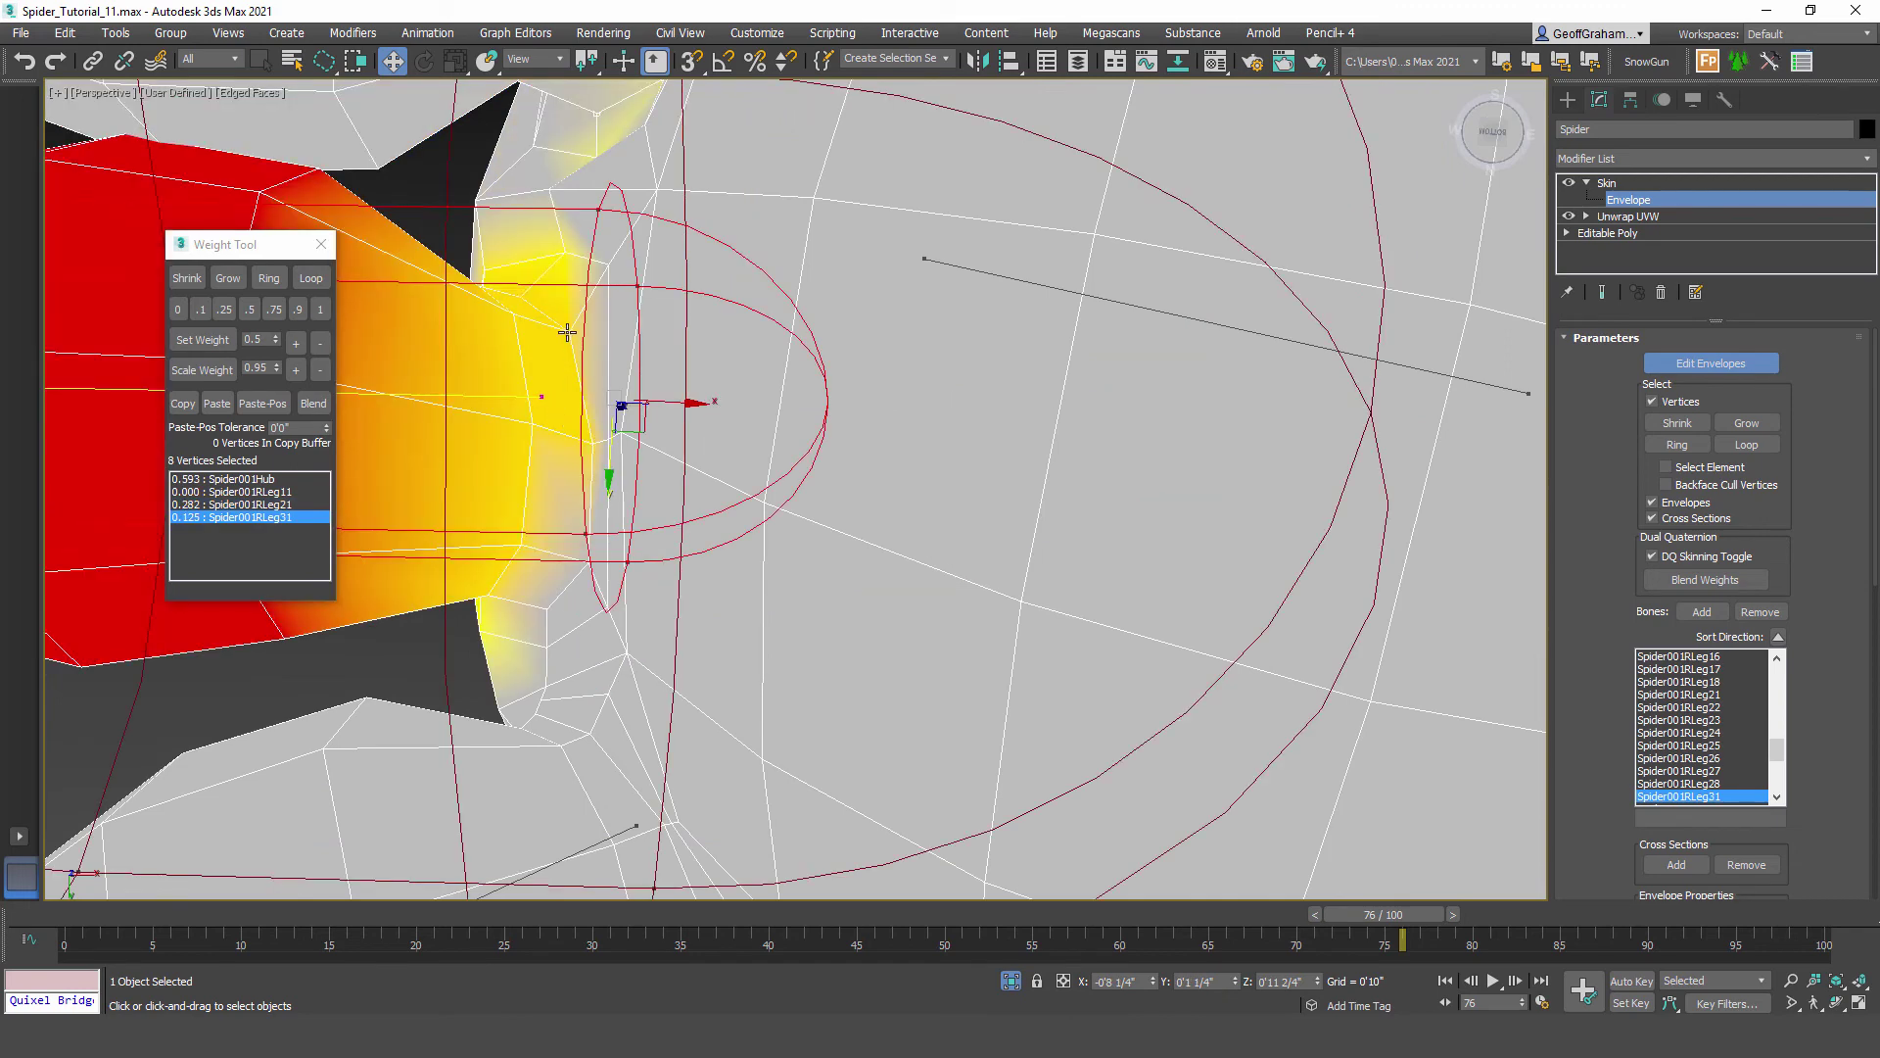
left_click(567, 333)
left_click(311, 278)
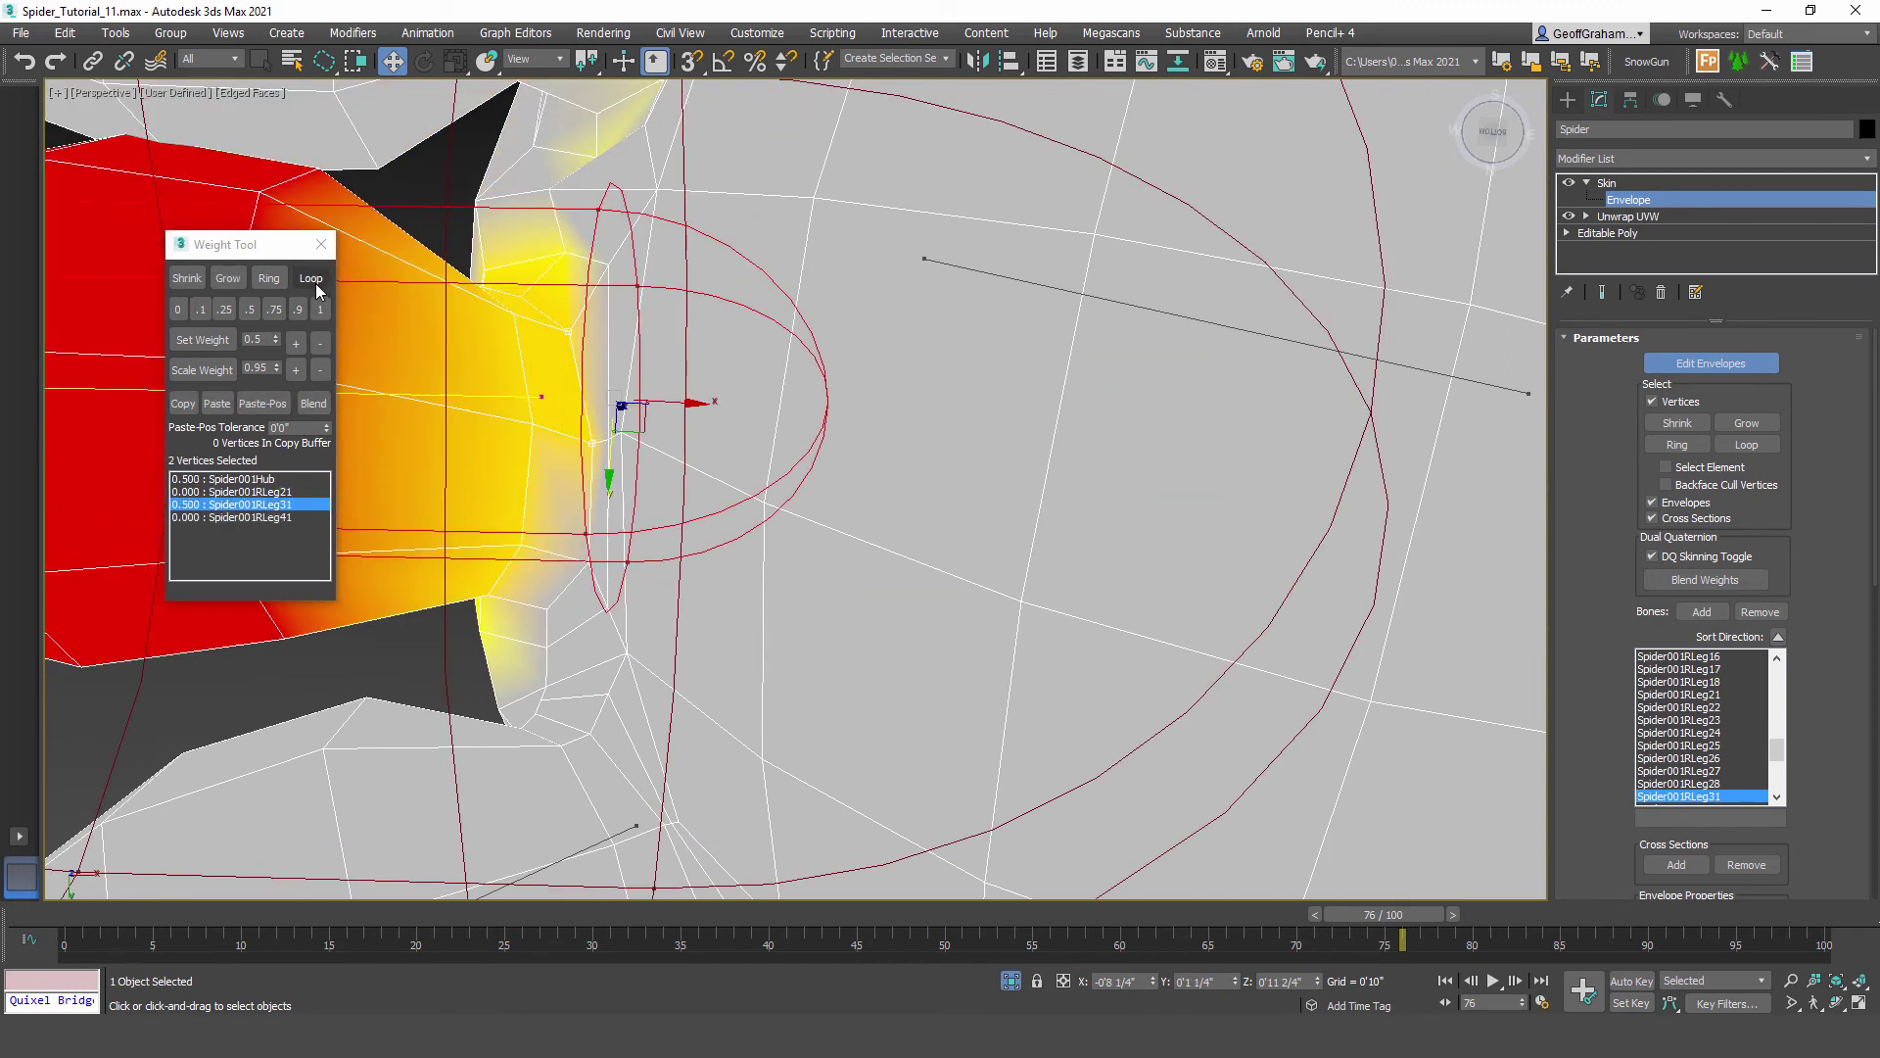
left_click(313, 403)
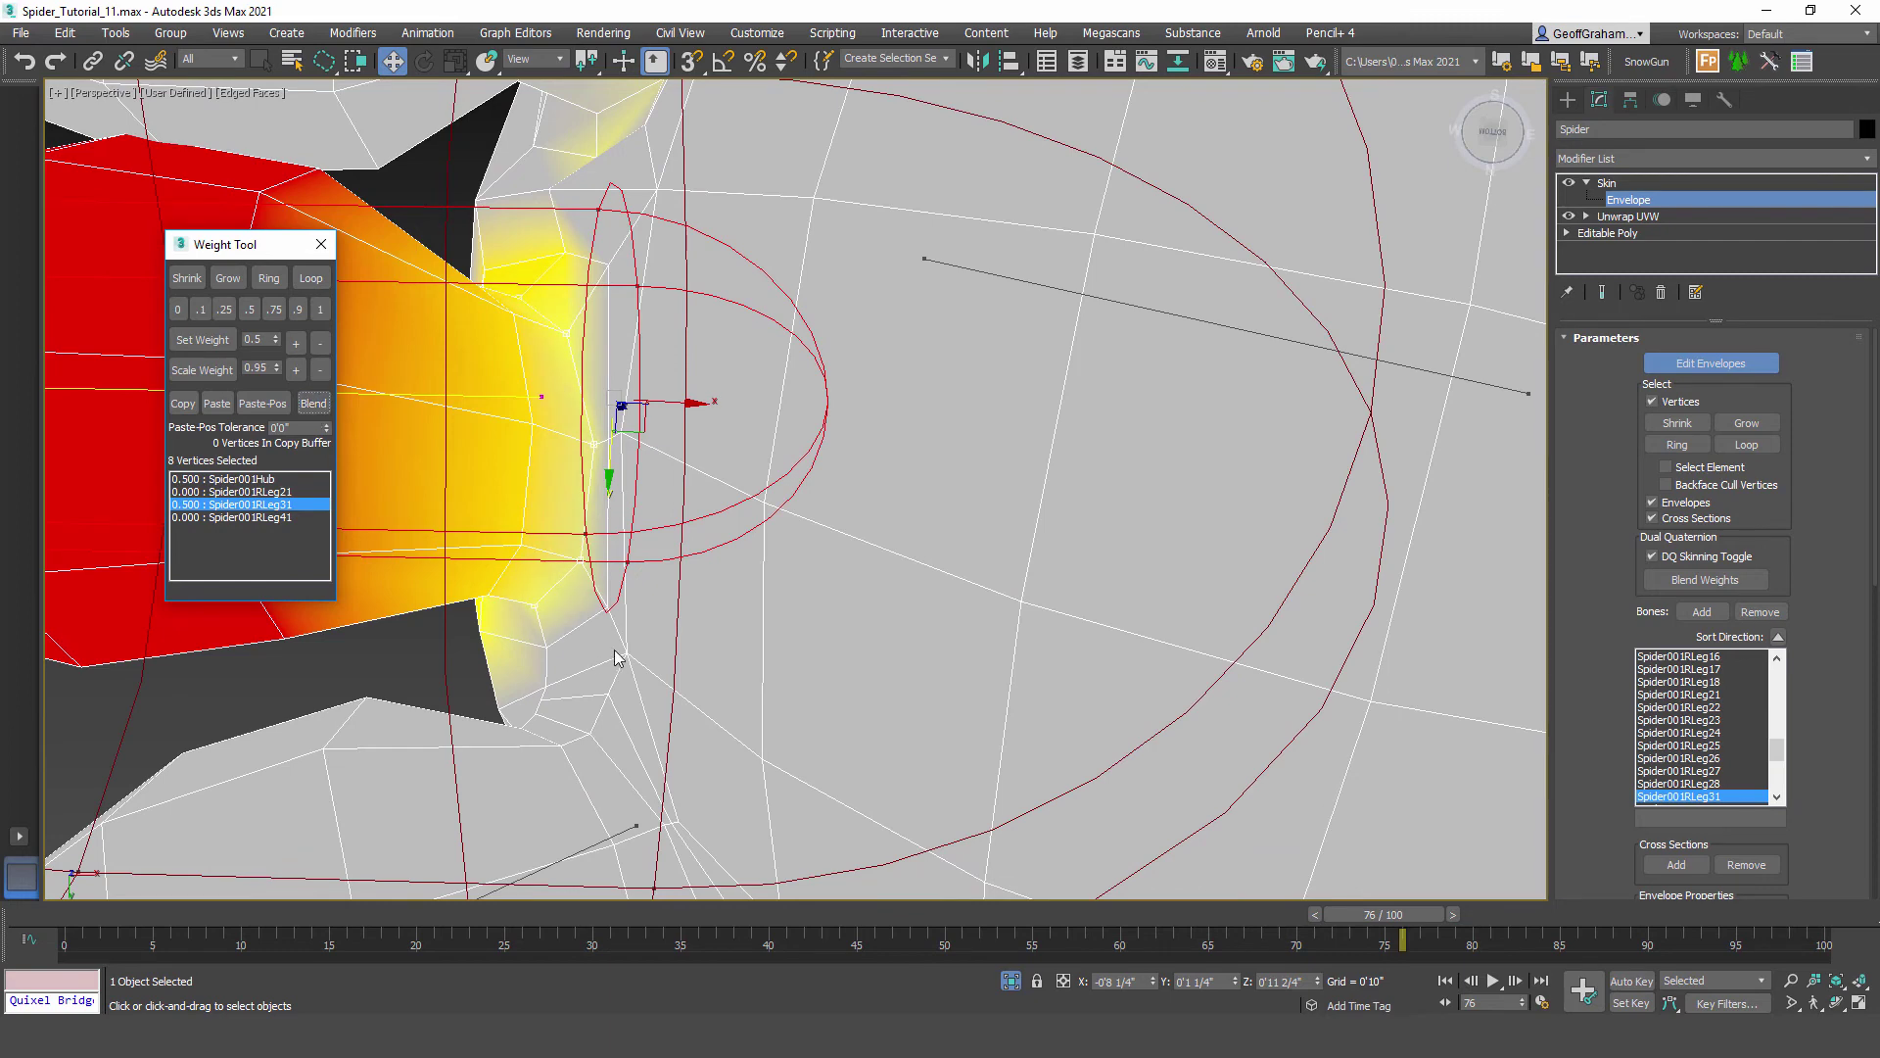
Step: Select the Spider001RLeg41 envelope and blend the weights of the vertex loop where the fourth right leg meets the body
middle_click_drag(628, 768, 710, 377)
left_click(686, 442)
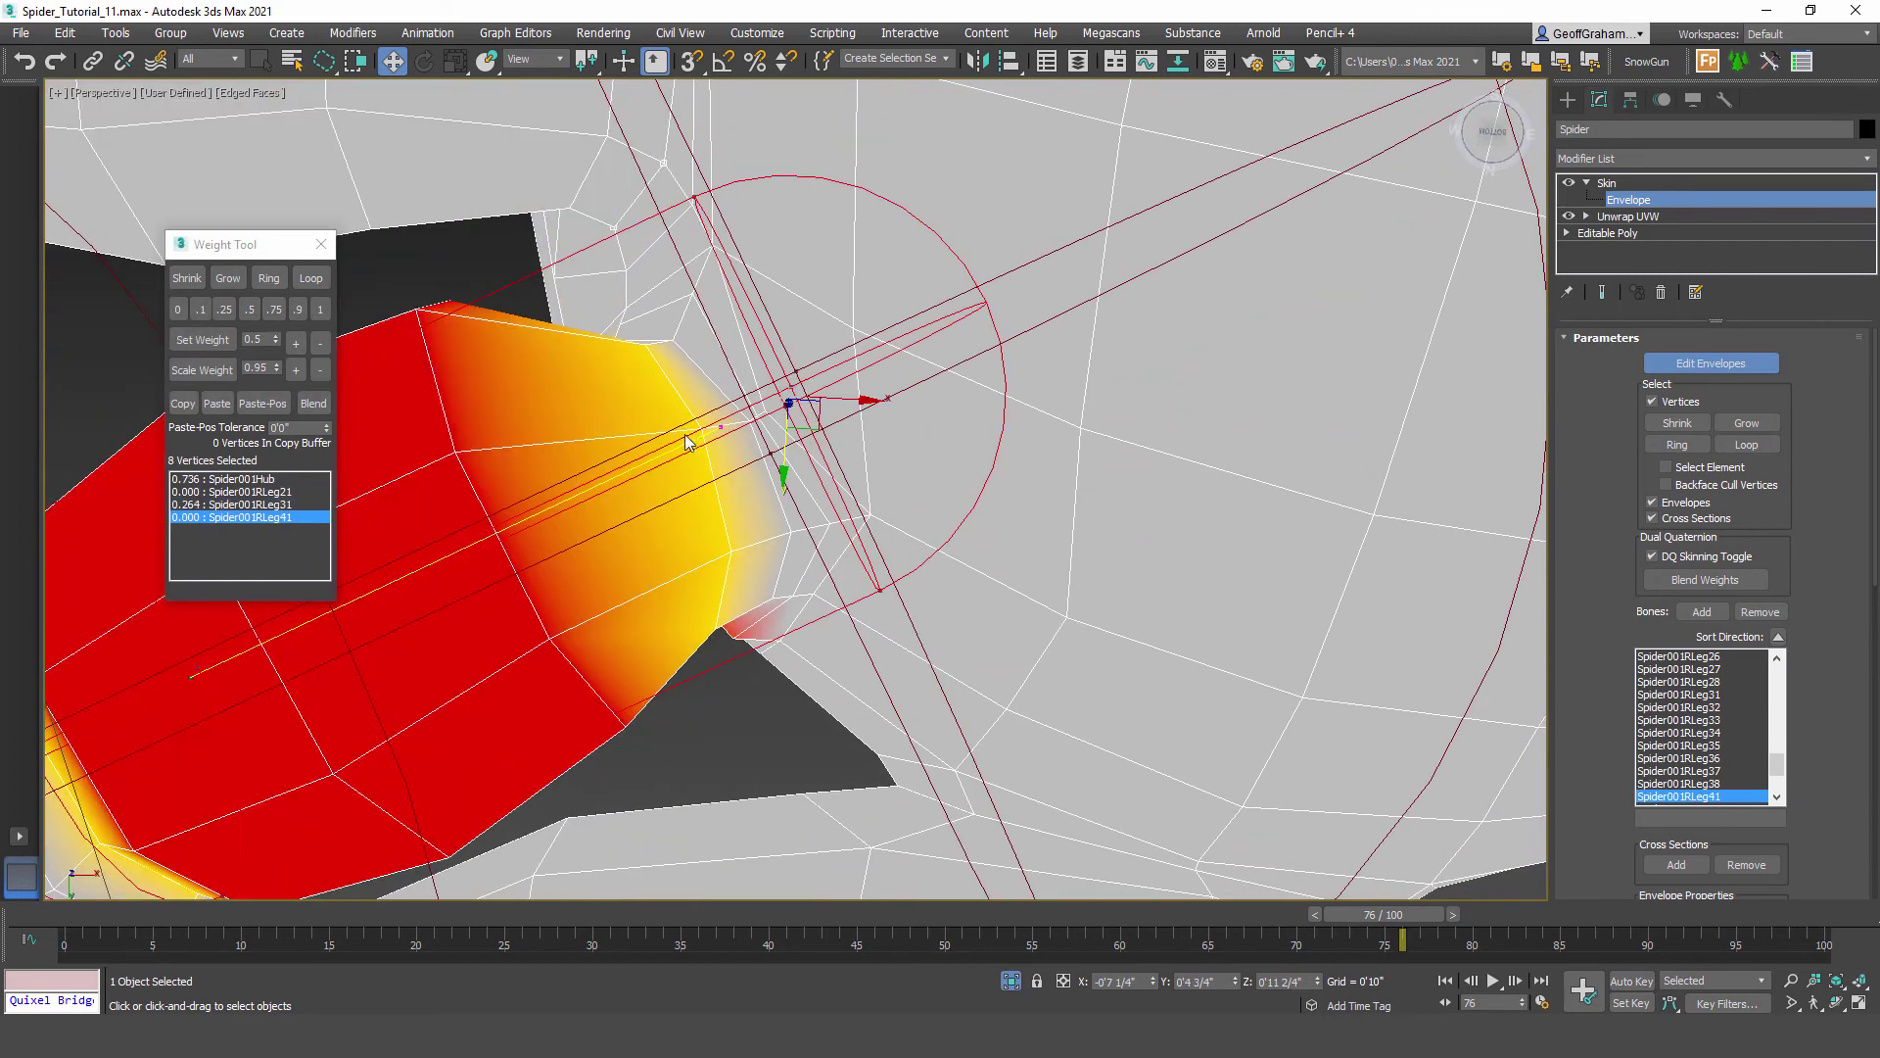
left_click(643, 346)
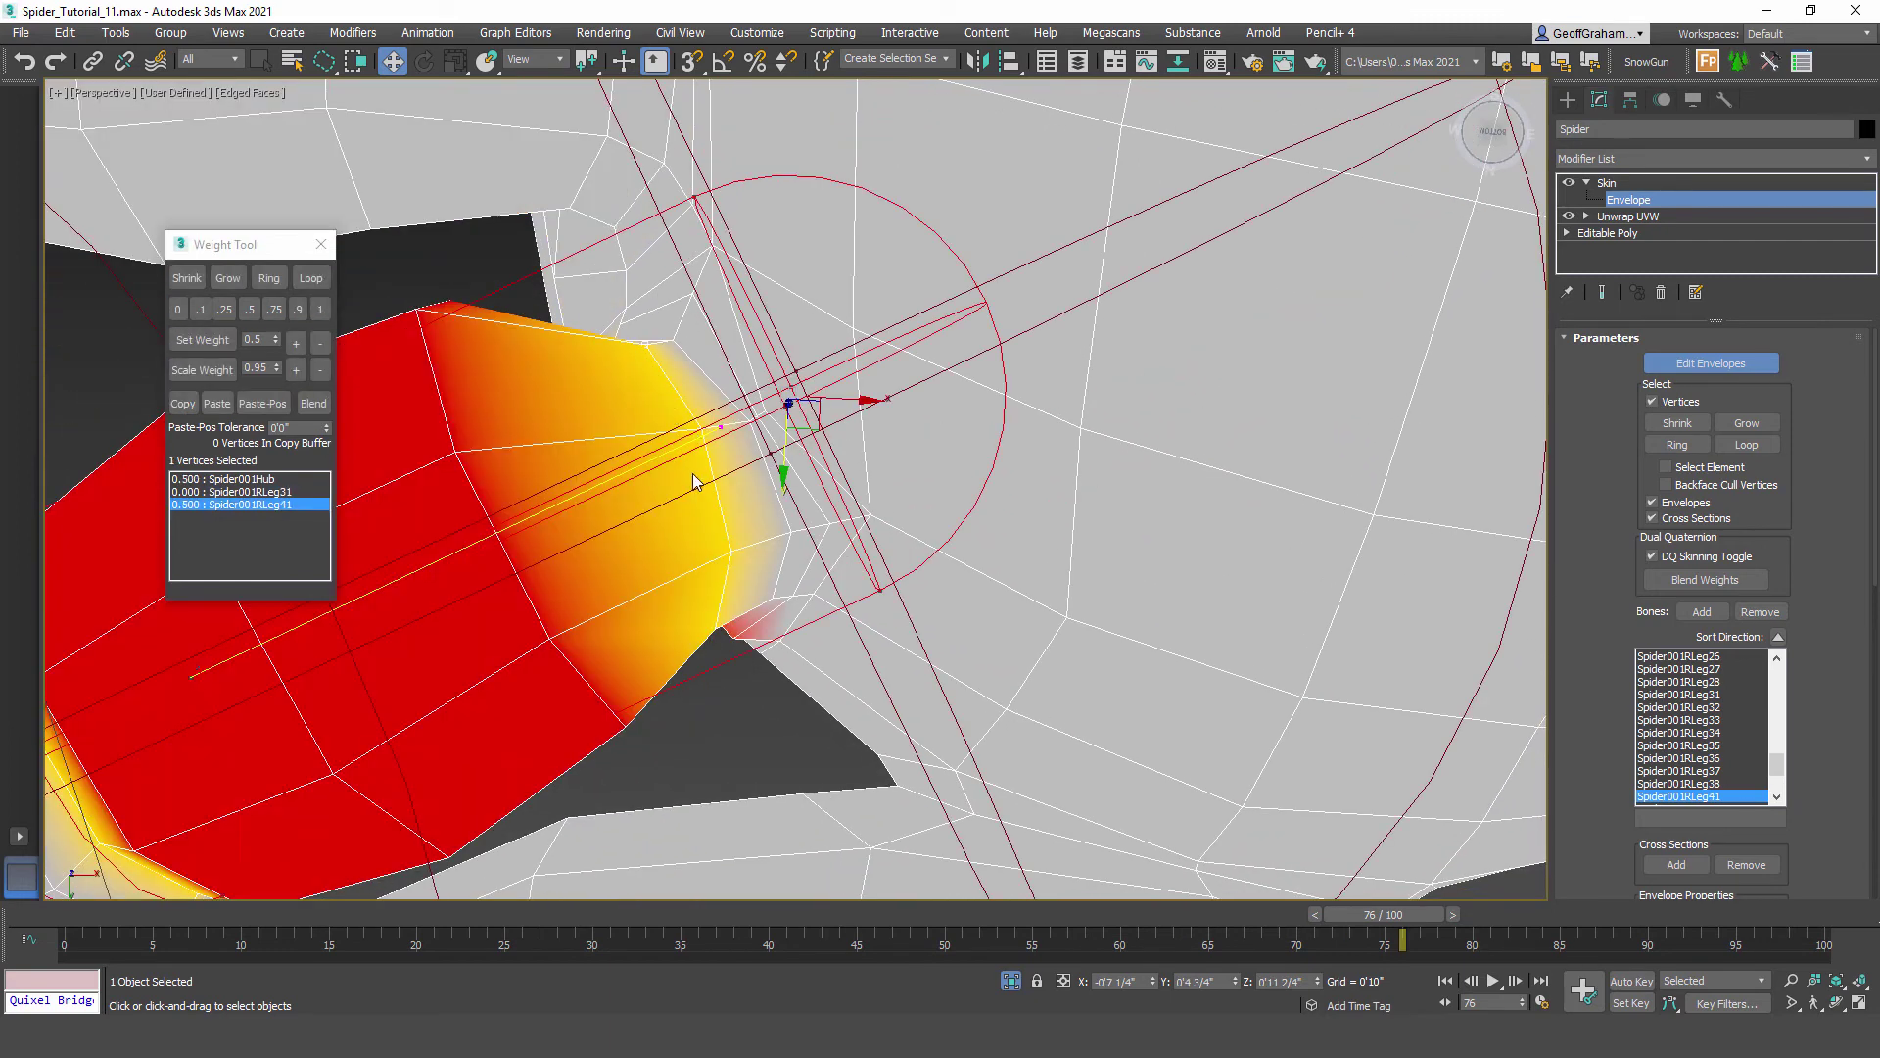
left_click(311, 278)
left_click(312, 405)
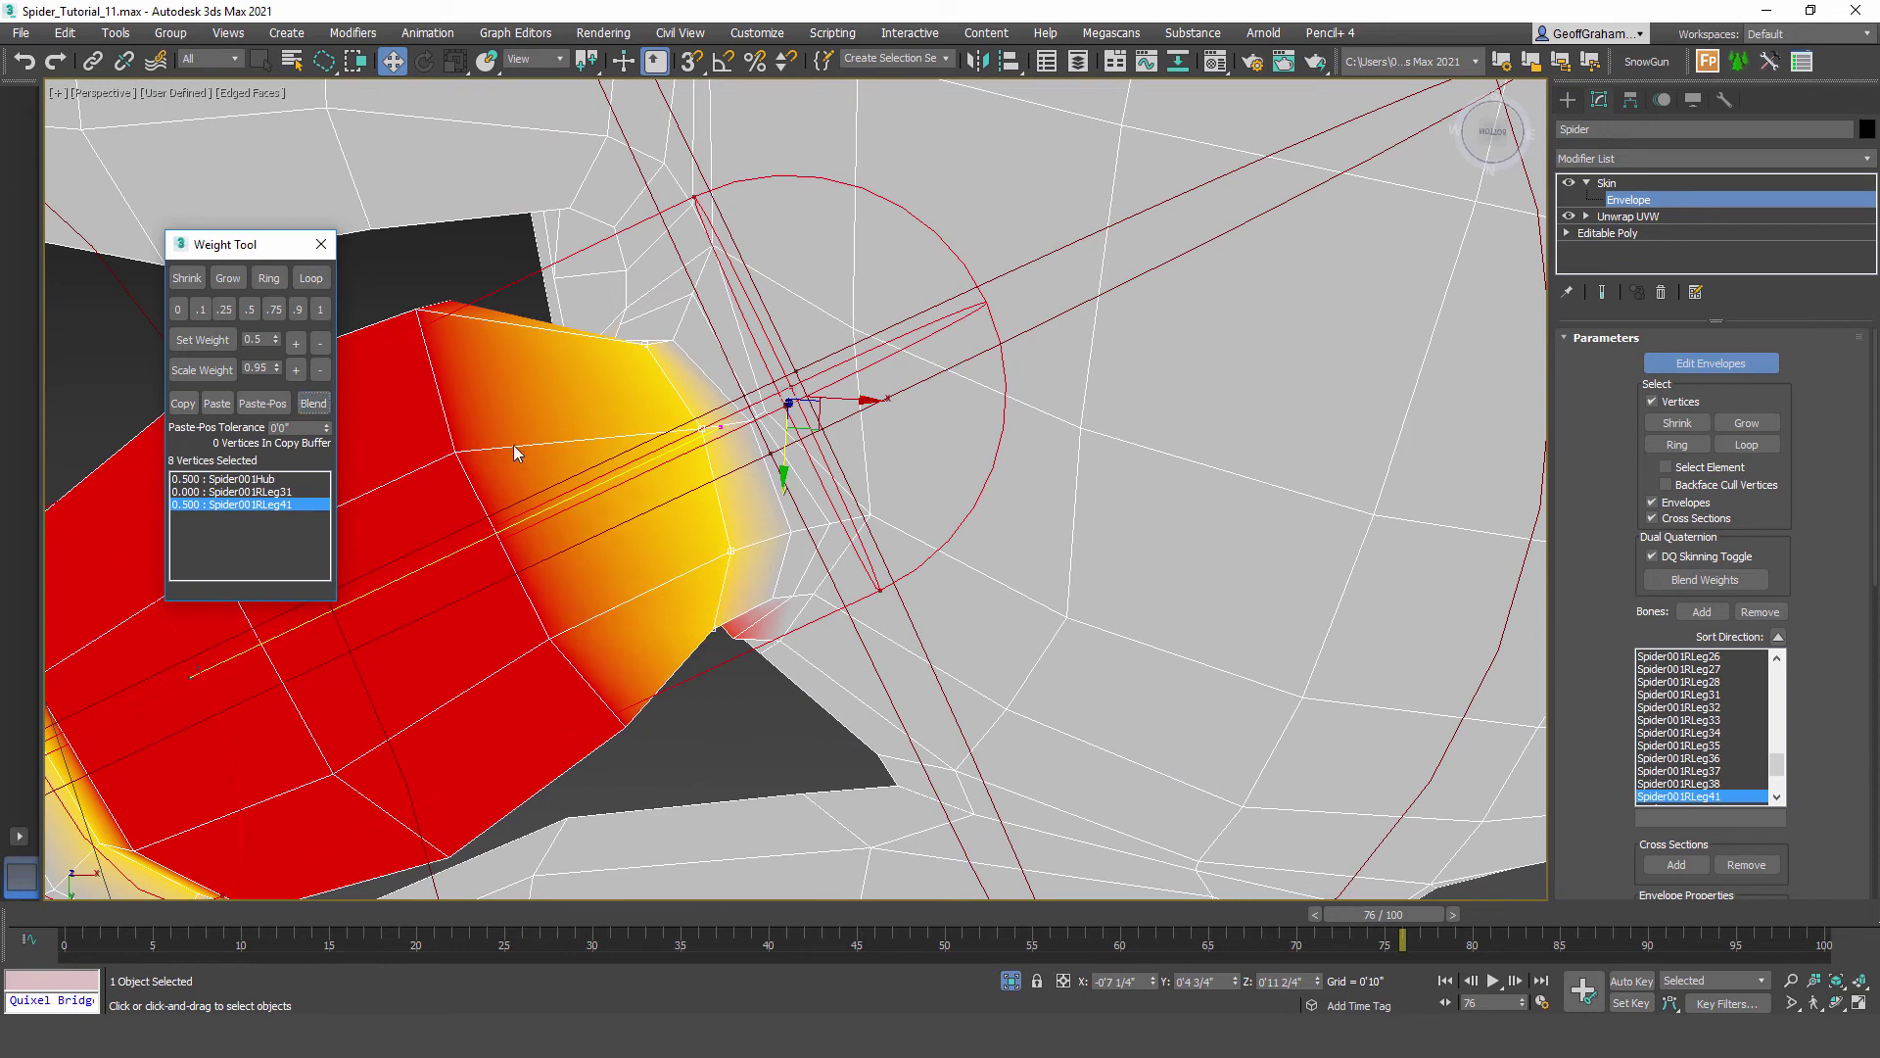
Step: Blend the weights of the next vertex loop on the body side of the fourth right leg's joint
left_click(673, 341)
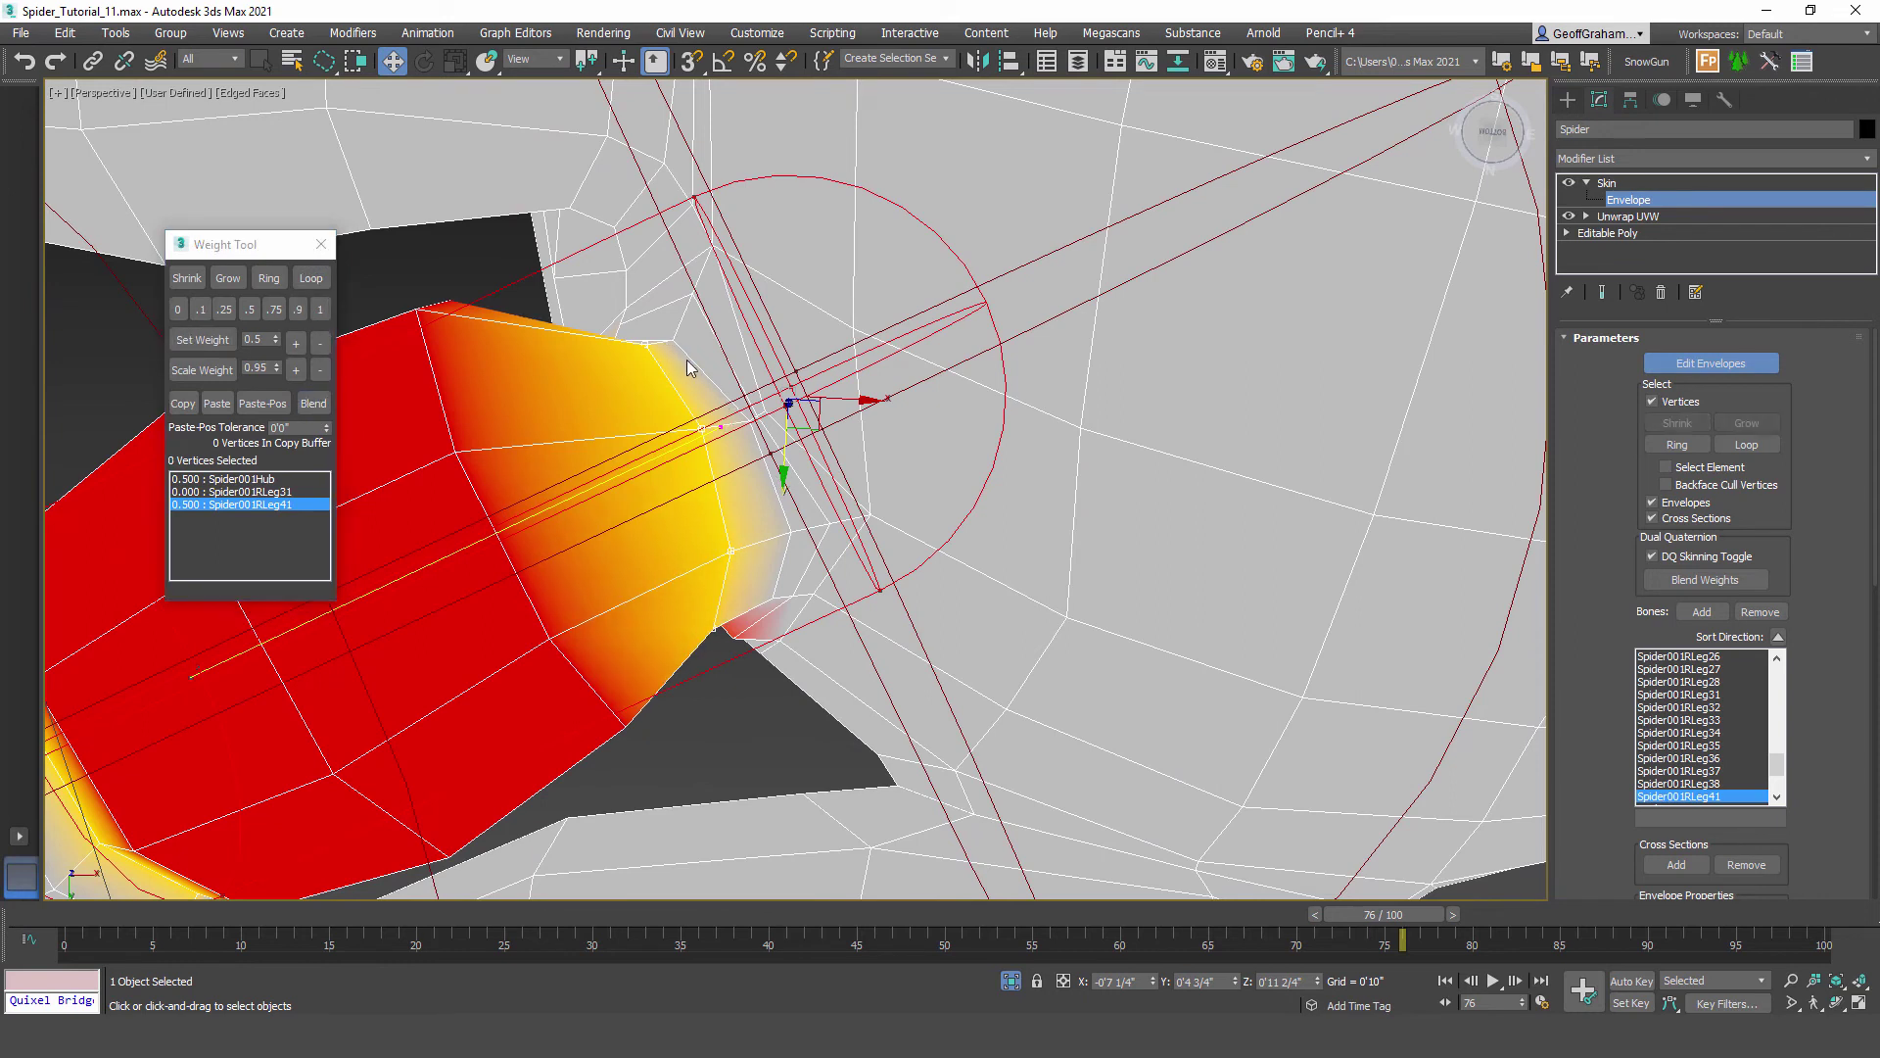
left_click(310, 278)
left_click(313, 403)
left_click(314, 404)
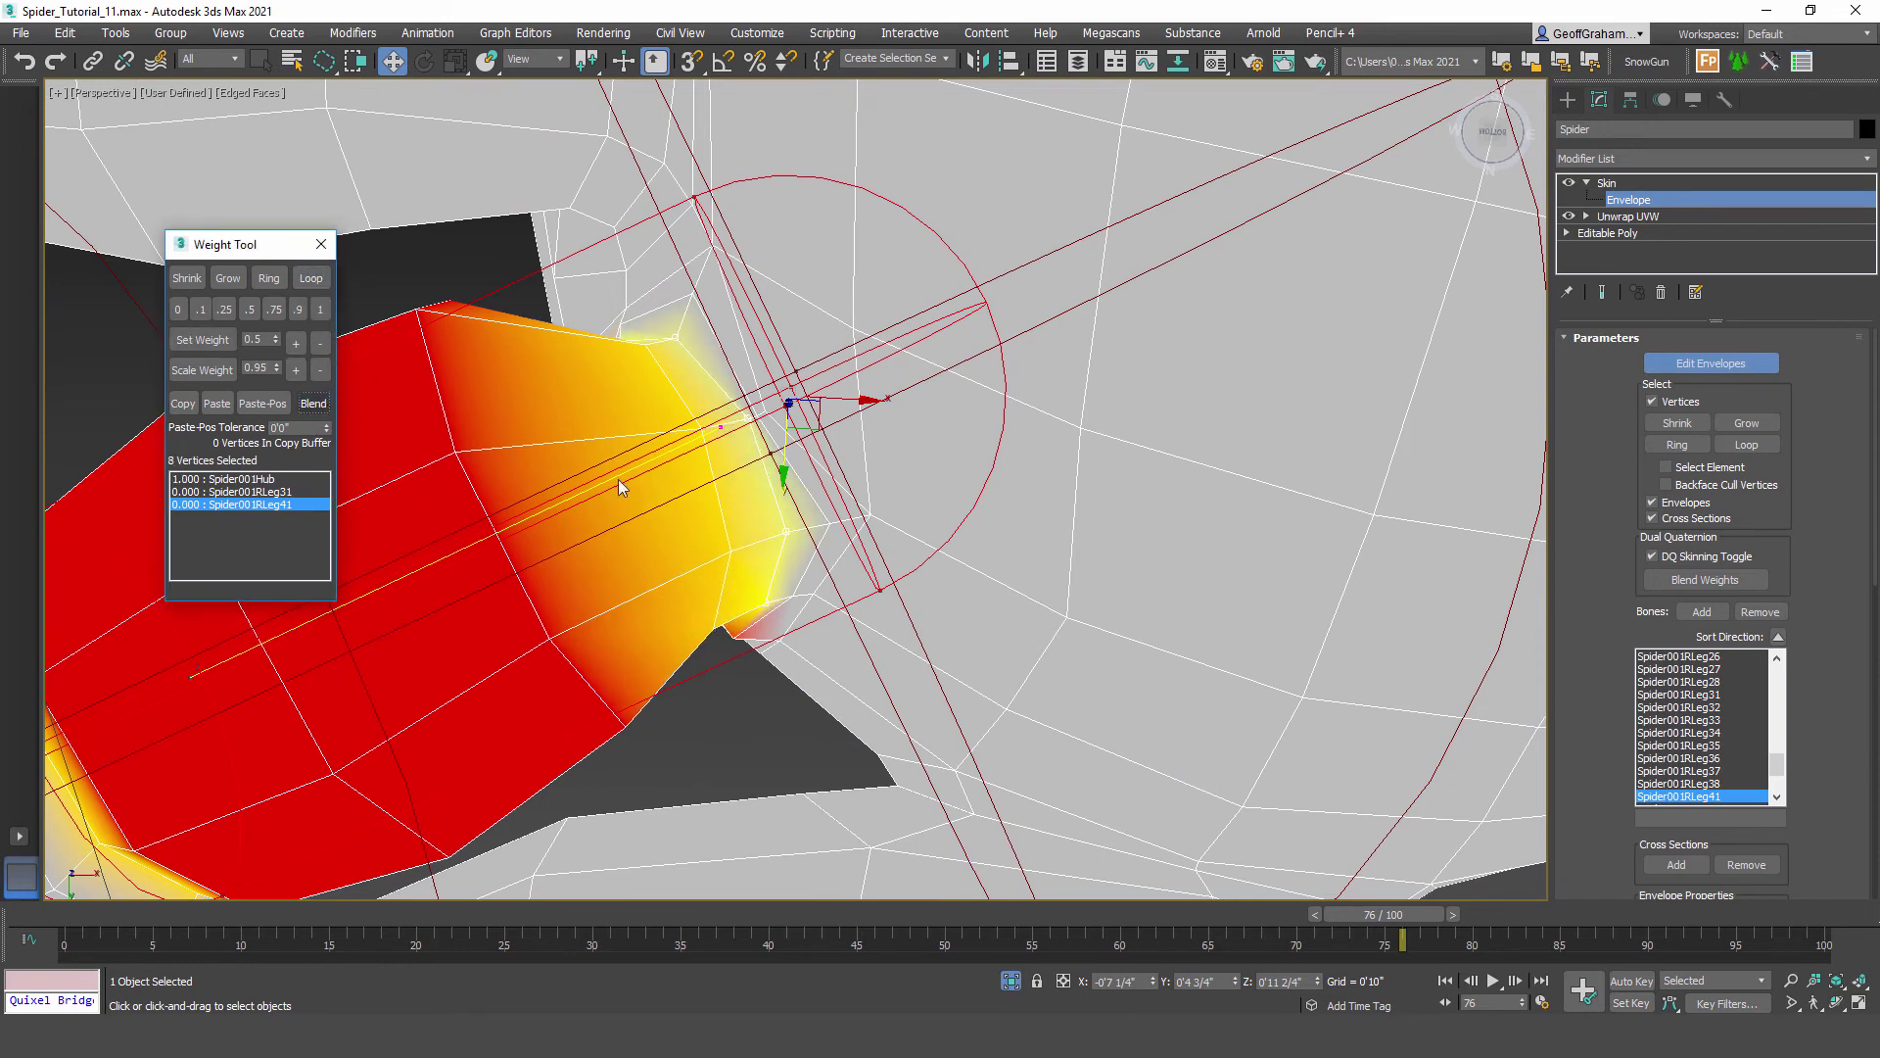
Step: Set the stray Spider001RLeg41 weights on the upper abdomen vertices to 0
scroll(954, 566, "down", 5)
mouse_move(954, 566)
middle_mouse_down("alt")
mouse_move(961, 659)
mouse_move(911, 536)
middle_mouse_up("alt")
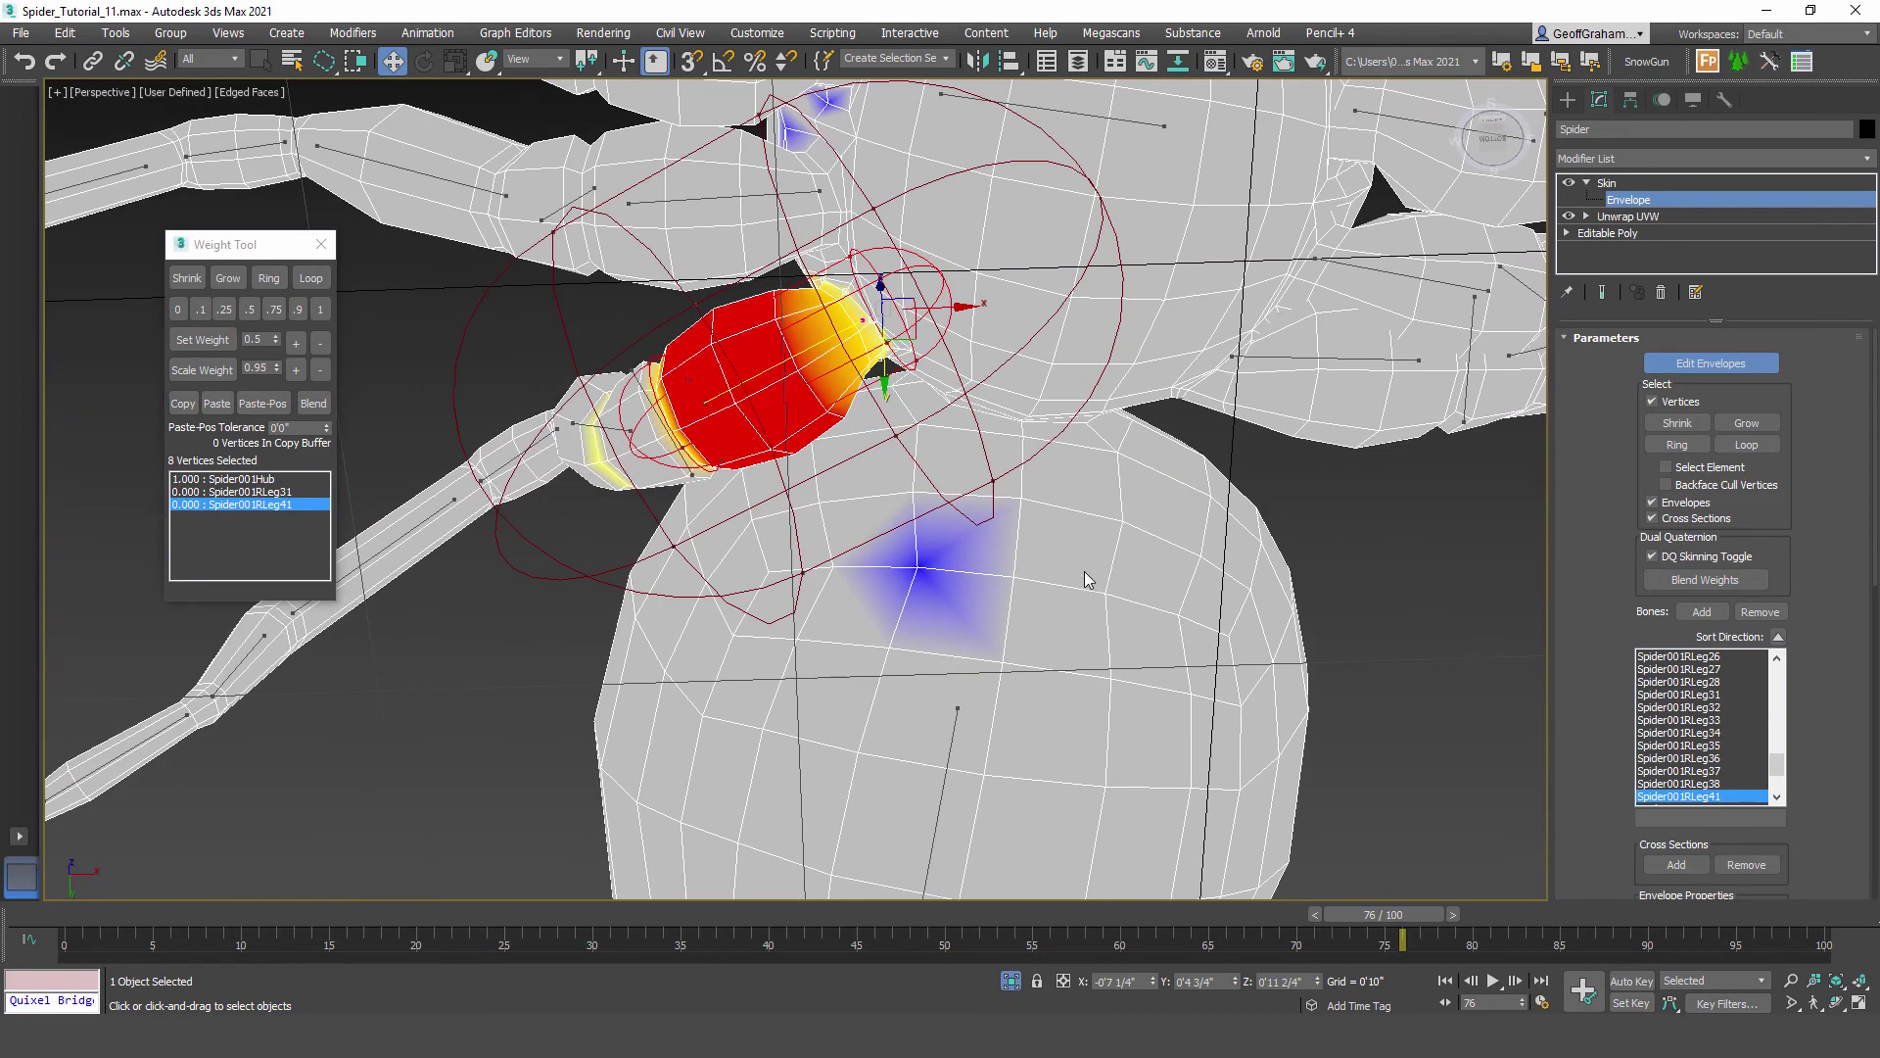
mouse_move(1087, 579)
left_mouse_down()
mouse_move(898, 717)
mouse_move(890, 697)
left_mouse_up()
left_click(179, 319)
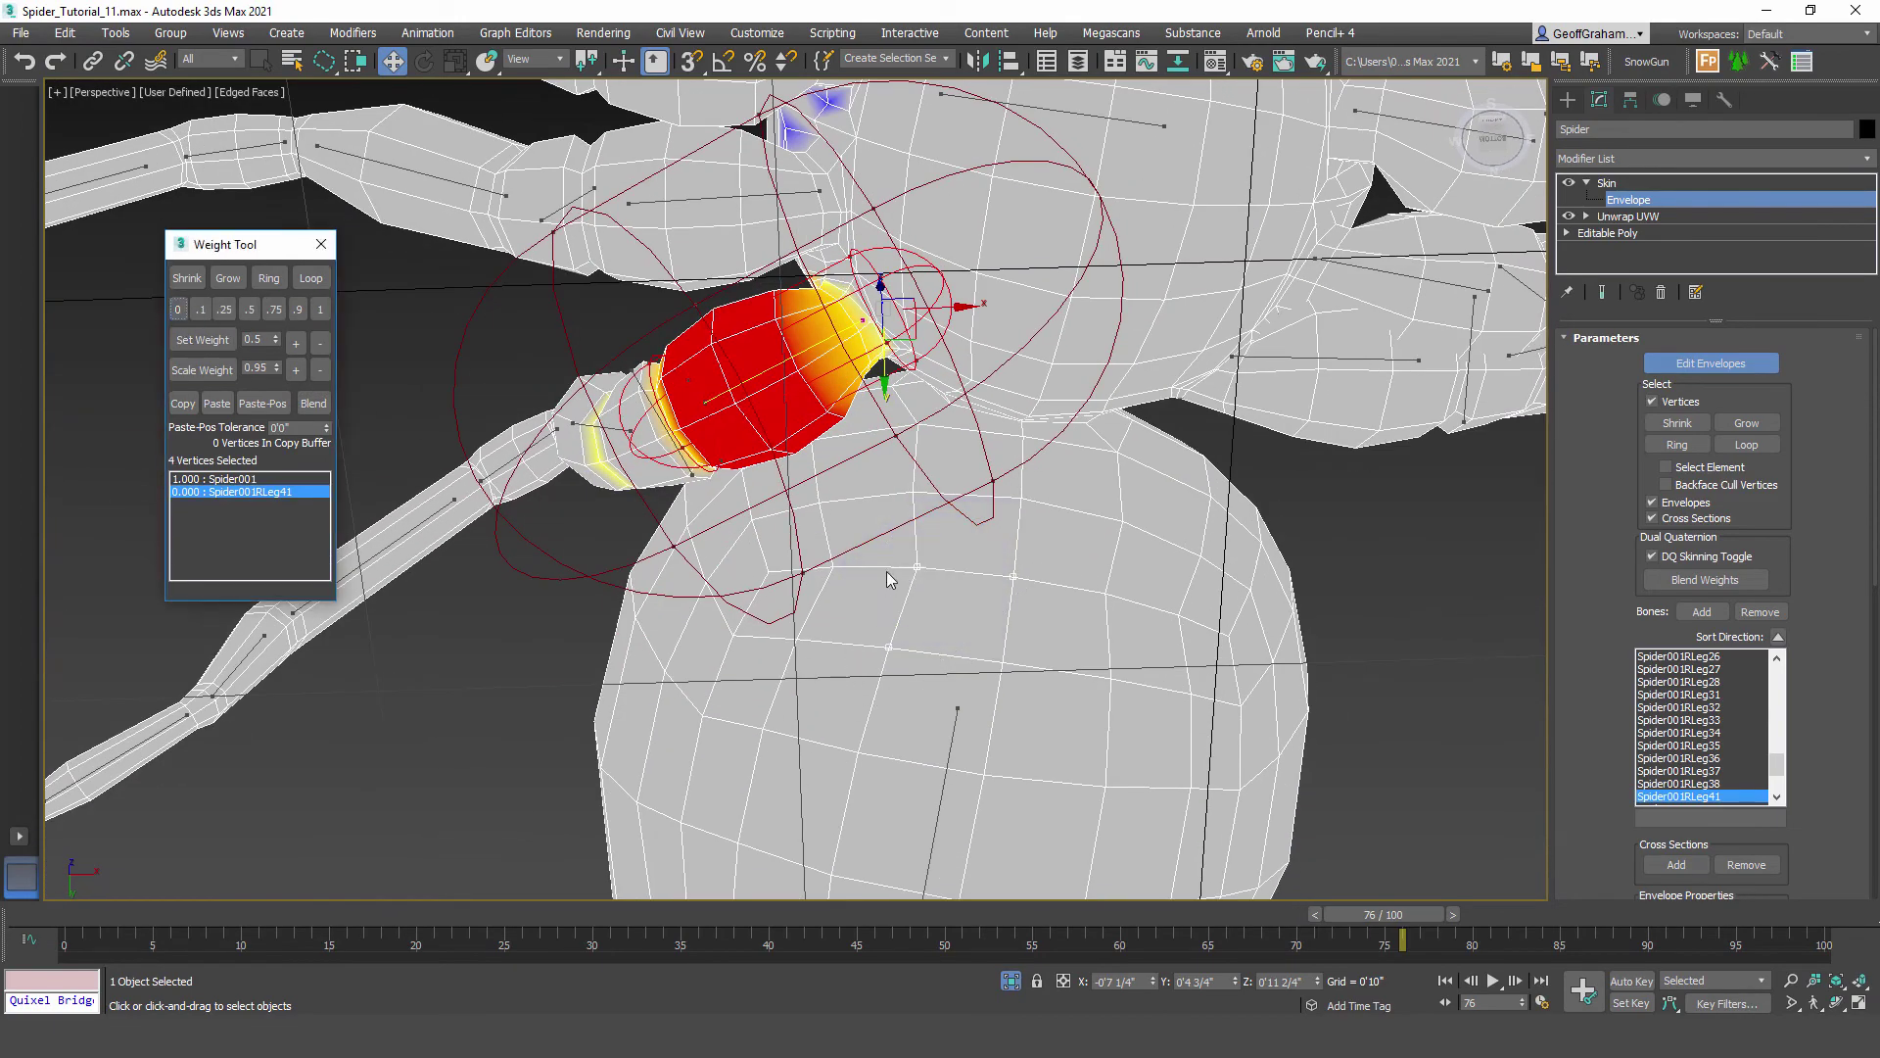
Step: Select the vertices around the second right leg and its body joint, and set their Spider001RLeg41 weight to 0
middle_click_drag(885, 572, 763, 225)
left_click_drag(689, 226, 613, 385)
key("ctrl+z")
mouse_move(447, 136)
left_mouse_down()
mouse_move(595, 384)
mouse_move(698, 196)
left_mouse_up()
left_click(177, 310)
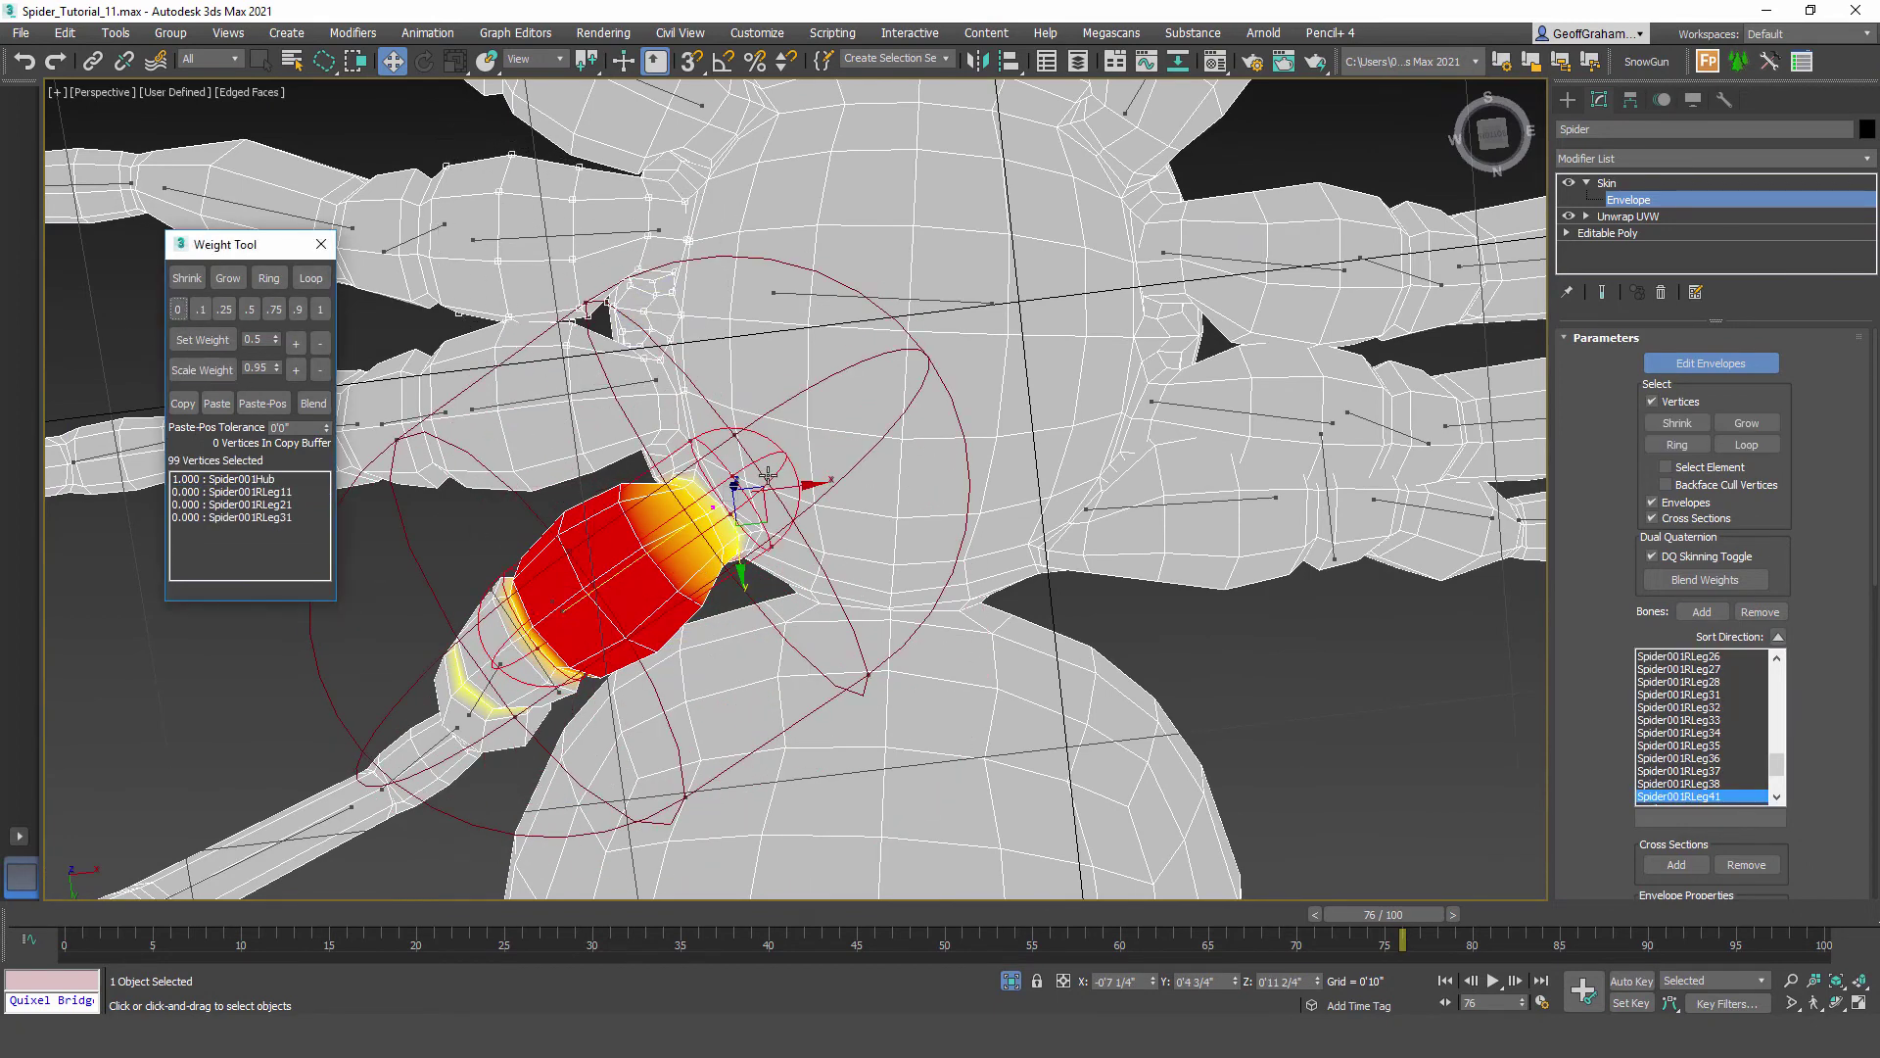
Step: Switch to the Spider001RLeg31 envelope, add the vertices around the second right leg's joint to the selection, and set their weight to 0
left_click(617, 337)
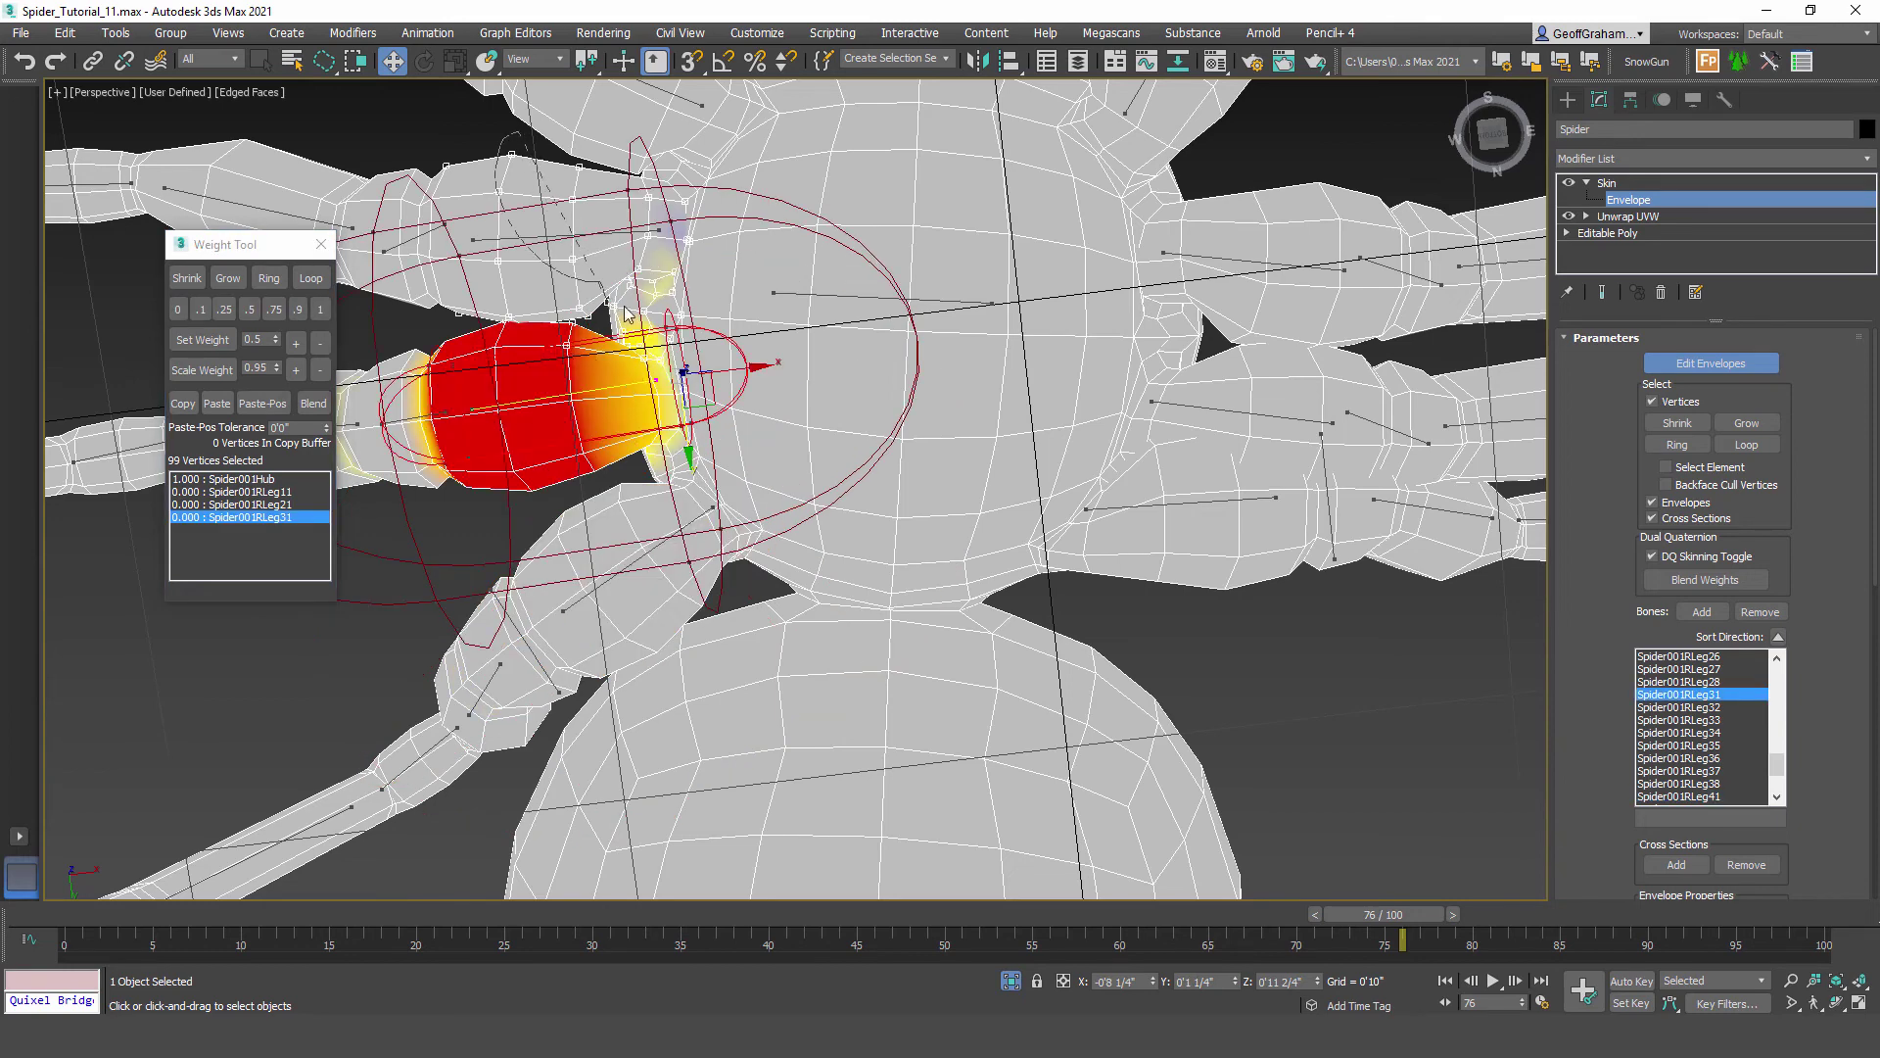
left_click_drag(744, 202, 597, 294, "ctrl")
left_click(180, 310)
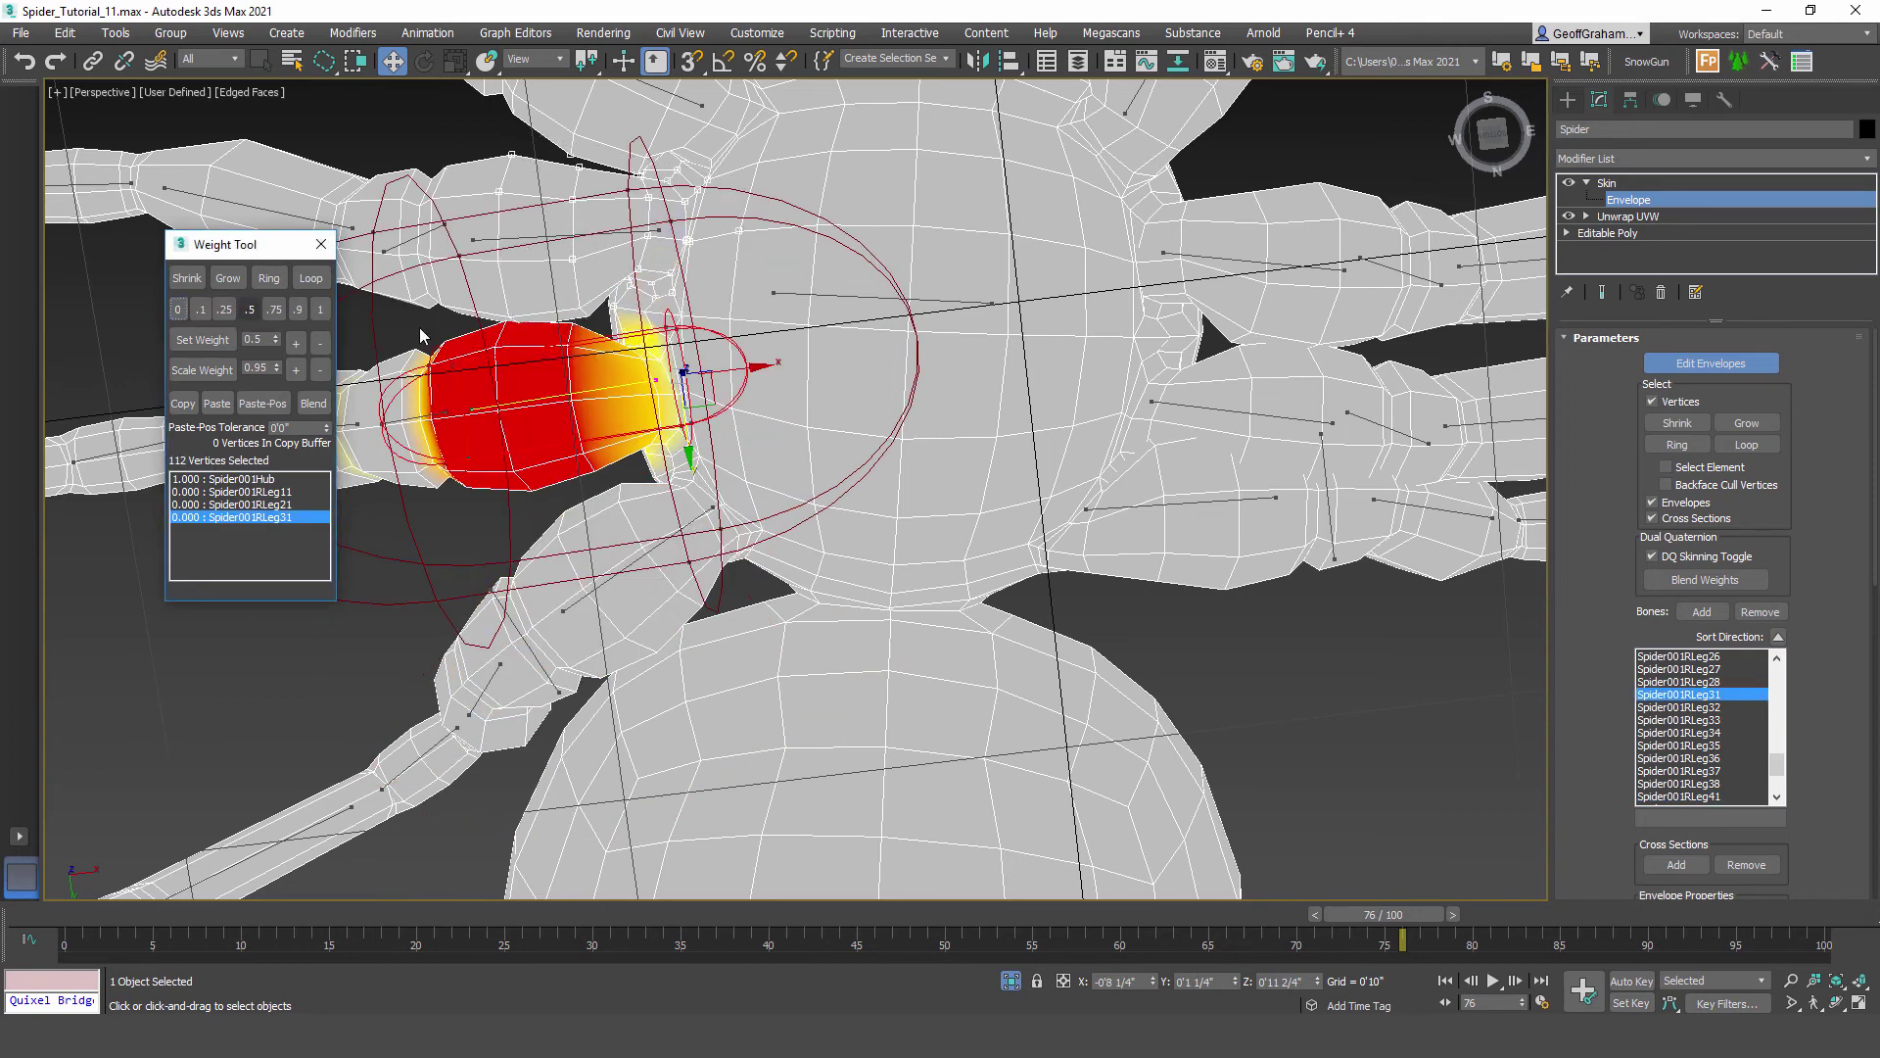
Step: Check the front right leg envelopes for stray weights, then examine the whole spider mesh with and without edged faces
left_click(628, 237)
middle_click_drag(639, 252, 639, 348)
left_click(697, 295)
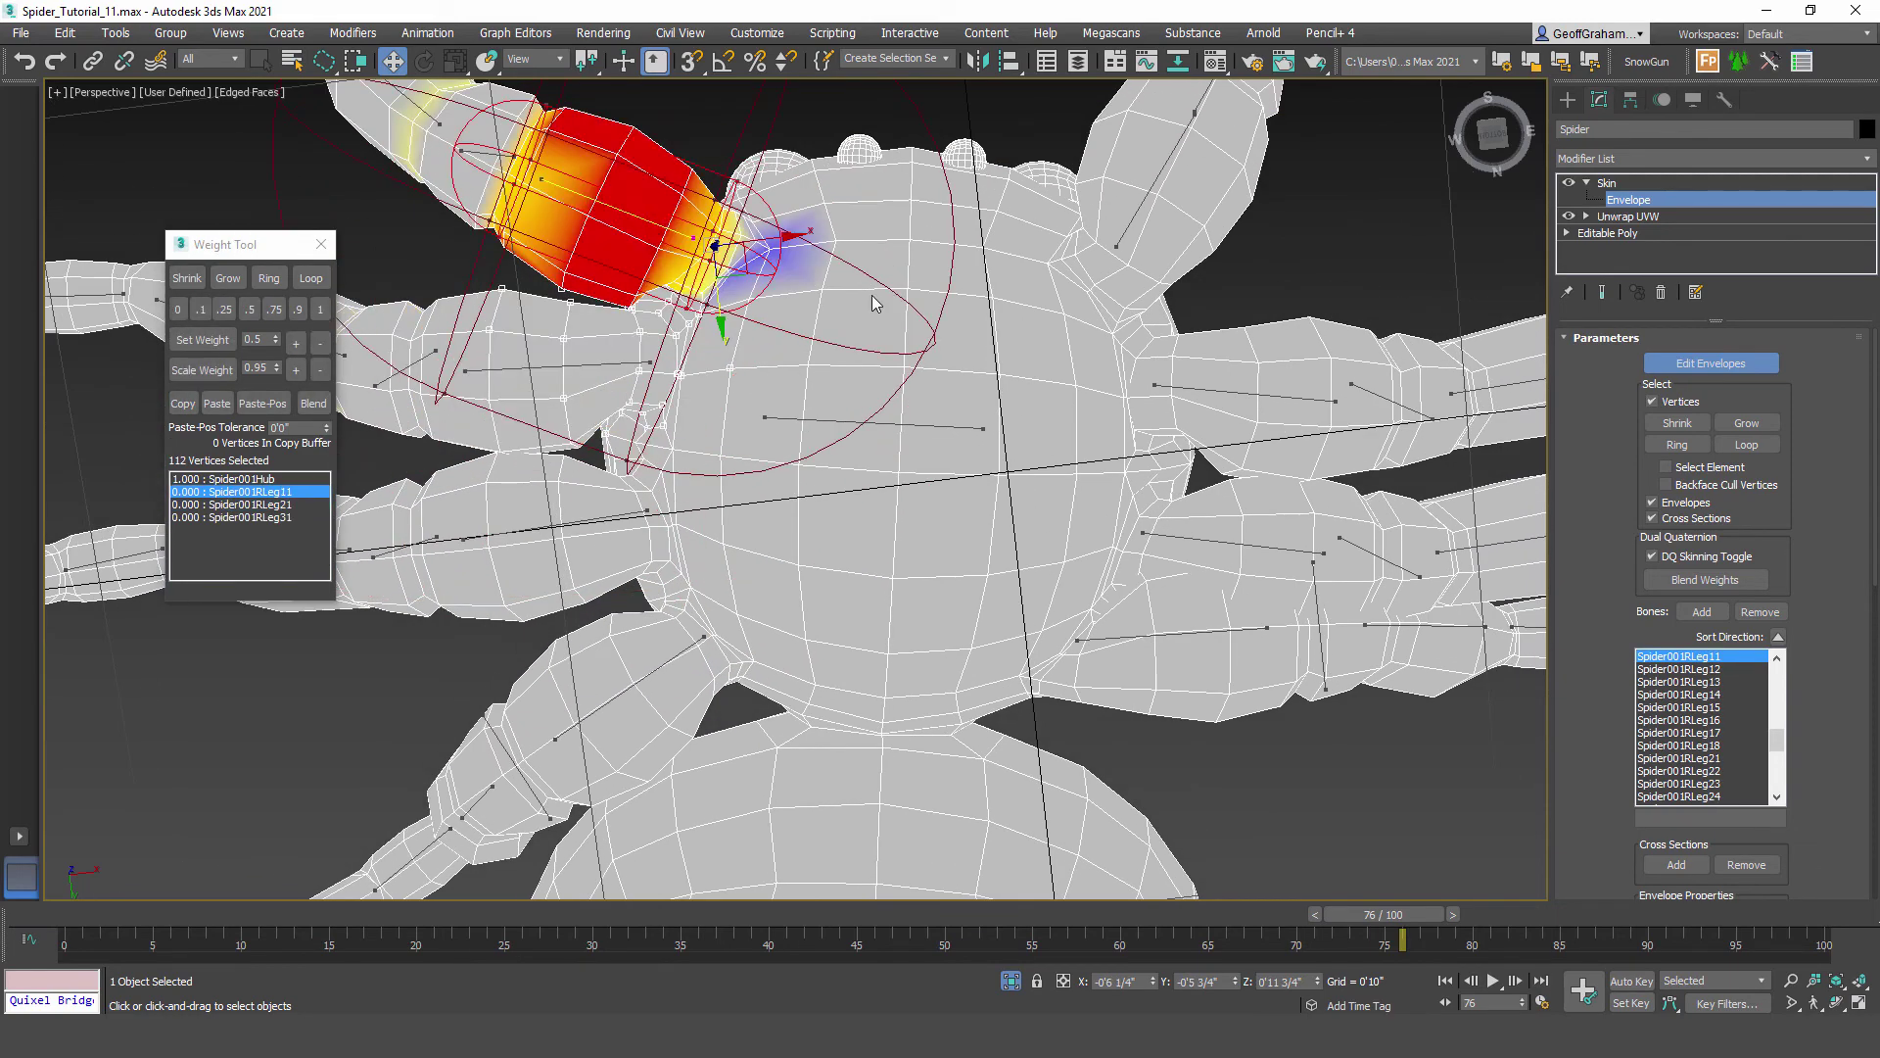
scroll(730, 420, "down", 4)
middle_click_drag(803, 560, 790, 615, "alt")
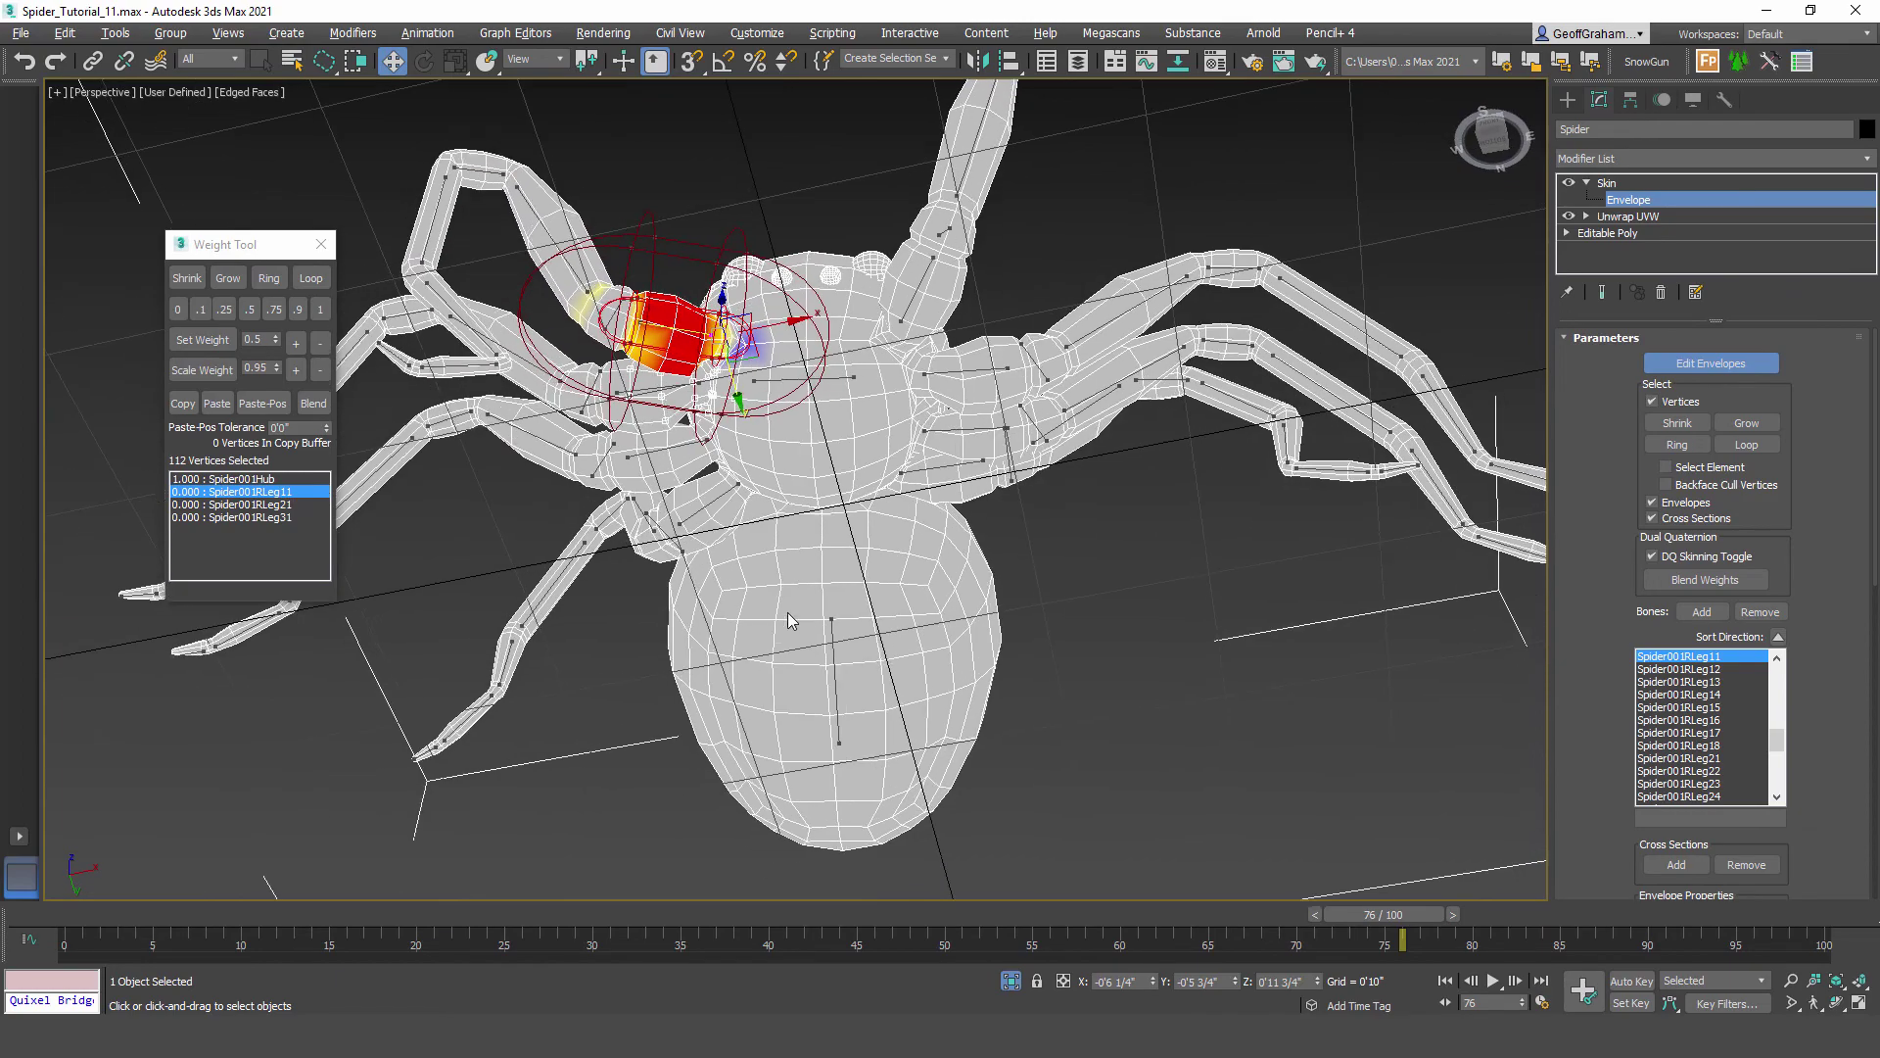
key("F3")
key("F3")
key("F4")
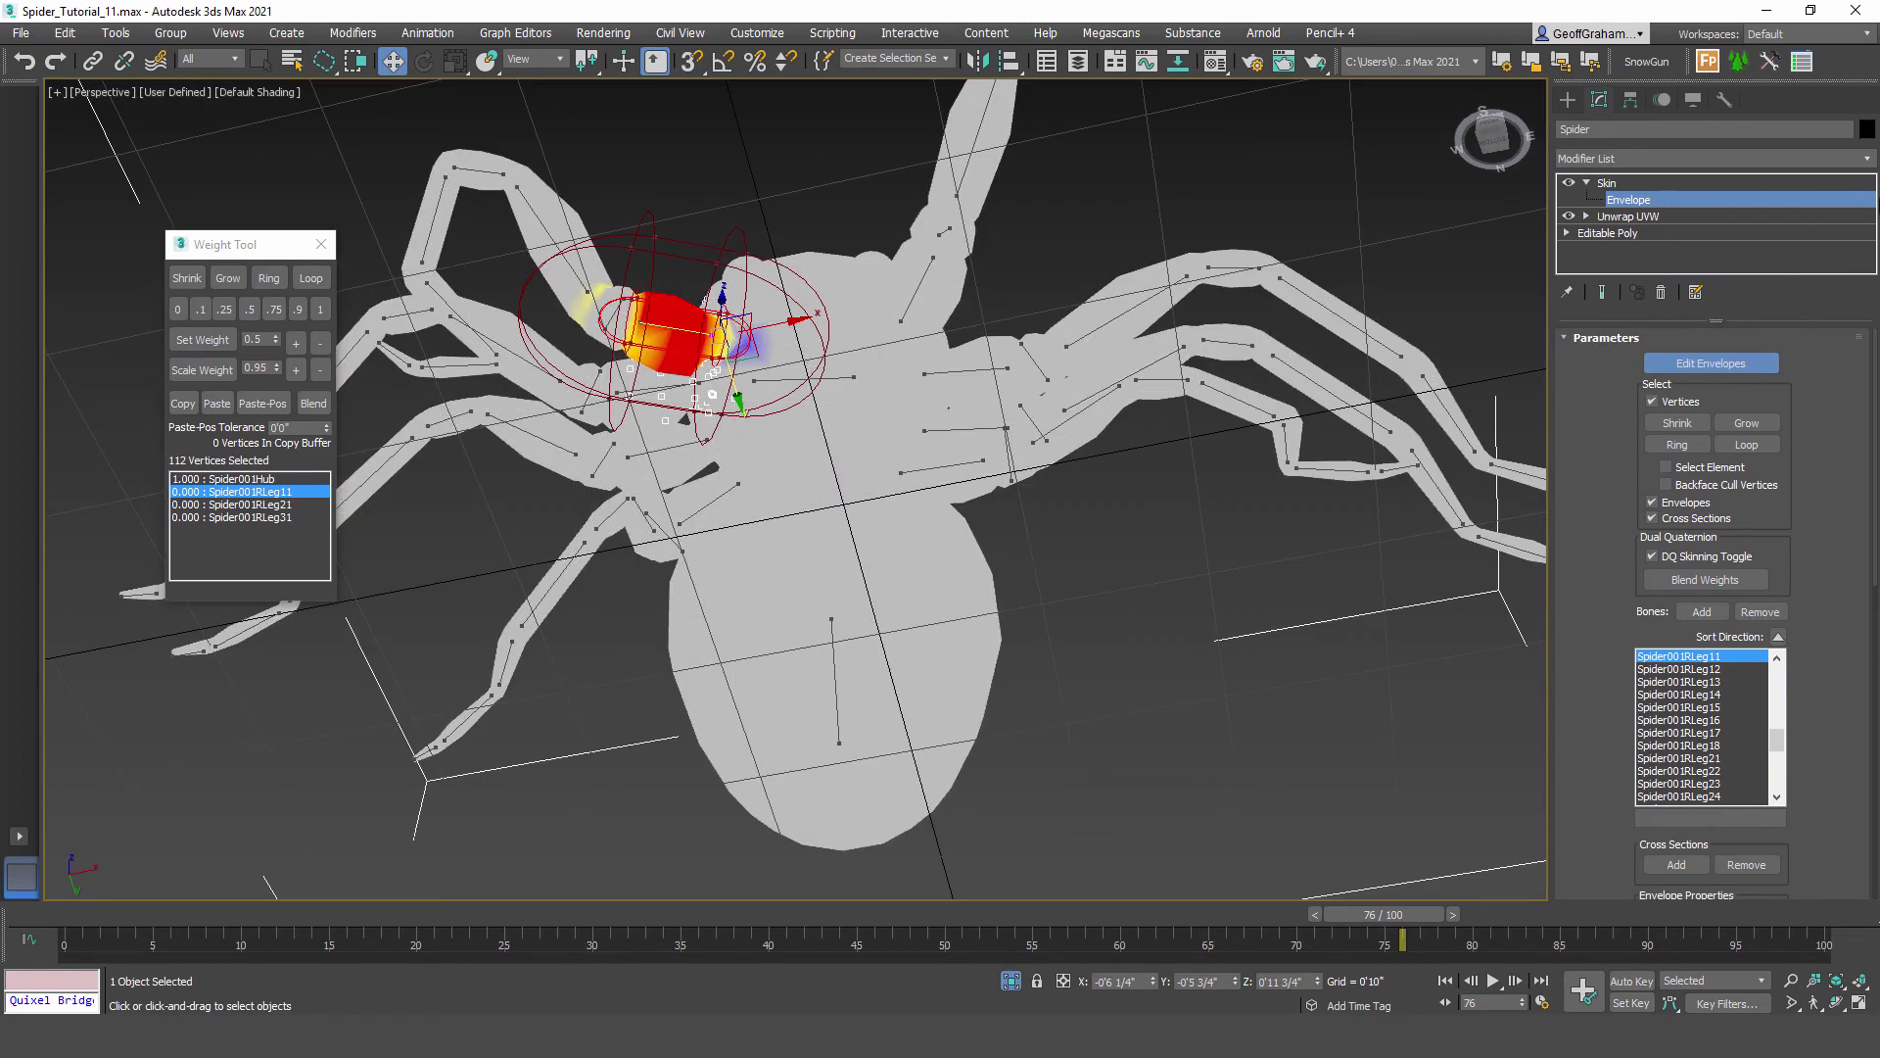
middle_click_drag(661, 454, 818, 442, "alt")
middle_click_drag(737, 511, 759, 494, "alt")
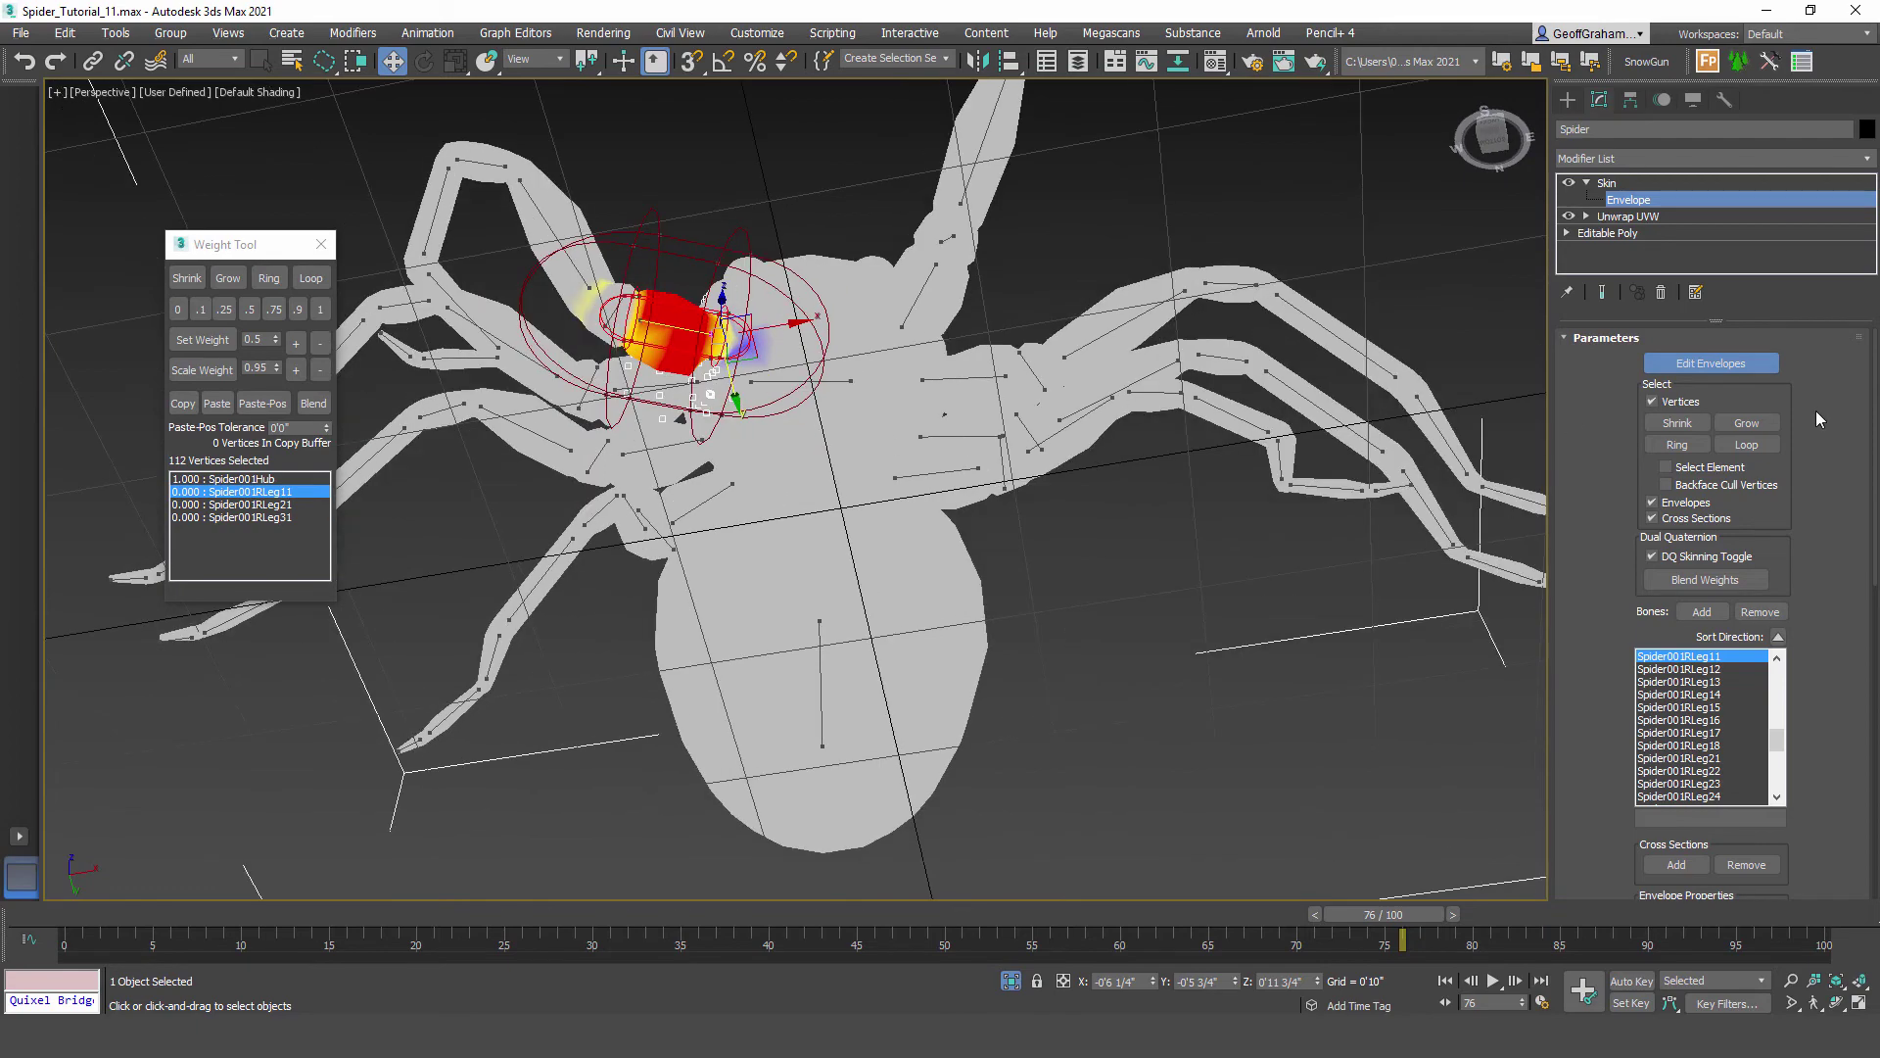
middle_click_drag(1097, 460, 949, 558, "alt")
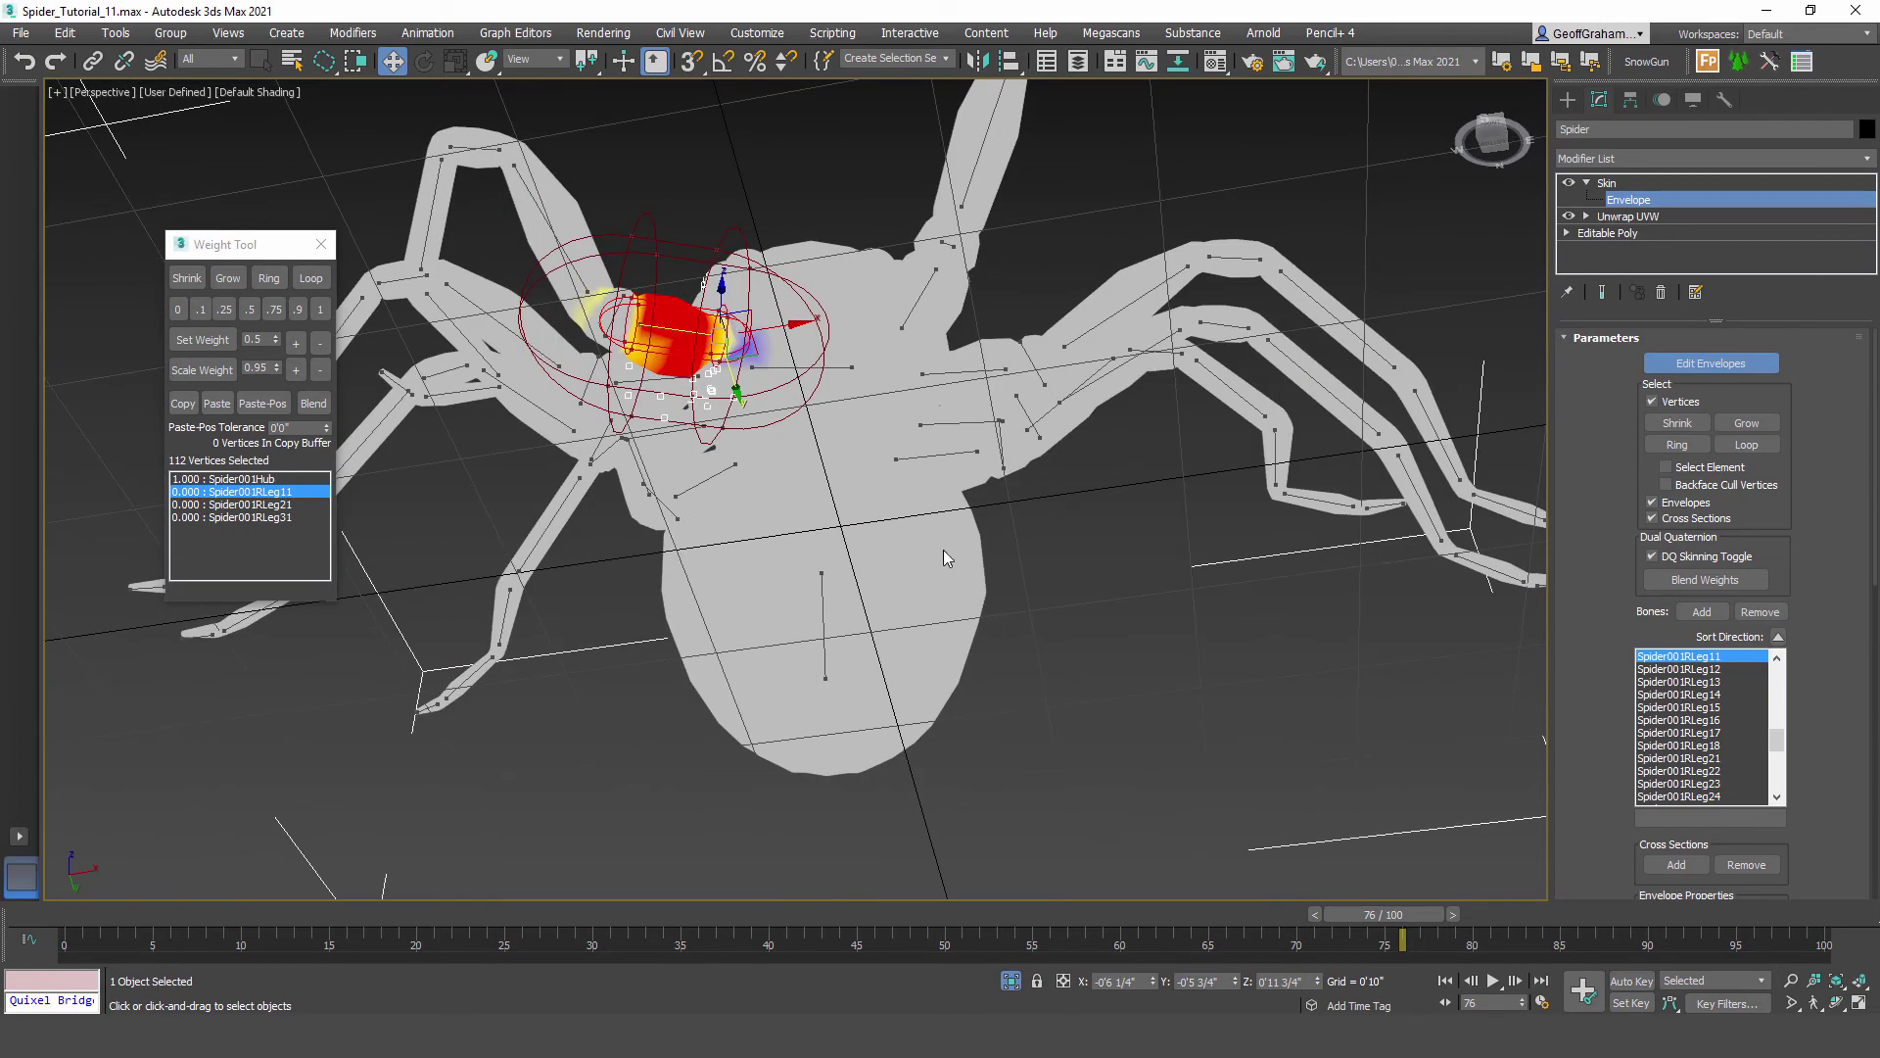
key("F3")
key("F3")
key("F4")
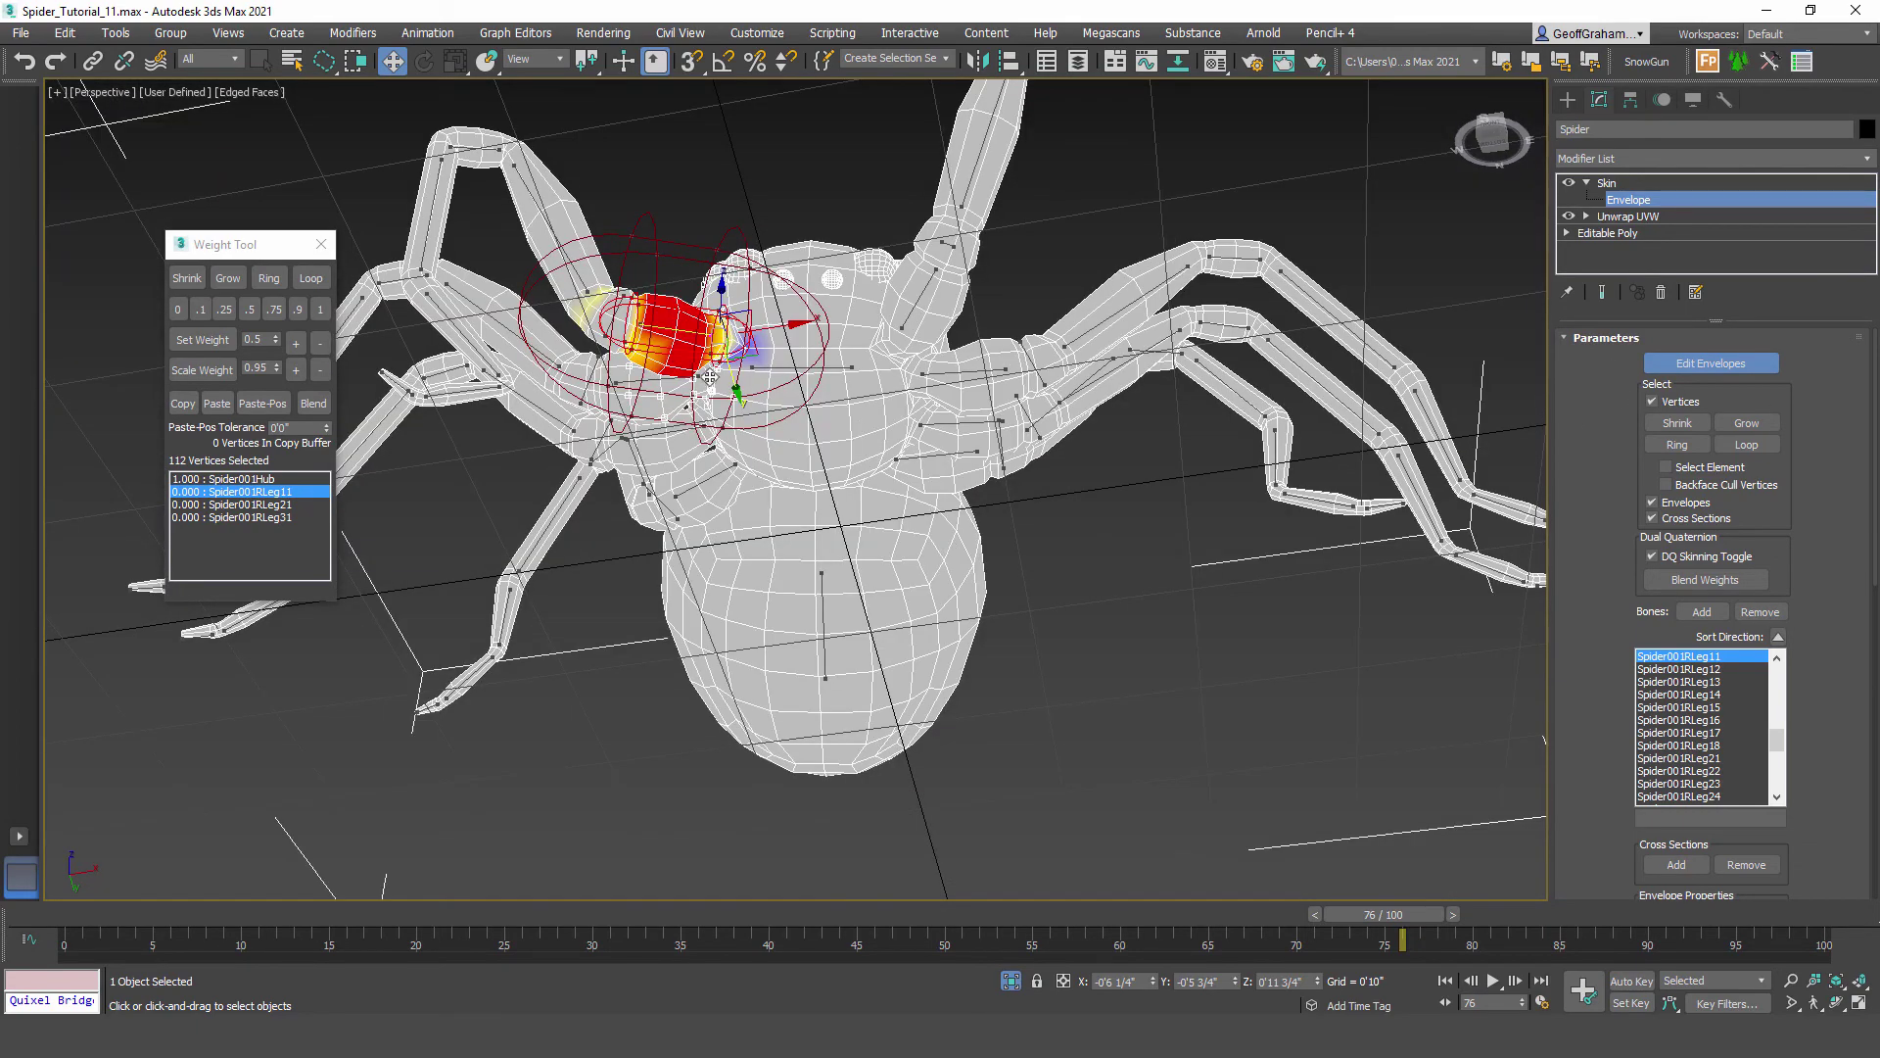
Step: Leave Skin envelope editing and turn off edged faces to show the spider in plain shading
left_click(1568, 102)
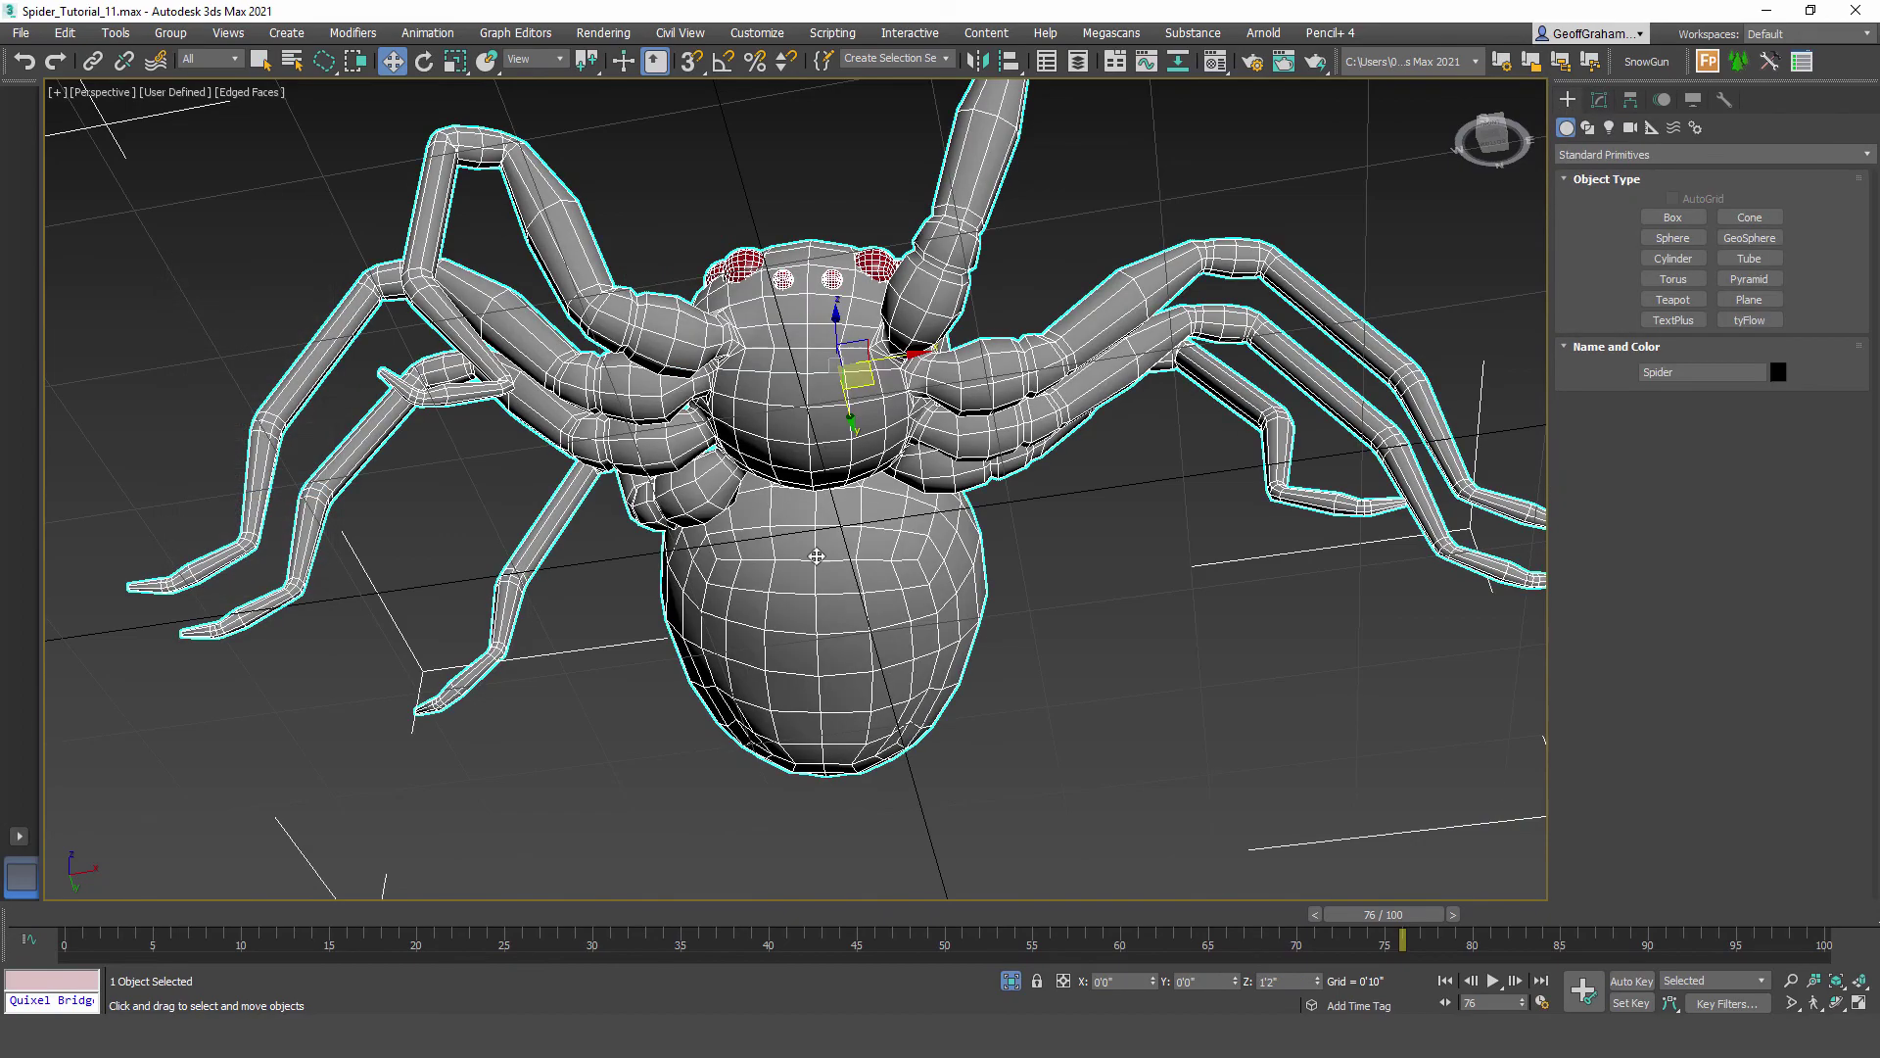
mouse_move(826, 542)
middle_mouse_down("alt")
mouse_move(822, 566)
mouse_move(826, 536)
middle_mouse_up("alt")
key("F3")
key("F3")
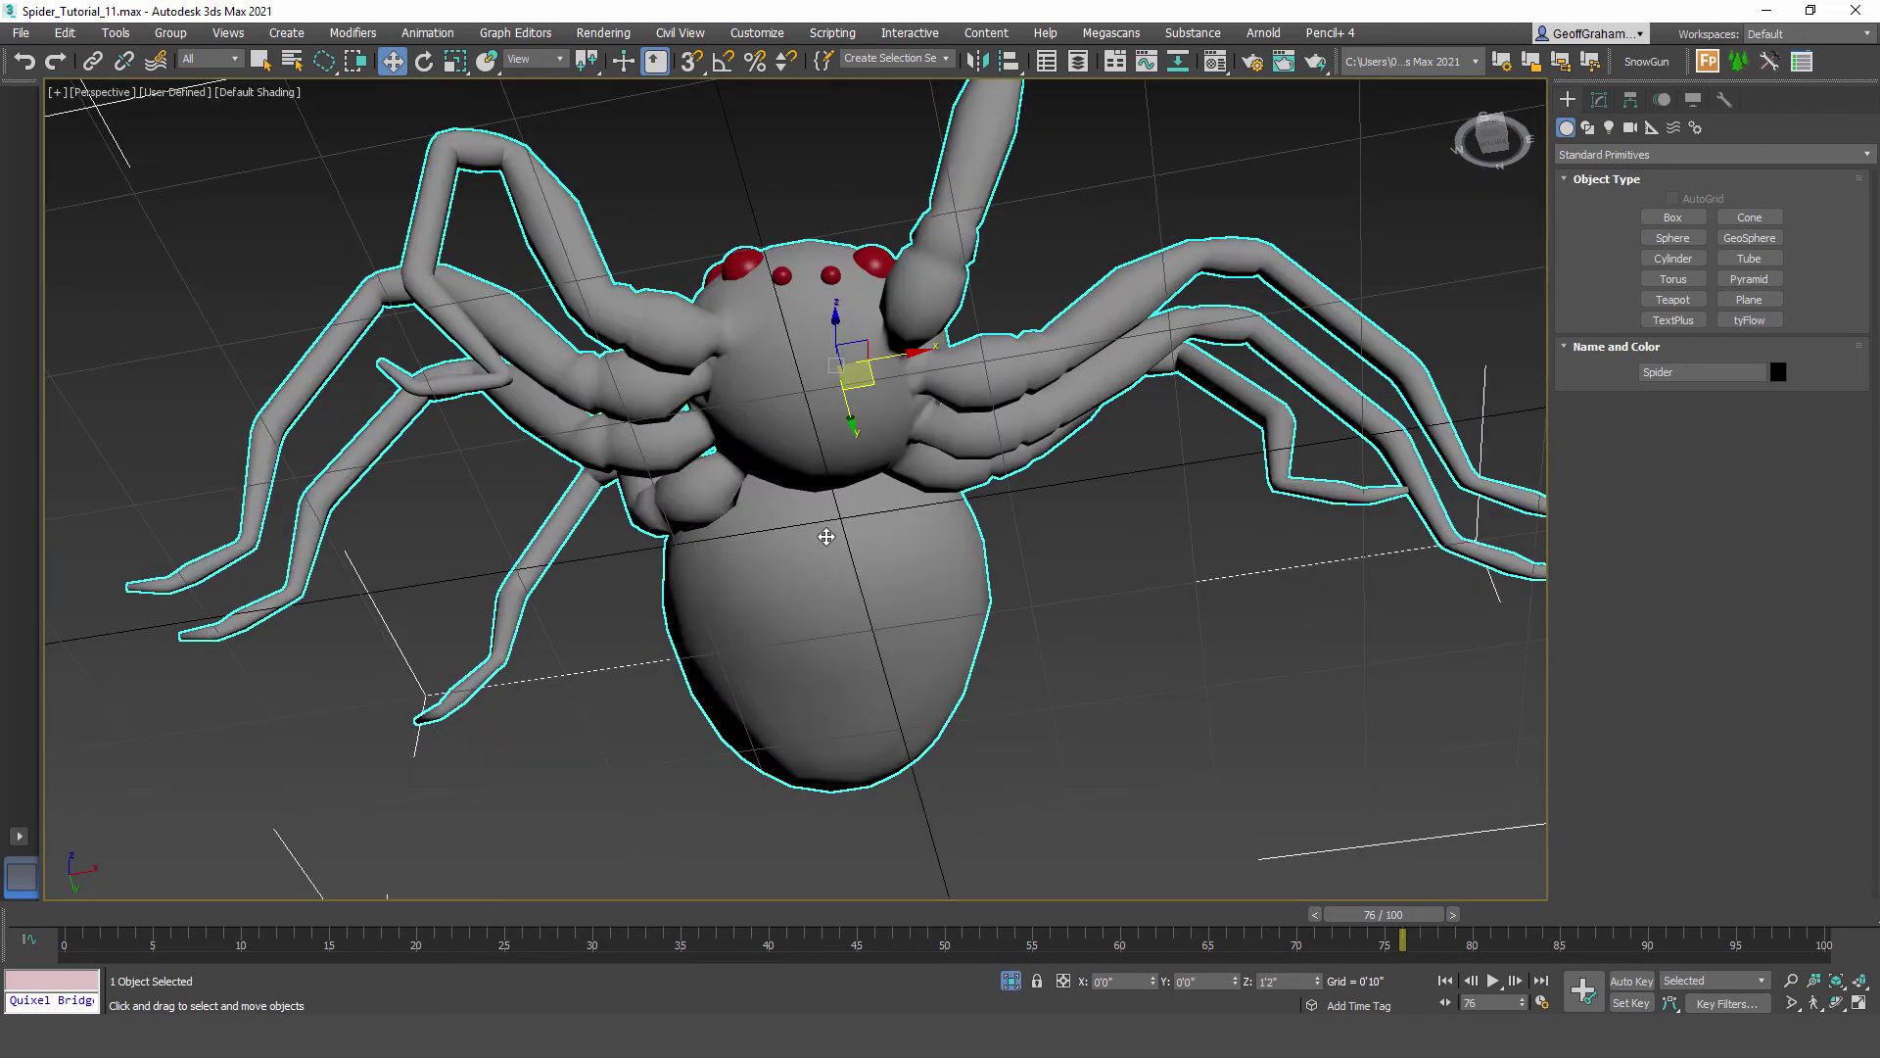
middle_click_drag(790, 621, 790, 638, "alt")
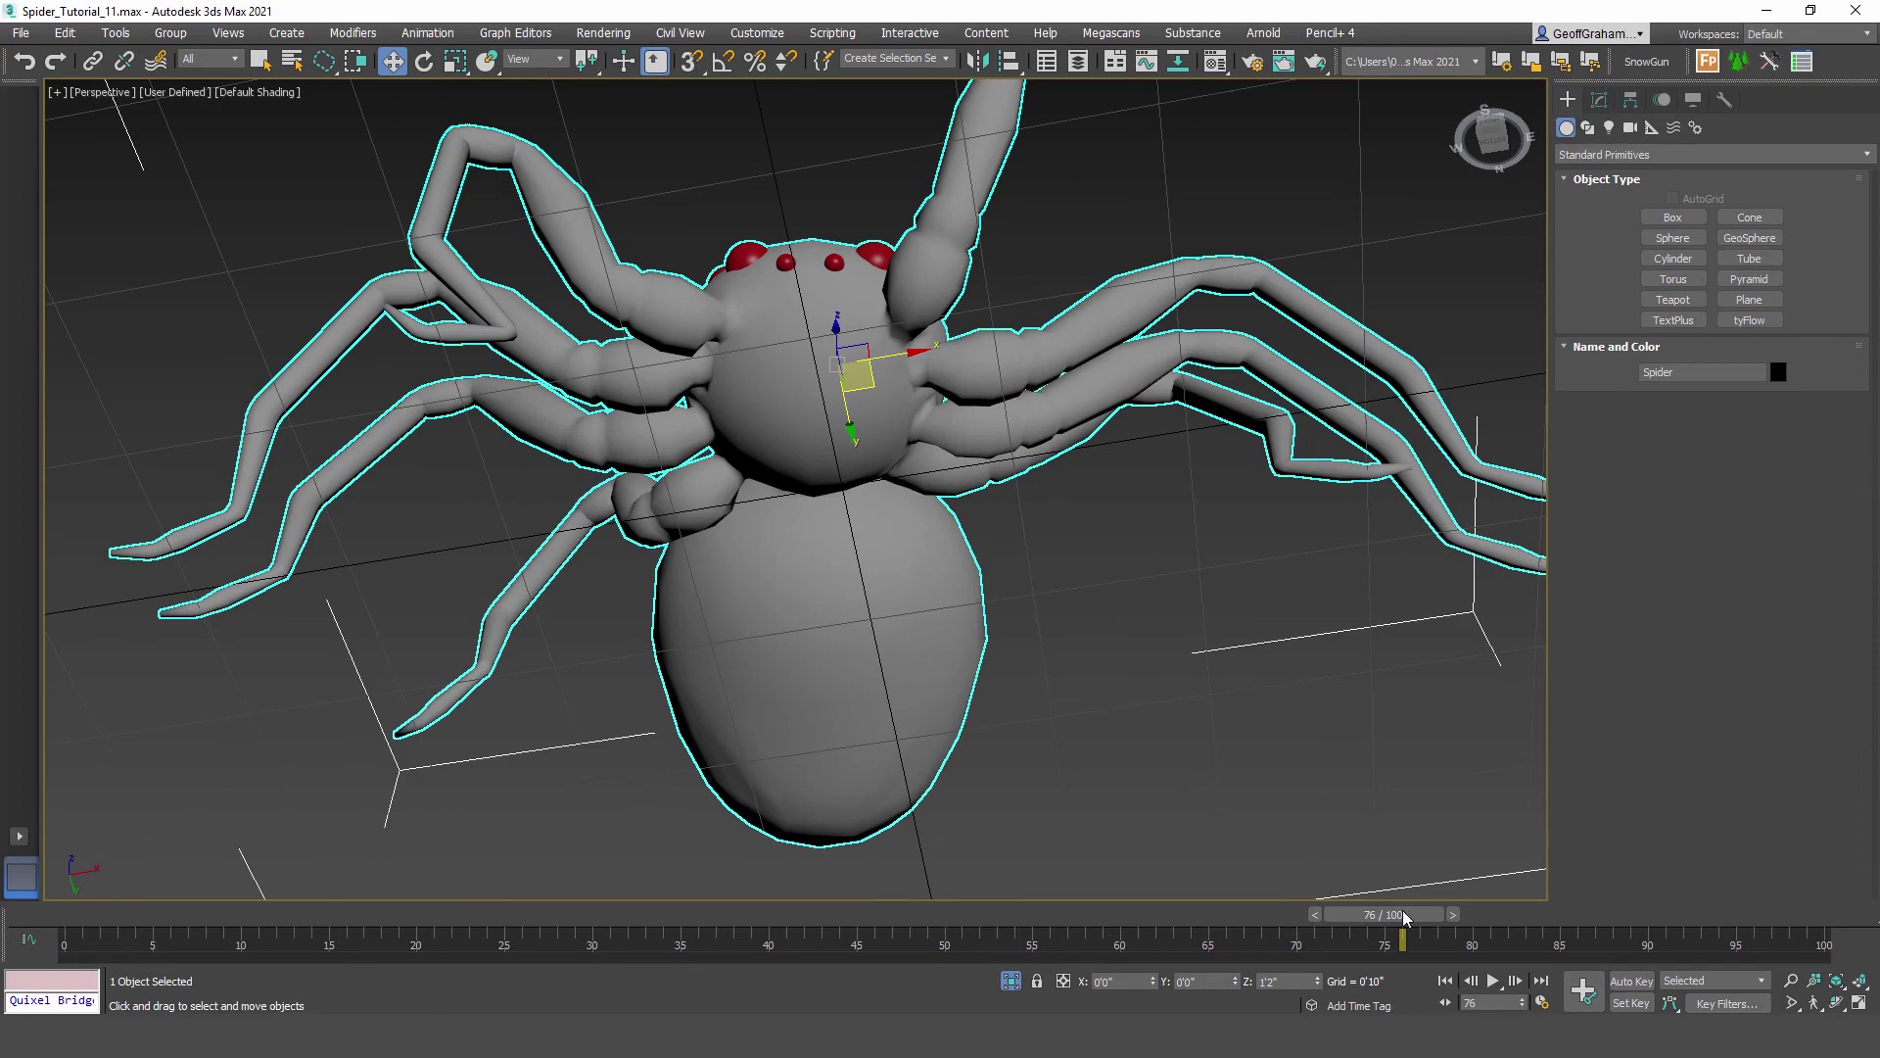
Step: Scrub the walk animation back to frame 5 and examine the leg joints from the front of the spider
left_click_drag(1403, 914, 193, 862)
middle_click_drag(793, 506, 818, 579, "alt")
scroll(818, 578, "down", 4)
left_click(797, 245)
left_click(958, 334)
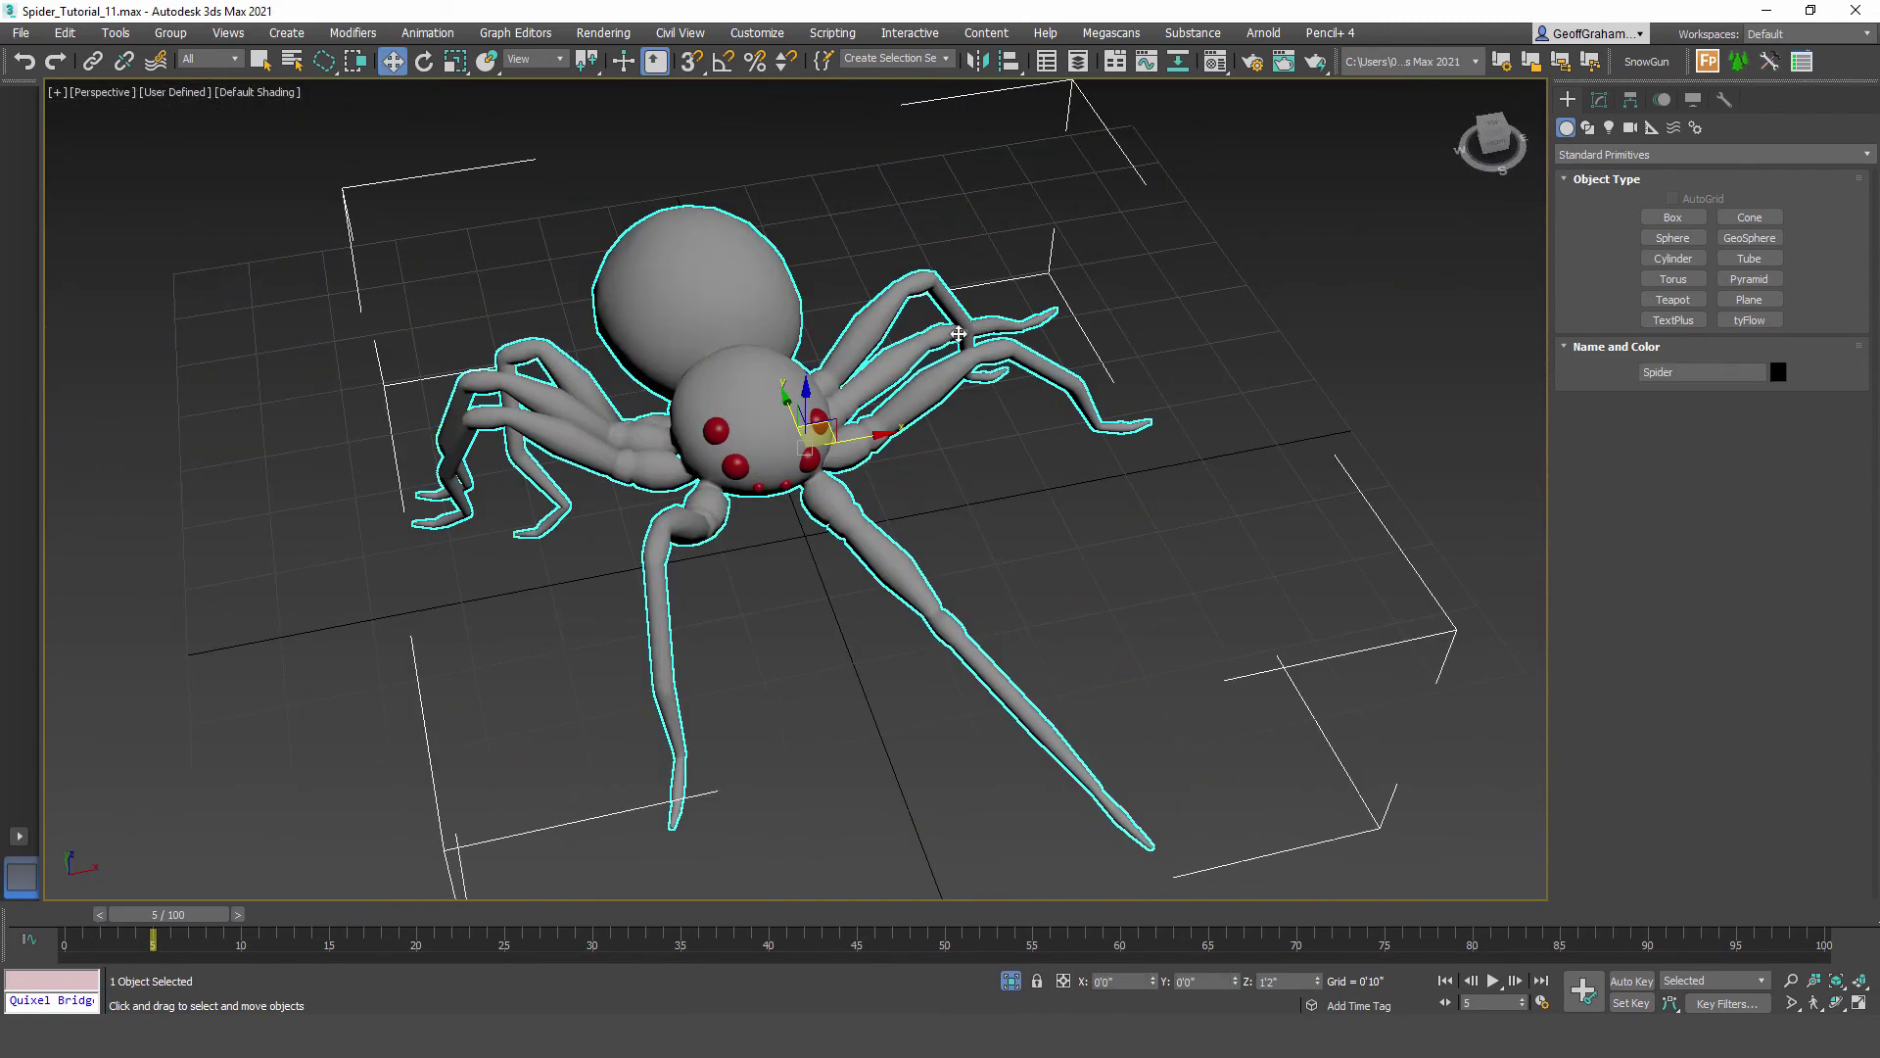
Step: End isolation of the spider mesh to bring back the CAT rig, and save the scene
right_click(692, 497)
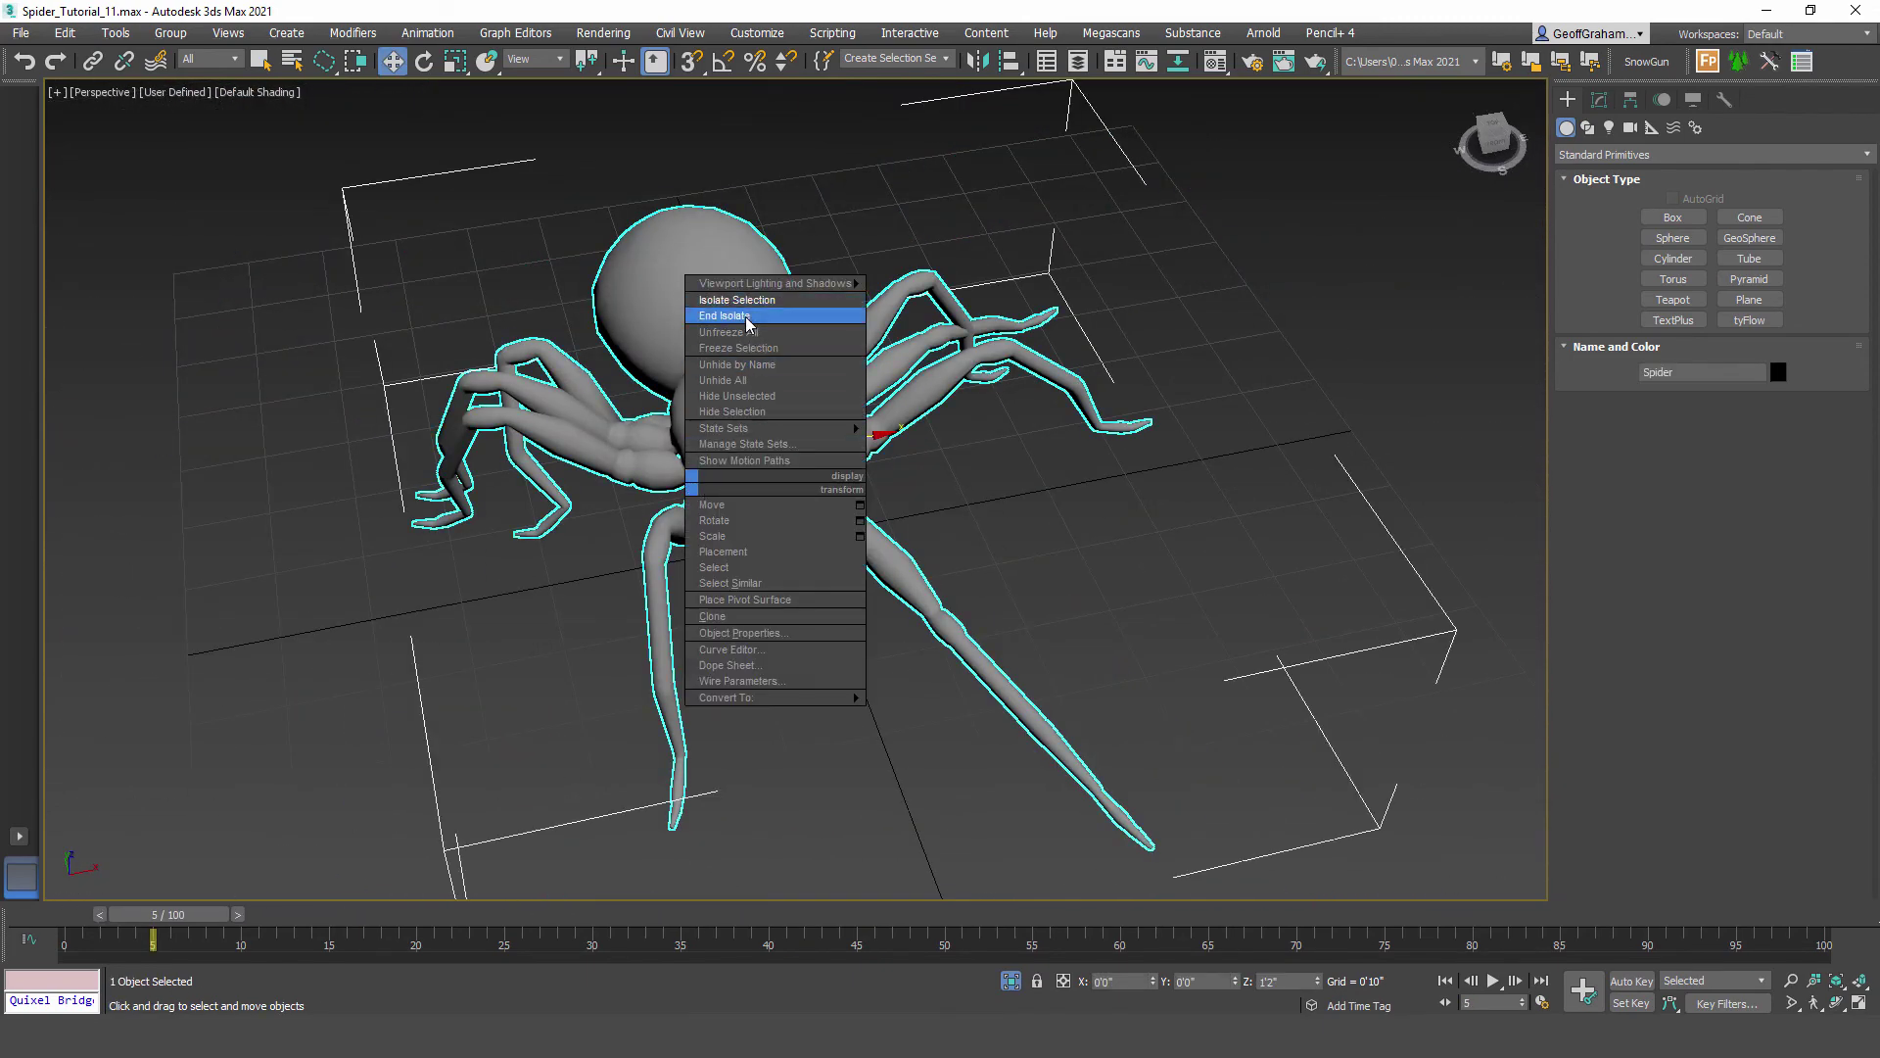
left_click(746, 326)
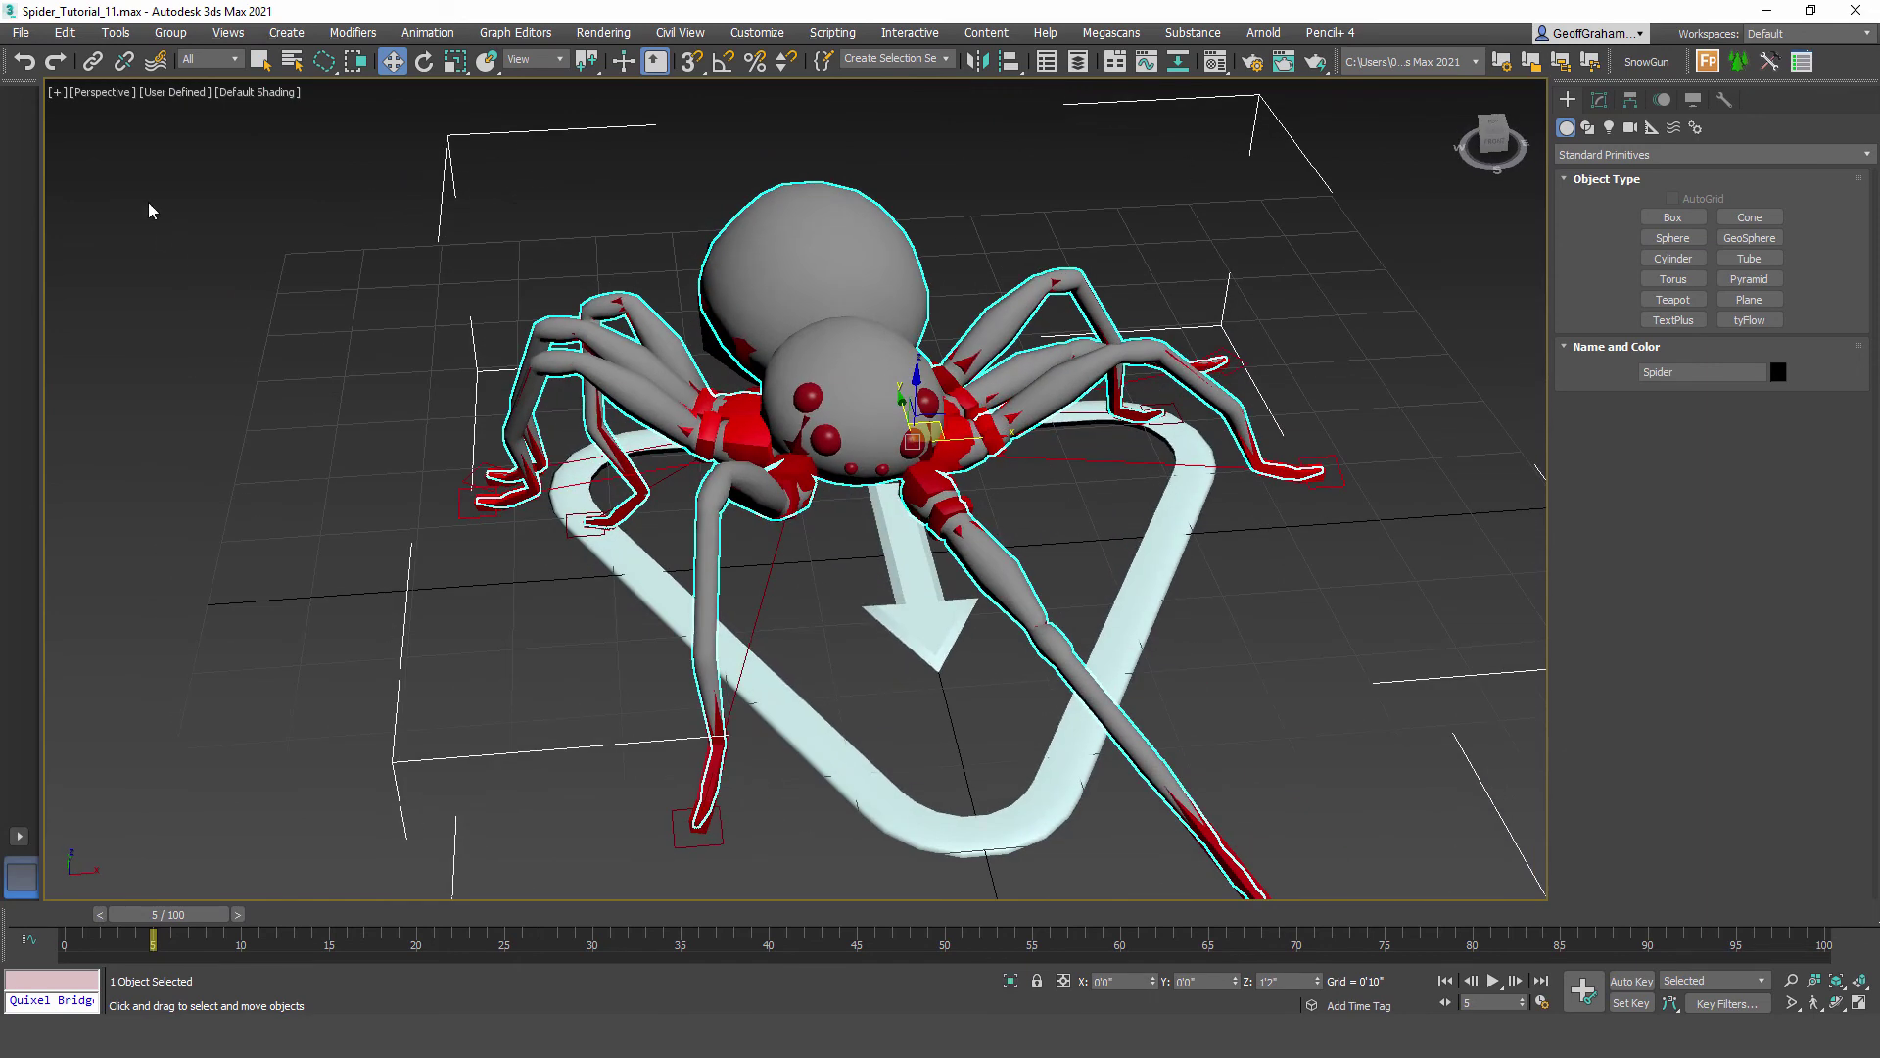
left_click(22, 33)
left_click(177, 180)
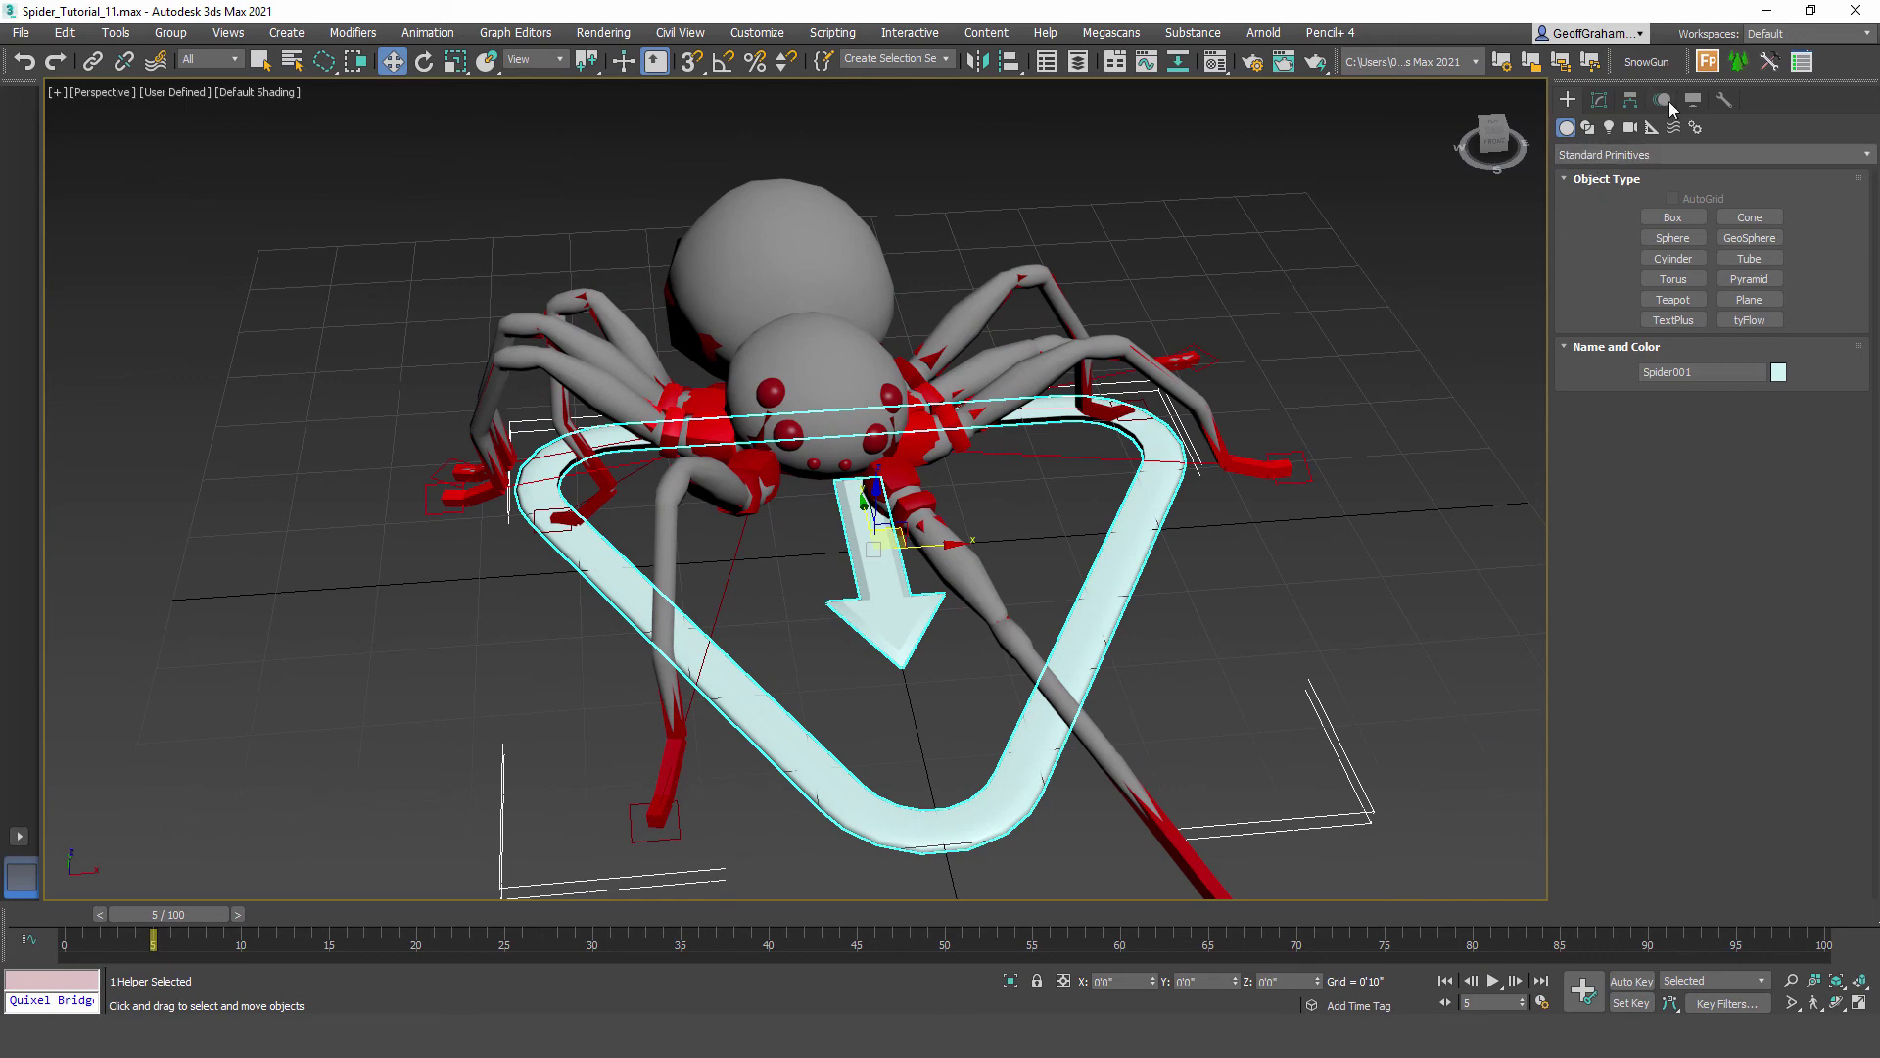
Step: Switch the Spider001 CAT rig from animation mode to Setup mode
left_click(1662, 99)
left_click(1649, 285)
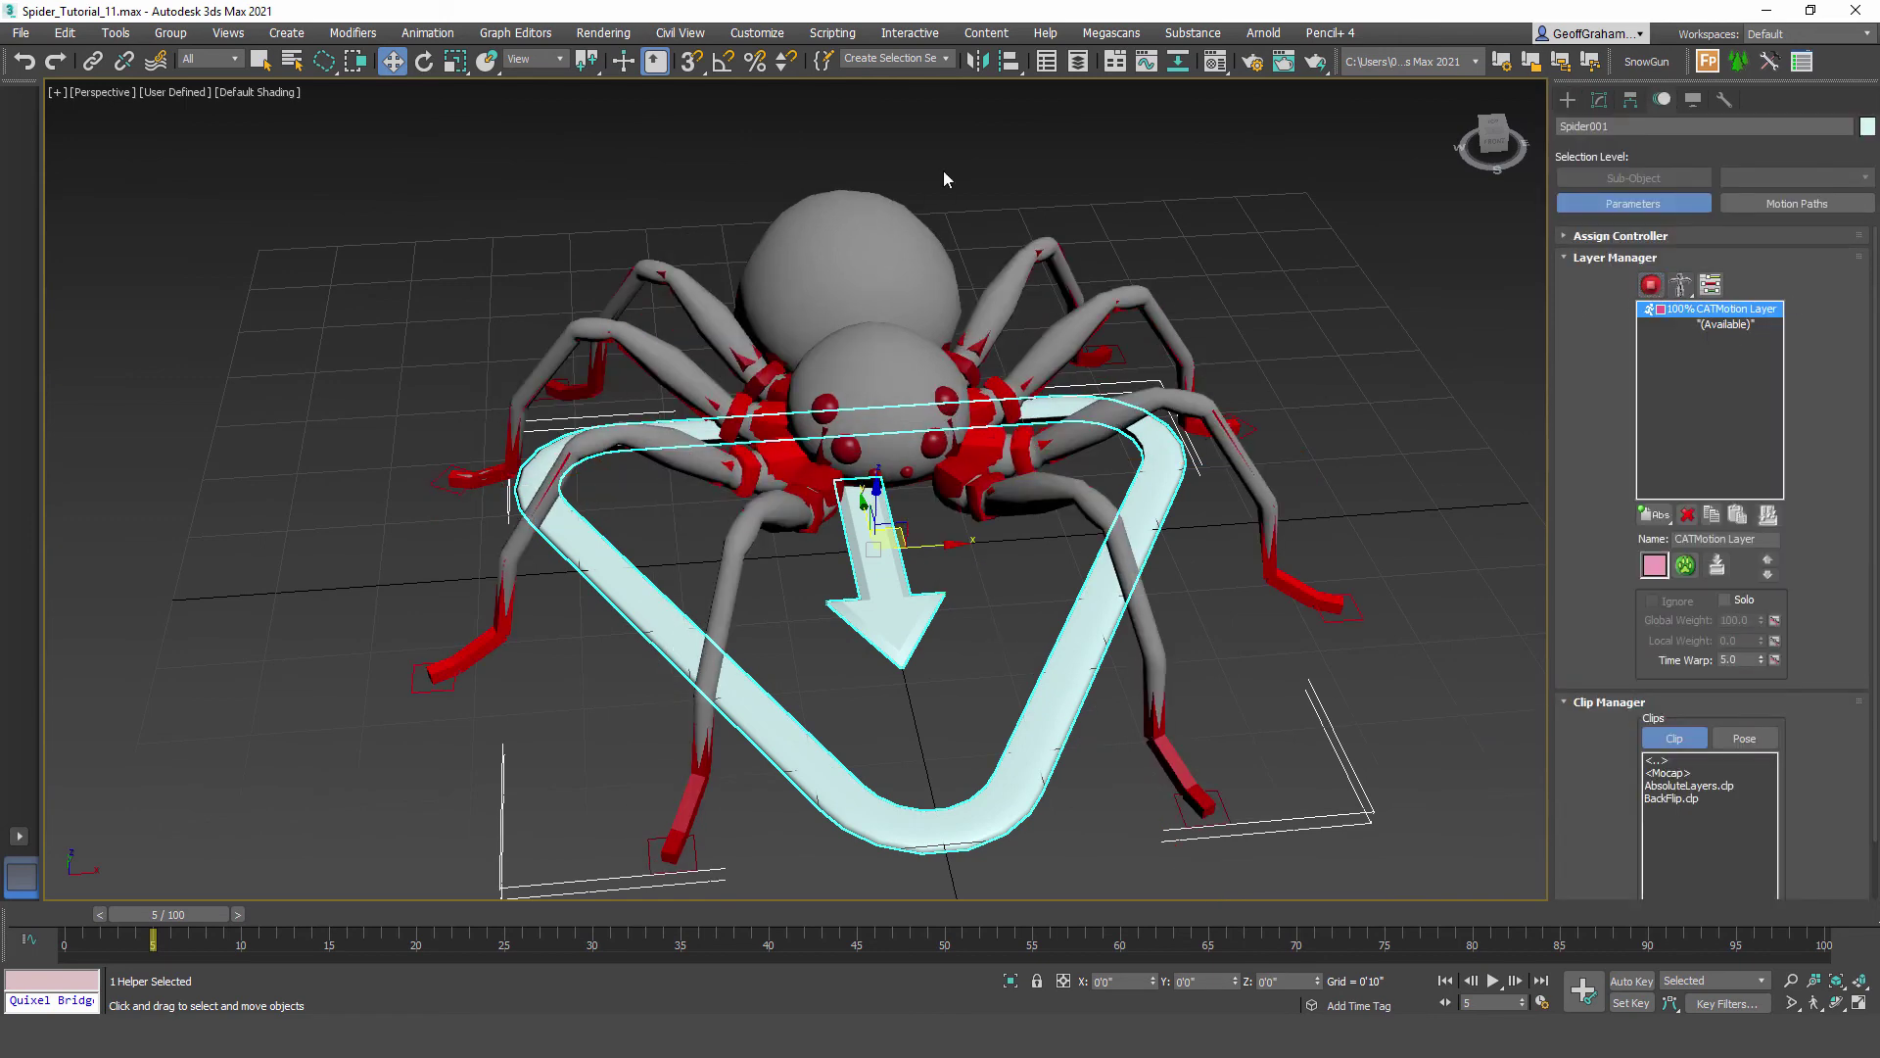
Step: Select the spider mesh, enter its Skin modifier's Envelope level and turn on Mirror Mode
left_click(889, 220)
left_click(1630, 100)
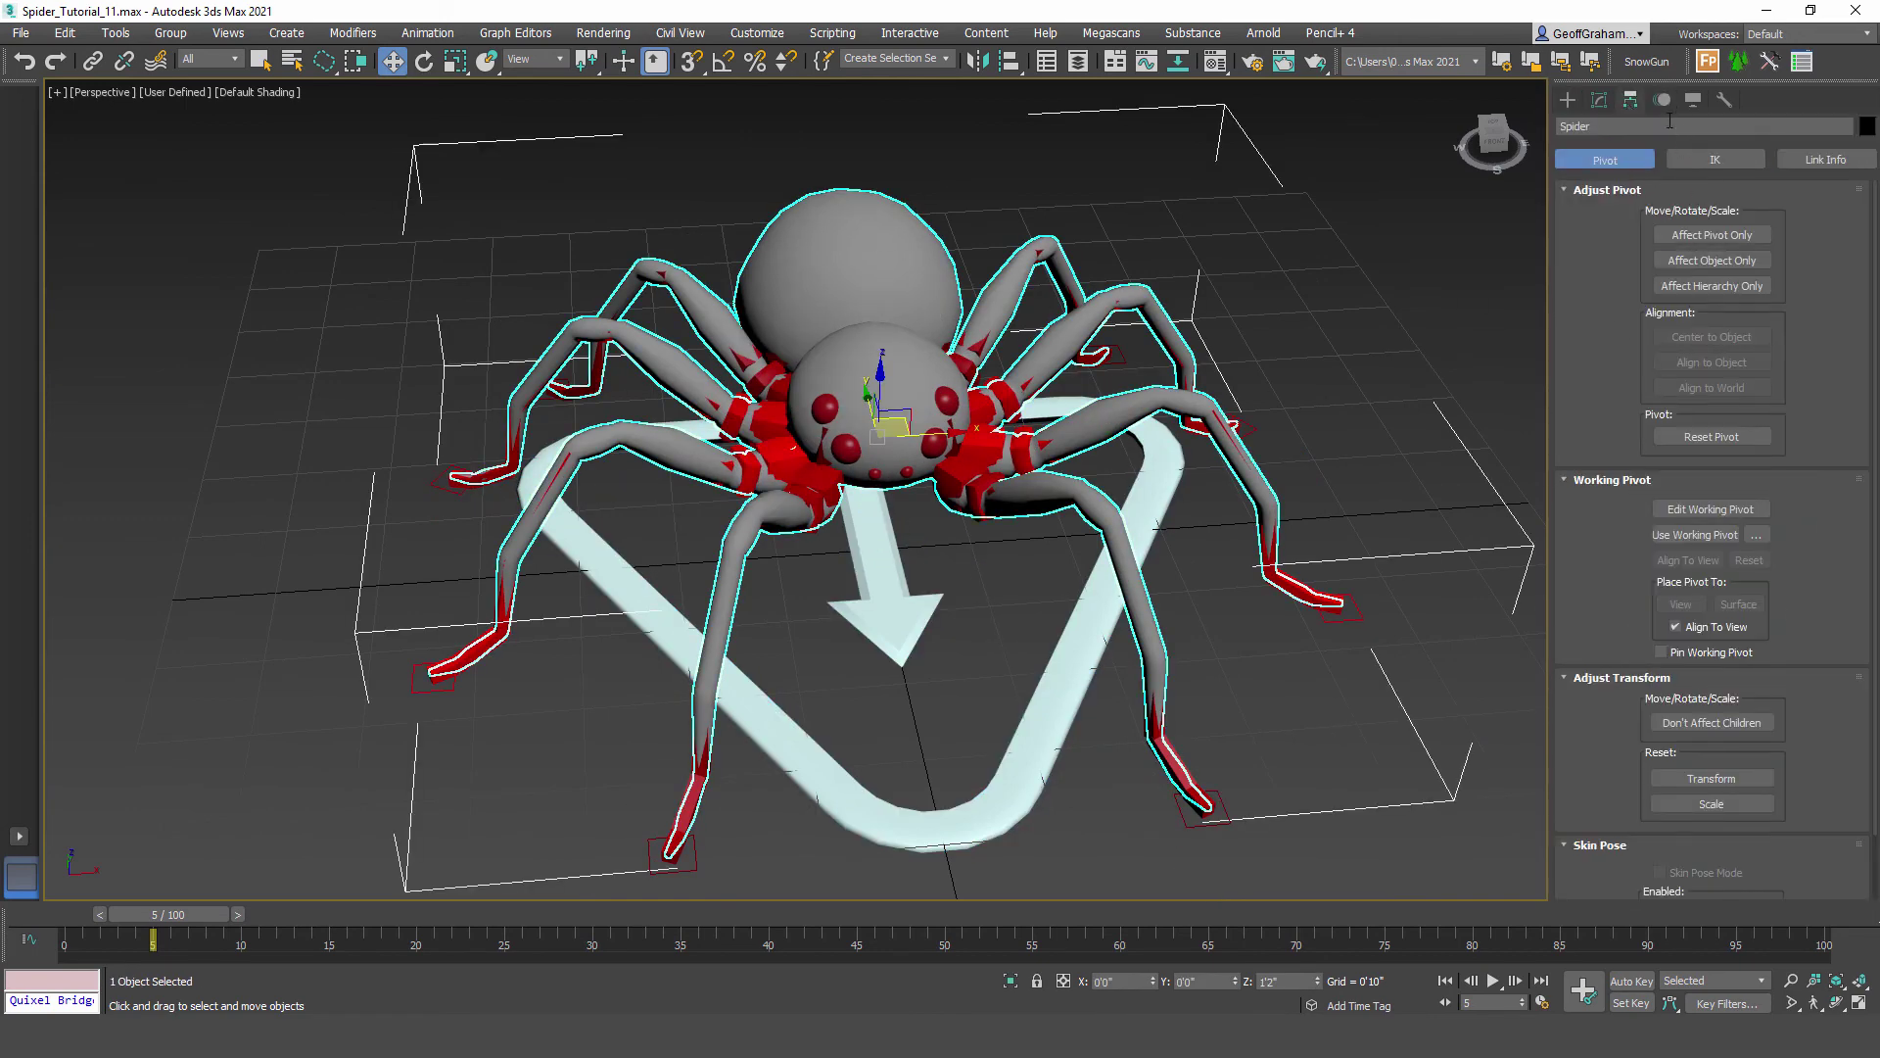
left_click(1600, 99)
left_click(1628, 200)
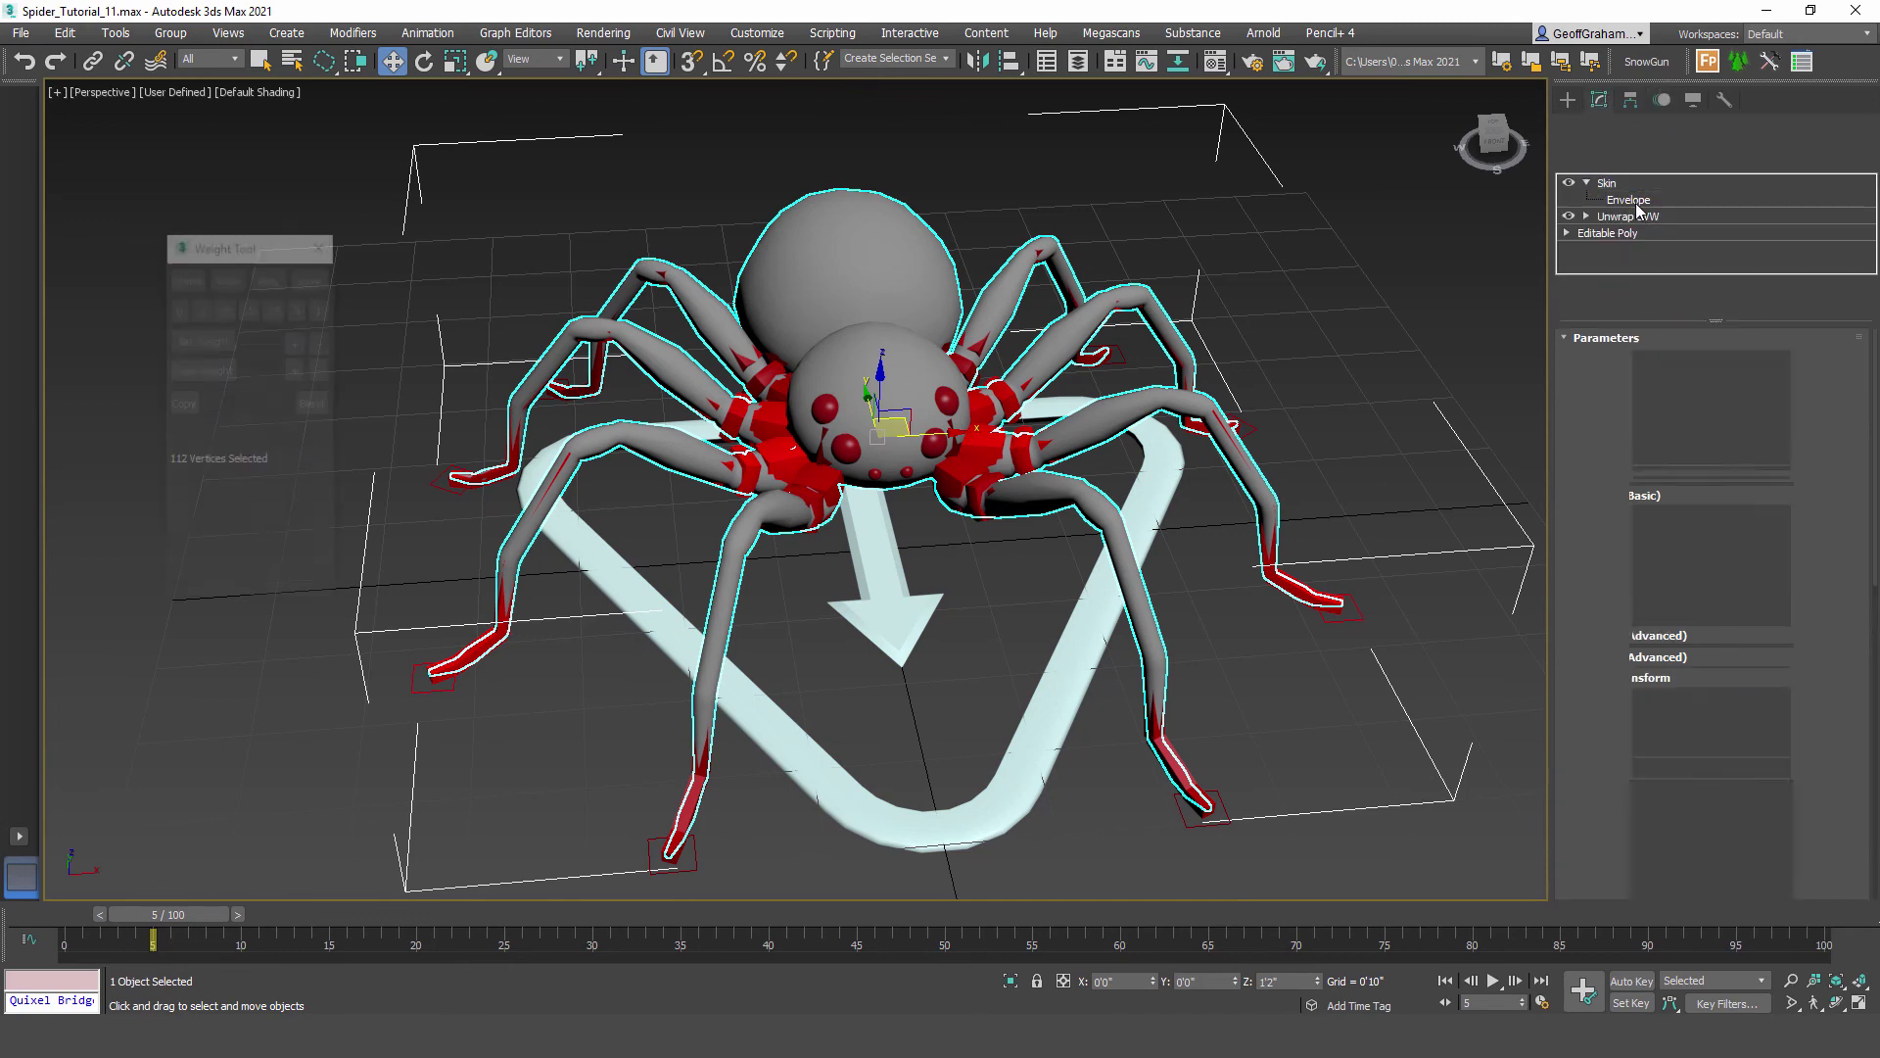
mouse_move(1875, 540)
left_mouse_down()
mouse_move(1874, 850)
mouse_move(1875, 534)
left_mouse_up()
left_click(1727, 369)
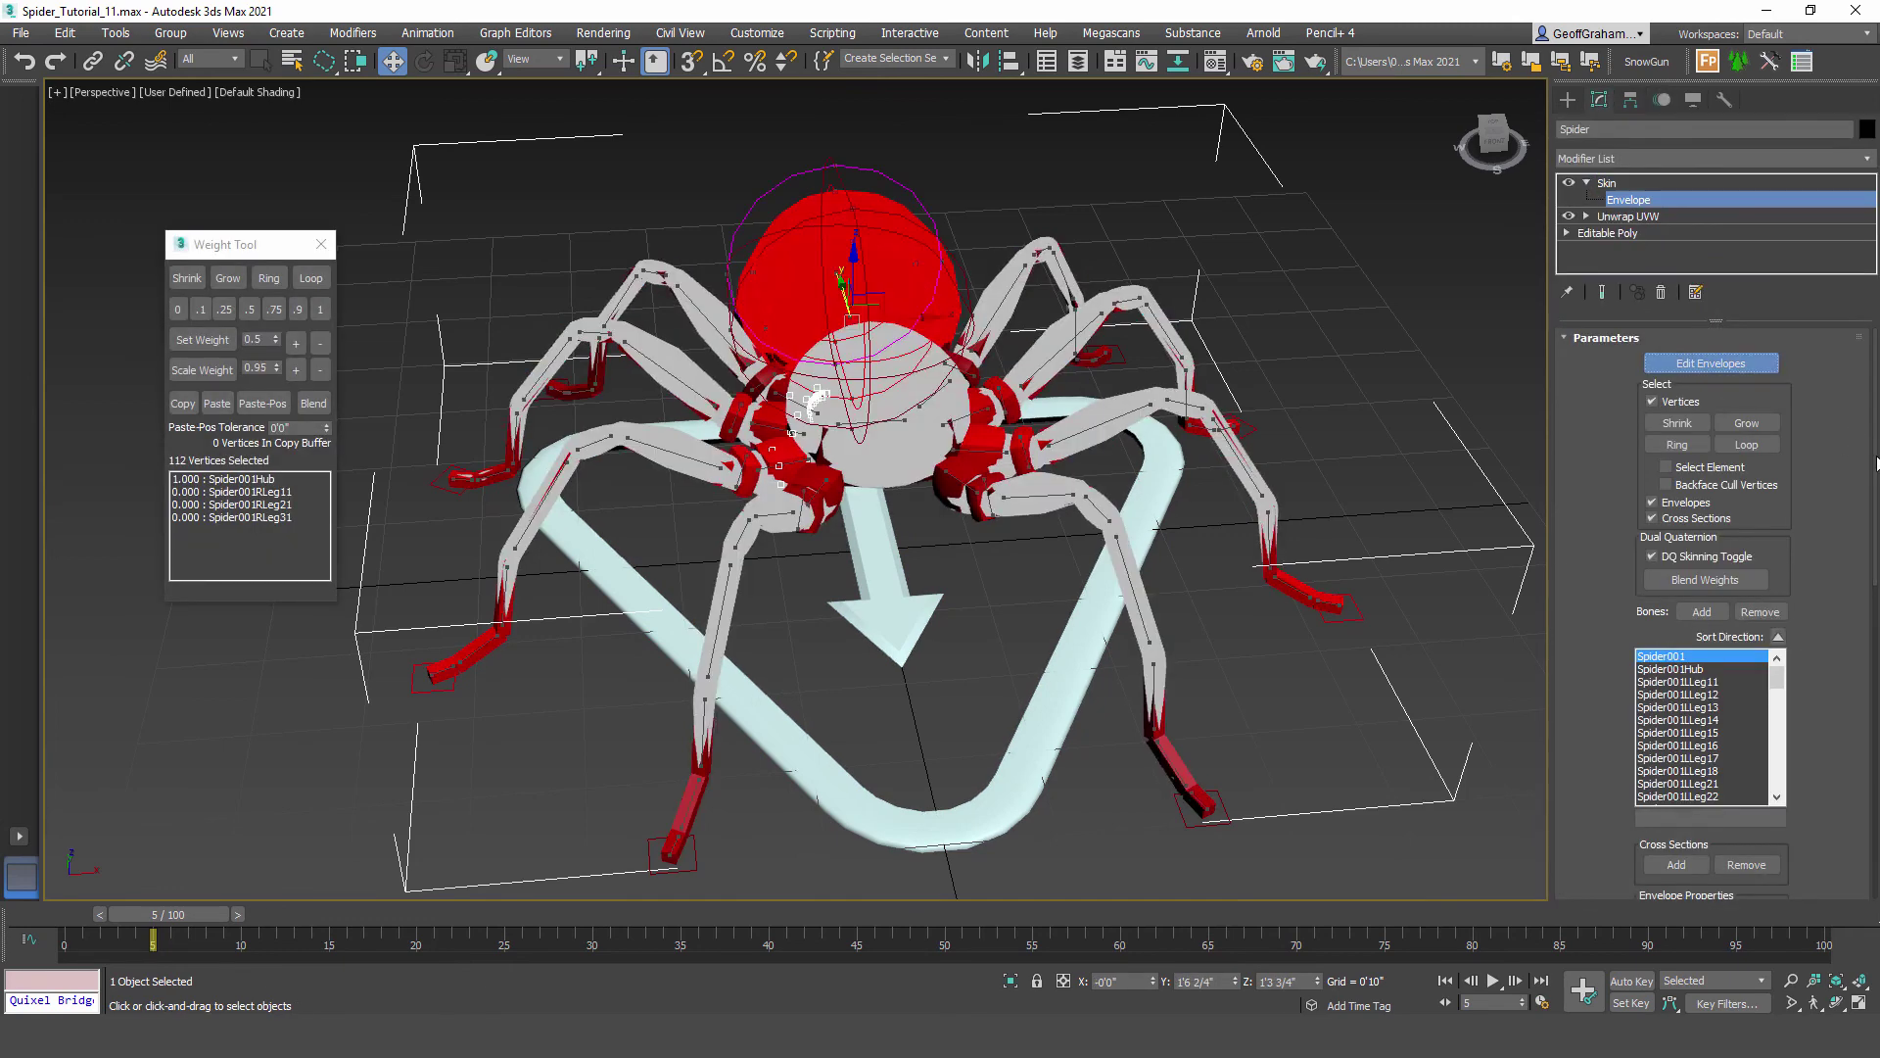
scroll(1718, 548, "down", 5)
left_click(1712, 594)
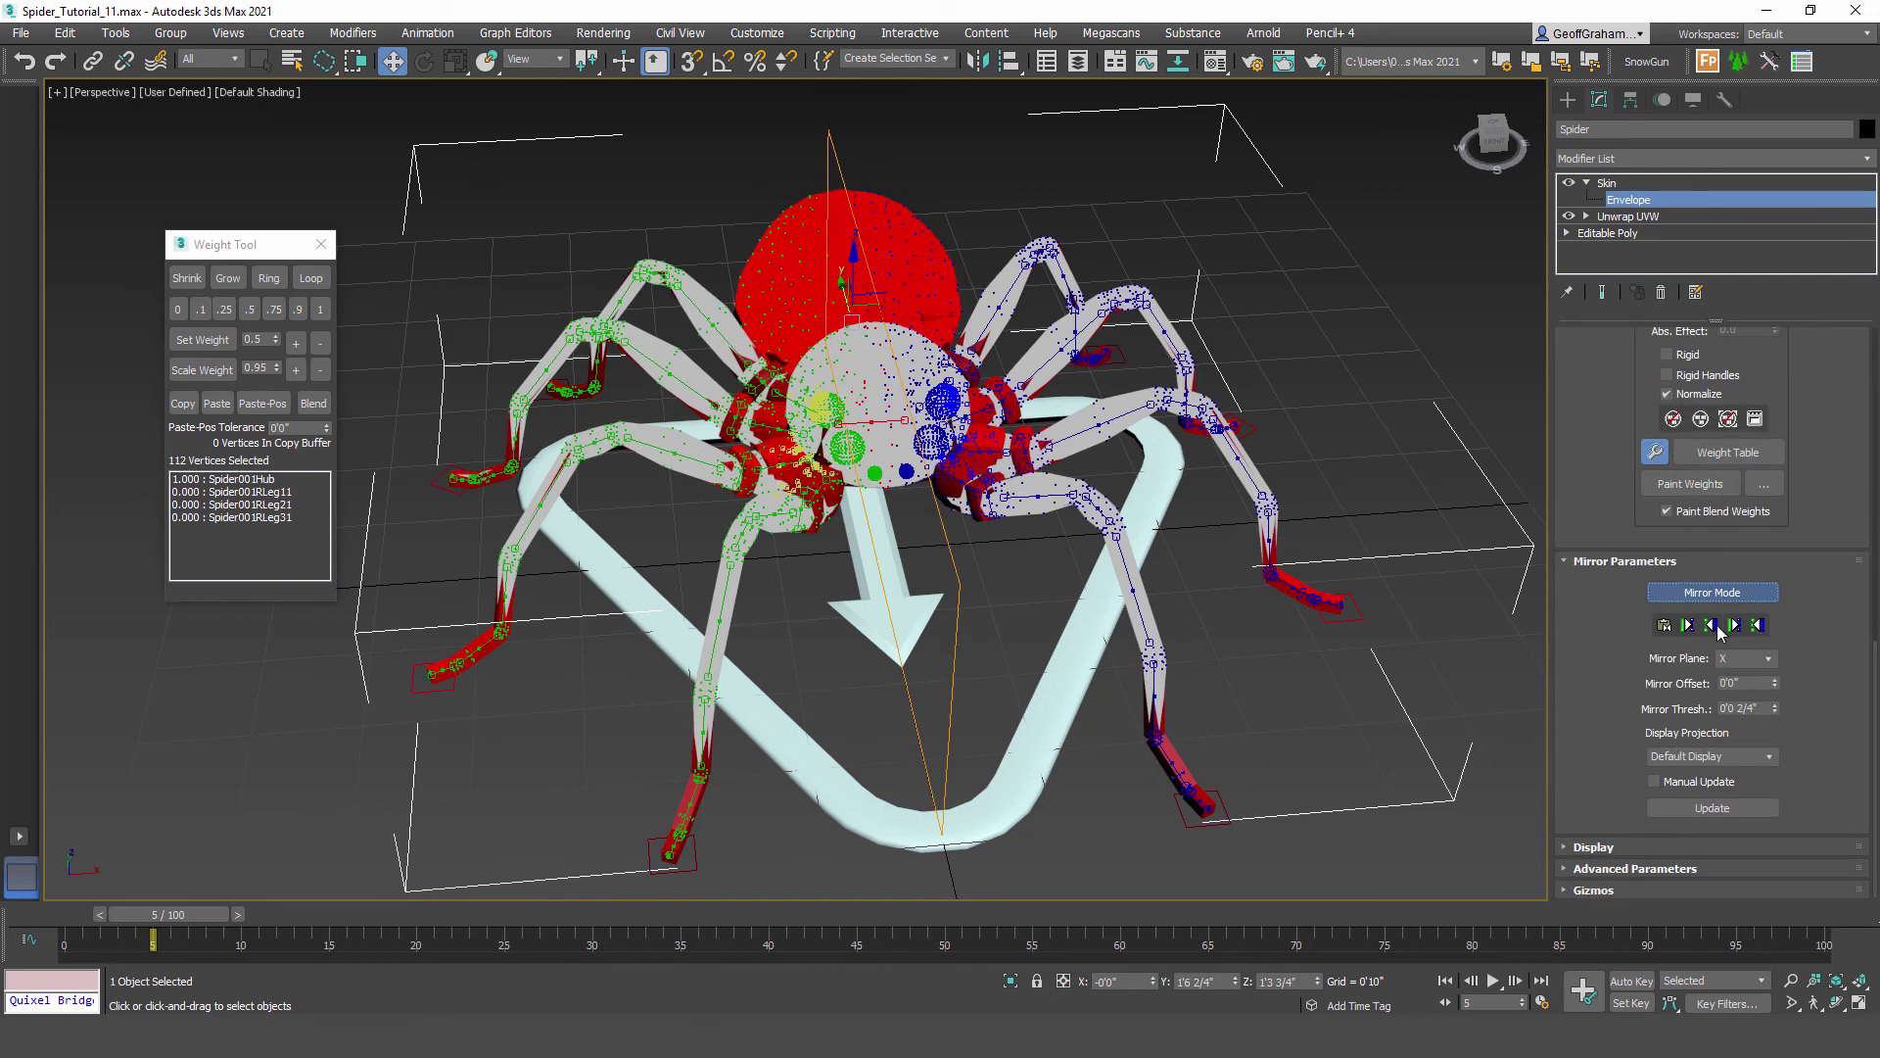
Step: Paste the green side's bones and vertices to the blue side, then leave Mirror Mode and Skin envelope editing
left_click(1689, 625)
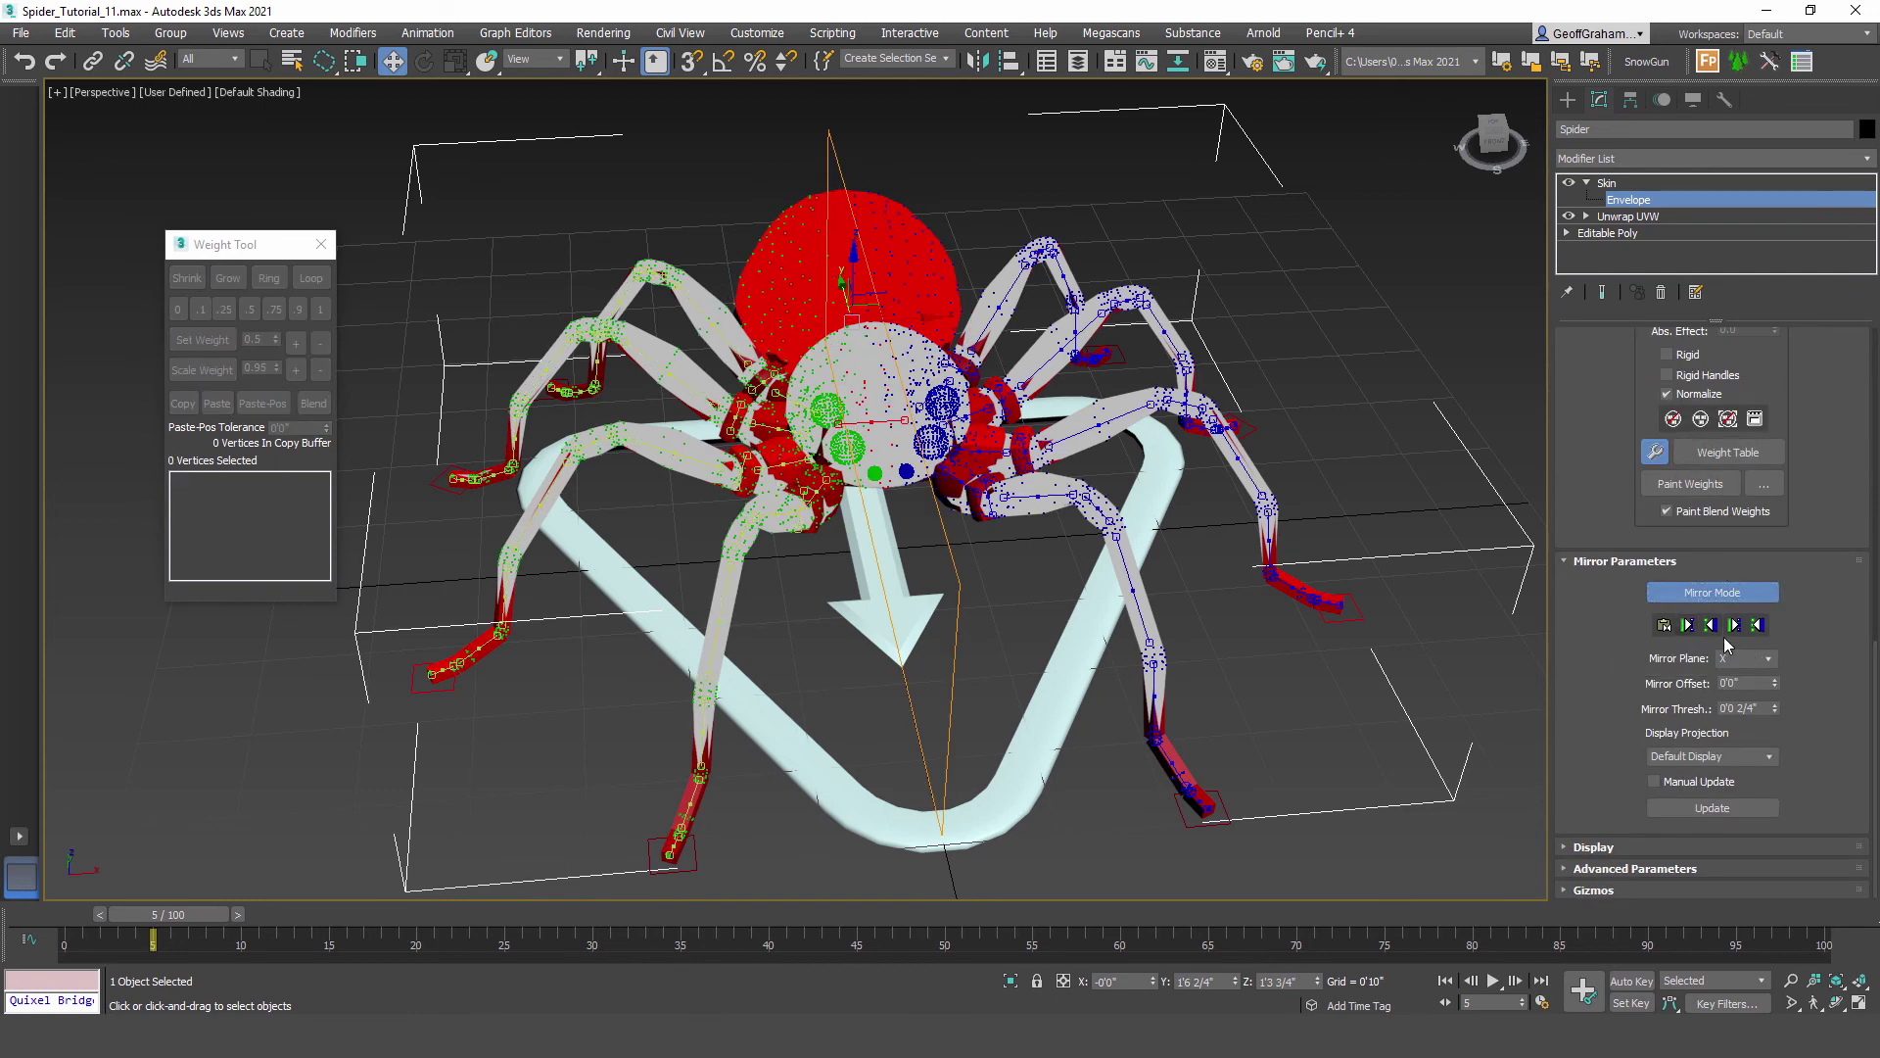
left_click(1735, 627)
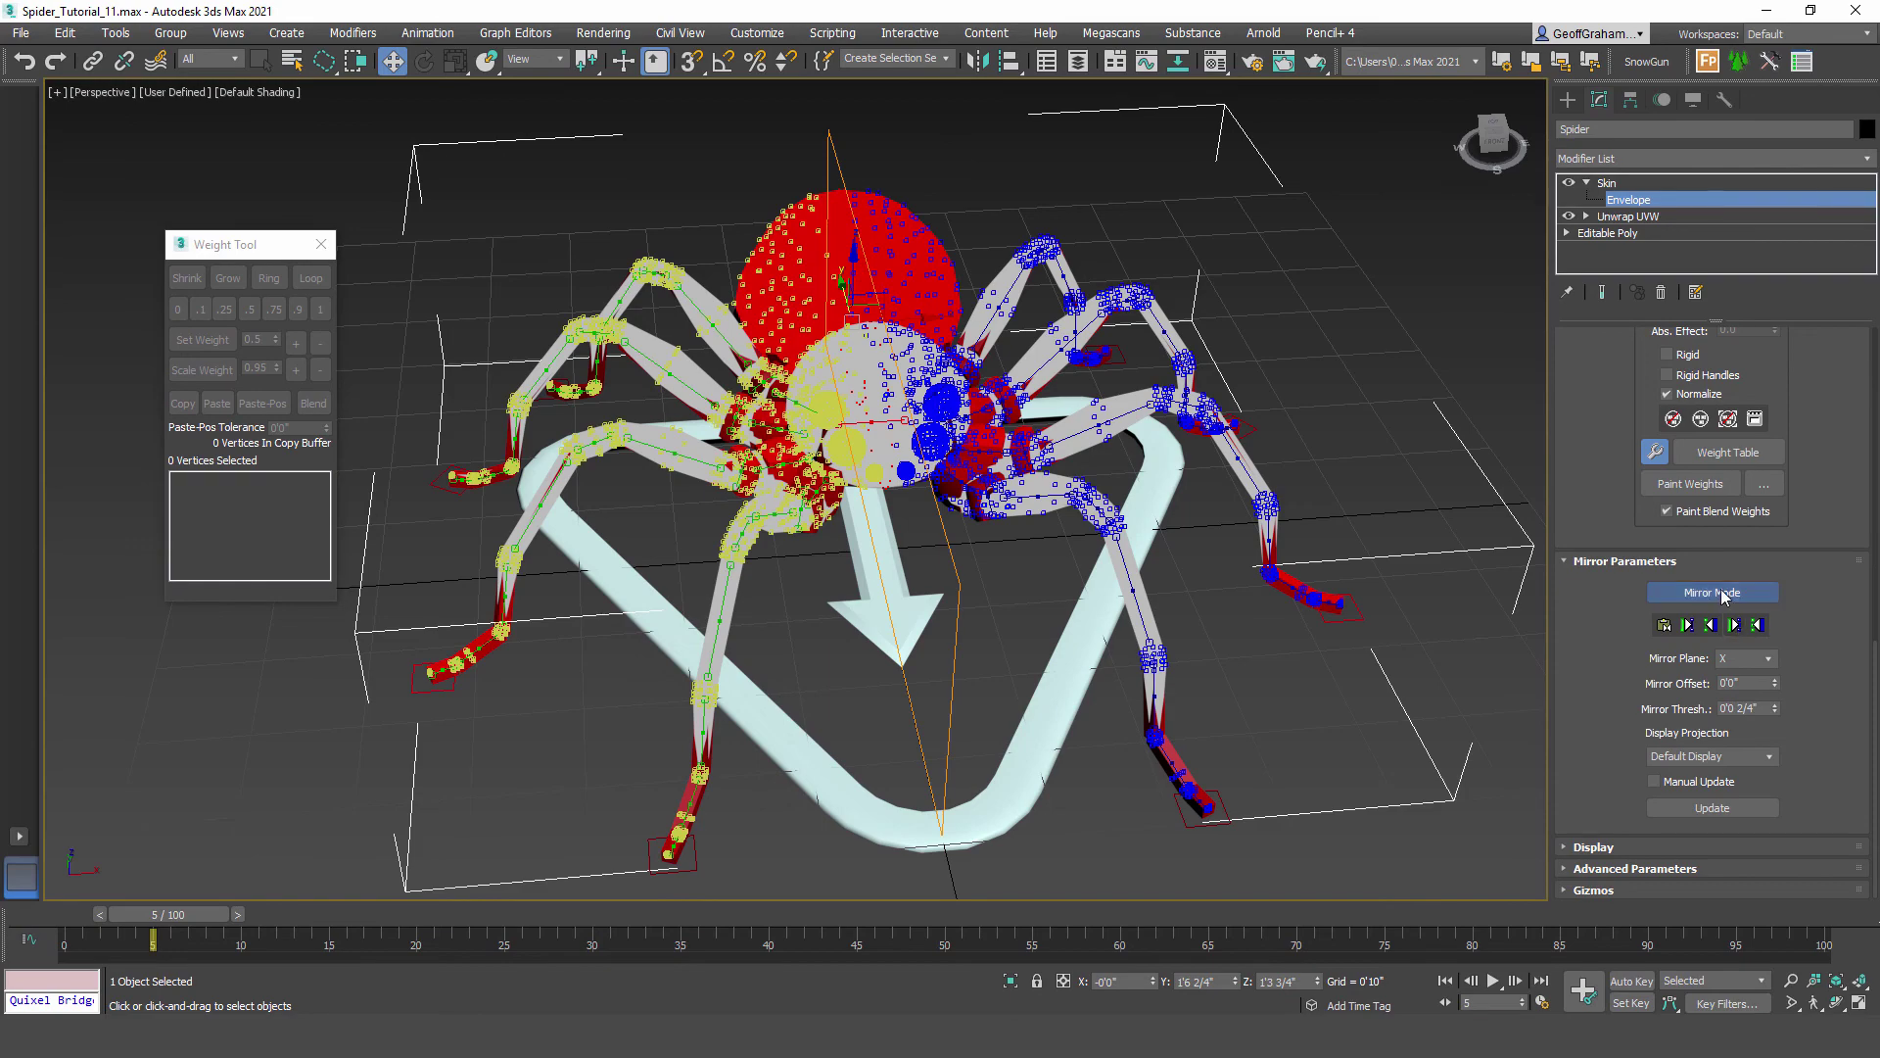
left_click(1712, 592)
left_click(1568, 99)
middle_click_drag(935, 565, 931, 509, "alt")
left_click(1135, 543)
left_click(898, 434)
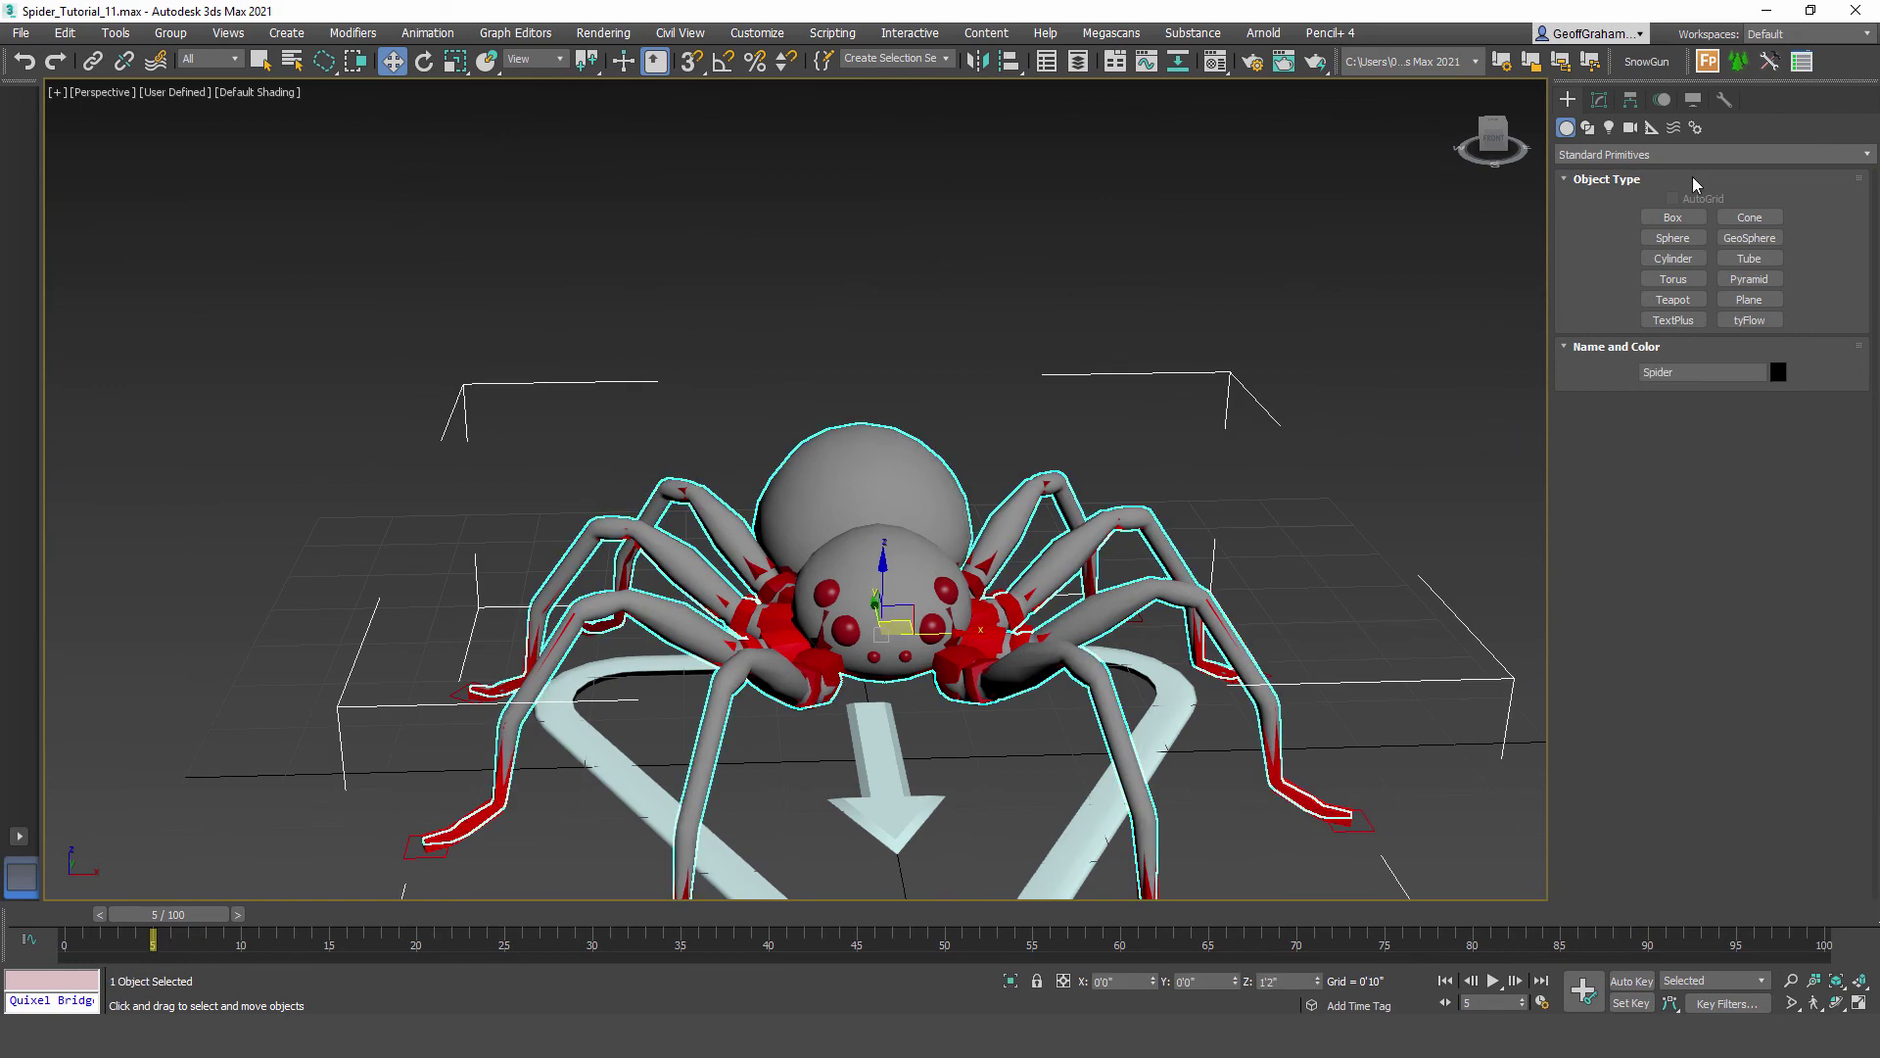
Step: Select all of the spider's polygons at the Editable Poly level to check their smoothing groups, then return to the Skin modifier
left_click(1599, 99)
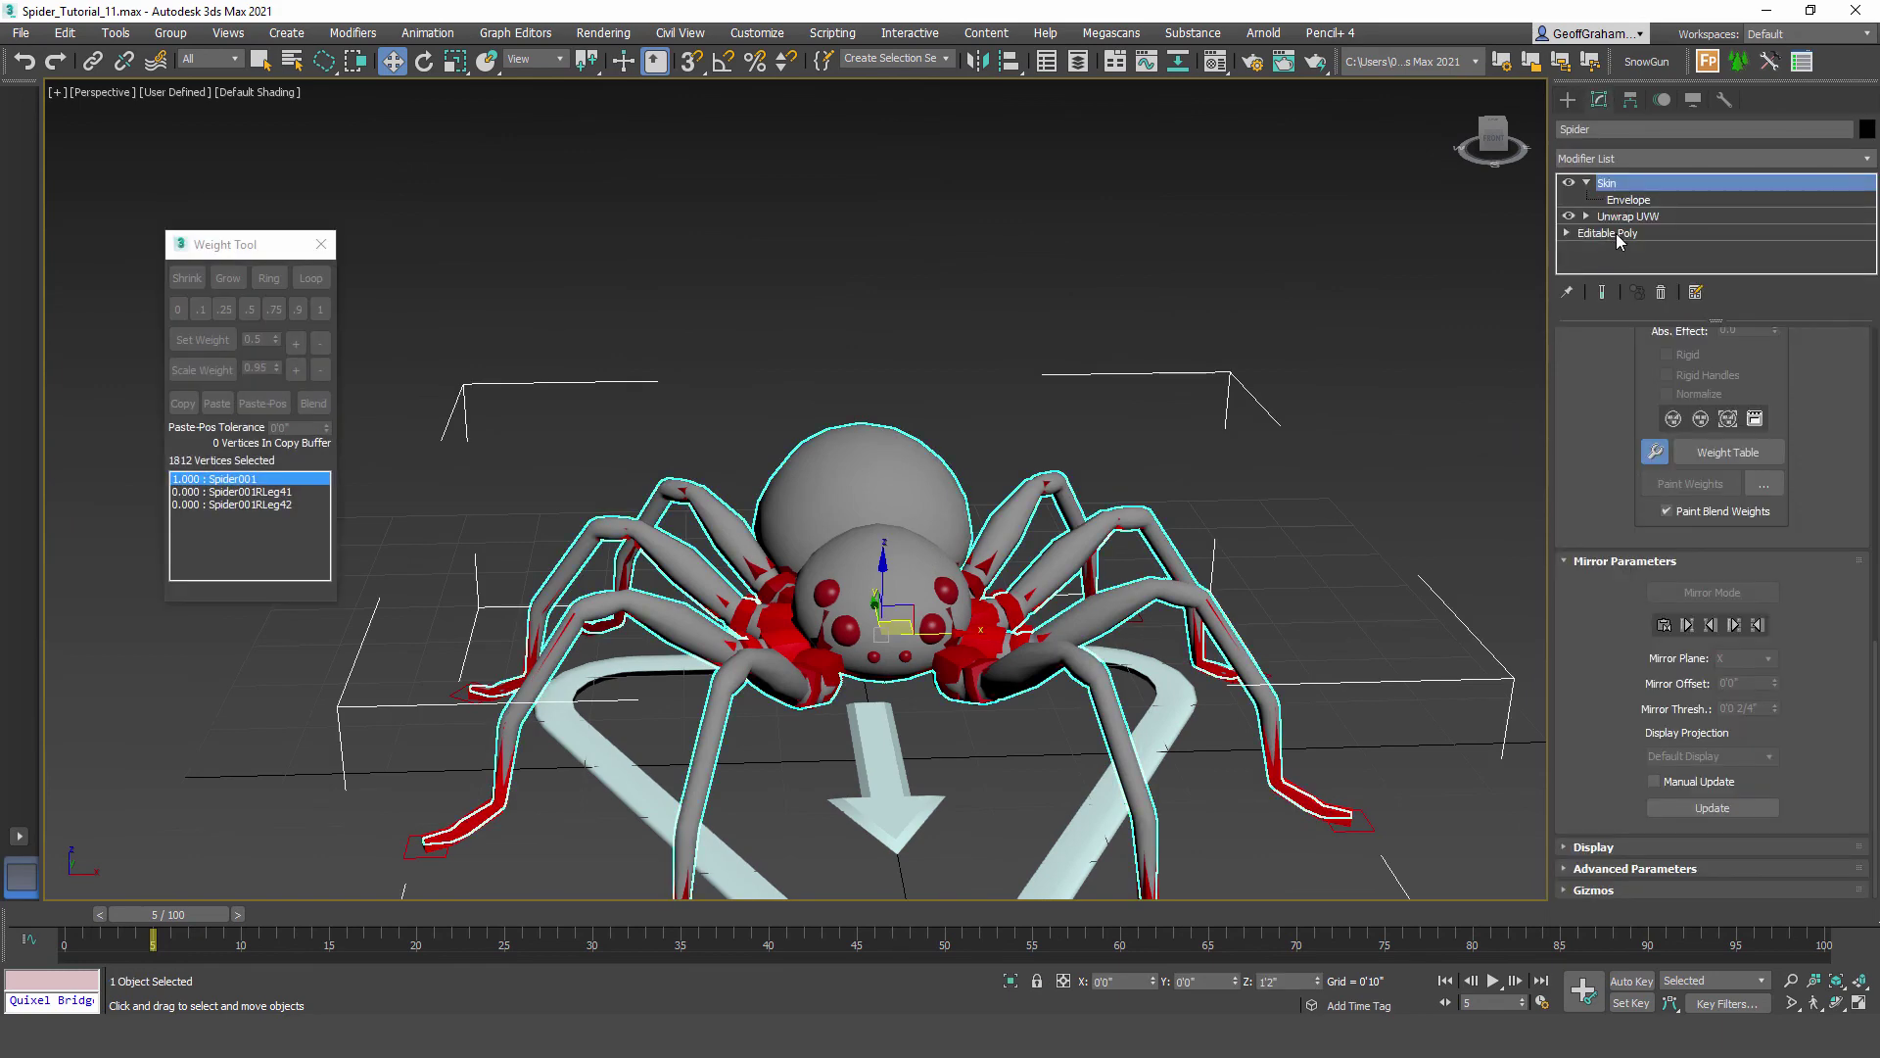
left_click(1616, 233)
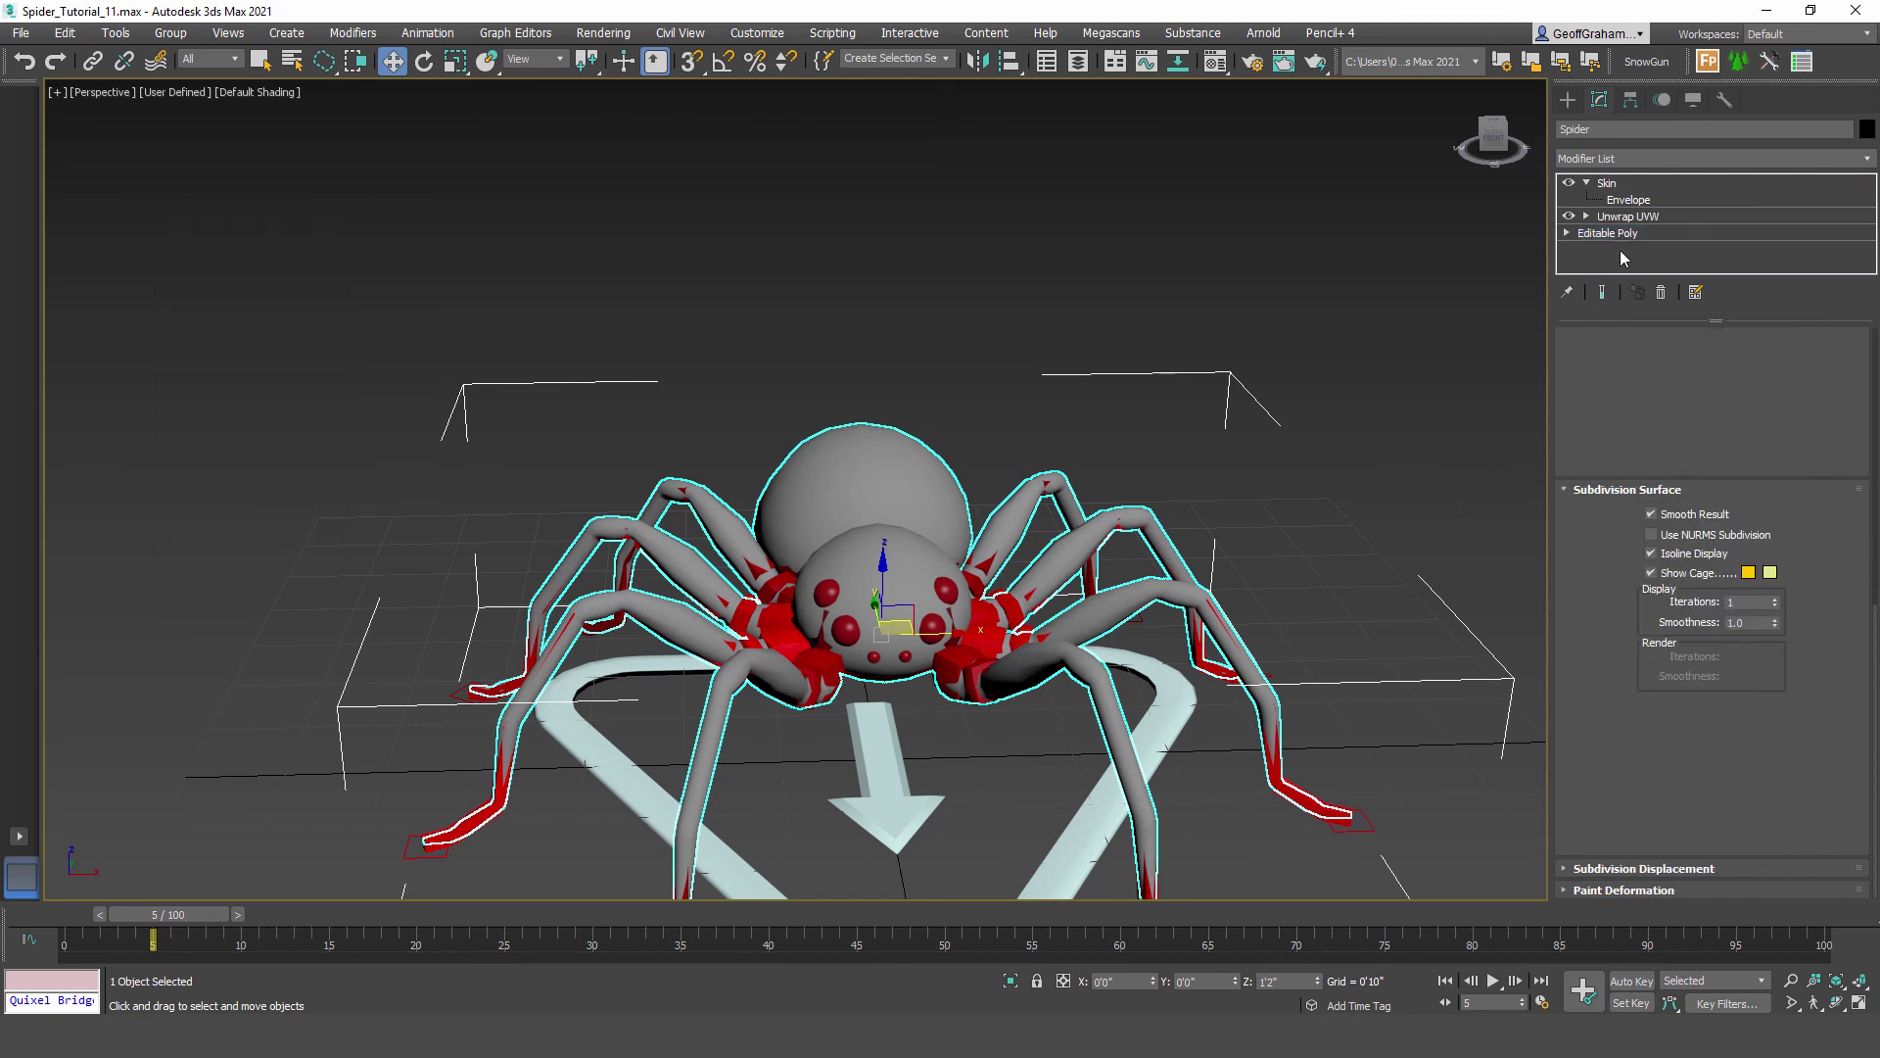
left_click(1618, 235)
left_click_drag(1872, 647, 1762, 360)
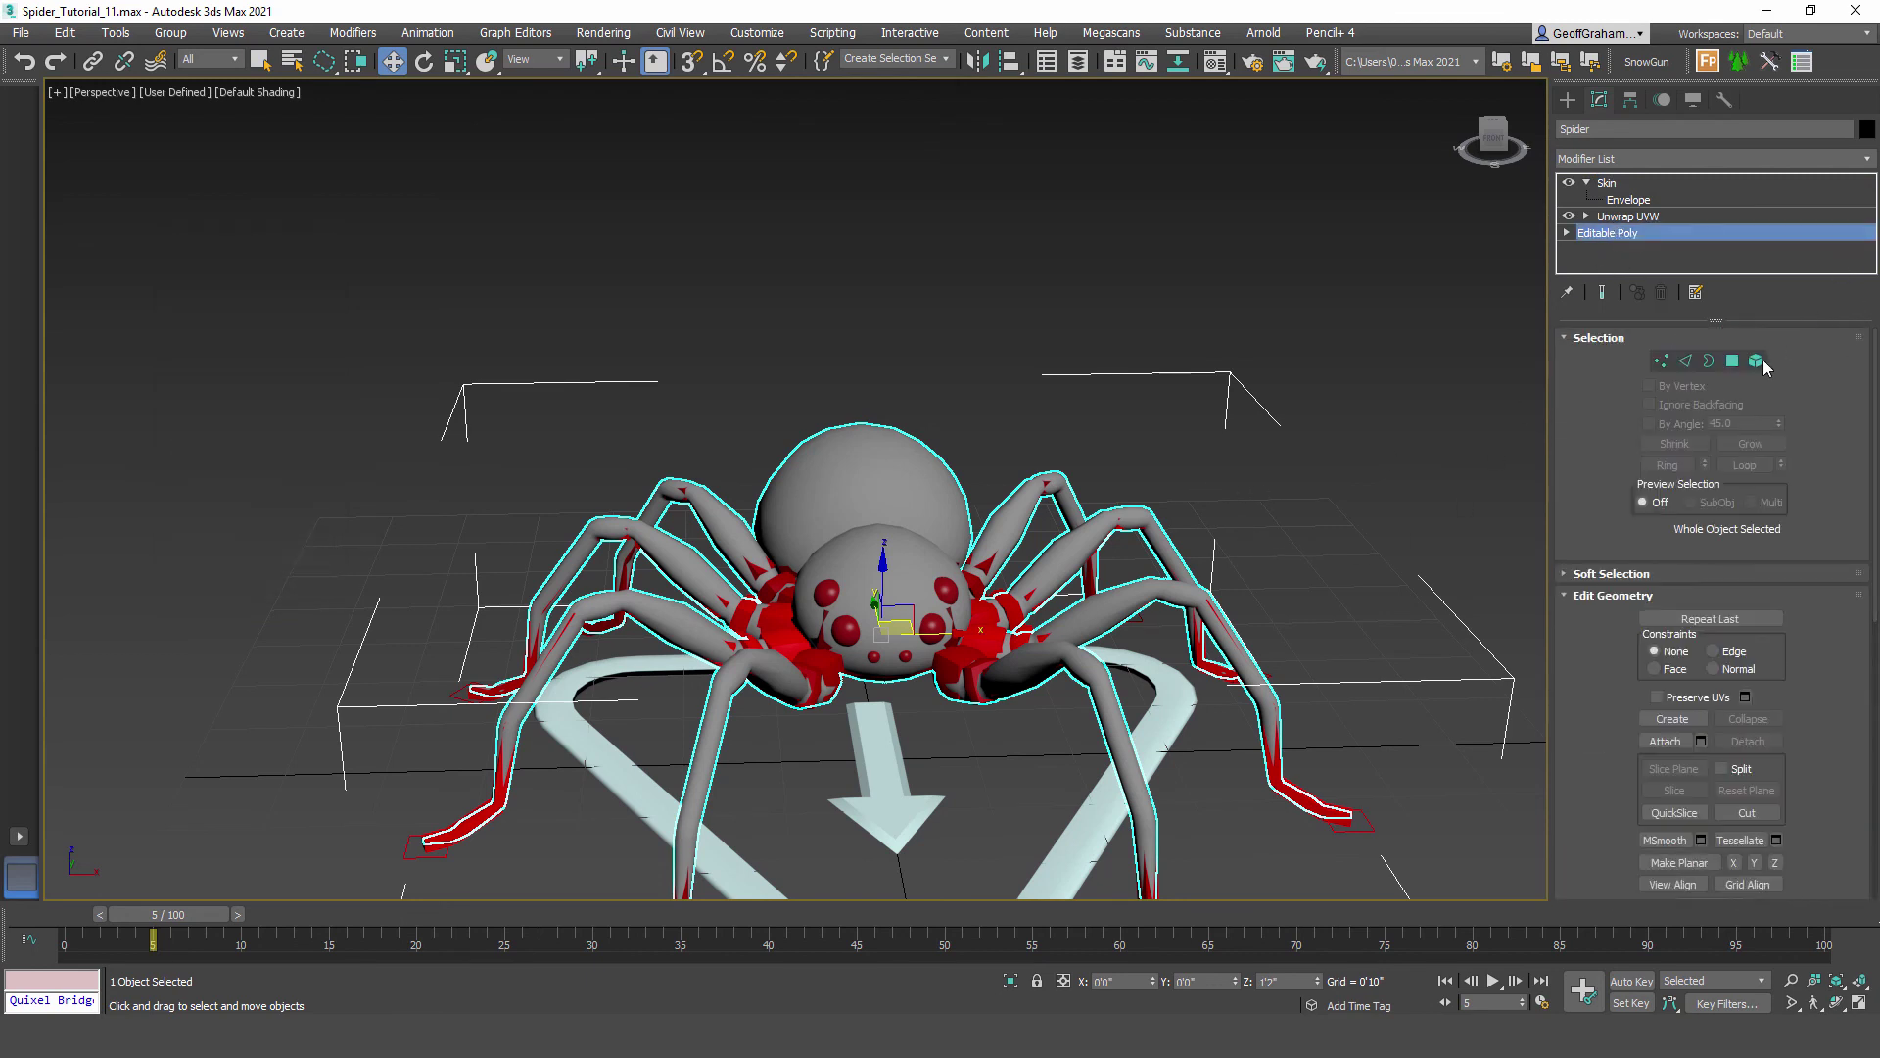
left_click(1733, 362)
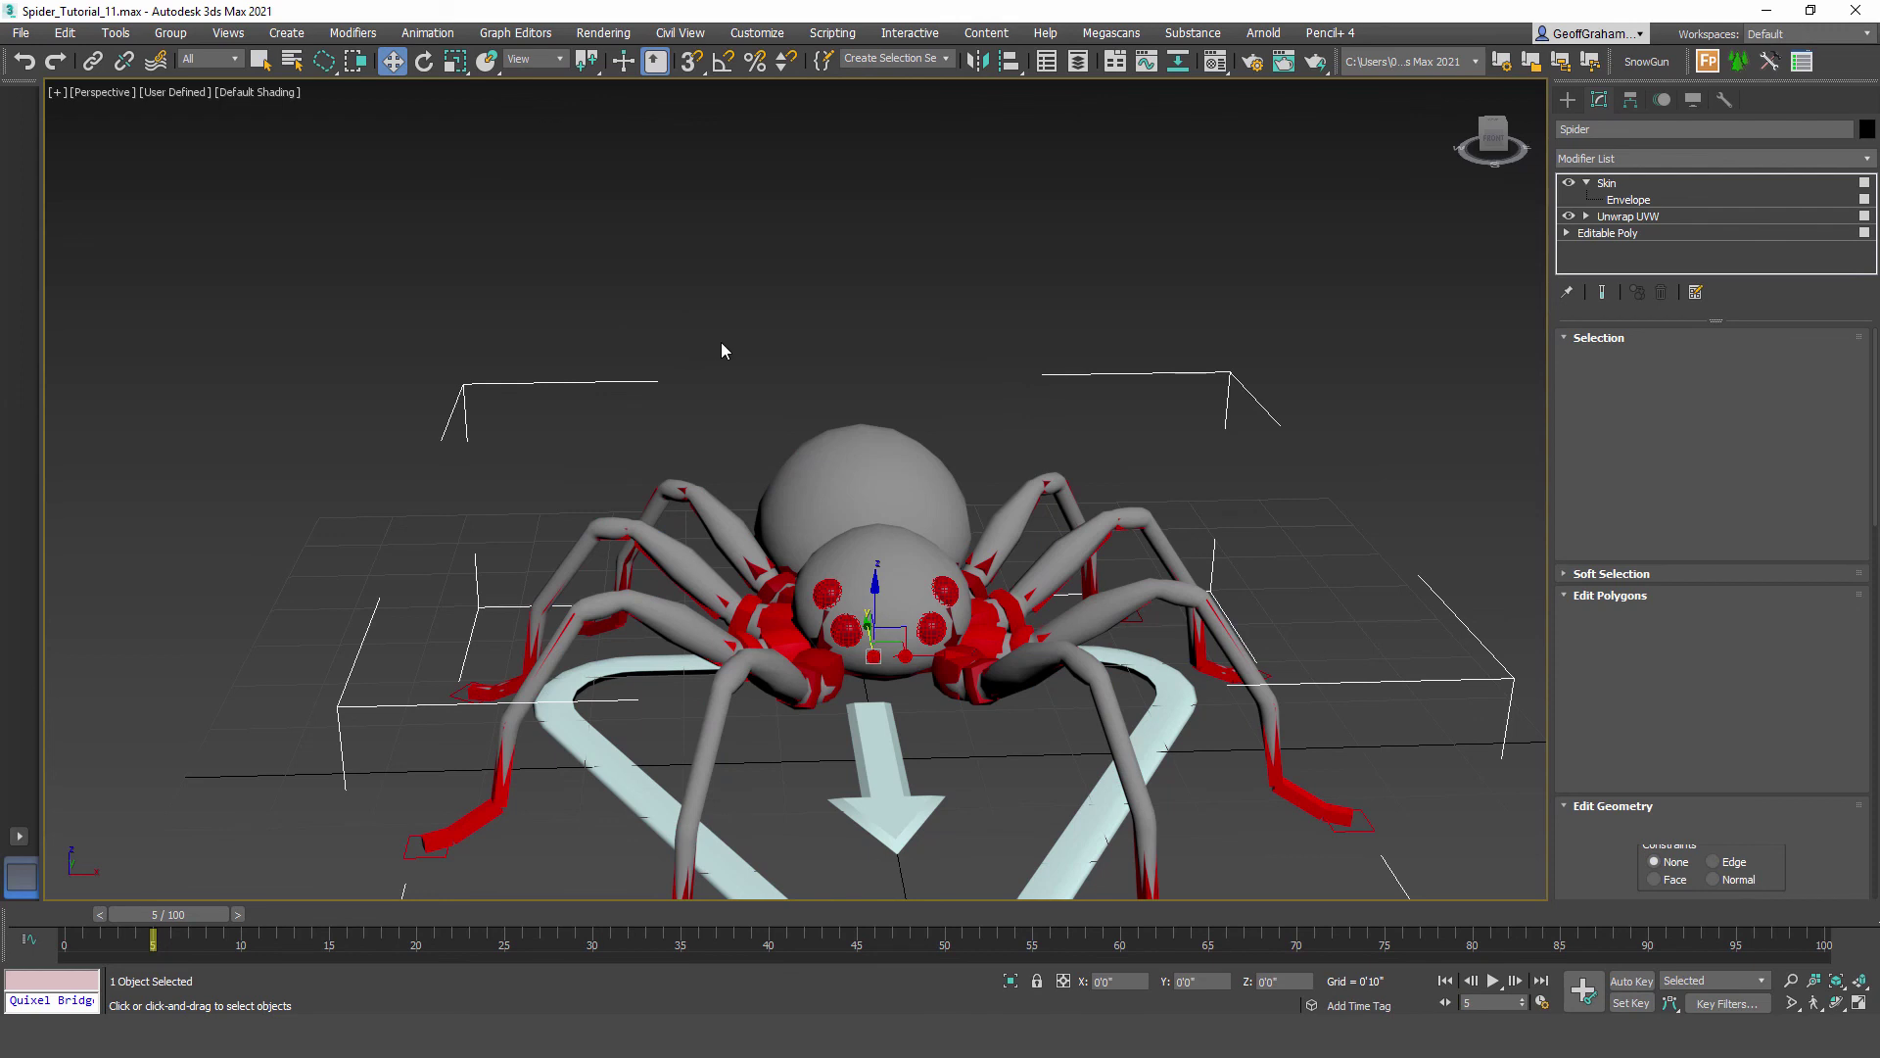
scroll(722, 351, "down", 5)
mouse_move(1004, 246)
left_mouse_down()
mouse_move(1108, 683)
mouse_move(895, 235)
mouse_move(538, 314)
left_mouse_up()
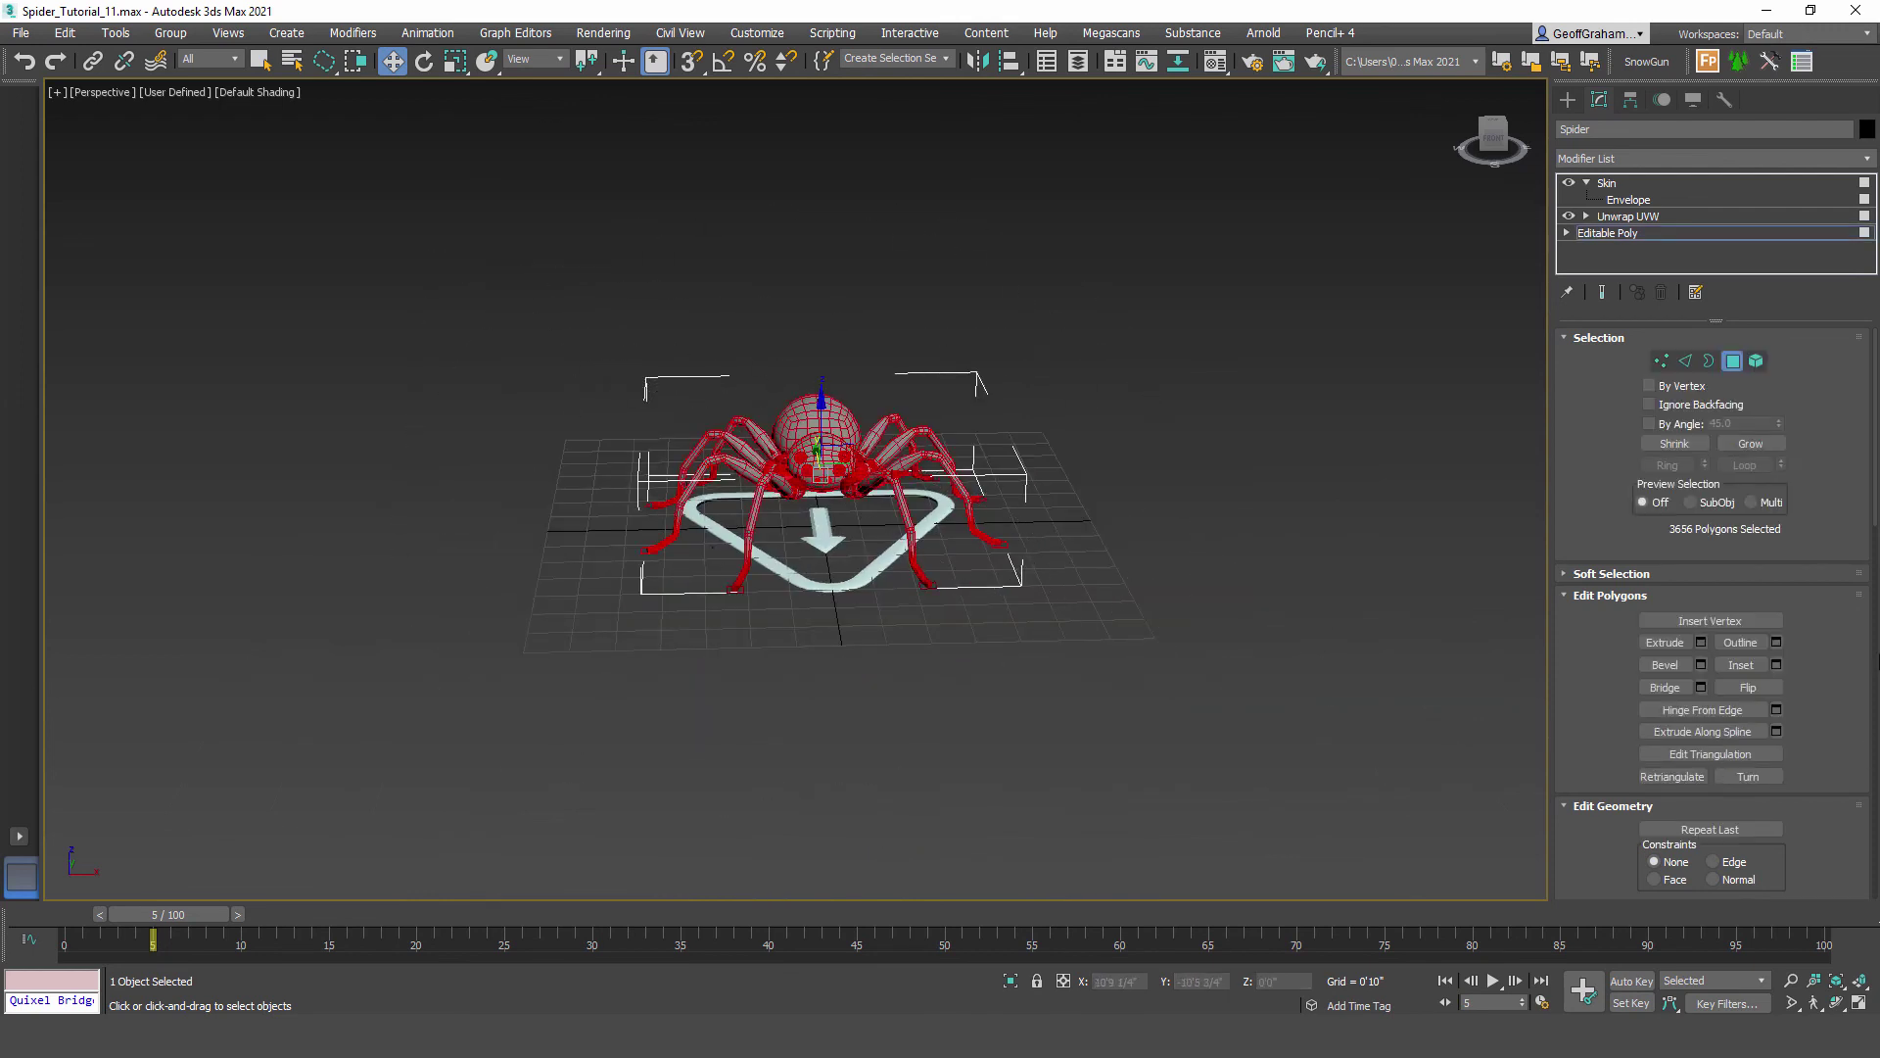
left_click_drag(1876, 500, 1687, 739)
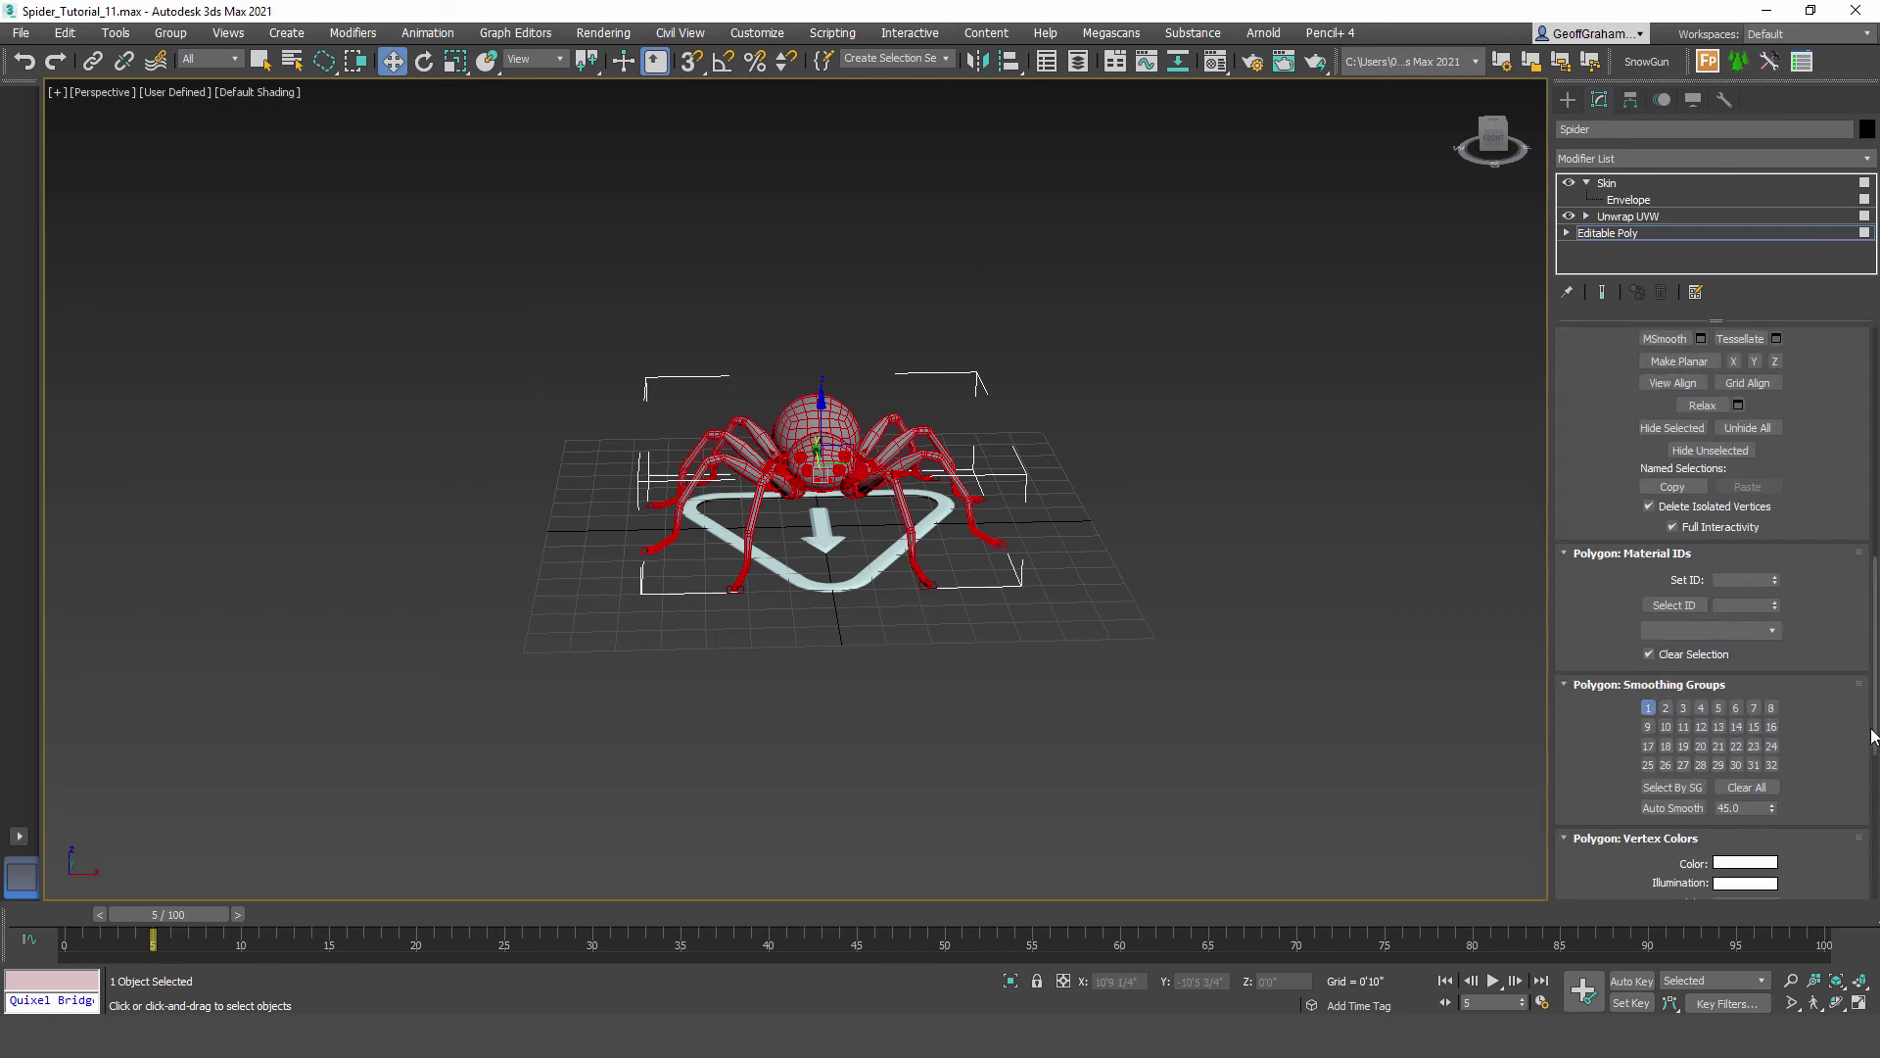
scroll(1872, 737, "up", 10)
left_click(1733, 360)
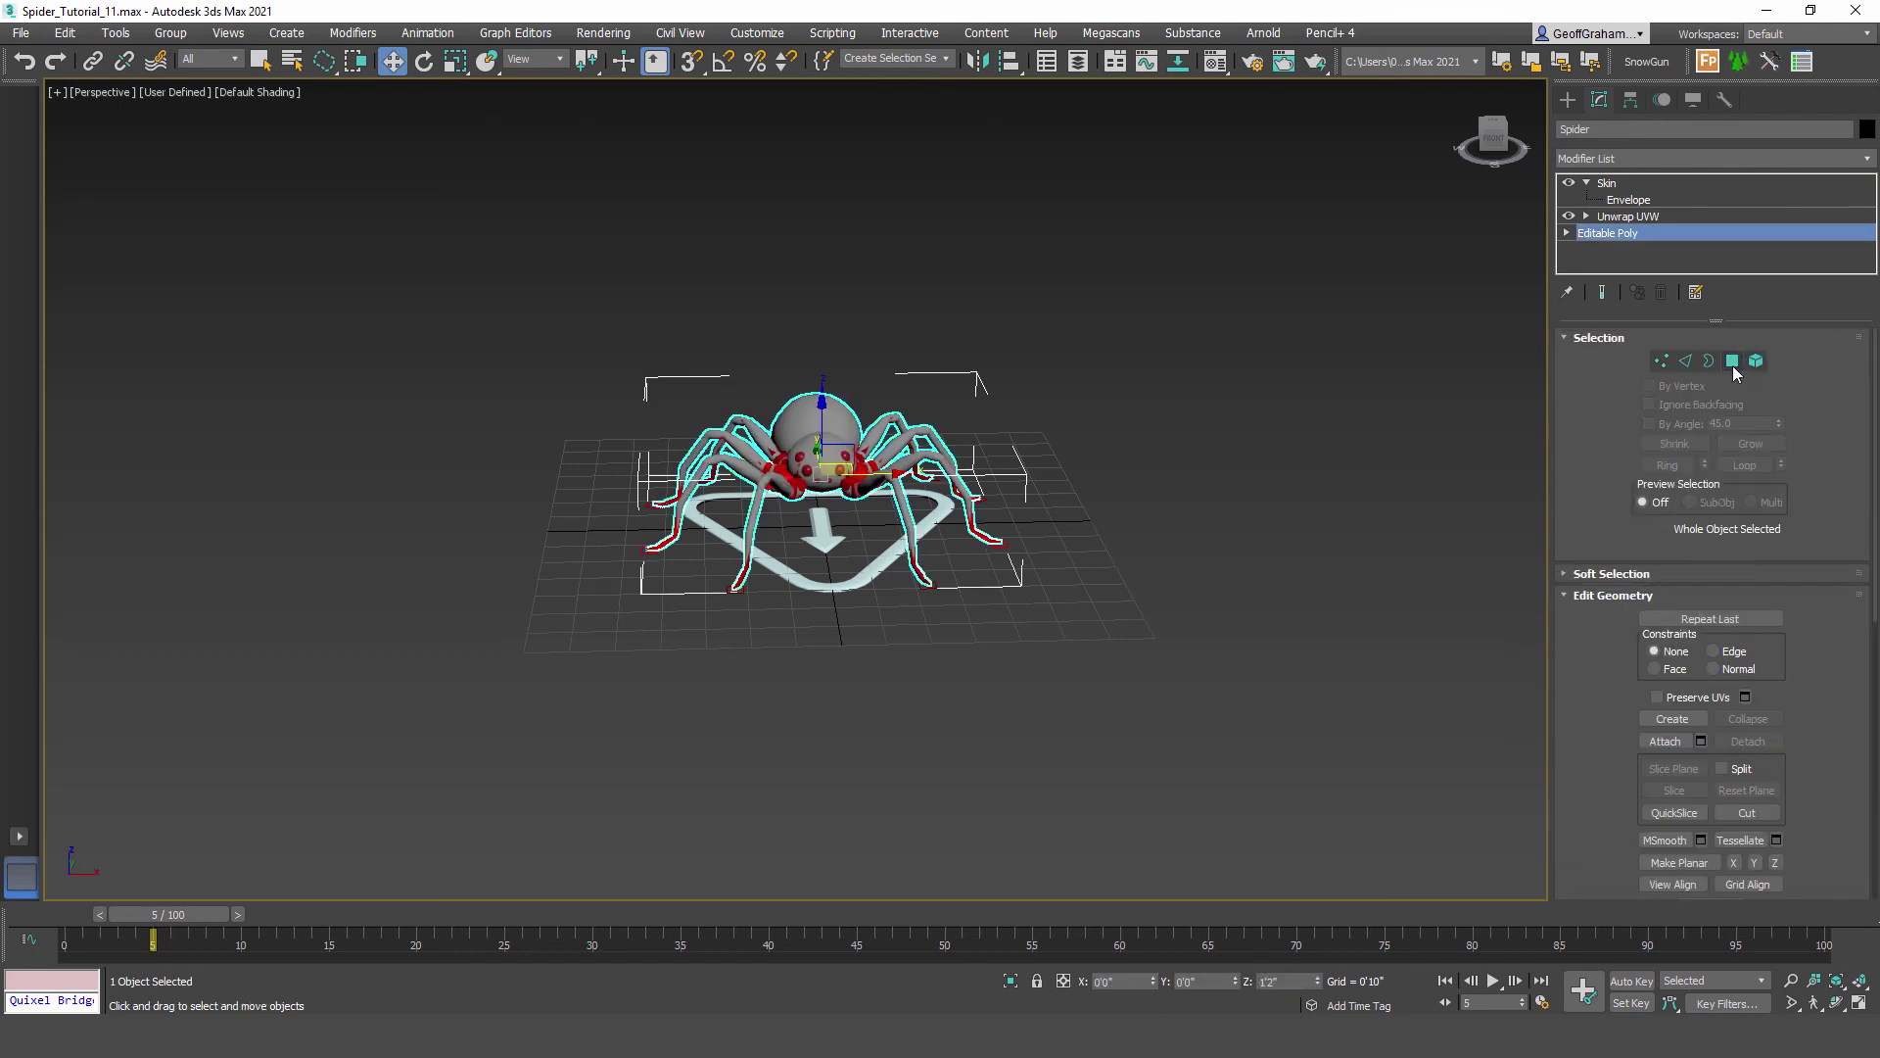
left_click(1616, 186)
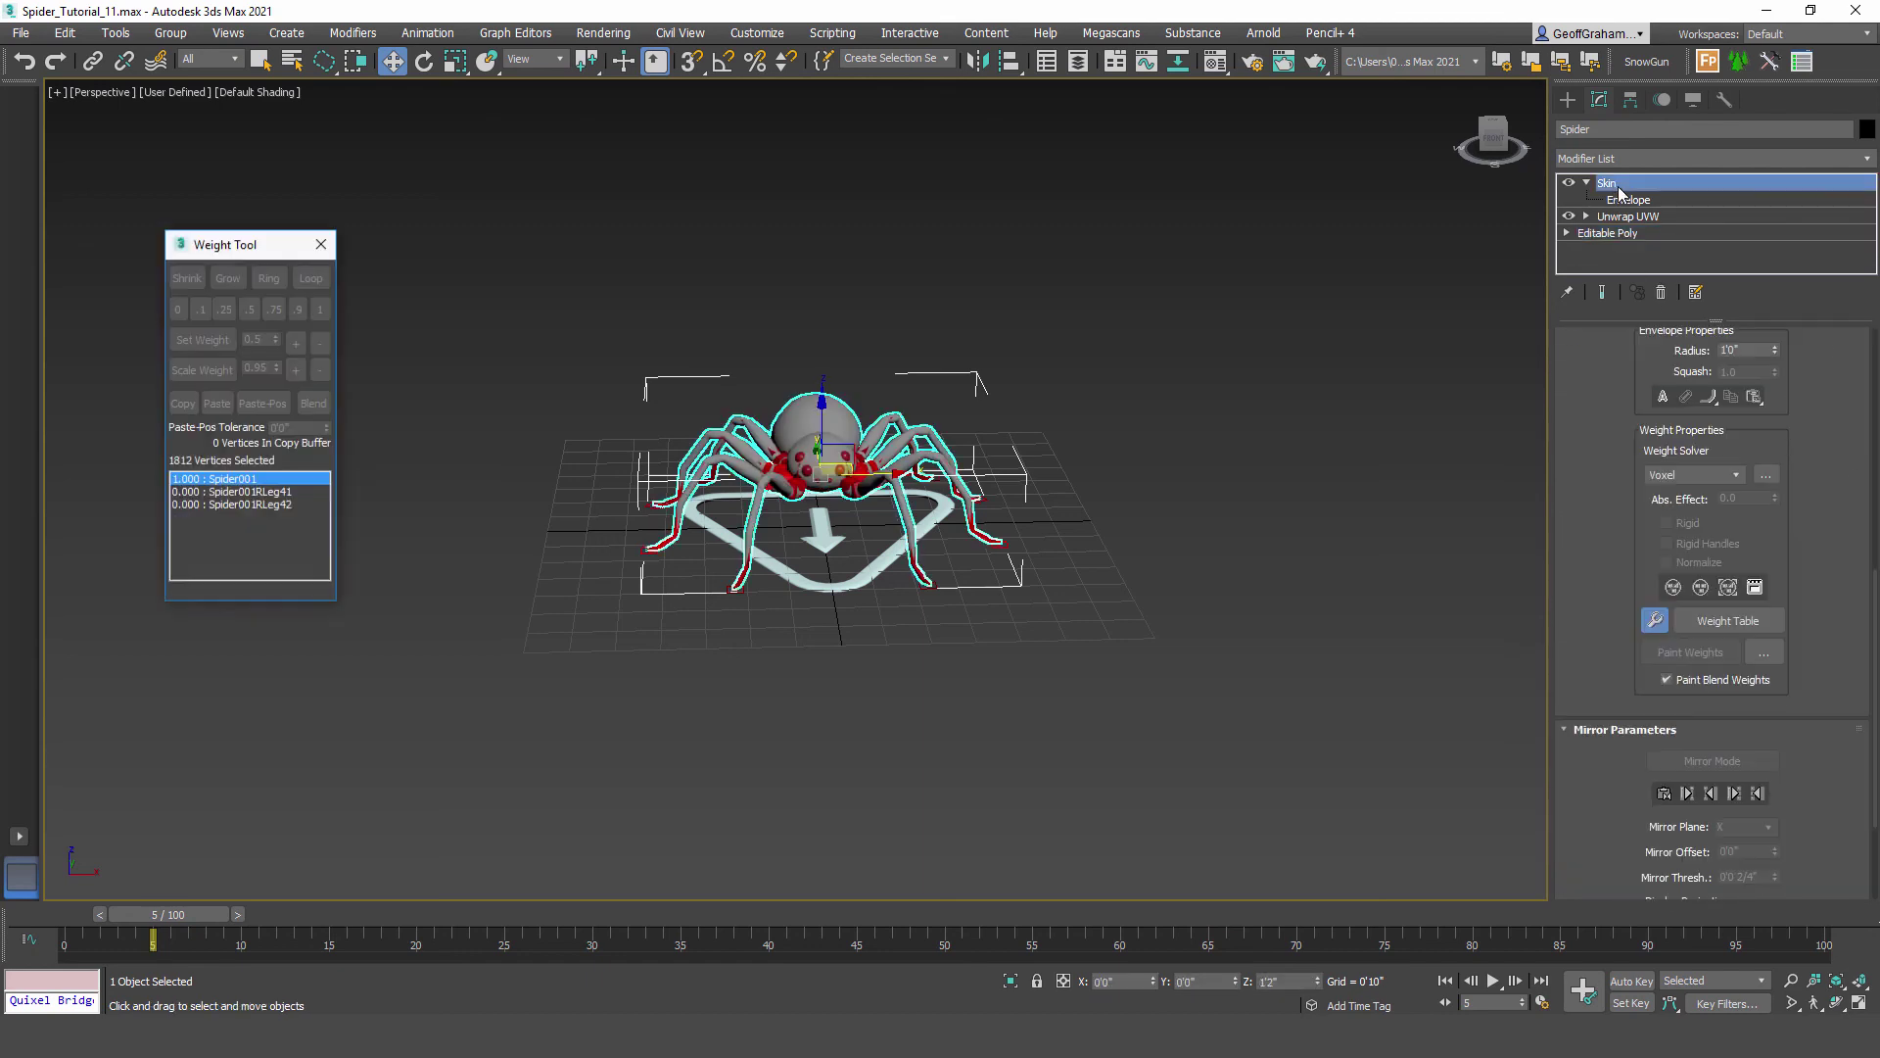
Step: Select the Spider001 rig's triangular base and switch the CAT rig from Setup mode to animation mode
left_click(997, 716)
left_click(838, 592)
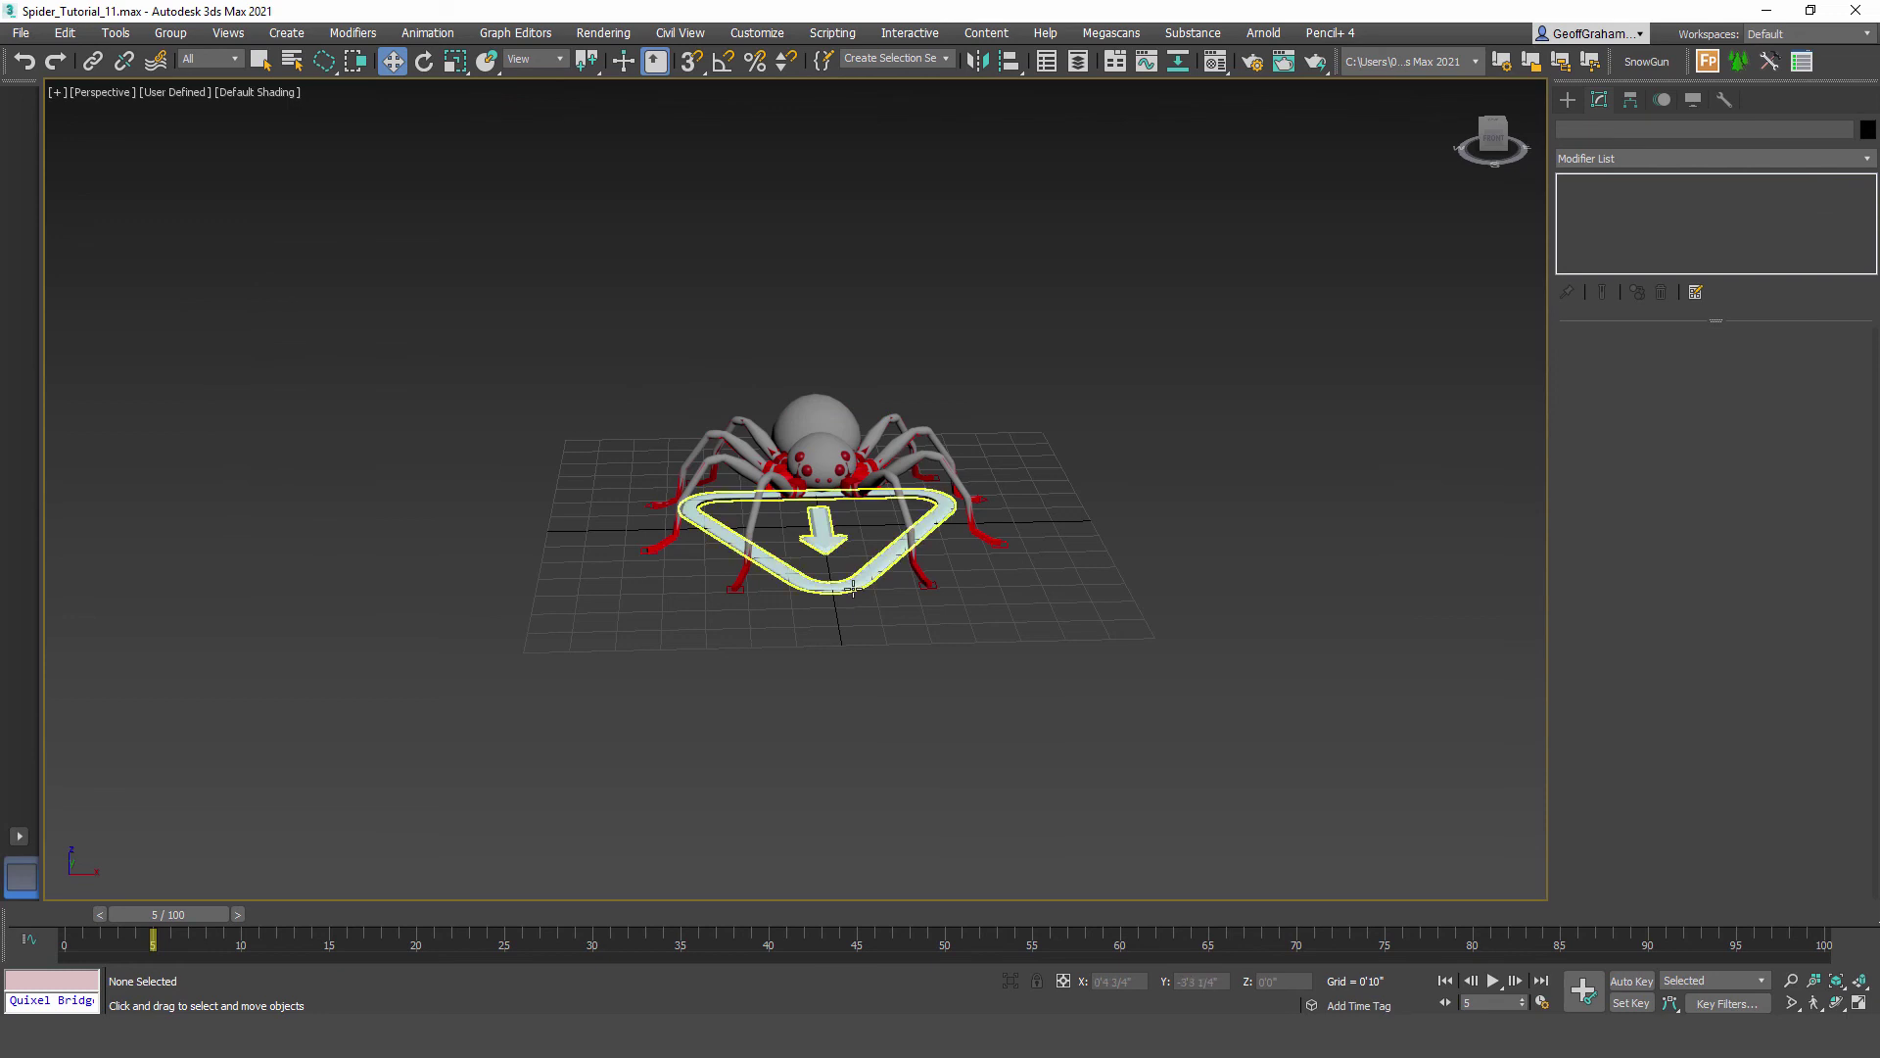
left_click(1664, 99)
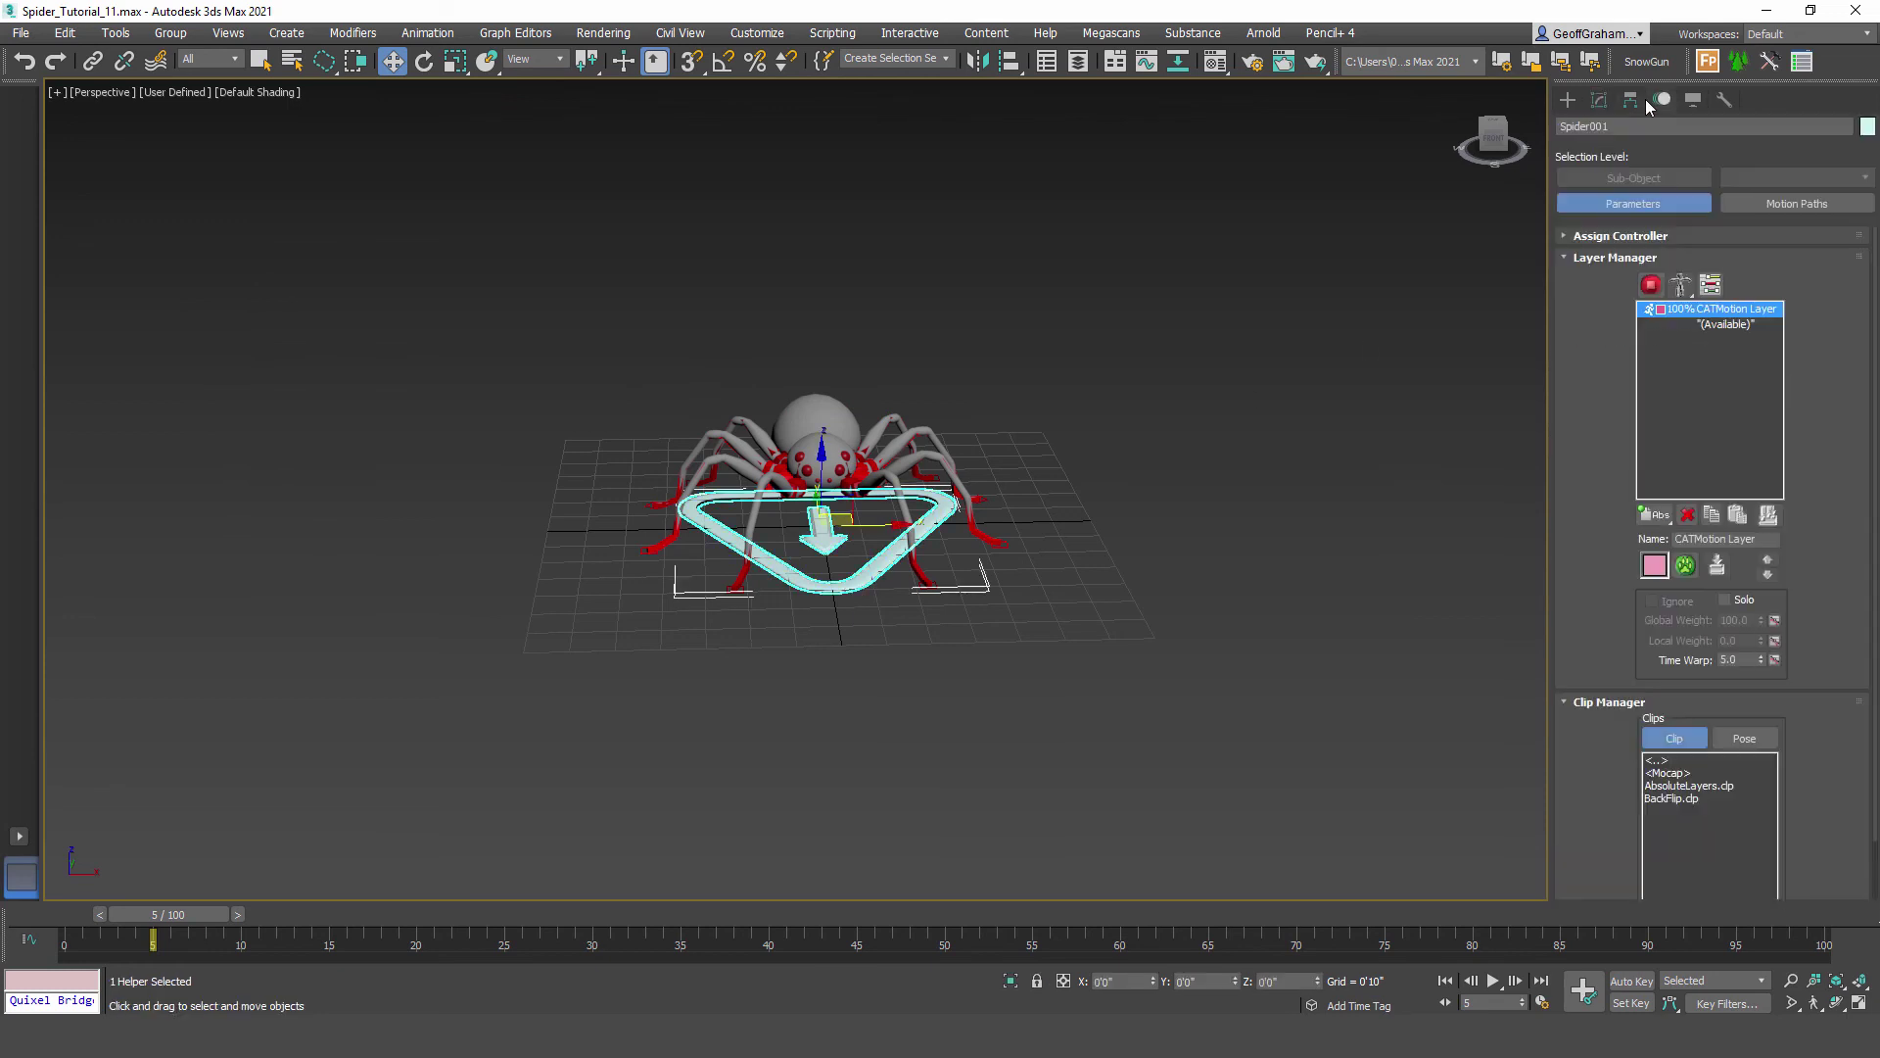
left_click(1650, 284)
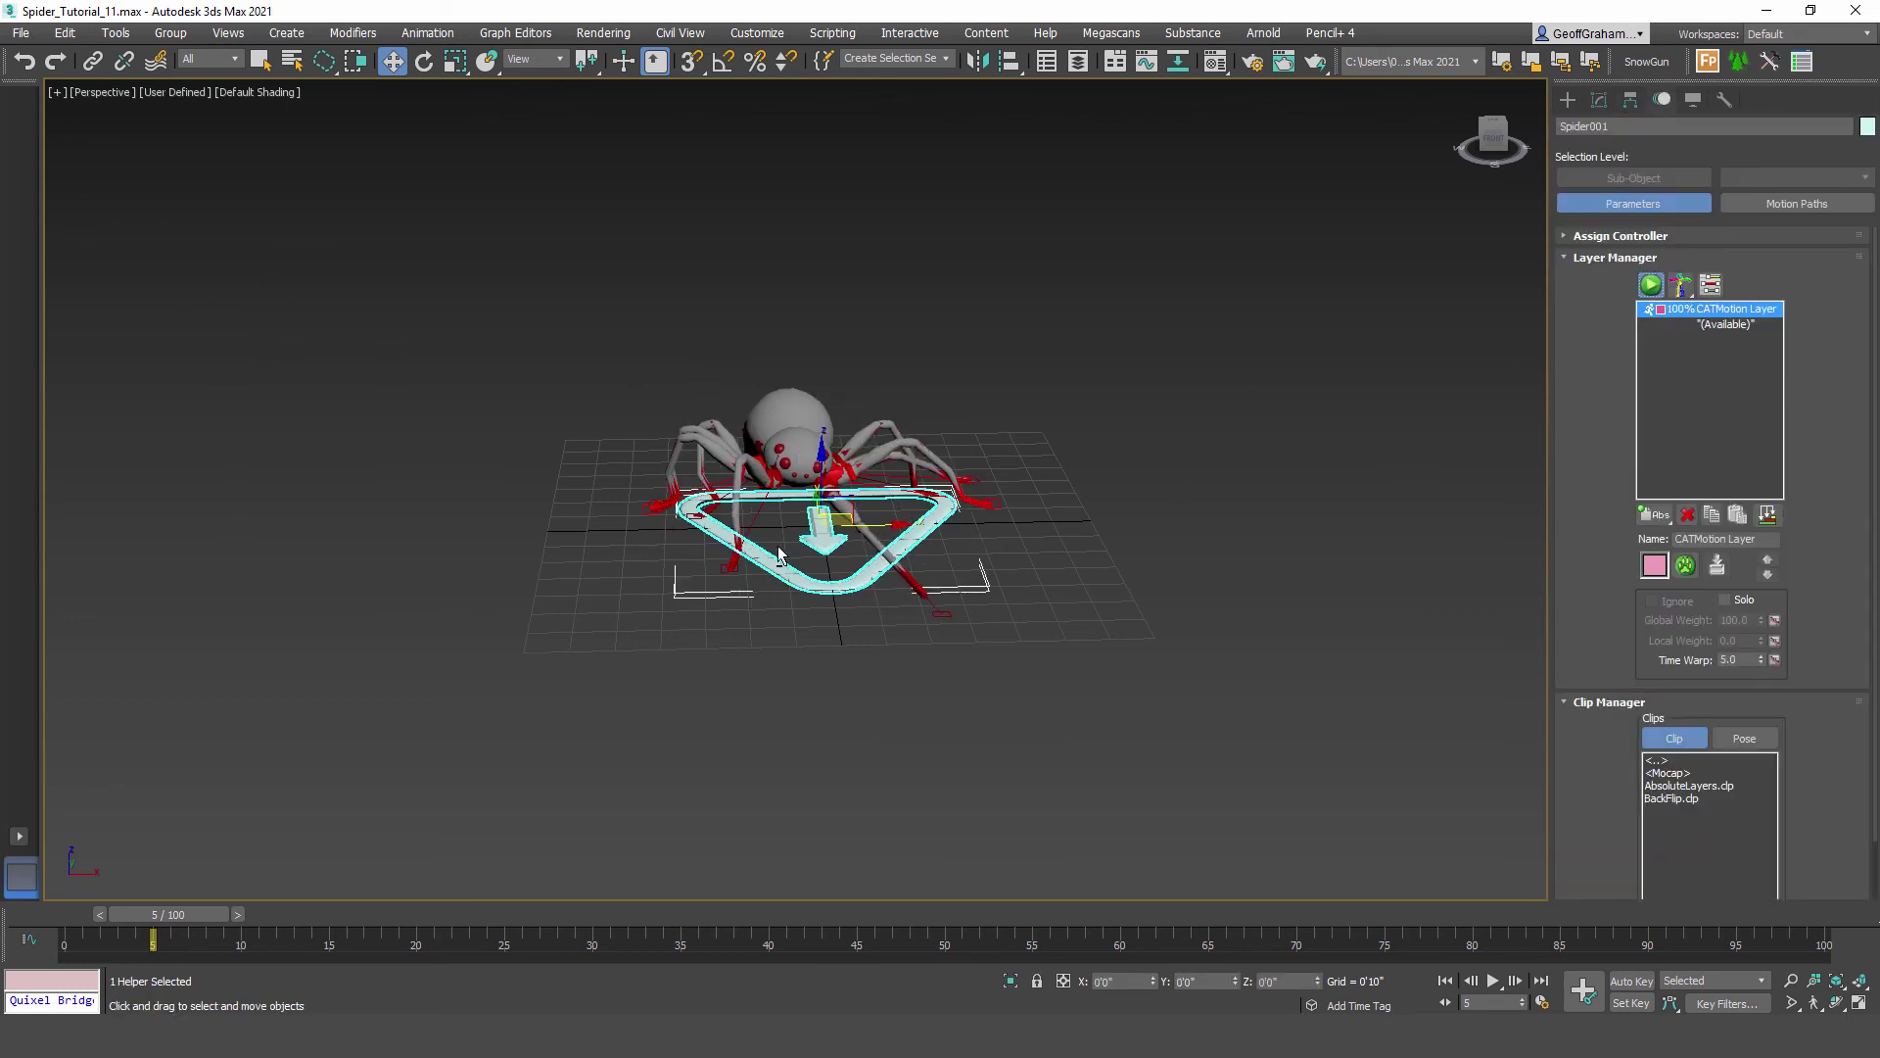
Step: Select the spider mesh and isolate it from the CAT rig
middle_click_drag(779, 555, 850, 325, "alt")
scroll(769, 480, "up", 4)
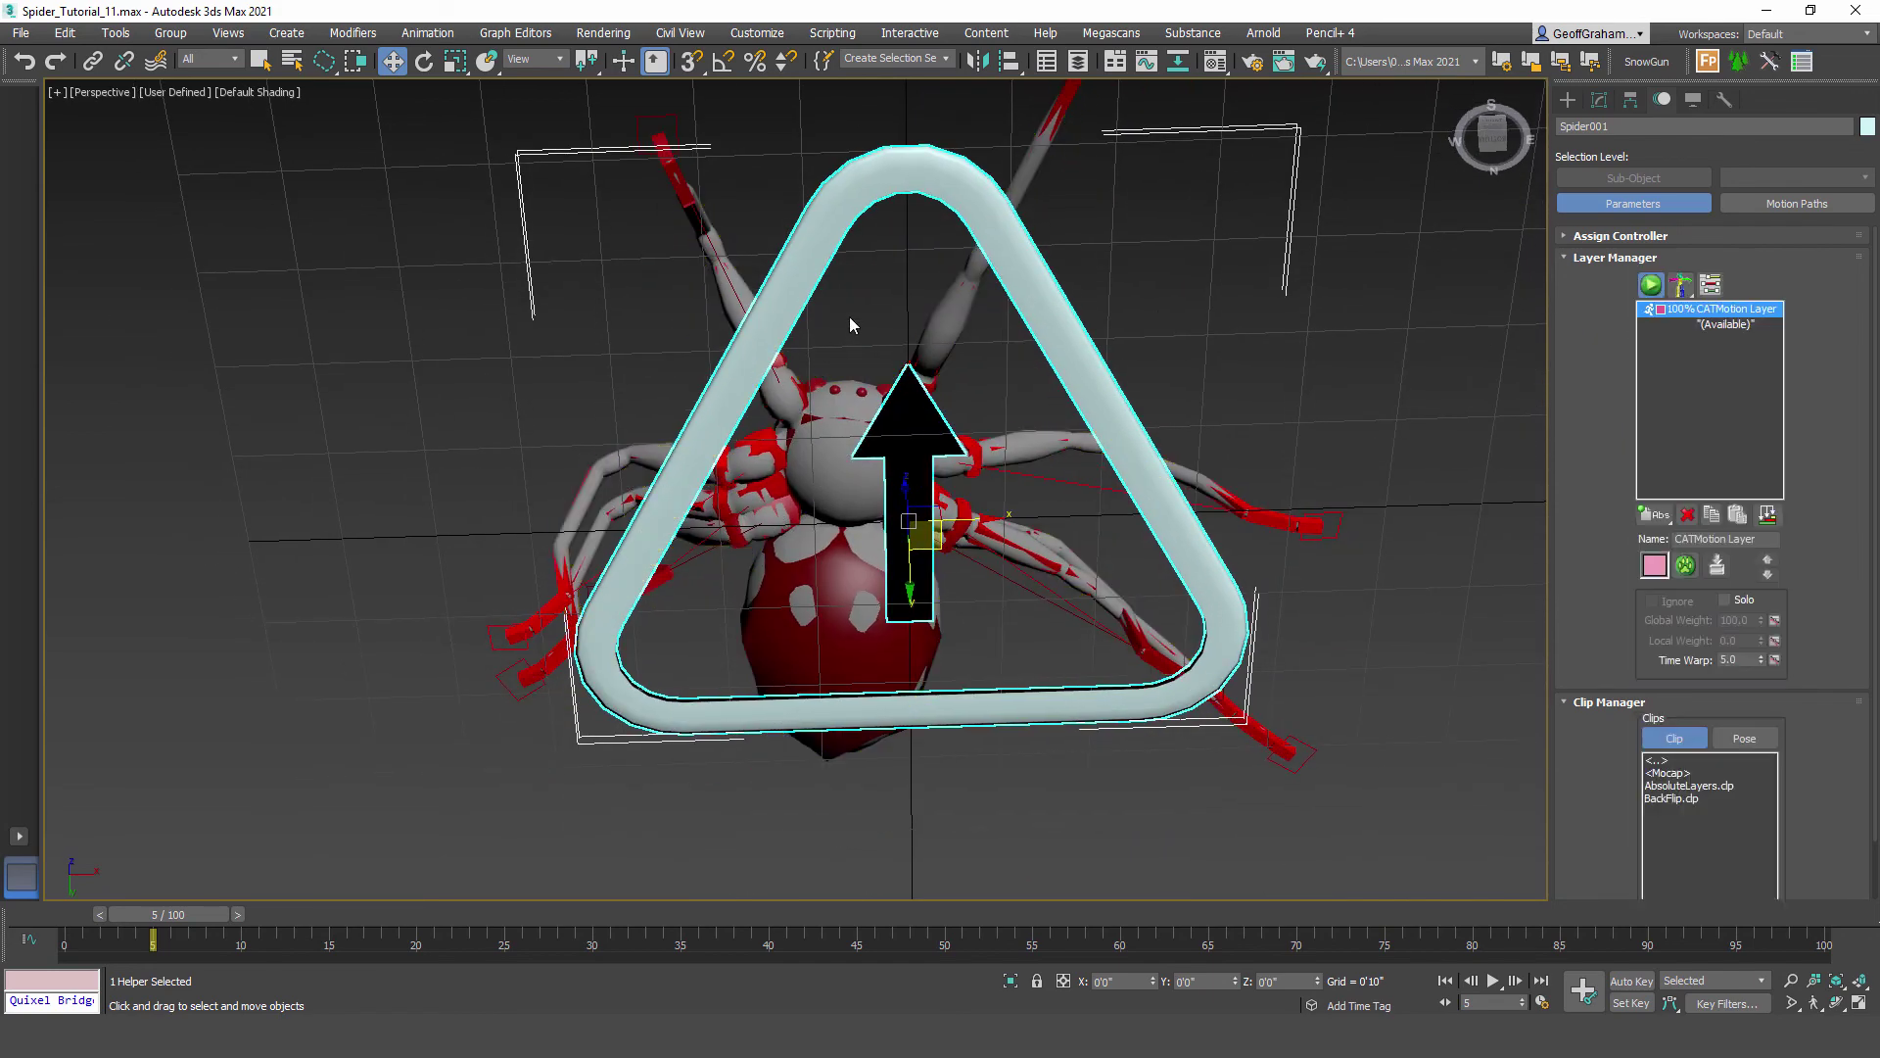
left_click(989, 455)
right_click(1000, 455)
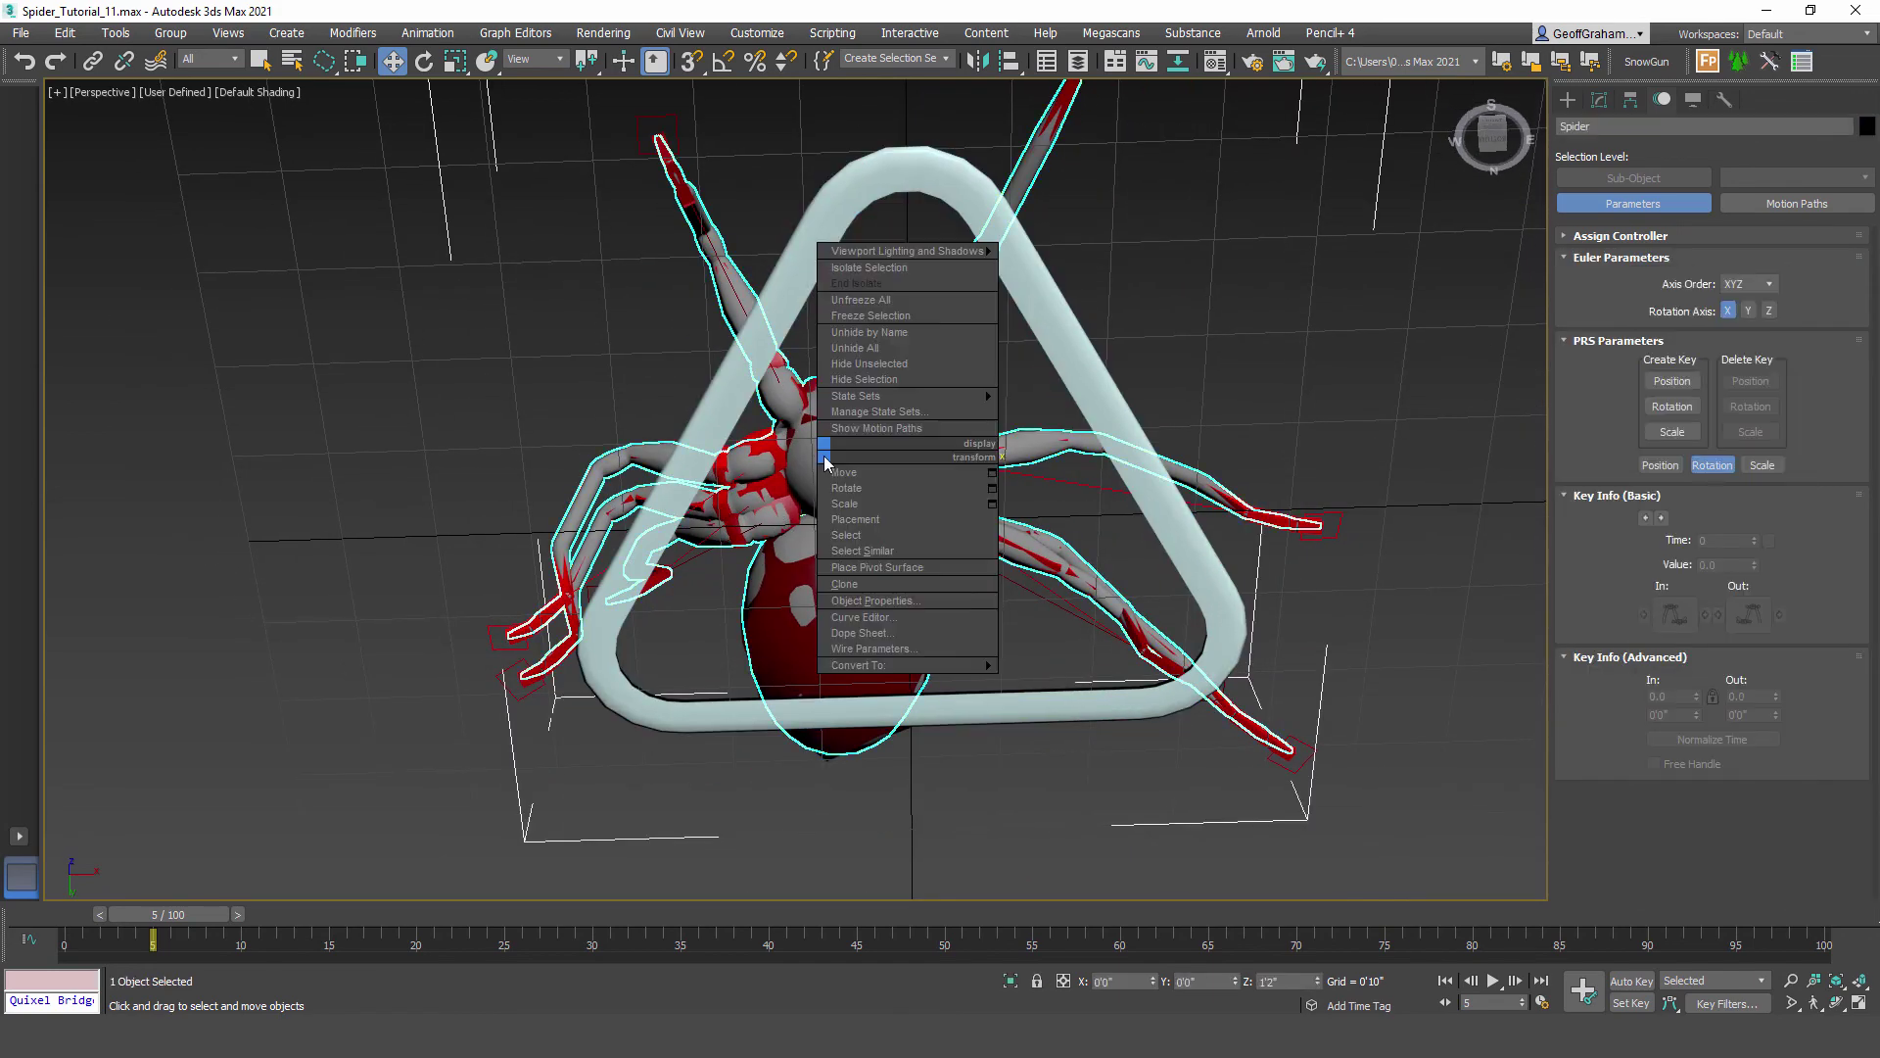
left_click(871, 268)
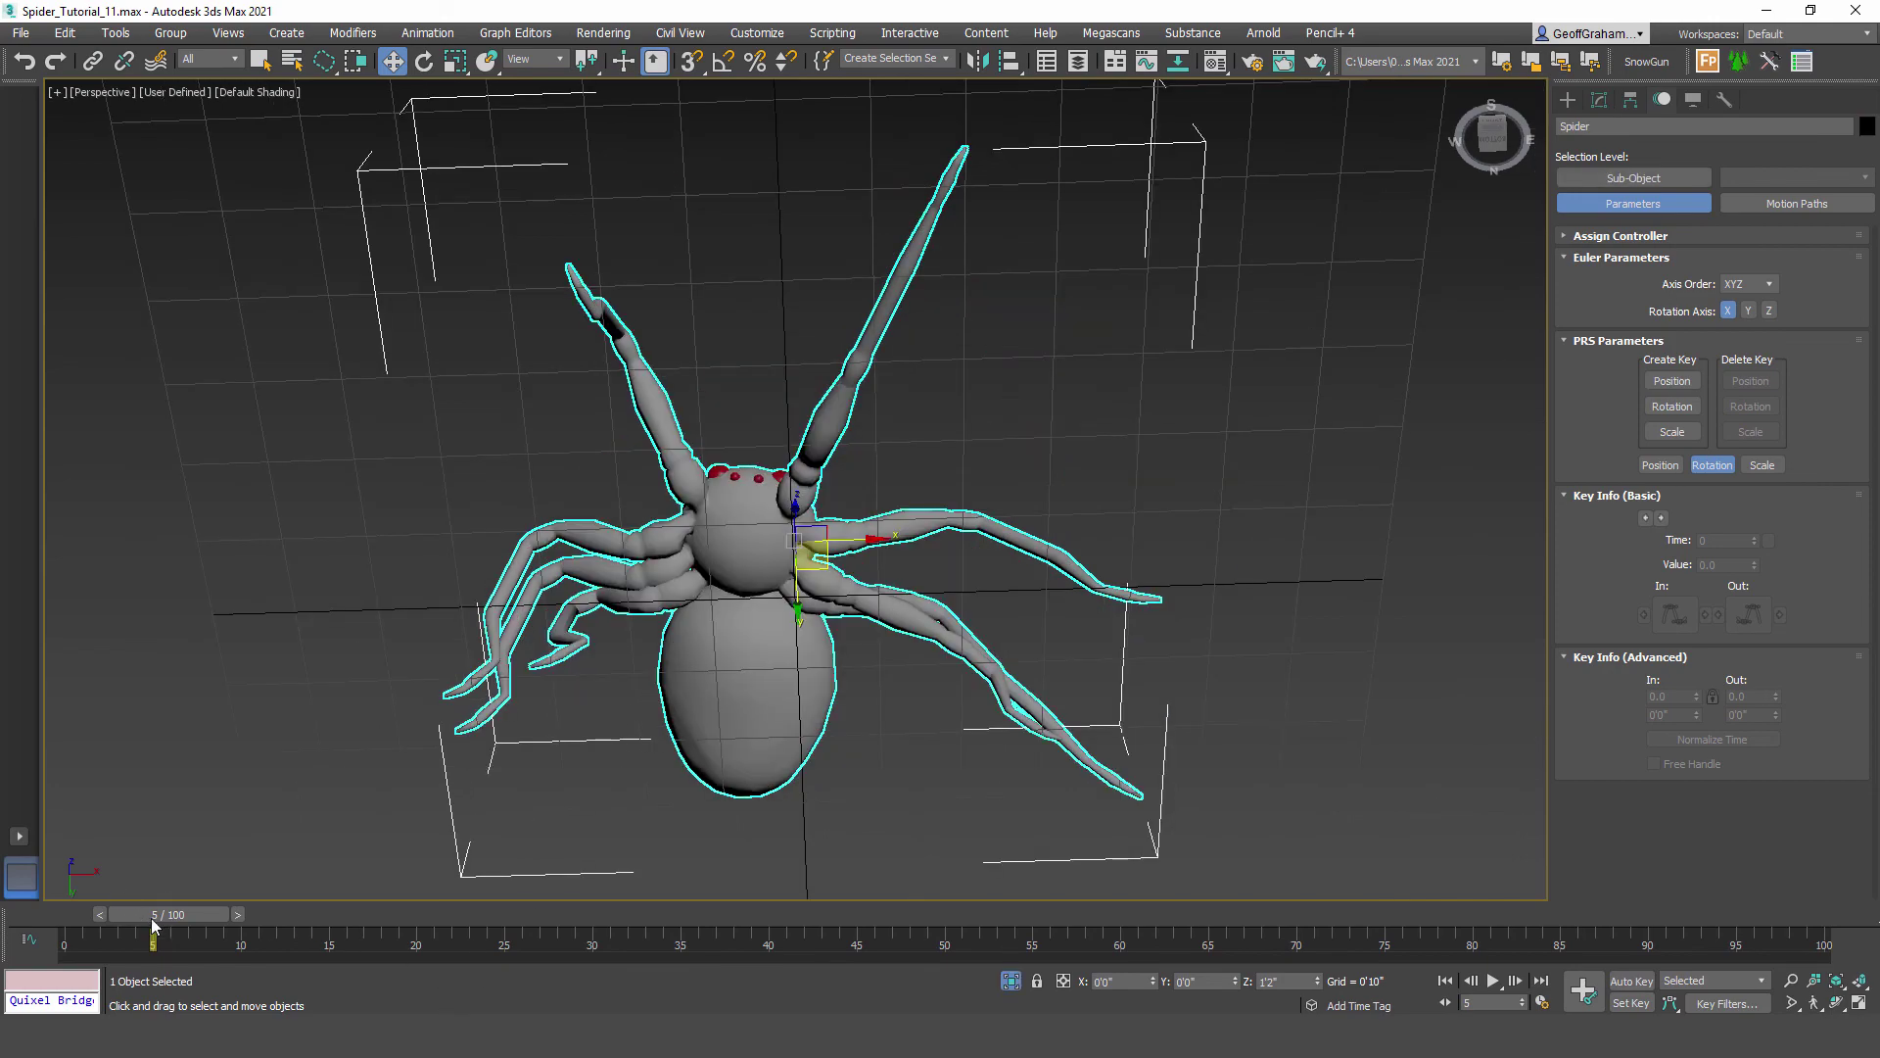
Step: Scrub the walk animation to about frame 50 and back to frame 0, and examine the mirrored leg joints from several angles
left_click_drag(152, 924, 946, 895)
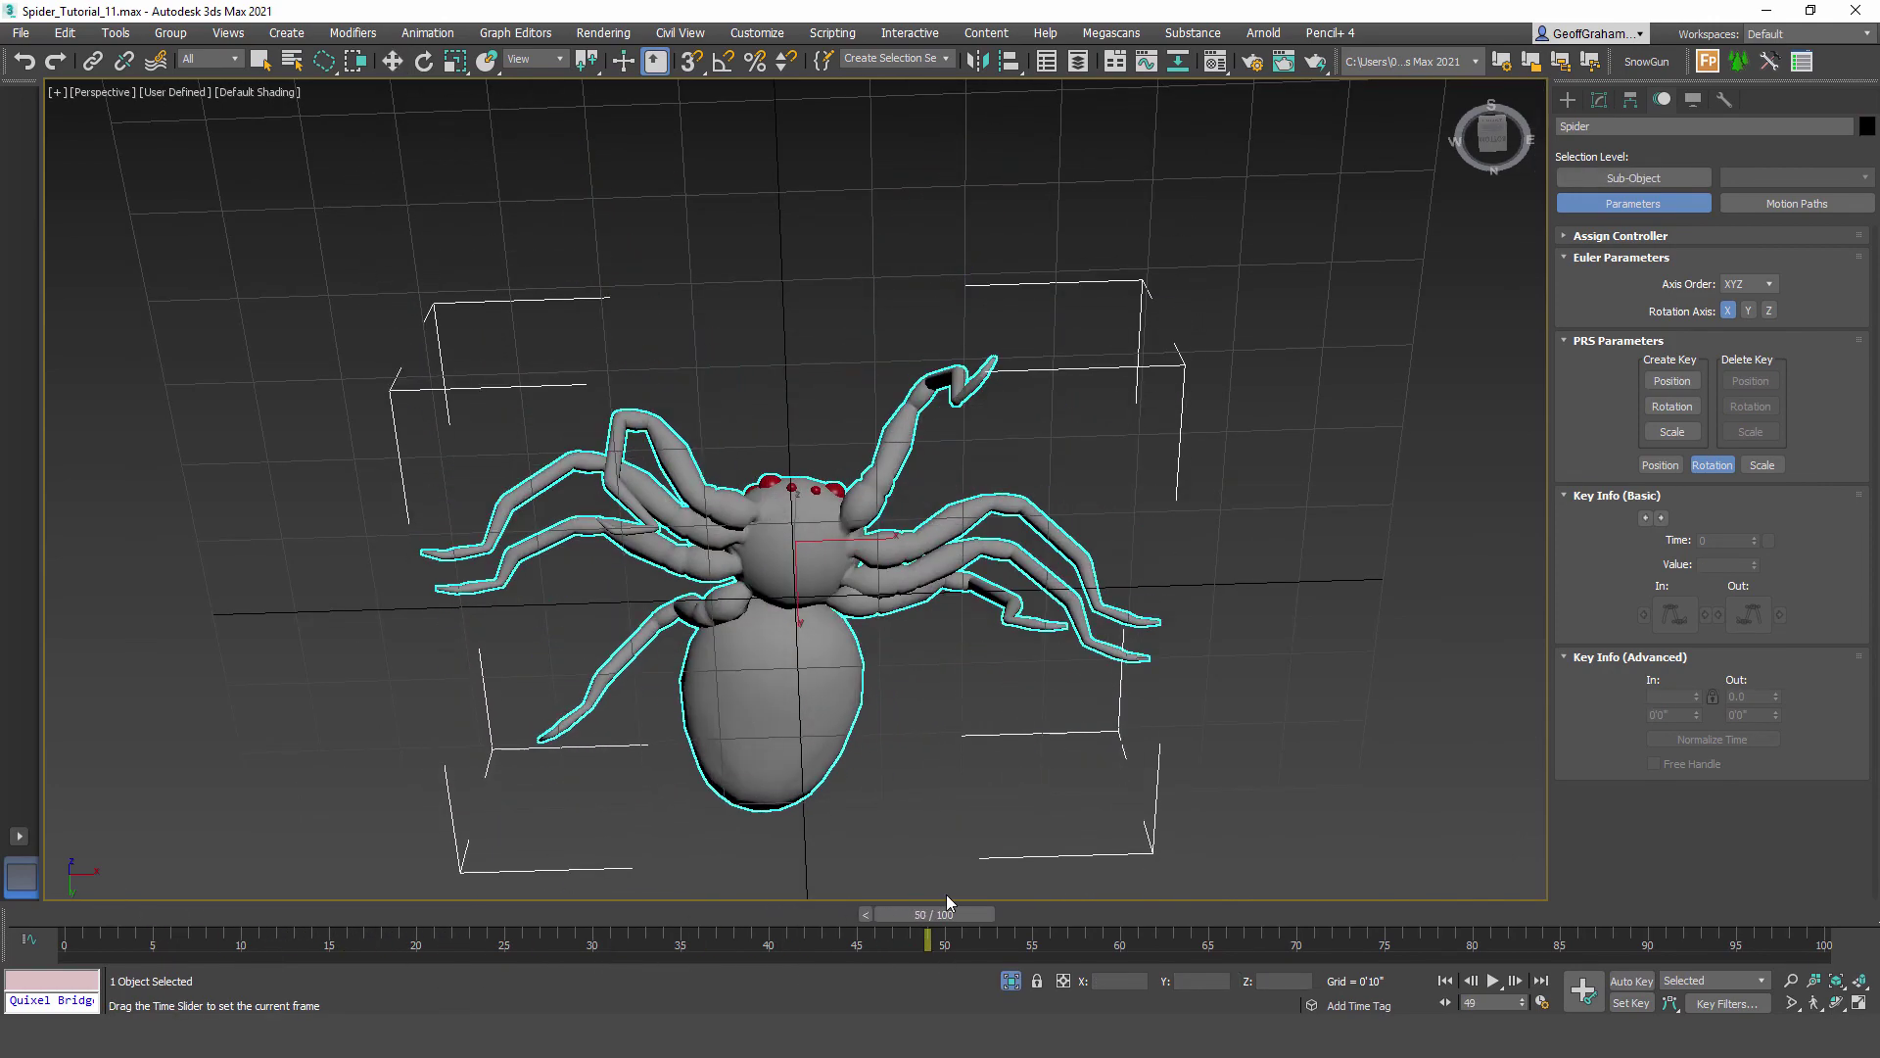
middle_click_drag(771, 407, 934, 896, "alt")
left_click_drag(946, 921, 80, 929)
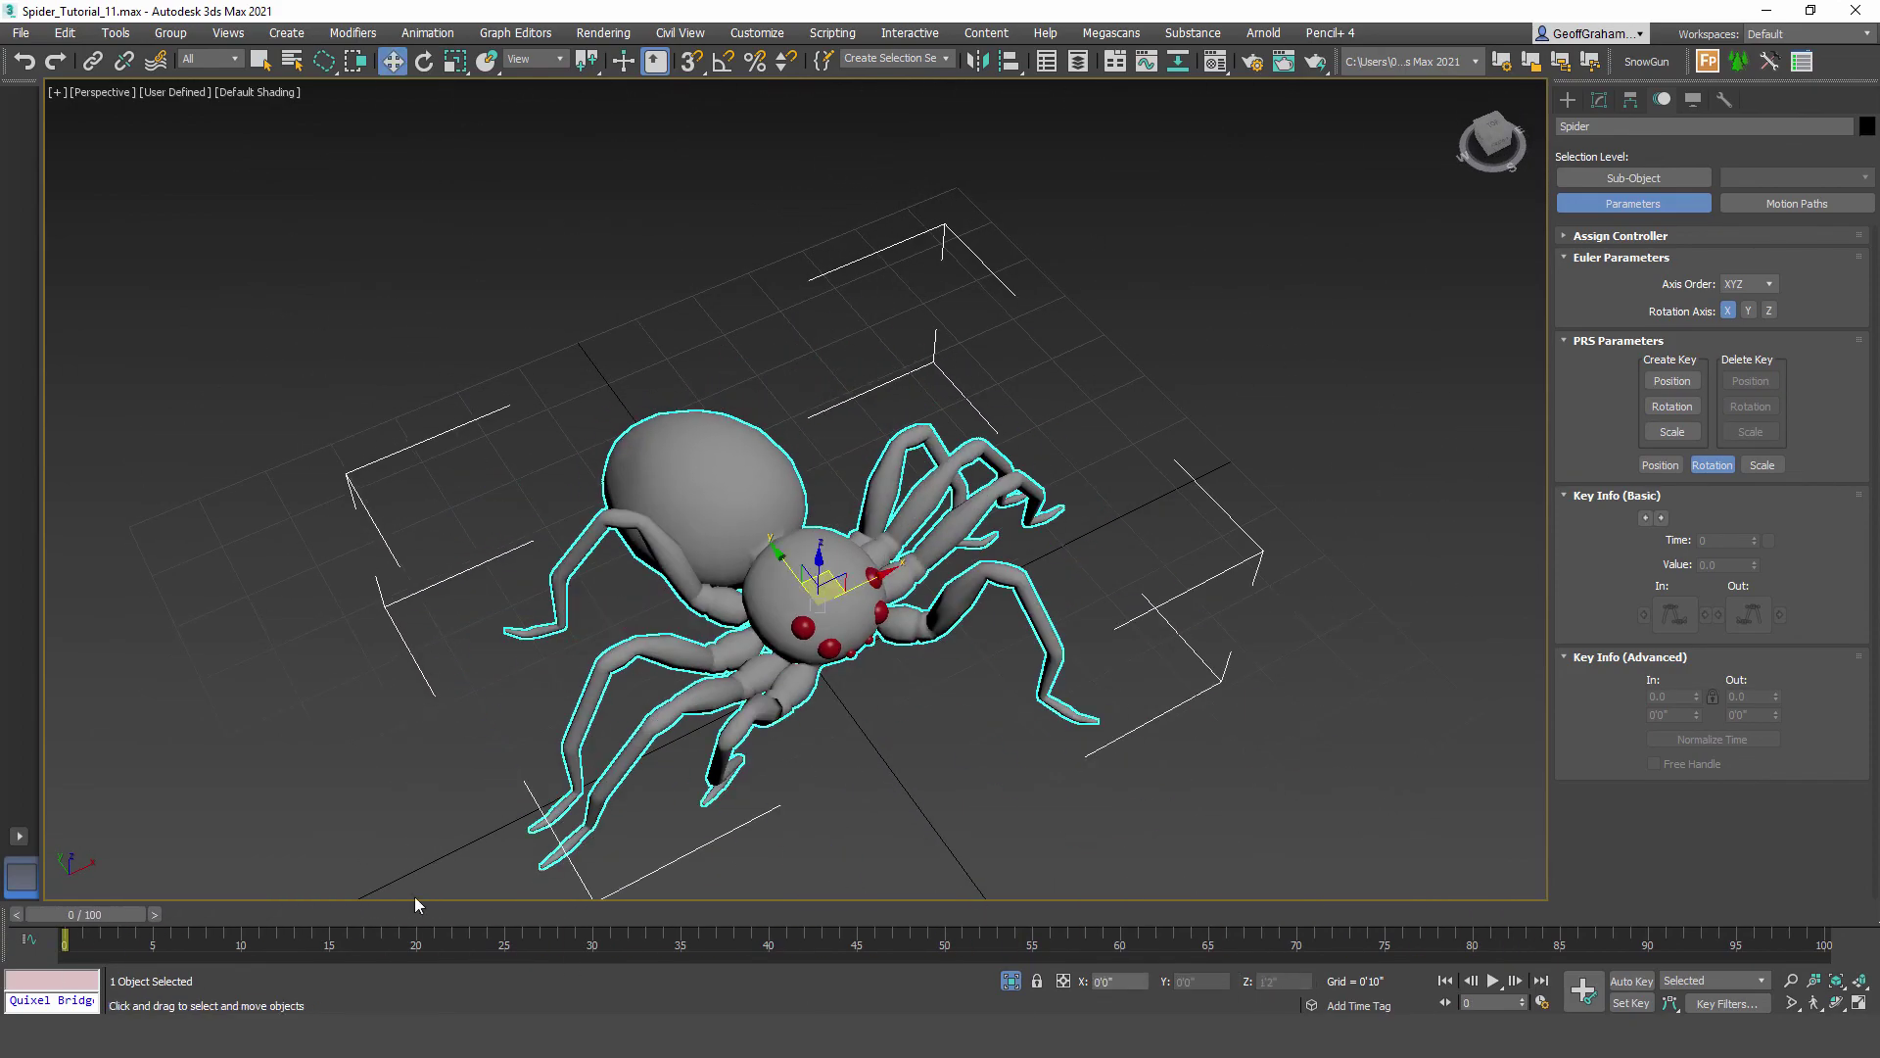
middle_click_drag(783, 754, 777, 666, "alt")
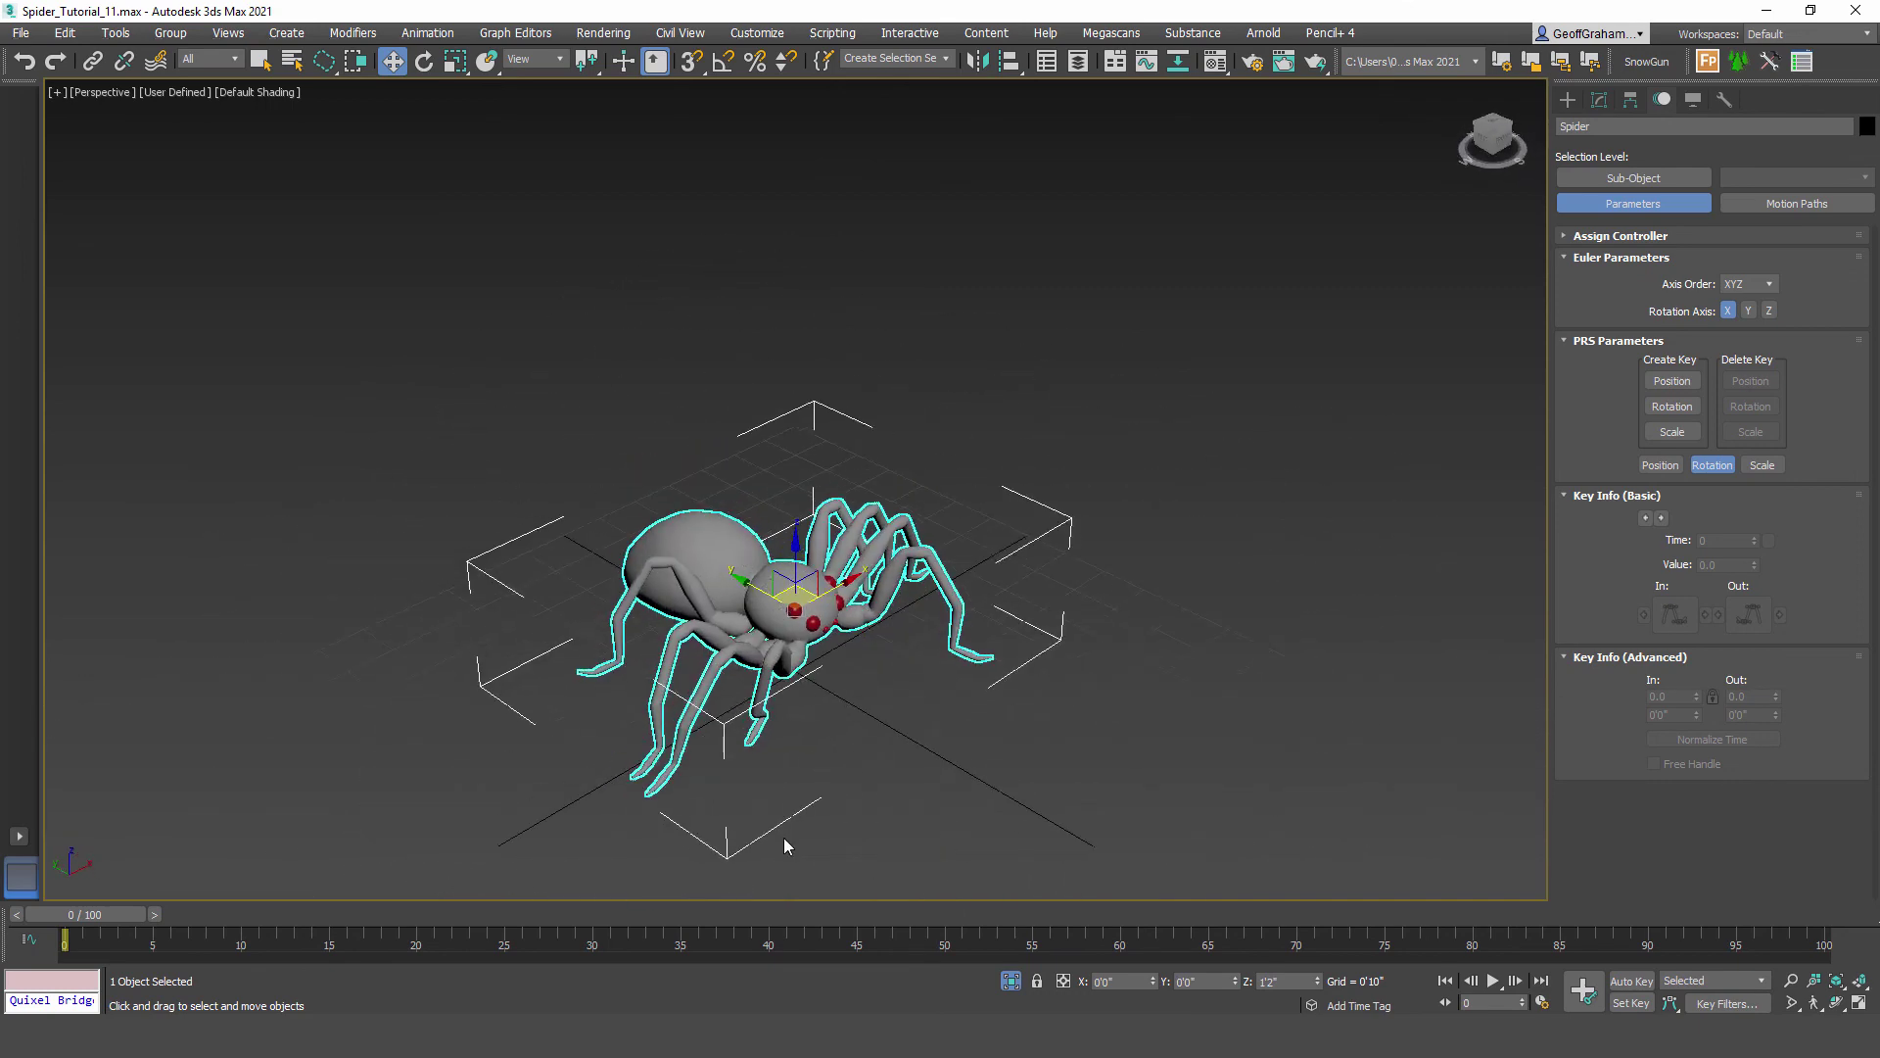
middle_click_drag(585, 781, 302, 889, "alt")
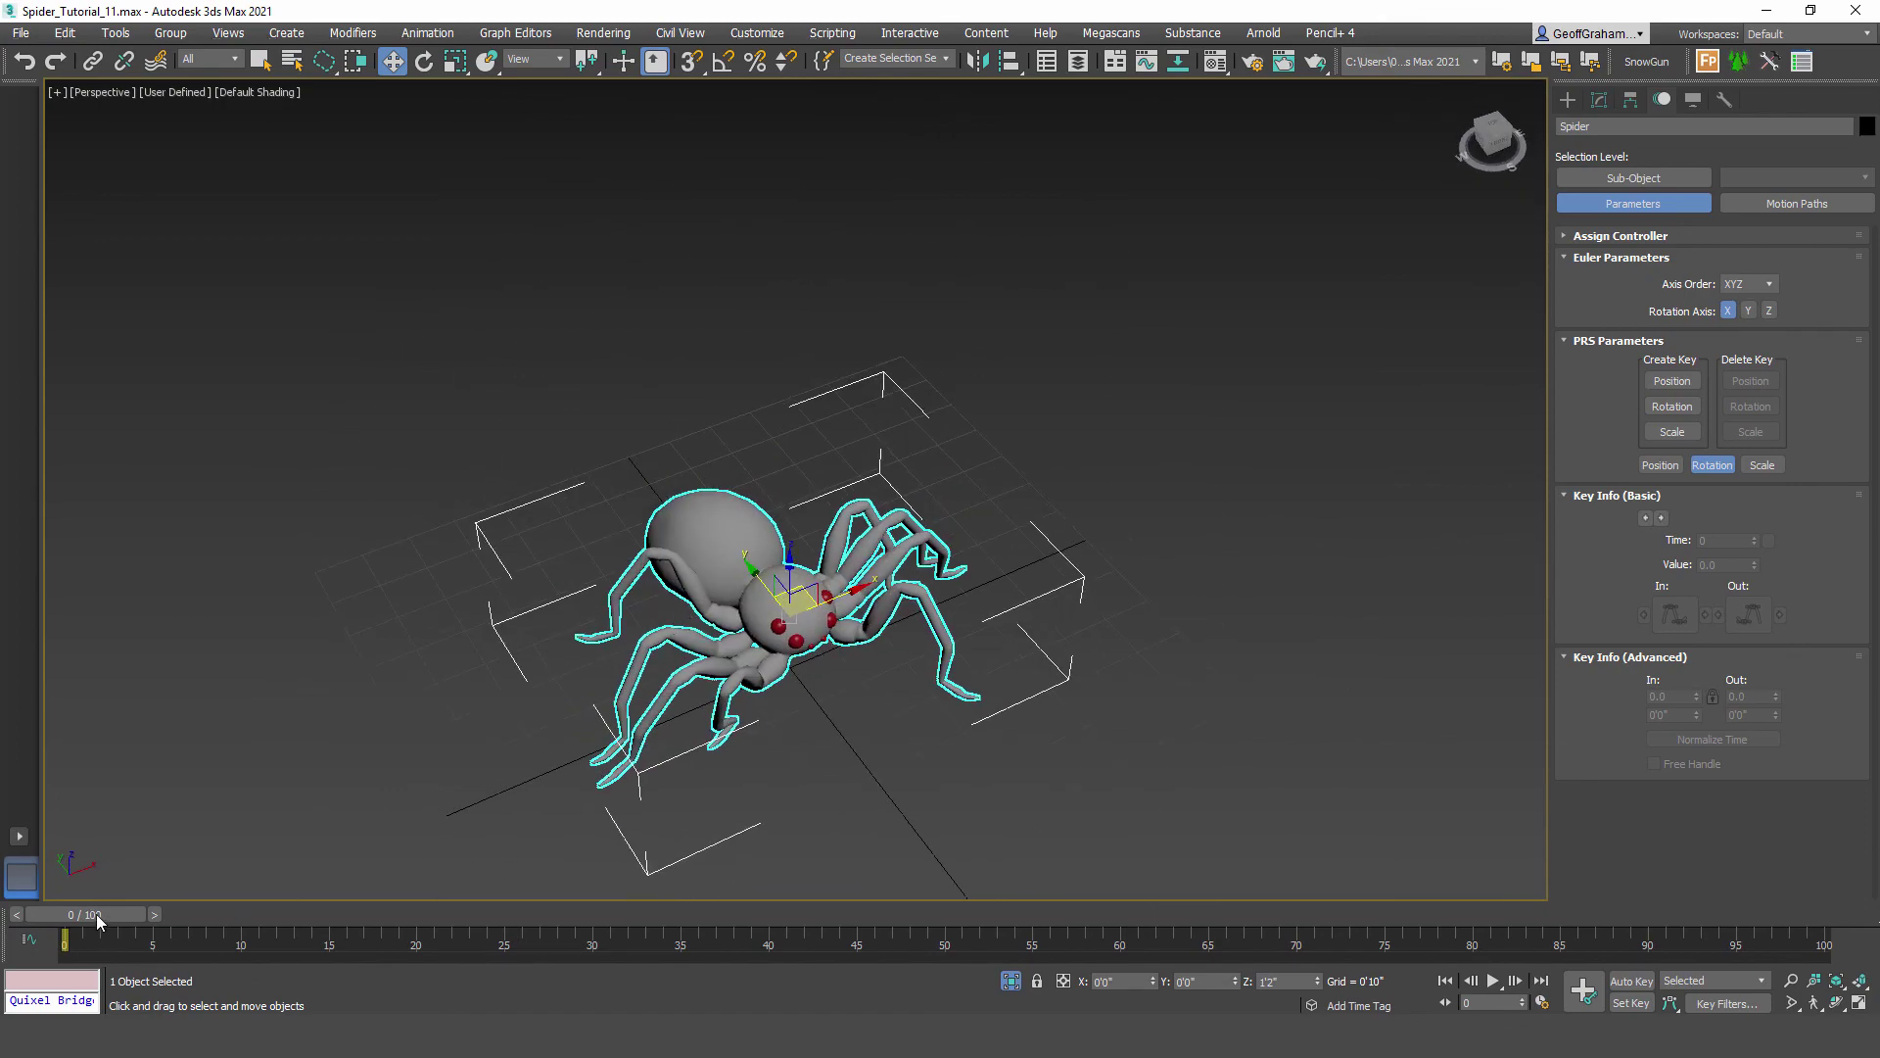
left_click_drag(96, 923, 78, 823)
middle_click_drag(631, 783, 685, 570, "alt")
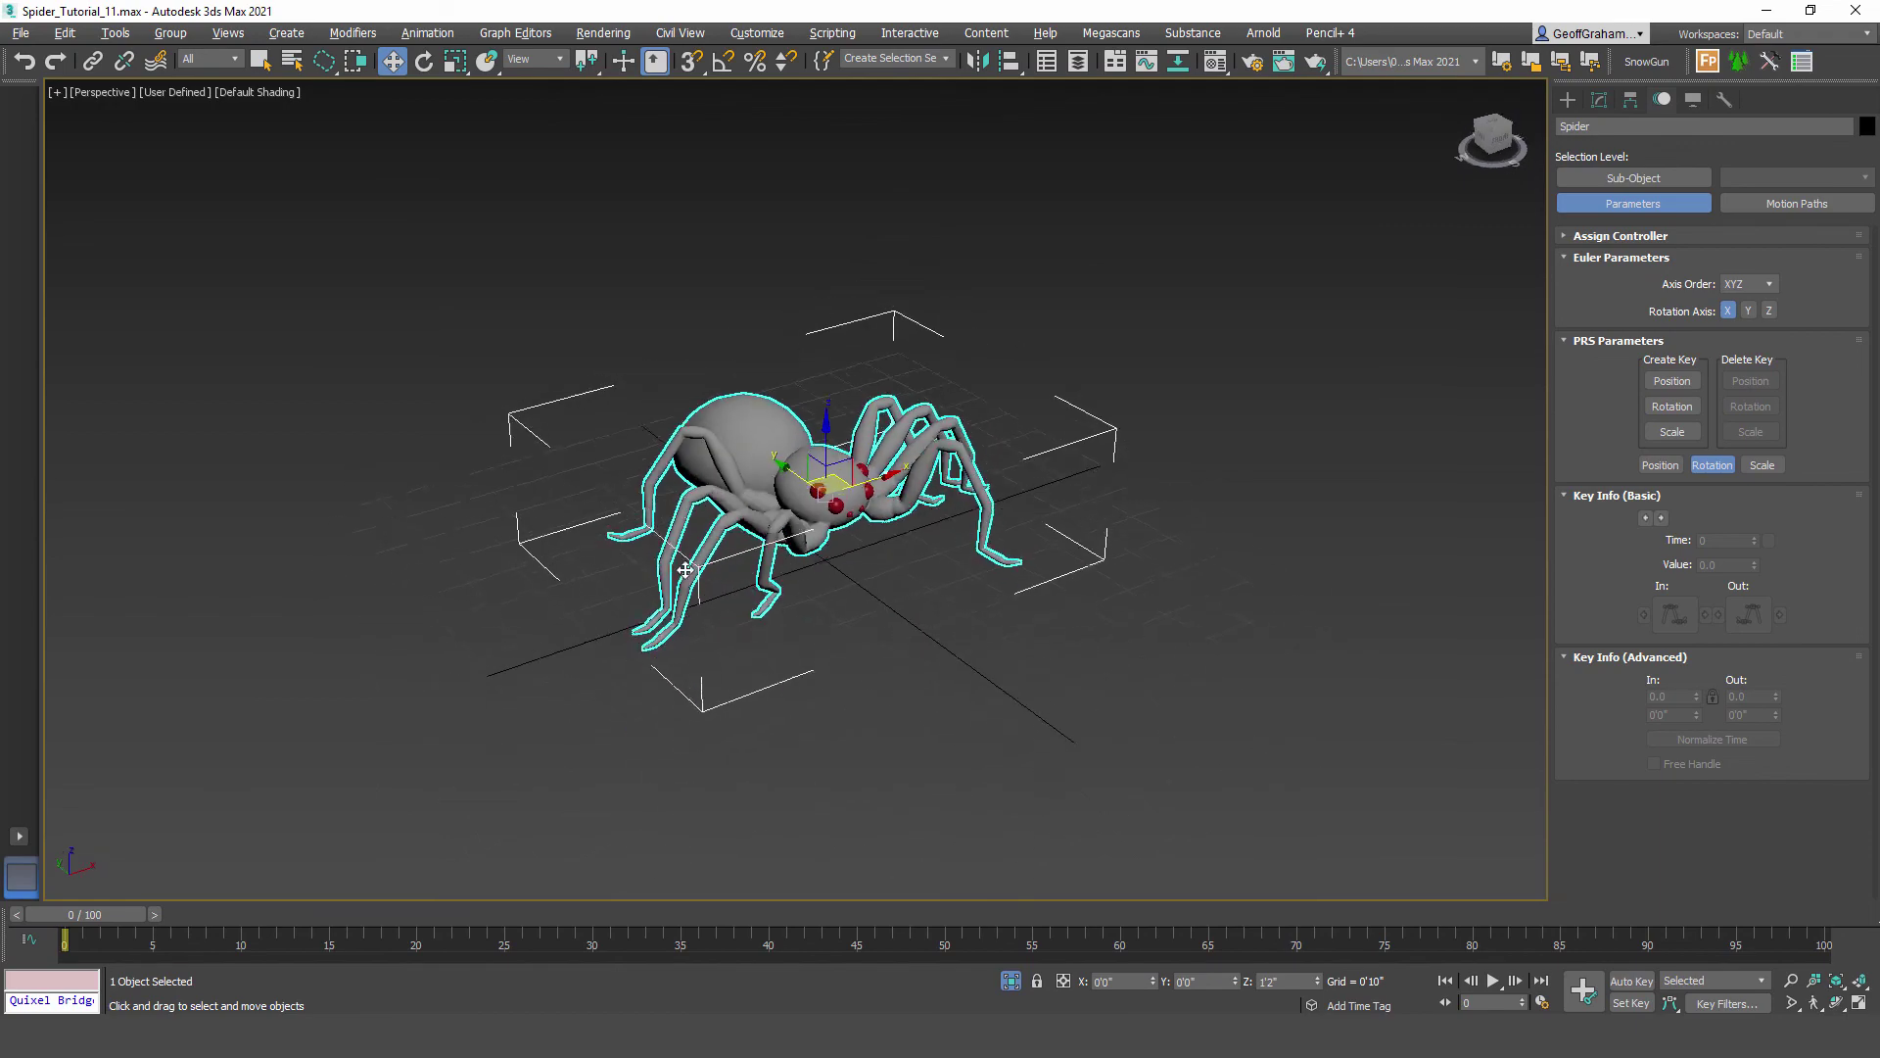
scroll(686, 569, "up", 6)
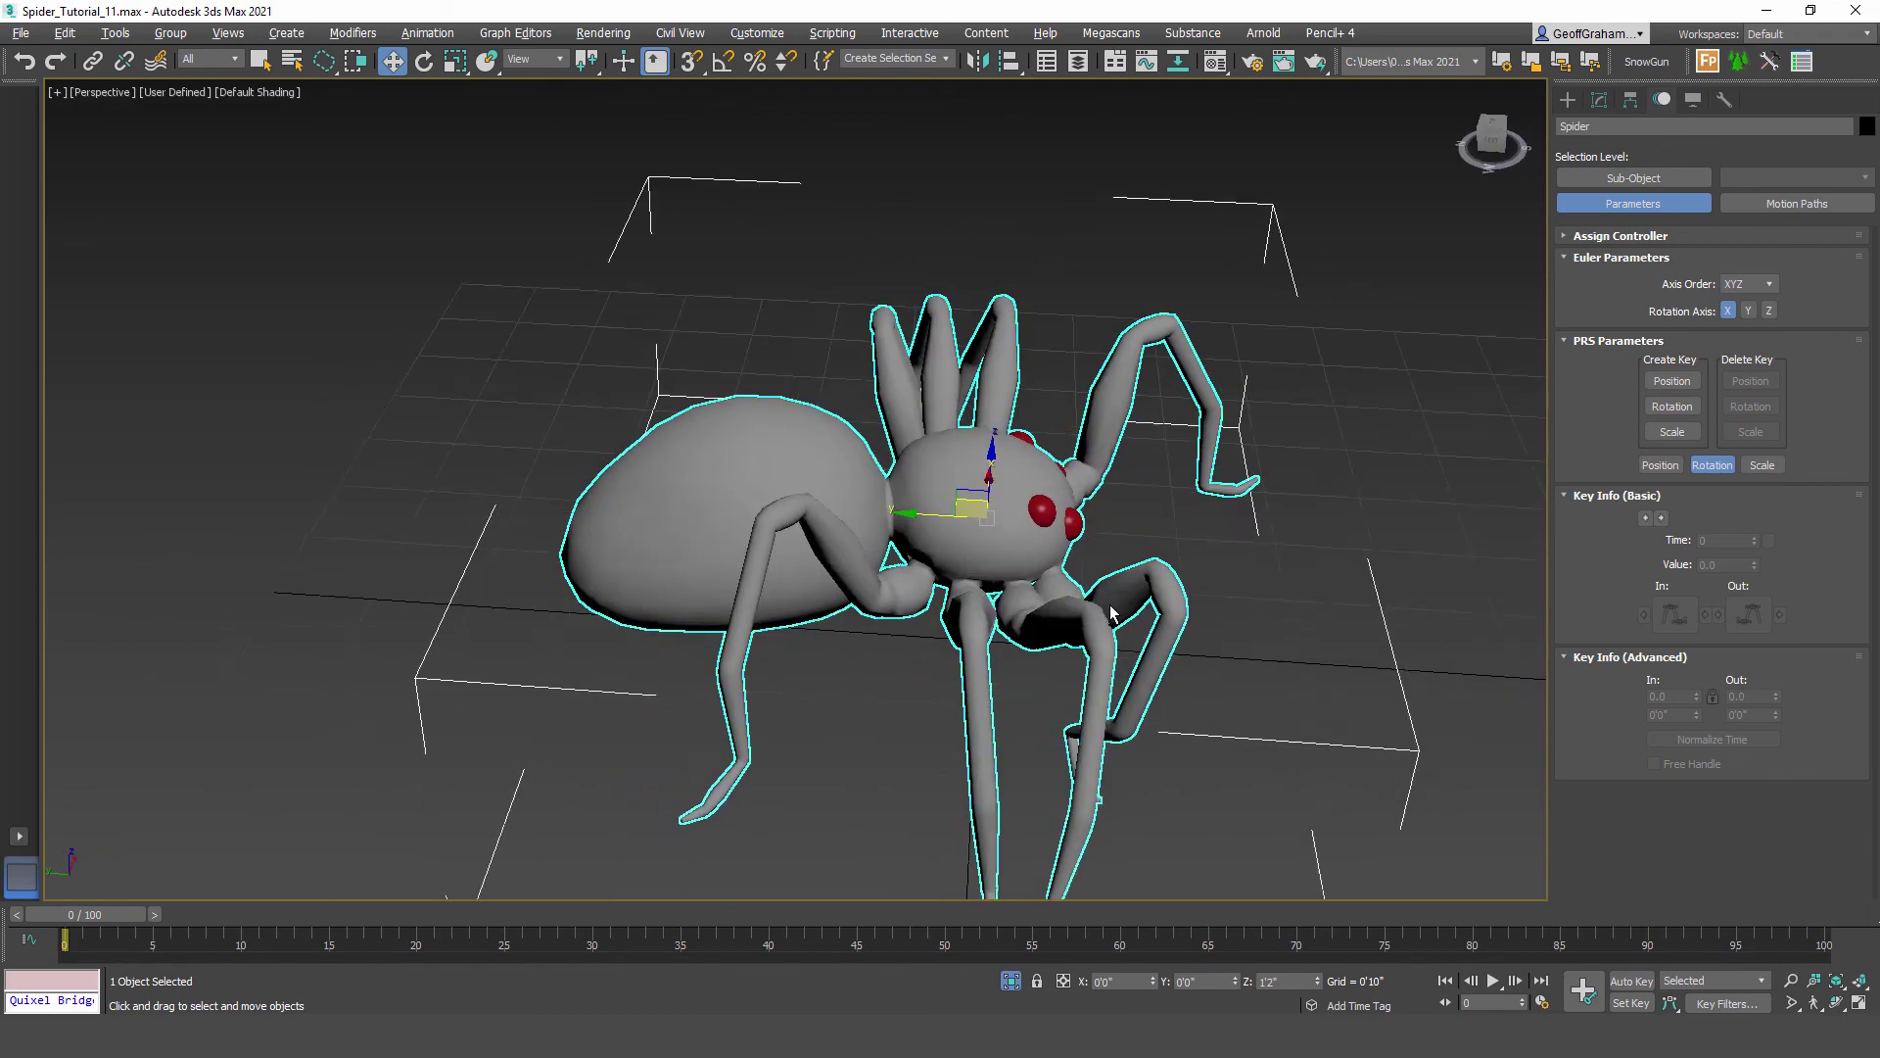
scroll(1113, 612, "down", 8)
middle_click_drag(1050, 603, 955, 566, "alt")
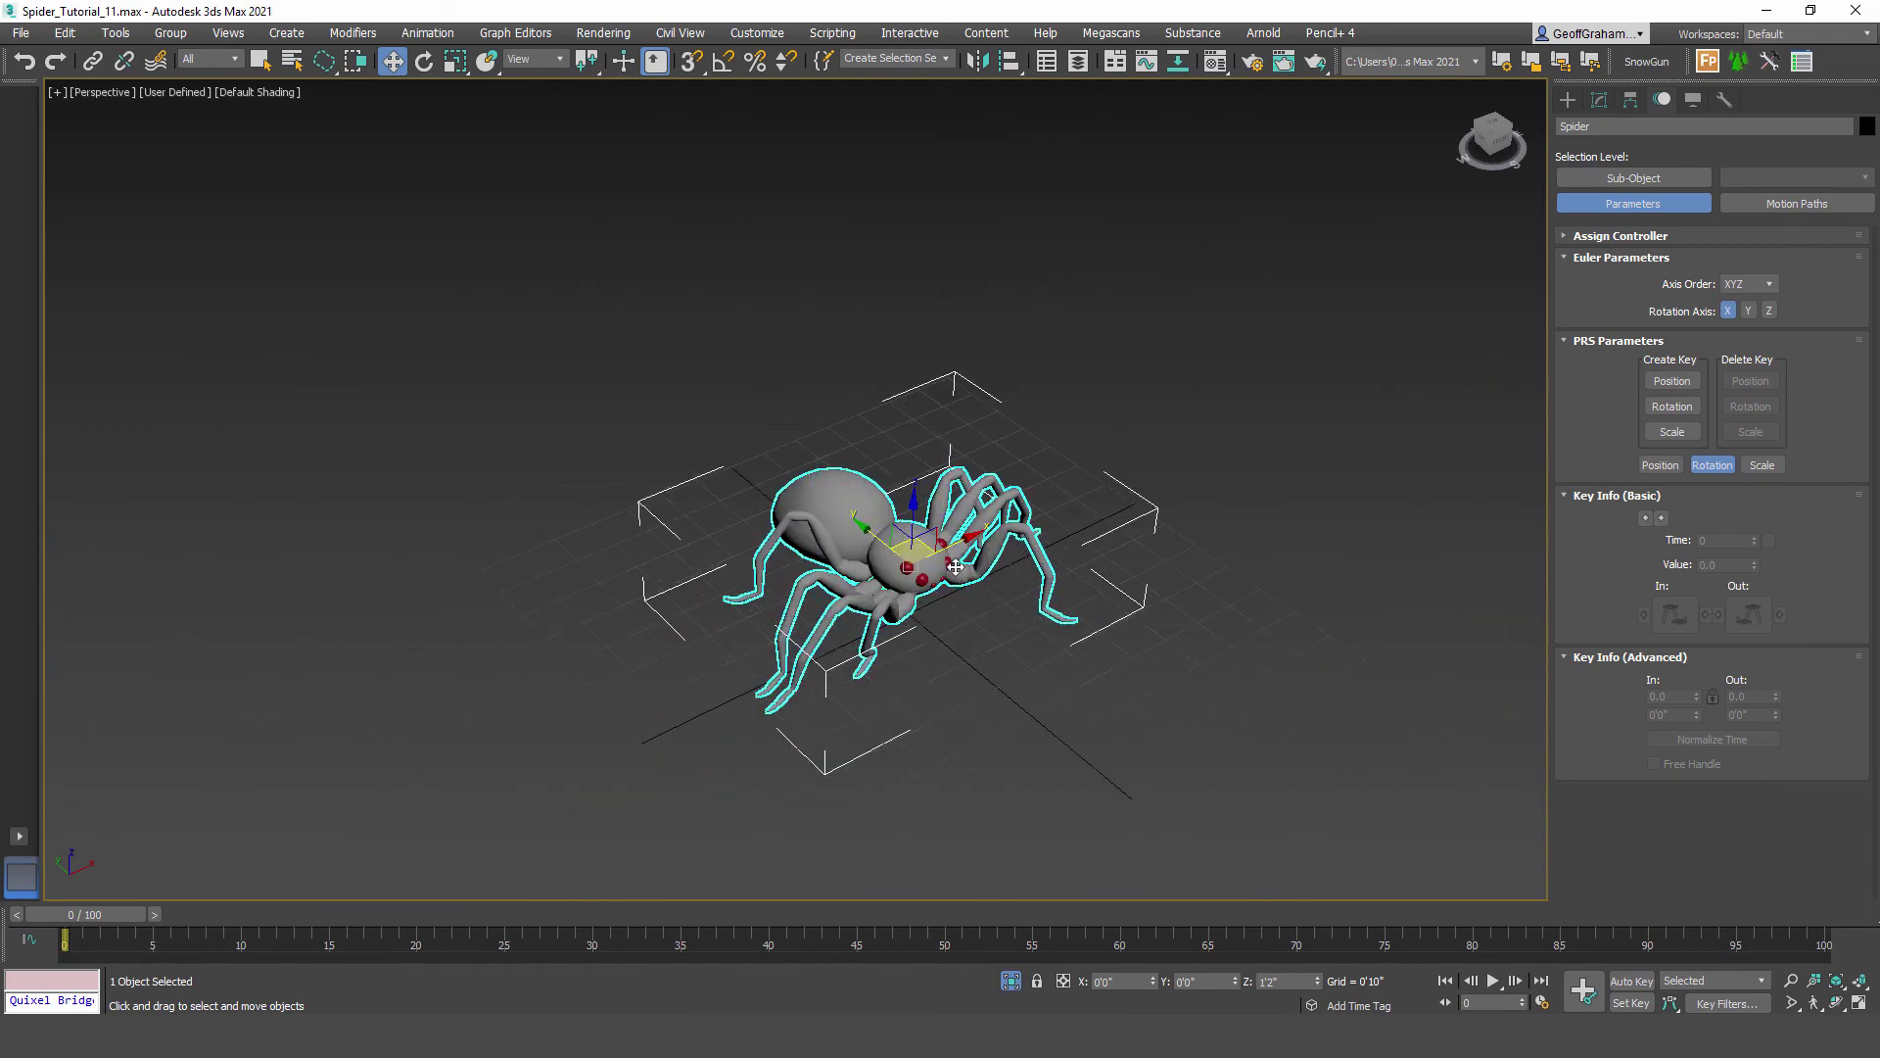
scroll(964, 646, "up", 1)
middle_click_drag(975, 656, 948, 635, "alt")
Step: Return the animation to frame 0 and save the scene
left_click_drag(120, 916, 68, 916)
left_click(20, 34)
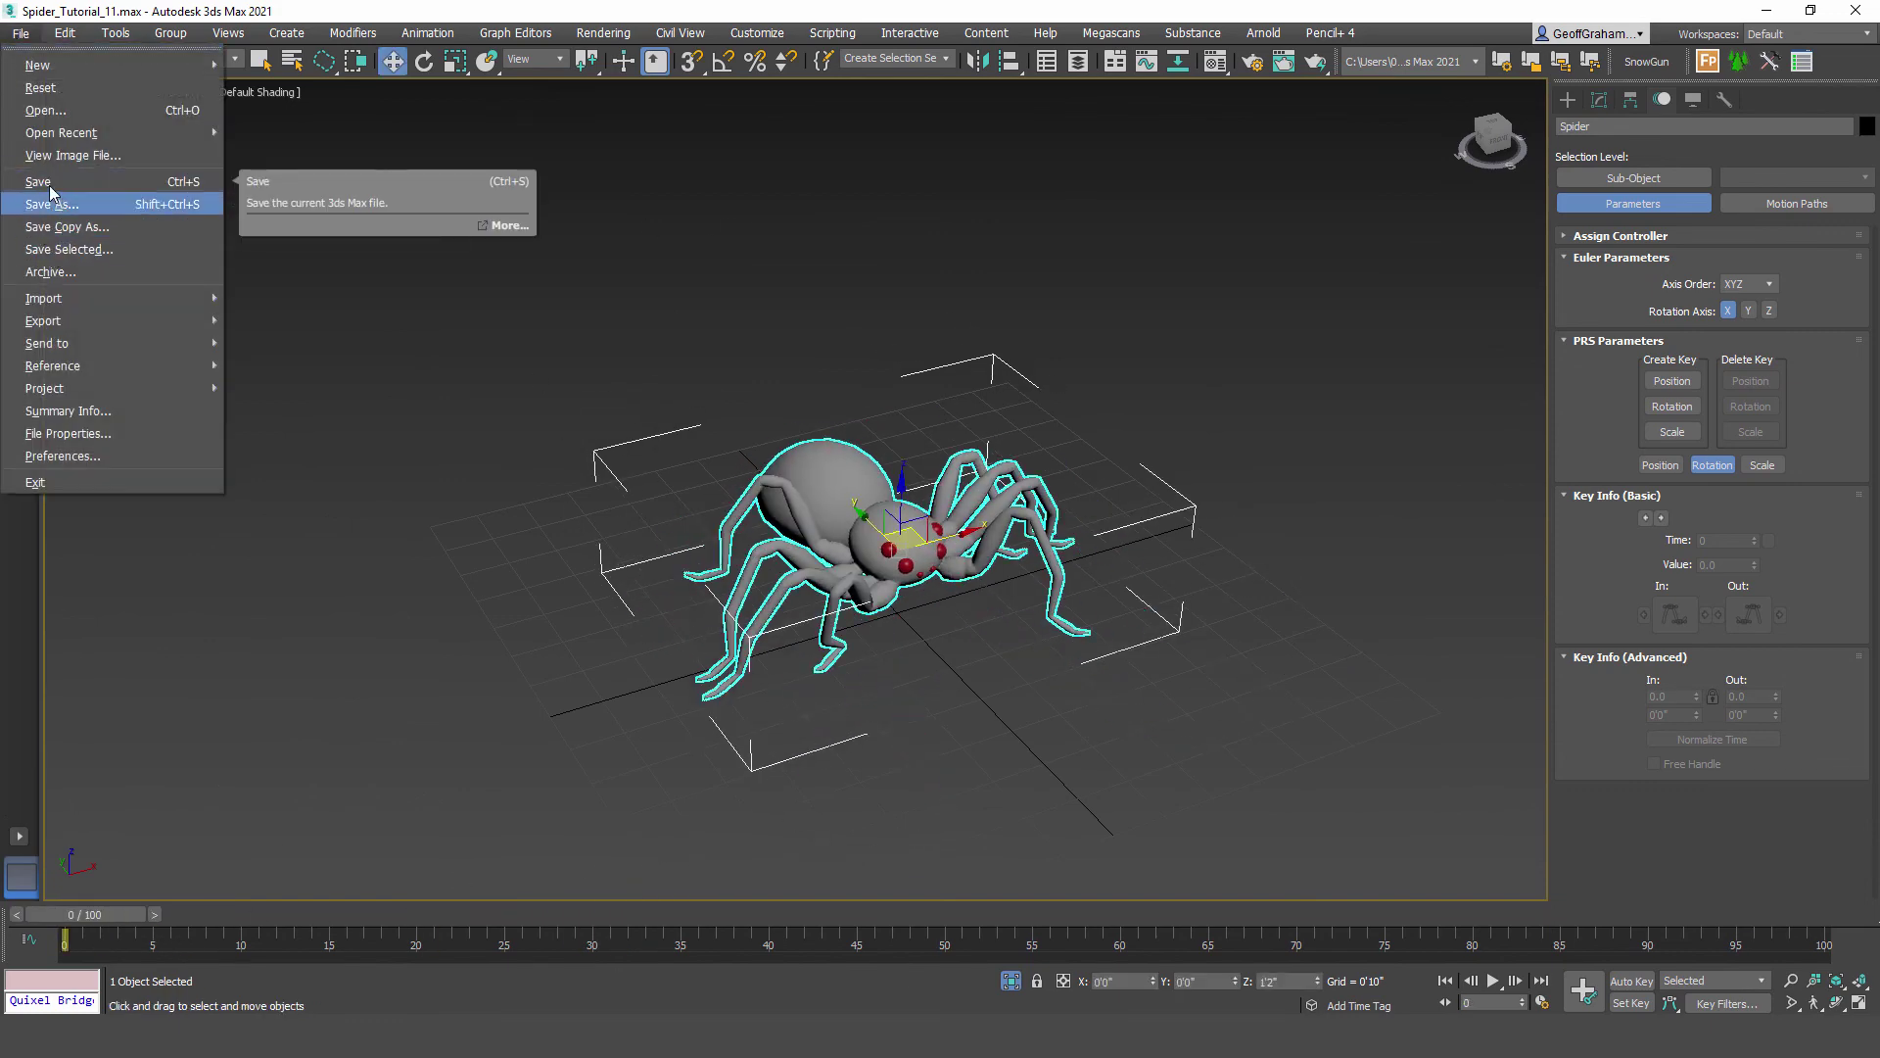
left_click(50, 184)
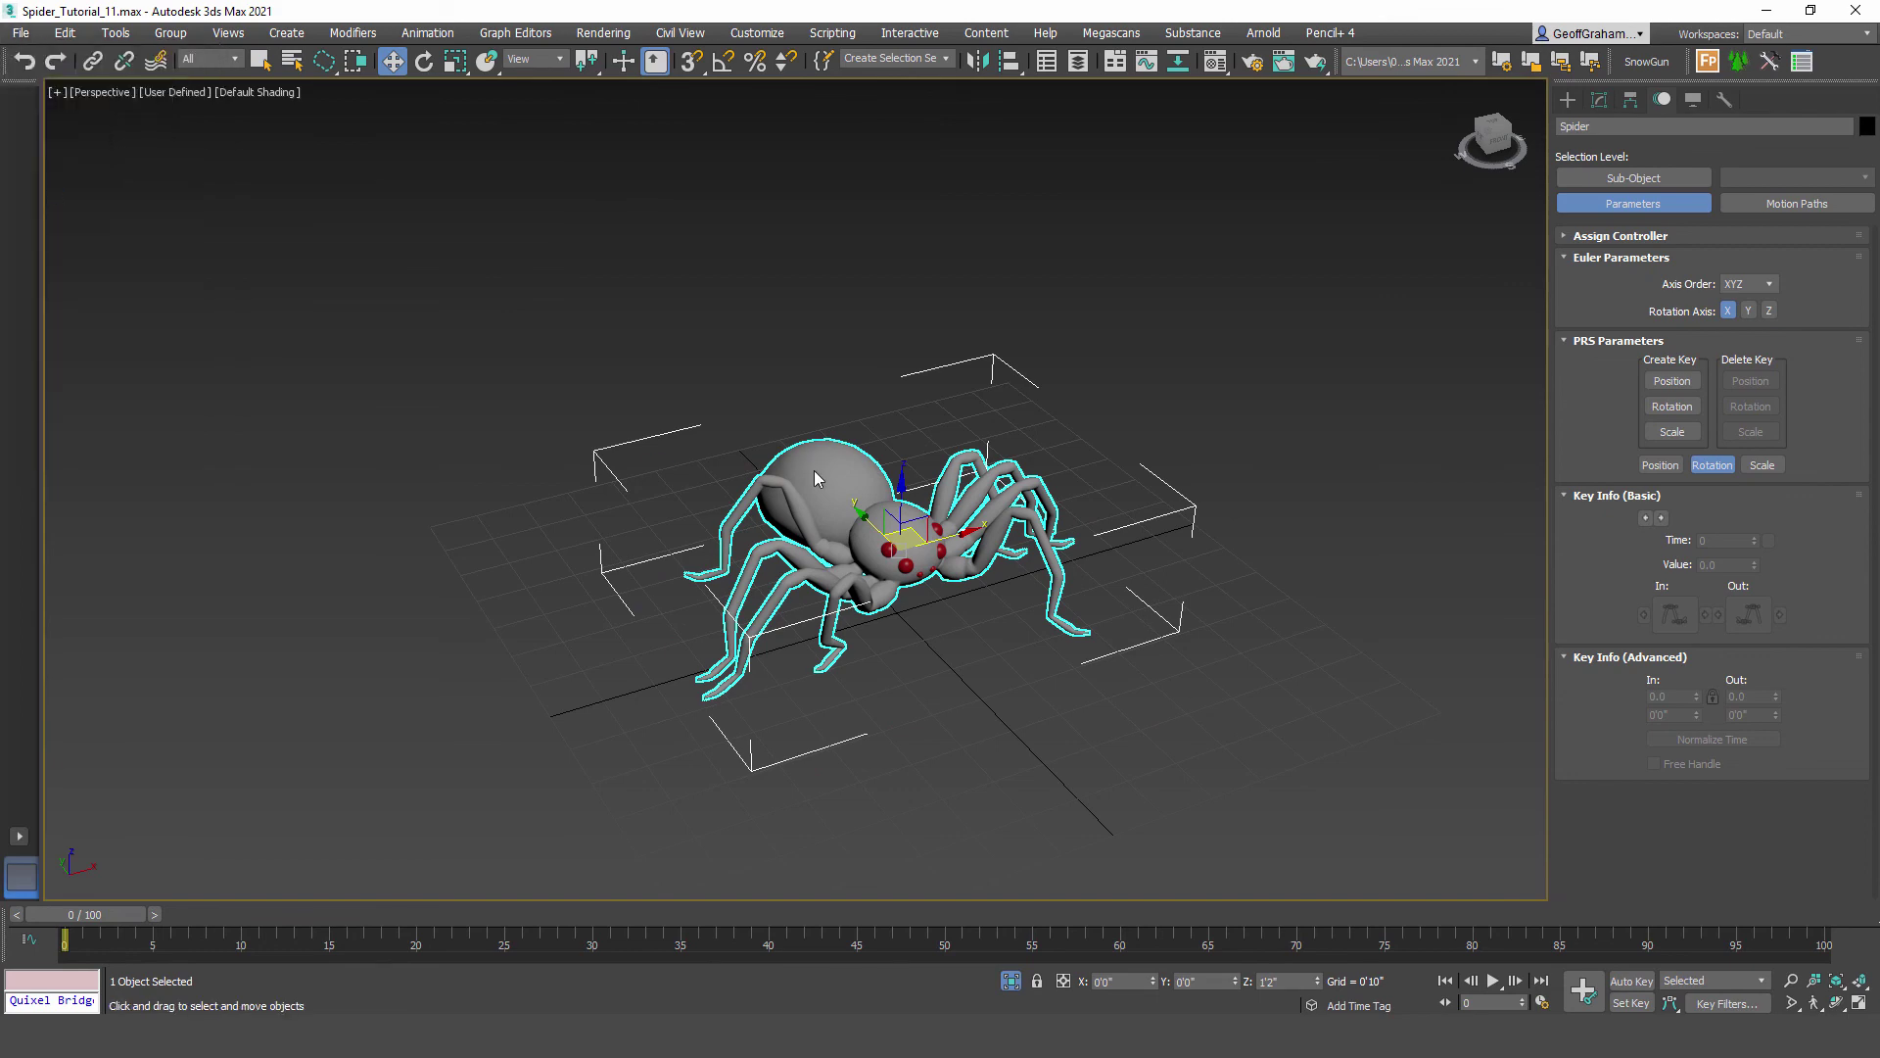